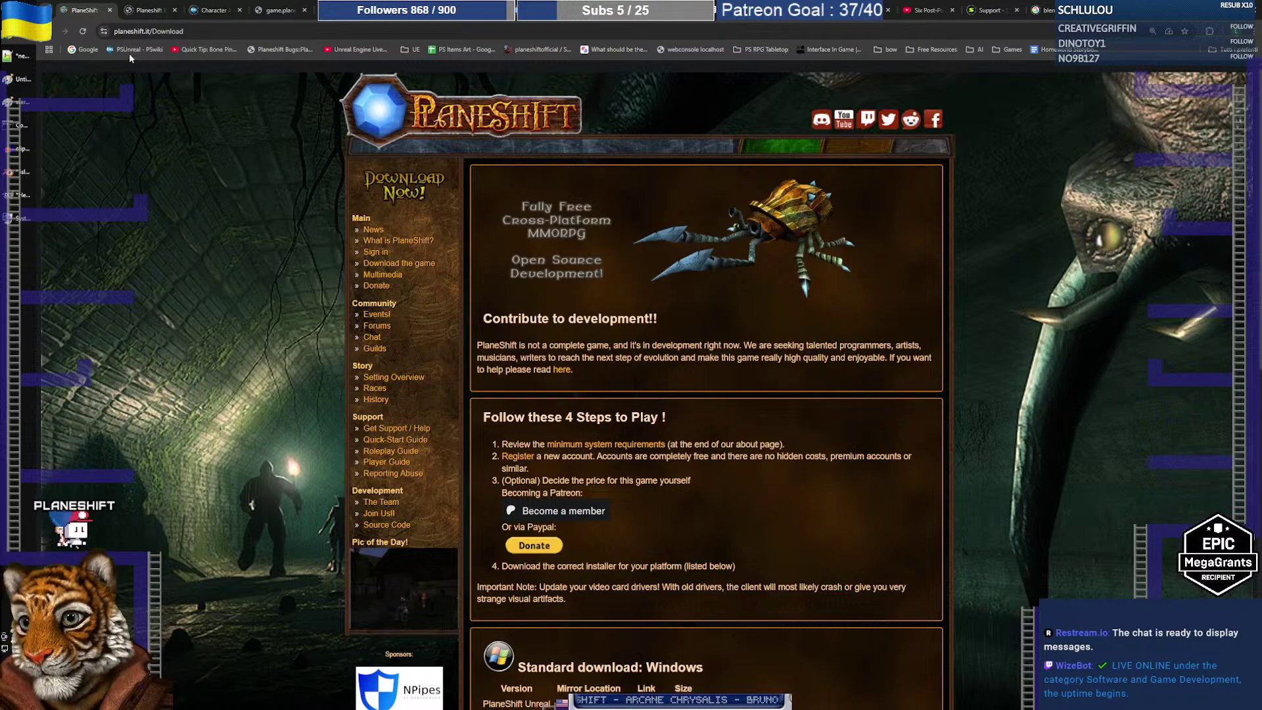
- Switch from the PlaneShift browser page to the Paint screenshot of CPU and GPU graphs
click(15, 79)
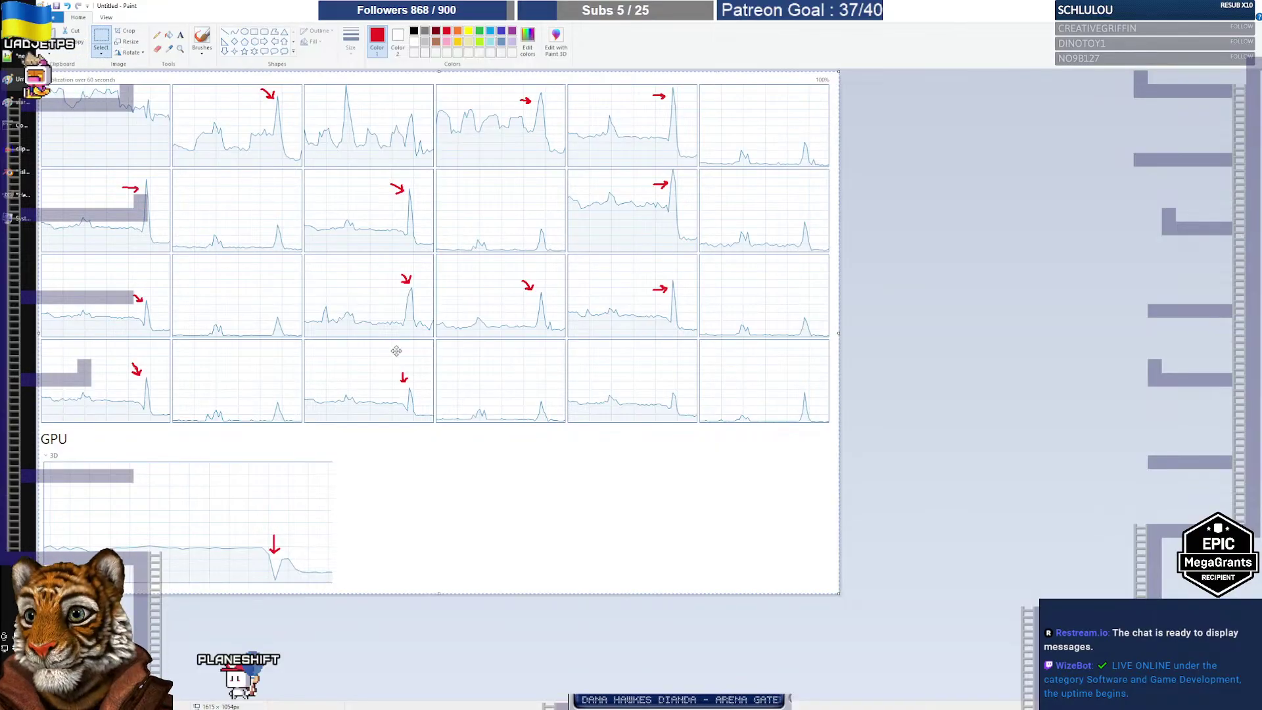
- Close System Information and cancel Paint's save prompt so the graphs image stays open
click(20, 218)
key(alt+F4)
key(alt+F4)
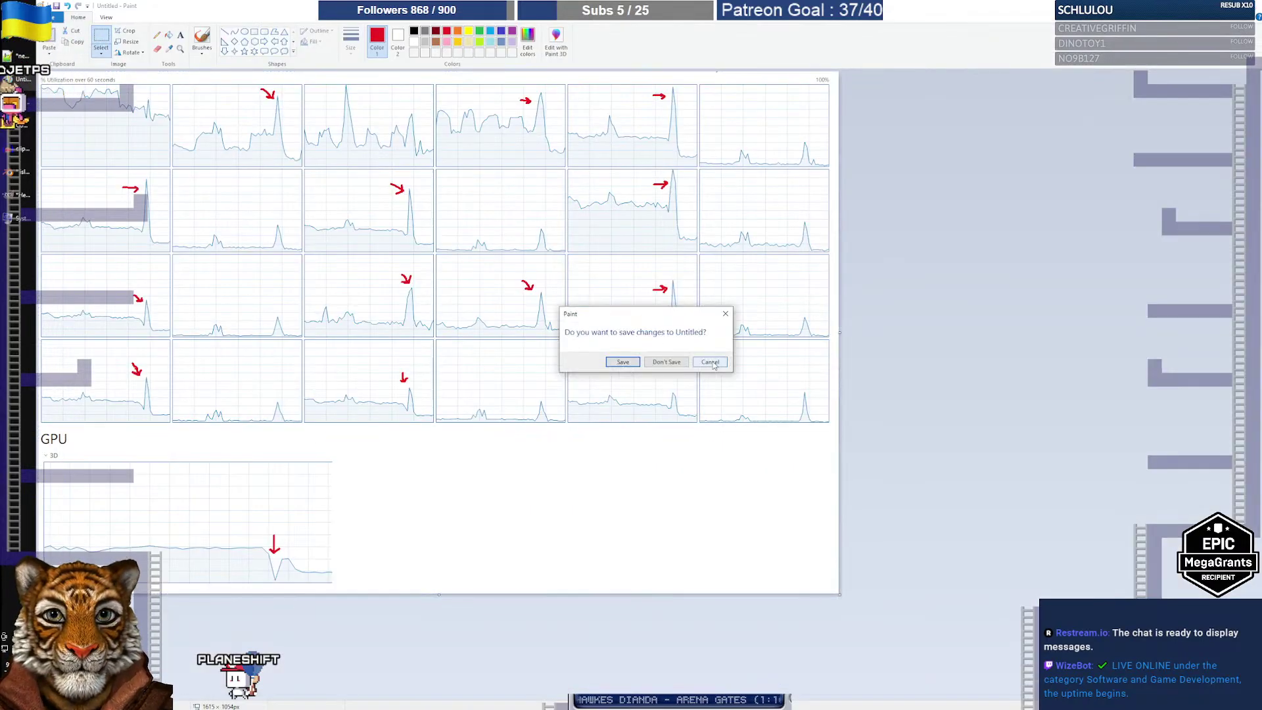
click(698, 362)
- Close System Information again and orbit the Blender helmet model to a front view
click(20, 219)
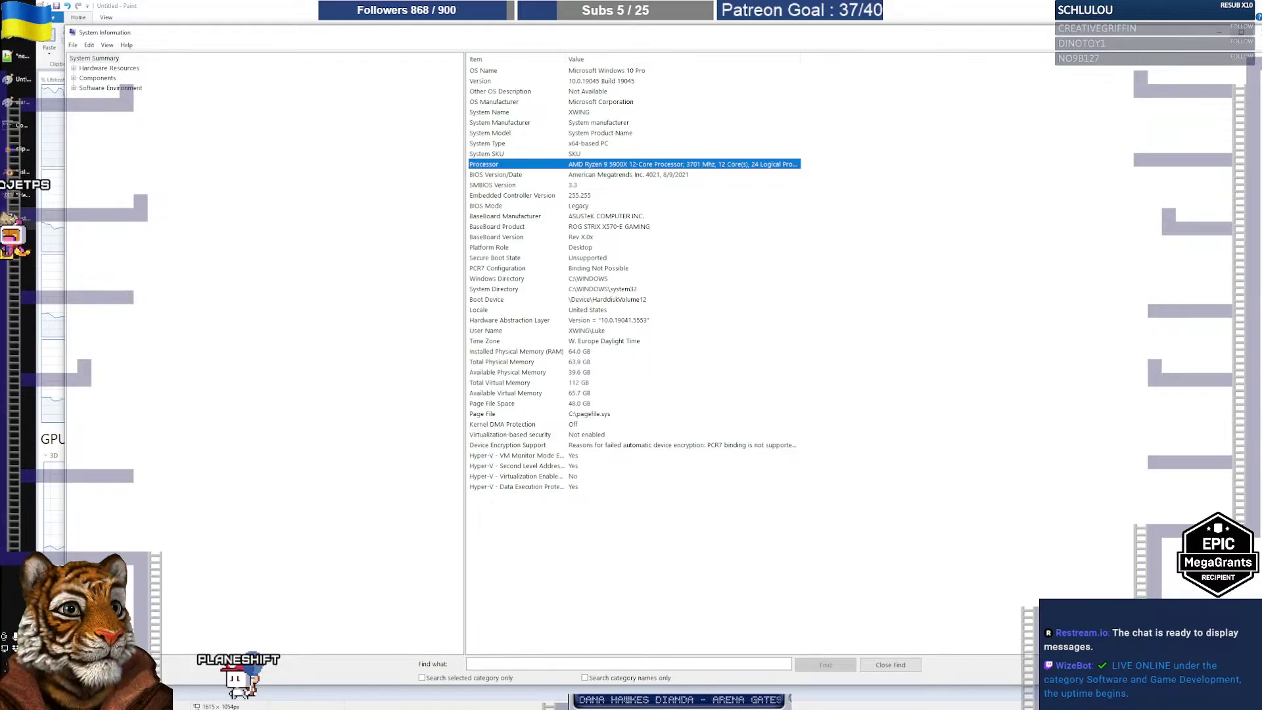
click(1260, 39)
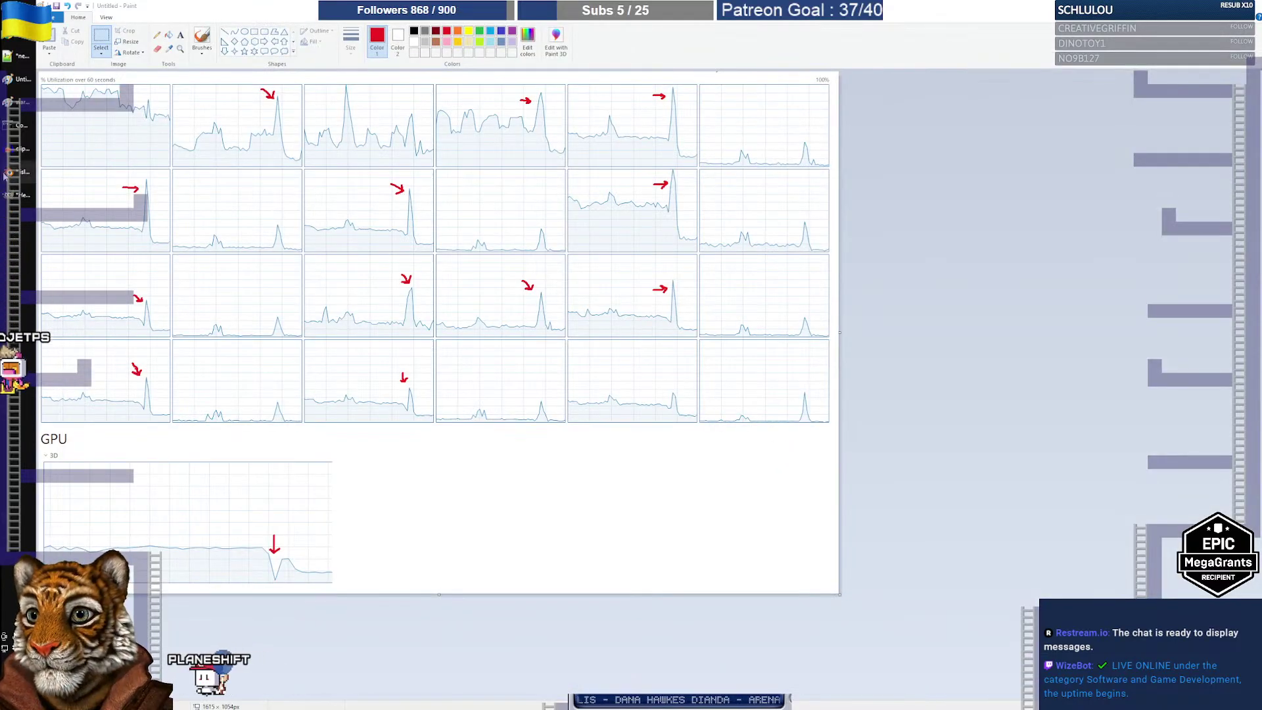
click(21, 172)
middle_drag(649, 308, 512, 282)
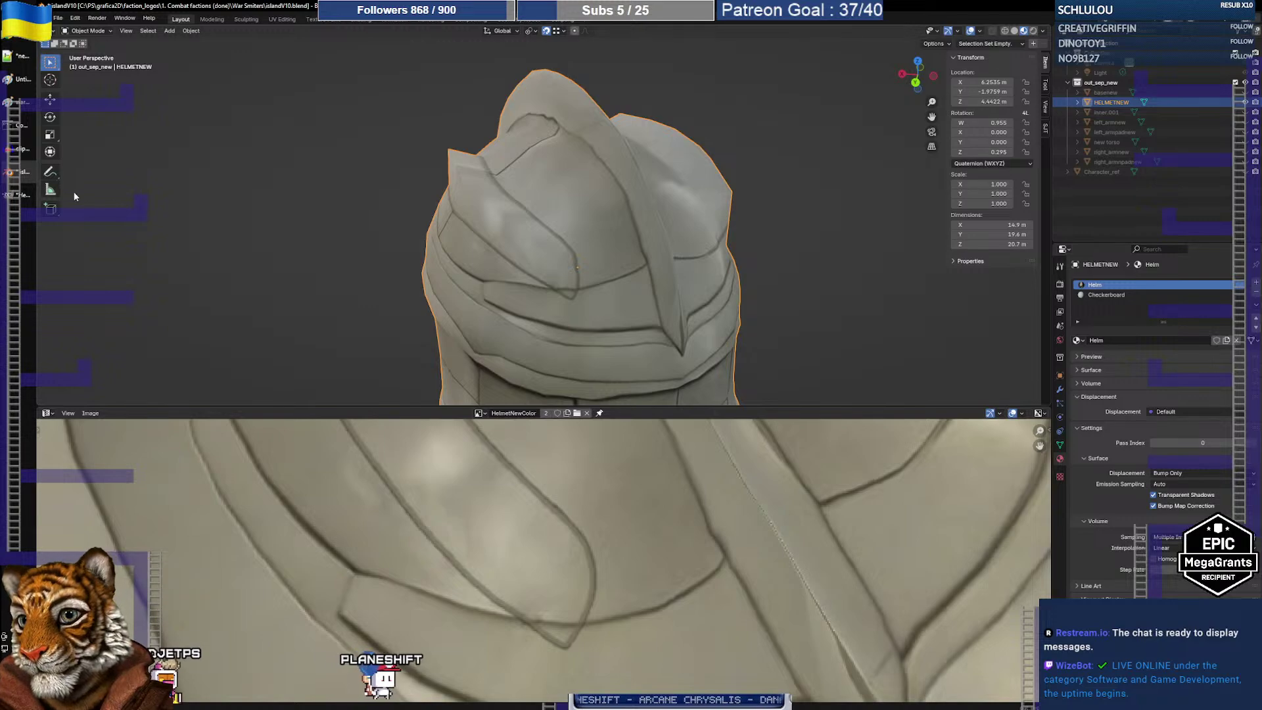
- Bring GIMP forward with the HelmetNewColor helmet texture
click(31, 199)
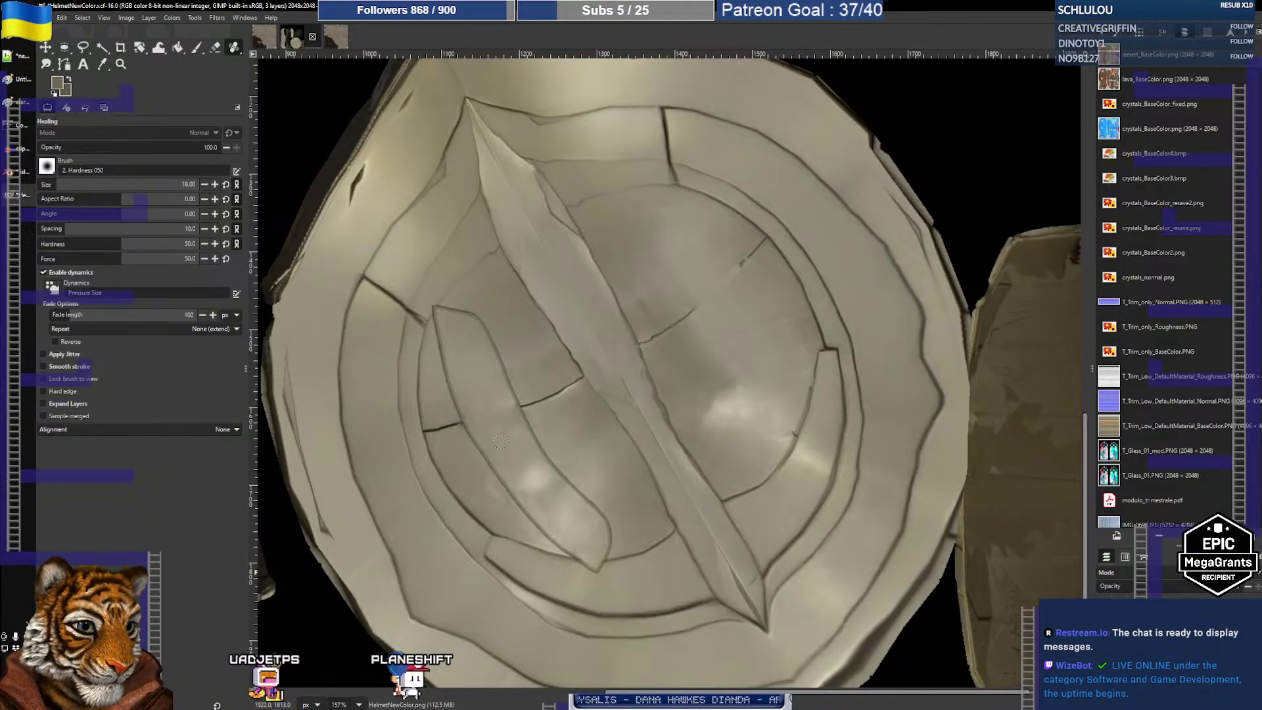
- Turn on the UV wireframe layer over the helmet texture
click(1105, 617)
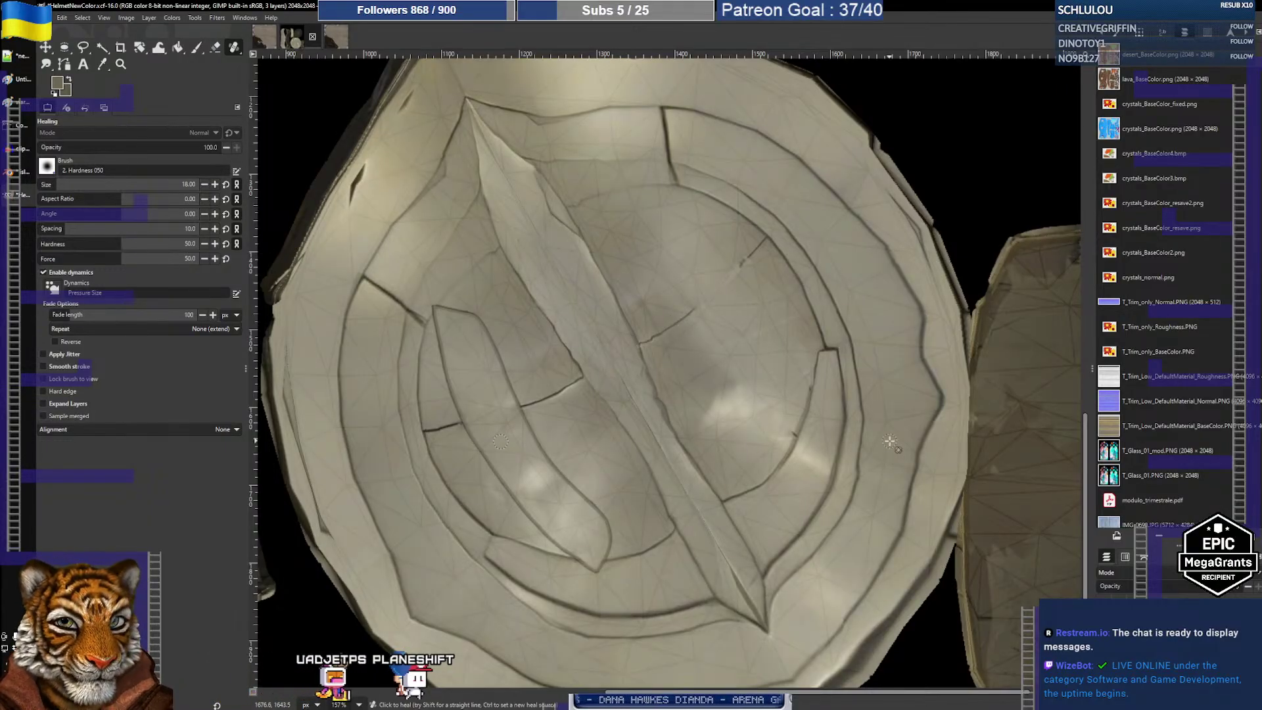
ctrl+scroll(890, 442, down, 2)
ctrl+scroll(880, 447, up, 3)
ctrl+scroll(879, 449, up, 2)
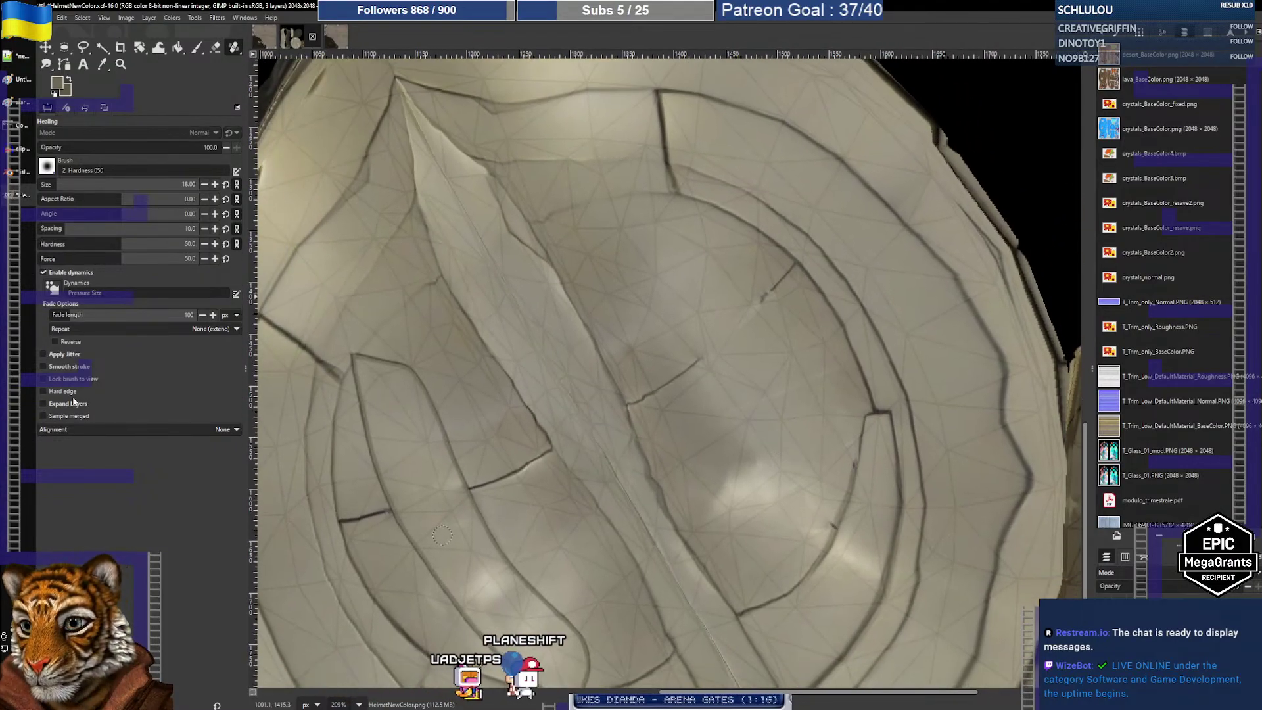
- Set up the Paintbrush with Smooth stroke at lower quality, then bring up the foreground colour chooser
click(196, 47)
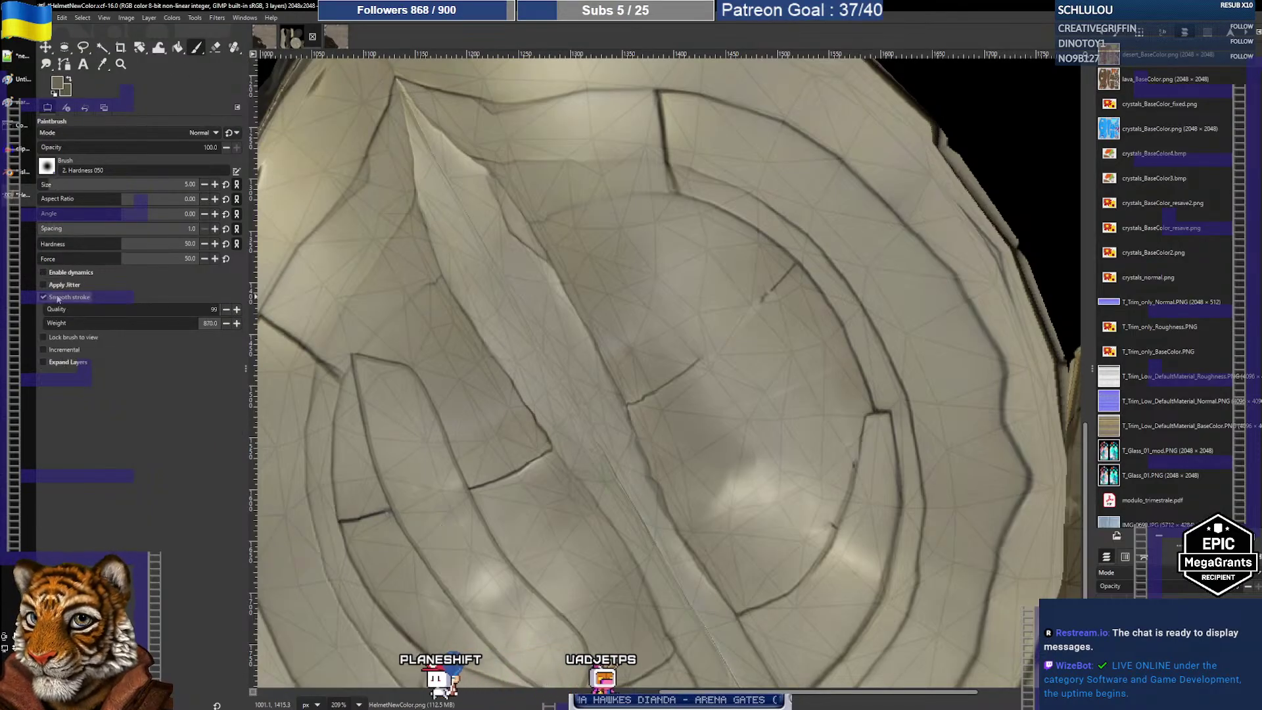
mouse_move(611, 349)
mouse_down()
mouse_move(631, 243)
mouse_move(808, 289)
mouse_move(671, 375)
mouse_up()
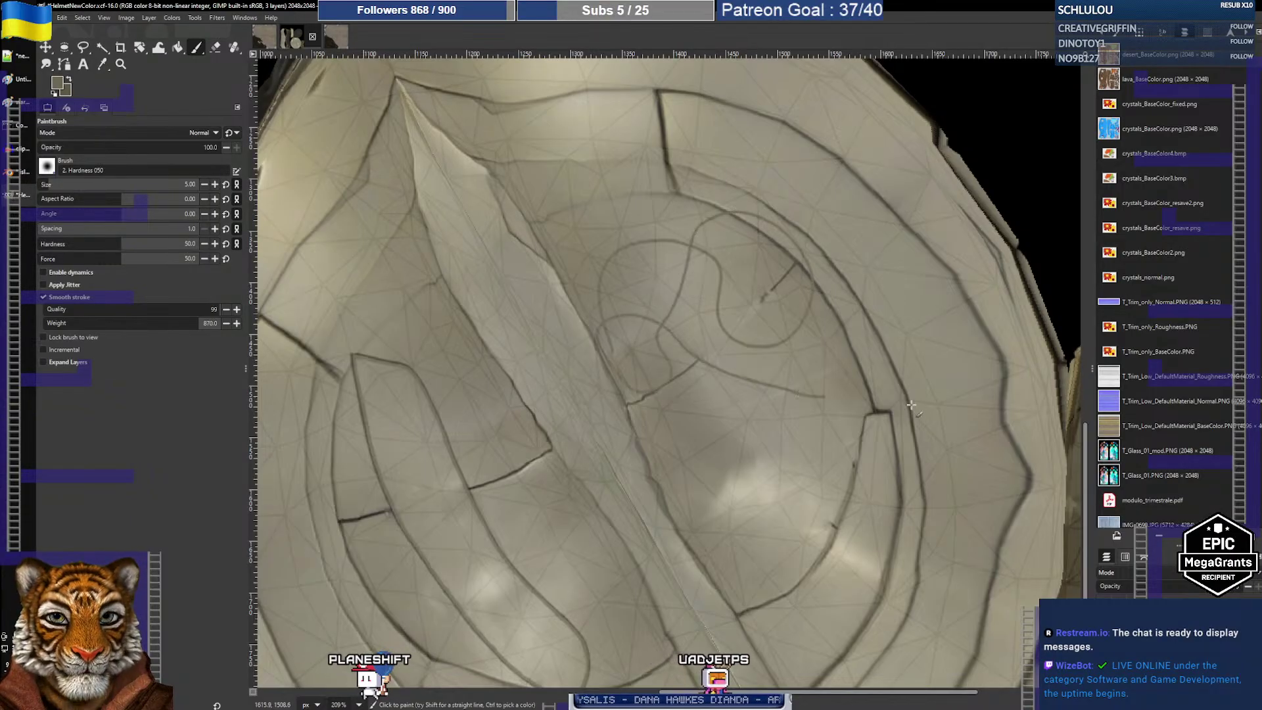
key(ctrl+z)
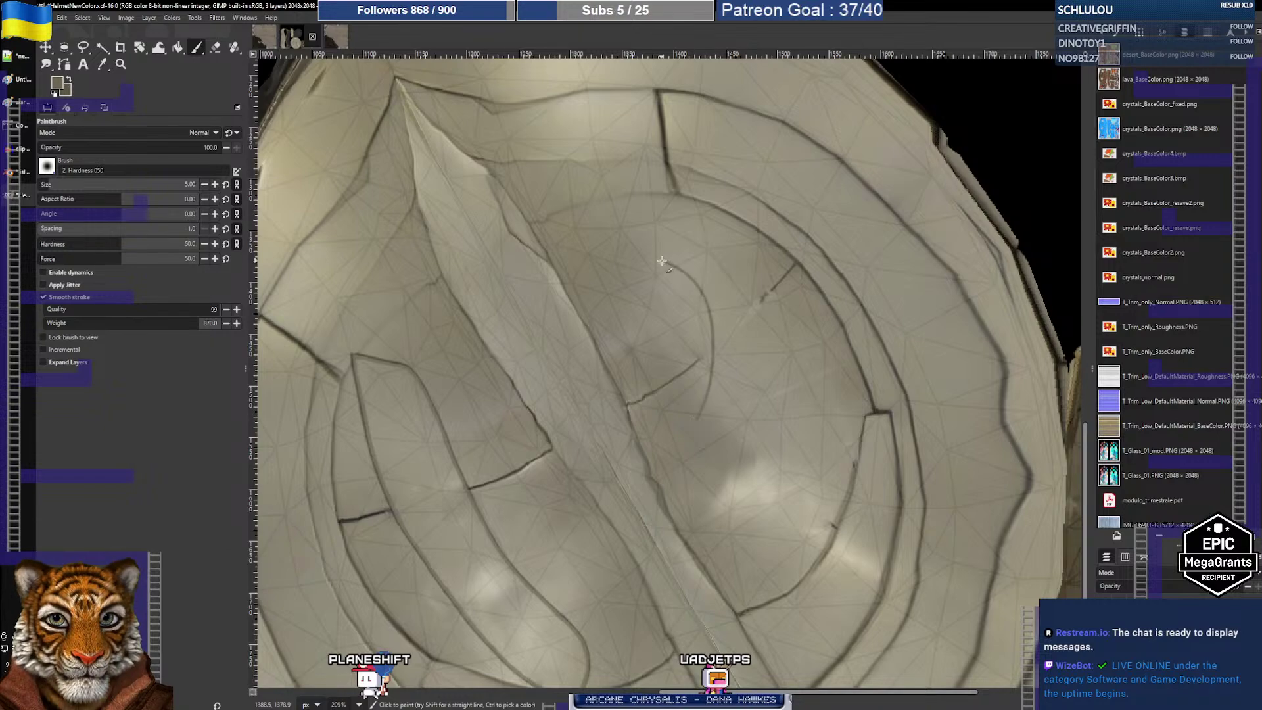
click(51, 300)
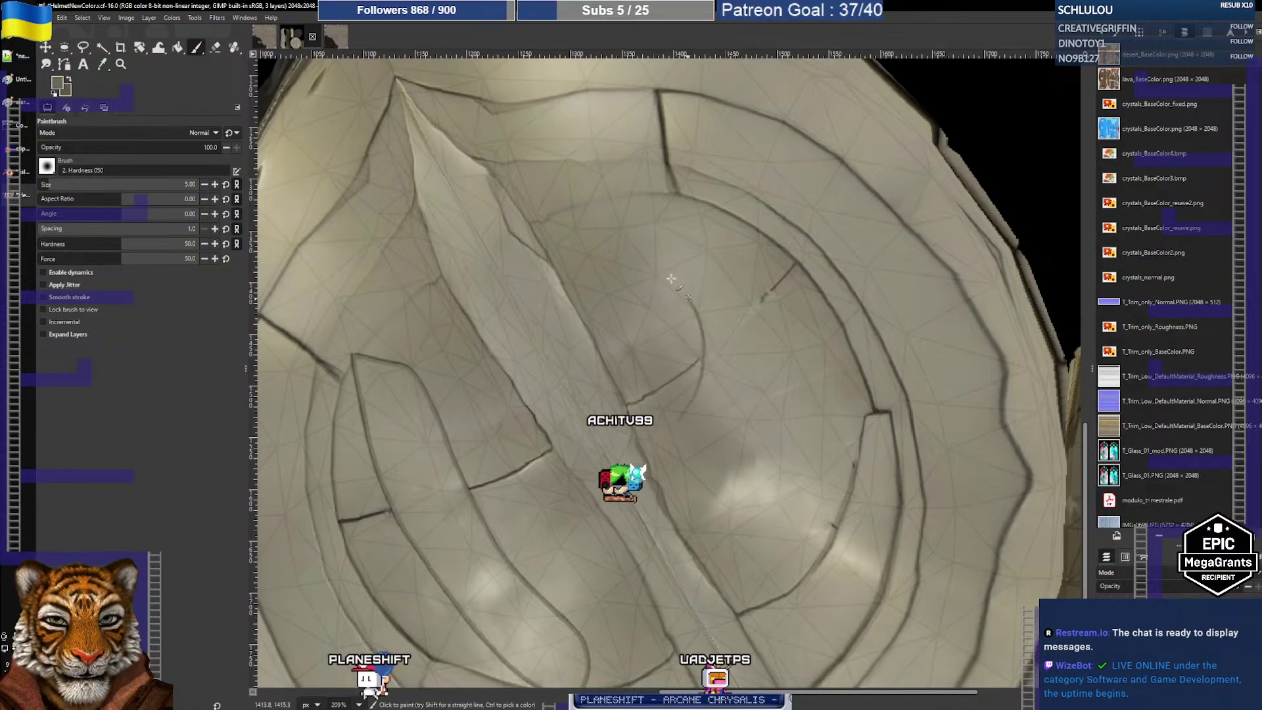
key(ctrl+z)
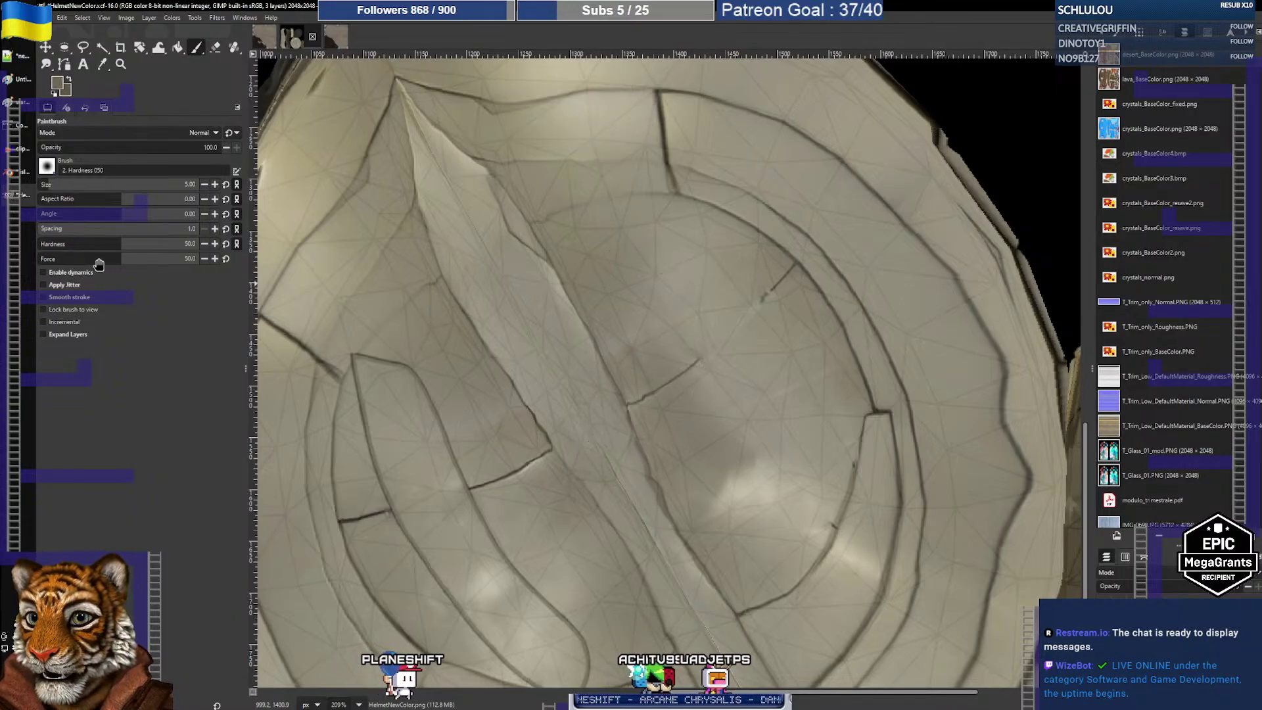
click(57, 299)
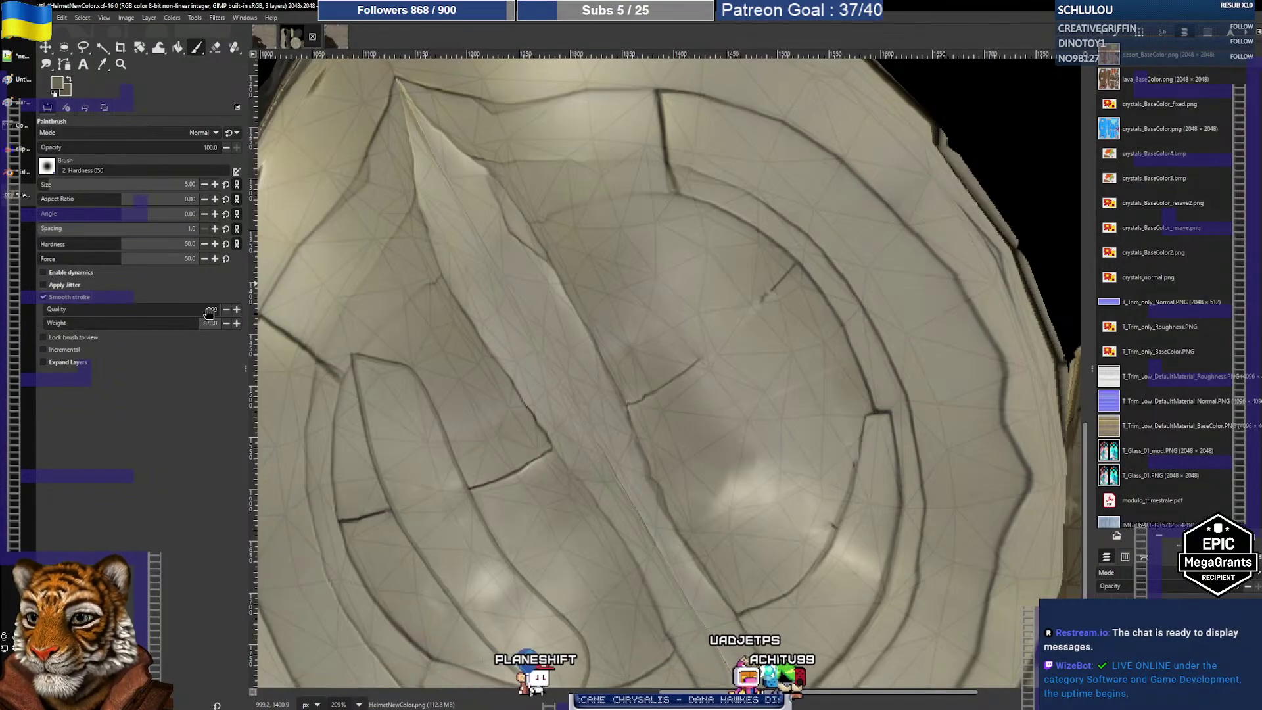
mouse_move(203, 312)
mouse_down()
mouse_move(151, 312)
mouse_move(198, 312)
mouse_up()
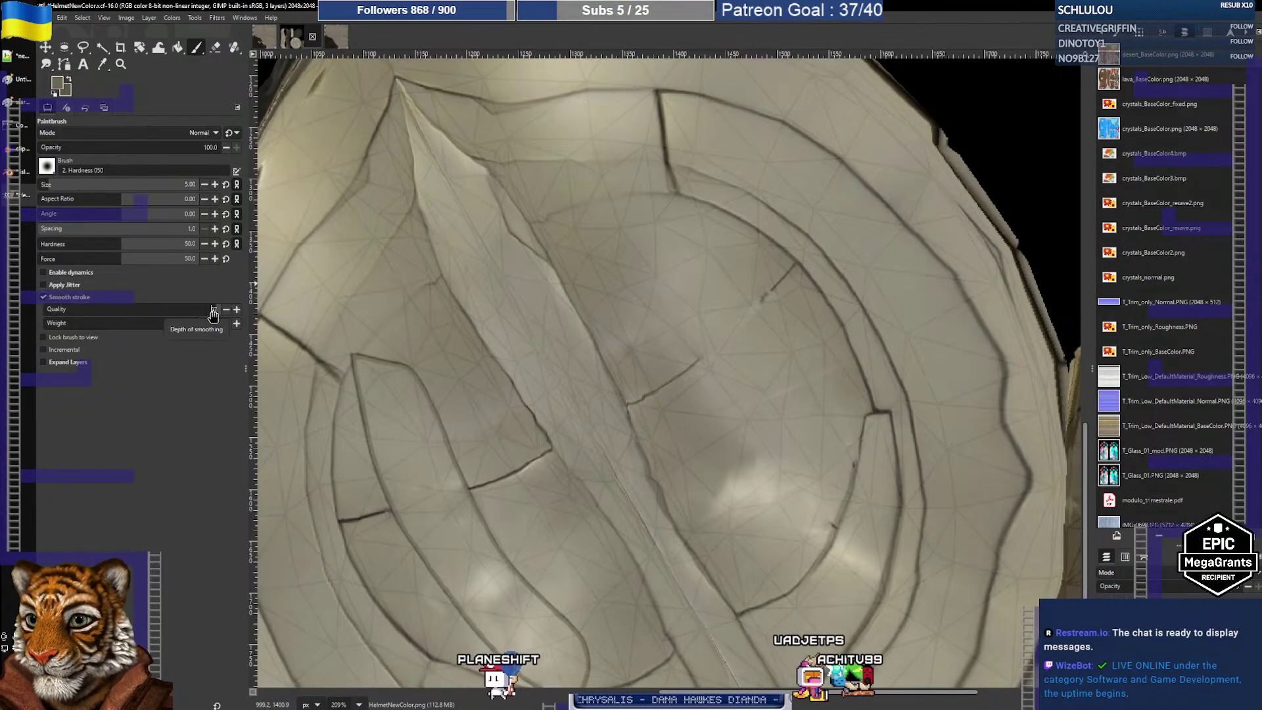
middle_drag(590, 376, 557, 297)
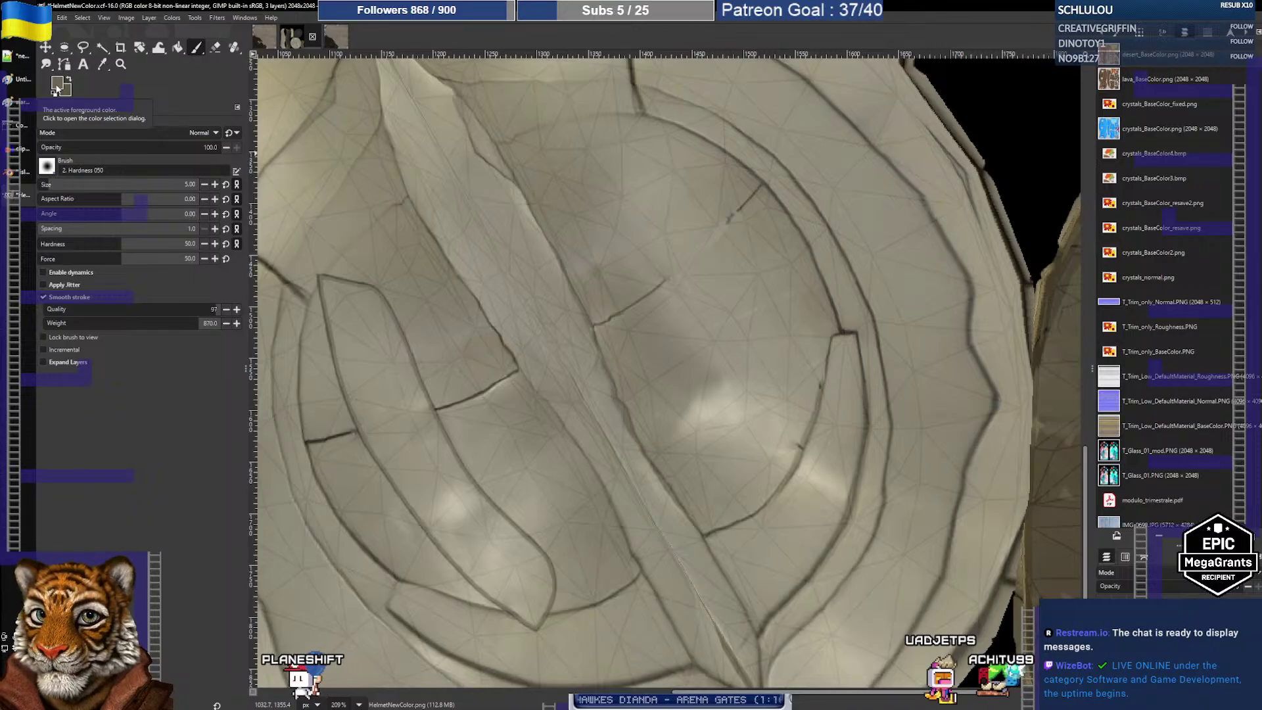
click(56, 87)
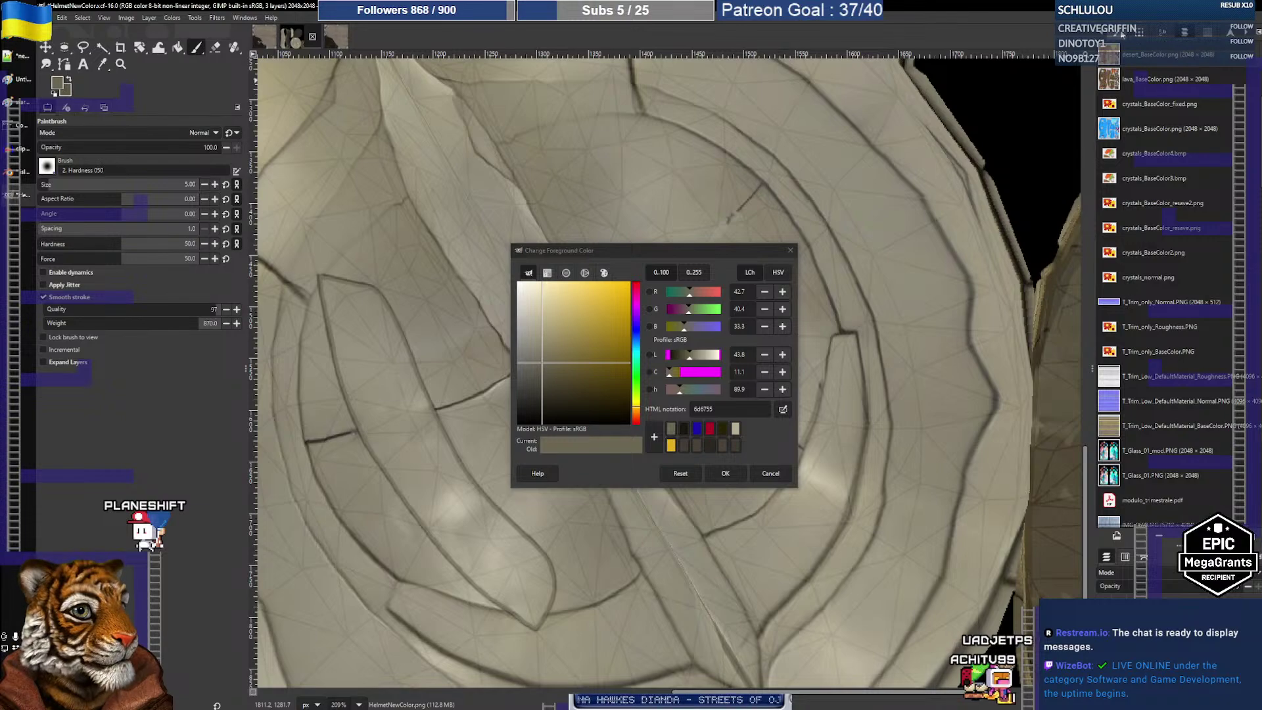
- Show the Brushes list in the right dock and cancel the Change Foreground Color dialog
click(1121, 34)
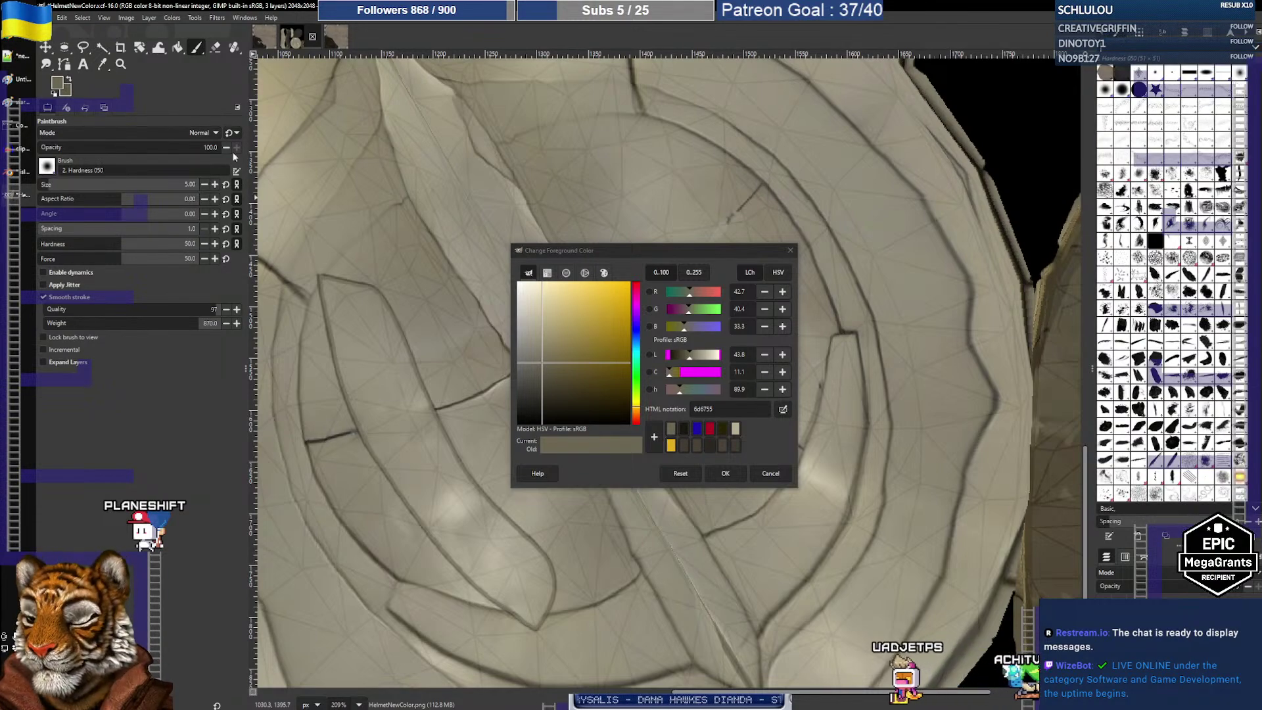
click(57, 84)
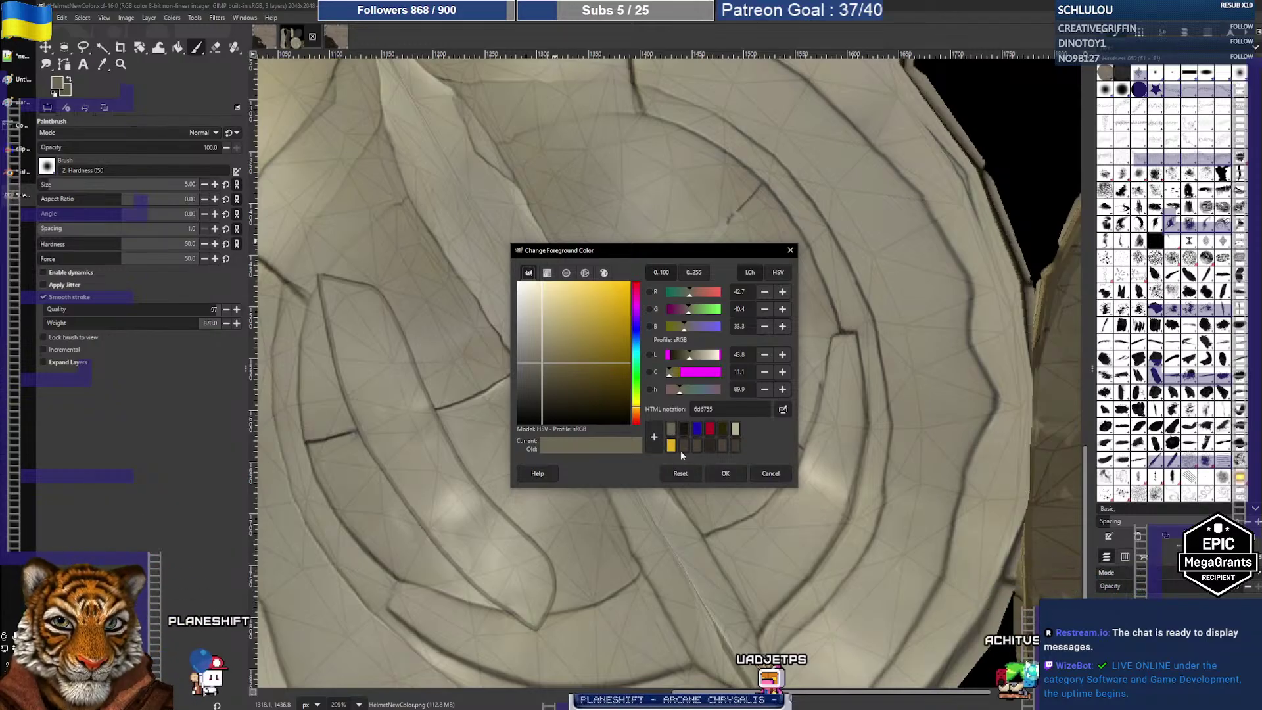
click(779, 474)
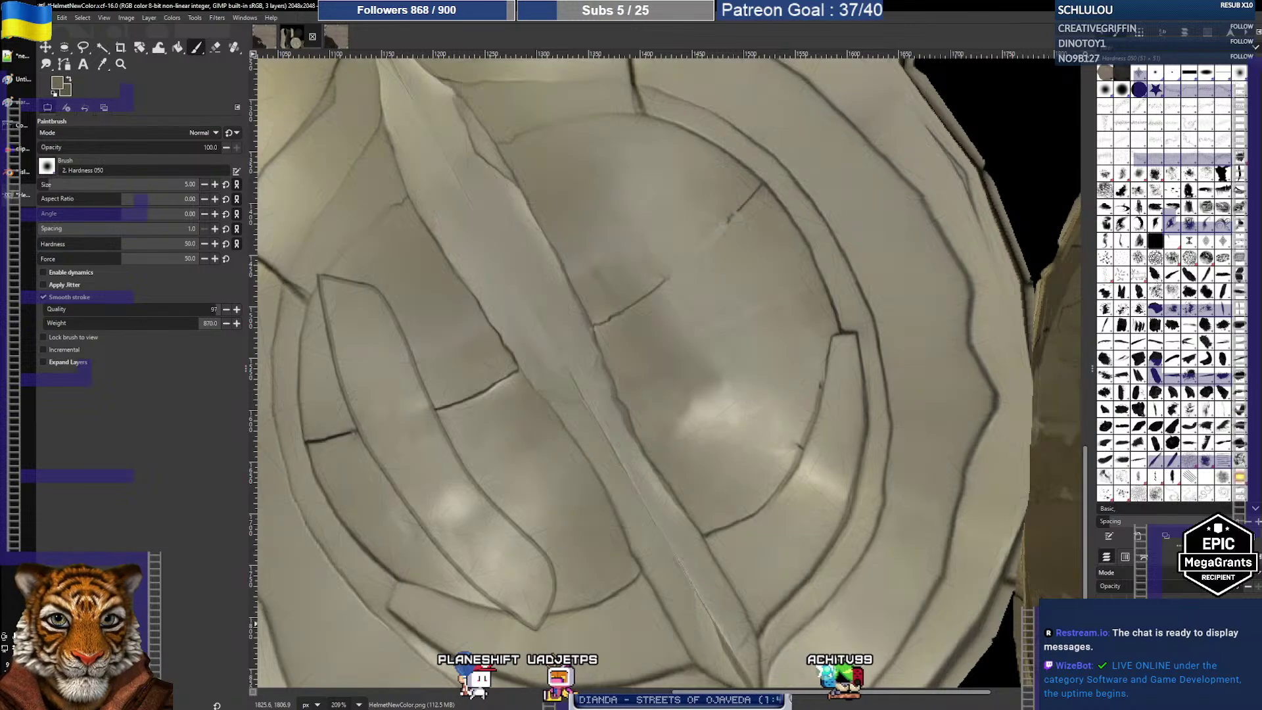
- Reset colours to black and white, then paint and redo outline strokes around the pointed panel
middle_drag(688, 404, 625, 450)
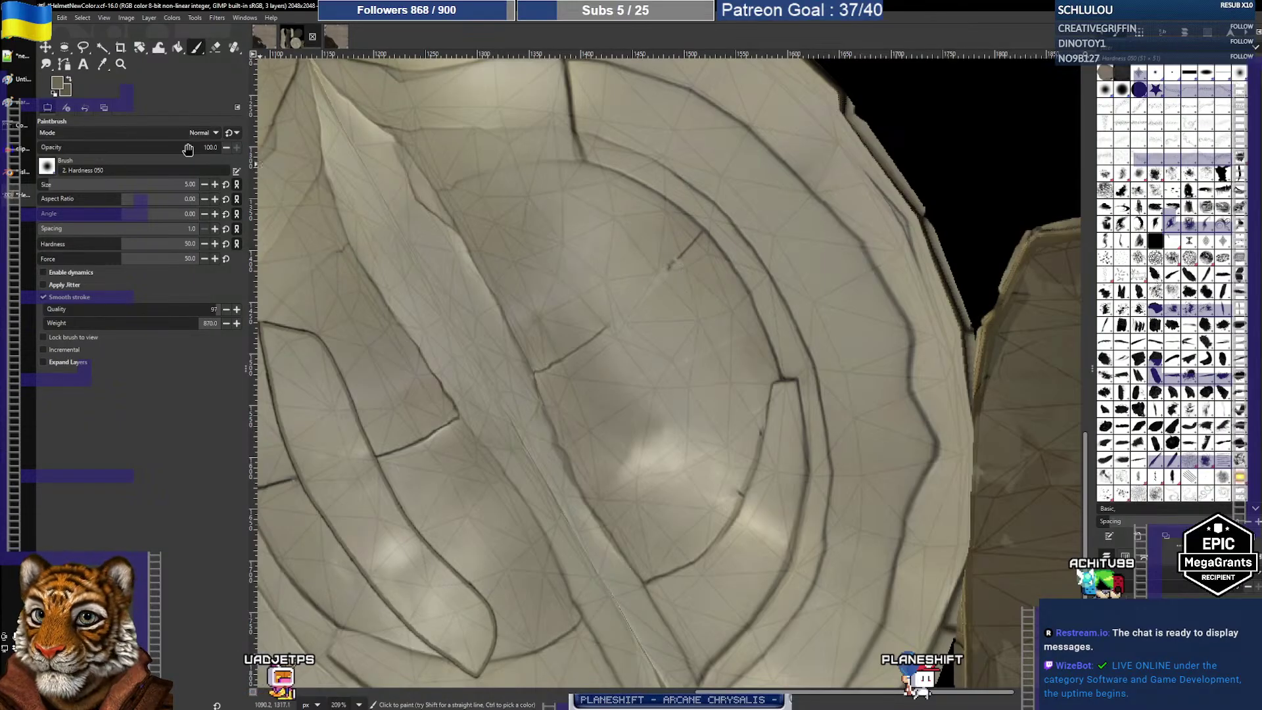
click(54, 93)
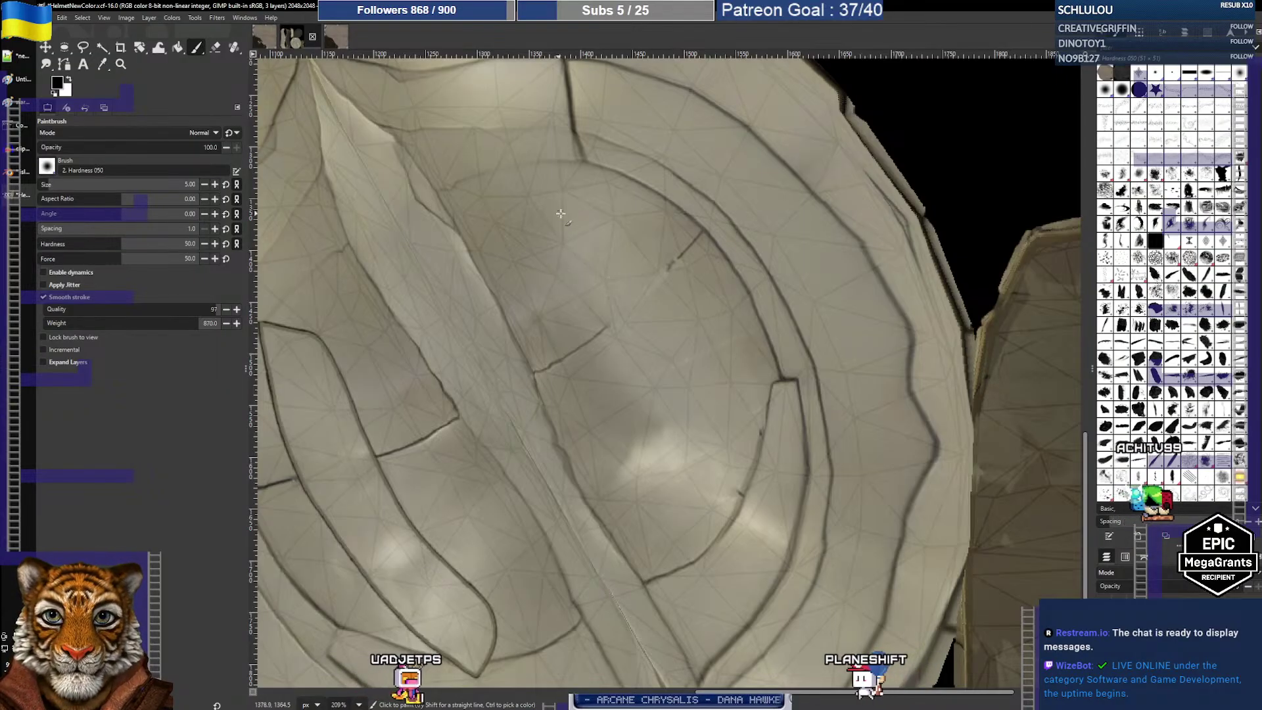
mouse_move(528, 197)
mouse_down()
mouse_move(525, 235)
mouse_move(558, 289)
mouse_move(614, 338)
mouse_move(704, 461)
mouse_up()
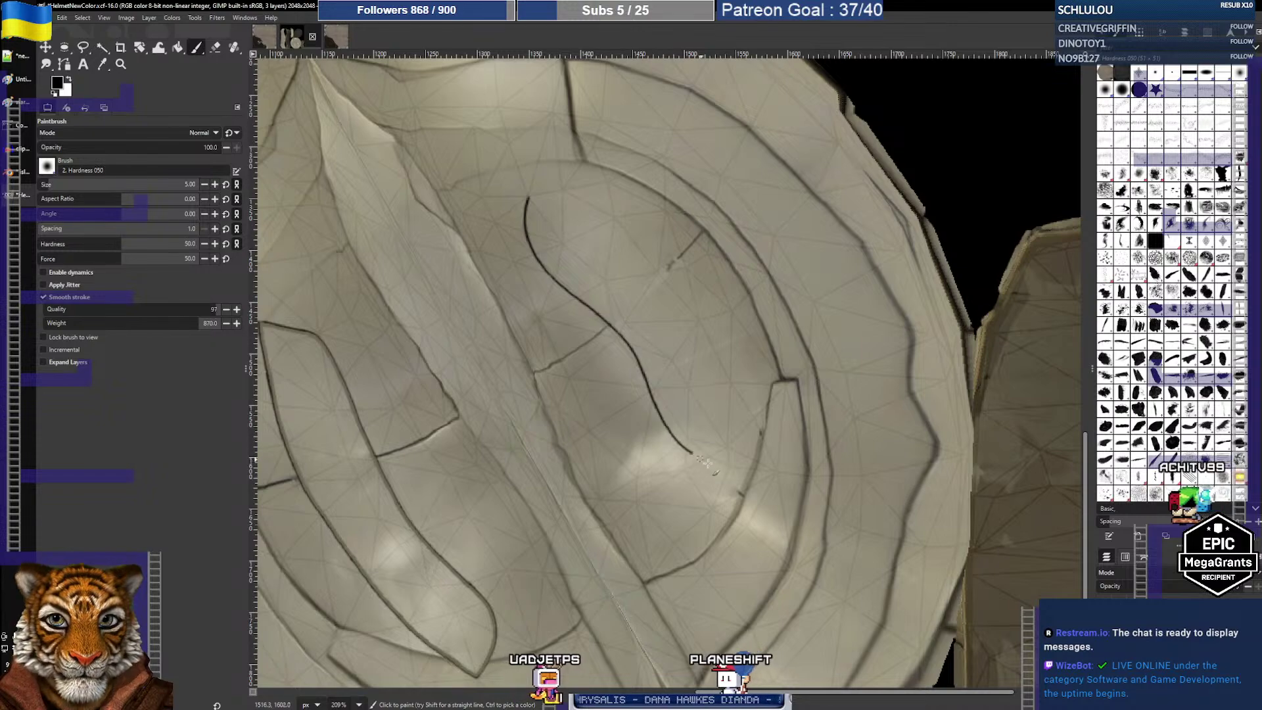
key(ctrl+z)
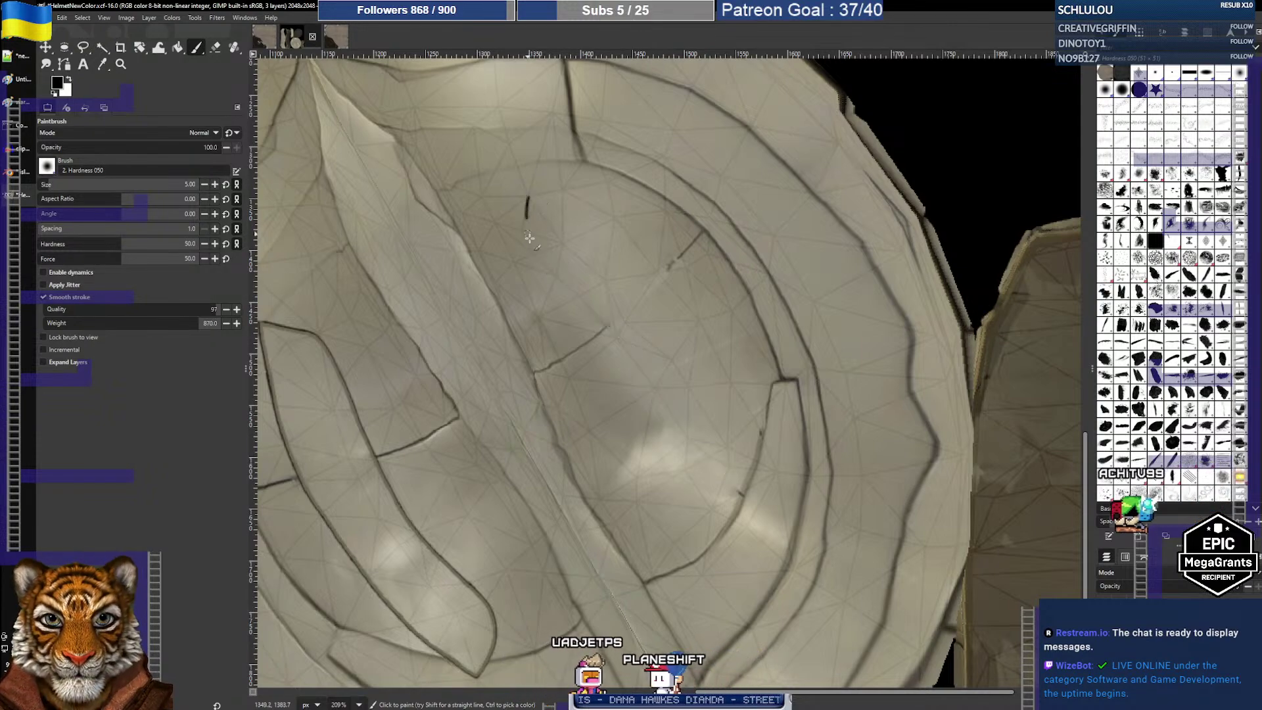
drag(527, 216, 529, 244)
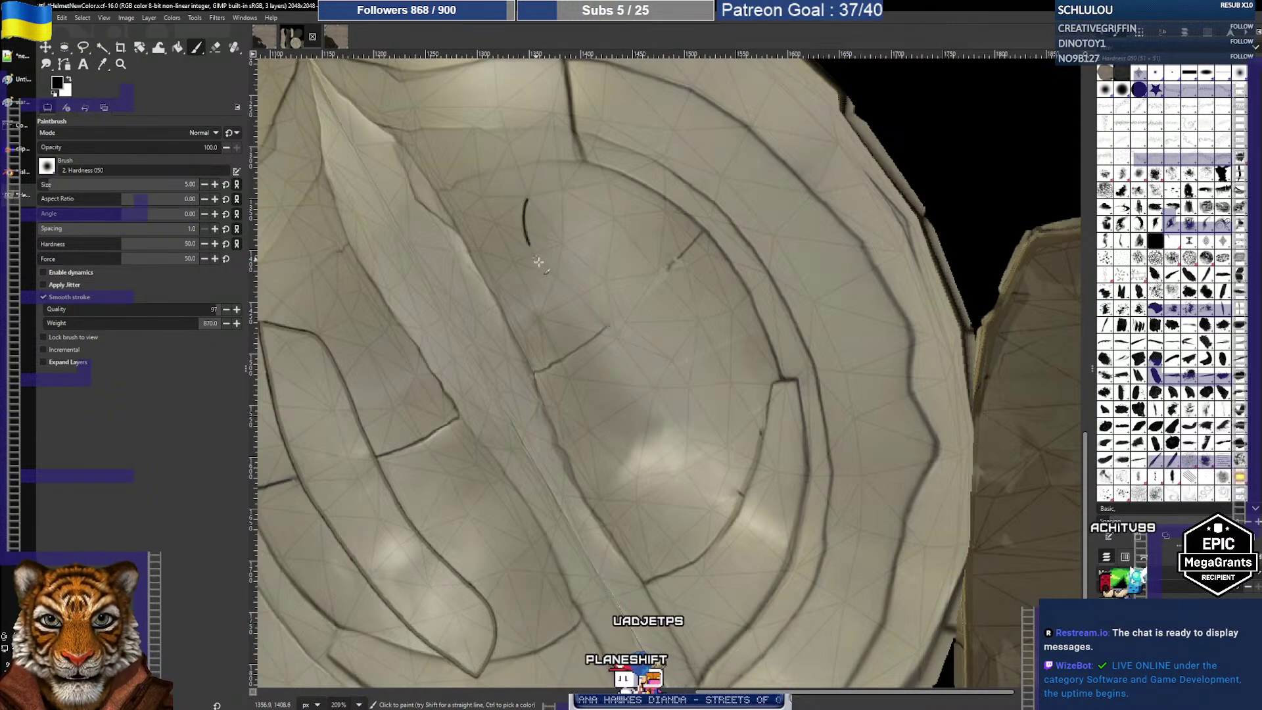
key(ctrl+z)
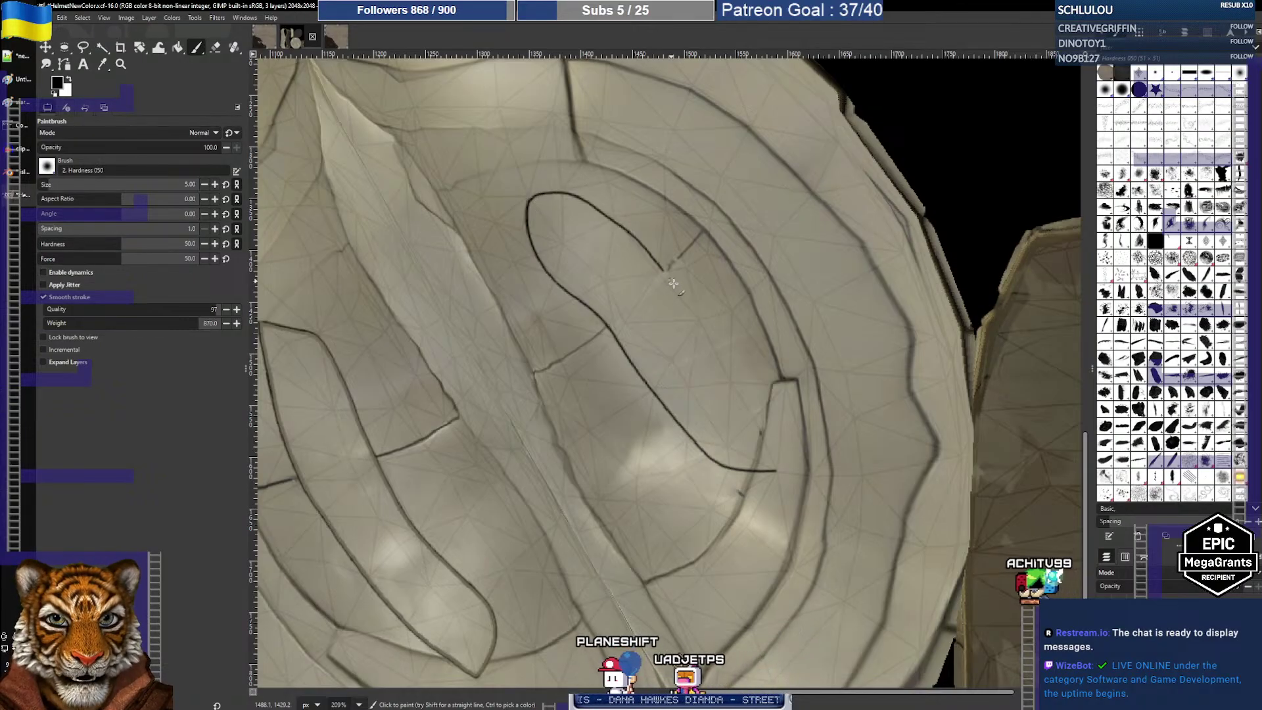
key(ctrl+z)
mouse_move(528, 199)
mouse_down()
mouse_move(559, 192)
mouse_move(619, 219)
mouse_up()
key(ctrl+z)
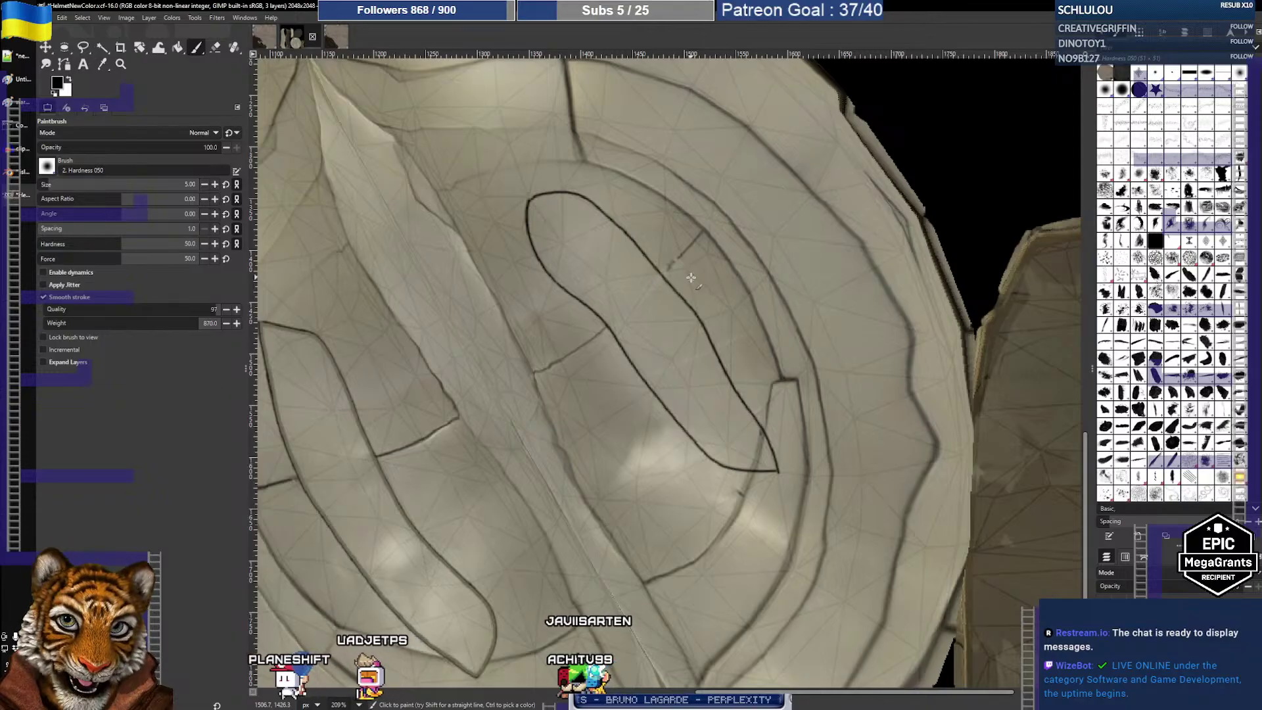
middle_drag(633, 313, 544, 236)
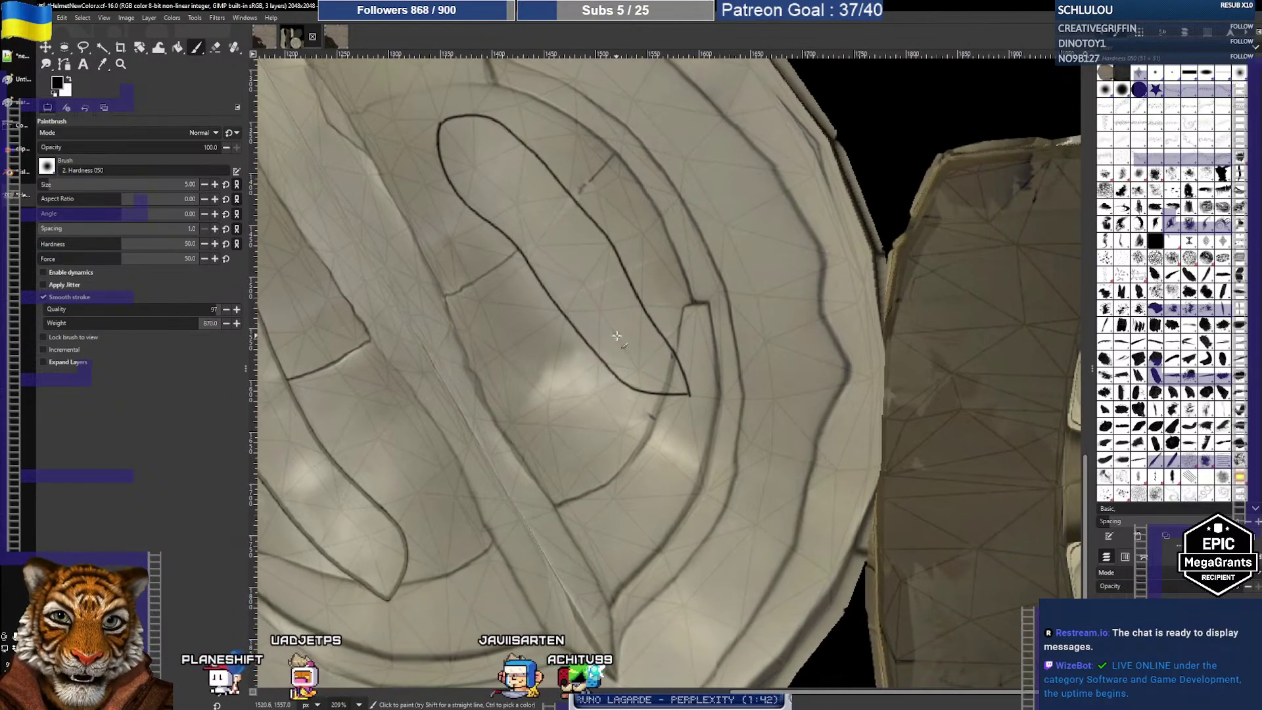
ctrl+scroll(661, 372, up, 3)
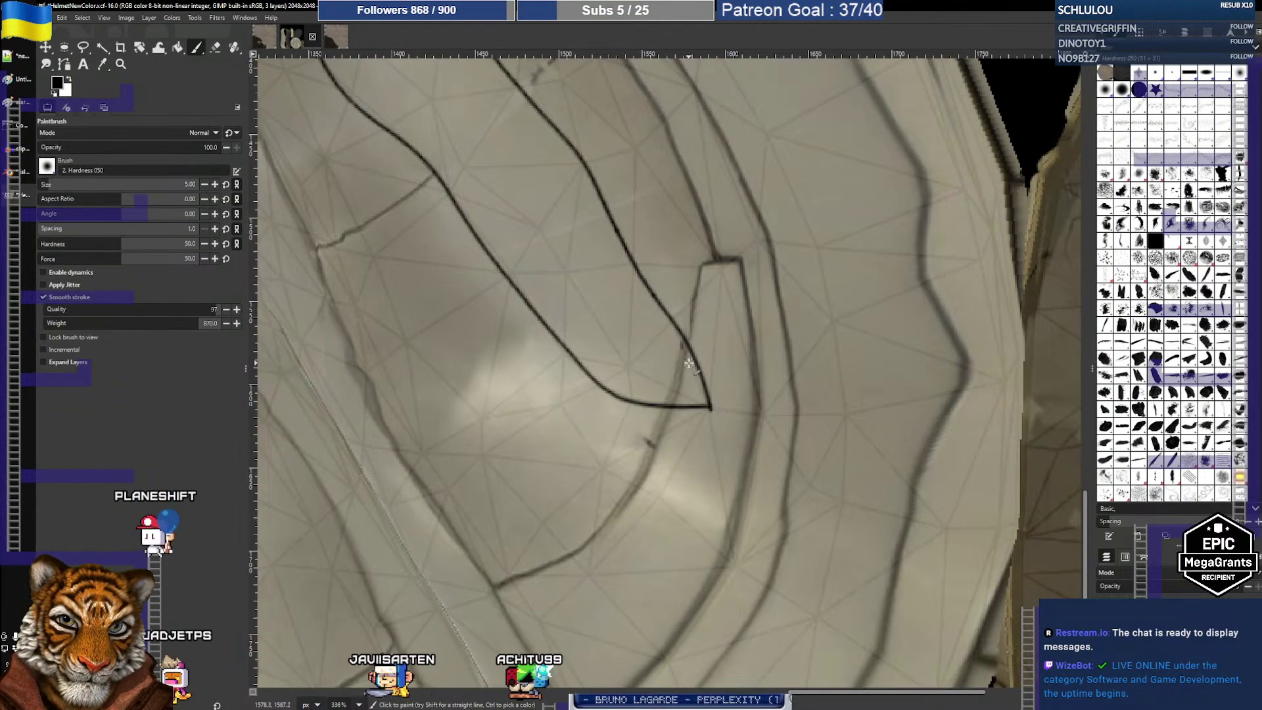
- Erase a sliver off the pointed panel tip and Fuzzy Select the curved panel's interior
click(220, 47)
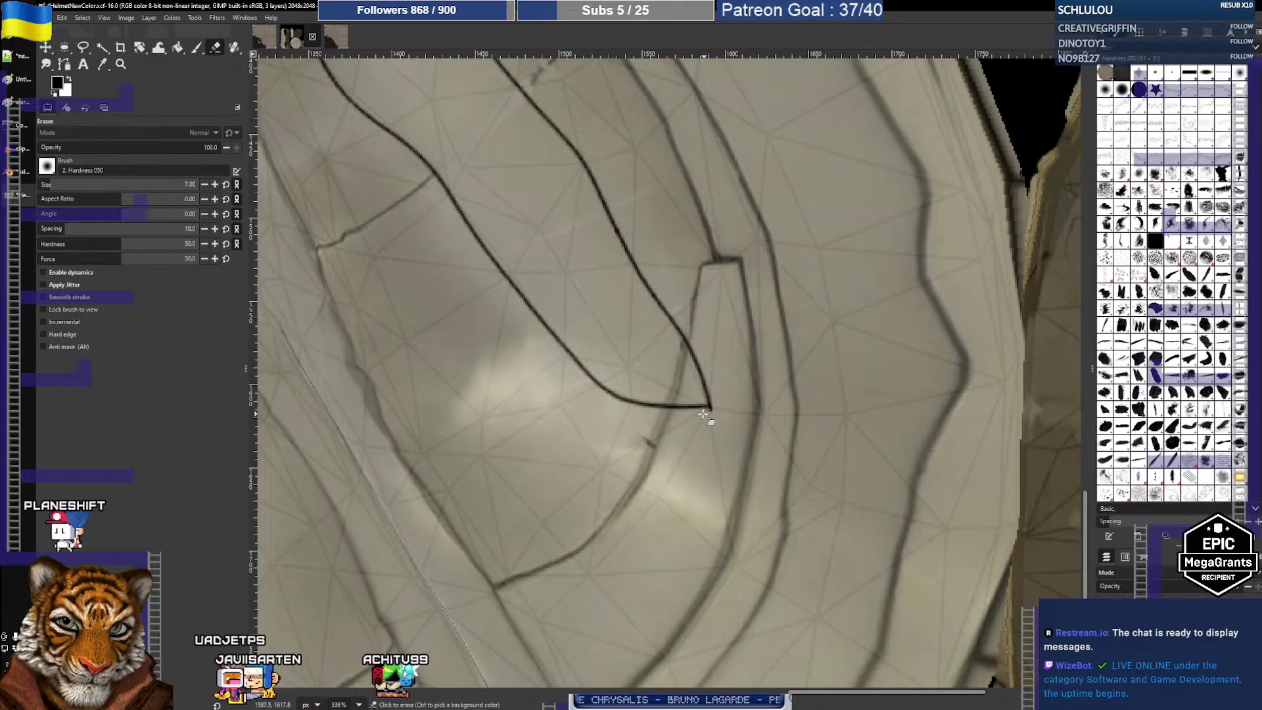
drag(703, 414, 732, 415)
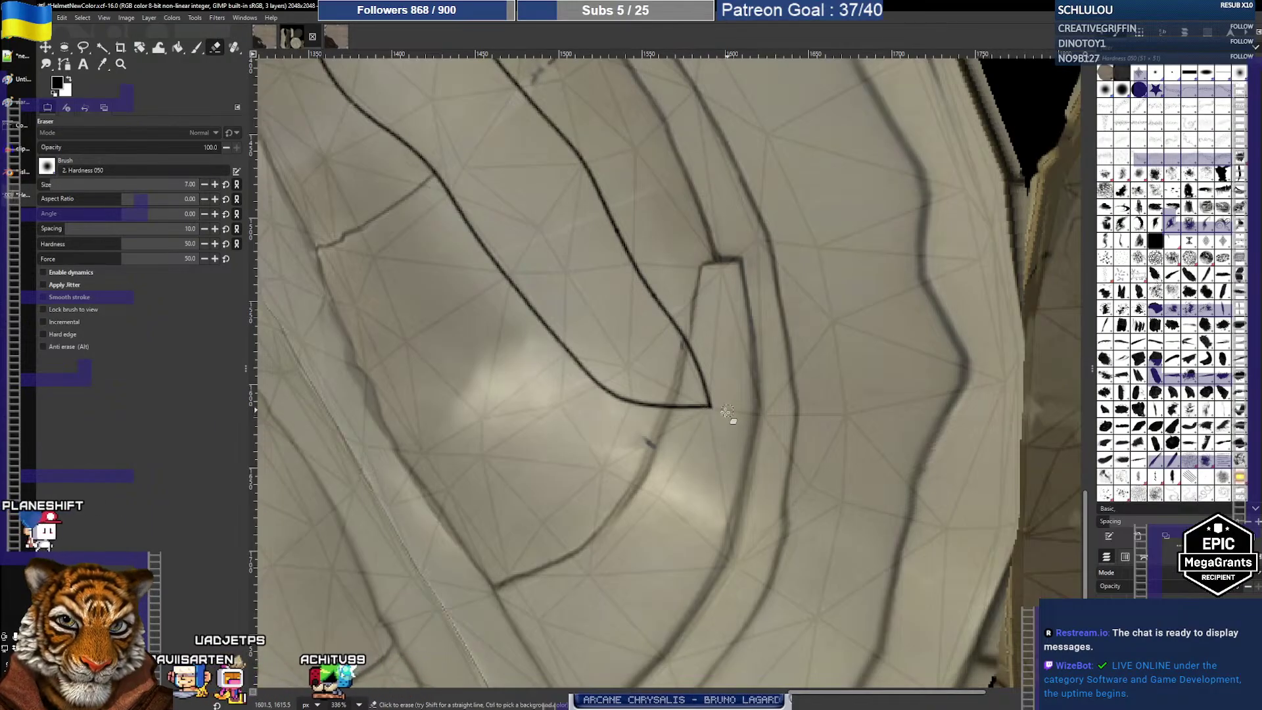
middle_drag(482, 207, 684, 389)
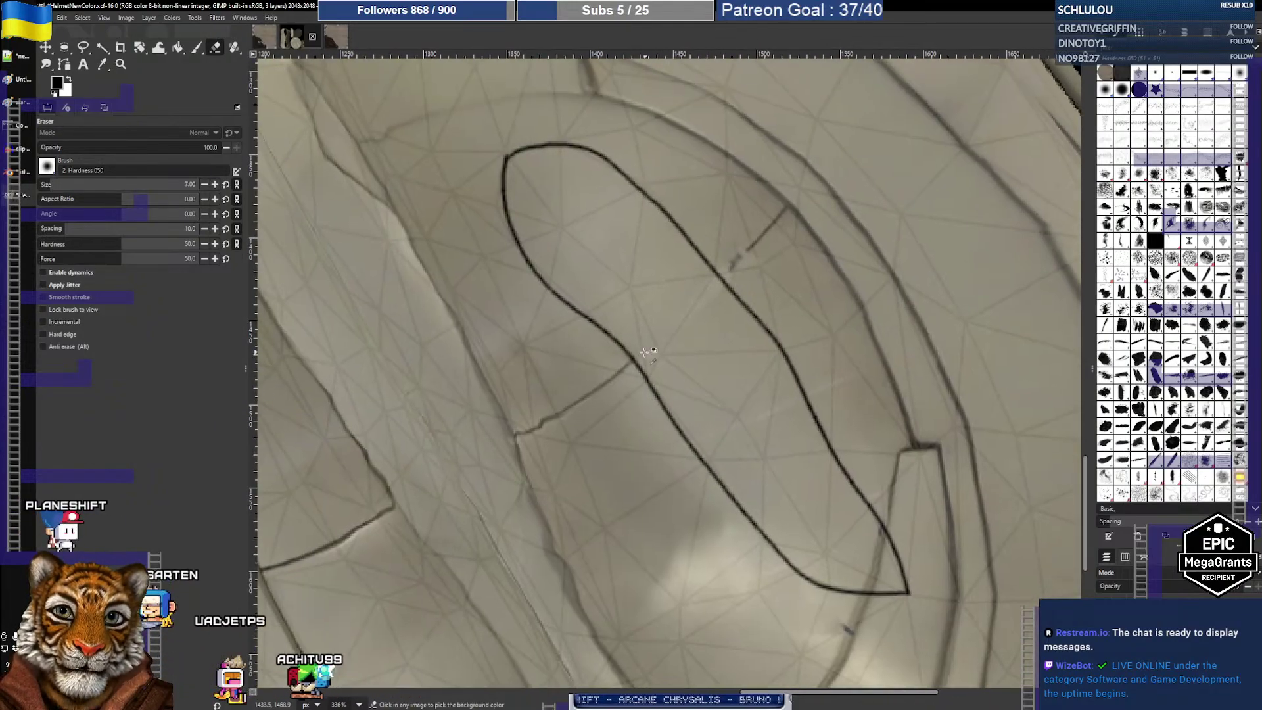
ctrl+scroll(644, 352, down, 1)
middle_drag(644, 352, 571, 362)
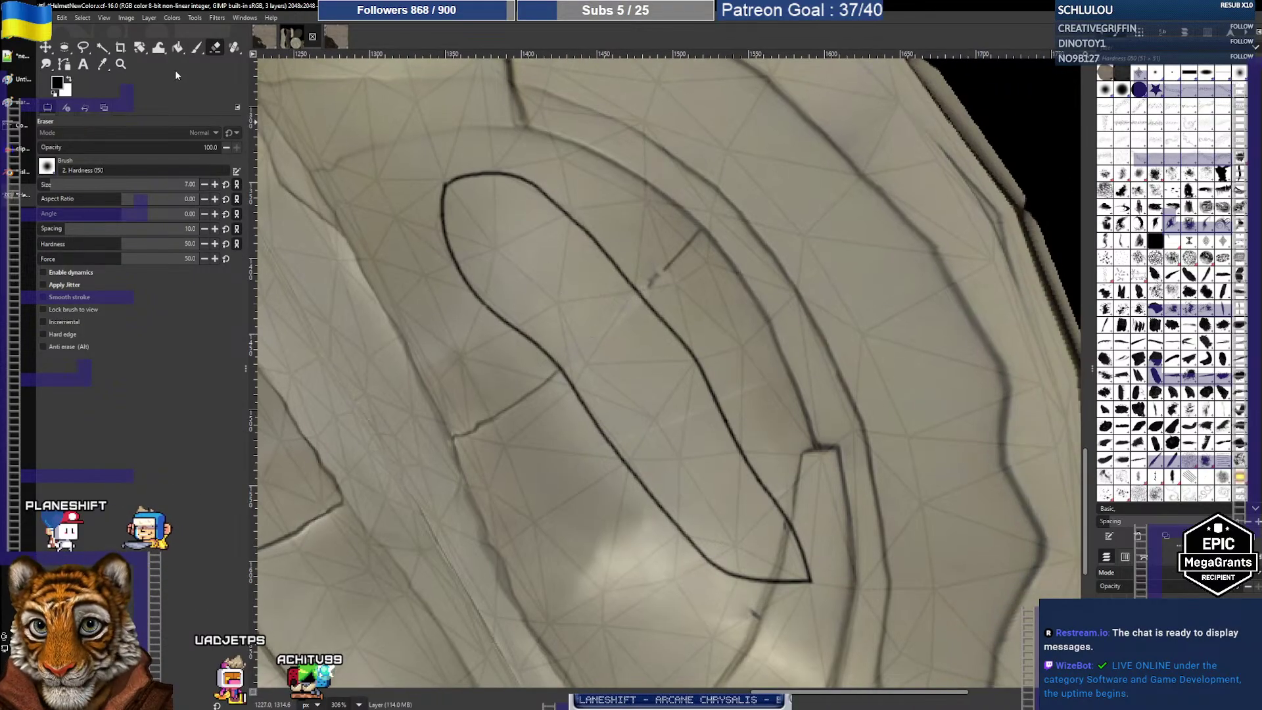
click(104, 48)
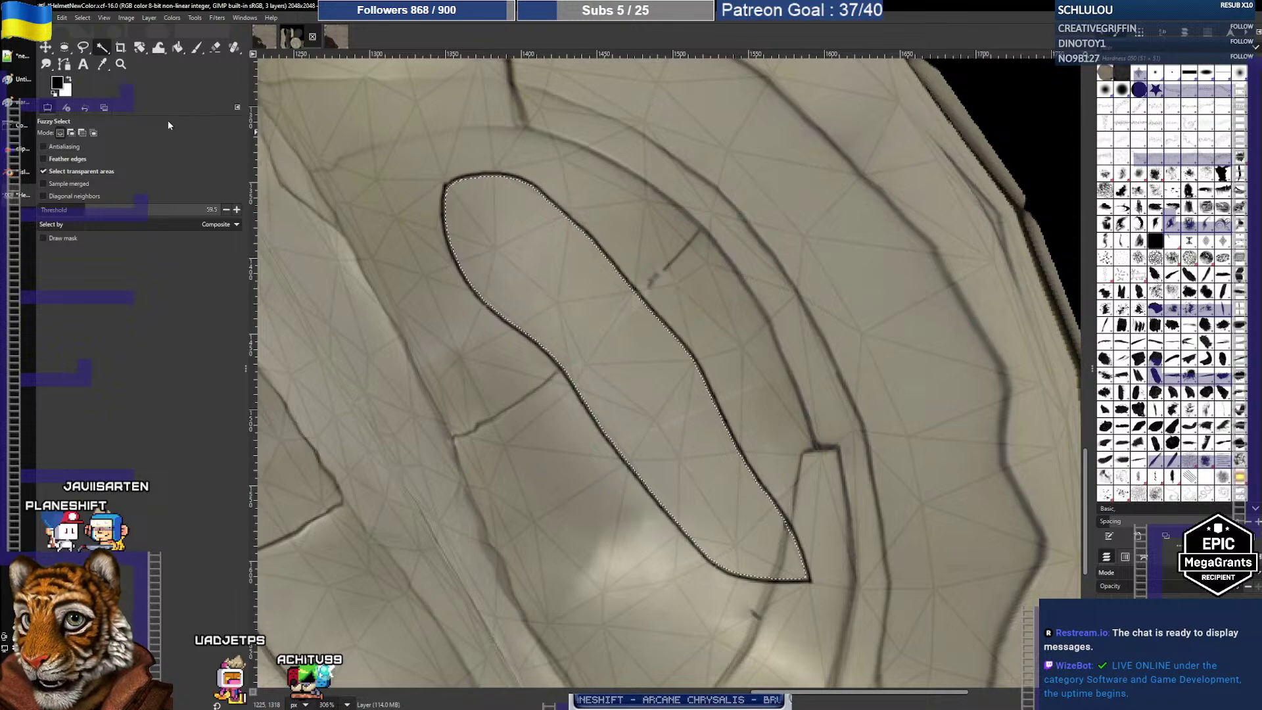
- Return to the Paintbrush and set the foreground to grey-brown 6d6755 from recent colours
click(197, 48)
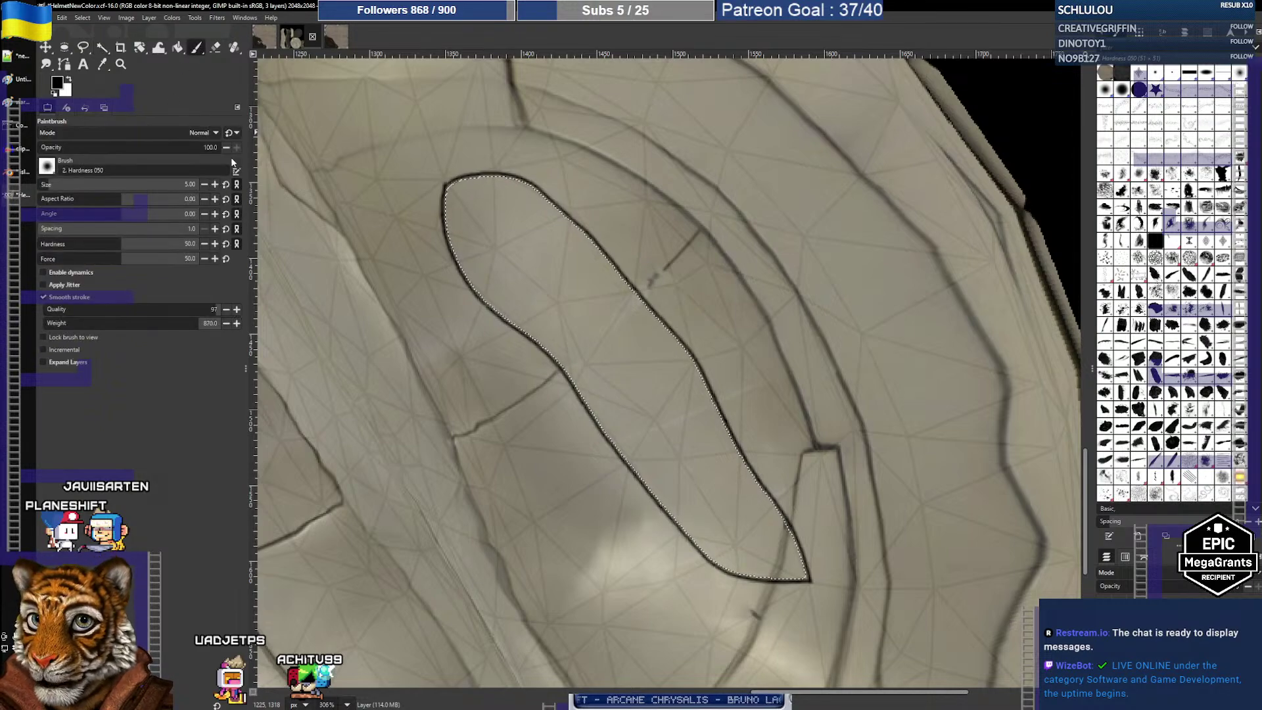
middle_drag(396, 317, 554, 242)
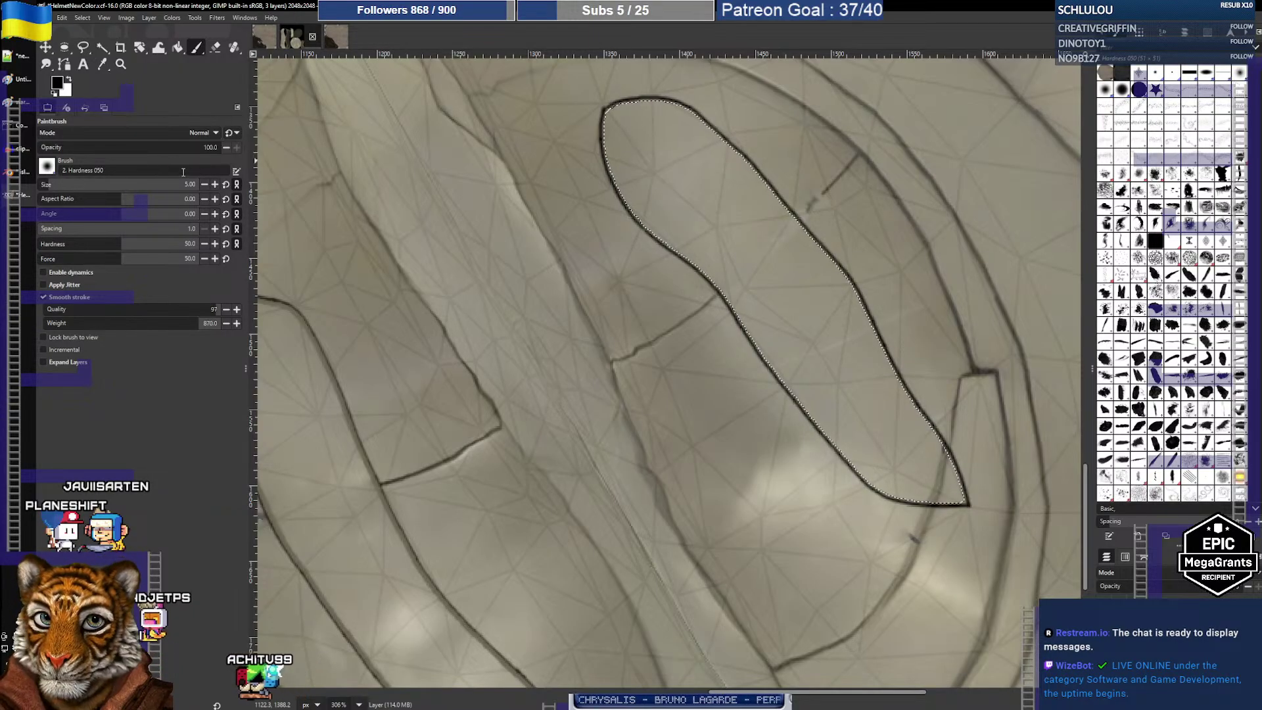
click(58, 83)
click(684, 428)
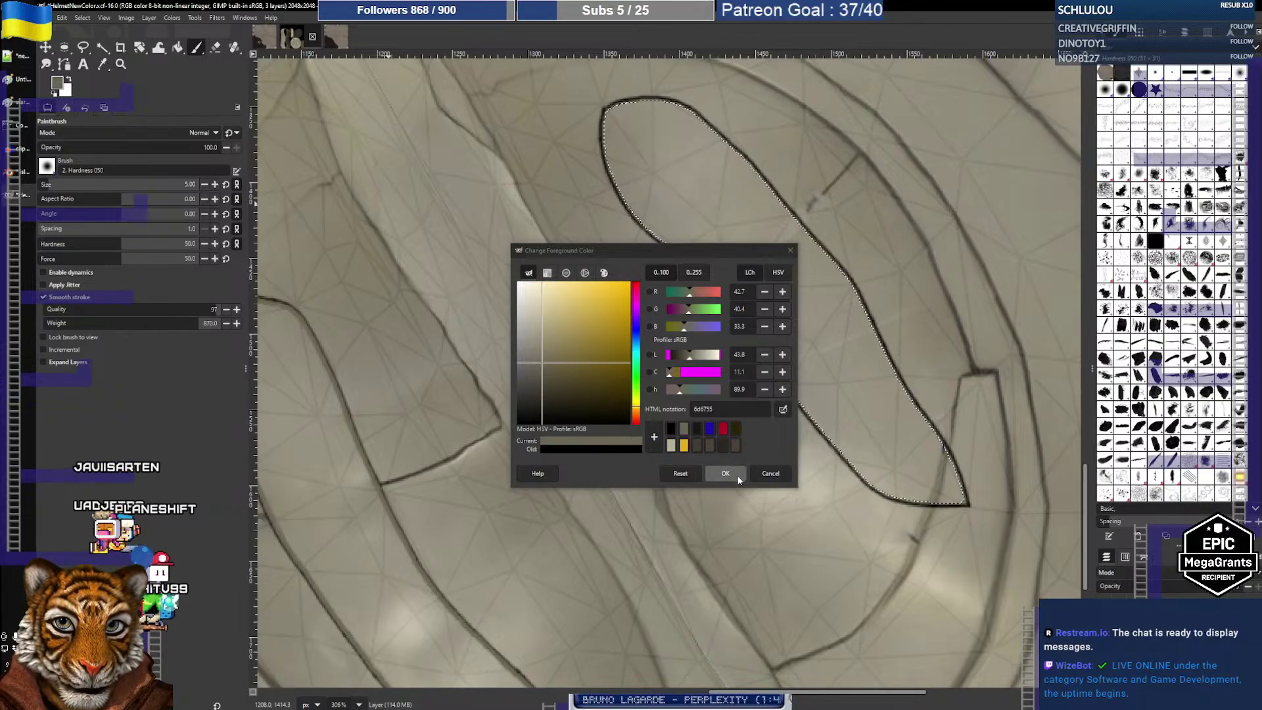
click(725, 473)
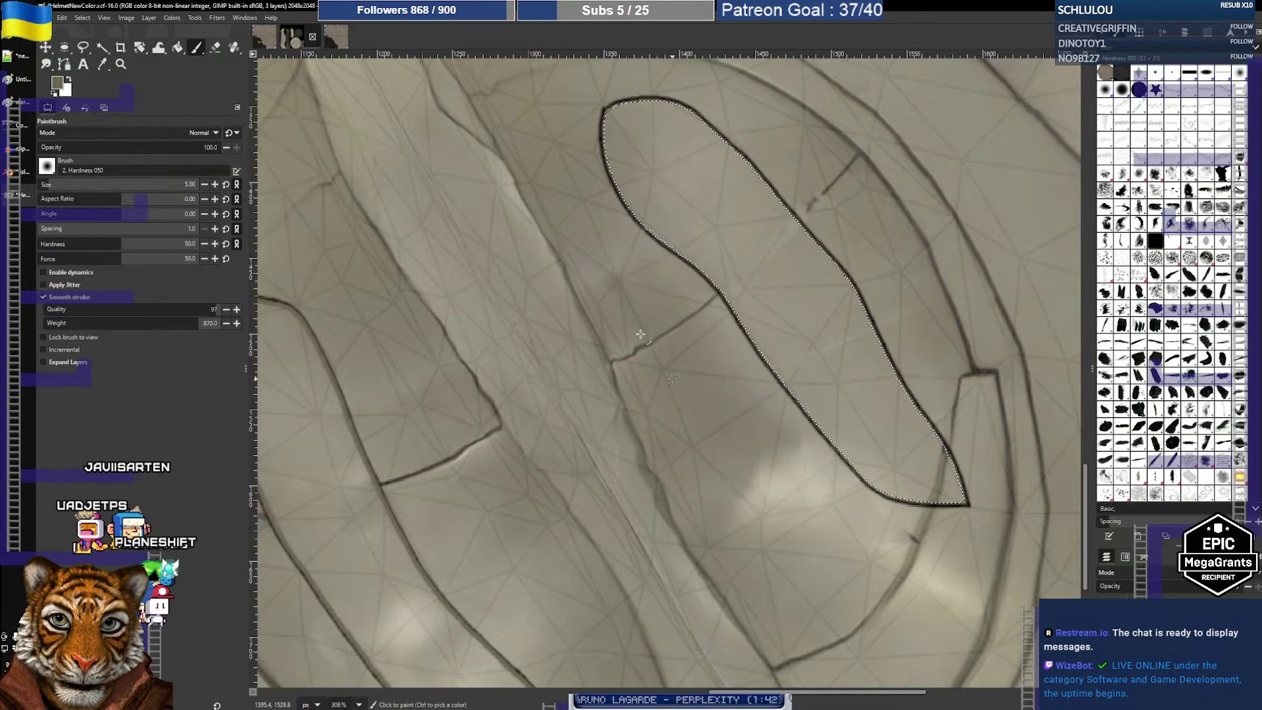
- Stroke the curved panel selection with the Paintbrush via Edit > Stroke Selection
right_click(598, 211)
mouse_move(626, 237)
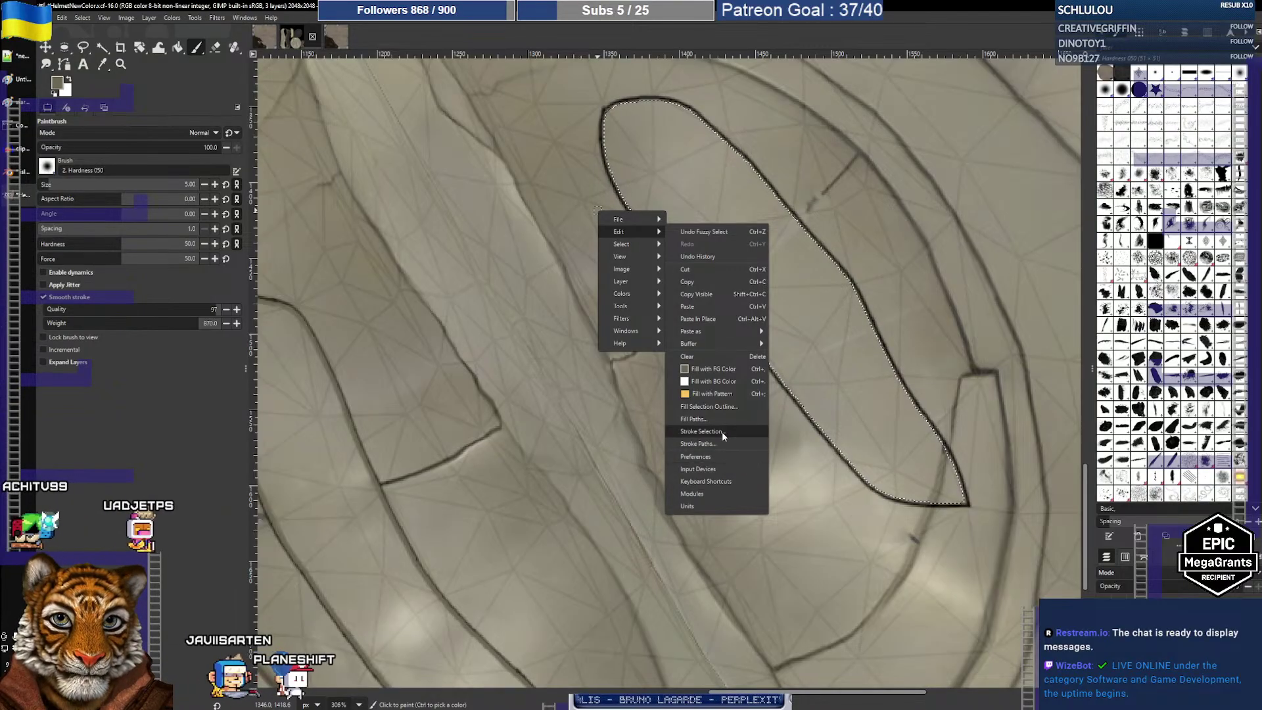
click(722, 431)
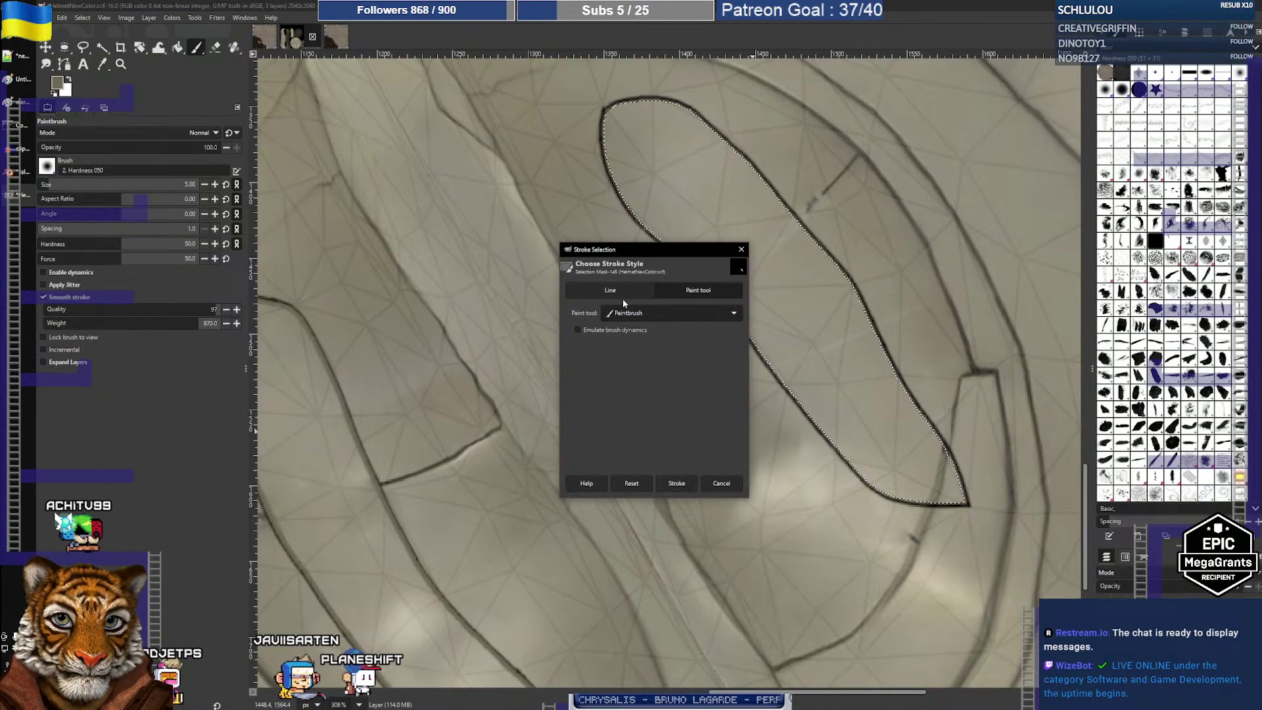
click(680, 483)
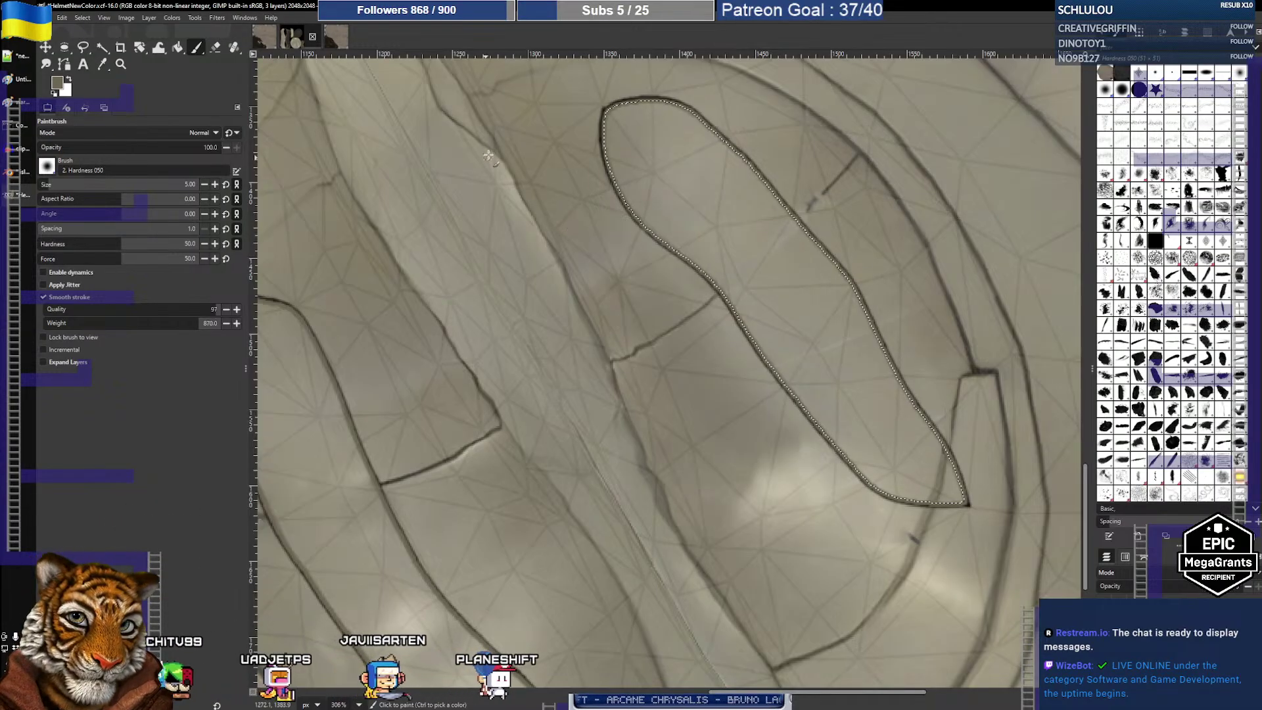
- Switch away from the selection tools and pan back to the pointed panel tip
key(e)
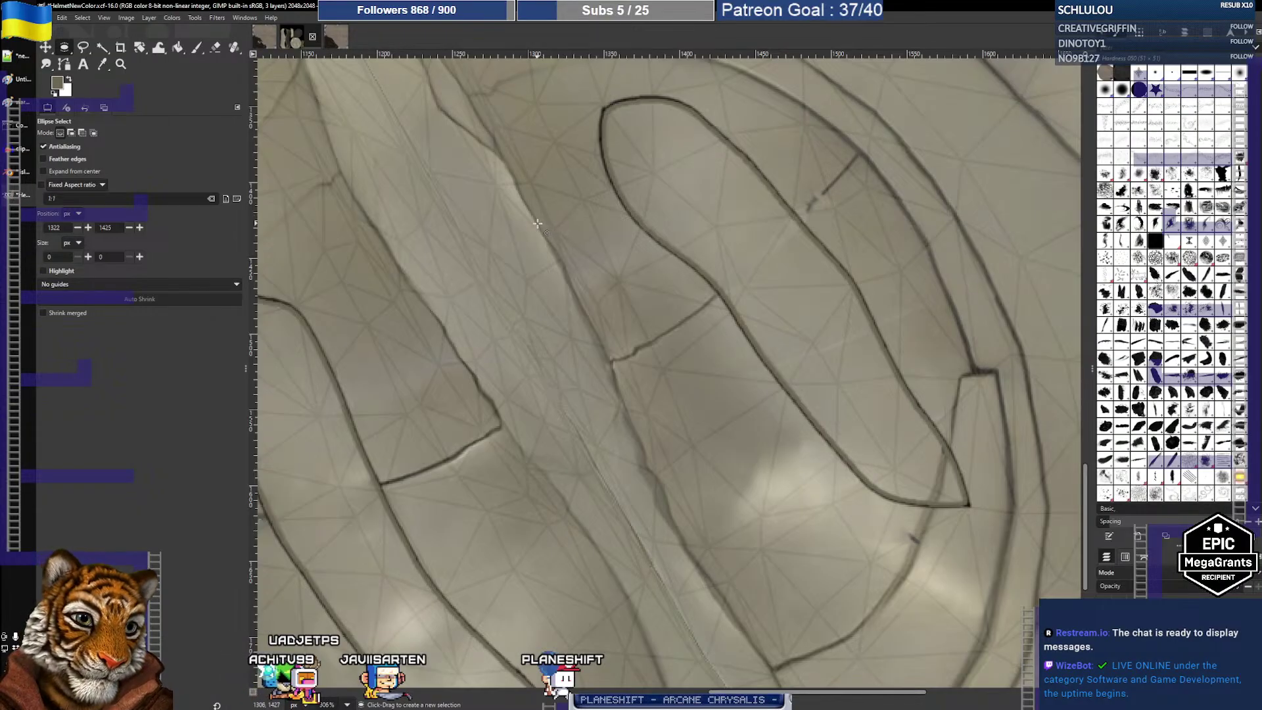
ctrl+scroll(537, 224, down, 6)
ctrl+scroll(535, 225, up, 5)
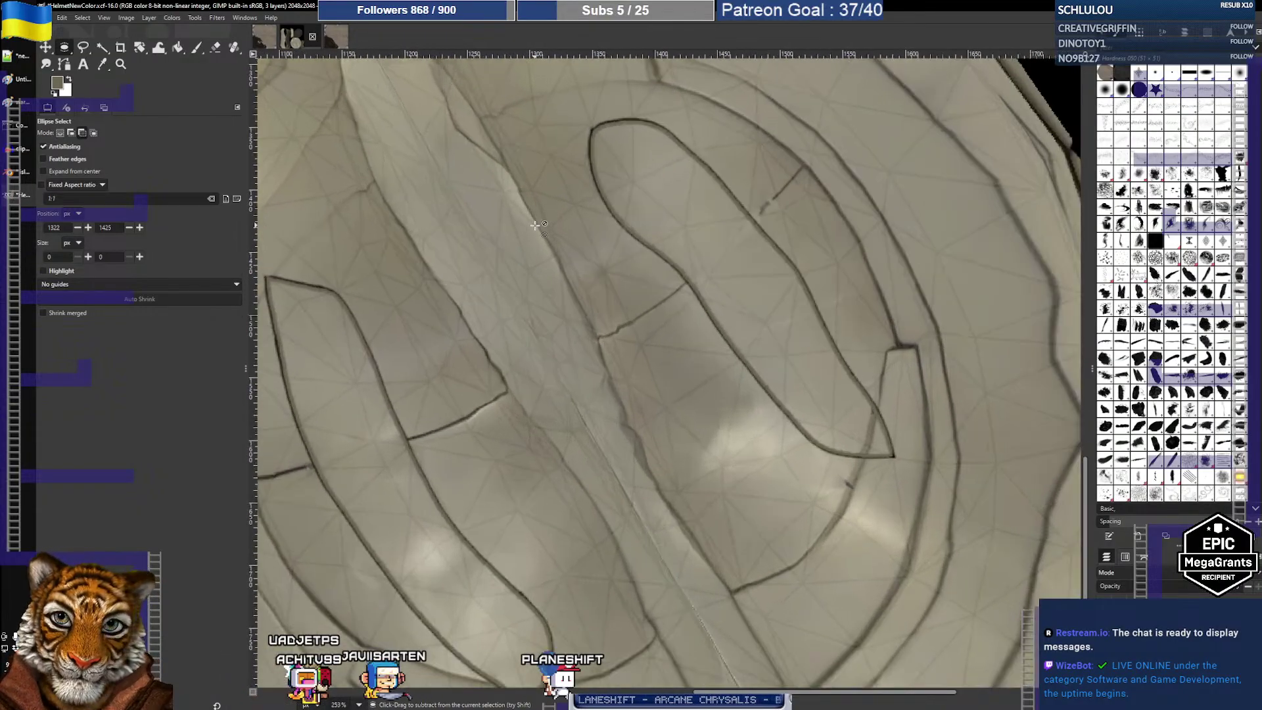
ctrl+scroll(535, 225, down, 1)
middle_drag(567, 307, 628, 289)
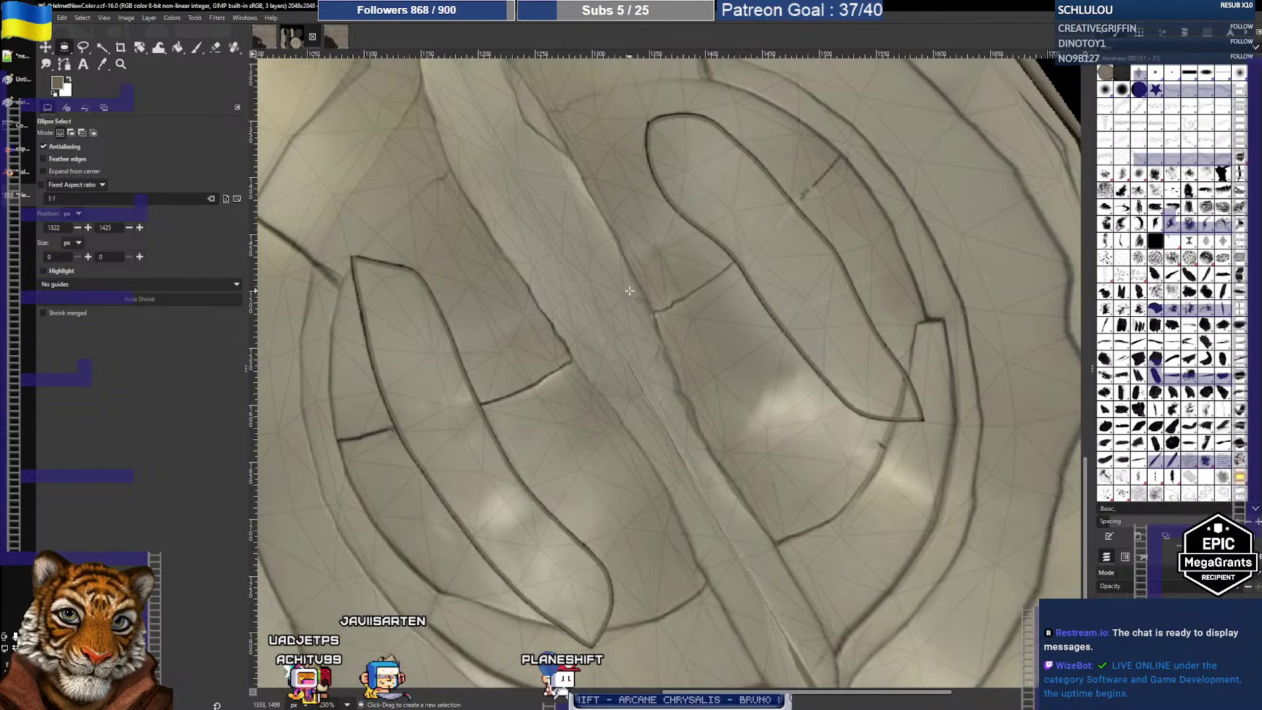
middle_drag(730, 380, 465, 353)
ctrl+scroll(595, 360, up, 5)
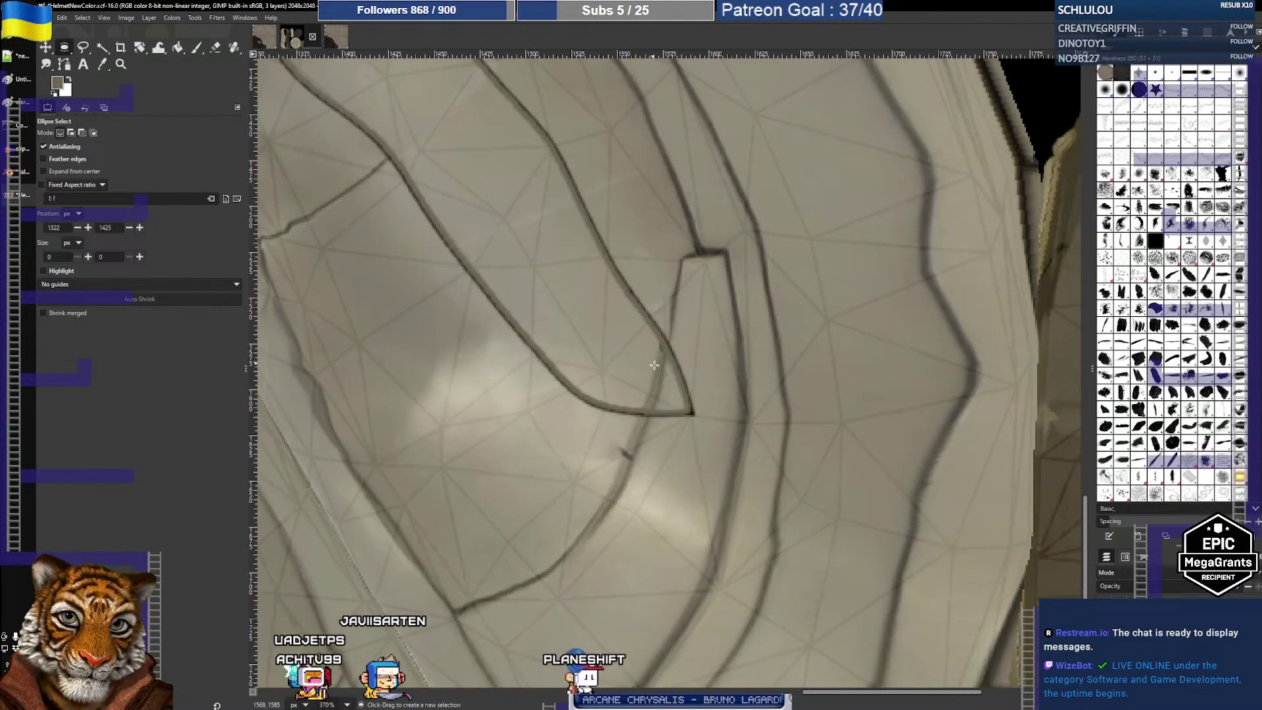
click(197, 49)
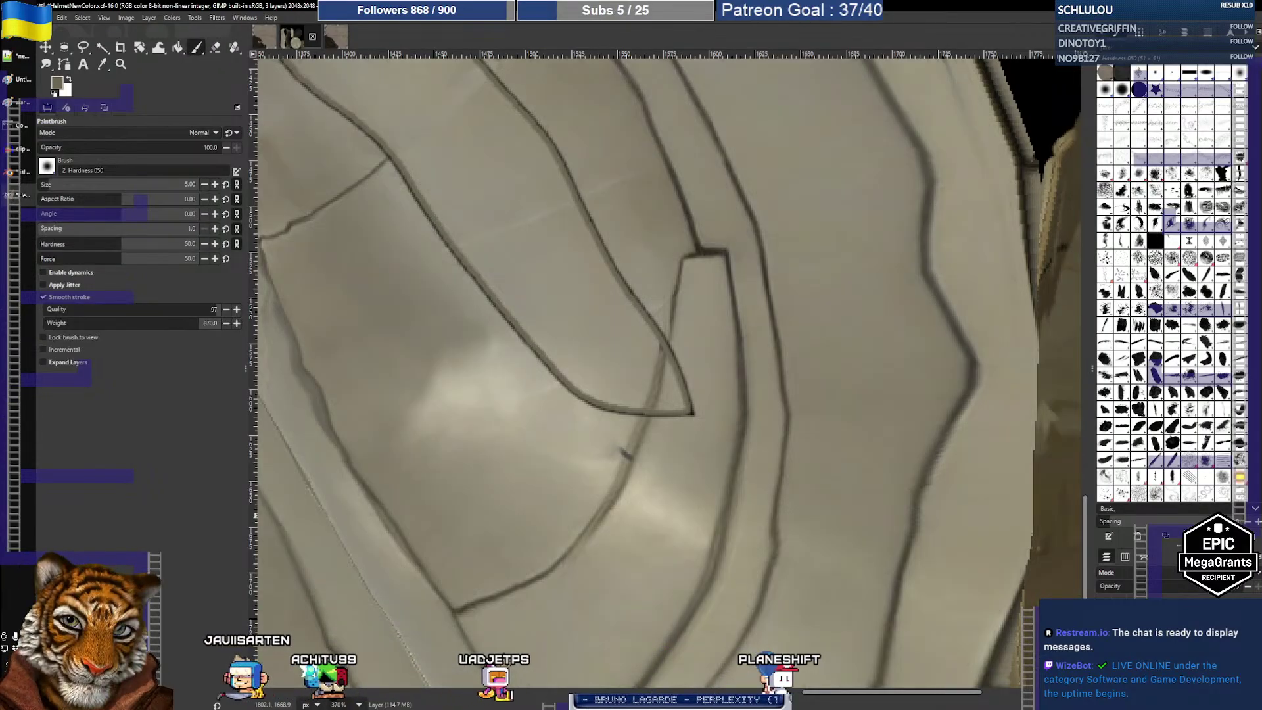
- Pick the Clone tool, set a source near the pointed tip, and centre on the dark mark
key(c)
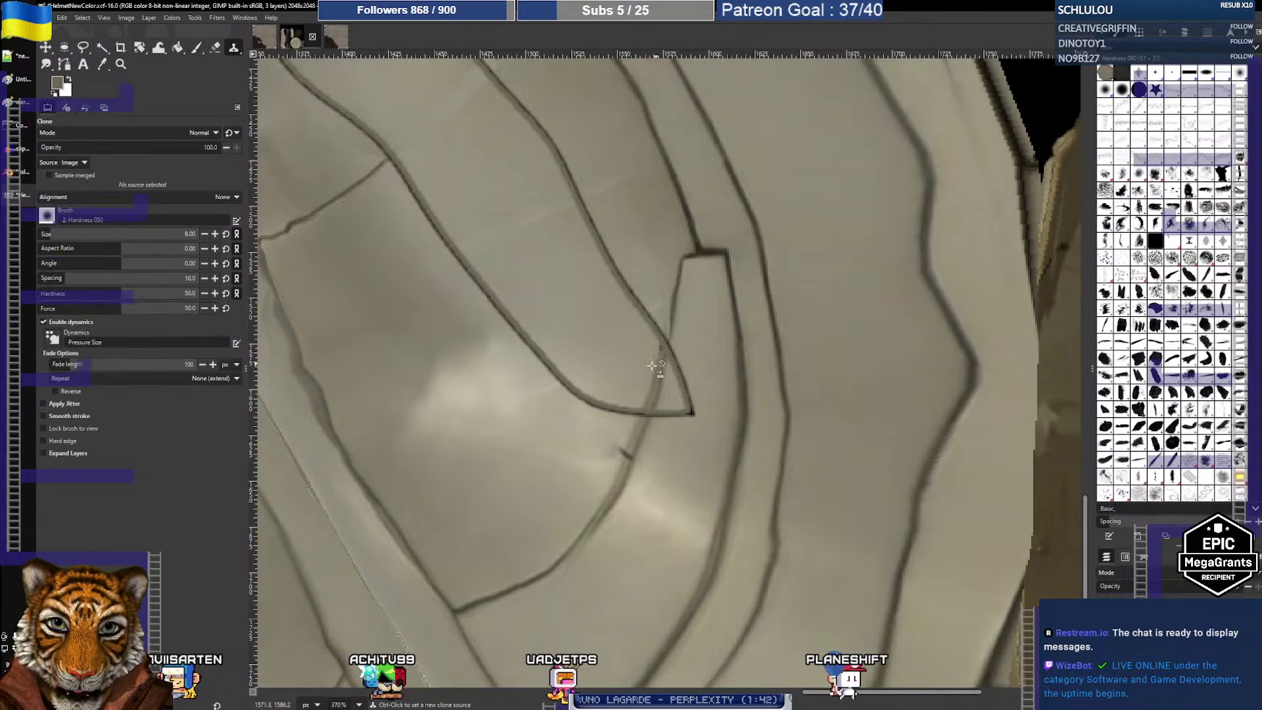
ctrl+click(614, 327)
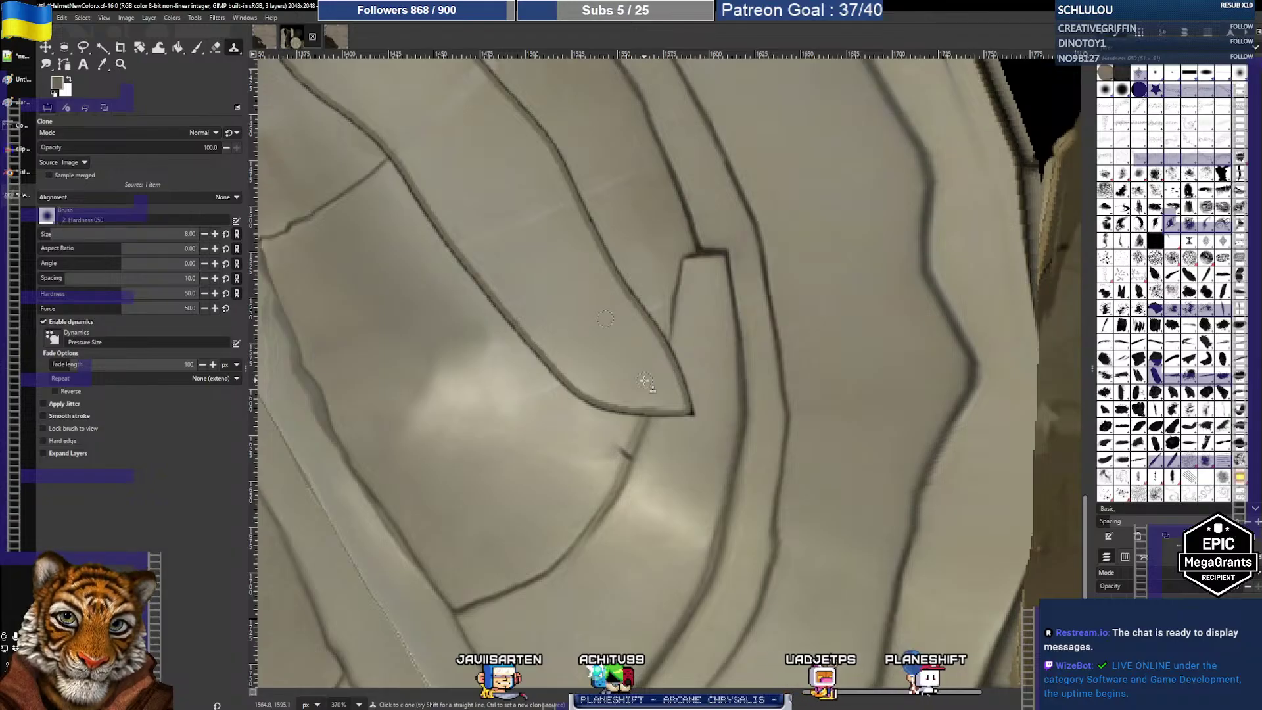
middle_drag(567, 292, 615, 252)
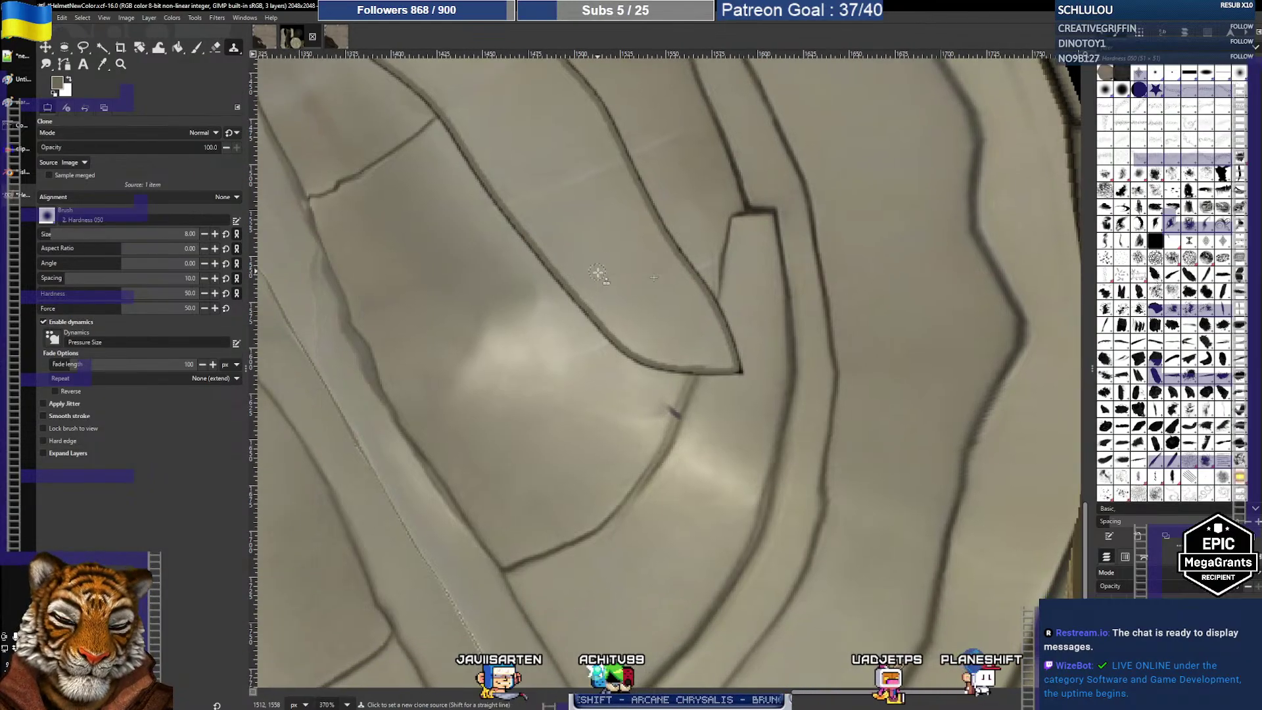
ctrl+scroll(598, 272, down, 4)
ctrl+scroll(597, 273, up, 4)
middle_drag(667, 320, 622, 318)
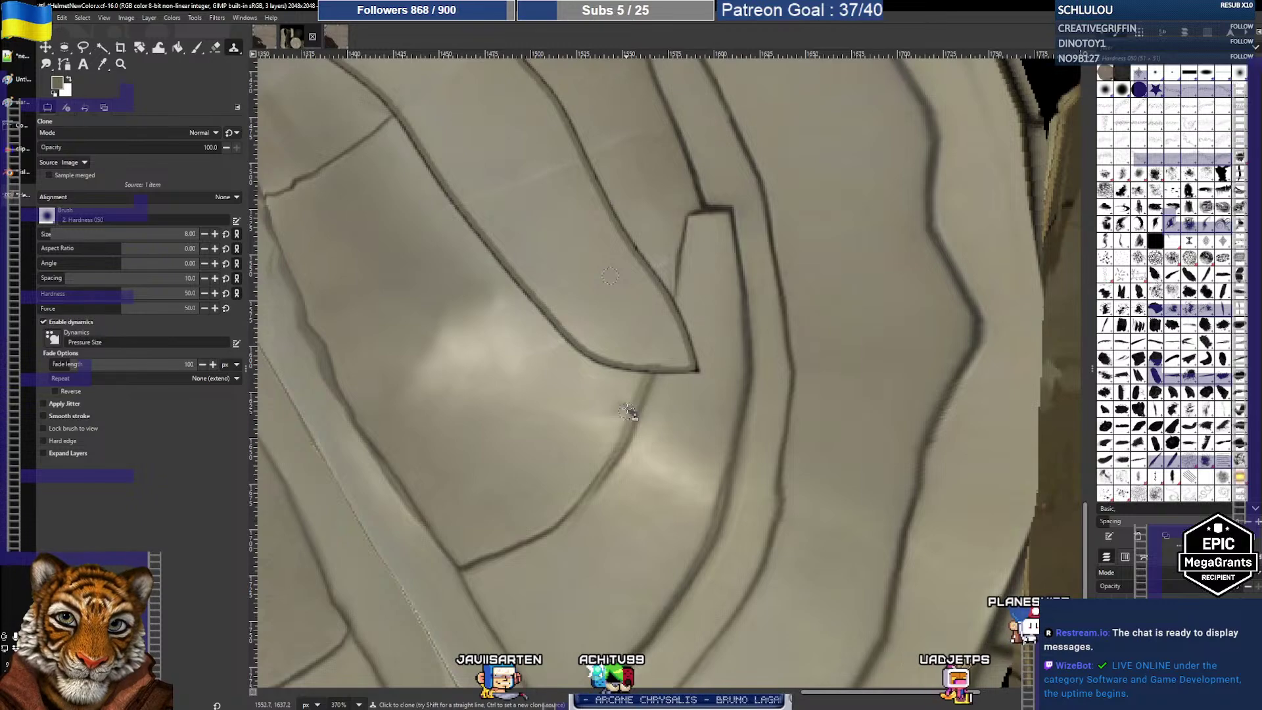
- Clone over the dark mark along the seam from a fresh source, then pan to the curved panel
ctrl+click(643, 389)
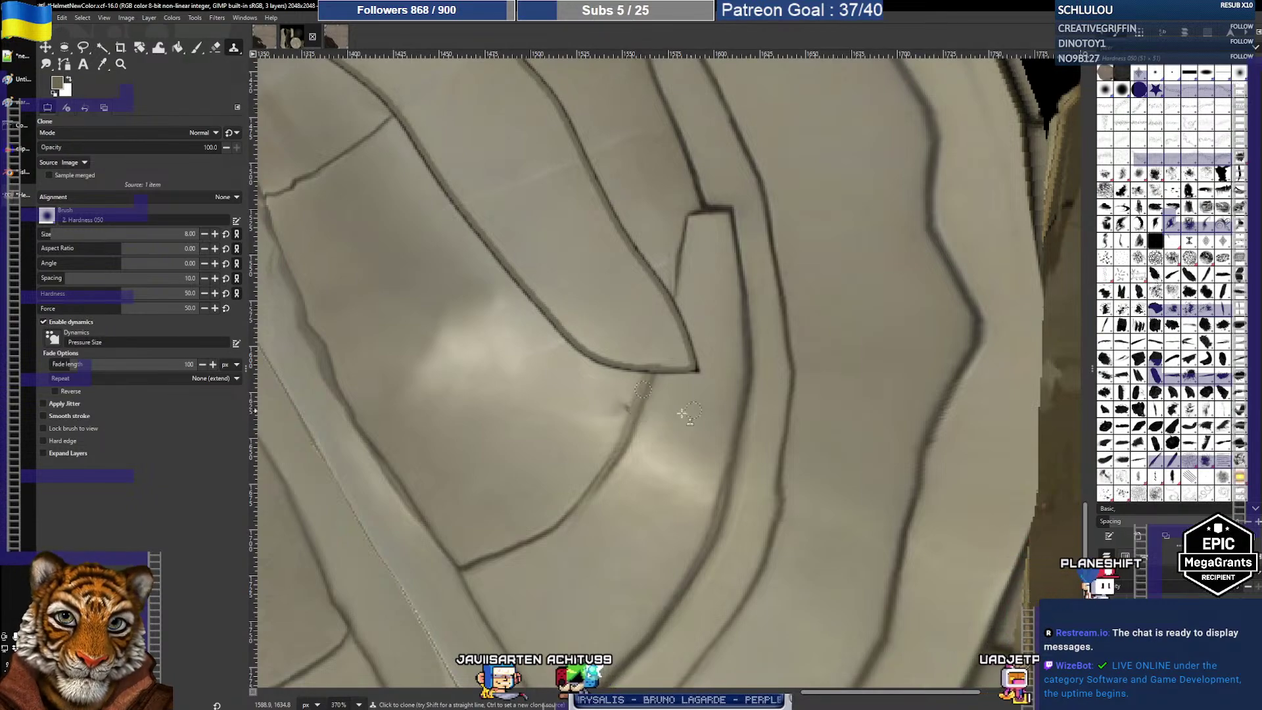
ctrl+click(584, 397)
drag(629, 409, 615, 404)
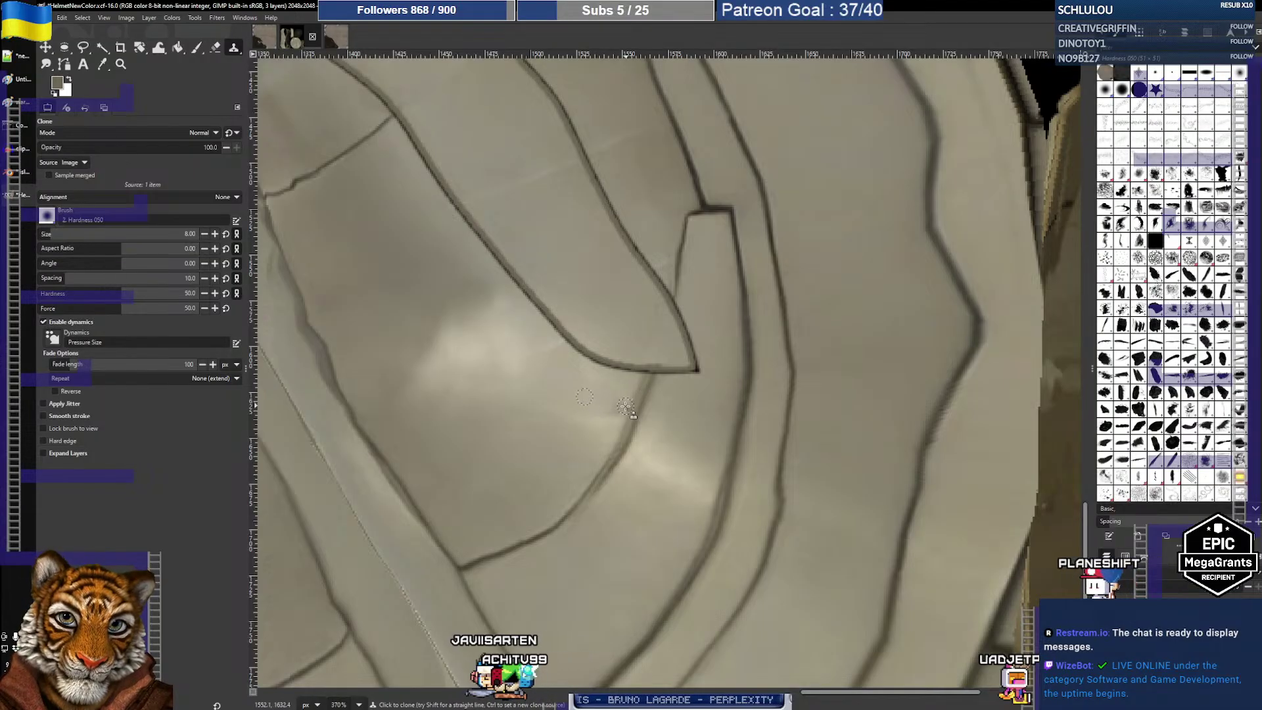
ctrl+click(581, 407)
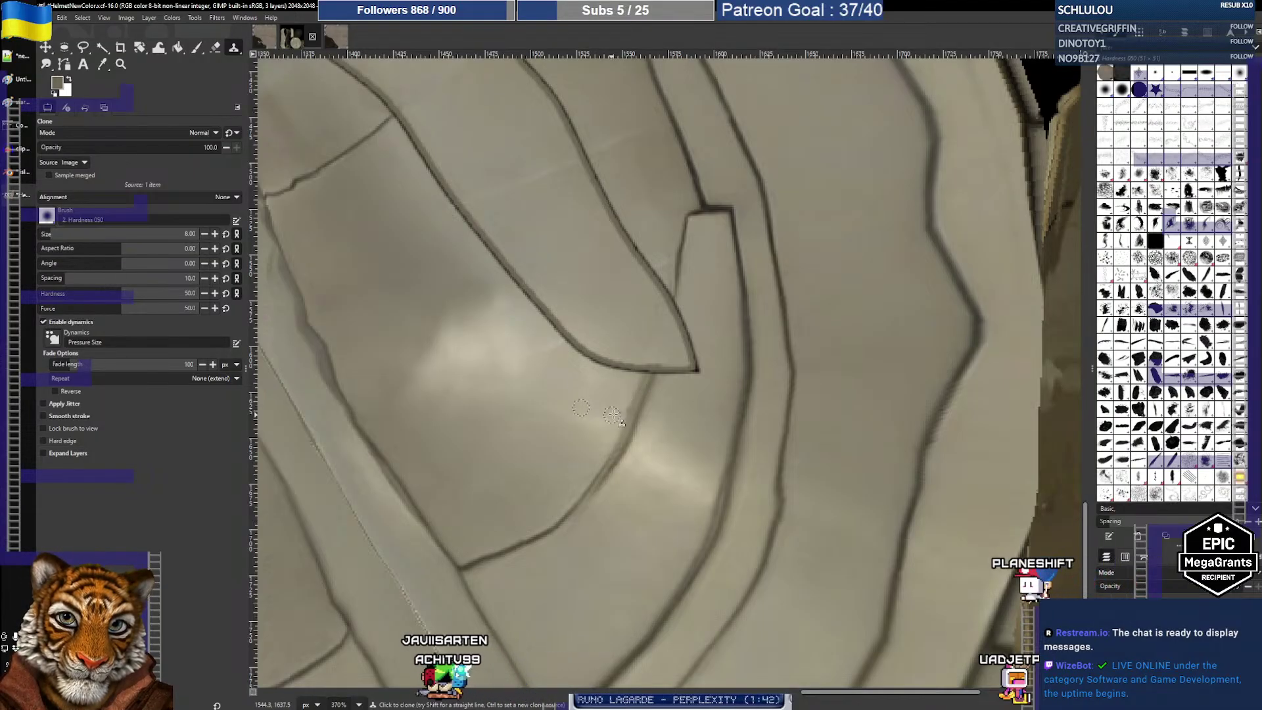
drag(613, 414, 610, 420)
mouse_move(405, 385)
middle_down()
mouse_move(598, 278)
mouse_move(738, 381)
middle_up()
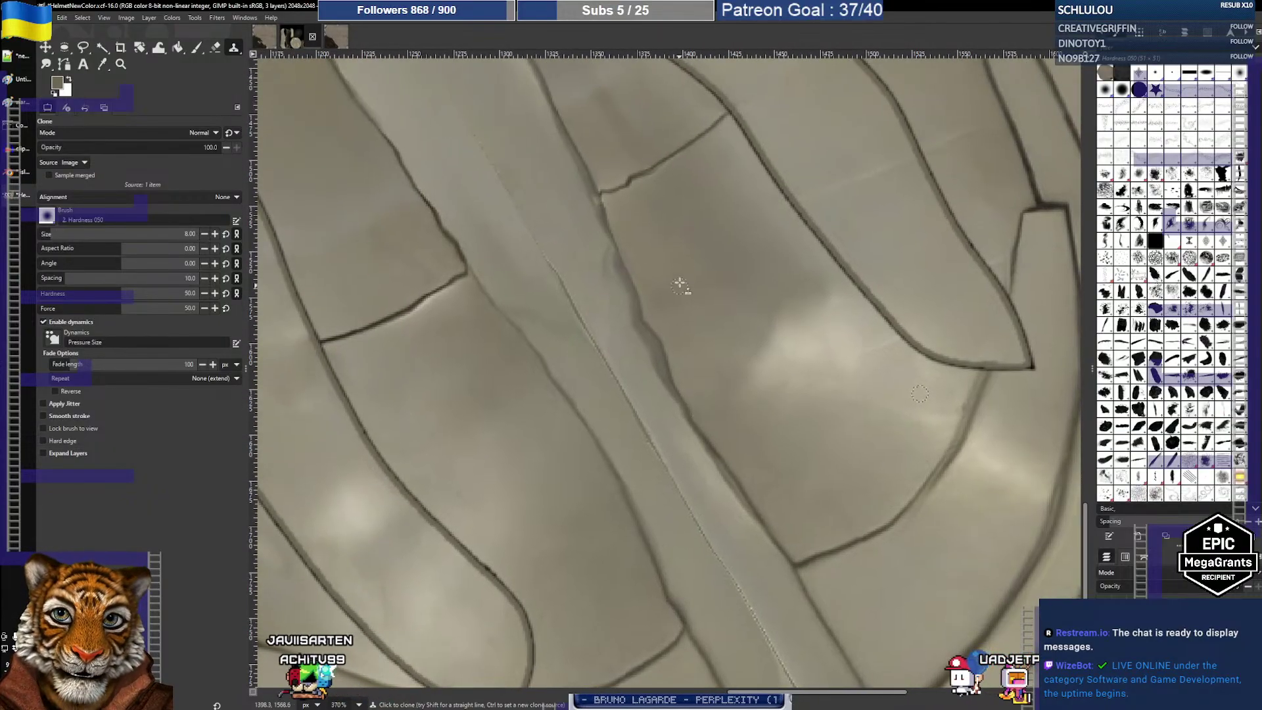
middle_drag(679, 285, 663, 437)
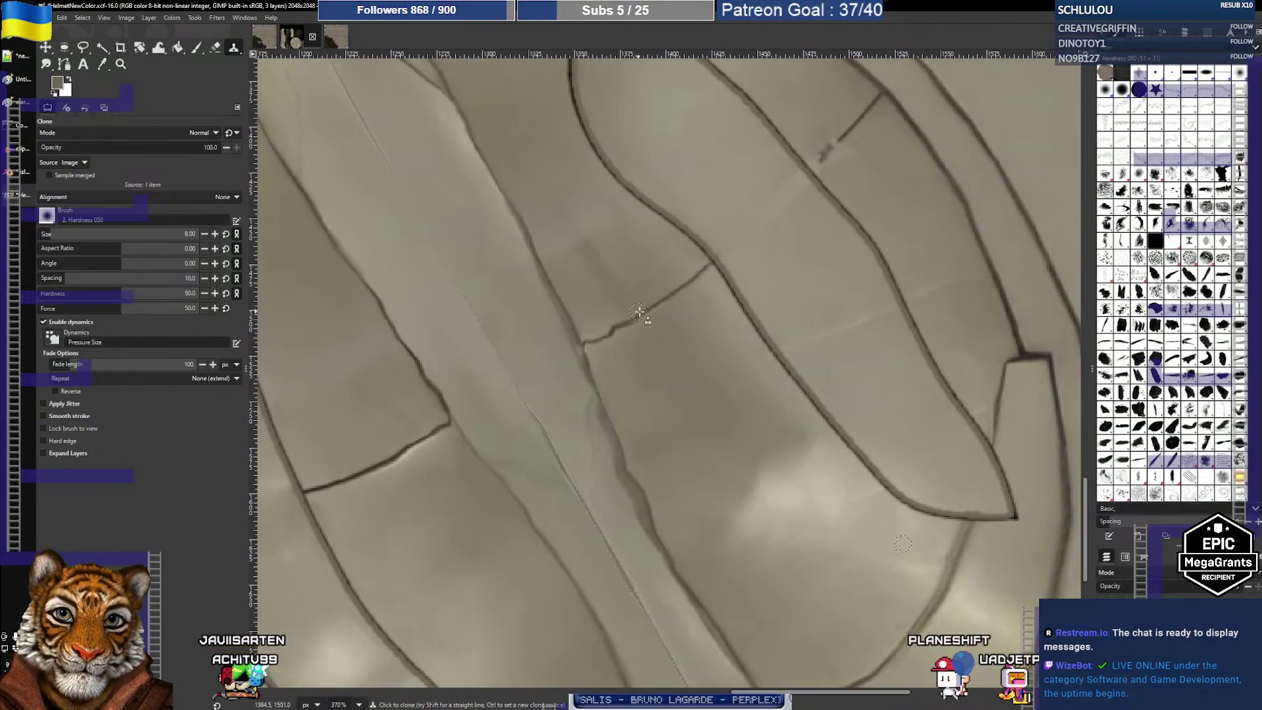
middle_drag(792, 255, 626, 410)
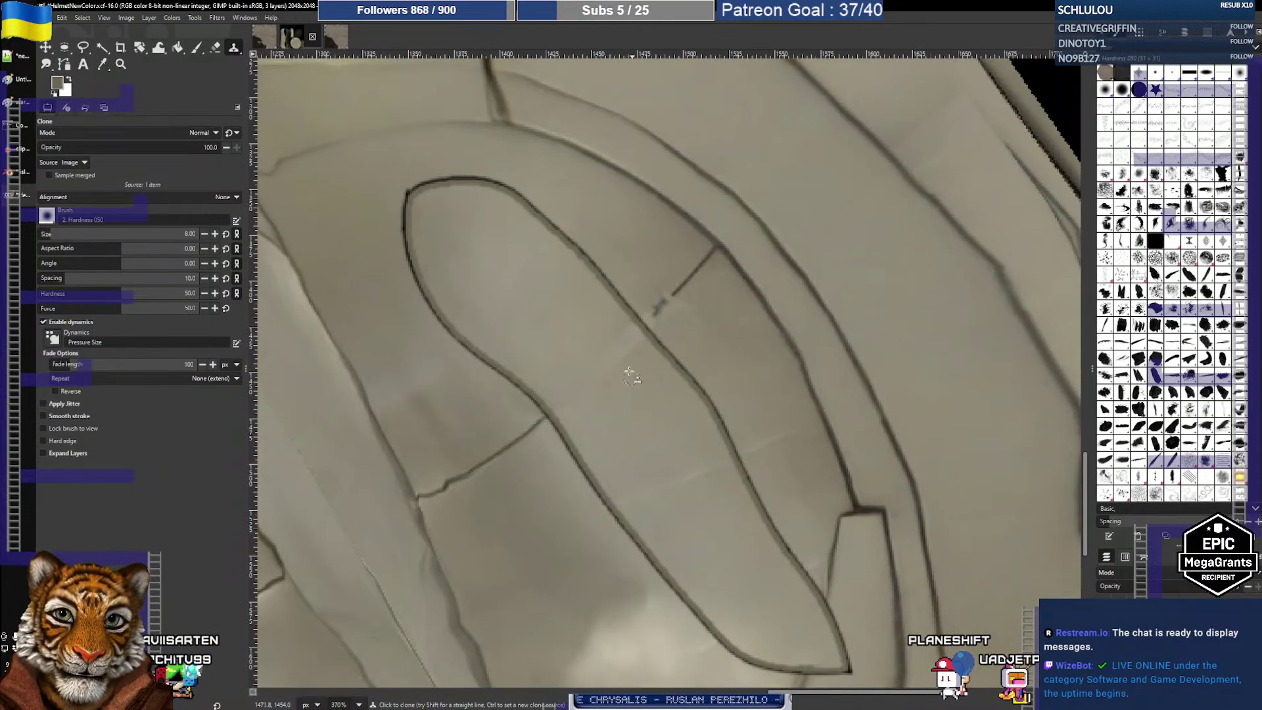
- Heal the smudge and the short crossing seam on the emblem panel from nearby clean sources
key(h)
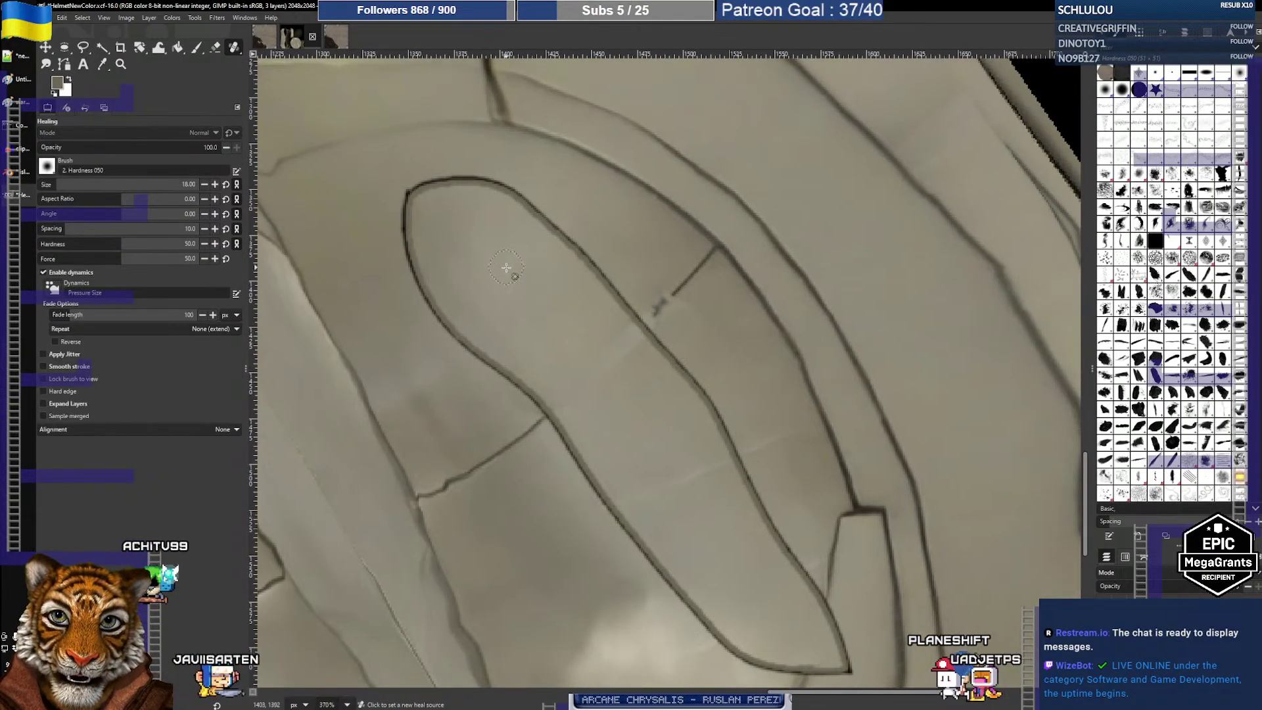
ctrl+click(497, 310)
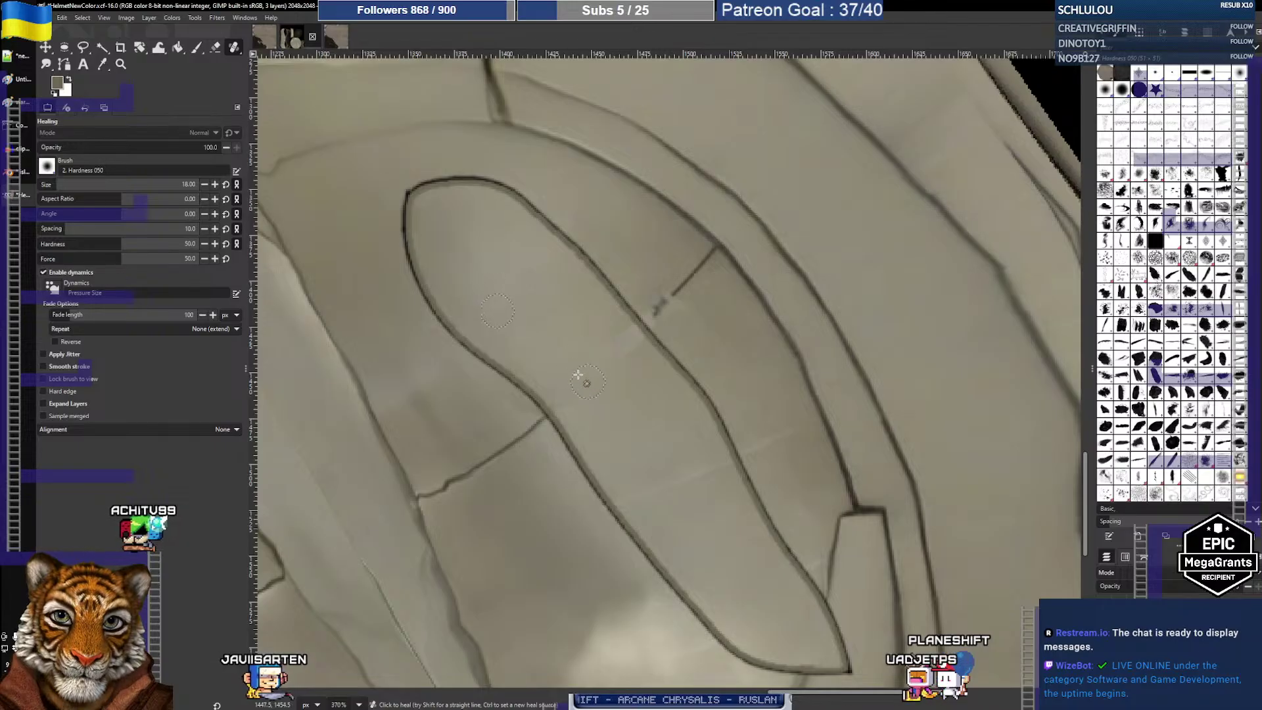
drag(578, 374, 590, 402)
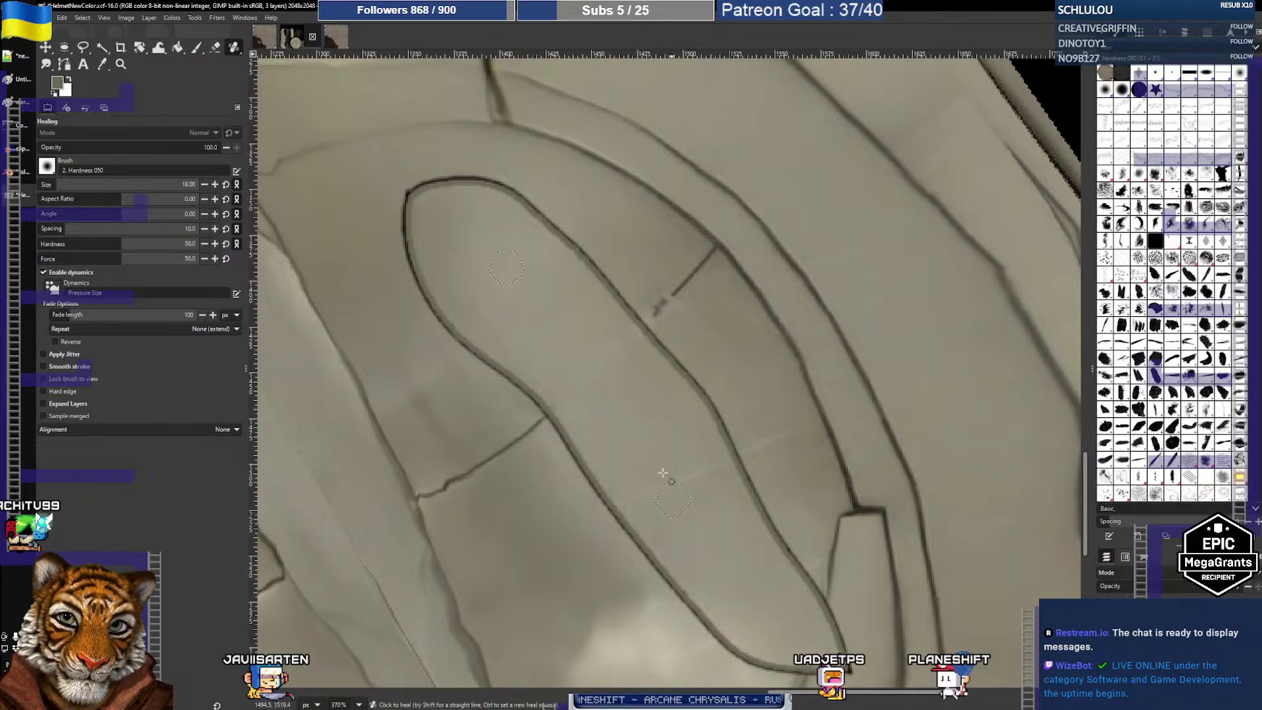
middle_drag(670, 346, 635, 393)
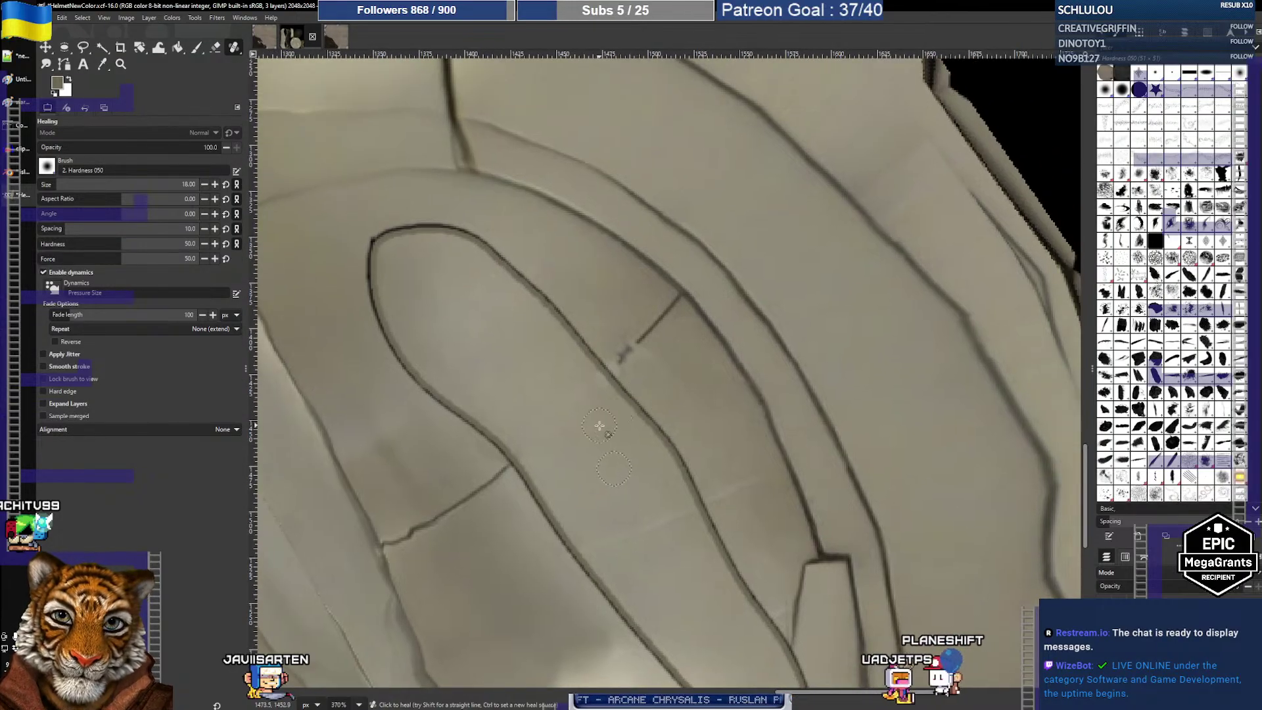
ctrl+click(659, 320)
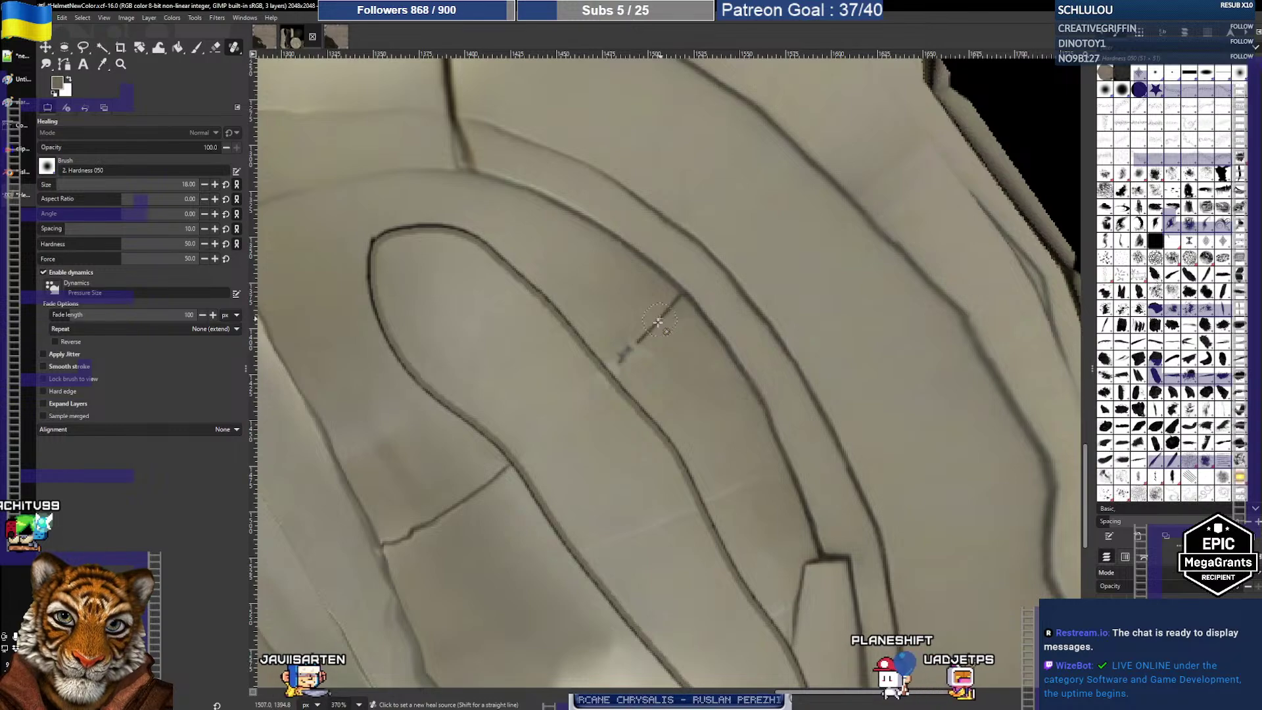
drag(628, 352, 615, 366)
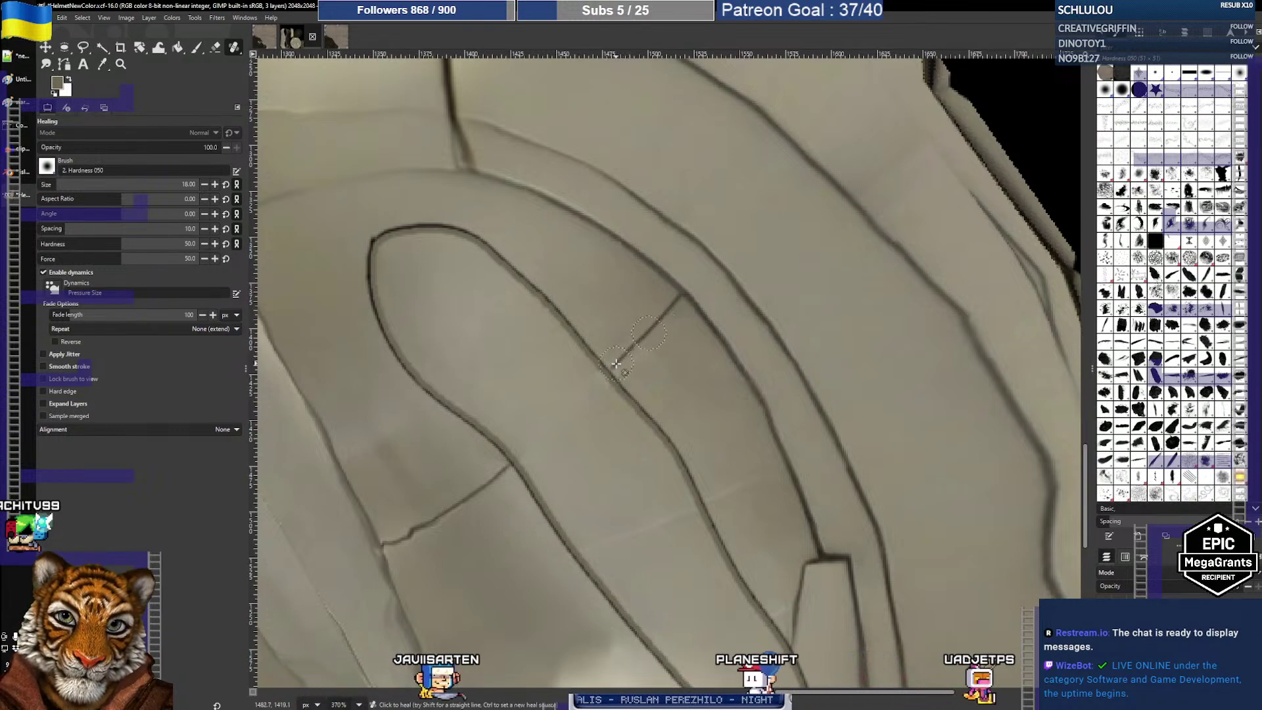
- Pan and zoom out to check the healed seam across the whole emblem
middle_drag(611, 433, 746, 297)
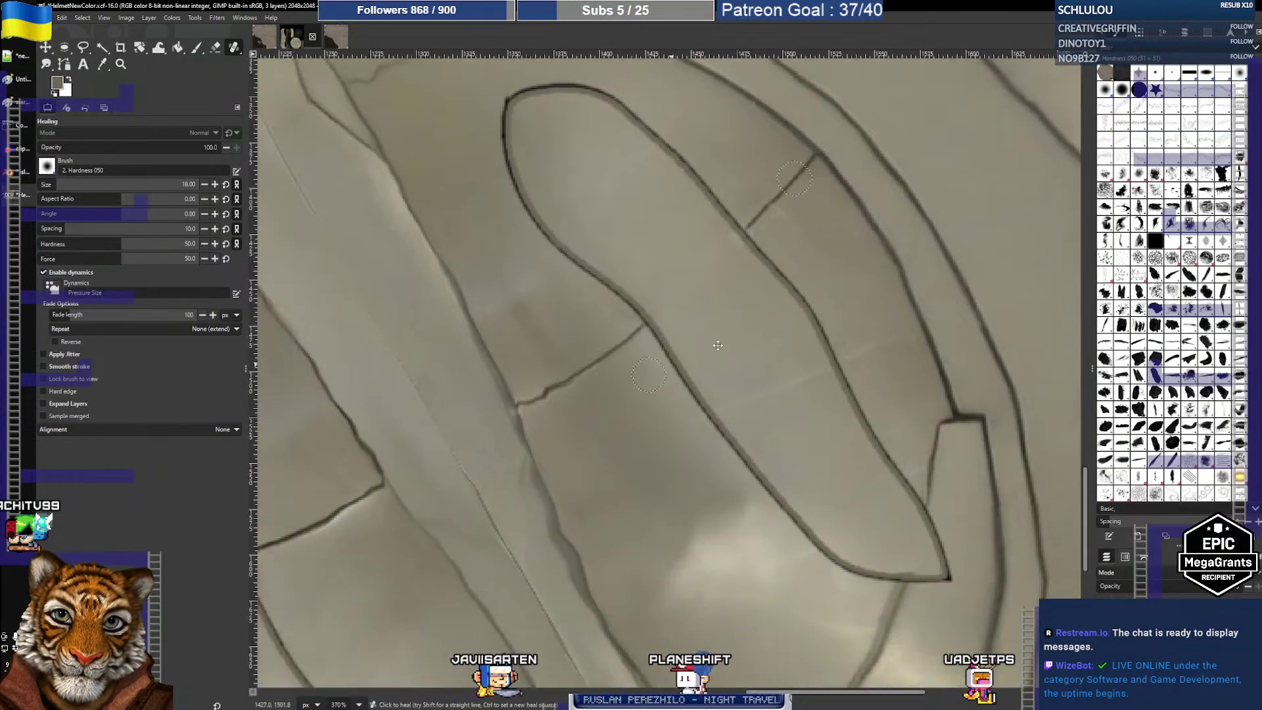
middle_drag(459, 415, 614, 357)
ctrl+scroll(611, 357, down, 3)
ctrl+scroll(605, 357, down, 3)
middle_drag(507, 334, 590, 410)
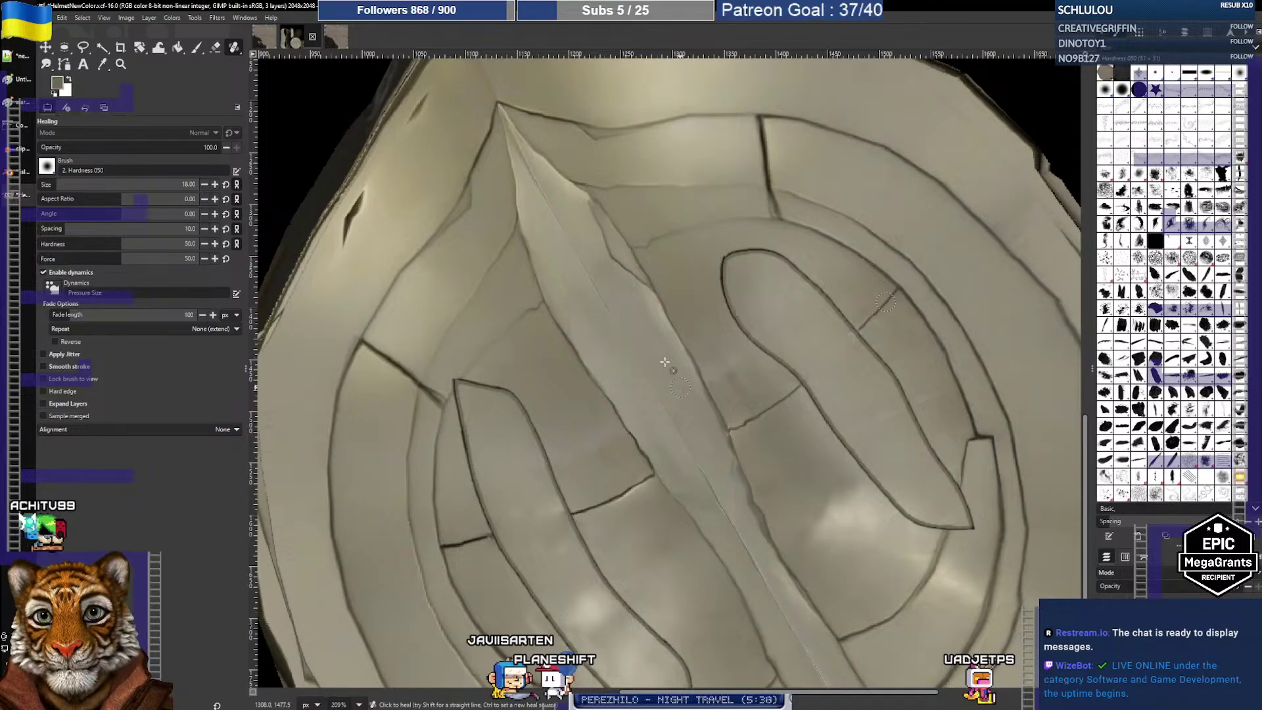
scroll(665, 361, up, 4)
scroll(644, 388, left, 5)
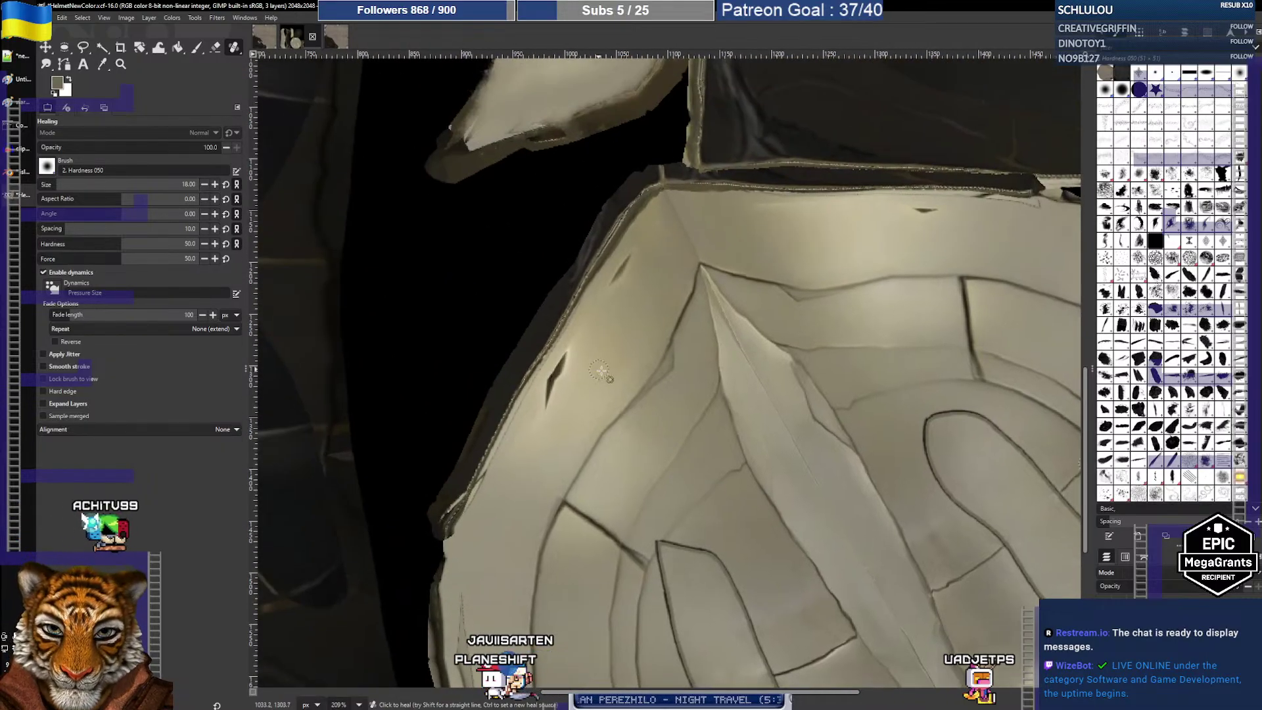
- With the Healing tool, sample clean cream surface and heal the dark marks along the panel edge
key(c)
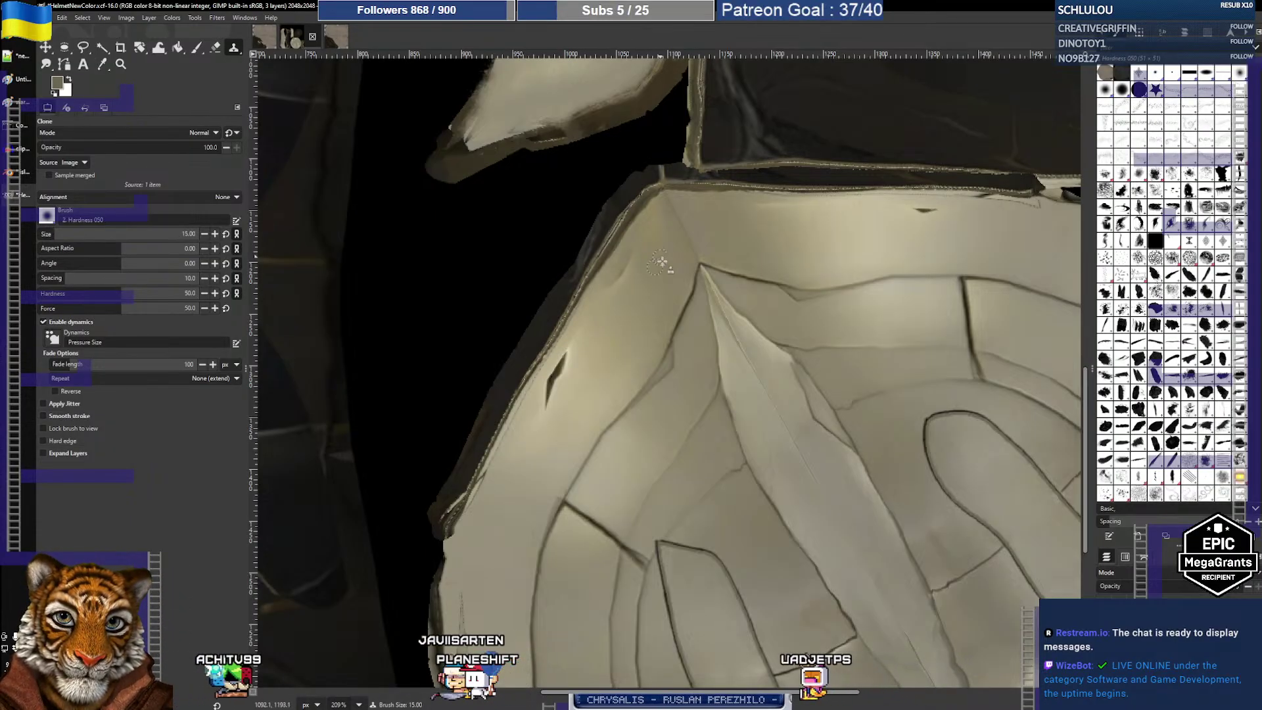
key(h)
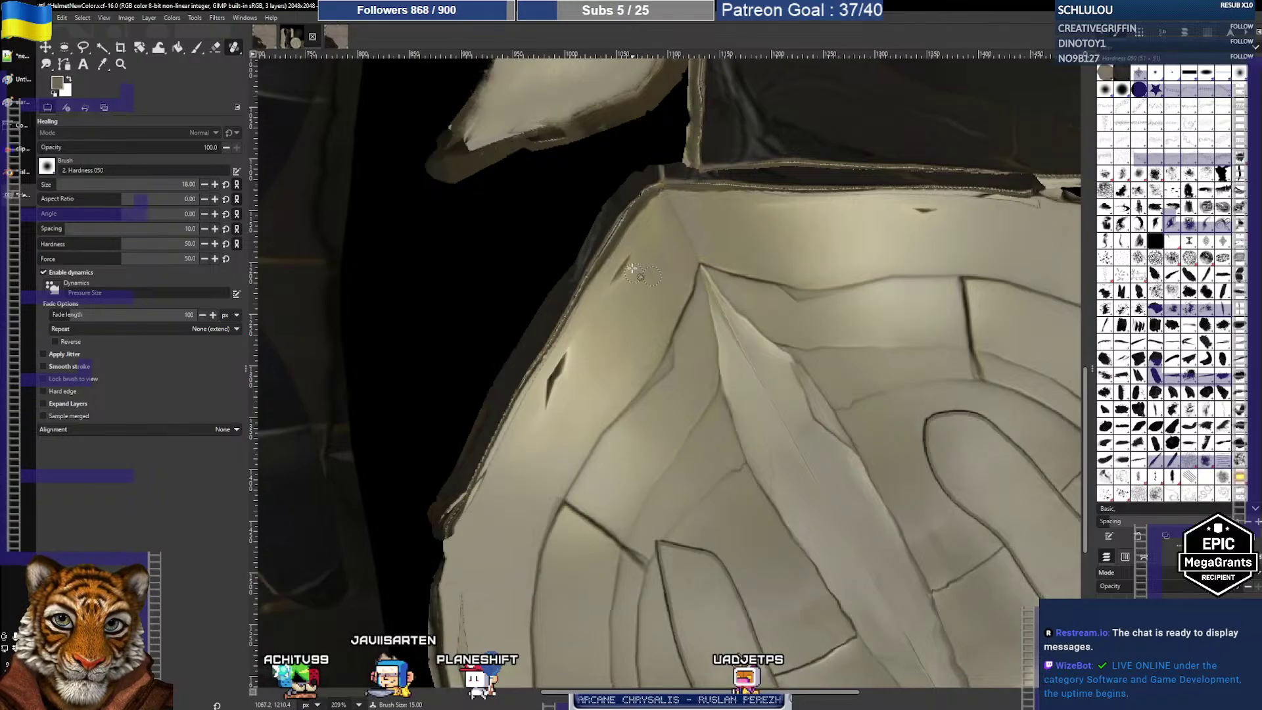
ctrl+click(617, 363)
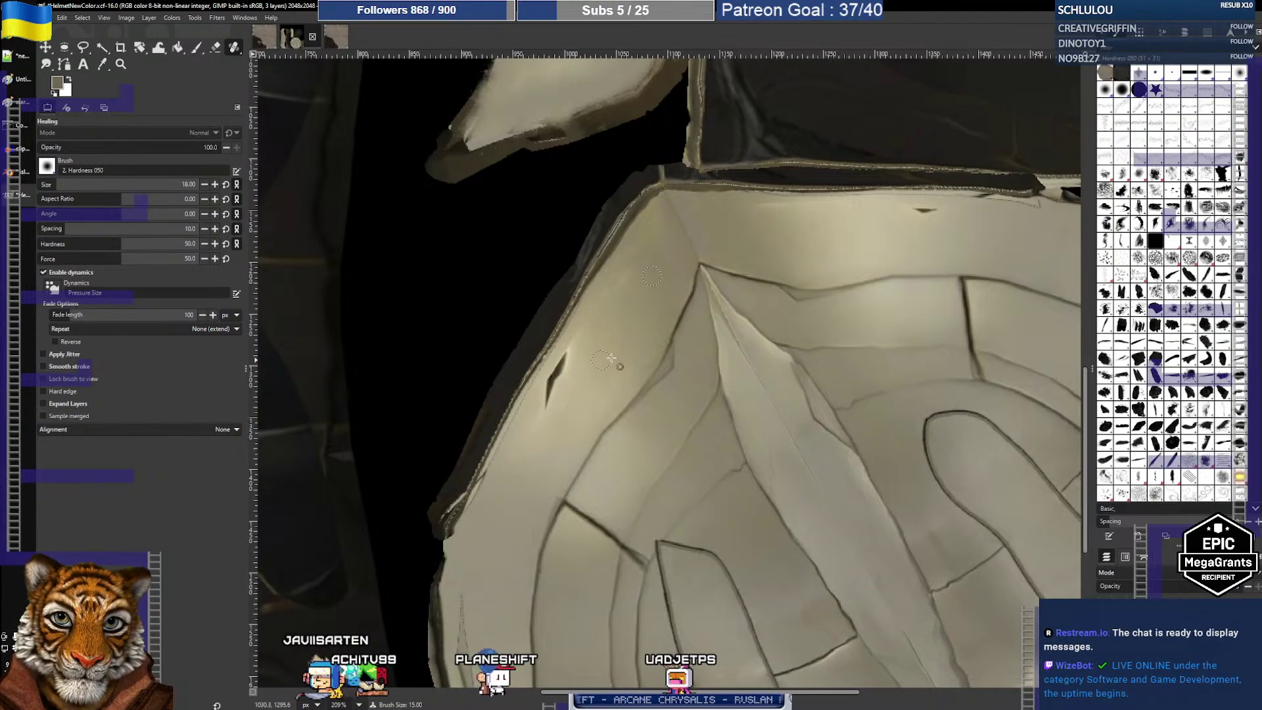
drag(561, 370, 547, 403)
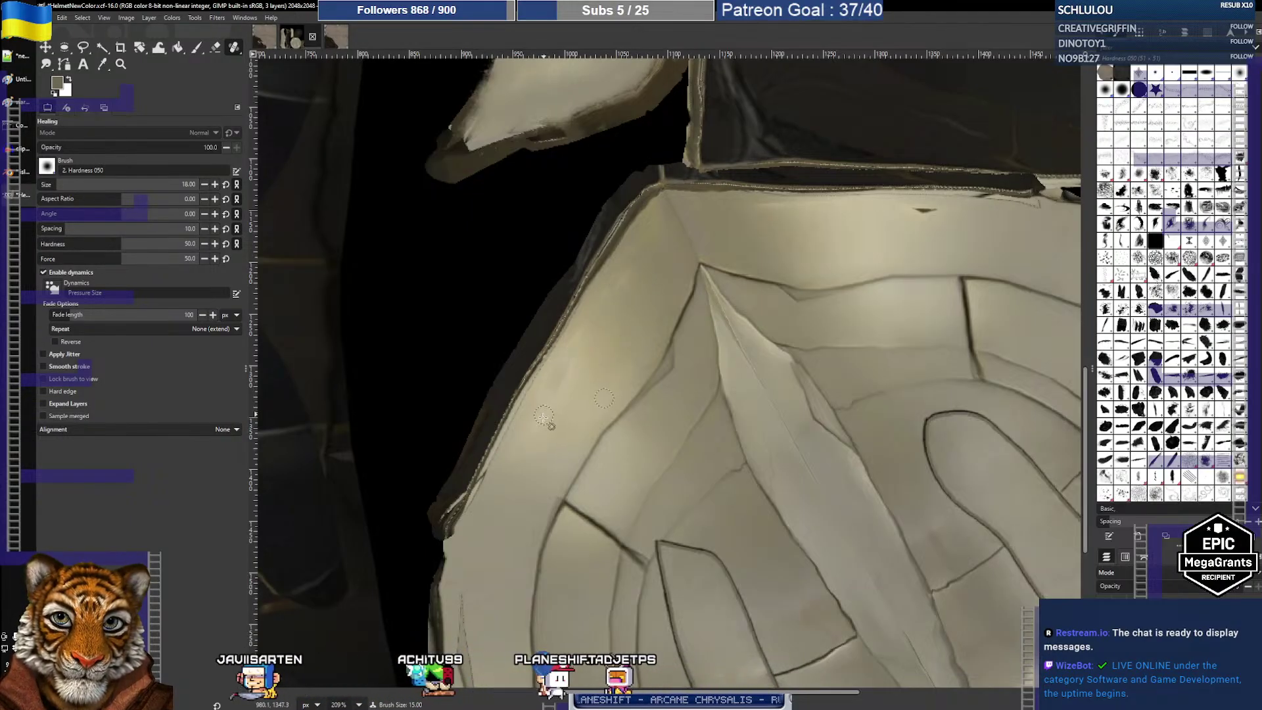
mouse_move(619, 320)
middle_down()
mouse_move(449, 380)
mouse_move(279, 406)
middle_up()
ctrl+click(488, 292)
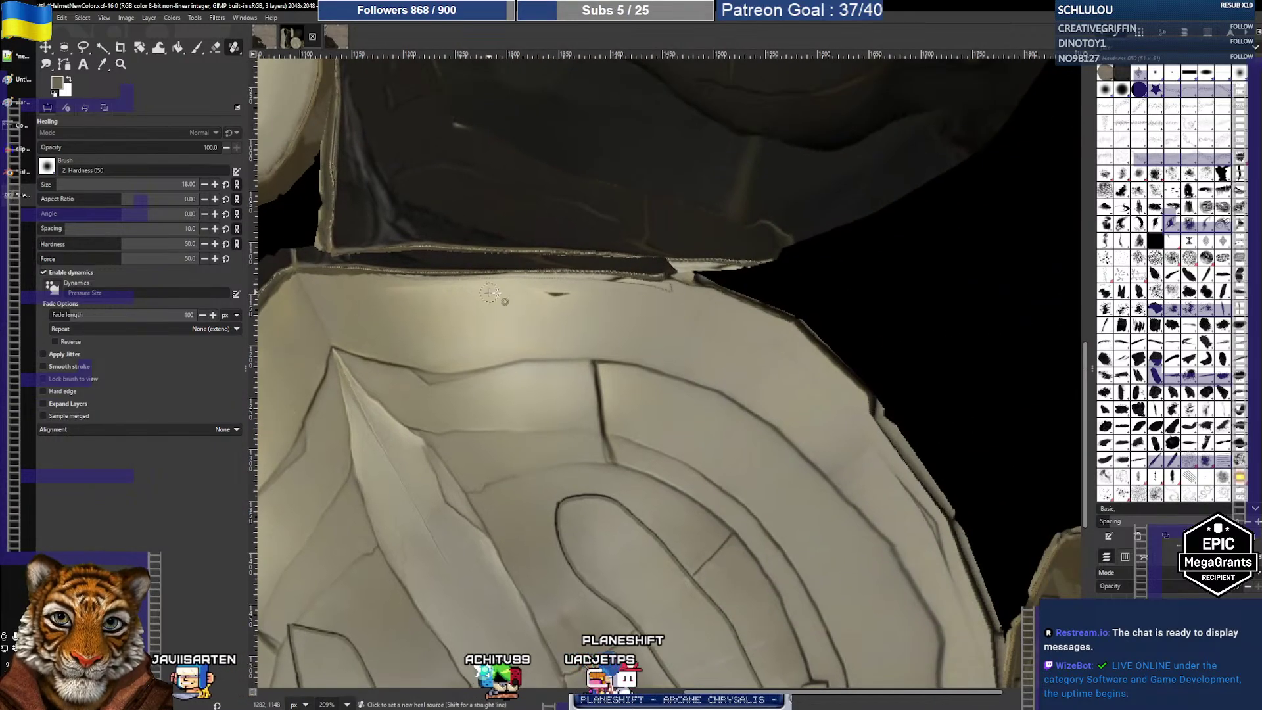
drag(548, 293, 573, 295)
- Pan across the emblem and the helmet's lower edge, then sample a new healing source near the edge
scroll(658, 375, down, 10)
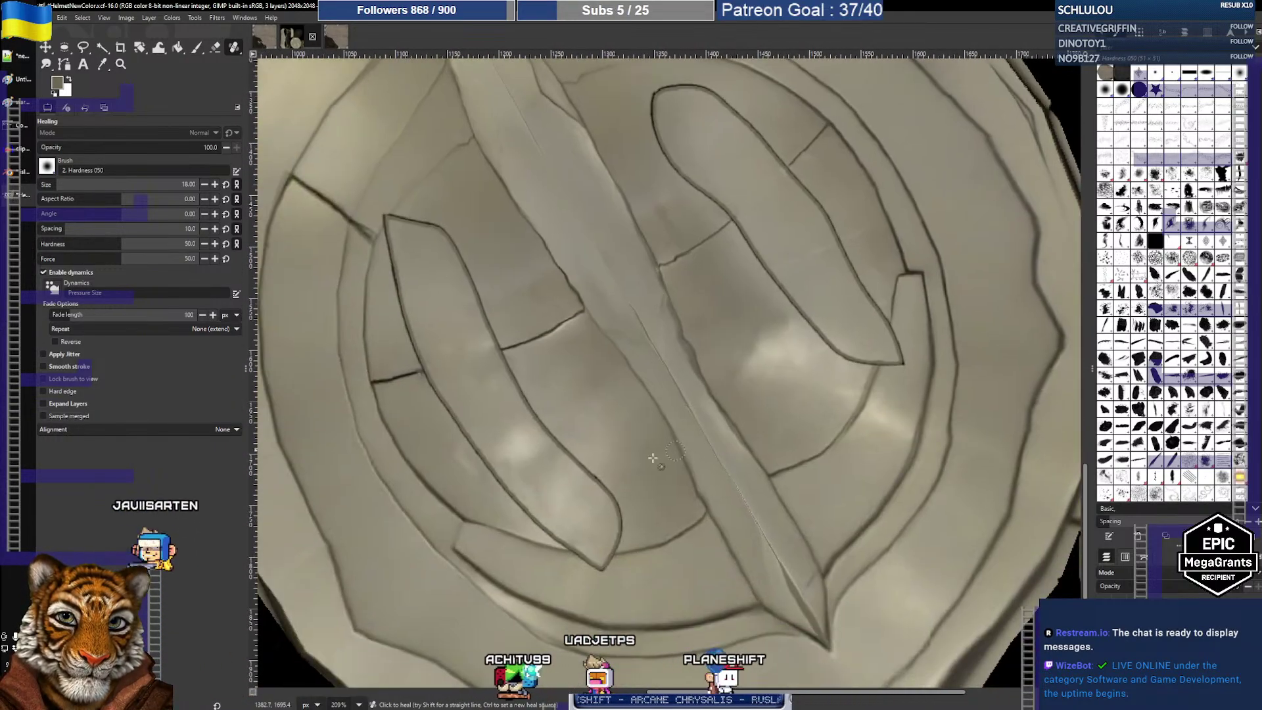
middle_drag(652, 458, 822, 311)
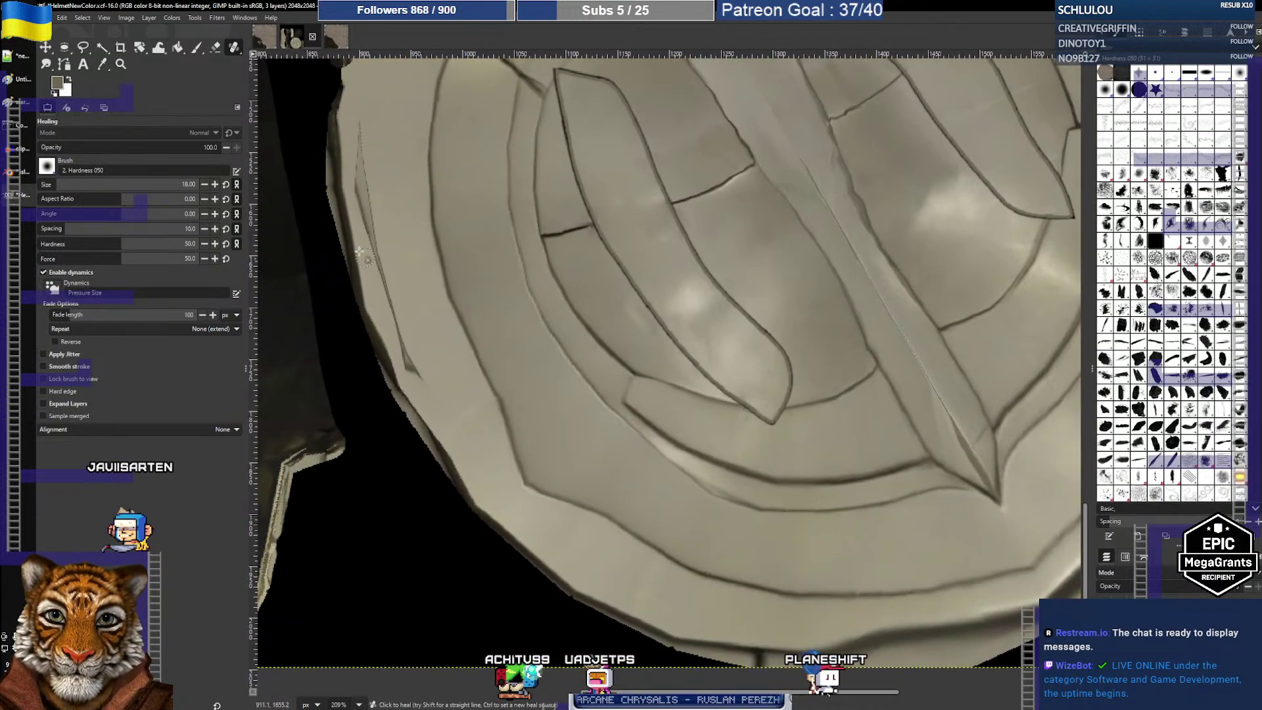
middle_drag(362, 174, 492, 366)
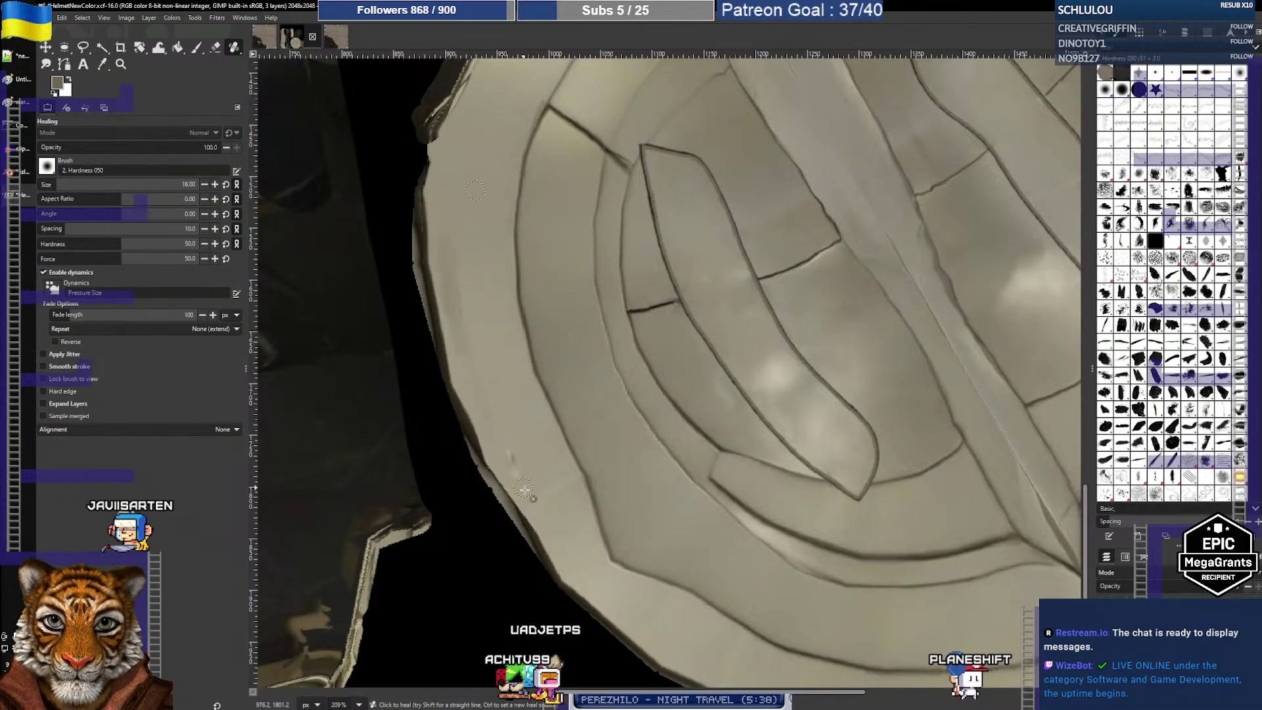
shift+scroll(526, 433, right, 10)
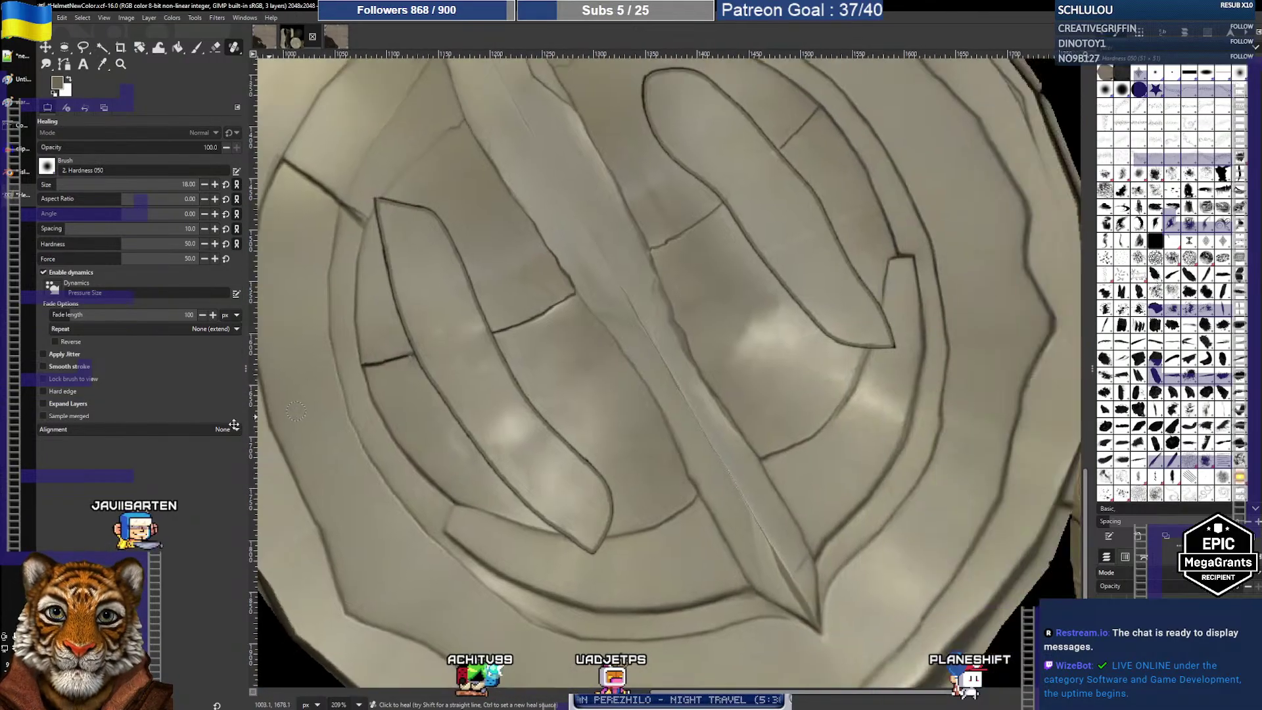
shift+scroll(532, 428, right, 8)
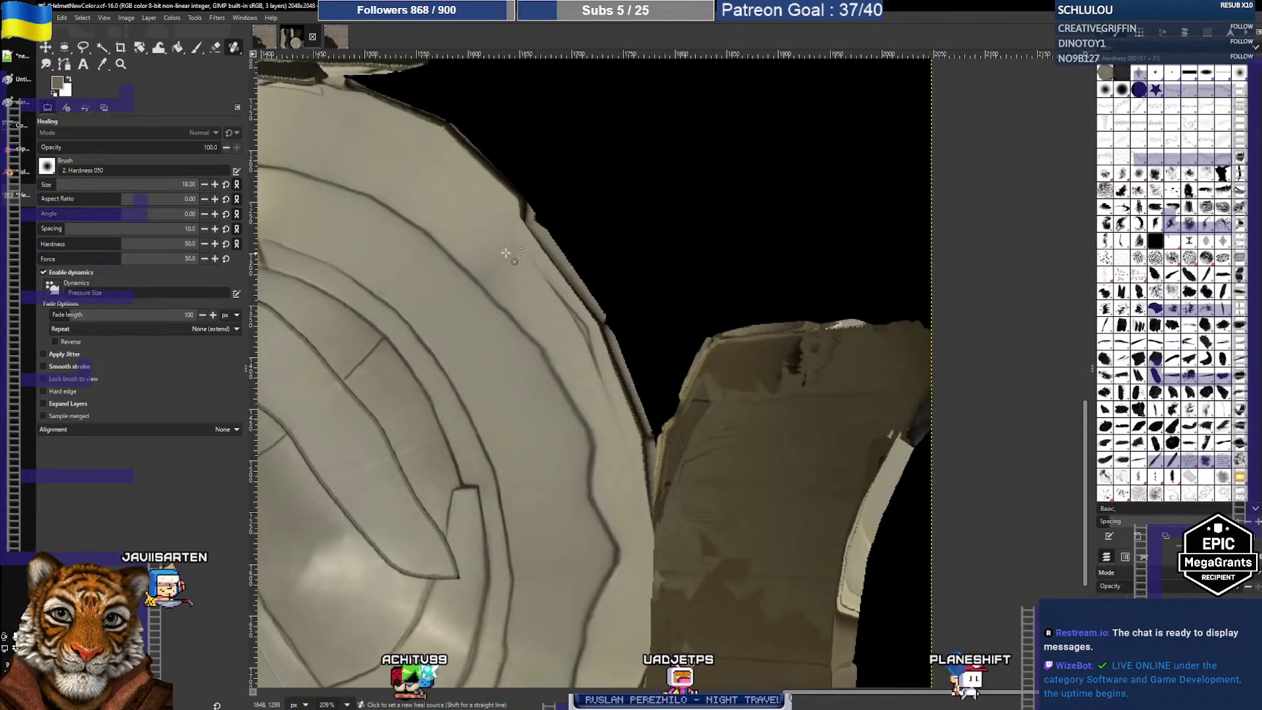
ctrl+click(497, 255)
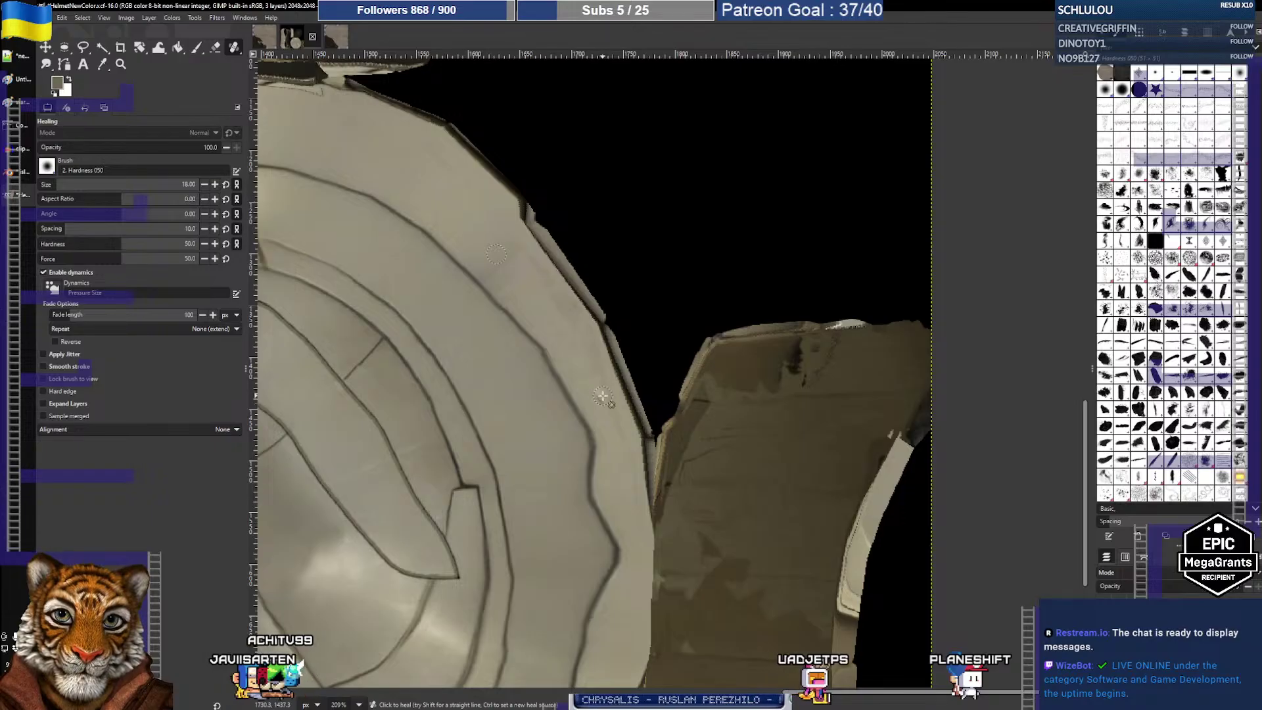
- Zoom out over the emblem to review the healed edge of the curved panel
scroll(551, 244, down, 5)
shift+scroll(551, 245, left, 1)
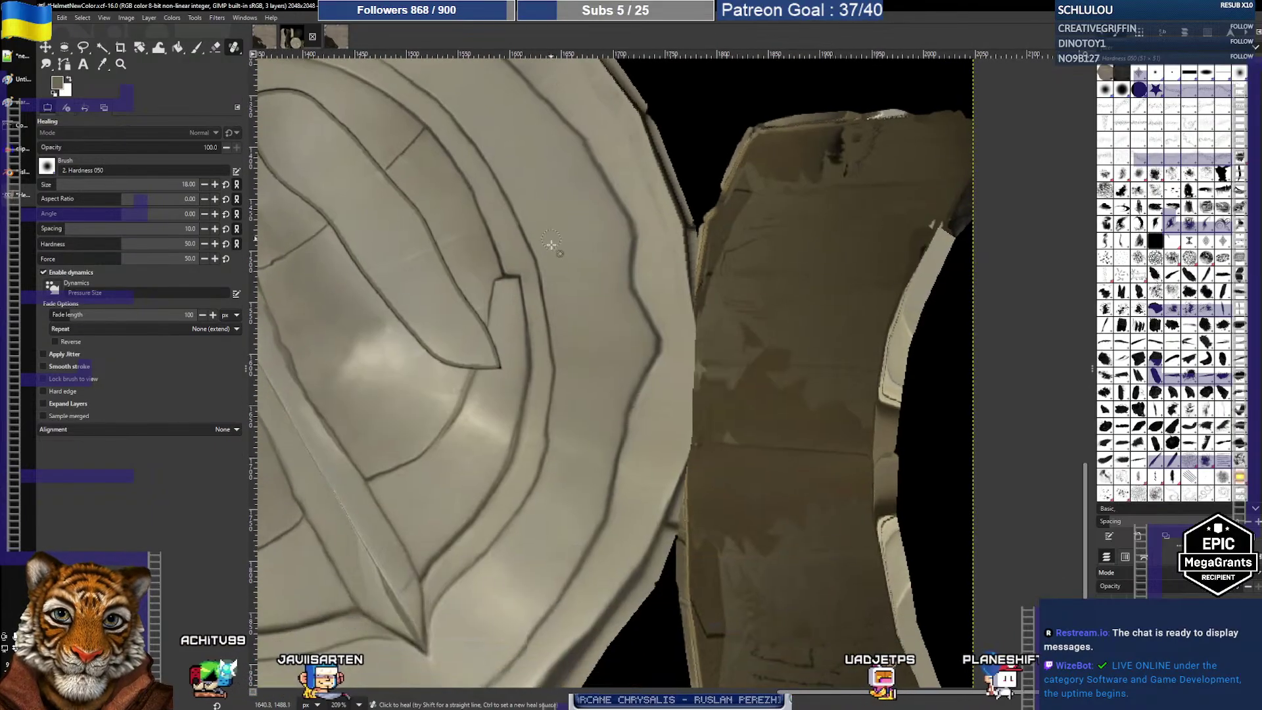
scroll(551, 245, down, 4)
shift+scroll(551, 245, left, 8)
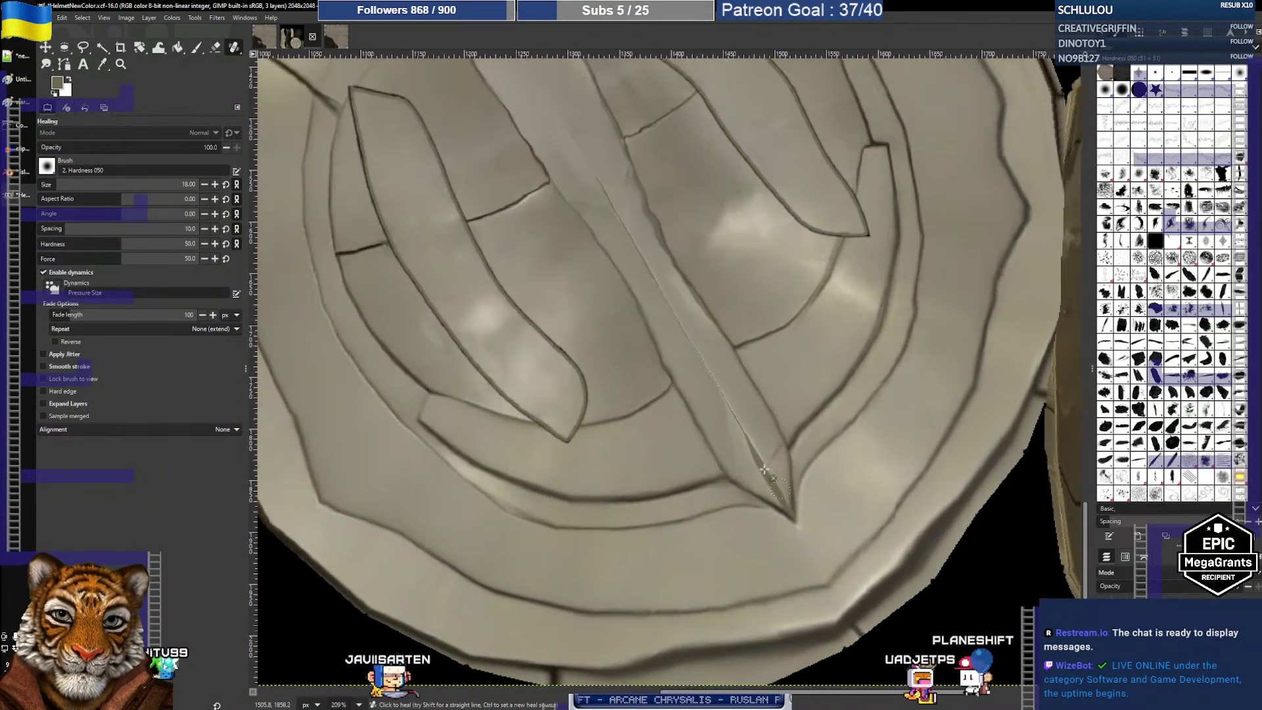
middle_drag(752, 374, 666, 519)
ctrl+scroll(628, 392, down, 1)
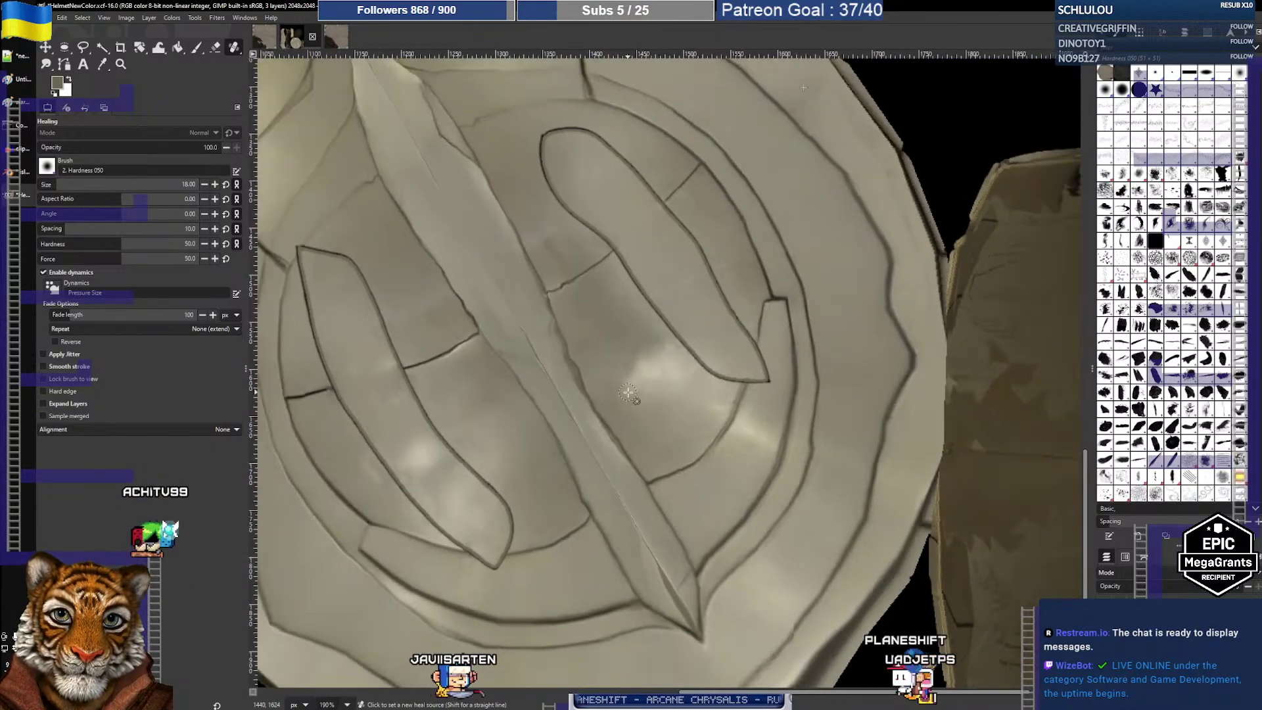
ctrl+scroll(628, 392, down, 2)
middle_drag(627, 392, 644, 429)
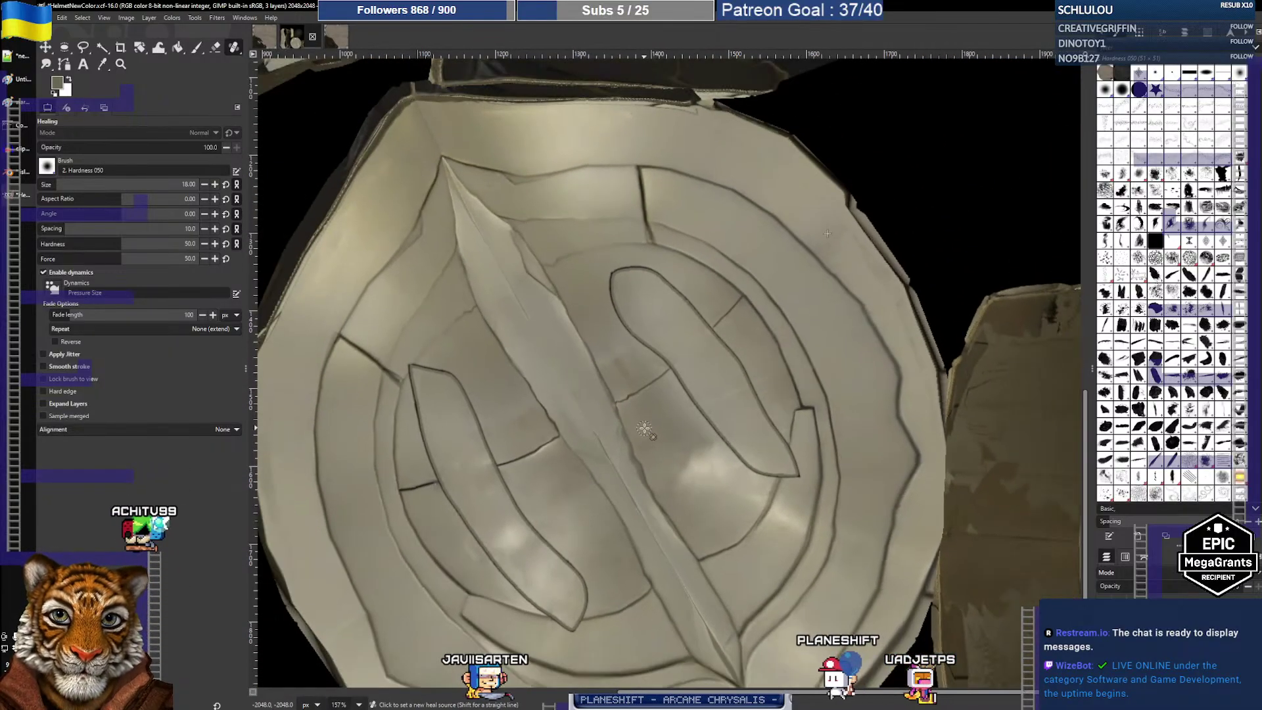
scroll(658, 375, up, 4)
ctrl+scroll(662, 285, down, 4)
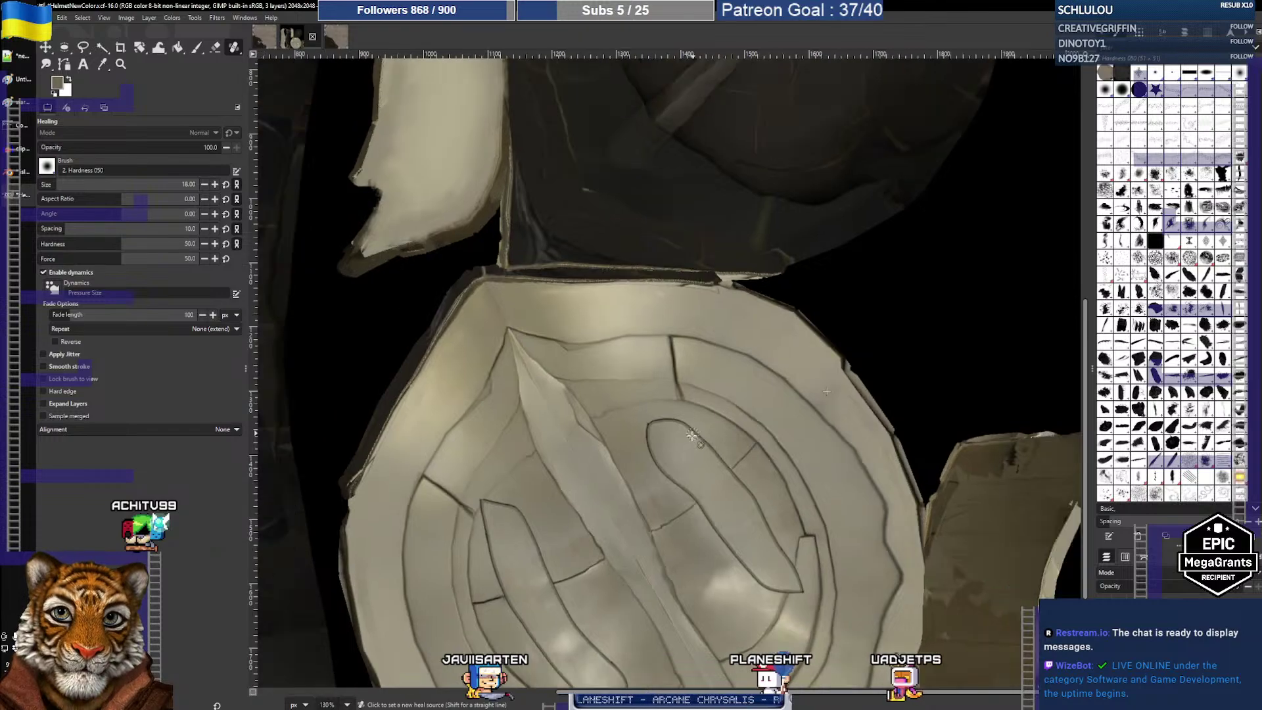
- Look over the neighbouring texture pieces, then switch from healing to the Paintbrush tool
middle_drag(662, 284, 730, 532)
ctrl+scroll(575, 502, up, 2)
ctrl+scroll(574, 501, down, 2)
ctrl+scroll(542, 373, up, 2)
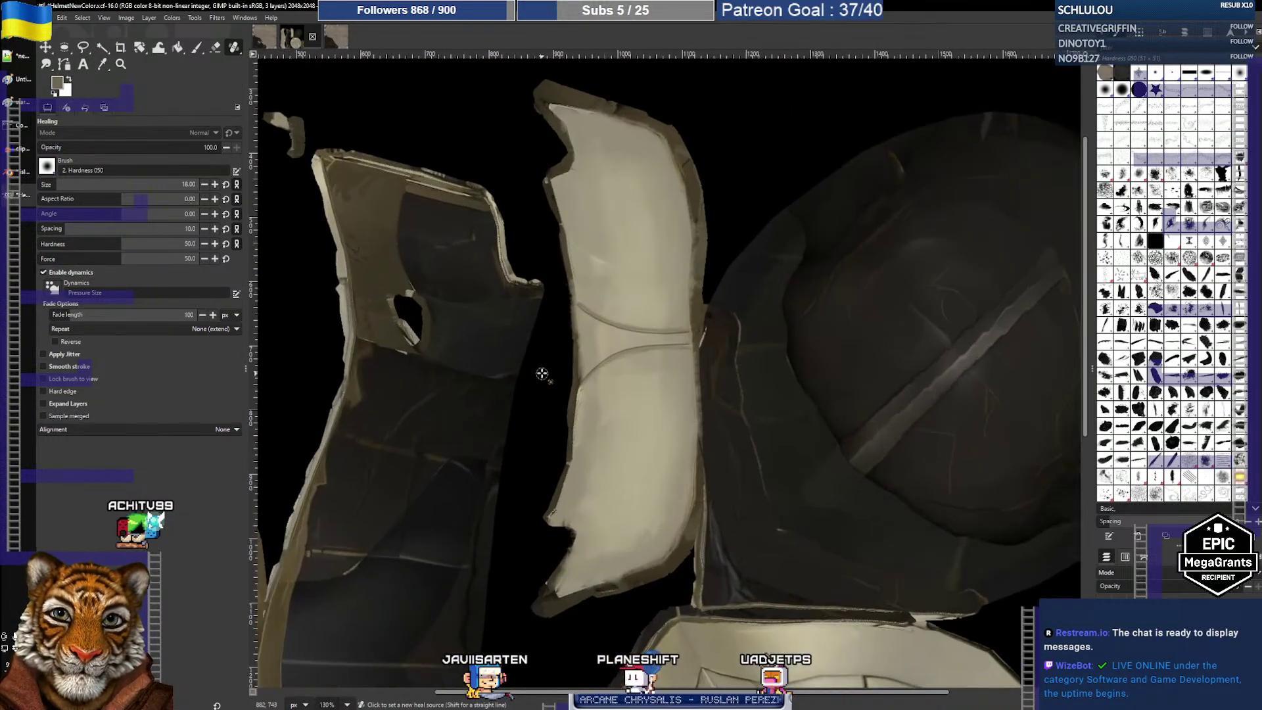
ctrl+scroll(542, 374, up, 6)
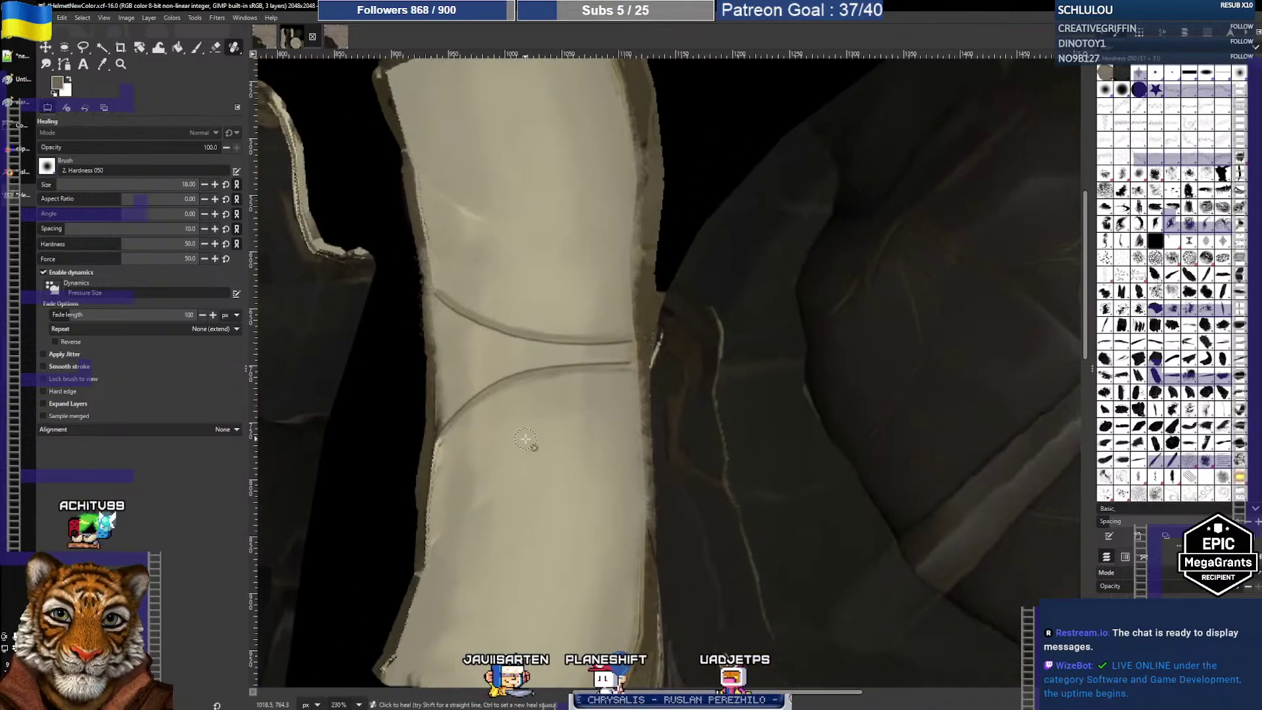
ctrl+scroll(490, 403, up, 1)
ctrl+scroll(496, 398, down, 7)
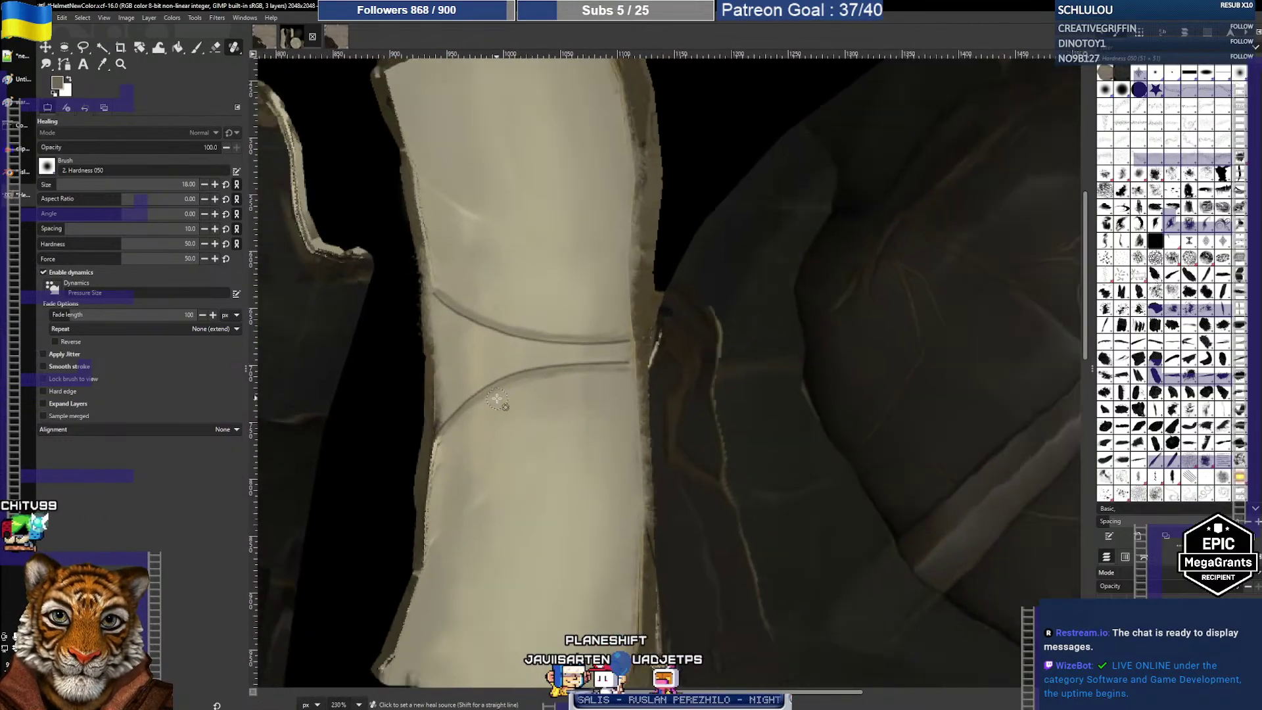
scroll(518, 425, down, 5)
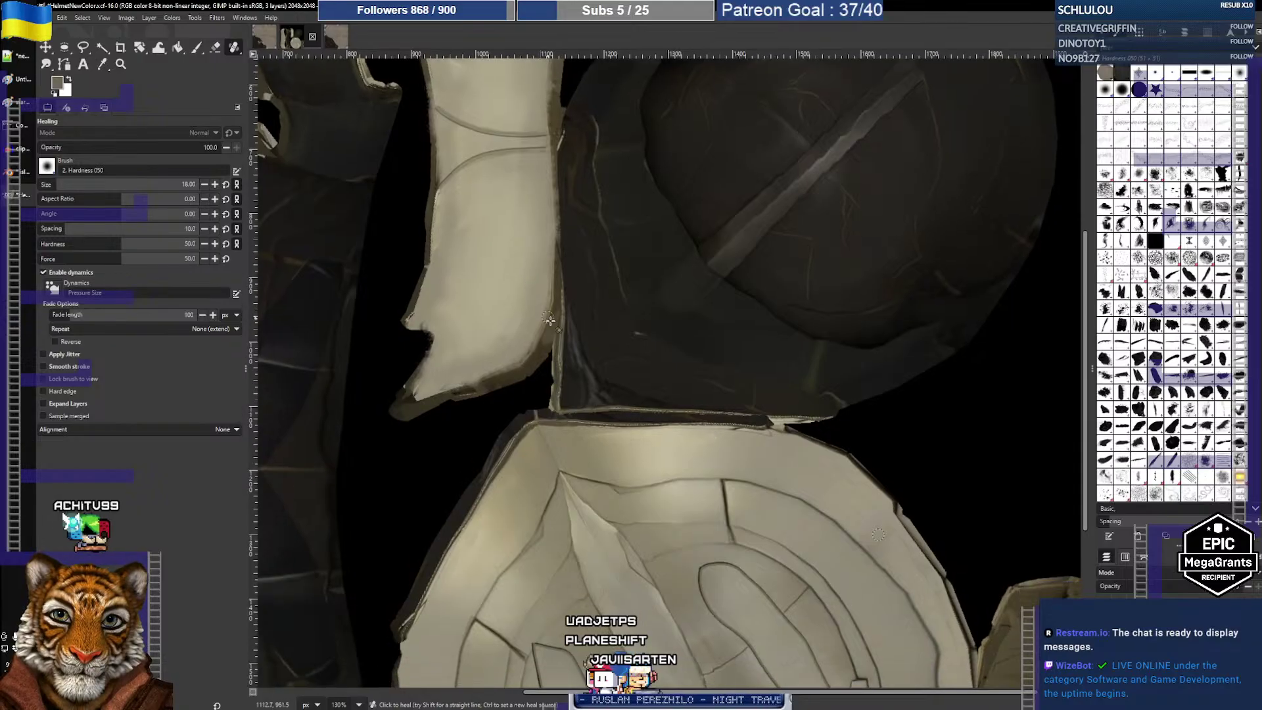
scroll(556, 342, up, 2)
ctrl+scroll(457, 307, up, 7)
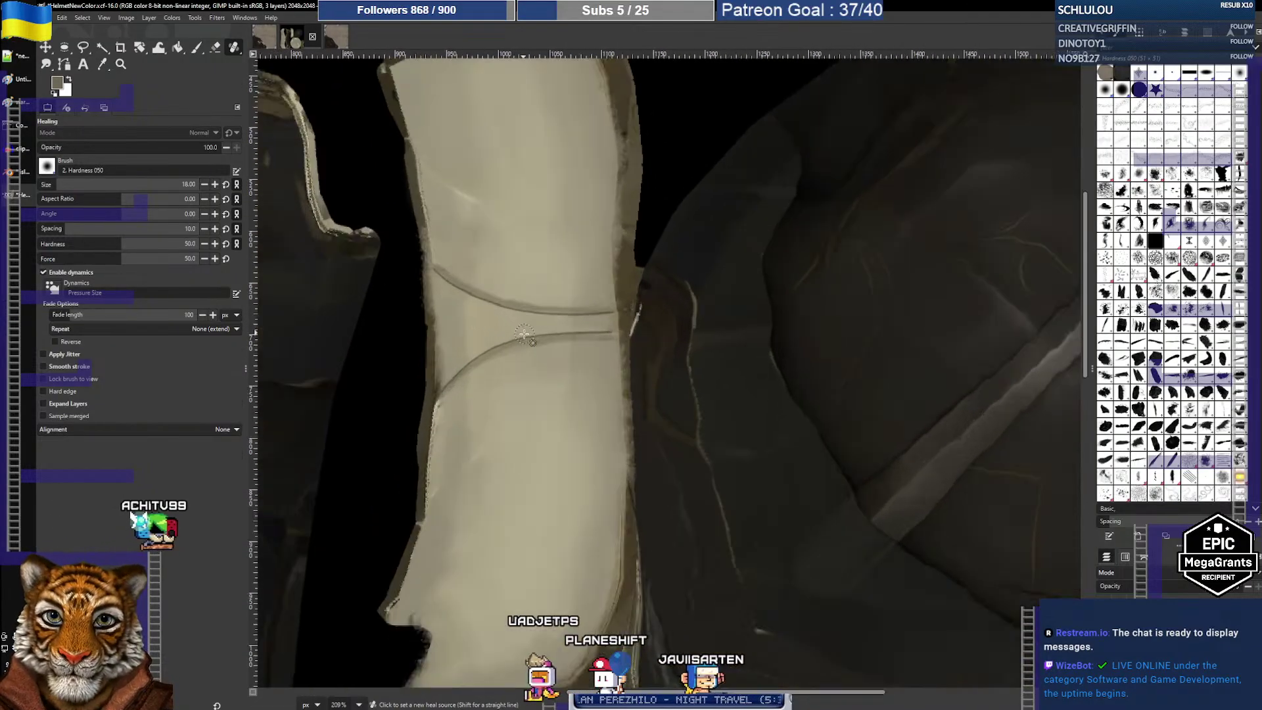
middle_drag(457, 307, 514, 396)
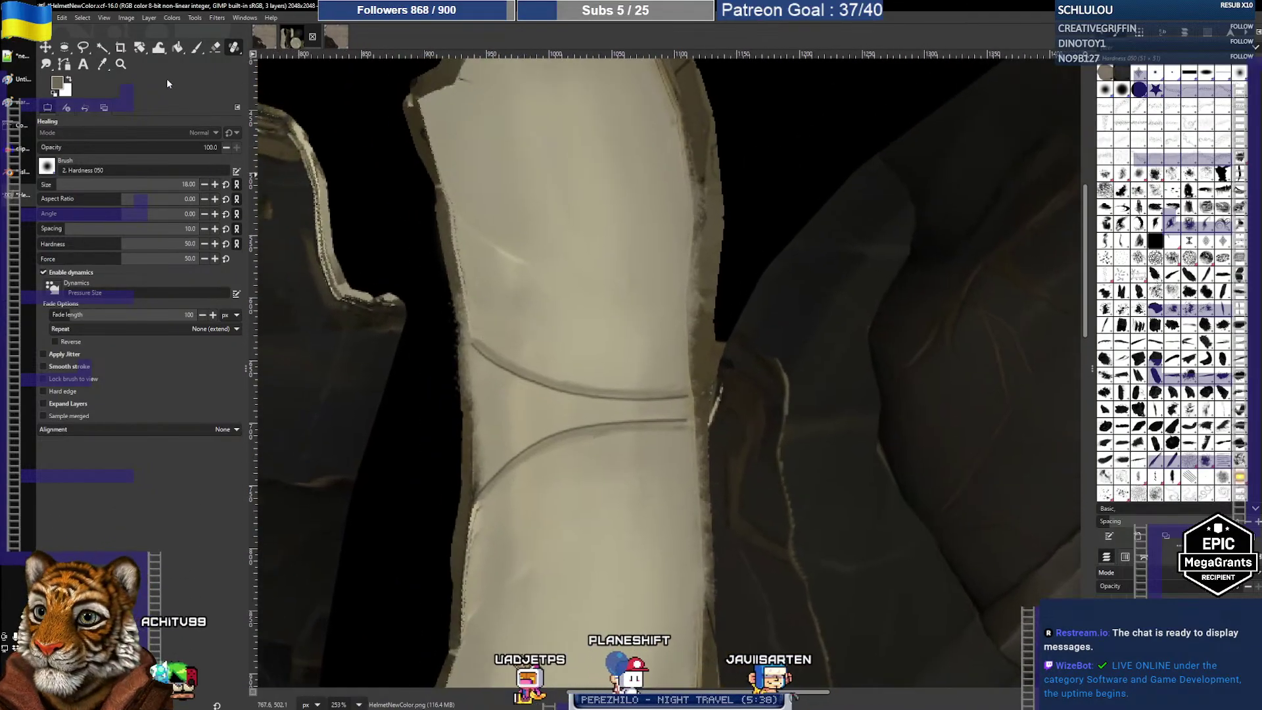
click(197, 49)
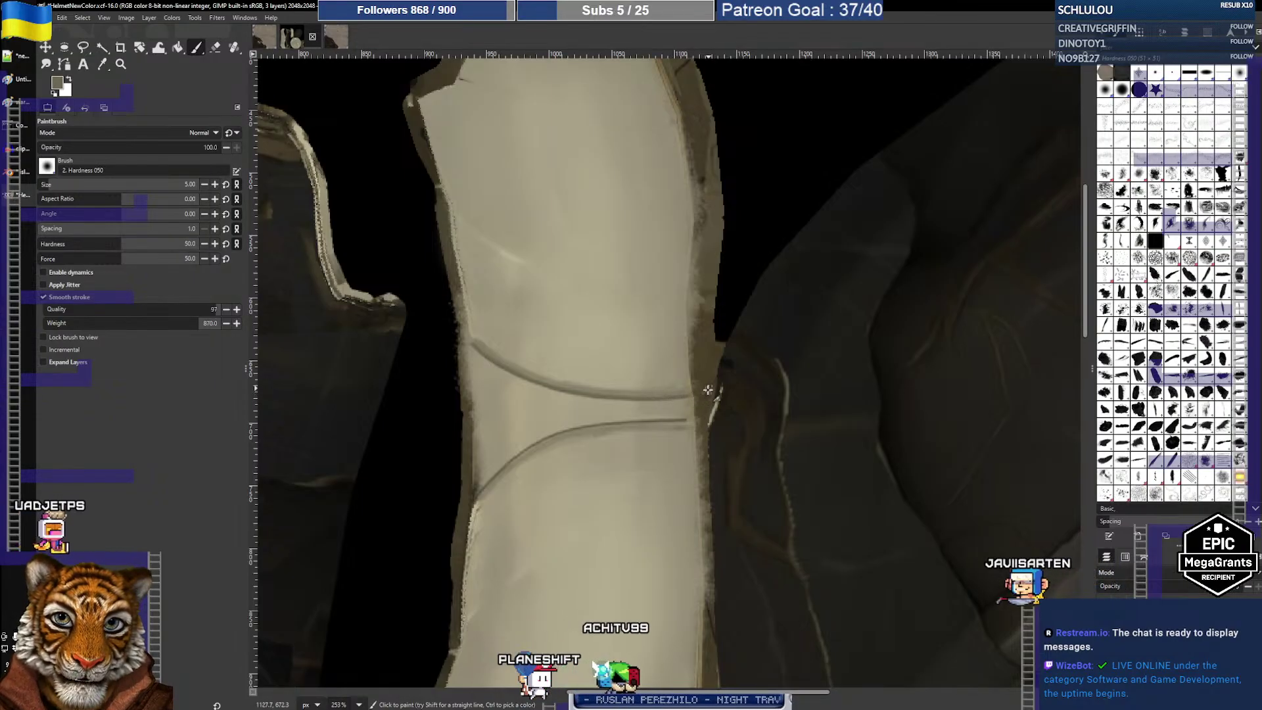
scroll(583, 393, down, 5)
middle_drag(583, 394, 582, 388)
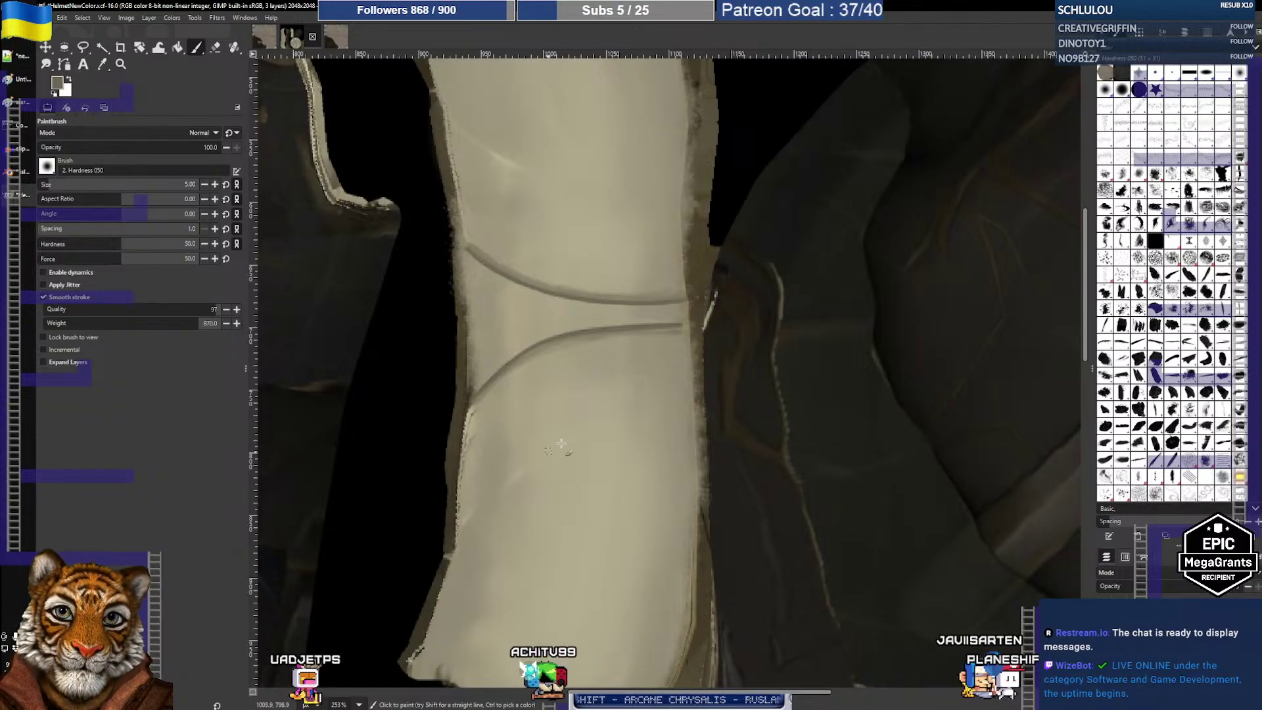
ctrl+scroll(561, 445, down, 4)
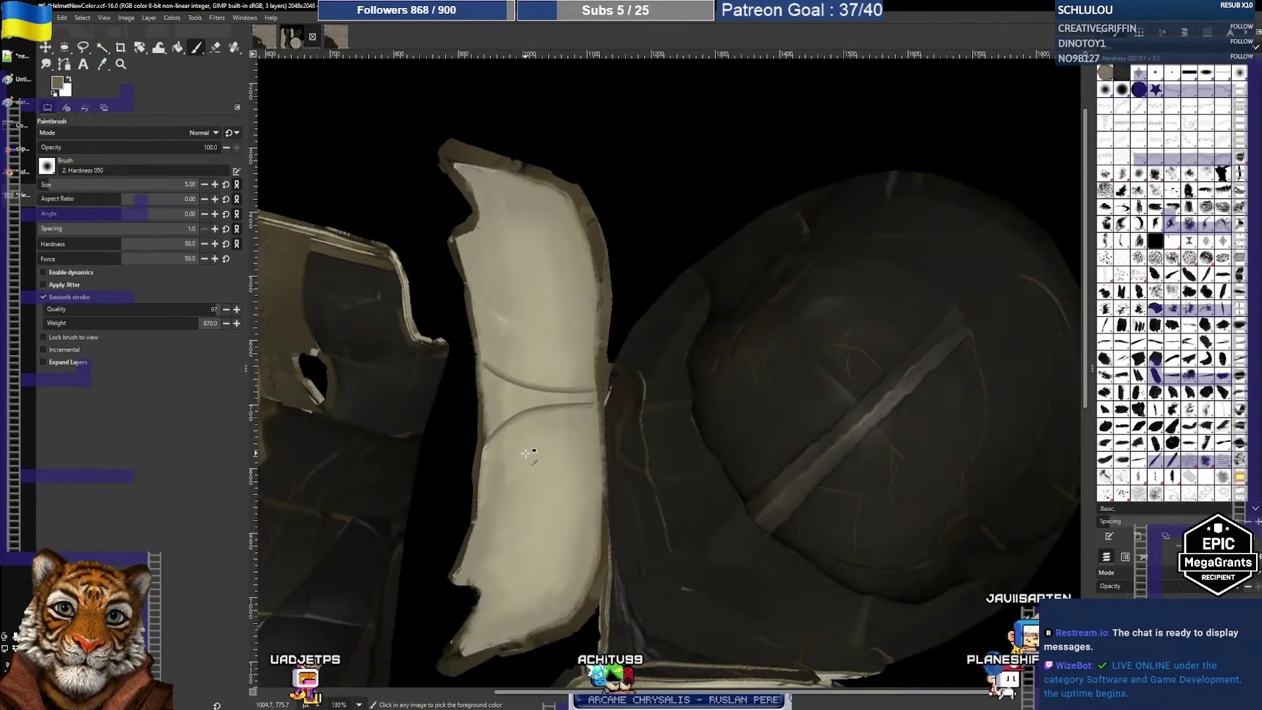
ctrl+scroll(526, 452, up, 2)
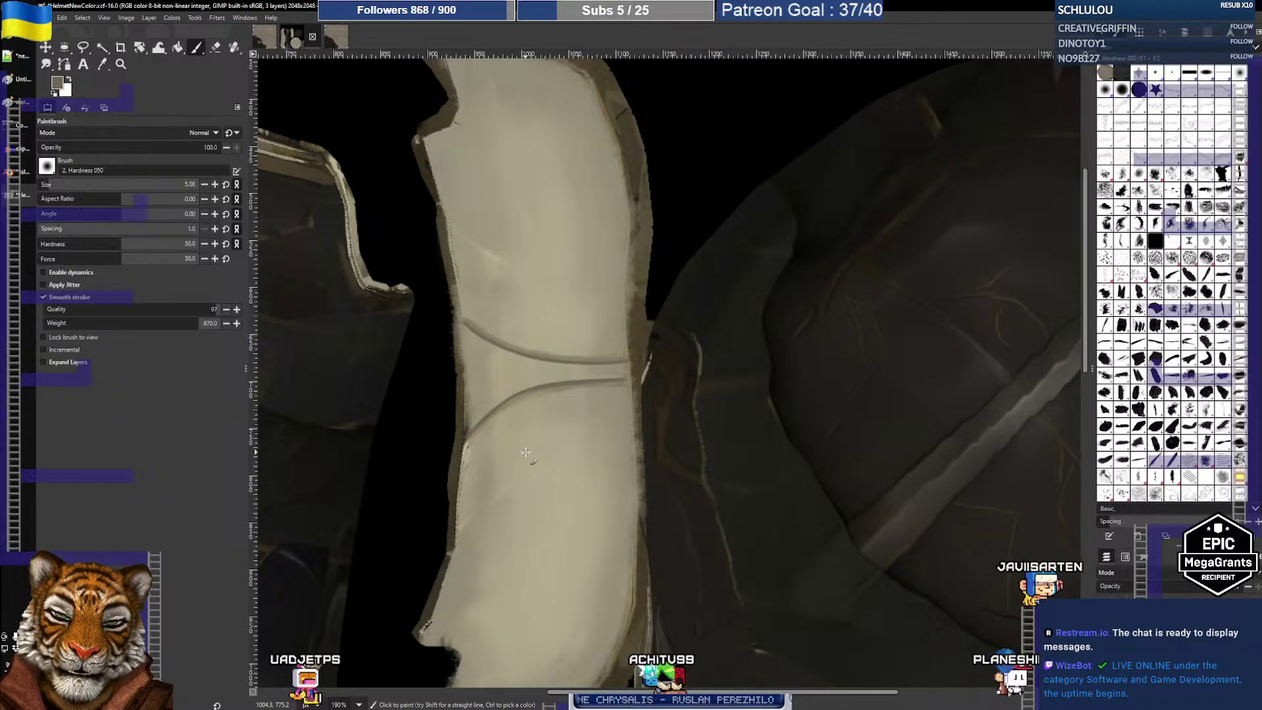
ctrl+scroll(526, 452, down, 1)
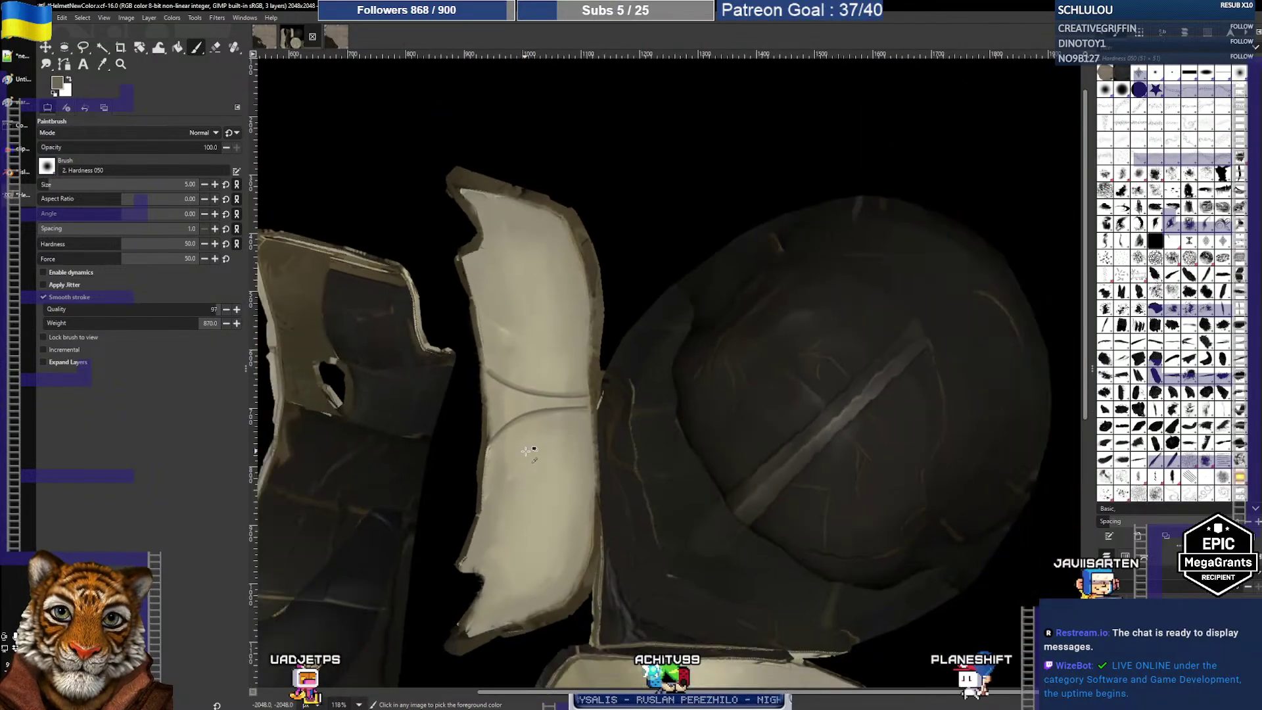
ctrl+scroll(600, 401, down, 1)
ctrl+scroll(600, 401, up, 4)
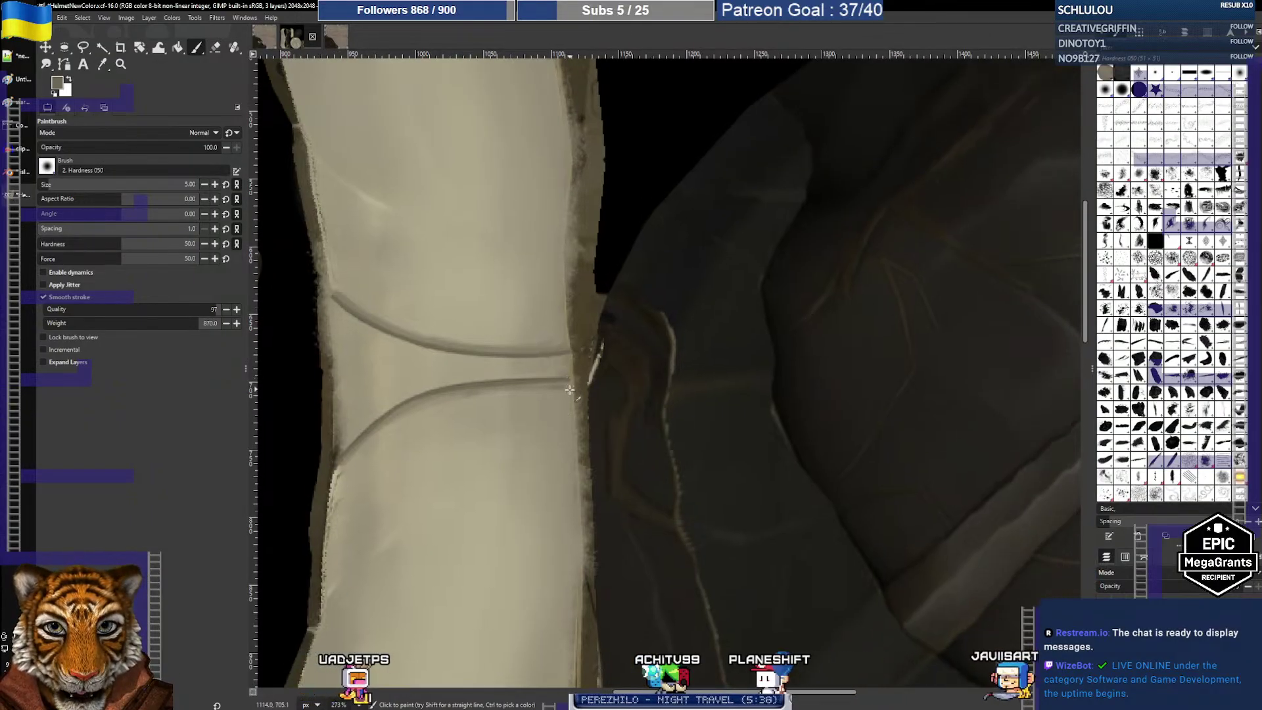
ctrl+scroll(476, 445, down, 1)
ctrl+scroll(475, 445, down, 4)
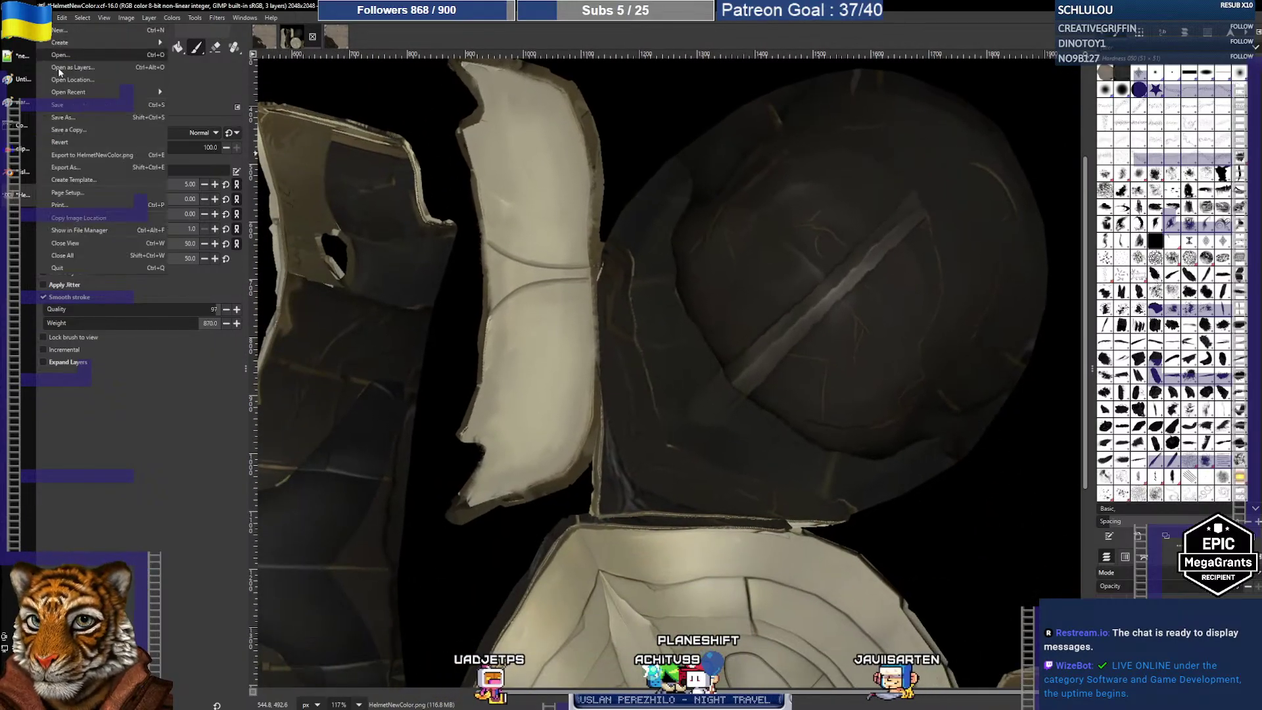
- Re-export the texture over HelmetNewColor.png, replacing the existing file and keeping the PNG options
key(ctrl+shift+e)
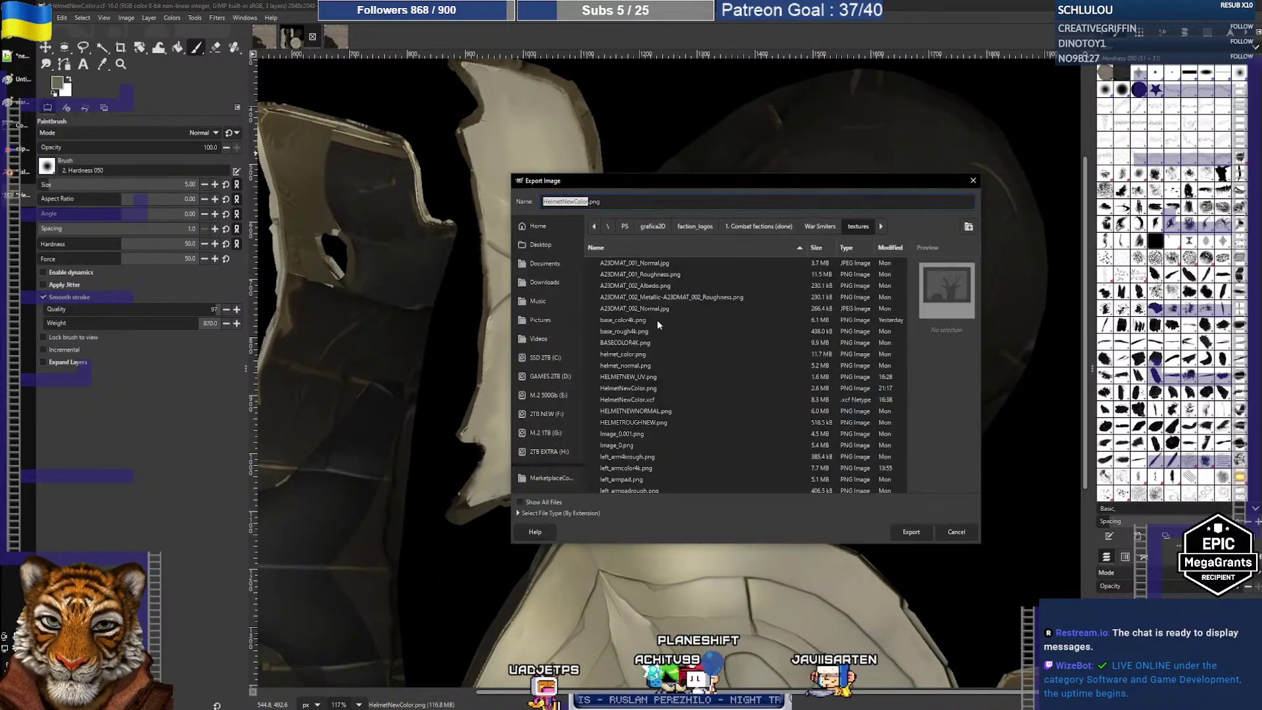
click(910, 532)
click(720, 416)
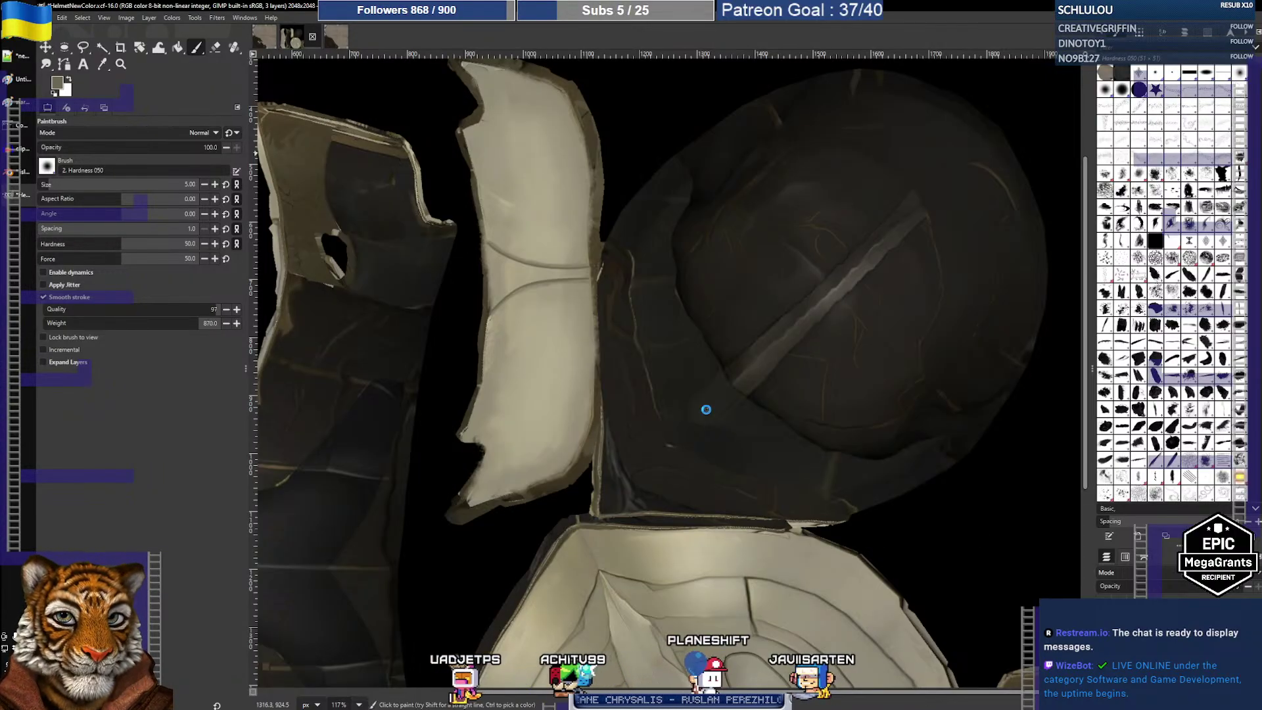
click(338, 413)
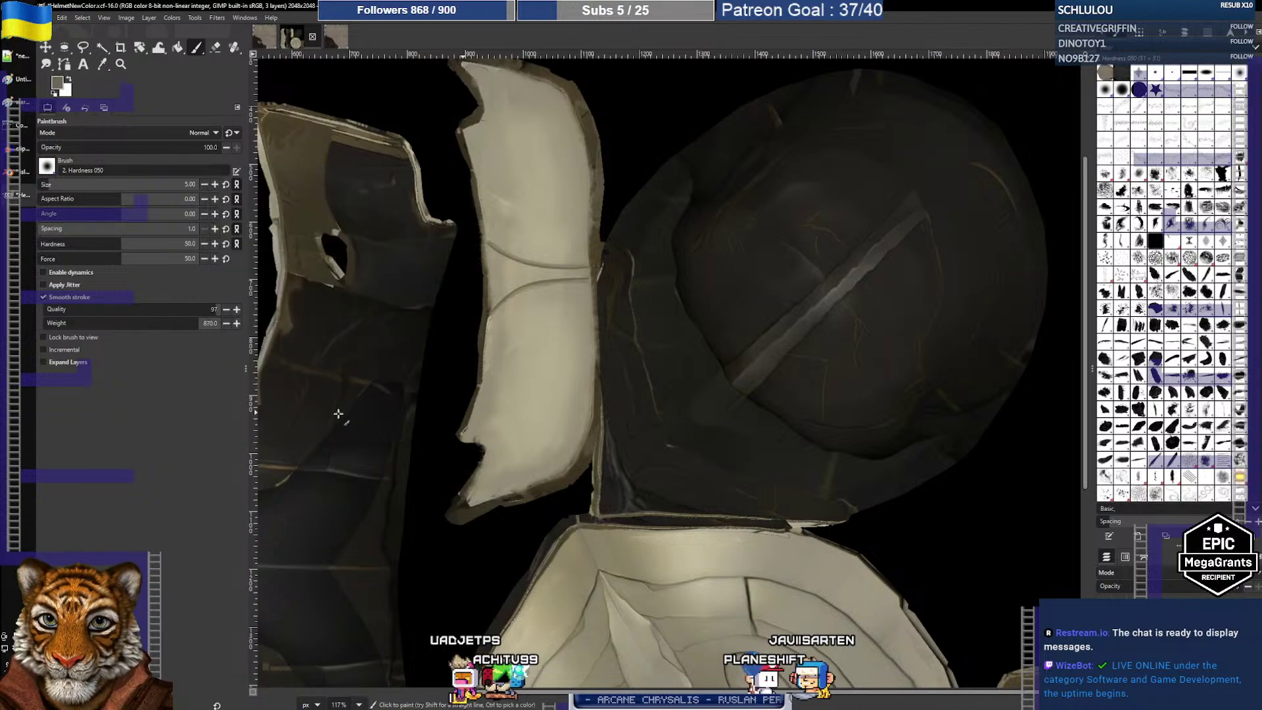
- In Blender, reload the HelmetNewColor image twice until it displays properly, then orbit to the helmet's top
click(24, 174)
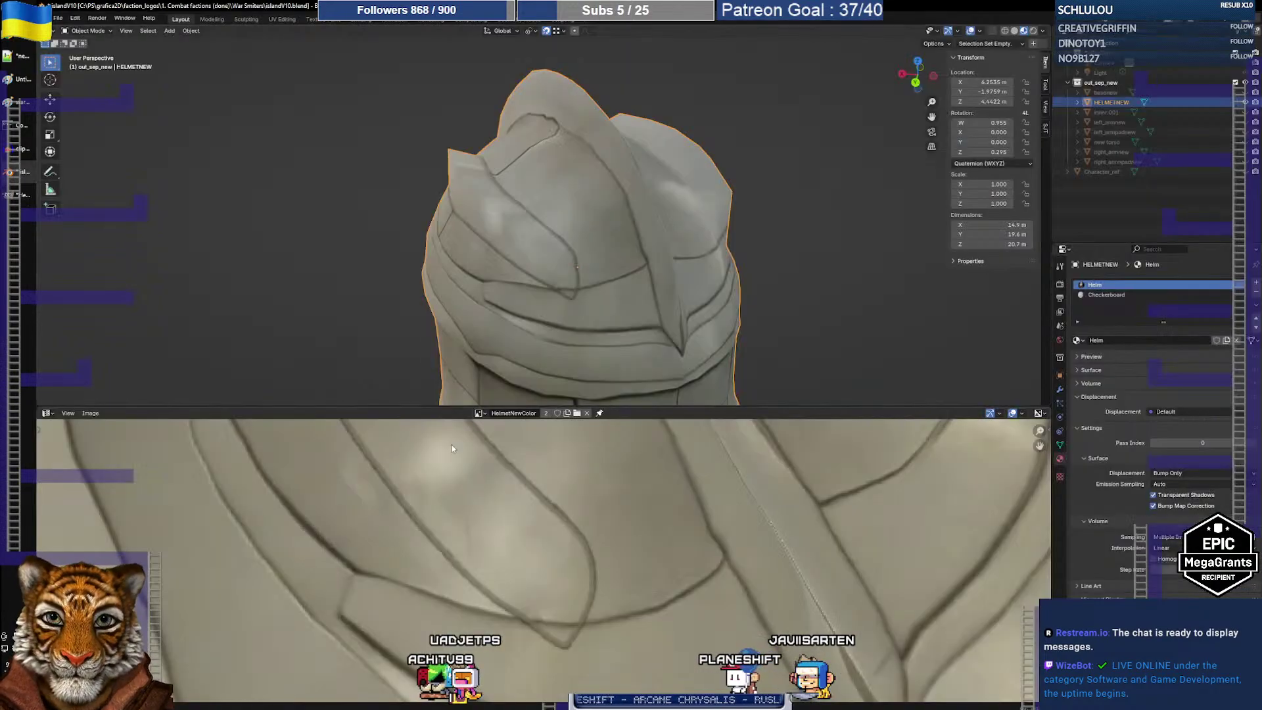
click(90, 413)
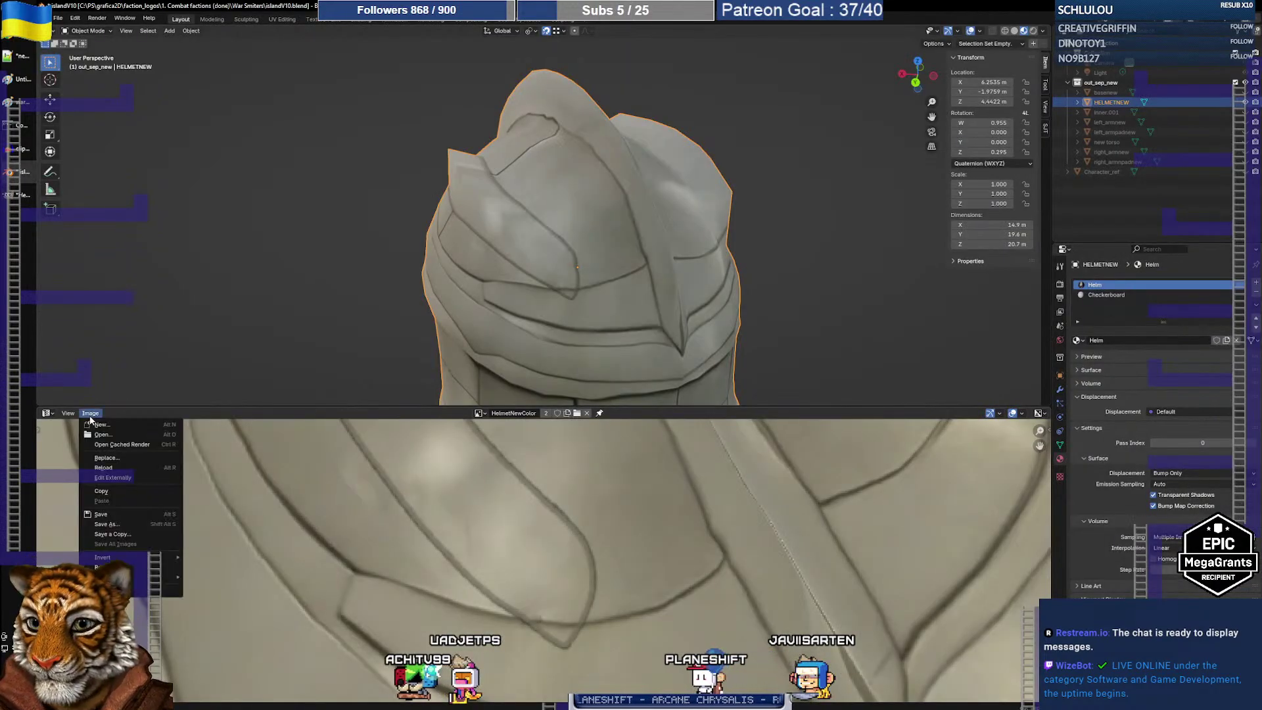
click(104, 467)
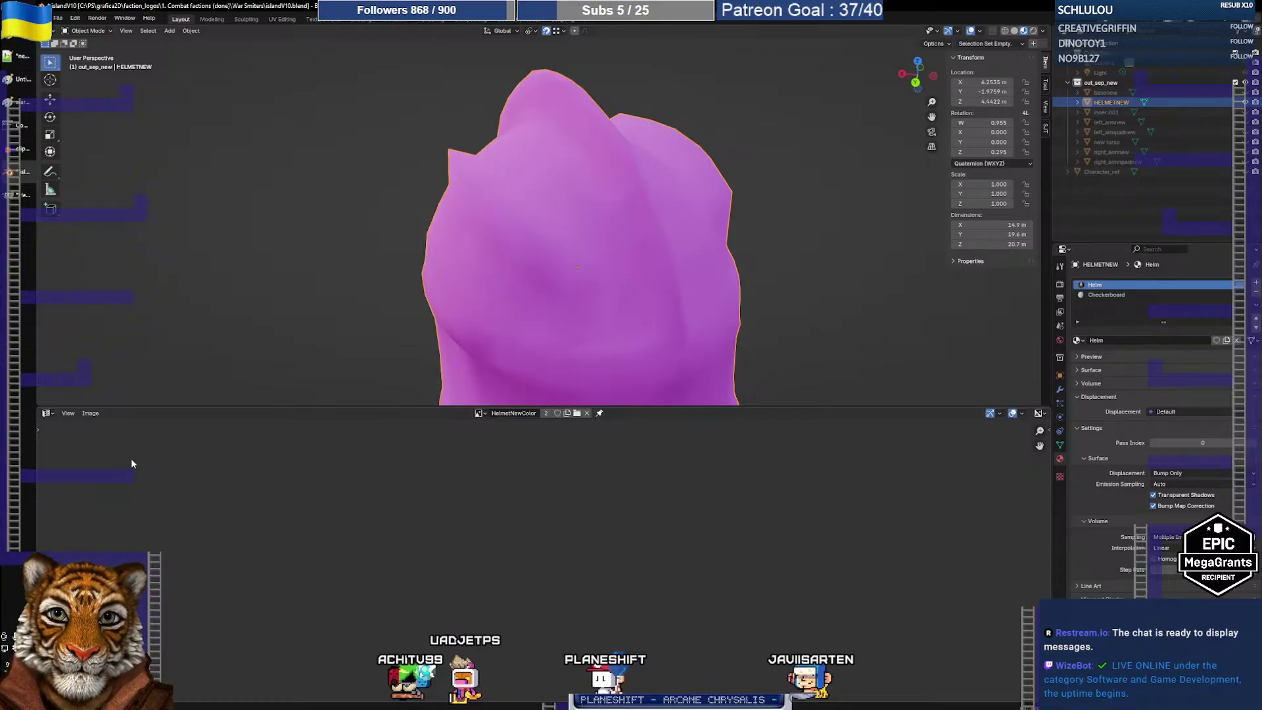
key(alt+Tab)
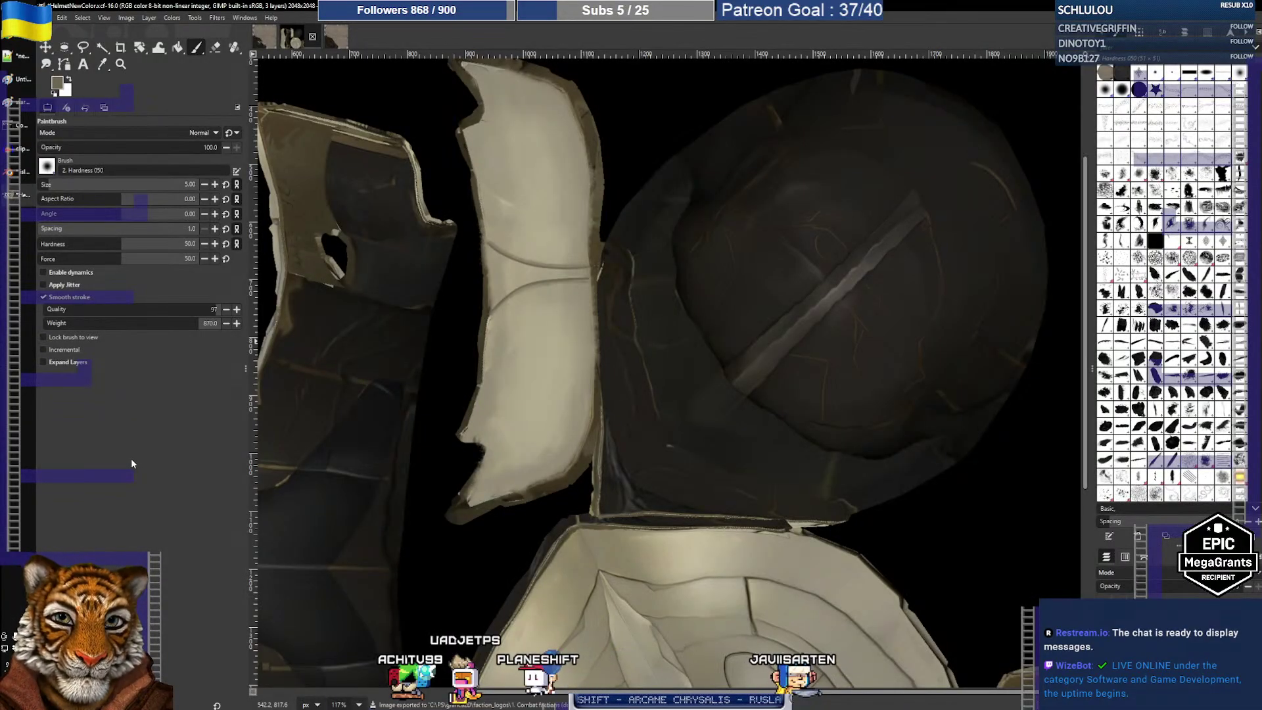
key(alt+Tab)
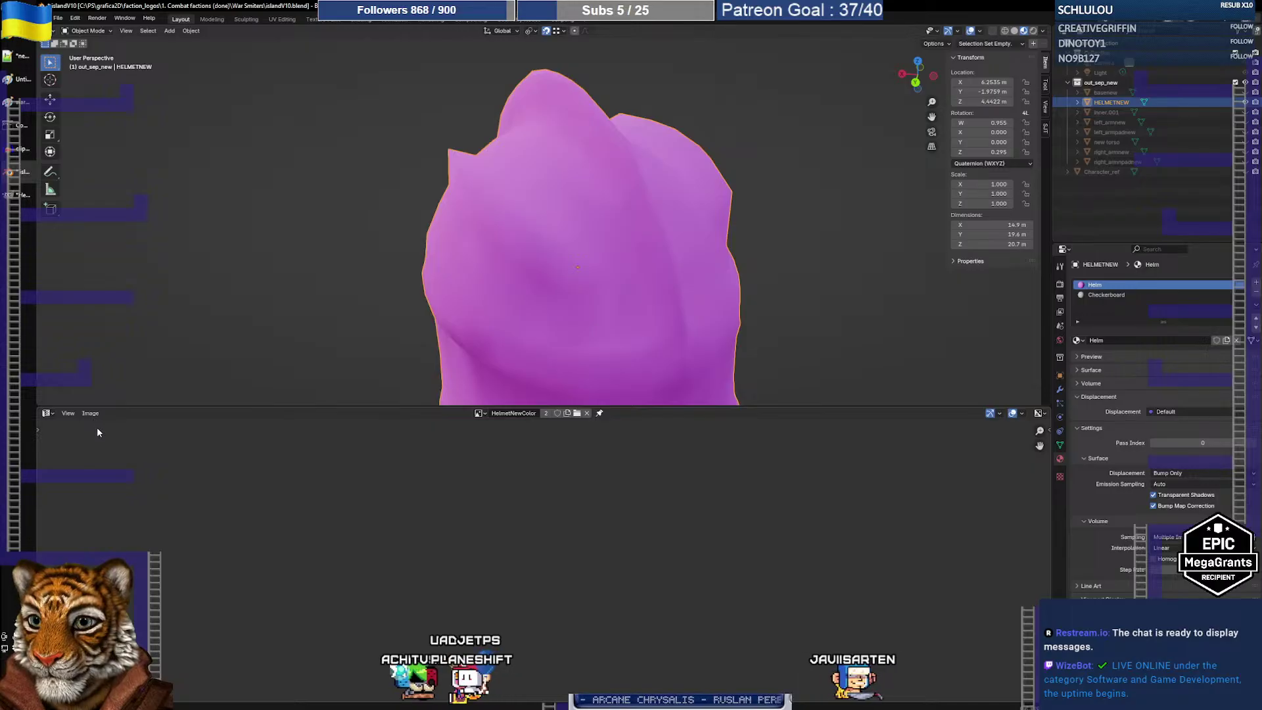
click(92, 414)
click(105, 467)
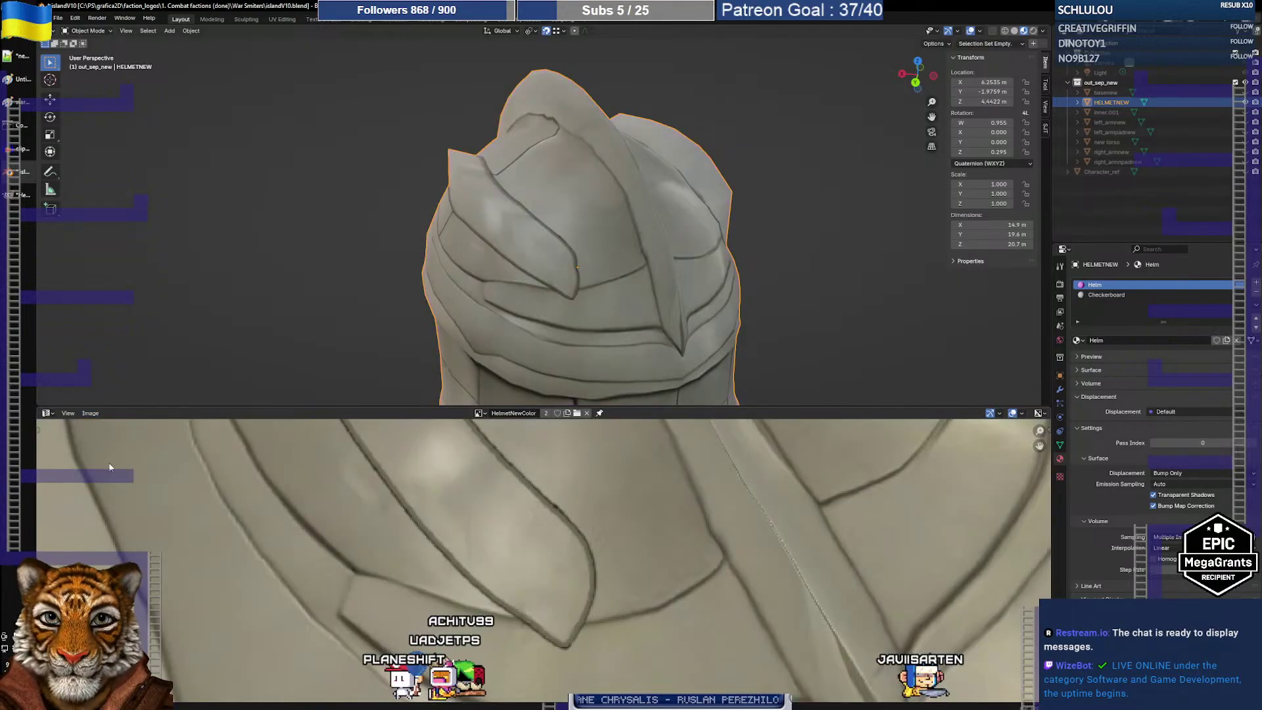
middle_drag(561, 230, 503, 256)
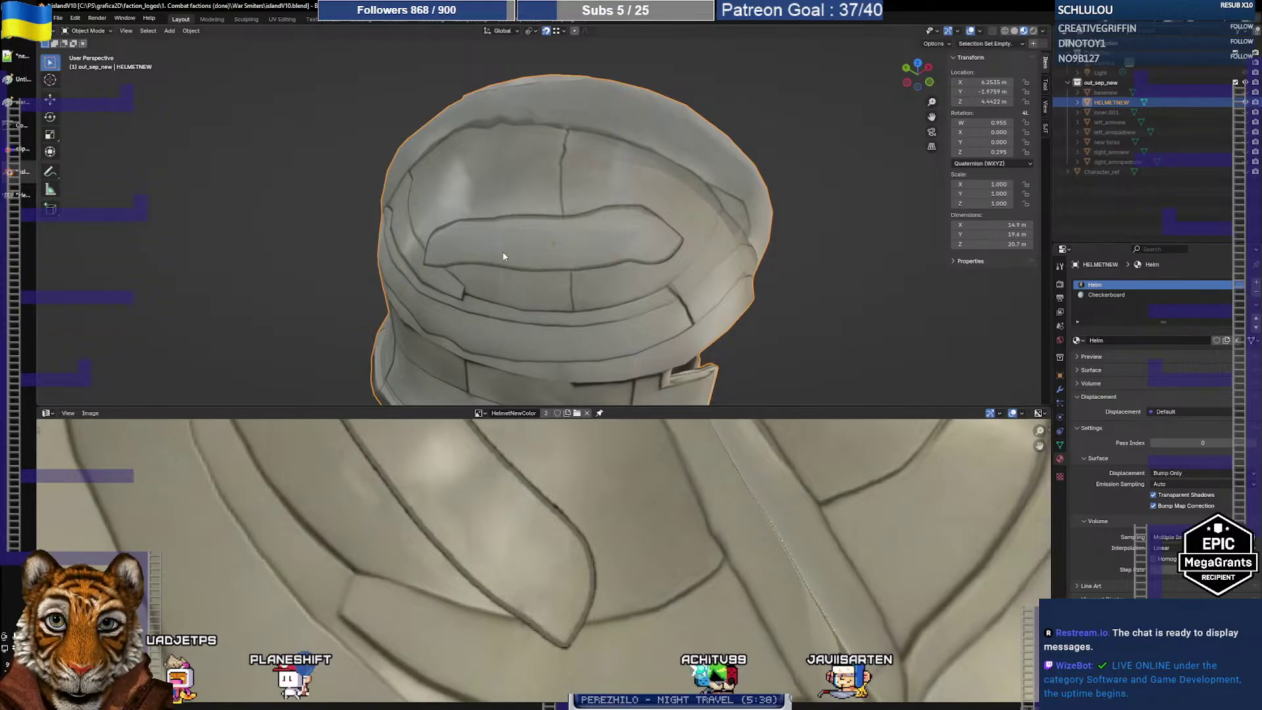
key(Tab)
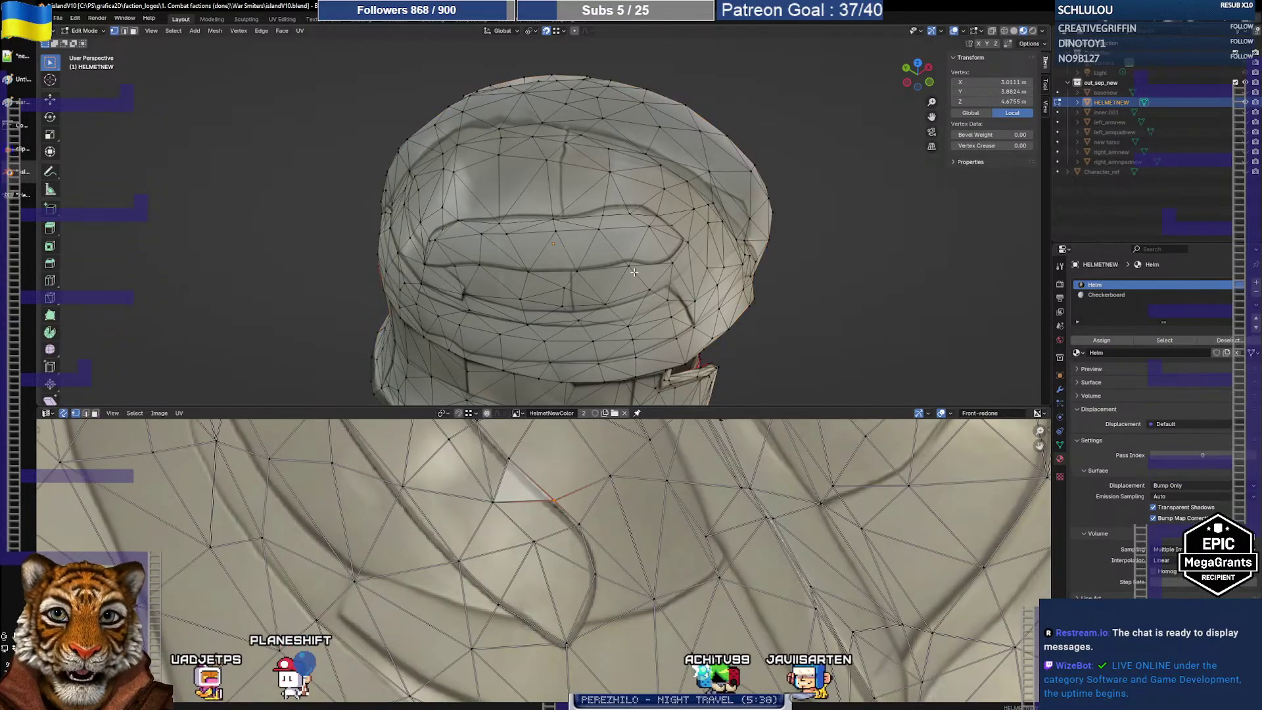
- Merge the overlapping UV vertices by distance
scroll(683, 451, down, 6)
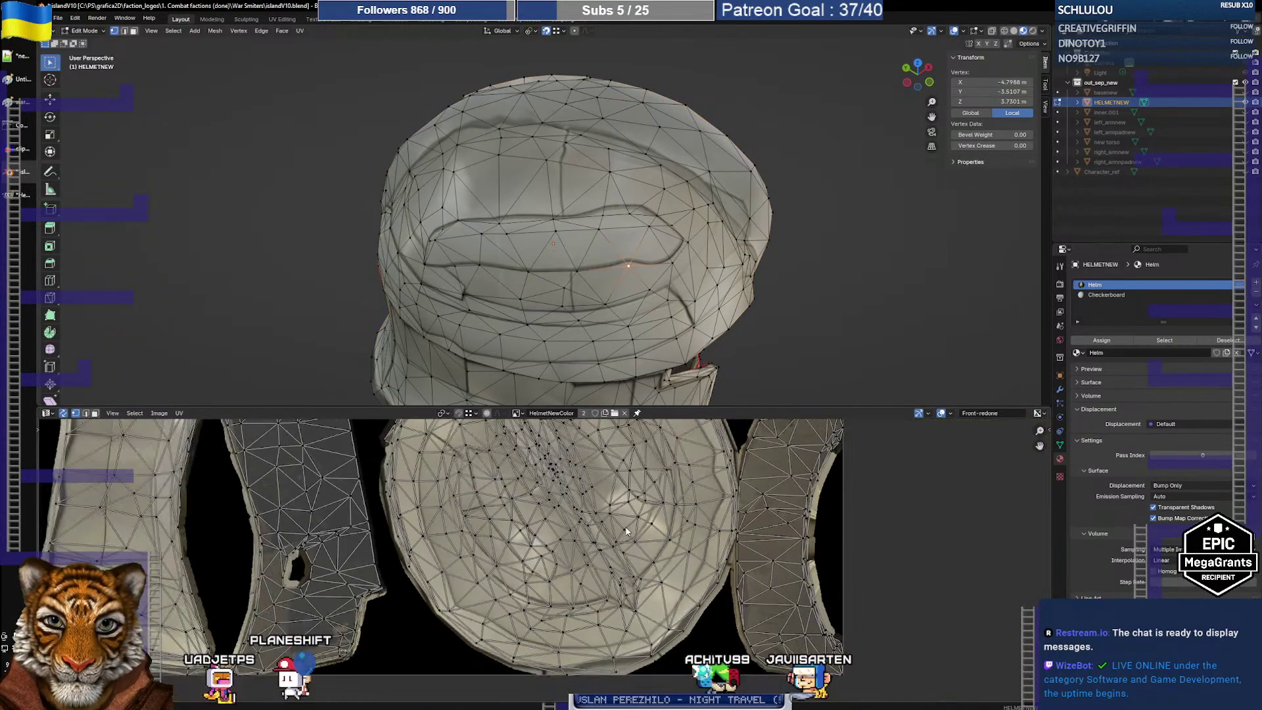
scroll(576, 528, up, 8)
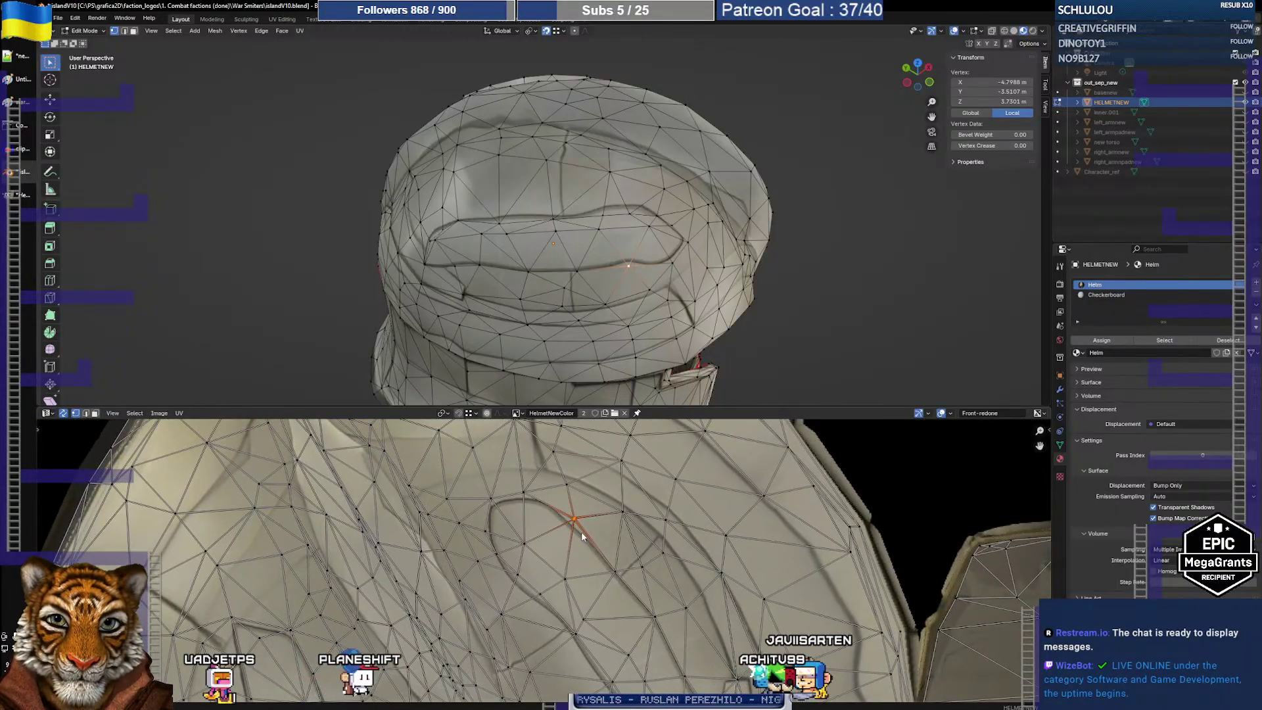
key(m)
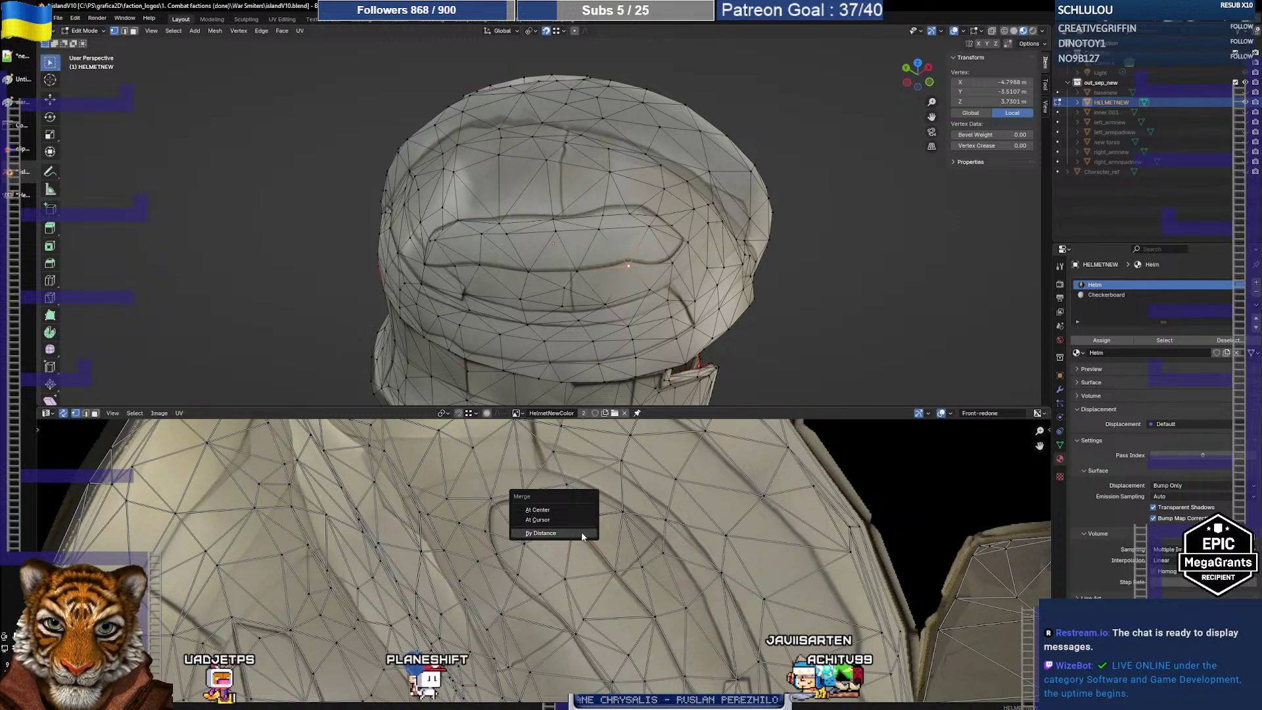
click(582, 533)
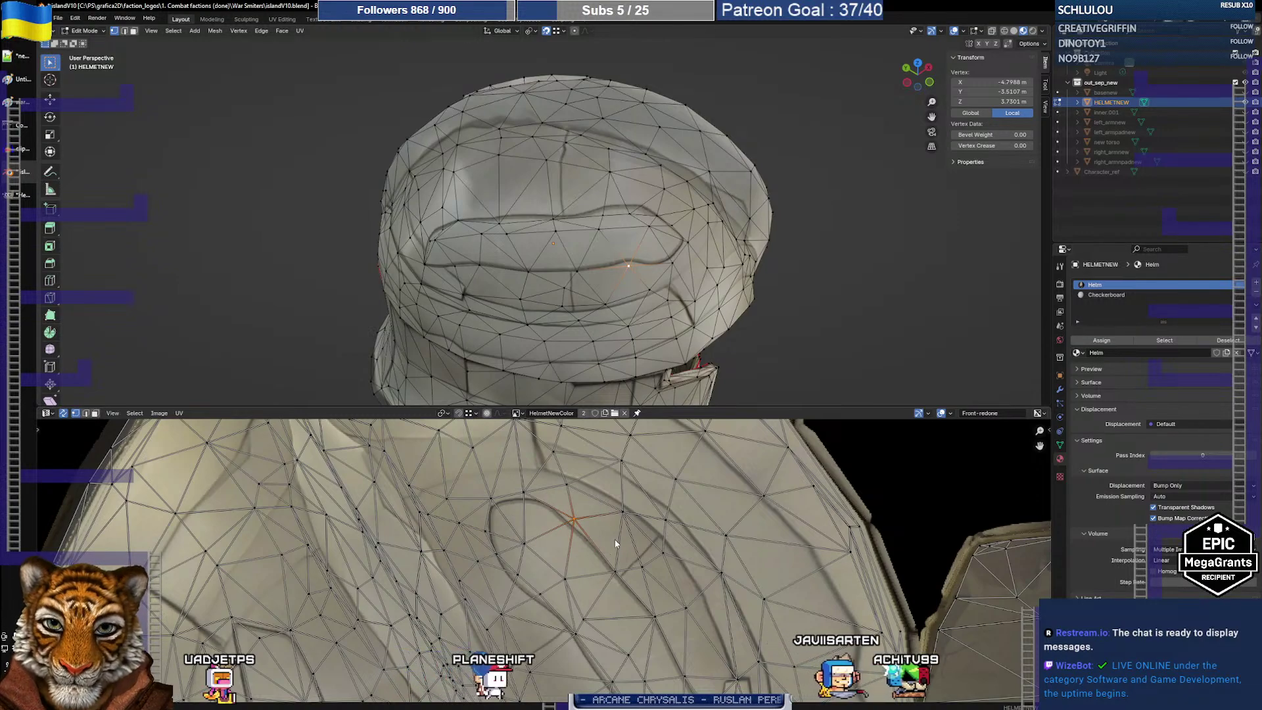
- Move a UV vertex and a UV edge onto the oval panel line of the texture
key(g)
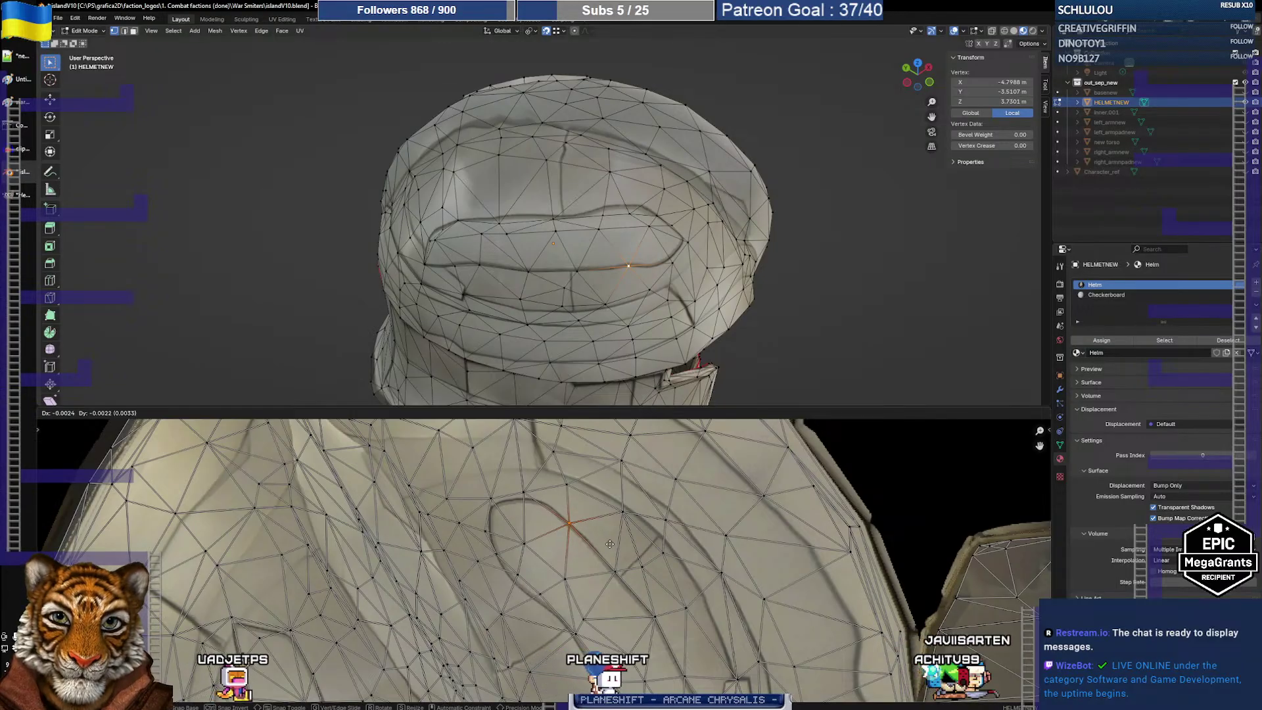
click(565, 511)
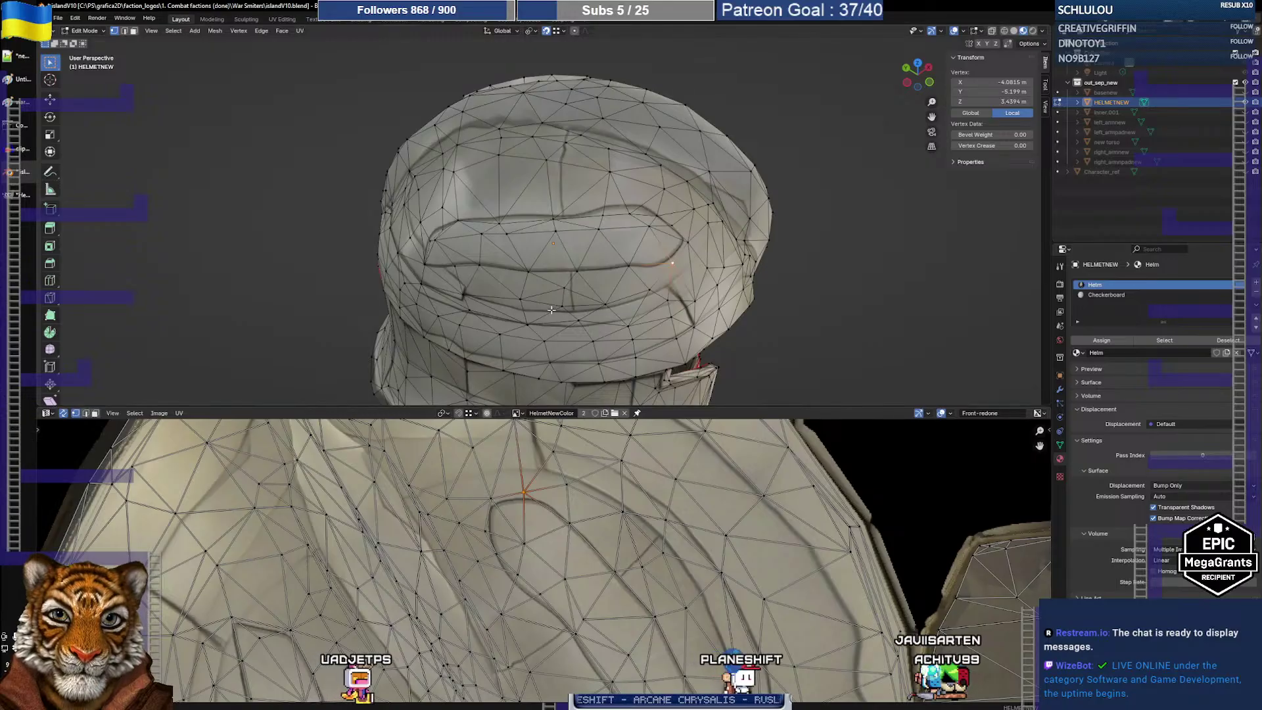
middle_drag(551, 309, 575, 333)
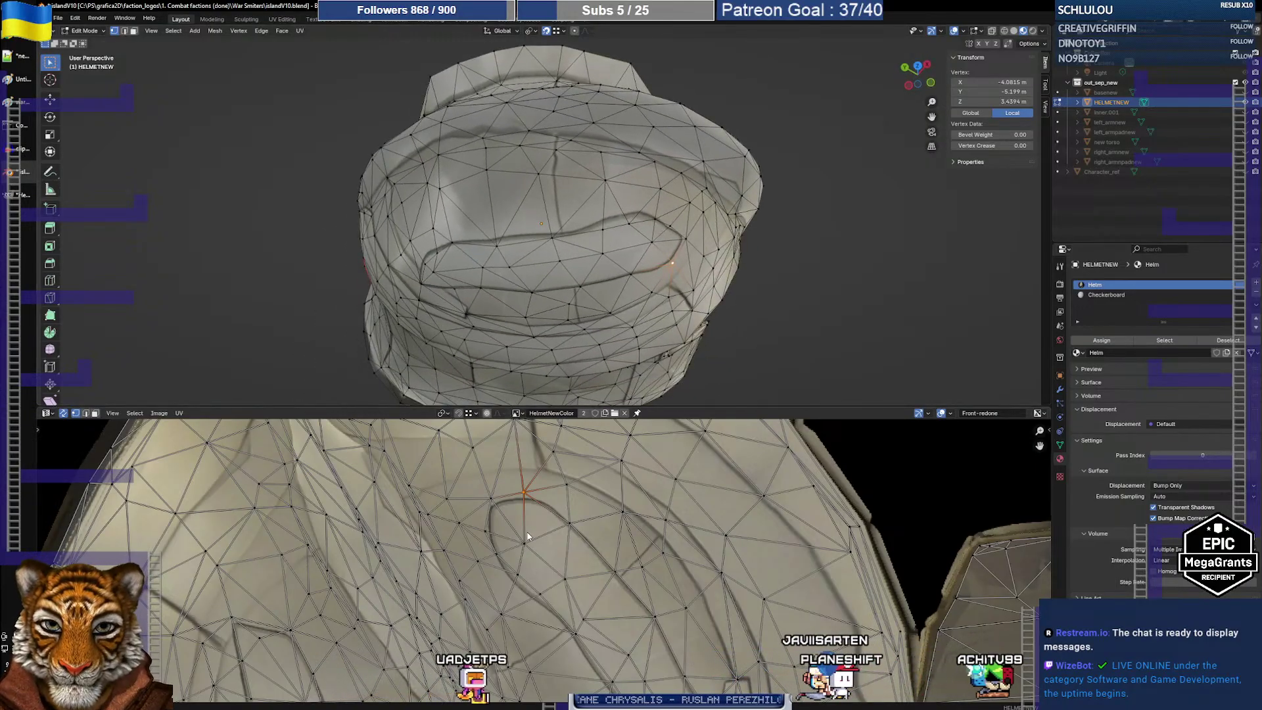
middle_drag(531, 583, 521, 538)
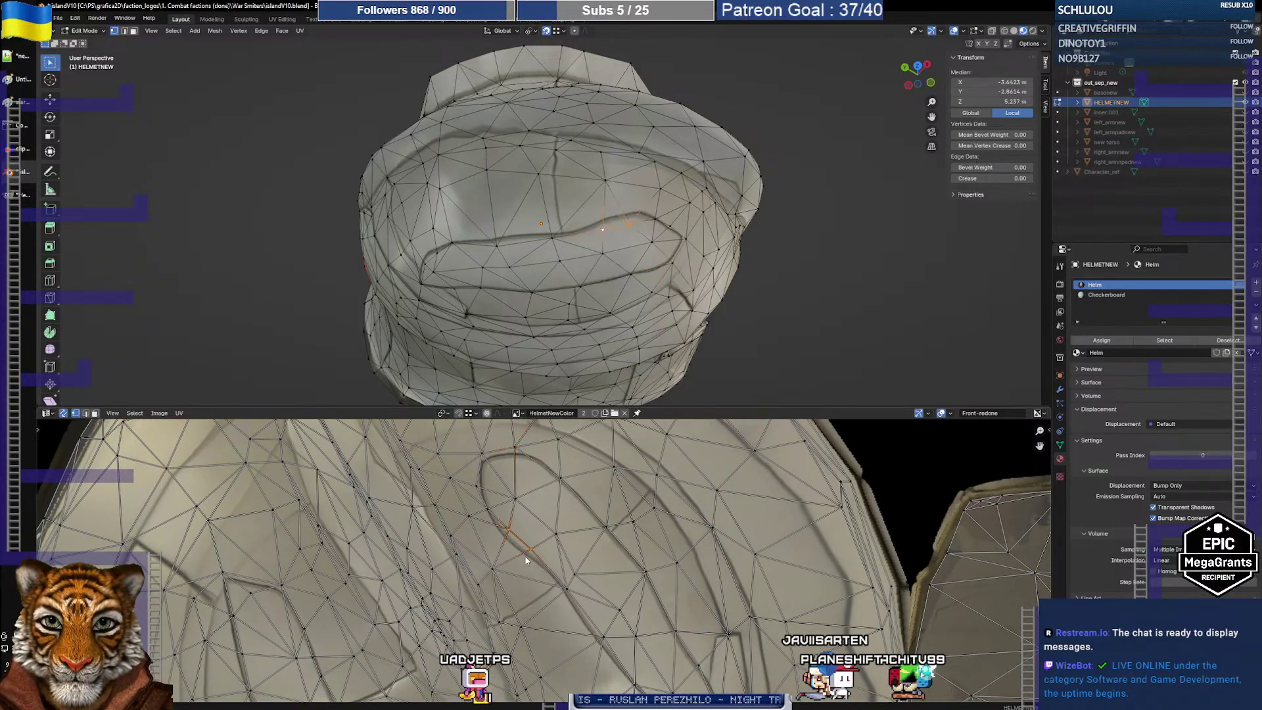
key(g)
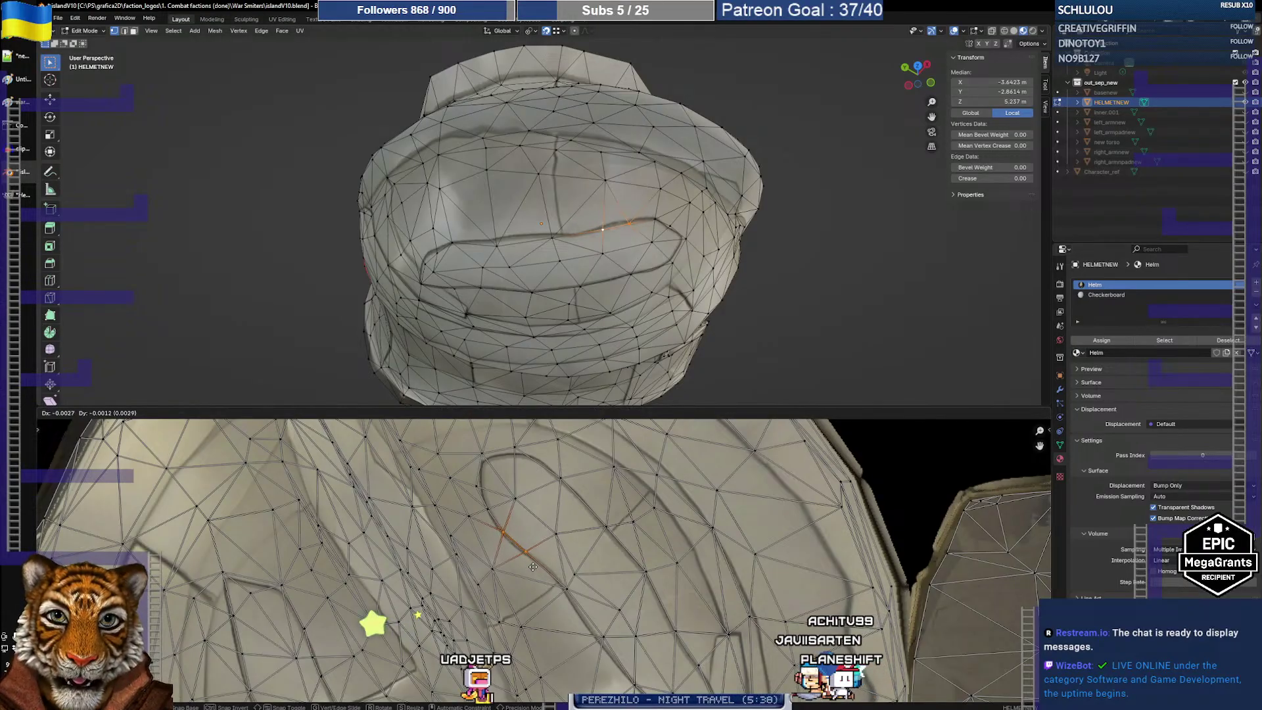
click(533, 567)
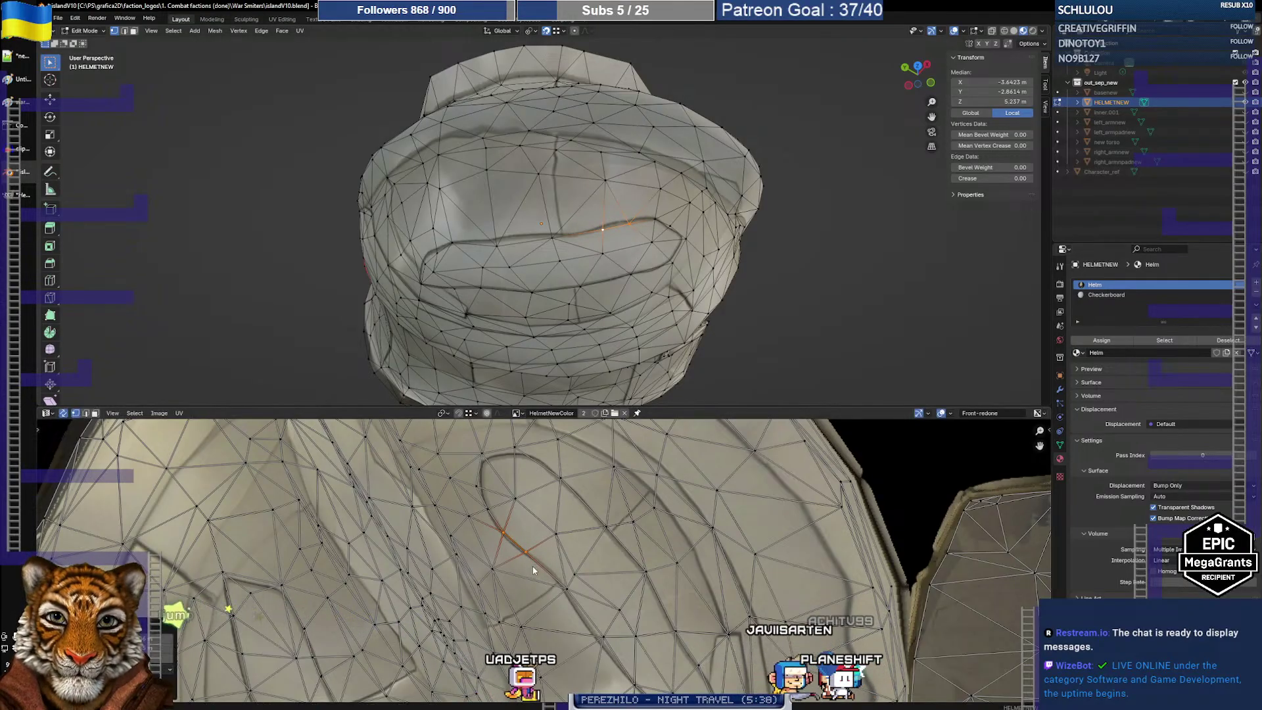
key(alt+Tab)
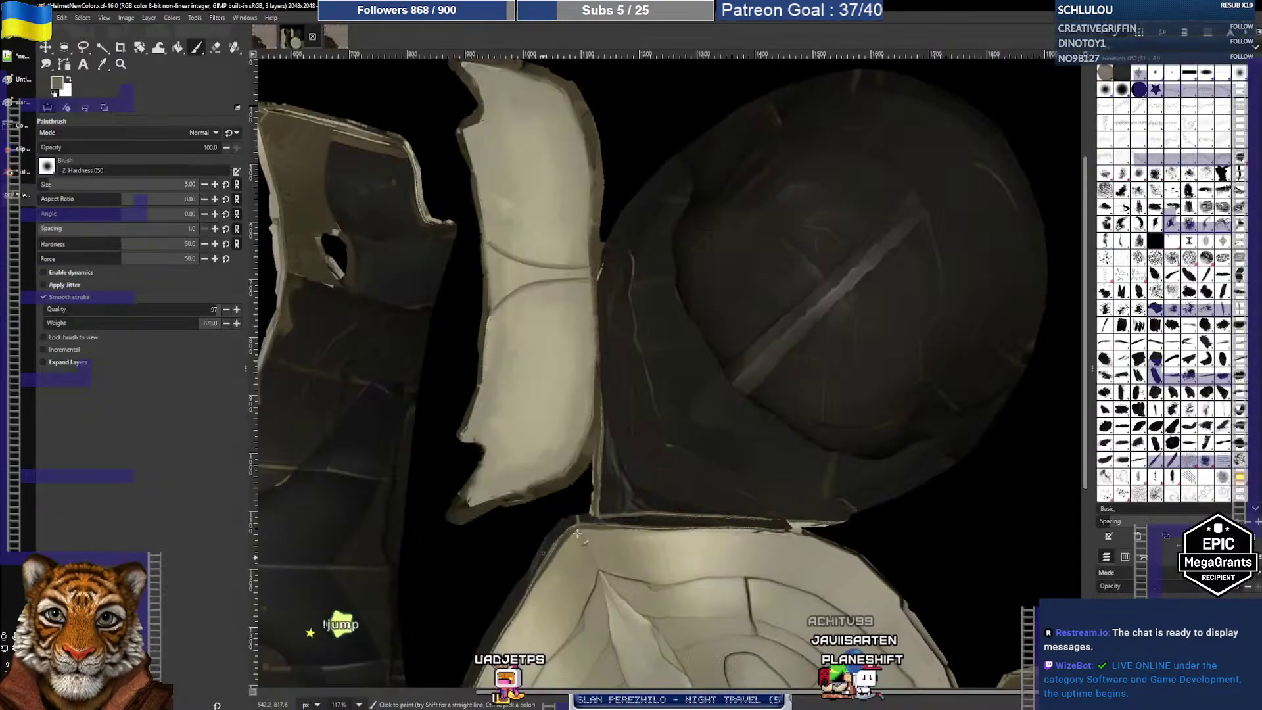
- Pan and zoom in on the round helmet piece's painted lines, then return to Blender
middle_drag(591, 530, 509, 171)
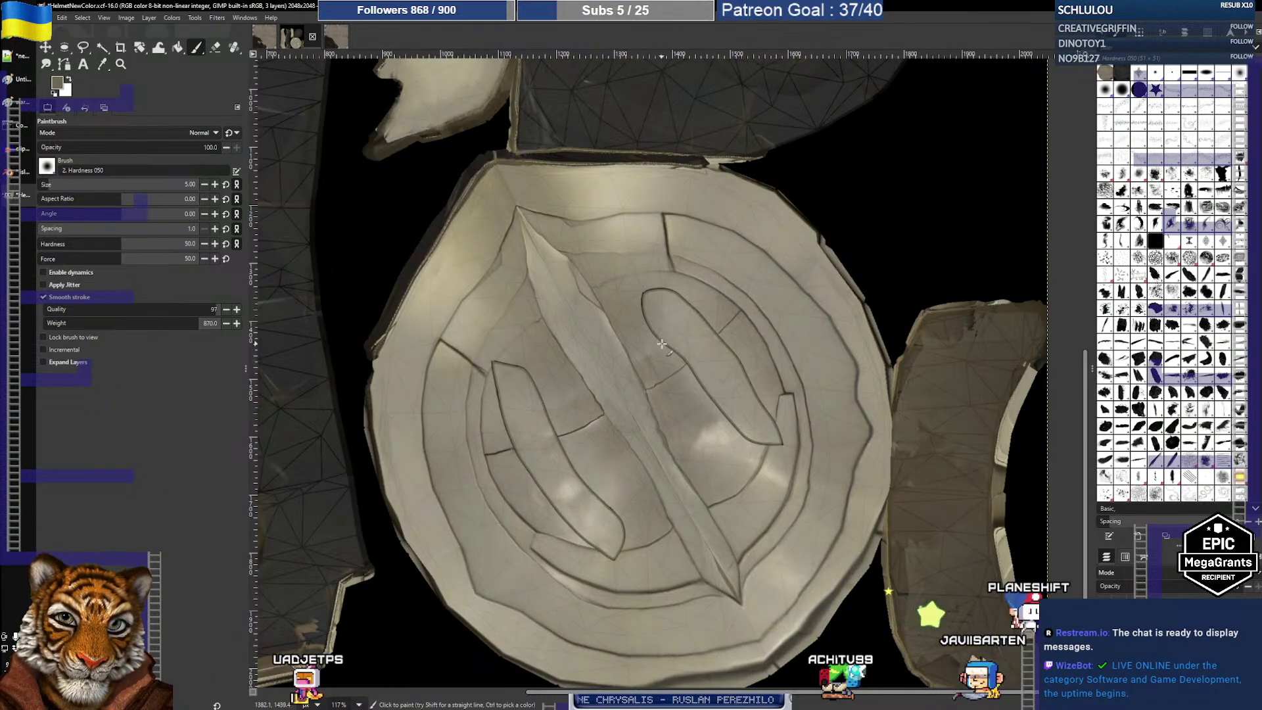
ctrl+scroll(661, 343, up, 6)
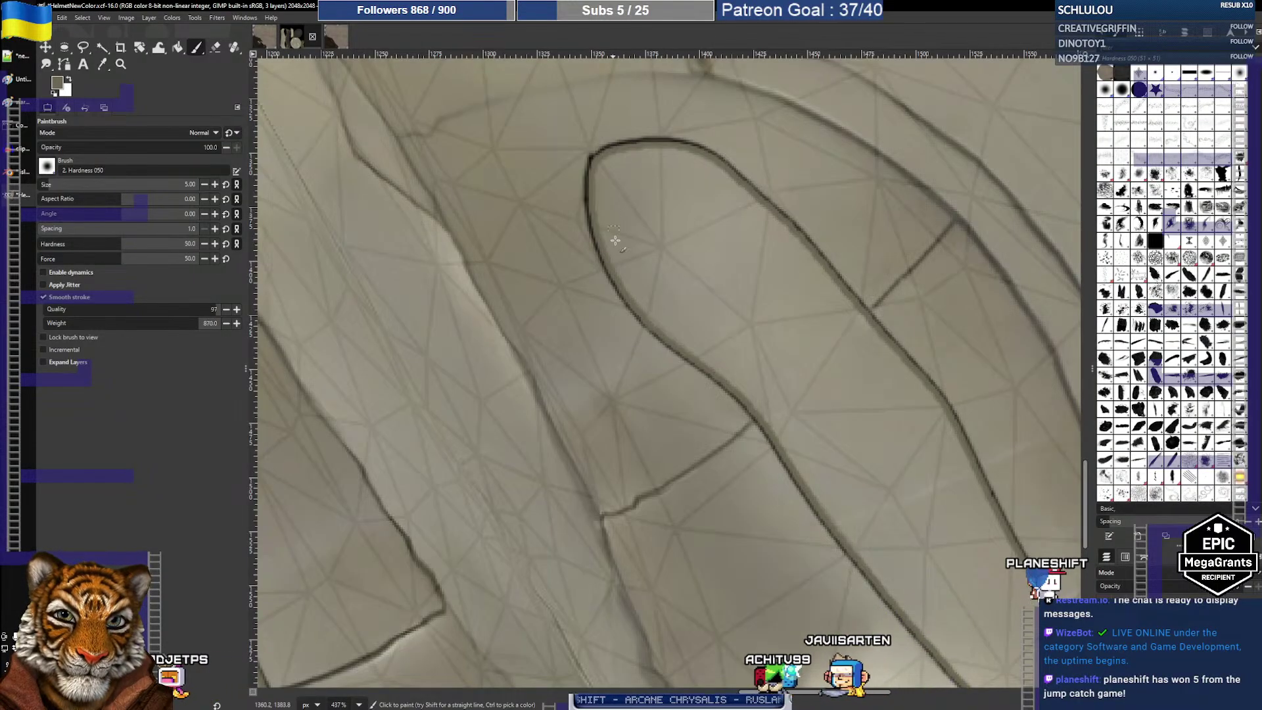
key(alt+Tab)
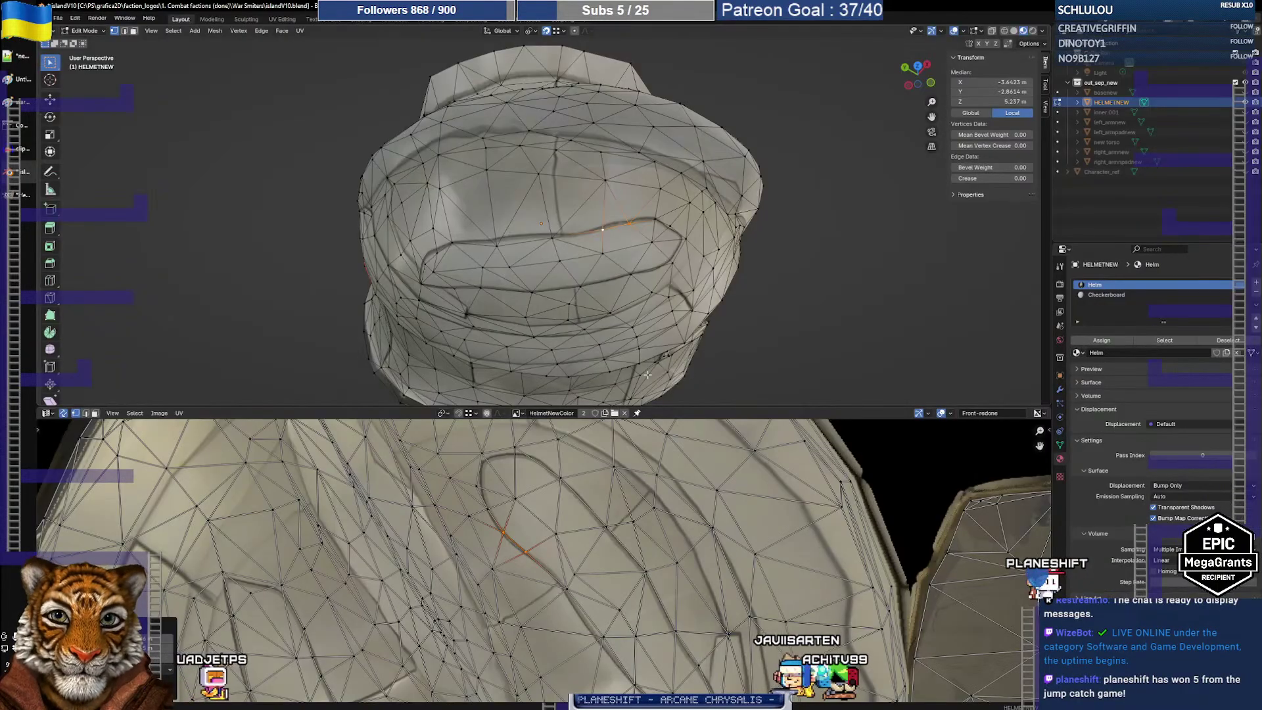
- Nudge a UV vertex on the oval panel several times until it sits on the painted line
middle_drag(602, 610, 582, 511)
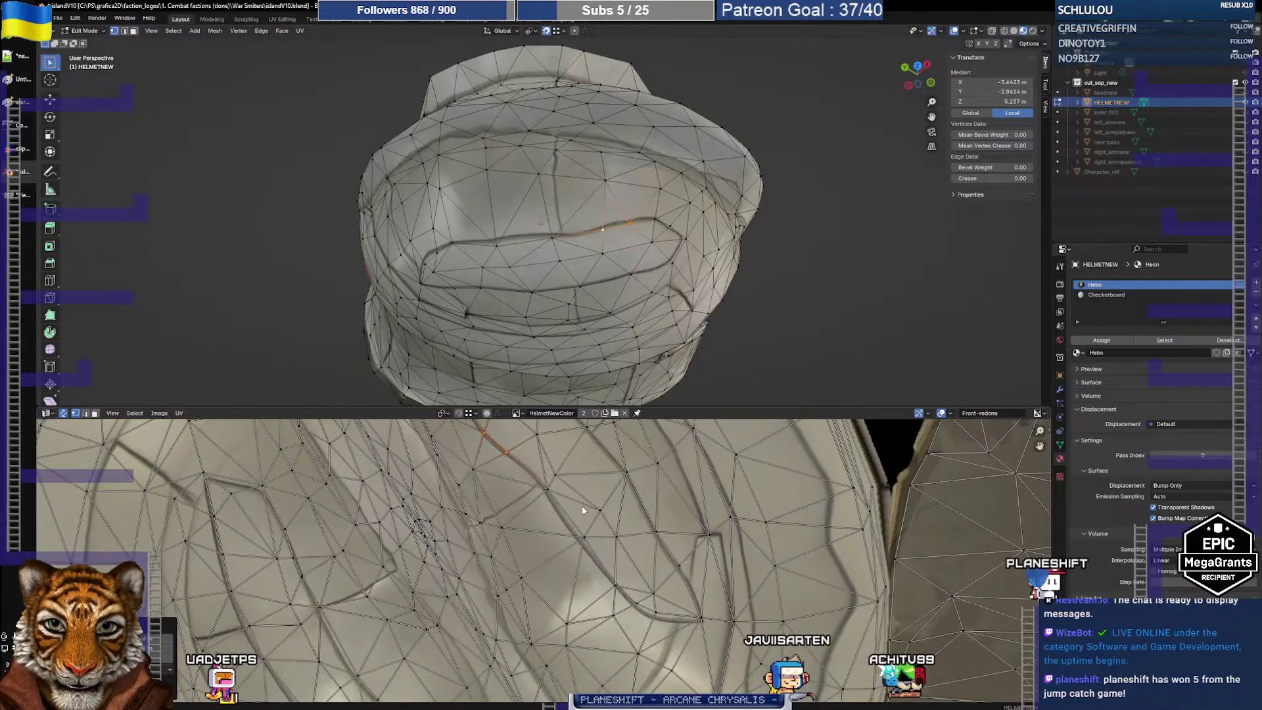
middle_drag(582, 397, 585, 328)
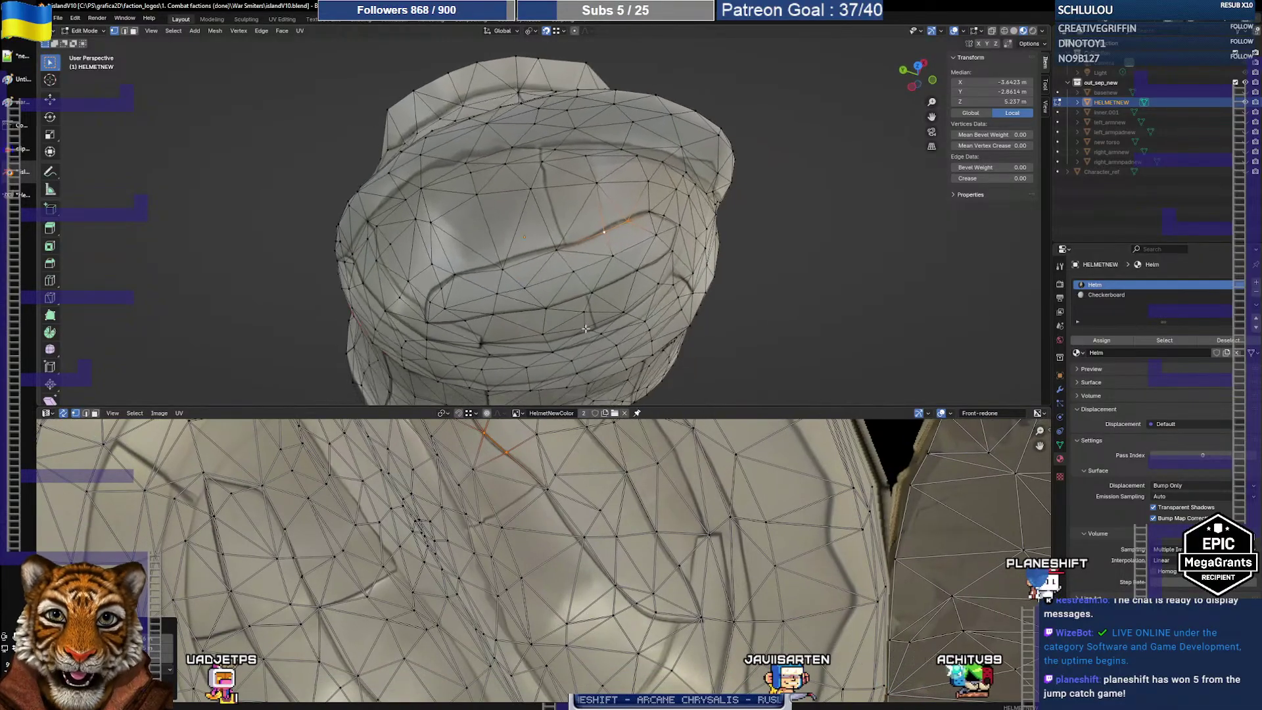
click(595, 544)
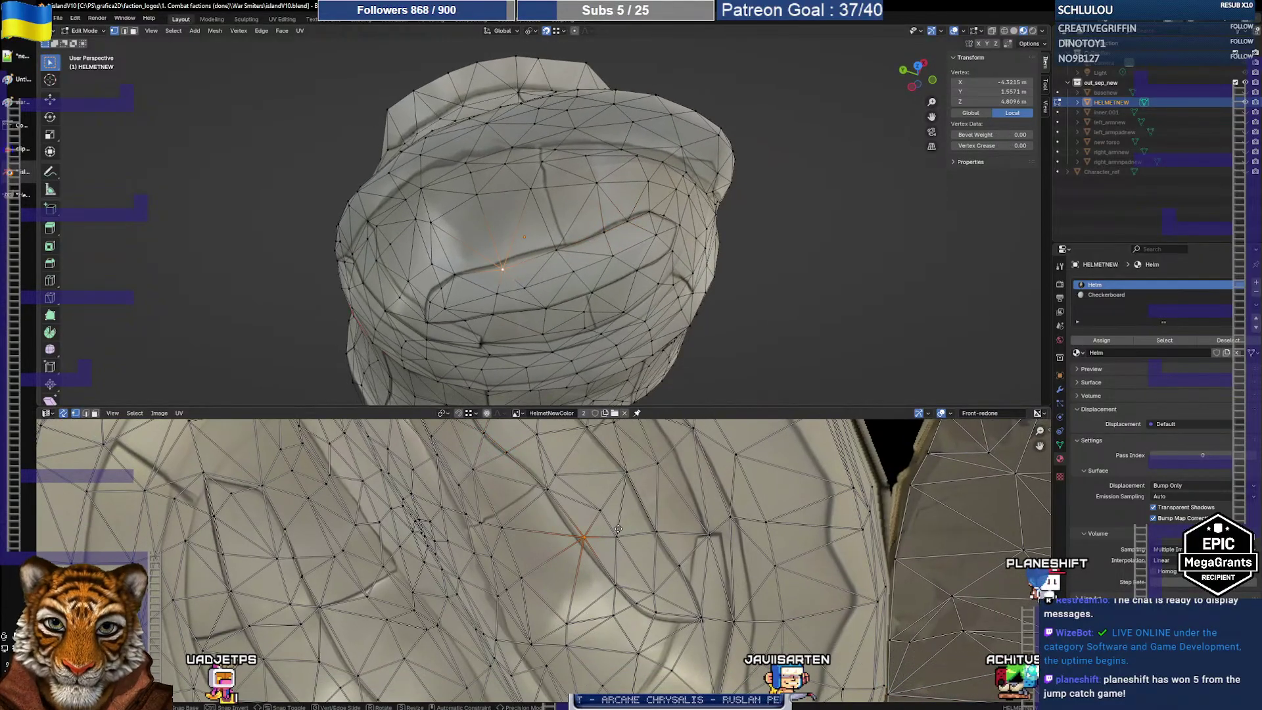
key(g)
click(614, 533)
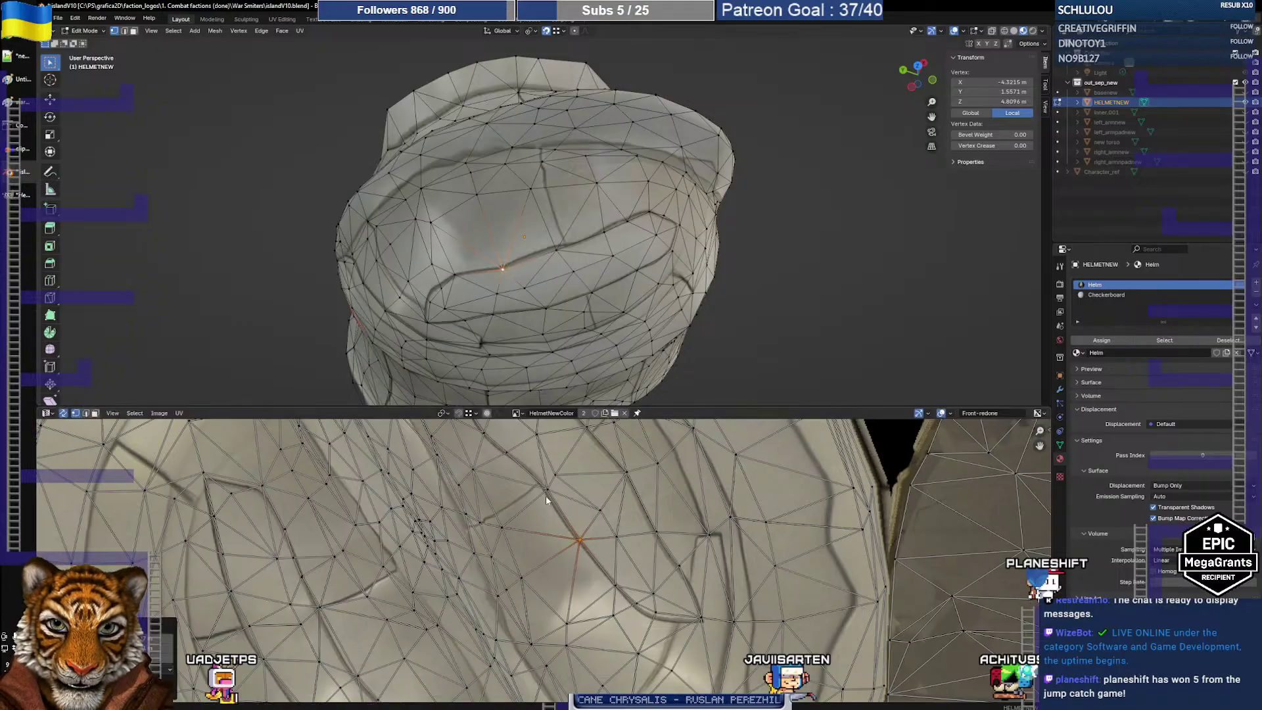
key(g)
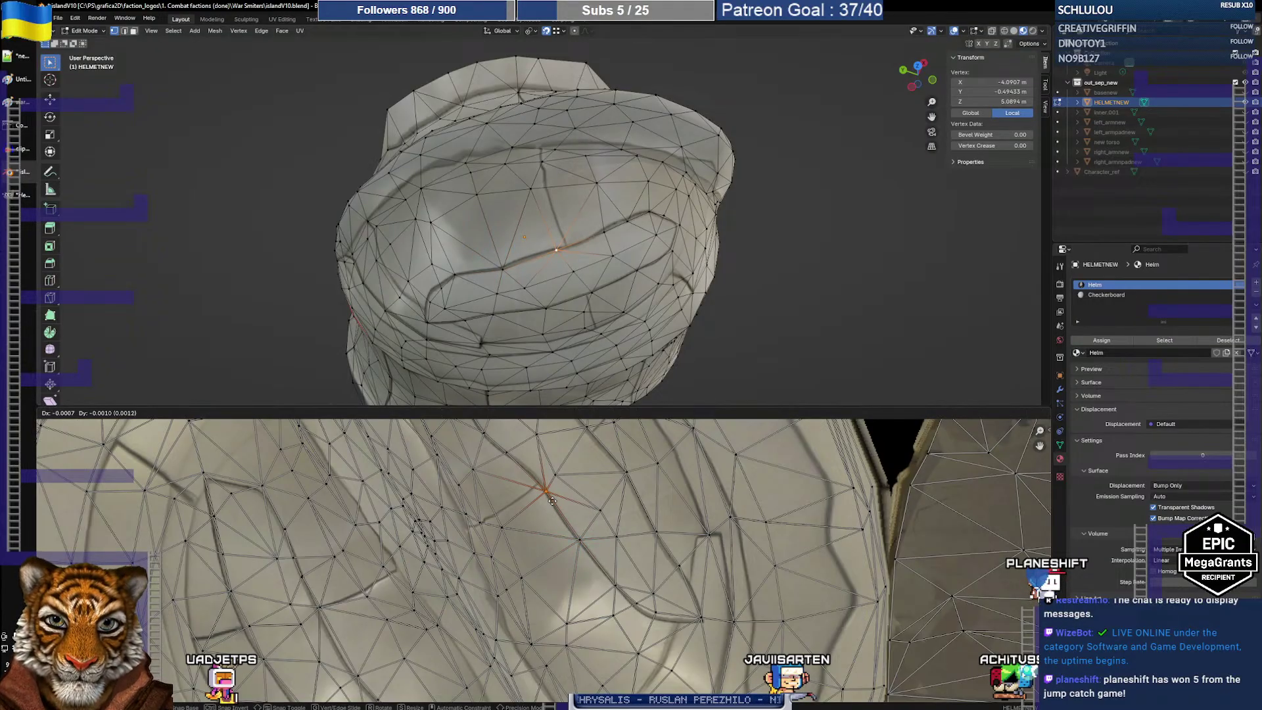
click(553, 502)
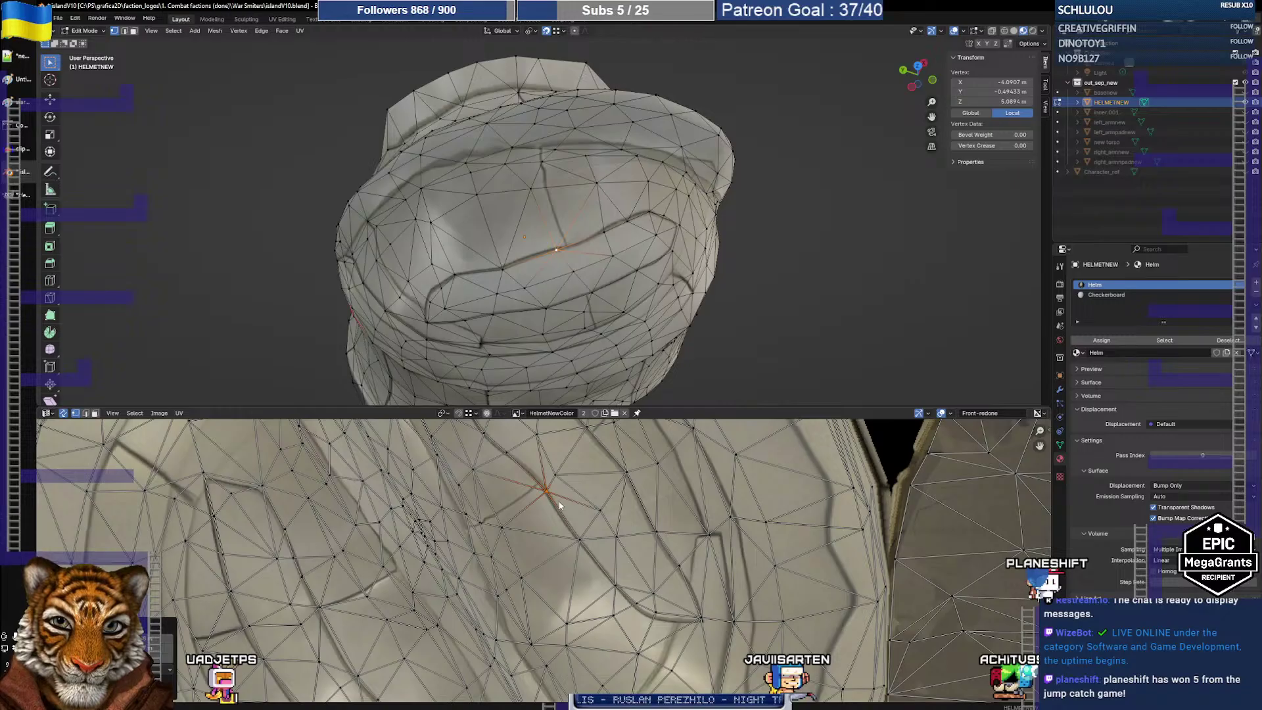
key(g)
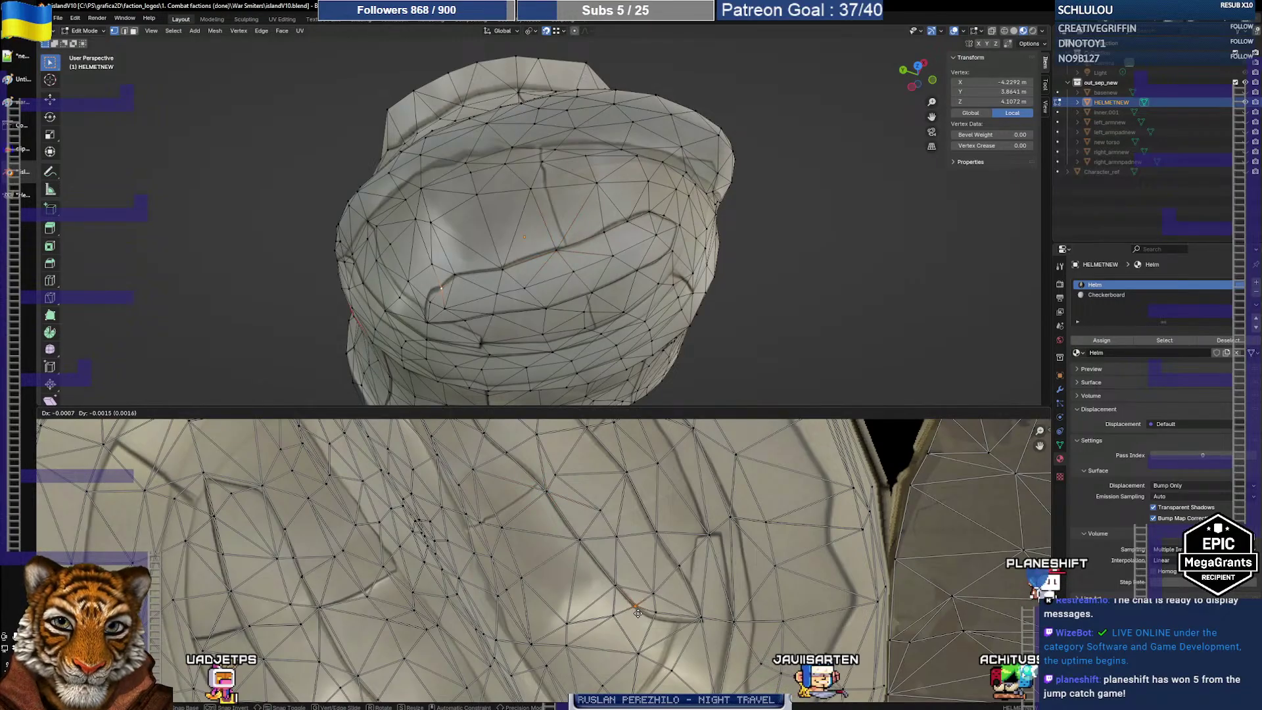
click(637, 612)
key(g)
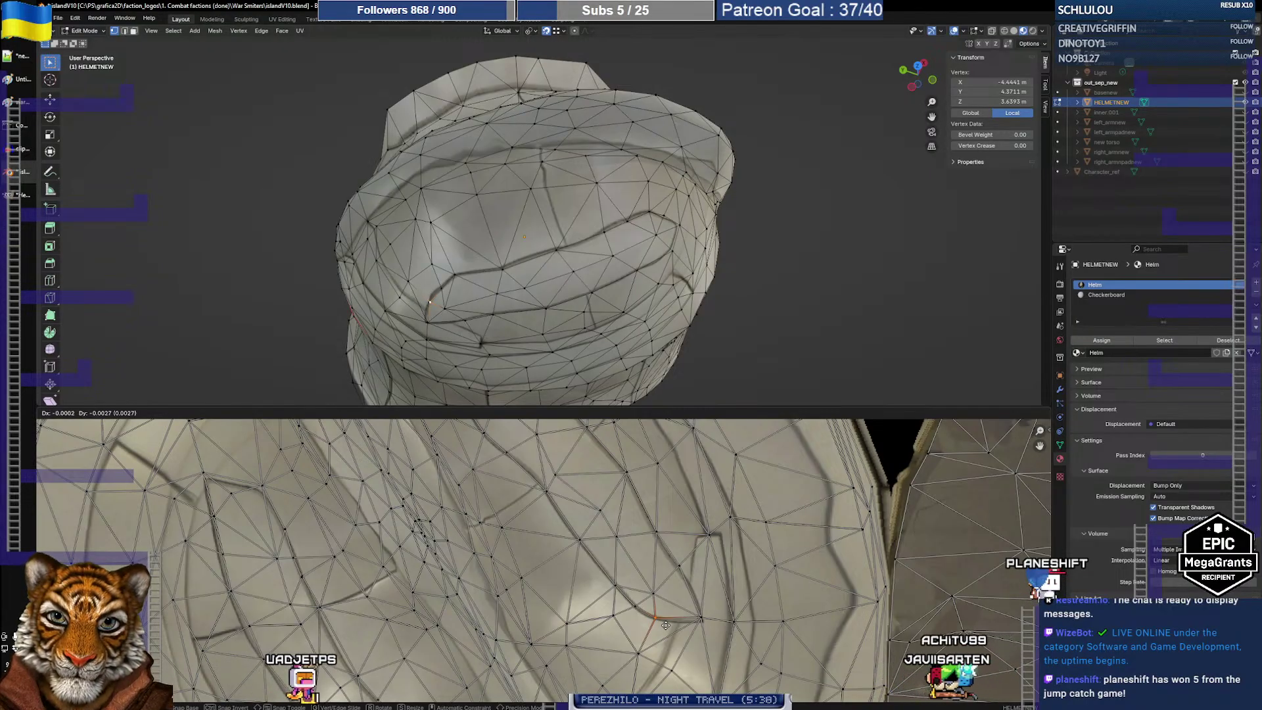
click(666, 623)
- Move further UV vertices along the panel line, orbiting the helmet to check the alignment
click(700, 622)
key(g)
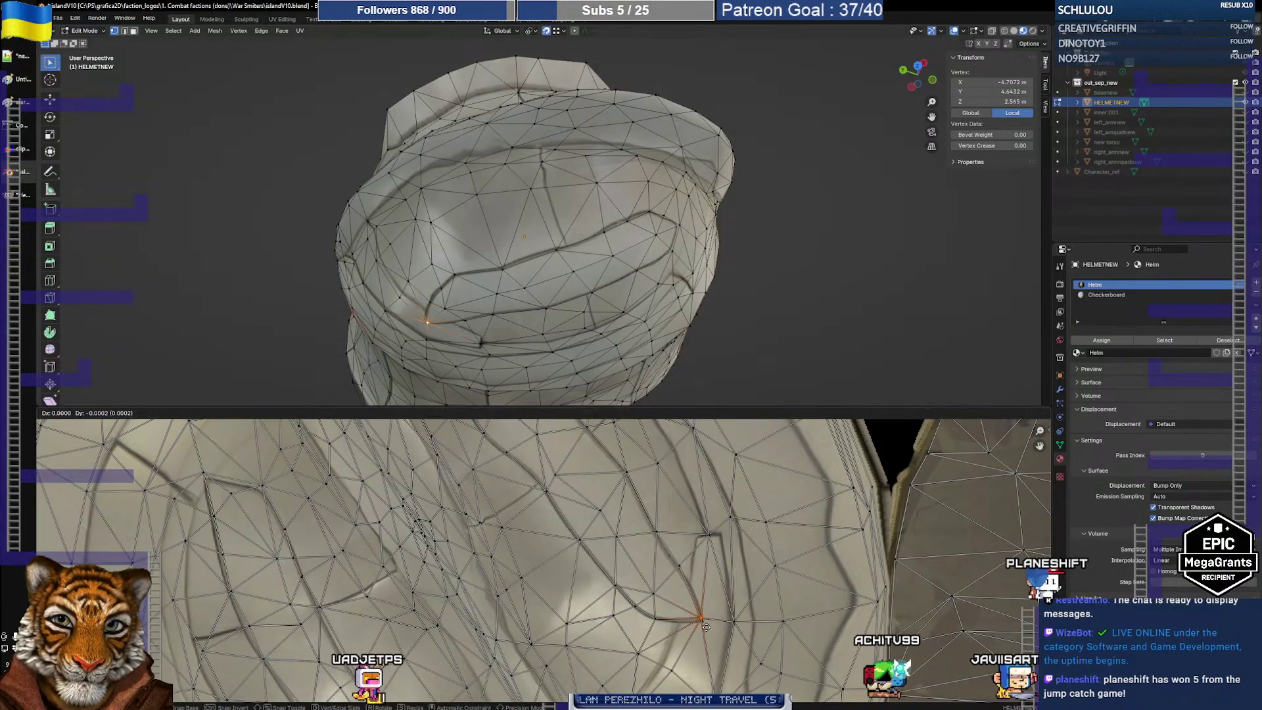
click(706, 629)
middle_drag(631, 263, 586, 275)
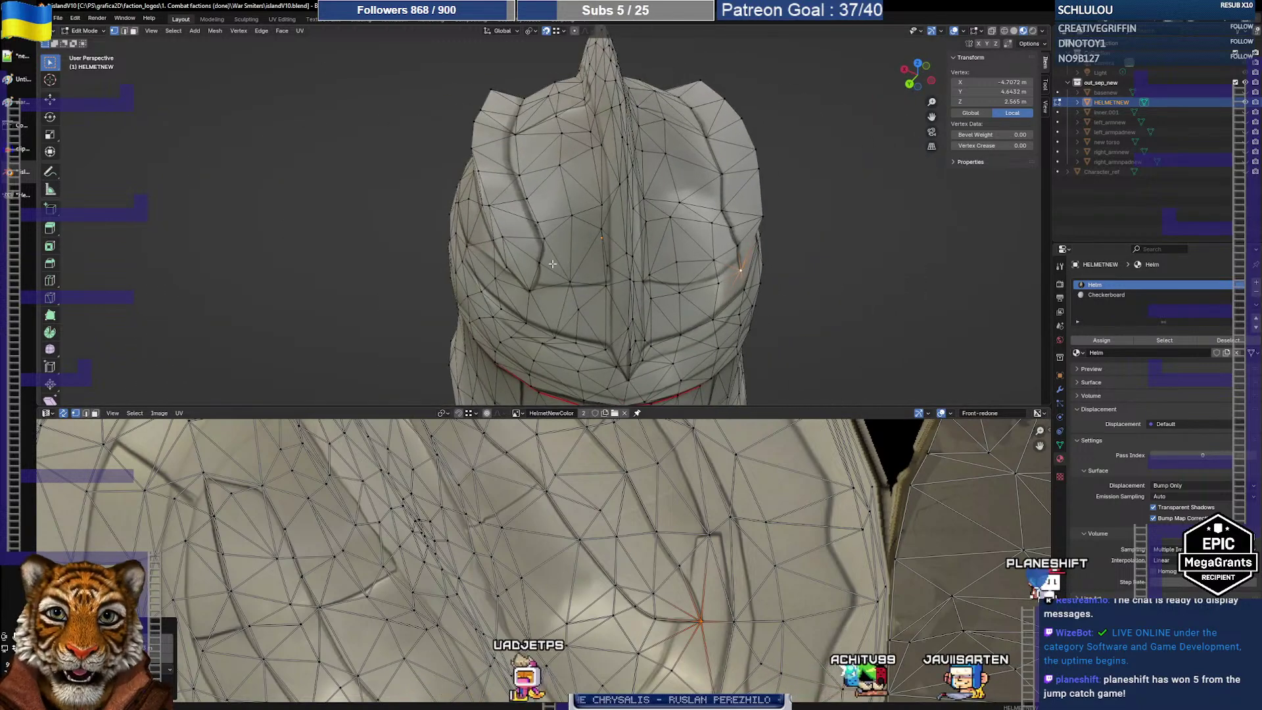
scroll(592, 453, down, 5)
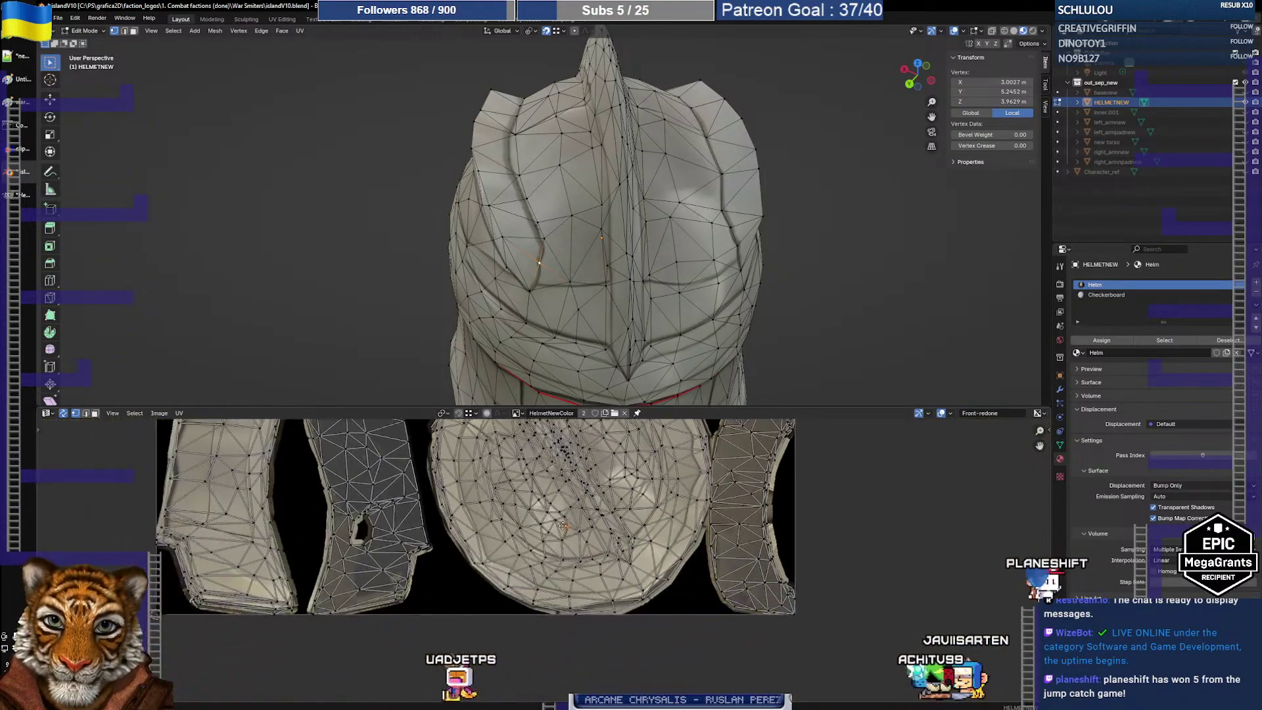
scroll(564, 535, up, 3)
scroll(564, 535, up, 5)
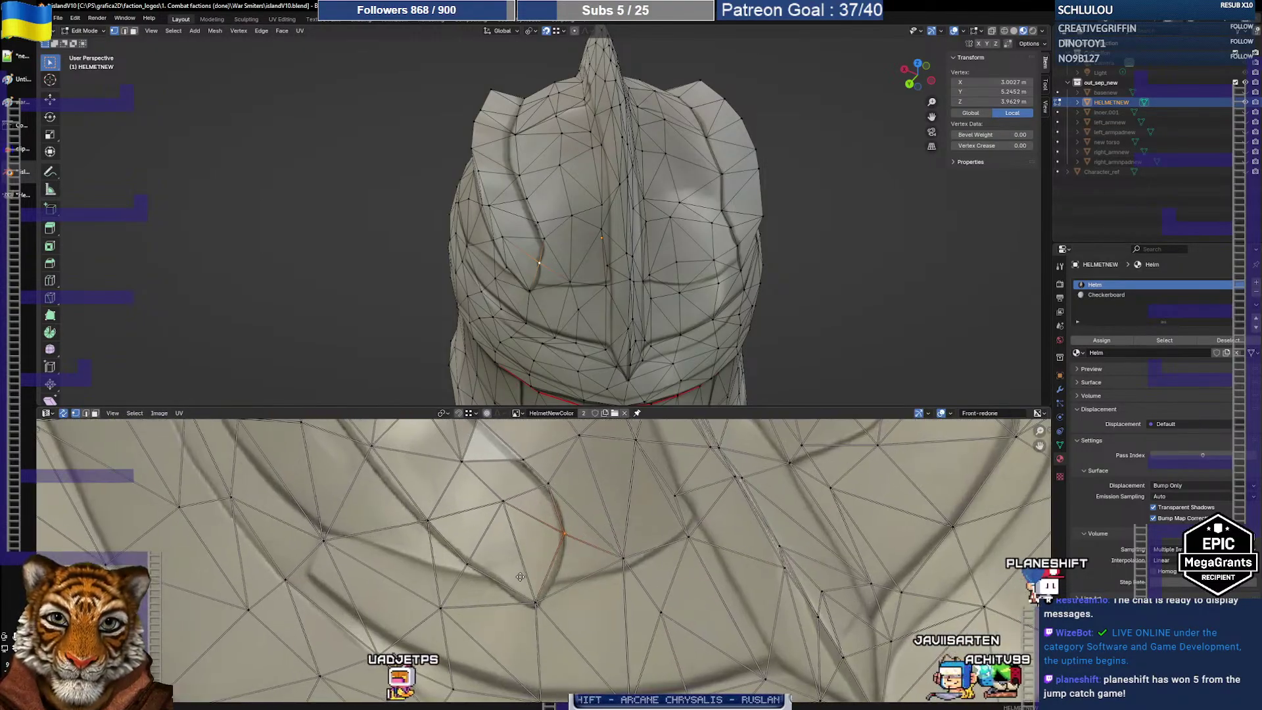
key(g)
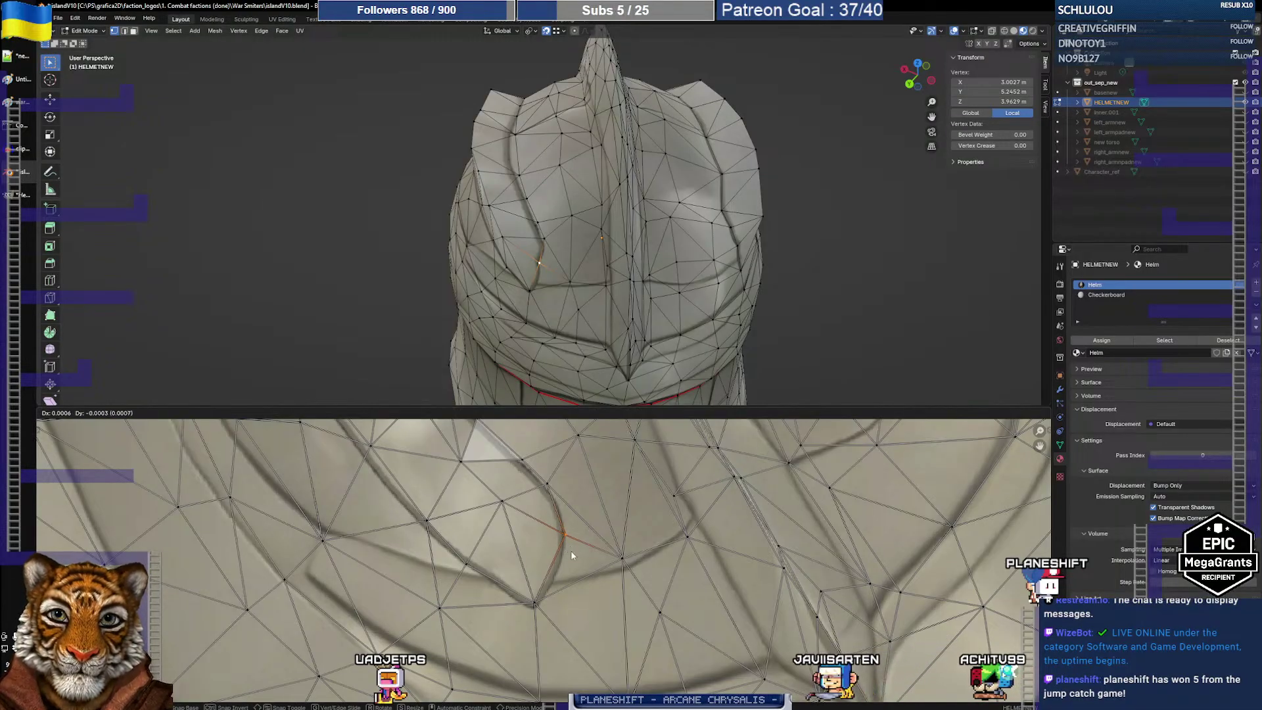
click(571, 555)
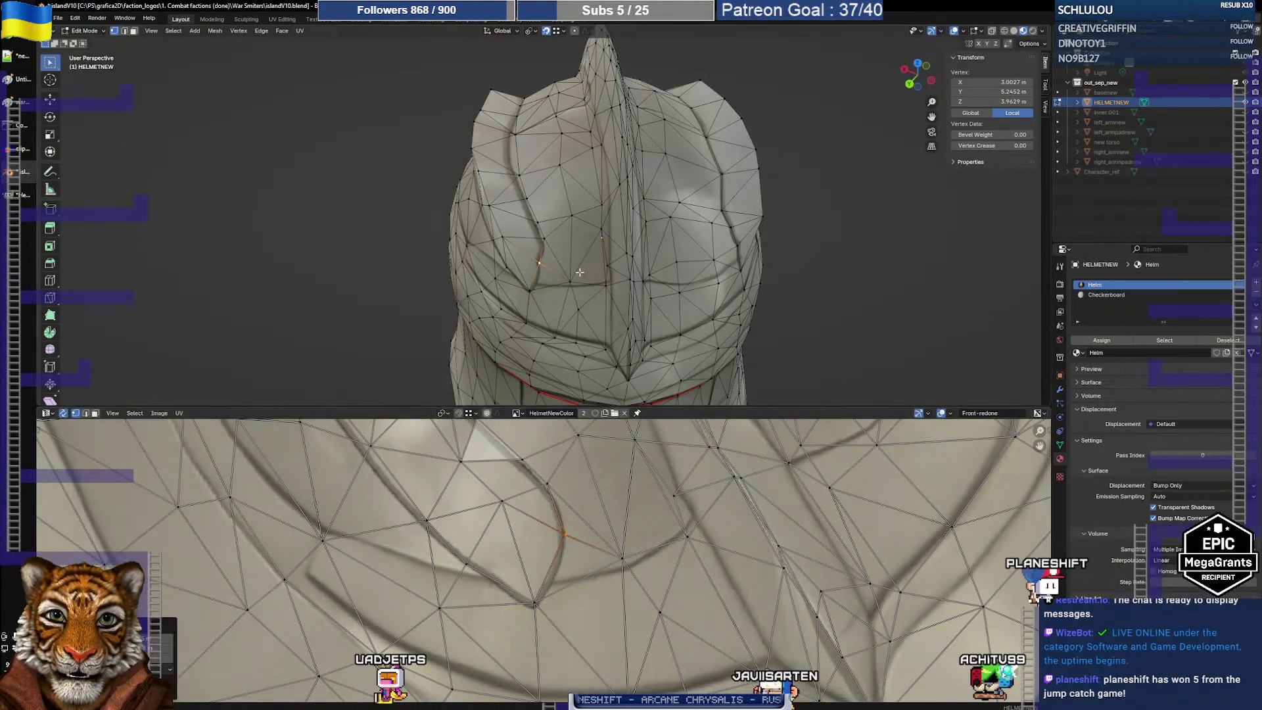
middle_drag(580, 271, 529, 234)
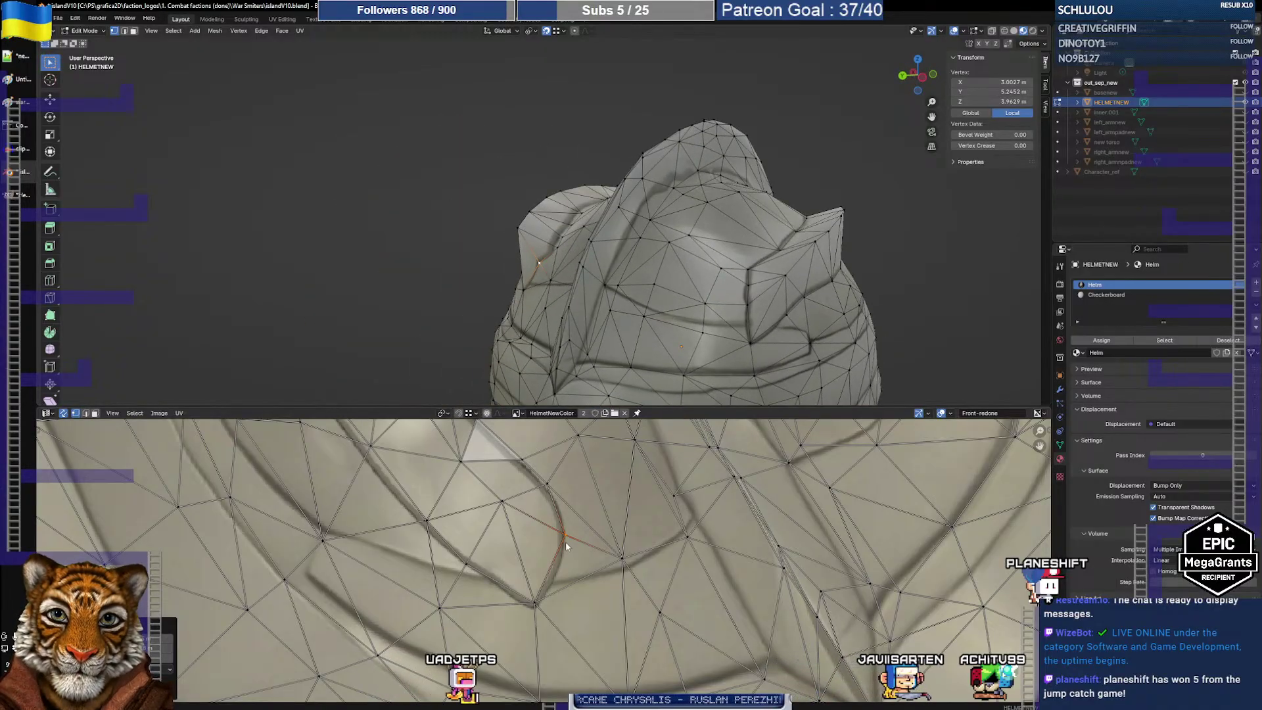
key(g)
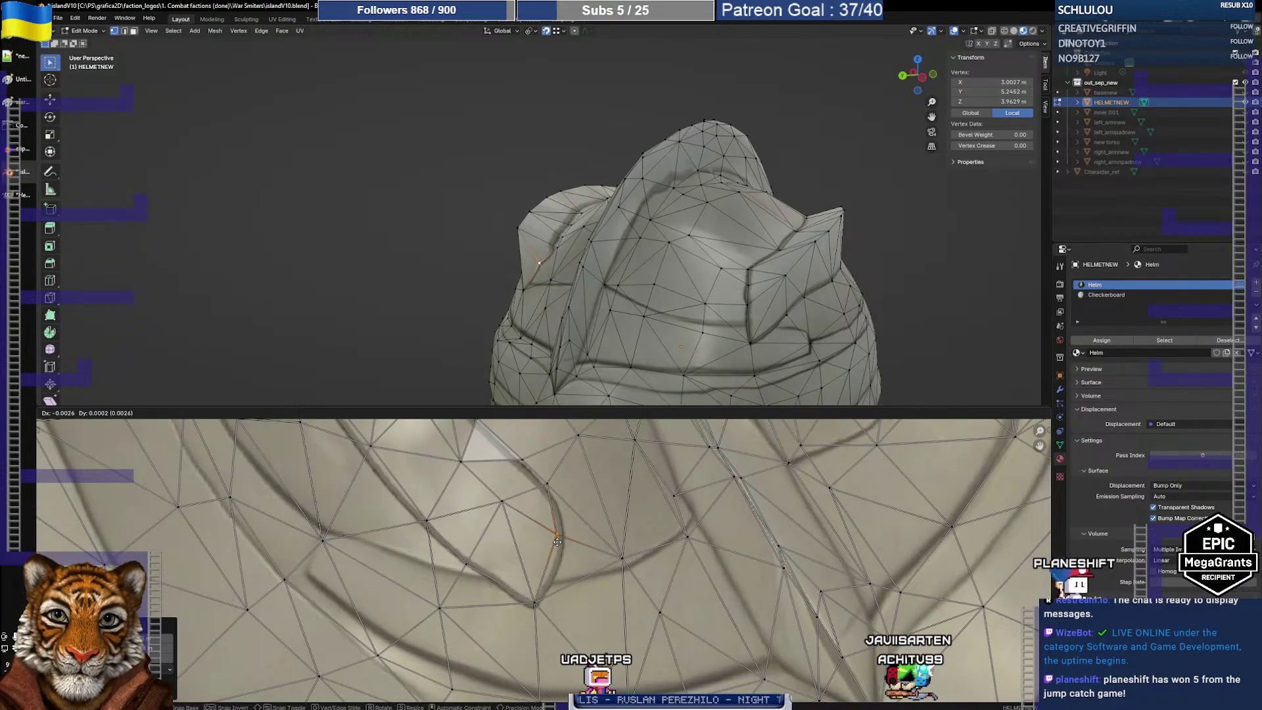
click(559, 543)
- Leave Edit Mode to inspect the textured helmet, then select a top vertex and orbit around it
click(485, 312)
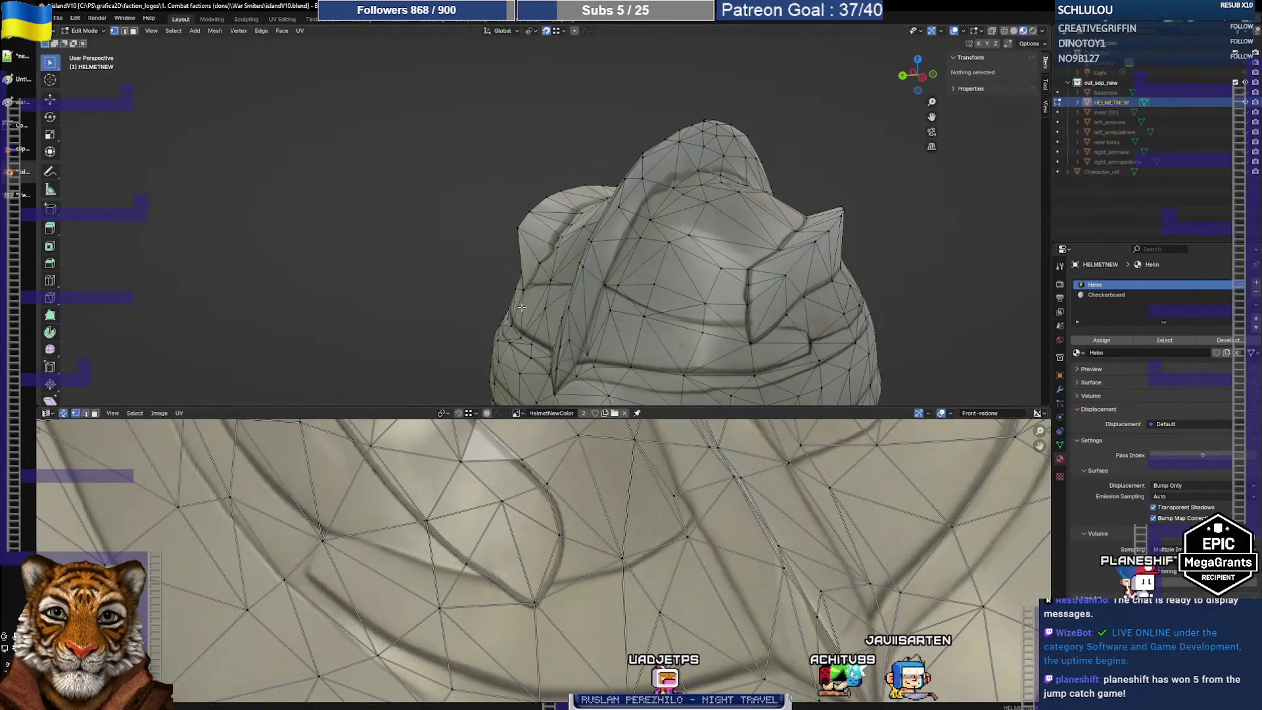
mouse_move(485, 299)
middle_down()
mouse_move(606, 268)
mouse_move(638, 301)
mouse_move(606, 264)
mouse_move(572, 287)
mouse_move(467, 278)
mouse_move(715, 293)
mouse_move(509, 300)
middle_up()
key(Tab)
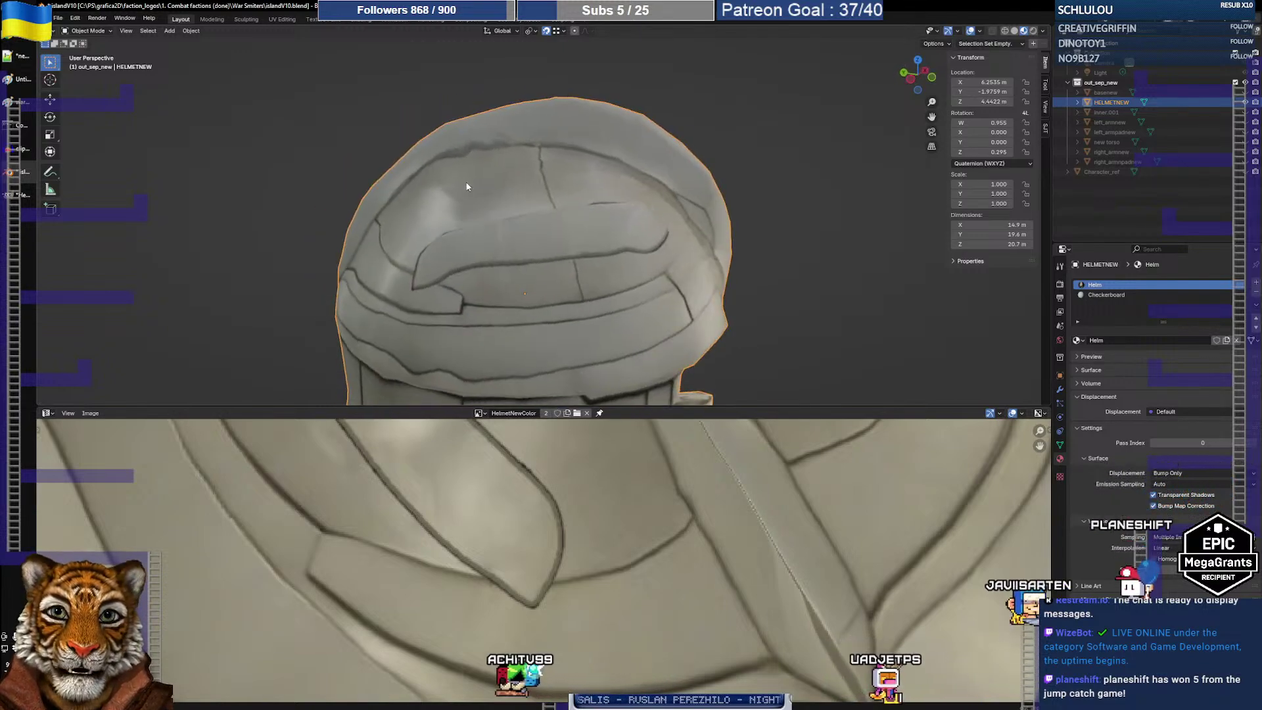
key(Tab)
click(470, 155)
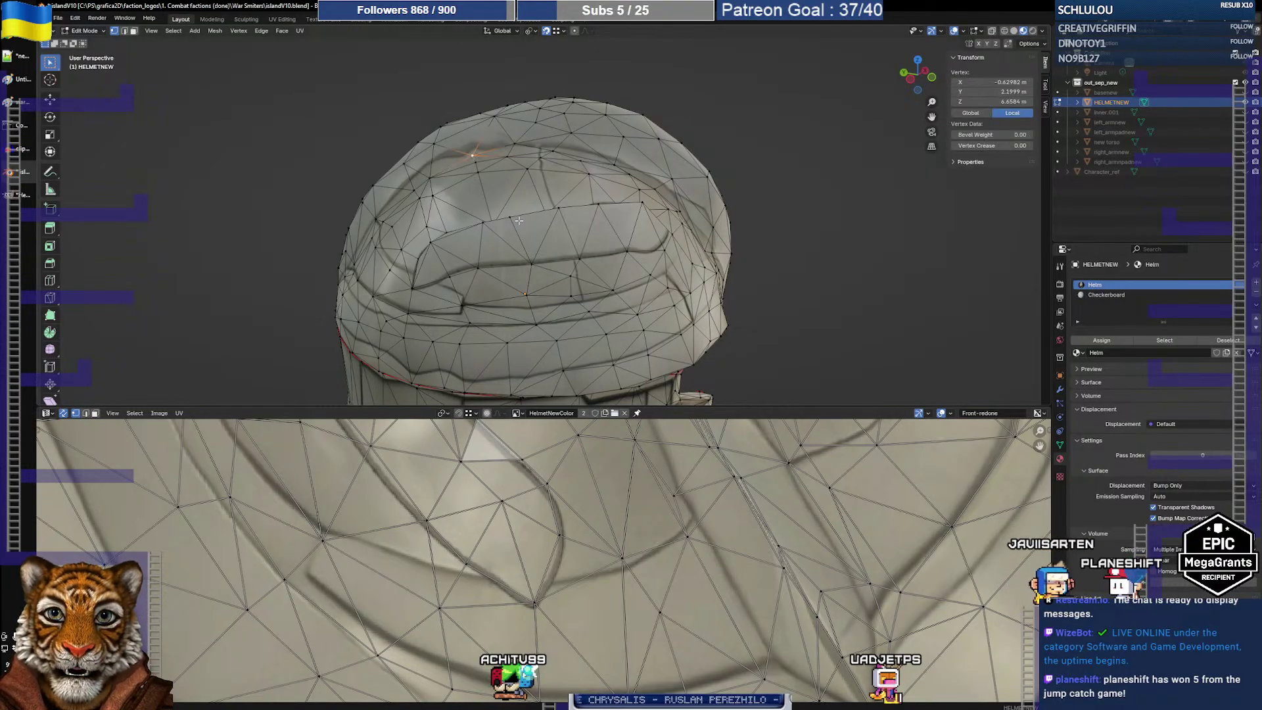
scroll(594, 494, down, 4)
scroll(578, 515, up, 6)
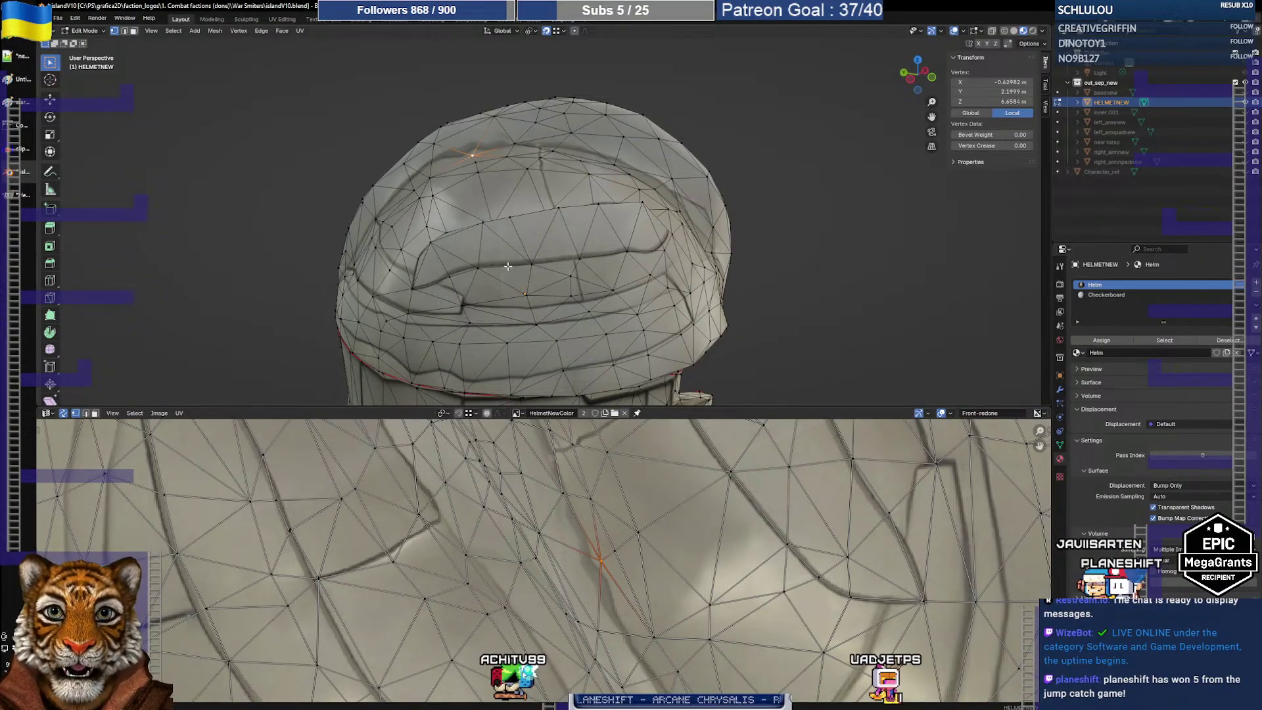
mouse_move(508, 266)
middle_down()
mouse_move(558, 264)
mouse_move(527, 262)
middle_up()
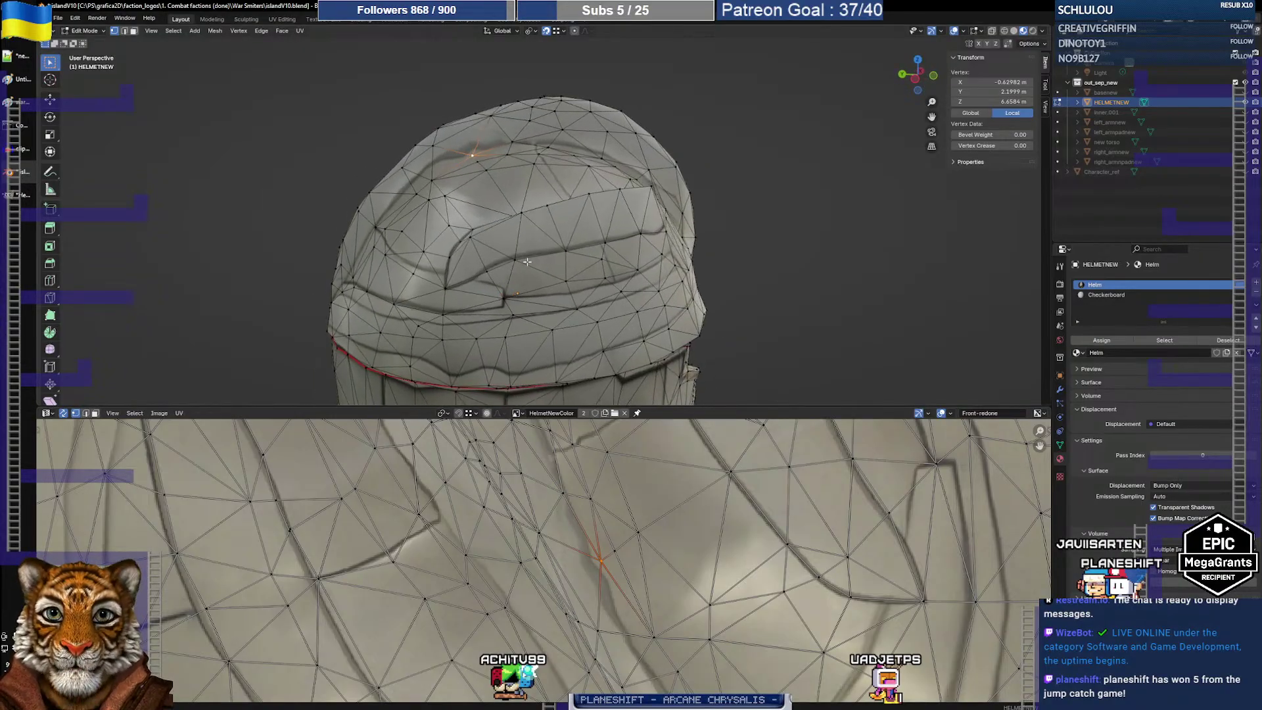
key(alt+Tab)
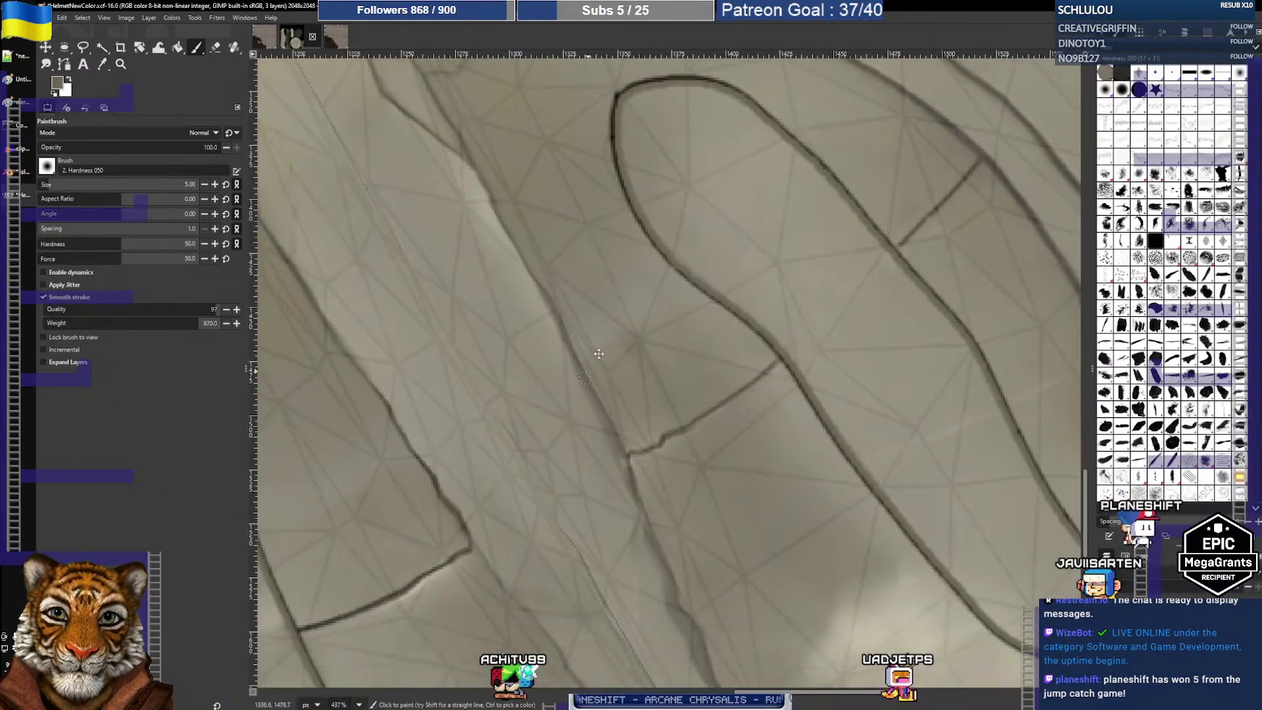
- Pan the texture to the oval panel and hide the UV wireframe overlay
middle_drag(599, 354, 624, 320)
ctrl+scroll(591, 380, down, 2)
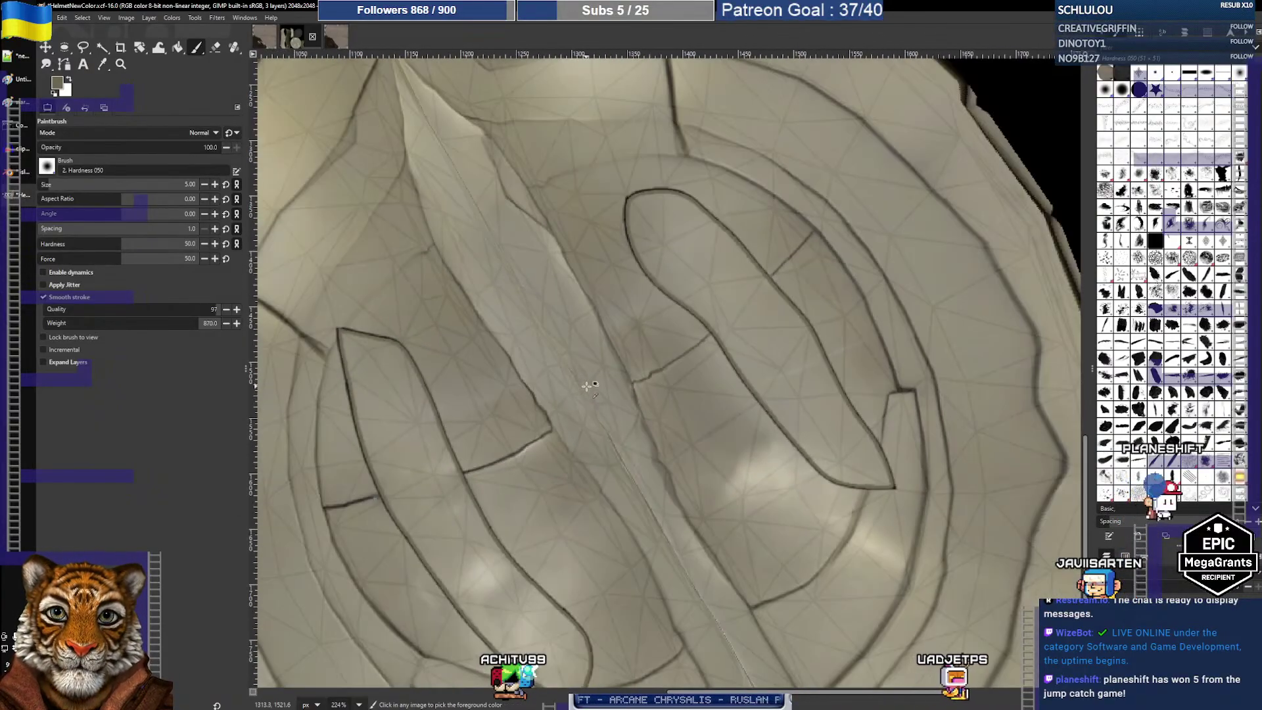
middle_drag(592, 444, 506, 350)
ctrl+scroll(506, 350, up, 3)
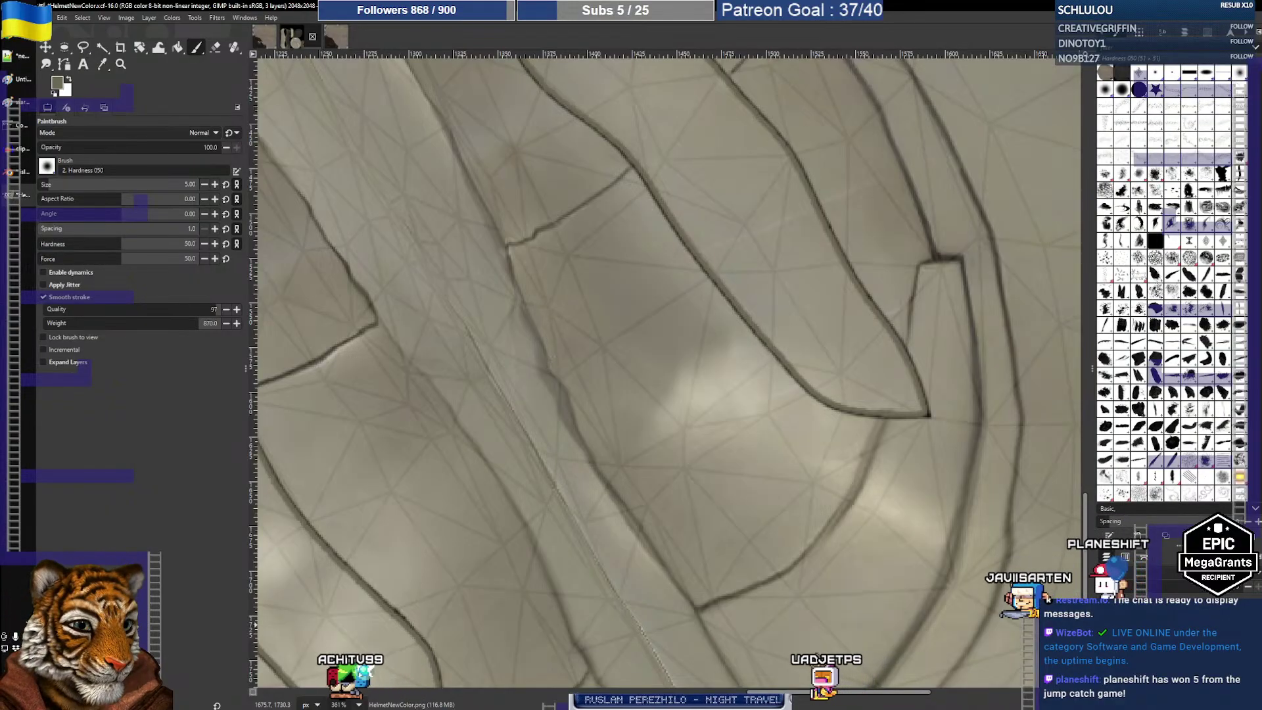
click(1106, 615)
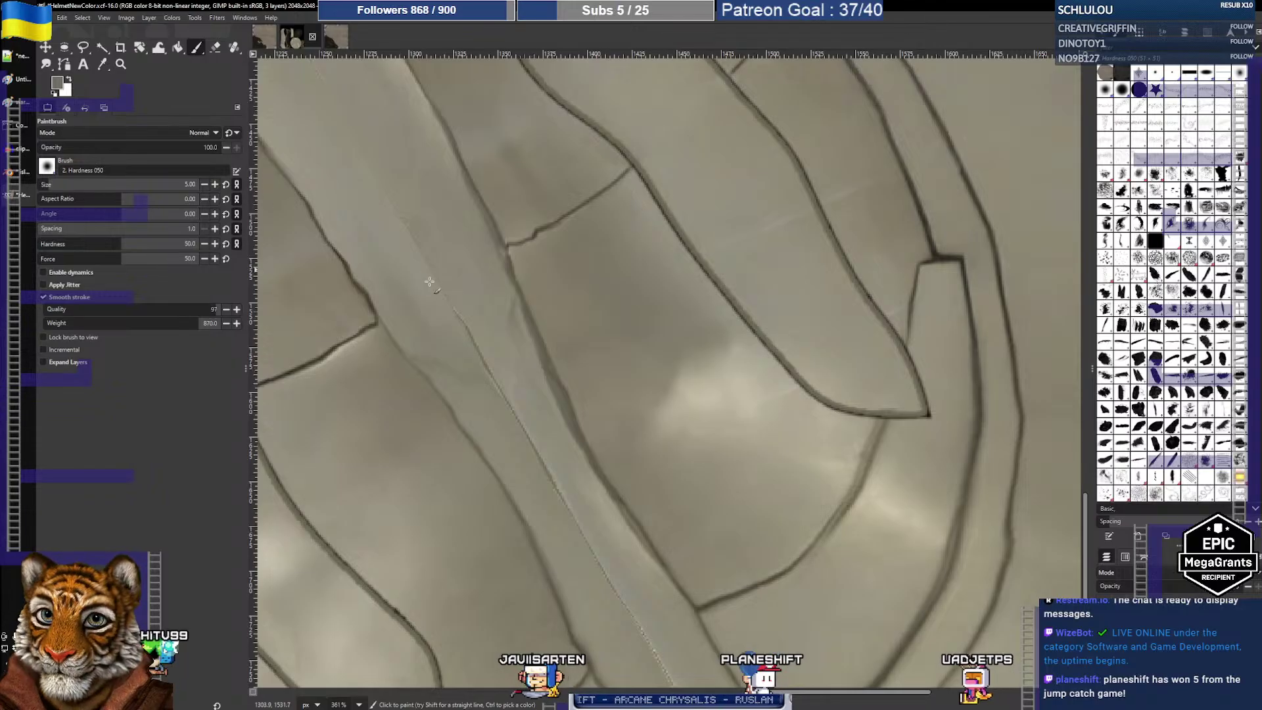
- Lower the brush opacity to 58 and begin a straight stroke along the diagonal panel line
drag(217, 148, 183, 146)
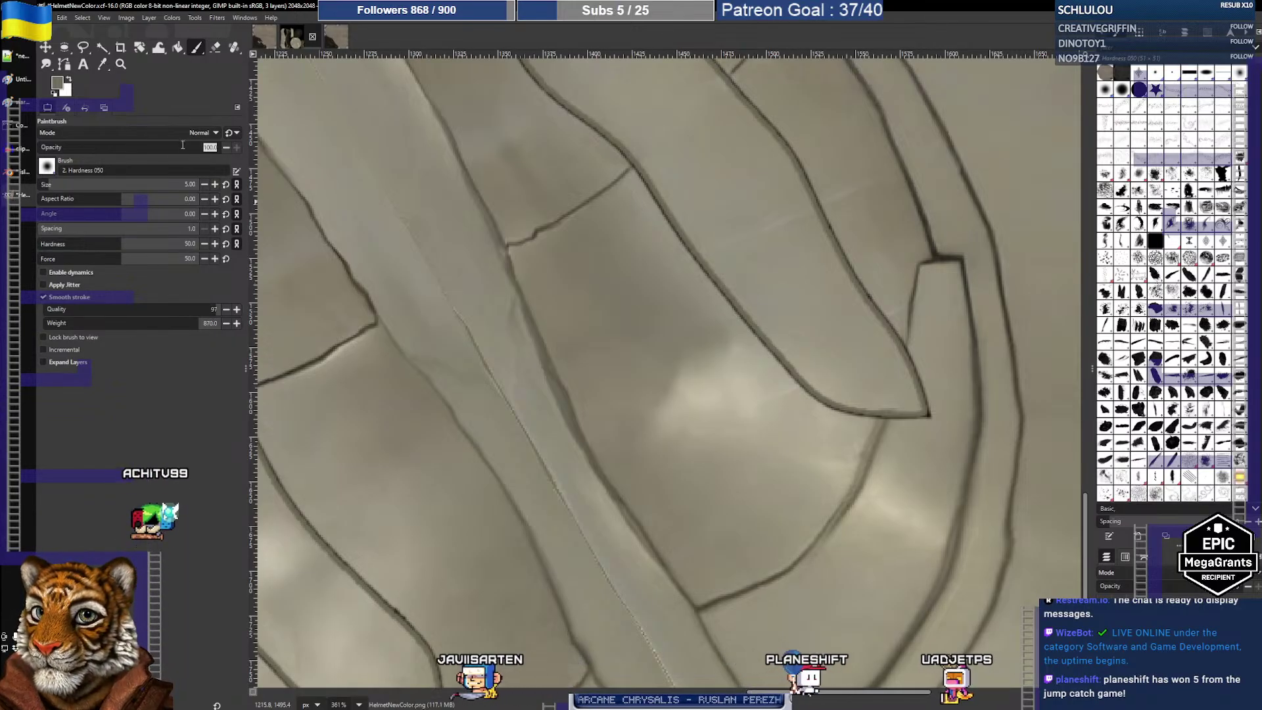
click(143, 149)
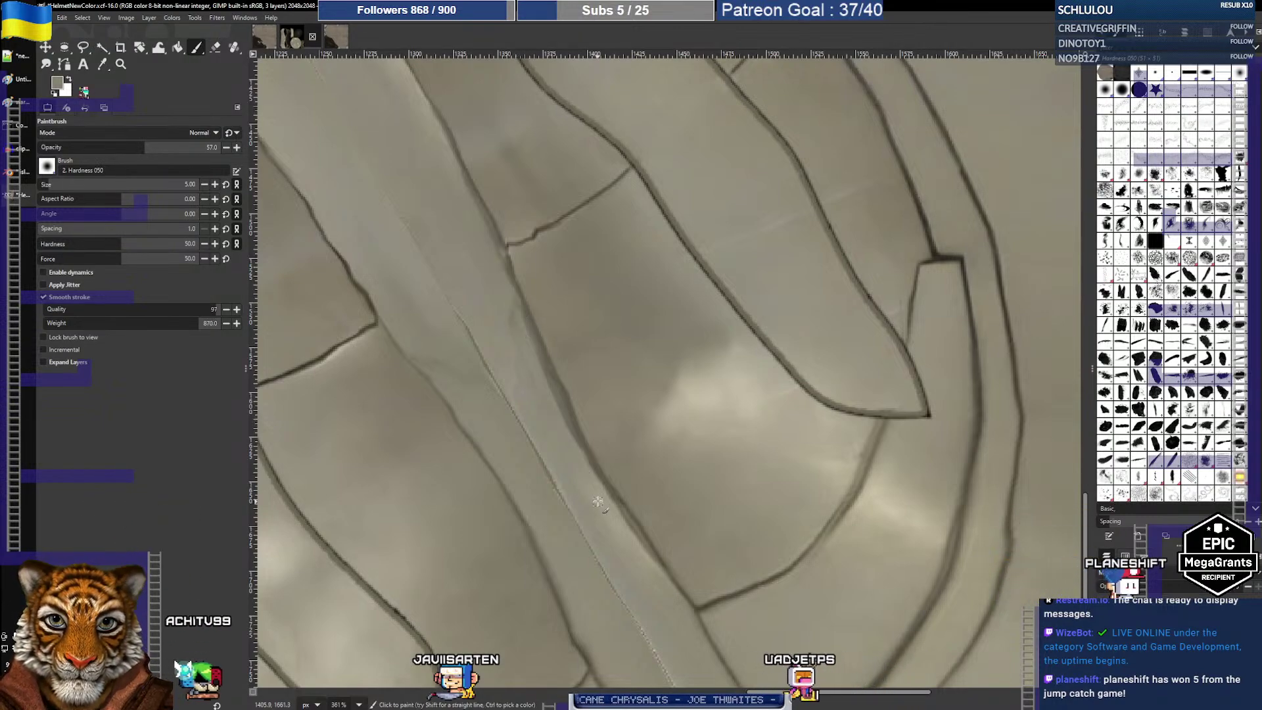
middle_drag(597, 502, 538, 417)
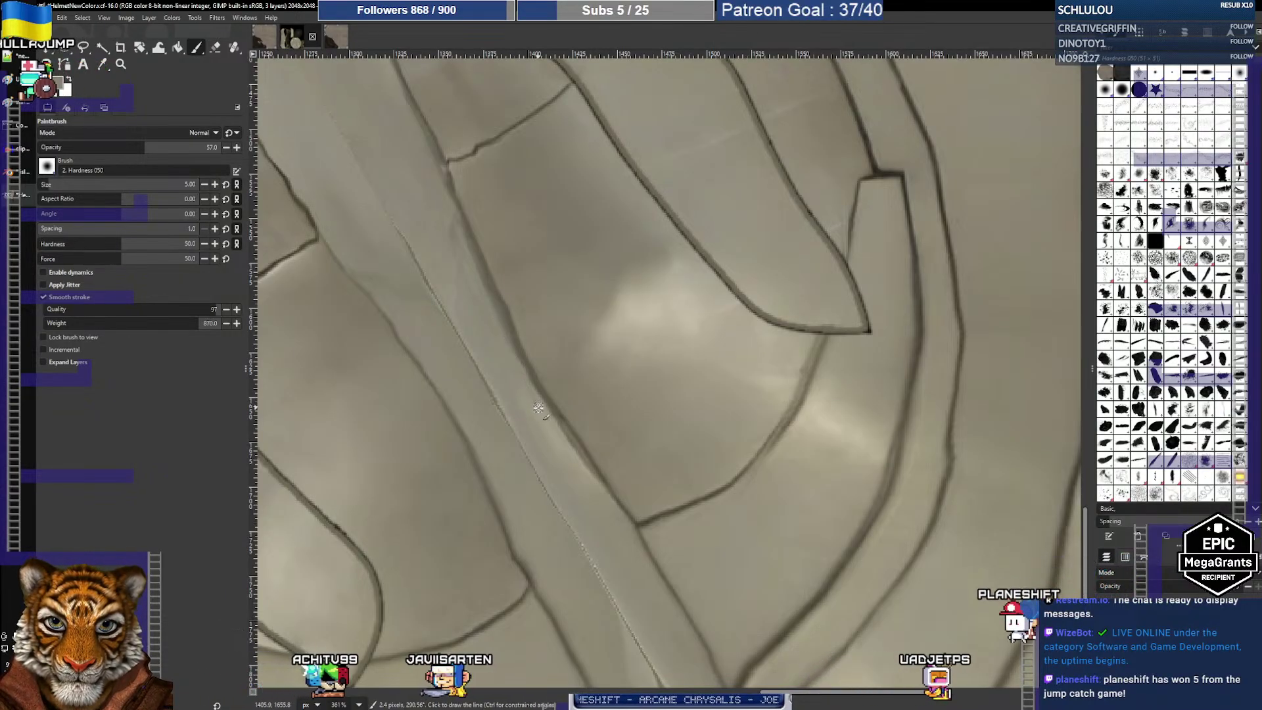
middle_drag(488, 360, 522, 388)
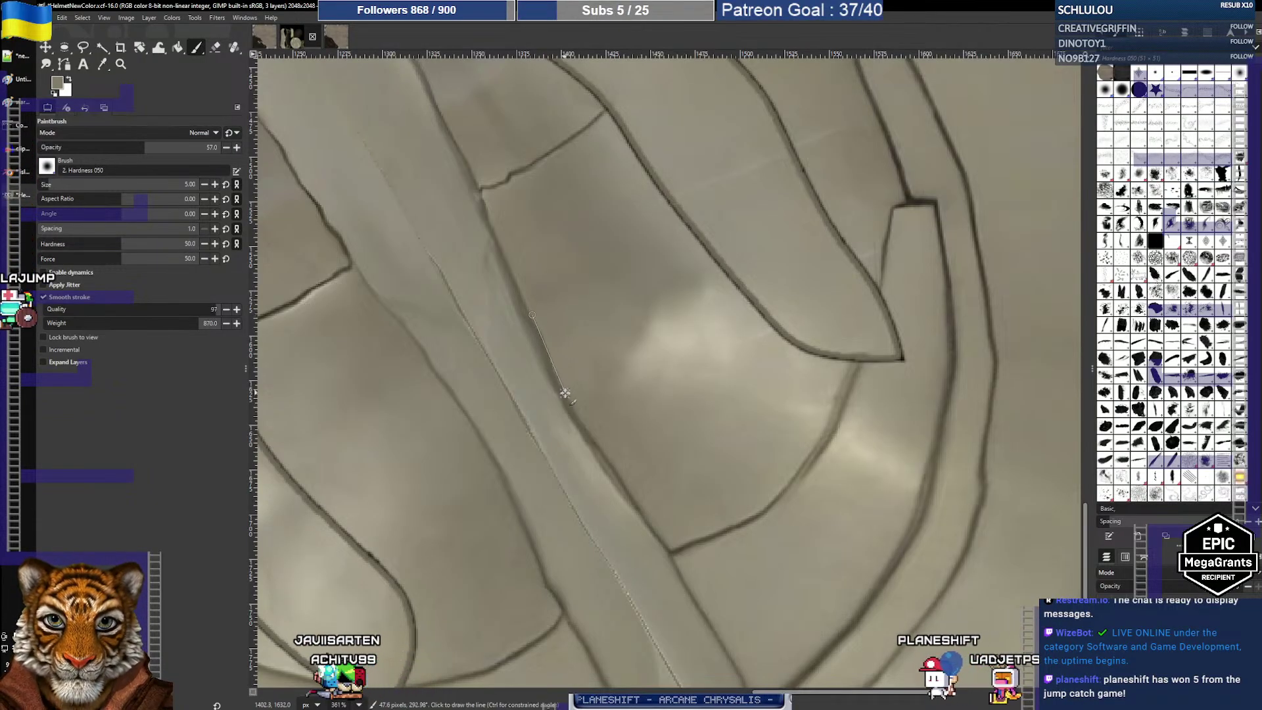
click(537, 343)
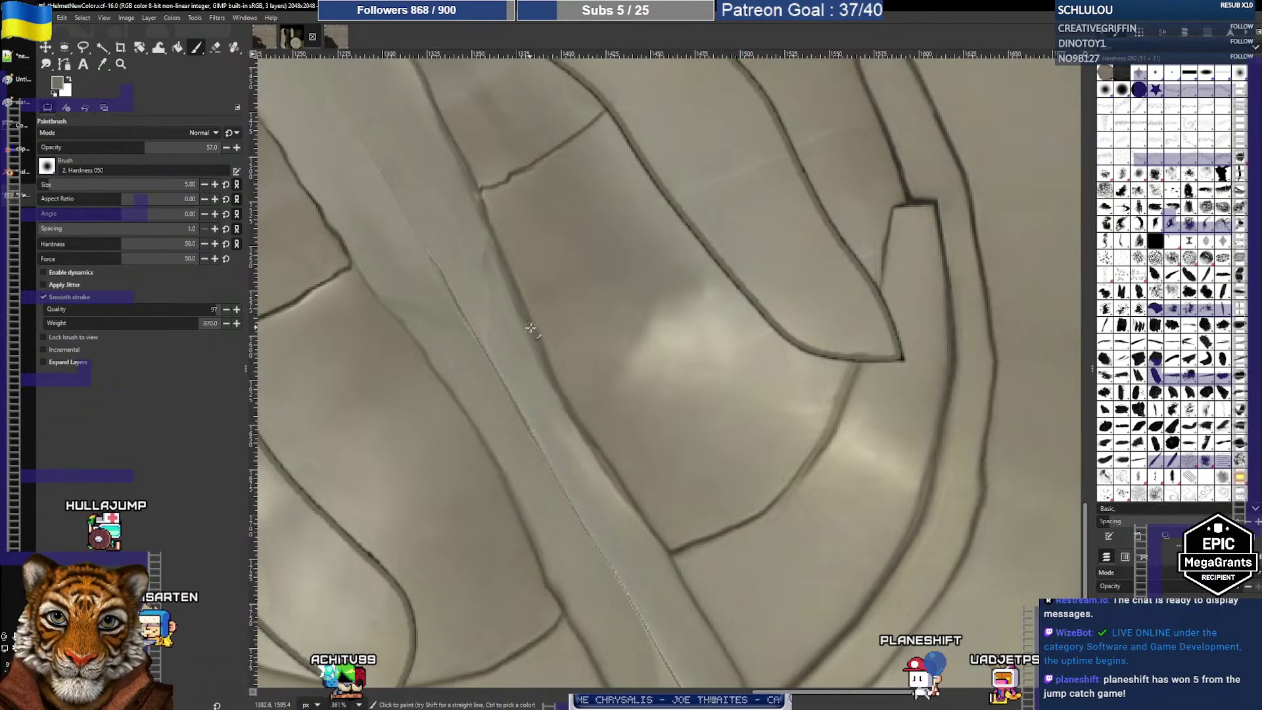
middle_drag(542, 418, 543, 344)
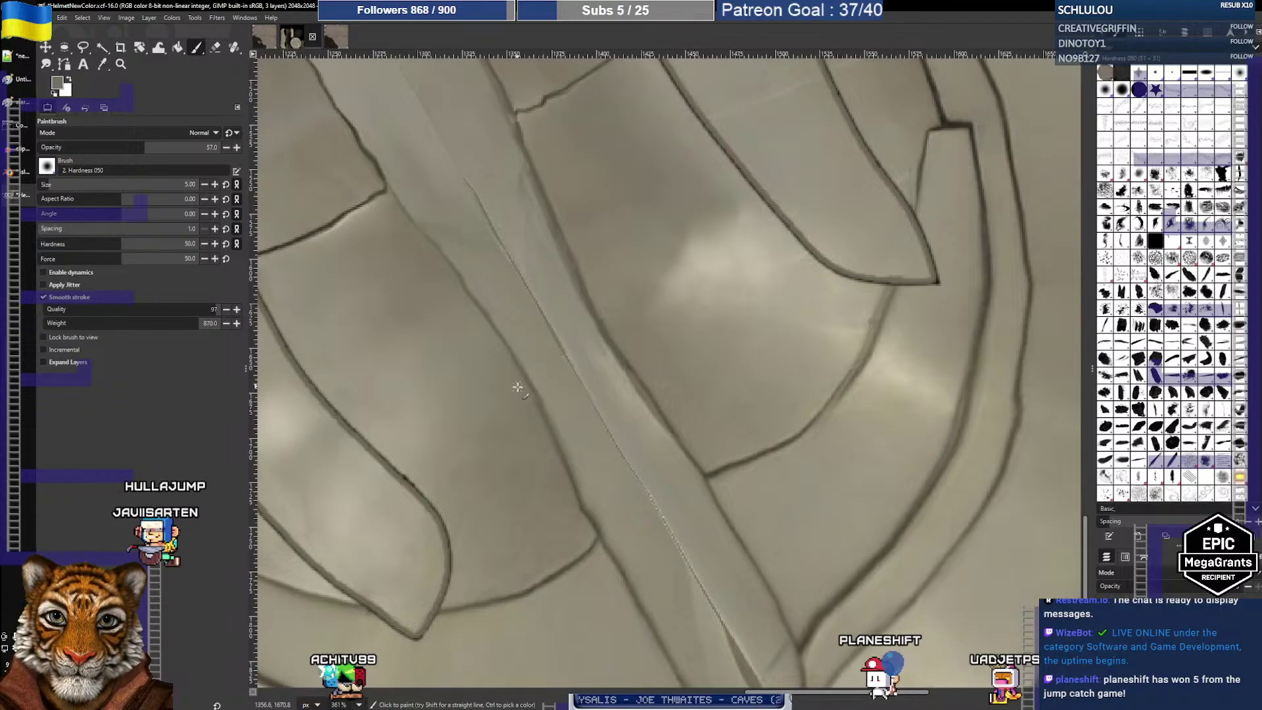
- Finish the straight stroke on the dark edge, sample a darker brown, and paint another straight edge line
ctrl+scroll(517, 387, down, 5)
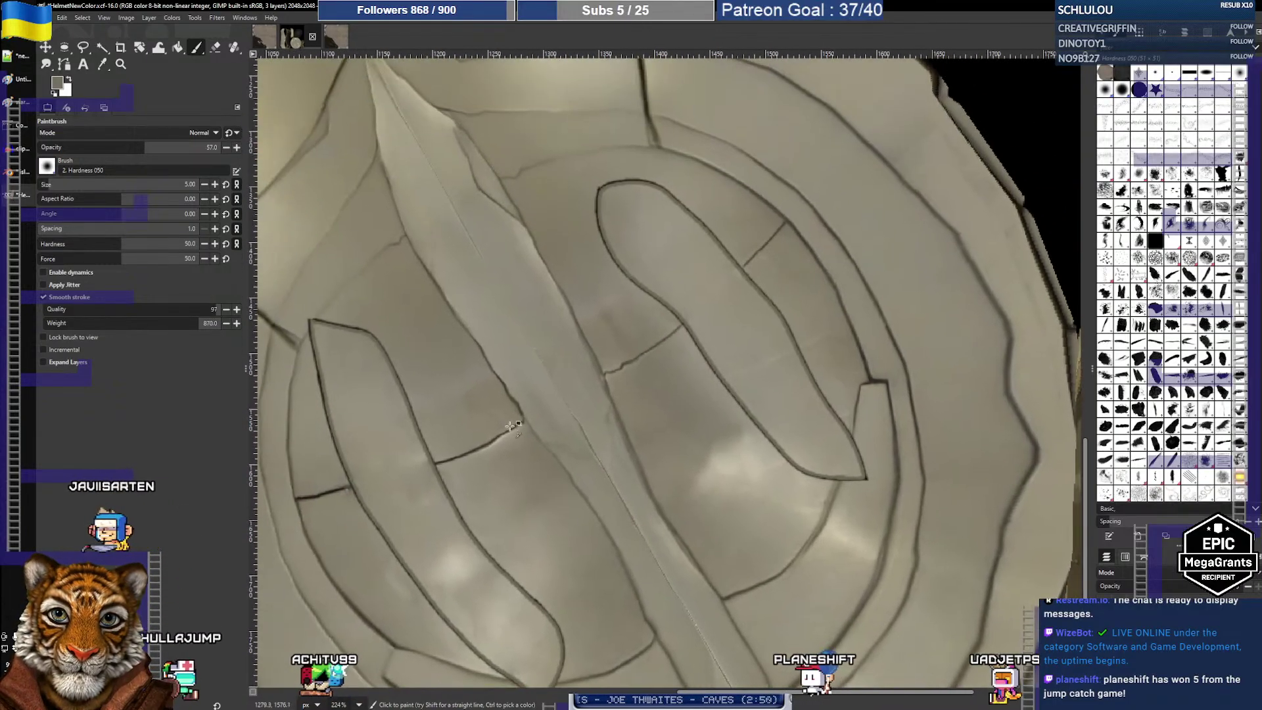
ctrl+scroll(512, 426, up, 5)
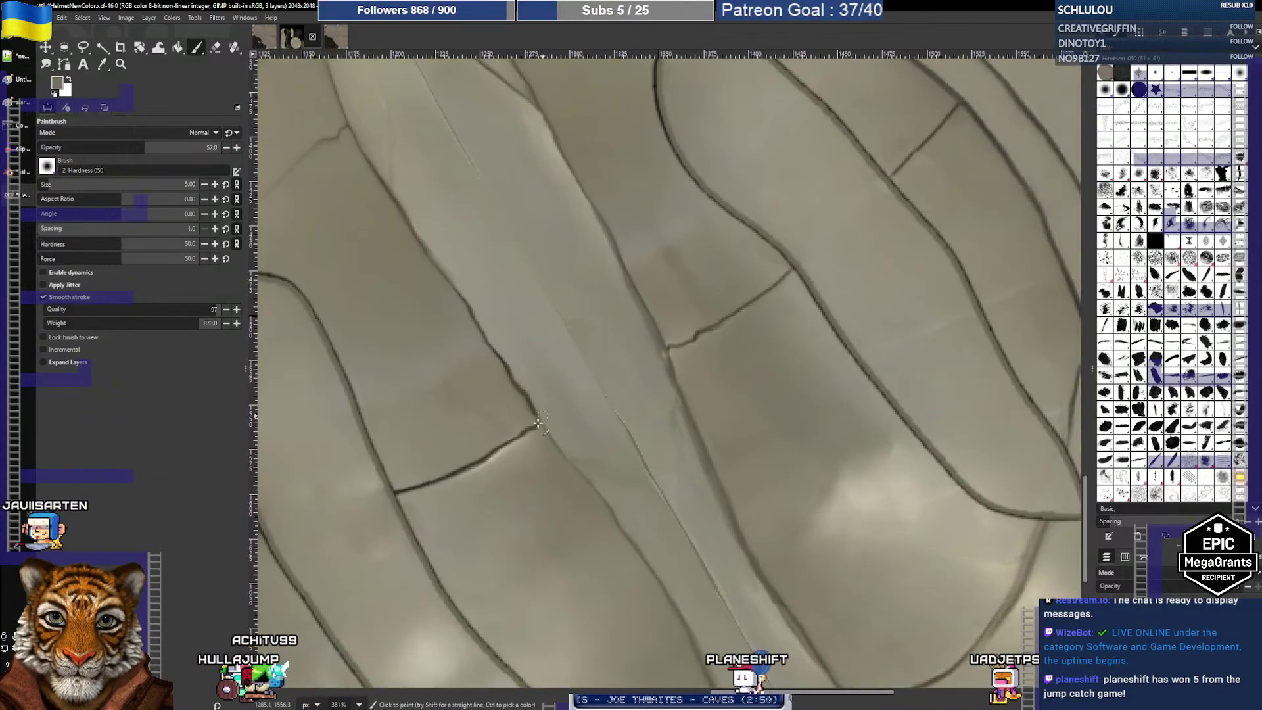
middle_drag(489, 413, 546, 443)
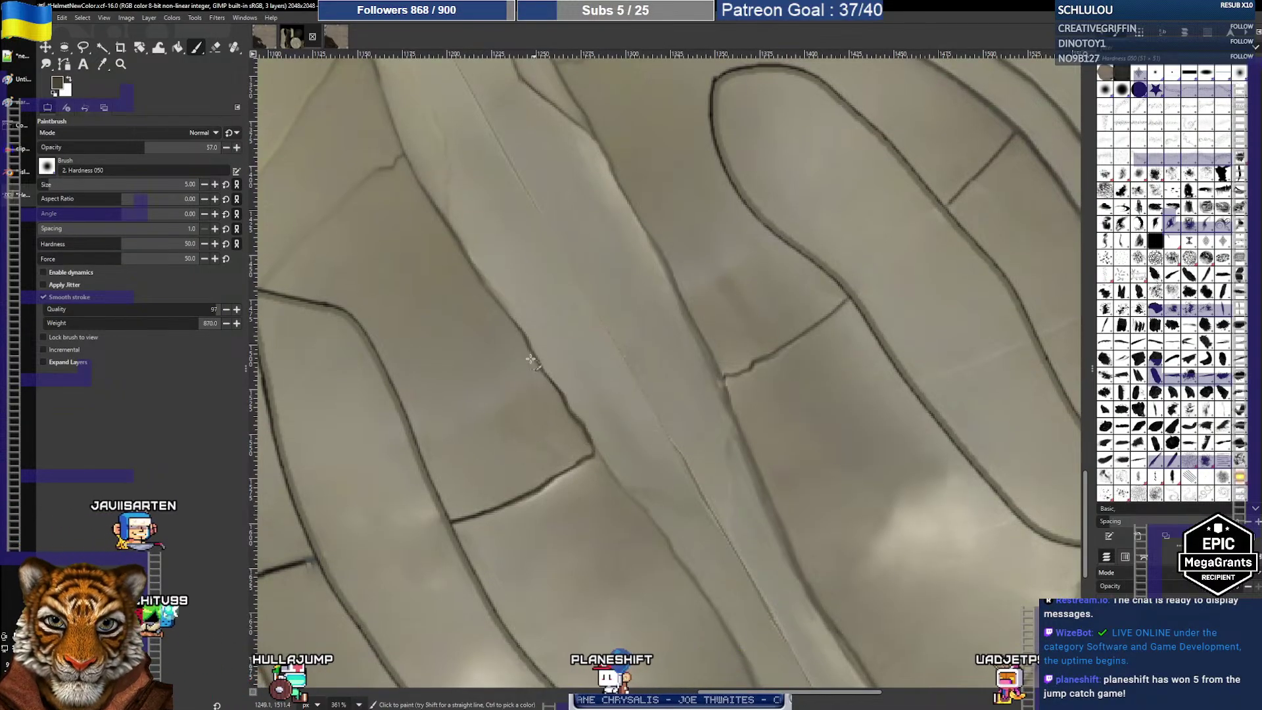
shift+click(524, 335)
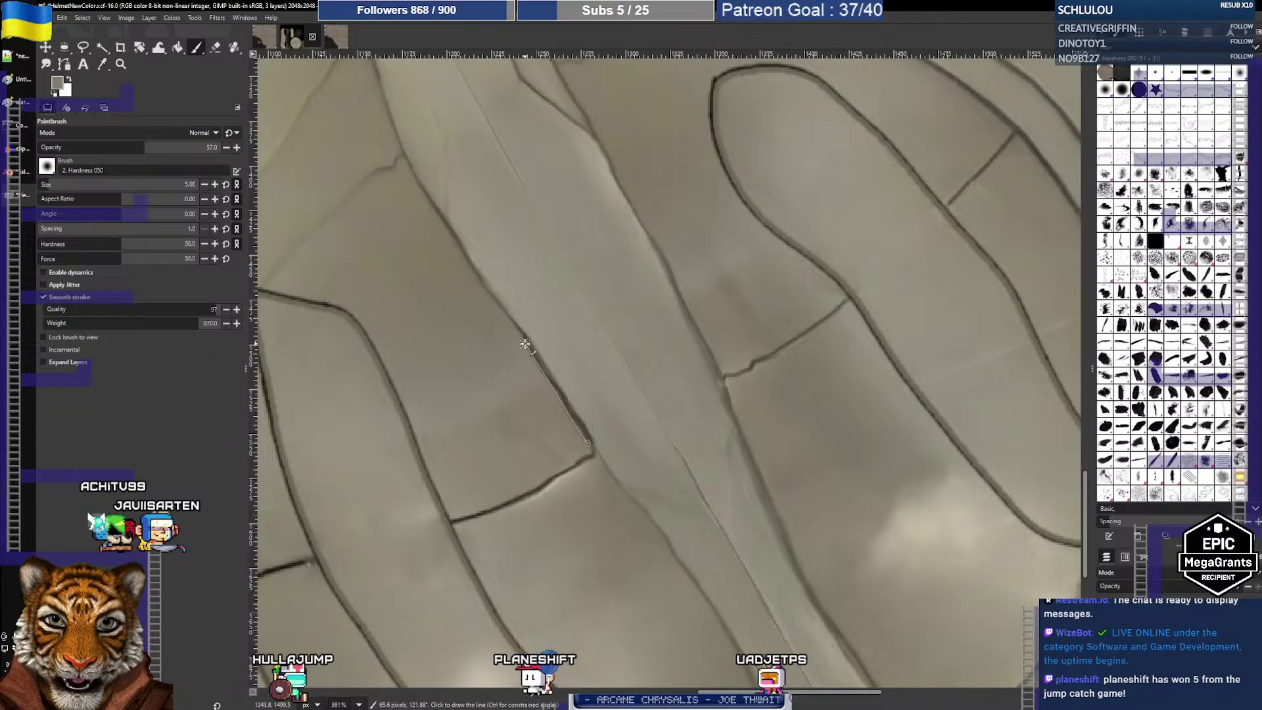
ctrl+click(528, 340)
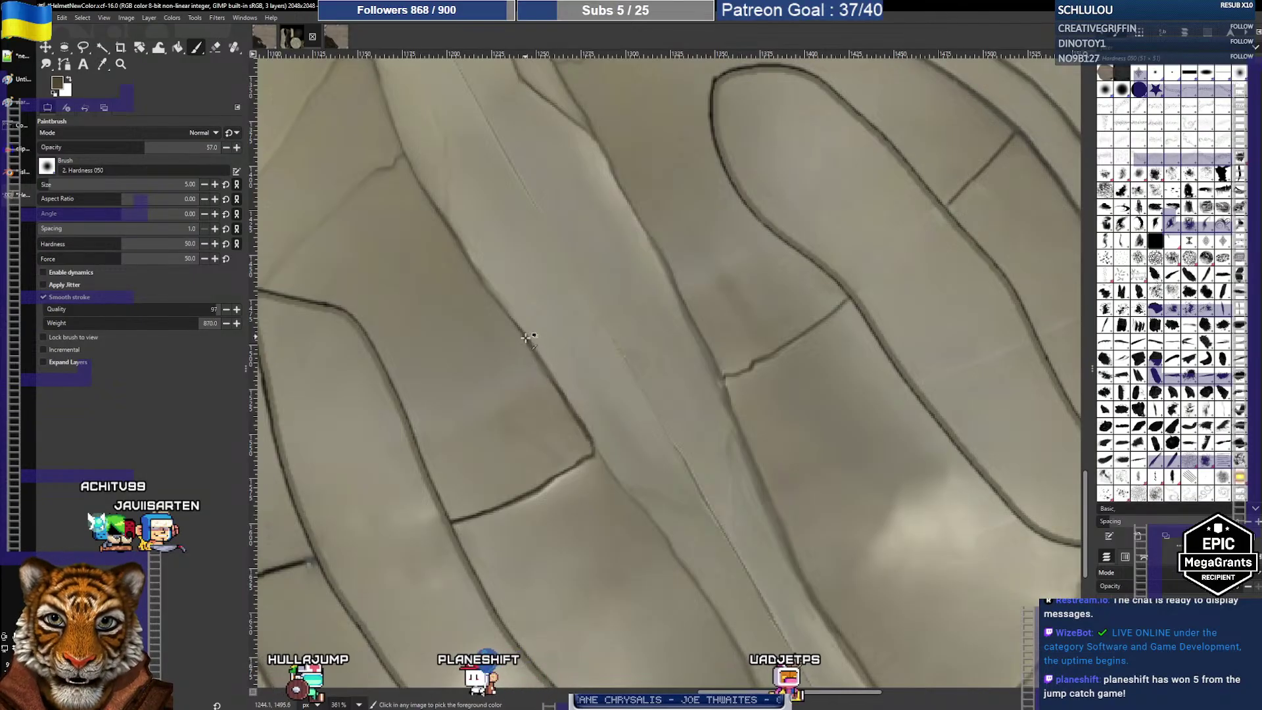
click(525, 343)
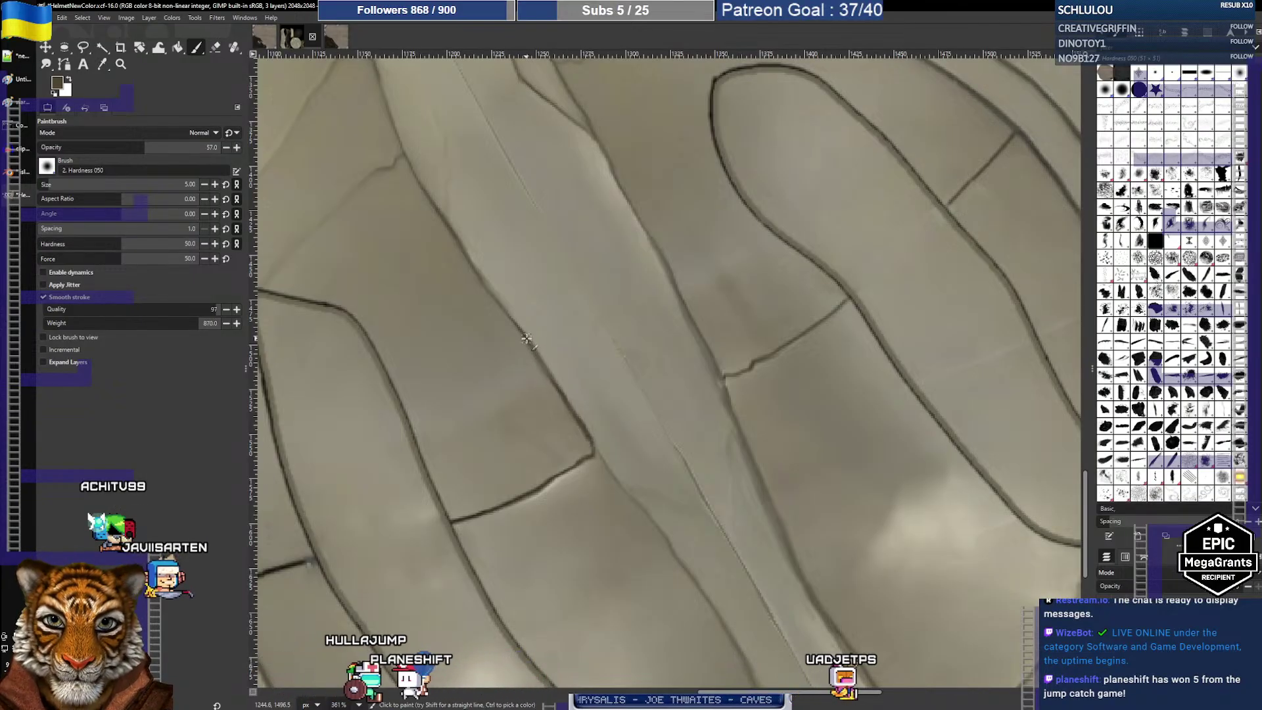
shift+click(562, 399)
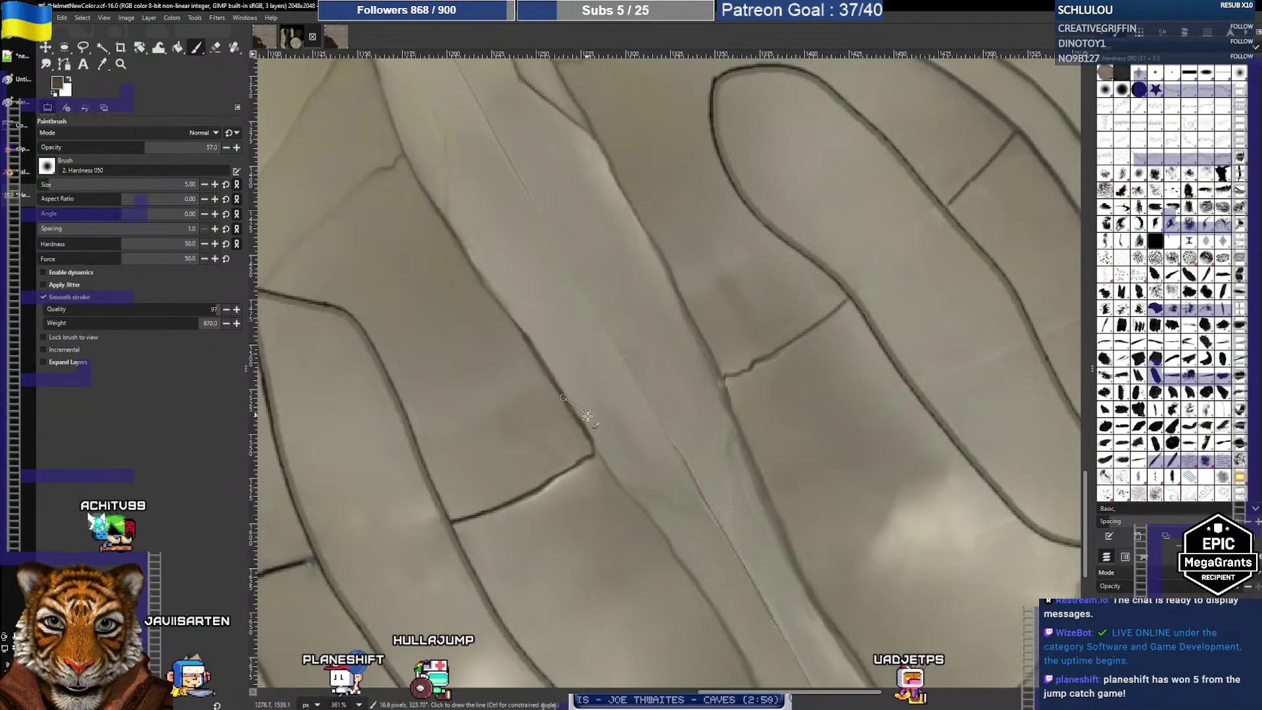
- Paint a straight dark line along the next panel edge of the emblem, then zoom out to check
middle_drag(472, 352, 519, 394)
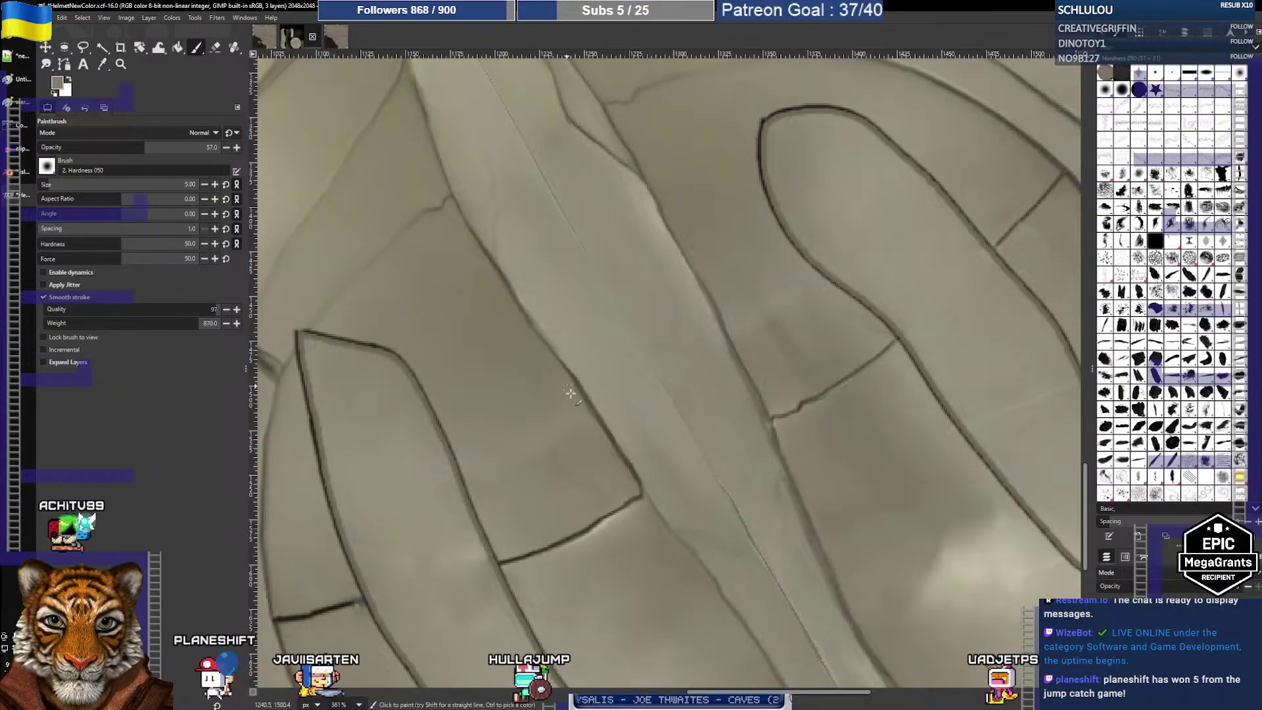
middle_drag(511, 388, 584, 395)
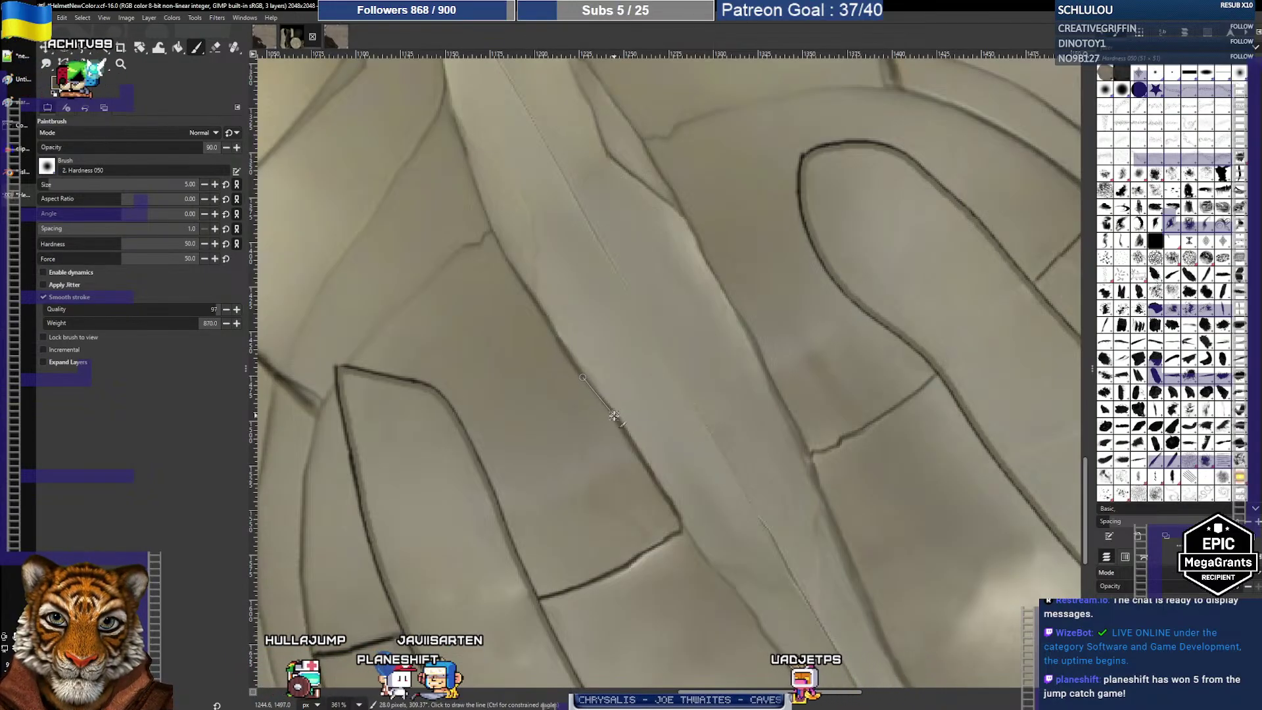
ctrl+scroll(510, 394, down, 4)
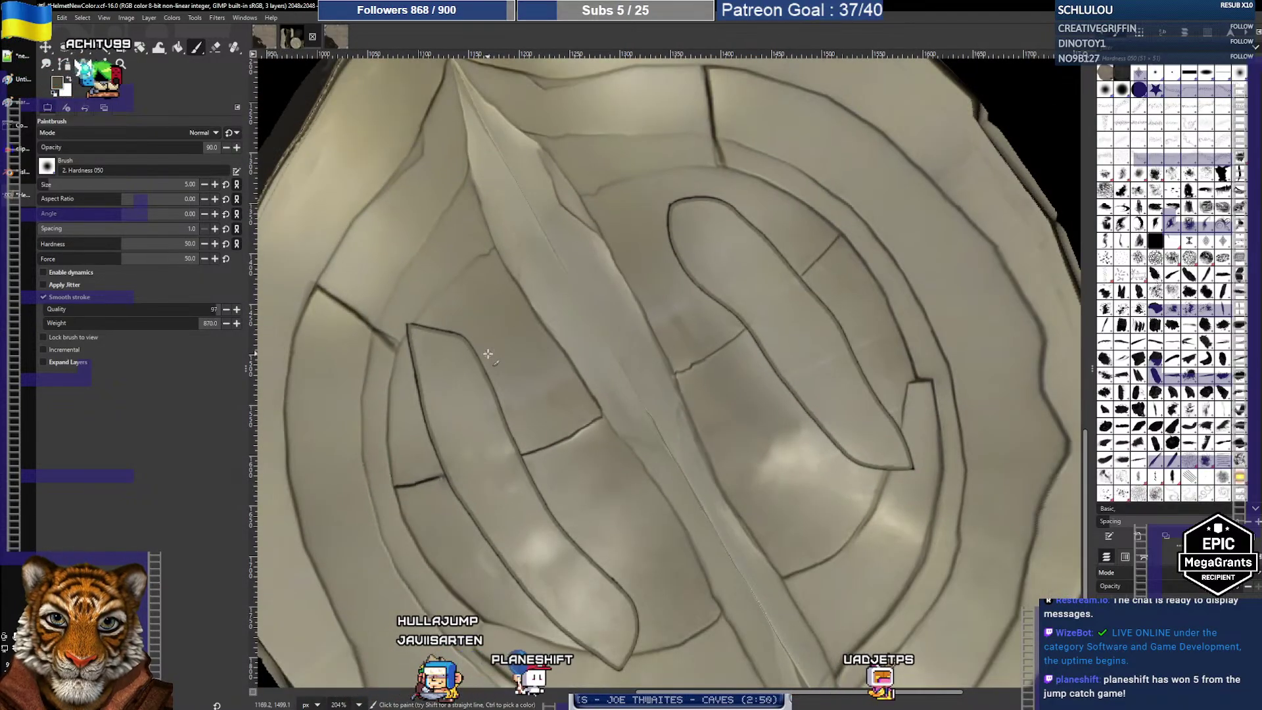
ctrl+scroll(602, 393, up, 3)
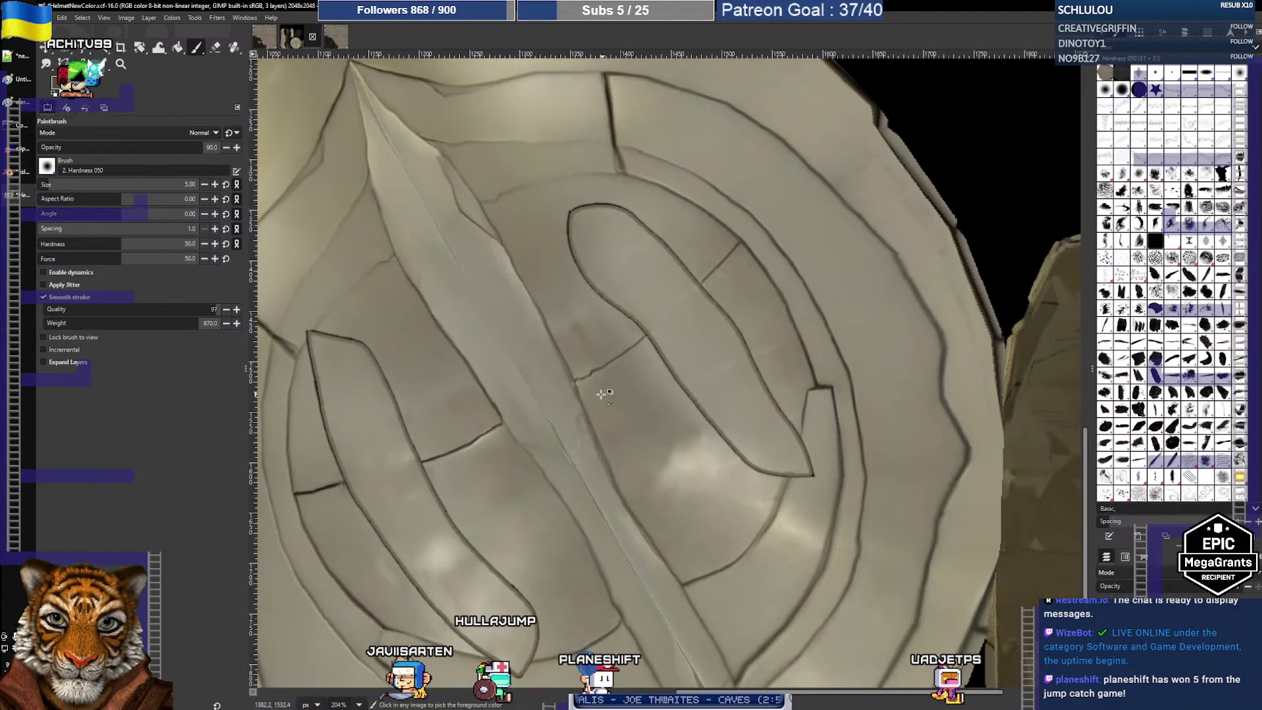
ctrl+scroll(602, 393, up, 1)
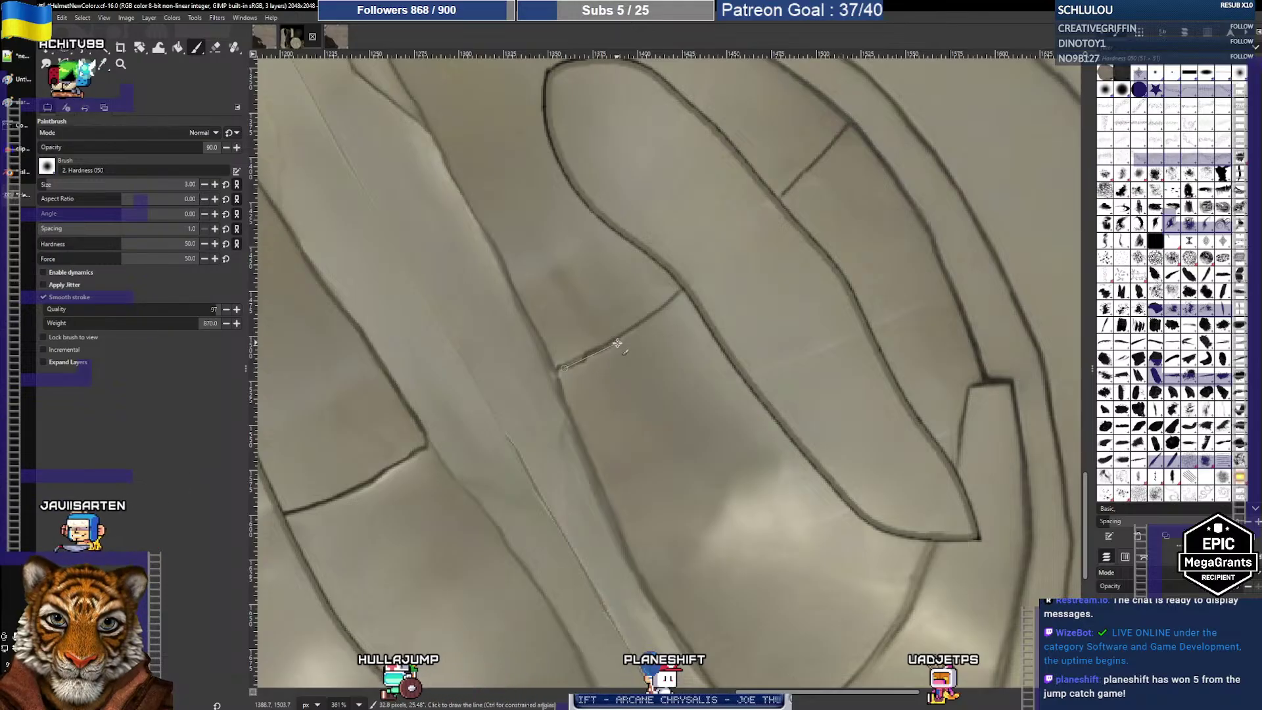
shift+click(617, 345)
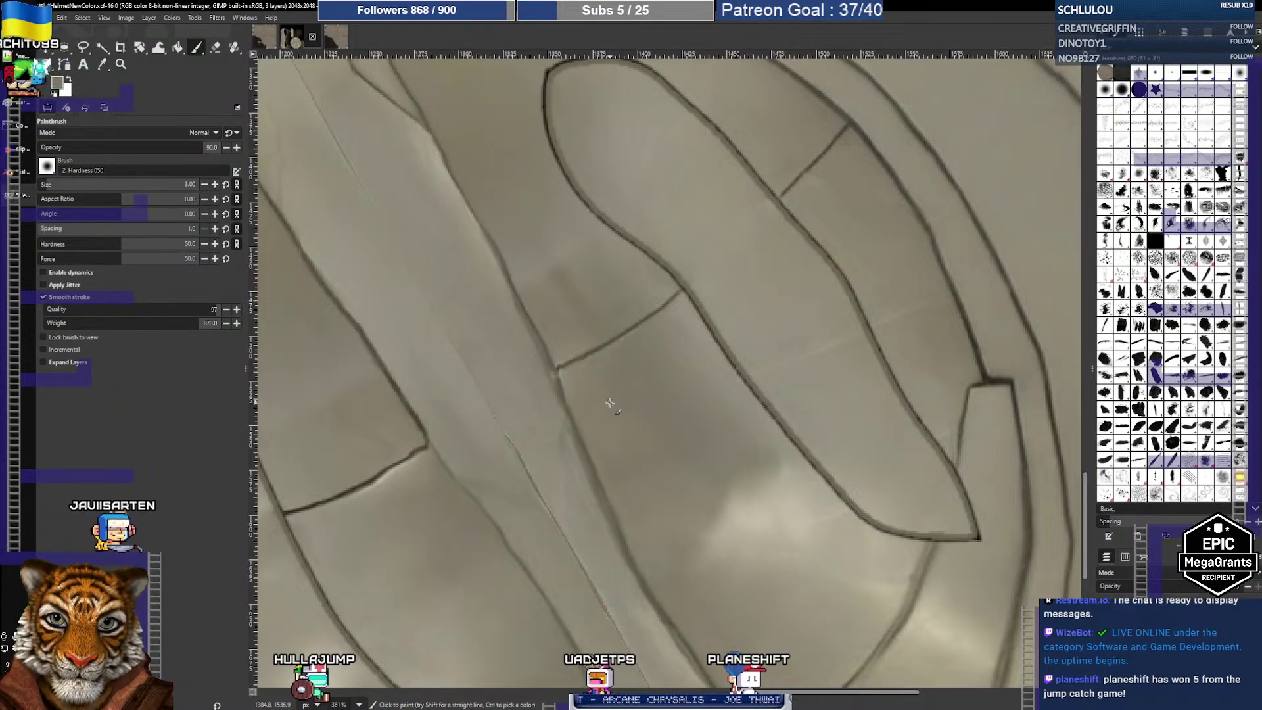
middle_drag(609, 402, 688, 356)
ctrl+scroll(681, 353, down, 3)
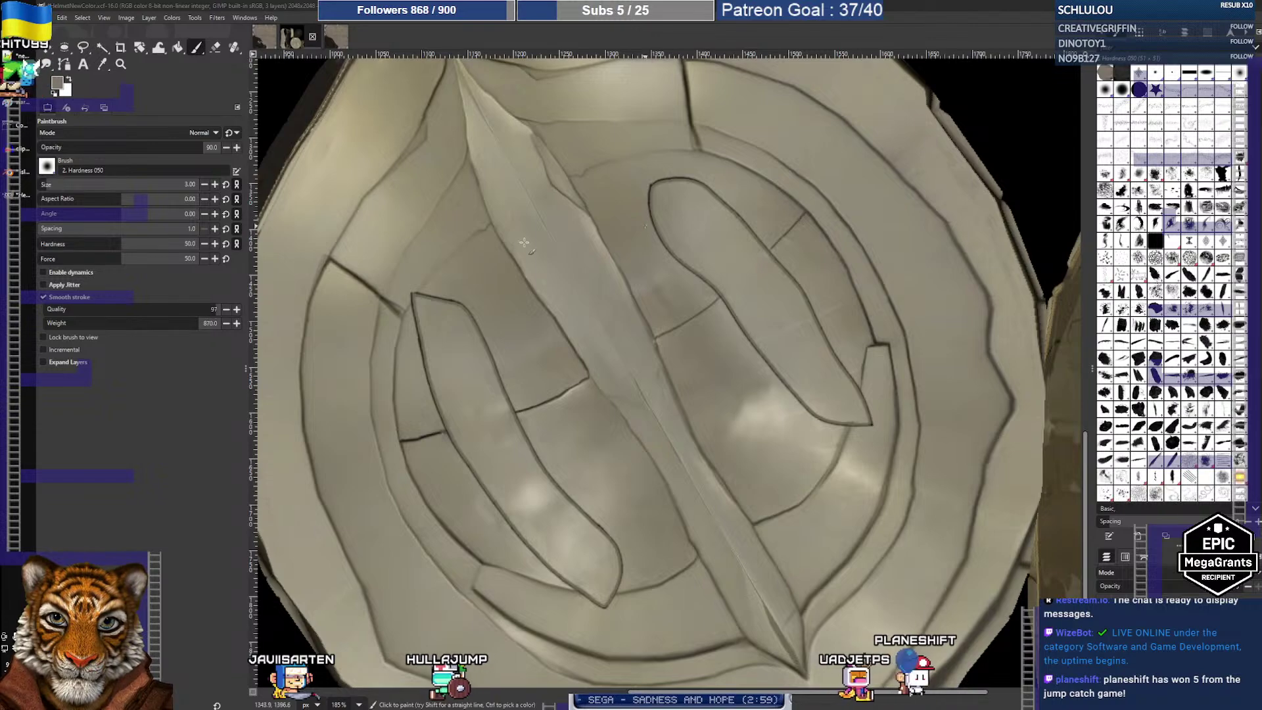
scroll(567, 328, down, 2)
middle_drag(567, 329, 551, 339)
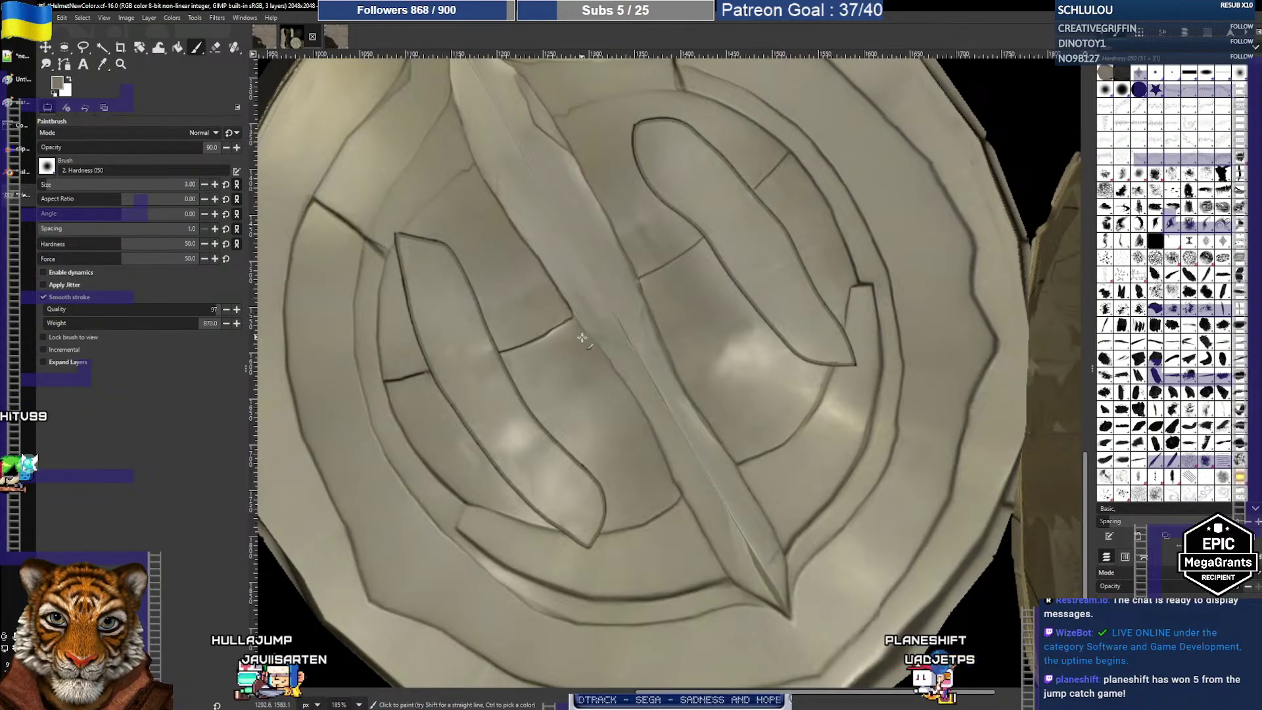
ctrl+scroll(573, 333, down, 3)
ctrl+scroll(479, 211, up, 2)
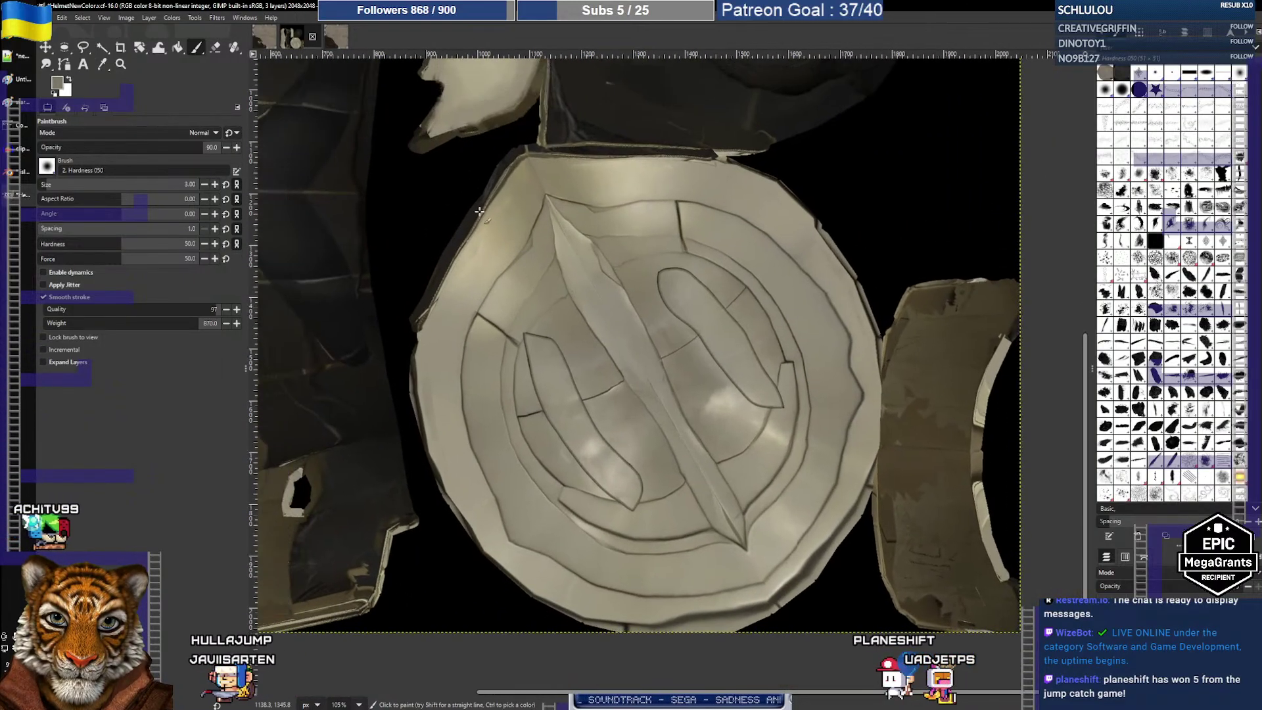
- Use File > Export As to overwrite HelmetNewColor.png, accepting the PNG export settings
click(45, 18)
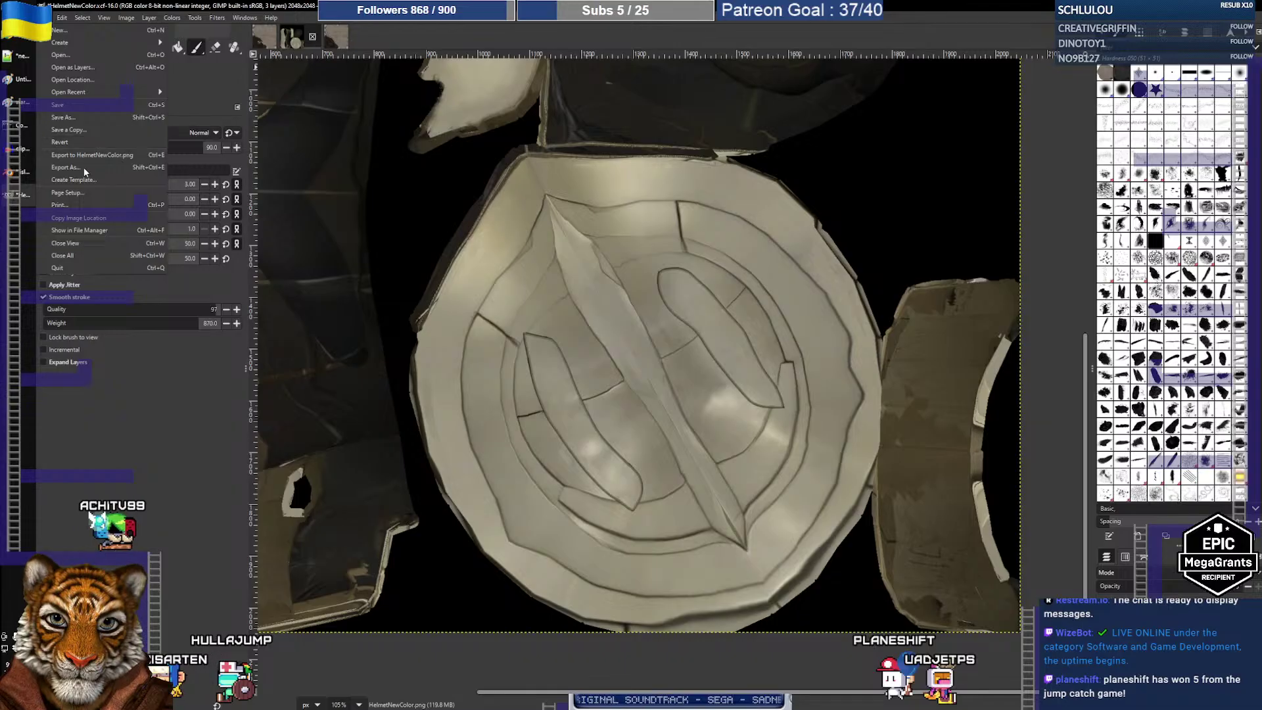
click(84, 167)
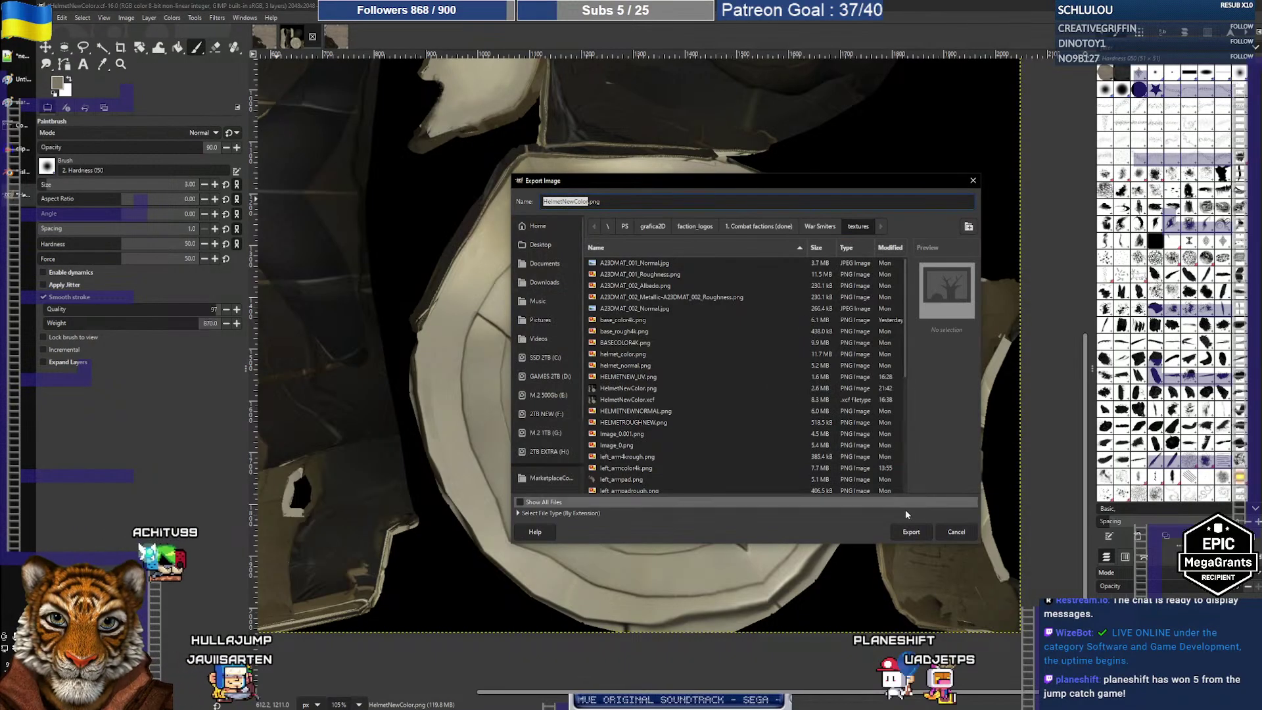
click(909, 533)
click(720, 407)
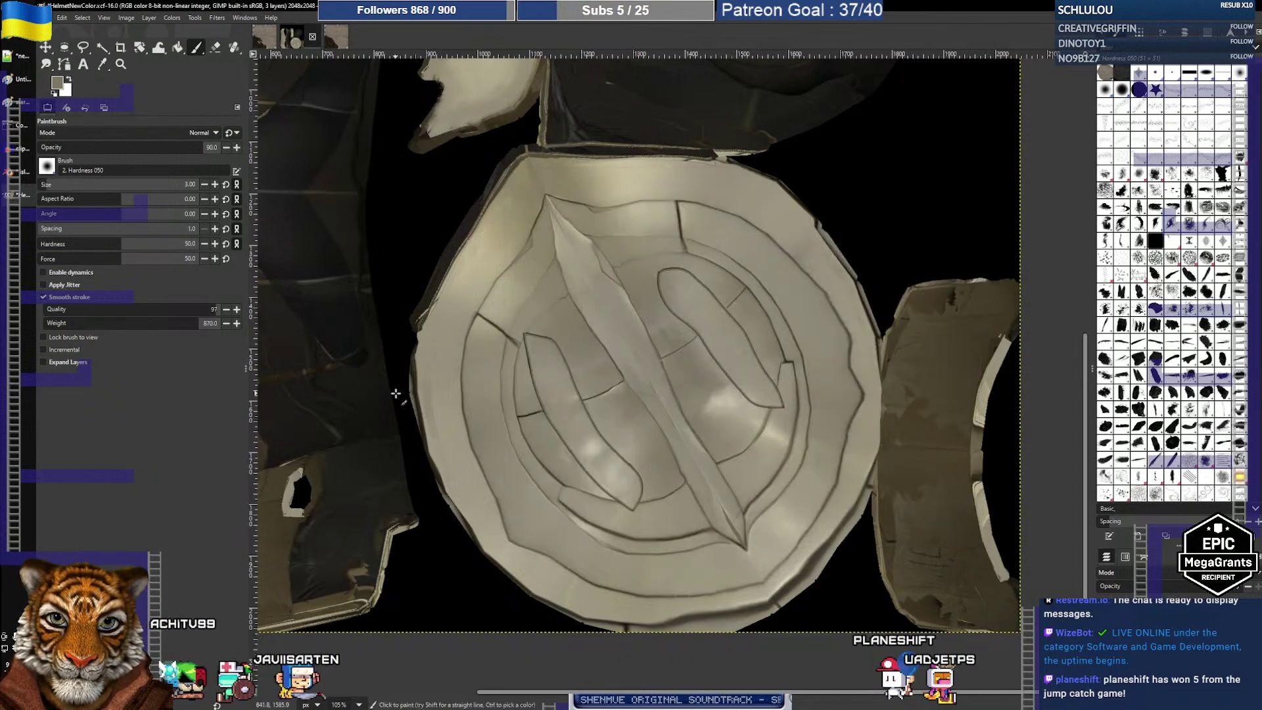
click(202, 291)
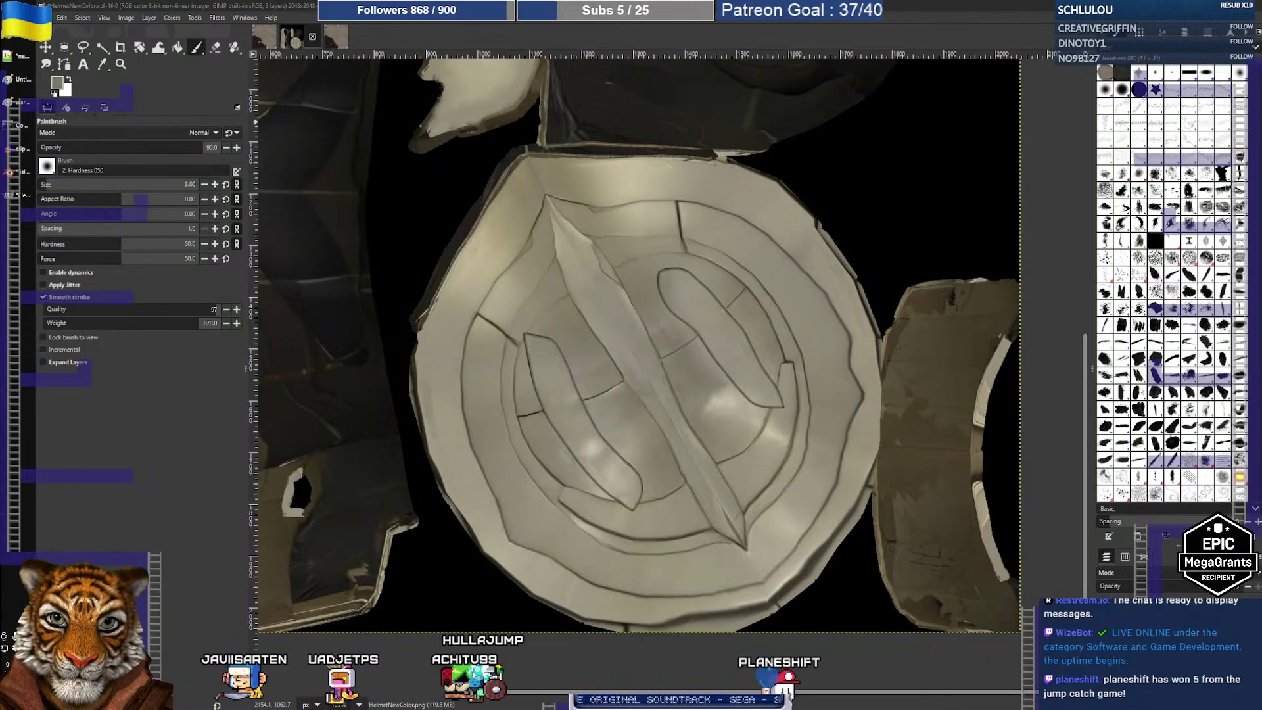
- Switch to Blender and orbit the helmet round to a side view
click(20, 172)
middle_drag(460, 266, 684, 269)
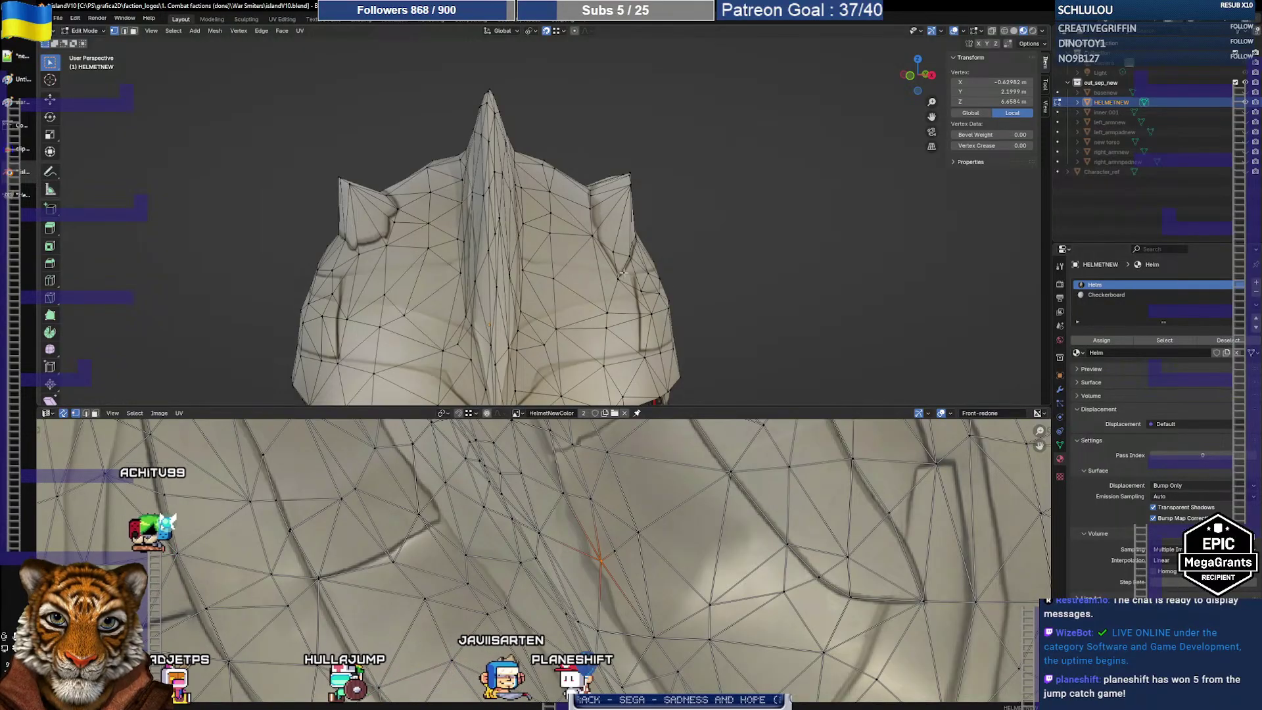
middle_drag(557, 268, 544, 331)
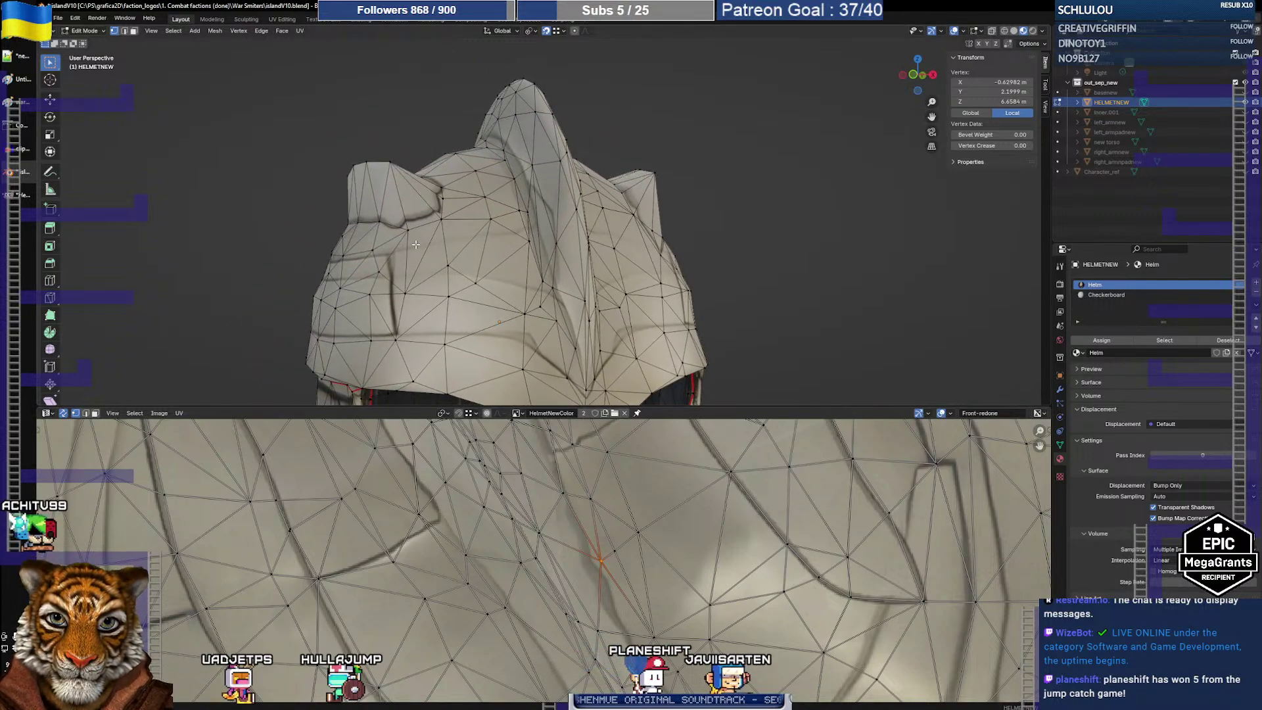
- Select one helmet face in face mode to locate it on the UV layout, then return to GIMP
key(3)
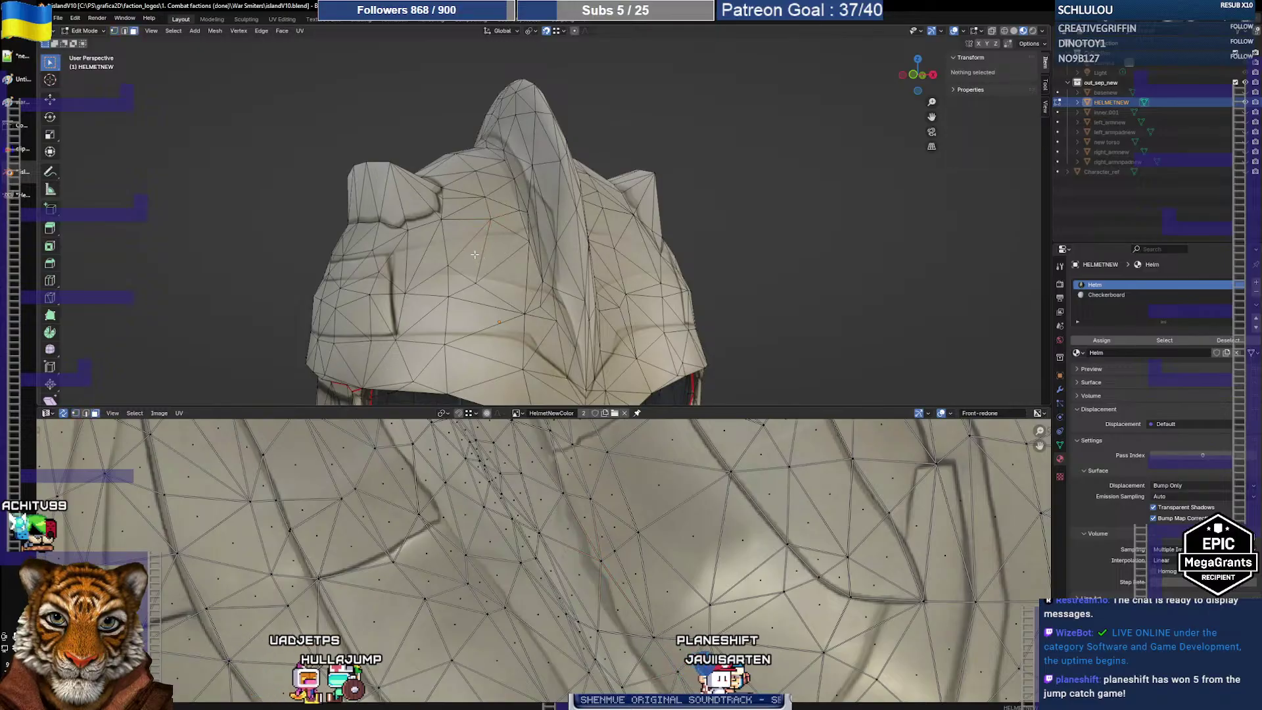
click(475, 261)
scroll(534, 549, down, 5)
scroll(535, 550, up, 8)
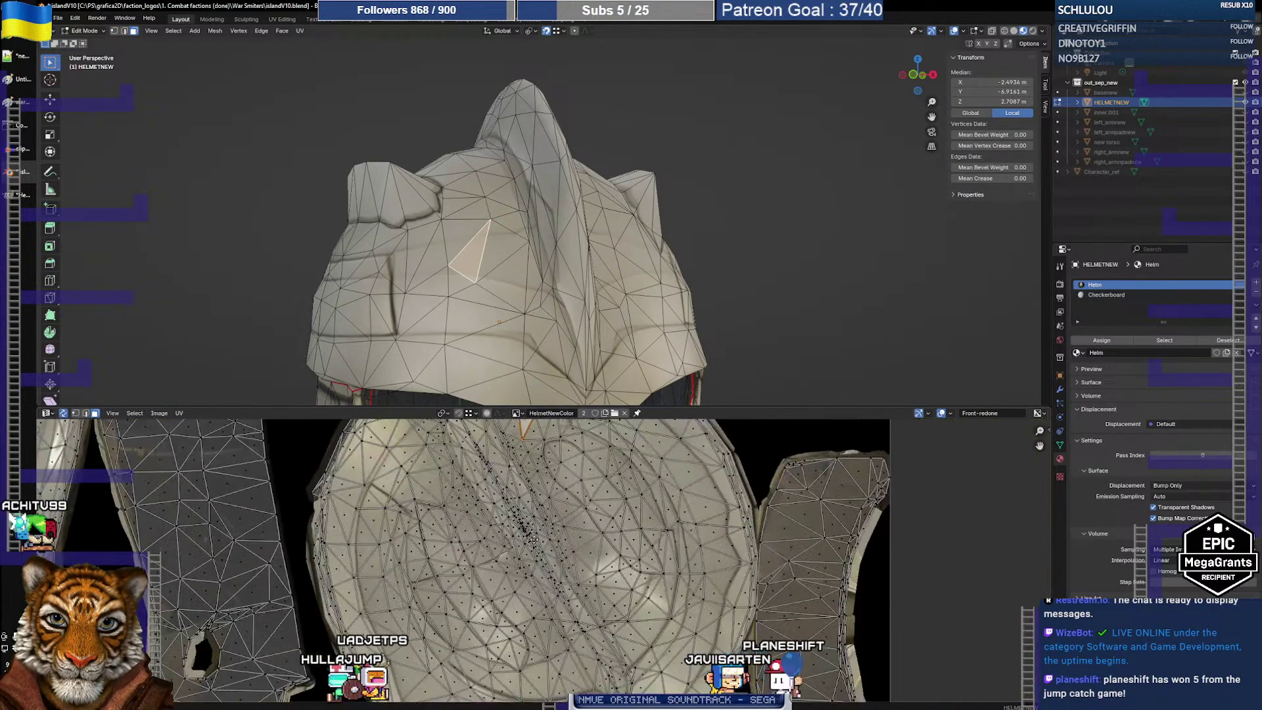
scroll(571, 582, down, 3)
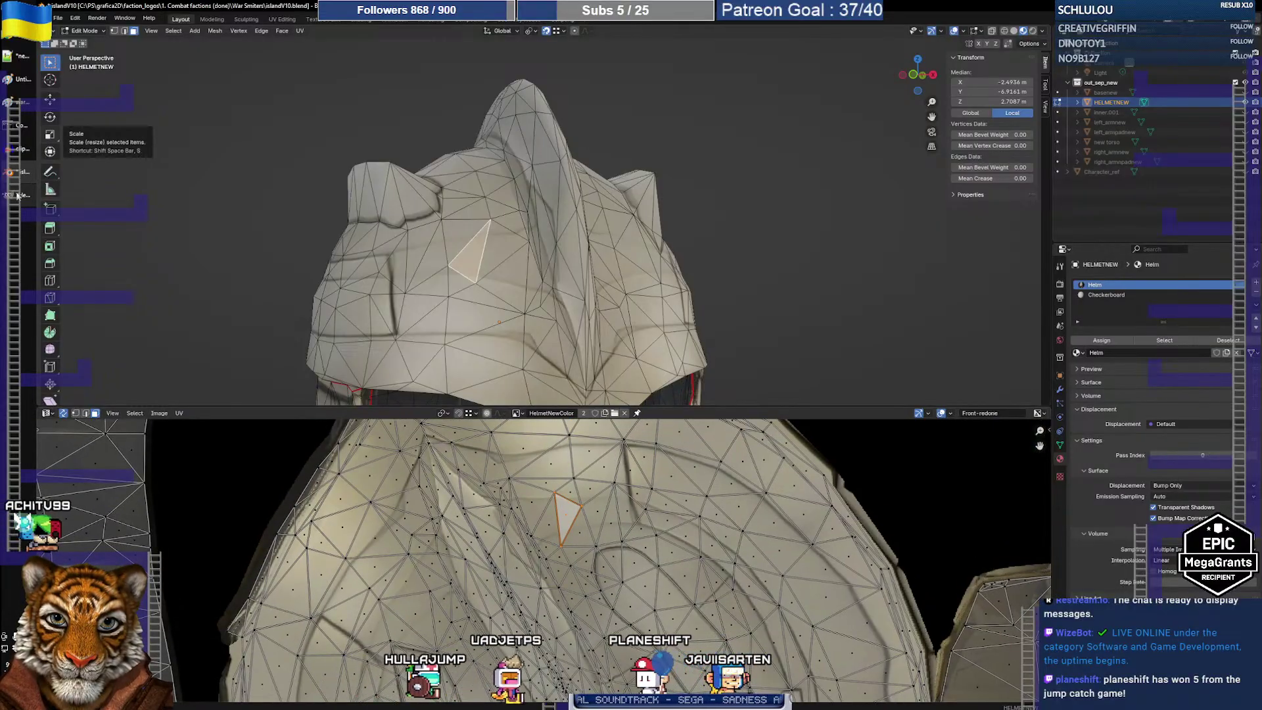
click(19, 195)
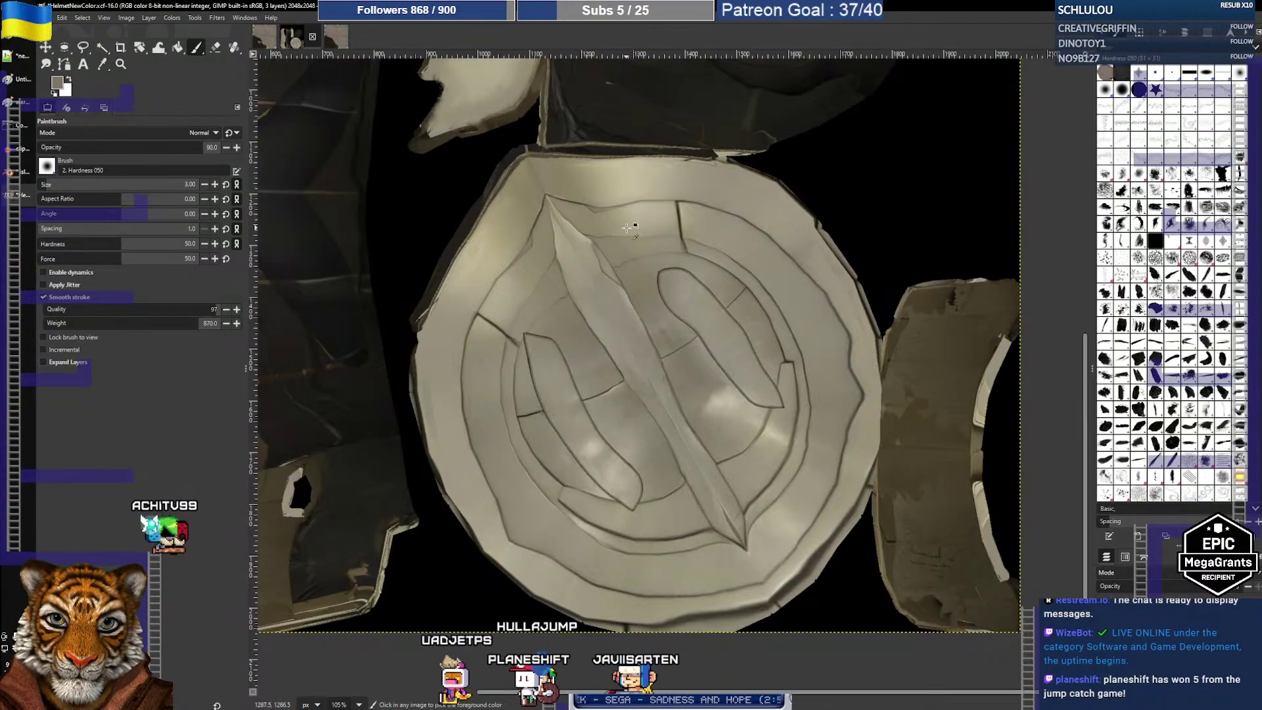
- Zoom in and paint a thin dark panel line across the emblem
ctrl+scroll(625, 230, up, 4)
ctrl+scroll(625, 226, up, 3)
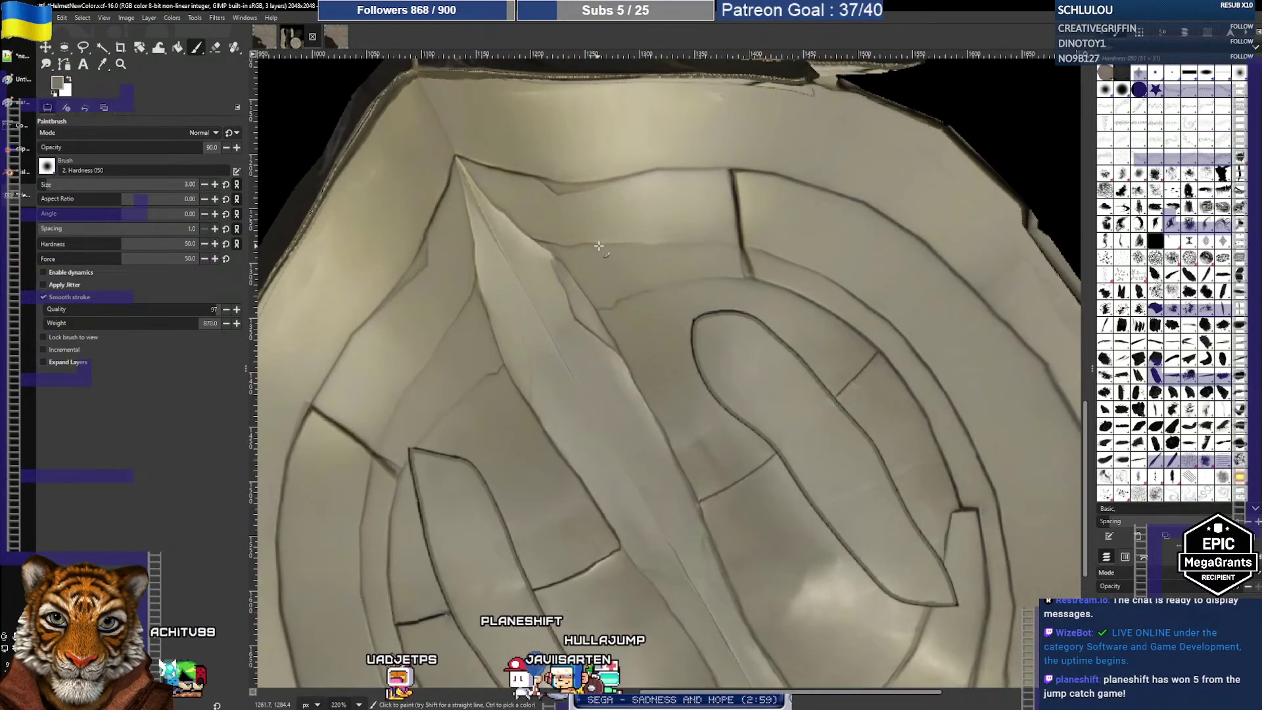
ctrl+scroll(578, 349, up, 2)
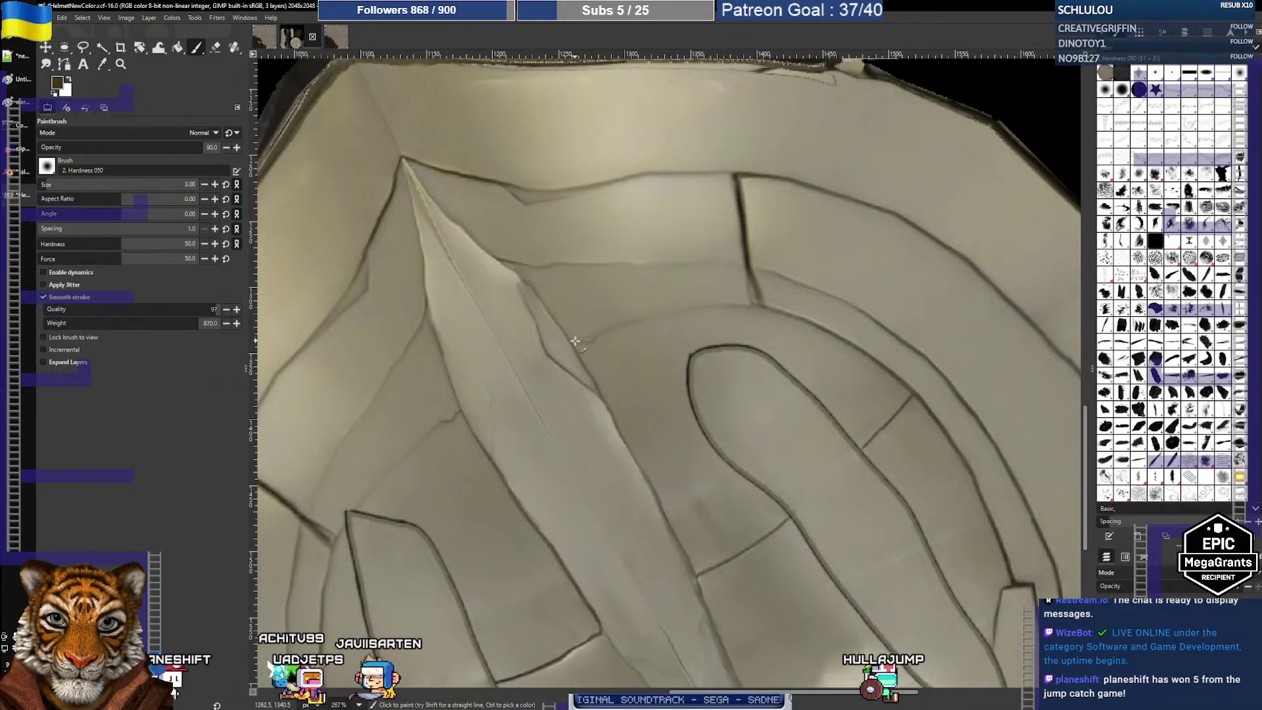
drag(576, 340, 763, 305)
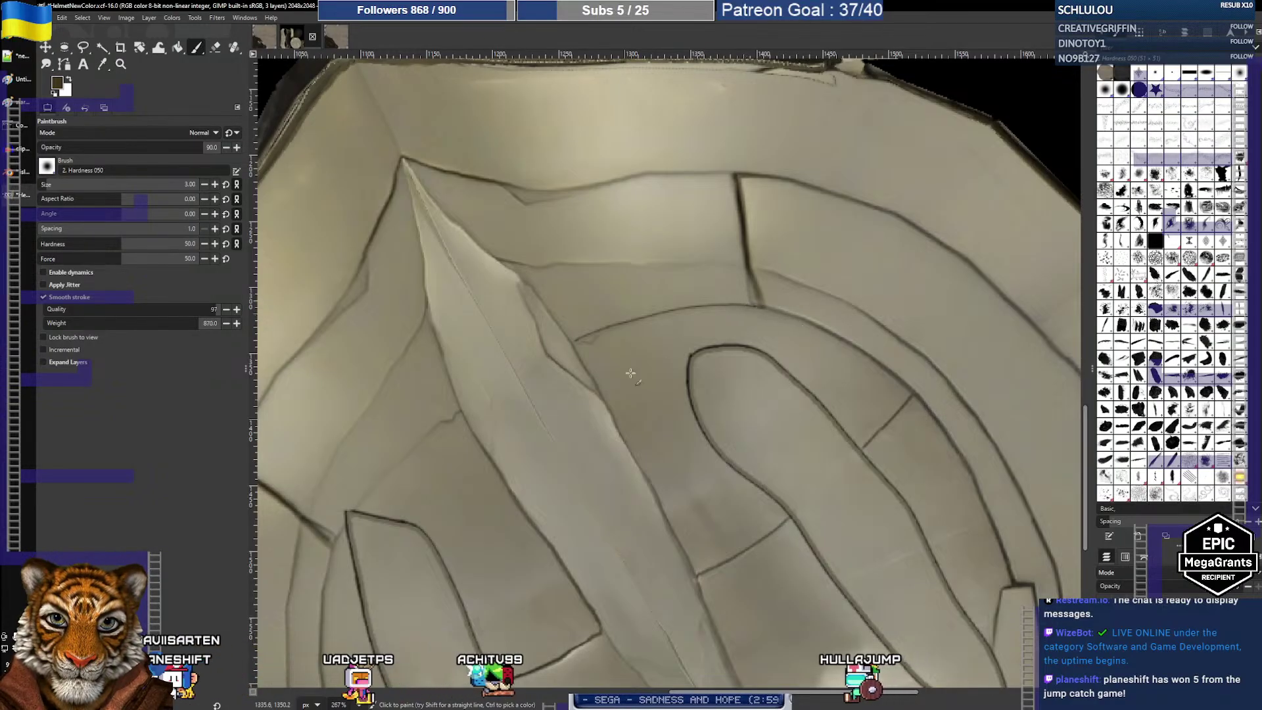
- Sample the beige base colour and paint over messy edges of nearby panel lines
middle_drag(615, 373, 745, 276)
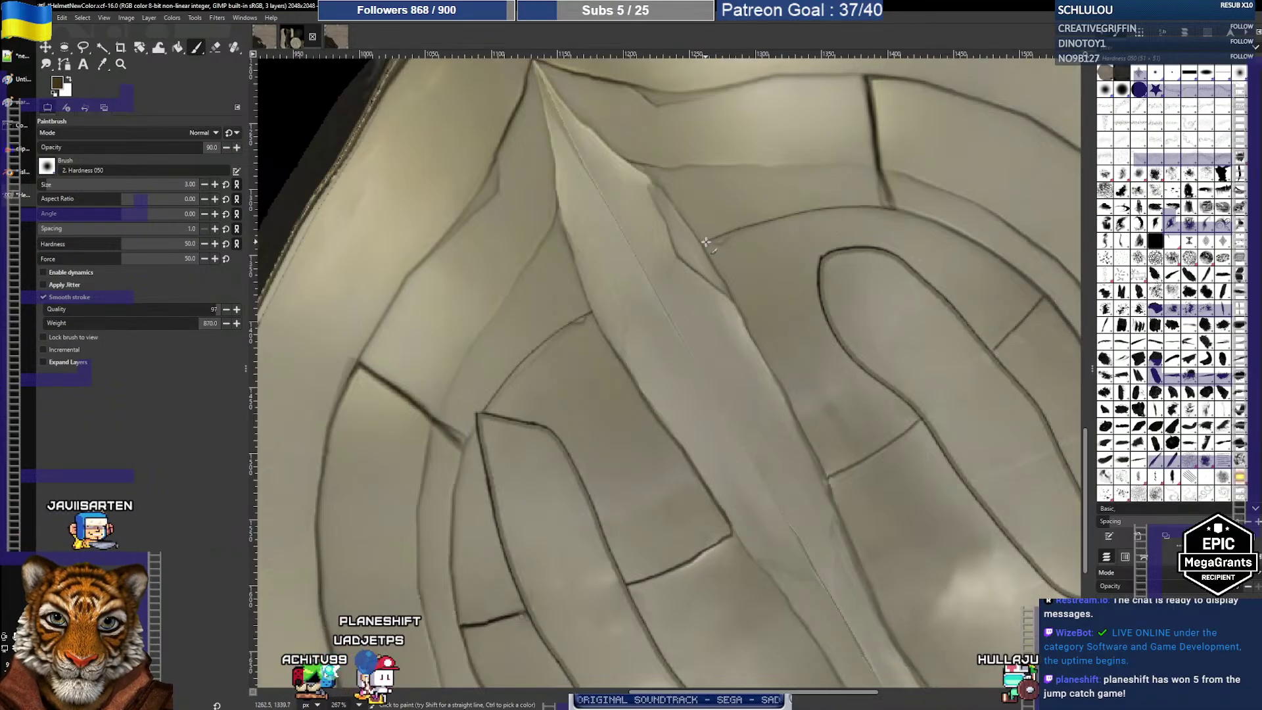
middle_drag(618, 334, 585, 377)
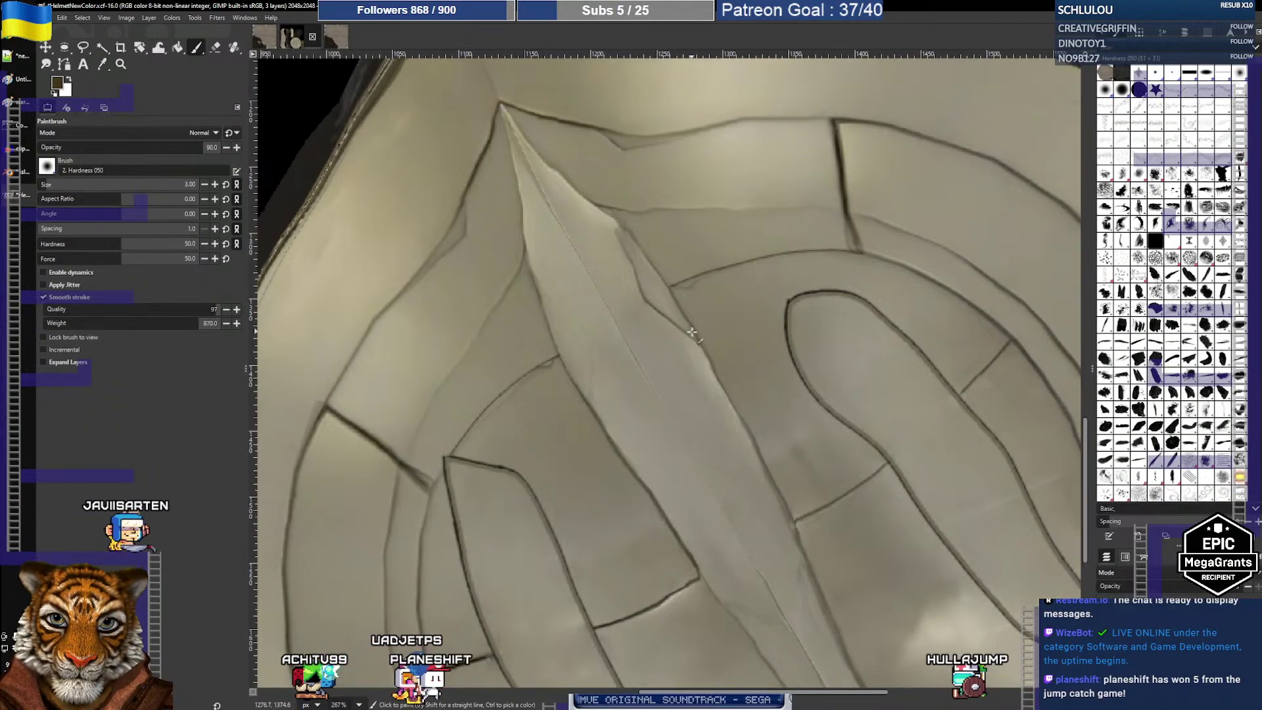
ctrl+click(561, 389)
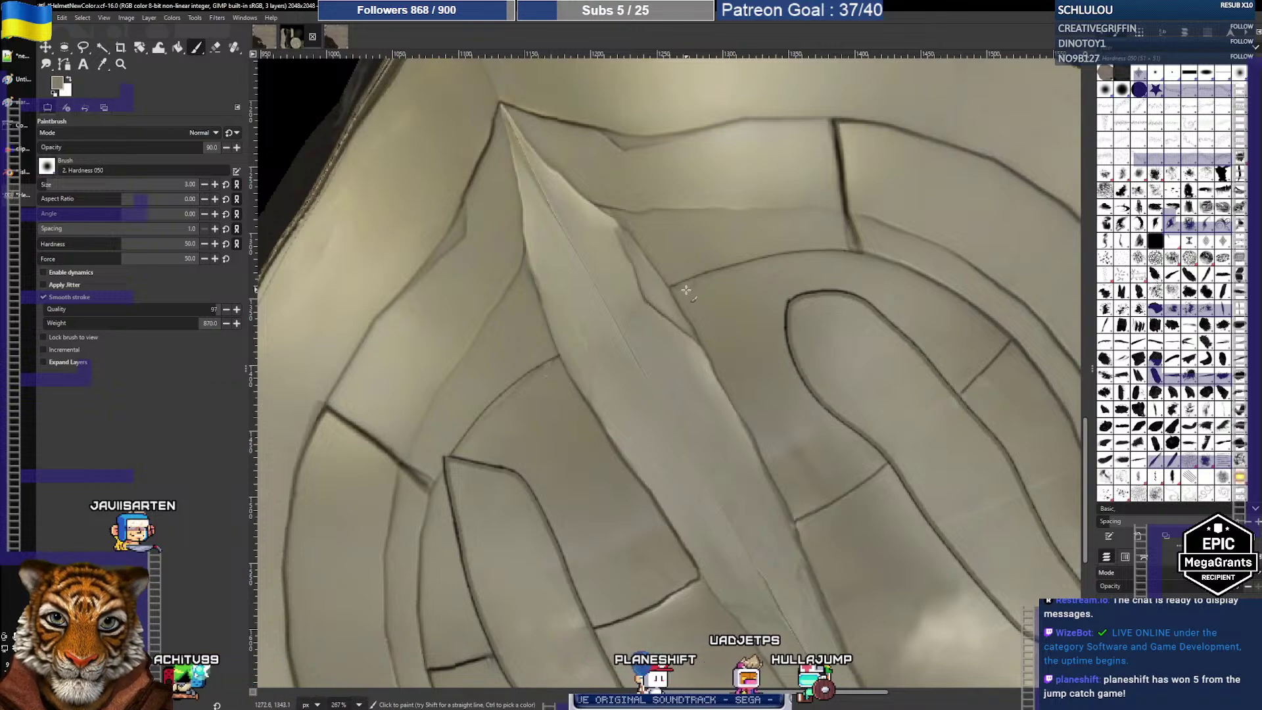
scroll(657, 322, down, 3)
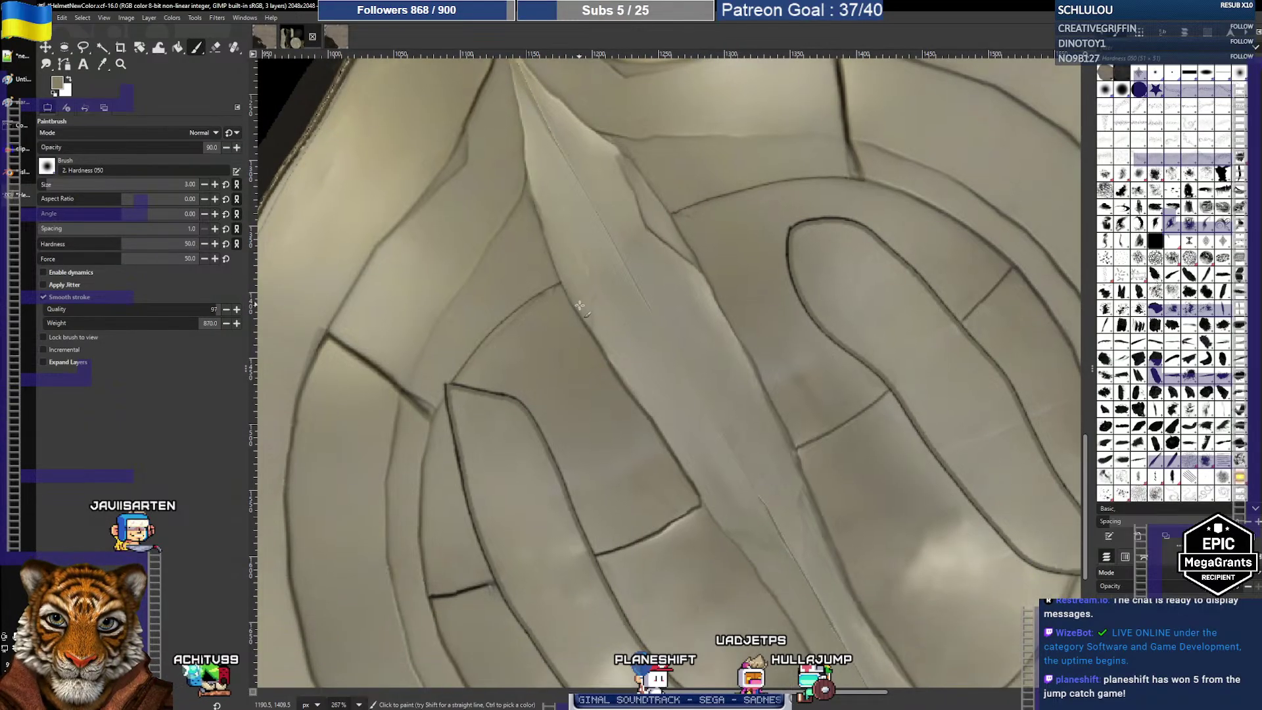
ctrl+scroll(465, 333, up, 3)
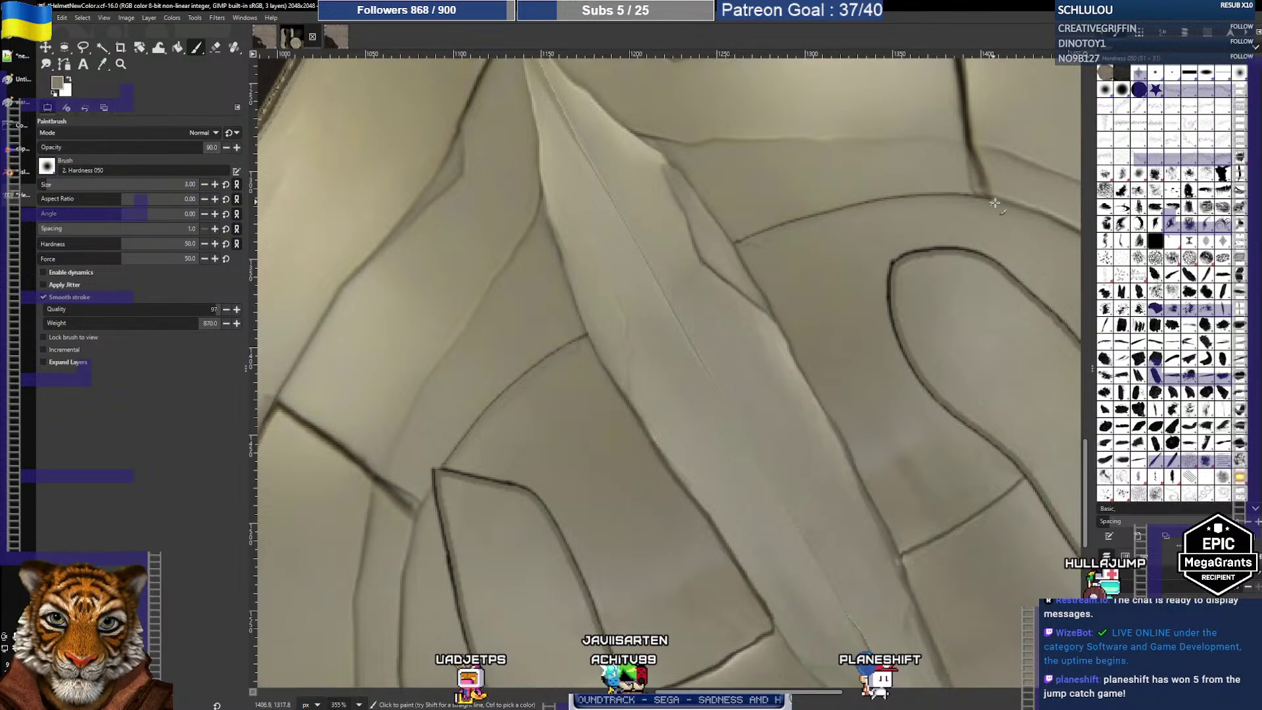
ctrl+scroll(524, 309, down, 5)
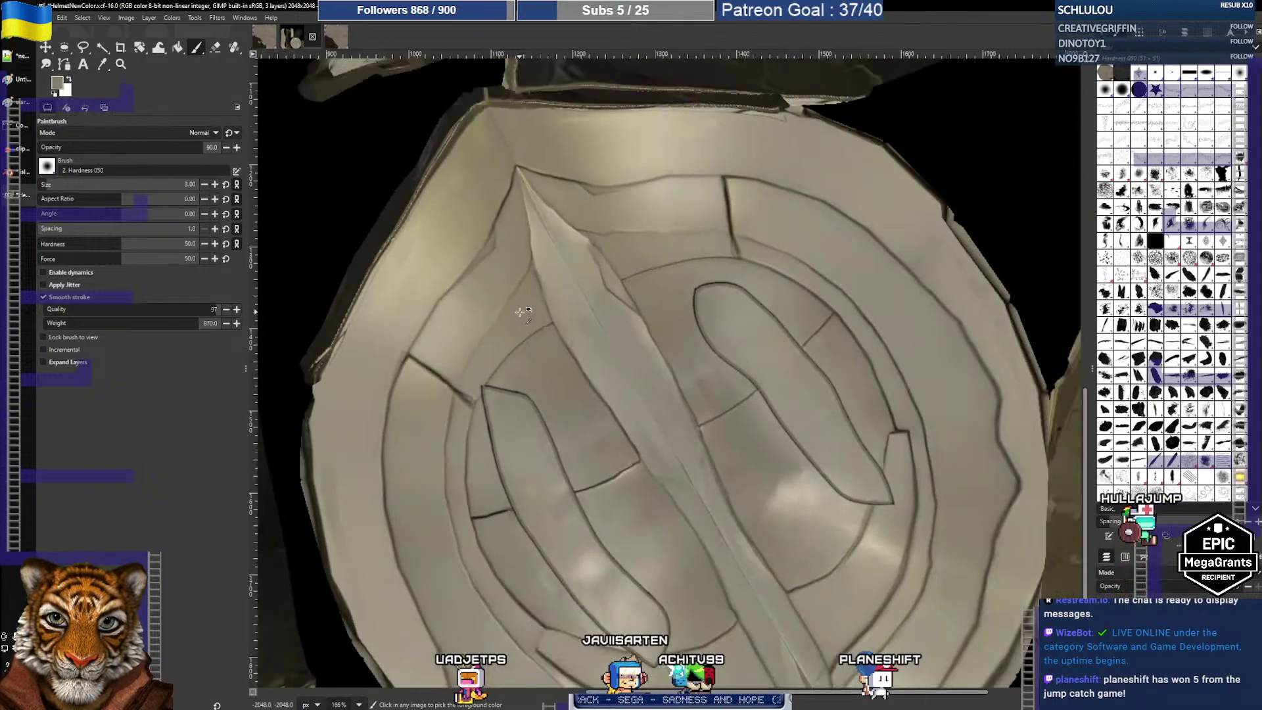
- Sample the dark line colour, retouch the shield's panel lines, then zoom out to 85% to view the sheet
ctrl+scroll(519, 310, up, 3)
ctrl+scroll(520, 311, up, 2)
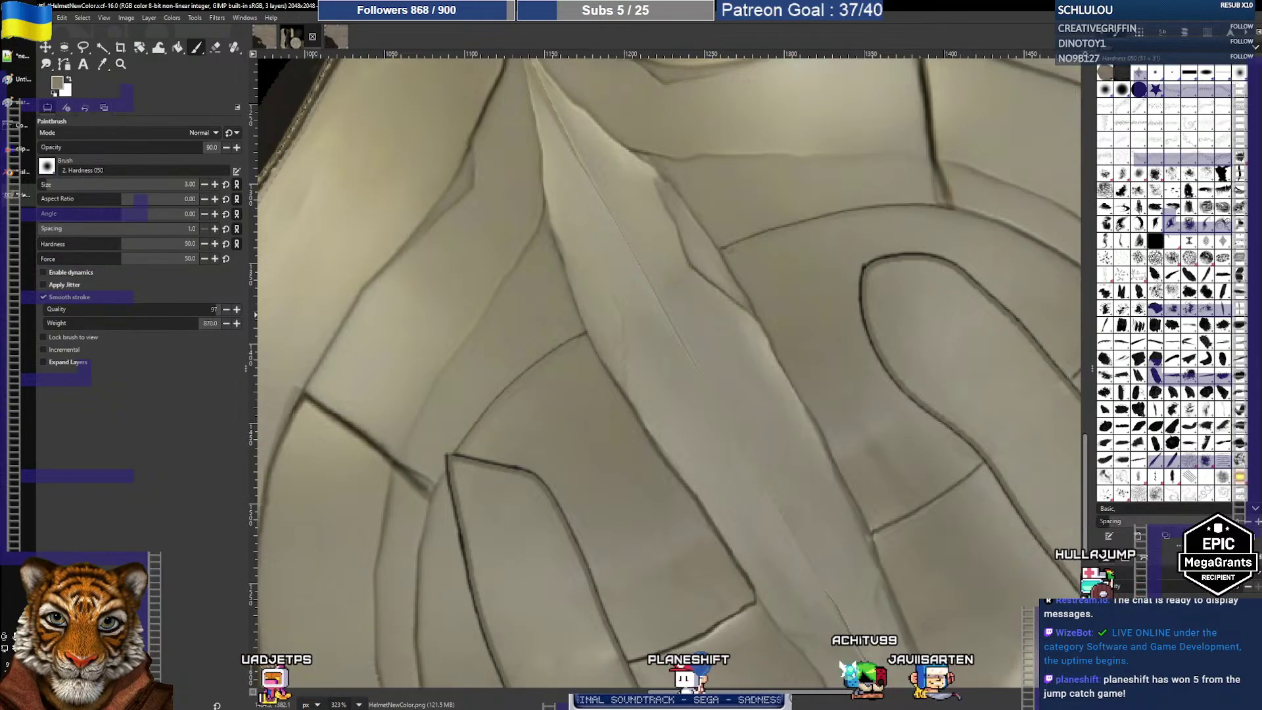
ctrl+scroll(742, 374, down, 2)
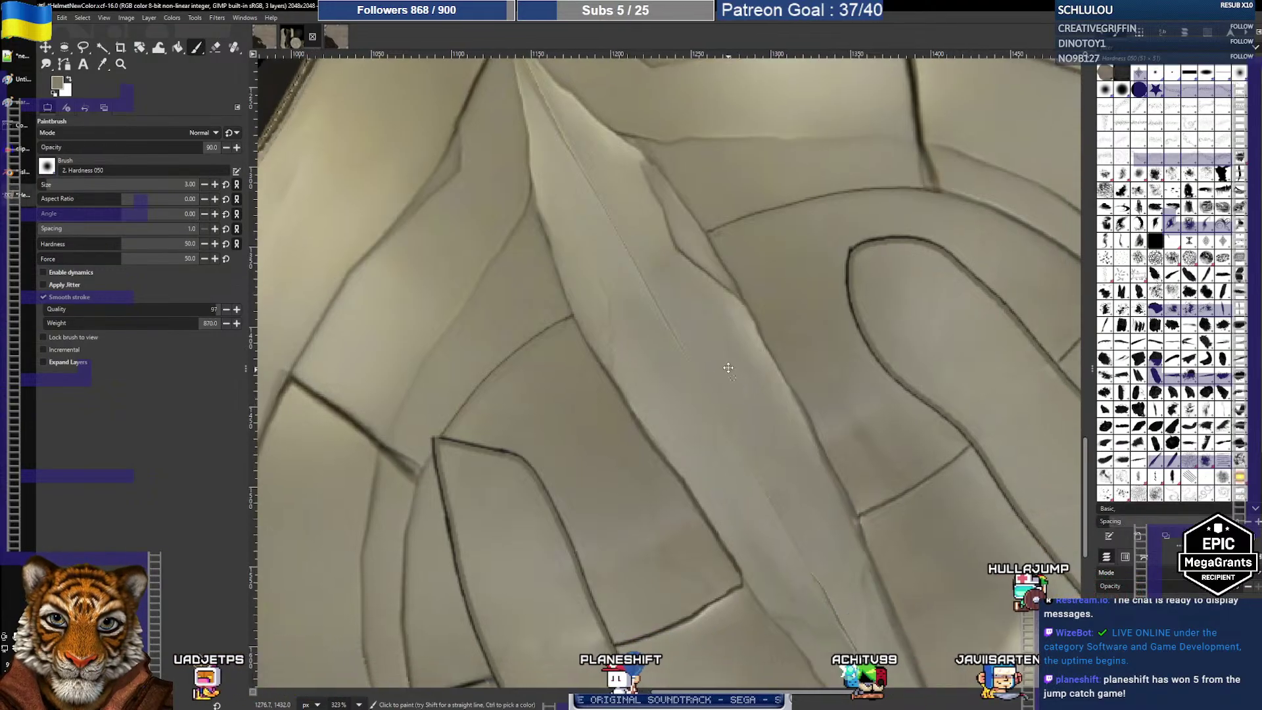
ctrl+scroll(632, 307, down, 1)
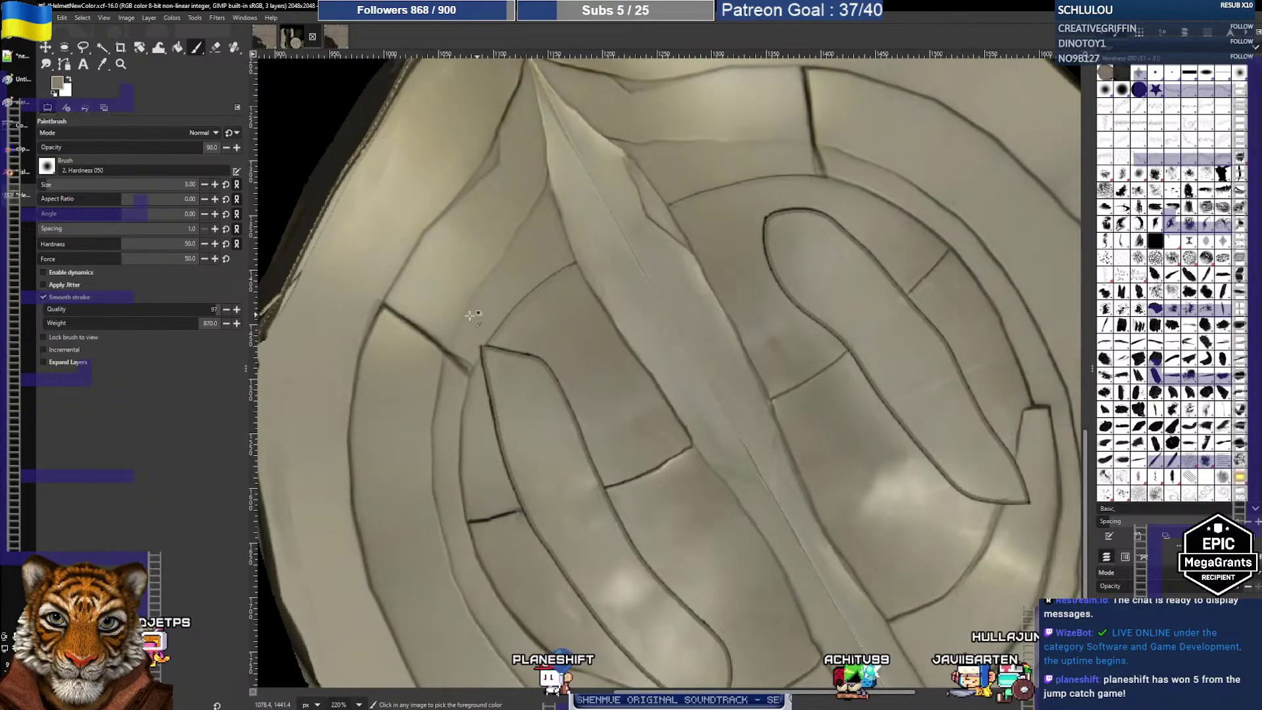
ctrl+scroll(465, 337, up, 5)
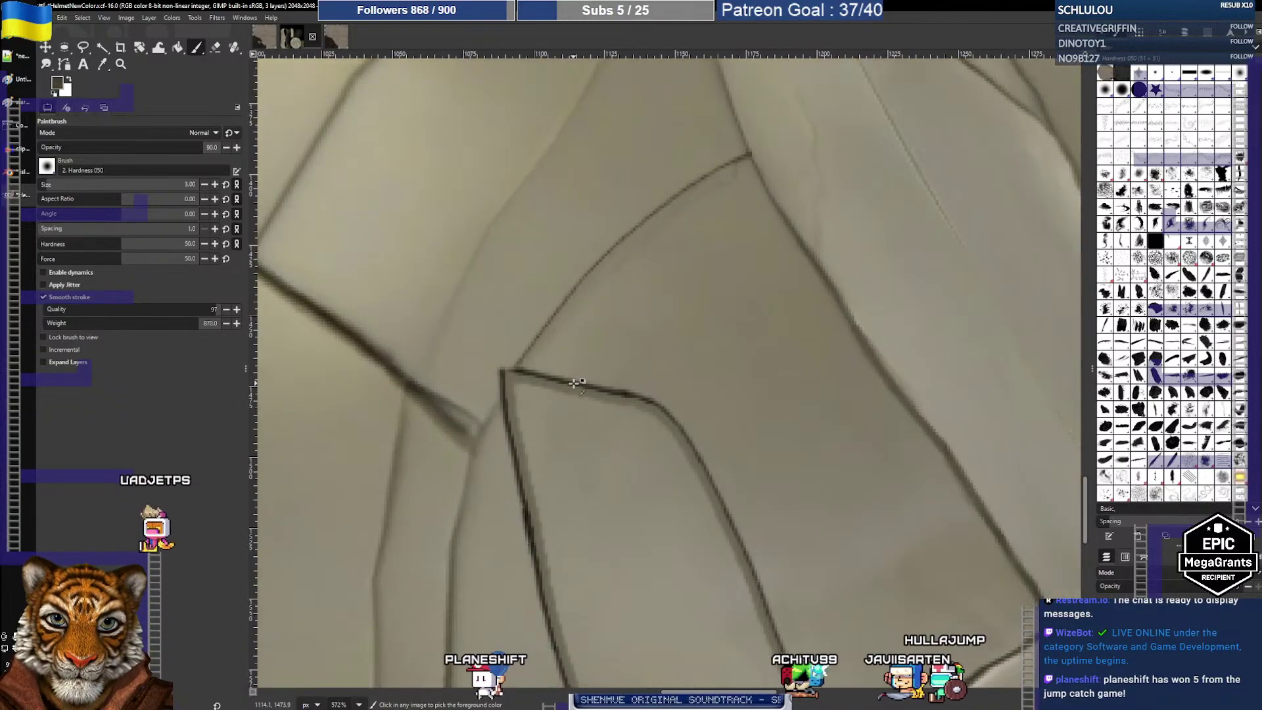
ctrl+click(517, 375)
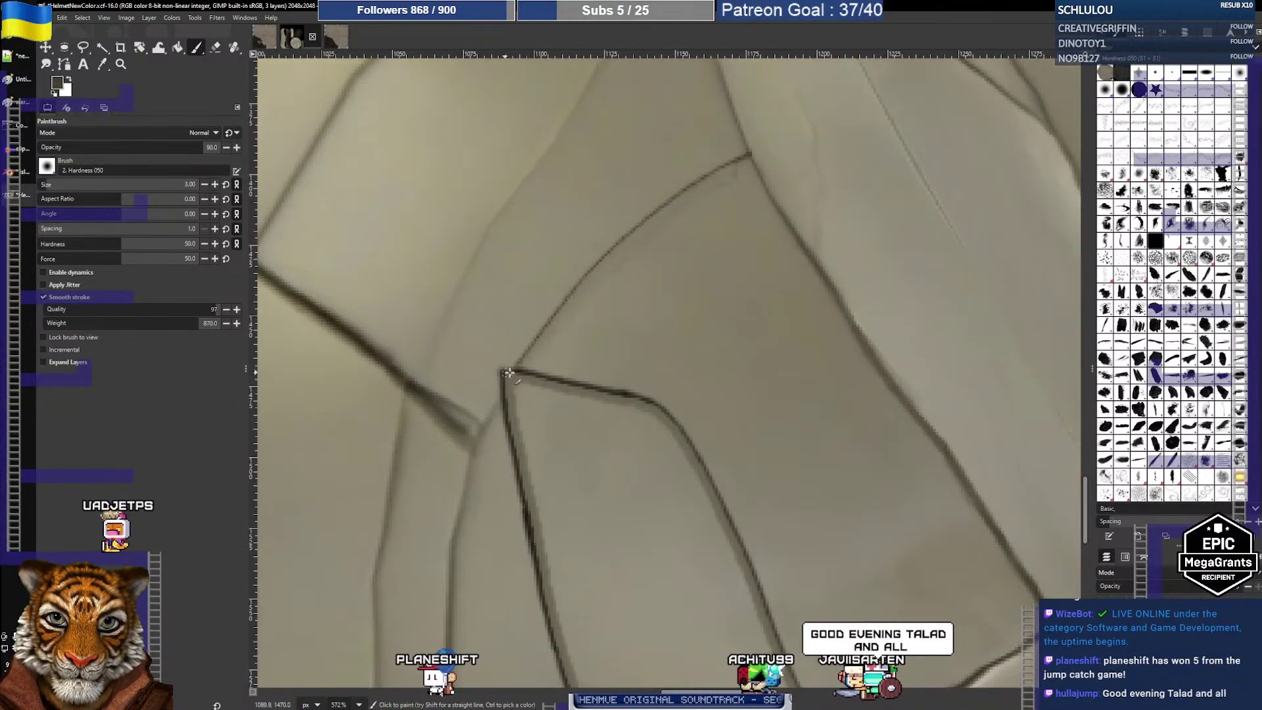
ctrl+scroll(596, 397, down, 7)
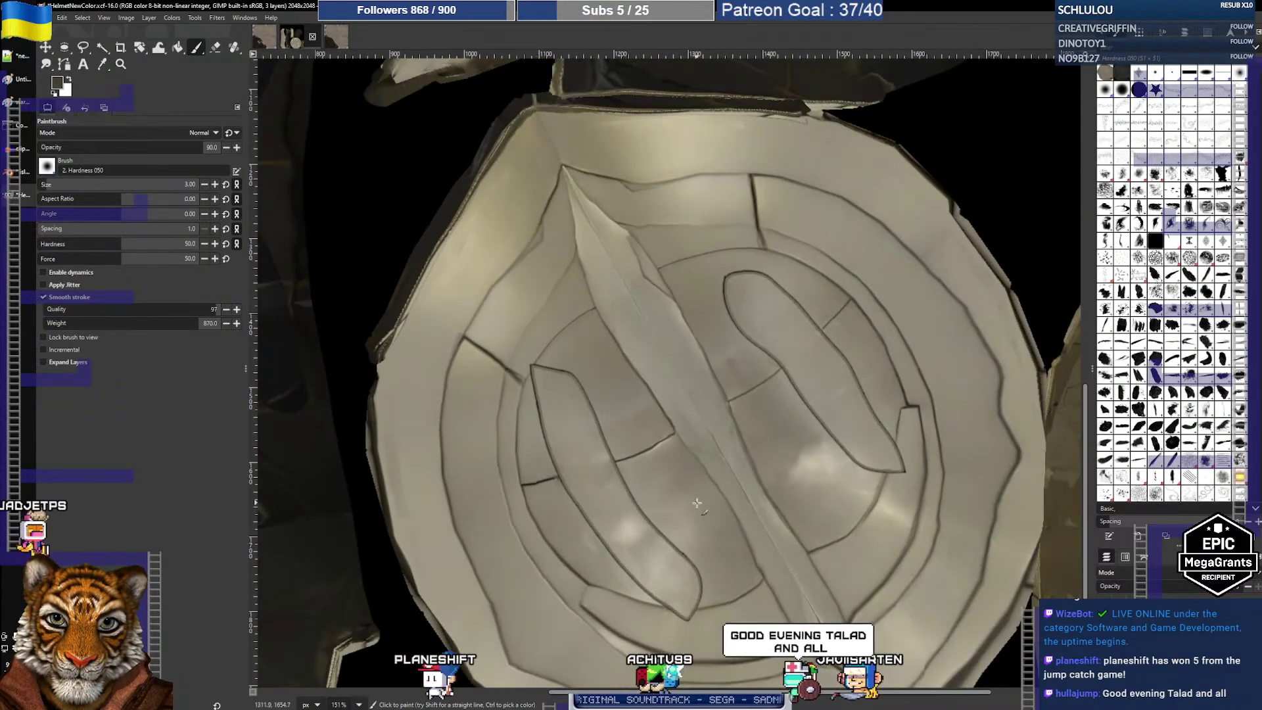
middle_drag(697, 503, 594, 419)
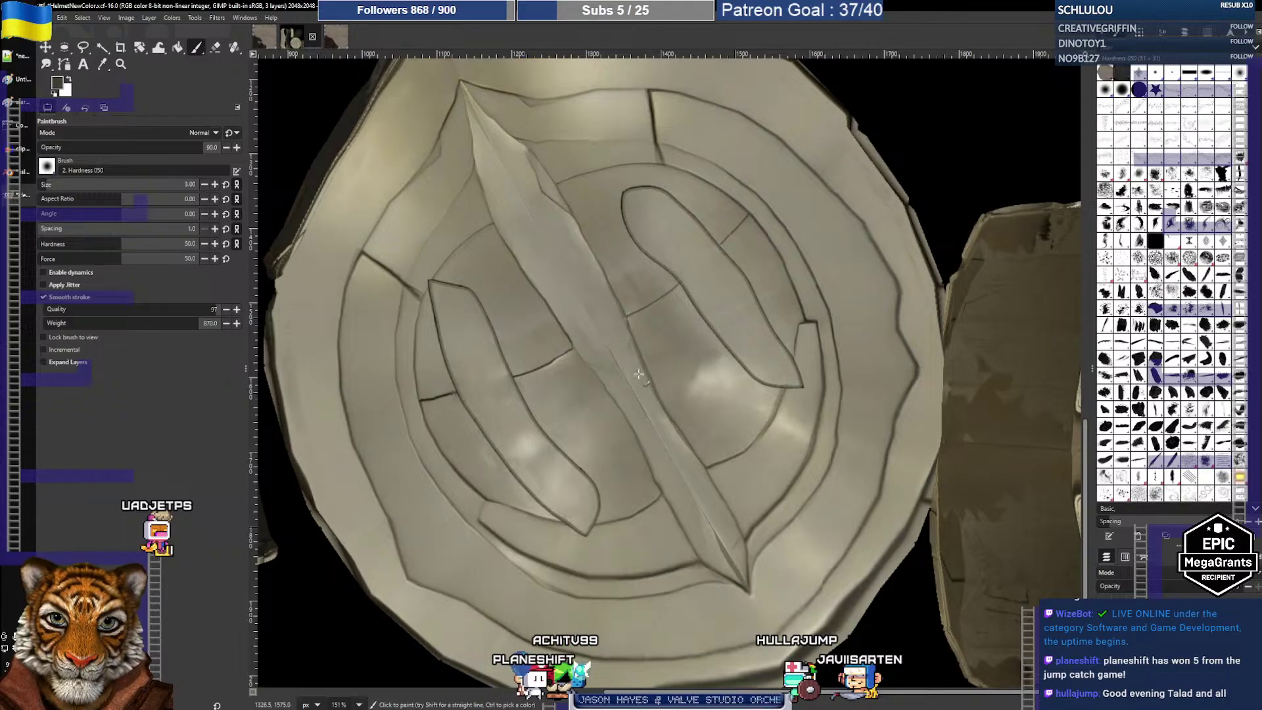
ctrl+scroll(651, 409, down, 4)
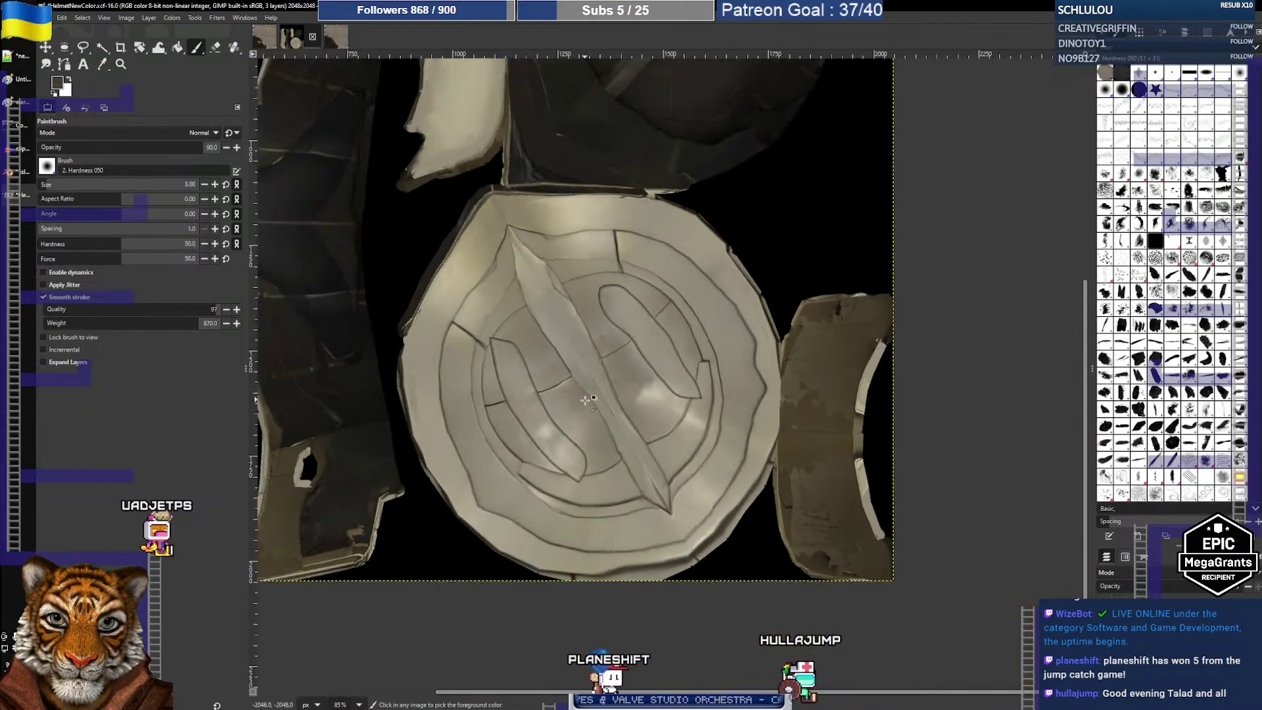
middle_drag(461, 258, 567, 321)
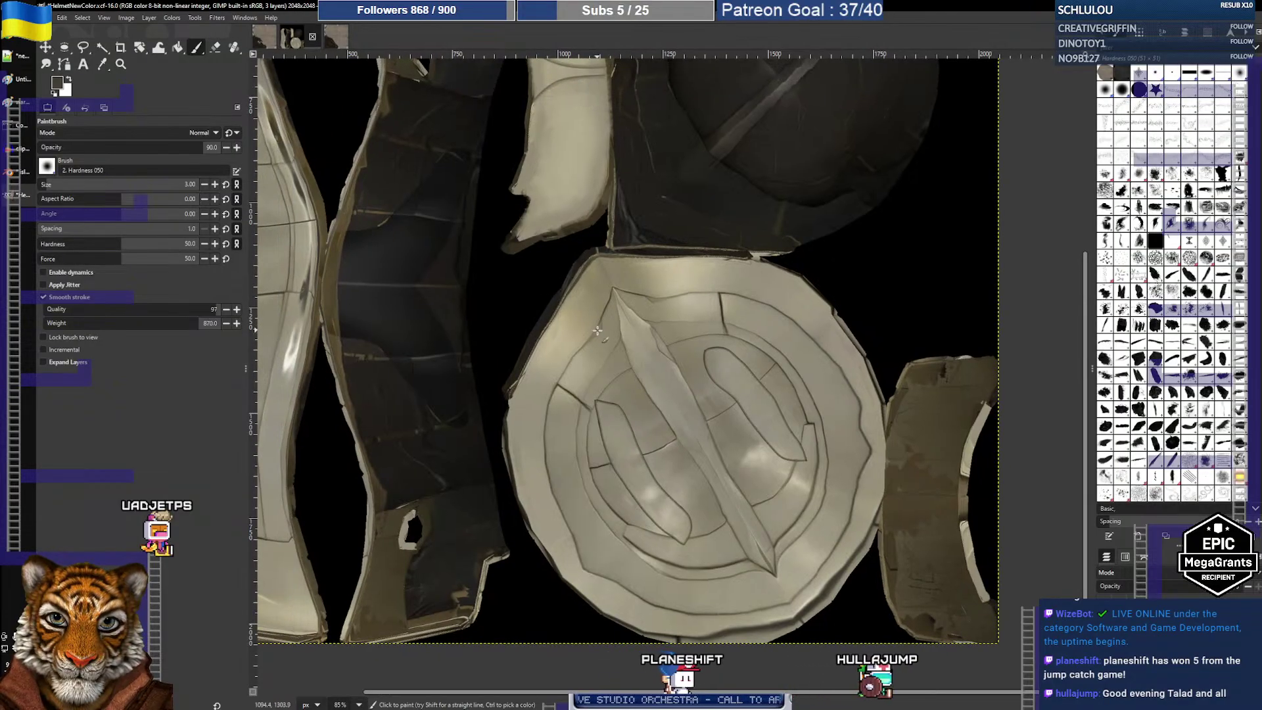
- Export the texture as HelmetNewColor.png, replacing the existing file with default PNG settings
click(44, 17)
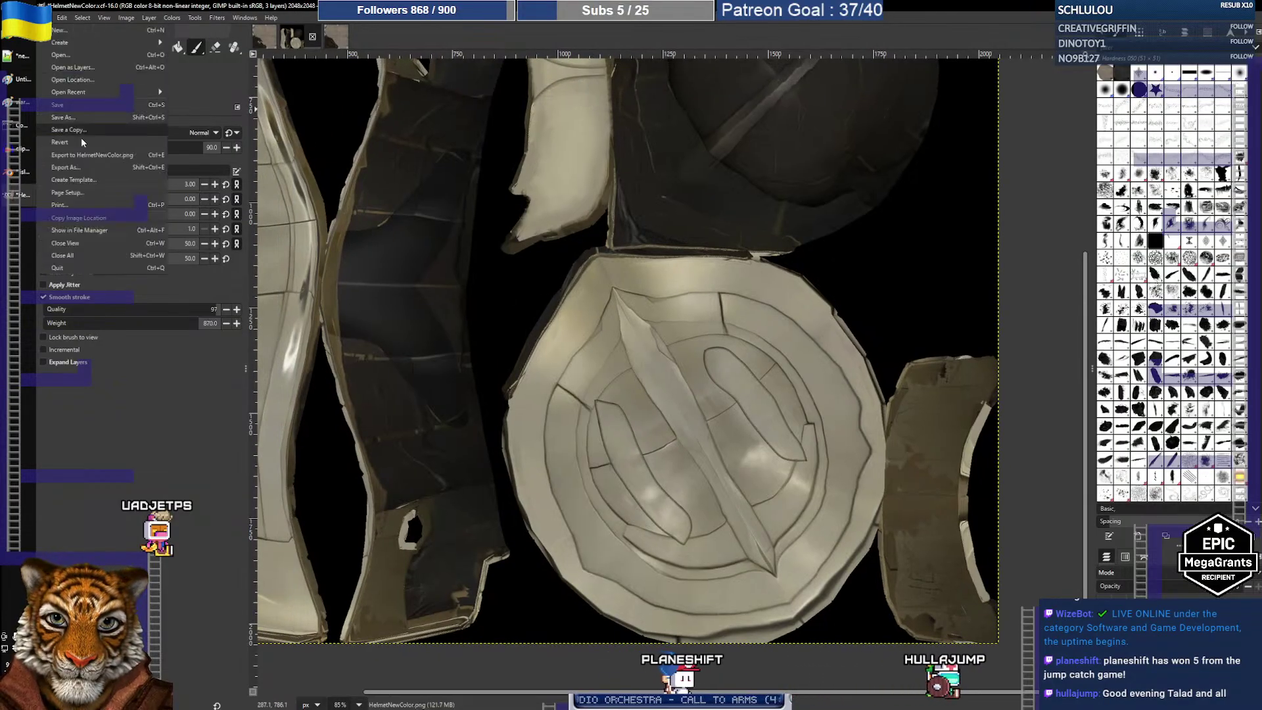
click(93, 168)
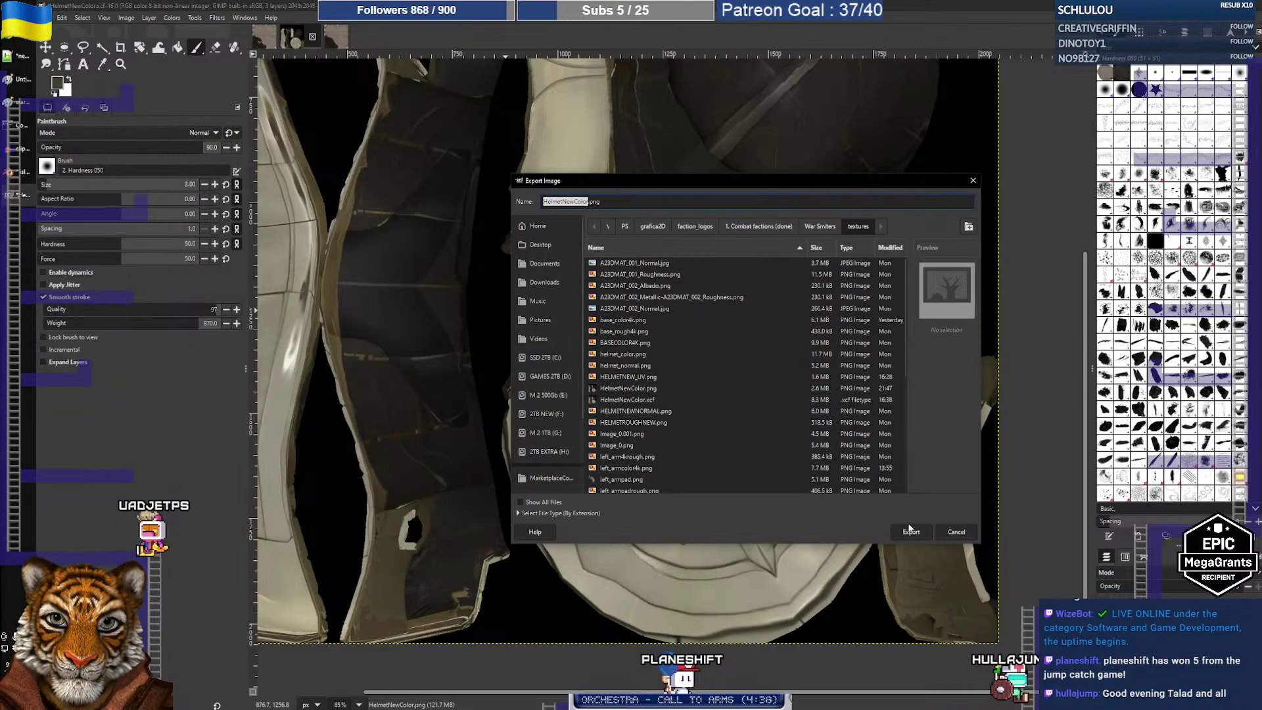
key(Return)
click(731, 409)
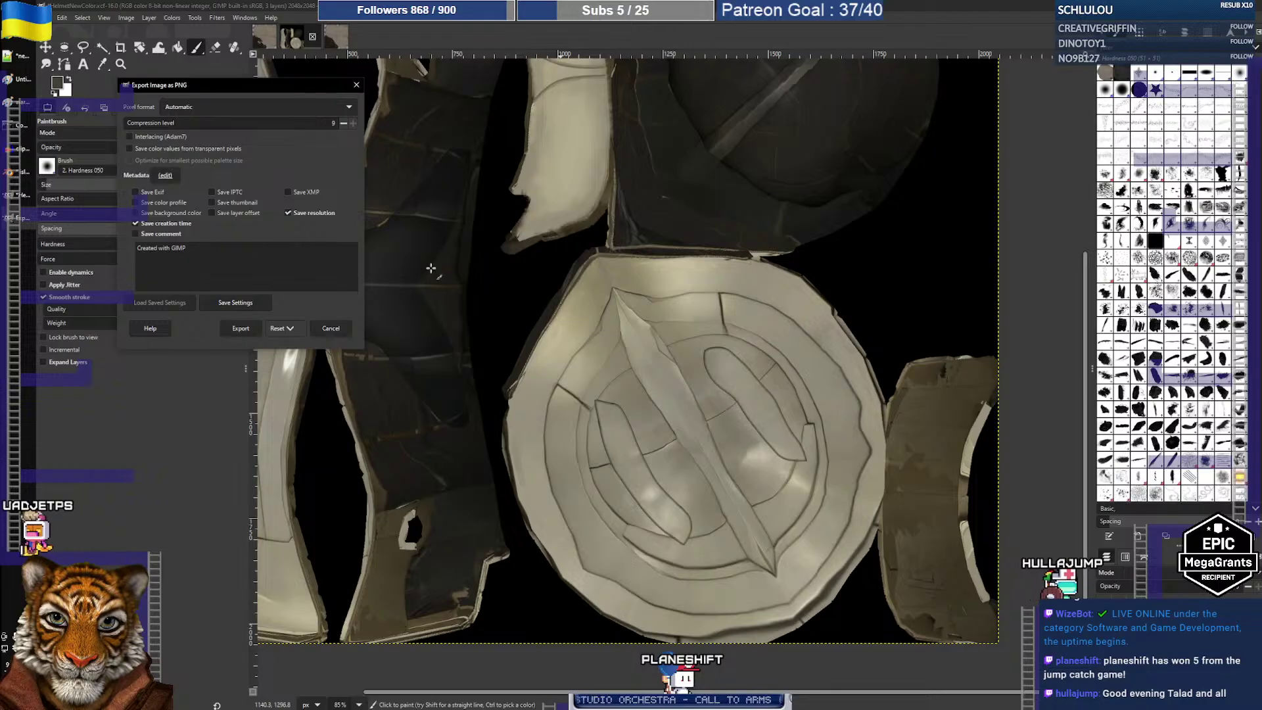
key(Return)
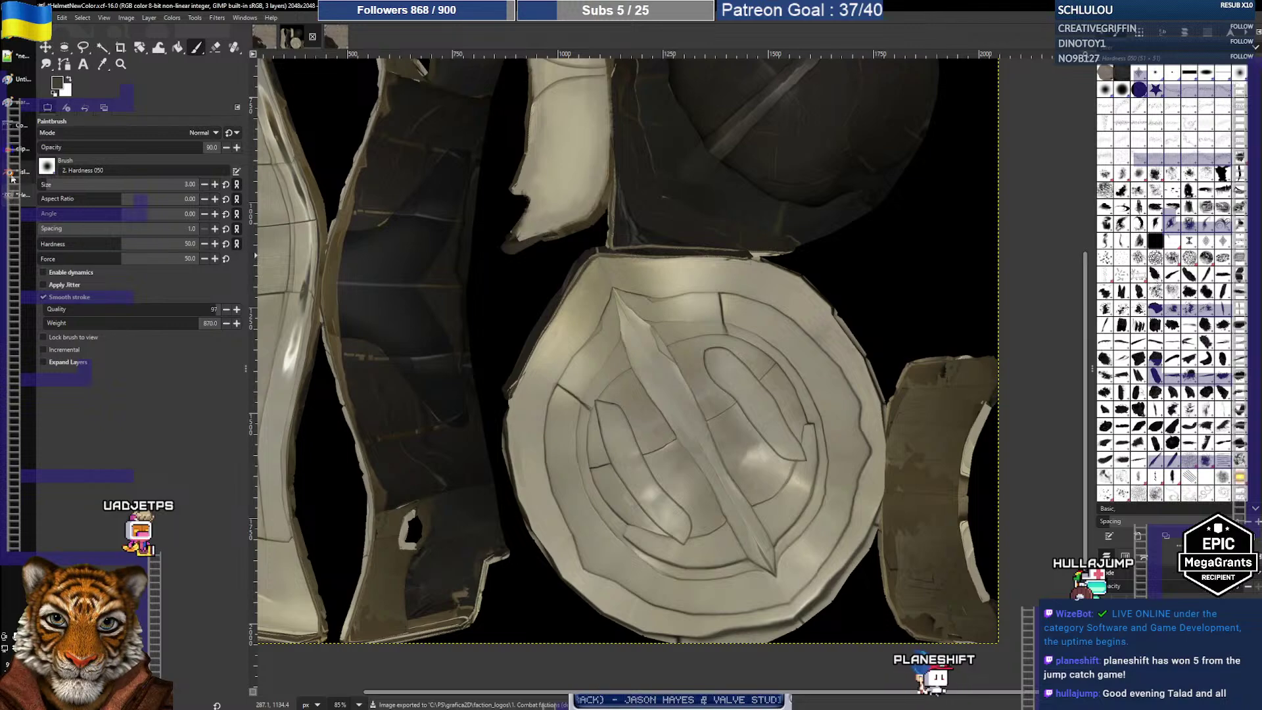
- Switch to Blender and reload the updated HelmetNewColor texture from disk
mouse_move(11, 176)
click(67, 186)
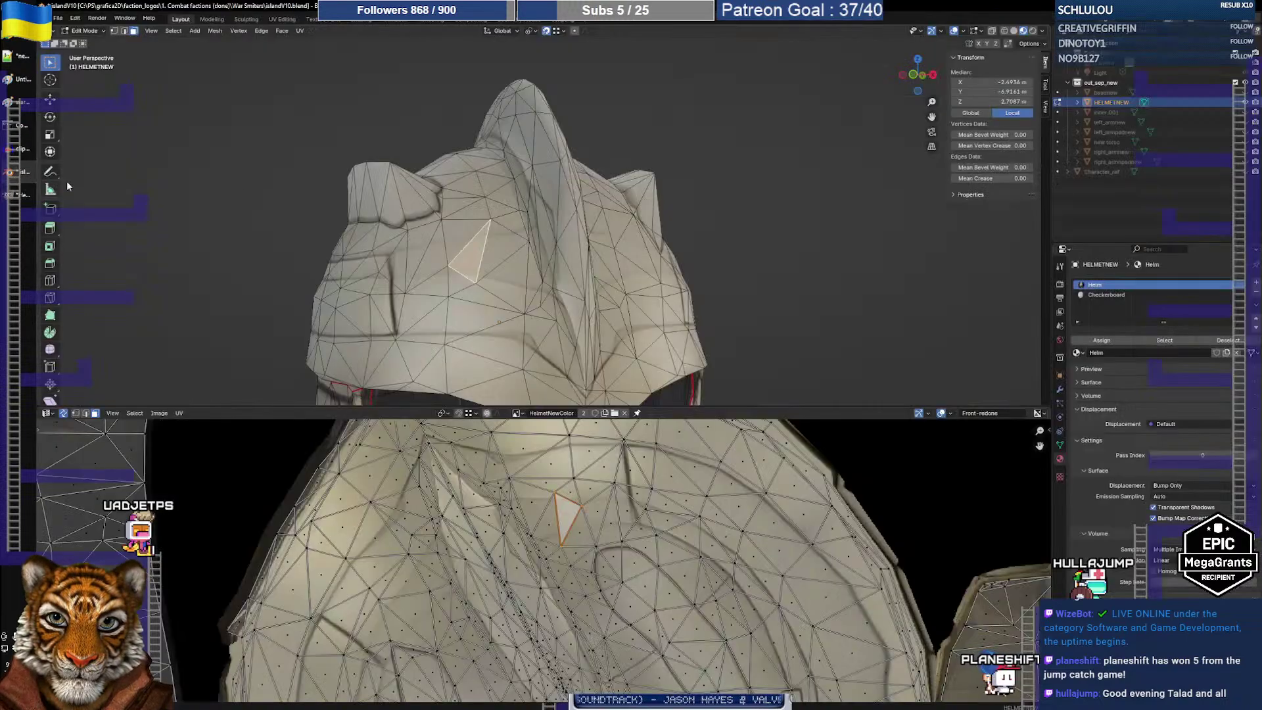
click(159, 412)
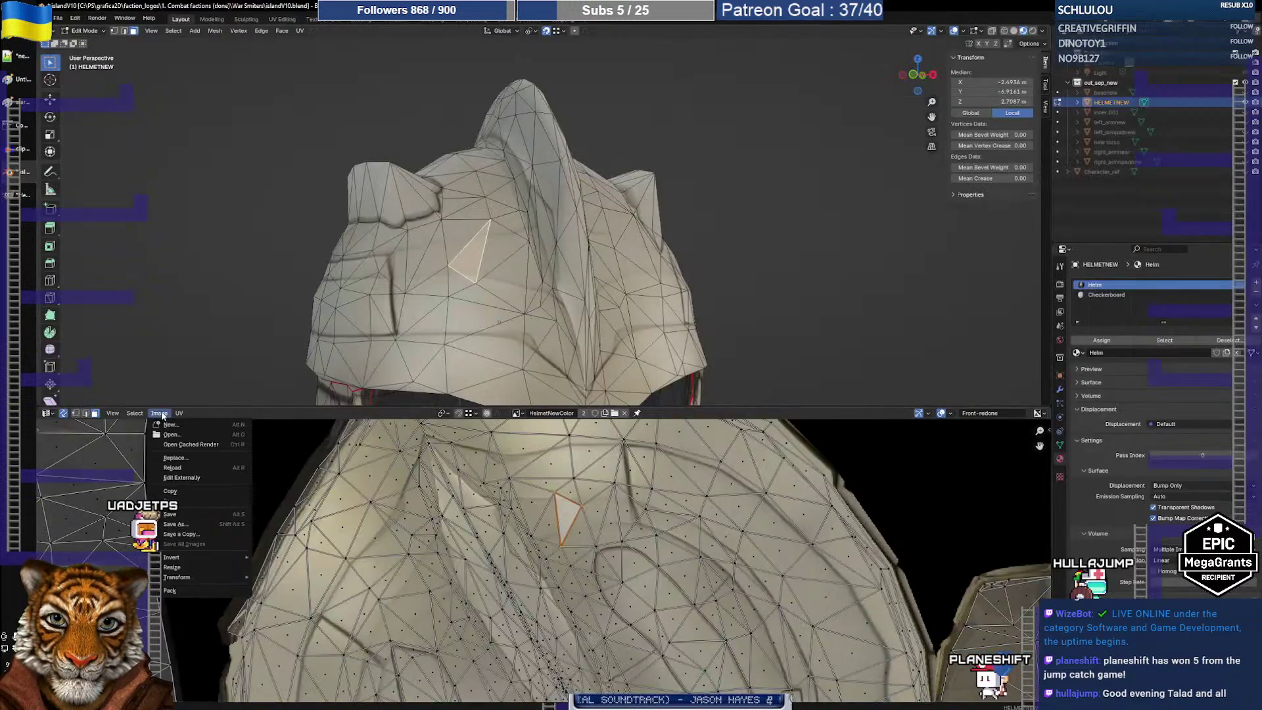
click(195, 467)
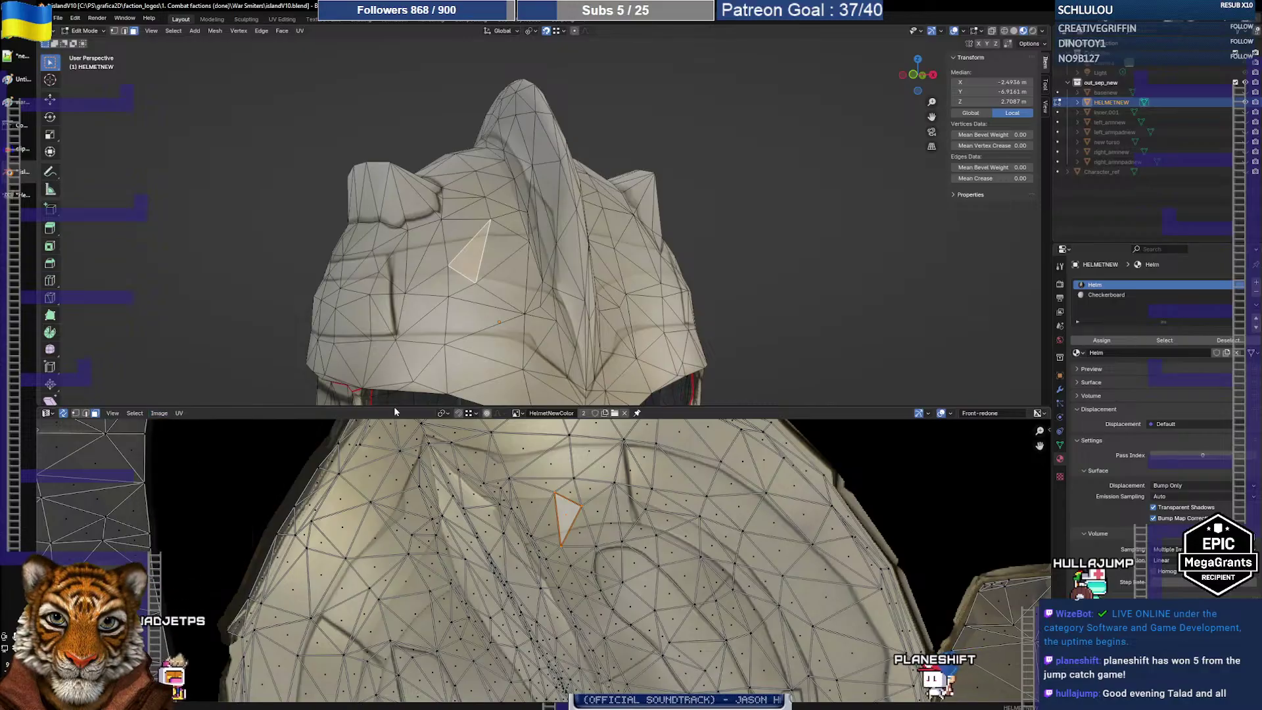
- Leave edit mode to inspect the textured helmet from several sides, then return to GIMP
middle_drag(473, 315, 629, 287)
scroll(625, 312, down, 10)
scroll(601, 313, up, 10)
scroll(529, 289, down, 10)
scroll(529, 289, up, 10)
key(Tab)
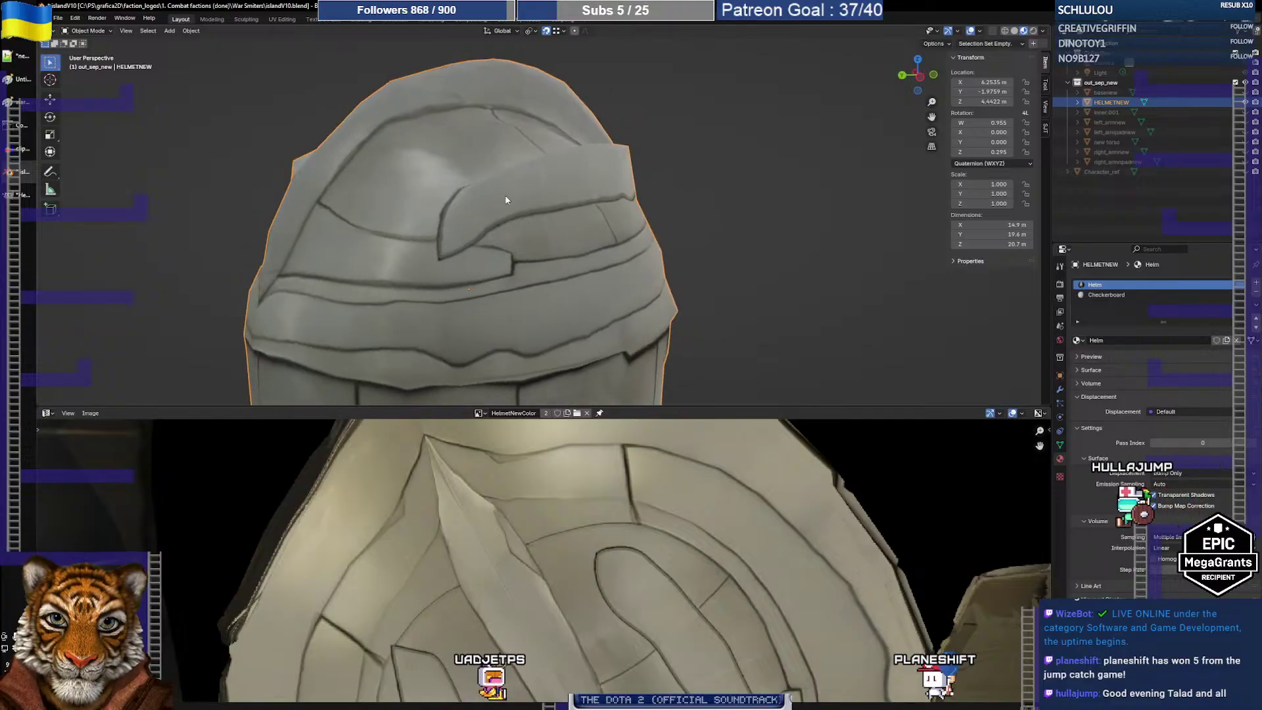
middle_drag(496, 204, 881, 228)
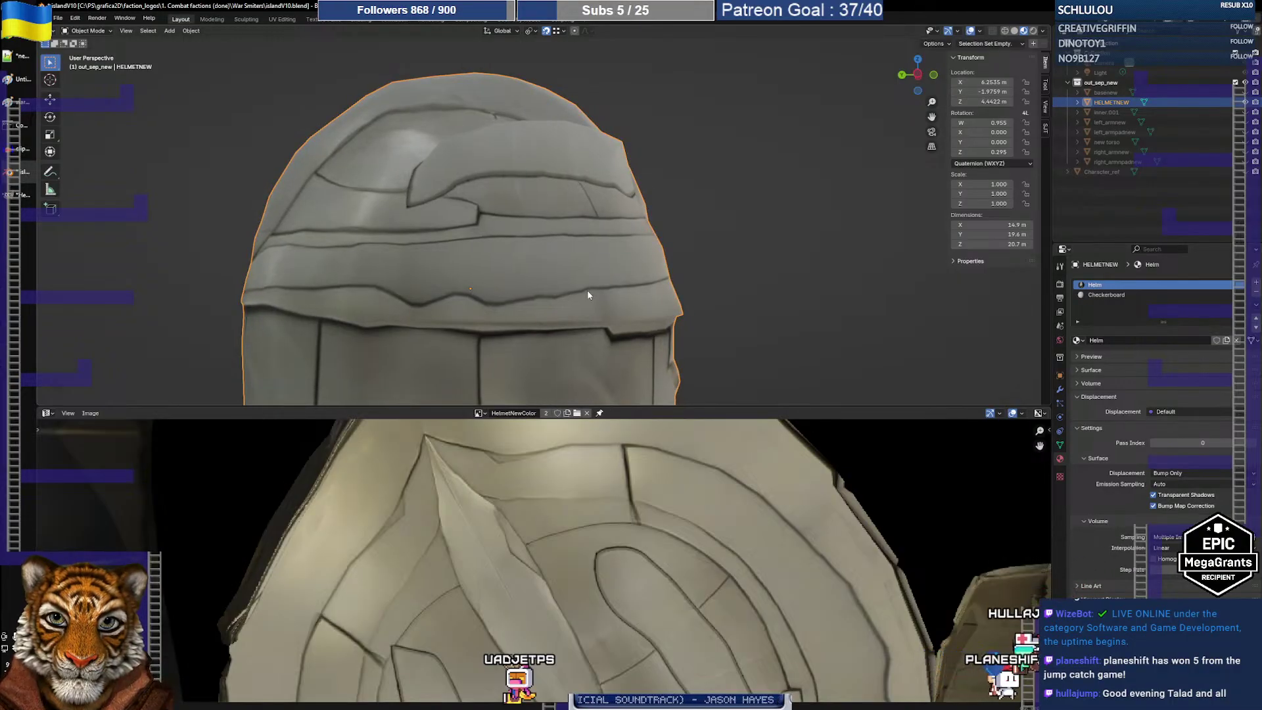
key(alt+Tab)
- Zoom the texture to 242% and compare it against the helmet model in Blender
scroll(656, 392, down, 3)
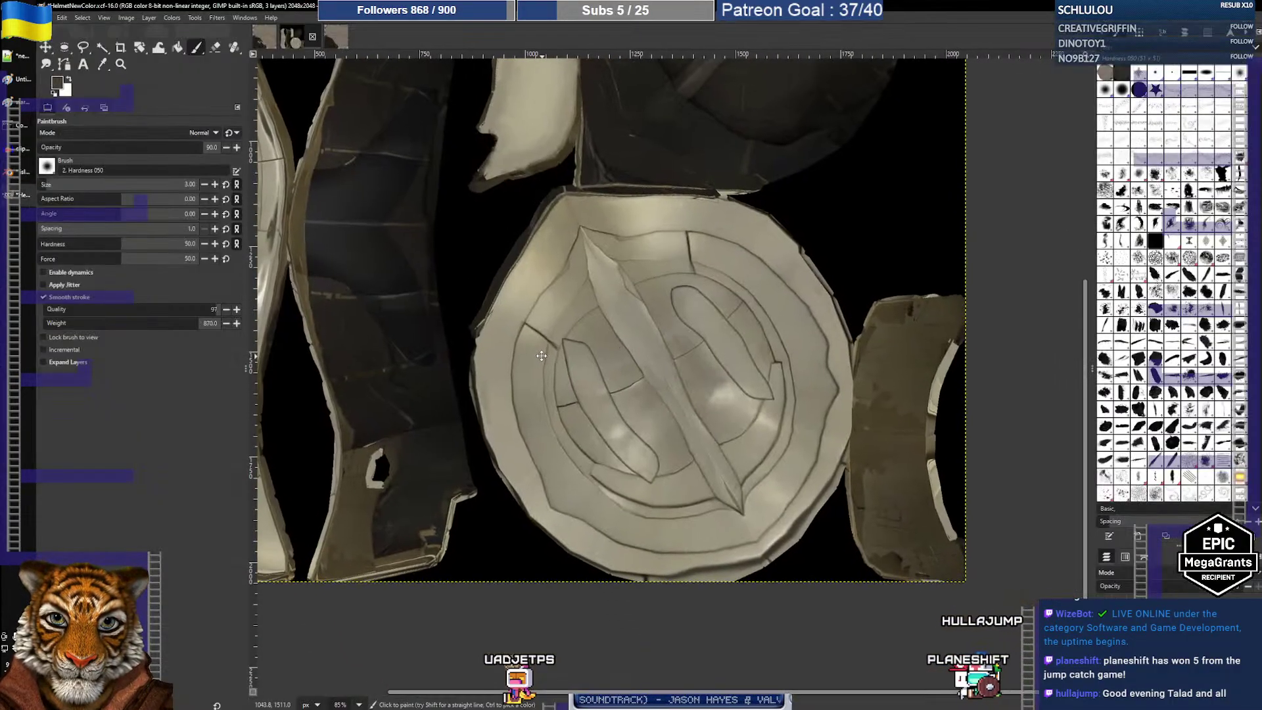
scroll(491, 320, right, 2)
ctrl+scroll(579, 338, up, 2)
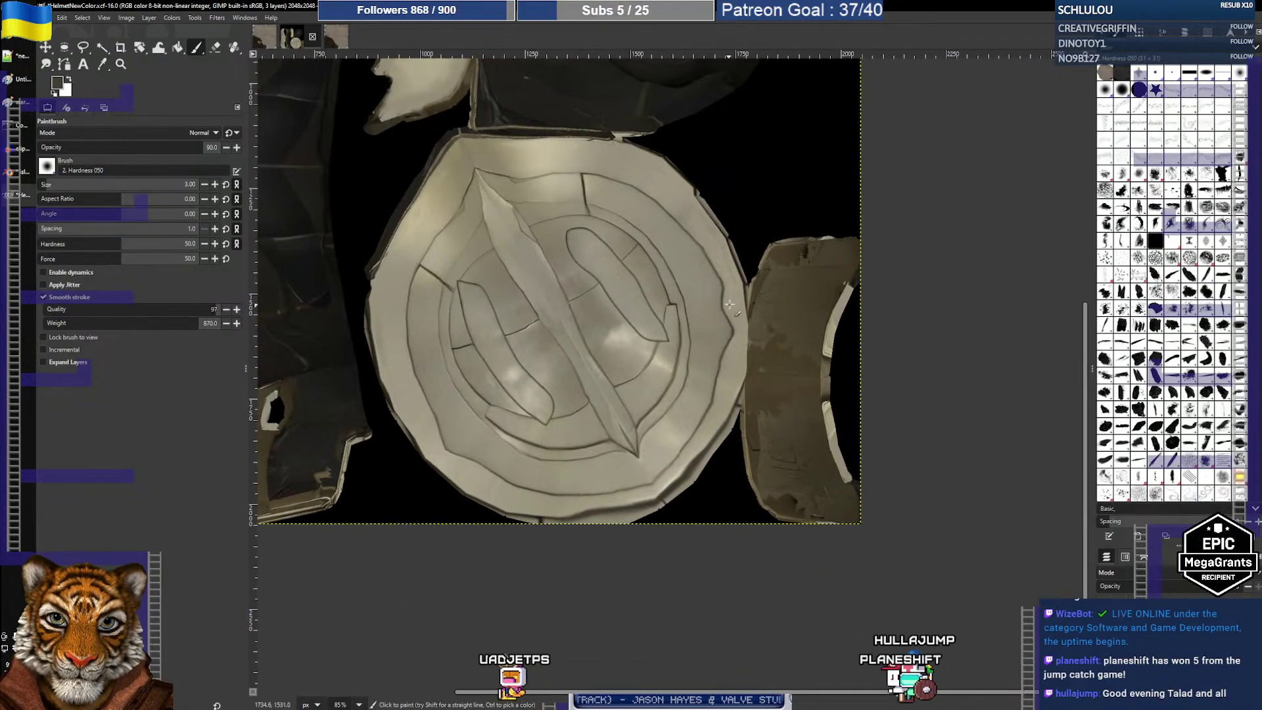
scroll(579, 338, down, 2)
scroll(579, 337, right, 1)
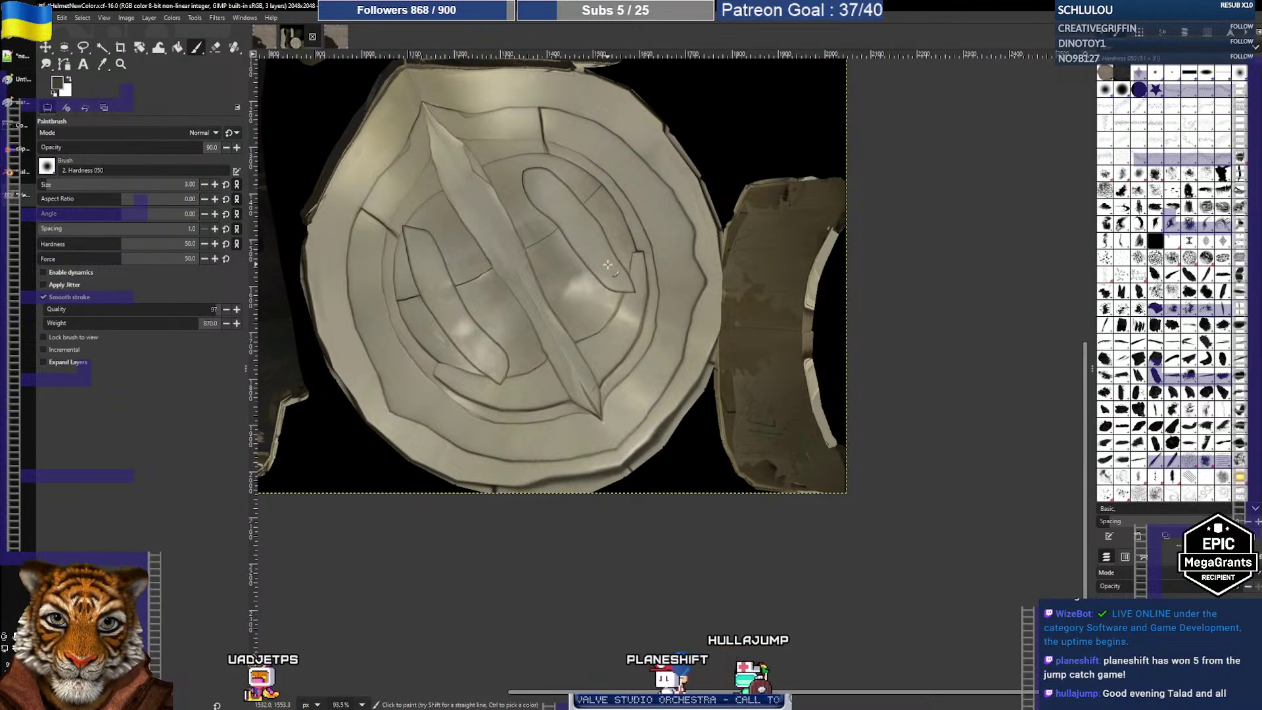
key(alt+Tab)
middle_drag(358, 278, 313, 285)
key(alt+Tab)
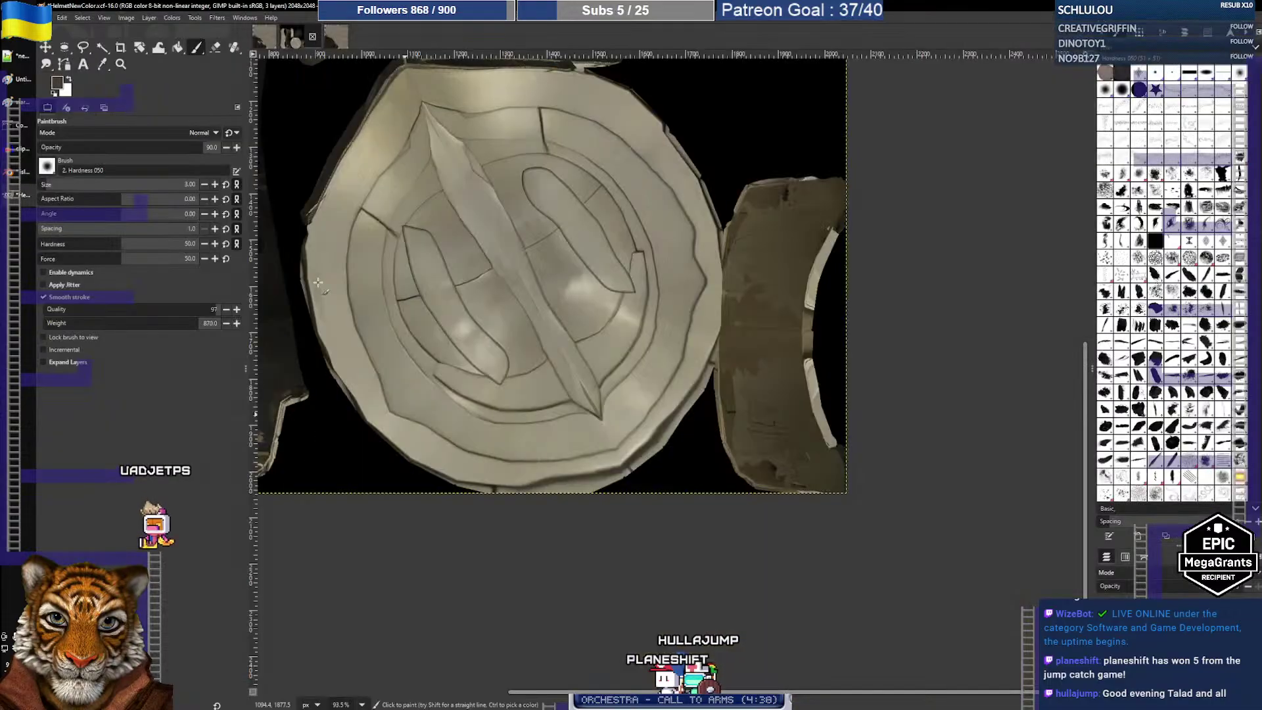
- Bring the shield's right side and outer ring into view, checking the helmet's frontal view
ctrl+scroll(598, 316, up, 1)
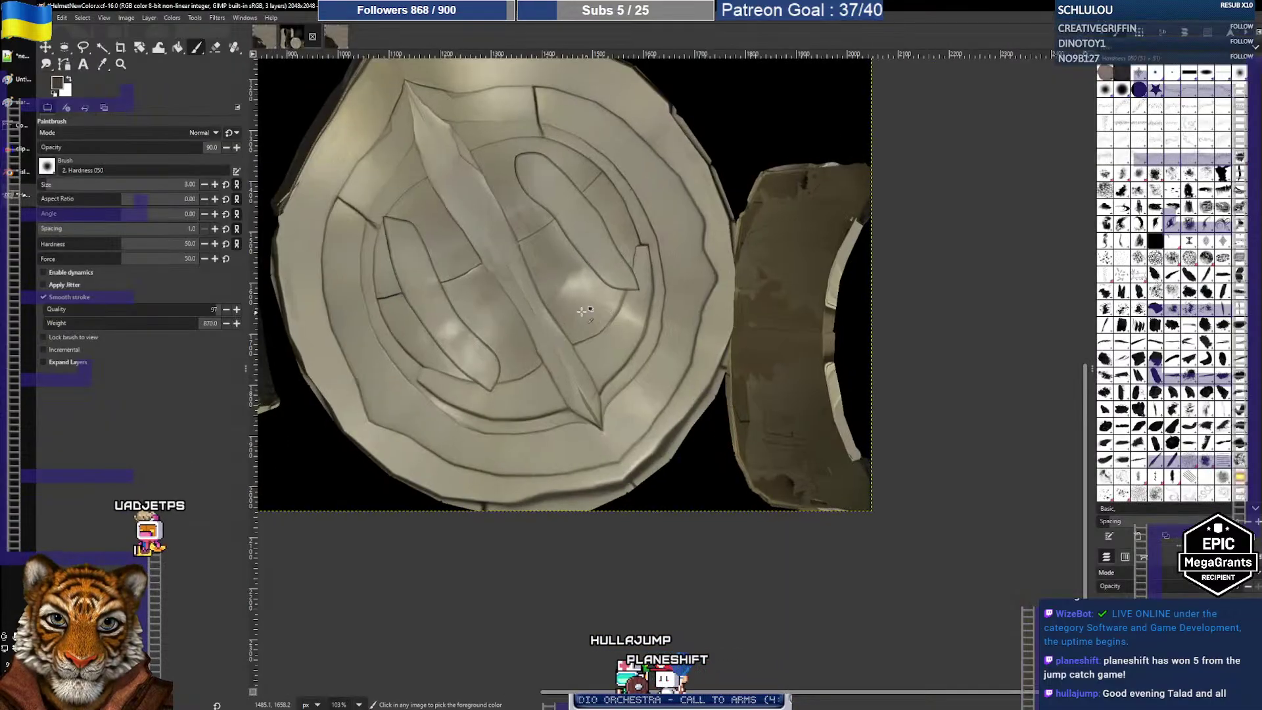
middle_drag(569, 304, 526, 306)
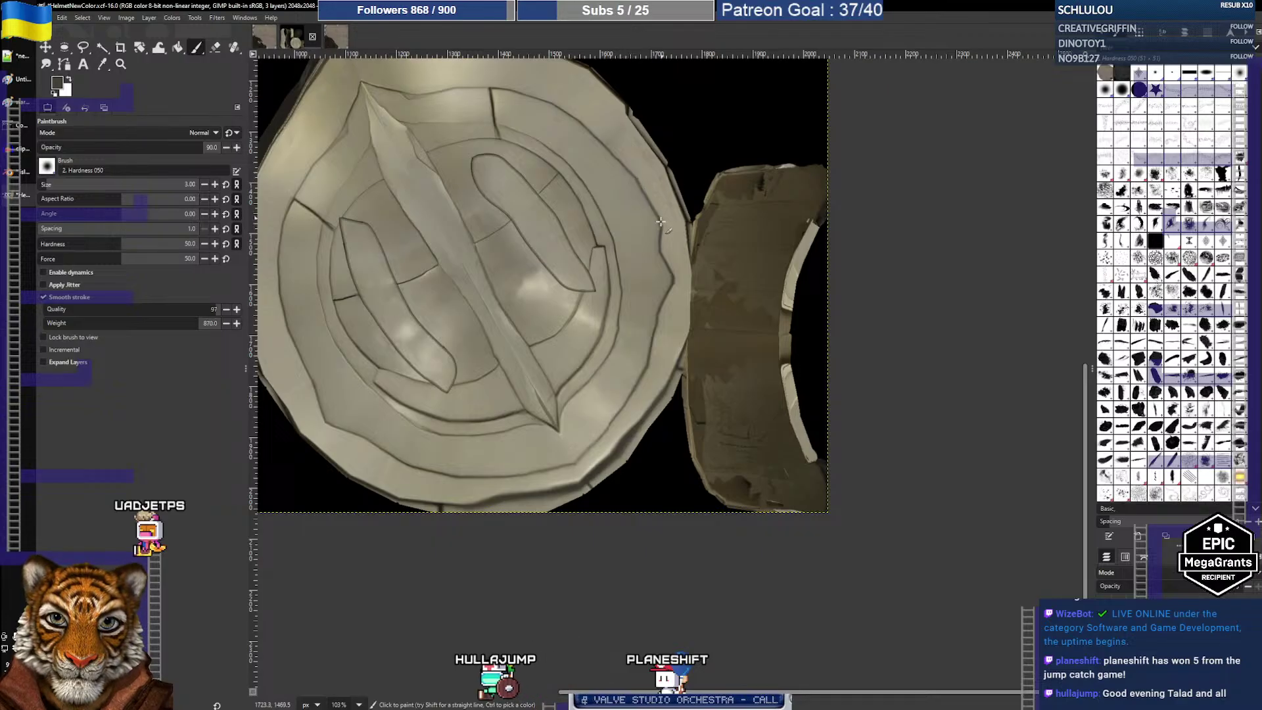
key(alt+Tab)
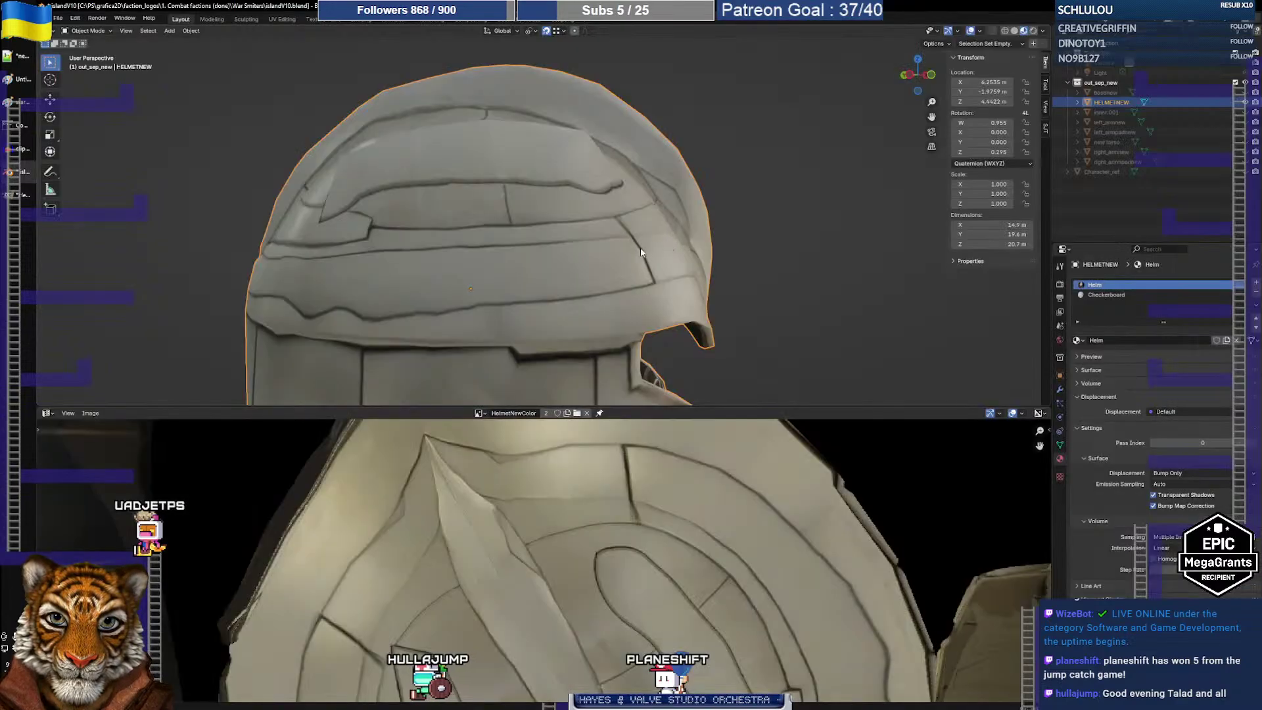
middle_drag(444, 245, 468, 260)
key(alt+Tab)
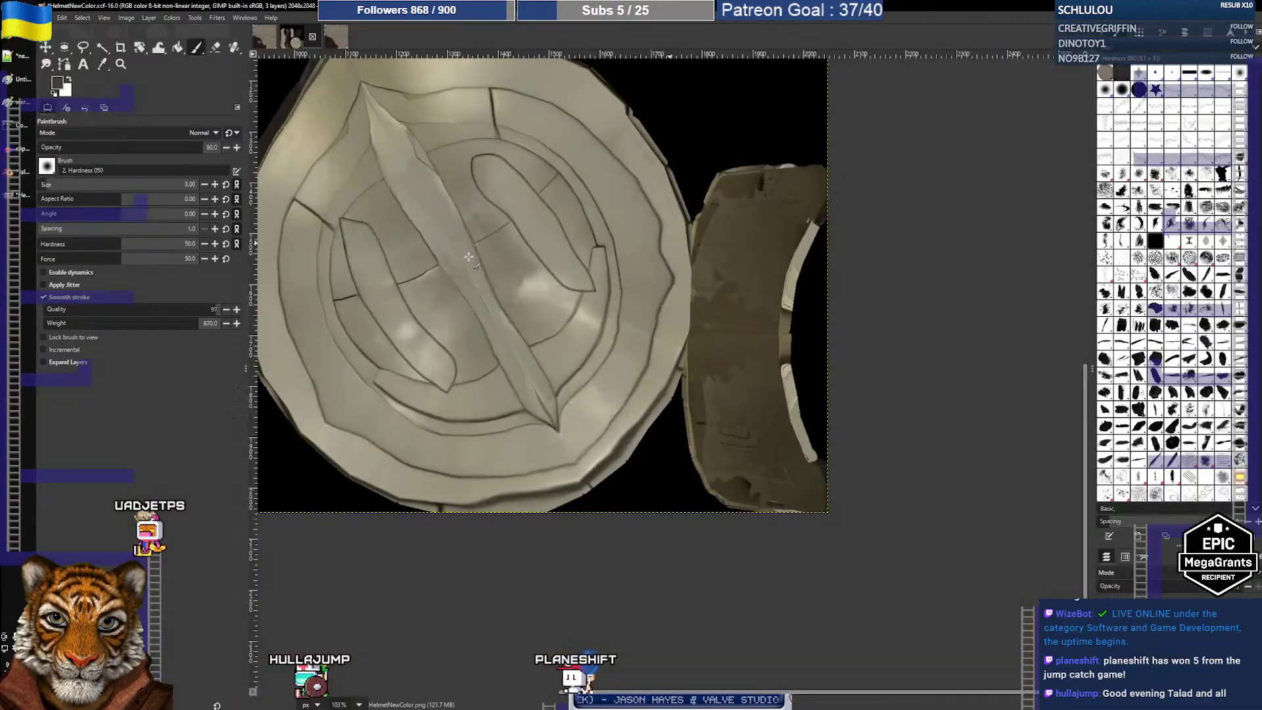
middle_drag(662, 251, 620, 273)
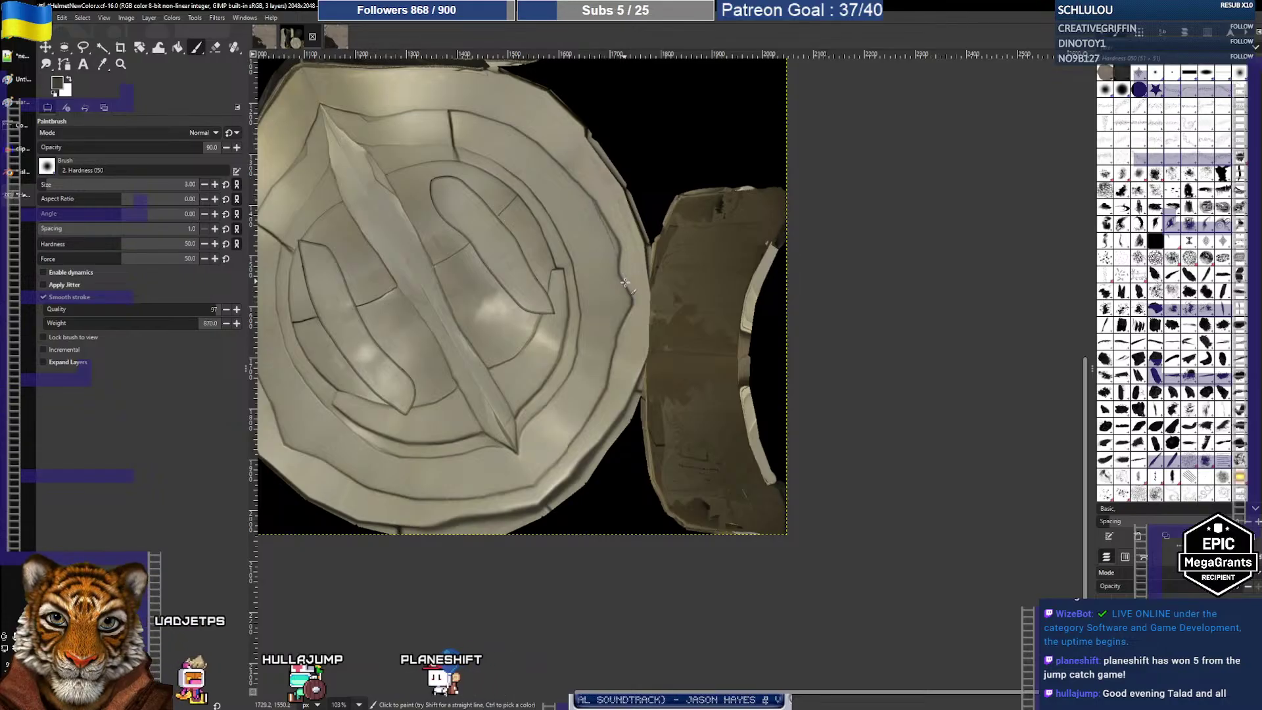
ctrl+scroll(629, 292, up, 5)
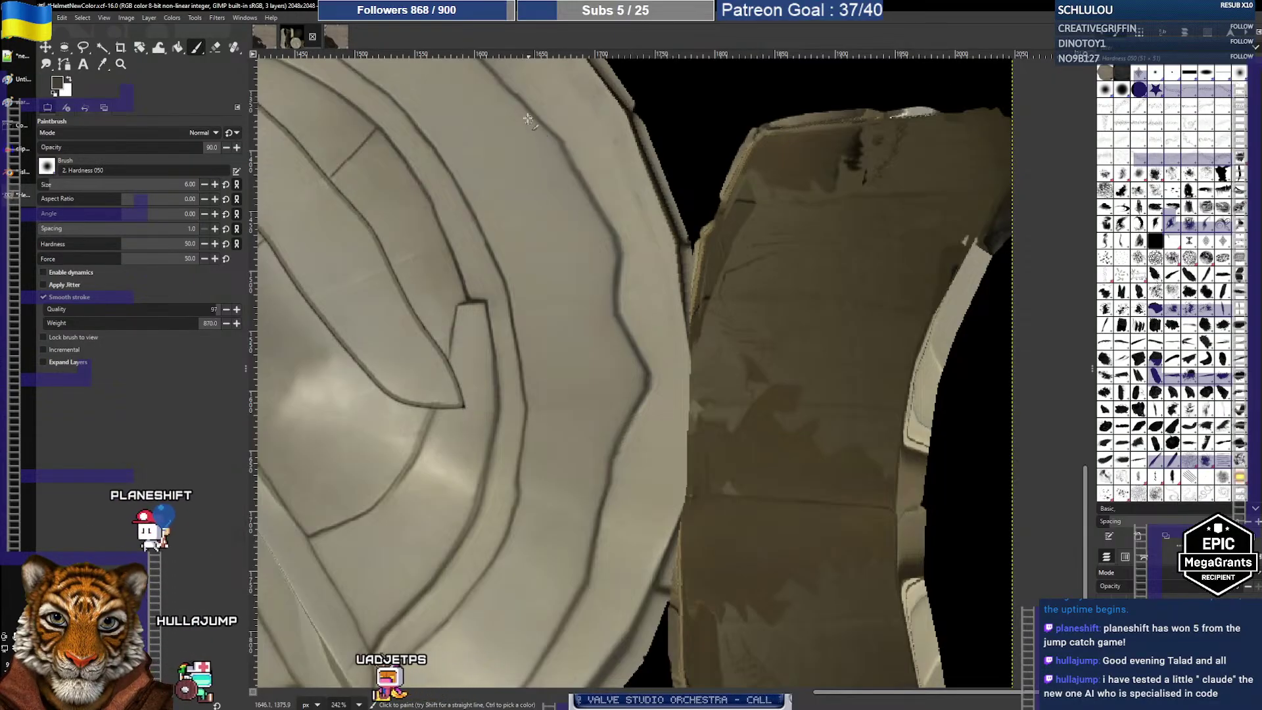
- Undo a stray paint stroke on the outer rim and retouch the dark rim line by cloning
drag(551, 157, 601, 283)
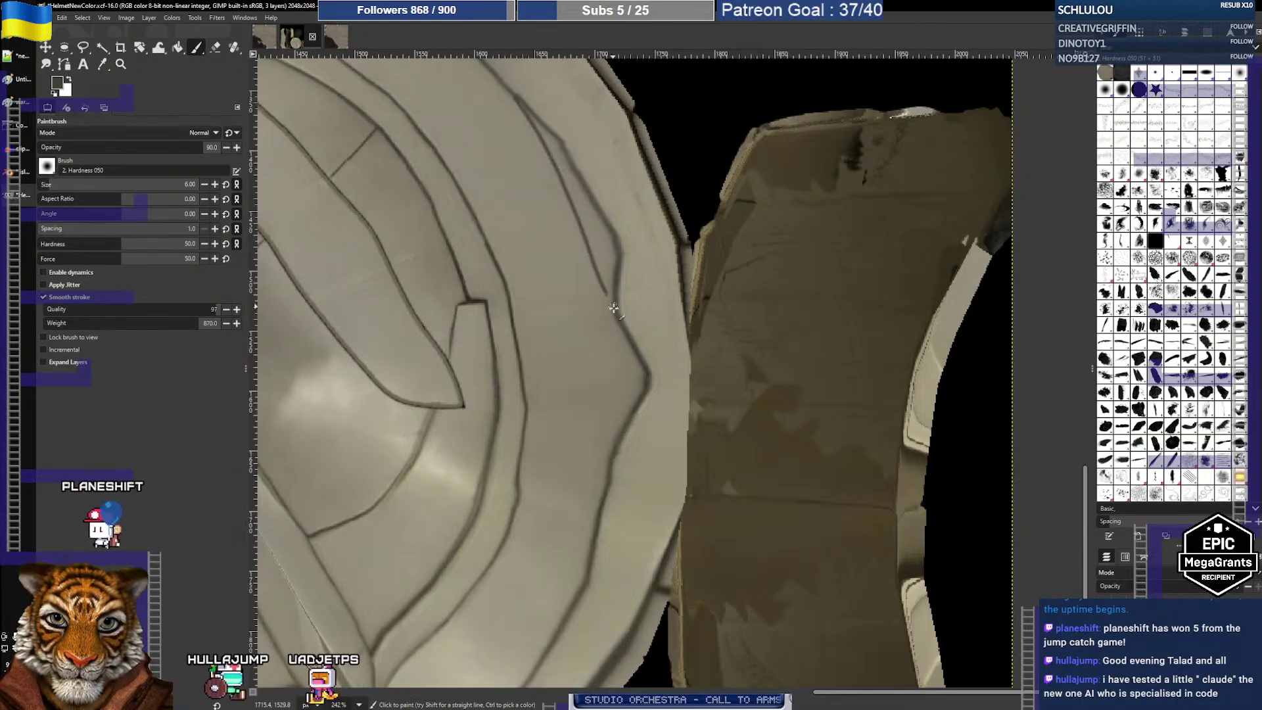
key(ctrl+z)
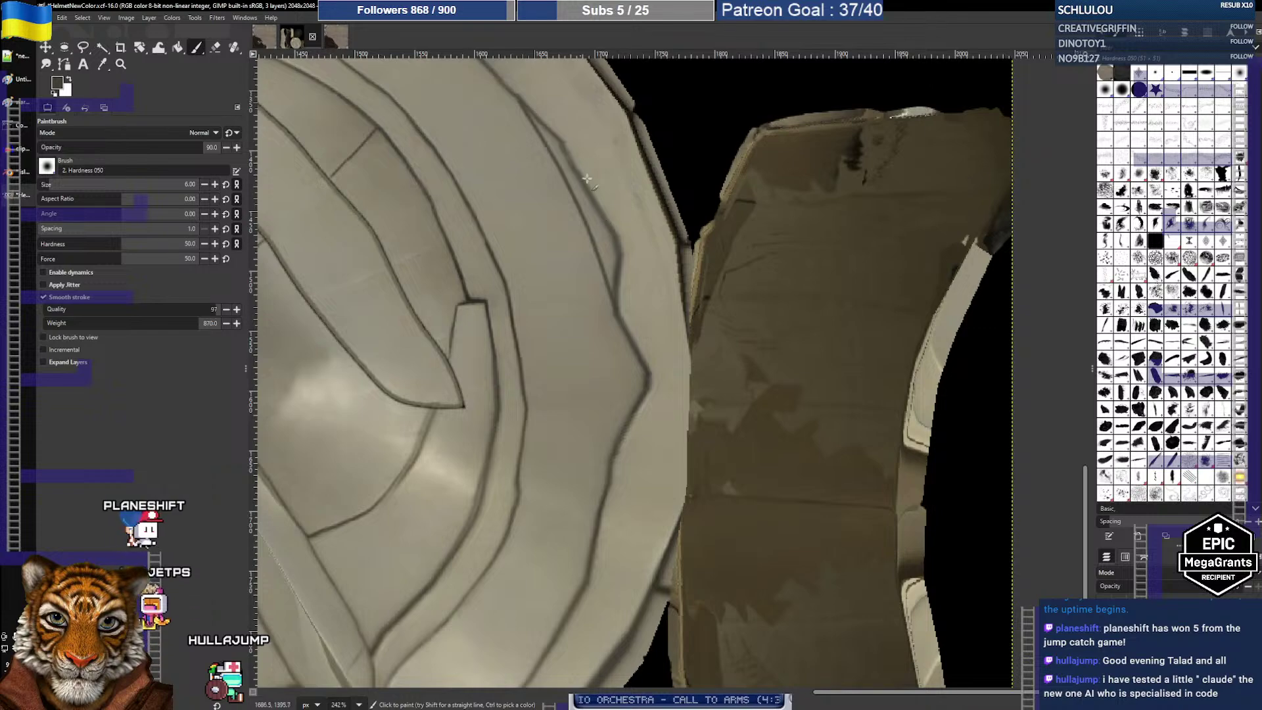
middle_drag(514, 298, 471, 310)
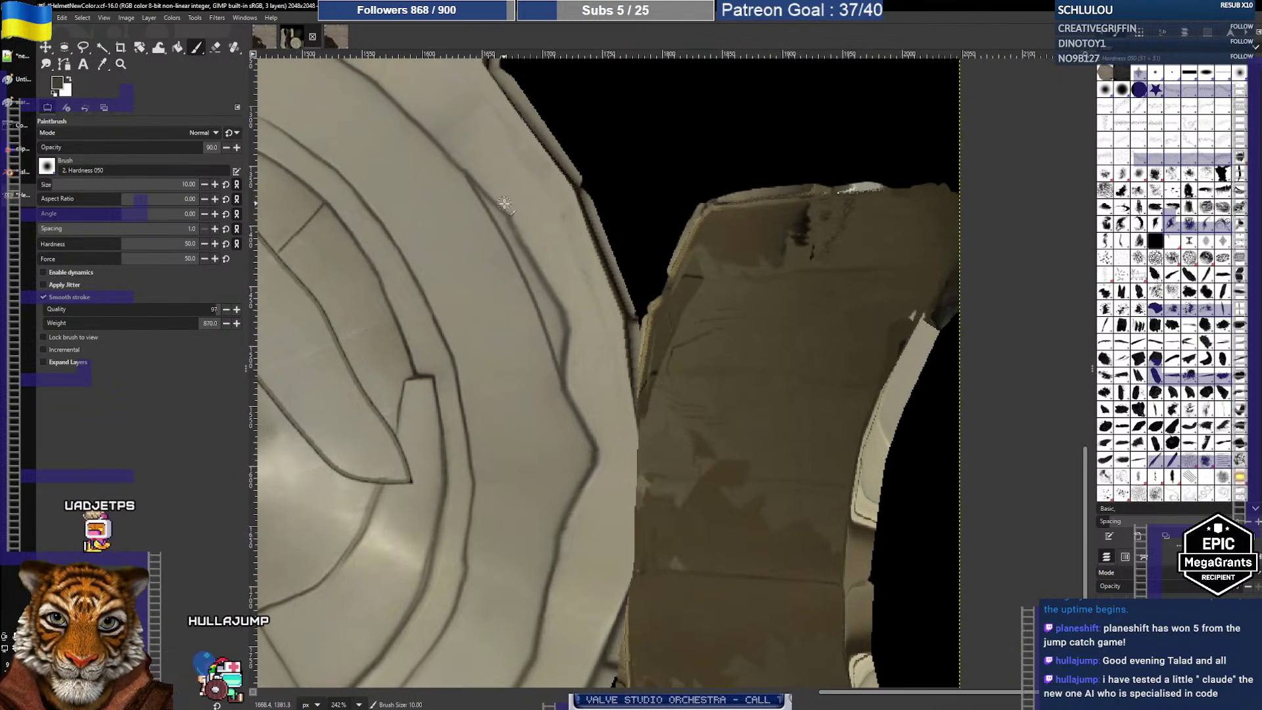
key(c)
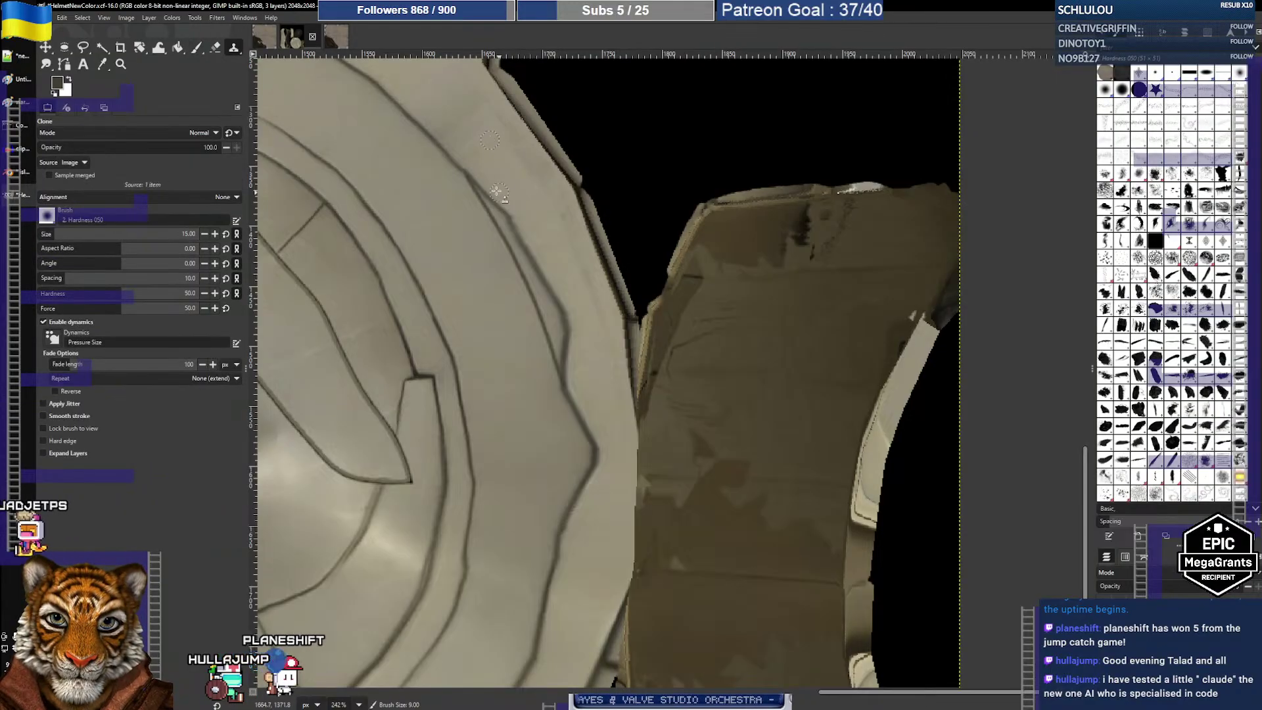
drag(500, 205, 470, 164)
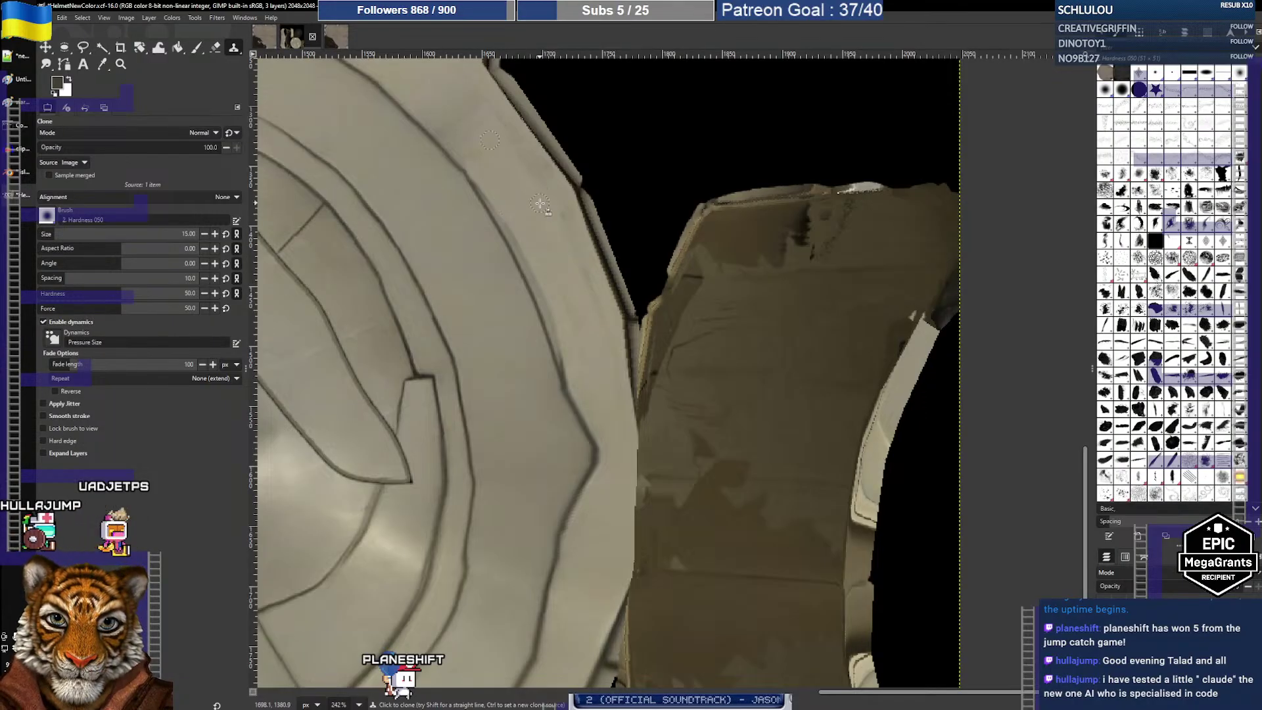
- Blend the rim edge with Heal from a clean clone source, enlarging the brush to size 6
key(h)
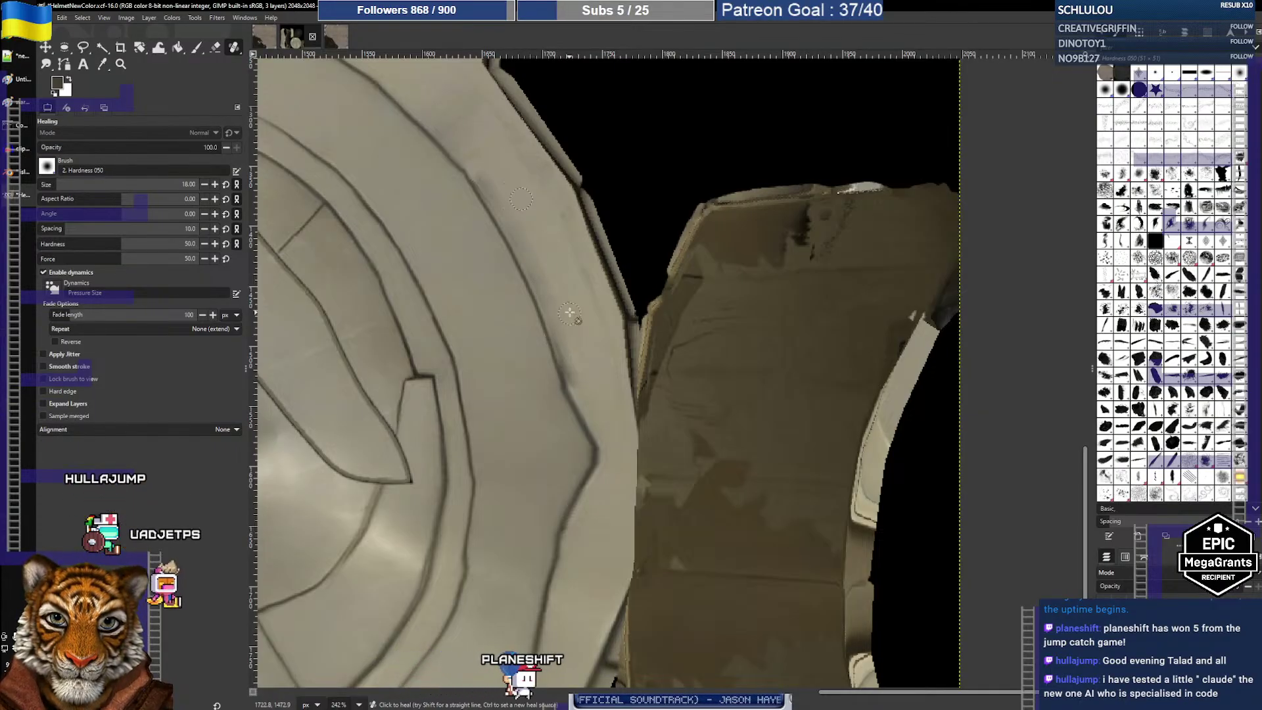
key(c)
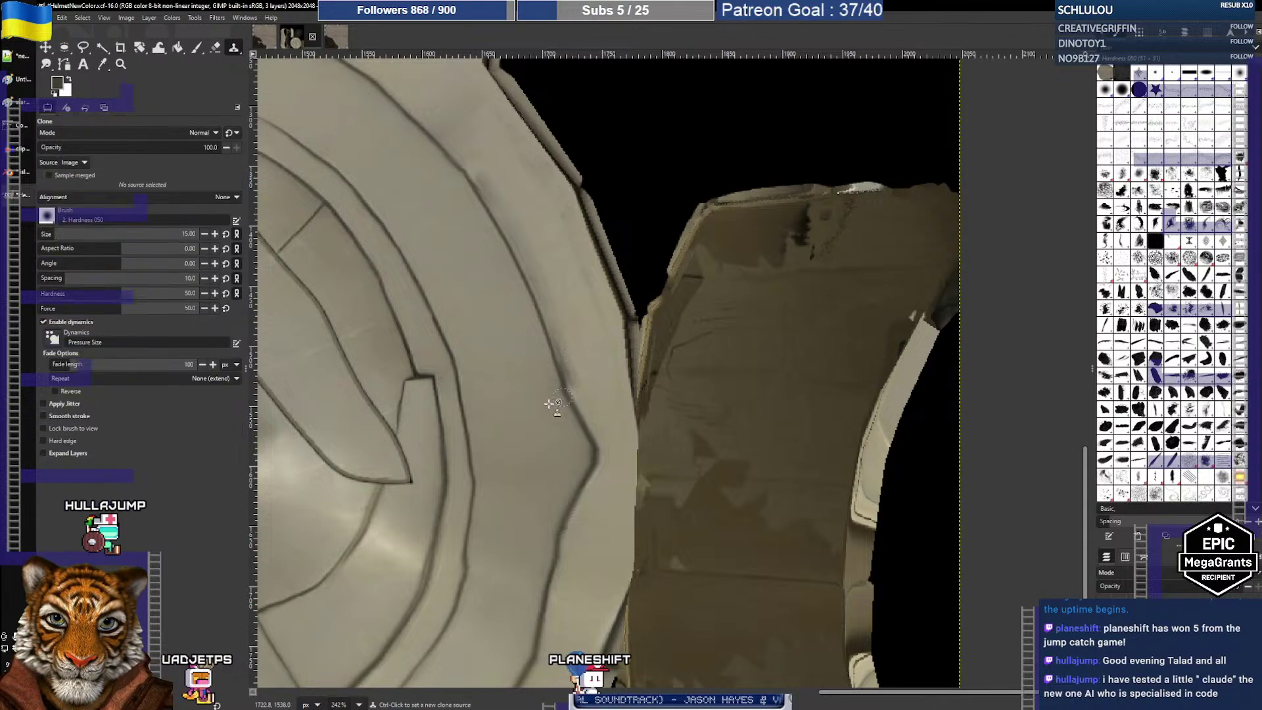
ctrl+click(526, 415)
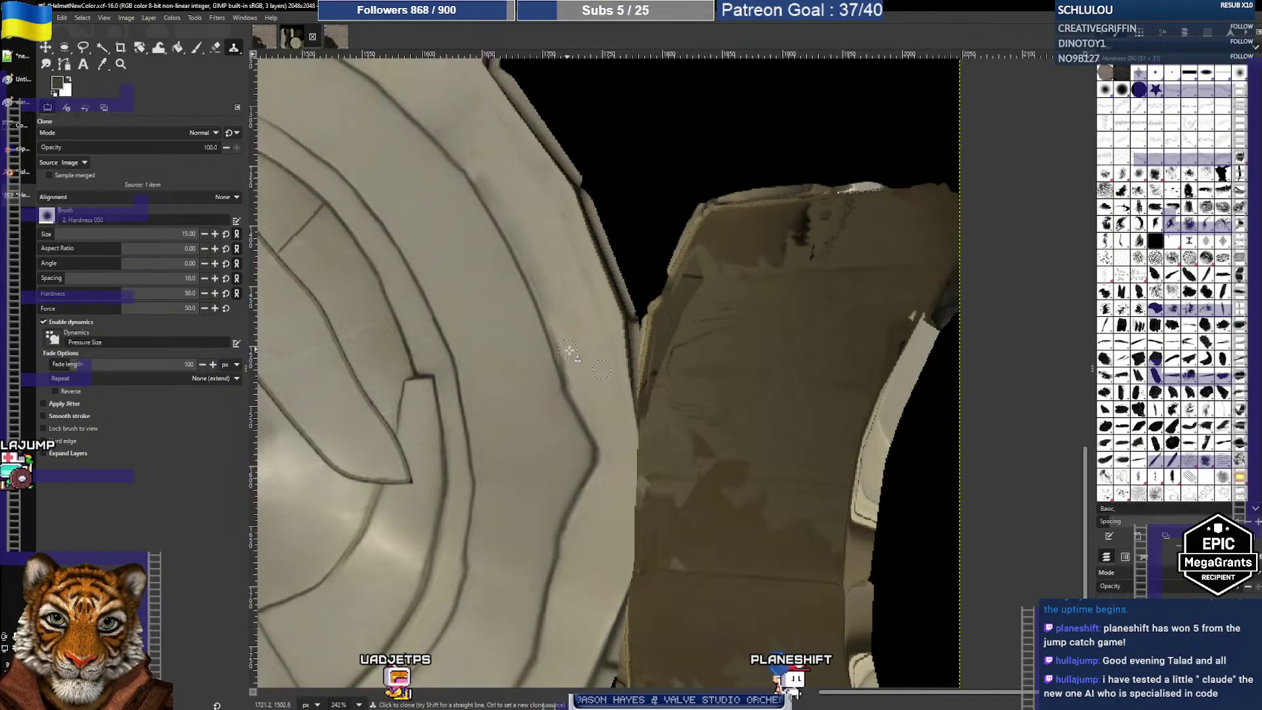
key(h)
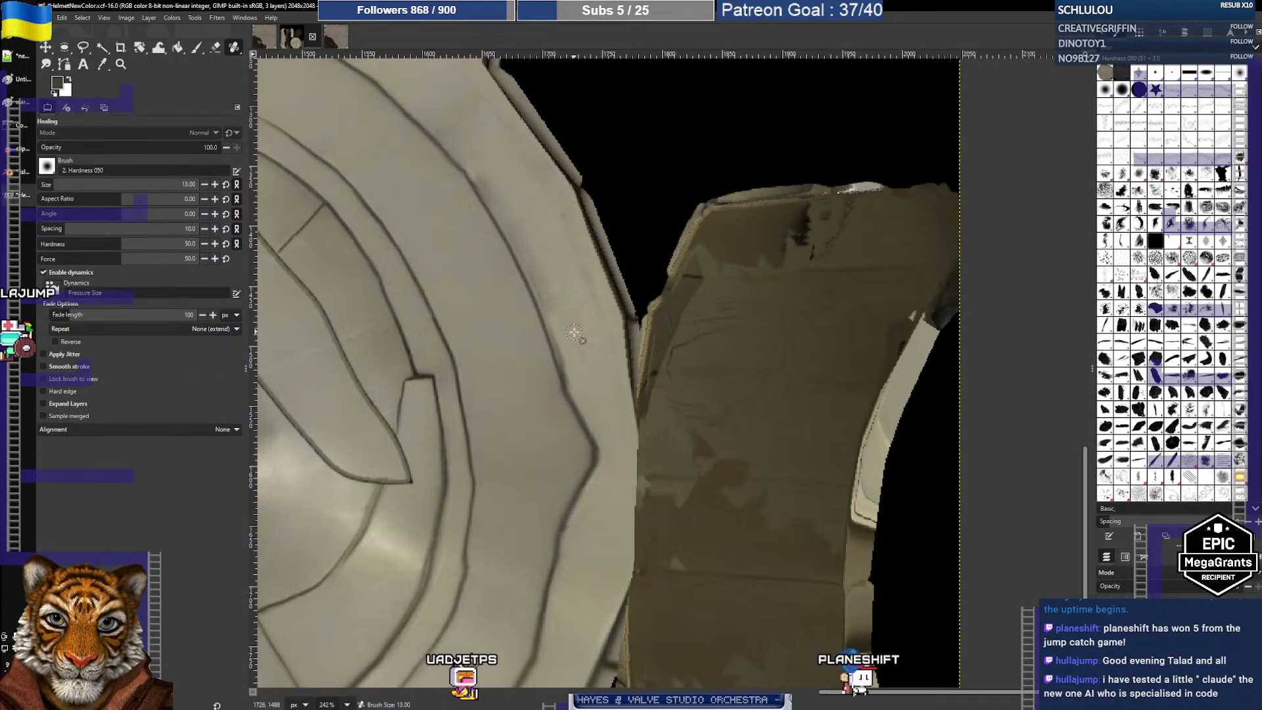
key(bracketright)
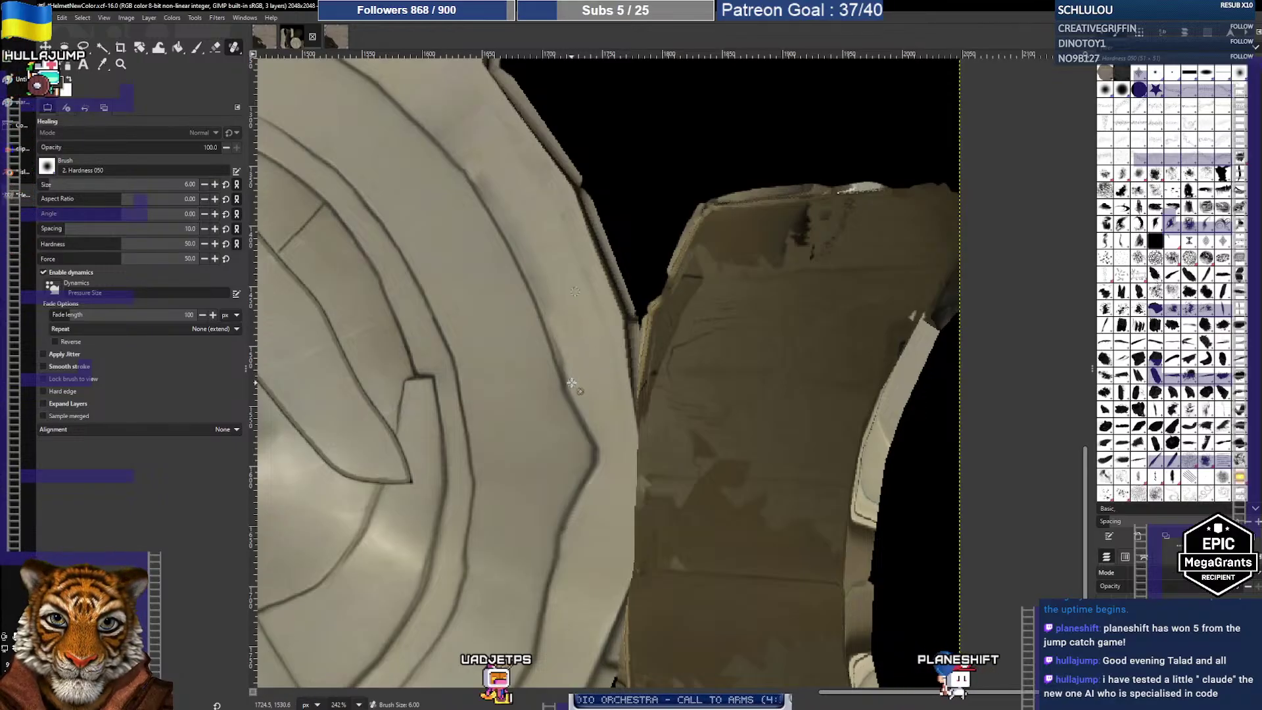
- Zoom to 629% and clone then heal the dark line beside the rim at brush size 3
ctrl+scroll(573, 361, up, 5)
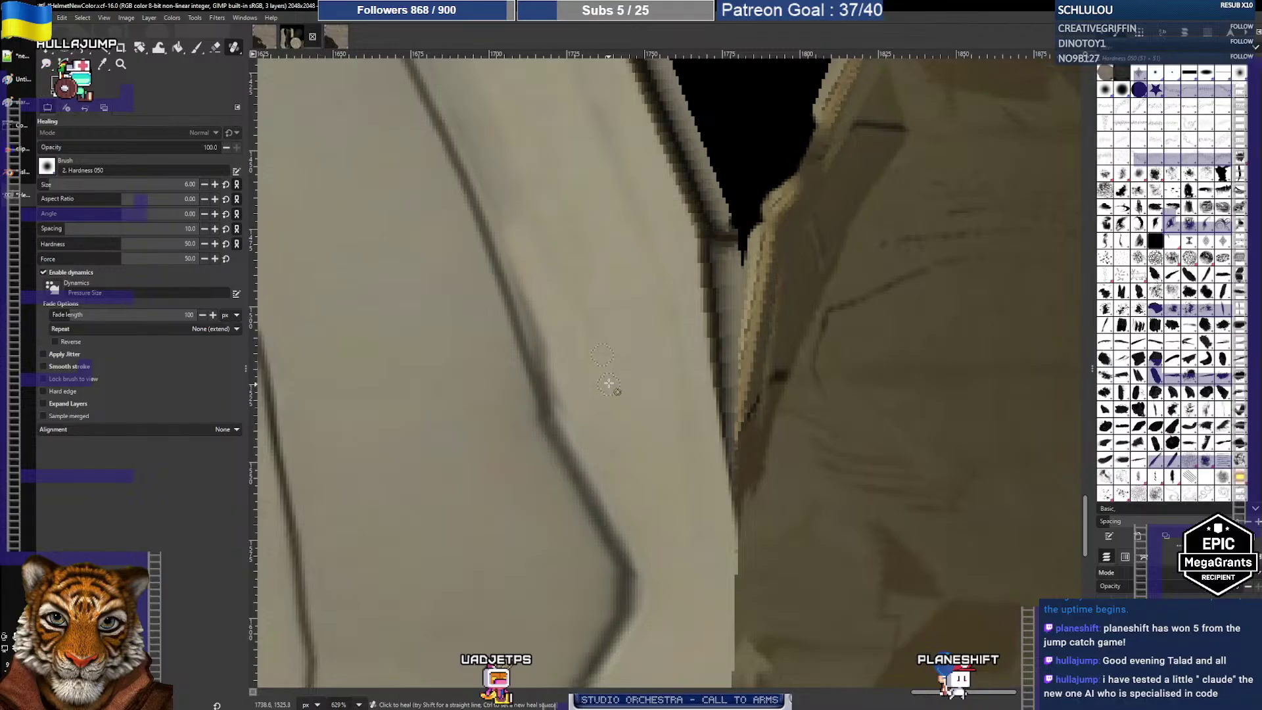
key(c)
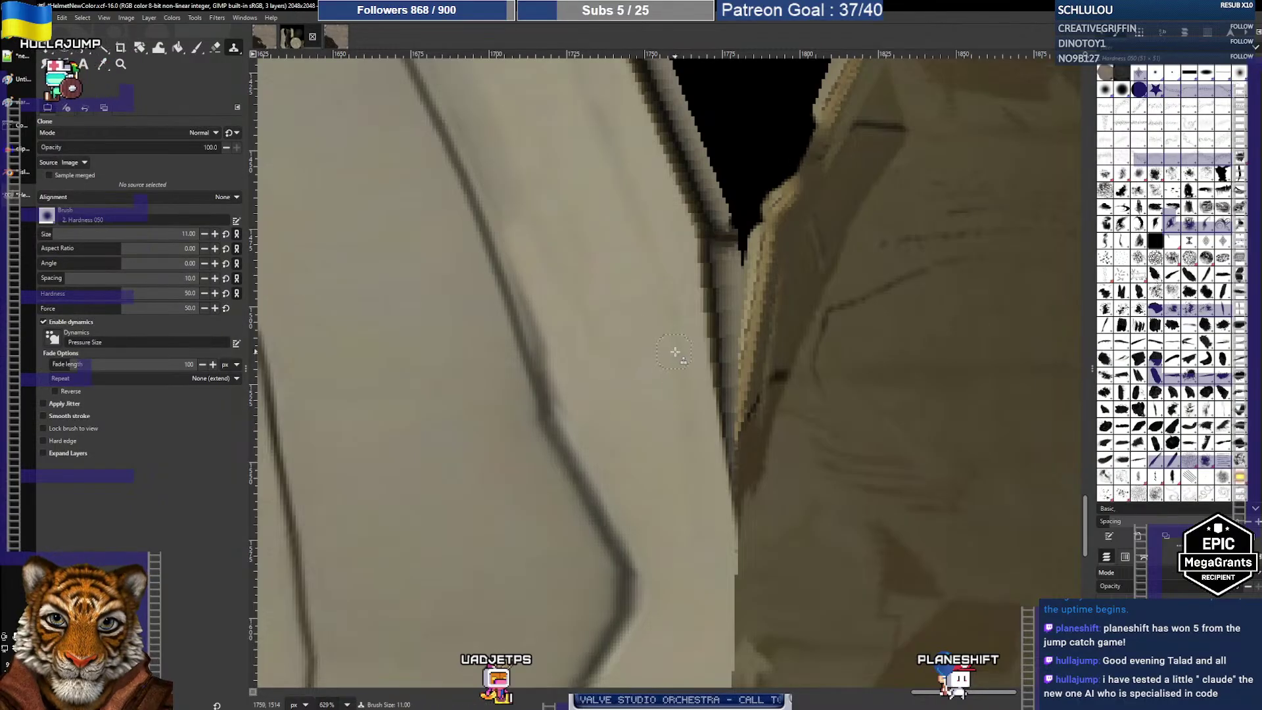
ctrl+click(674, 355)
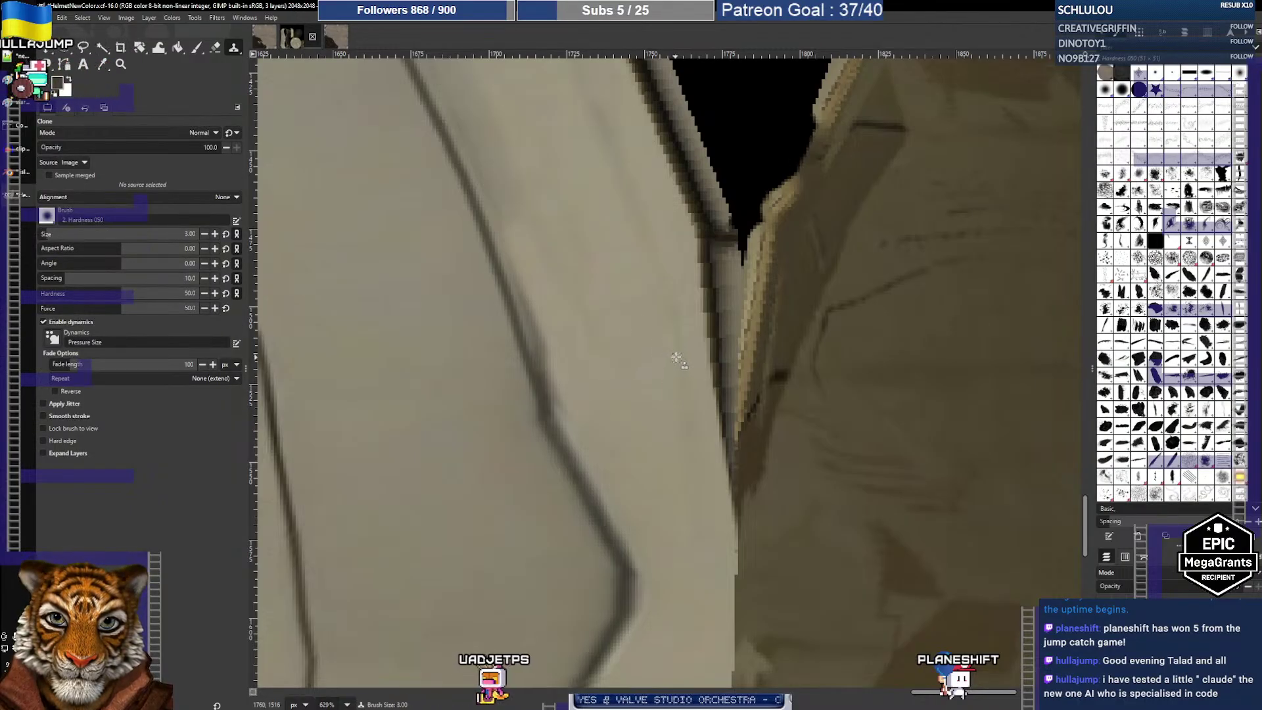
key(bracketleft)
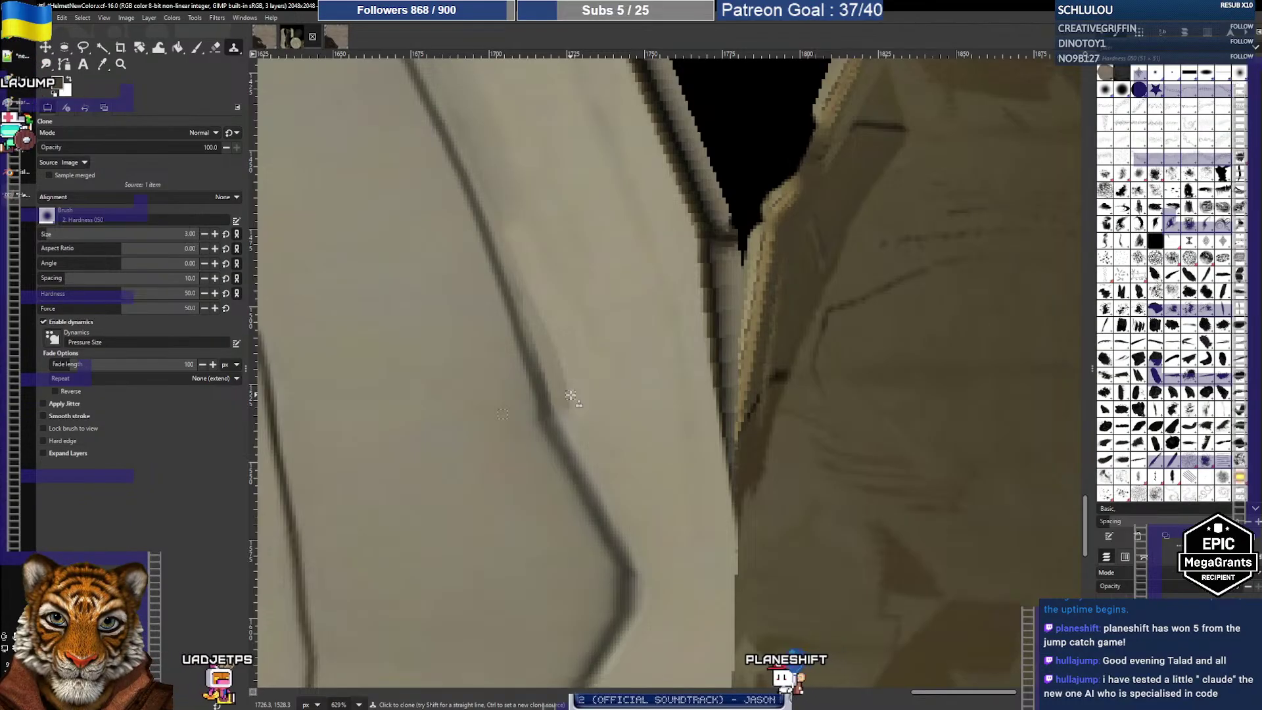
key(h)
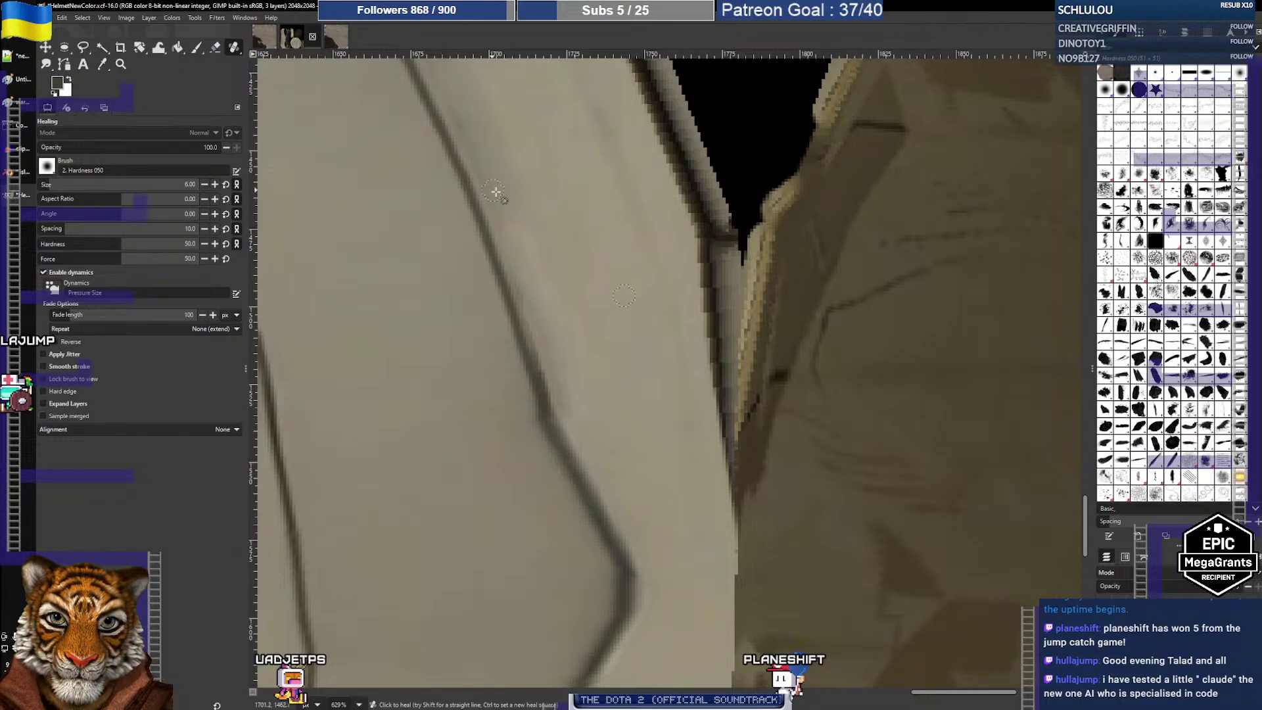
ctrl+scroll(495, 192, down, 5)
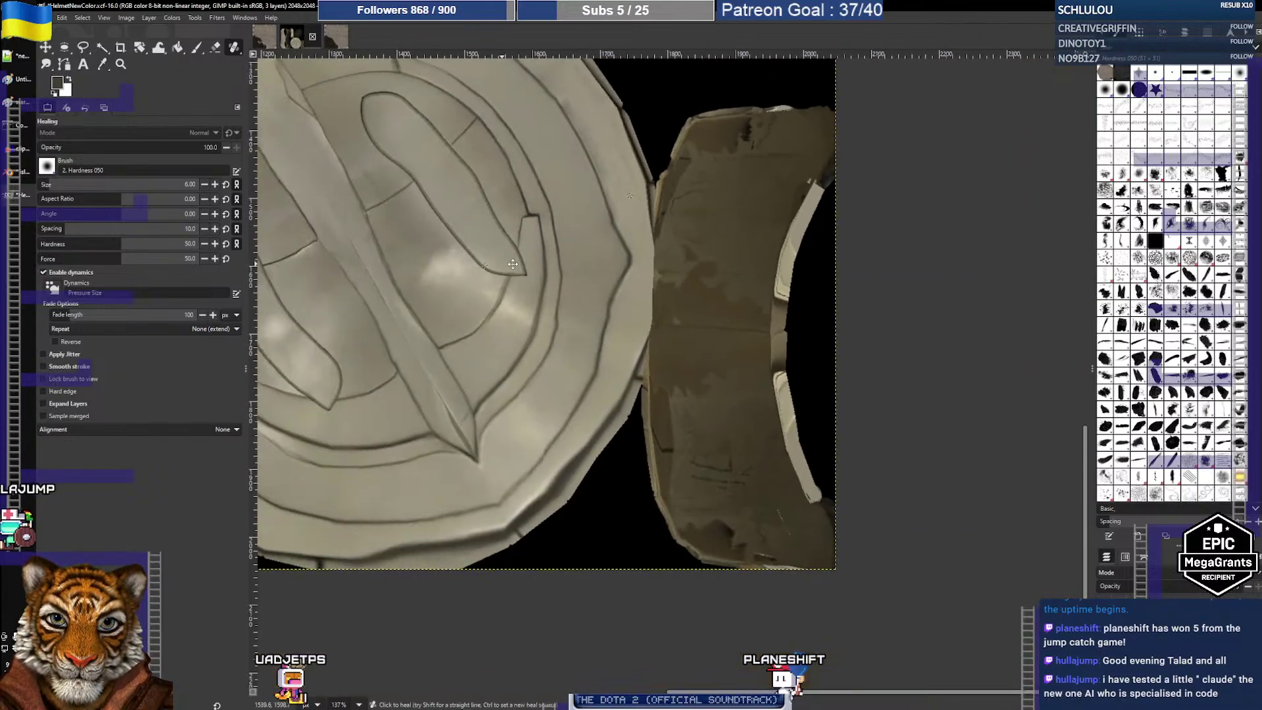
- Re-export the texture over HelmetNewColor.png, replacing the file with default PNG options
middle_drag(512, 264, 580, 323)
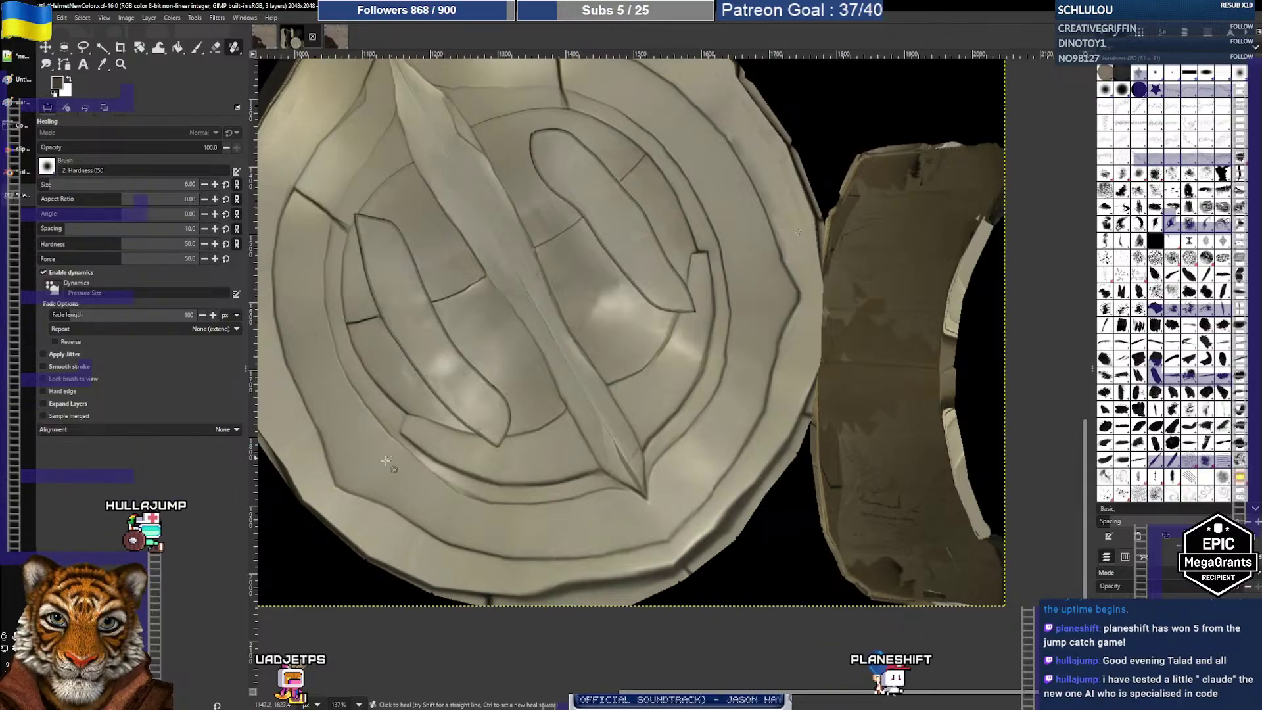
click(45, 18)
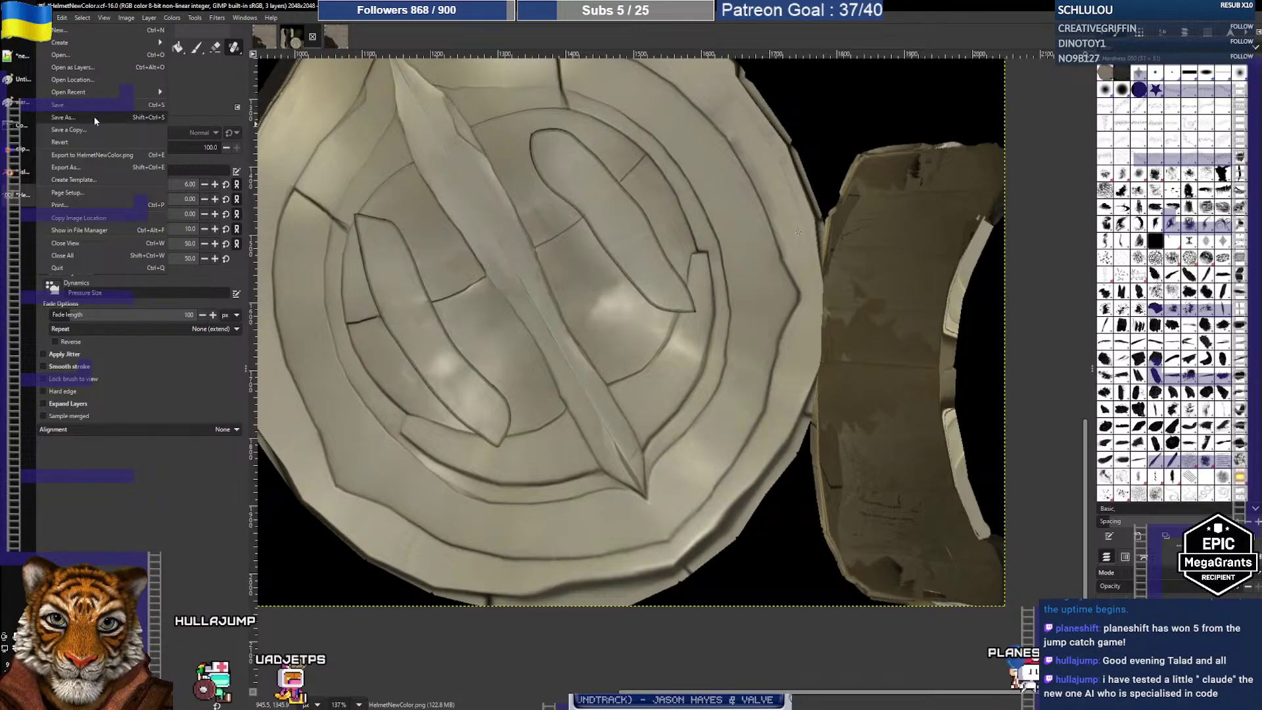
click(73, 169)
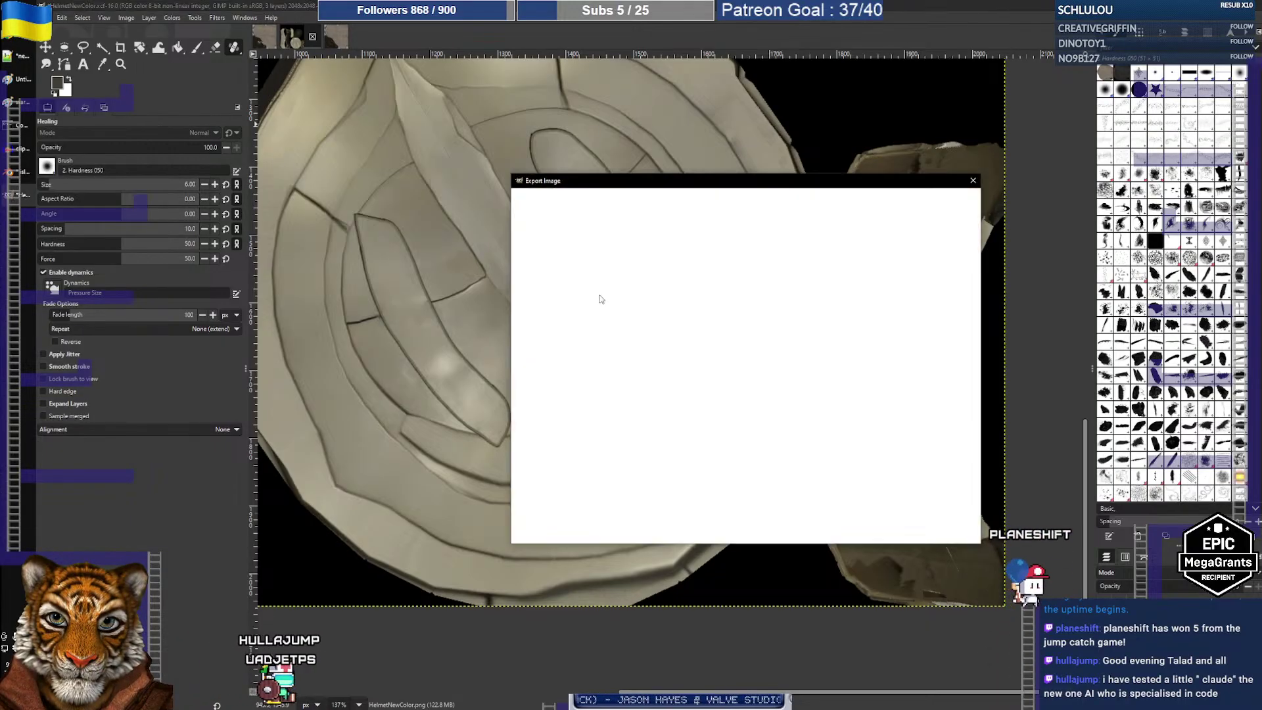
click(915, 532)
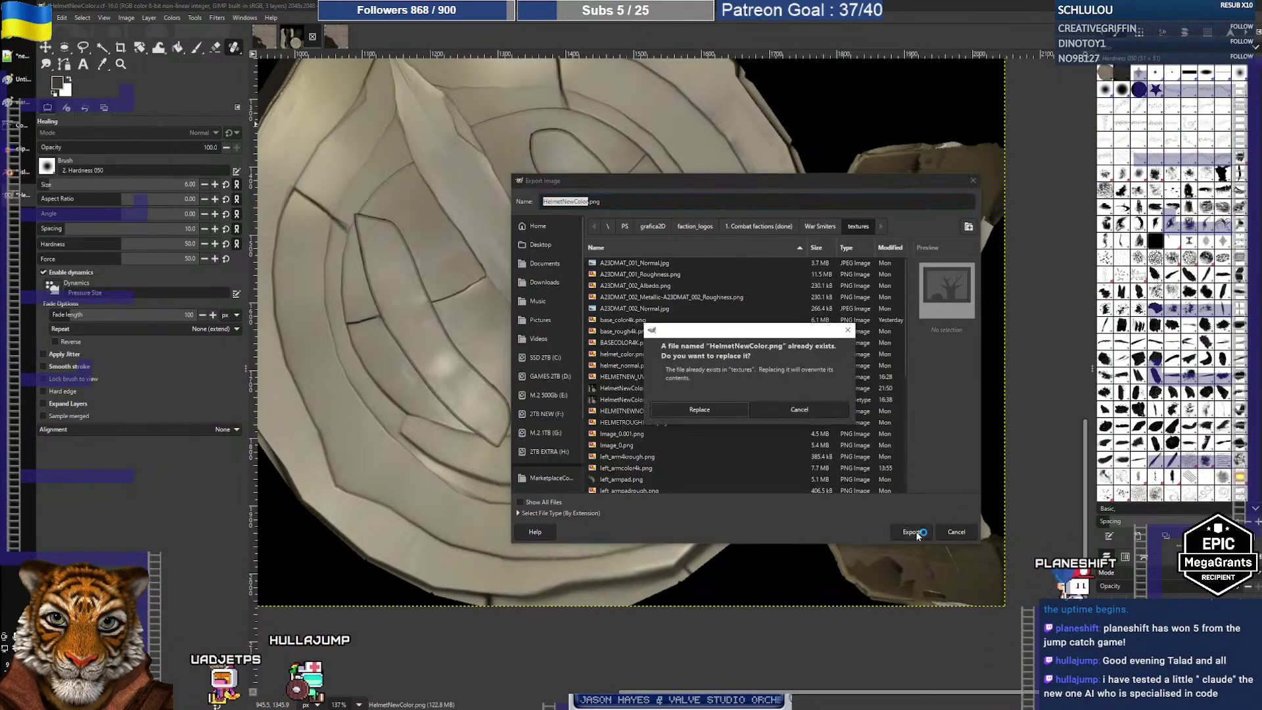
click(699, 410)
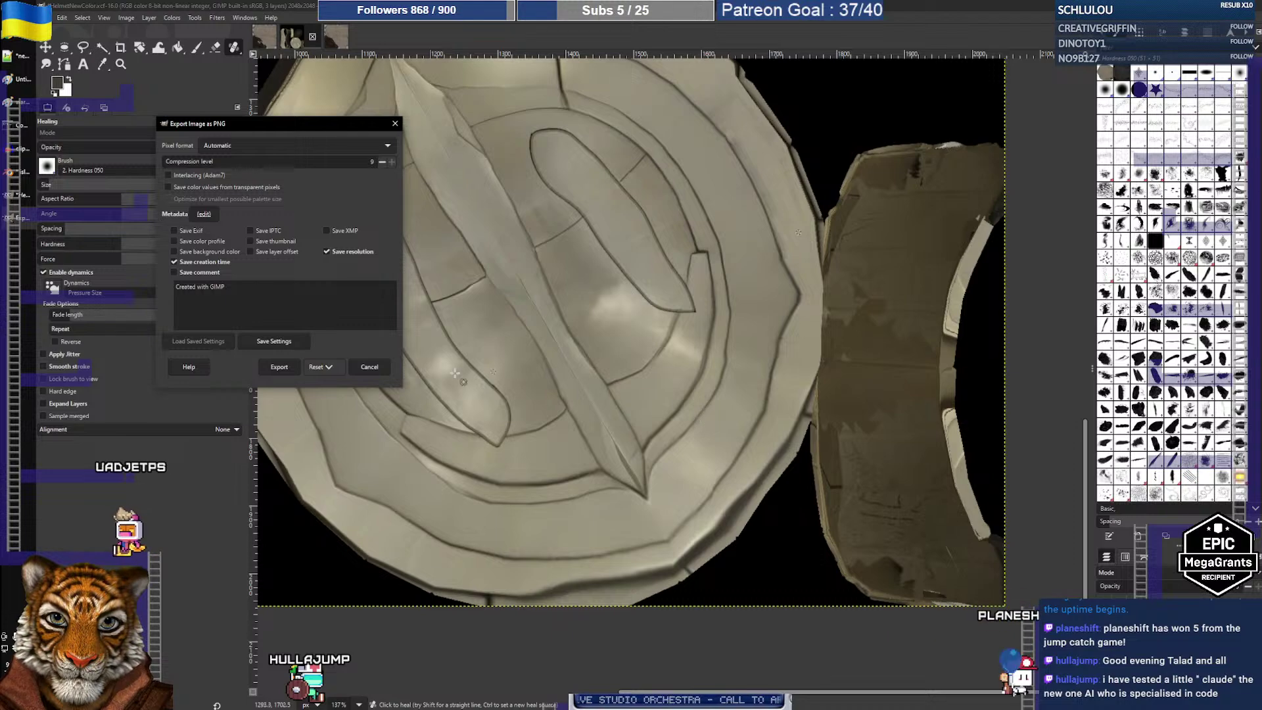
click(279, 367)
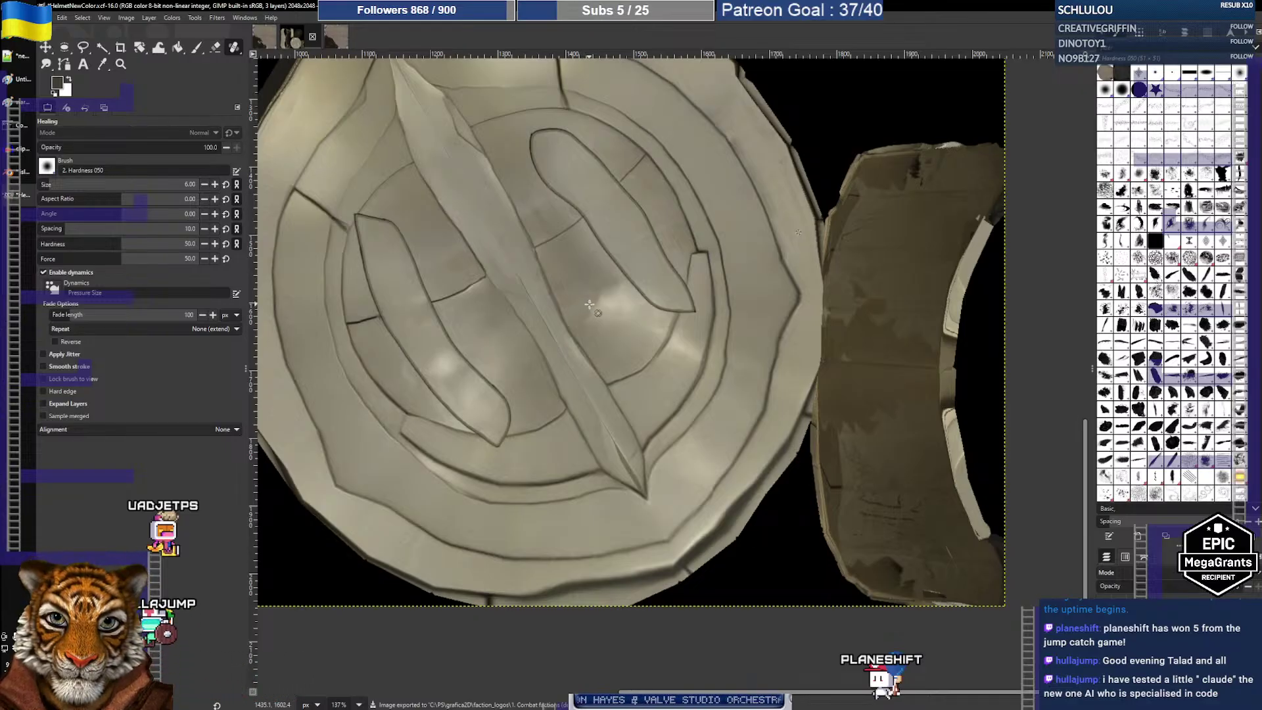
middle_drag(443, 306, 499, 276)
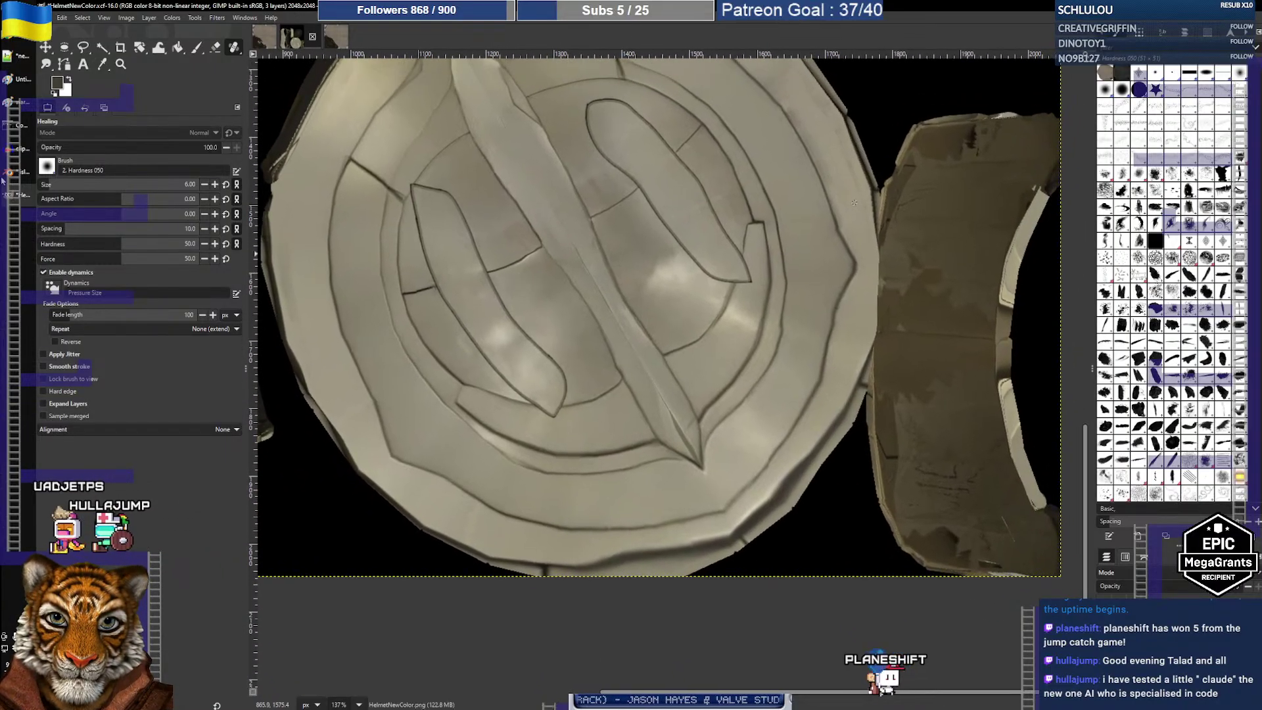
- Bring Blender forward and orbit the helmet to view its front, sides and crest
click(8, 53)
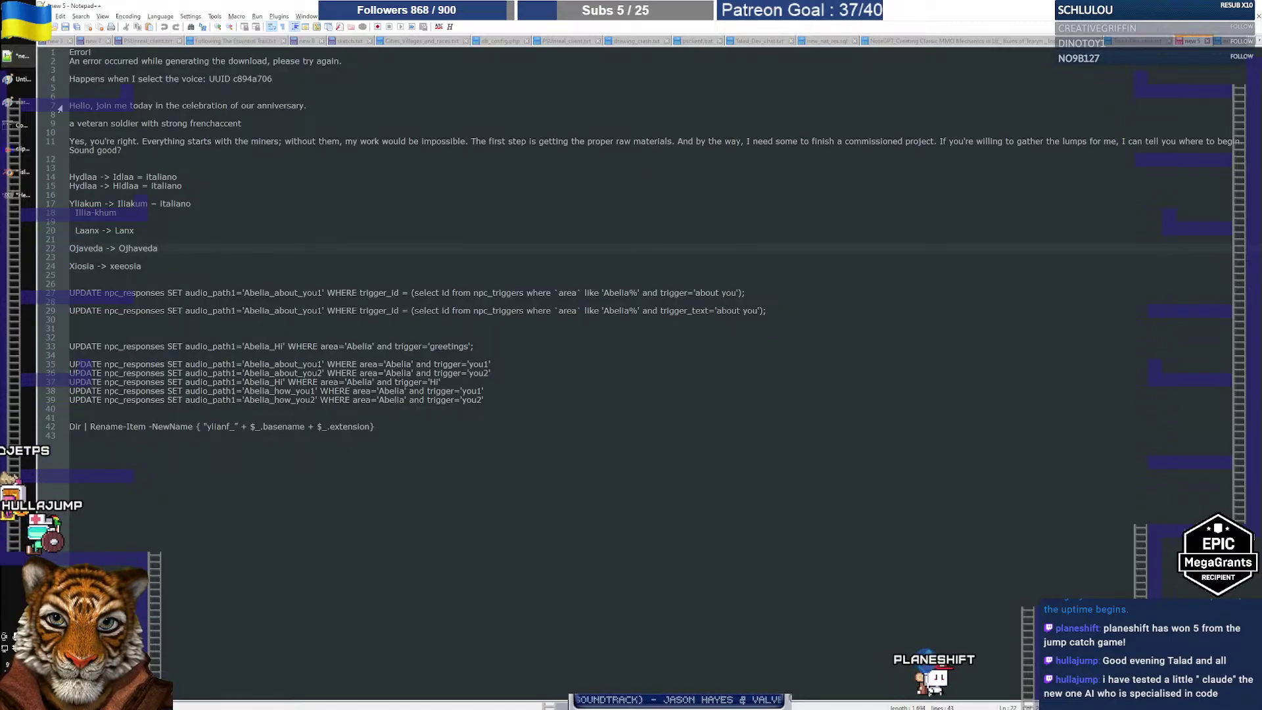
click(18, 172)
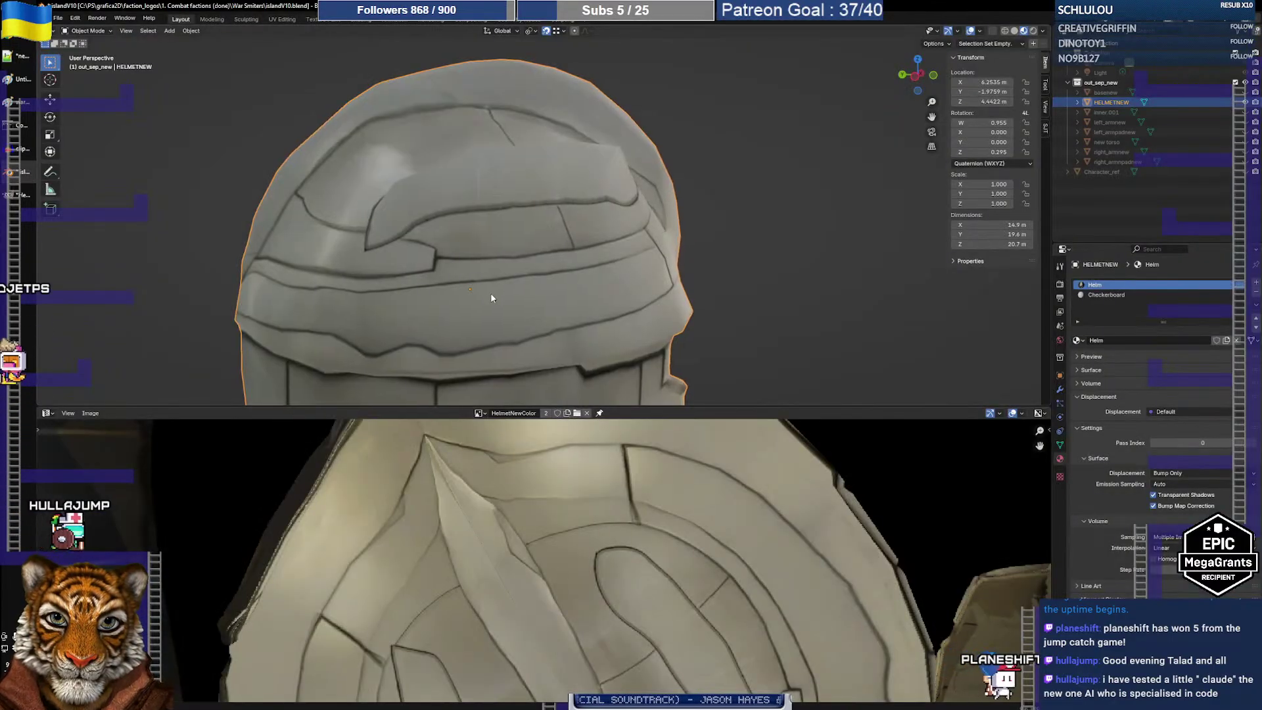
middle_drag(491, 298, 381, 294)
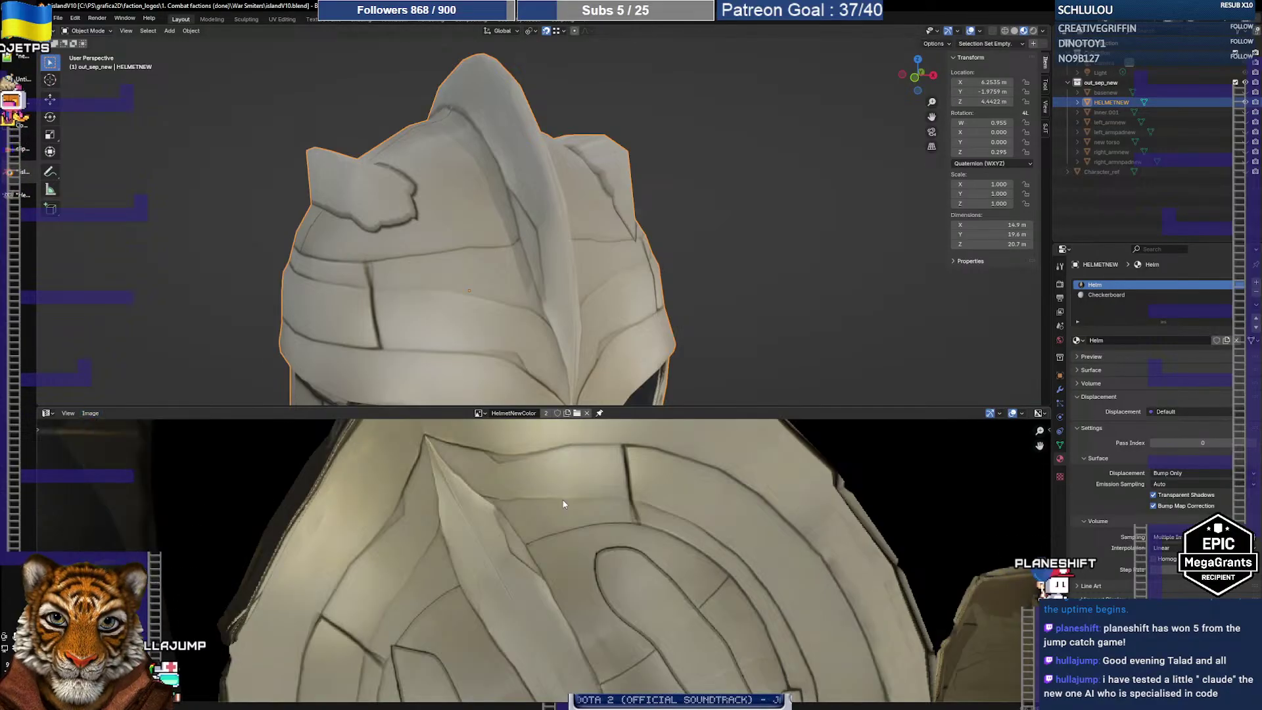
middle_drag(624, 309, 487, 364)
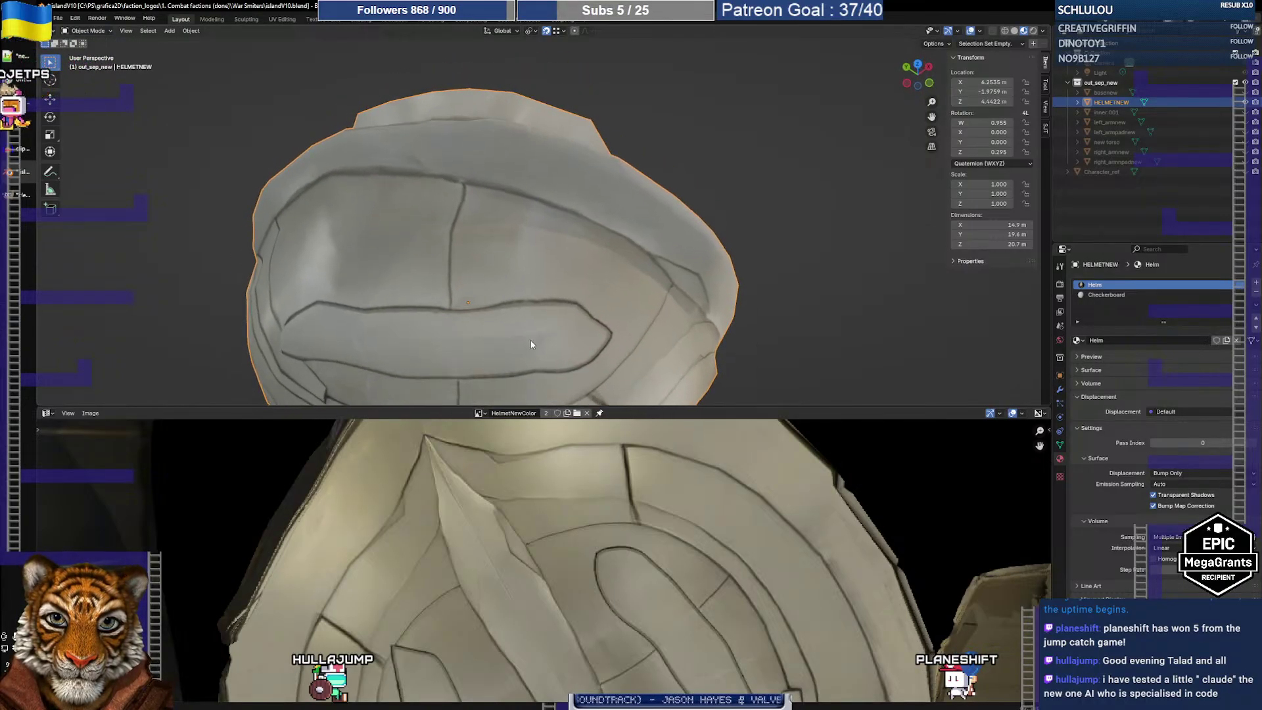
middle_drag(572, 309, 487, 282)
- In vertex select, pick one helmet vertex and nudge its UV position three times
key(Tab)
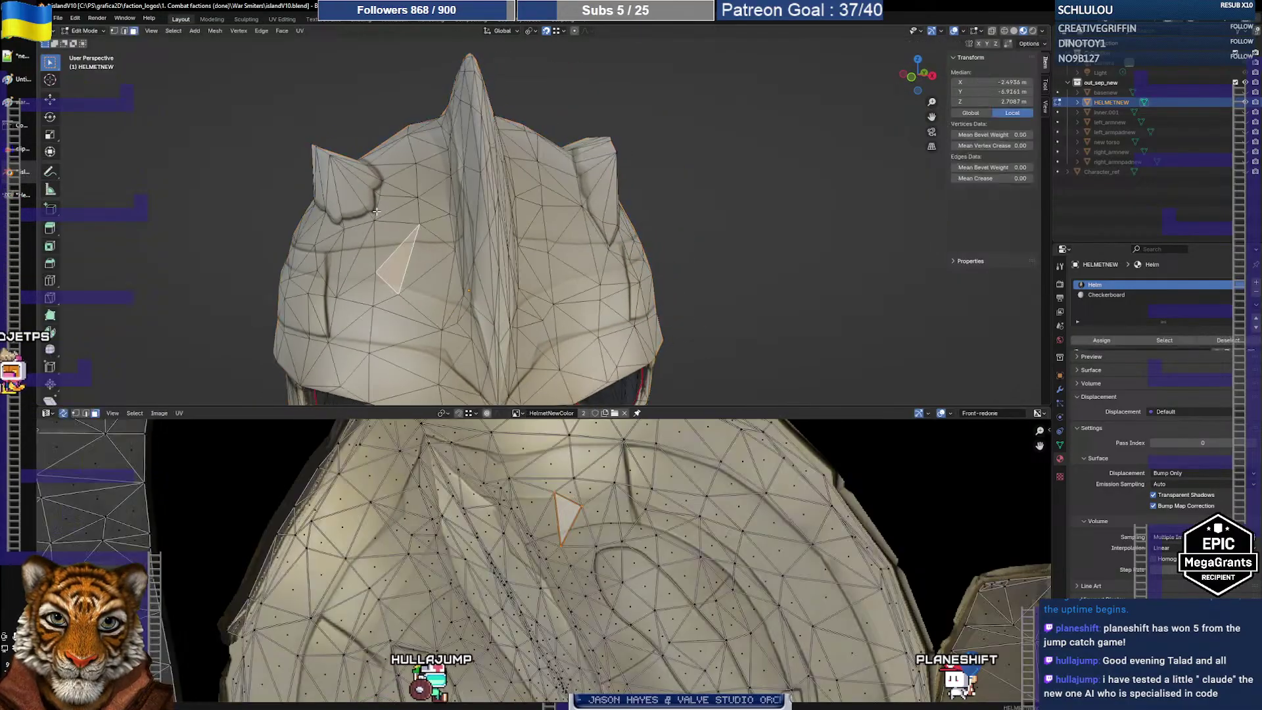
key(1)
click(374, 221)
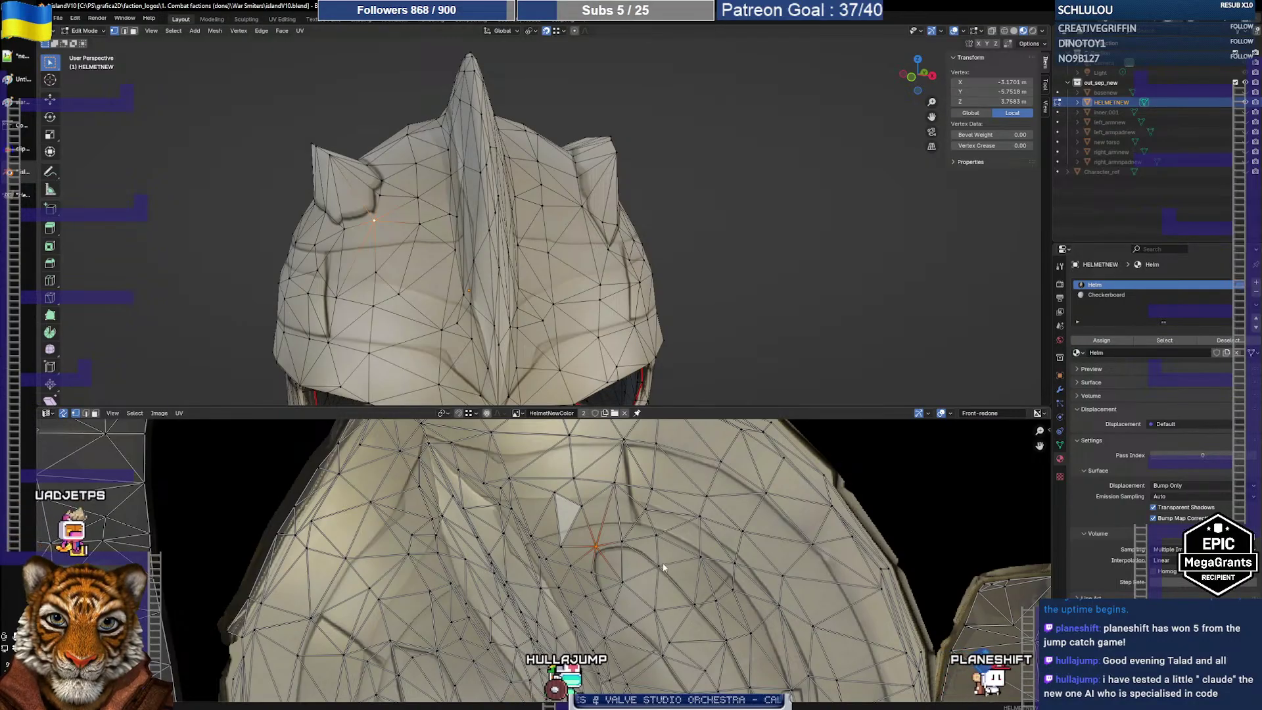
key(g)
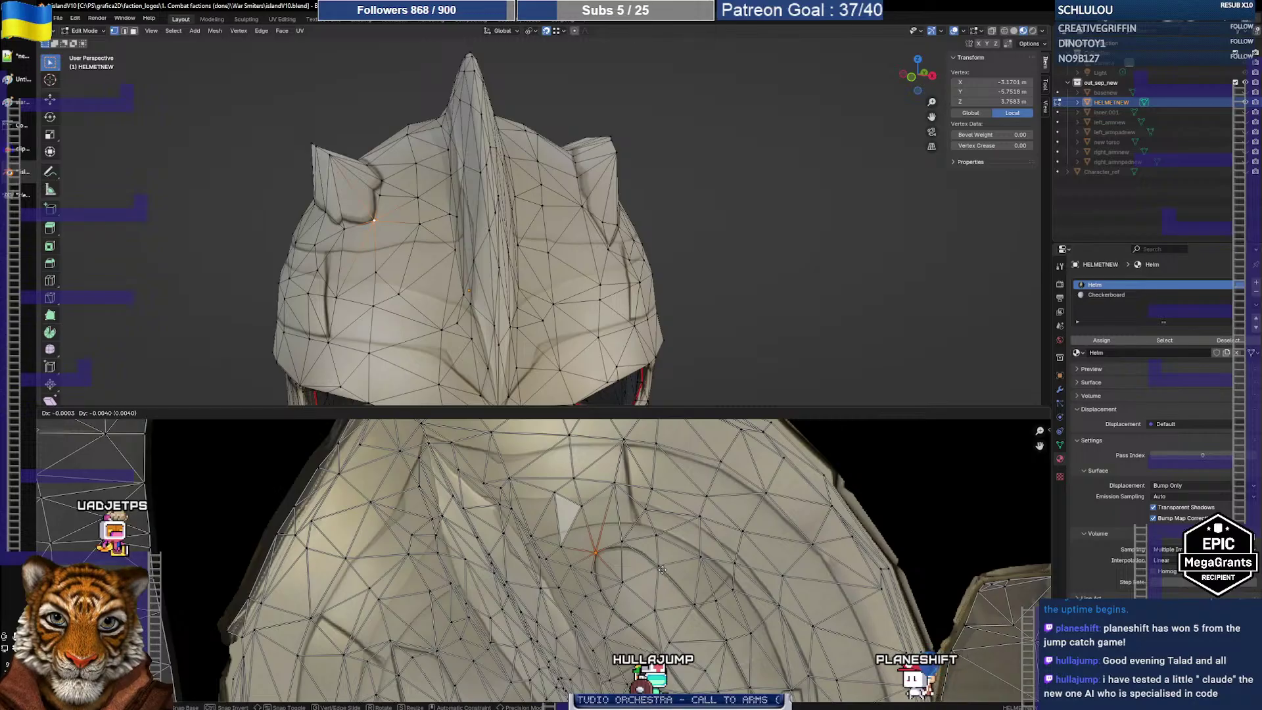
click(660, 566)
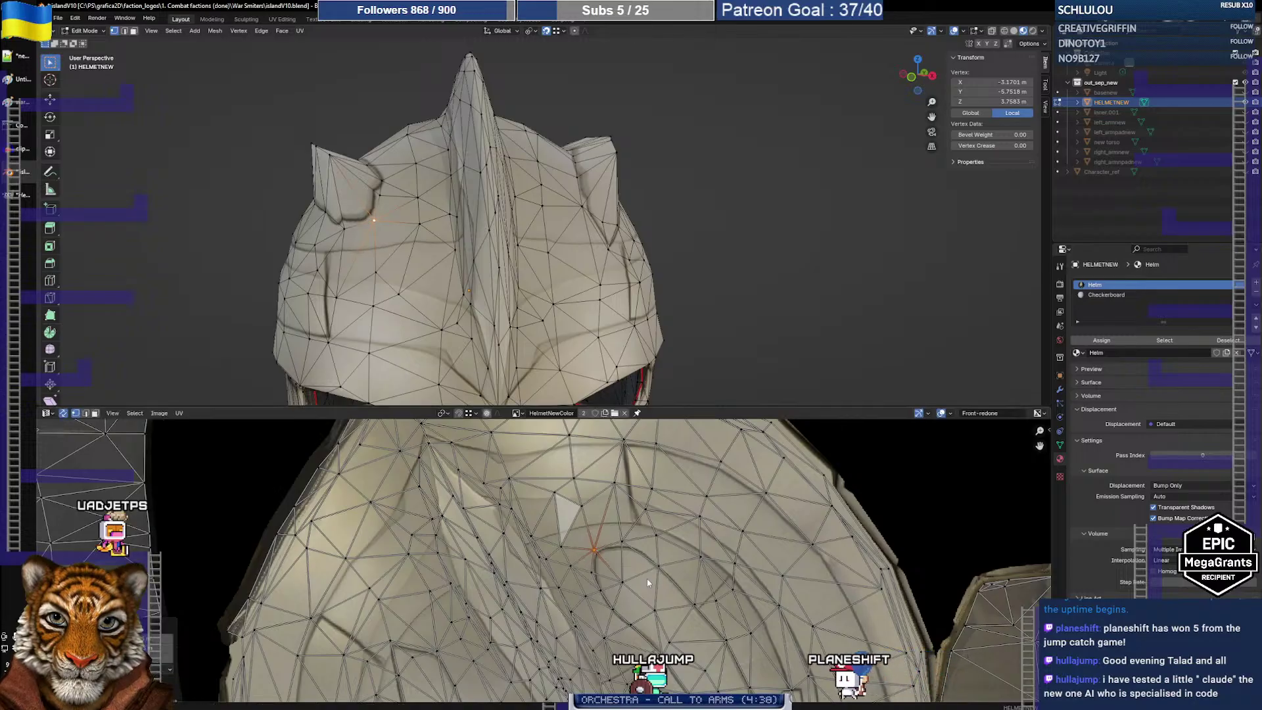
key(g)
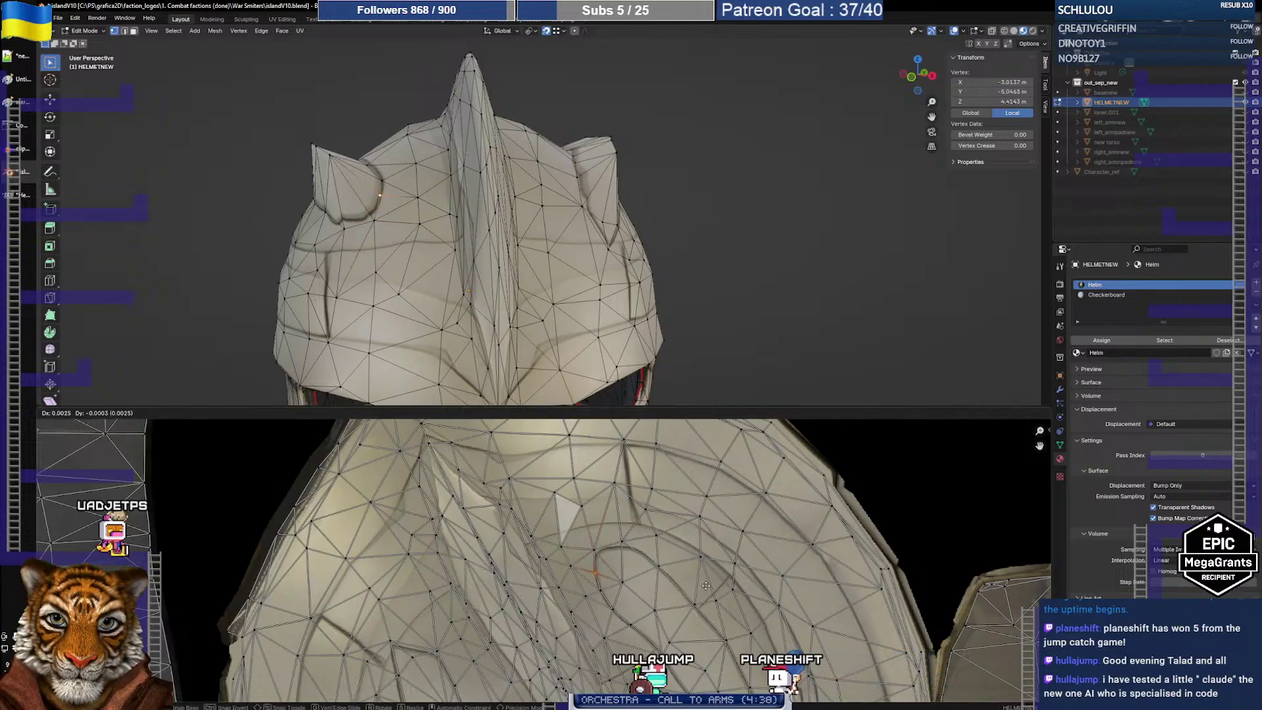
click(706, 585)
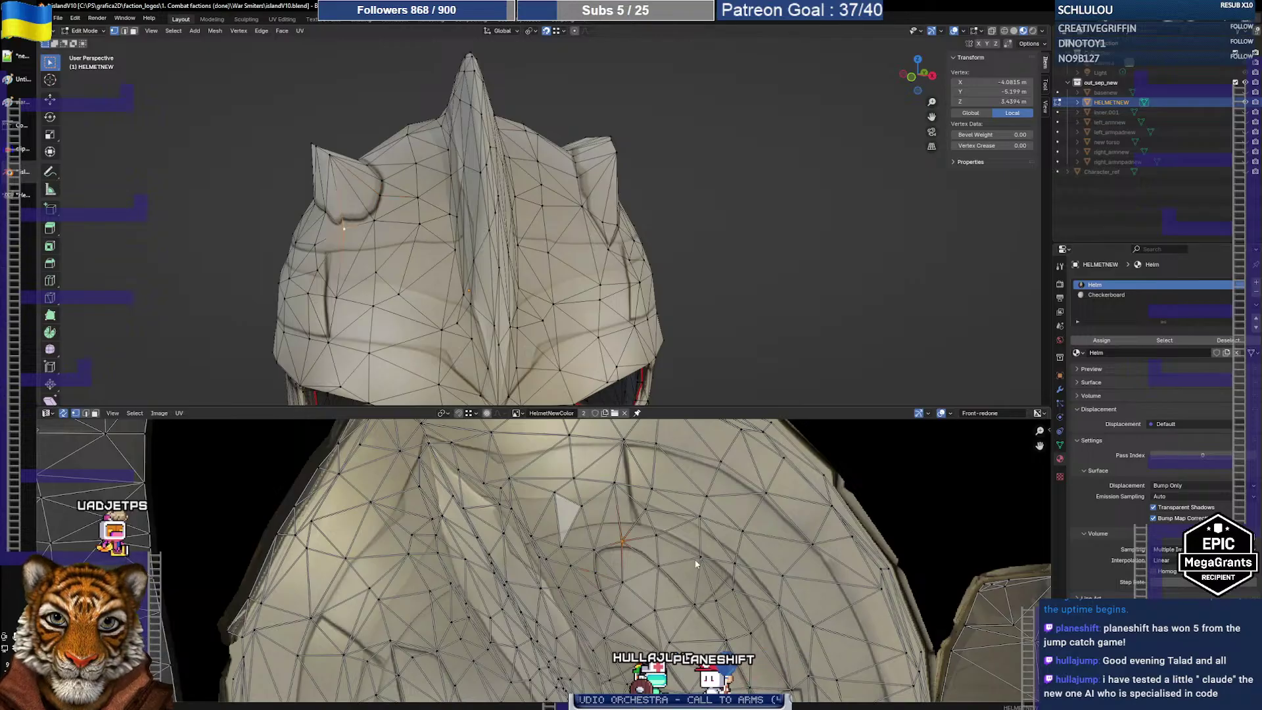
key(g)
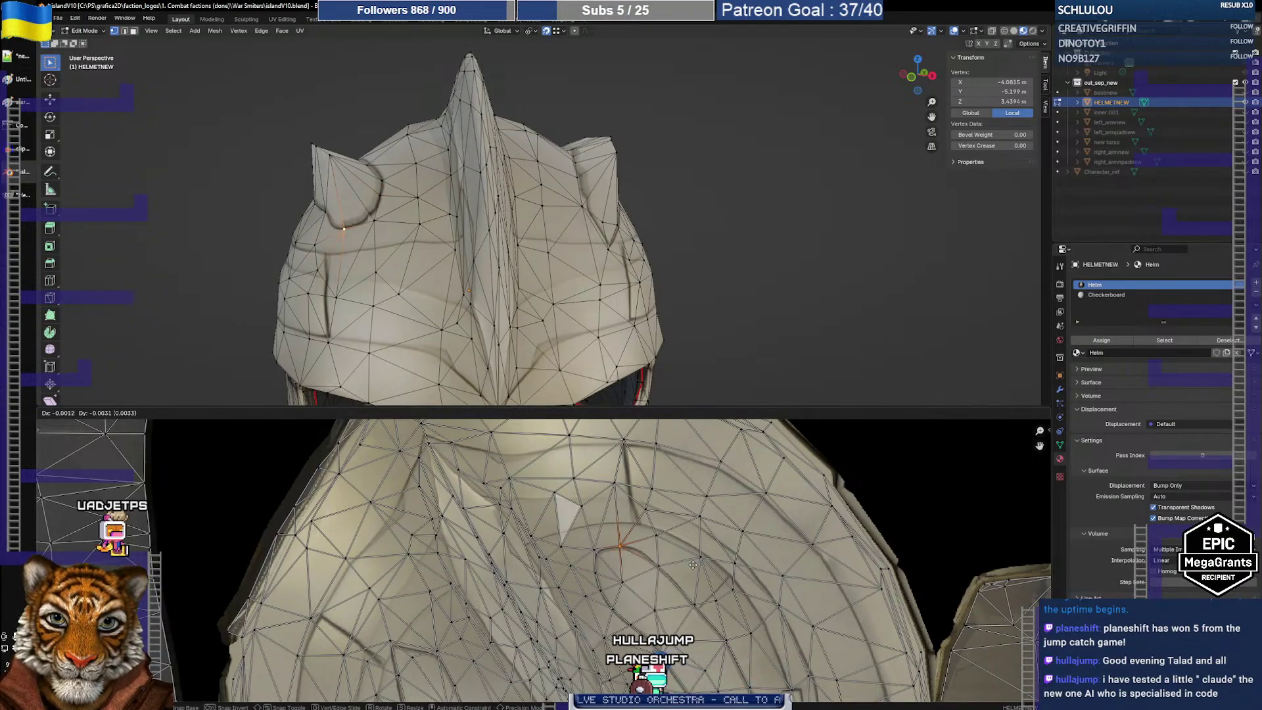
click(692, 564)
- Inspect the helmet's side and visor with orbit and walk navigation, then return to object mode
middle_drag(499, 276, 871, 322)
scroll(758, 325, down, 10)
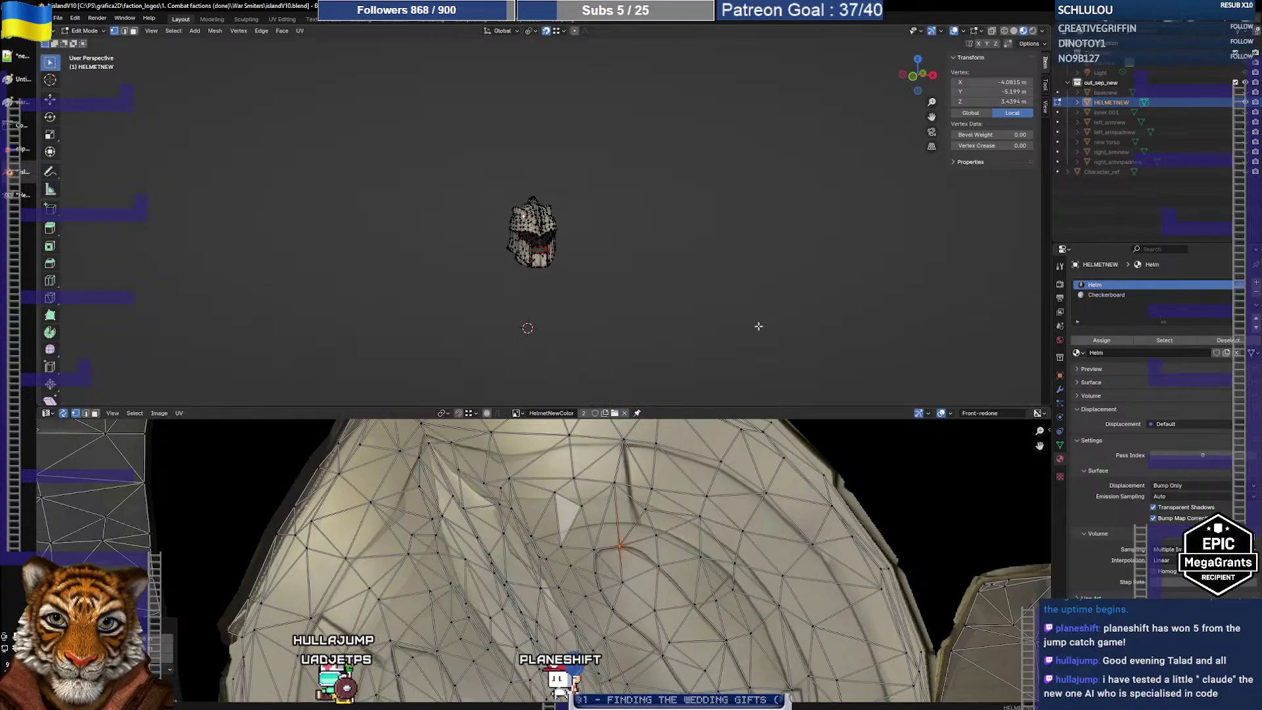
scroll(729, 328, up, 10)
middle_drag(612, 320, 638, 311)
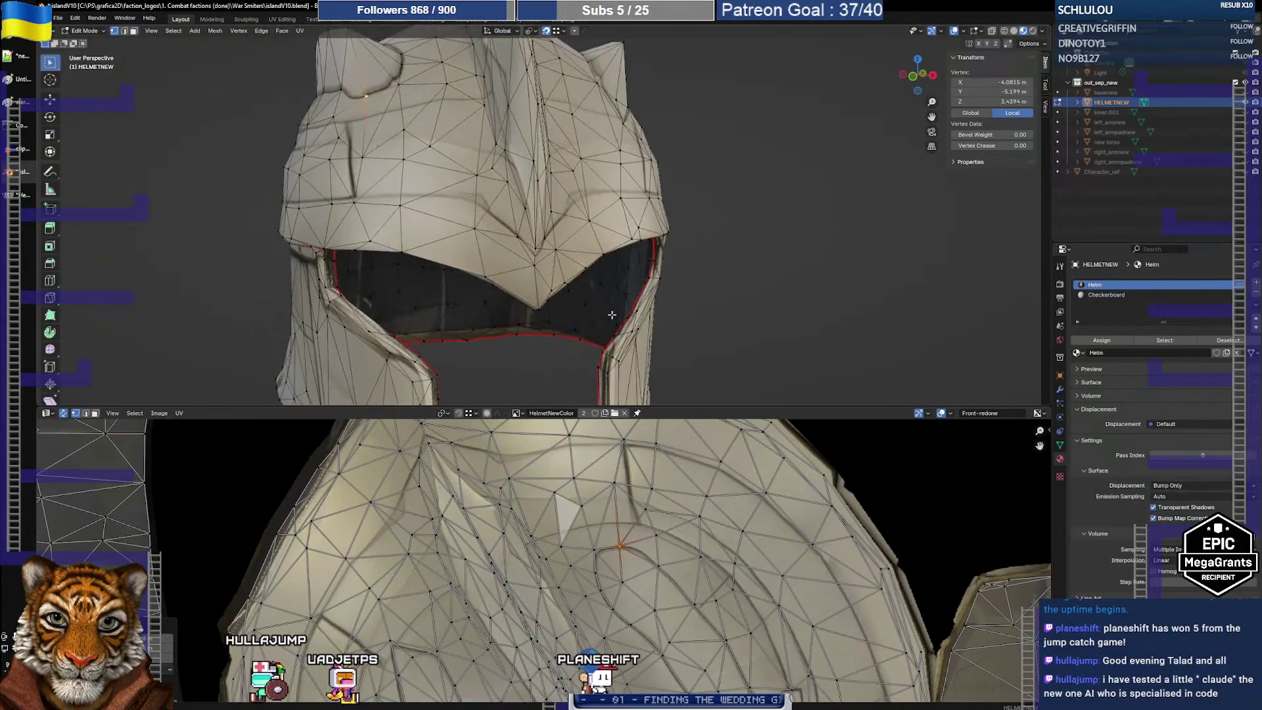
scroll(638, 311, up, 2)
key(shift+grave)
key(s)
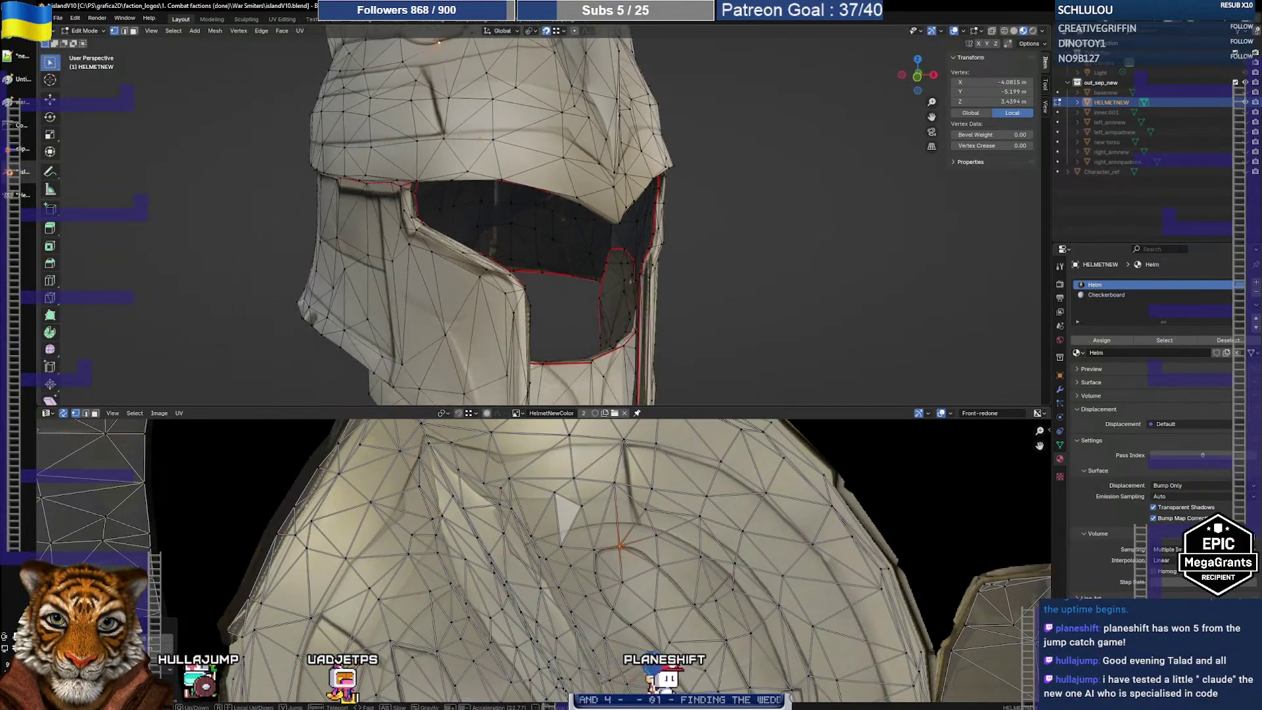
key(w)
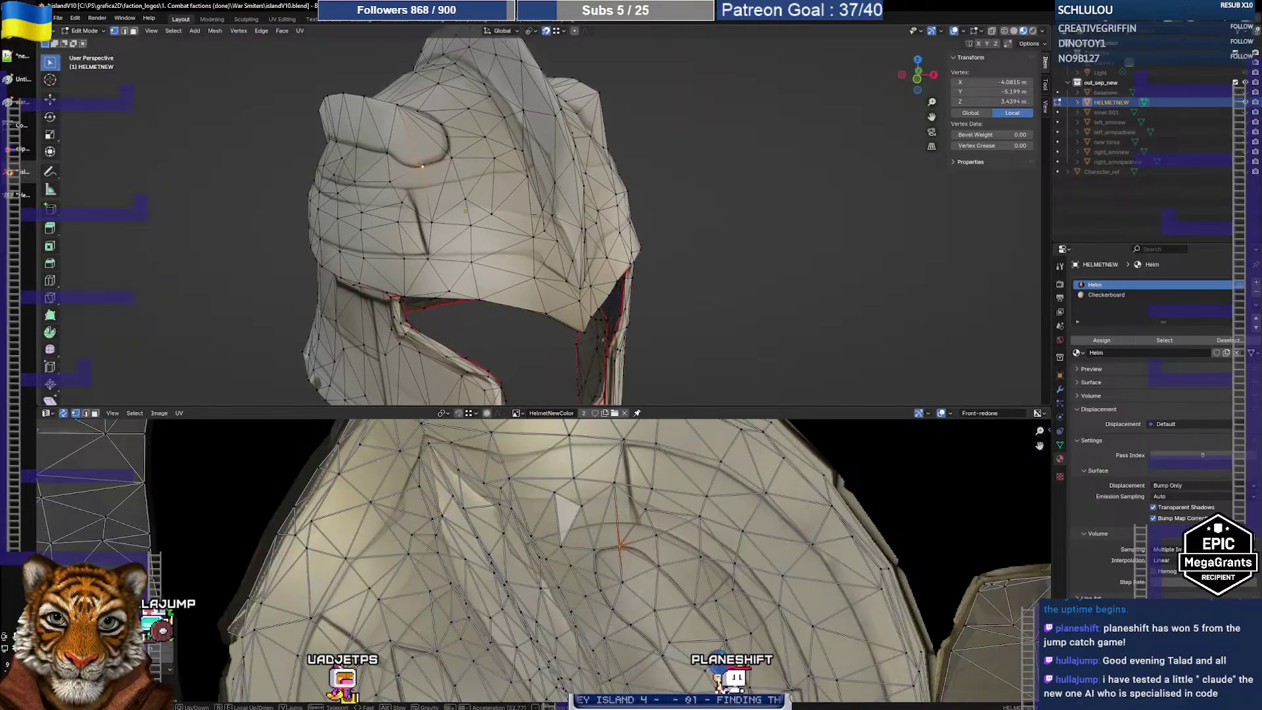
key(s)
key(w)
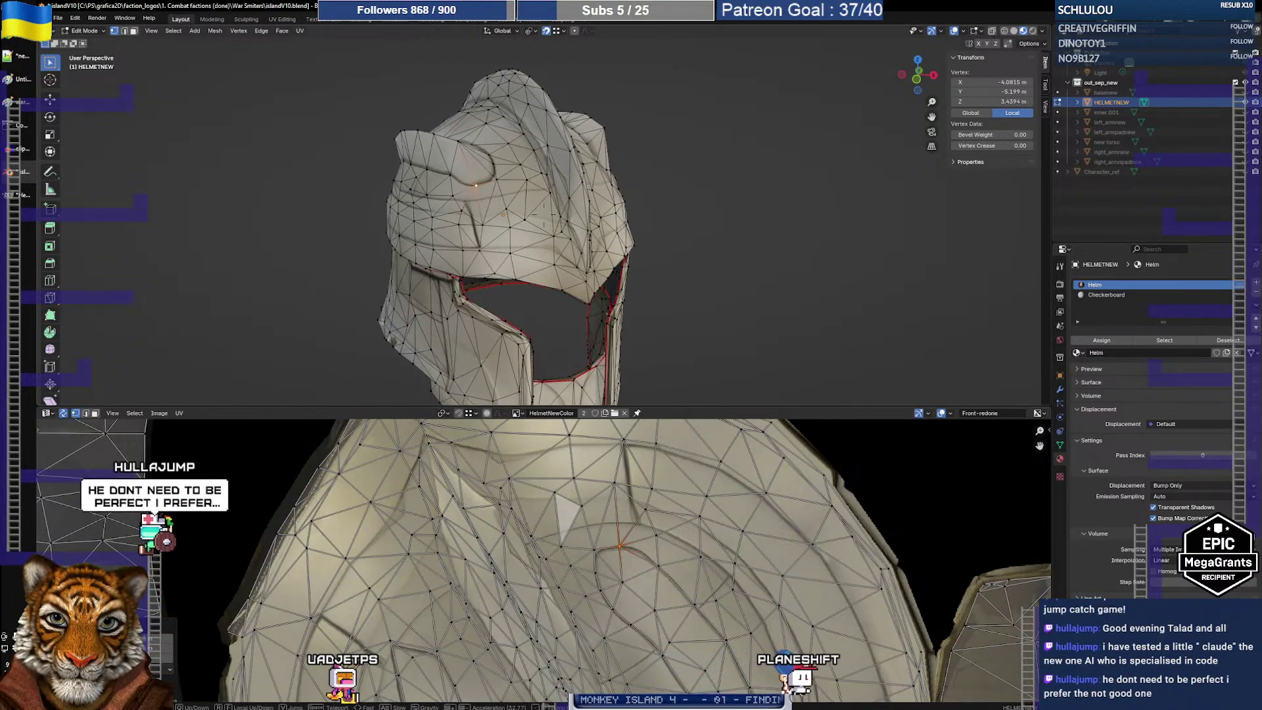
key(s)
click(636, 310)
key(Tab)
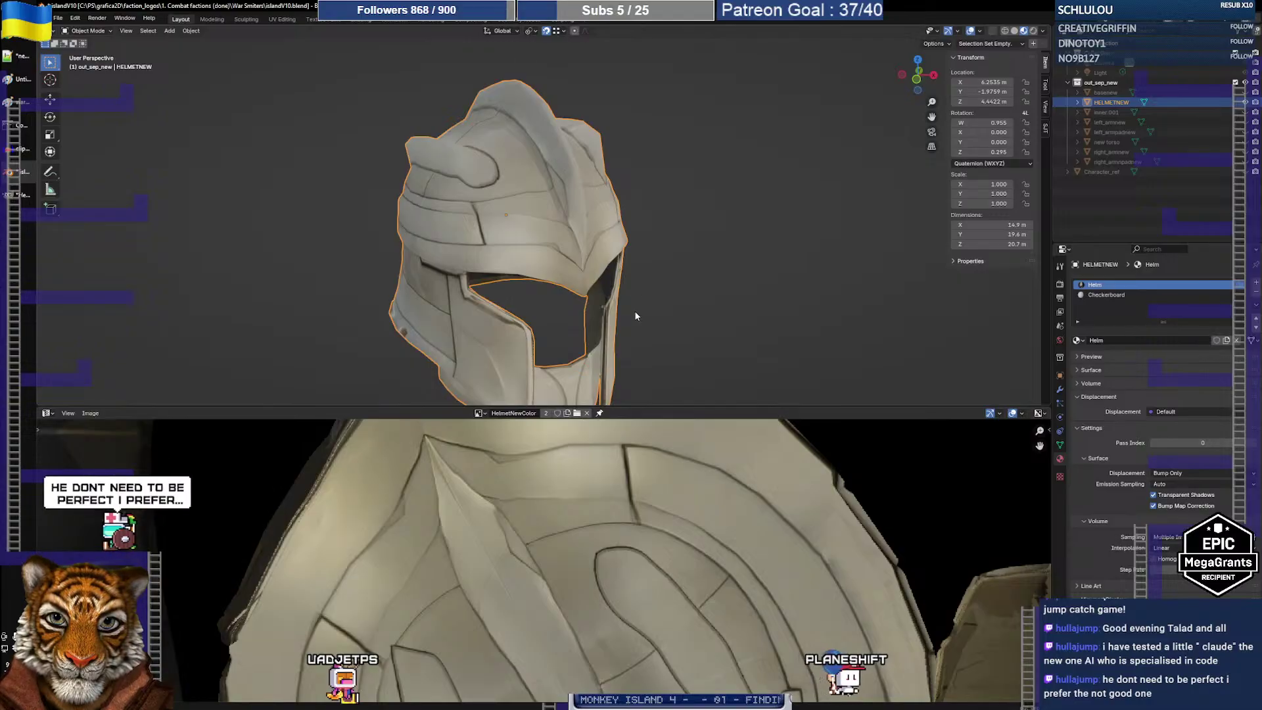
- Inspect the retouched panel lines around the helmet's front opening, then return to HelmetNewColor in GIMP
mouse_move(634, 310)
middle_down()
mouse_move(663, 280)
mouse_move(650, 278)
mouse_move(644, 301)
middle_up()
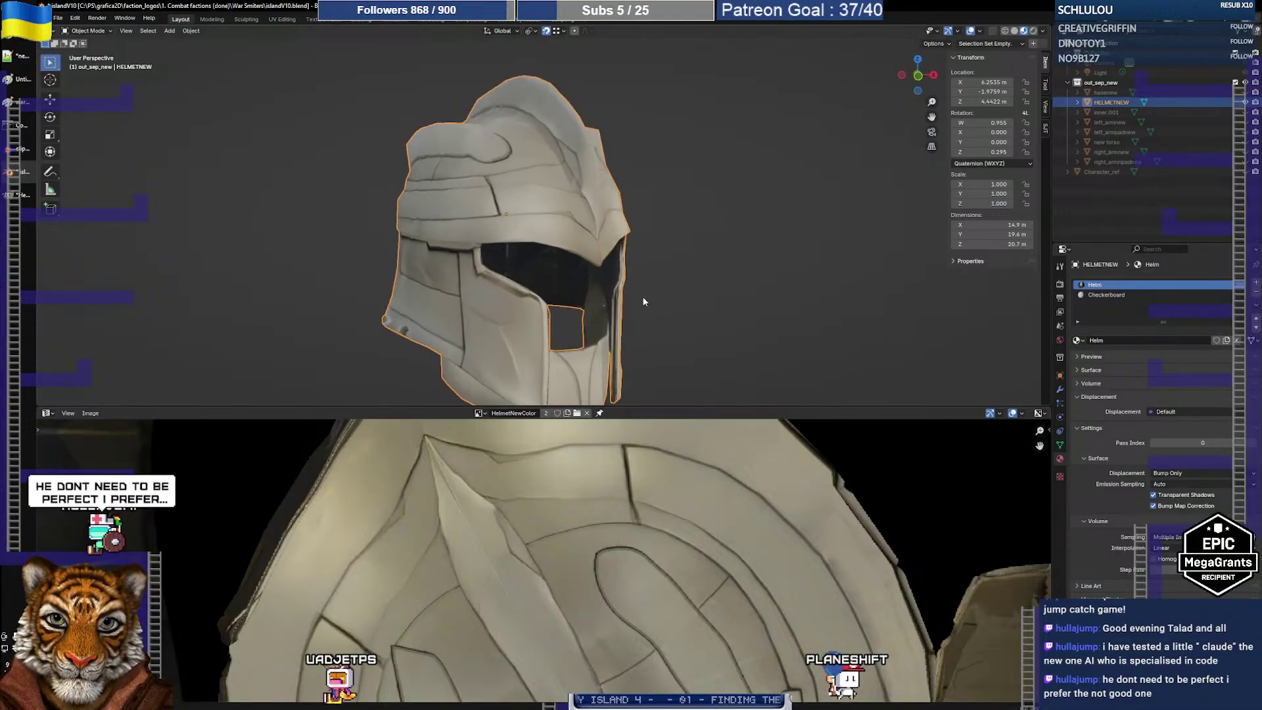
scroll(645, 300, down, 7)
scroll(646, 300, up, 7)
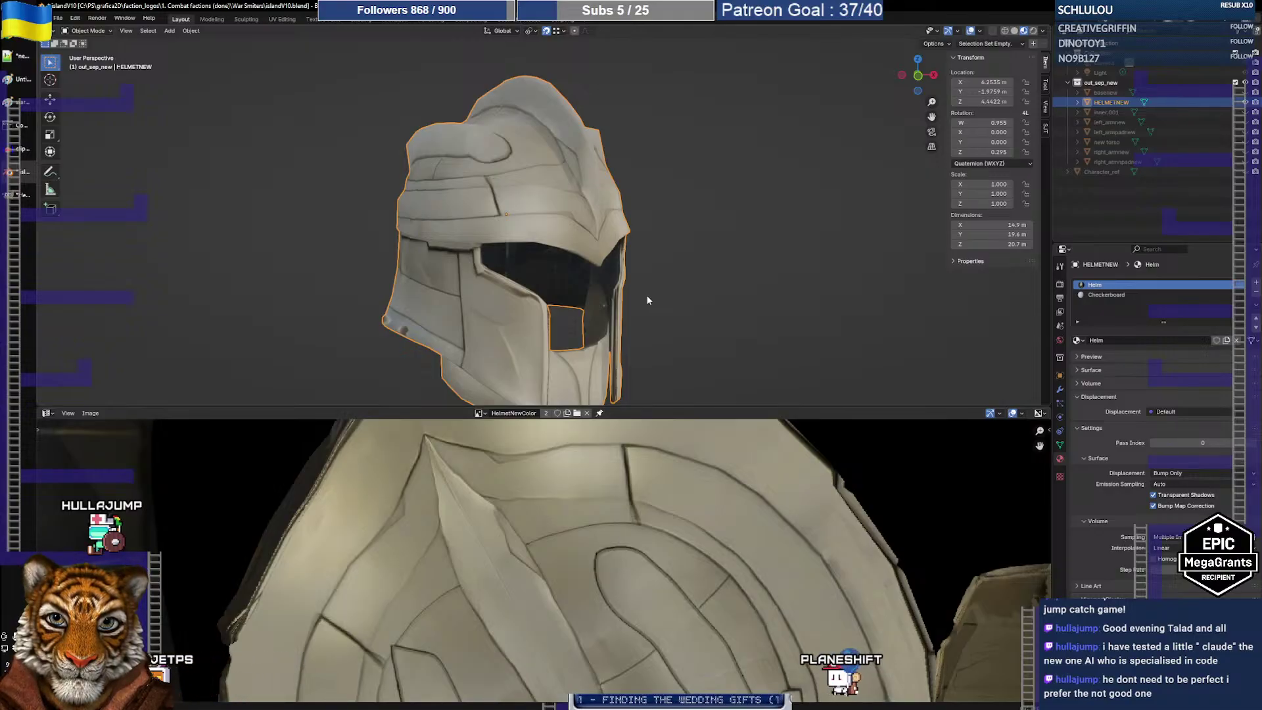
key(alt+Tab)
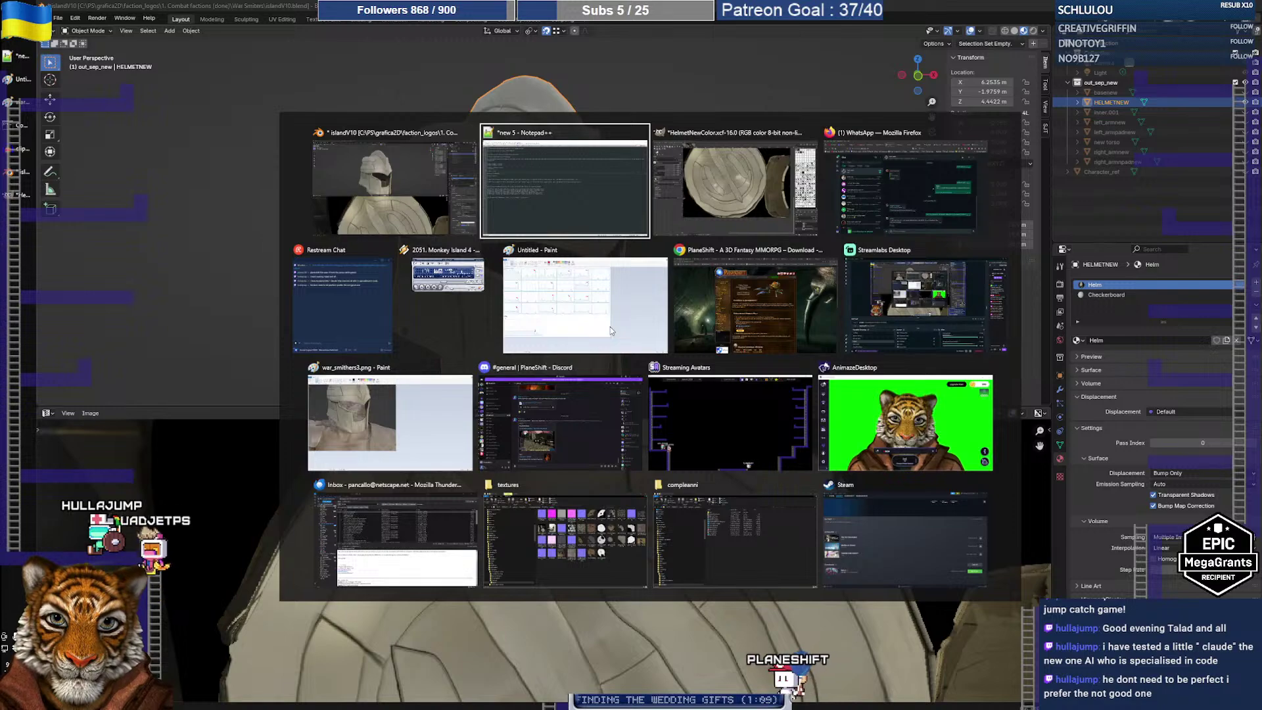
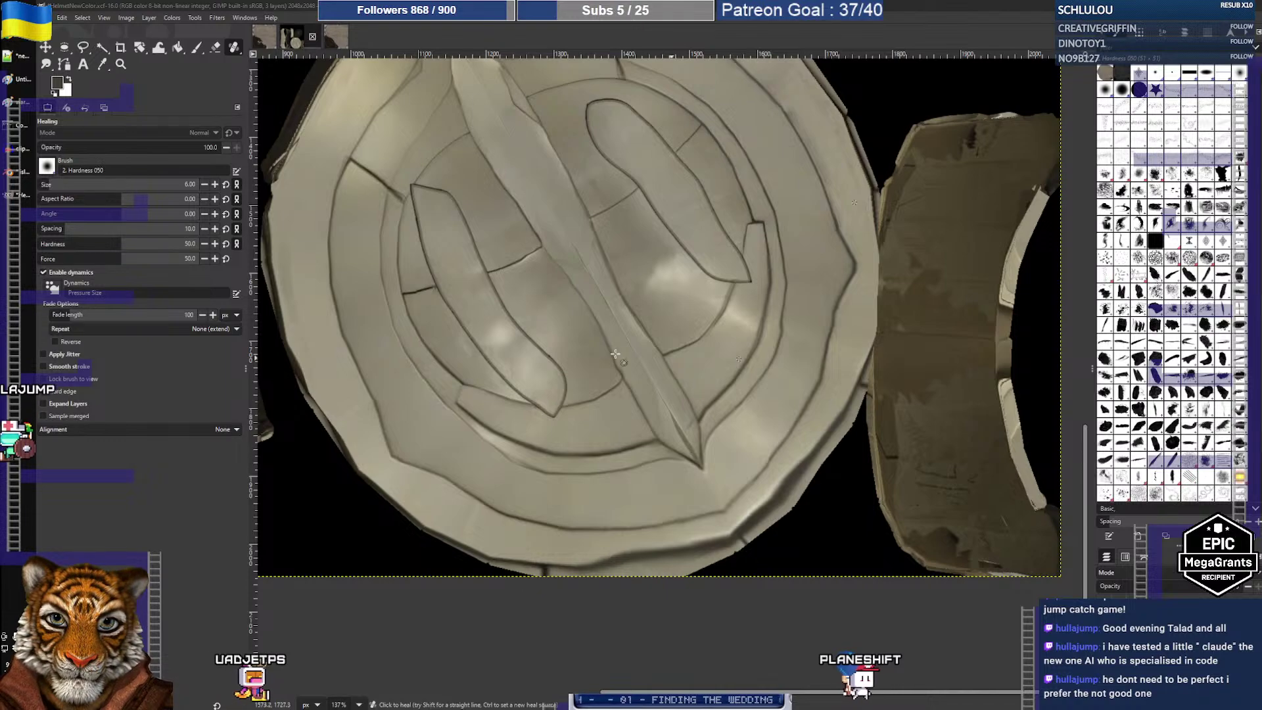
- Try Fuzzy, Free and Ellipse Select on the shield area, then clear the trial selection
middle_drag(559, 333, 546, 359)
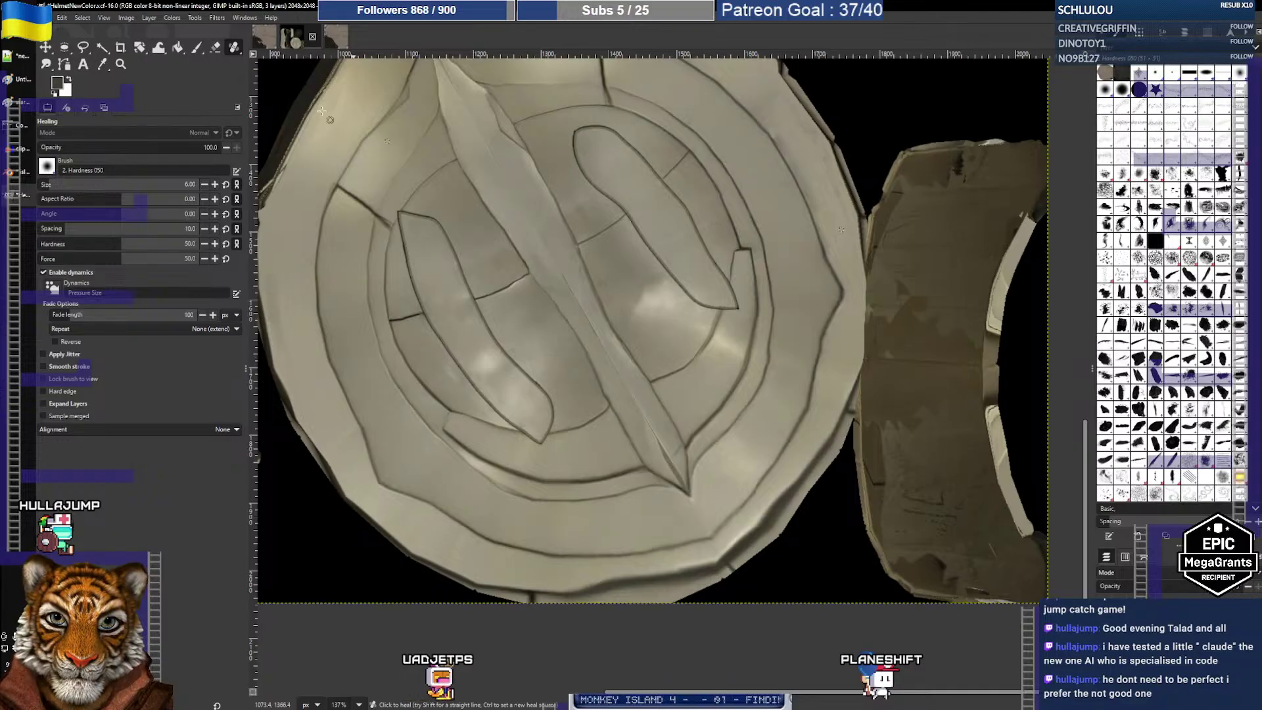
click(102, 49)
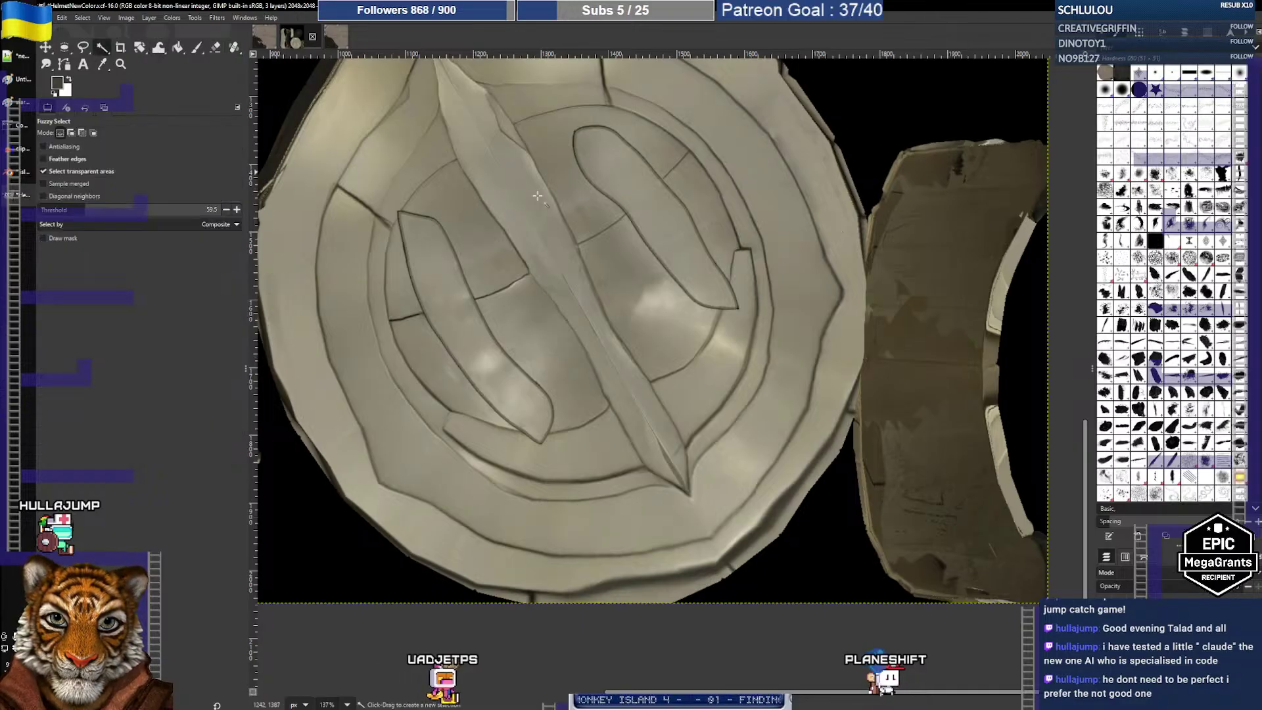
click(517, 216)
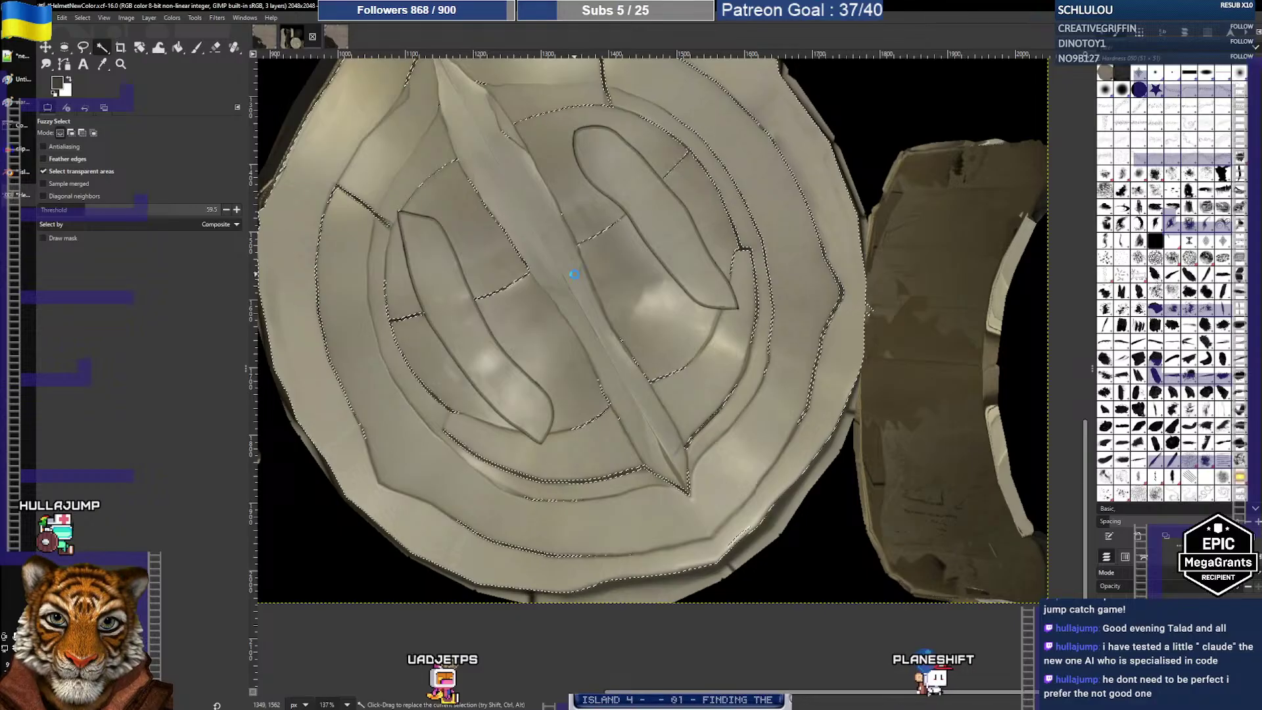
scroll(552, 256, up, 2)
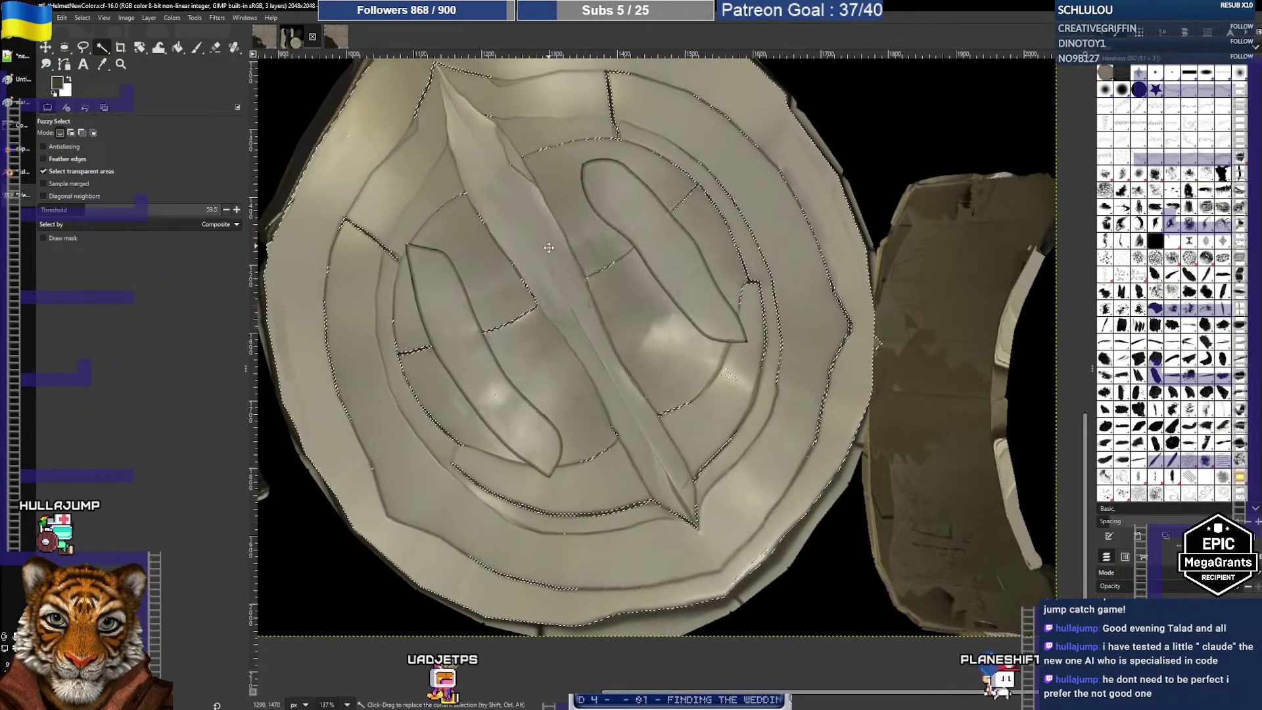
click(83, 47)
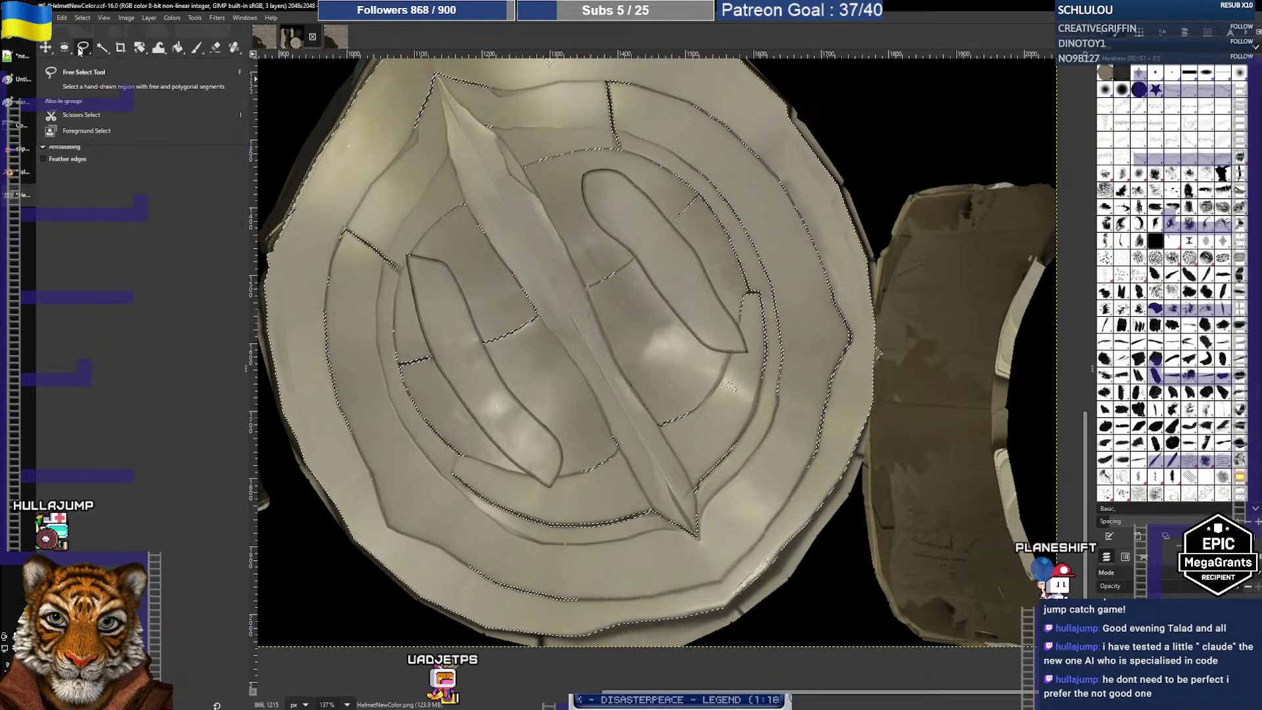
click(64, 47)
click(374, 121)
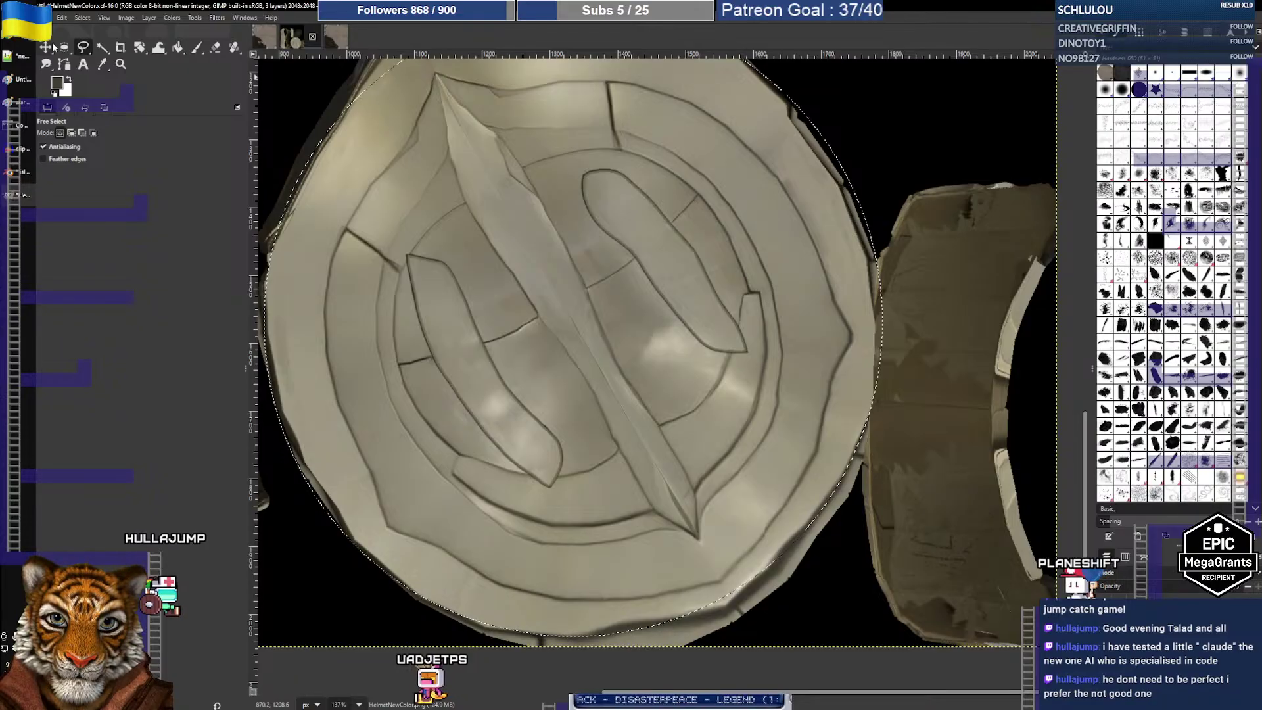
click(285, 85)
click(285, 85)
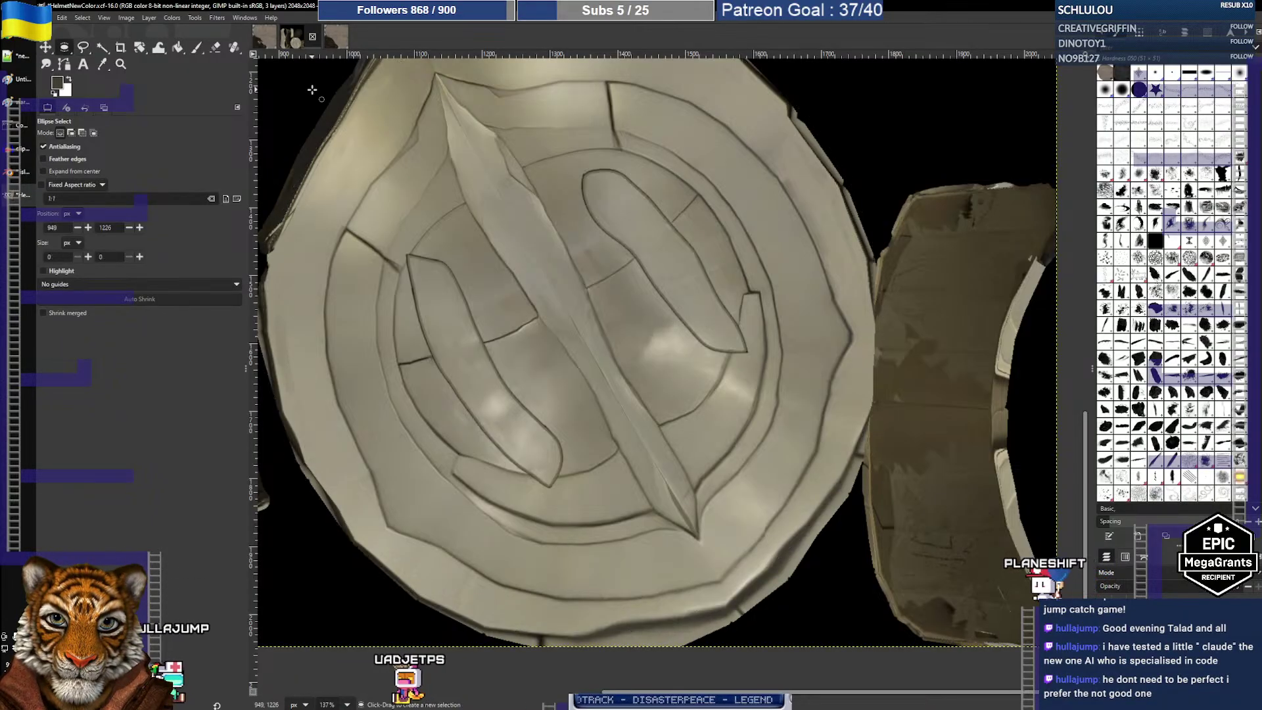
click(83, 47)
- Start a freehand outline along the central blade's left edge, then pan to see more blade
click(435, 74)
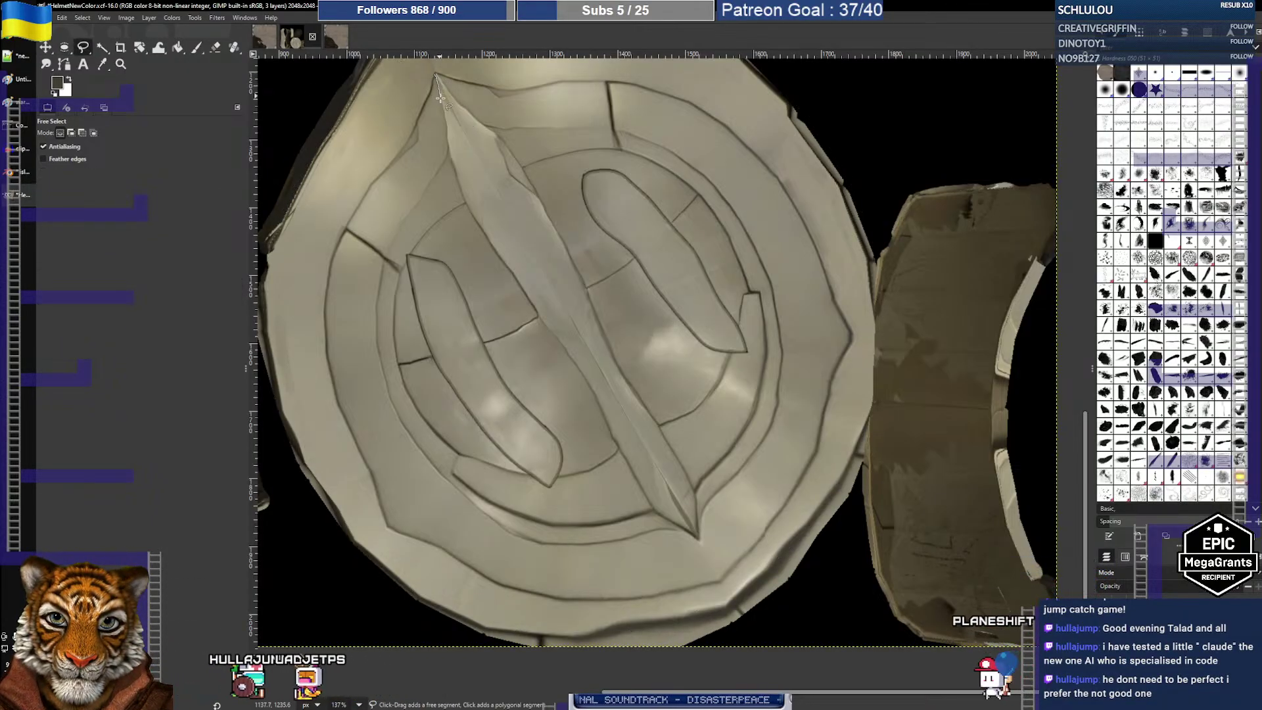
drag(445, 128, 472, 214)
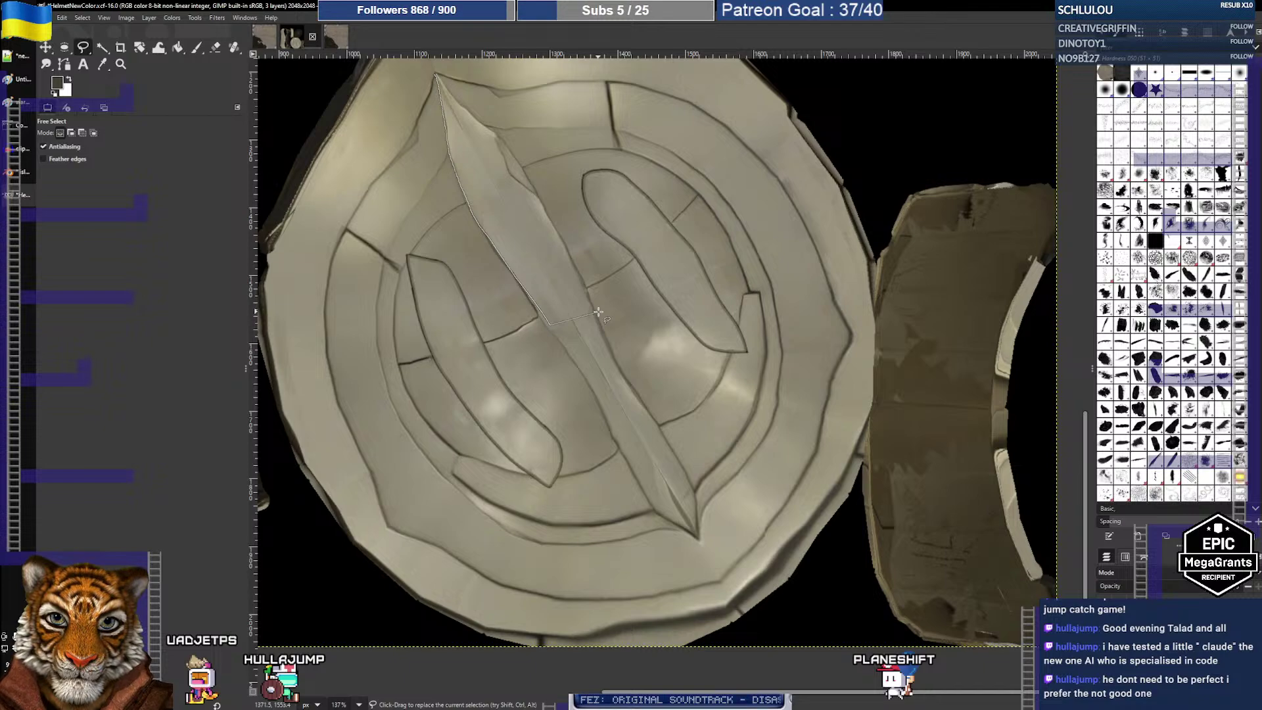
right_click(559, 316)
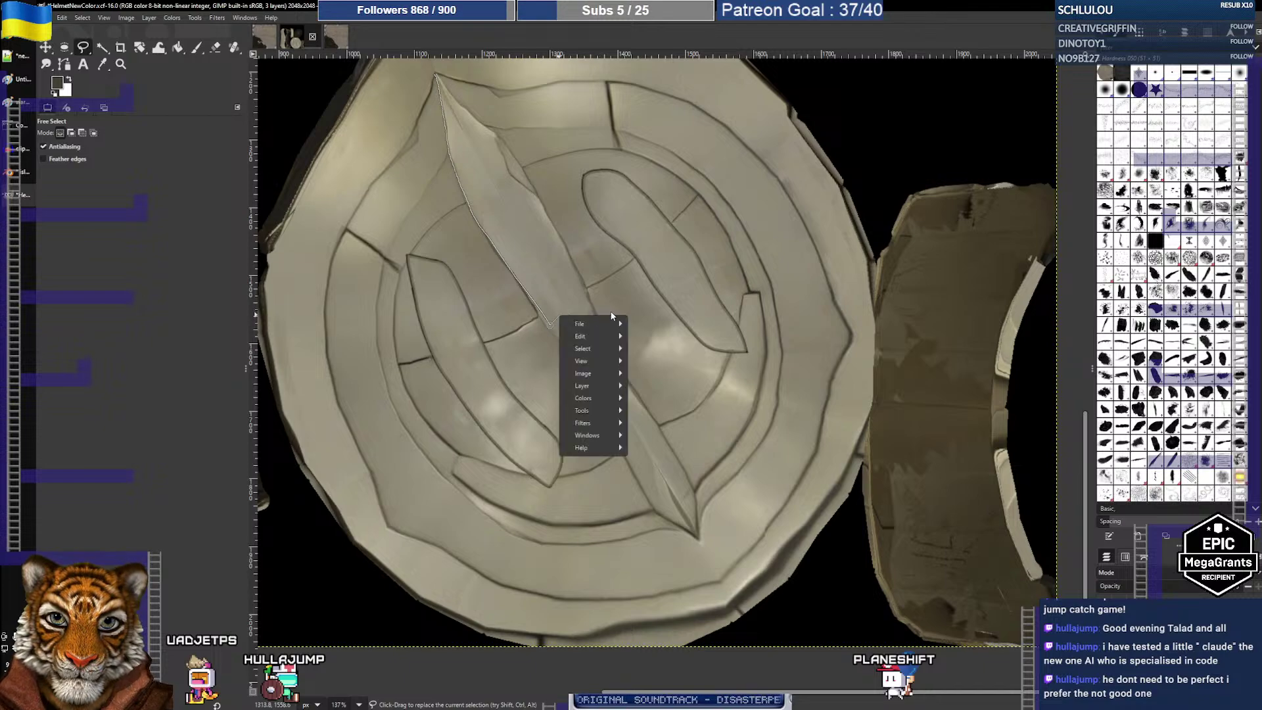
click(592, 228)
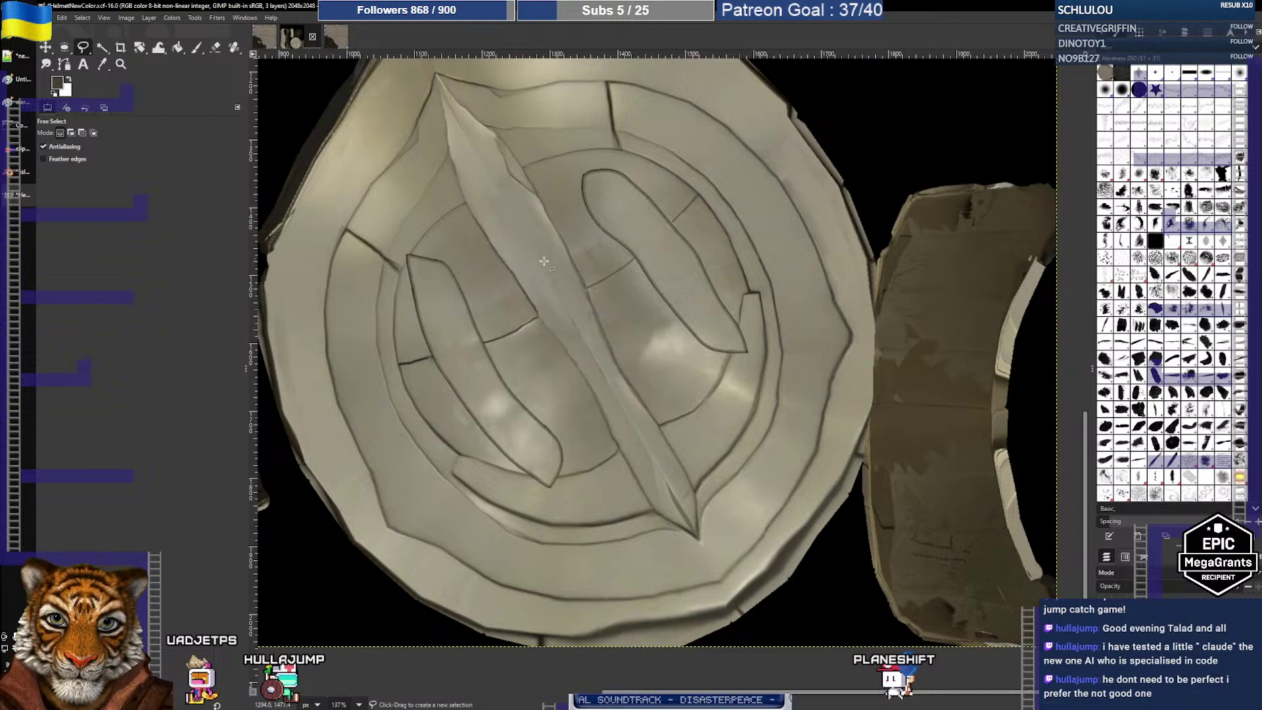
middle_drag(543, 262, 552, 296)
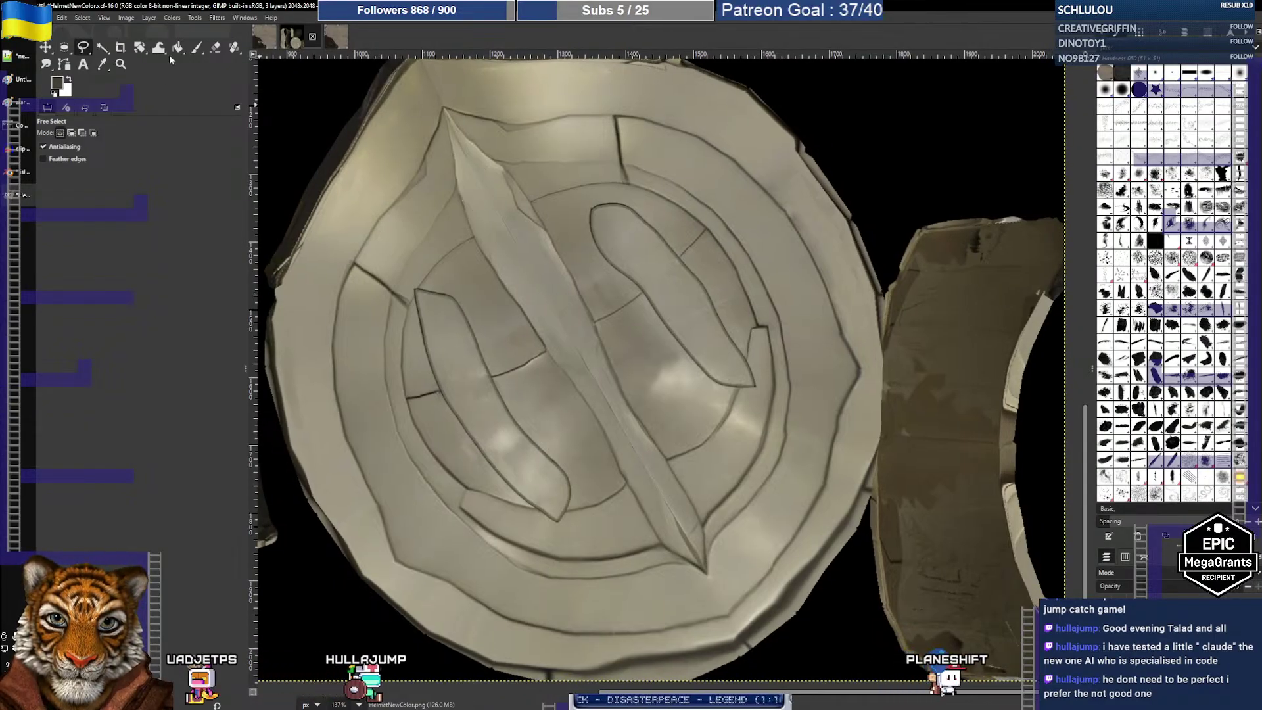
- Fuzzy-select the central blade at threshold 10.7 and add its speckled patches to the selection
click(102, 48)
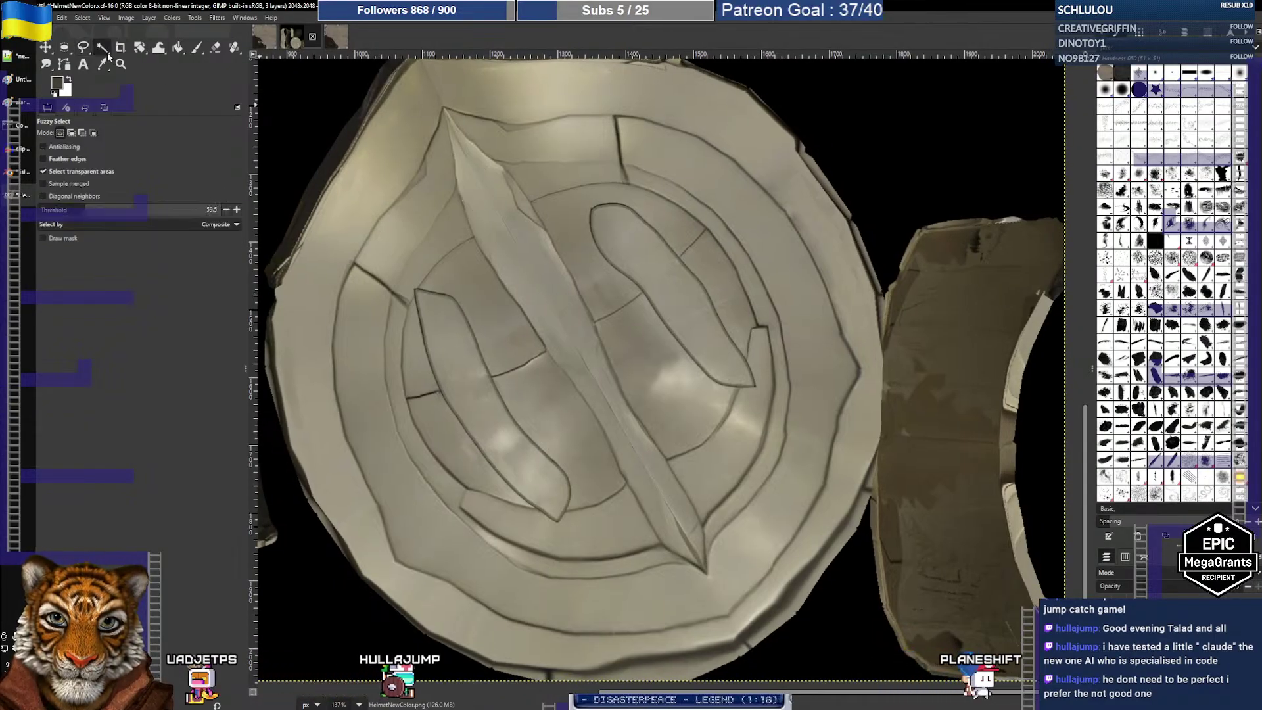
click(482, 204)
click(55, 210)
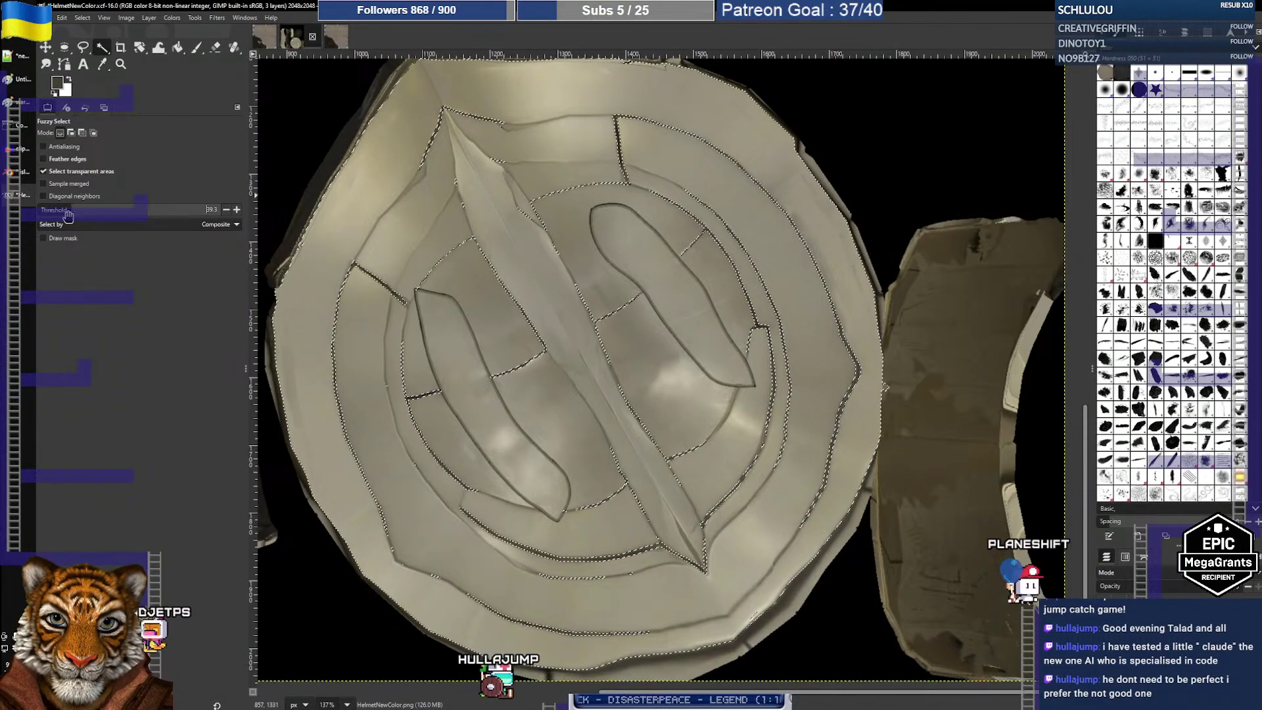
drag(56, 211, 48, 210)
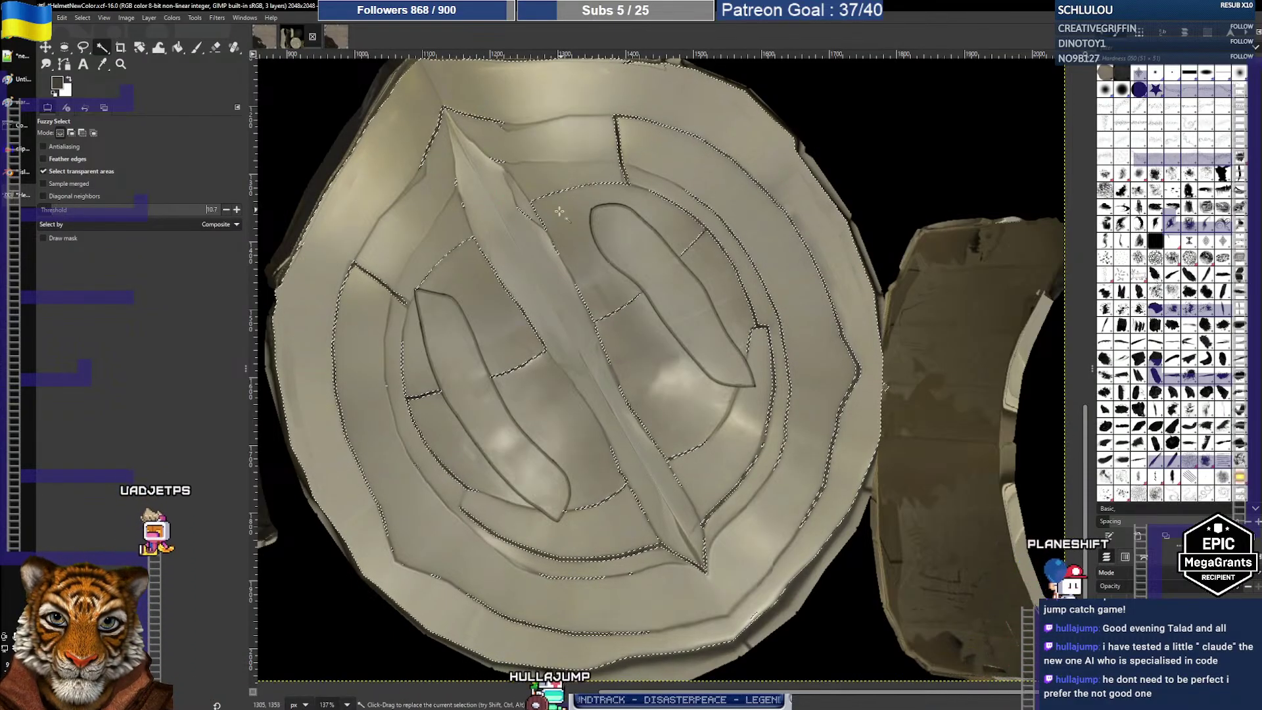
click(505, 230)
drag(505, 230, 503, 208)
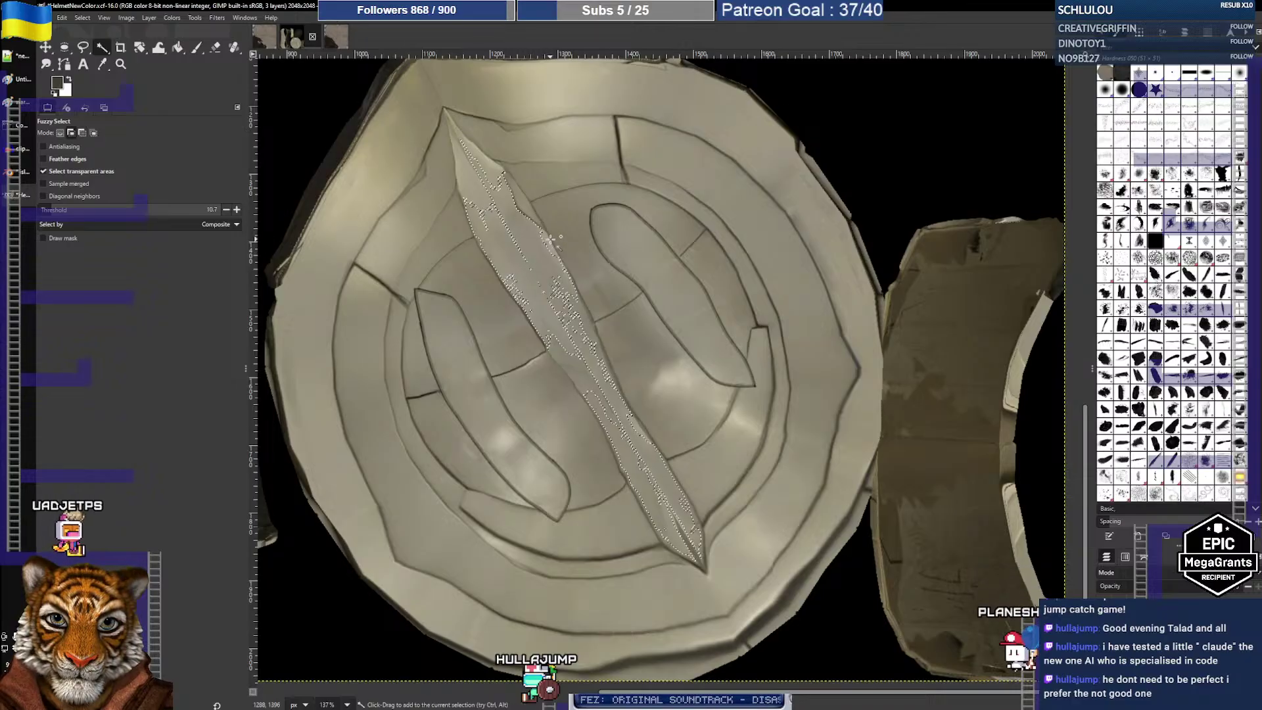
shift+click(576, 315)
shift+drag(578, 318, 490, 155)
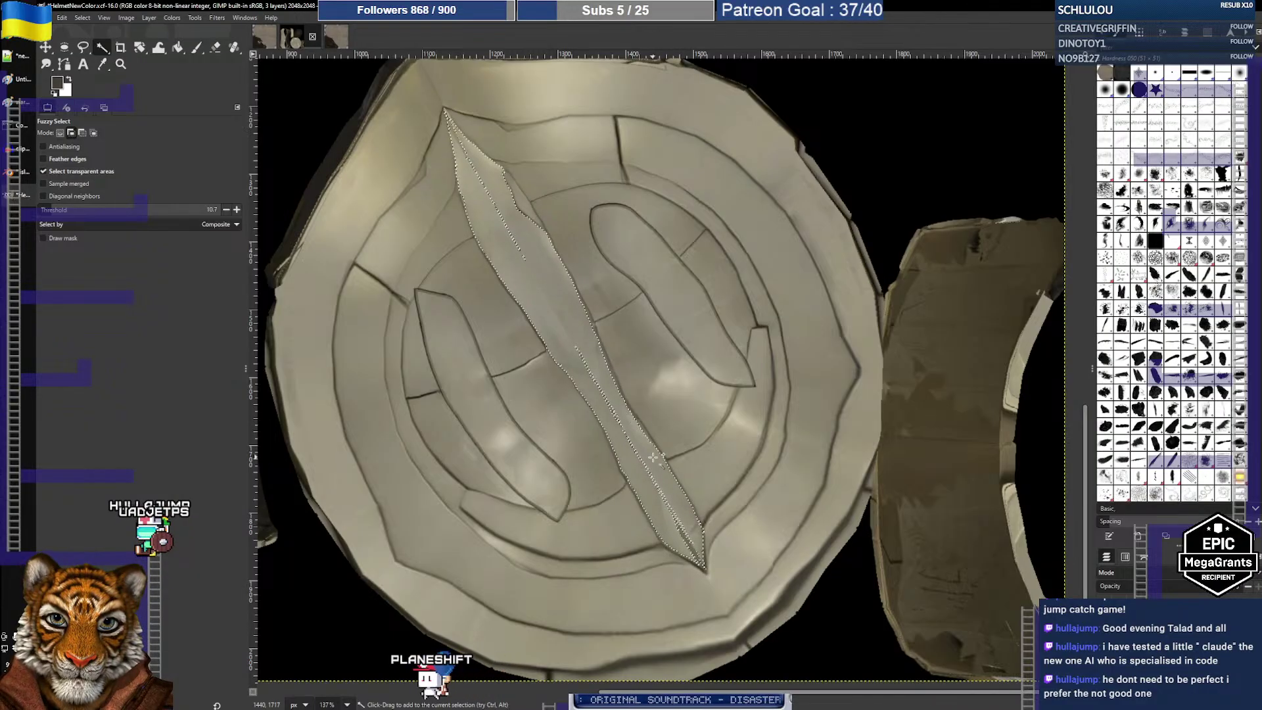
- Switch to Free Select in add mode to extend the blade selection
scroll(552, 291, up, 2)
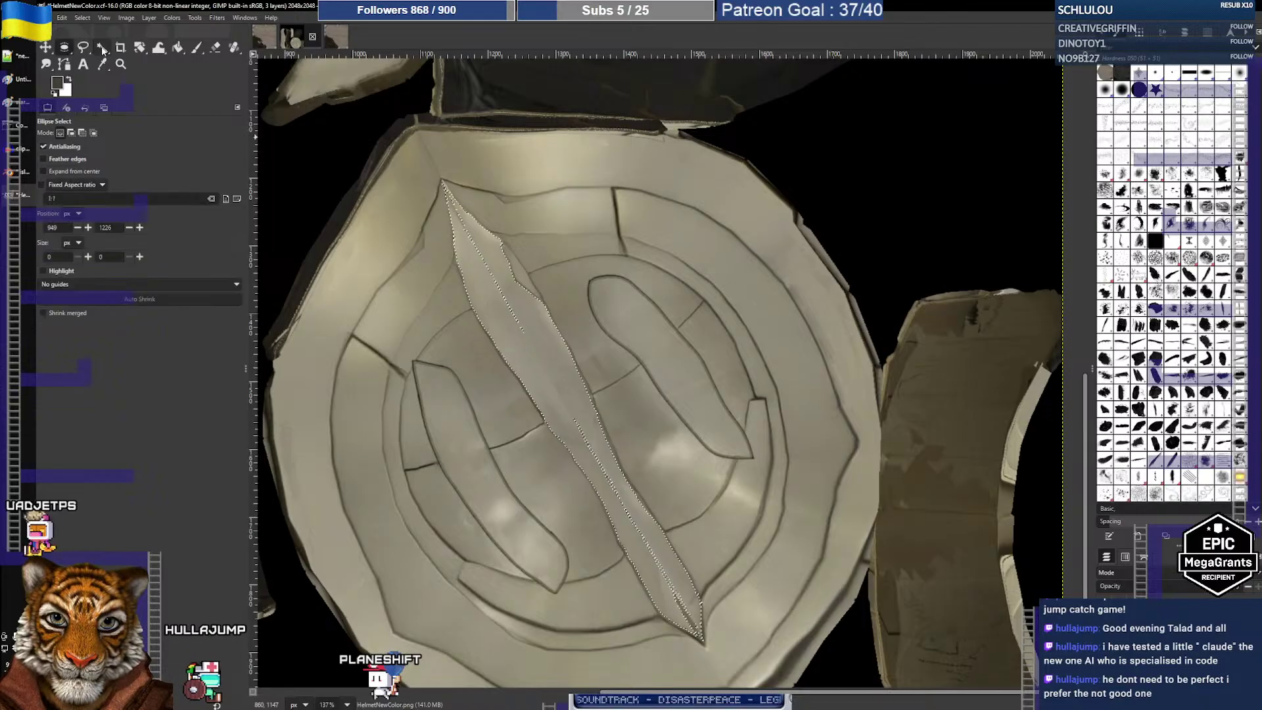
key(f)
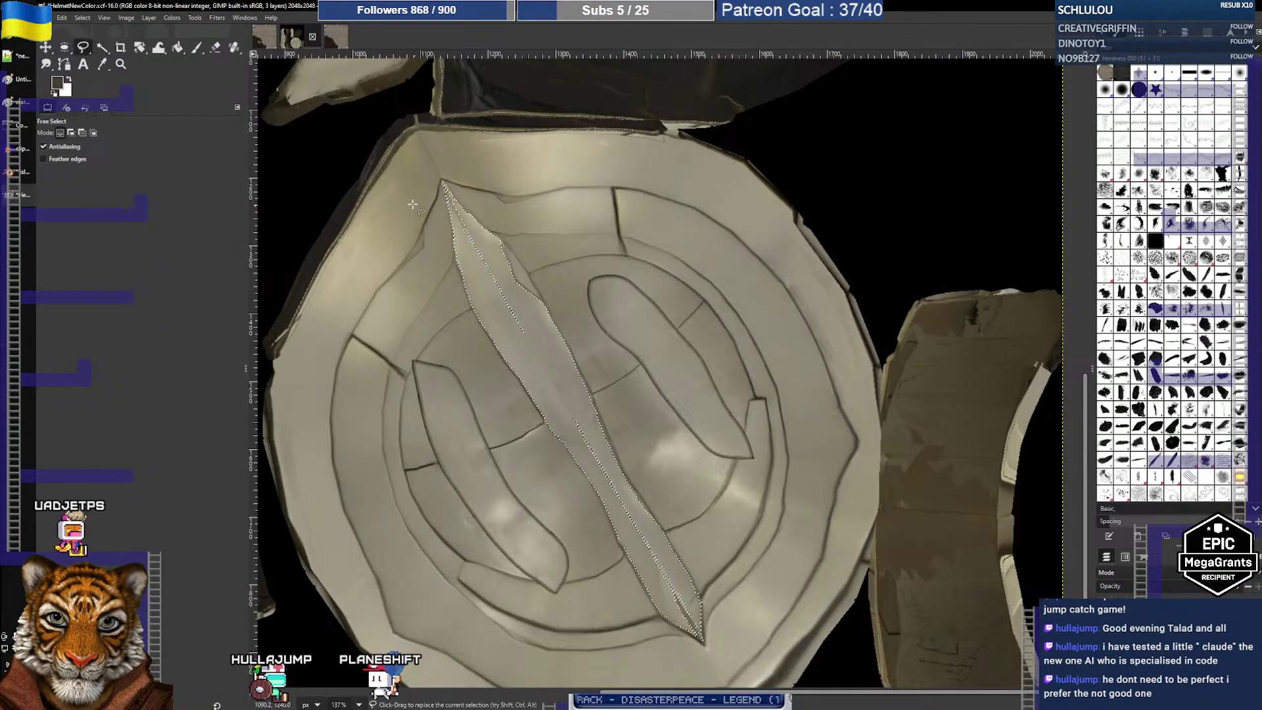
ctrl+scroll(407, 197, up, 2)
key(shift)
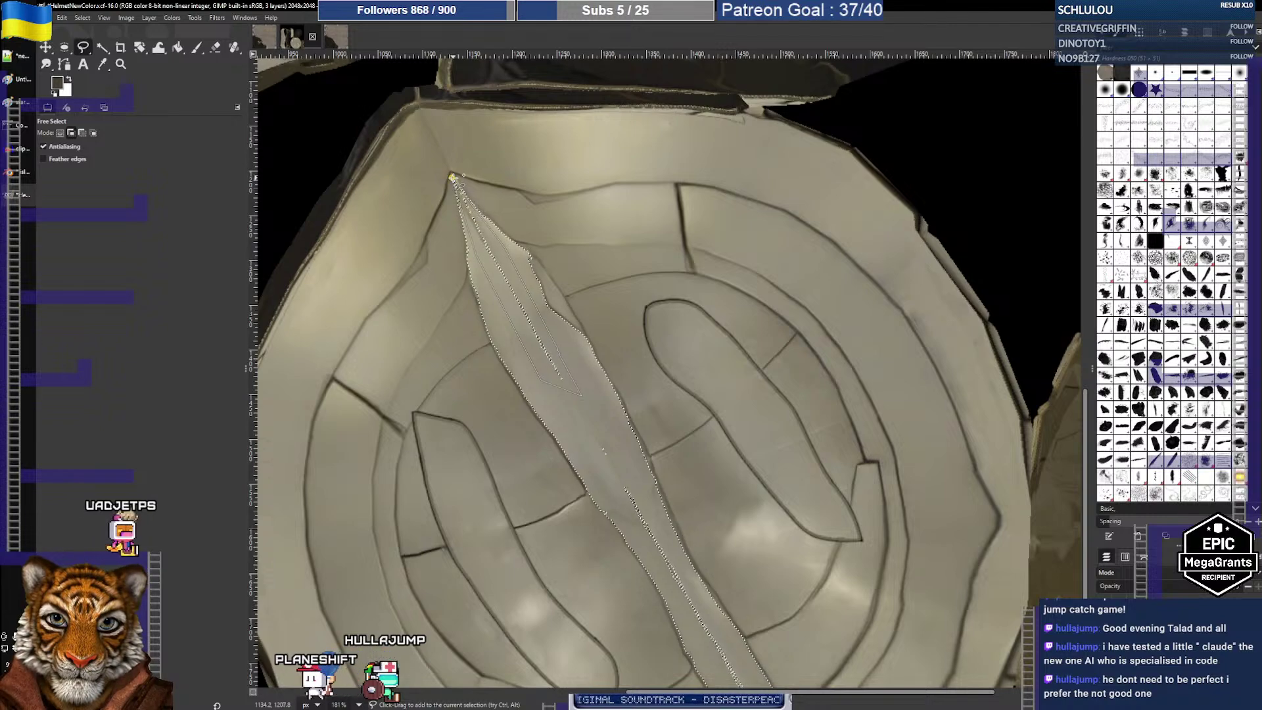
- Freehand-outline the missed area along the blade's upper edge and add it to the selection
click(64, 47)
click(83, 48)
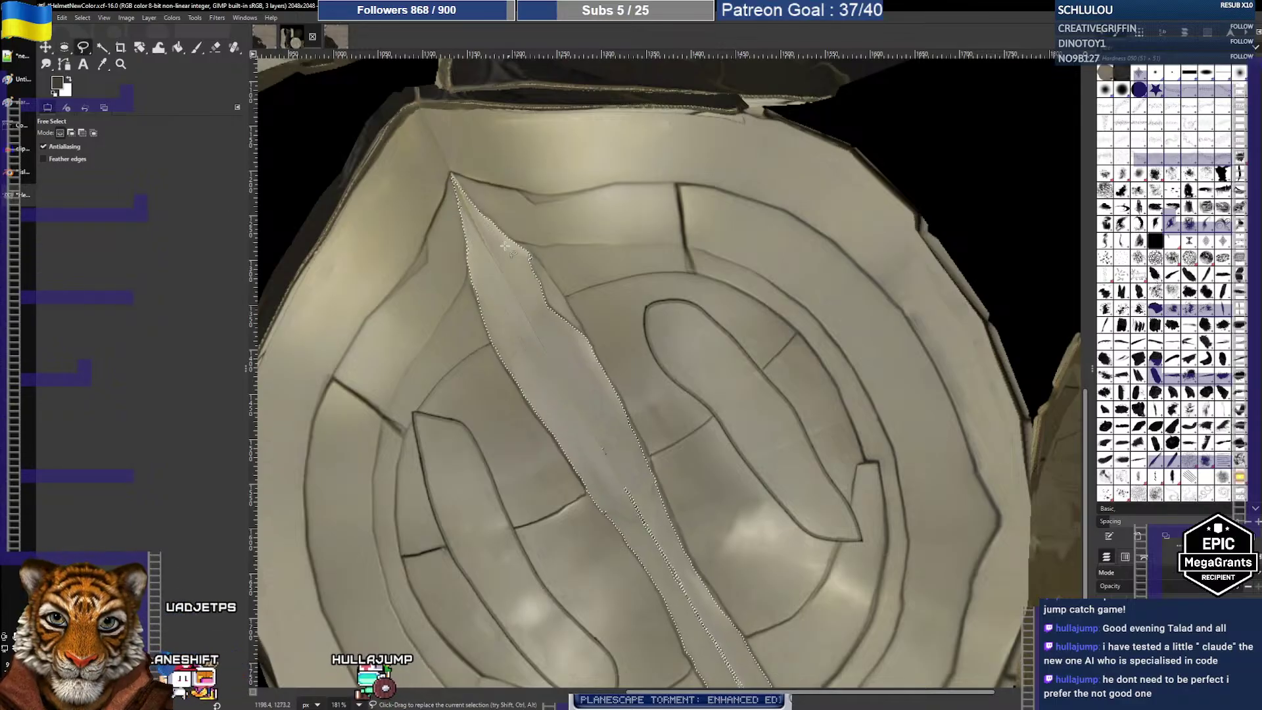
click(539, 262)
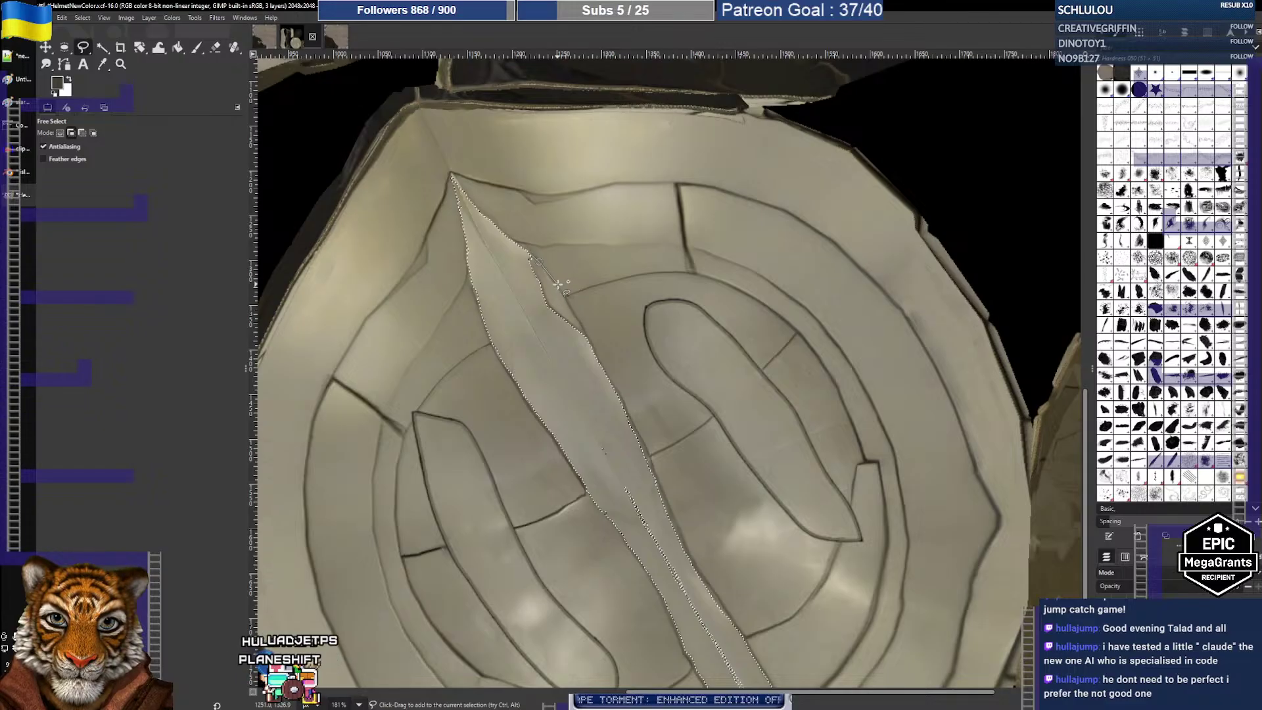
click(573, 312)
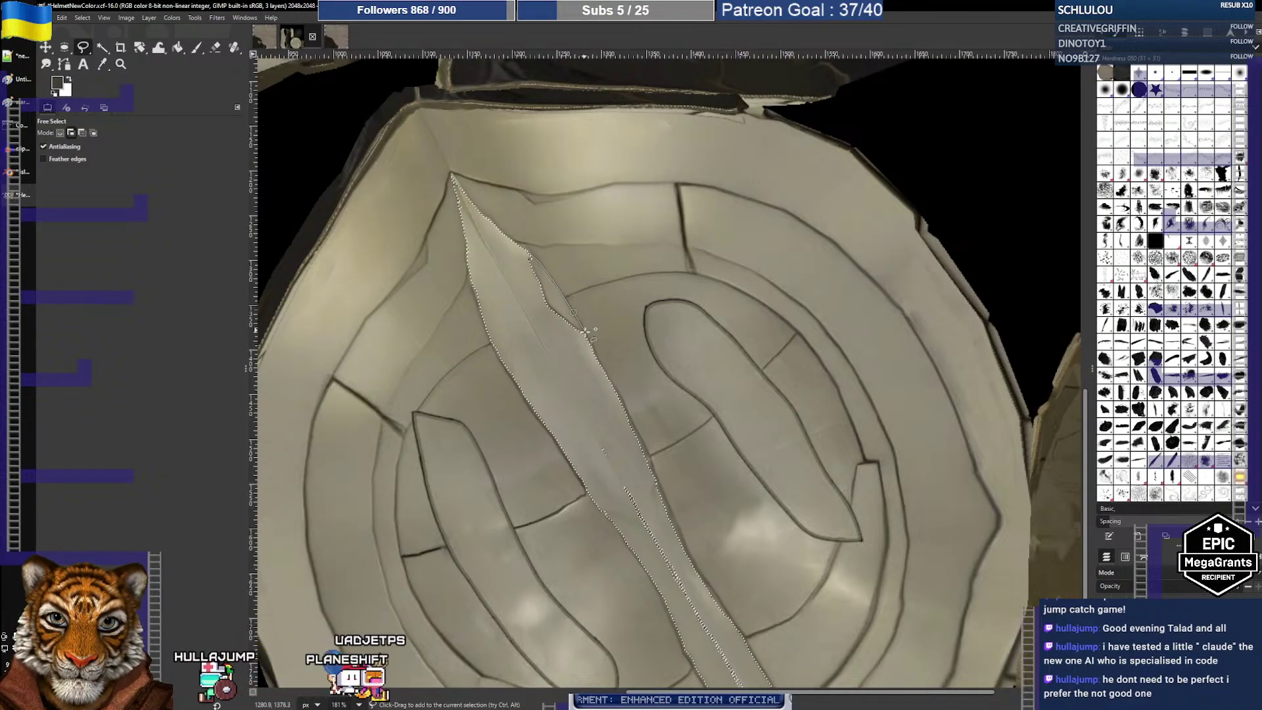
click(590, 341)
click(540, 334)
click(513, 271)
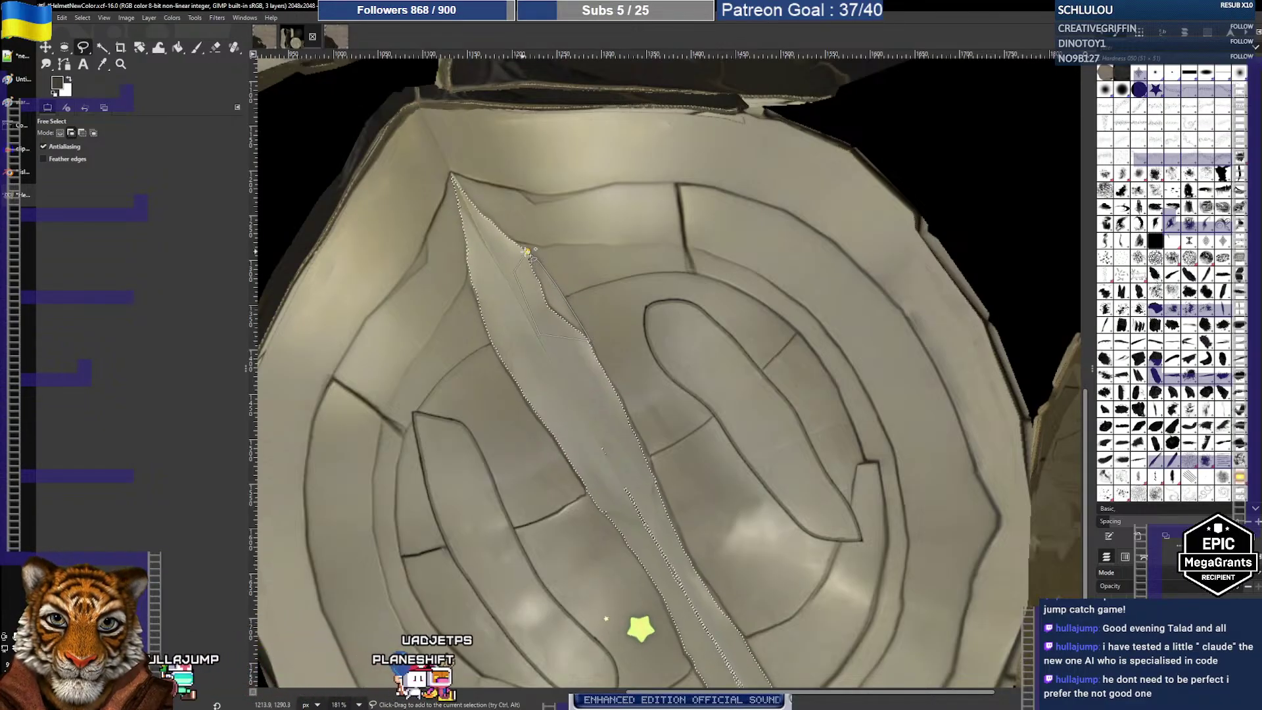
click(525, 251)
- Discard the pending outline segments and recentre the whole blade in view
middle_drag(574, 485, 483, 330)
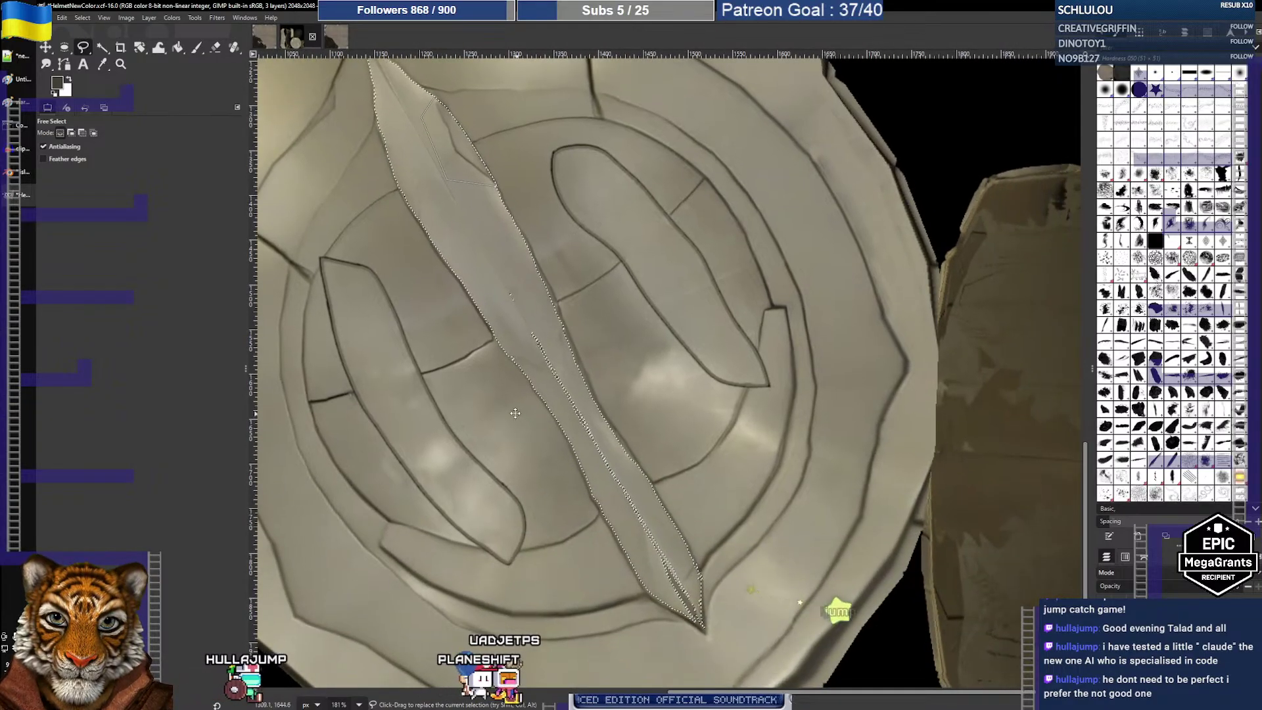
middle_drag(515, 412, 494, 361)
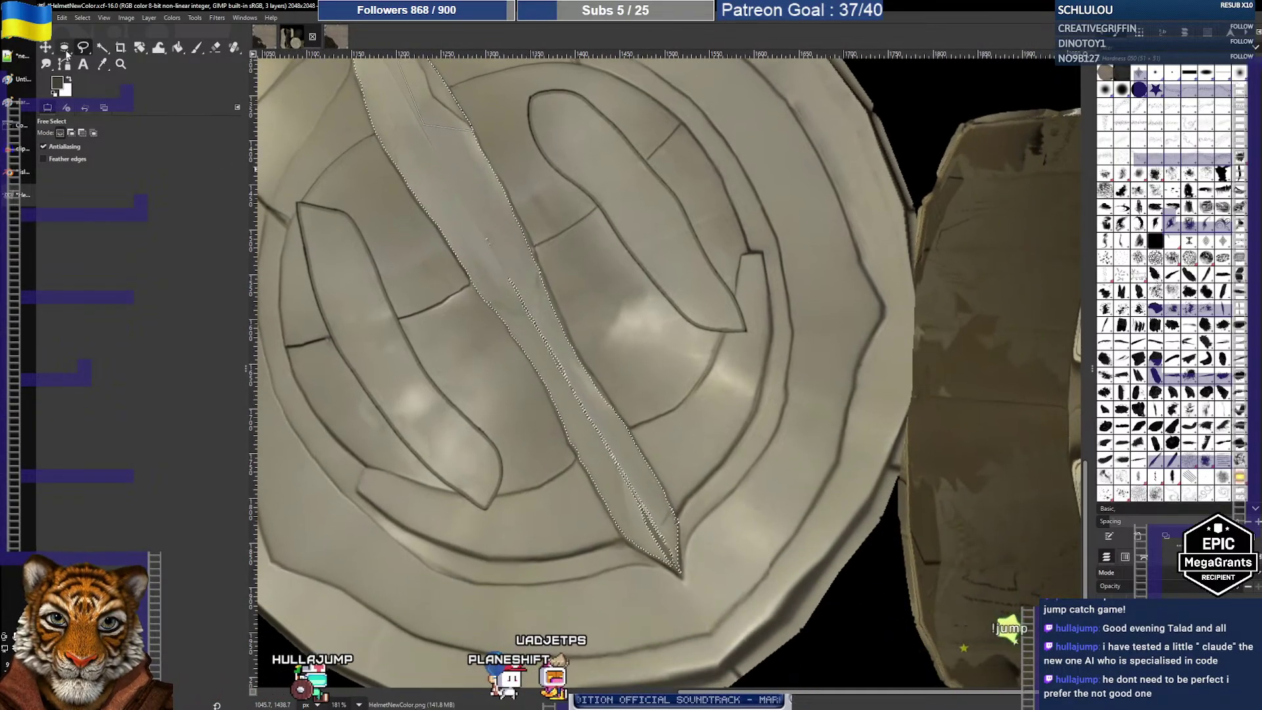
click(65, 50)
click(83, 49)
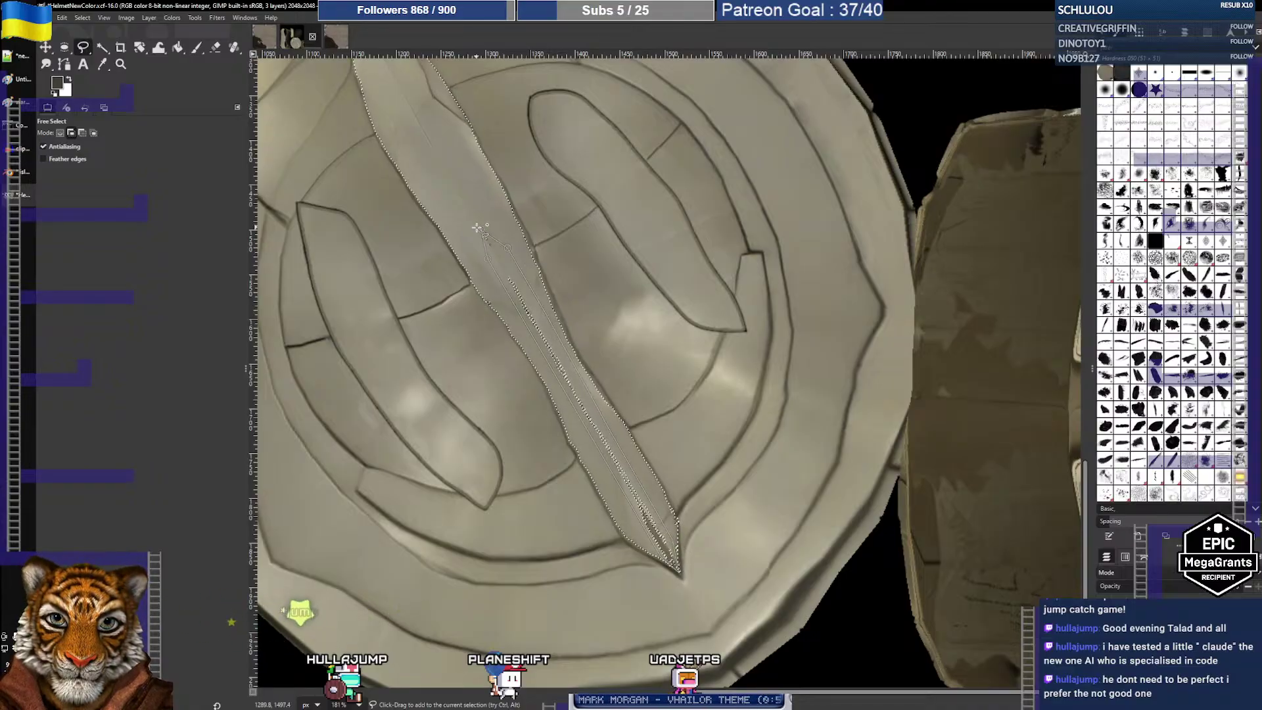
middle_drag(452, 286, 527, 374)
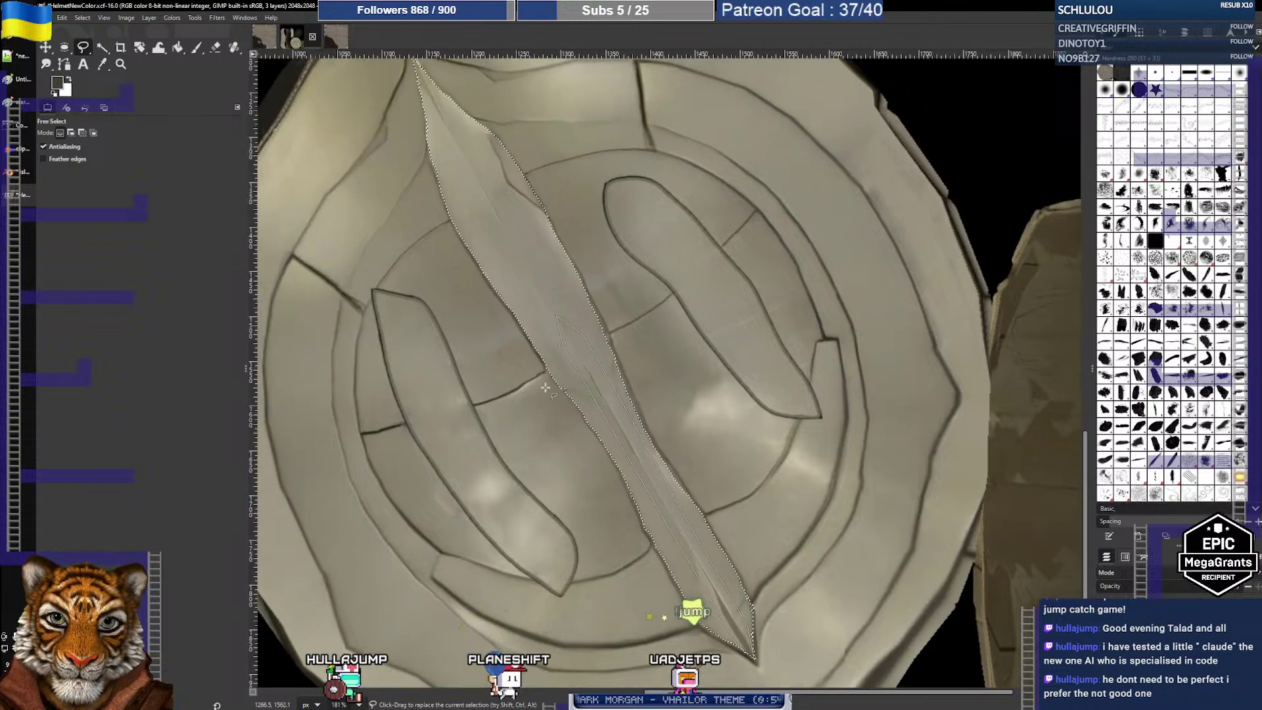
middle_drag(564, 483, 540, 450)
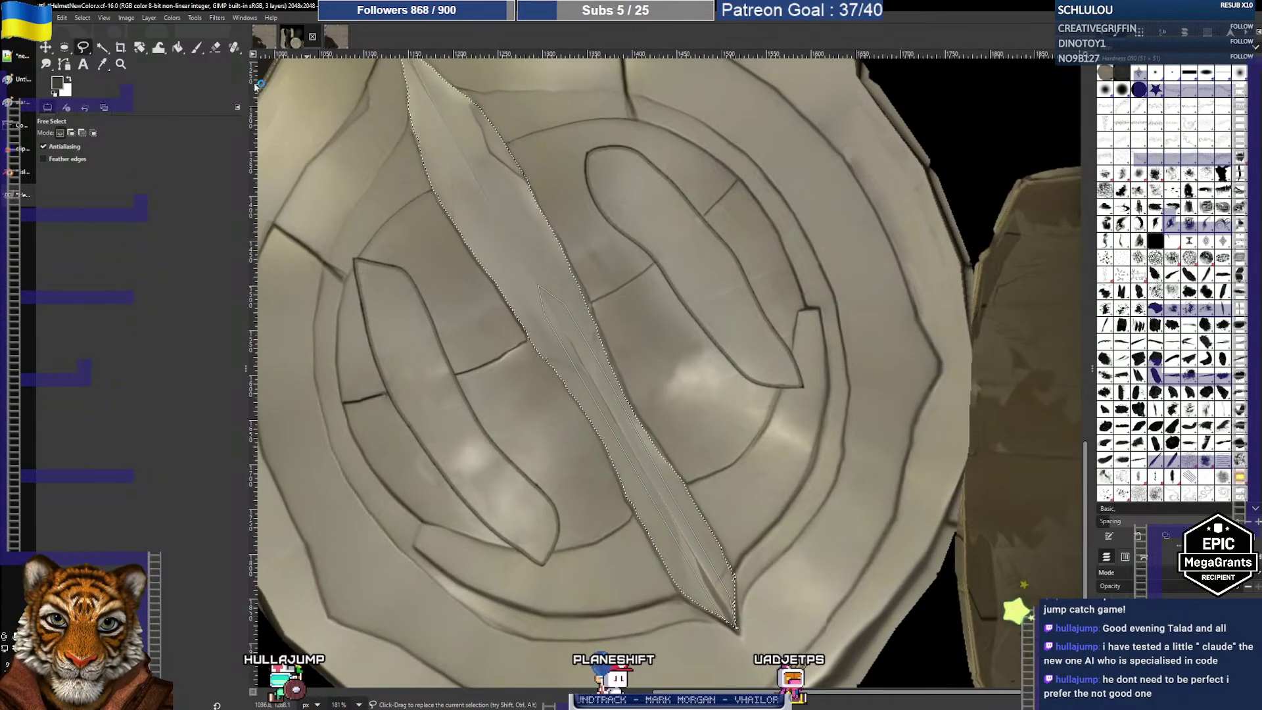
- Choose Ellipse Select and pan and zoom out to frame the selected blade
click(65, 48)
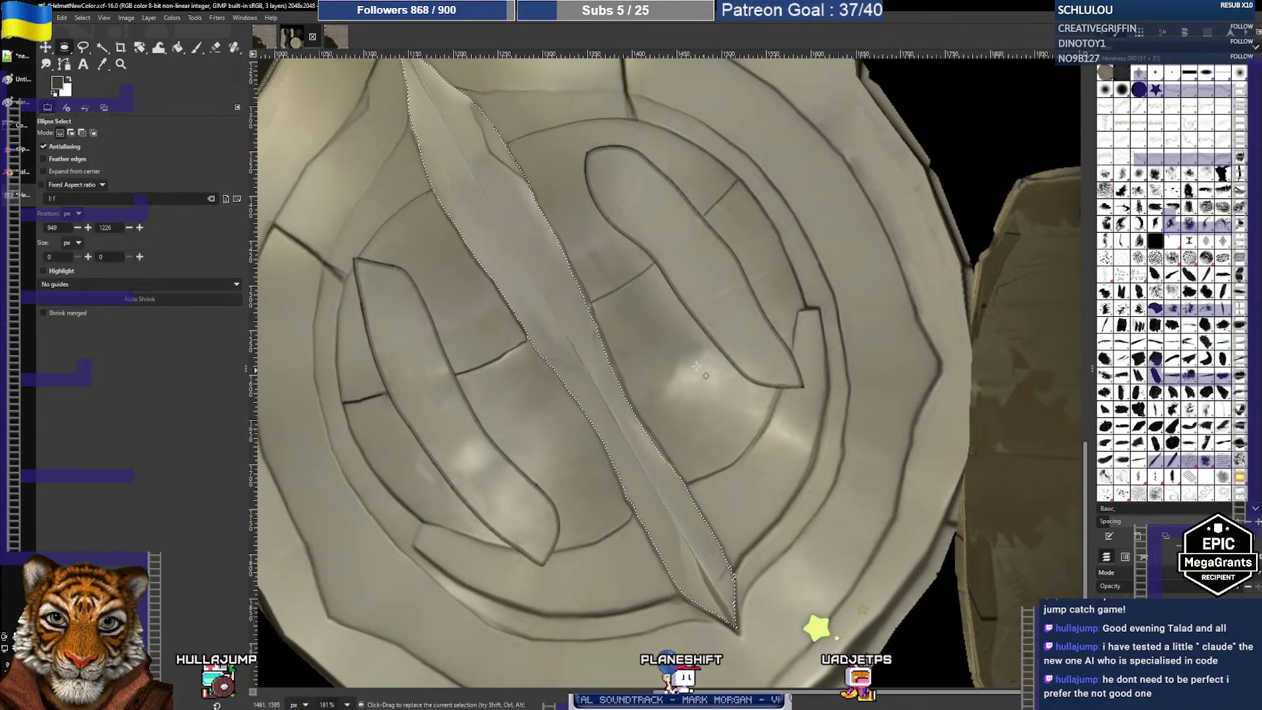
middle_drag(685, 362, 701, 379)
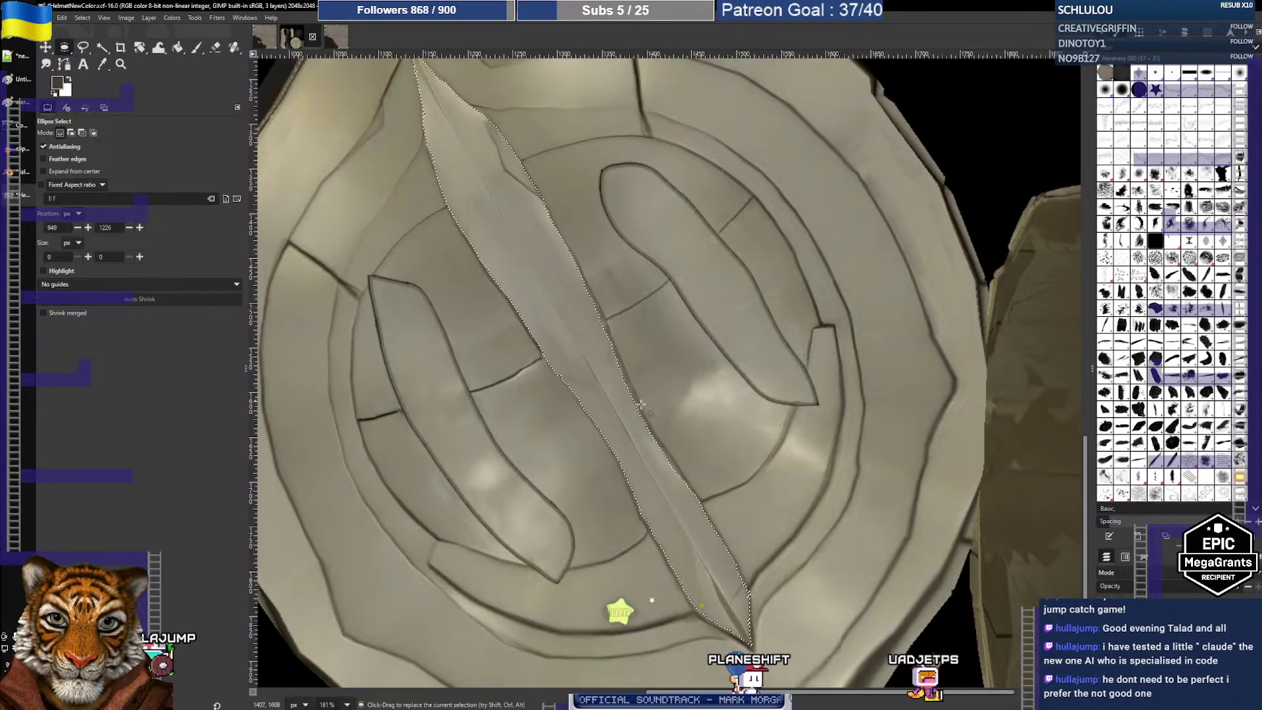
middle_drag(667, 340, 653, 356)
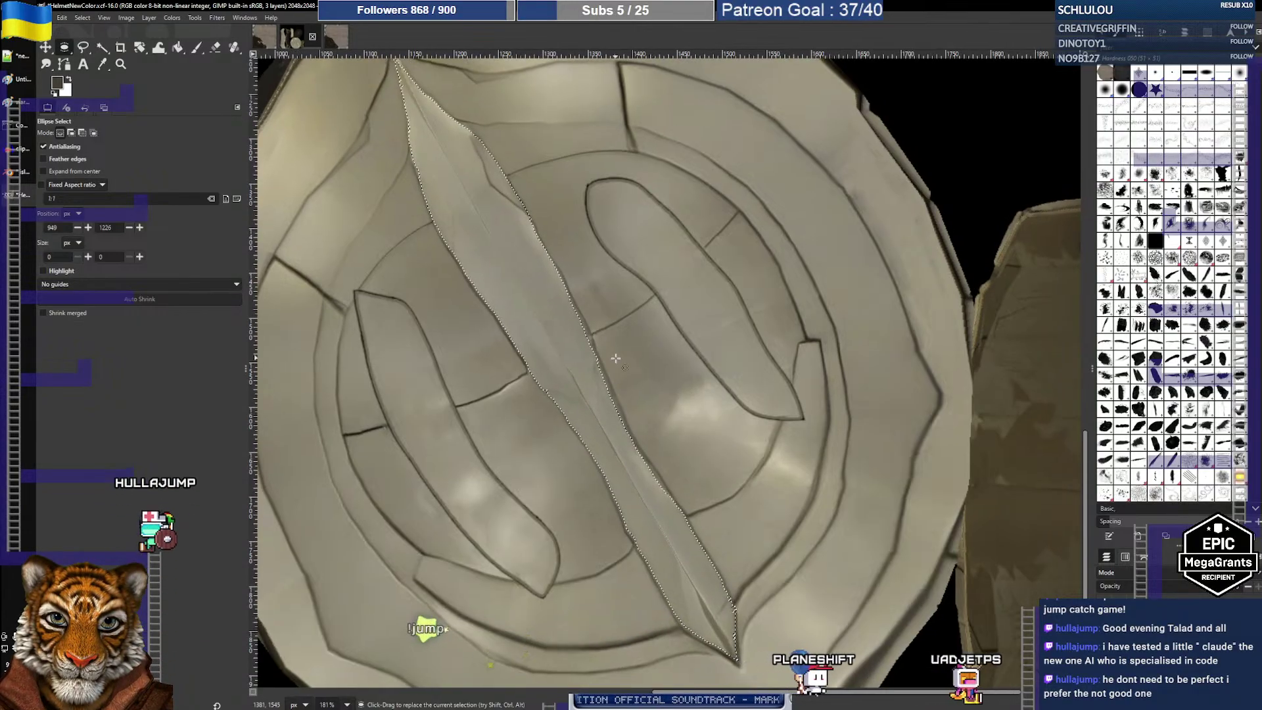
ctrl+scroll(615, 358, down, 3)
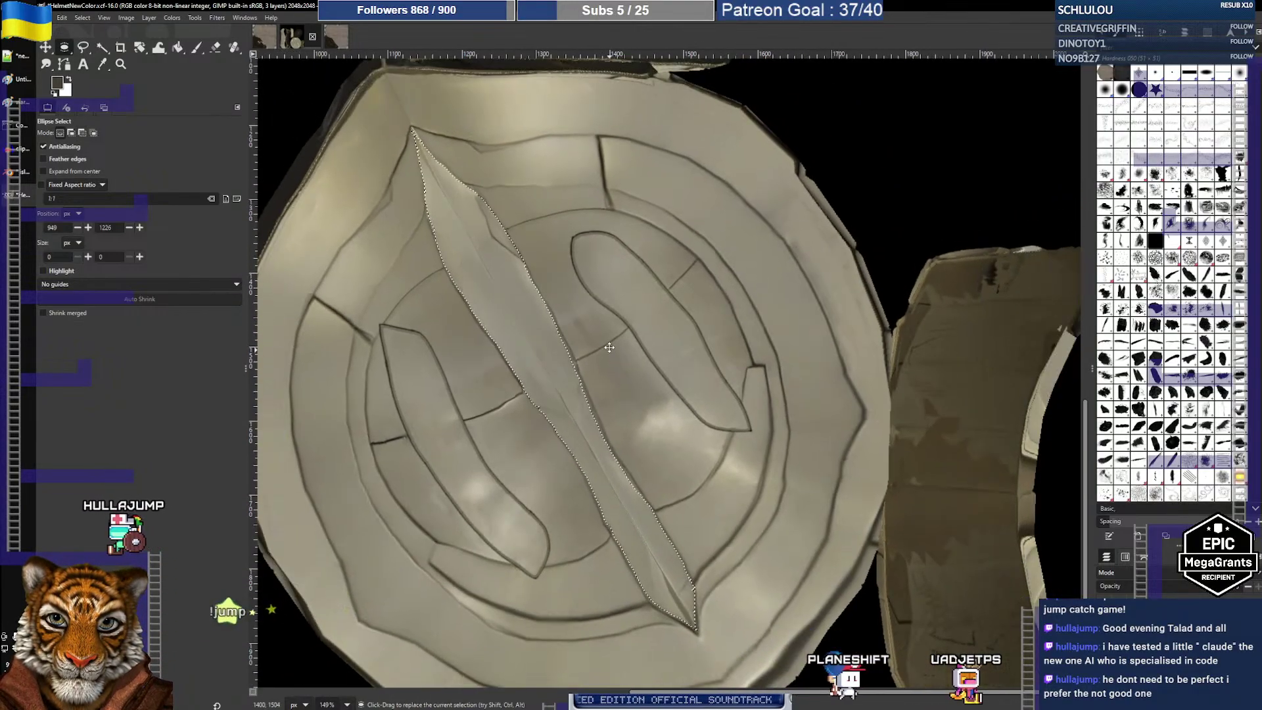
middle_drag(610, 347, 607, 342)
click(172, 17)
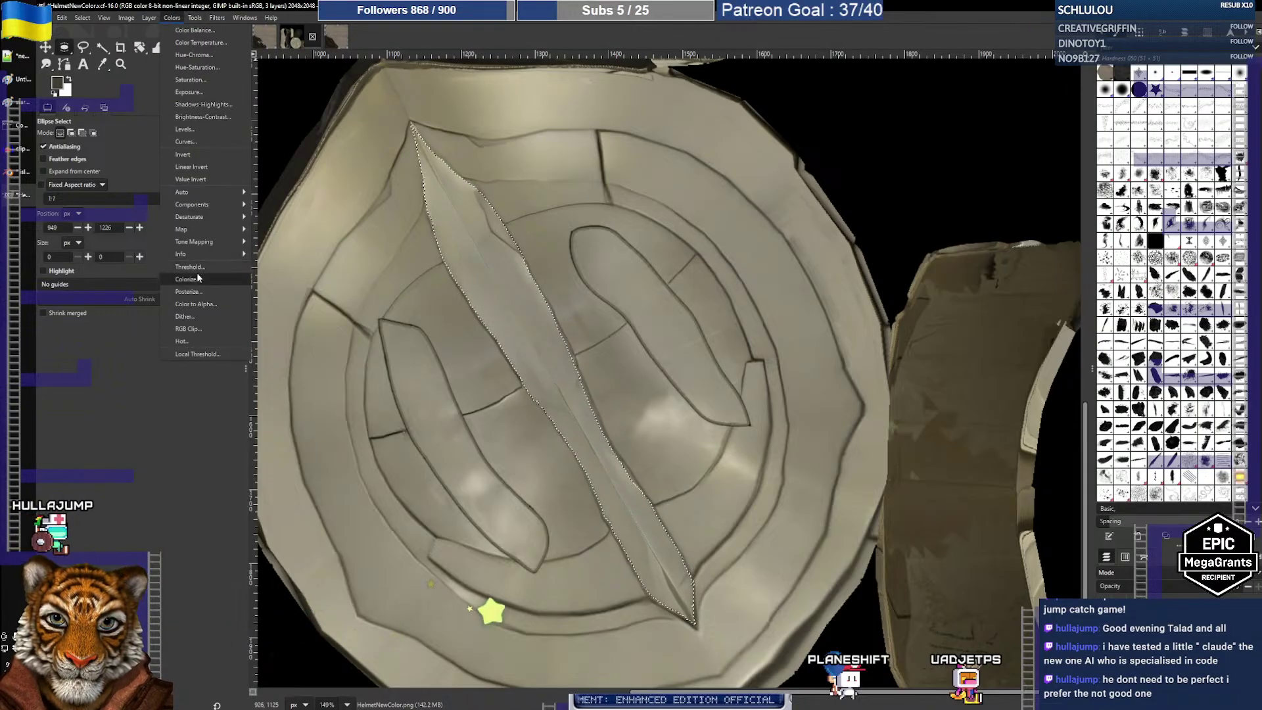
click(188, 278)
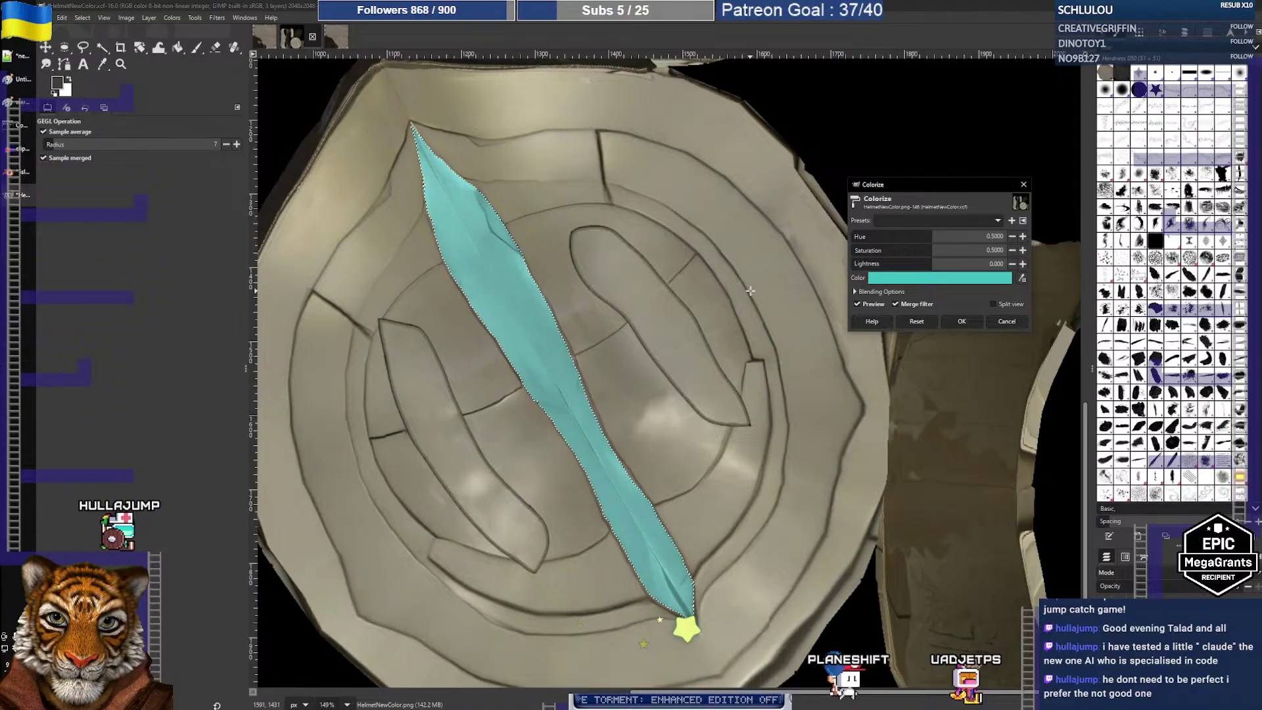
click(938, 278)
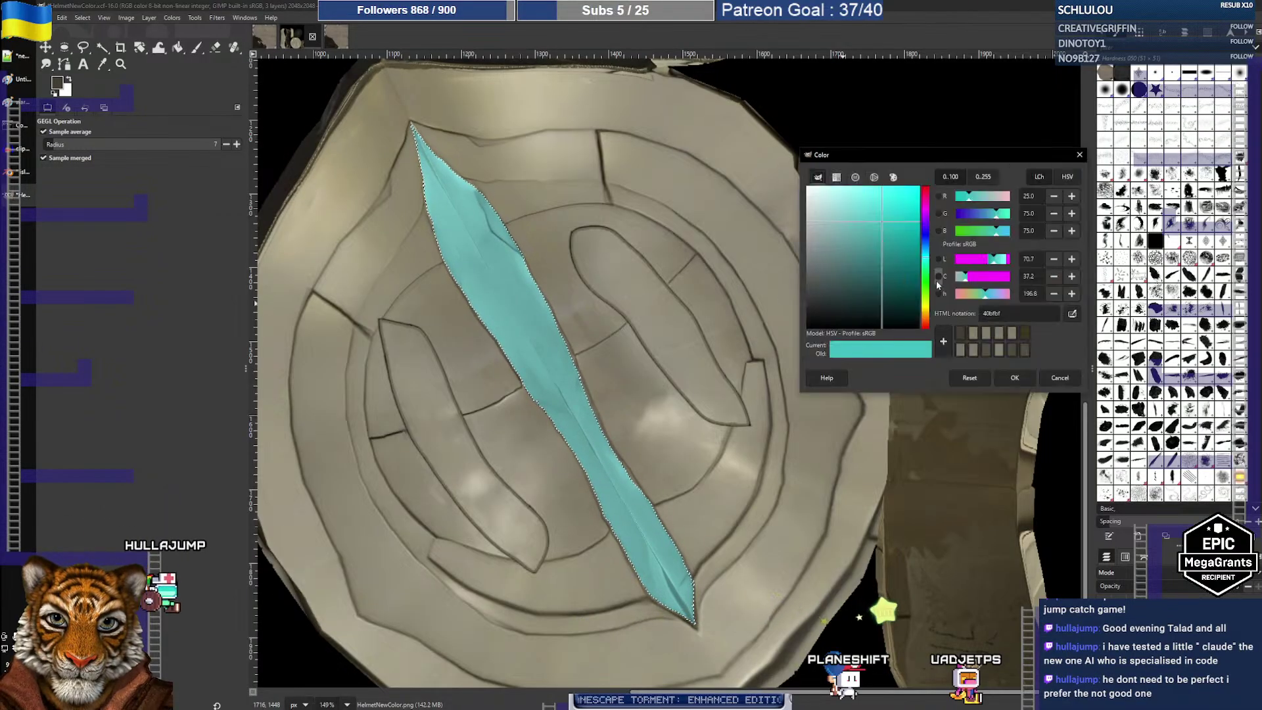
click(1024, 333)
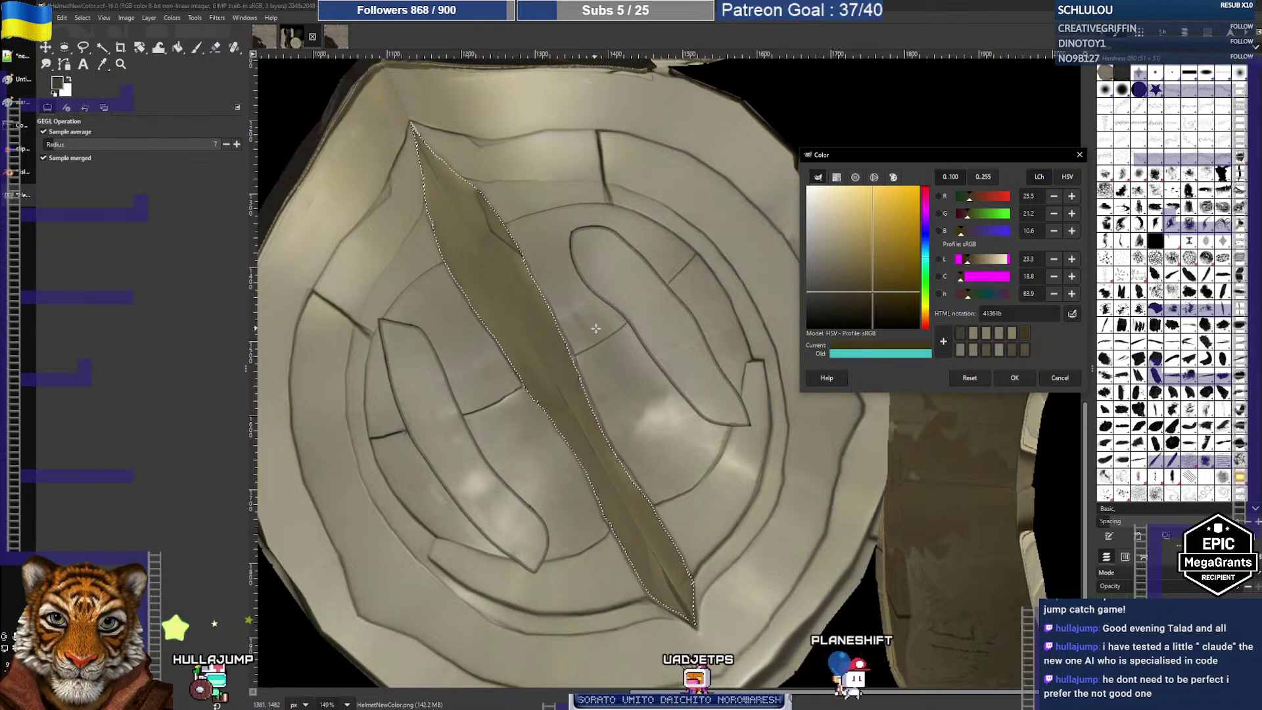
click(1059, 377)
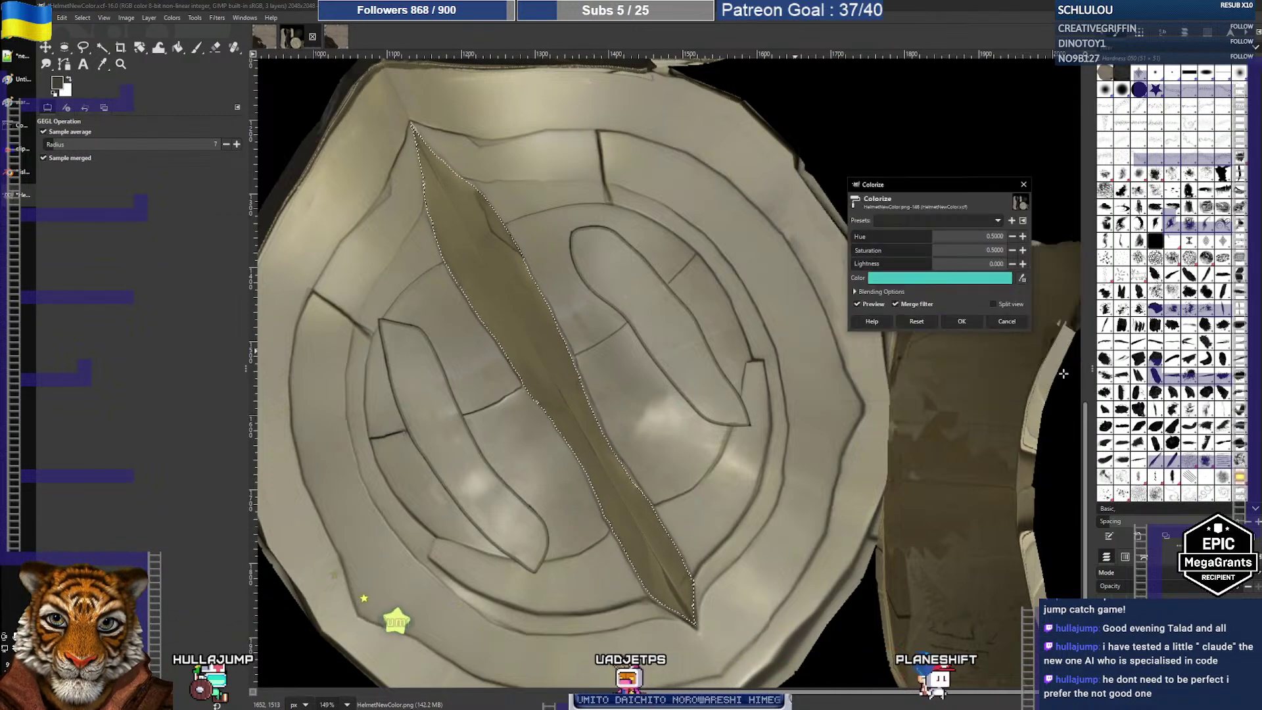
click(1006, 321)
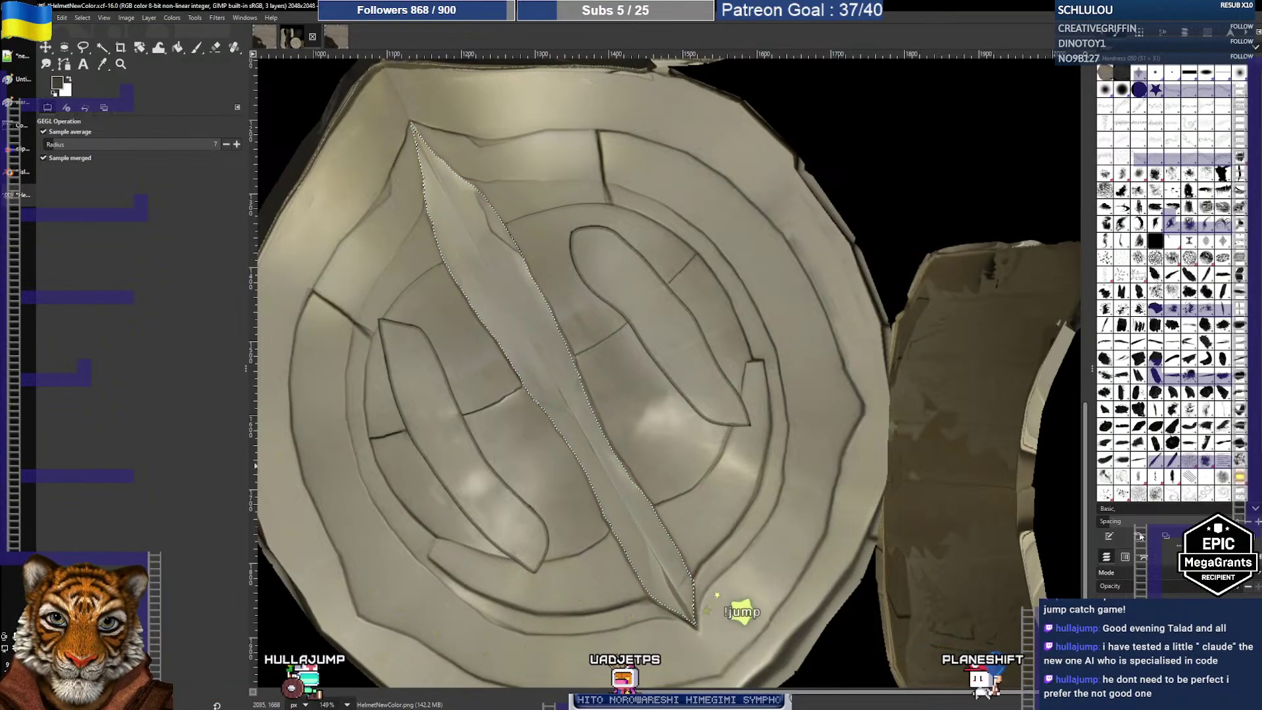
- Save the blade selection to a channel
click(82, 18)
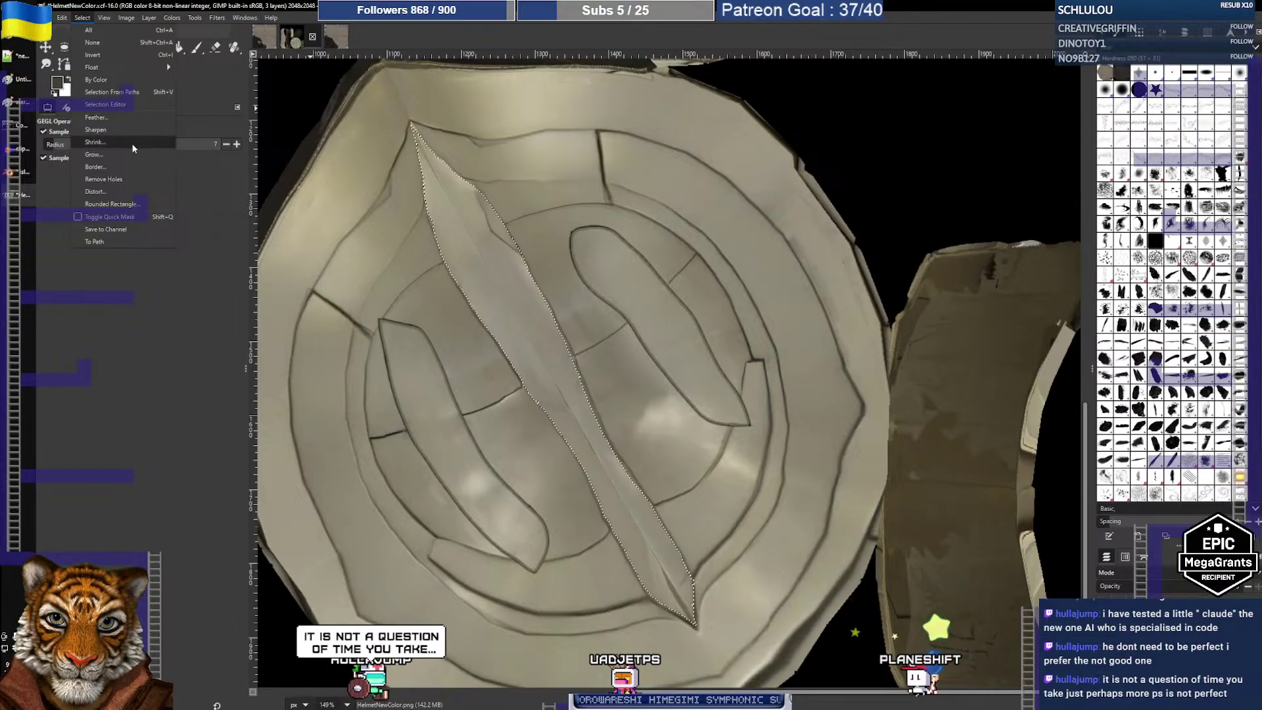
click(105, 229)
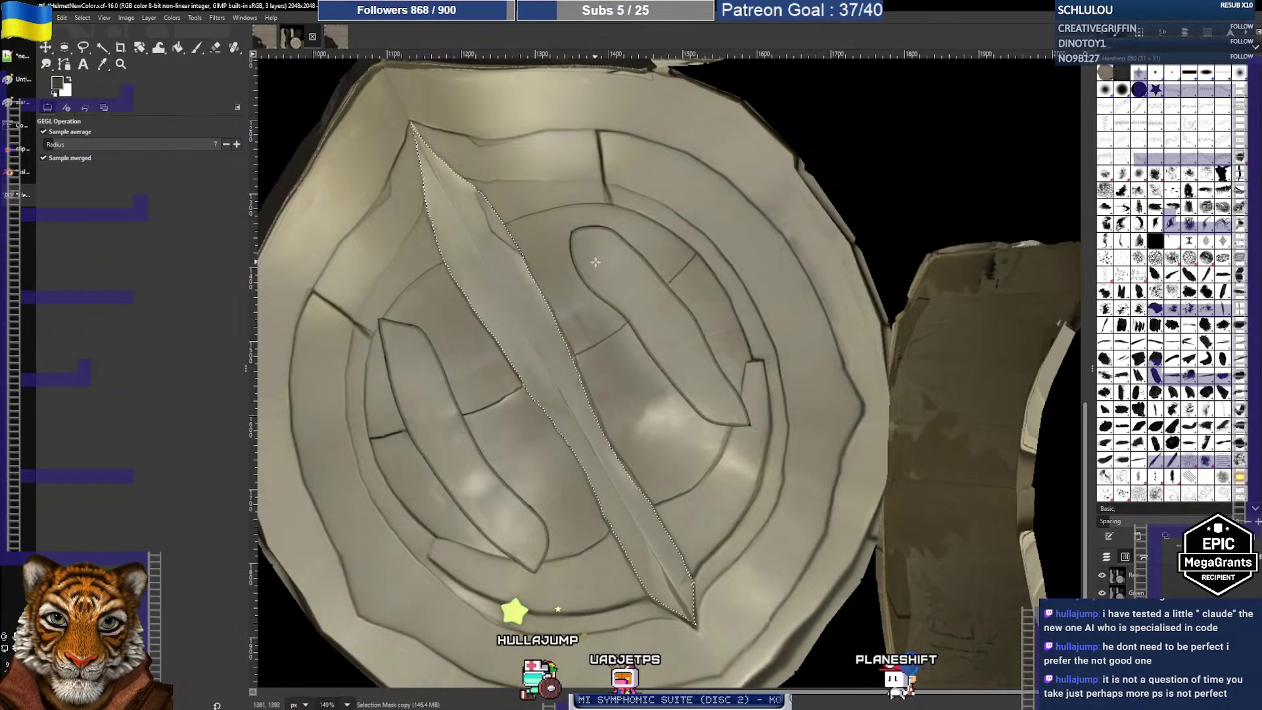
ctrl+scroll(597, 267, up, 1)
middle_drag(625, 290, 590, 297)
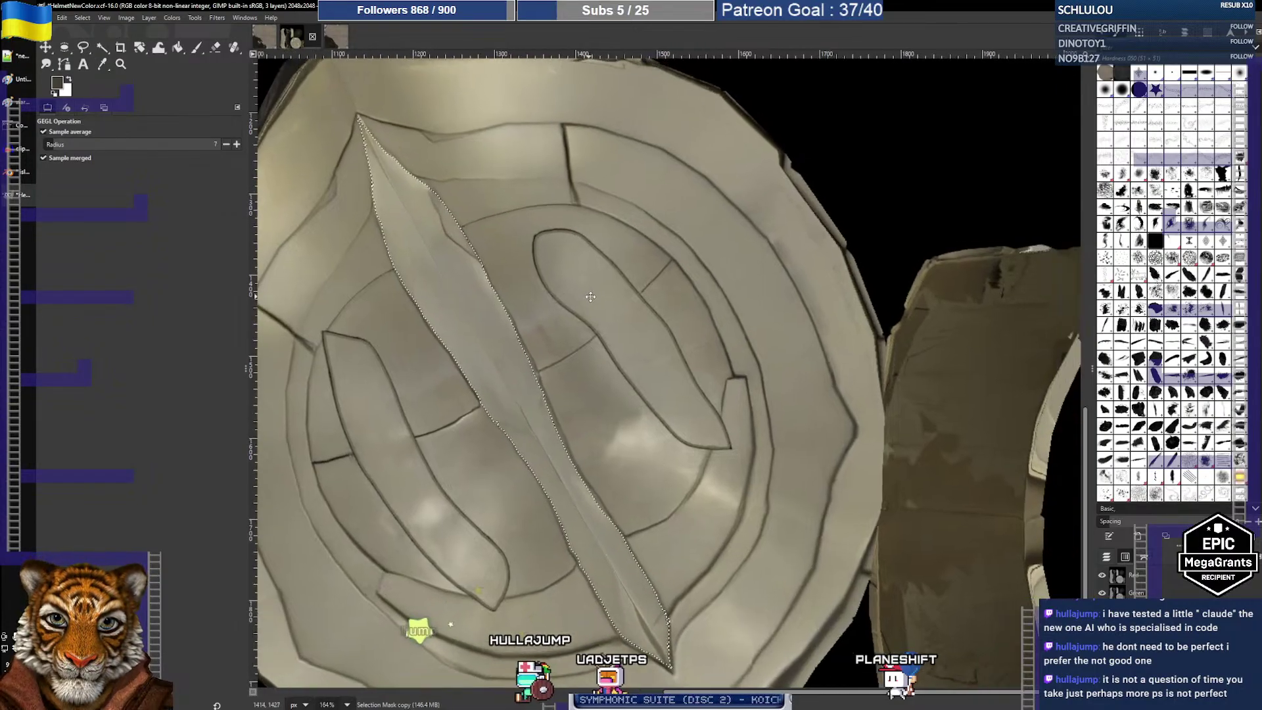
- Bring back the Layers list and merge the top layer down into HelmetNewColor.png
click(101, 49)
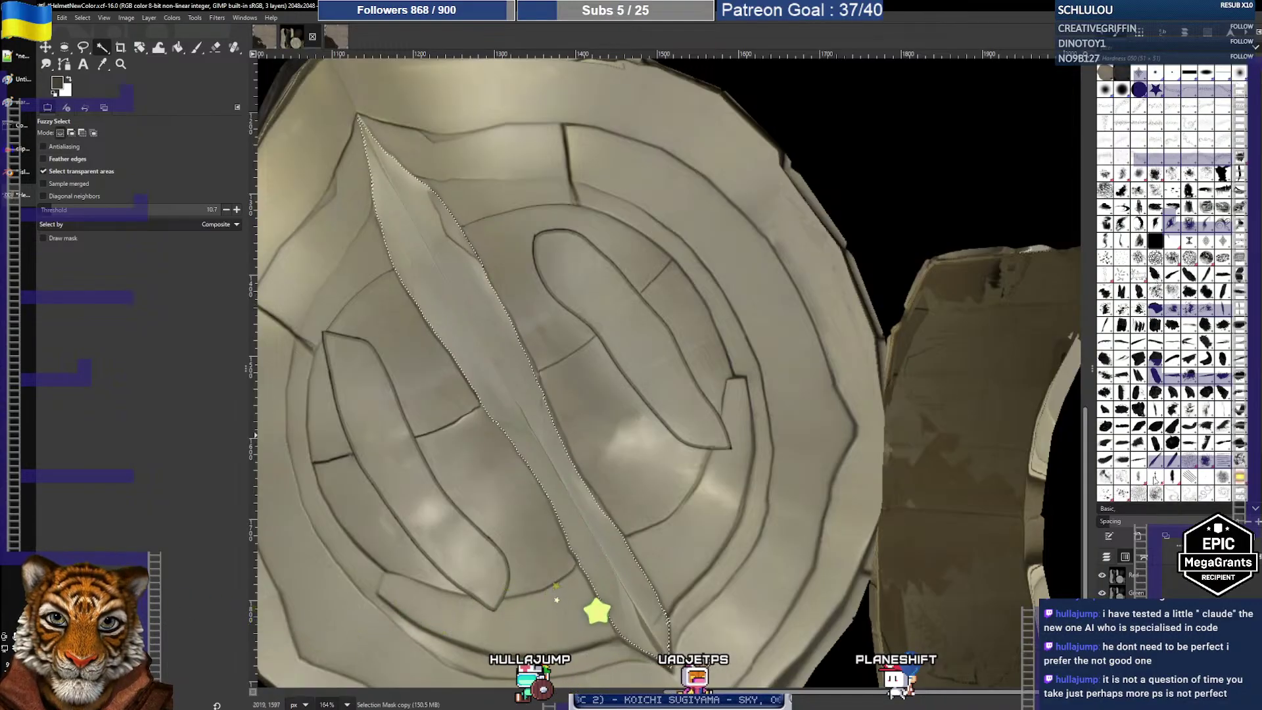
click(1106, 558)
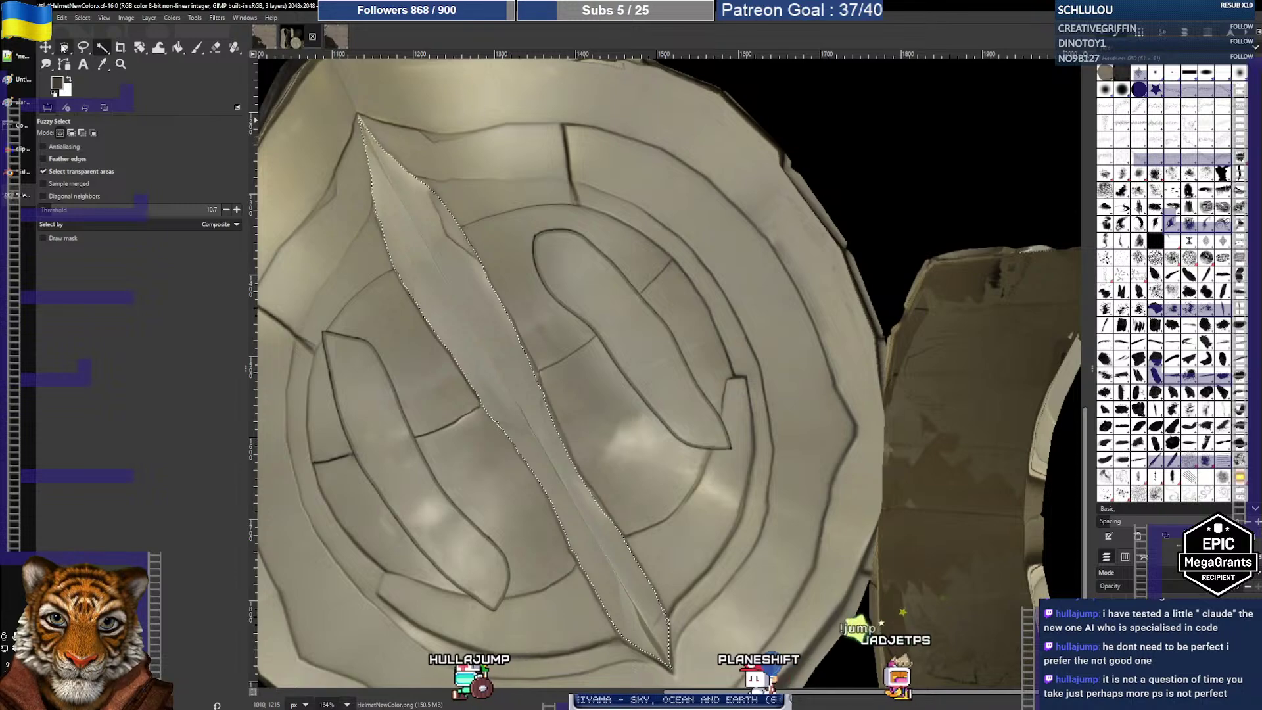
shift+click(612, 295)
key(ctrl+z)
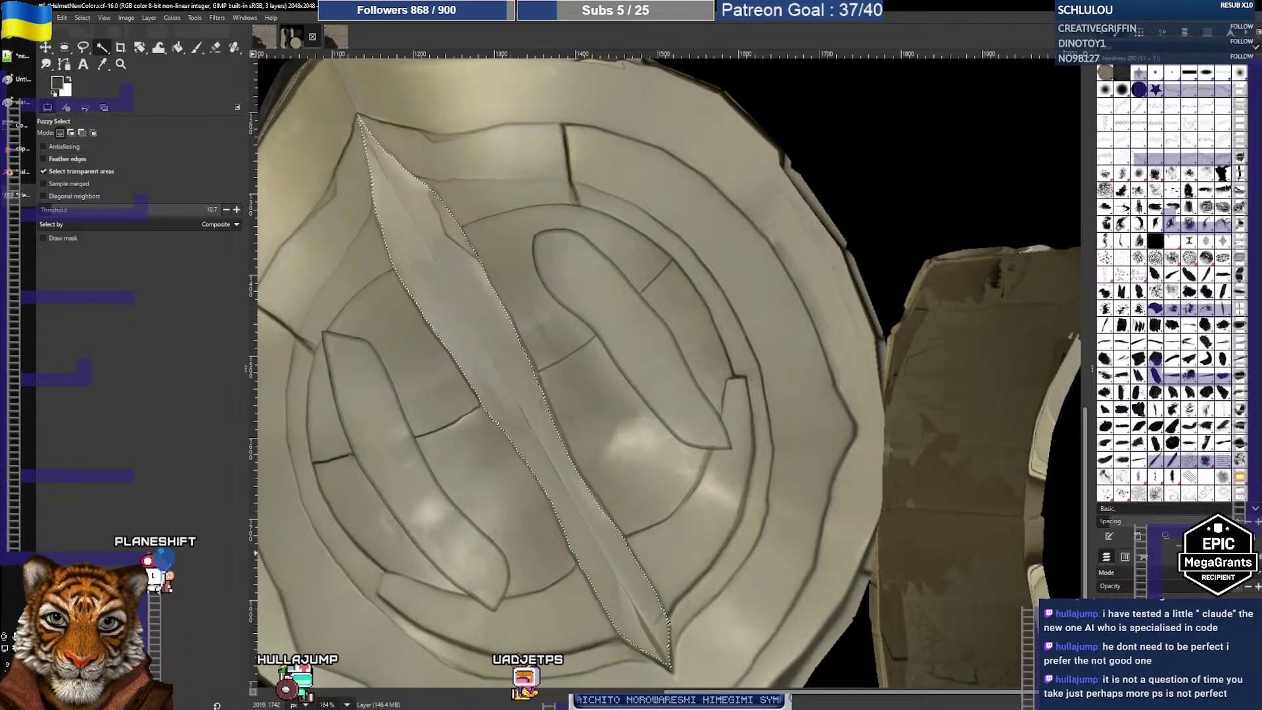
key(ctrl+m)
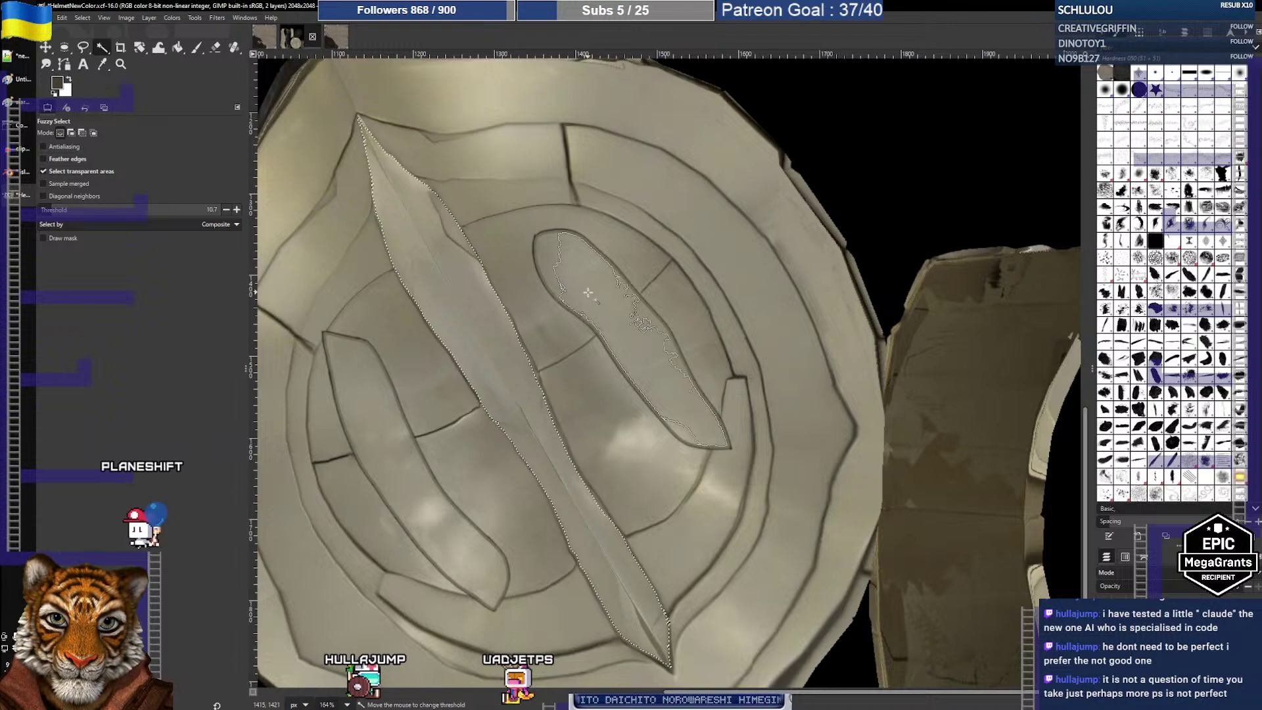
- Add both curved side shapes to the blade selection with Fuzzy Select at threshold 25
click(588, 292)
key(ctrl+z)
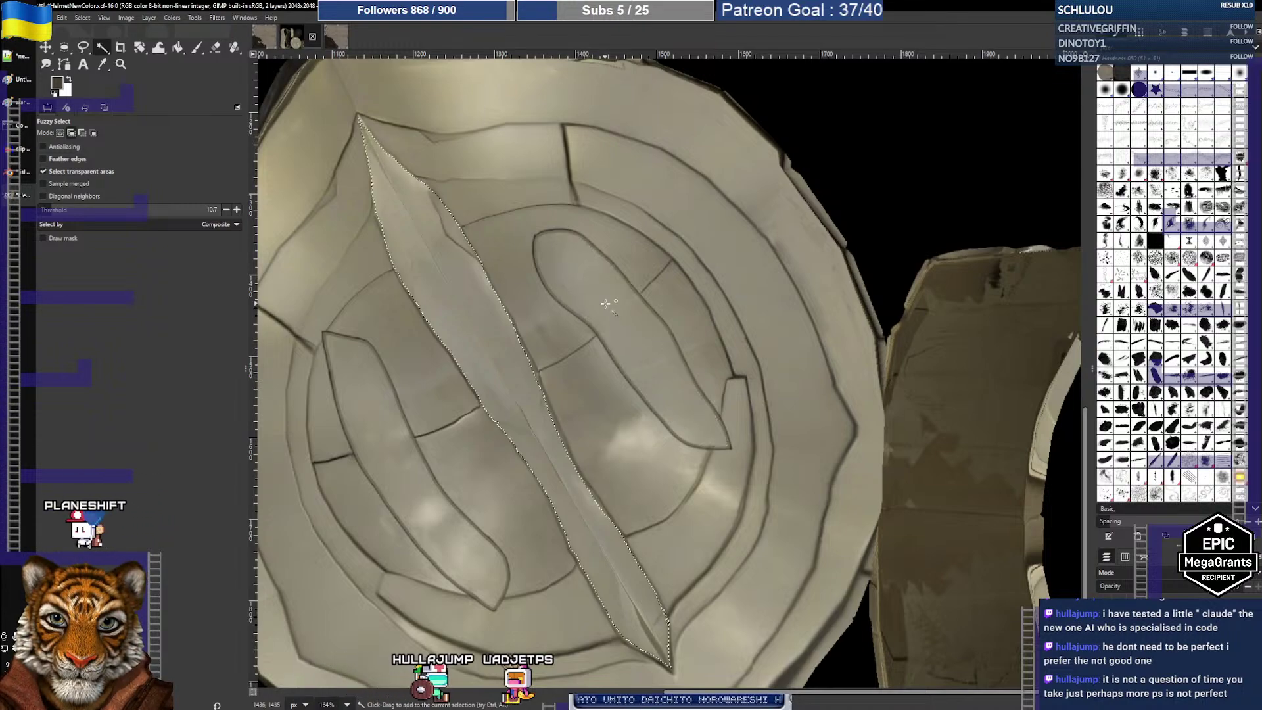
shift+click(606, 304)
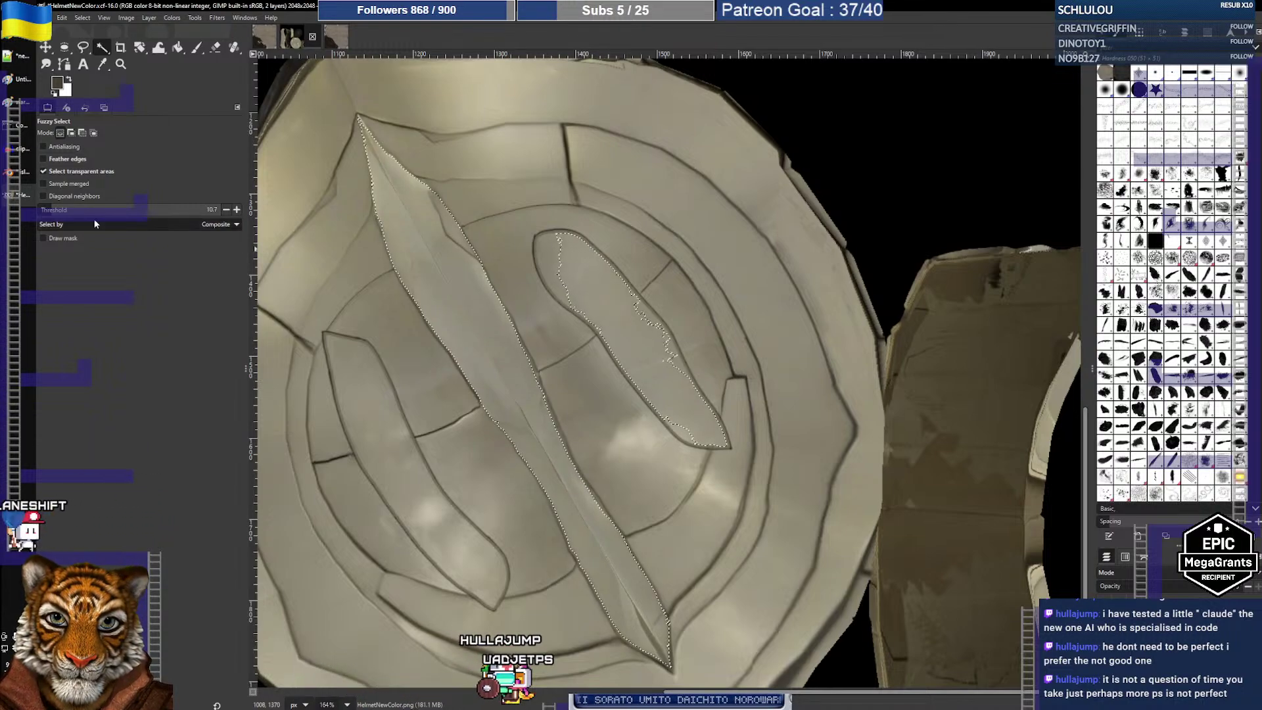
click(59, 212)
shift+click(601, 298)
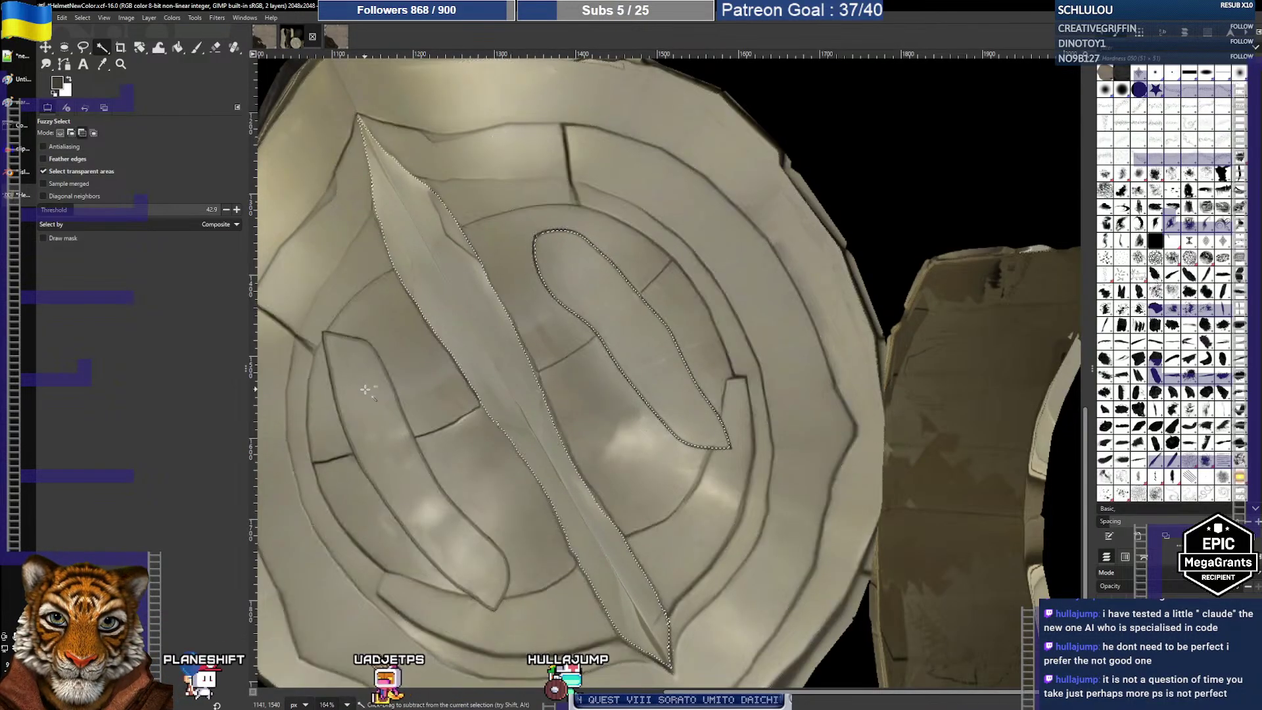
middle_drag(370, 386, 533, 322)
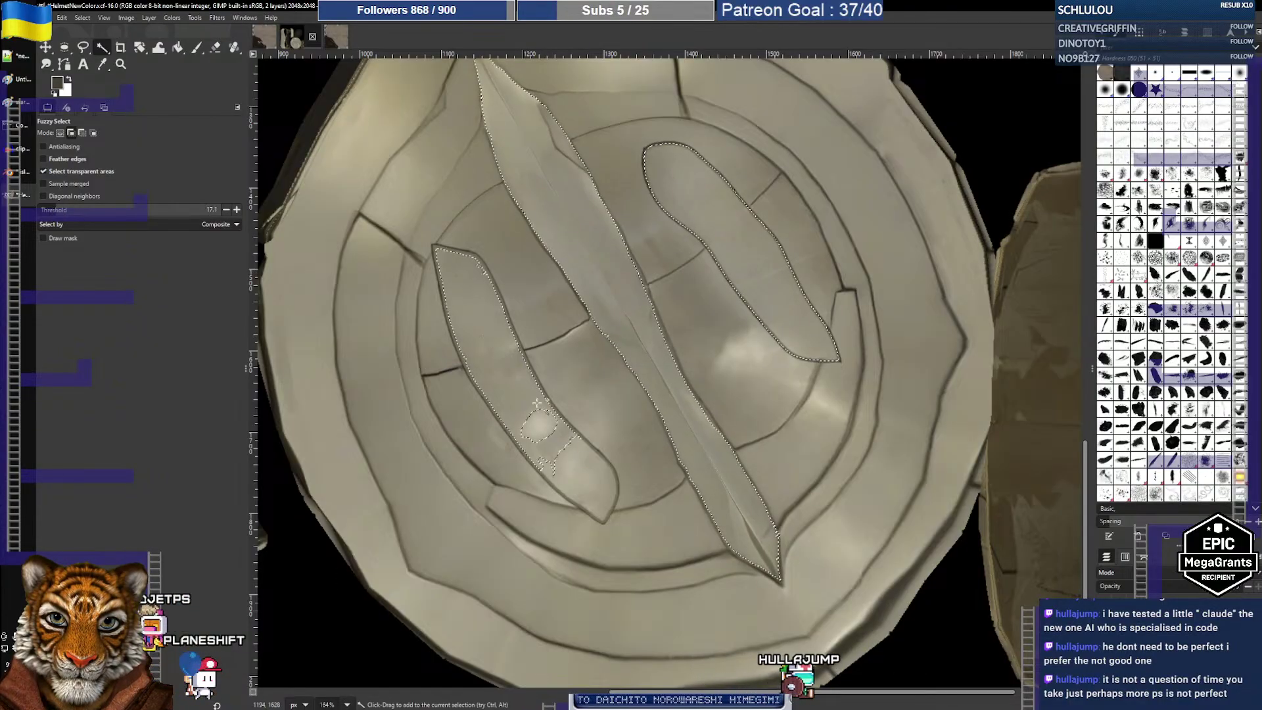
shift+click(580, 465)
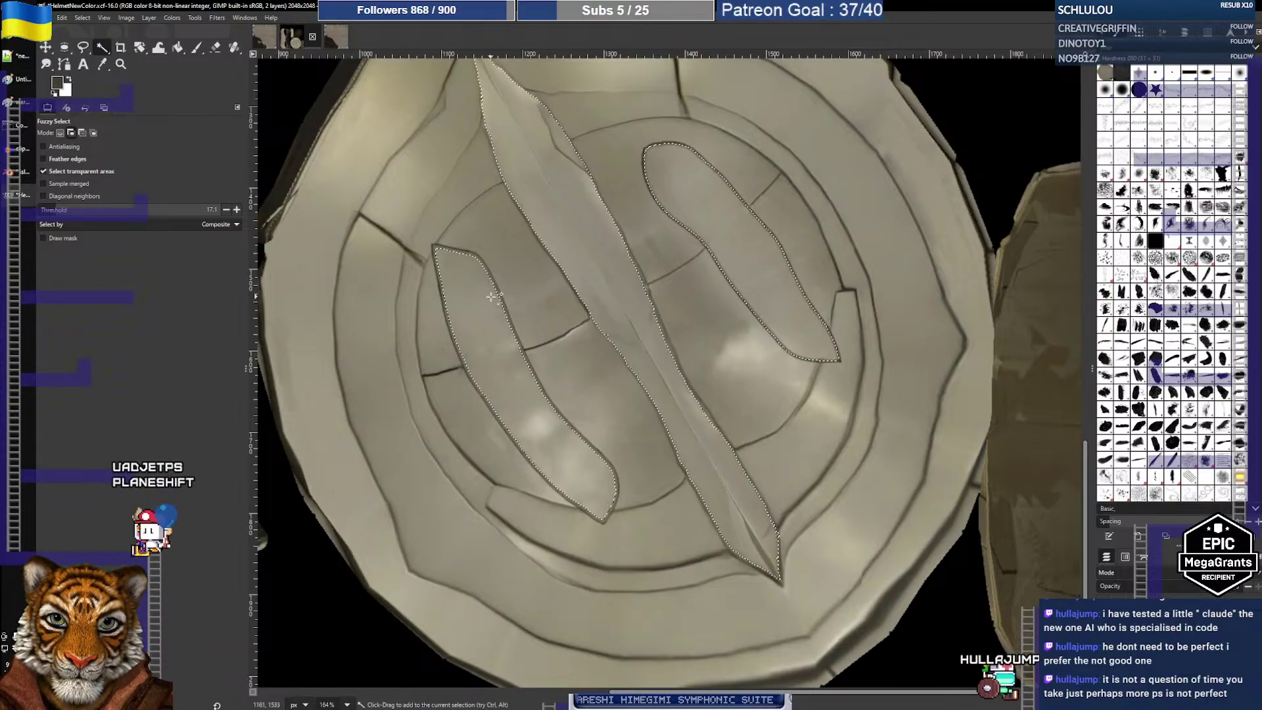
scroll(643, 252, up, 2)
shift+scroll(644, 253, right, 2)
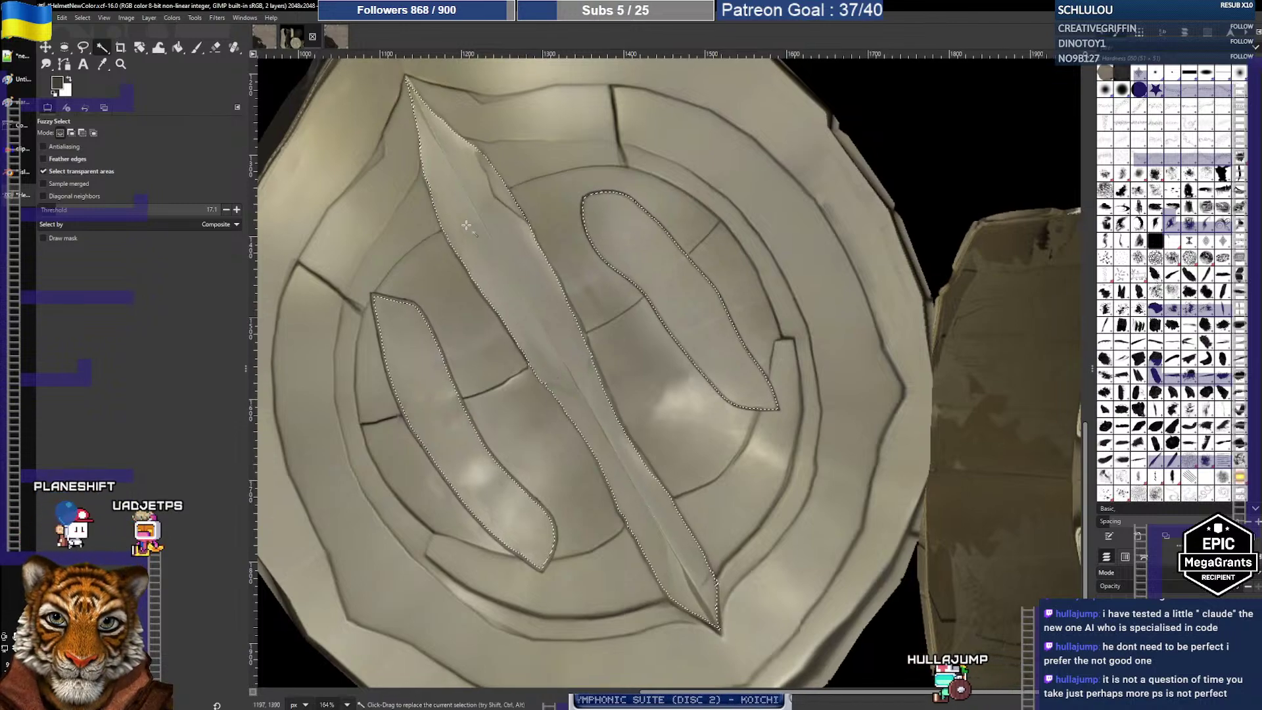
- Save the combined three-piece selection as a channel and make HelmetNewColor.png the active layer
click(84, 18)
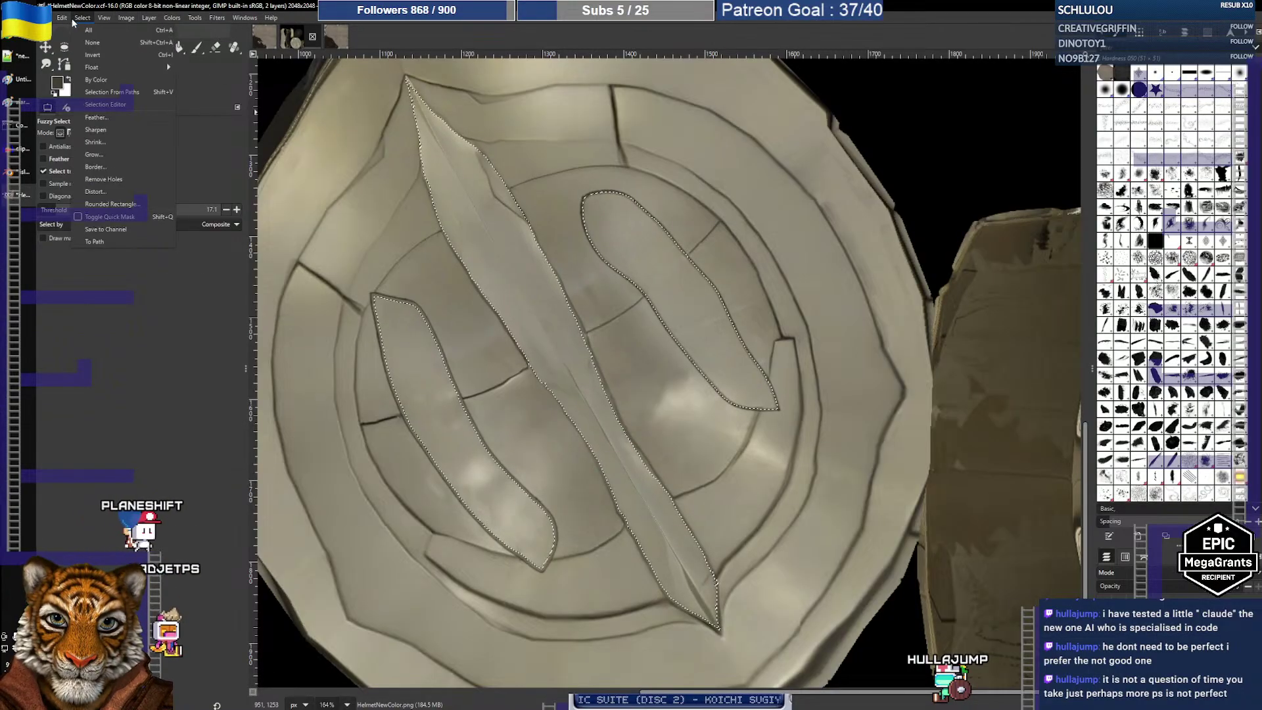
click(123, 231)
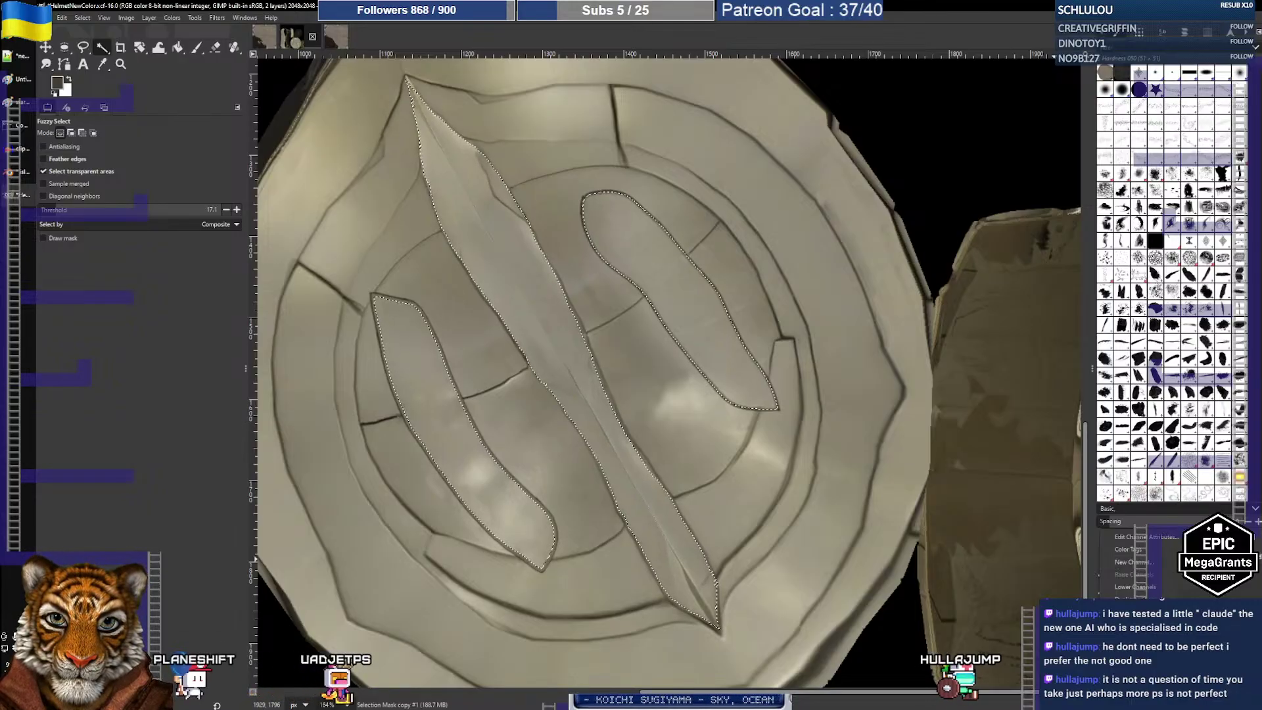
click(1140, 628)
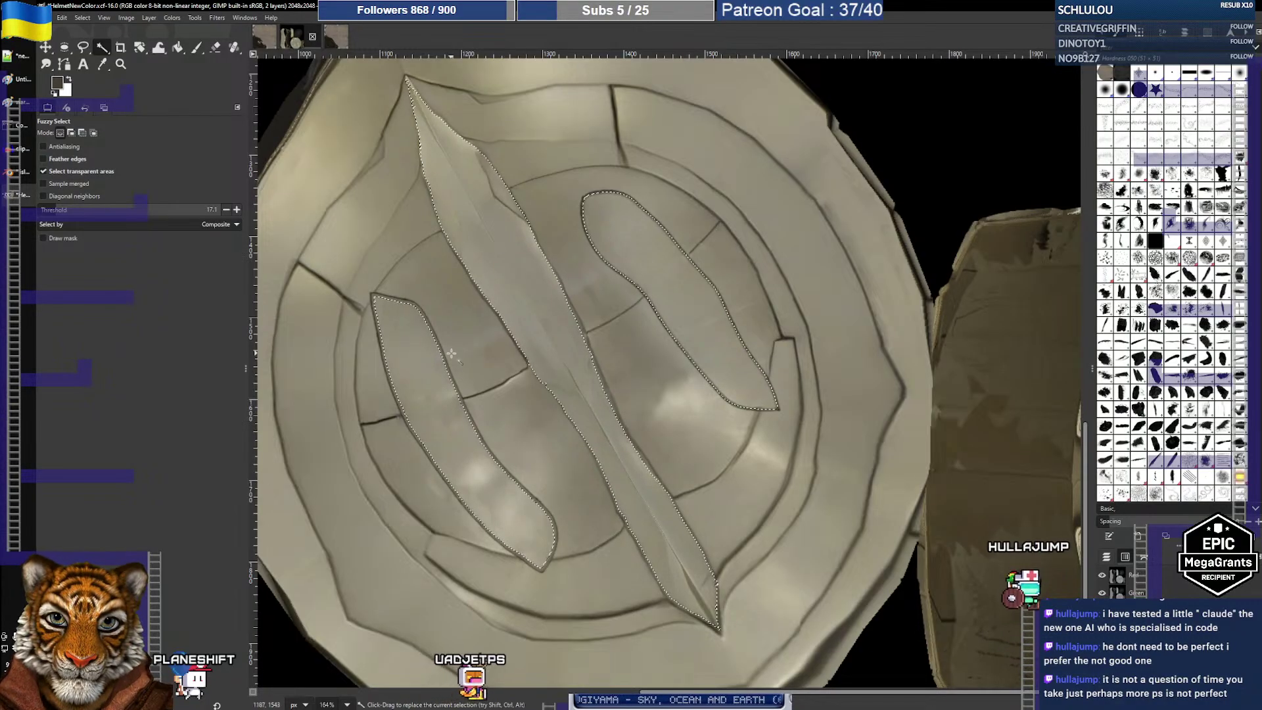
click(173, 17)
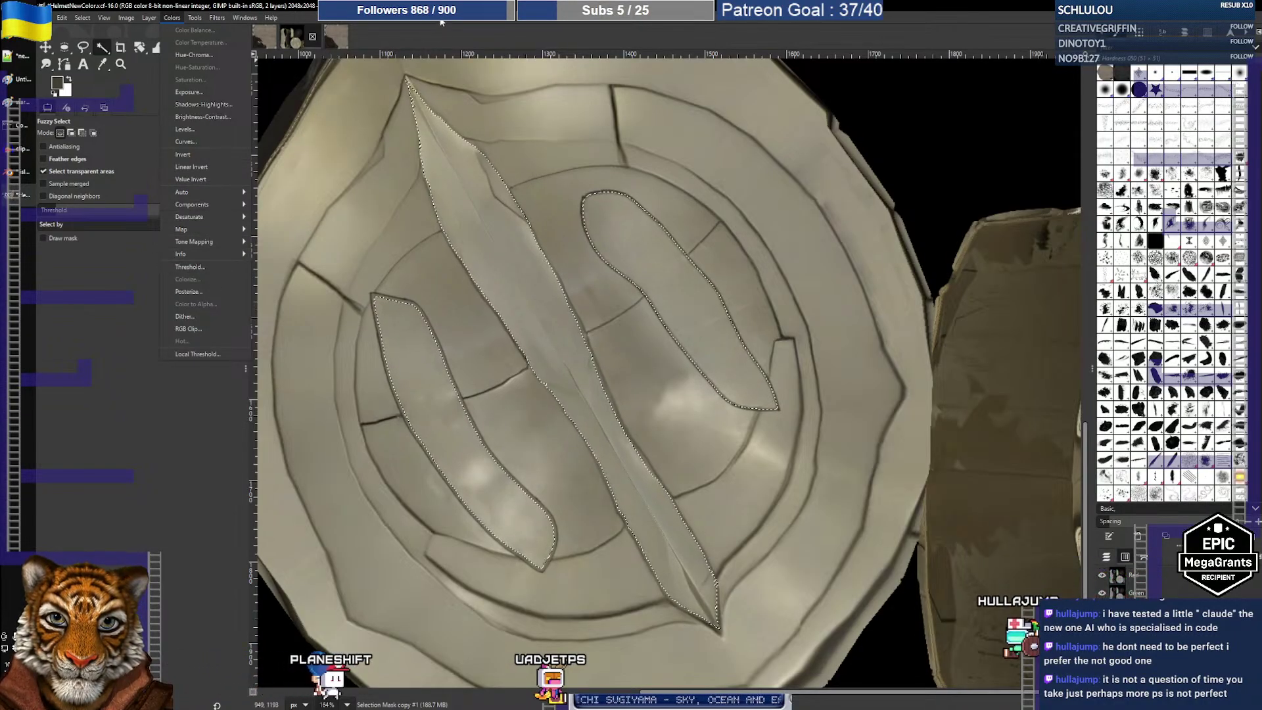
click(568, 104)
click(1106, 557)
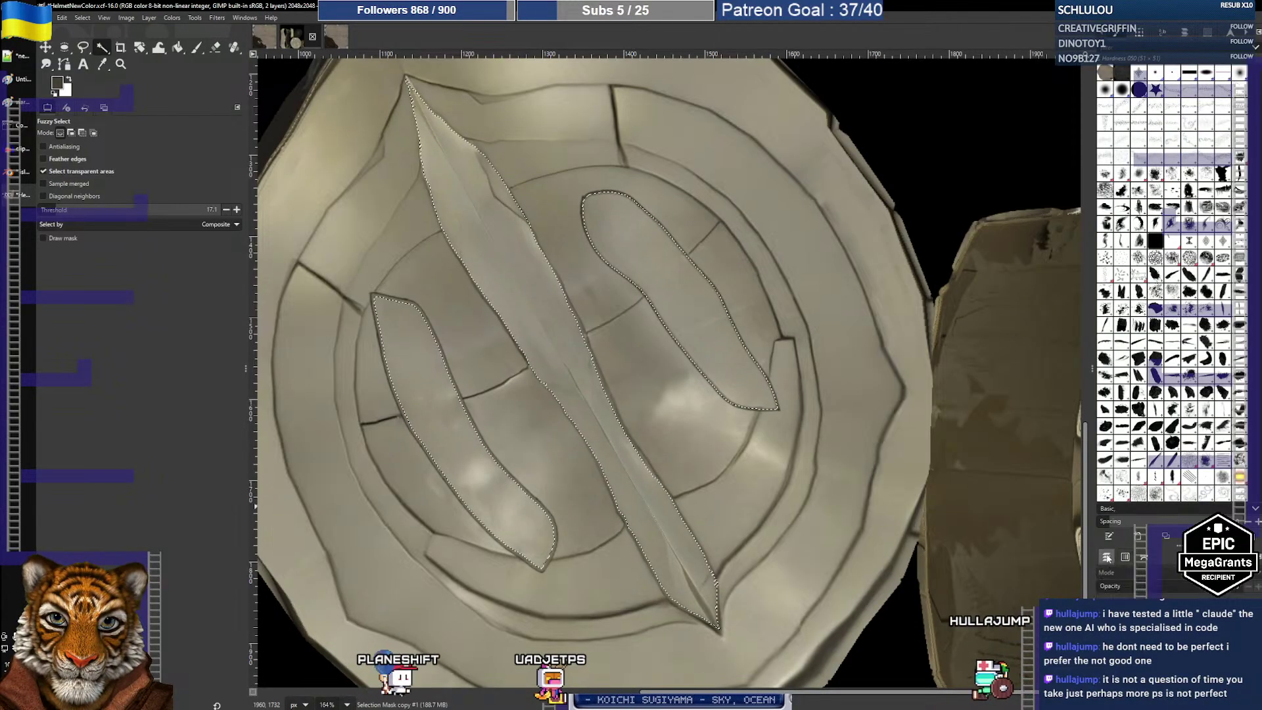
click(1163, 624)
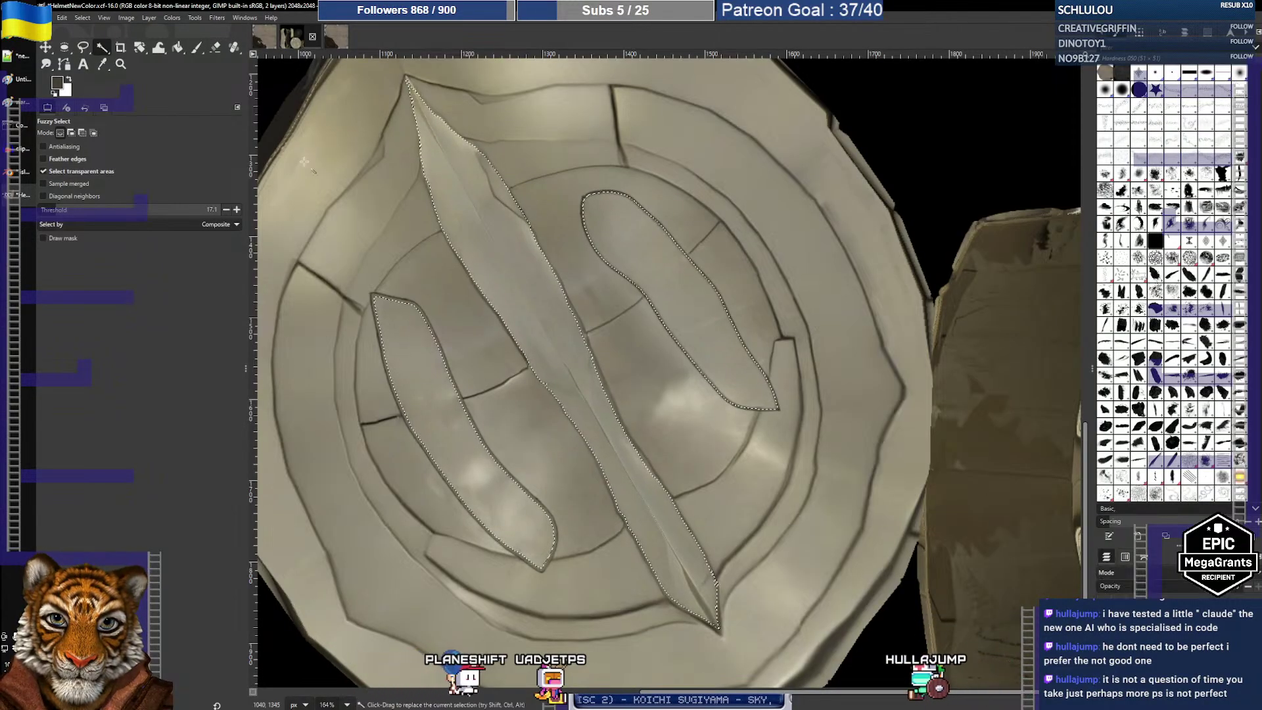
- Colorize the selected blades with the dark olive-brown tint from recent colours
click(172, 18)
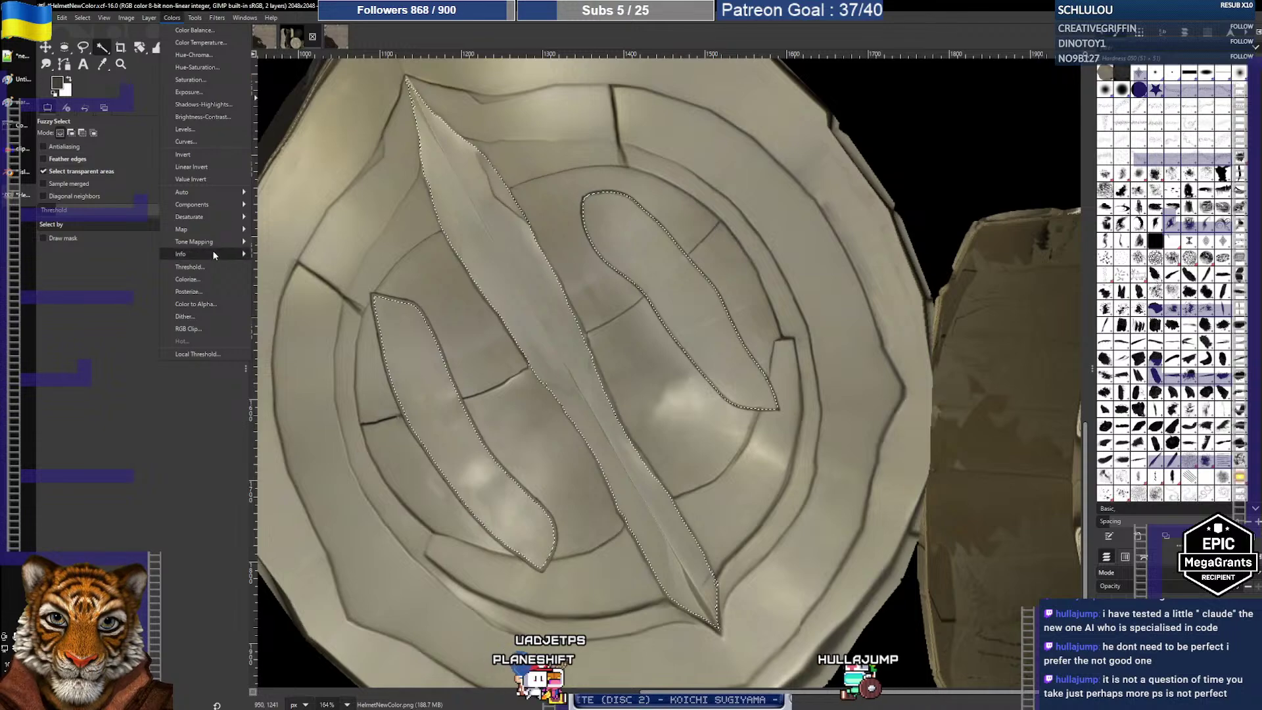
click(209, 278)
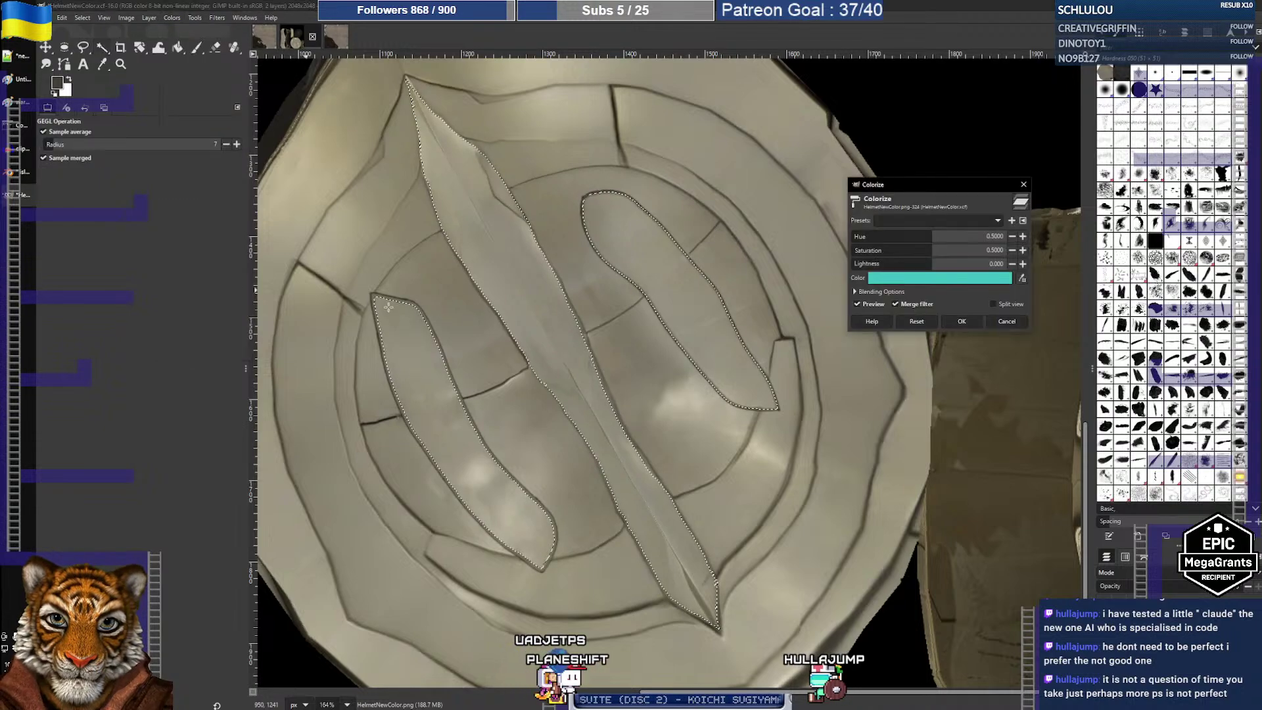
click(947, 276)
click(1024, 333)
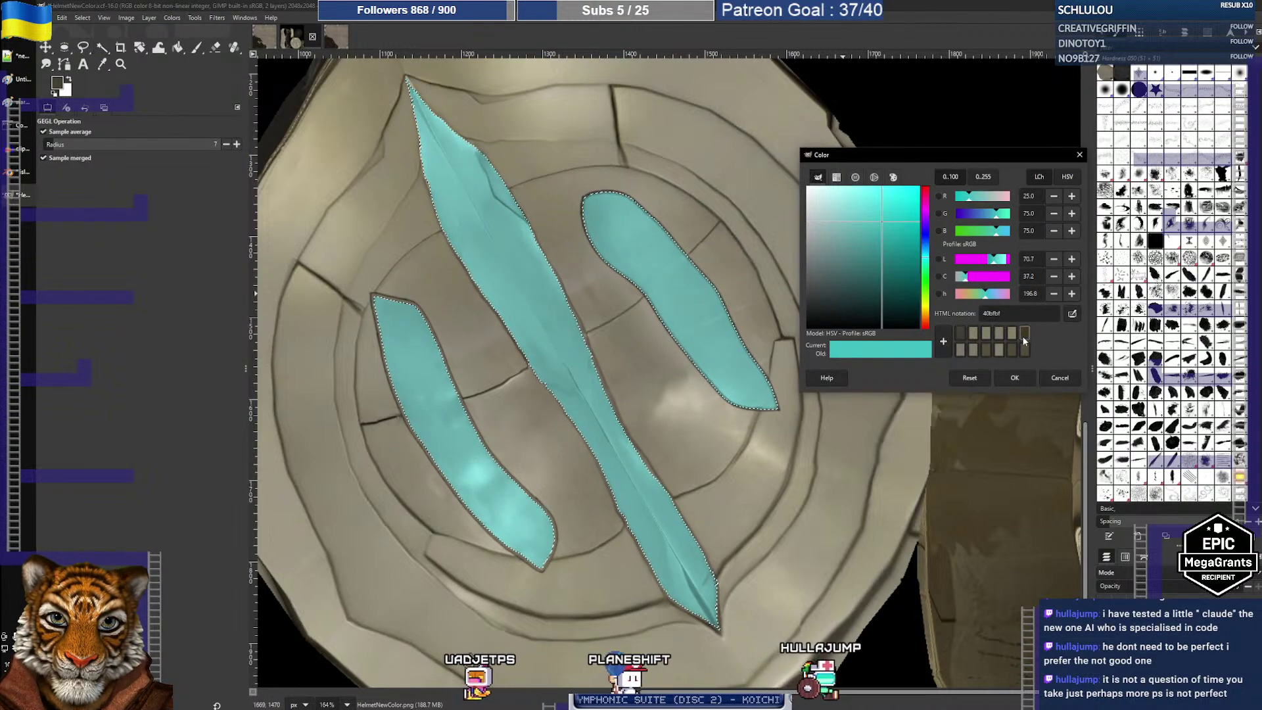
click(1022, 378)
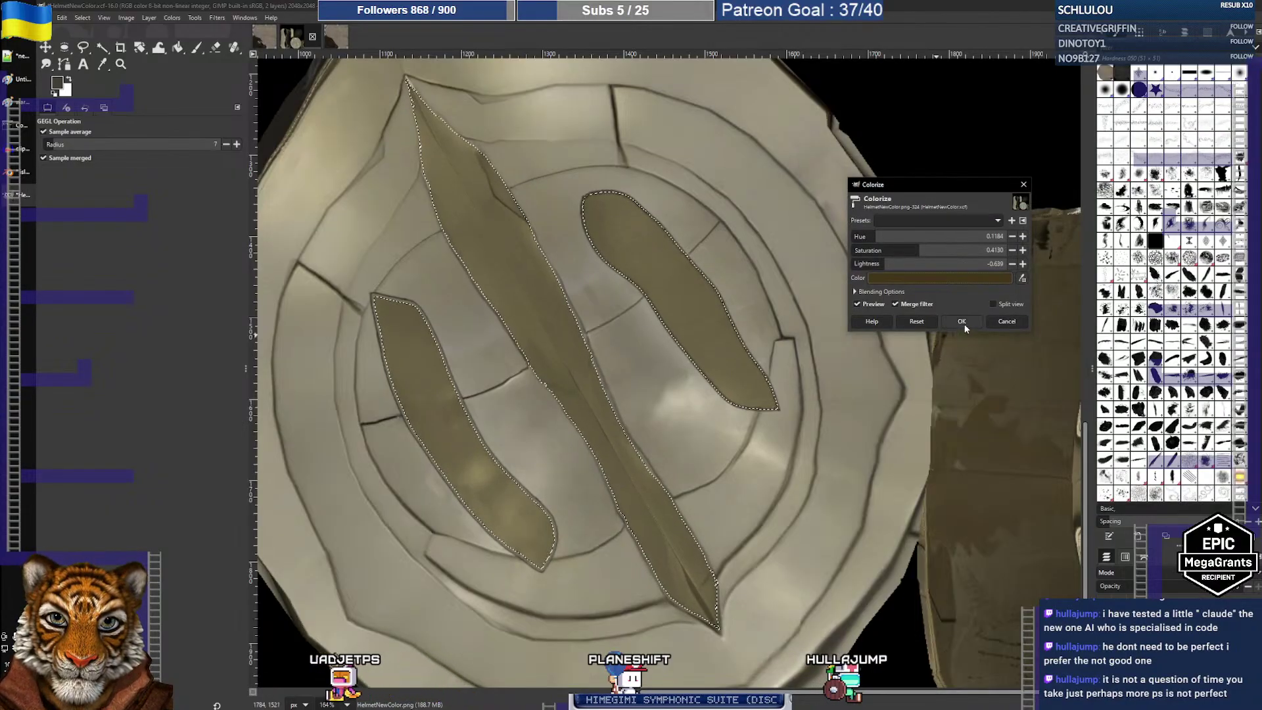
click(961, 321)
click(45, 18)
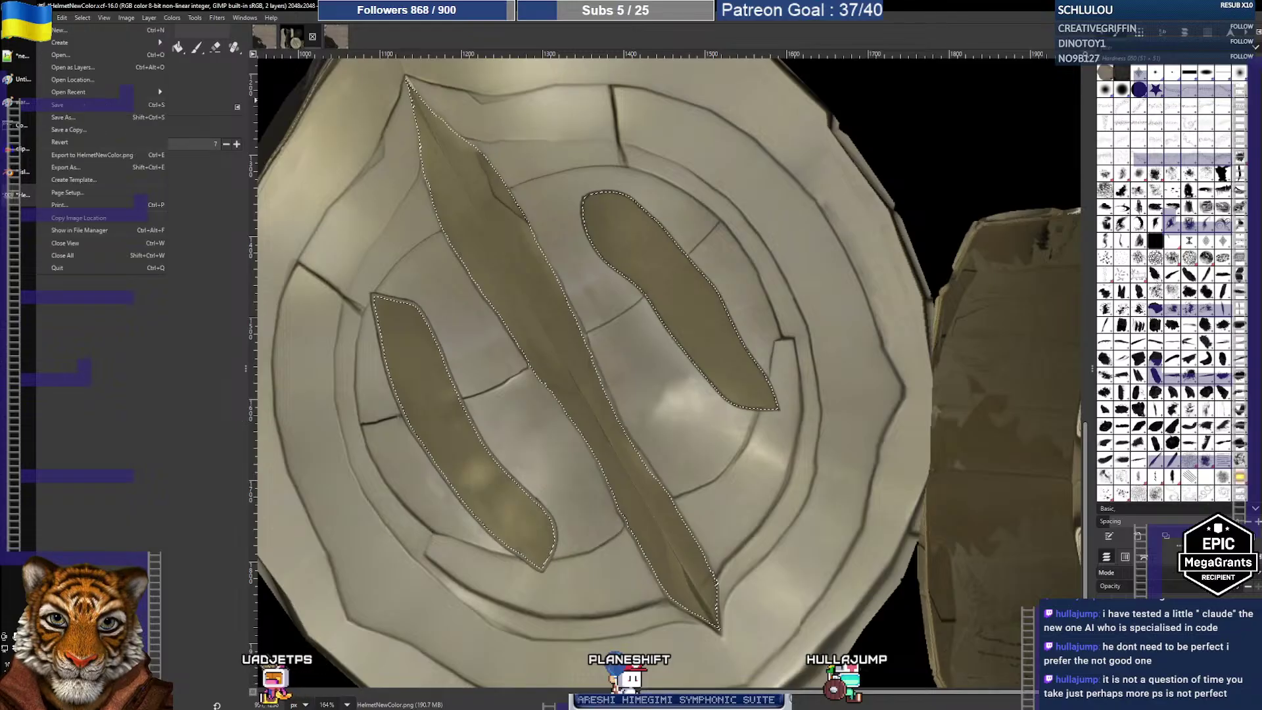
- Export the texture as HelmetNewColor.png, replacing the existing file with default PNG settings
mouse_move(62, 17)
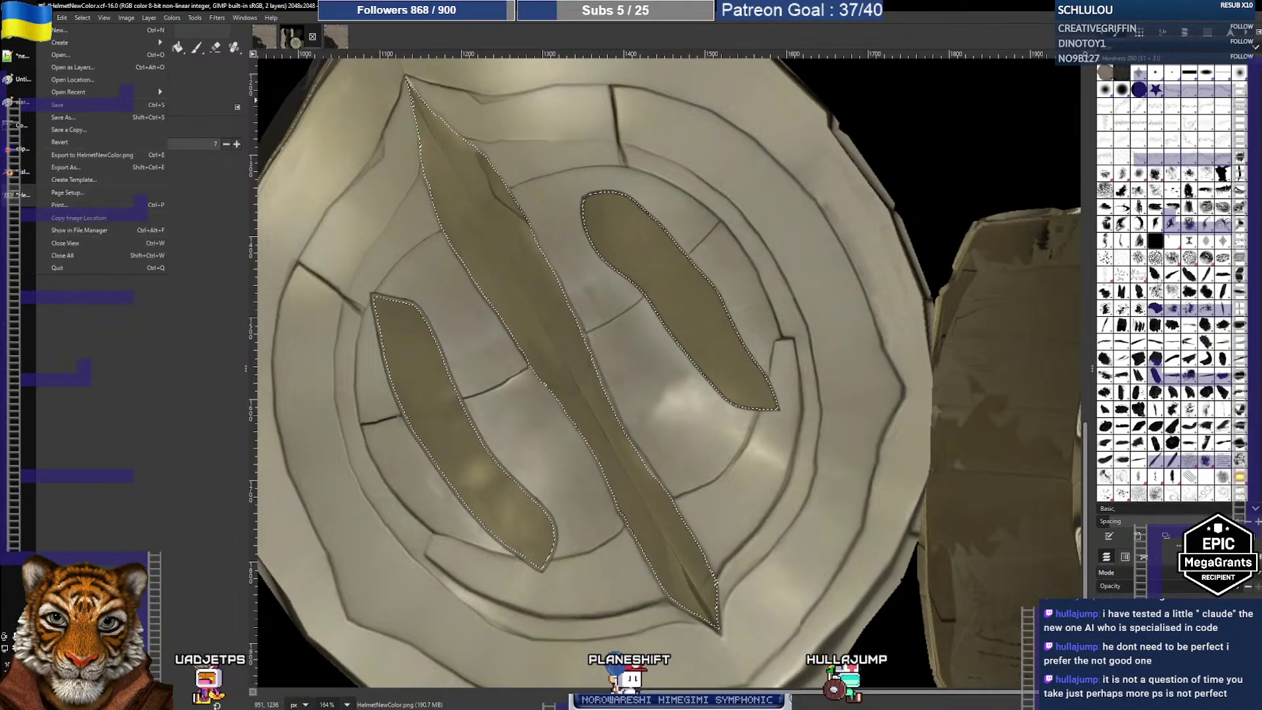
click(80, 167)
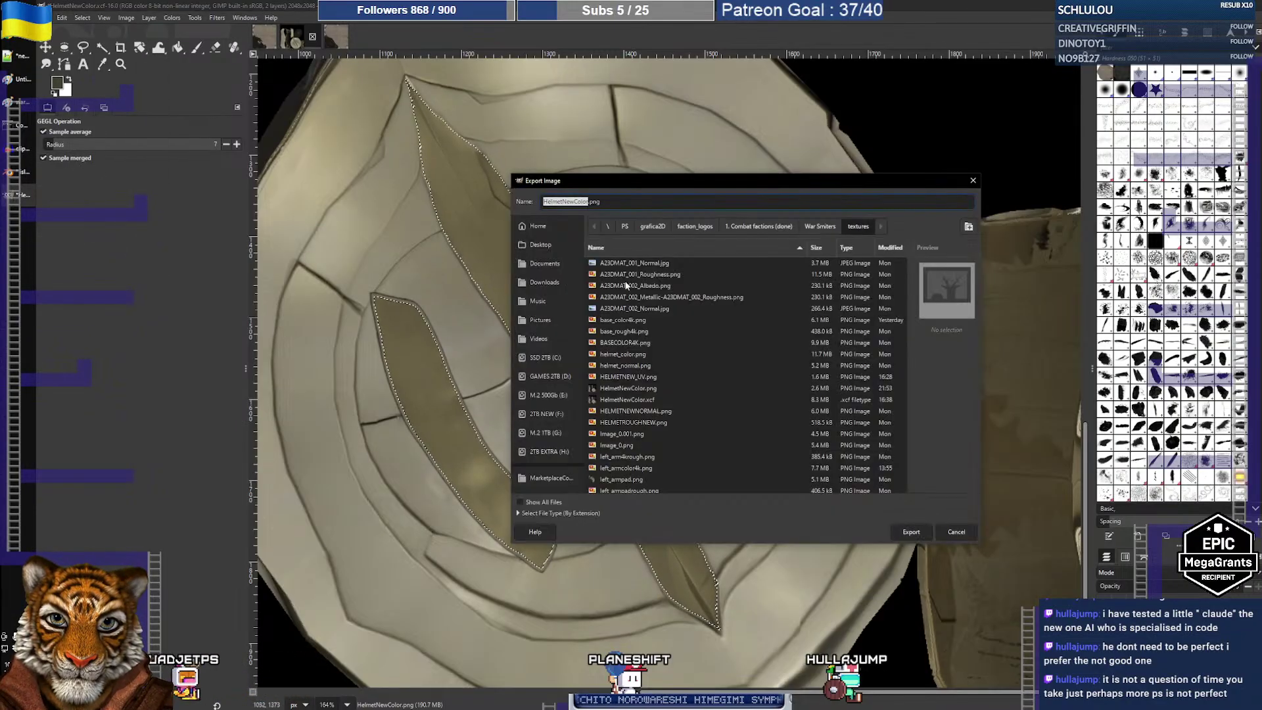
click(910, 531)
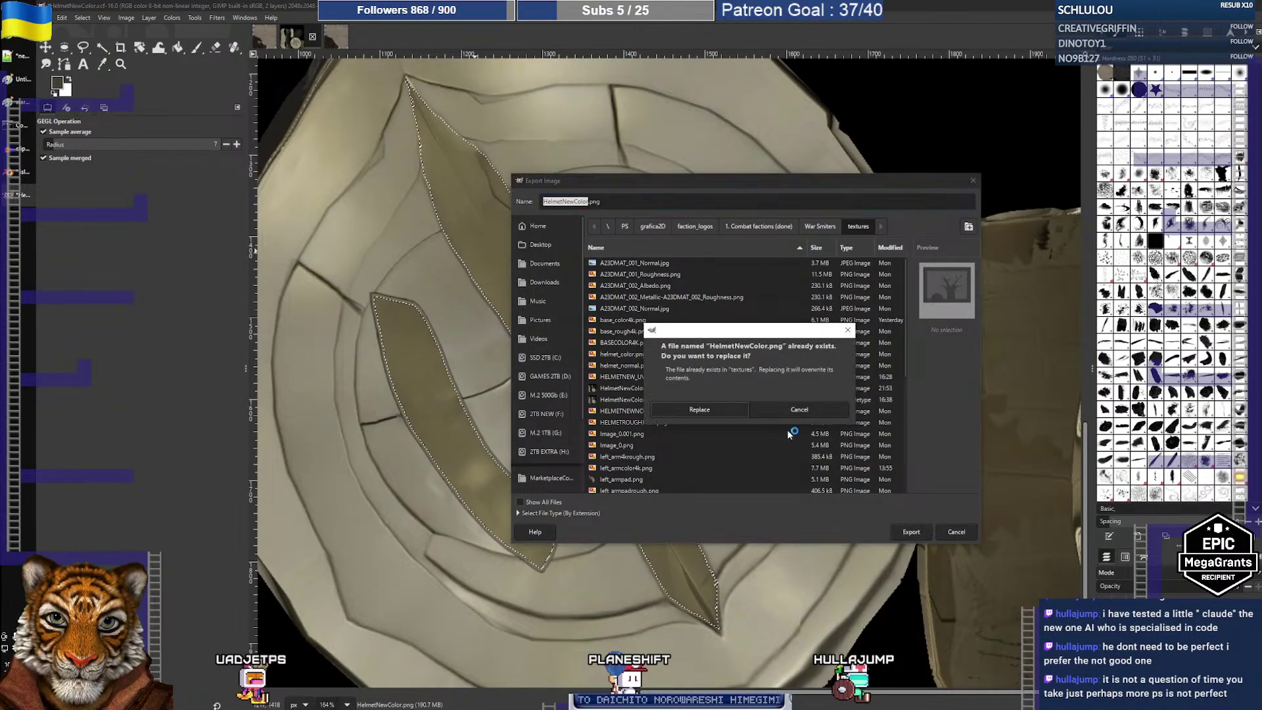
click(707, 411)
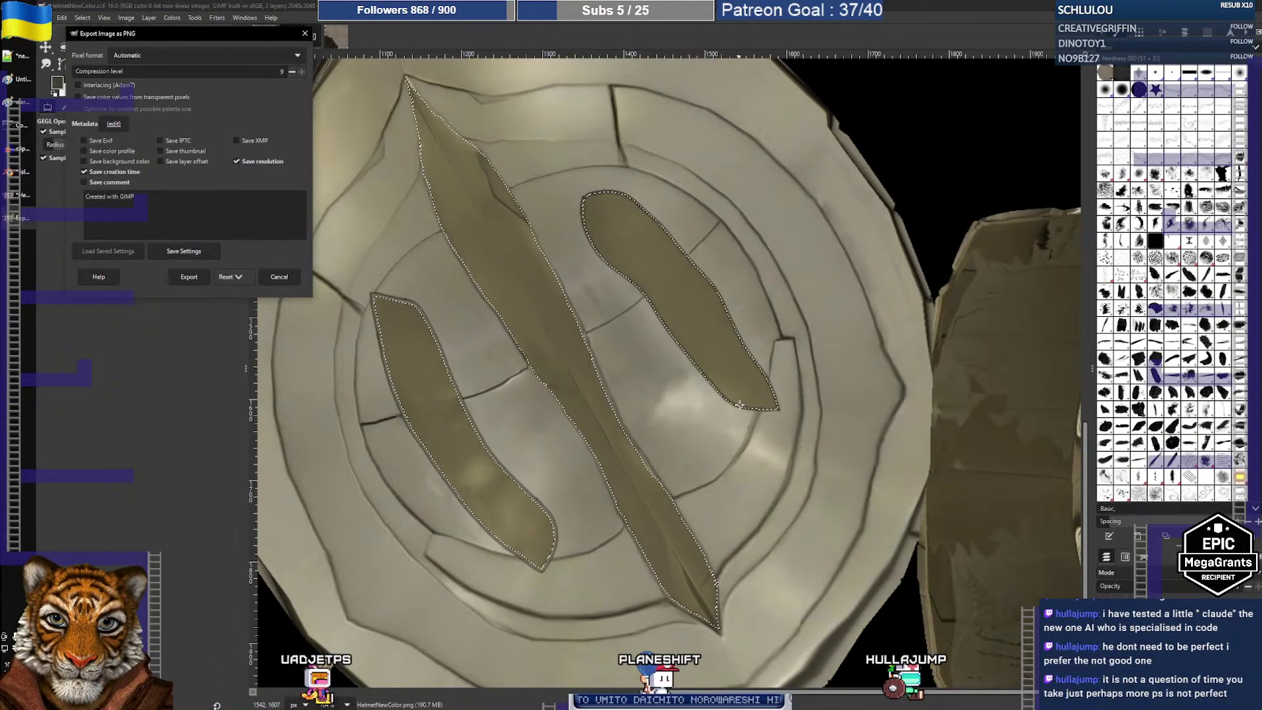
click(189, 276)
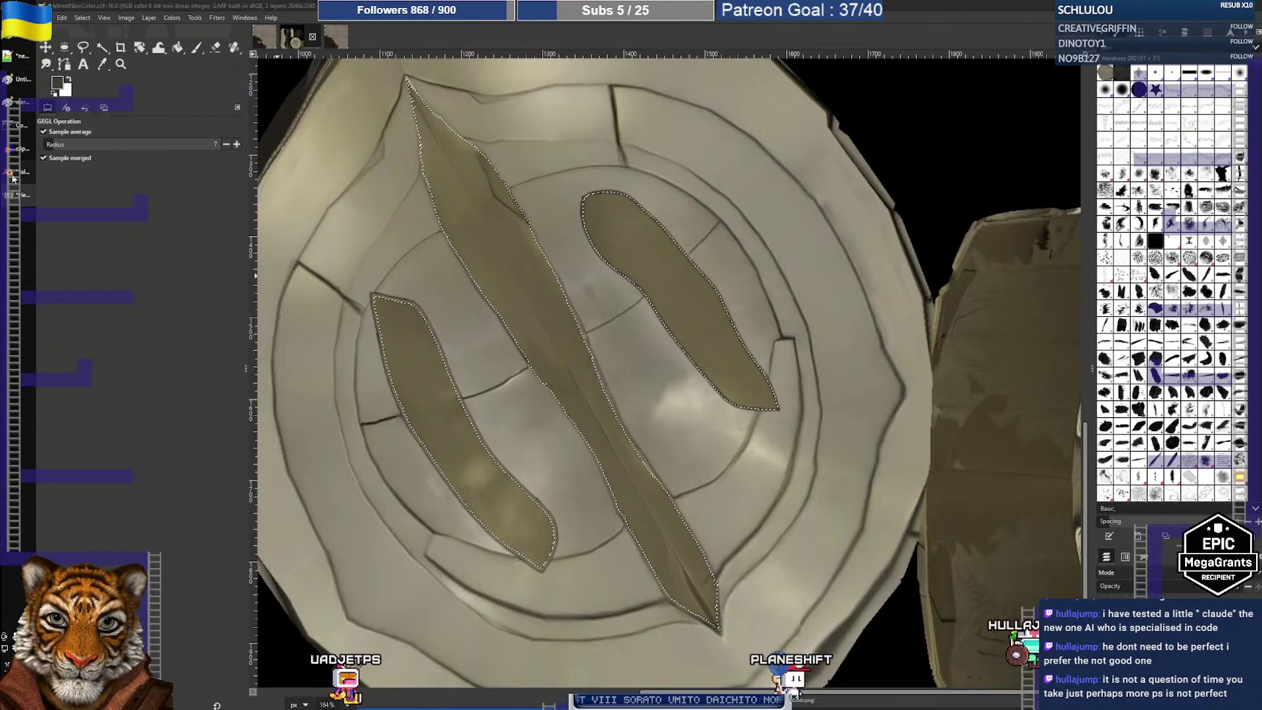
key(alt+Tab)
- Enlarge the 3D view facing the helmet and snip a rectangular screenshot of it
middle_drag(550, 283, 701, 276)
drag(686, 407, 680, 557)
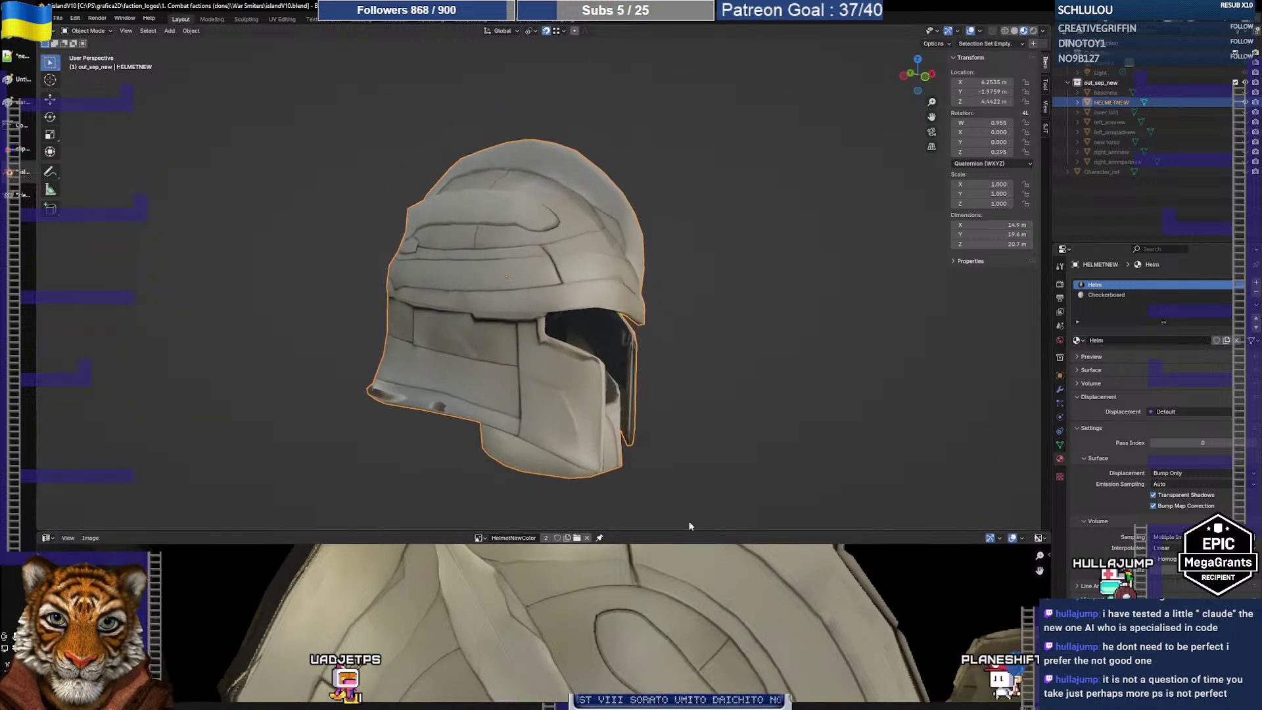
middle_drag(676, 368, 647, 372)
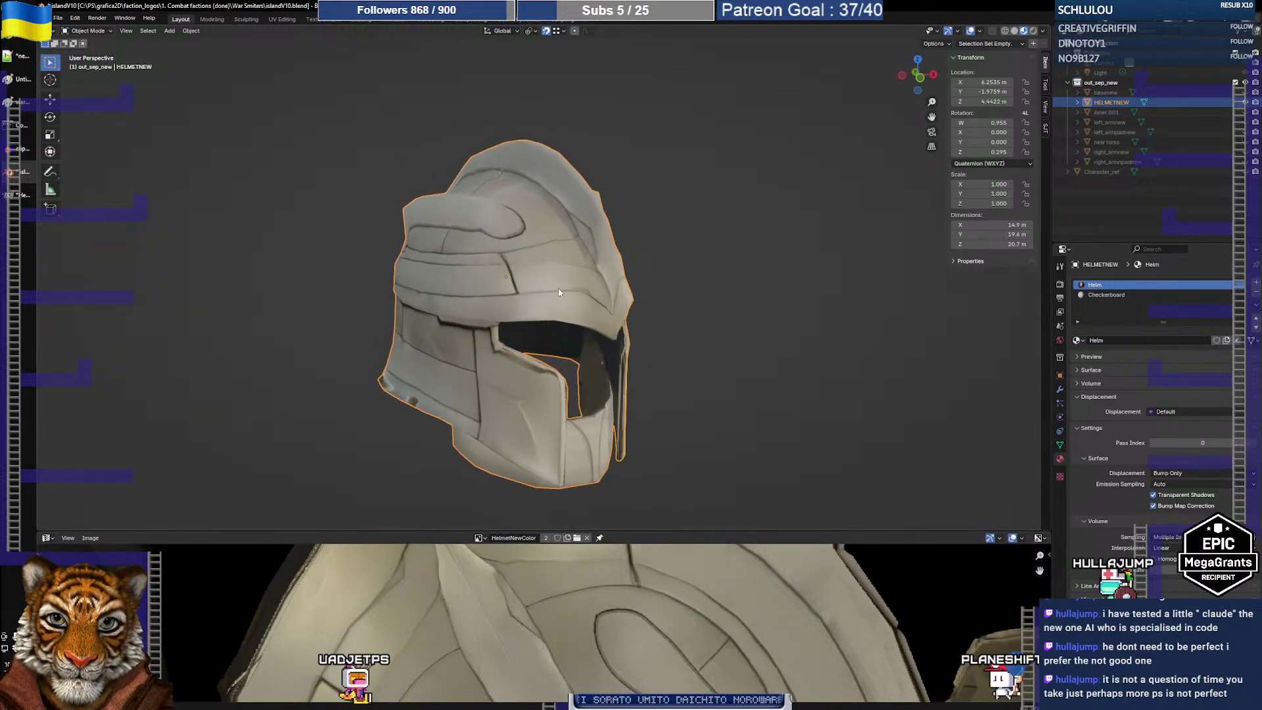
key(super+shift+s)
drag(341, 118, 690, 513)
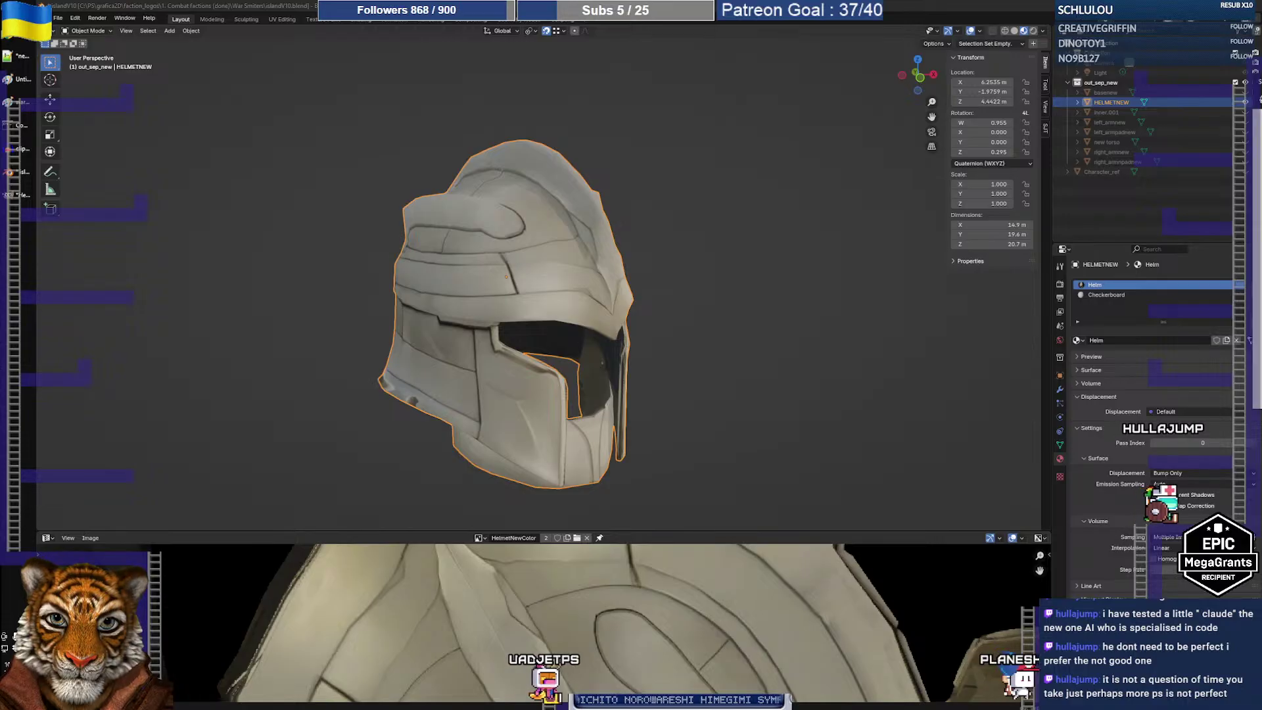
mouse_move(1261, 87)
mouse_down()
mouse_move(617, 86)
mouse_move(1261, 66)
mouse_up()
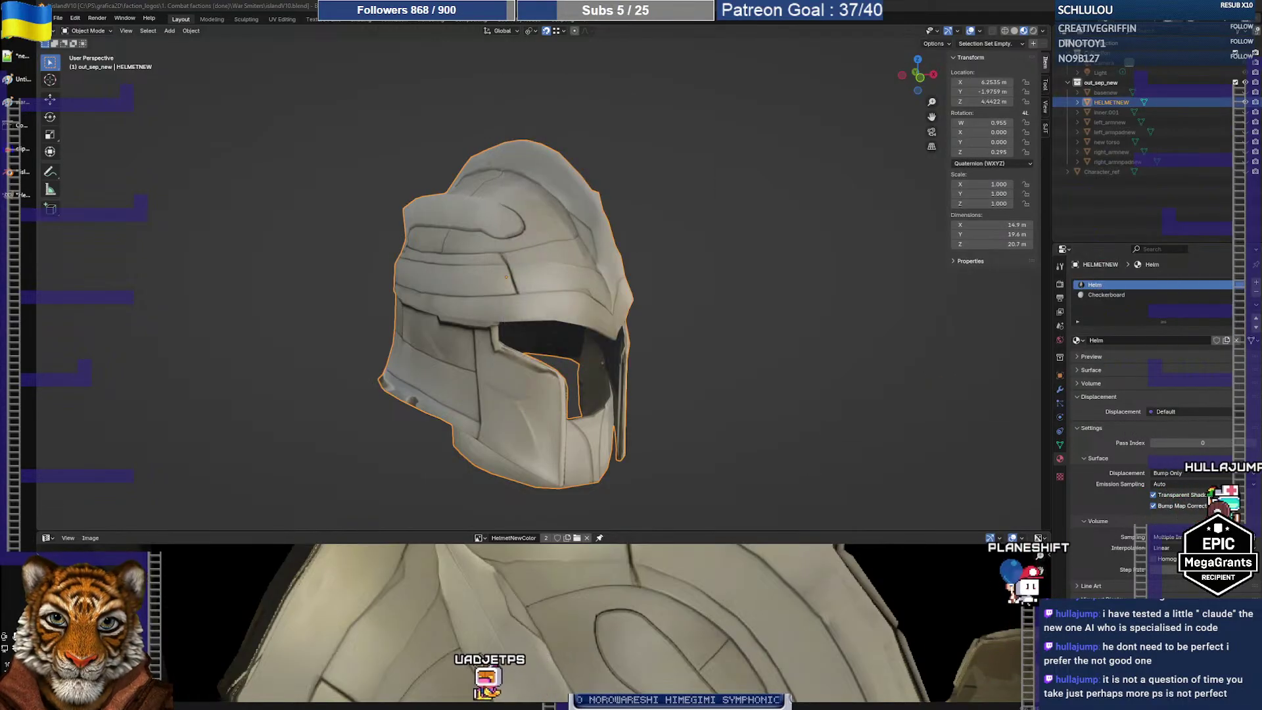
- Reload the helmet texture from disk and orbit the helmet to inspect the updated emblem
click(90, 537)
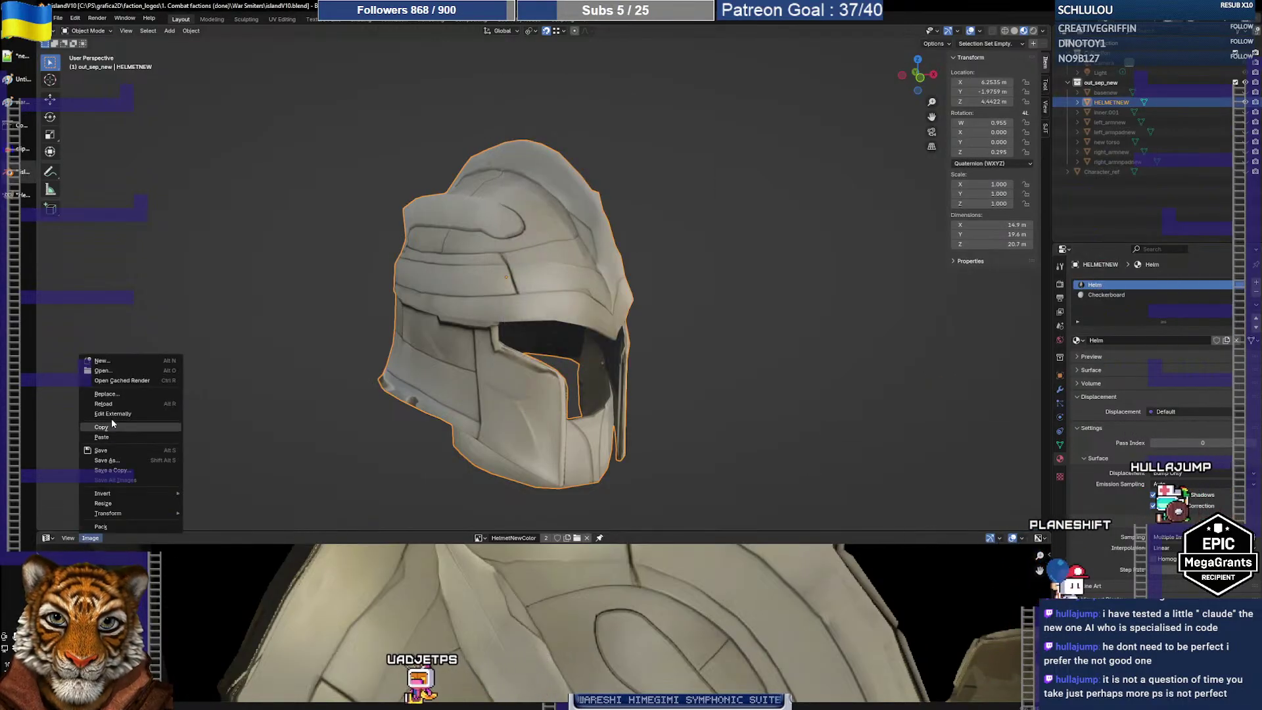
click(113, 400)
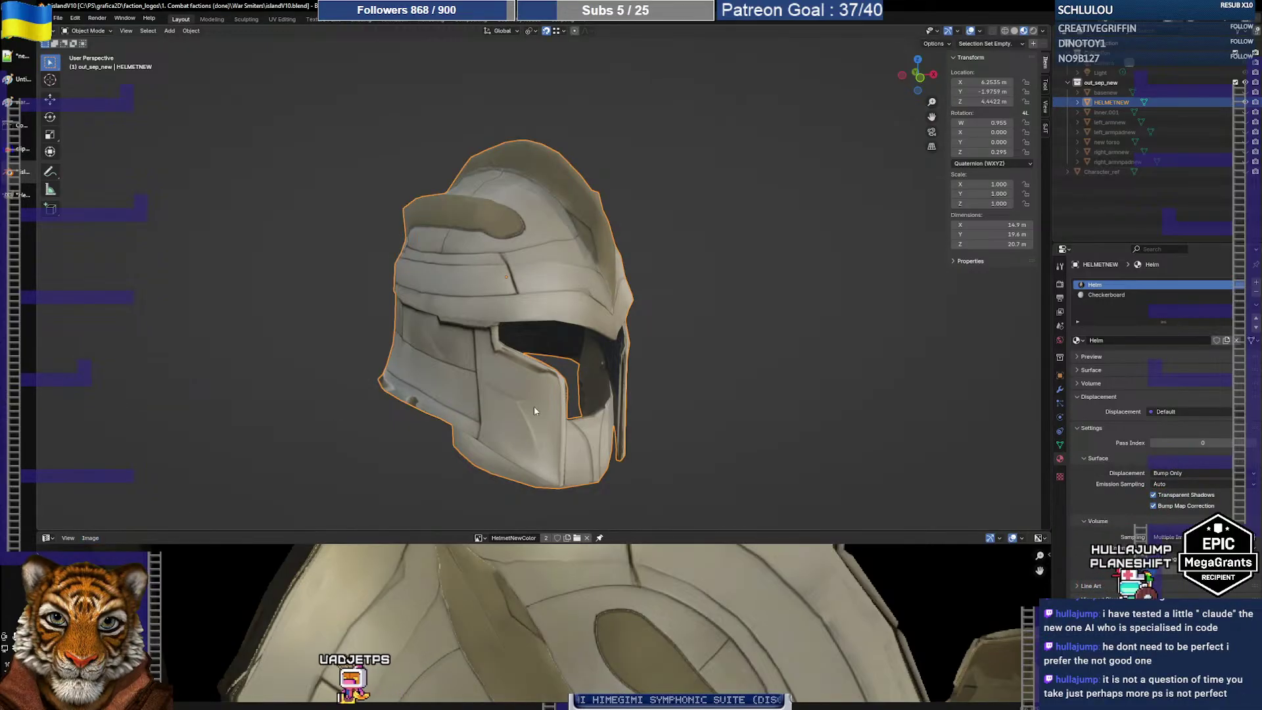
middle_drag(533, 406, 112, 384)
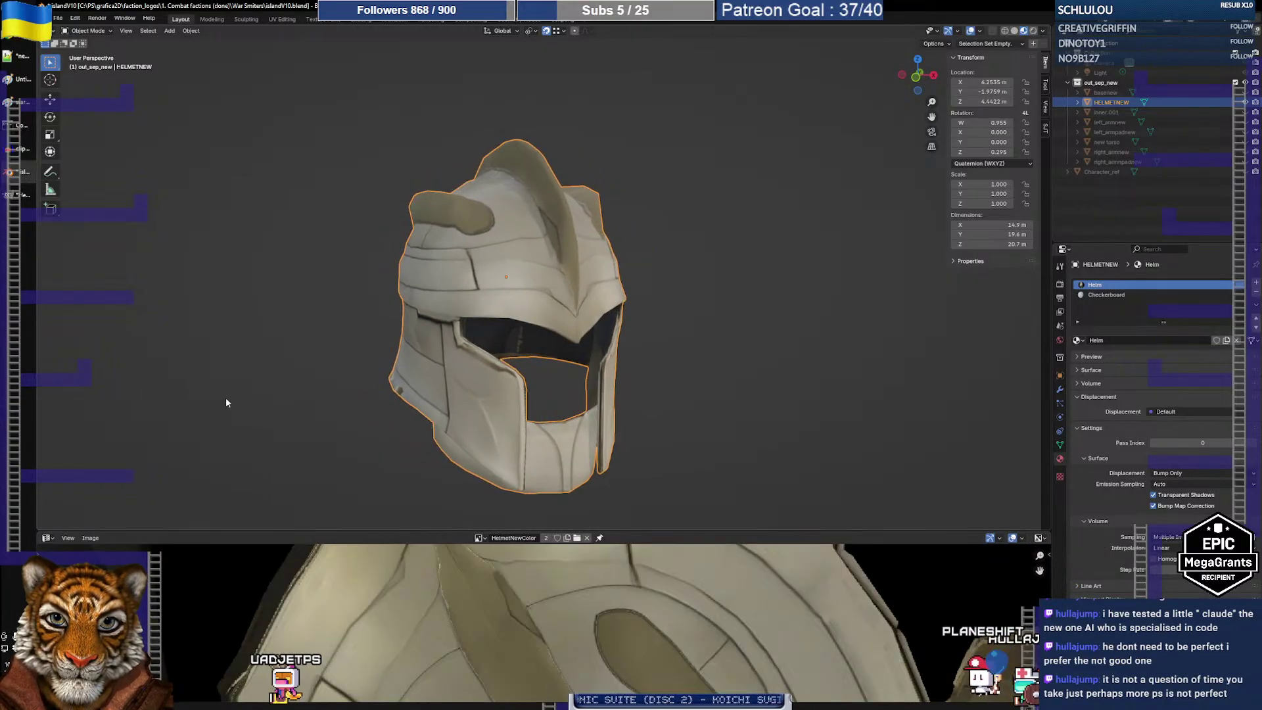
middle_drag(329, 408, 873, 412)
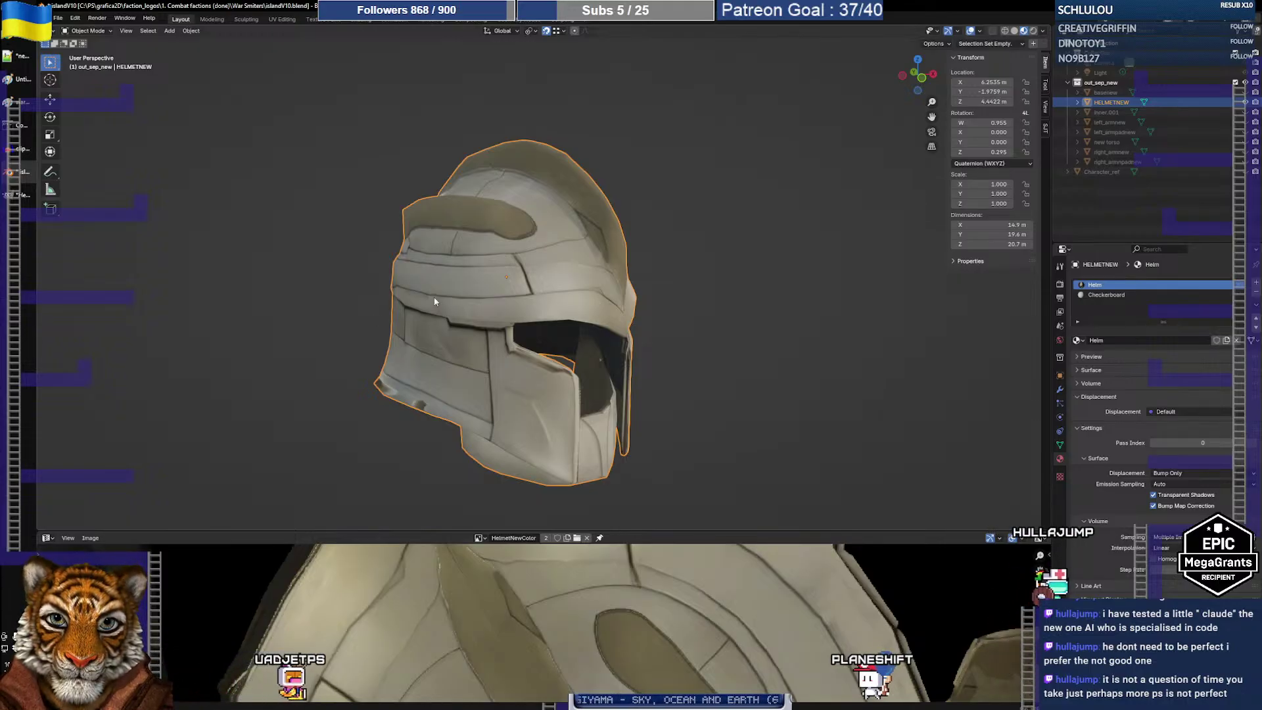
middle_drag(468, 313, 447, 289)
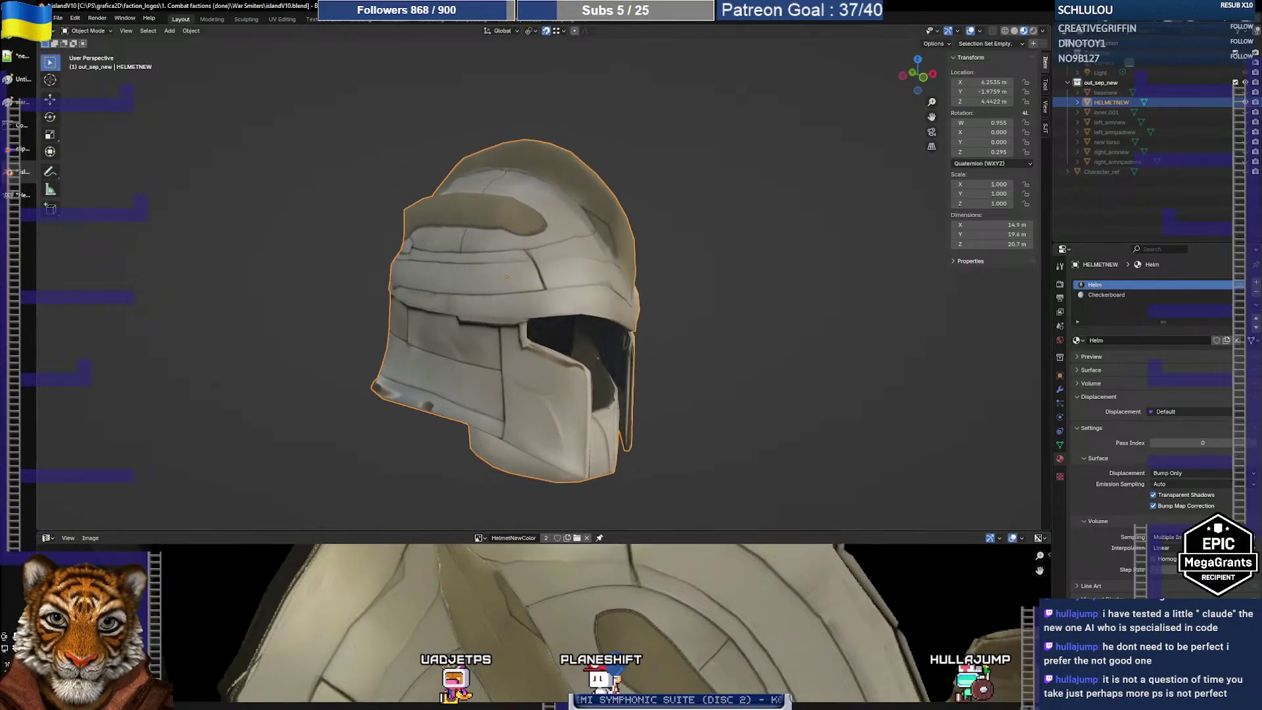
mouse_move(976, 62)
mouse_down()
mouse_move(801, 84)
mouse_move(813, 132)
mouse_up()
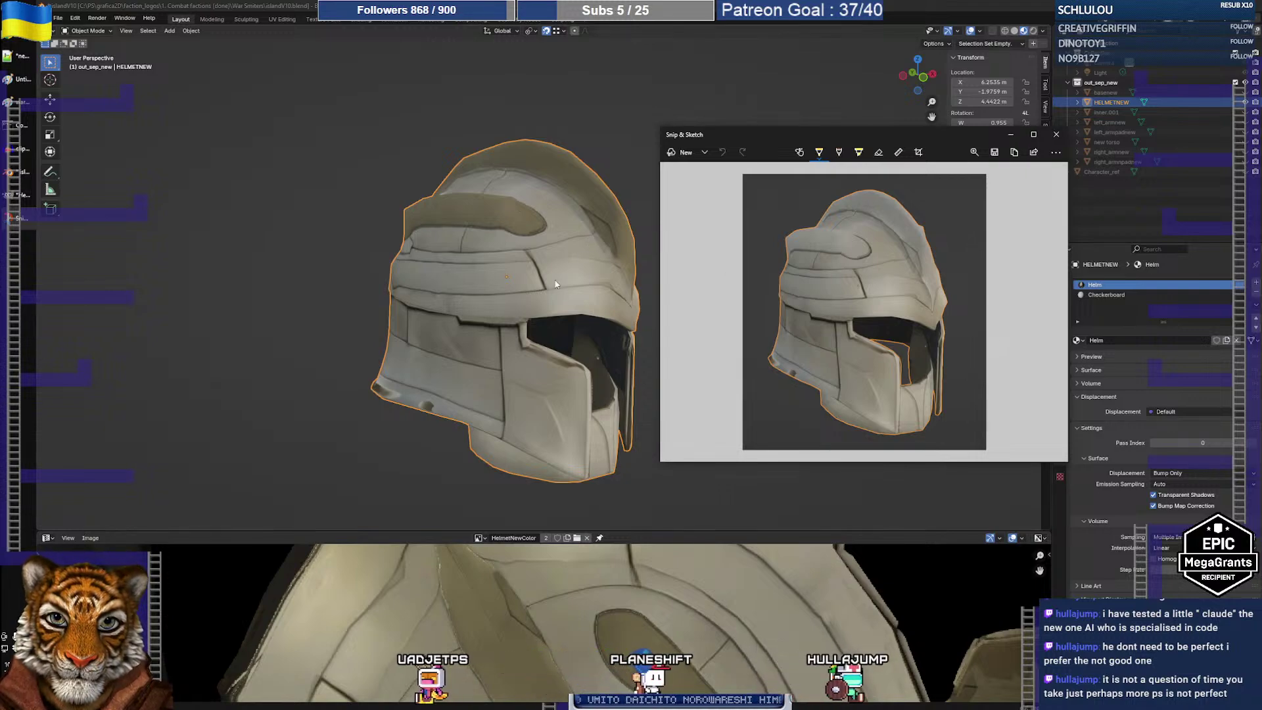
- Orbit to a front view of the helmet and send the screenshot window behind Blender
mouse_move(542, 221)
middle_down()
mouse_move(534, 300)
mouse_move(522, 297)
mouse_move(514, 271)
mouse_move(546, 250)
mouse_move(726, 283)
mouse_move(545, 305)
mouse_move(582, 305)
middle_up()
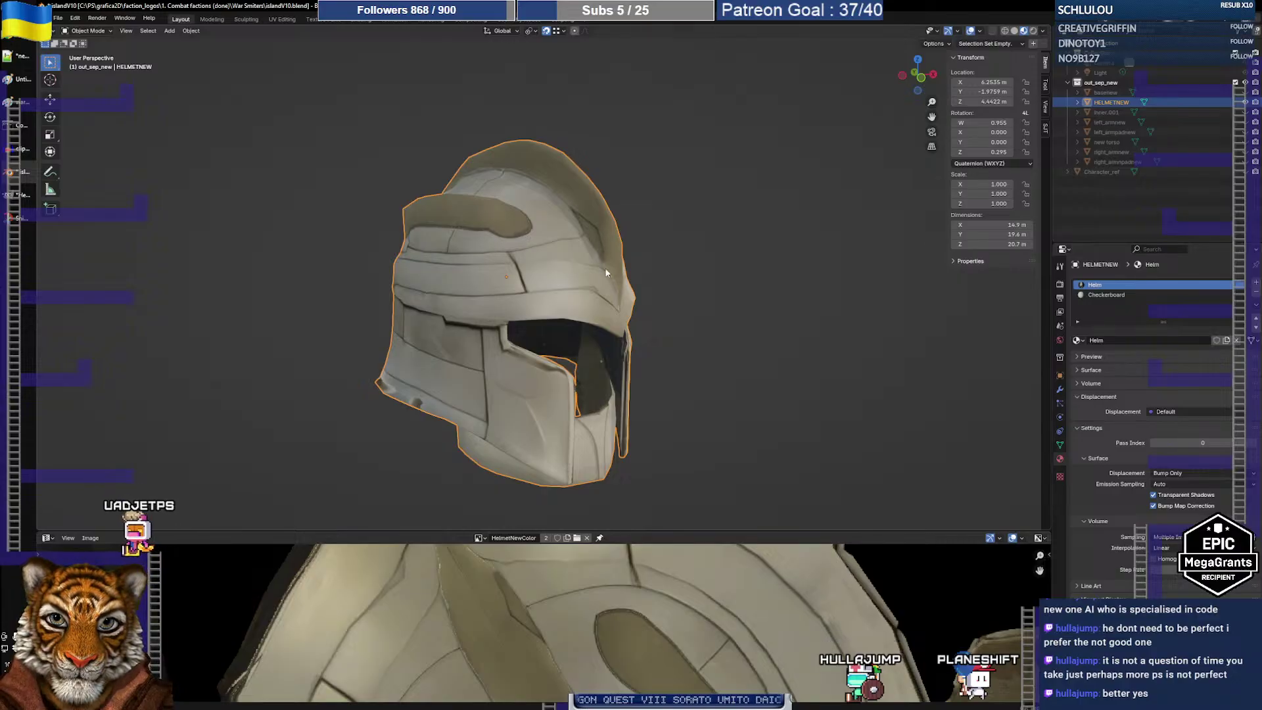
middle_drag(609, 313, 607, 312)
key(alt+Tab)
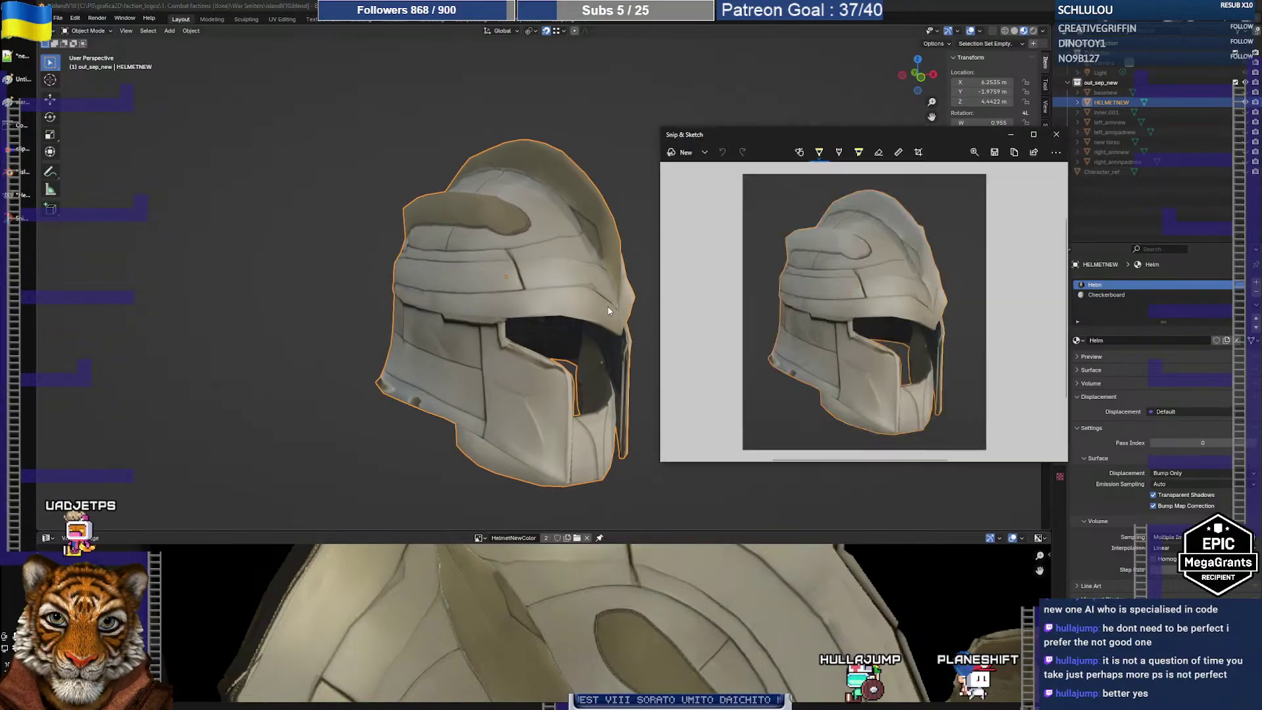
key(alt+Tab)
scroll(657, 318, down, 12)
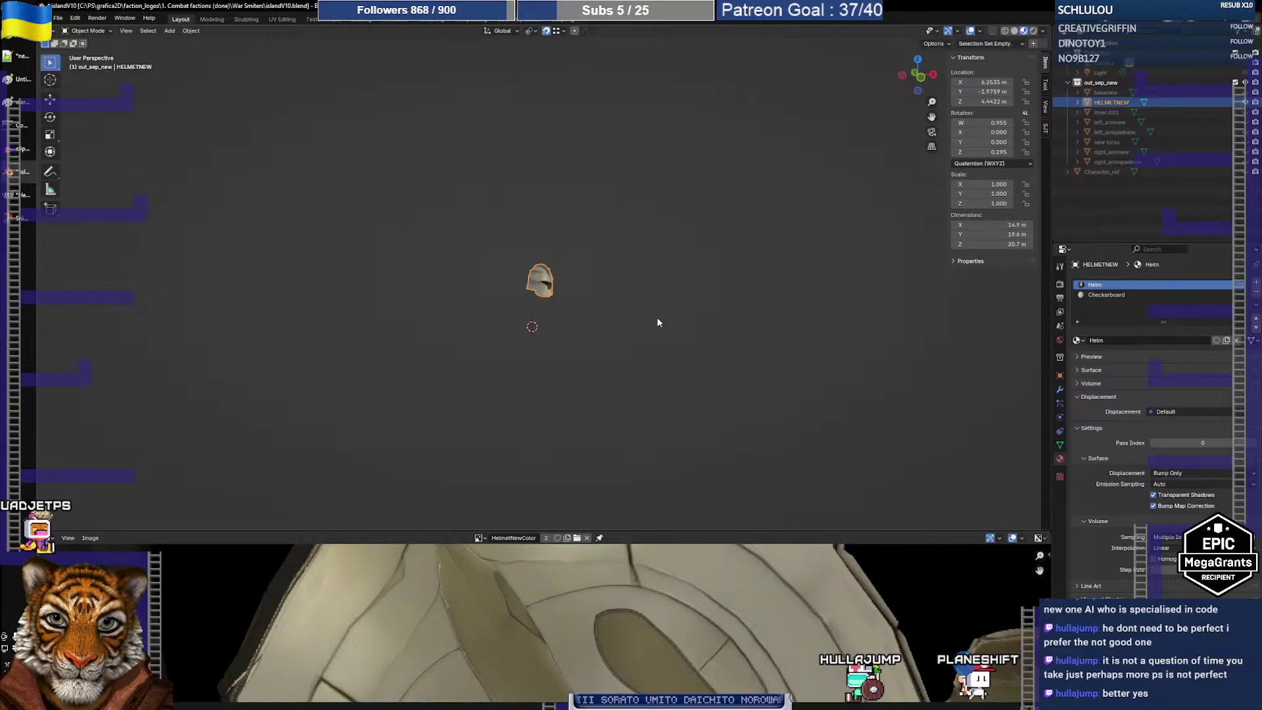
- Orbit to the helmet's front and reveal all hidden objects with Alt+H
scroll(657, 317, up, 12)
middle_drag(691, 344, 691, 352)
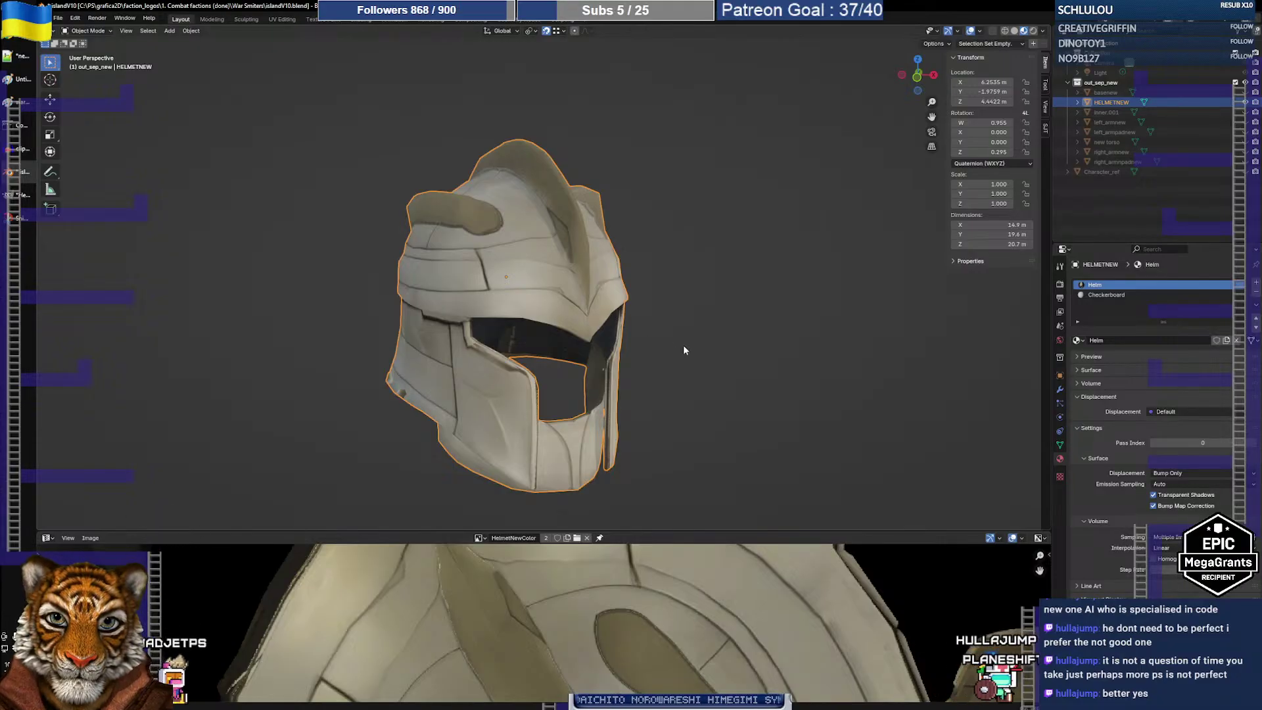
key(alt+h)
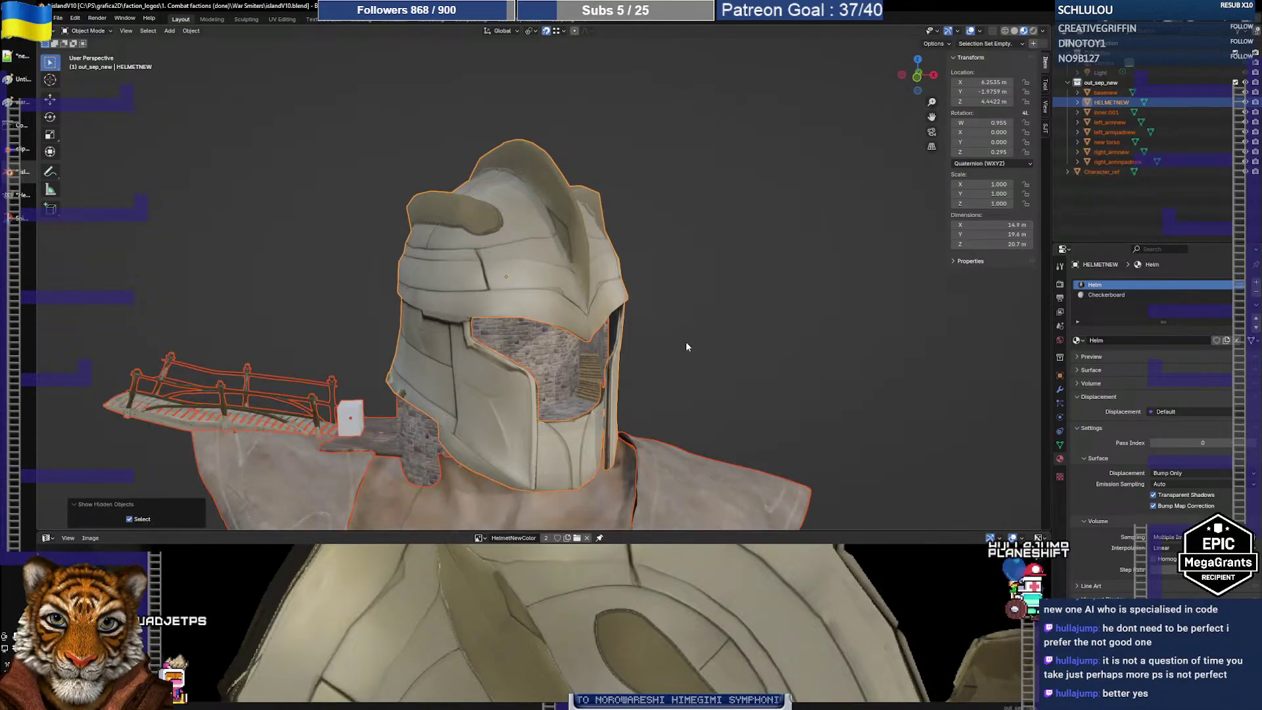
- Walk around the figure to frame helmet, torso and shoulders, then bring GIMP forward
key(shift+grave)
key(s)
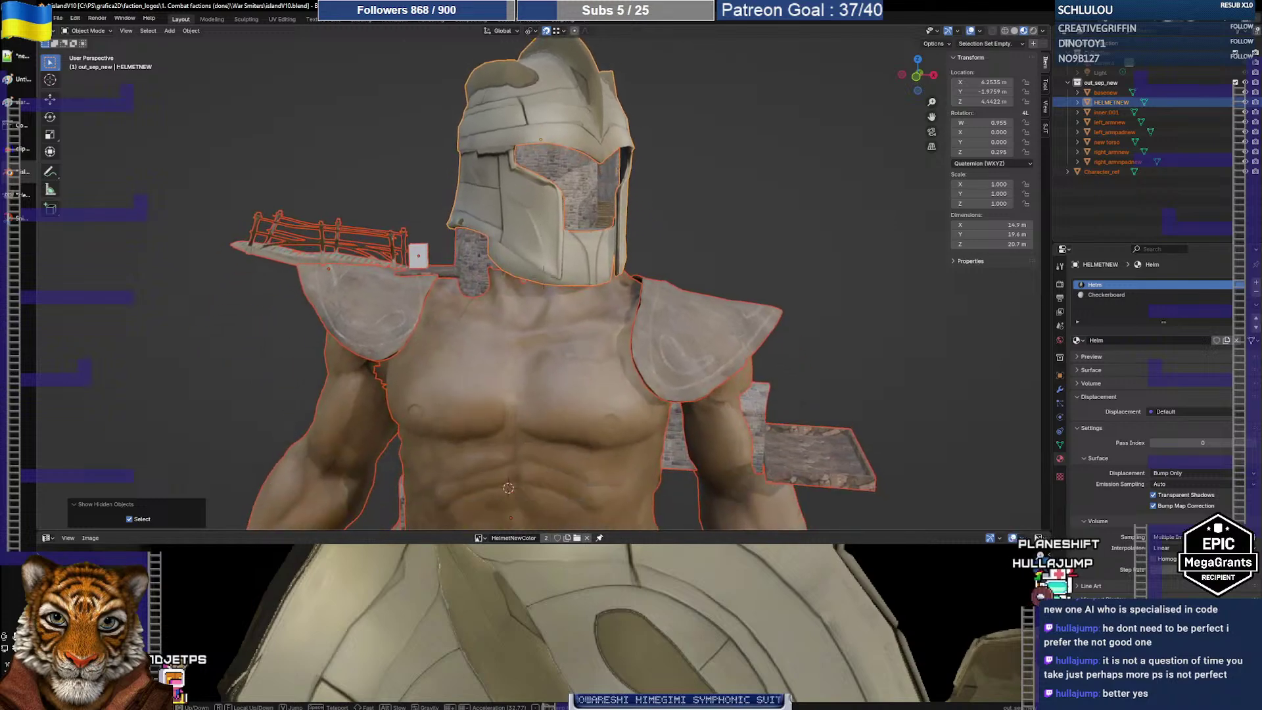
key(s)
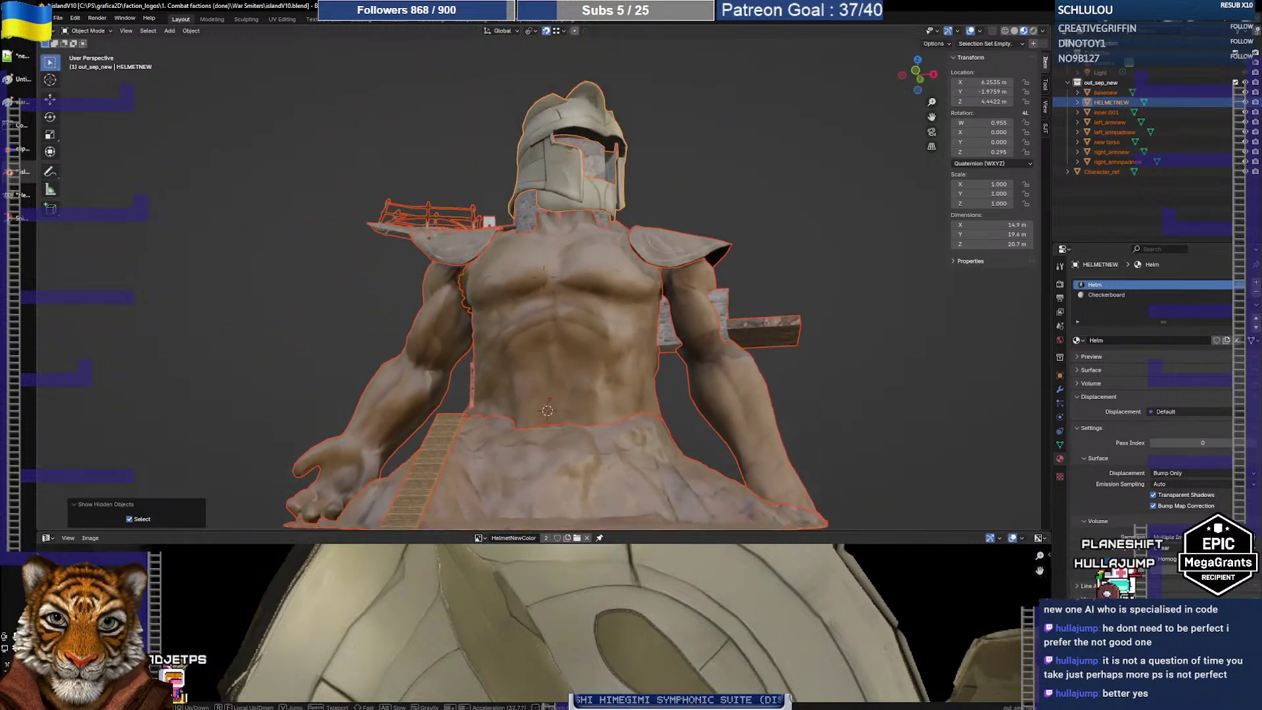
key(a)
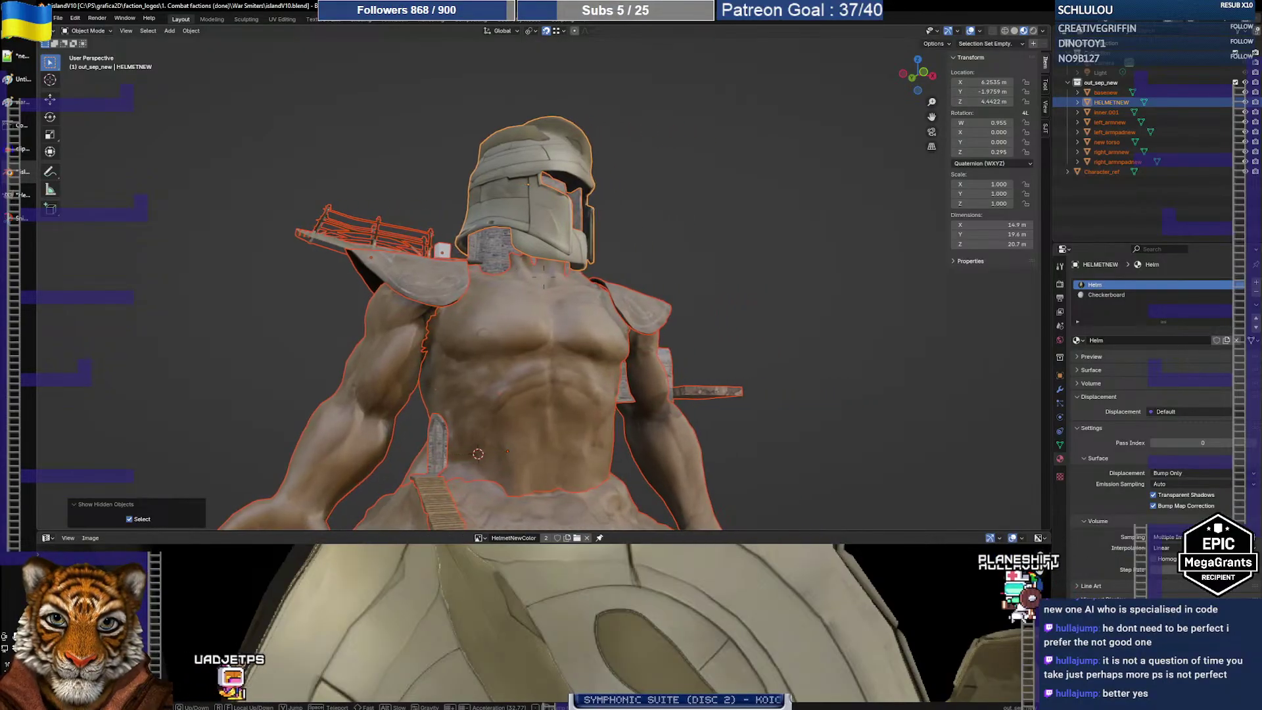
key(e)
key(w)
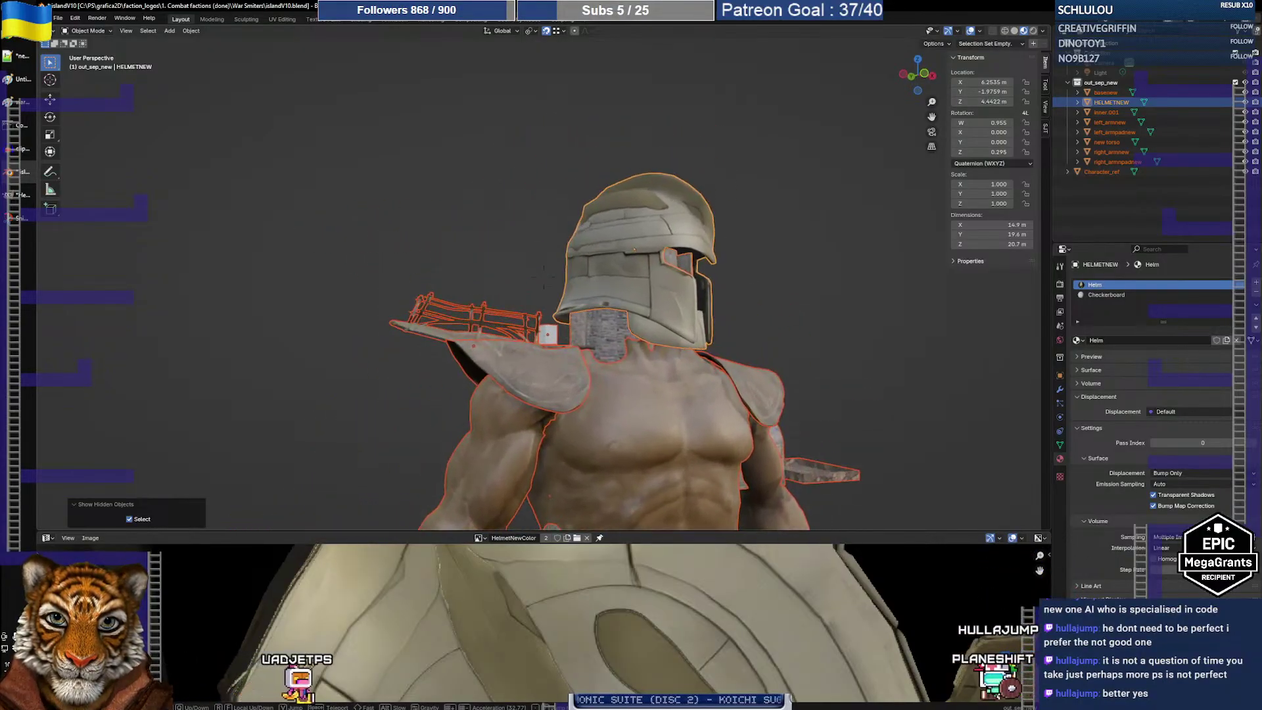
key(w)
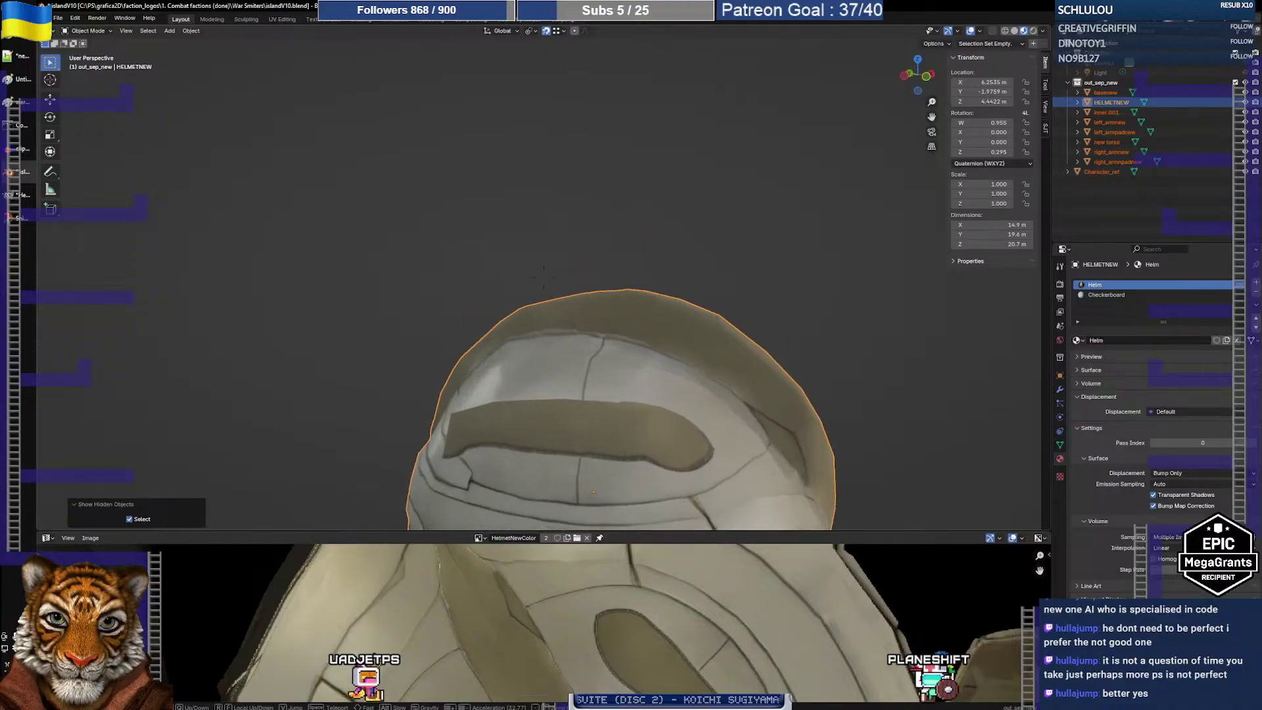
key(s)
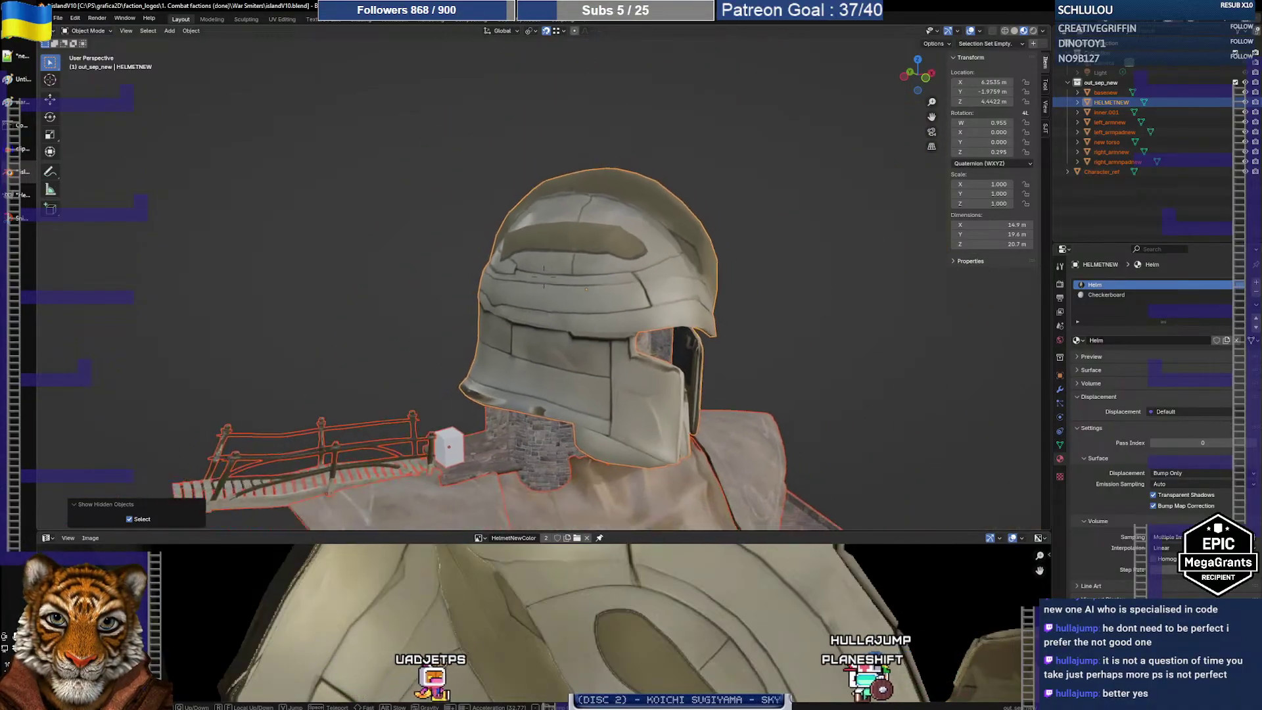
click(551, 159)
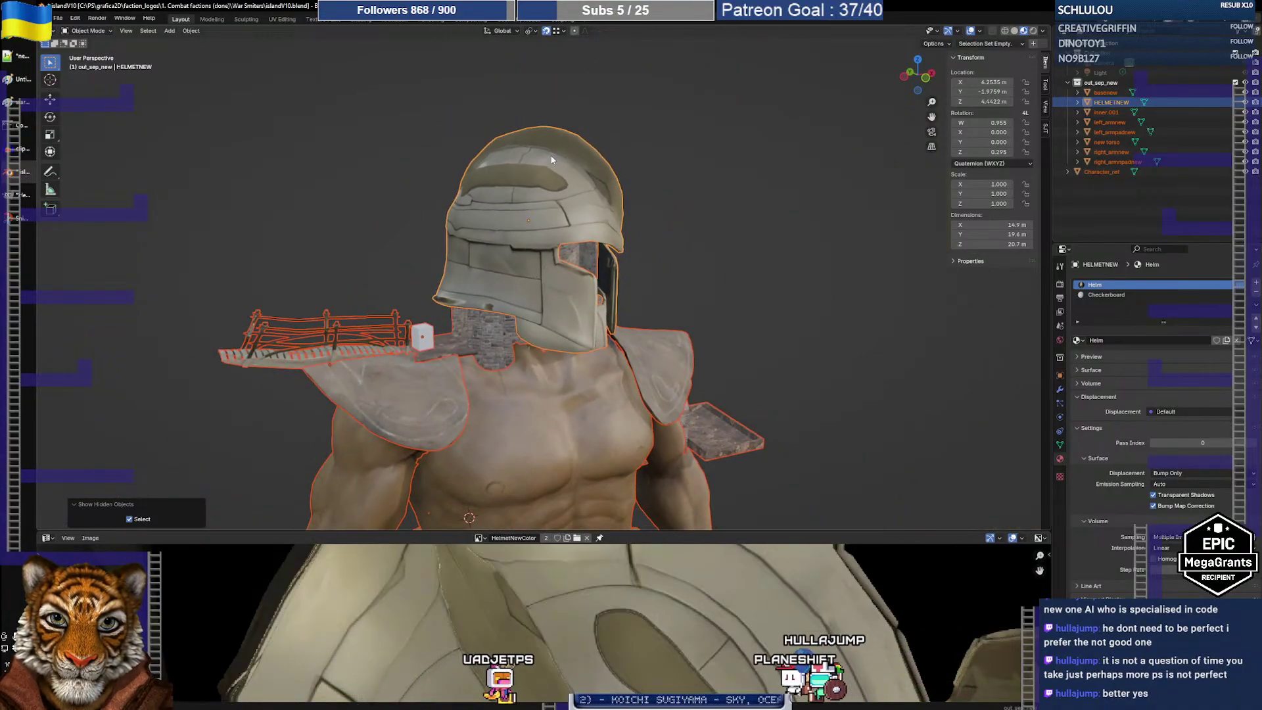
click(18, 195)
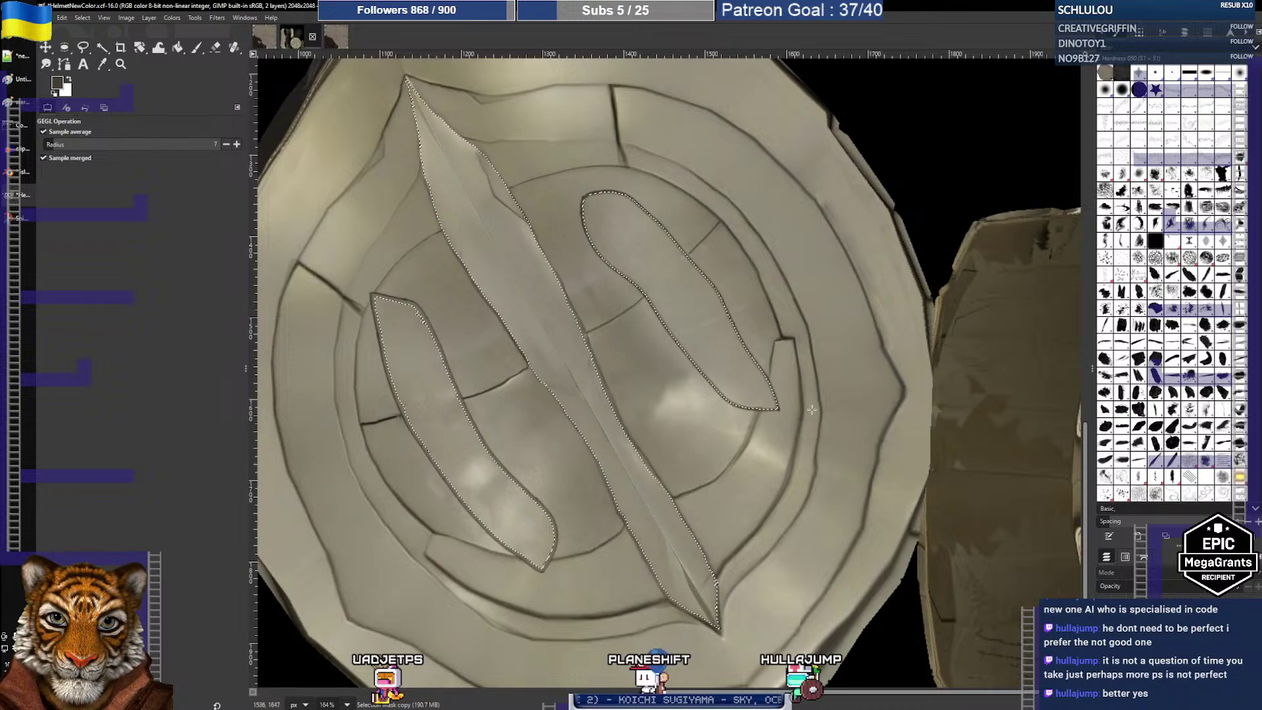
- Redo the fuzzy blade selection and its saved channel, then show the Channels list
click(61, 17)
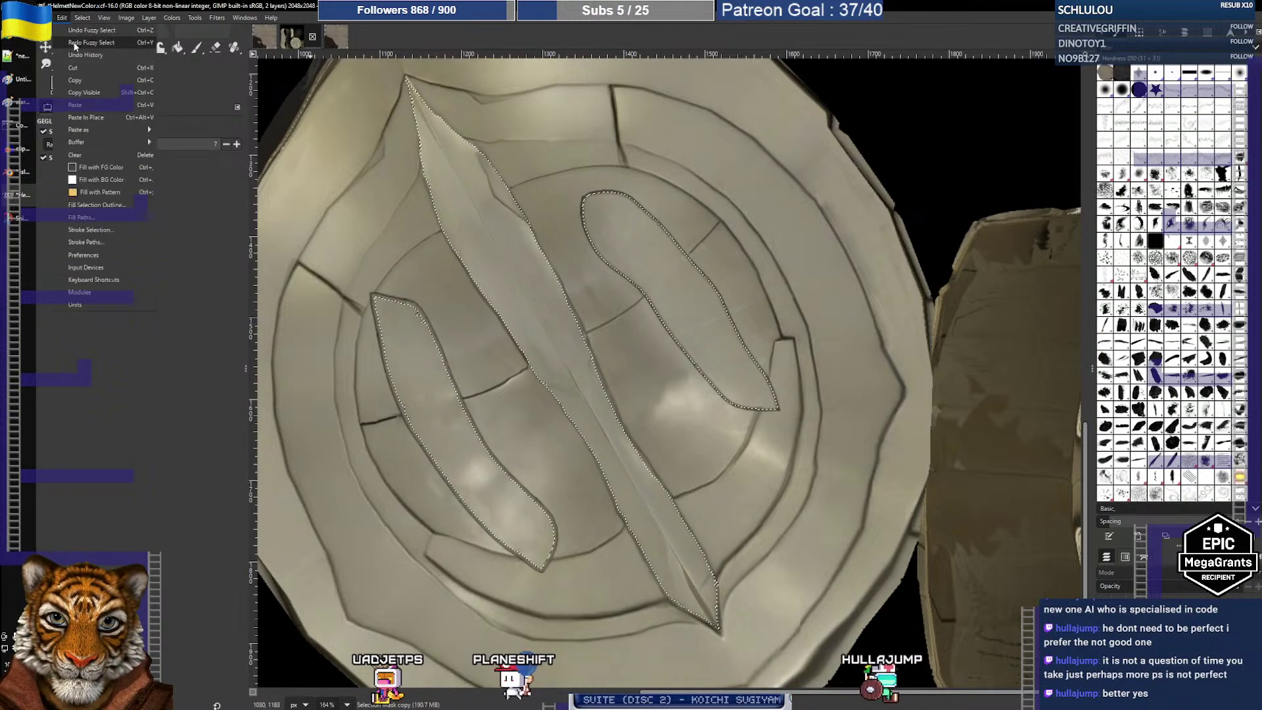
click(75, 43)
click(65, 19)
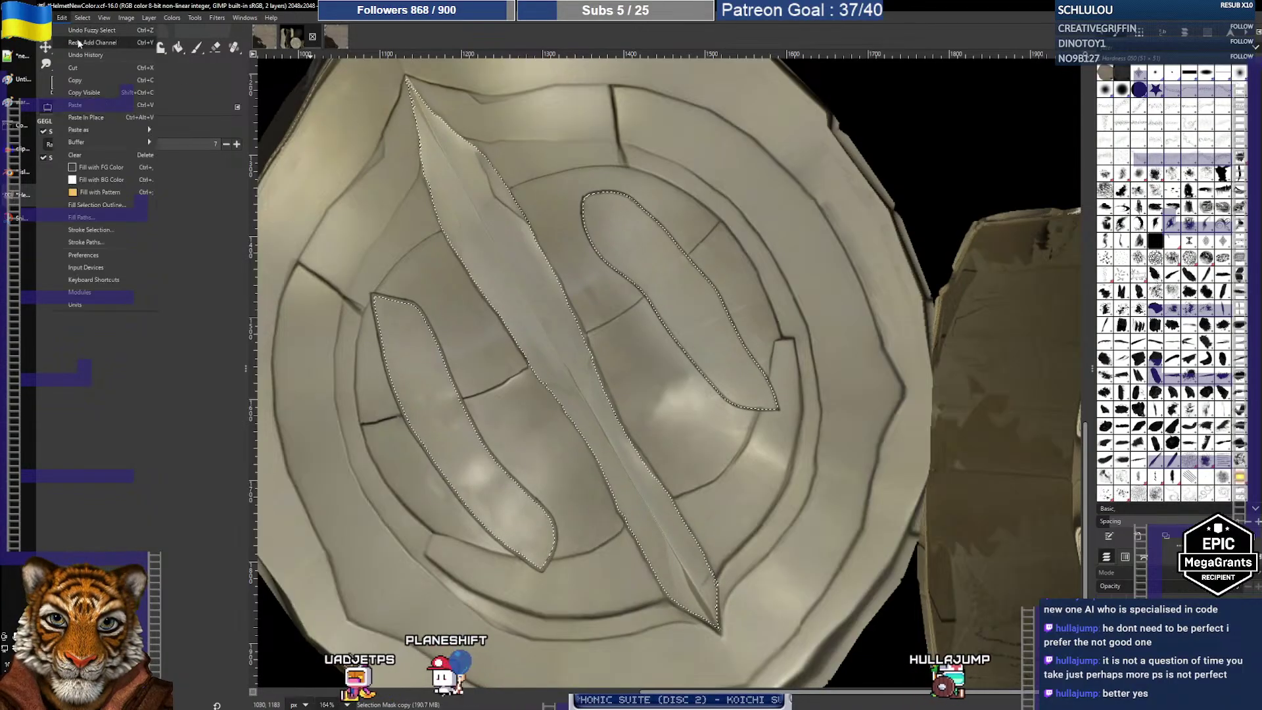
click(77, 42)
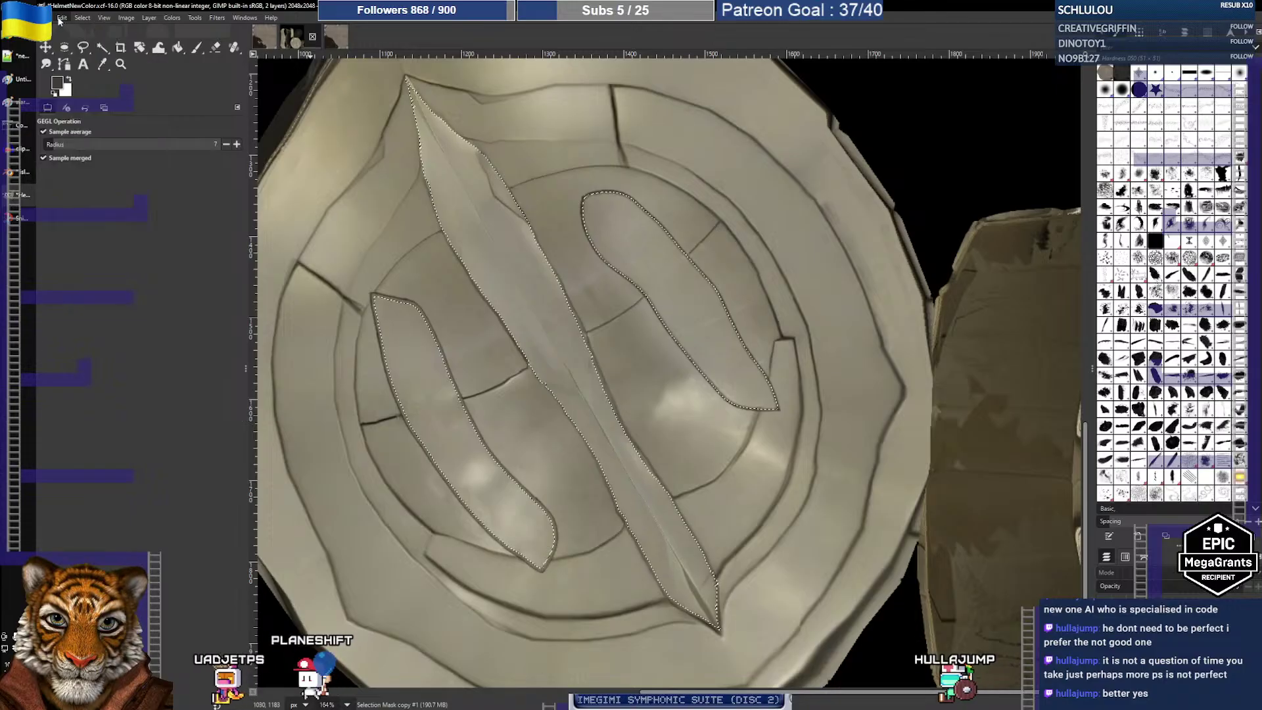
click(1114, 558)
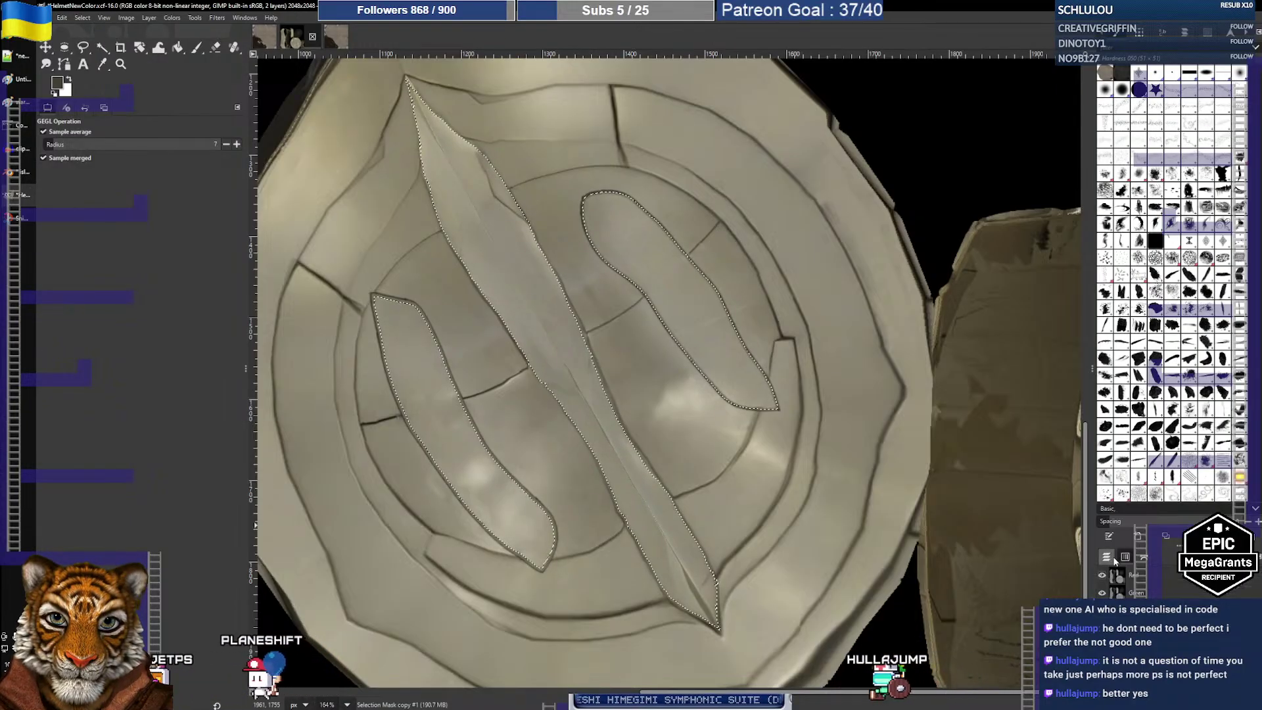
middle_drag(661, 380, 682, 369)
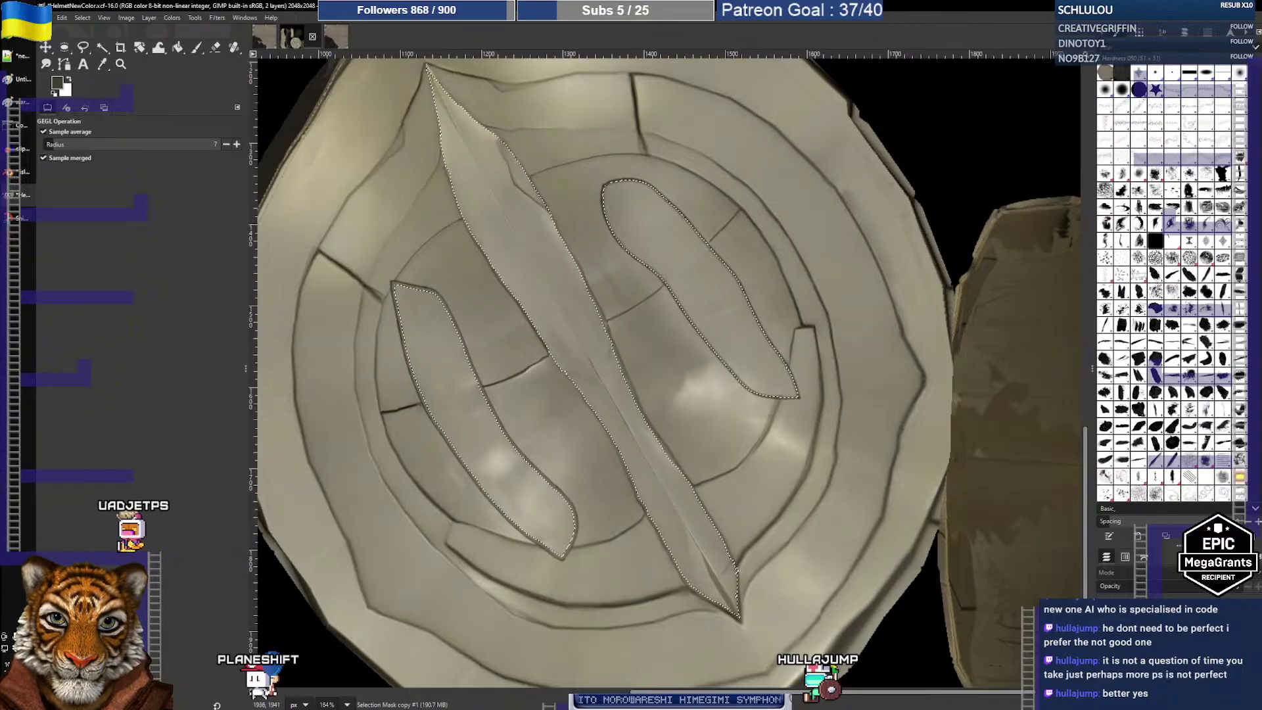
- Redo the Colorize on the blades, then undo it to restore their original colour
click(61, 18)
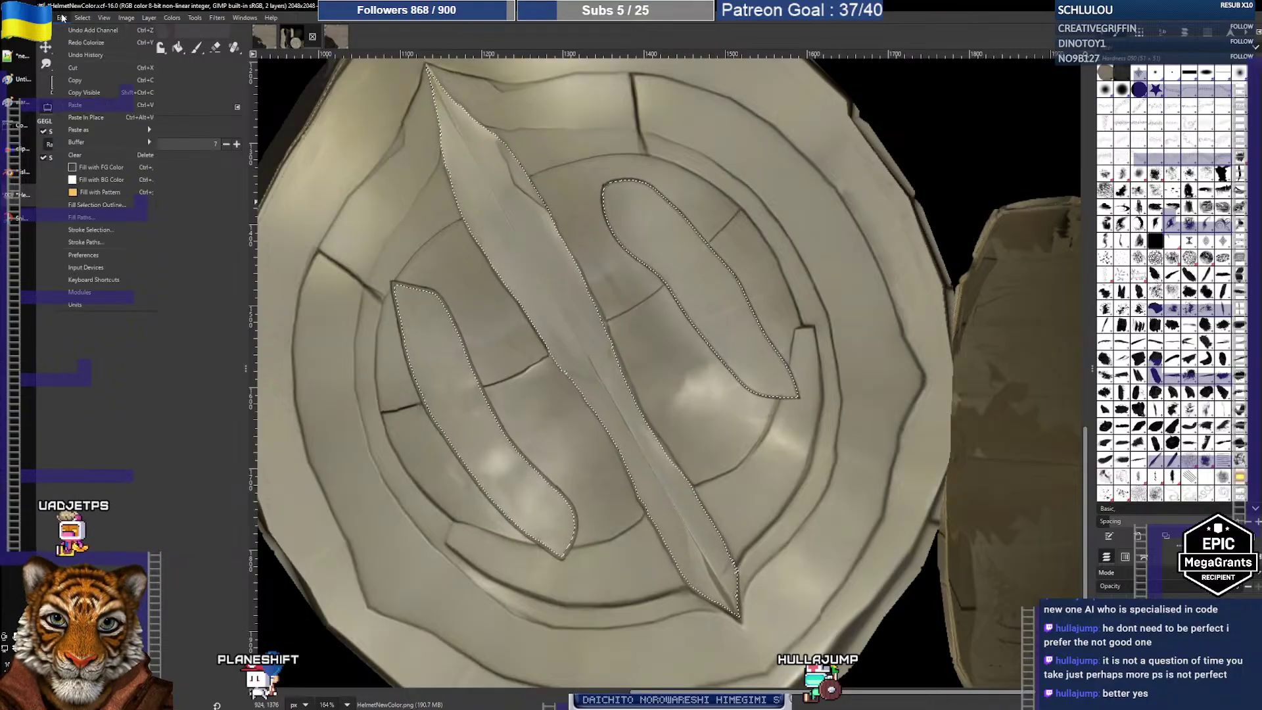
click(74, 43)
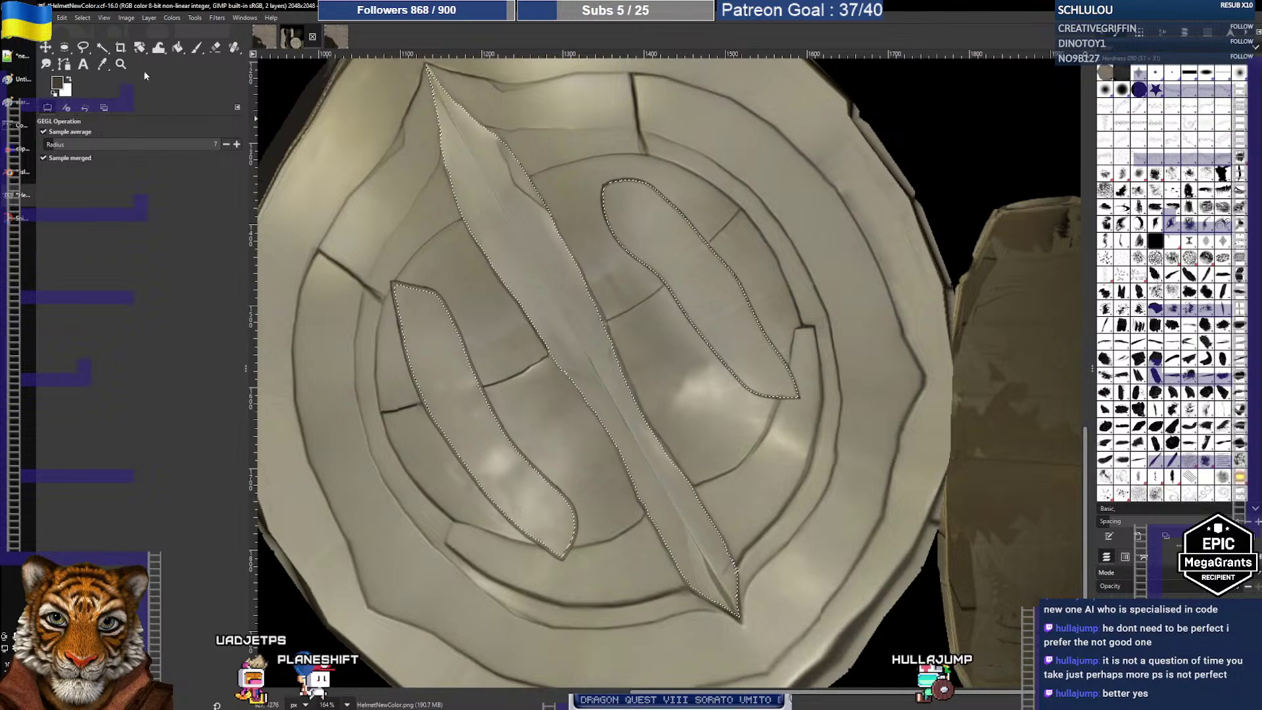
click(62, 17)
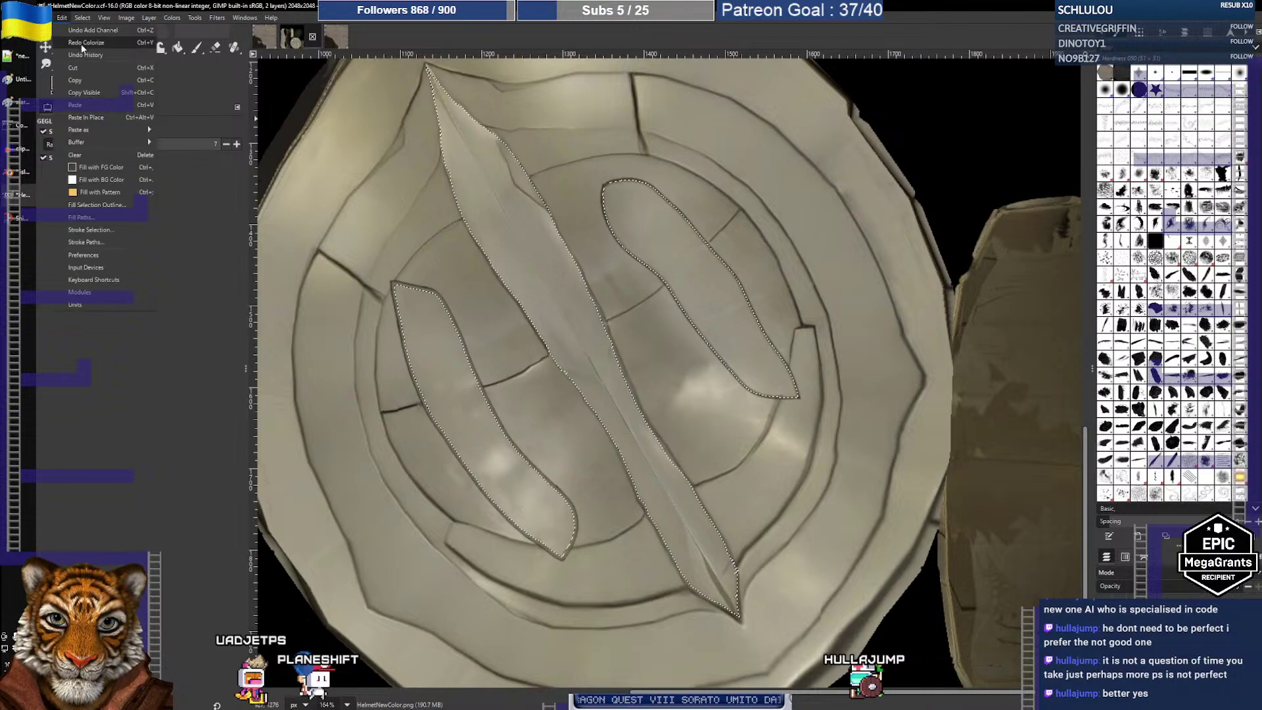
click(81, 44)
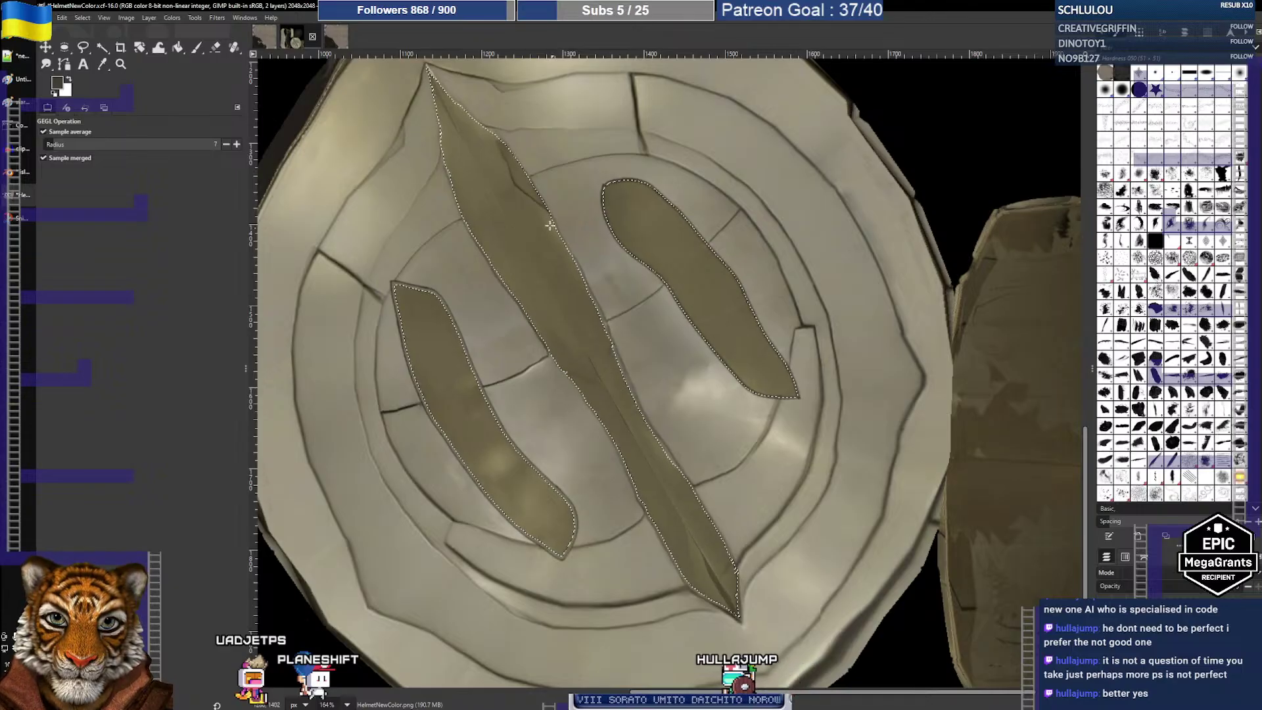
key(ctrl+z)
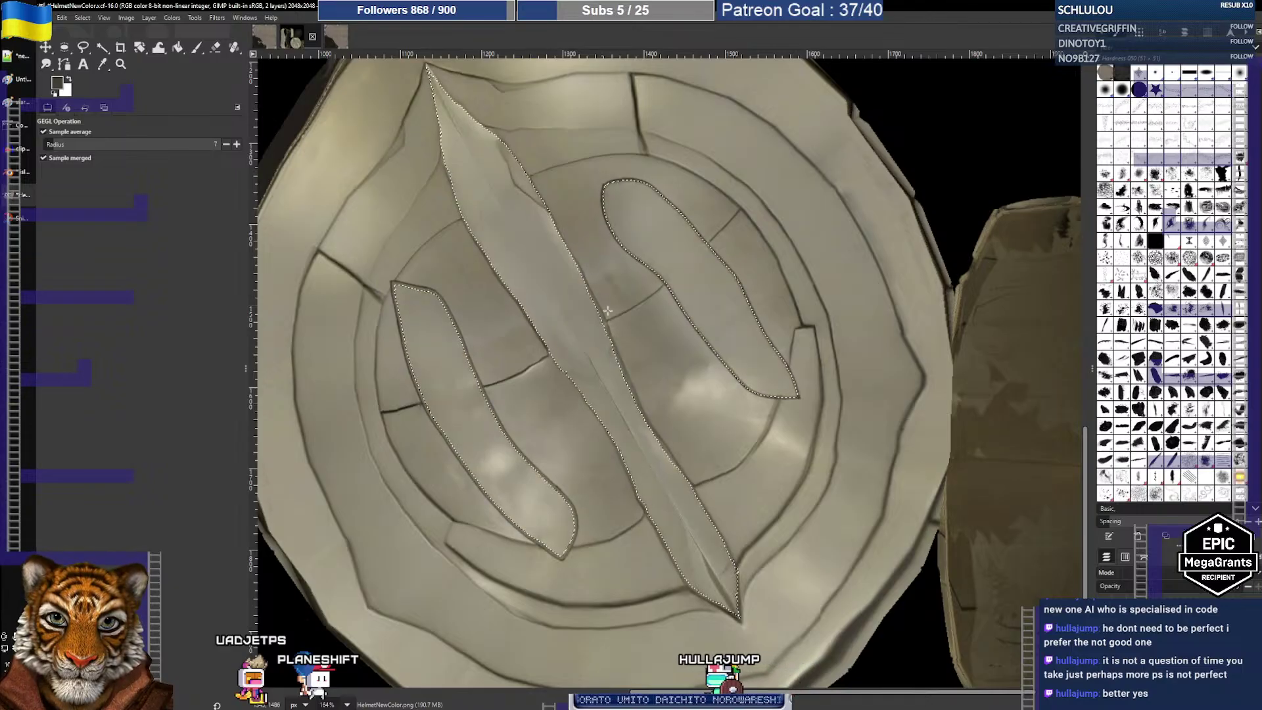
middle_drag(625, 322, 630, 358)
ctrl+scroll(615, 369, up, 1)
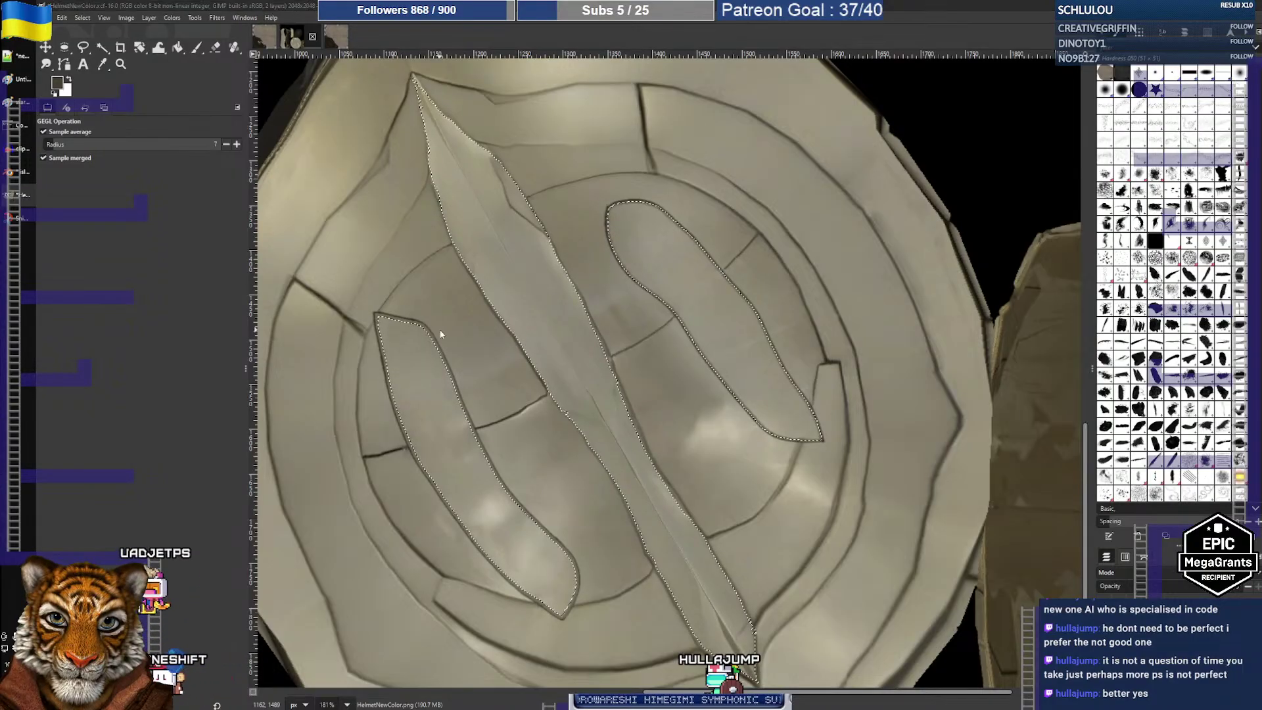
key(alt+Tab)
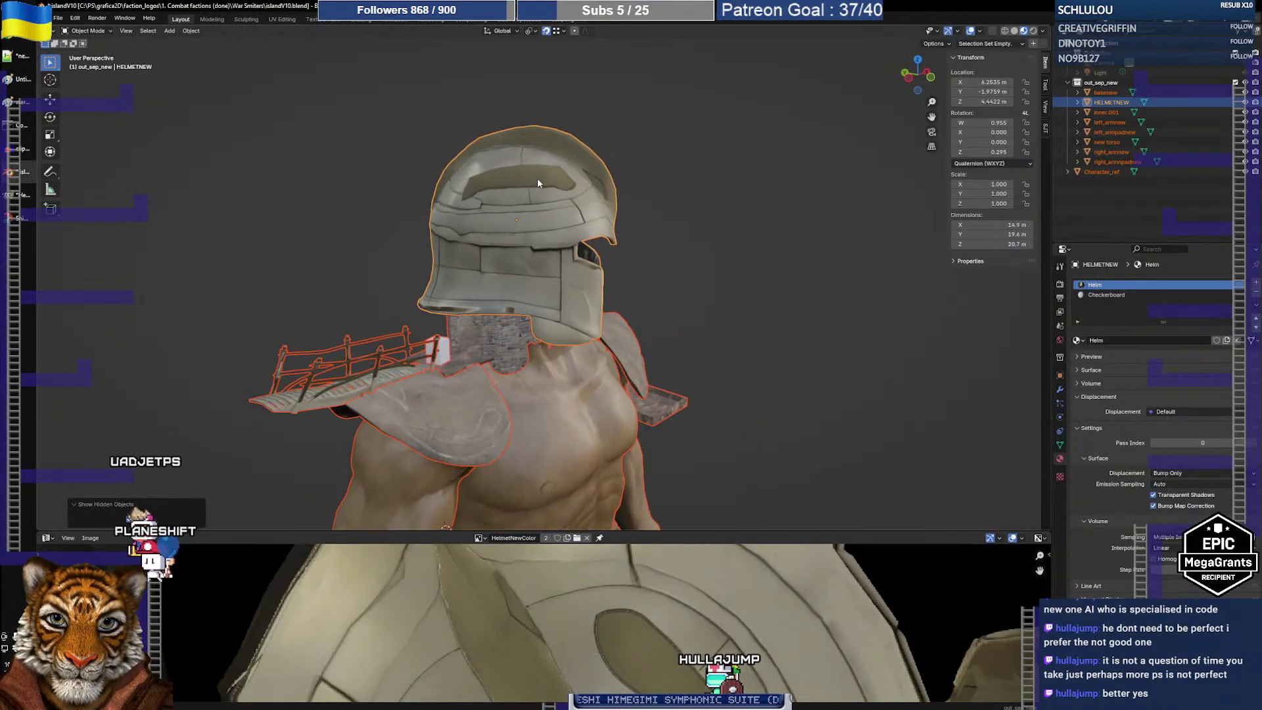
- Walk into the helmet to check its texture up close, back out, and return to GIMP
key(shift+grave)
key(w)
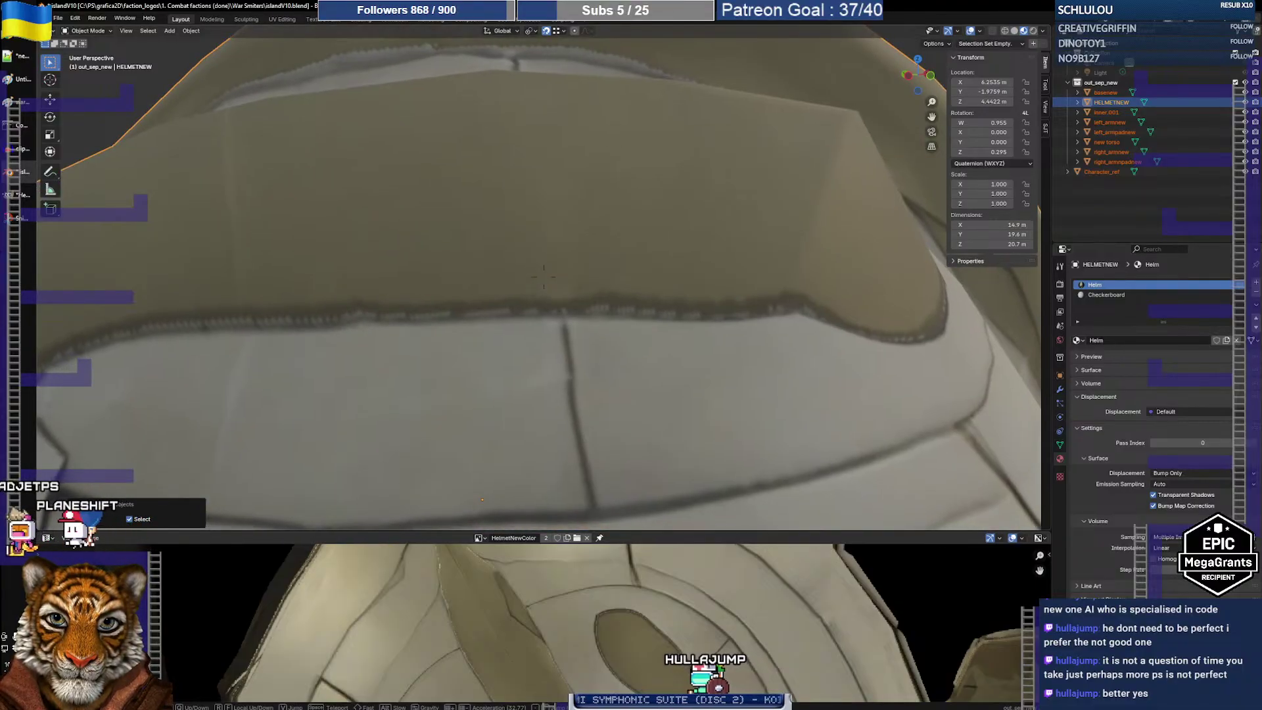
key(Escape)
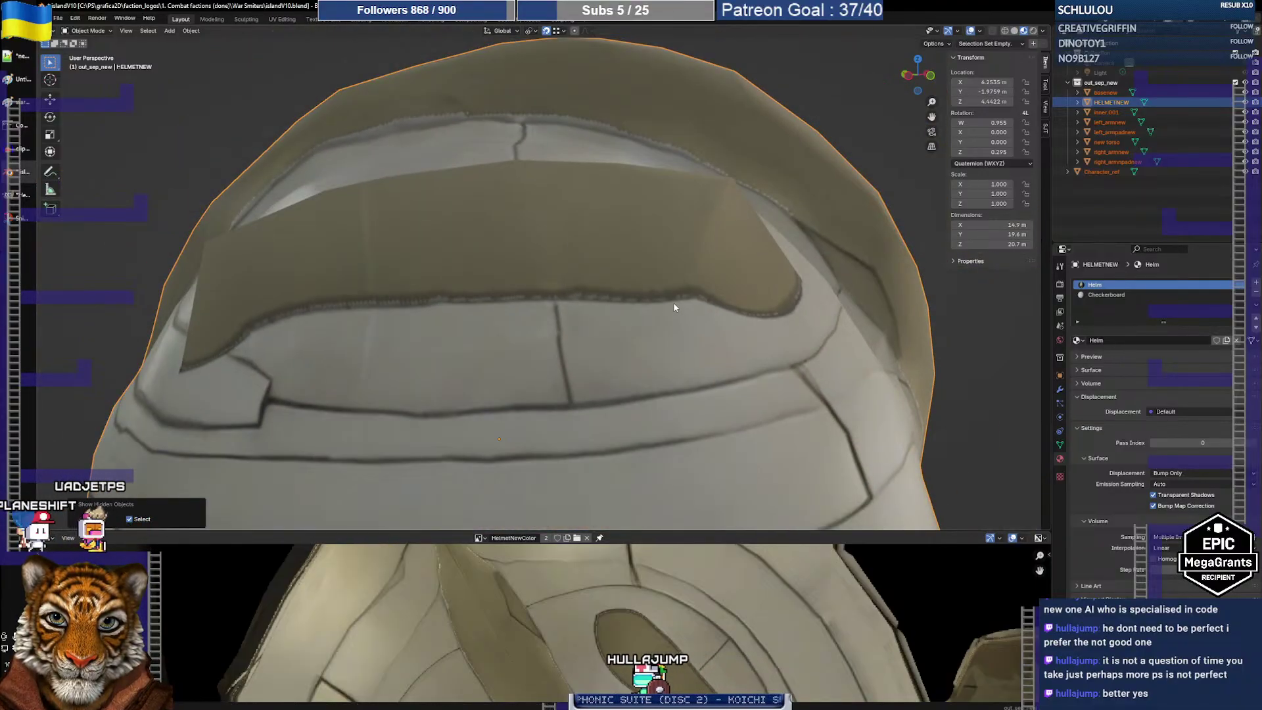
key(shift+grave)
key(s)
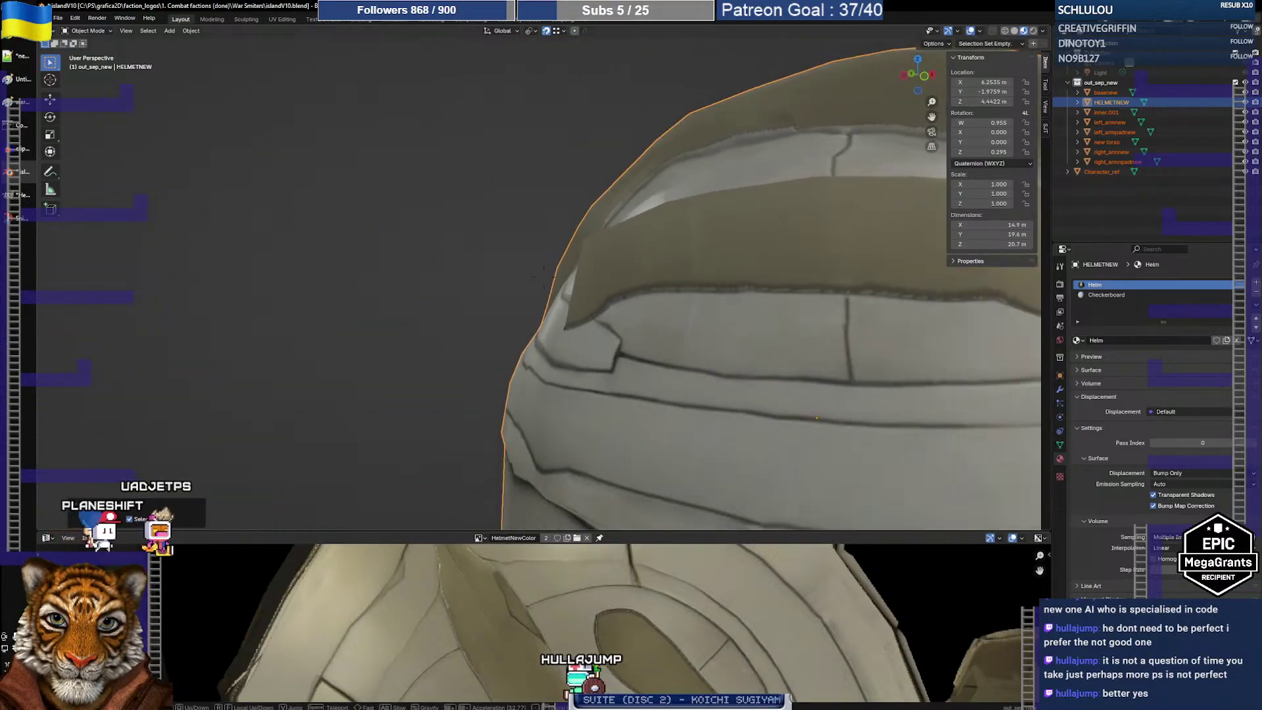
key(alt+Tab)
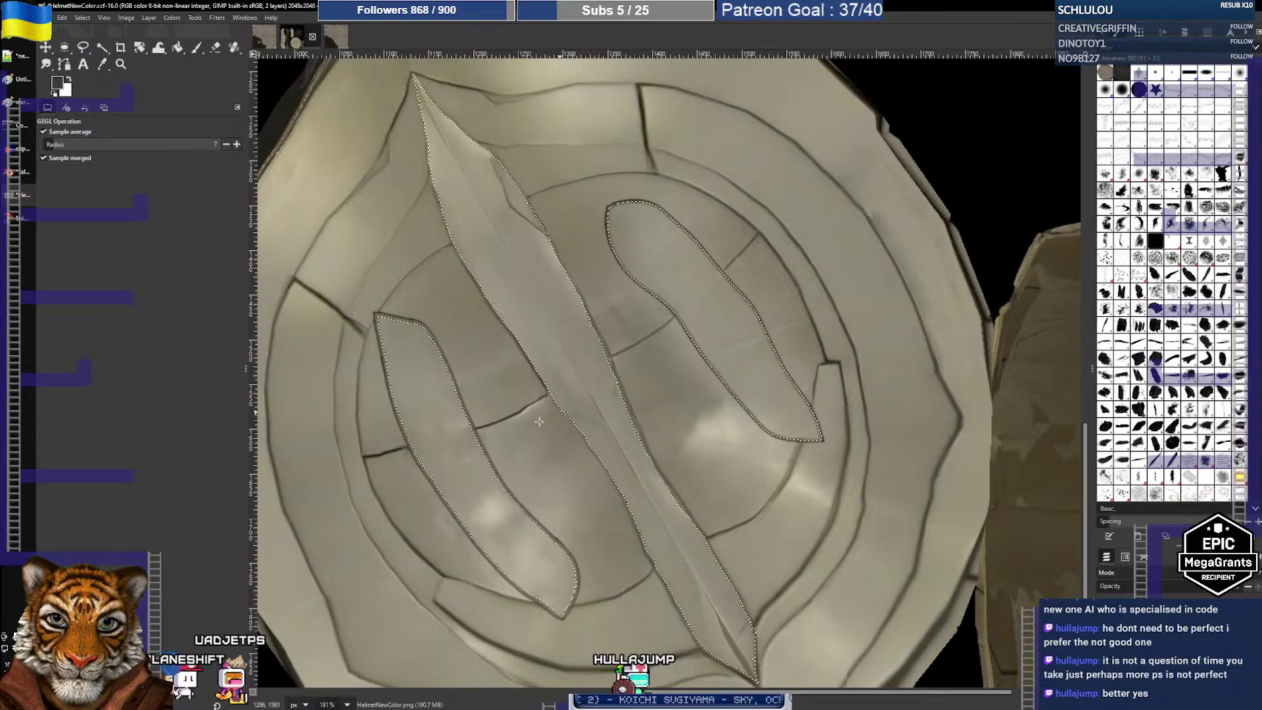
scroll(570, 322, down, 3)
scroll(571, 322, left, 2)
ctrl+scroll(570, 322, up, 5)
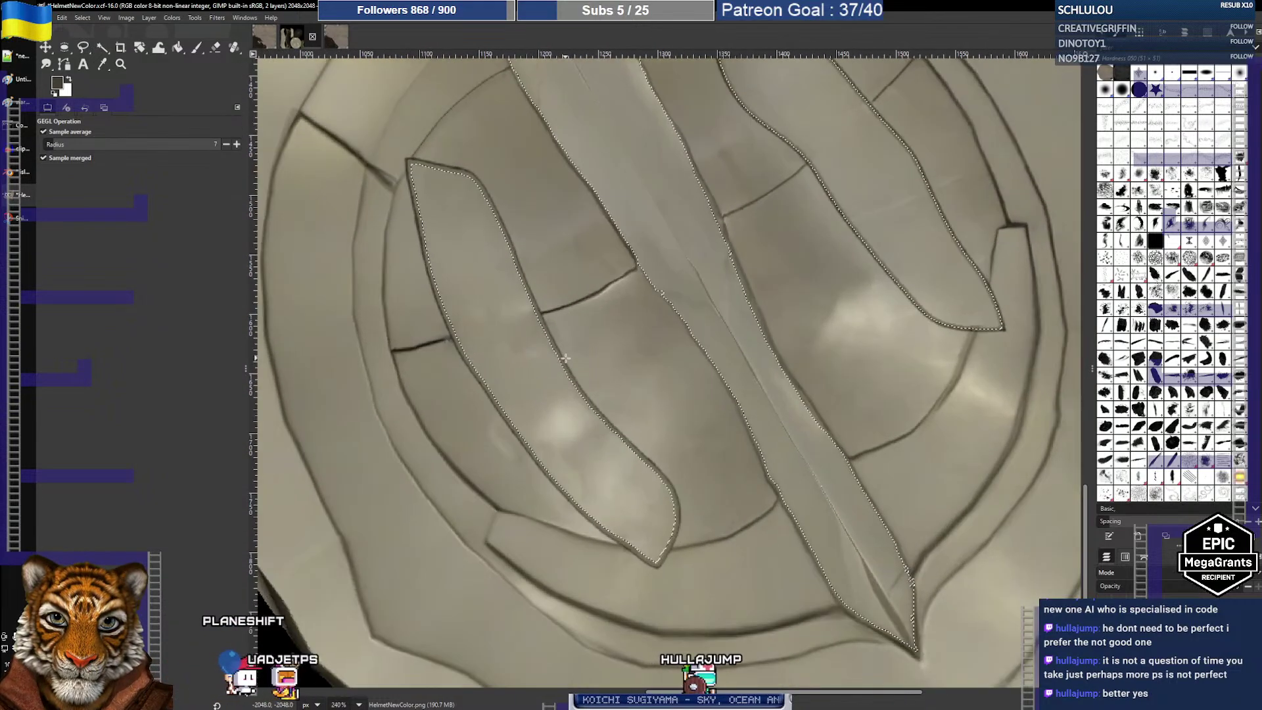
ctrl+scroll(563, 359, down, 4)
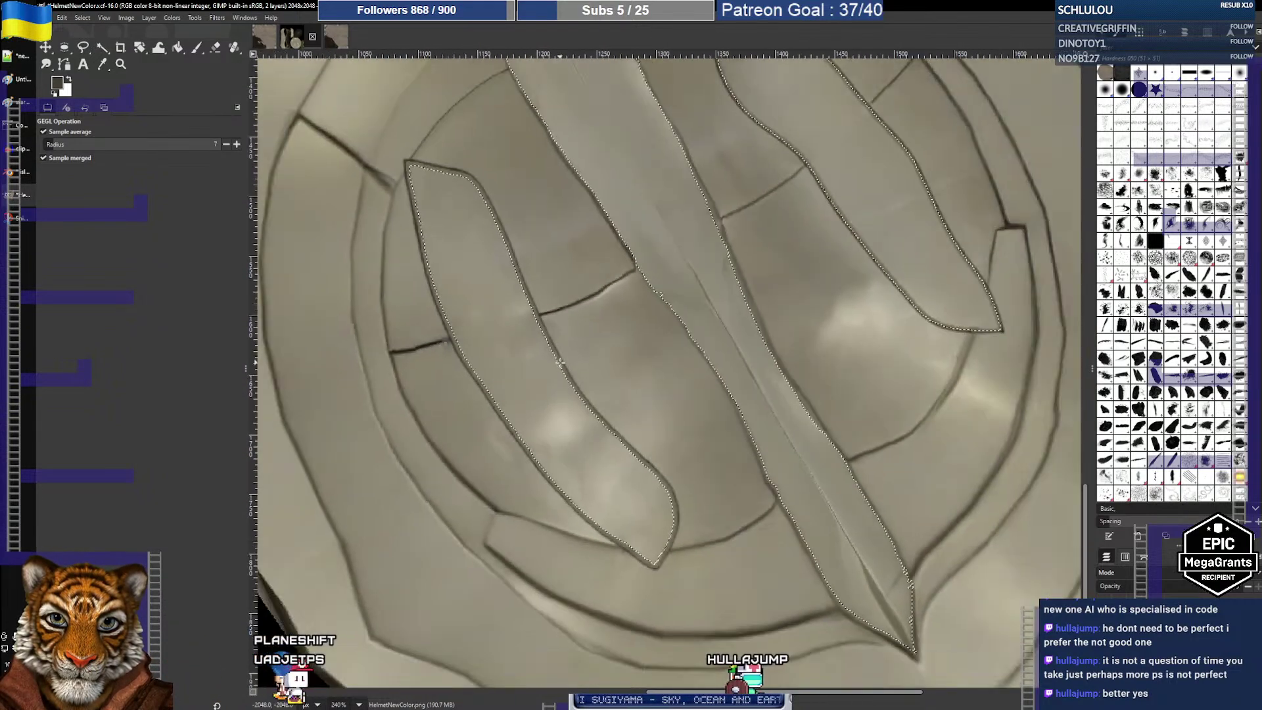
middle_drag(625, 364, 591, 423)
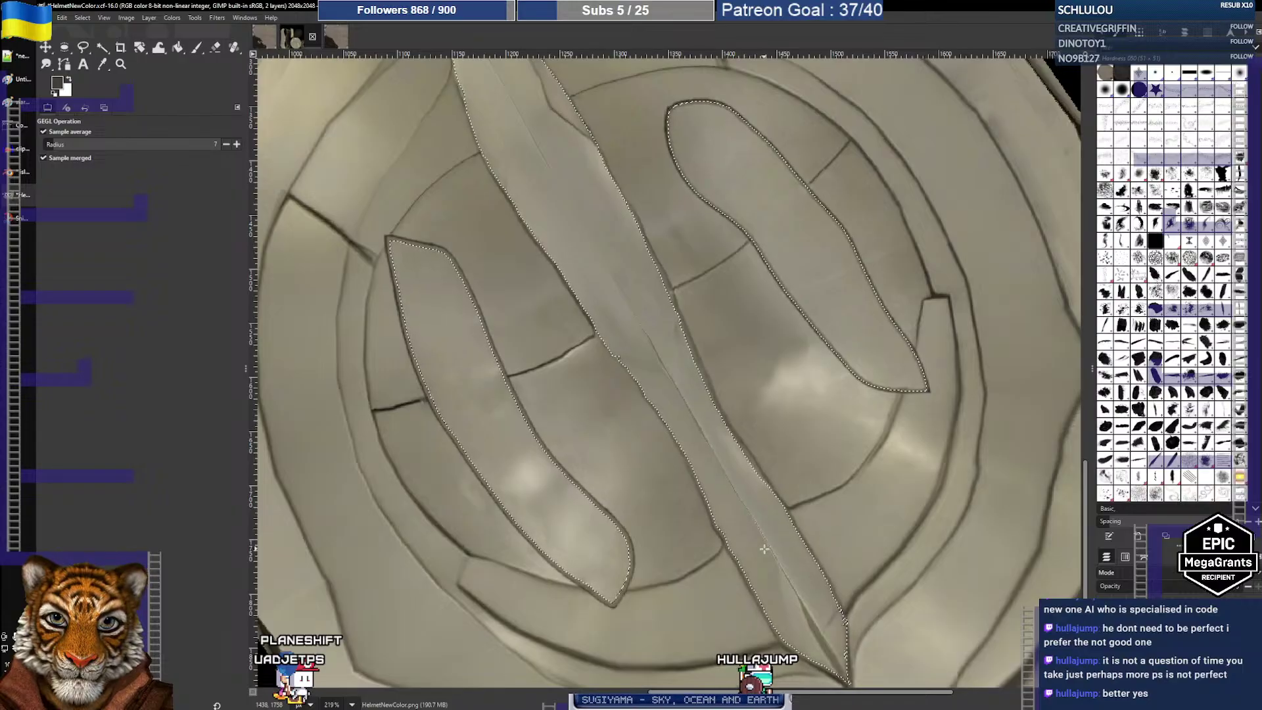
middle_drag(656, 336, 719, 381)
key(alt+Tab)
key(alt+Tab)
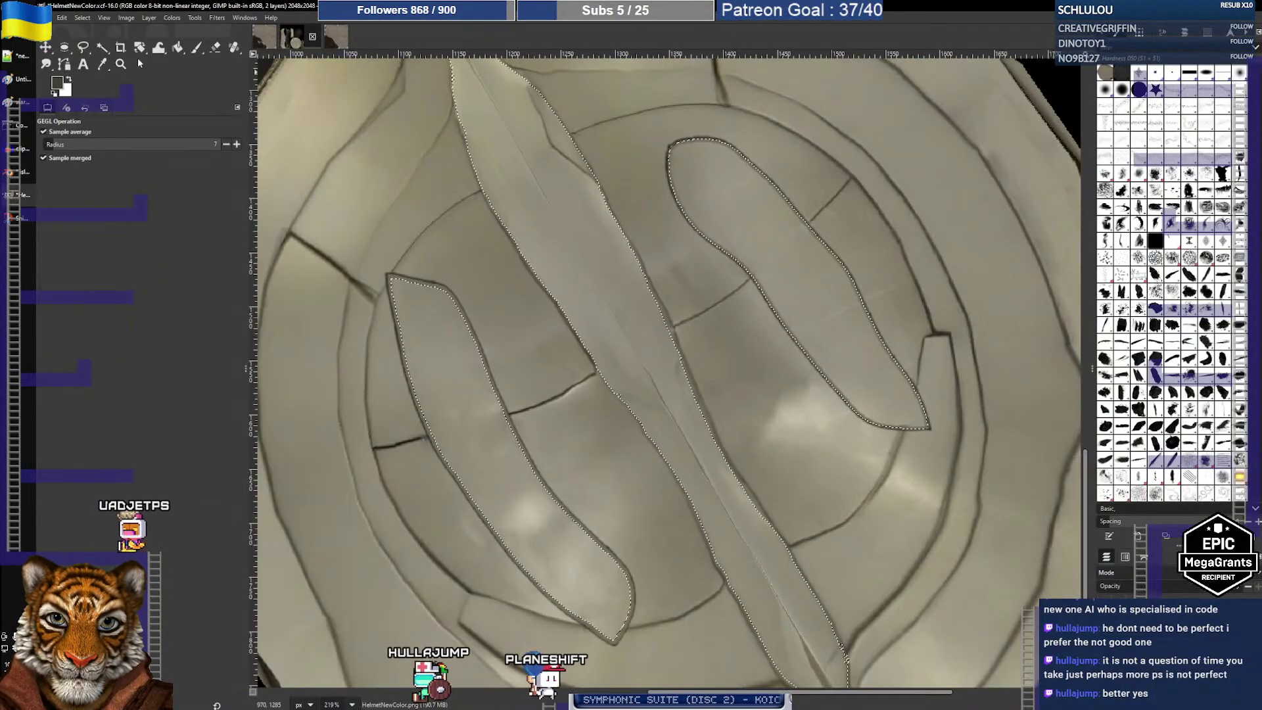
click(82, 48)
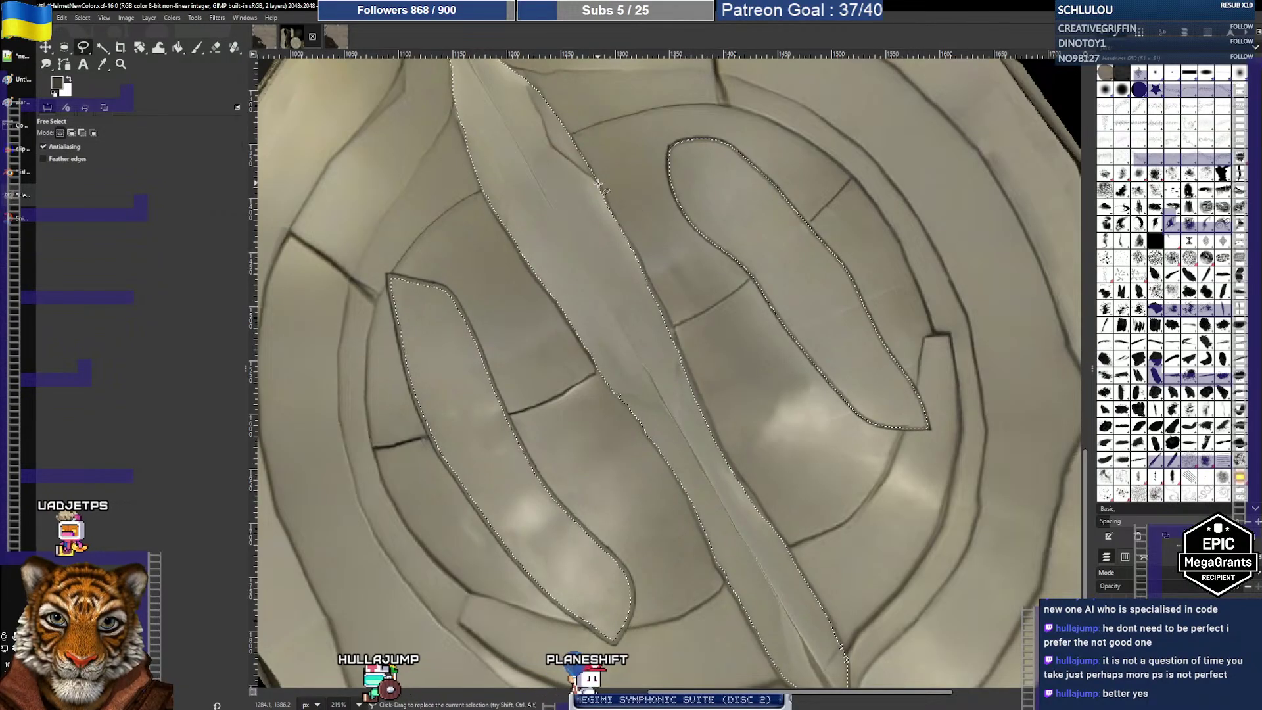
- Trace a Free Select outline around the central blade's middle strip and close it, adding it to the selection
click(600, 184)
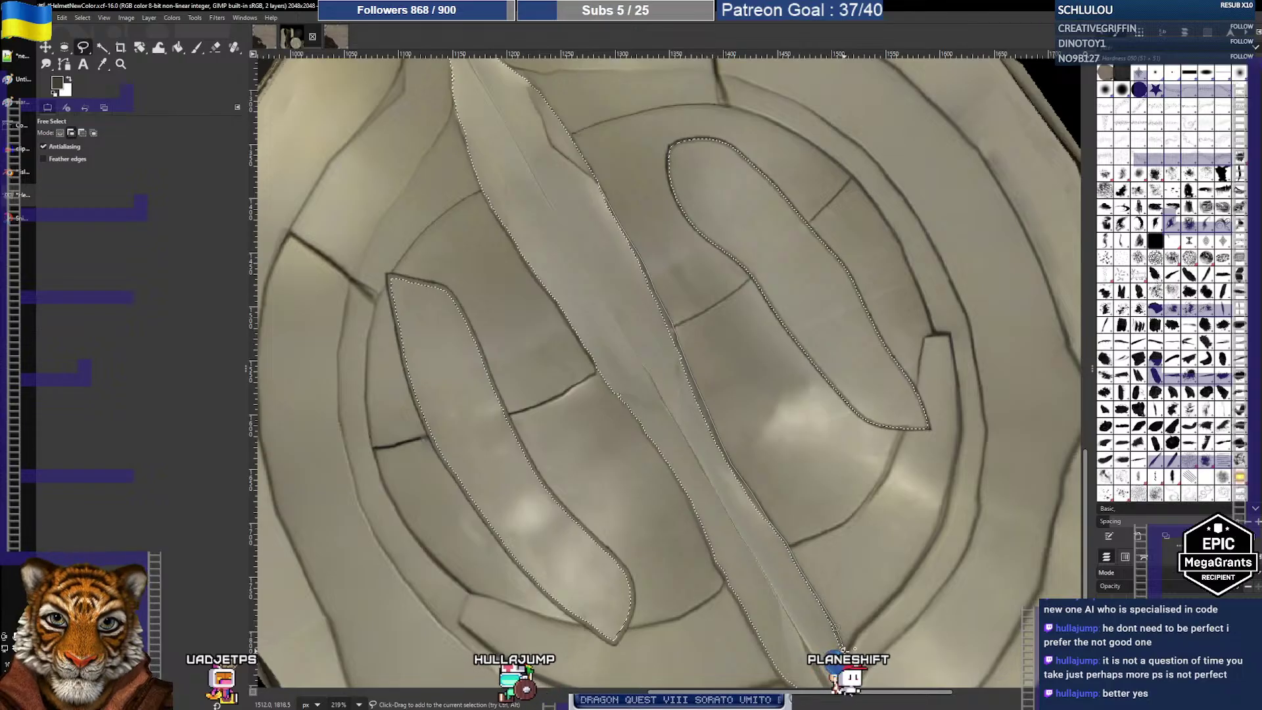
click(782, 593)
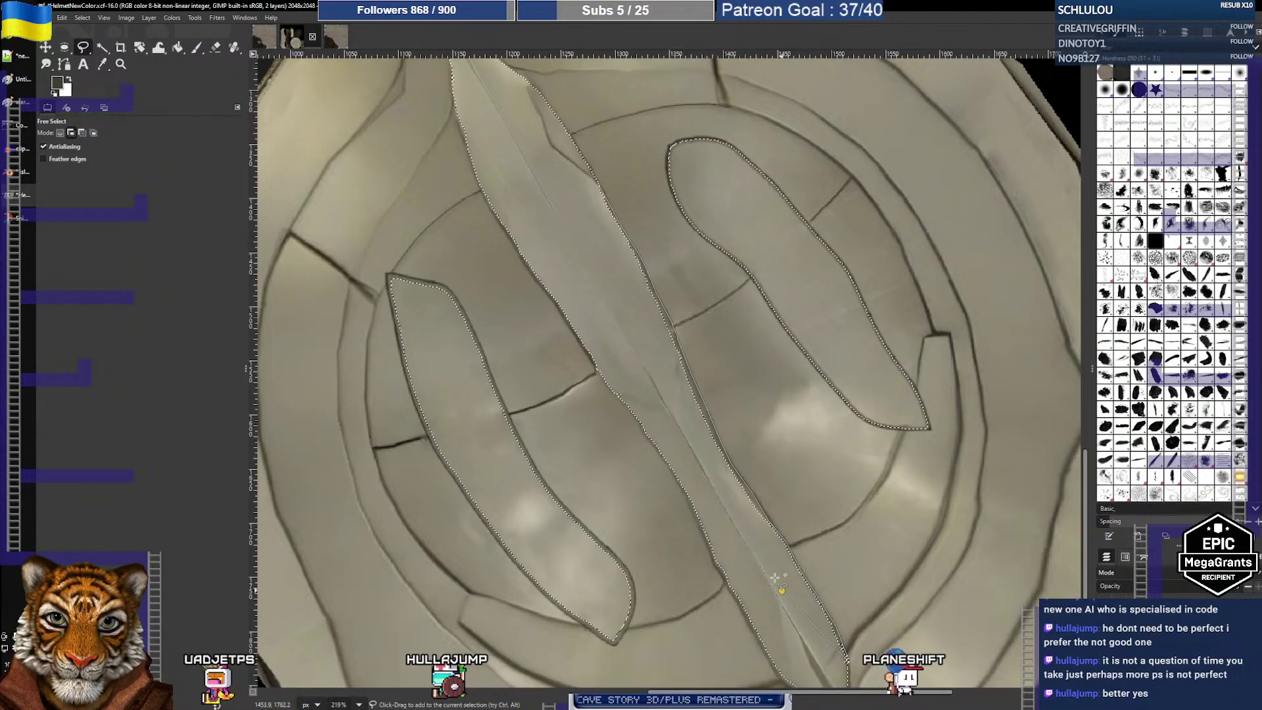
click(529, 164)
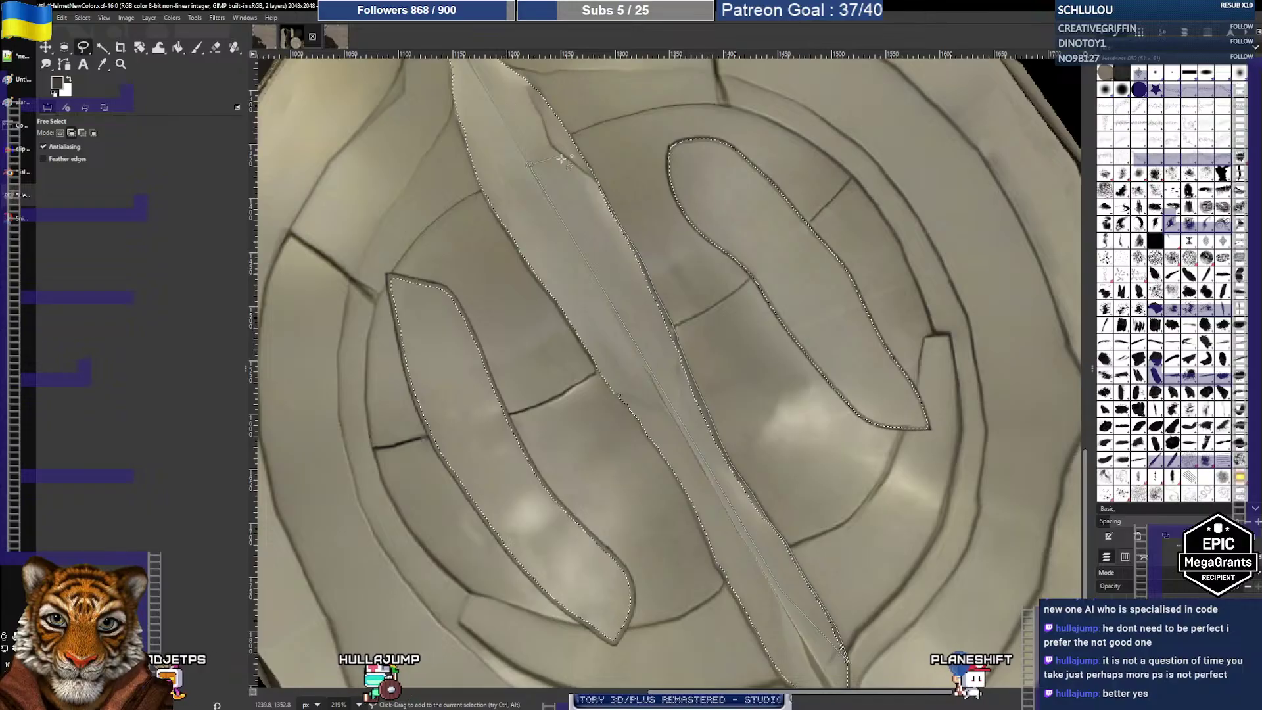
click(597, 184)
mouse_move(581, 318)
middle_down()
mouse_move(616, 313)
mouse_move(657, 354)
middle_up()
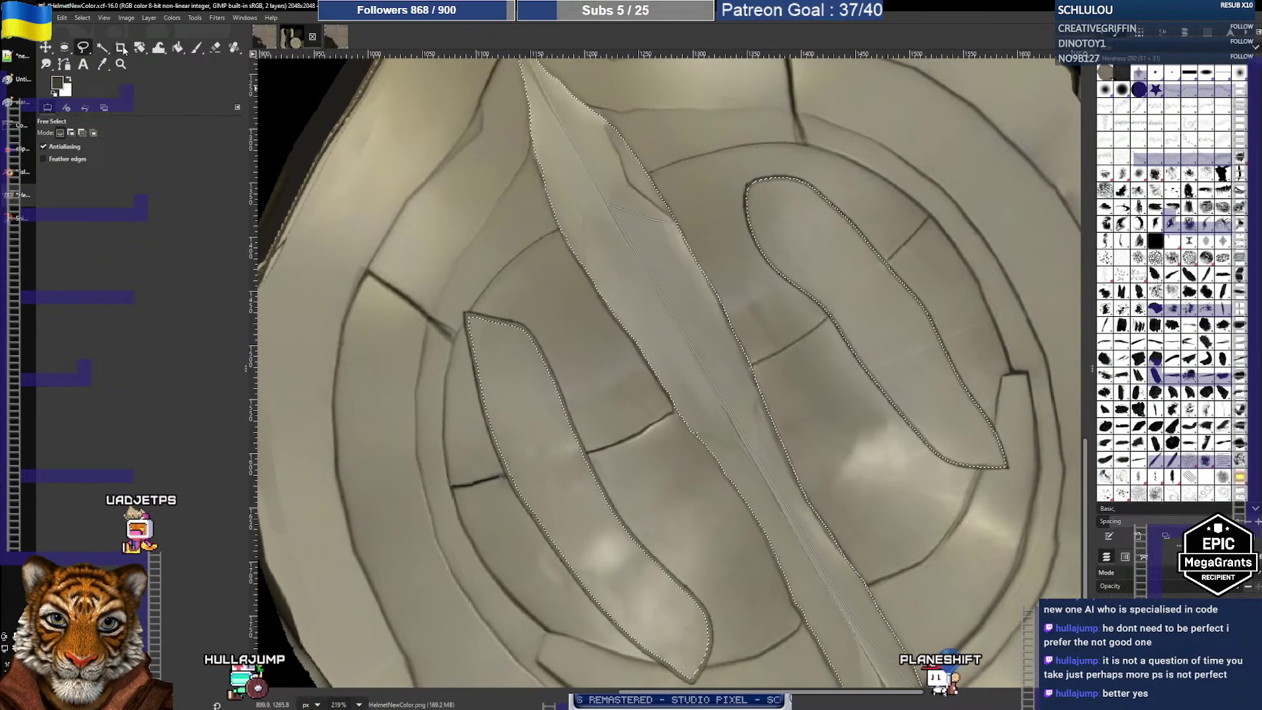
- Return to the Free Select tool after an accidental ellipse switch and start another outline along the blade edge
click(64, 47)
click(83, 49)
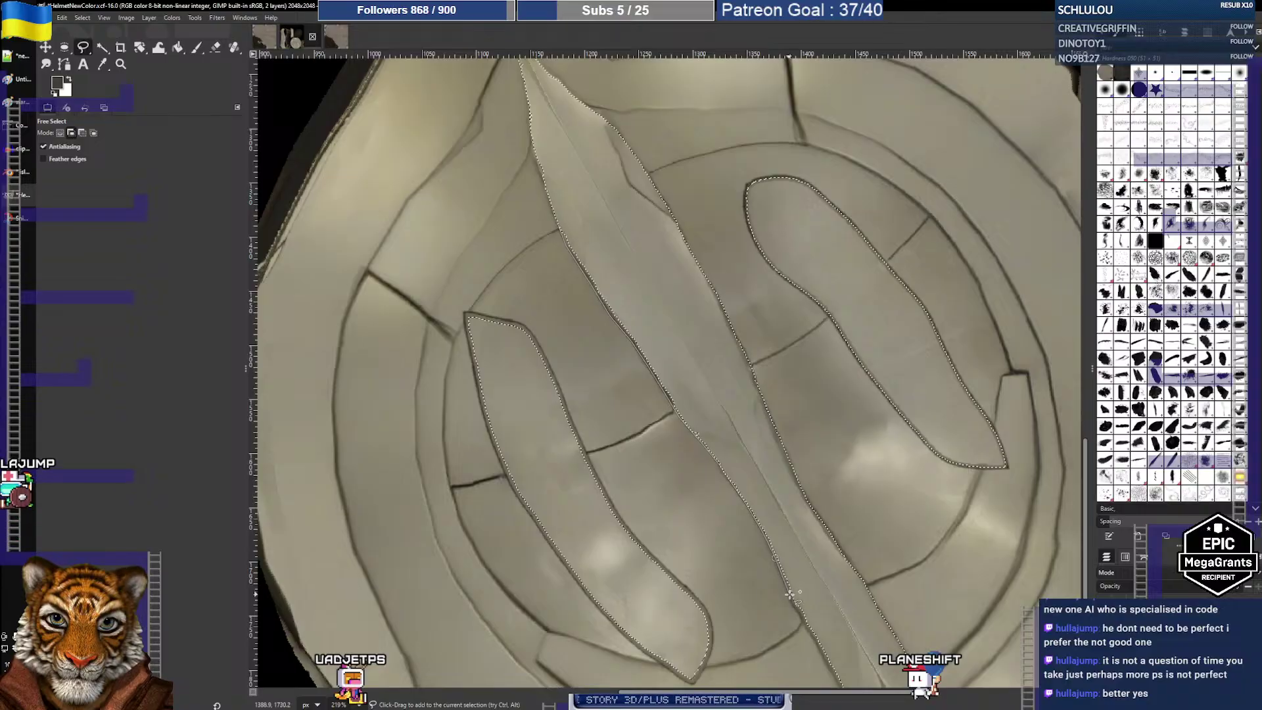
shift+click(795, 614)
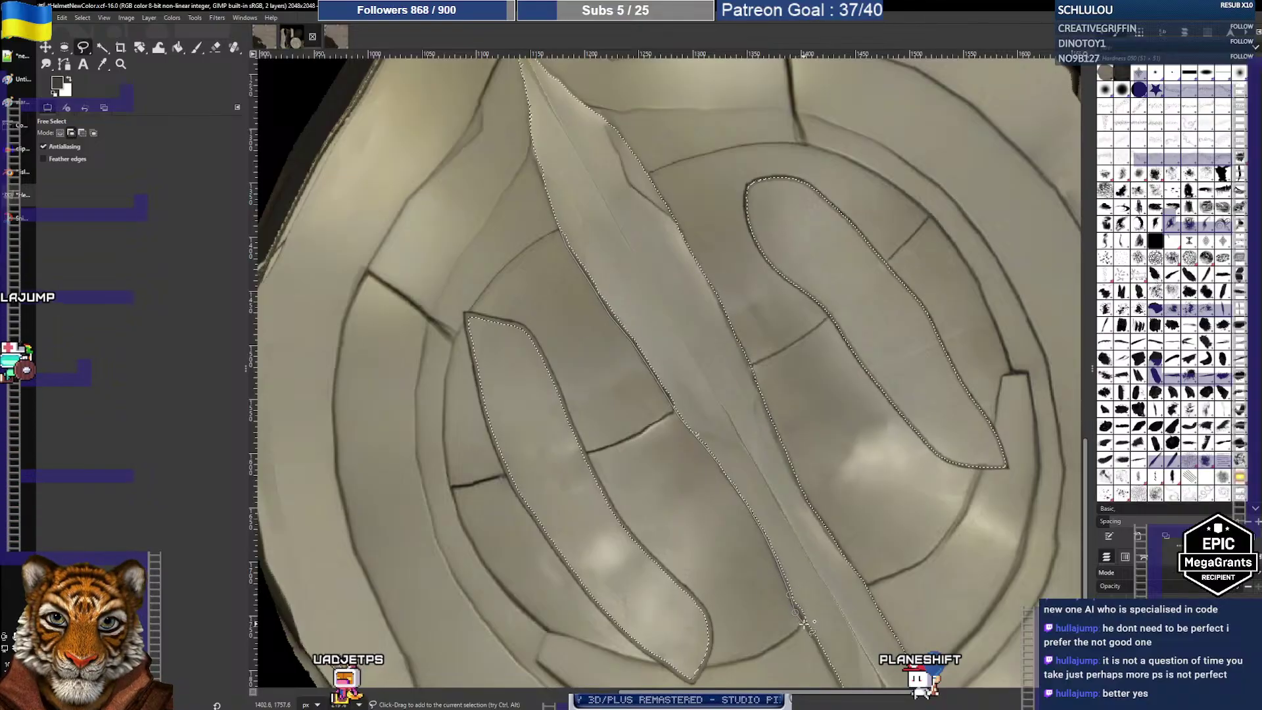
scroll(696, 501, down, 5)
scroll(697, 501, right, 3)
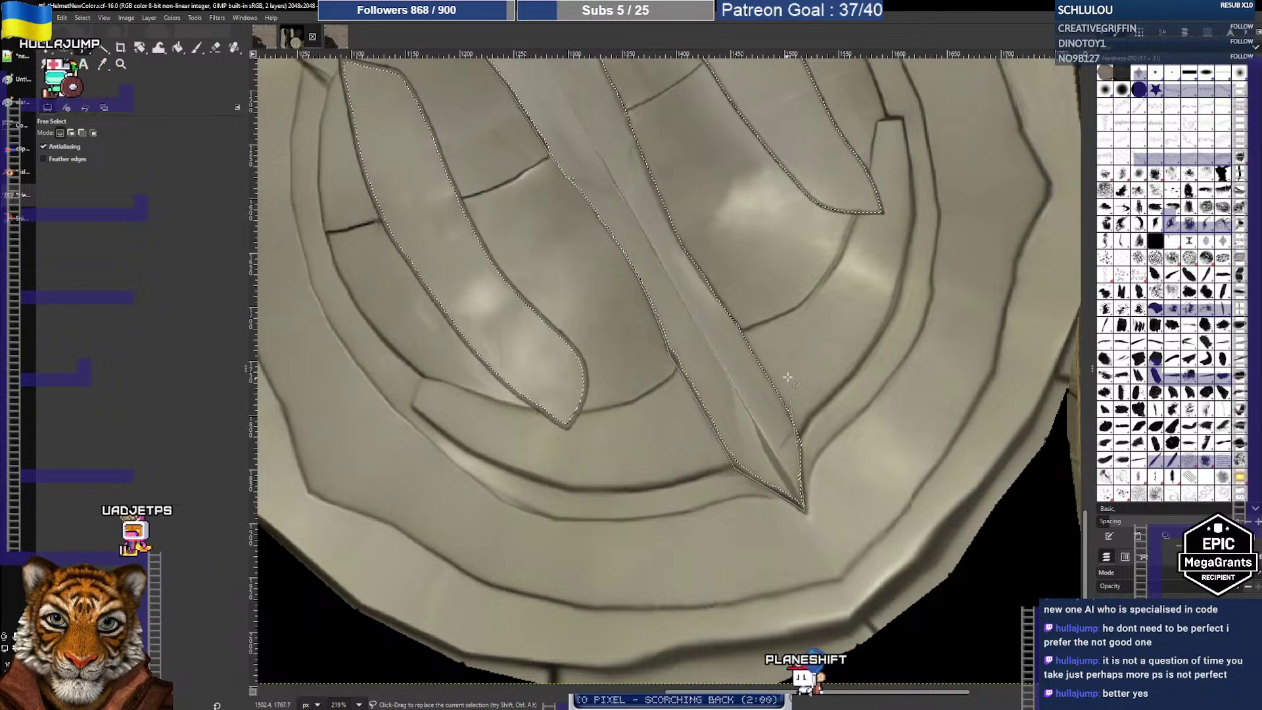
- Continue the Free Select outline with more points along the central blade's edge
click(584, 125)
scroll(633, 180, up, 5)
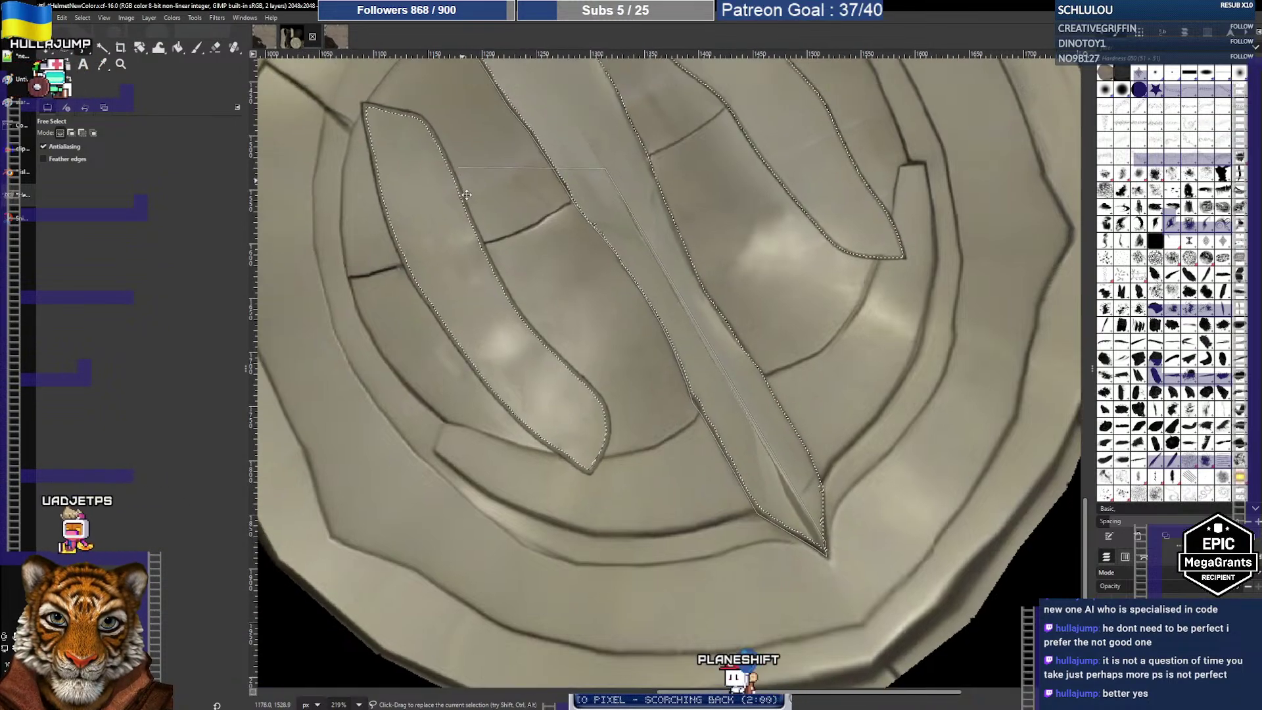
click(534, 228)
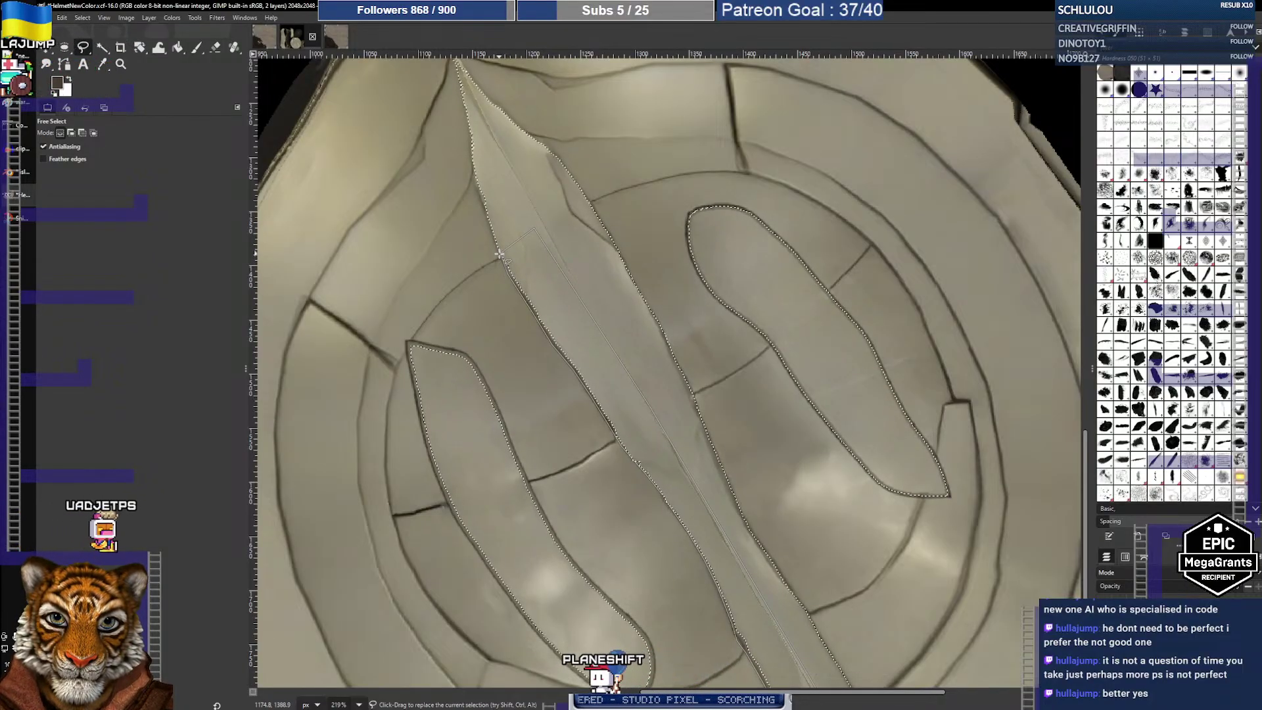
click(499, 253)
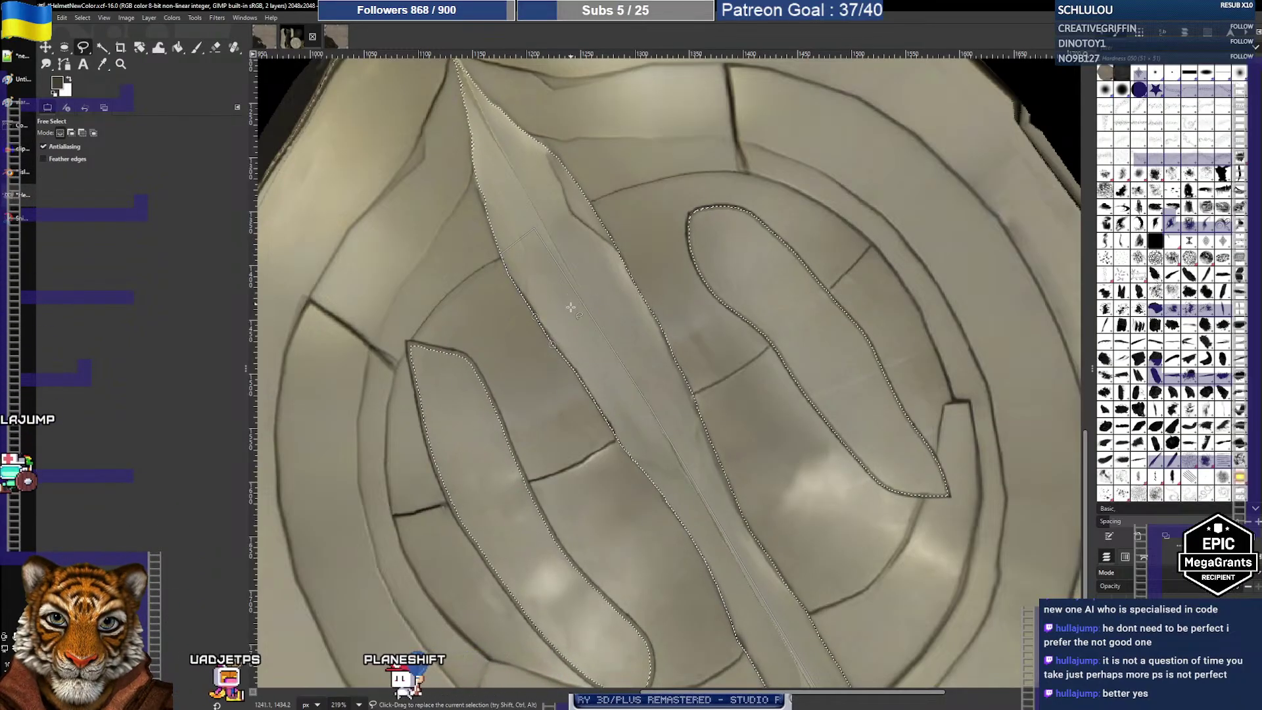
- Reselect the Free Select tool and recenter the view on the emblem blades
middle_drag(570, 307, 609, 356)
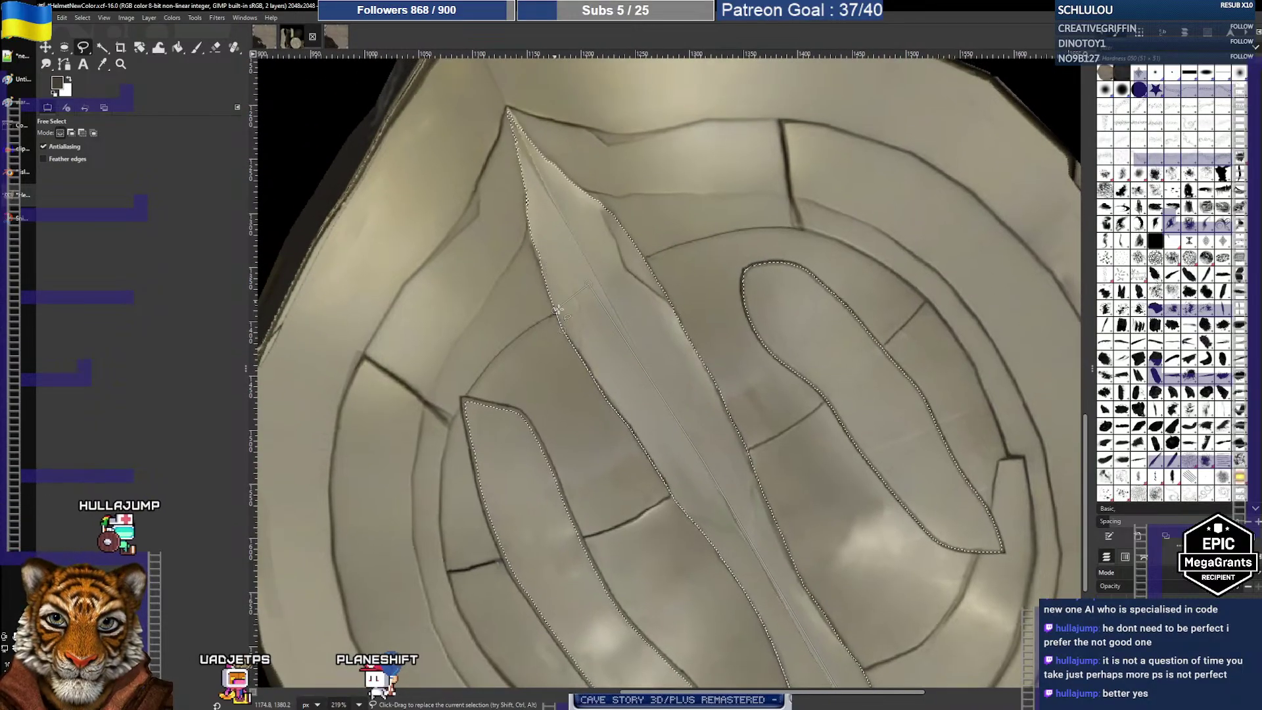
ctrl+scroll(585, 322, down, 4)
ctrl+scroll(583, 318, up, 5)
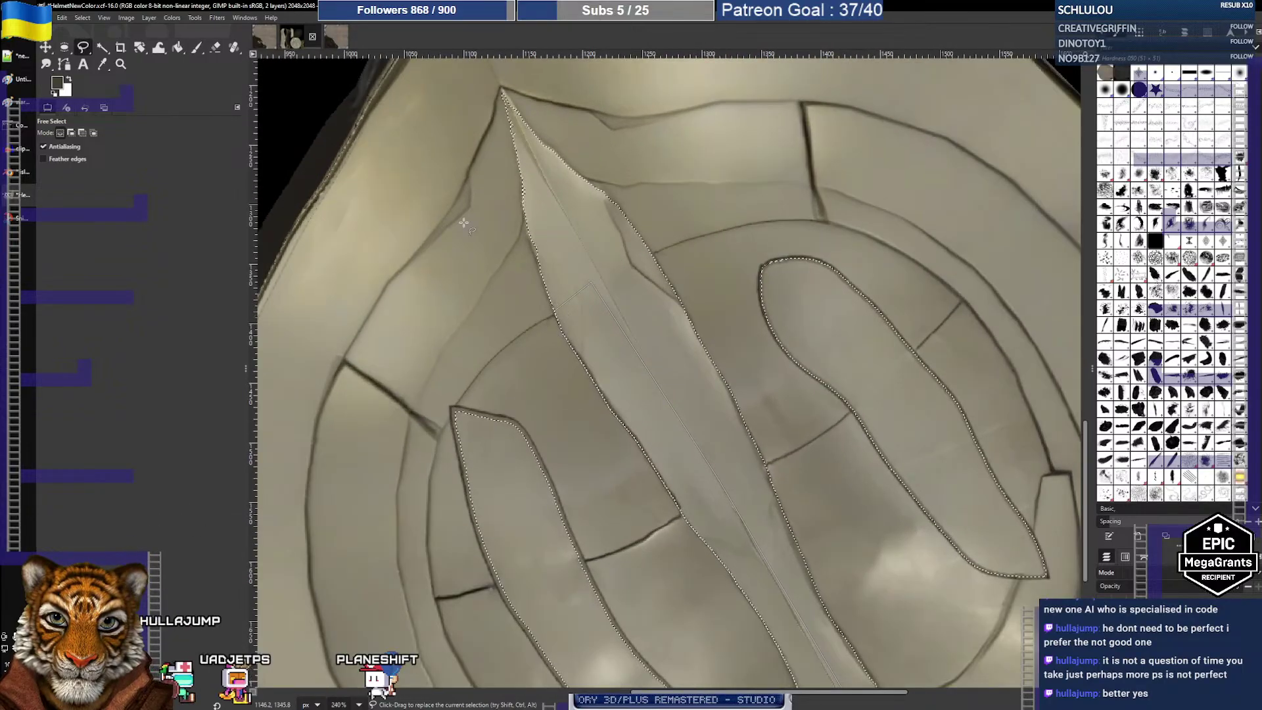
click(65, 49)
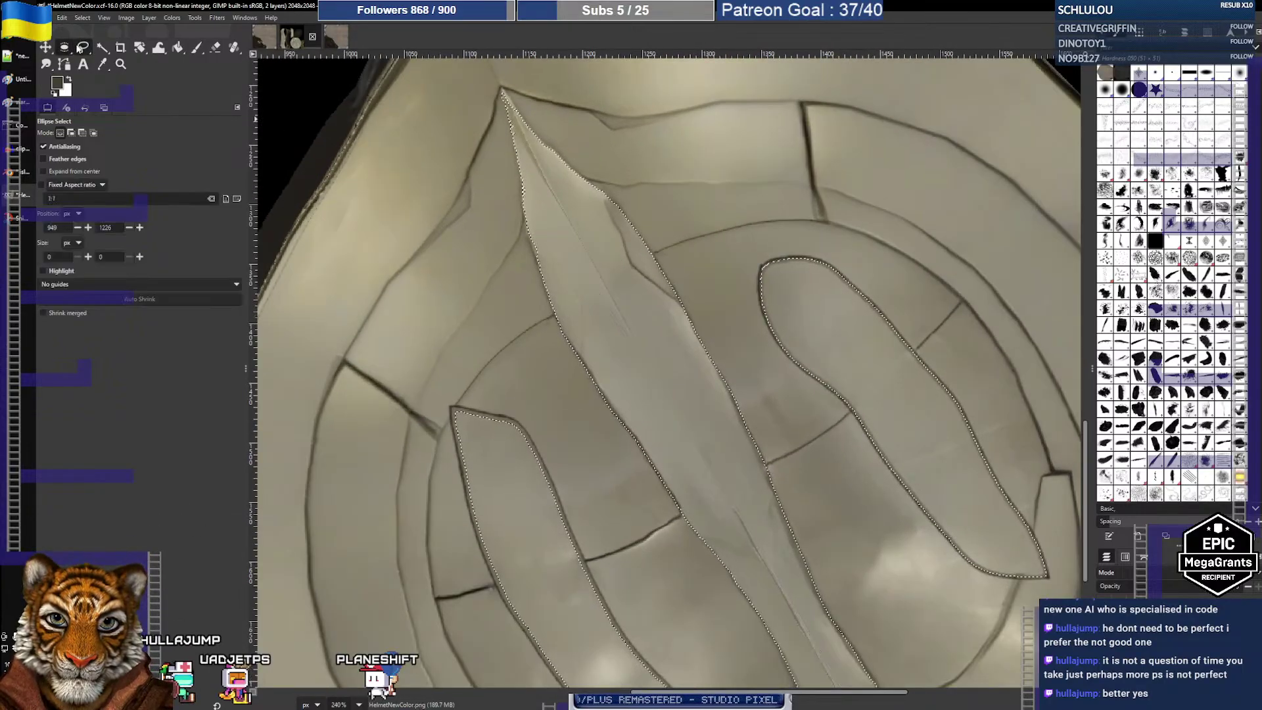
click(83, 48)
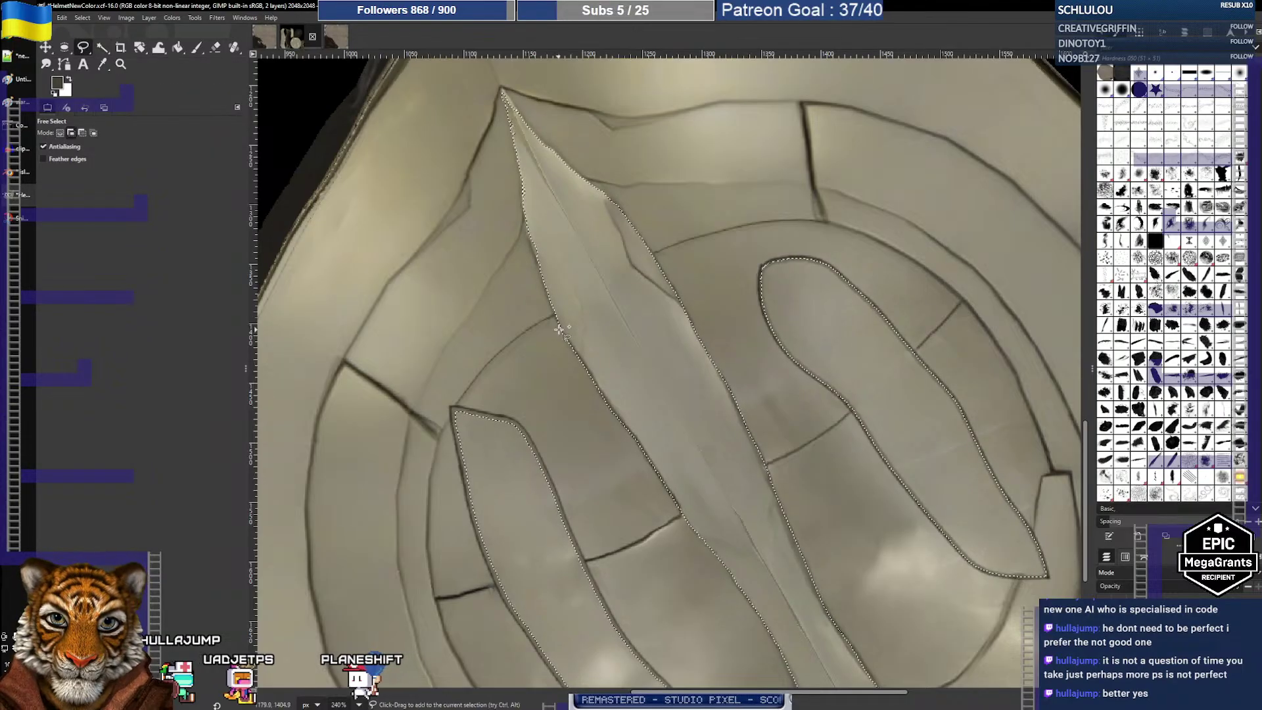
middle_drag(597, 355, 523, 196)
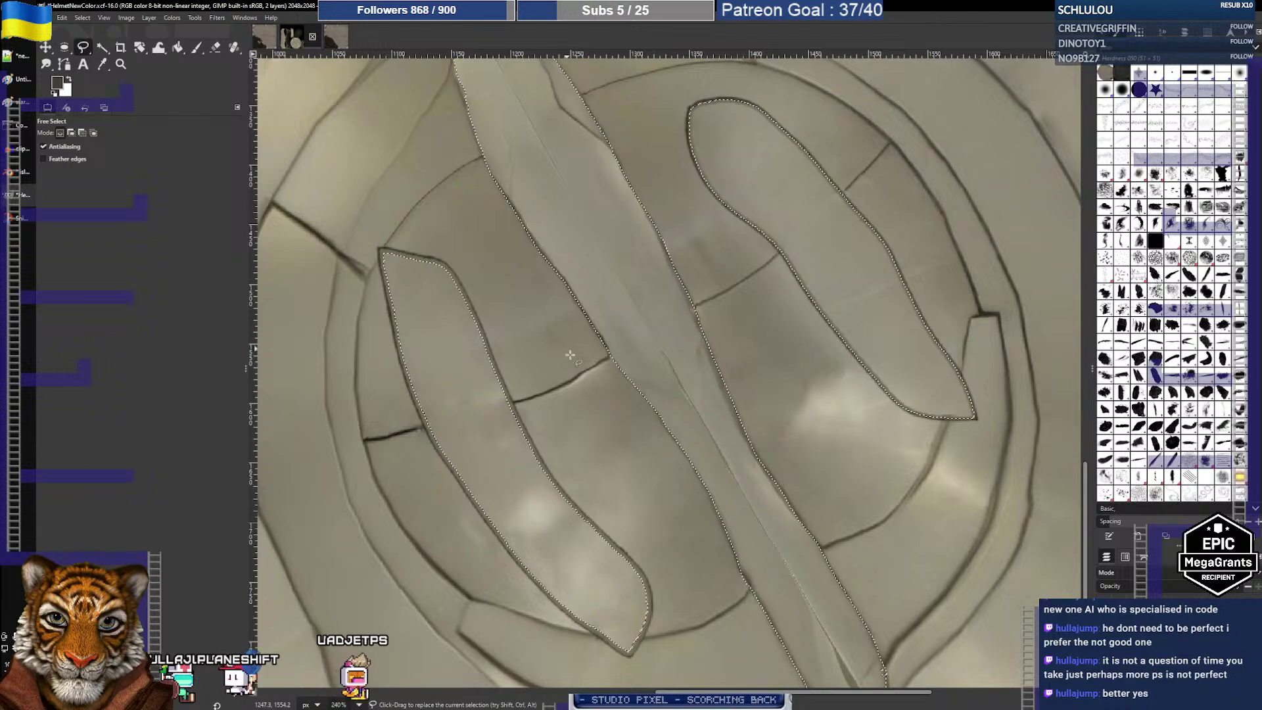
mouse_move(607, 410)
middle_down()
mouse_move(548, 300)
mouse_move(611, 430)
middle_up()
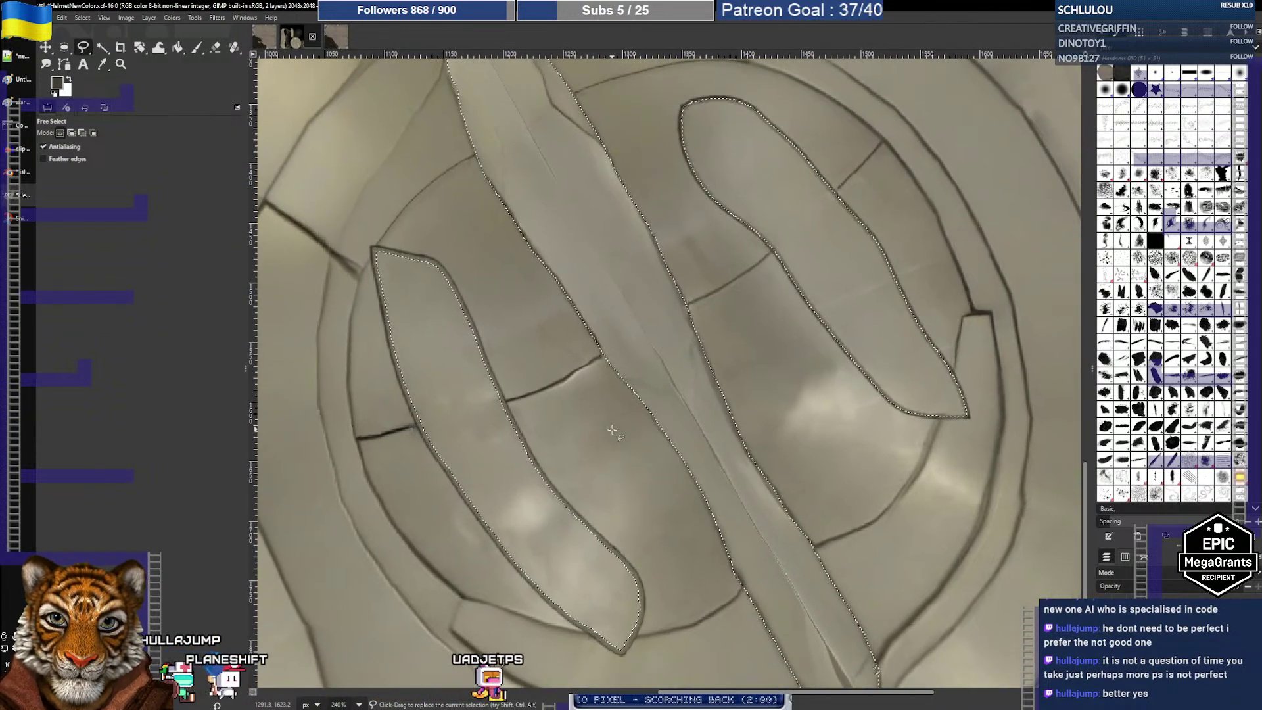
middle_drag(608, 391, 674, 456)
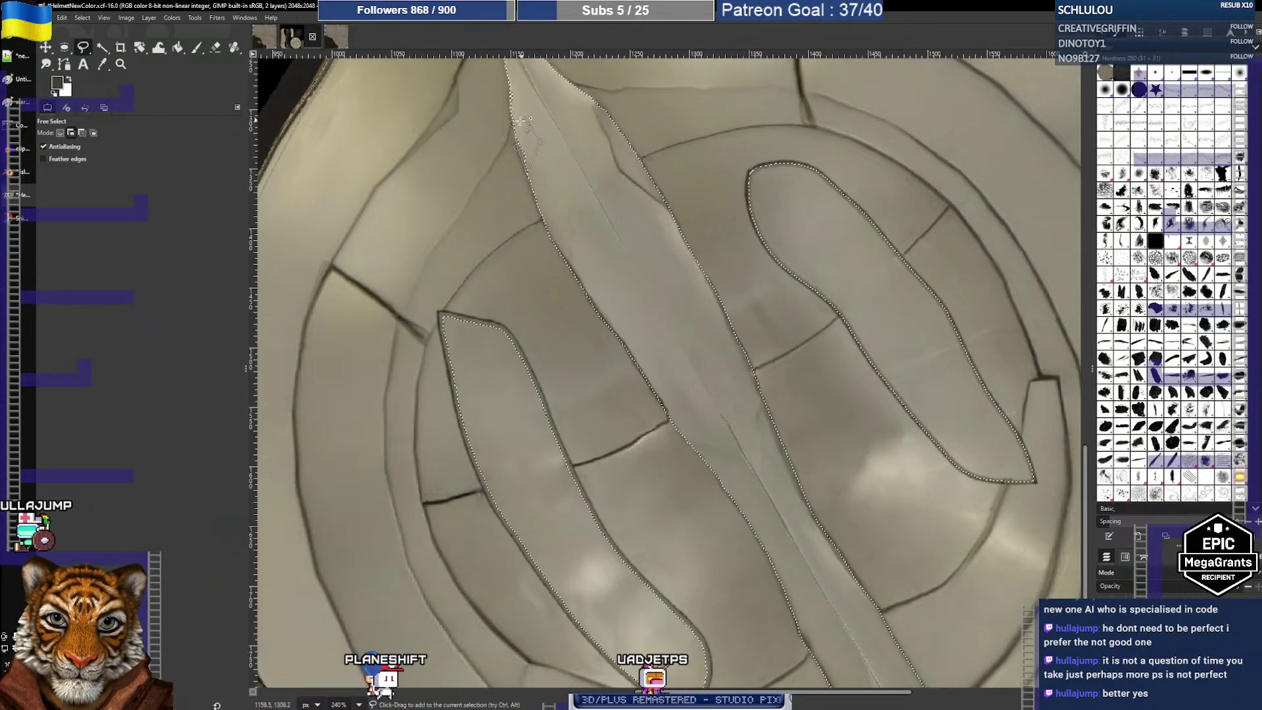
middle_drag(620, 271, 561, 264)
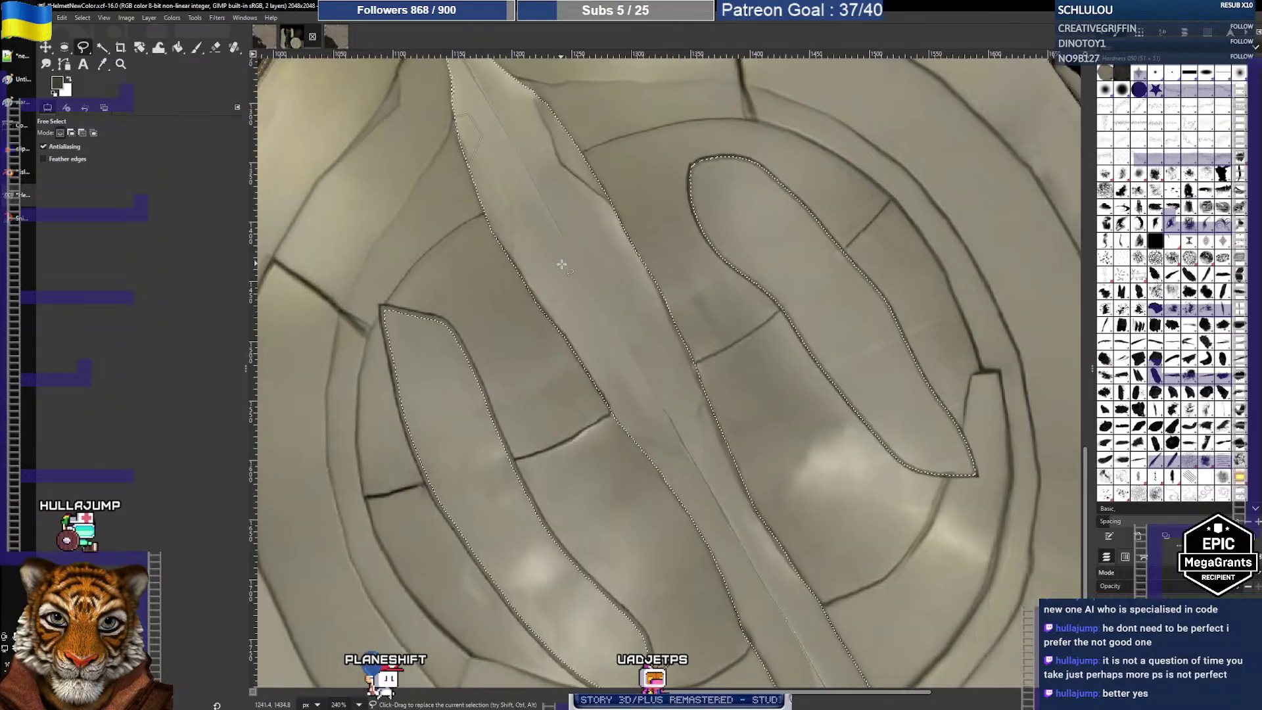
ctrl+scroll(546, 285, down, 1)
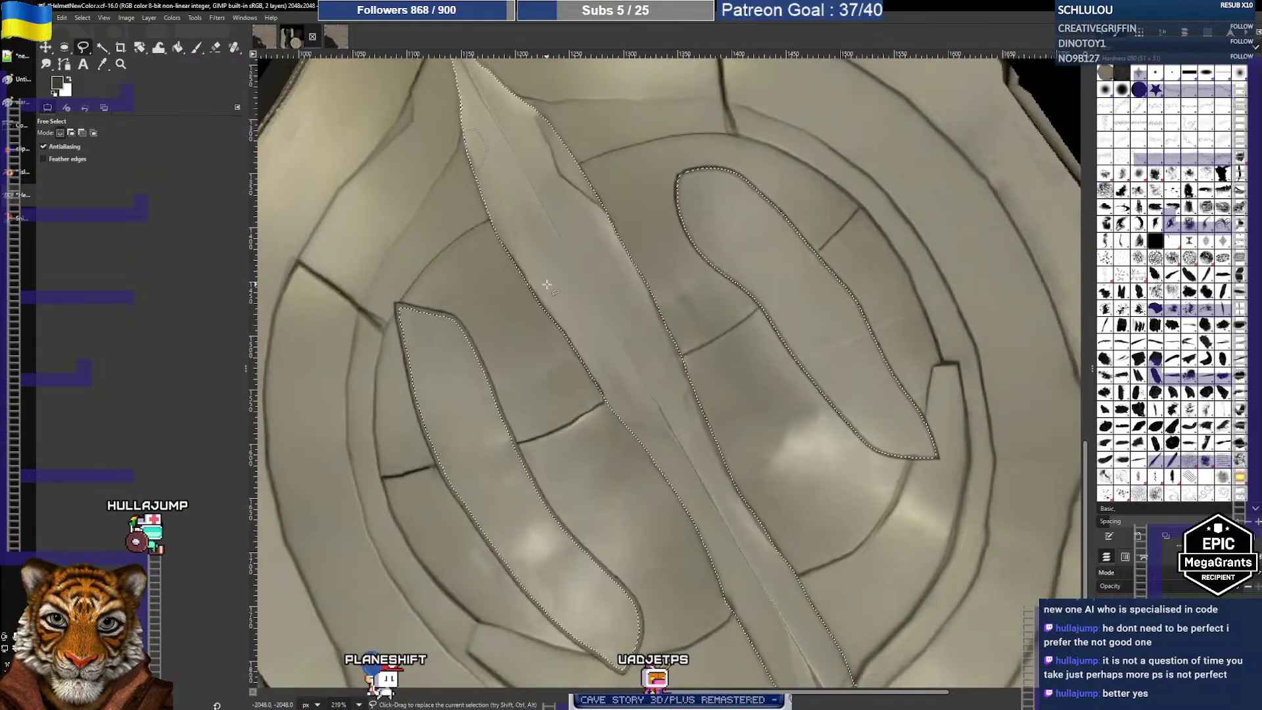
middle_drag(594, 378, 582, 335)
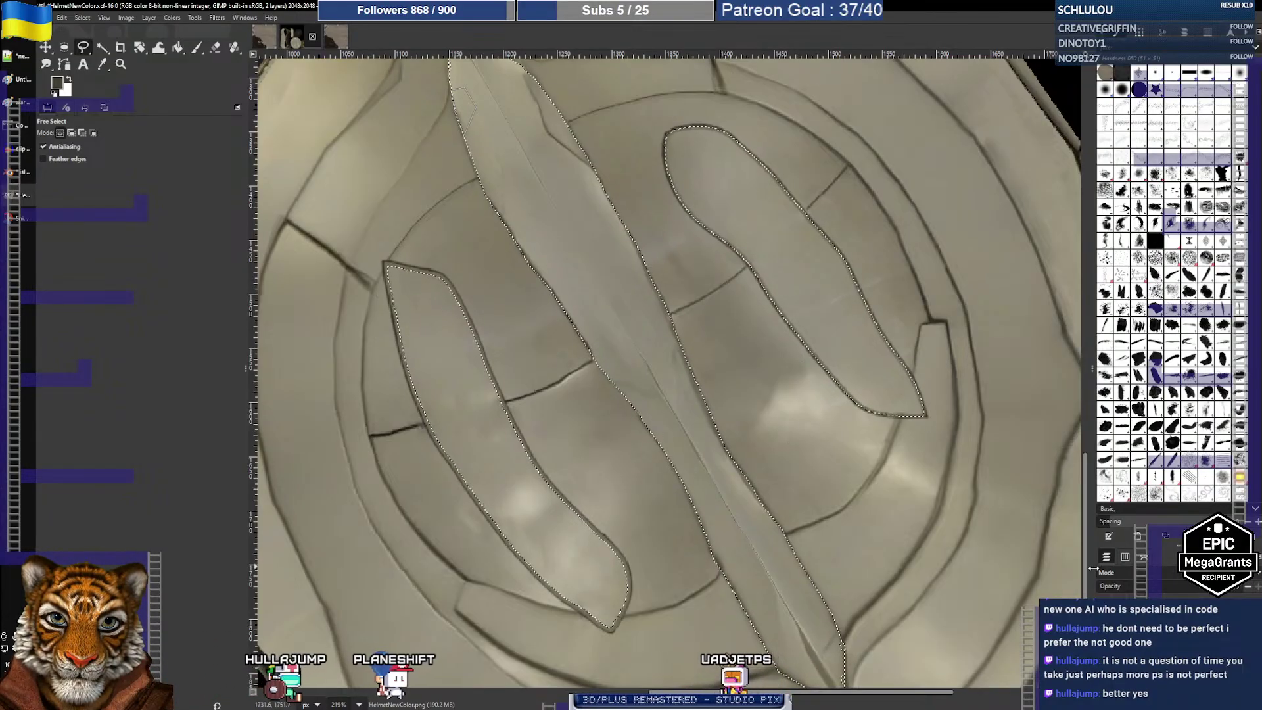
- Save the blade selection to a channel and delete the duplicate Selection Mask copy
click(83, 18)
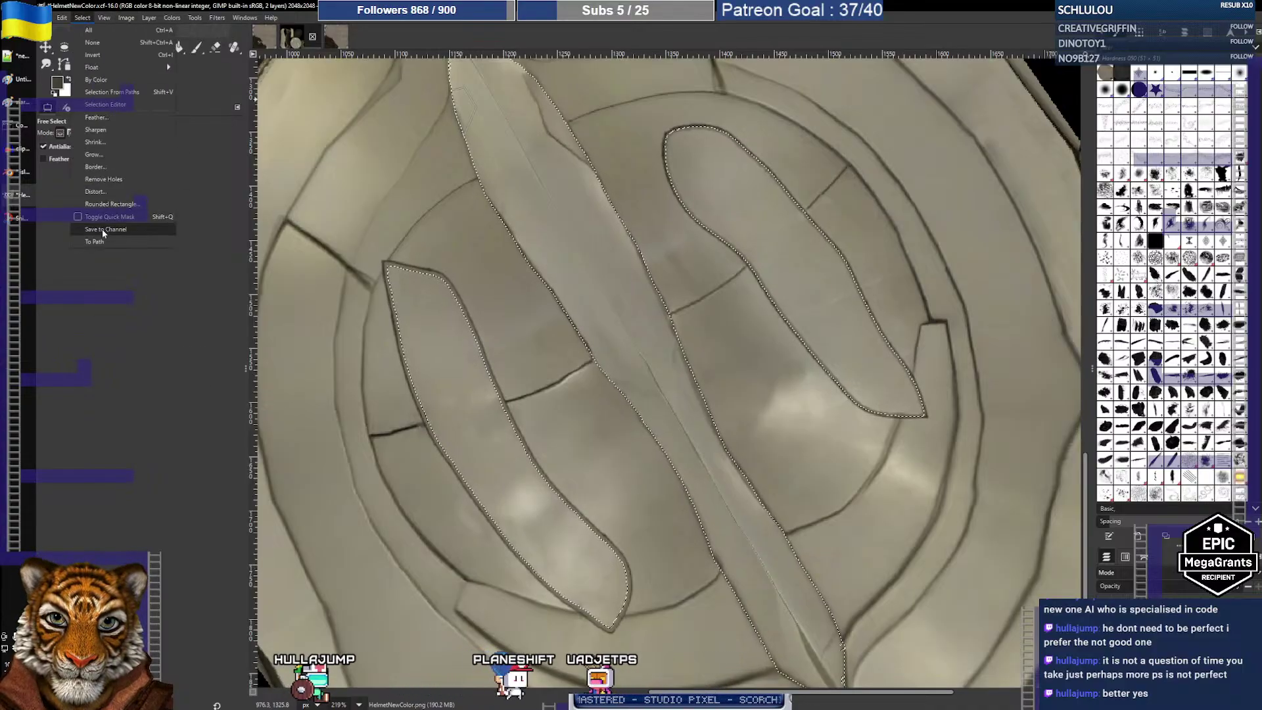
click(102, 228)
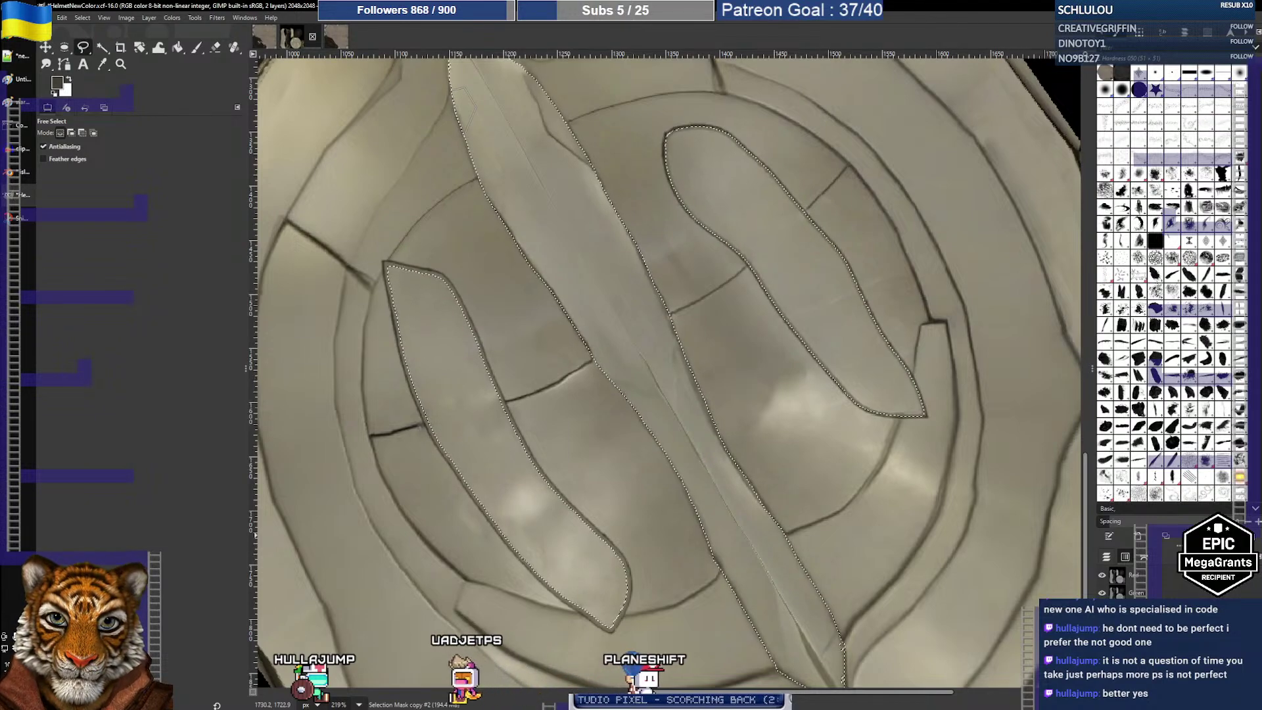
right_click(1136, 648)
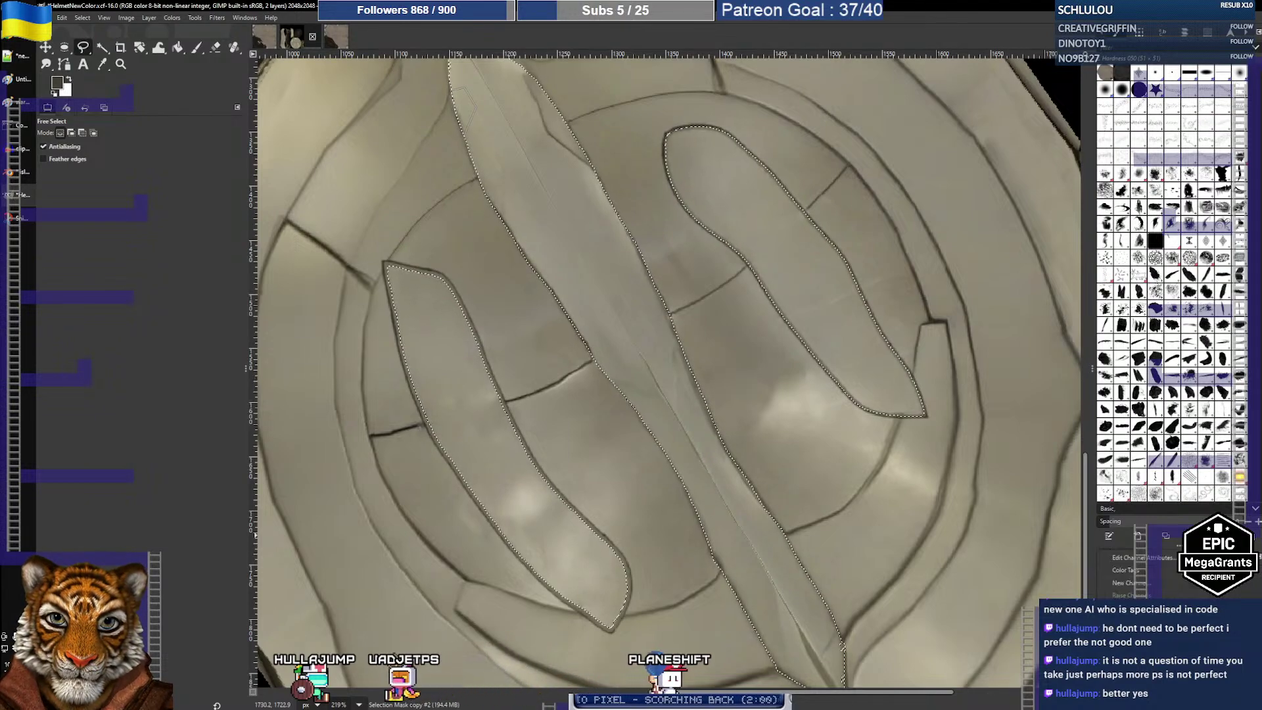
click(1142, 632)
right_click(1142, 642)
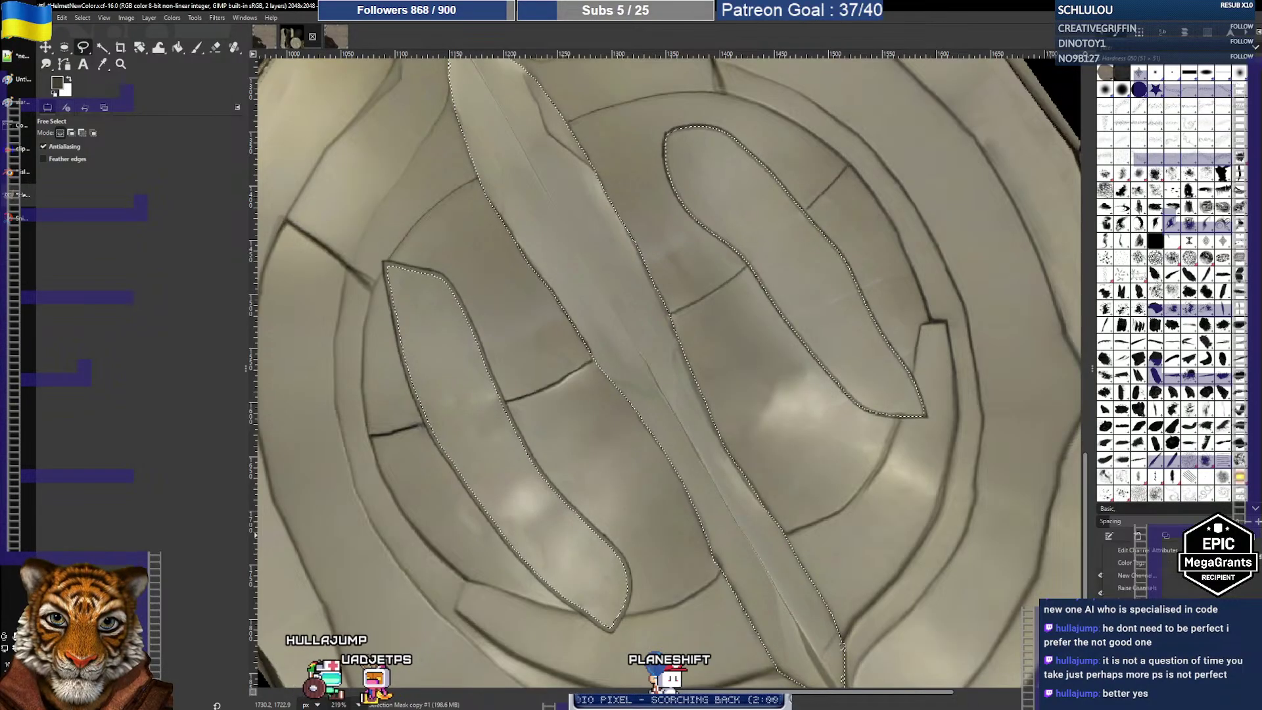
key(Escape)
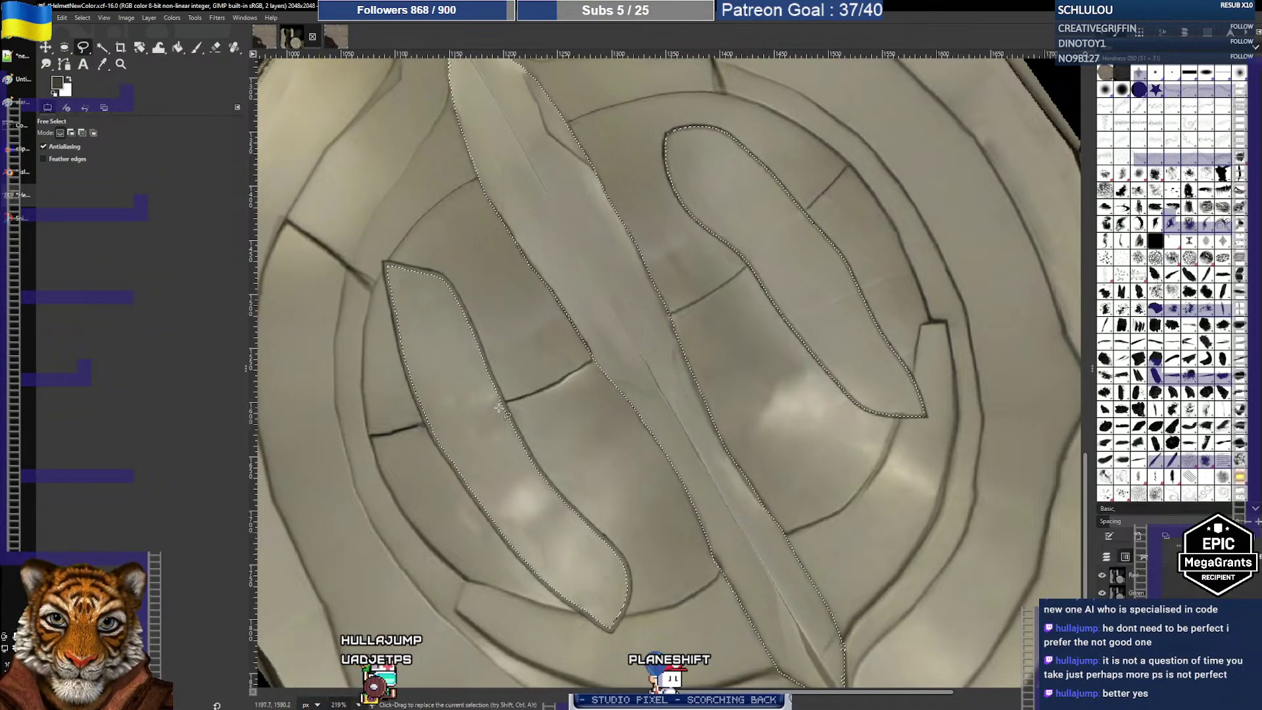
ctrl+scroll(462, 299, down, 3)
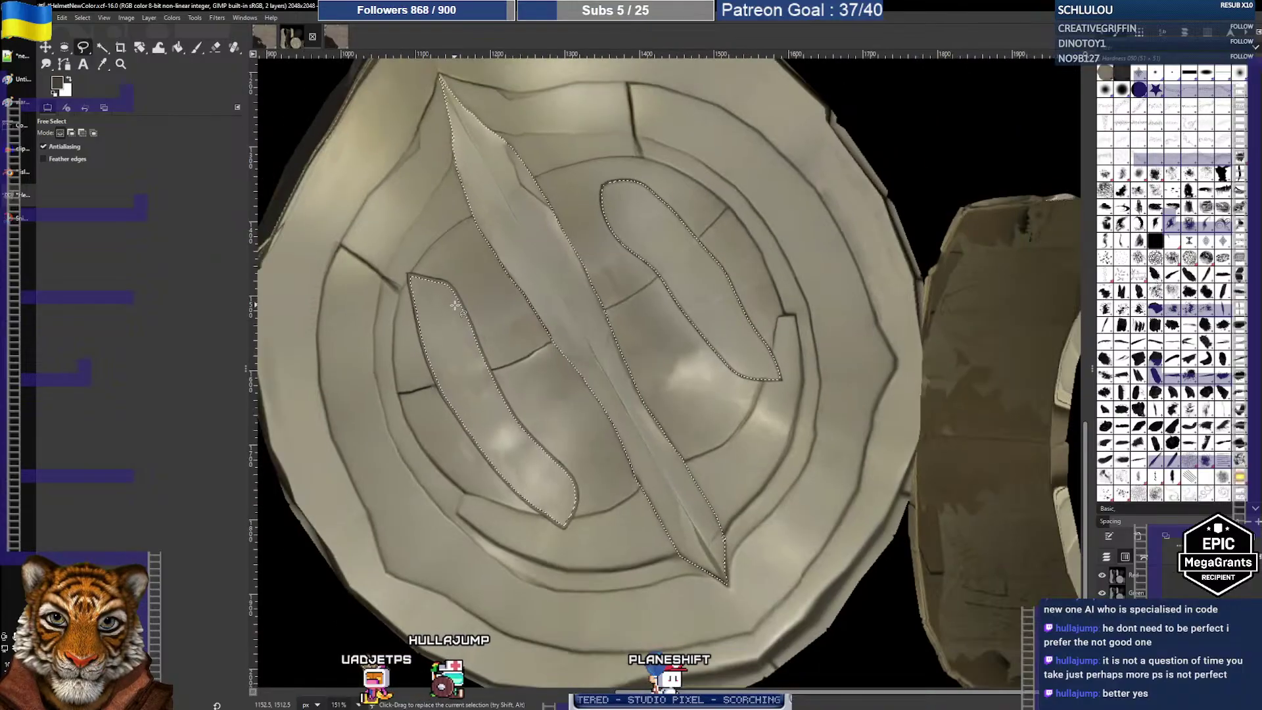
- Subtract a polygon around the central and right blades, leaving only the left blade selected
ctrl+scroll(495, 287, down, 1)
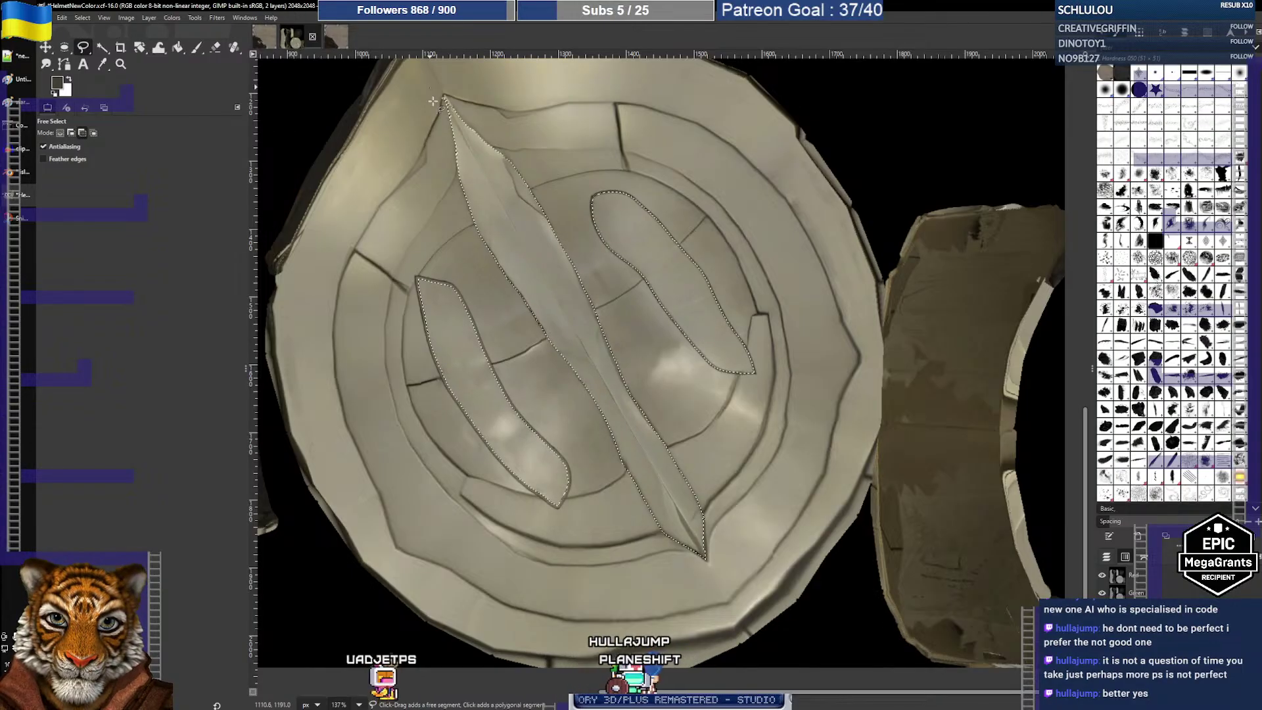
click(489, 287)
click(634, 539)
click(716, 590)
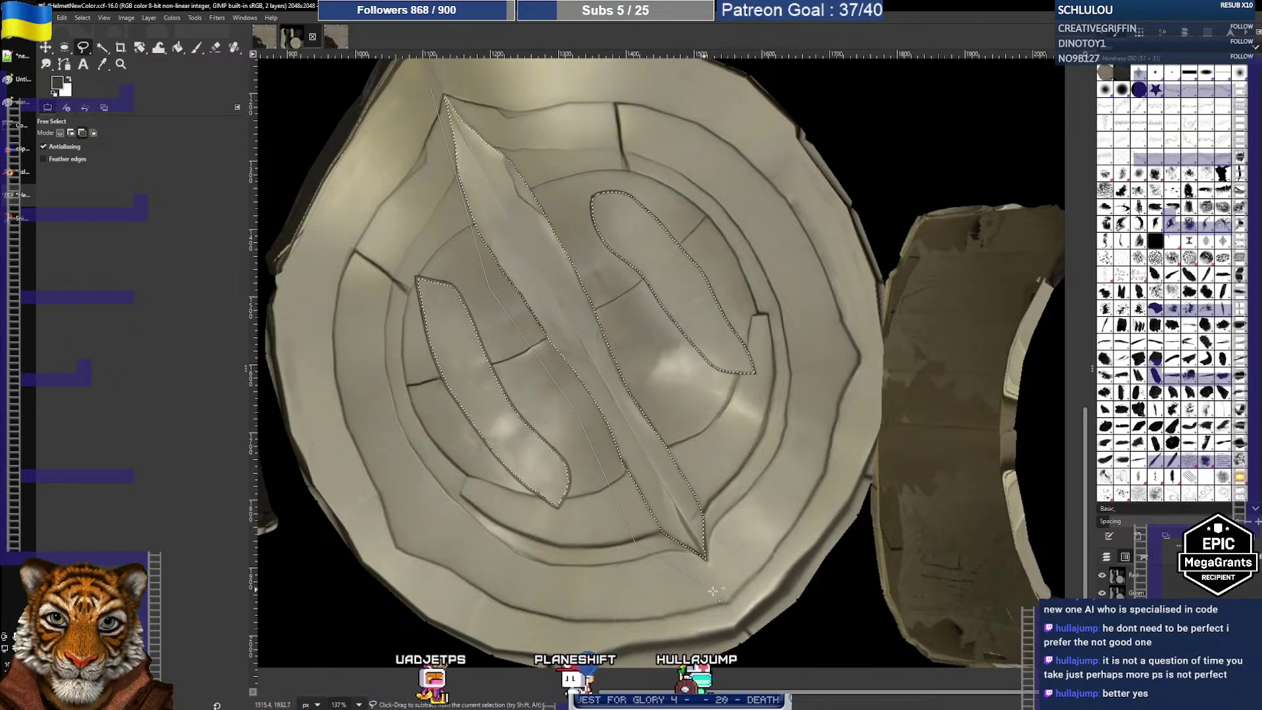
click(746, 555)
click(730, 417)
click(671, 171)
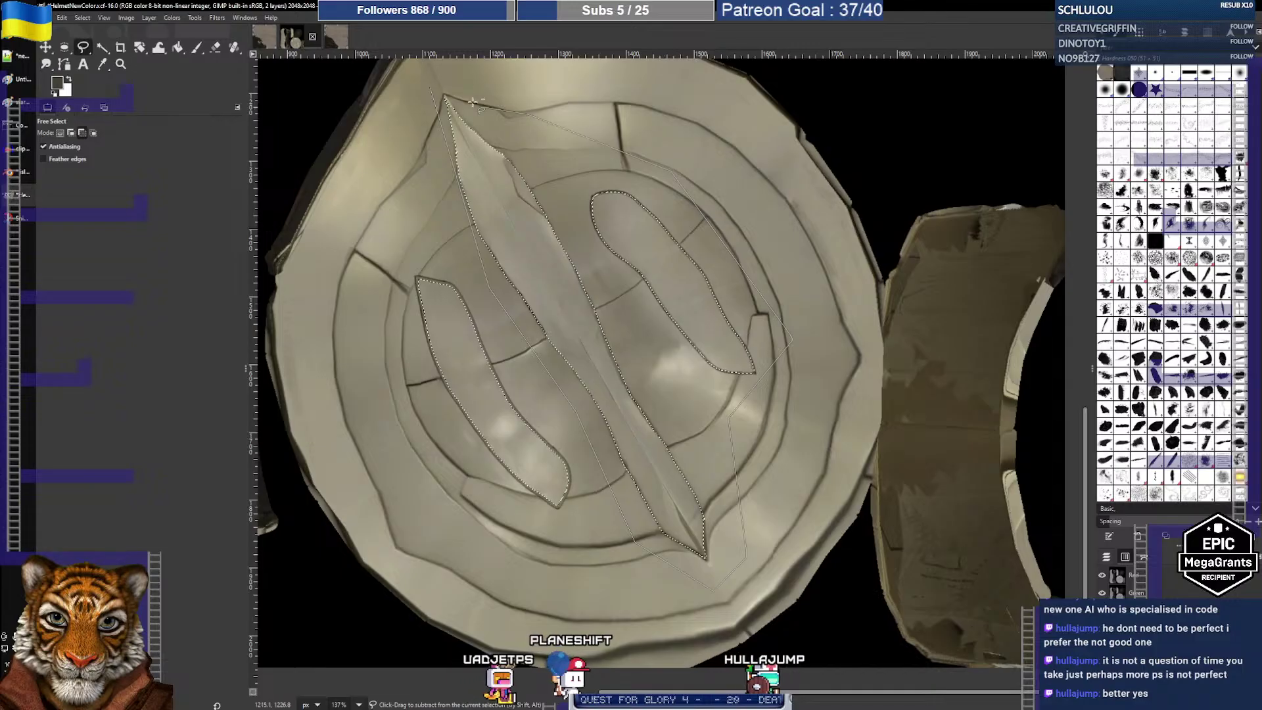
click(429, 87)
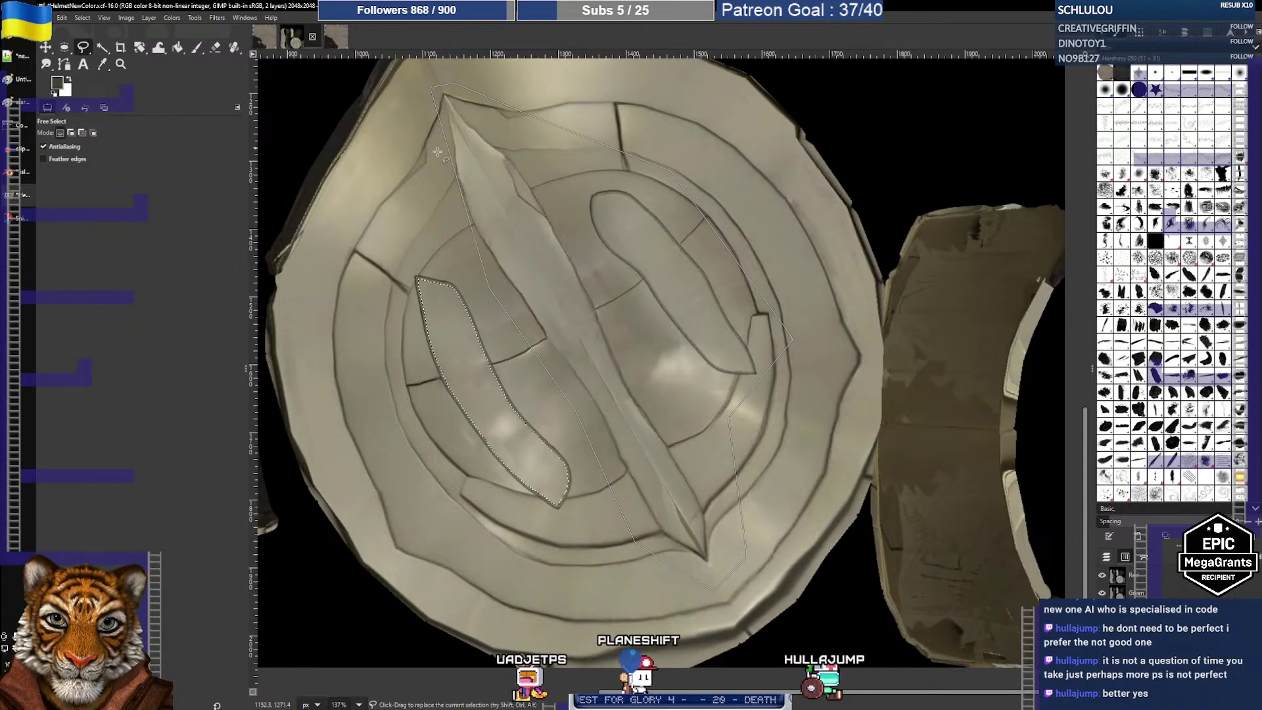
- Grow the left blade selection and duplicate the saved selection channel
click(83, 18)
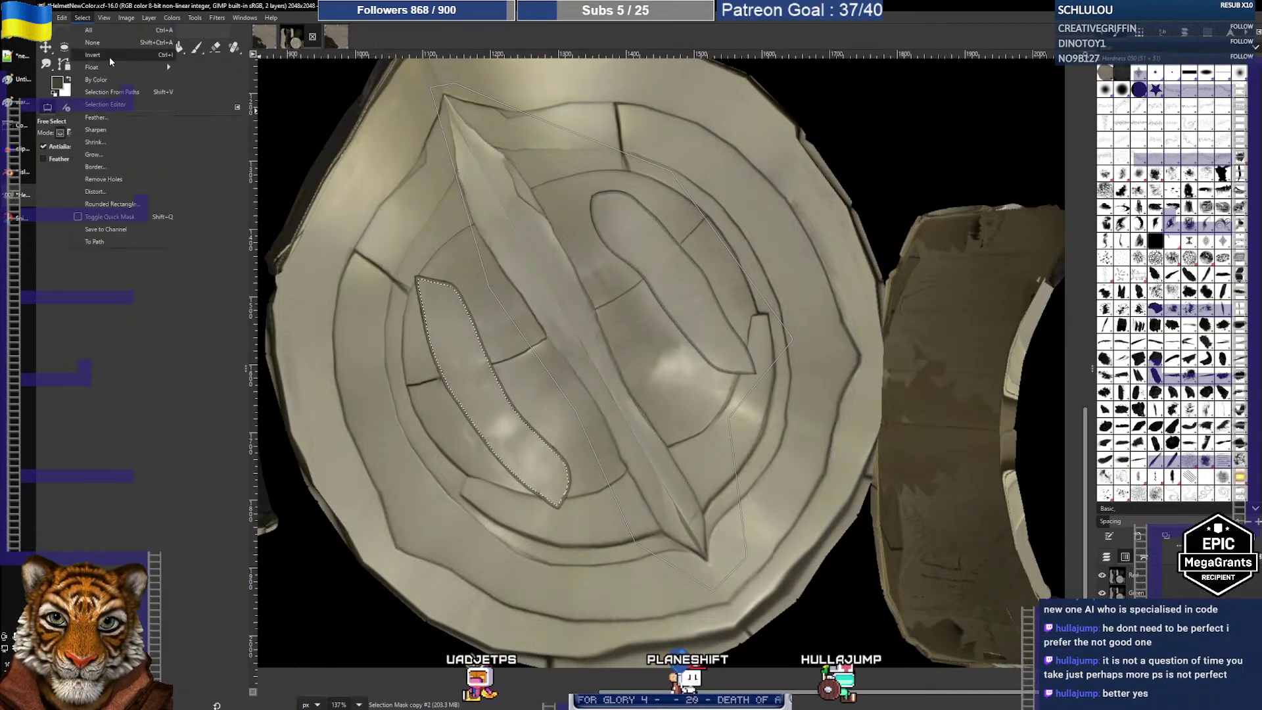
click(98, 154)
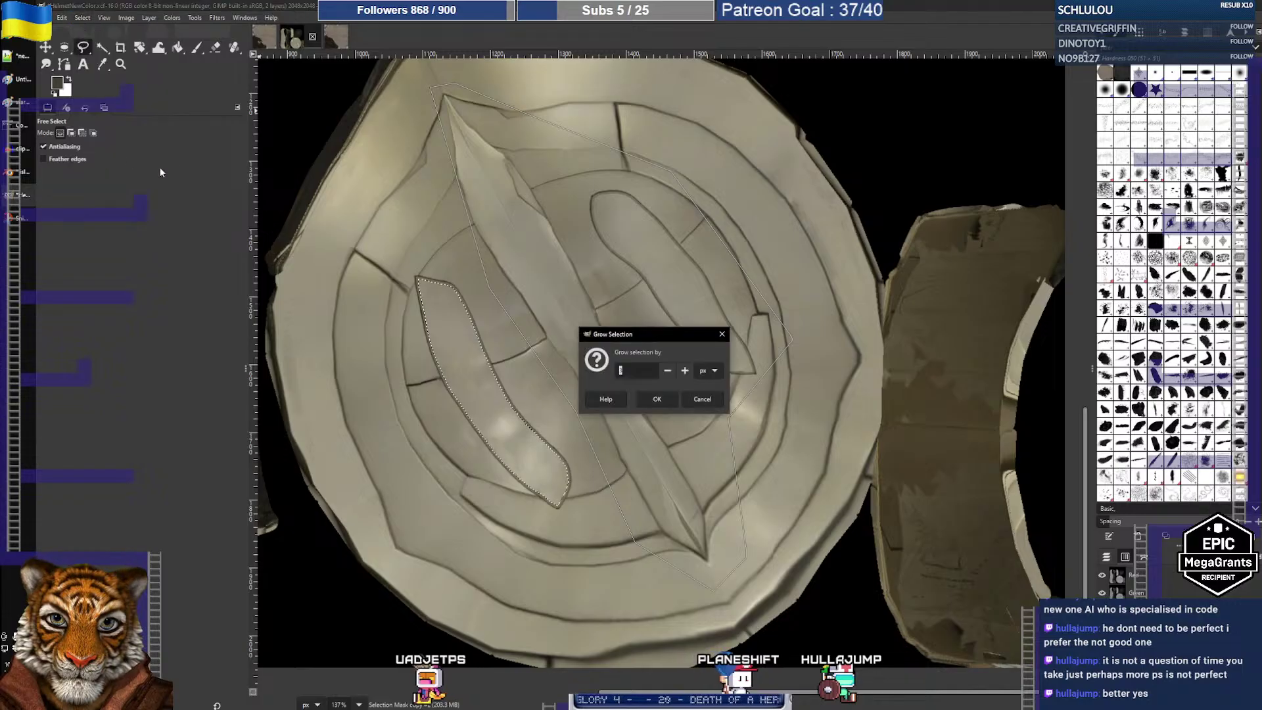
click(674, 401)
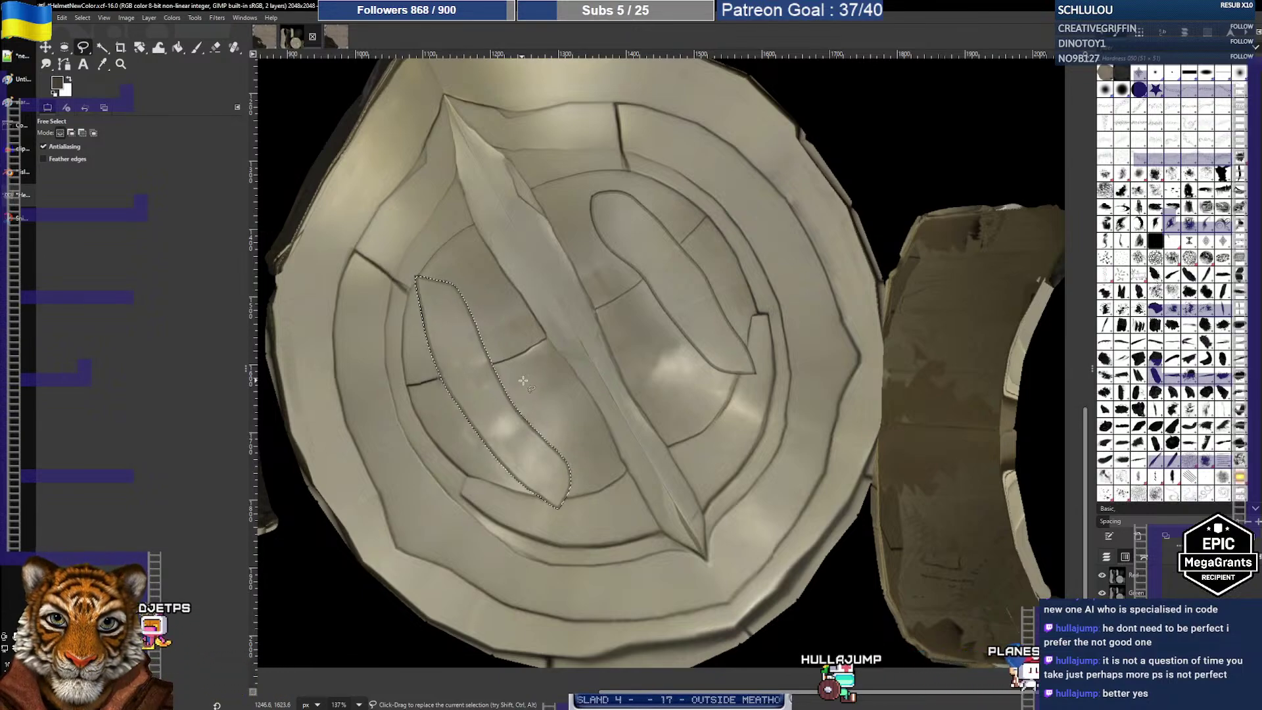
click(81, 19)
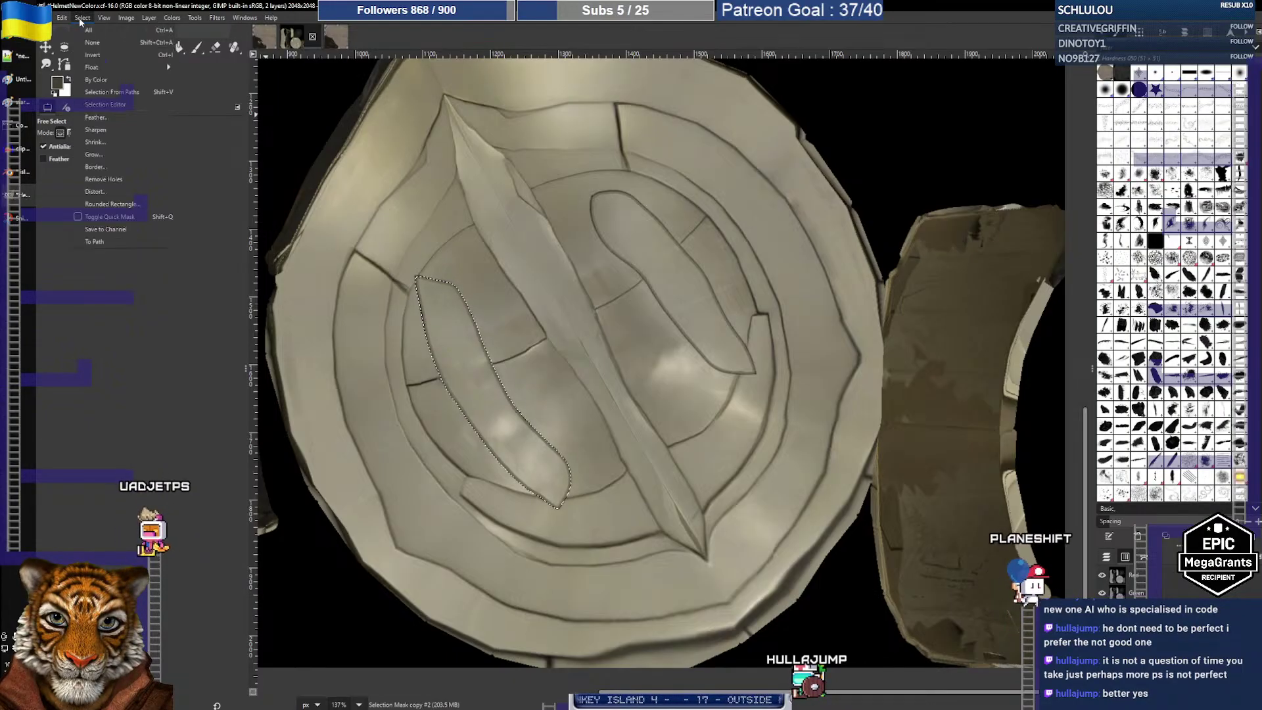
click(82, 19)
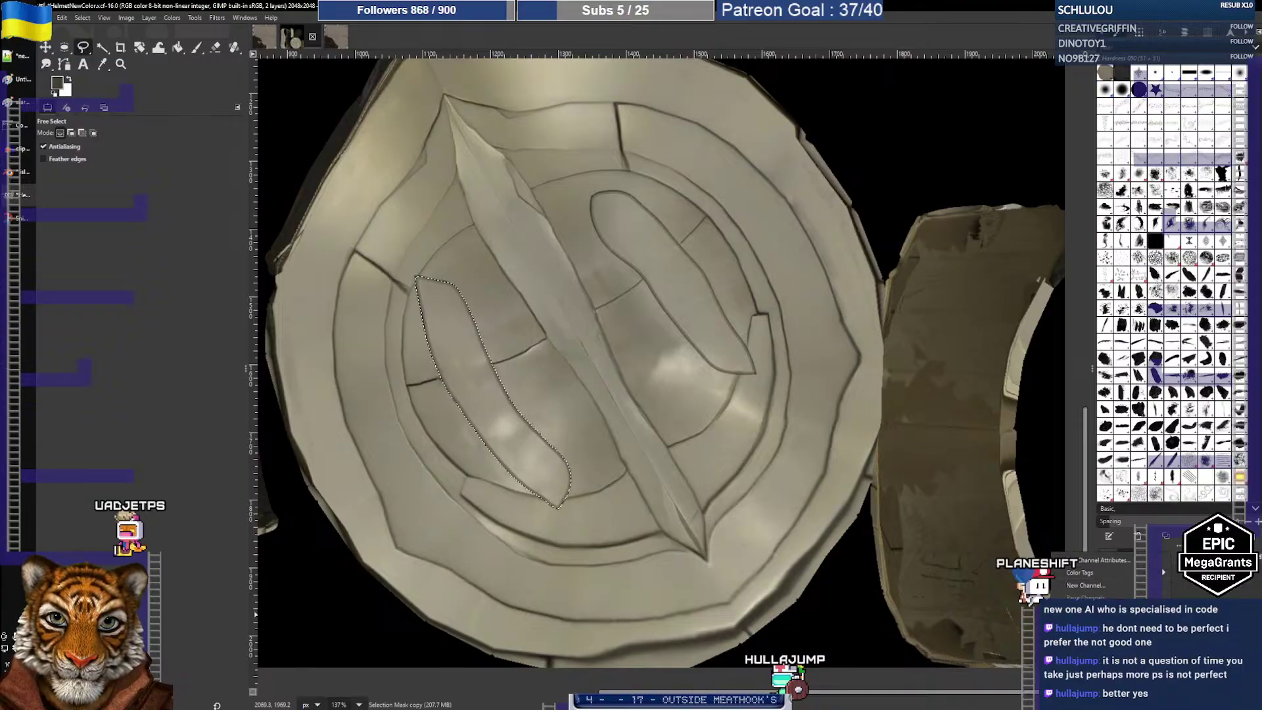
click(1094, 623)
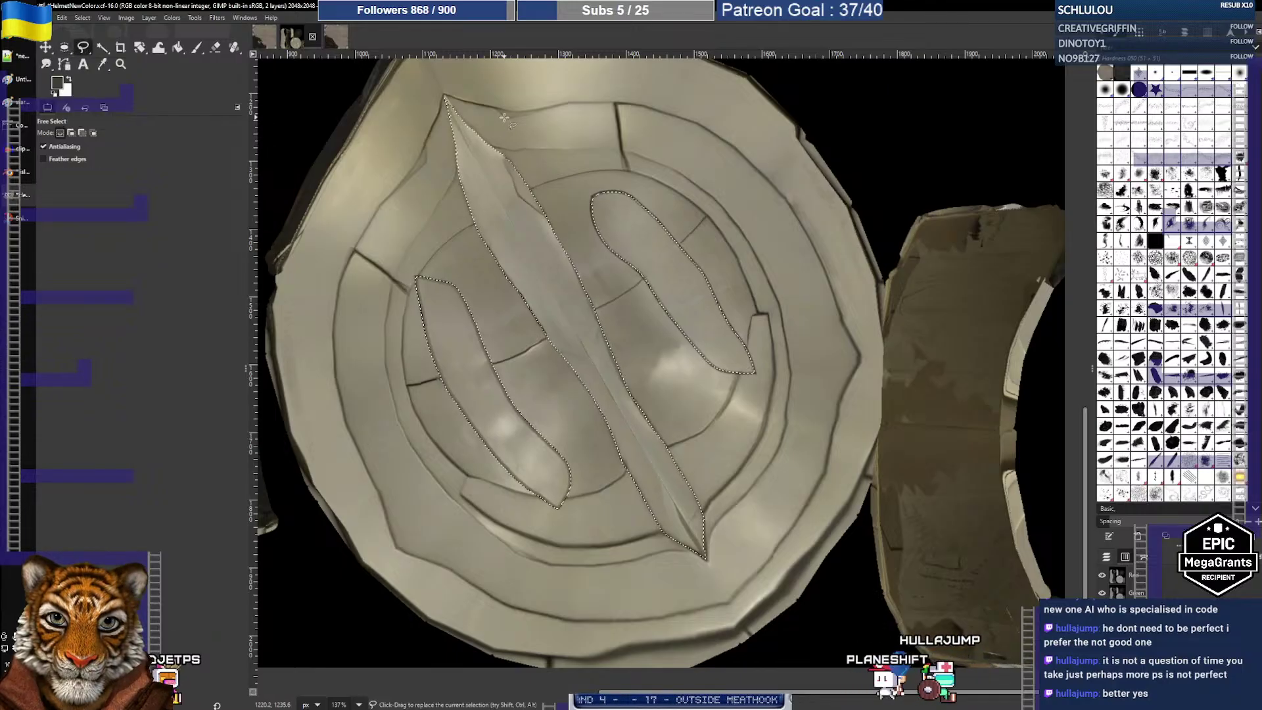
- Subtract a polygon around the two left shapes so only the right-hand leaf stays selected
ctrl+click(438, 85)
click(374, 284)
click(421, 454)
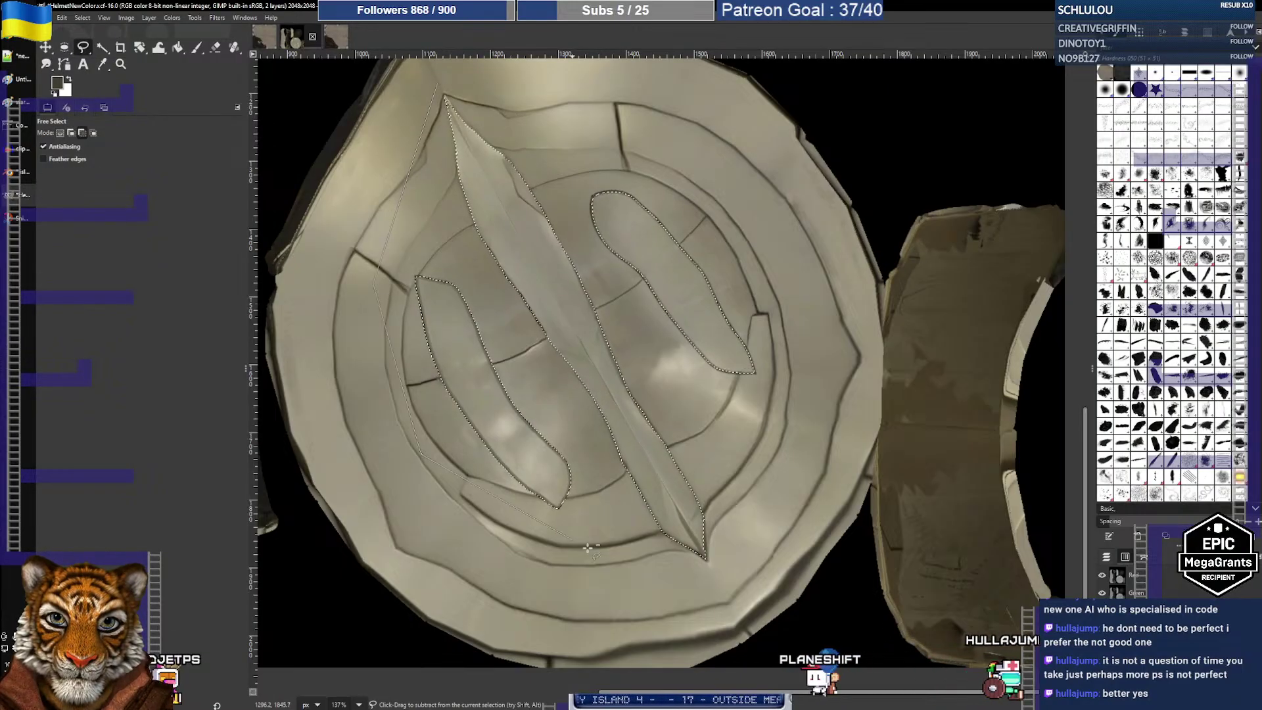
click(643, 575)
click(776, 601)
click(753, 475)
click(652, 329)
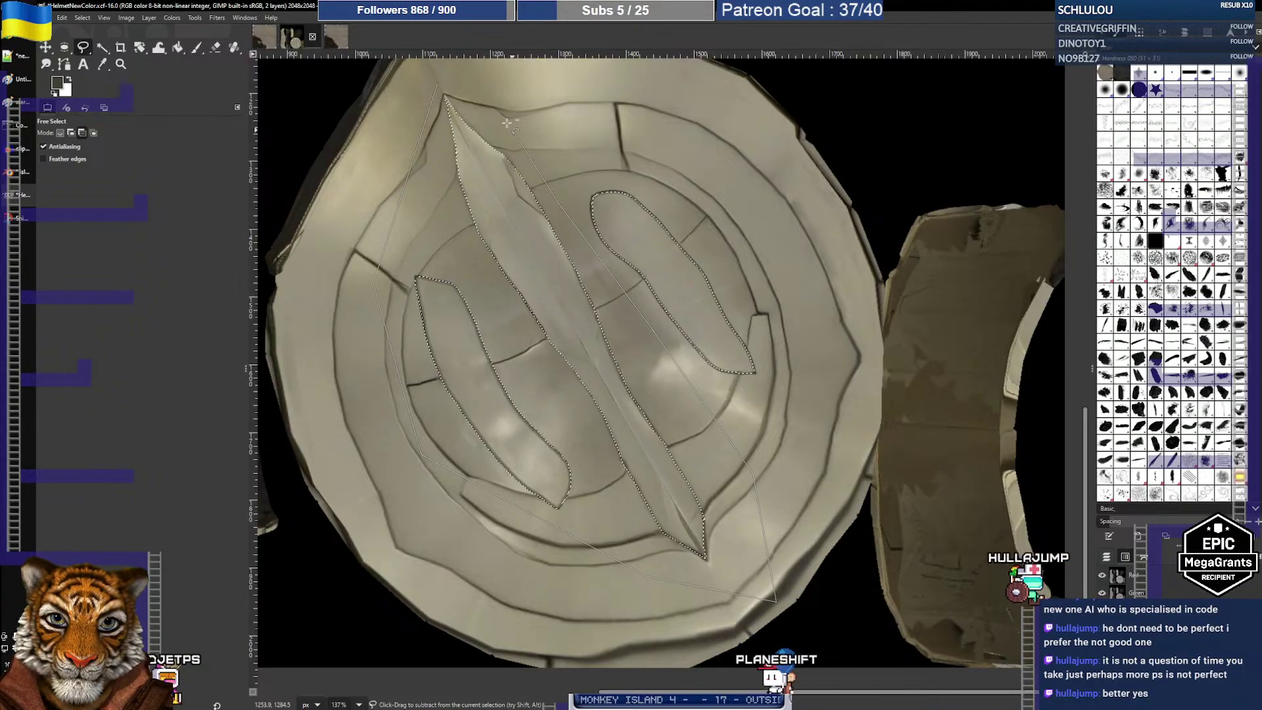
click(436, 83)
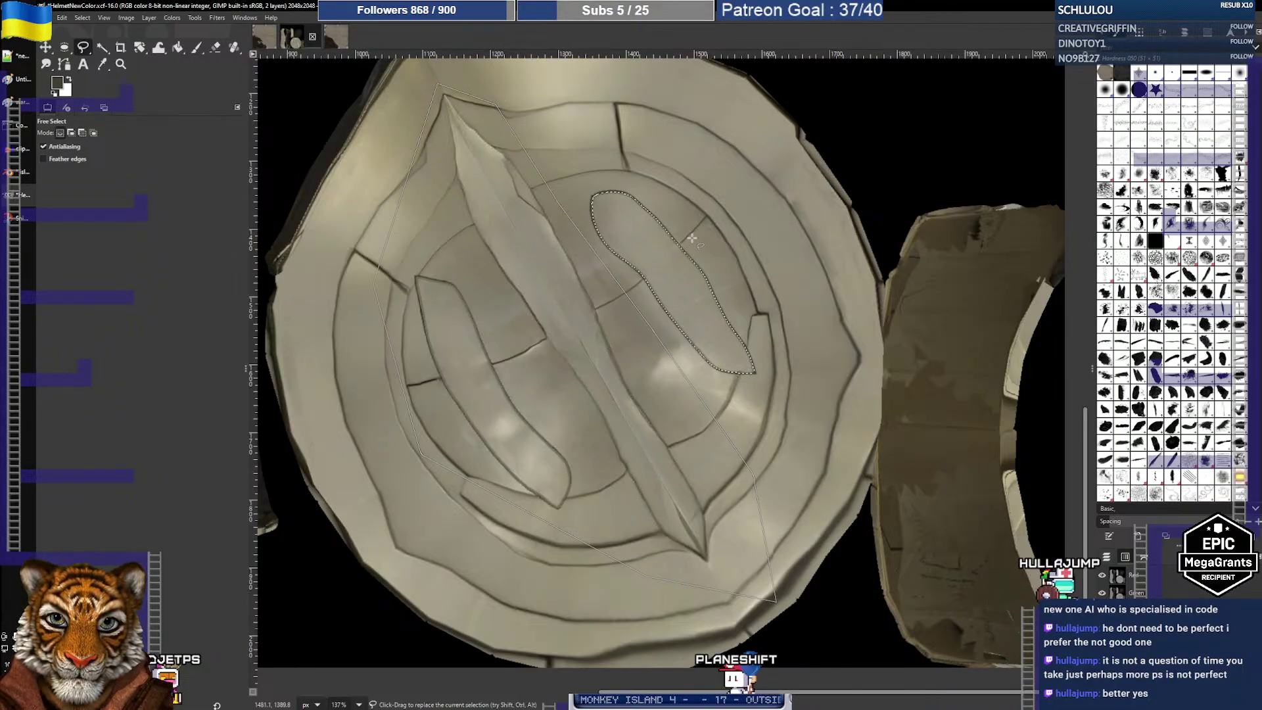
- Grow the right blade selection by 3 pixels
click(82, 17)
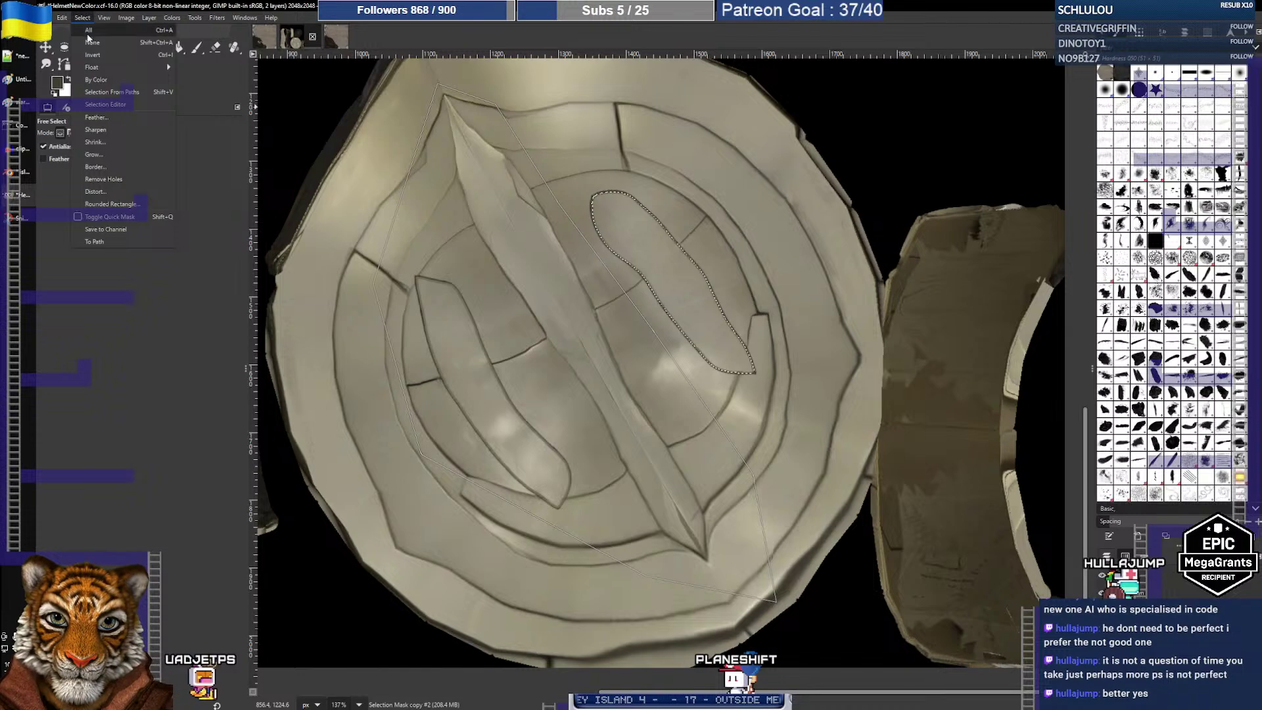
click(103, 155)
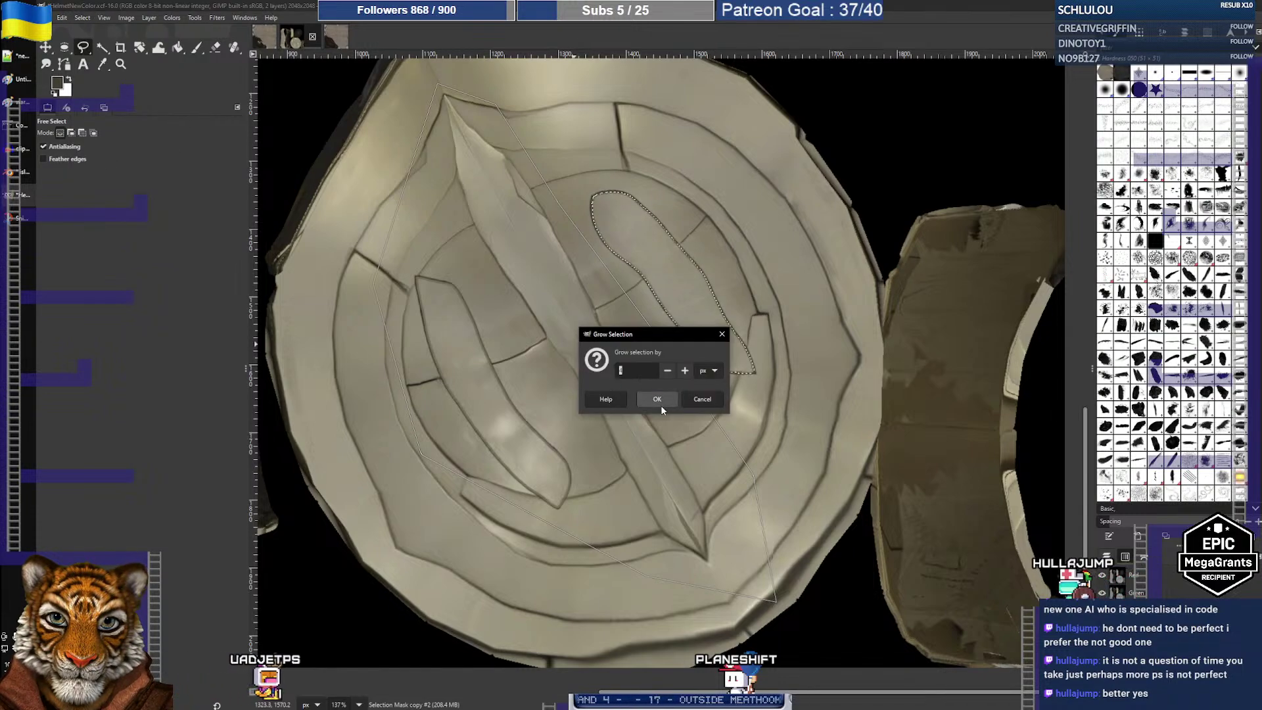
text(3)
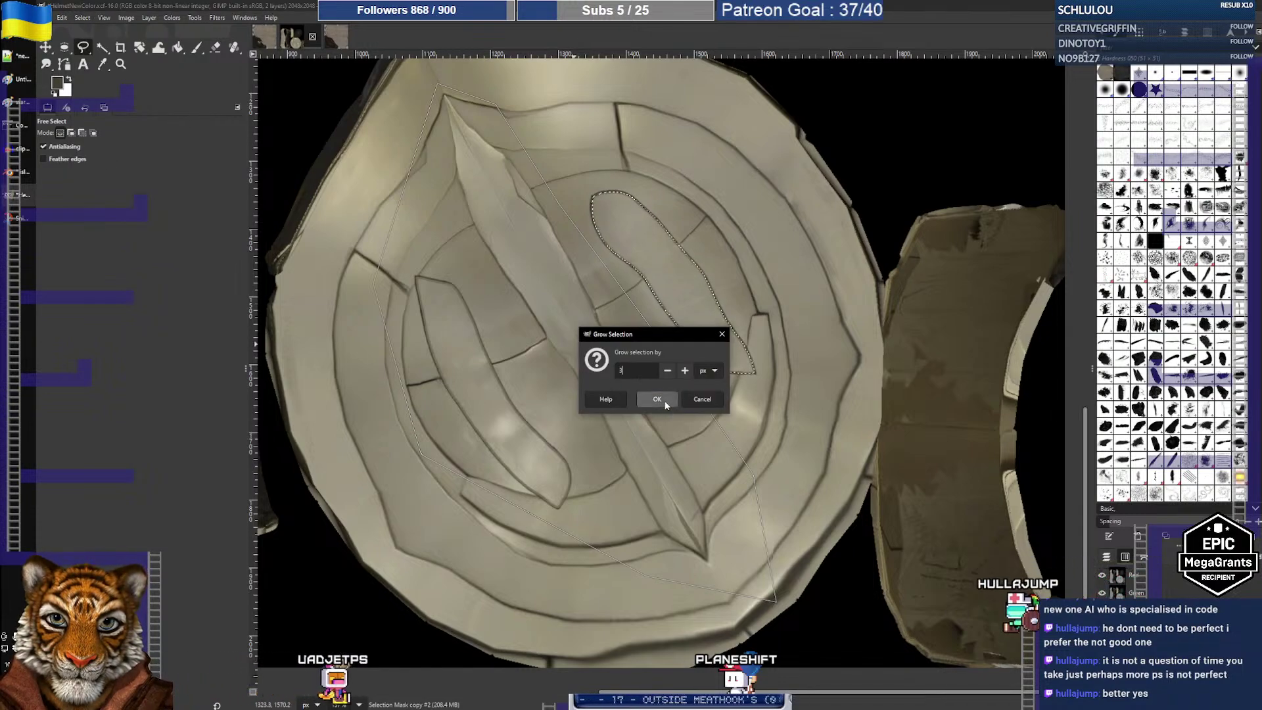
click(657, 399)
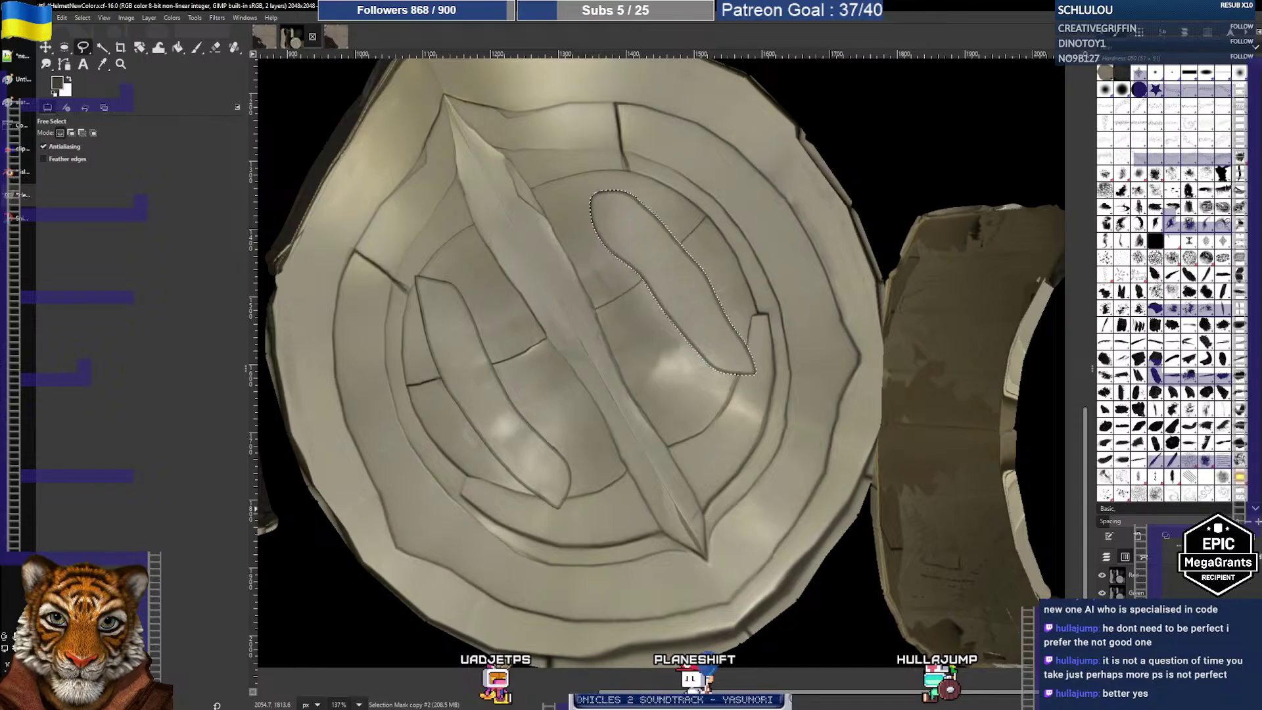
- Add the left shape and central blade channels to the selection and save it as a channel
right_click(1117, 576)
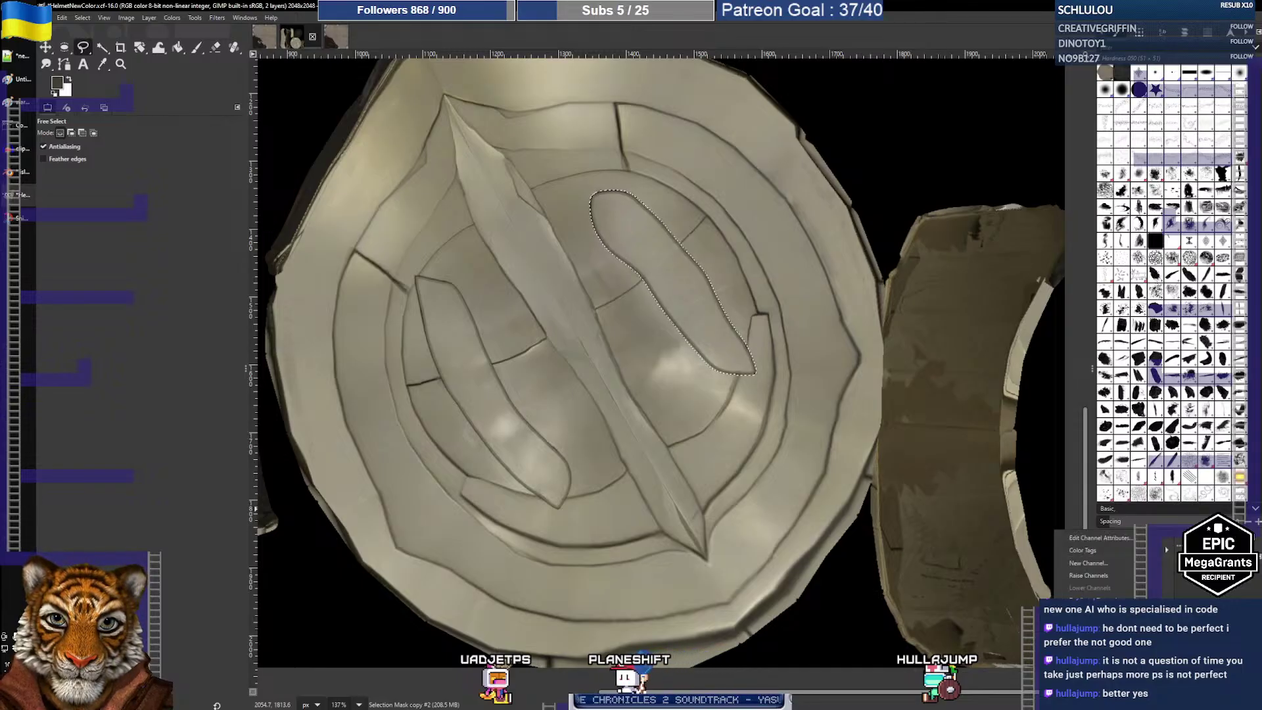
click(1094, 640)
right_click(1117, 576)
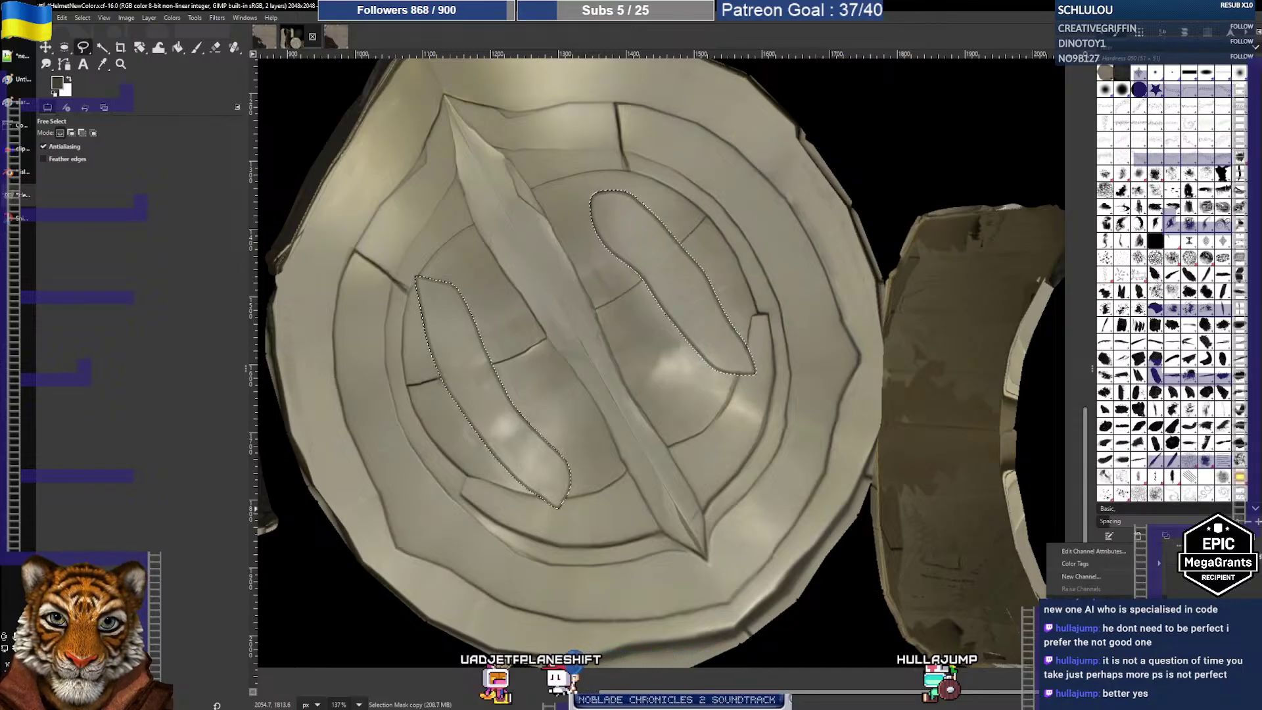
click(1093, 640)
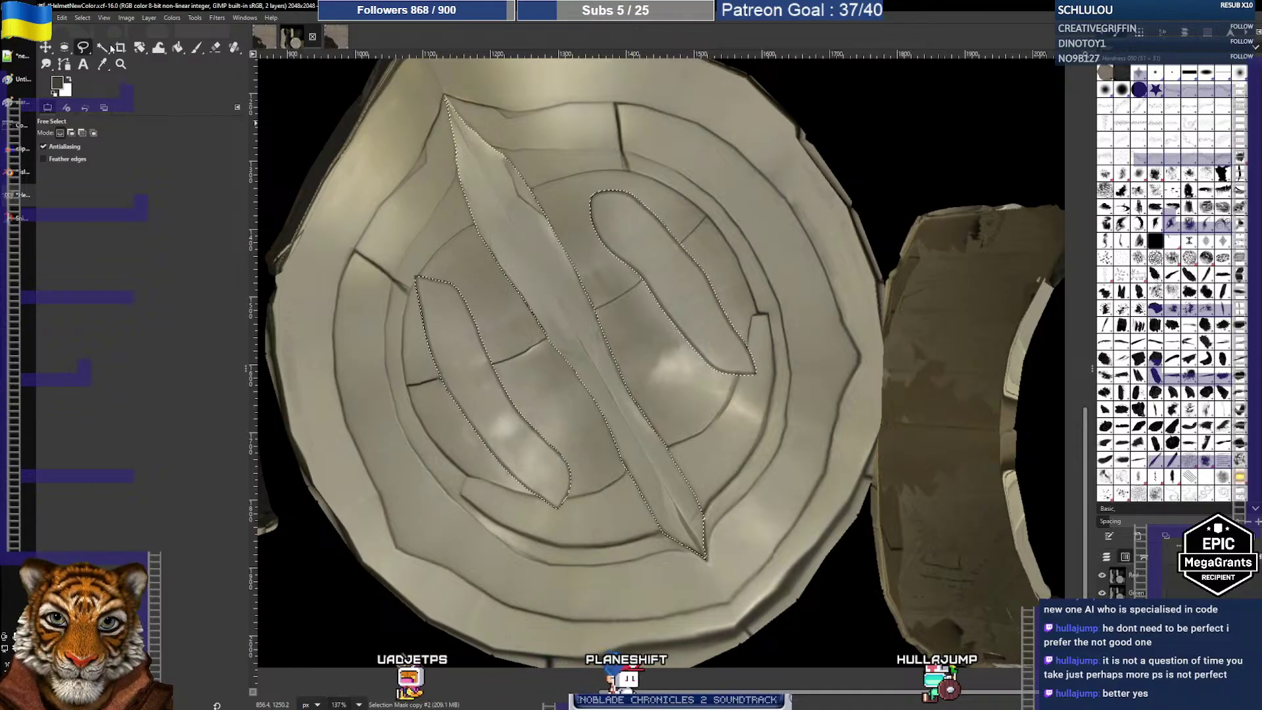
click(82, 18)
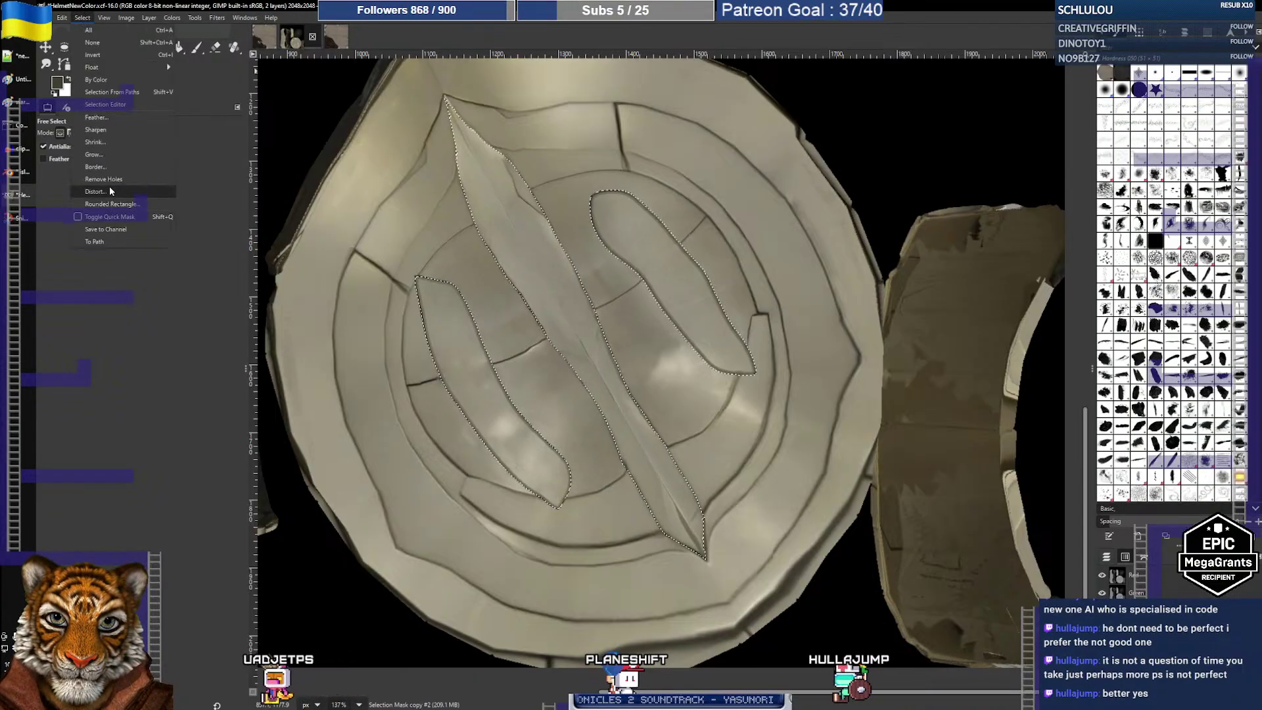
click(107, 229)
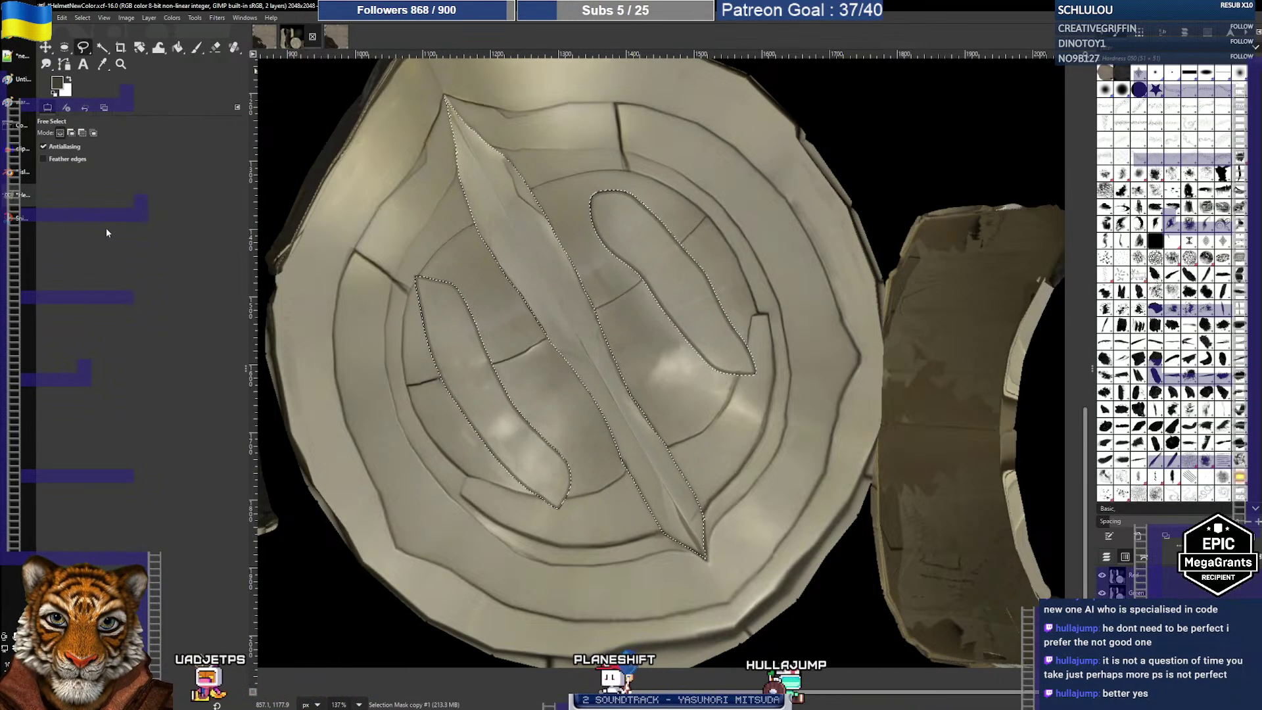
- Make the HelmetNewColor.png layer active in the Layers list
click(171, 17)
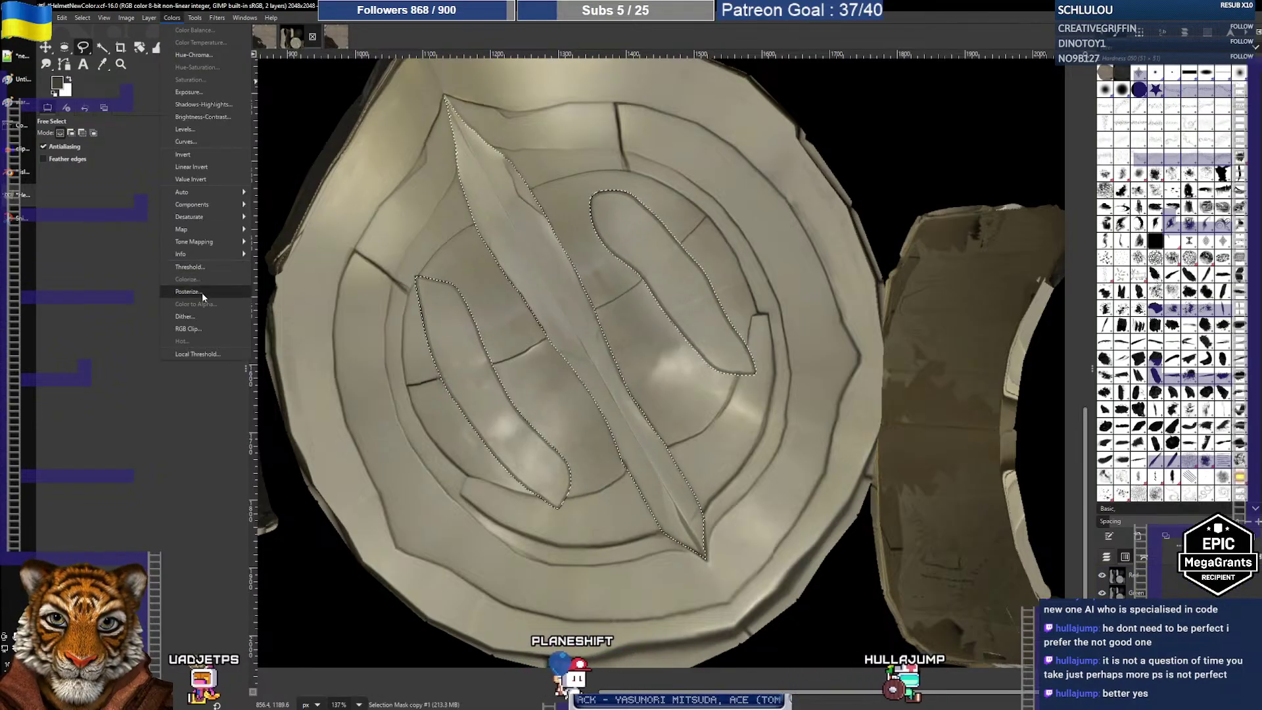
click(1107, 557)
click(1107, 557)
click(1151, 628)
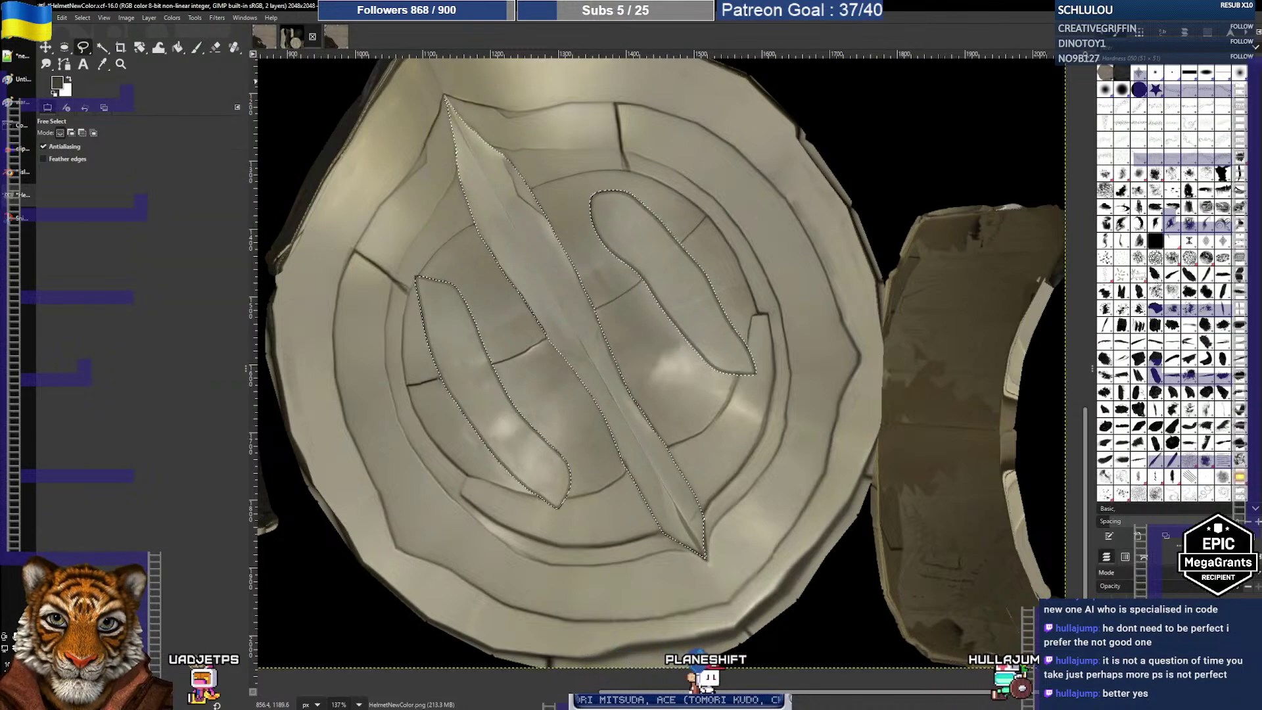
click(127, 19)
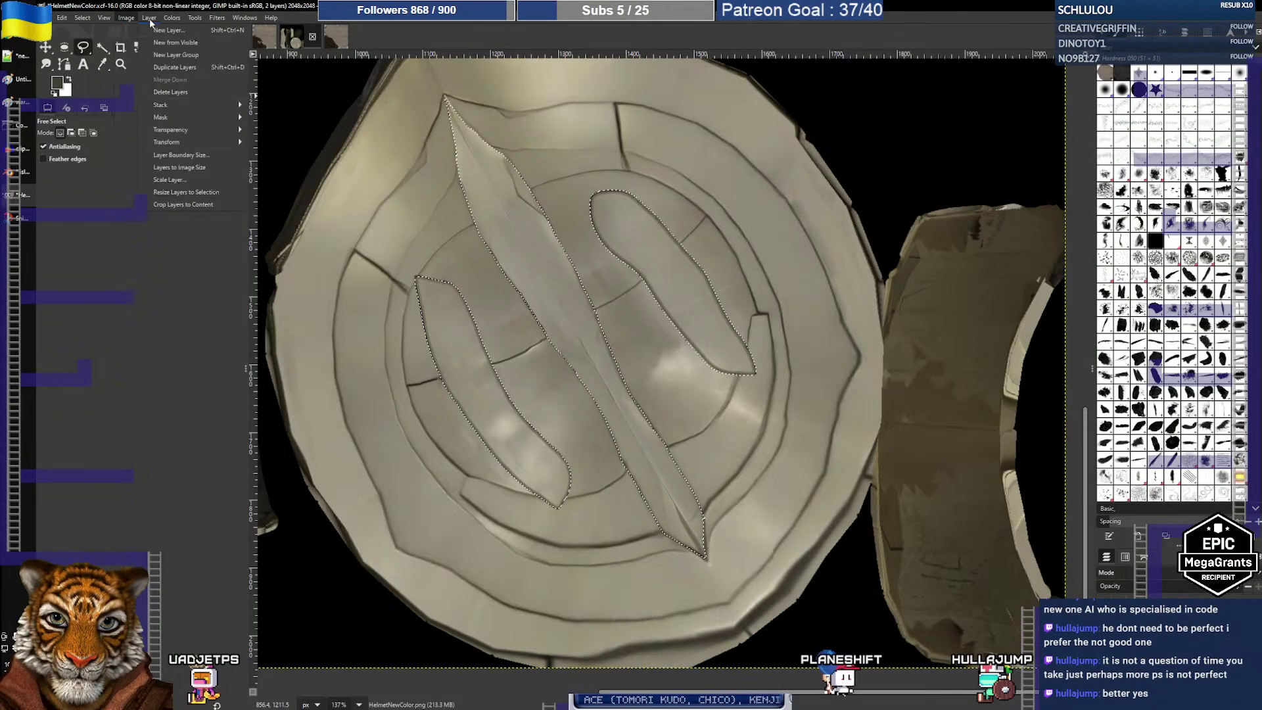
- Colorize the selected emblem blades with the brown tint 41361b
mouse_move(176, 20)
click(214, 279)
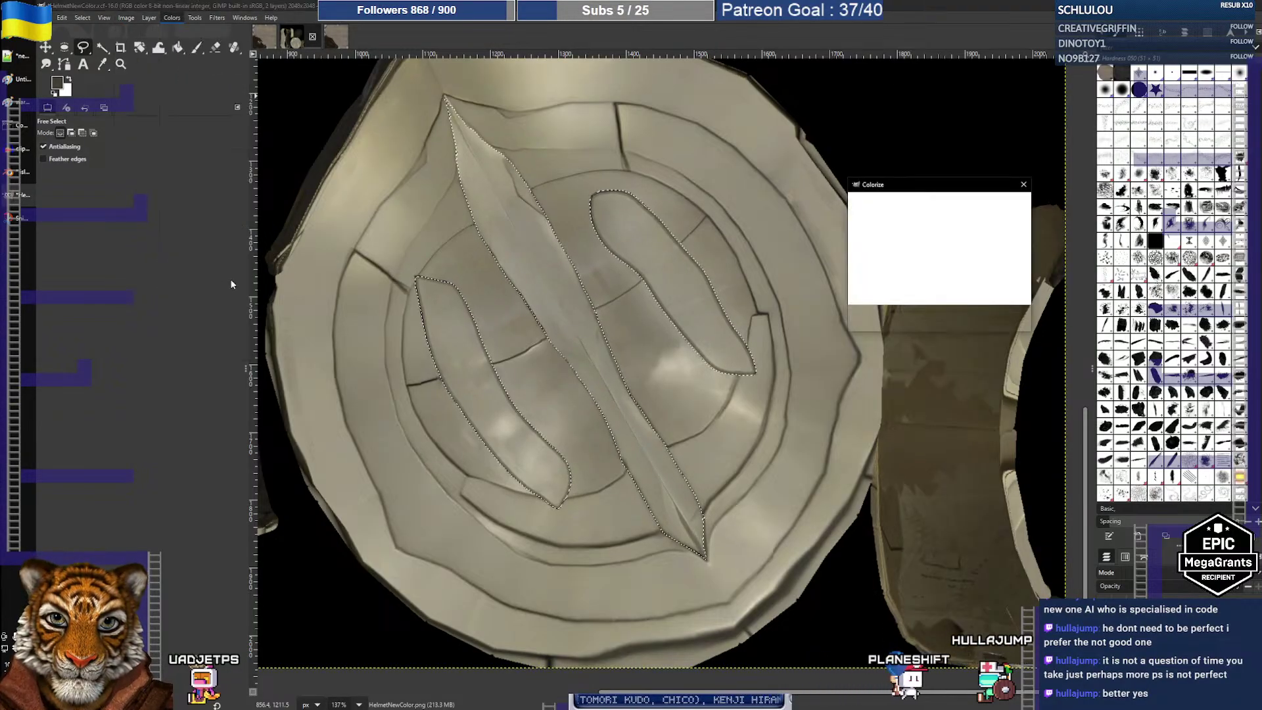
click(960, 284)
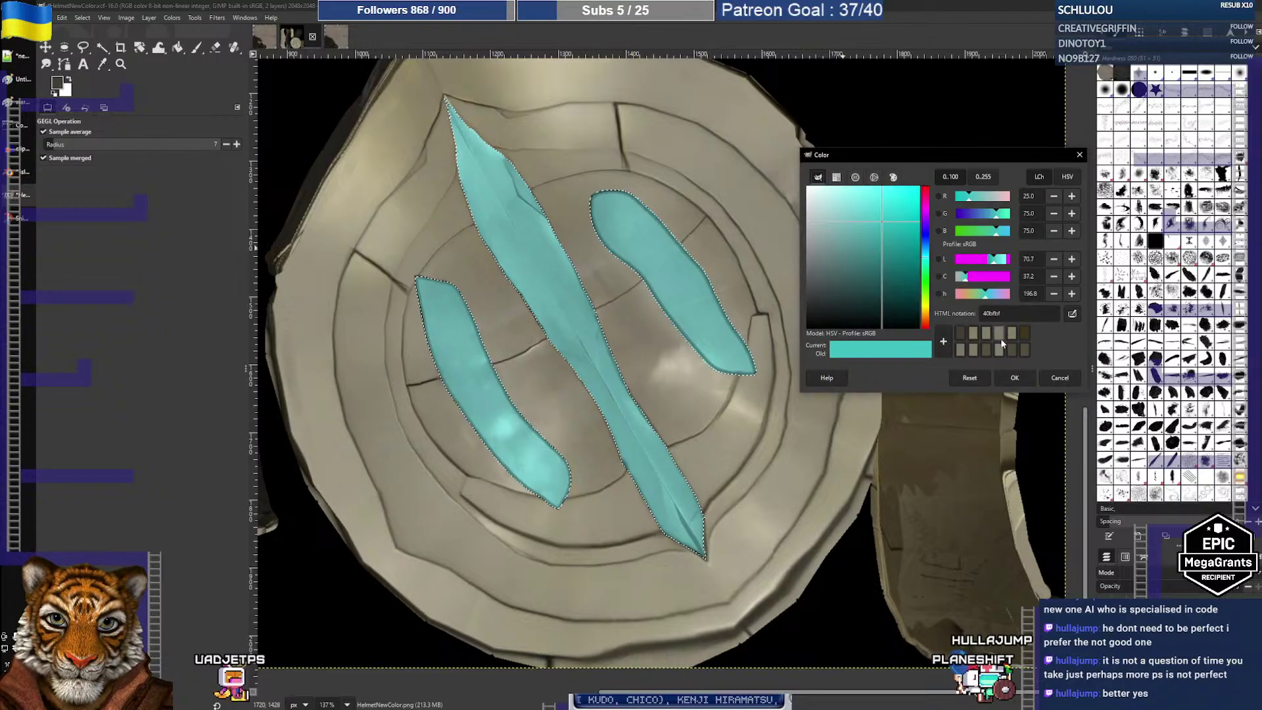
click(1026, 336)
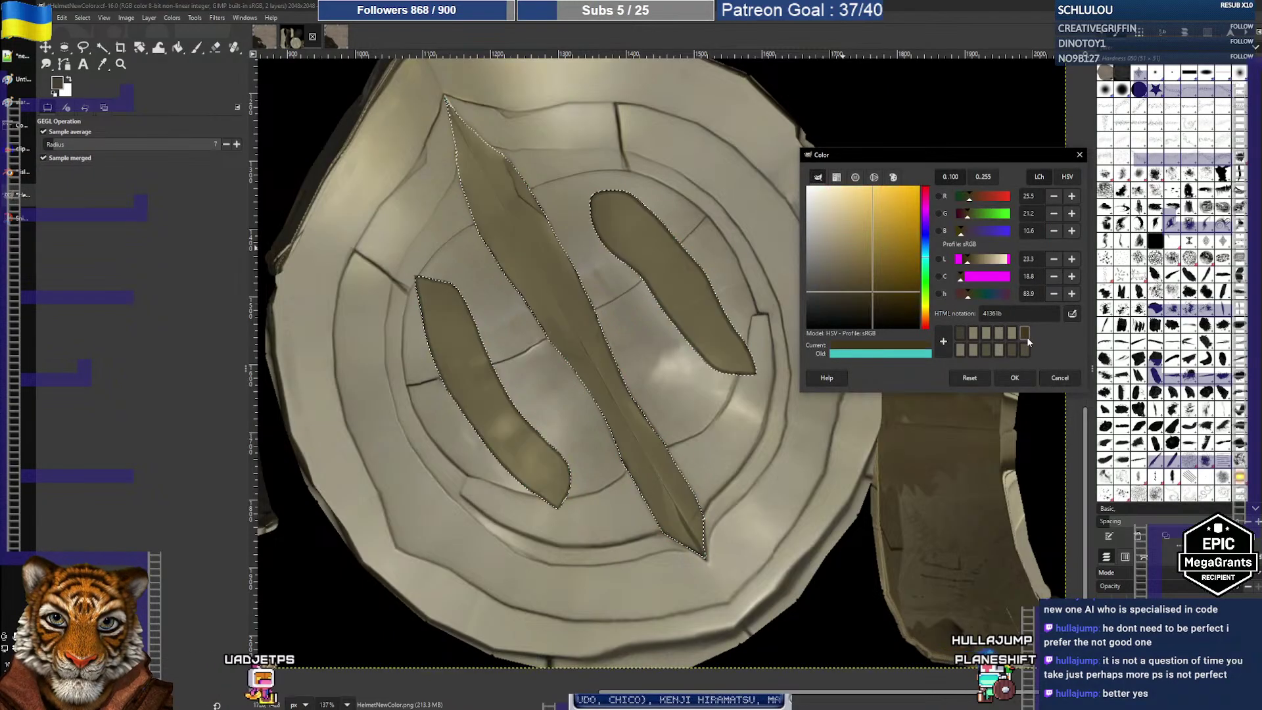
click(1014, 379)
click(970, 321)
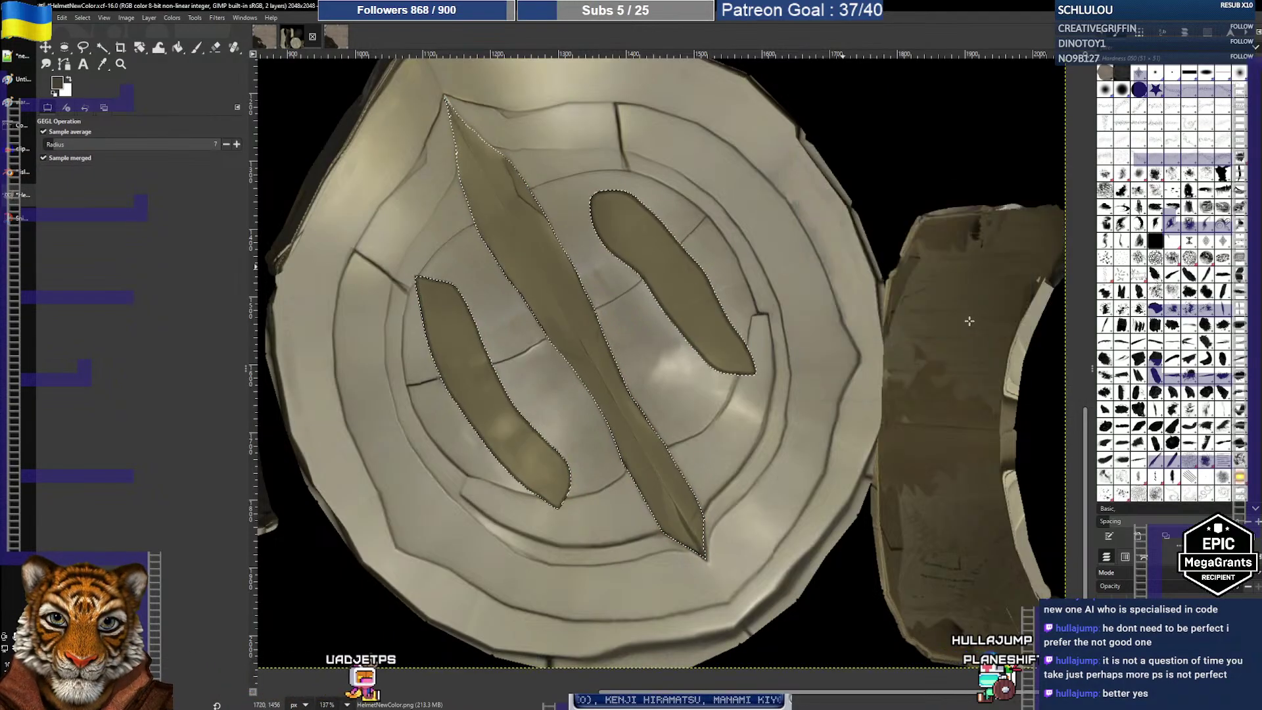
- Export the texture over the existing HelmetNewColor.png, accepting the PNG options
click(46, 17)
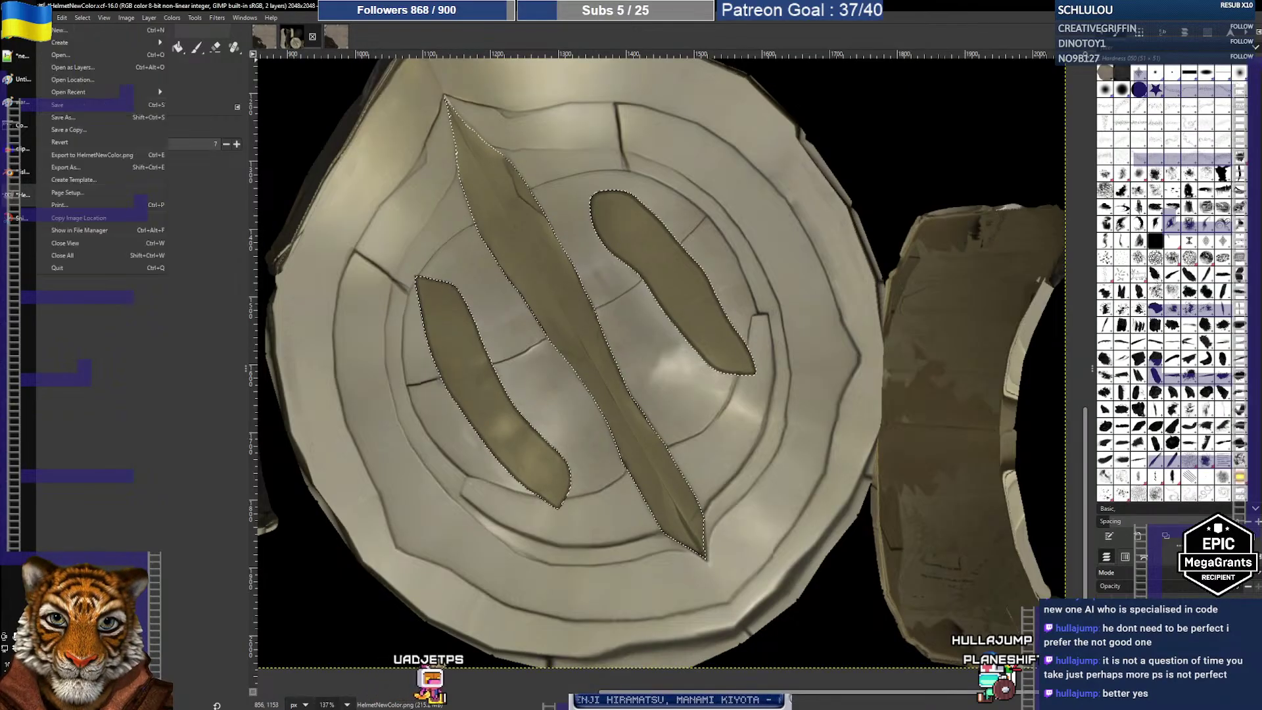
click(78, 165)
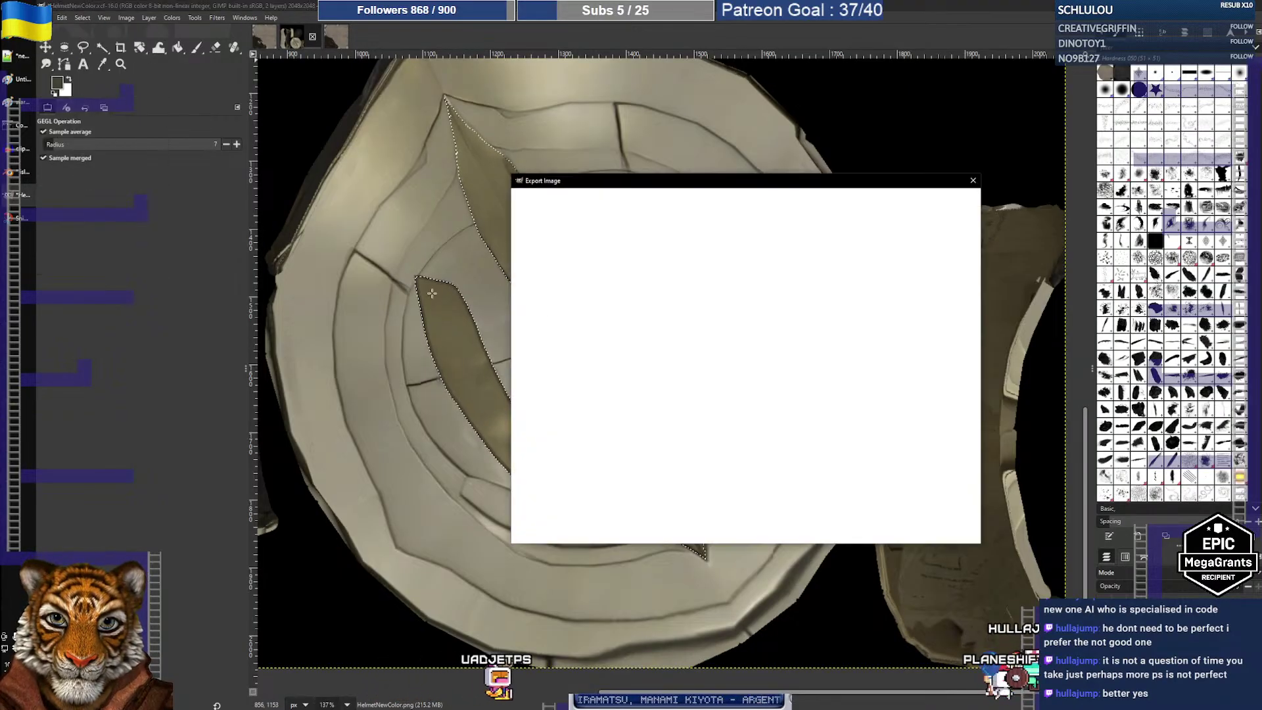
click(903, 535)
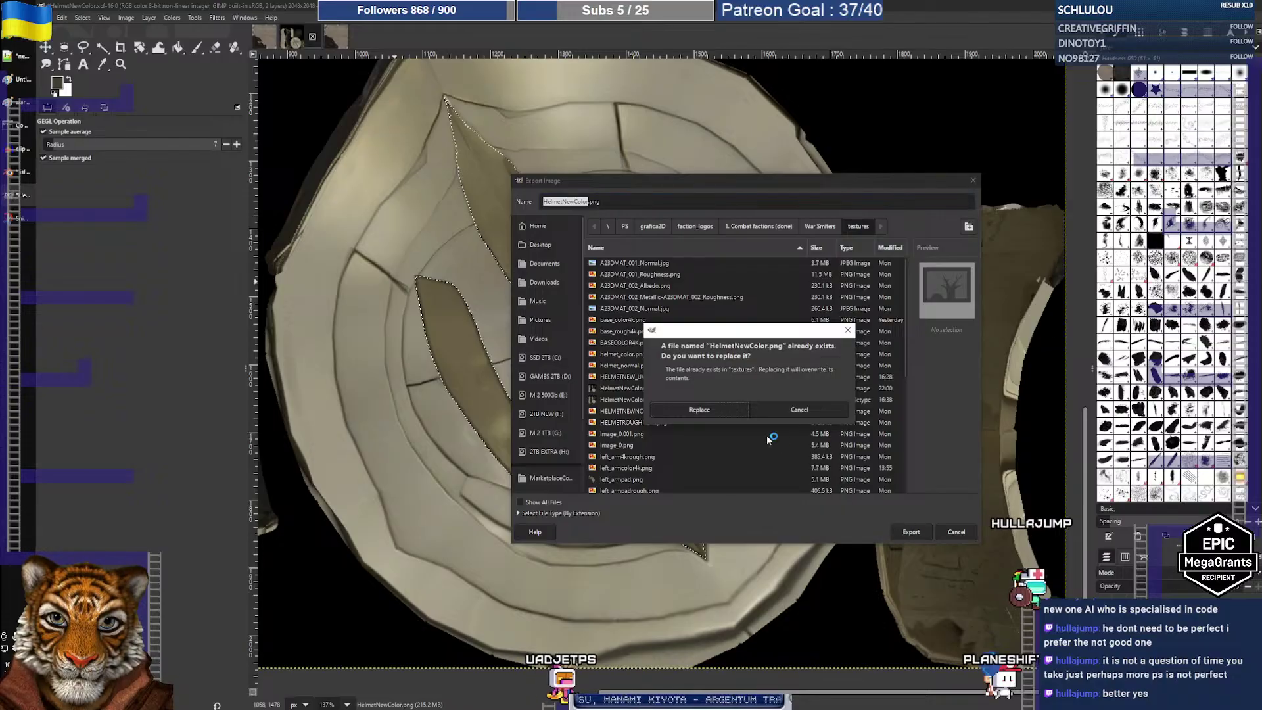
click(769, 421)
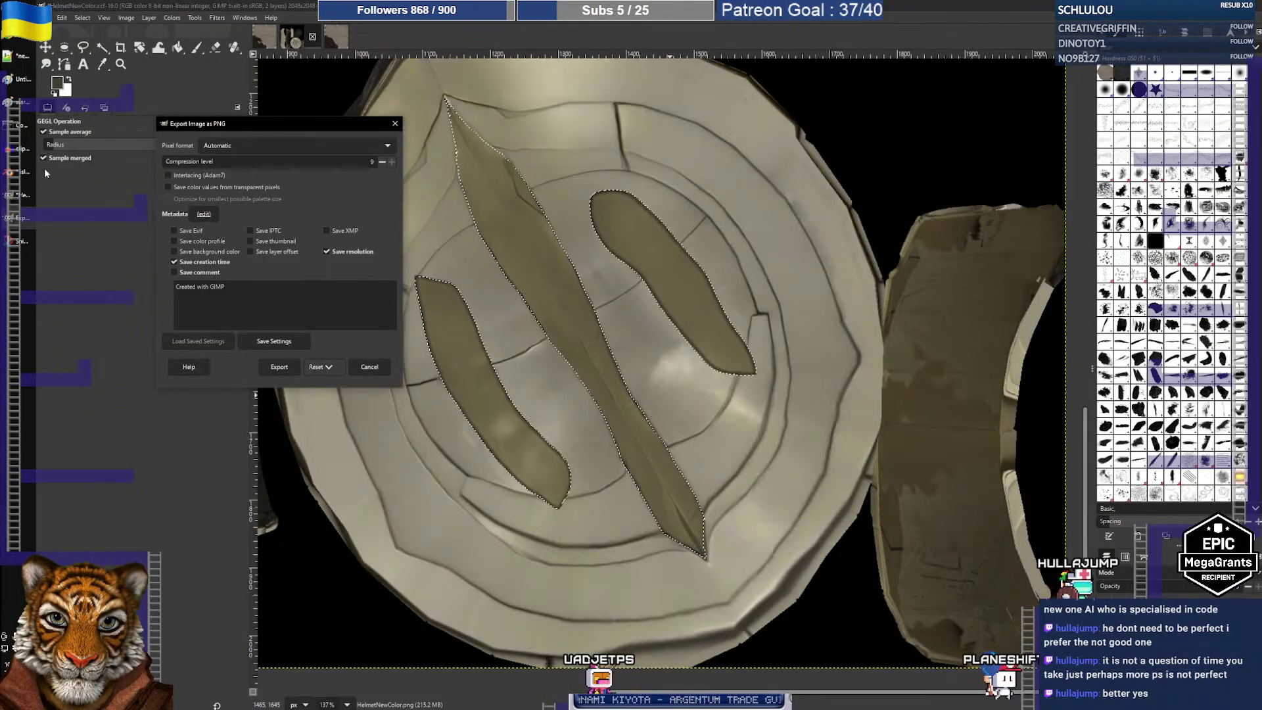
click(273, 363)
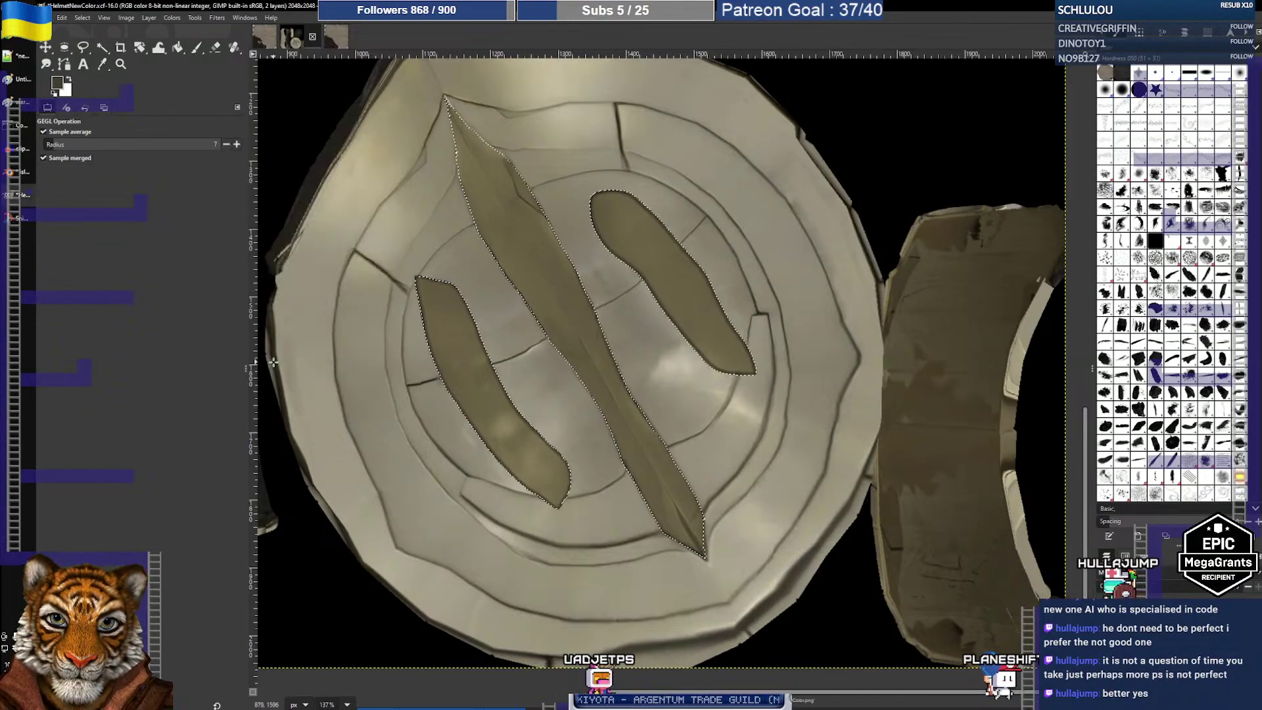
- Reload the helmet texture in Blender's Image Editor after the export
click(25, 172)
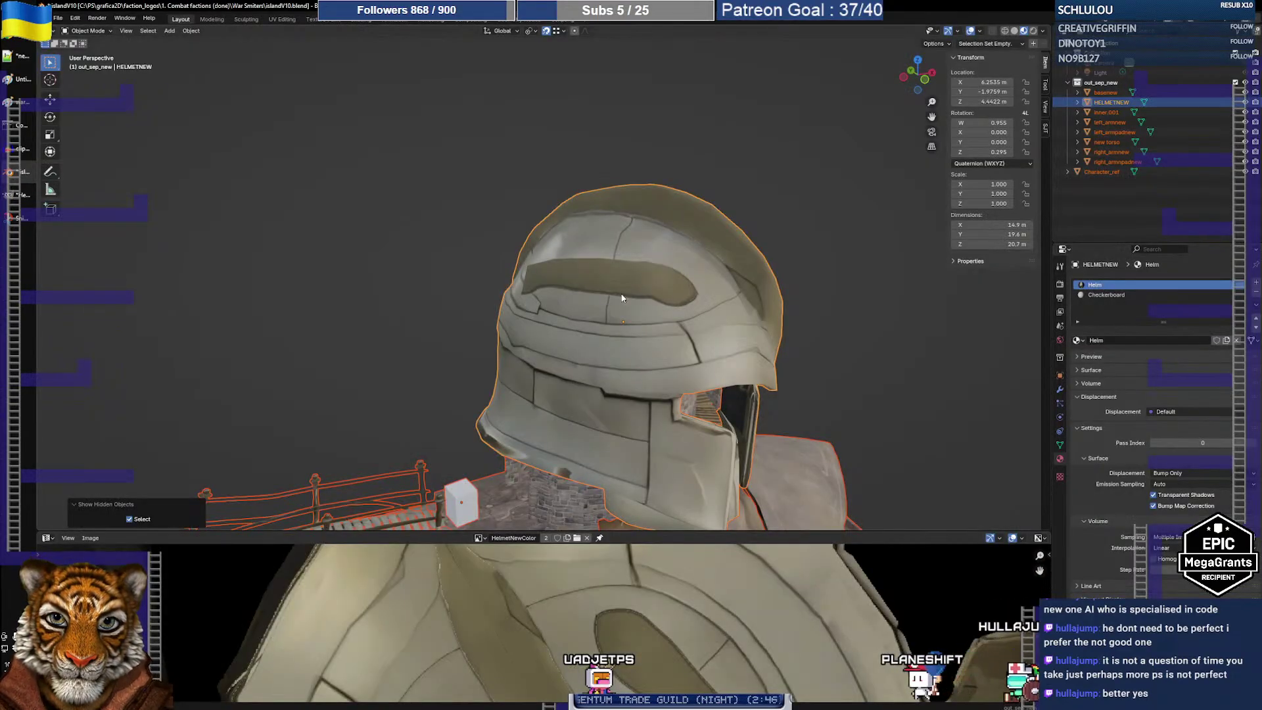
click(91, 538)
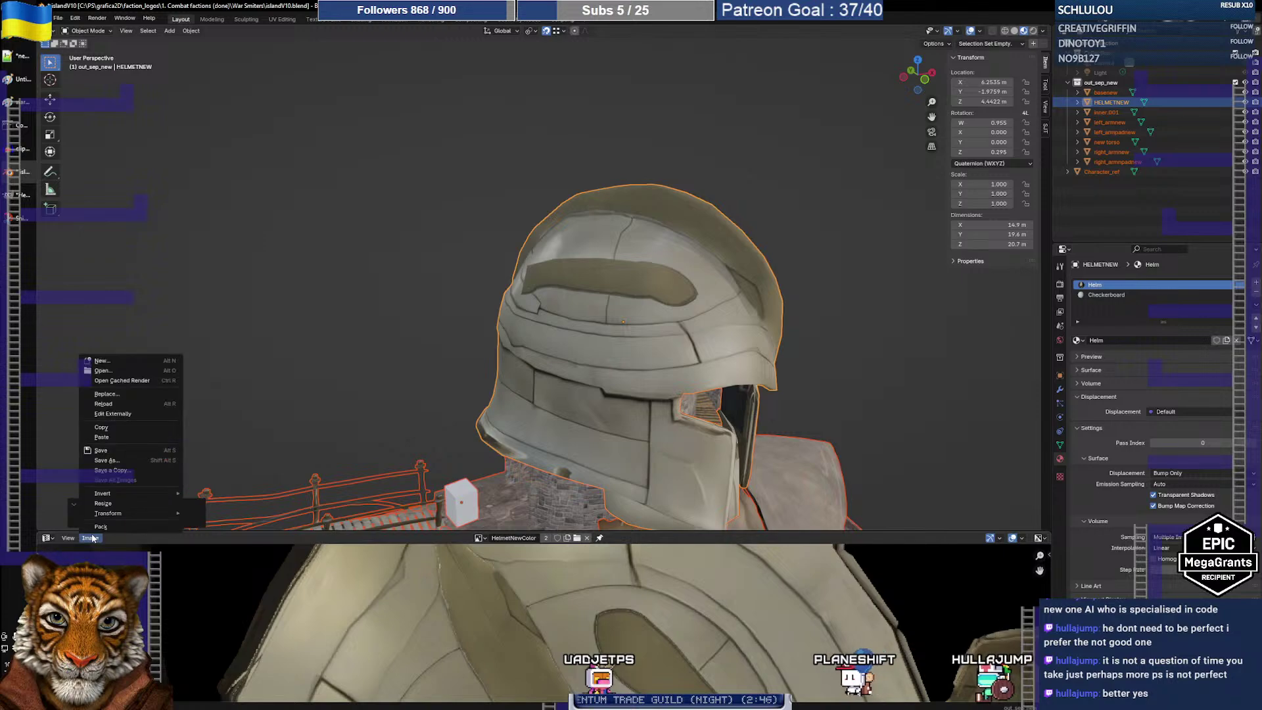
click(116, 405)
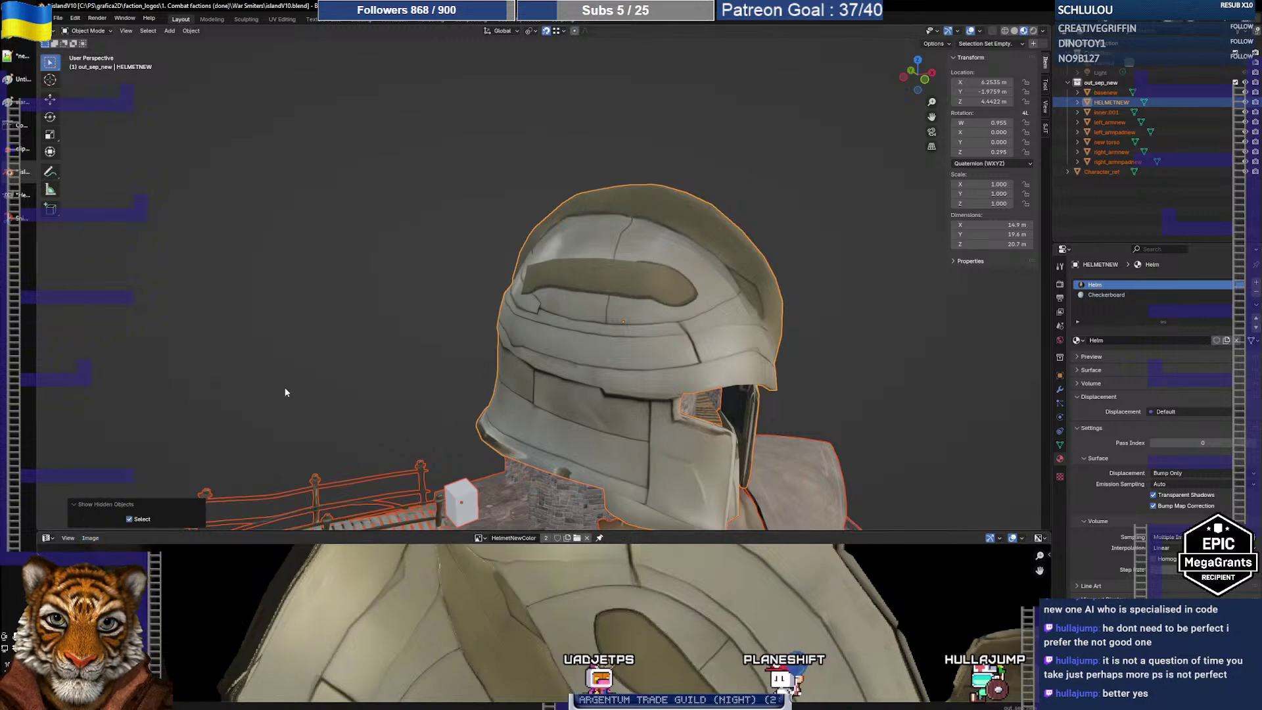
- Orbit the 3D viewport to inspect the retextured helmet, then return to GIMP
middle_drag(598, 211, 1034, 312)
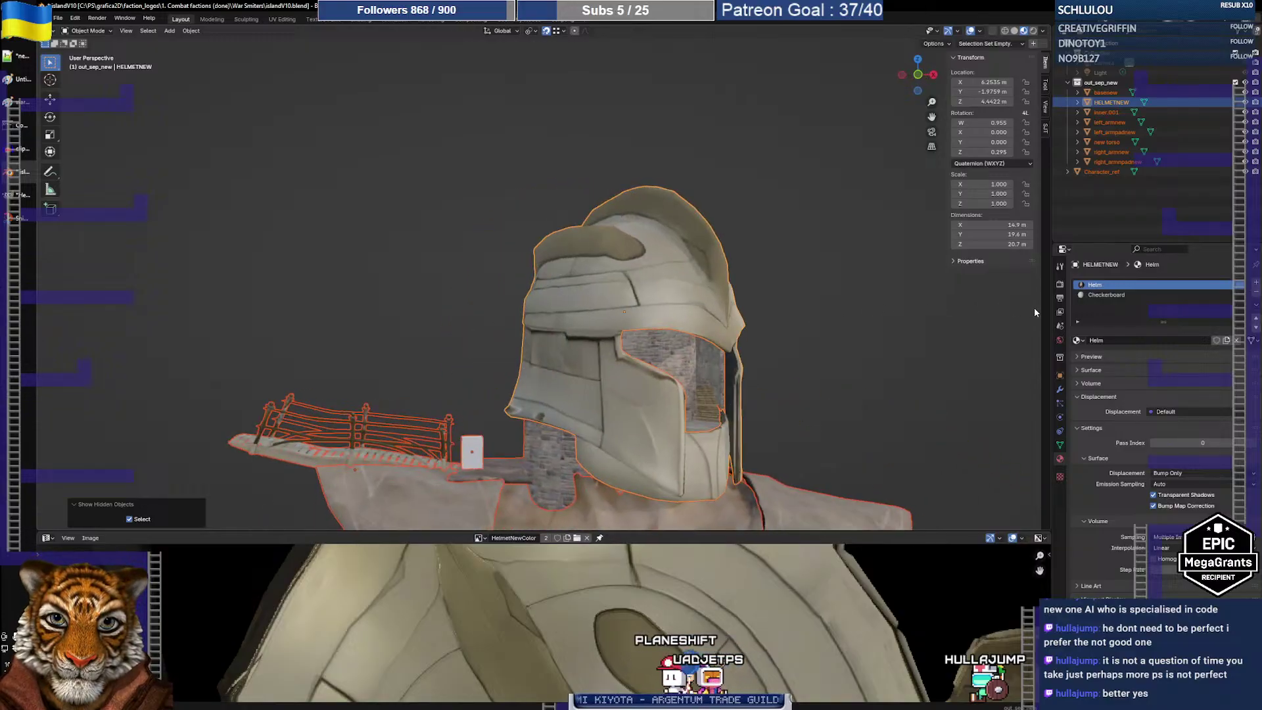
mouse_move(727, 342)
middle_down()
mouse_move(802, 350)
mouse_move(744, 350)
middle_up()
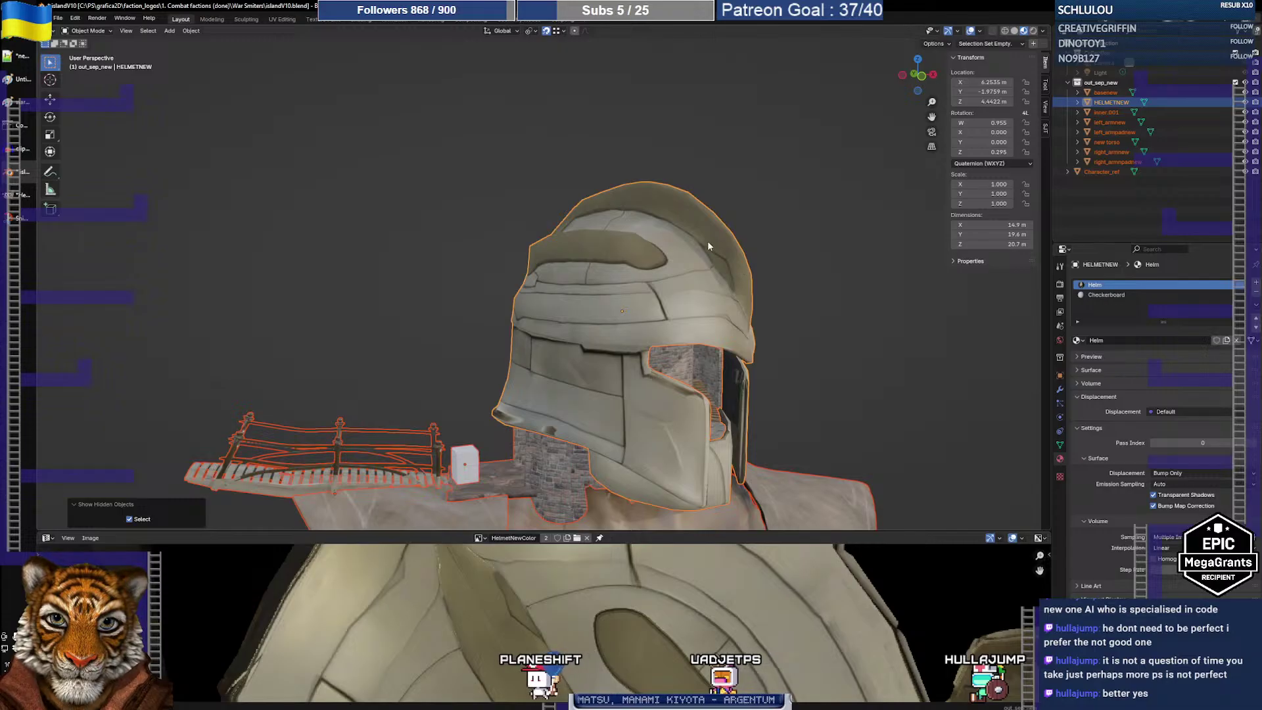
click(4, 194)
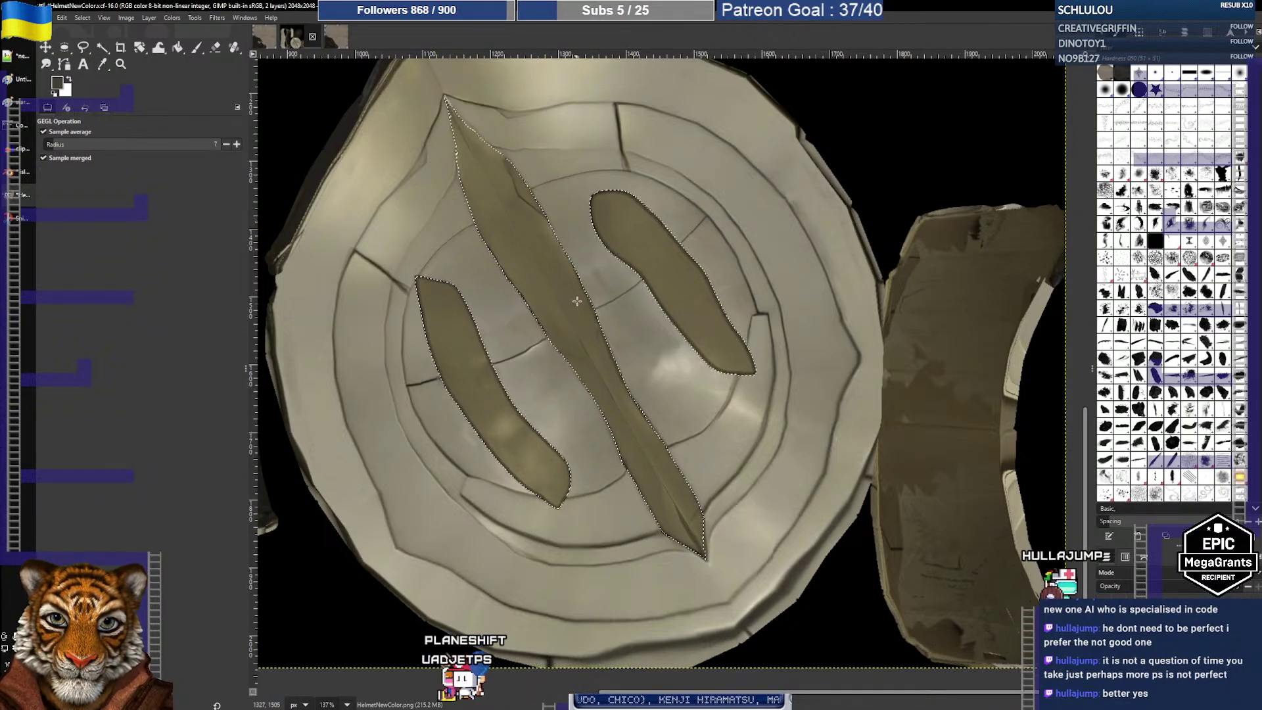
- Undo the brown tint and duplicate the helmet texture layer
key(ctrl+z)
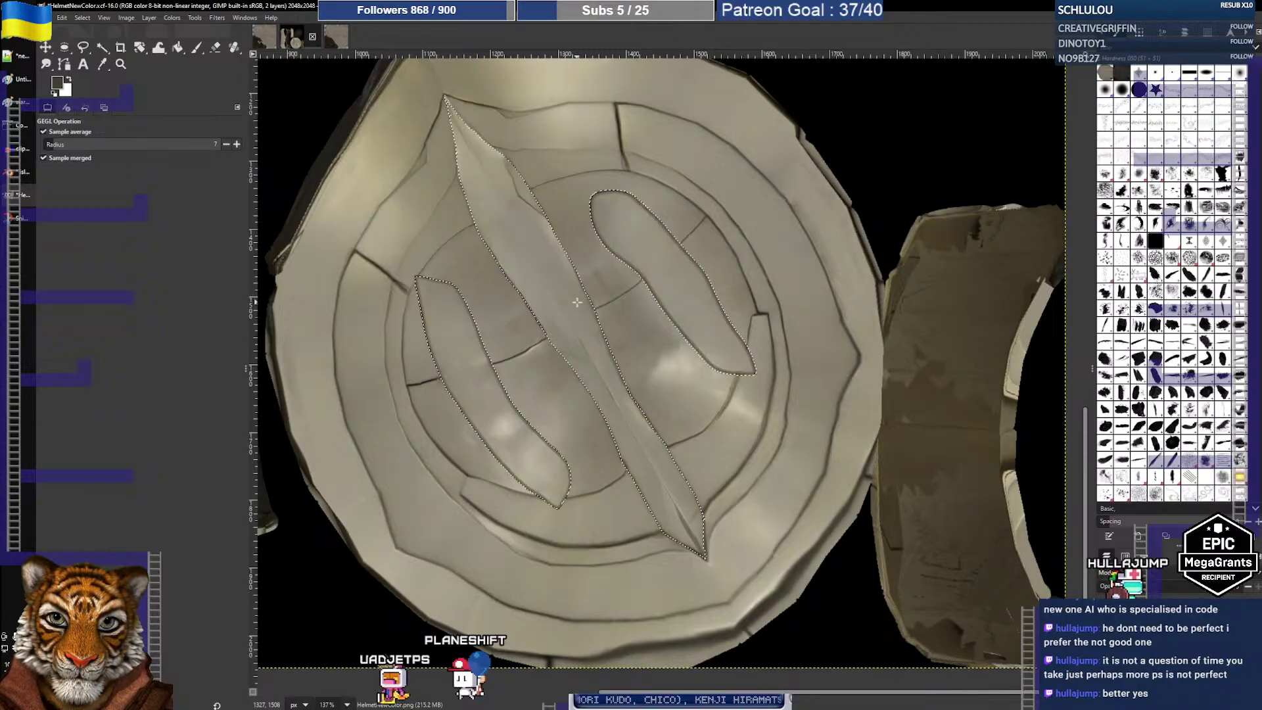
right_click(1190, 636)
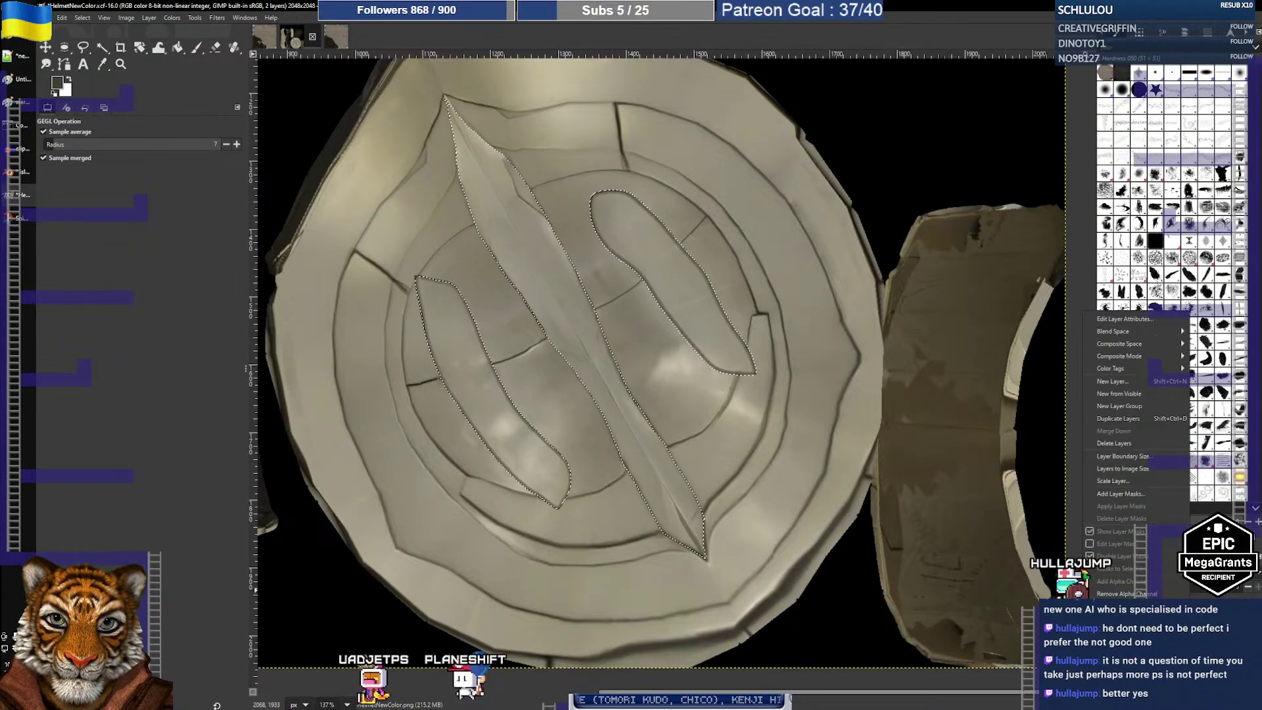
click(1138, 422)
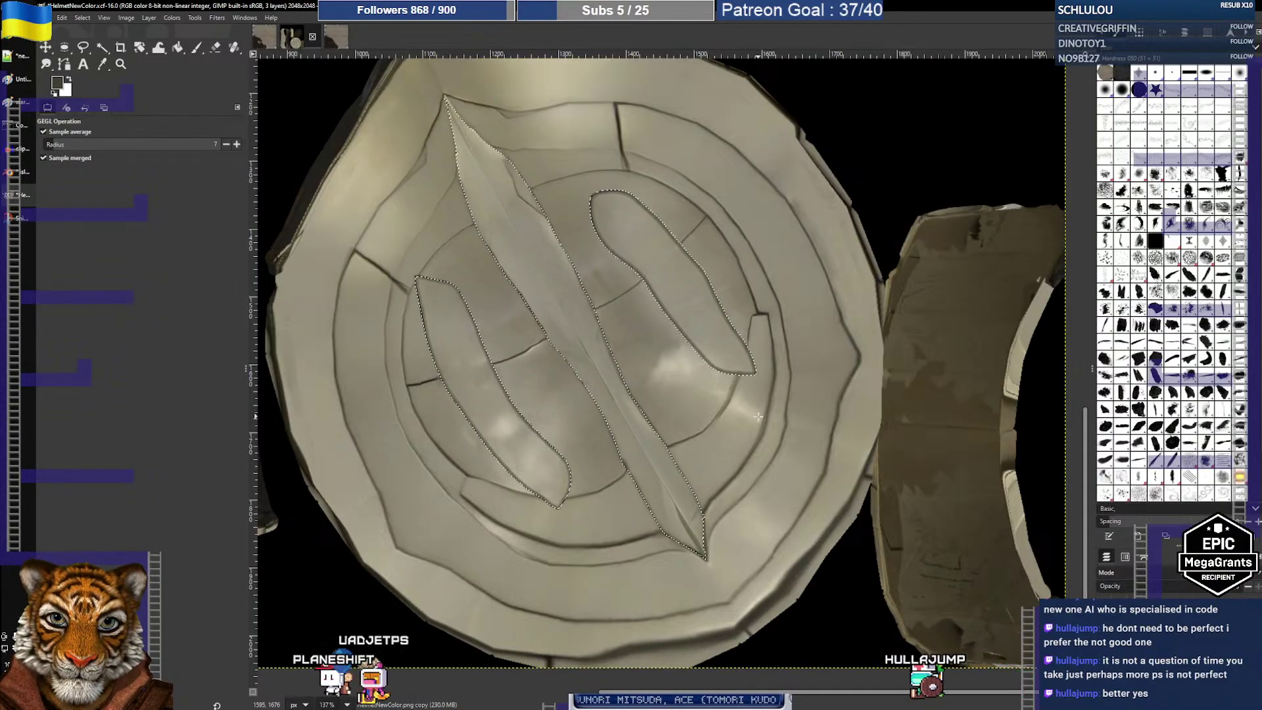
- Colorize the emblem blades on the copy with an olive colour from the colour history
click(167, 18)
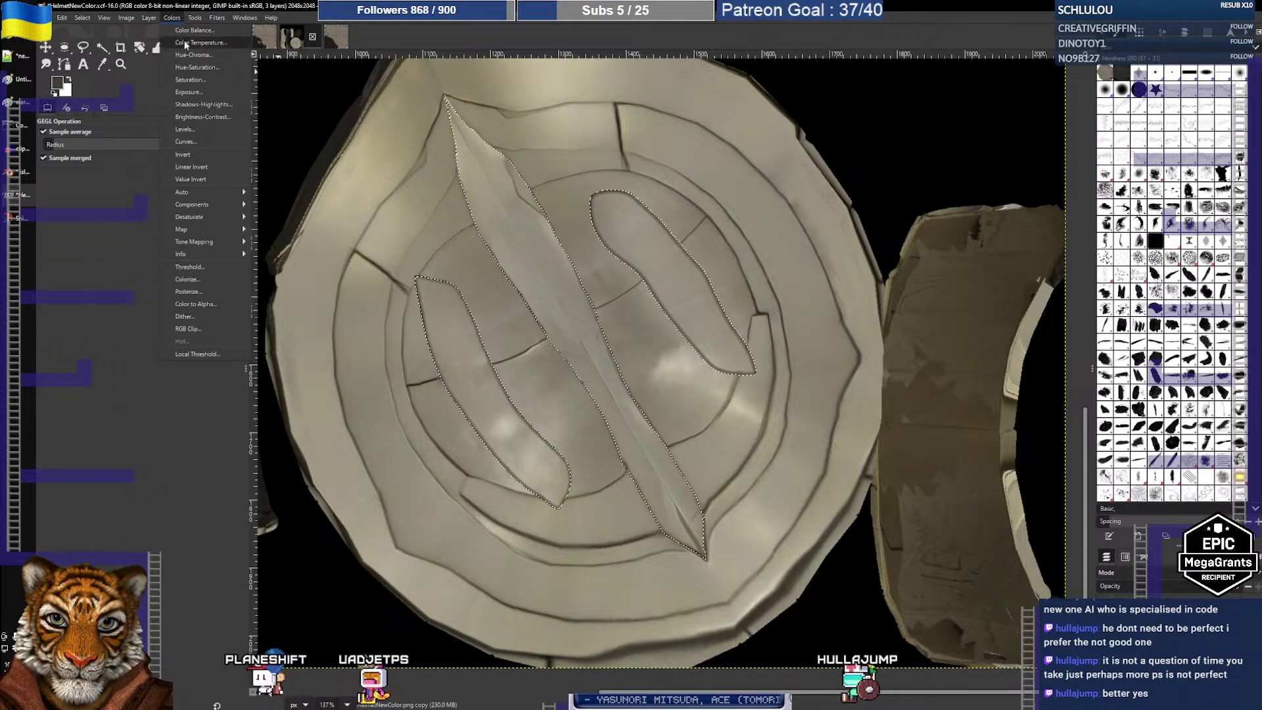
click(210, 279)
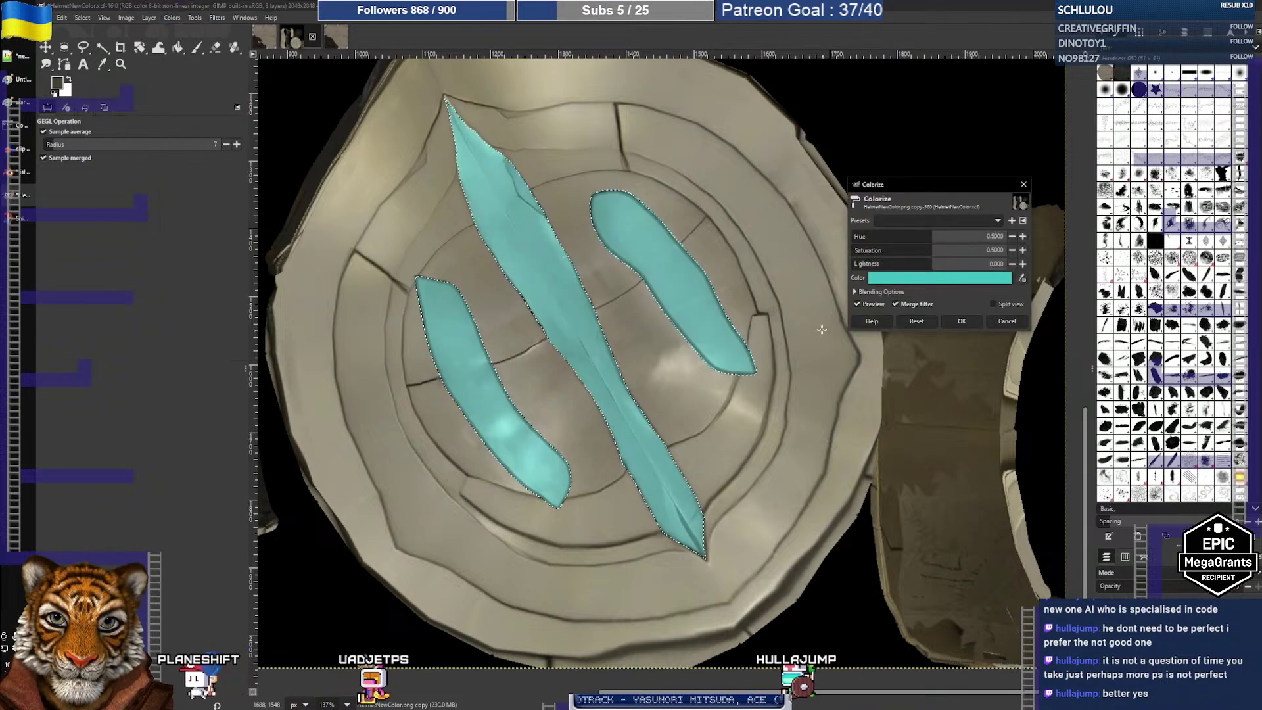
click(960, 283)
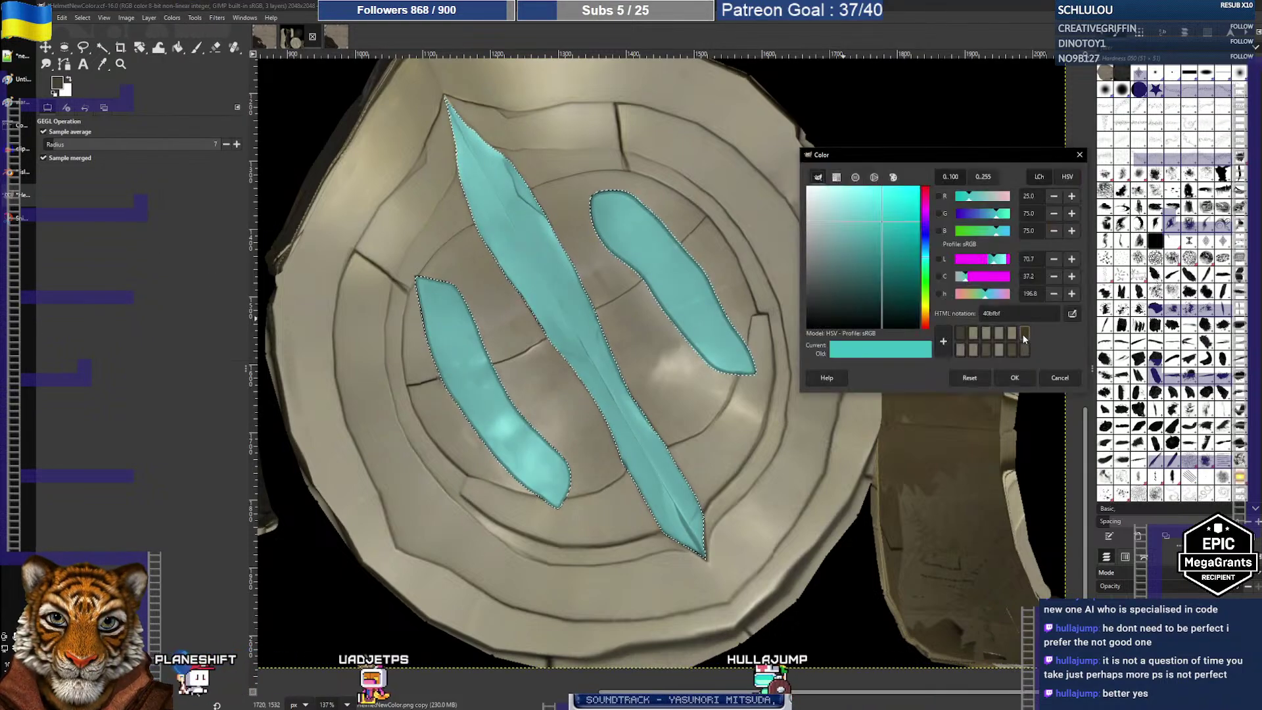
click(1023, 334)
click(1026, 378)
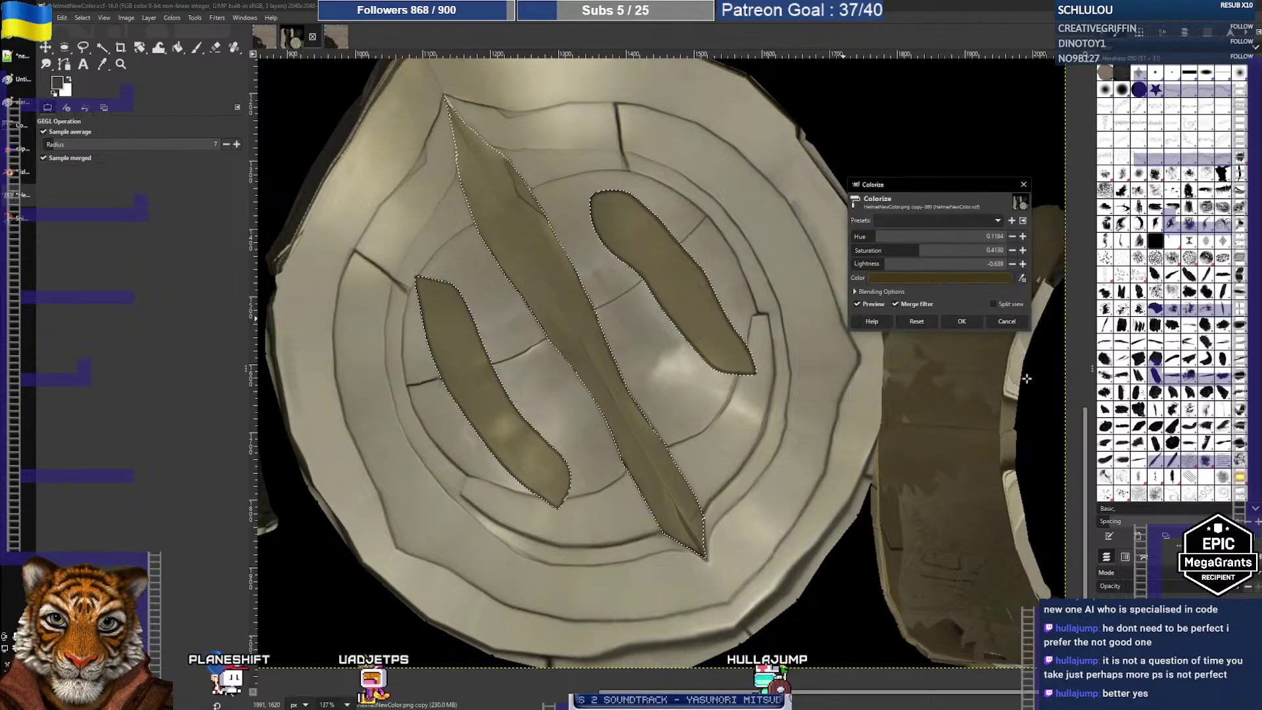
click(976, 321)
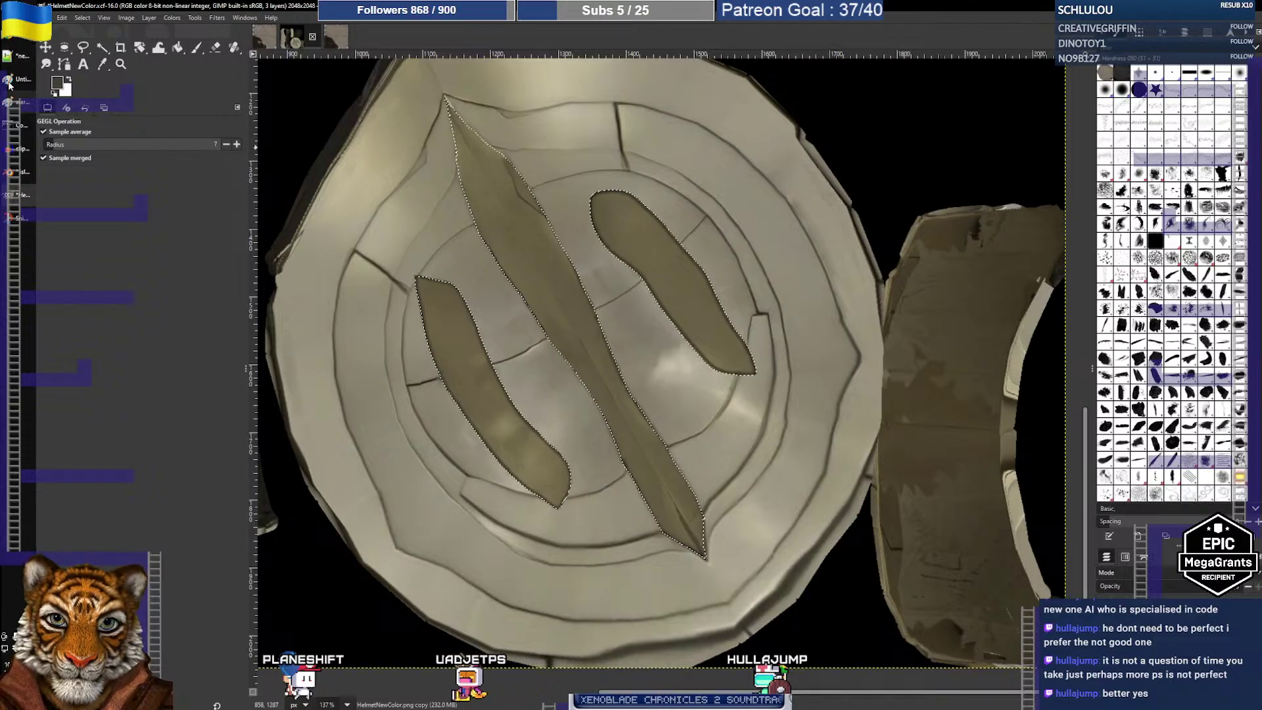
click(14, 38)
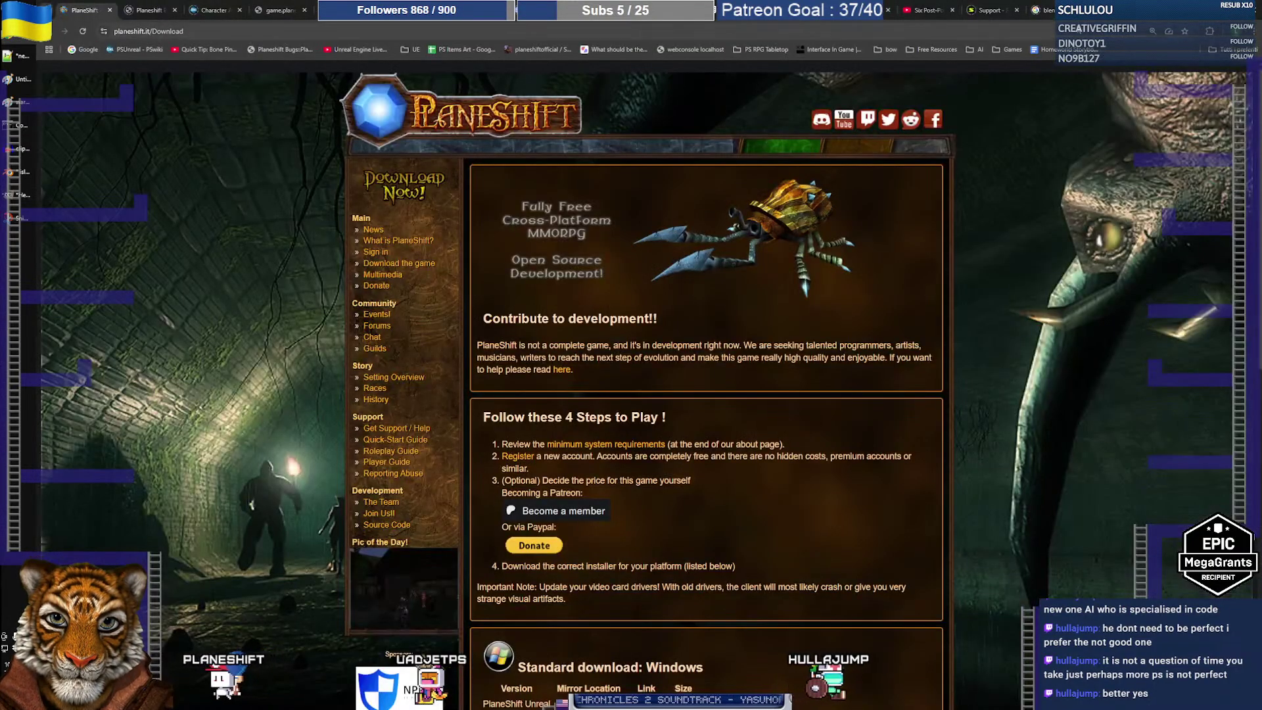
- Open Quixel Megascans from the address bar suggestion and follow its Visit fab.com link
click(1118, 12)
click(814, 37)
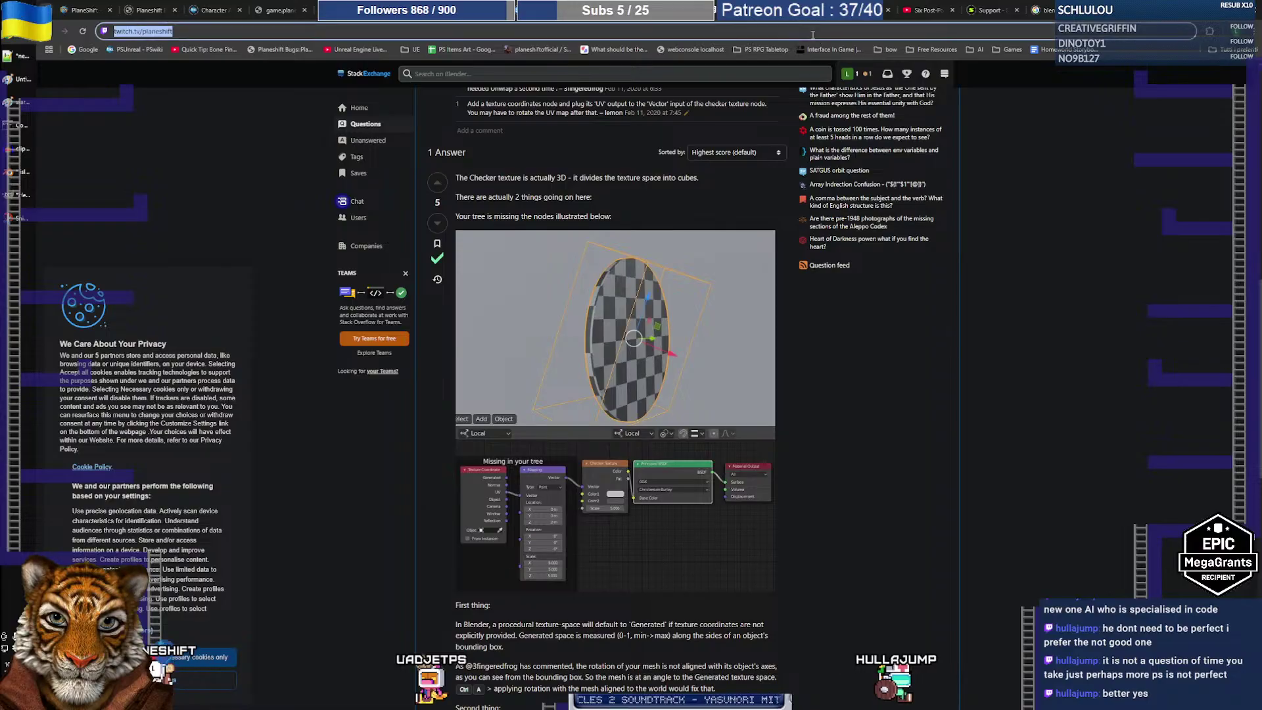
text(quixels)
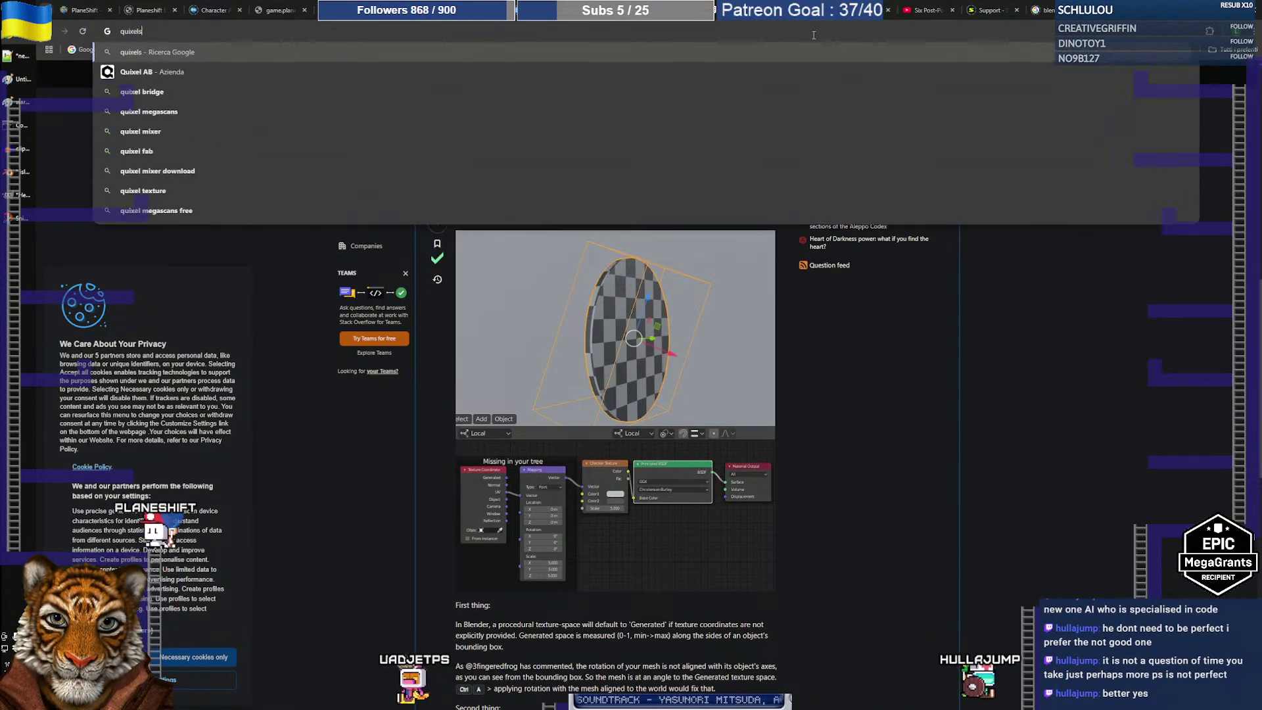
key(BackSpace)
text(.)
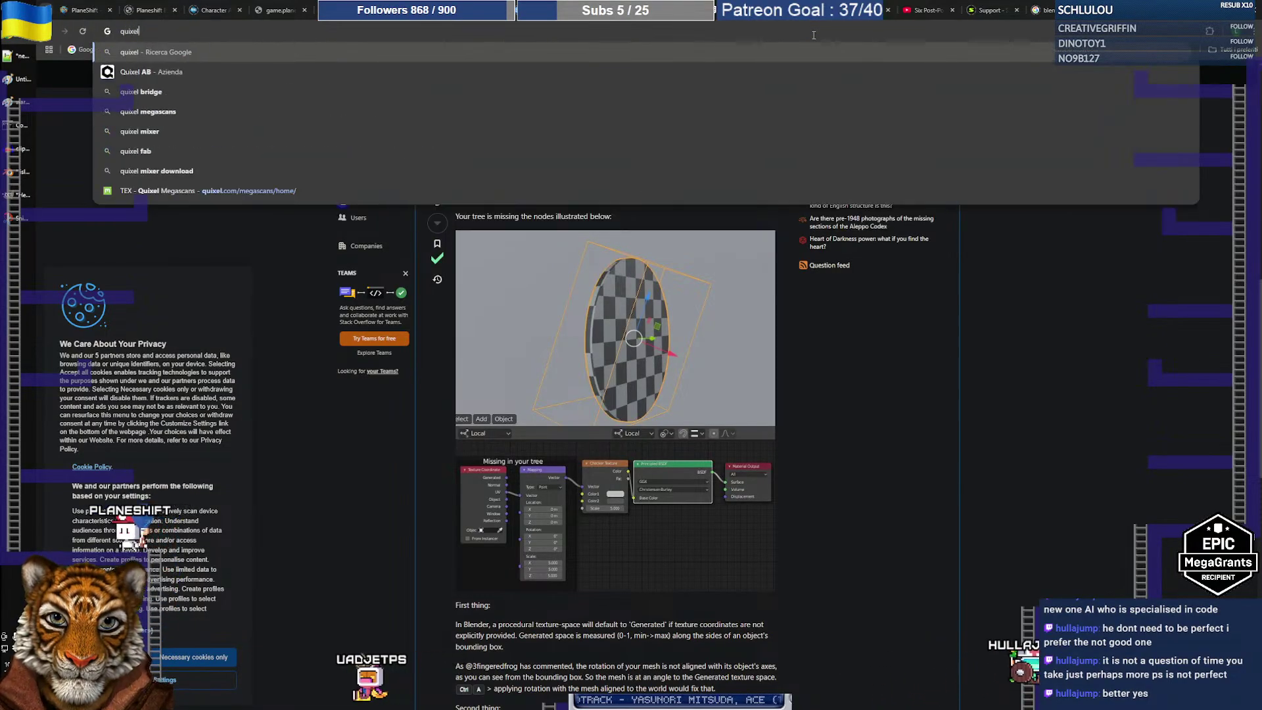
key(BackSpace)
key(BackSpace)
key(BackSpace)
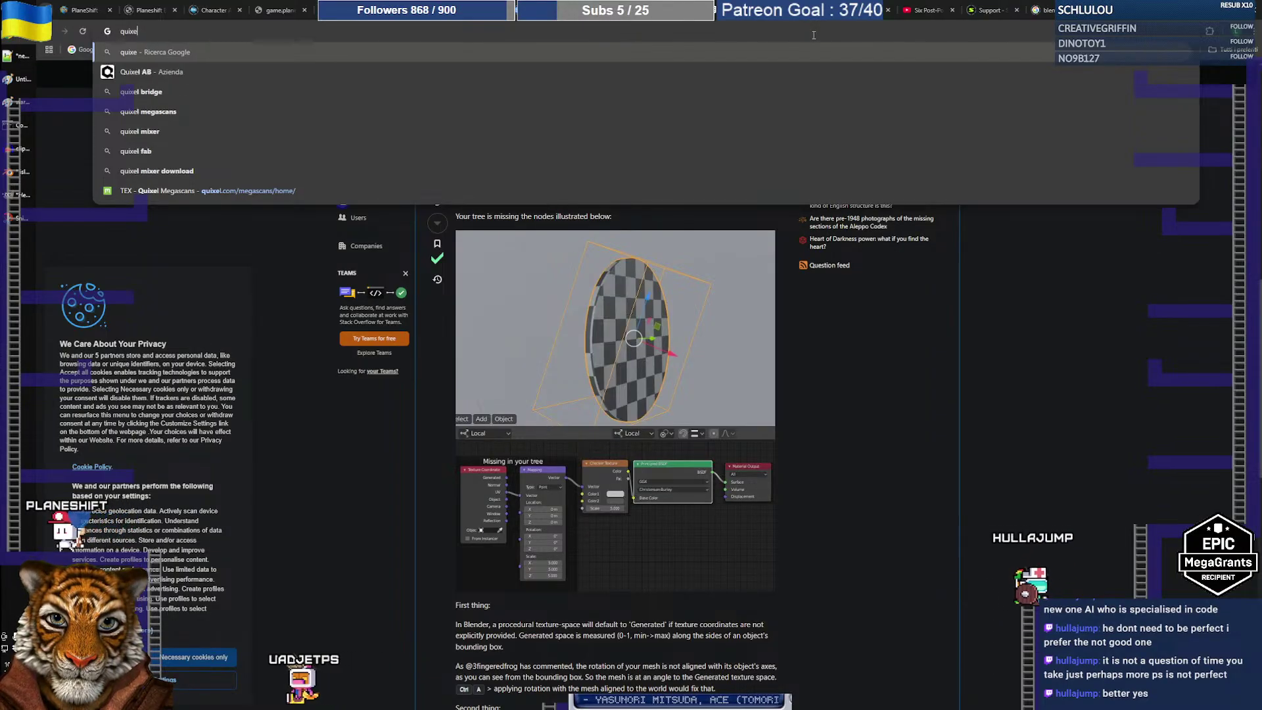
key(Up)
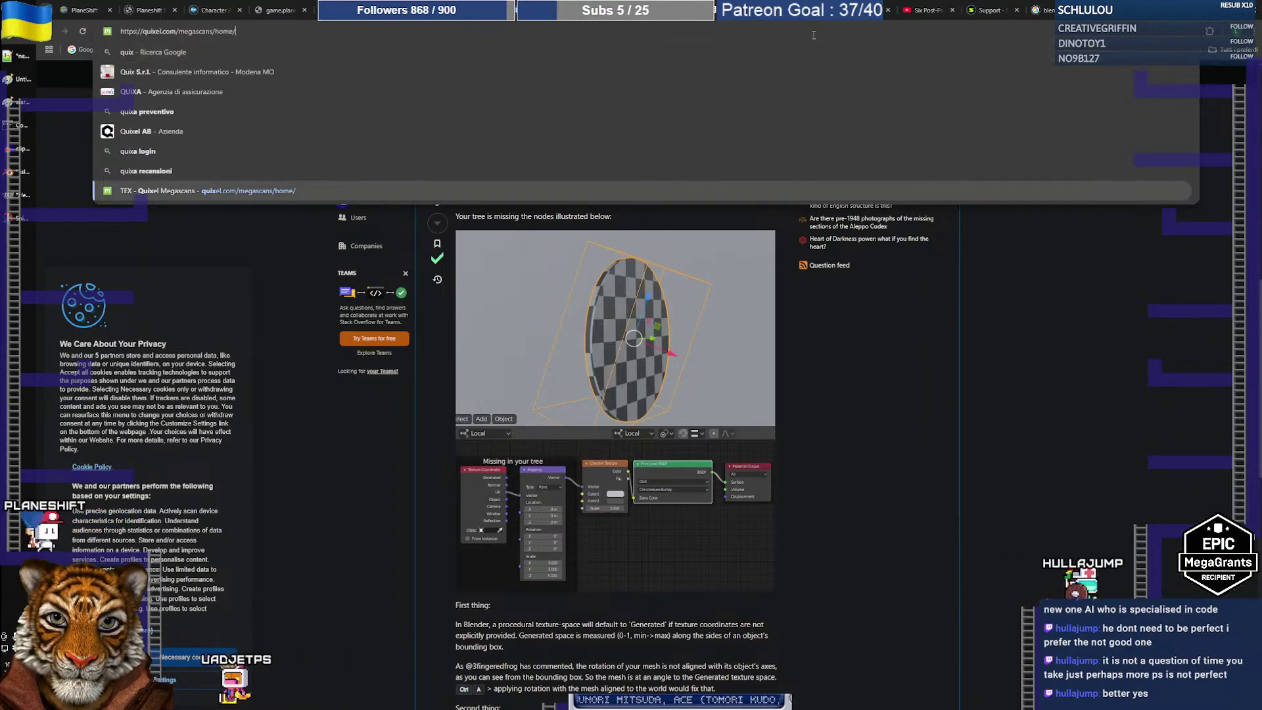
key(Return)
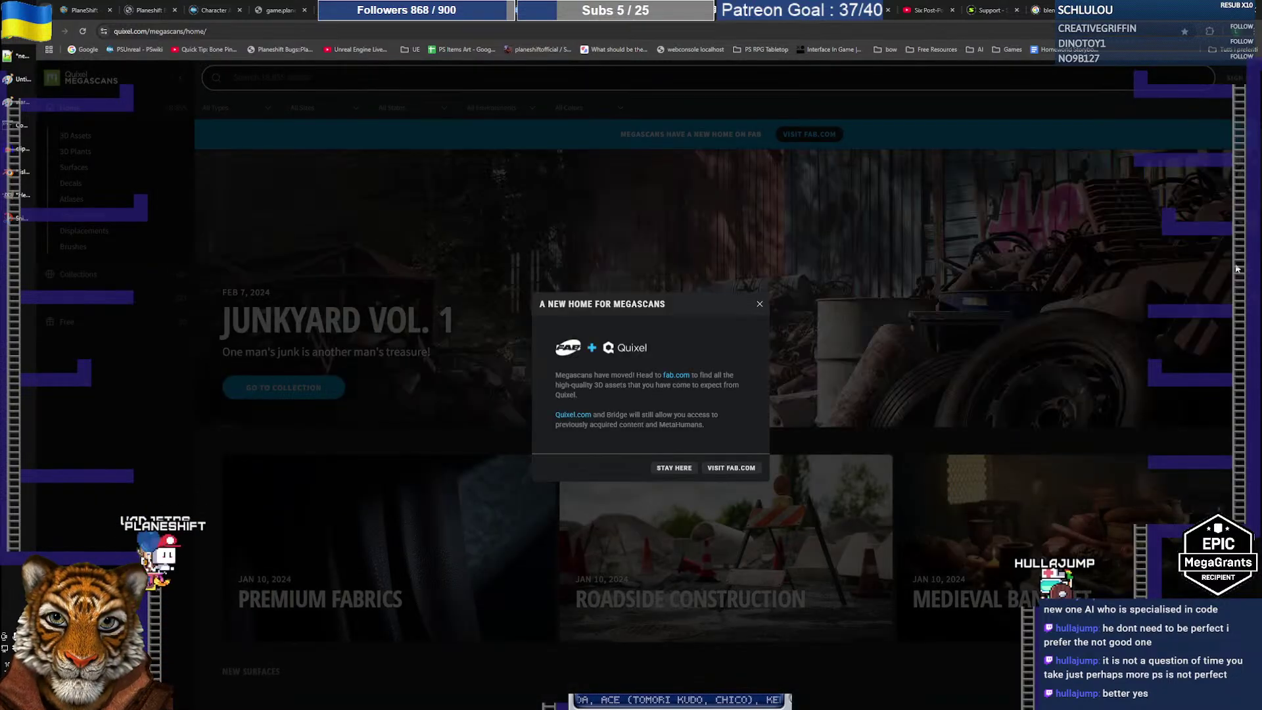
click(675, 374)
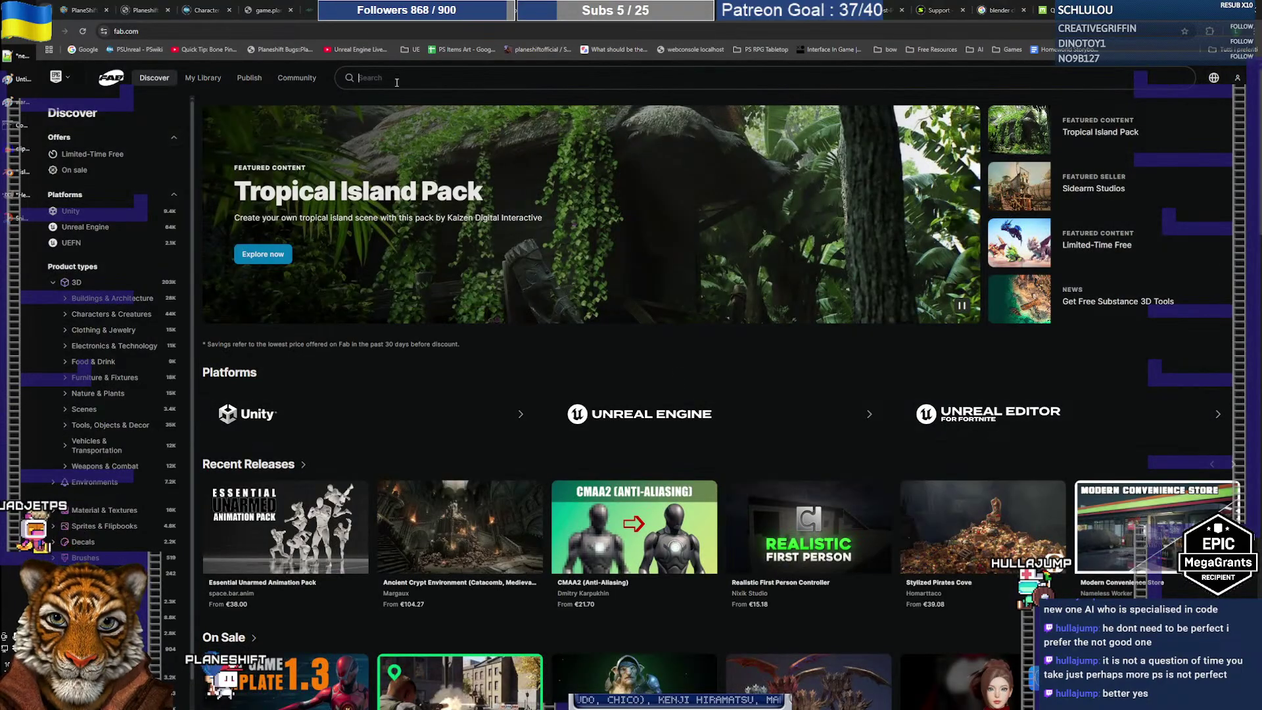
- Search Fab for 'stone slab' and browse the technical, format, style and tag filters
text(stone slab)
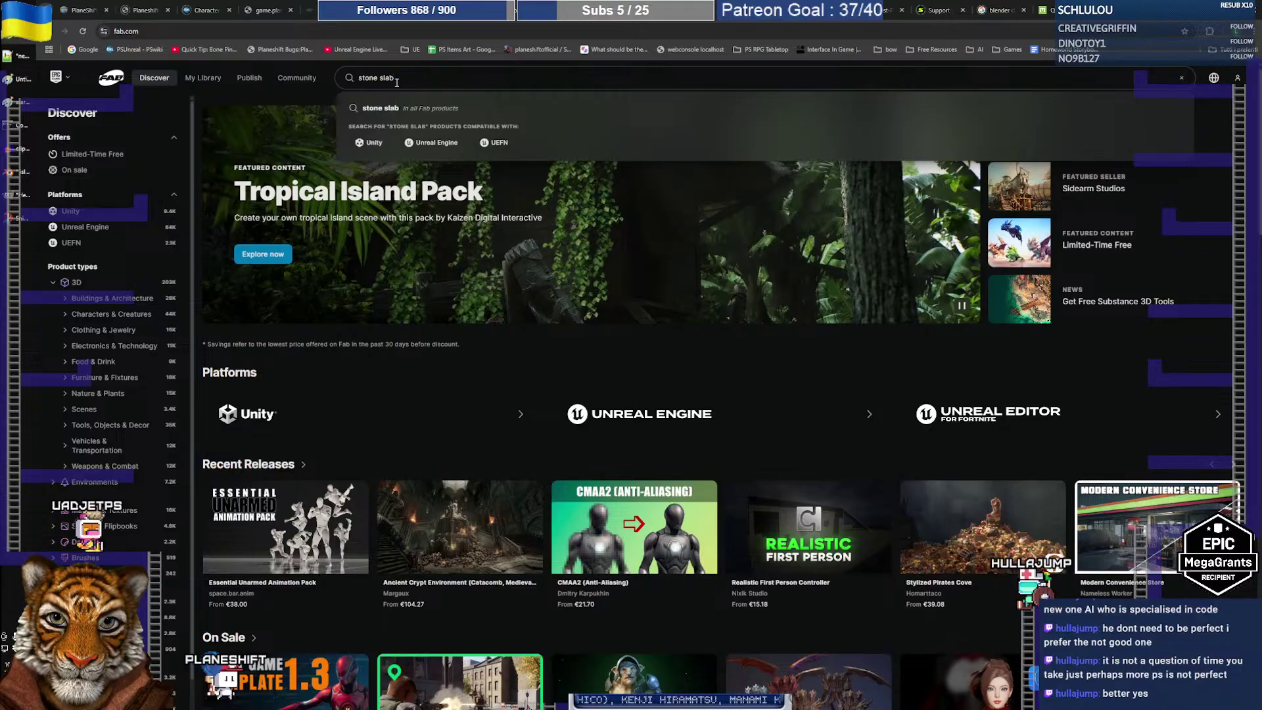
key(Return)
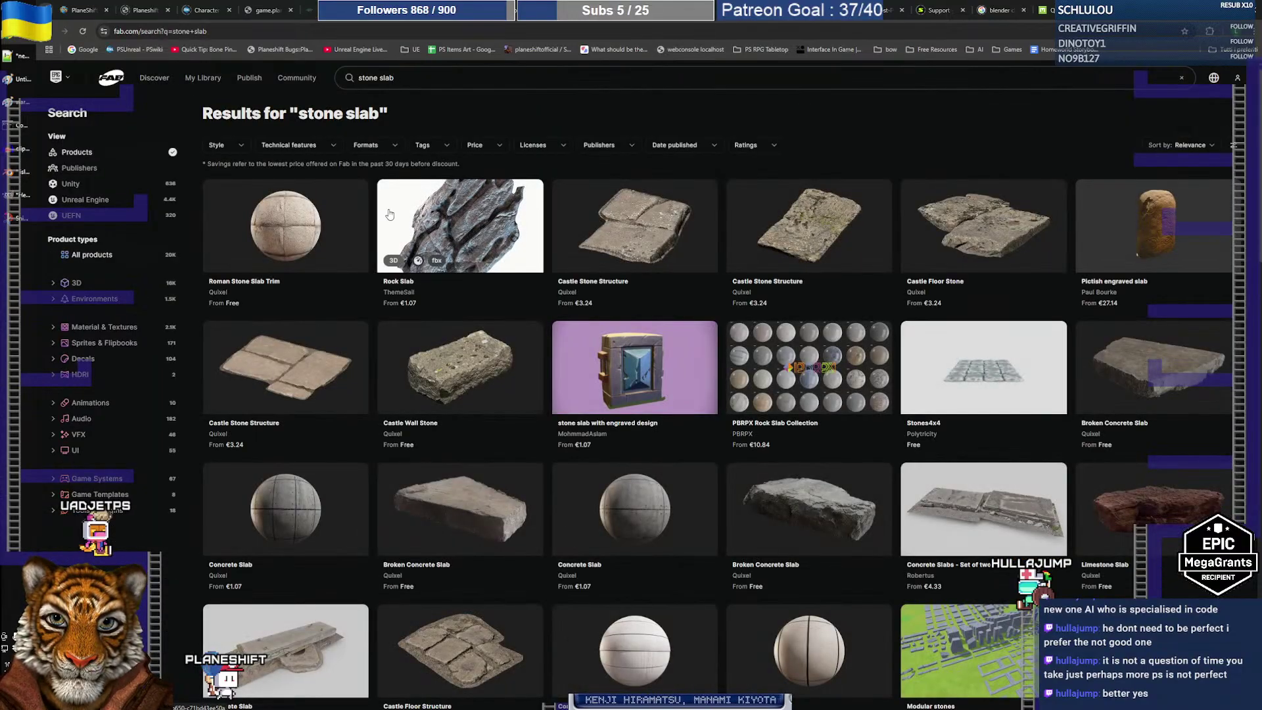
click(320, 147)
click(378, 147)
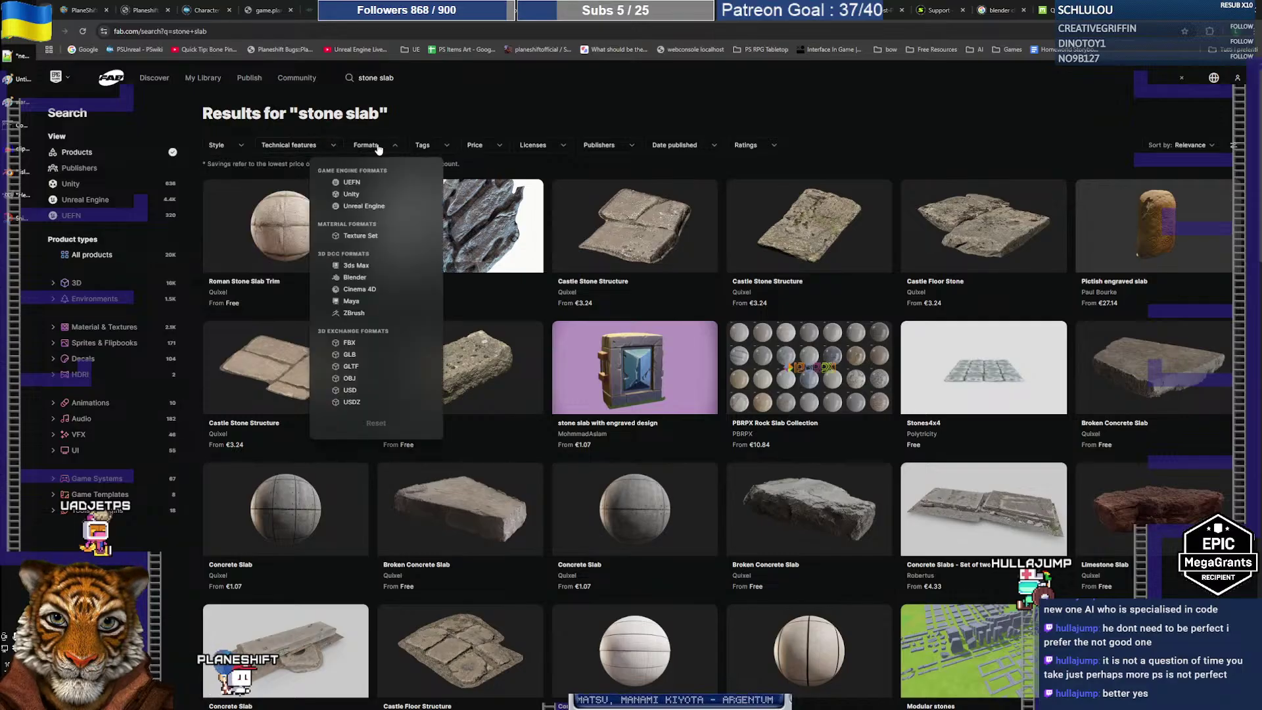
click(244, 147)
click(242, 148)
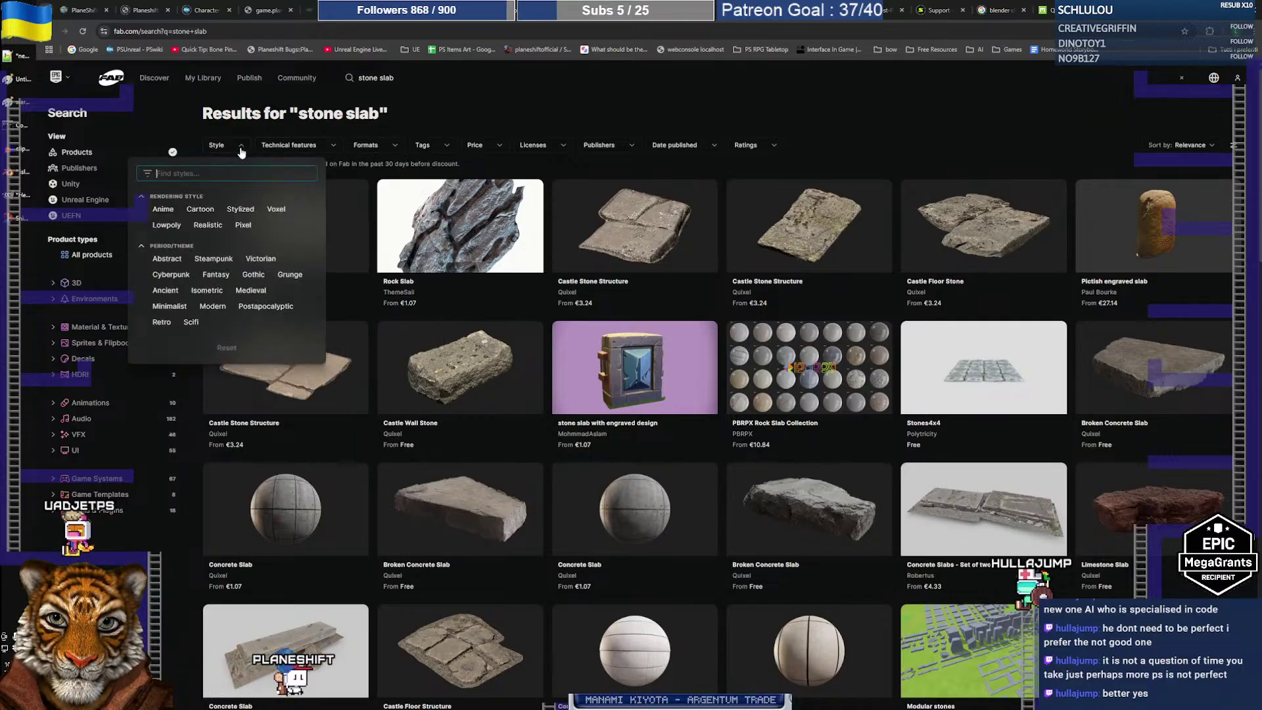
click(240, 149)
click(435, 149)
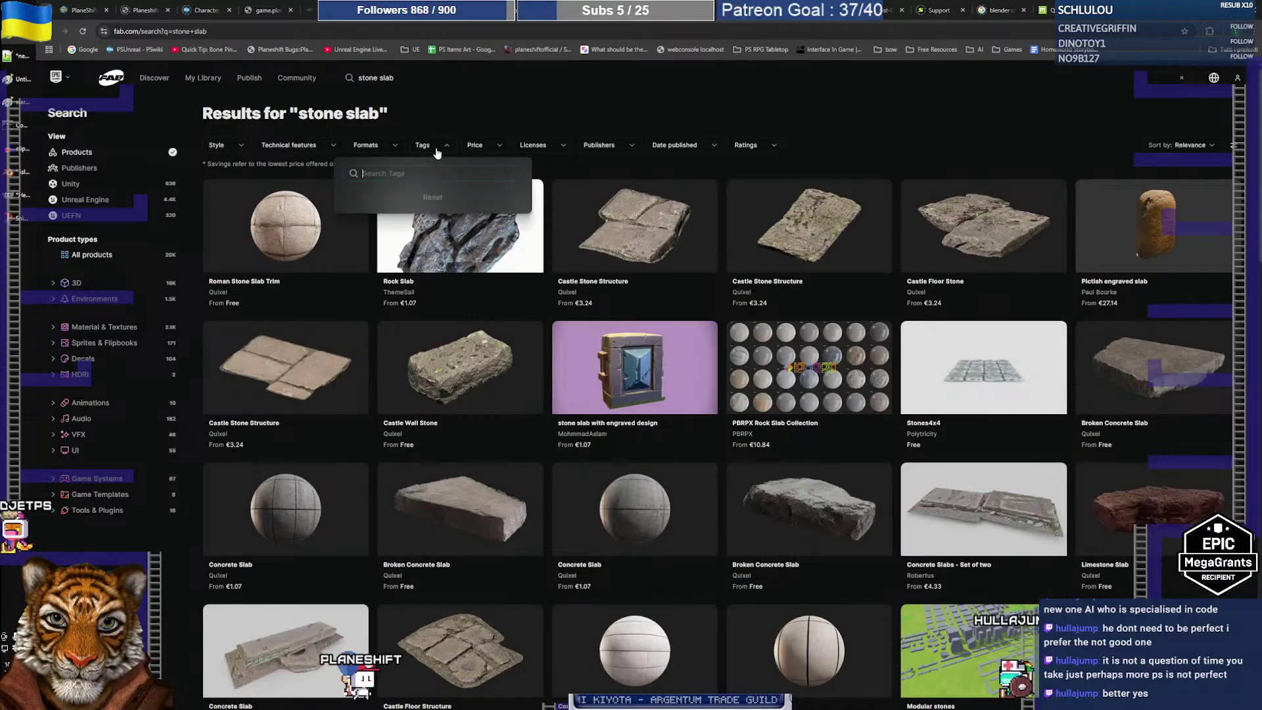
click(439, 149)
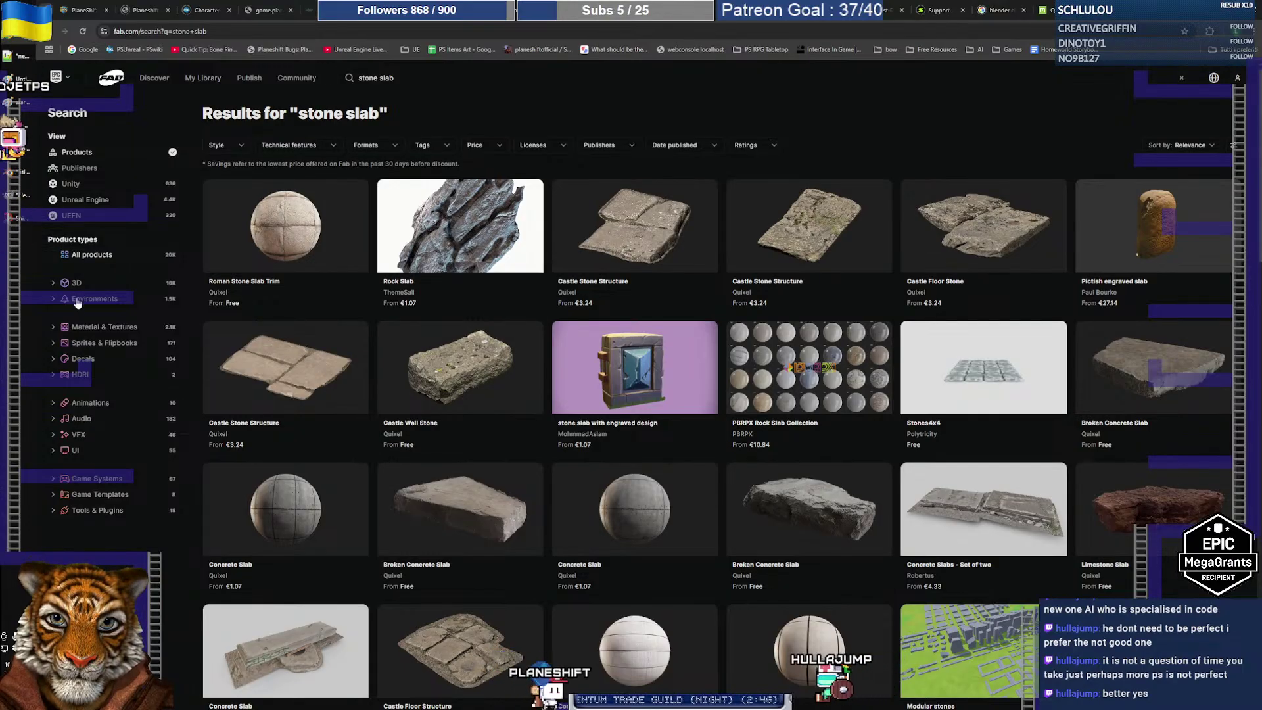
- Limit results to Material & Textures and open the Quixel Stone Wall listing
click(89, 328)
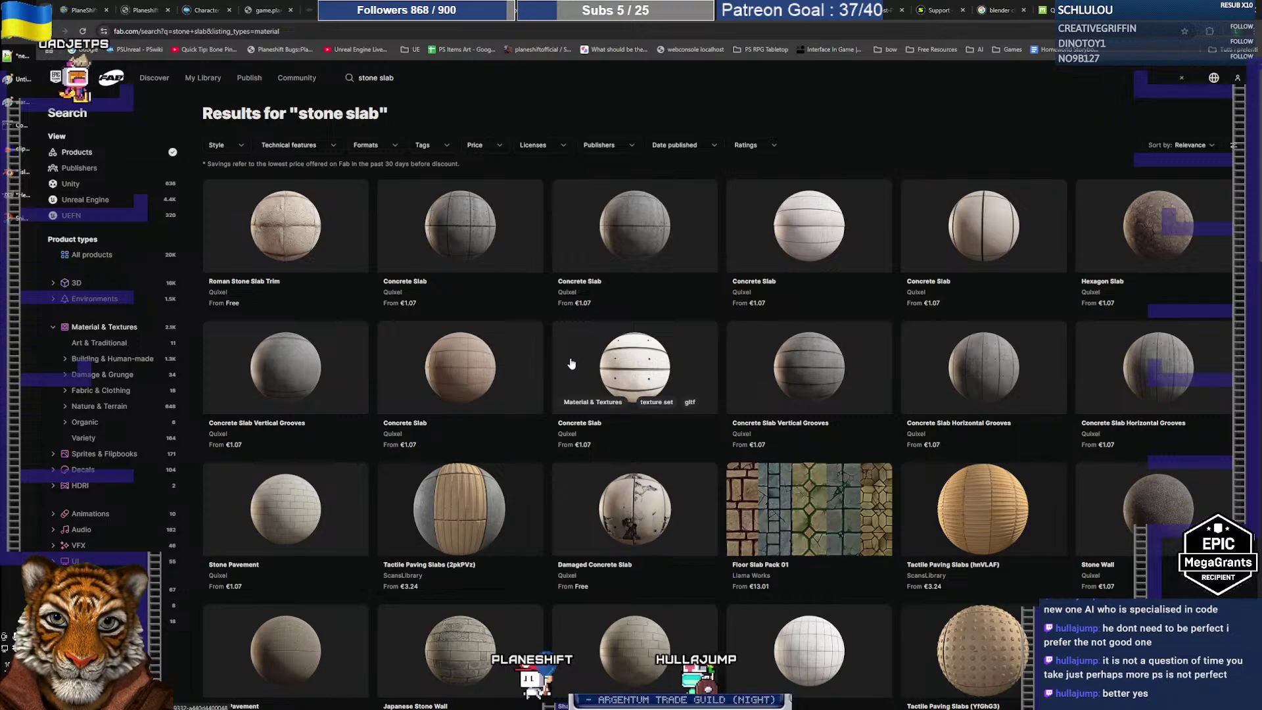
scroll(629, 372, down, 6)
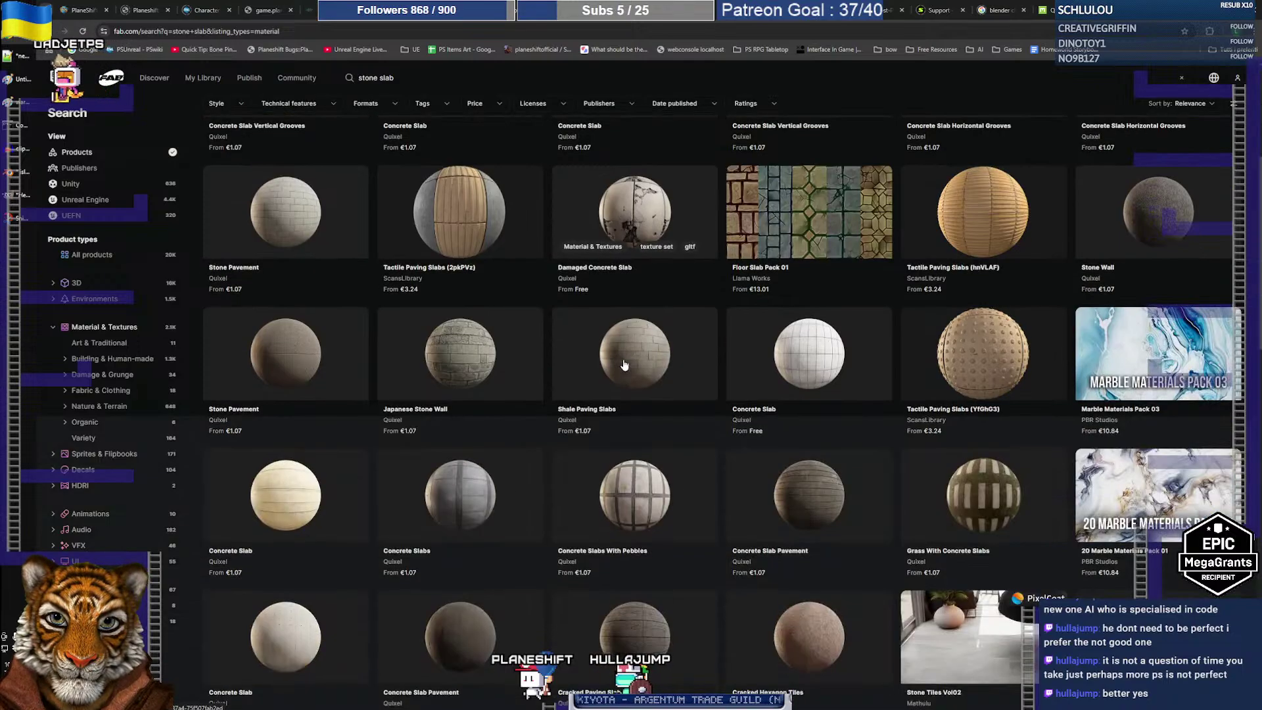
scroll(616, 368, down, 4)
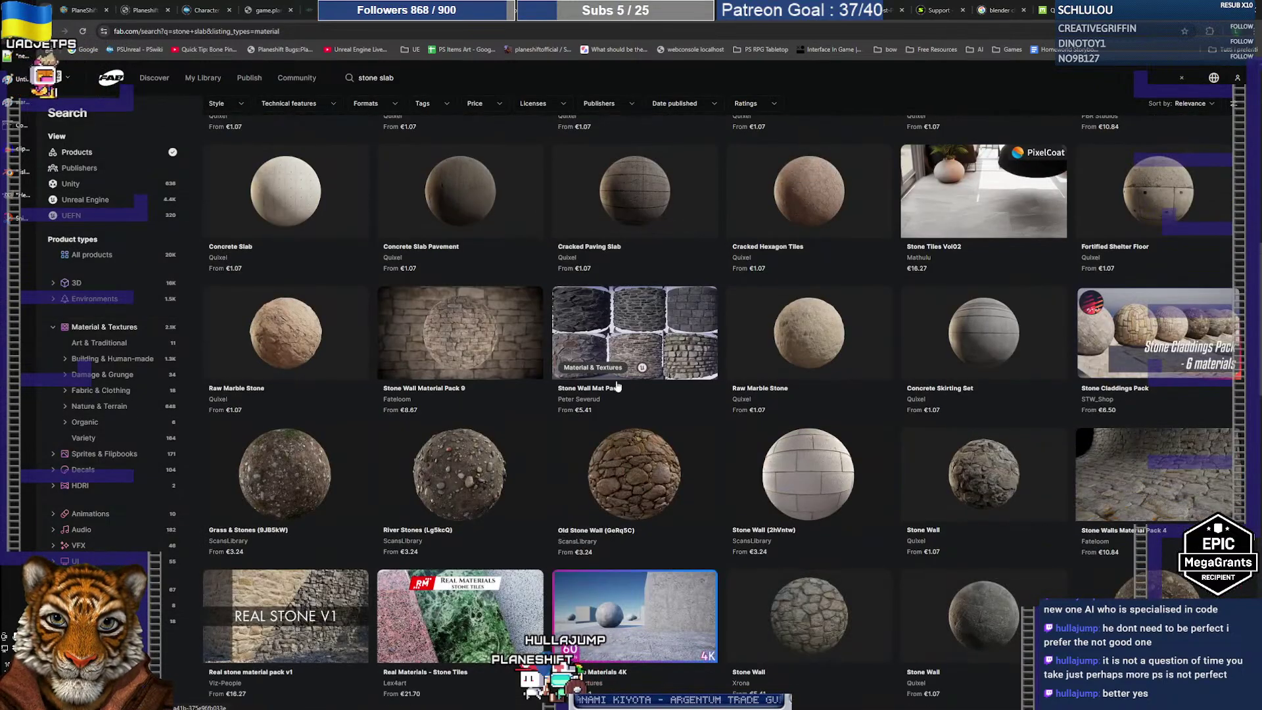
scroll(617, 386, down, 3)
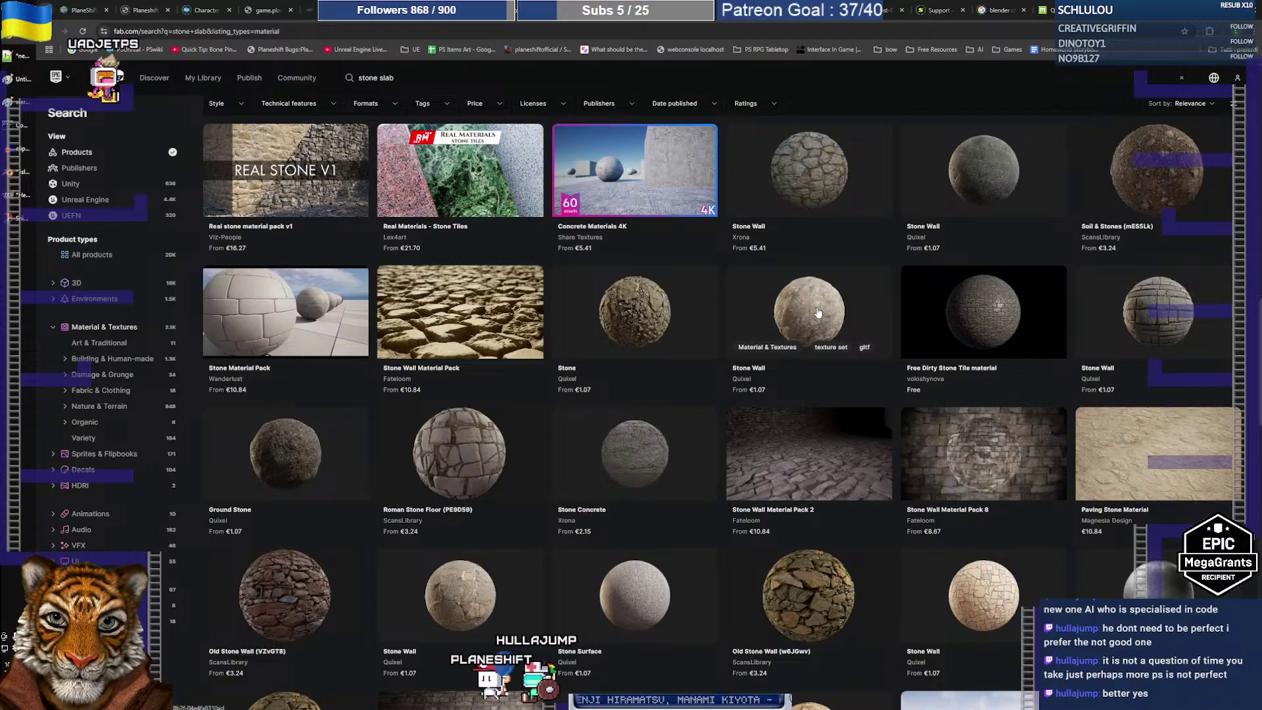
click(818, 313)
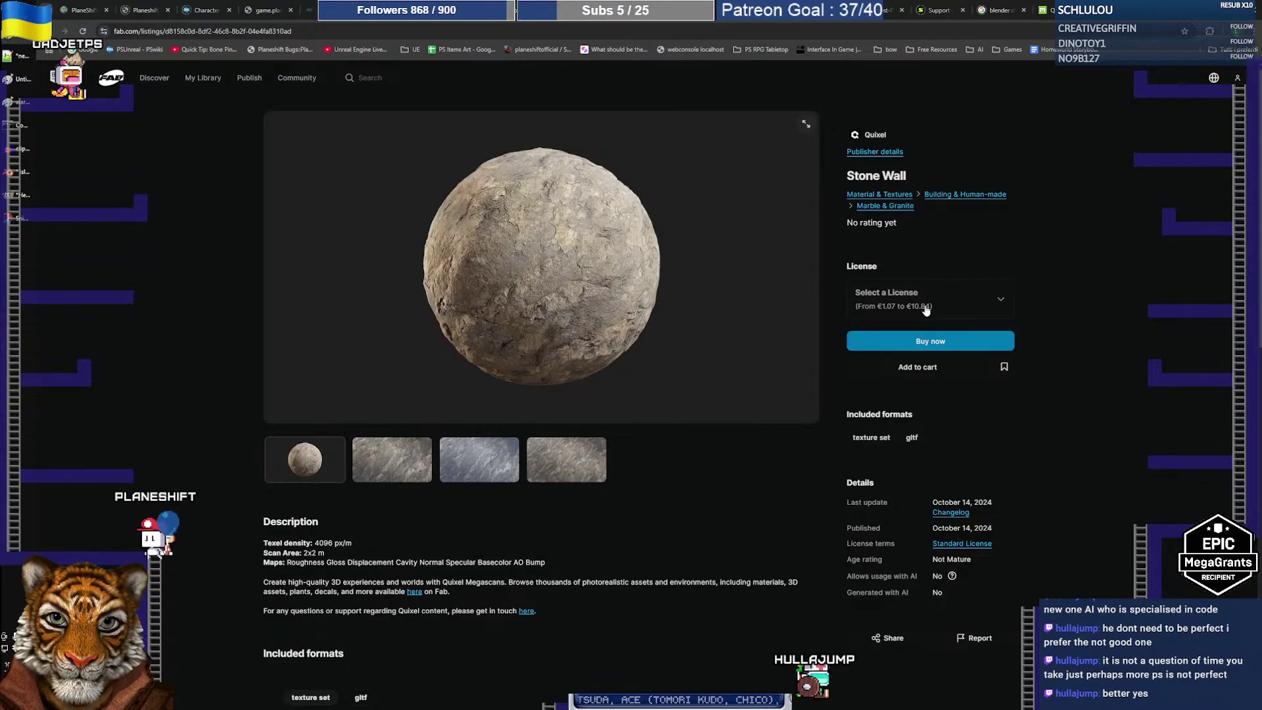
- Sign in to Epic Games with the authenticator security code and finish linking to return to Fab
click(1238, 78)
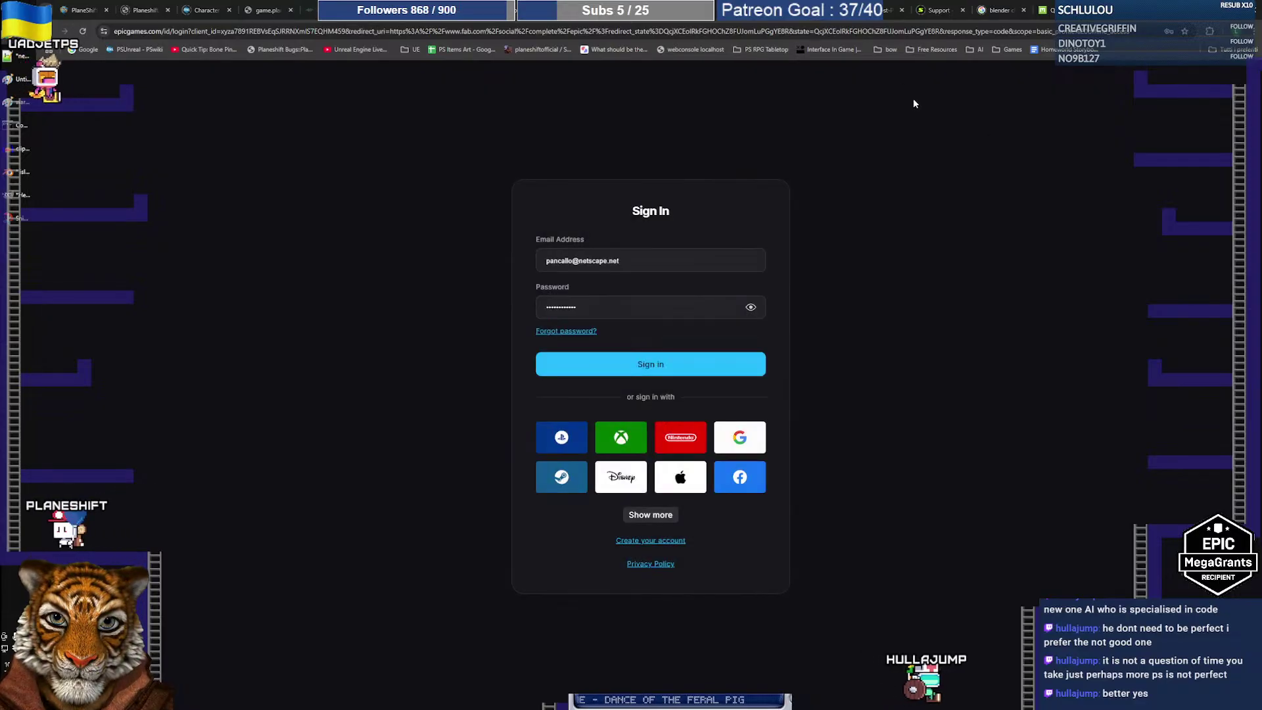
click(651, 364)
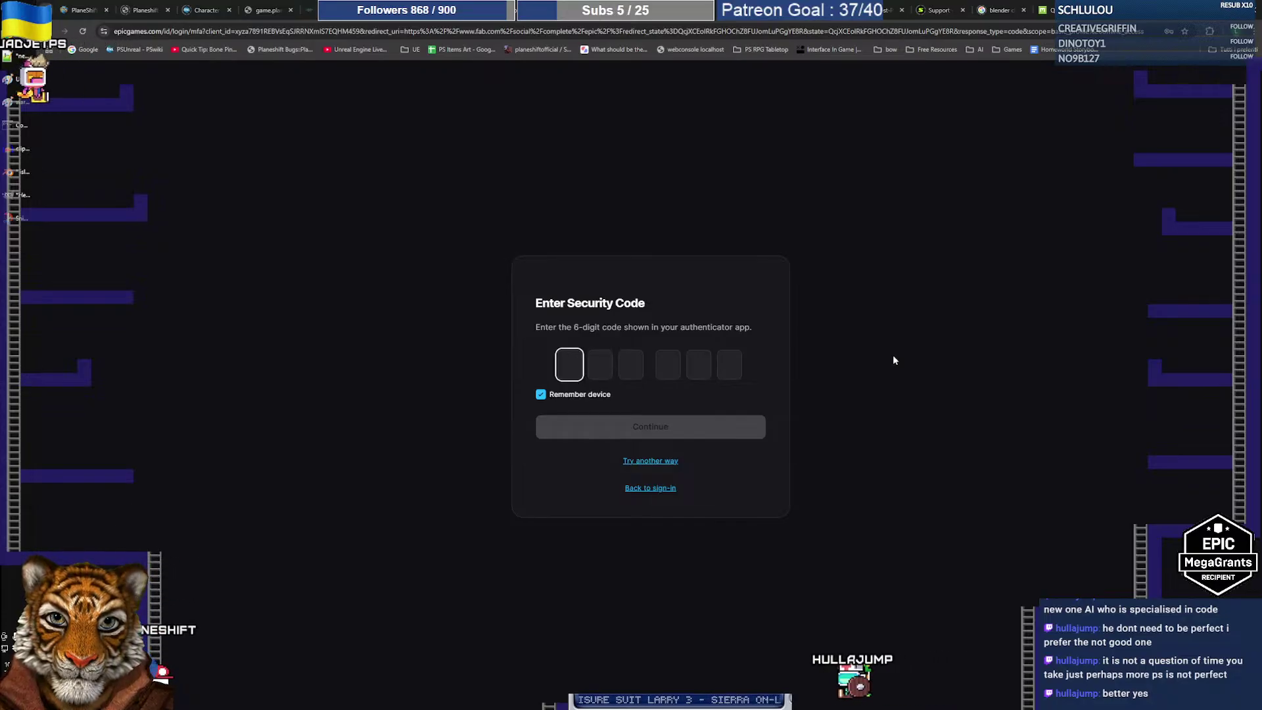
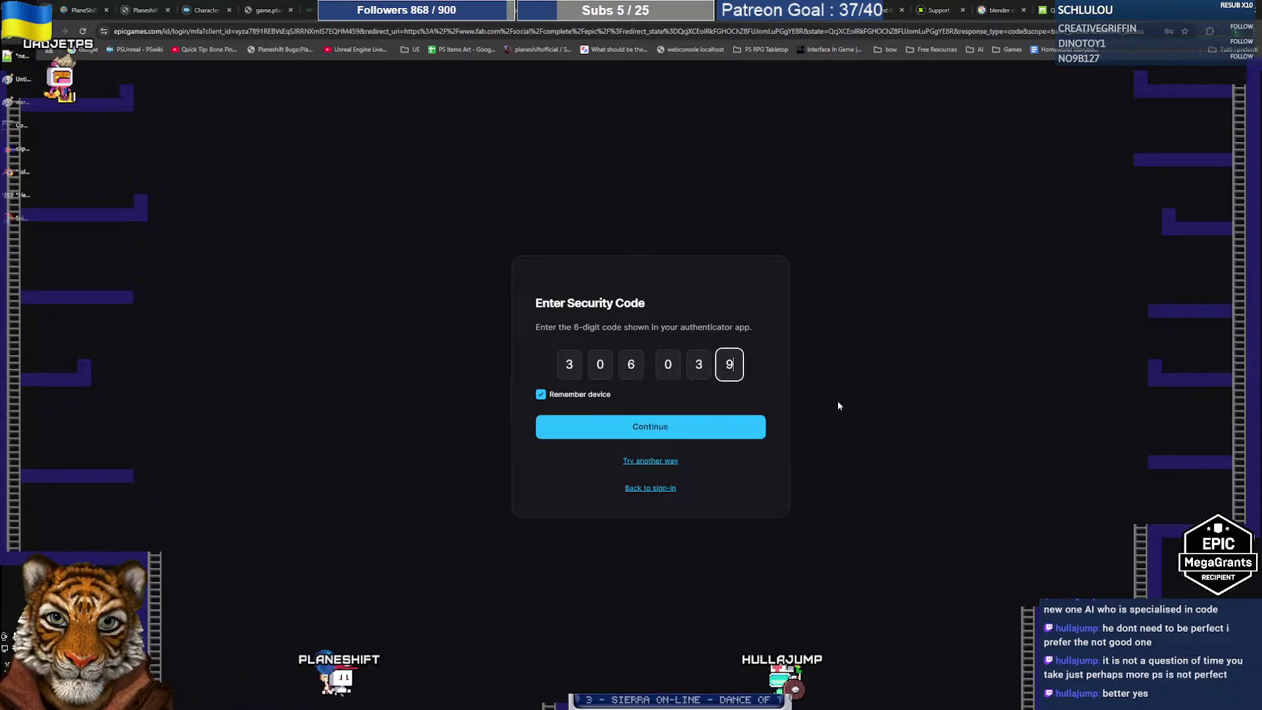
key(Return)
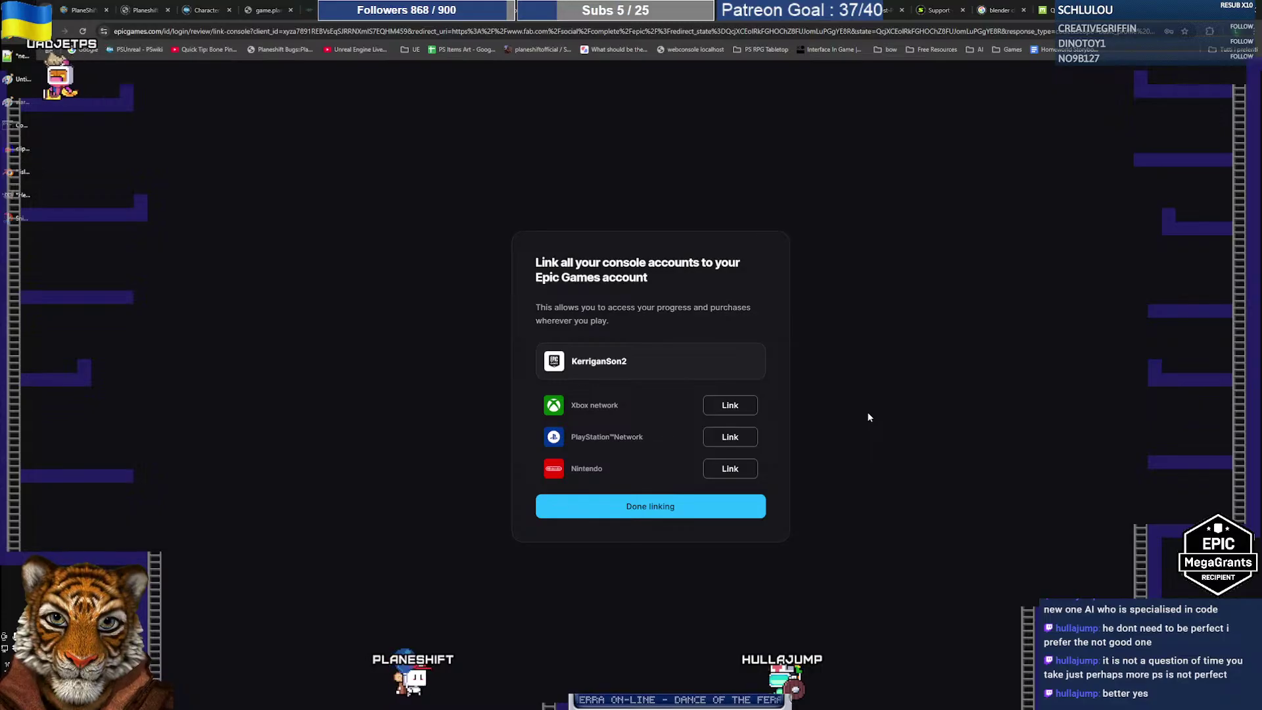
click(668, 511)
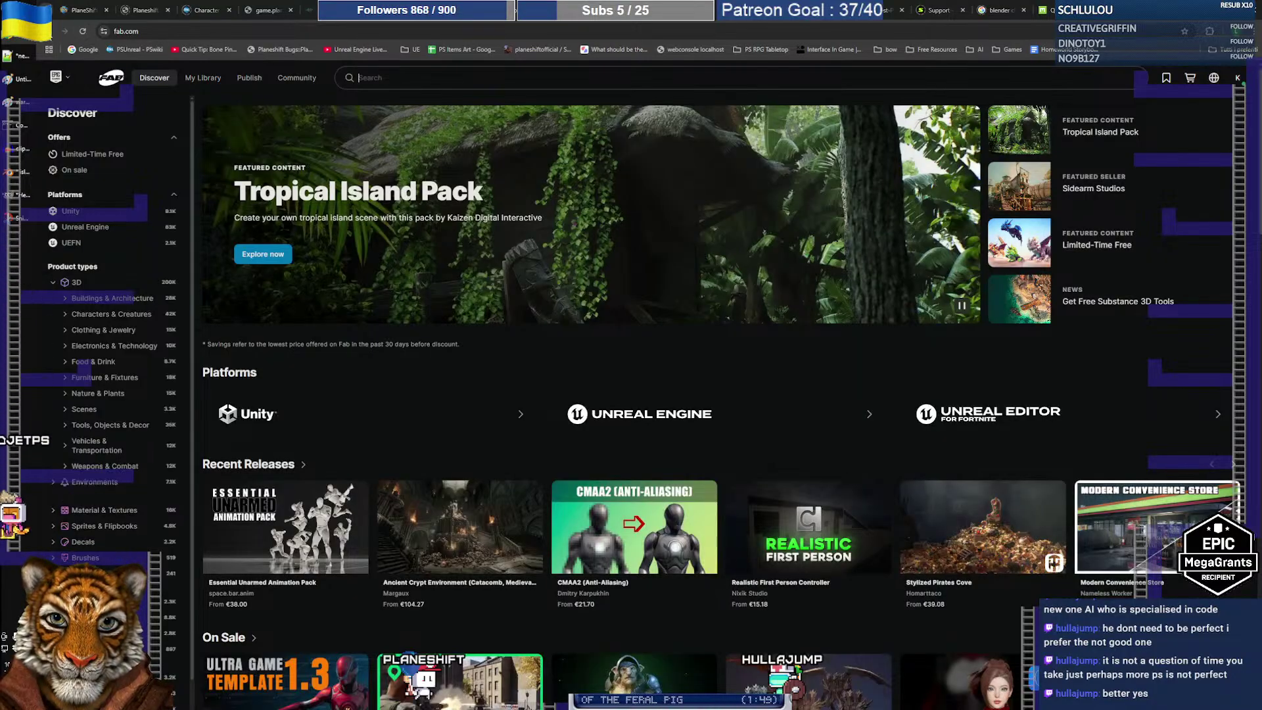
- Return to the Stone Wall listing in Fab and choose the 2K texture set zip download
right_click(64, 31)
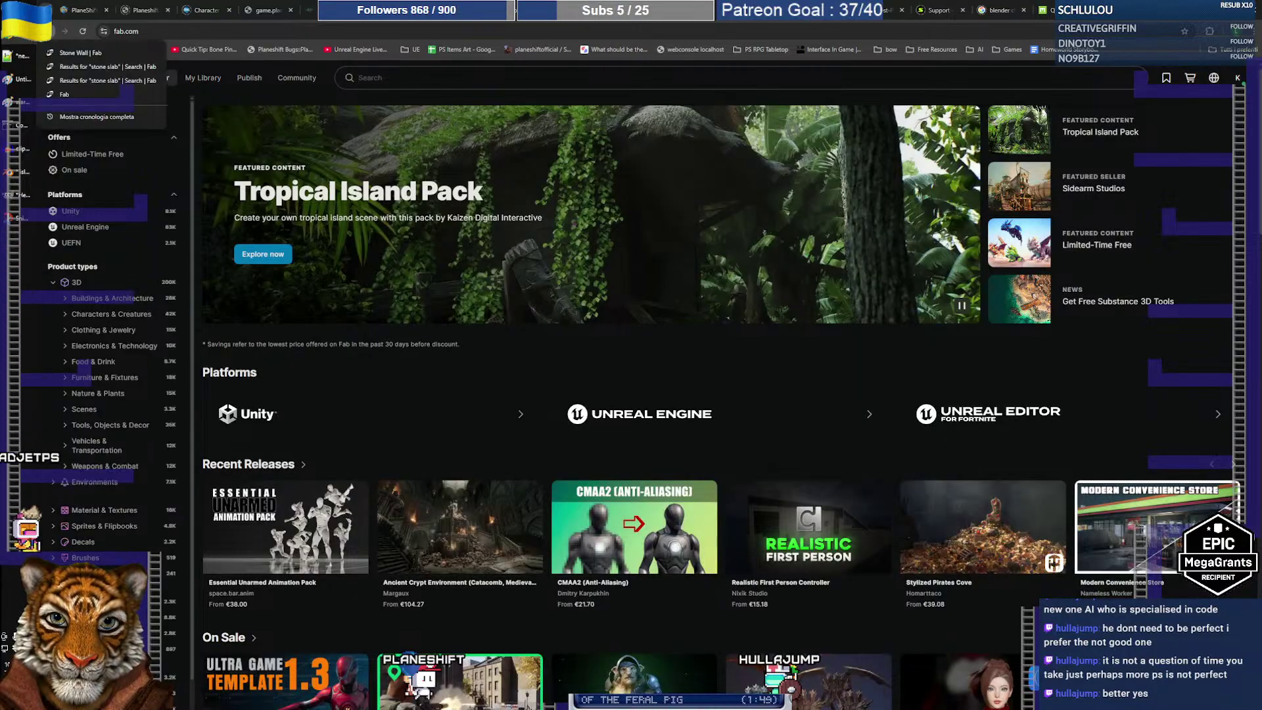
click(98, 53)
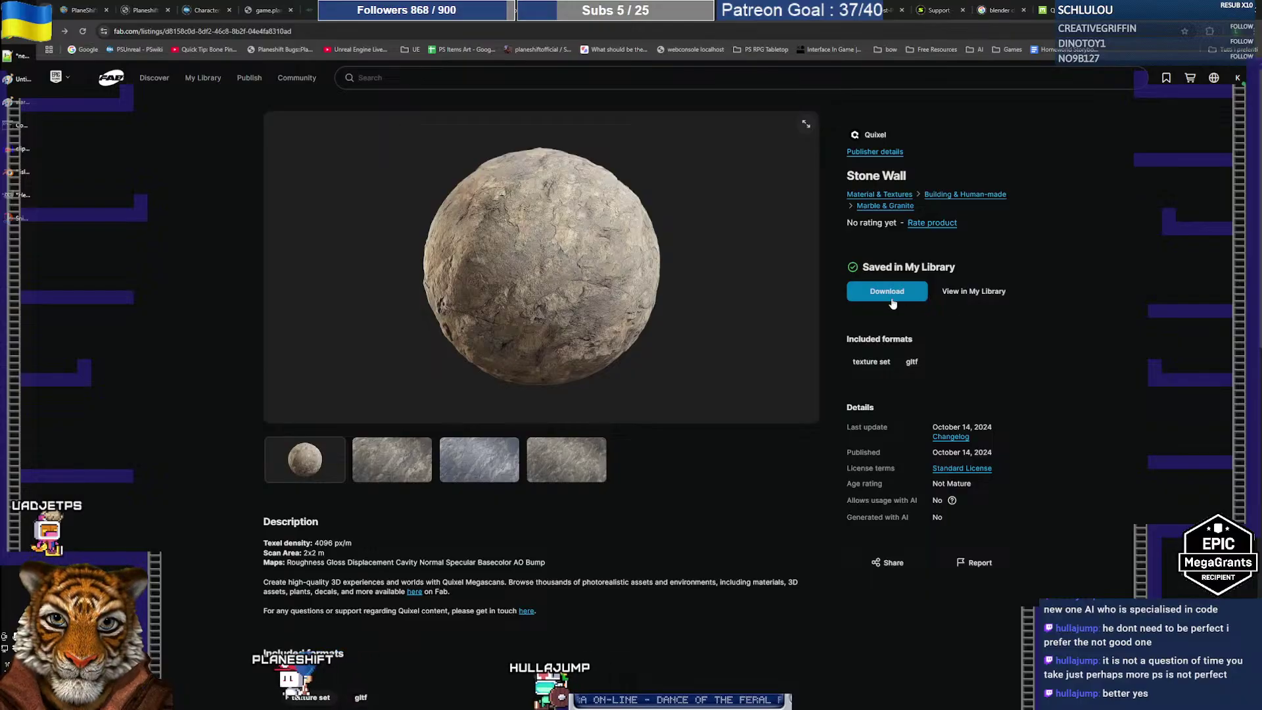
click(891, 295)
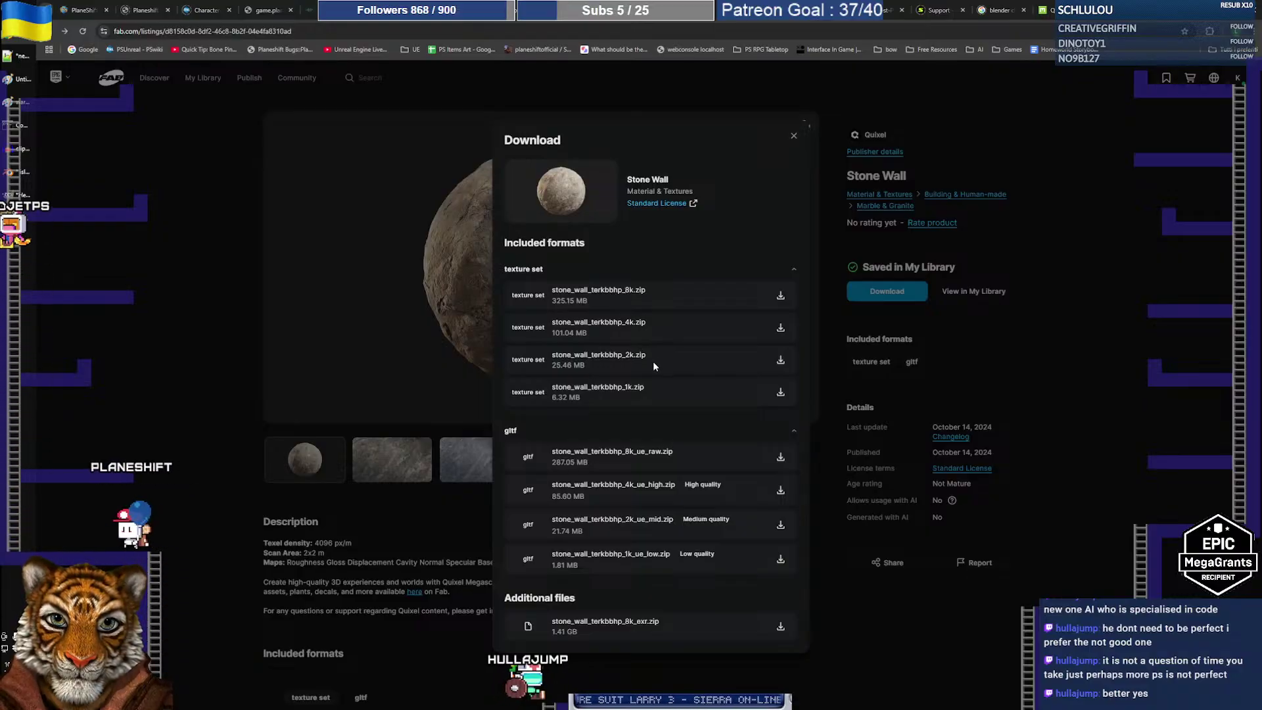
click(780, 360)
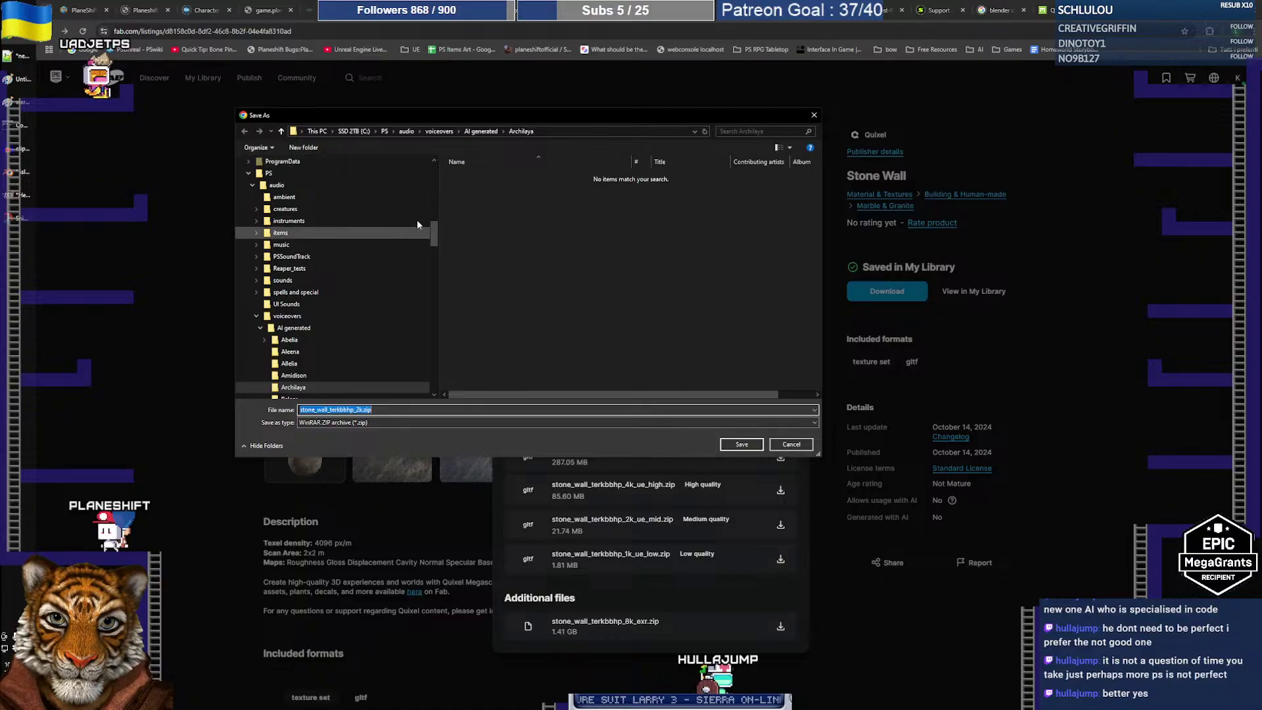
- Save stone_wall_terkbbhp_2k.zip into the PS temp4 folder and open the downloaded archive
drag(434, 233, 438, 220)
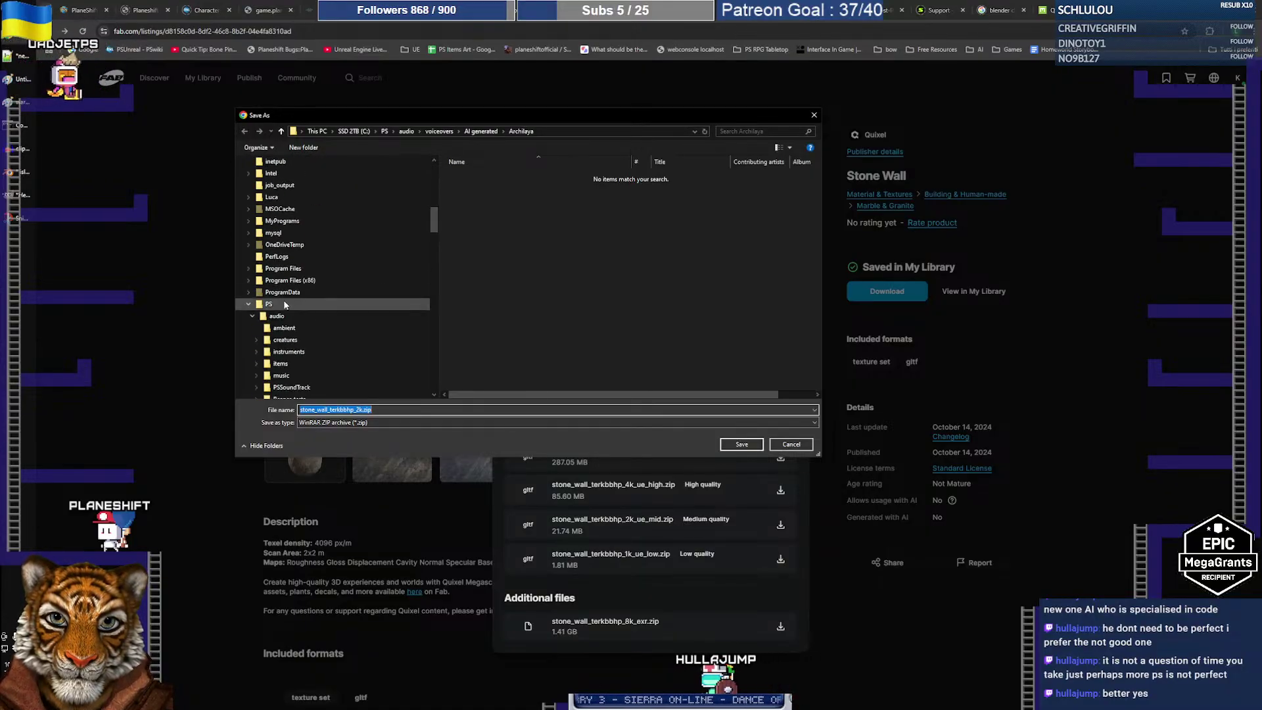
click(282, 303)
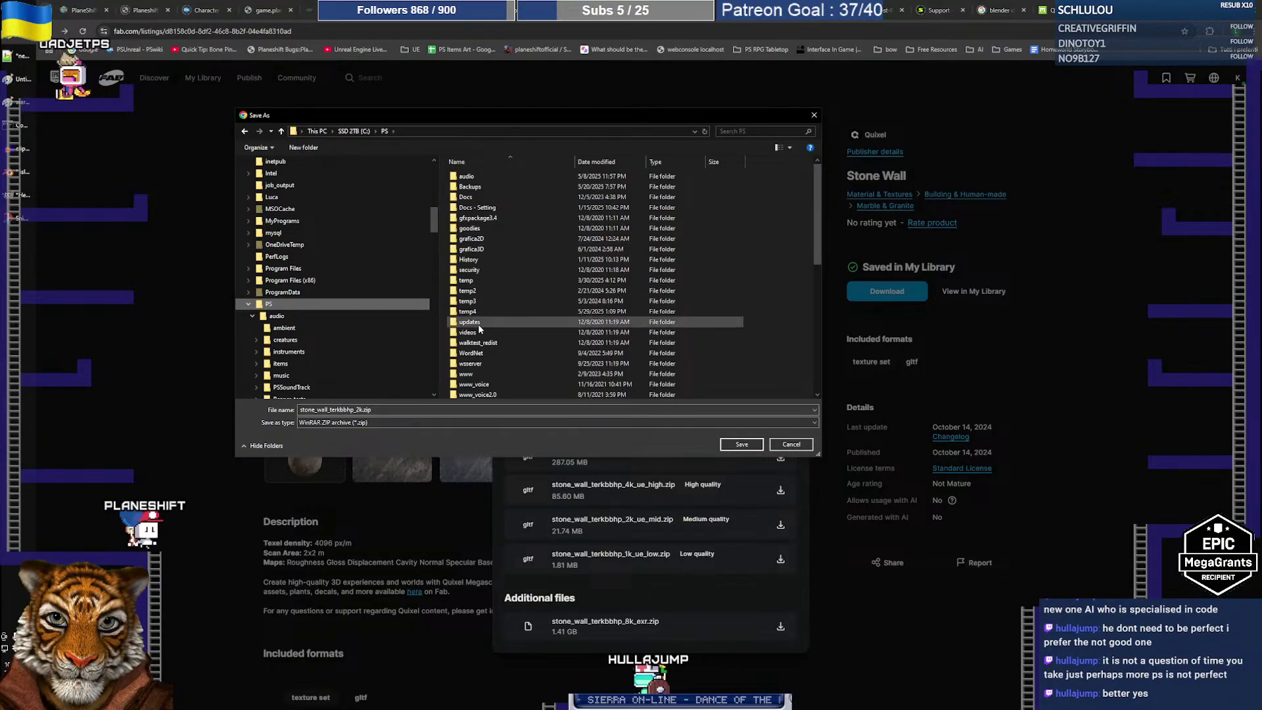
double_click(545, 311)
click(745, 444)
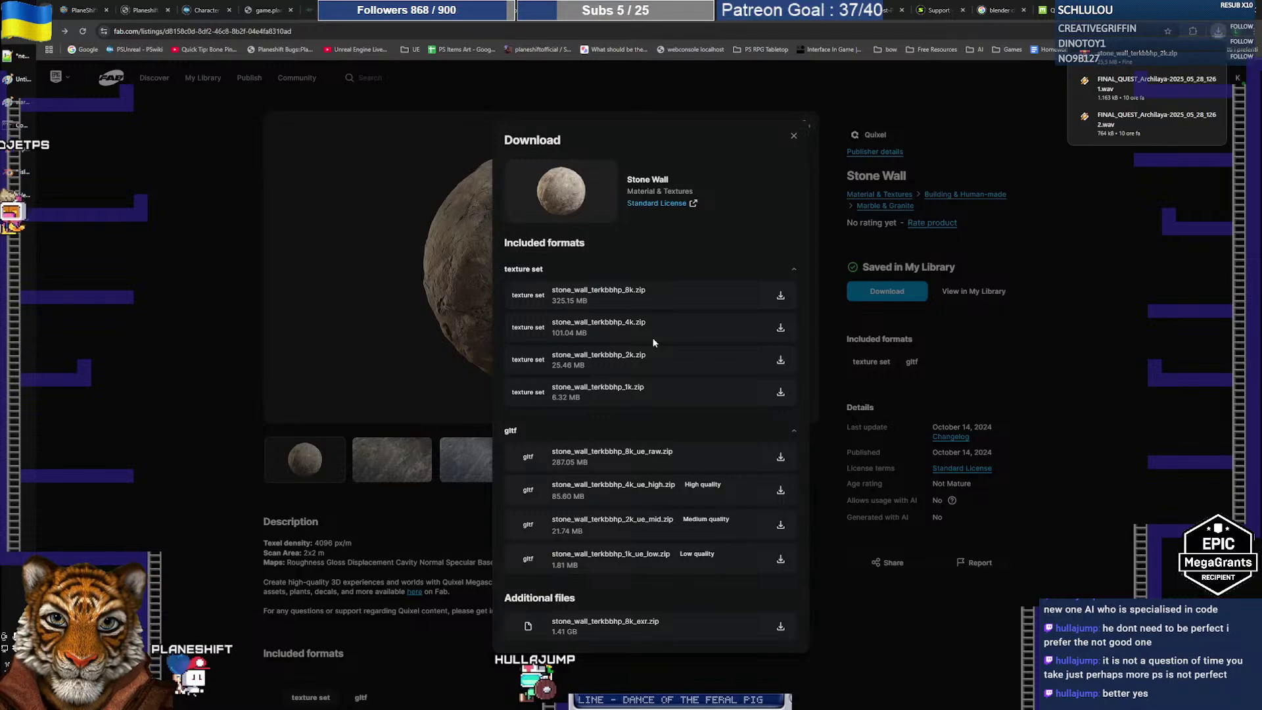
click(1133, 57)
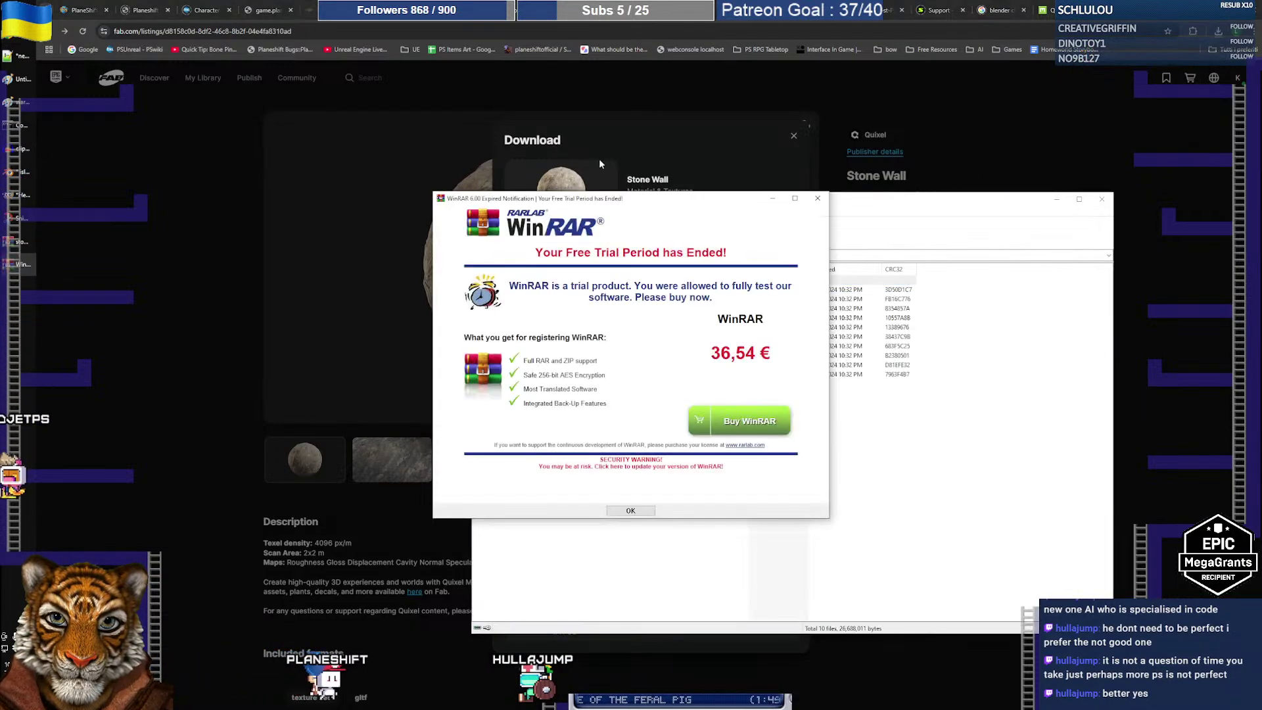
- Dismiss WinRAR's trial notice, then preview and close Stone_Wall_terkbbhp_2K_BaseColor.jpg
click(819, 200)
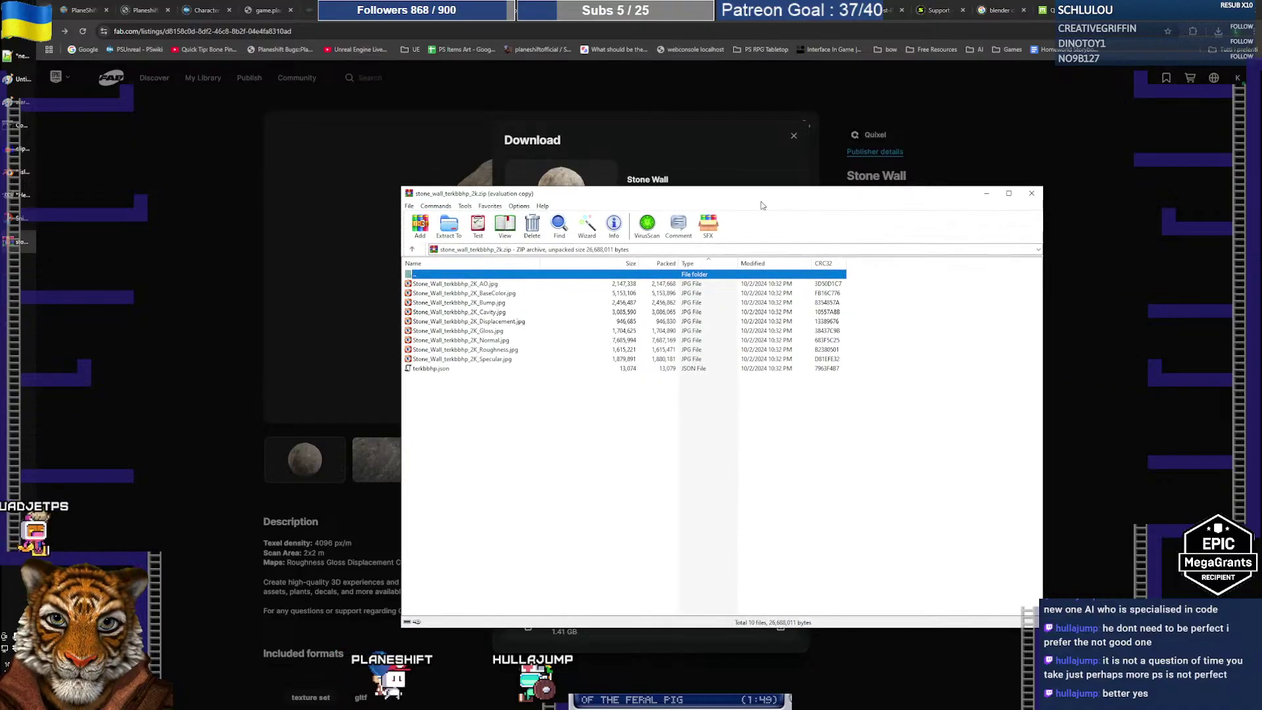
click(503, 294)
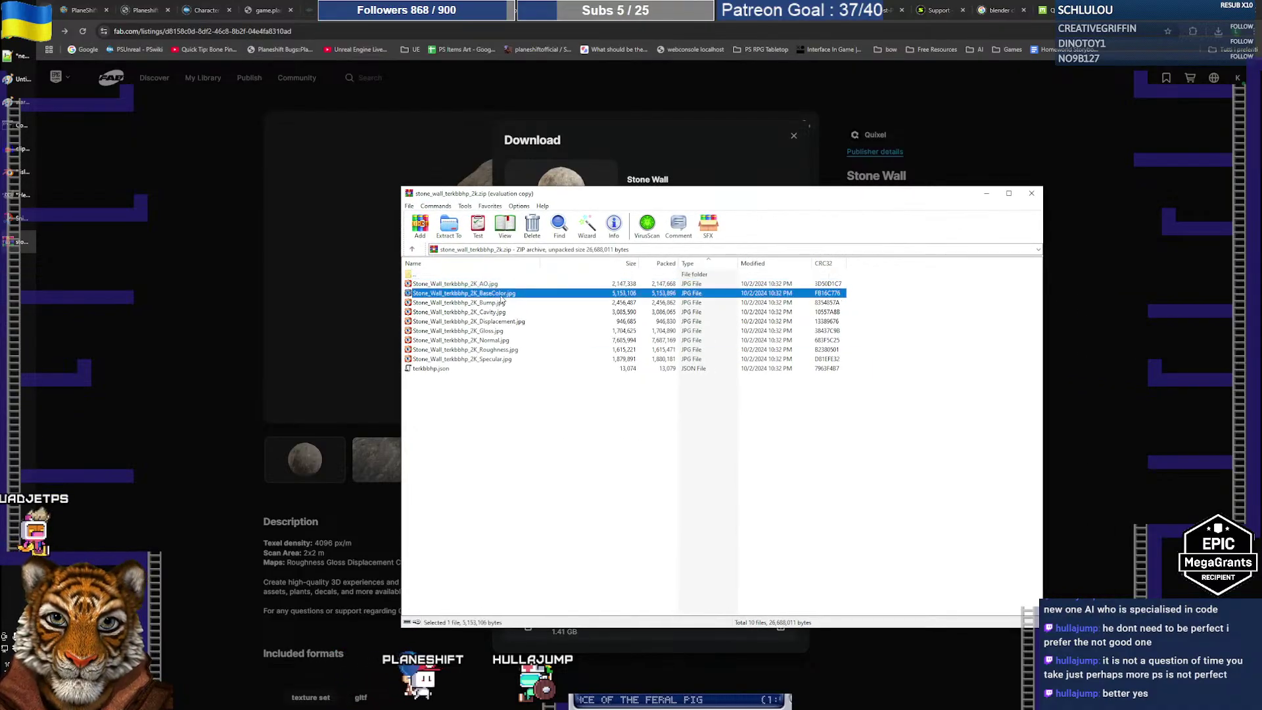
double_click(503, 293)
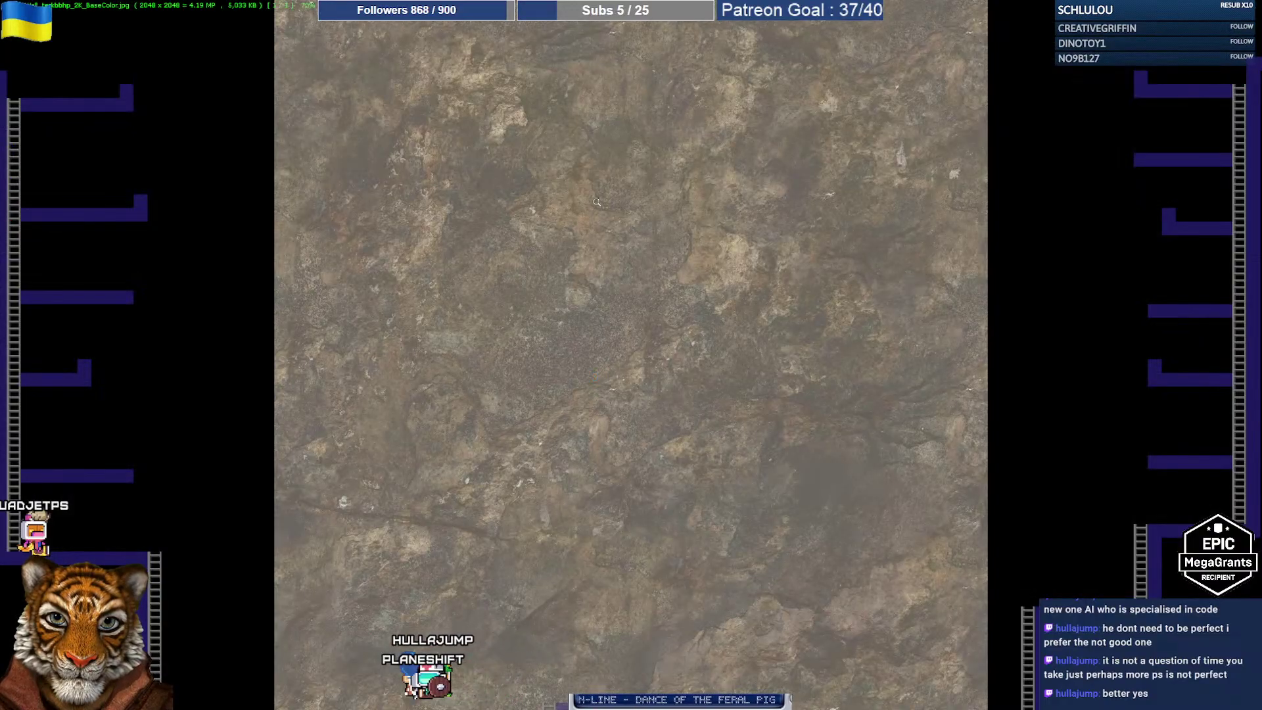
key(Escape)
click(525, 437)
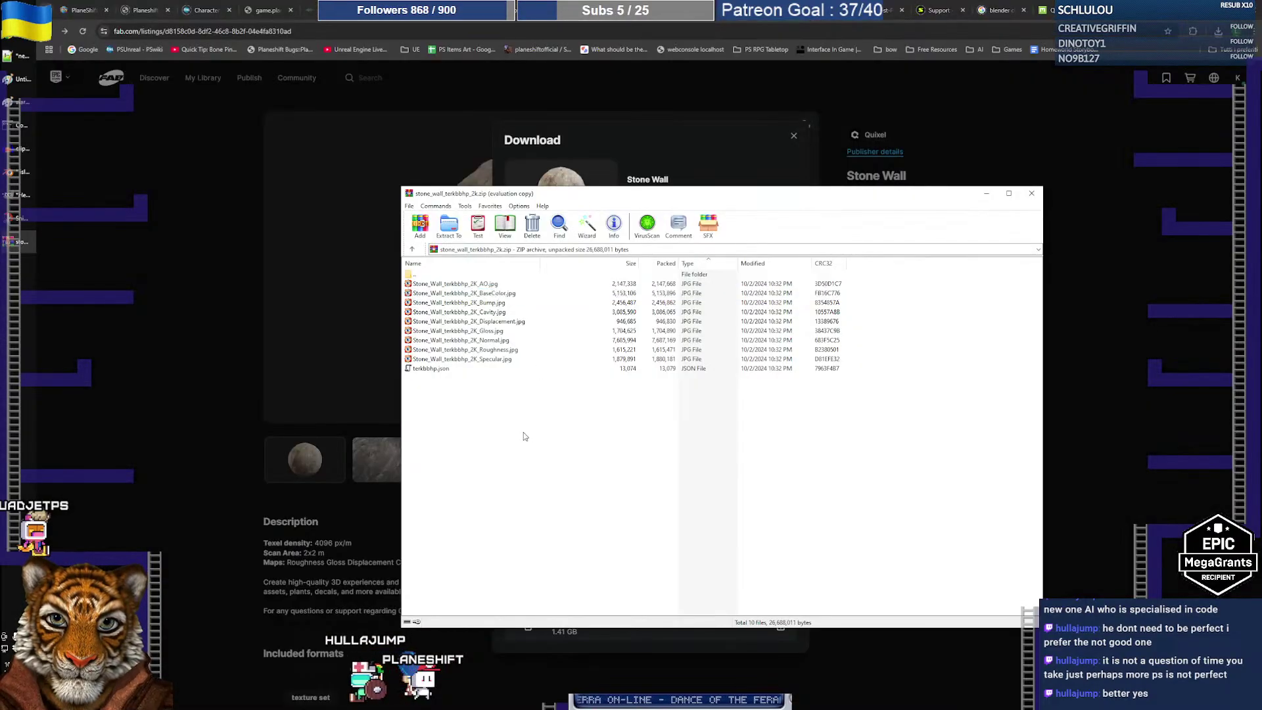
- Drag the BaseColor image into the helmet file in GIMP, inspect it, then undo the stone layer
drag(497, 296, 347, 213)
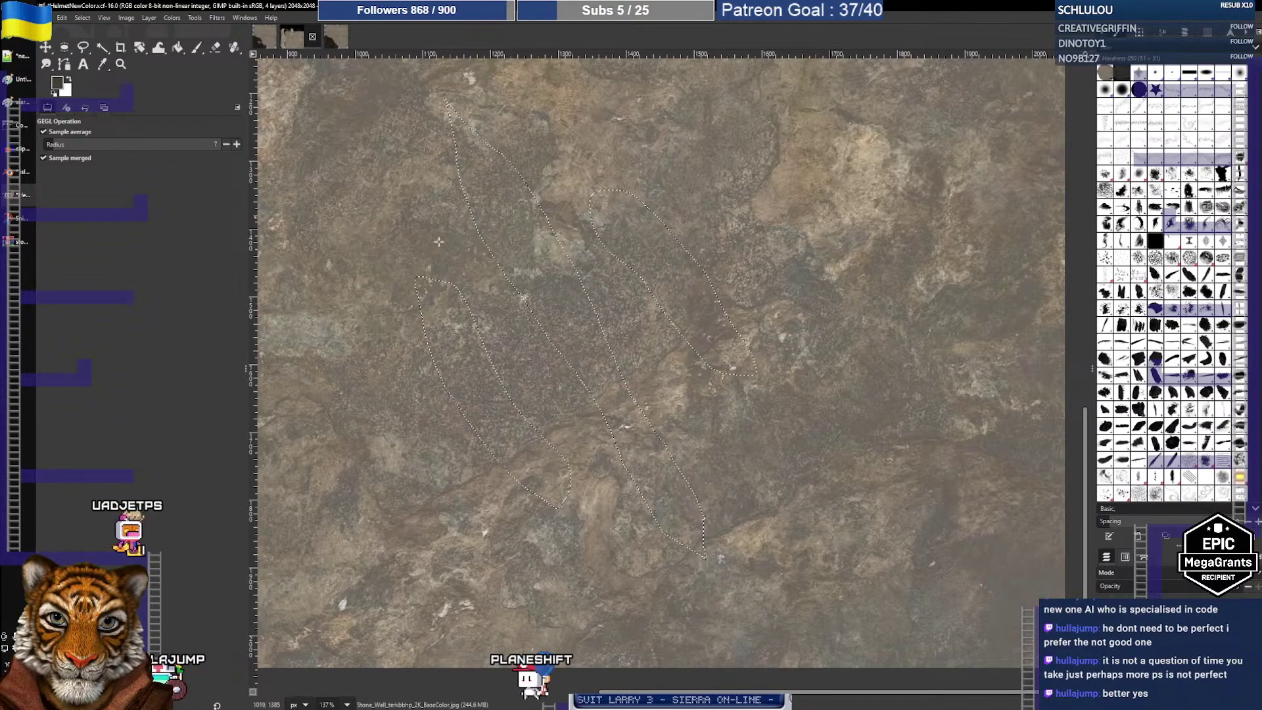
ctrl+scroll(464, 335, down, 3)
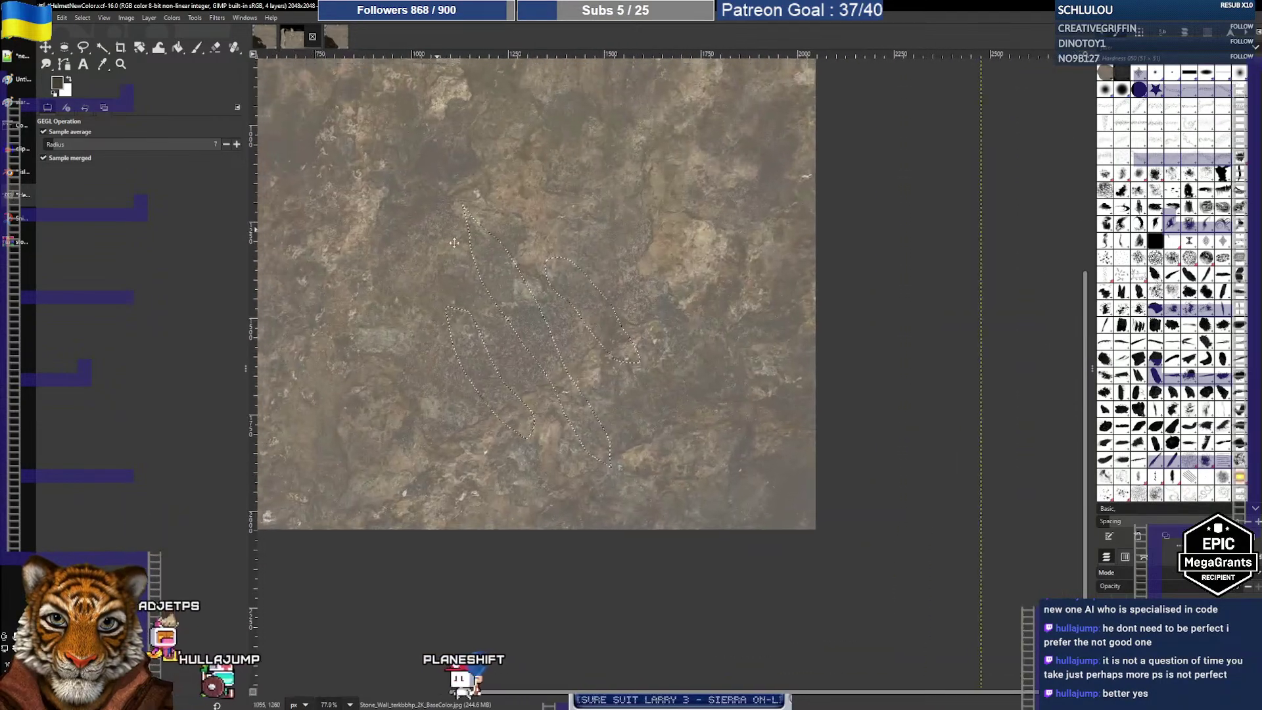
ctrl+scroll(552, 349, up, 2)
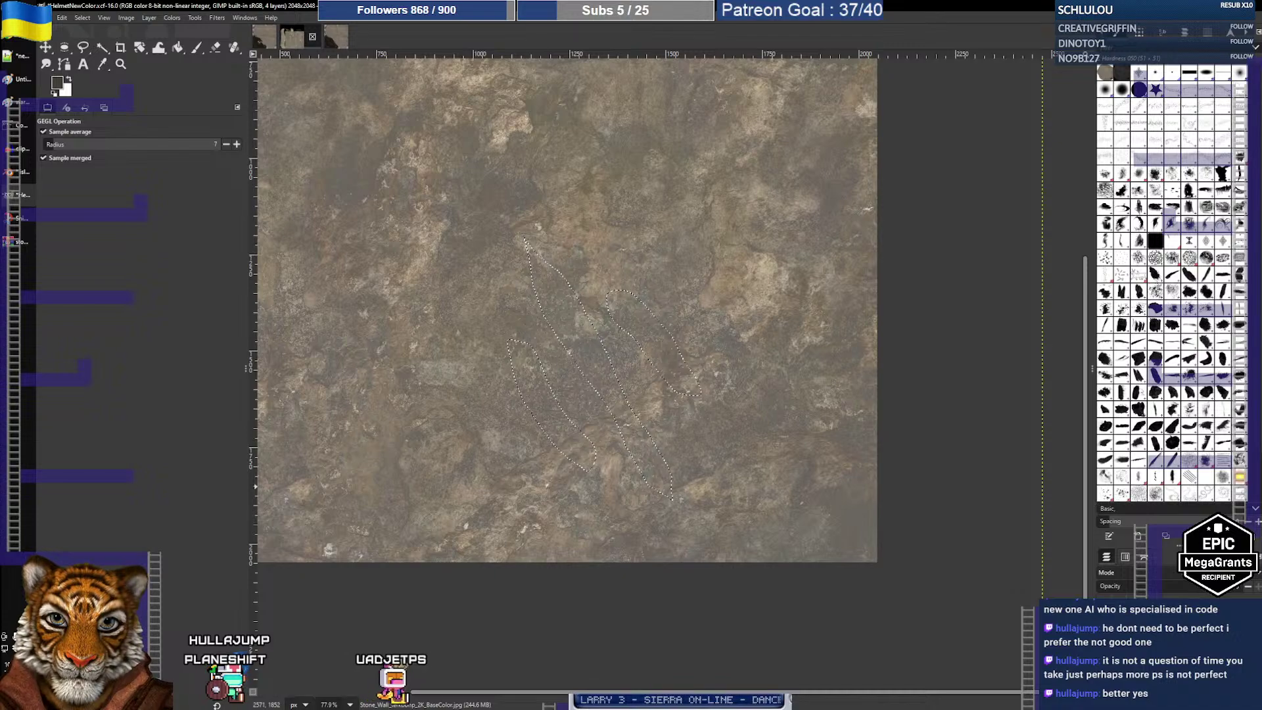
ctrl+scroll(629, 347, down, 2)
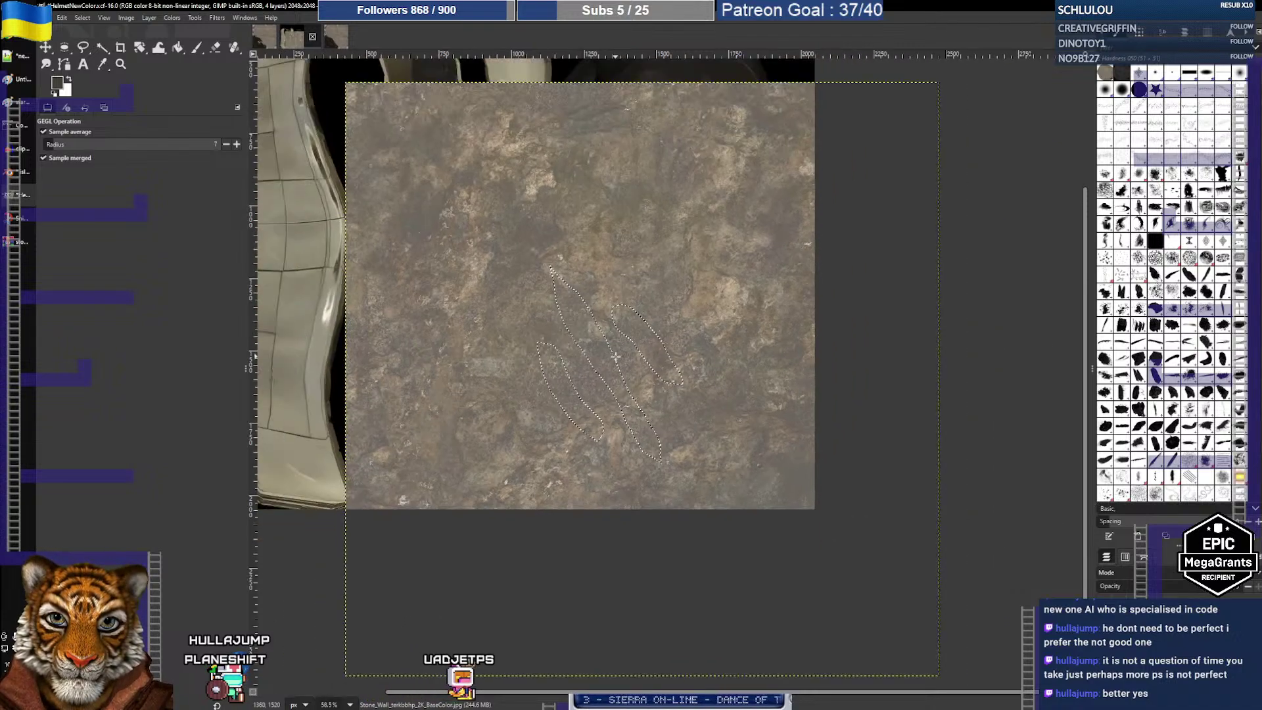
middle_drag(610, 251, 647, 332)
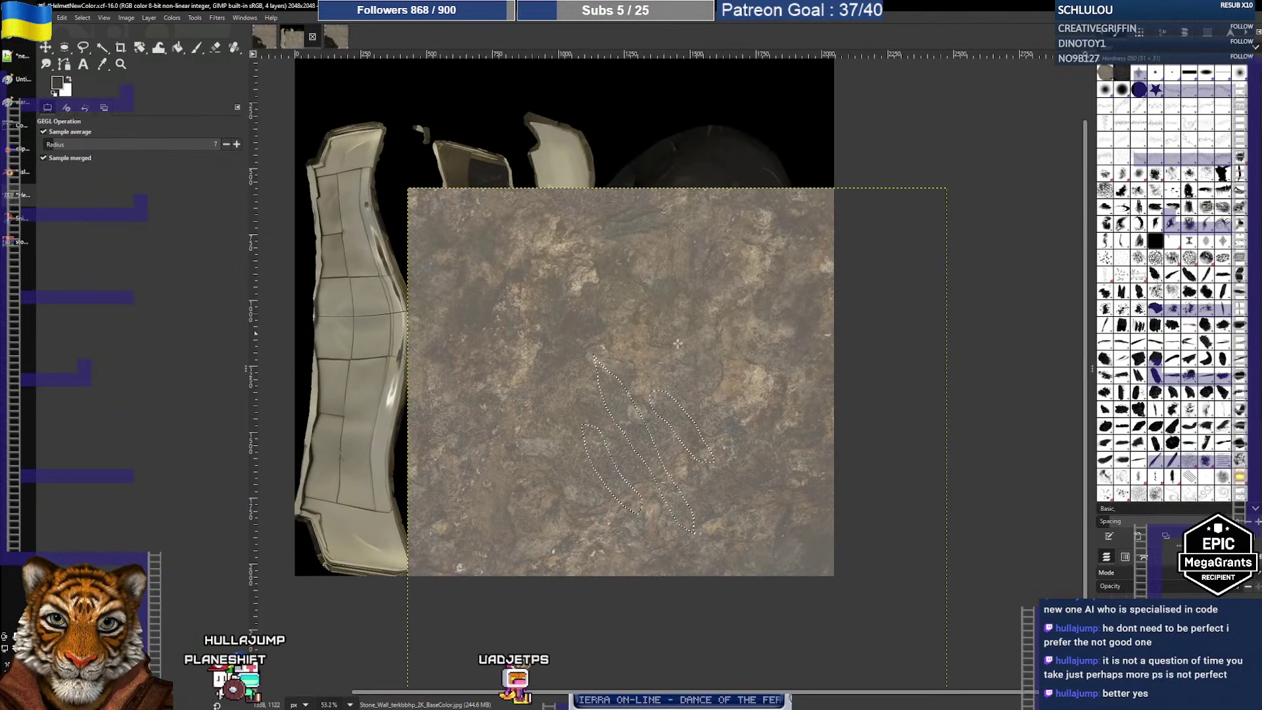
key(ctrl+z)
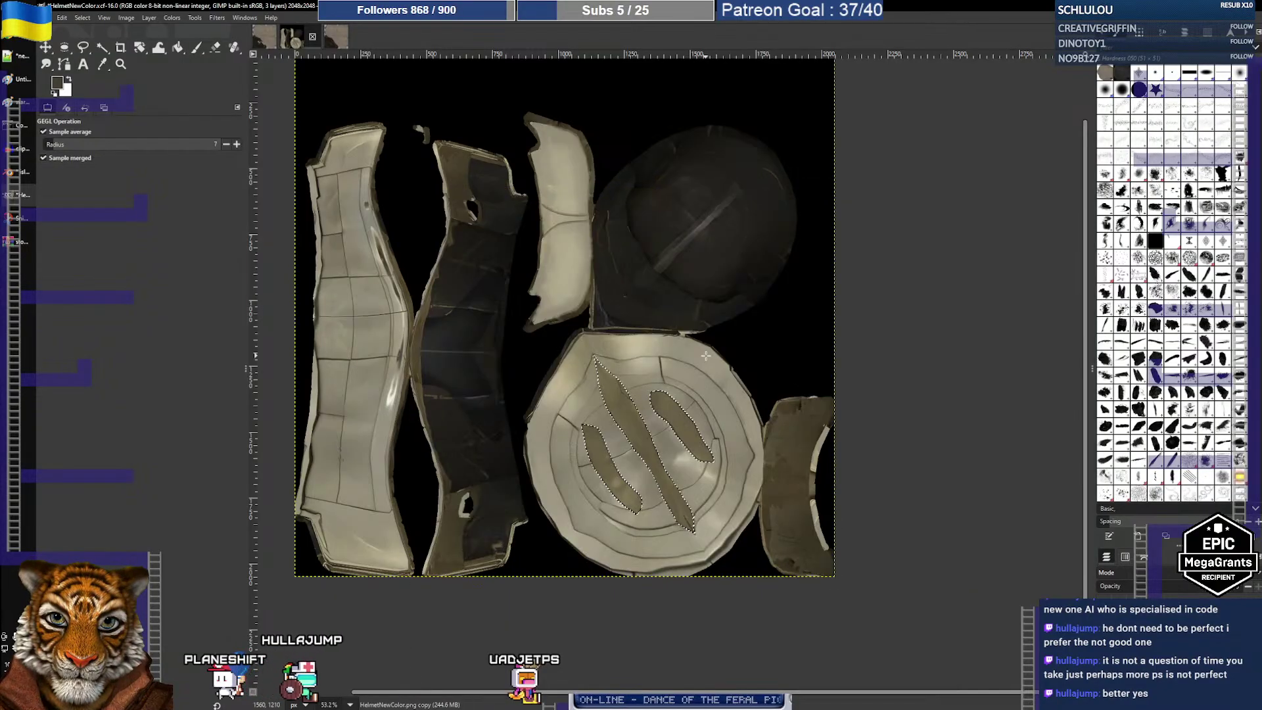
- Make HELMETNEW_UV.png the active layer, choose Ellipse Select, and bring the WinRAR archive forward
click(1153, 624)
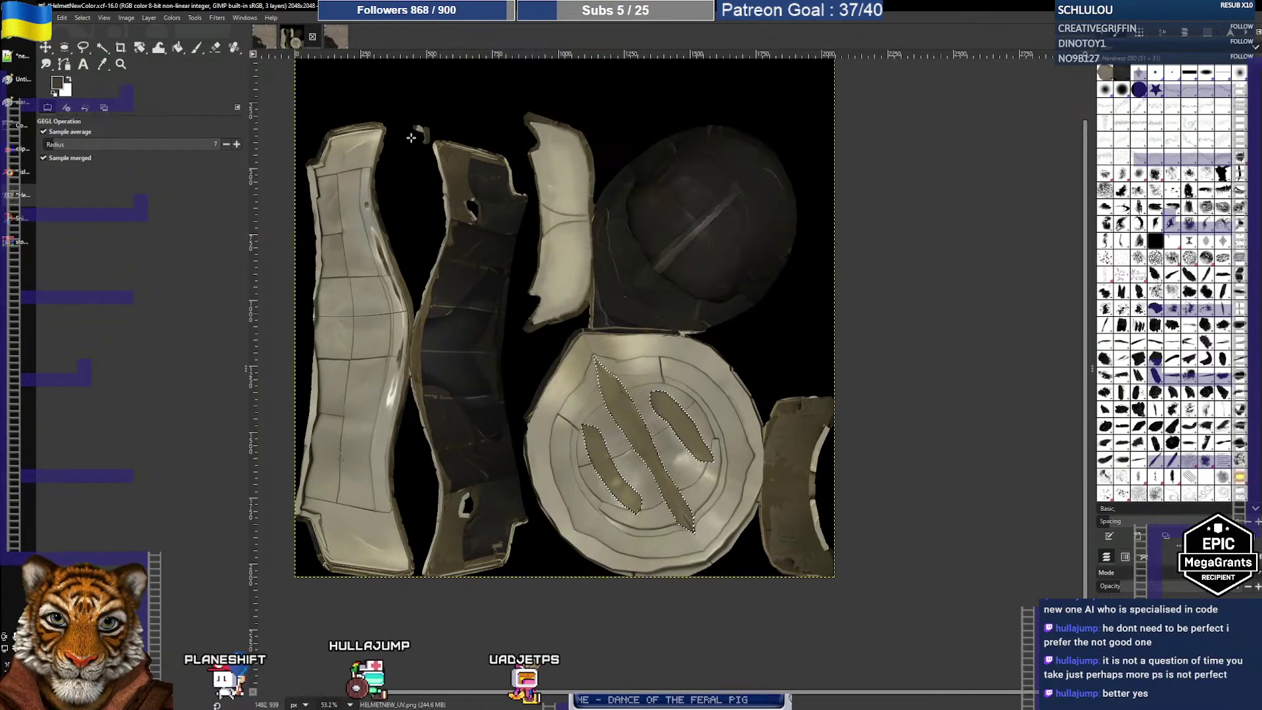
click(65, 48)
click(670, 214)
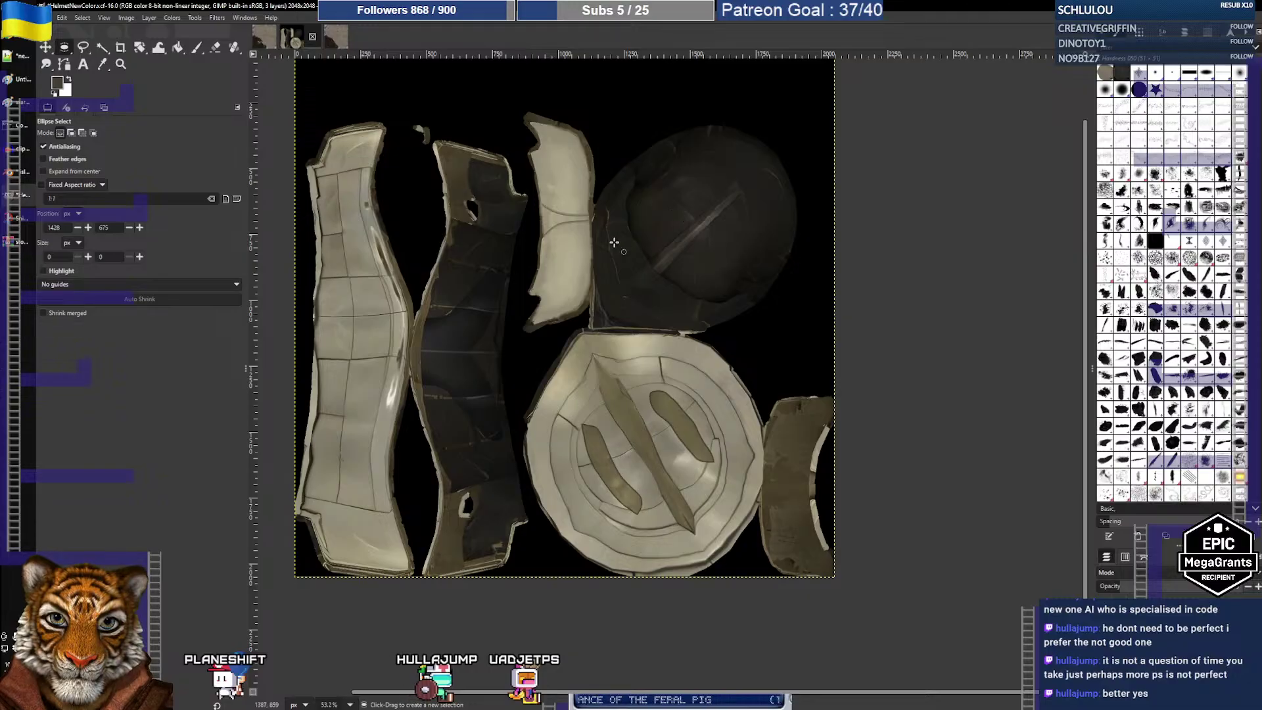
middle_drag(614, 242, 709, 301)
click(12, 243)
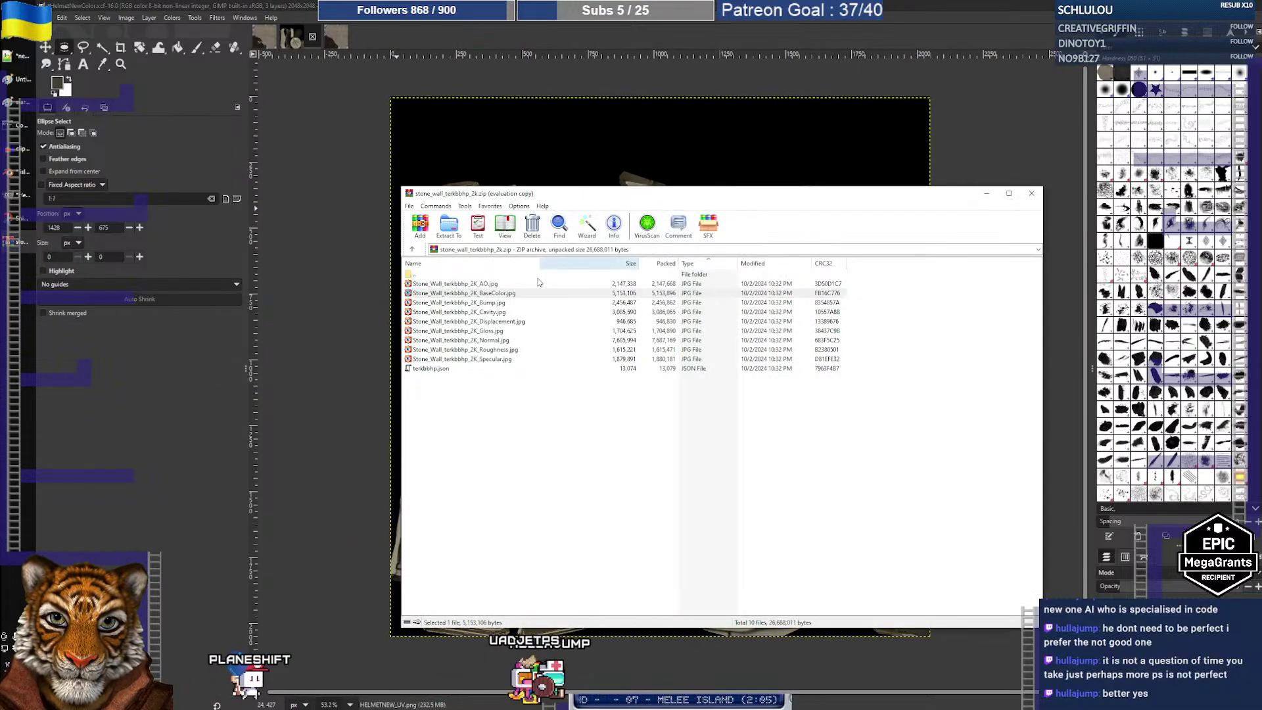
- Add the BaseColor texture to the helmet image as a new layer and duplicate it
drag(434, 153, 428, 140)
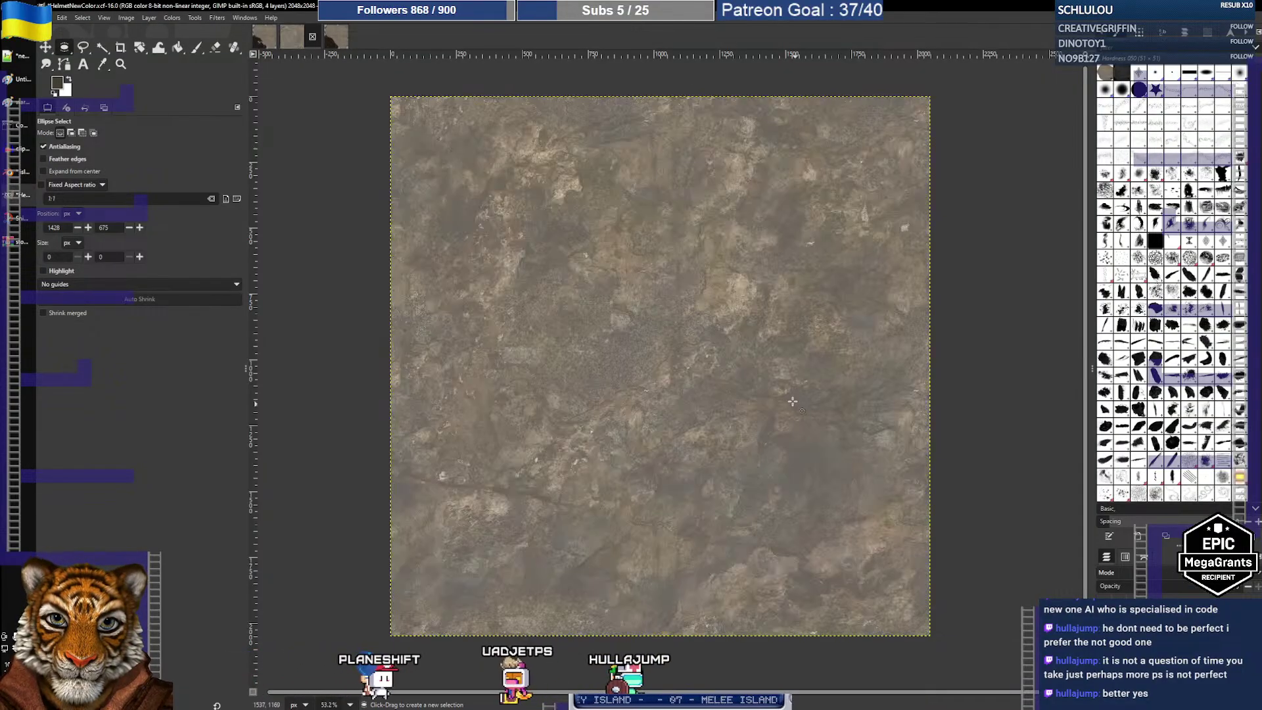
middle_drag(444, 138, 394, 115)
right_click(1178, 619)
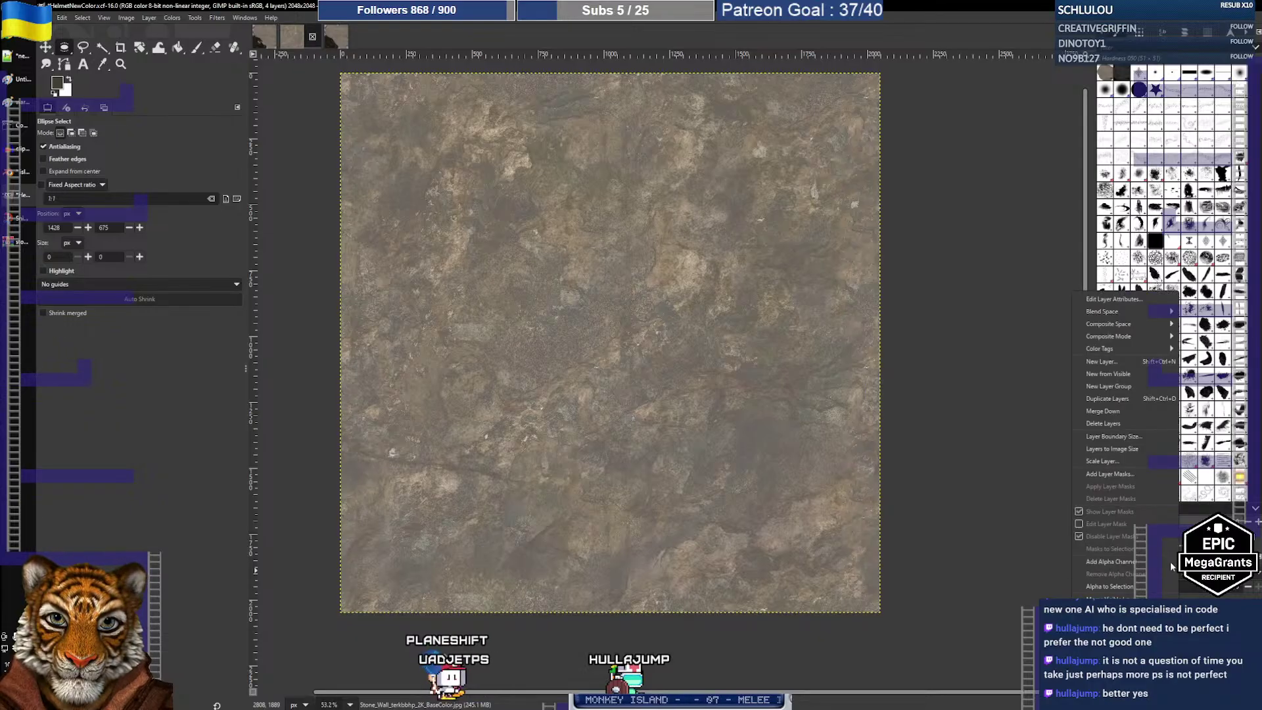
click(1121, 399)
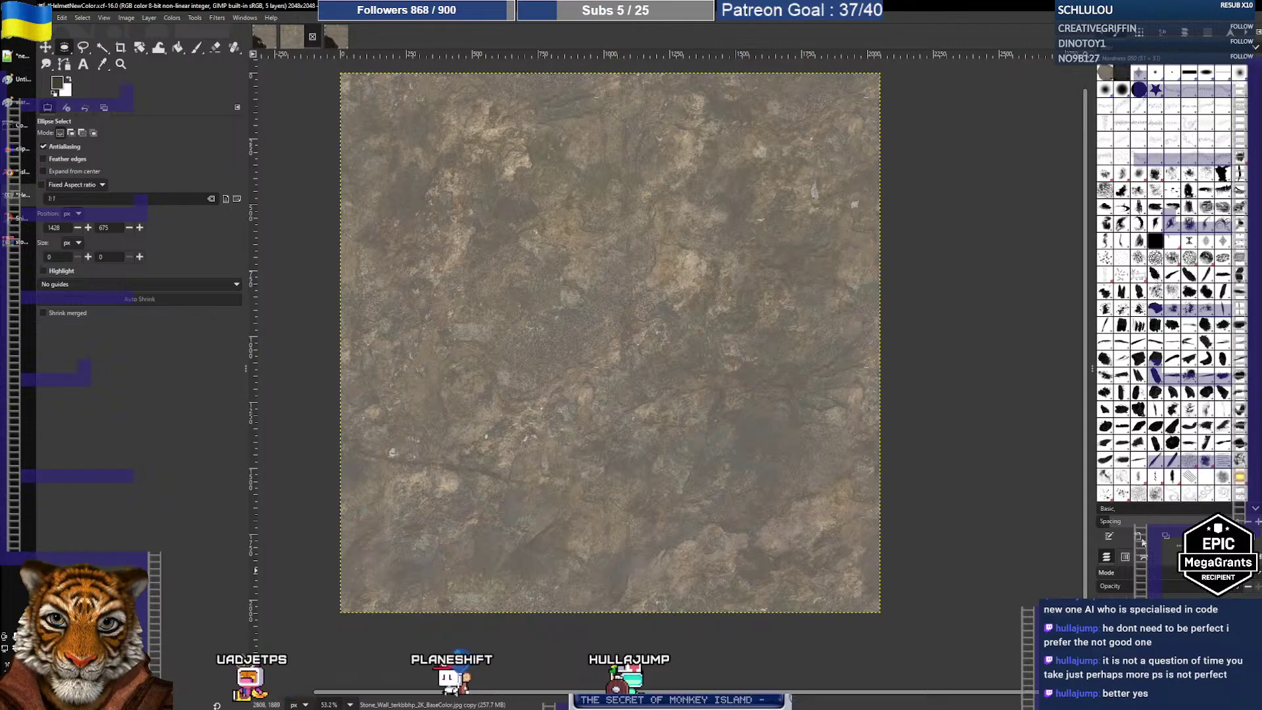
- Load the saved mask channel as a selection of the three blade shapes
click(1125, 557)
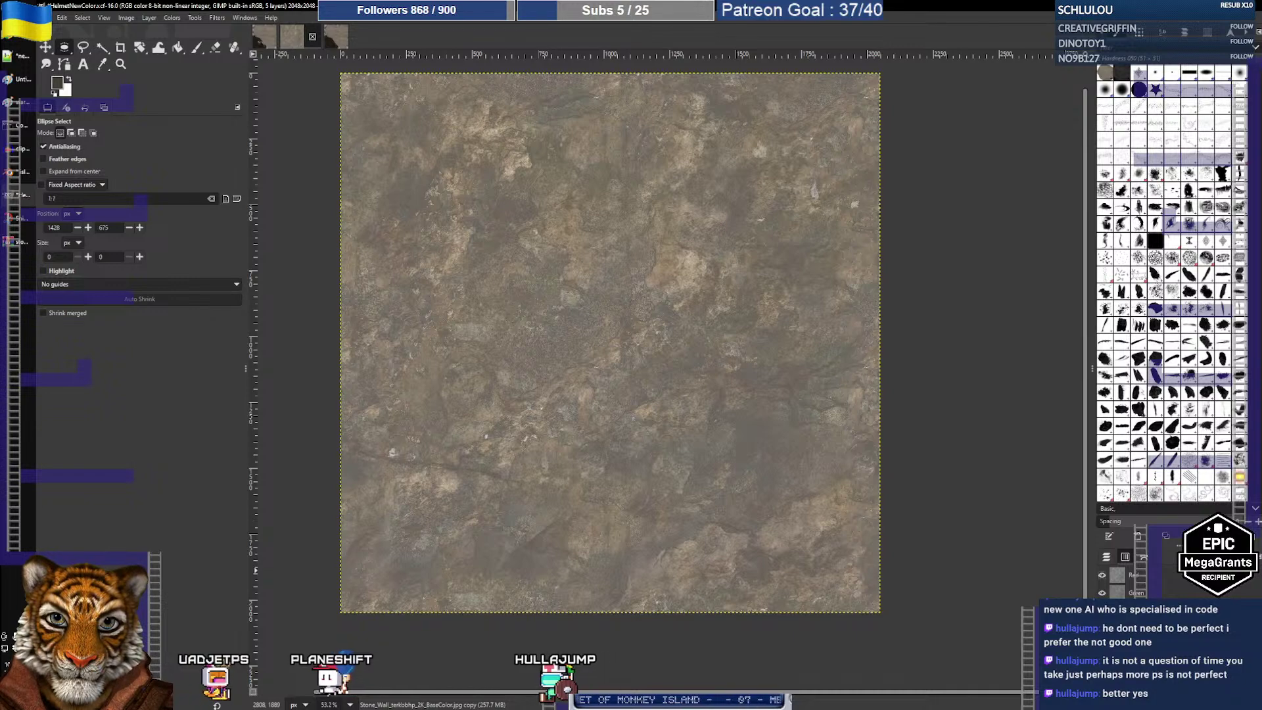
click(1143, 647)
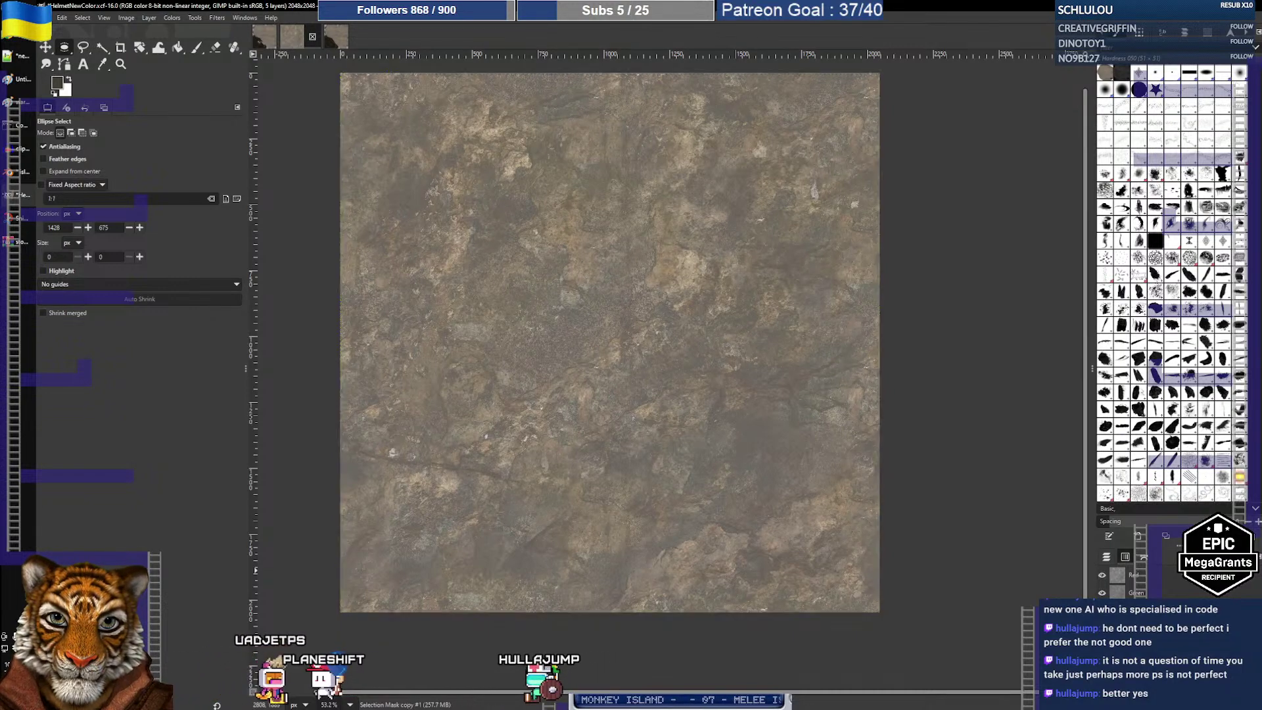
right_click(1170, 649)
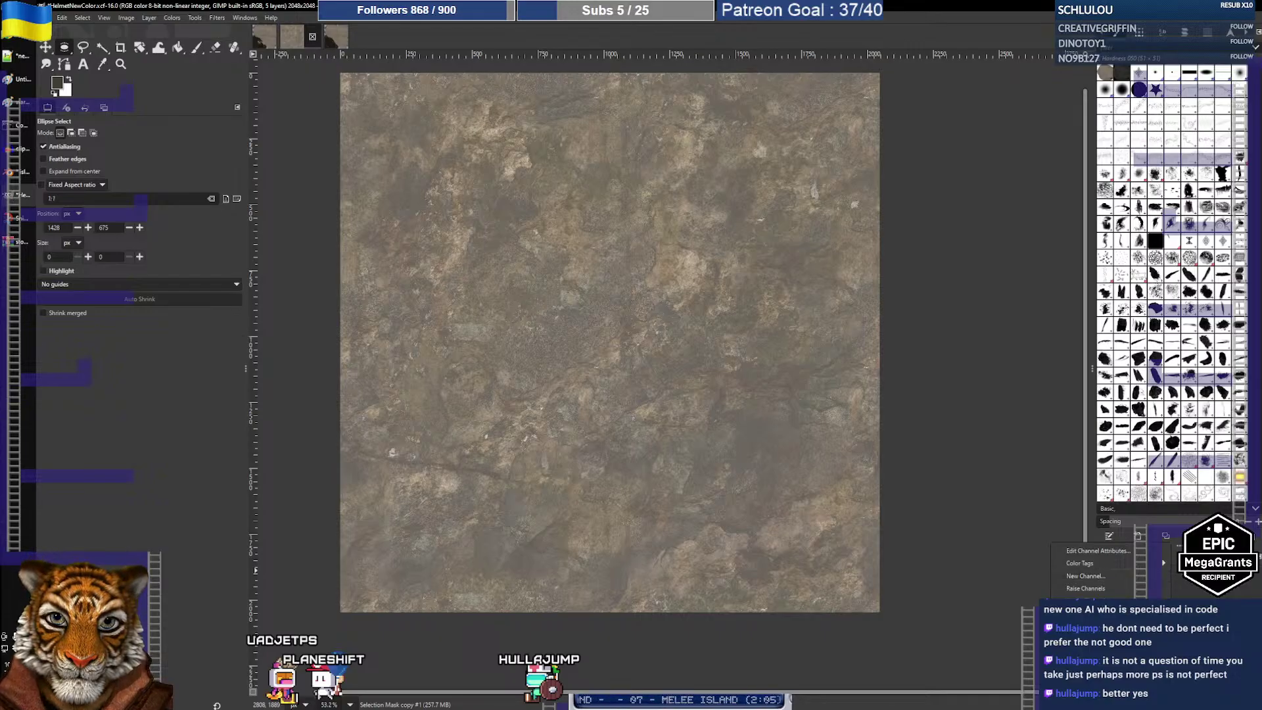
click(1094, 638)
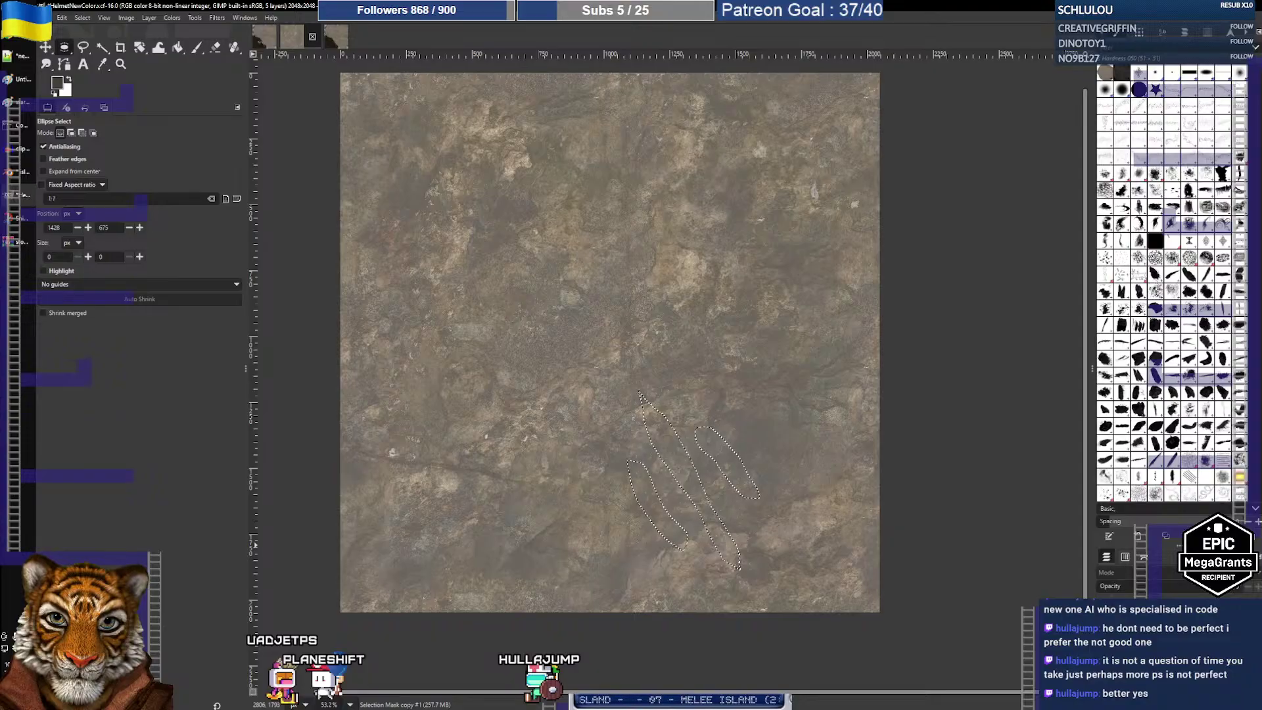
- Show the stone layer, invert the selection, and clear the stone texture outside the blades
click(1104, 624)
ctrl+scroll(738, 539, up, 8)
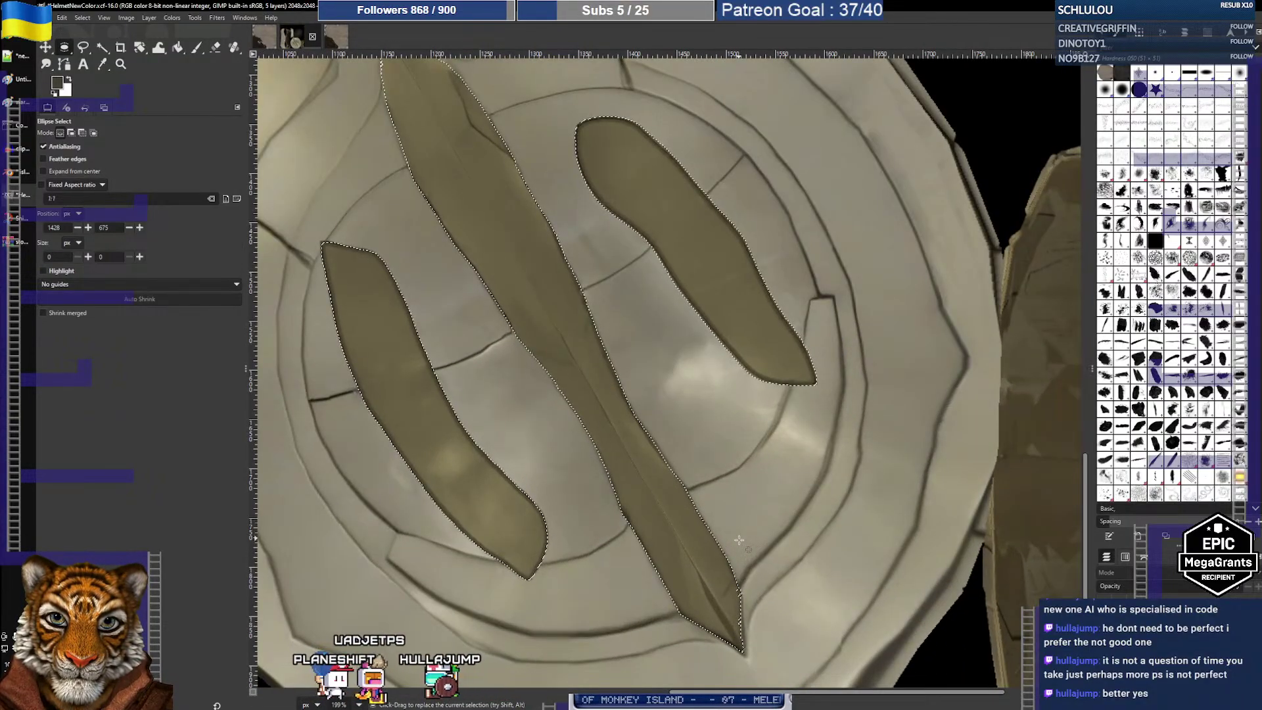
ctrl+scroll(739, 540, down, 2)
ctrl+scroll(739, 539, down, 3)
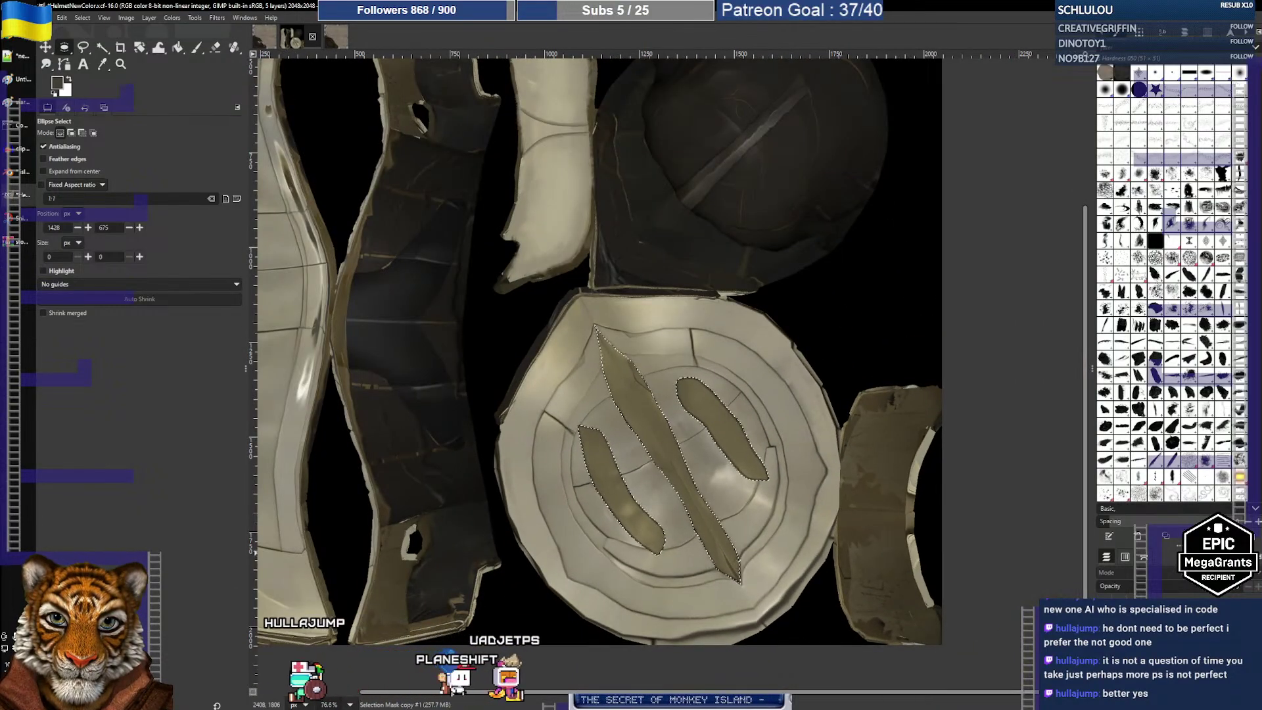
click(1106, 623)
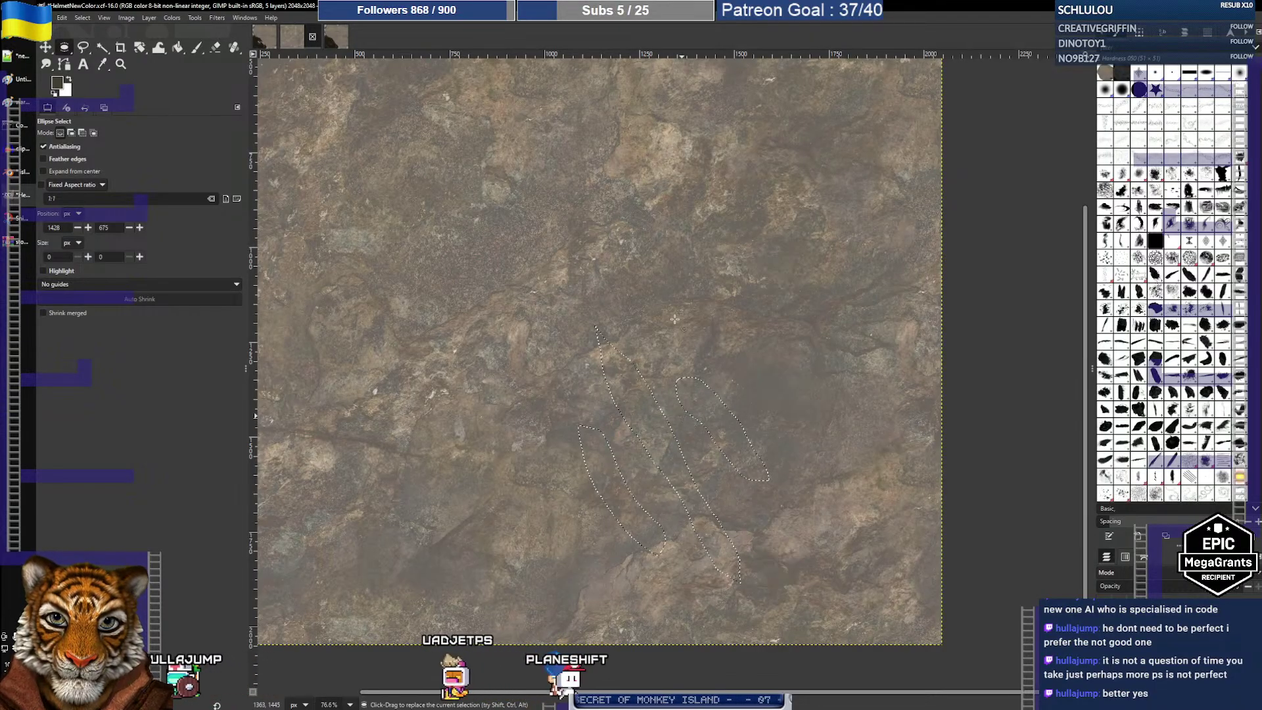
key(ctrl+i)
key(Delete)
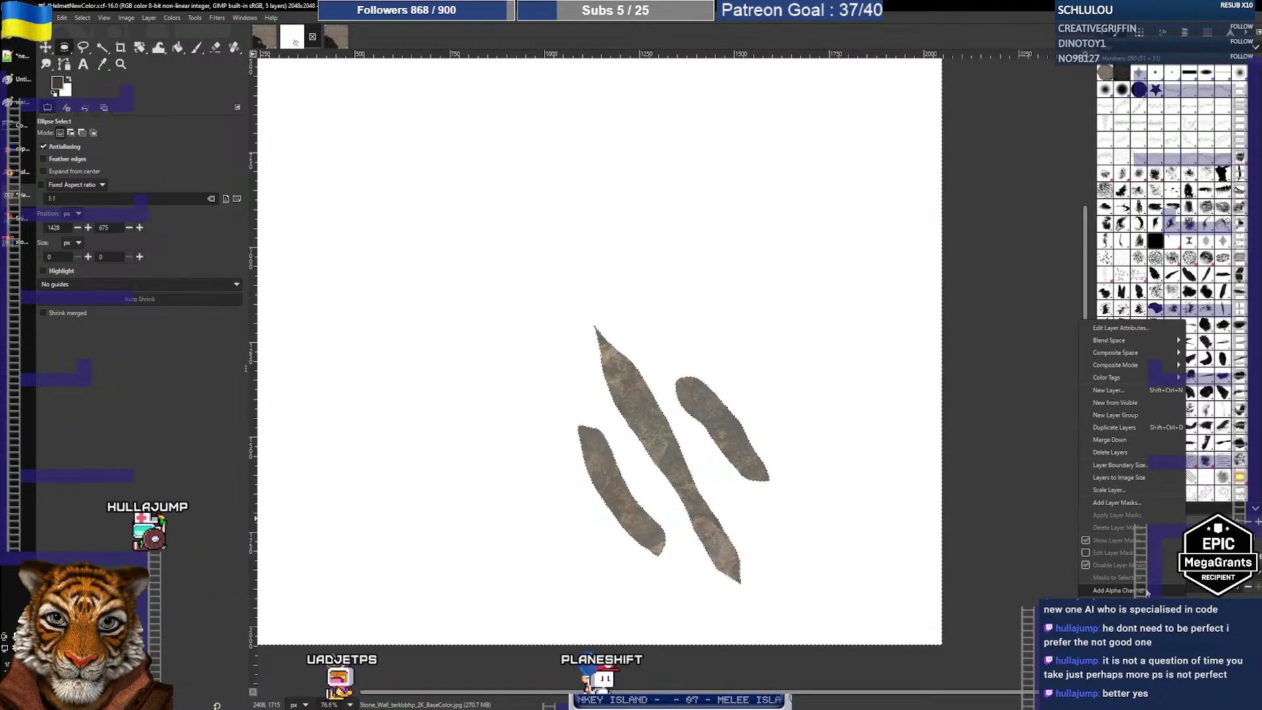
key(ctrl+z)
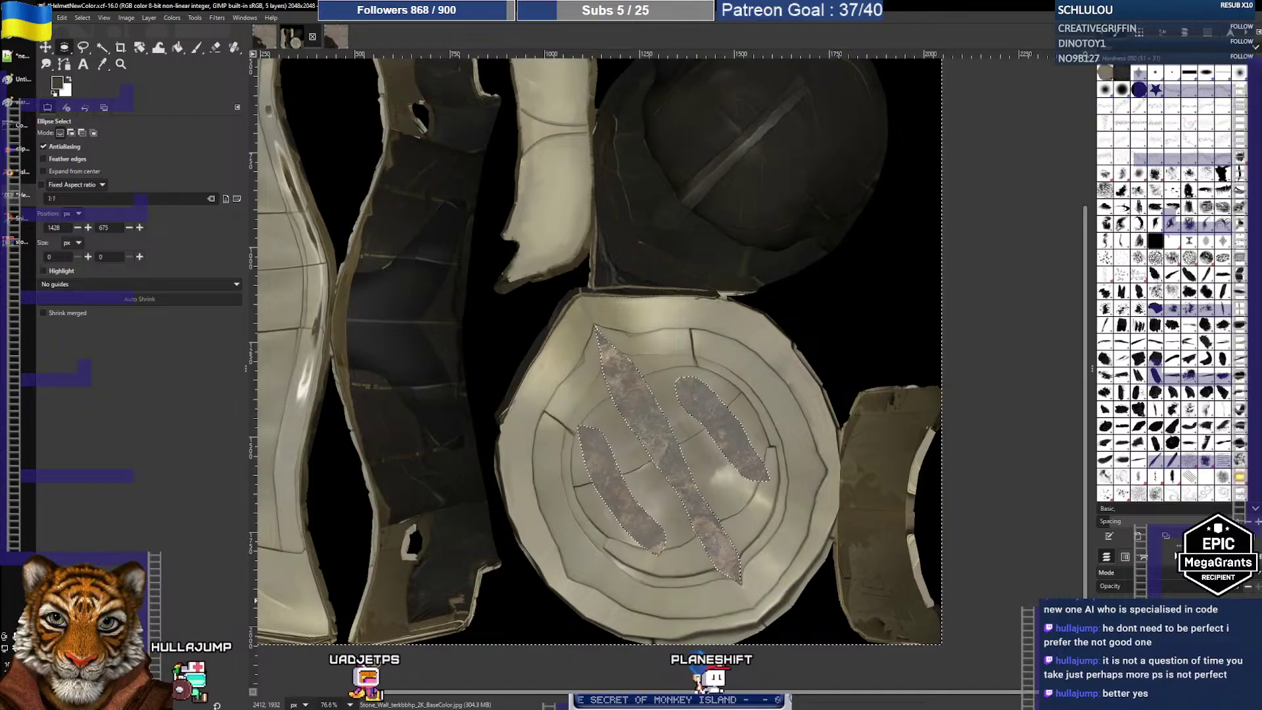
- Set the stone texture layer's blend mode to Overlay
click(1168, 572)
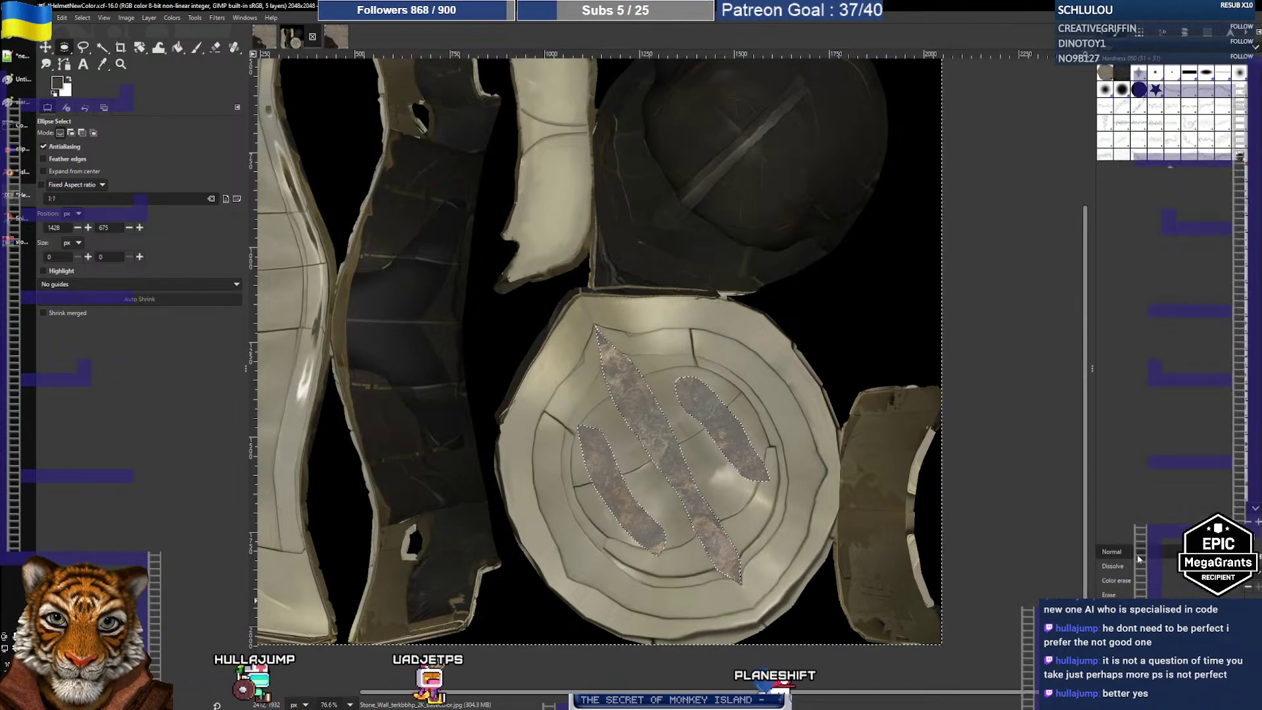
scroll(1141, 562, down, 5)
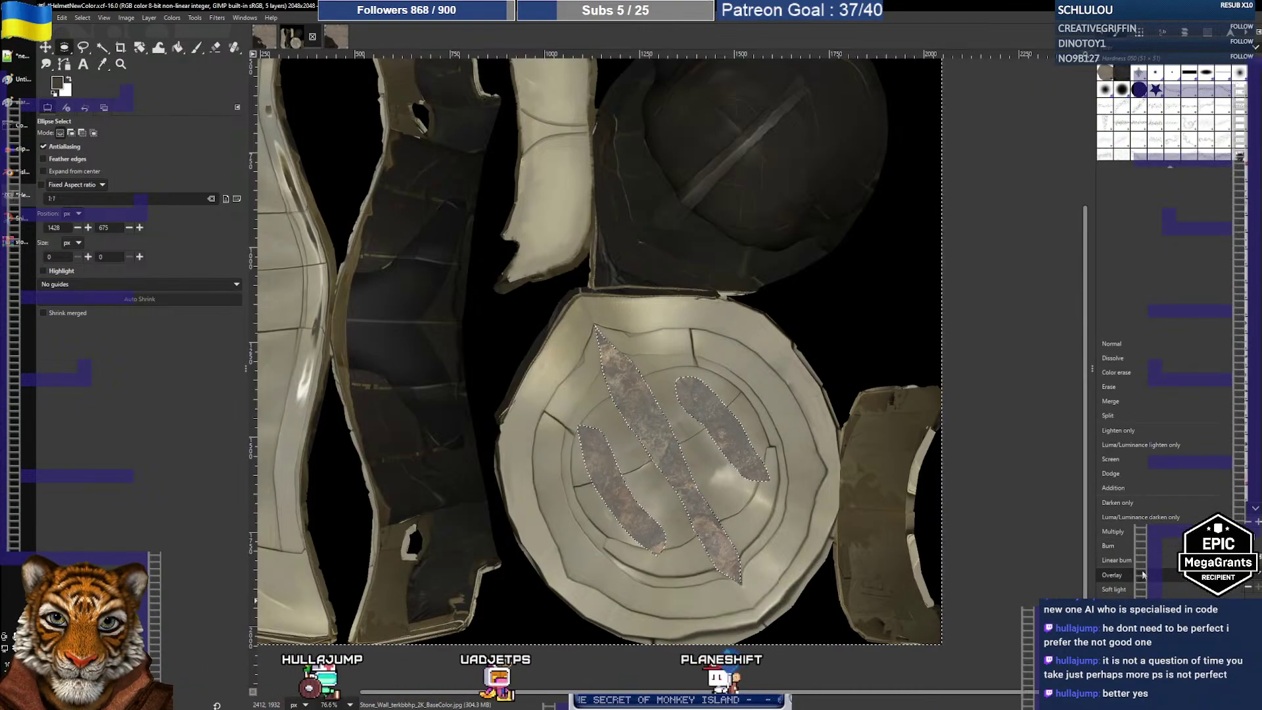
click(1140, 575)
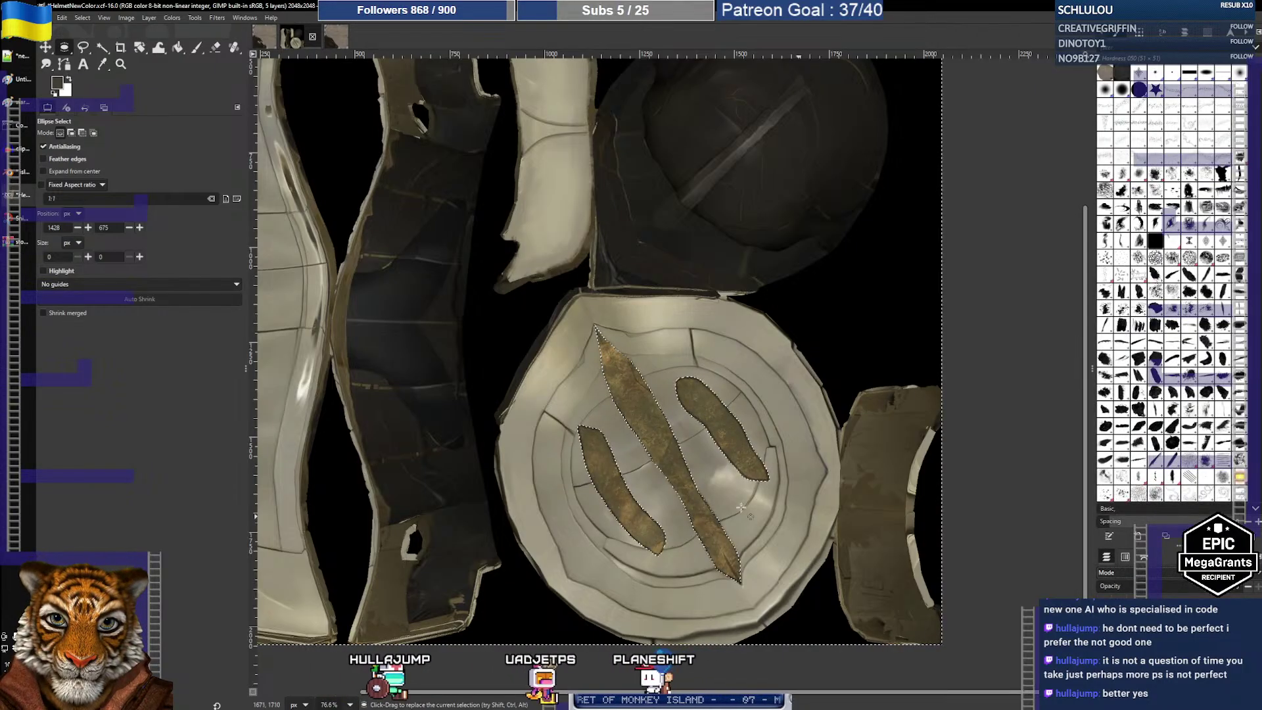
ctrl+scroll(740, 507, up, 5)
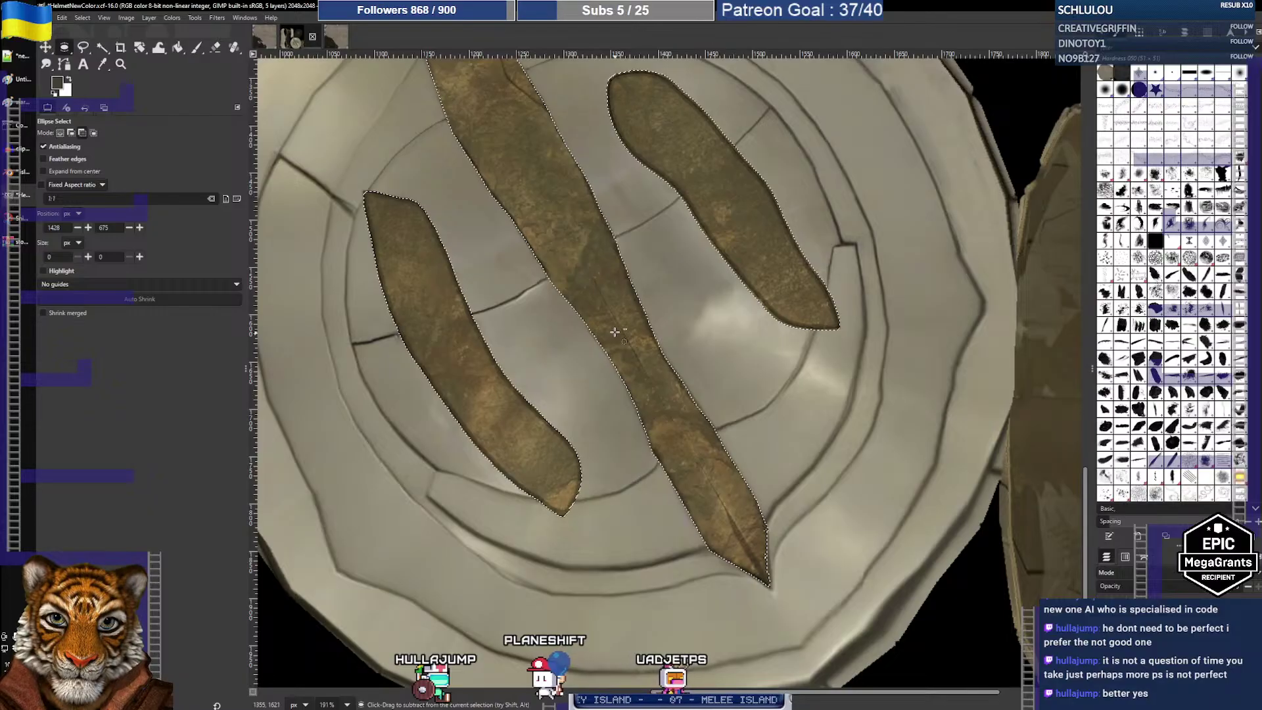
ctrl+scroll(614, 332, down, 3)
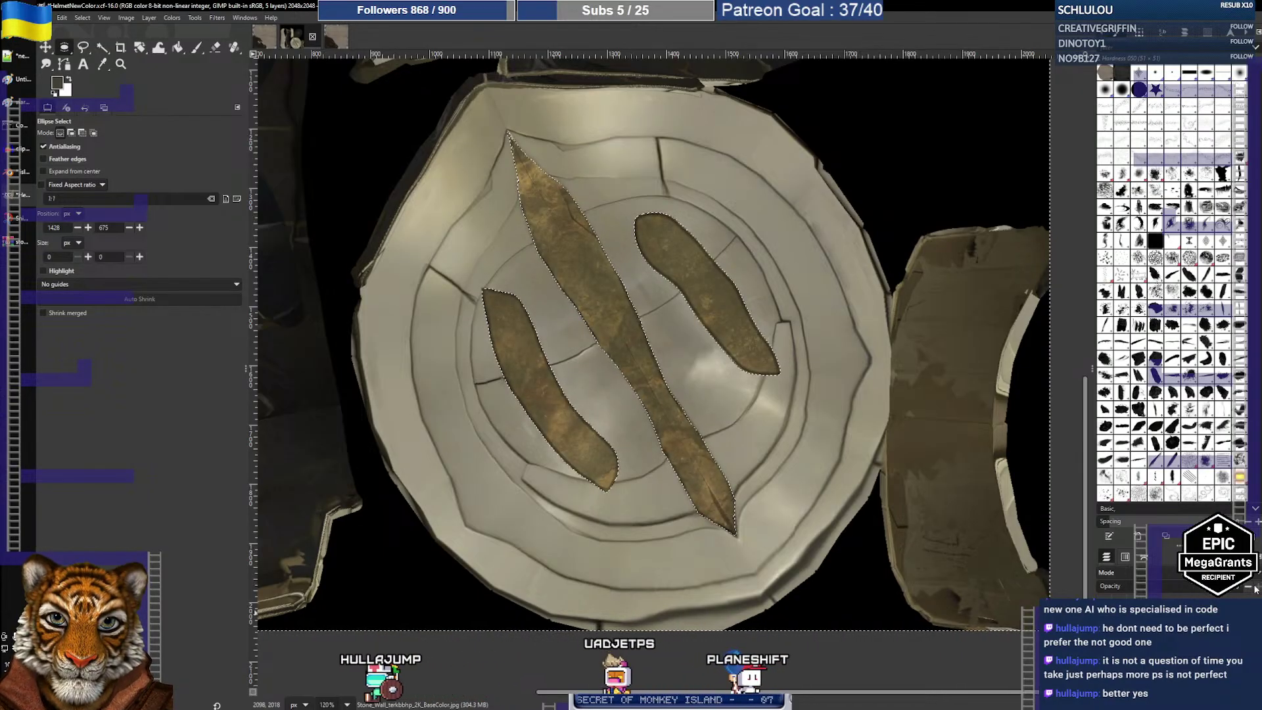
- Try Colors > Desaturate > Color to Gray on the blades, then undo it
click(168, 19)
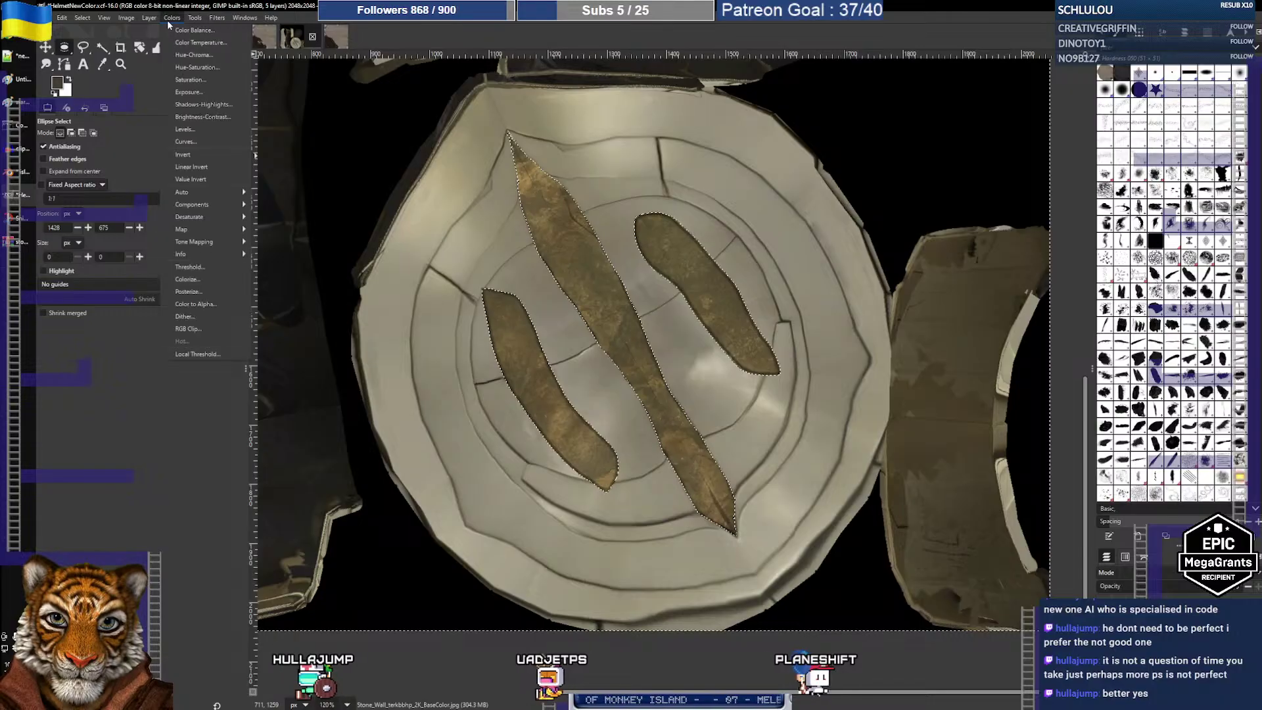
mouse_move(208, 205)
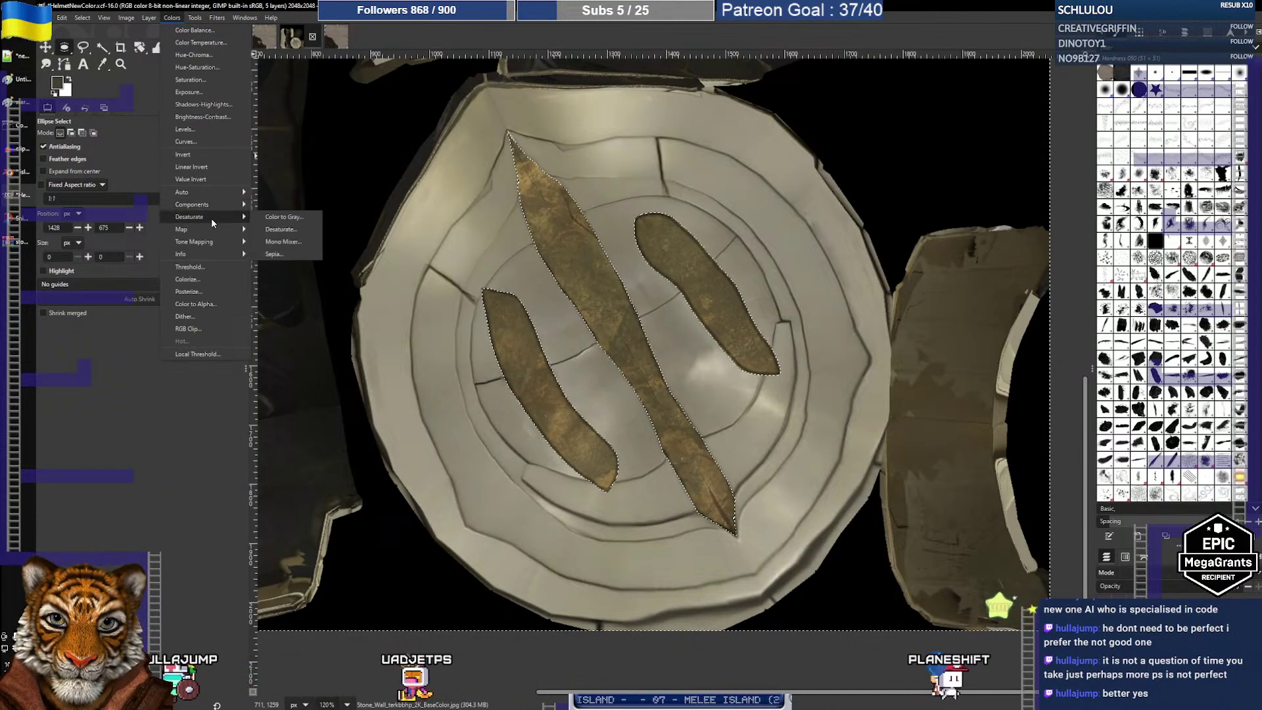
click(281, 217)
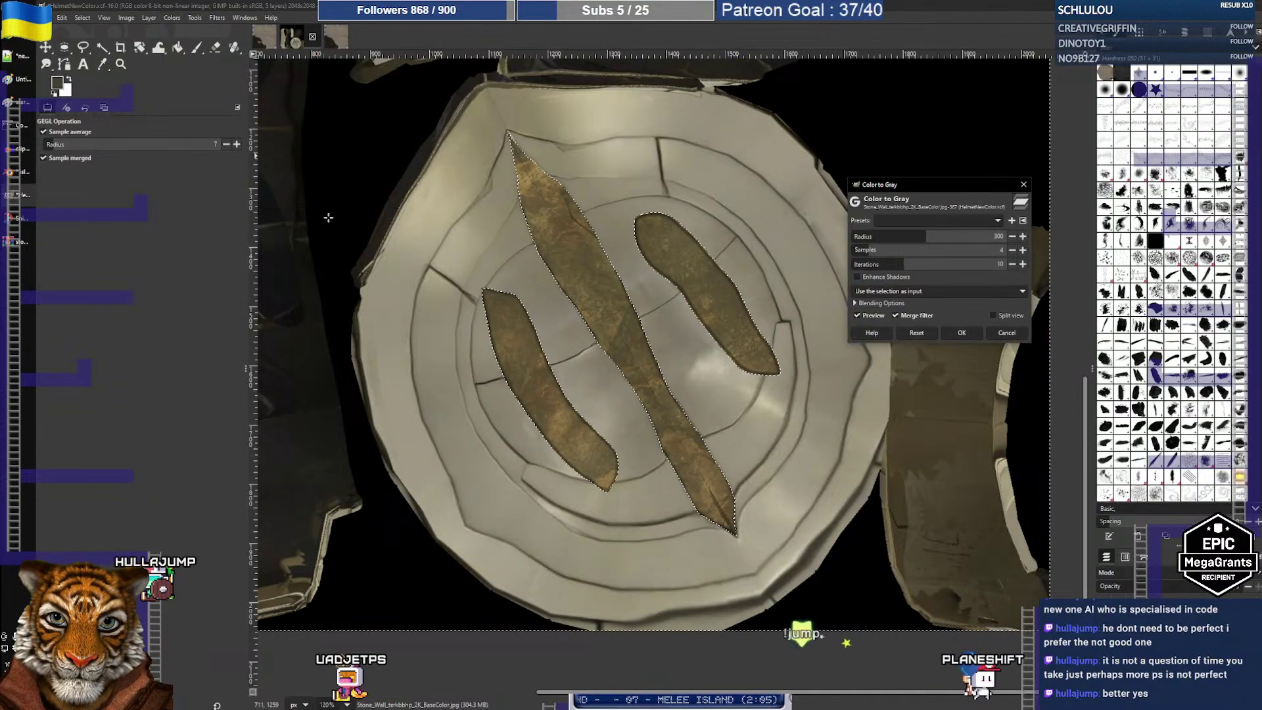
click(961, 333)
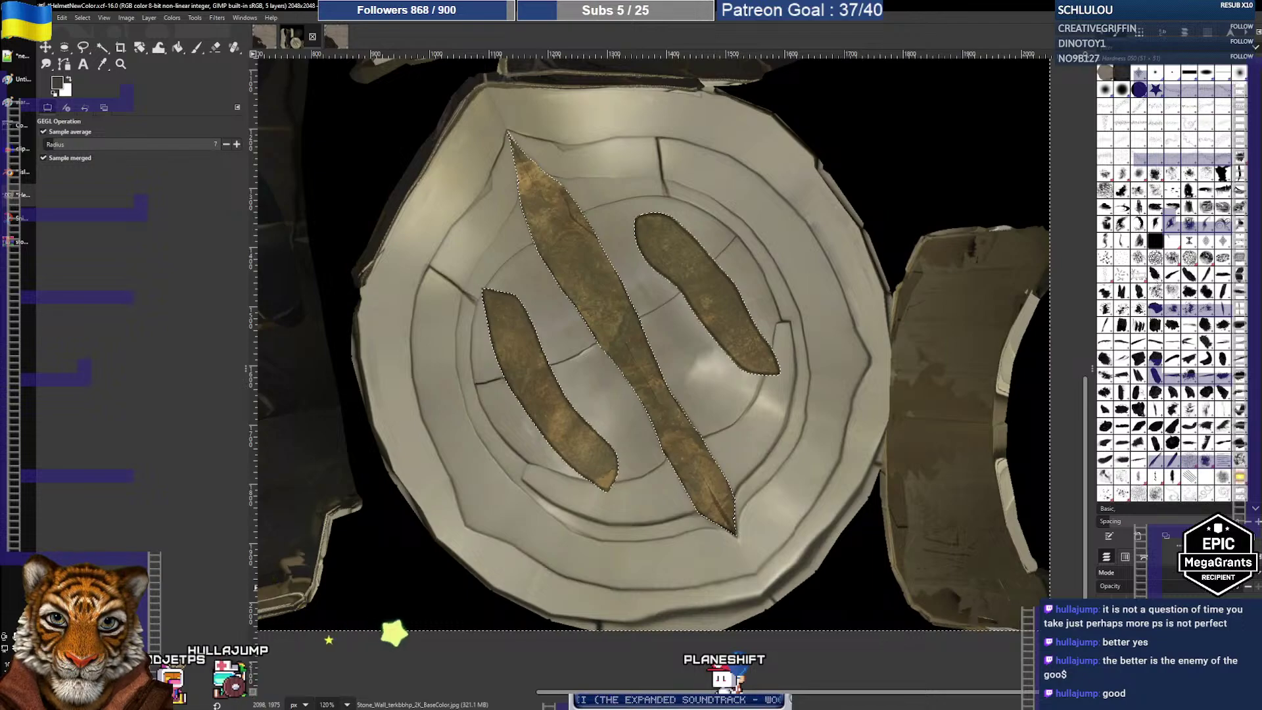
key(ctrl+z)
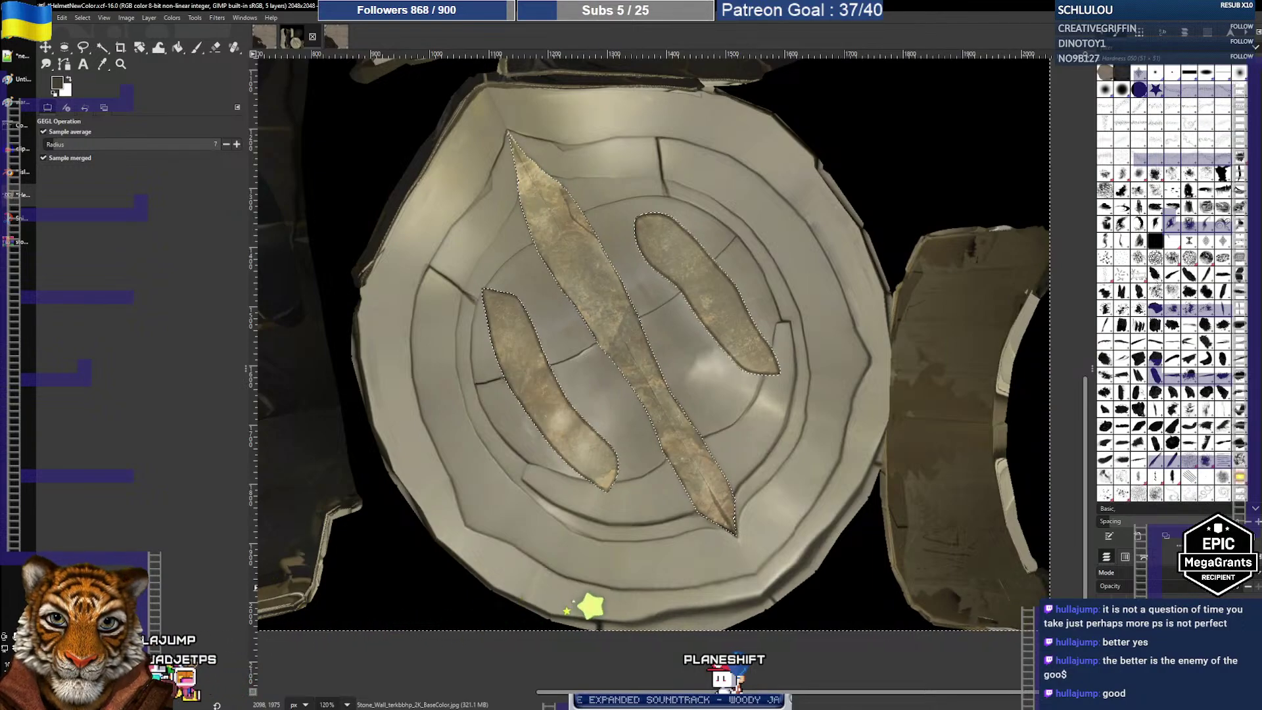
- Check the textured blades layer on its own, save the image, and re-invert the selection to the blades
shift+click(1105, 621)
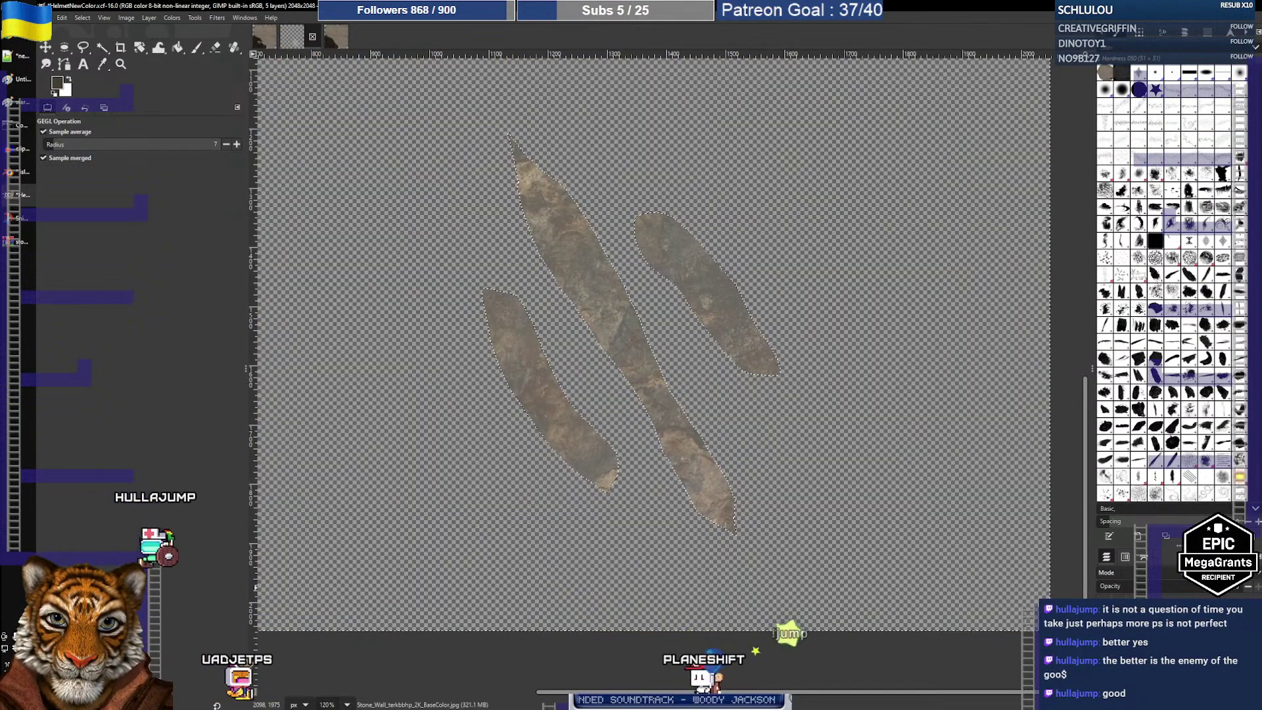
shift+click(1105, 621)
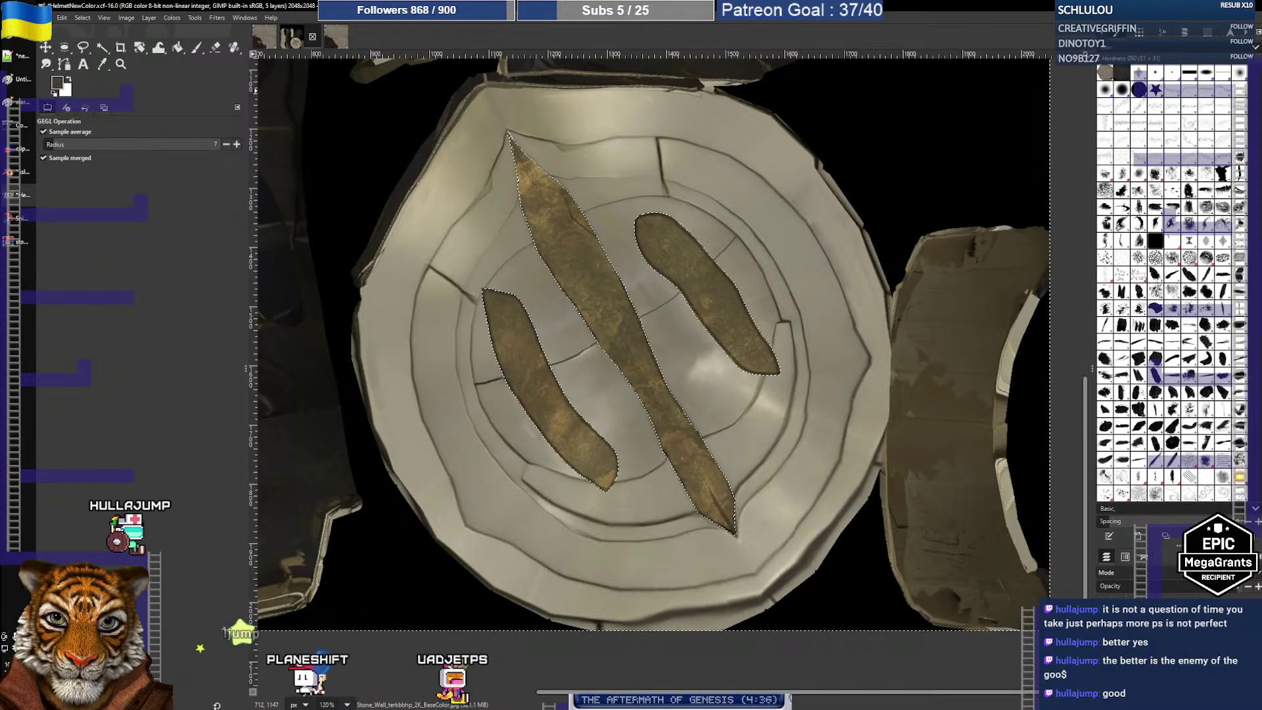
key(ctrl+s)
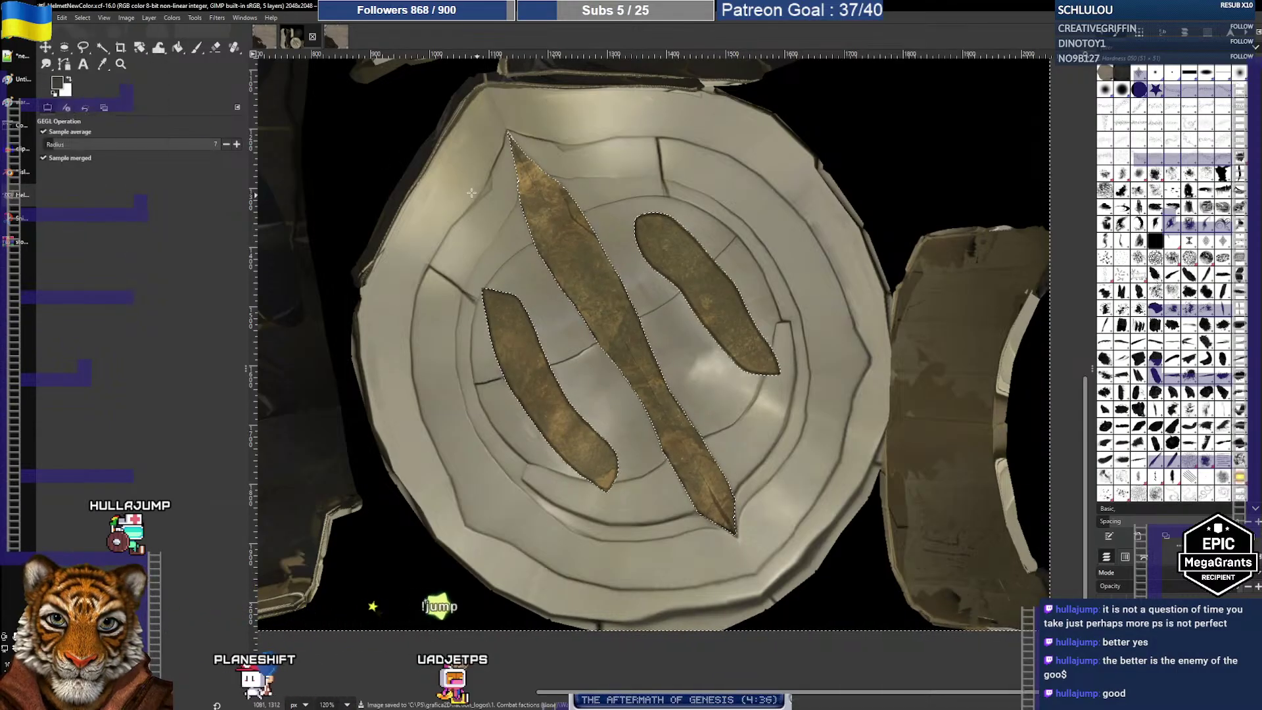
key(ctrl+i)
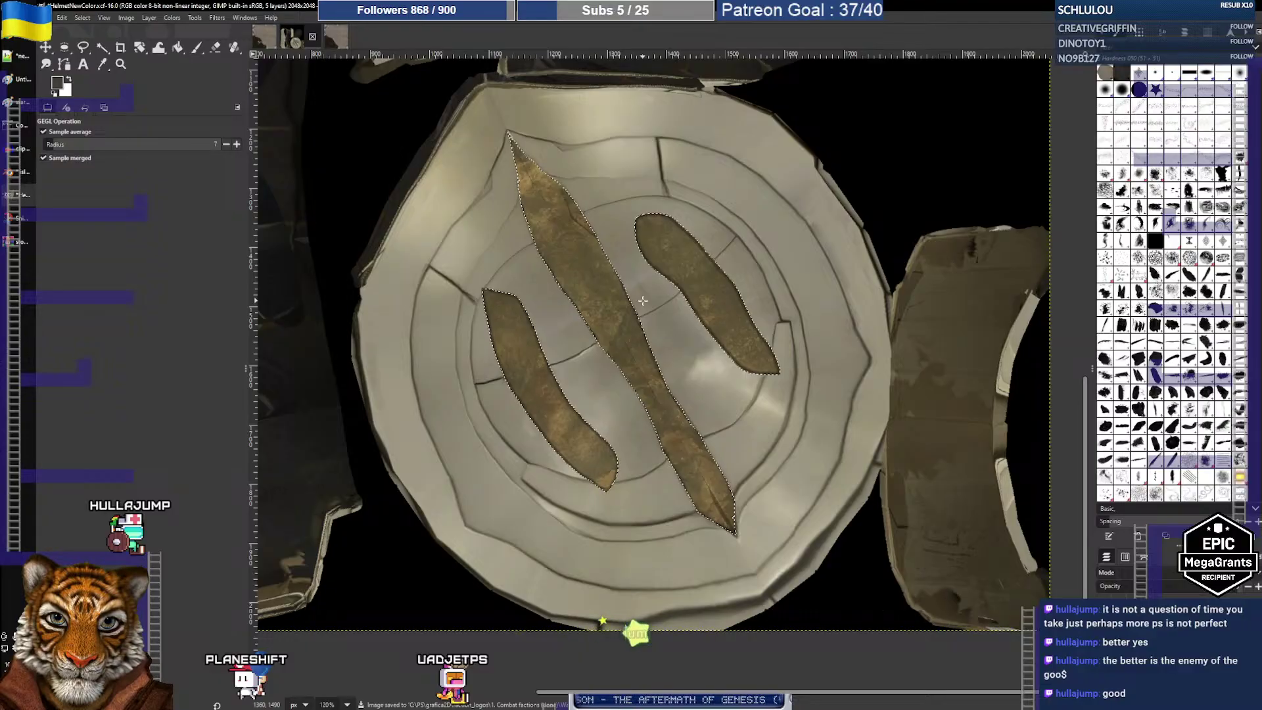
click(181, 16)
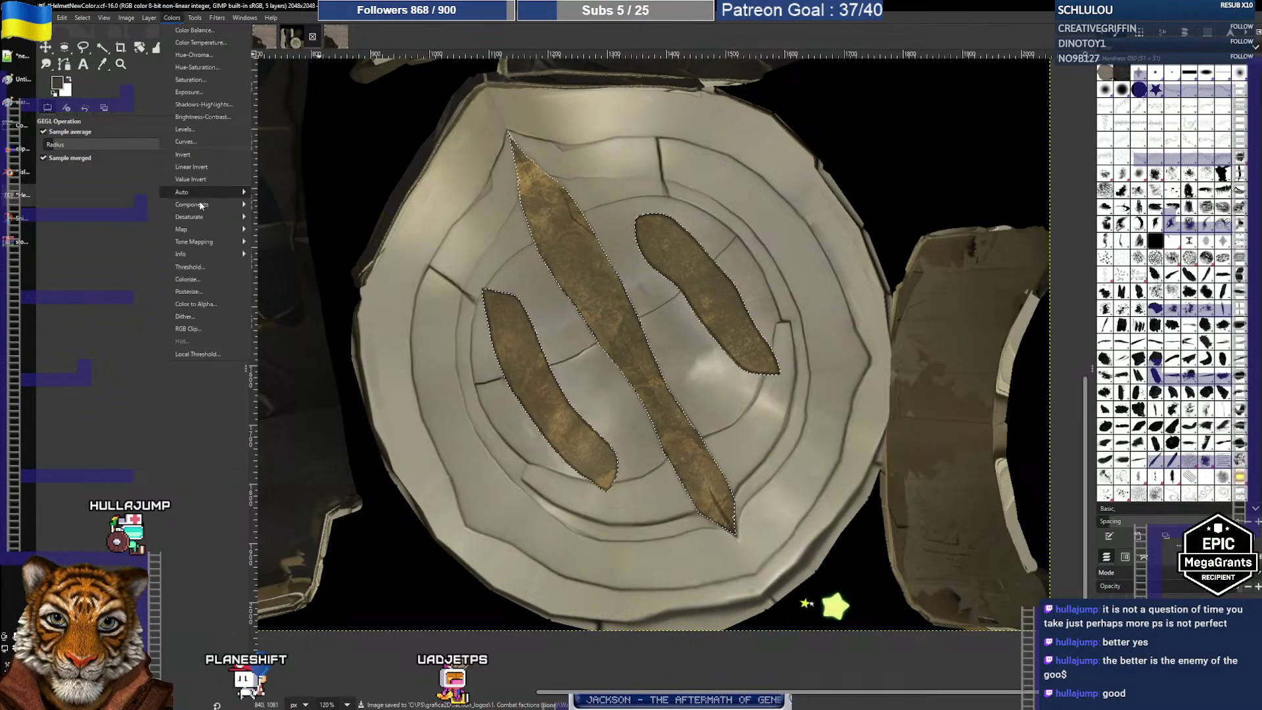
- Apply Color to Gray to the blades with radius 300, 4 samples and 10 iterations
mouse_move(202, 219)
click(283, 217)
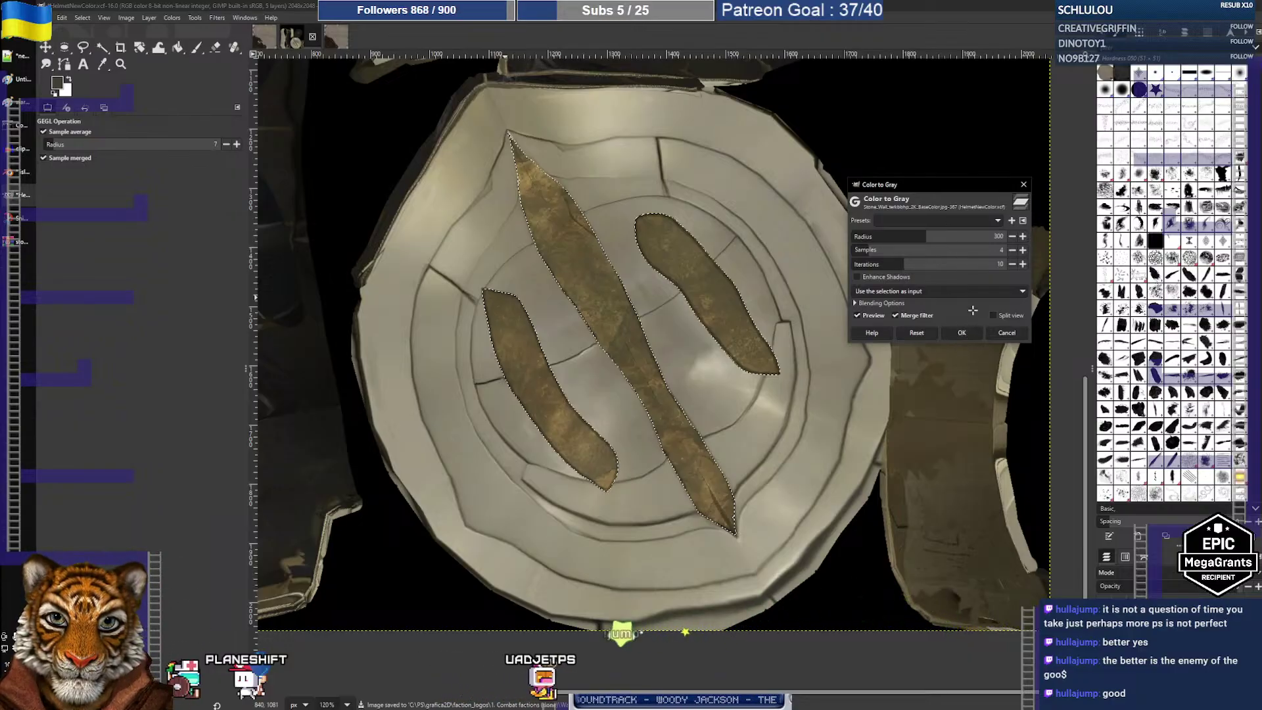
click(965, 334)
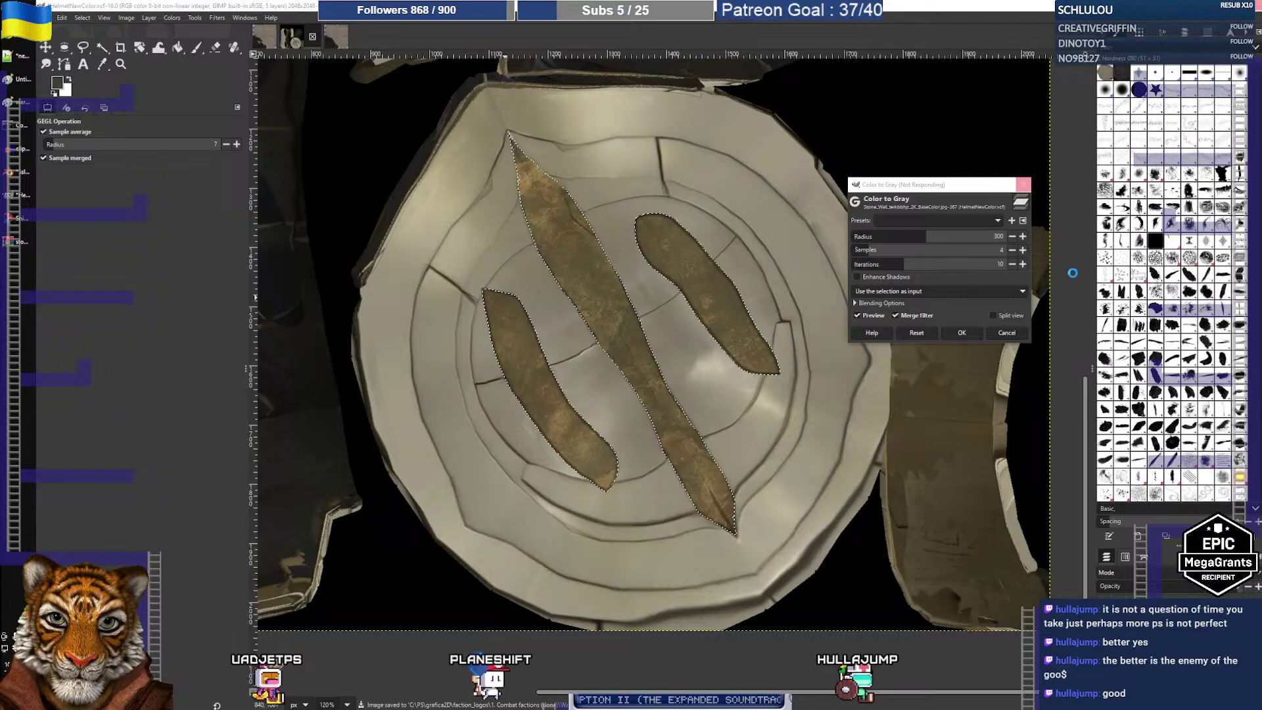
drag(920, 187, 929, 146)
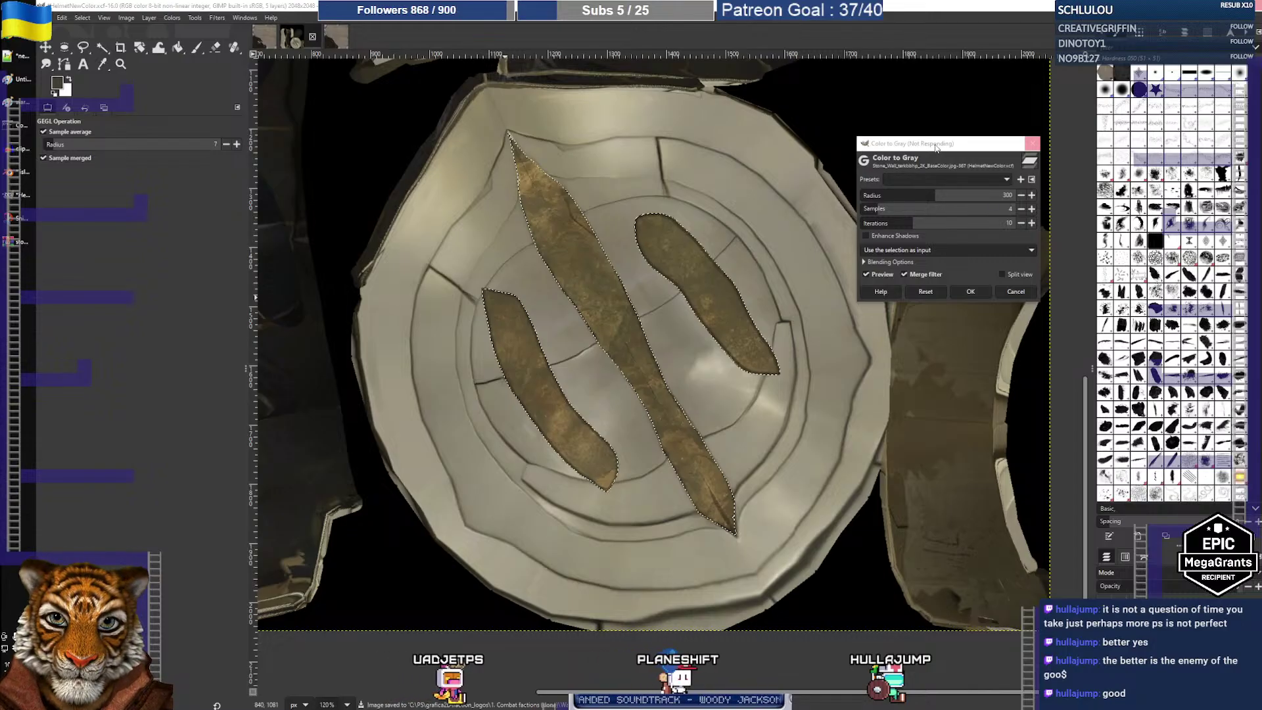
mouse_move(966, 149)
mouse_down()
mouse_move(945, 129)
mouse_move(945, 160)
mouse_up()
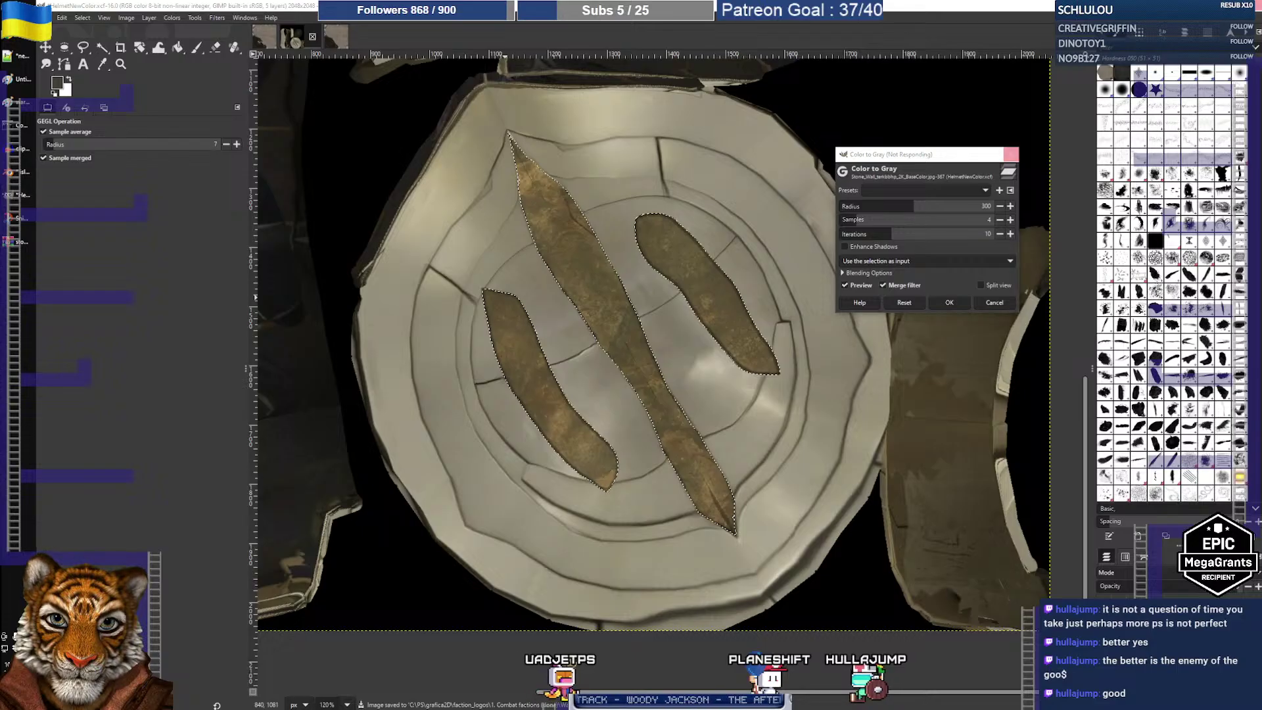
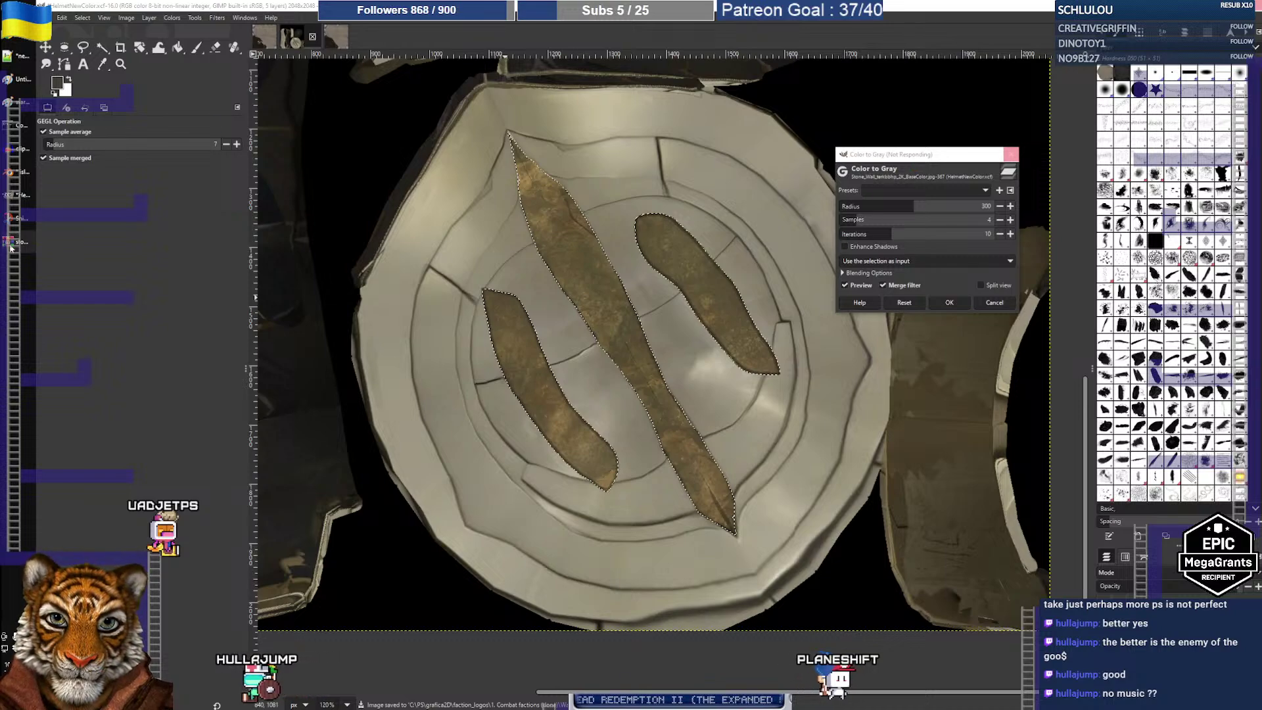
- Close the stone wall texture archive window and move the Color to Gray dialog aside
mouse_move(10, 248)
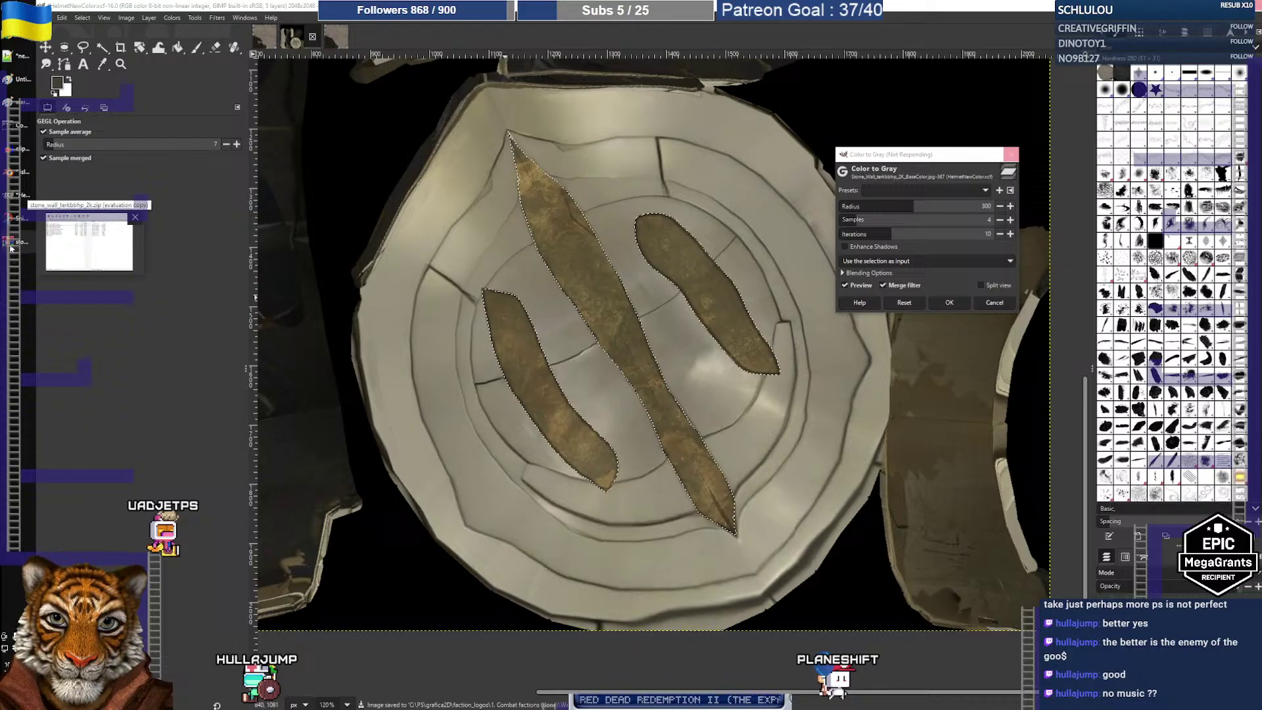
click(10, 248)
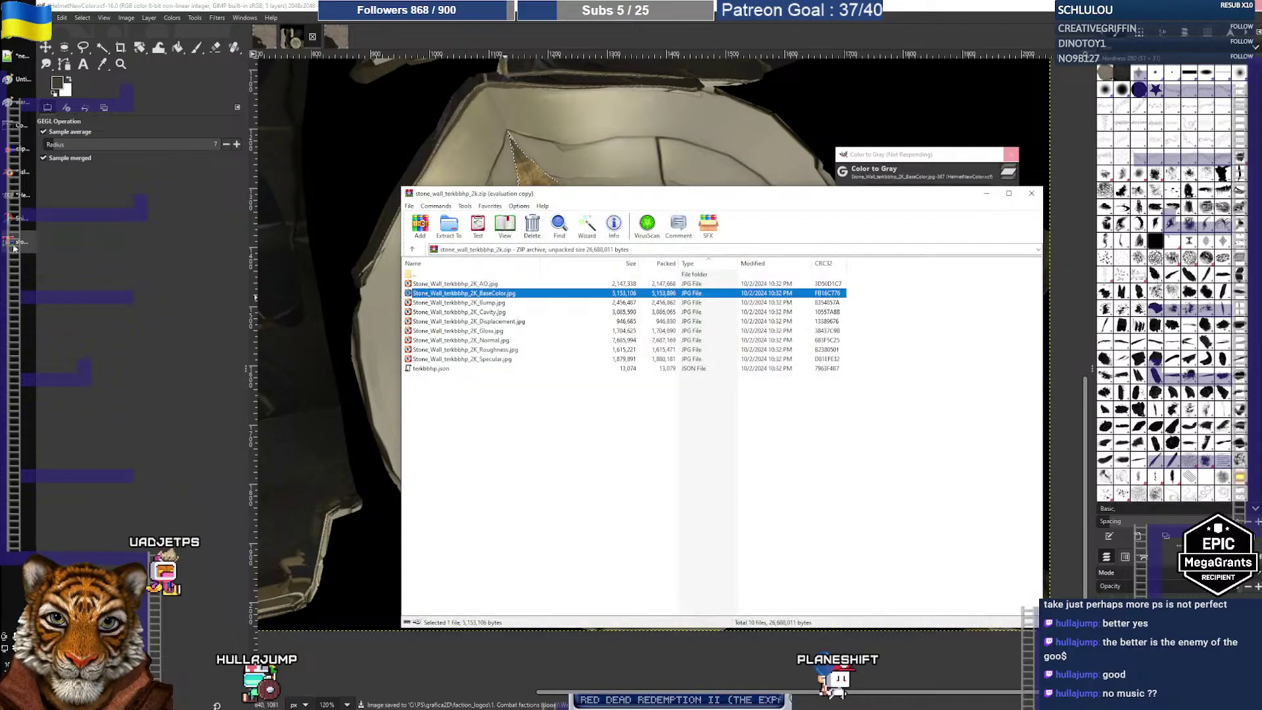
drag(688, 196, 650, 209)
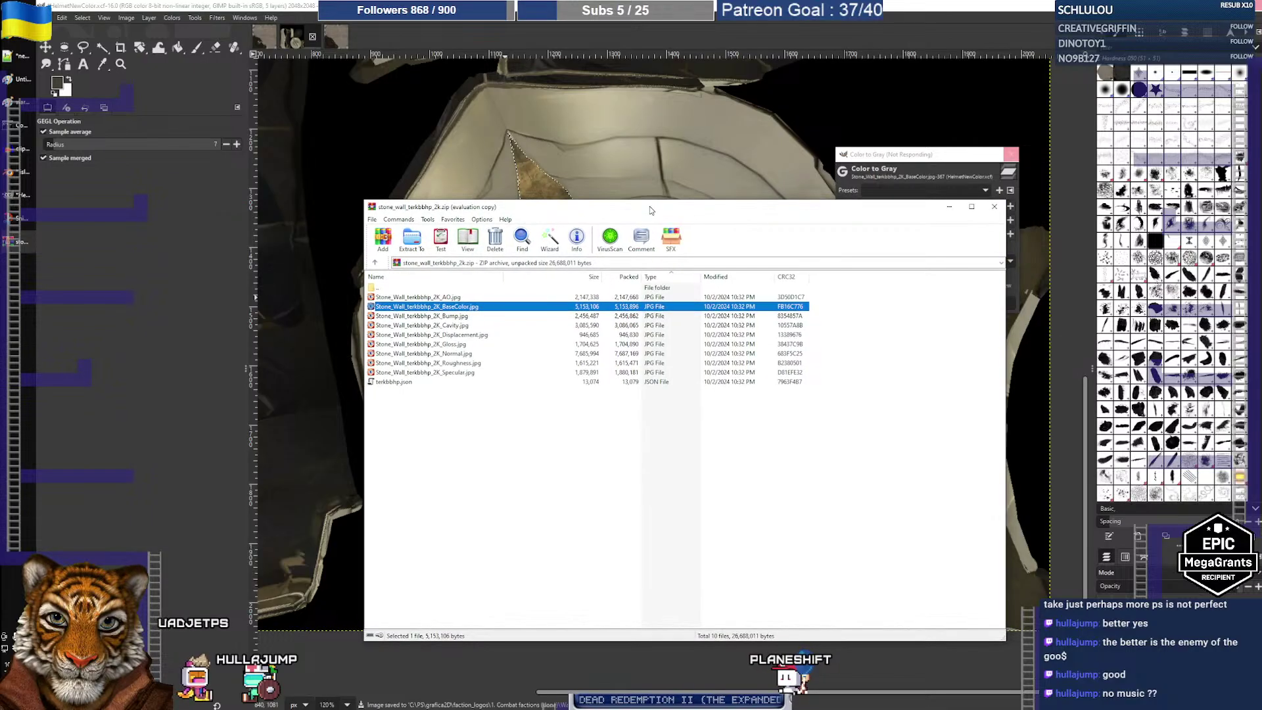
click(994, 208)
drag(937, 159, 778, 152)
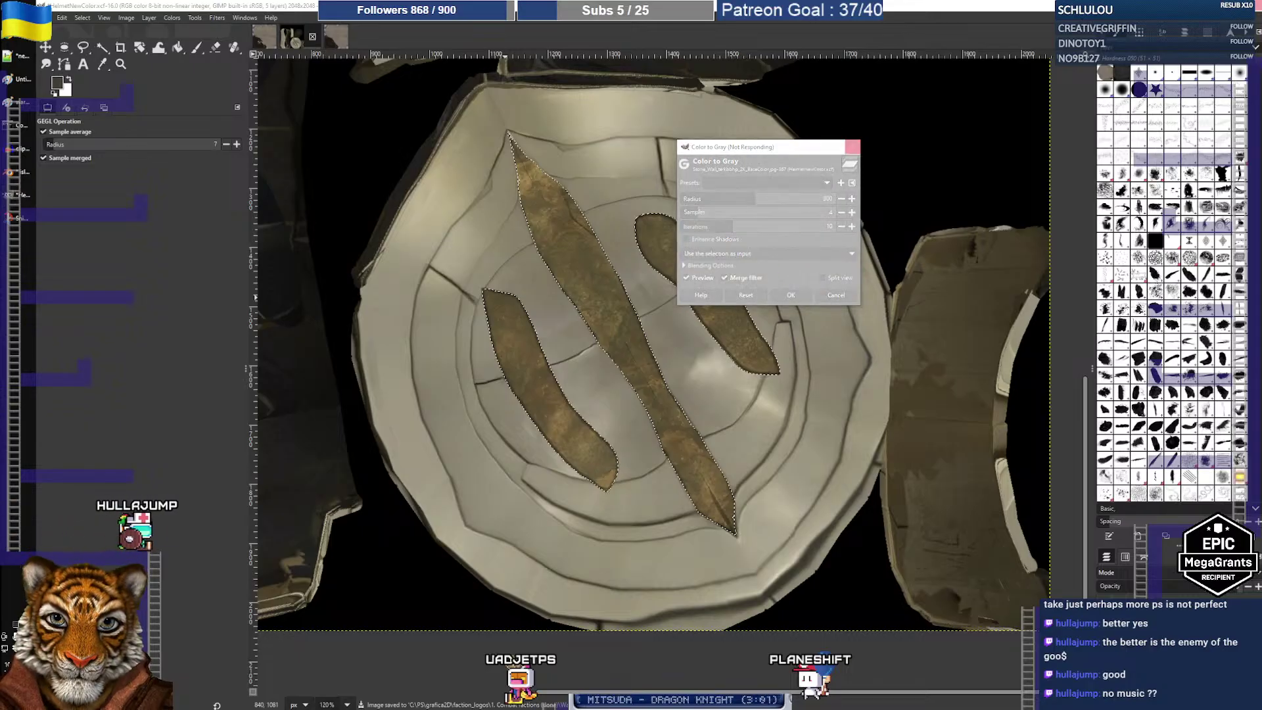
- Check GPU and CPU load in Task Manager
key(ctrl+shift+Escape)
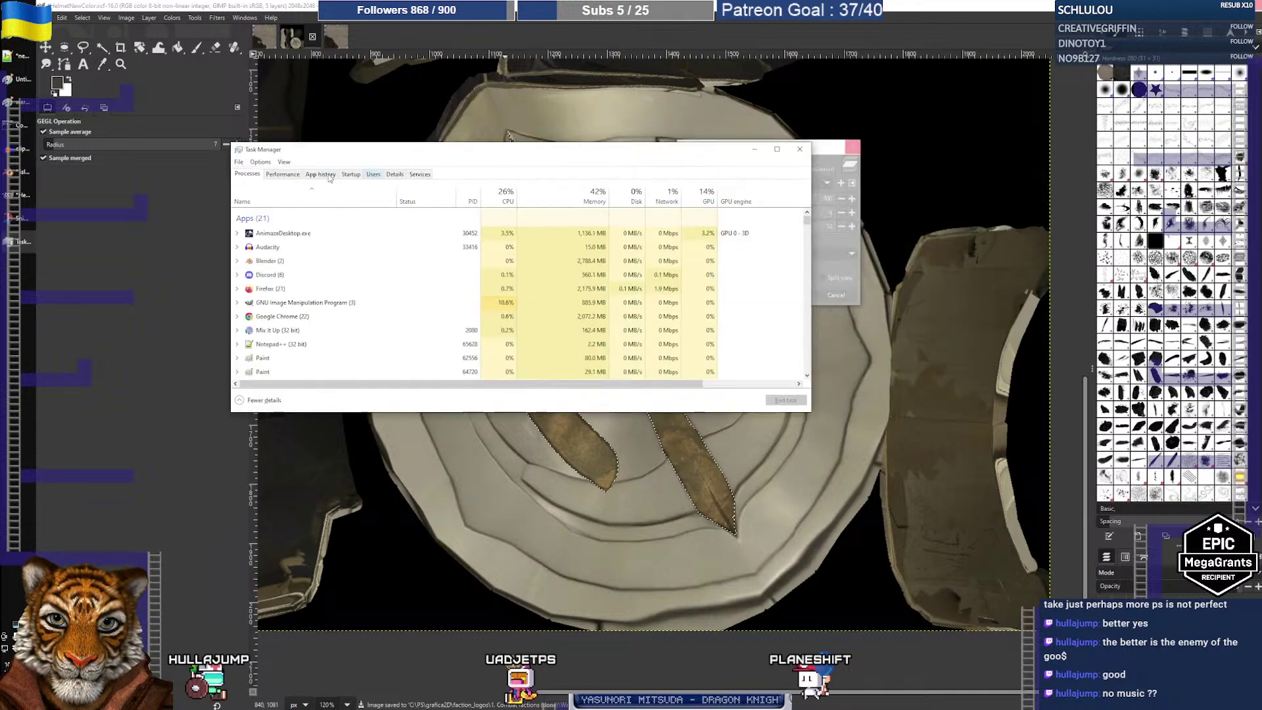
click(291, 176)
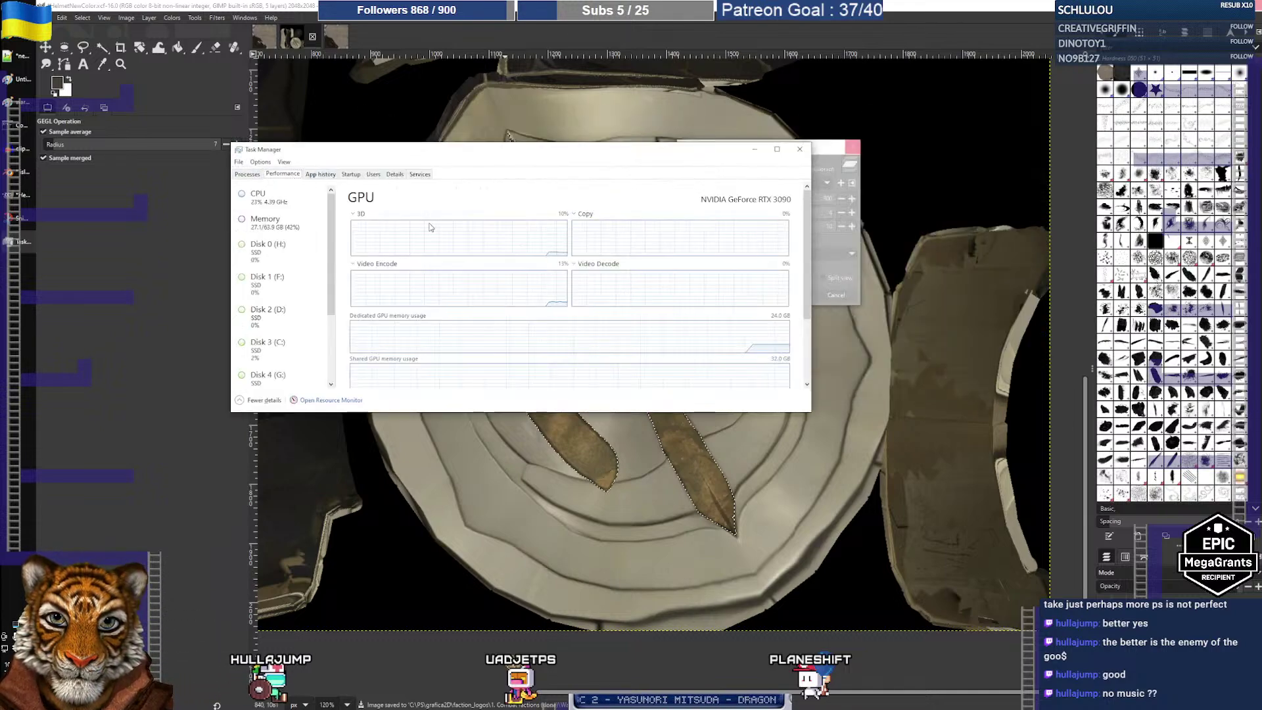
click(274, 204)
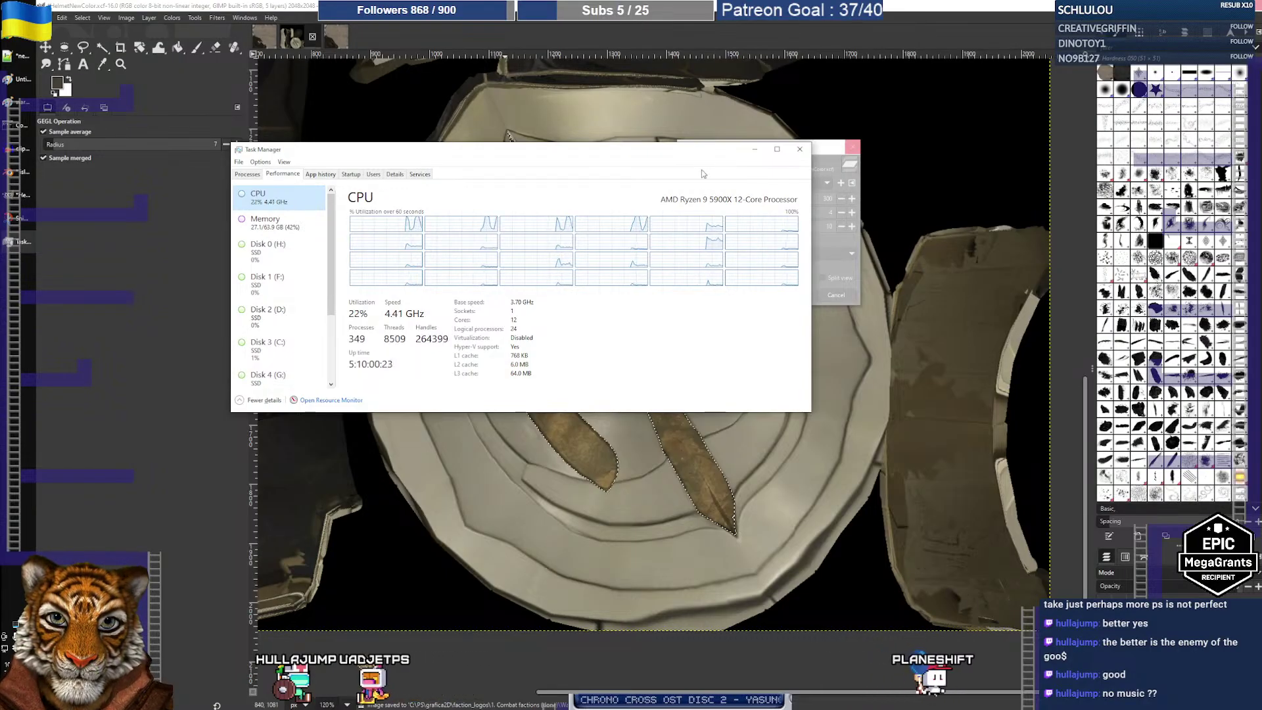
click(799, 149)
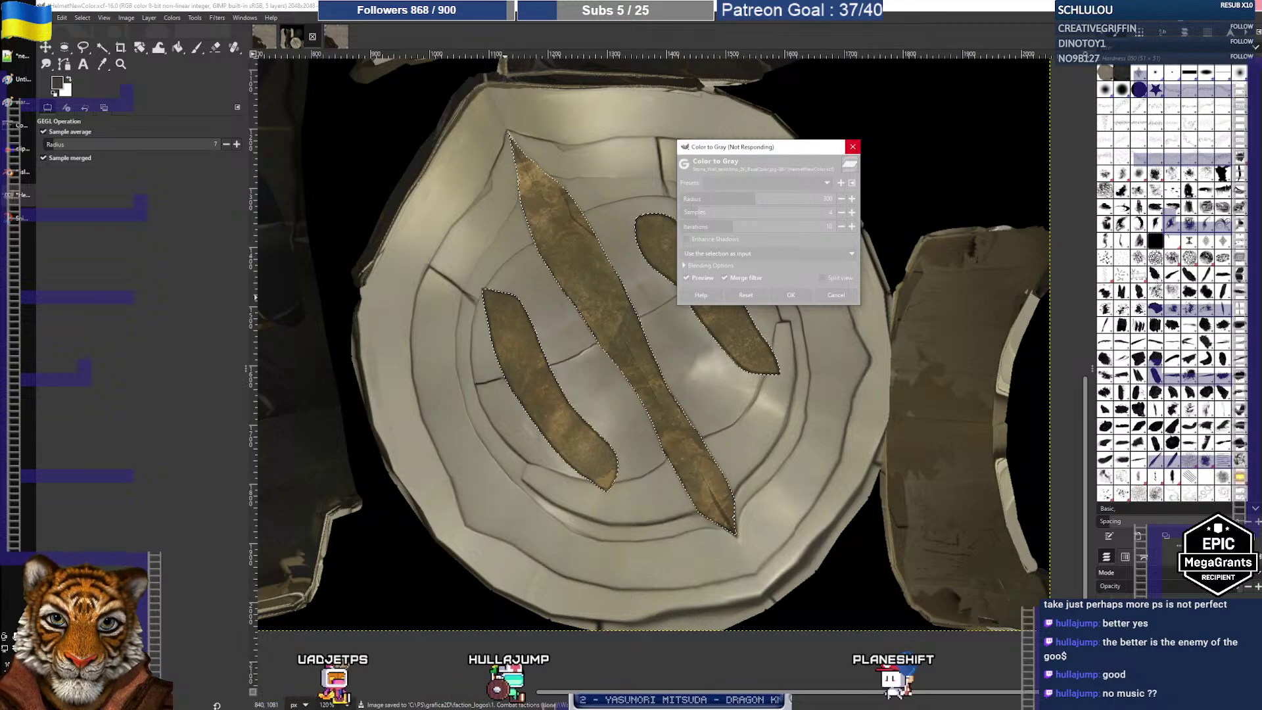
- Force-close the frozen GIMP and relaunch GIMP 3.0.0-1 from the Start menu
click(853, 147)
click(751, 241)
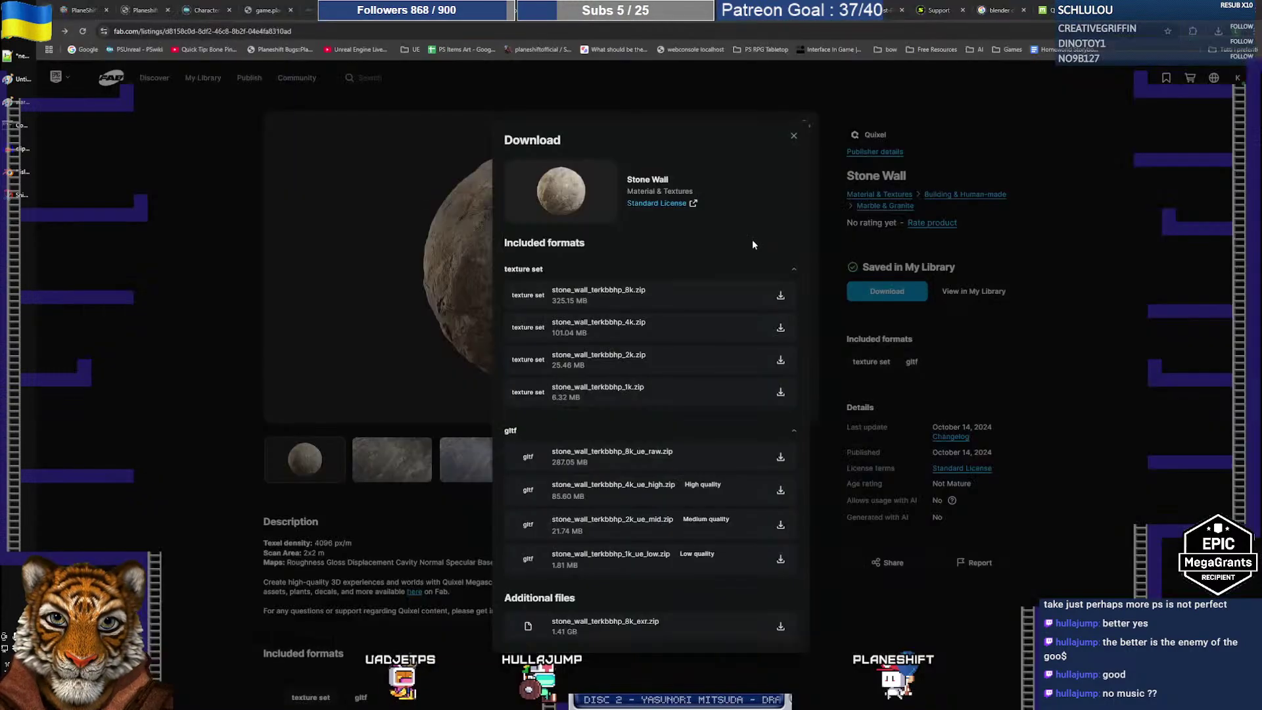
key(super)
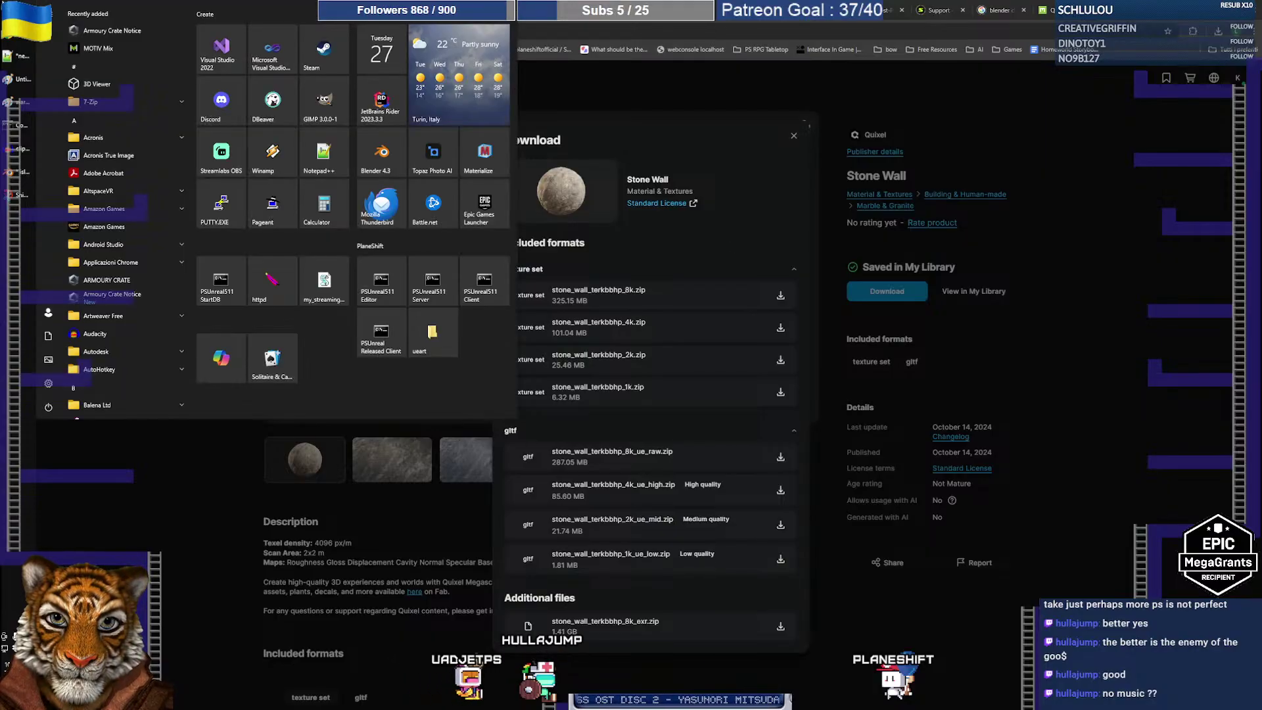
text(gimp)
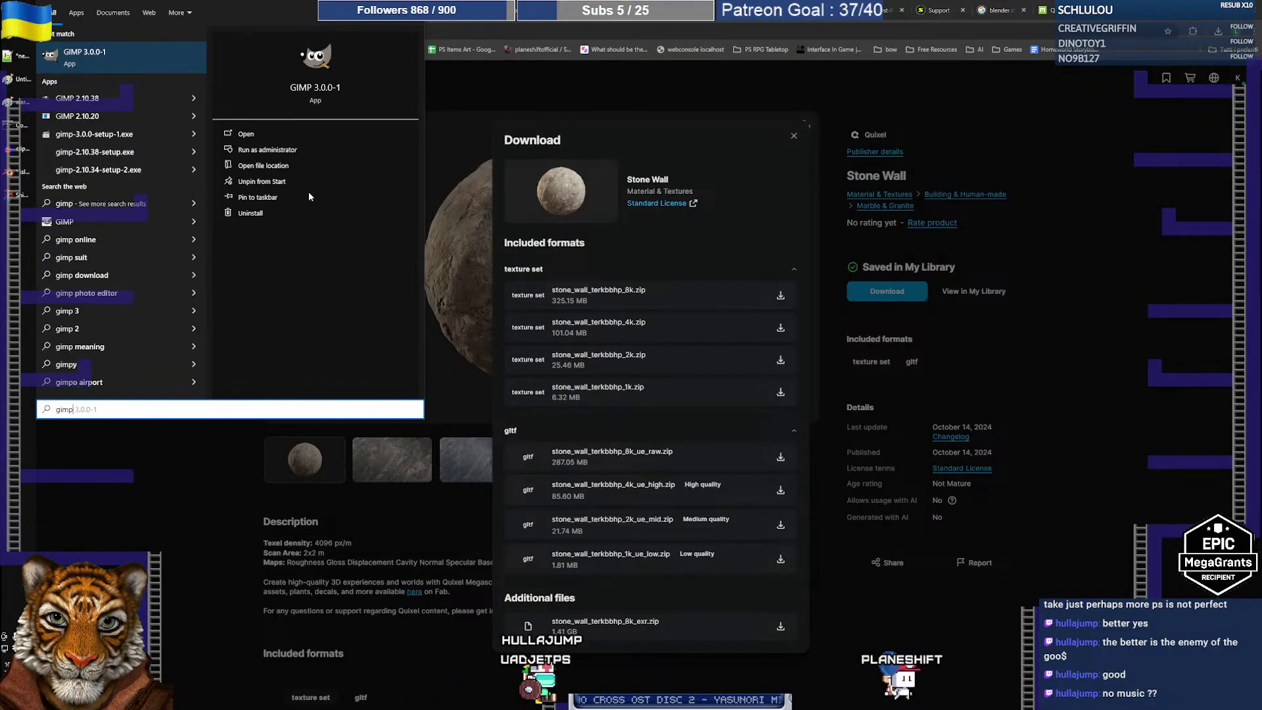
click(132, 61)
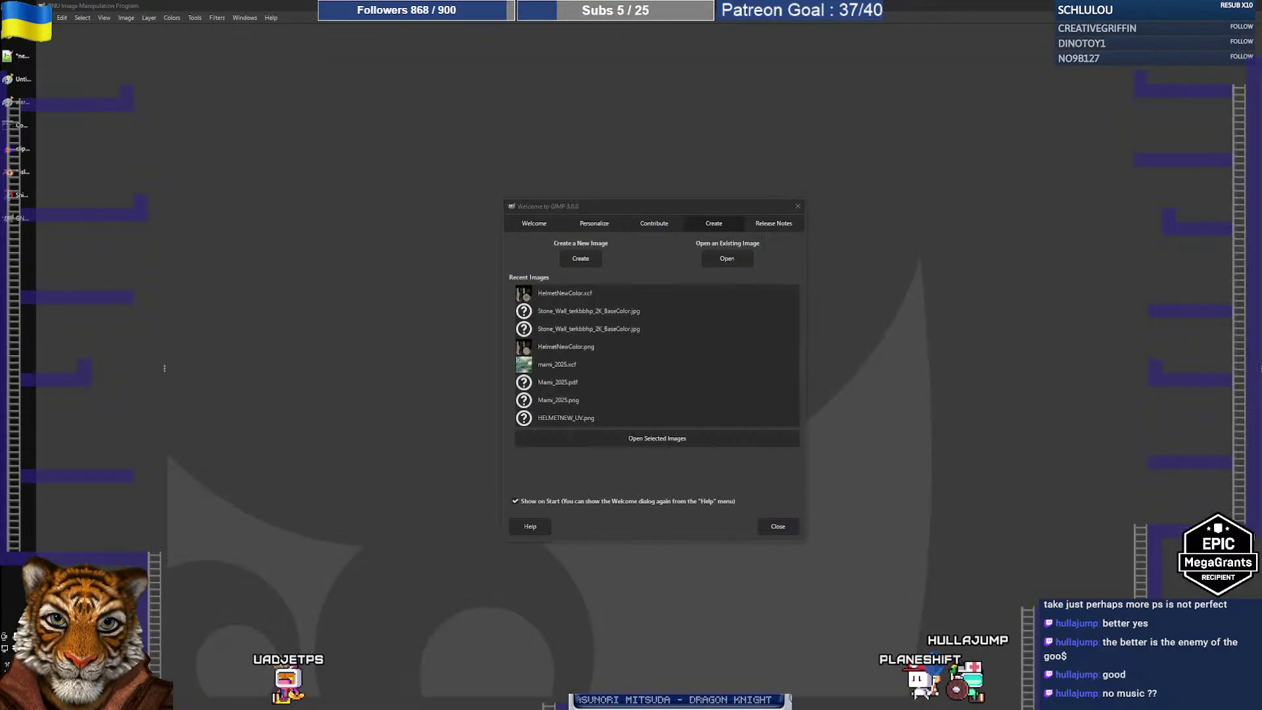
- Reopen HelmetNewColor.xcf, zoom in on the three-blade emblem, and compare it with and without the last edit
drag(645, 201, 609, 165)
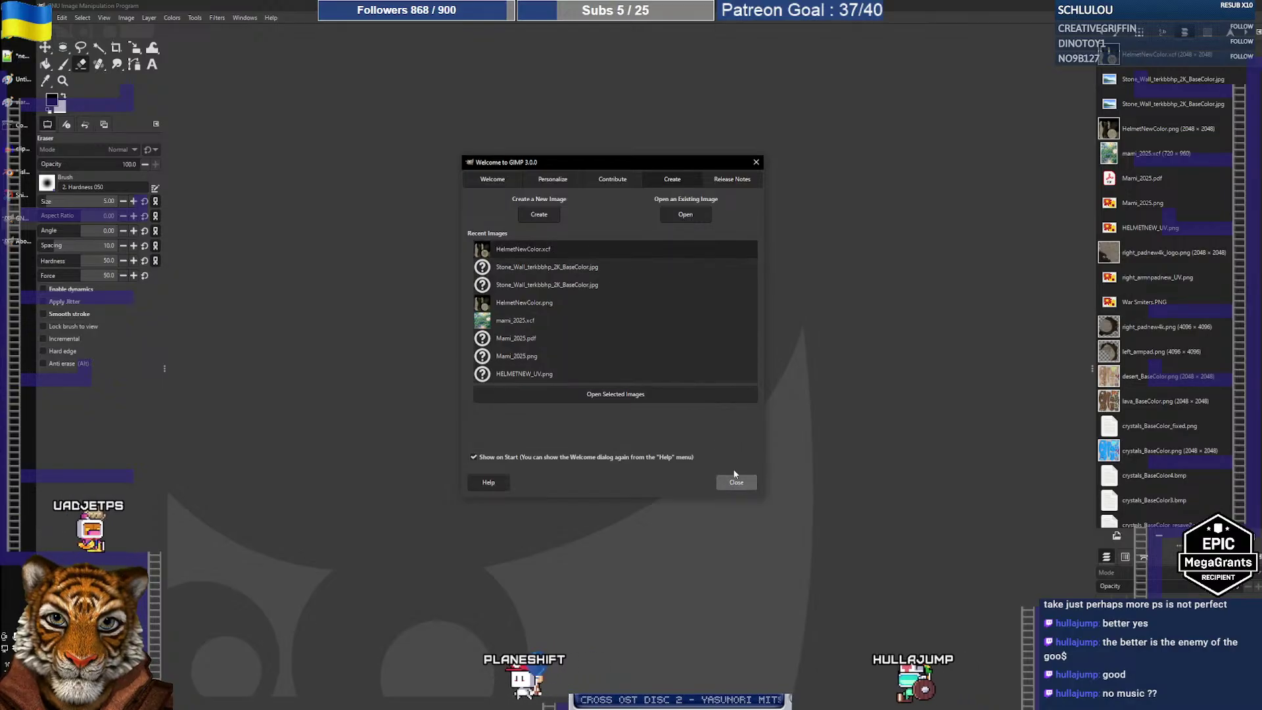
double_click(542, 251)
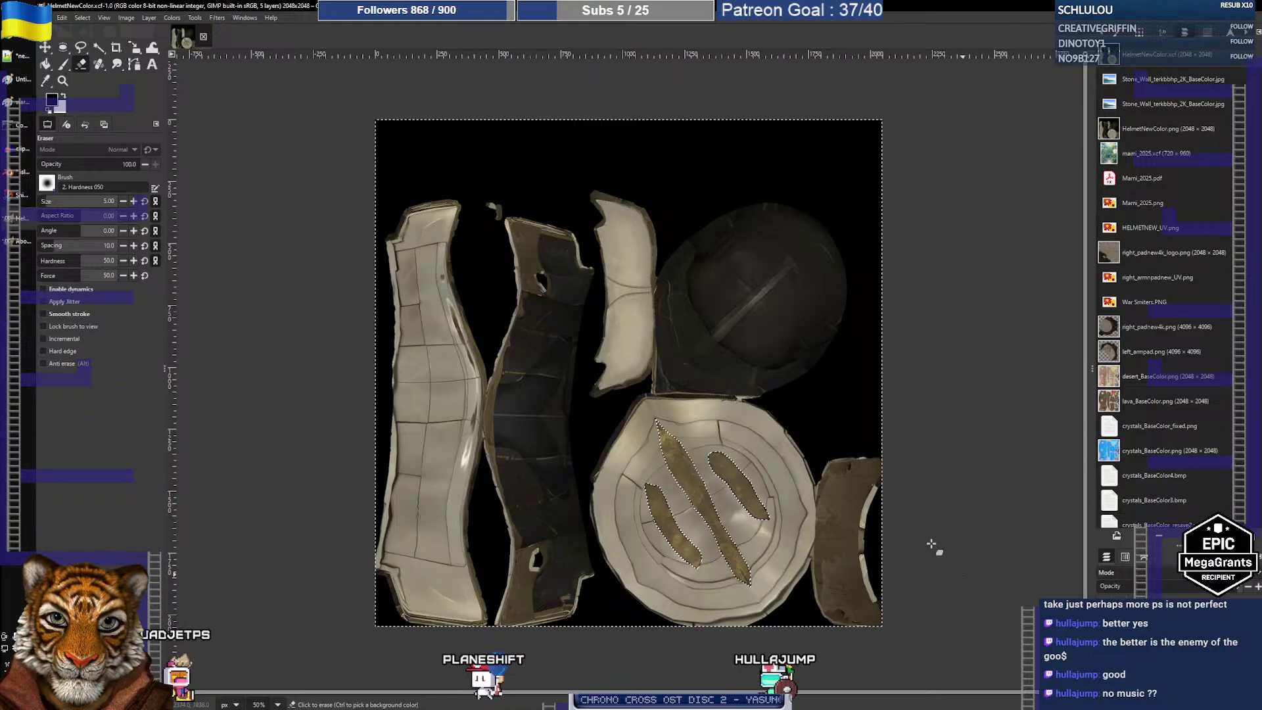
middle_drag(679, 450, 619, 385)
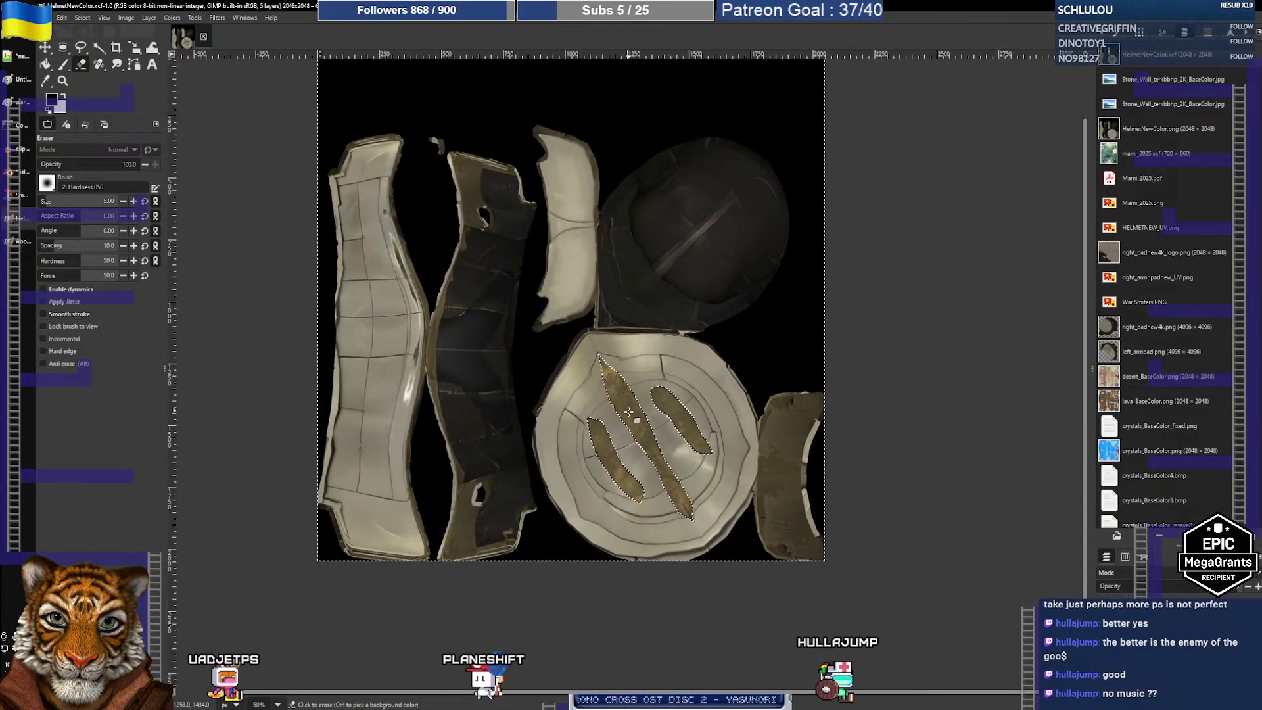
ctrl+scroll(629, 411, up, 4)
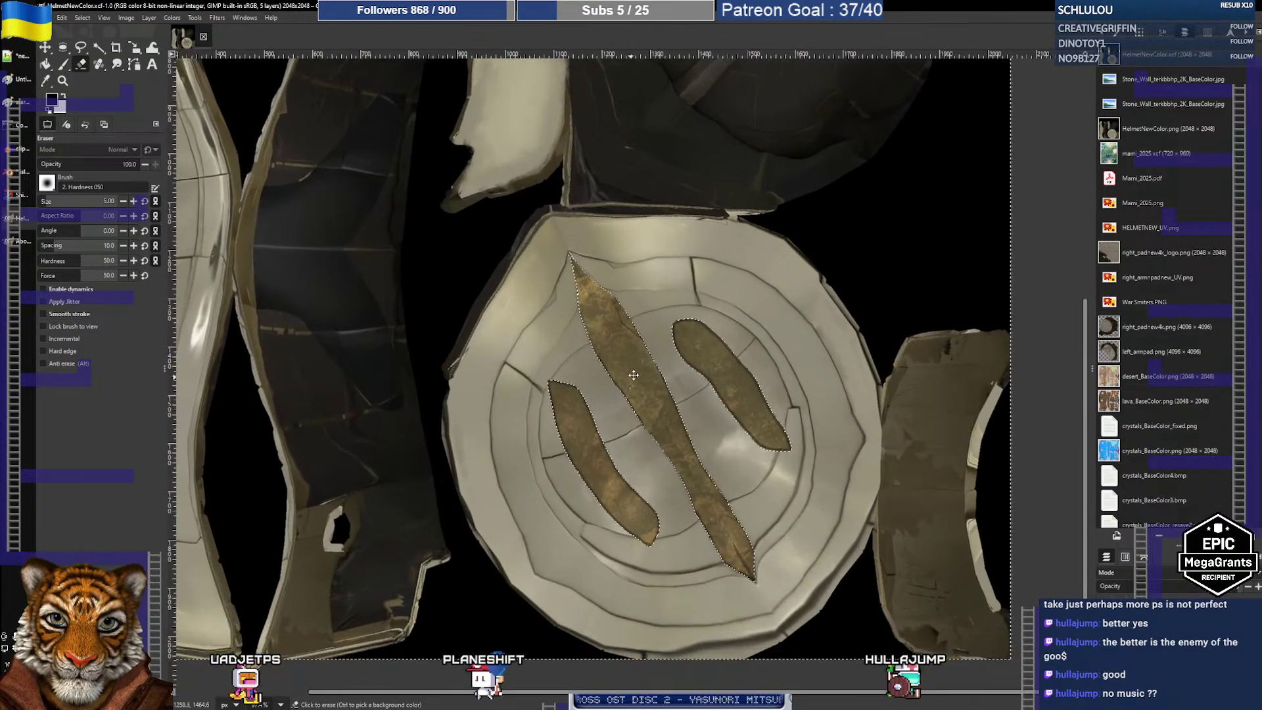
middle_drag(633, 375, 642, 361)
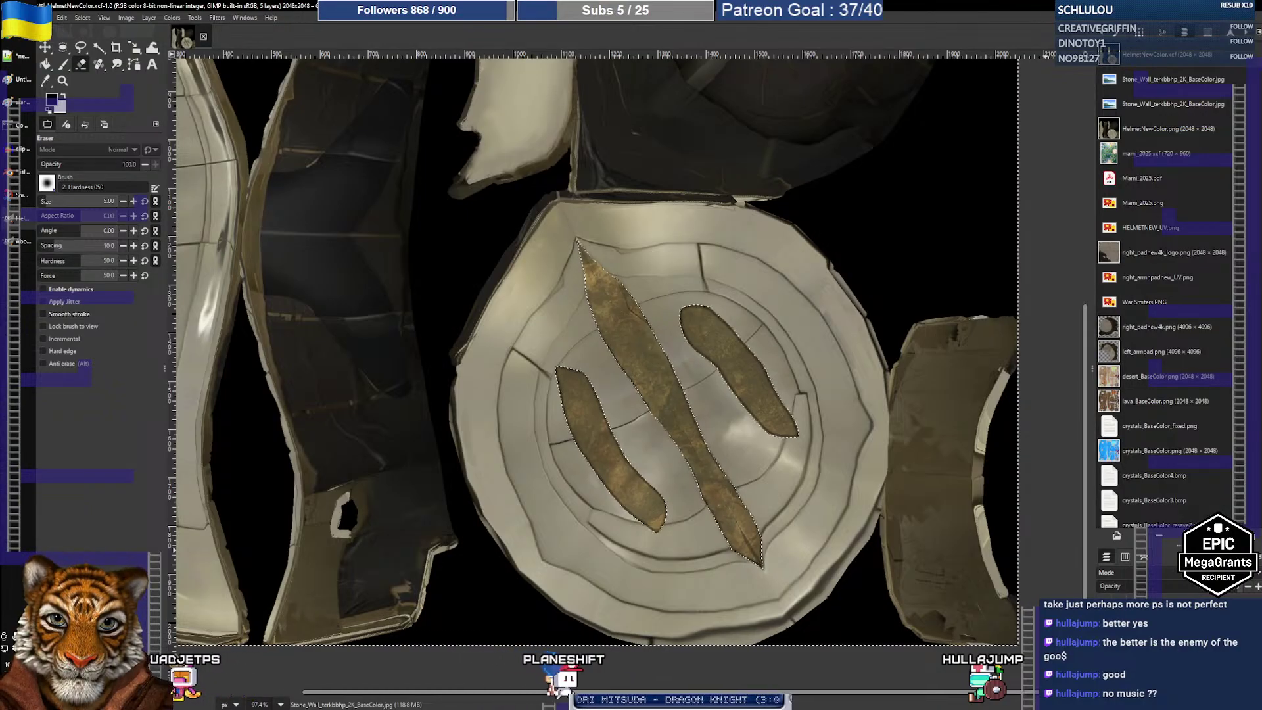
key(ctrl+z)
key(ctrl+y)
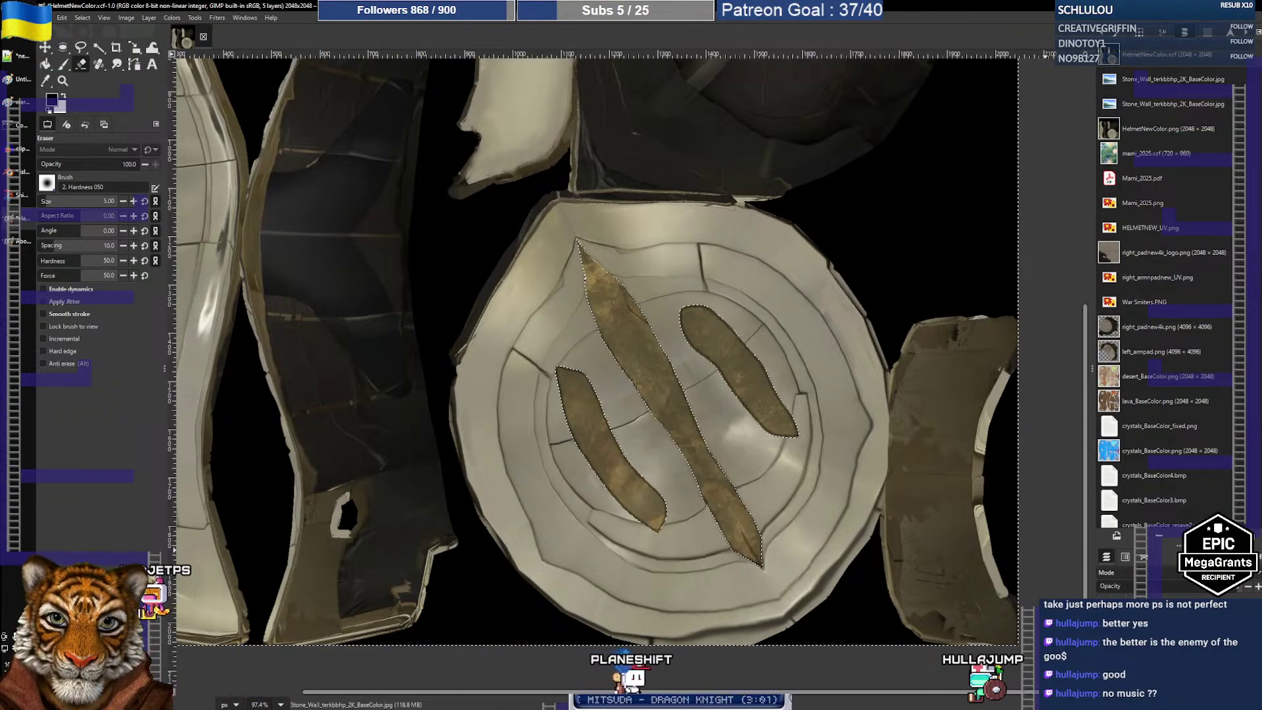
- Apply Colors > Desaturate > Color to Gray to the emblem blades
click(215, 18)
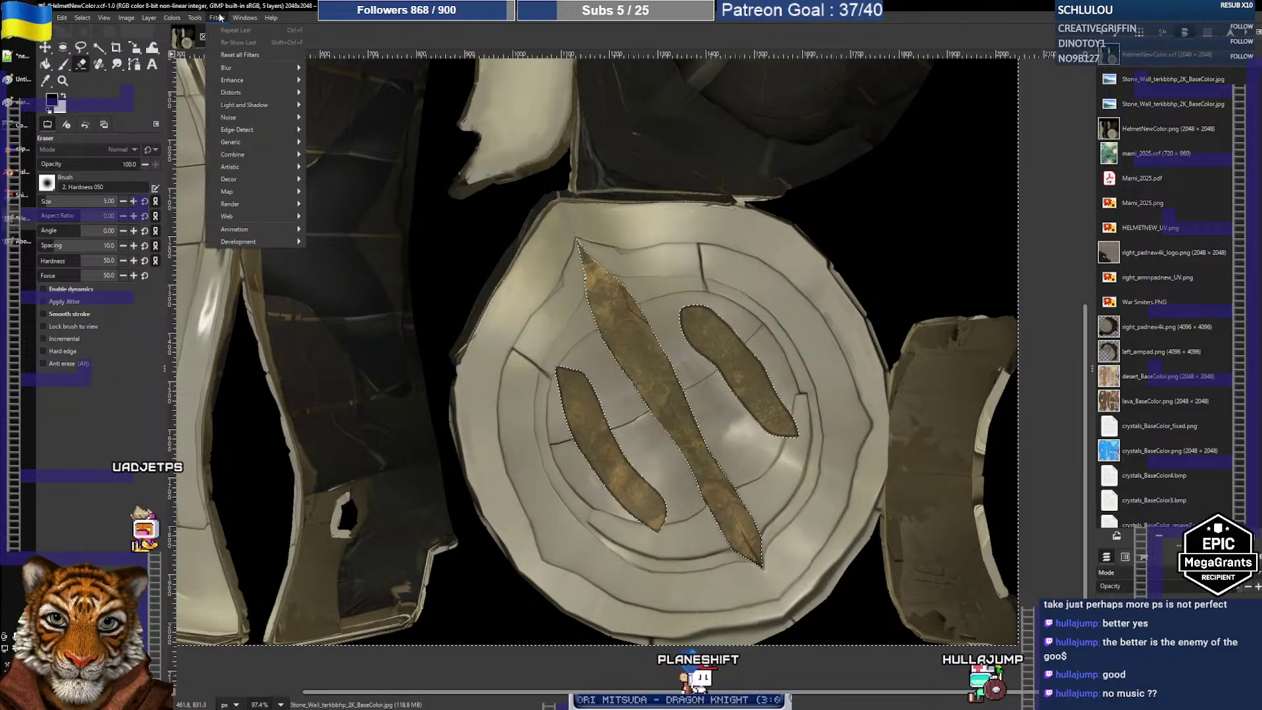
mouse_move(173, 17)
mouse_move(202, 217)
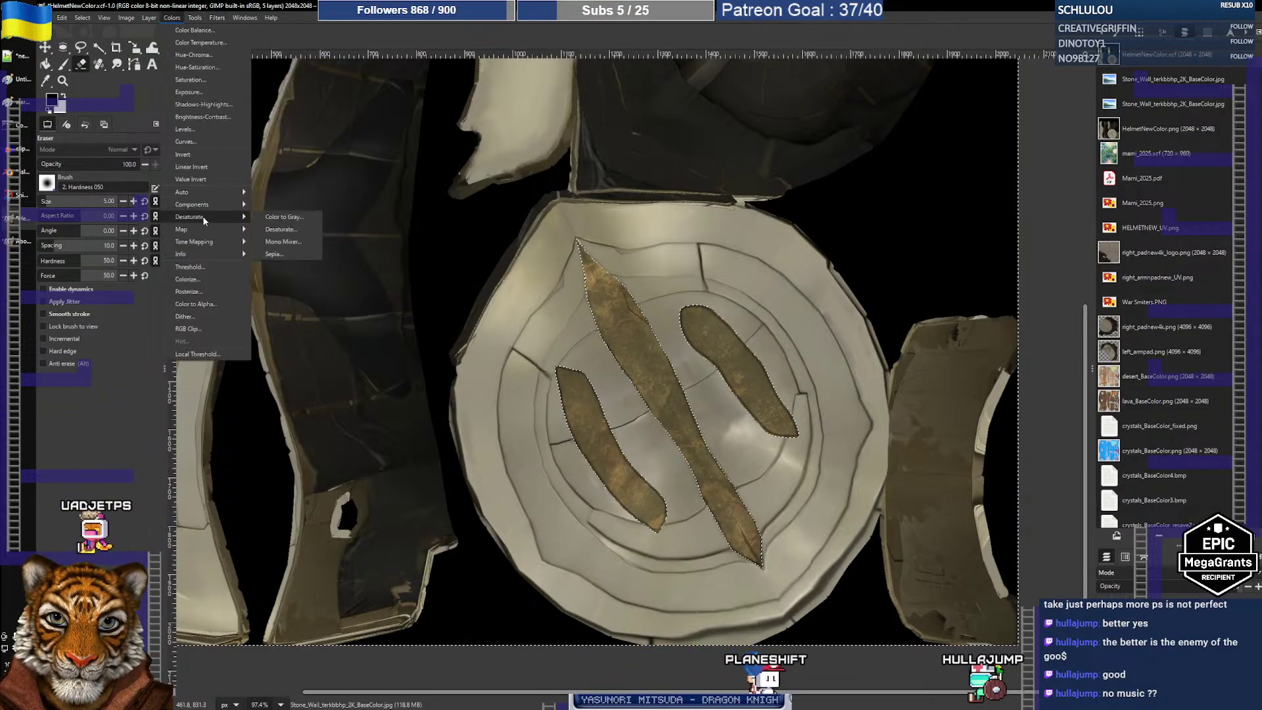
click(275, 217)
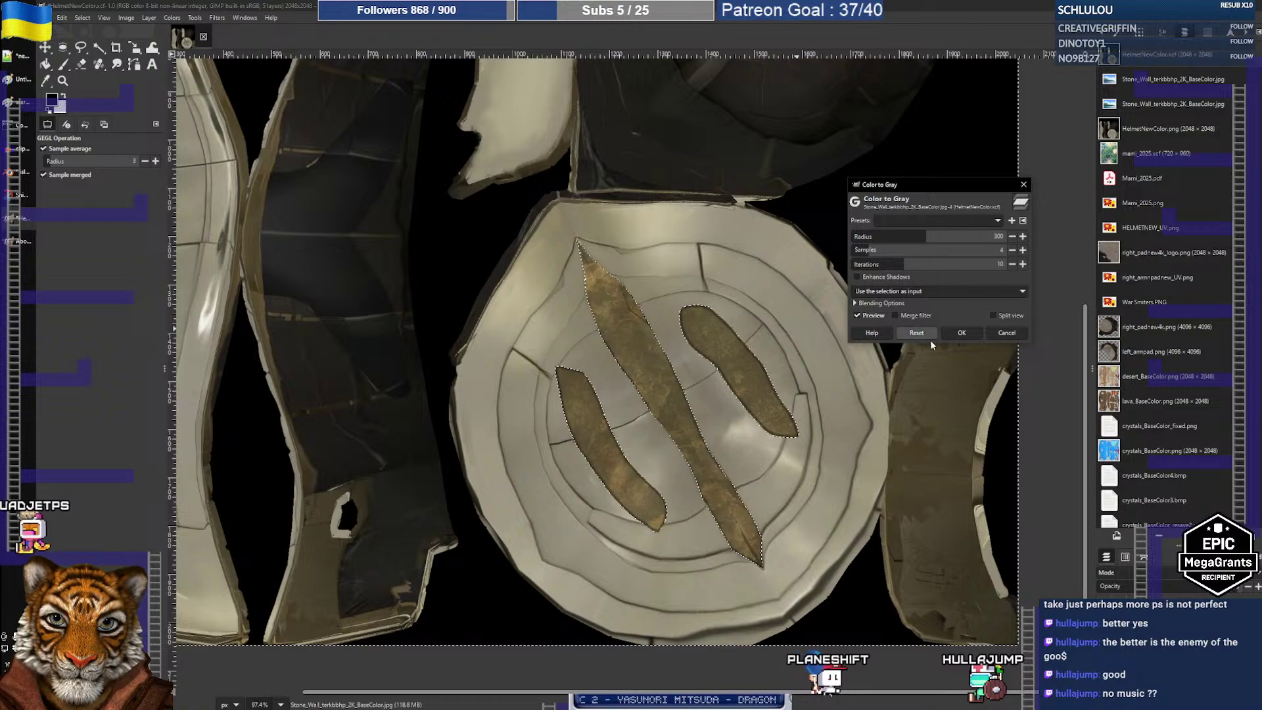
click(961, 332)
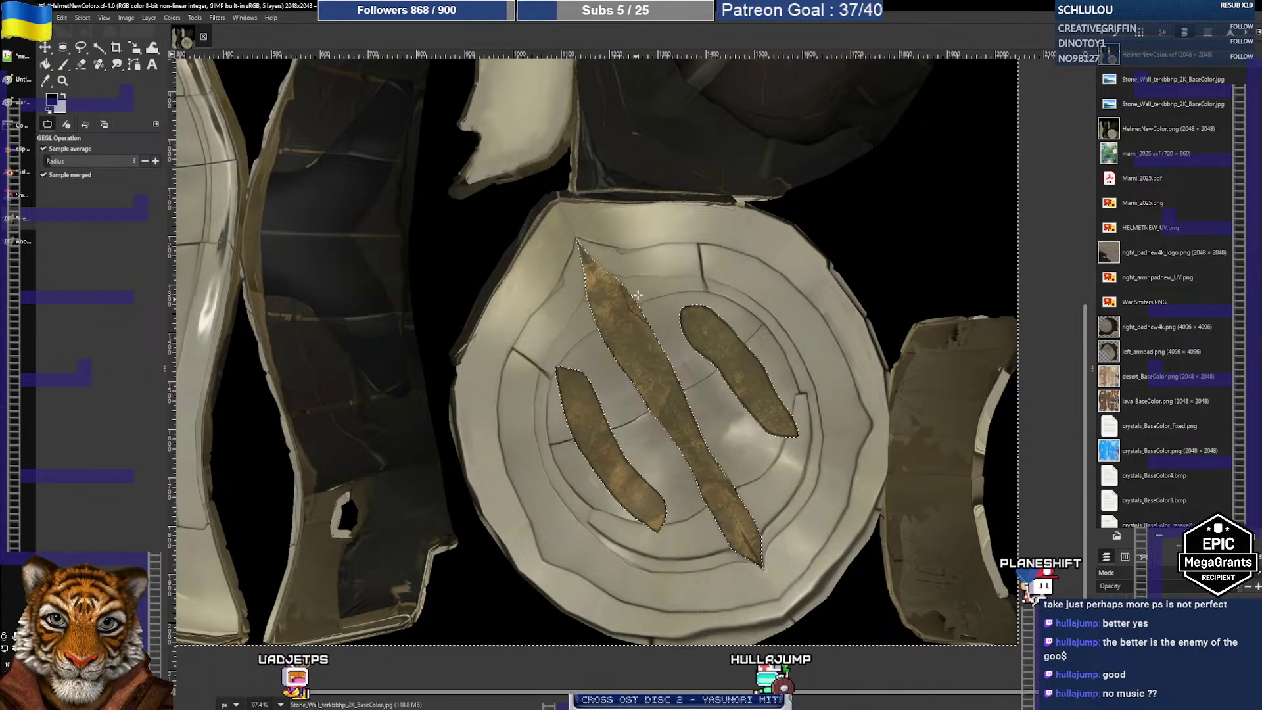
- Reopen Color to Gray on the blades, which leaves GIMP hung with its About window showing
middle_drag(672, 260, 640, 260)
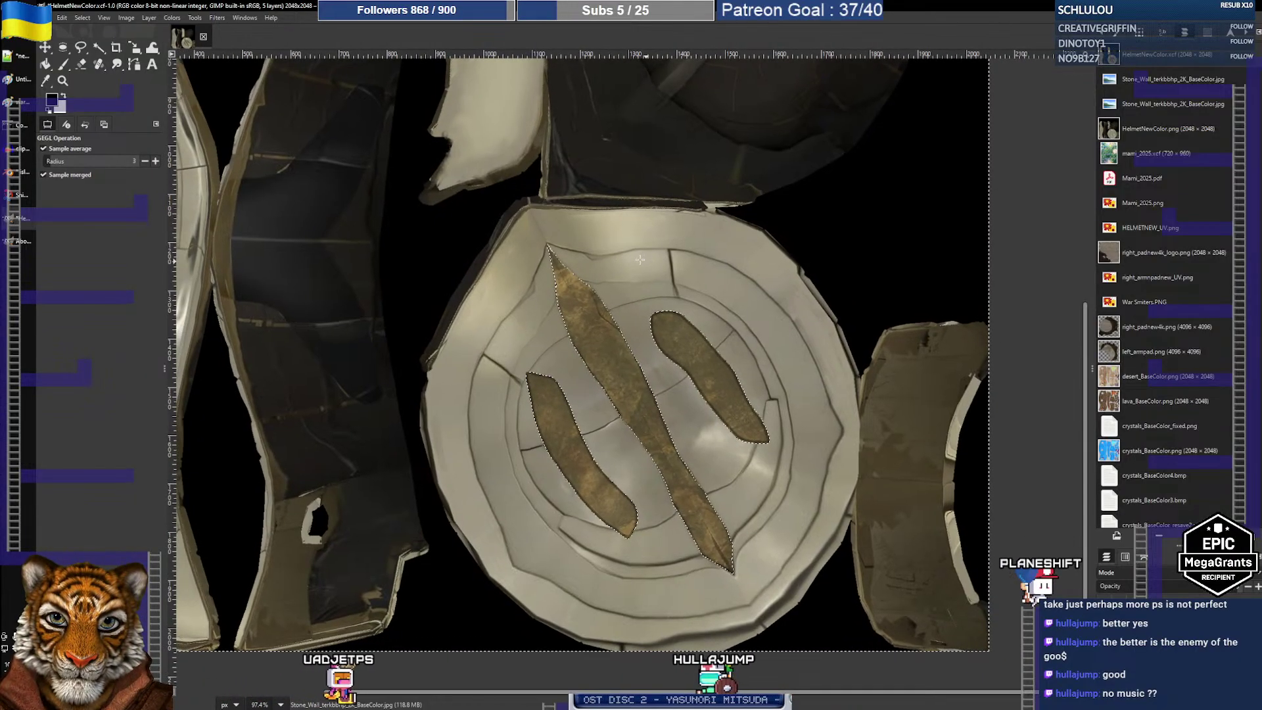
click(173, 18)
mouse_move(202, 207)
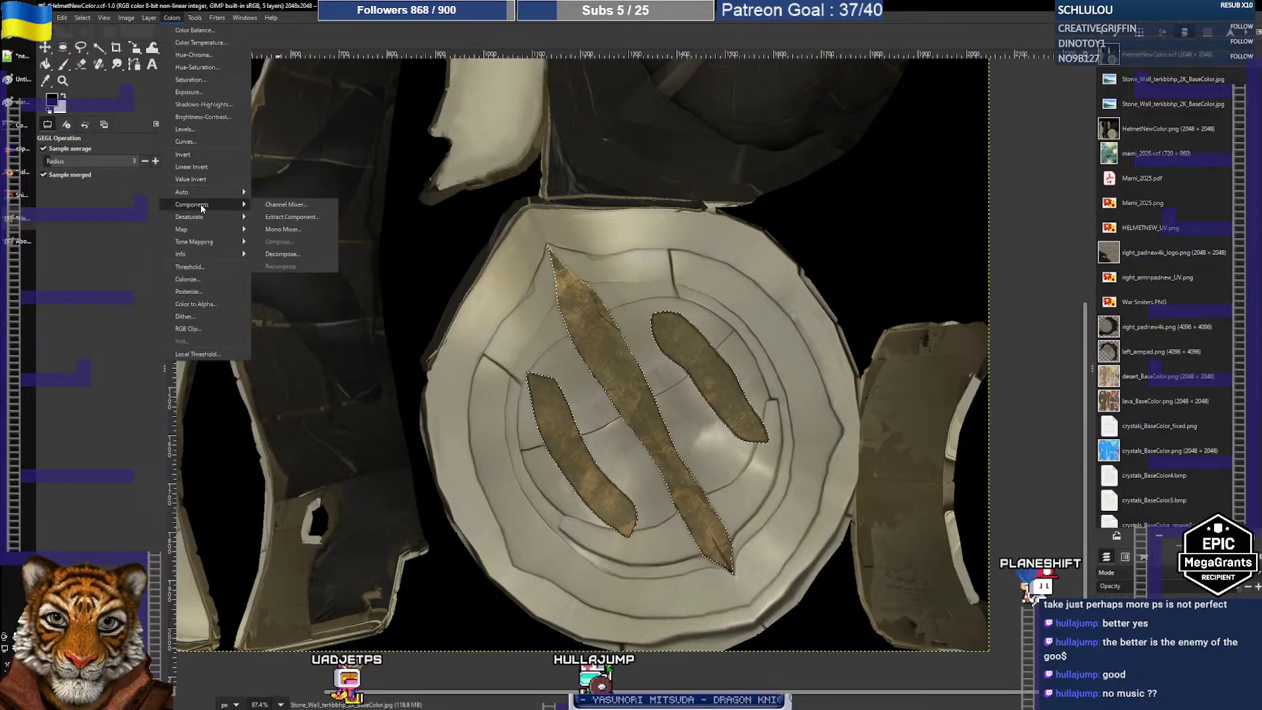
click(286, 218)
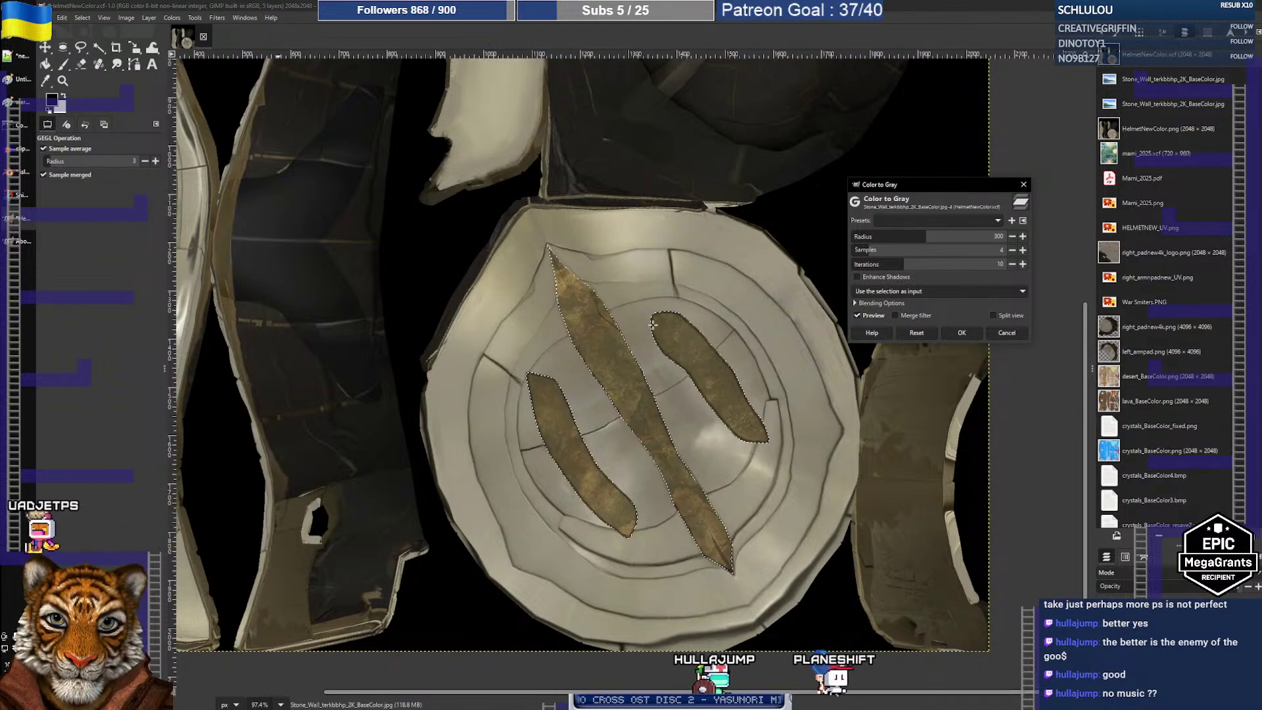
click(22, 243)
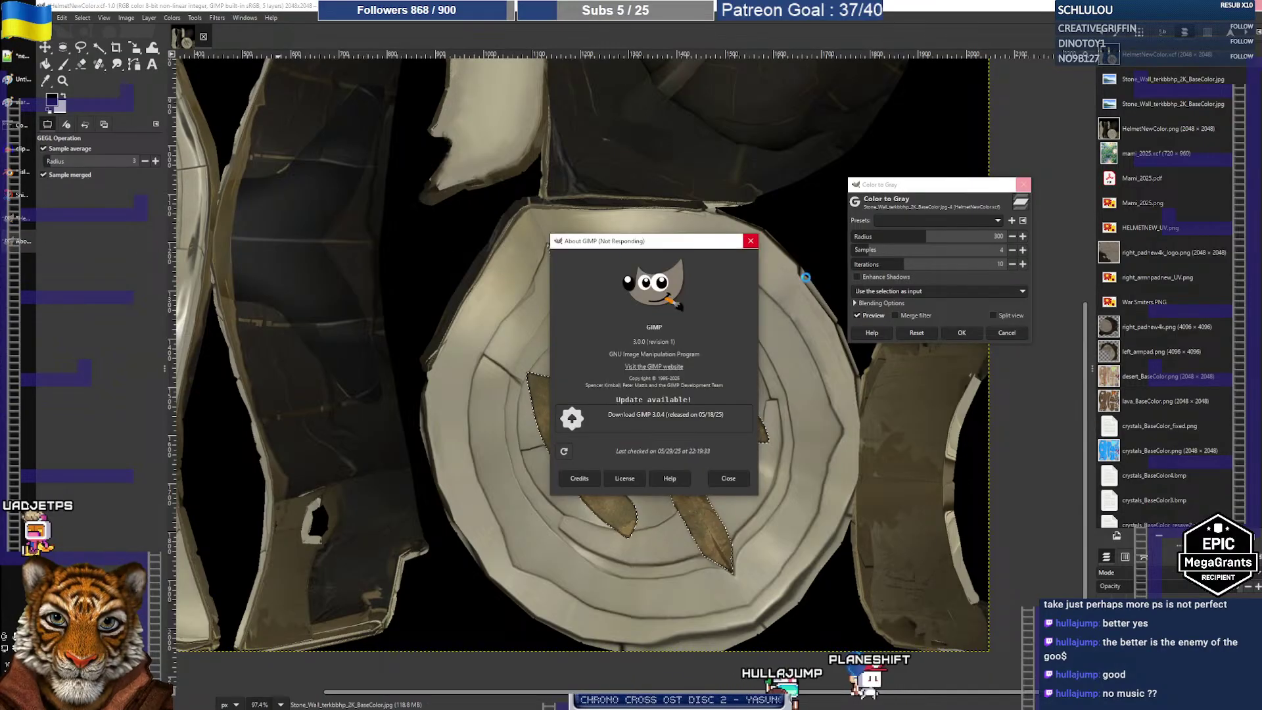
- Force-quit the hung GIMP and start GIMP 3.0.0-1 from the Start menu
click(751, 242)
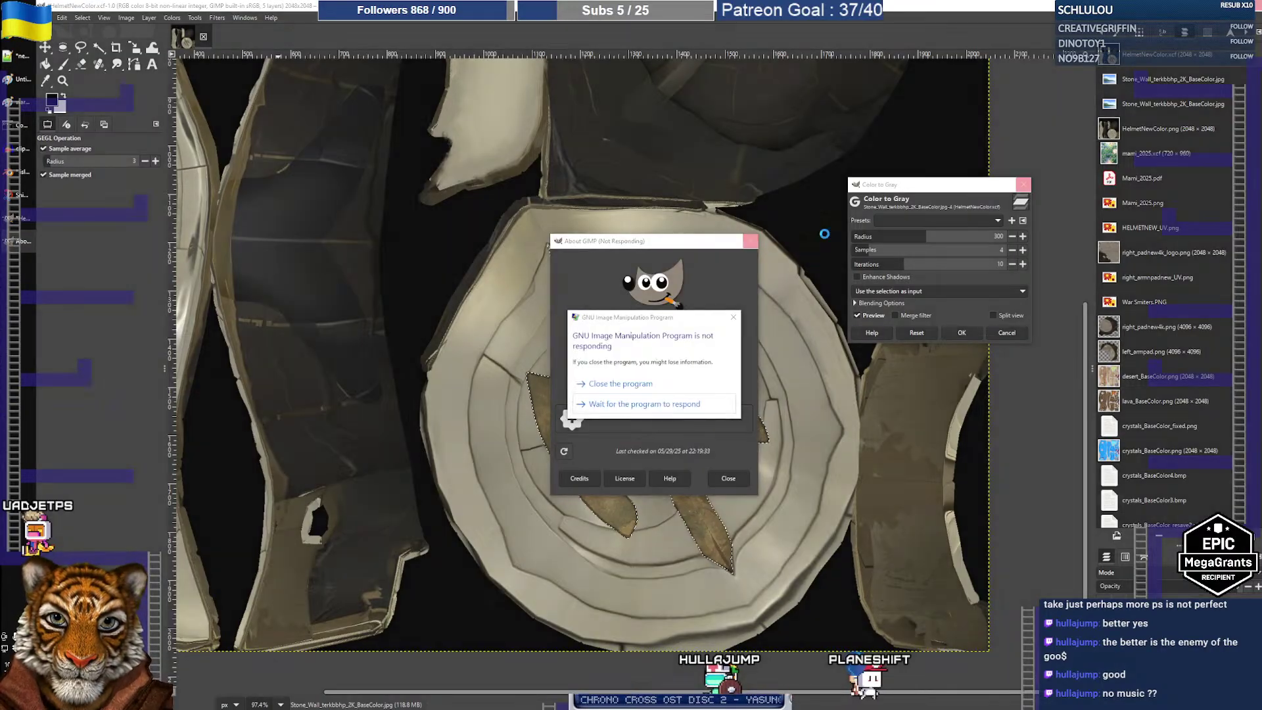
click(637, 385)
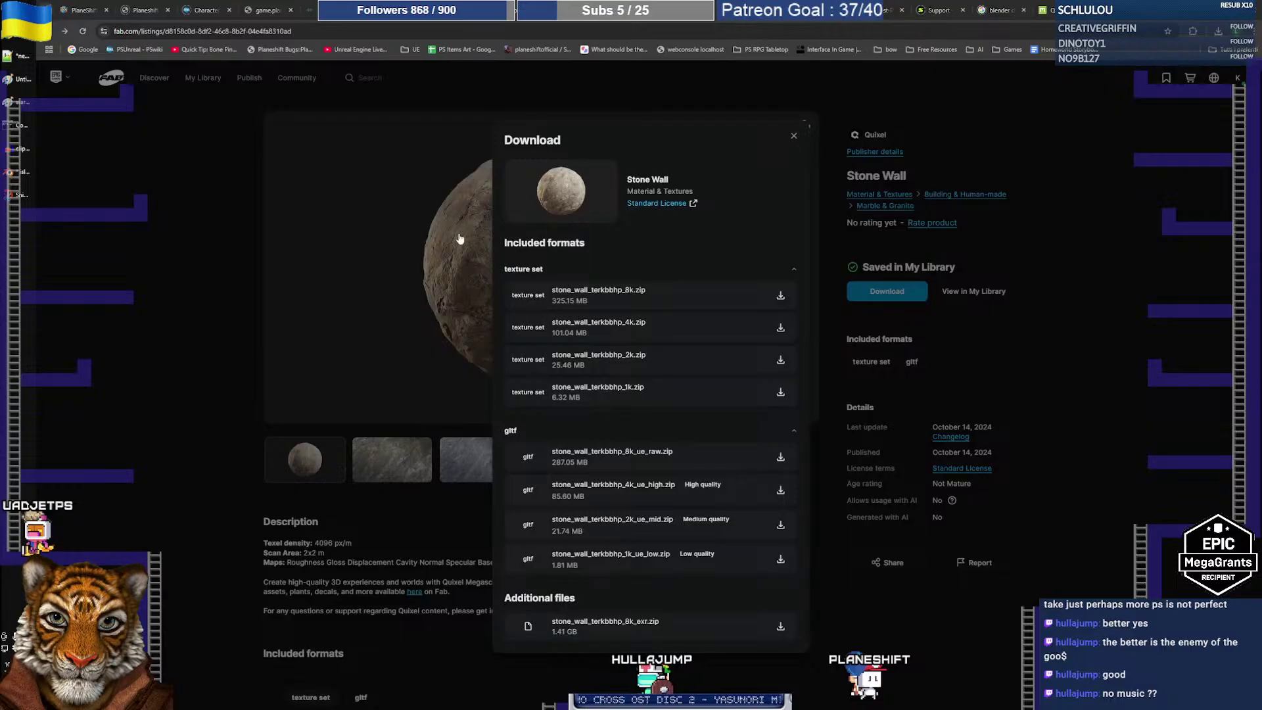
key(super)
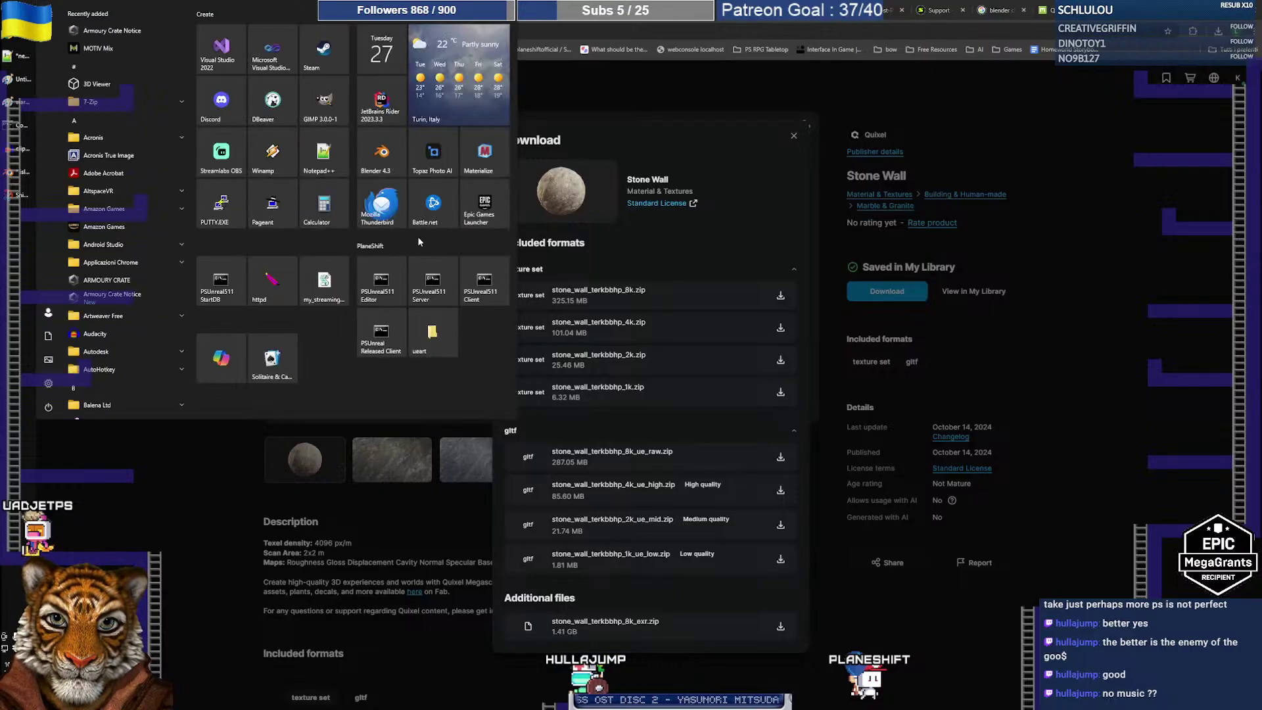
text(gimp)
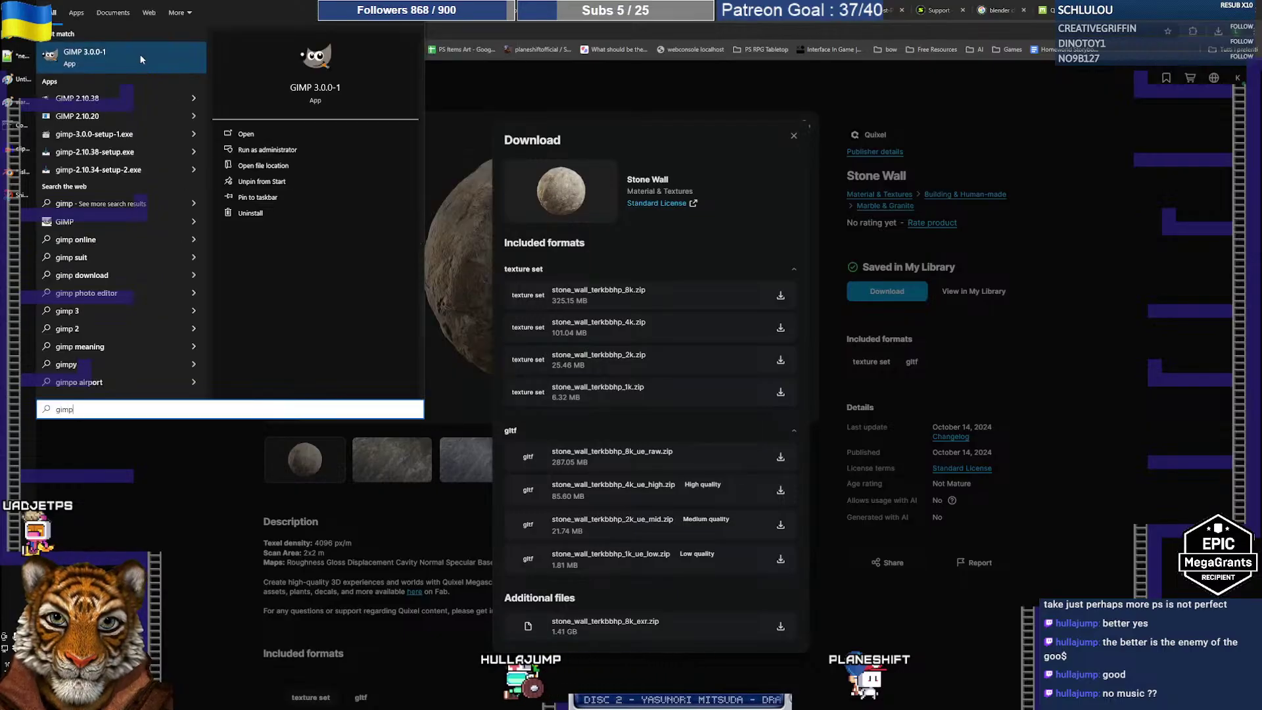
click(141, 55)
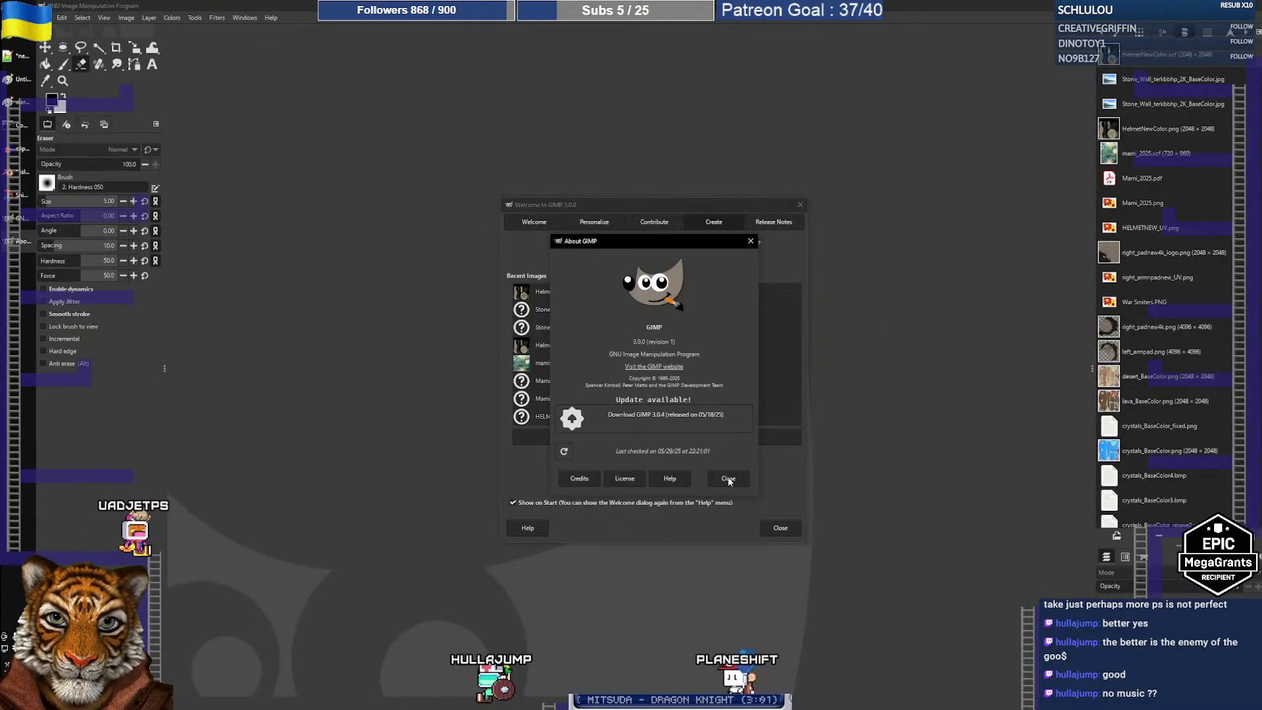
- Reopen HelmetNewColor from Recent Images and copy the whole claw-mark layer to the clipboard
click(728, 477)
double_click(555, 299)
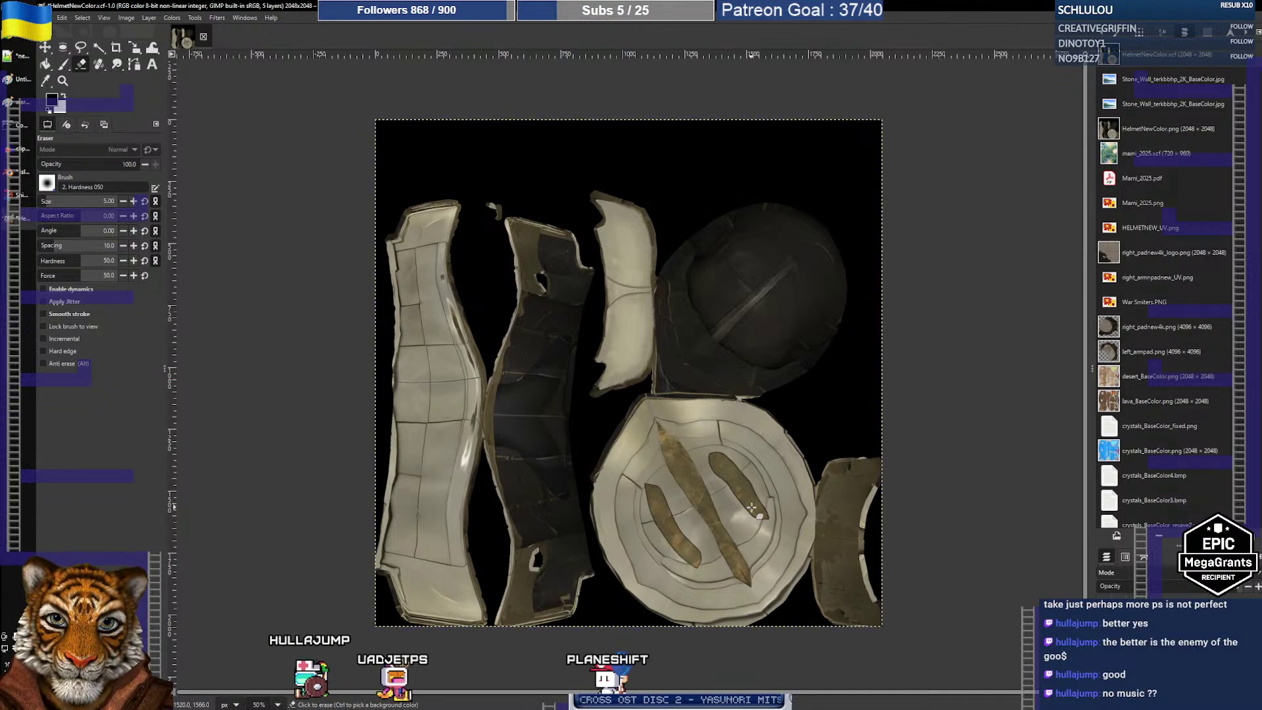
key(ctrl+a)
key(ctrl+c)
click(43, 18)
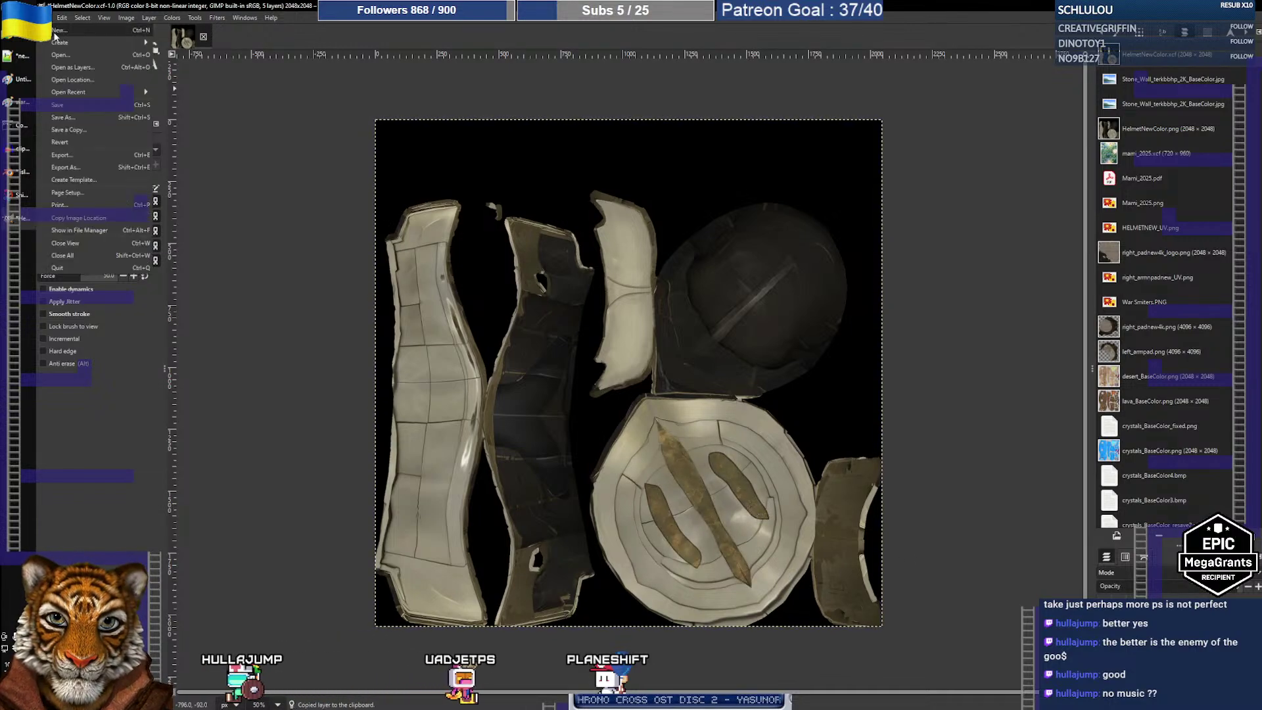
- Create a new image from the copied claws and convert it to gray with Color to Gray
mouse_move(118, 42)
click(188, 42)
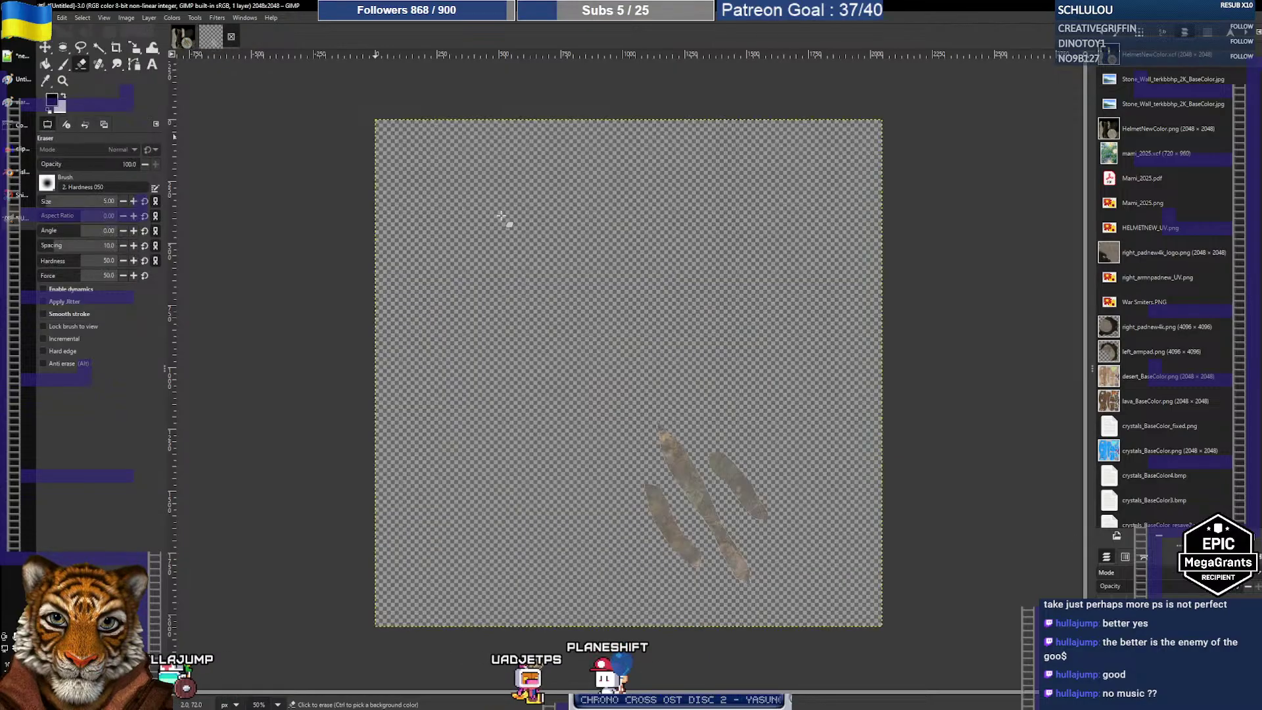
click(171, 18)
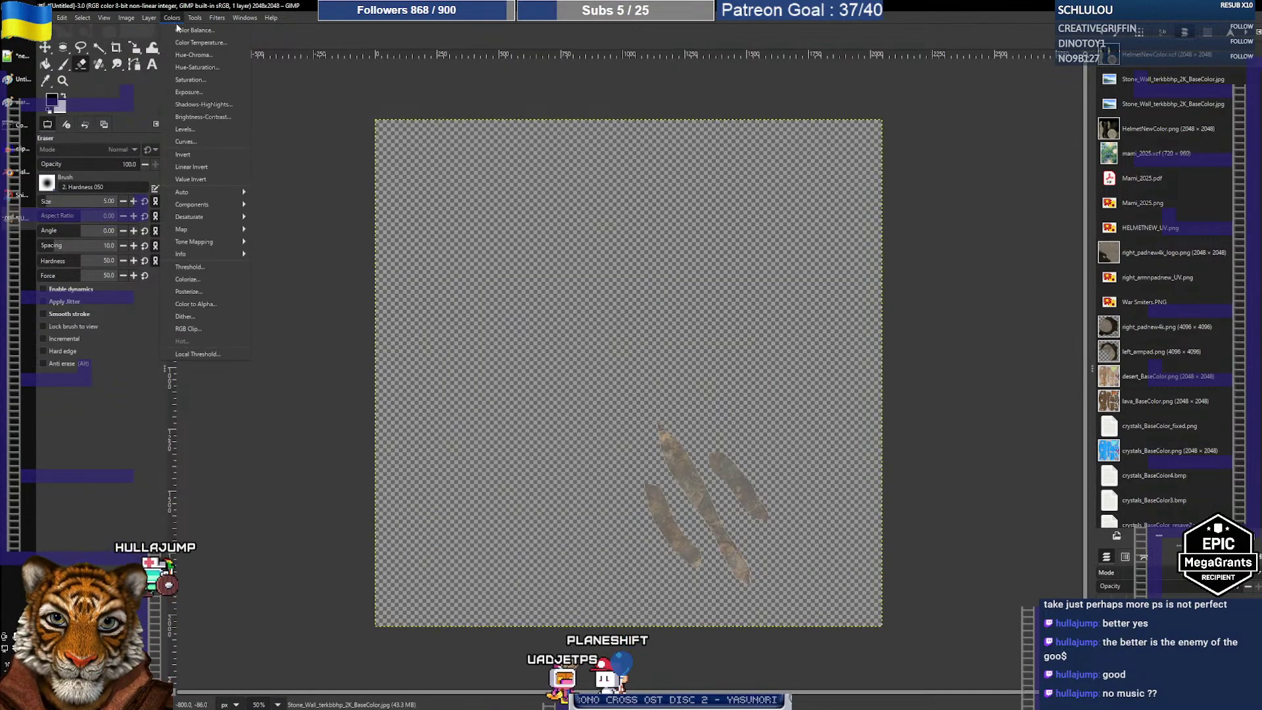
mouse_move(214, 225)
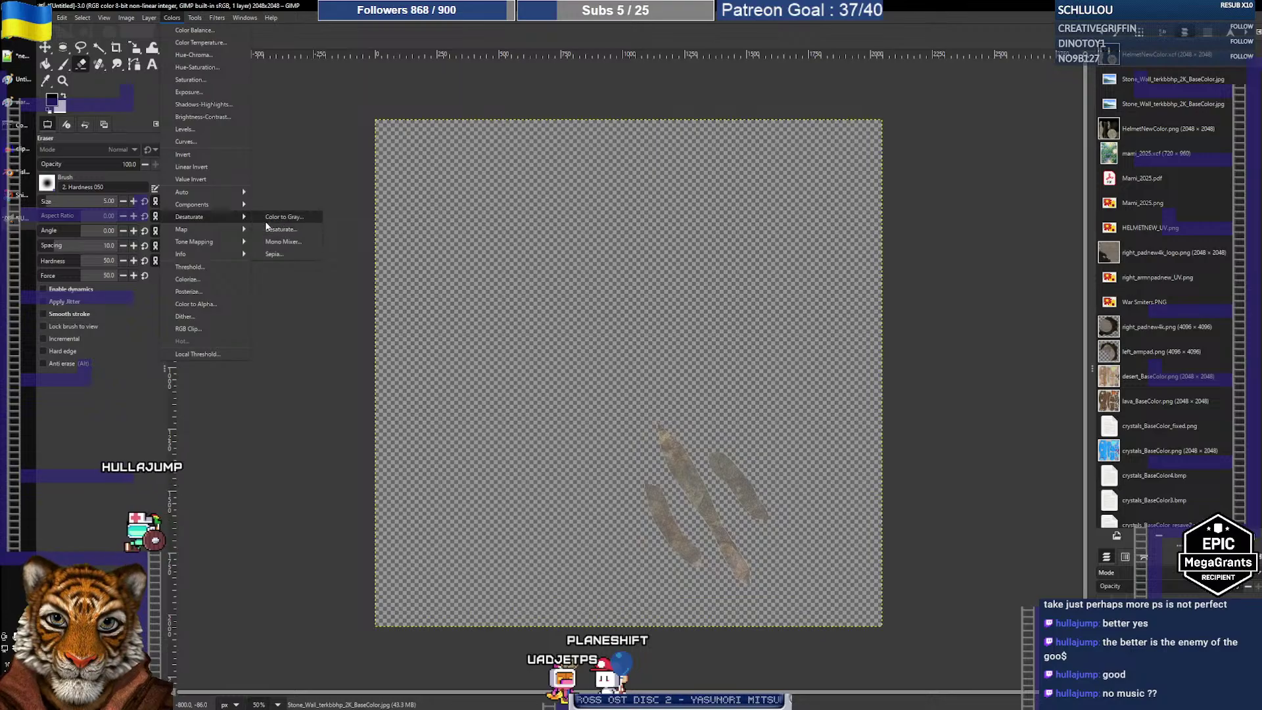
click(290, 216)
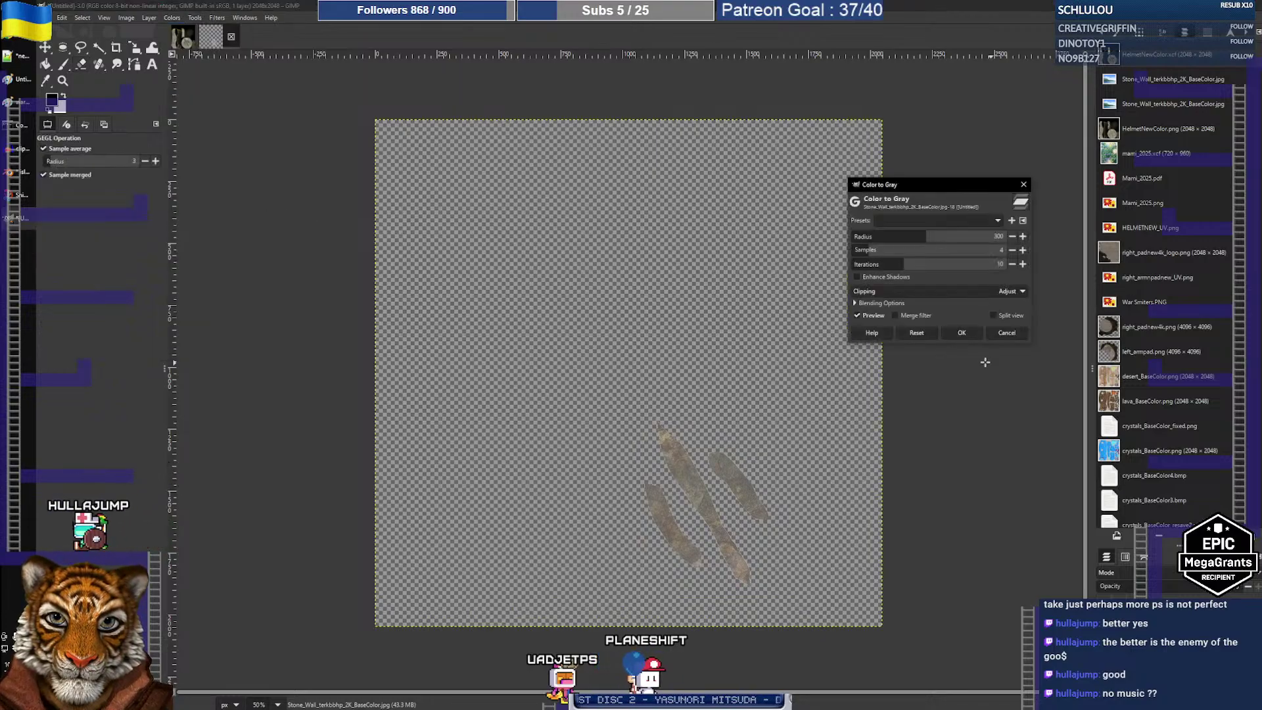
click(961, 333)
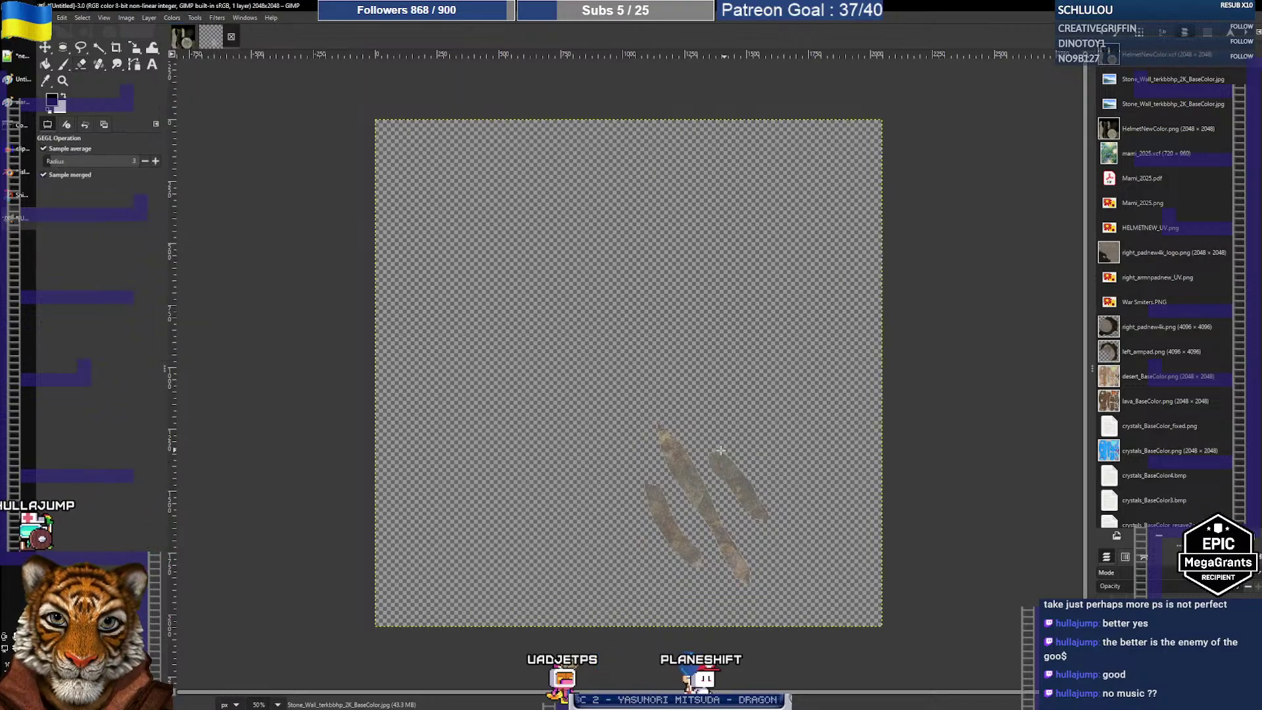
- Zoom to inspect the gray claws, then return to the HelmetNewColor texture
ctrl+scroll(657, 348, up, 5)
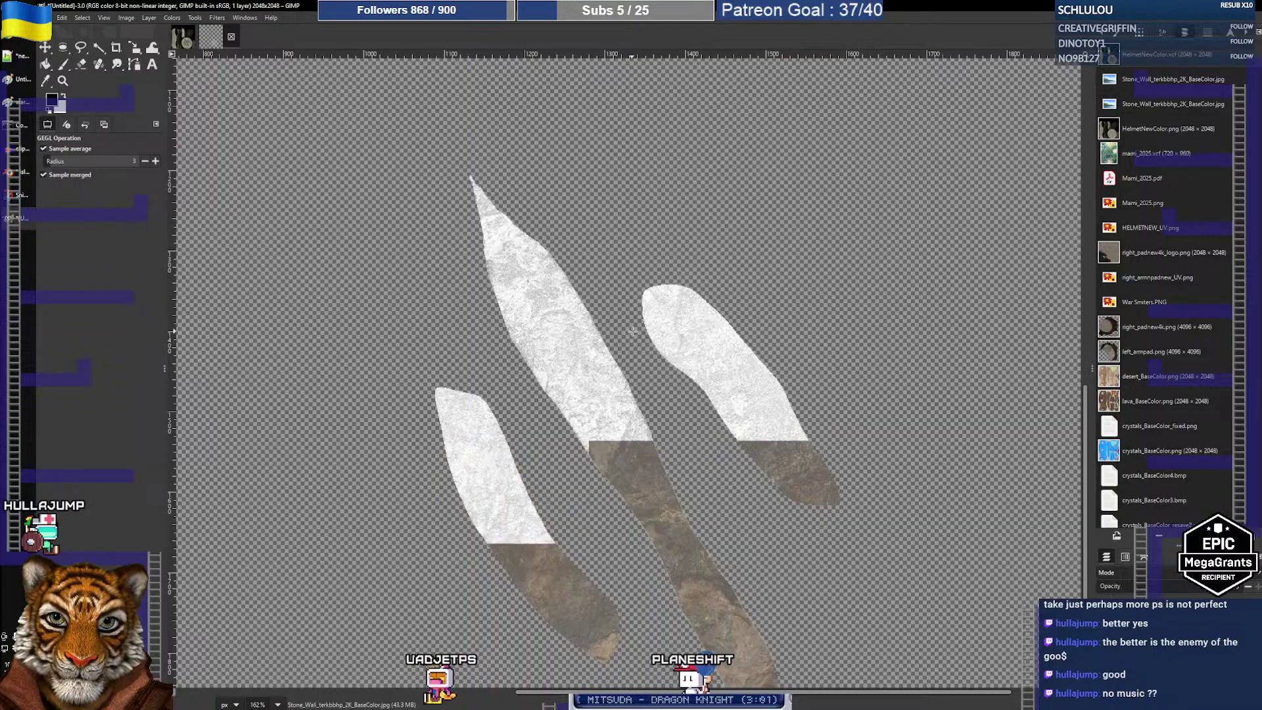
ctrl+scroll(621, 341, down, 2)
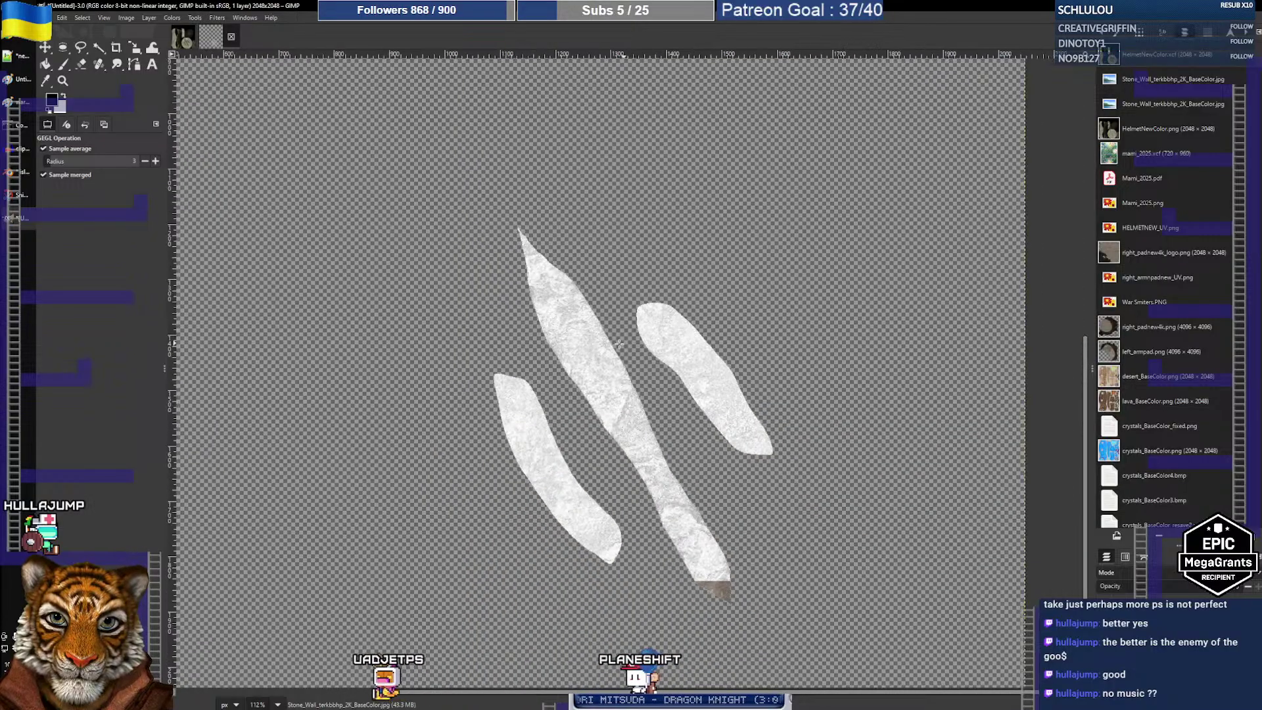
ctrl+scroll(621, 345, down, 3)
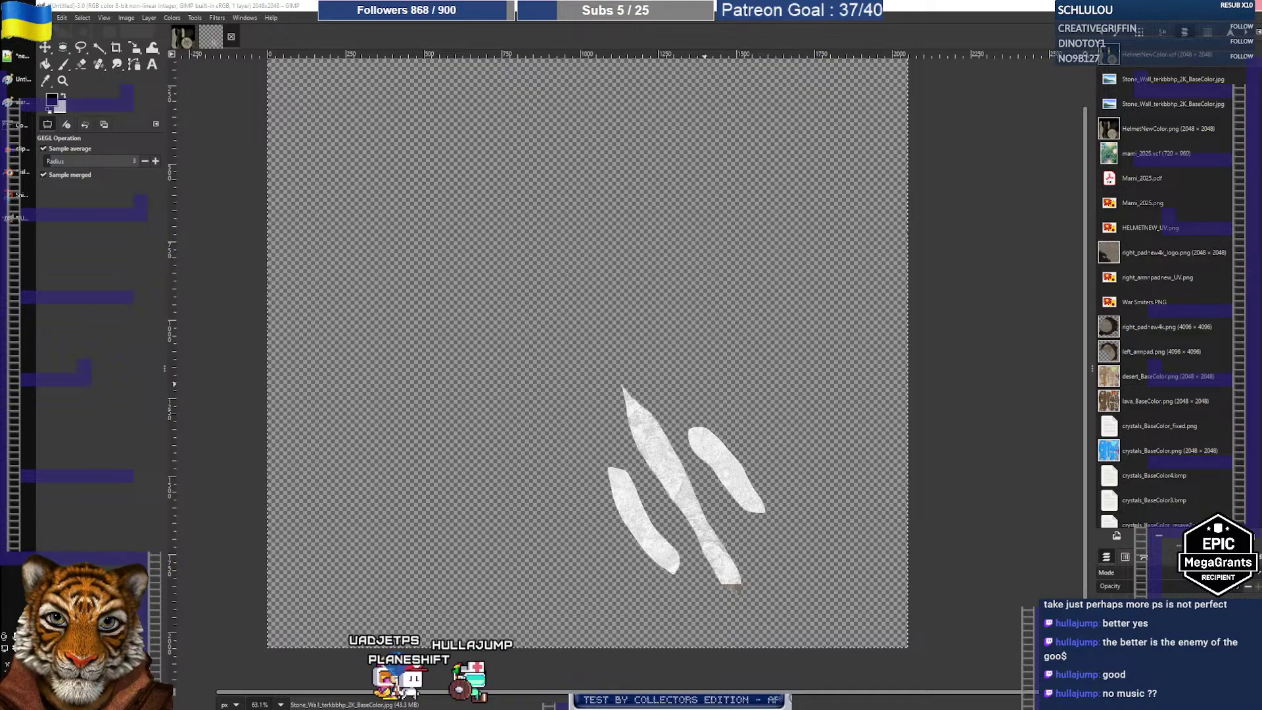
click(183, 37)
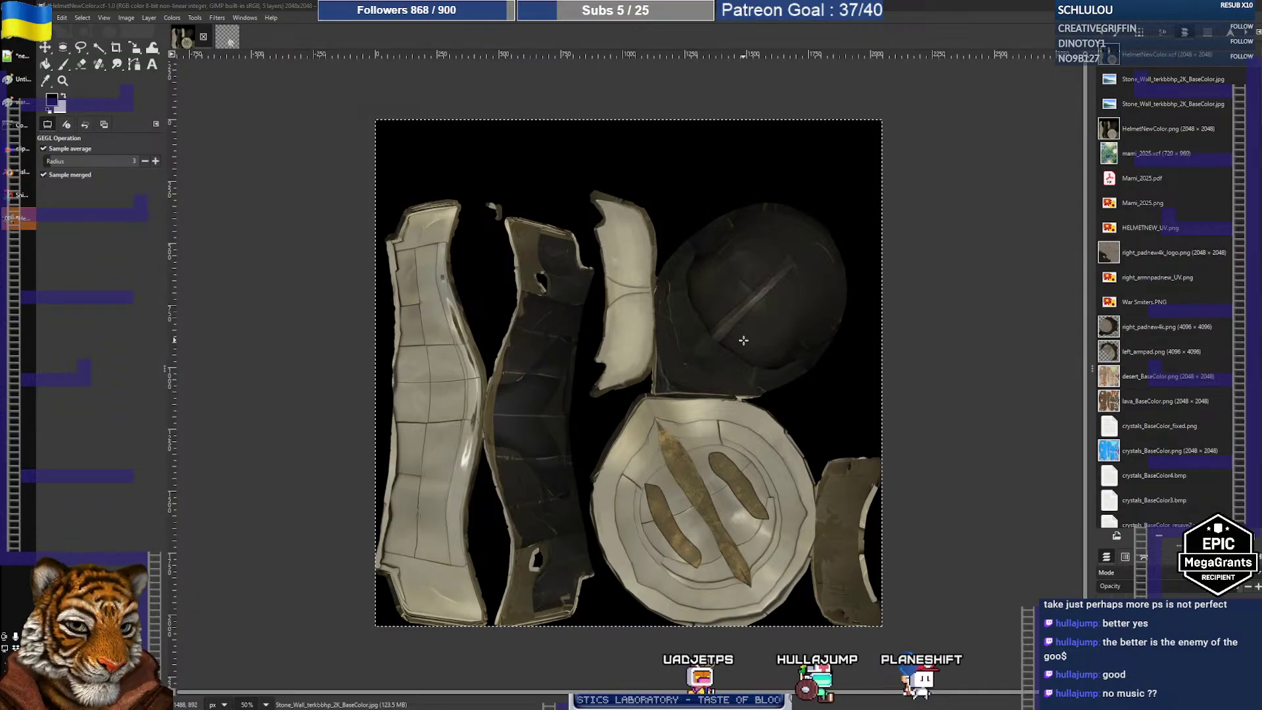
middle_drag(602, 414, 566, 374)
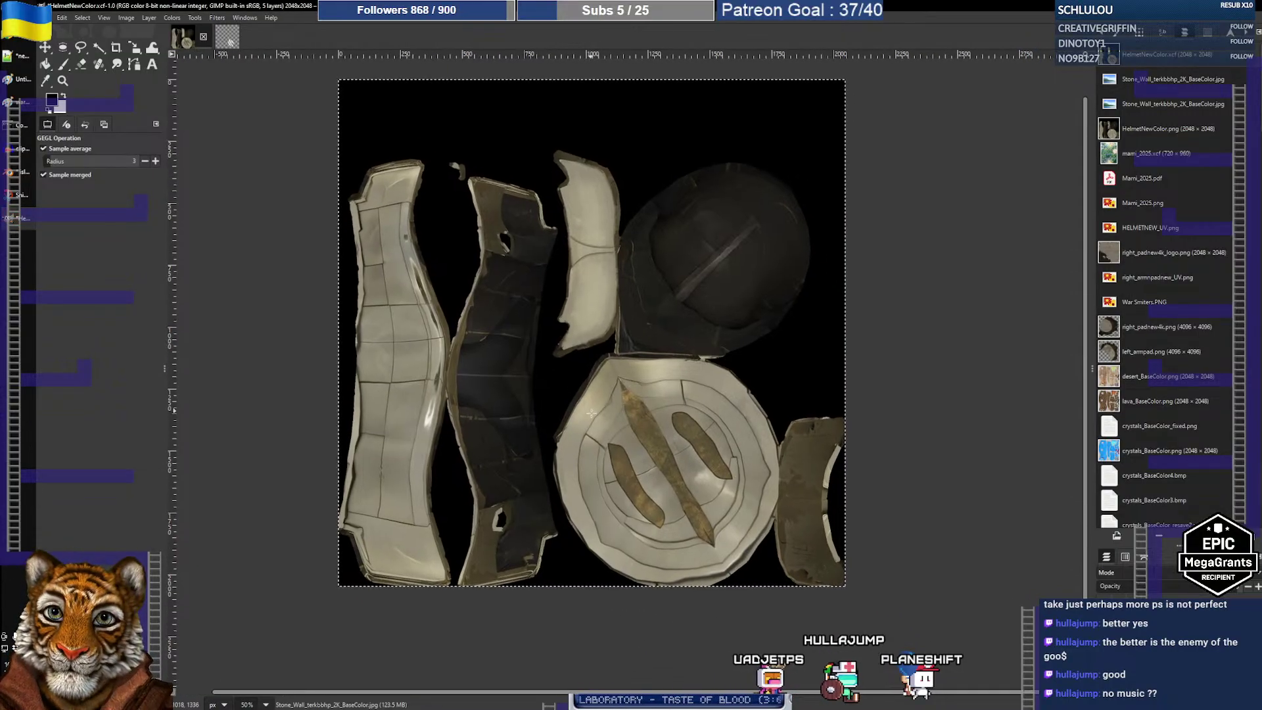
ctrl+scroll(590, 412, up, 4)
ctrl+scroll(445, 250, down, 2)
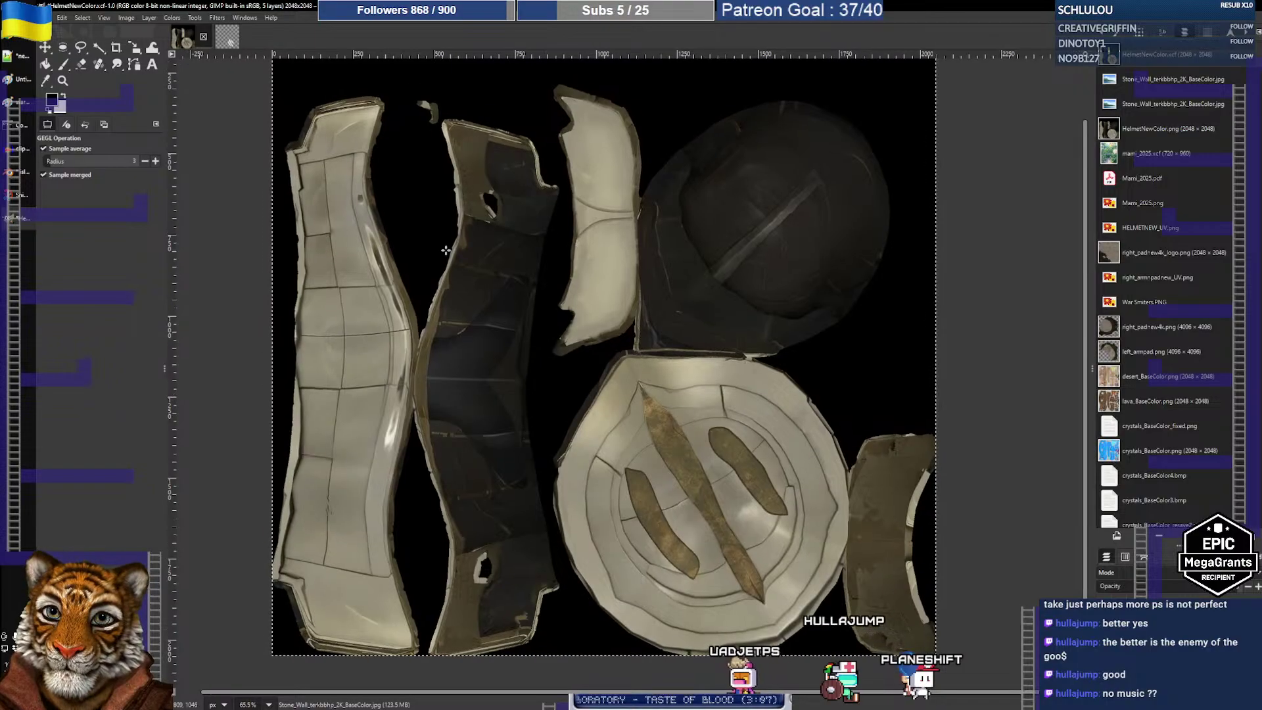
click(229, 36)
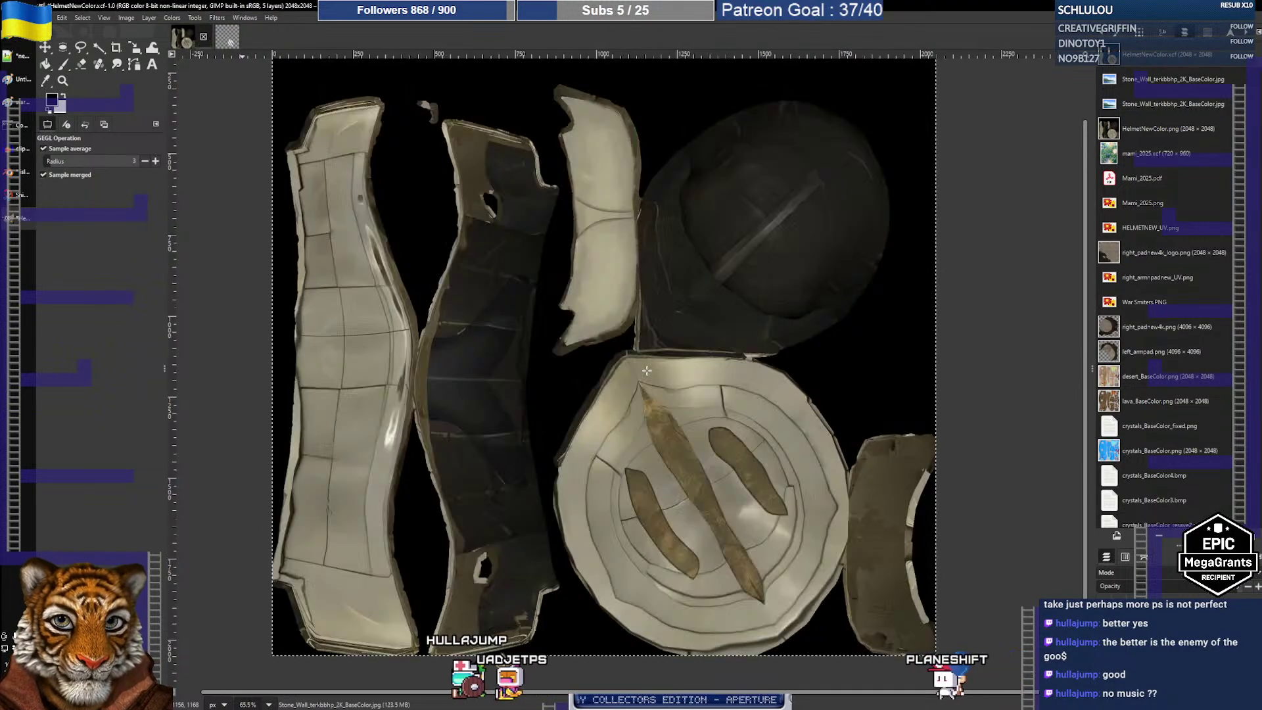
- Duplicate the layer on the HelmetNewColor texture, then check the GIMP version under Help > About
click(230, 42)
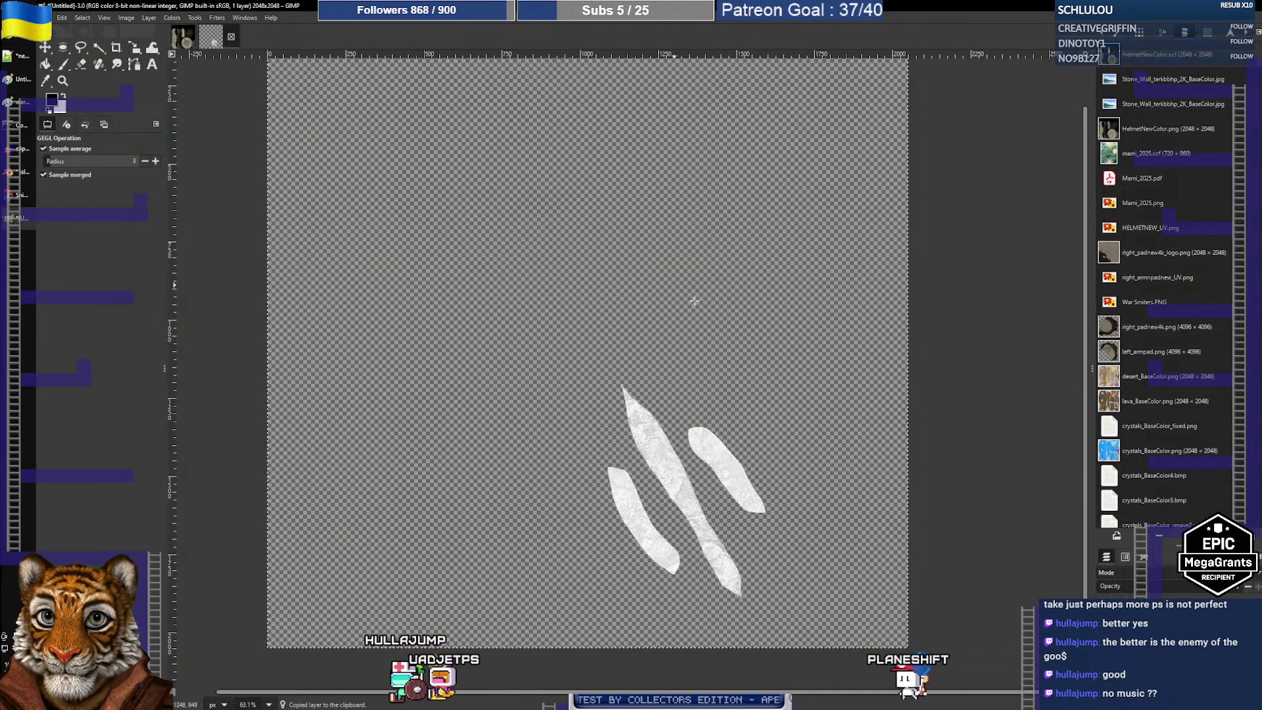
click(1122, 37)
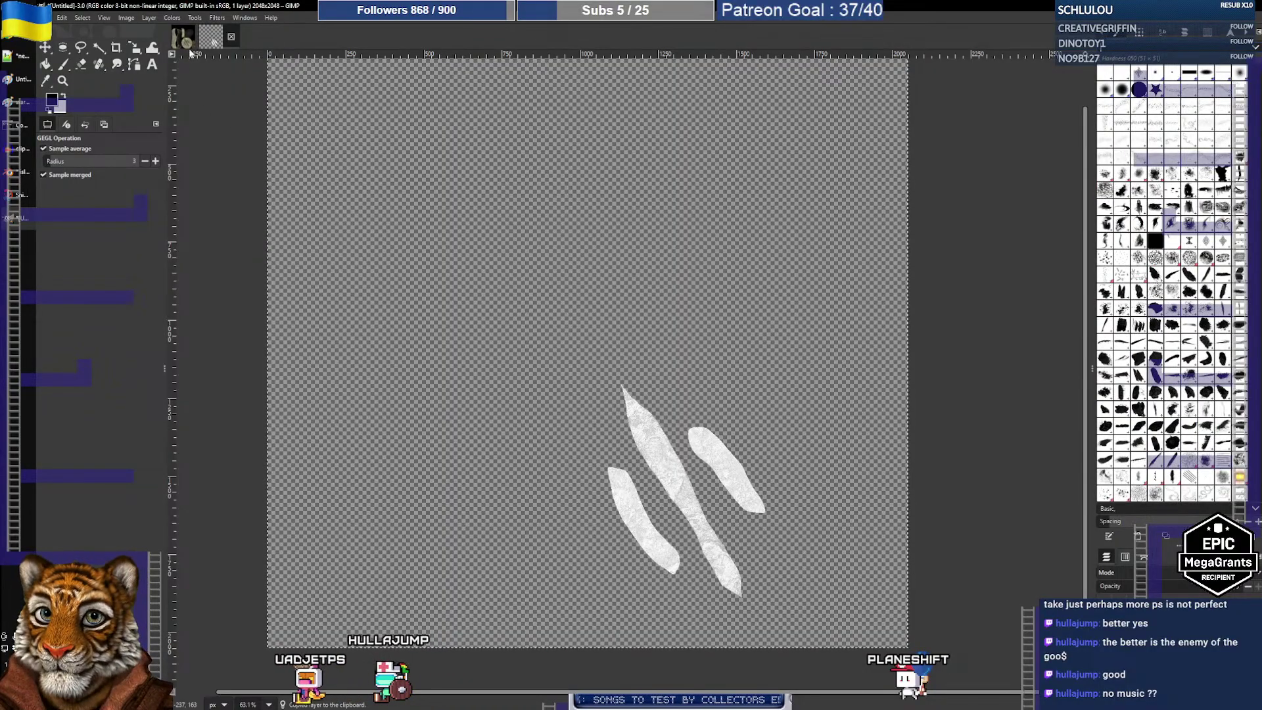
click(183, 38)
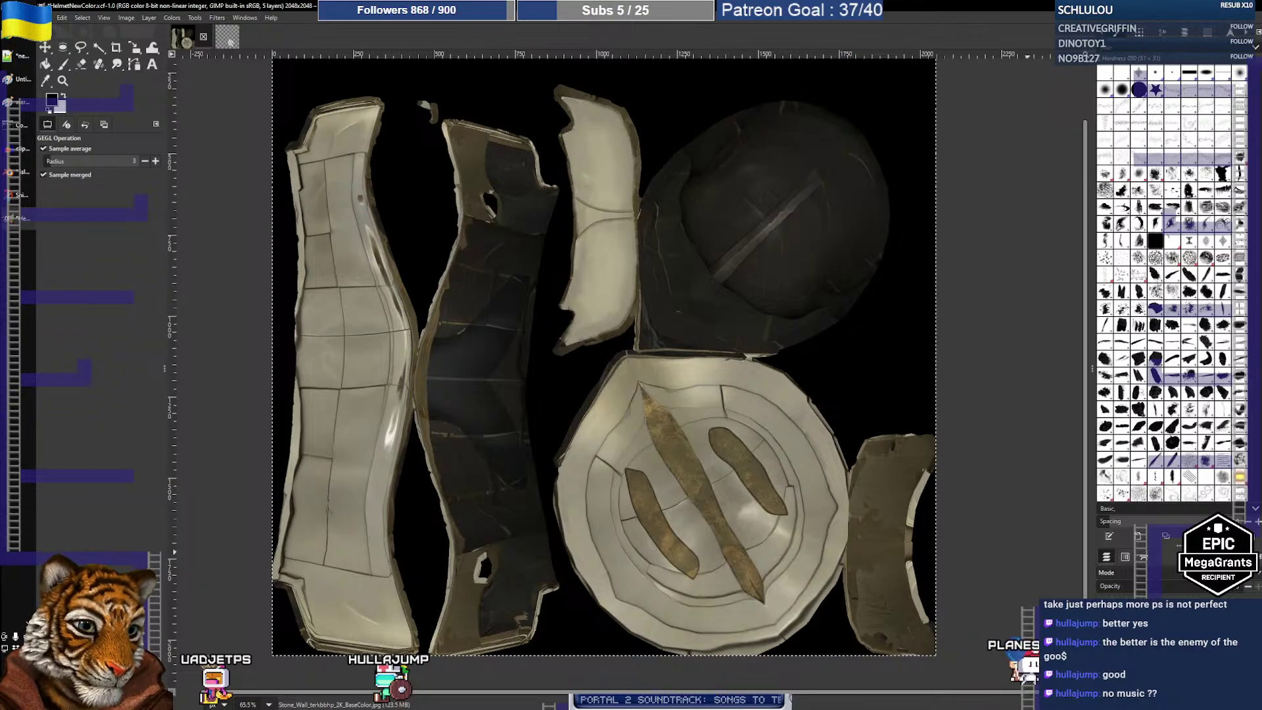
key(shift+ctrl+d)
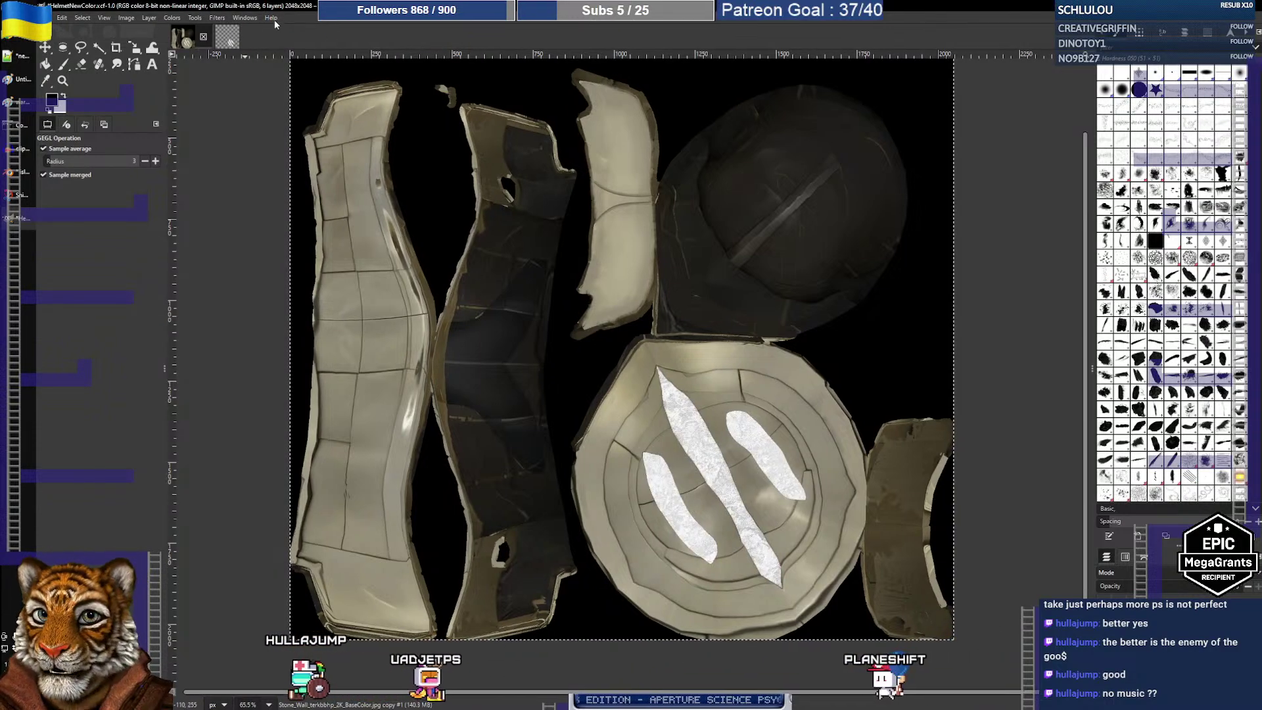
click(272, 18)
click(292, 142)
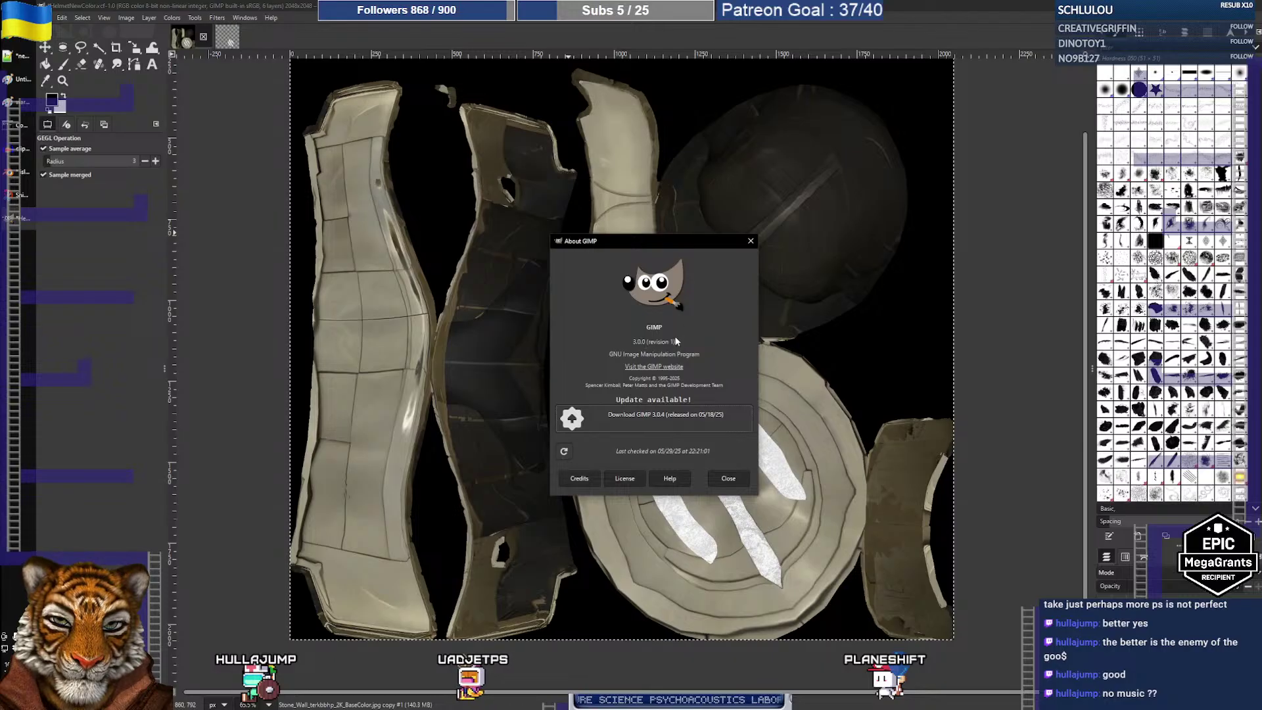
- Review the About GIMP version info again, then quit GIMP, discarding the untitled claw image
click(729, 477)
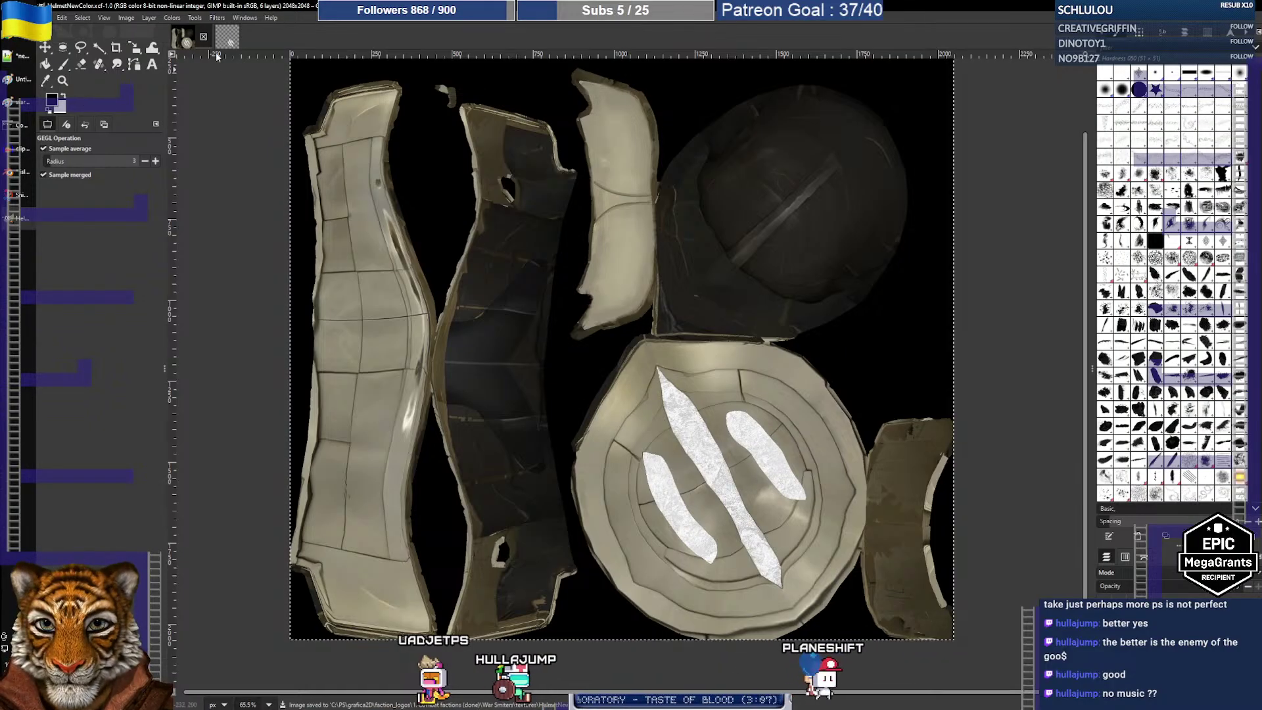
click(270, 18)
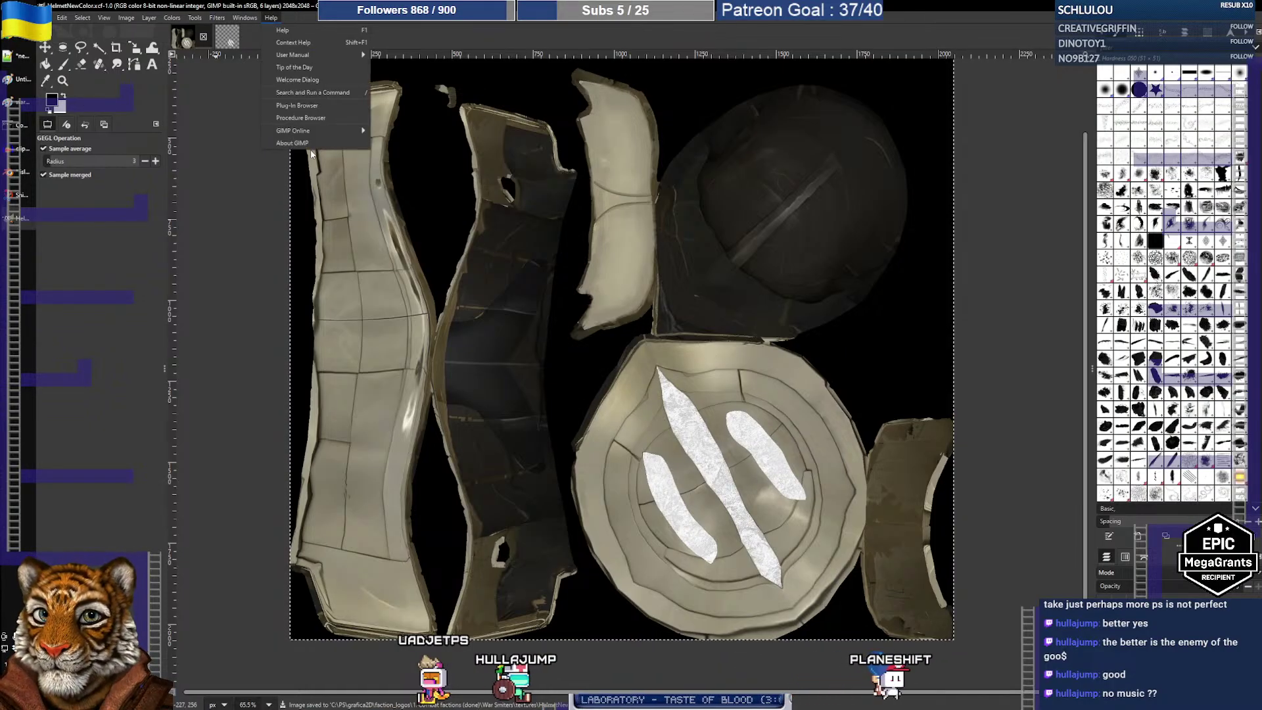
click(292, 143)
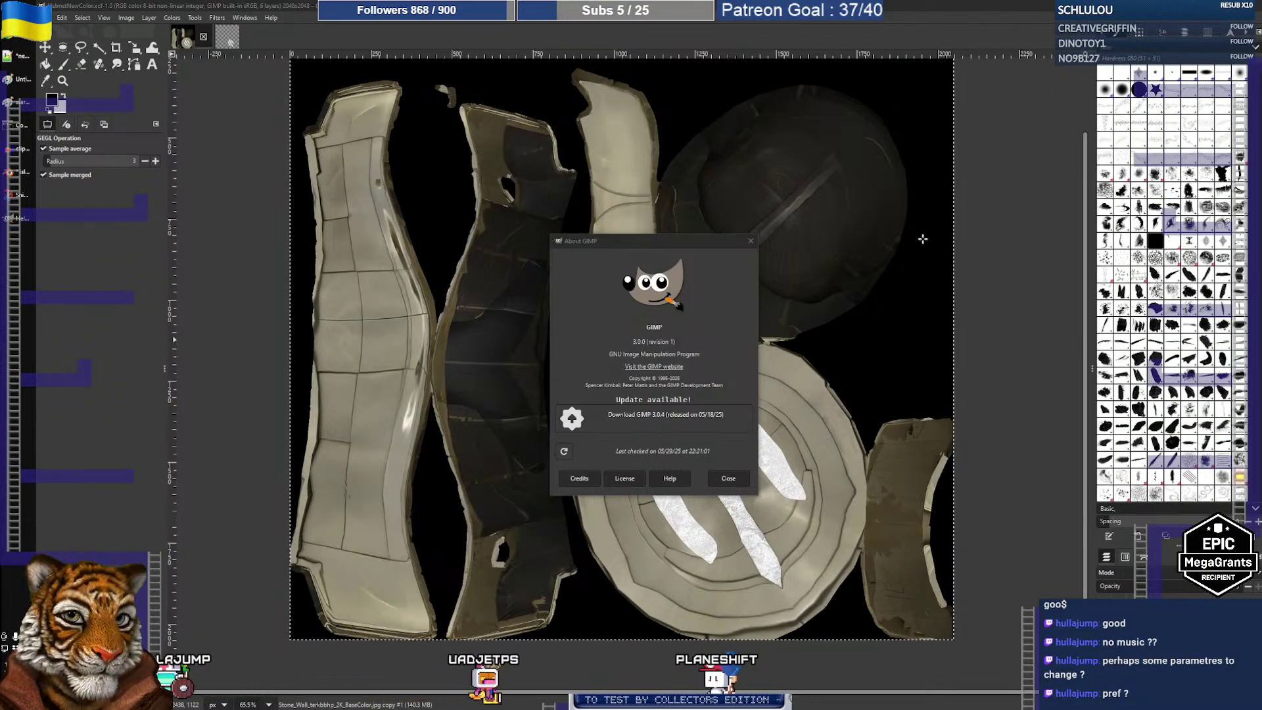
click(748, 243)
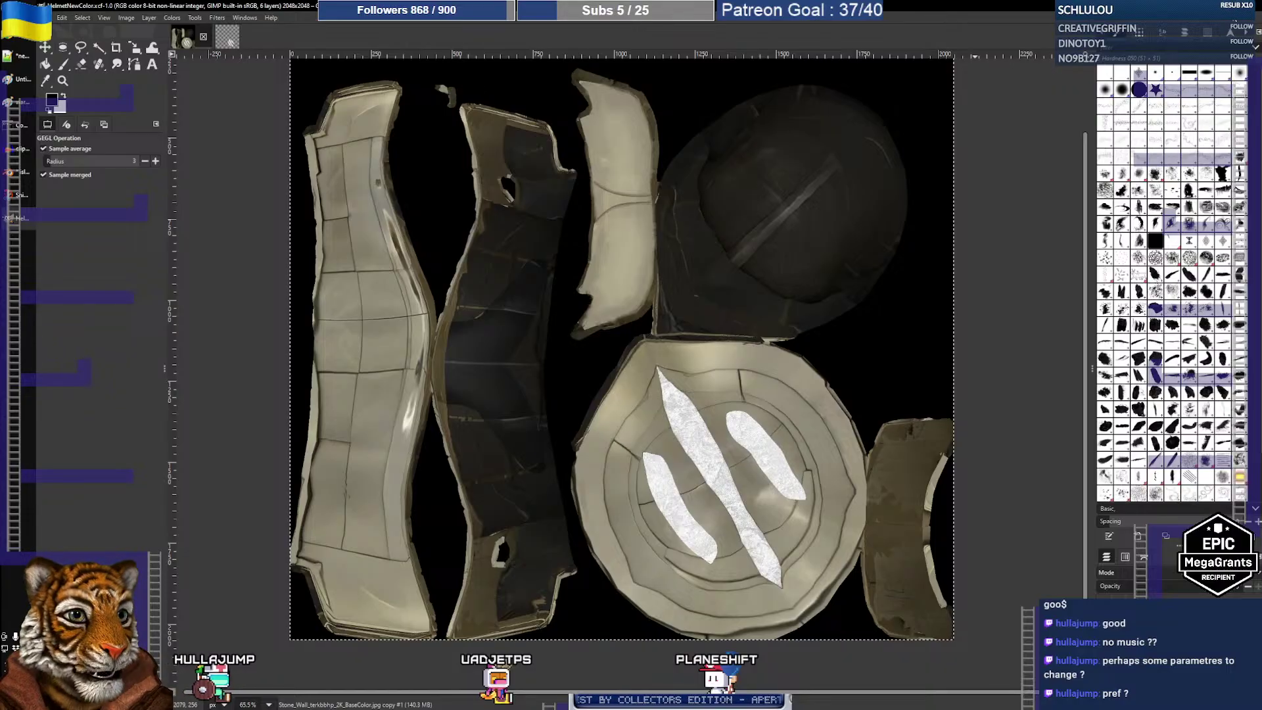
click(1258, 8)
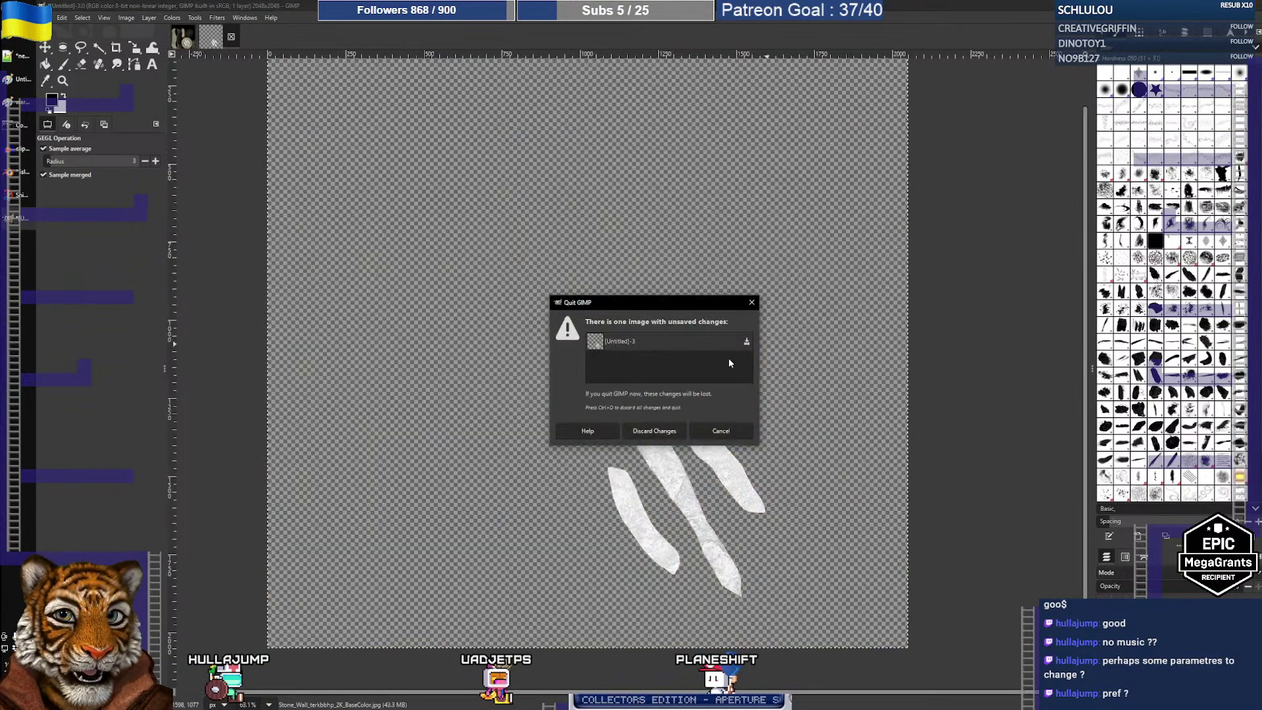
click(653, 431)
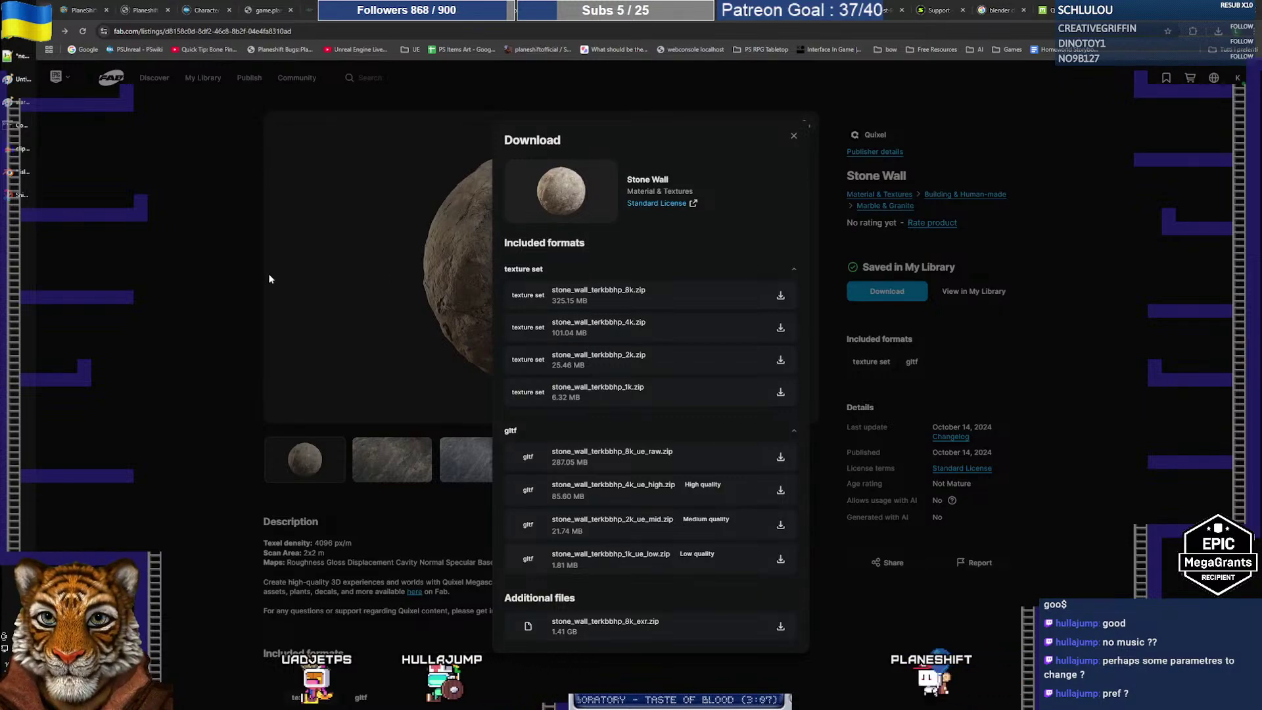
- Install the GIMP 3.0.4 update, finish setup, and dismiss the Entry Point Not Found error
mouse_move(17, 196)
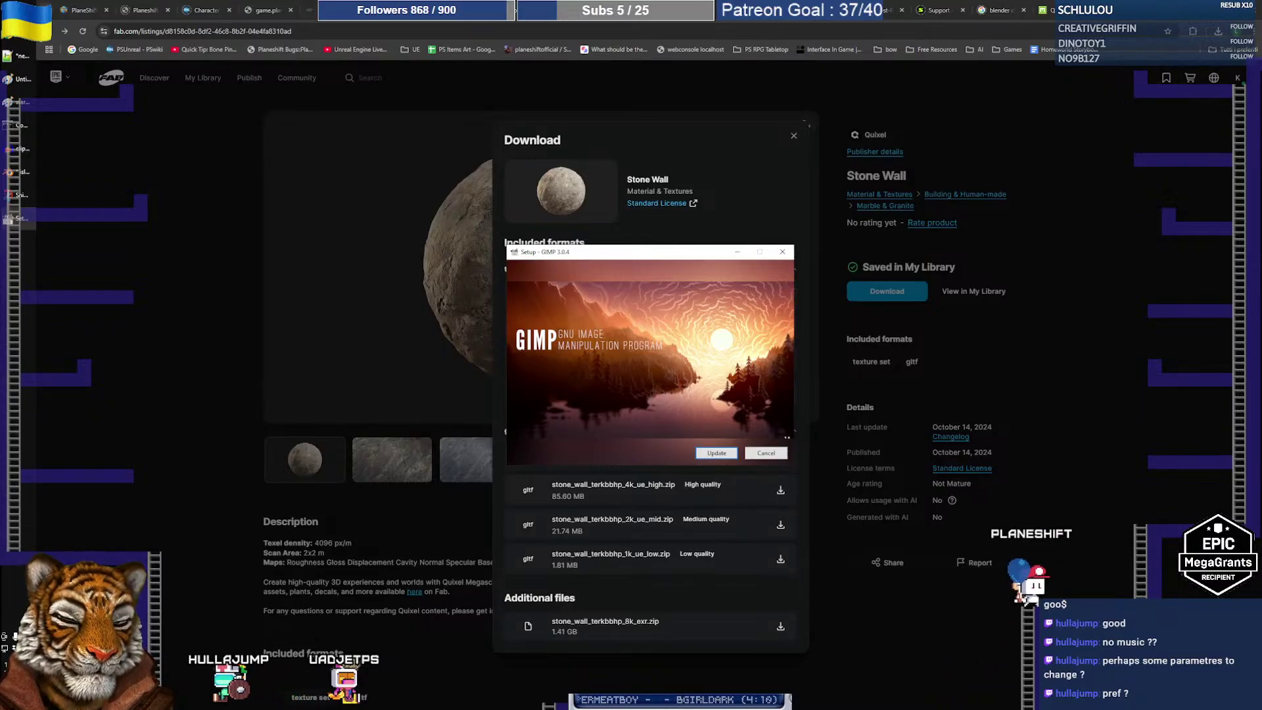
click(720, 455)
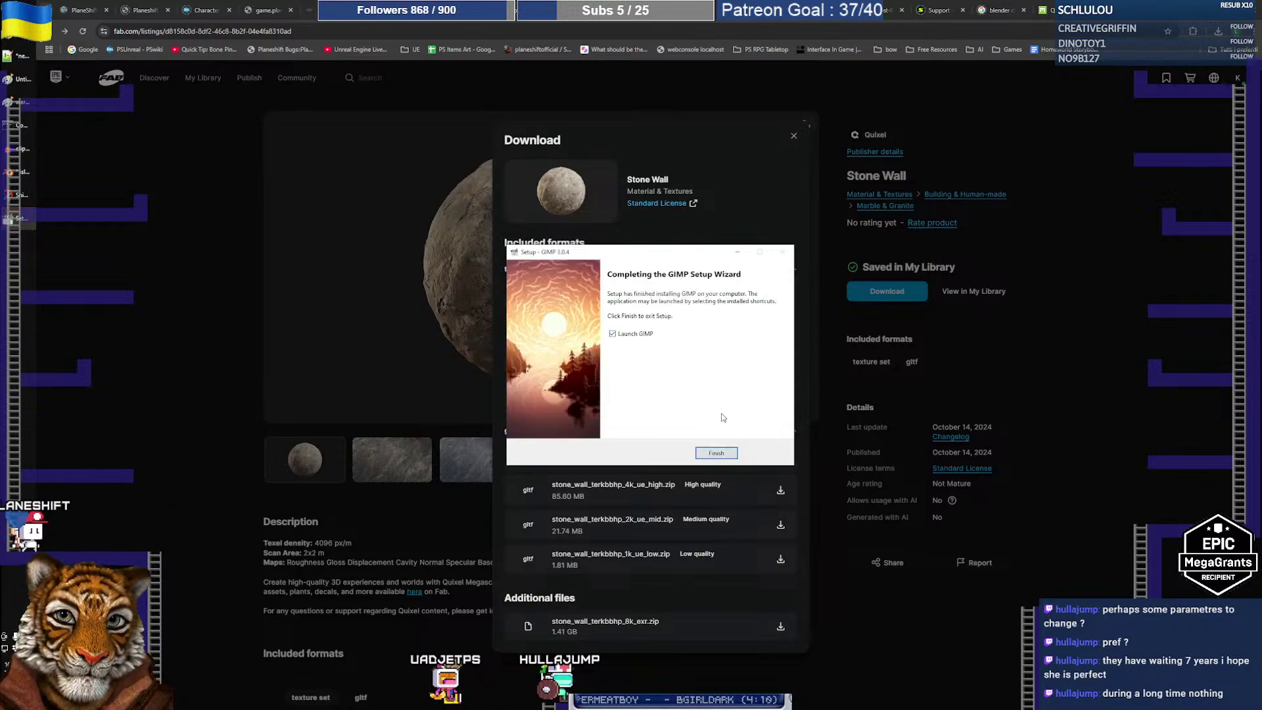
key(Return)
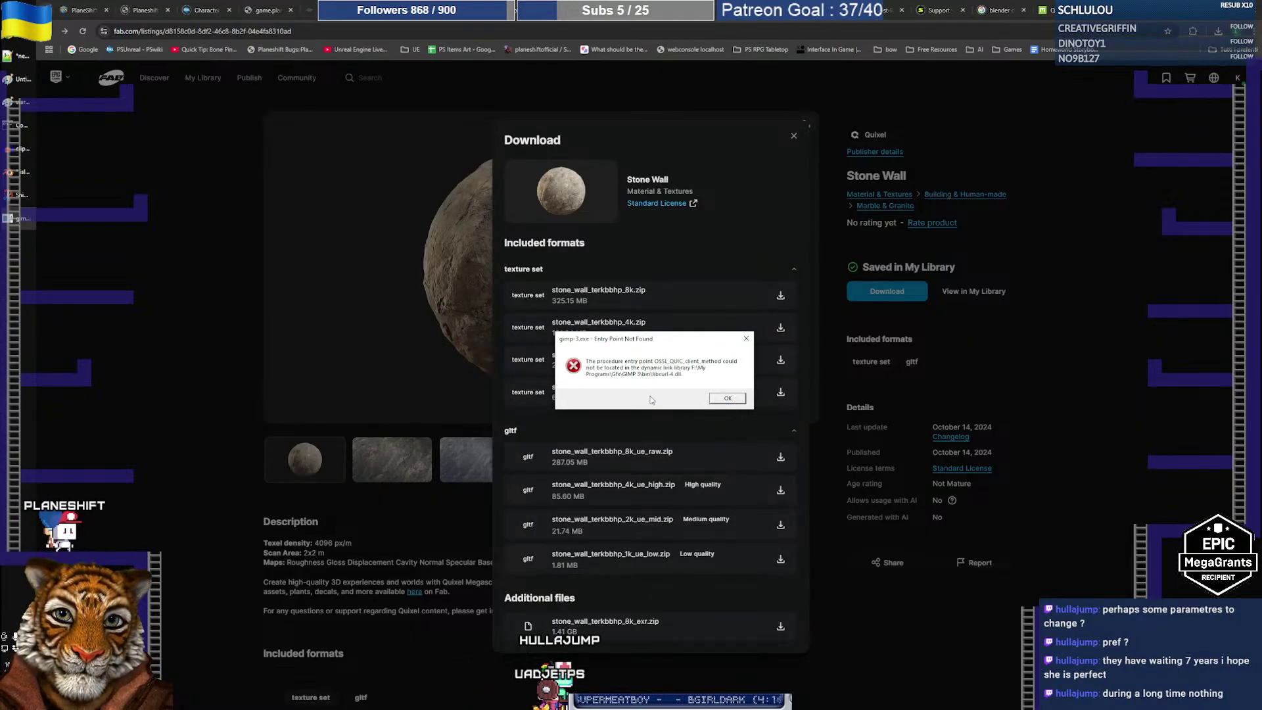
click(731, 399)
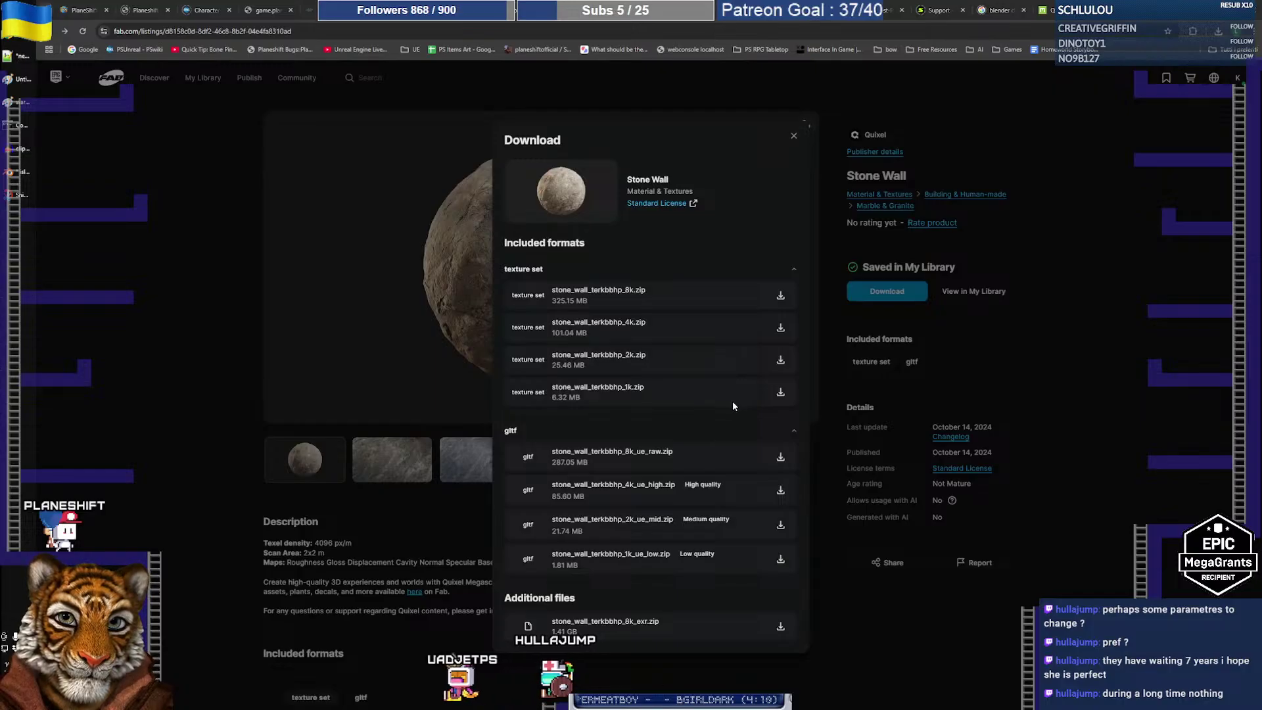
- Launch GIMP 3.0.4, close its Welcome window, and open HelmetNewColor.xcf via File > Open Recent
click(16, 12)
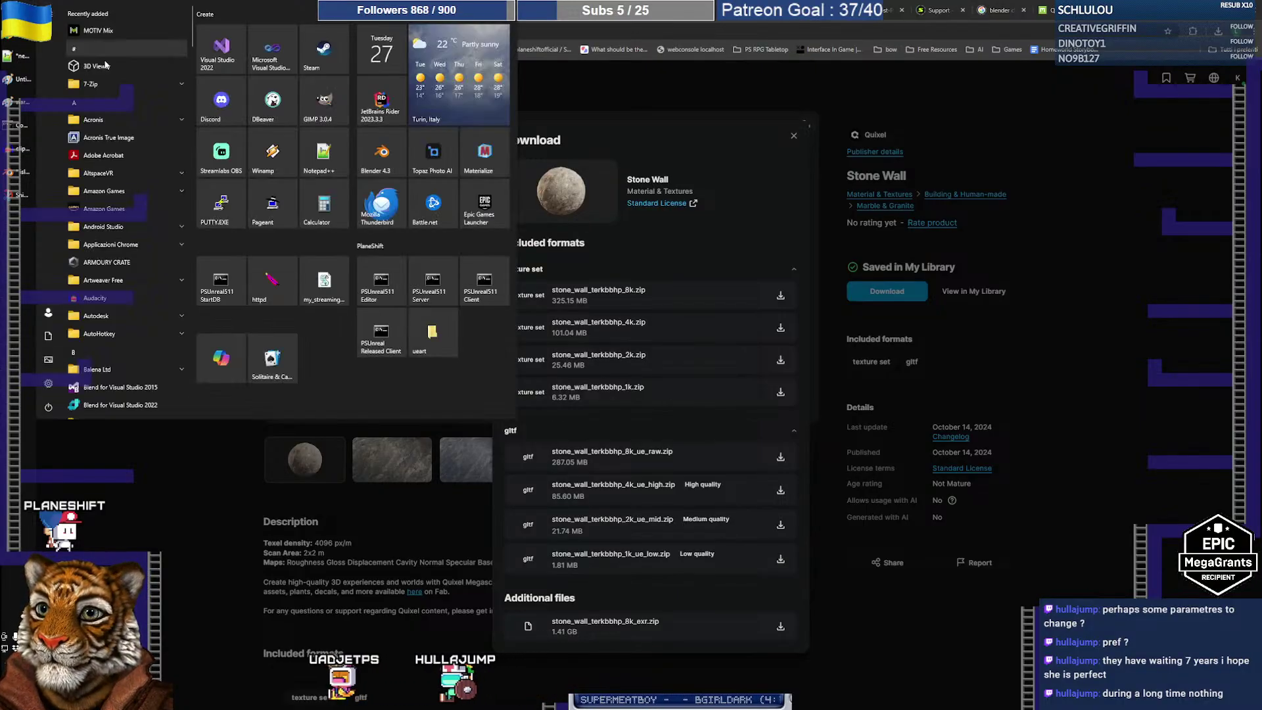
click(325, 115)
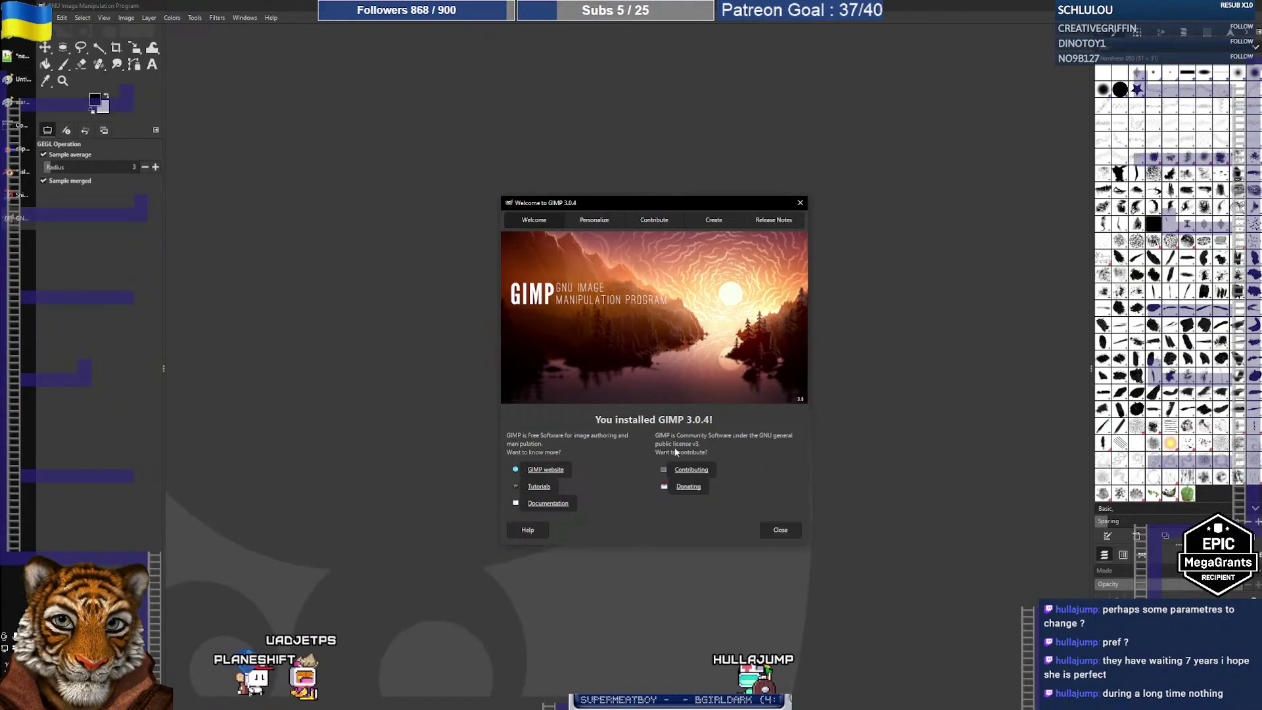
click(773, 531)
click(45, 17)
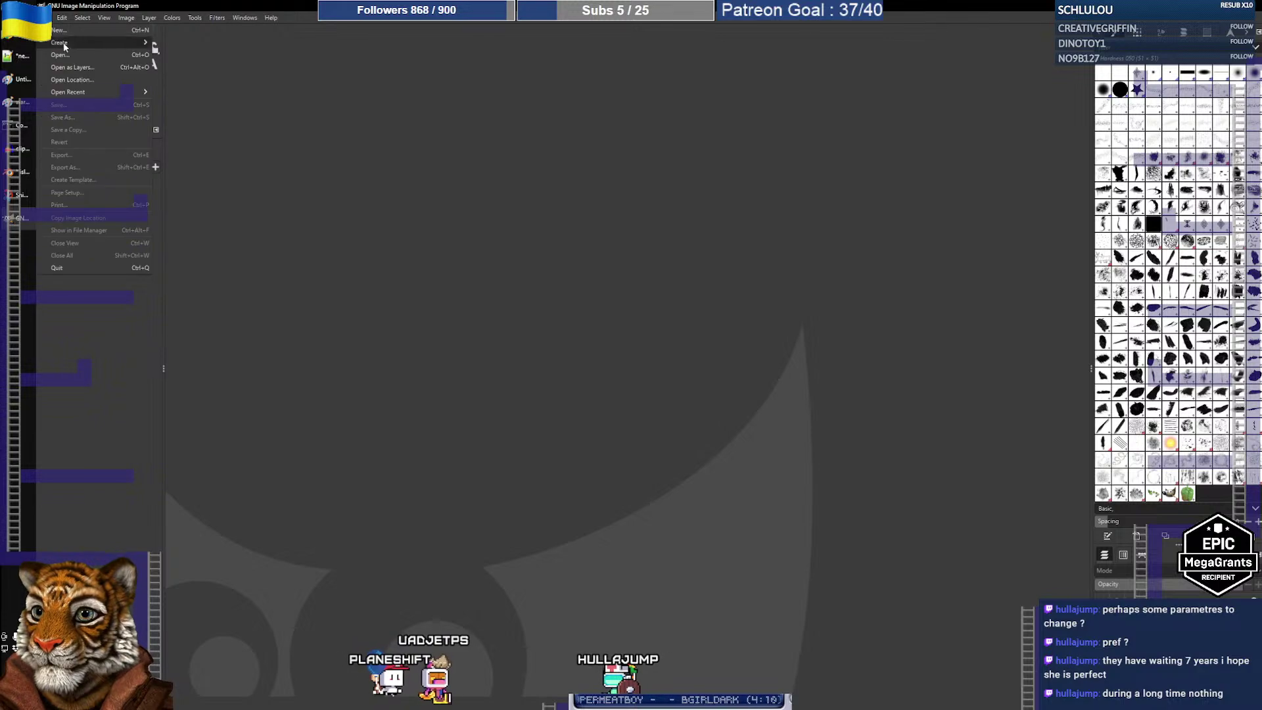
mouse_move(72, 92)
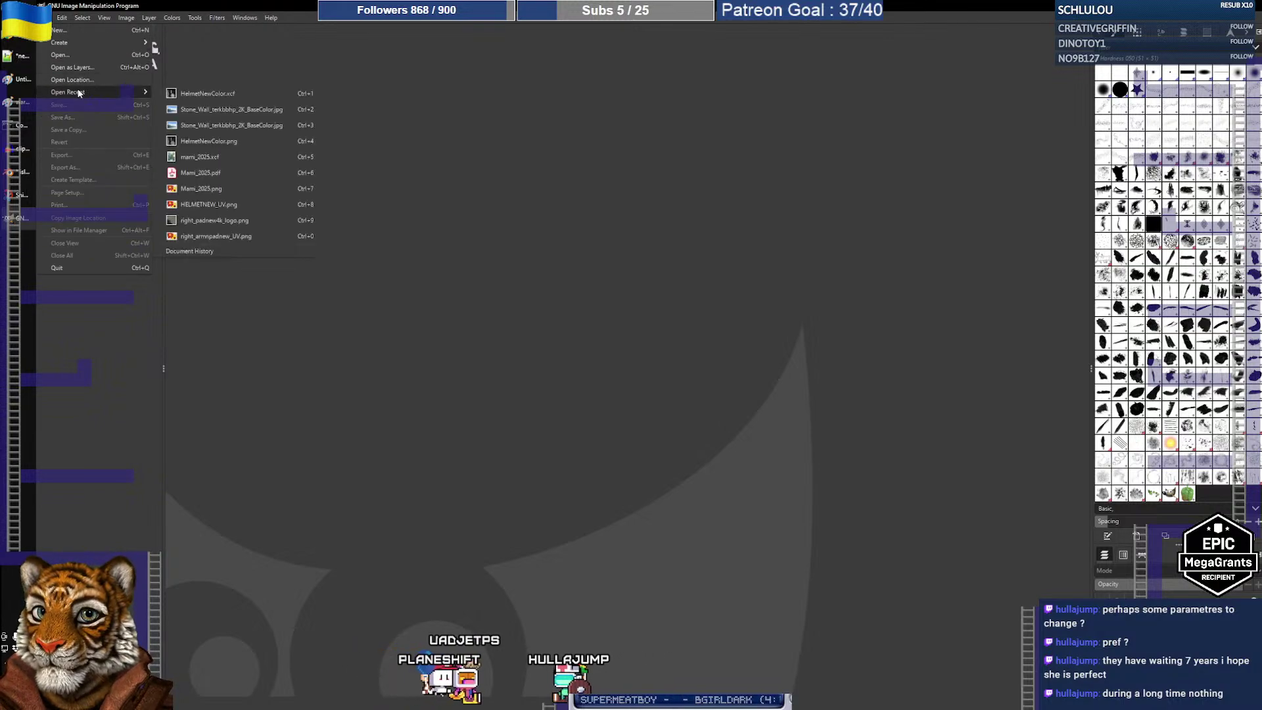
click(210, 89)
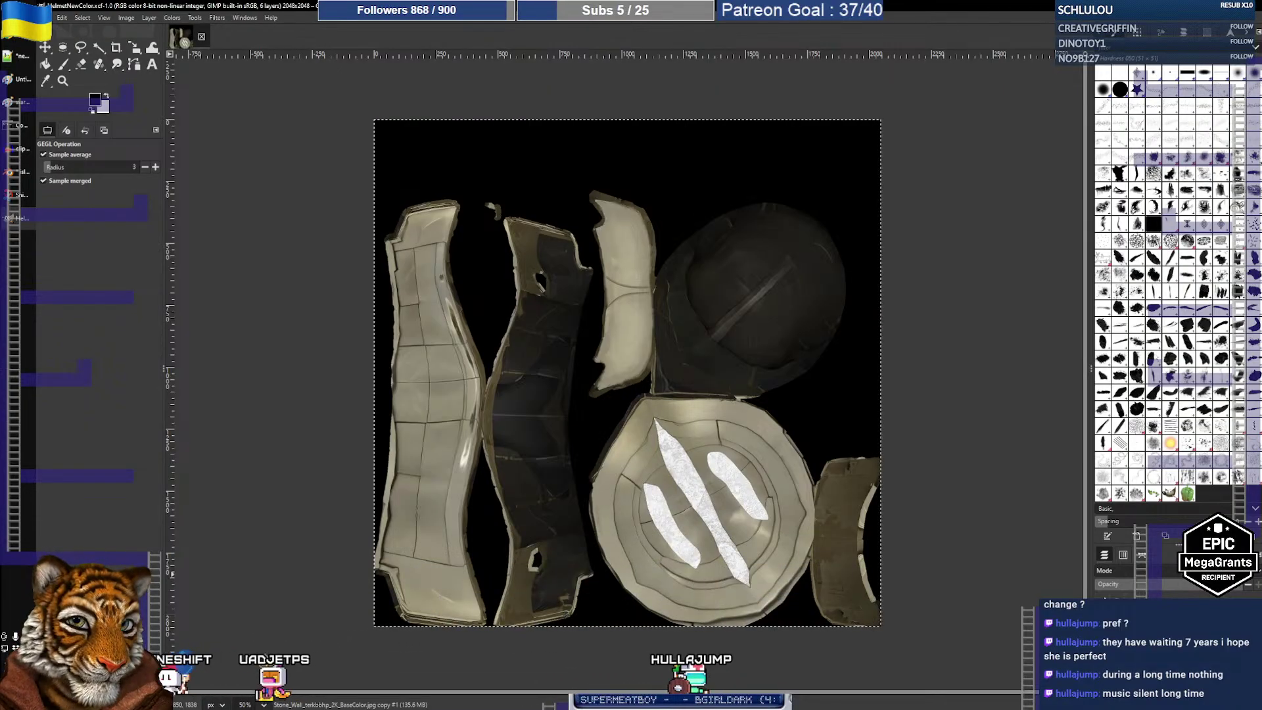
right_click(1192, 665)
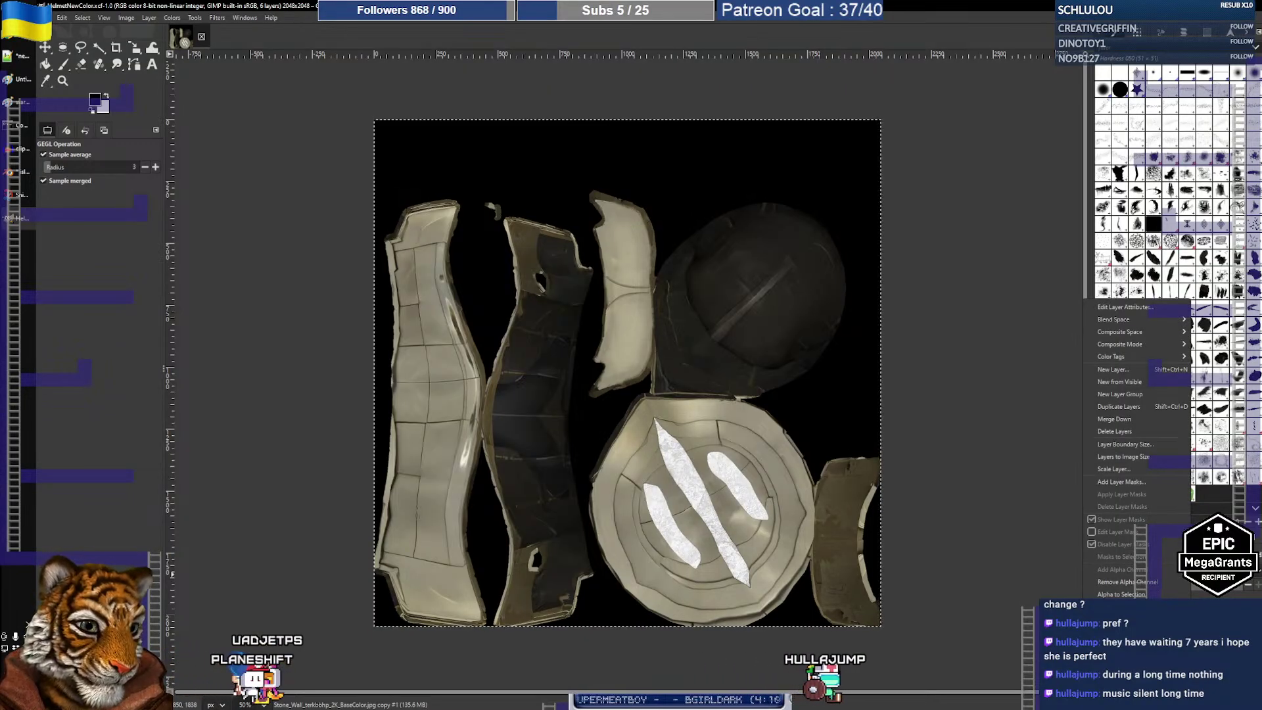
key(Escape)
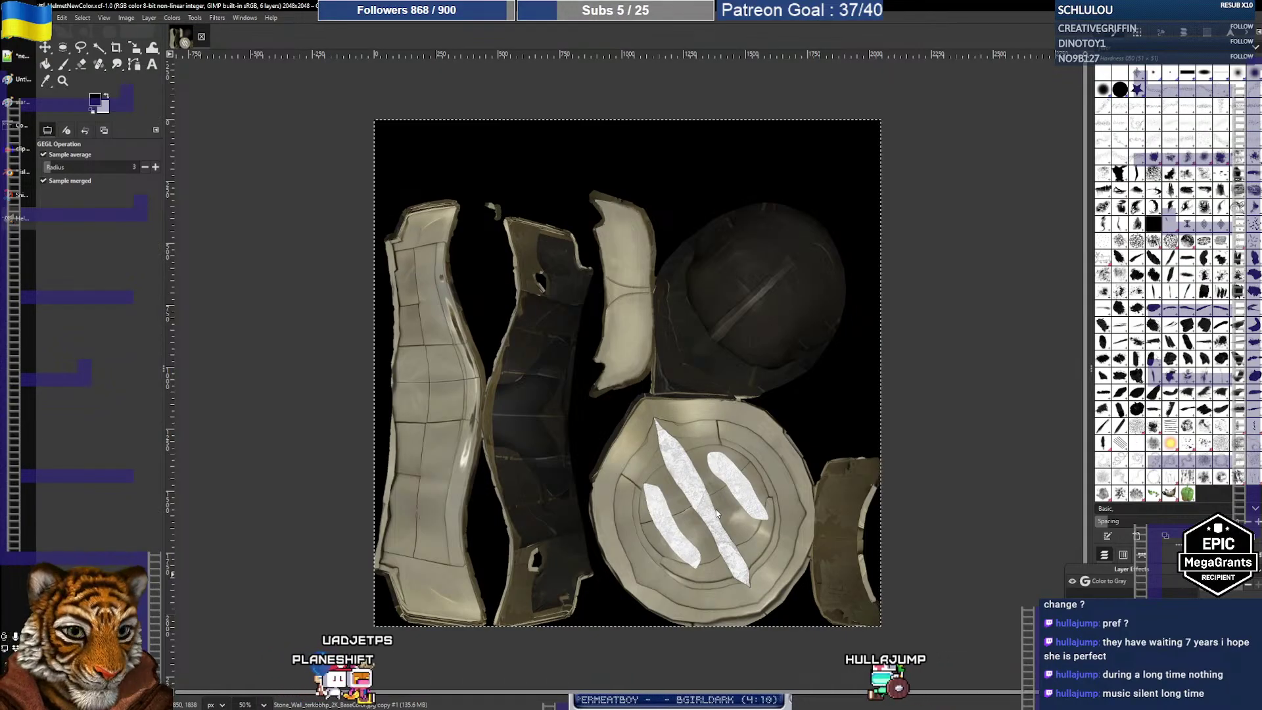
click(715, 509)
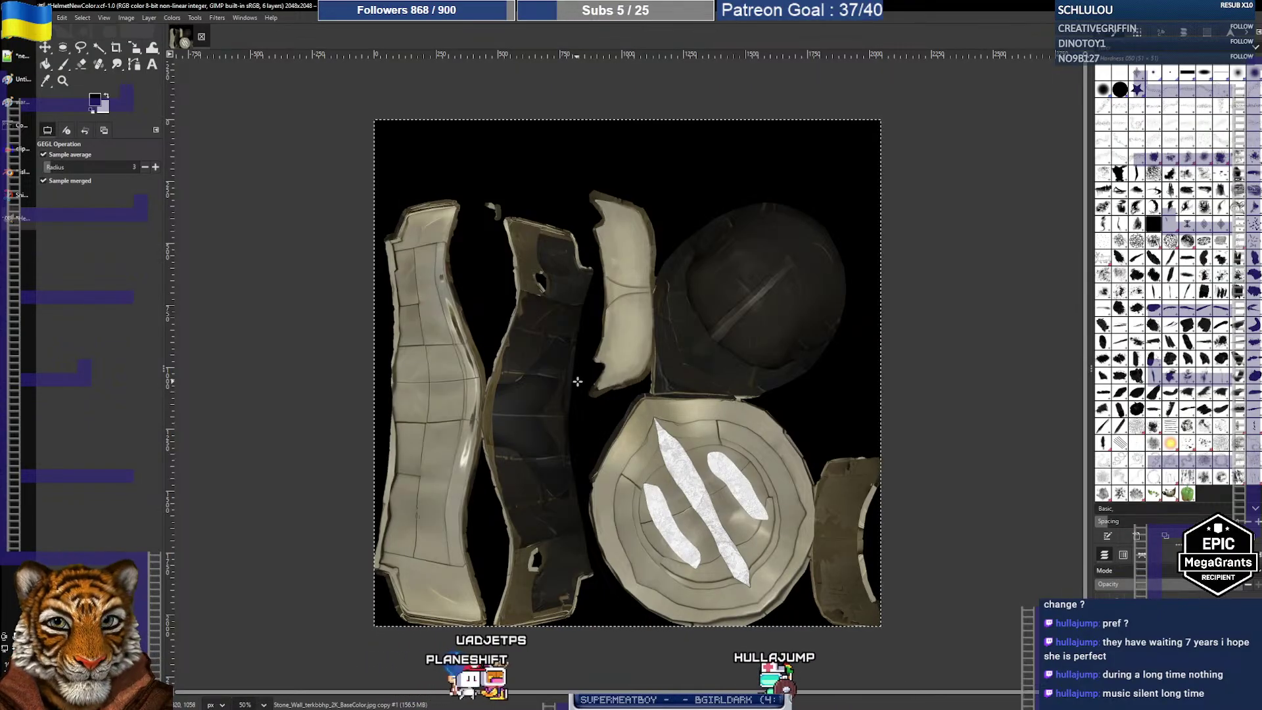
- Toggle the stone texture to compare the emblem strips with and without it, ending on white
middle_drag(715, 389, 707, 398)
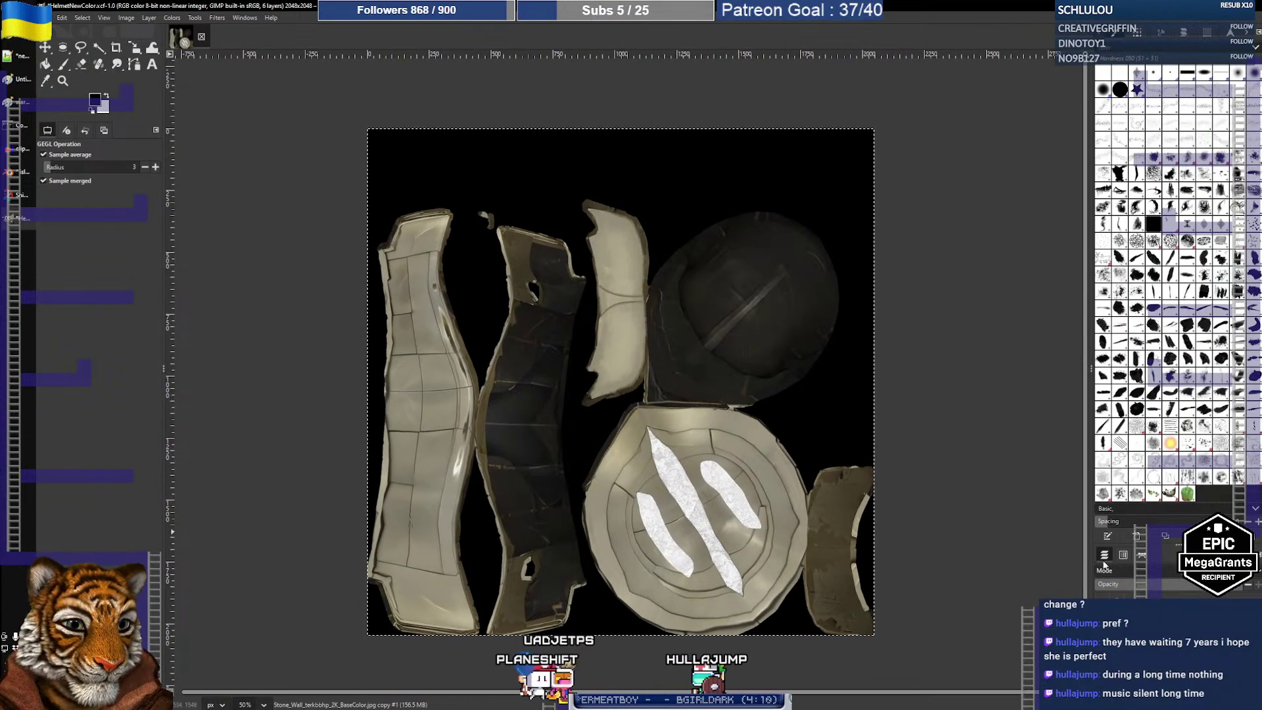
click(582, 548)
click(583, 549)
click(583, 549)
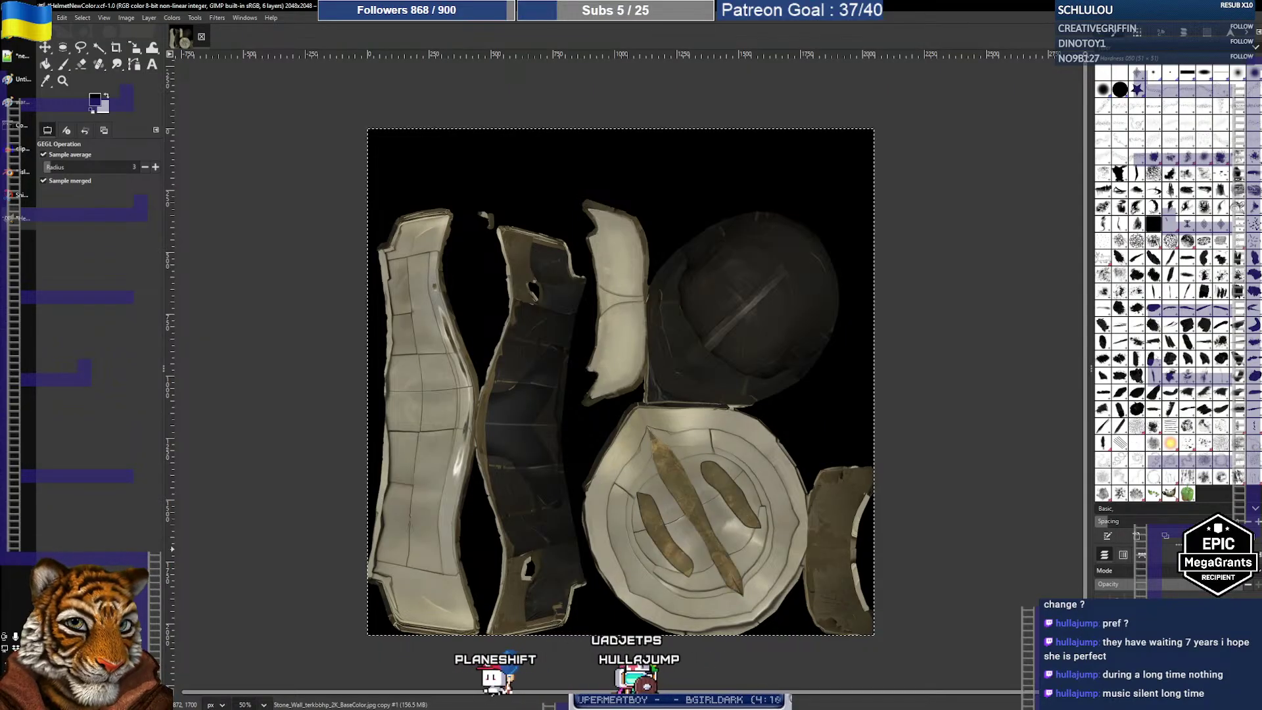
click(582, 549)
click(583, 548)
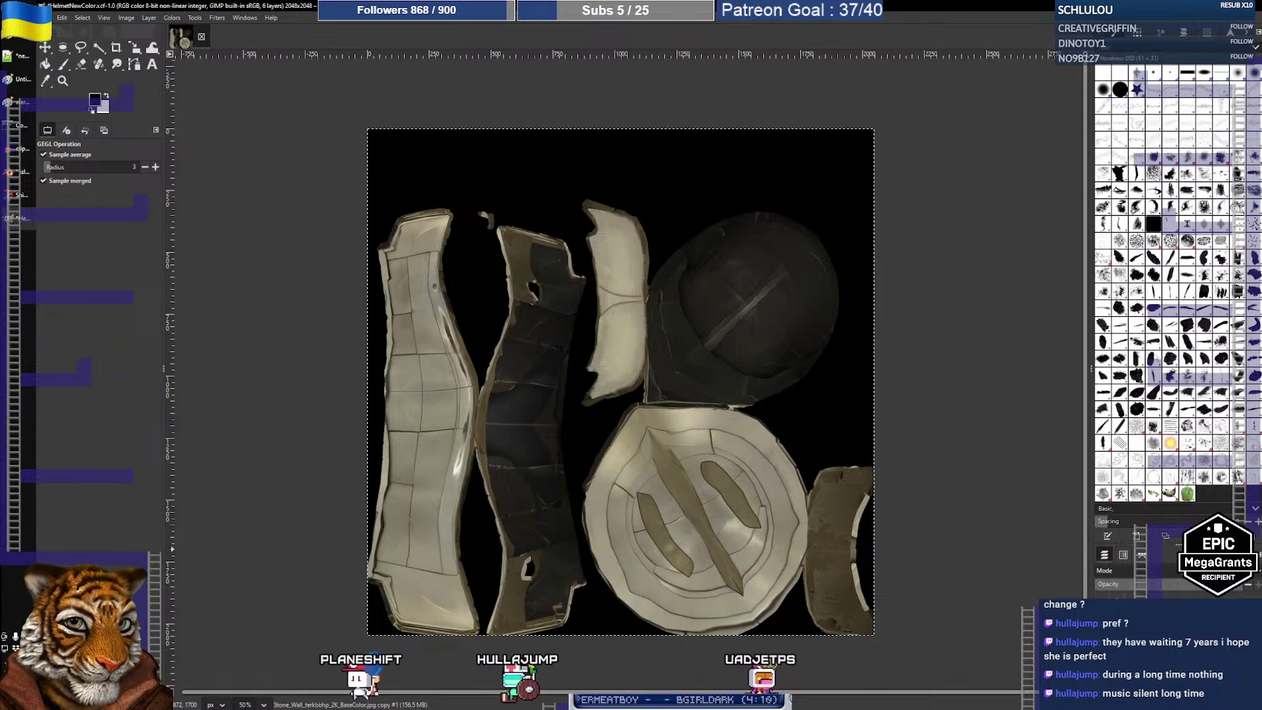
click(583, 549)
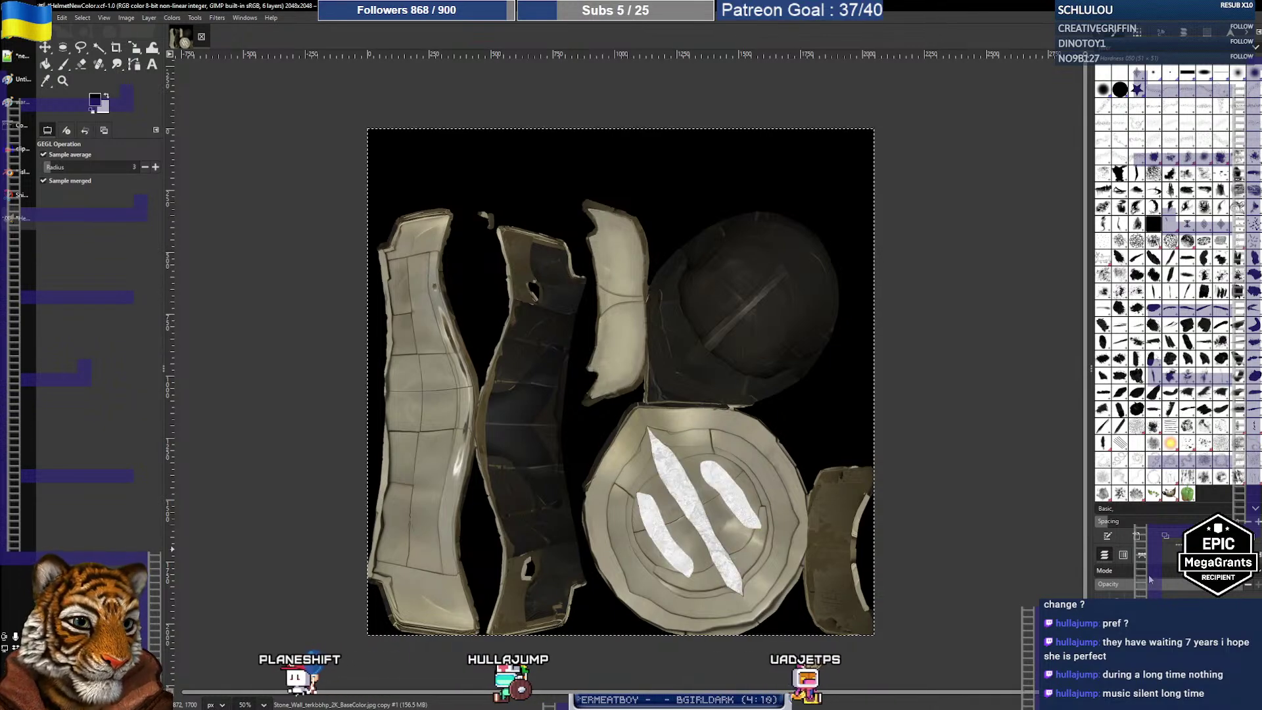
- Set the stone texture layer's blend mode to Overlay and center the emblem disc
click(1151, 572)
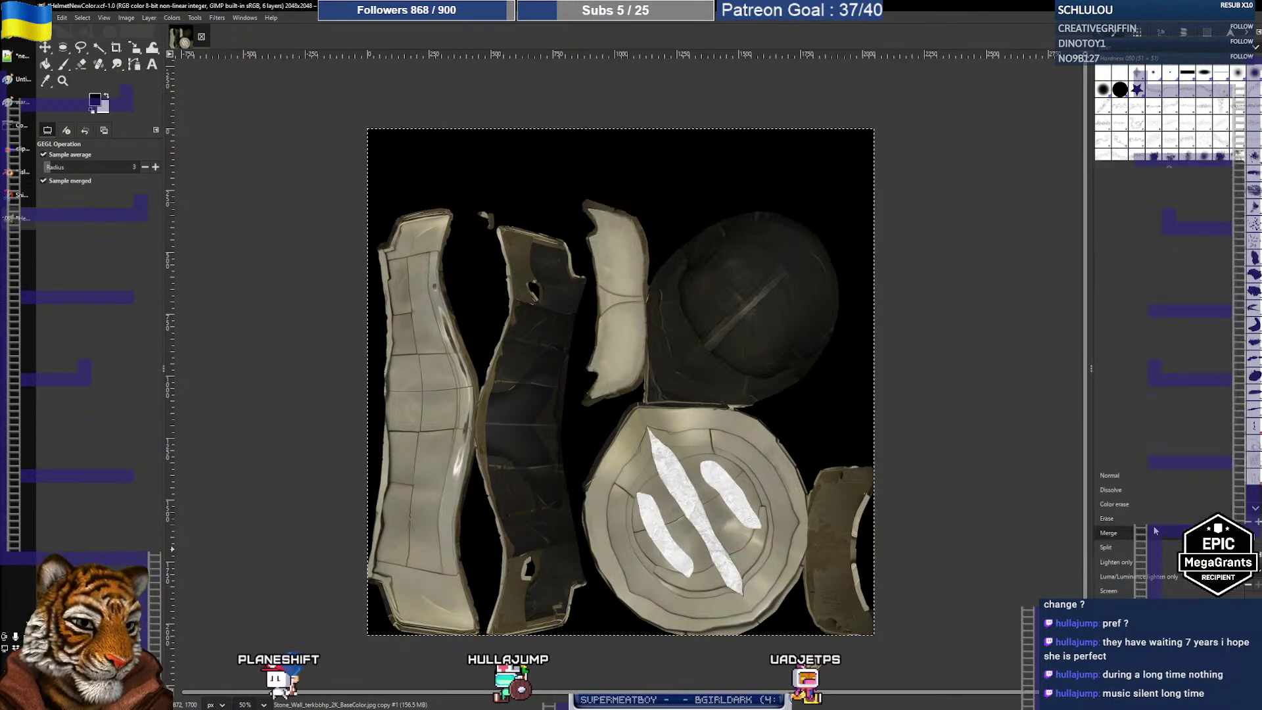
scroll(1155, 531, down, 17)
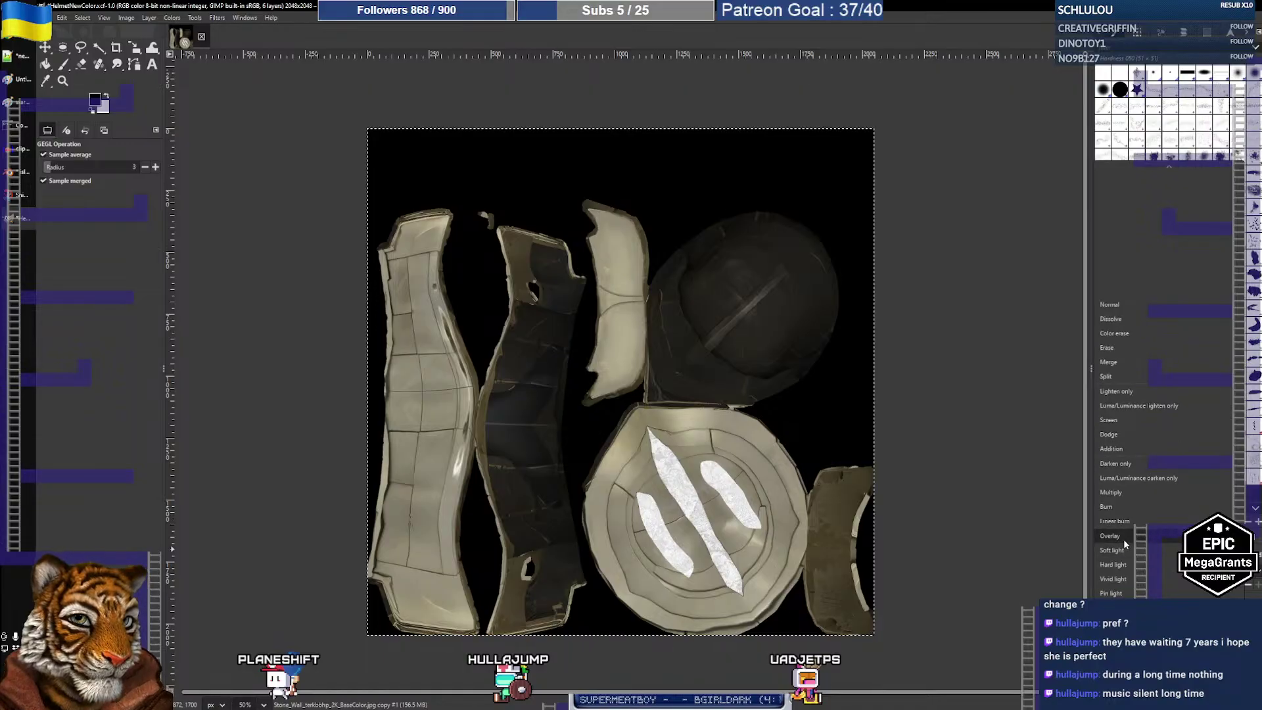
click(1124, 538)
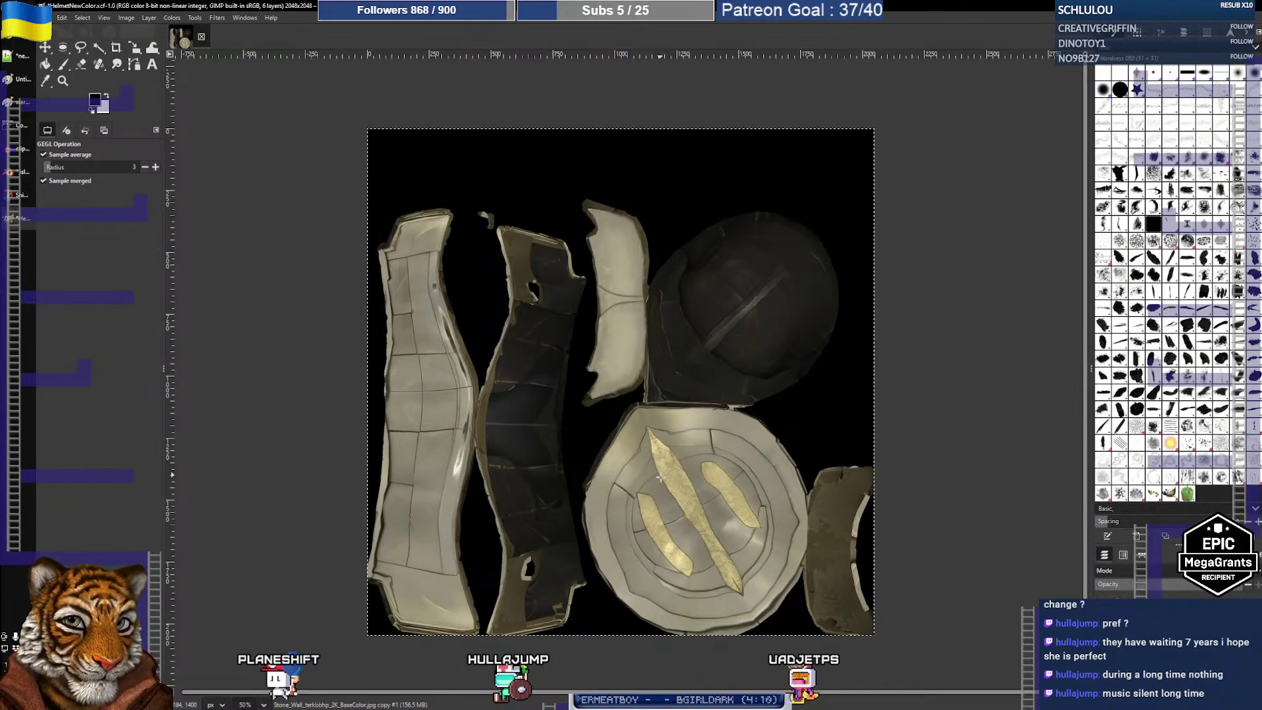
ctrl+scroll(660, 477, up, 2)
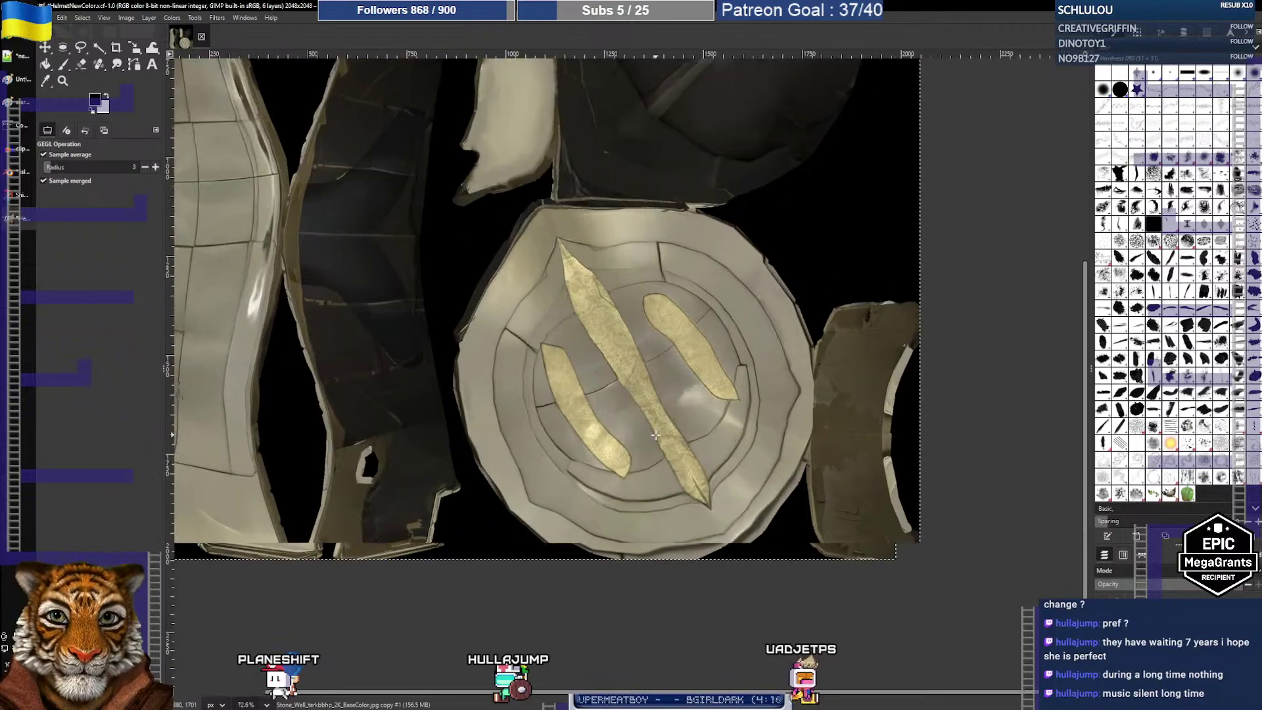
ctrl+scroll(656, 434, up, 3)
ctrl+scroll(655, 434, down, 2)
middle_drag(634, 407, 651, 446)
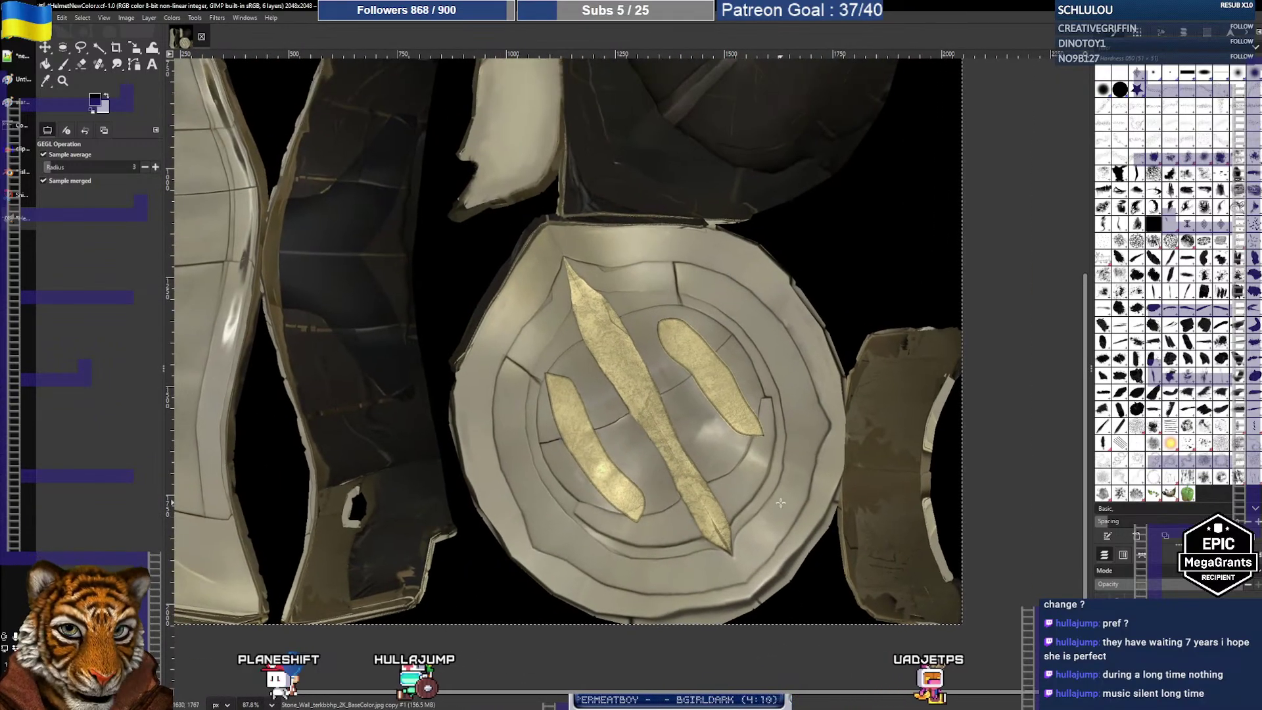
- Toggle the stone texture layers on and off to compare richer and paler gold strips
click(1102, 616)
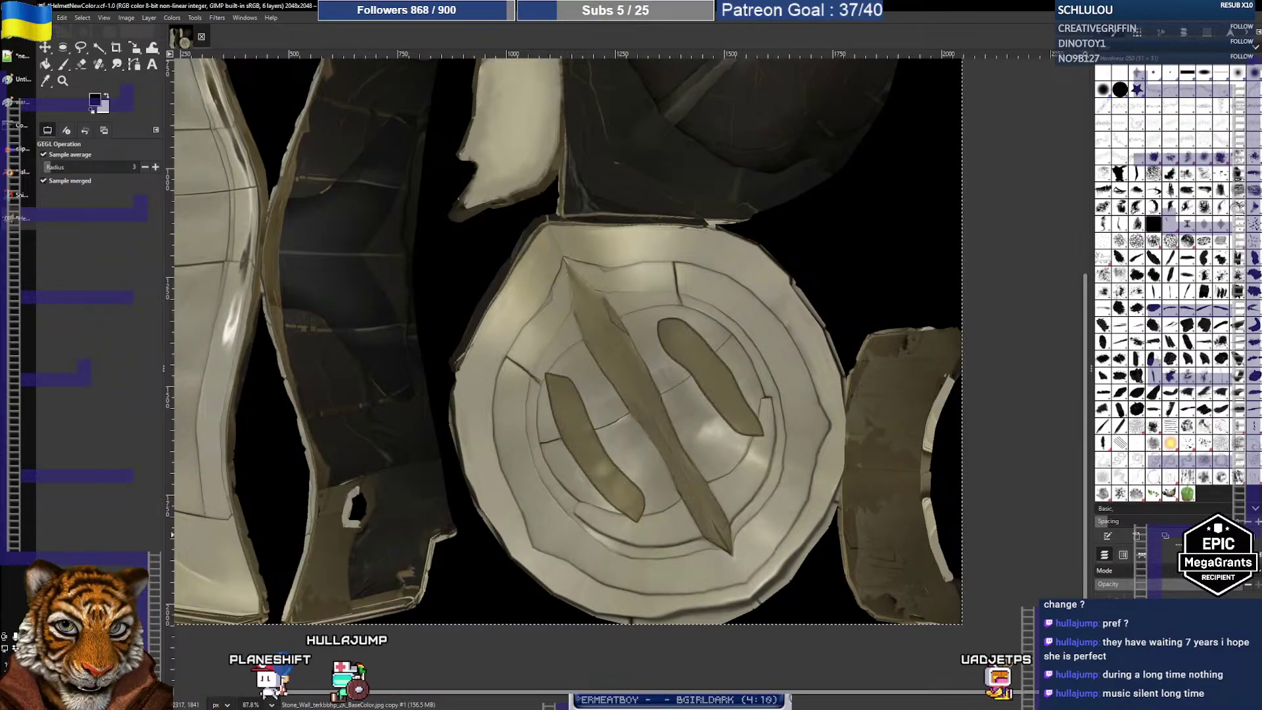
click(1102, 616)
click(1102, 617)
click(1102, 616)
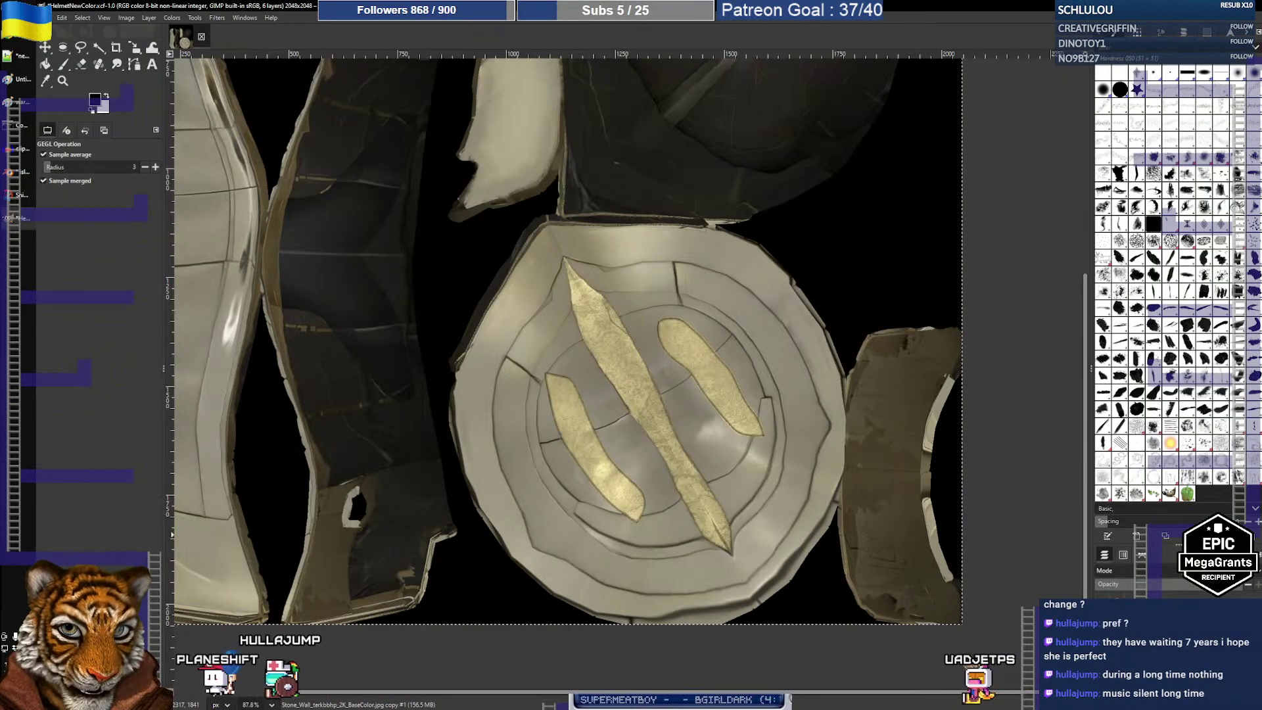
click(1102, 616)
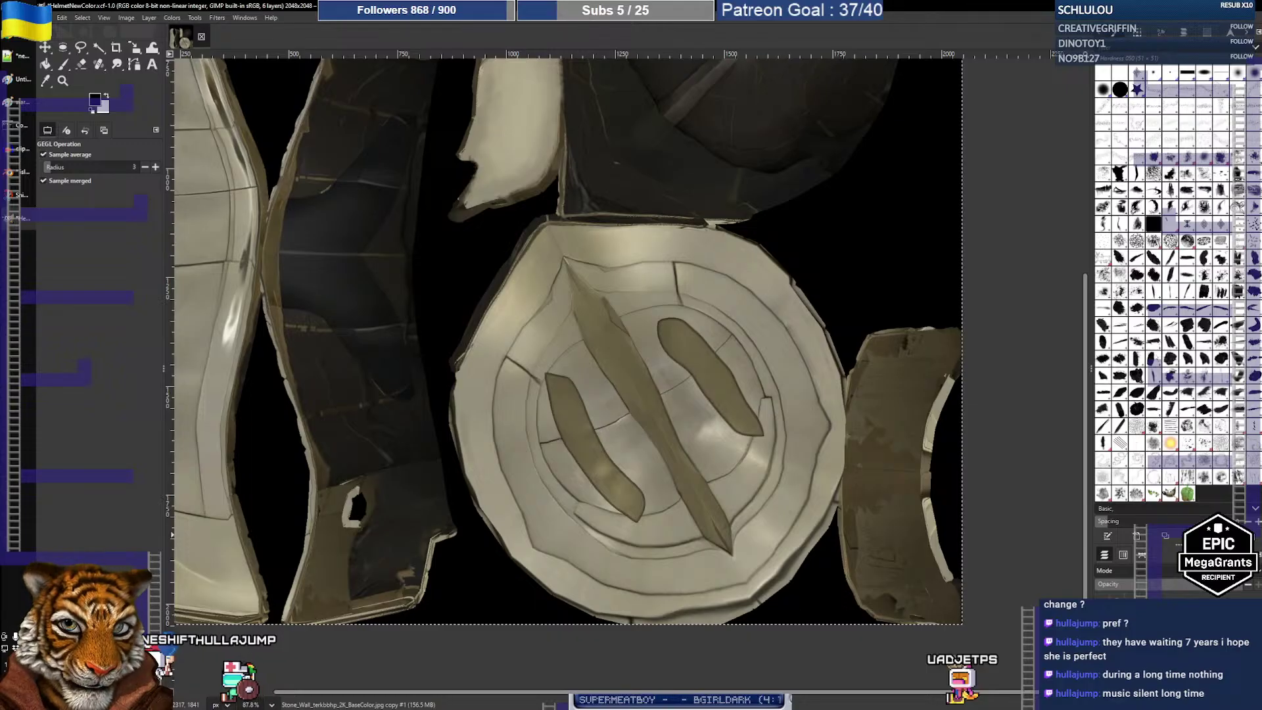
click(1102, 617)
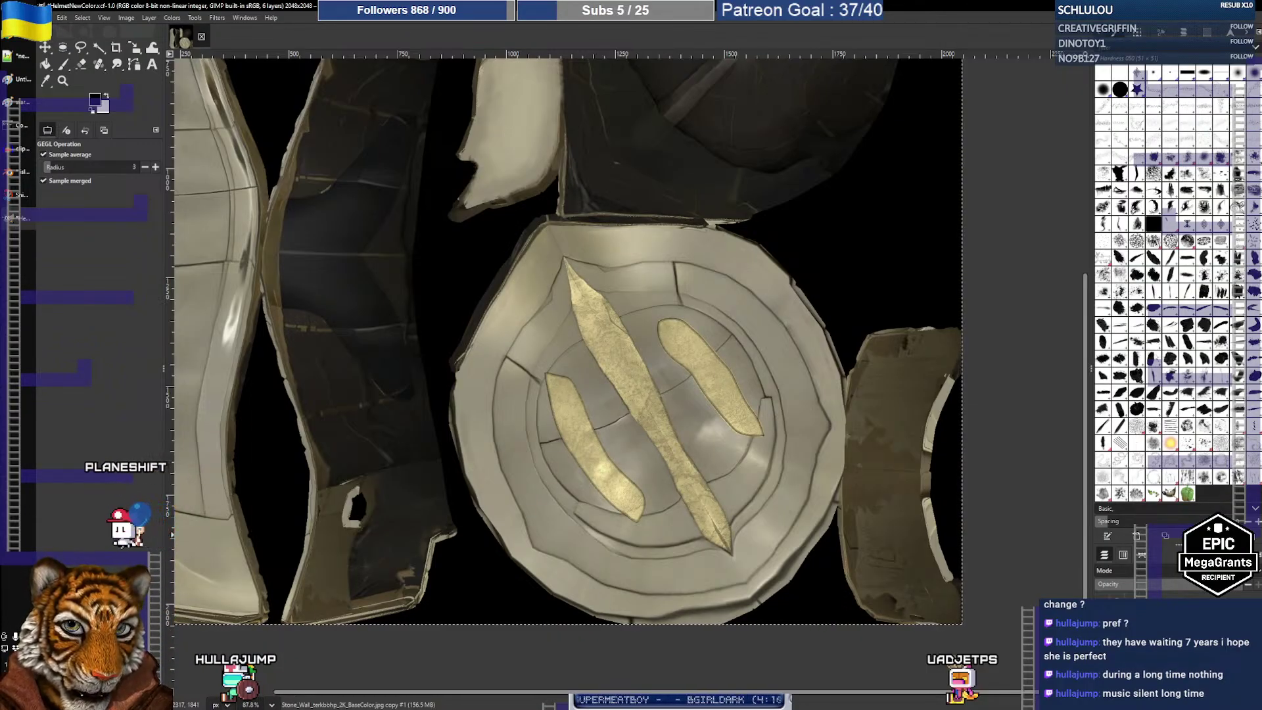
click(1102, 616)
click(1102, 616)
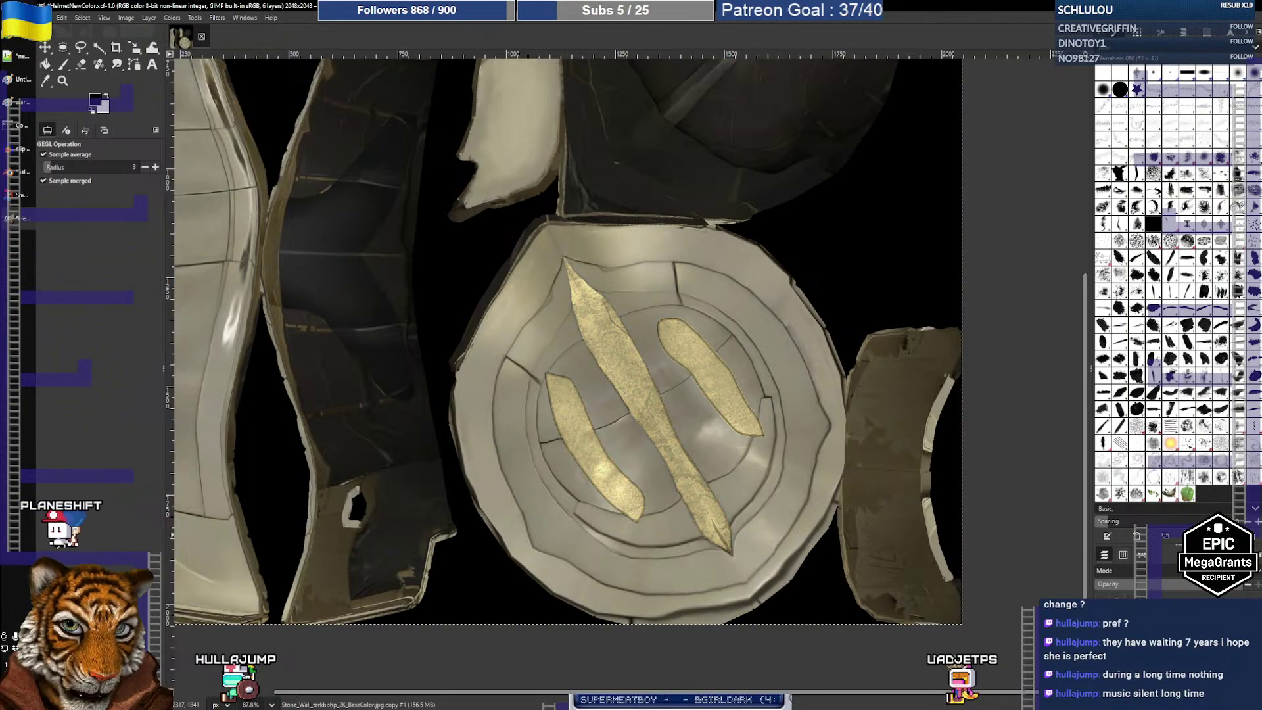
- Try other blend modes, then make the original stone texture layer active
key(Down)
key(Down)
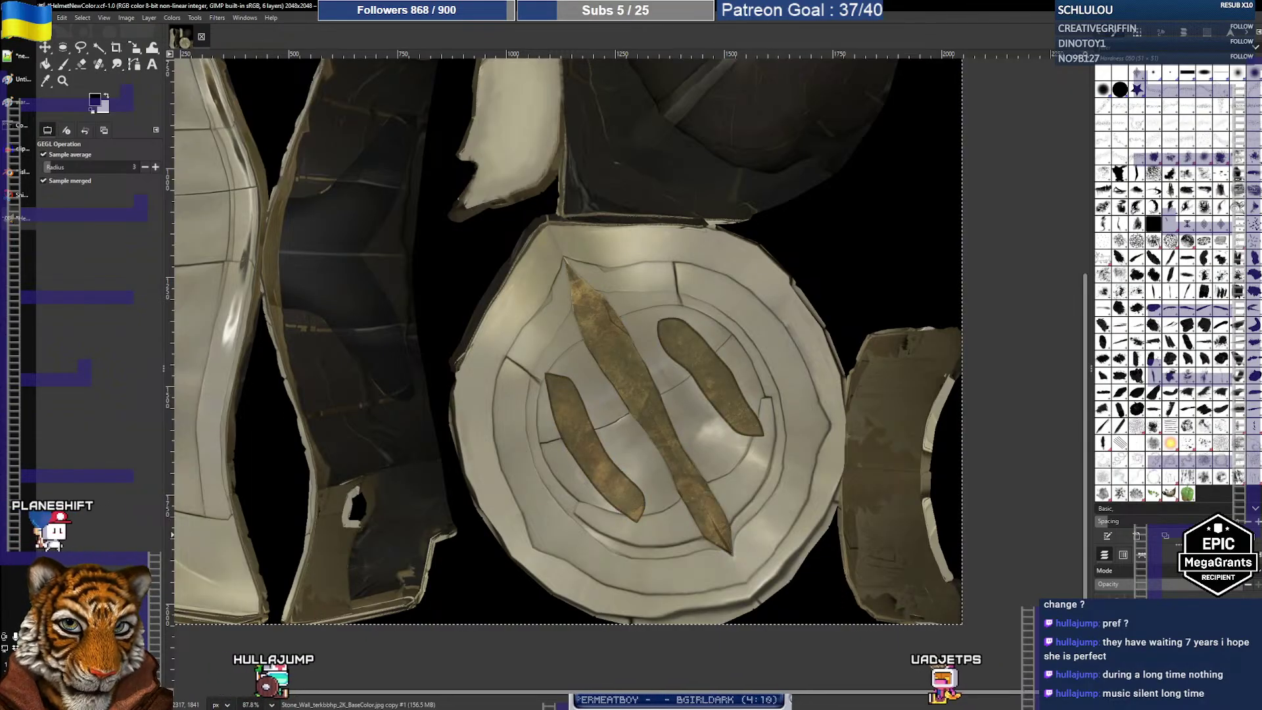
key(Down)
key(Down)
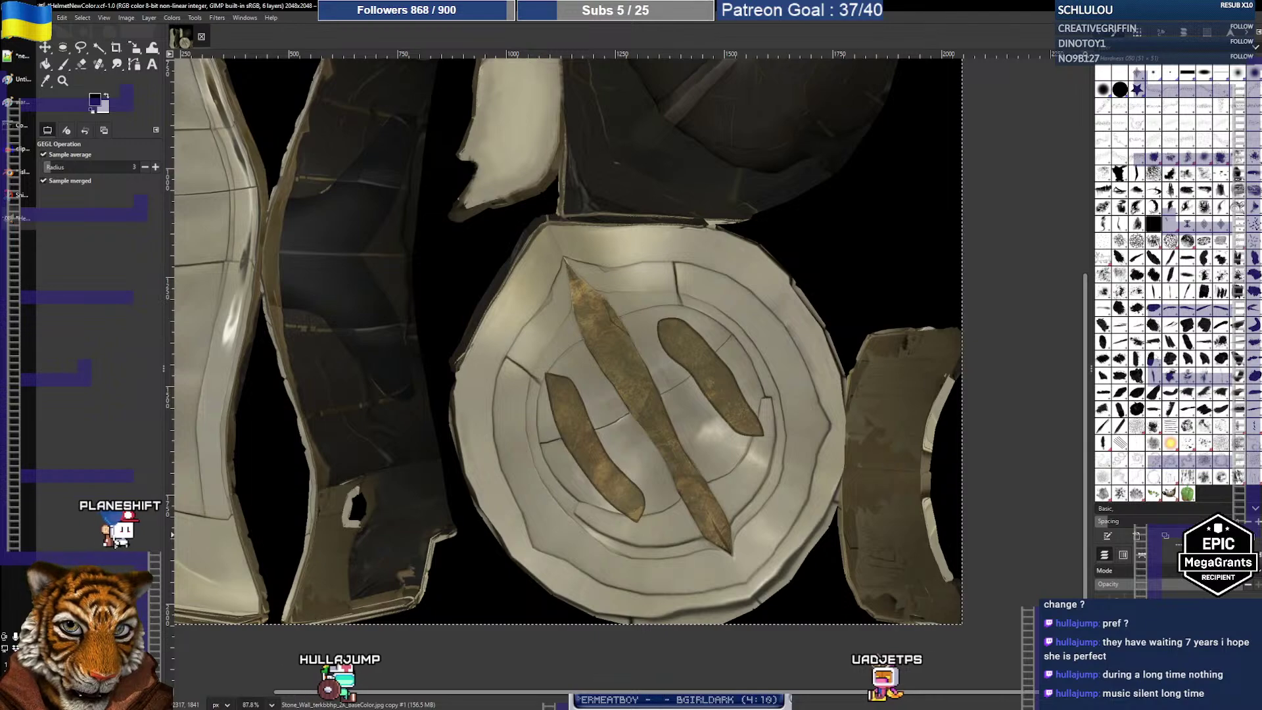
click(1150, 648)
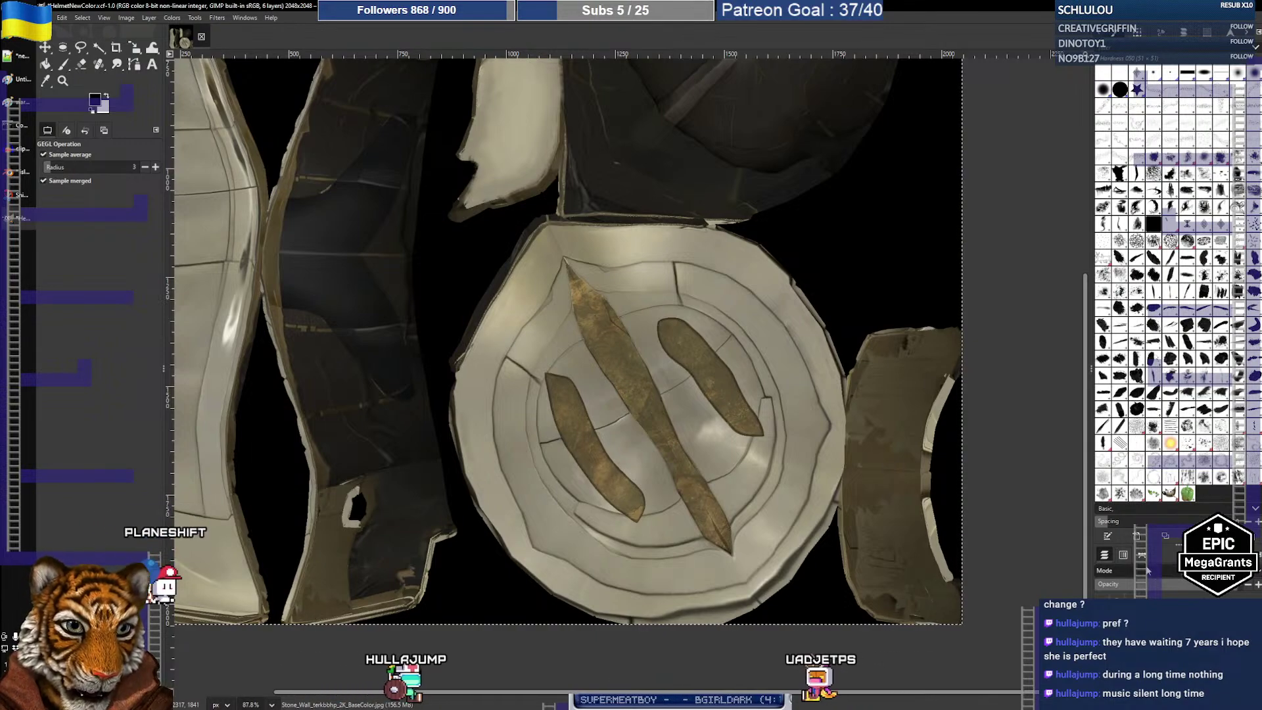
click(1146, 571)
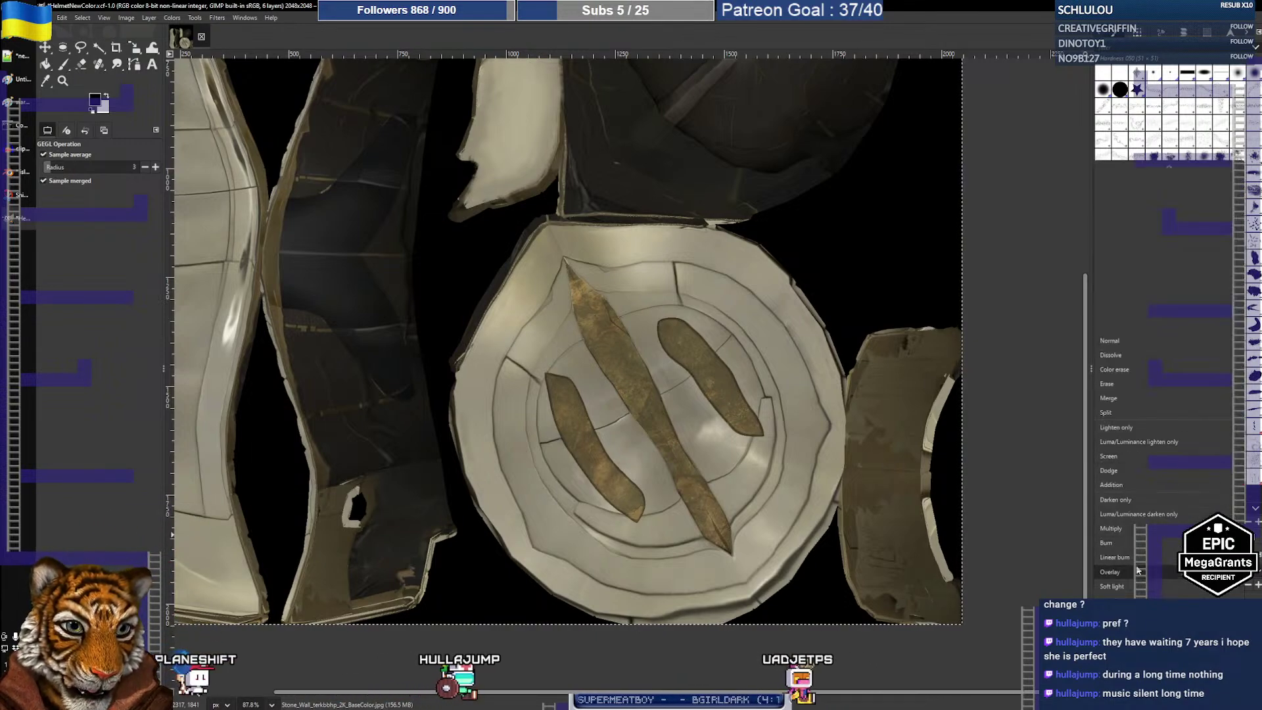
- Close the unchanged blend mode list, then overwrite HelmetNewColor.png, confirming Replace and the PNG settings
click(636, 398)
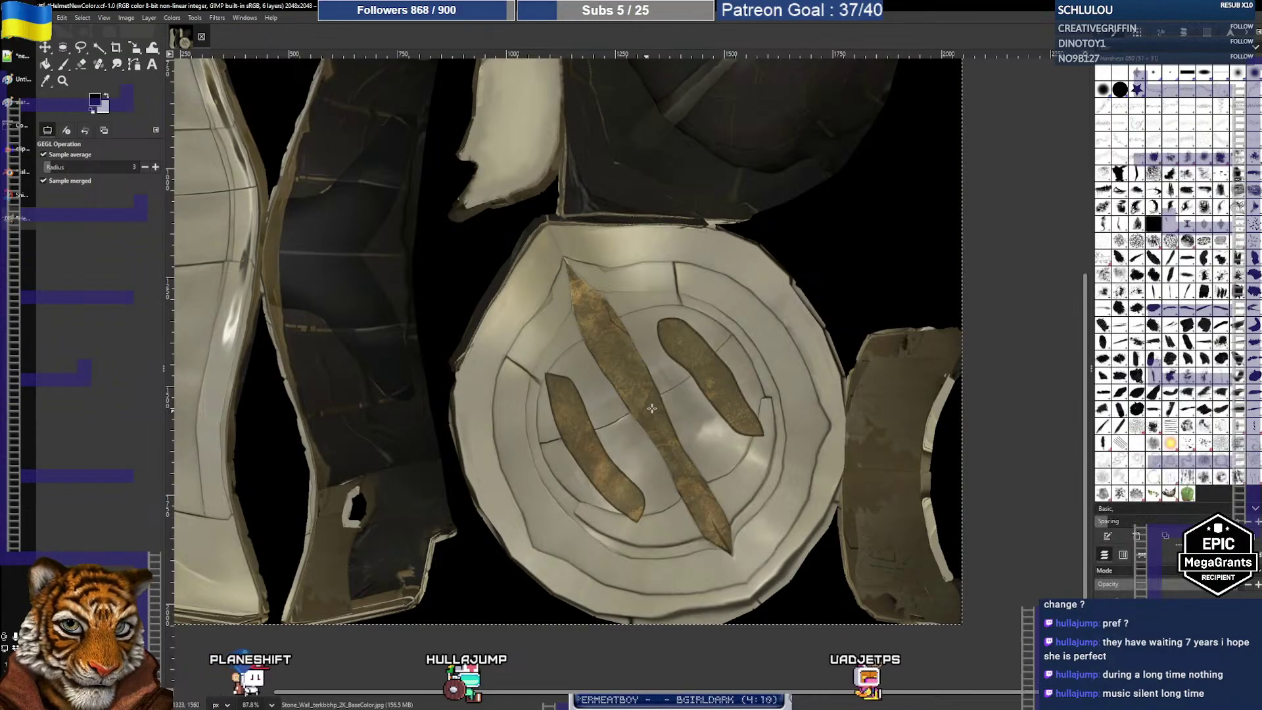
mouse_move(697, 449)
middle_down()
mouse_move(737, 404)
mouse_move(718, 427)
mouse_move(732, 459)
middle_up()
key(alt+f)
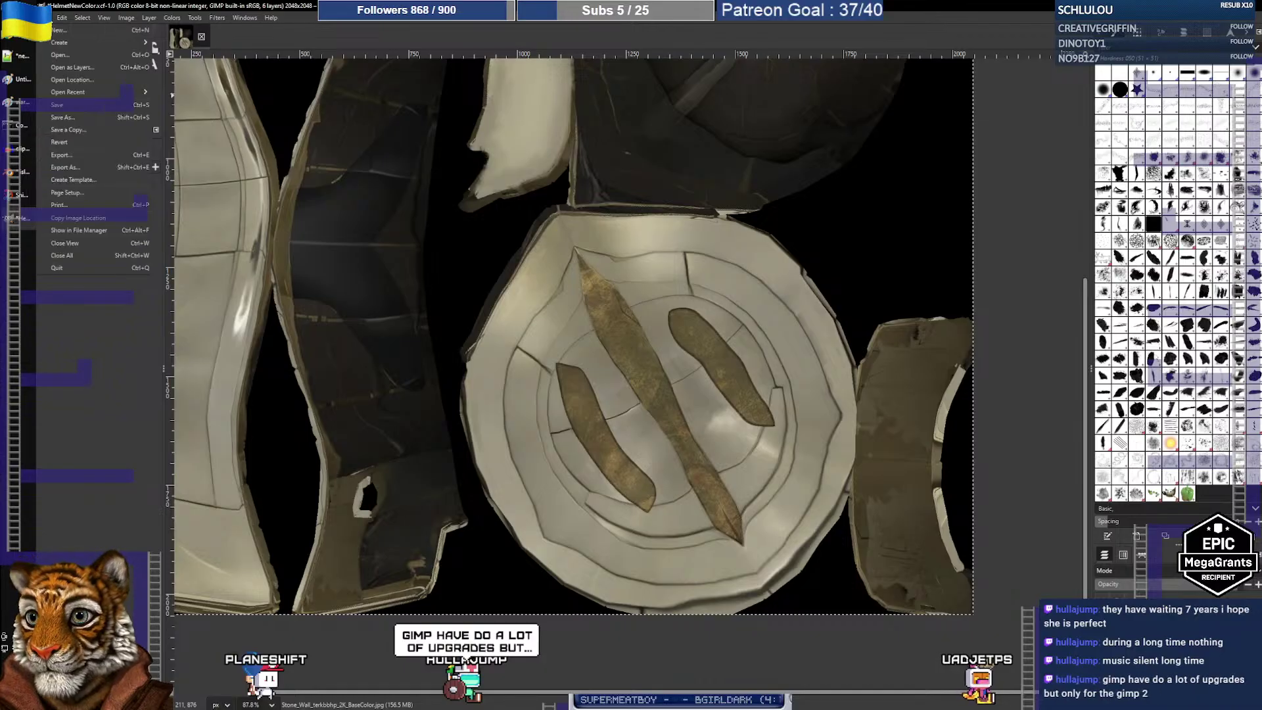
click(75, 169)
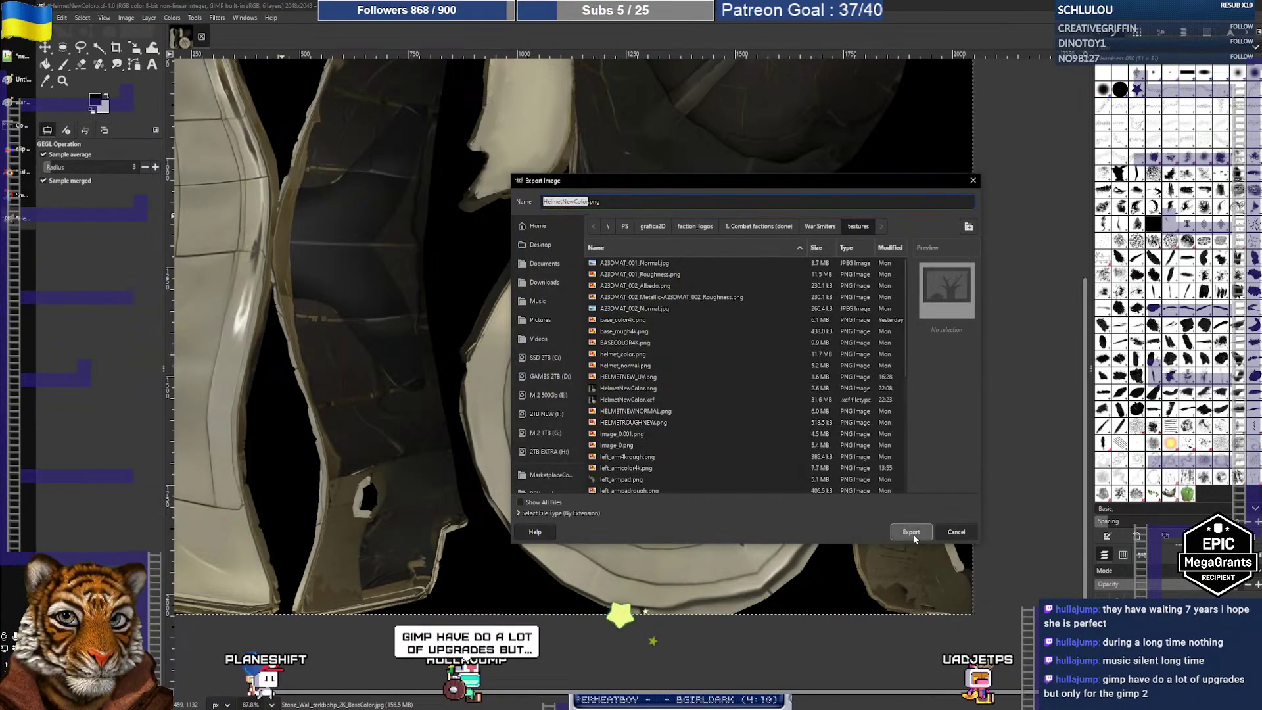
click(906, 529)
click(720, 406)
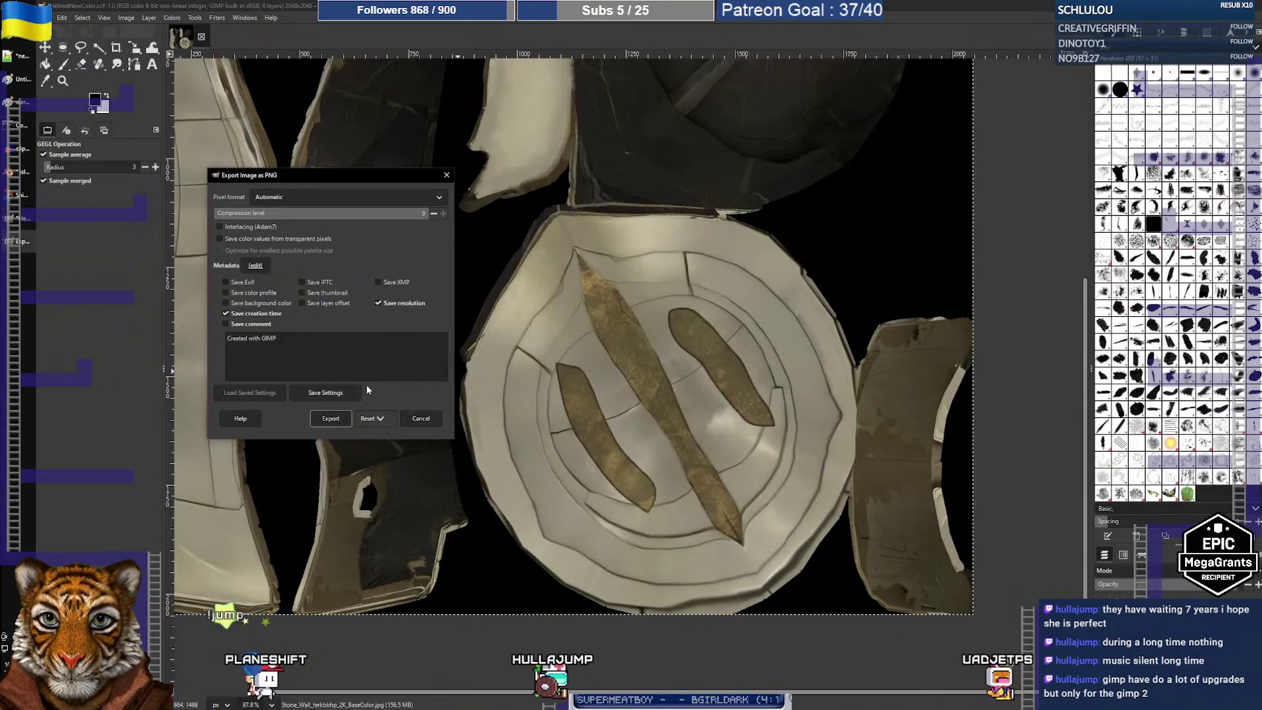
click(330, 419)
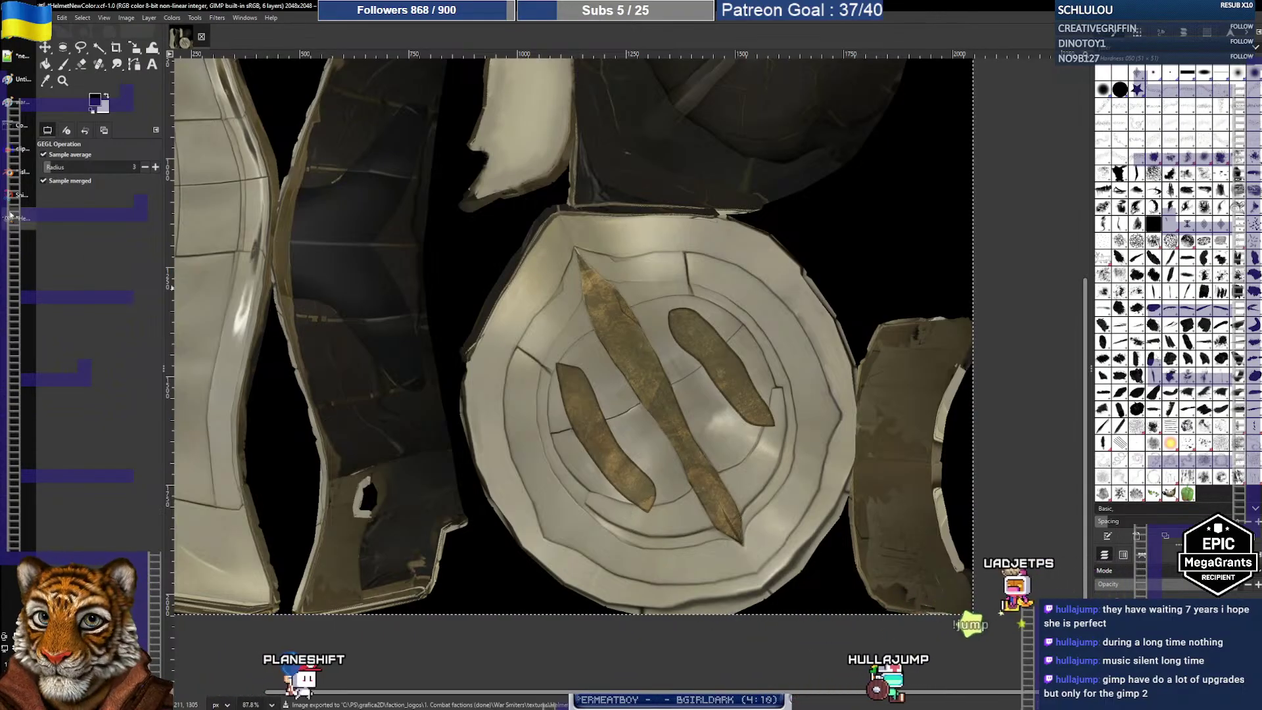
- In Blender, reload the helmet texture image from disk
click(12, 172)
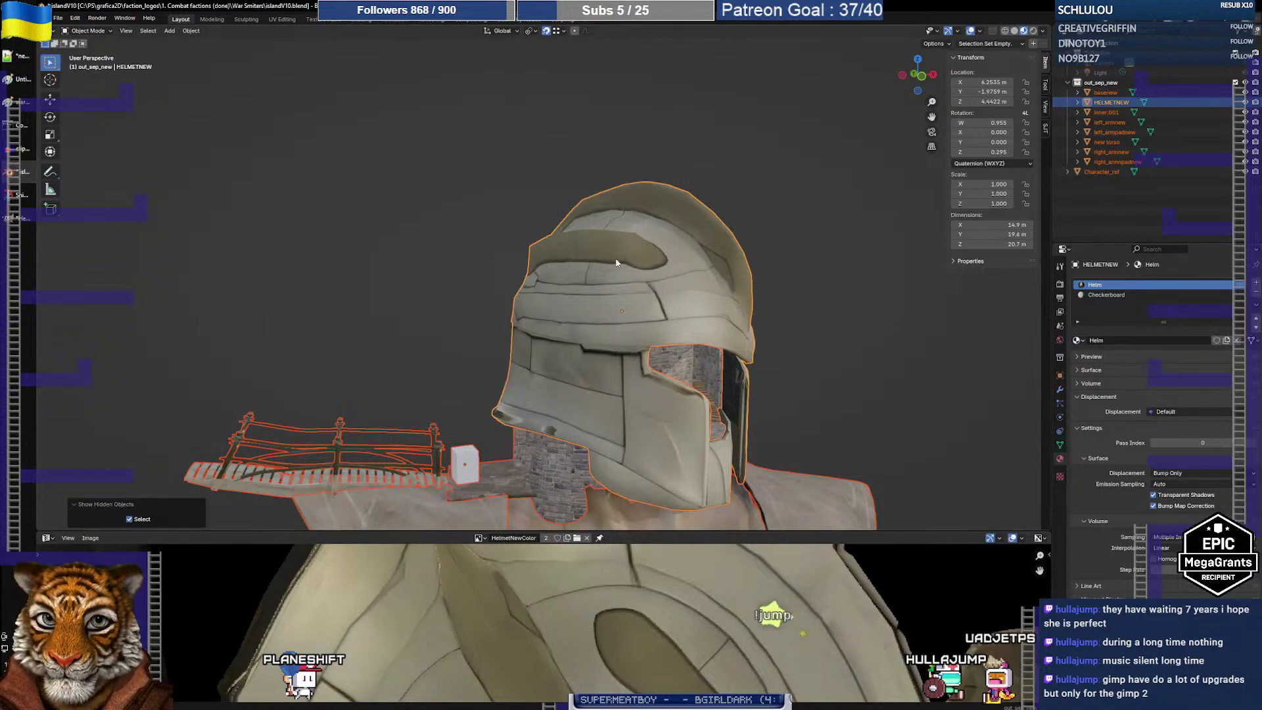
middle_drag(616, 263, 558, 353)
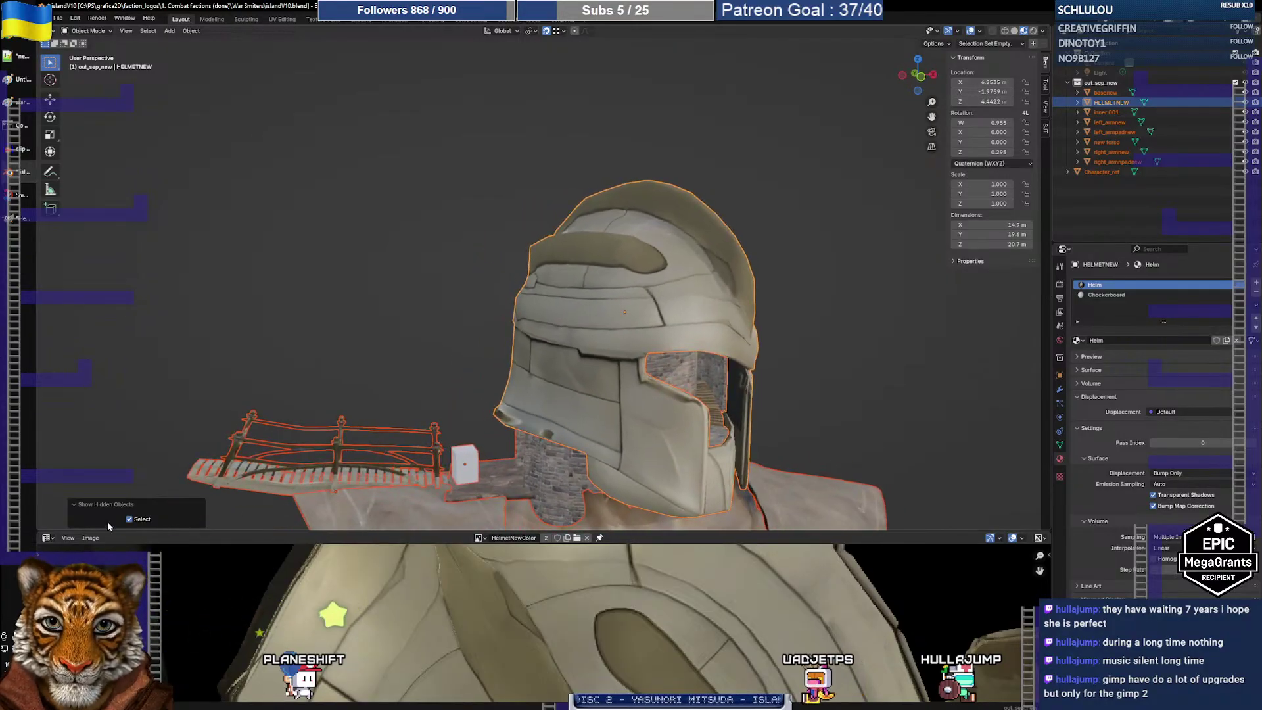
click(90, 538)
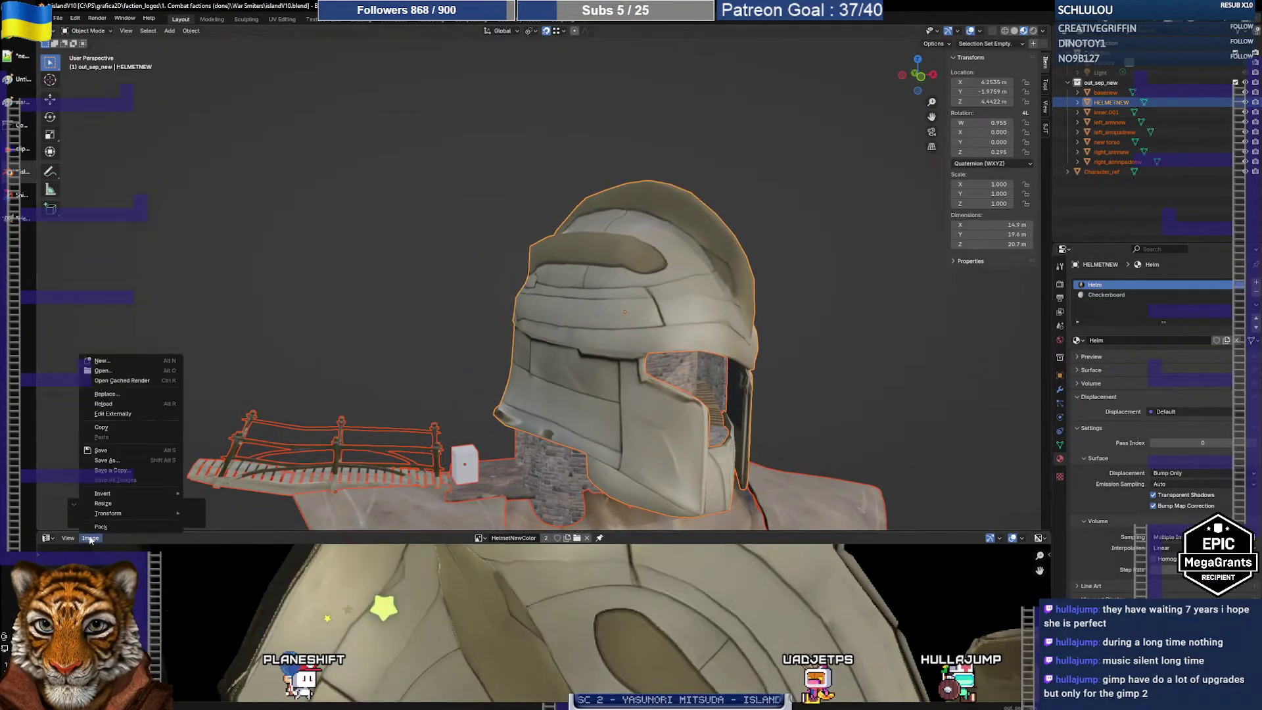
click(119, 404)
- Orbit, zoom and pan around the helmet to inspect the updated claw blades, then return to GIMP
mouse_move(580, 389)
middle_down()
mouse_move(432, 381)
mouse_move(428, 357)
mouse_move(604, 383)
mouse_move(594, 377)
middle_up()
scroll(594, 378, down, 8)
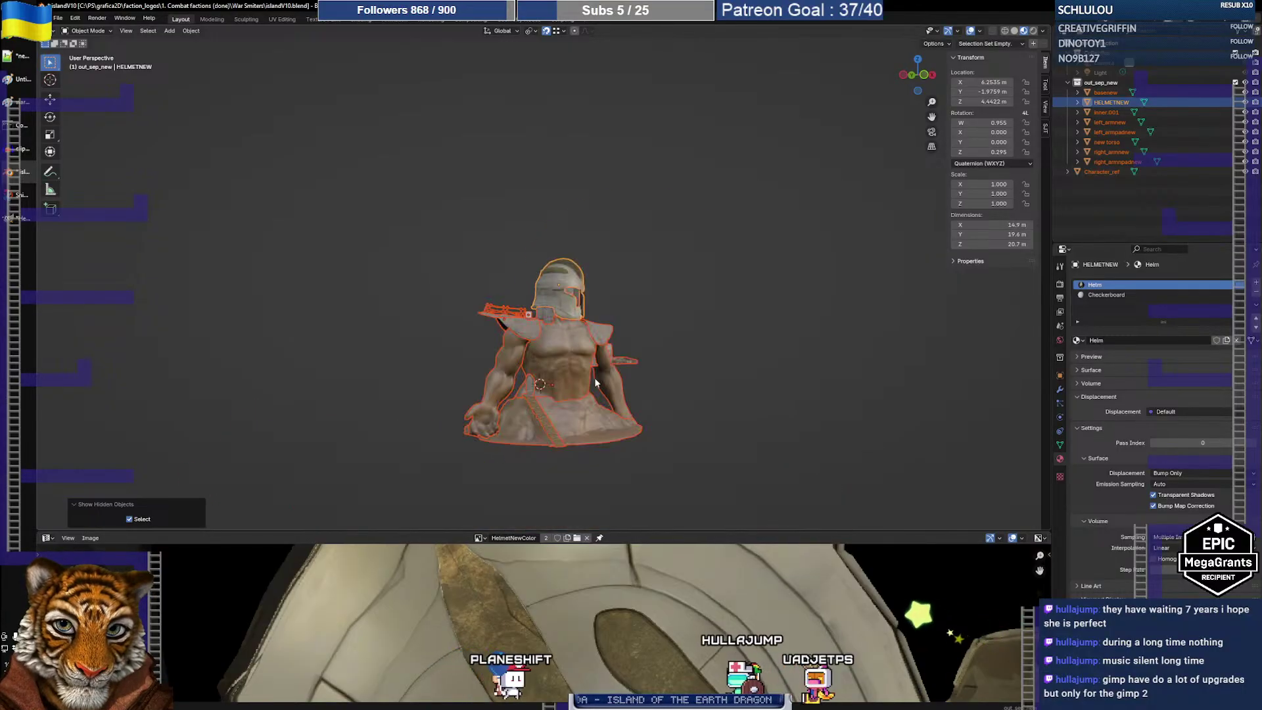
scroll(594, 377, up, 8)
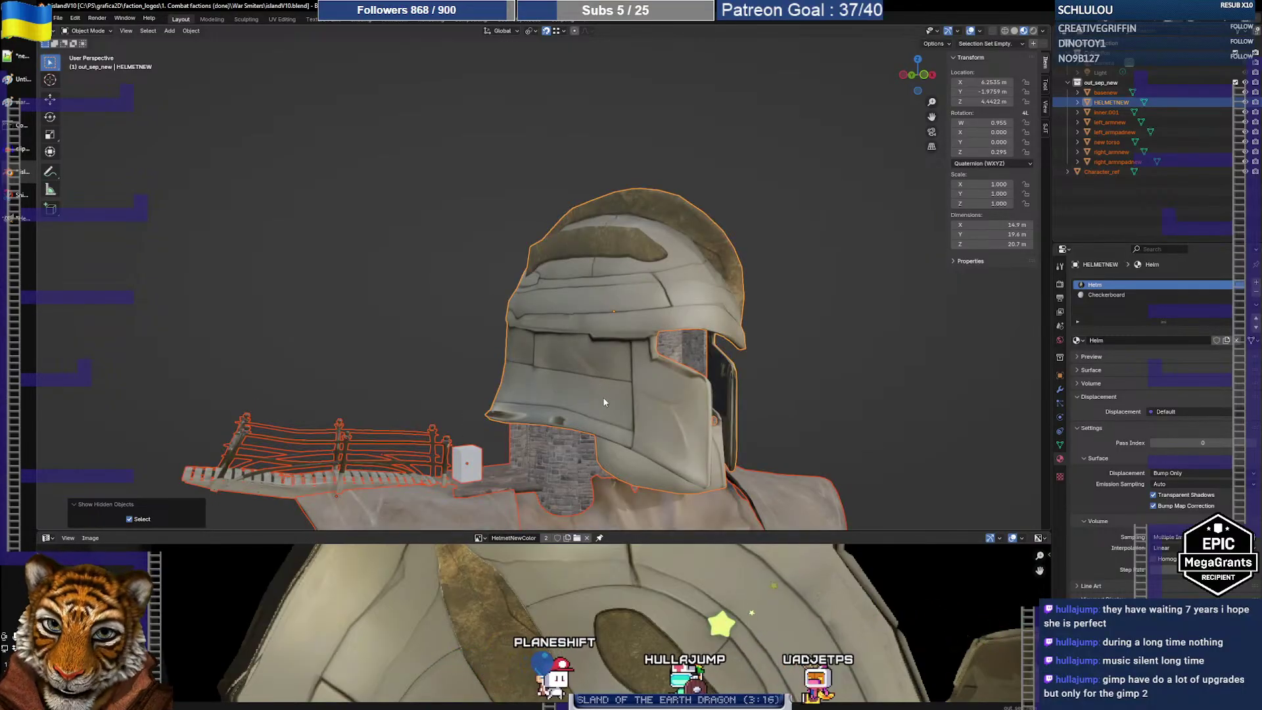
mouse_move(602, 396)
shift+middle_down()
mouse_move(590, 377)
mouse_move(601, 385)
shift+middle_up()
middle_drag(629, 337, 582, 239)
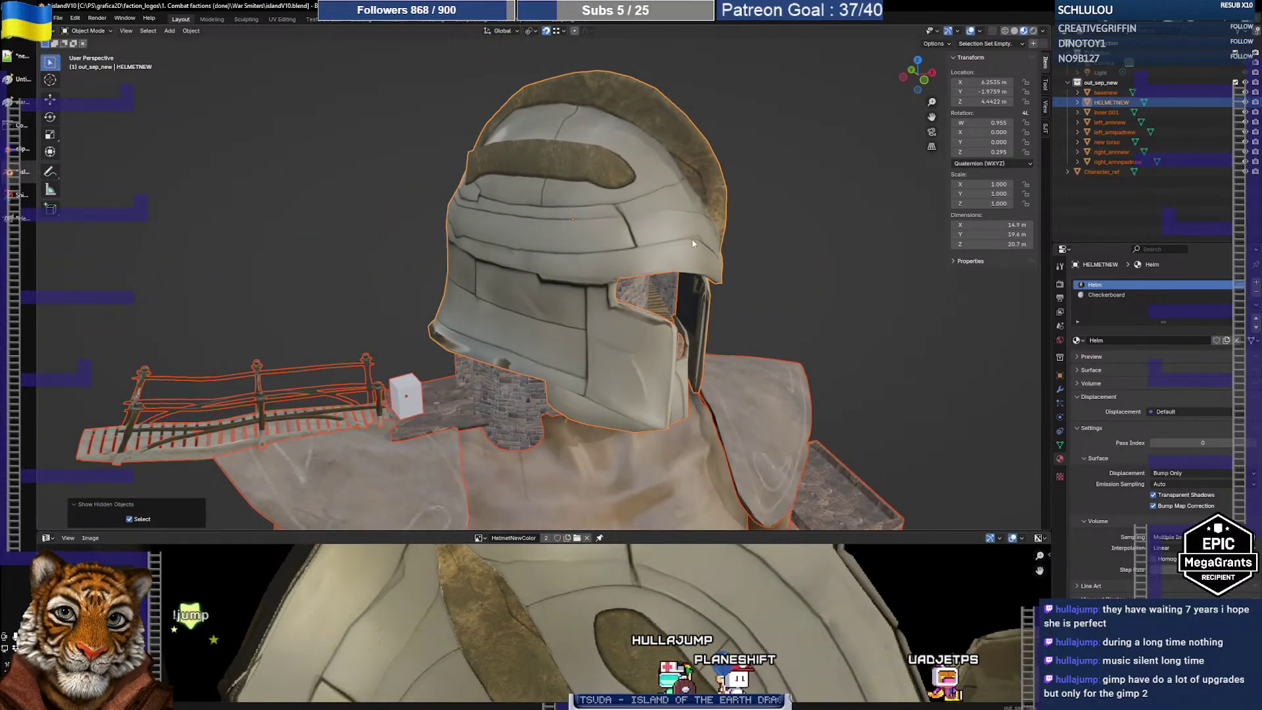
key(alt+Tab)
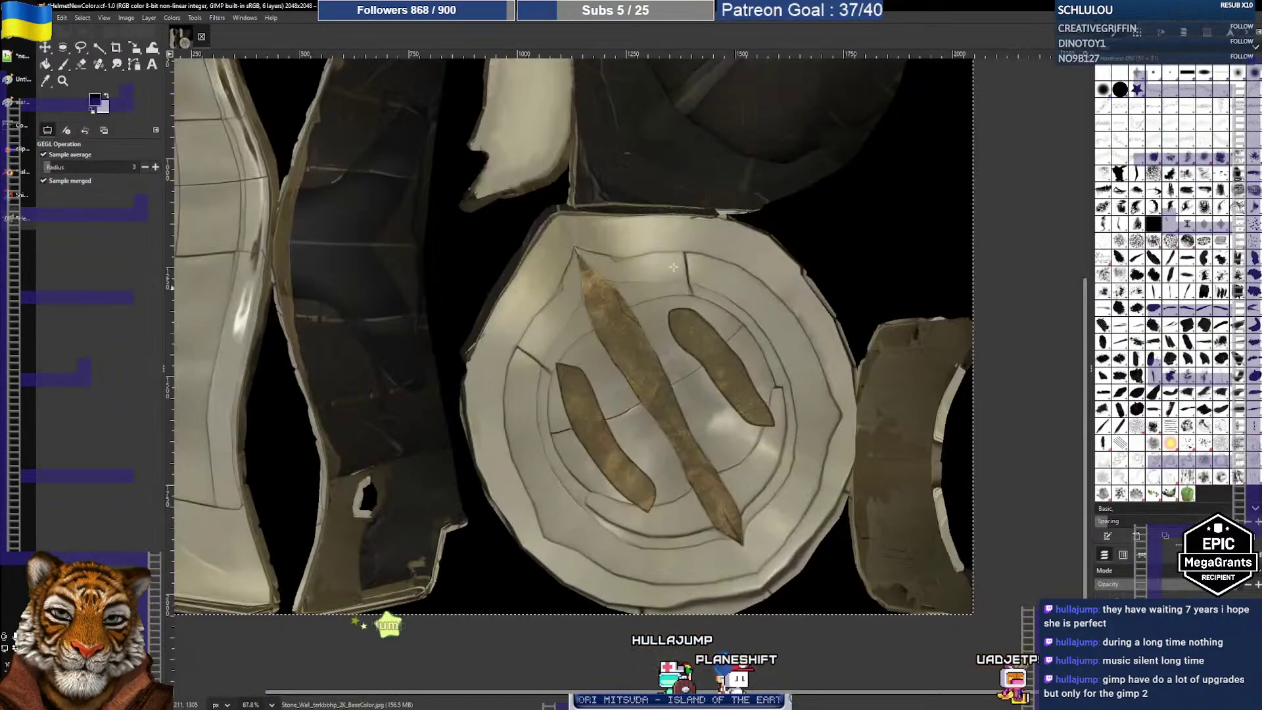
key(alt+Tab)
key(alt+Tab)
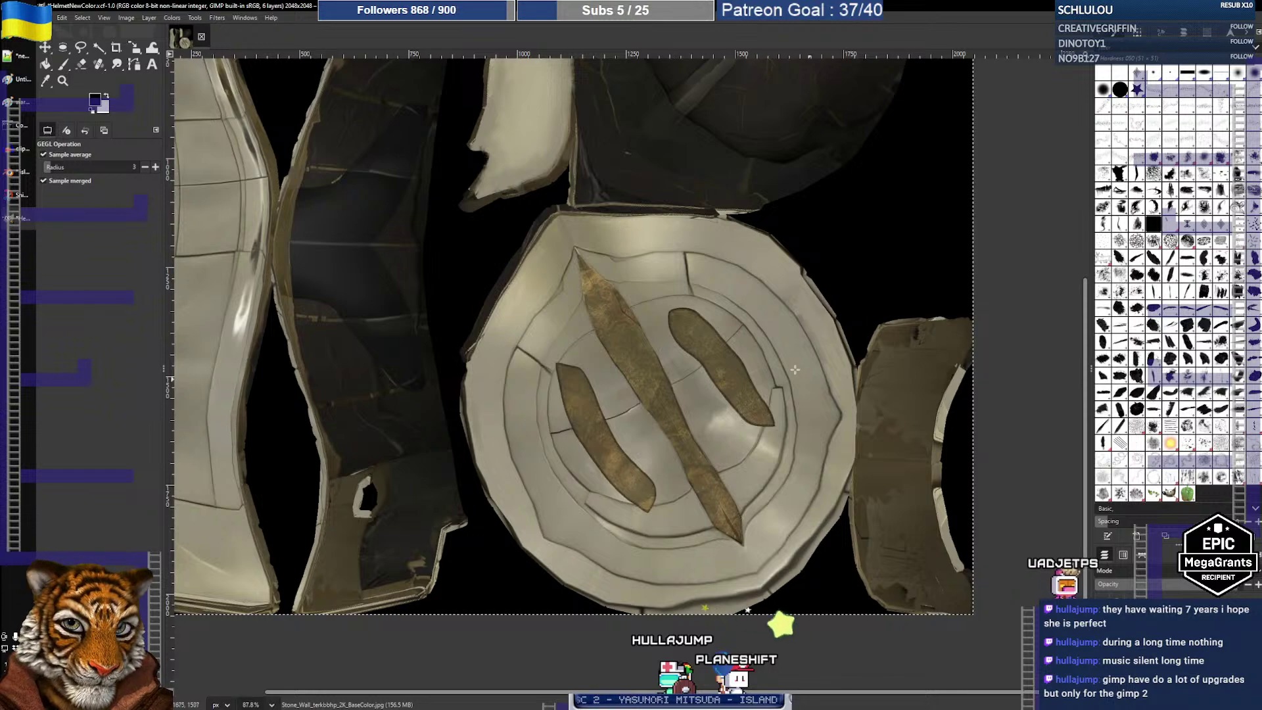
middle_drag(635, 403, 587, 370)
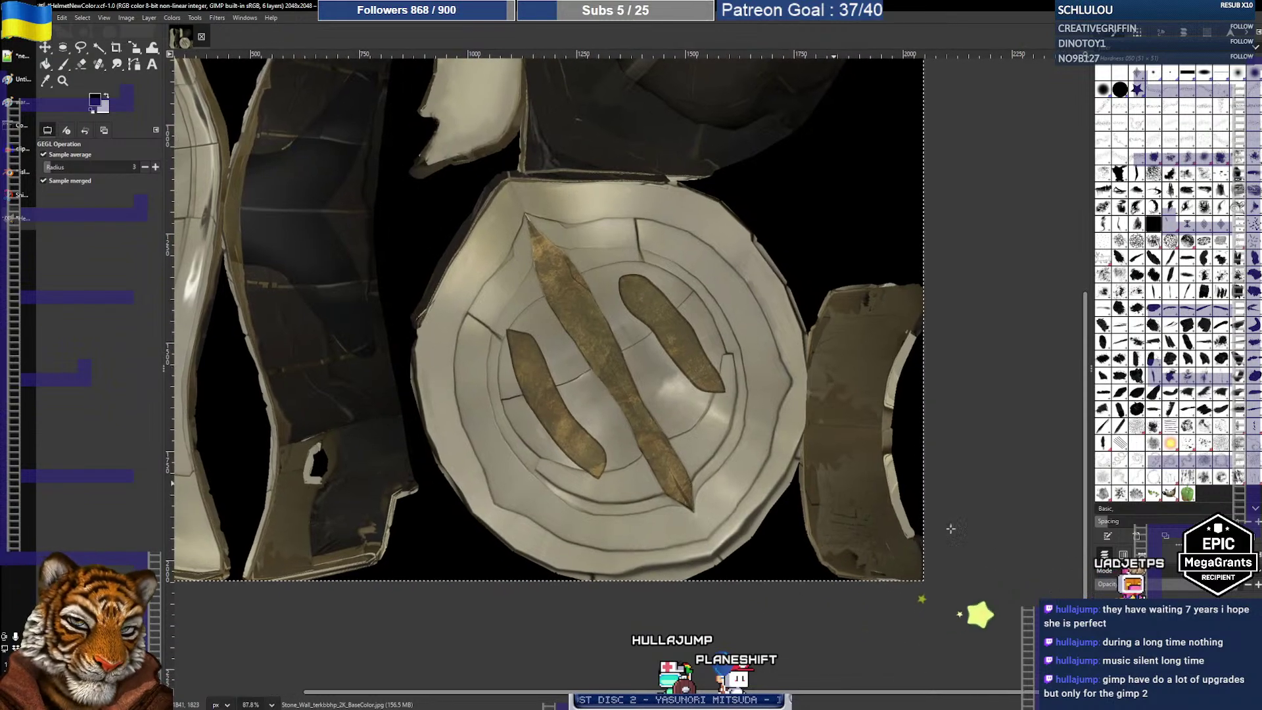
click(1108, 536)
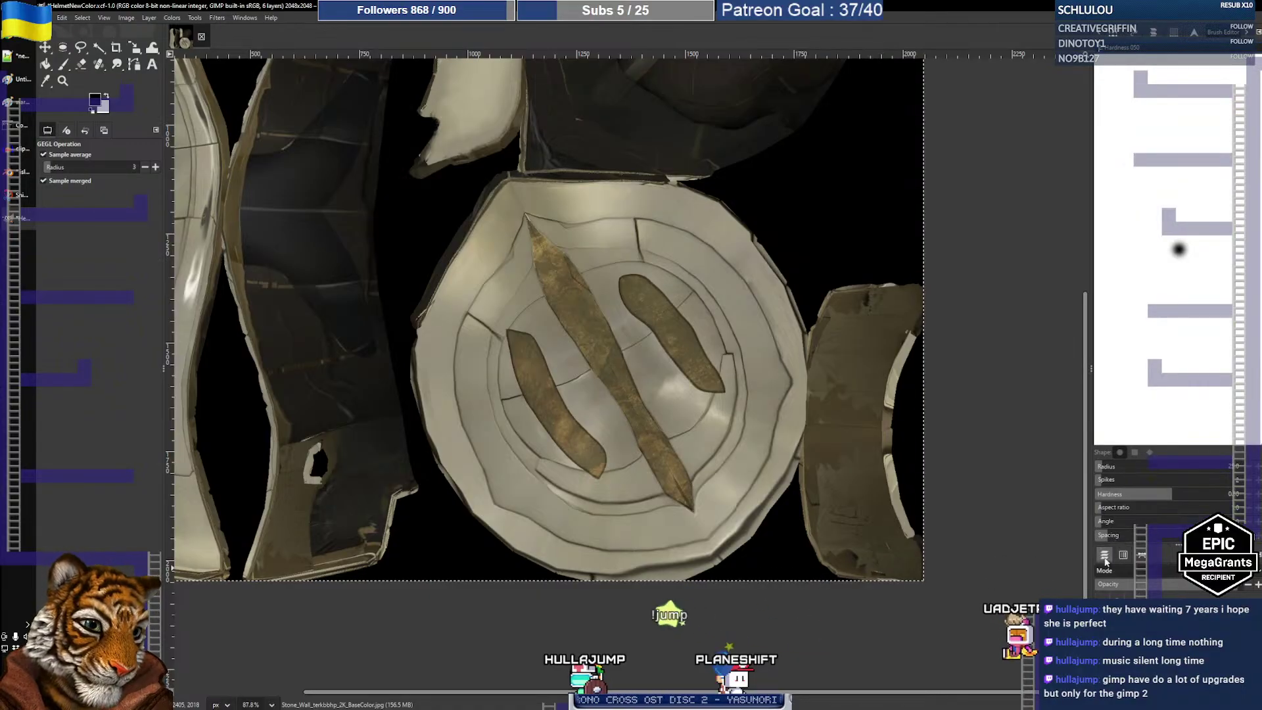
click(1122, 555)
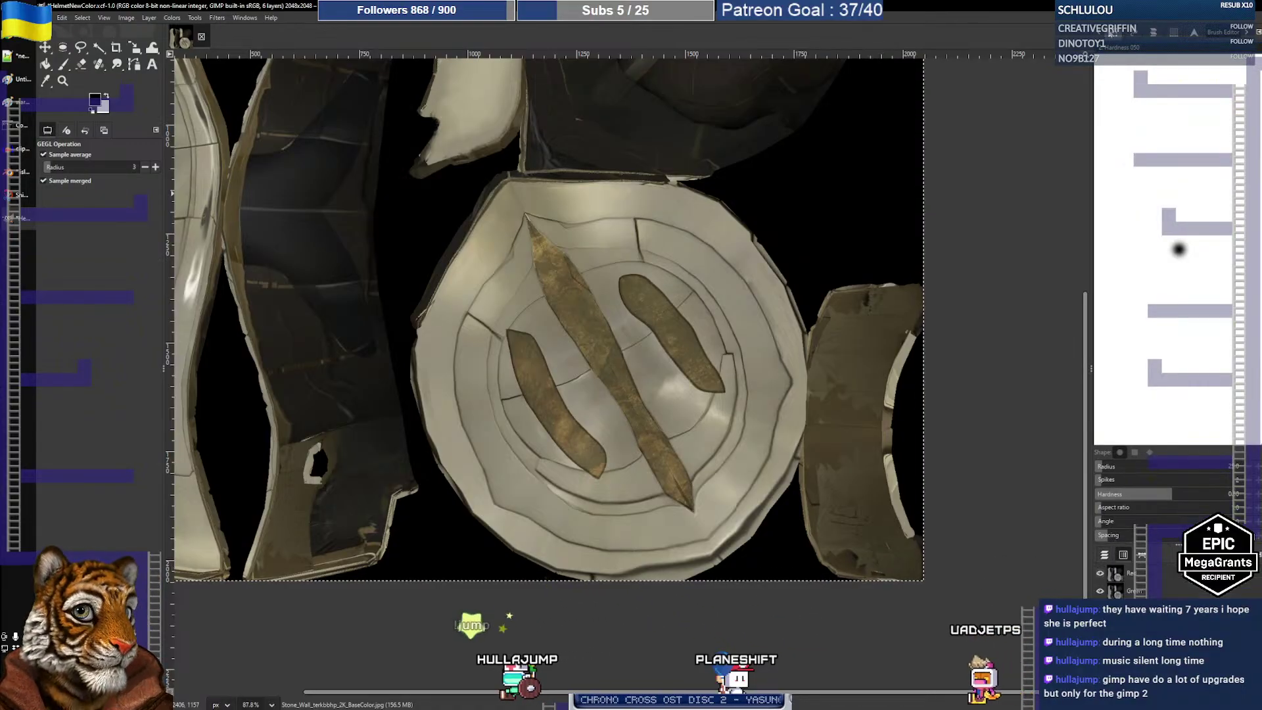
click(1100, 34)
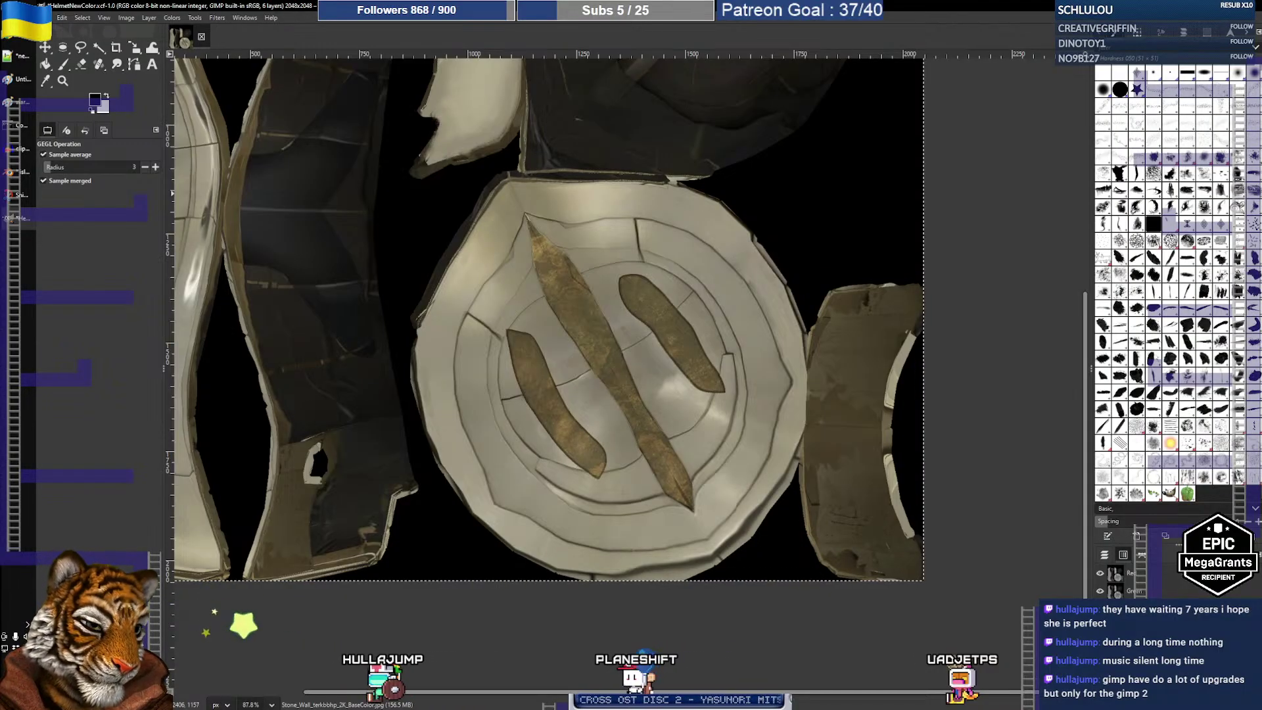
click(1140, 647)
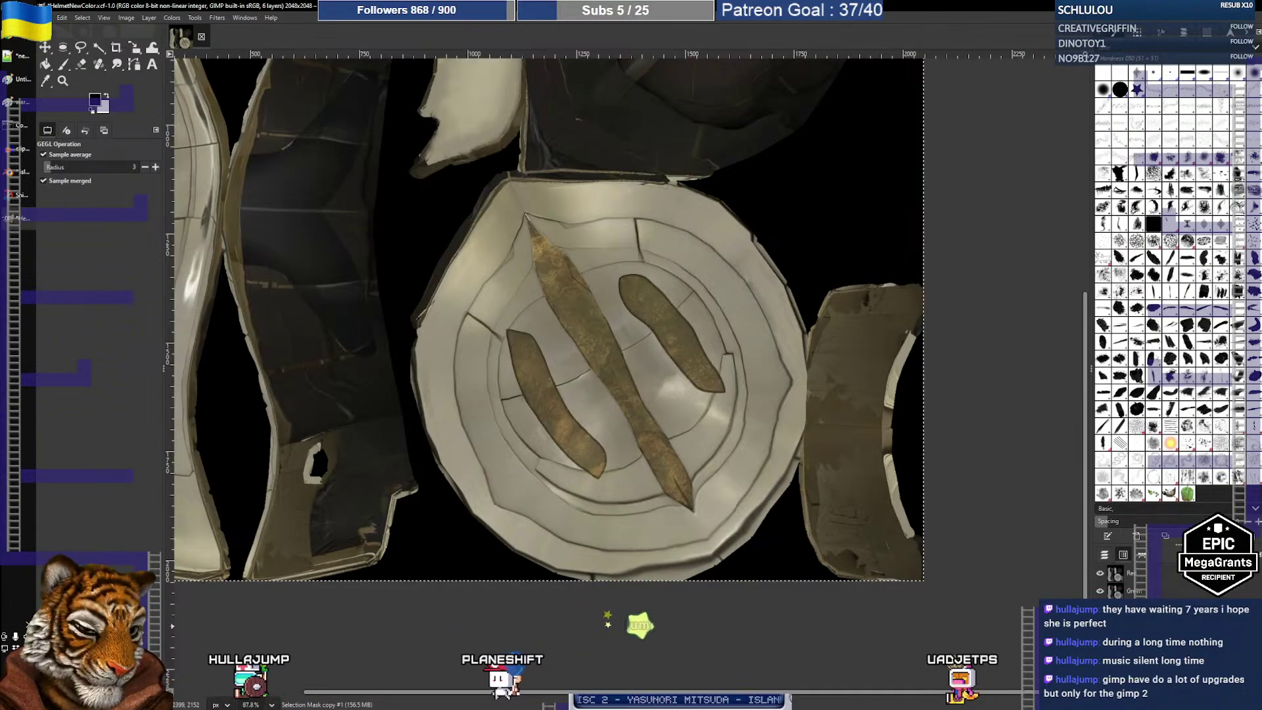
right_click(1162, 671)
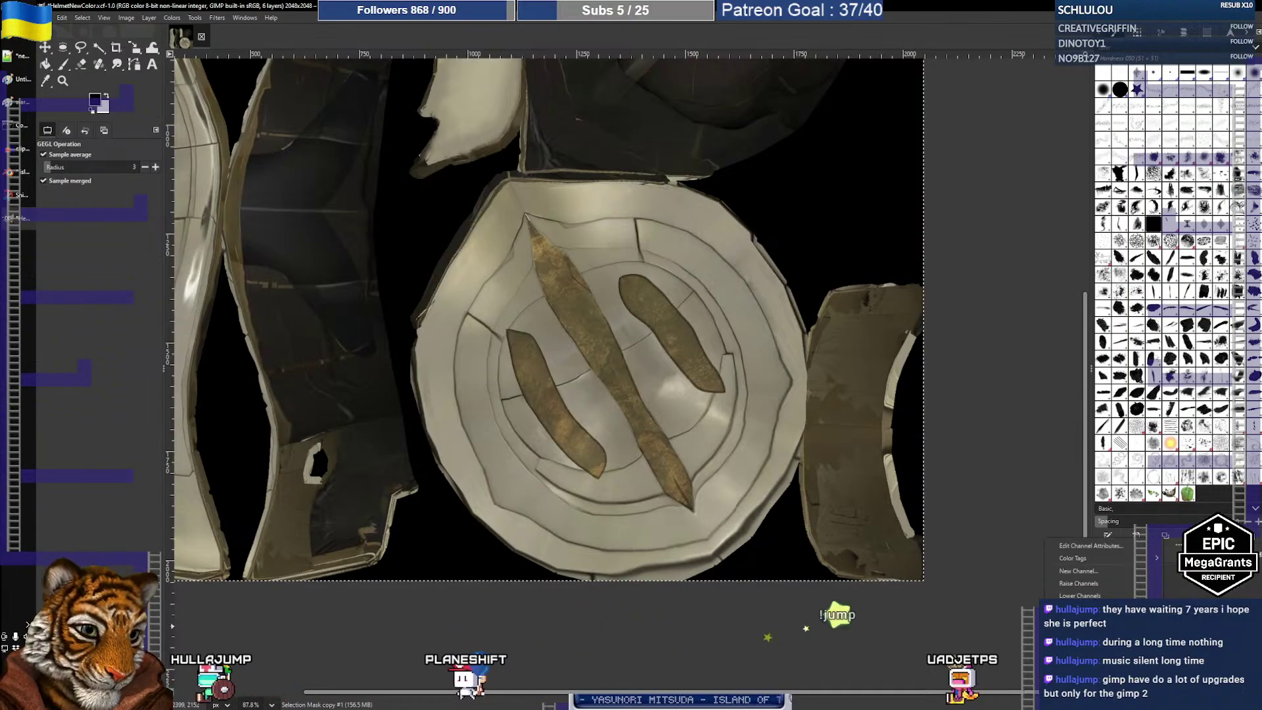
click(1091, 634)
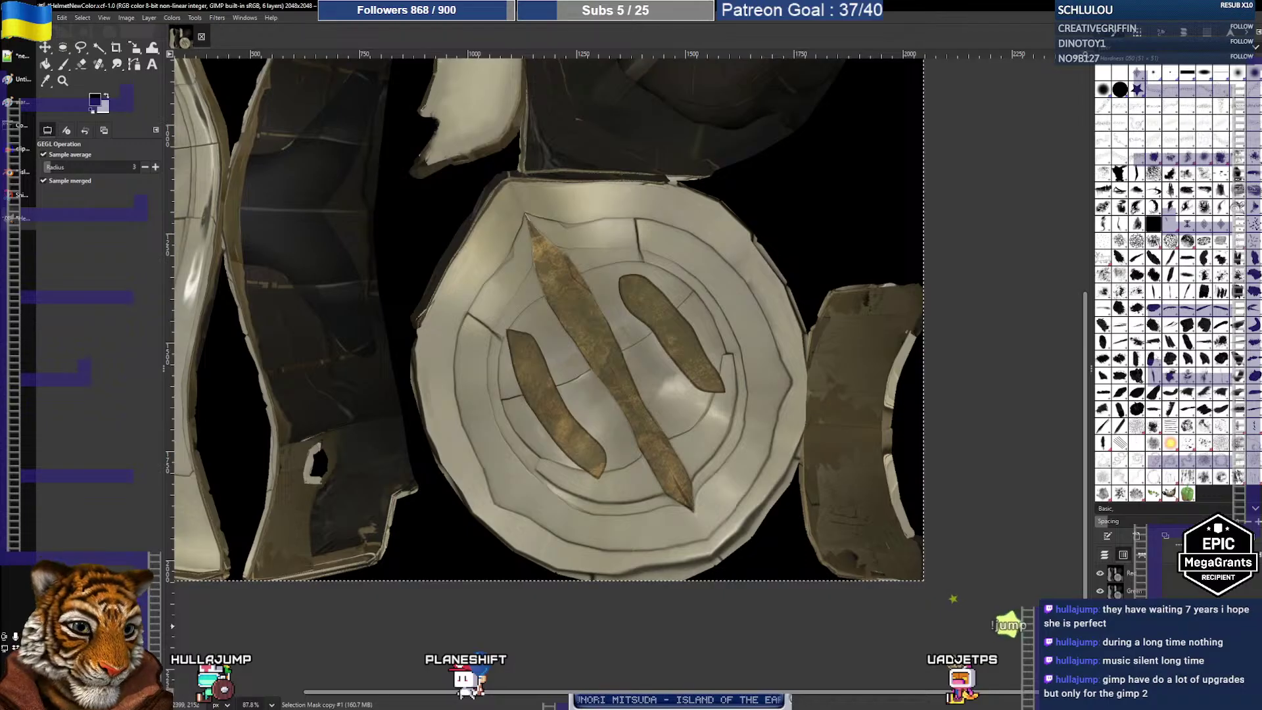
middle_drag(514, 314, 586, 390)
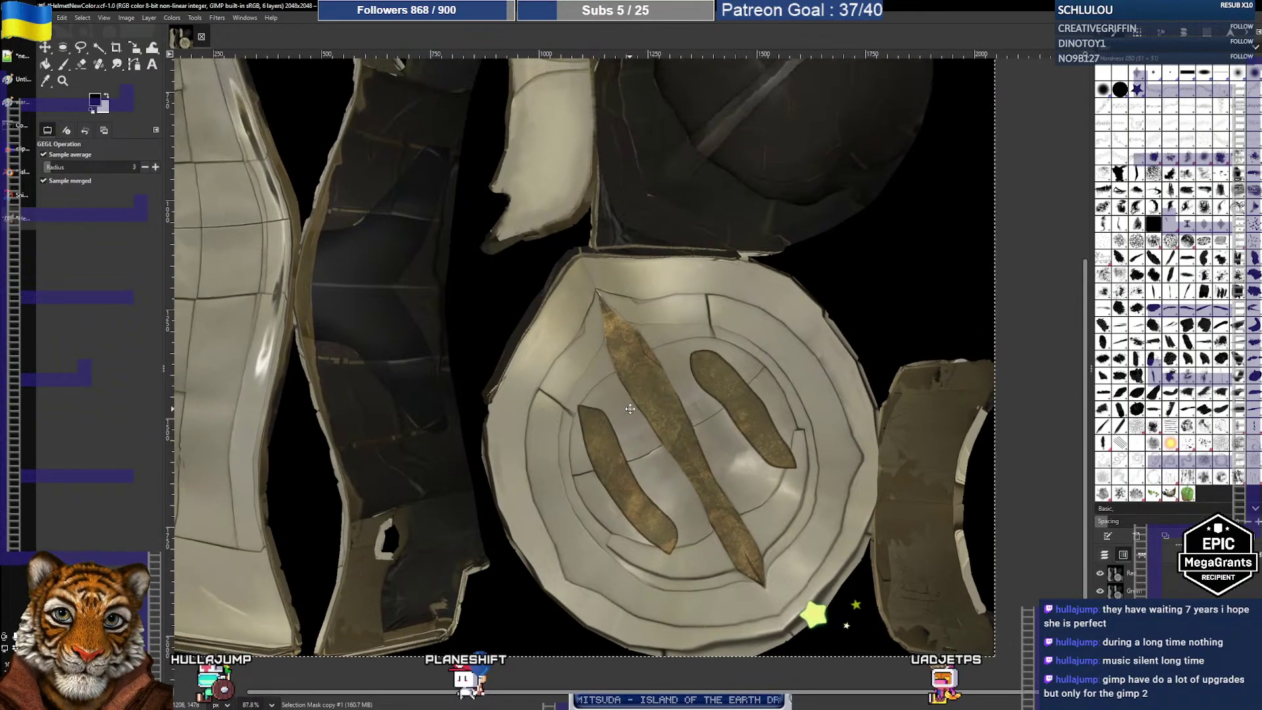
ctrl+scroll(614, 405, down, 1)
ctrl+scroll(614, 405, down, 3)
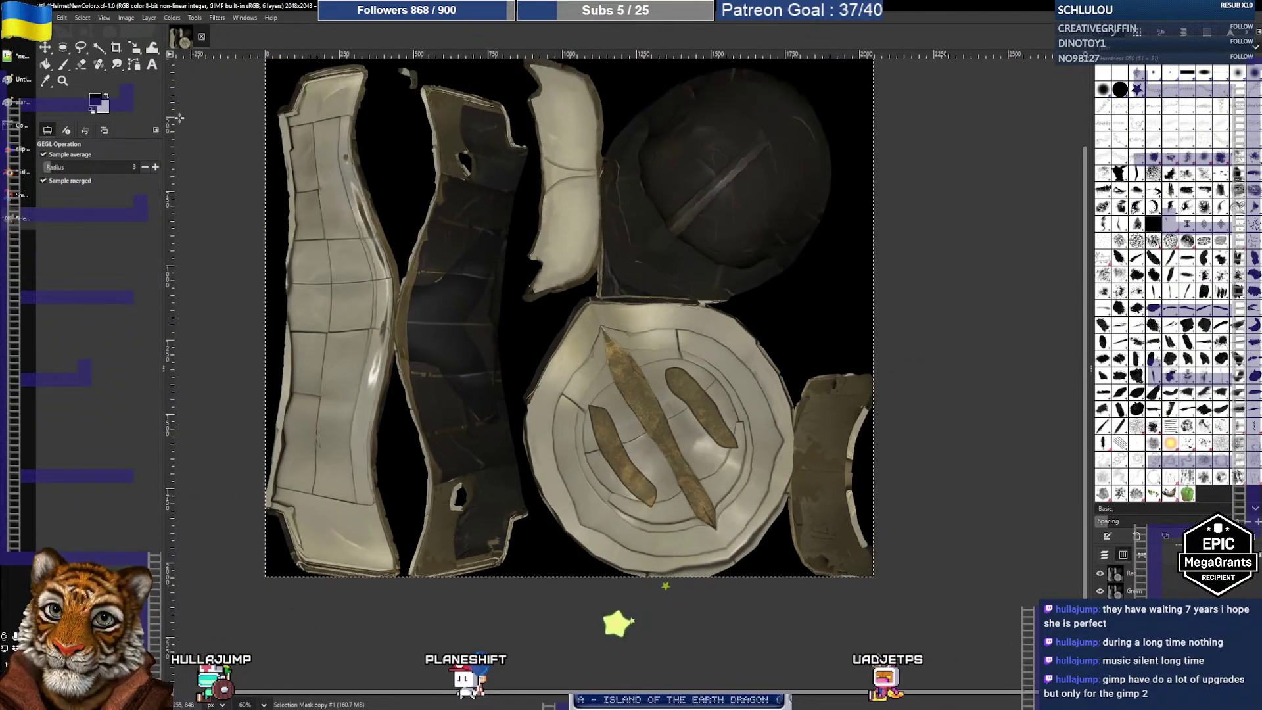
key(e)
scroll(525, 269, right, 1)
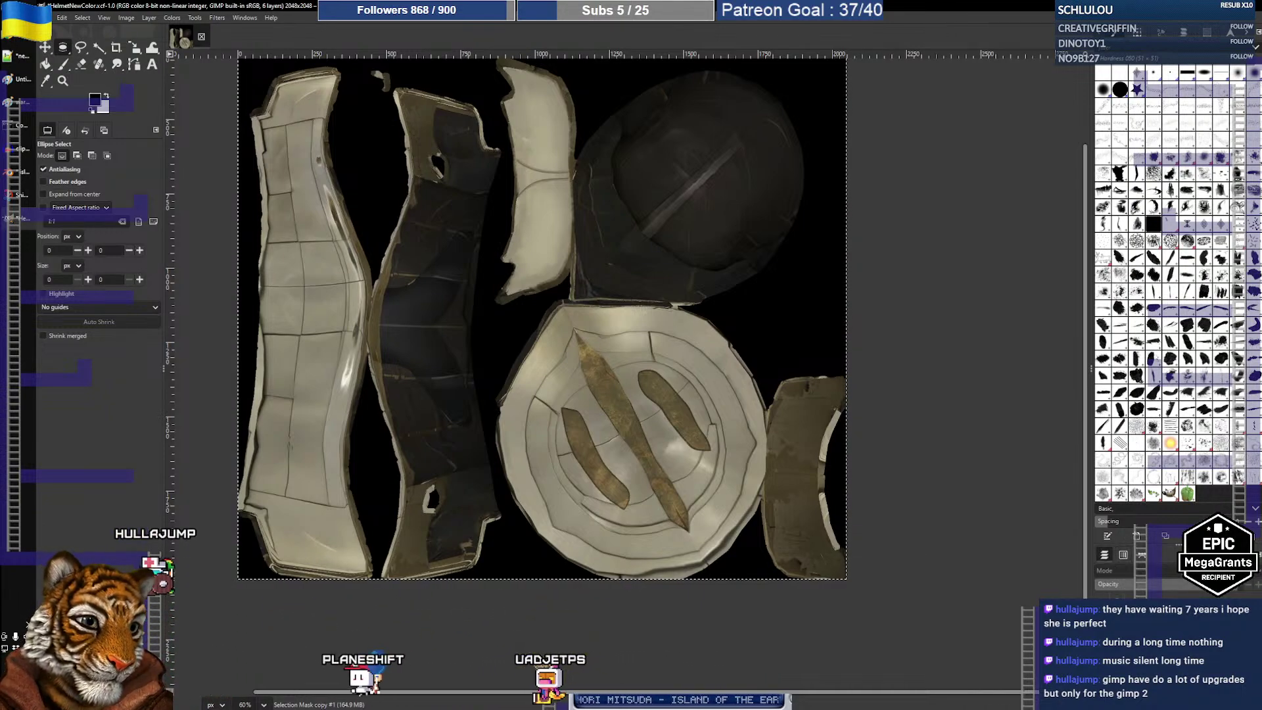
click(1156, 624)
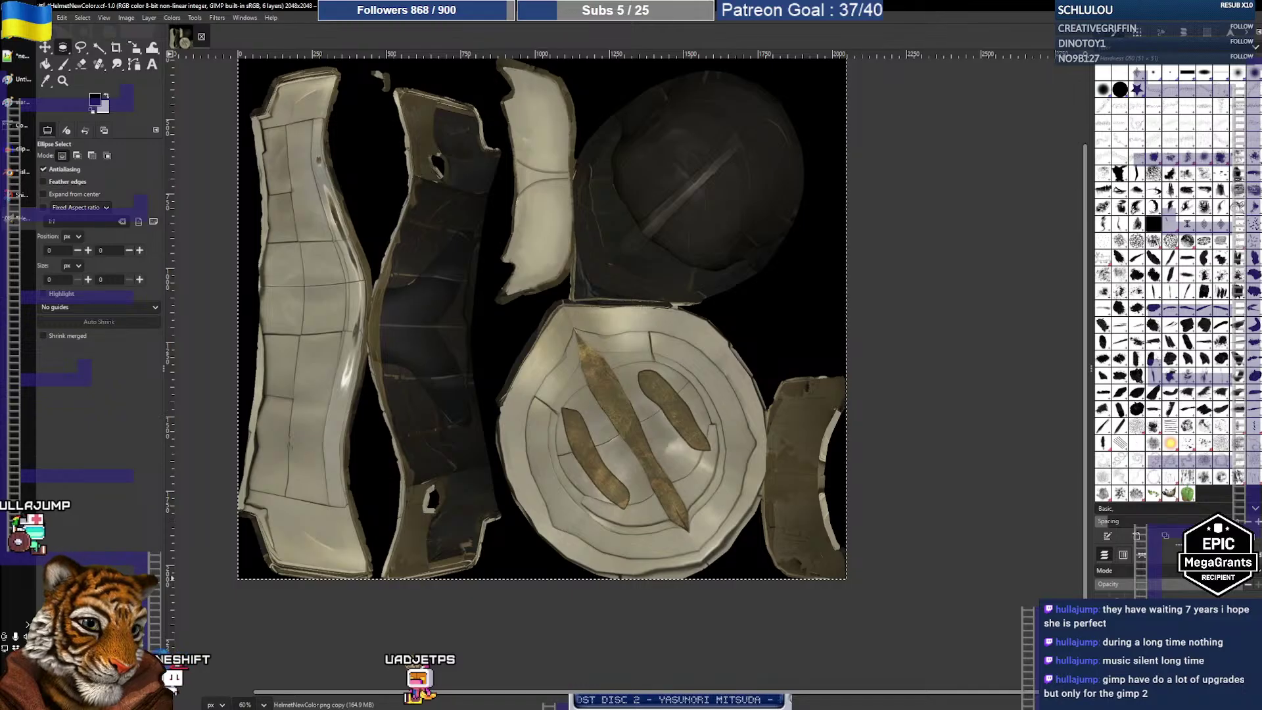
drag(440, 187, 506, 243)
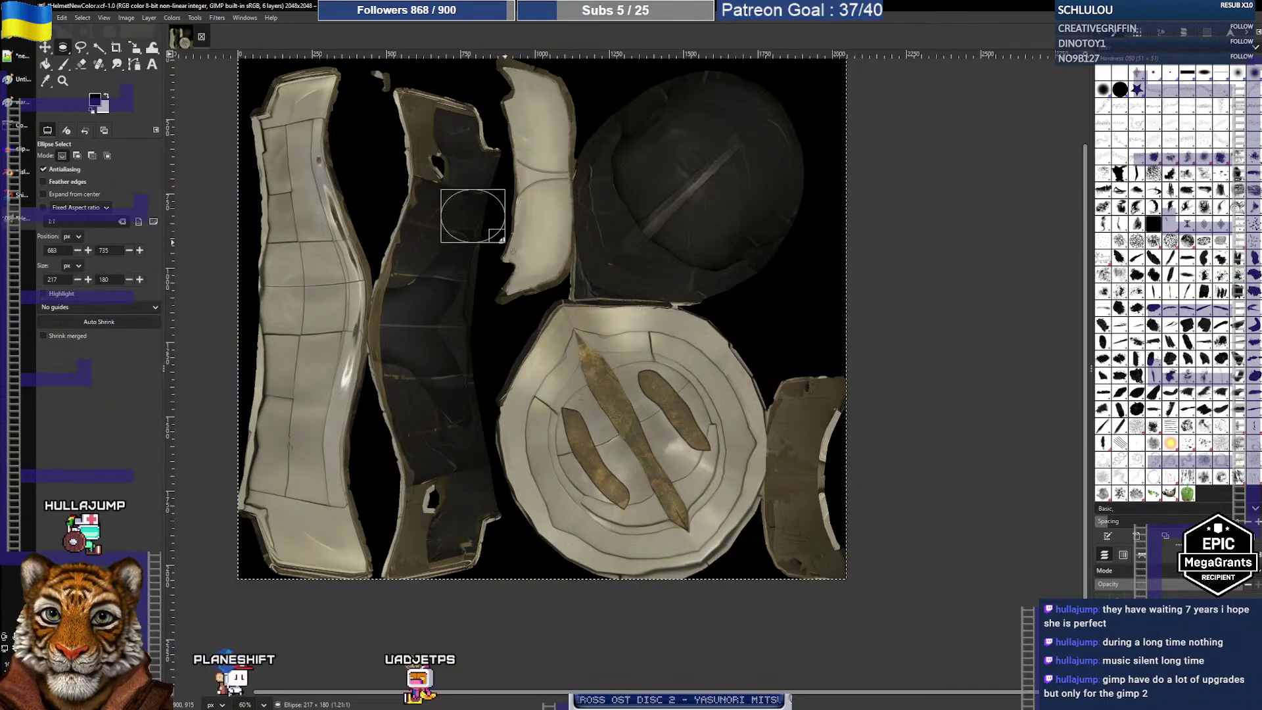
click(506, 330)
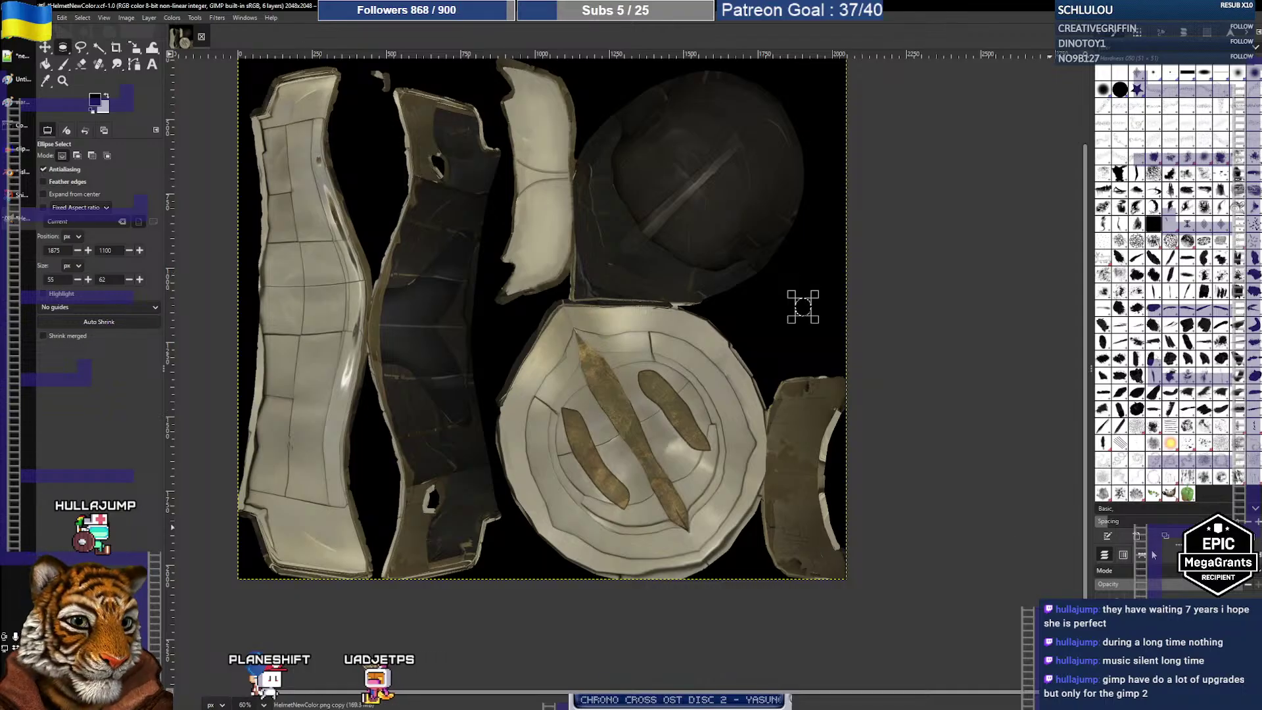
click(1121, 555)
click(1144, 646)
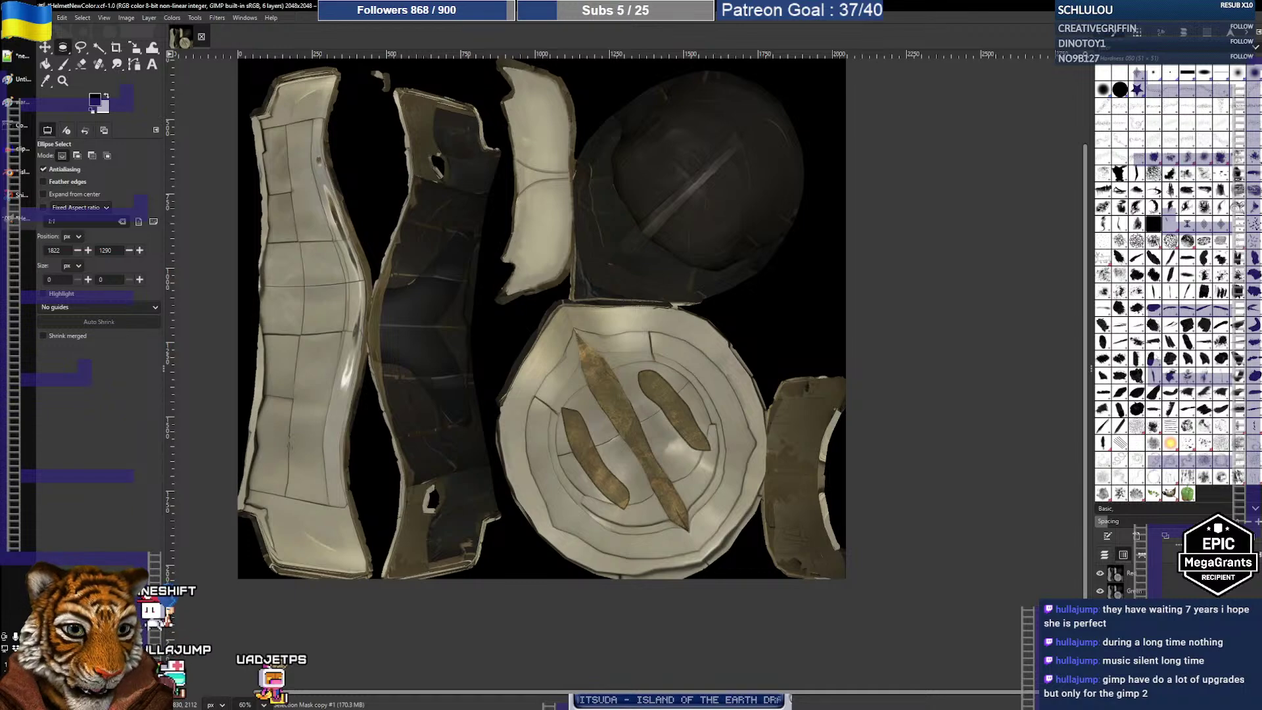
- Load the saved emblem channel, invert the selection, and delete the stone texture outside the claw marks
click(1084, 639)
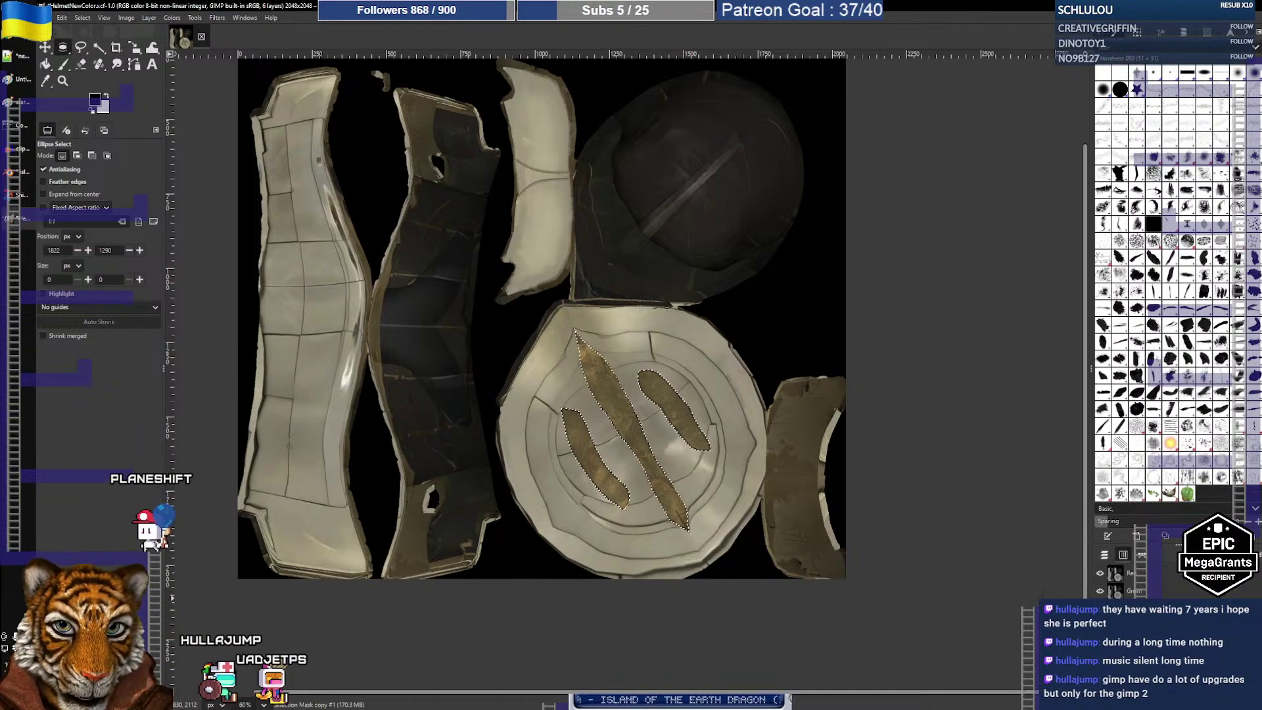
ctrl+scroll(632, 405, up, 2)
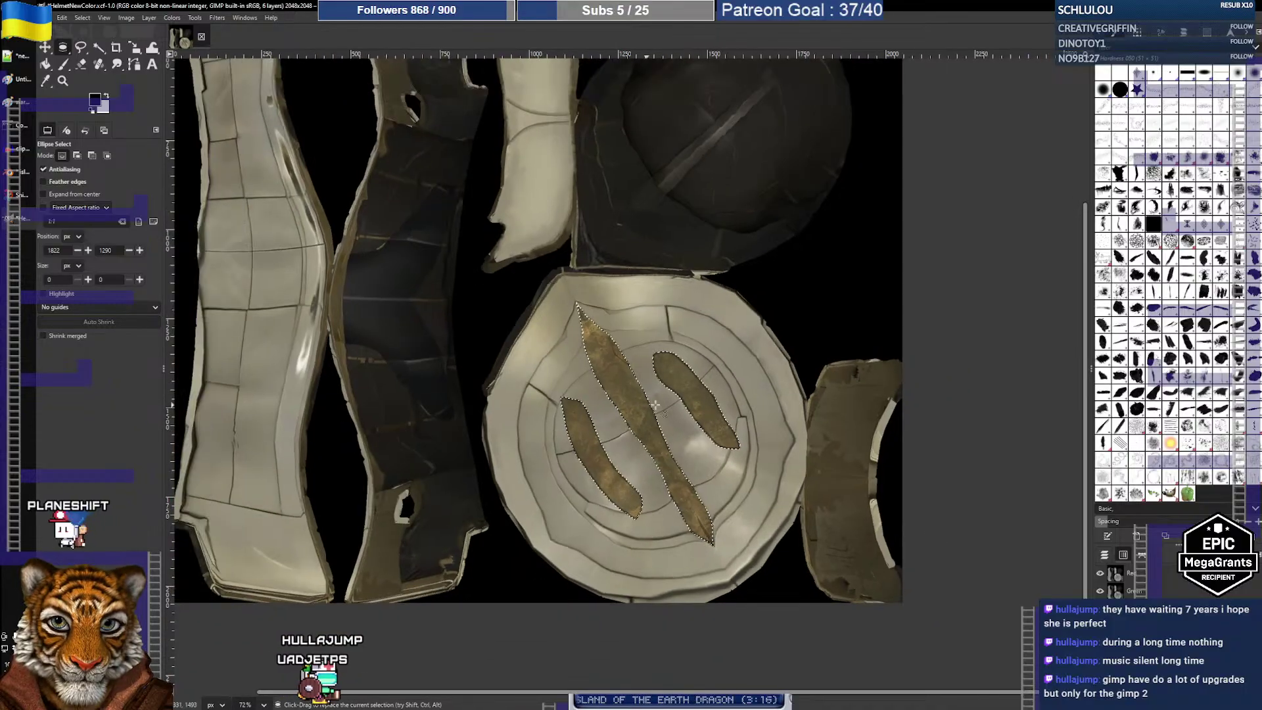
middle_drag(655, 405, 616, 416)
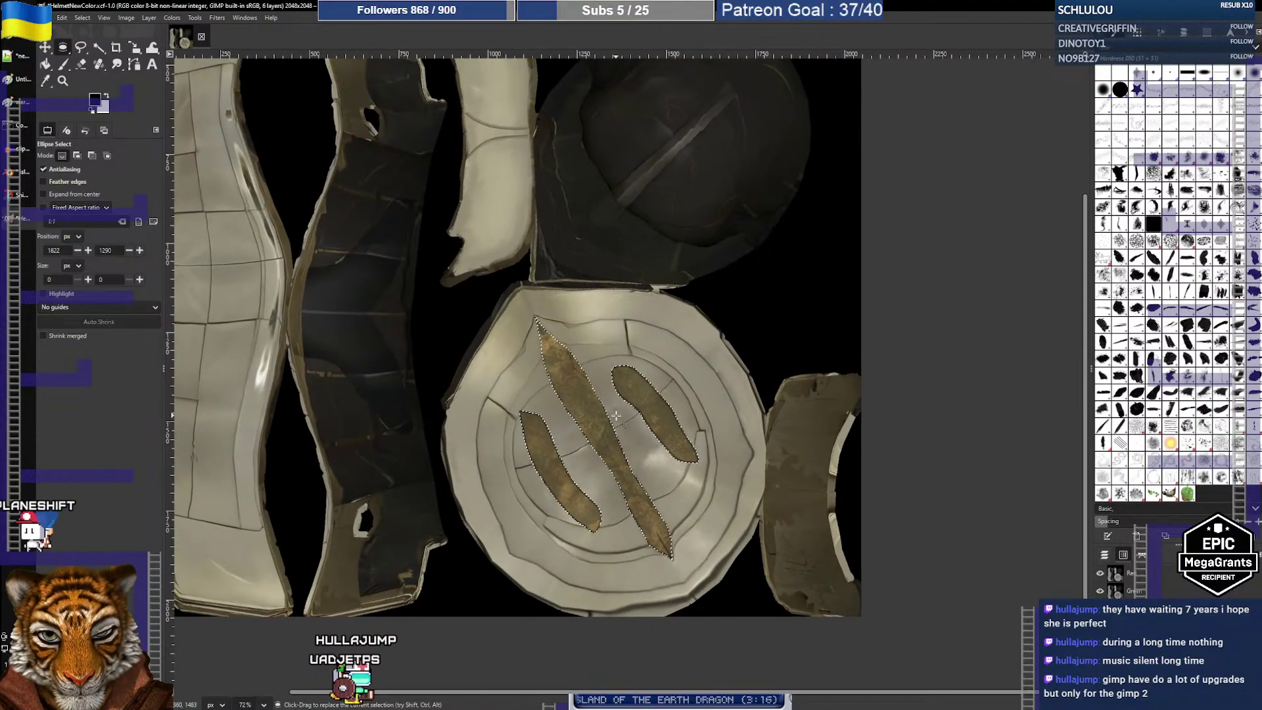
key(ctrl+i)
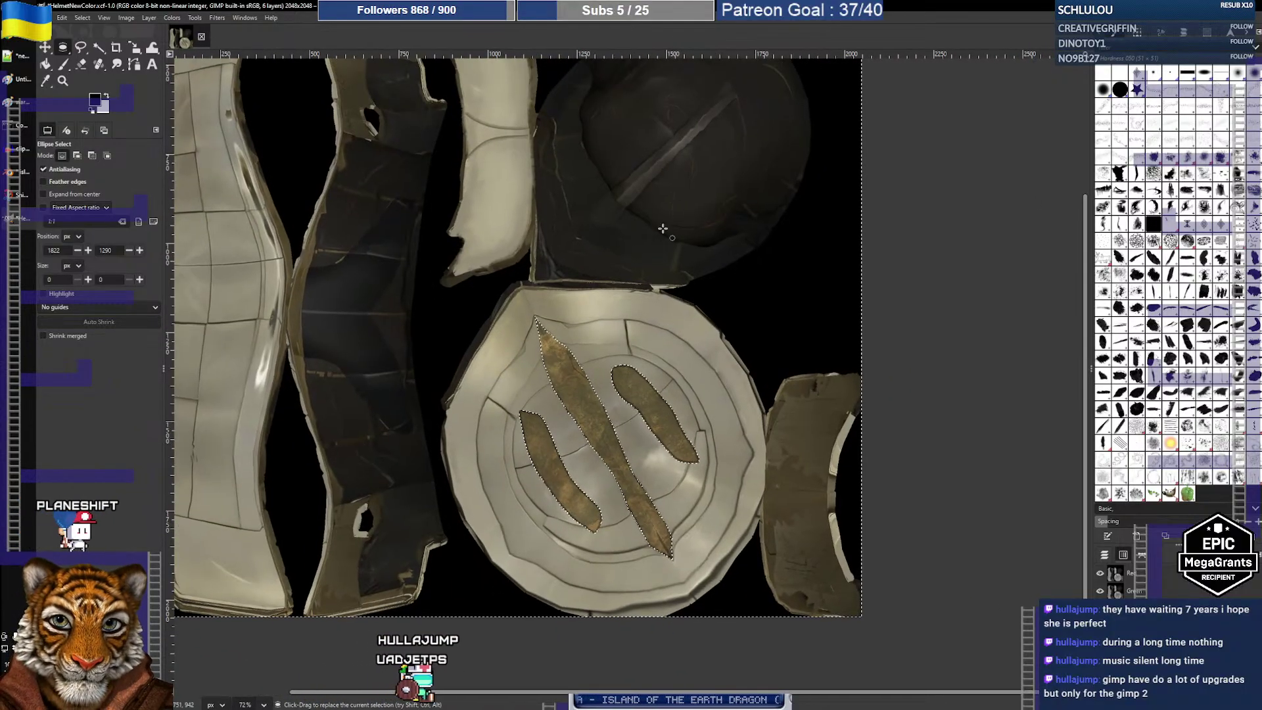
middle_drag(711, 546, 723, 544)
click(1104, 554)
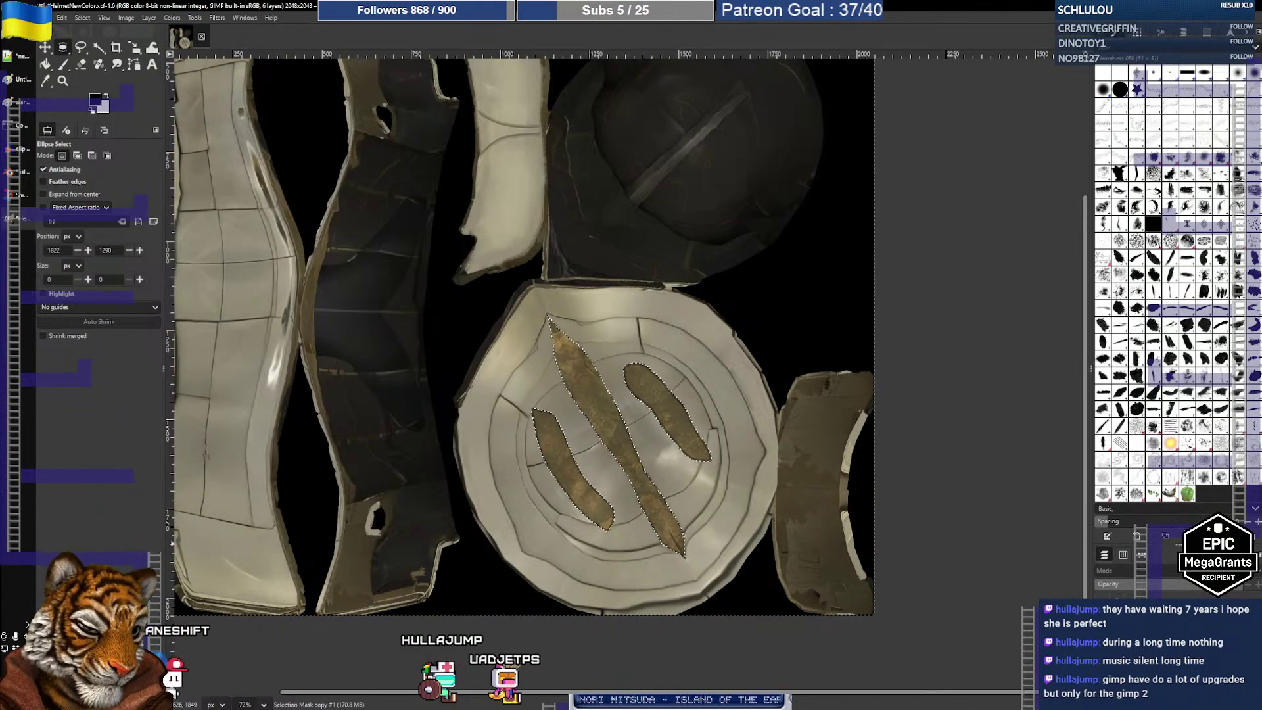
click(1102, 618)
key(Delete)
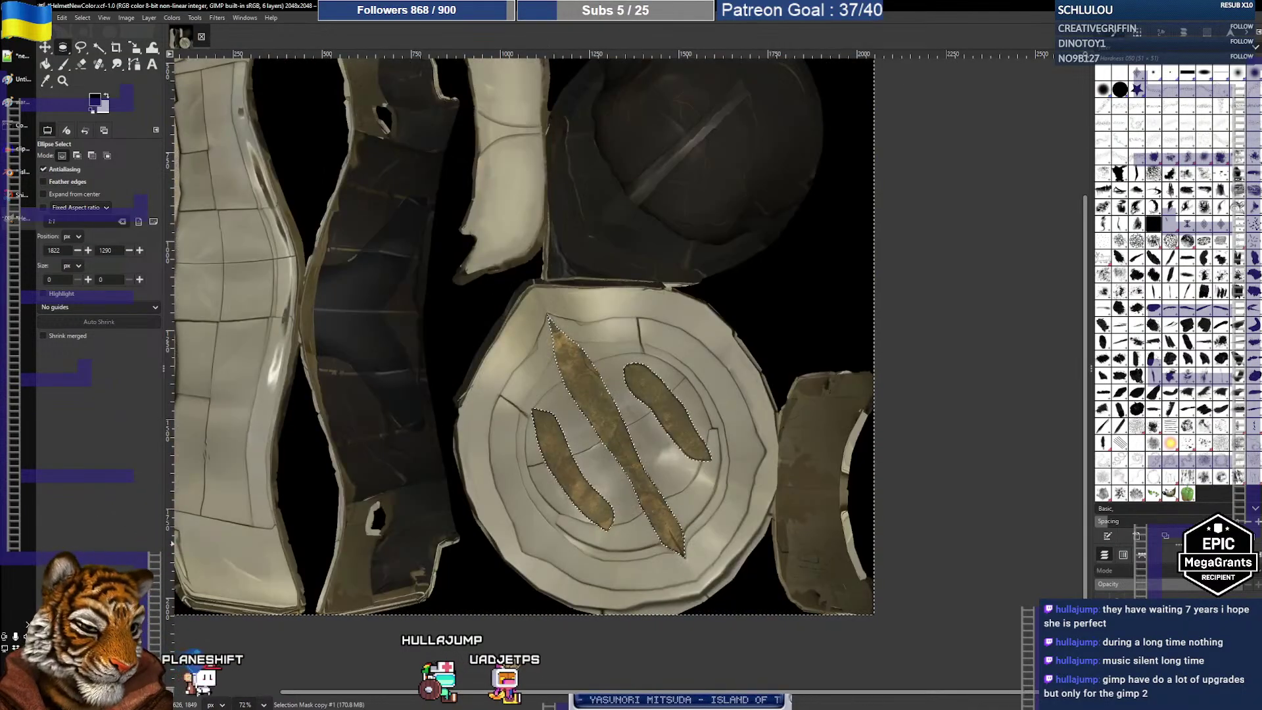
- Duplicate the stone texture layer and show the copy, undoing a mistaken erase
right_click(1204, 657)
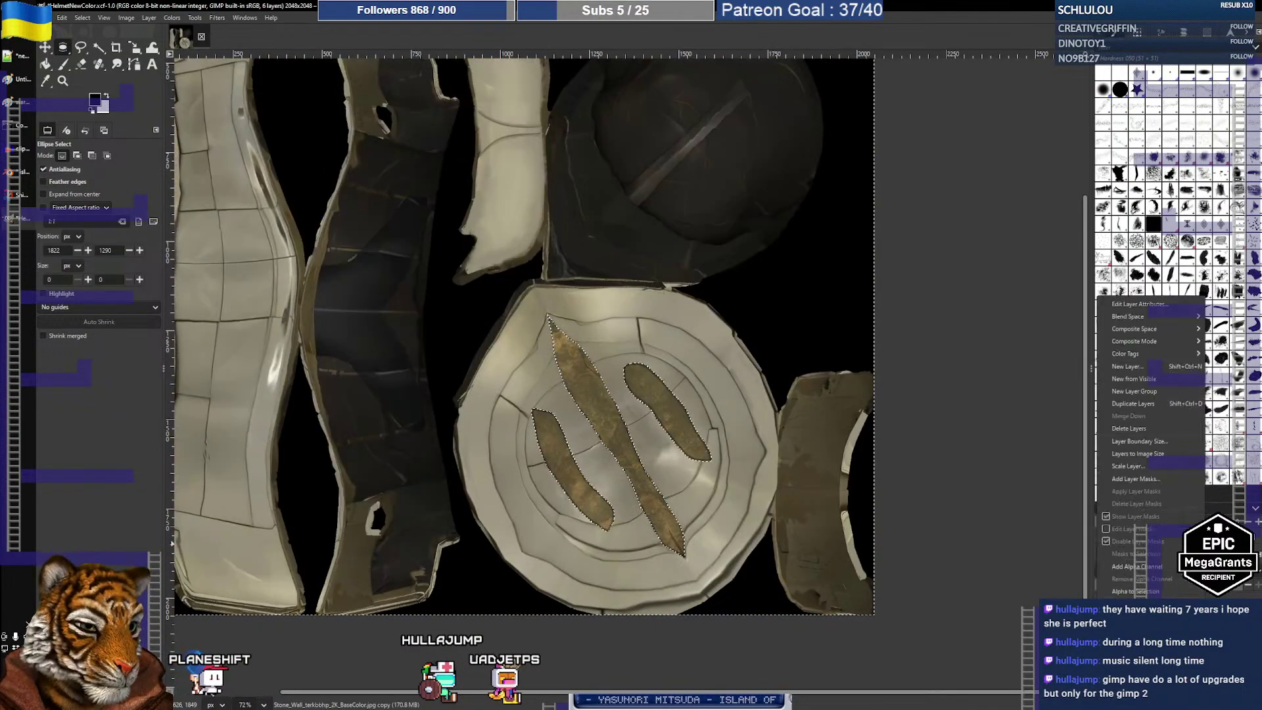
click(1154, 404)
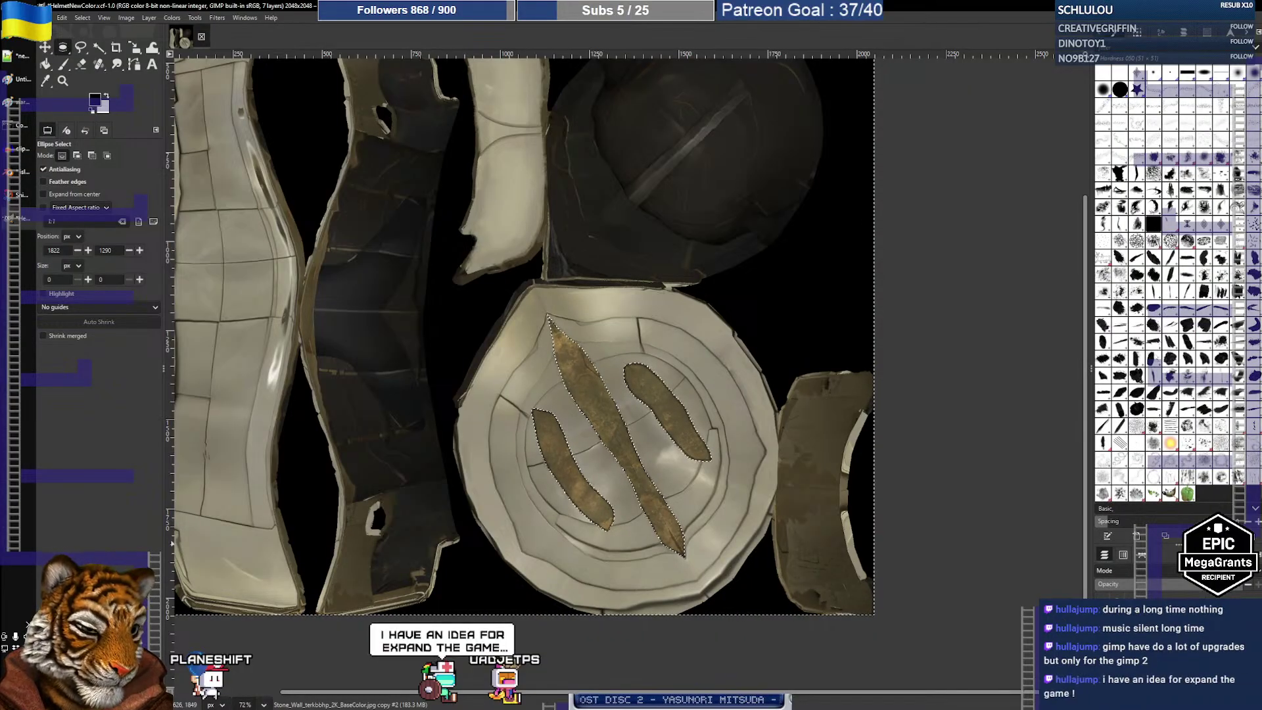
click(1104, 657)
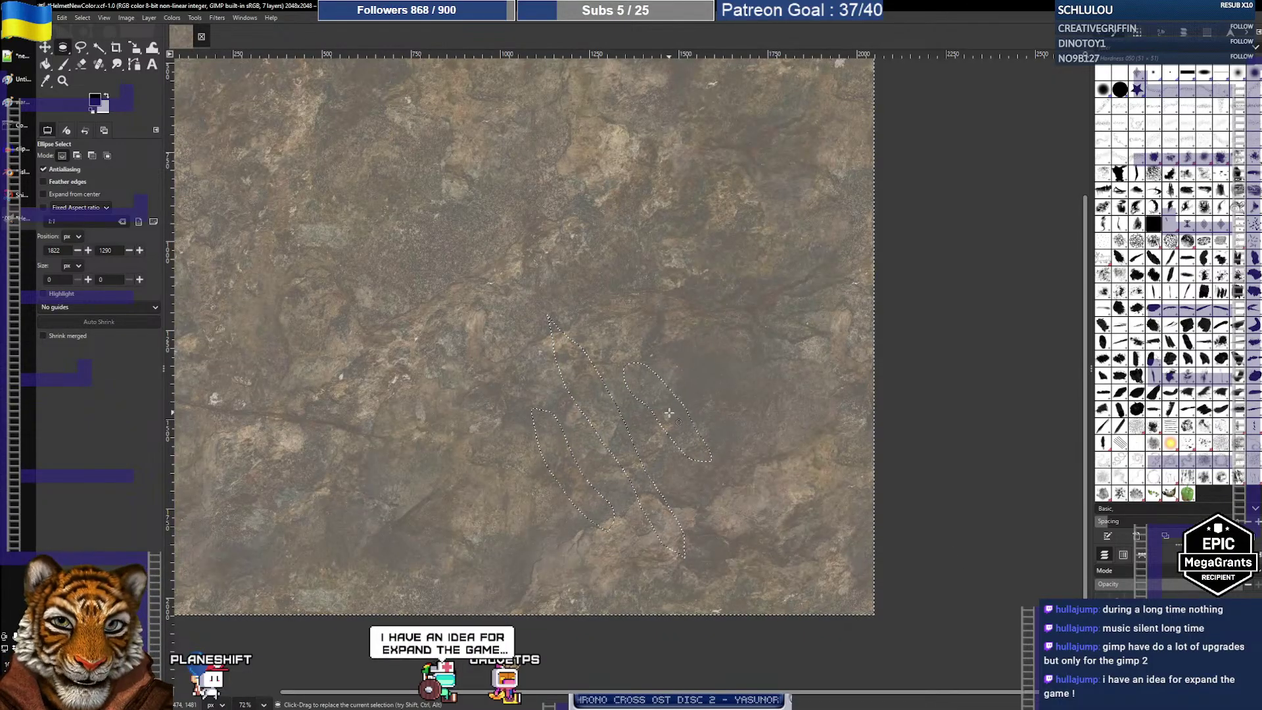
middle_drag(709, 434, 706, 435)
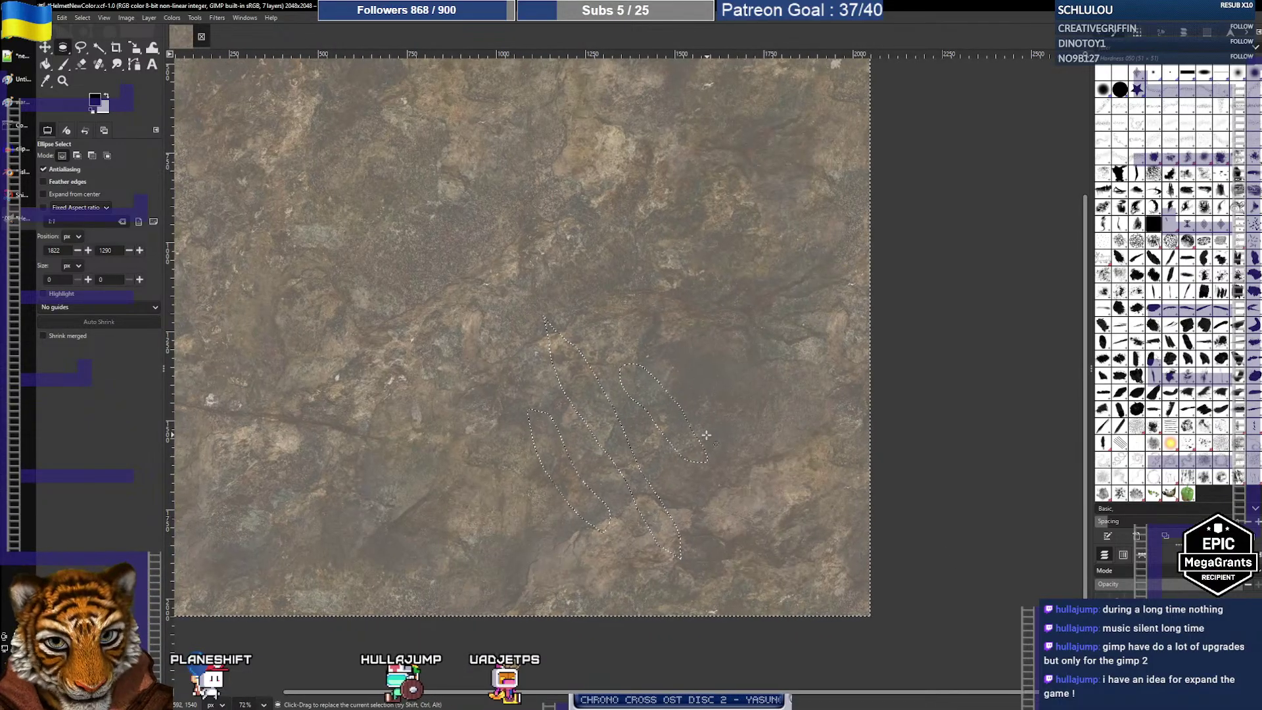
key(Delete)
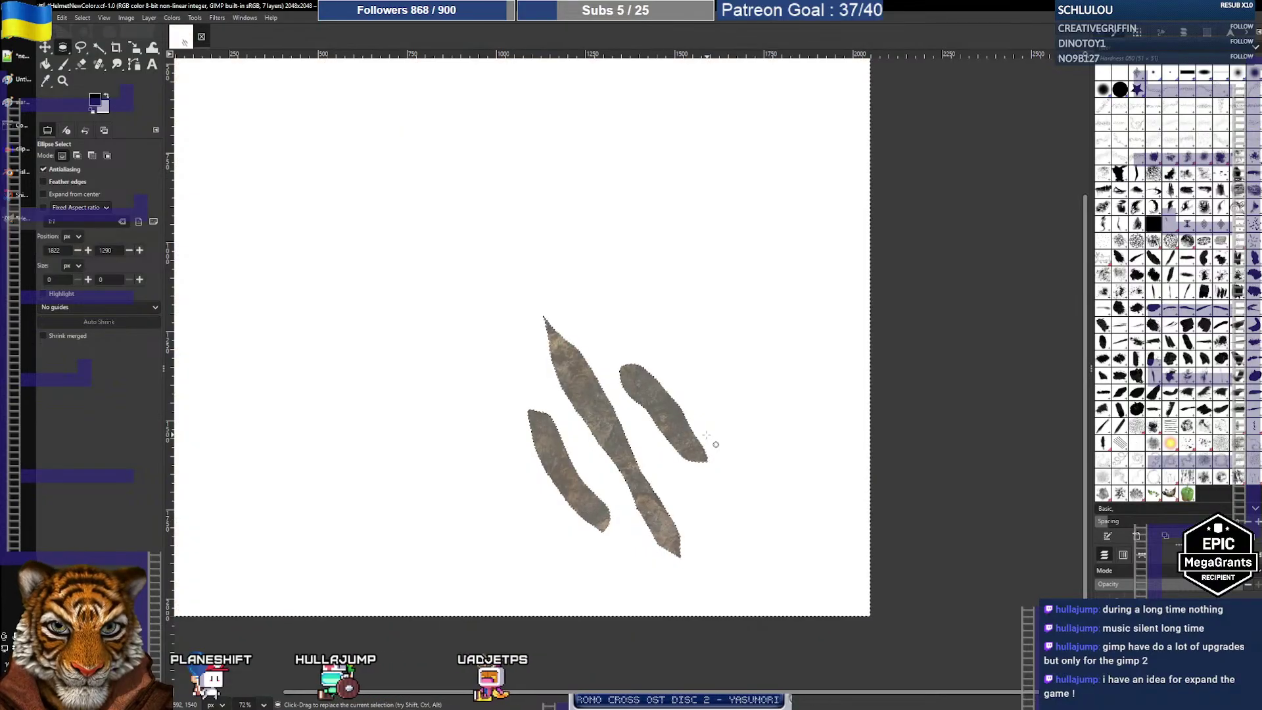
key(ctrl+z)
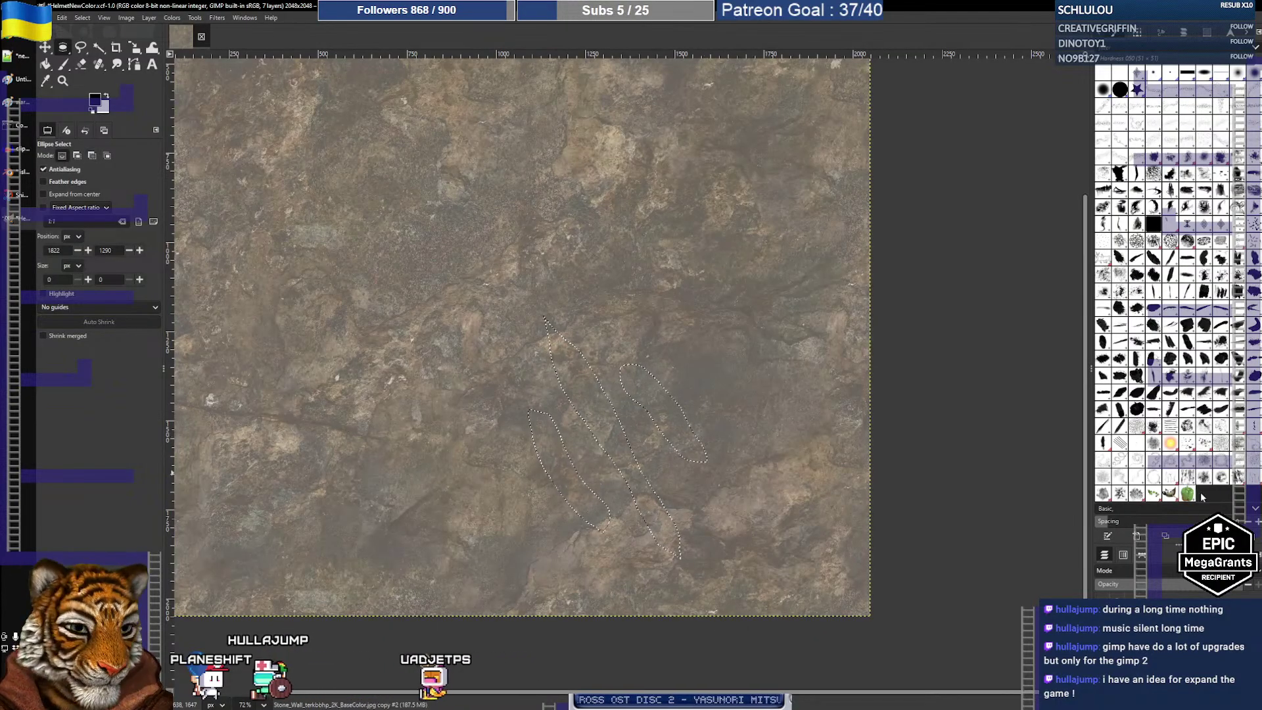
- Add an alpha channel to the stone layer, delete inside the stroke shapes, and lower its opacity
right_click(1182, 680)
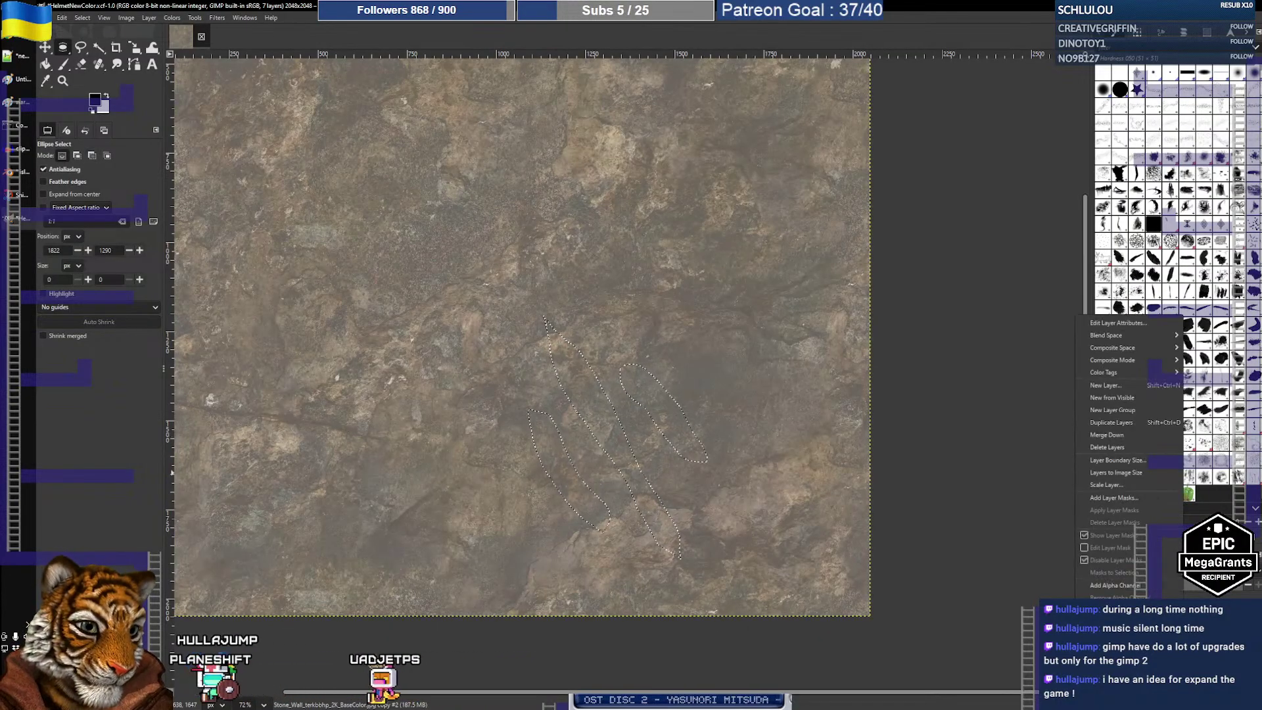
click(1141, 586)
key(Delete)
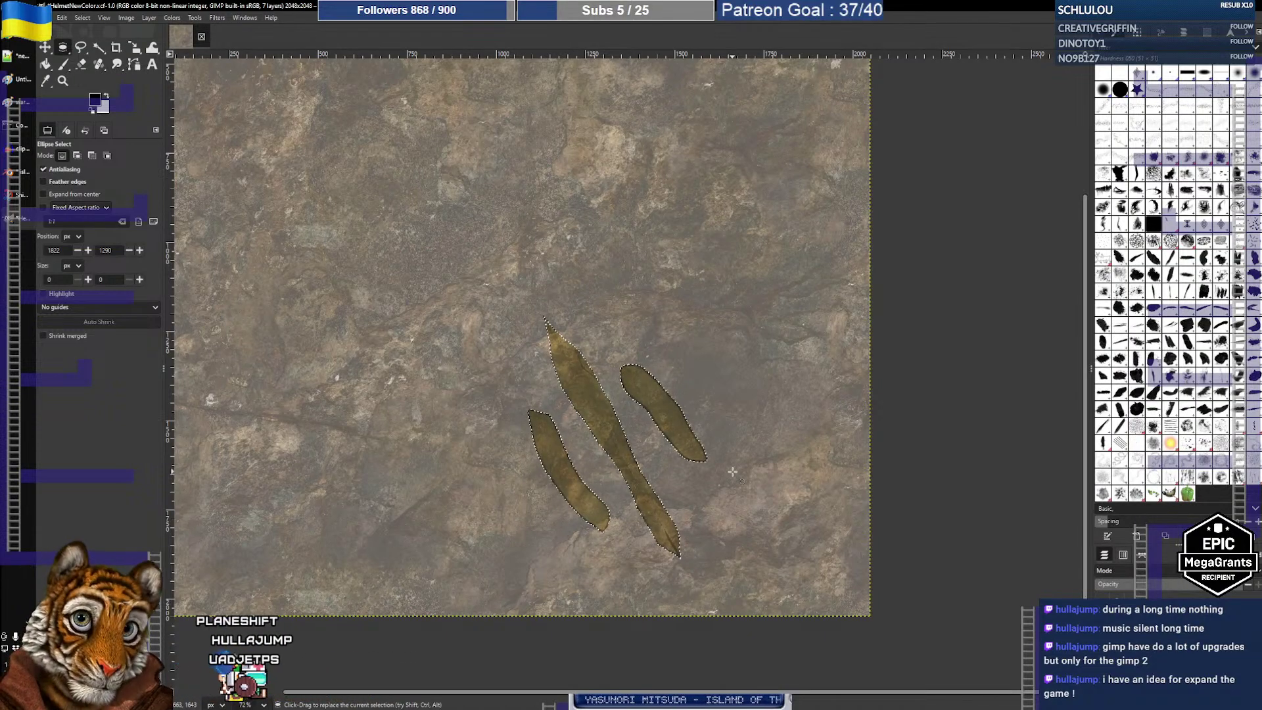
middle_drag(689, 291, 759, 333)
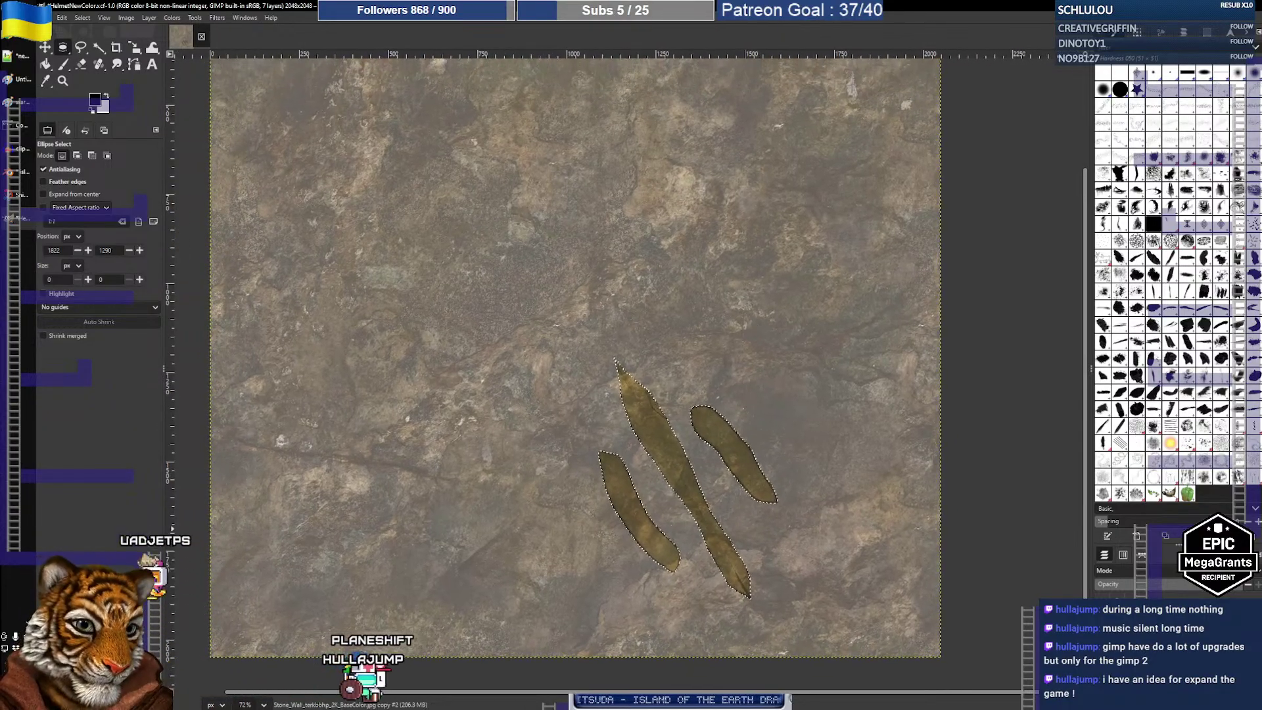
drag(1217, 586, 1247, 591)
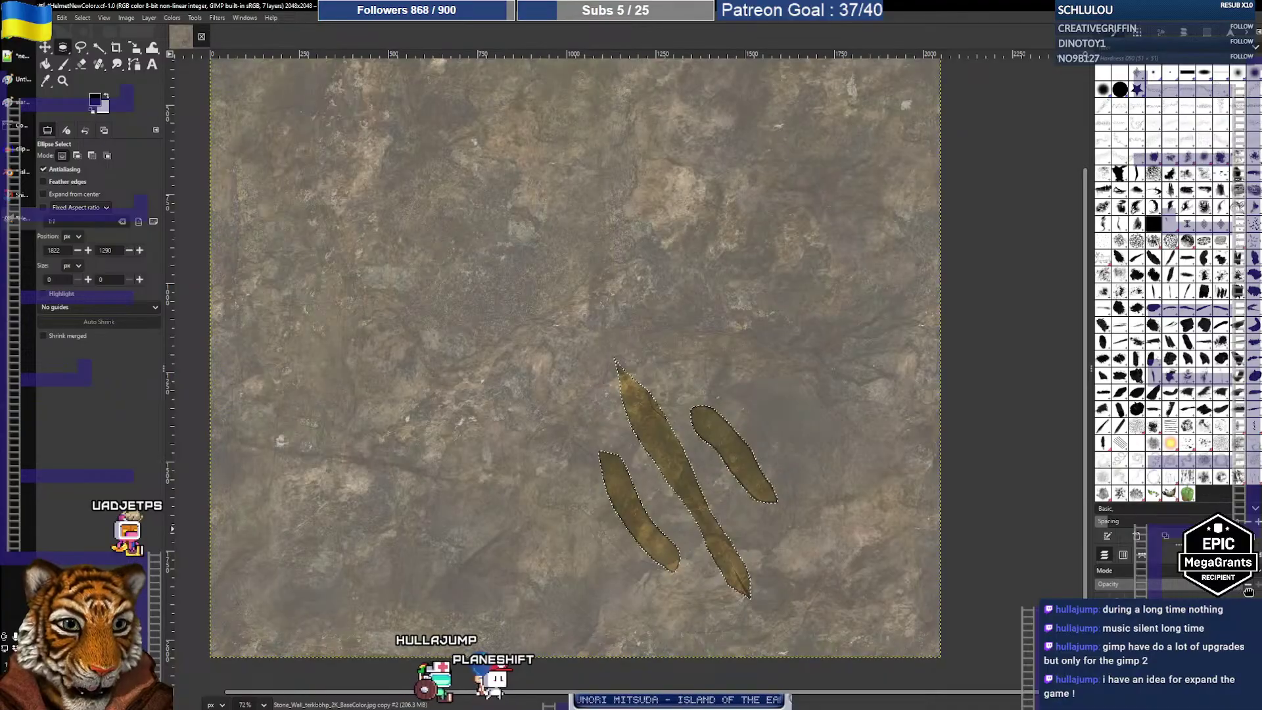
- Add a mask to the stone layer and set it to an overlay-like blend mode
right_click(1187, 671)
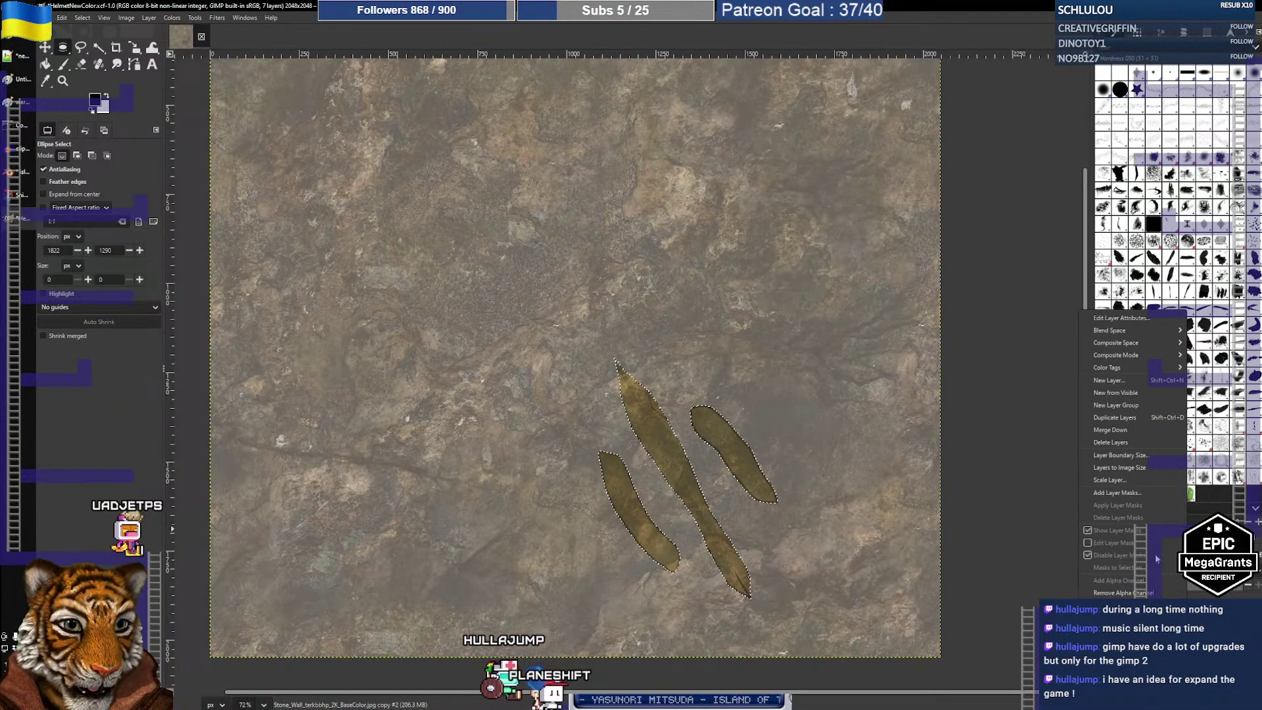
click(1125, 492)
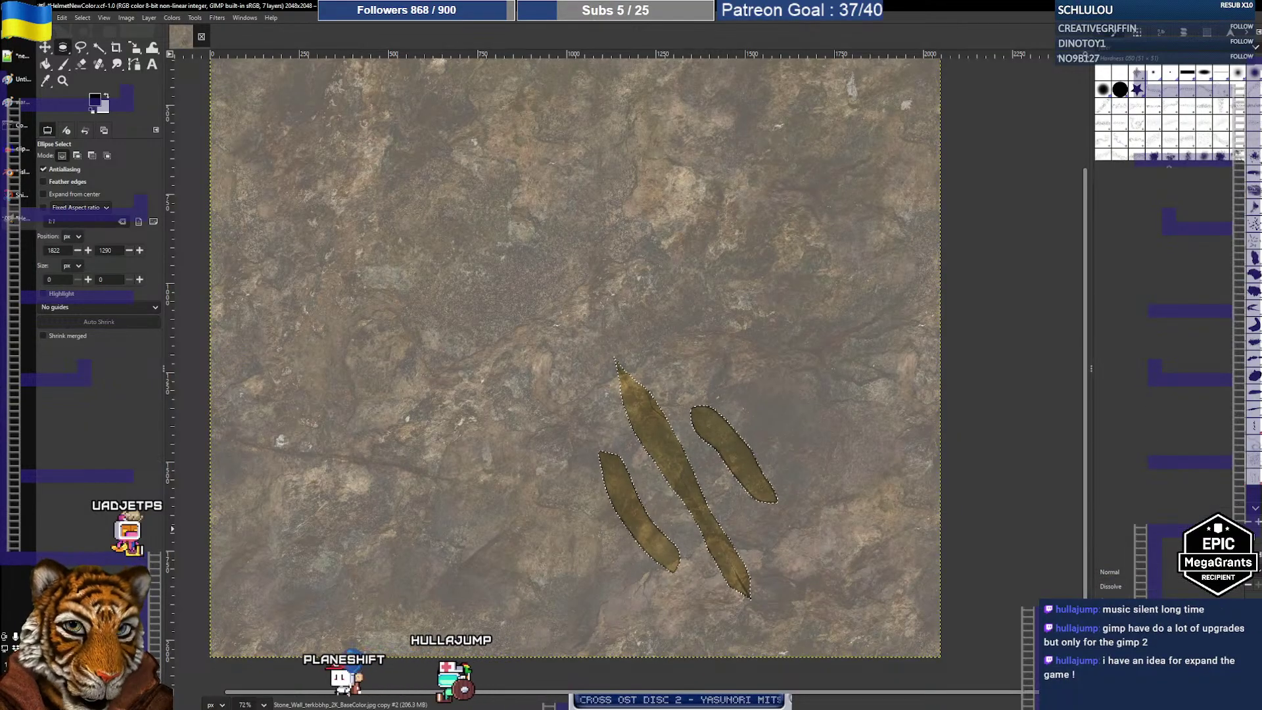
scroll(1125, 587, down, 5)
scroll(1124, 558, down, 3)
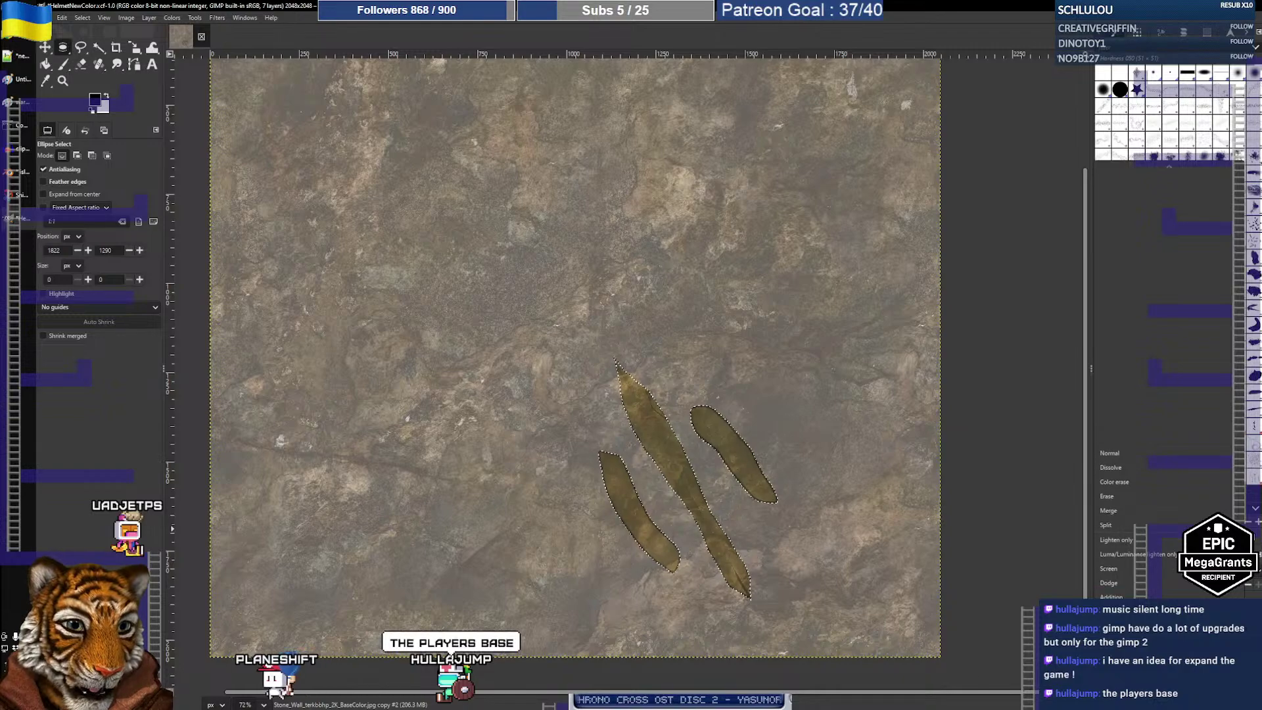
click(1114, 639)
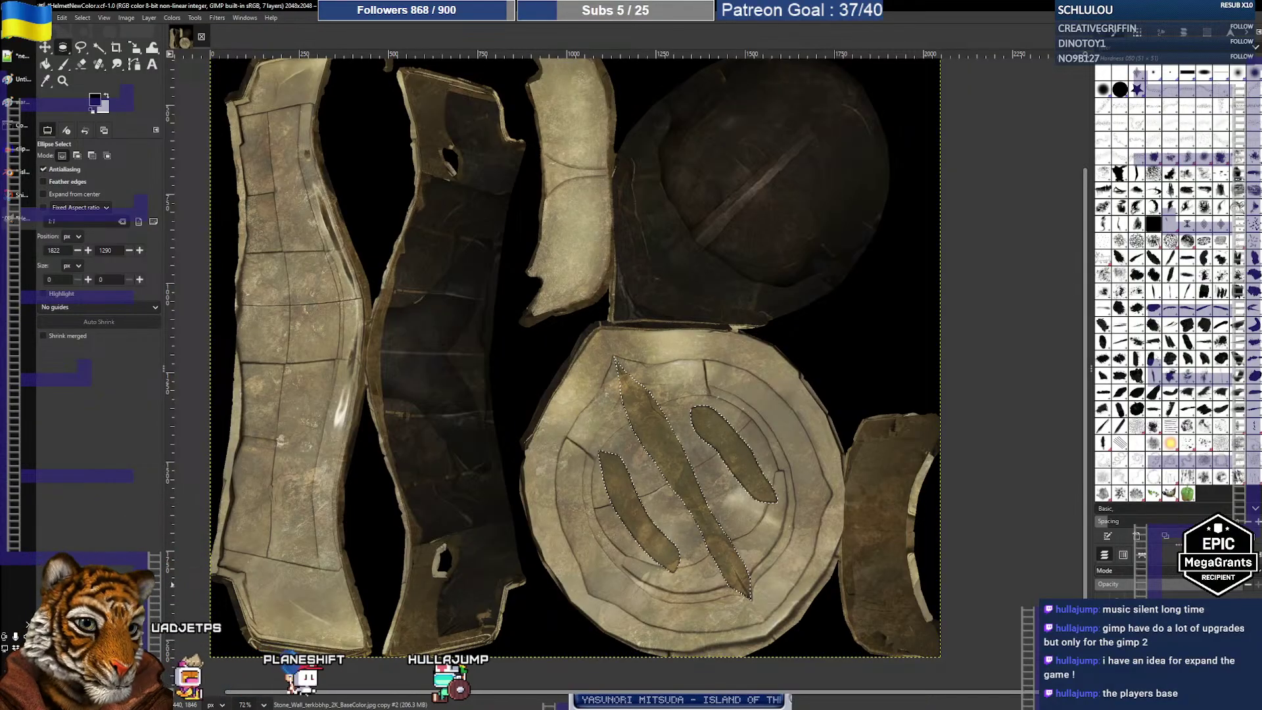
- Toggle the stone overlay's visibility repeatedly to compare the helmet with and without it
click(1104, 623)
click(1104, 623)
click(1104, 623)
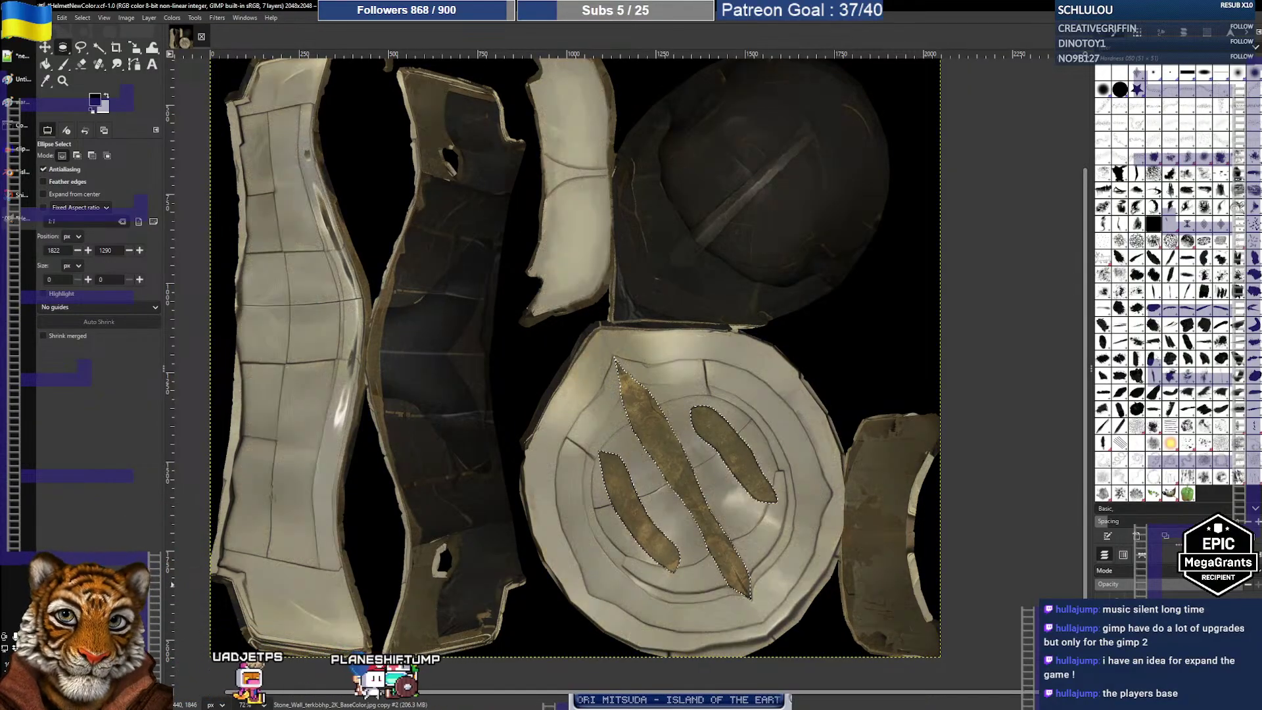
click(1104, 622)
click(1104, 623)
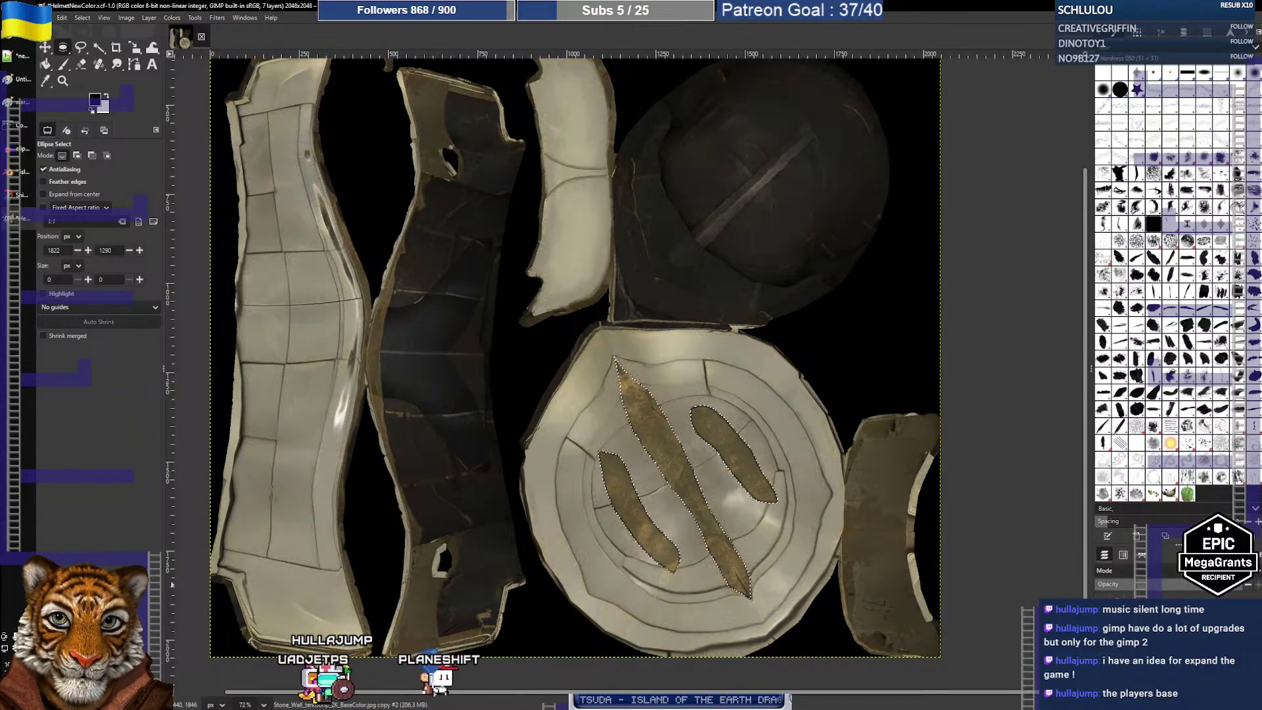
click(1104, 623)
click(1104, 623)
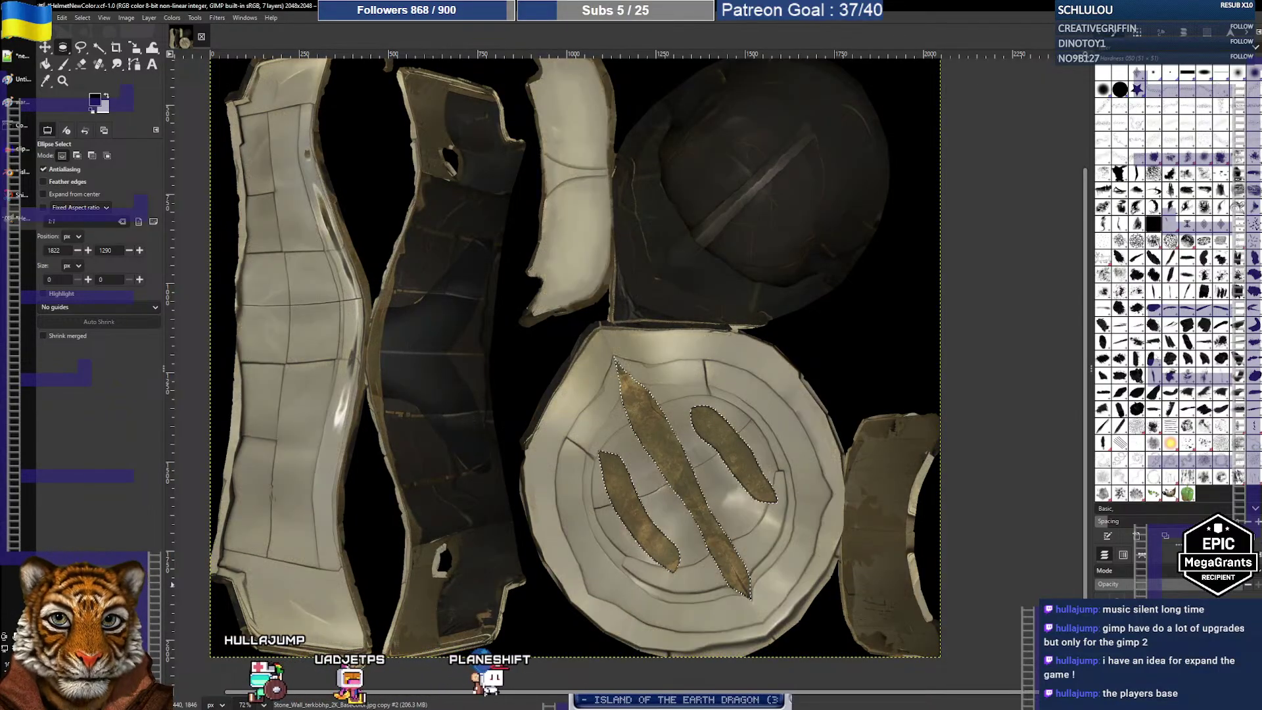
click(1104, 623)
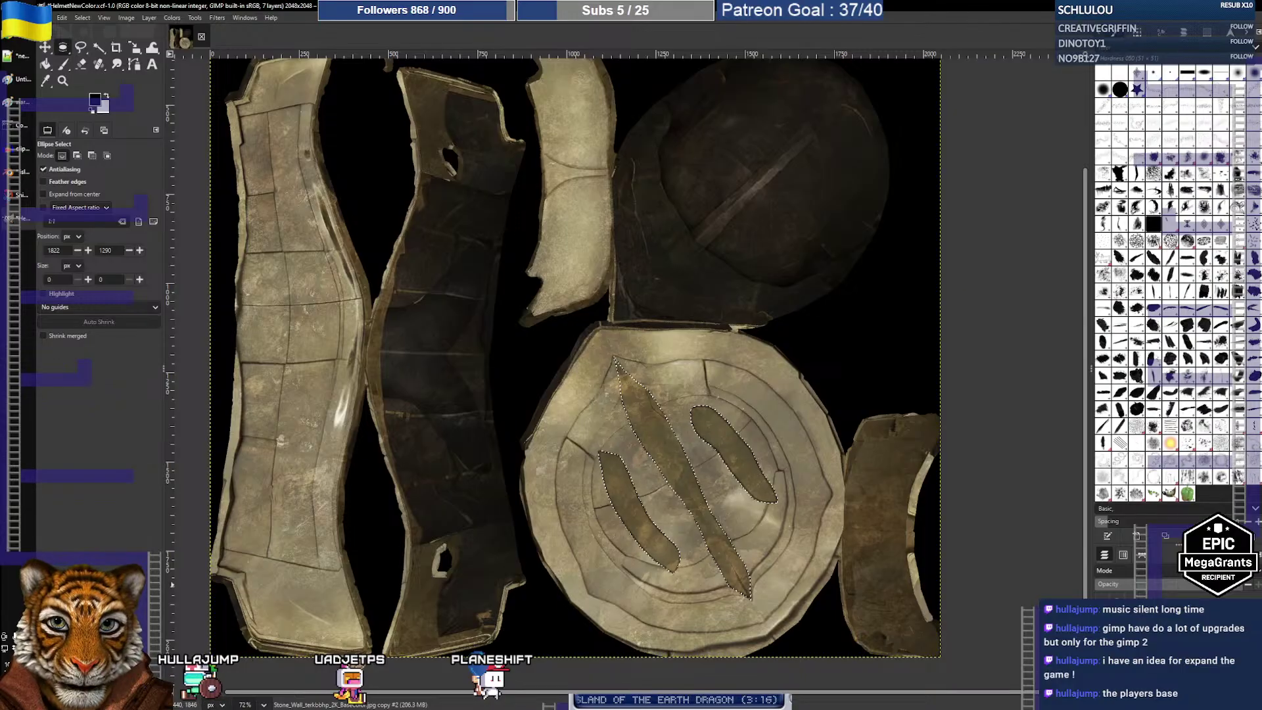
click(1104, 623)
click(1103, 623)
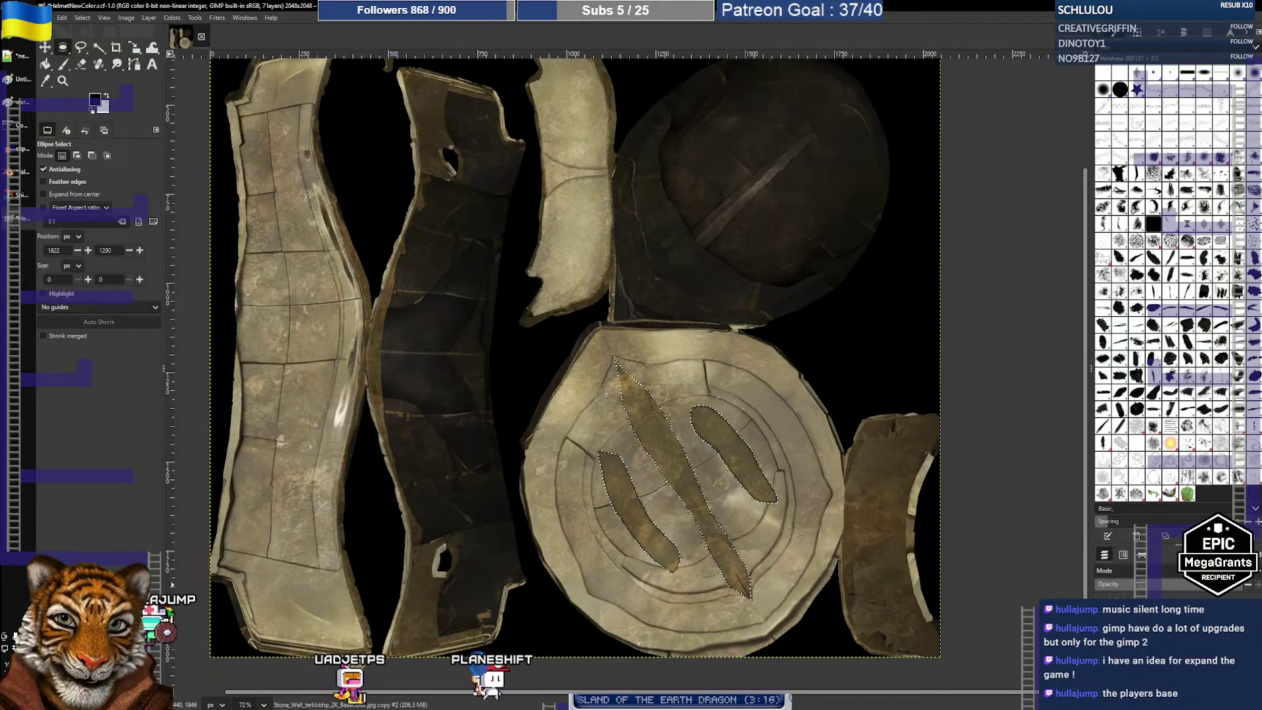
click(1104, 623)
click(1104, 623)
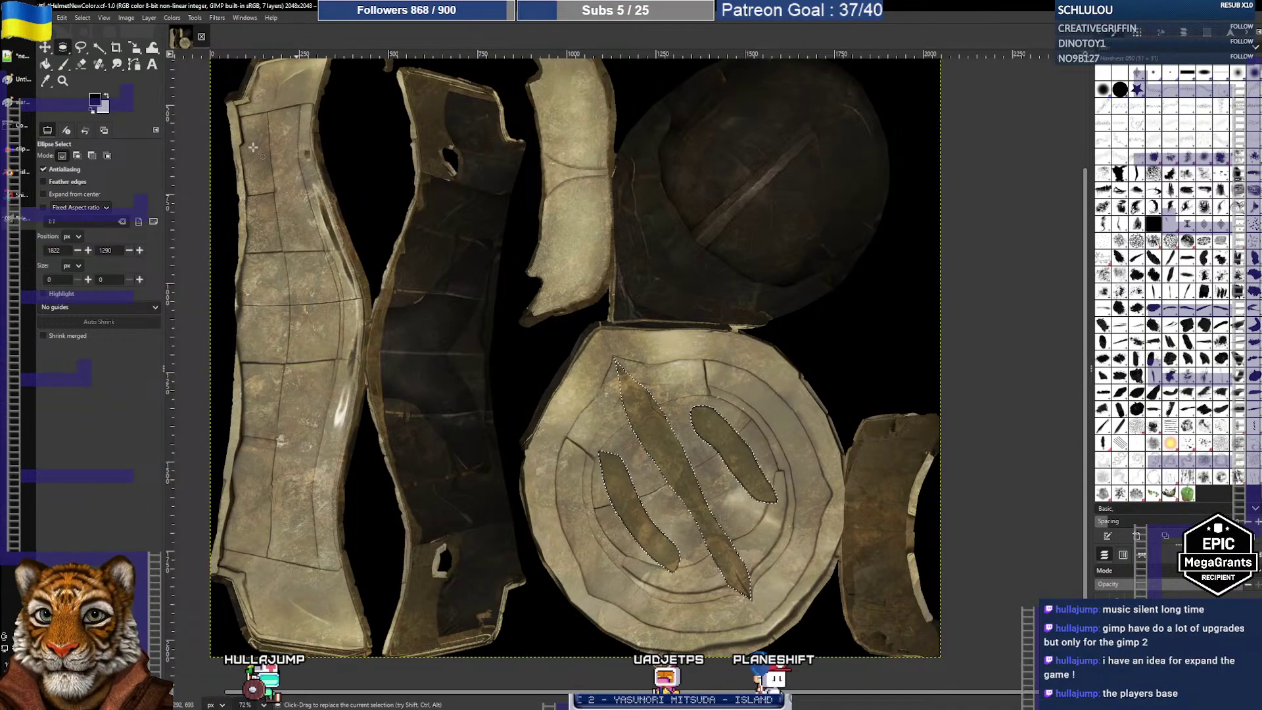
click(44, 18)
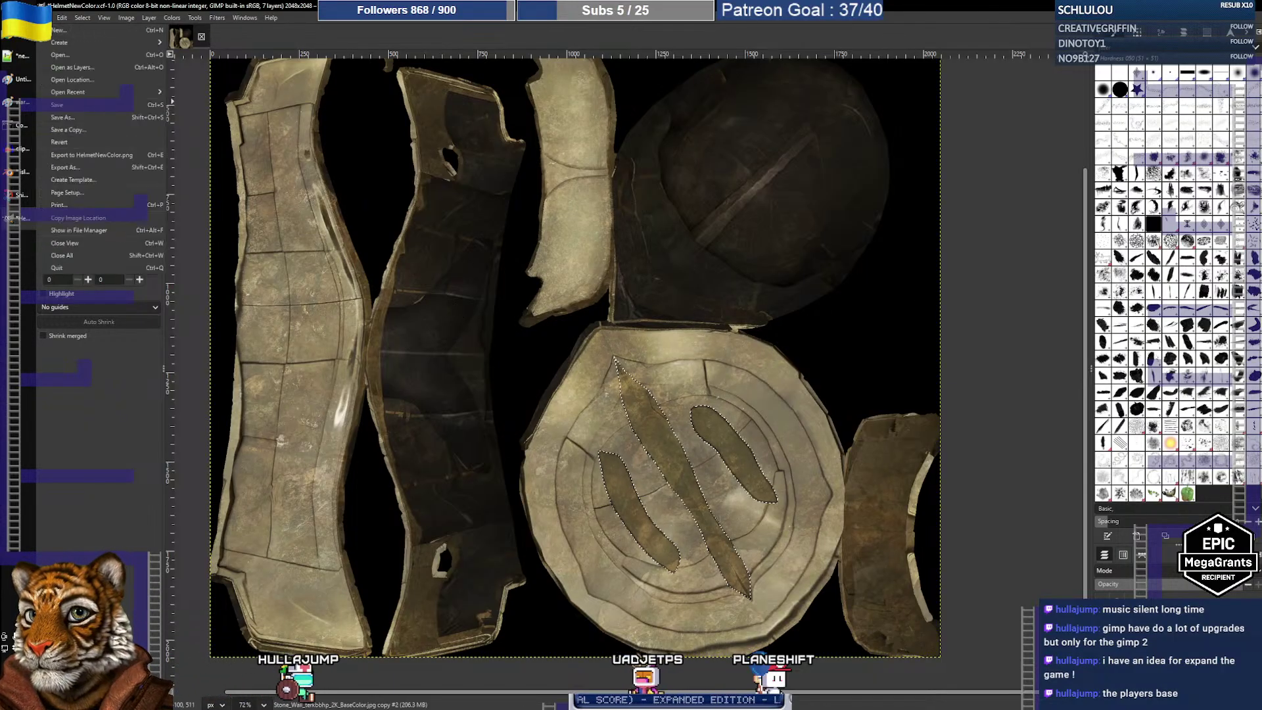
- Export over HelmetNewColor.png with Replace and the PNG settings, then switch to Blender
click(88, 165)
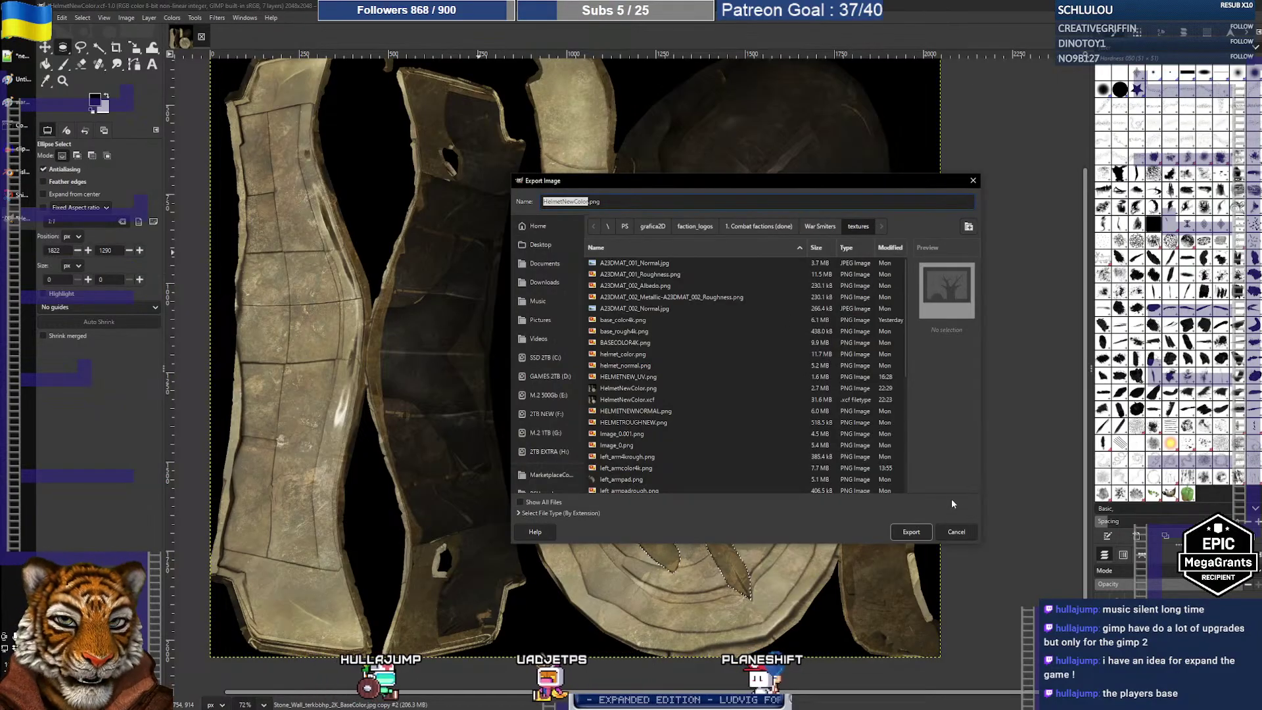
click(910, 531)
click(715, 413)
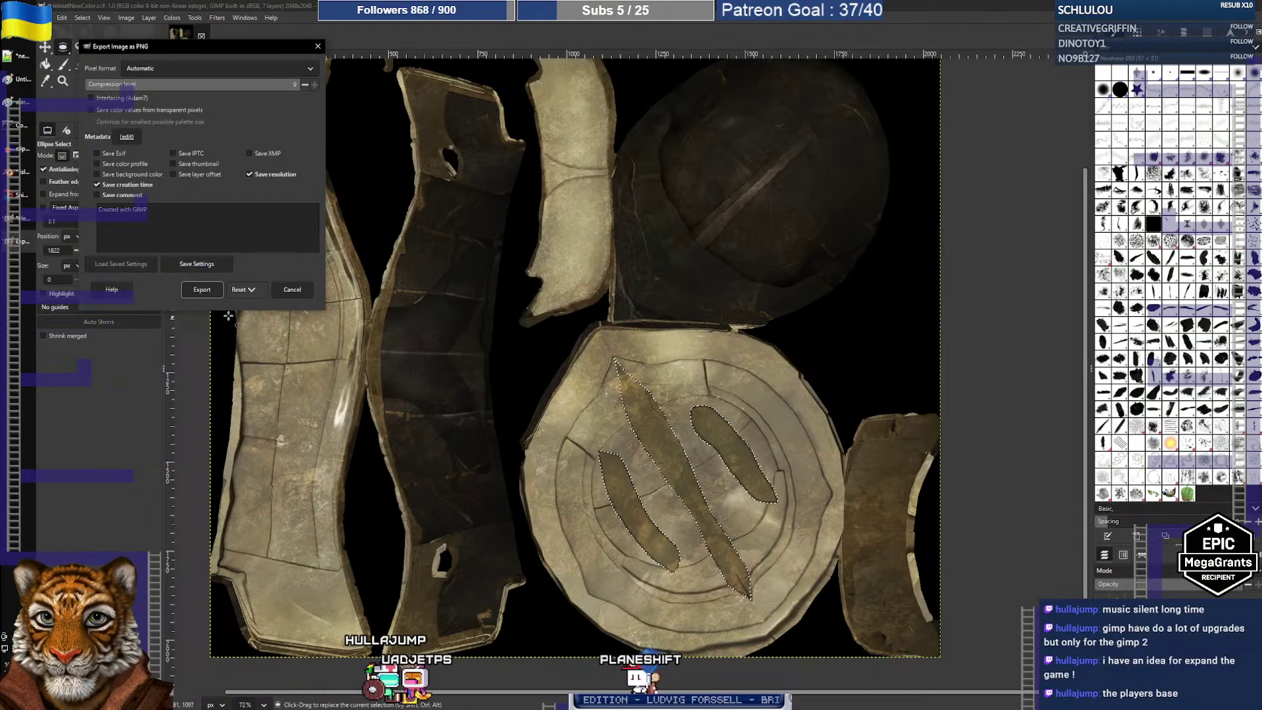
click(202, 289)
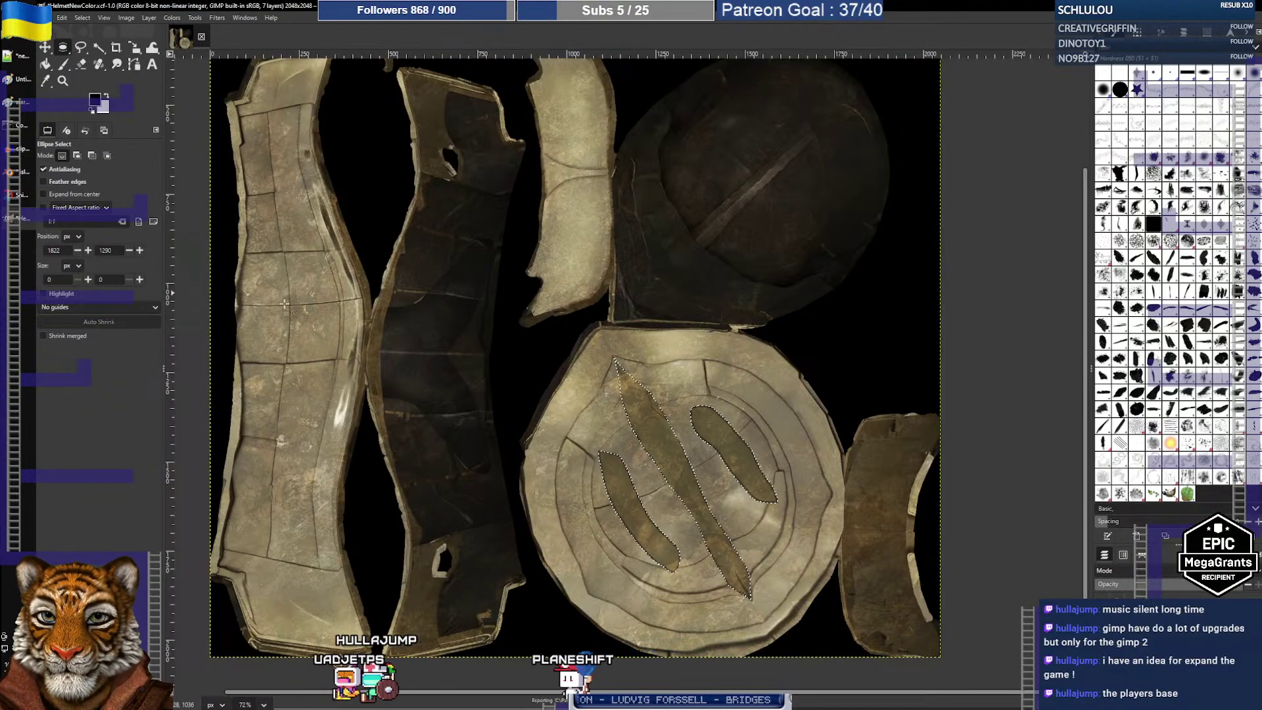
click(19, 174)
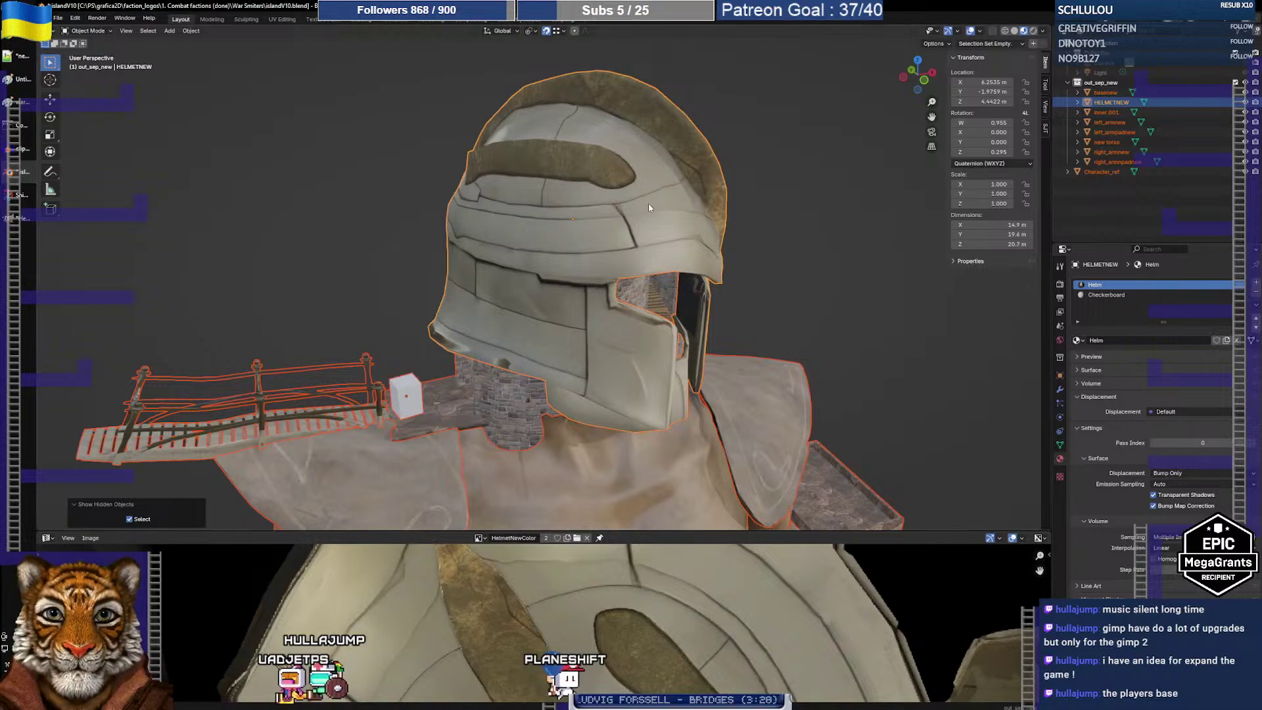
- Reload the updated helmet texture in Blender and orbit around the helmet to inspect it
middle_drag(686, 330, 705, 348)
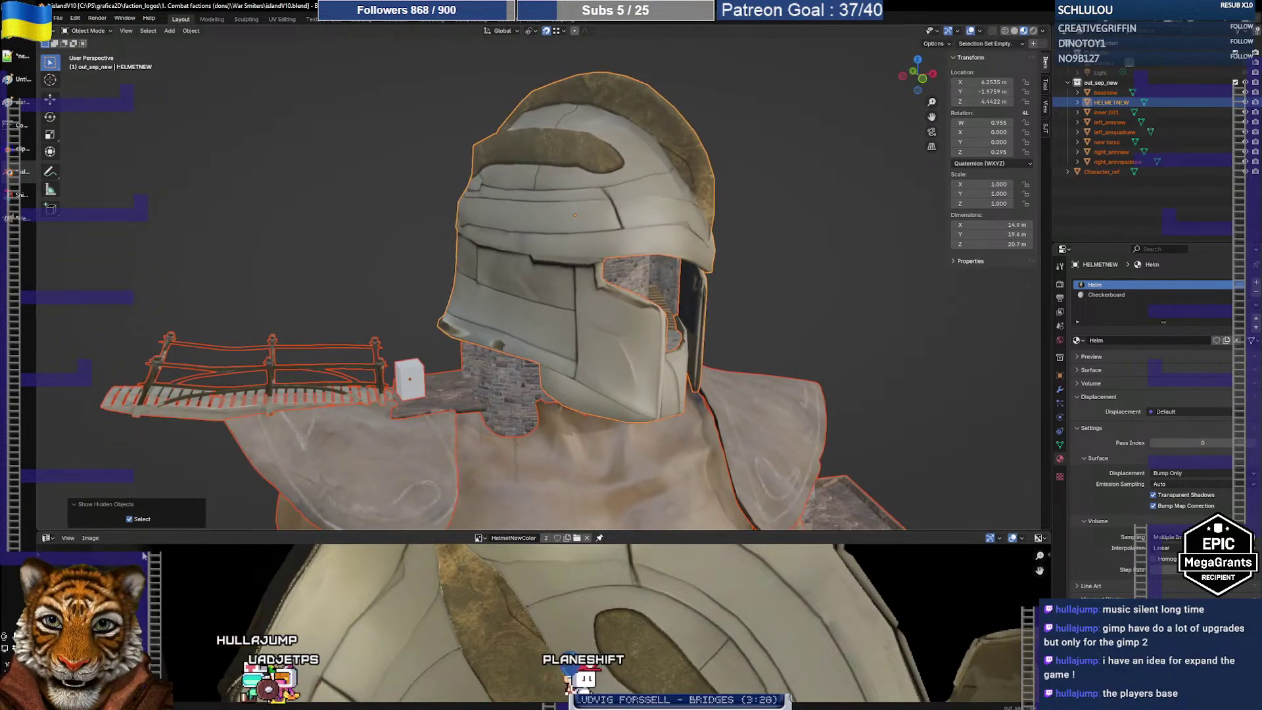
click(92, 544)
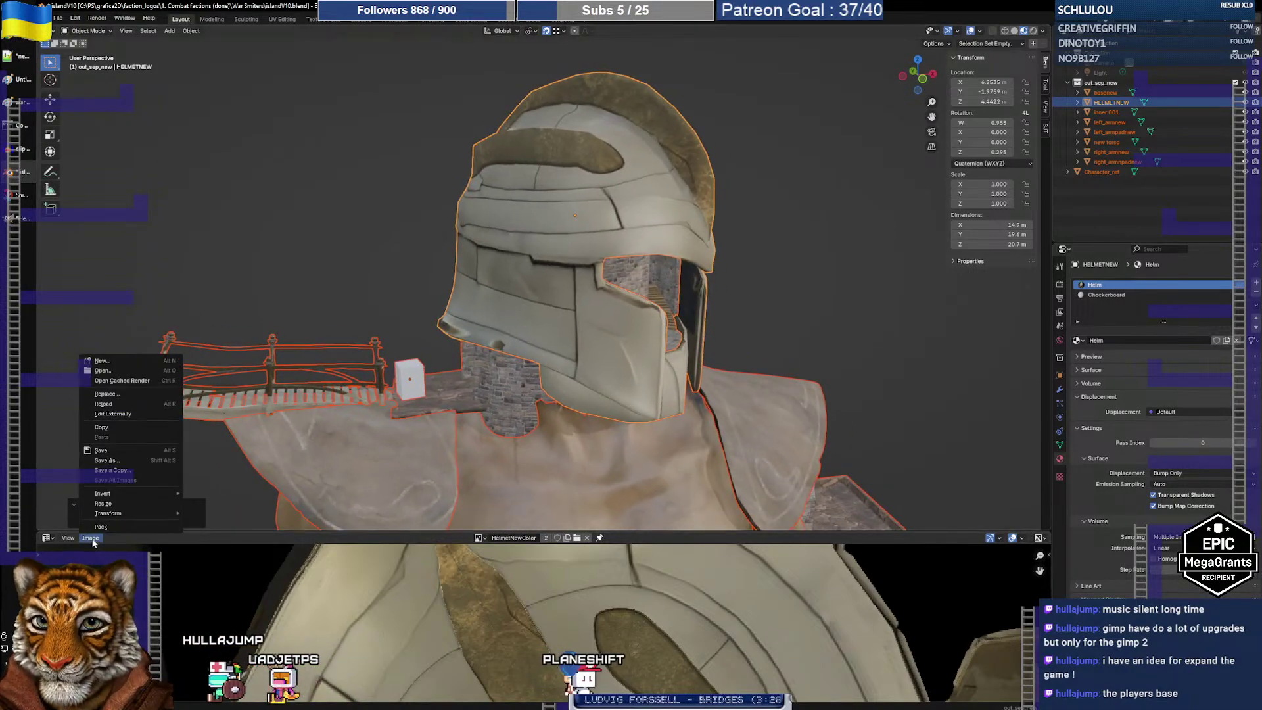
click(117, 410)
middle_drag(718, 447, 555, 190)
scroll(624, 410, down, 7)
scroll(621, 412, up, 7)
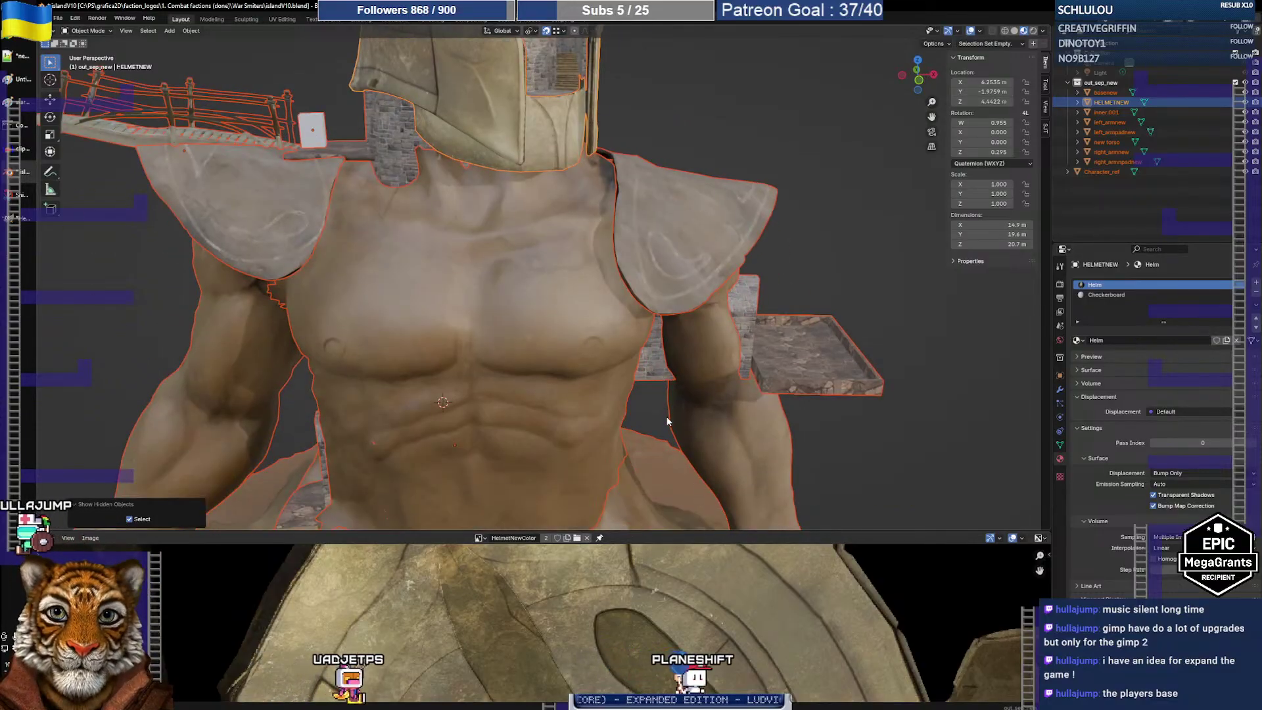
- Walk through the scene to frame the full helmet and torso
key(shift+grave)
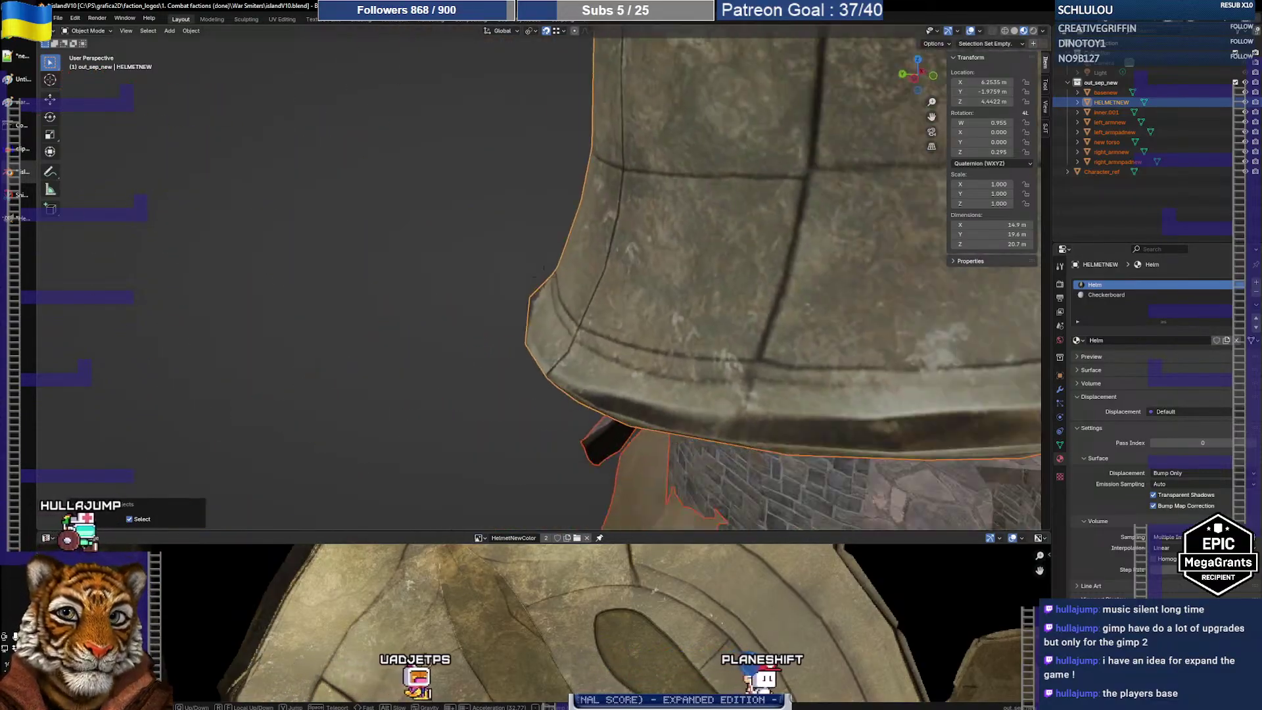
key(w)
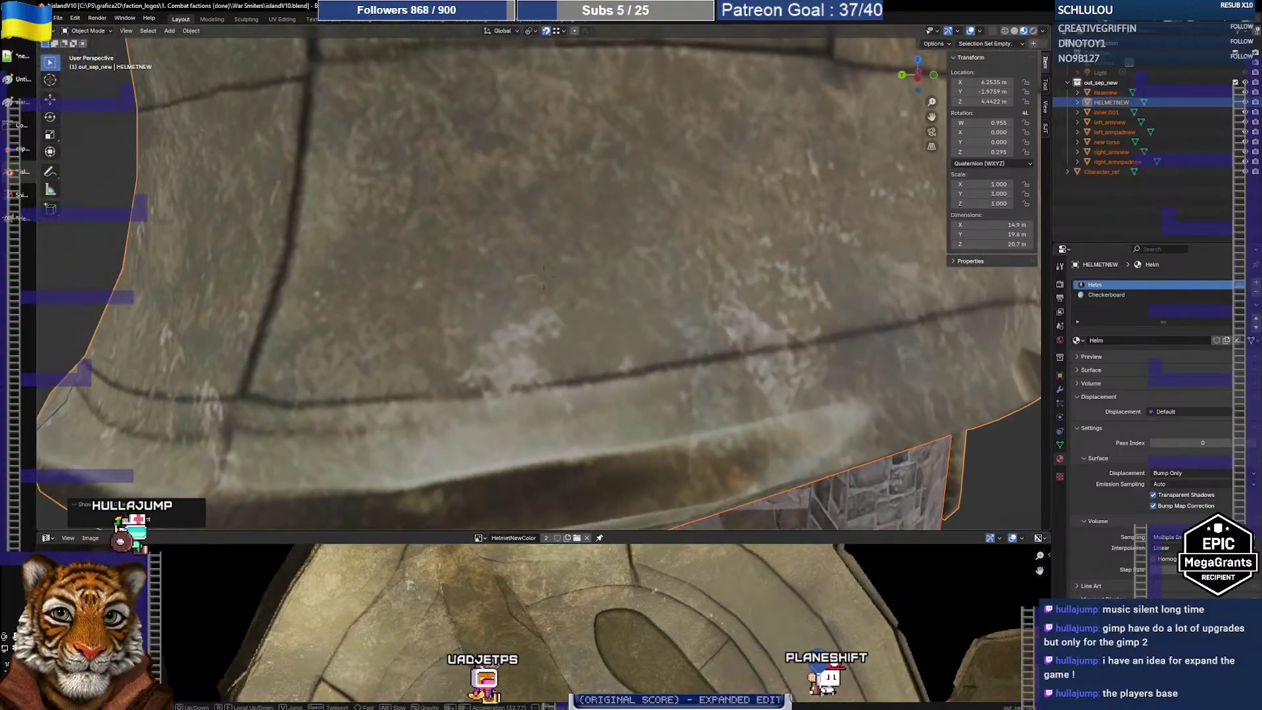
key(s)
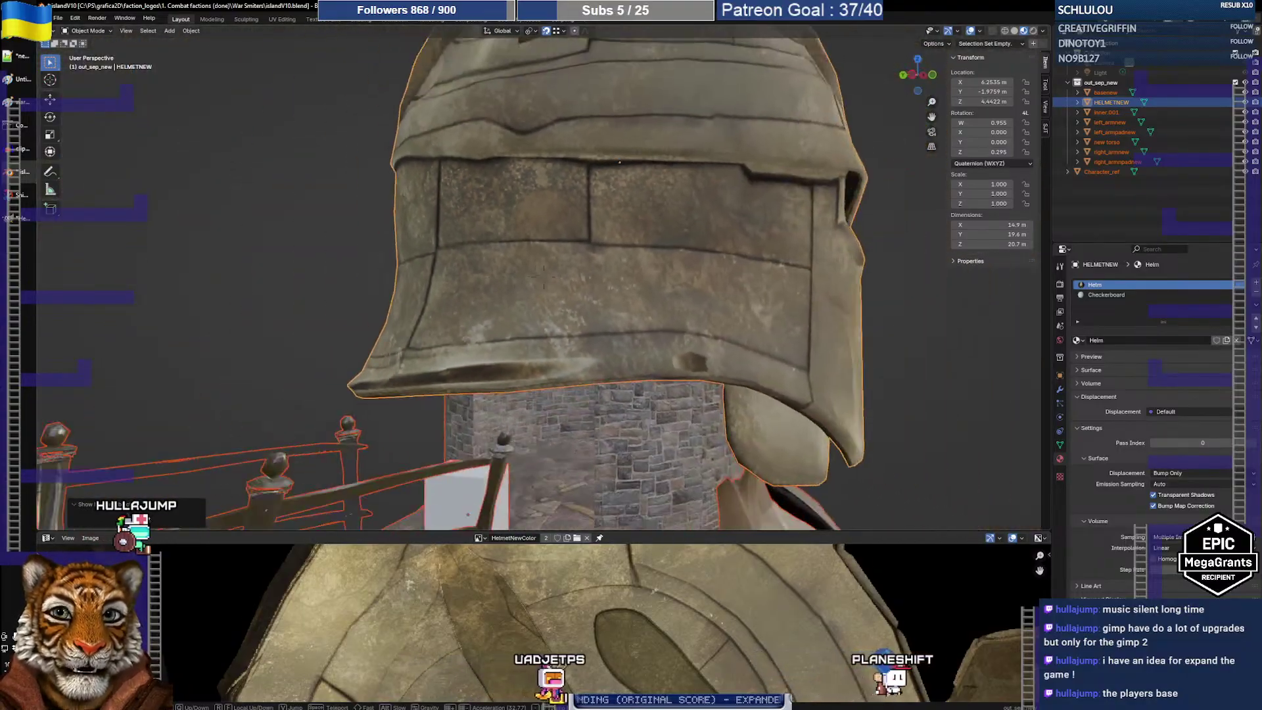
key(s)
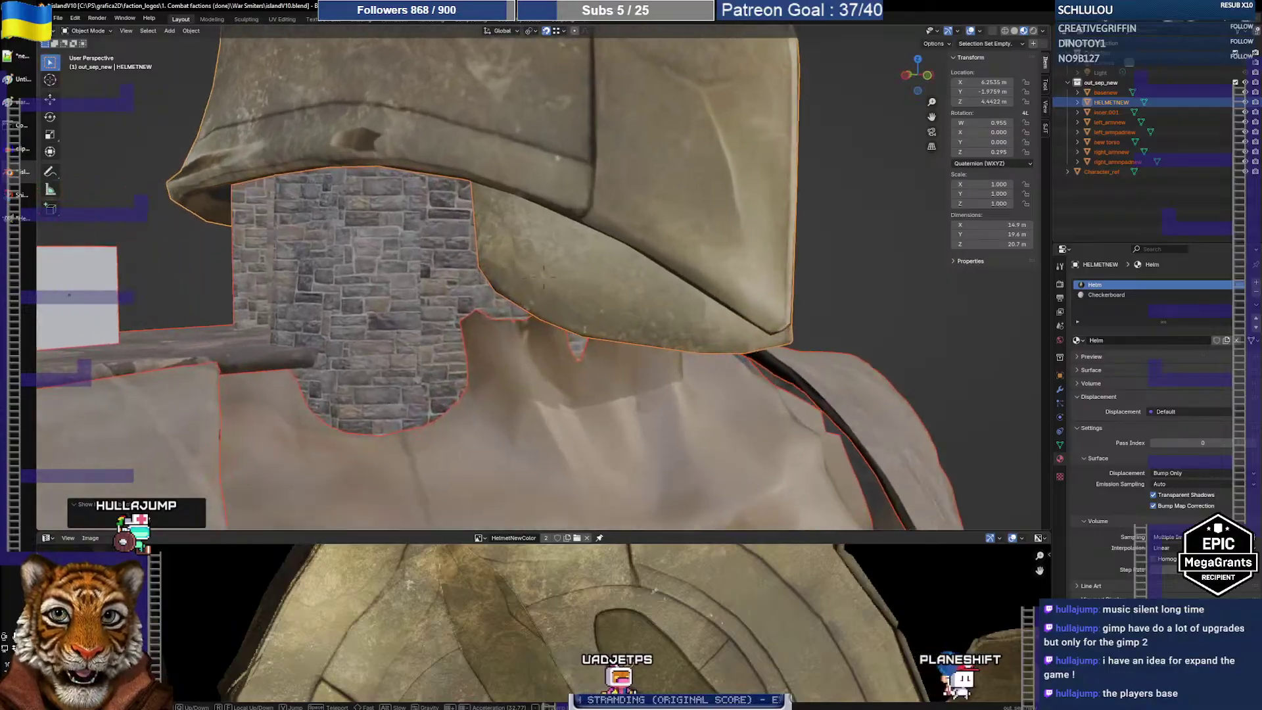
key(s)
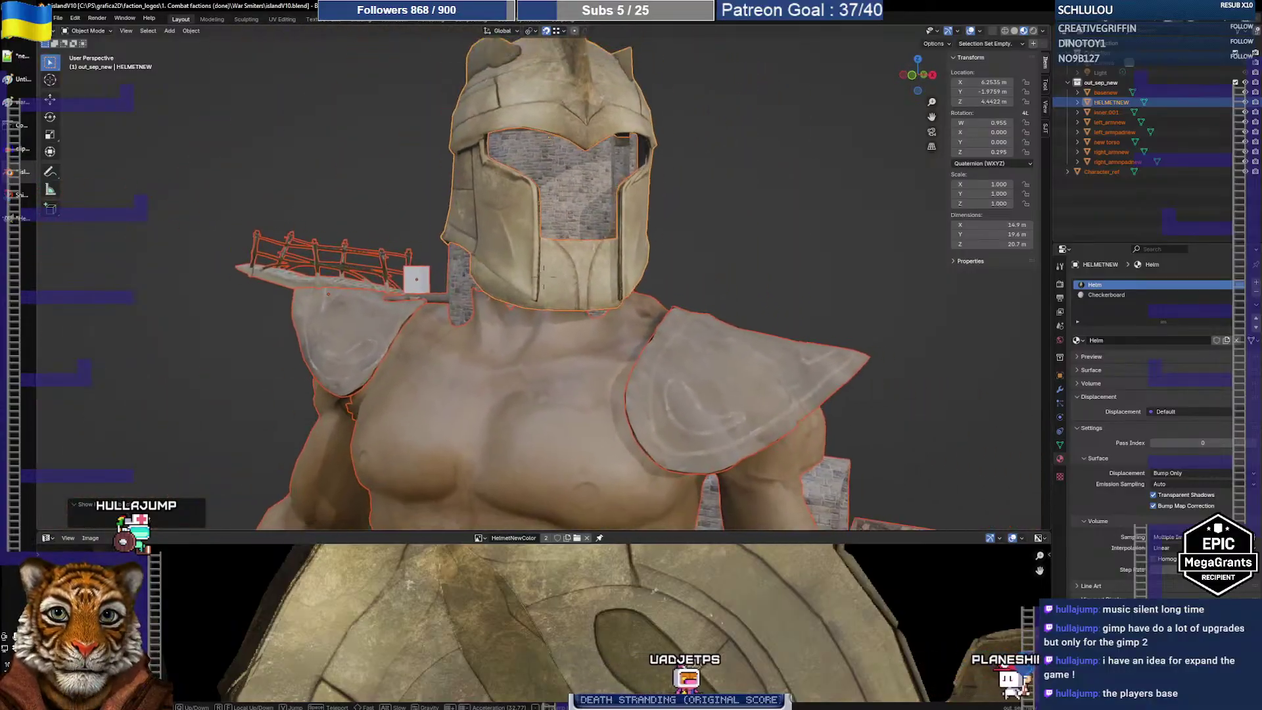
key(s)
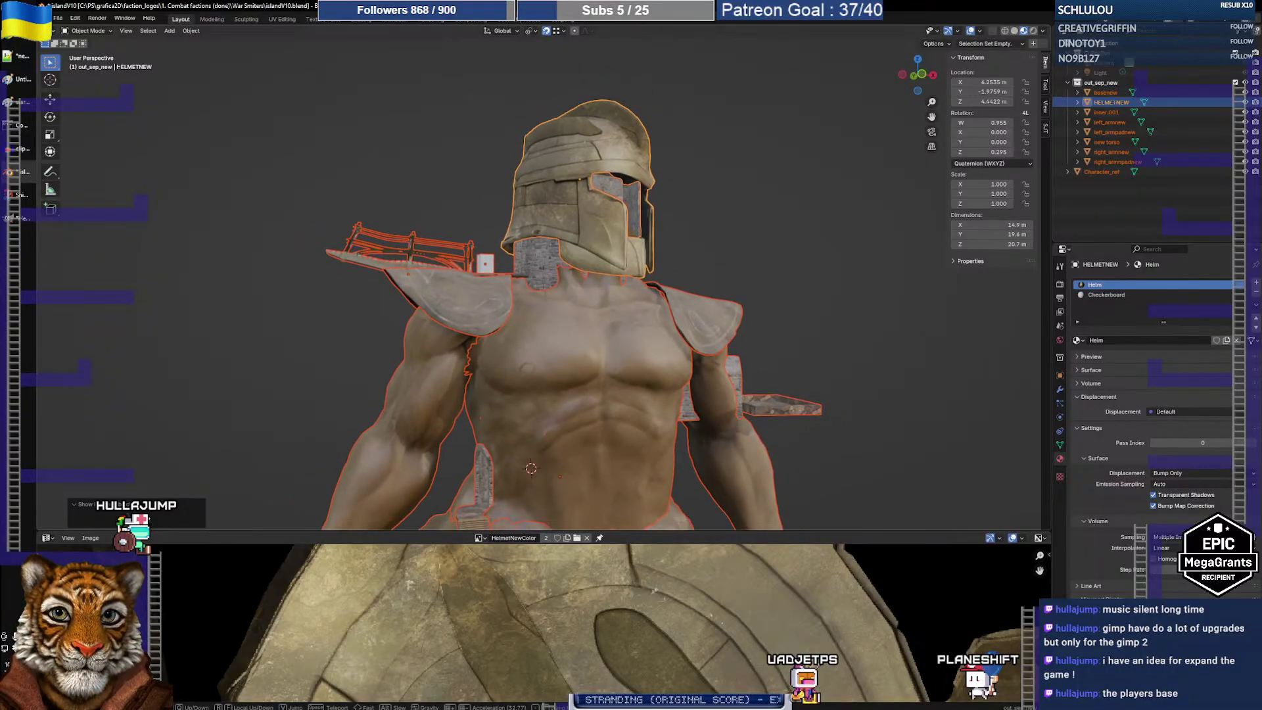
key(w)
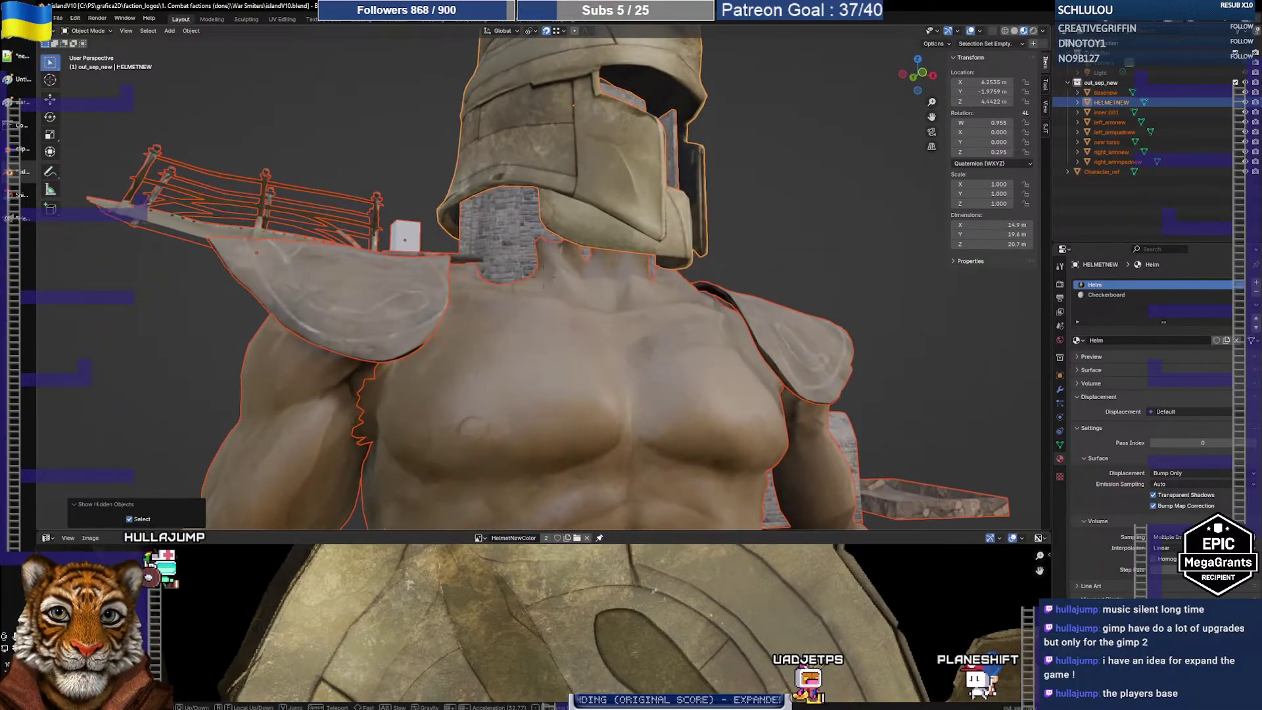
- Deselect the helmet, orbit around the character, and return to GIMP
click(809, 353)
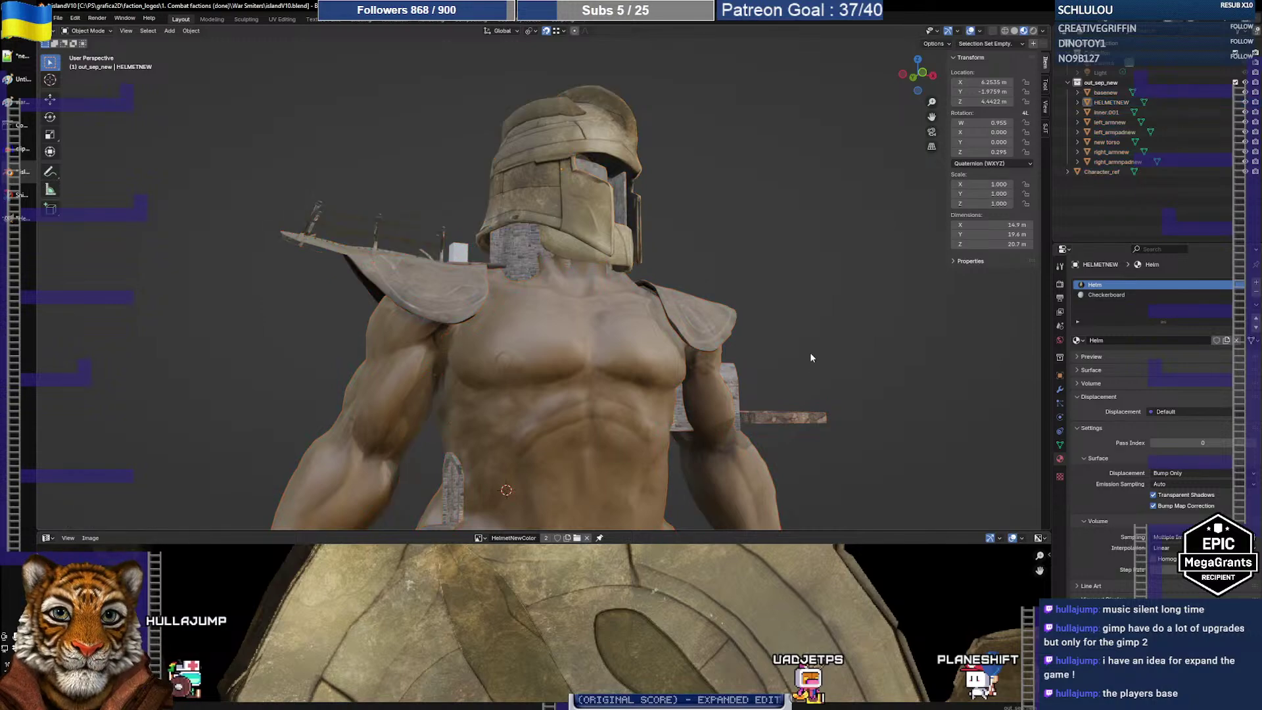
middle_drag(809, 352, 731, 389)
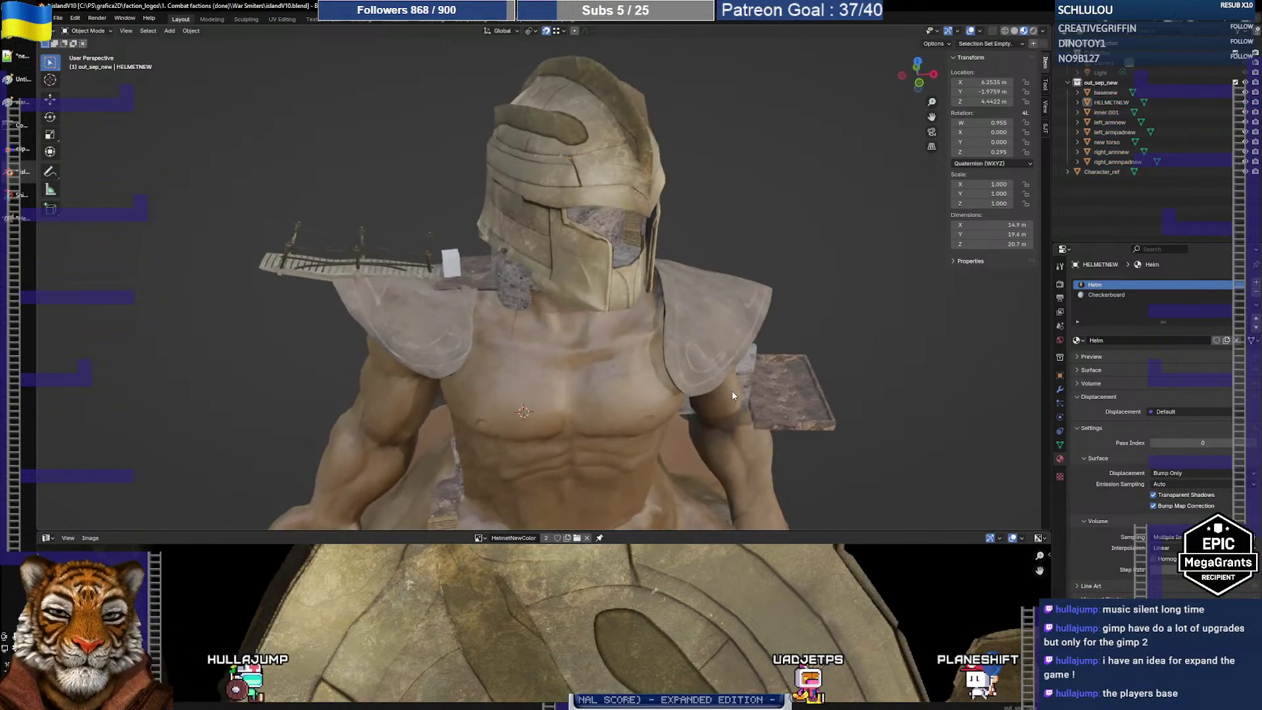
key(alt+Tab)
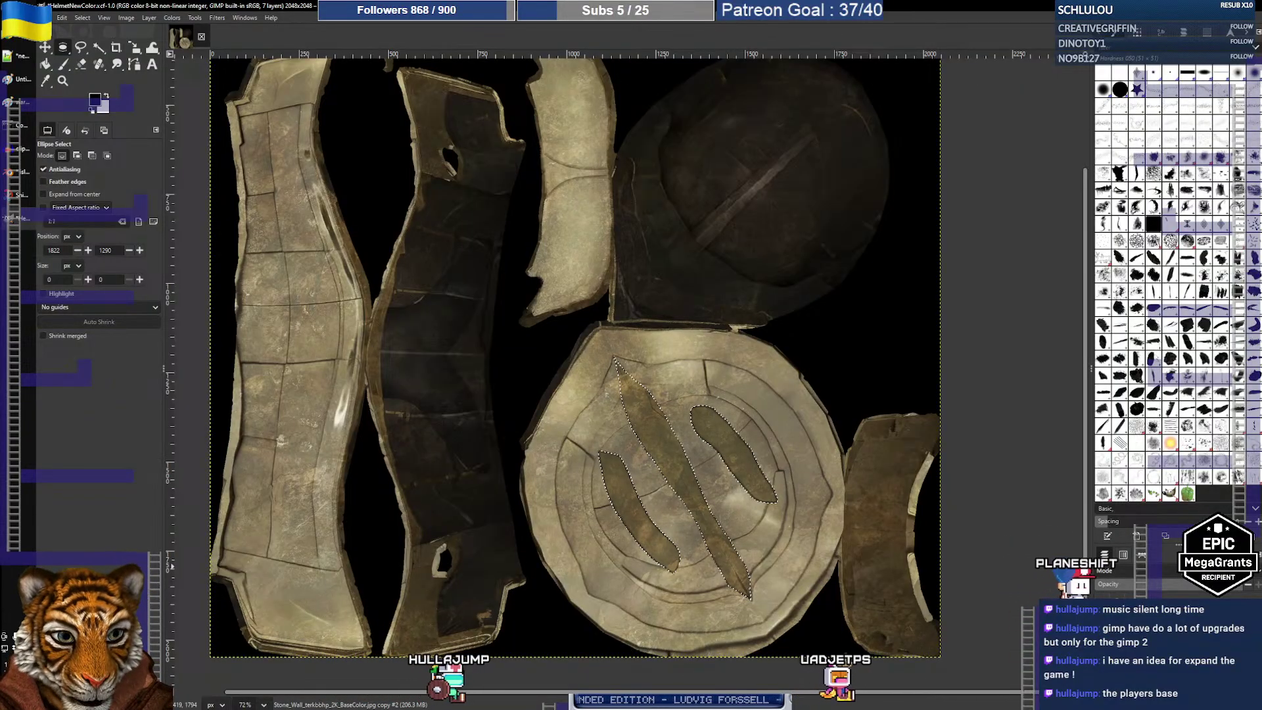
- Compare the overlay layer on and off, then try Saturation at about 0.319 and cancel
click(1103, 621)
click(1103, 621)
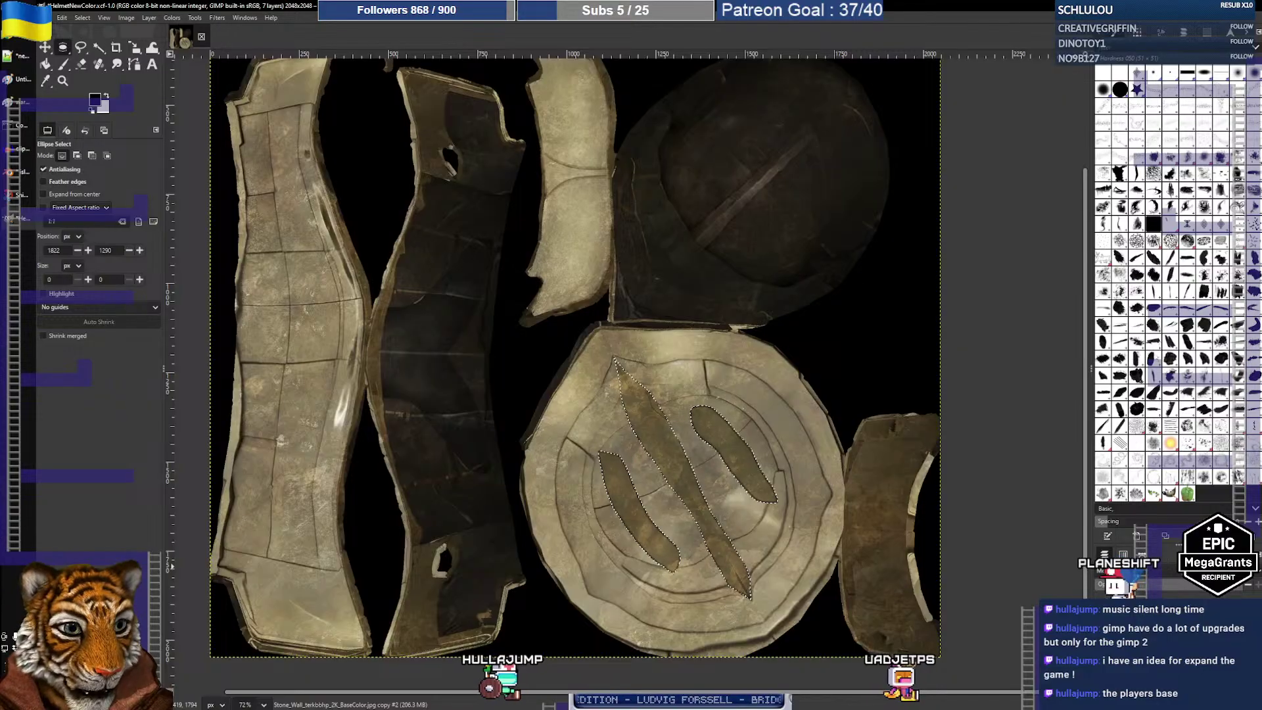
click(171, 18)
click(199, 77)
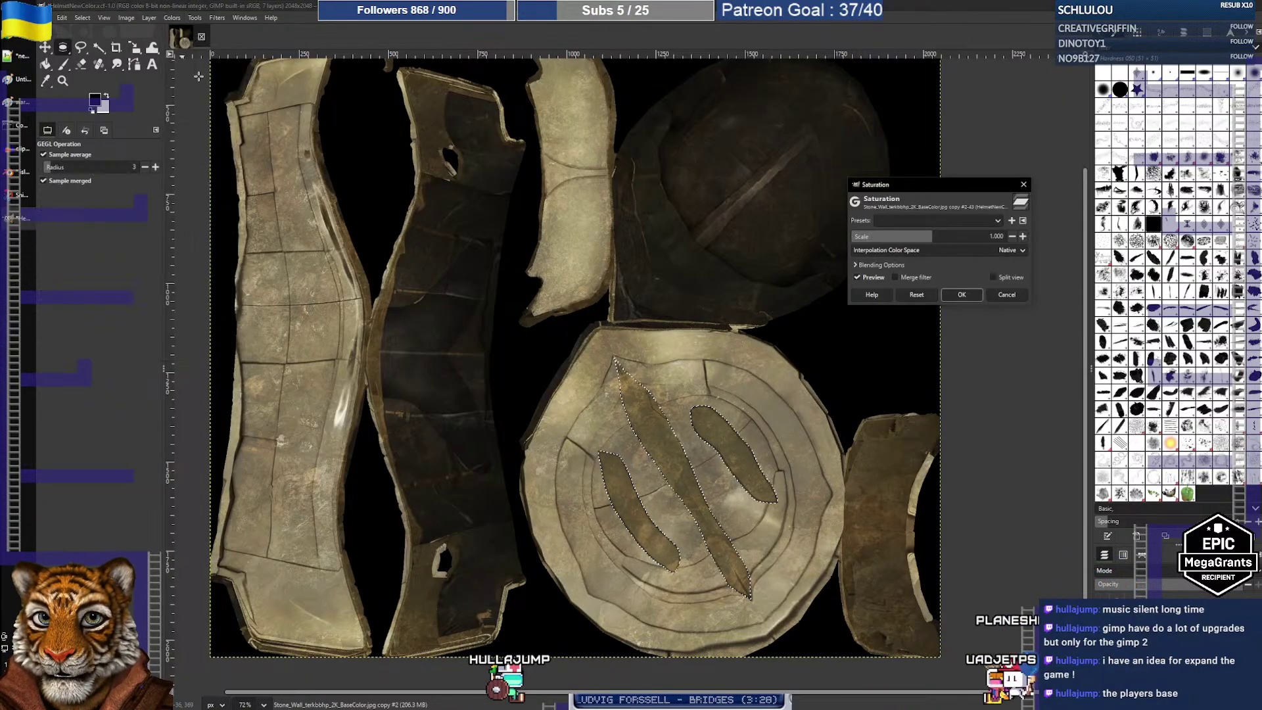
drag(928, 240, 895, 237)
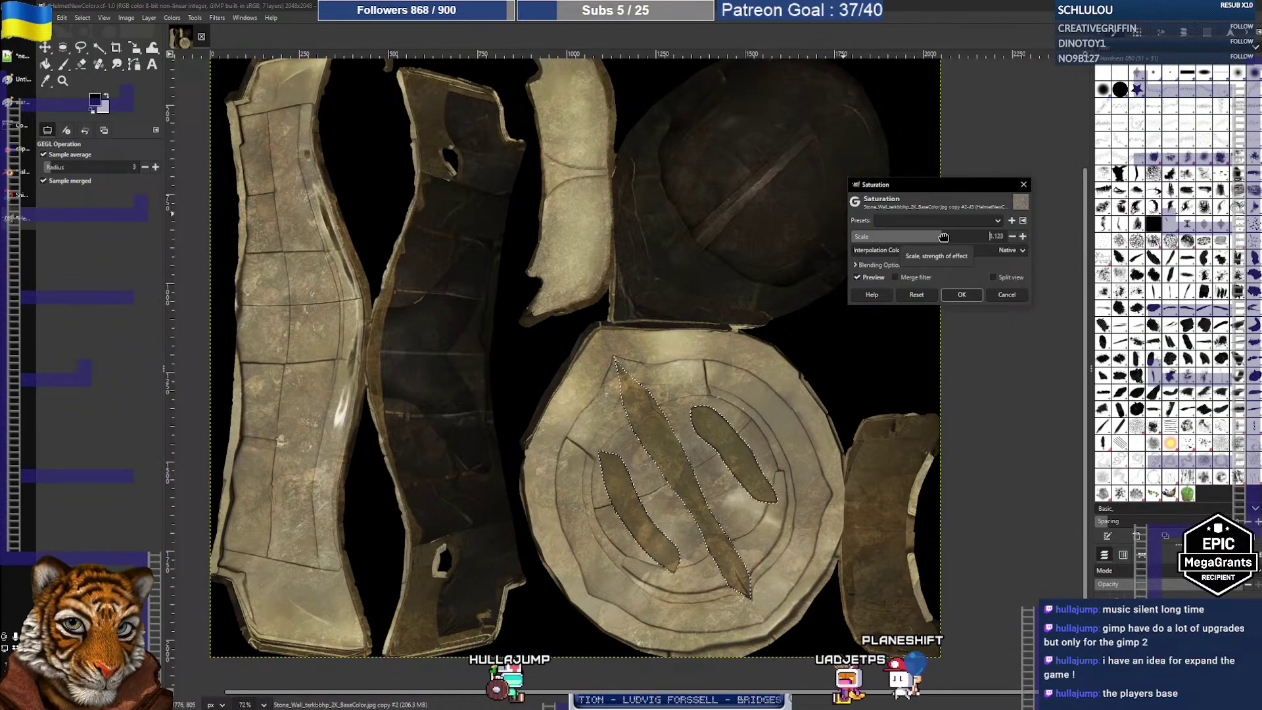
click(1006, 296)
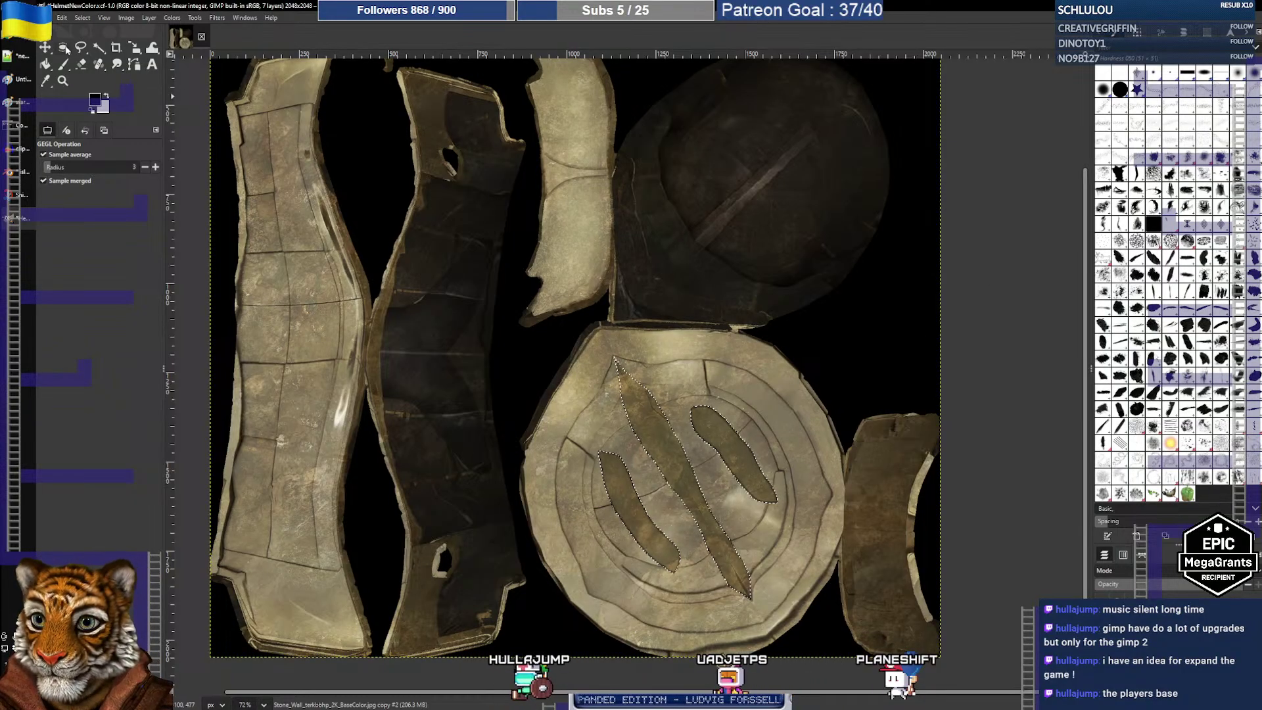
- Clear the blade-shape selection with Ellipse Select, then toggle the stone overlay to compare
click(64, 48)
click(830, 310)
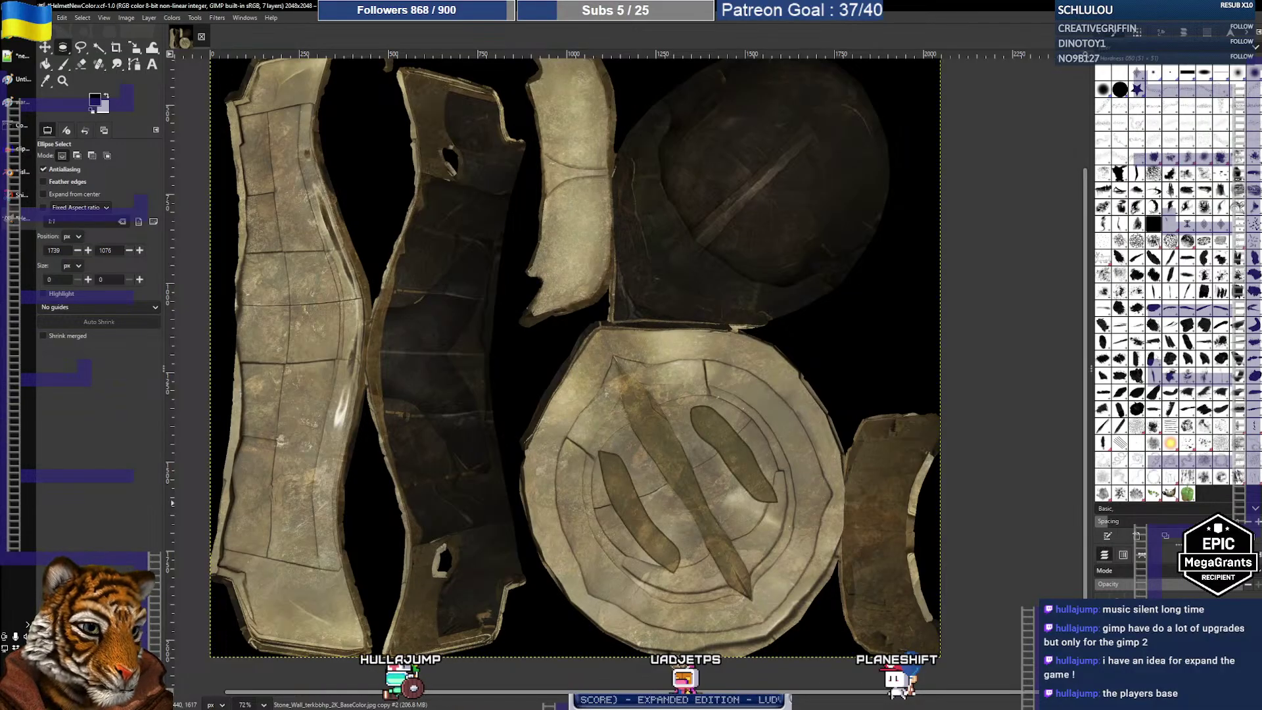
click(1102, 614)
click(1103, 614)
click(1103, 615)
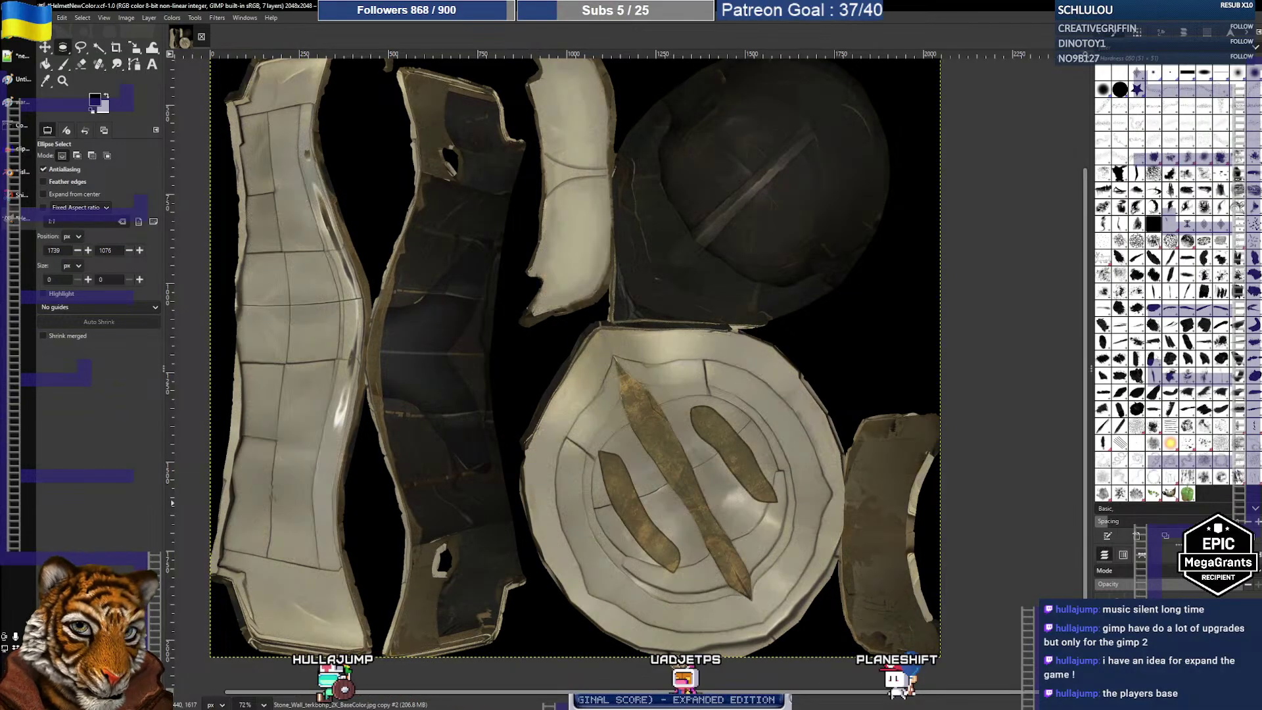
click(1102, 615)
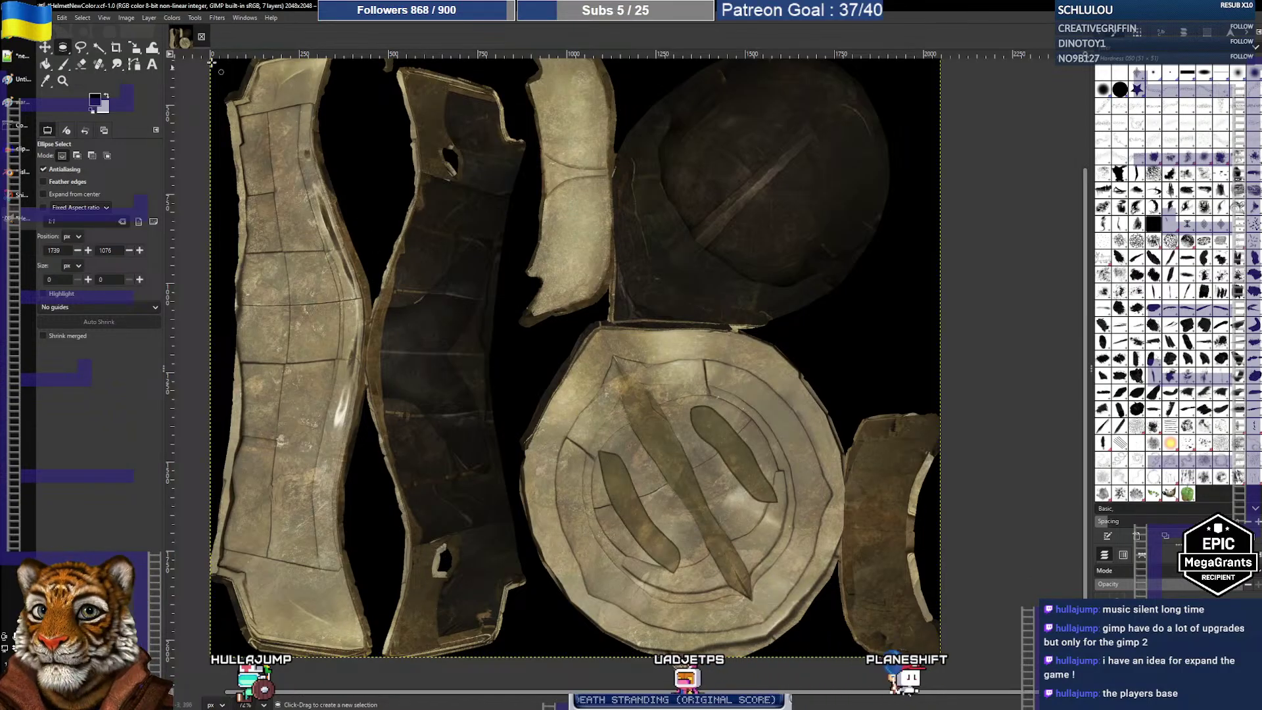
click(172, 18)
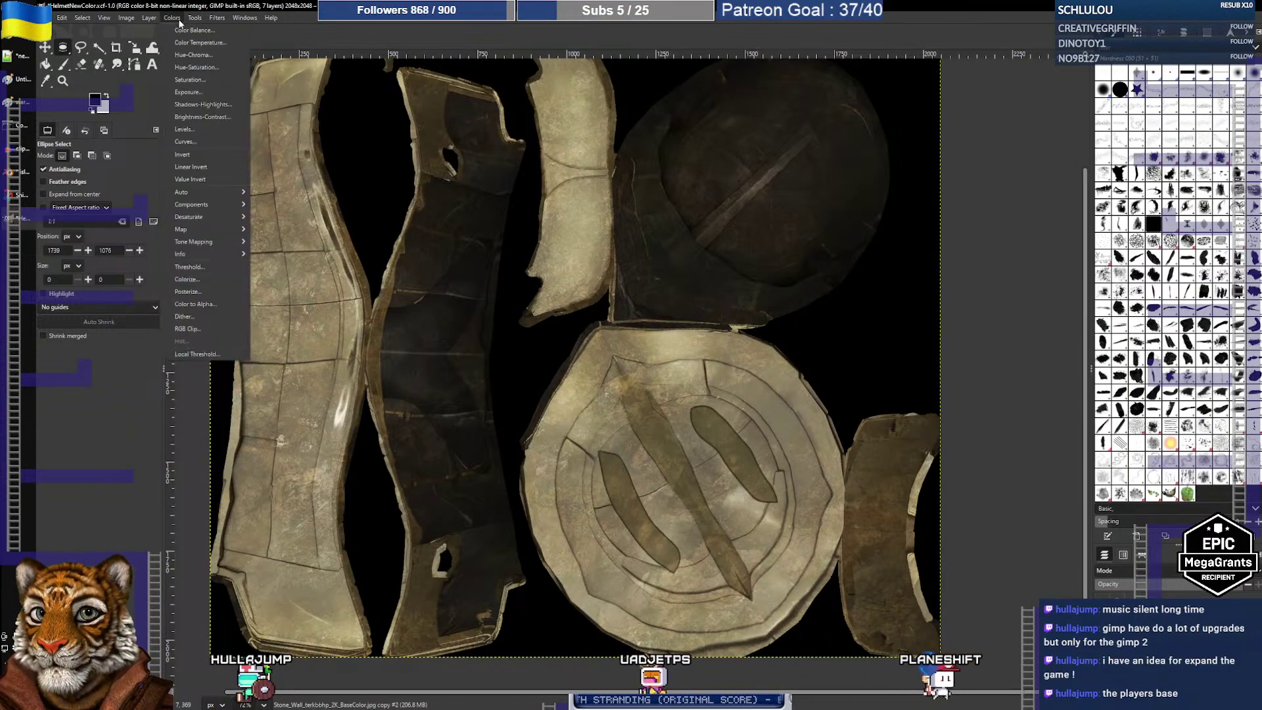
- Lower the Saturation scale to near 0, check the model in Blender, and apply
click(190, 80)
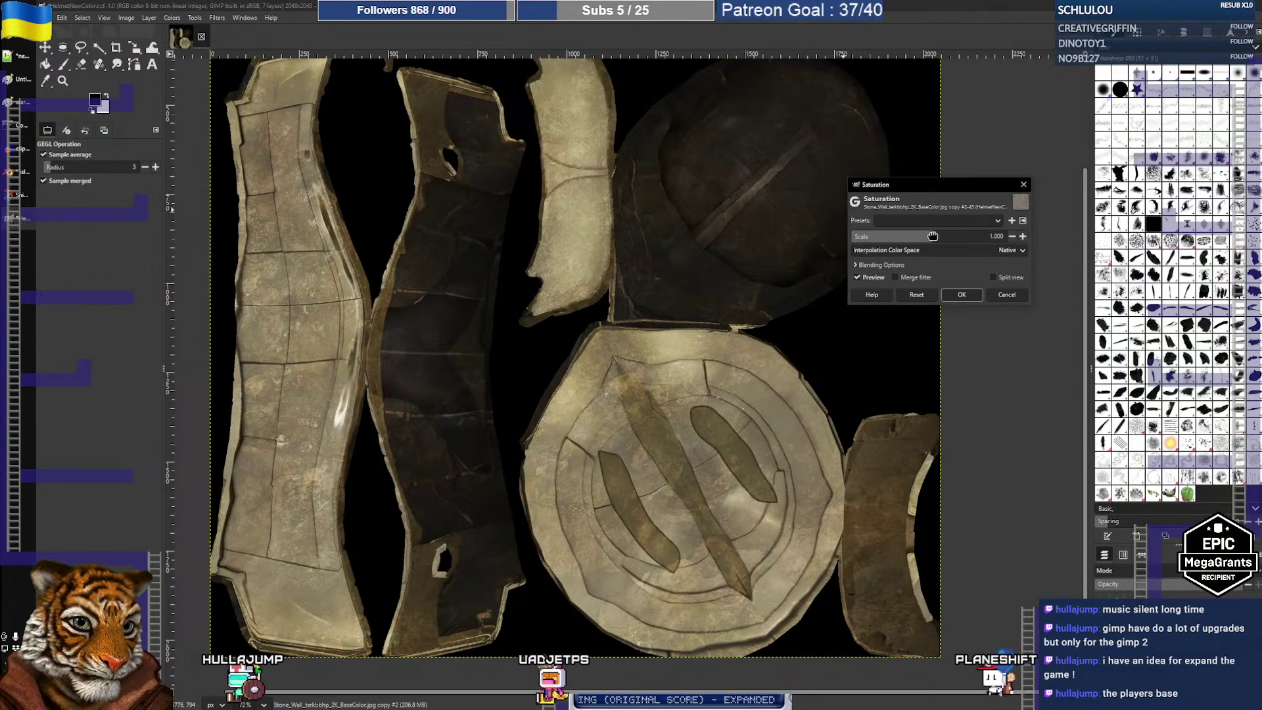
mouse_move(919, 232)
mouse_down()
mouse_move(843, 237)
mouse_move(940, 241)
mouse_up()
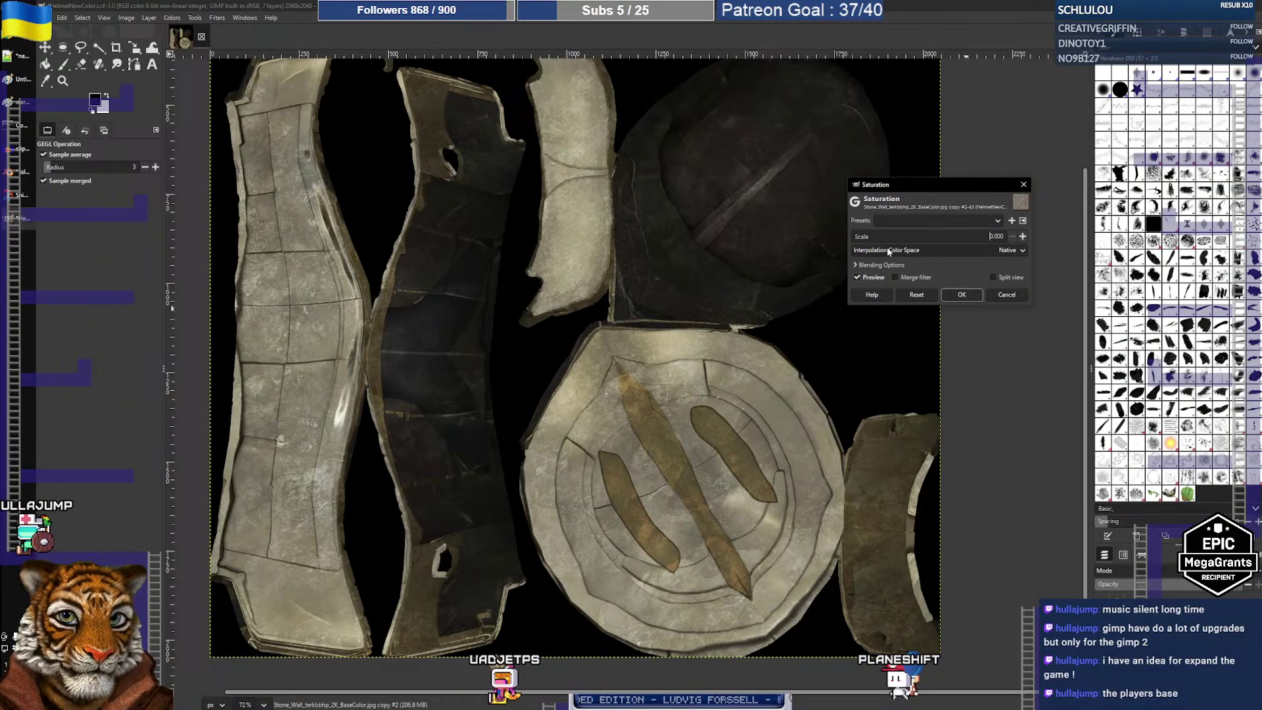
drag(887, 239, 860, 241)
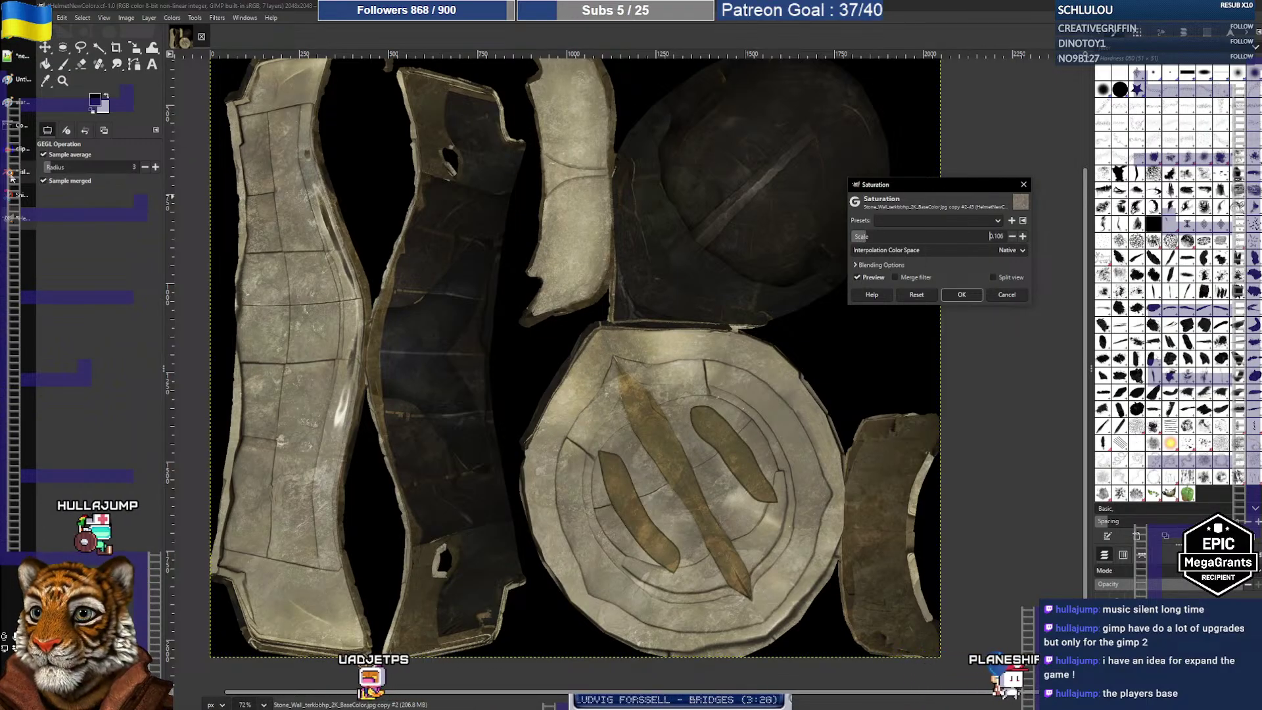
key(alt+Tab)
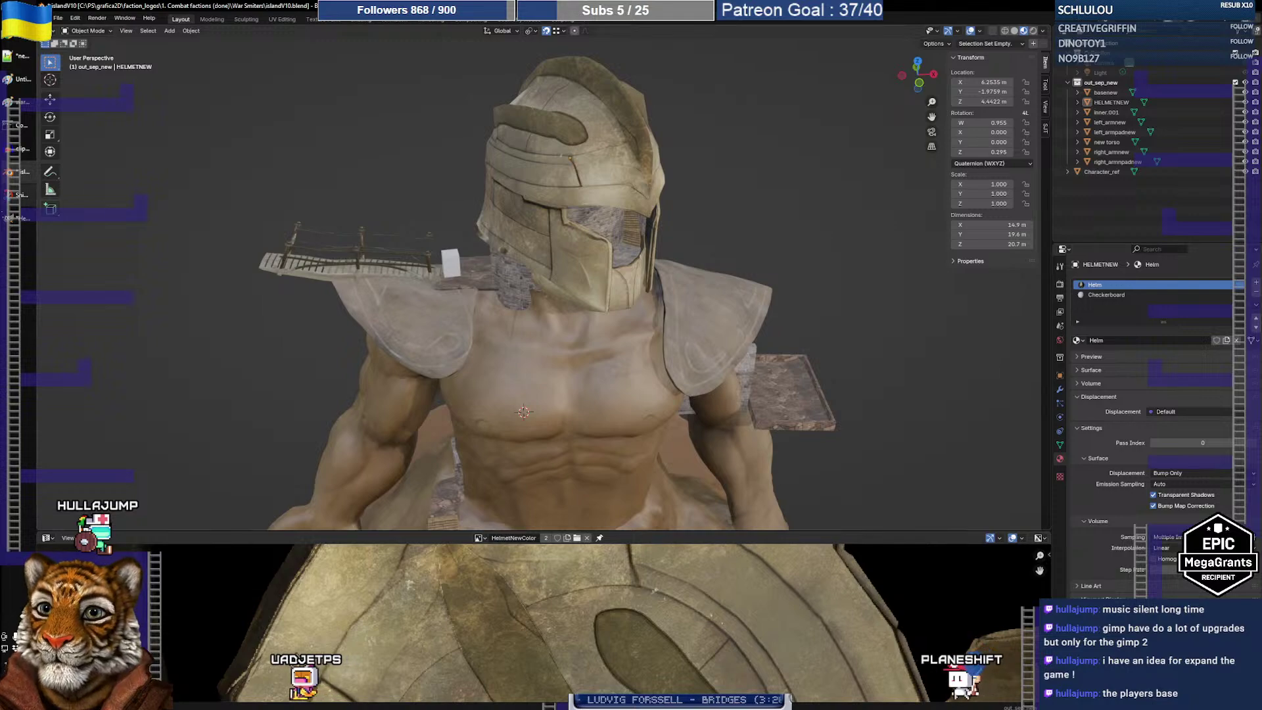
key(alt+Tab)
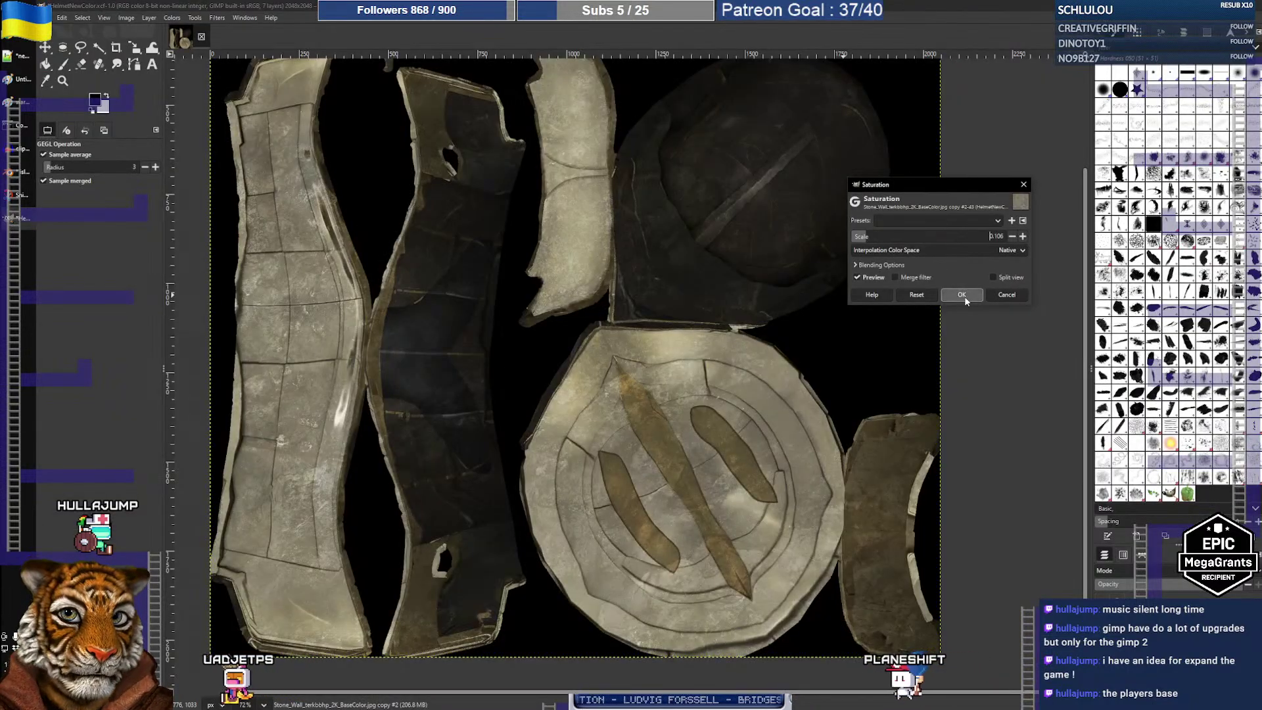
click(963, 296)
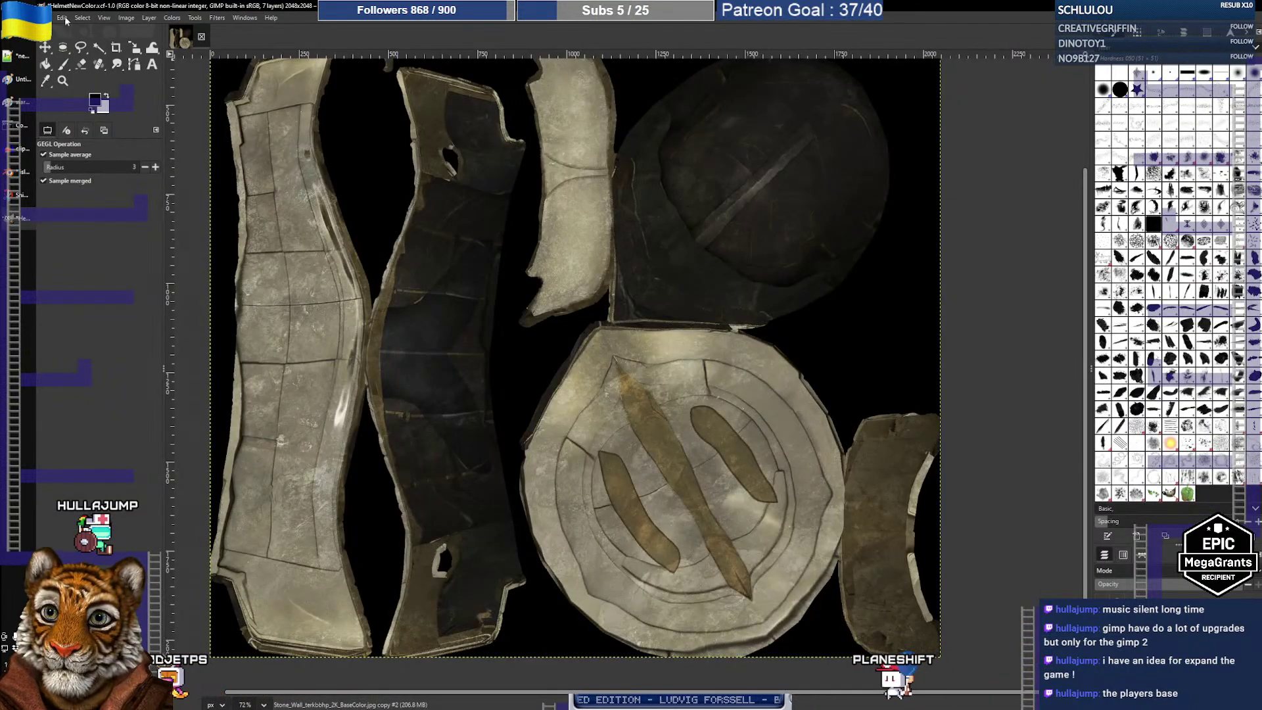
- Overwrite HelmetNewColor.png via Export As, confirming Replace and the PNG settings
click(44, 18)
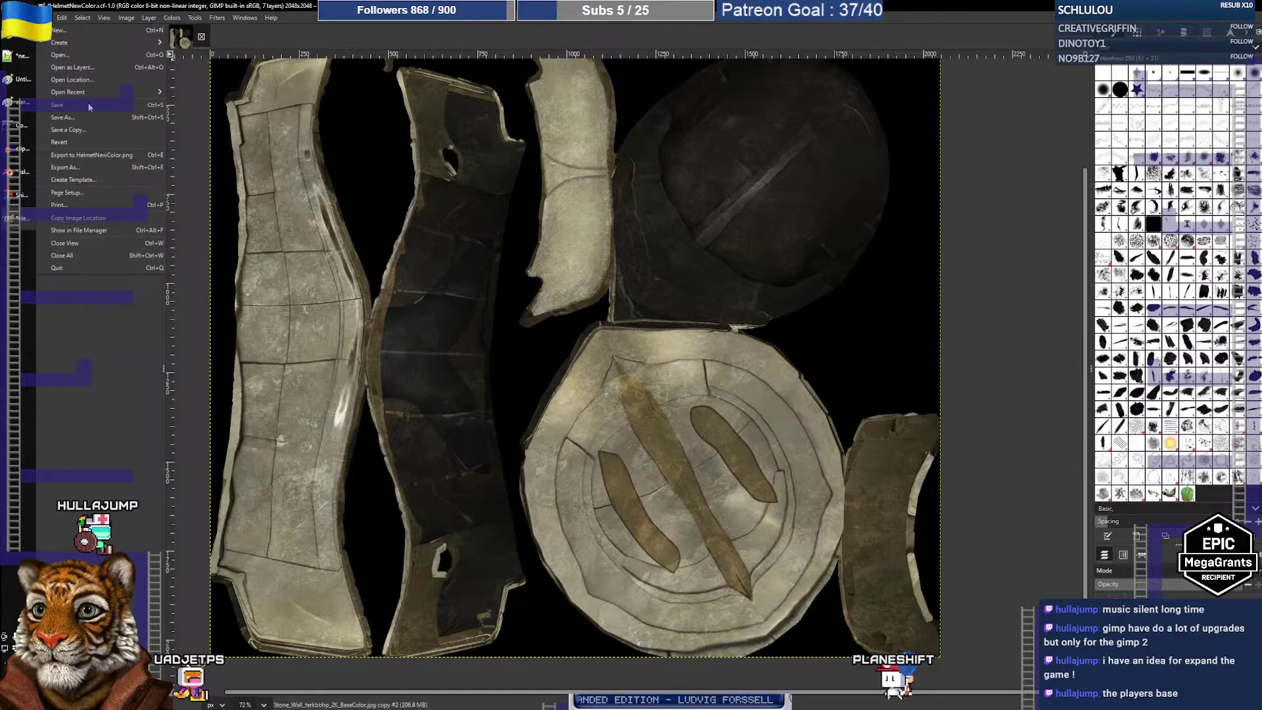
click(83, 169)
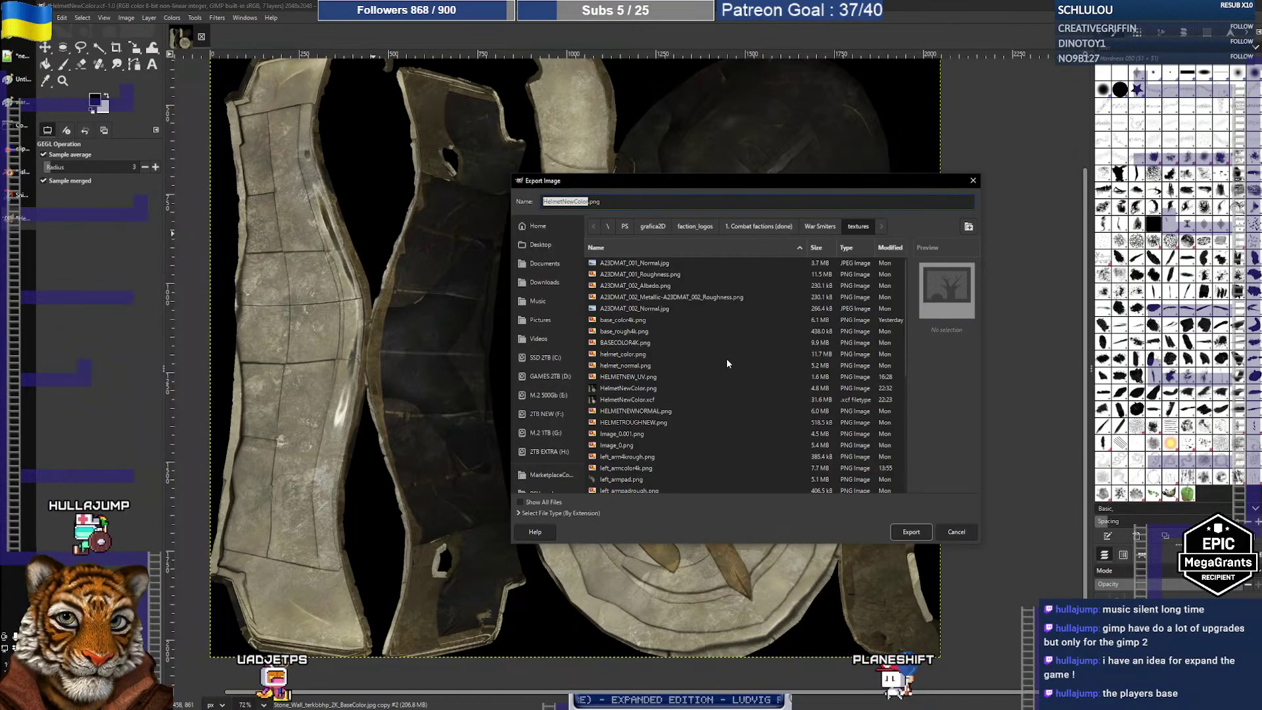
click(912, 529)
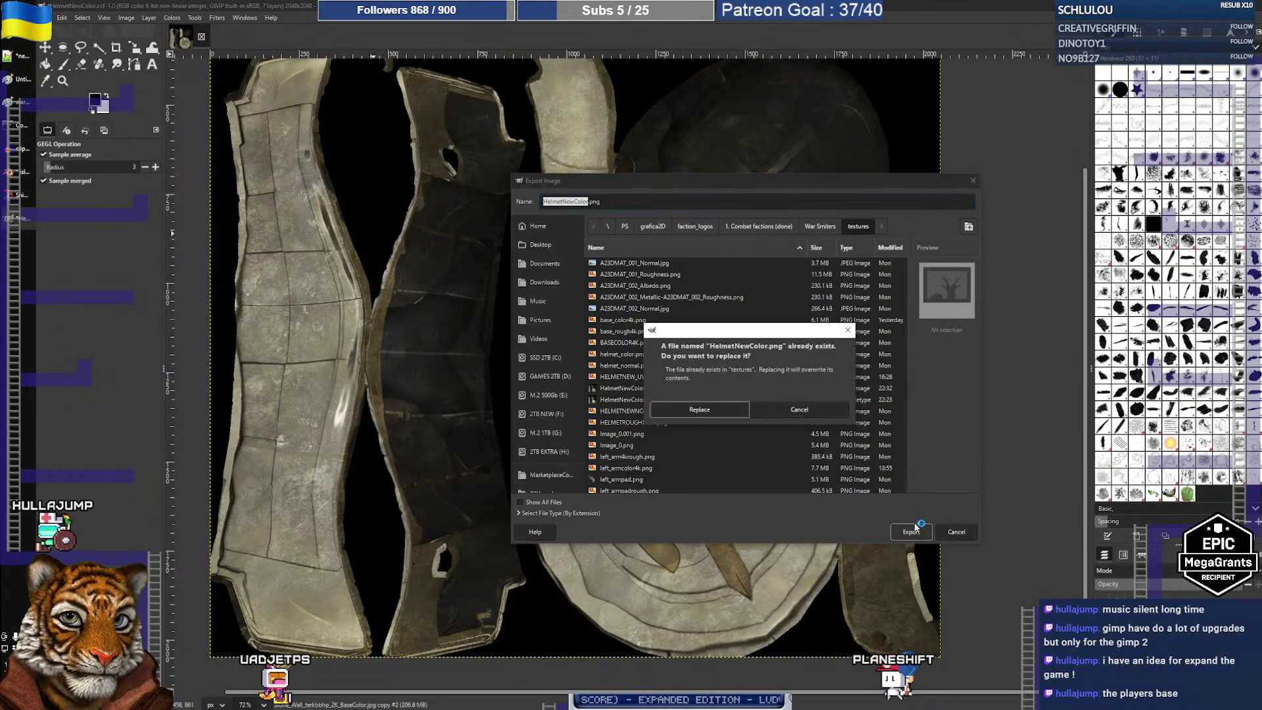
click(733, 406)
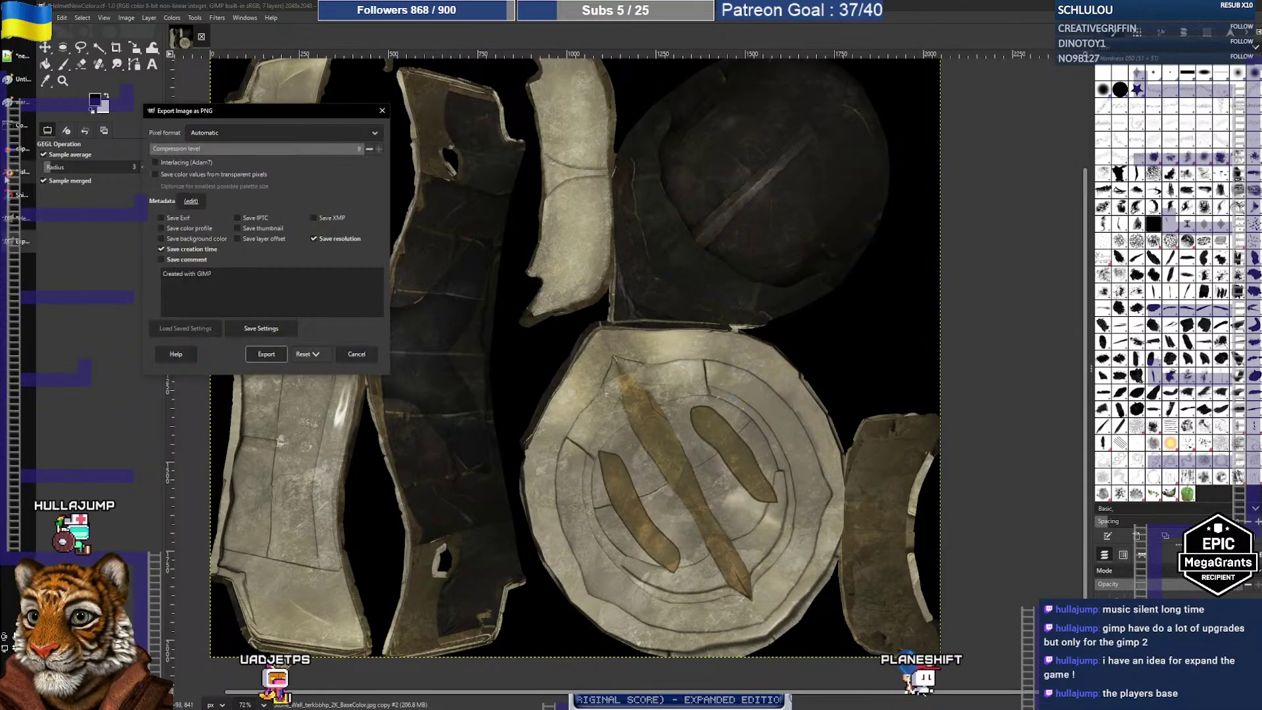
click(285, 354)
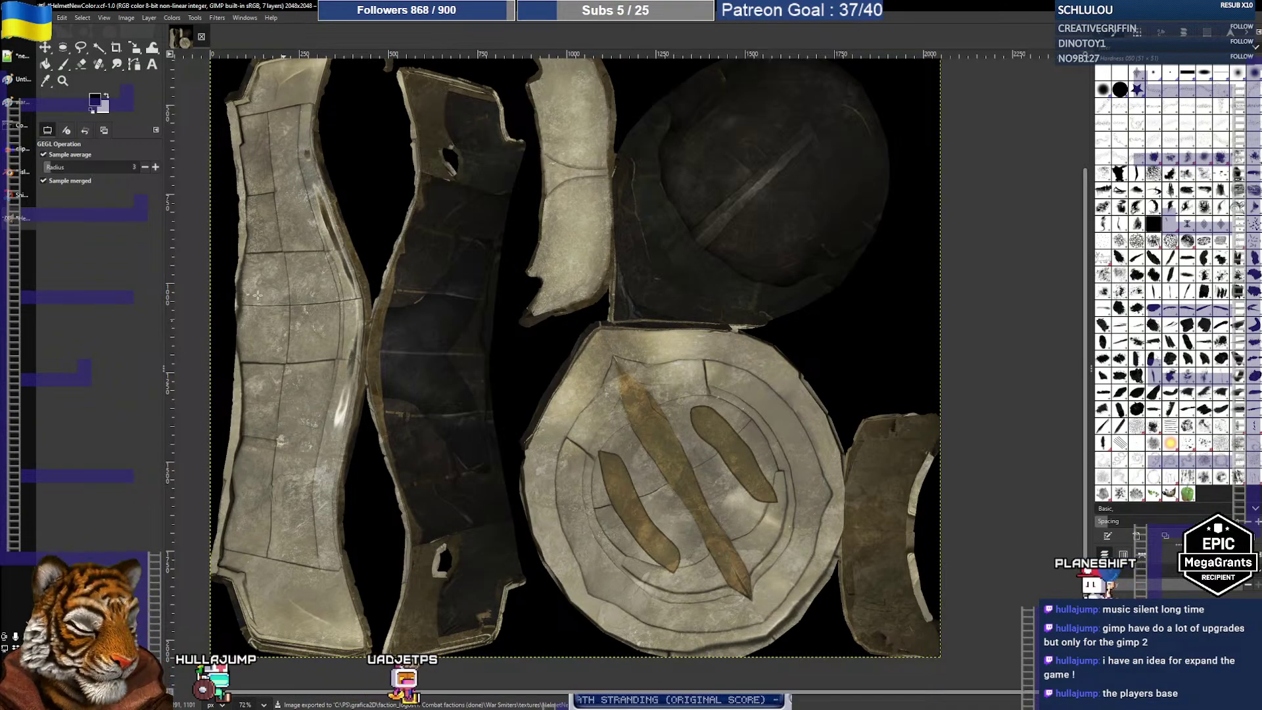
- Reload the helmet texture in Blender and orbit to view the greyer, desaturated armour plates from several sides
click(20, 172)
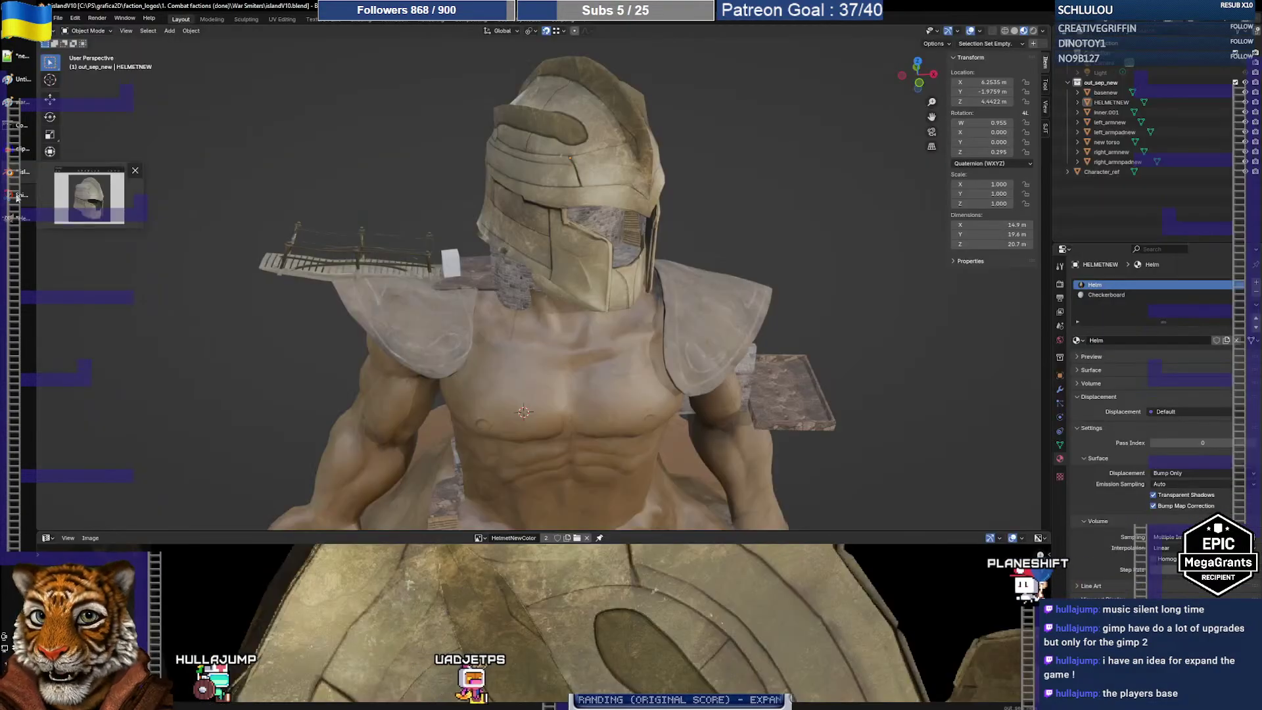
middle_drag(500, 305, 487, 299)
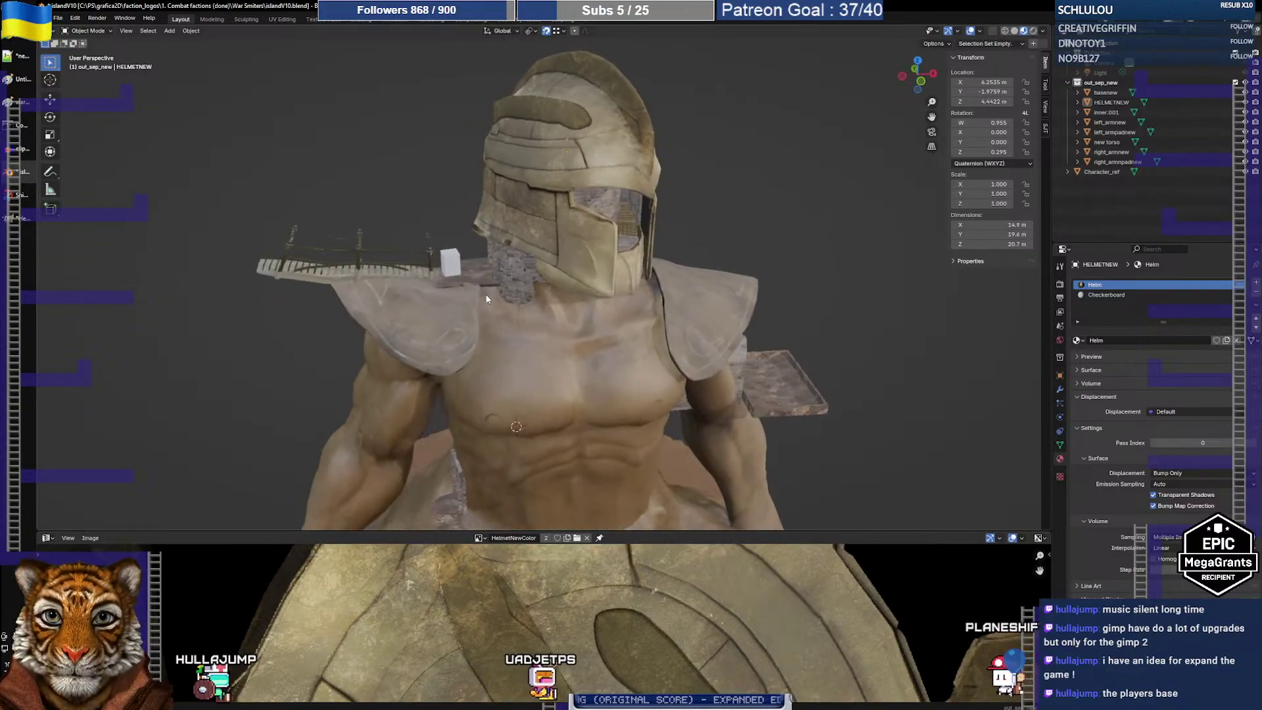
click(90, 538)
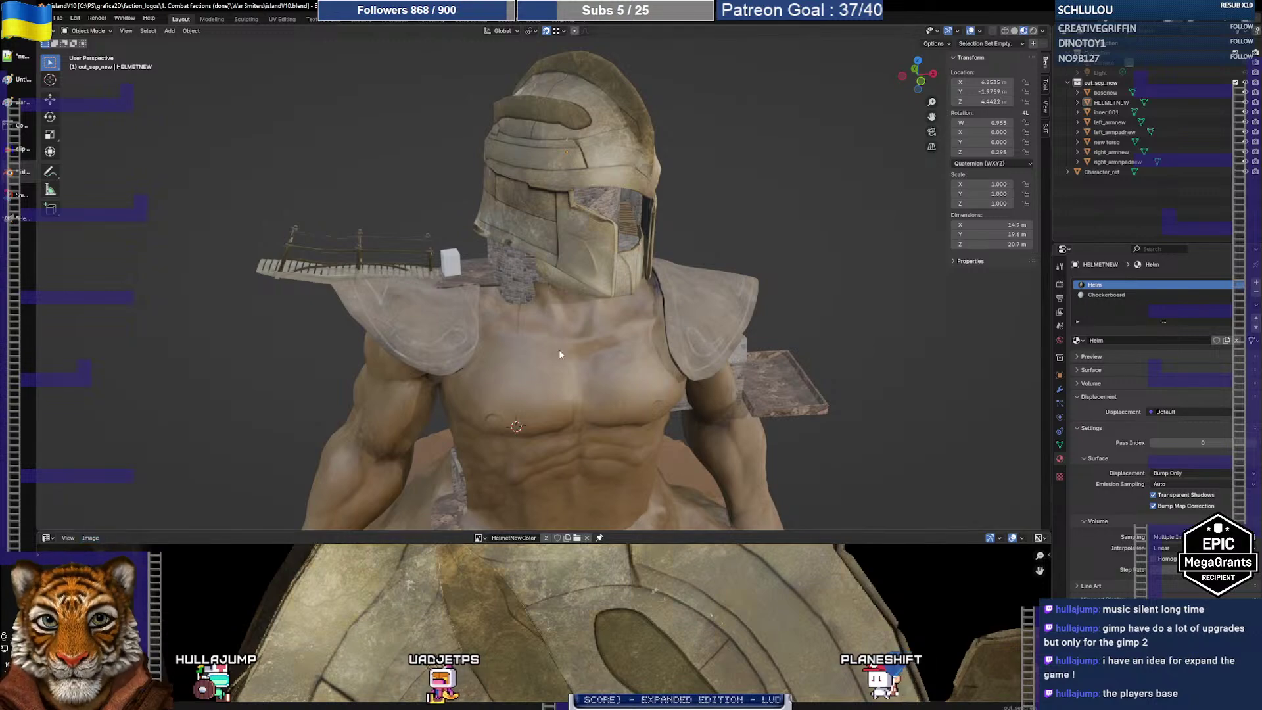
middle_drag(721, 369, 822, 353)
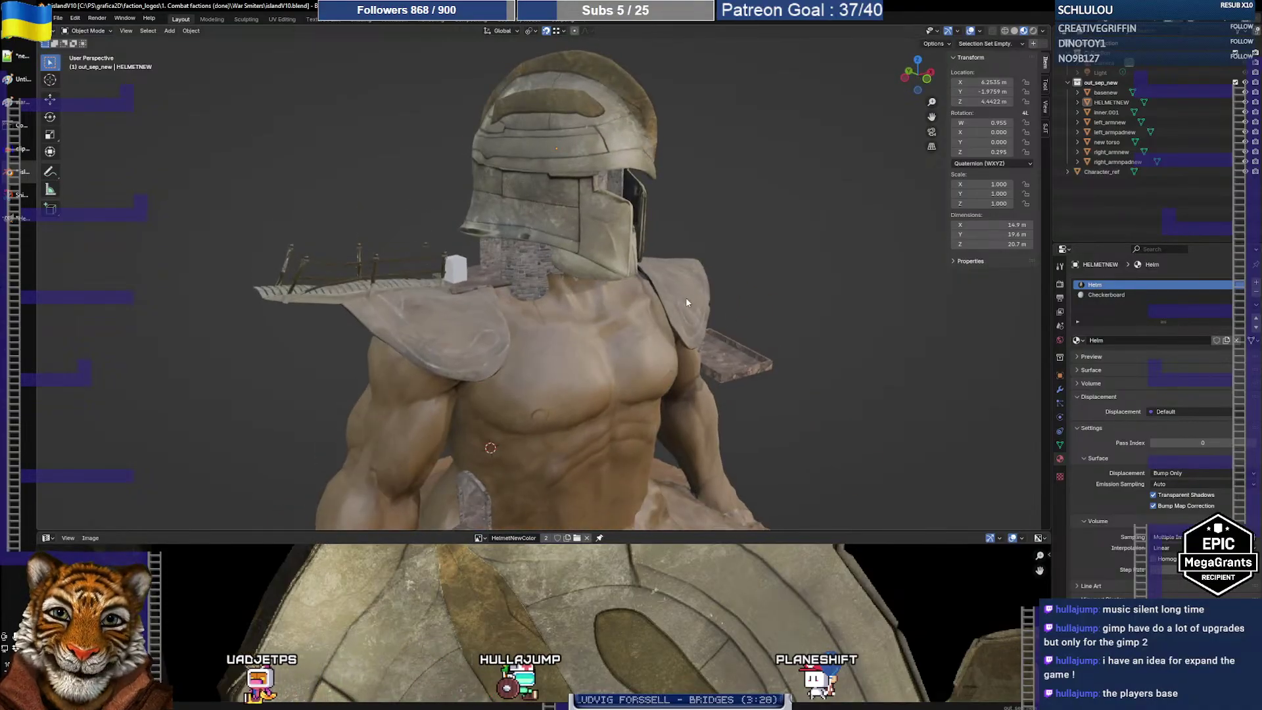
middle_drag(684, 297, 664, 309)
key(alt+Tab)
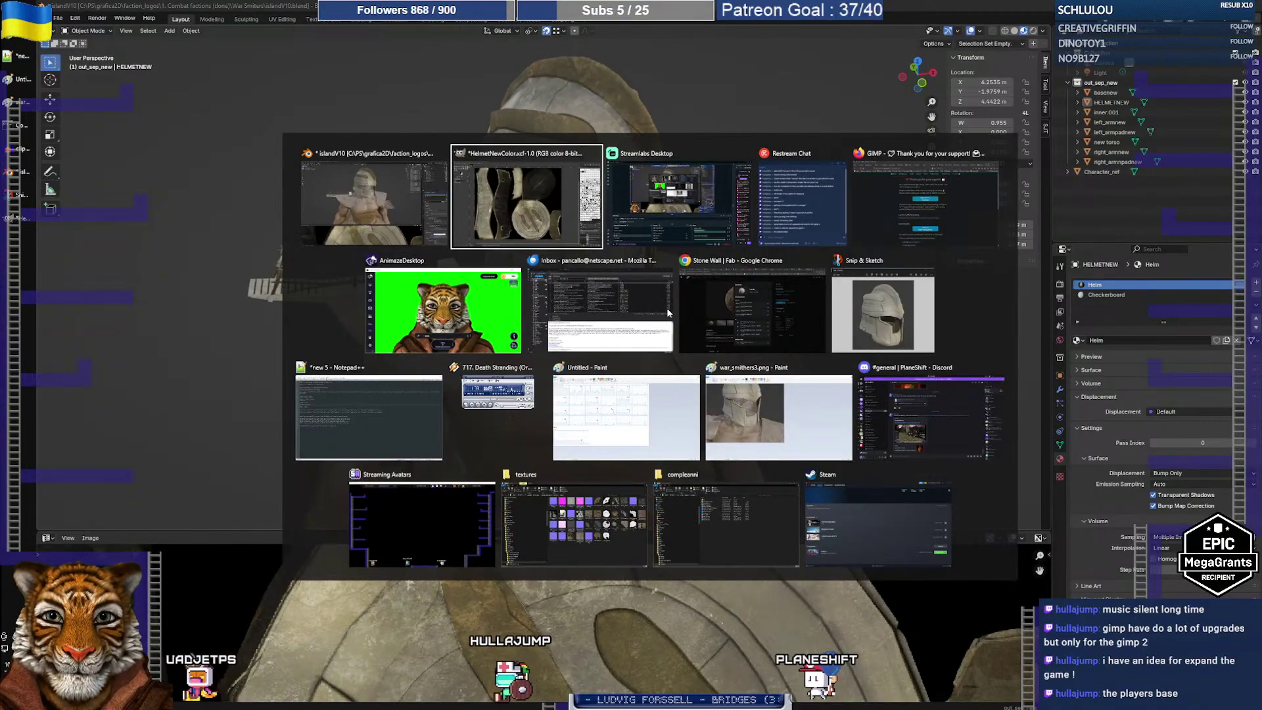
- Toggle the brown crack overlay off and on to compare the blade emblem
ctrl+scroll(667, 308, up, 5)
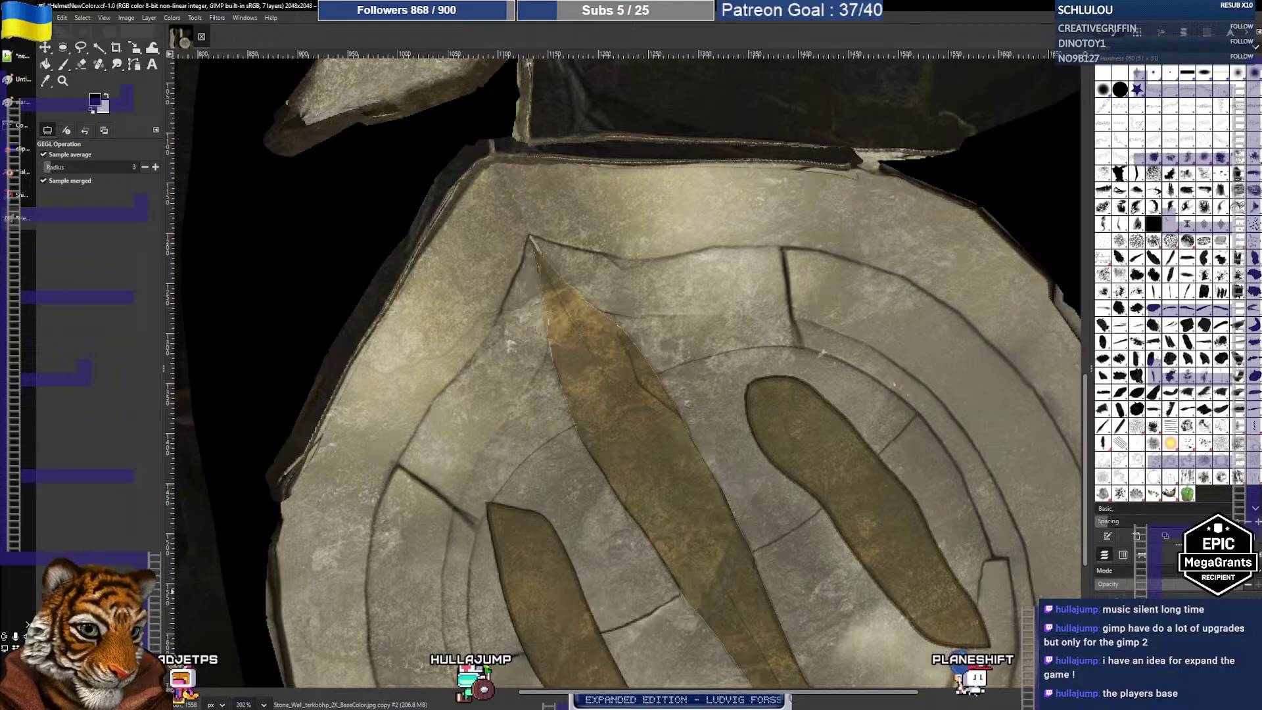
click(1104, 620)
click(1104, 620)
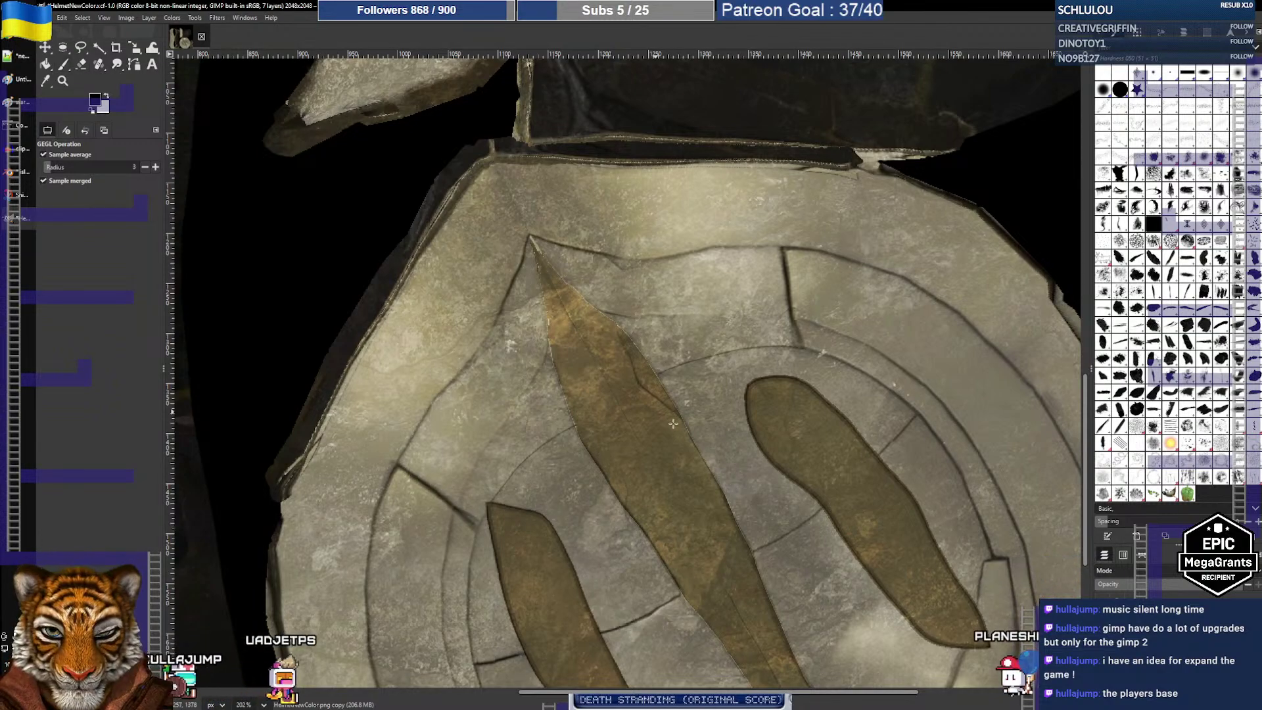
- Hide the two grunge layers and clone texture onto the long central blade from a sampled spot
key(c)
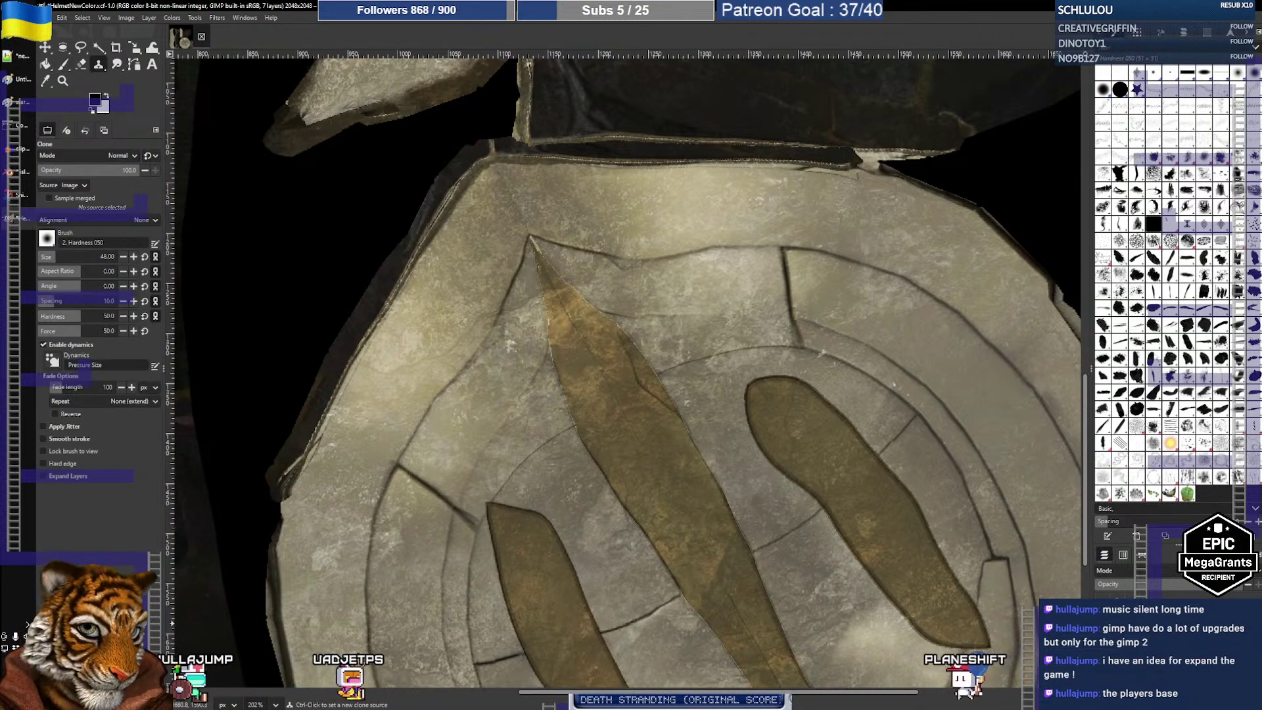
click(1104, 624)
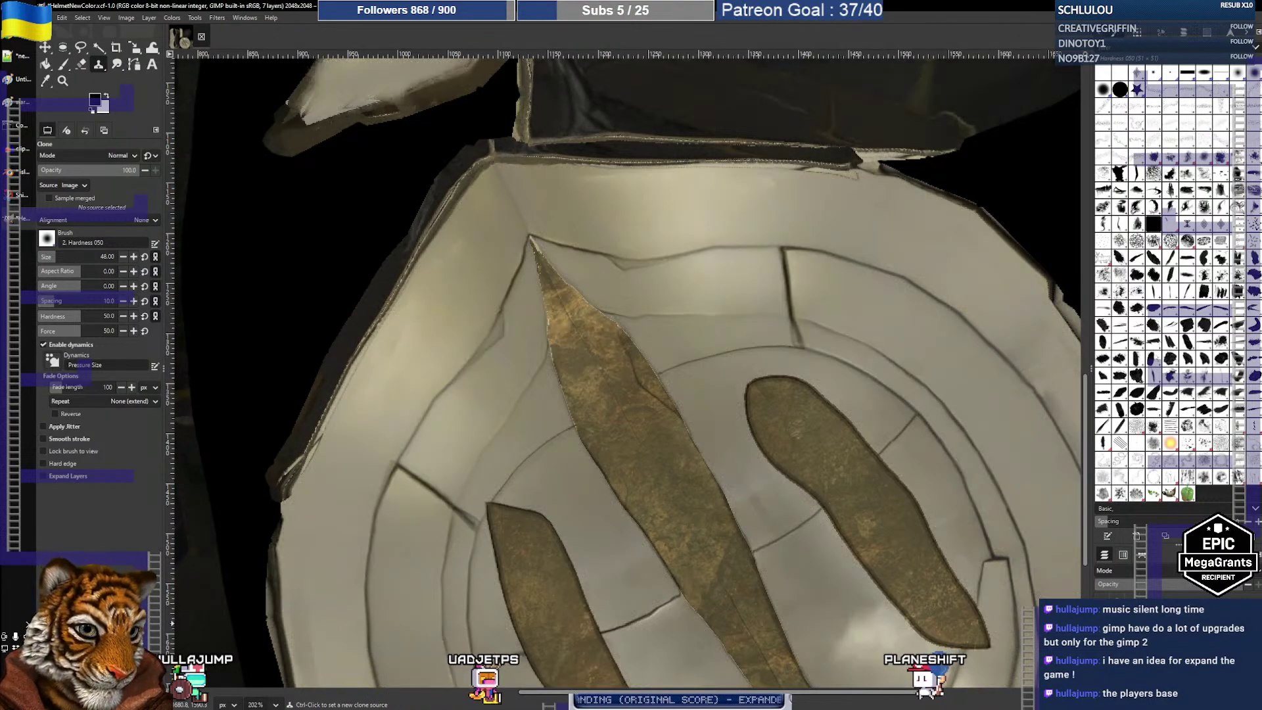
click(1104, 624)
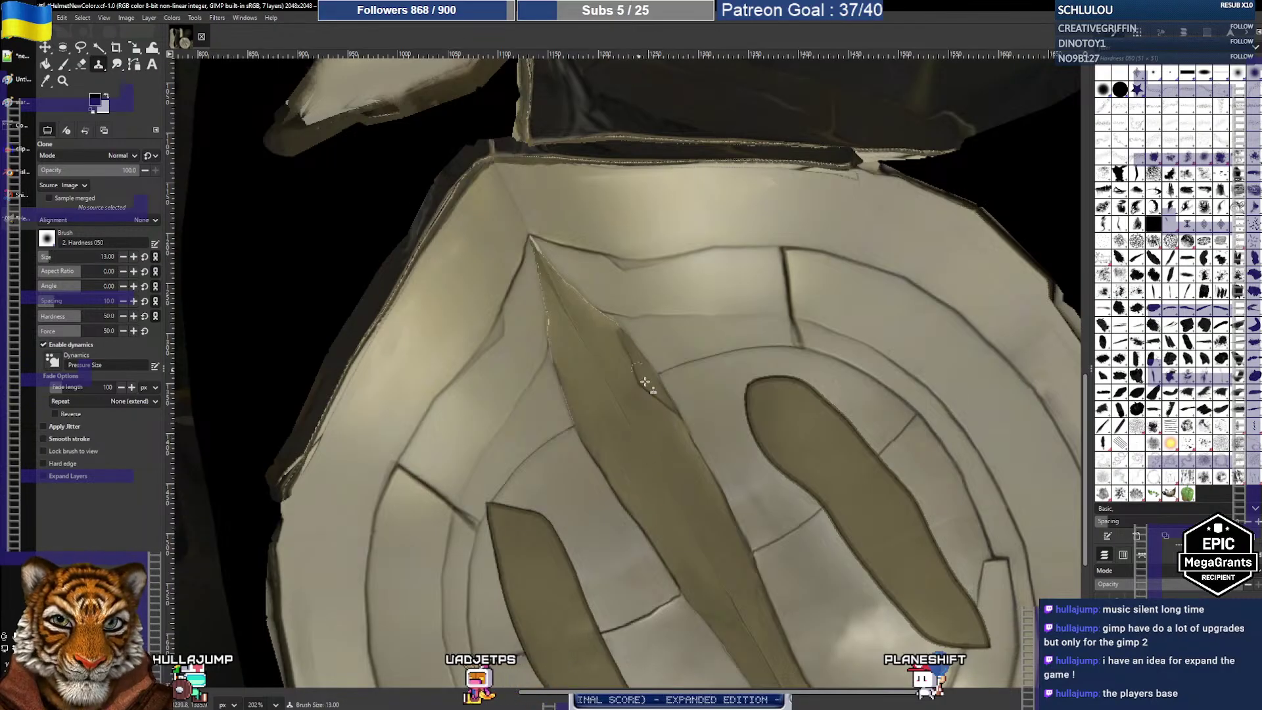
ctrl+click(656, 438)
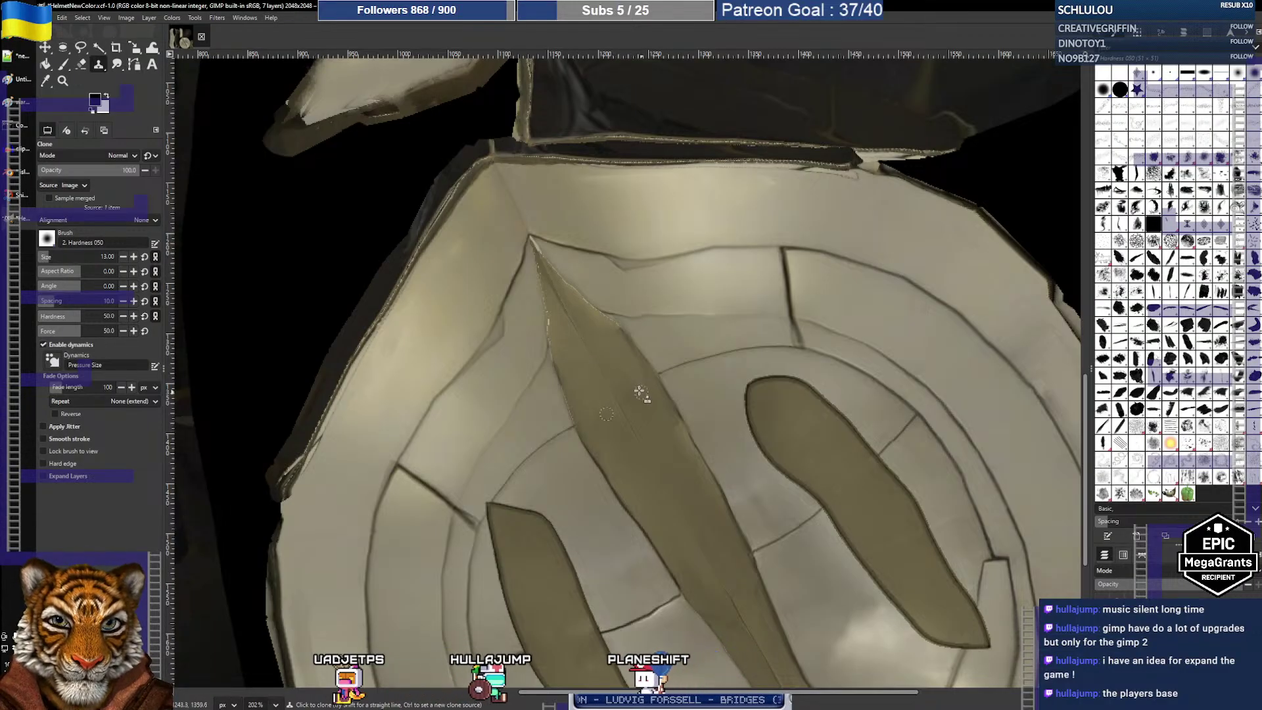
key(h)
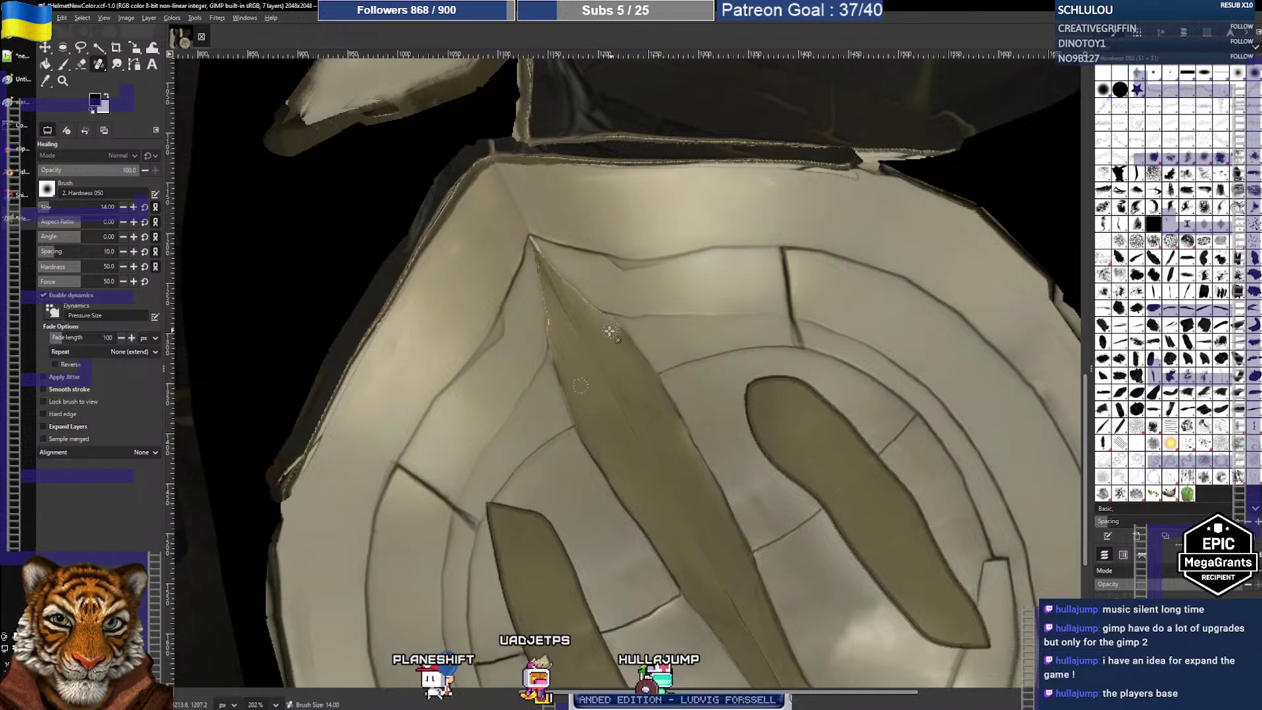
- Undo and redo the last two edits to compare the blade before and after
ctrl+scroll(638, 374, down, 2)
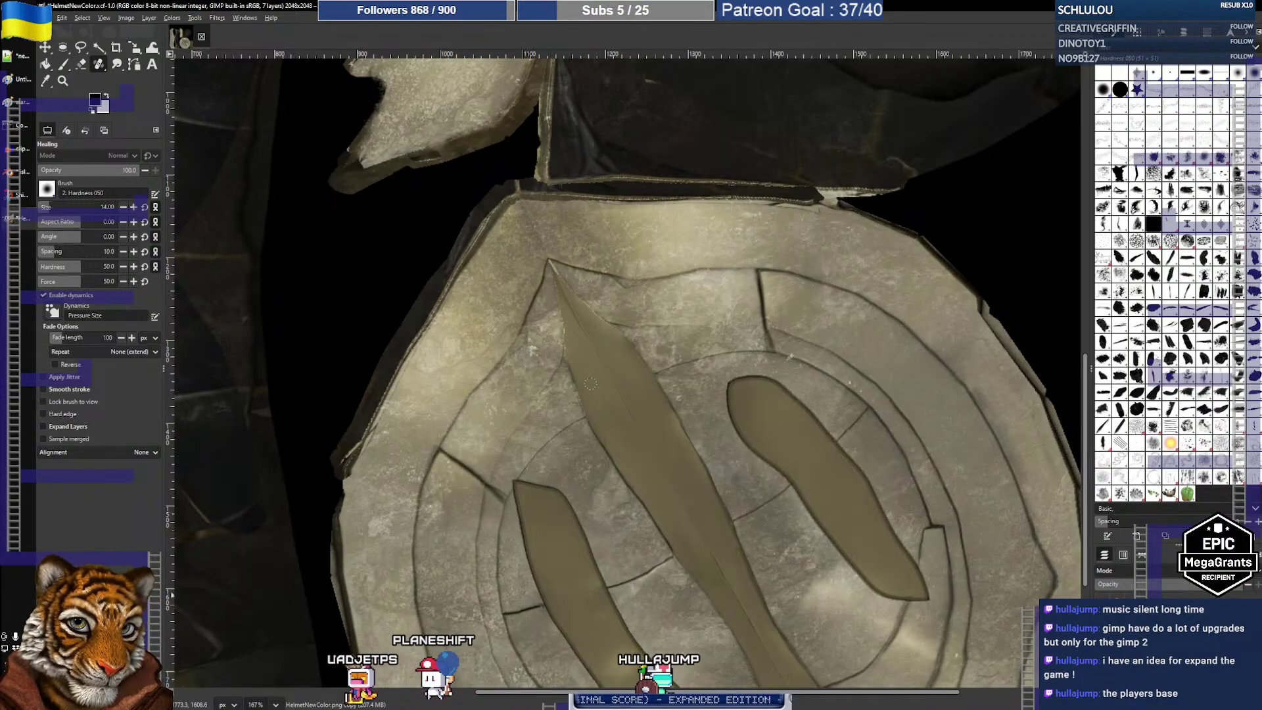
key(ctrl+z)
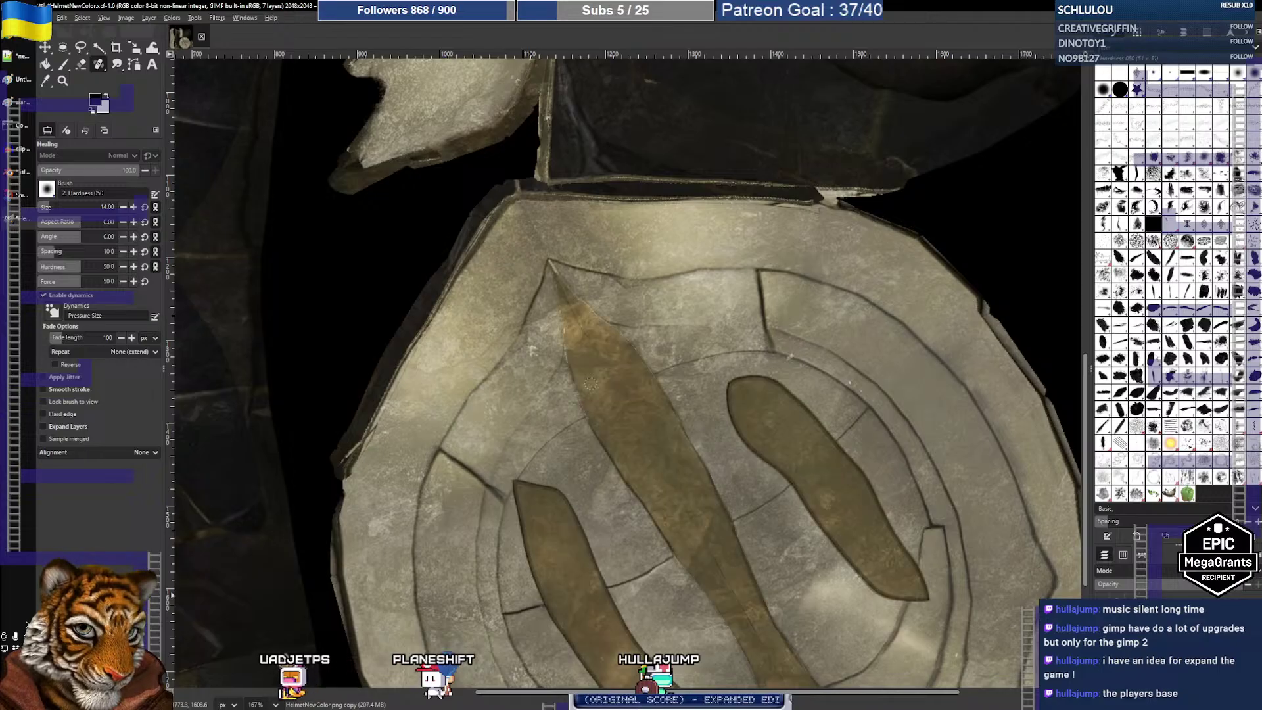
key(ctrl+z)
key(ctrl+z)
key(ctrl+y)
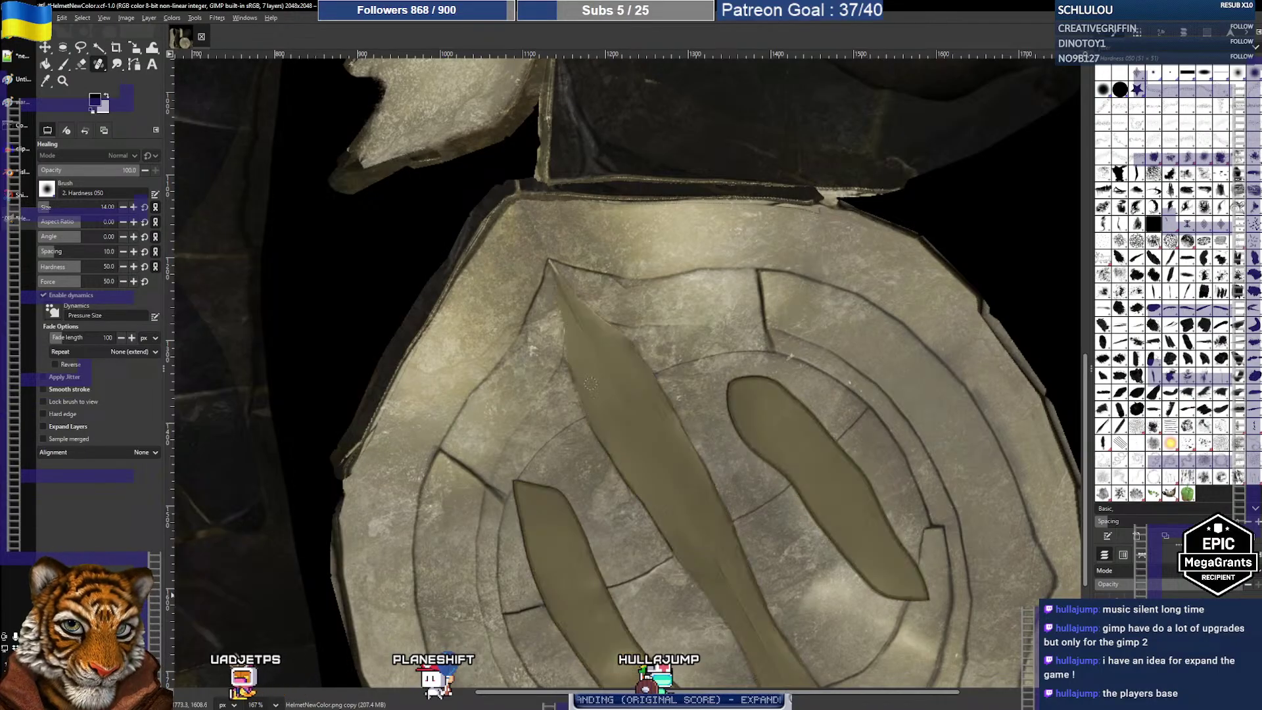
key(ctrl+y)
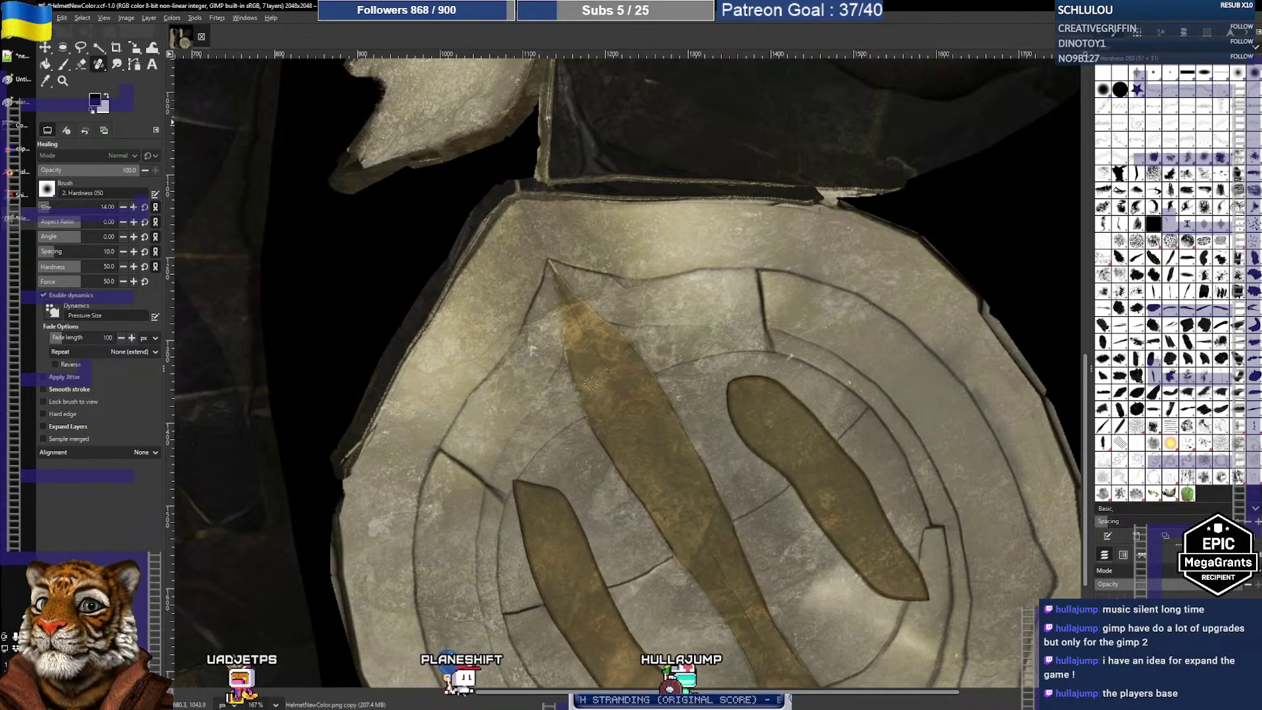
- Zoom to the blade tip and toggle the brown stone texture layer to compare it on and off
middle_drag(556, 293, 571, 343)
ctrl+scroll(571, 337, up, 2)
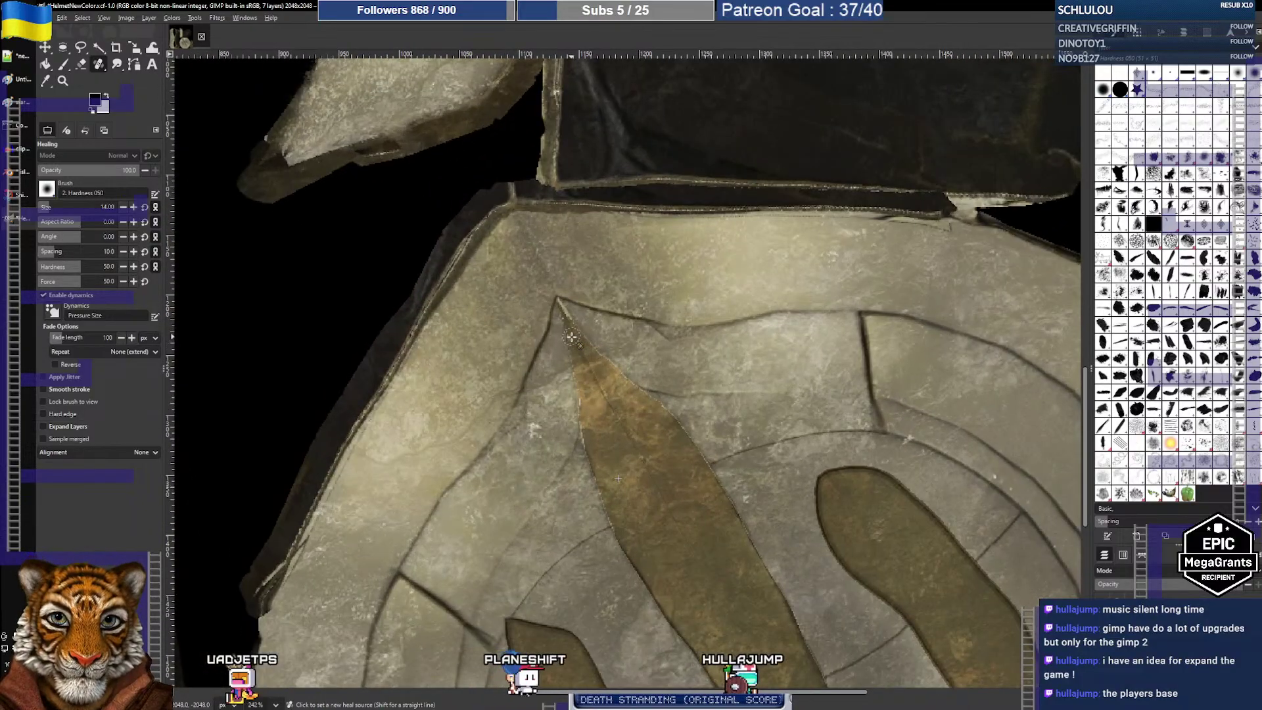
ctrl+scroll(571, 337, down, 3)
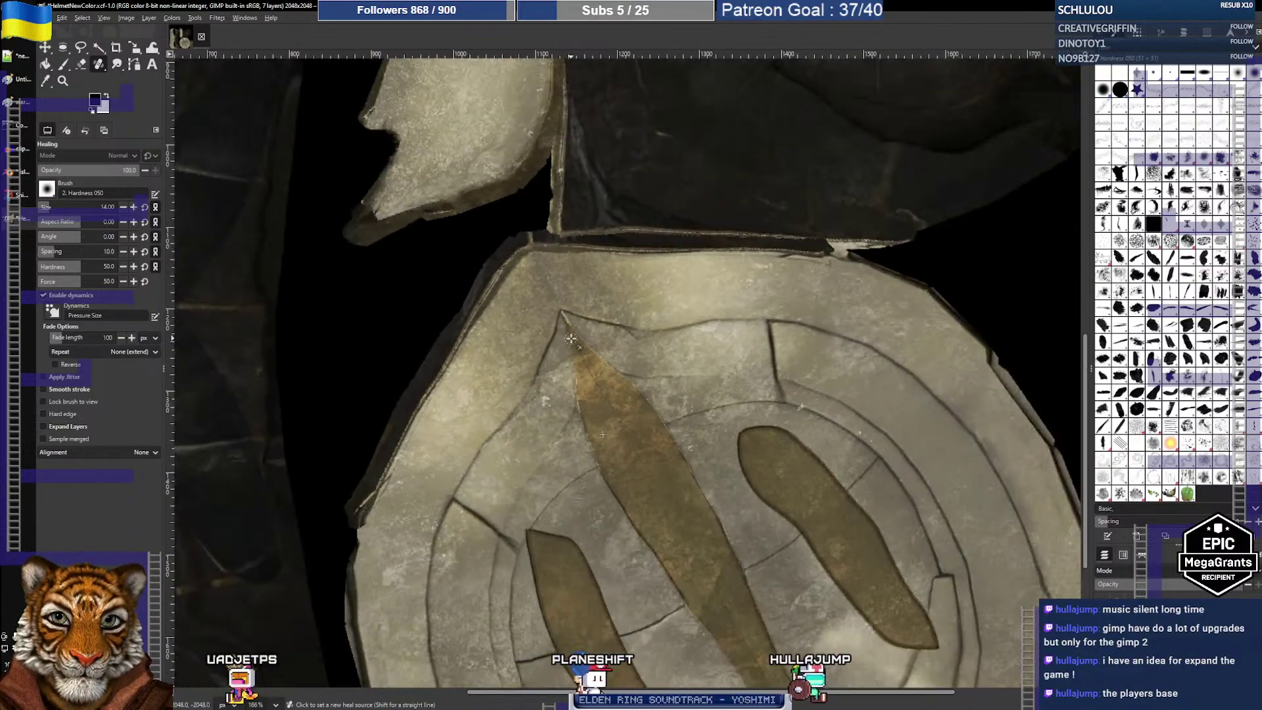
ctrl+scroll(552, 276, up, 3)
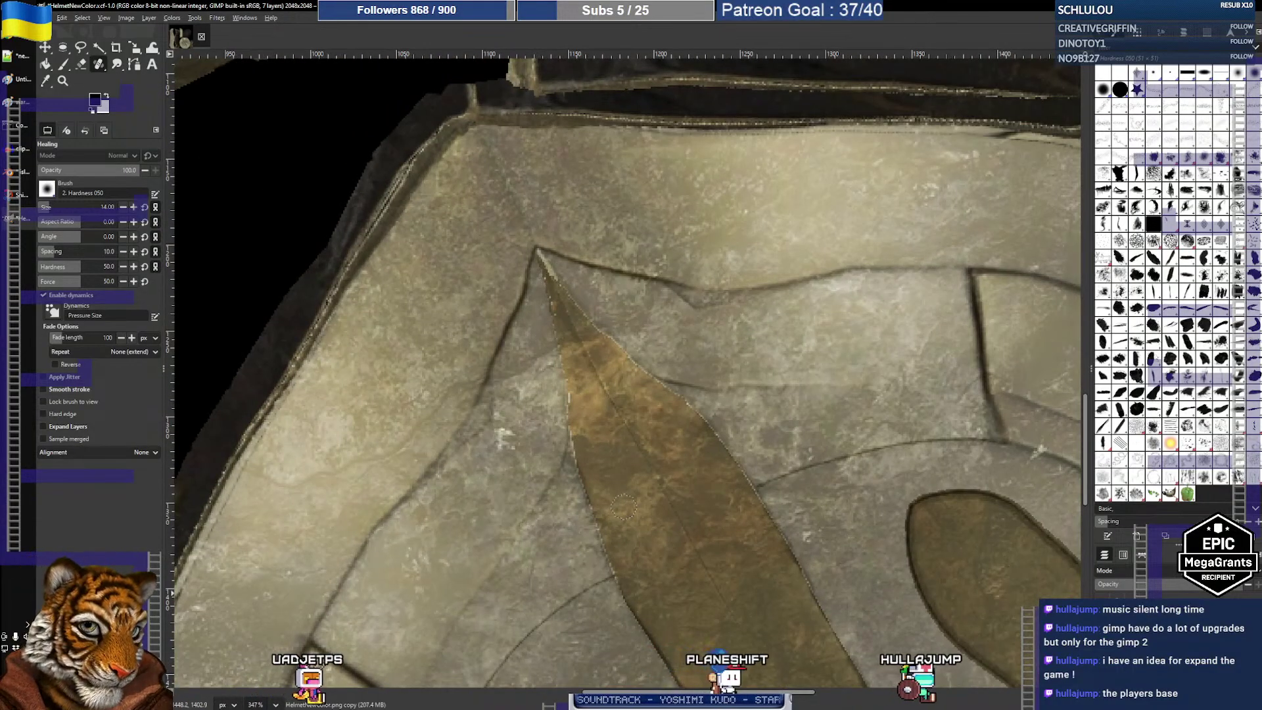
click(1102, 617)
click(1102, 618)
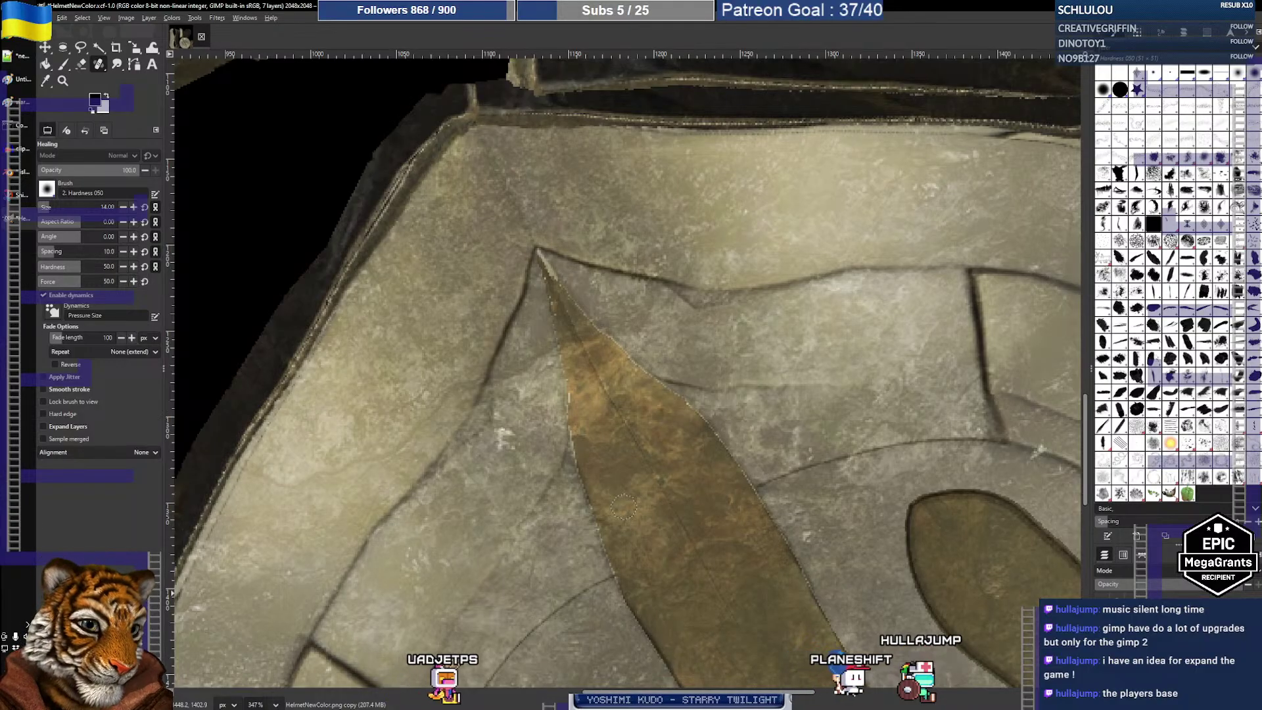
click(1102, 617)
click(1102, 617)
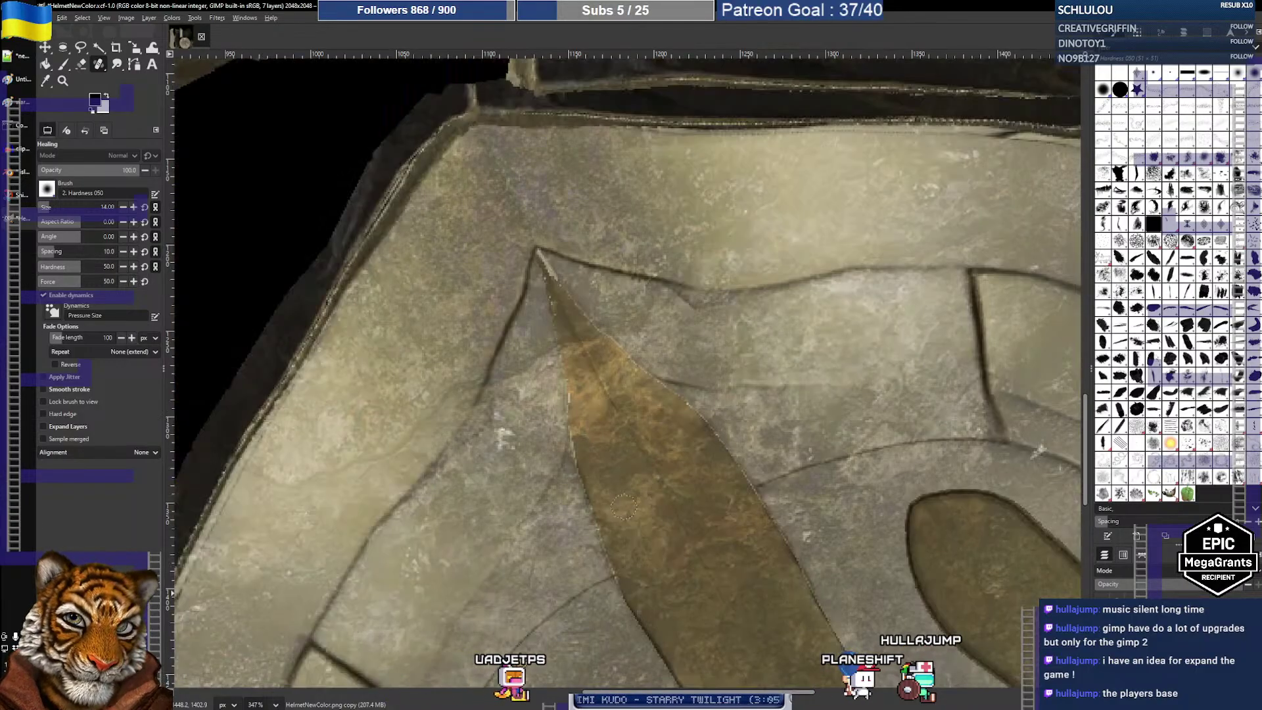
middle_drag(581, 444, 544, 320)
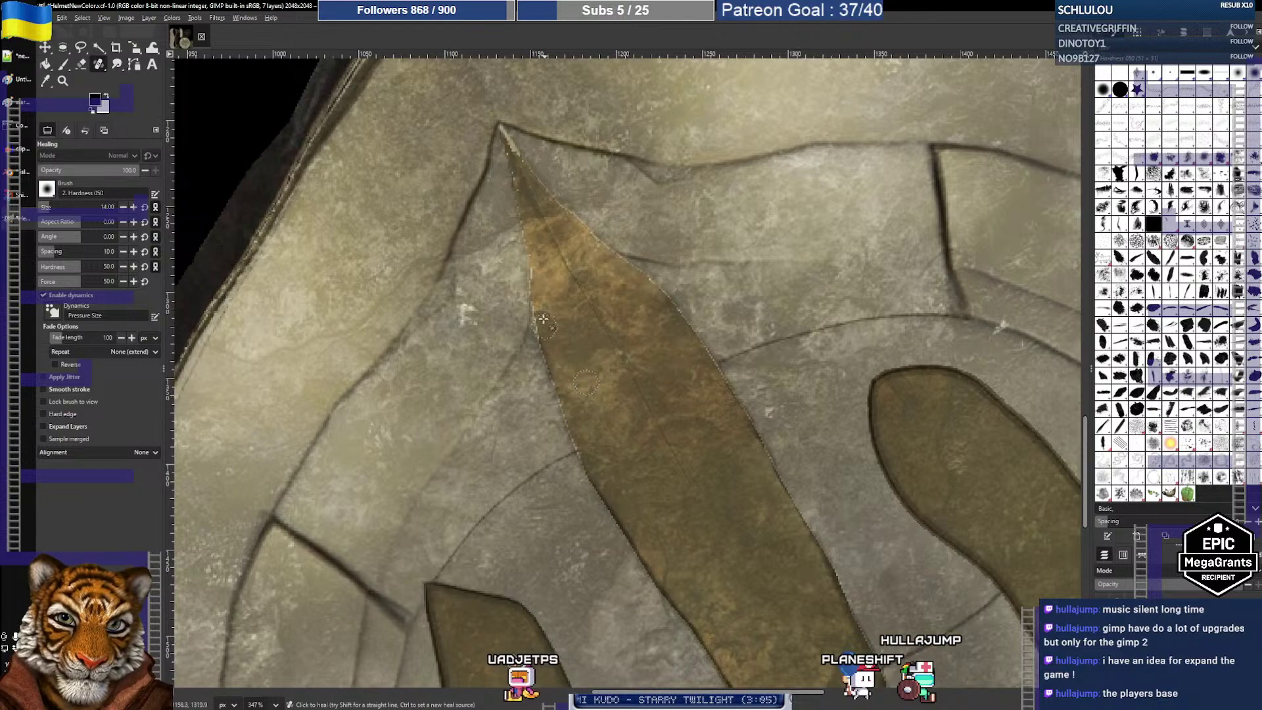
ctrl+scroll(569, 395, down, 5)
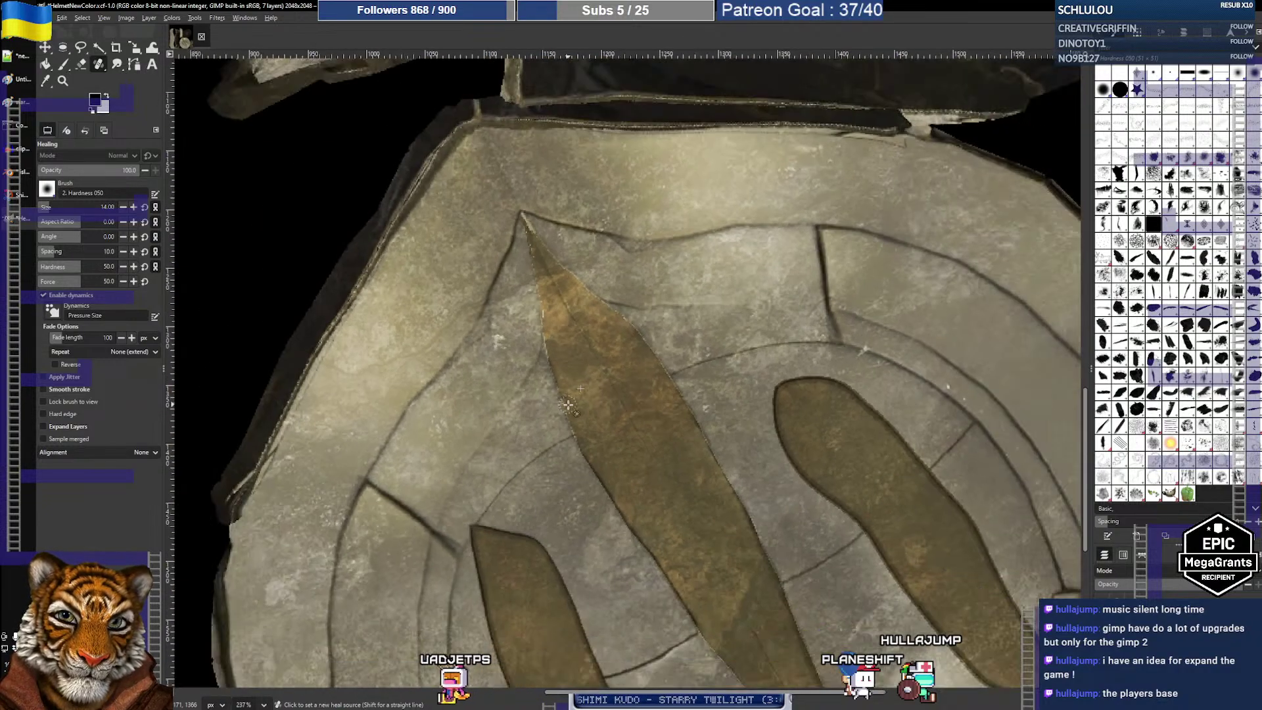
ctrl+scroll(569, 407, up, 5)
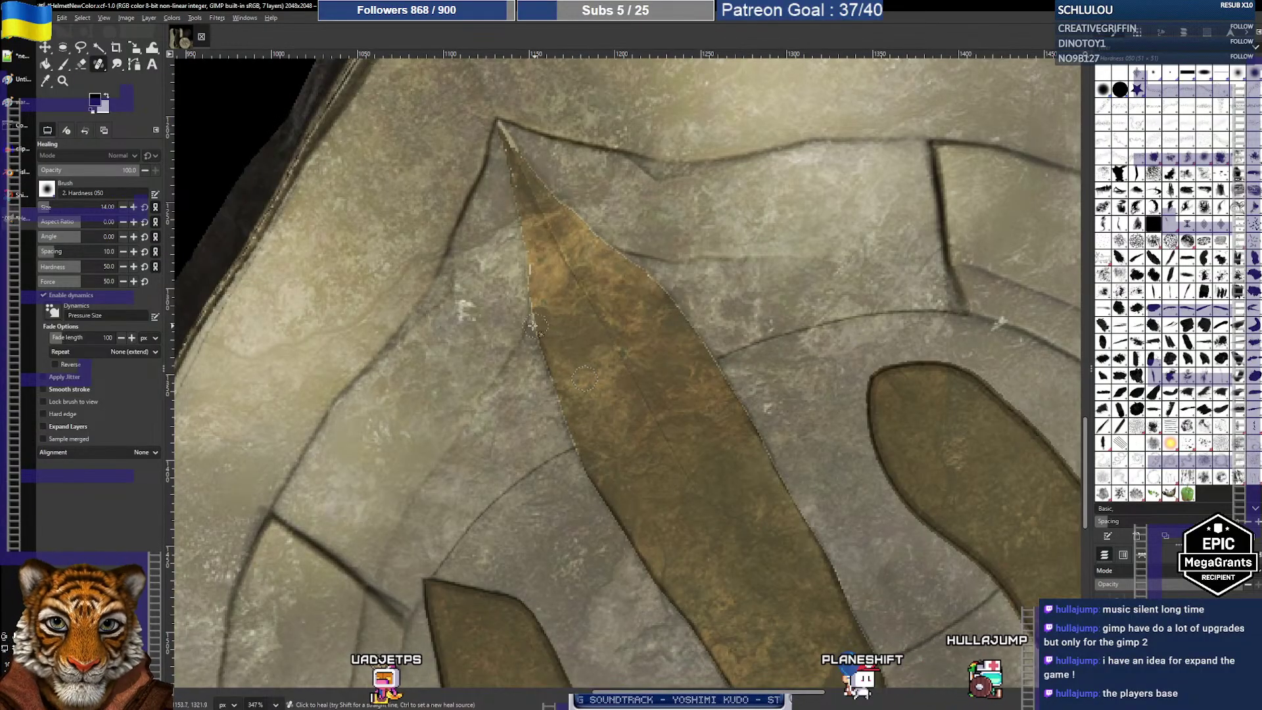
ctrl+scroll(533, 325, up, 3)
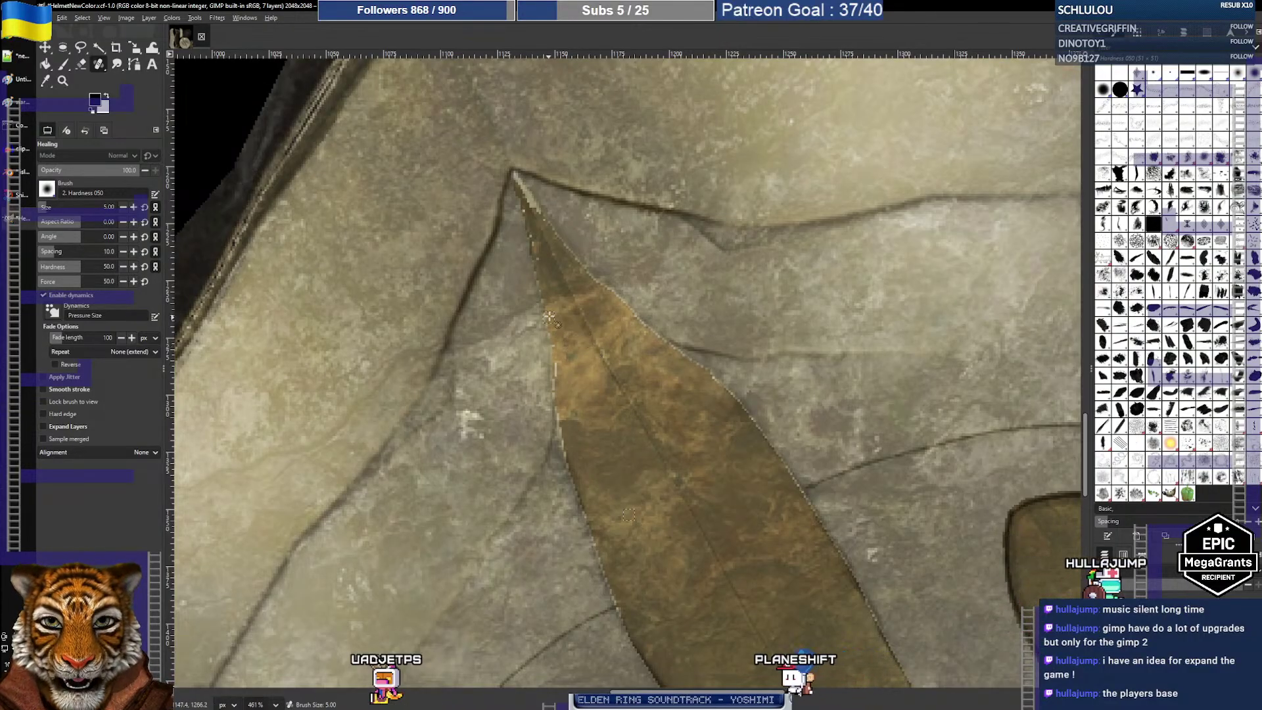
- Sample the grey-tan stone colour and paint straight strokes down the blade's left edge from its tip
key(p)
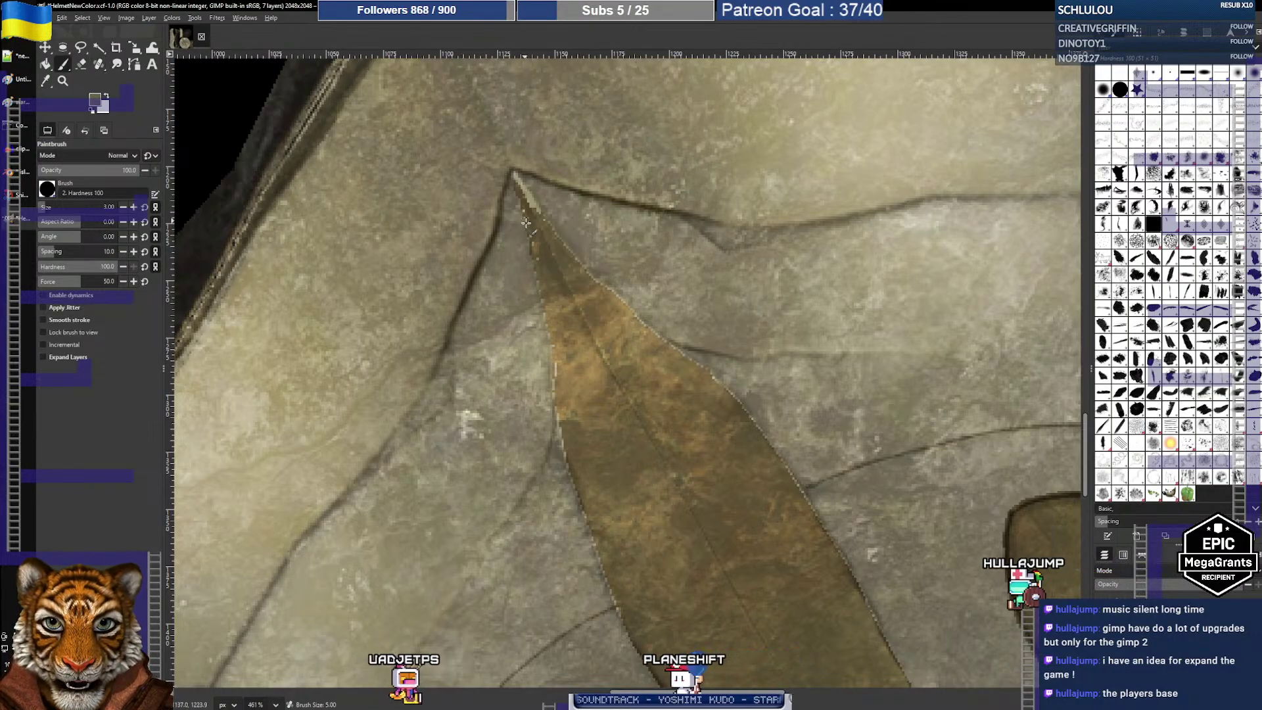
ctrl+click(555, 336)
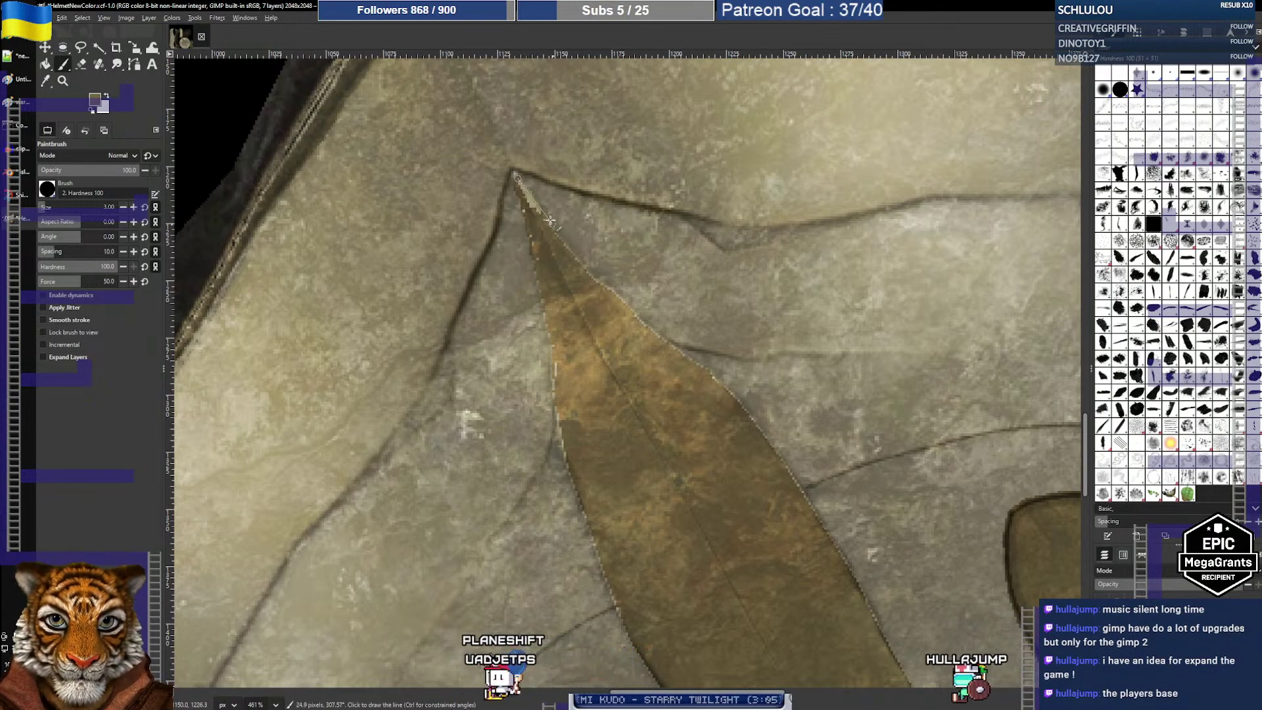
shift+click(588, 275)
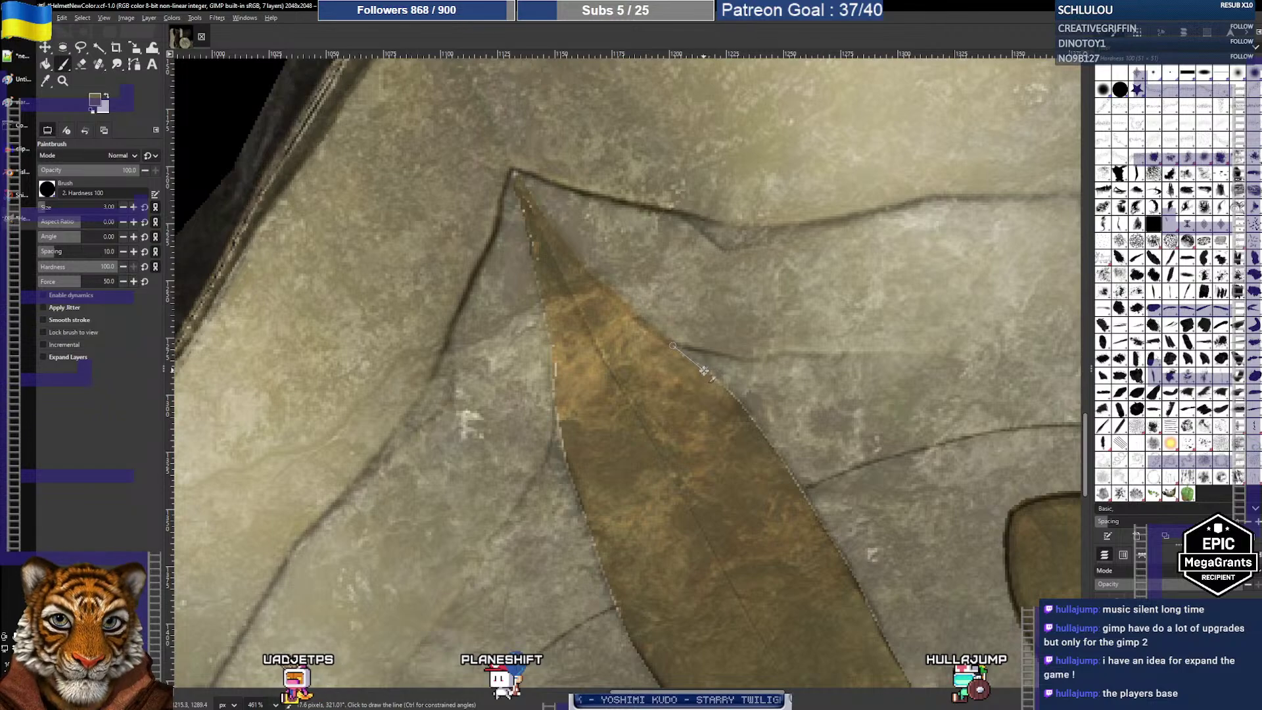
shift+click(754, 424)
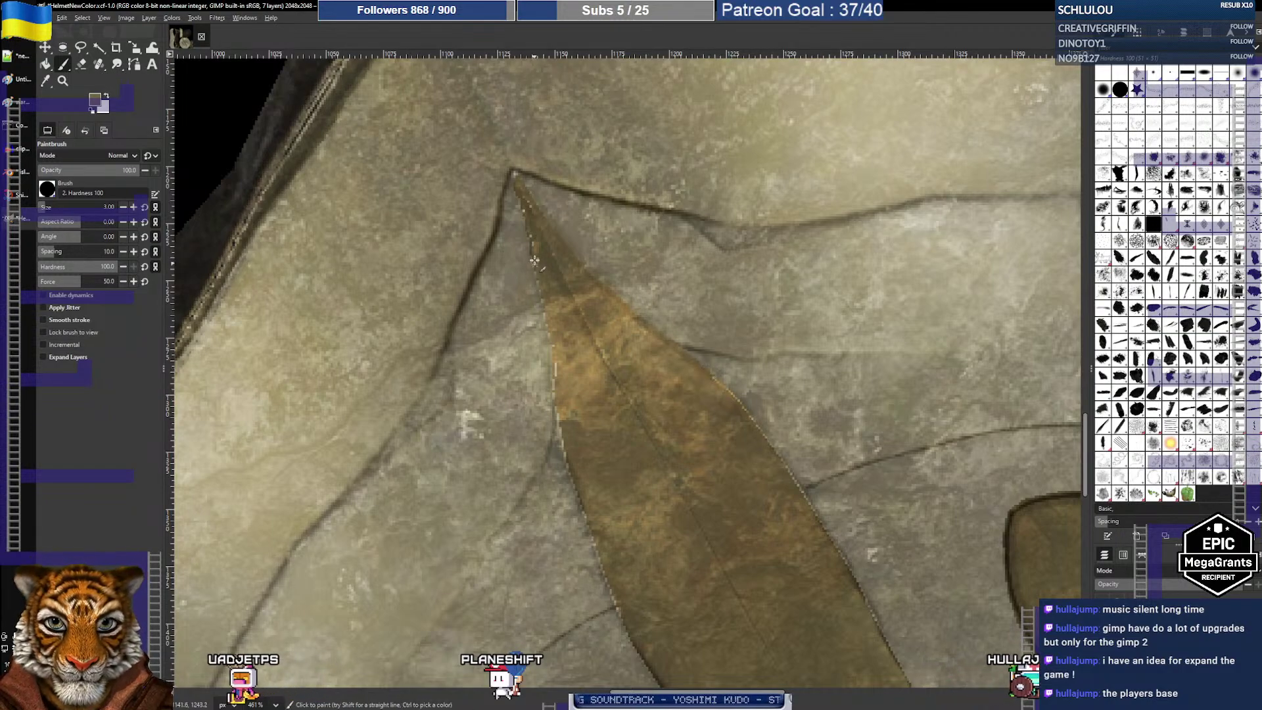
shift+click(549, 334)
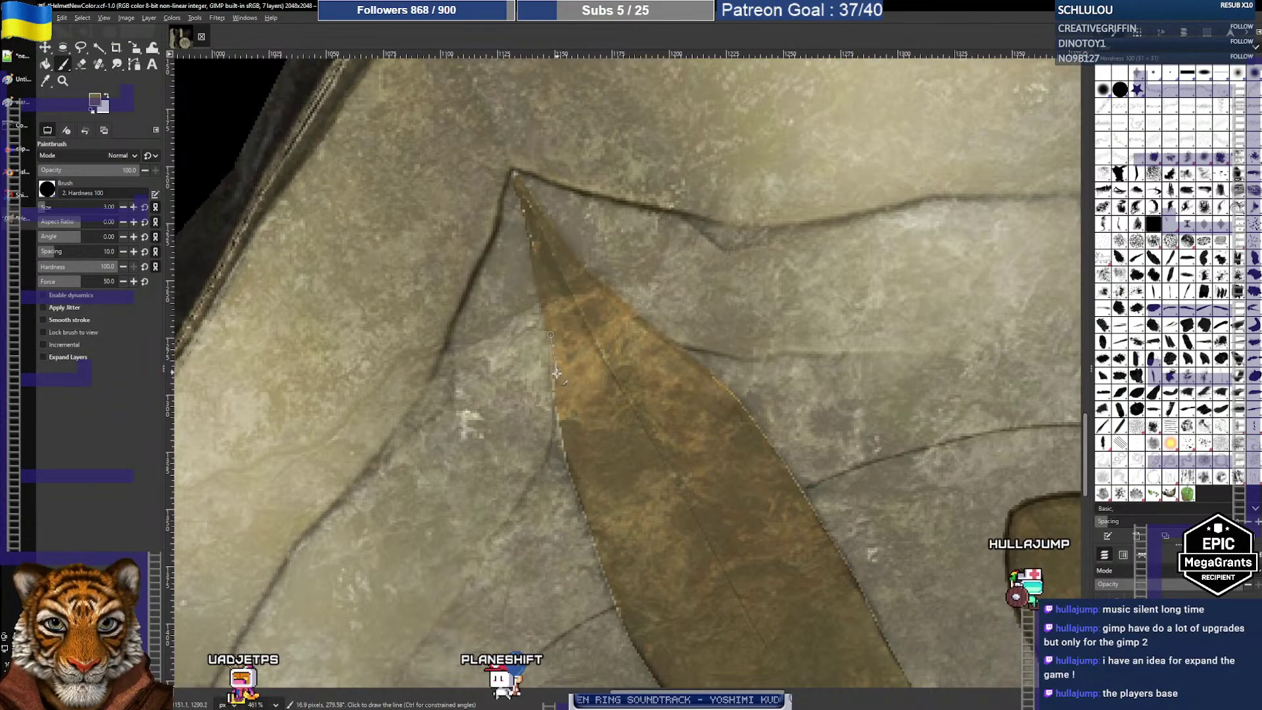
shift+click(561, 439)
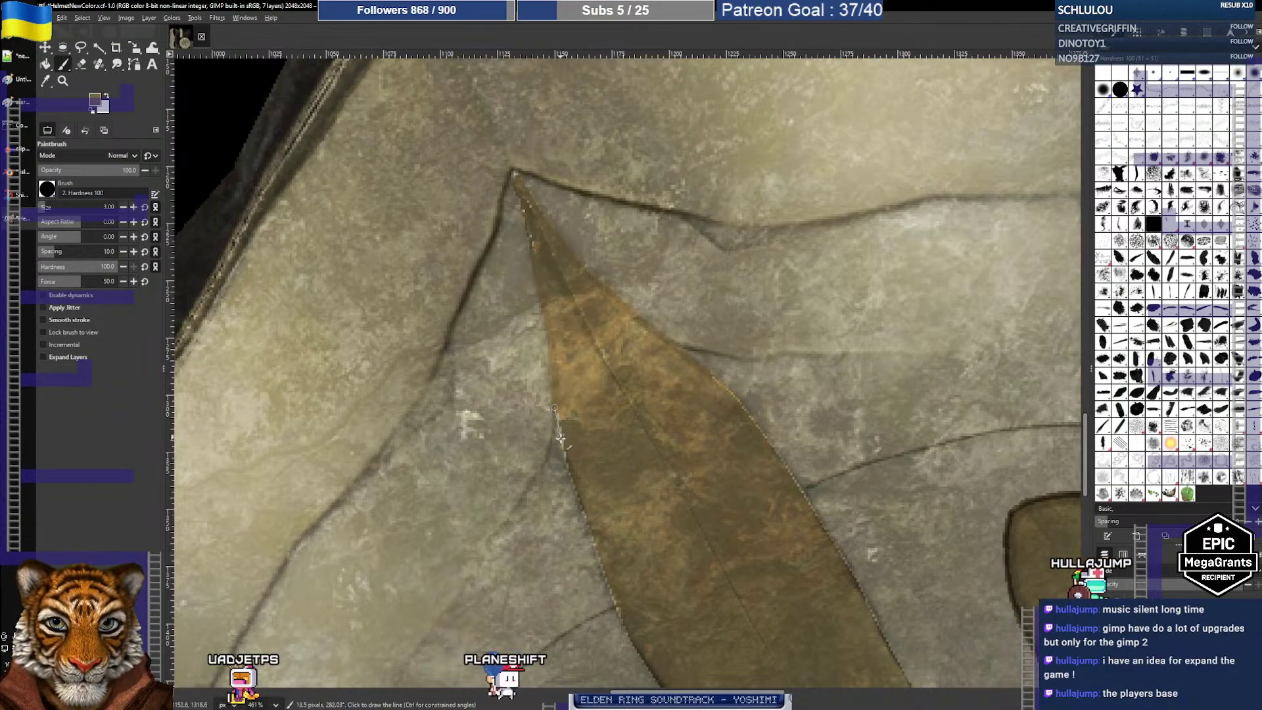
shift+click(584, 518)
middle_drag(608, 467, 589, 392)
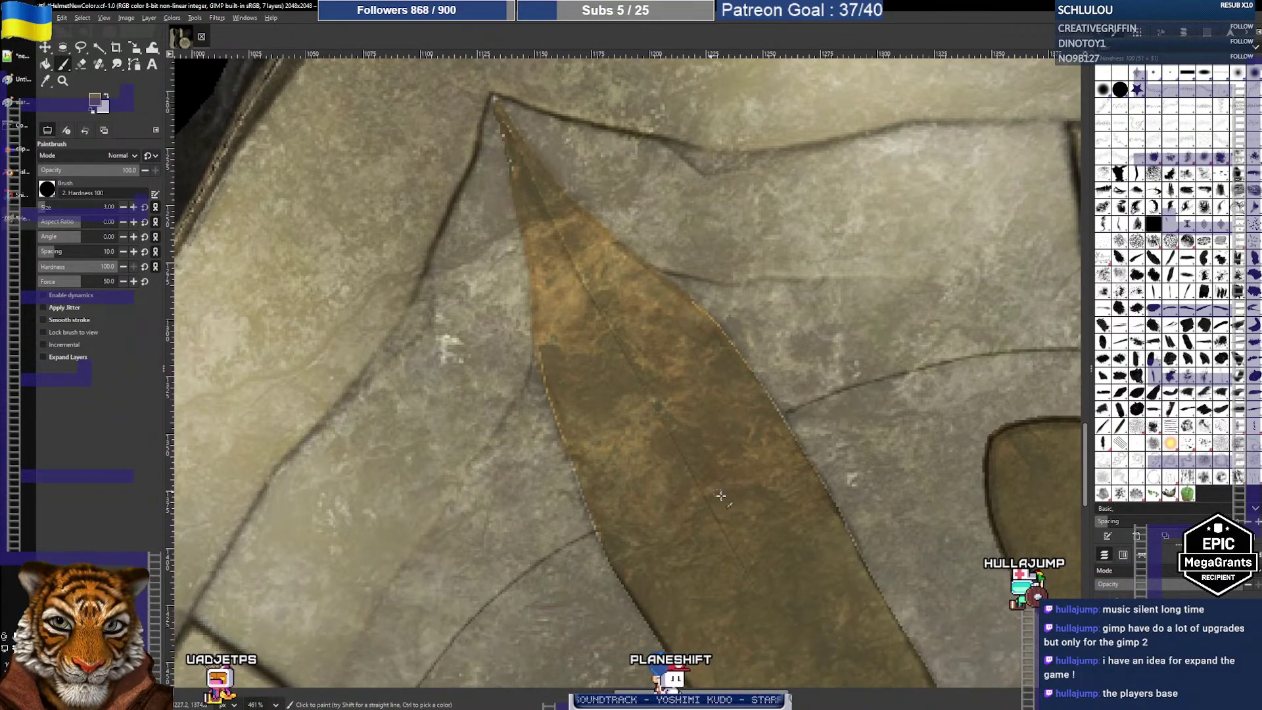
middle_drag(721, 495, 669, 399)
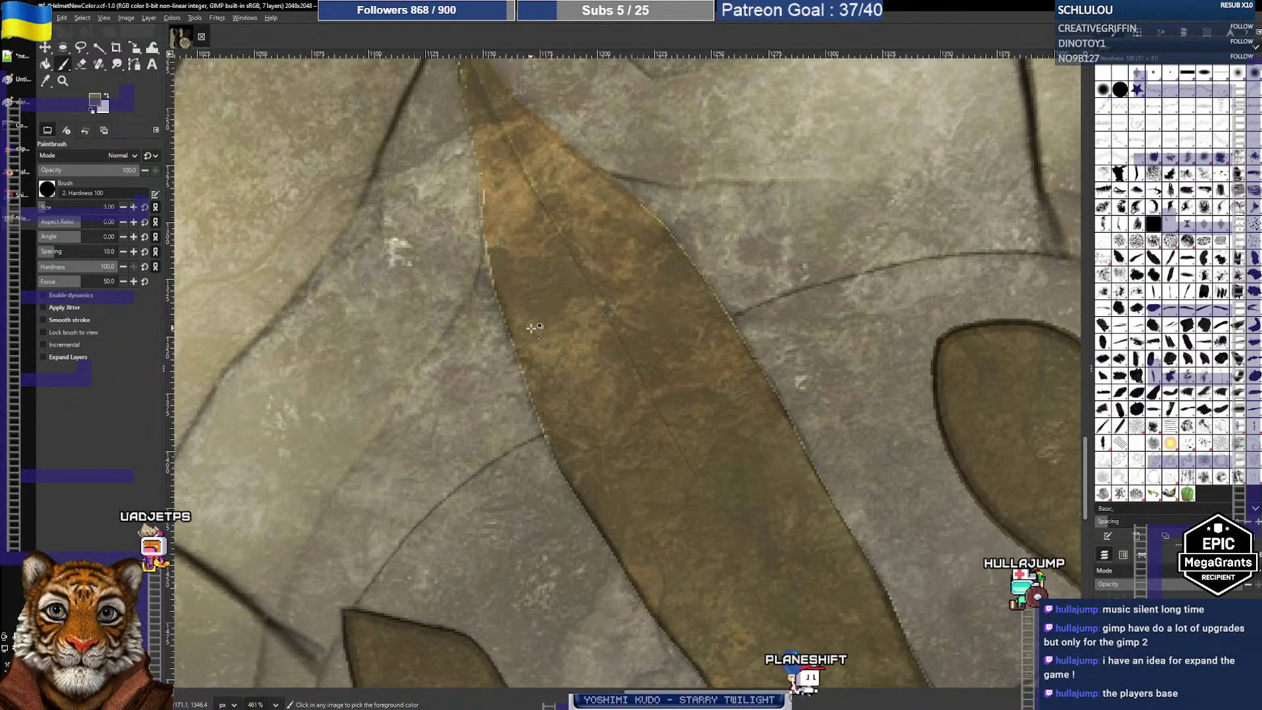
scroll(544, 327, up, 3)
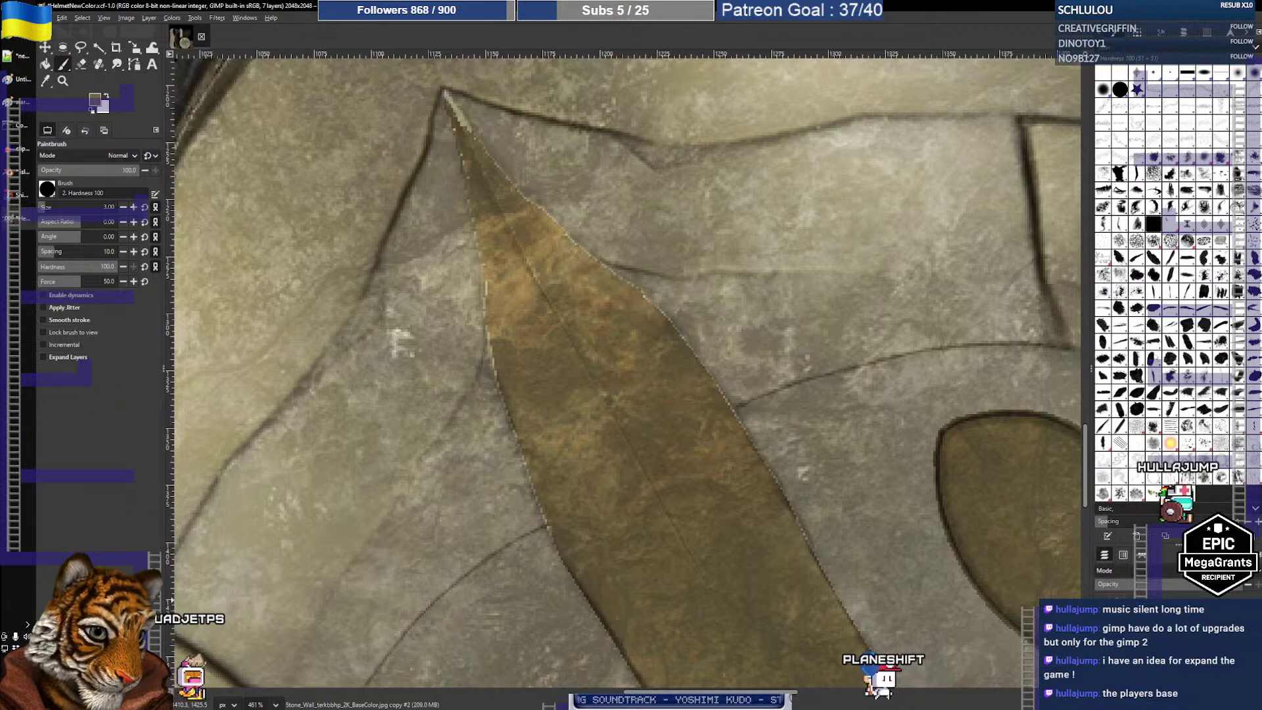
key(ctrl+z)
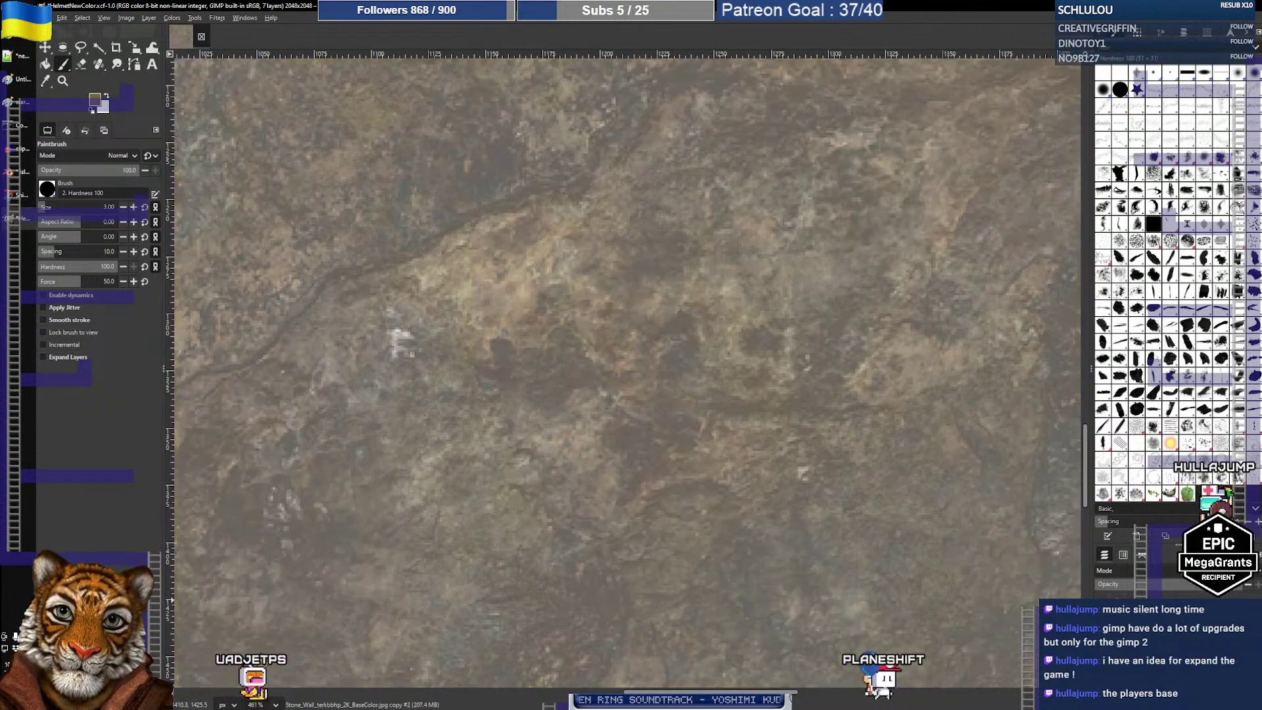
key(ctrl+z)
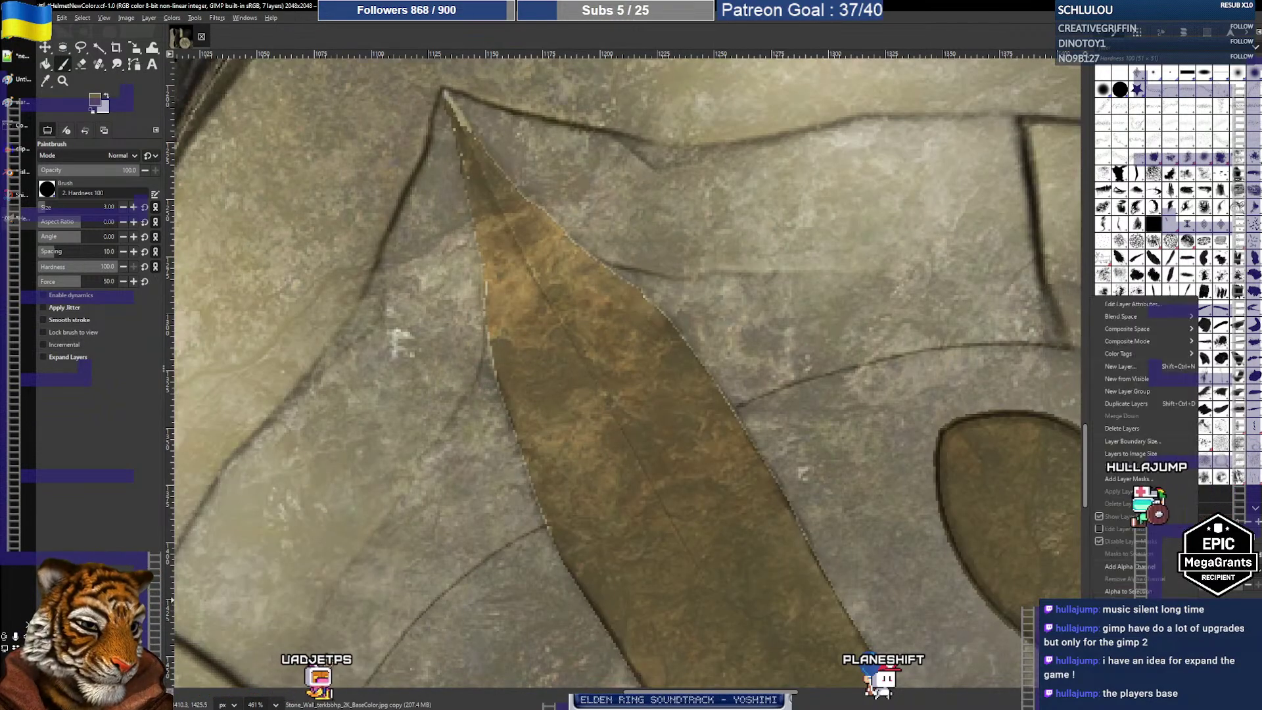
click(1146, 572)
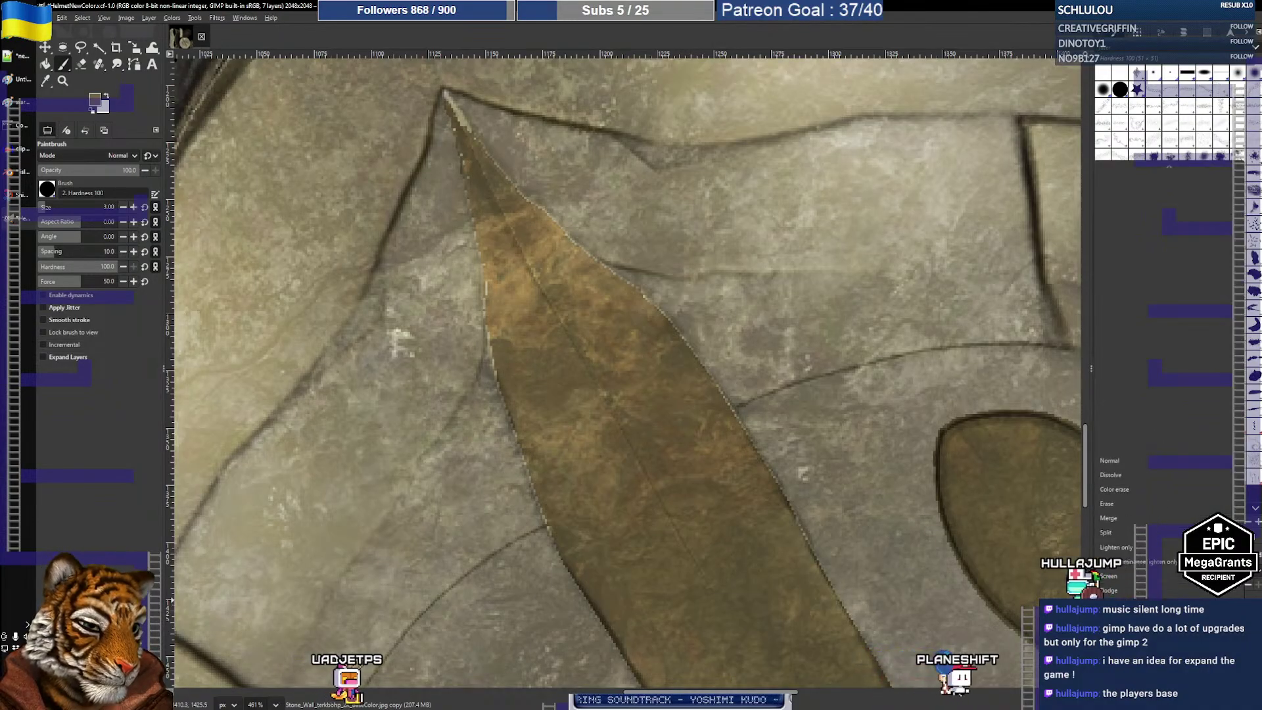
click(1112, 691)
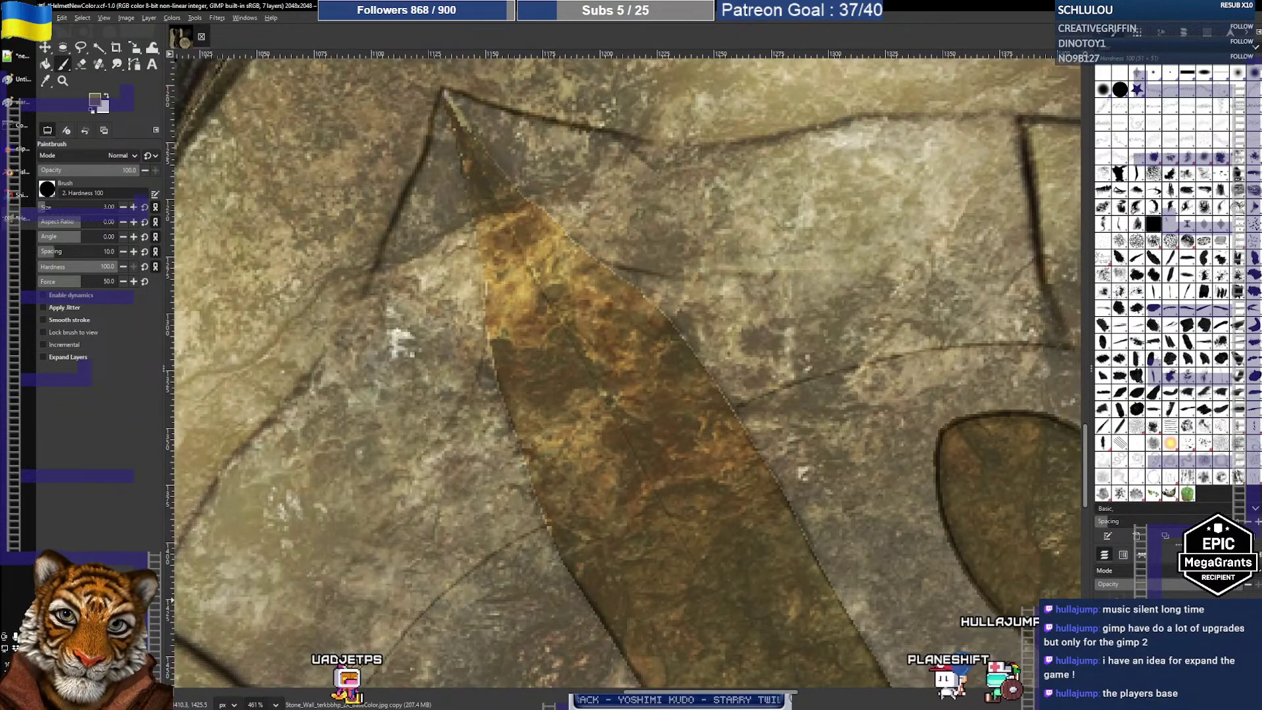
key(ctrl+z)
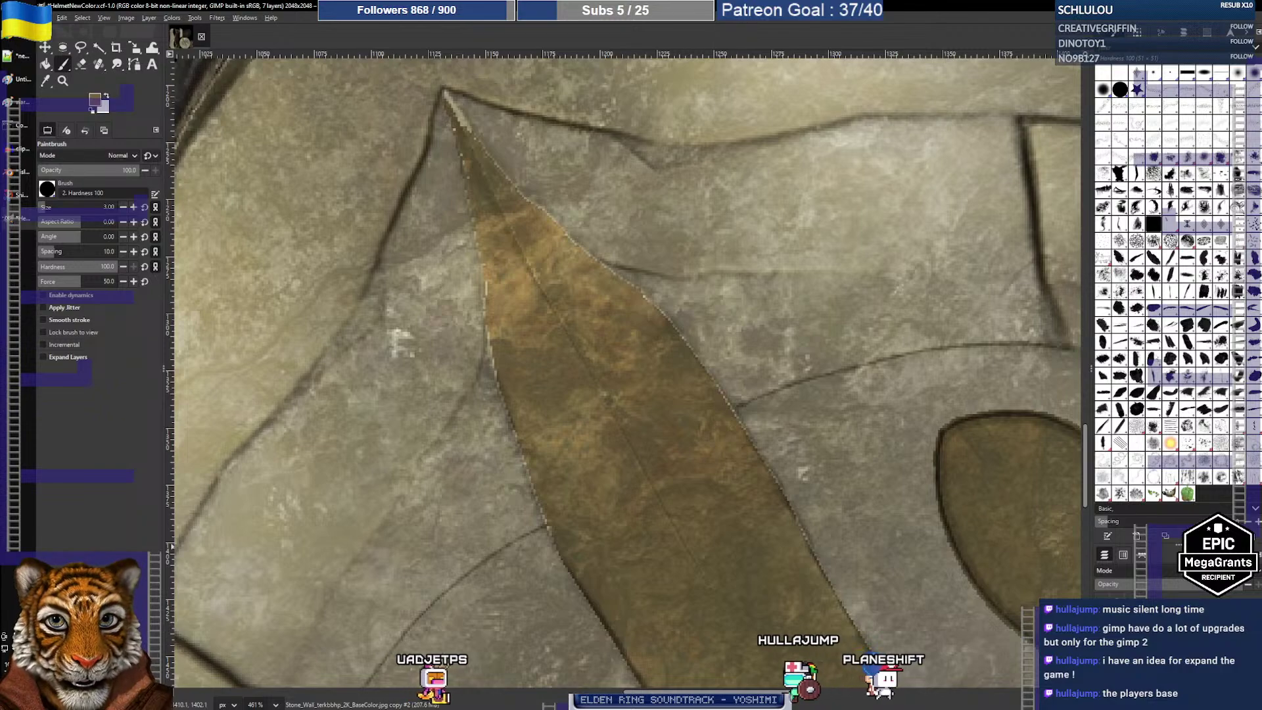
click(1104, 631)
click(1103, 631)
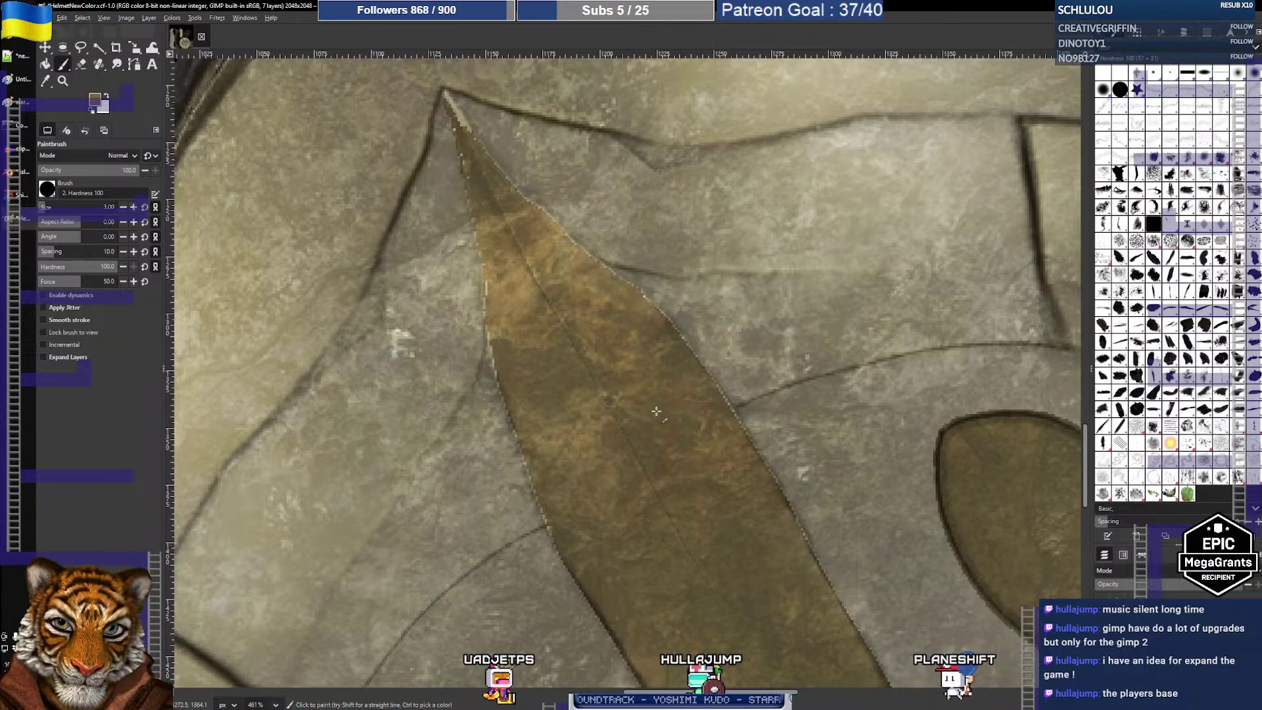
middle_drag(597, 391, 581, 350)
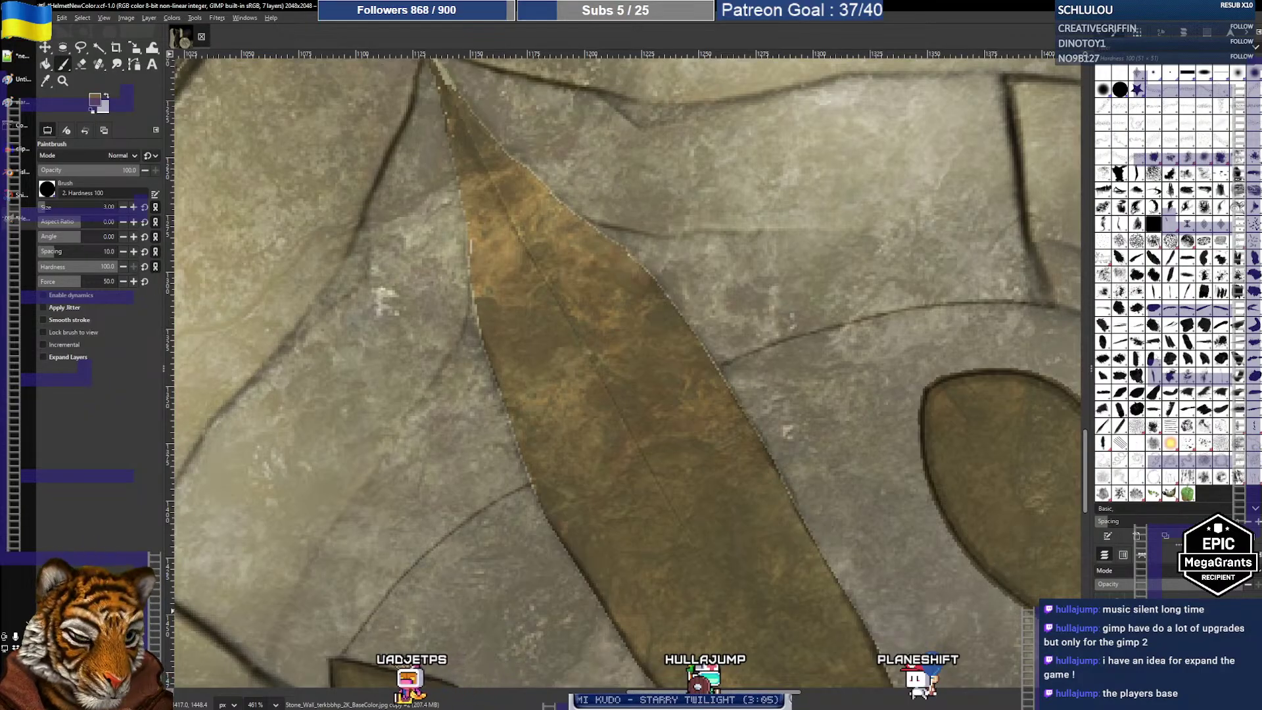
- Compare the leaf emblem with and without the texture overlay, leaving it visible, and pan to its upper tip
click(1103, 617)
click(1103, 618)
click(1103, 618)
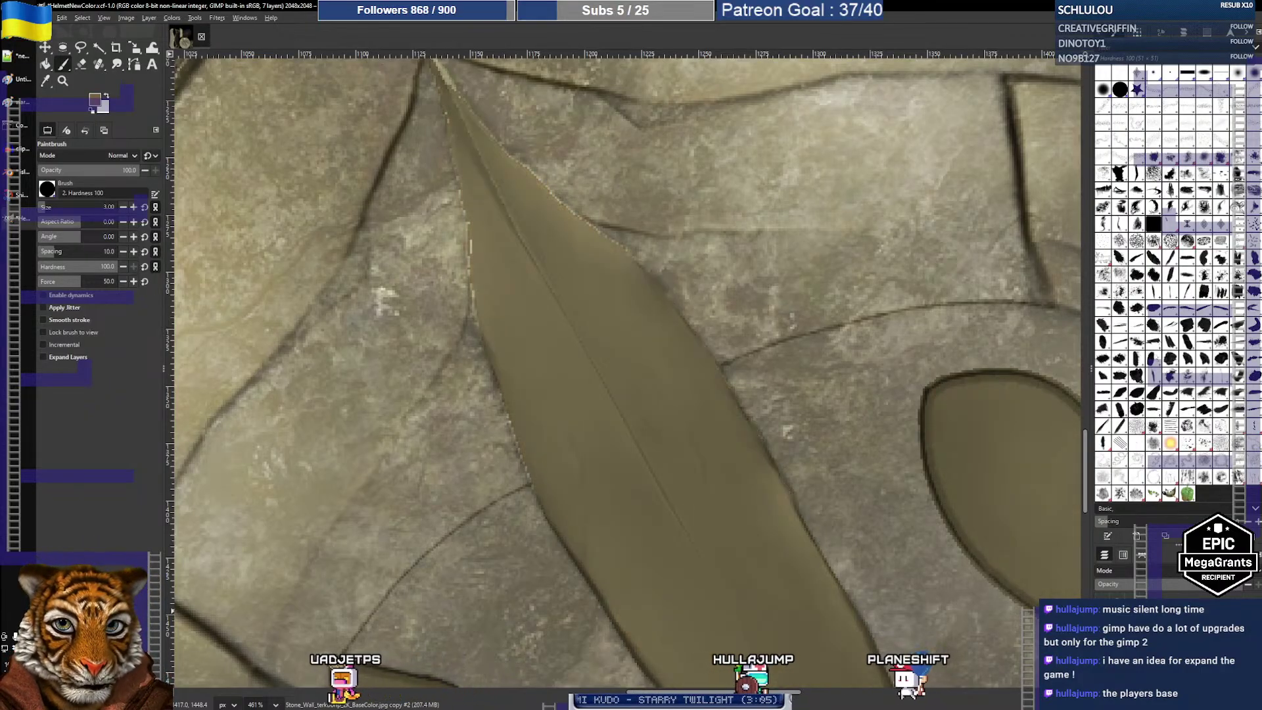
click(1103, 617)
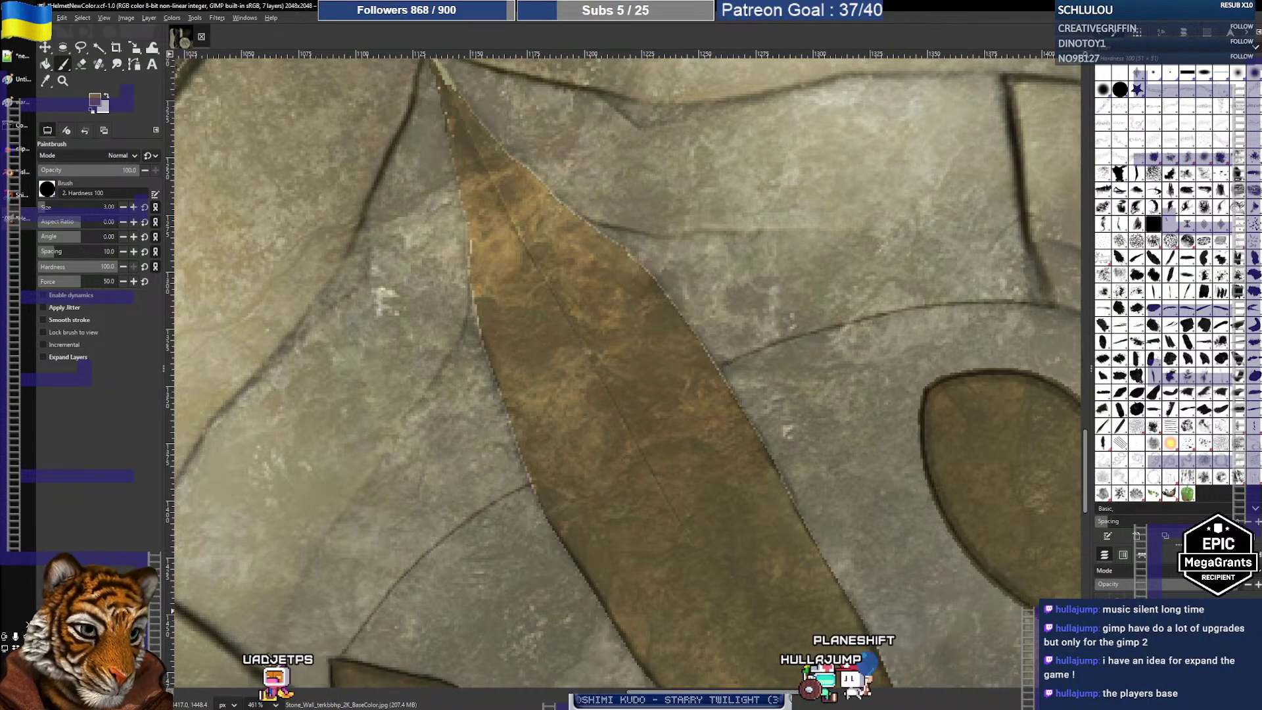
middle_drag(464, 165, 492, 242)
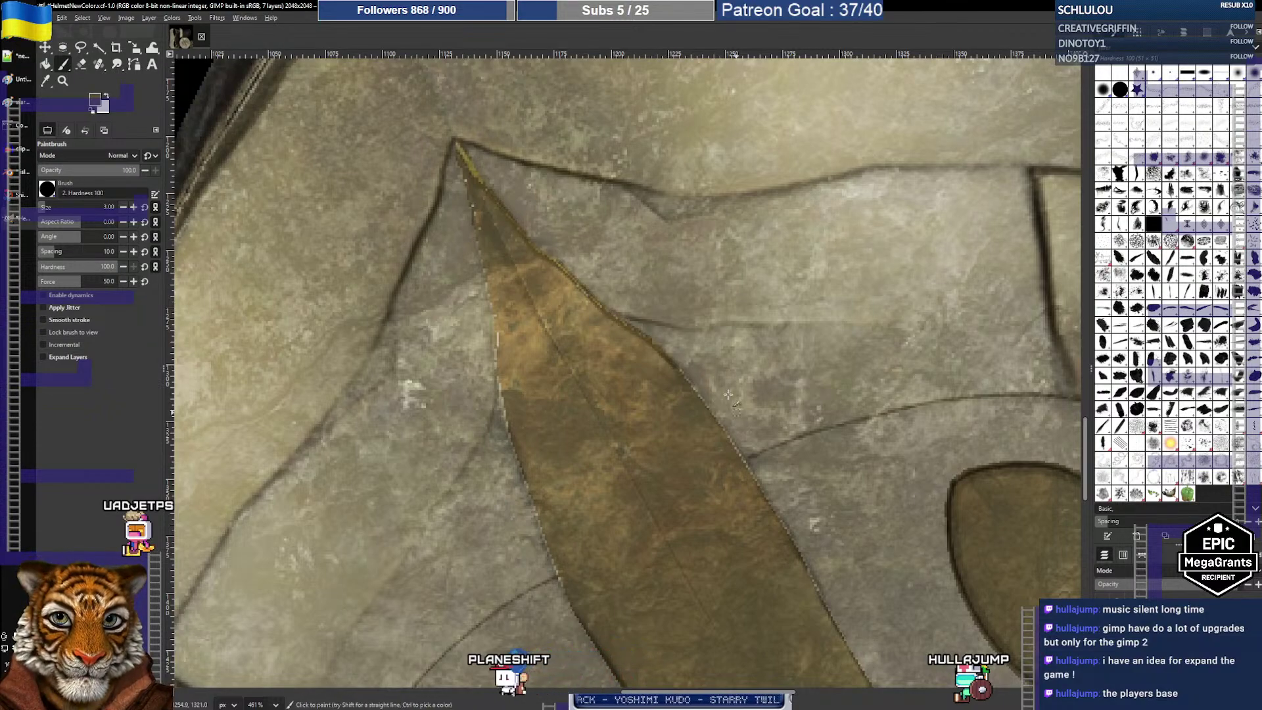
ctrl+scroll(580, 294, down, 4)
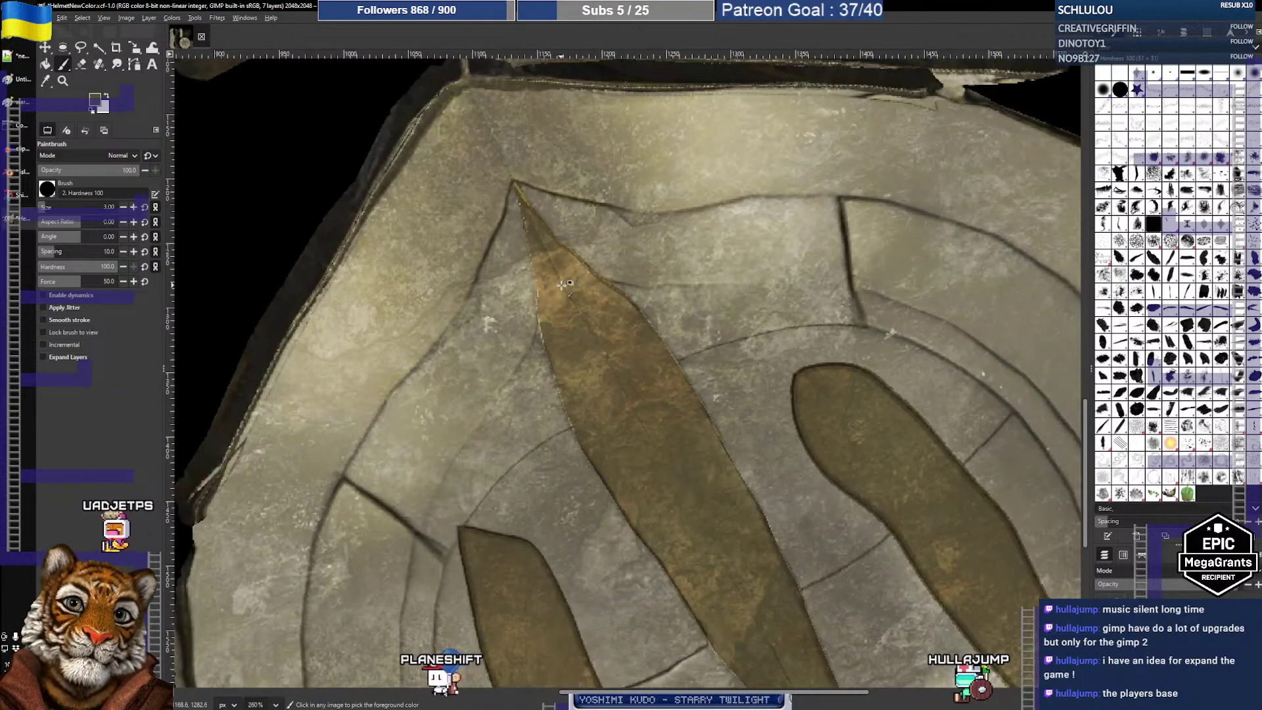
ctrl+scroll(563, 284, up, 3)
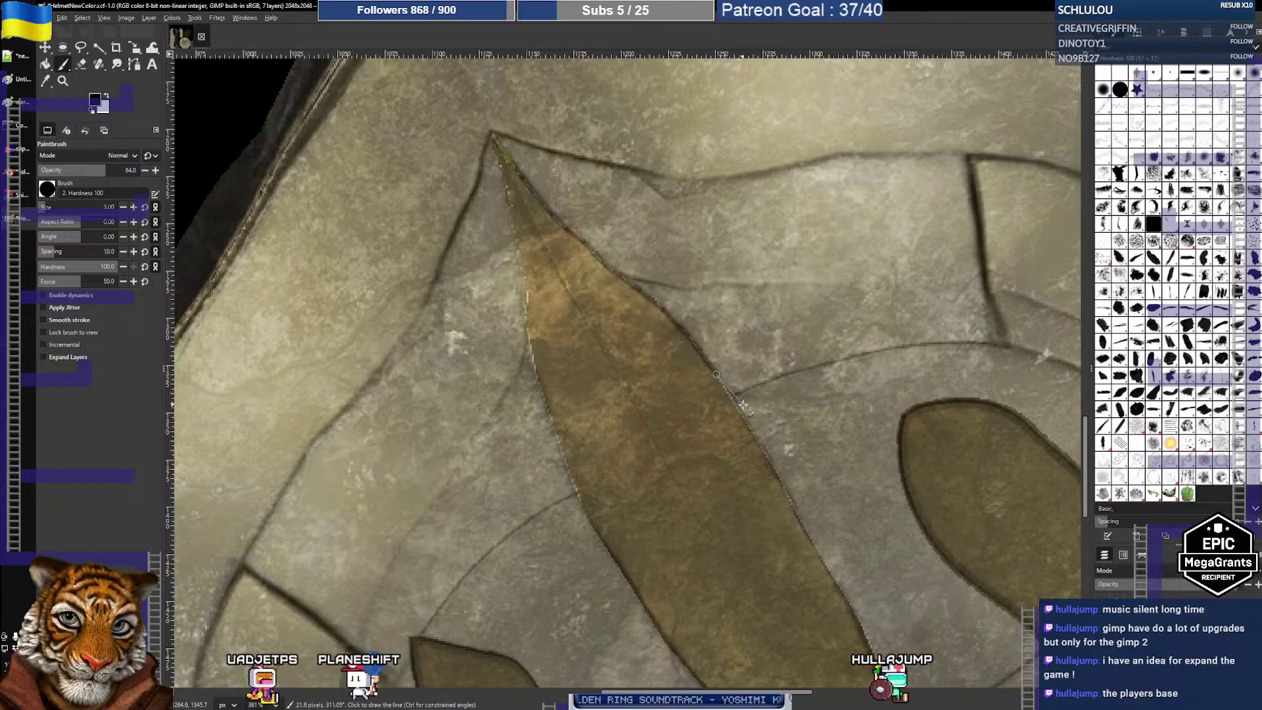
- Paint straight stone-toned strokes down the leaf emblem's lower right edge
shift+click(776, 470)
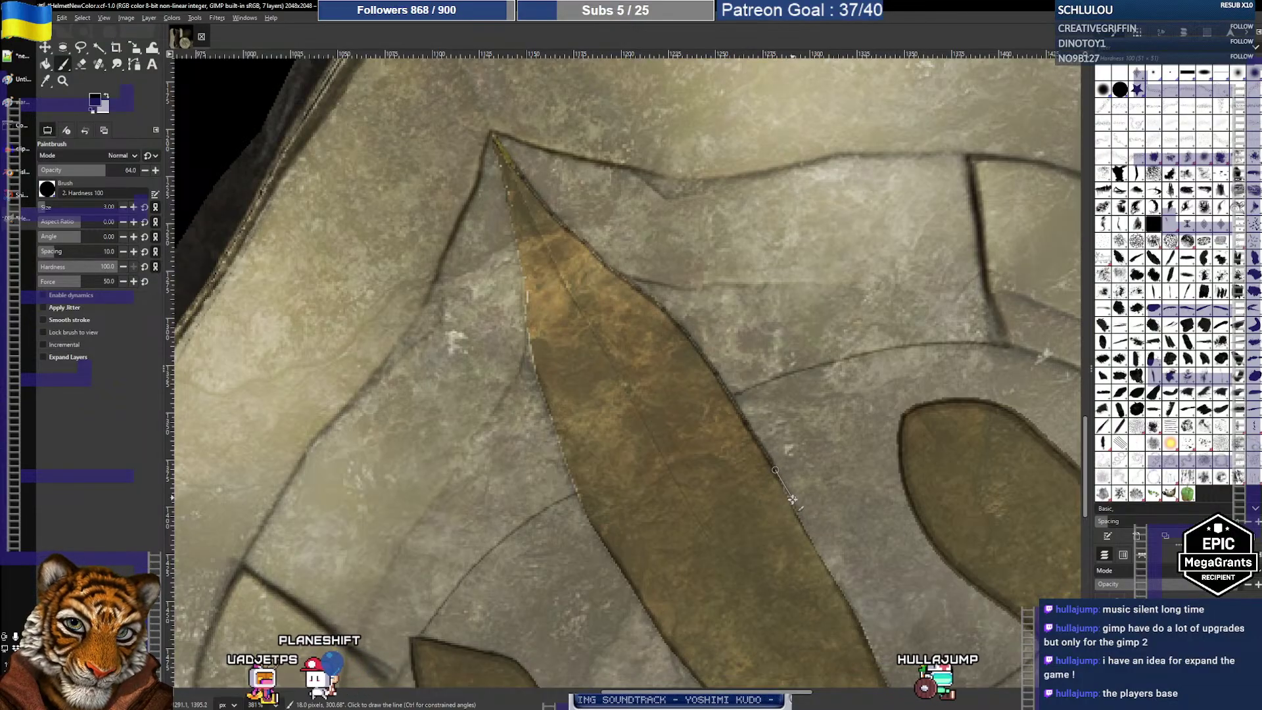
shift+click(807, 535)
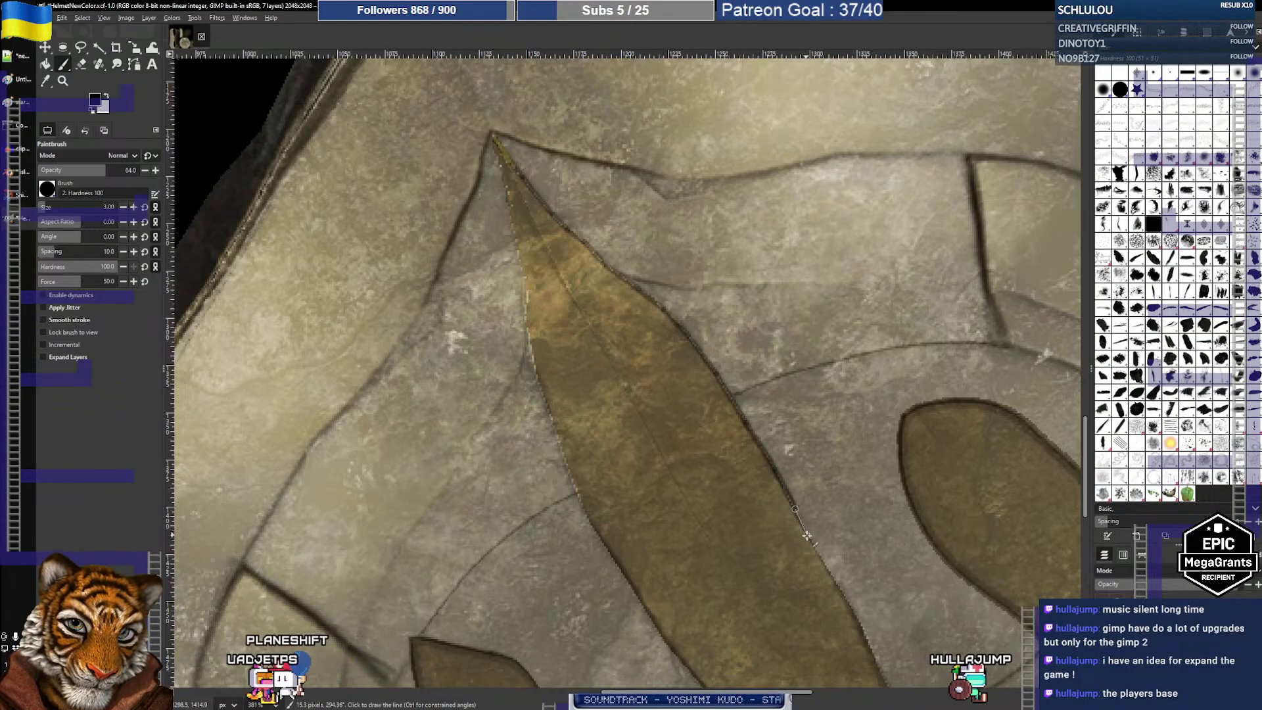
shift+click(841, 594)
mouse_move(586, 342)
middle_down()
mouse_move(597, 220)
mouse_move(641, 319)
middle_up()
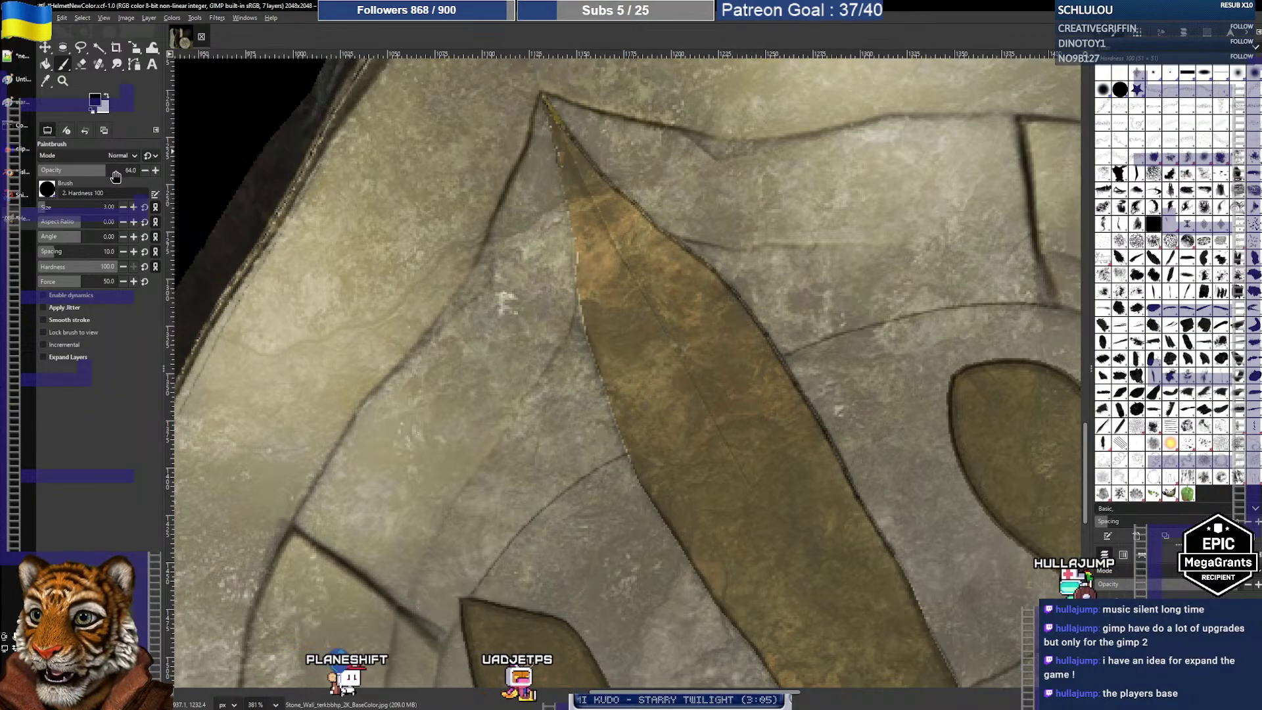
- Adjust the paintbrush opacity and pan up over the emblem to the leaf's upper tip
drag(115, 177, 129, 175)
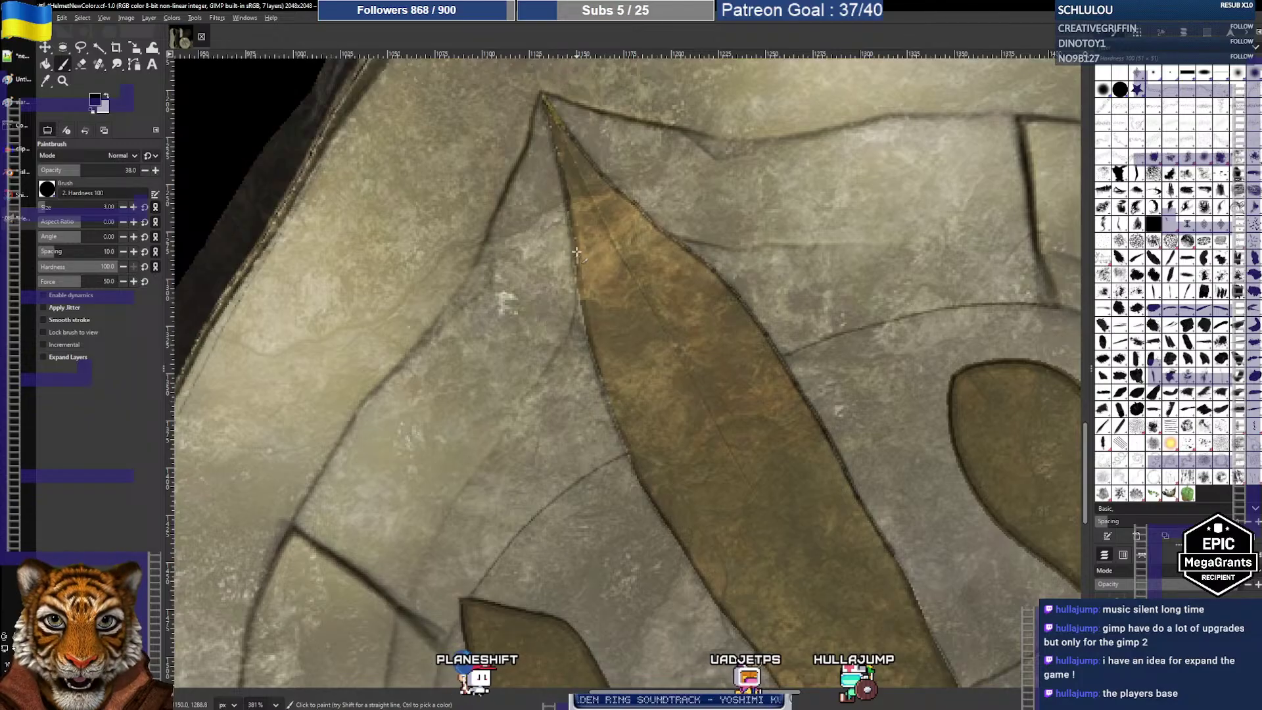
middle_drag(607, 375, 514, 258)
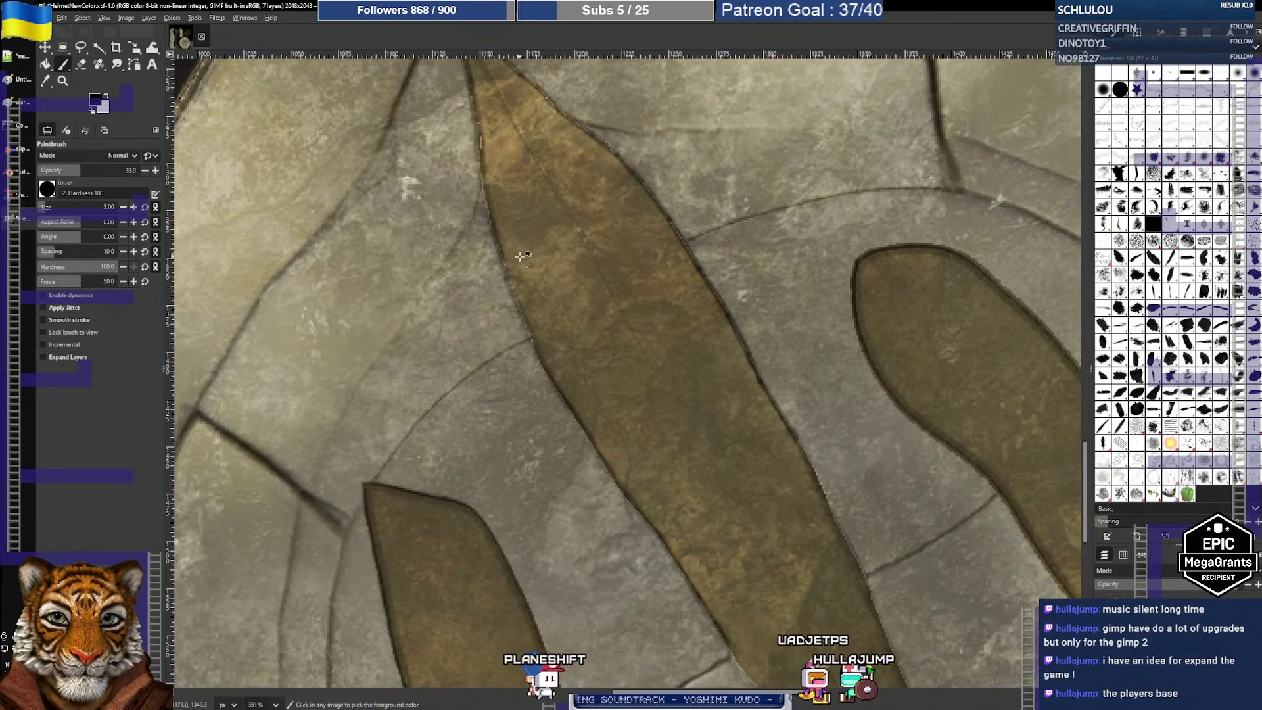
ctrl+scroll(515, 259, down, 4)
ctrl+scroll(500, 271, up, 3)
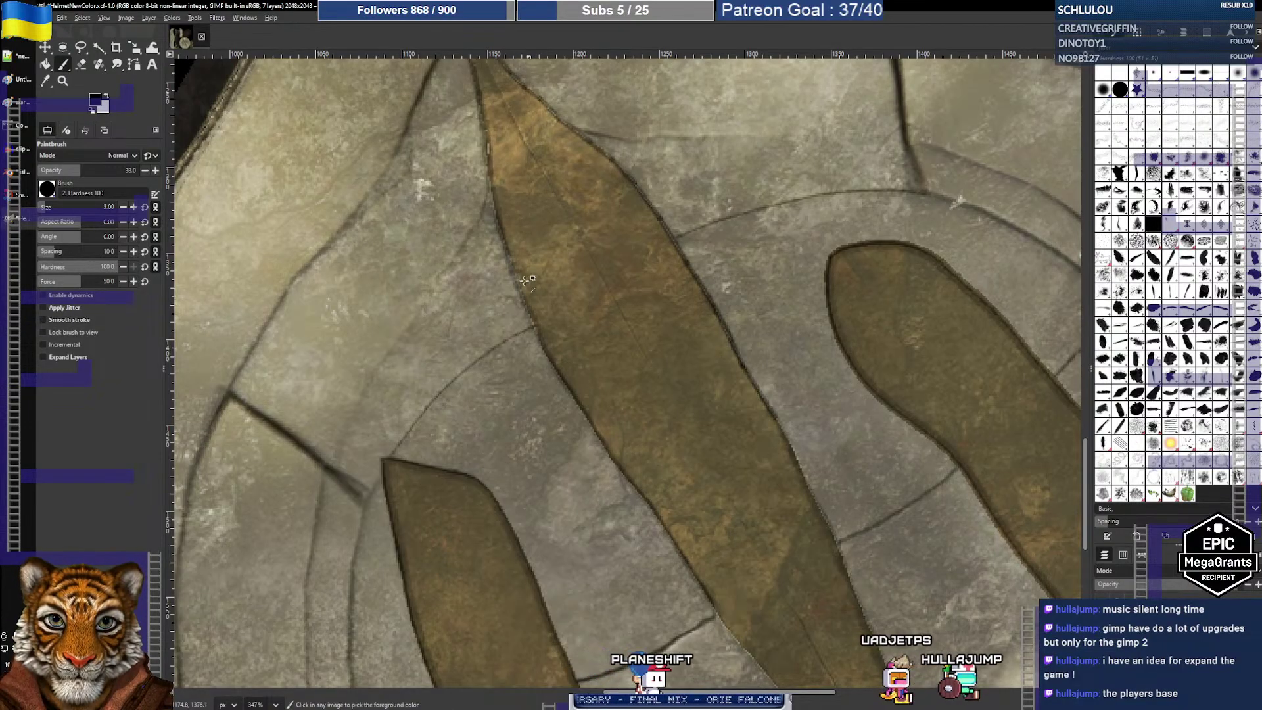
ctrl+scroll(554, 300, down, 5)
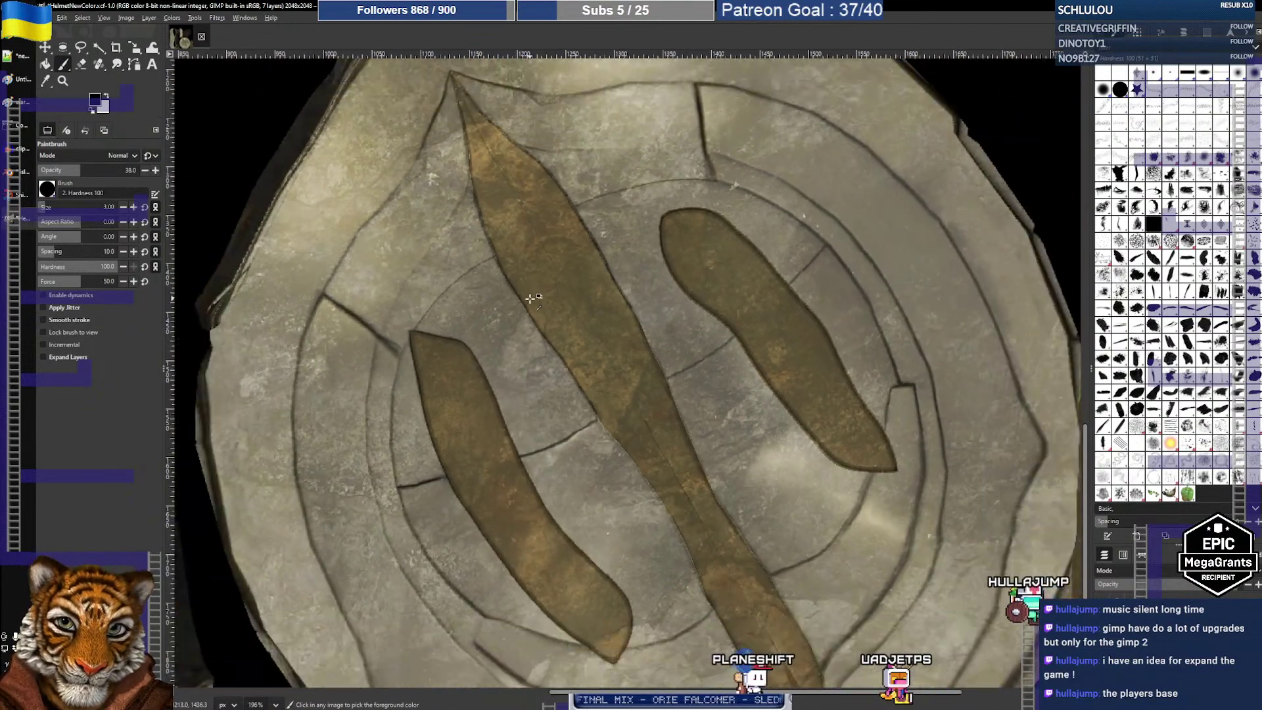
ctrl+scroll(540, 300, up, 3)
middle_drag(540, 300, 460, 329)
- Re-export the repainted texture as PNG, replacing the existing HelmetNewColor.png, and return to Blender
middle_drag(395, 229, 510, 312)
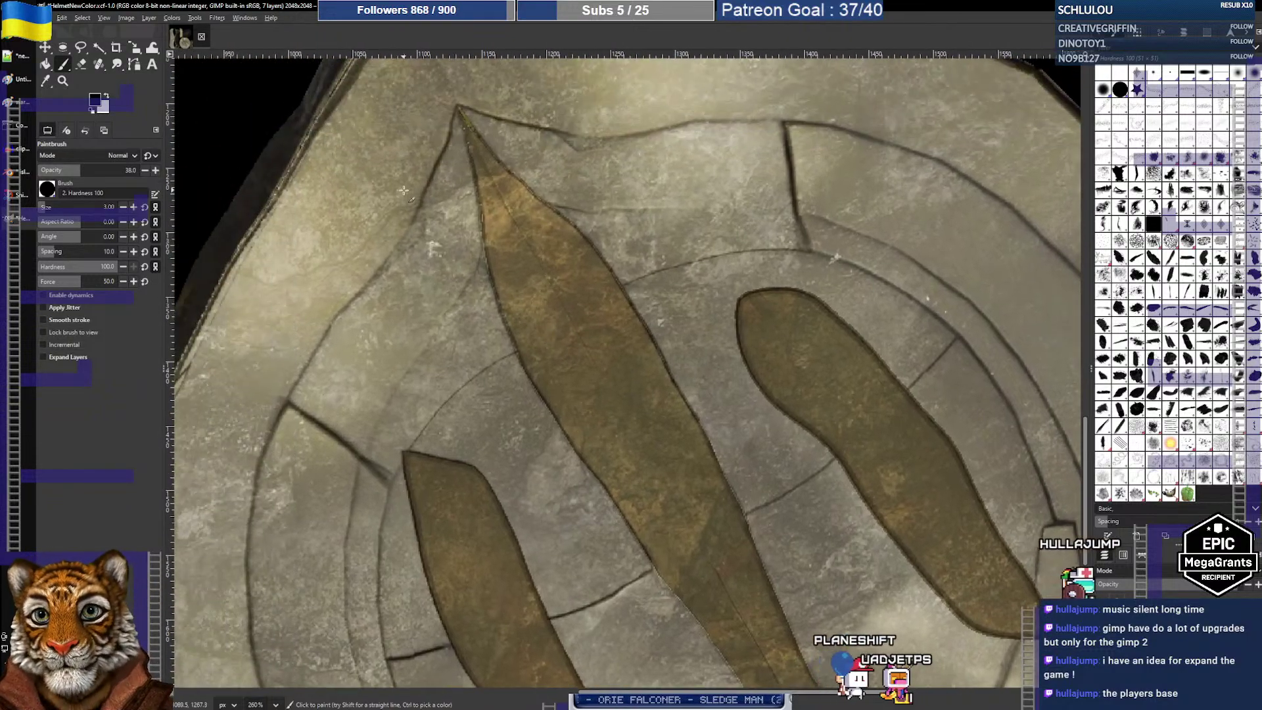
ctrl+scroll(428, 287, down, 4)
ctrl+scroll(428, 287, down, 2)
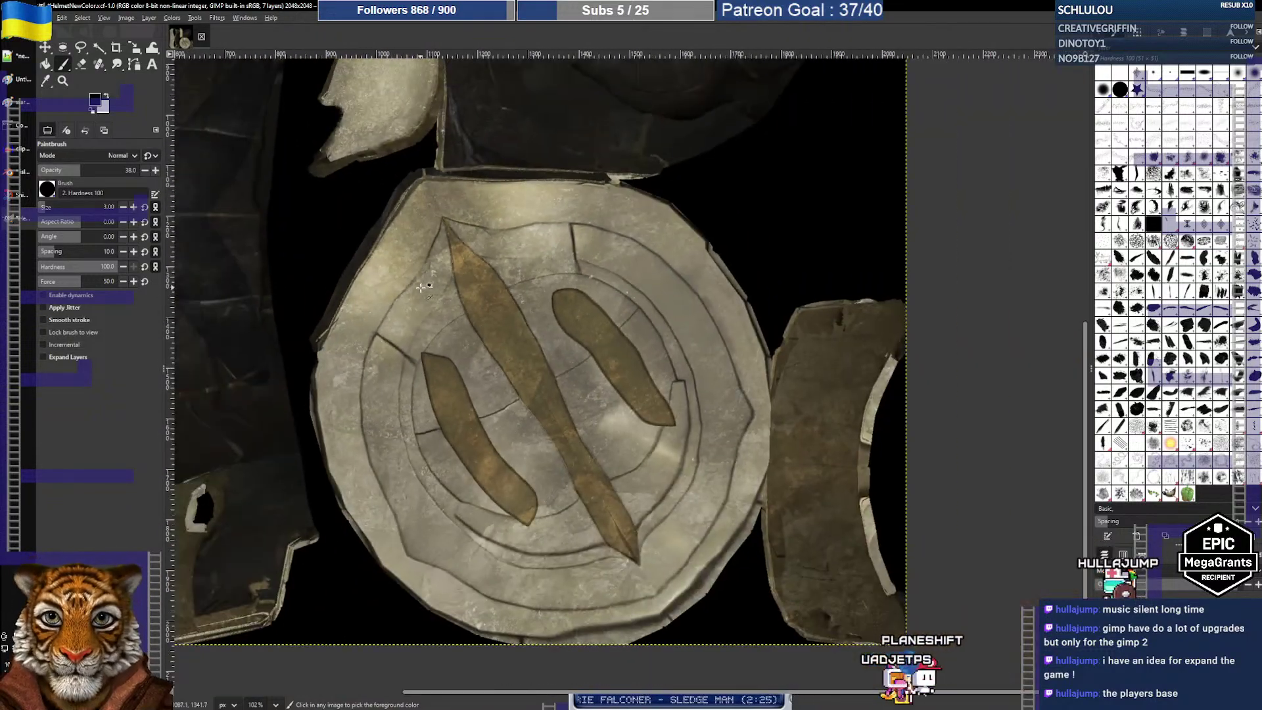
middle_drag(428, 288, 495, 342)
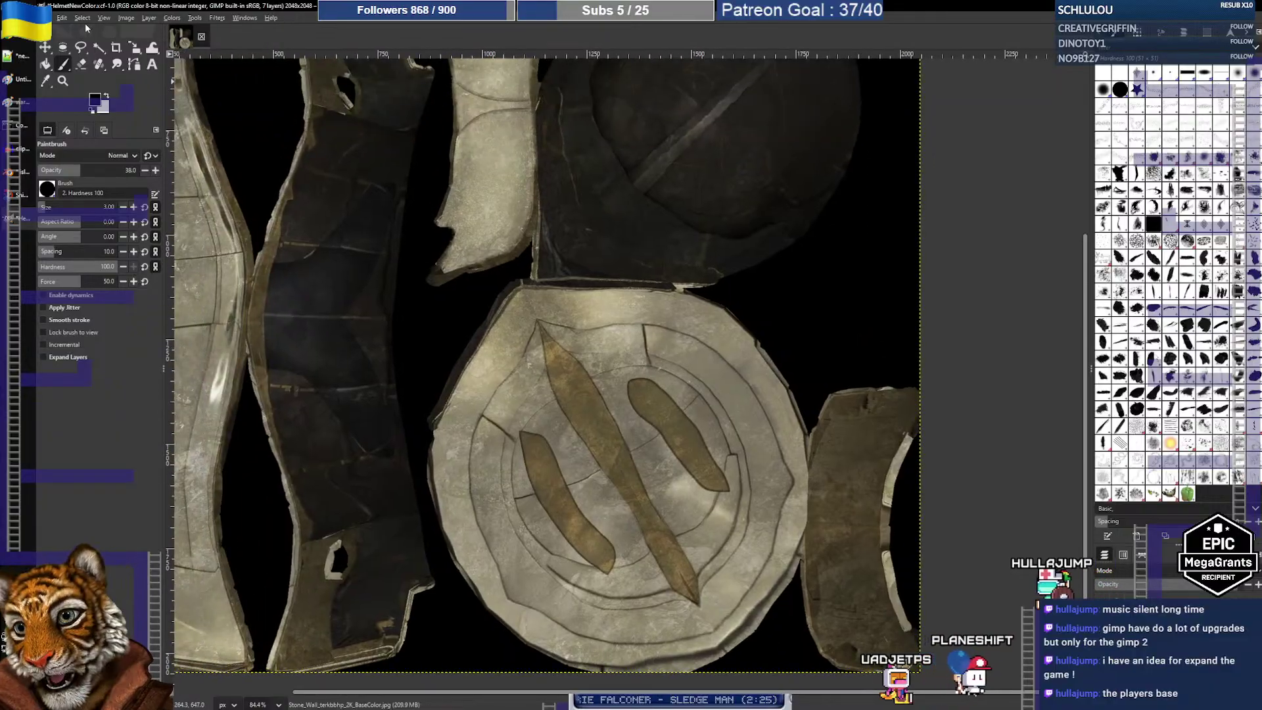
click(45, 18)
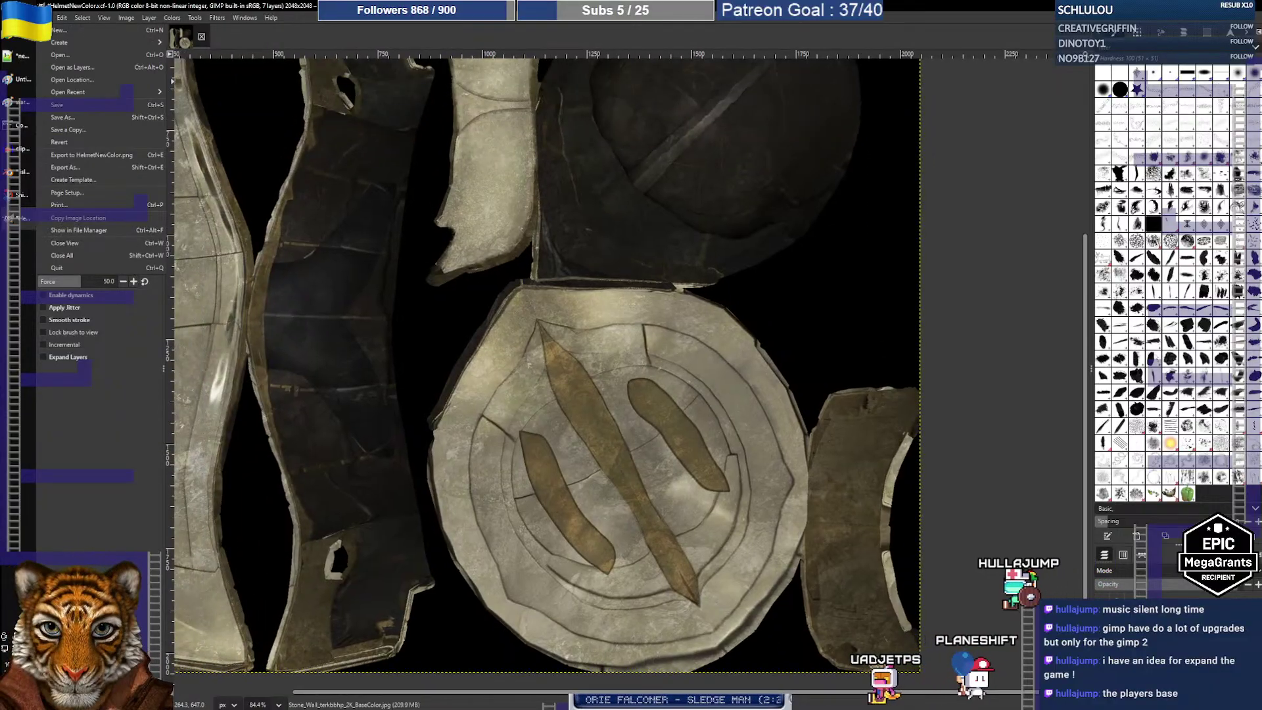
click(73, 168)
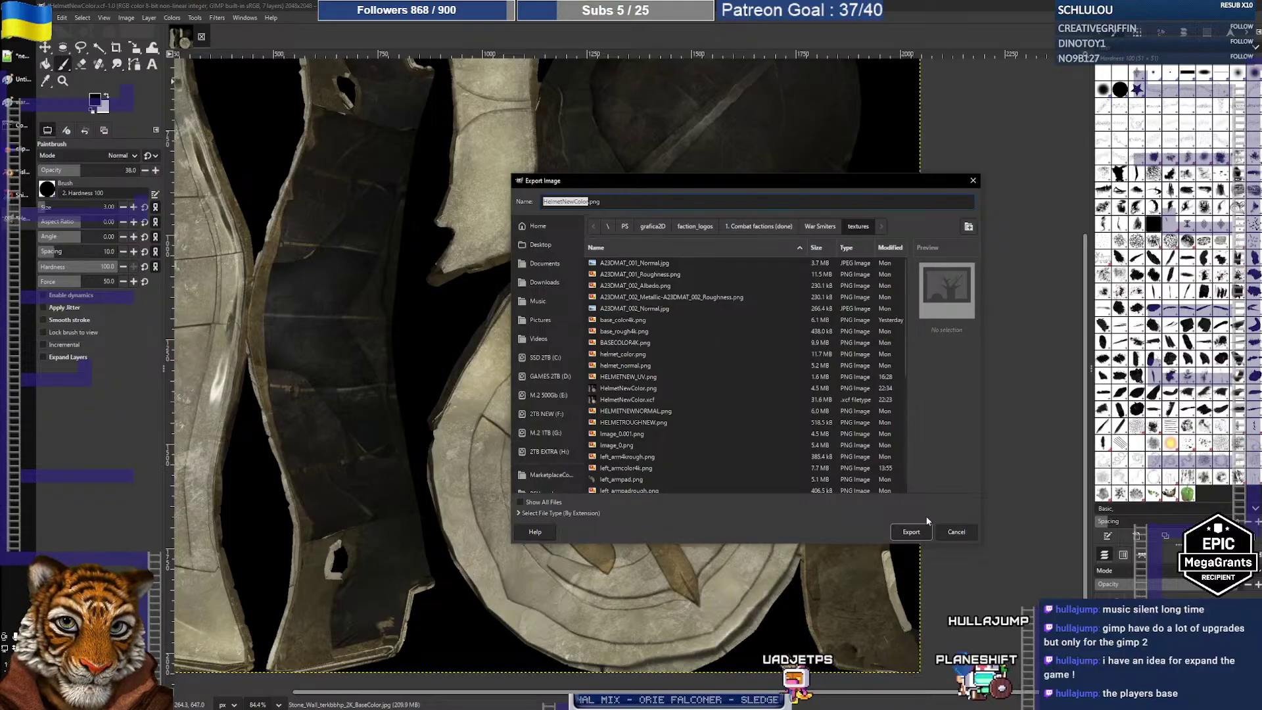
click(911, 533)
click(700, 410)
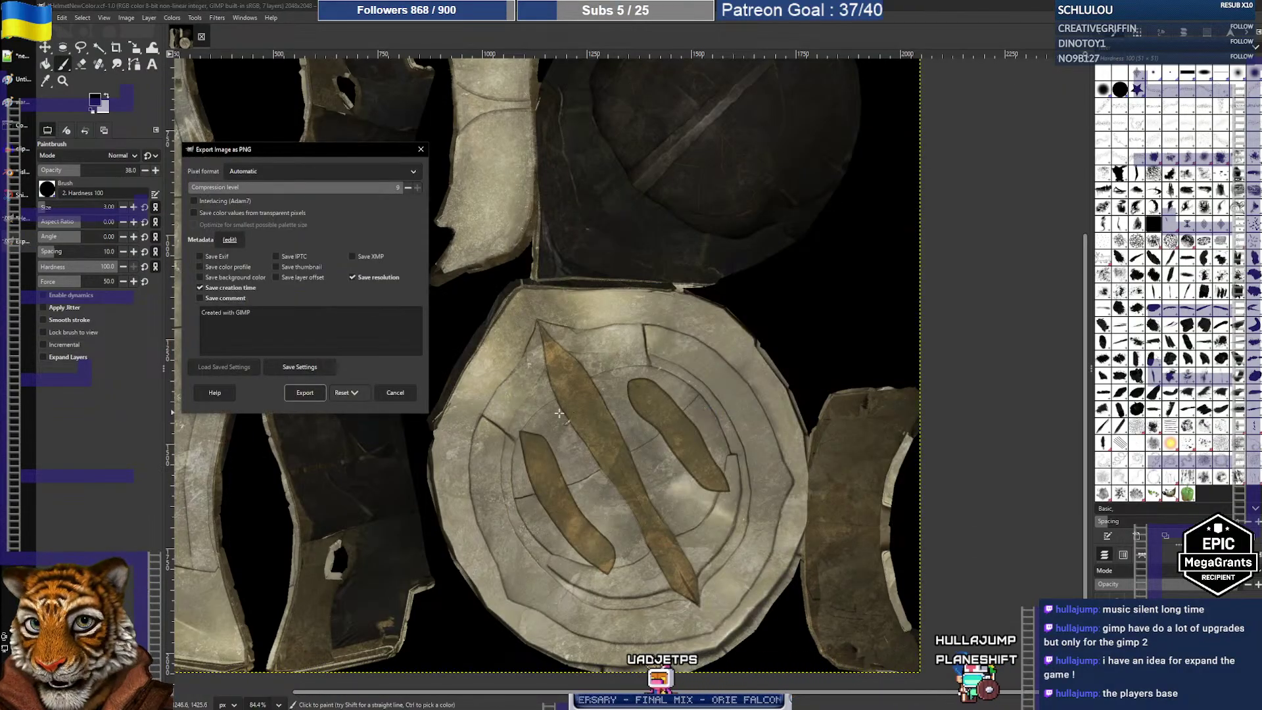
click(305, 393)
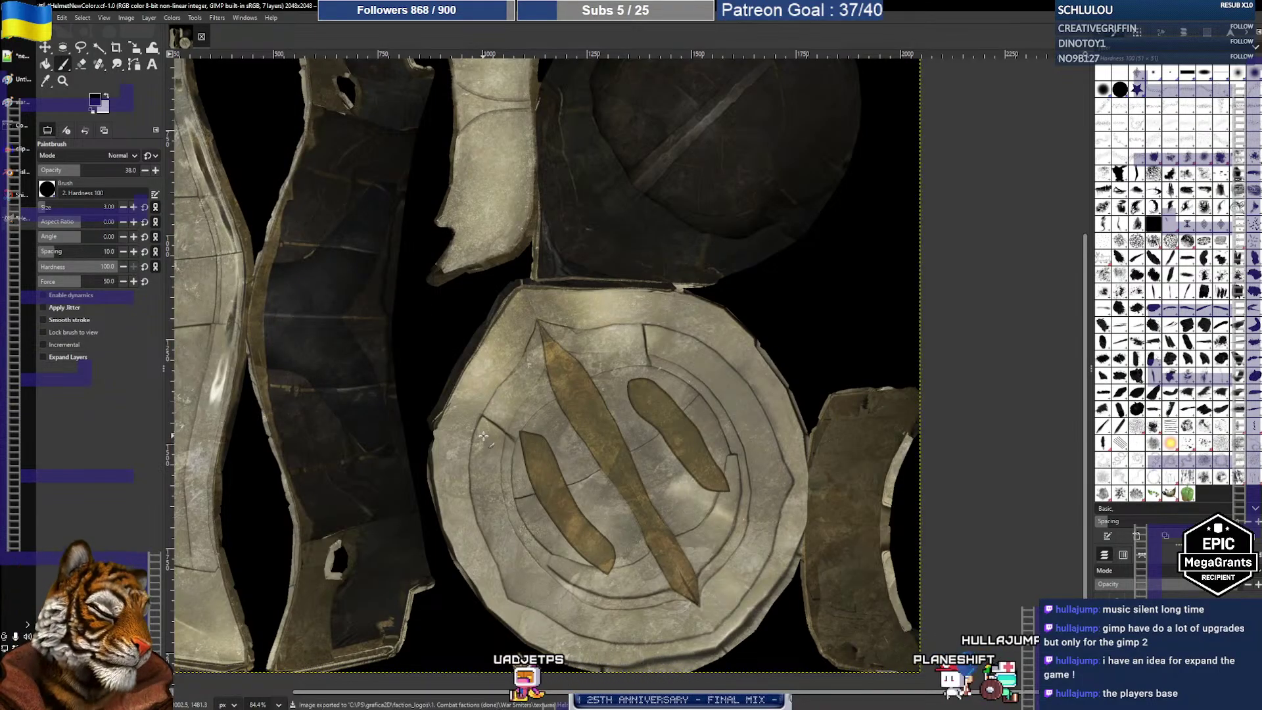
click(18, 175)
middle_drag(607, 293, 565, 303)
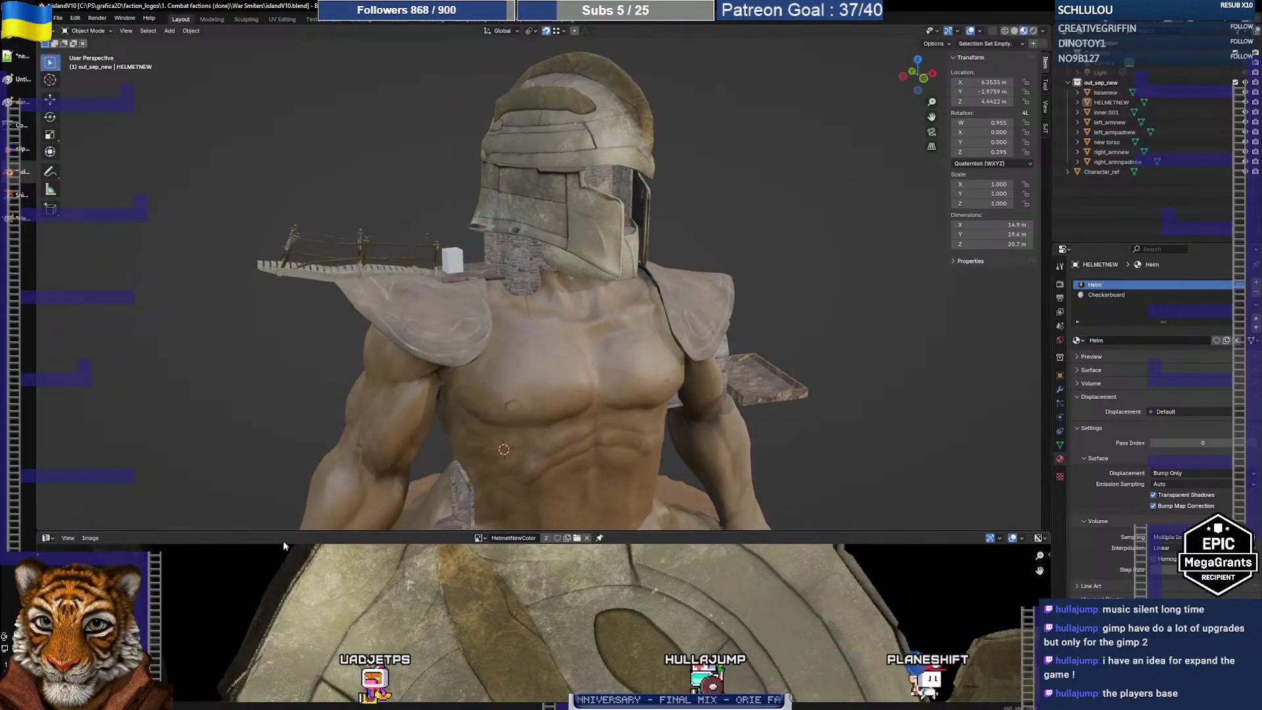
- Reload the helmet image in Blender and orbit to view the character's back and front
click(90, 537)
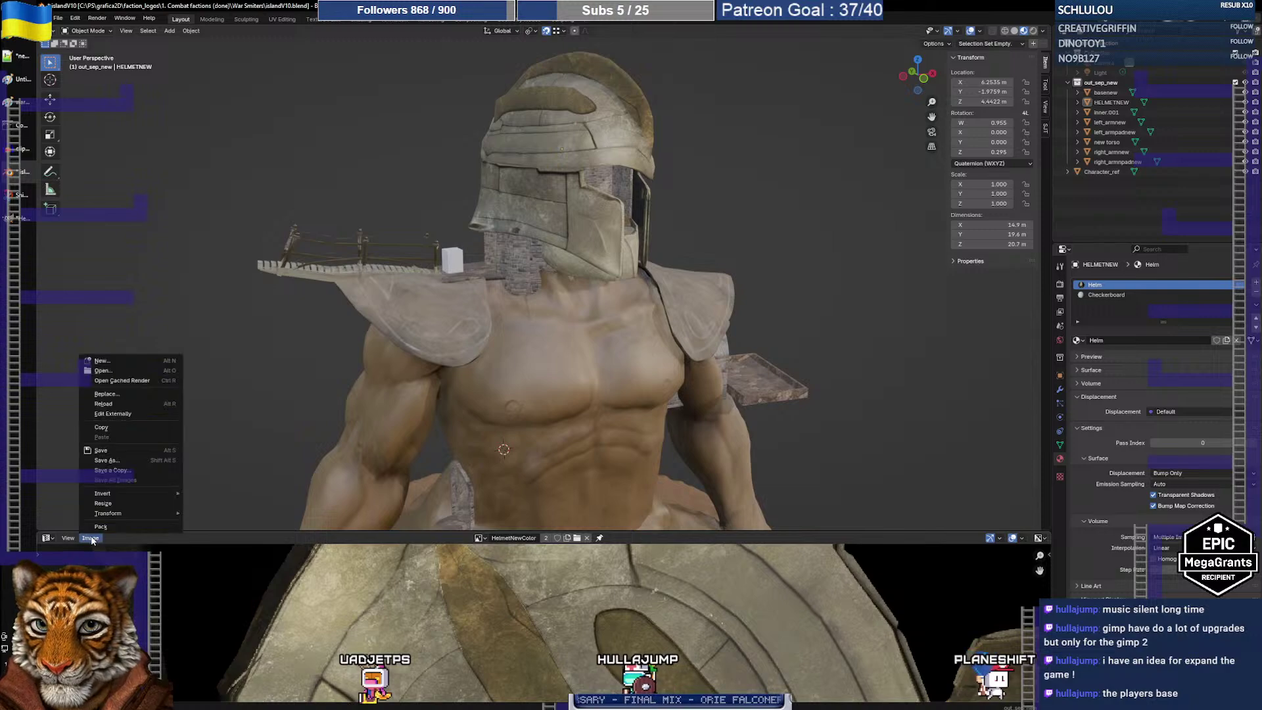
click(116, 402)
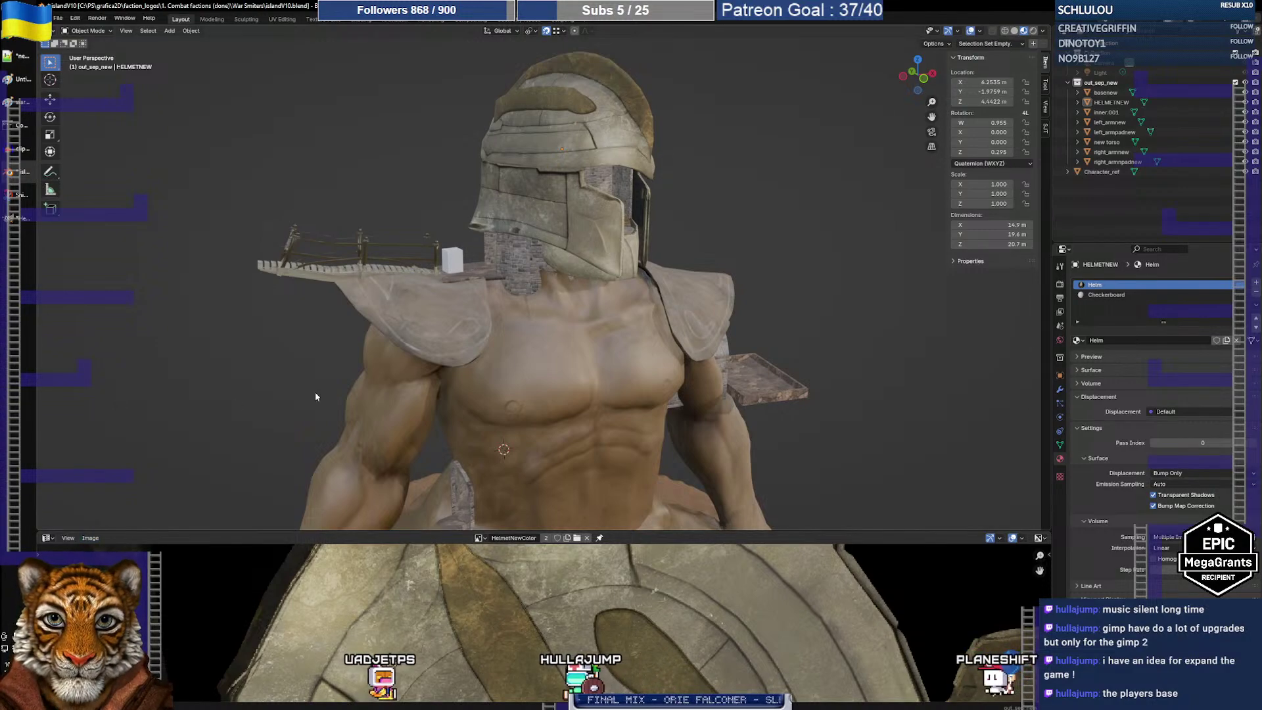
middle_drag(499, 279, 783, 259)
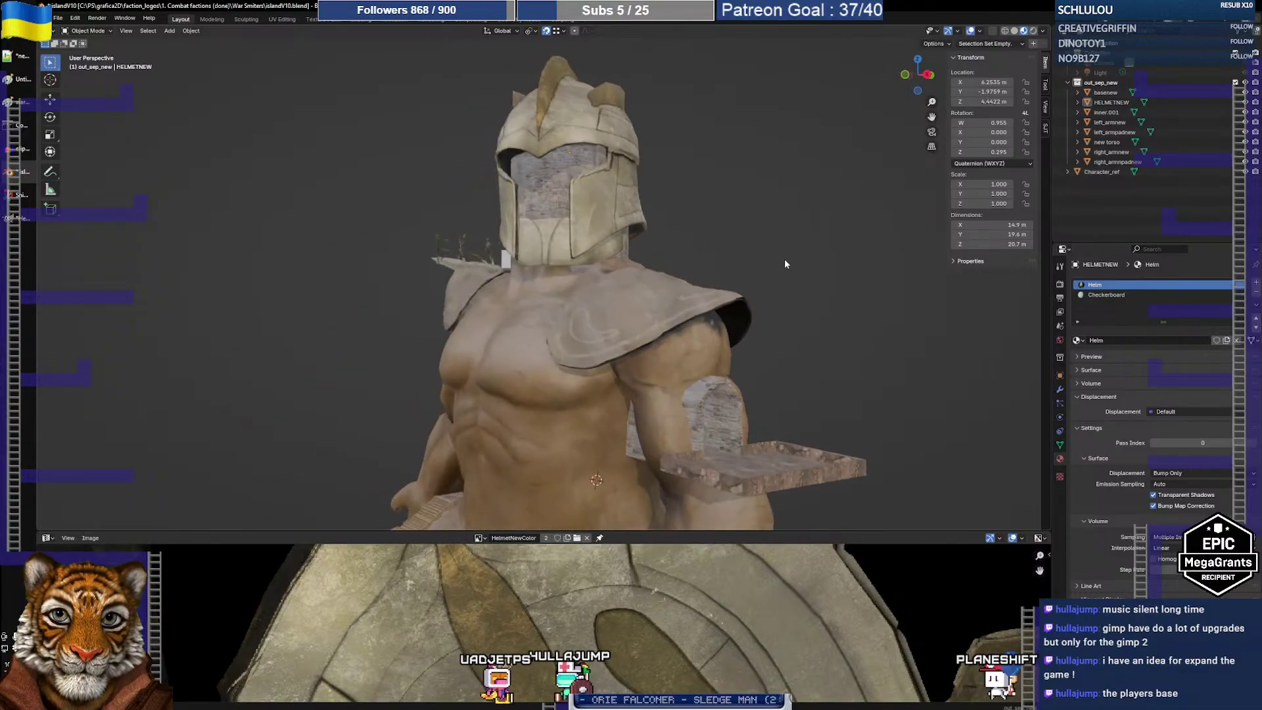
scroll(621, 242, up, 5)
scroll(621, 245, down, 4)
middle_drag(620, 244, 578, 282)
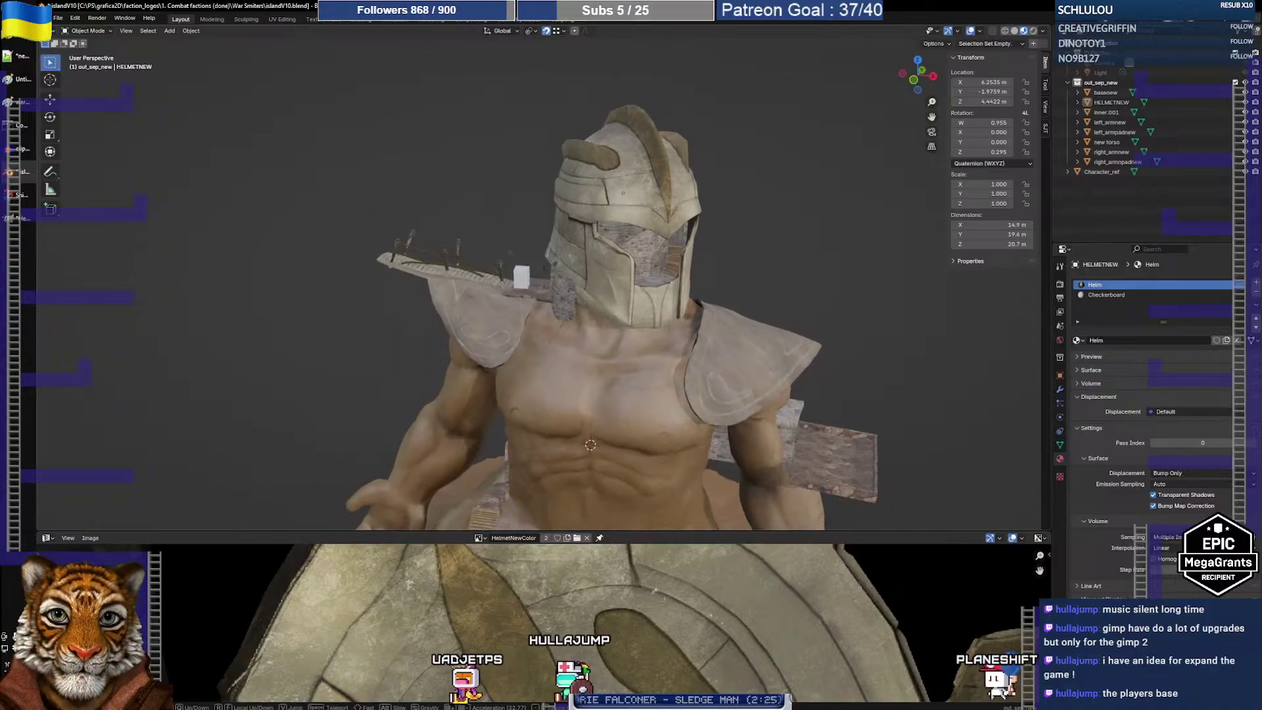
- Walk the view in and out around the helmet to inspect the emblem, then return to GIMP
key(w)
key(s)
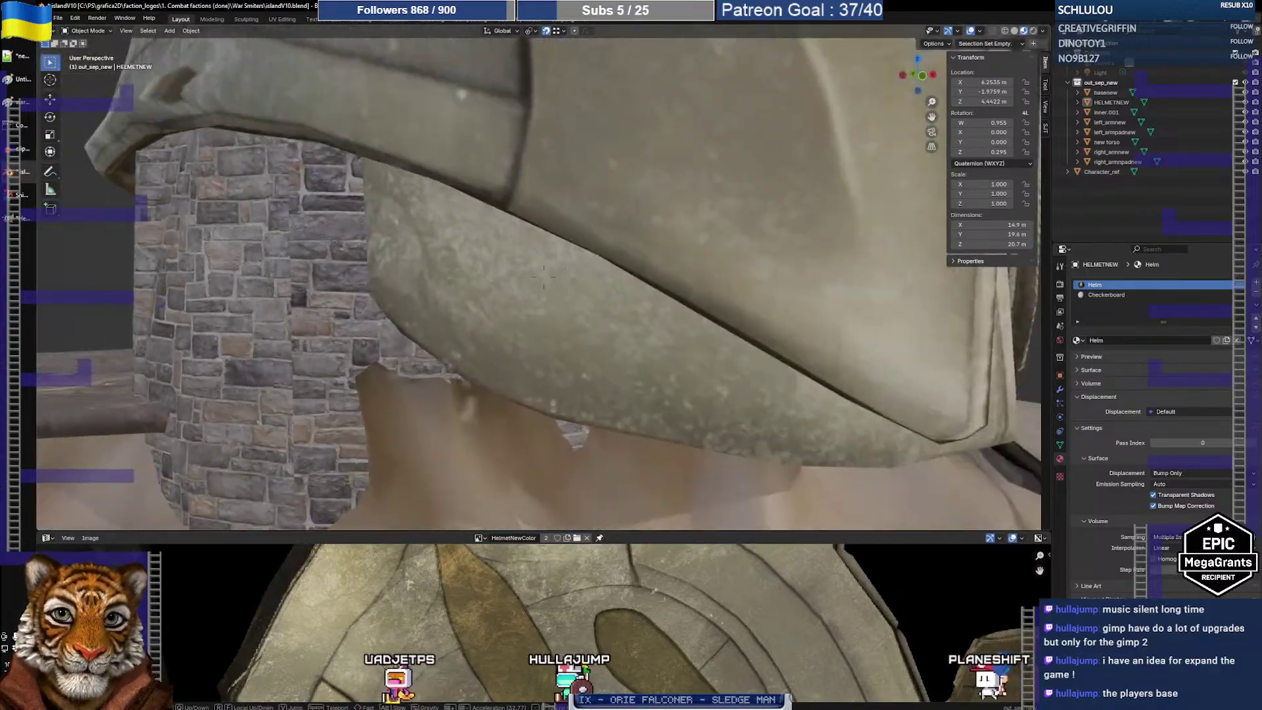
key(s)
key(w)
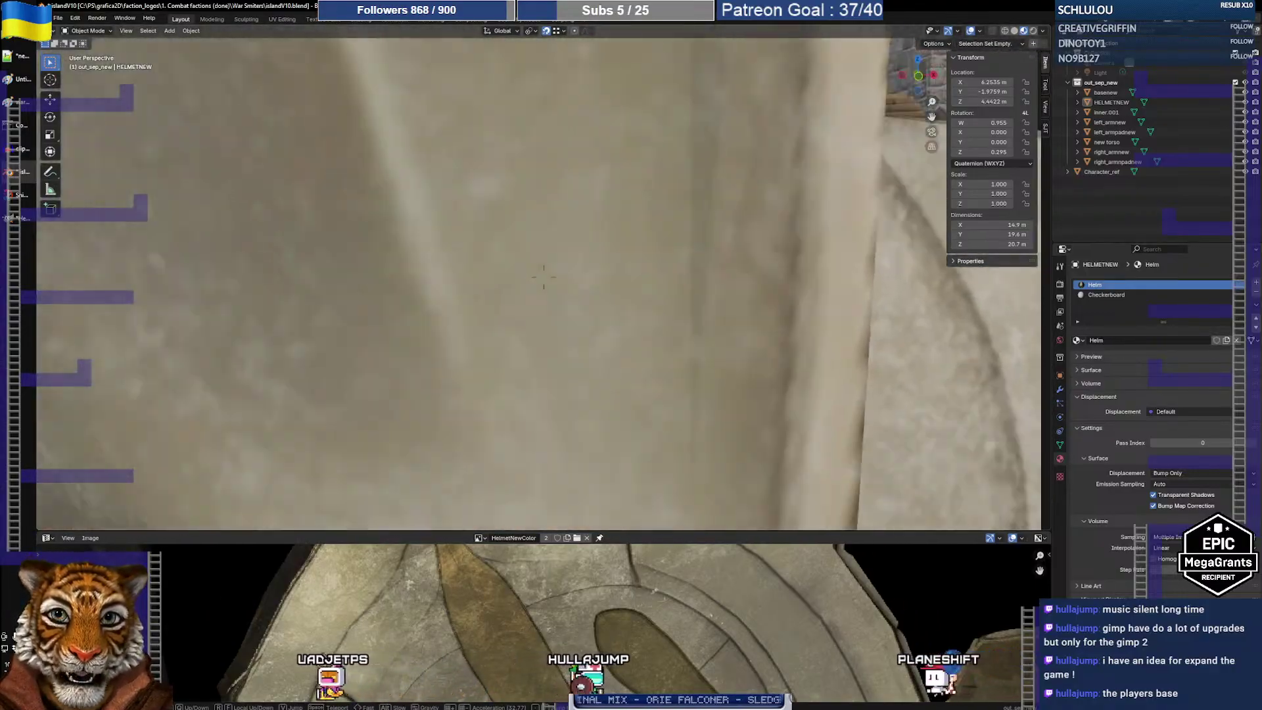
key(s)
key(w)
key(w)
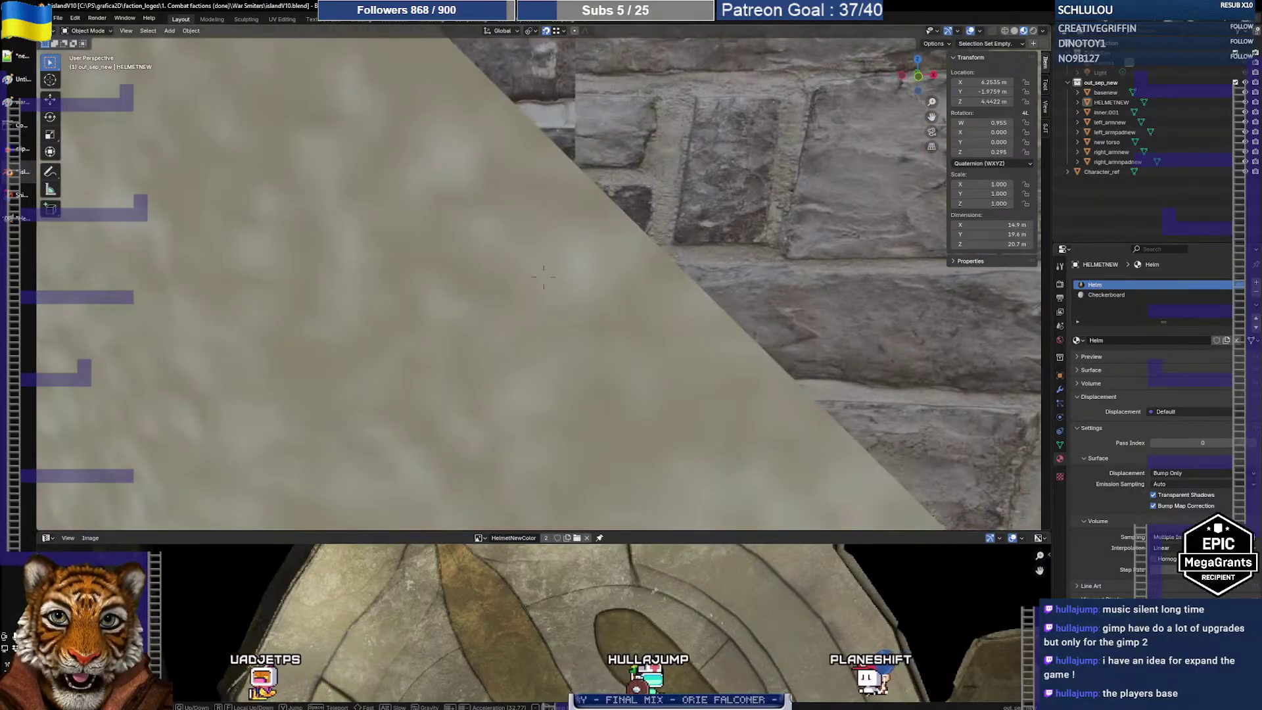
key(s)
key(s)
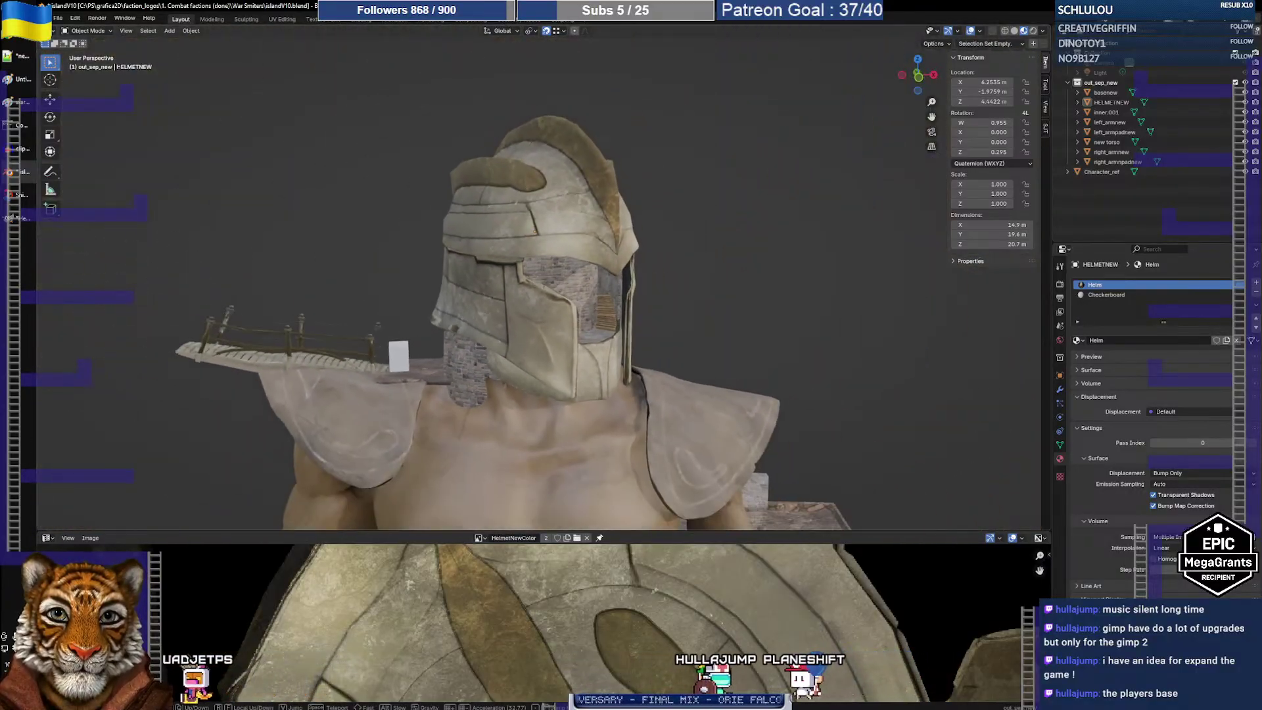
key(alt+Tab)
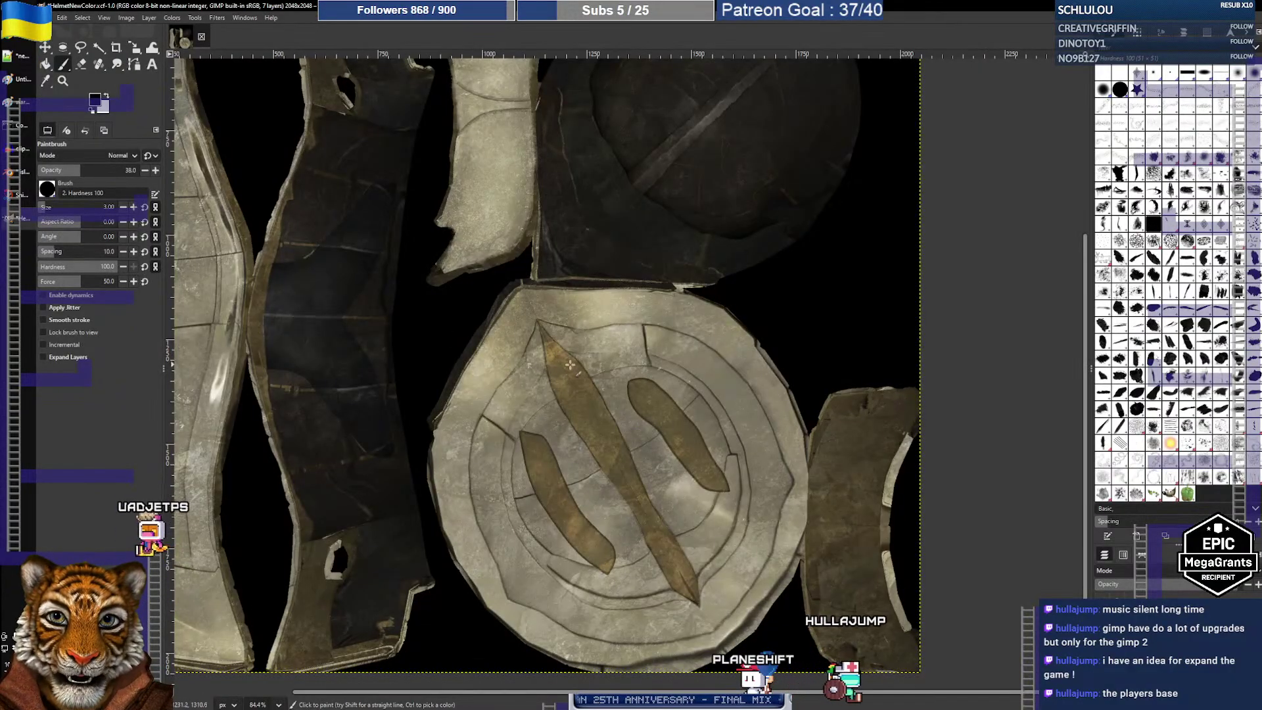
- Zoom out and center the whole texture sheet, then bring Blender to the front
ctrl+scroll(569, 364, down, 3)
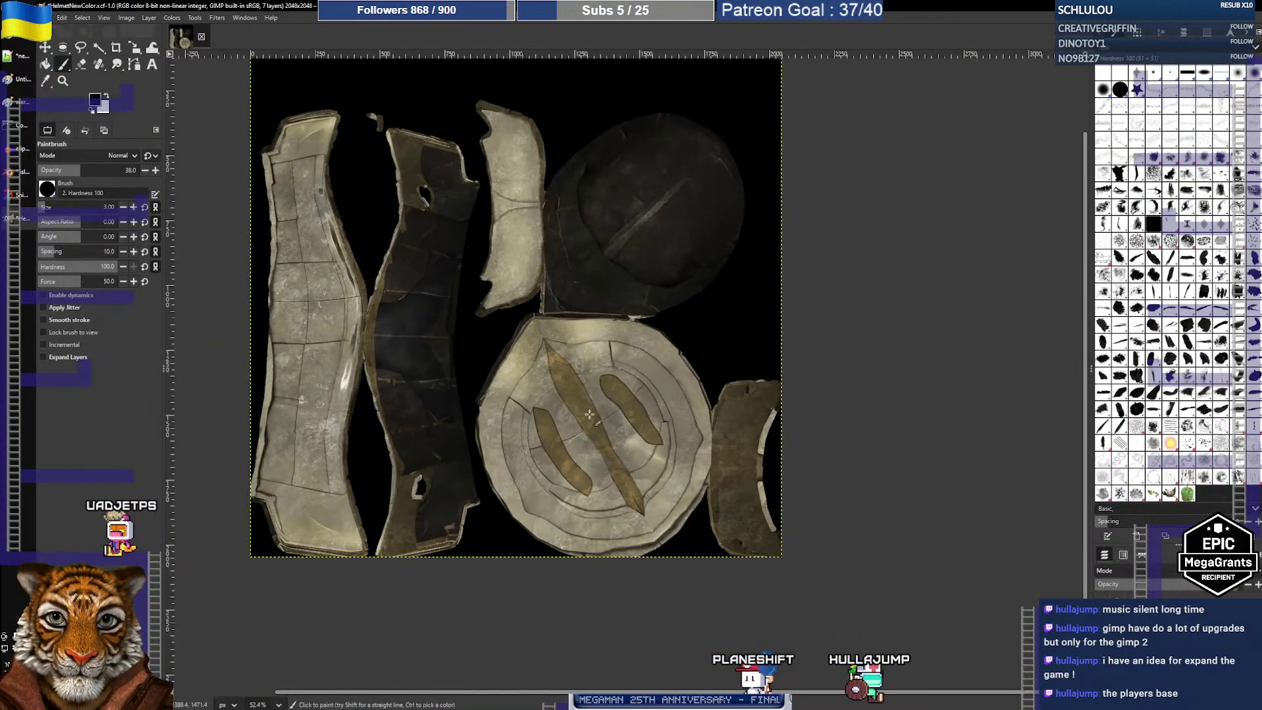
middle_drag(534, 258, 574, 335)
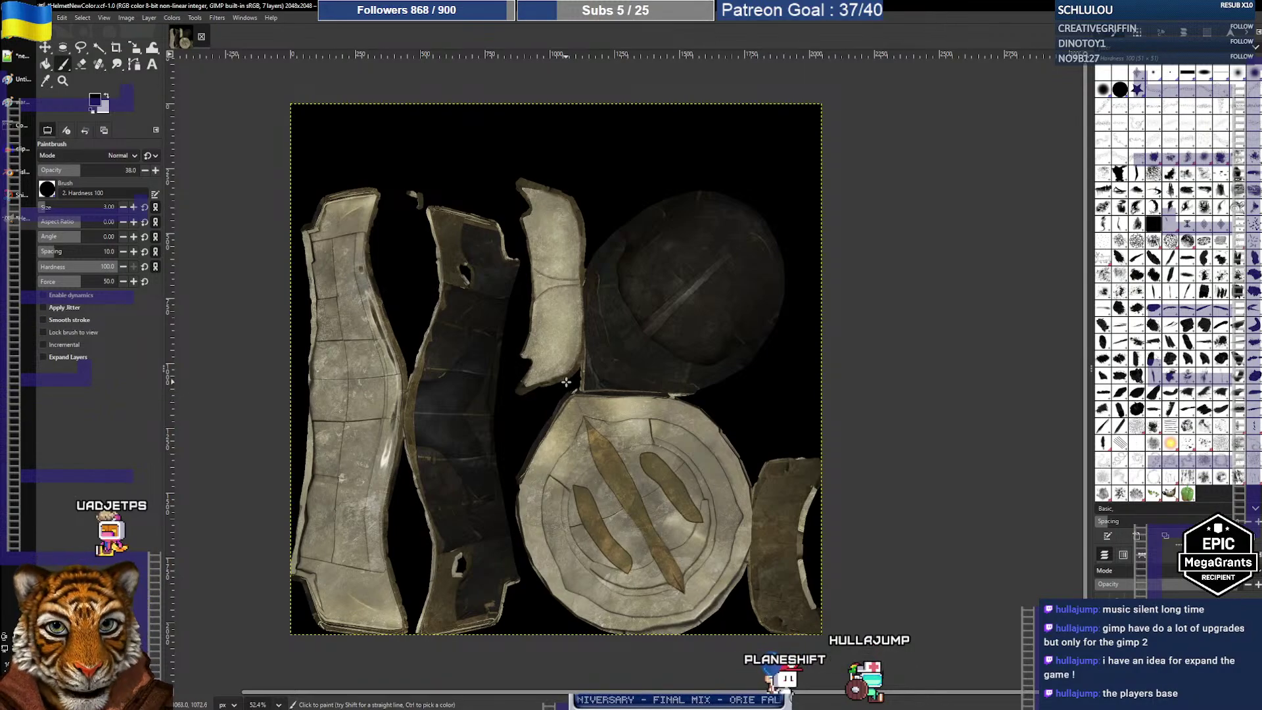
key(alt+Tab)
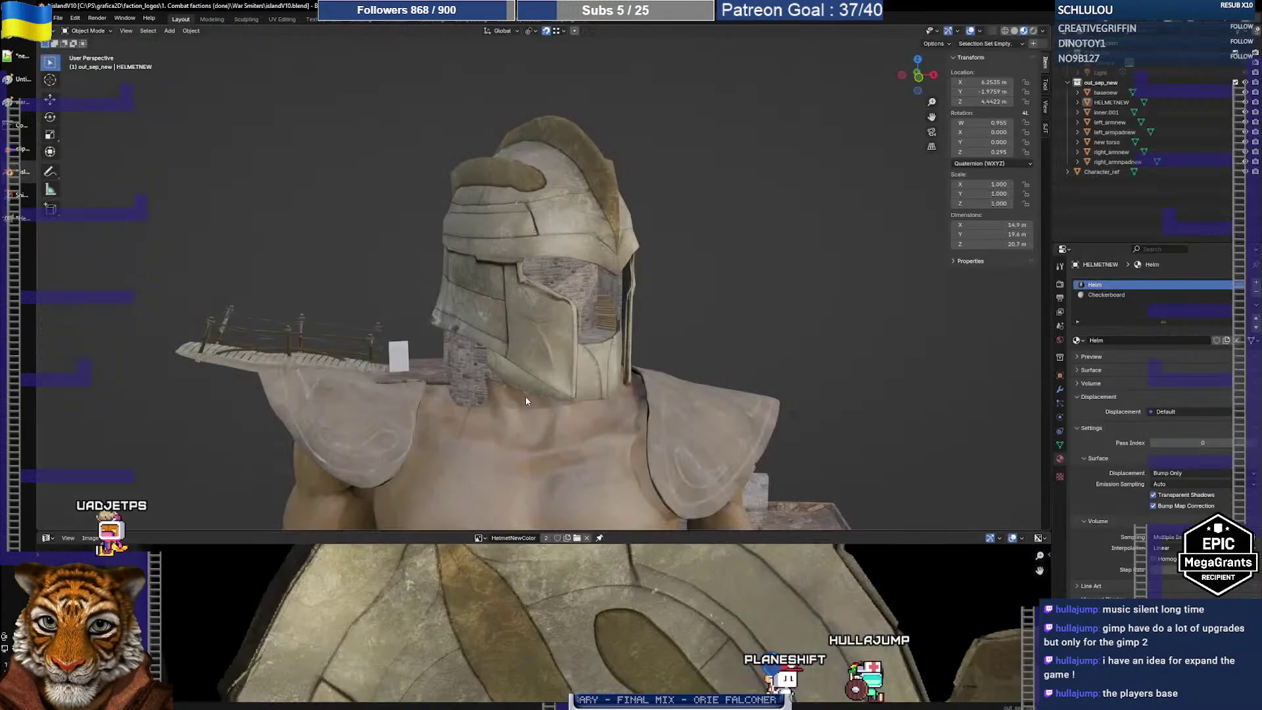
- Orbit to the torso and walk-navigate up through and back out of the helmet visor
shift+middle_drag(525, 397, 466, 376)
key(shift+grave)
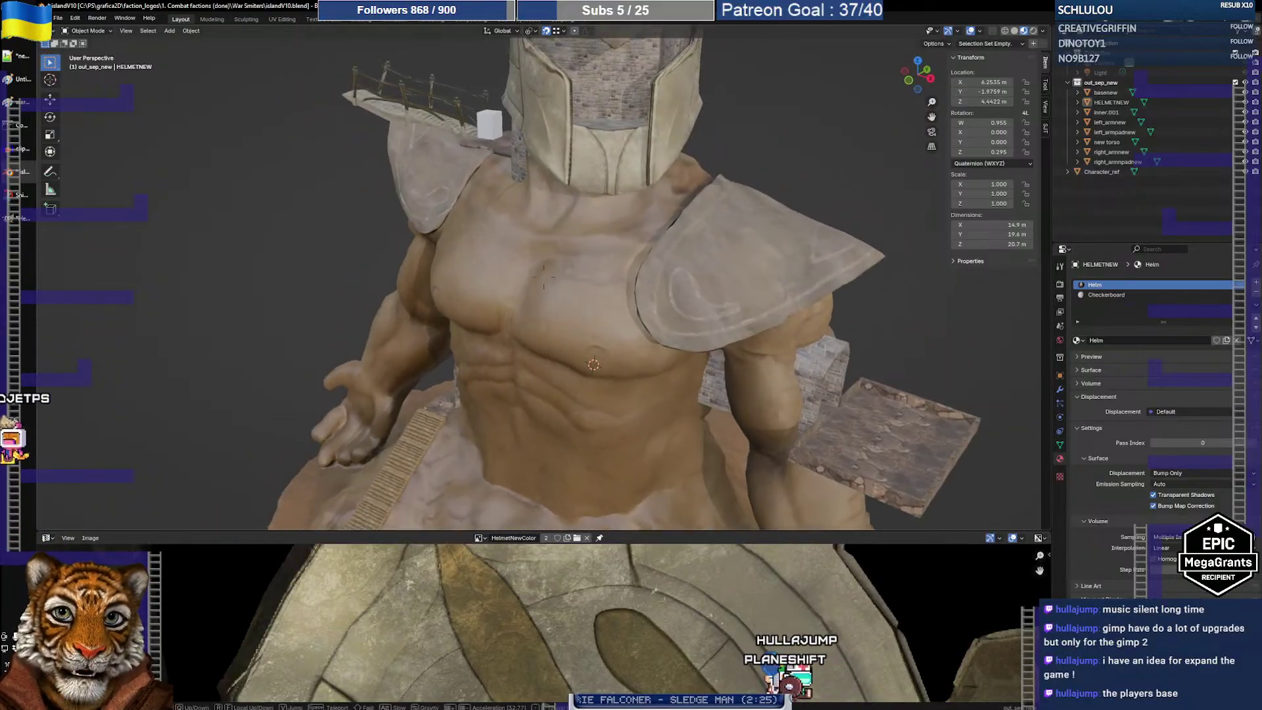
key(w)
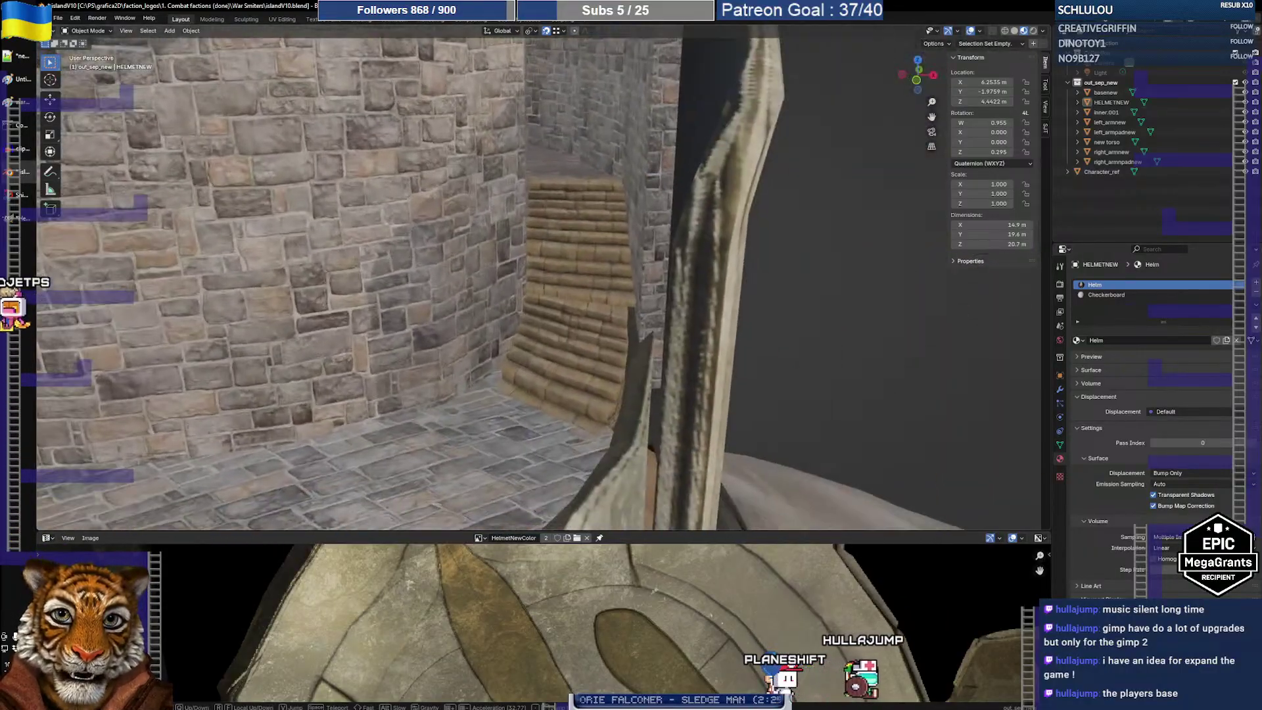
key(s)
key(w)
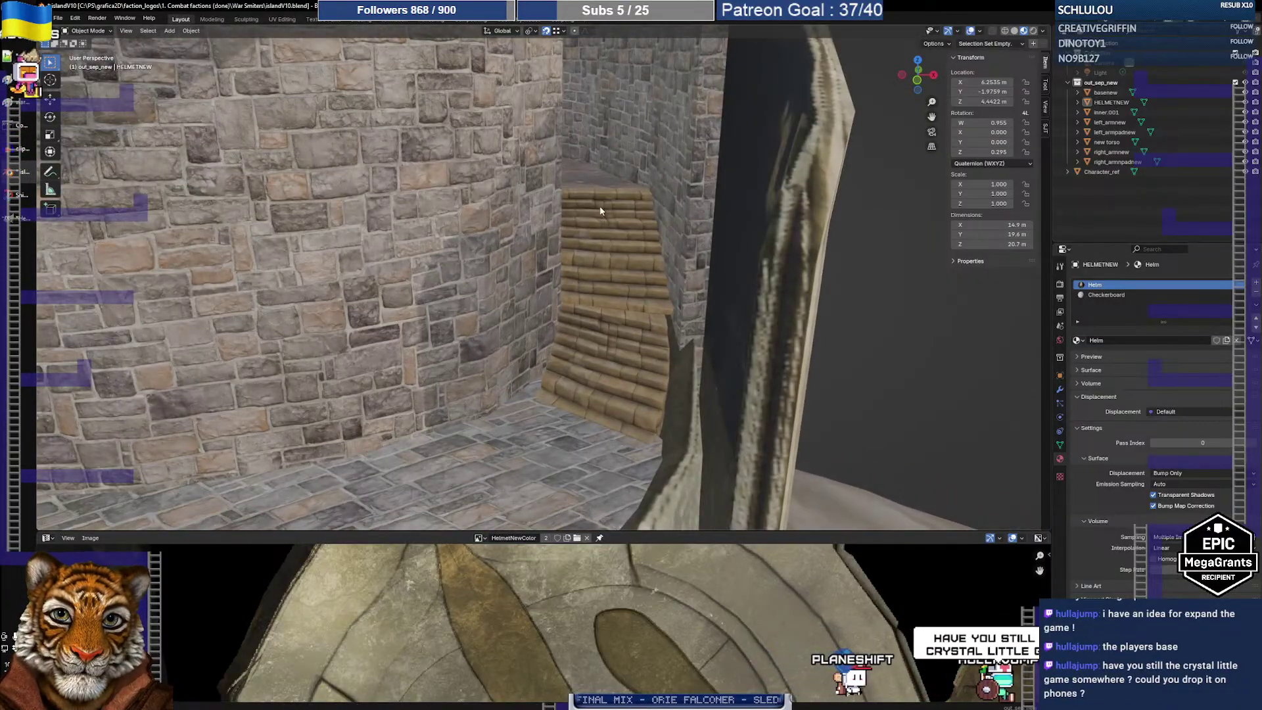
- Walk around the curved brick room and through the doorway, then back off to see the whole figure
key(shift+grave)
key(w)
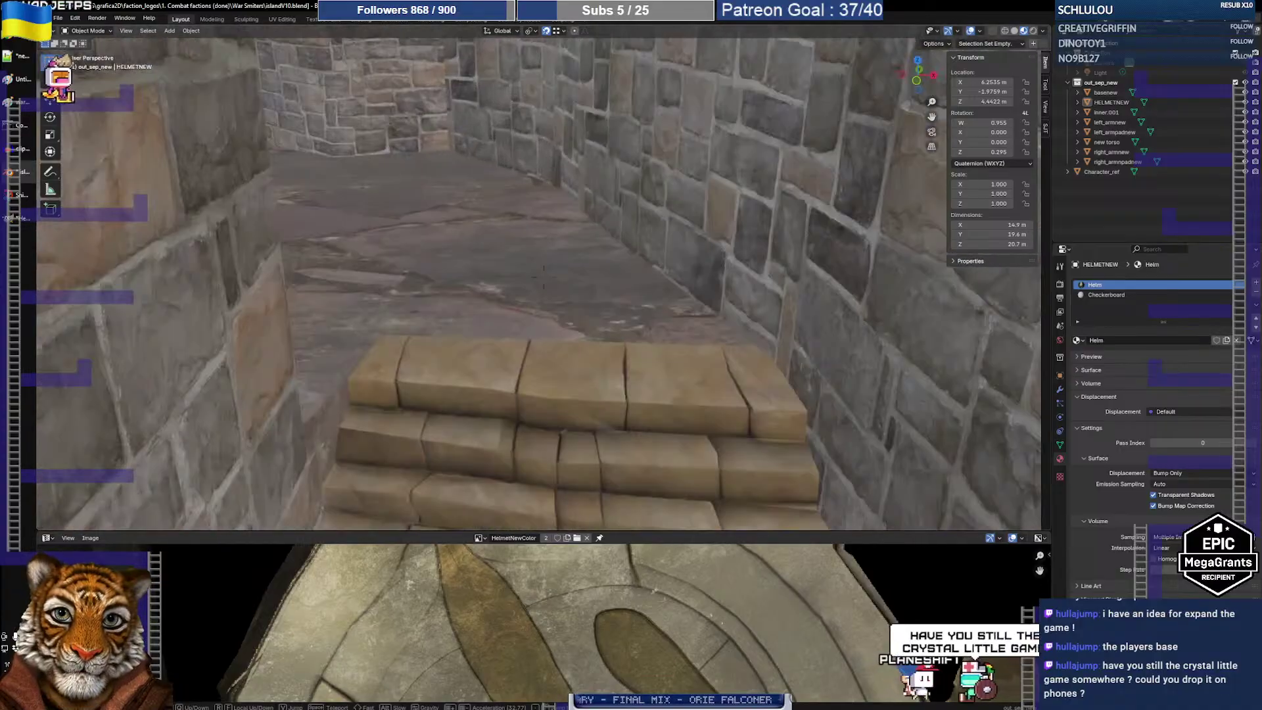
key(w)
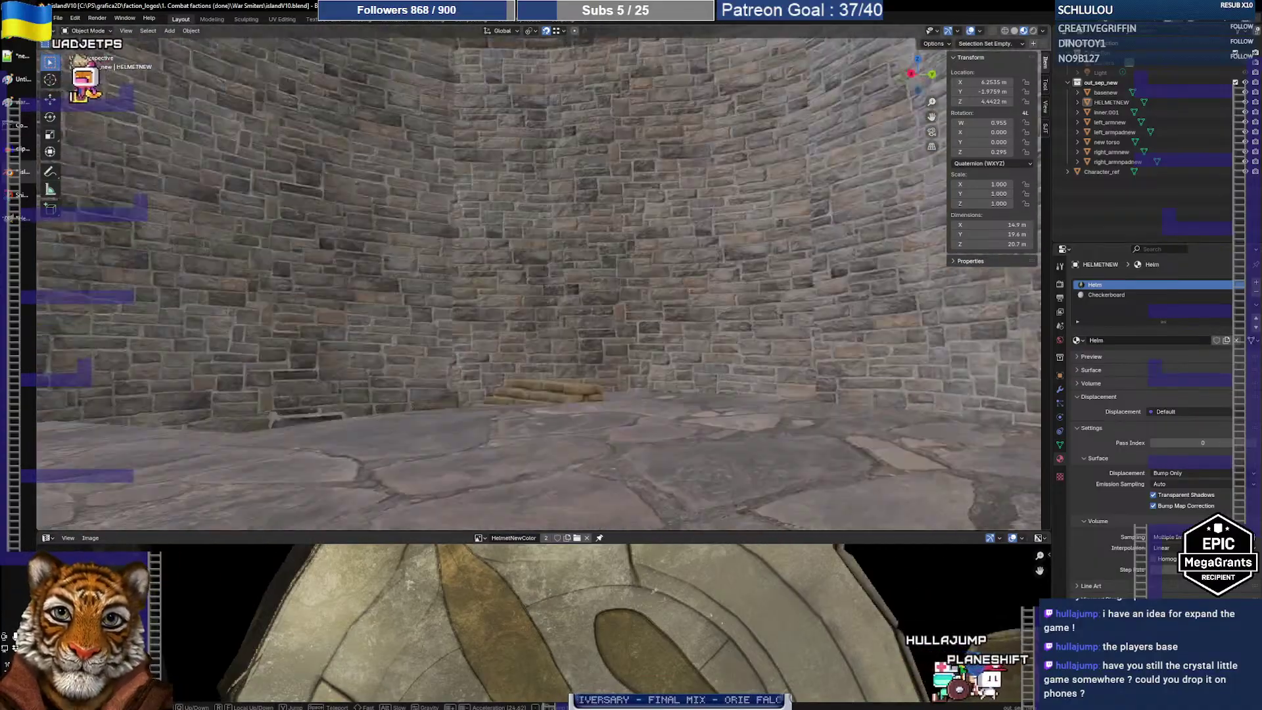
key(w)
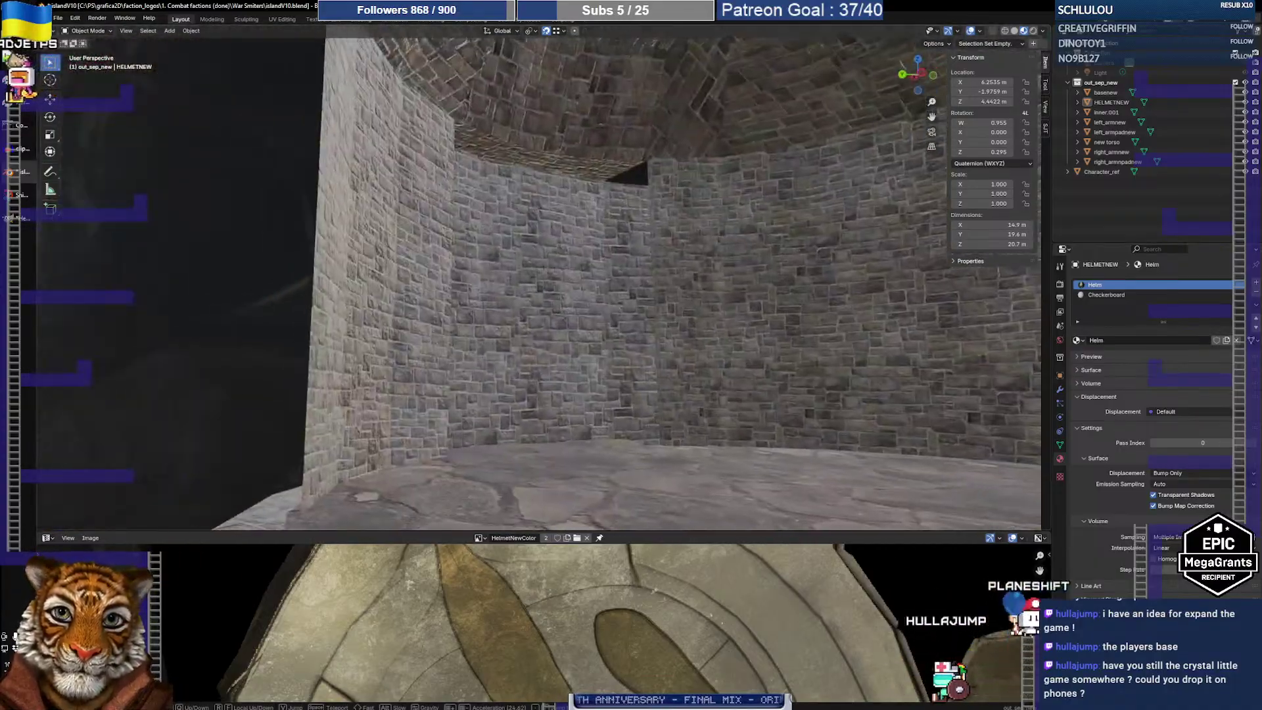
key(w)
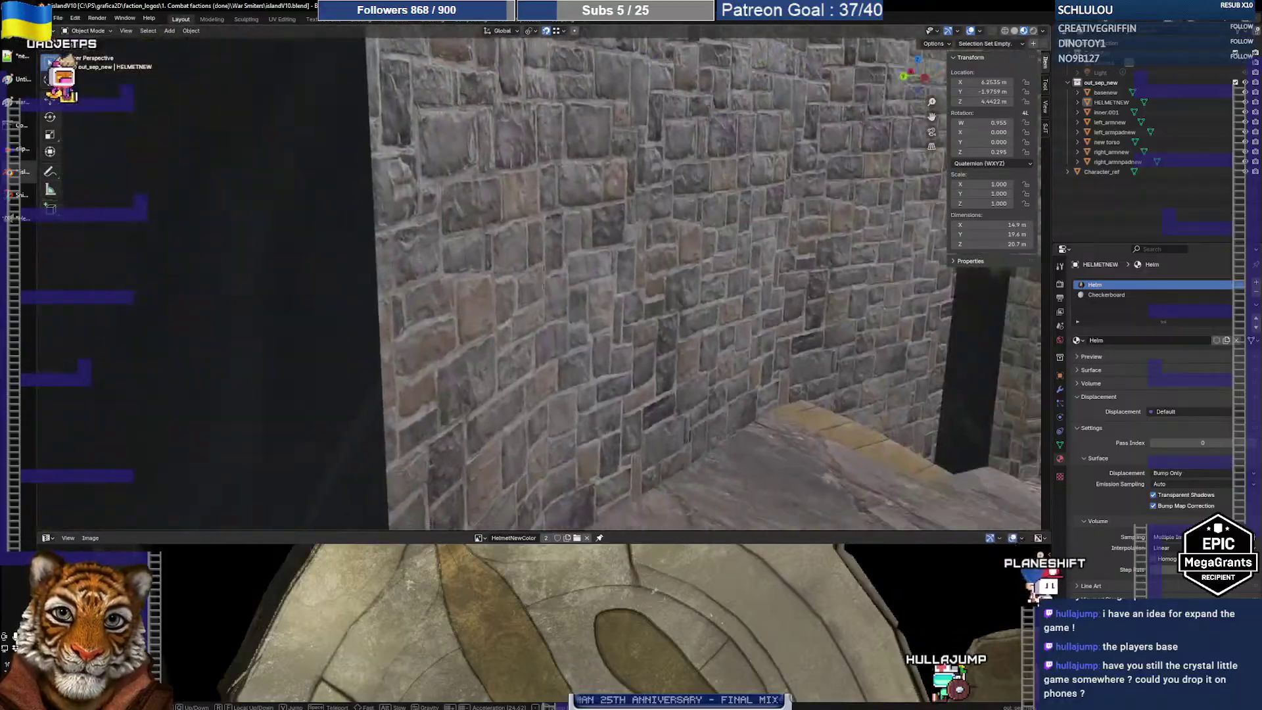
key(w)
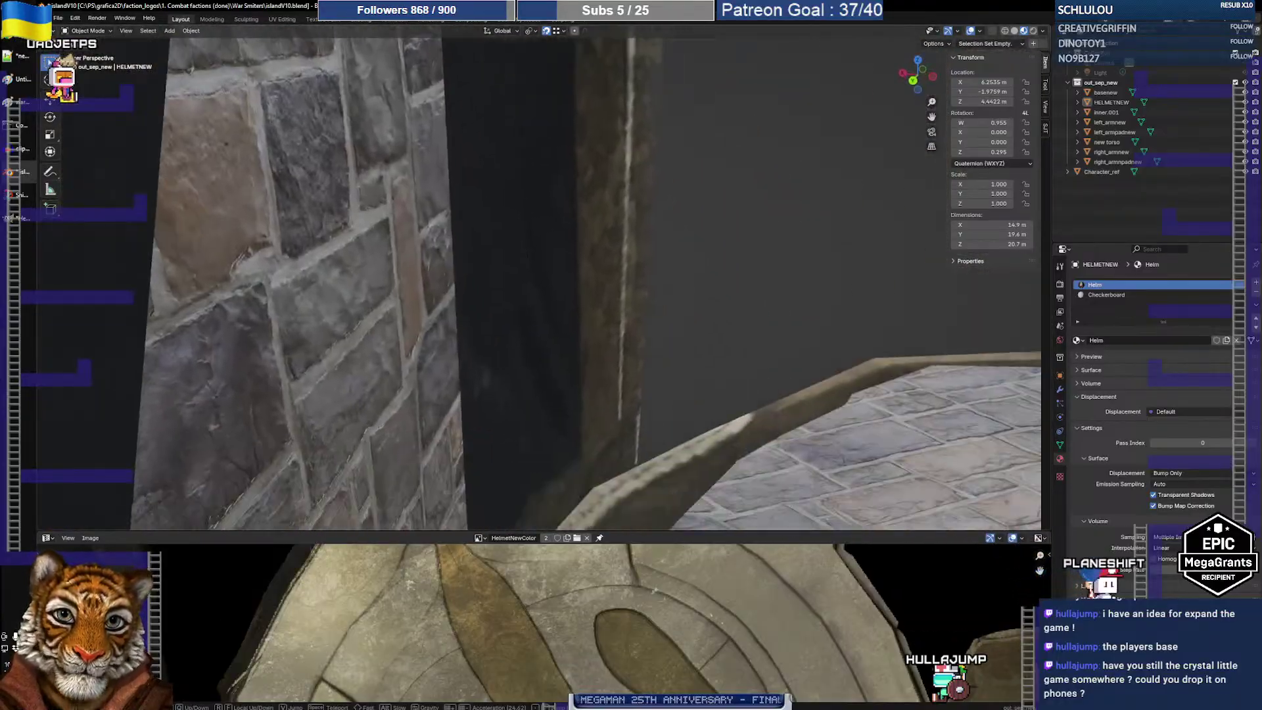
key(w)
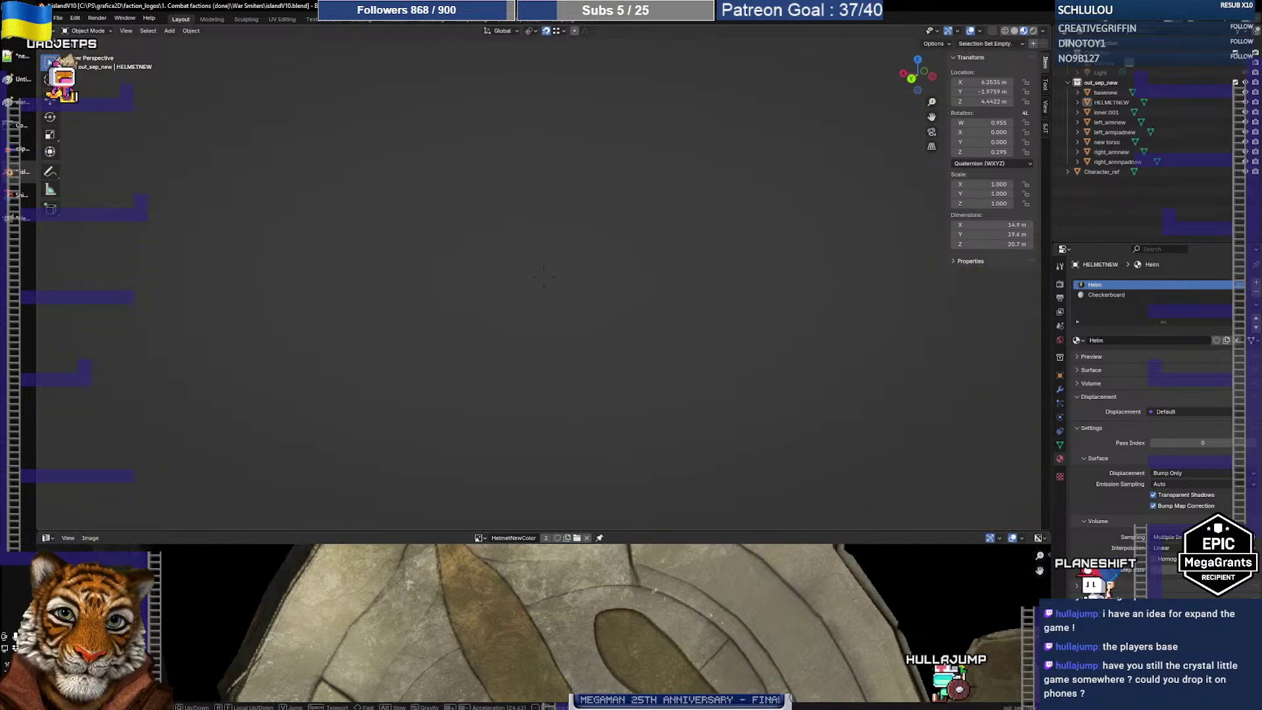
key(w)
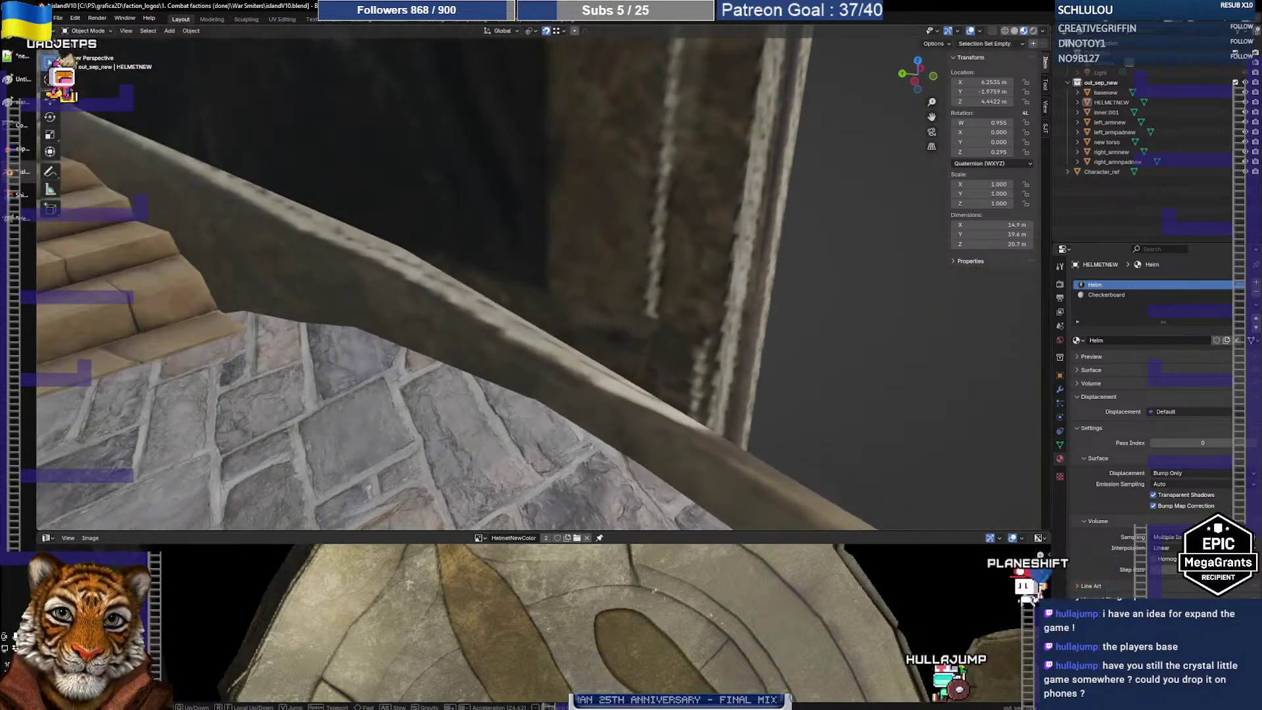
key(w)
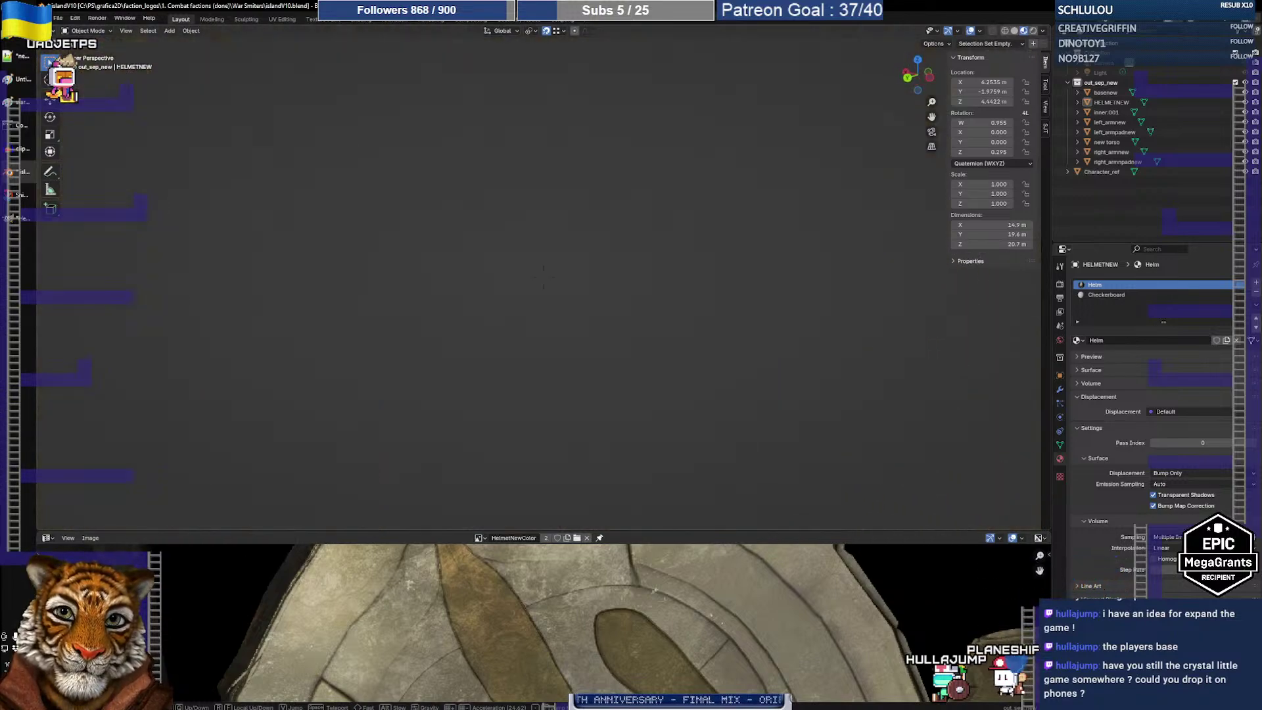
key(w)
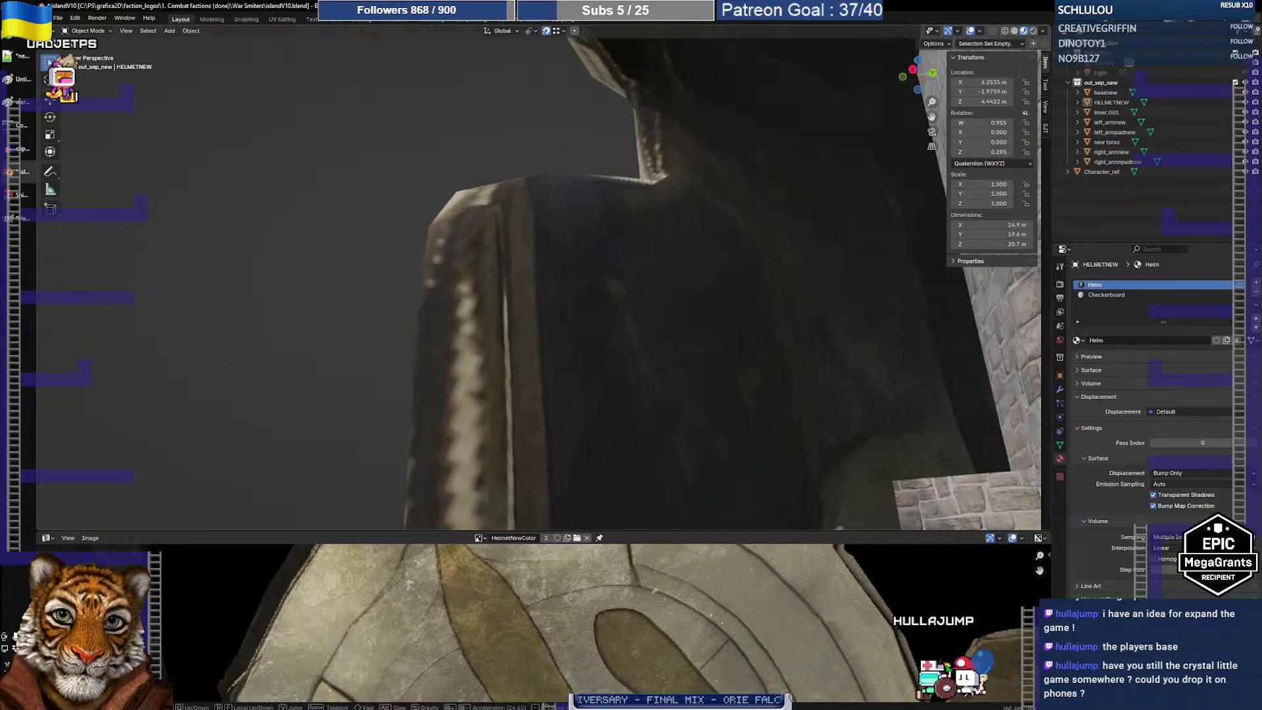
key(s)
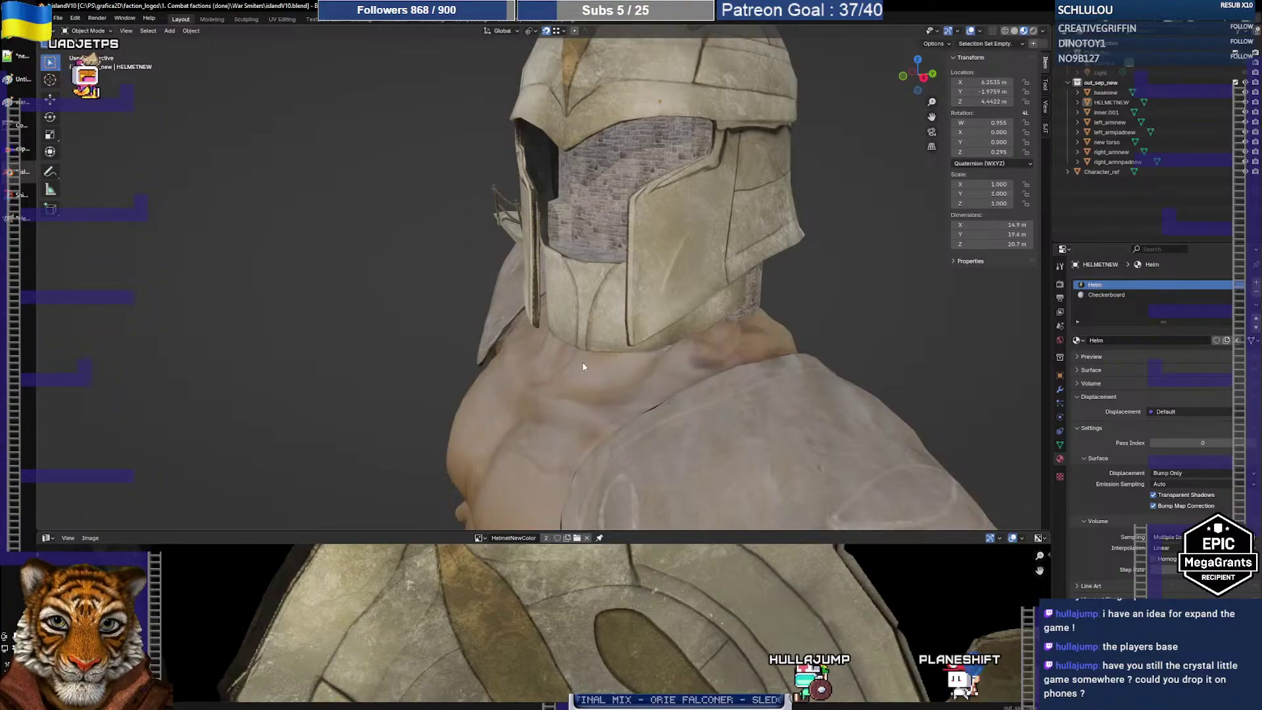
- Orbit to the figure's other side, fly up to the helmet, and select the bridge (inner.001)
middle_drag(583, 367, 683, 351)
key(shift+grave)
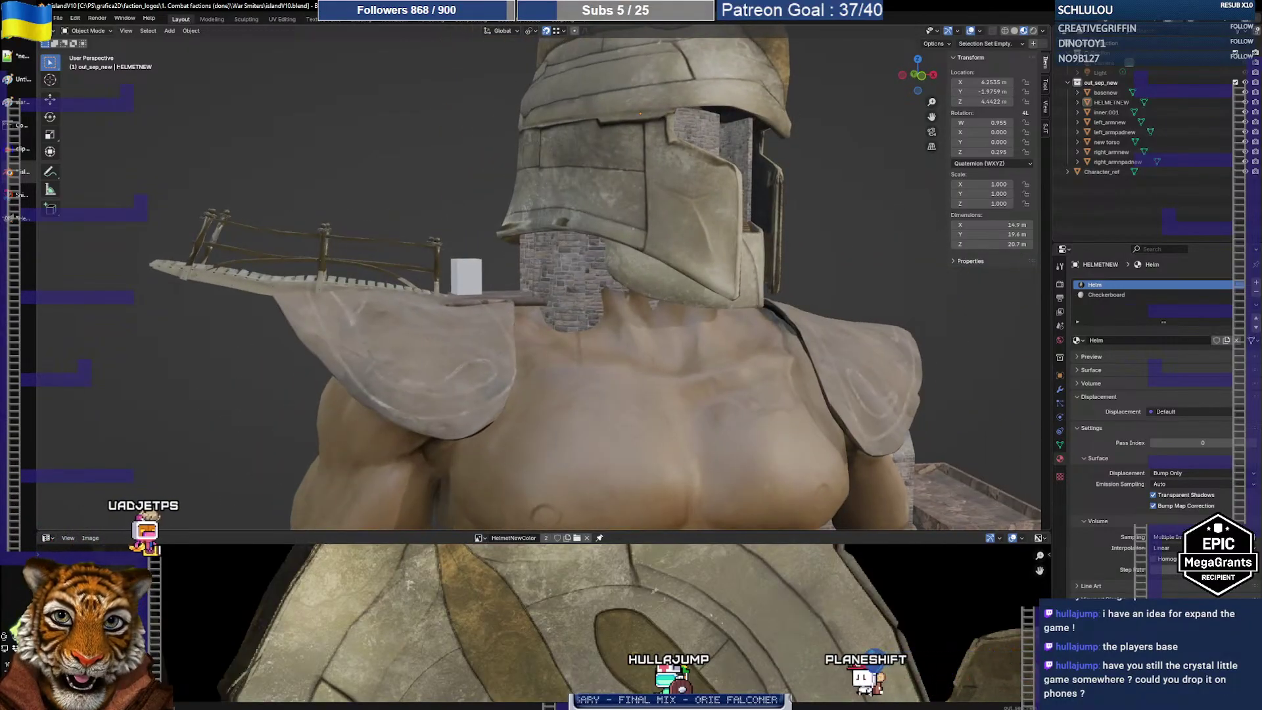
key(s)
key(a)
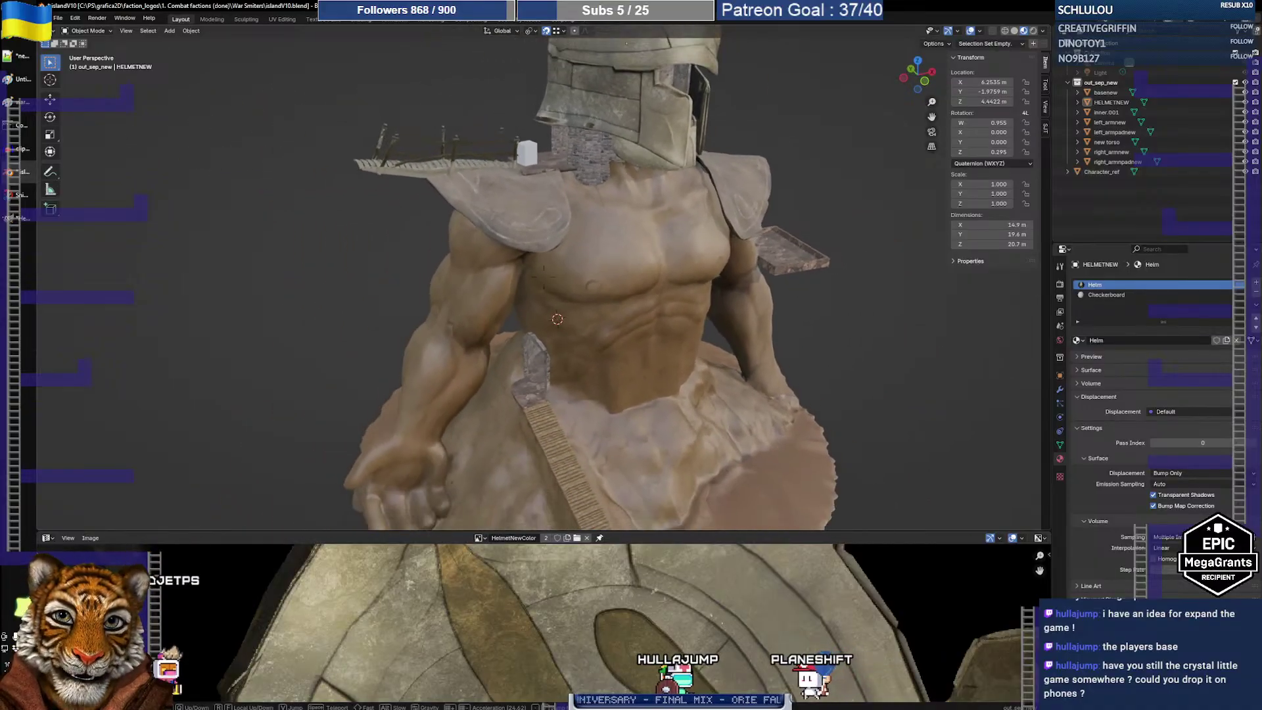
key(w)
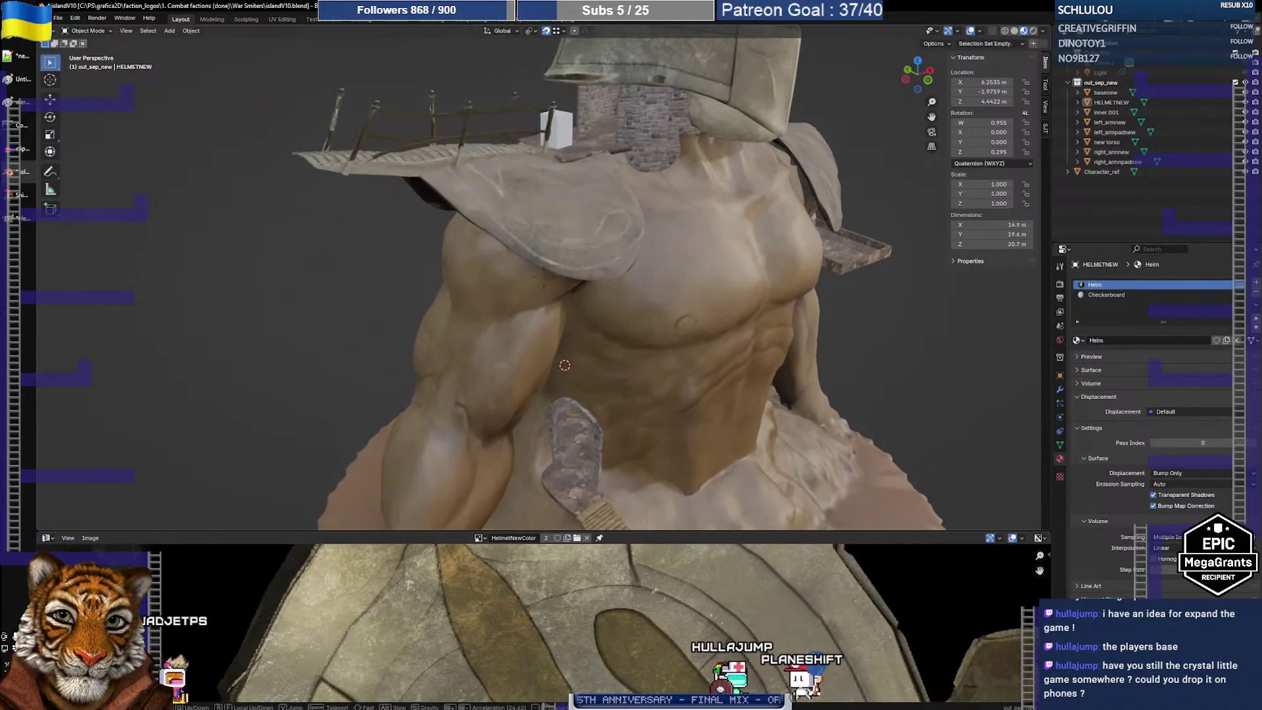
key(e)
key(w)
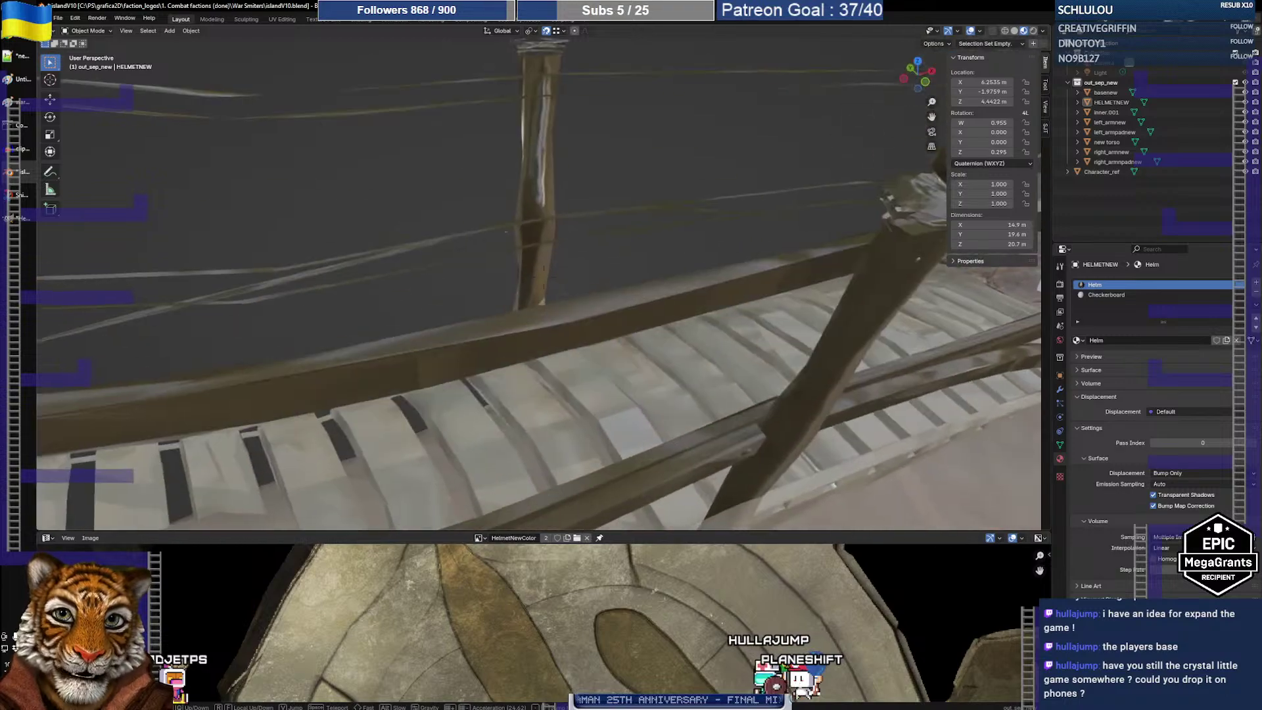
key(s)
click(590, 322)
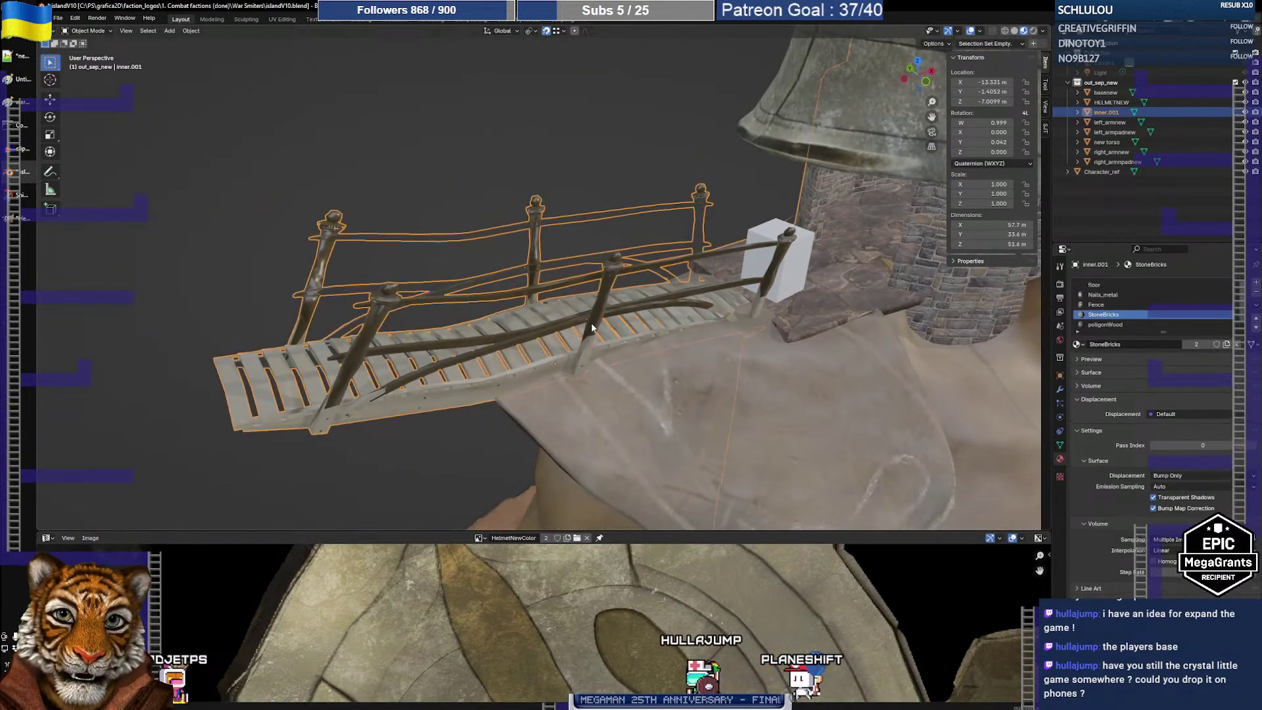
middle_drag(630, 307, 606, 280)
key(shift+grave)
key(w)
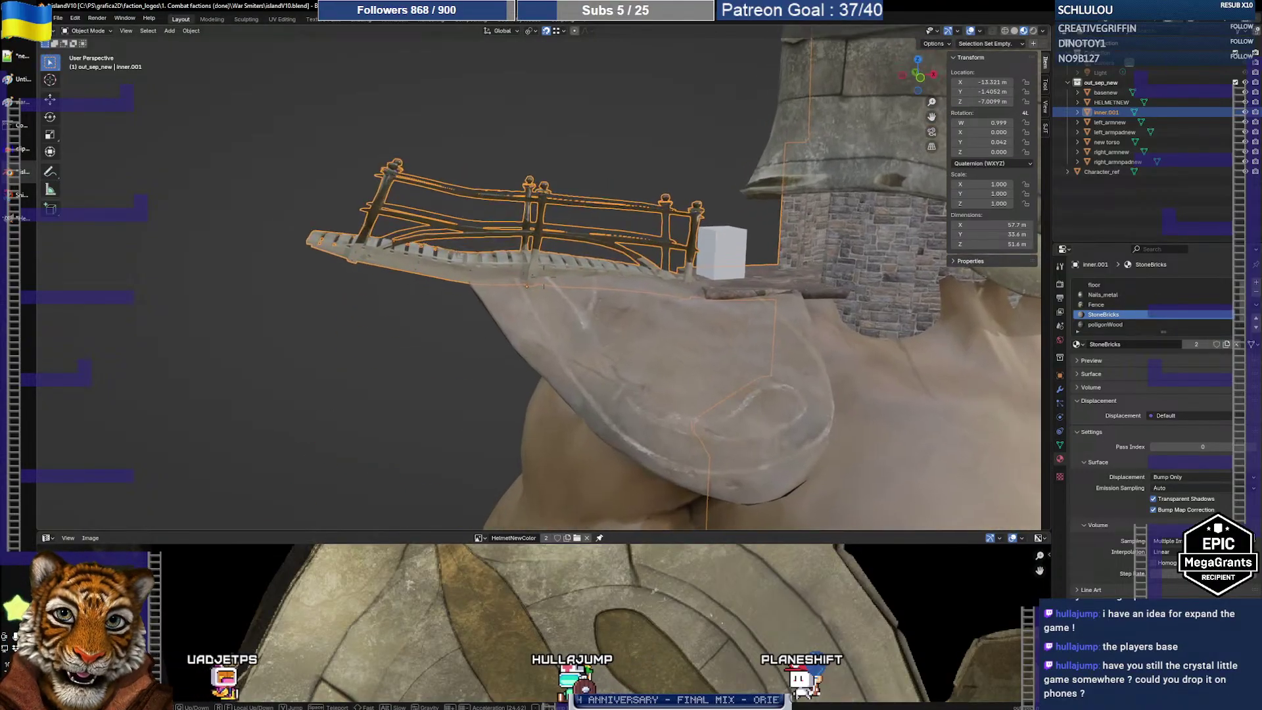
key(s)
click(605, 286)
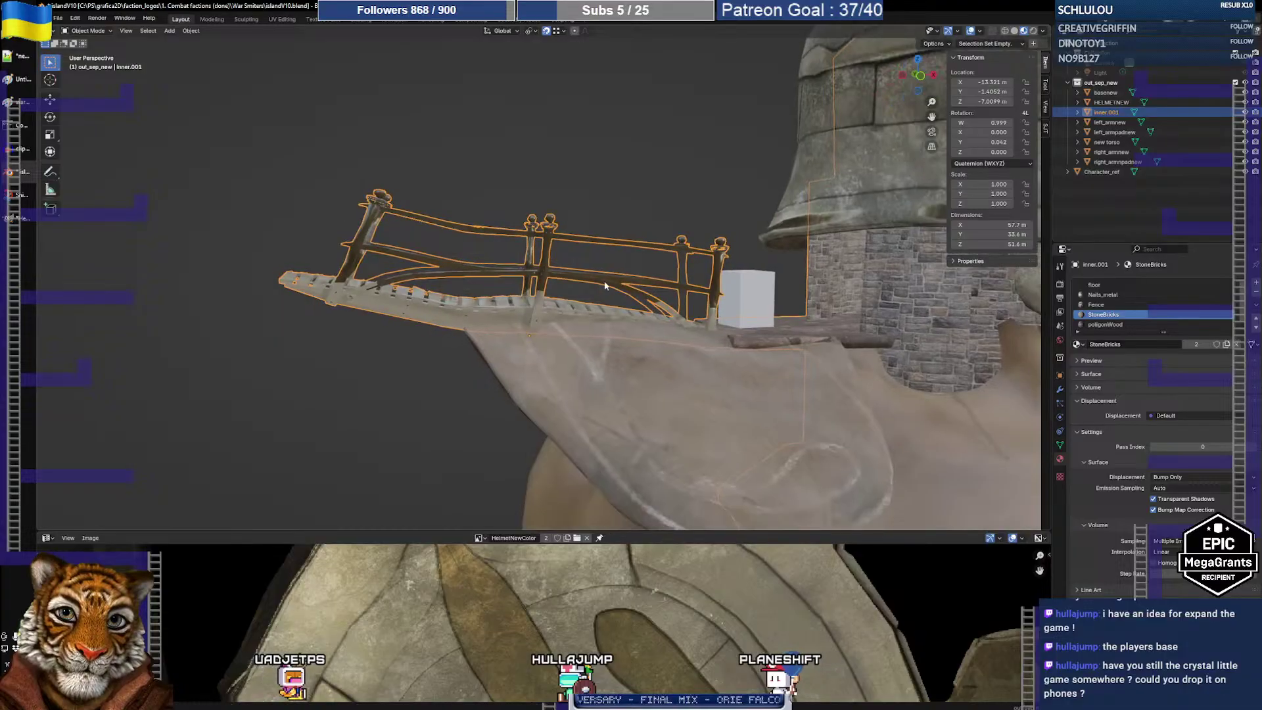
mouse_move(646, 304)
middle_down()
mouse_move(620, 316)
mouse_move(642, 311)
middle_up()
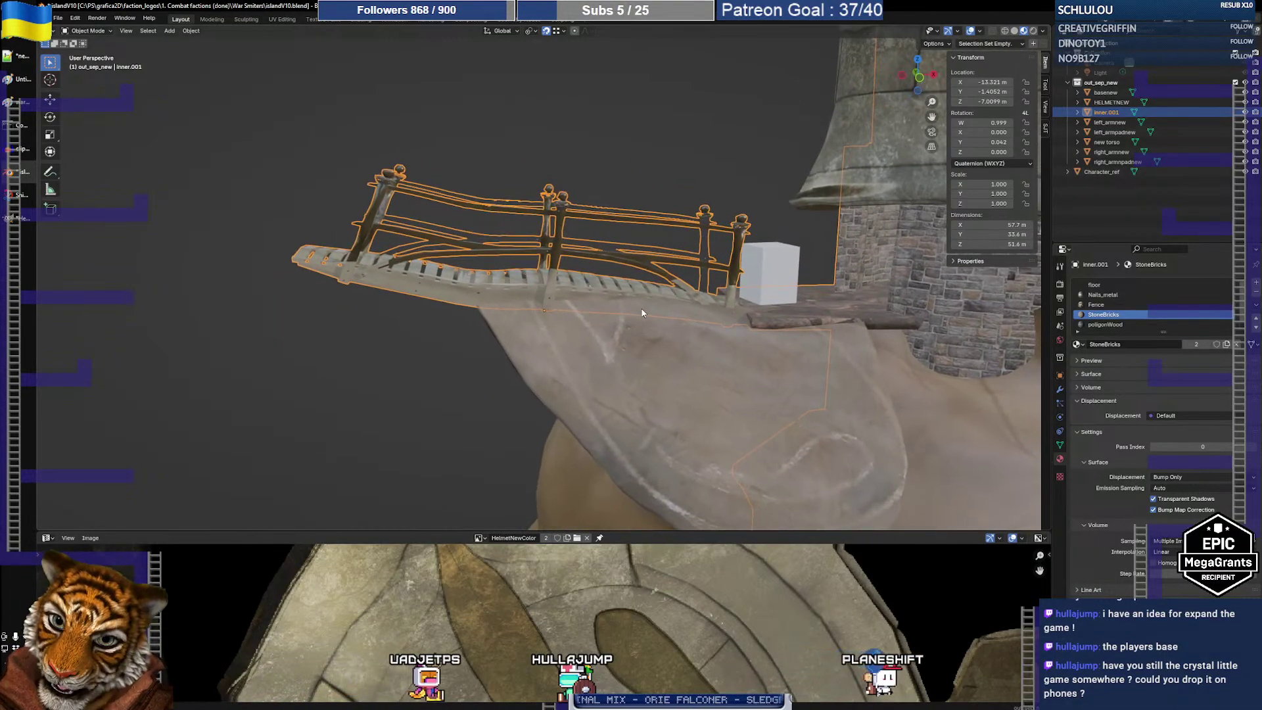
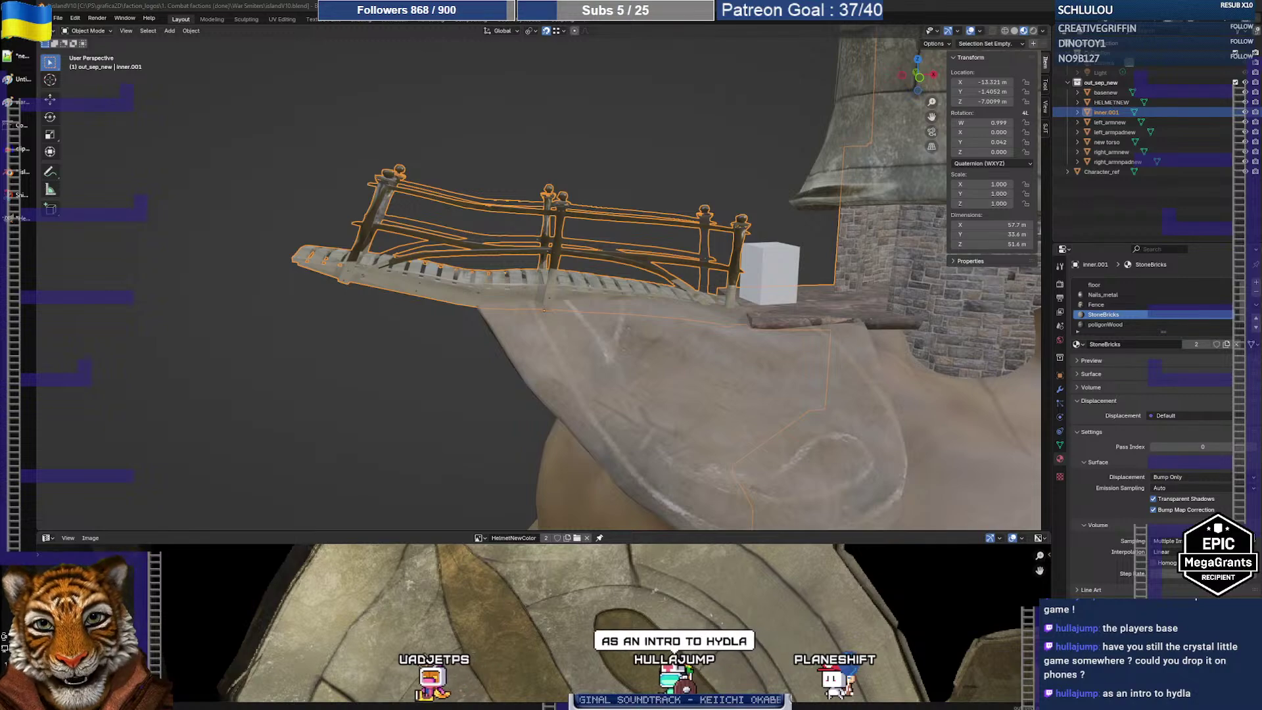
- Orbit and walk-navigate around the bridge railing, then enter Edit Mode on the bridge mesh
middle_drag(673, 237, 671, 216)
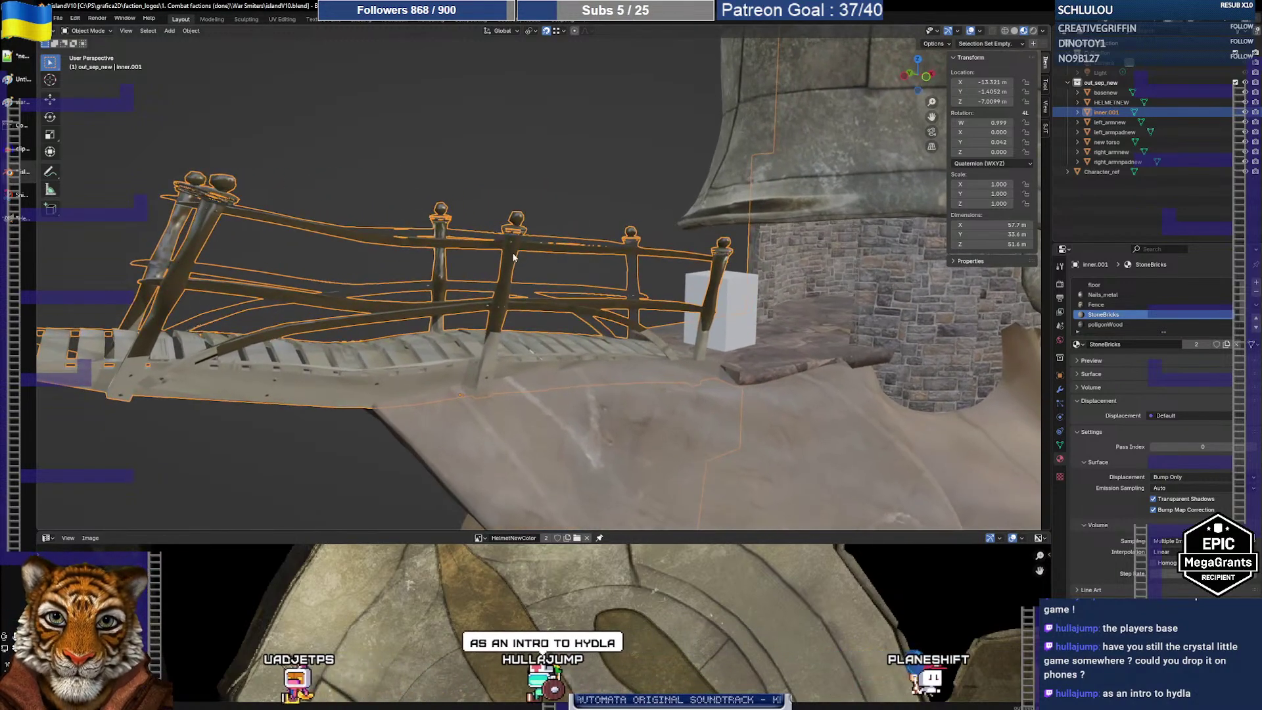
key(shift+grave)
key(a)
key(e)
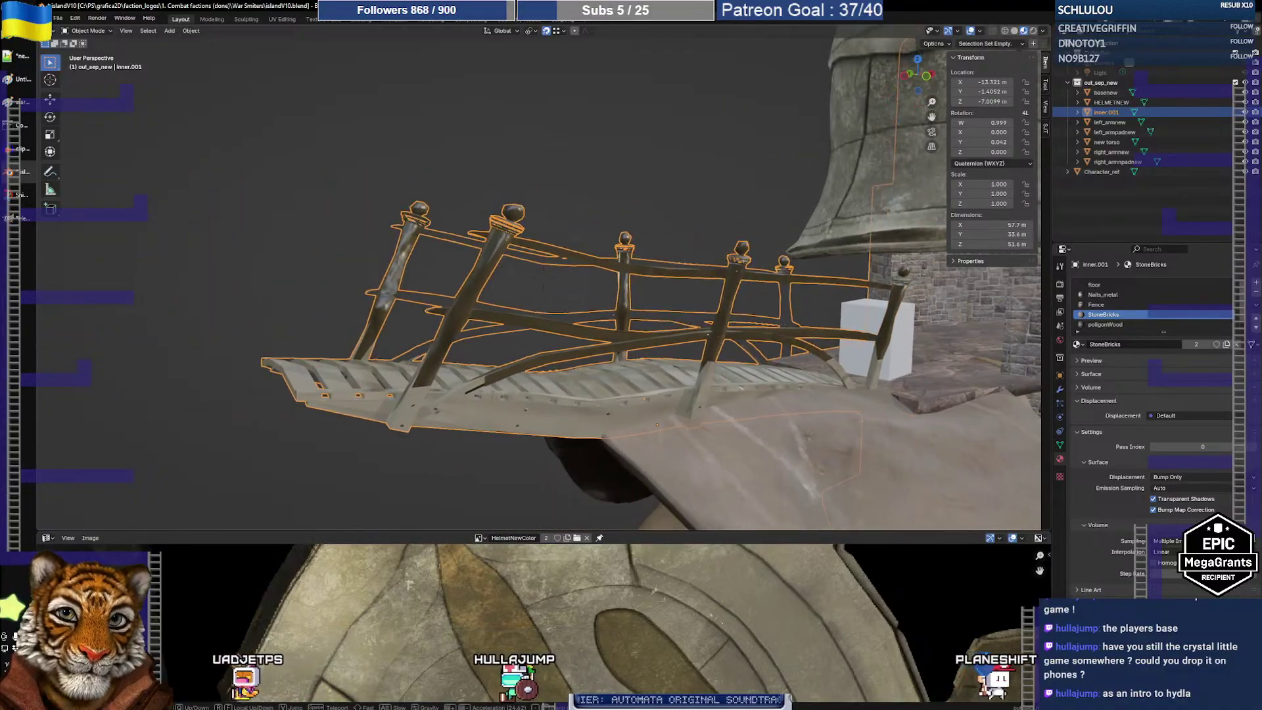
key(w)
key(s)
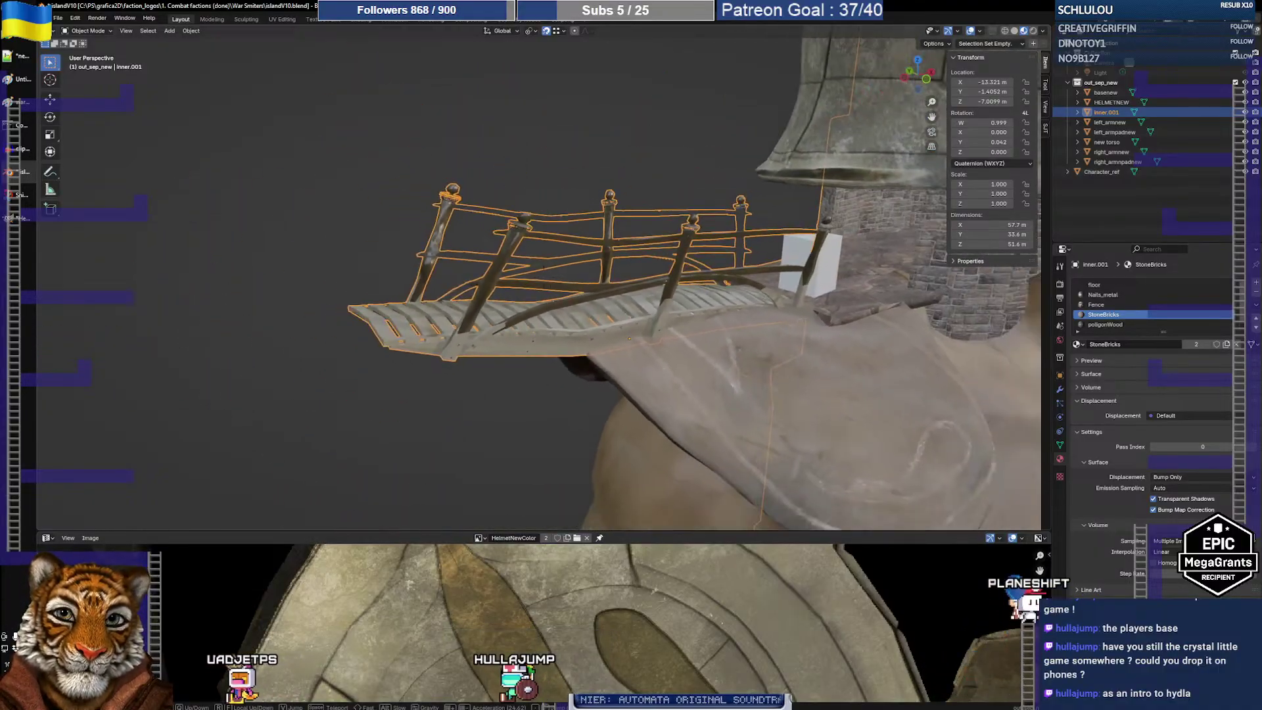
key(w)
key(s)
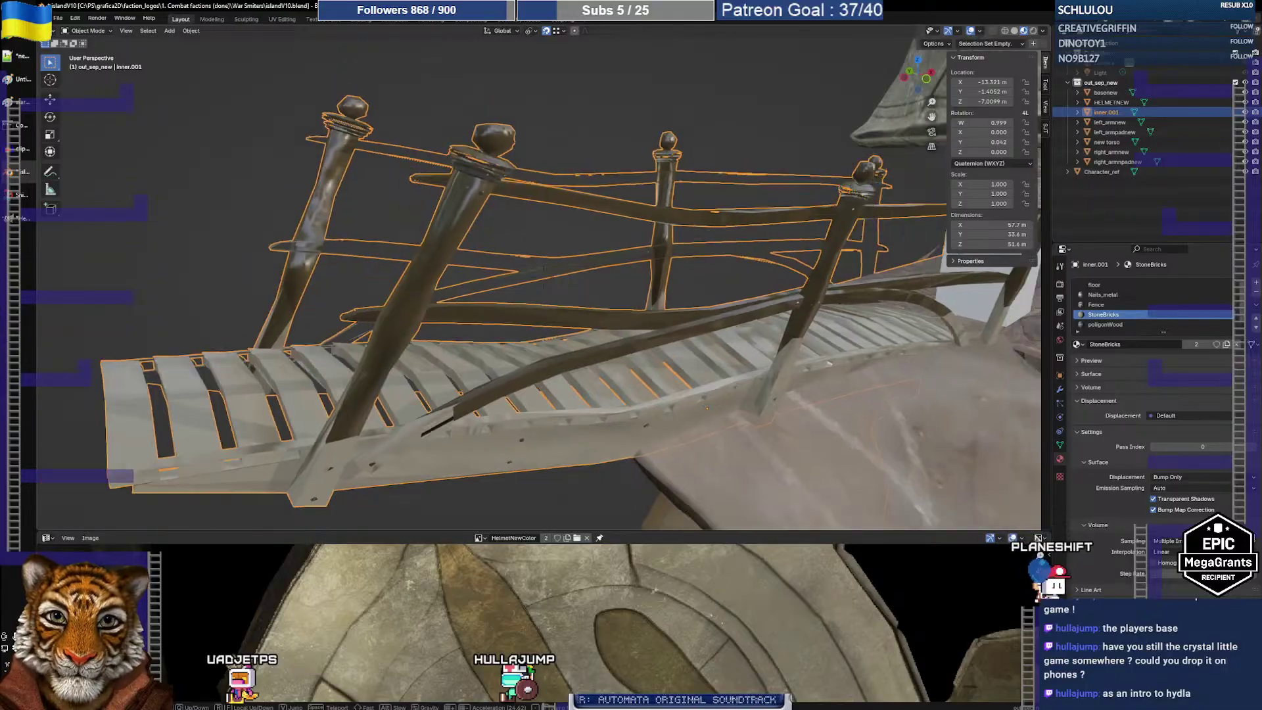
key(s)
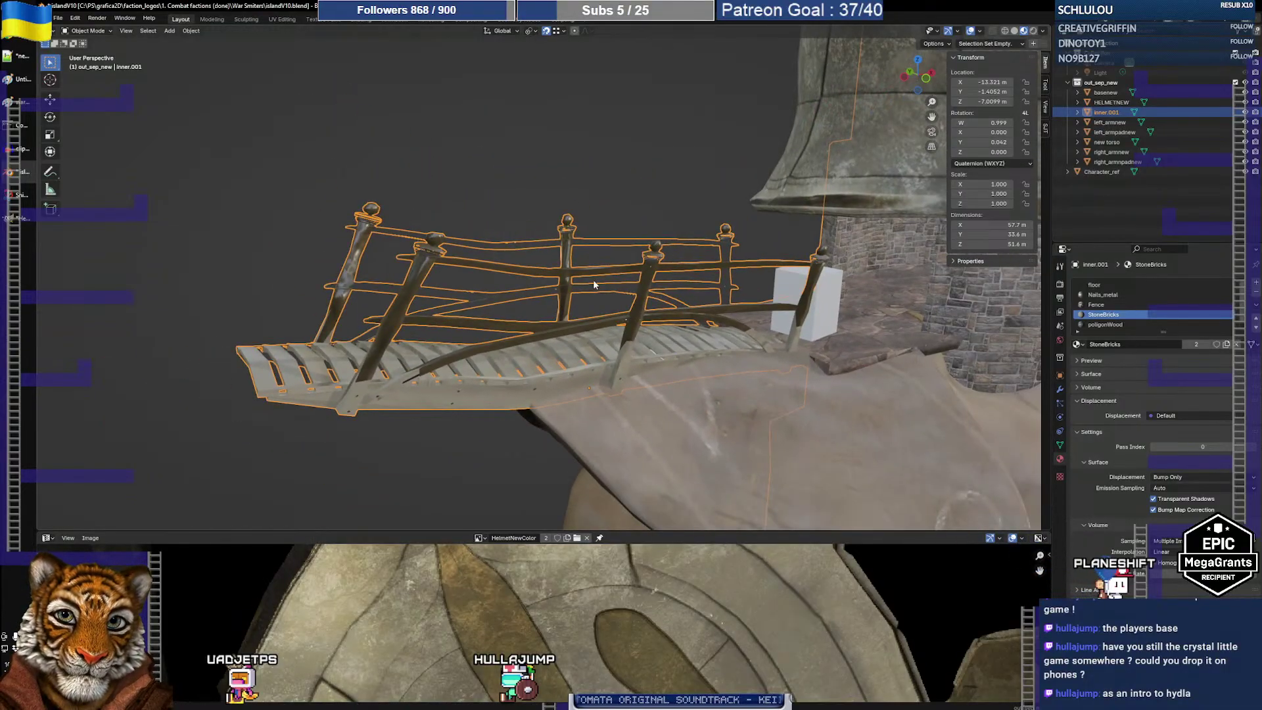
key(w)
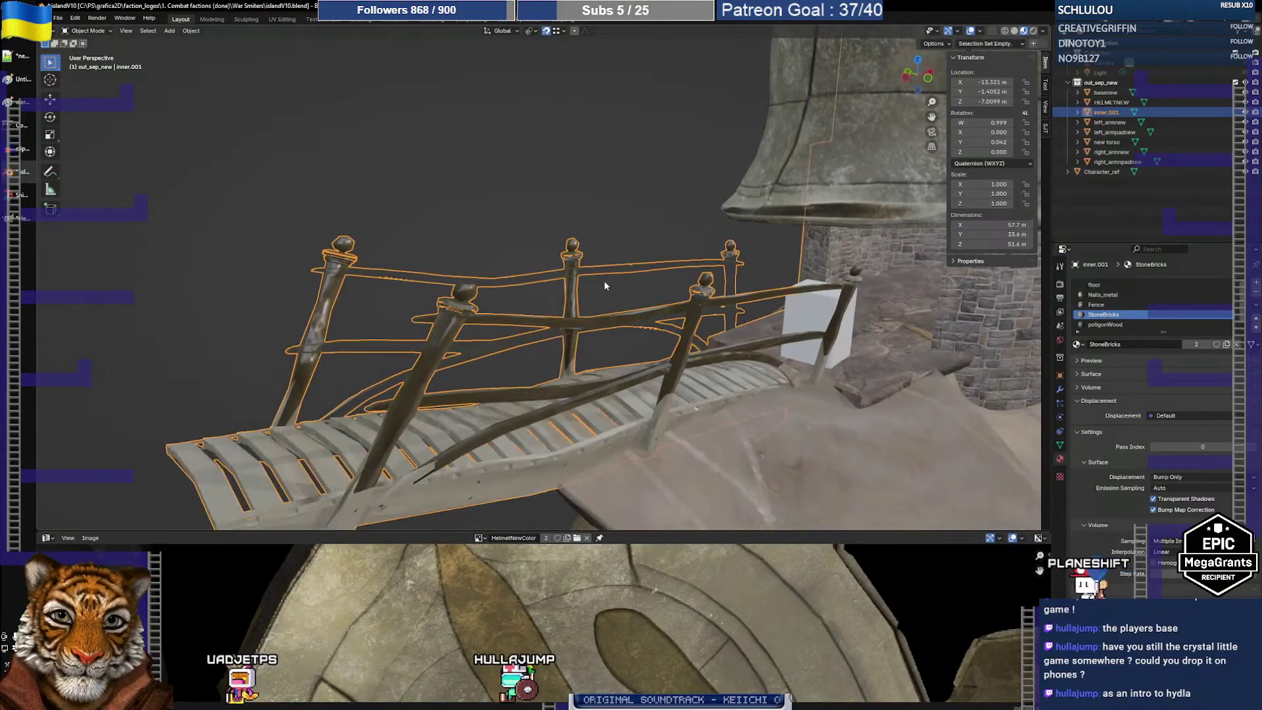
key(Tab)
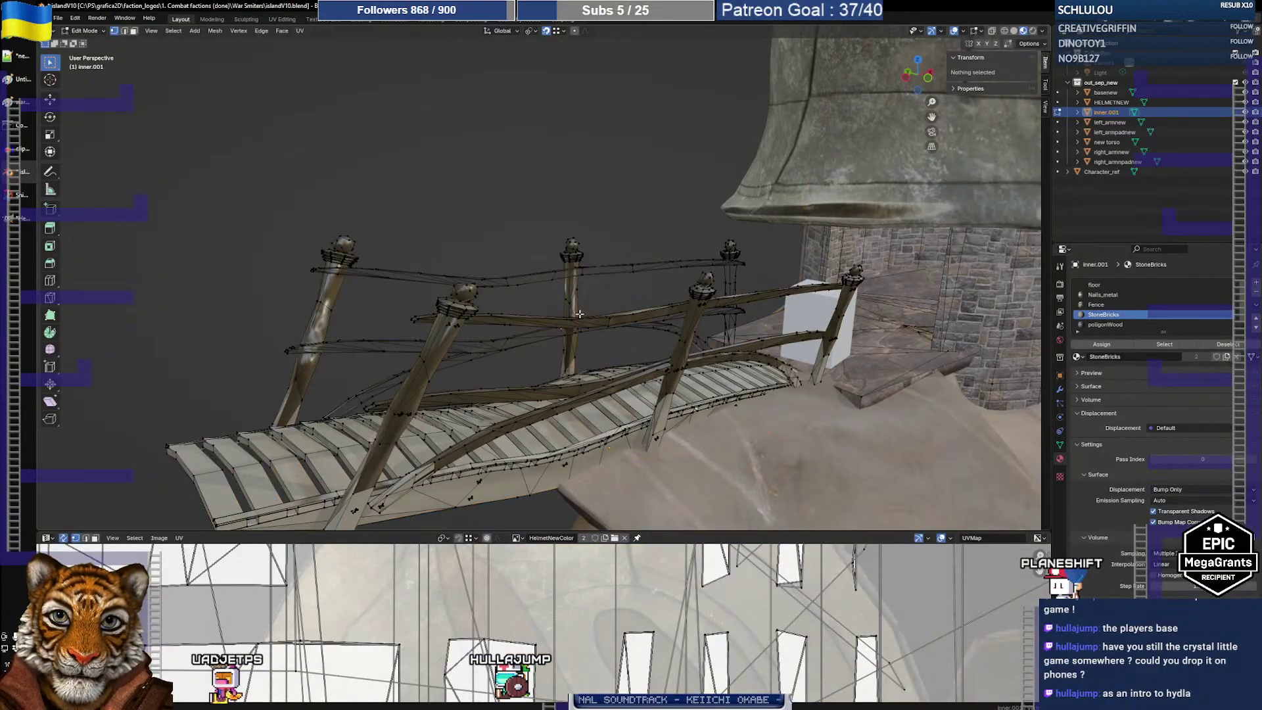
key(Tab)
scroll(588, 306, up, 2)
middle_drag(587, 307, 608, 305)
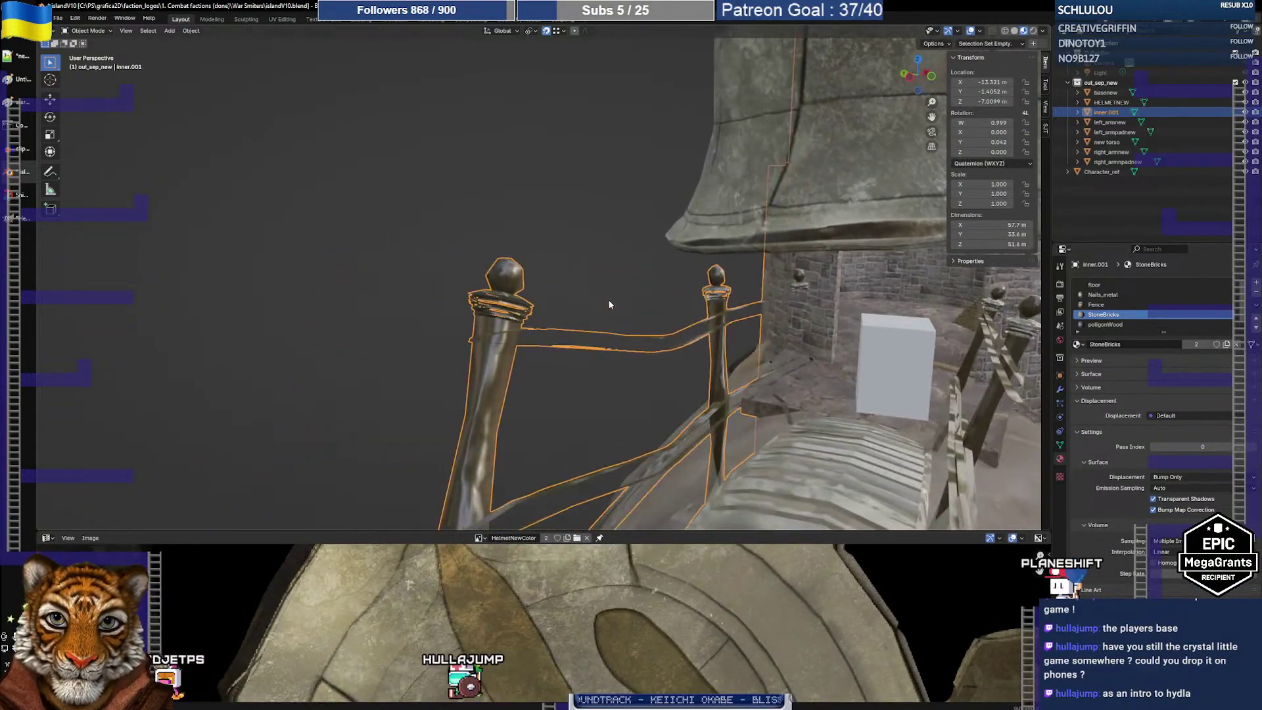
key(Tab)
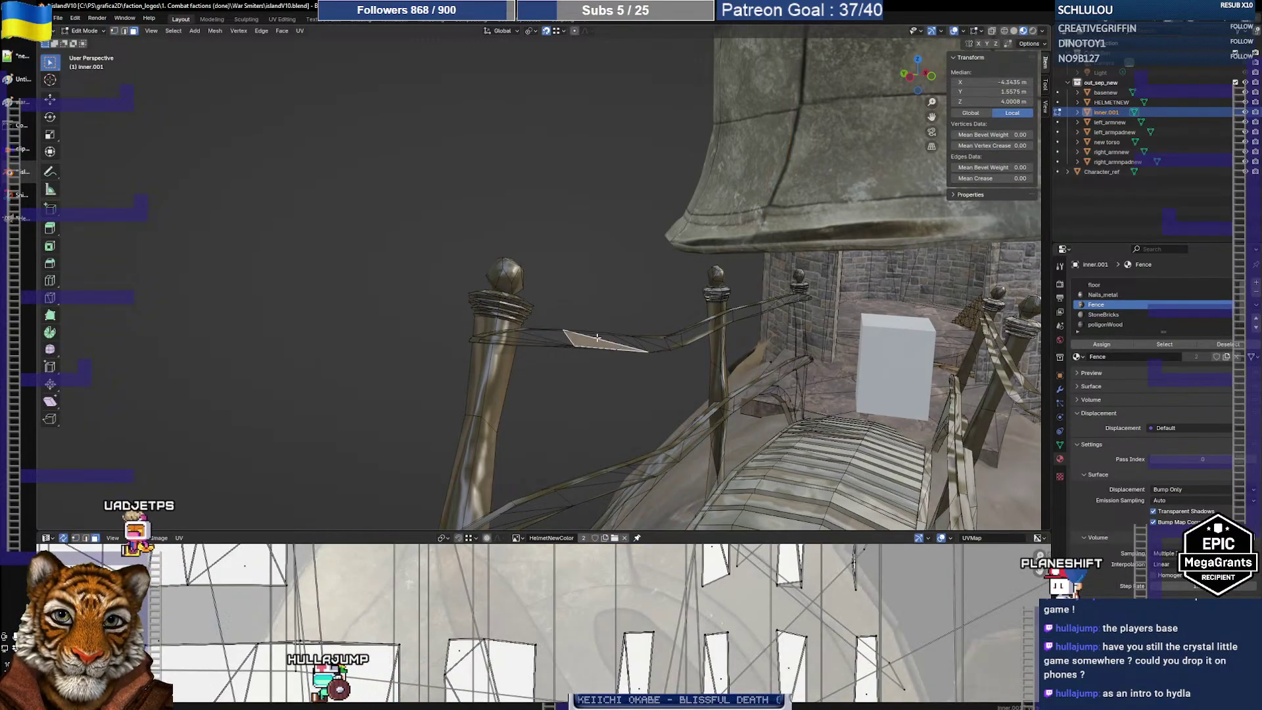
mouse_move(596, 338)
middle_down()
mouse_move(591, 393)
mouse_move(546, 373)
mouse_move(542, 354)
mouse_move(596, 356)
middle_up()
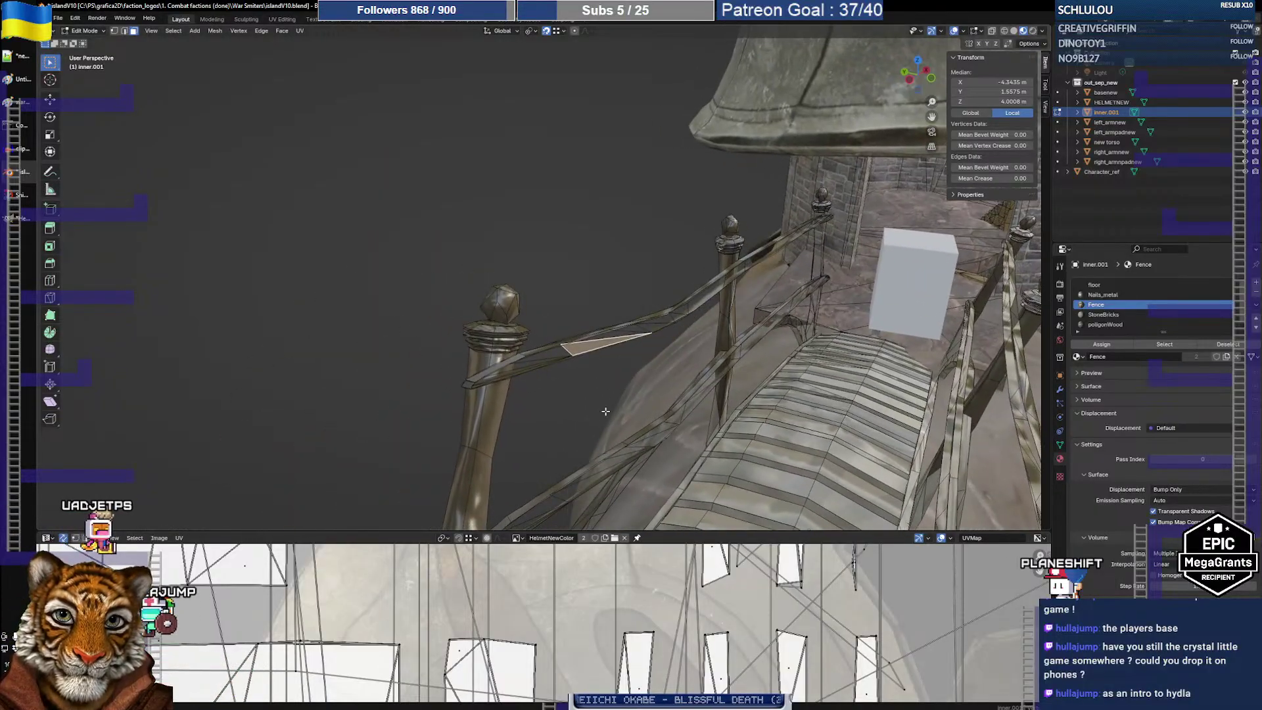
drag(563, 529, 564, 242)
scroll(539, 415, down, 3)
scroll(539, 414, down, 6)
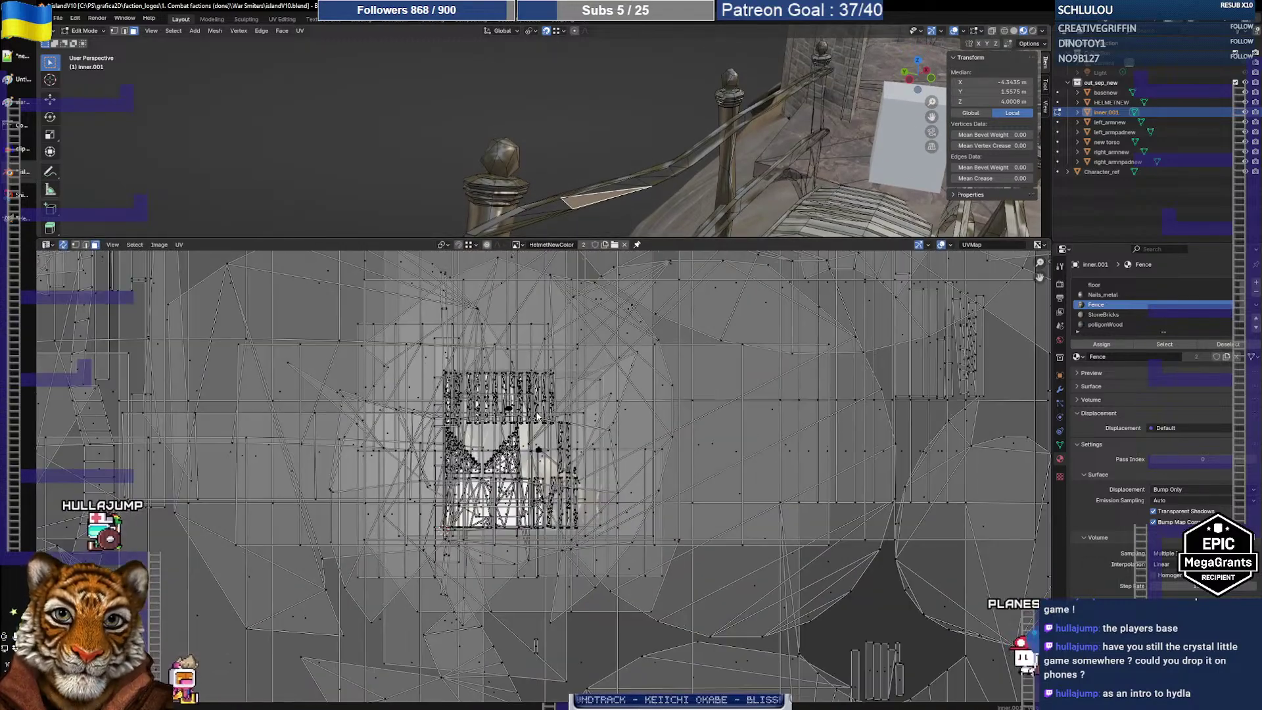
scroll(536, 416, up, 4)
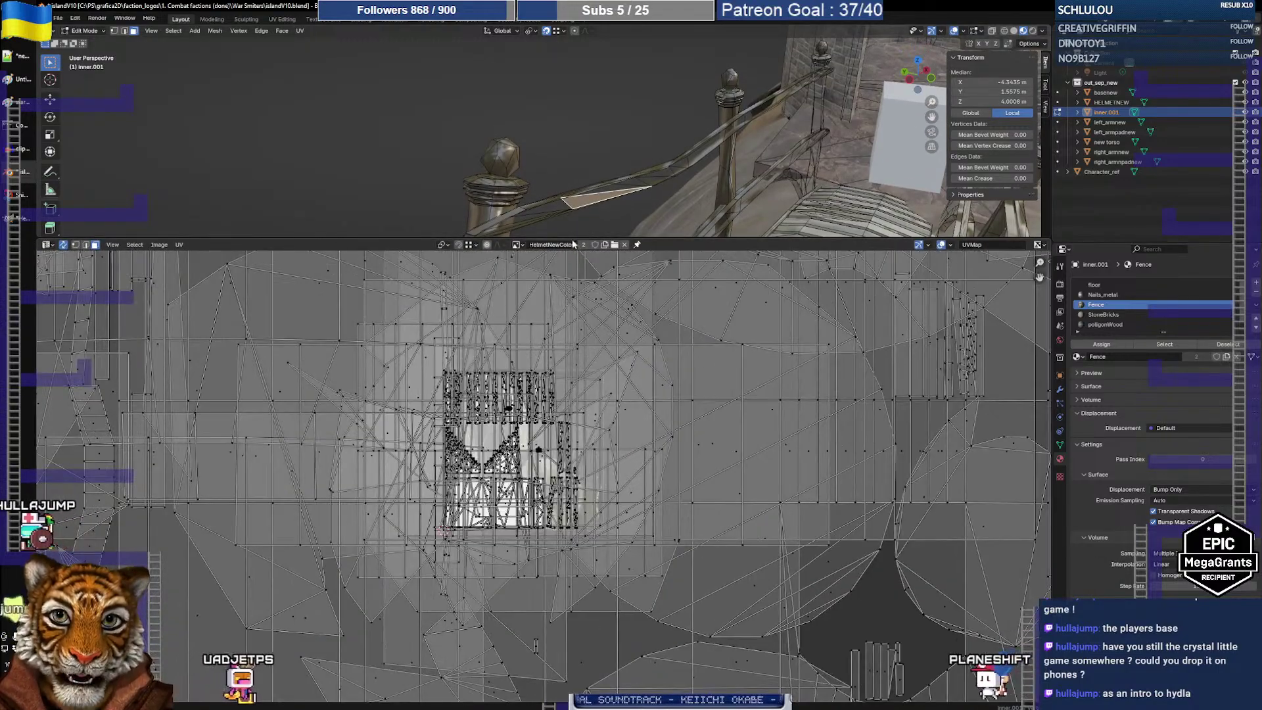
drag(573, 240, 578, 535)
middle_drag(756, 360, 716, 344)
key(shift+grave)
key(s)
key(w)
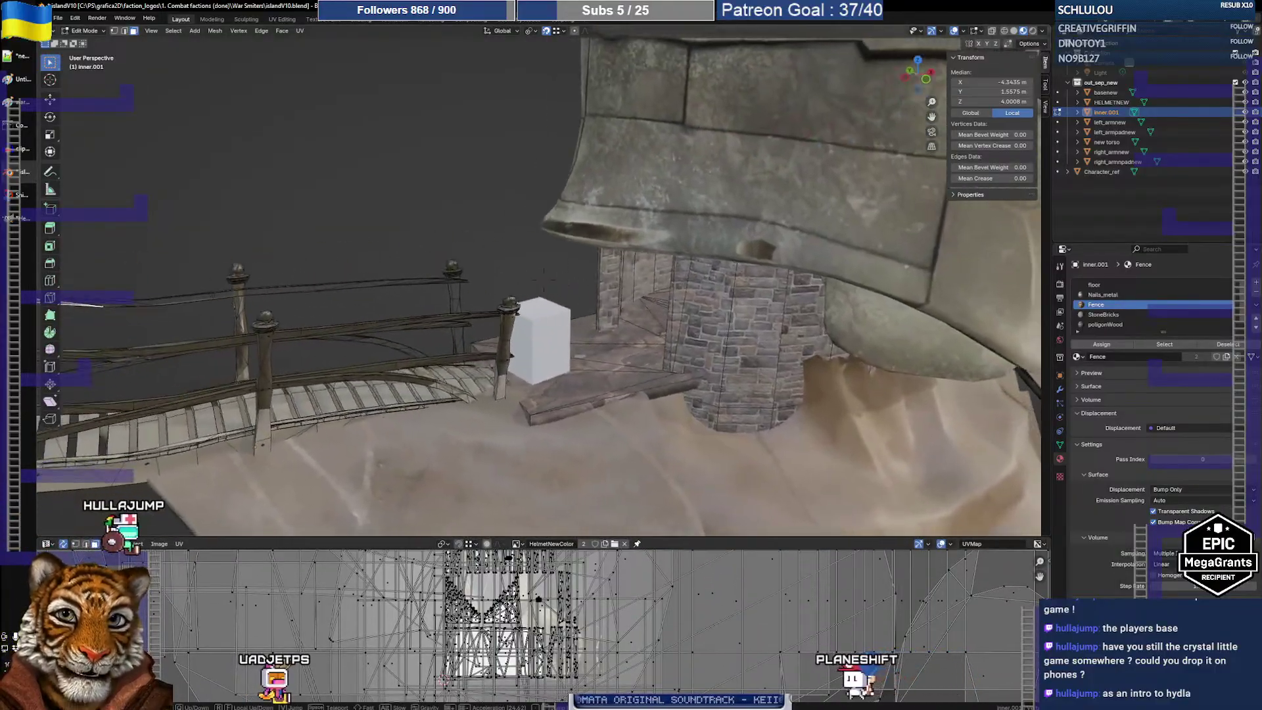
- Walk back from the white cube until the whole bridge is in view
key(s)
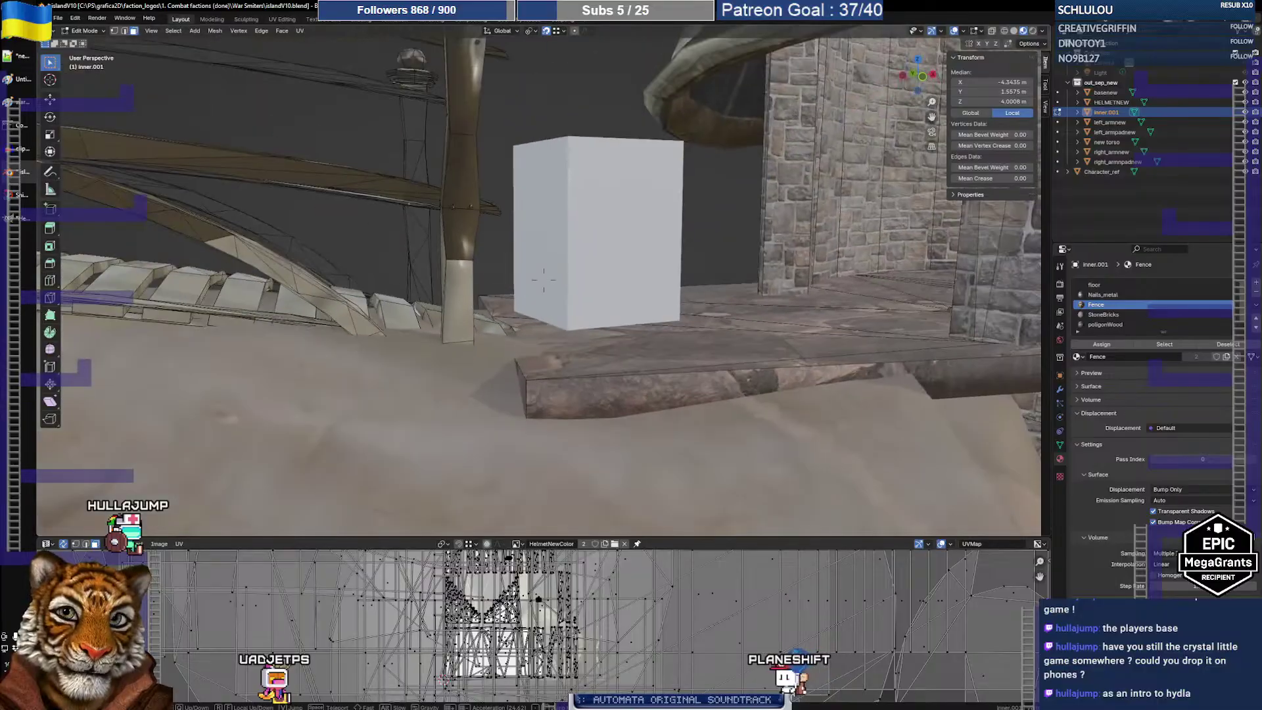
key(w)
key(s)
key(s)
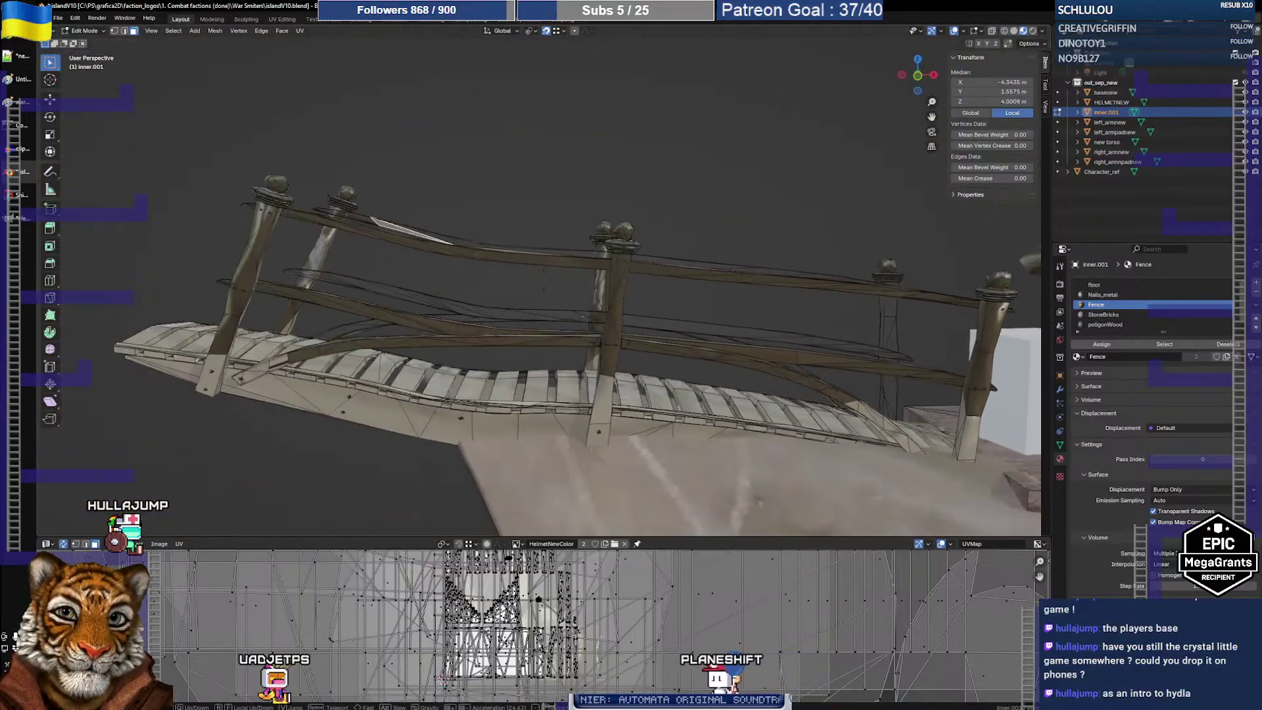
click(716, 344)
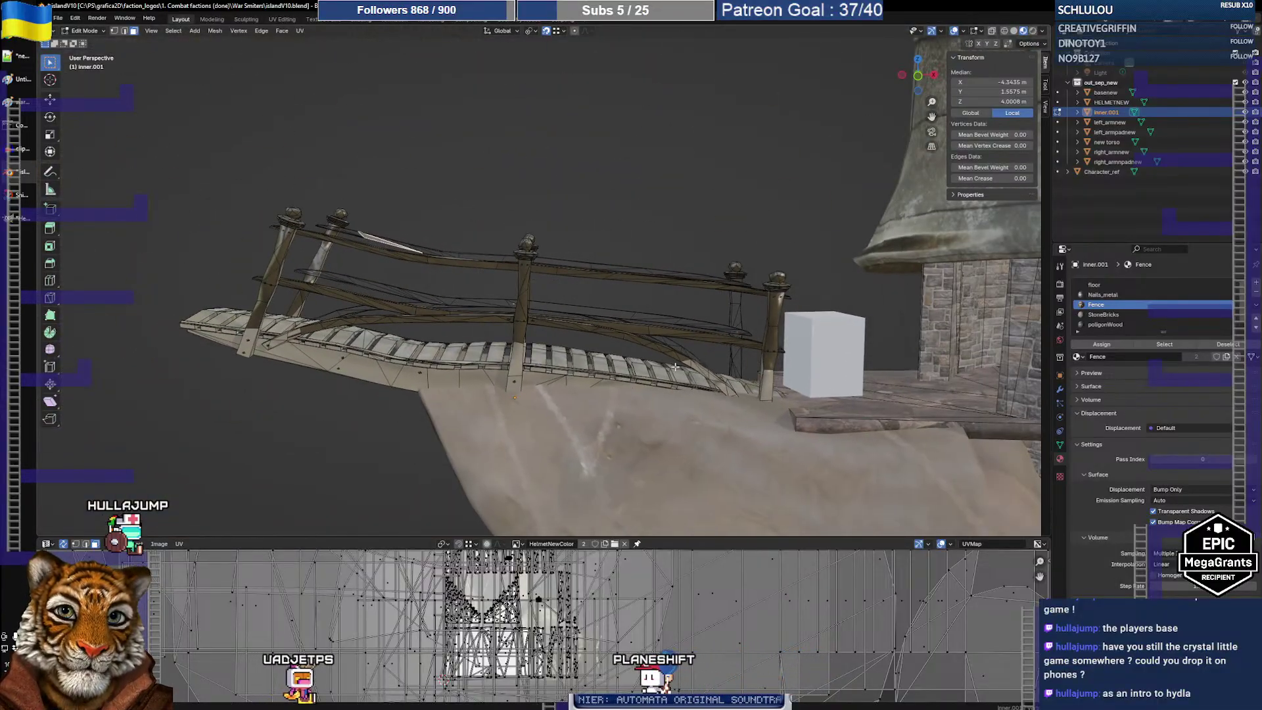
- Orbit around the bridge and tower from low and below, then return to Object Mode
middle_drag(675, 366, 351, 359)
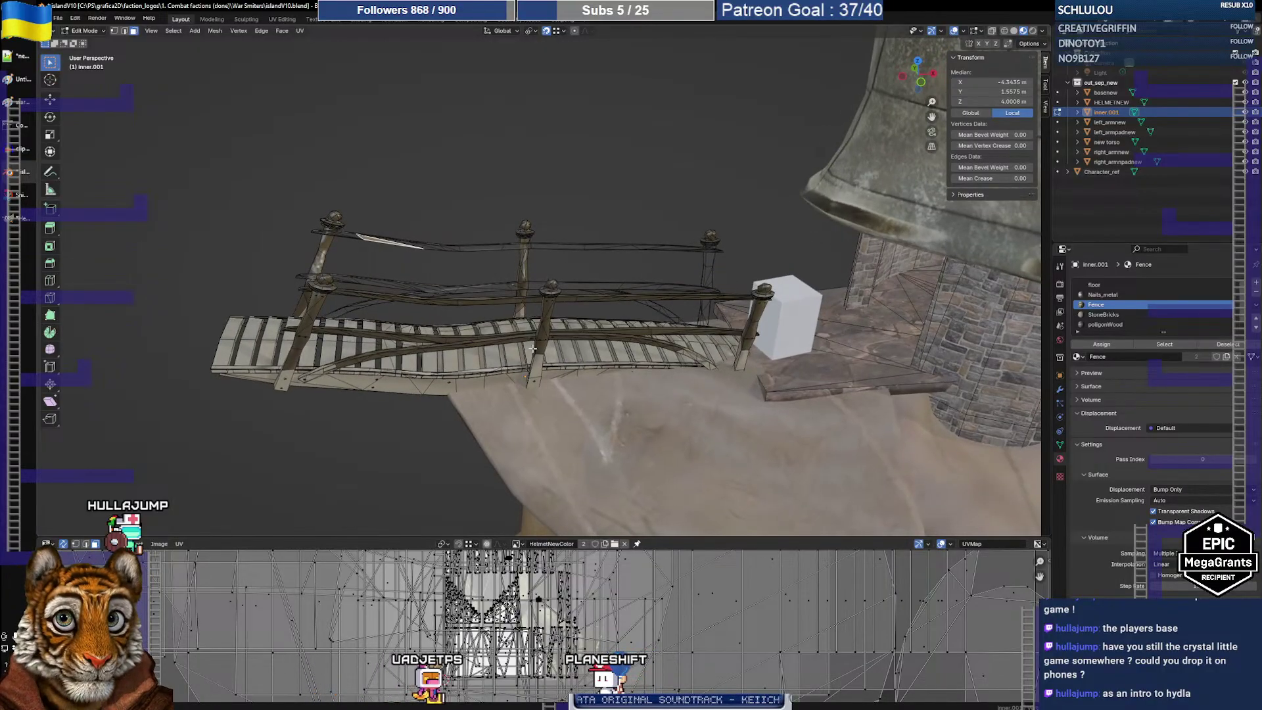
middle_drag(540, 350, 534, 300)
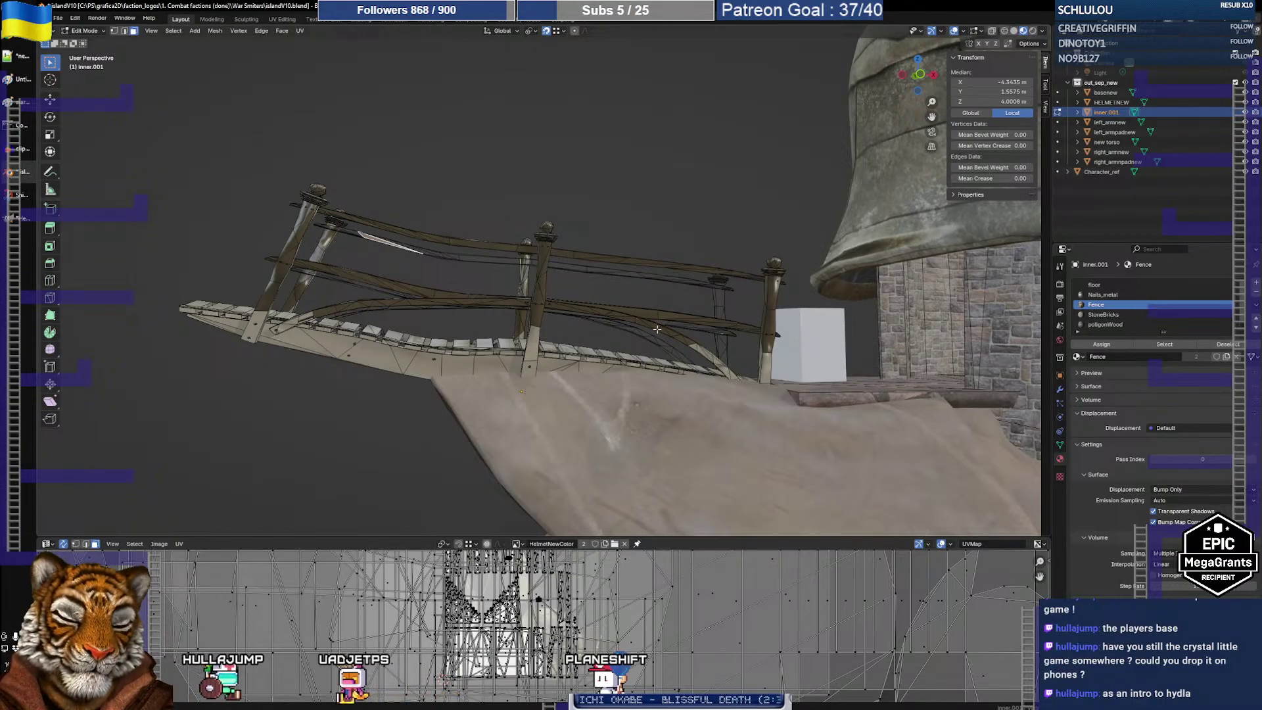
middle_drag(503, 323, 466, 323)
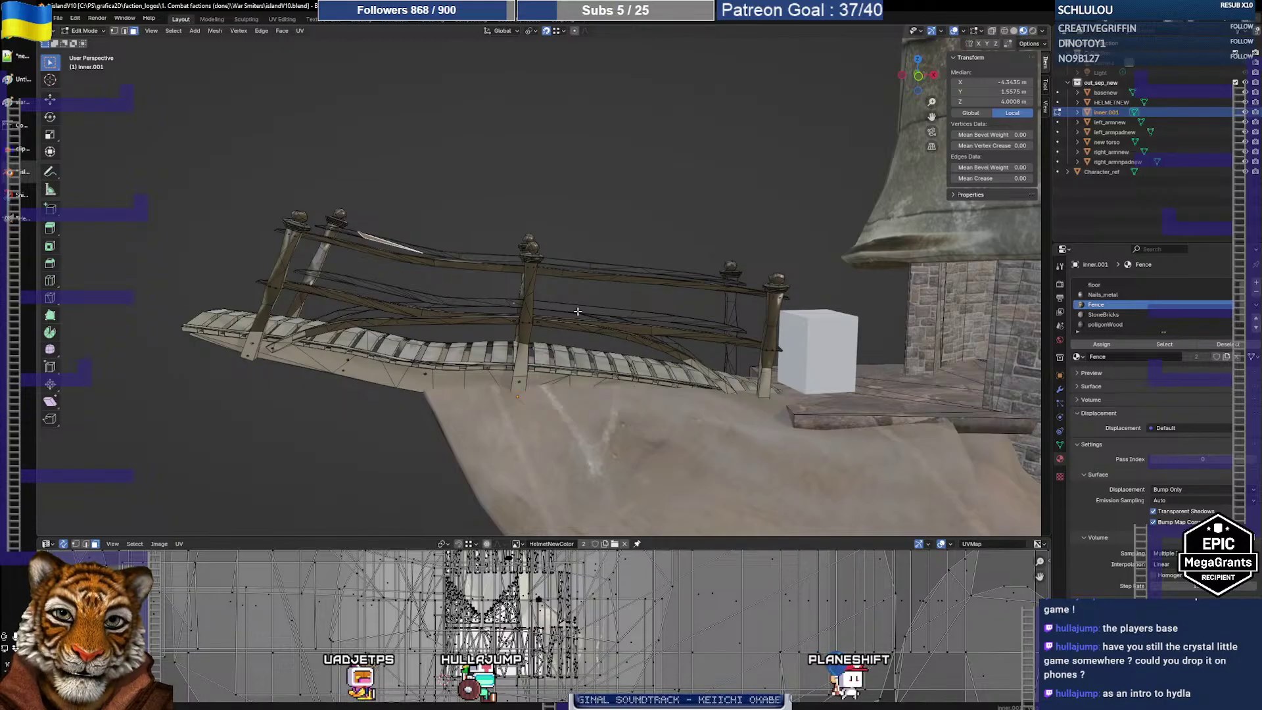
middle_drag(603, 337, 727, 279)
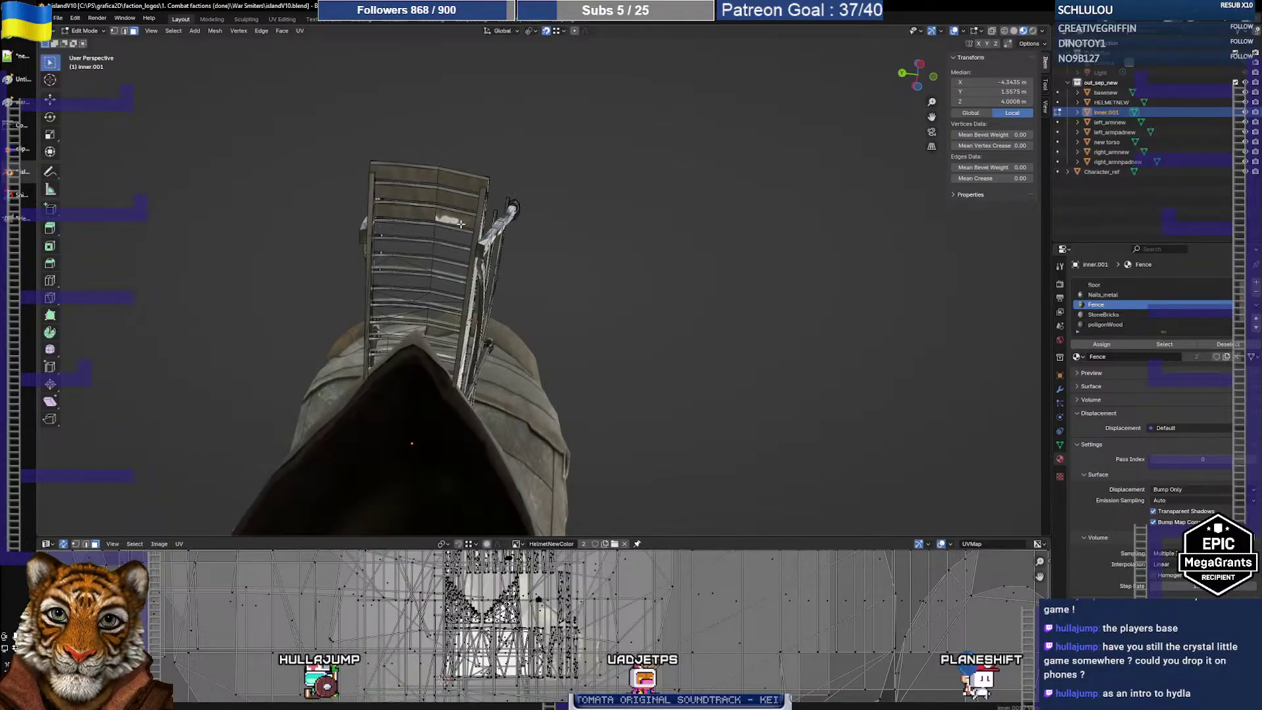
middle_drag(578, 265, 474, 342)
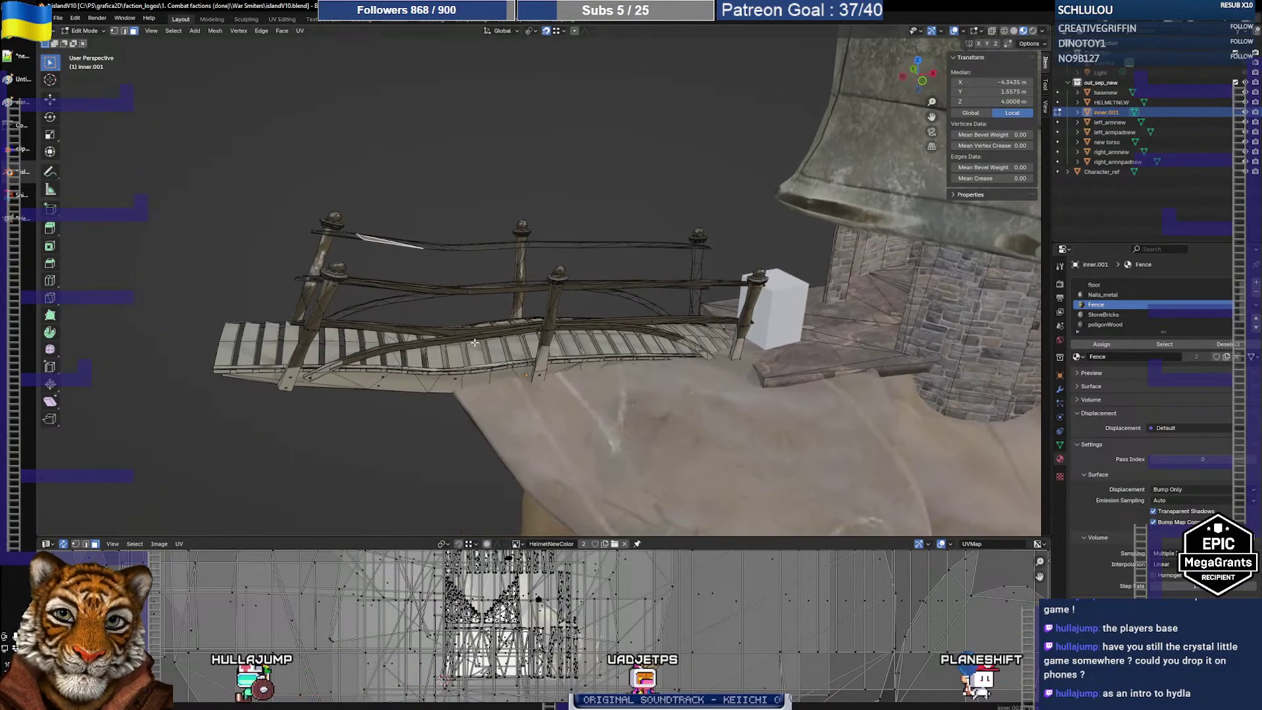
key(Tab)
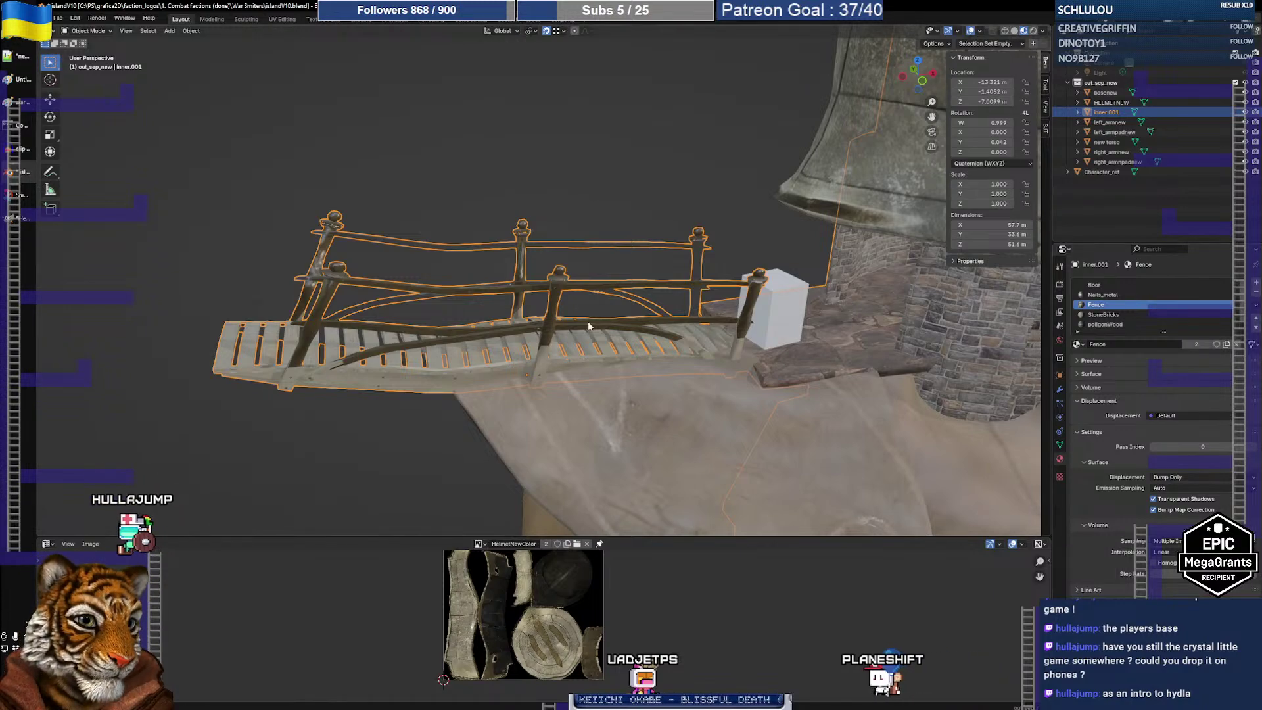
- In Edit Mode, select the geometry using the Fence and Nails_metal materials
key(Tab)
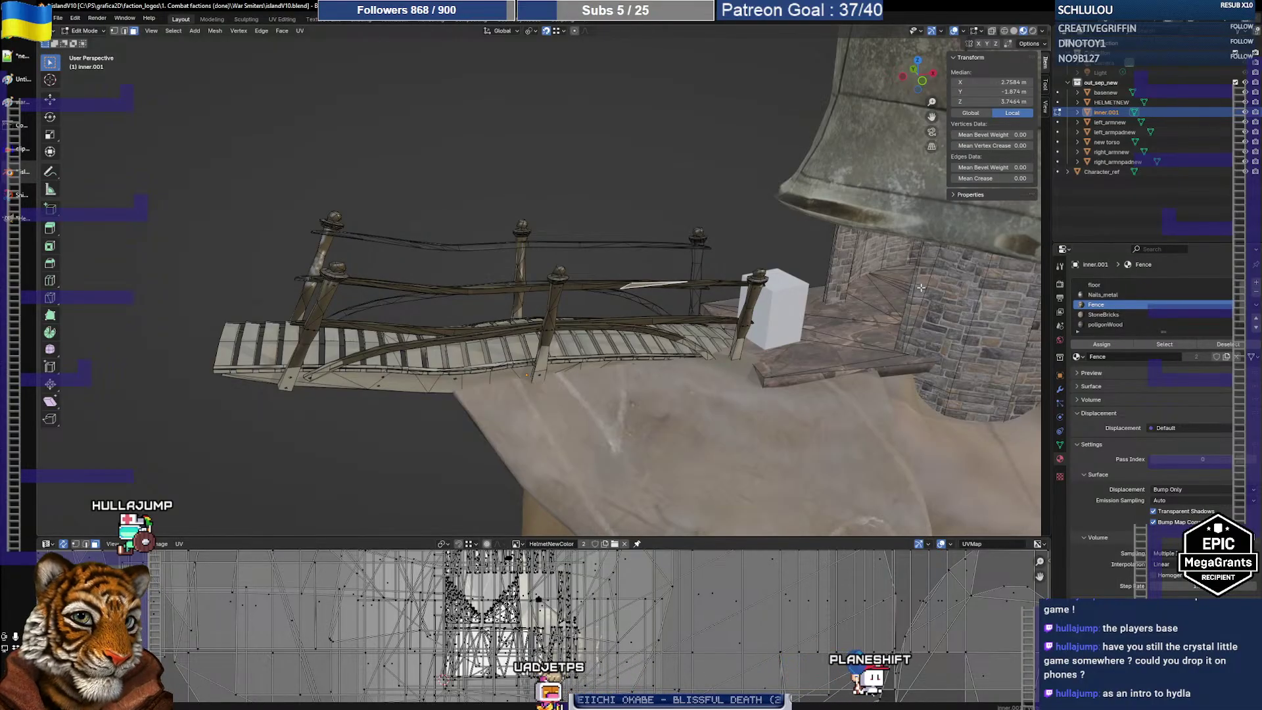
click(1153, 345)
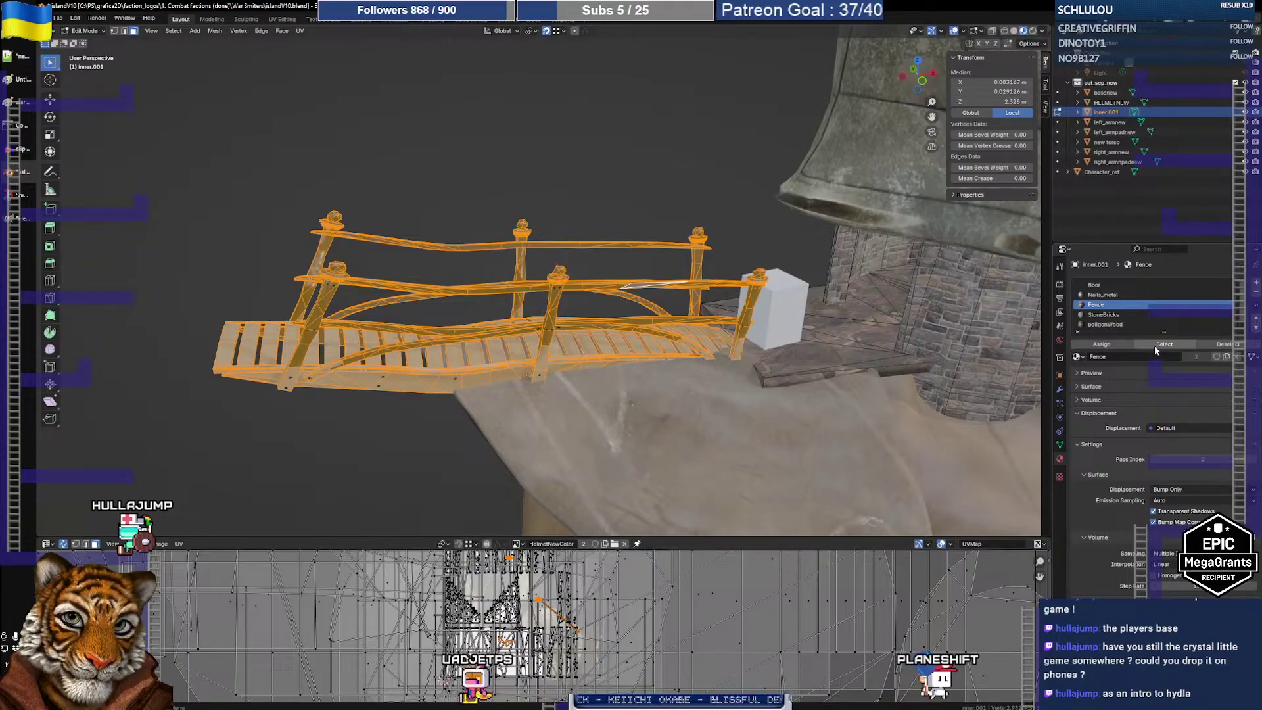
middle_drag(775, 315, 491, 332)
click(1110, 297)
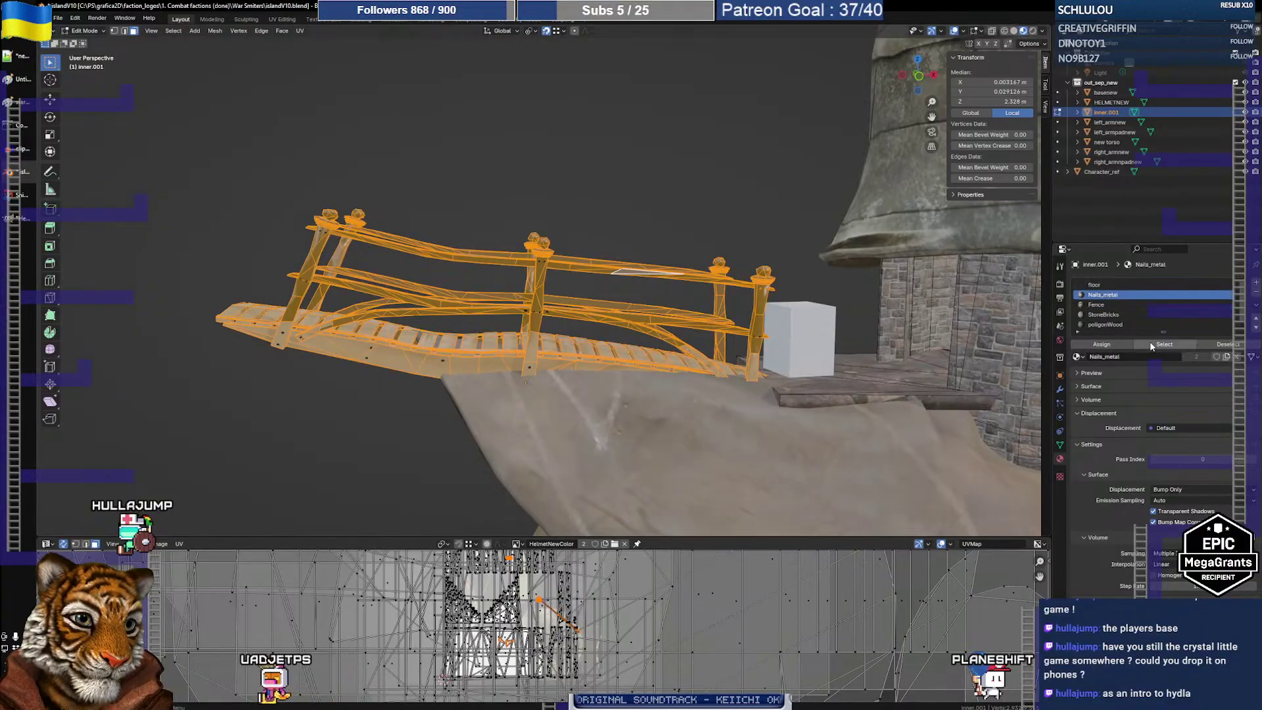
middle_drag(526, 355, 761, 358)
- Separate the selected faces into a new object and return to Object Mode
key(ctrl+f)
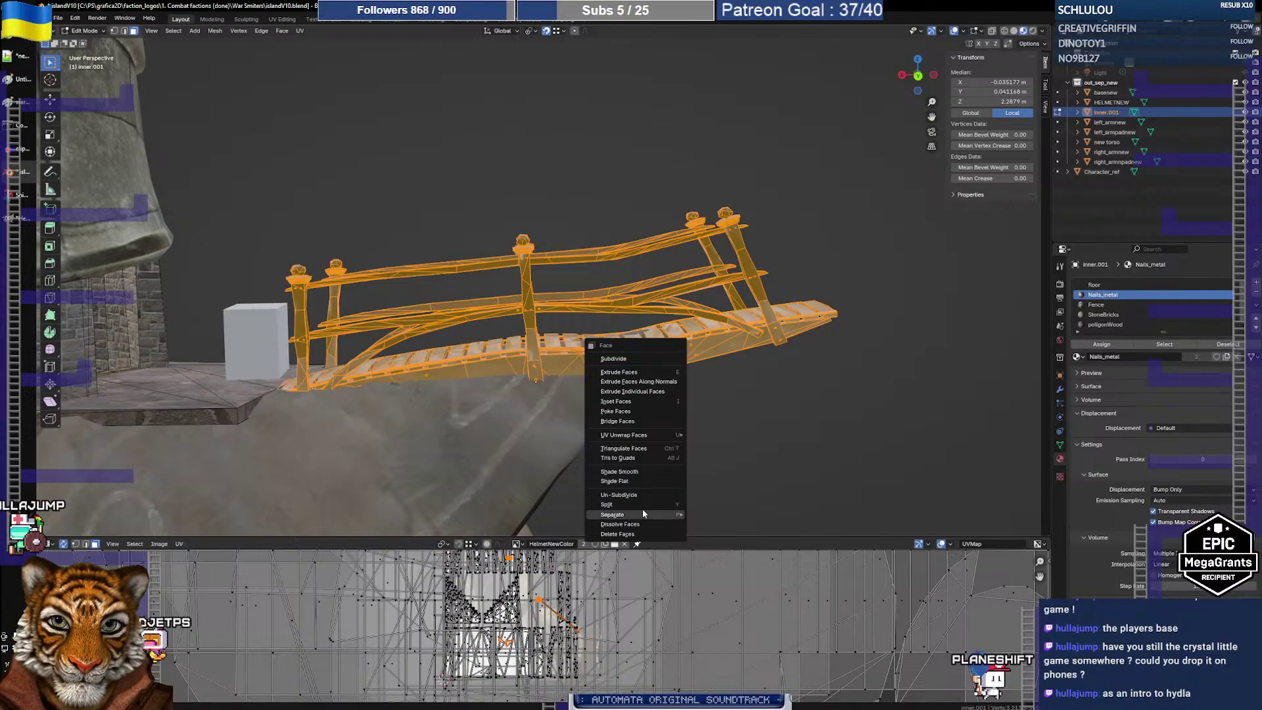
mouse_move(641, 512)
click(706, 514)
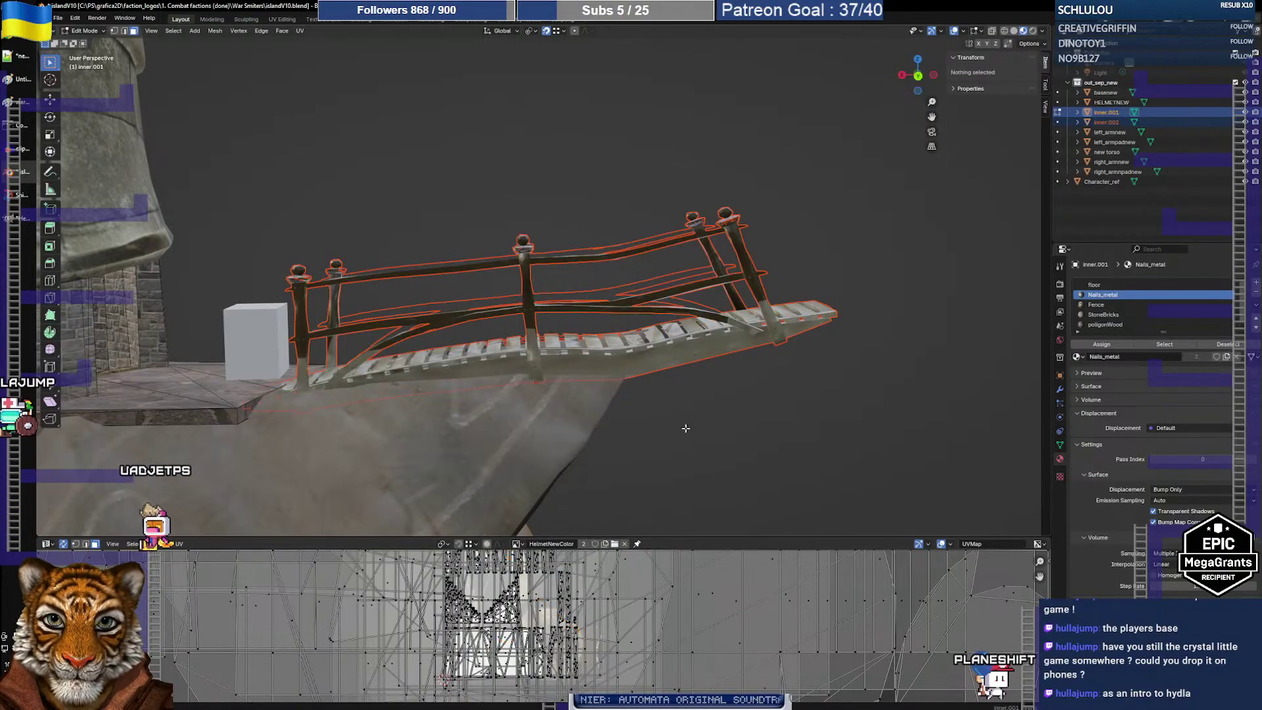
key(Tab)
key(alt+a)
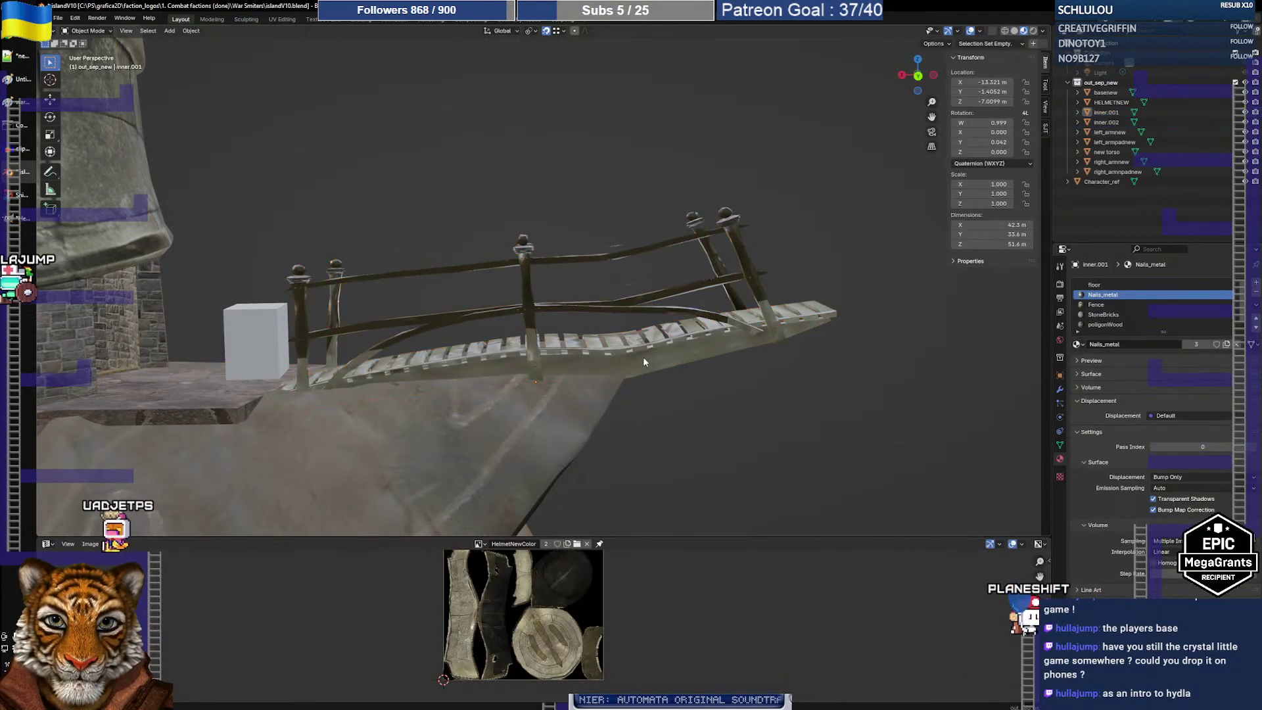
- Hide the foreground object, isolate the bridge with Shift+H, and save the file
click(643, 361)
click(601, 431)
key(h)
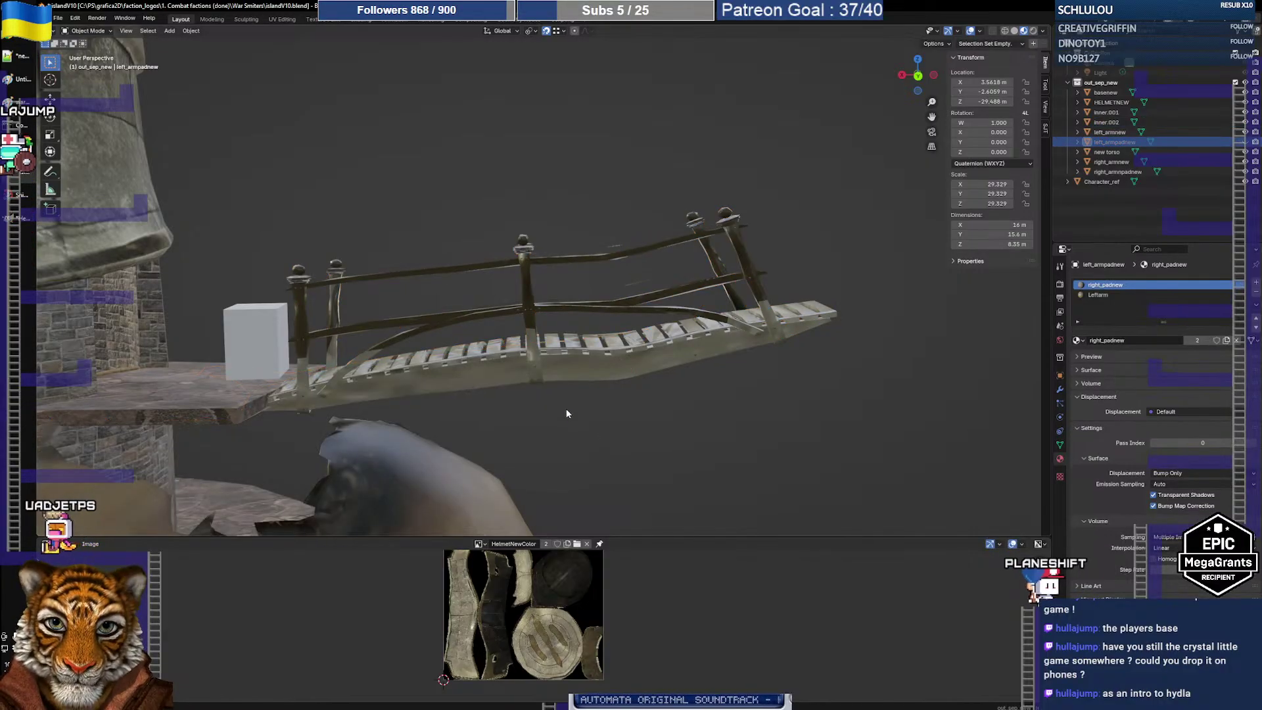
middle_drag(567, 414, 553, 382)
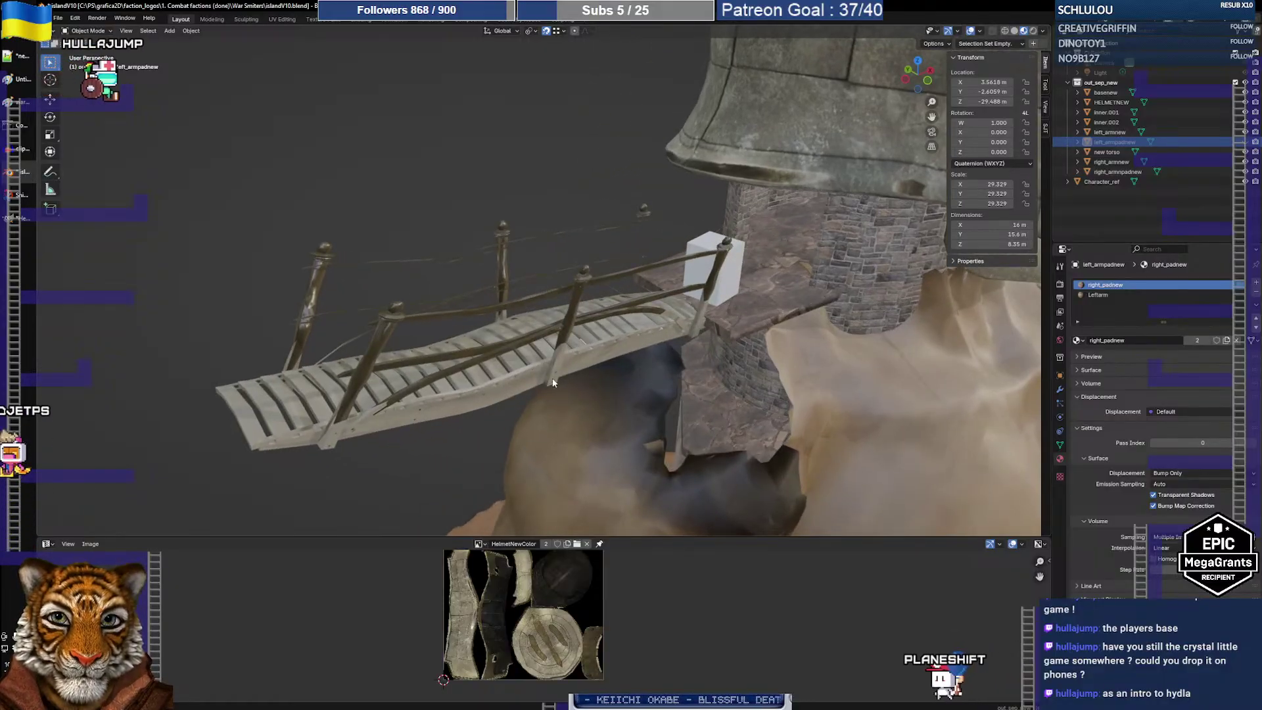
click(552, 382)
key(shift+h)
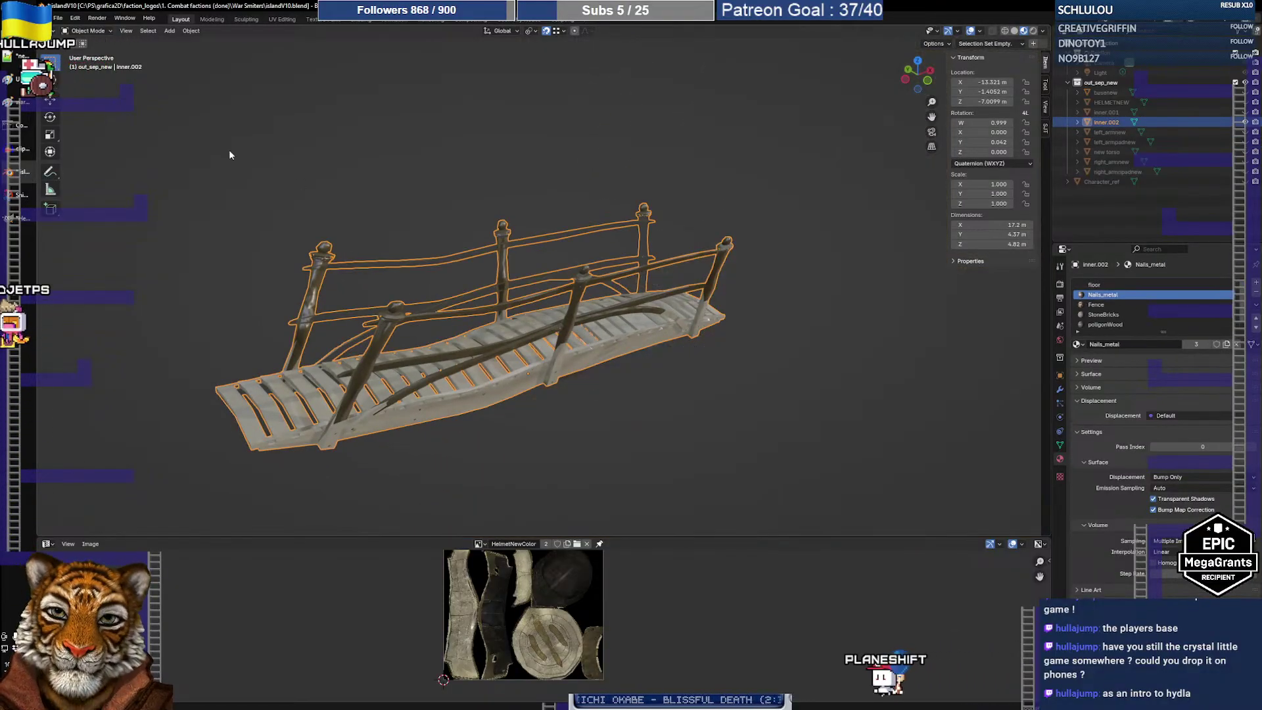
click(57, 18)
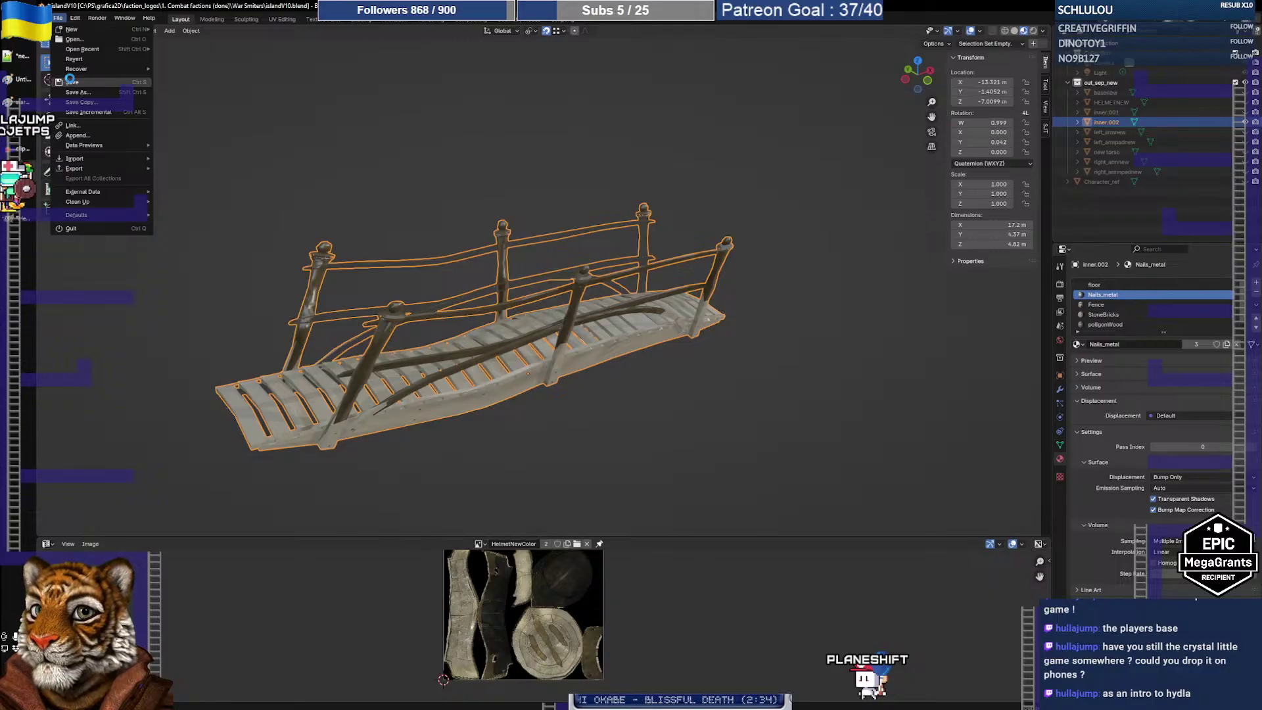
click(70, 79)
- Enable Face Orientation in the viewport overlays and enter Edit Mode on the bridge
middle_drag(583, 328, 534, 315)
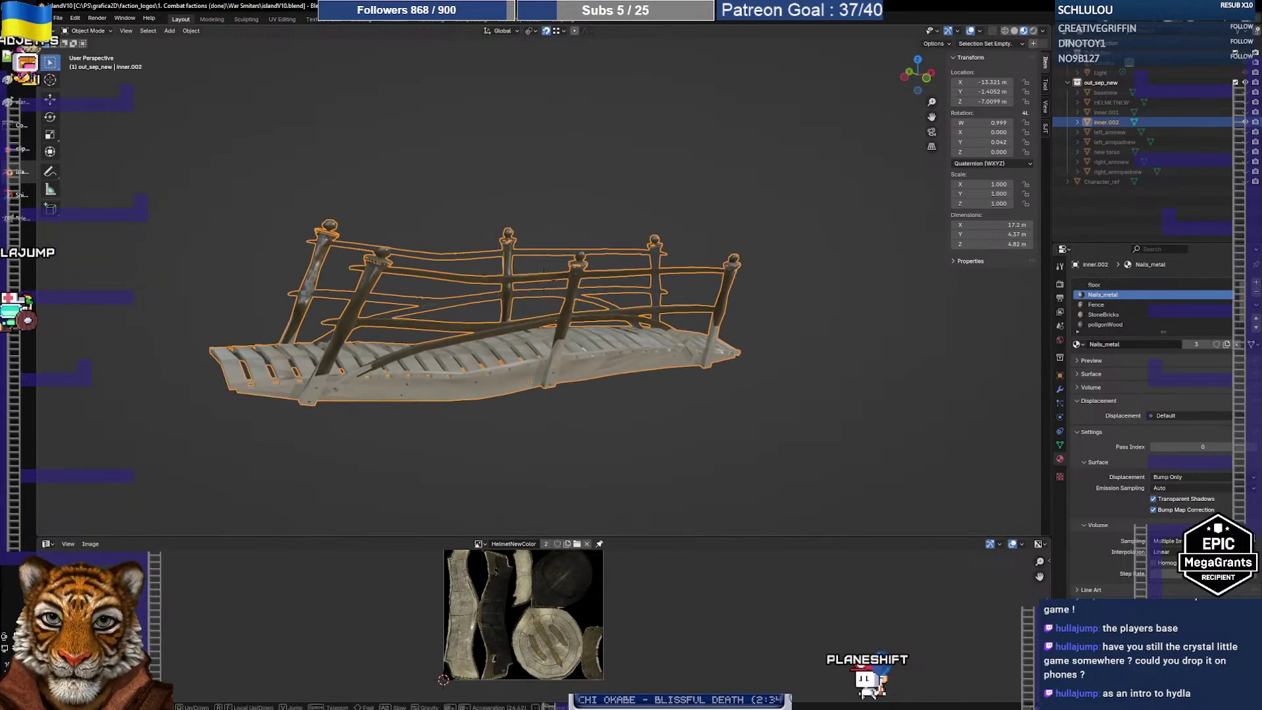
key(w)
key(s)
click(518, 305)
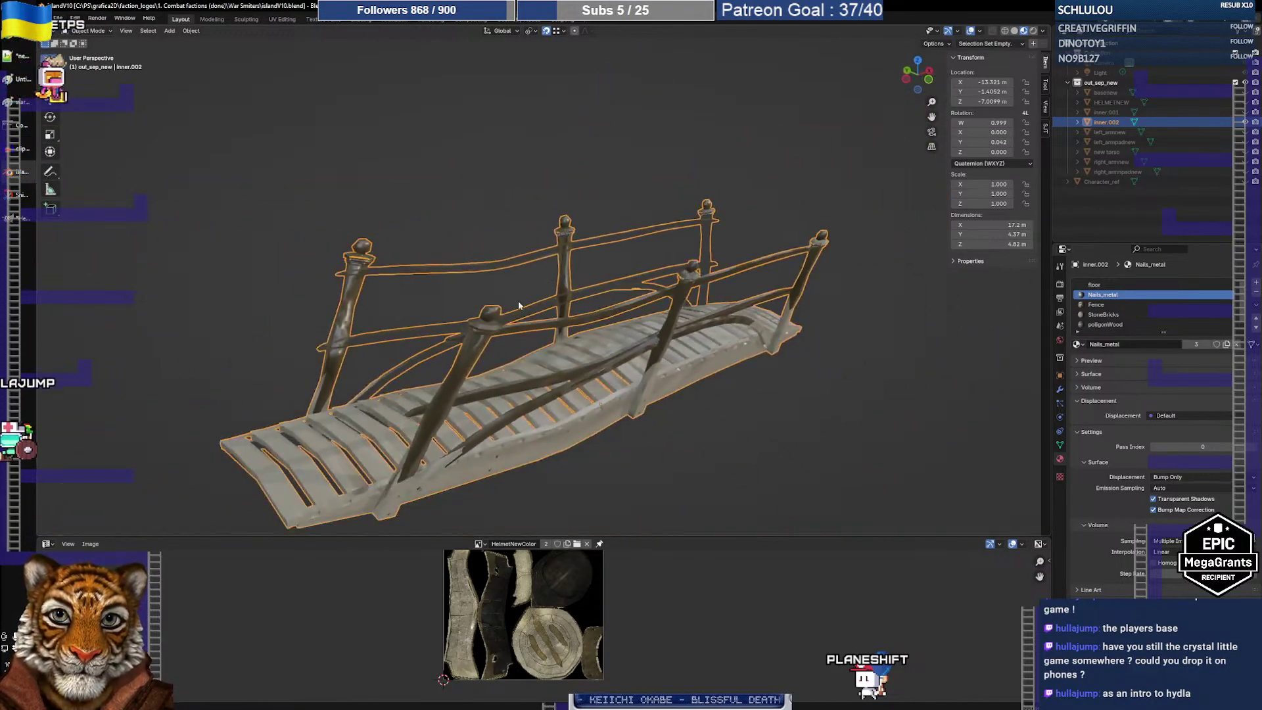
click(981, 30)
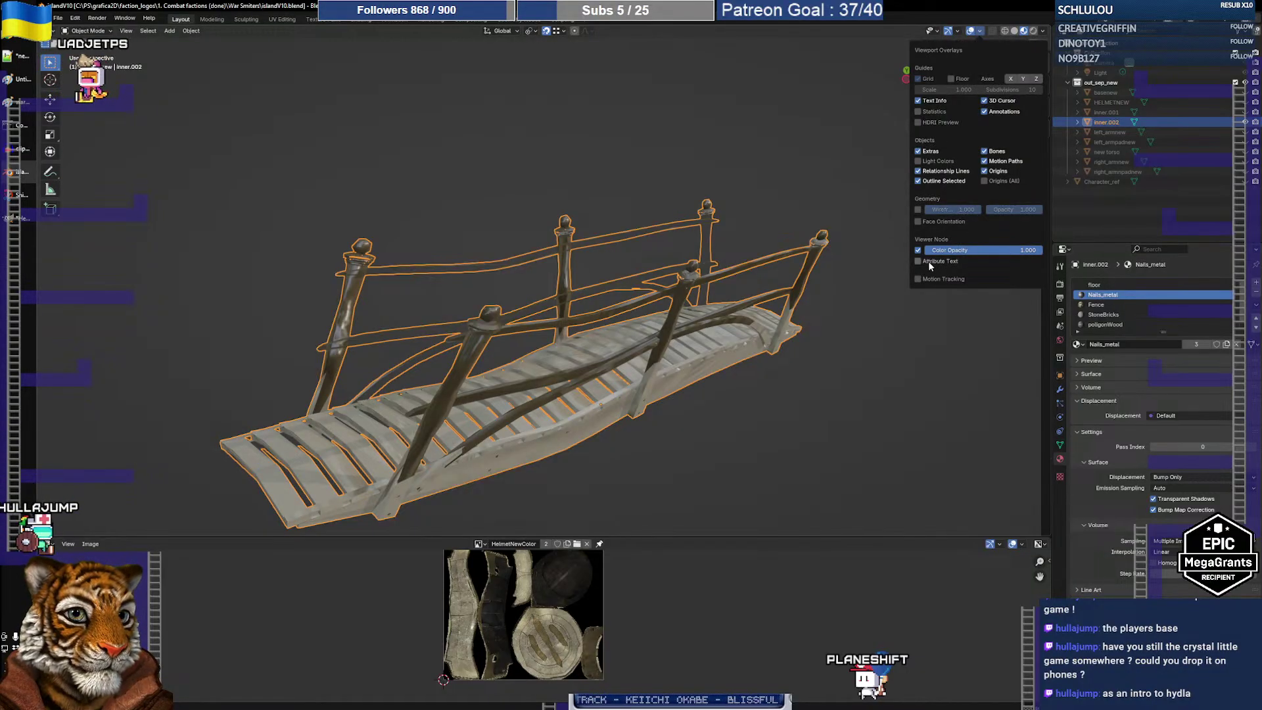
click(918, 222)
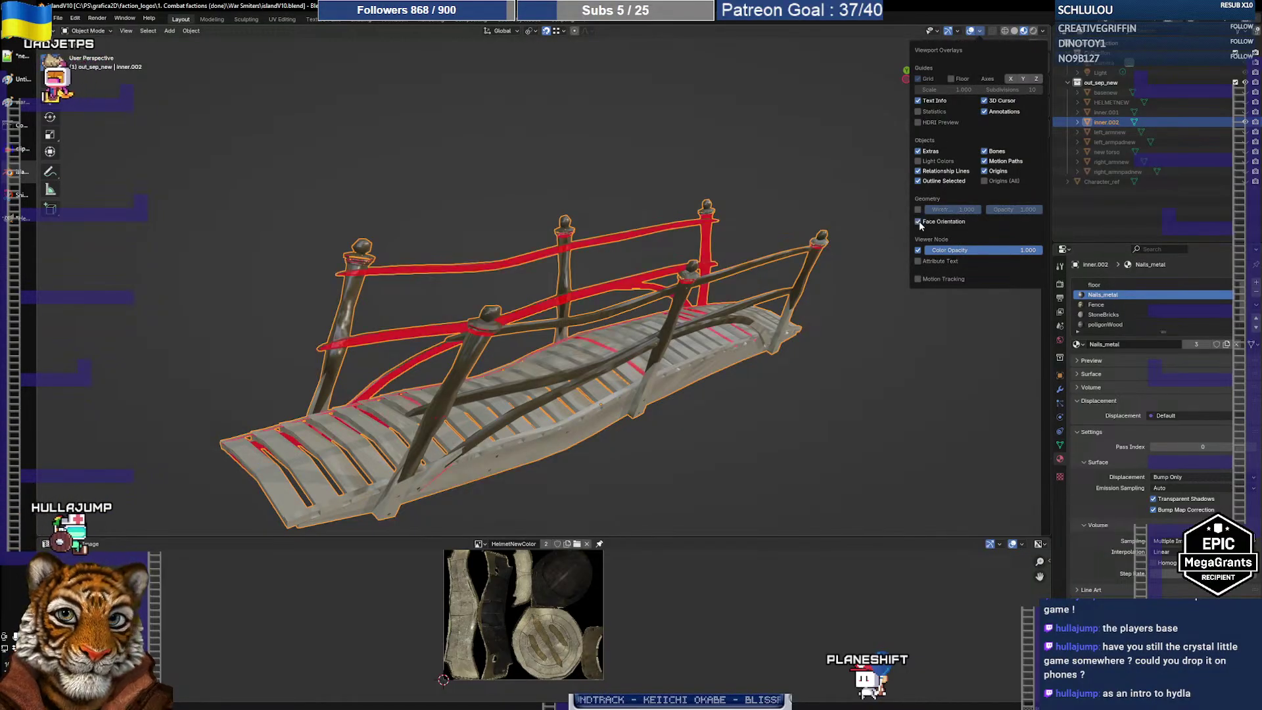
click(518, 208)
middle_drag(518, 209, 434, 230)
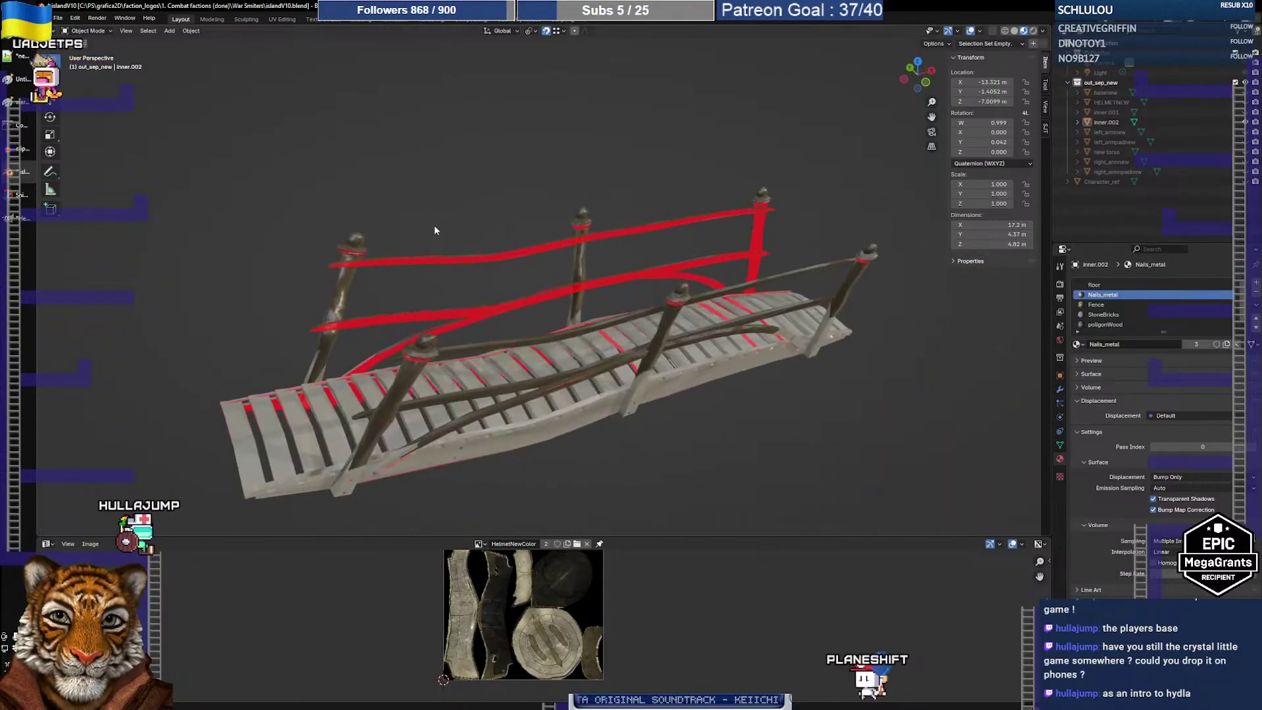
key(Tab)
- Recalculate all normals outside and merge overlapping vertices by distance
key(a)
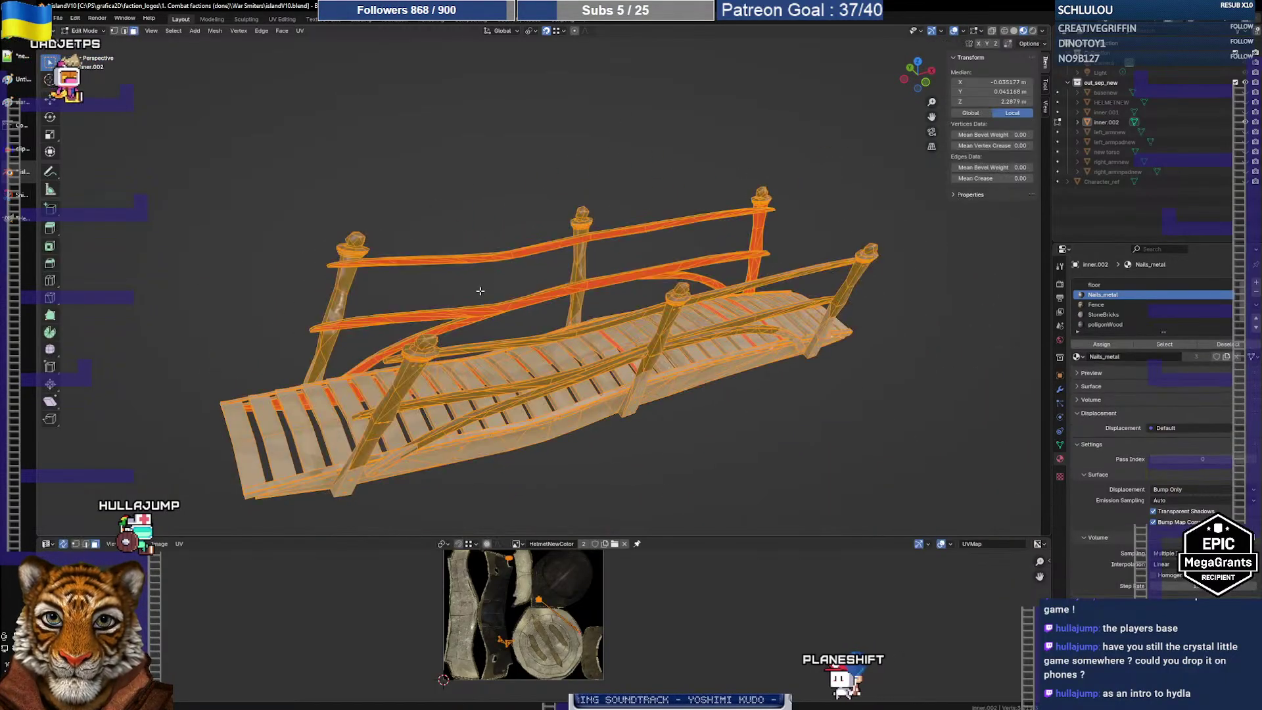
click(216, 30)
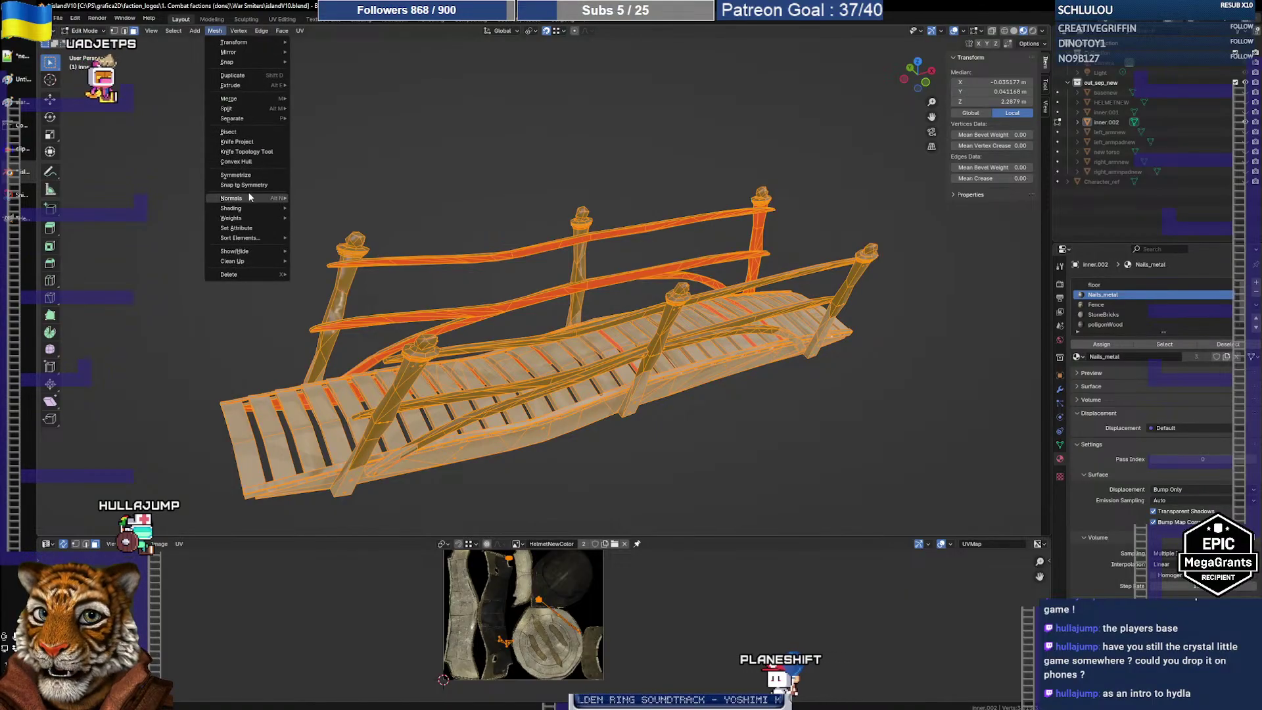
mouse_move(247, 199)
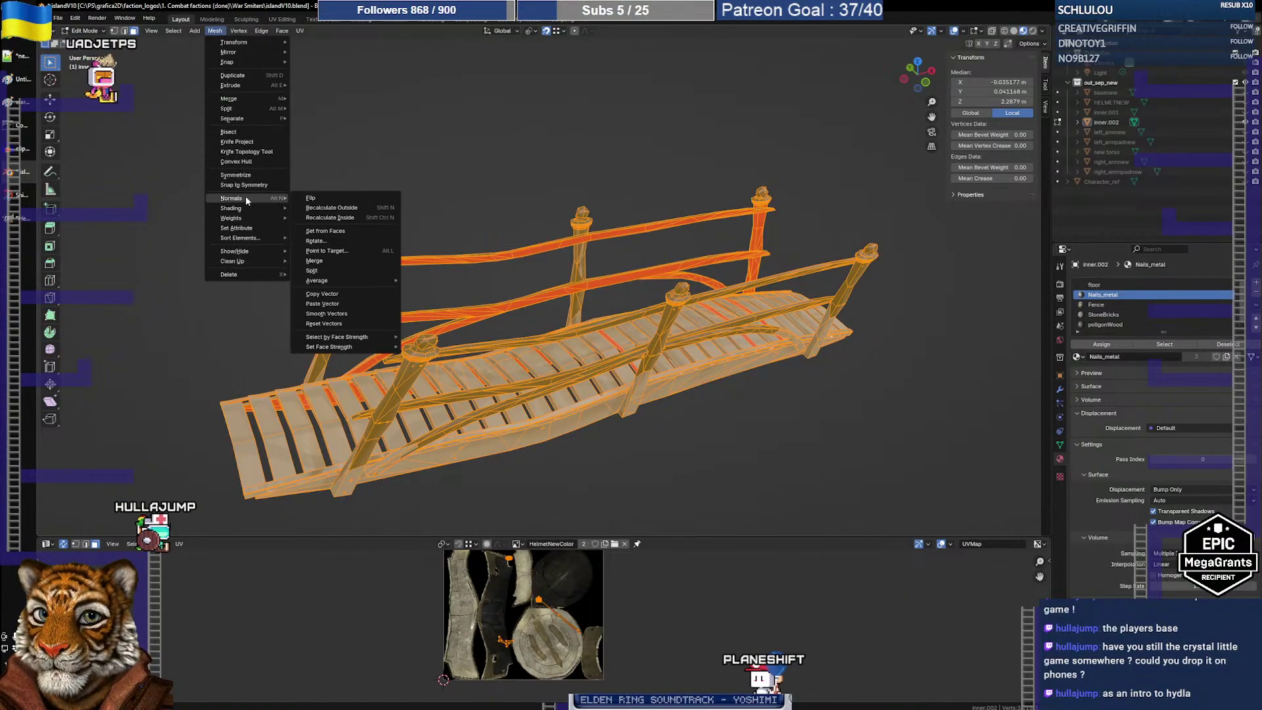
click(335, 209)
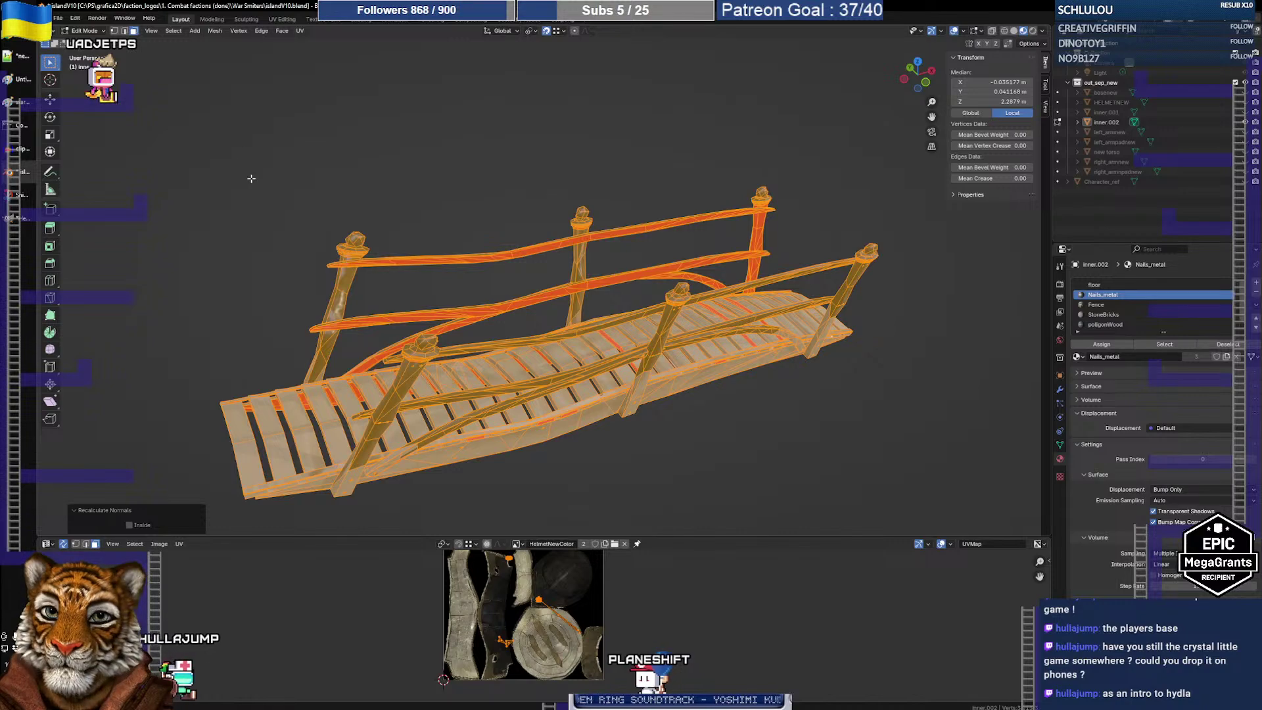
key(Tab)
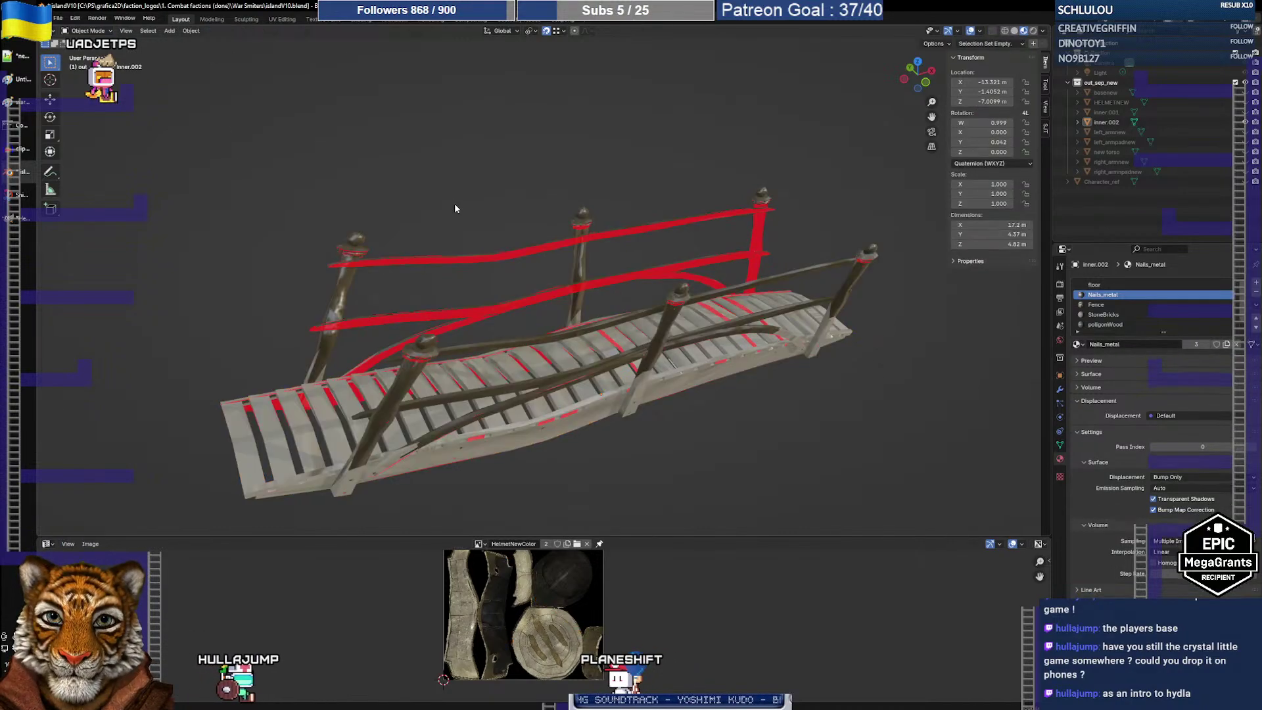
key(Tab)
key(m)
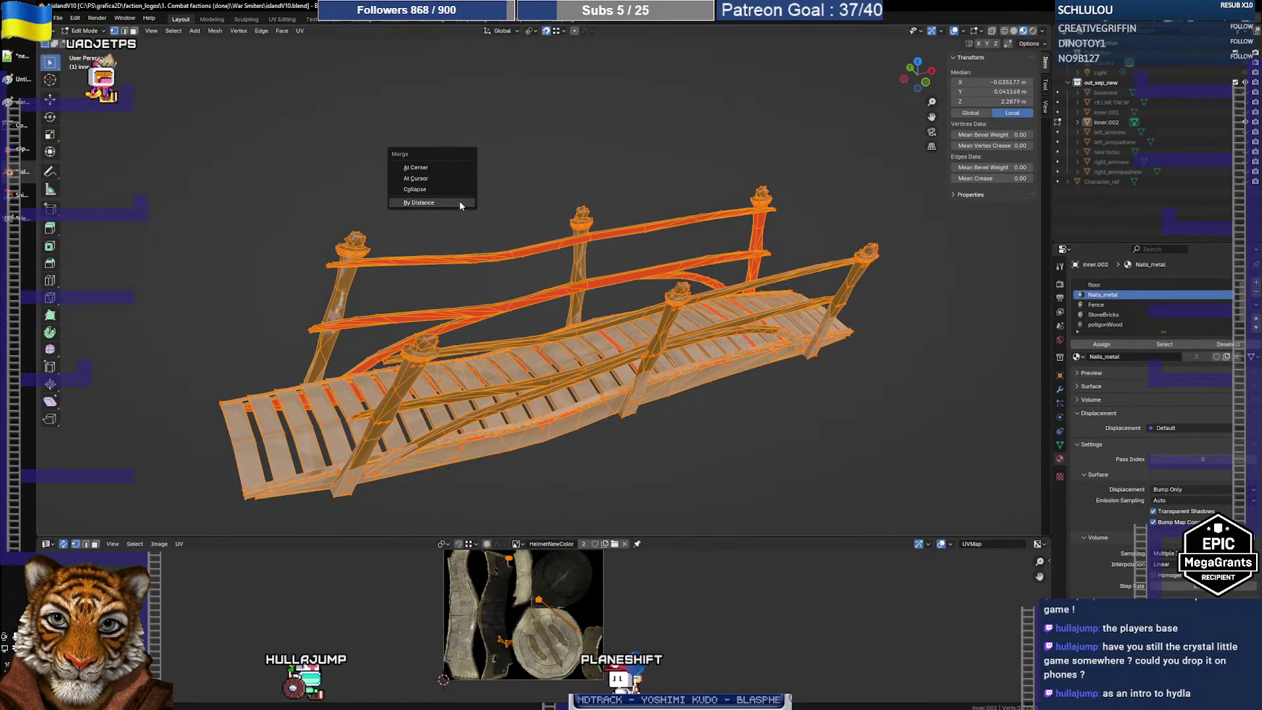
click(459, 202)
key(alt+a)
- Select the linked bottom strip, recalculate its normals outside, then flip them
middle_drag(480, 210, 713, 221)
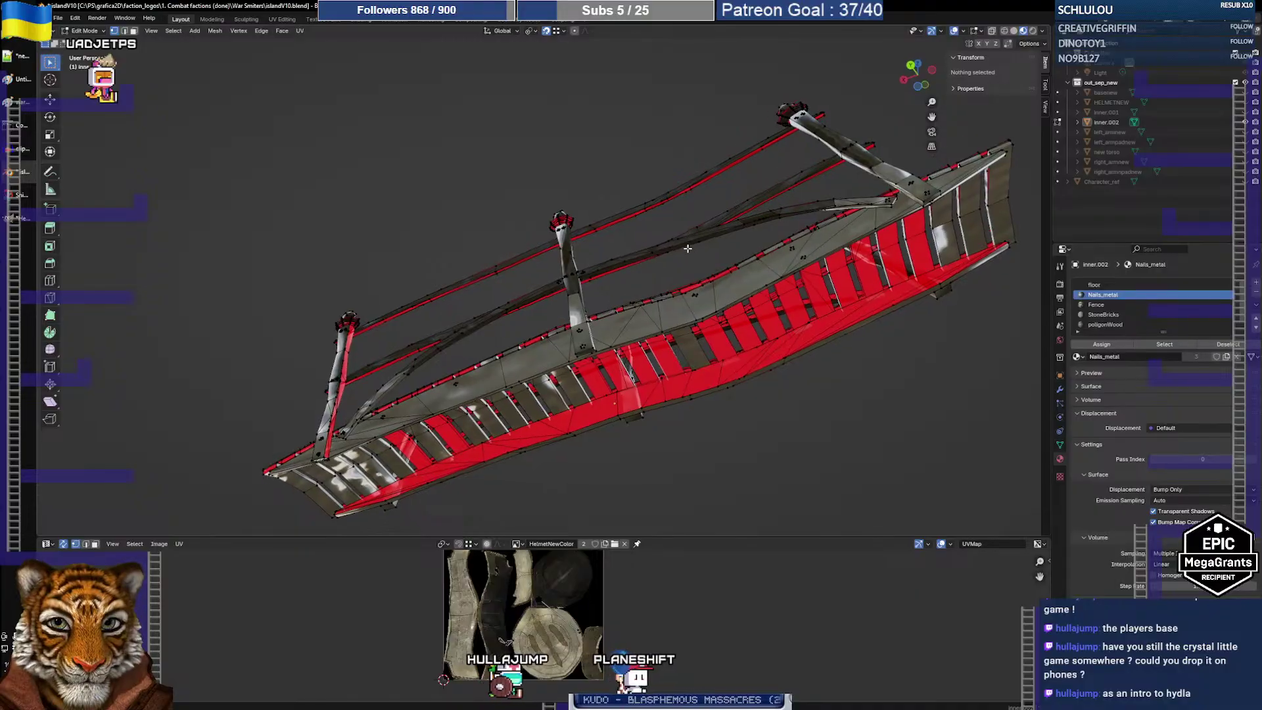
click(416, 487)
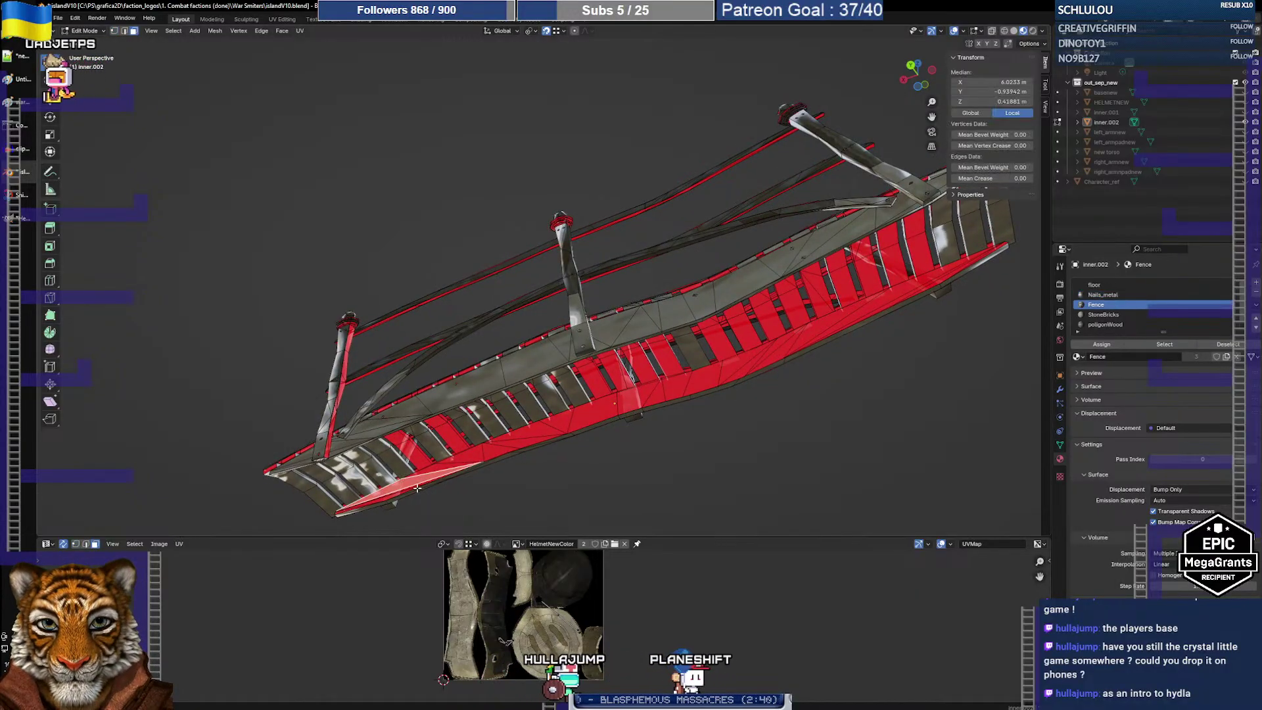
key(ctrl+l)
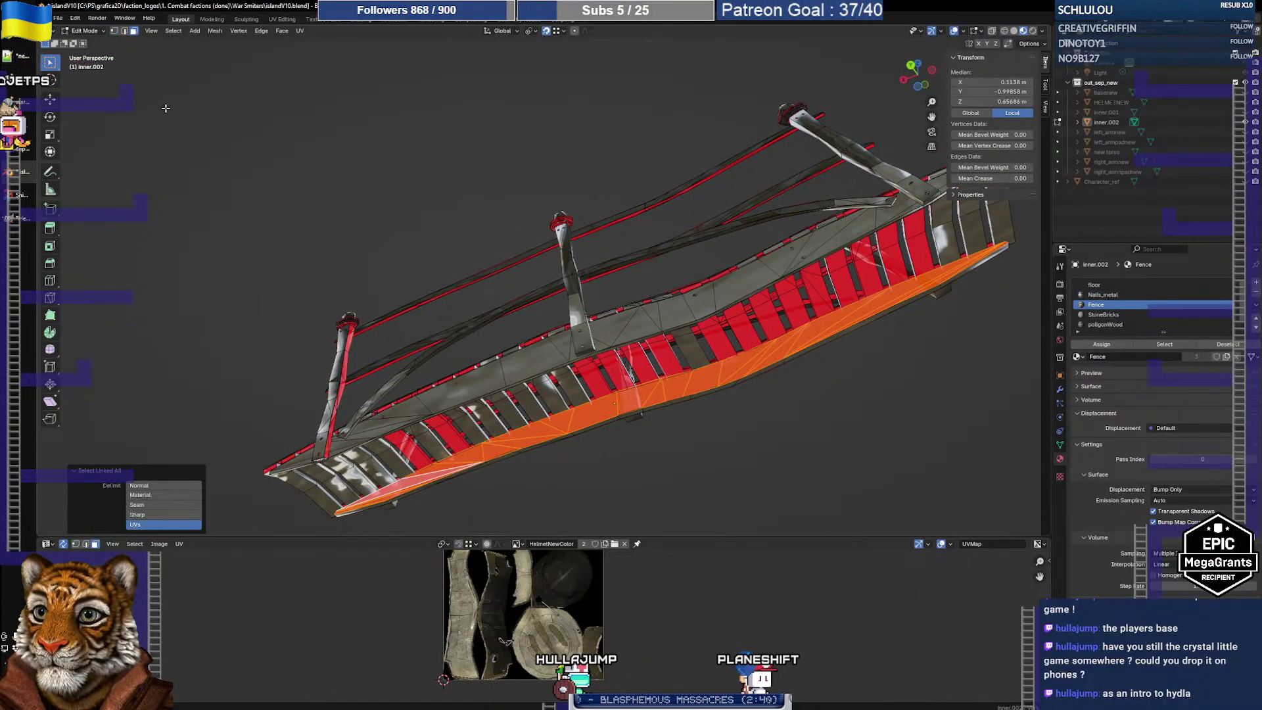
middle_drag(166, 107, 249, 85)
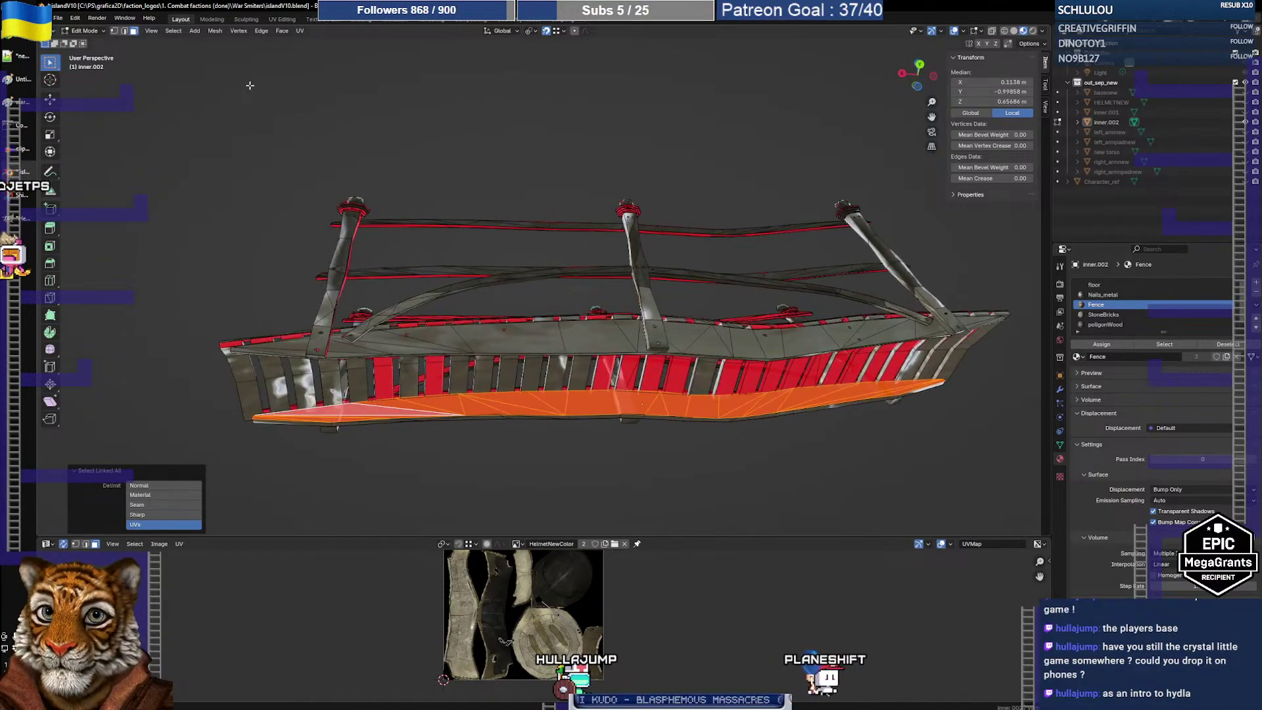
click(215, 30)
mouse_move(250, 197)
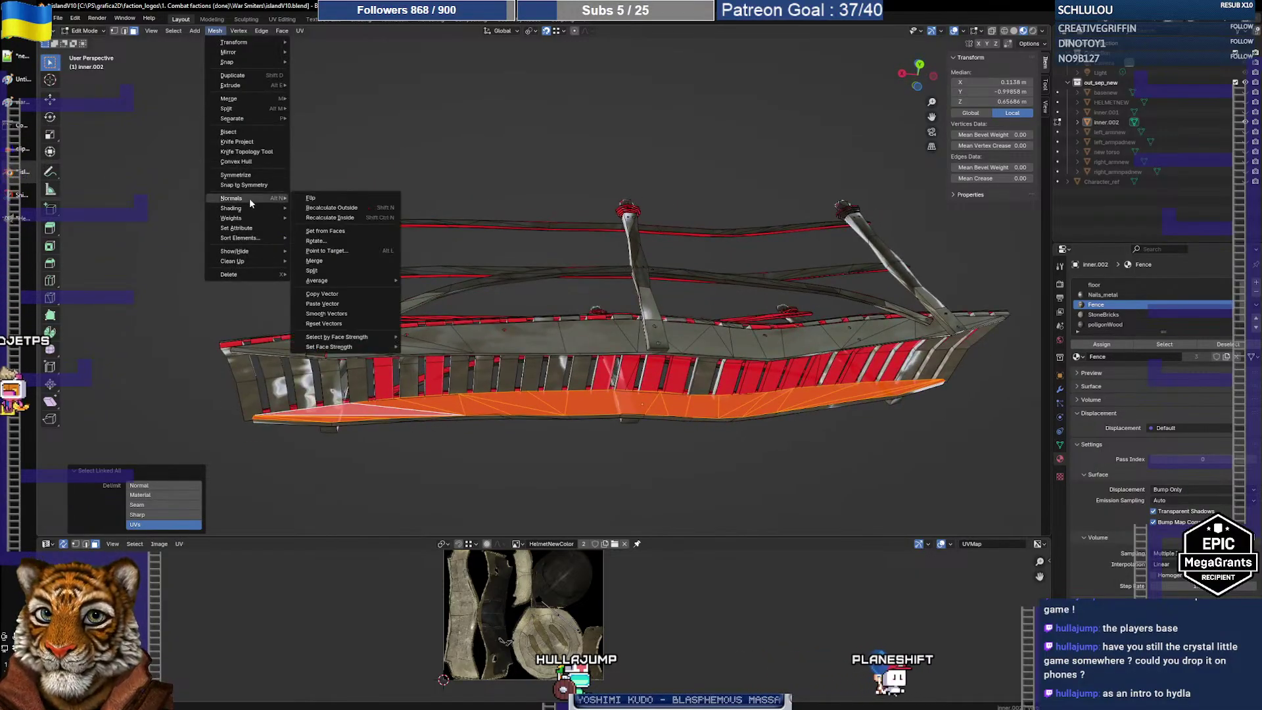
click(342, 207)
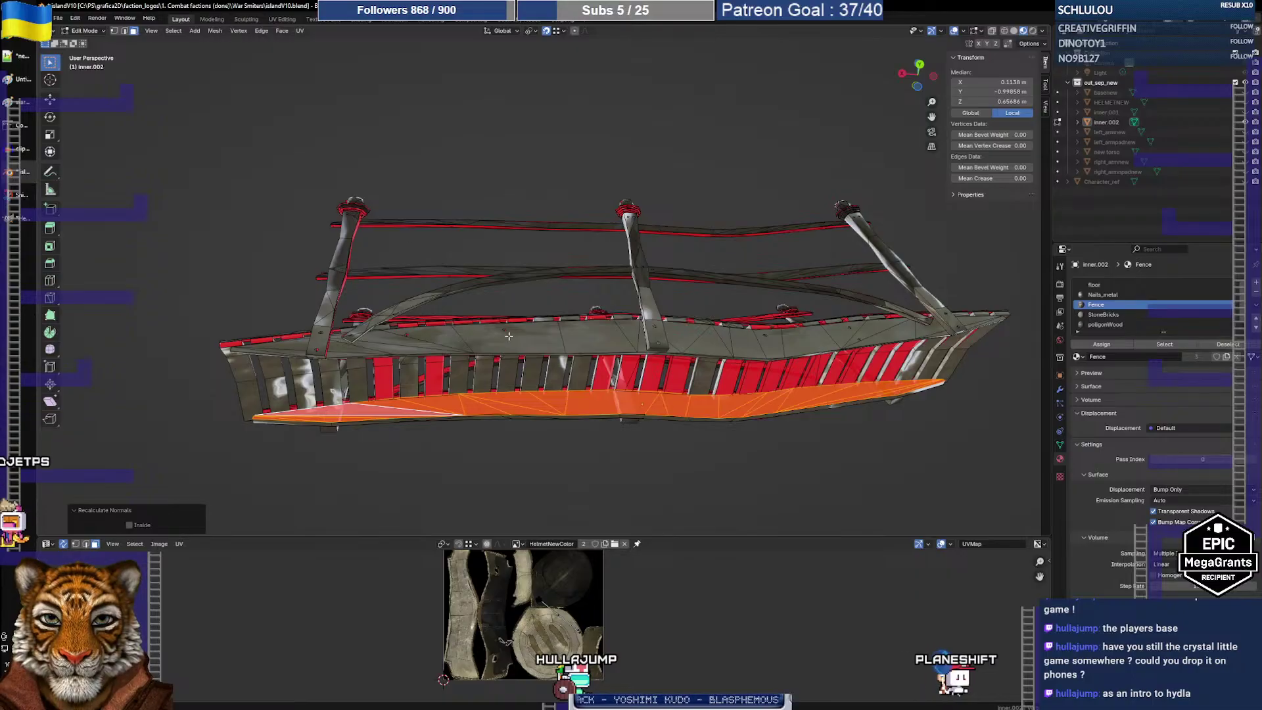
key(alt+n)
click(613, 410)
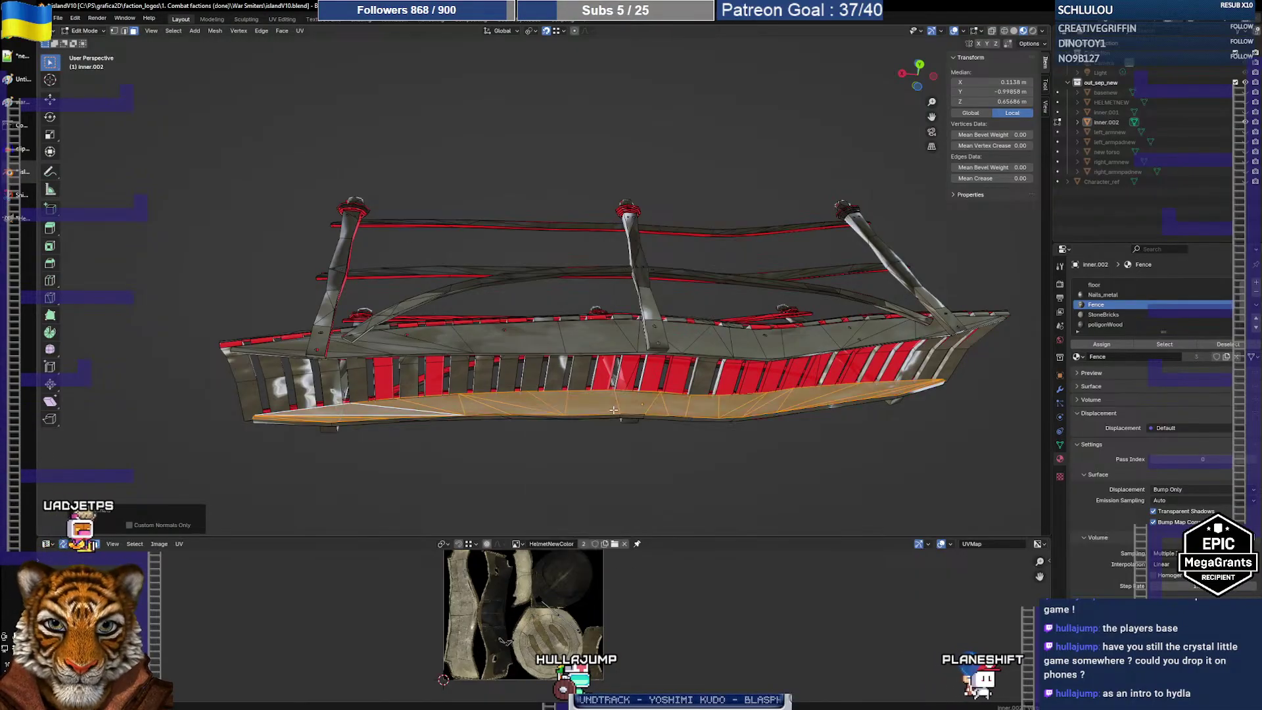
- Select another linked bottom strip and flip its normals
middle_drag(562, 405, 743, 437)
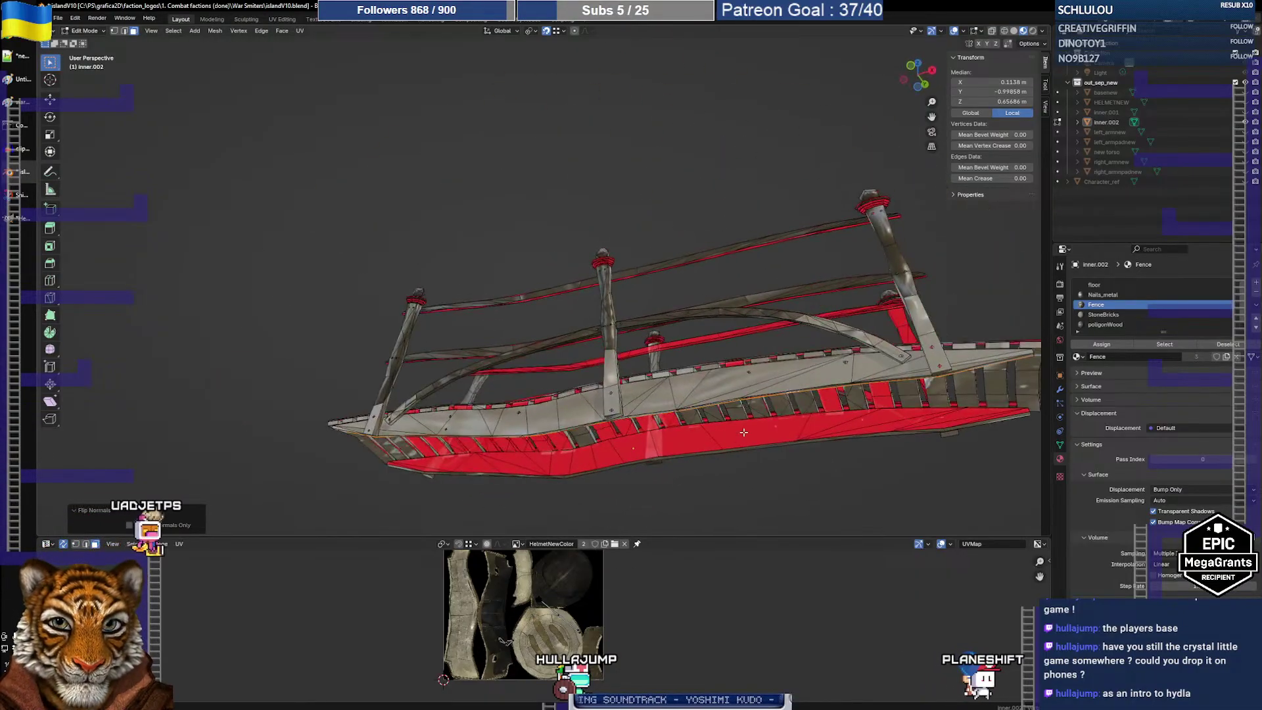
click(743, 437)
key(ctrl+l)
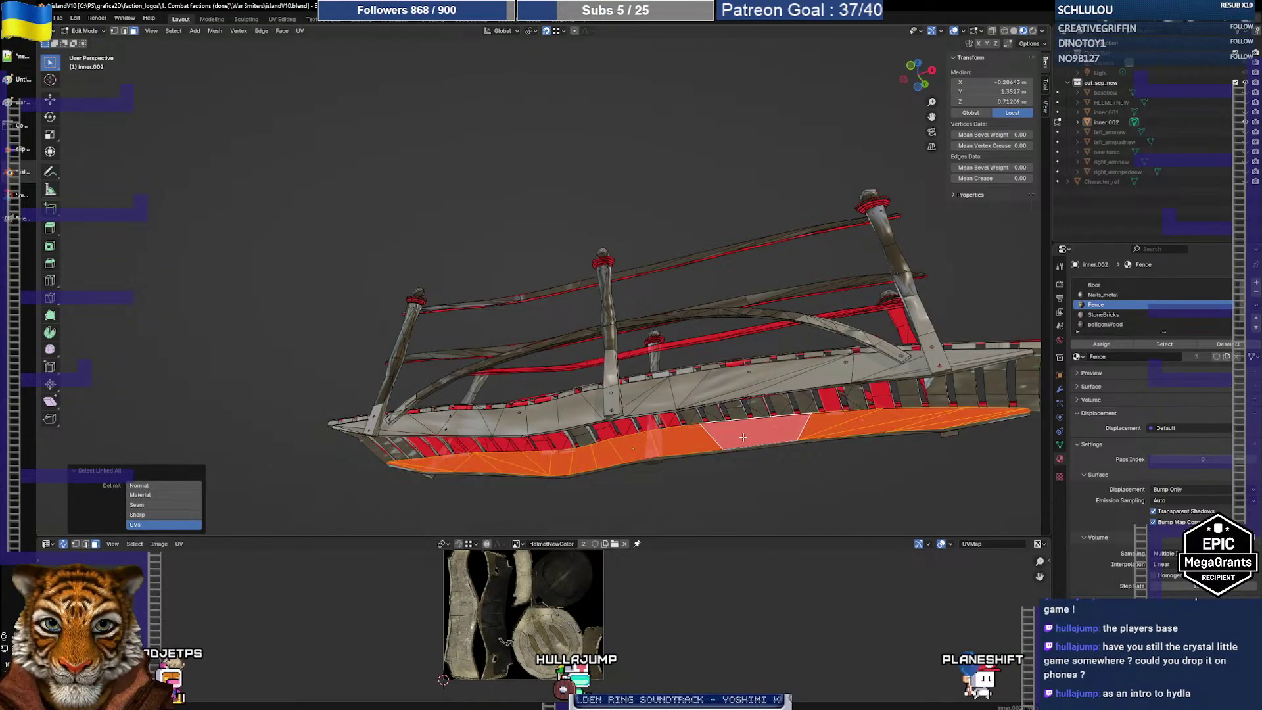
key(alt+n)
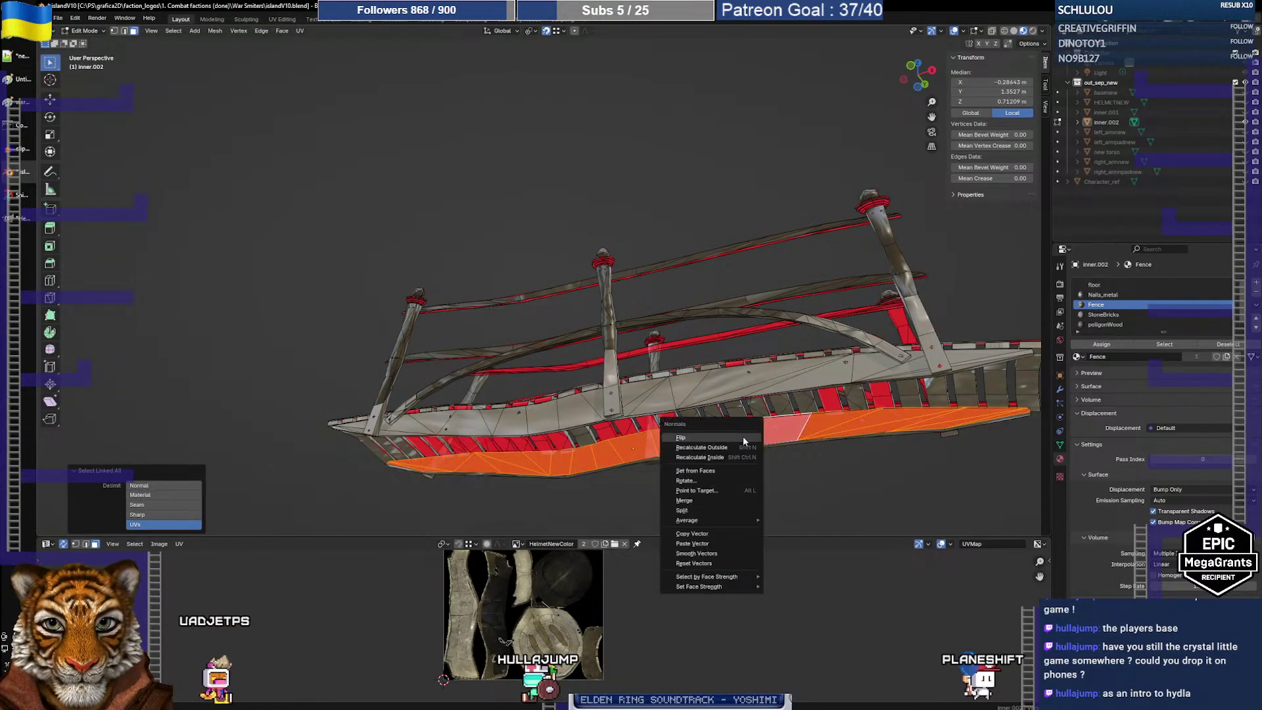
click(743, 438)
- From below the bridge, select nine red plank faces
middle_drag(743, 441, 685, 394)
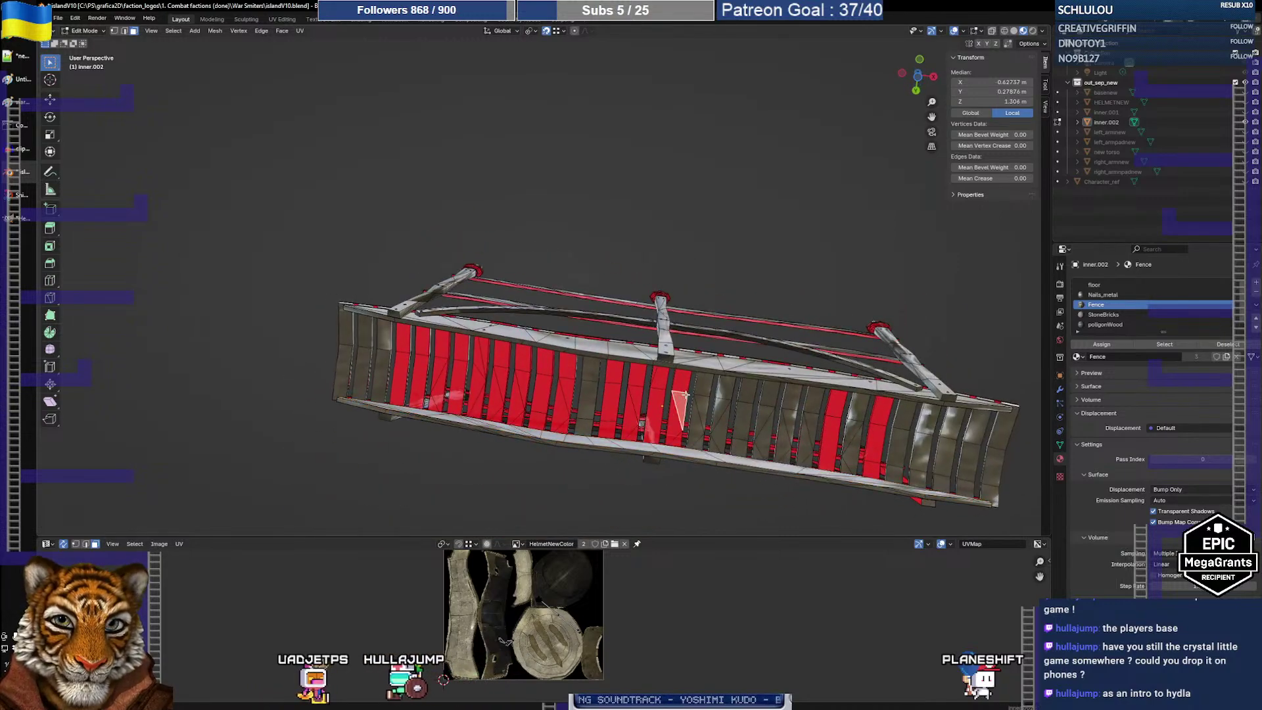
shift+click(658, 396)
shift+click(636, 395)
shift+click(612, 393)
shift+click(567, 368)
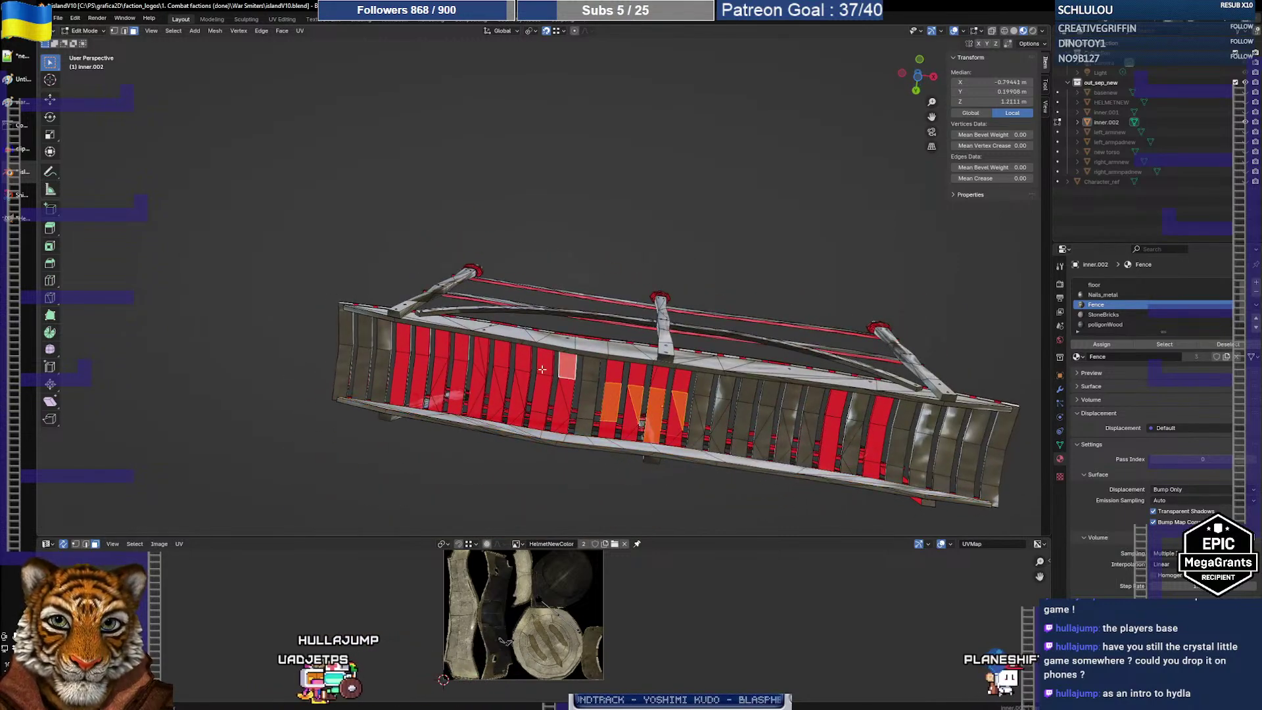
shift+click(544, 365)
shift+click(522, 360)
shift+click(501, 359)
shift+click(481, 355)
shift+click(461, 348)
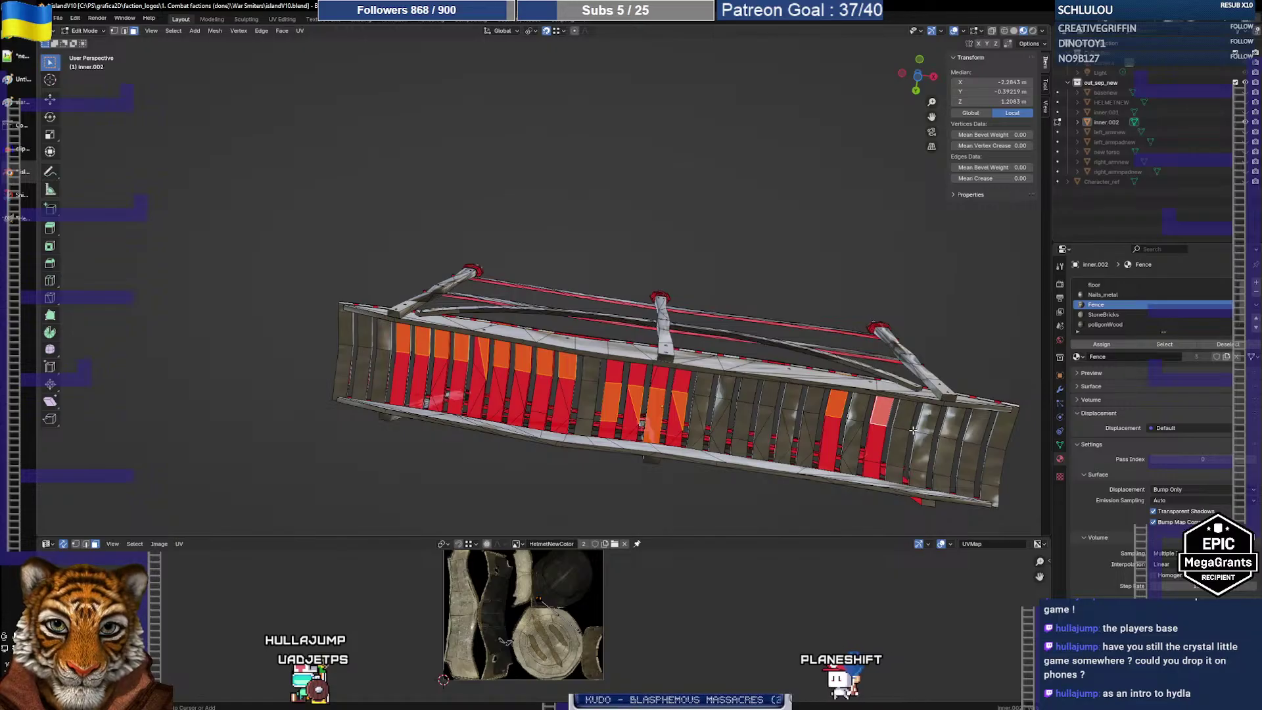
- Extend the selection to the linked plank faces and flip their normals
key(Escape)
key(ctrl+l)
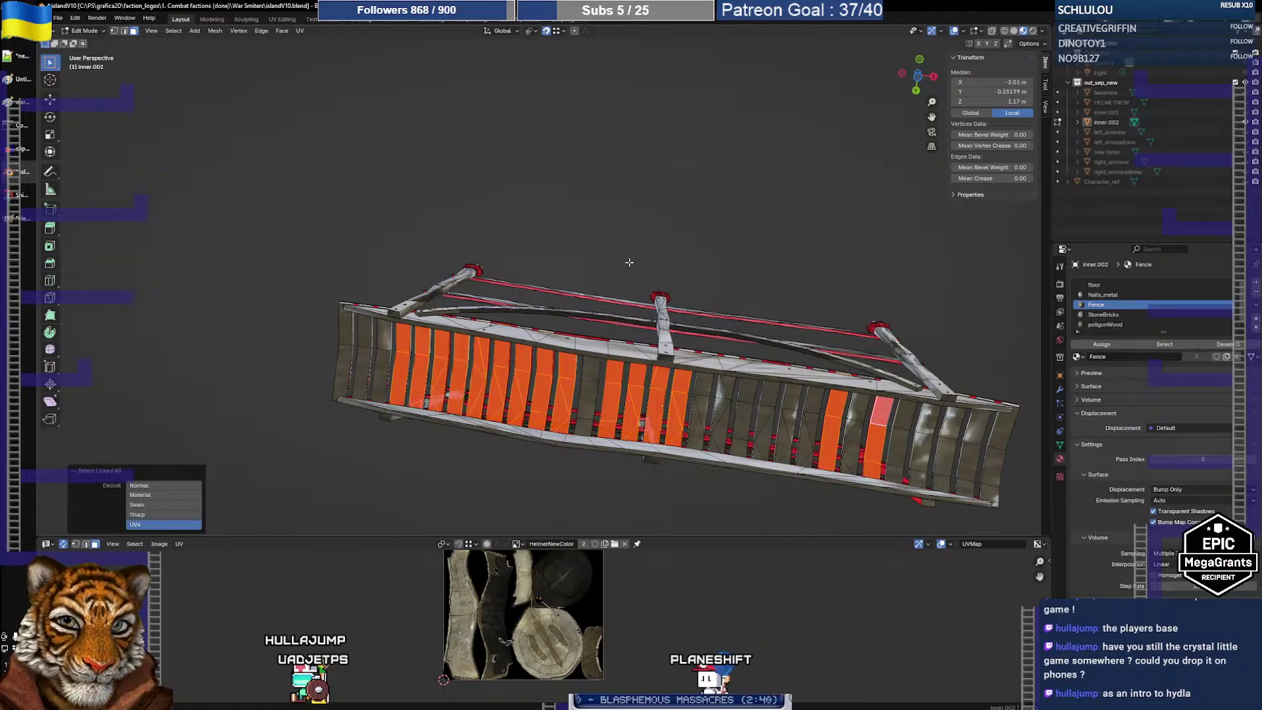
middle_drag(627, 261, 585, 319)
key(alt+n)
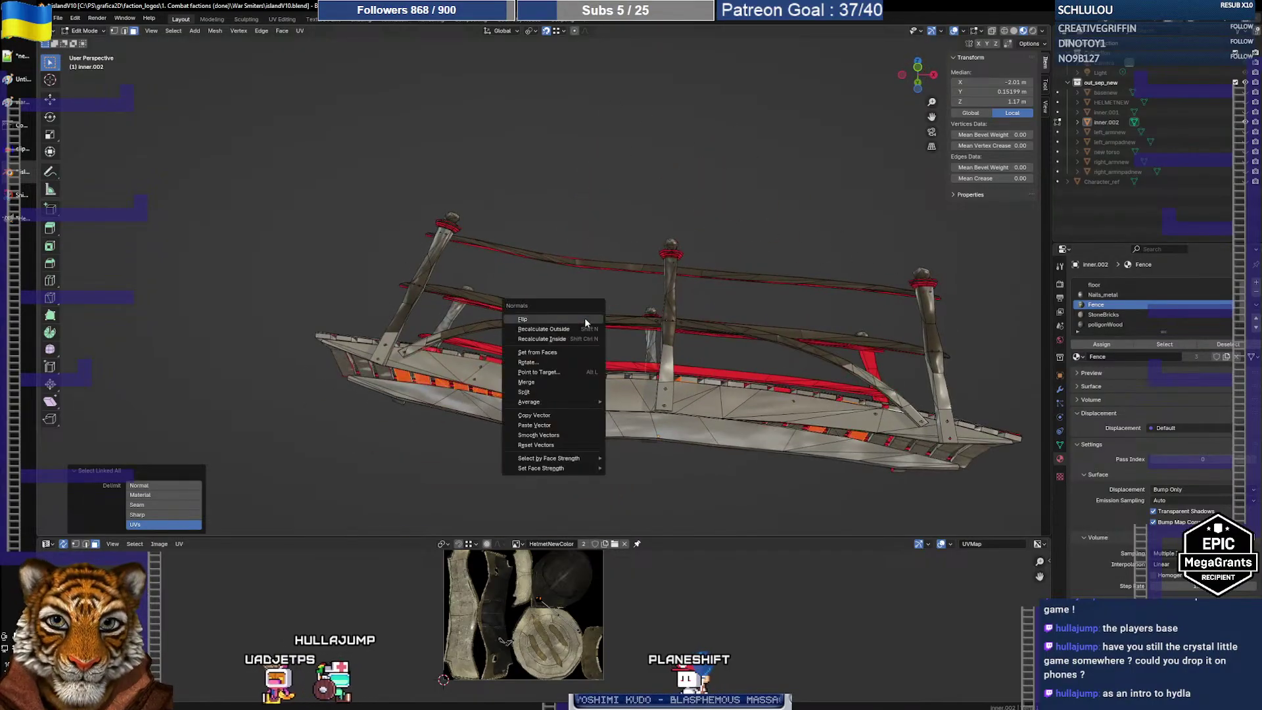
click(586, 316)
- Select the deck faces linked by material and flip their normals
middle_drag(683, 370, 640, 349)
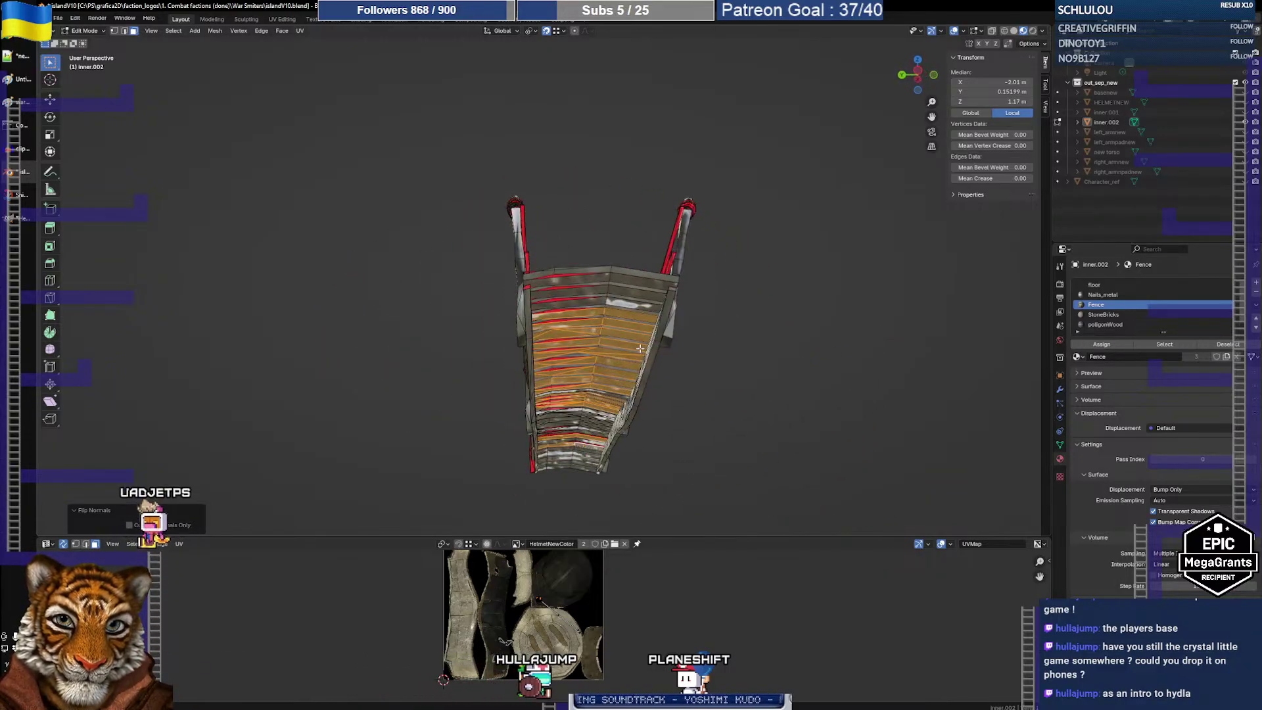
ctrl+click(599, 334)
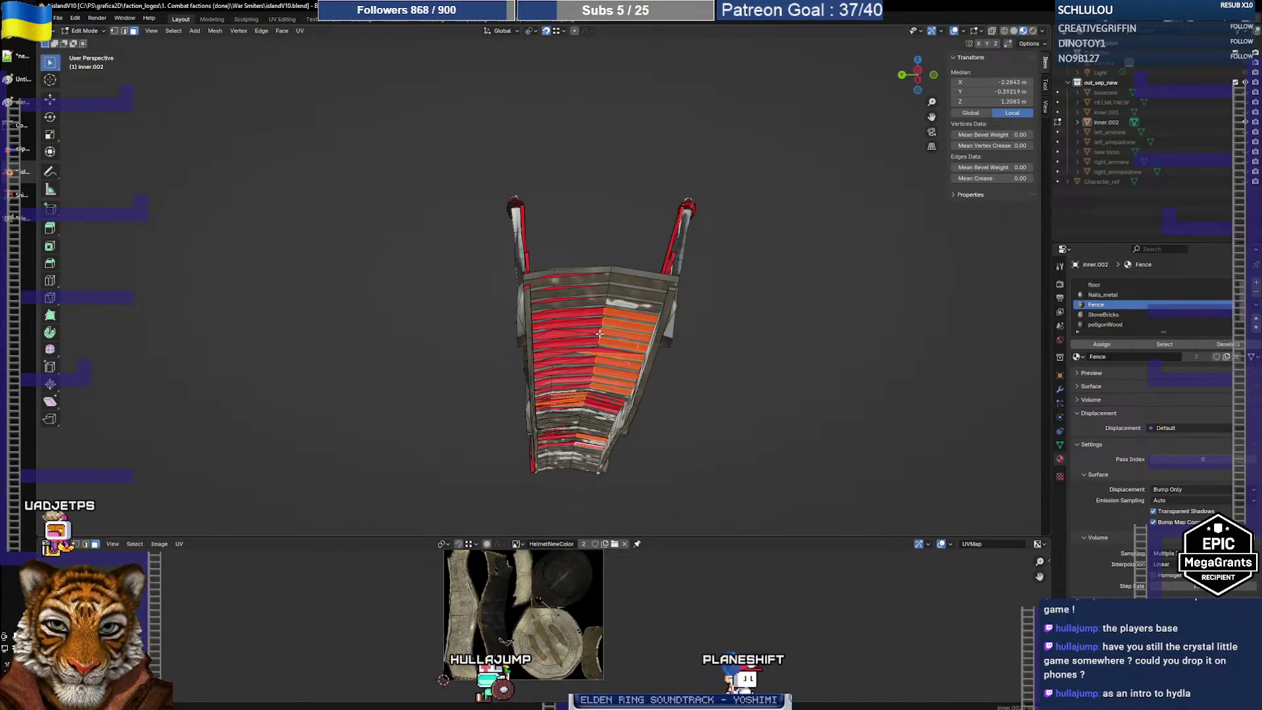
key(ctrl+l)
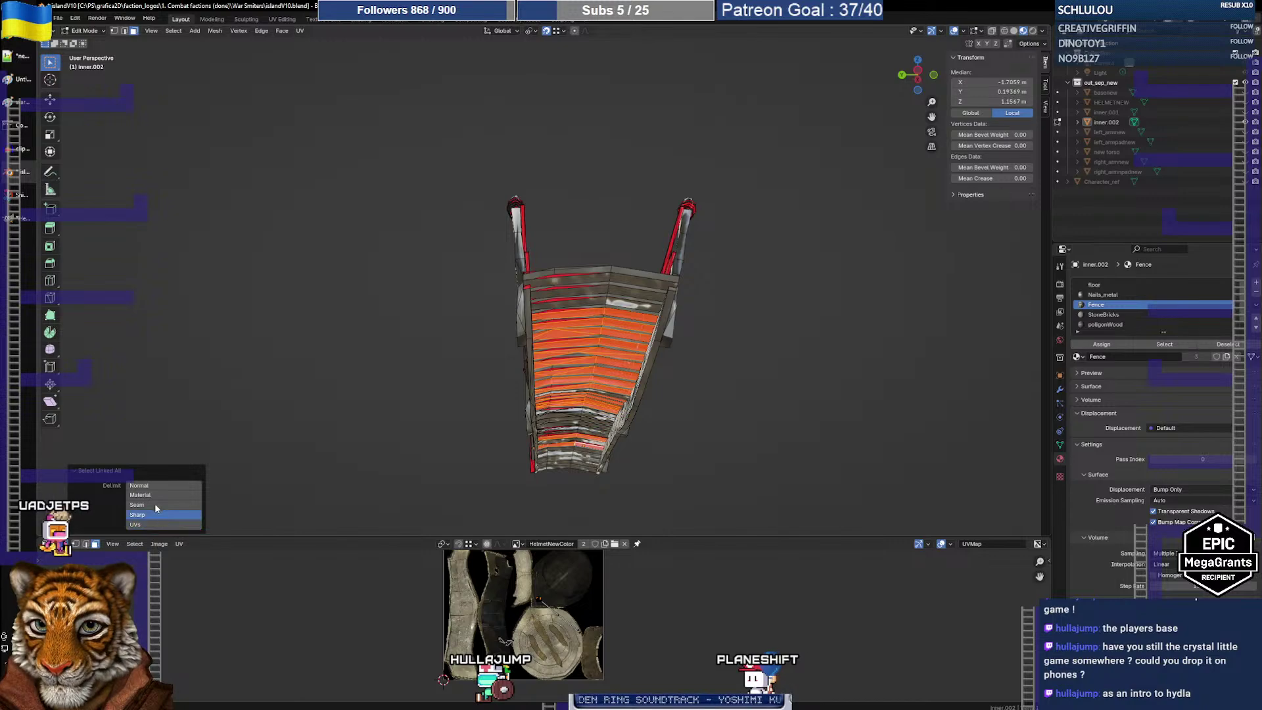
click(154, 485)
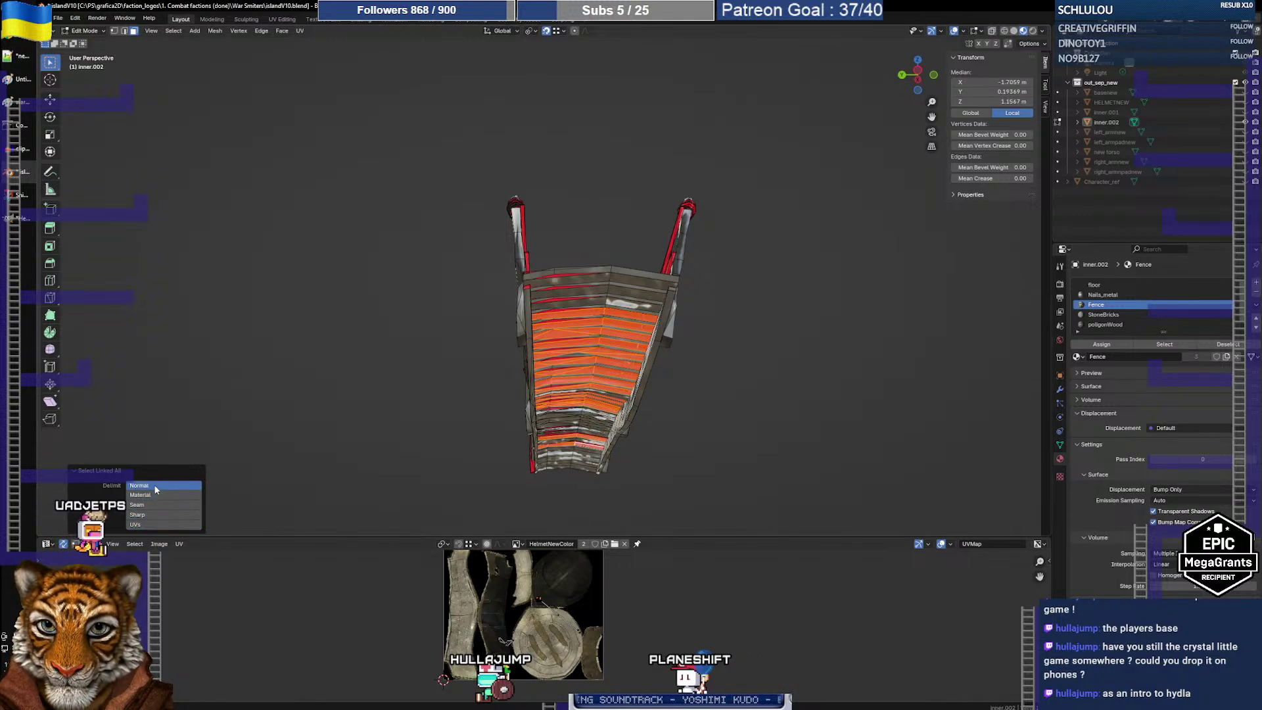
mouse_move(565, 348)
middle_down()
mouse_move(568, 396)
mouse_move(551, 350)
middle_up()
click(166, 495)
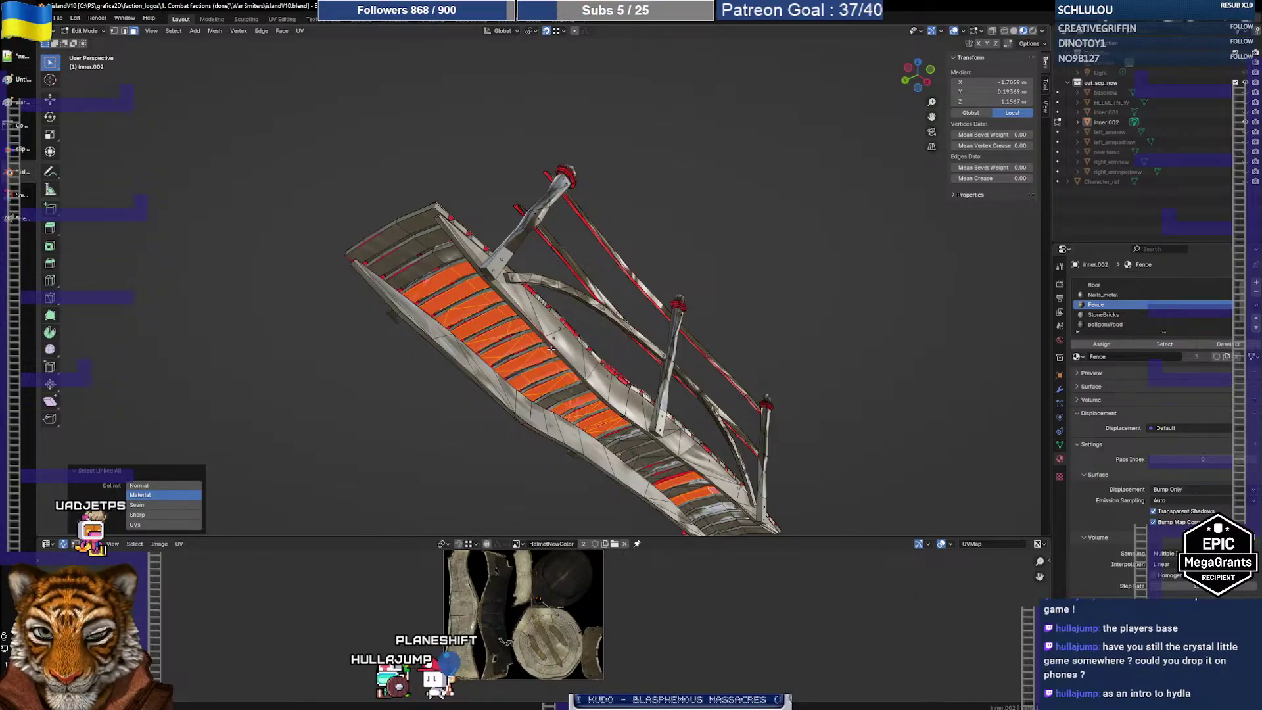
right_click(550, 350)
click(537, 342)
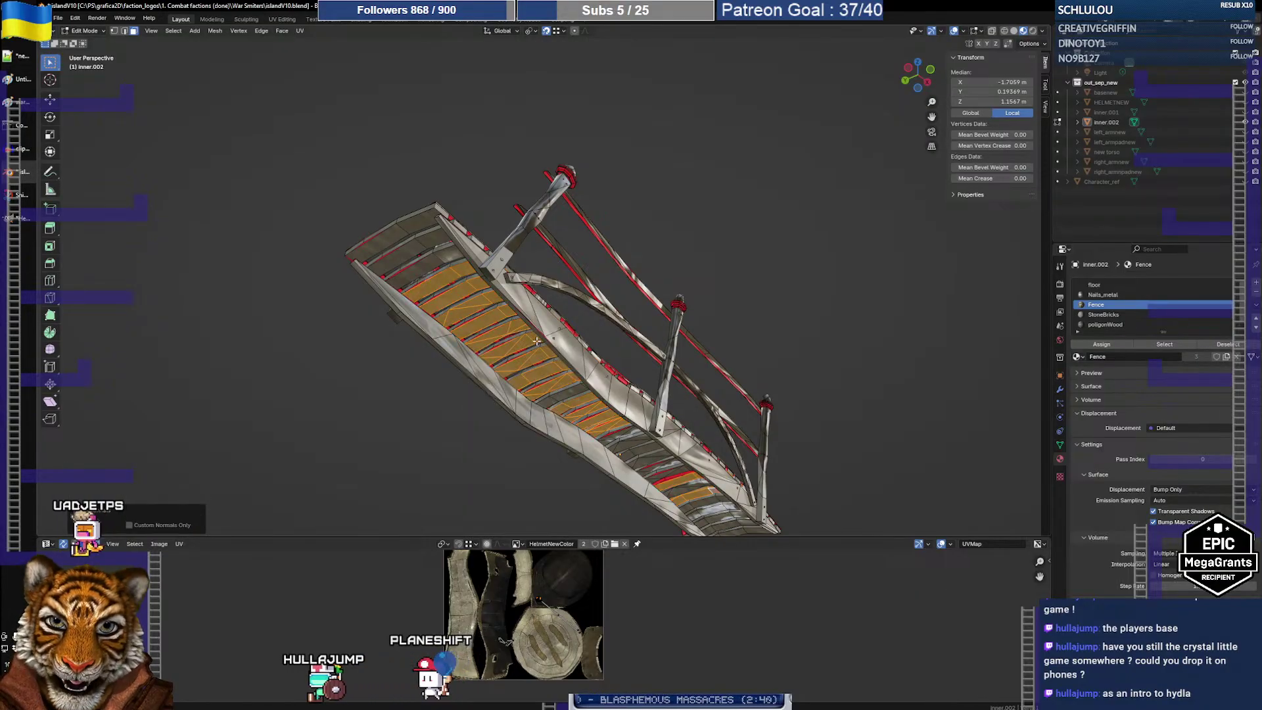
key(shift+grave)
- End the fly-through and select the entire fence mesh in Edit Mode
key(w)
key(s)
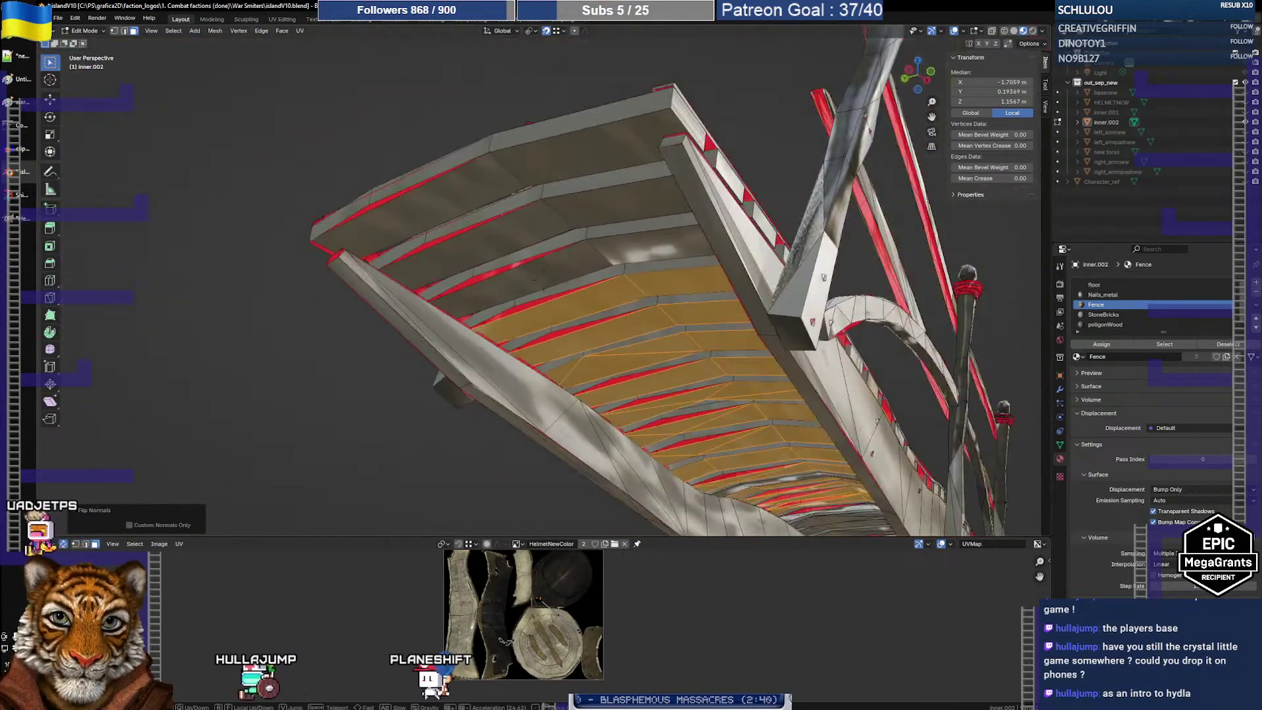
click(510, 314)
key(Tab)
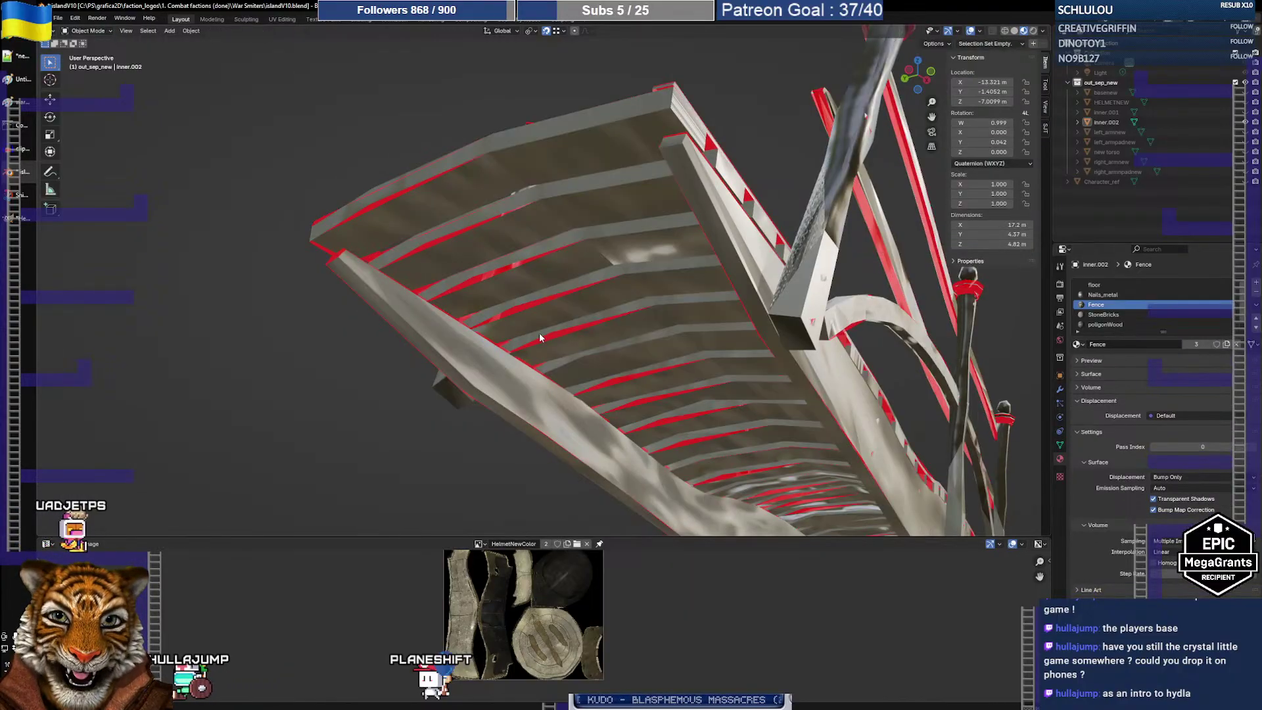
key(Tab)
key(a)
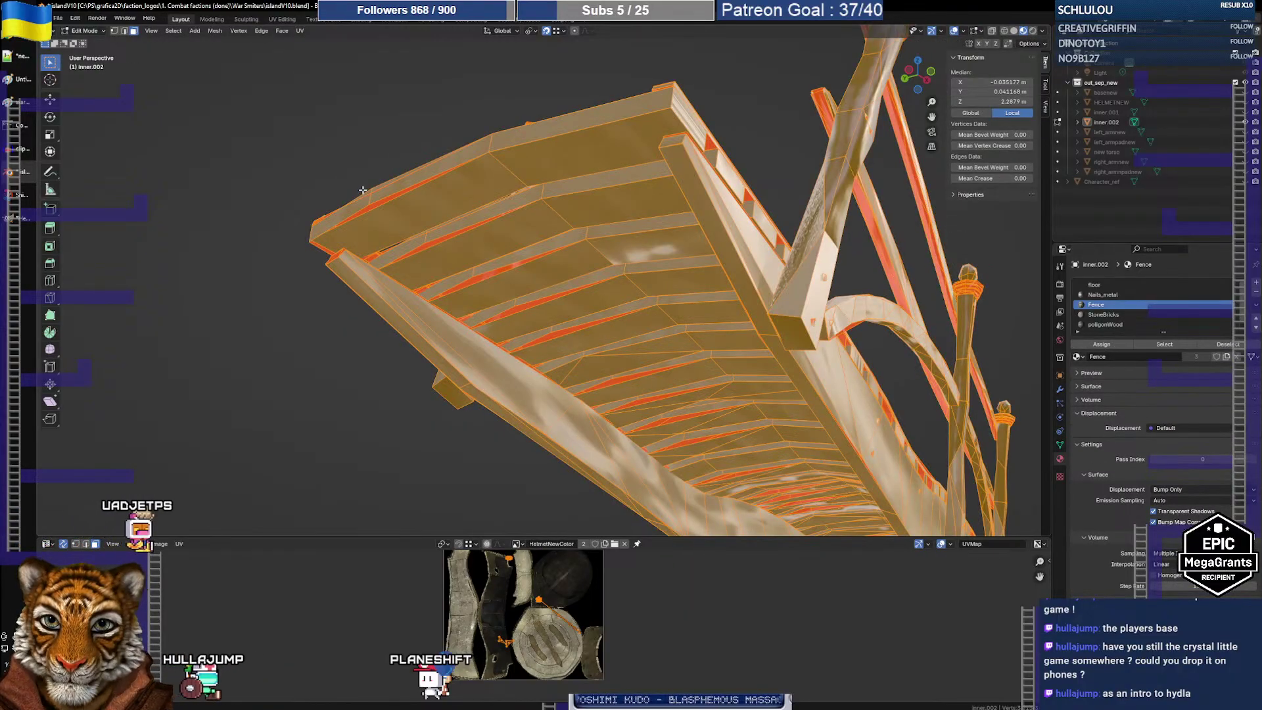
- Try Recalculate Outside, undo it, and apply Set From Faces to the normals
click(216, 32)
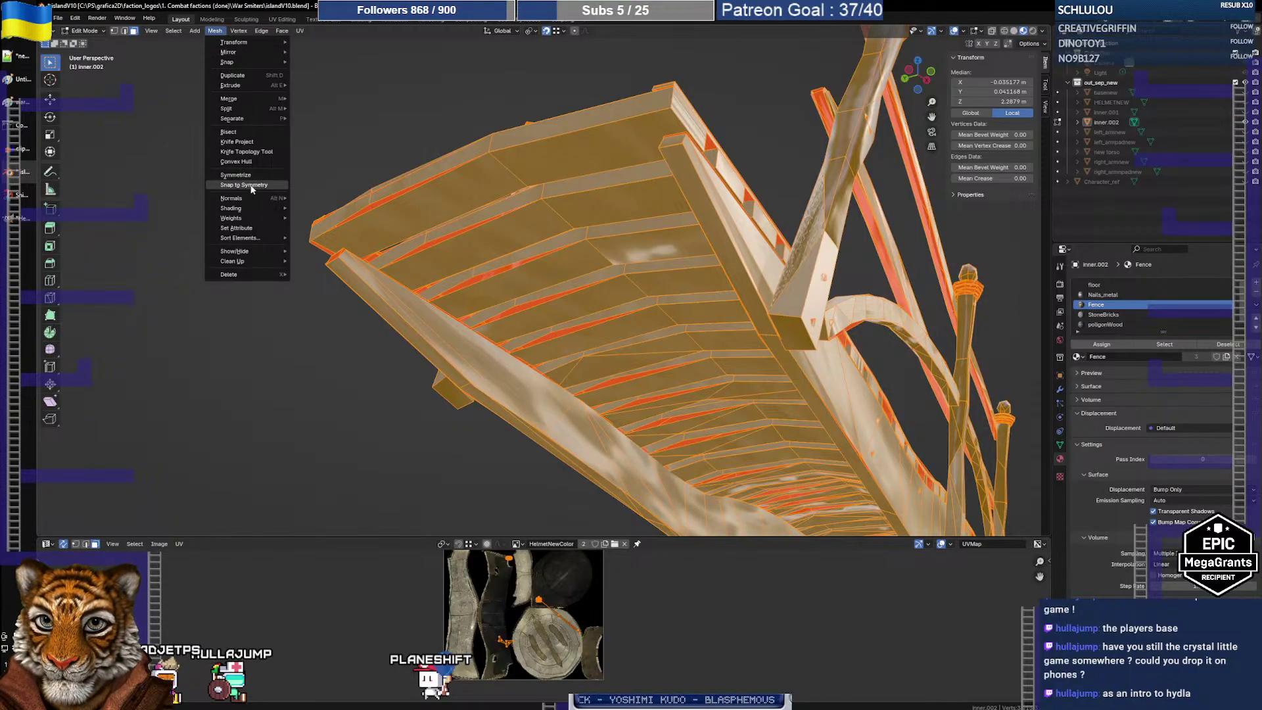
mouse_move(243, 197)
click(352, 209)
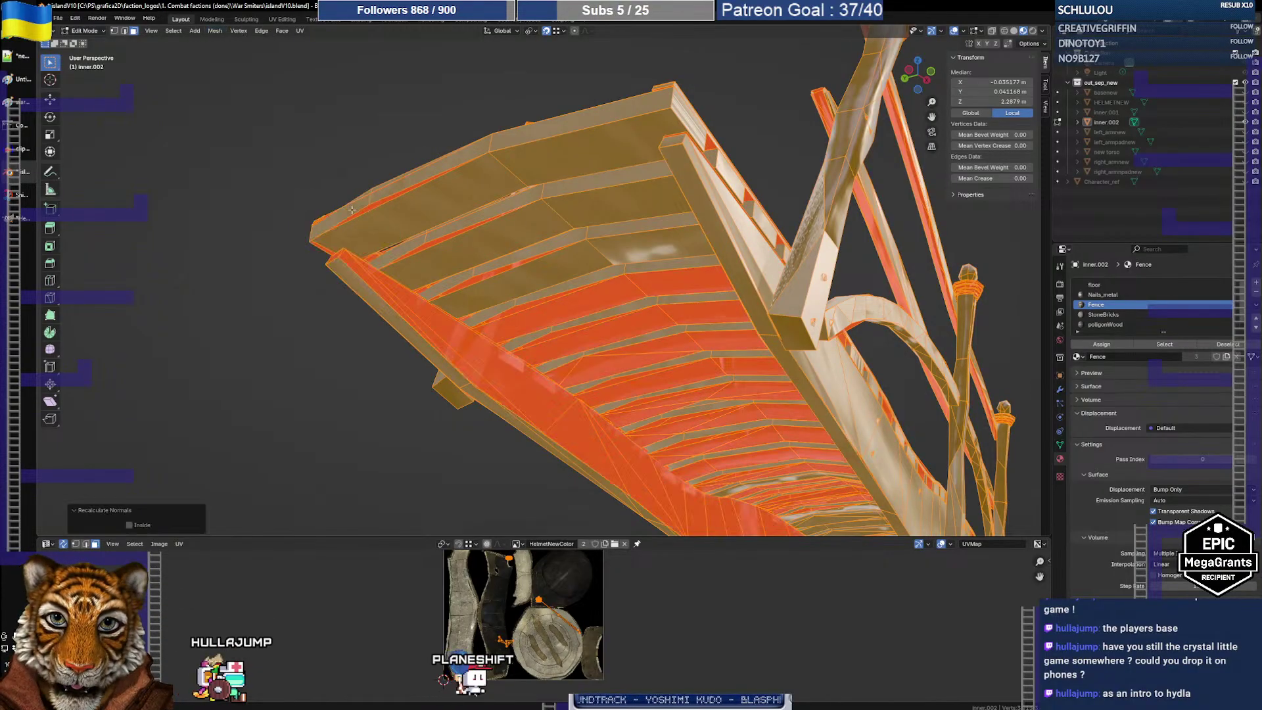
middle_drag(582, 283, 599, 371)
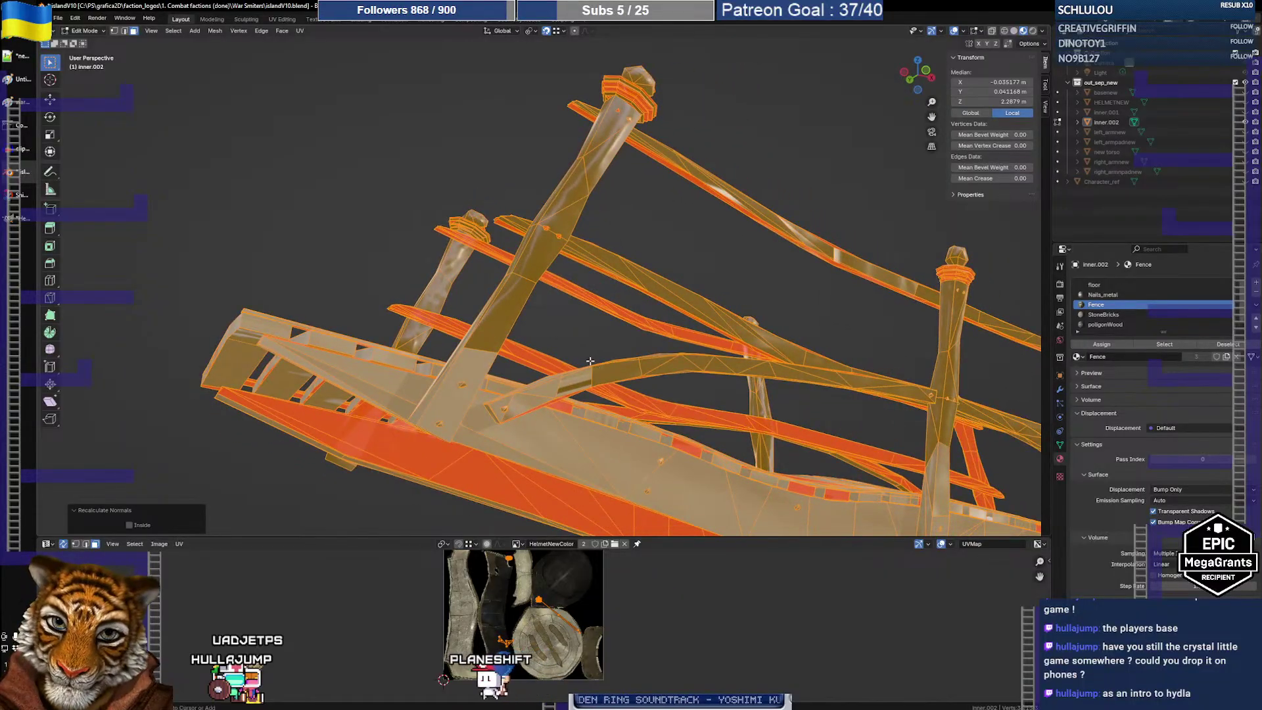
key(ctrl+z)
click(214, 31)
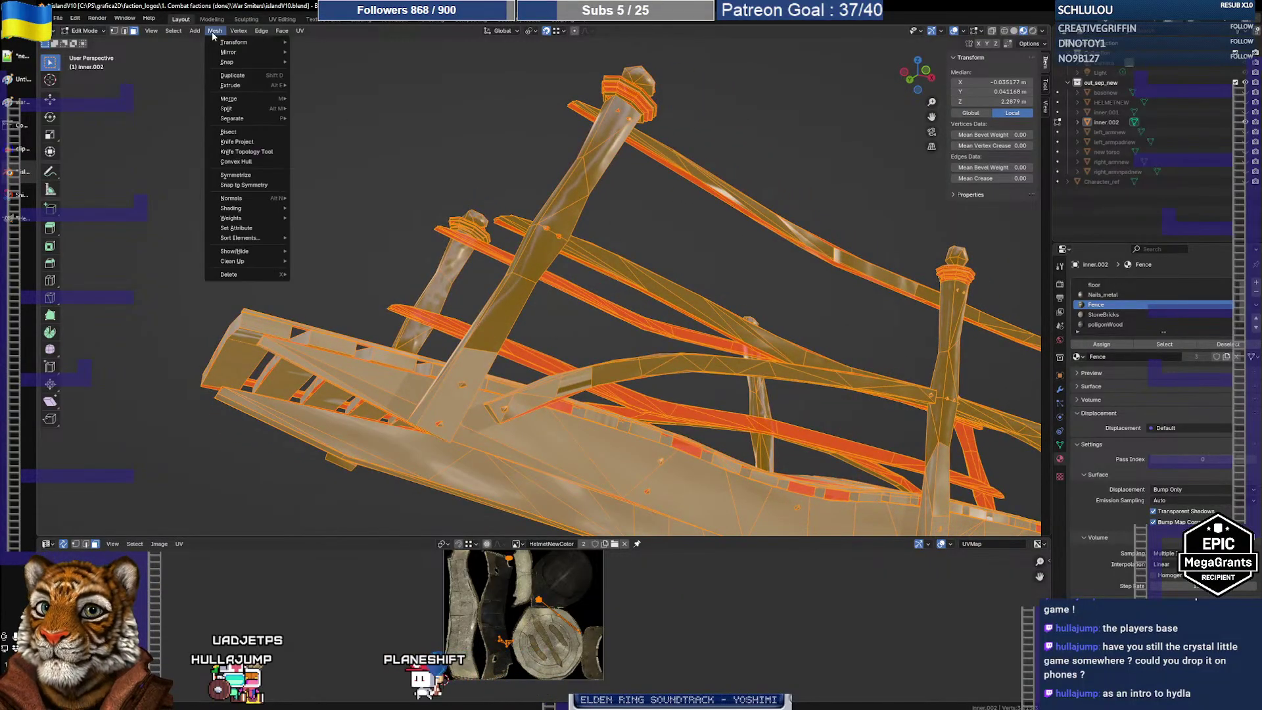
mouse_move(247, 201)
click(333, 231)
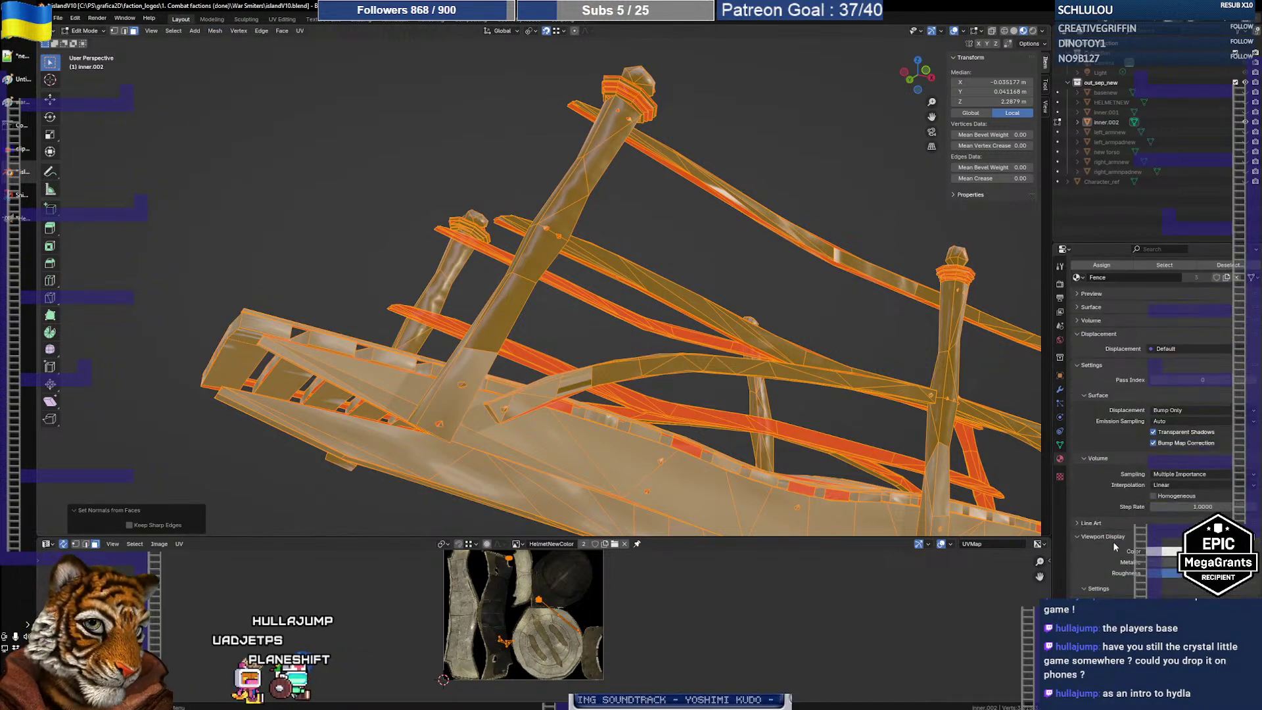
- Clear Custom Split Normals in Mesh Data properties, then test and undo Recalculate Outside
click(1059, 444)
click(1144, 574)
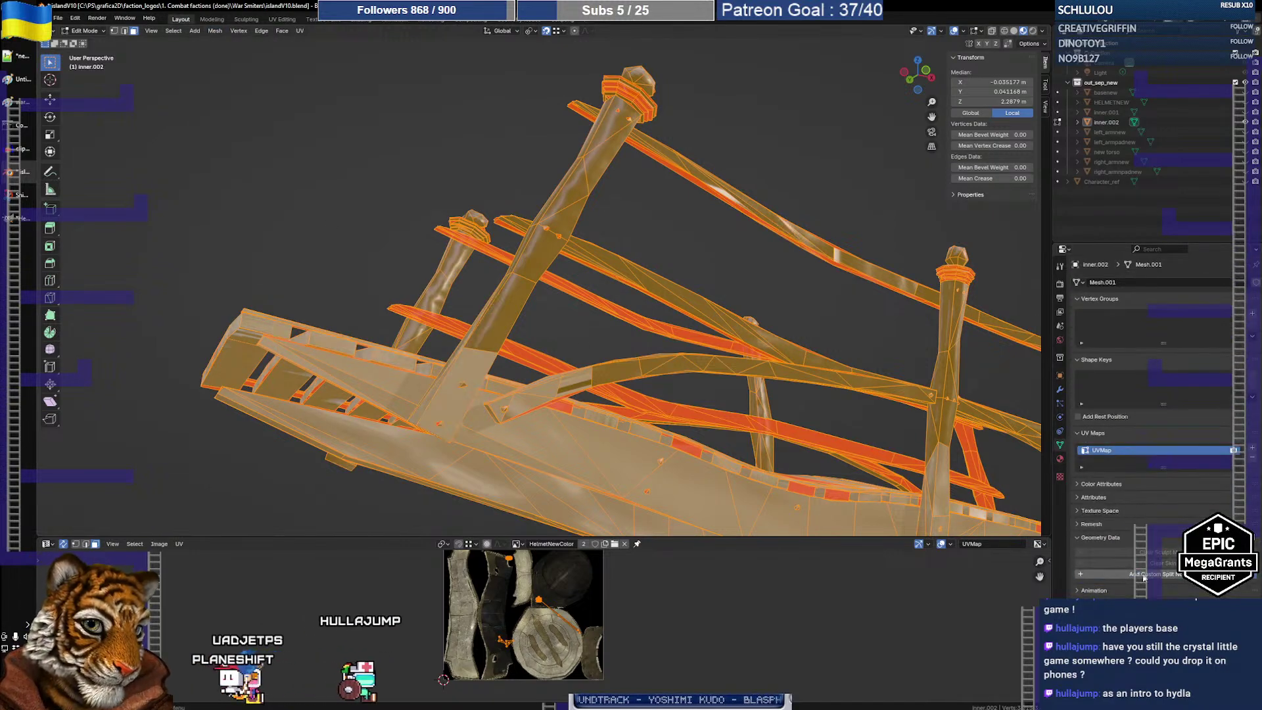
middle_drag(680, 429, 586, 405)
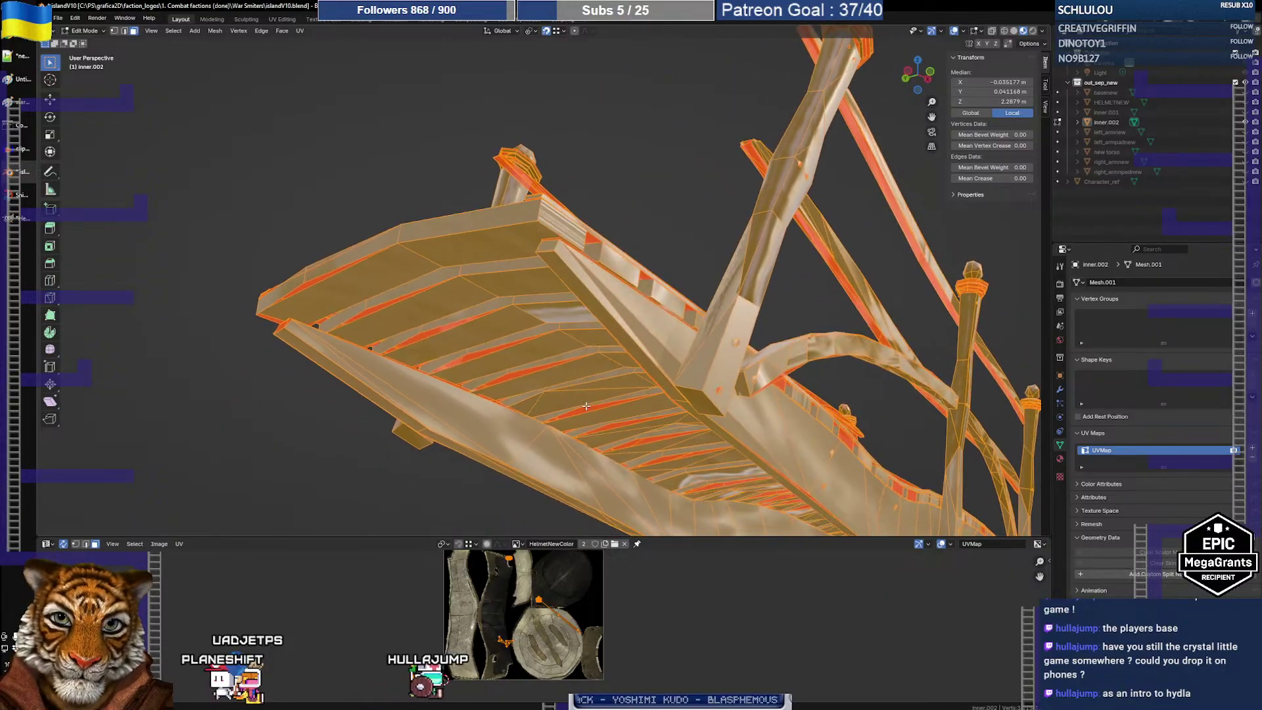
click(214, 31)
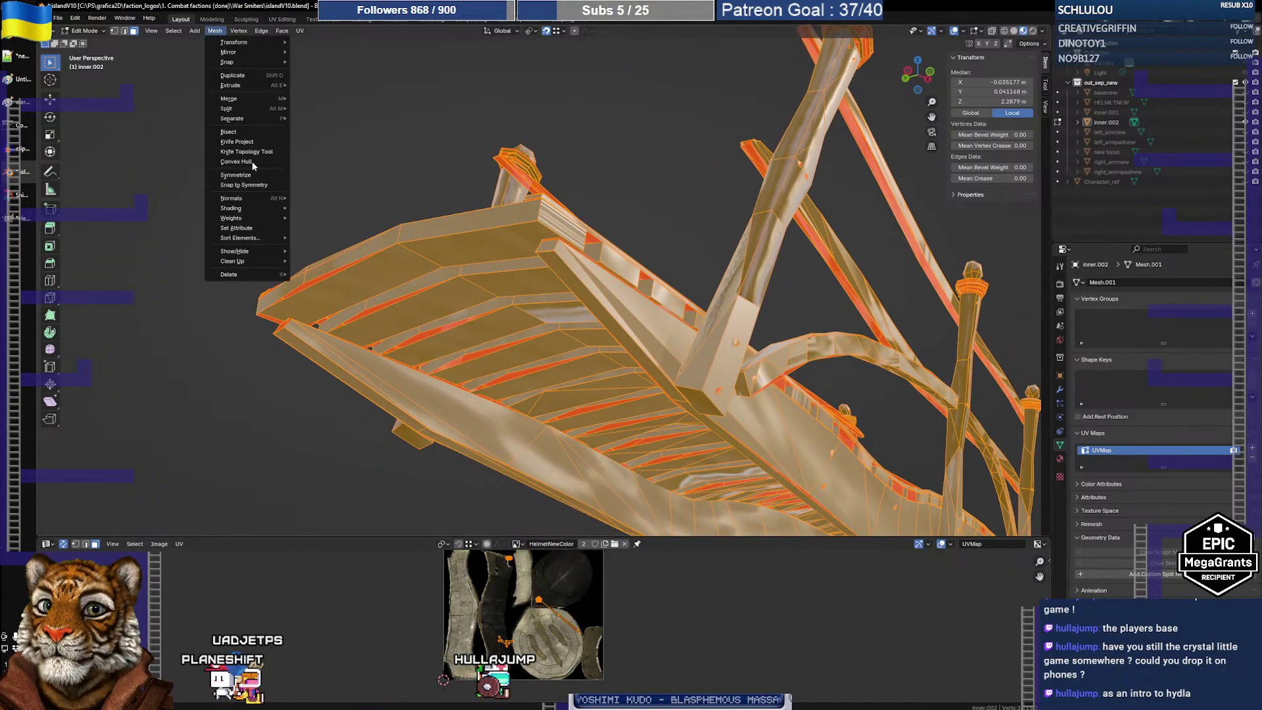
mouse_move(250, 199)
click(332, 208)
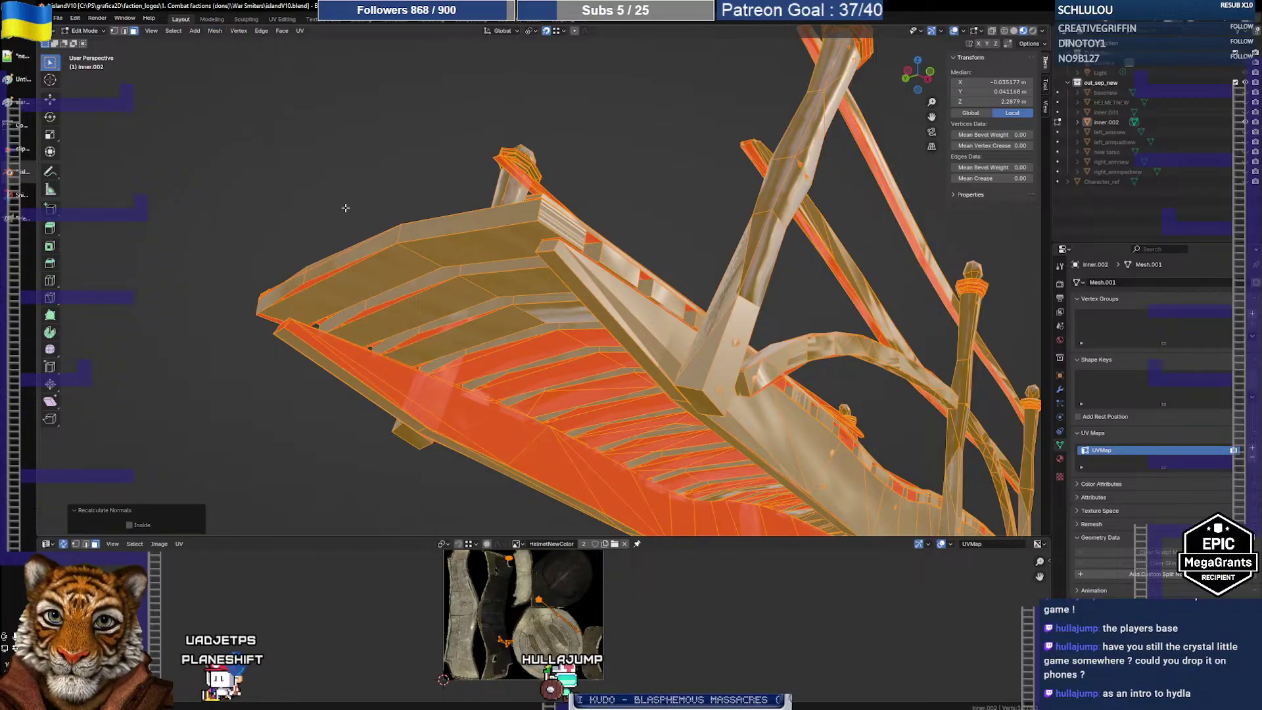
key(ctrl+z)
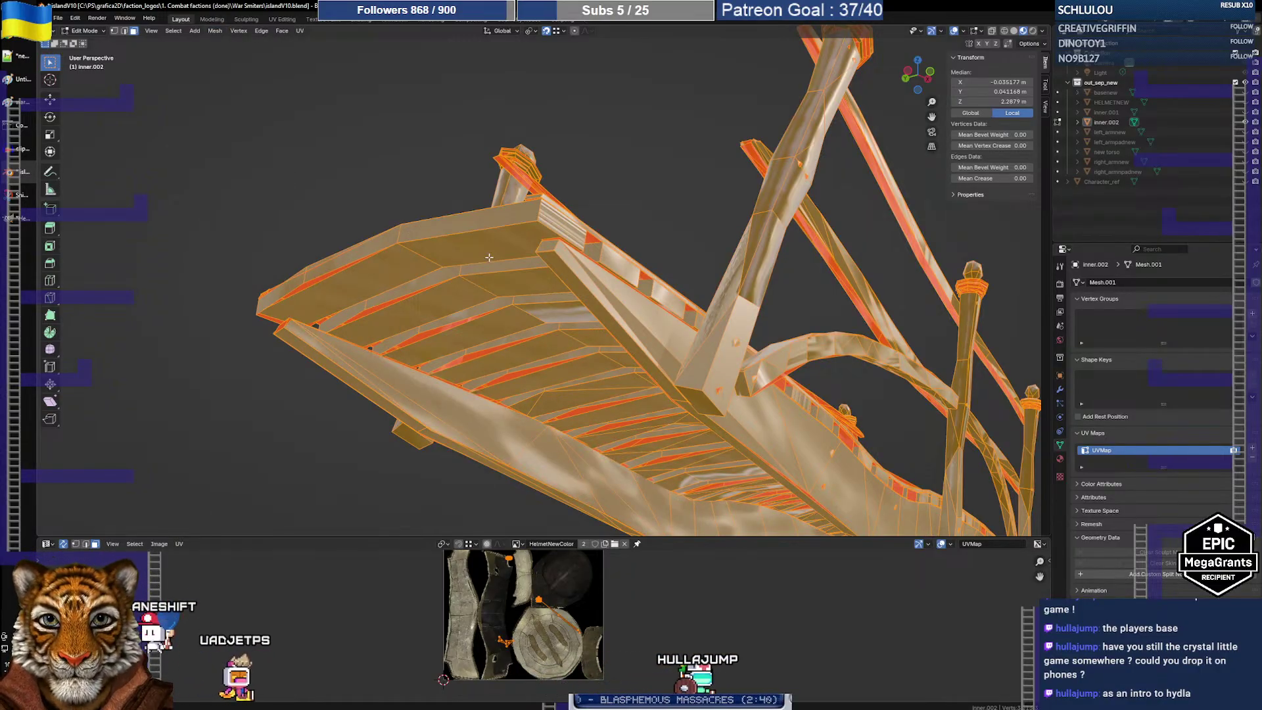
middle_drag(489, 257, 516, 277)
click(400, 278)
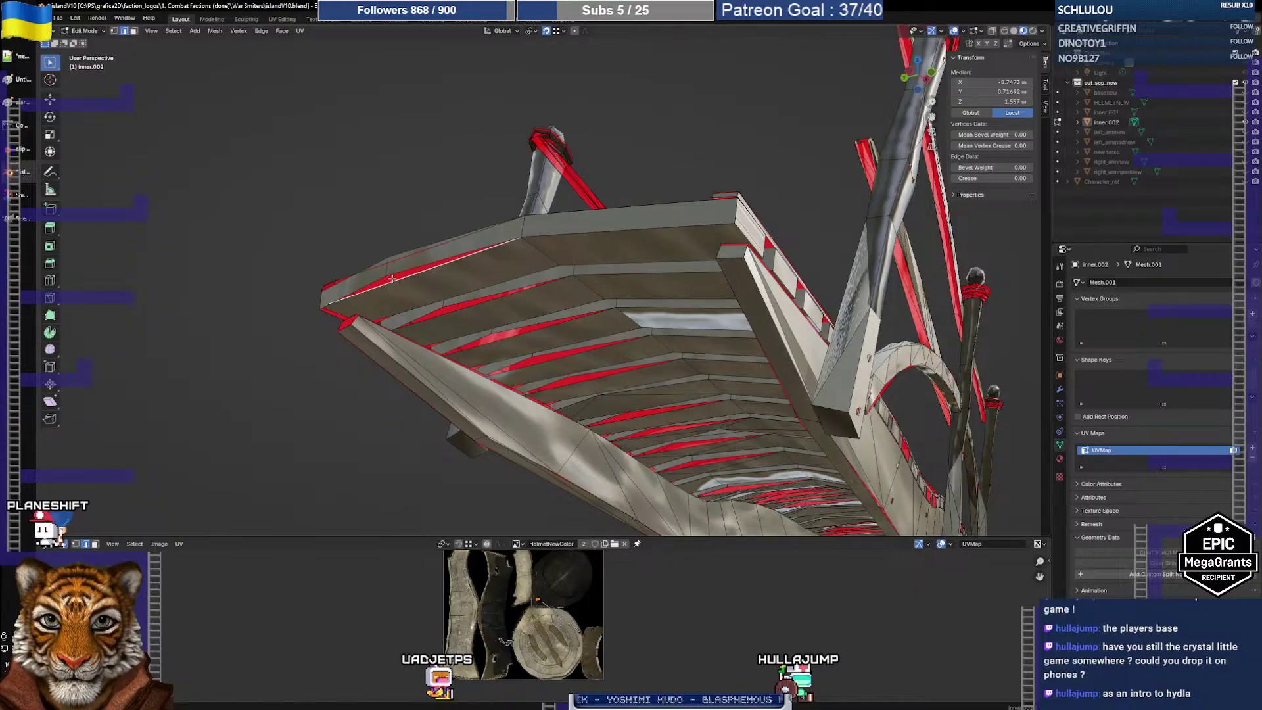
- Select the stray end-plank geometry in face mode and delete it
key(3)
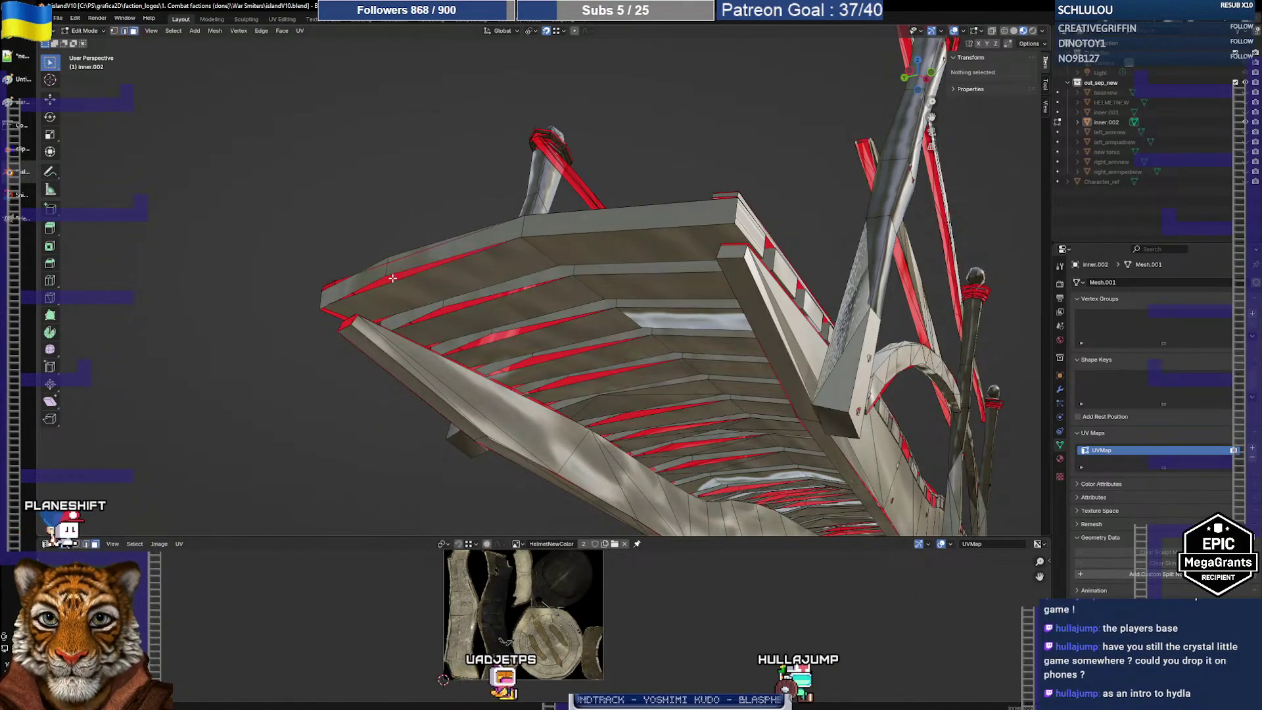
click(439, 289)
middle_drag(439, 290, 567, 368)
click(376, 296)
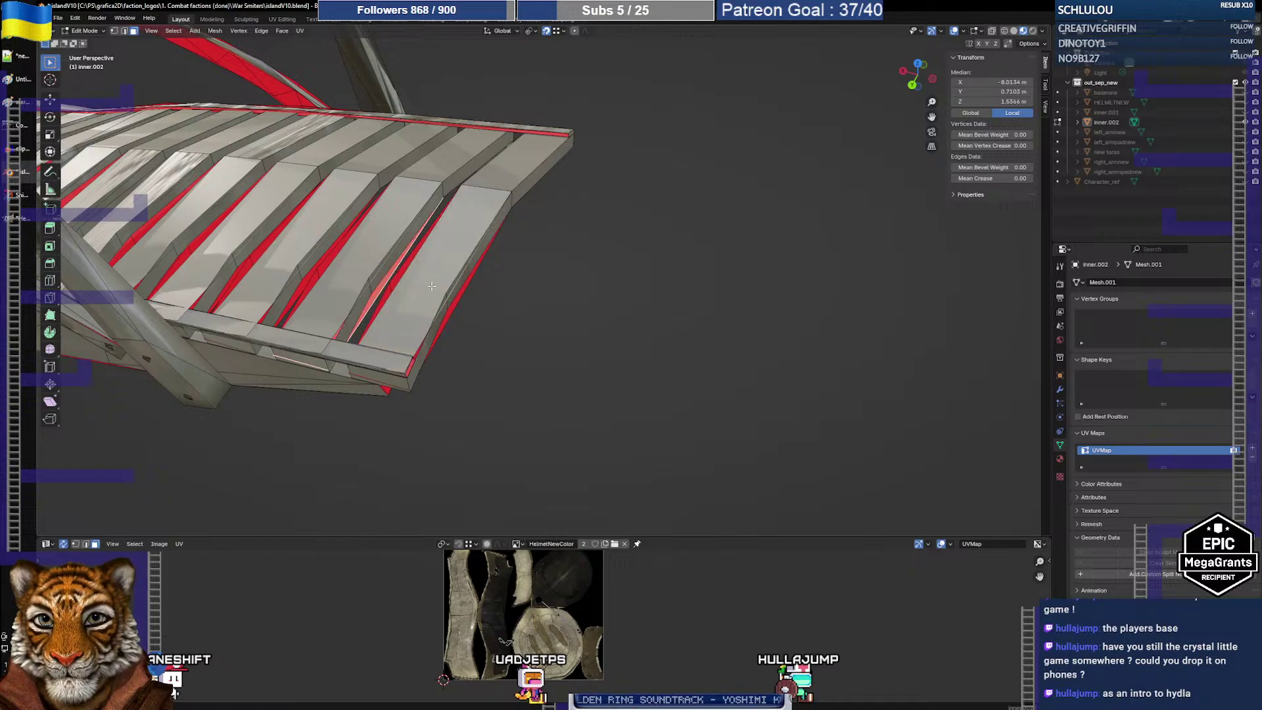
middle_drag(521, 322, 413, 274)
click(362, 222)
key(ctrl+l)
key(x)
click(381, 270)
- Select another linked deck slab and fly the view close along the deck planks
key(l)
middle_drag(398, 262, 356, 266)
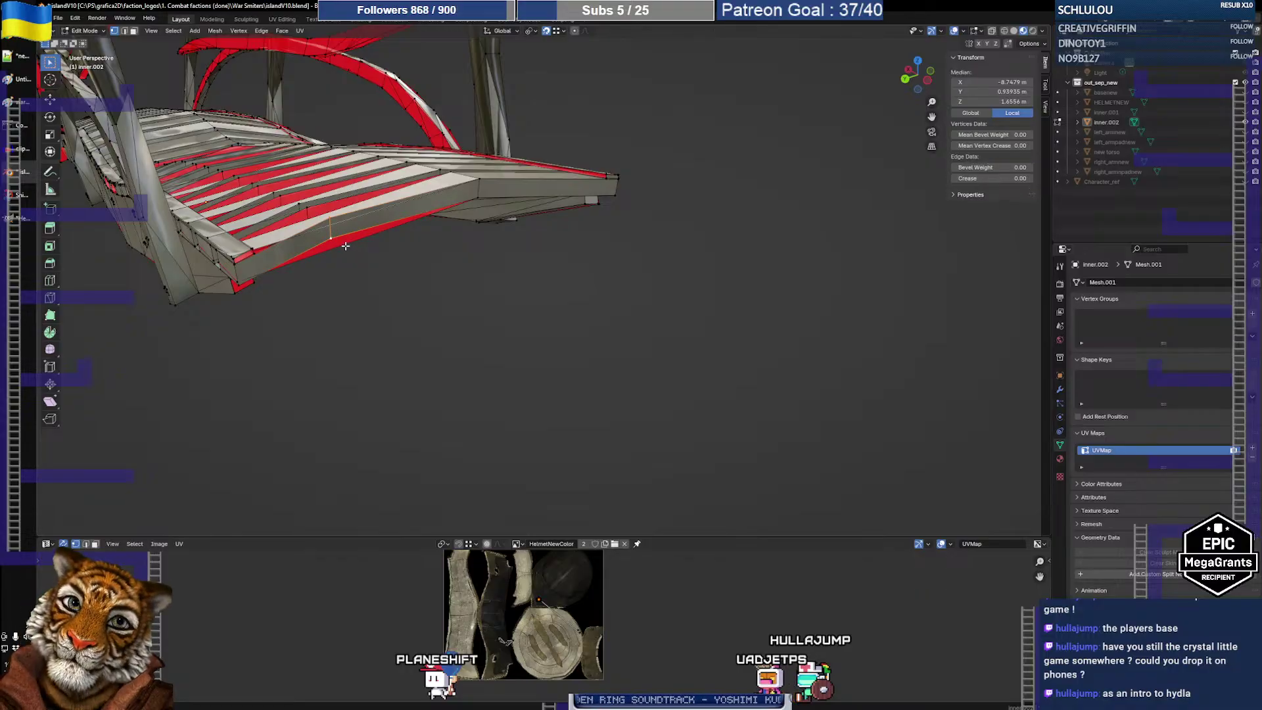
middle_drag(383, 262, 352, 273)
key(shift+grave)
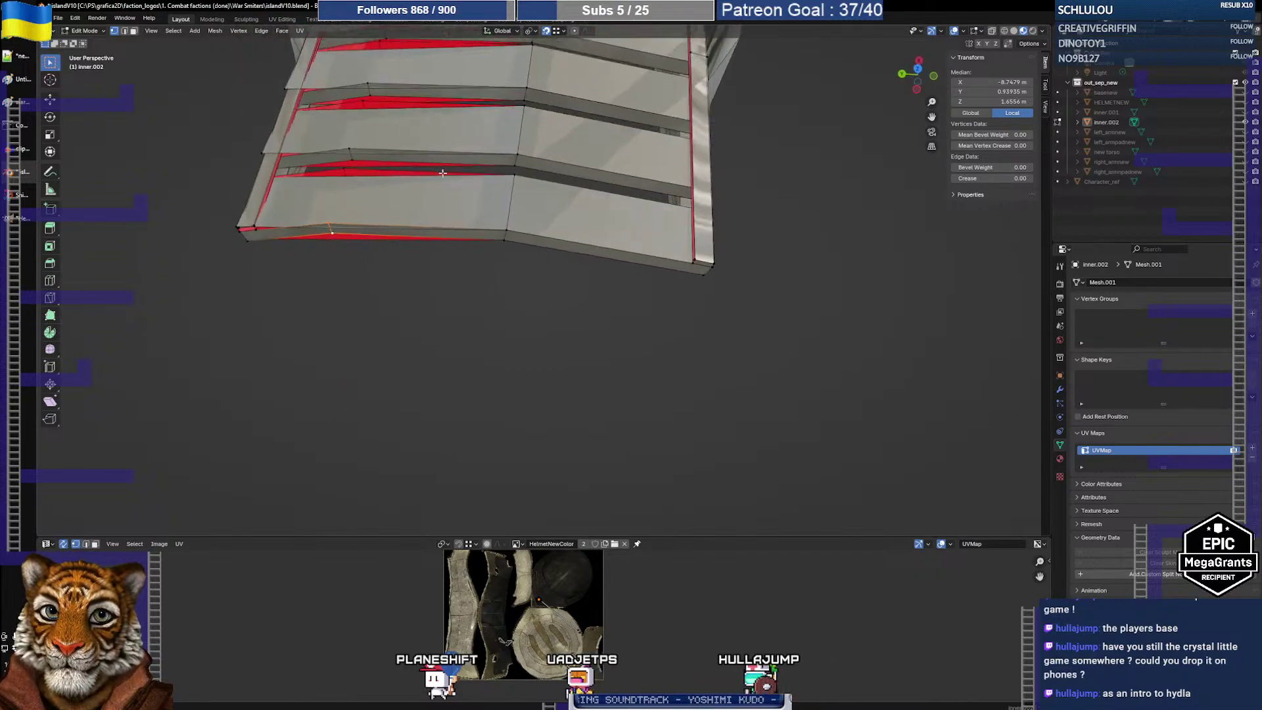
key(s)
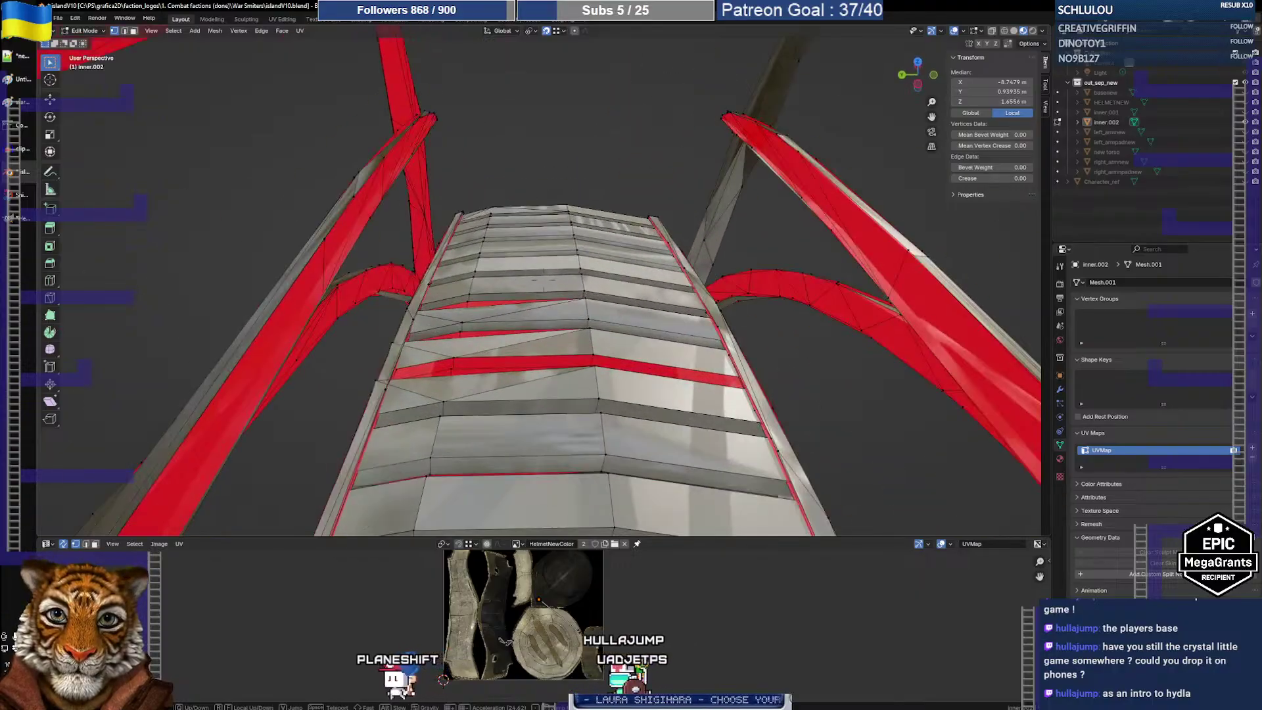
key(w)
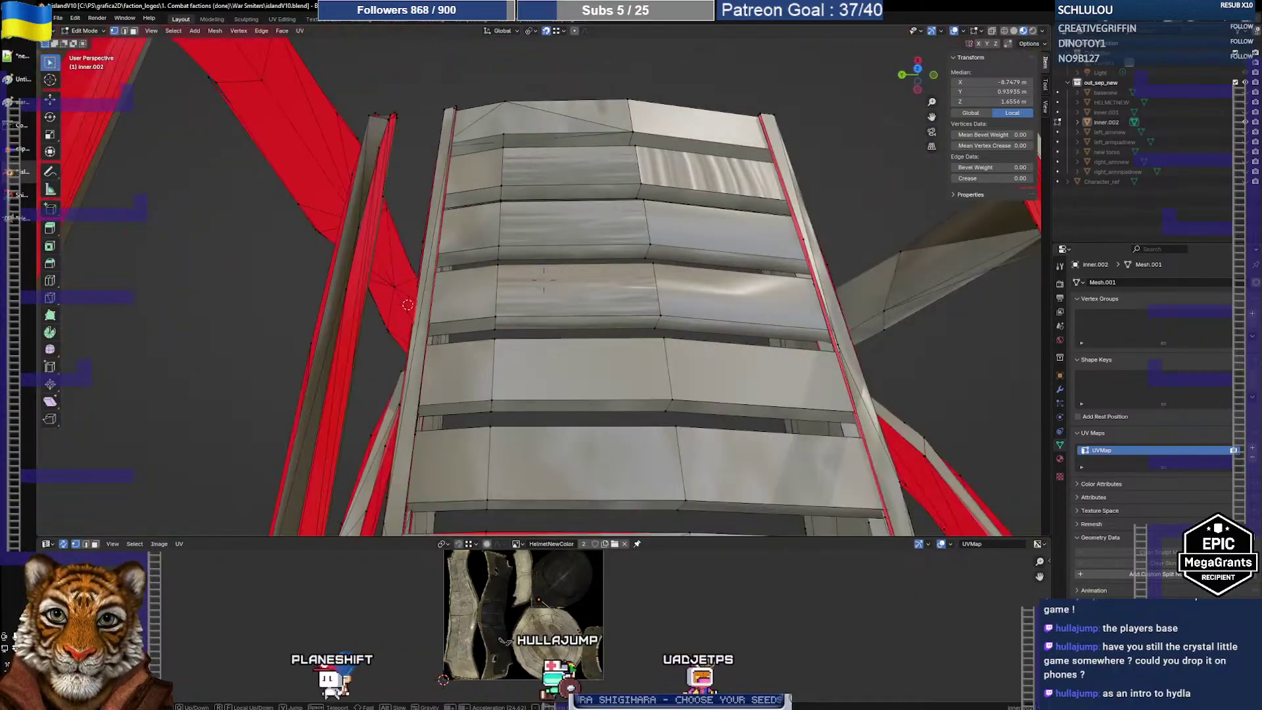
key(s)
key(w)
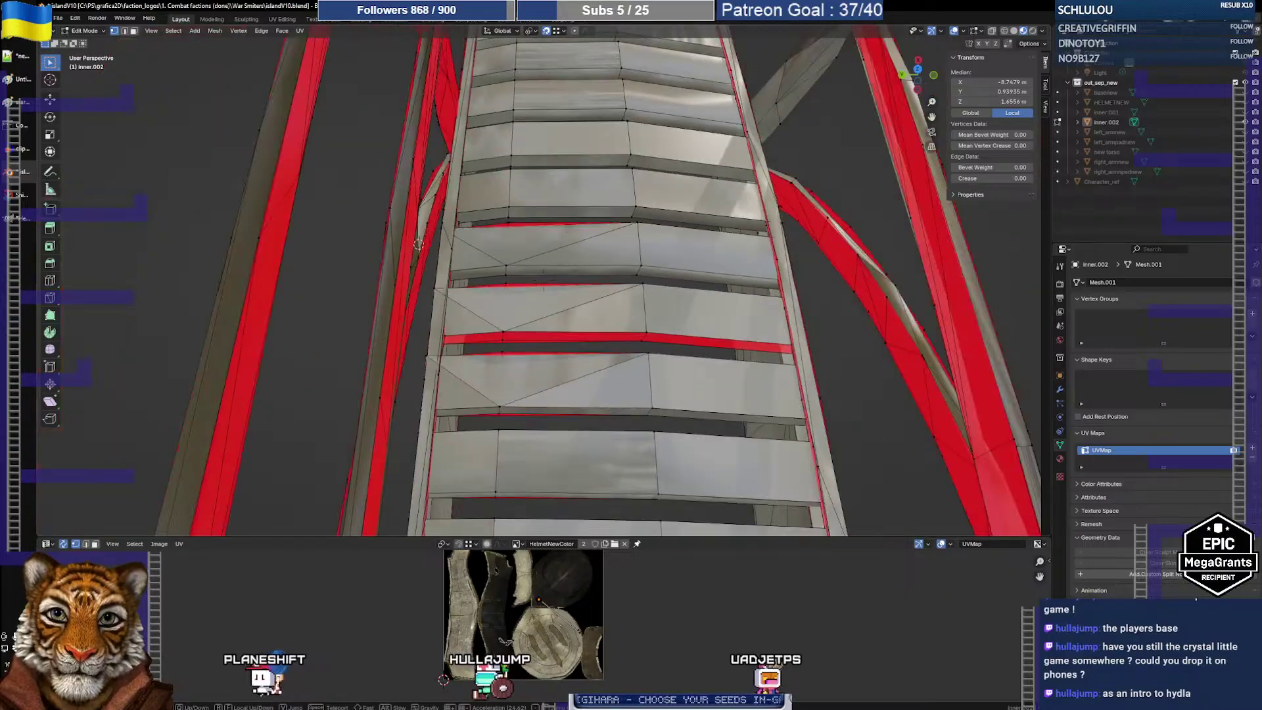
key(w)
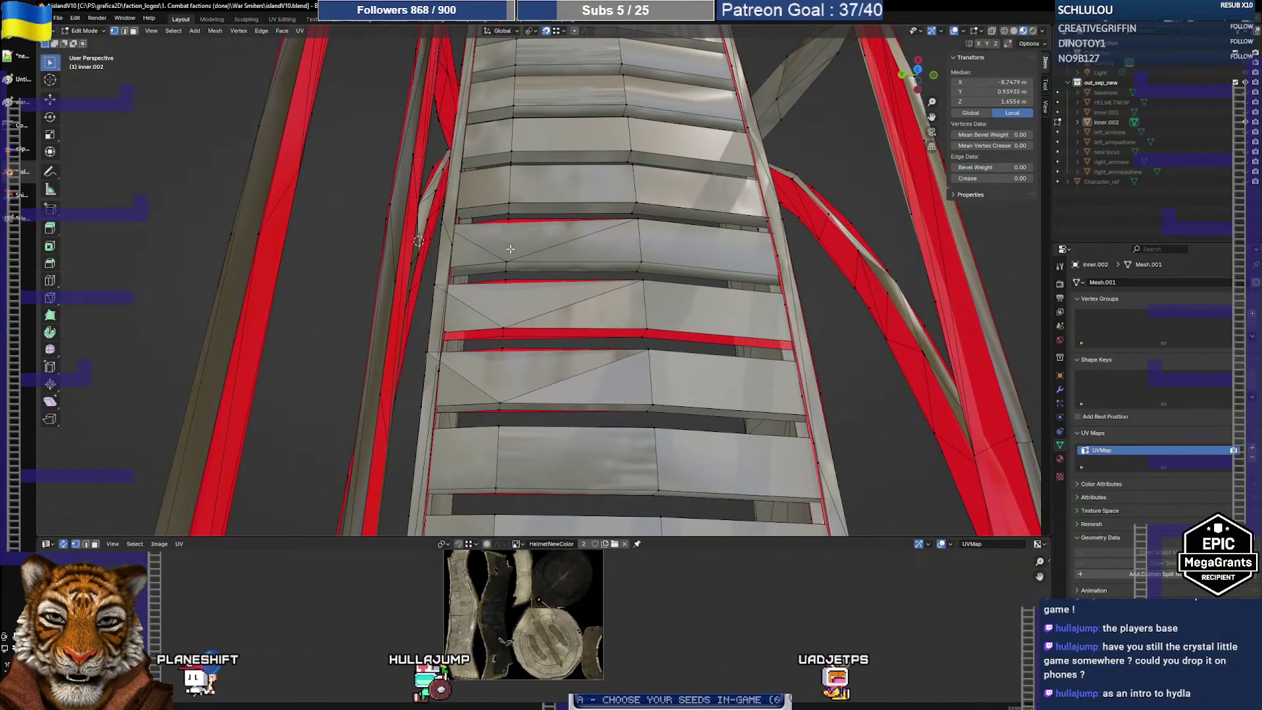
- Select two rail vertices beside the deck and nudge them about 0.055 m up, checking with X-ray
click(507, 261)
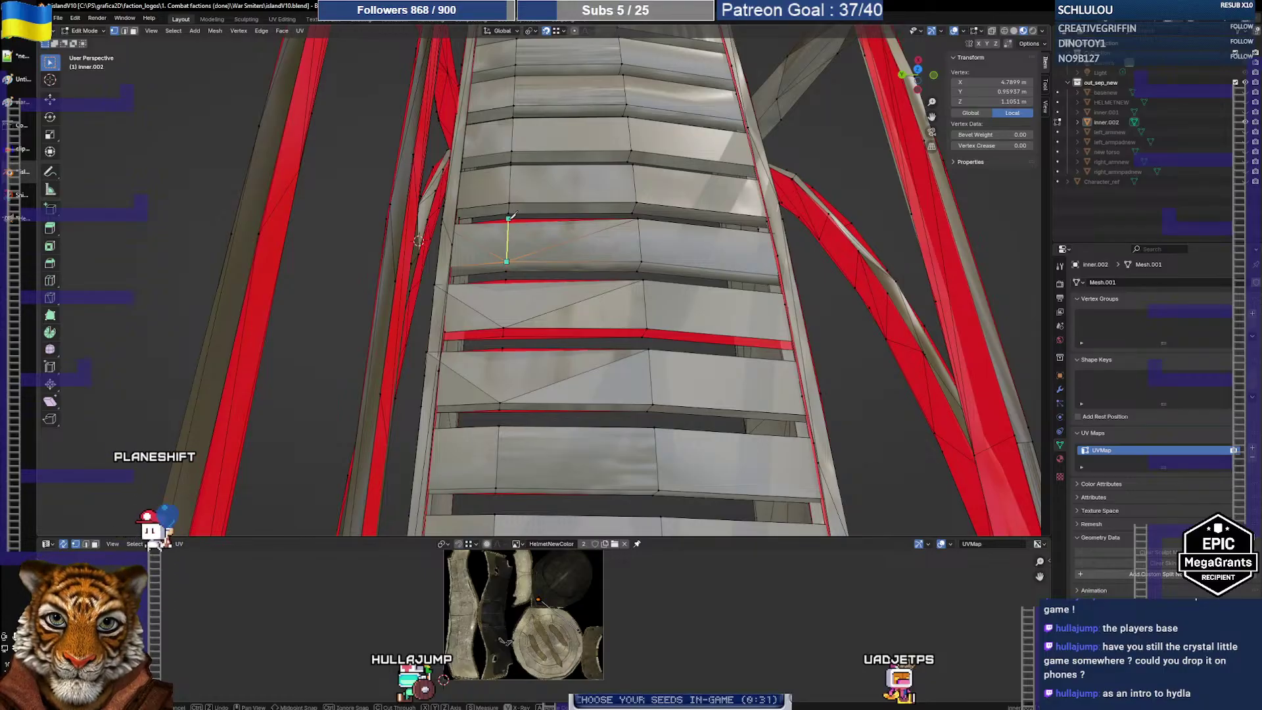
shift+click(508, 222)
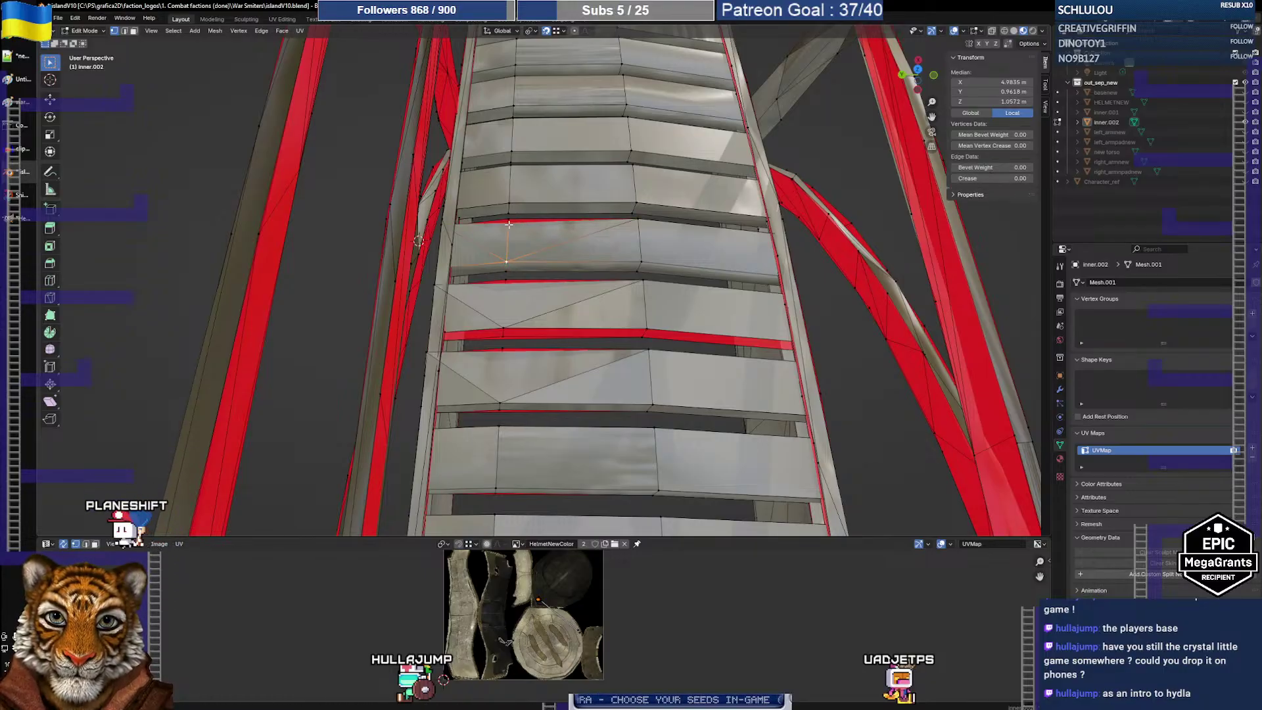
middle_drag(534, 259, 517, 237)
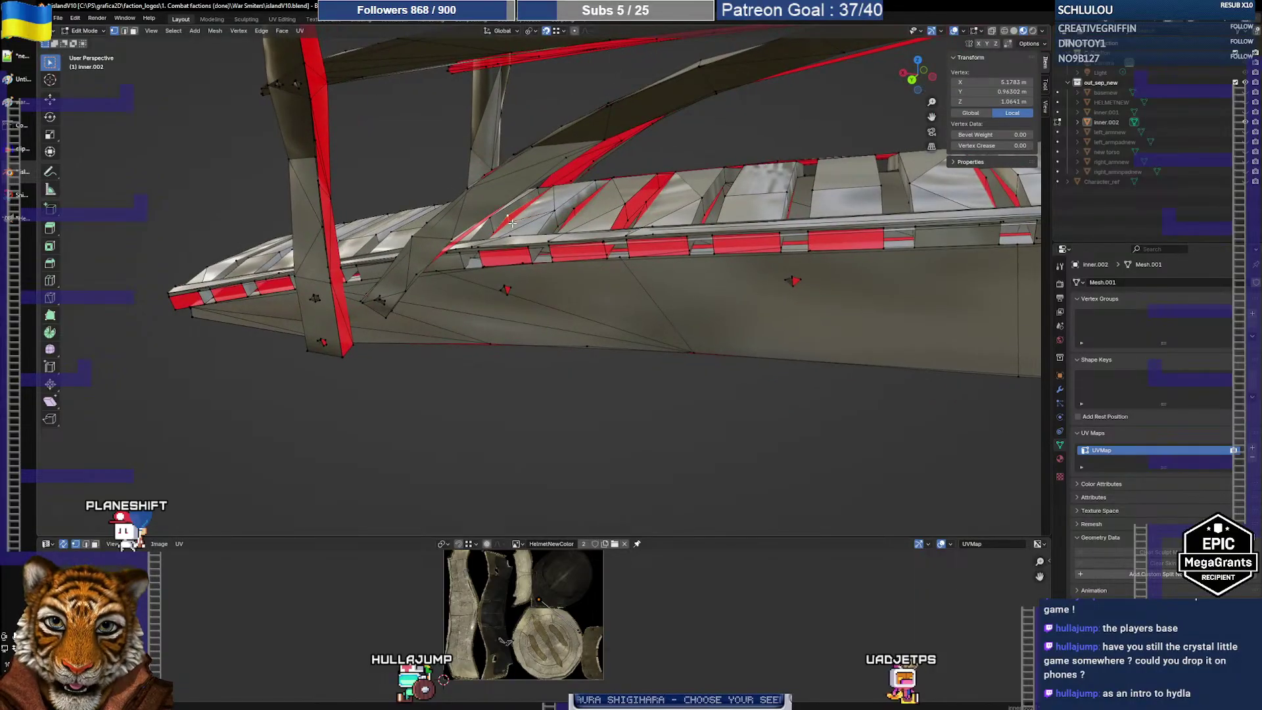
key(g)
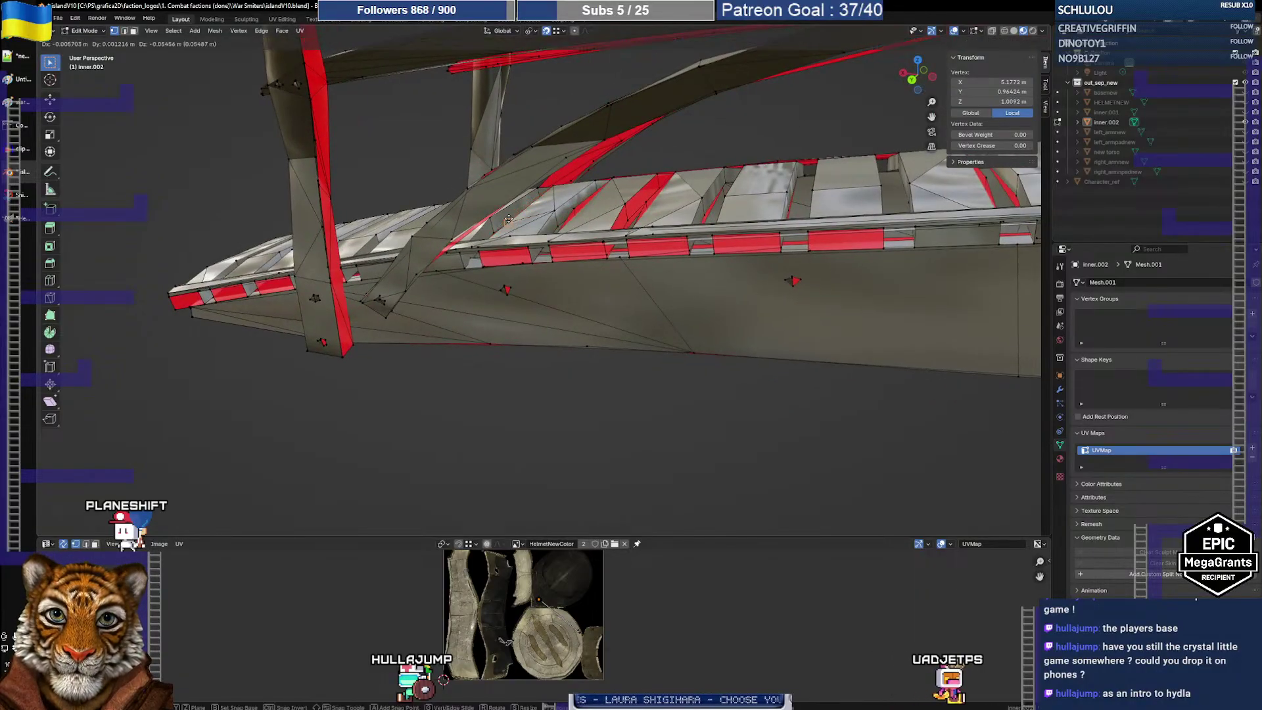
click(519, 227)
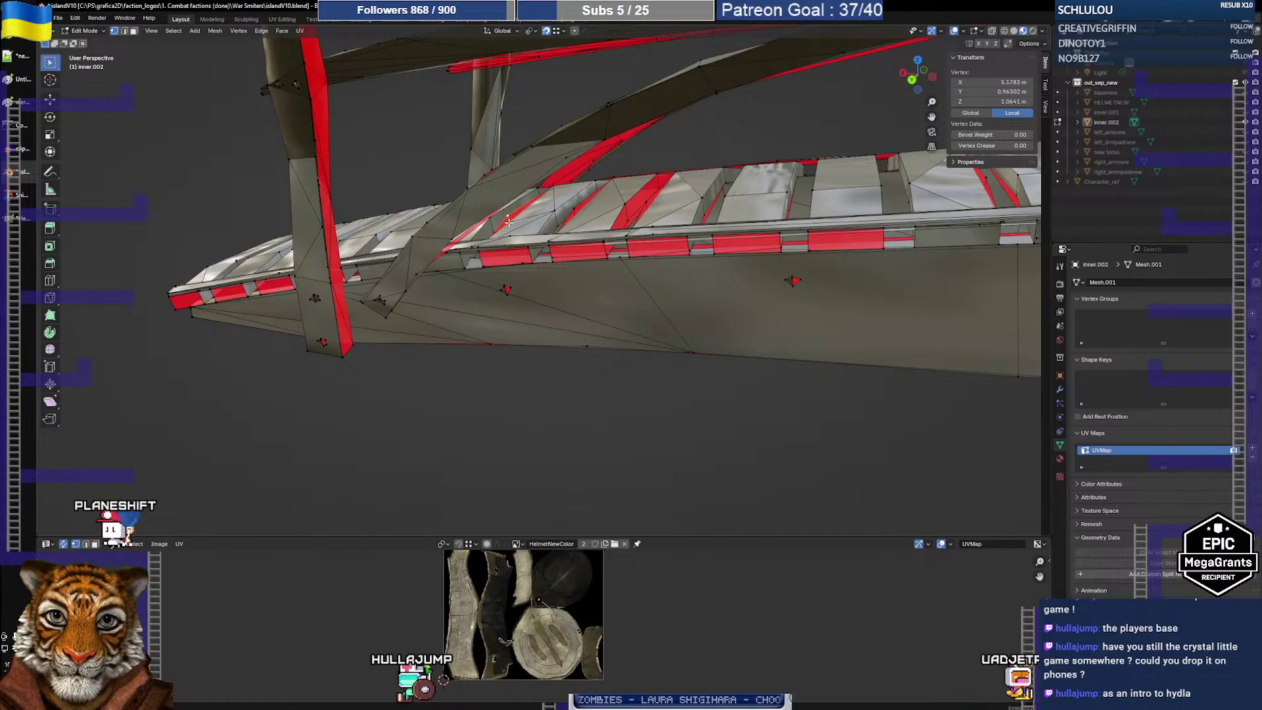
click(991, 32)
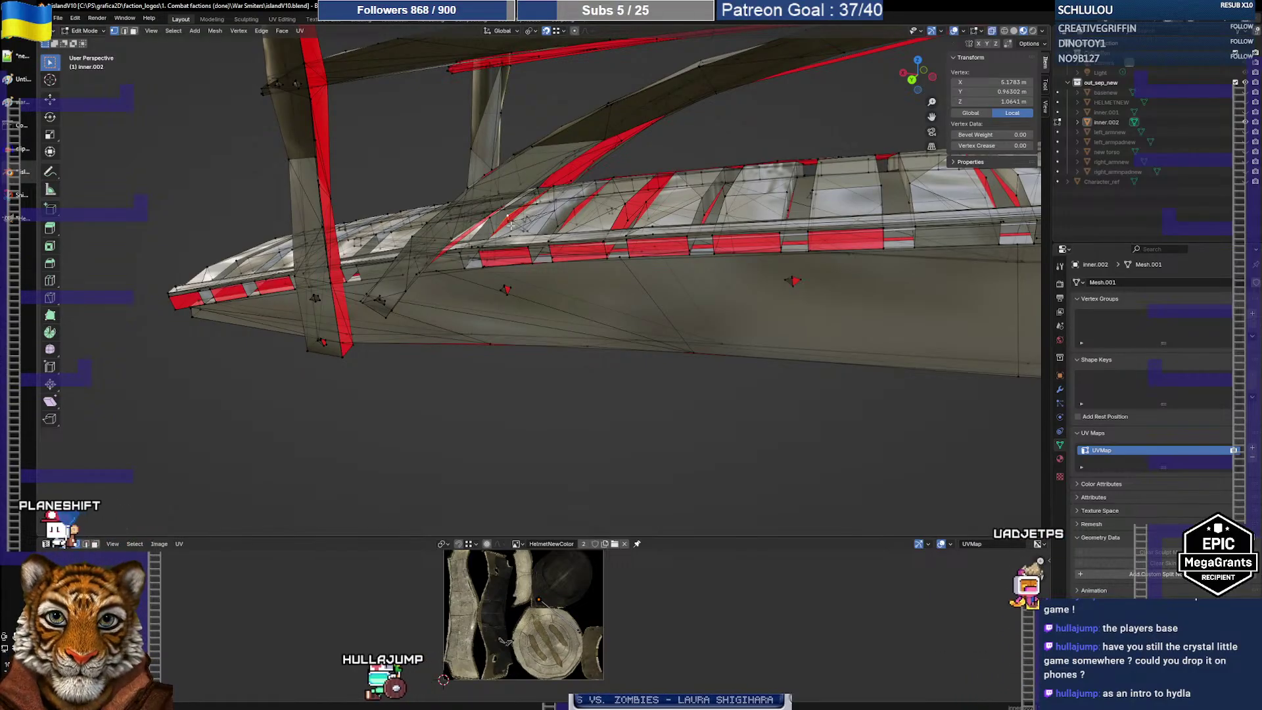
click(992, 33)
drag(510, 225, 511, 220)
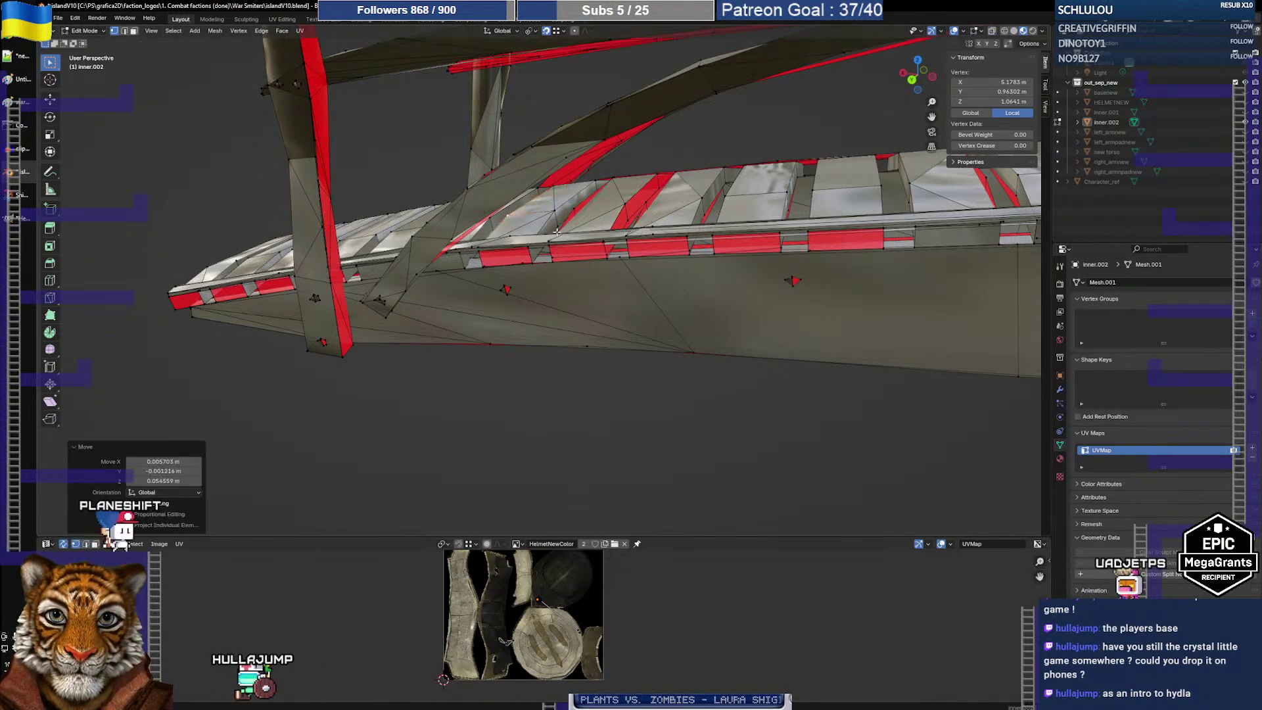
middle_drag(512, 220, 420, 163)
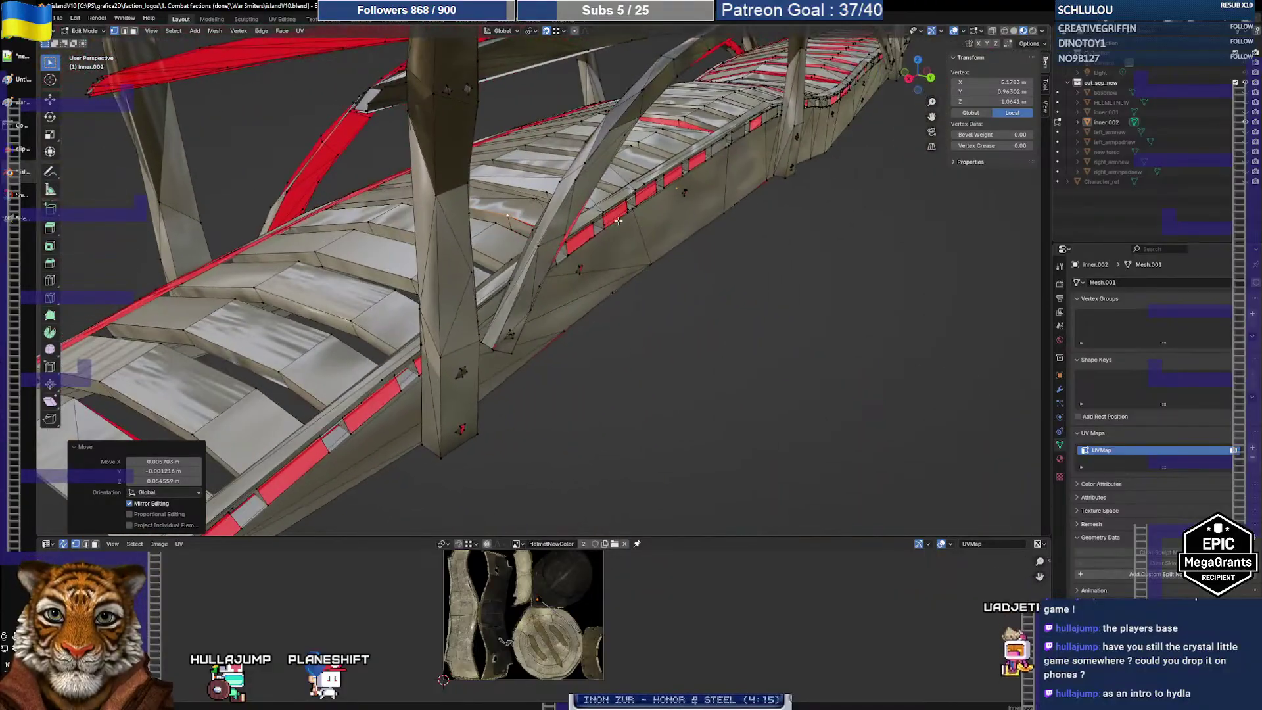
- Flip the normals of the whole arched beam
key(alt+a)
click(332, 163)
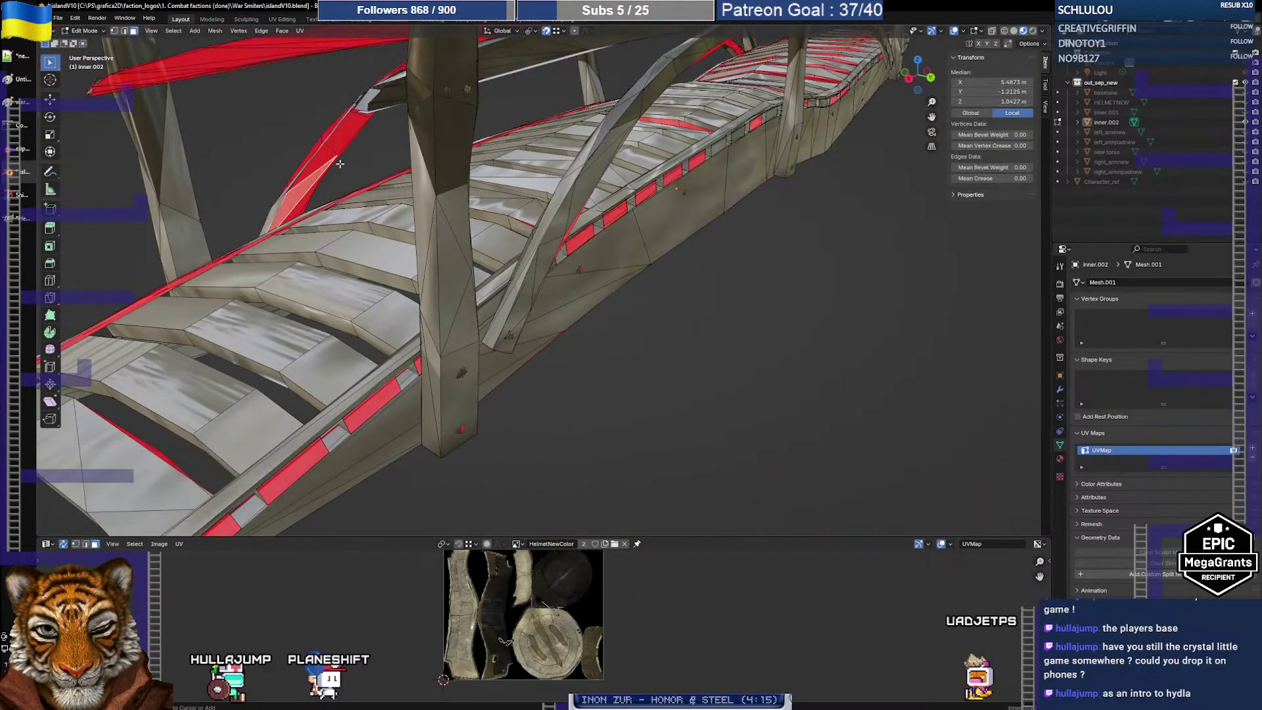
key(ctrl+l)
middle_drag(365, 167, 391, 170)
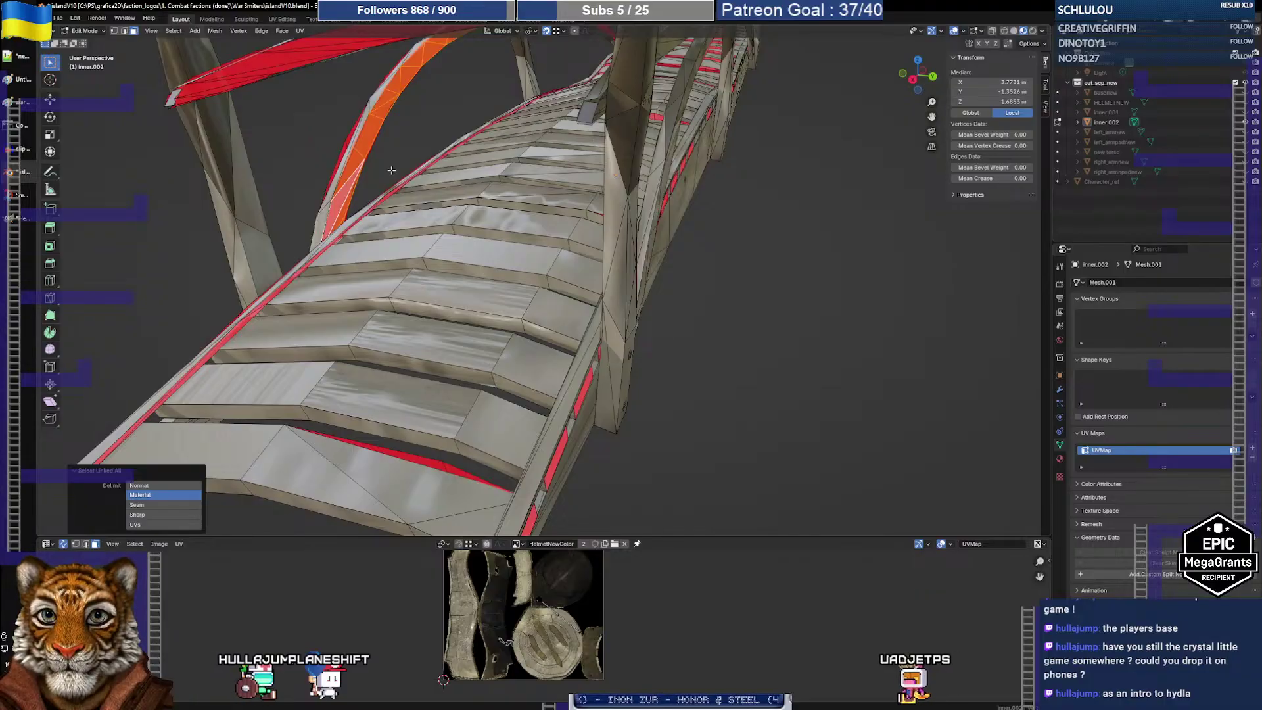
key(alt+n)
click(391, 170)
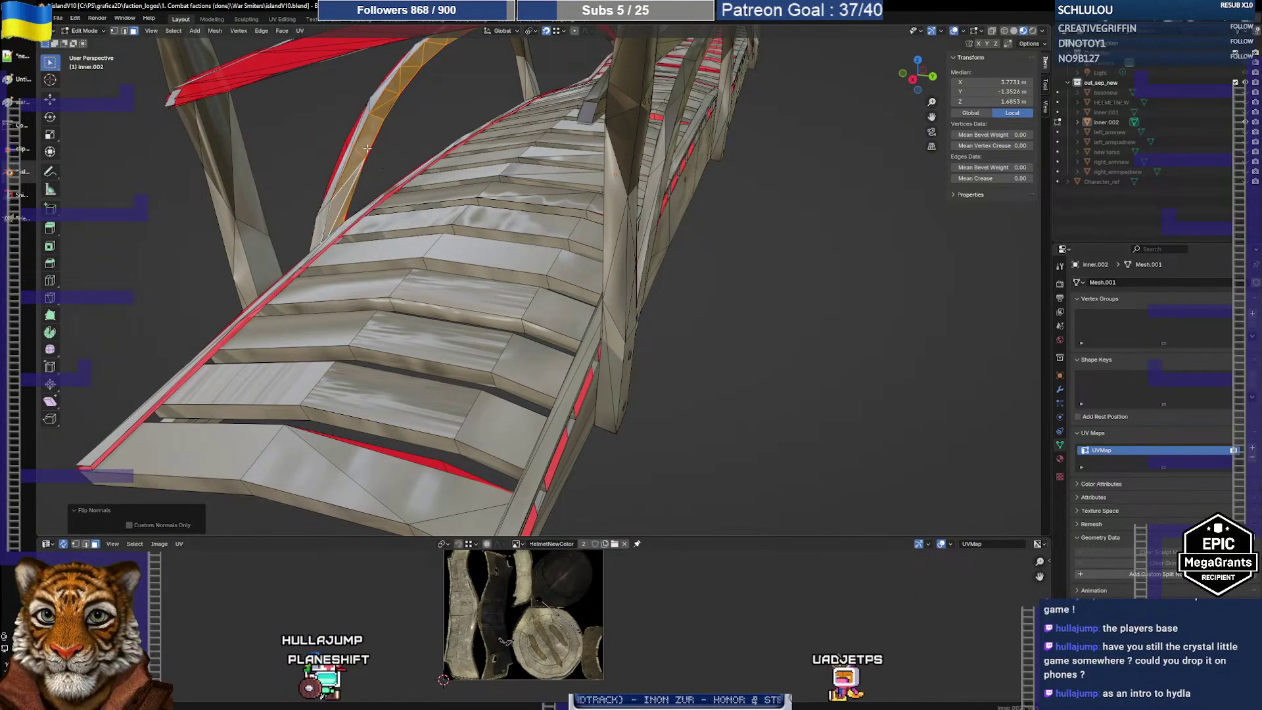
middle_drag(367, 149, 497, 158)
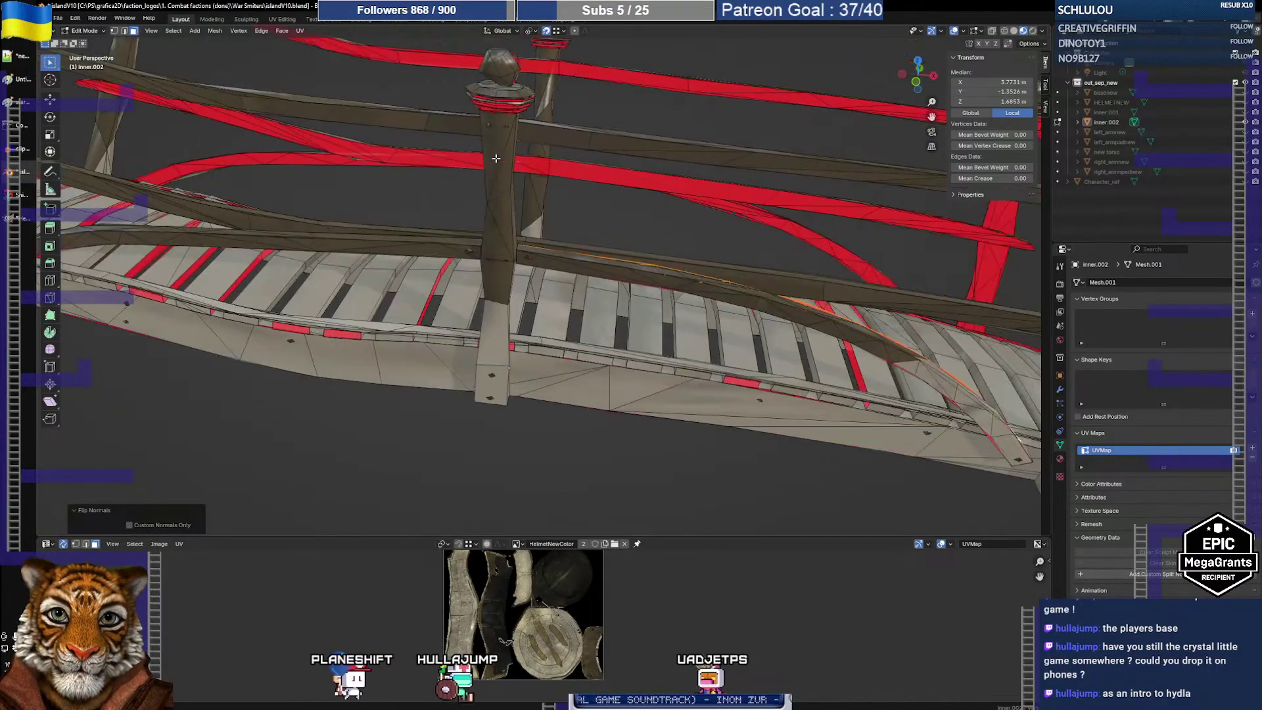
- Flip the normals of the upper fence rail and the curved lower rail
click(713, 190)
key(ctrl+l)
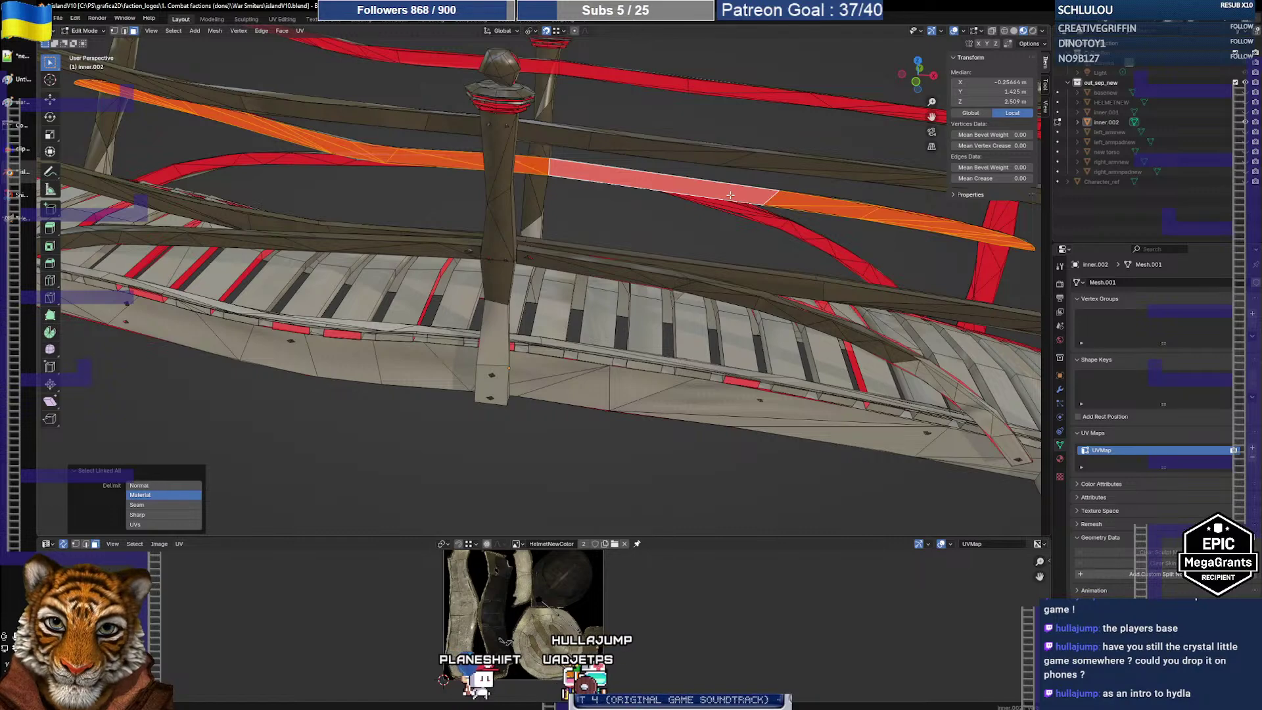
key(alt+n)
click(730, 197)
click(807, 234)
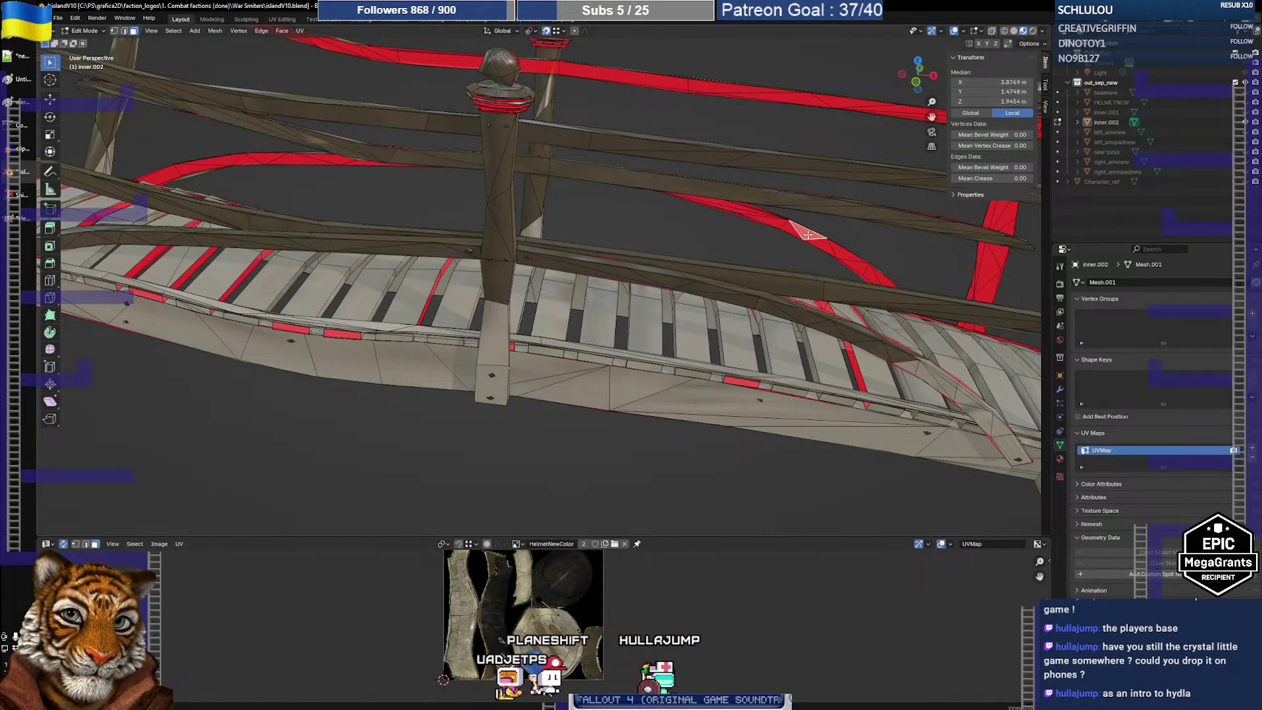
key(ctrl+l)
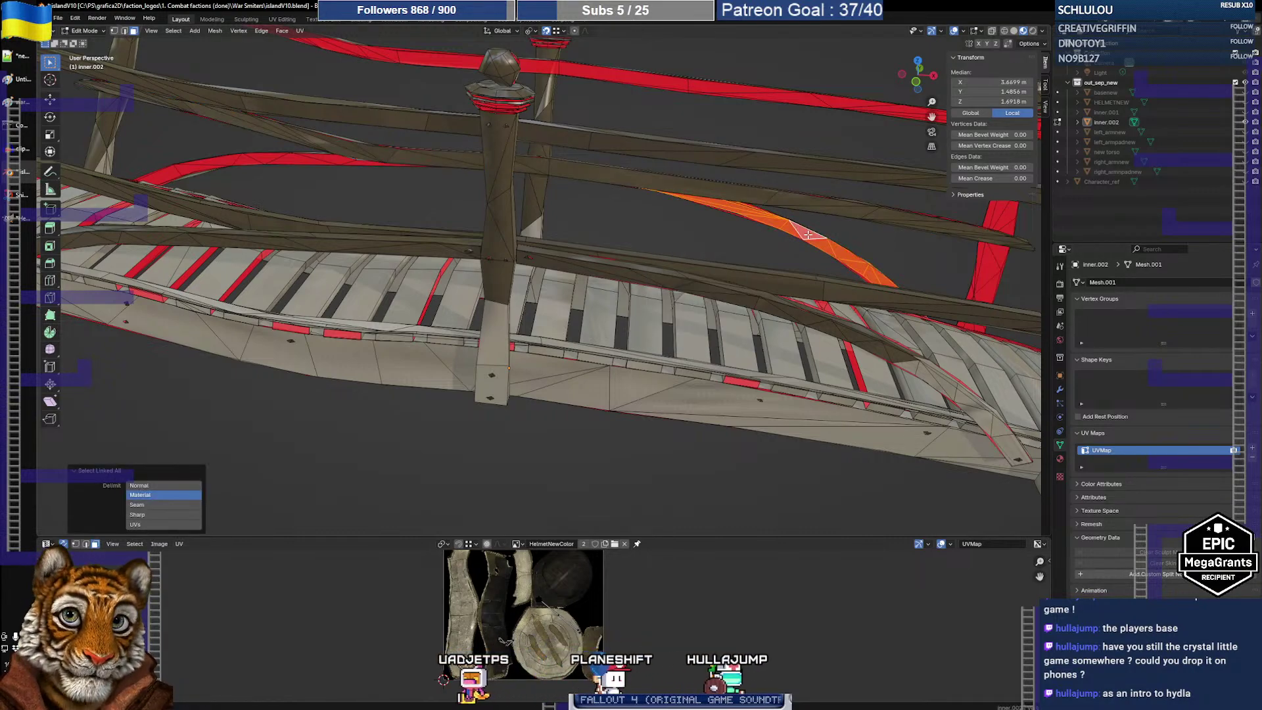
key(alt+n)
click(808, 235)
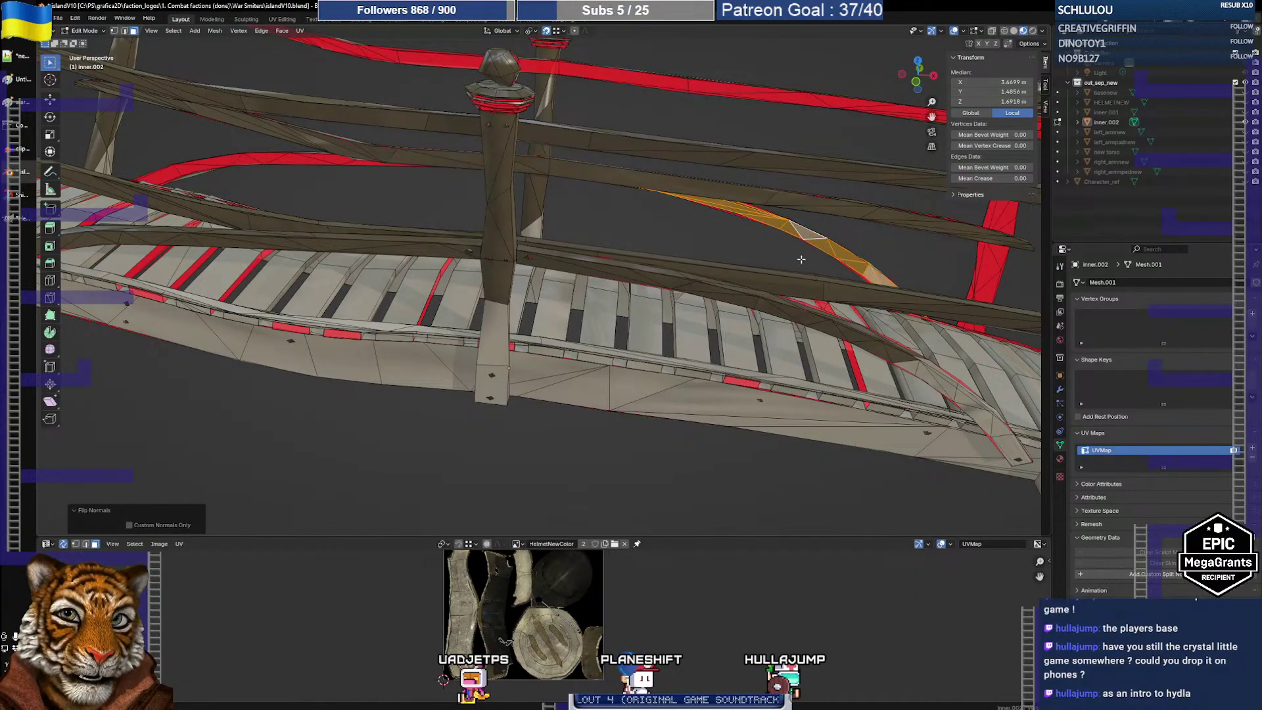
middle_drag(857, 277, 776, 228)
- Flip the normals of the fence post and the top rail
click(510, 121)
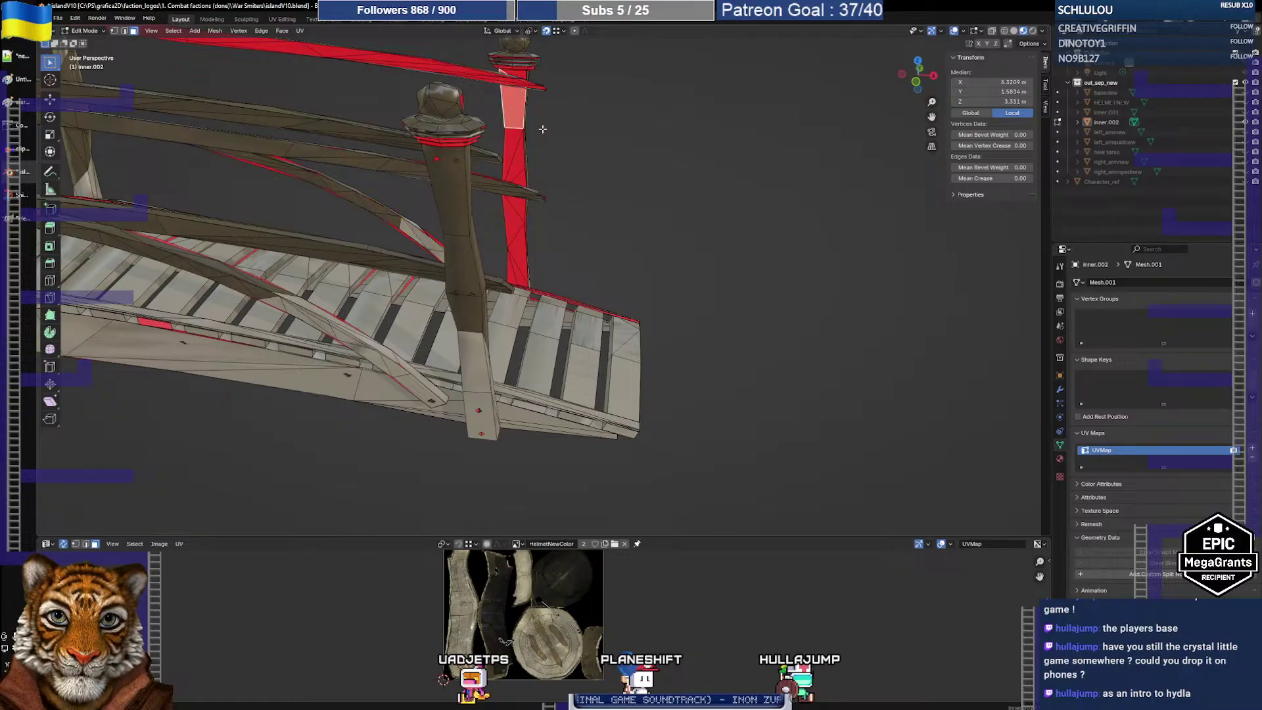
key(ctrl+l)
key(alt+n)
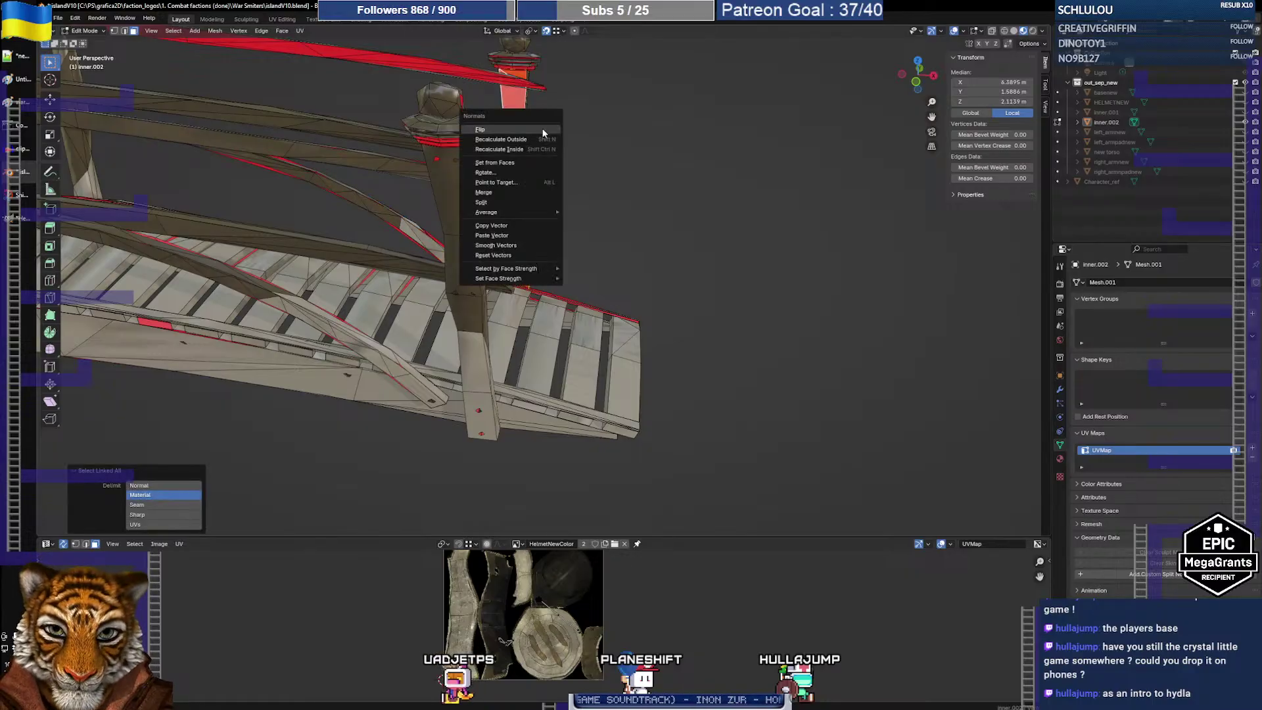
click(541, 128)
click(514, 79)
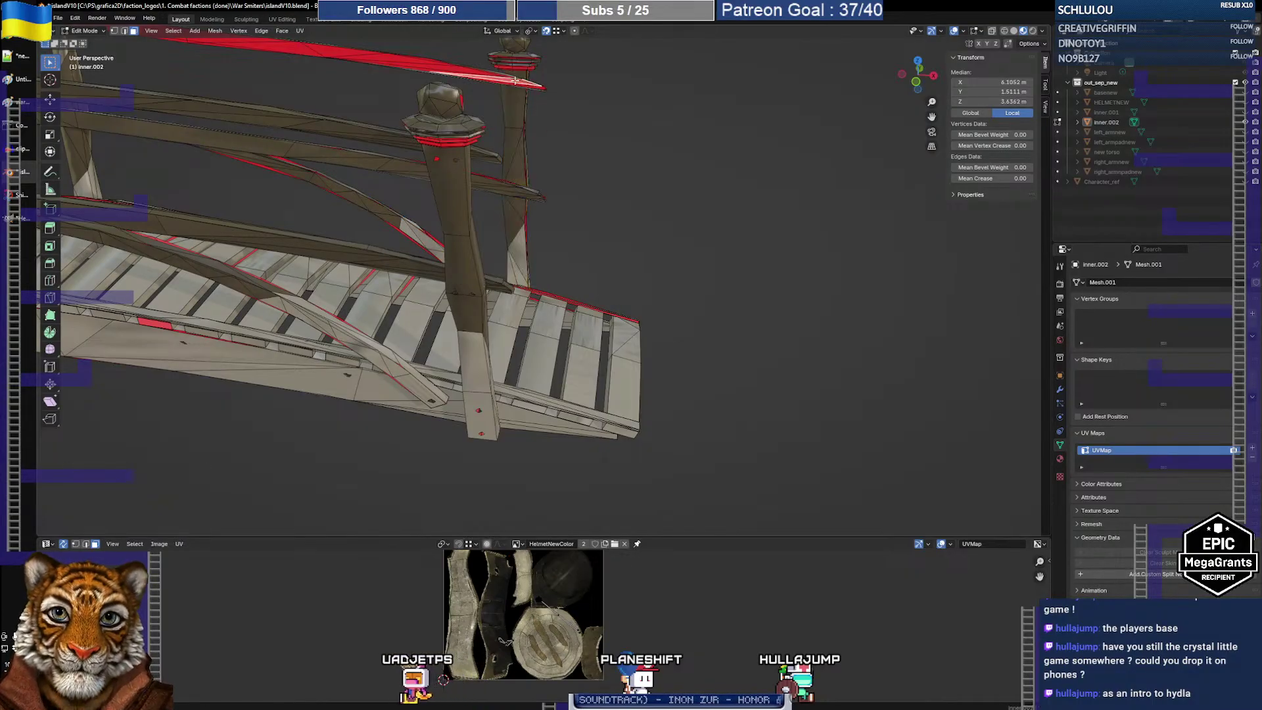
key(ctrl+l)
key(alt+n)
click(556, 85)
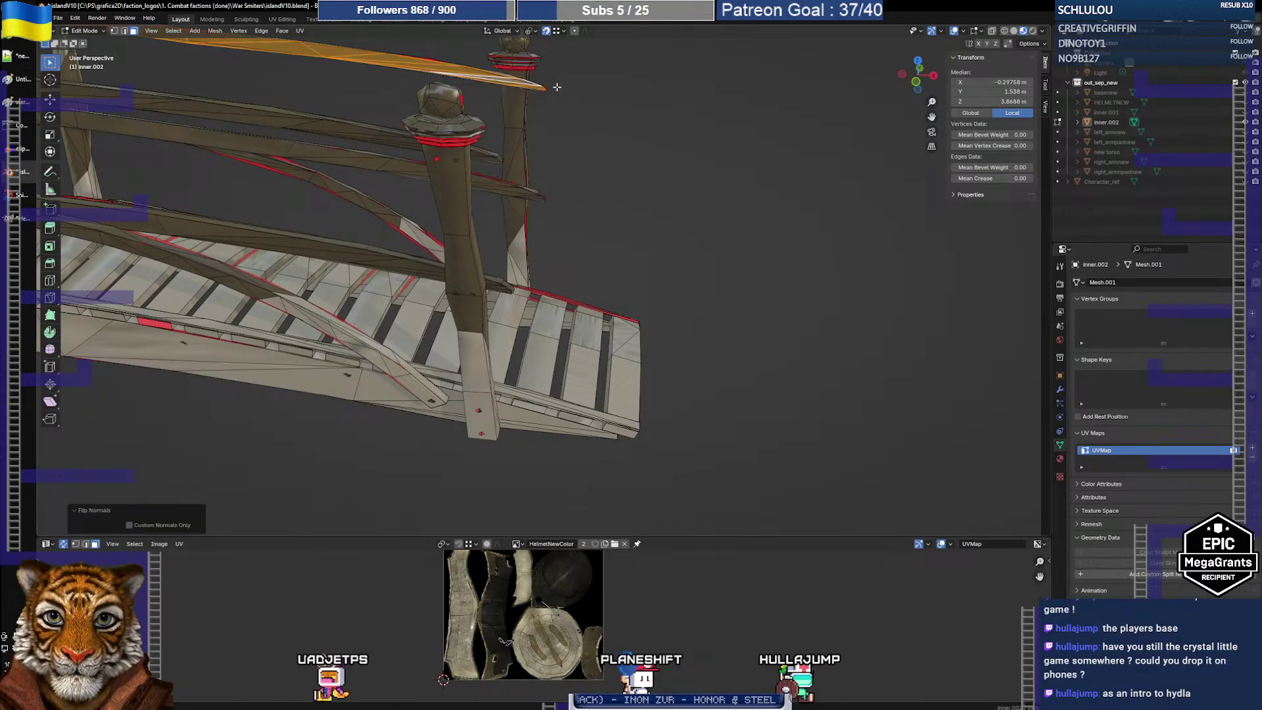
middle_drag(616, 143, 612, 191)
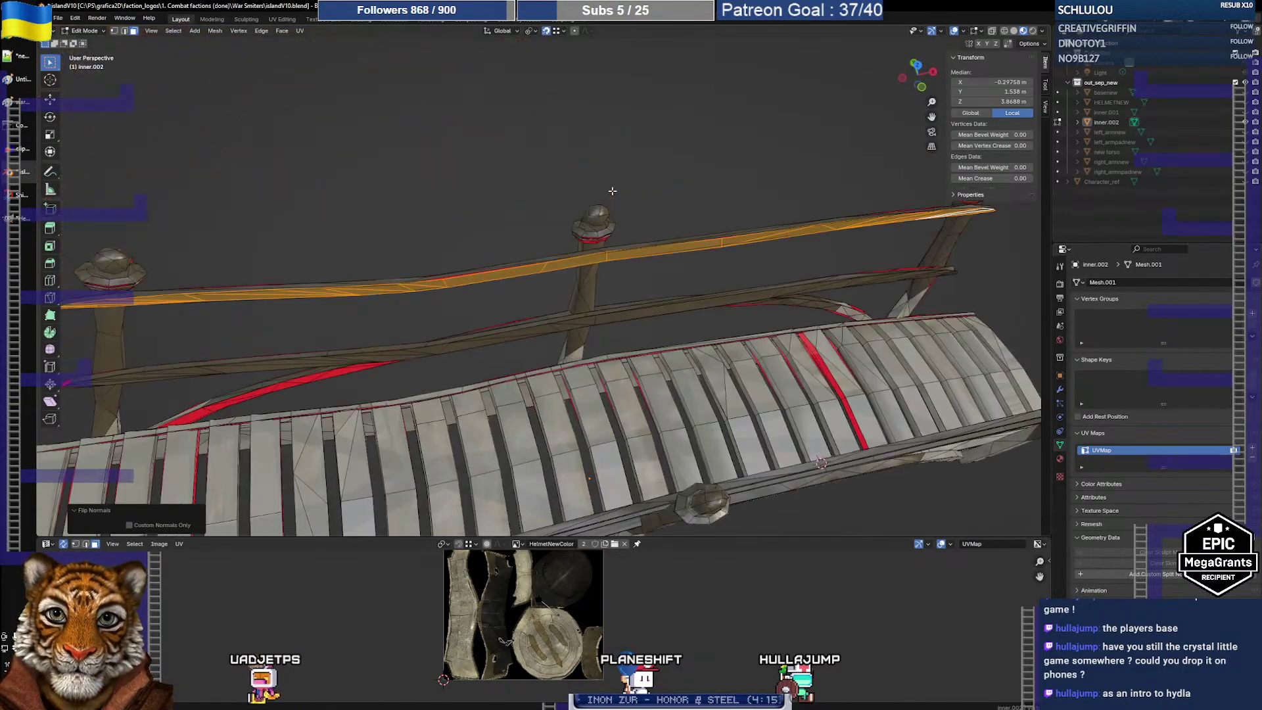
- Fly the view close to the rail and move one rail vertex into place
click(453, 279)
middle_drag(452, 279, 508, 245)
key(shift+grave)
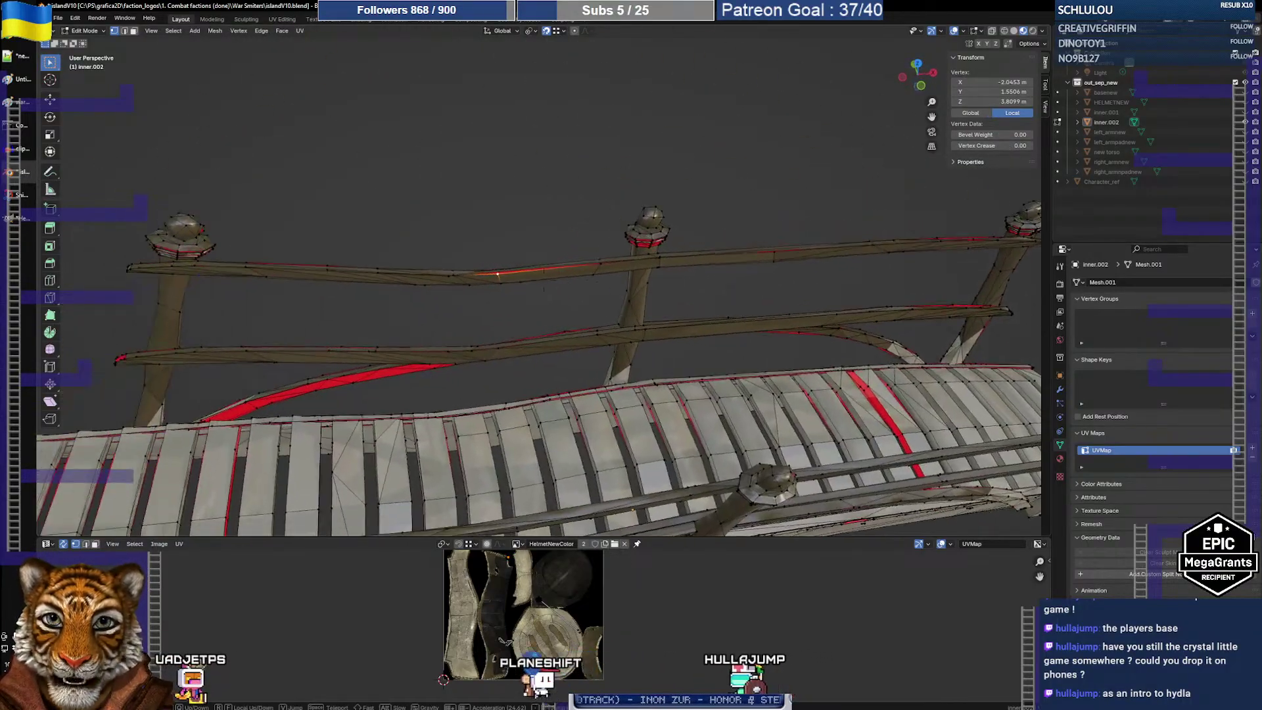
key(w)
key(s)
key(w)
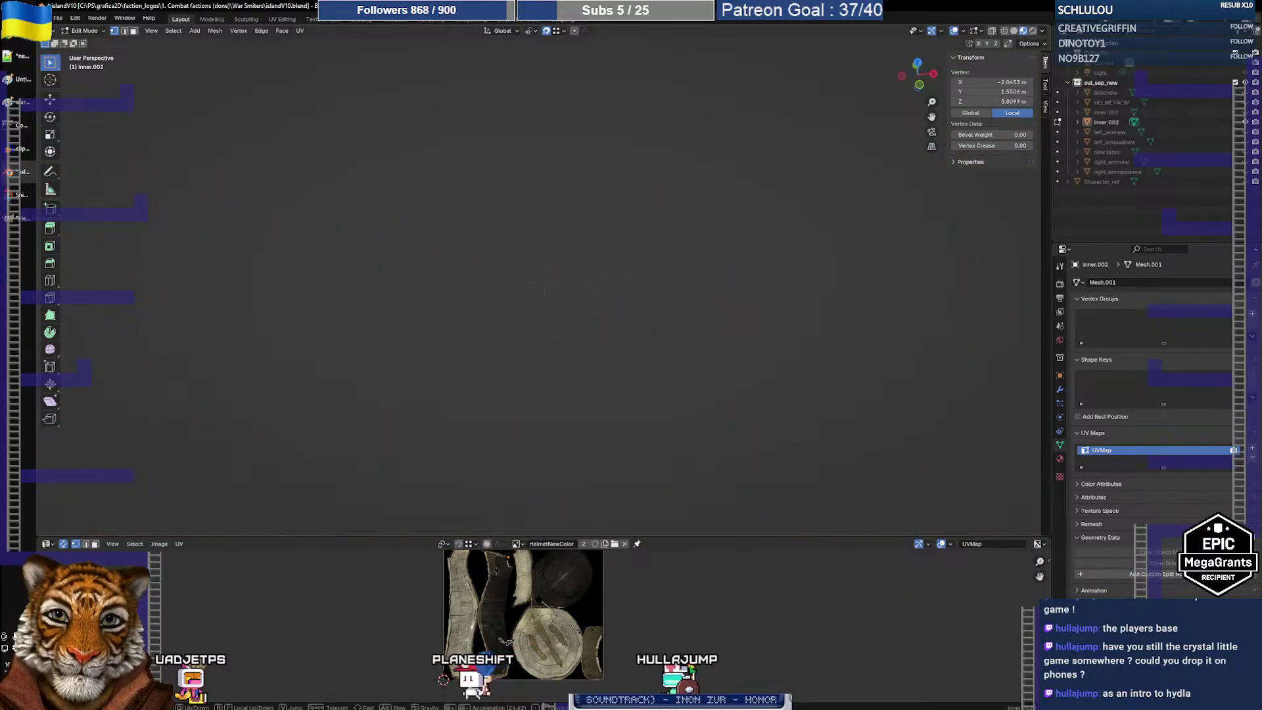
key(s)
key(w)
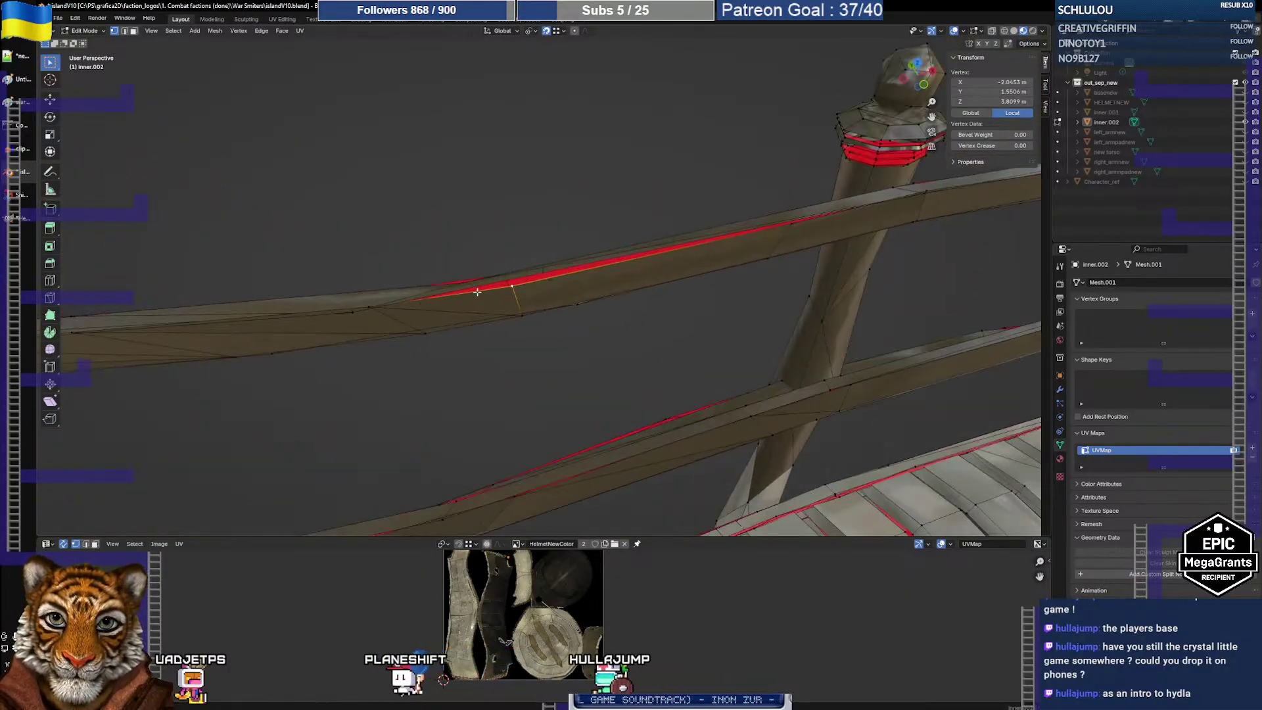
click(462, 283)
middle_drag(462, 283, 784, 238)
click(568, 242)
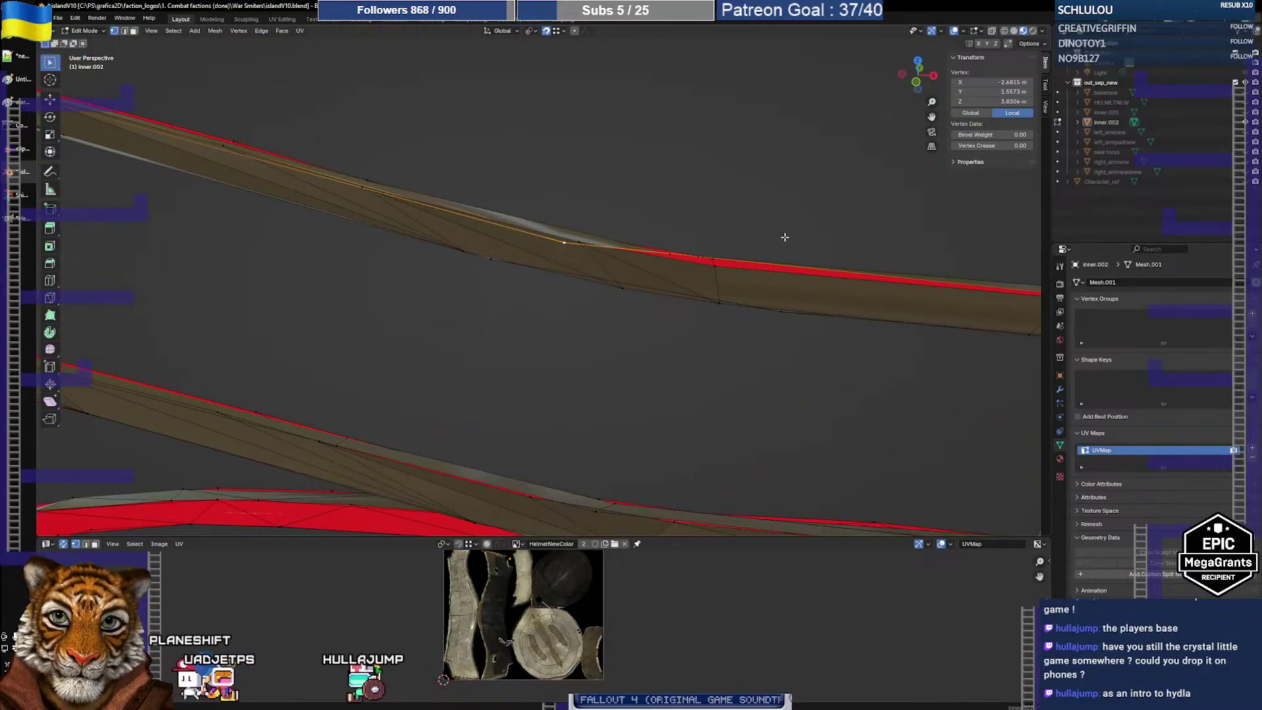
key(g)
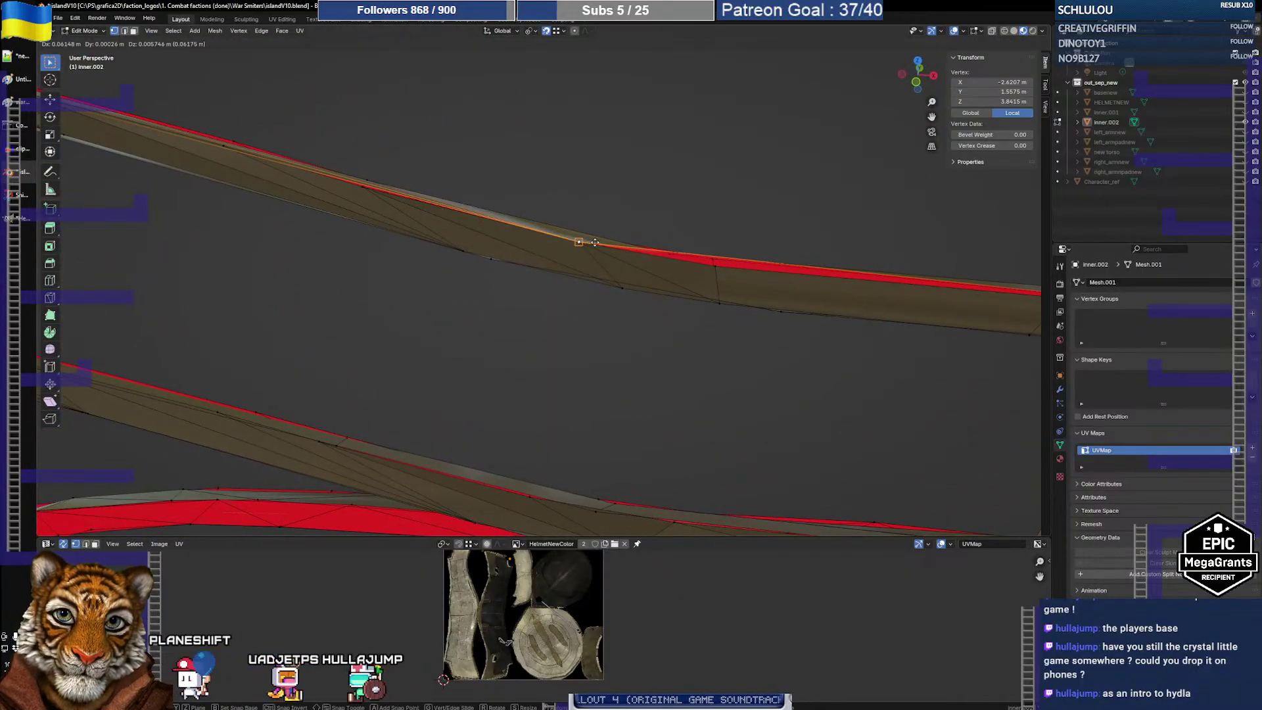
click(582, 242)
- Confirm the cut across the rail and settle its new vertex onto the rail joint
middle_drag(642, 254, 704, 294)
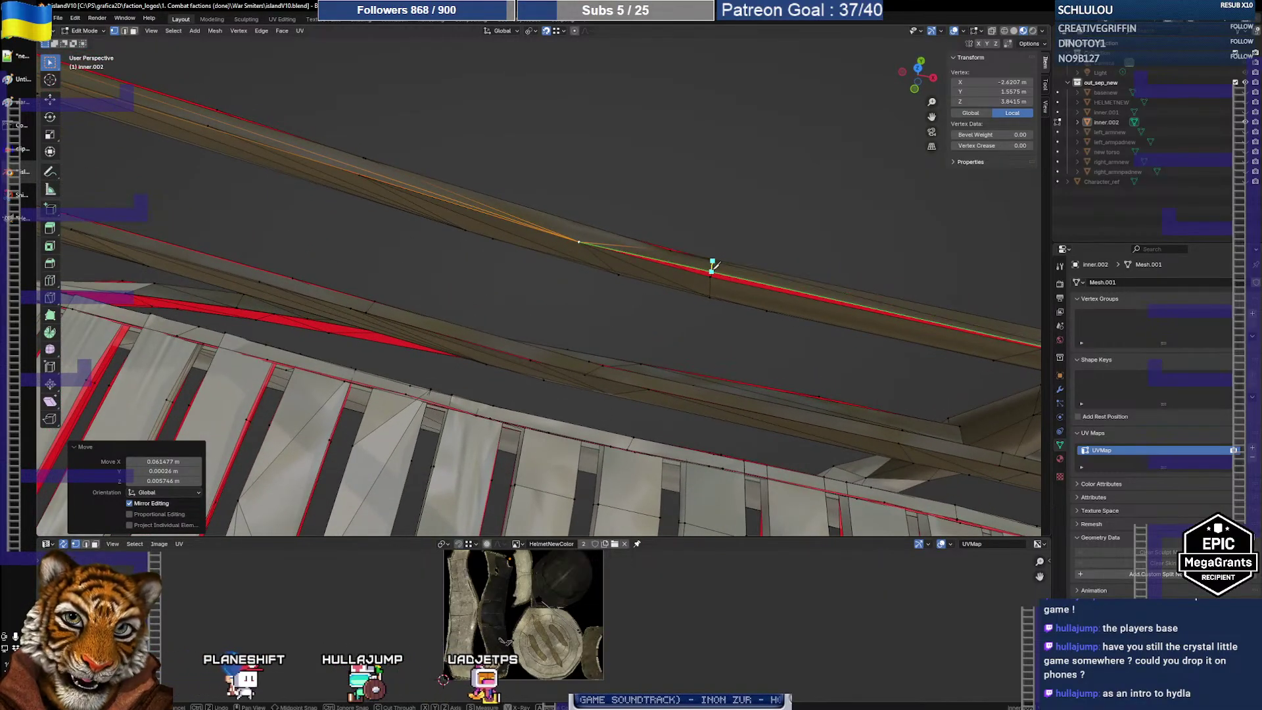
key(Return)
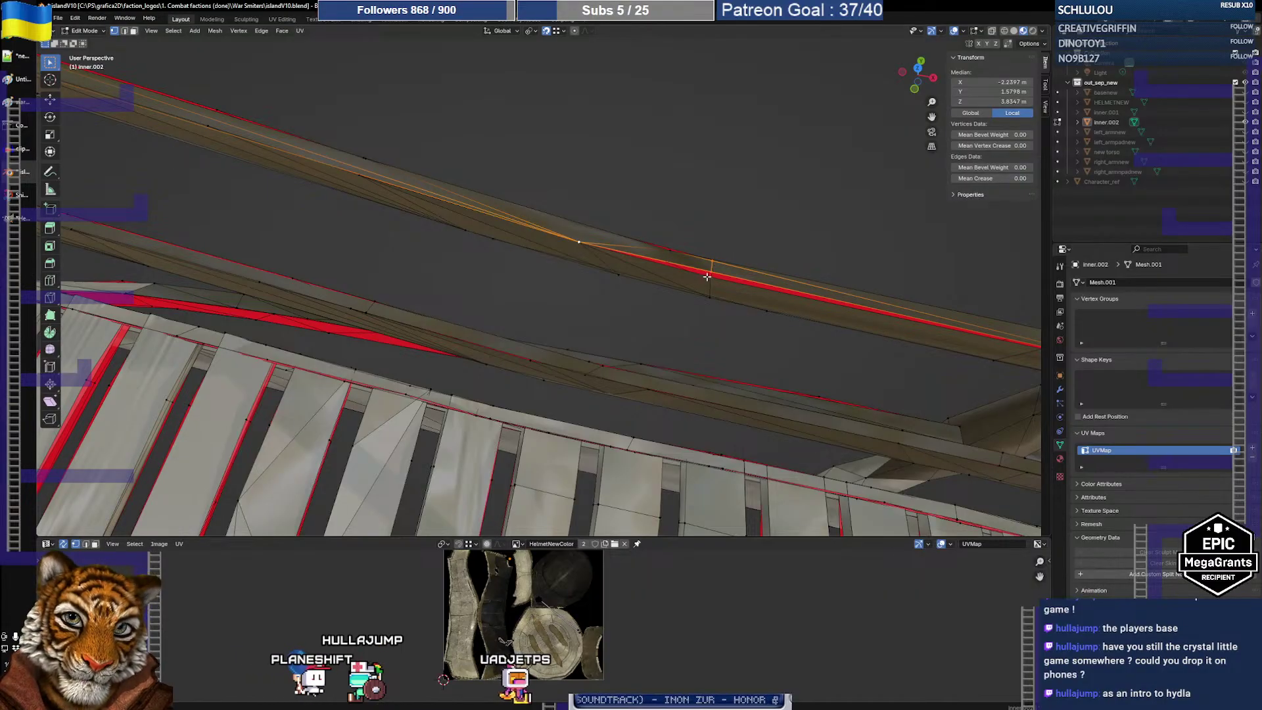
click(709, 275)
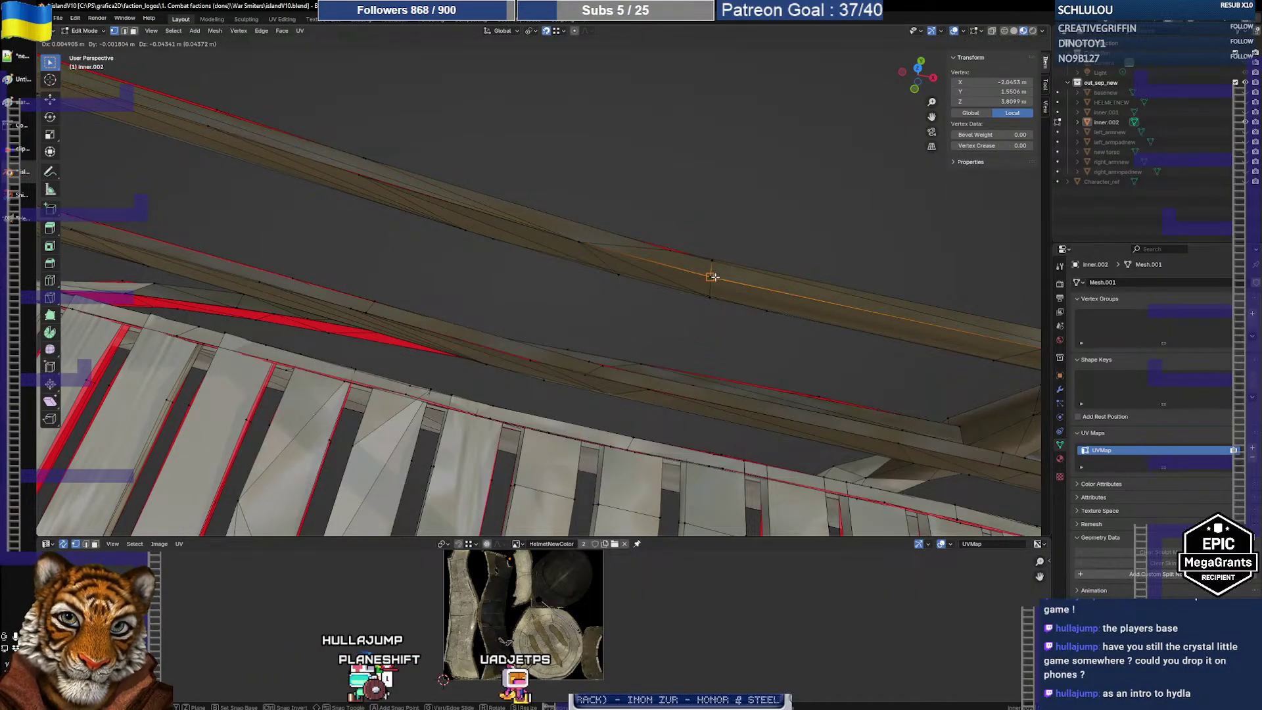
click(717, 264)
click(714, 261)
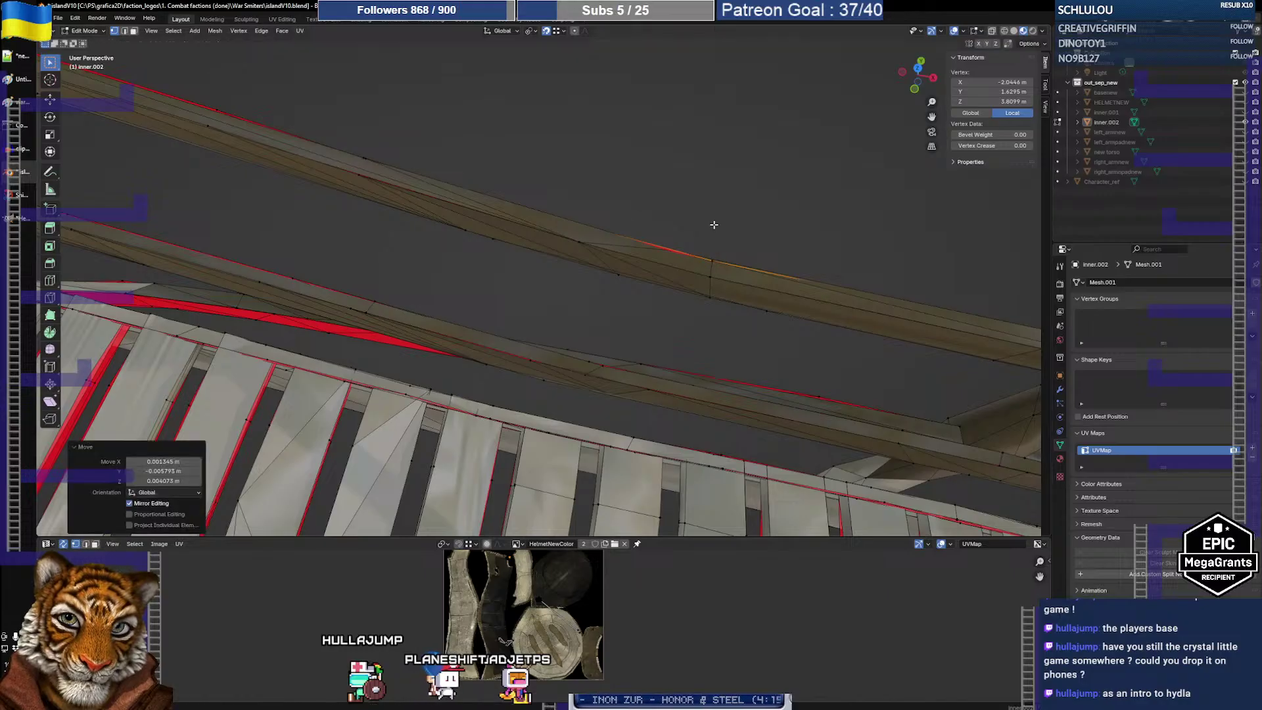
middle_drag(714, 224, 766, 260)
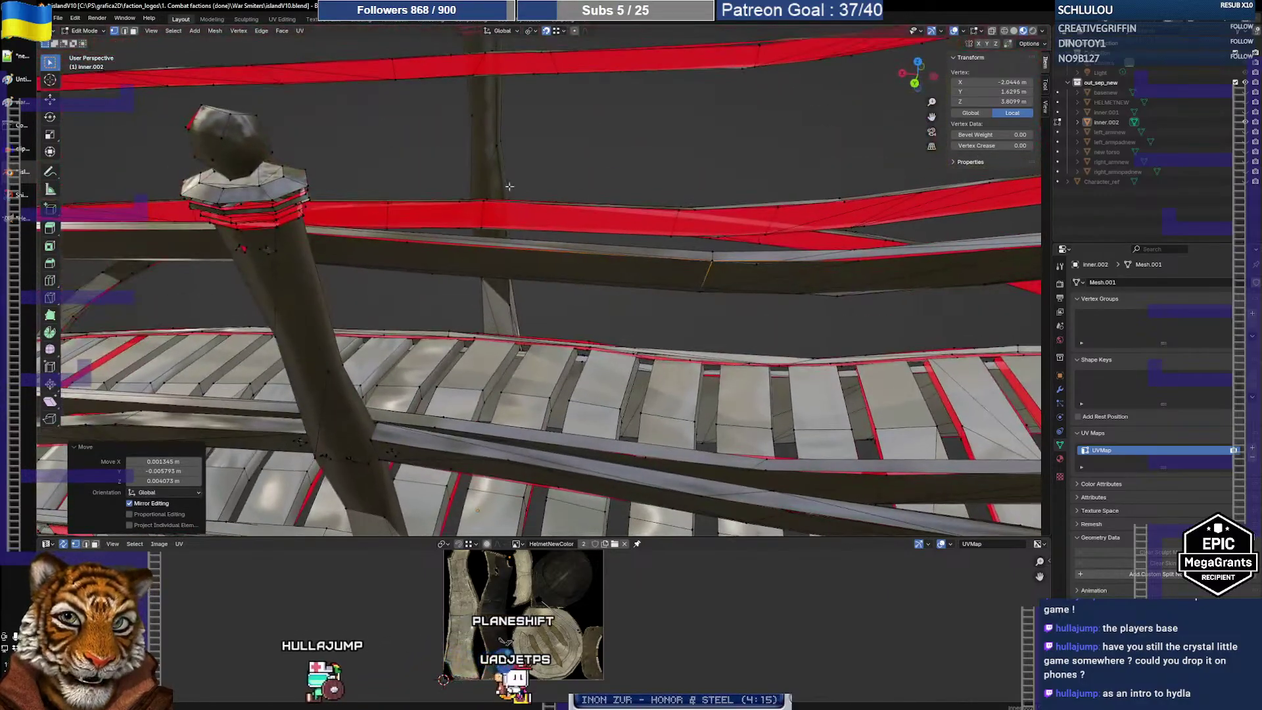
key(g)
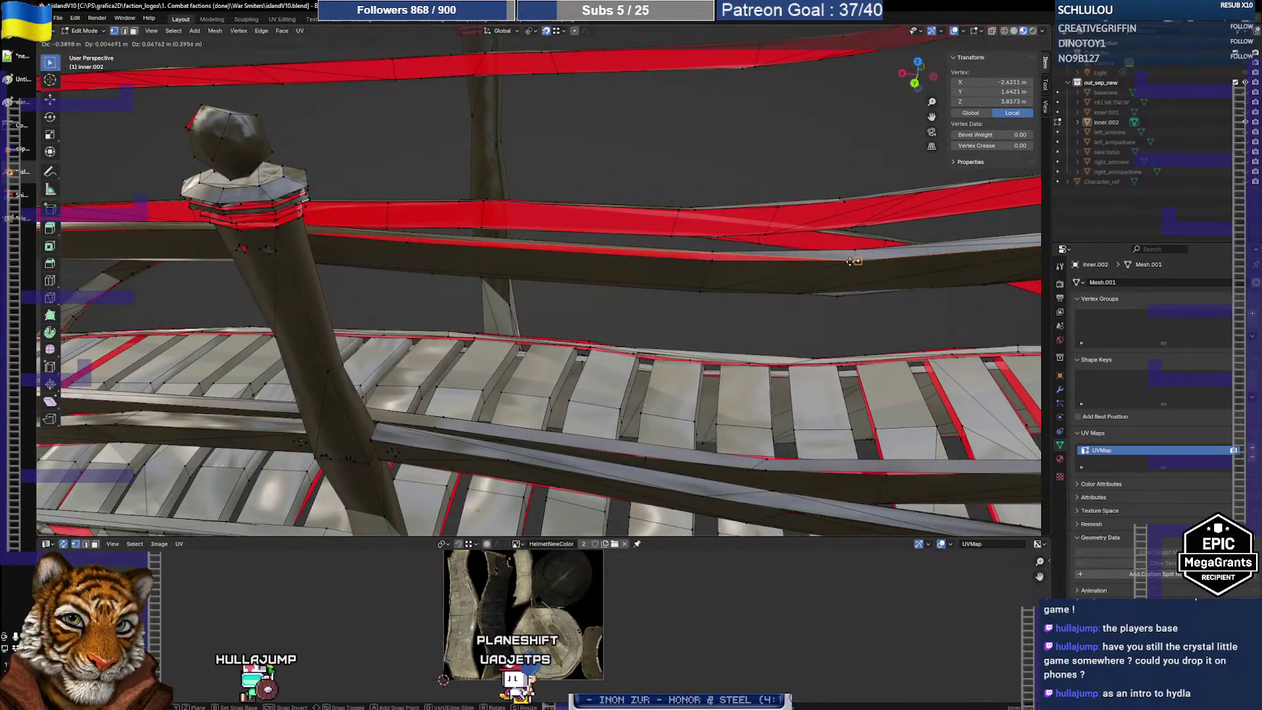
click(856, 262)
- Select an edge on the upper rail in edge select mode
middle_drag(721, 268, 725, 284)
click(712, 256)
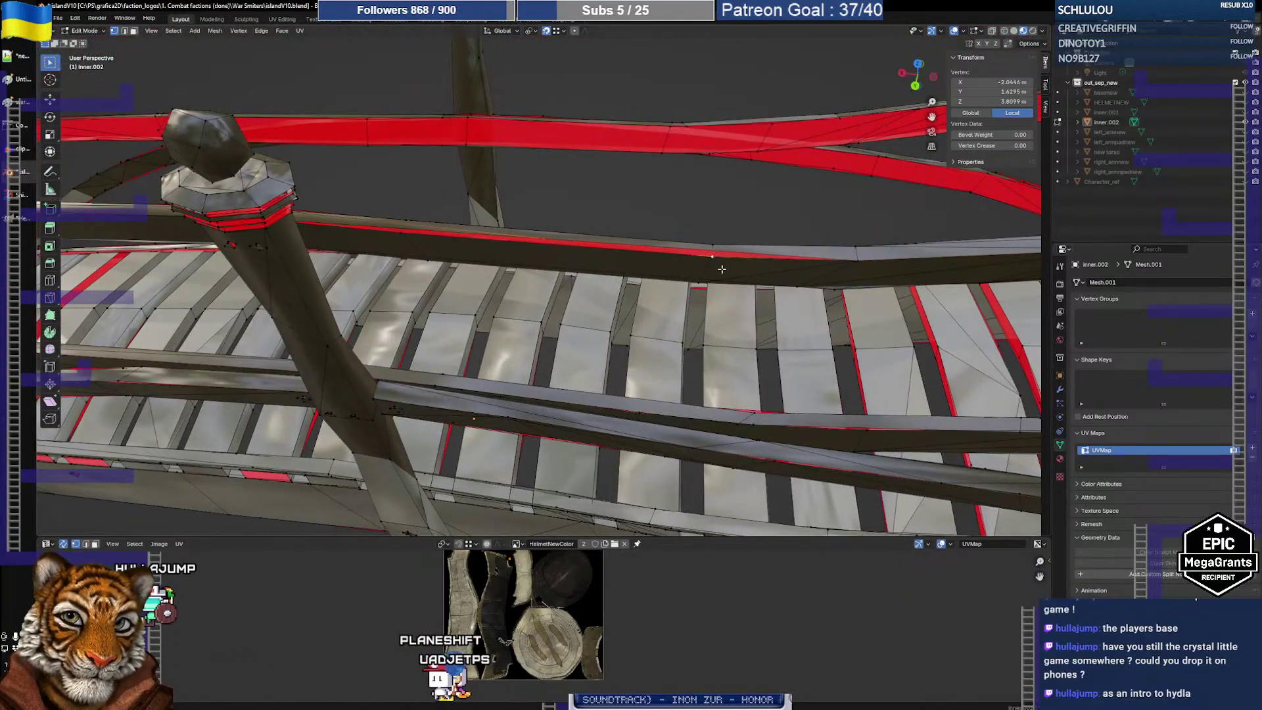
key(2)
click(731, 257)
middle_drag(746, 273, 772, 278)
- Select the whole bridge mesh, triangulate all faces with Ctrl+T, then pick an upper-rail vertex
key(a)
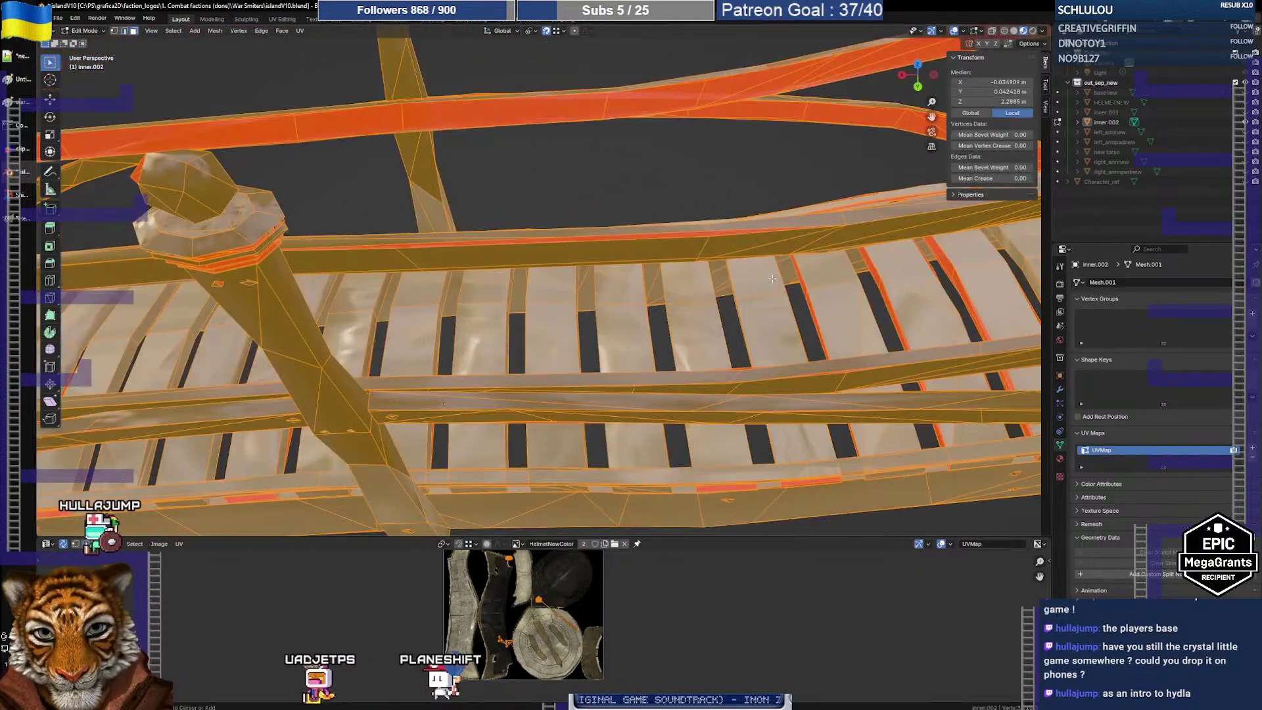
key(ctrl+t)
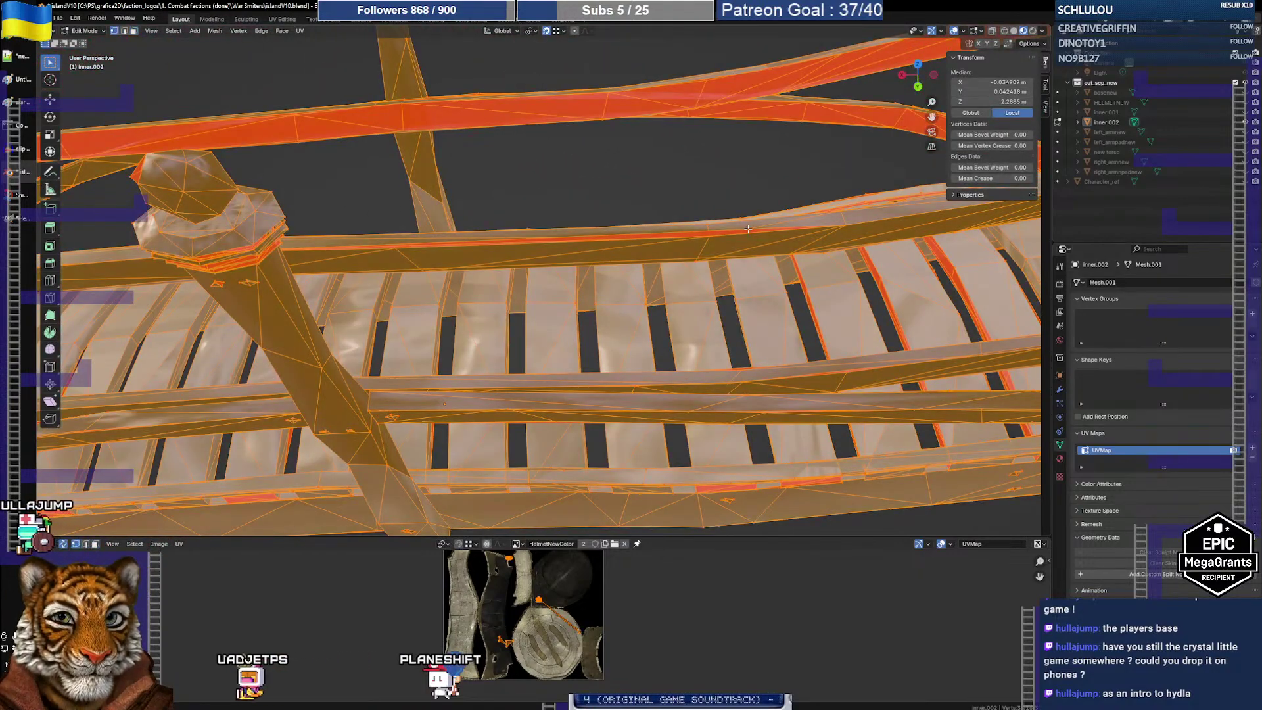
click(748, 228)
middle_drag(761, 253, 890, 319)
- Subdivide a rail edge, then slide its new midpoint vertex along the rail and raise it
key(2)
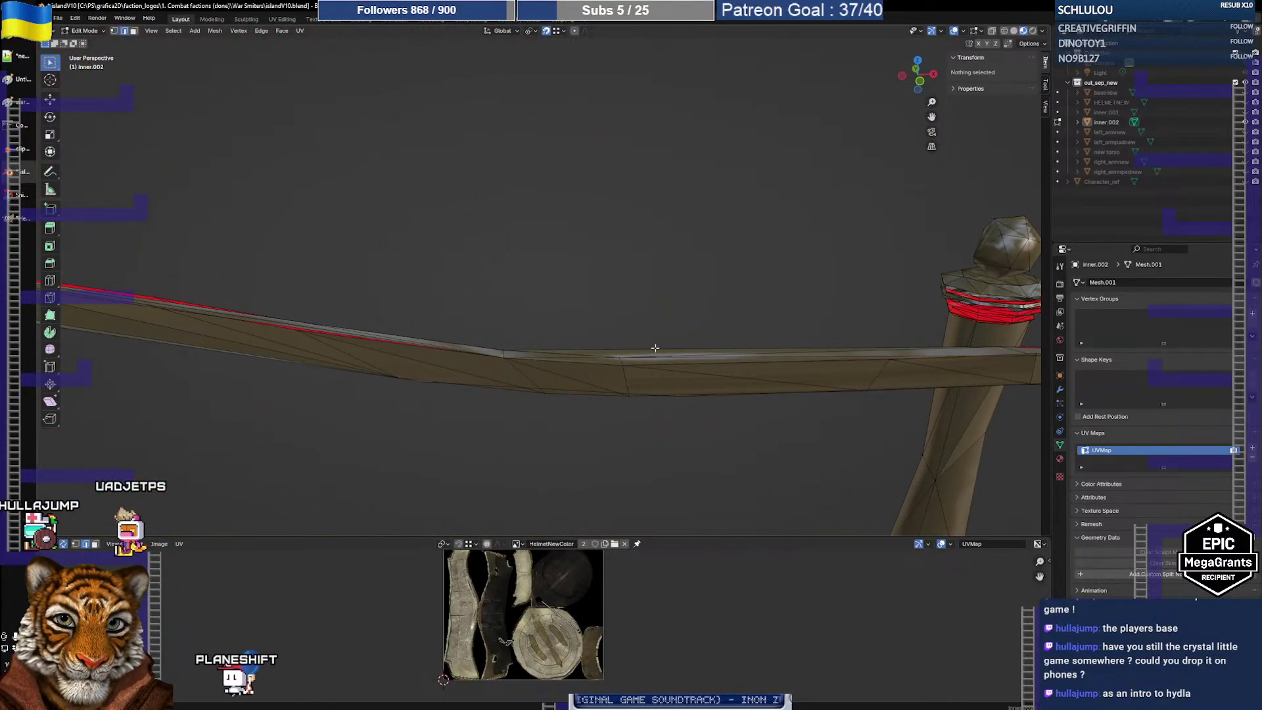
click(655, 355)
key(ctrl+e)
click(656, 348)
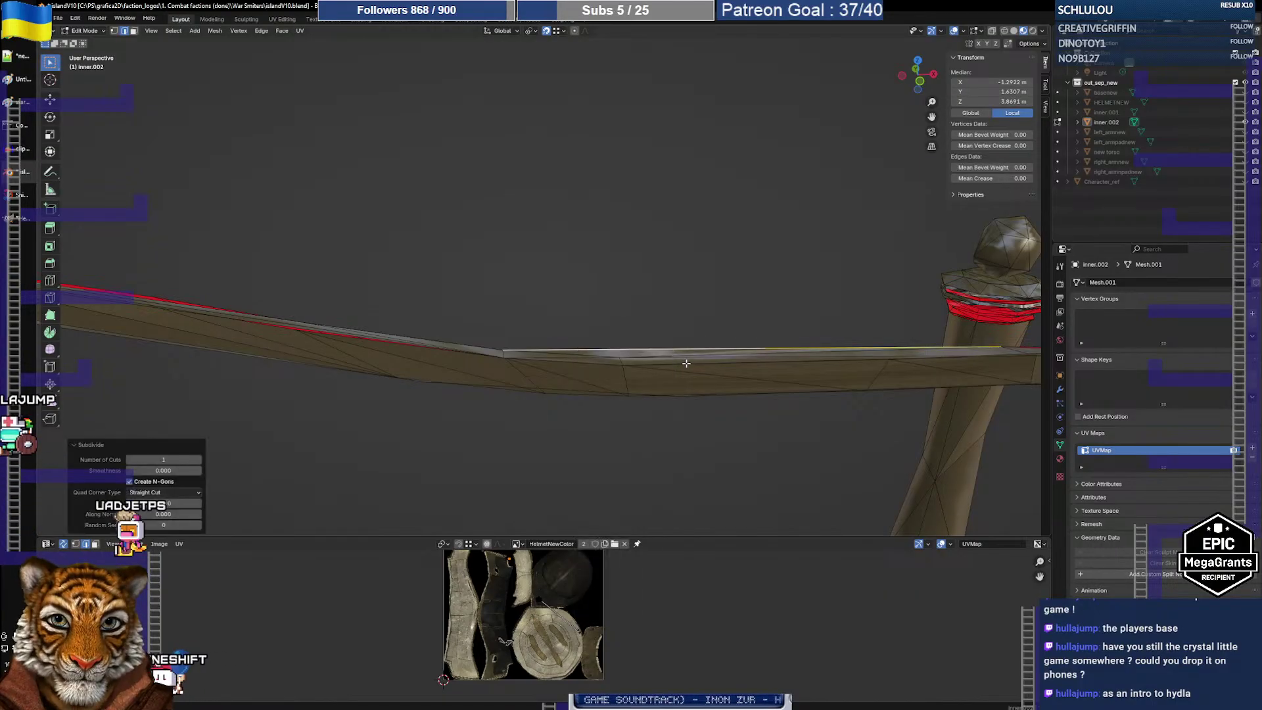
key(1)
click(770, 352)
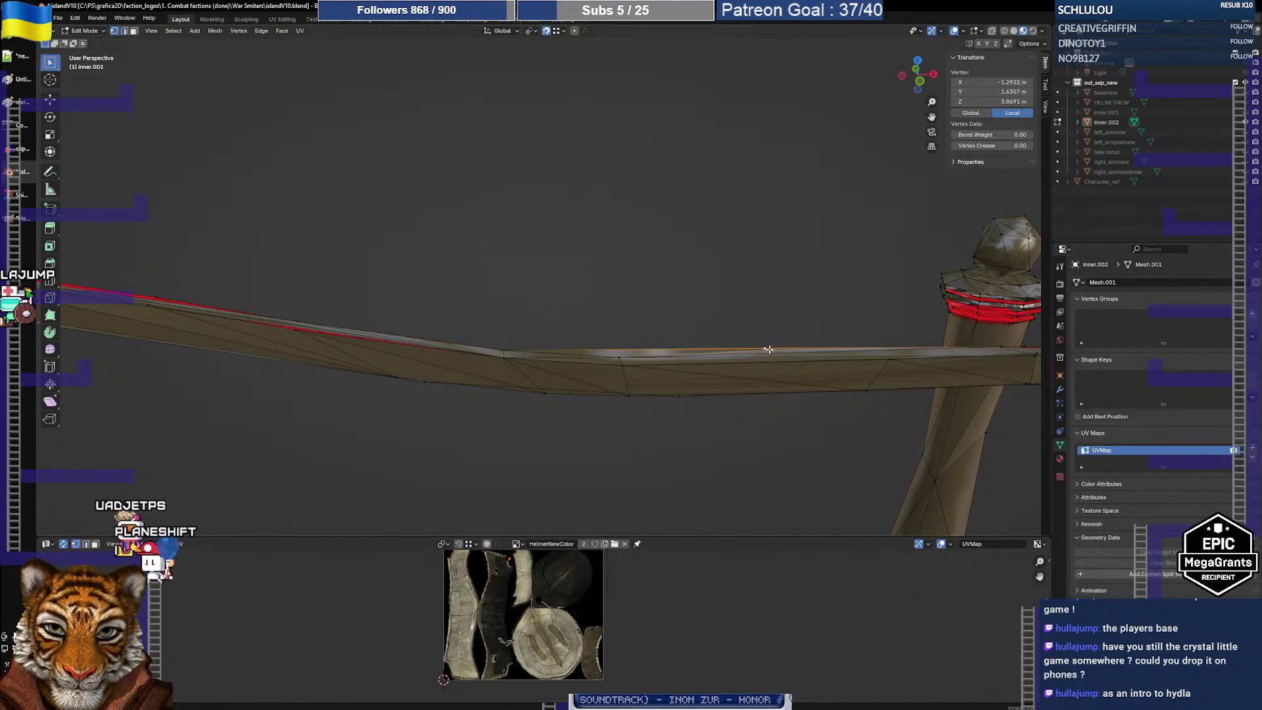
key(g)
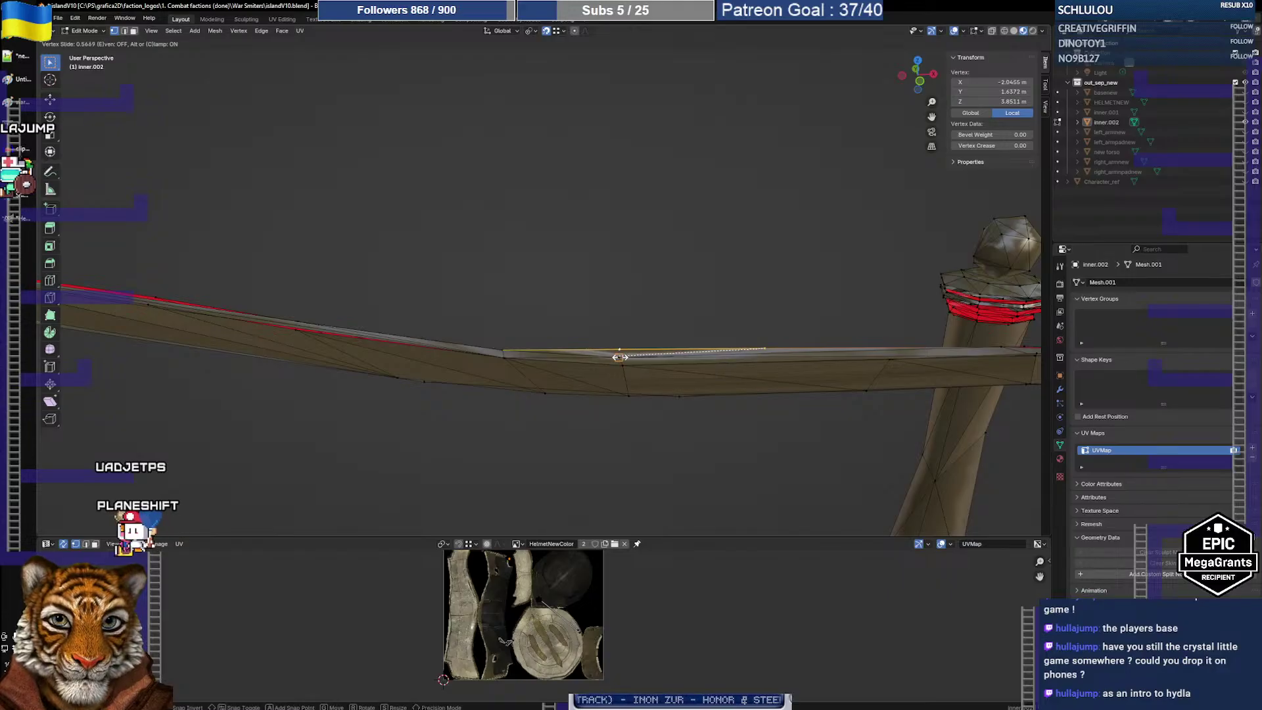
click(619, 357)
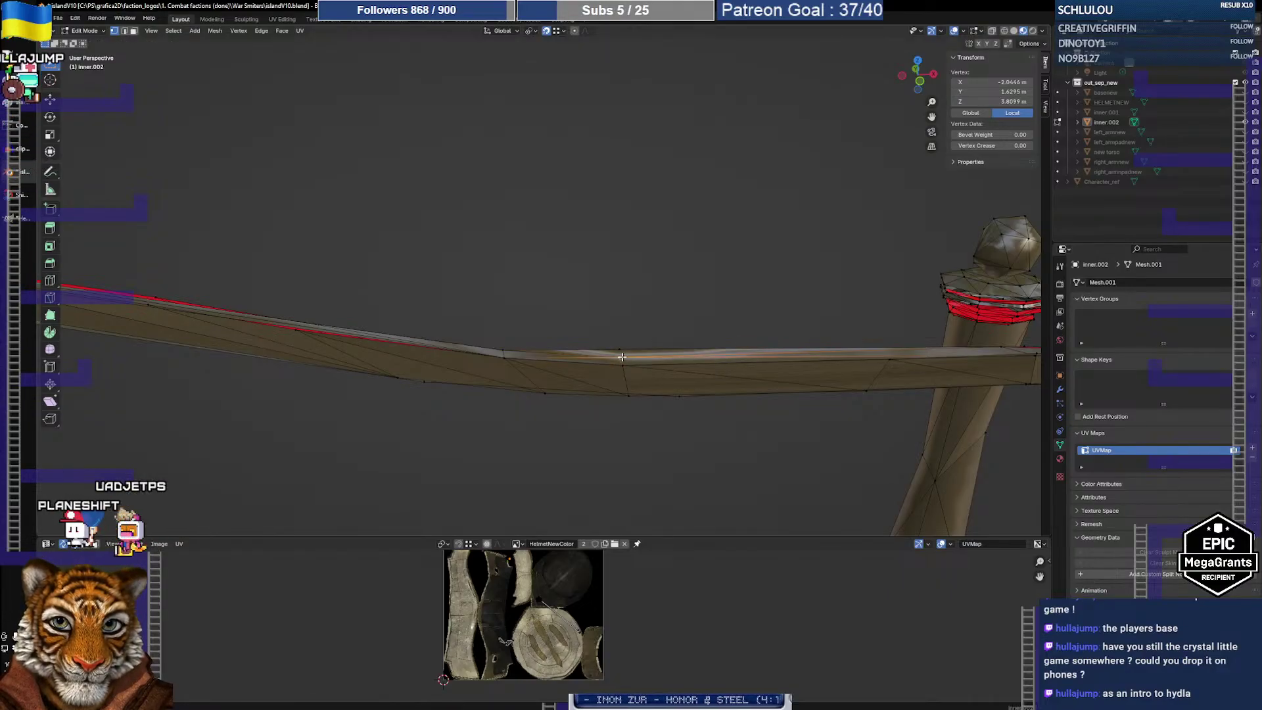
key(g)
middle_drag(653, 297, 667, 344)
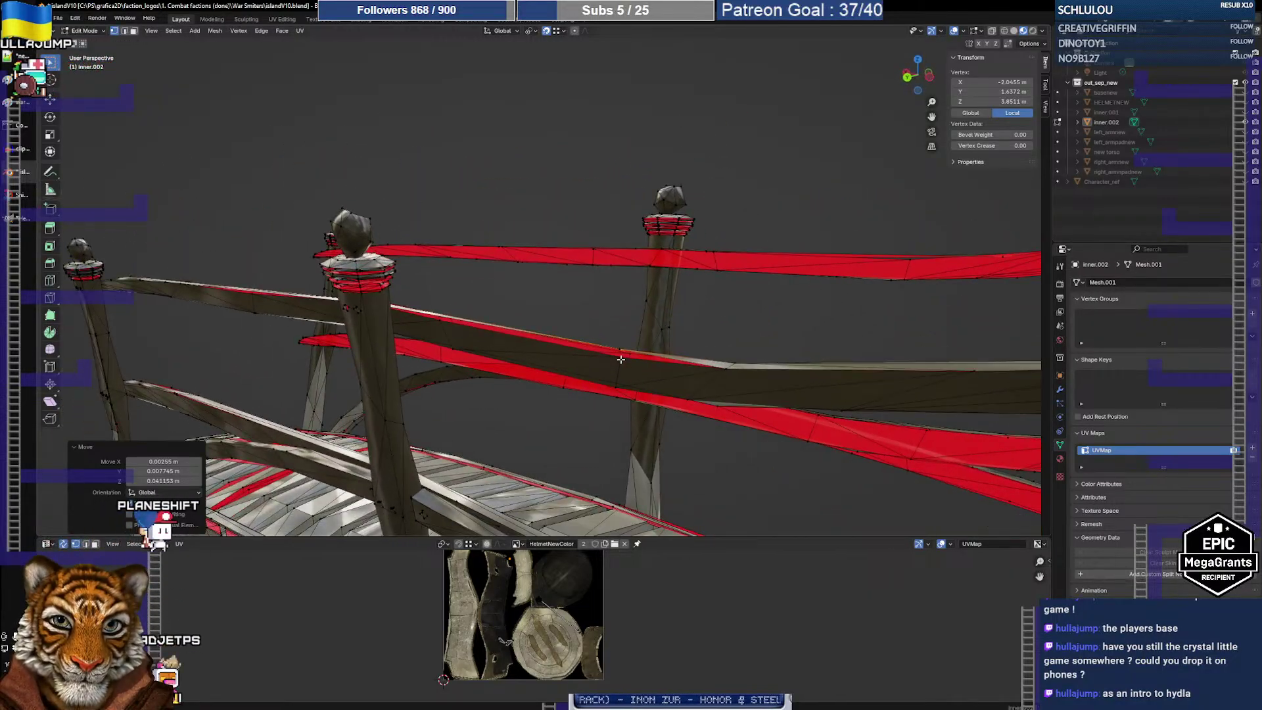
key(ctrl+z)
key(ctrl+shift+z)
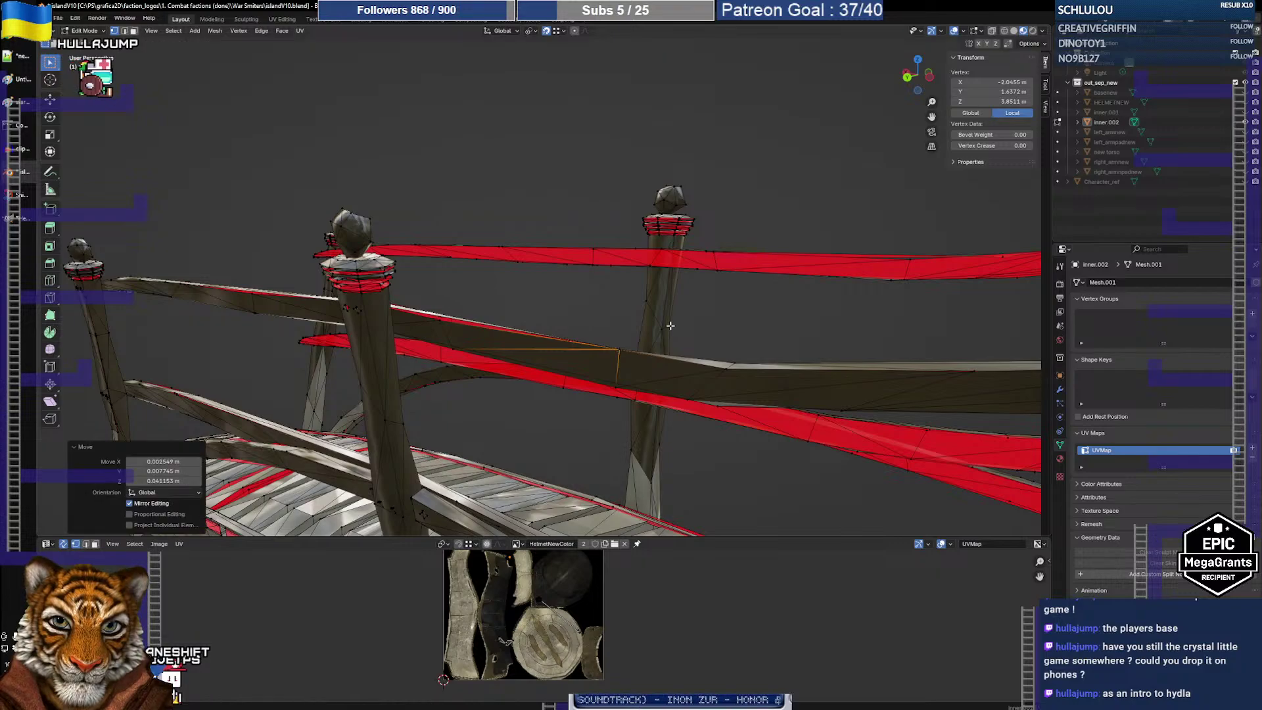
middle_drag(621, 360, 704, 367)
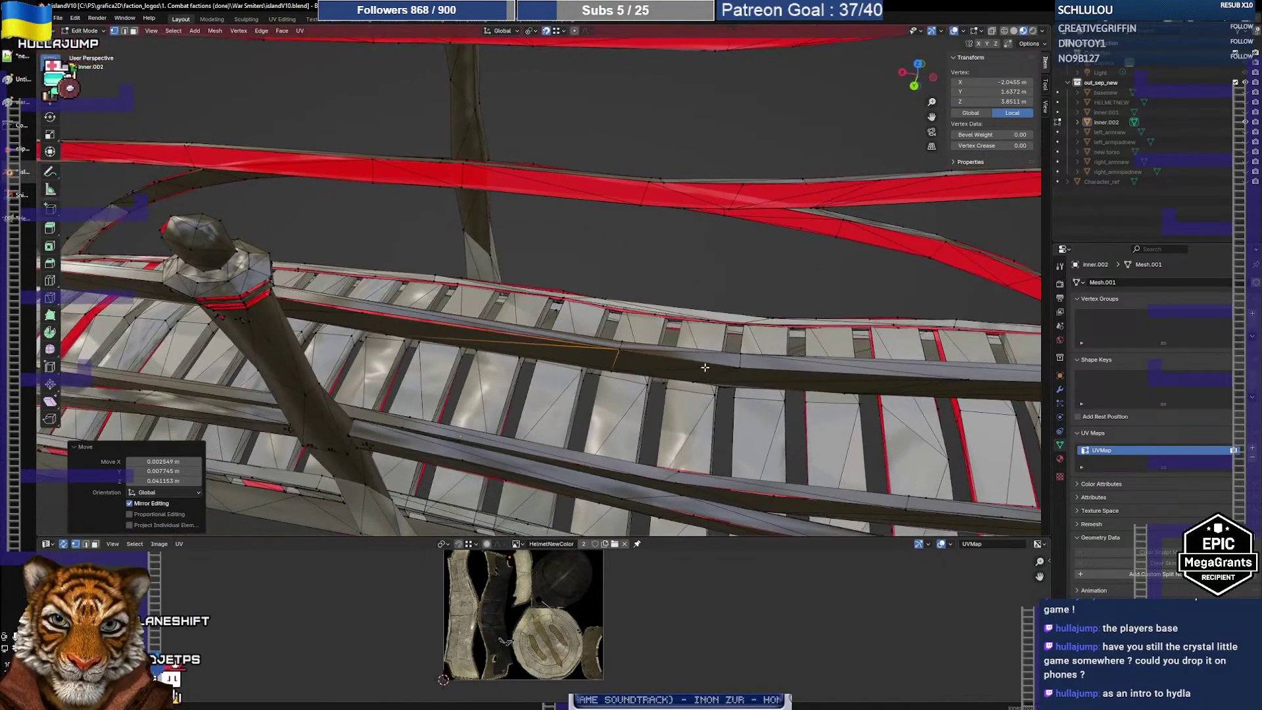
- Subdivide the top edge of the rail and clear the selection
key(2)
click(353, 305)
right_click(354, 305)
click(354, 305)
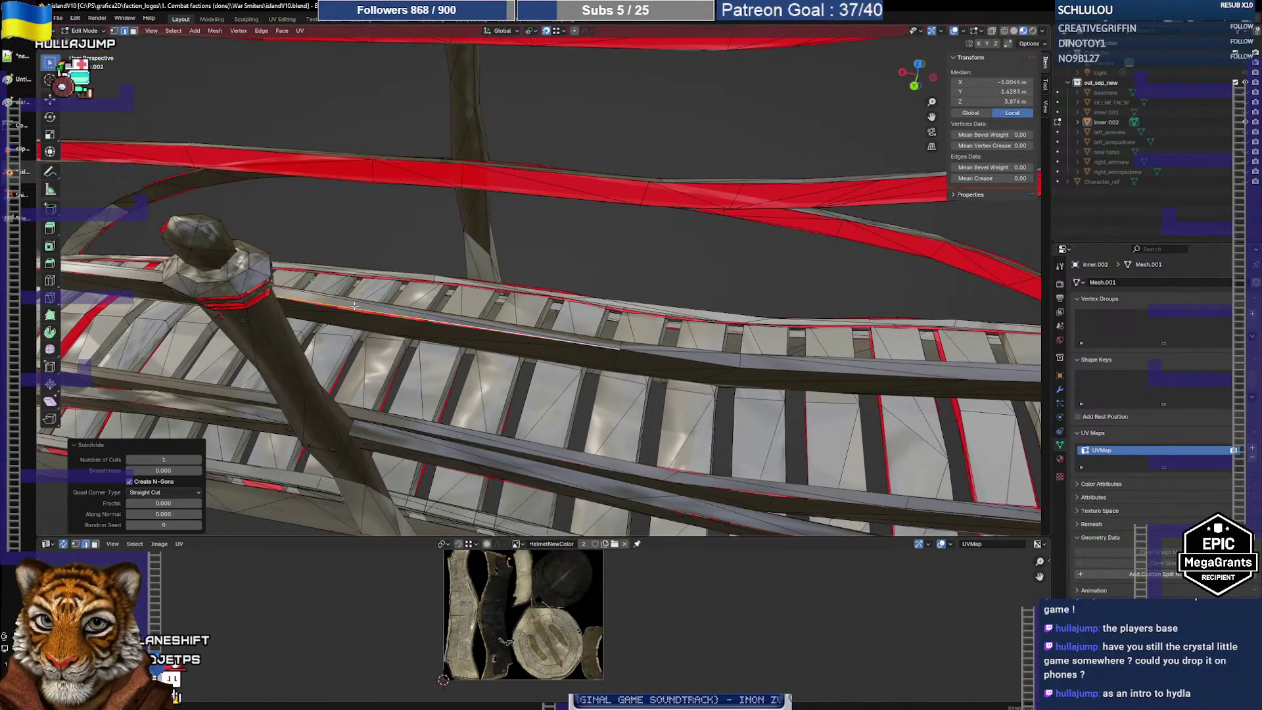
key(1)
key(alt+a)
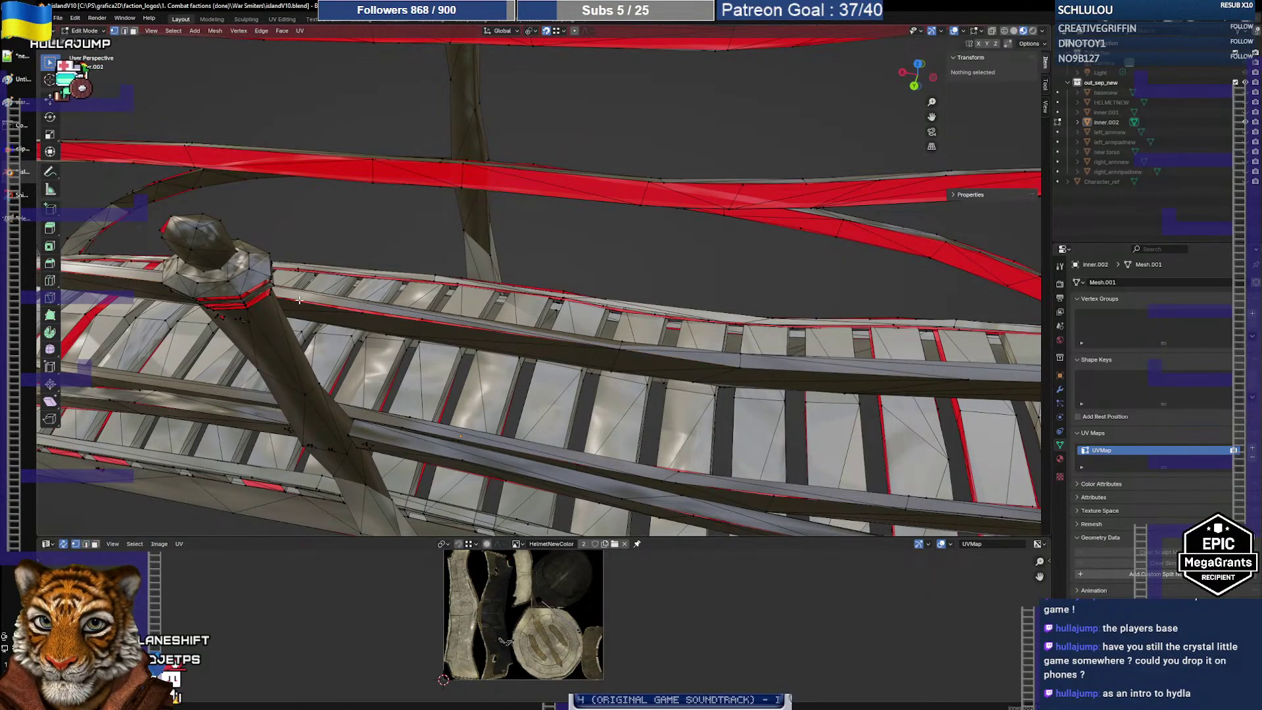
middle_drag(376, 321, 352, 298)
- Select vertices and an edge near the rail end, then cancel a trial move
click(697, 222)
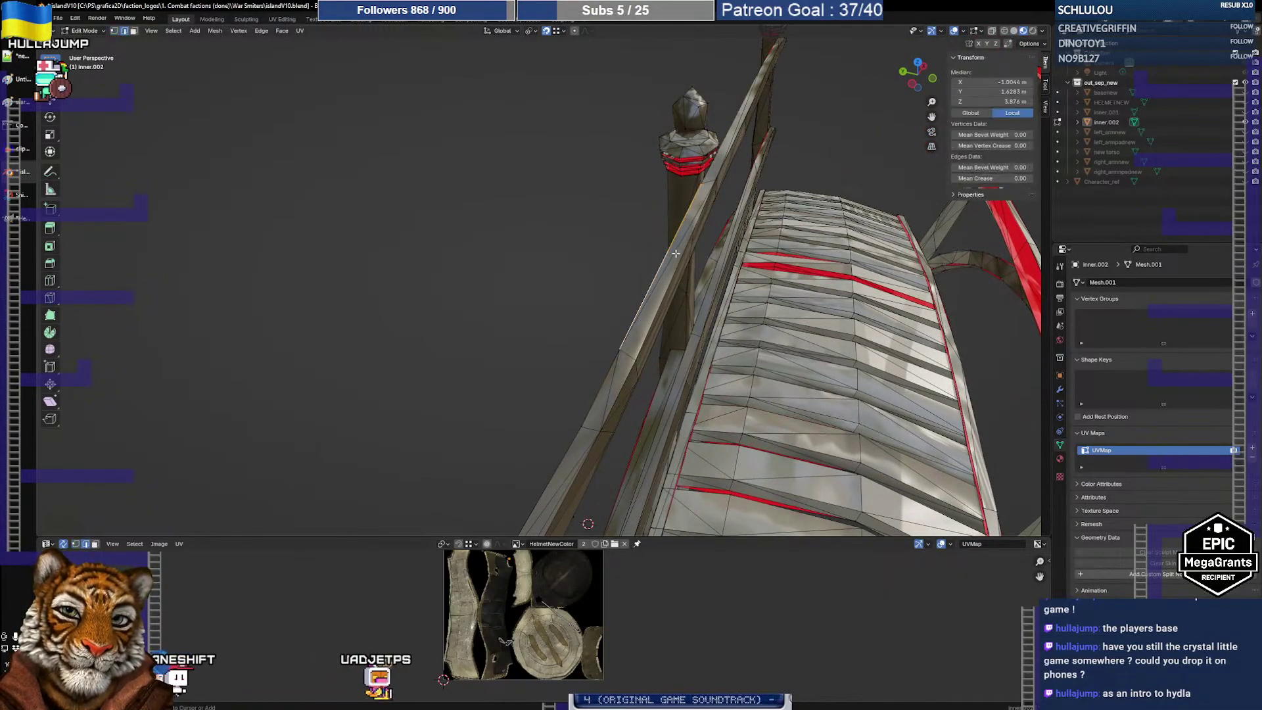
middle_drag(687, 270, 749, 263)
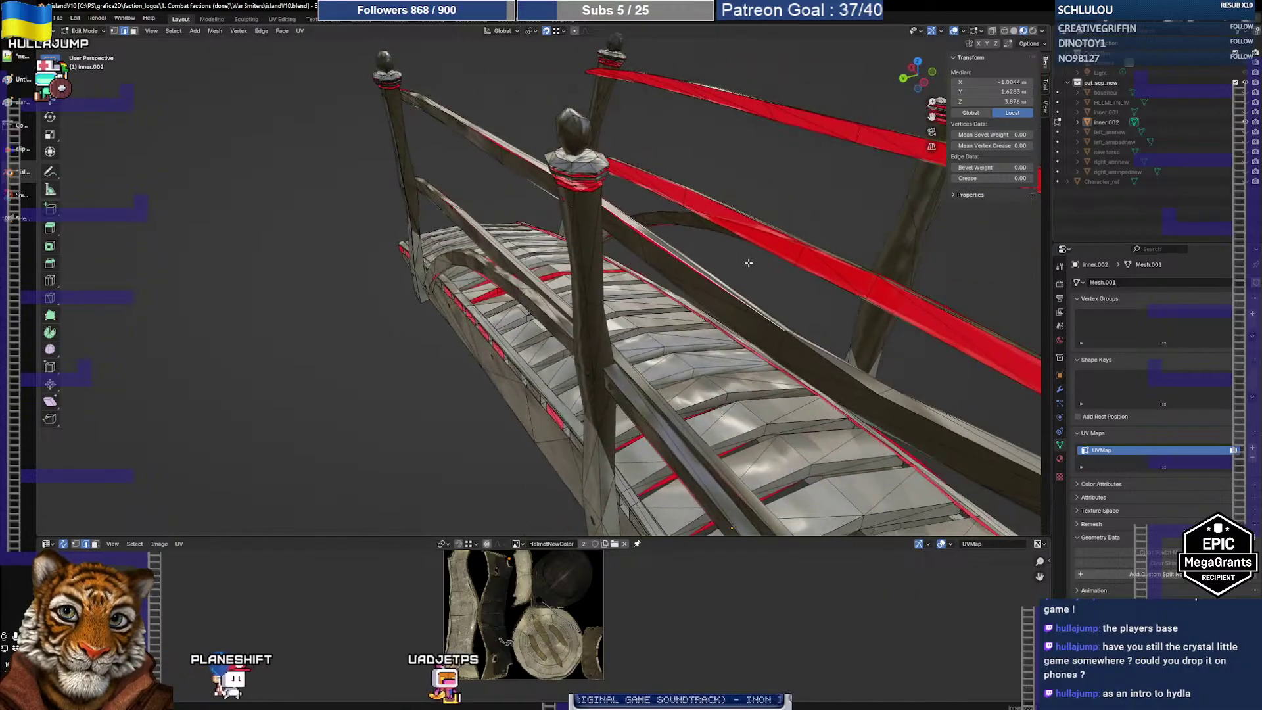
key(1)
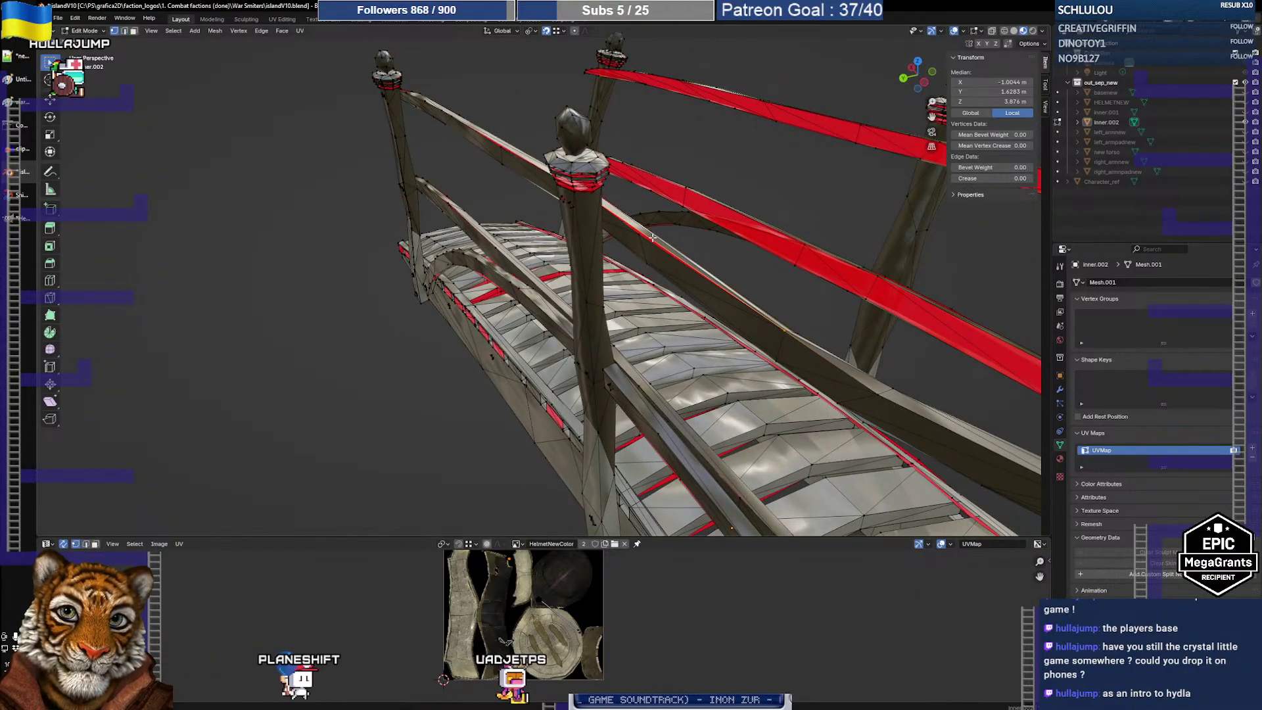
click(667, 242)
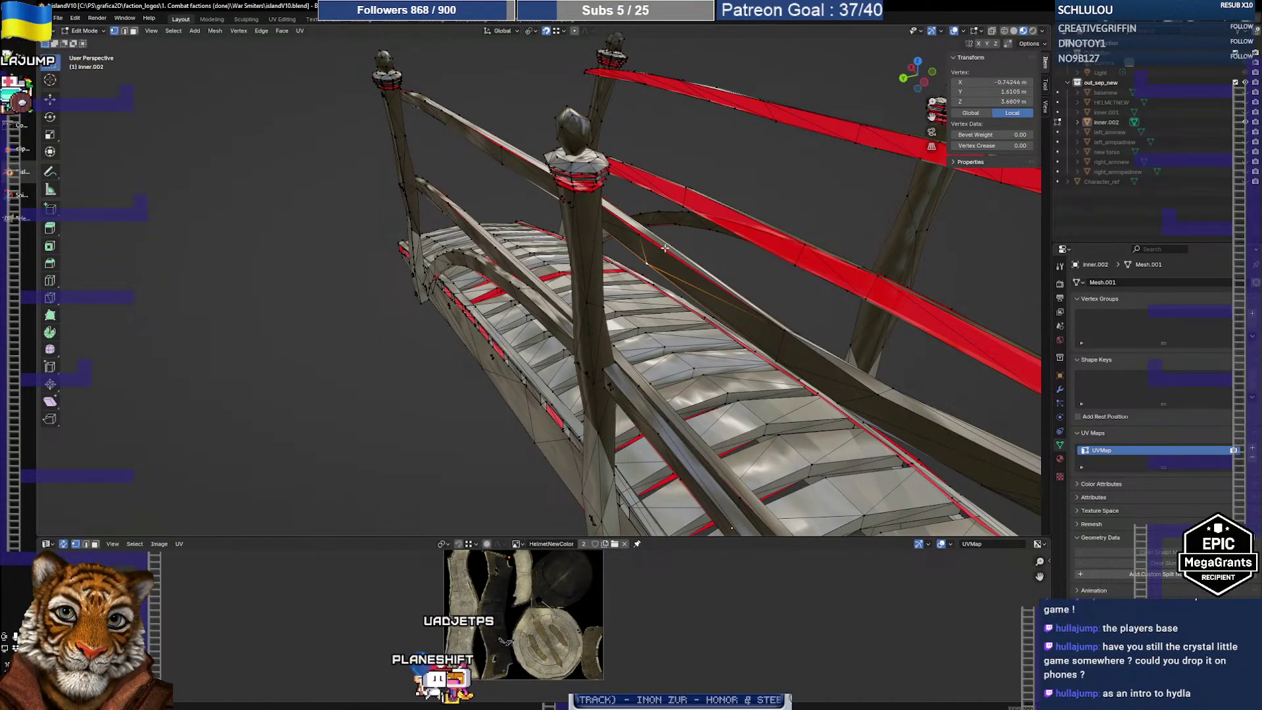
click(650, 254)
middle_drag(657, 243, 767, 244)
key(2)
click(625, 250)
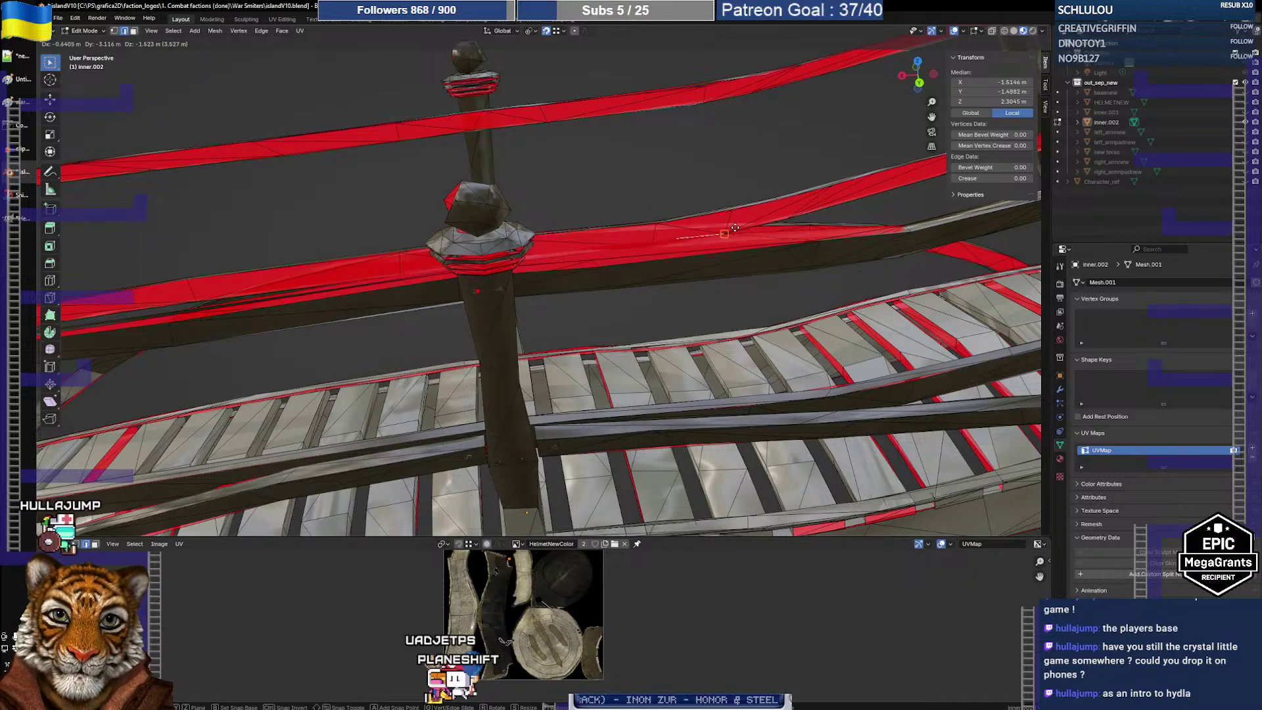
middle_drag(733, 247, 593, 206)
key(g)
key(Escape)
- Subdivide an edge on the post's top knob and shift a nearby vertex slightly
click(491, 213)
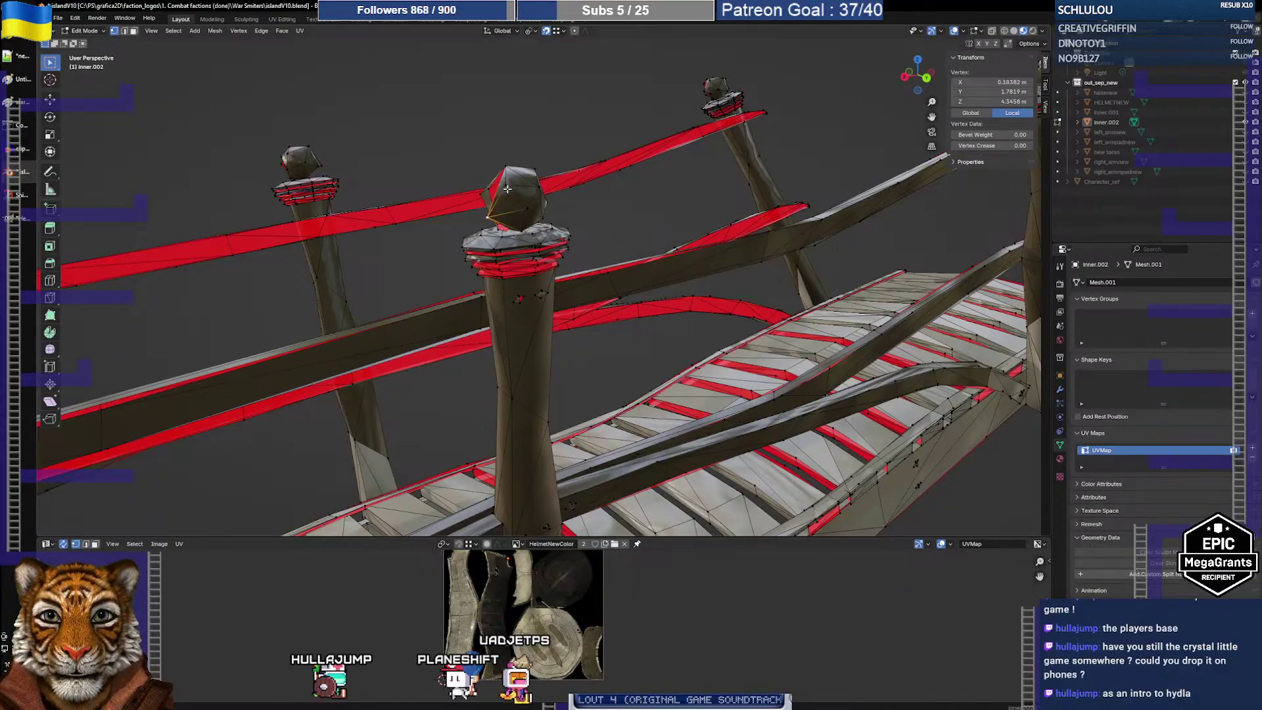
mouse_move(519, 186)
middle_down()
mouse_move(653, 183)
mouse_move(549, 197)
mouse_move(490, 178)
mouse_move(504, 194)
middle_up()
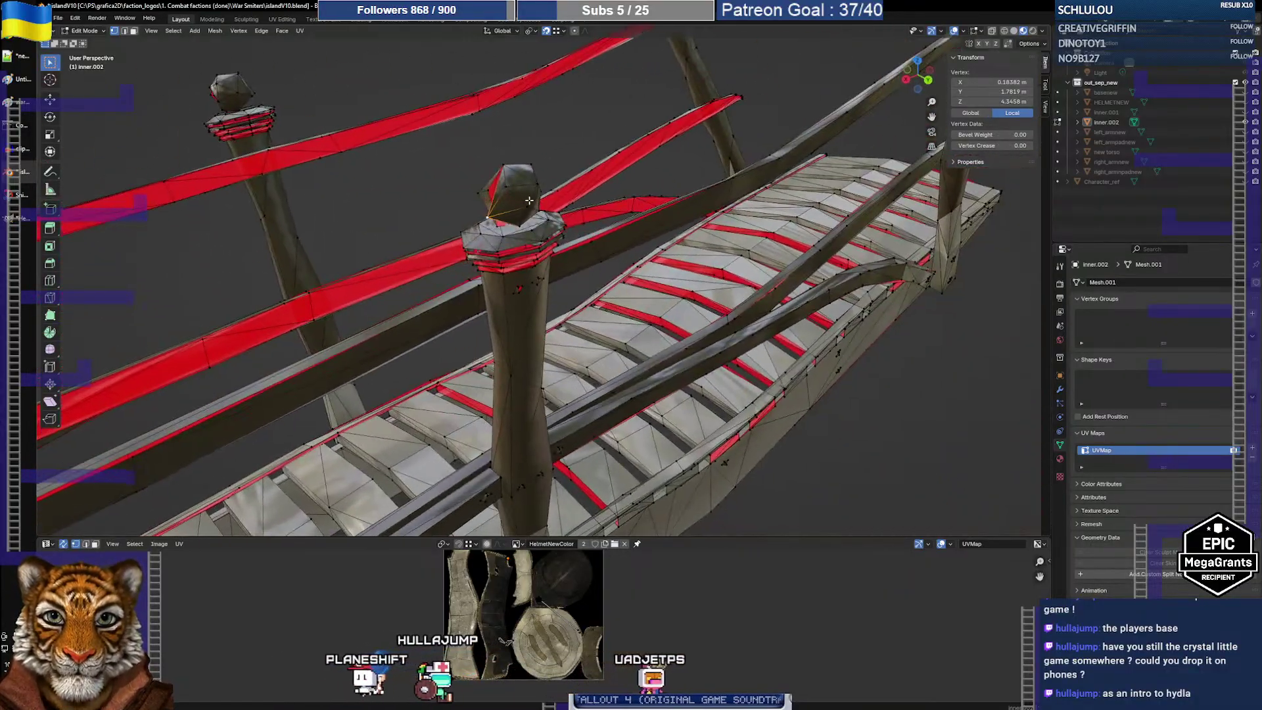
key(alt+a)
click(496, 193)
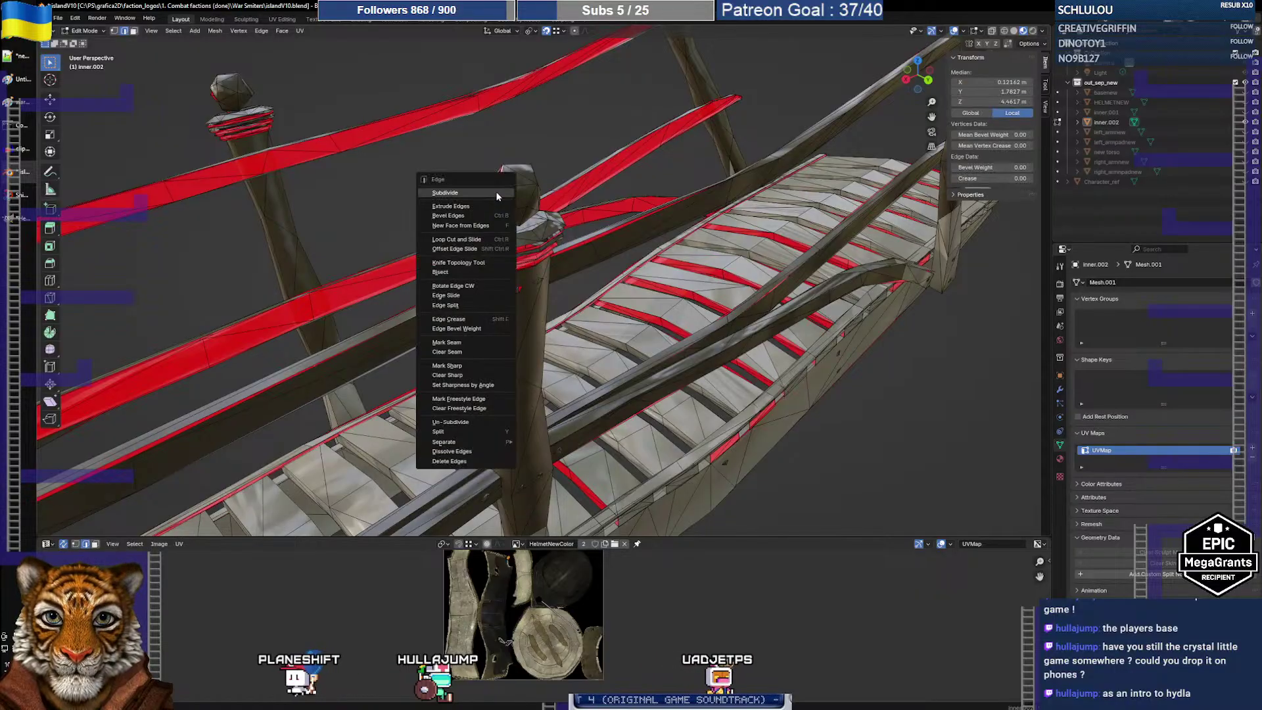
click(496, 193)
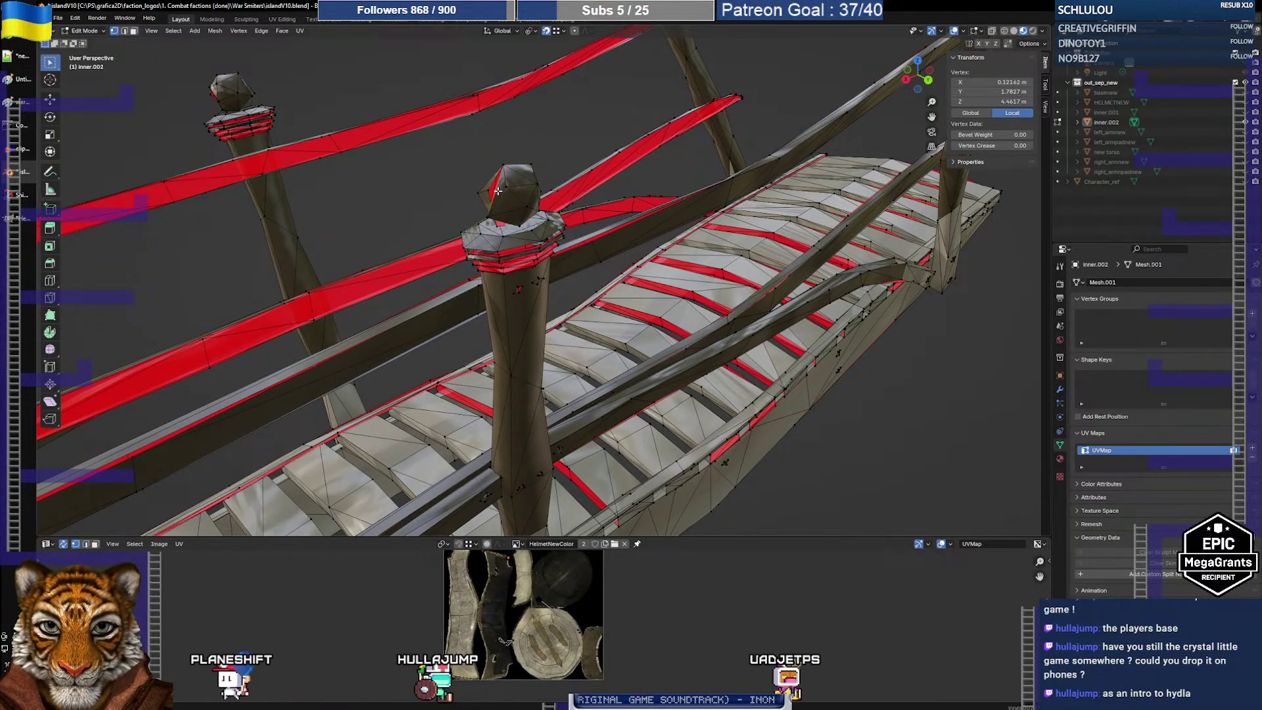
mouse_move(486, 188)
middle_down()
mouse_move(597, 185)
mouse_move(493, 186)
middle_up()
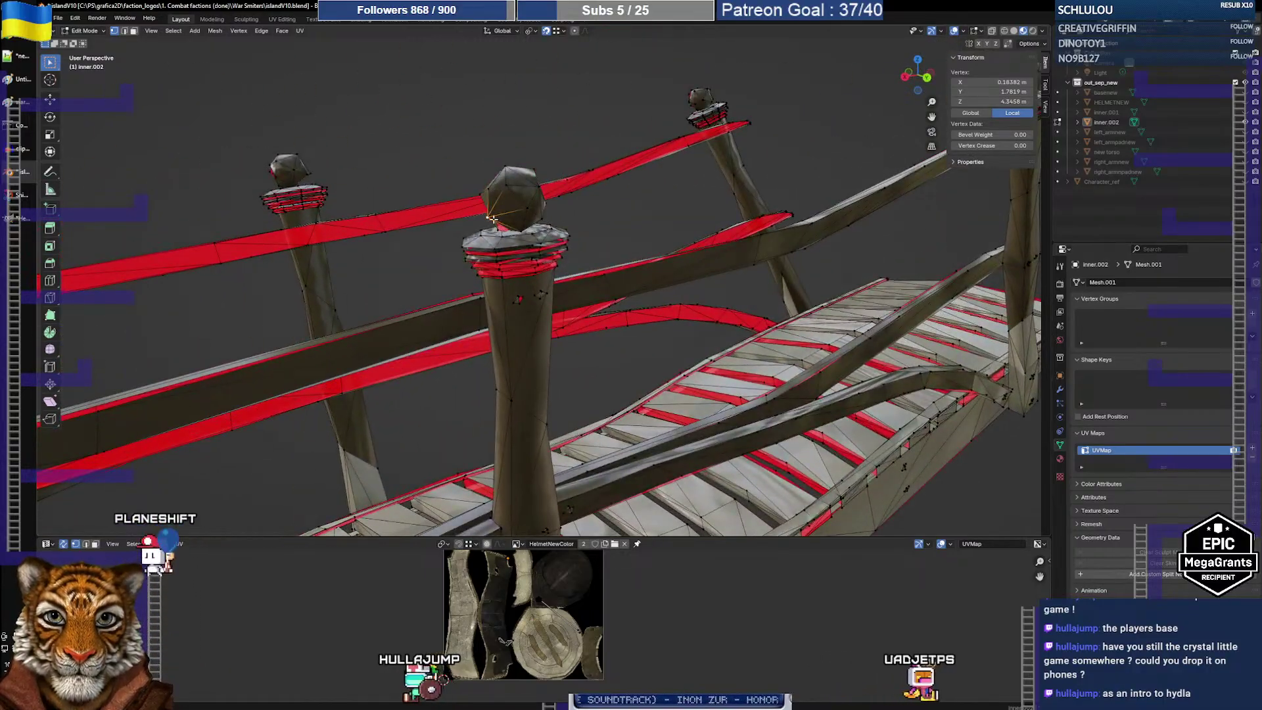
drag(492, 217, 497, 224)
middle_drag(497, 224, 743, 214)
scroll(716, 234, down, 15)
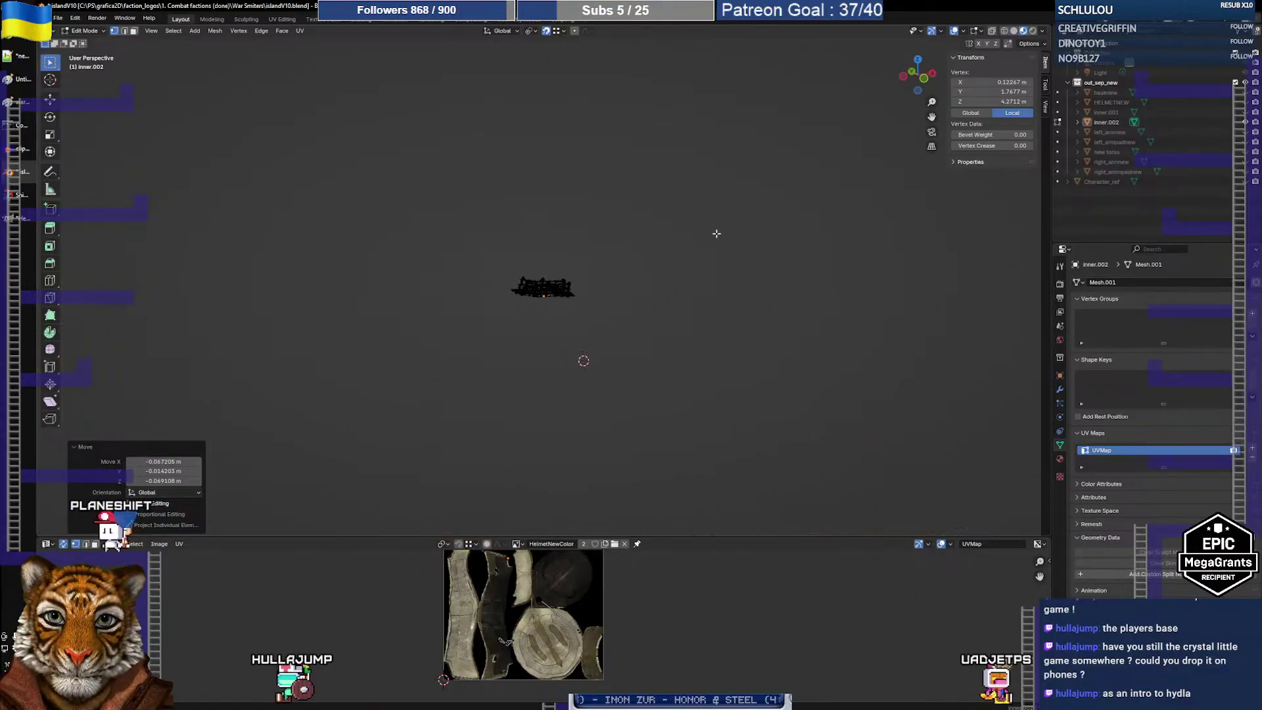
scroll(658, 253, up, 15)
- Walk-navigate under and around the bridge to close in on the red-marked rail strip
key(shift+grave)
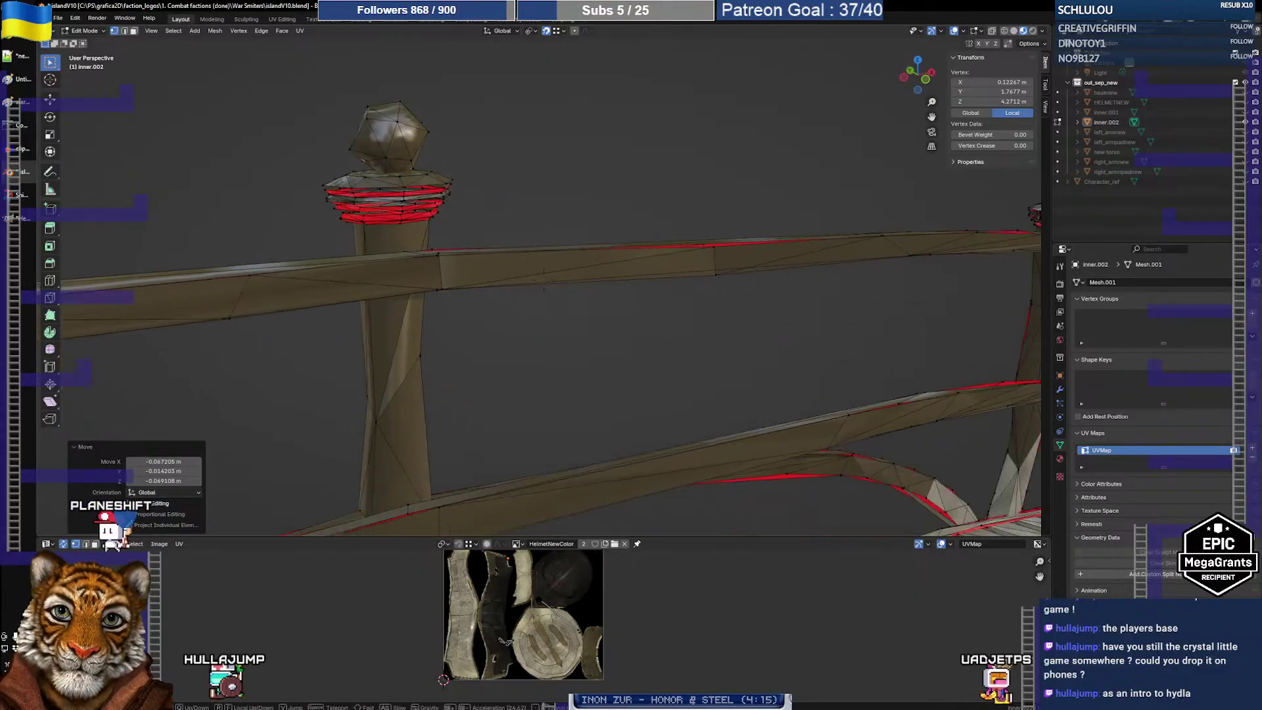
key(s)
key(w)
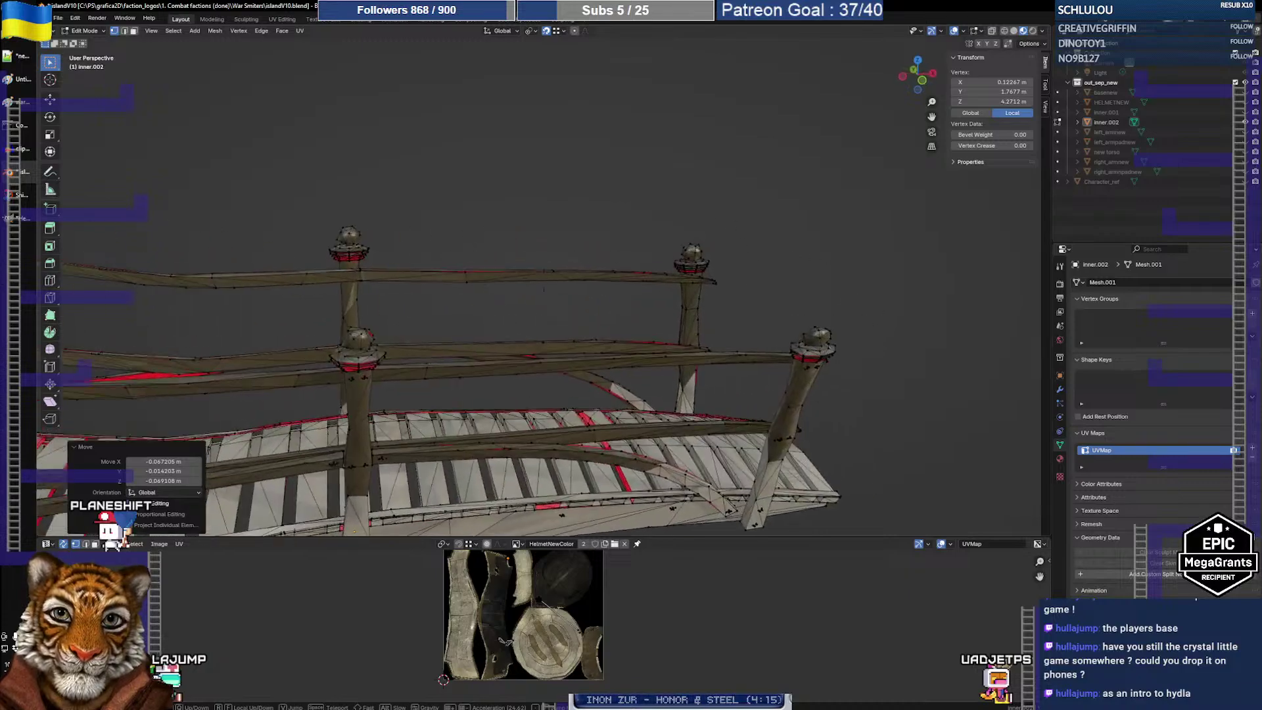
key(w)
key(w)
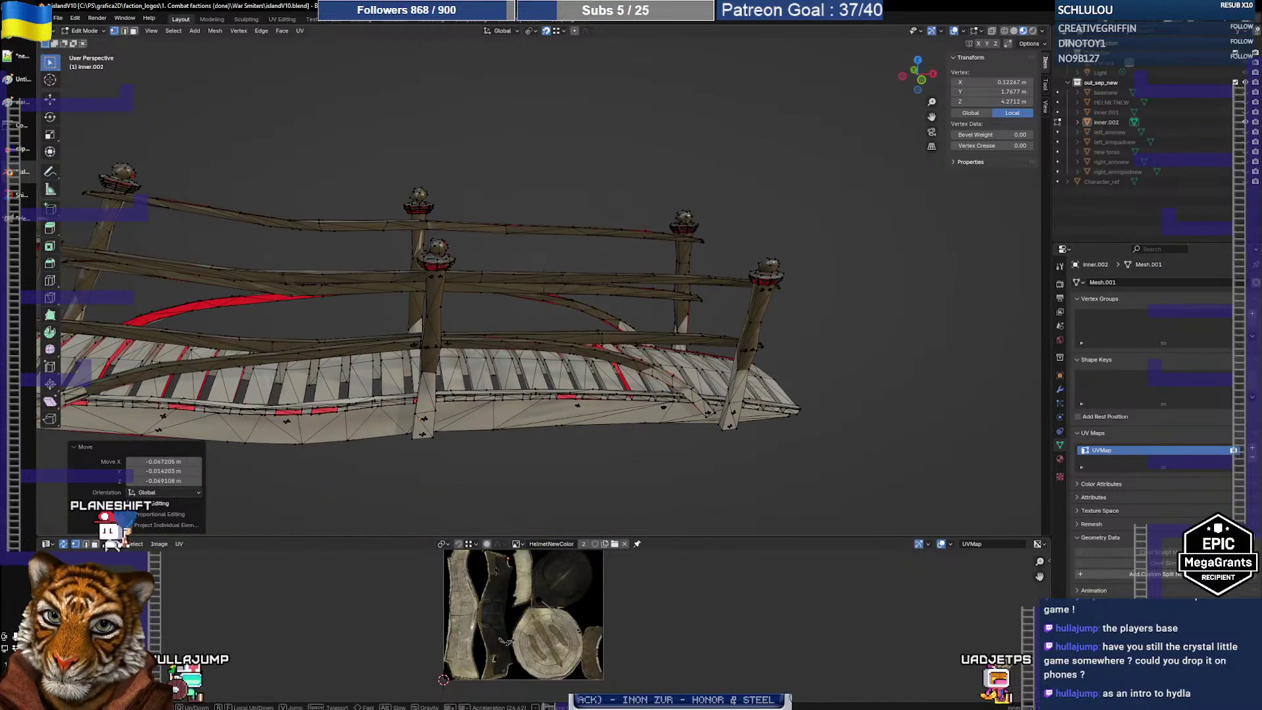
key(w)
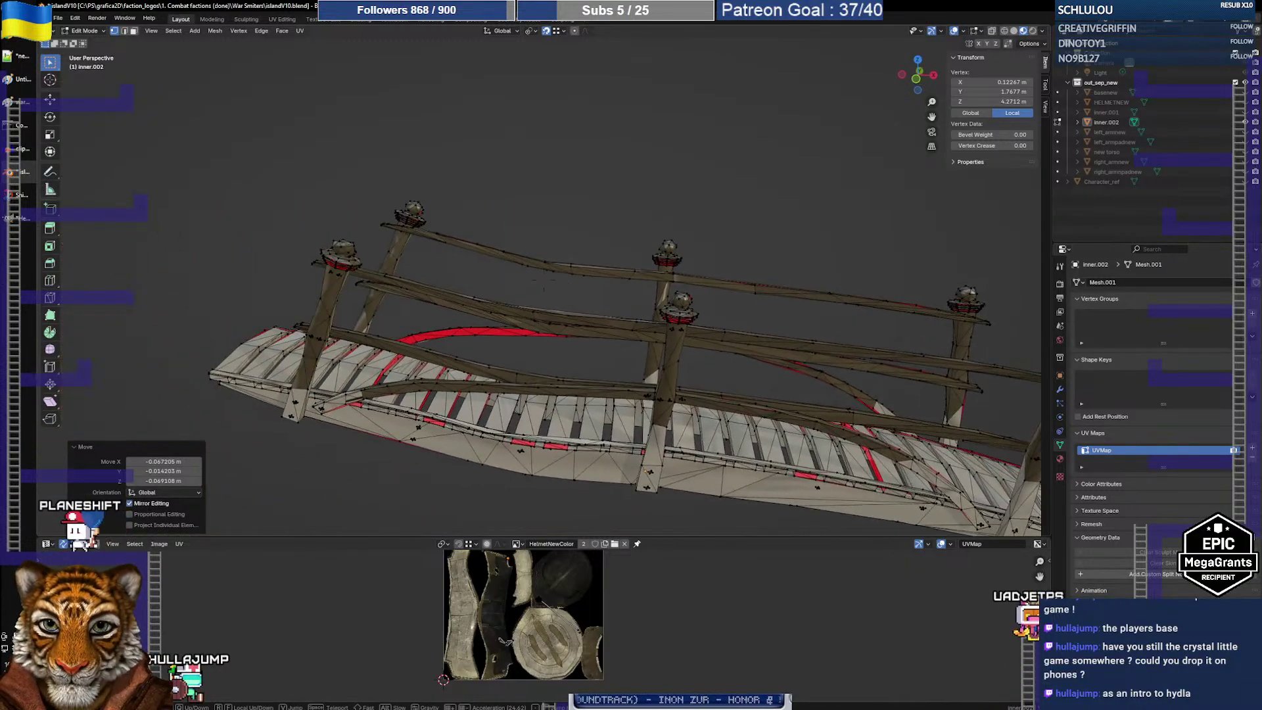
key(q)
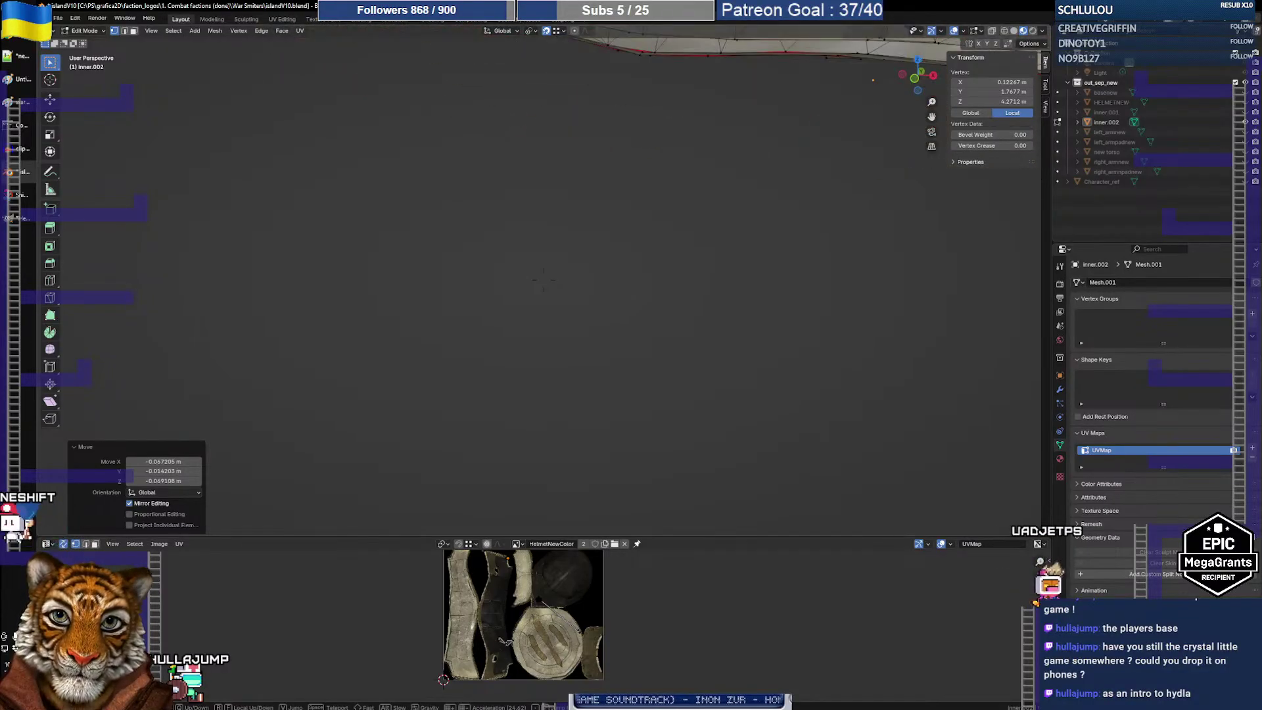
key(e)
key(w)
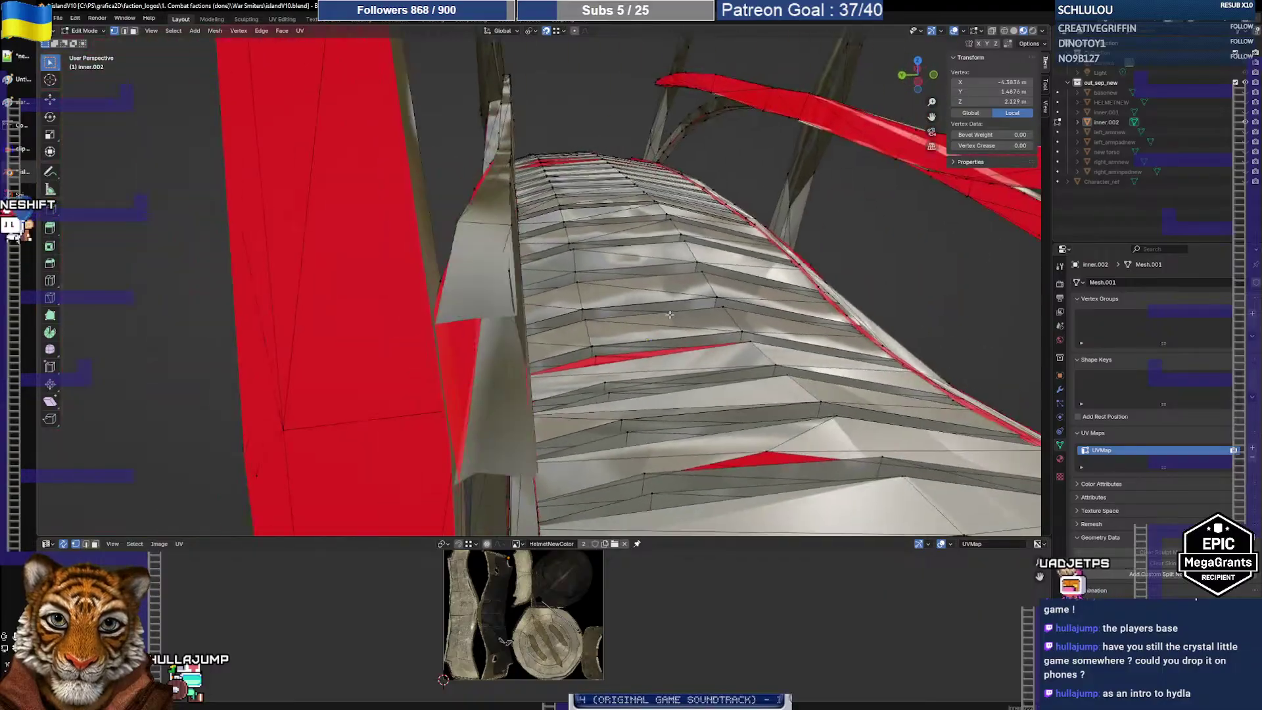
- Flip the normals of the whole connected red rail strip
key(s)
click(505, 326)
key(3)
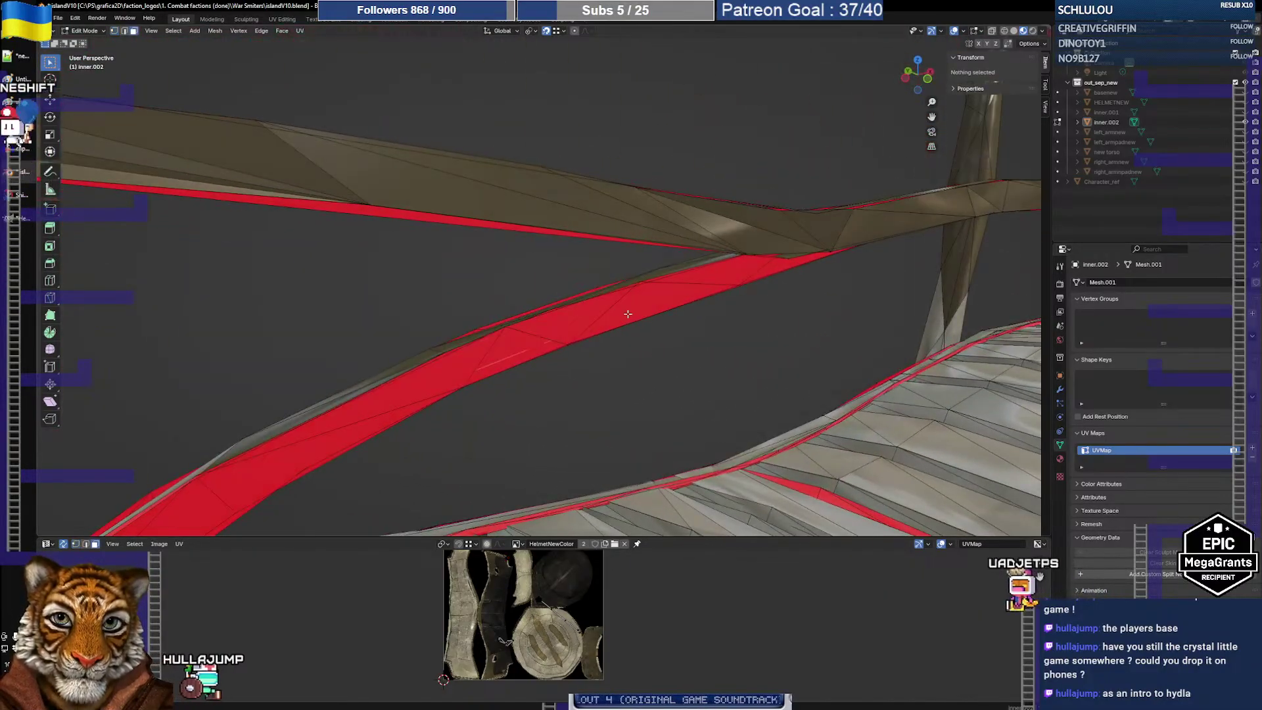
click(636, 310)
key(ctrl+l)
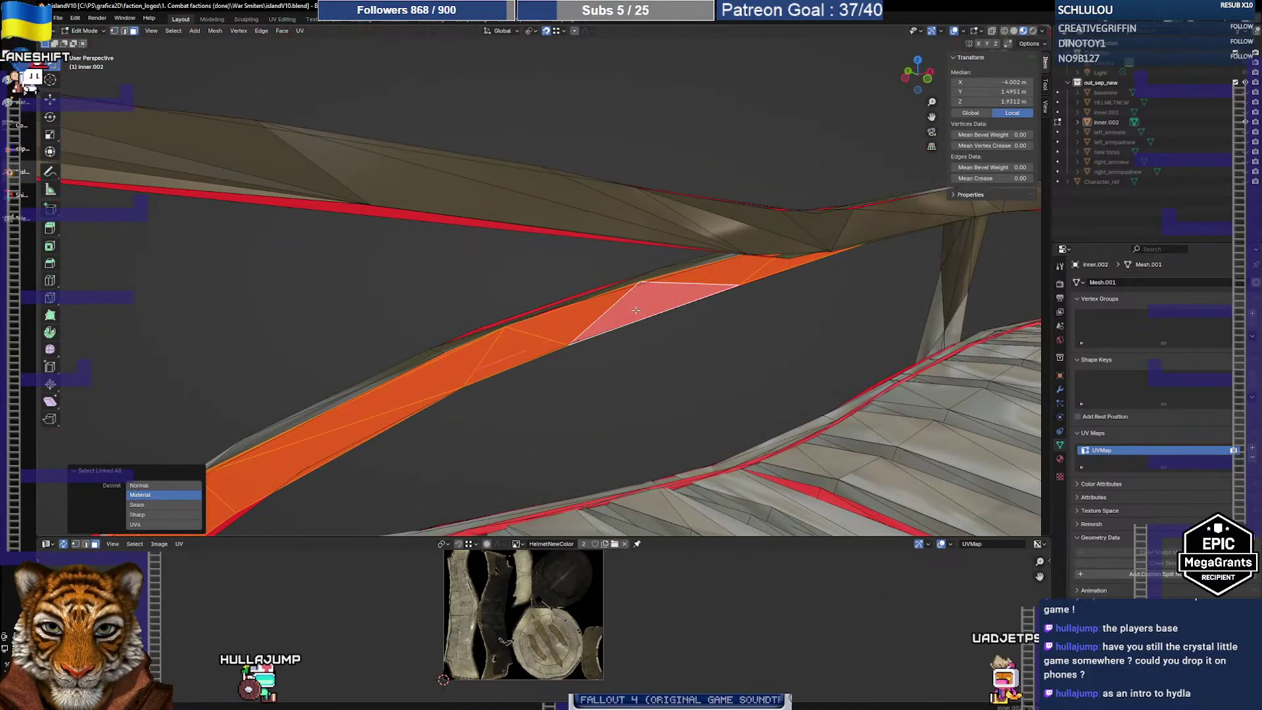
key(alt+n)
click(638, 307)
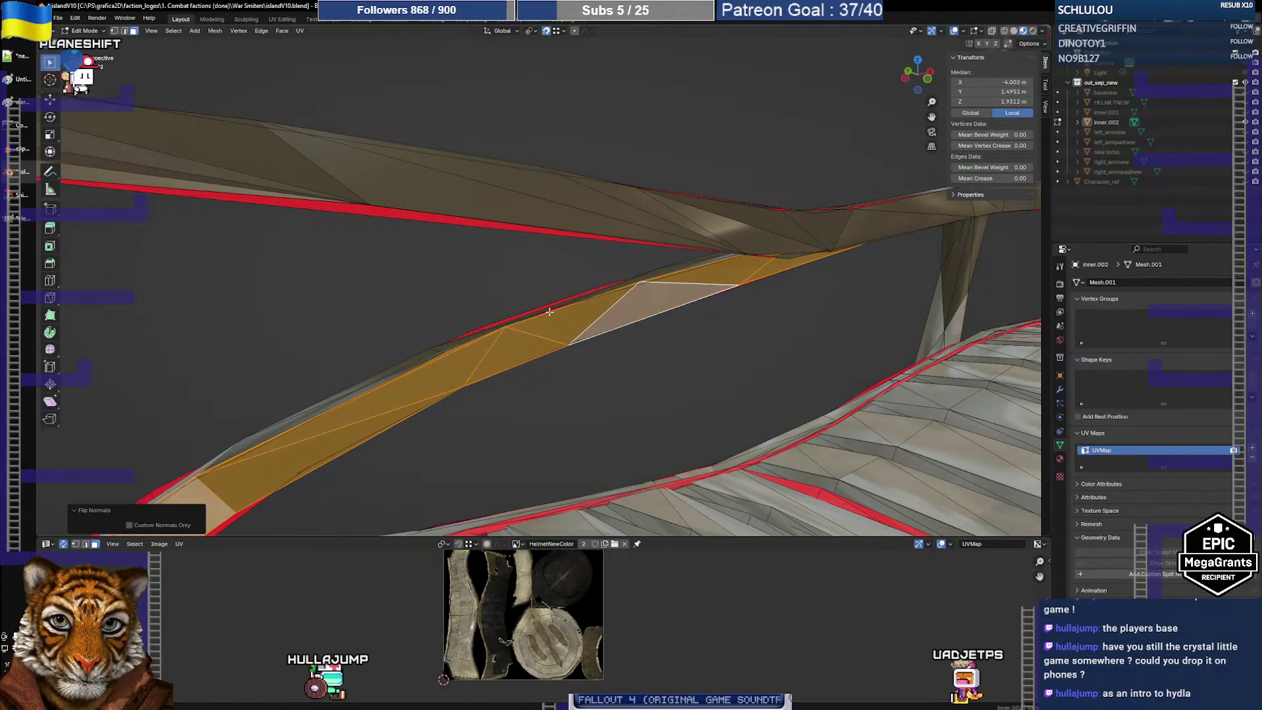
- From under the bridge, select the beam's edge loop and move one beam vertex into place
key(shift+grave)
key(w)
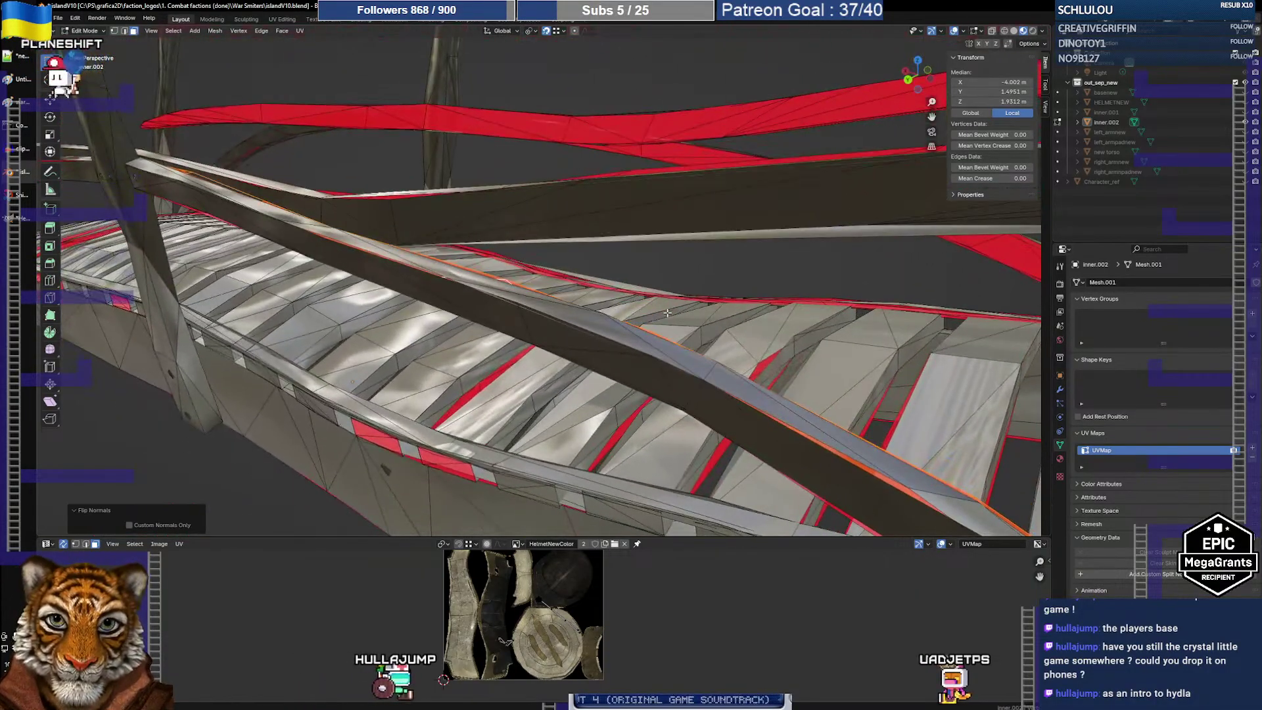
click(551, 298)
click(517, 288)
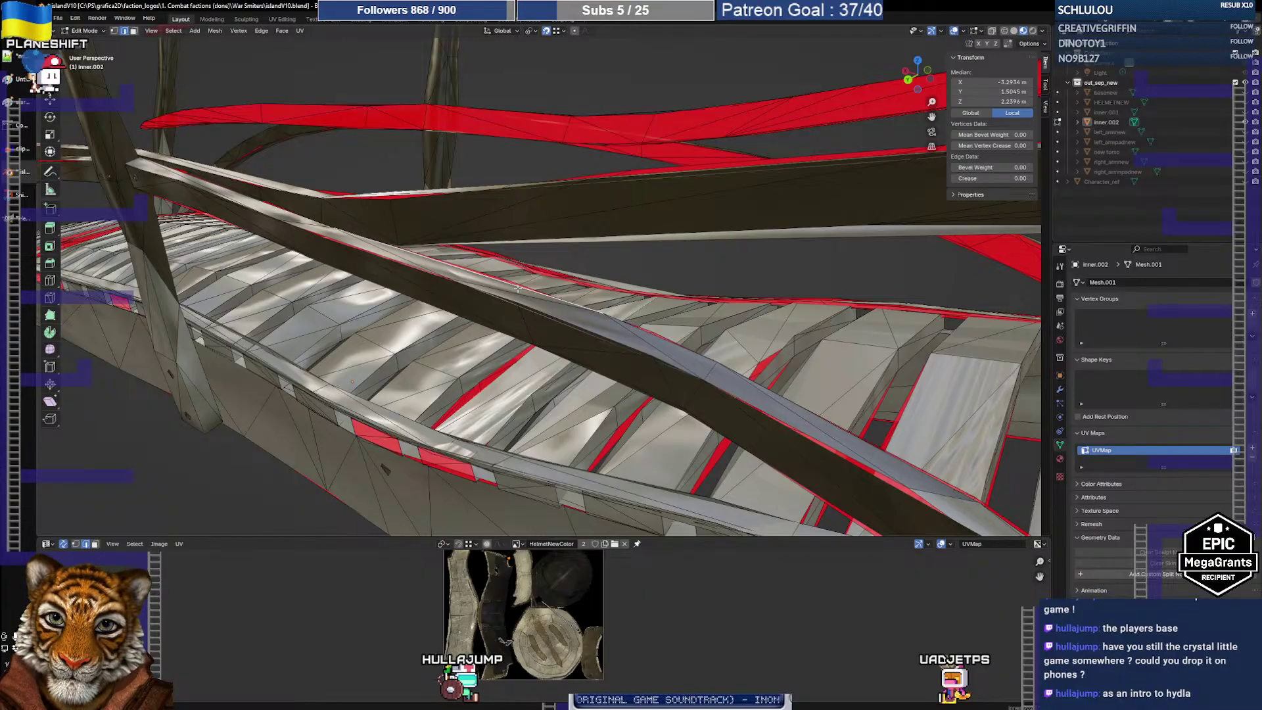
right_click(517, 287)
click(514, 286)
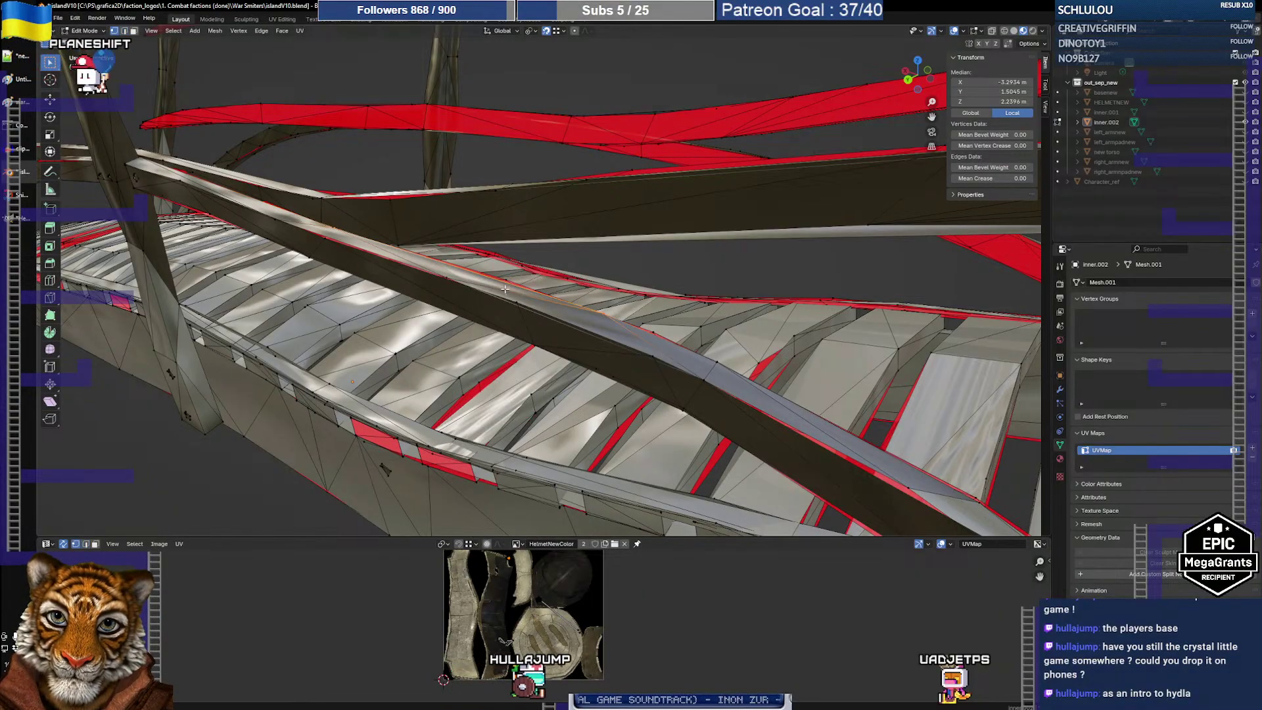
click(462, 272)
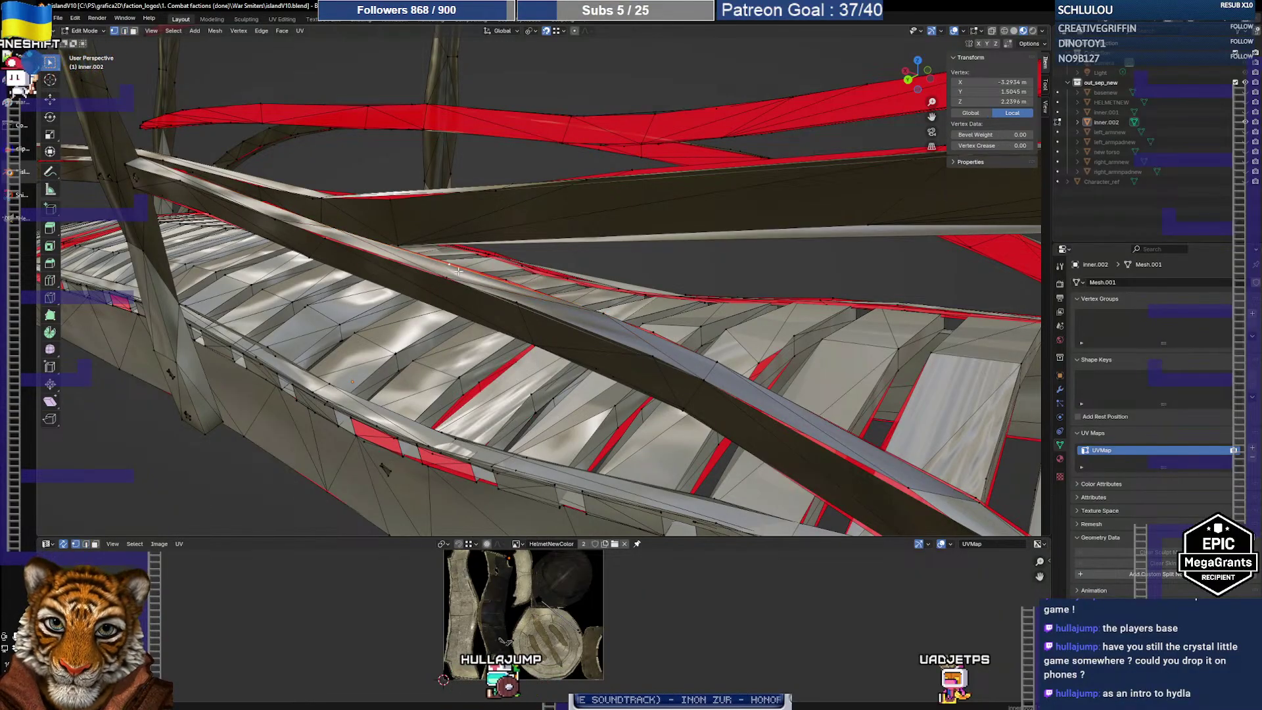
key(g)
click(508, 279)
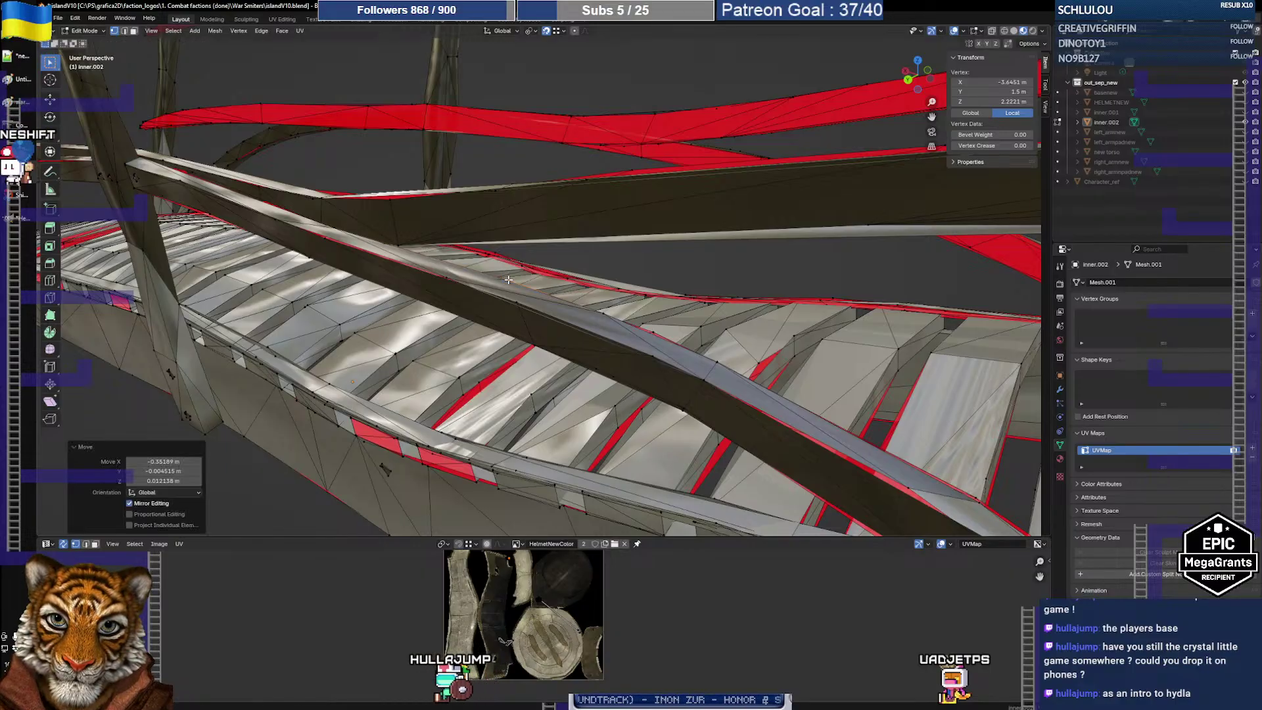
- Select and reposition another vertex on the beam
key(2)
click(664, 336)
key(ctrl+e)
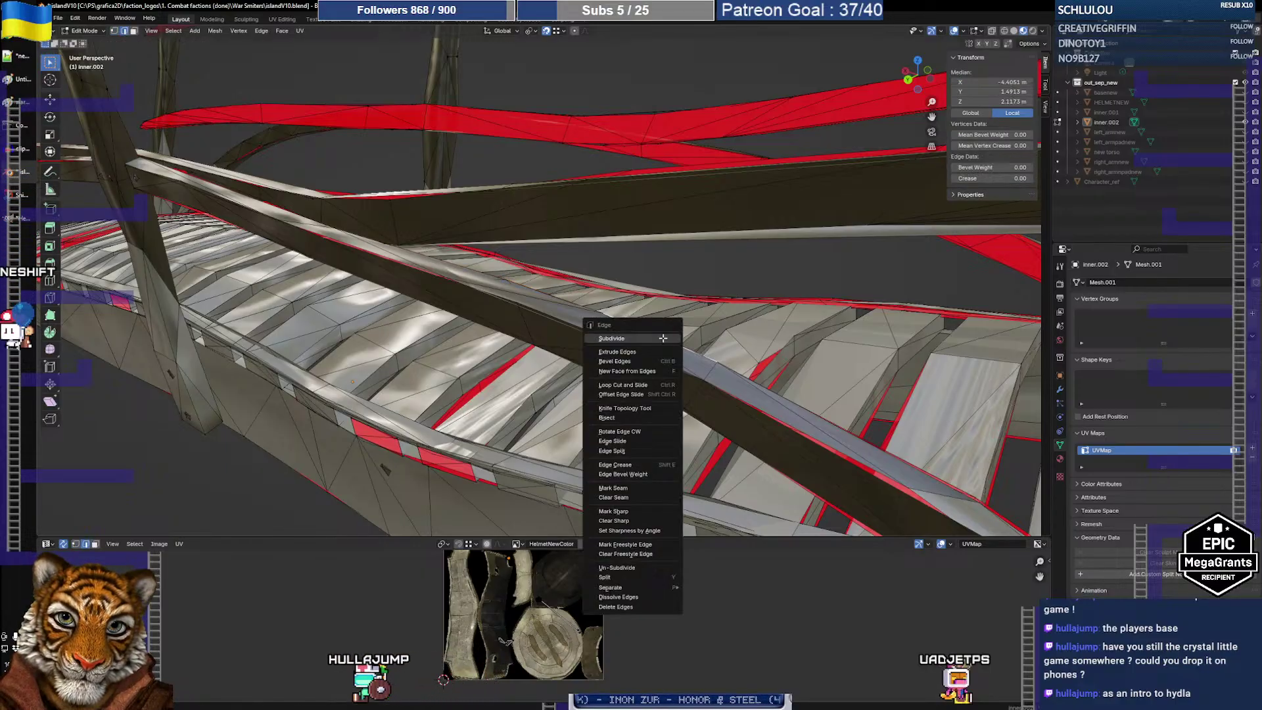
key(Escape)
key(1)
click(650, 329)
key(g)
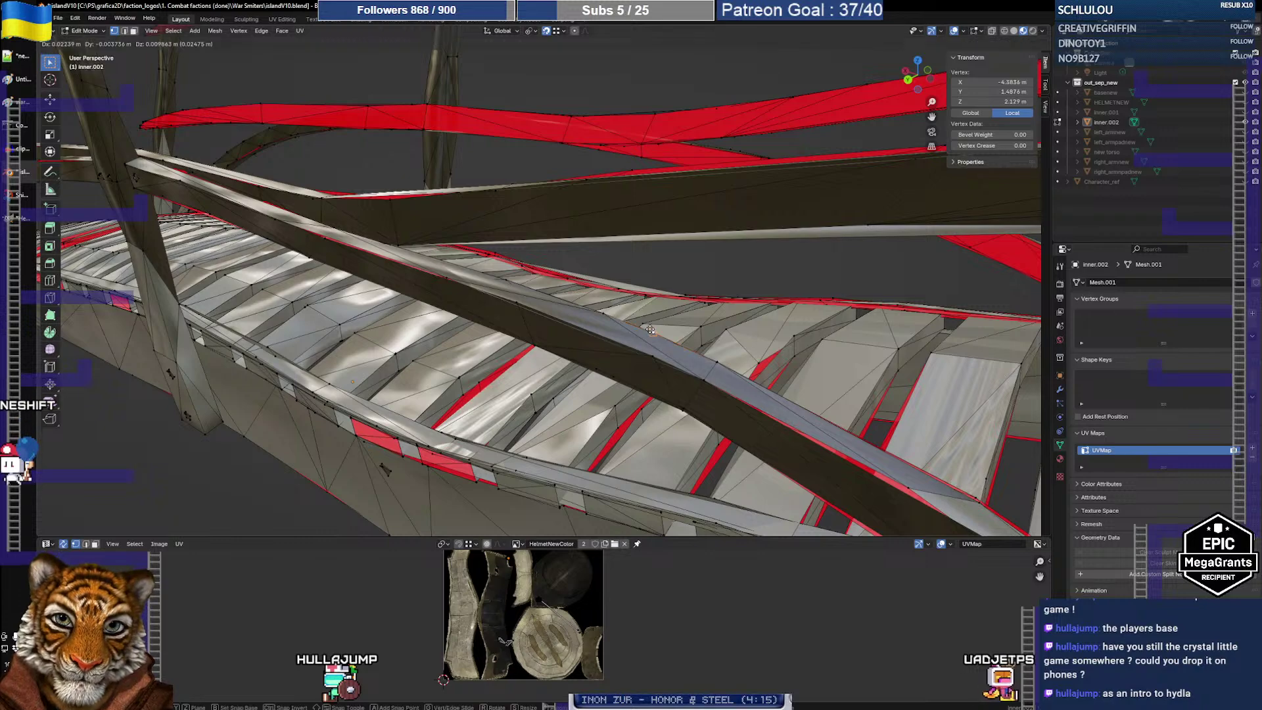
click(650, 329)
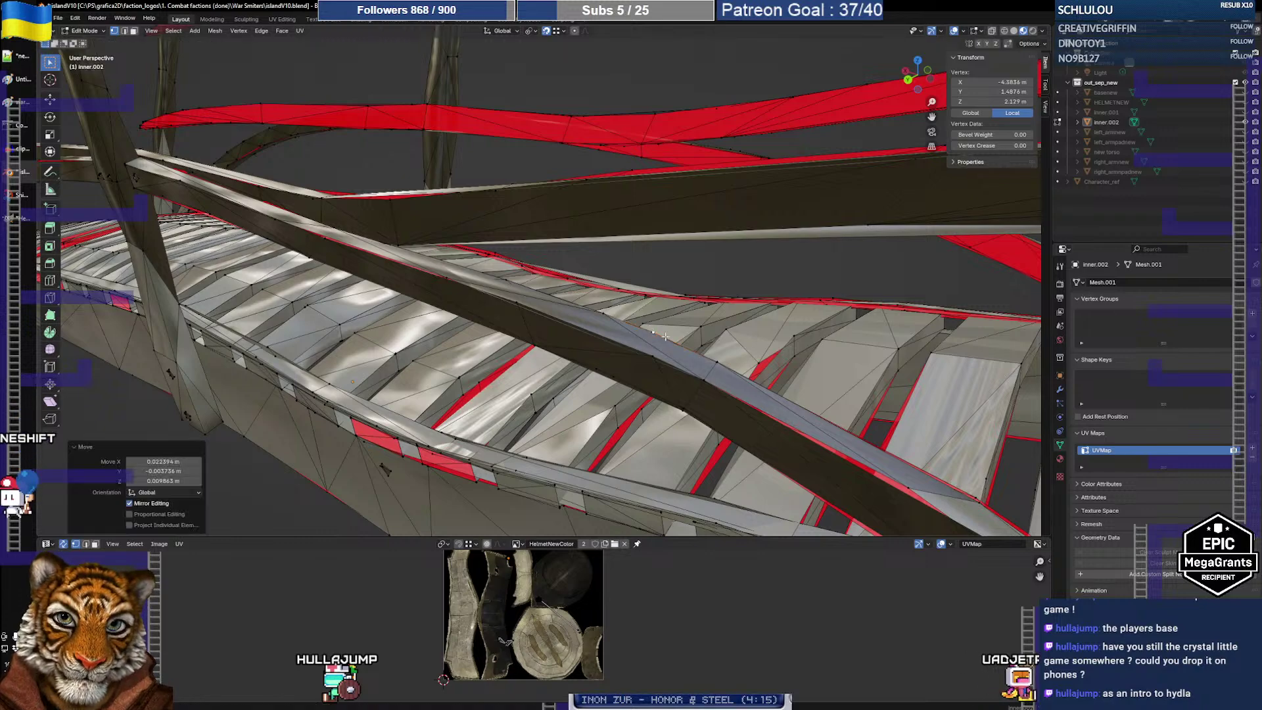
- Subdivide a beam edge and move its new midpoint vertex to follow the rail
key(2)
click(335, 244)
key(ctrl+e)
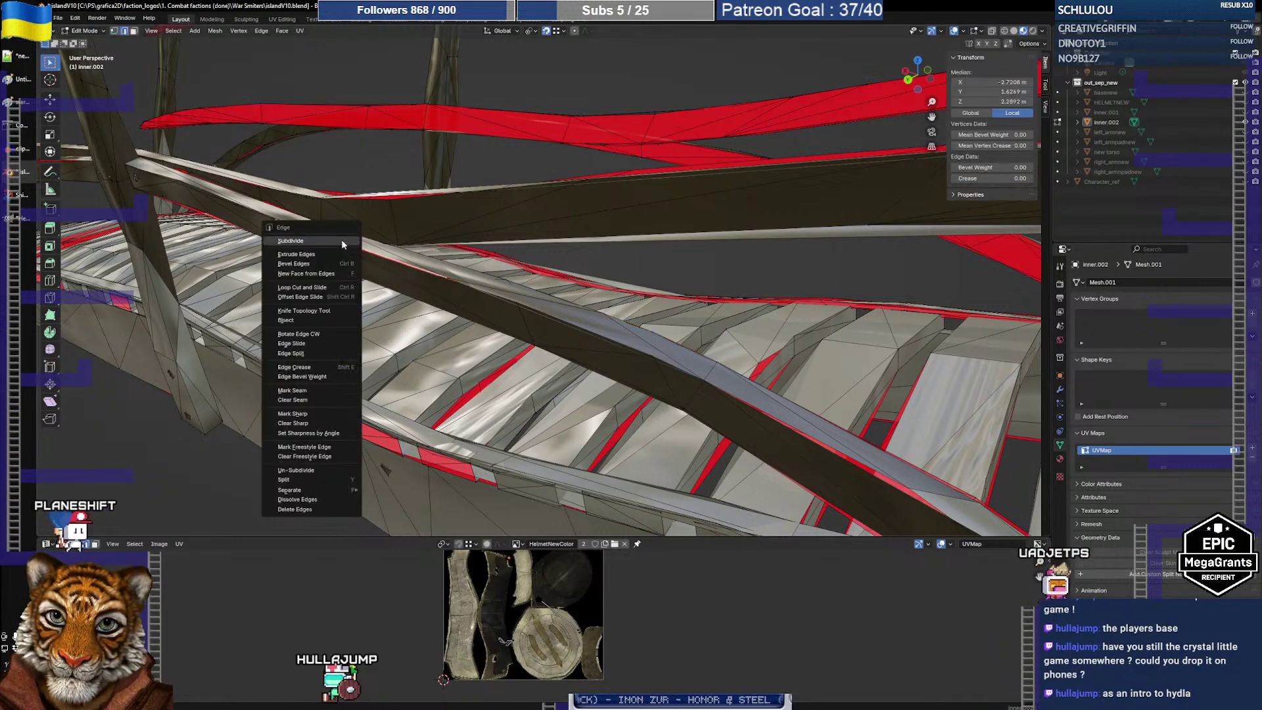
click(342, 242)
key(1)
click(365, 256)
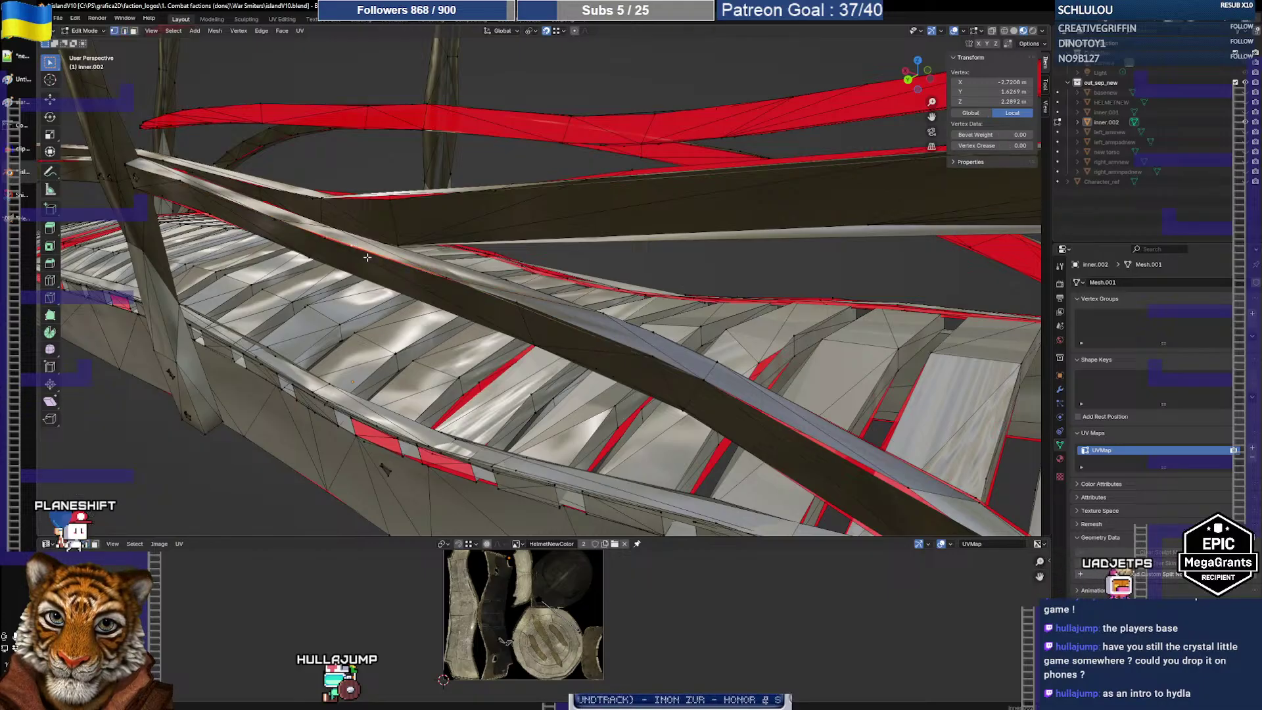
click(324, 240)
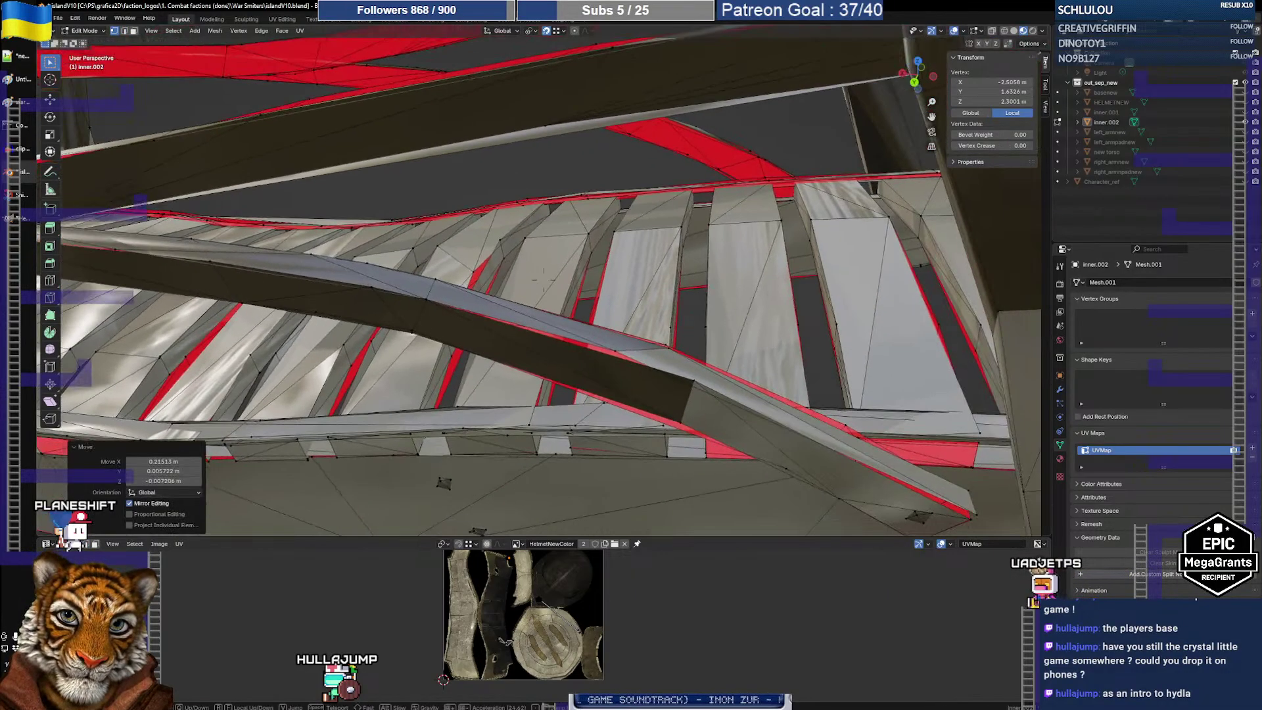
click(594, 327)
- Snap the beam's midpoint vertex onto its neighbour, then move another beam vertex into place
key(2)
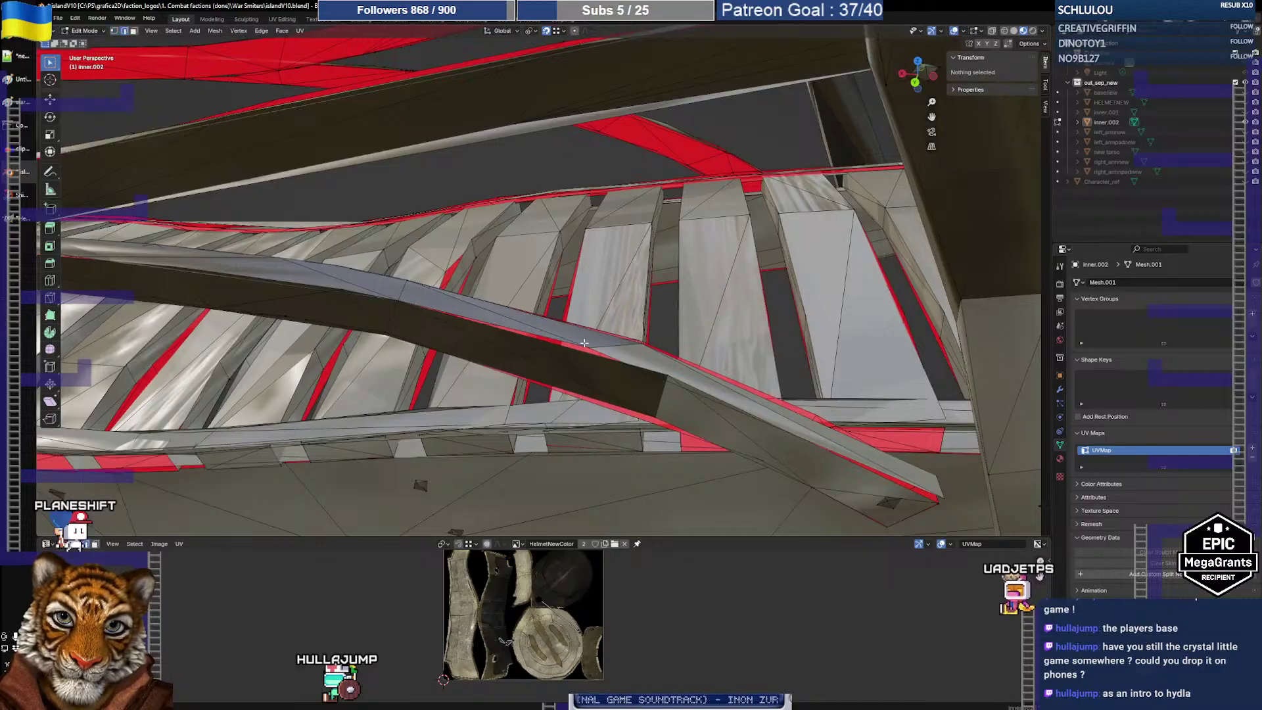
click(577, 351)
right_click(577, 351)
click(589, 356)
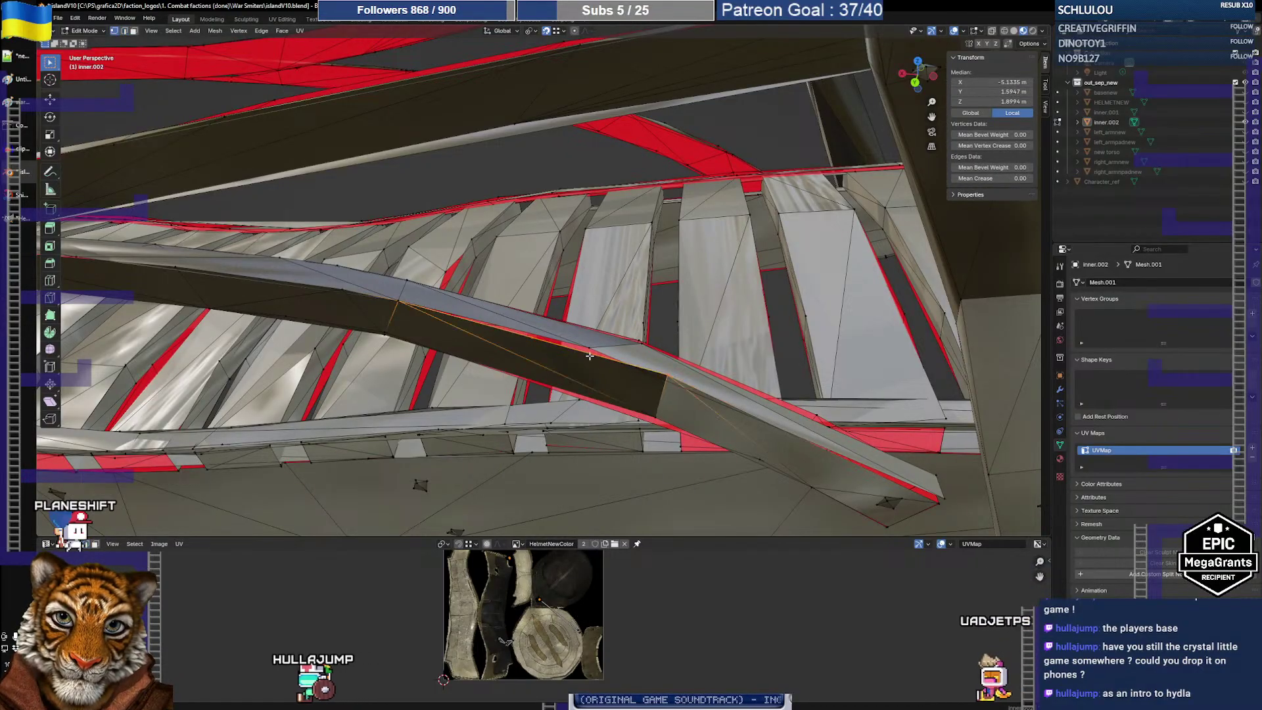
click(567, 348)
key(g)
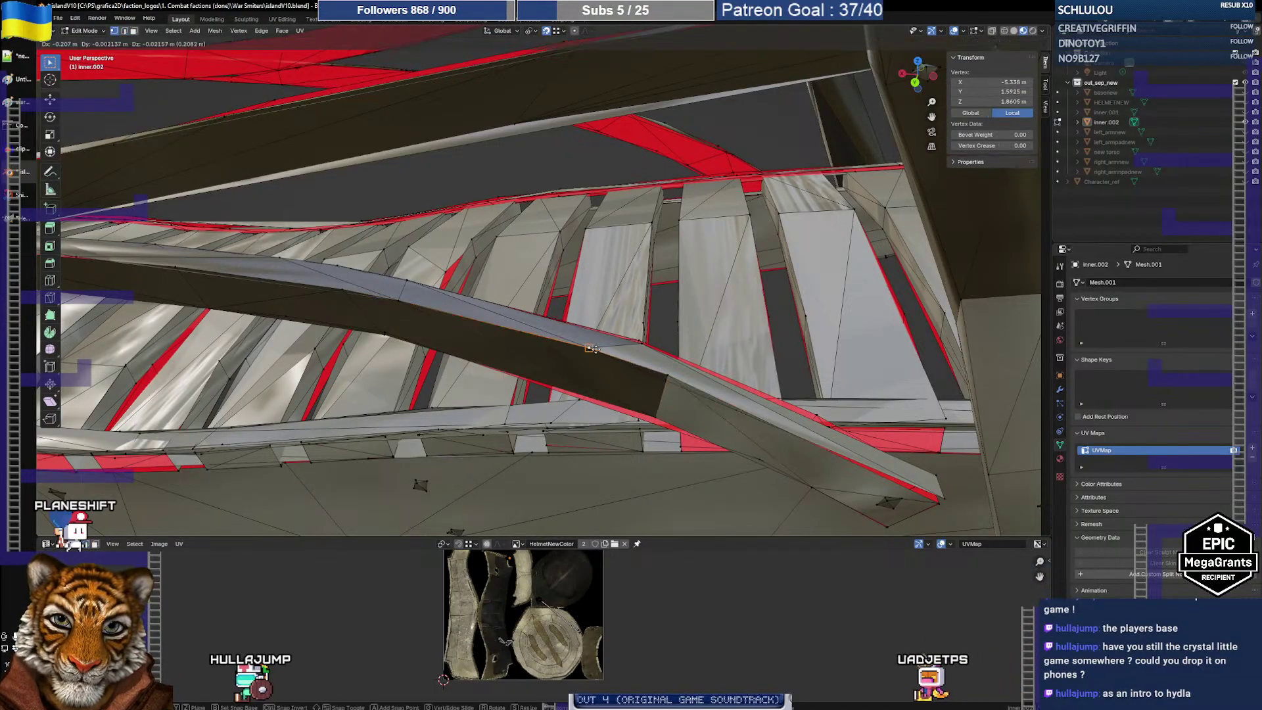
click(609, 349)
click(639, 345)
key(g)
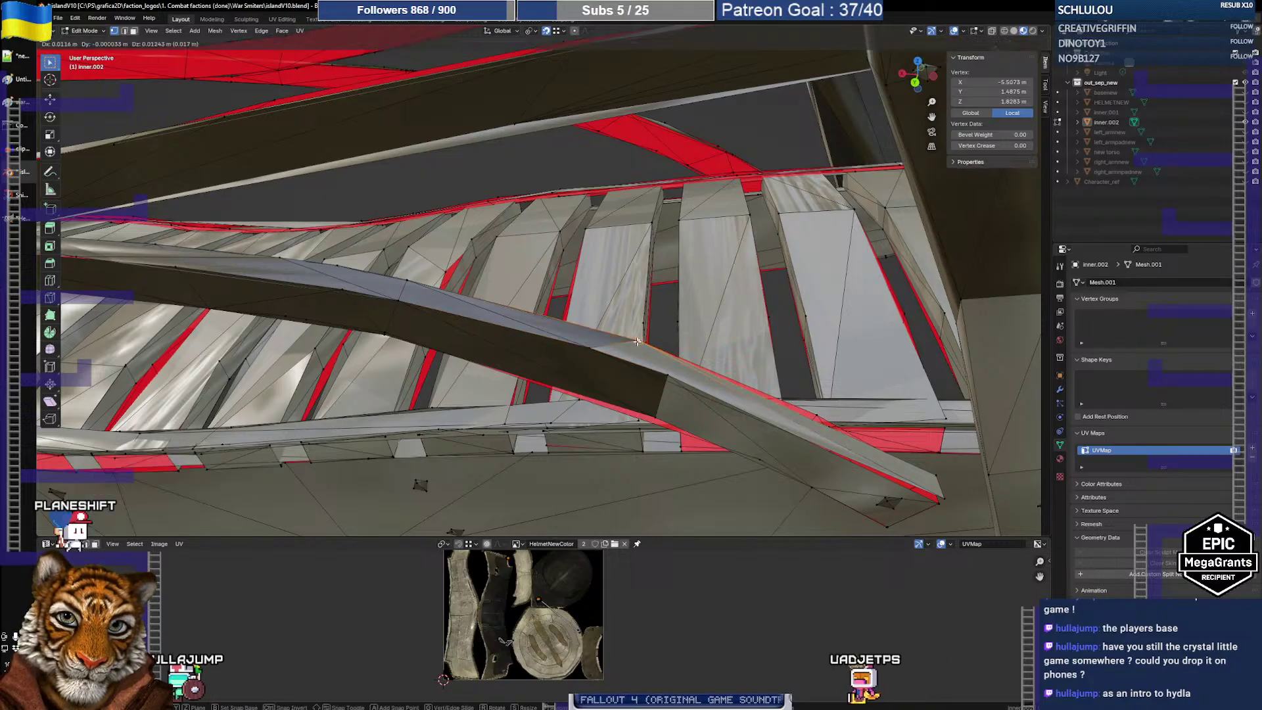
click(641, 341)
- Subdivide another beam edge and move the new vertex into position
key(2)
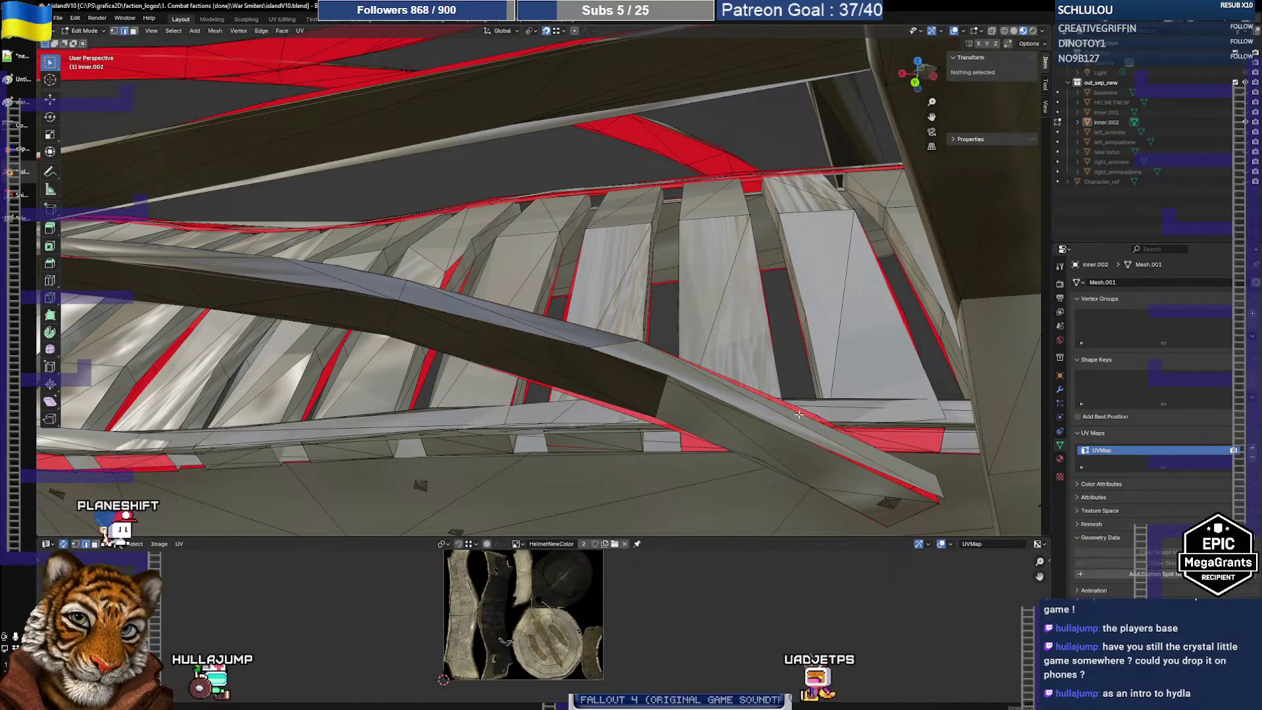
click(800, 414)
right_click(800, 414)
click(800, 414)
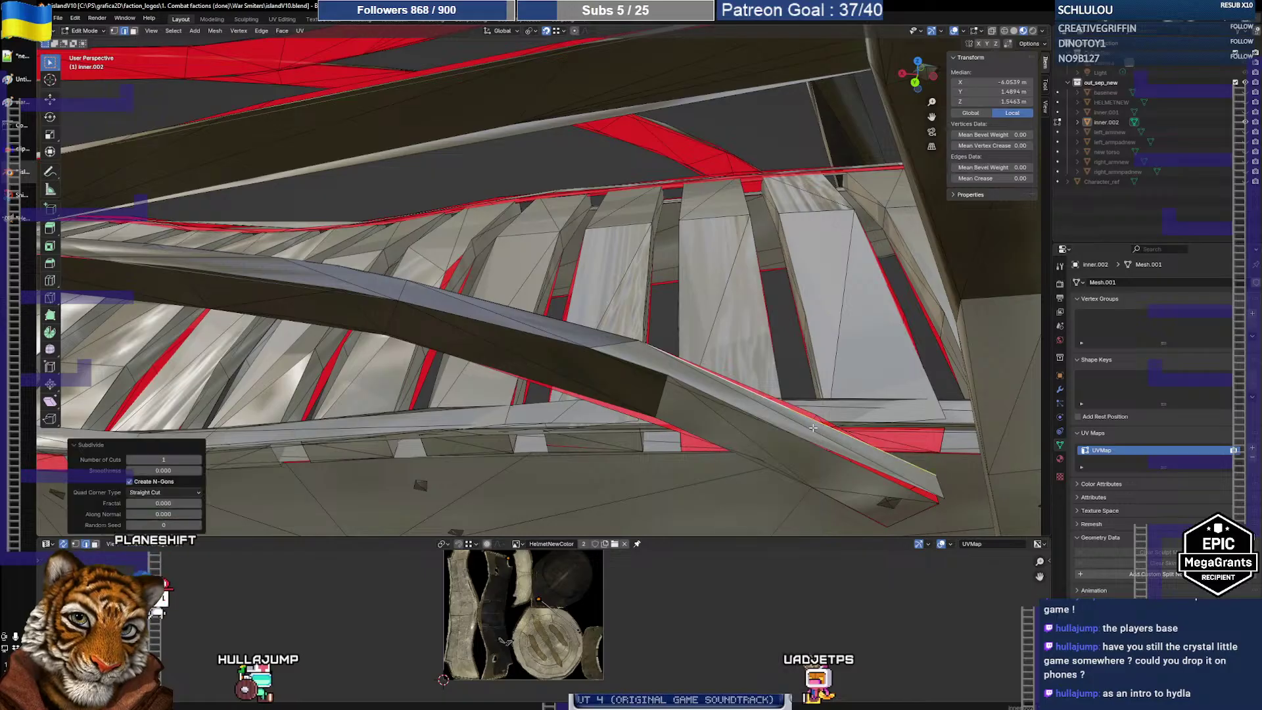
key(1)
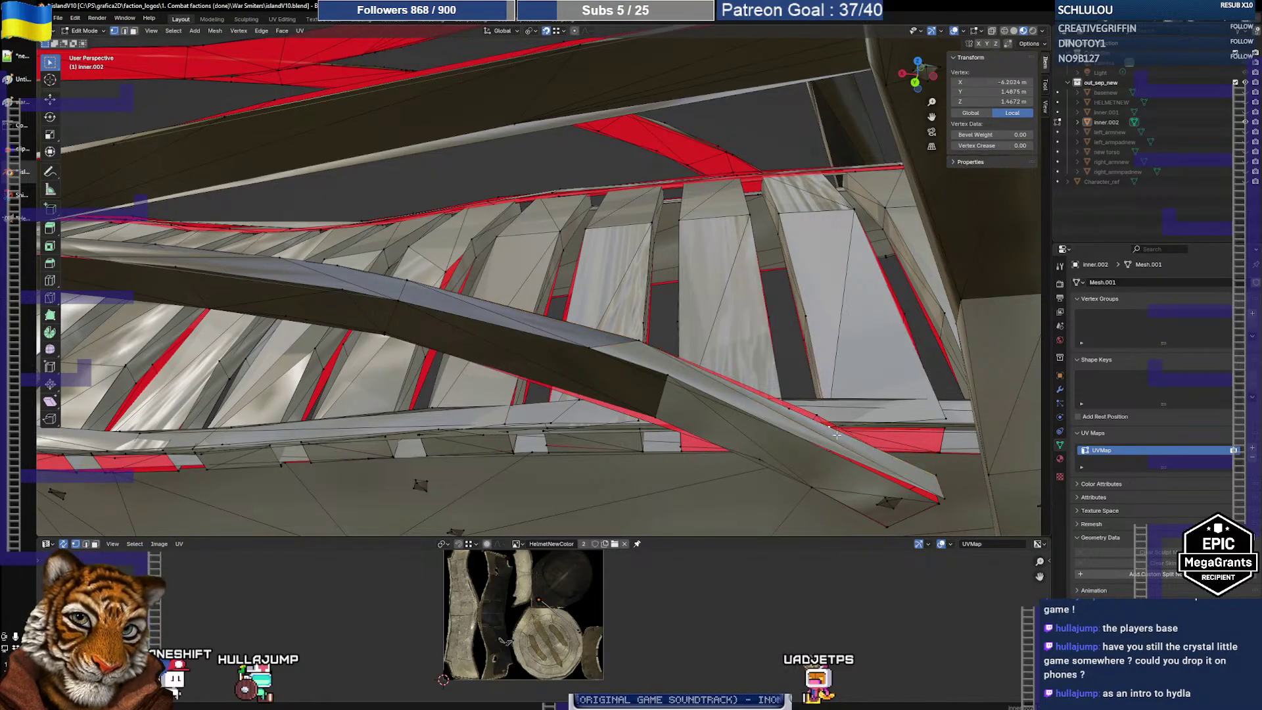
key(g)
click(815, 415)
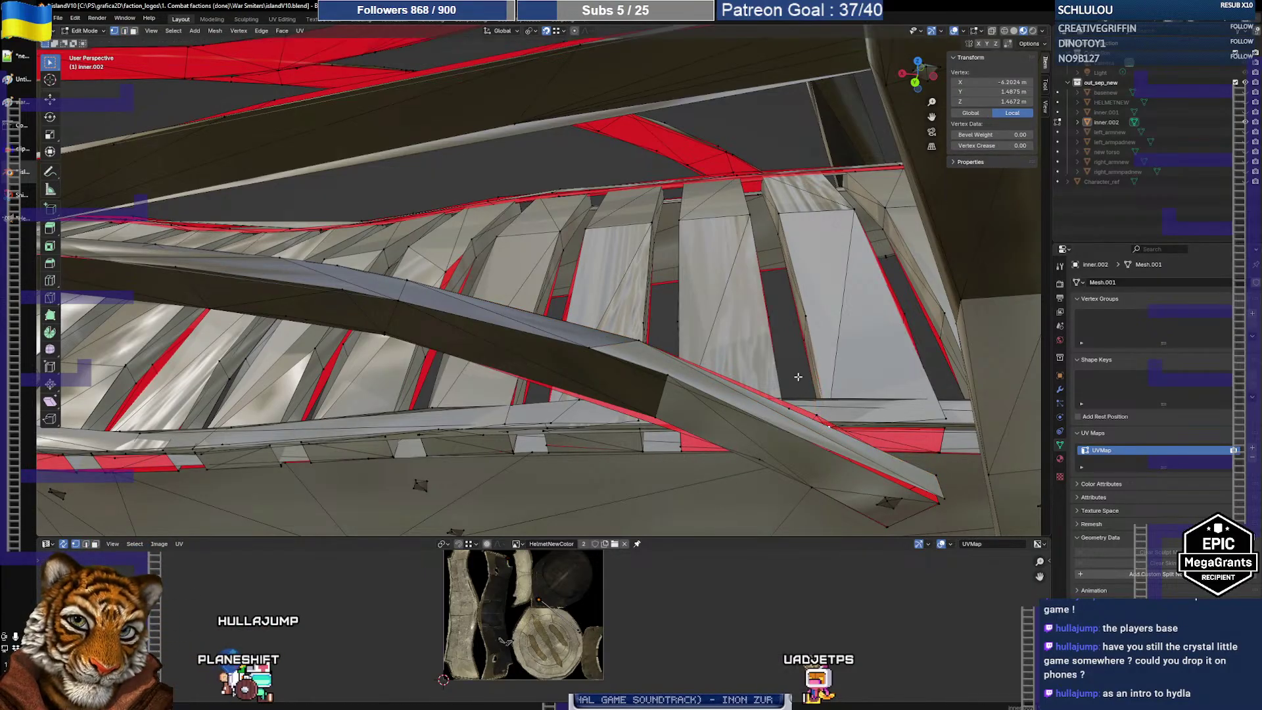
- Subdivide a rail edge and select its new vertex
middle_drag(797, 377, 772, 361)
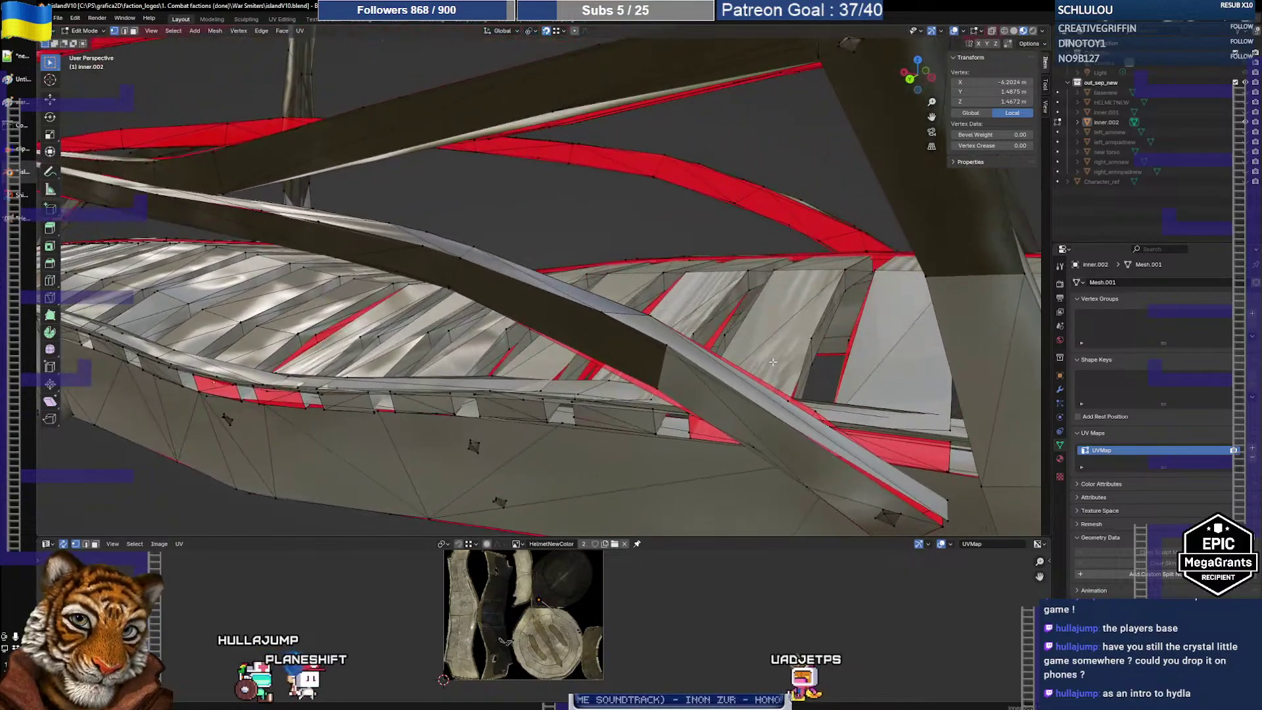
key(ctrl+KP_Add)
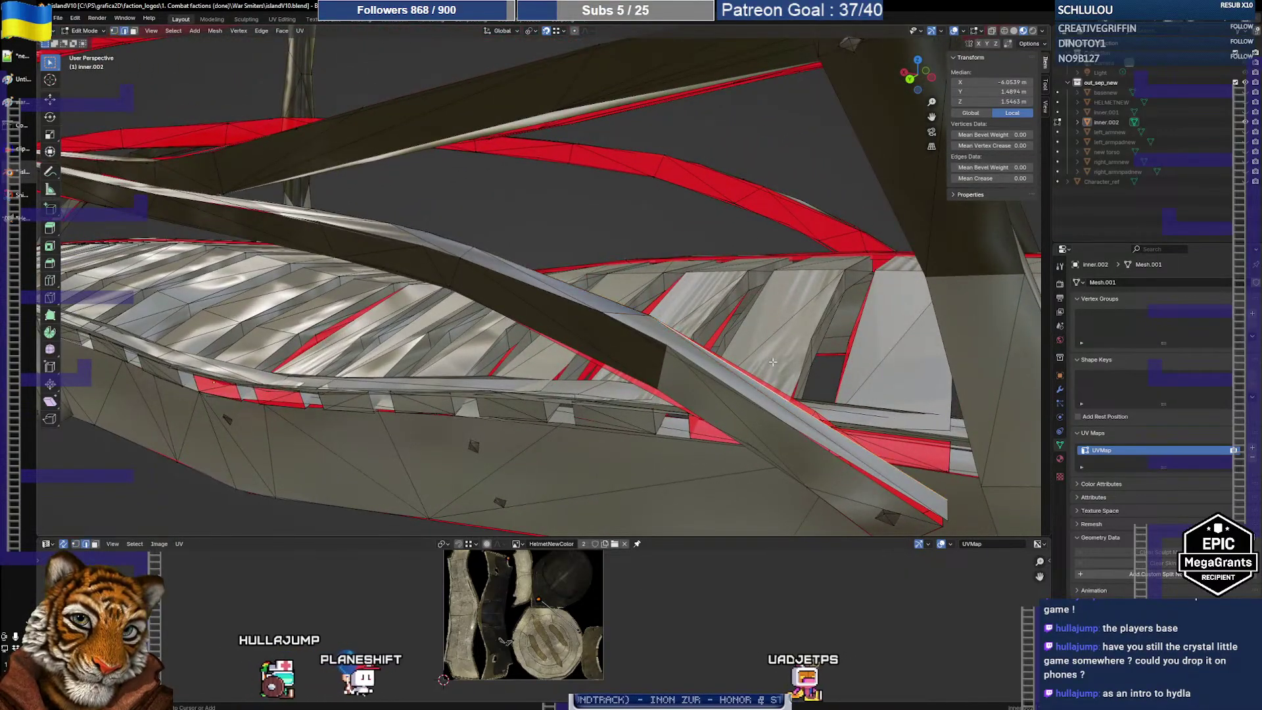
click(773, 362)
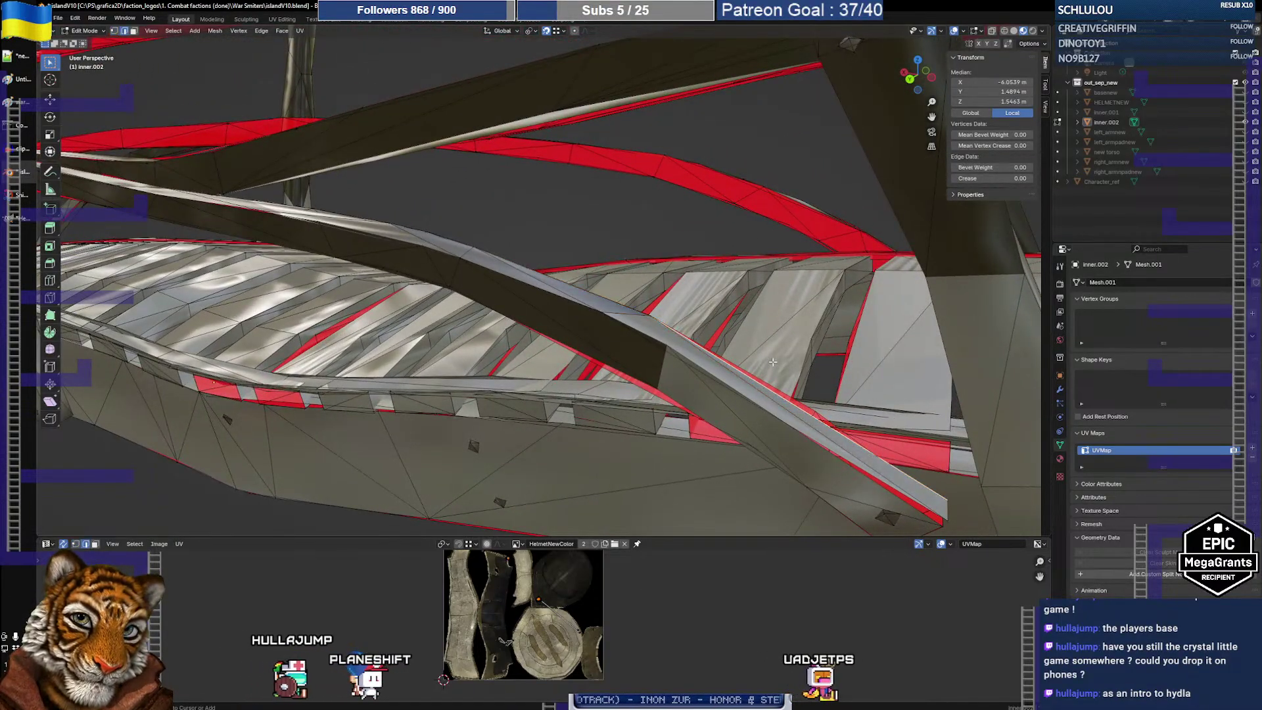
right_click(799, 411)
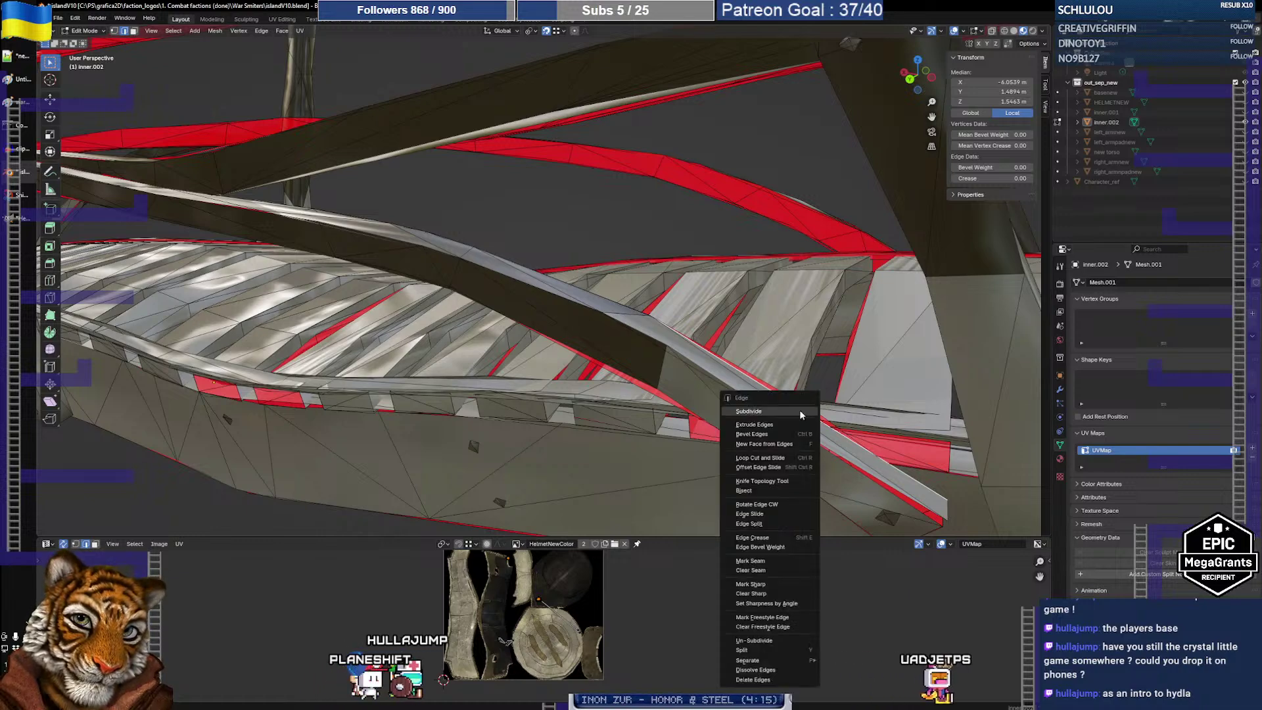
click(799, 409)
key(1)
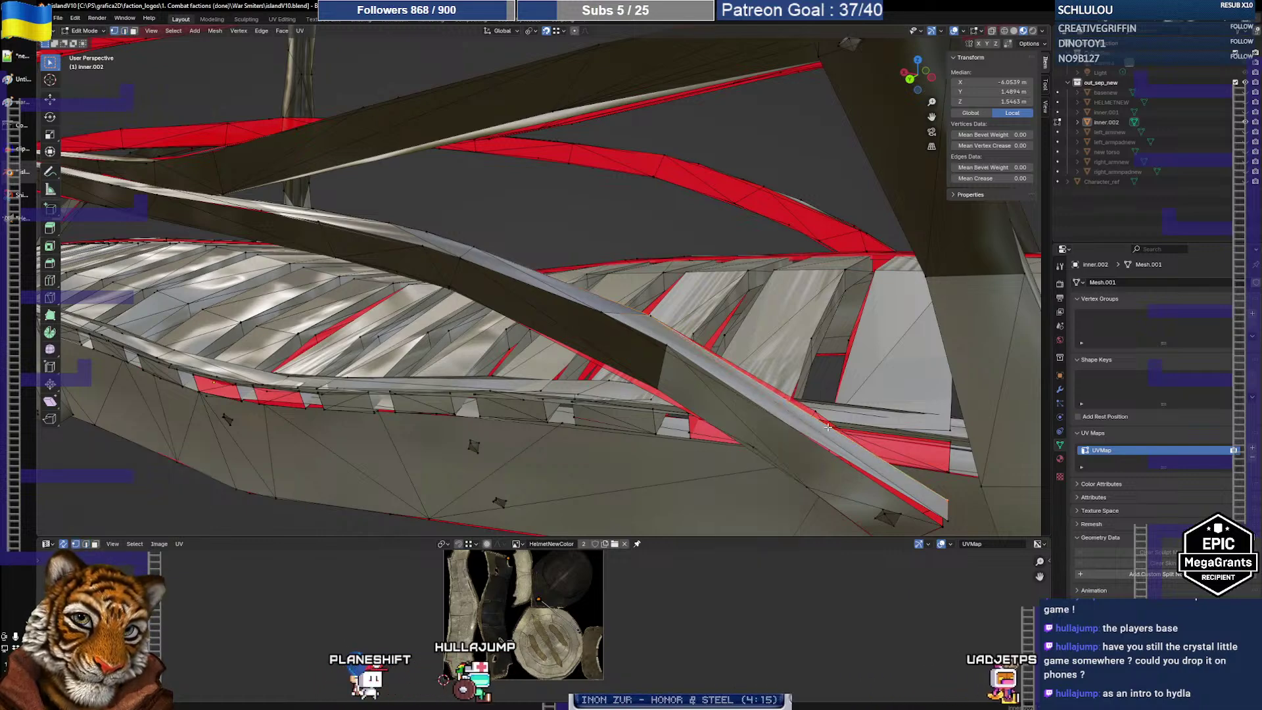
click(827, 427)
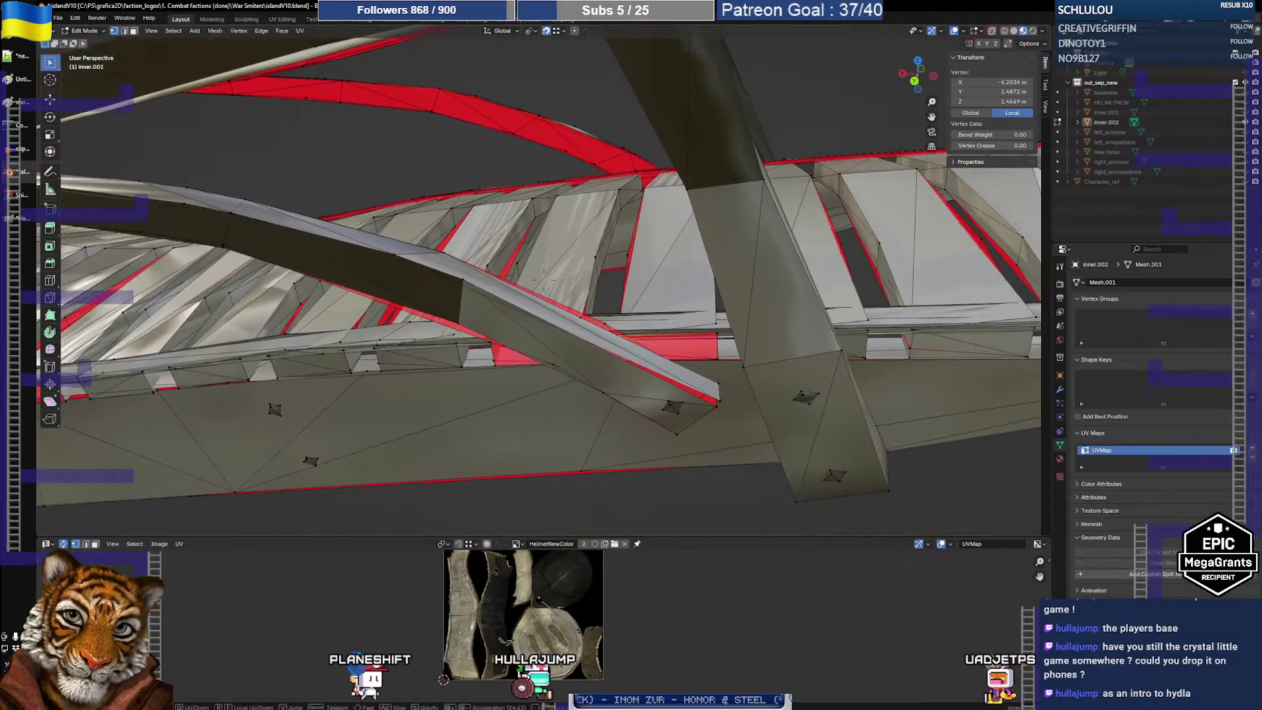
- Move the new rail vertex to where the rail meets the post, then clear the selection
key(w)
key(s)
key(w)
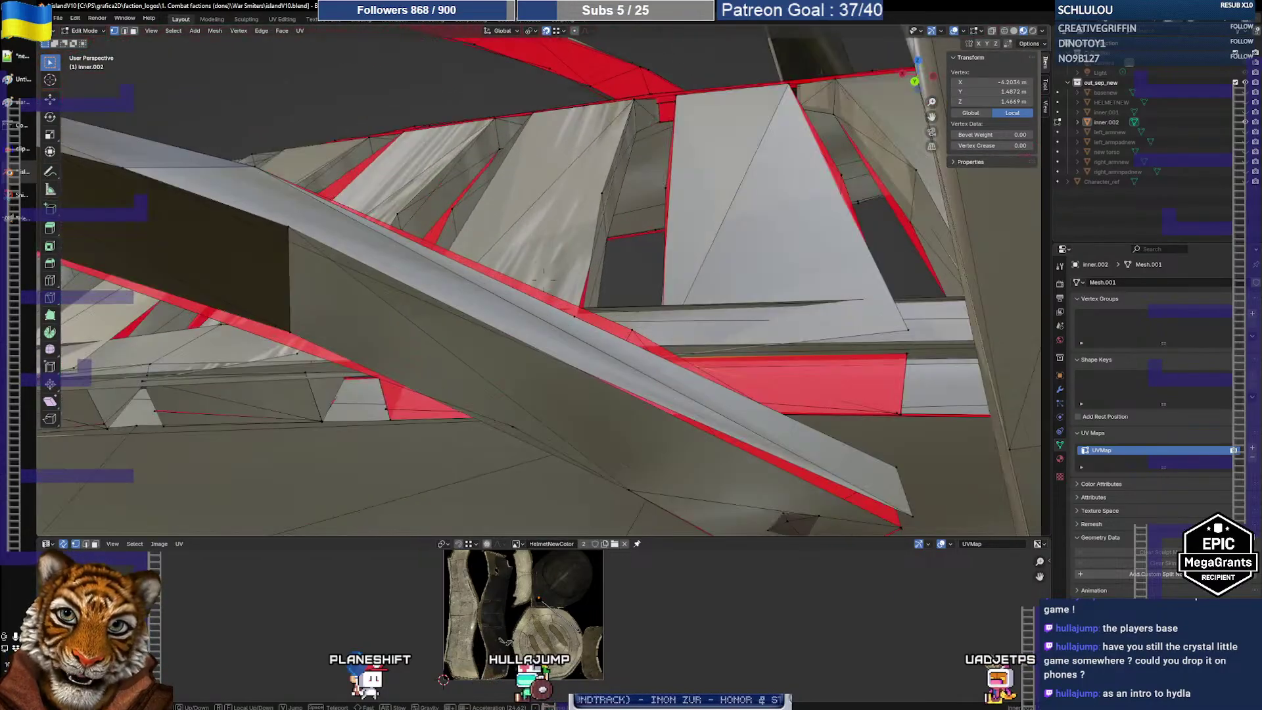
click(824, 444)
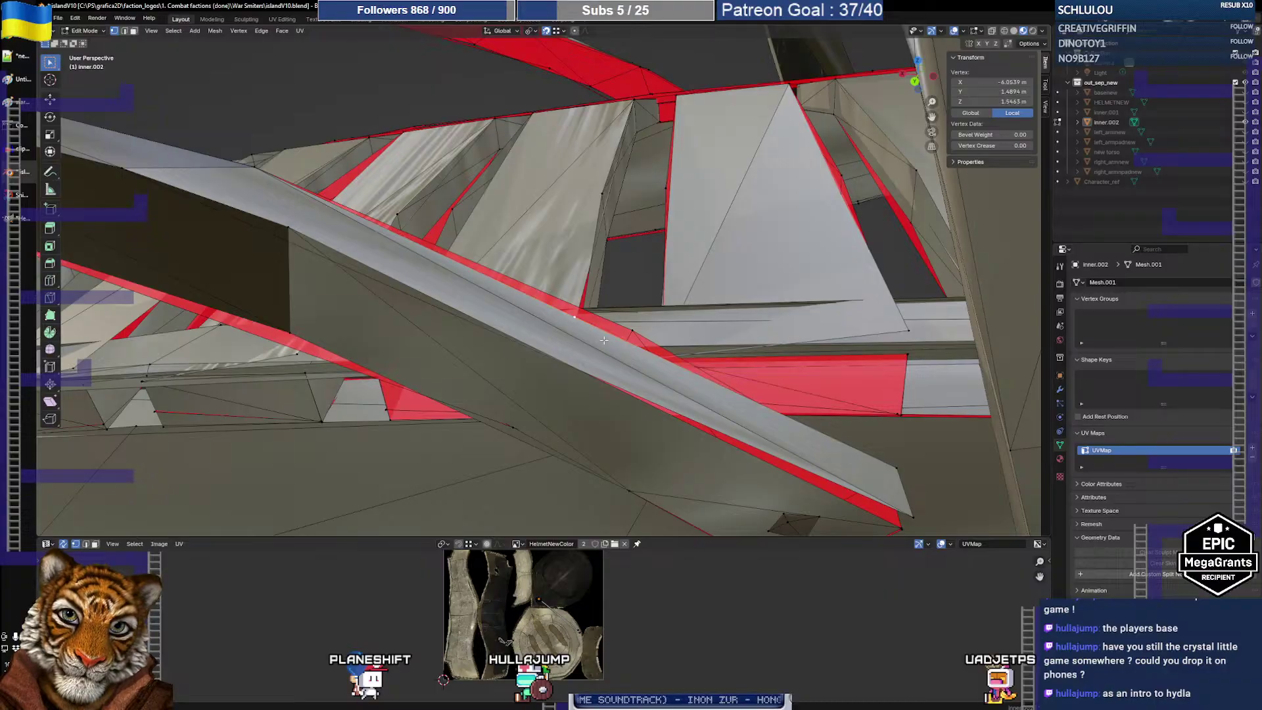
key(g)
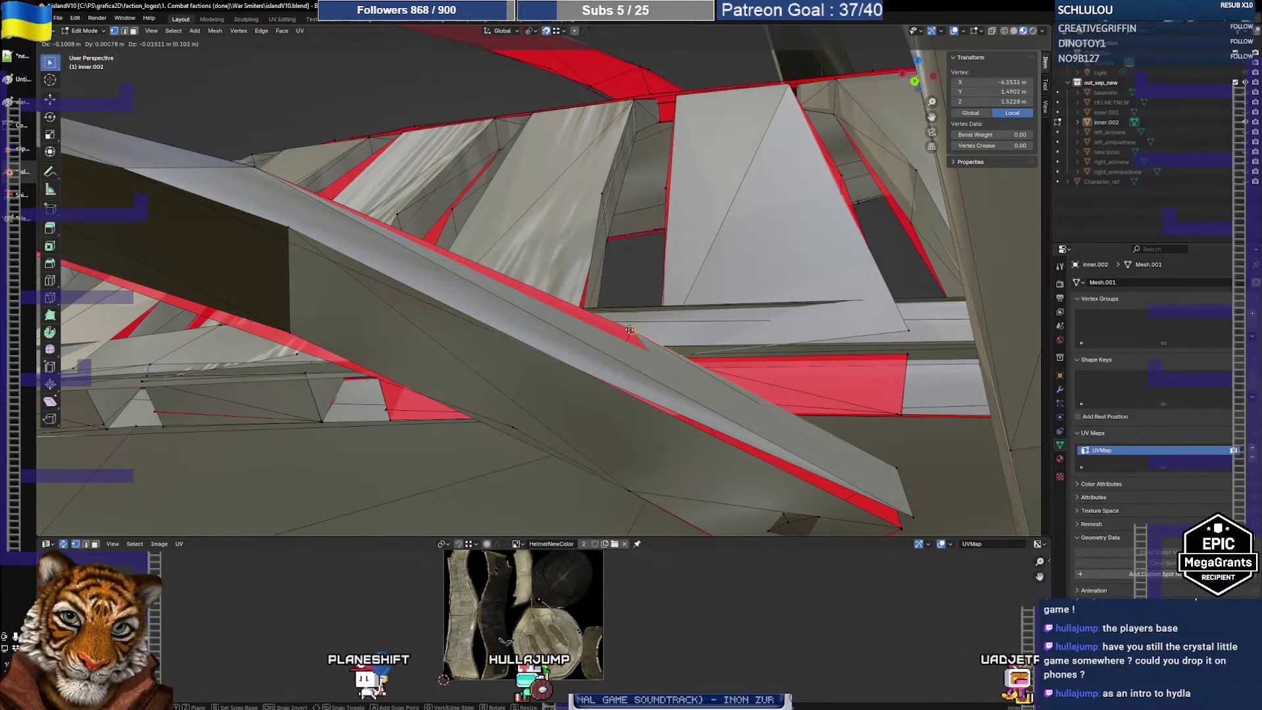
click(629, 329)
middle_drag(628, 329, 668, 367)
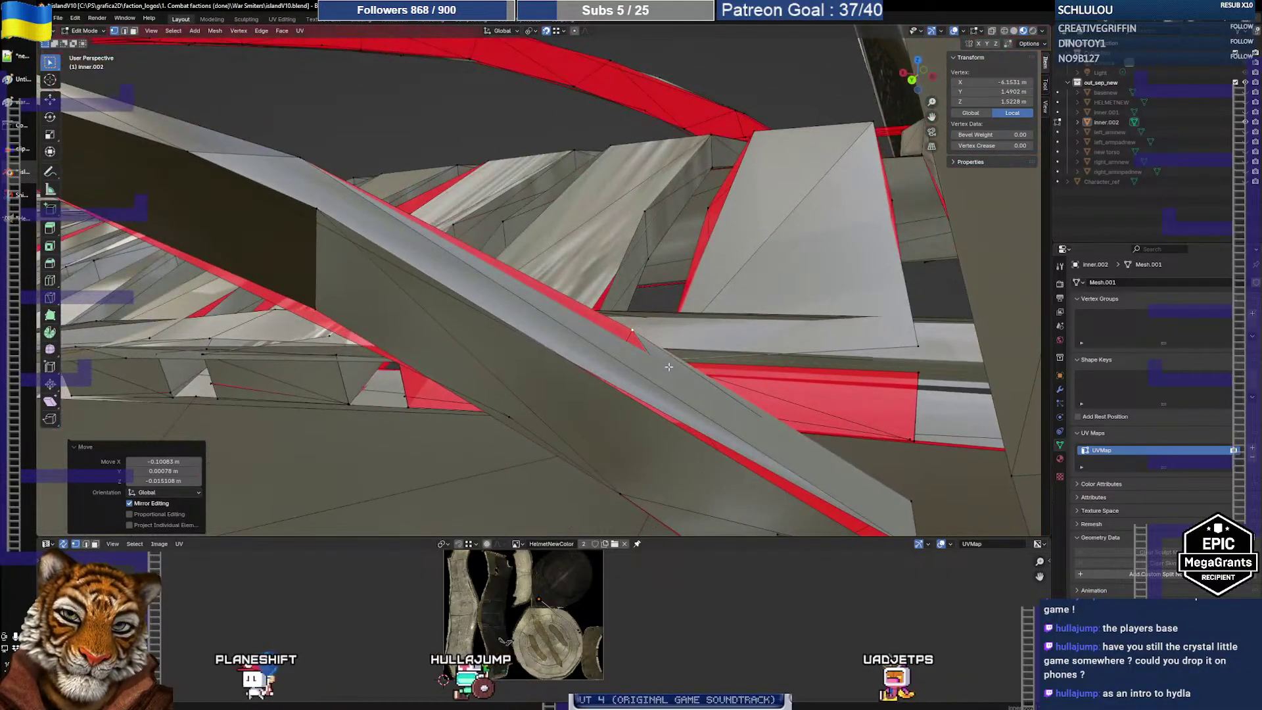
key(alt+a)
- Triangulate the whole mesh and snap the first rail-end vertex onto the post corner
key(a)
key(ctrl+t)
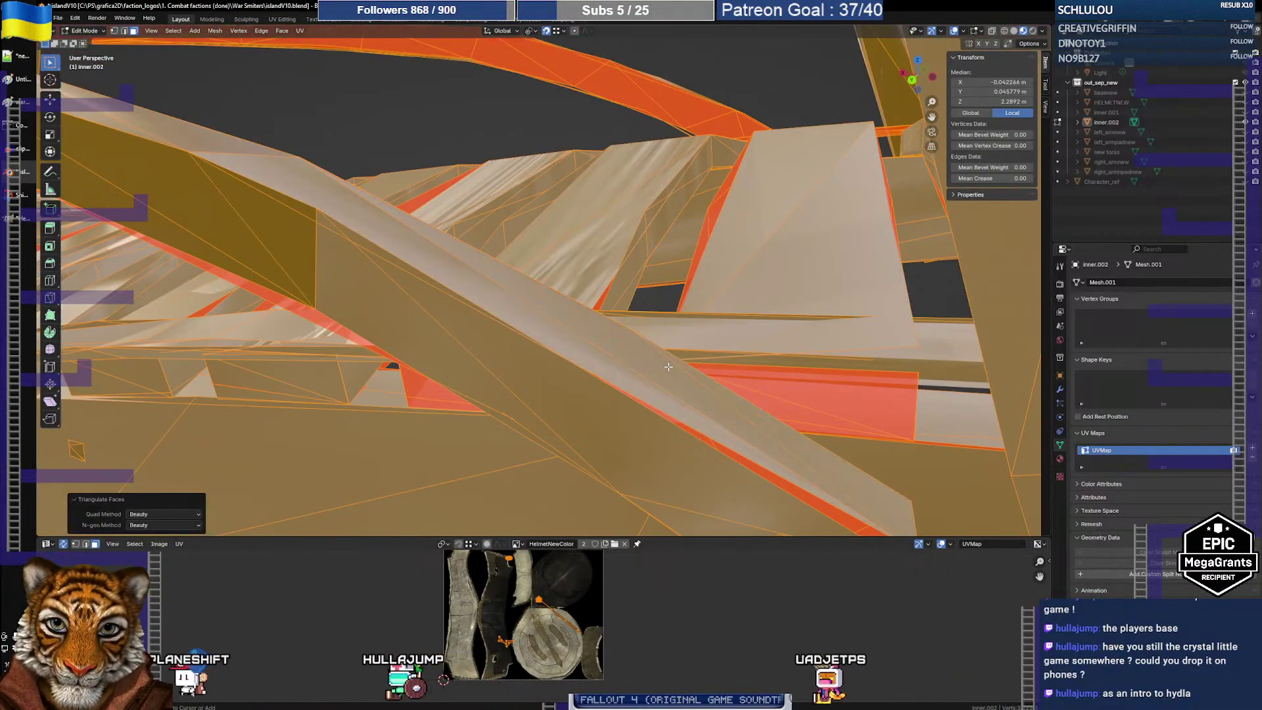
middle_drag(543, 279, 679, 377)
key(1)
click(715, 418)
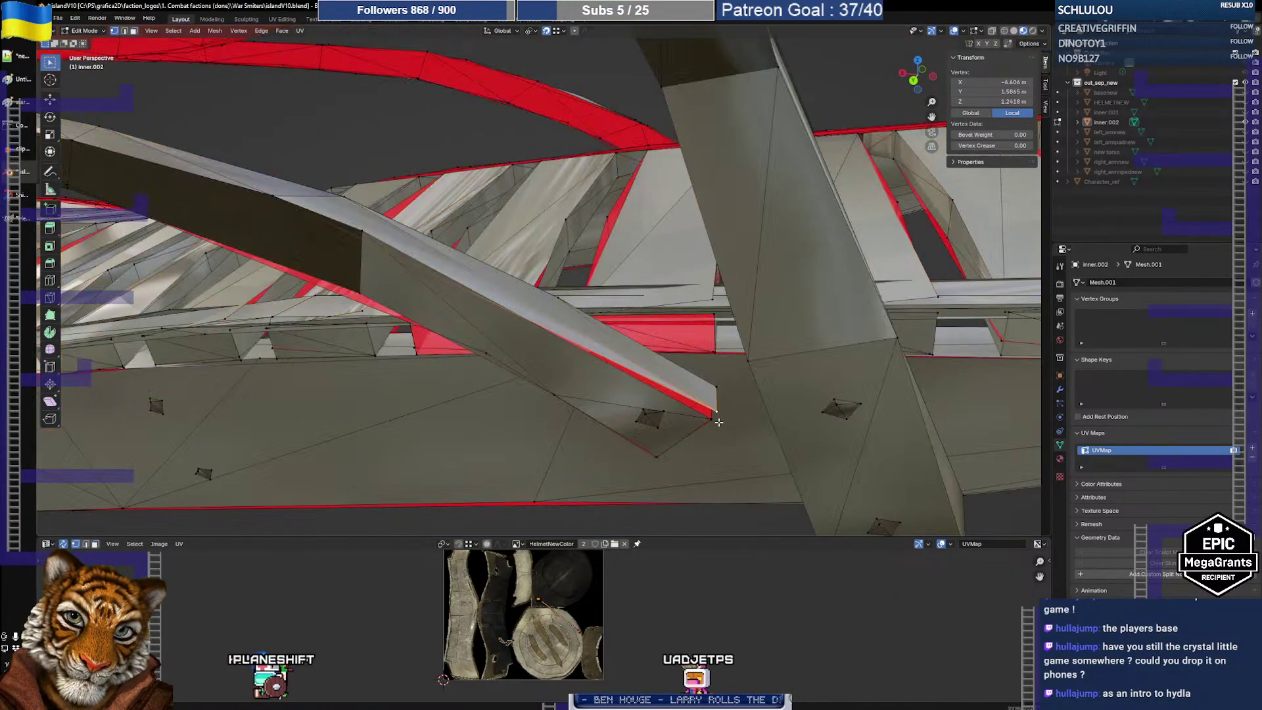
key(g)
click(711, 419)
- Snap three more rail-end vertices onto the post corners
click(715, 391)
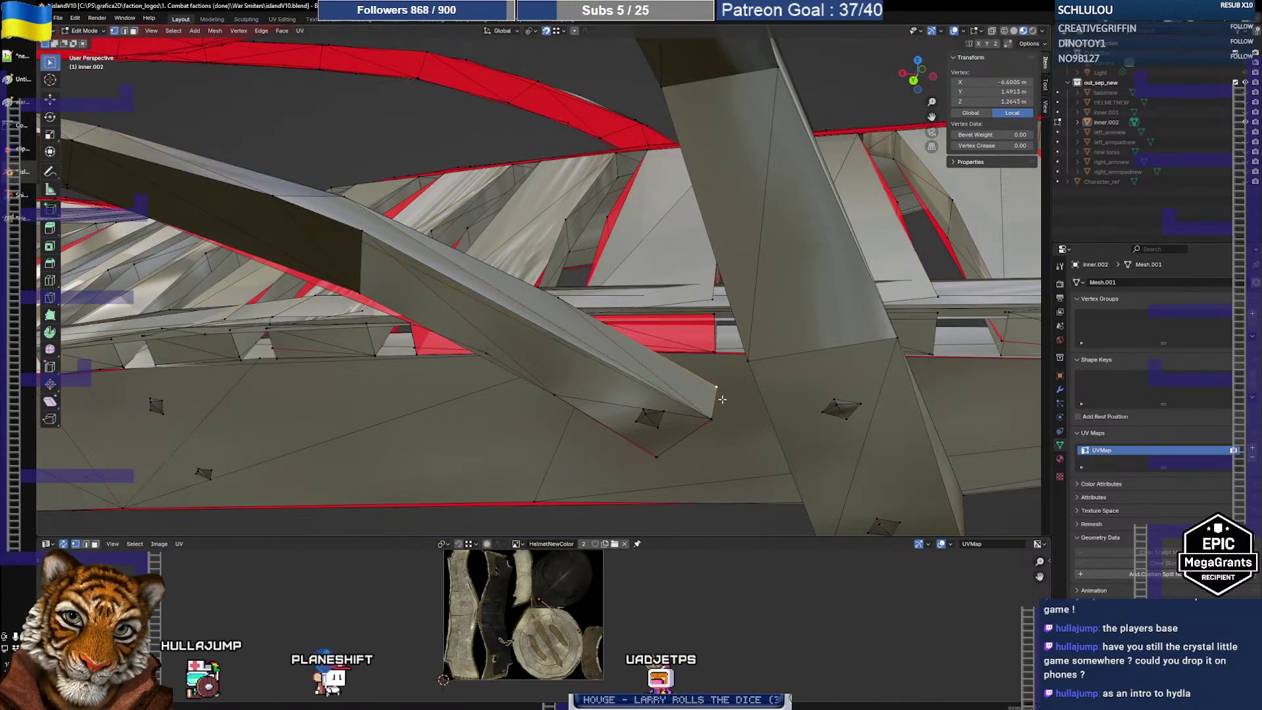
mouse_move(715, 396)
middle_down()
mouse_move(638, 396)
mouse_move(597, 360)
mouse_move(771, 338)
mouse_move(715, 384)
middle_up()
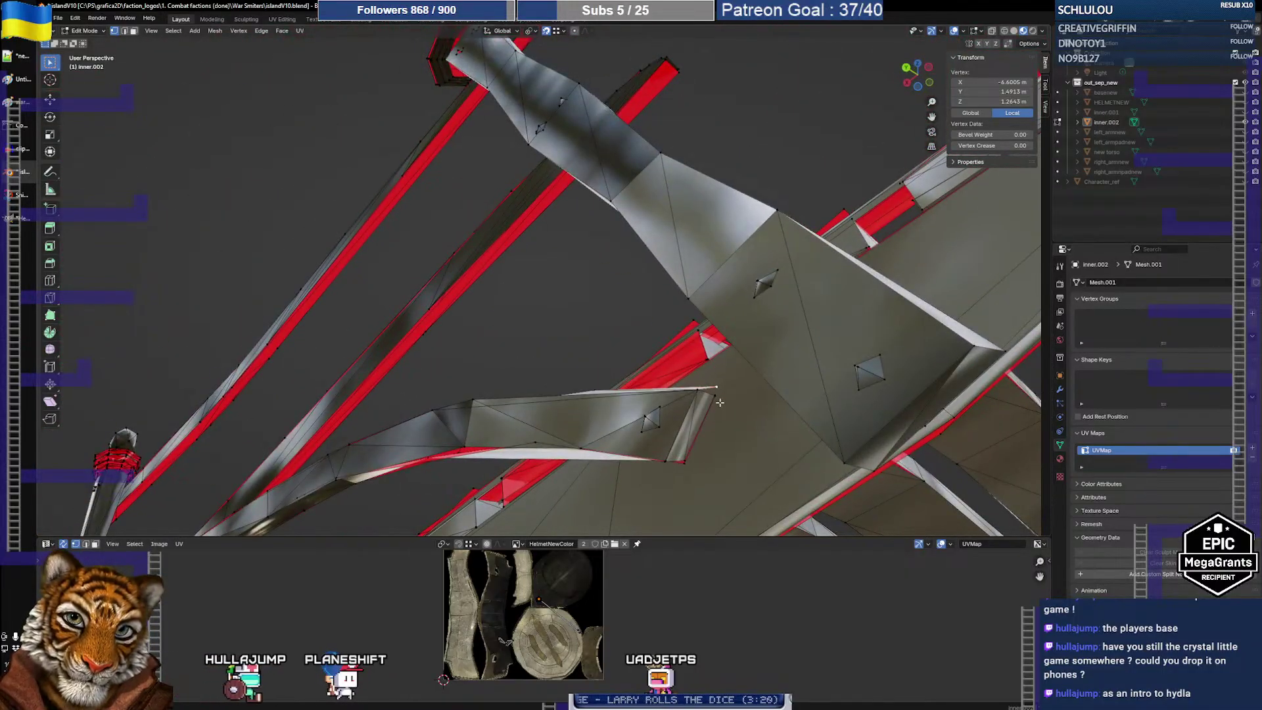
click(716, 408)
click(685, 458)
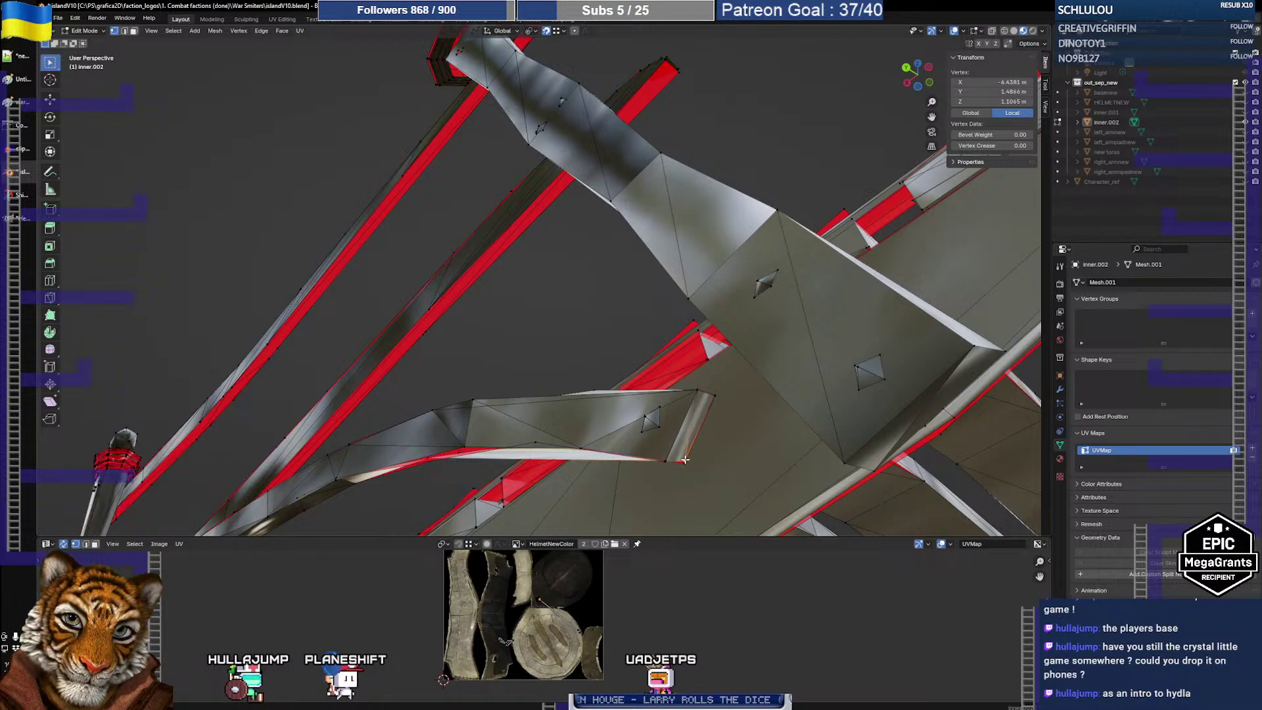
click(684, 463)
middle_drag(683, 444, 688, 442)
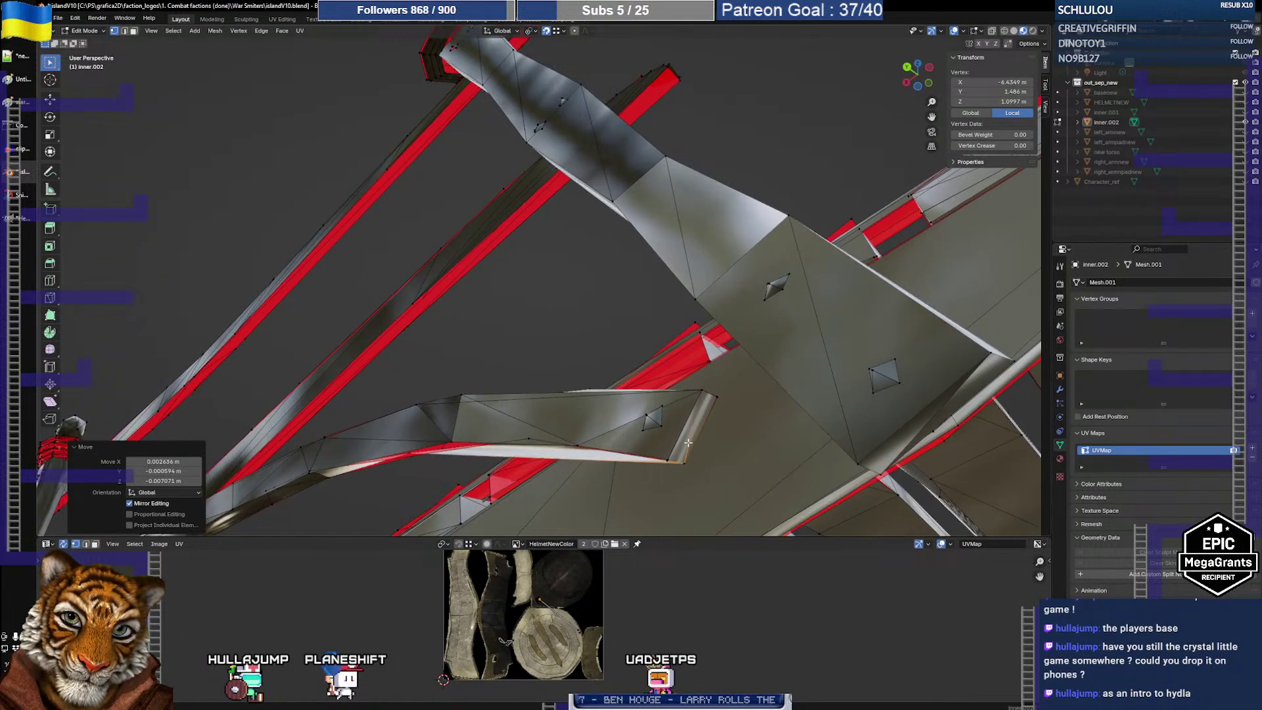
click(665, 461)
click(668, 459)
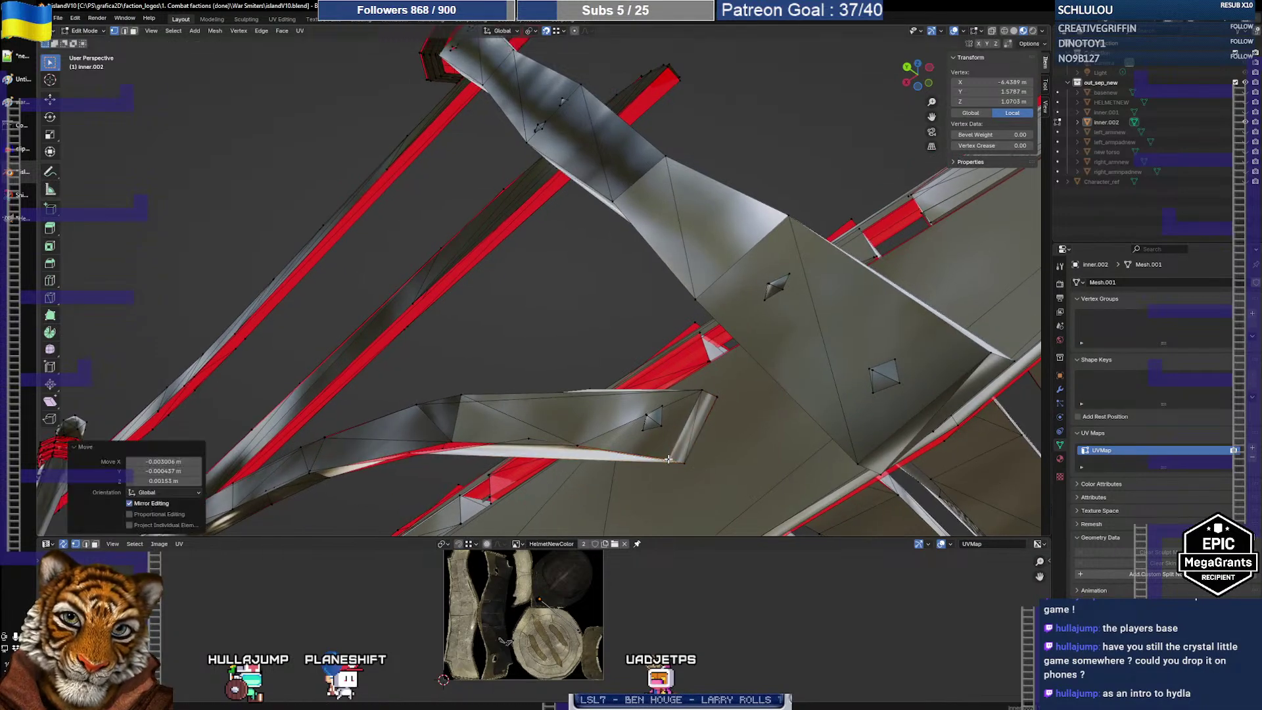
- Move a rail-end vertex at the next rail junction into place
click(527, 441)
middle_drag(527, 441, 615, 458)
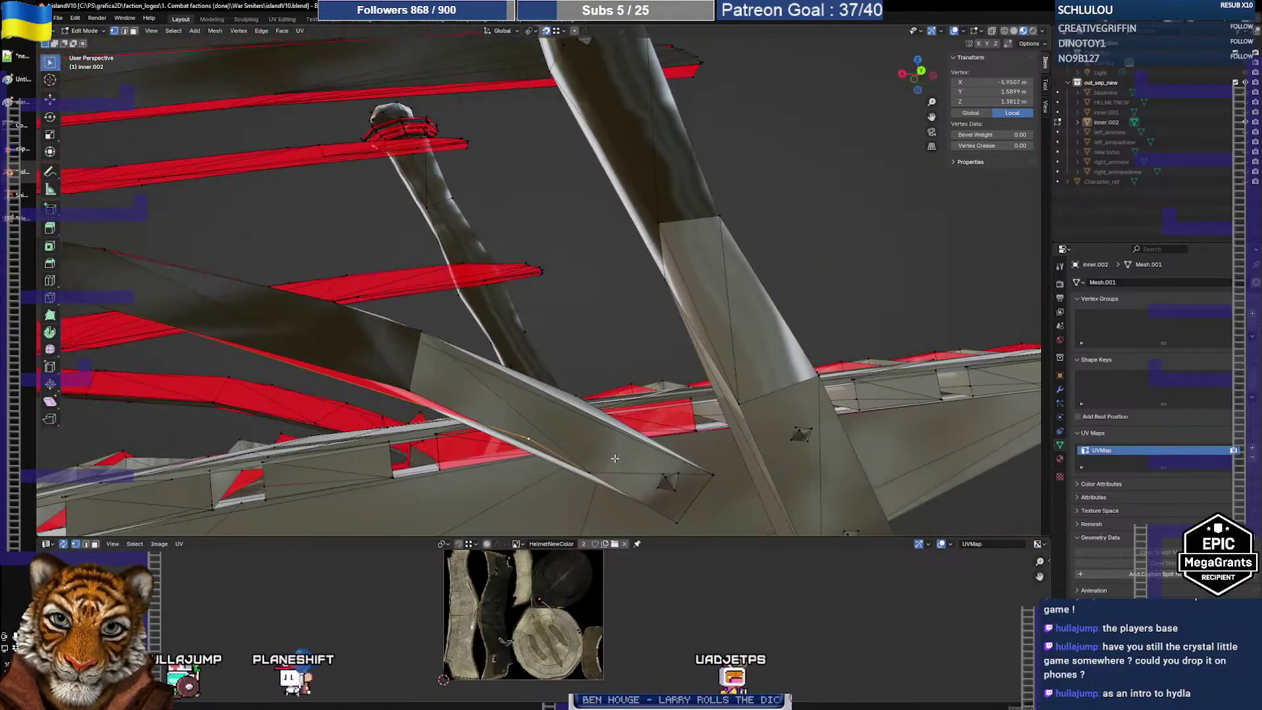
key(g)
click(408, 391)
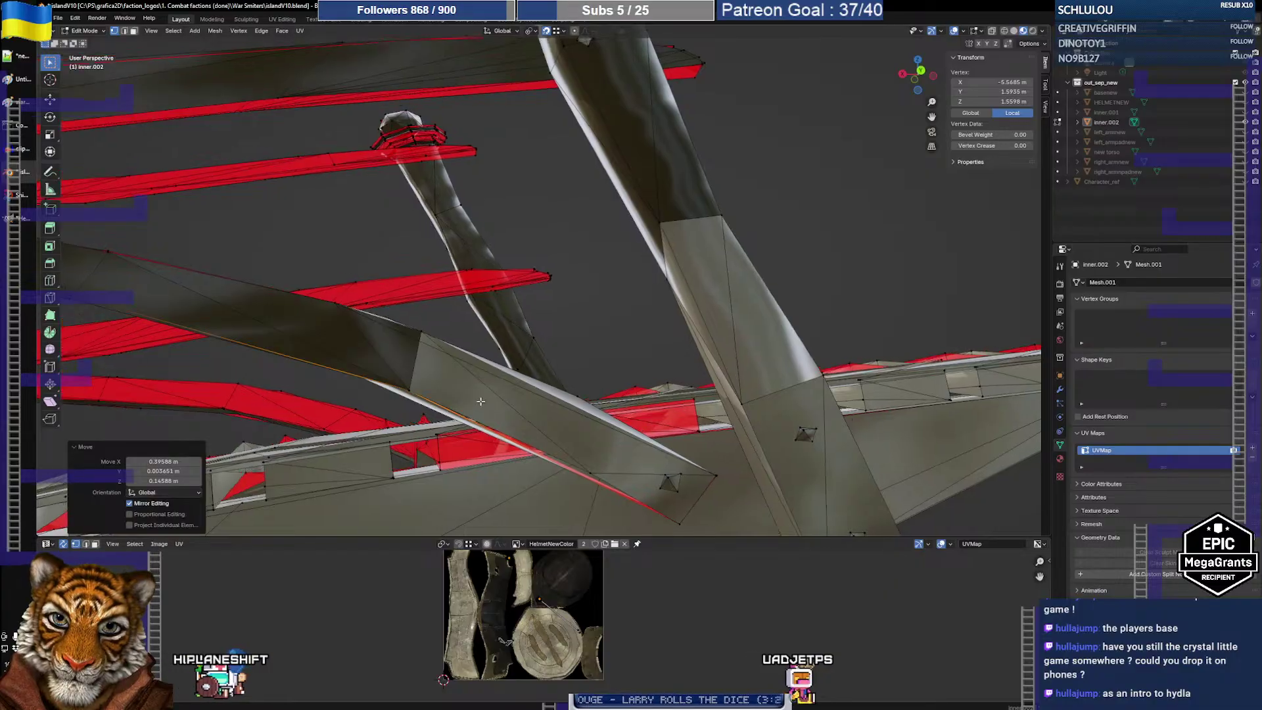
middle_drag(408, 391, 470, 361)
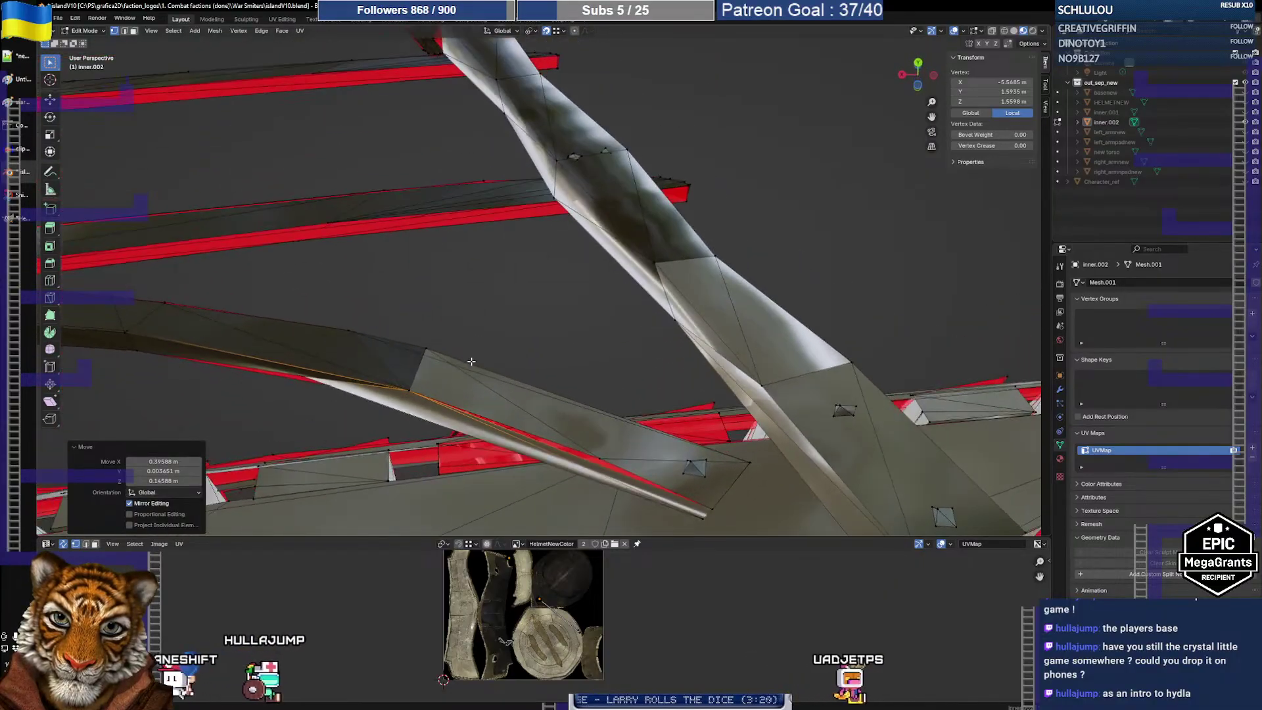
- Try bevelling the rail's long lower edge, then cancel and undo it
key(2)
click(577, 458)
right_click(577, 458)
click(578, 460)
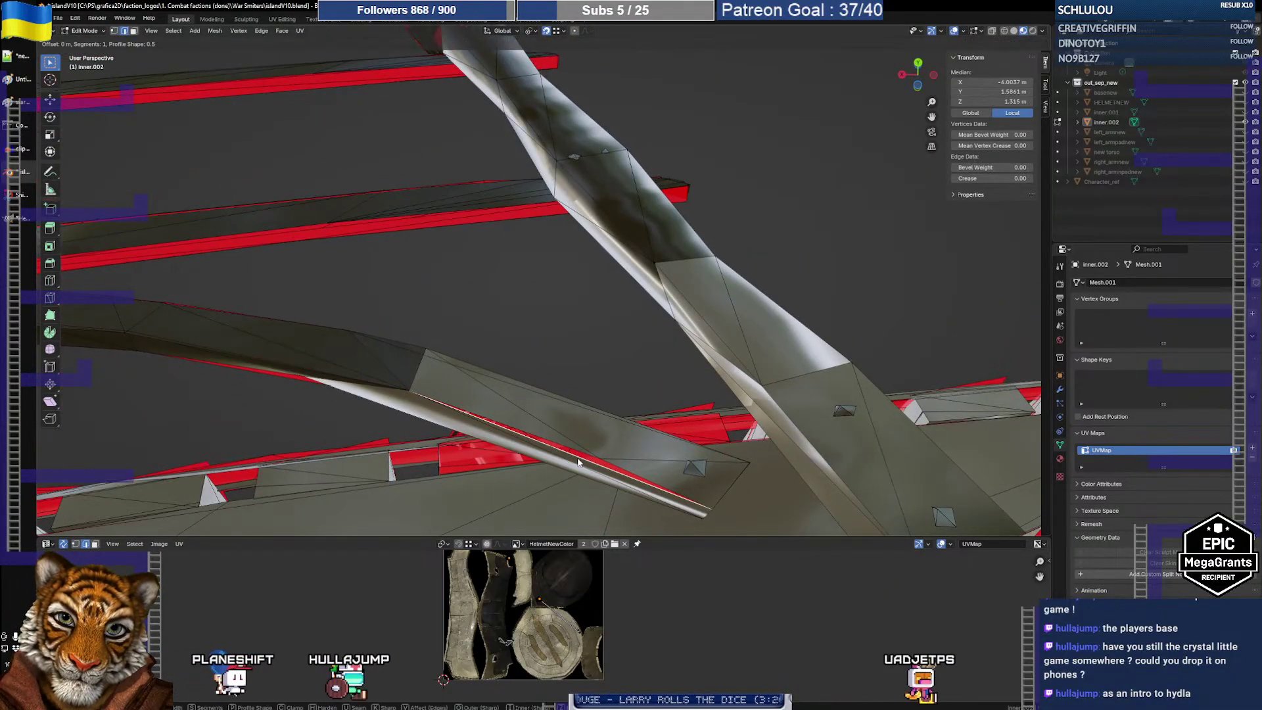
key(Escape)
key(ctrl+z)
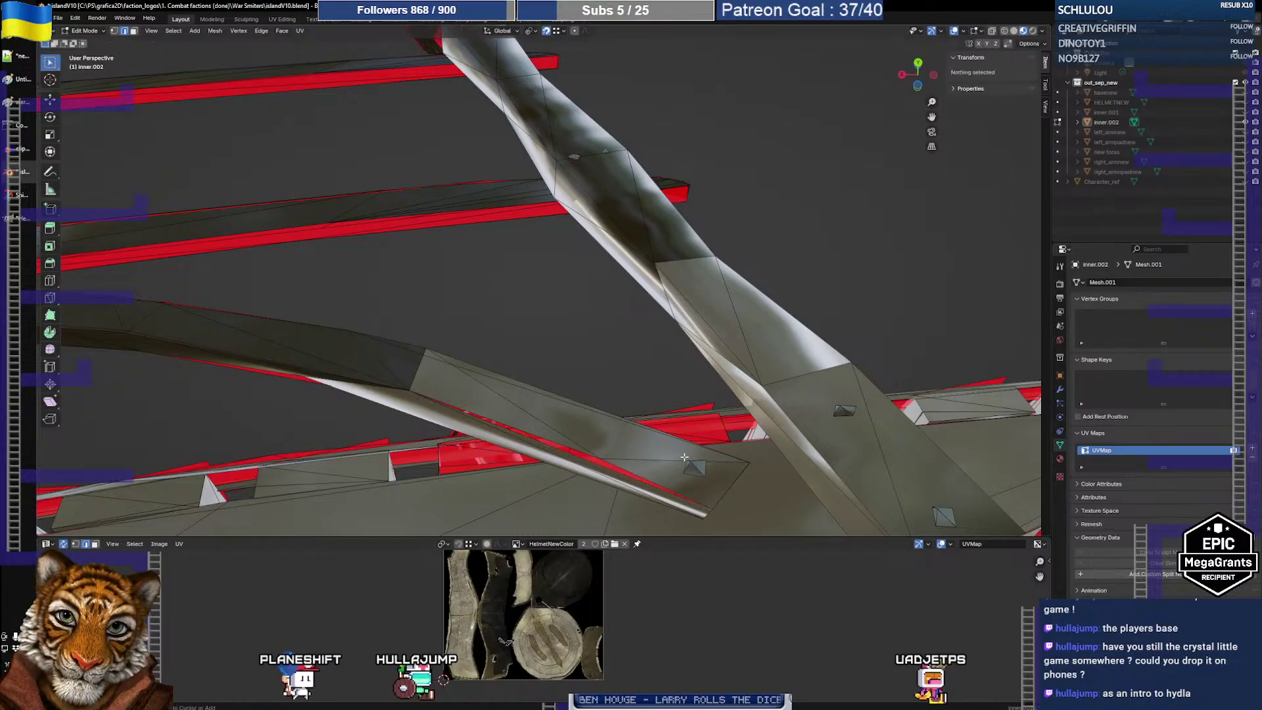
key(ctrl+z)
- Subdivide the long rail edge and snap its midpoint onto the neighbouring vertex
key(2)
click(536, 431)
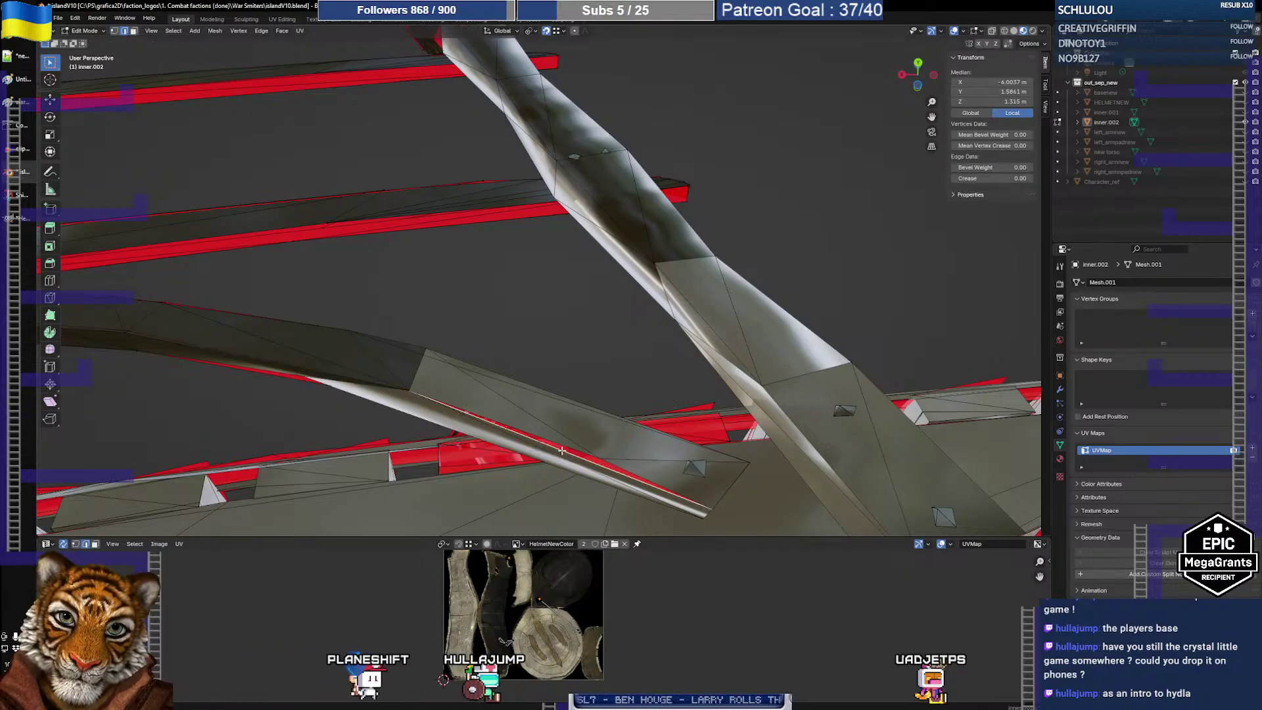
right_click(536, 431)
click(536, 433)
key(1)
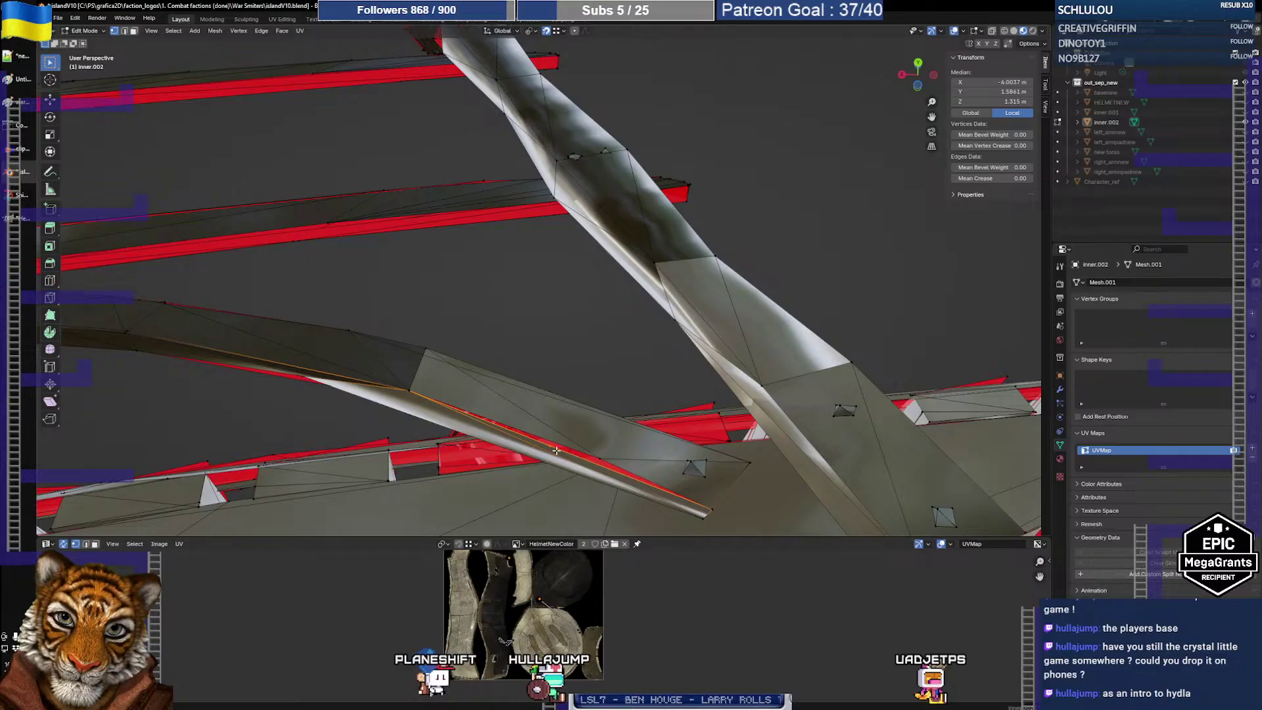
click(556, 450)
key(g)
click(599, 458)
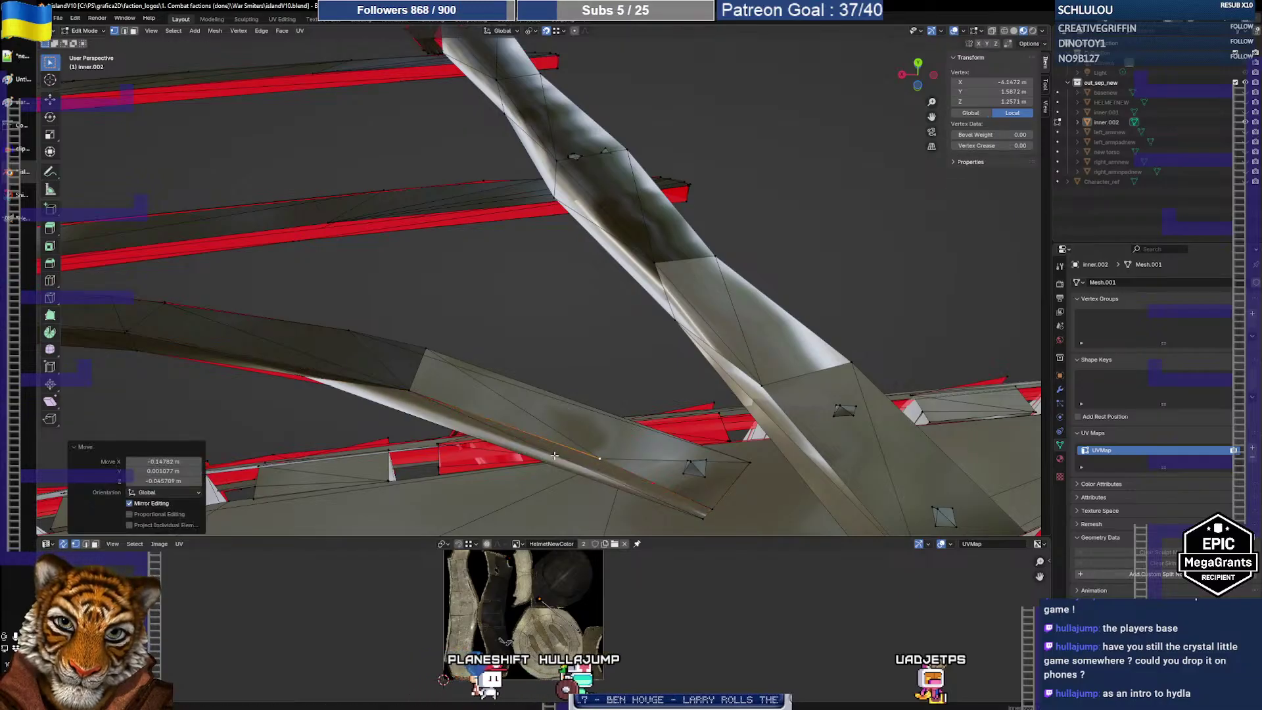
middle_drag(526, 439, 511, 496)
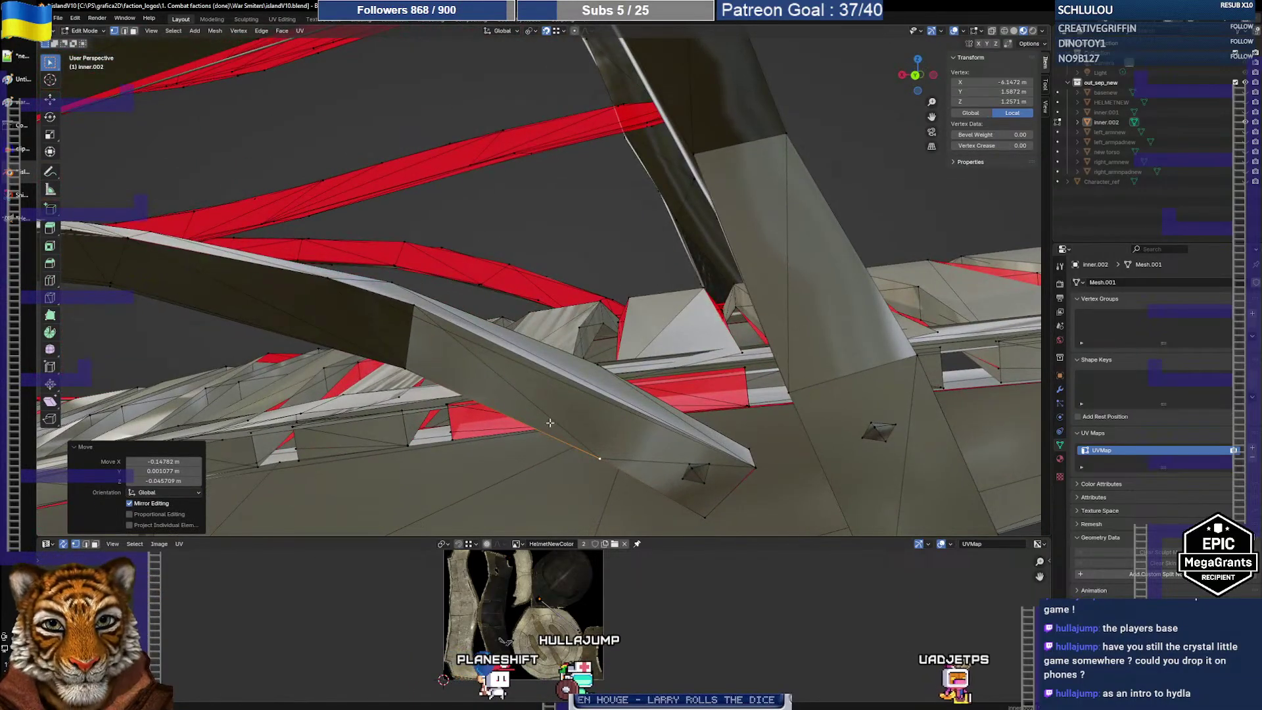
key(KP_Divide)
key(KP_Divide)
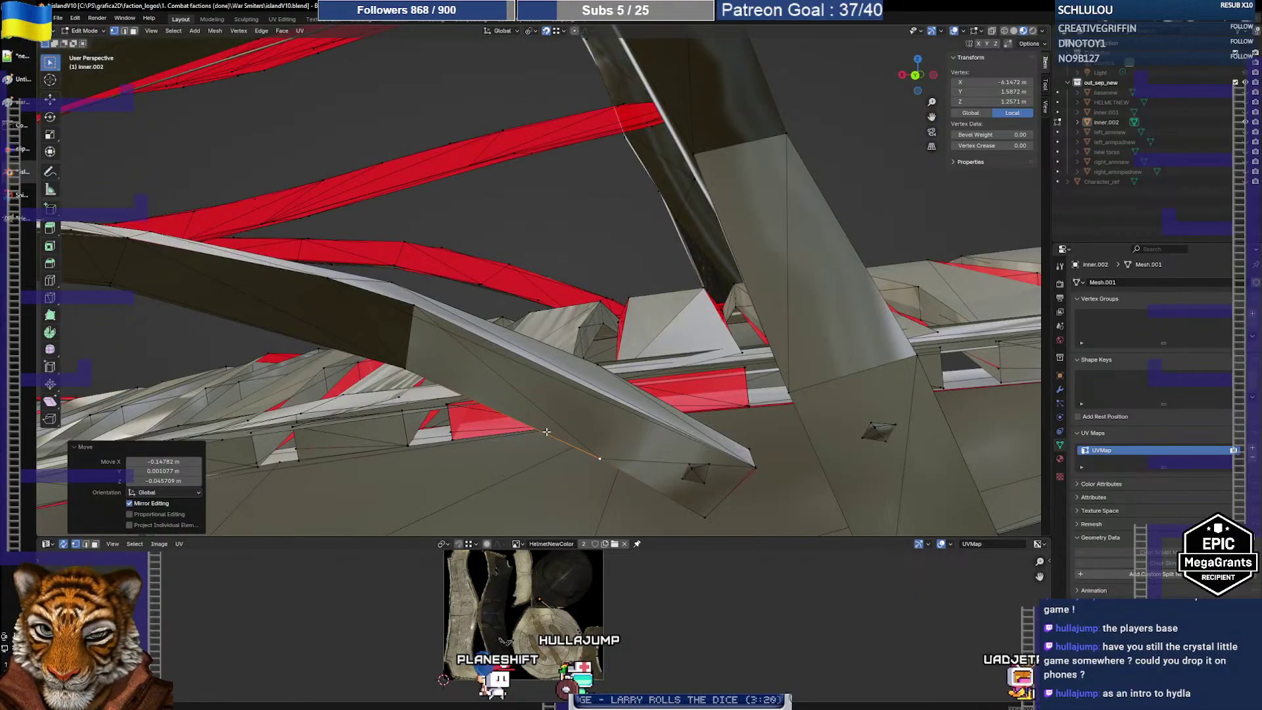
- Fly down to the lower railings and nudge a rail vertex into place
key(s)
key(w)
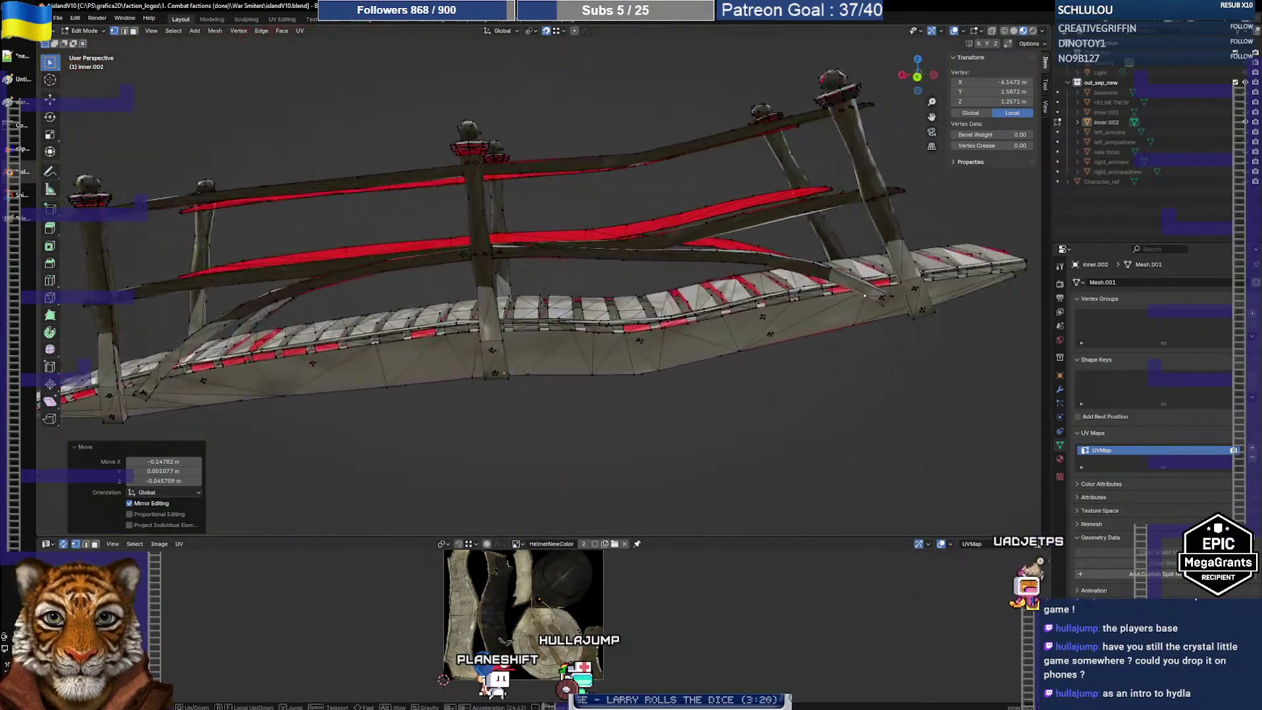
key(w)
key(s)
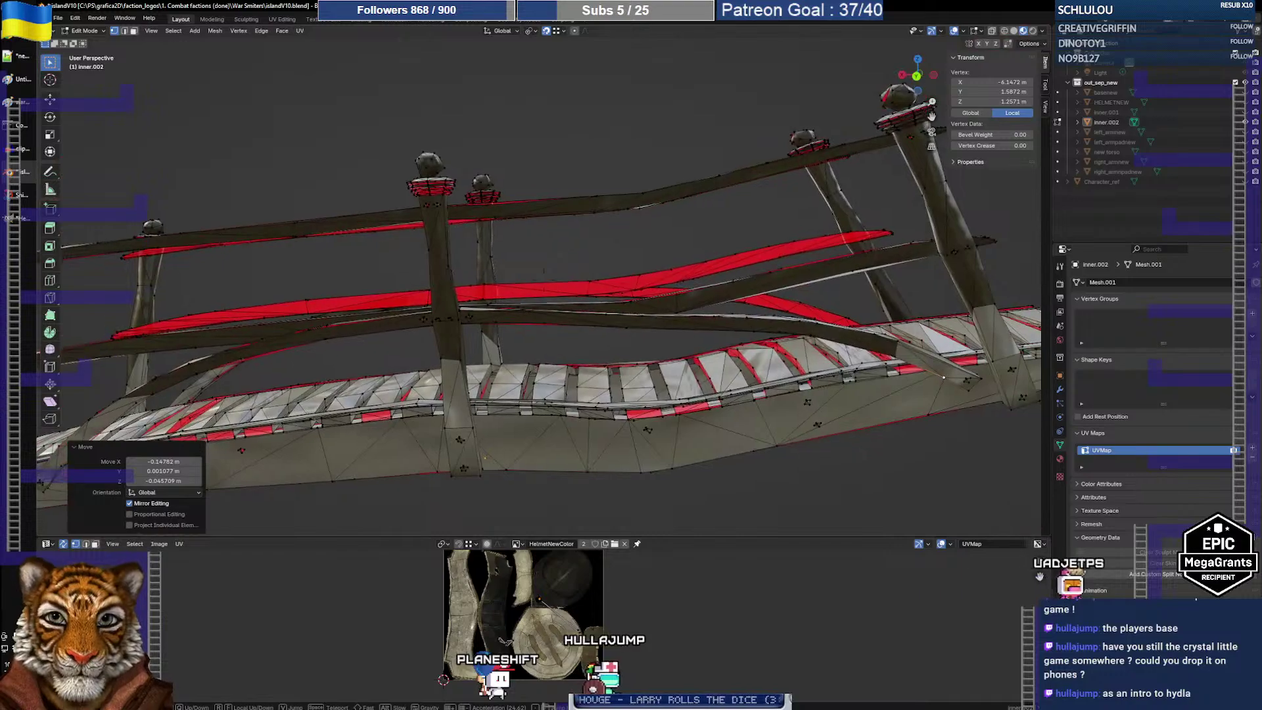
key(w)
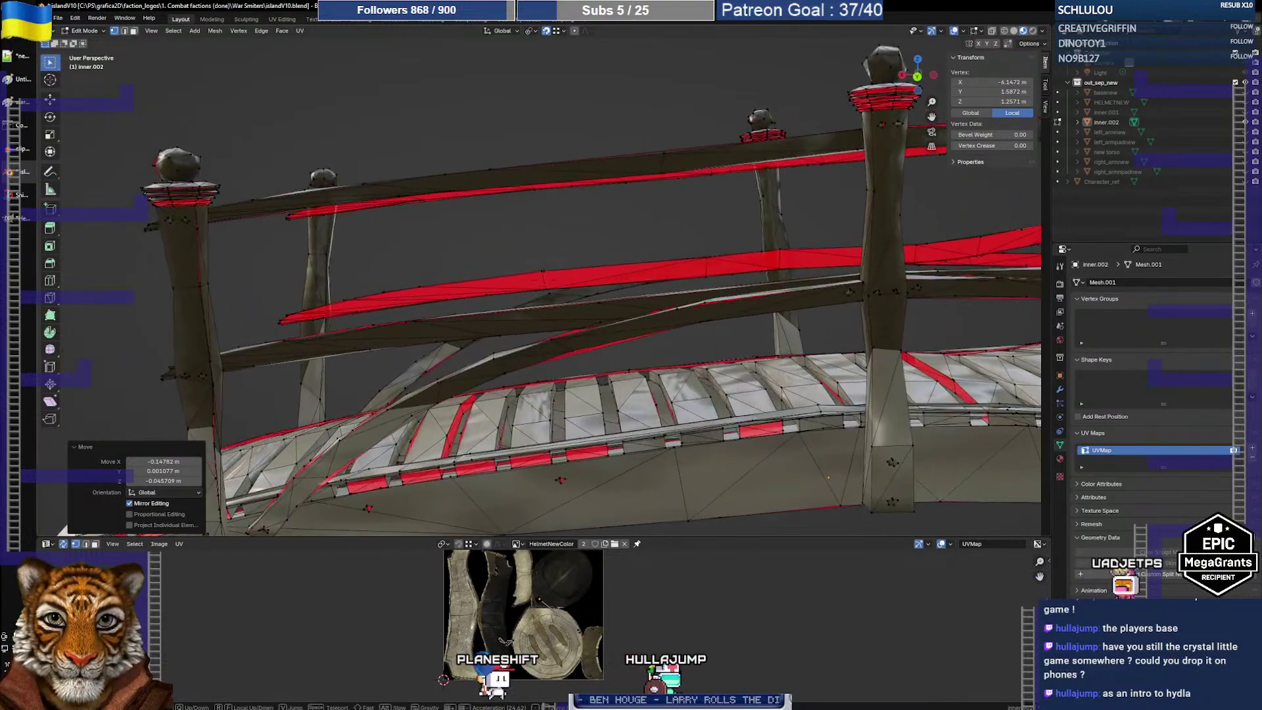
key(s)
key(w)
key(s)
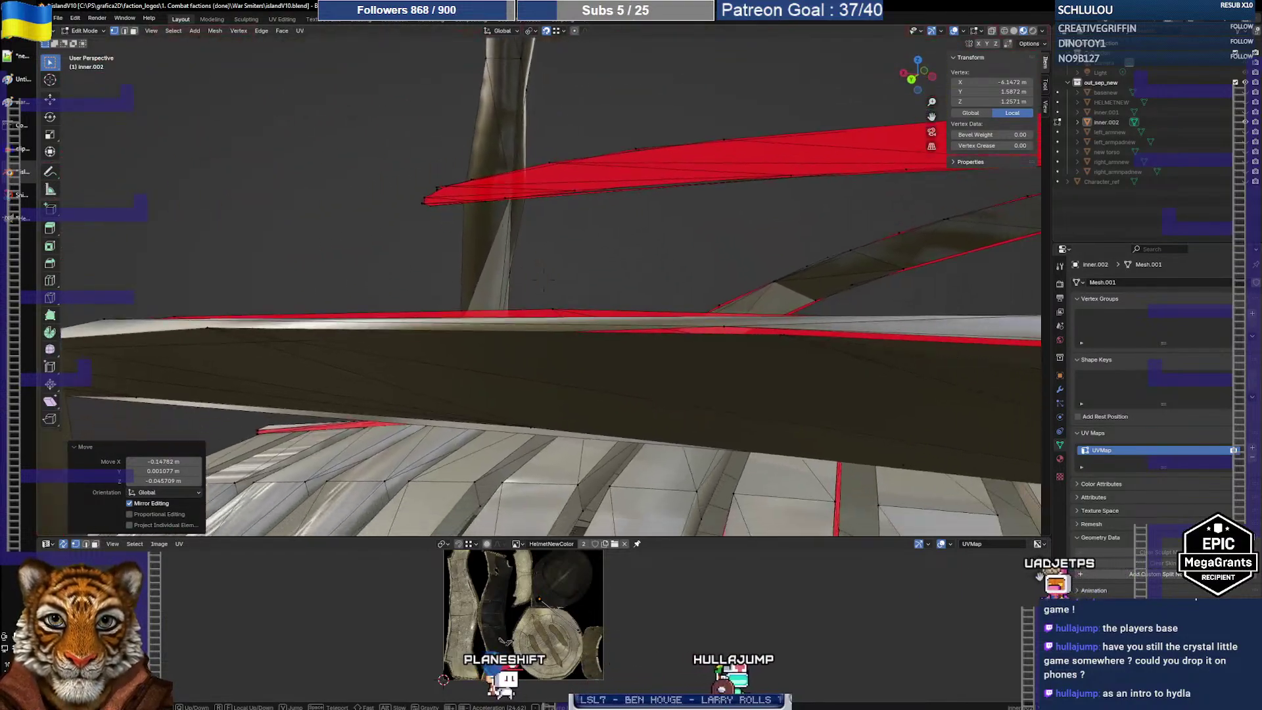
click(546, 432)
key(2)
click(548, 305)
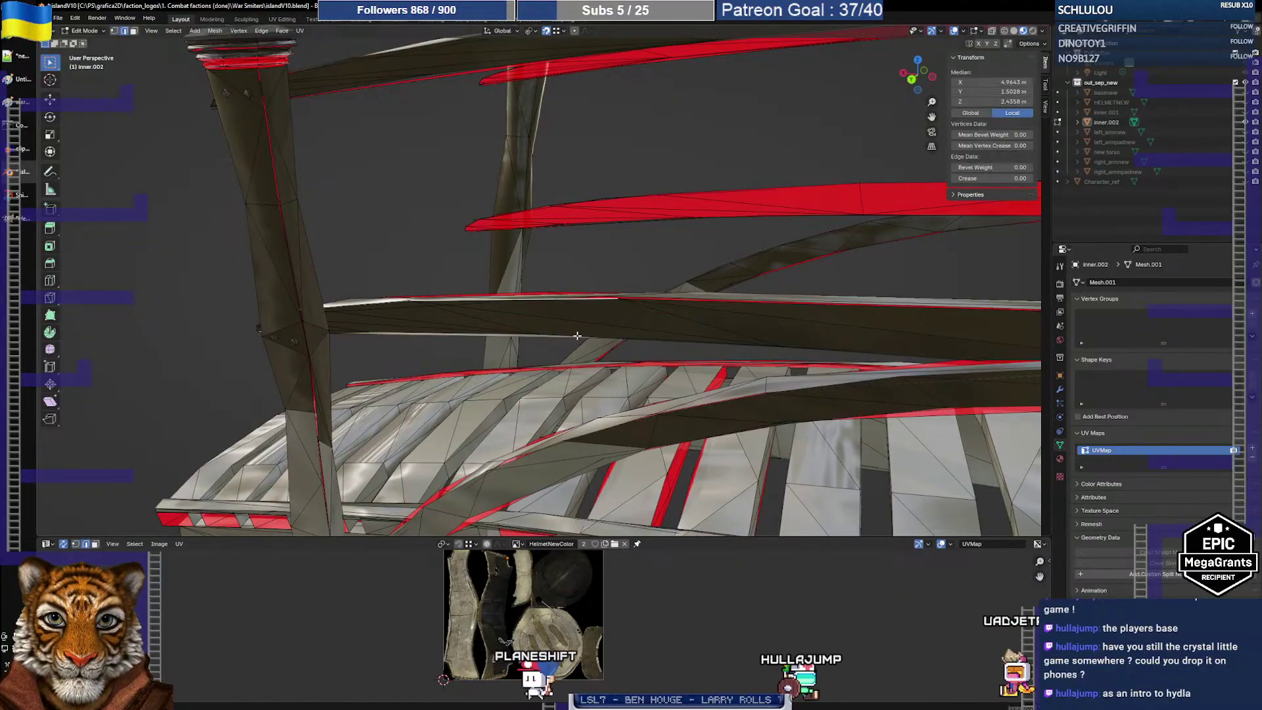
middle_drag(576, 335, 641, 314)
key(1)
click(624, 311)
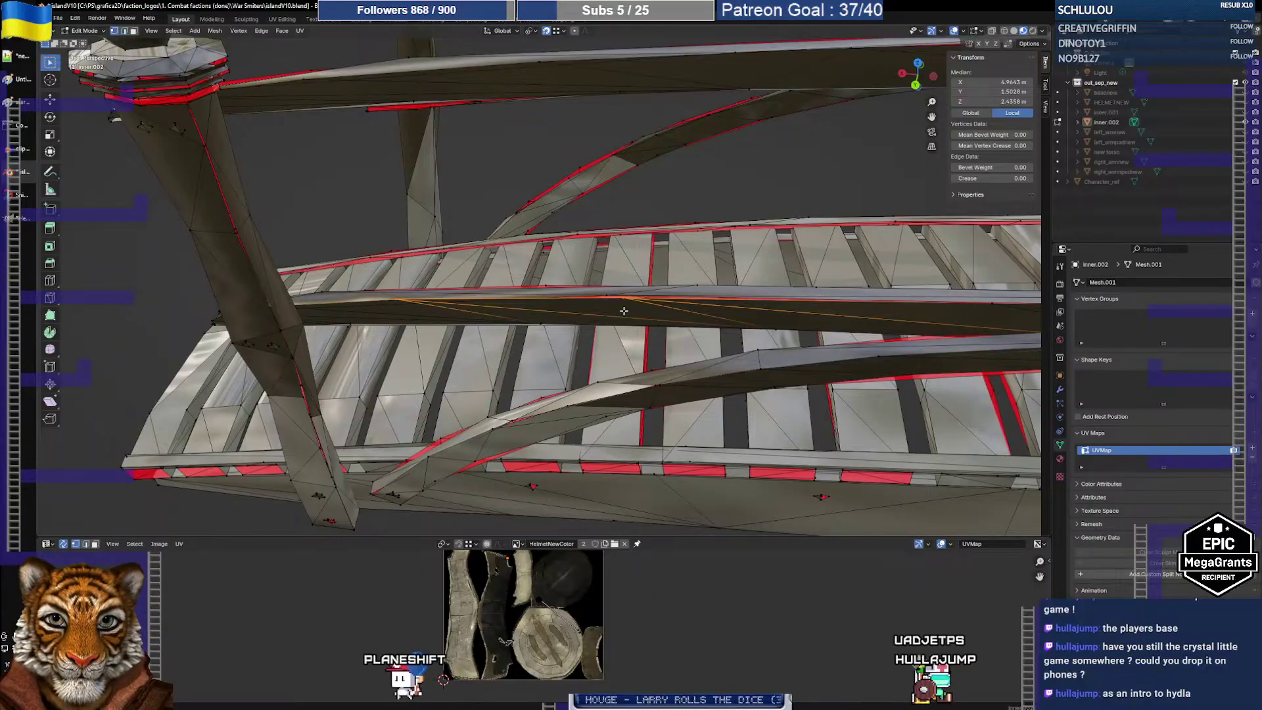
click(607, 295)
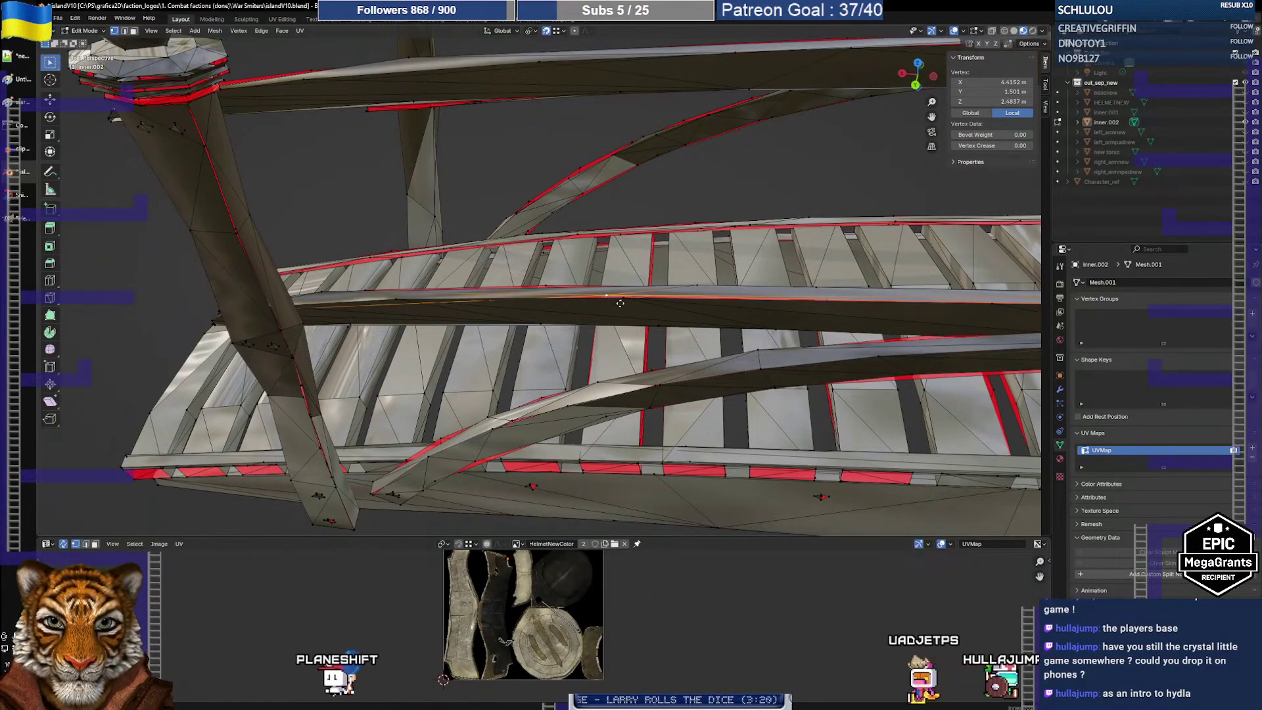
click(615, 326)
- Select the rail's edge loop and drag the rail-end vertex slightly toward the post
middle_drag(432, 311, 480, 319)
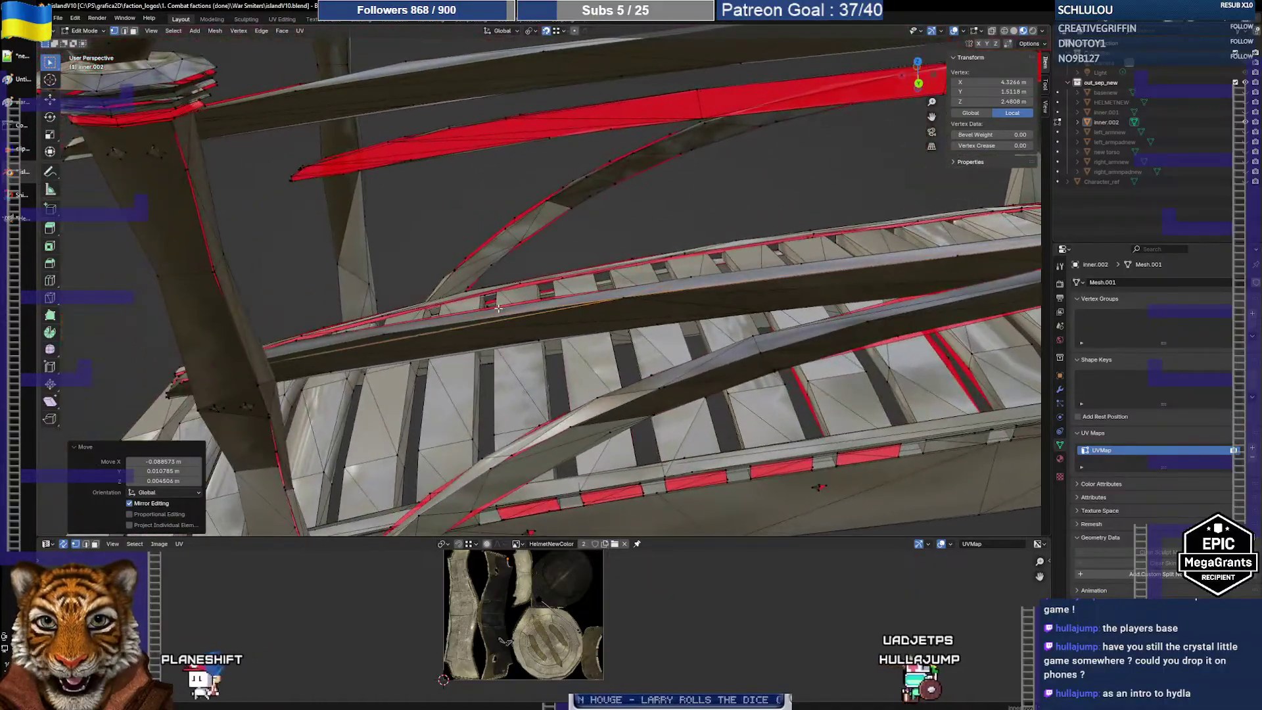
key(alt+a)
click(454, 328)
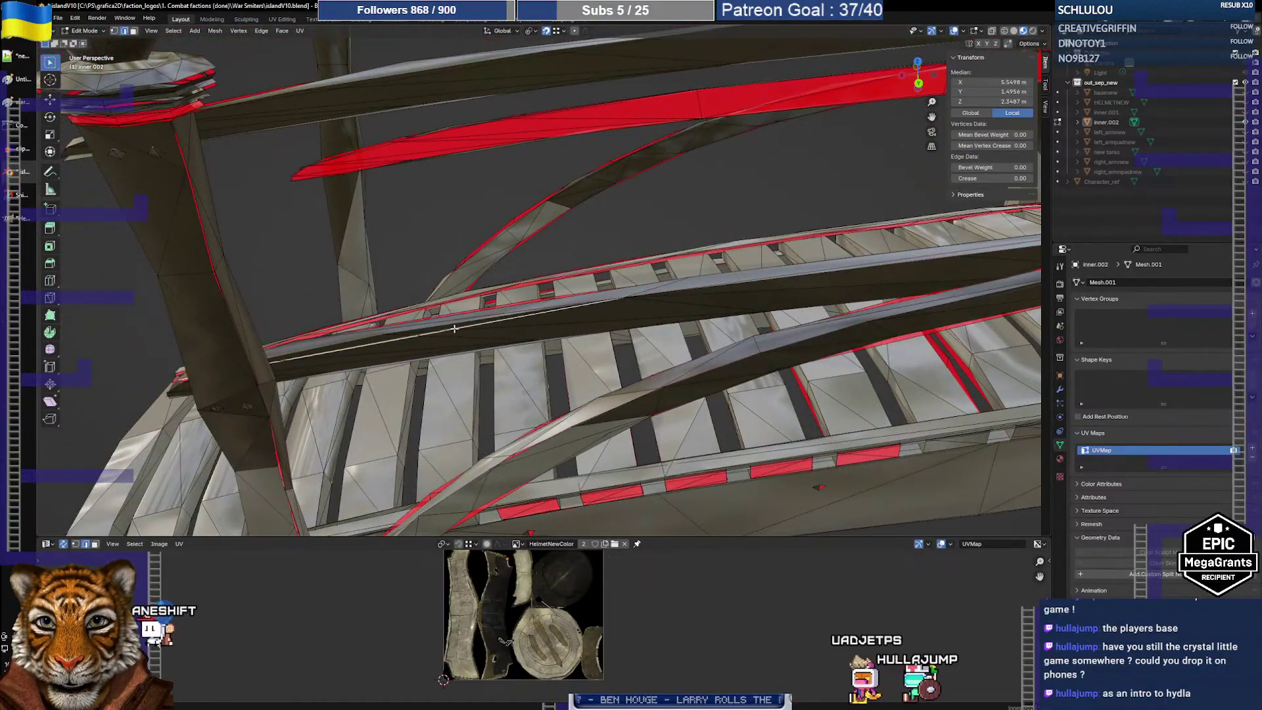
right_click(454, 328)
click(438, 336)
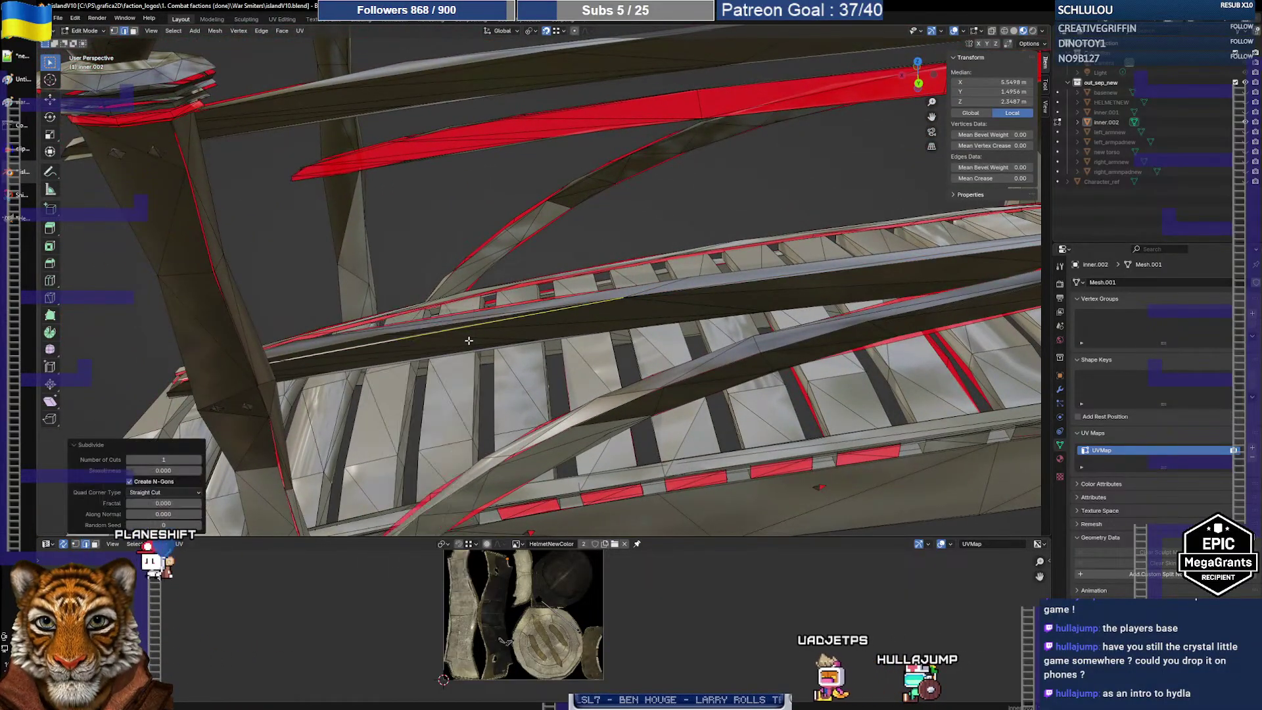
click(396, 340)
drag(397, 340, 385, 333)
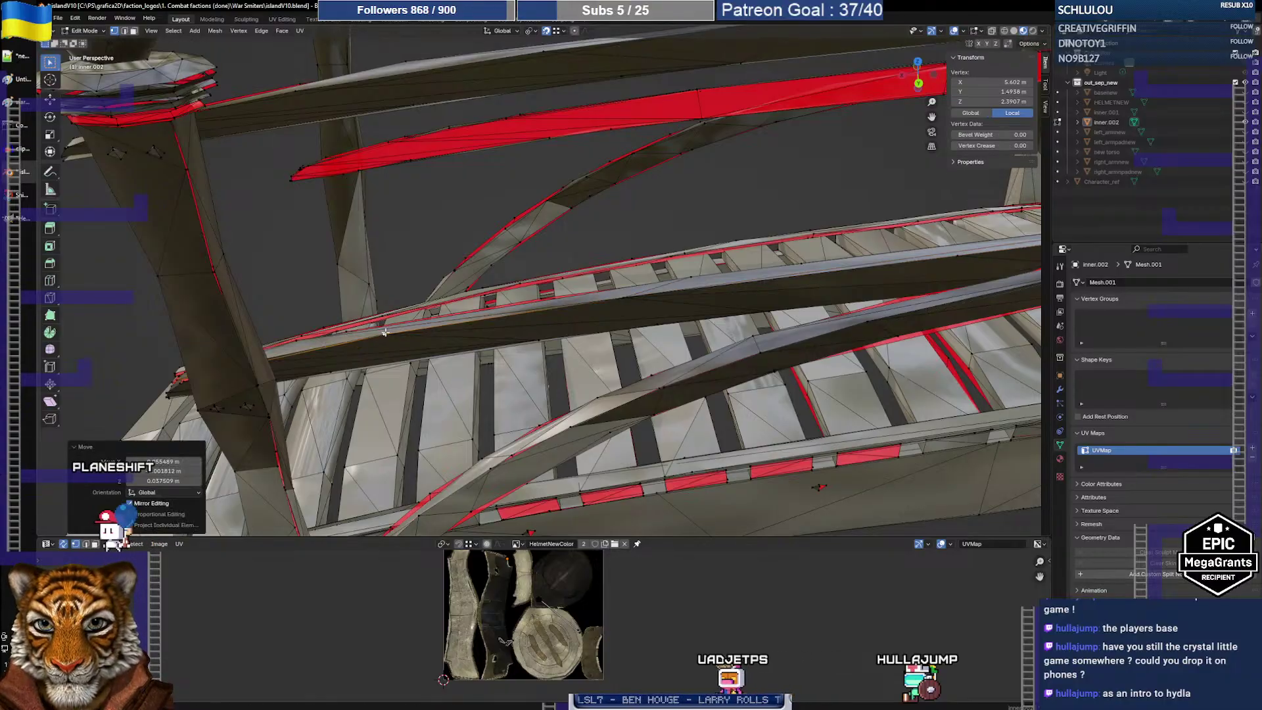
- Orbit, zoom and fly around the bridge to inspect the rail-post joint
middle_drag(423, 357, 534, 361)
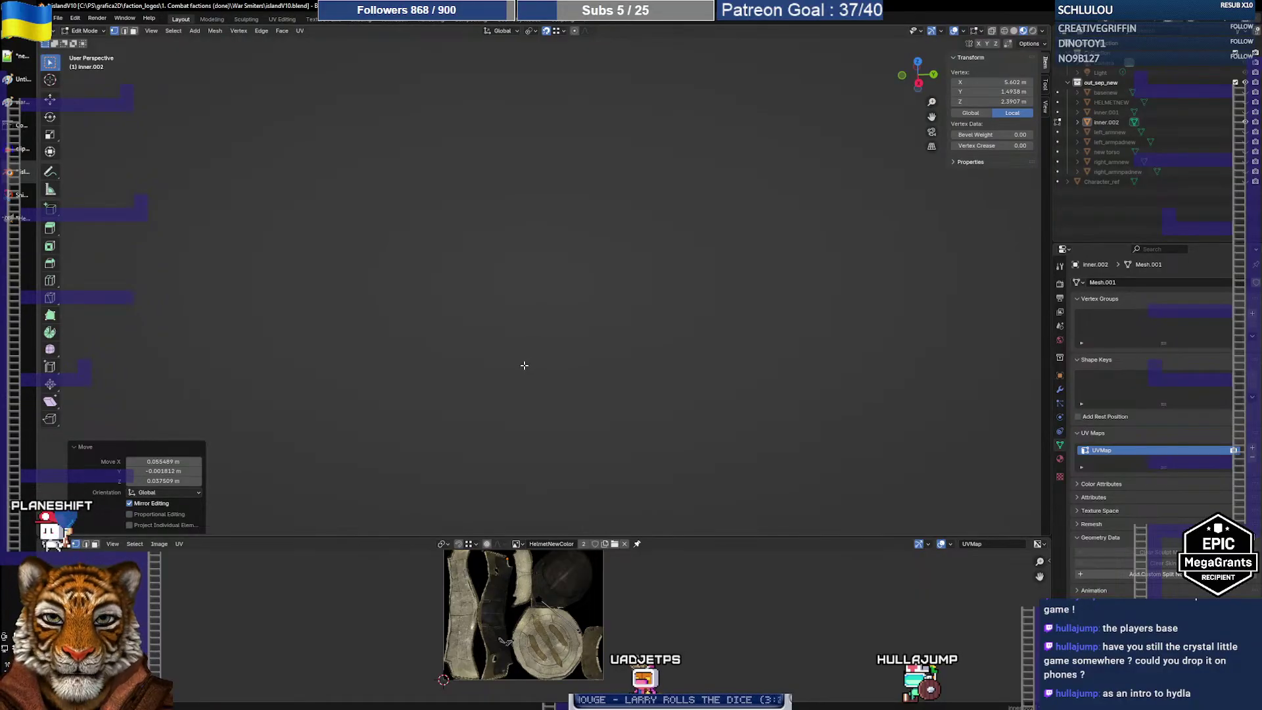
scroll(527, 364, down, 8)
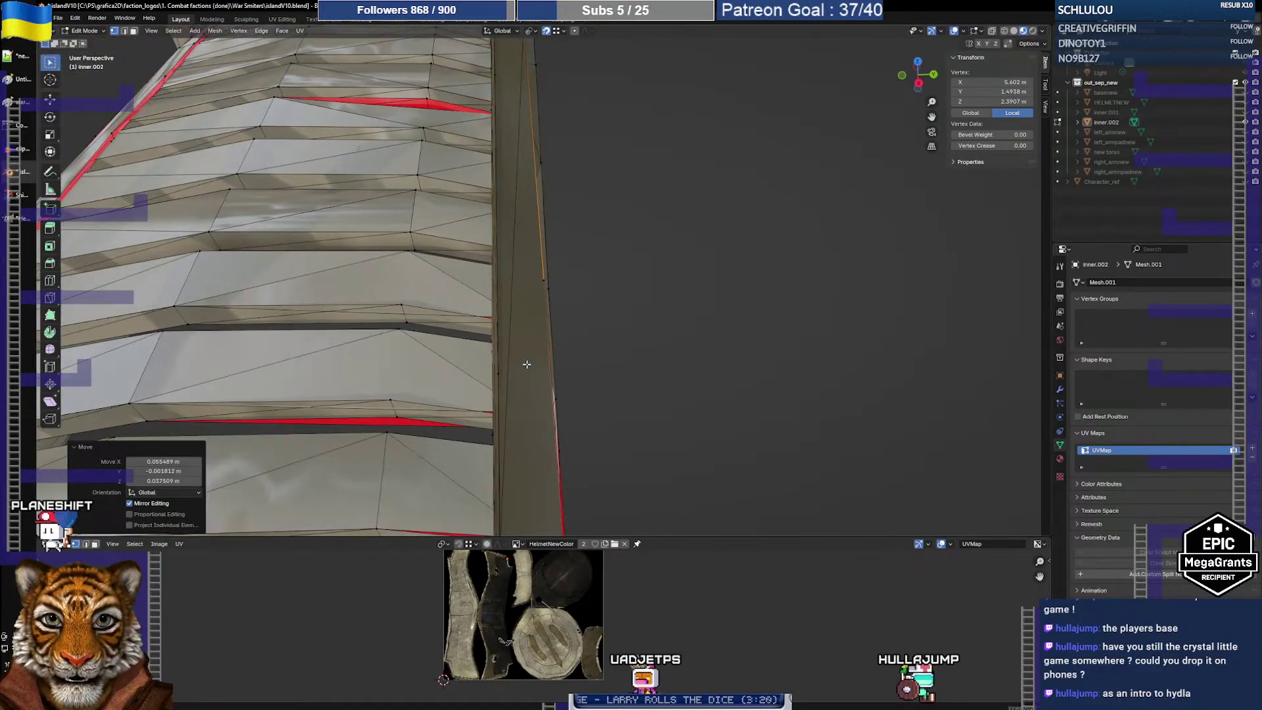
scroll(528, 360, down, 6)
scroll(528, 361, up, 5)
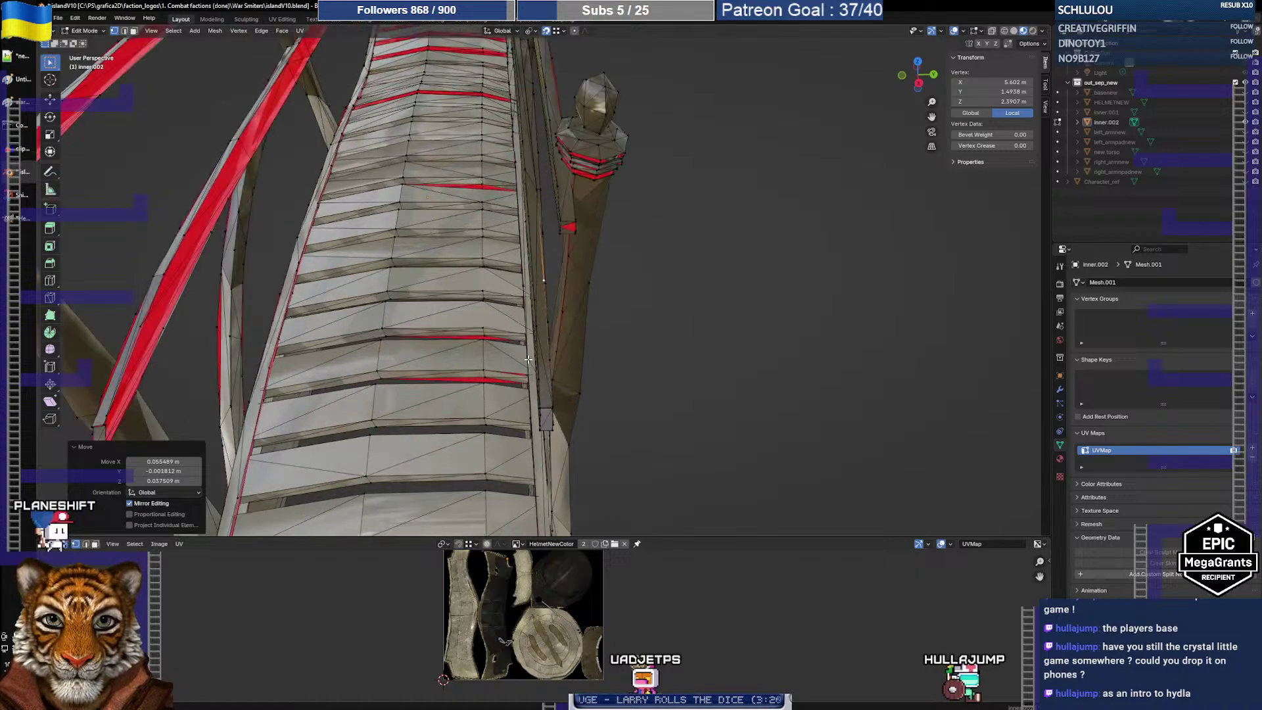
middle_drag(527, 361, 507, 342)
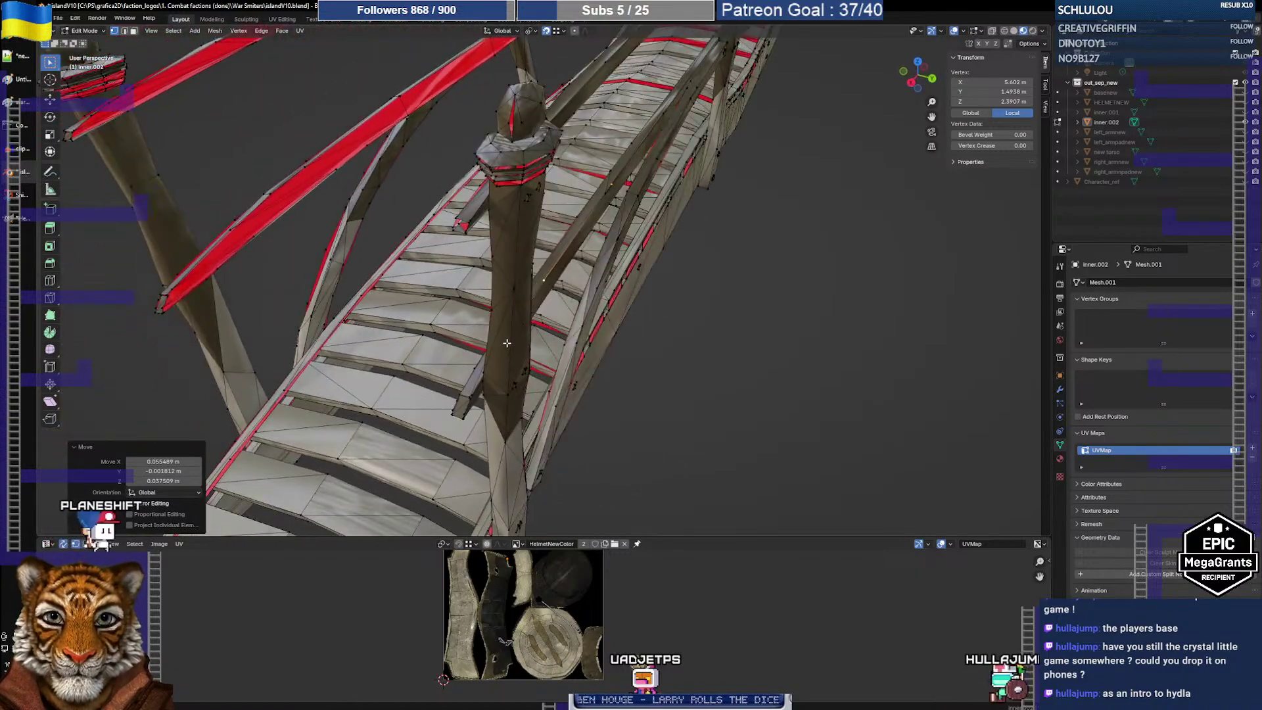
key(shift+grave)
key(s)
key(w)
key(s)
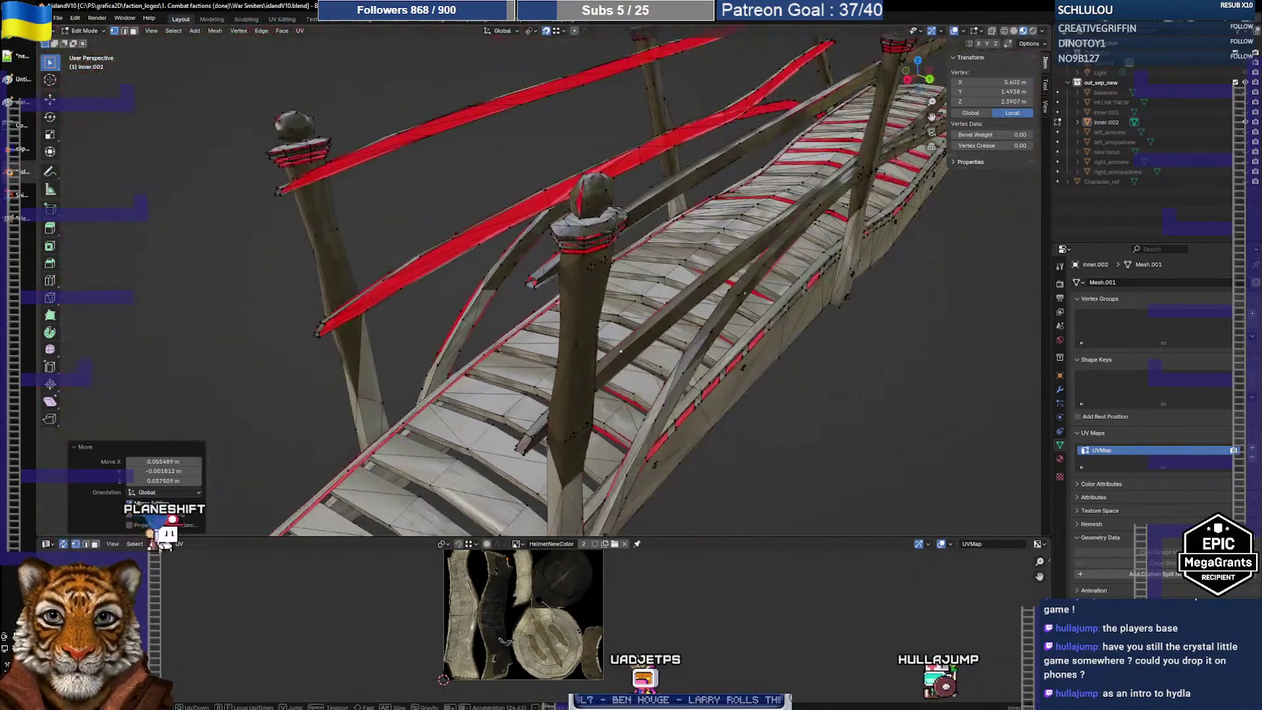
key(w)
key(w)
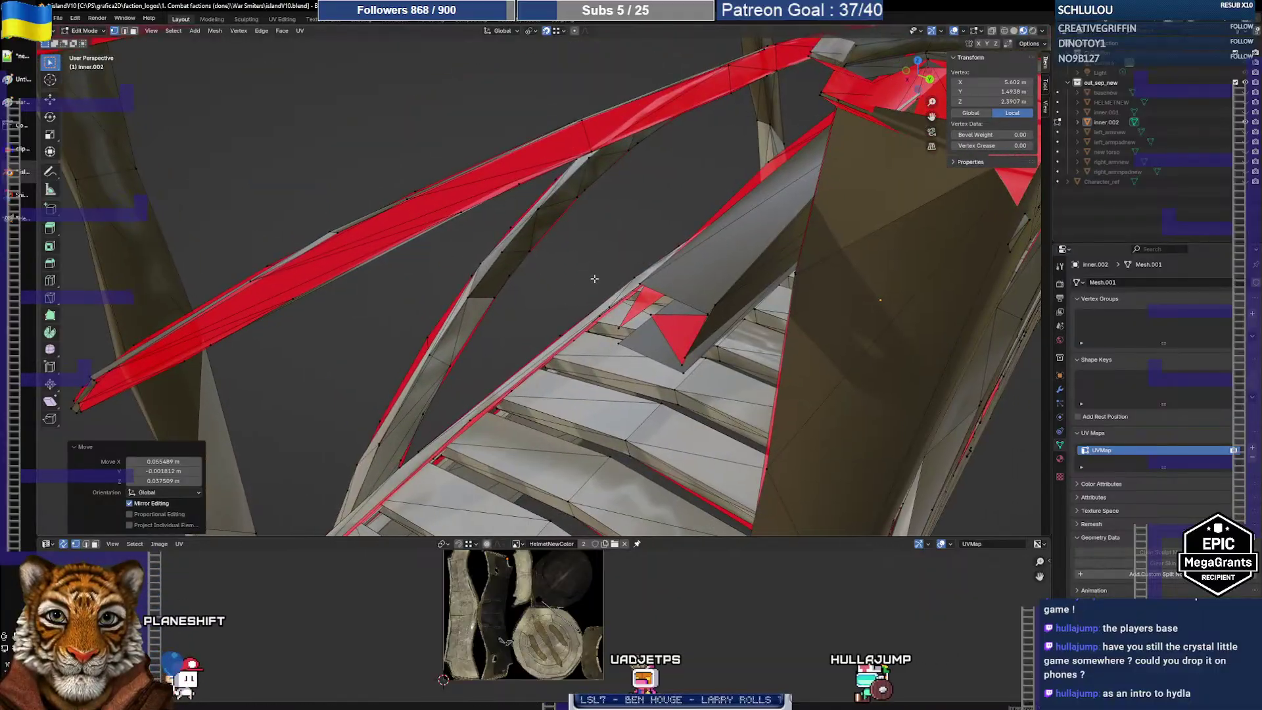
- Delete the stray red triangle face at the rail end
click(705, 314)
mouse_move(707, 314)
middle_down()
mouse_move(814, 271)
mouse_move(770, 253)
mouse_move(723, 268)
mouse_move(695, 283)
mouse_move(686, 310)
mouse_move(748, 310)
mouse_move(688, 323)
middle_up()
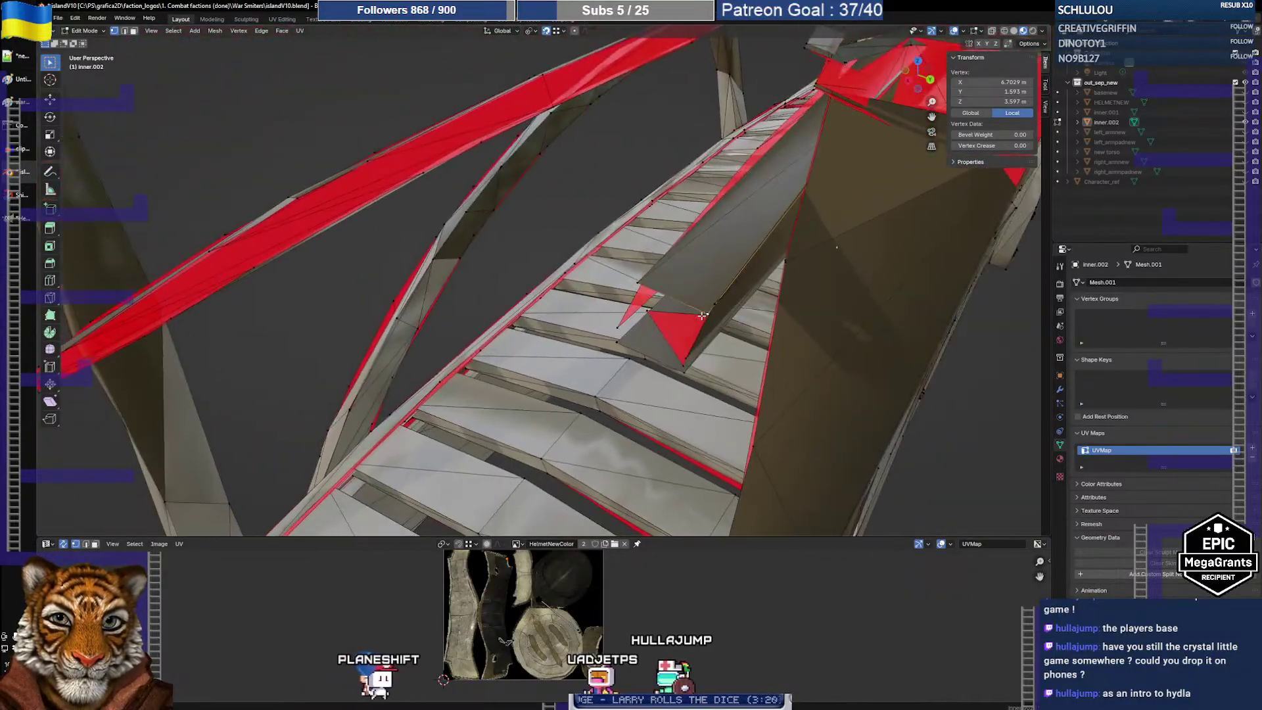
key(3)
click(688, 325)
key(x)
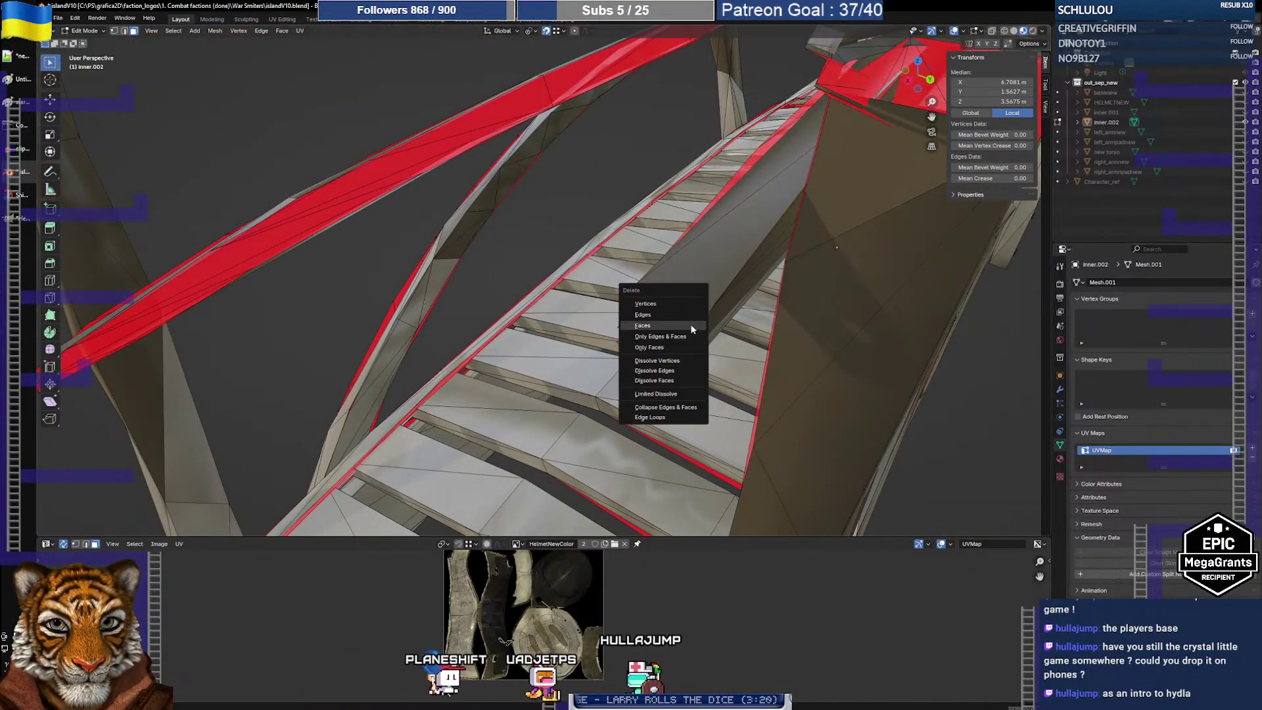
click(691, 327)
- Move a rail-end vertex down onto the post
key(1)
click(638, 304)
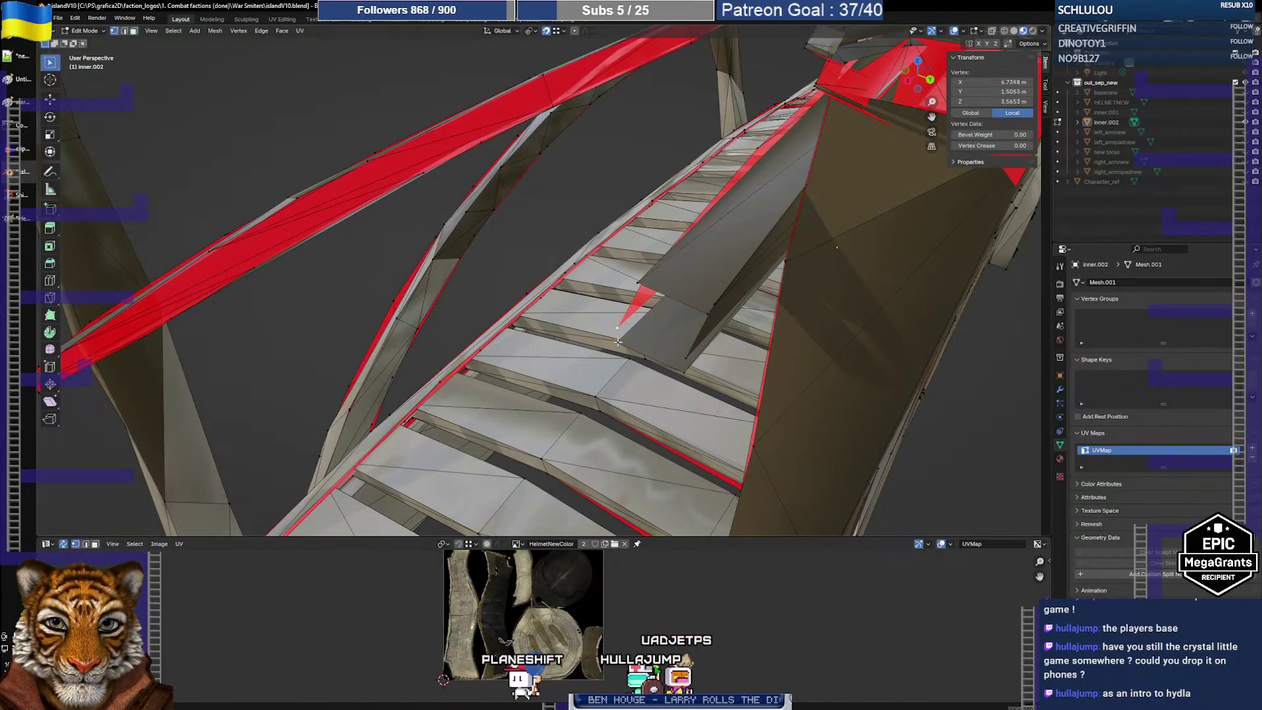
click(671, 345)
key(g)
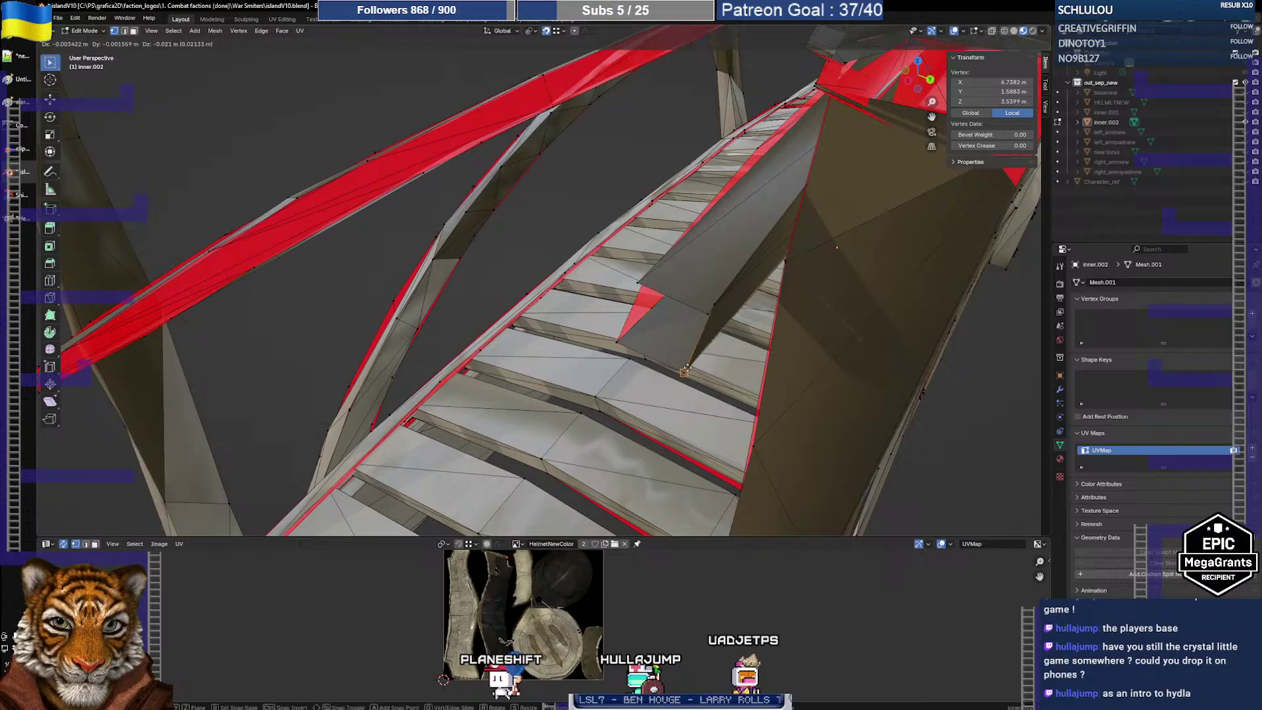
click(692, 359)
key(g)
click(677, 304)
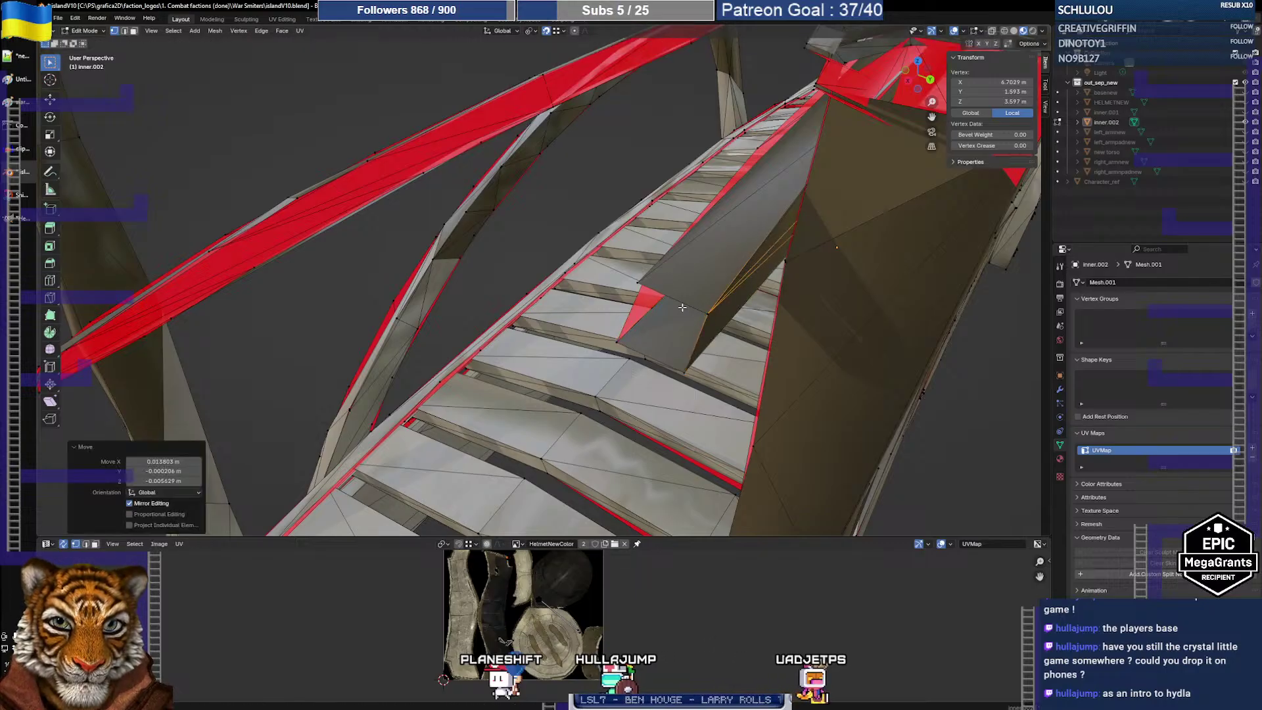
middle_drag(662, 293, 802, 313)
- Lower the viewport Clip Start to 0.21 m and move the rail-tip vertex onto the post
click(1045, 105)
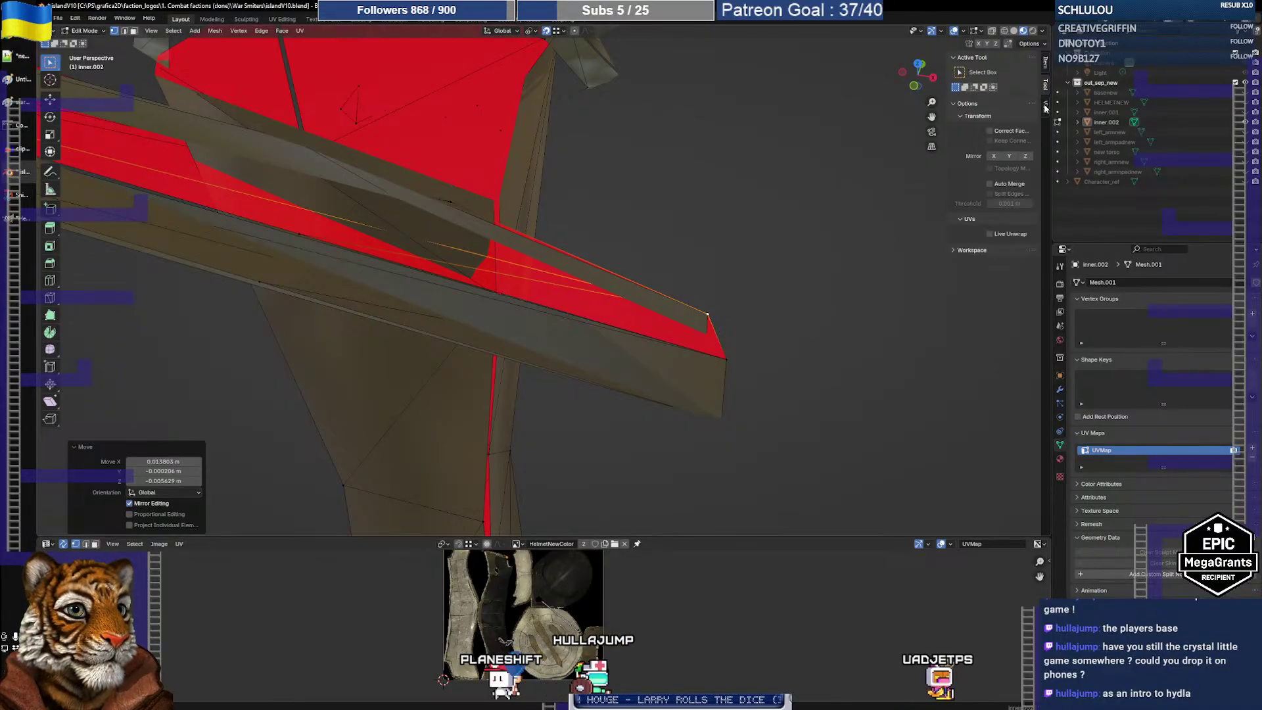
mouse_move(1009, 83)
mouse_down()
mouse_move(996, 83)
mouse_move(1028, 83)
mouse_move(1002, 83)
mouse_up()
middle_drag(719, 362, 742, 300)
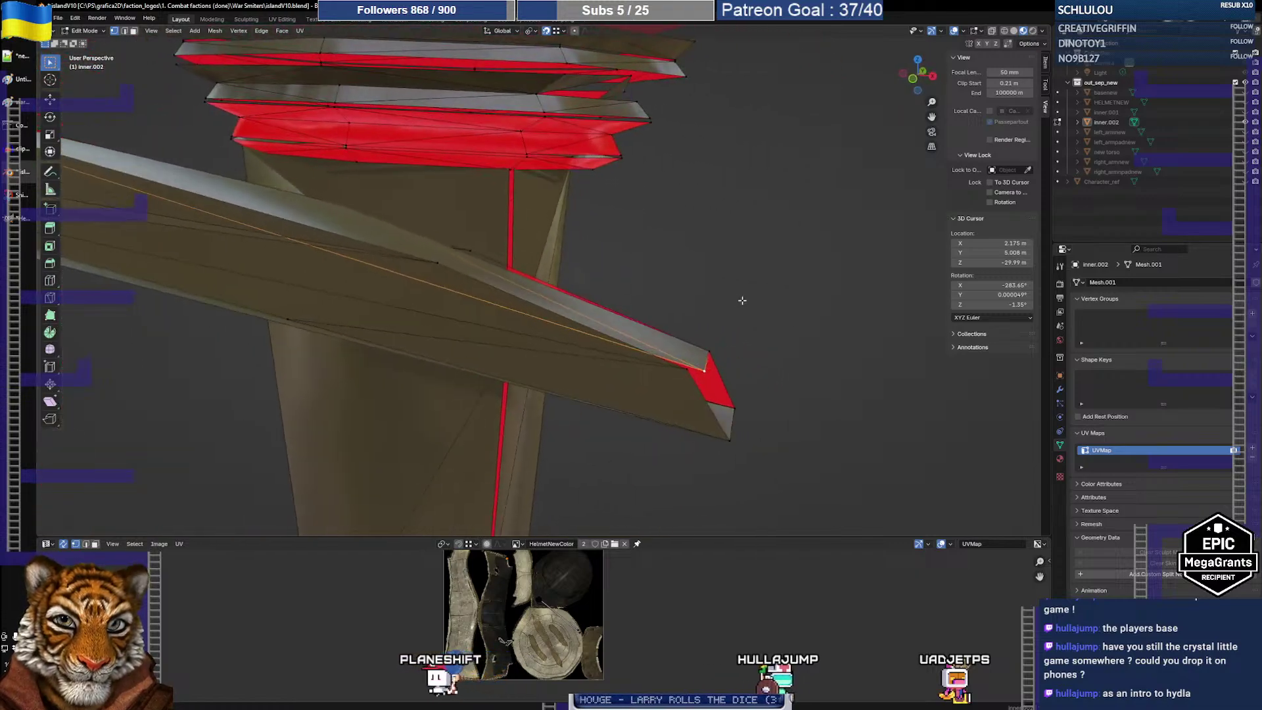
click(704, 371)
key(g)
click(770, 374)
middle_drag(770, 374, 721, 374)
- Merge overlapping vertices of the whole mesh by distance at 0.0001 m
key(a)
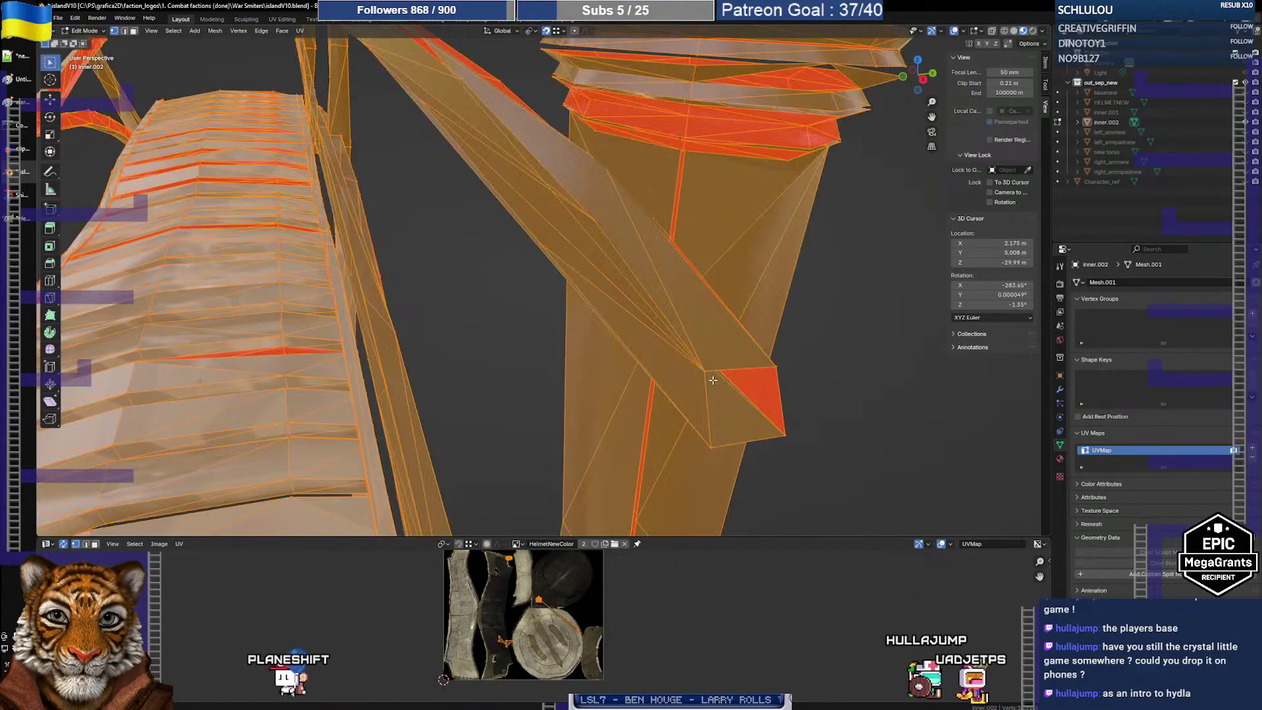
key(m)
click(672, 379)
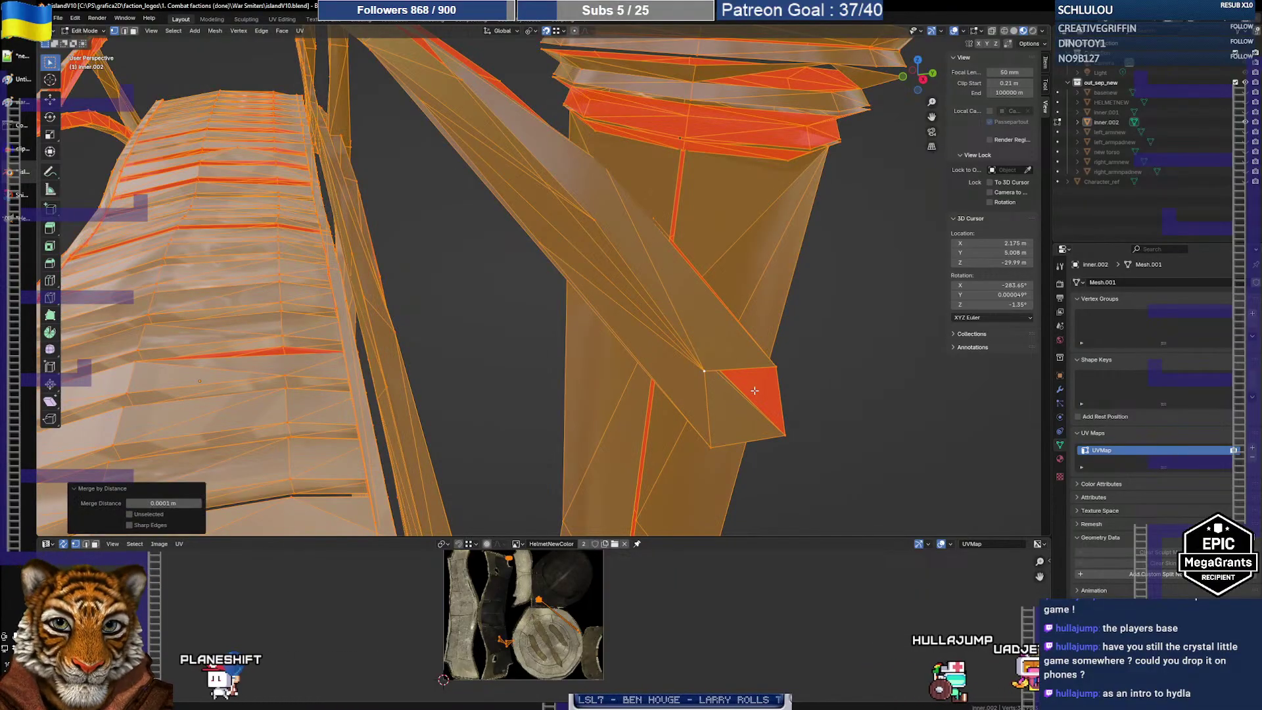
click(708, 380)
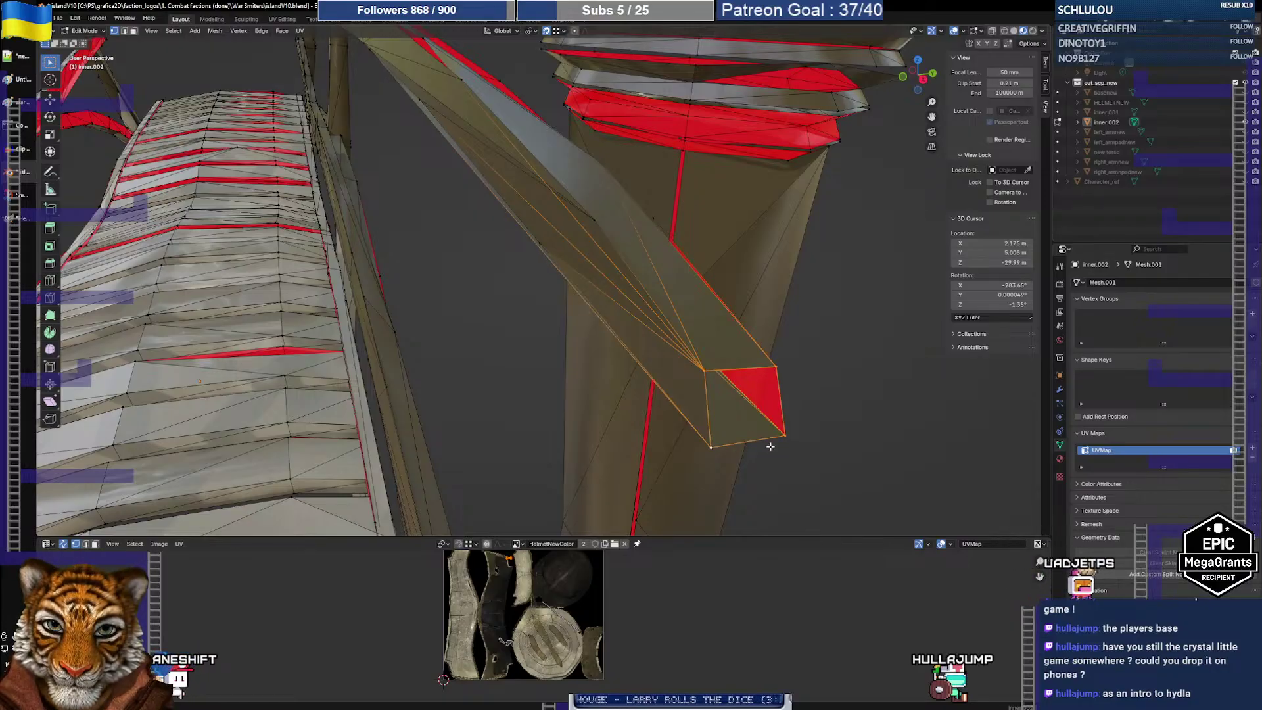
mouse_move(802, 396)
middle_down()
mouse_move(670, 380)
mouse_move(821, 393)
middle_up()
key(shift+grave)
key(s)
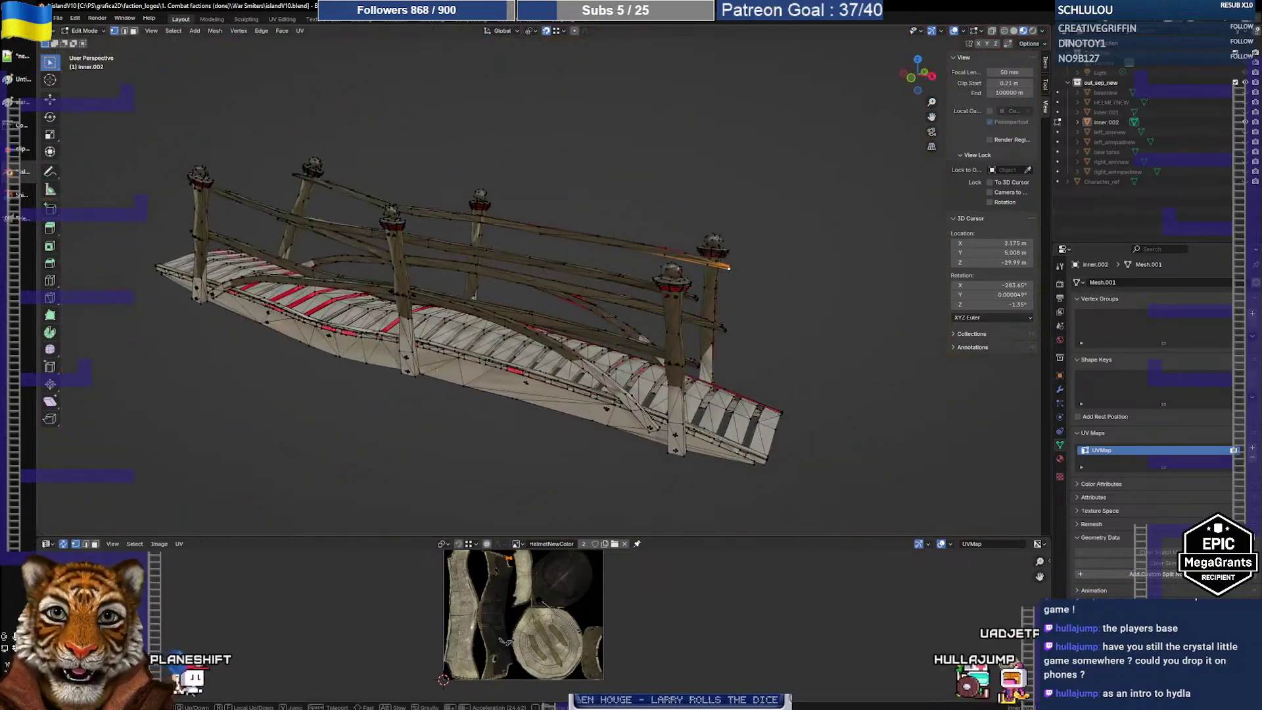
key(w)
key(s)
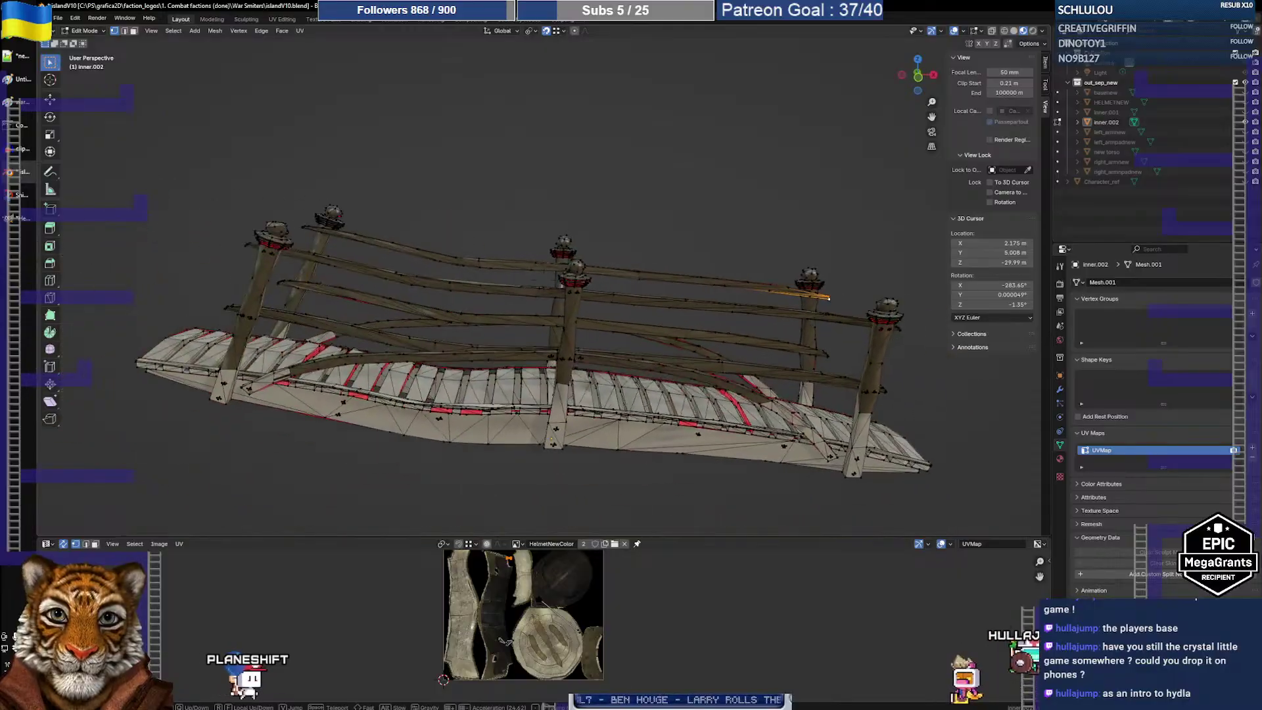
key(w)
key(e)
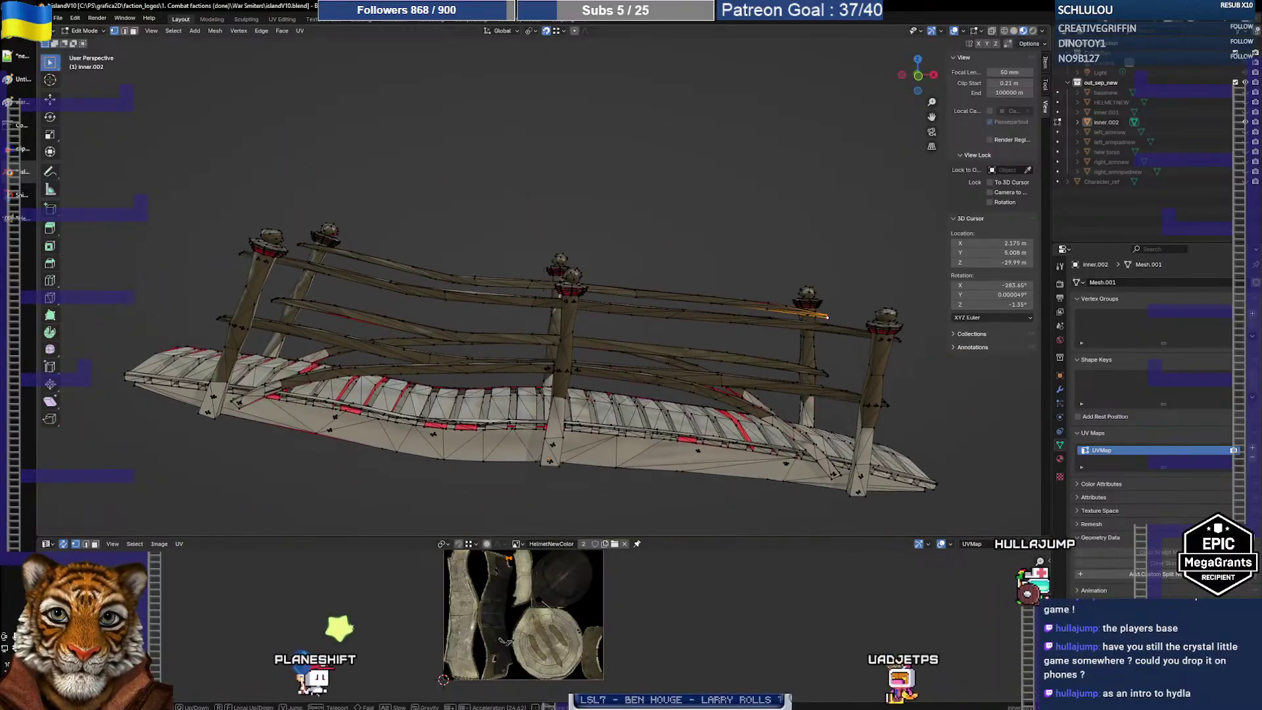
key(w)
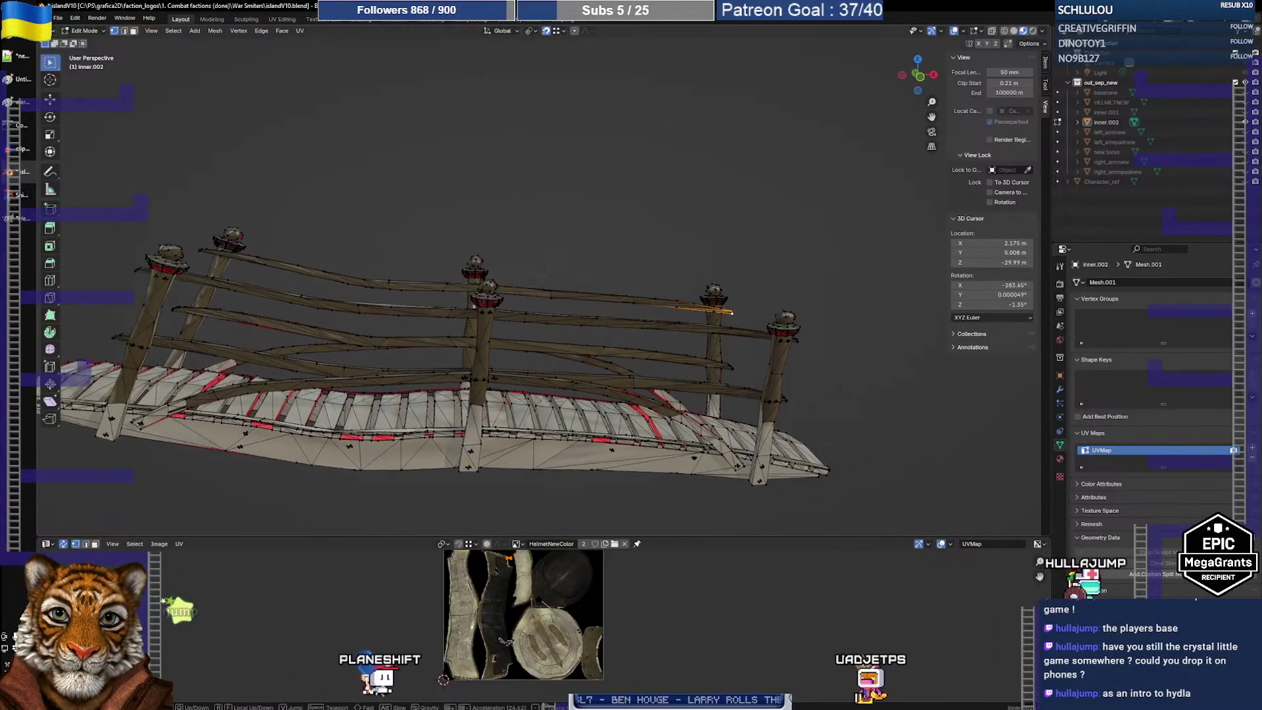
key(s)
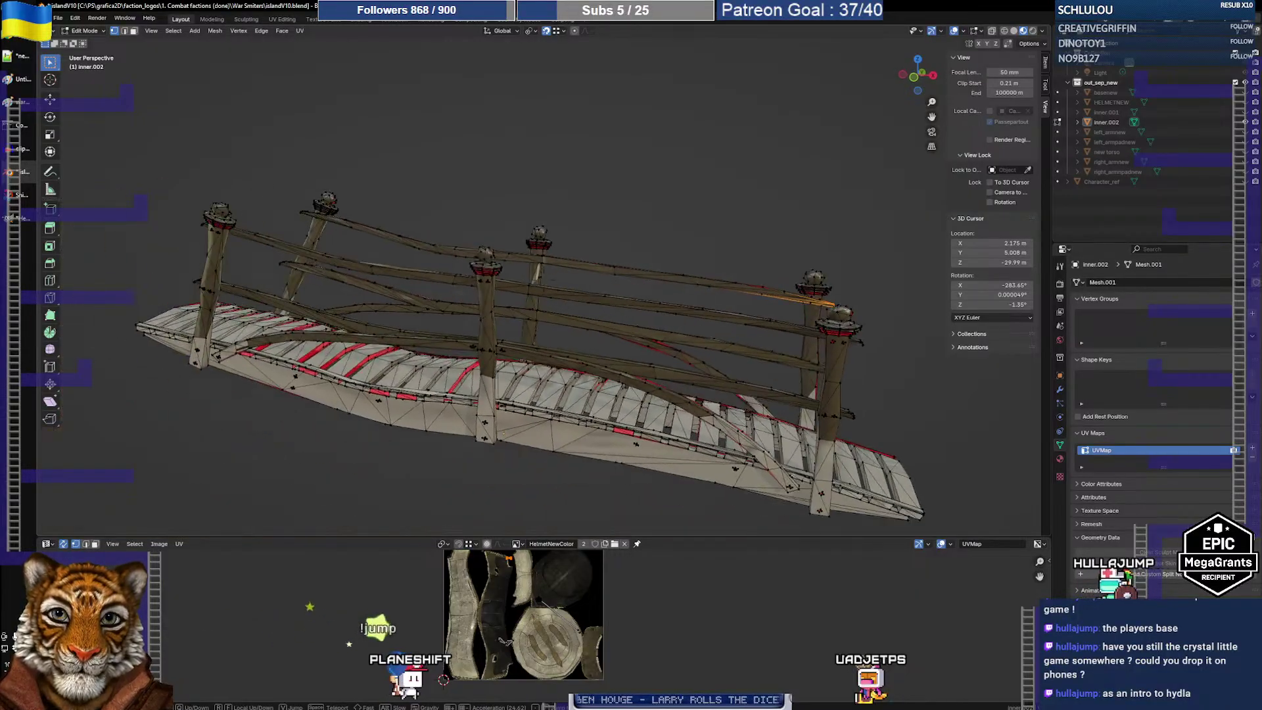
key(d)
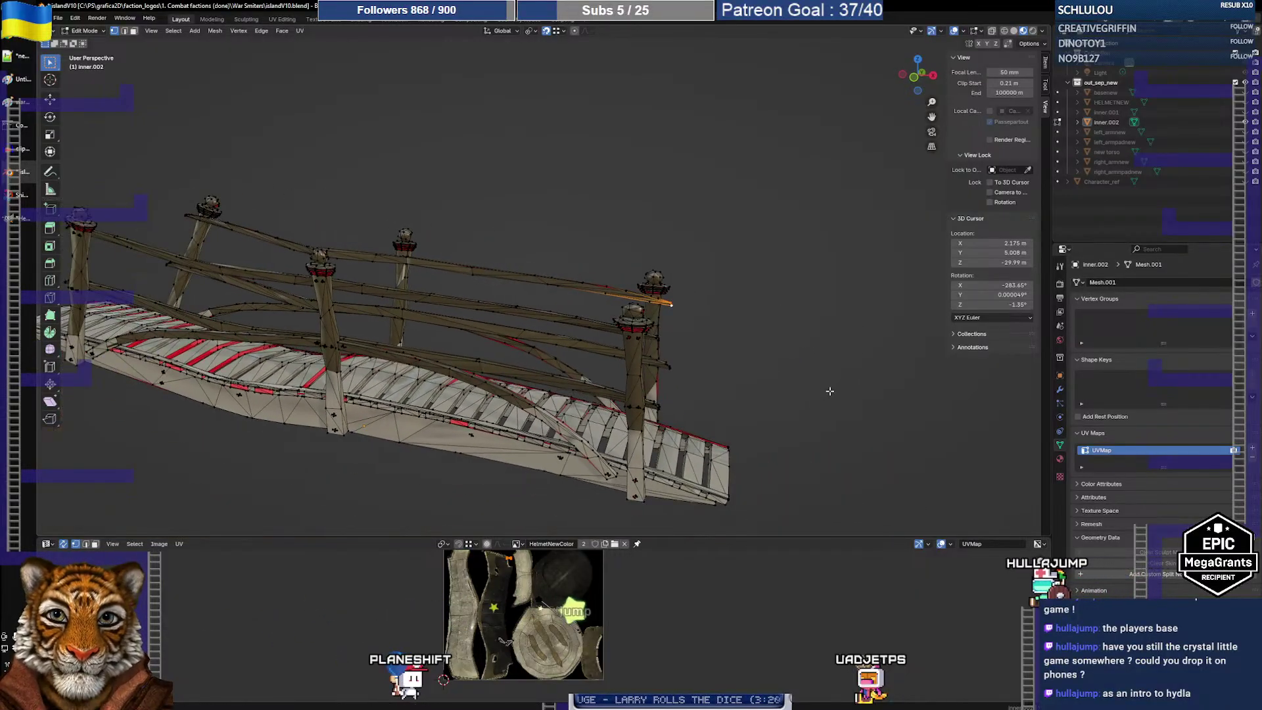
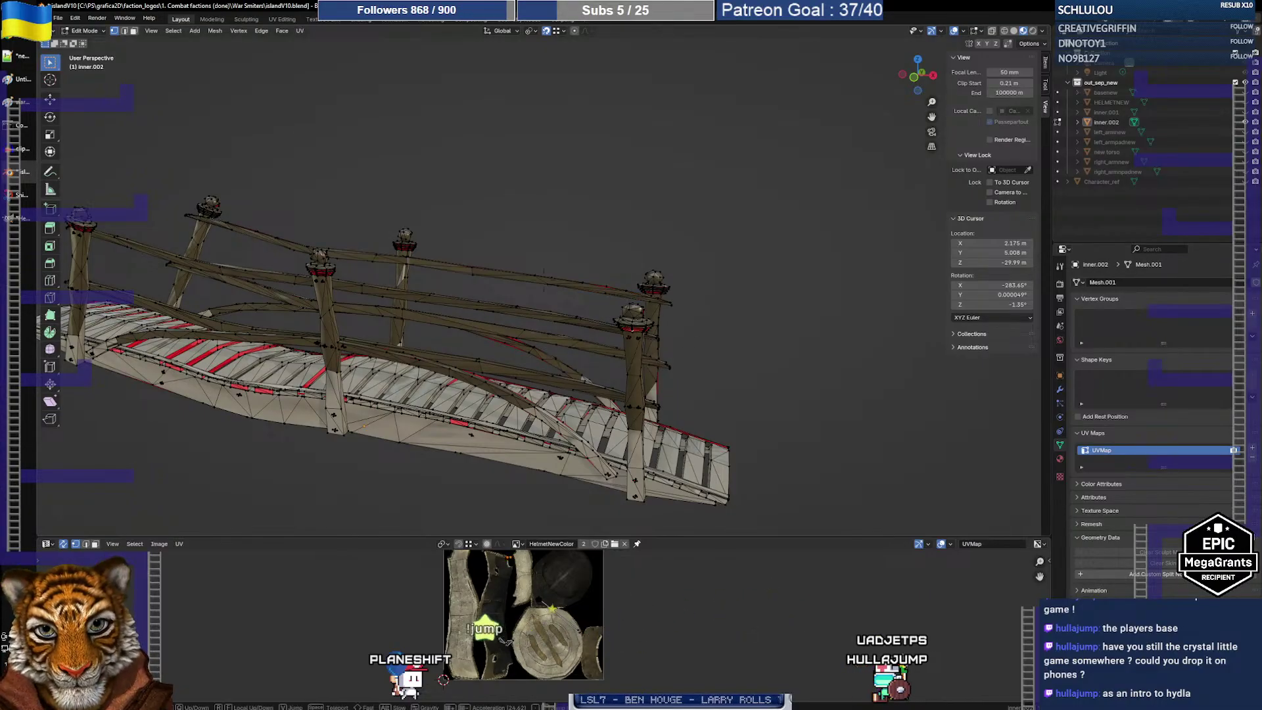
- Fly in to the post's collar and snap its left rim vertex onto the corner above
key(w)
key(s)
key(d)
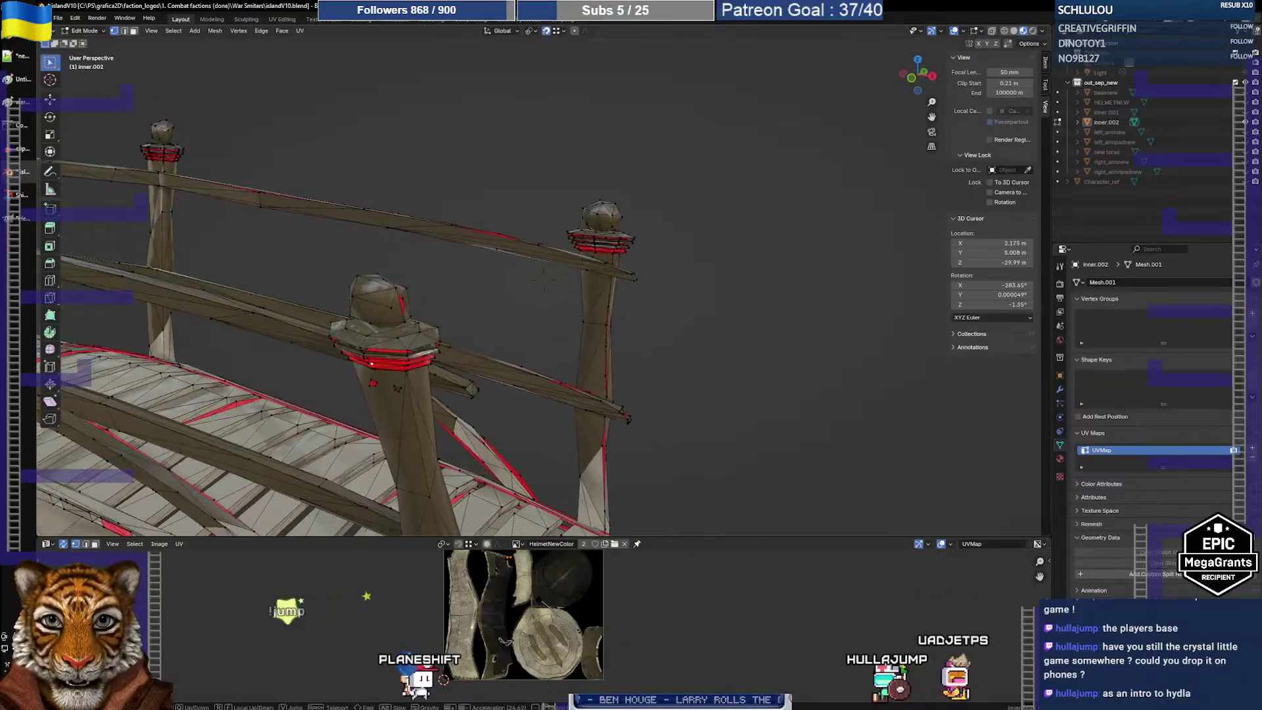
key(w)
key(s)
key(w)
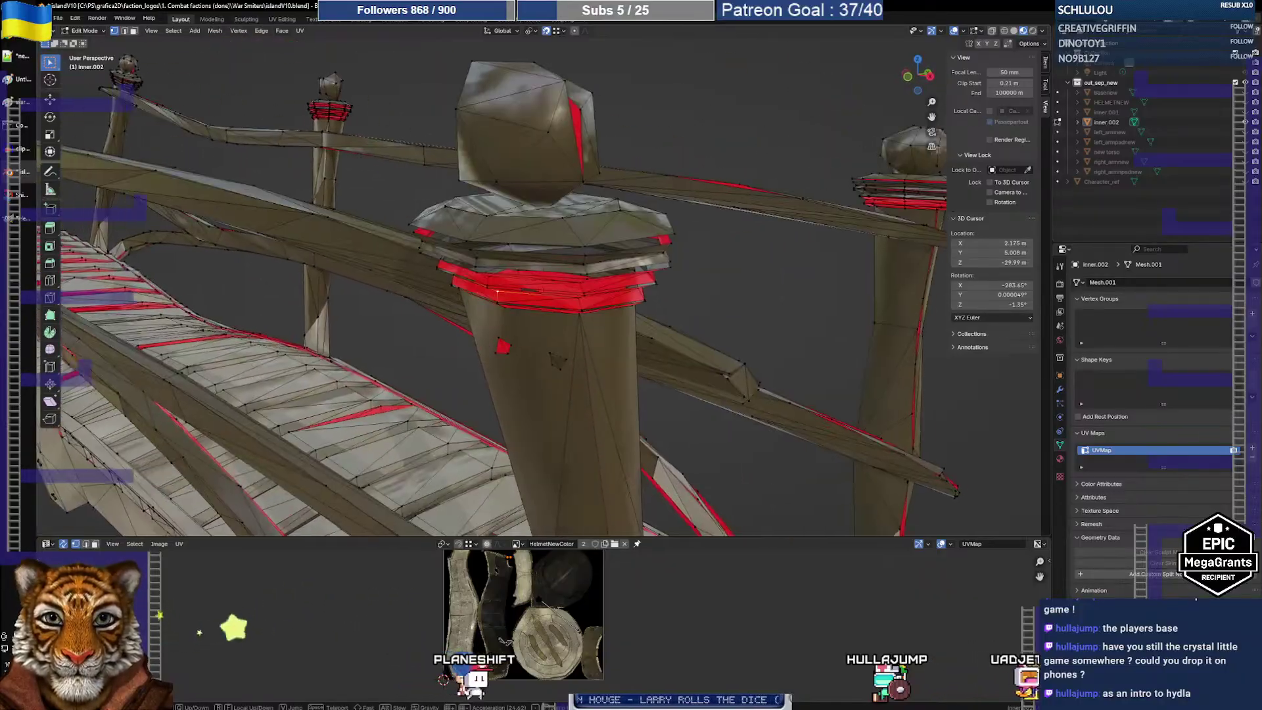
key(w)
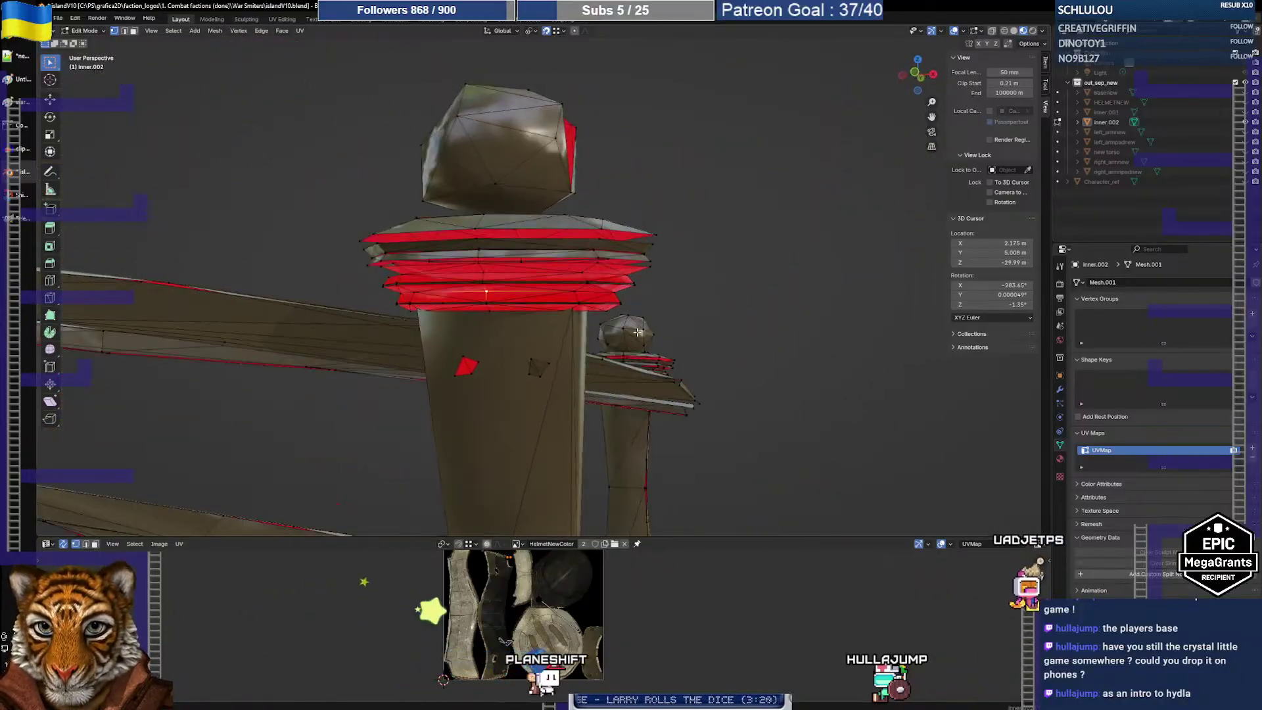
key(d)
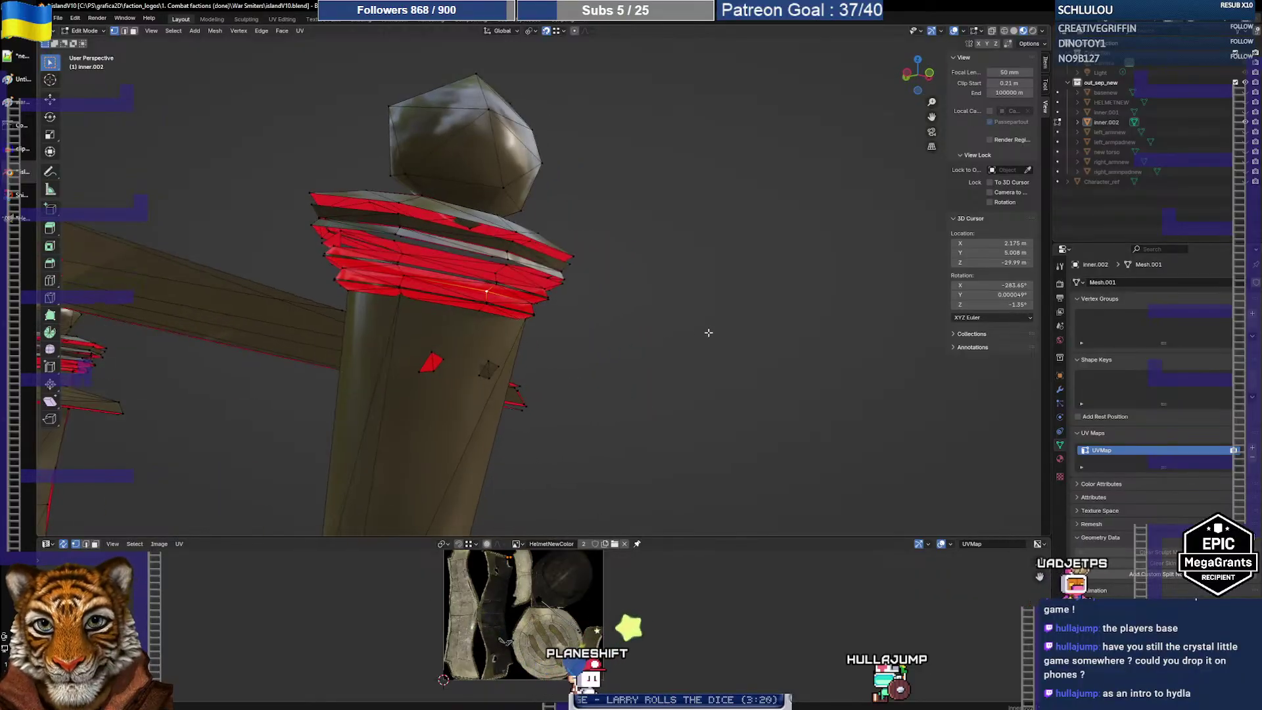
middle_drag(708, 332, 636, 337)
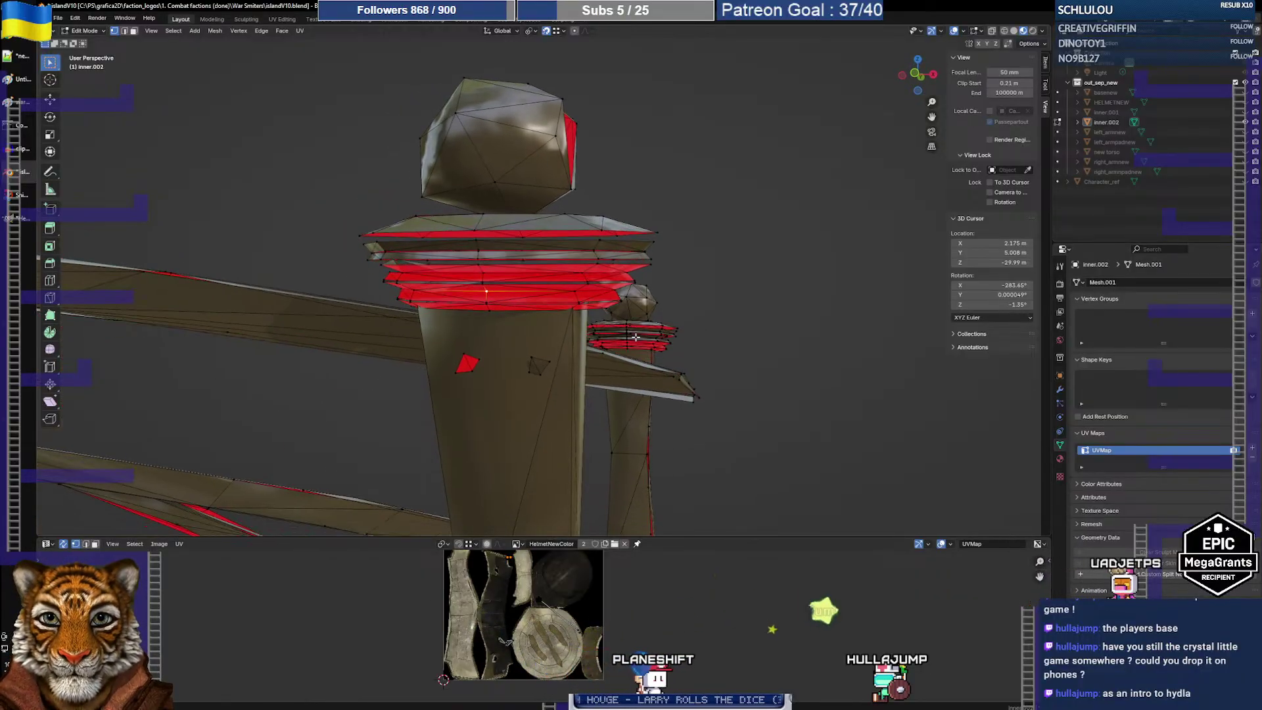
click(378, 246)
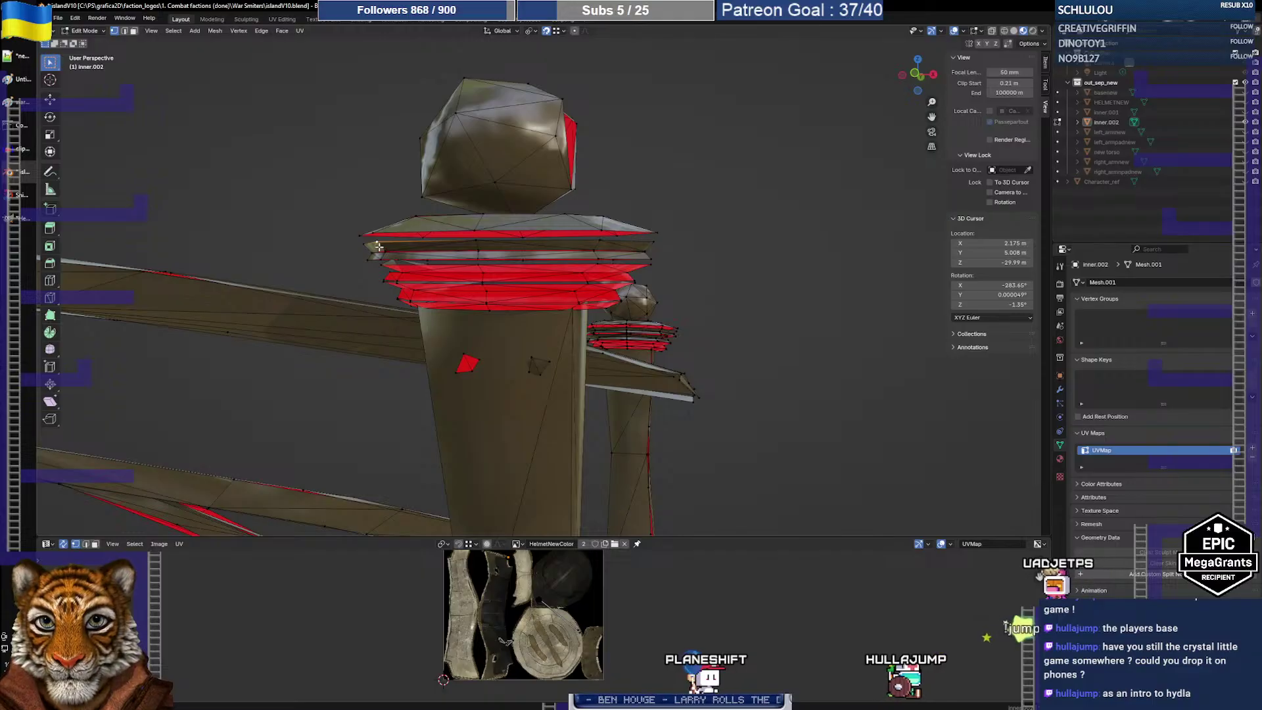
key(g)
click(374, 233)
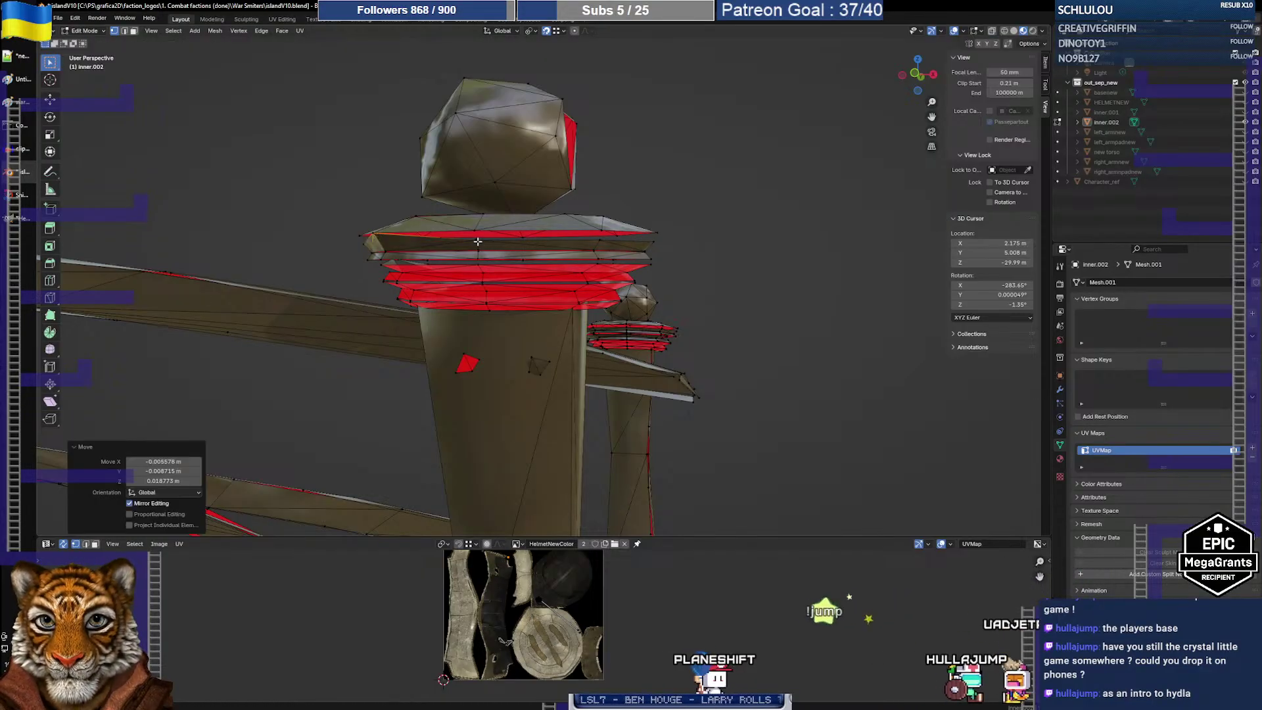
- Snap the collar's right rim vertices onto their neighbouring corners
click(602, 230)
key(g)
click(614, 231)
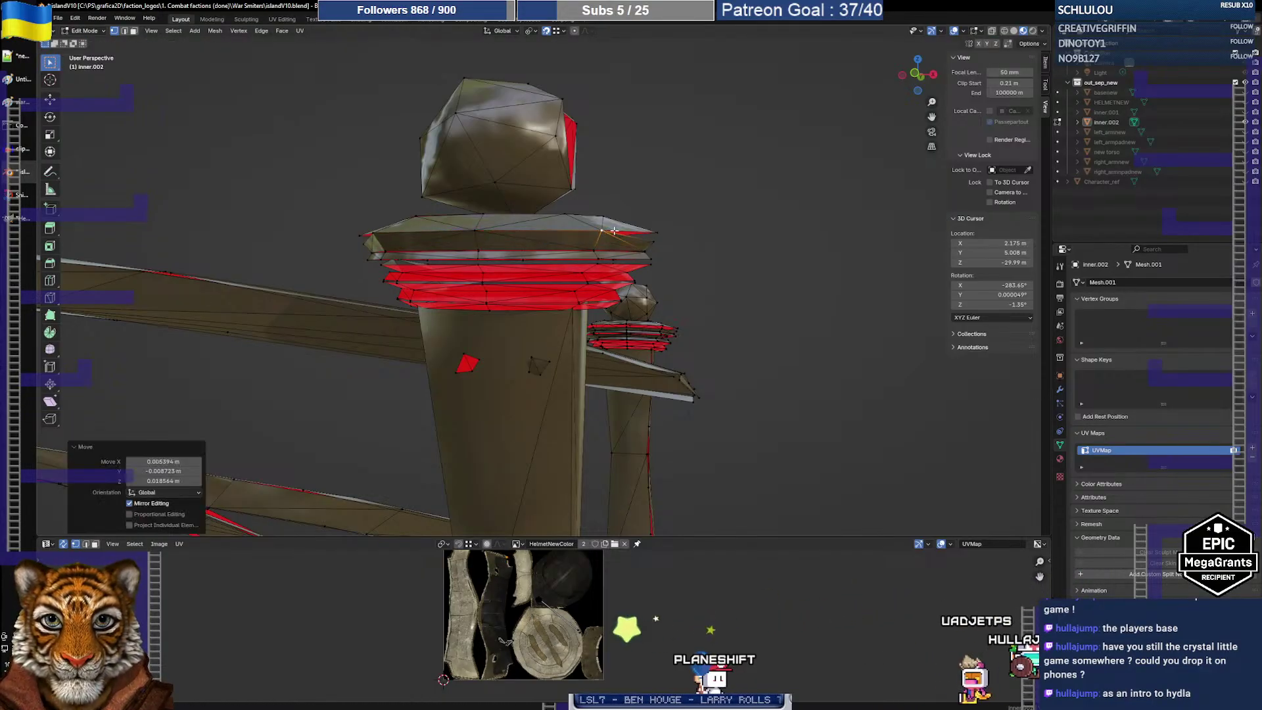
key(g)
click(651, 238)
- Snap two more left rim vertices up onto the corners above them
middle_drag(631, 244, 525, 269)
click(460, 218)
key(g)
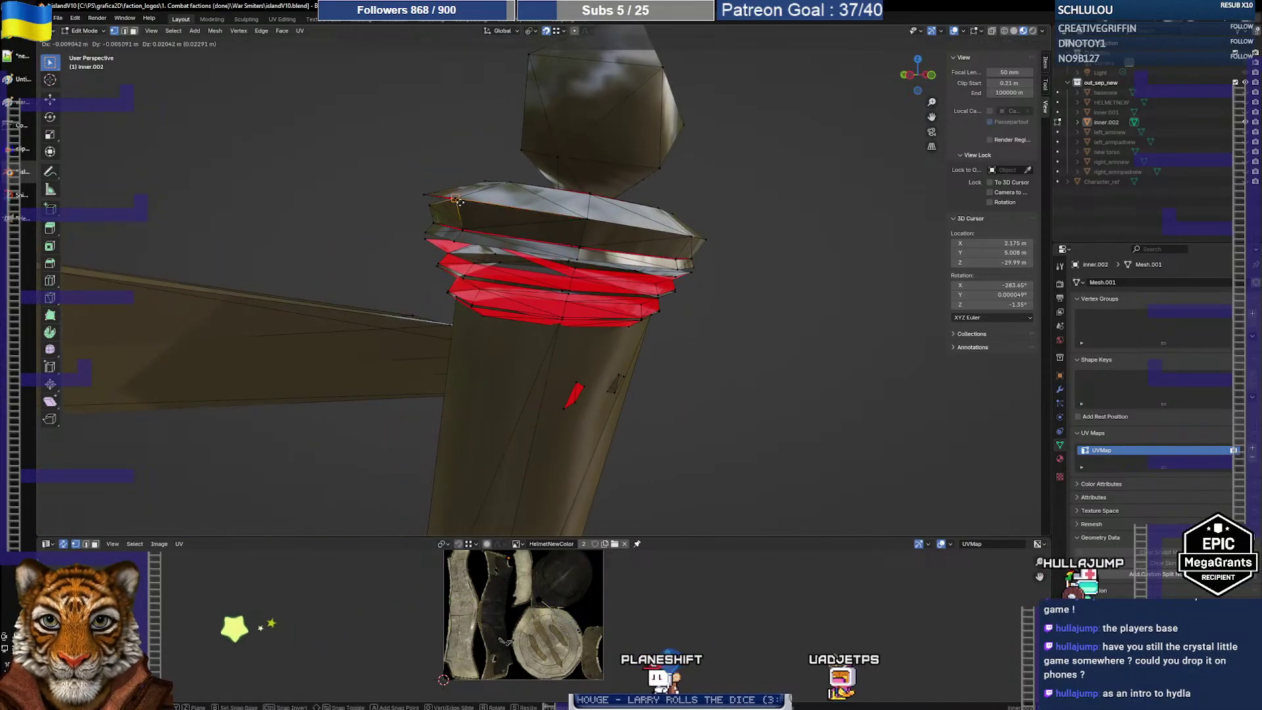
click(455, 199)
click(431, 205)
key(g)
click(425, 195)
- Near the red rail arm, raise the middle and left rim vertices to close the gaps
middle_drag(427, 198, 604, 236)
click(251, 217)
key(g)
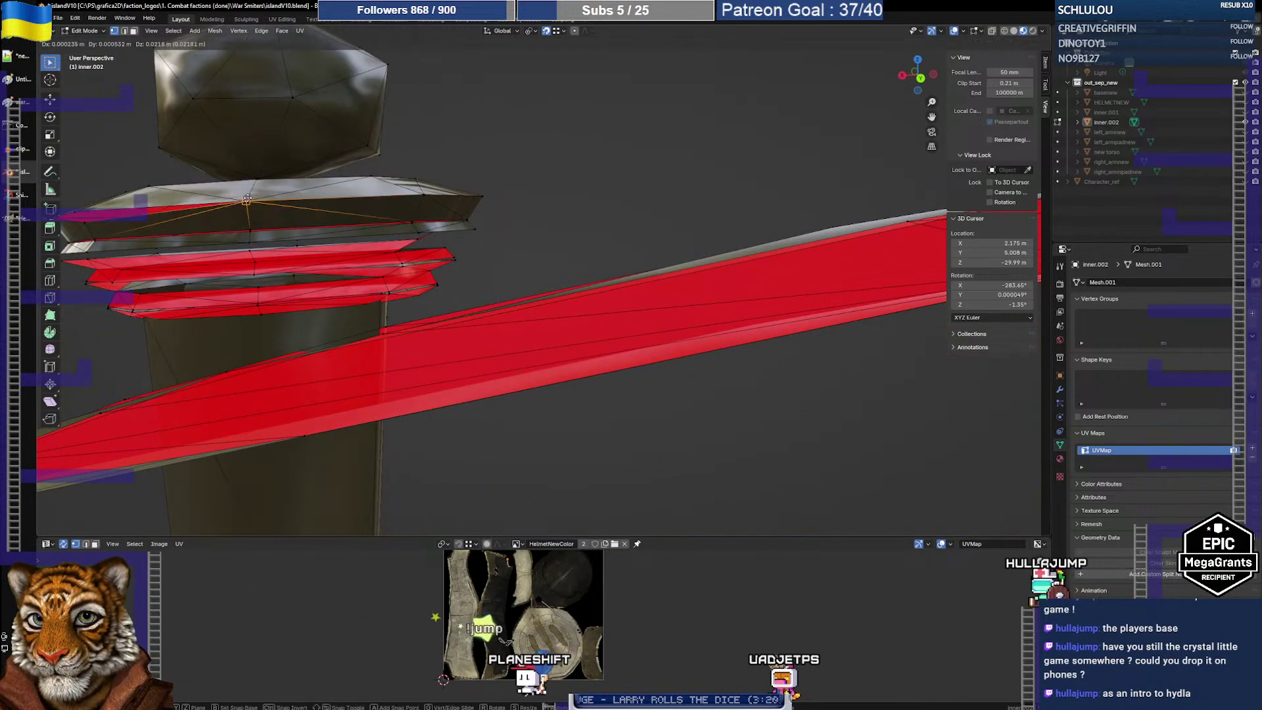
click(248, 202)
click(85, 222)
key(g)
click(76, 210)
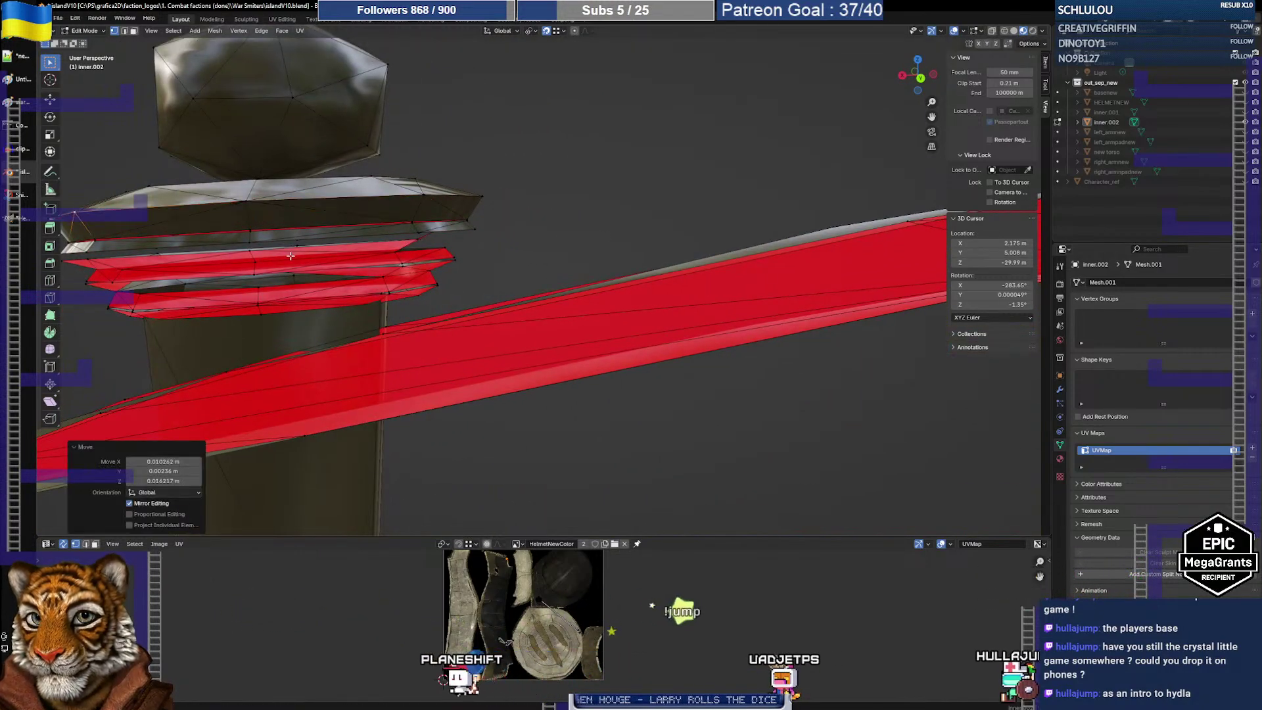
- Reposition the stray vertices on the red ring around the column
middle_drag(75, 211, 337, 250)
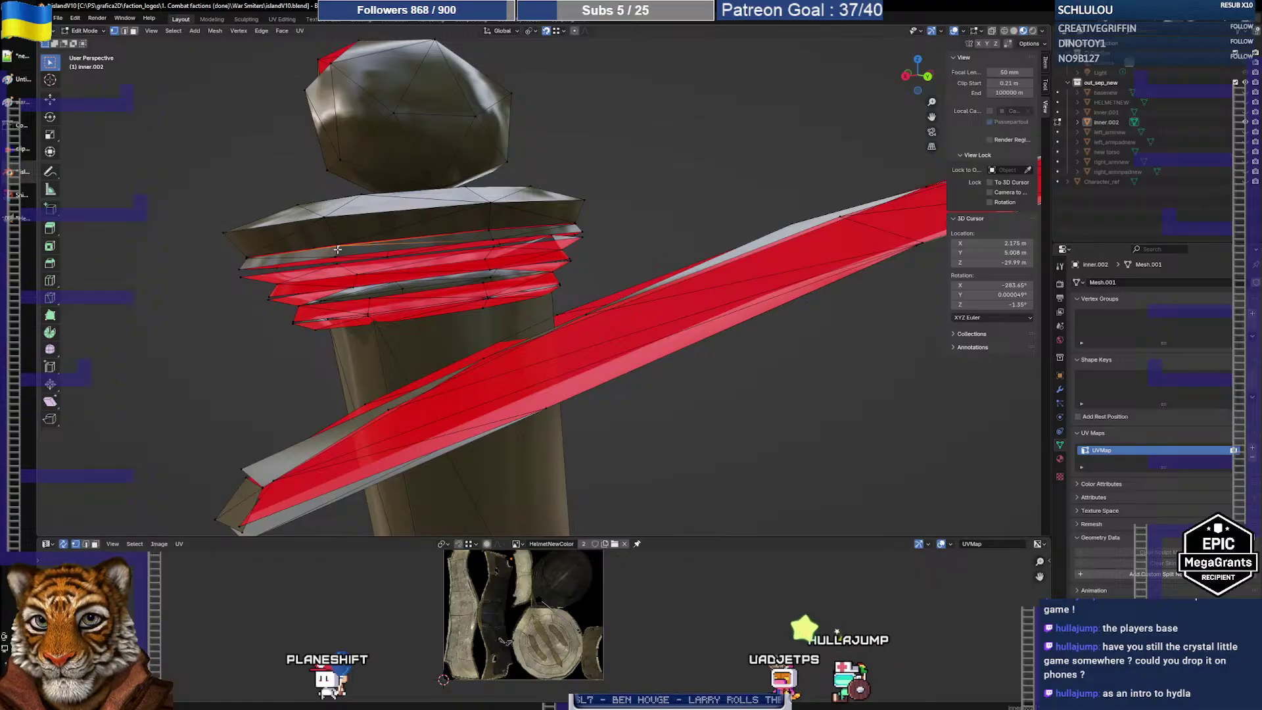
click(337, 245)
click(490, 232)
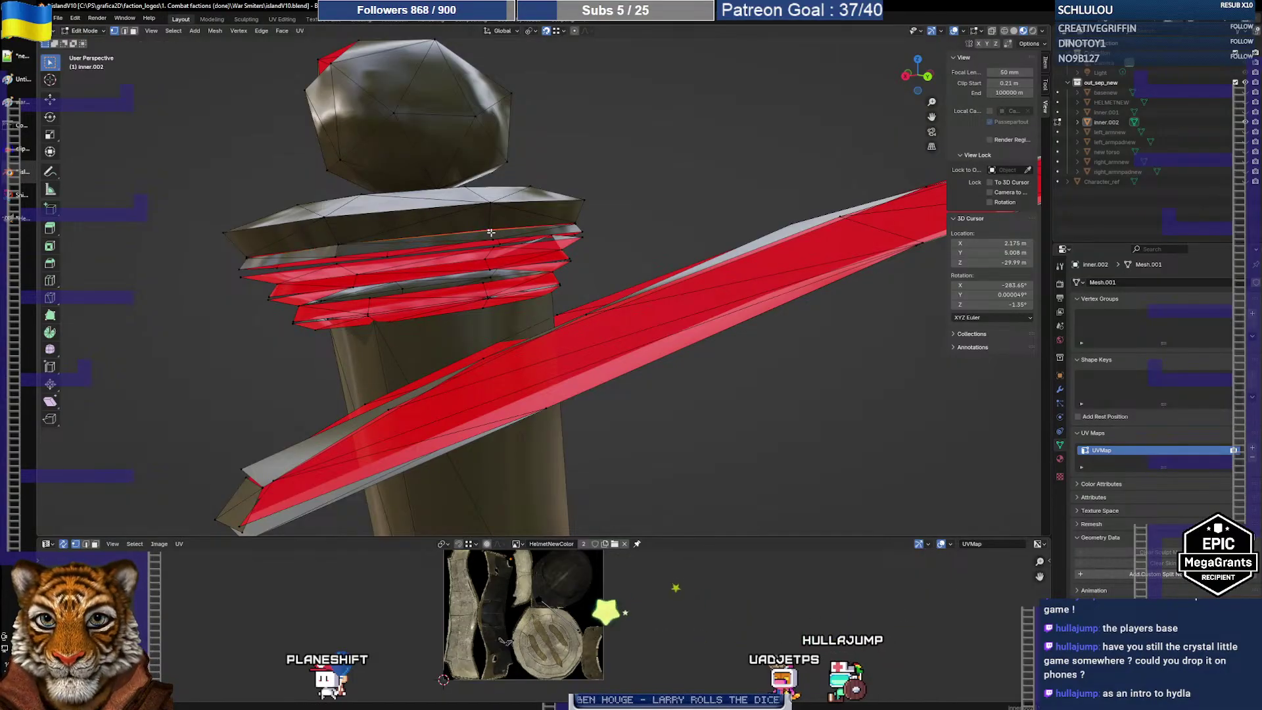
click(489, 229)
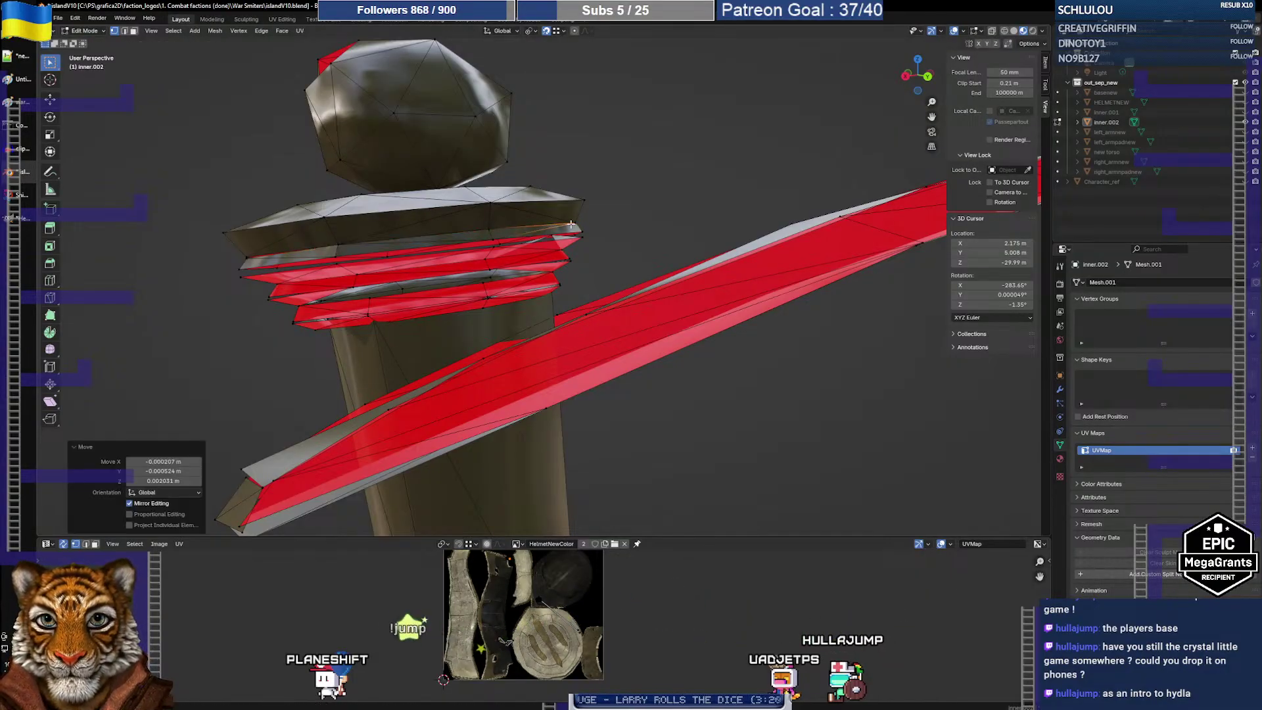
click(247, 262)
click(246, 257)
- On the far post, nudge a collar rim edge, a collar vertex and a corner vertex slightly
middle_drag(256, 256, 499, 244)
scroll(499, 244, up, 6)
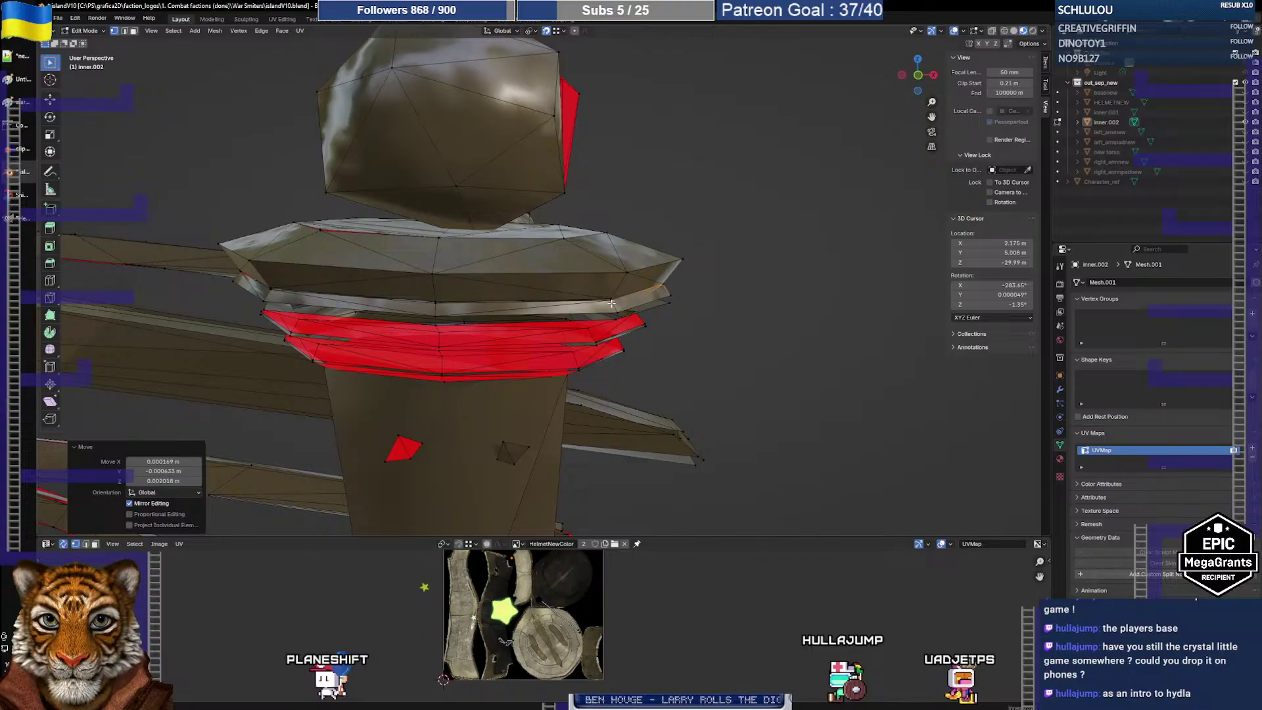
click(611, 302)
click(611, 300)
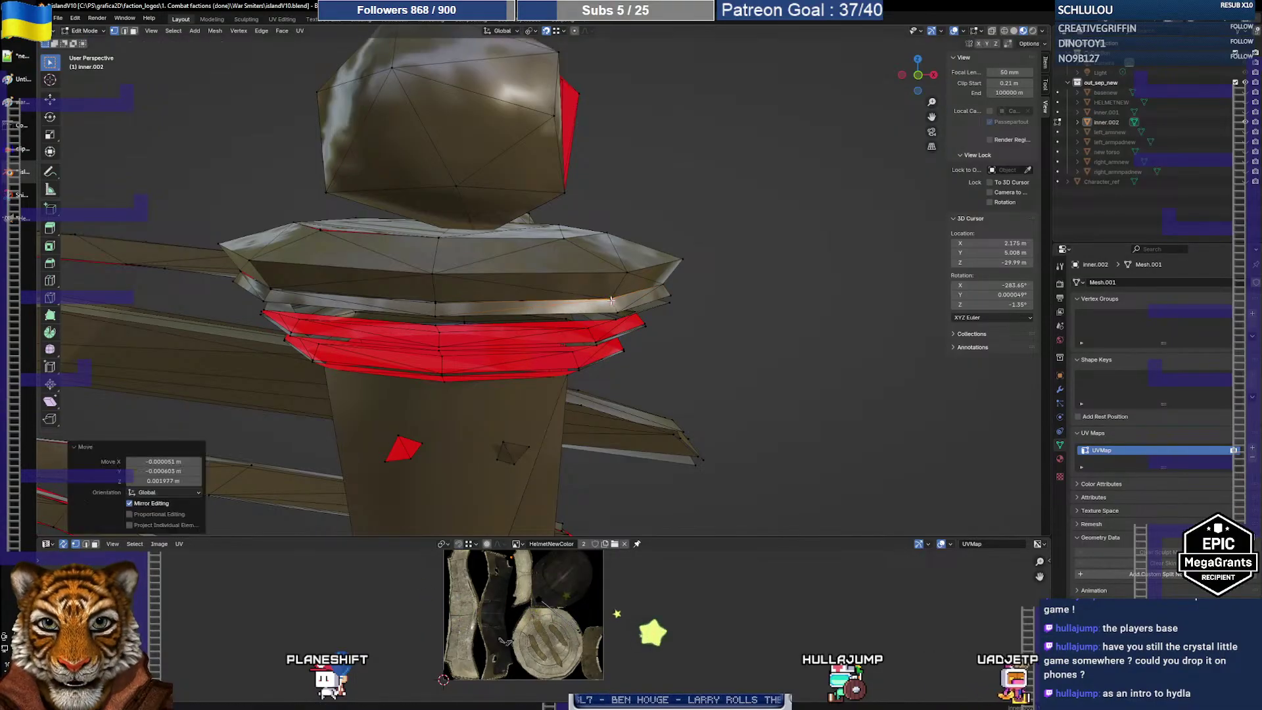
click(434, 306)
key(g)
click(434, 303)
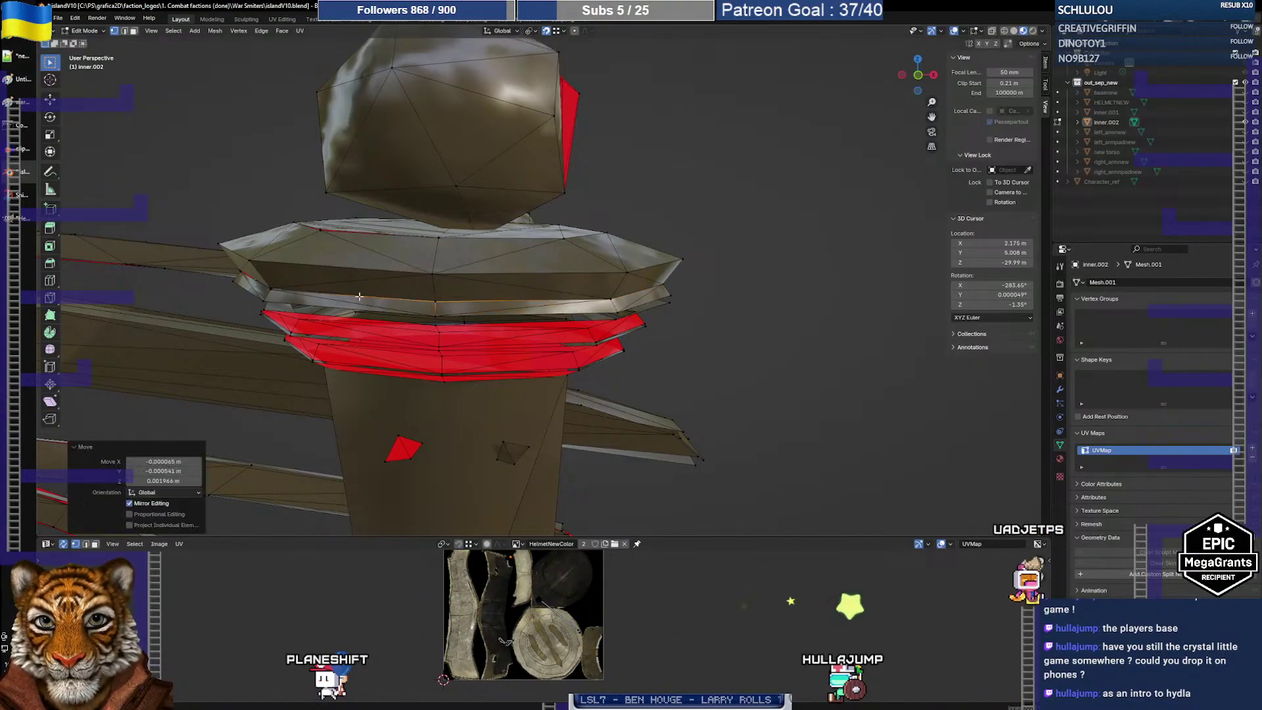
click(270, 291)
key(g)
click(270, 289)
- Nudge the collar's left vertex and upper-left corner vertex into place
middle_drag(299, 289, 435, 282)
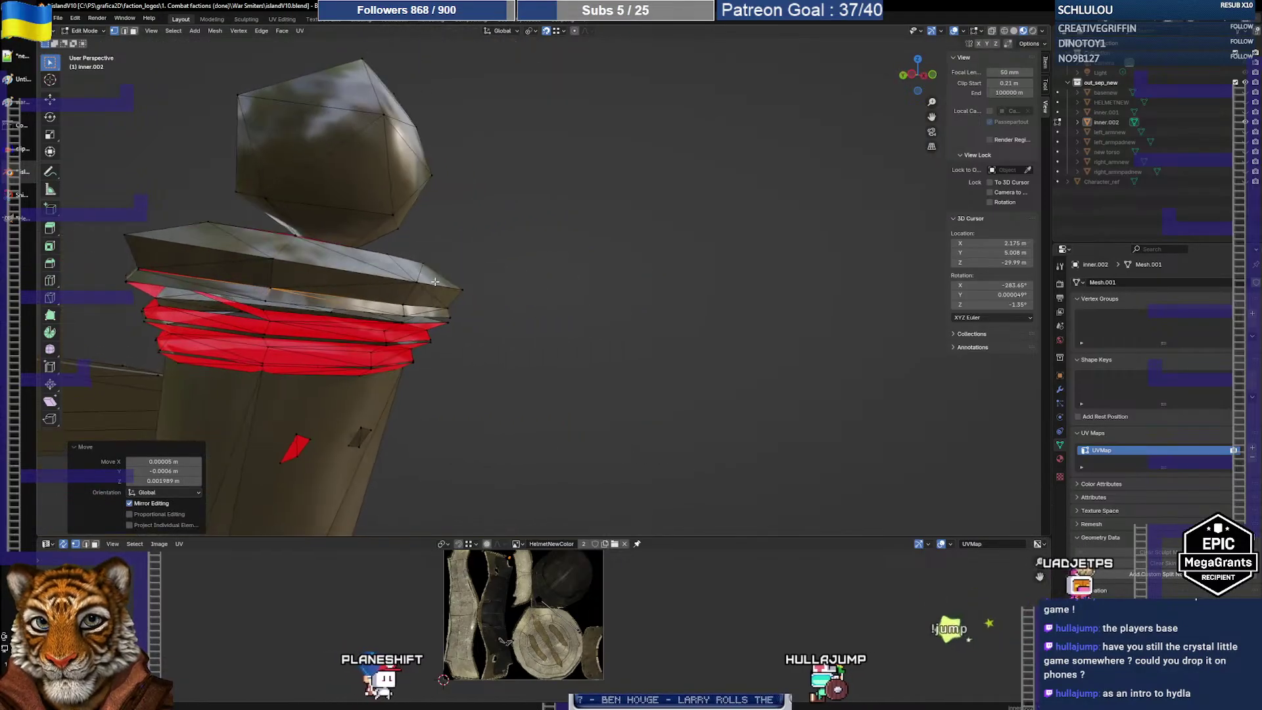
click(139, 267)
key(g)
click(139, 266)
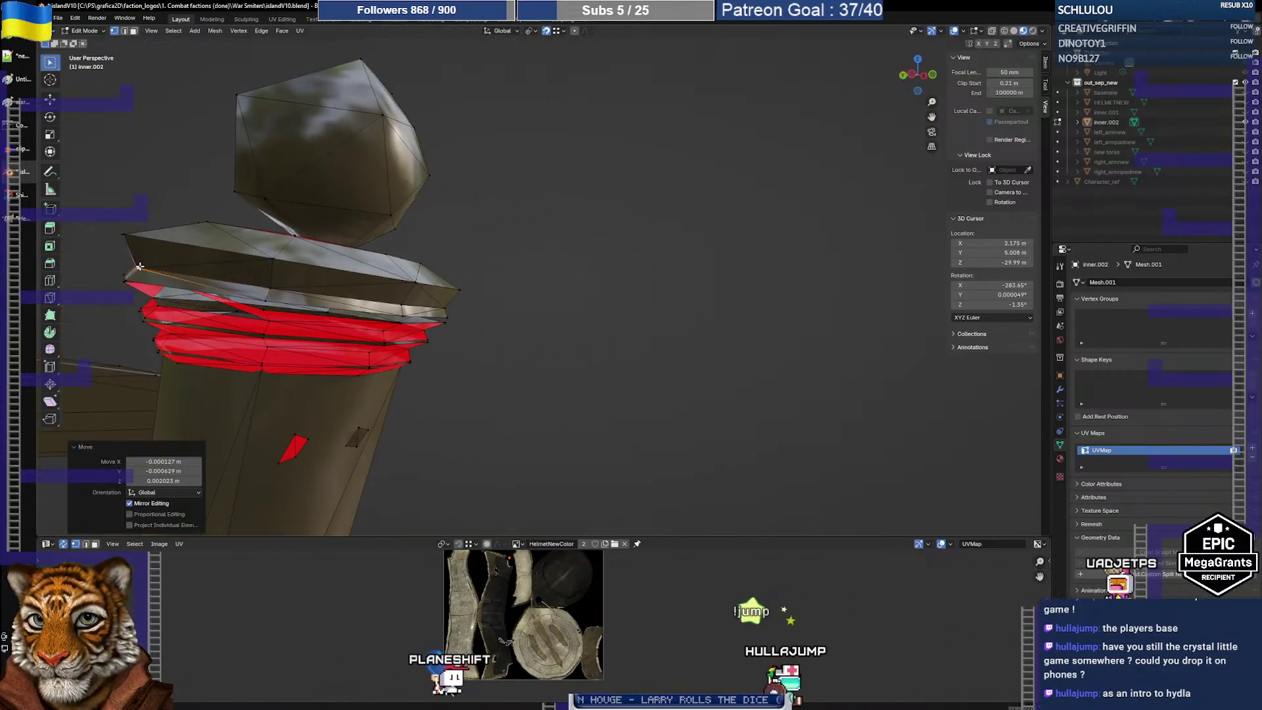
click(125, 236)
key(g)
click(123, 236)
- Nudge the collar's top rim and right rim vertices slightly
middle_drag(173, 263, 155, 294)
click(262, 265)
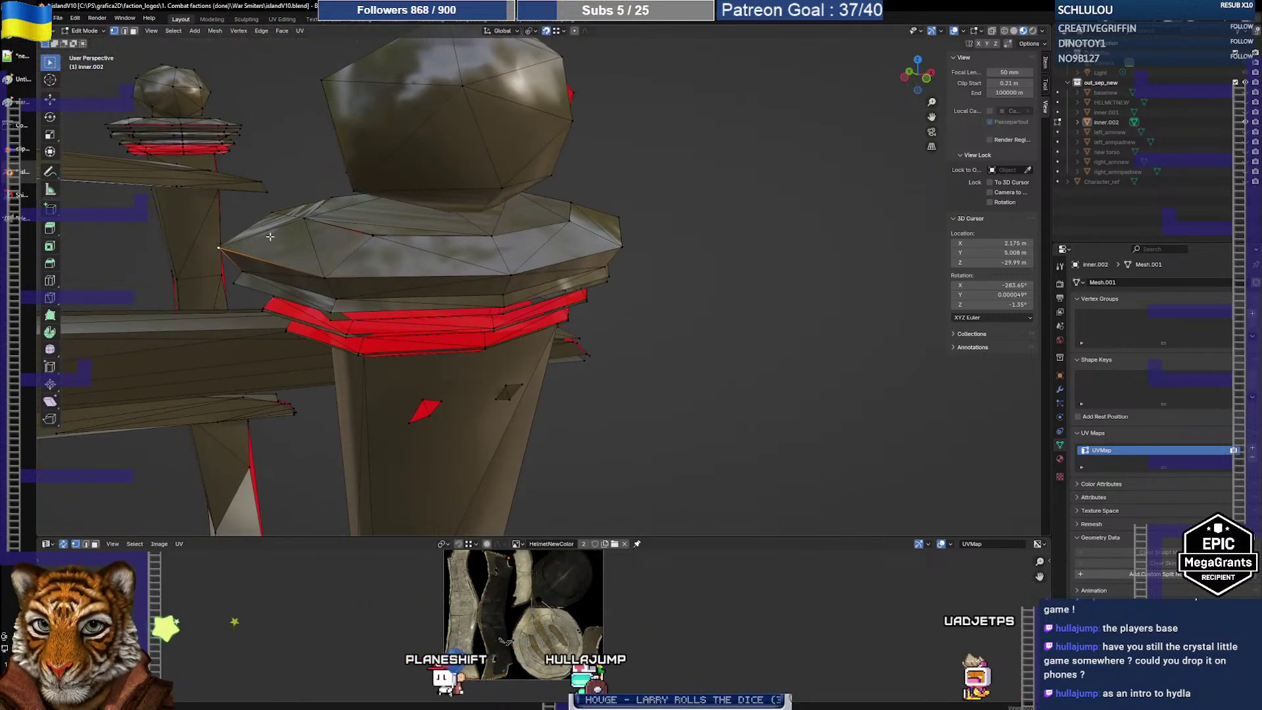
click(372, 233)
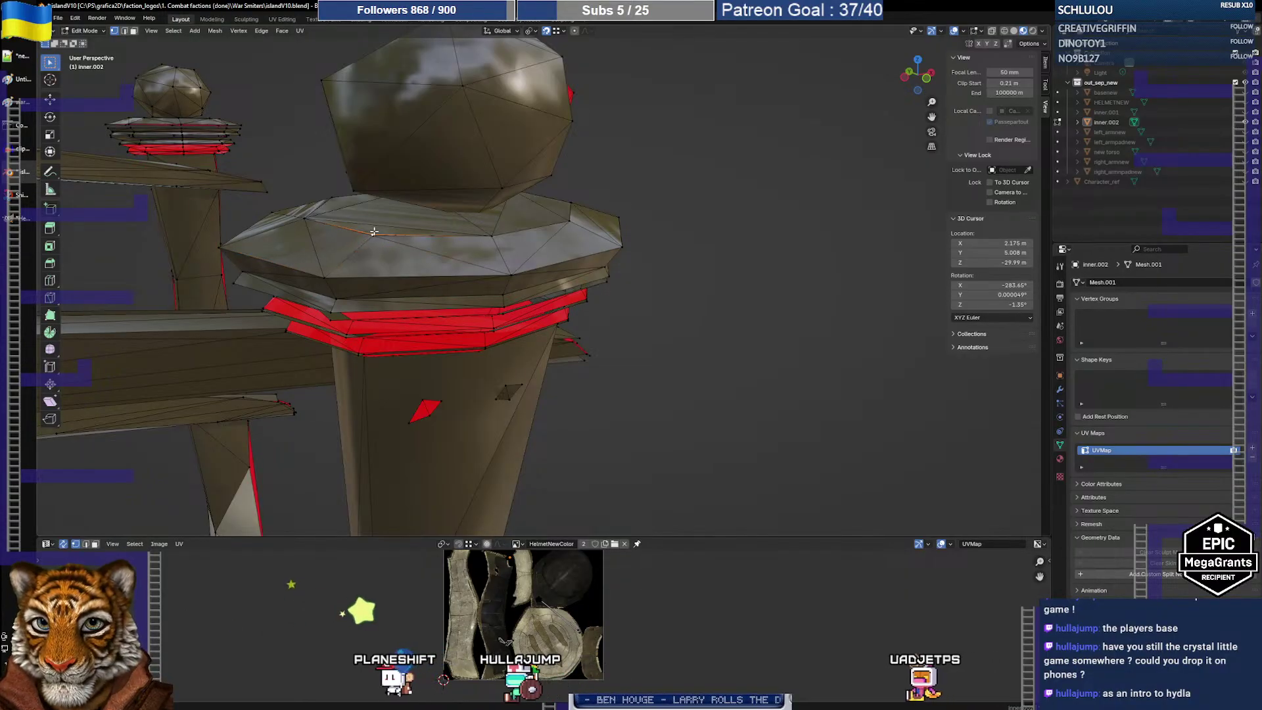
drag(373, 231, 374, 238)
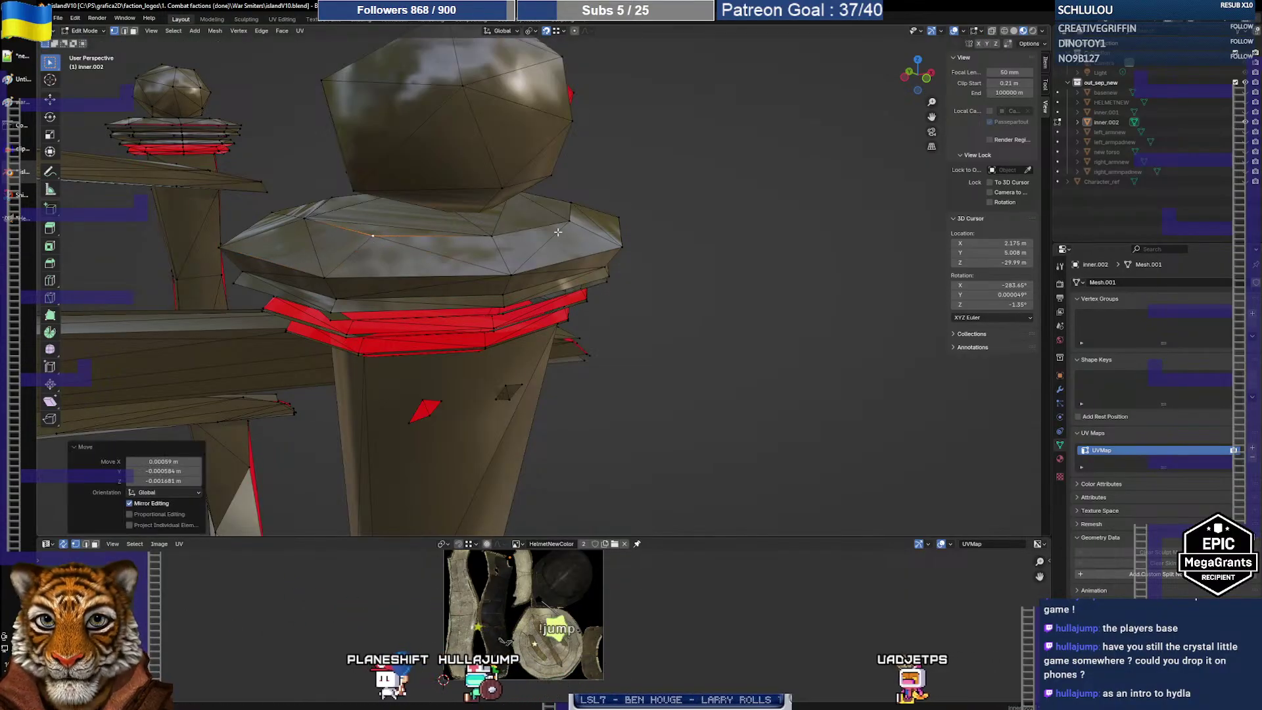
click(571, 205)
key(g)
click(572, 205)
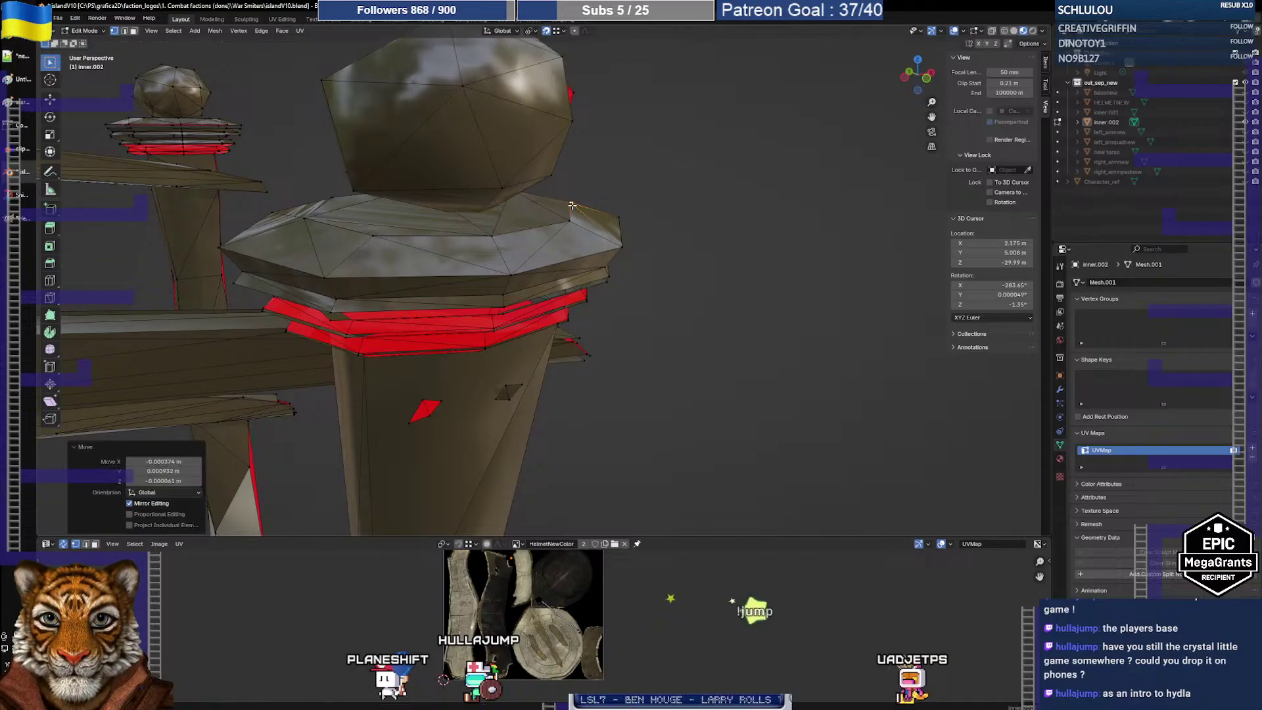
- Merge overlapping vertices across the whole mesh by distance
key(a)
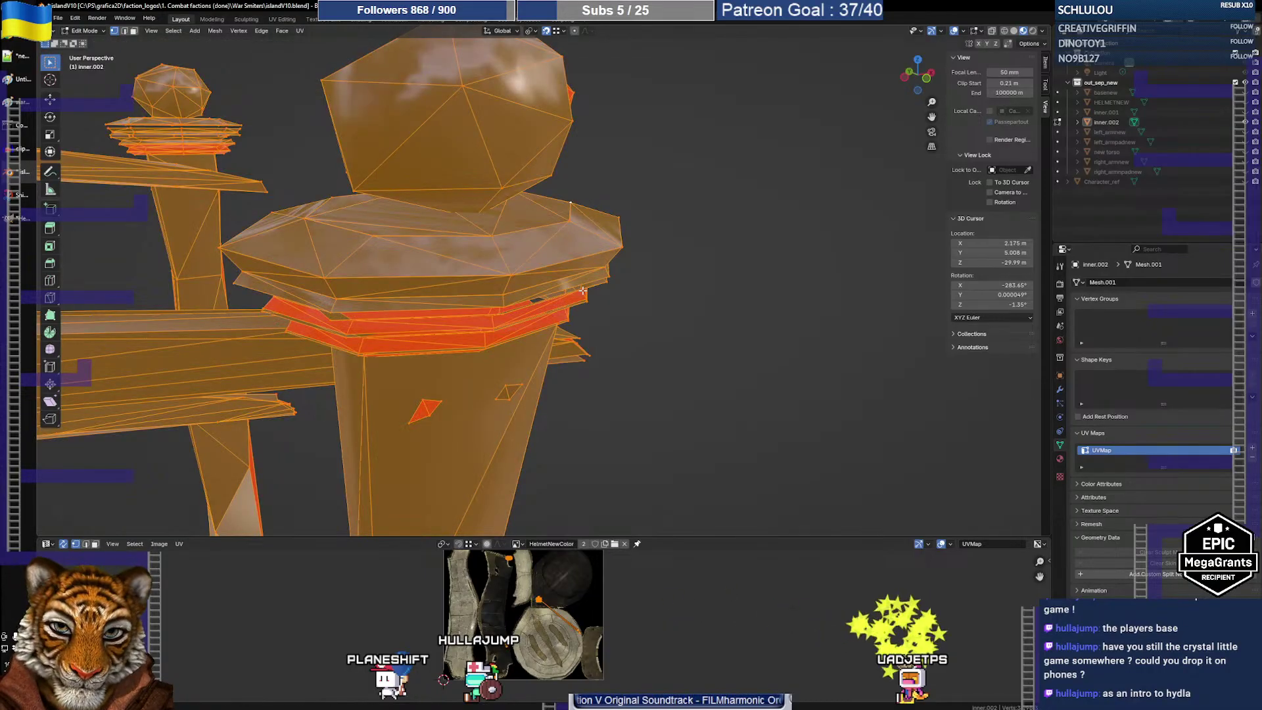
key(m)
click(583, 290)
- Select the connected band of faces at the post's neck and delete those faces
key(shift+grave)
key(s)
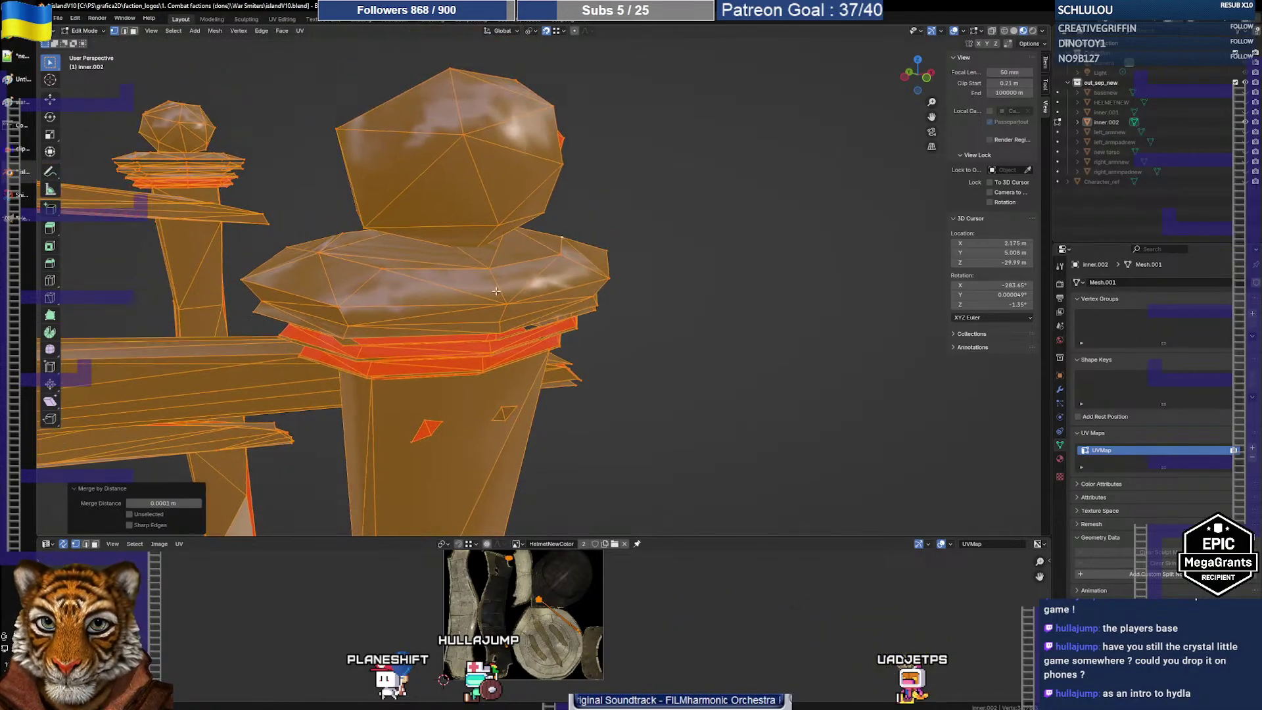
key(s)
key(s)
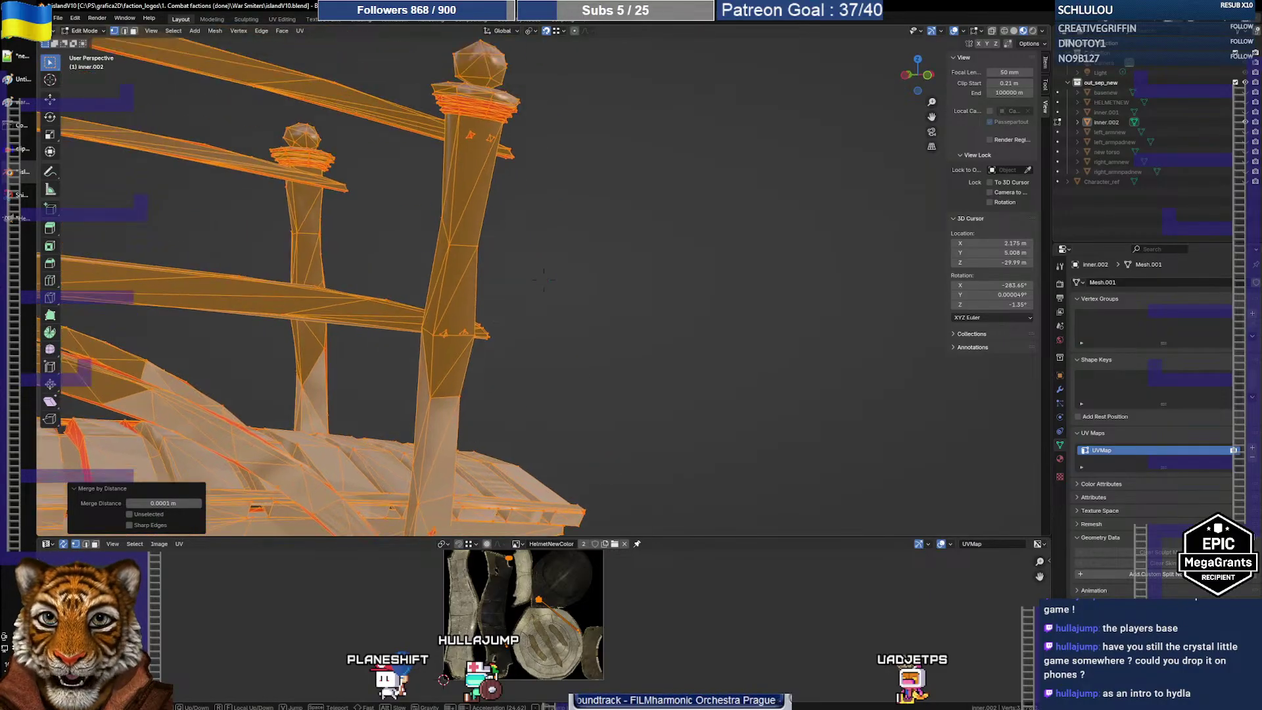
key(w)
key(w)
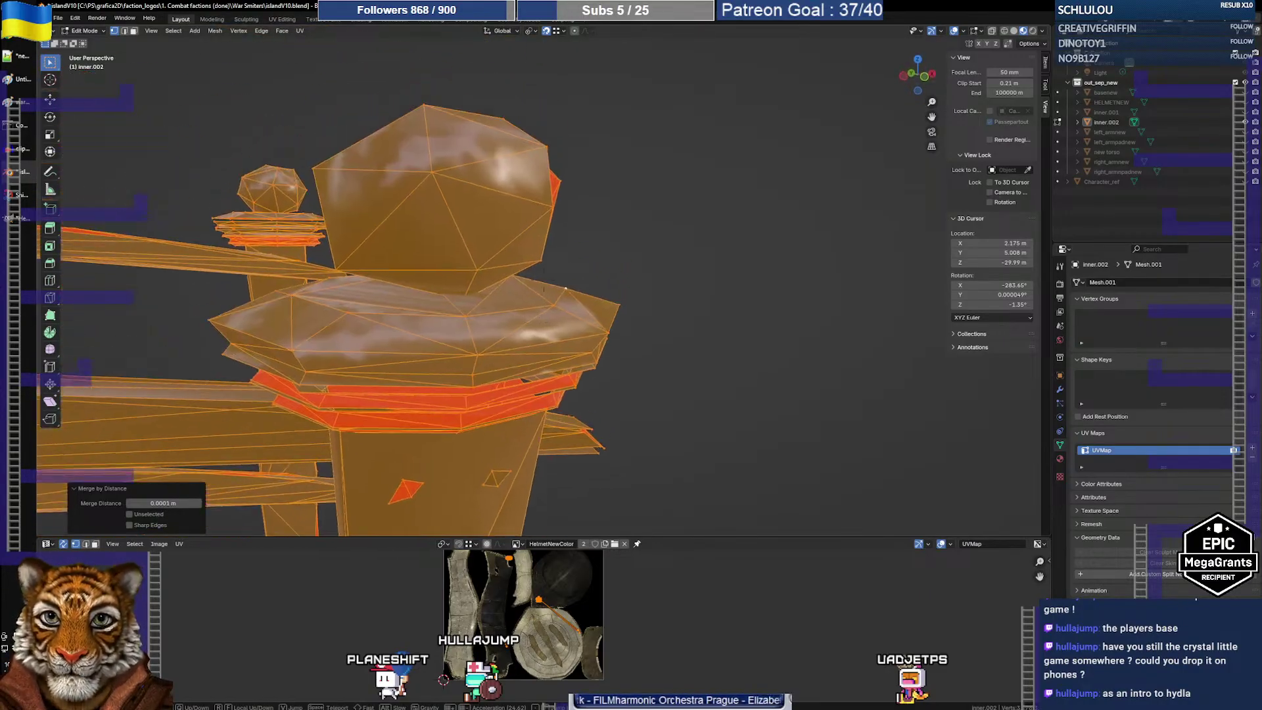
key(s)
key(w)
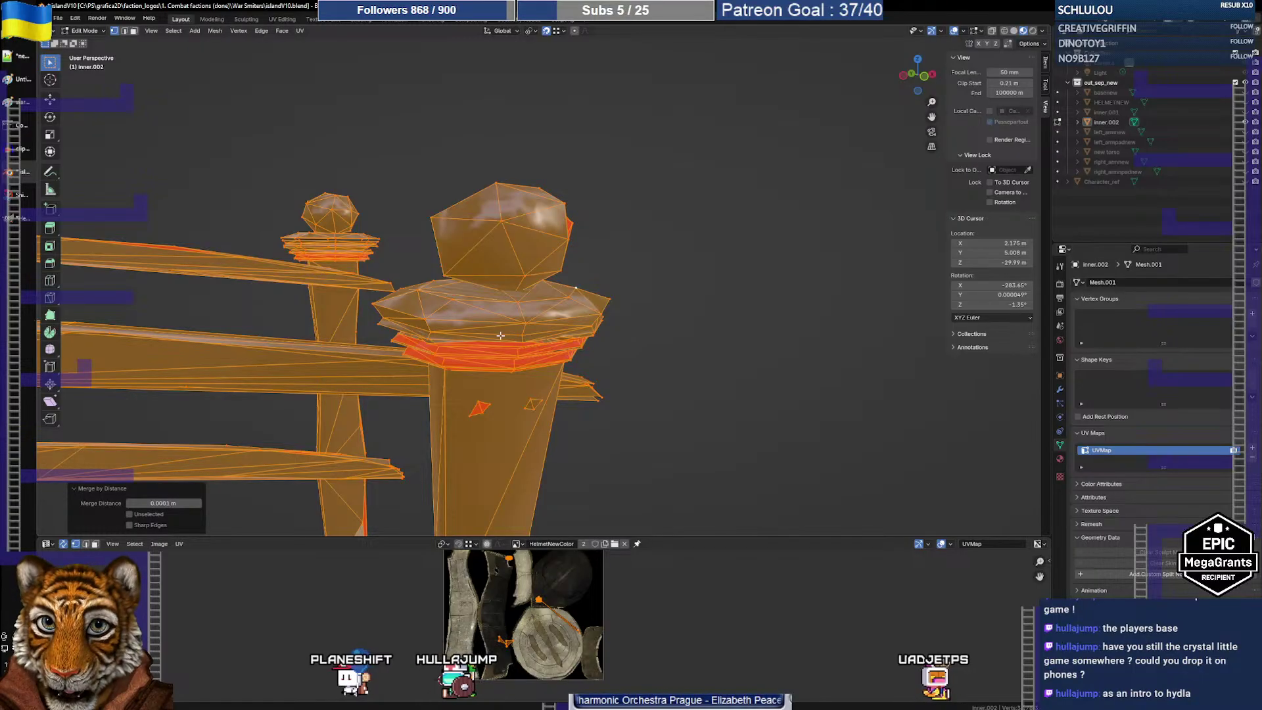
click(516, 342)
middle_drag(625, 344, 549, 340)
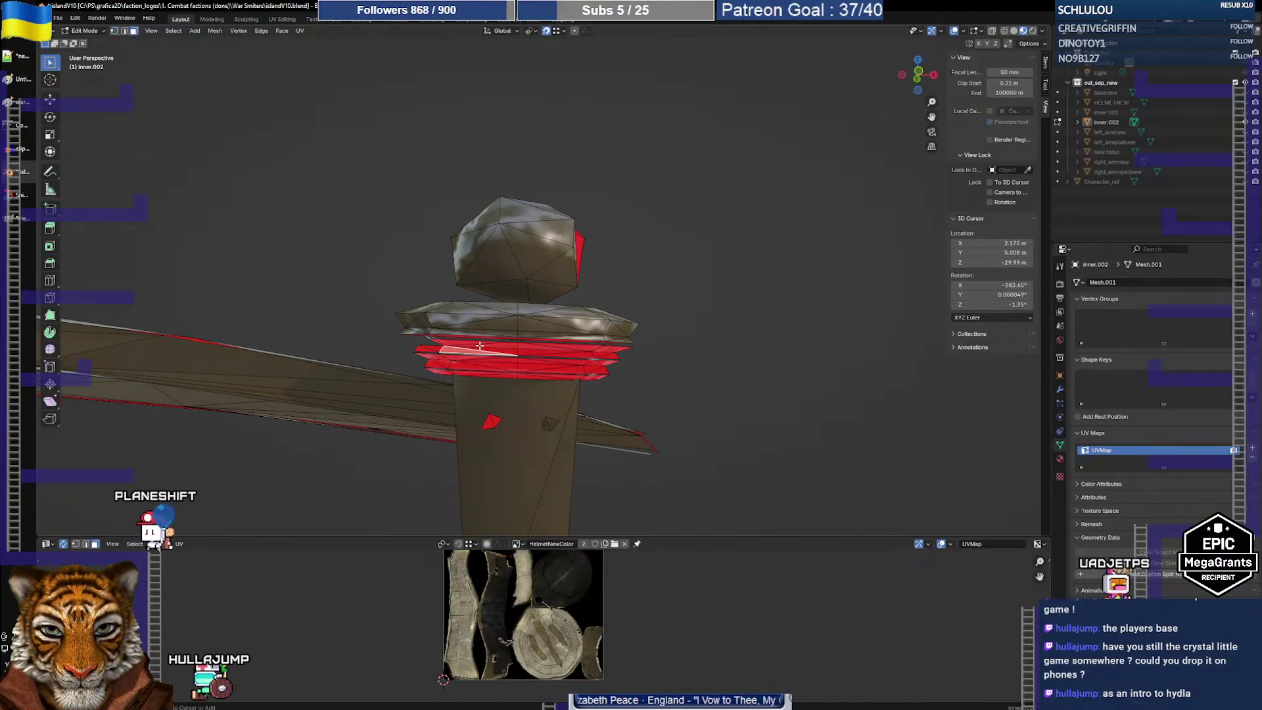
key(ctrl+l)
key(x)
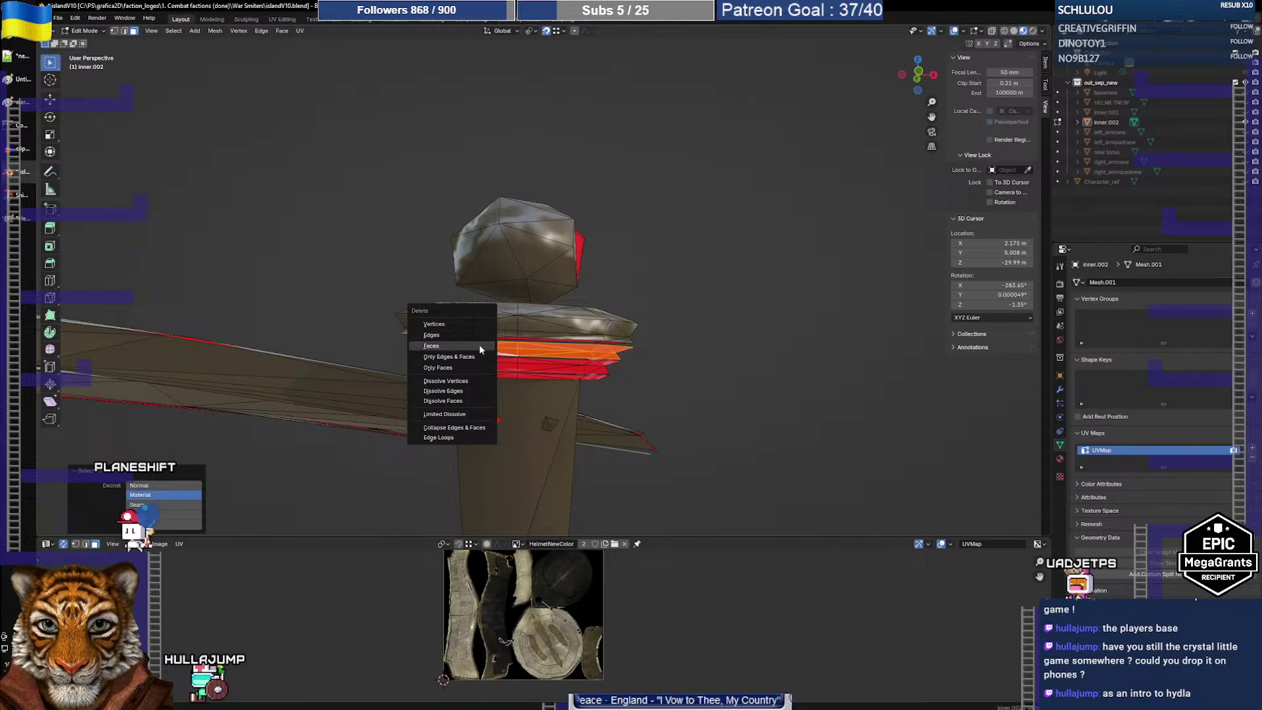
click(479, 344)
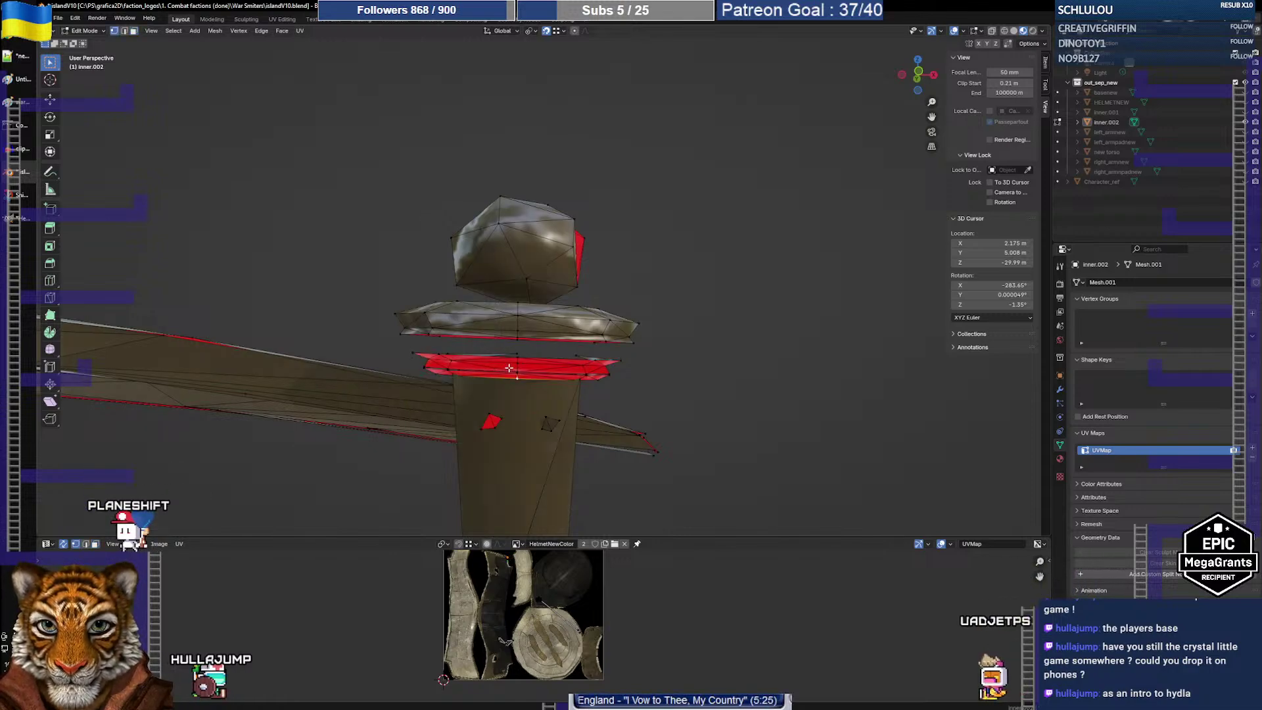
- Select the linked neck ring and flip its normals, checking the result
key(ctrl+l)
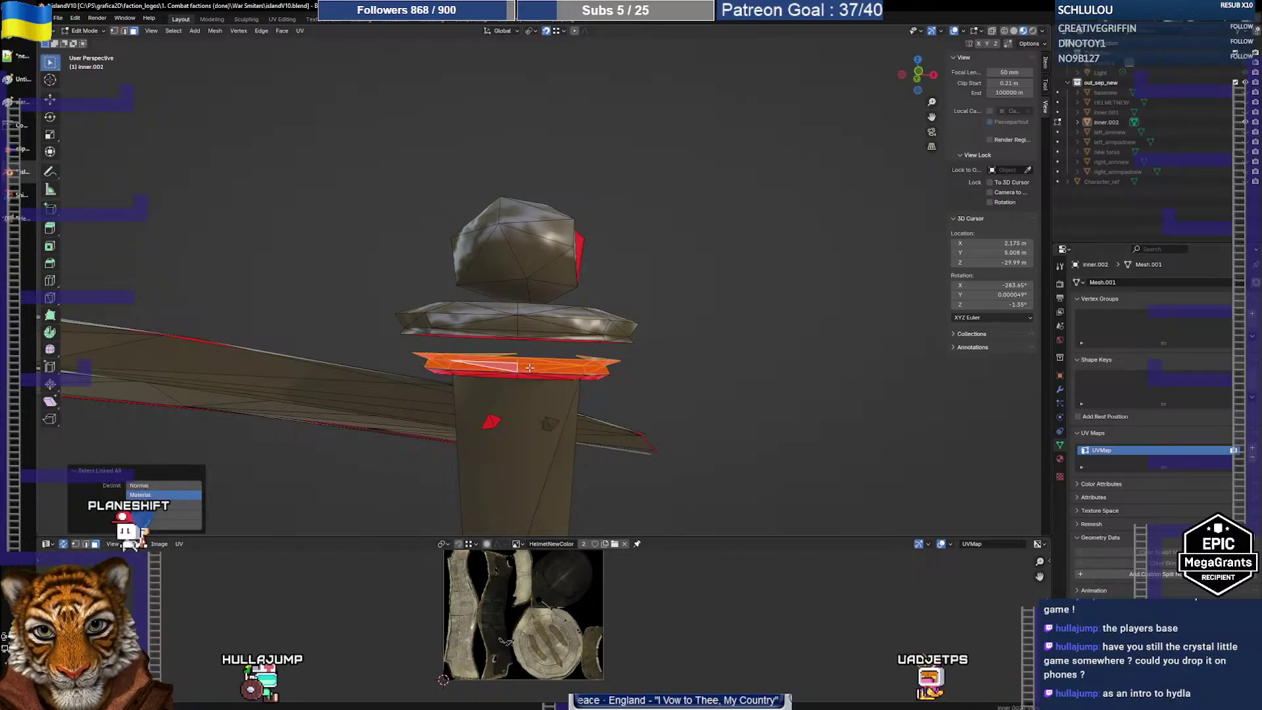
key(alt+n)
click(540, 369)
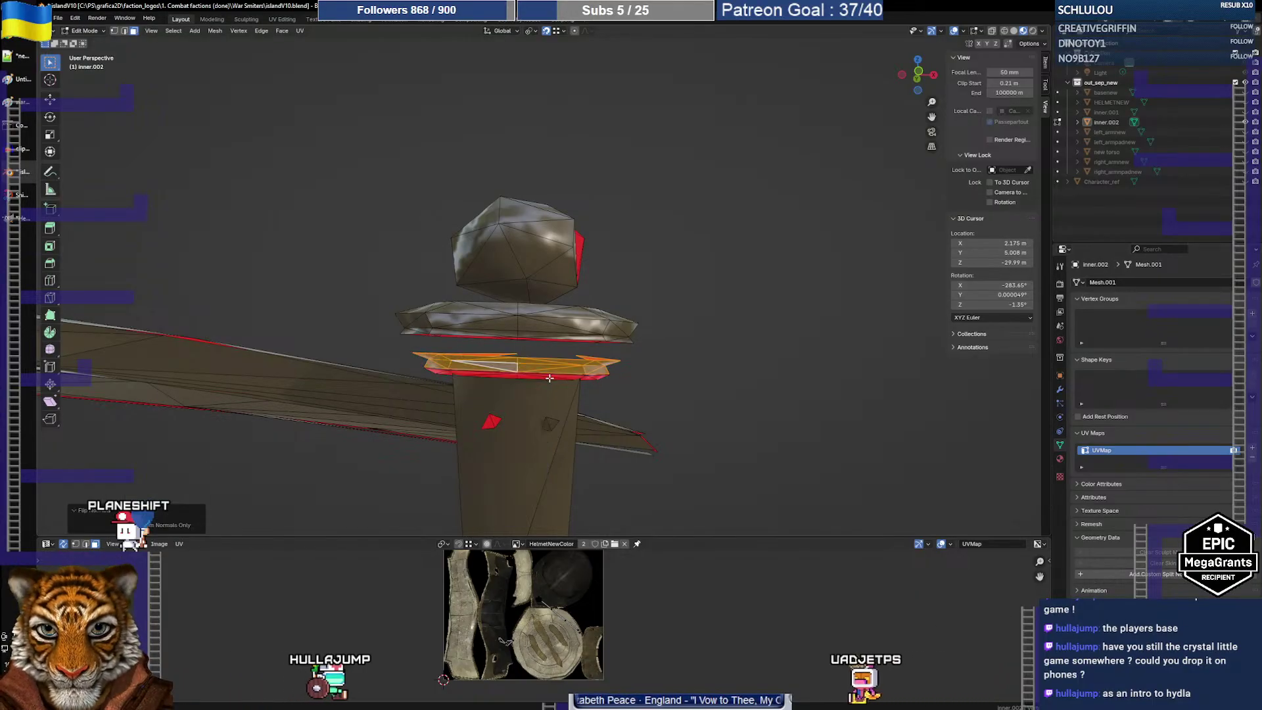
click(565, 377)
key(ctrl+l)
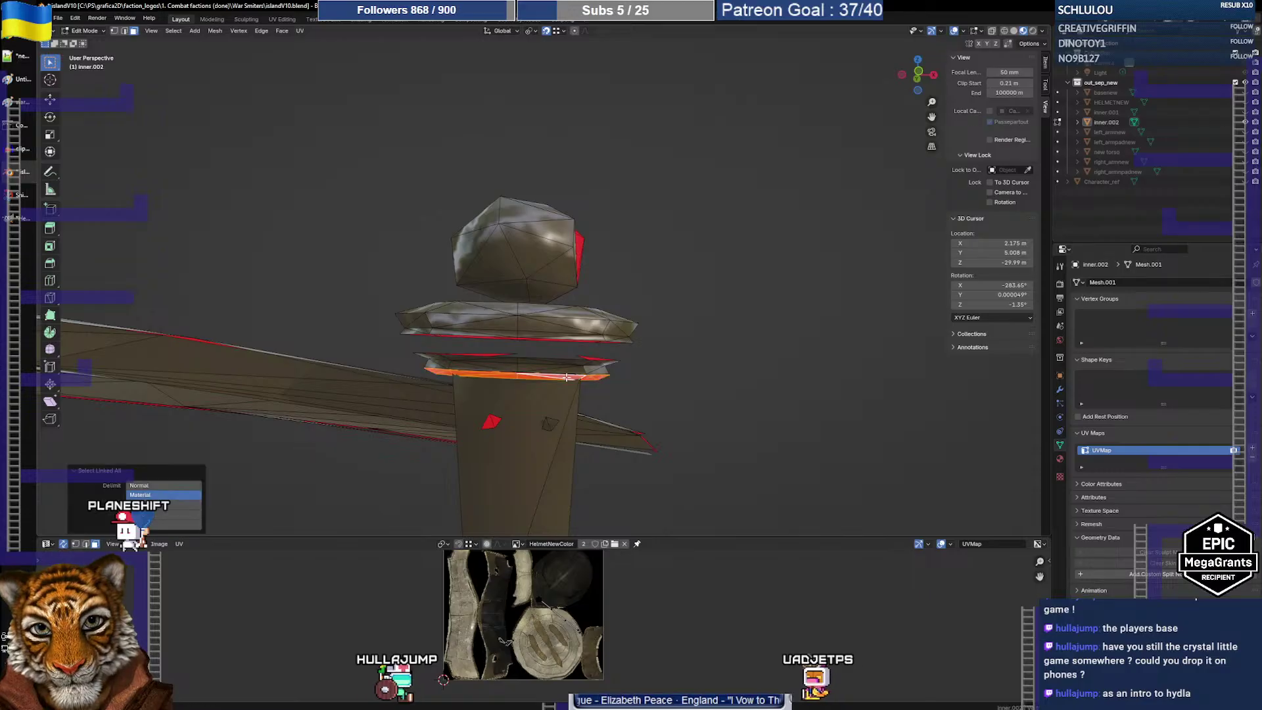
key(alt+n)
click(567, 379)
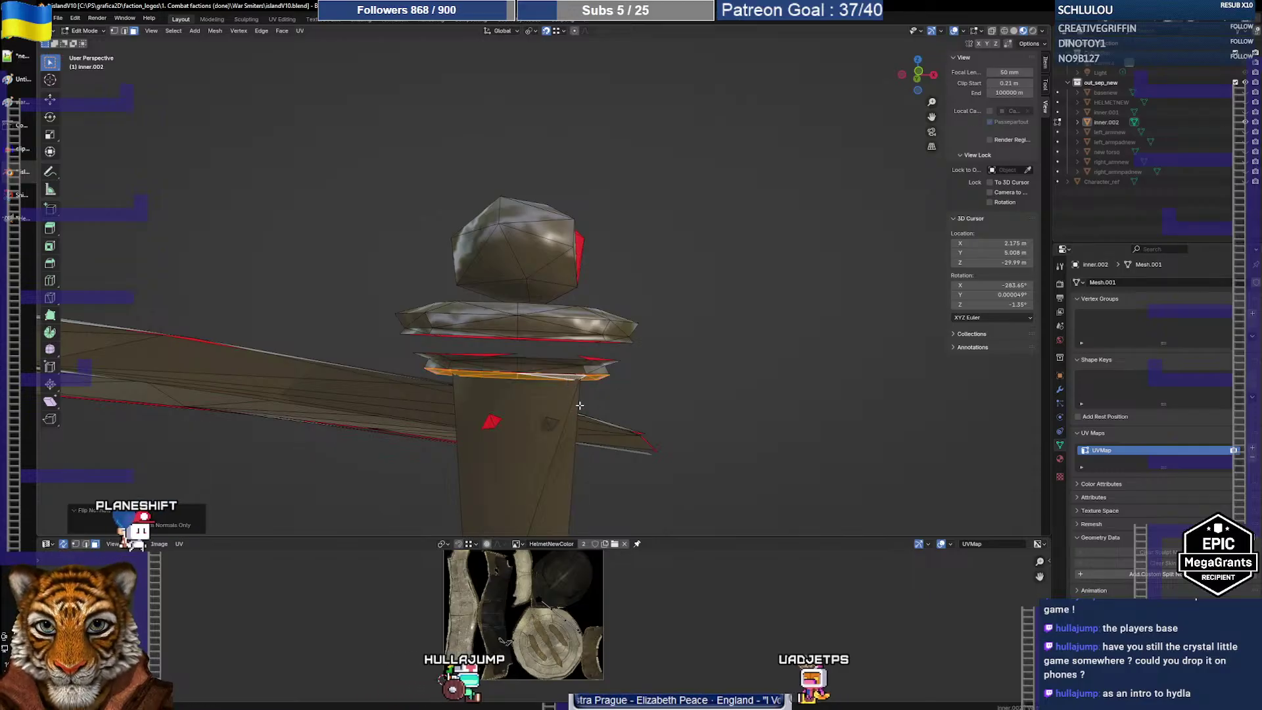
middle_drag(579, 406, 801, 429)
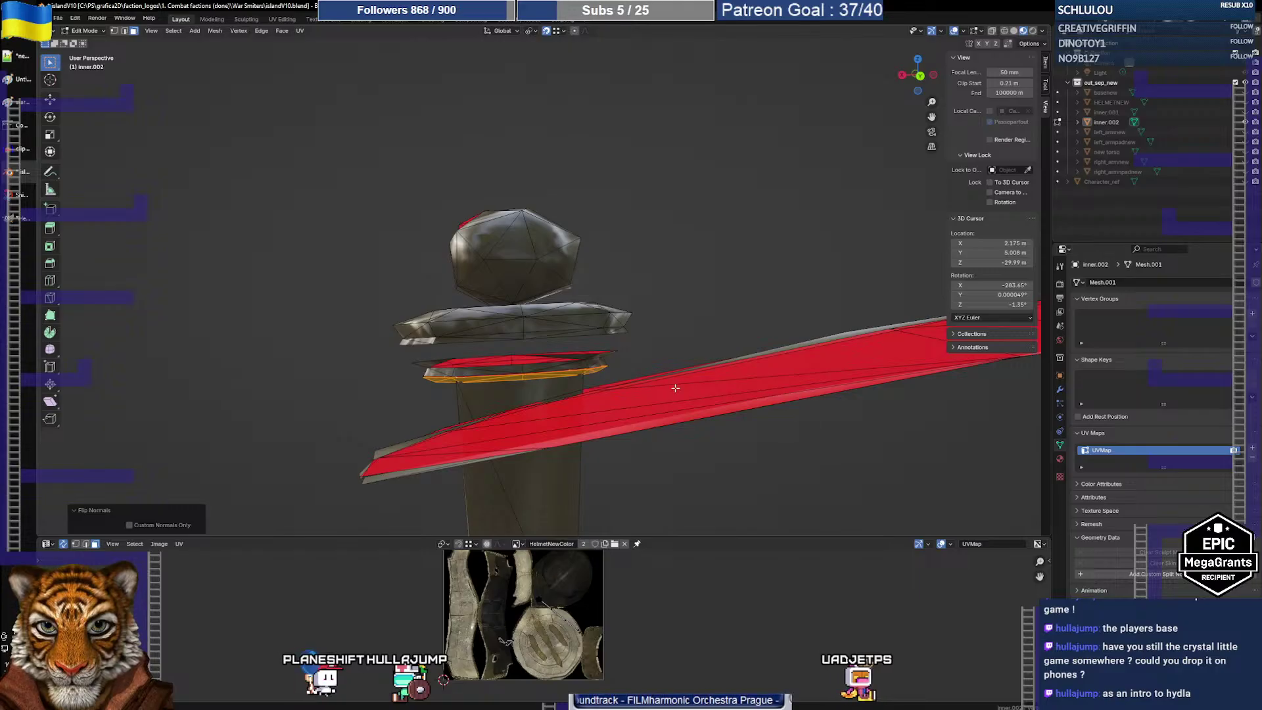
- Reposition the neck ring's left and right vertices
middle_drag(581, 360, 770, 334)
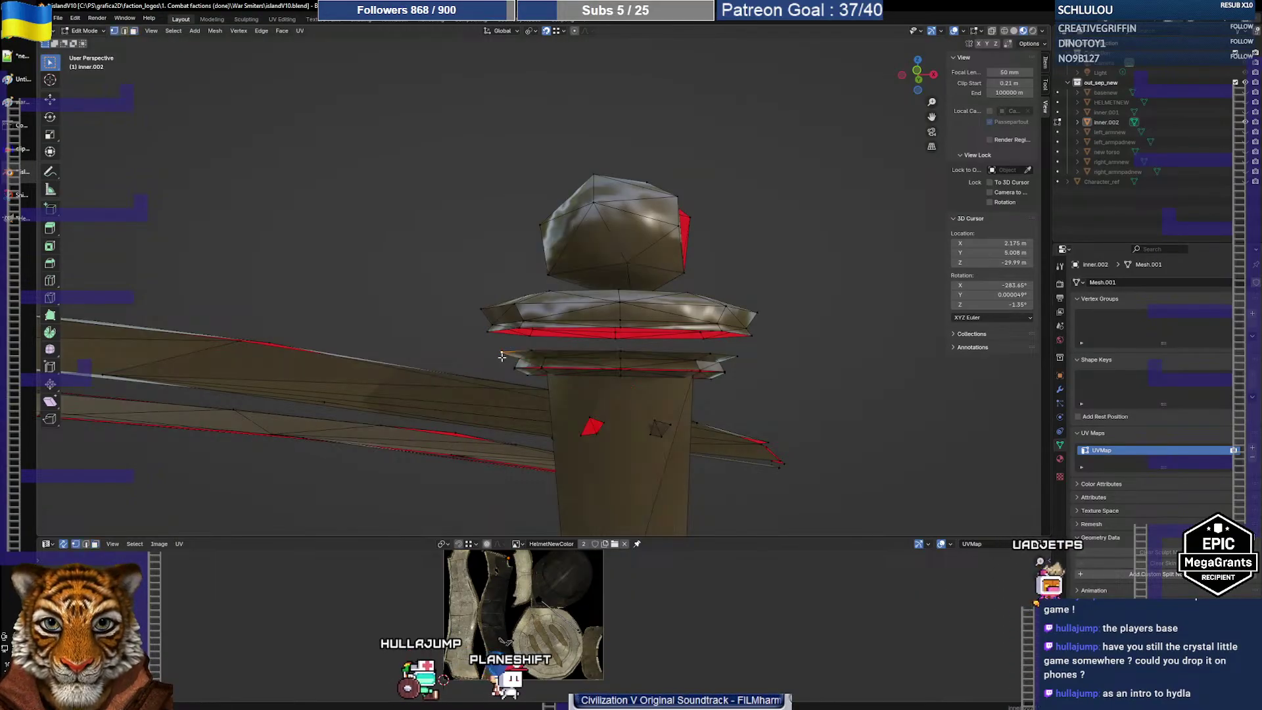
key(g)
click(539, 347)
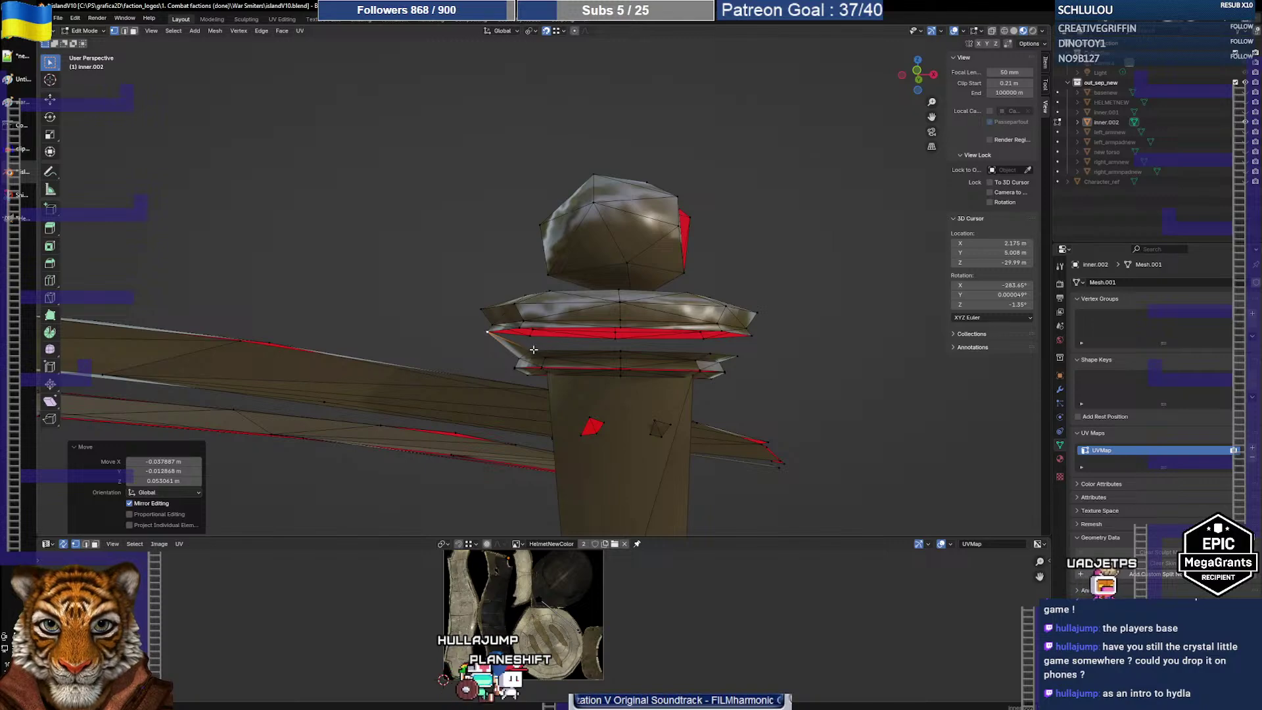
key(g)
click(616, 350)
click(619, 350)
key(g)
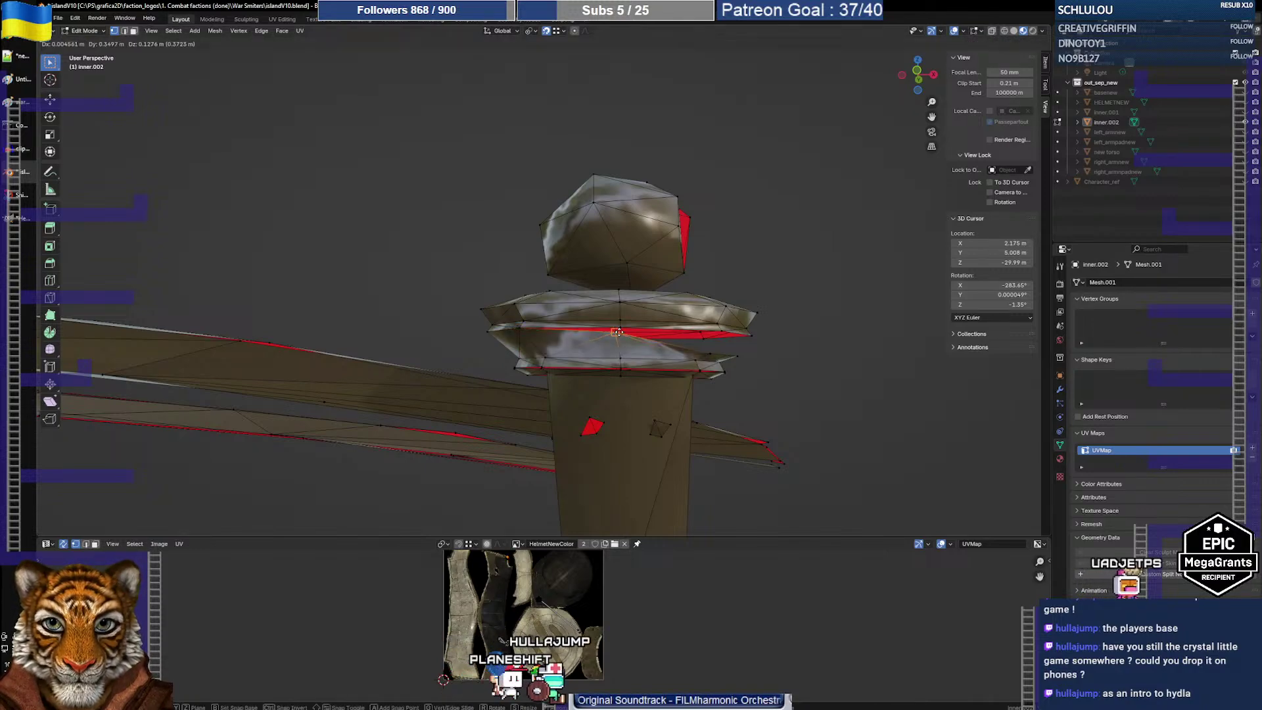
click(698, 343)
key(g)
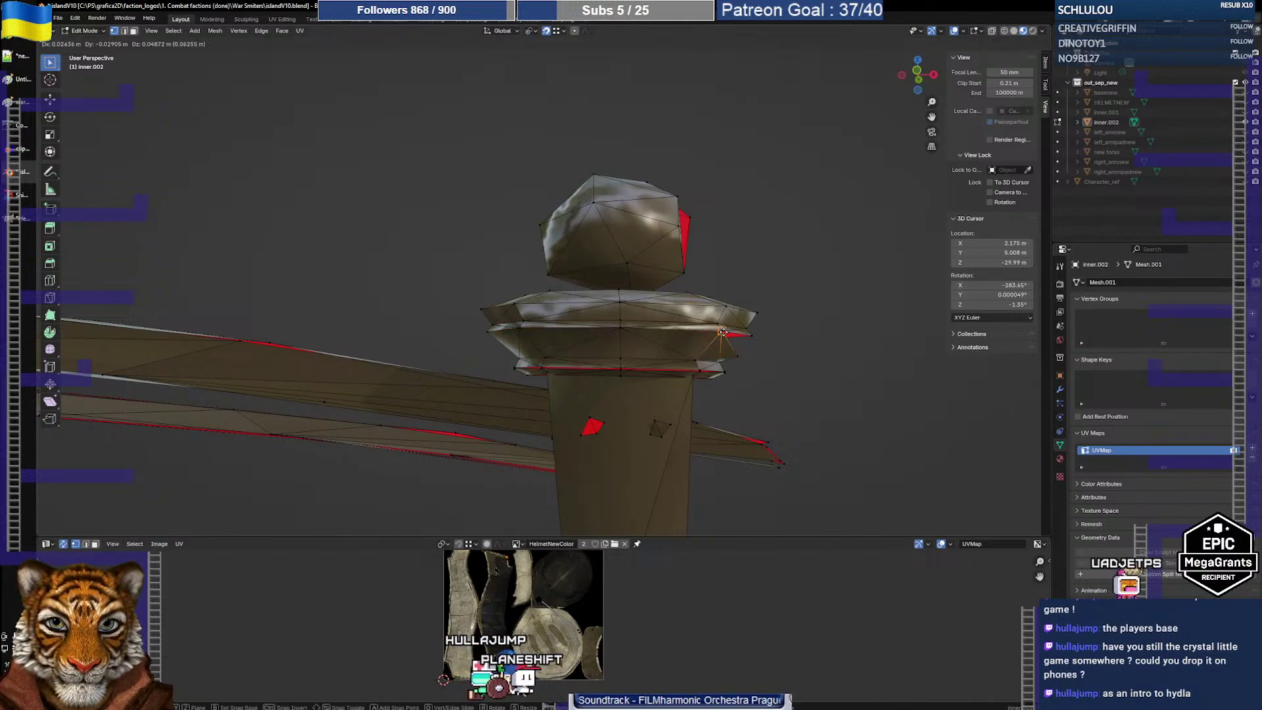
click(729, 355)
key(g)
click(751, 360)
- Nudge another ring vertex and a ring edge slightly into place
middle_drag(751, 360, 510, 398)
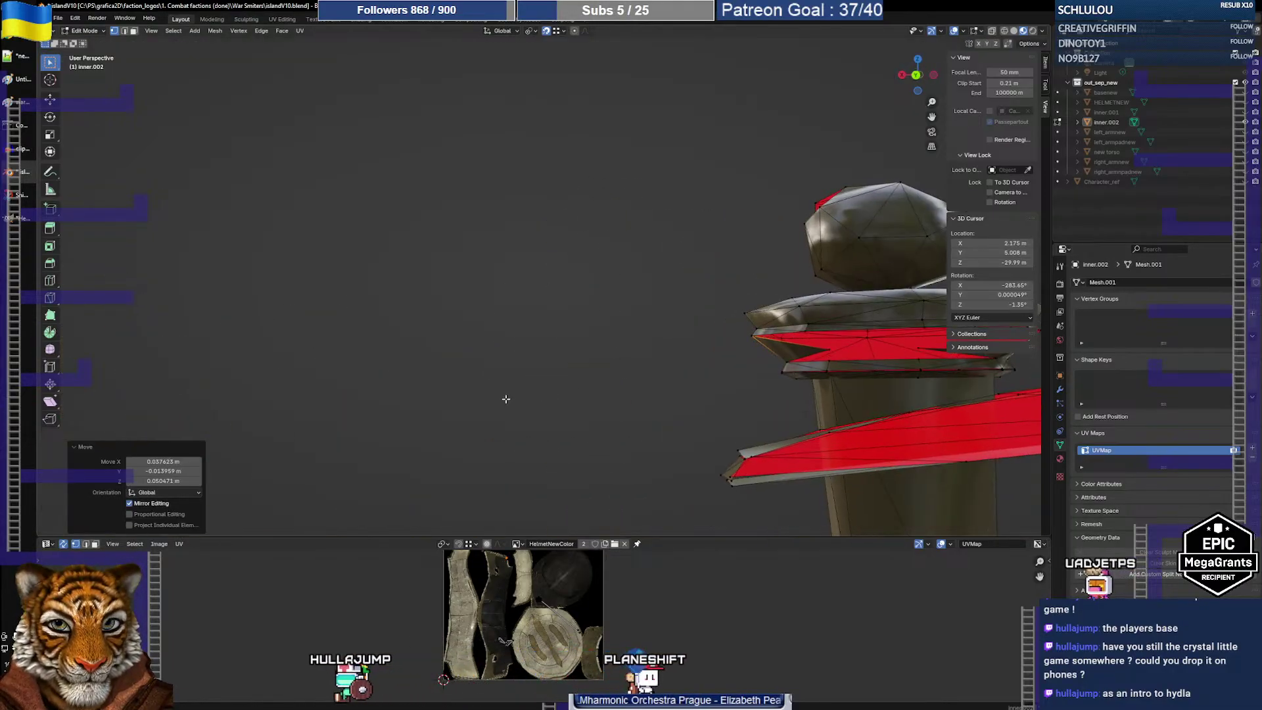
key(g)
click(830, 358)
shift+middle_drag(861, 403, 804, 405)
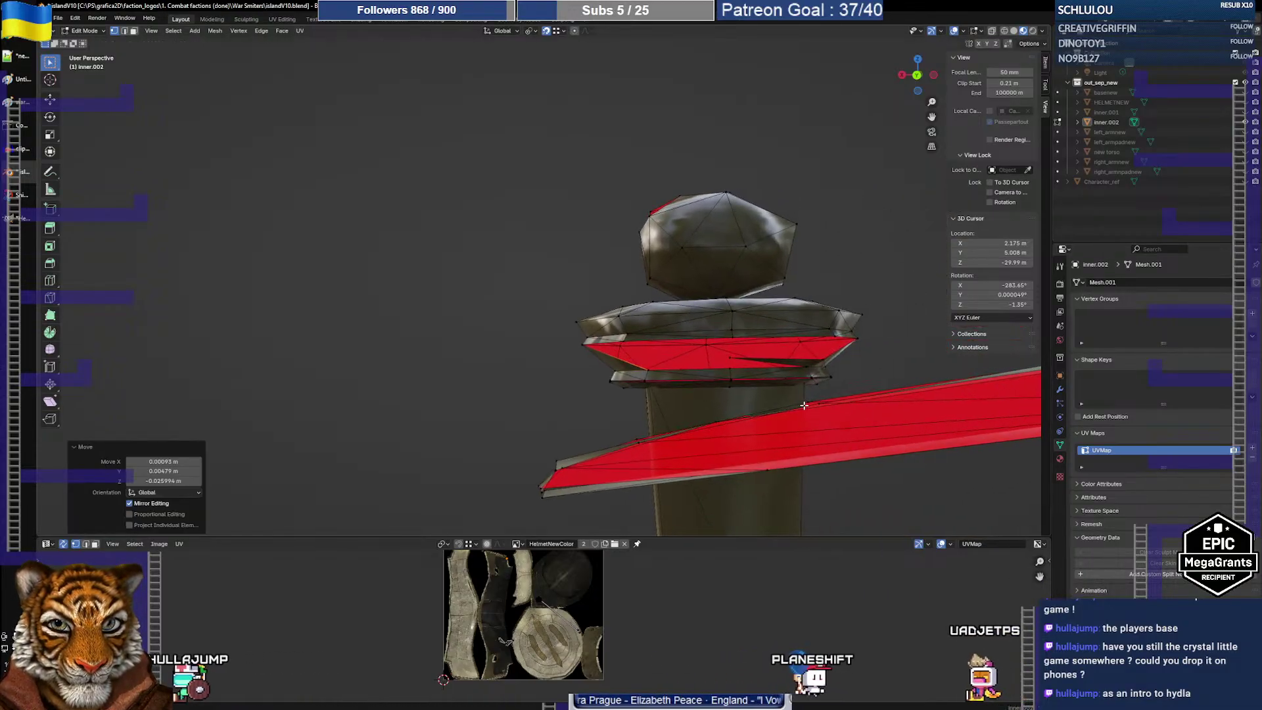
click(728, 362)
key(g)
click(729, 363)
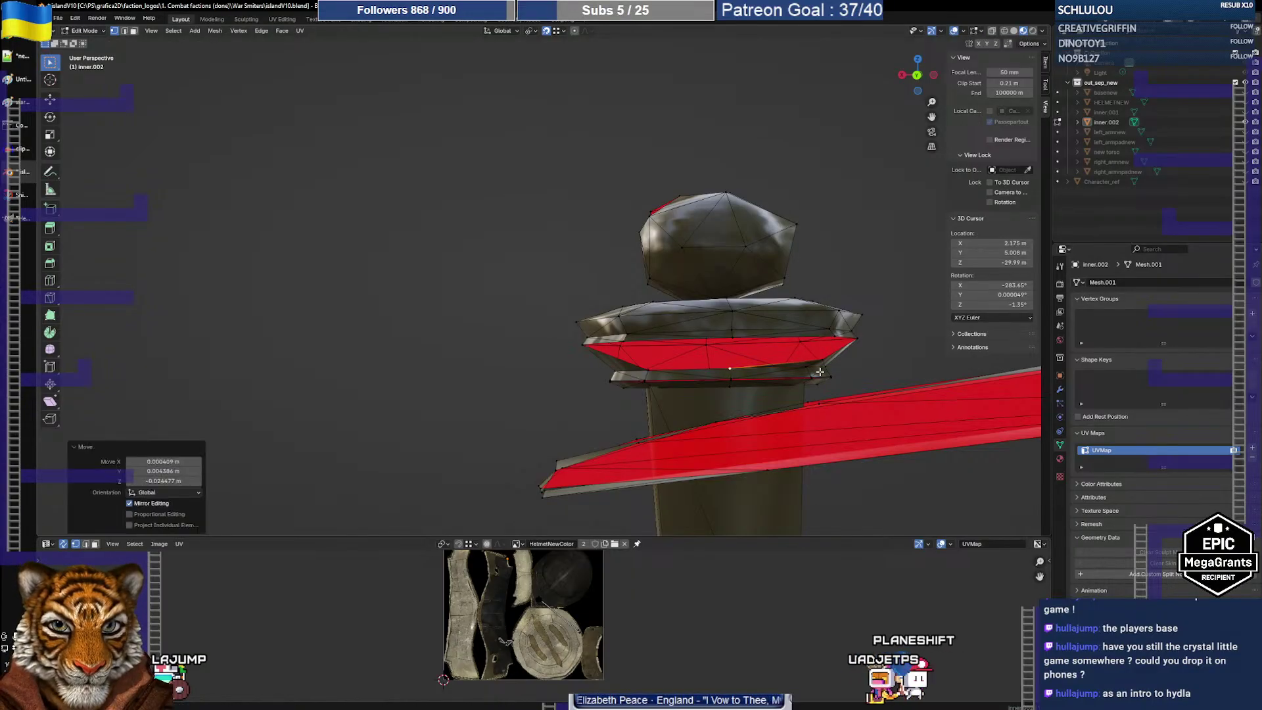
middle_drag(729, 363, 788, 367)
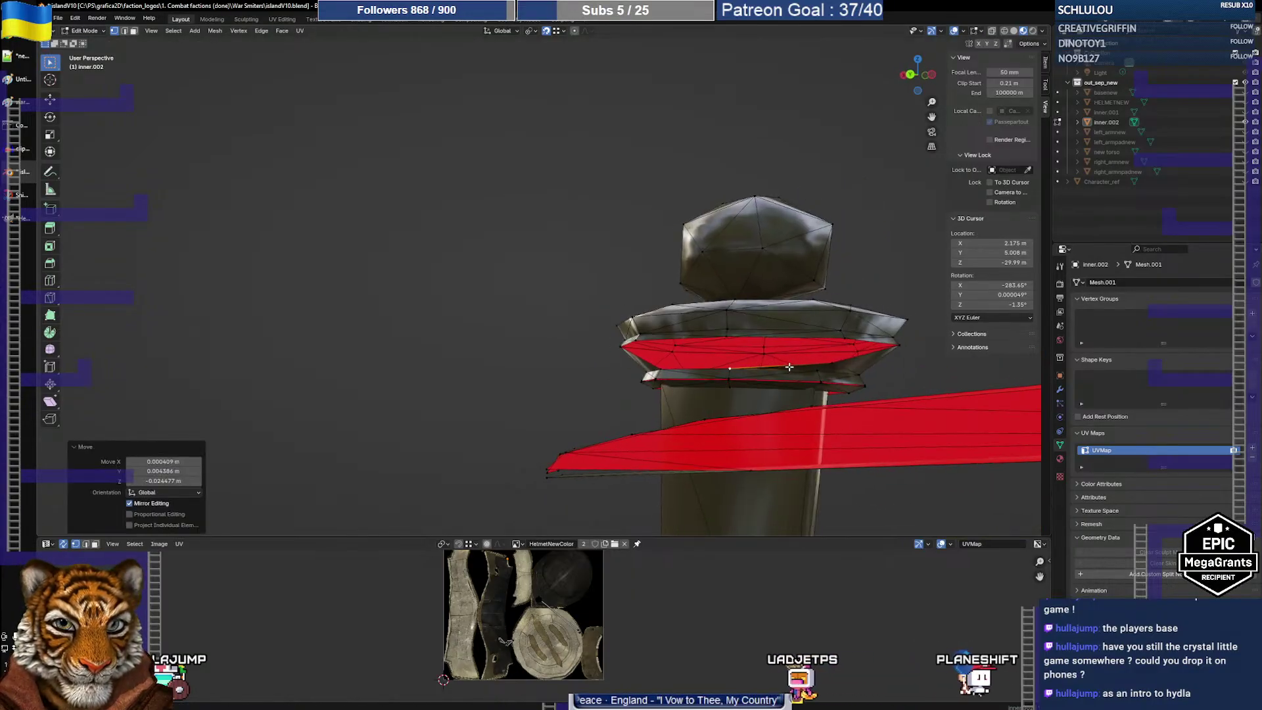
- Merge near-duplicate vertices across the whole mesh by distance
key(a)
key(m)
click(833, 361)
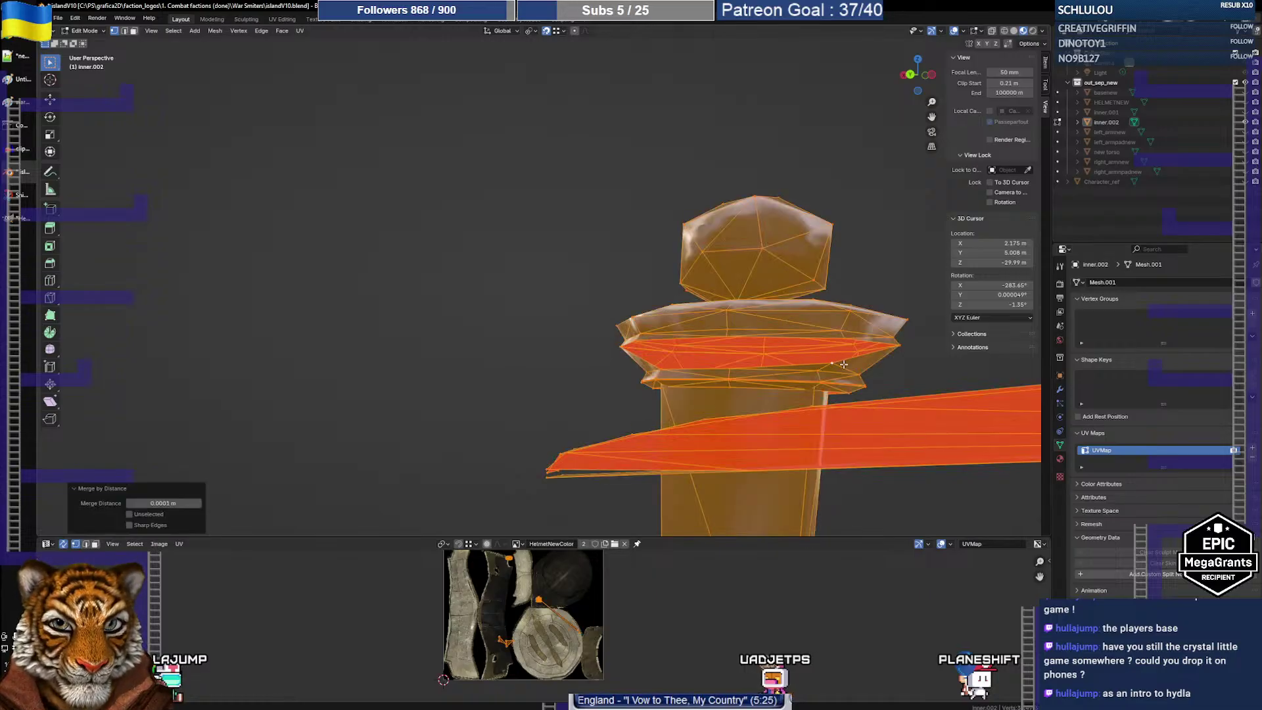
click(832, 362)
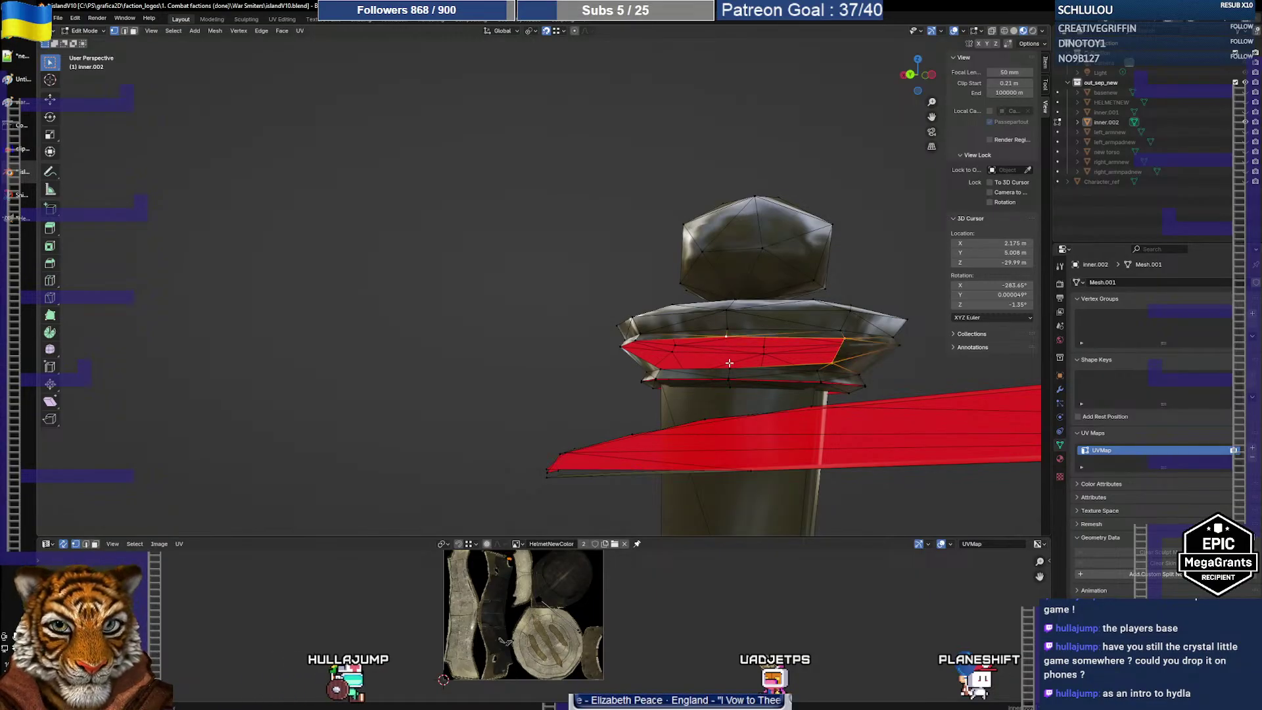
- Shorten the sliver at the left end of the red band's edge by moving its end vertex
middle_drag(635, 386, 698, 383)
click(653, 359)
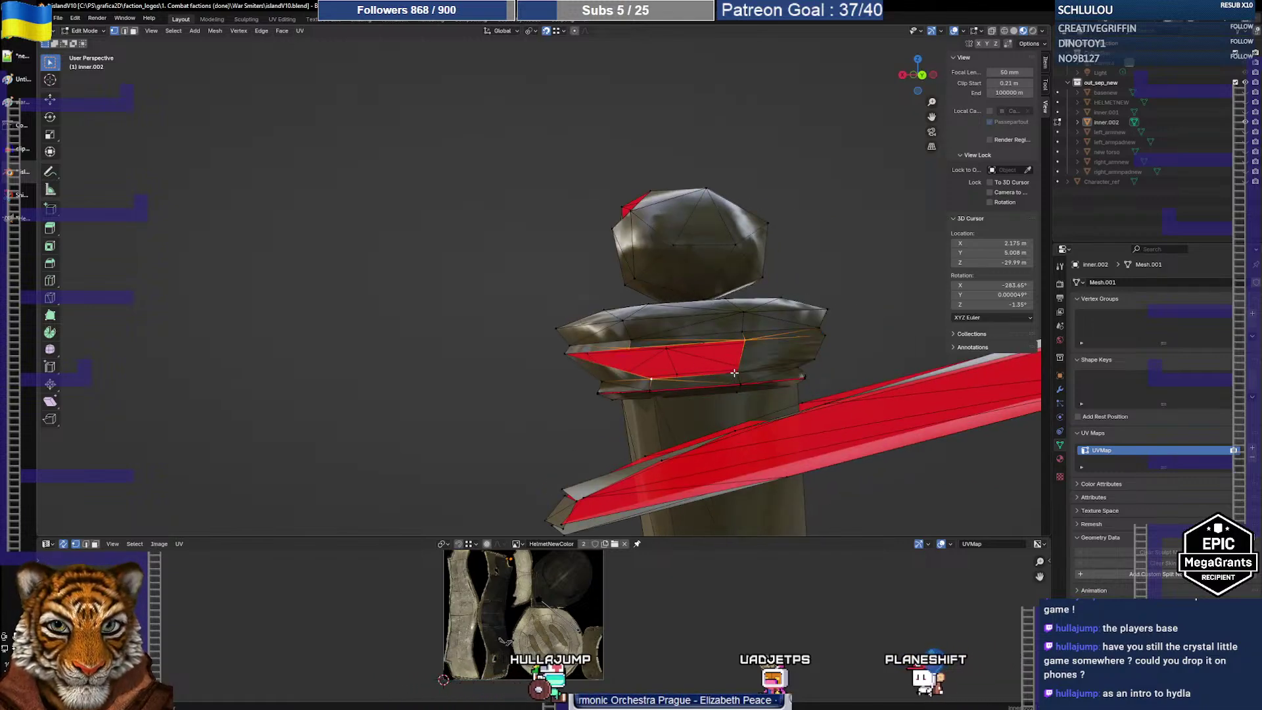
shift+click(667, 380)
click(650, 378)
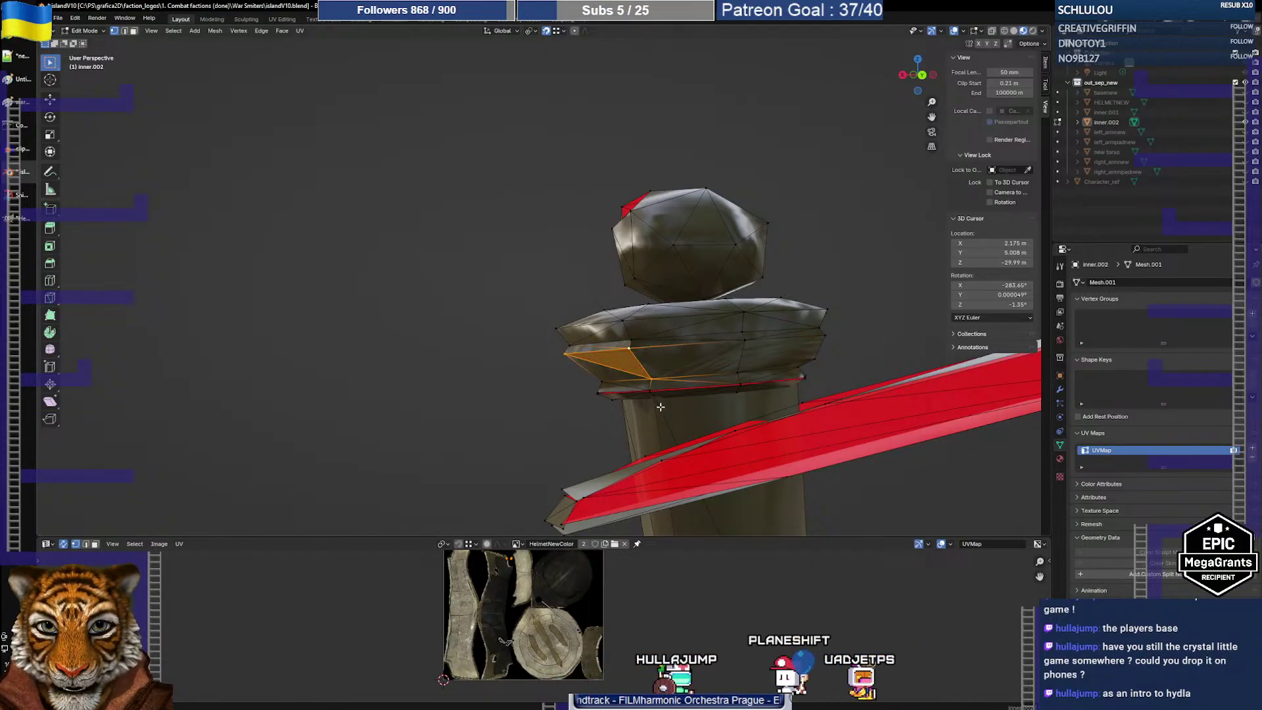
middle_drag(660, 406, 834, 384)
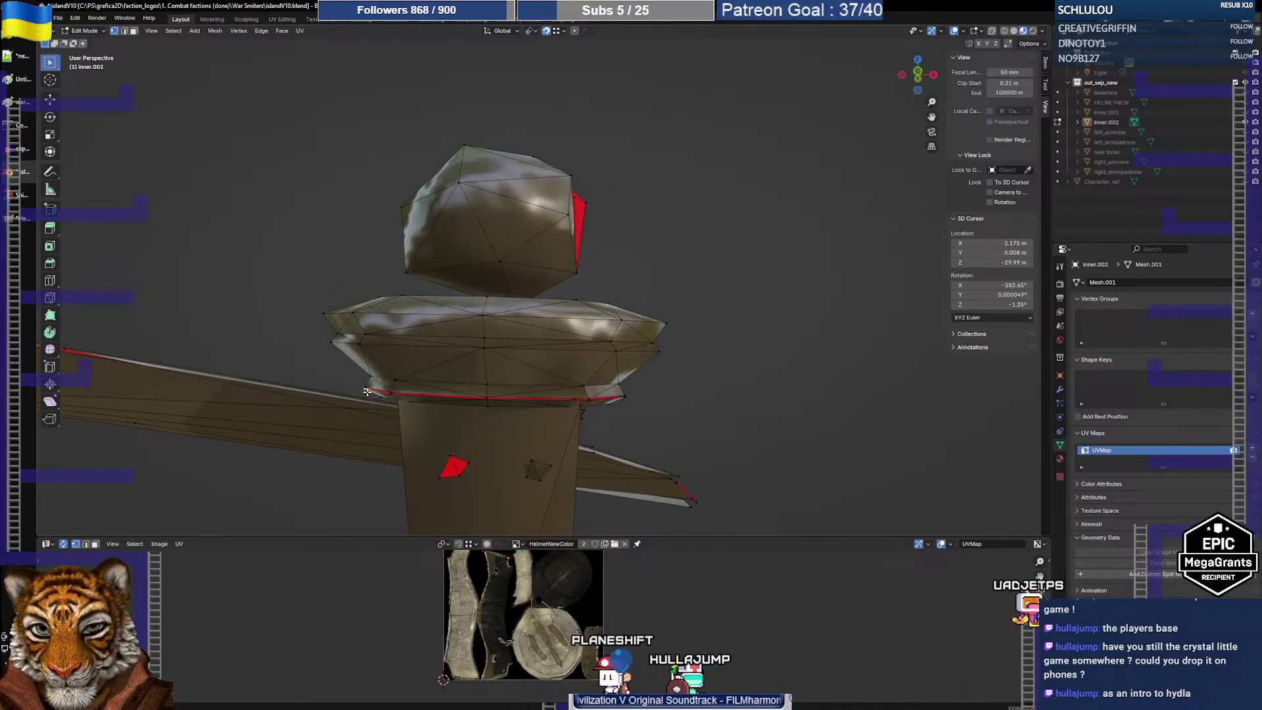
drag(367, 392, 395, 394)
click(389, 396)
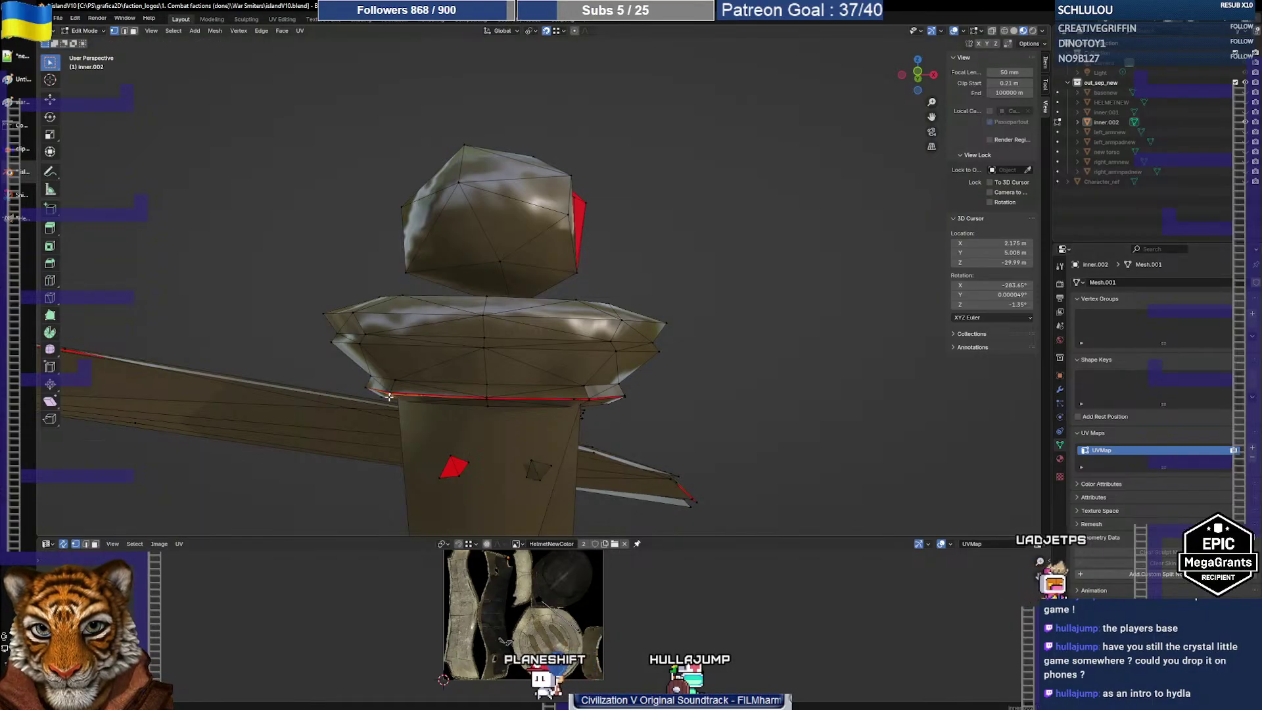
key(g)
click(395, 396)
- Move the following vertices along the red band's edge into line
click(487, 401)
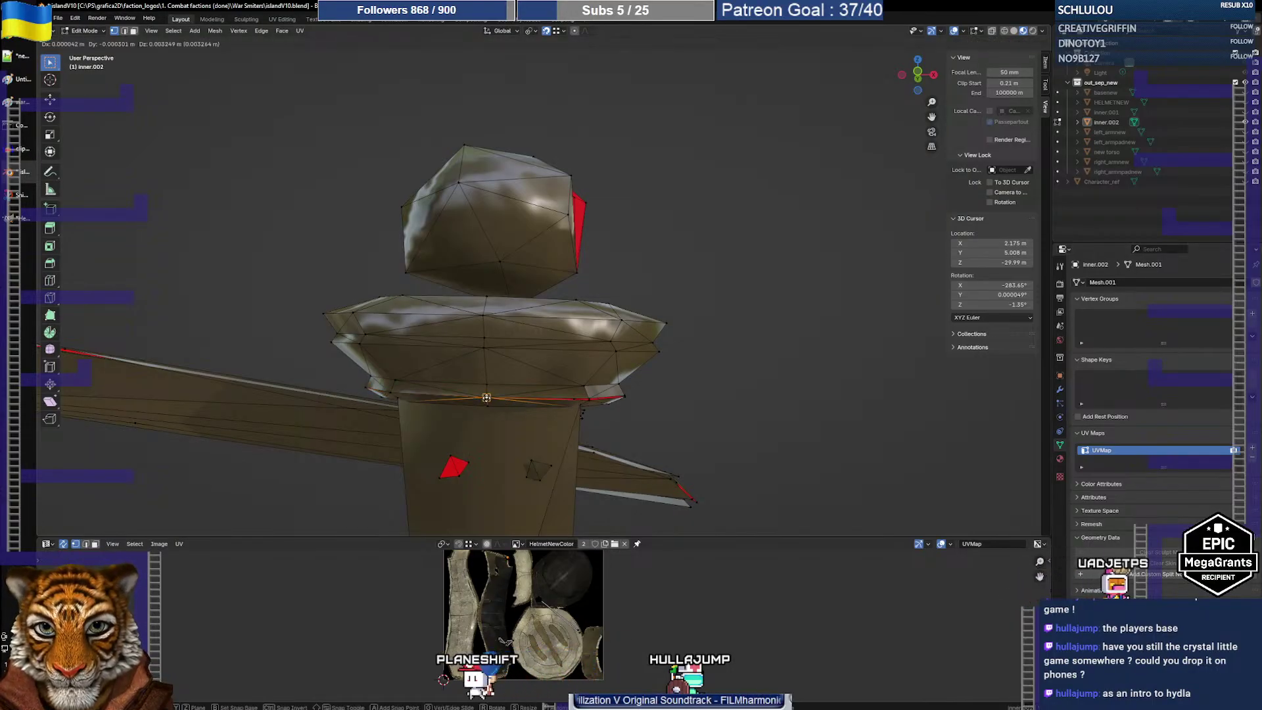
key(g)
click(492, 401)
click(590, 402)
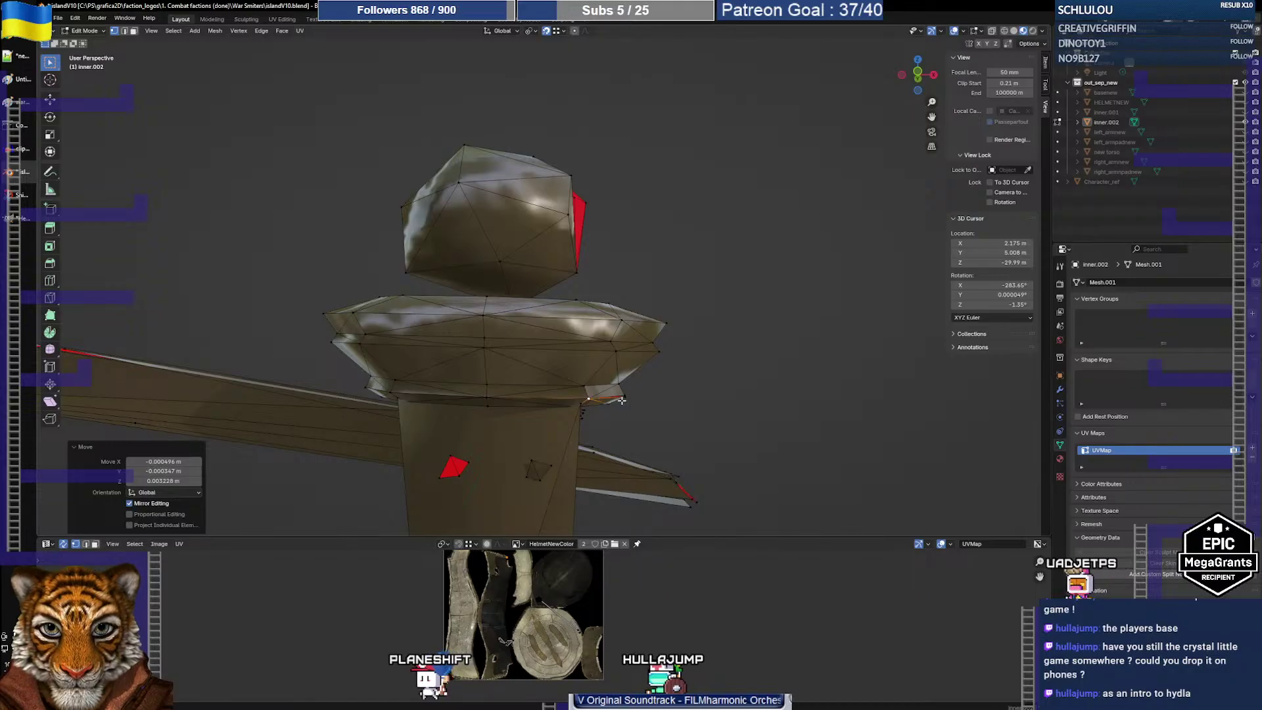
key(g)
click(676, 388)
- Adjust the position of the selected edge on the ring
middle_drag(676, 388, 463, 407)
key(g)
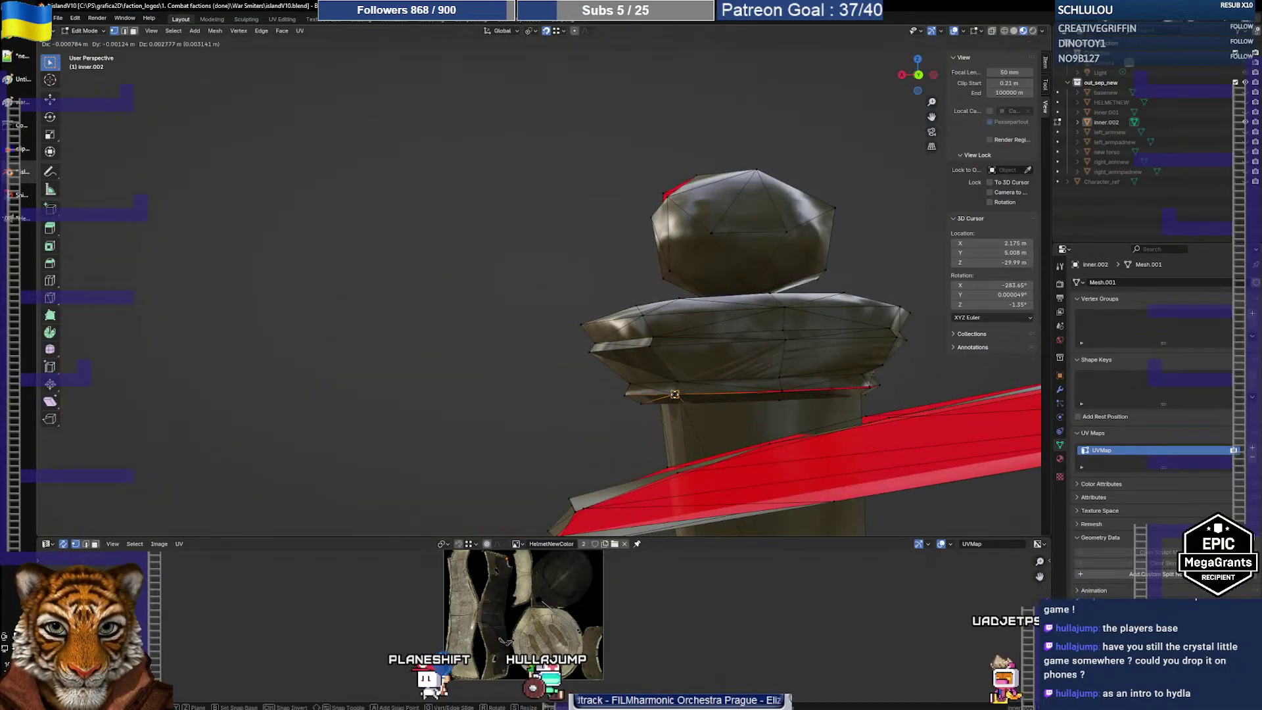
click(792, 397)
key(g)
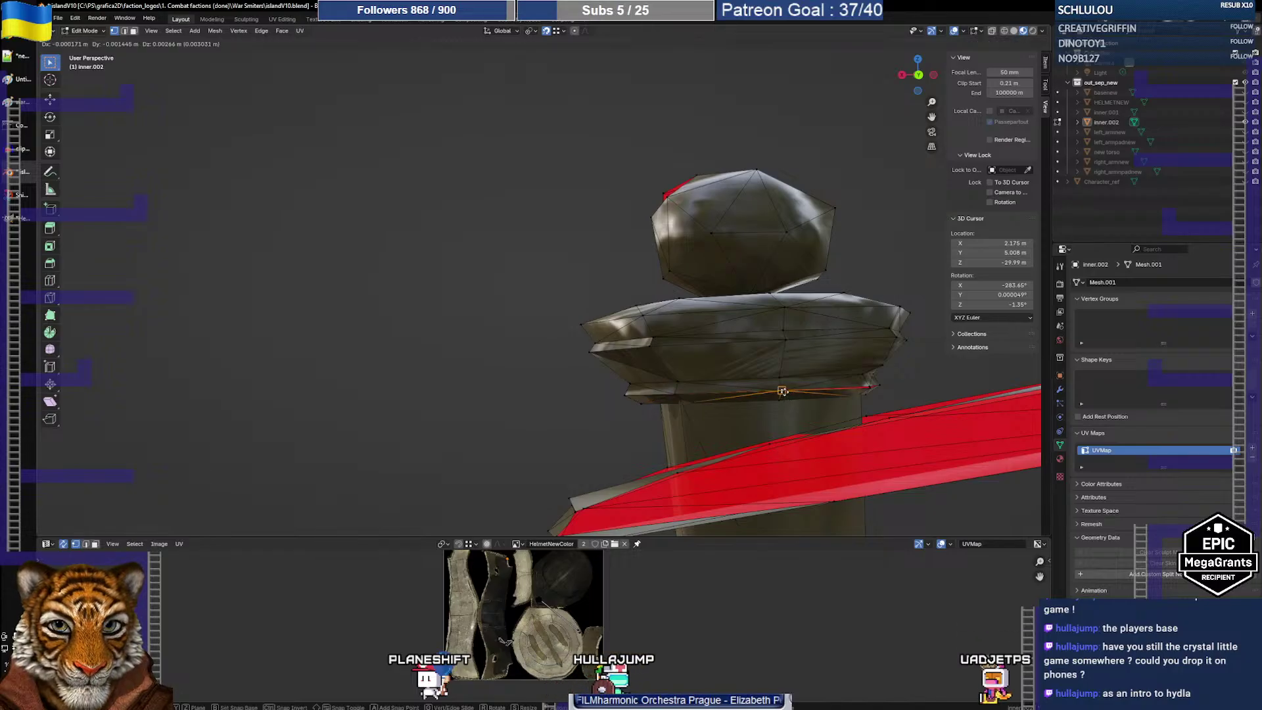
click(782, 391)
middle_drag(854, 381, 704, 371)
- Select all, then deselect and raise one vertex on the large post's rounded cap
key(a)
key(alt+a)
key(g)
click(668, 297)
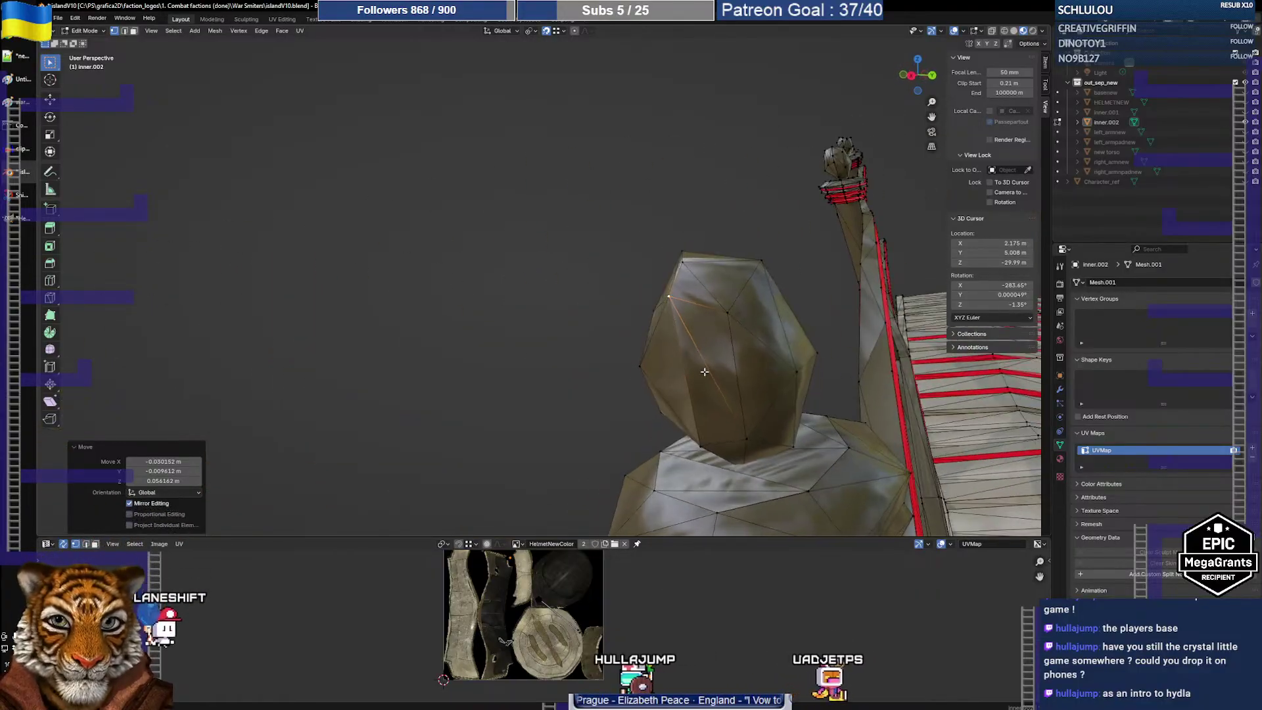
- Merge by distance across the whole mesh, removing vertices closer than 0.0001 m
key(a)
key(m)
key(b)
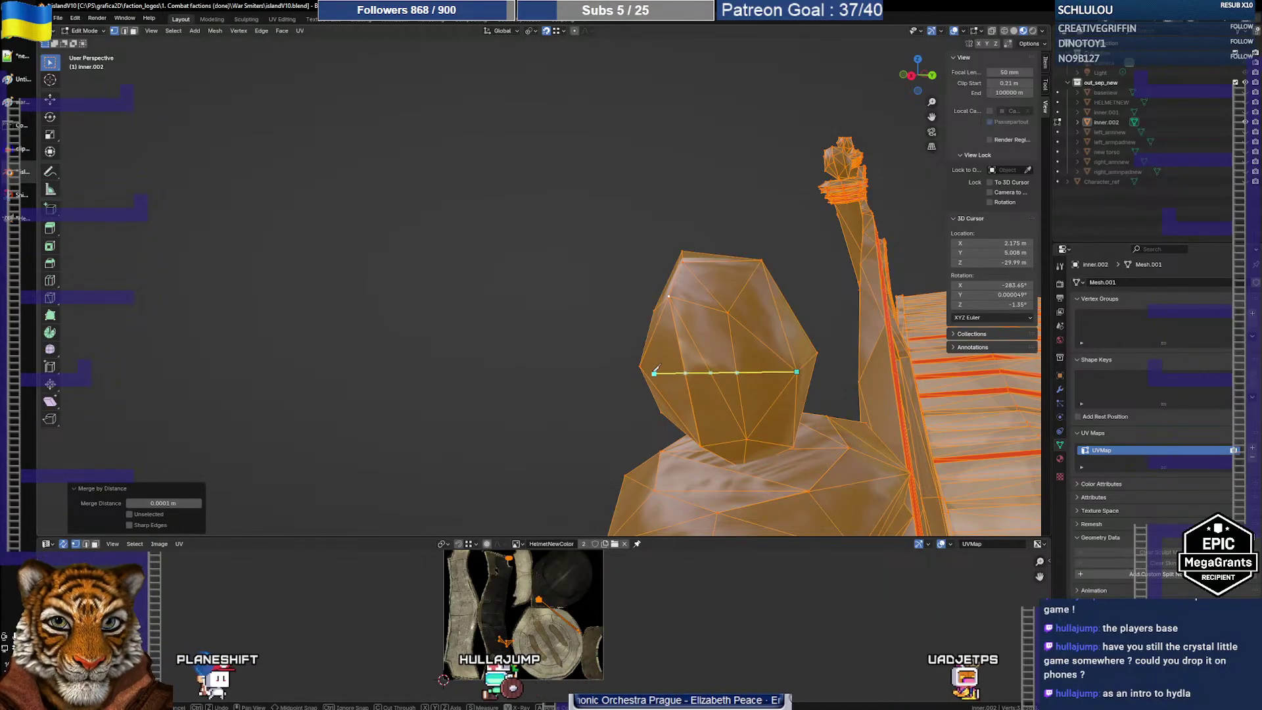
key(Escape)
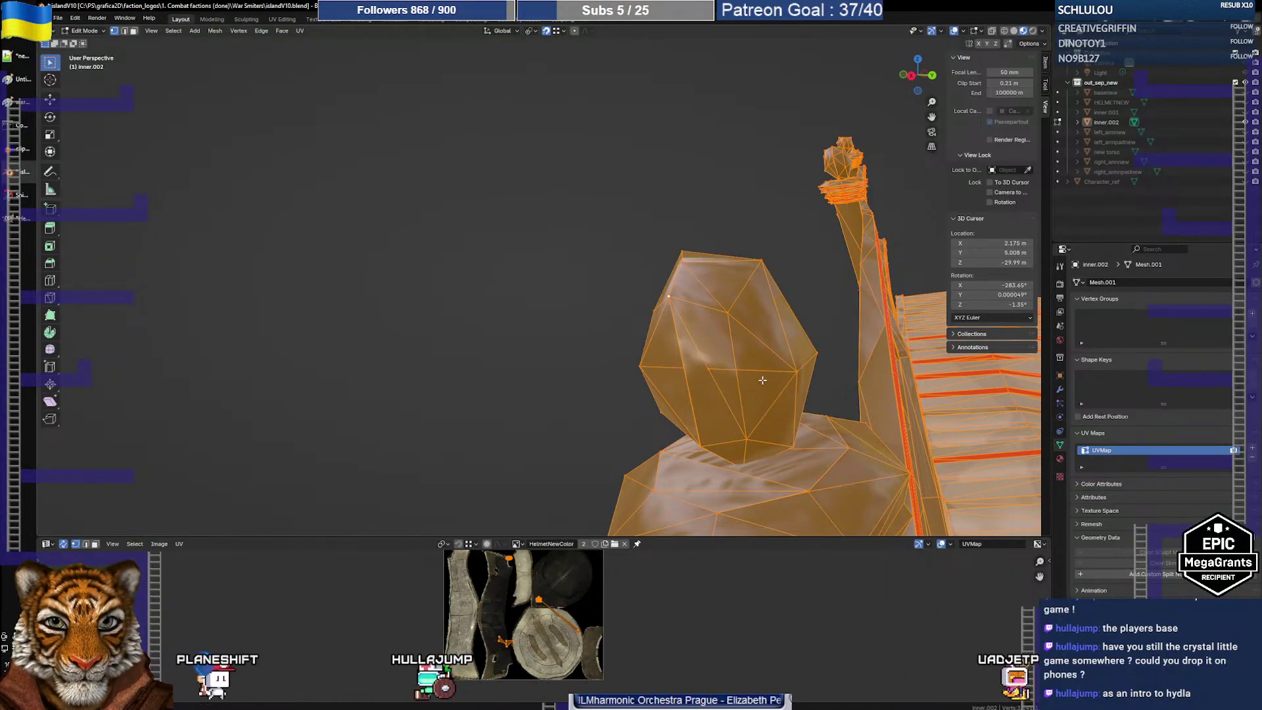
- Walk in to the post's dome and nudge one of its vertices into shape
middle_drag(762, 380, 702, 389)
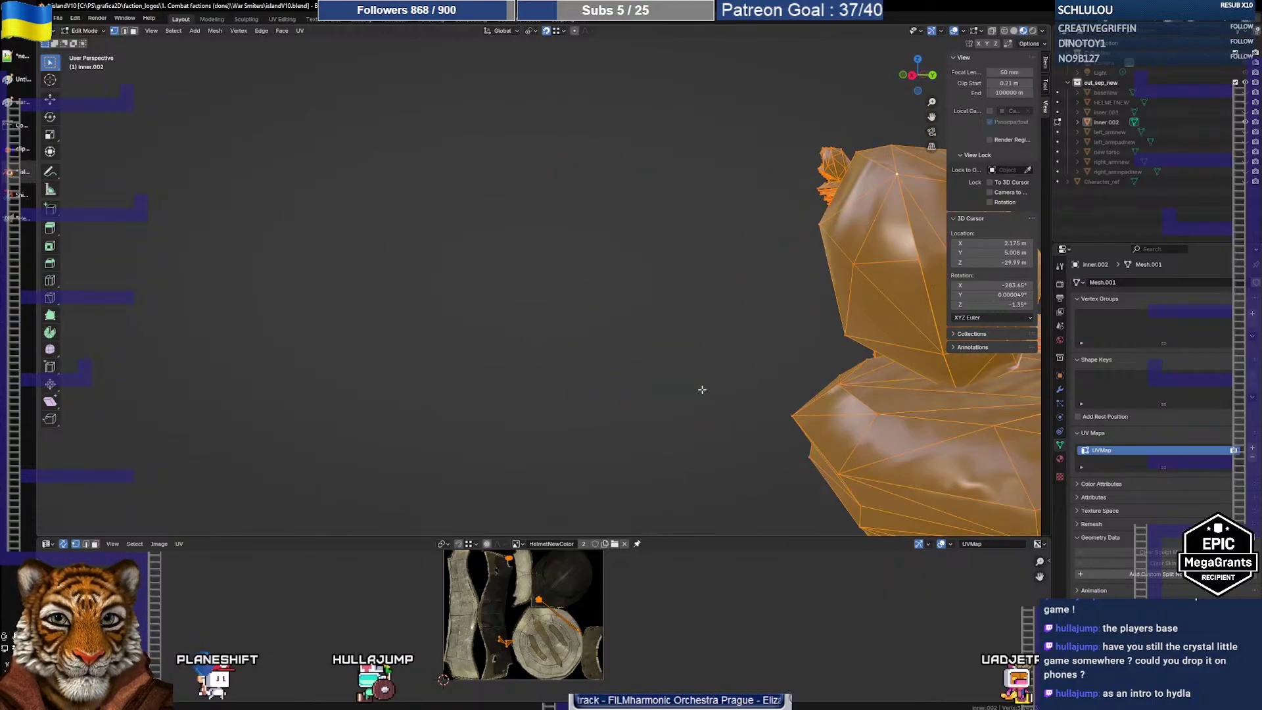
key(shift+grave)
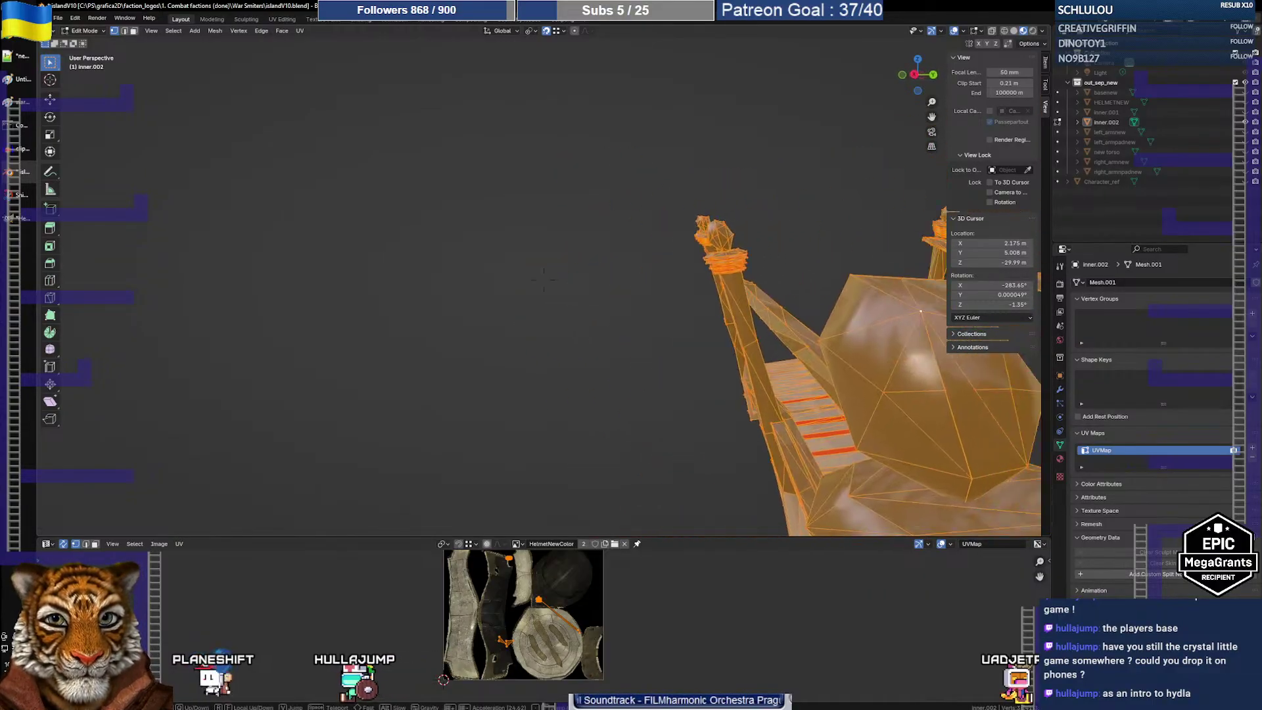
key(s)
key(w)
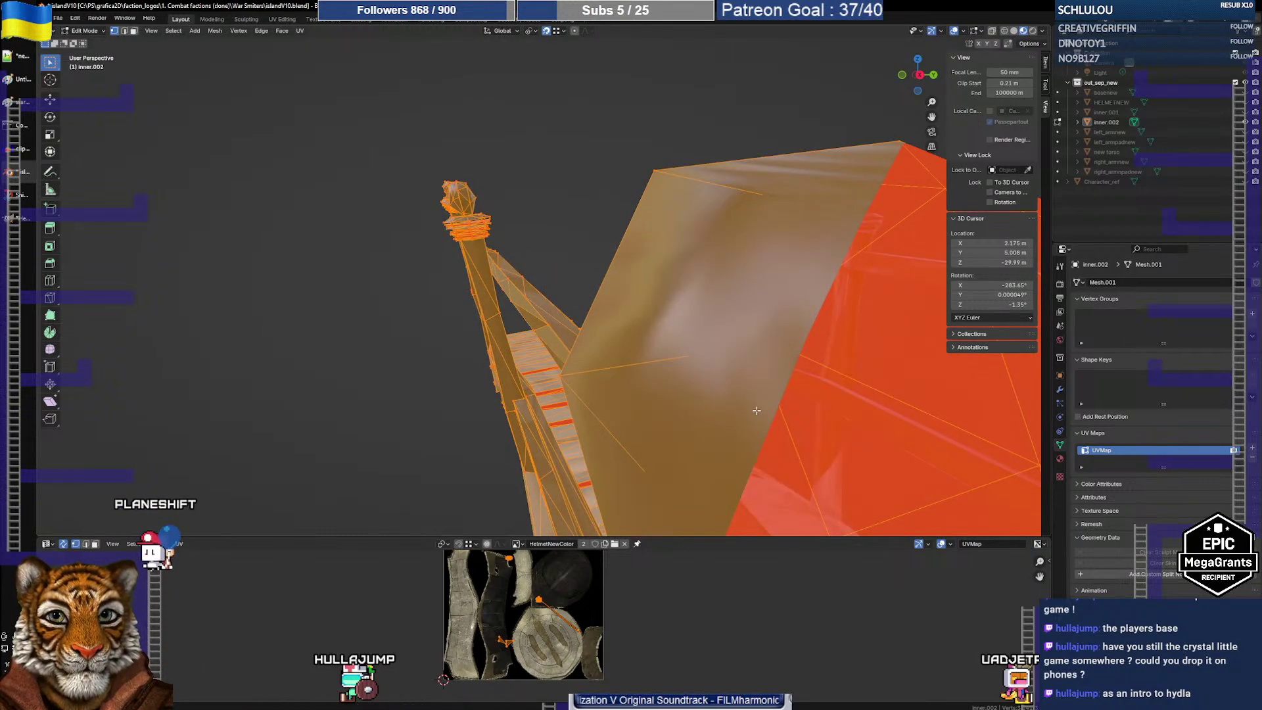
key(shift+grave)
key(s)
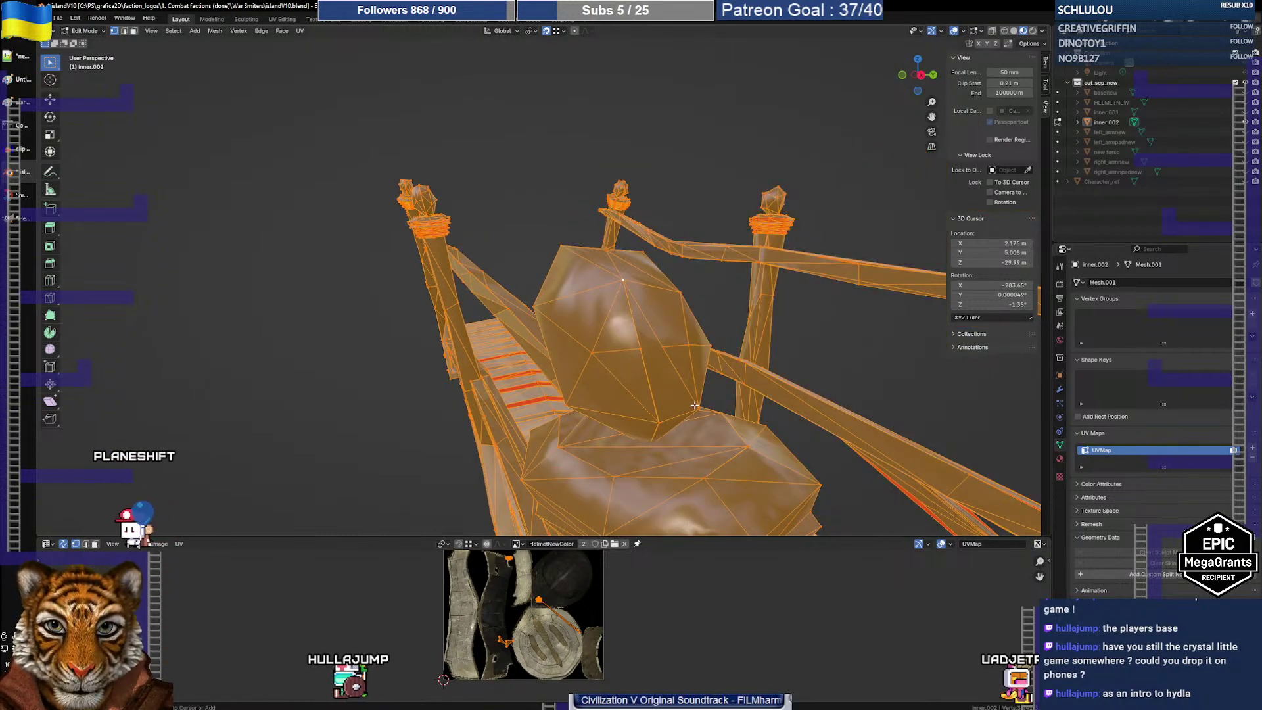
click(663, 425)
key(g)
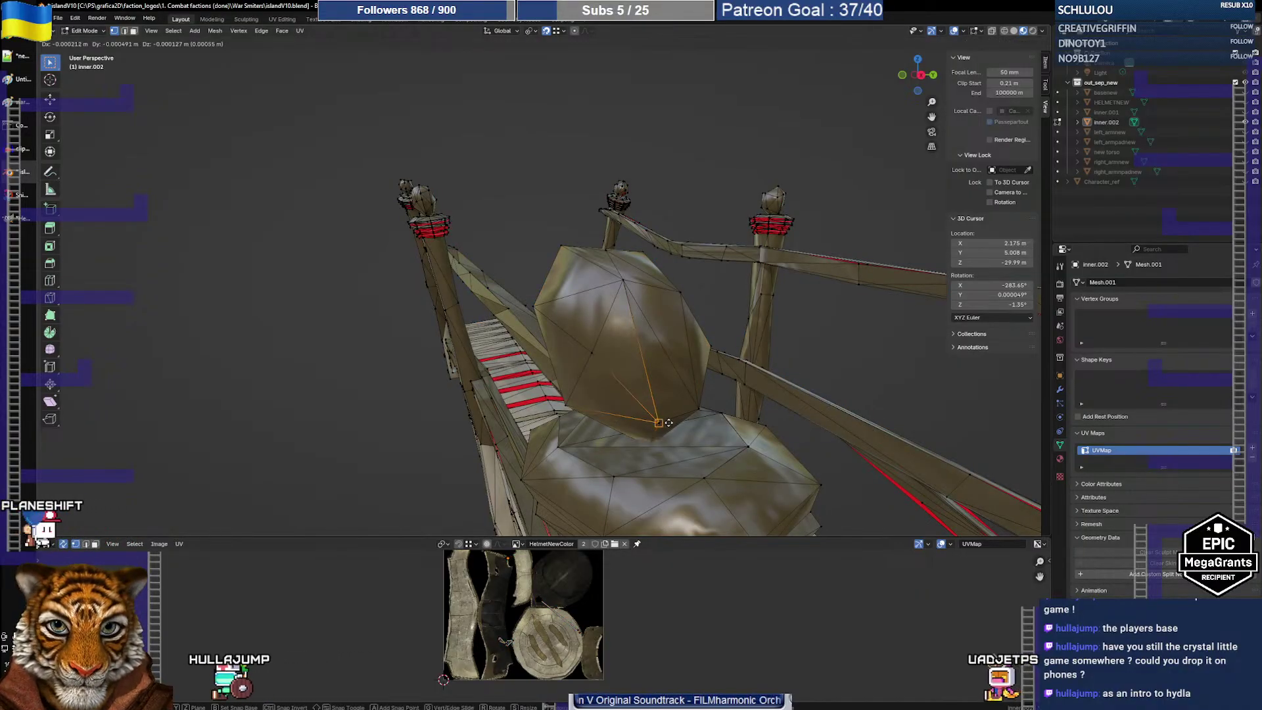
click(659, 422)
- Merge overlapping vertices by distance again across the whole mesh
key(a)
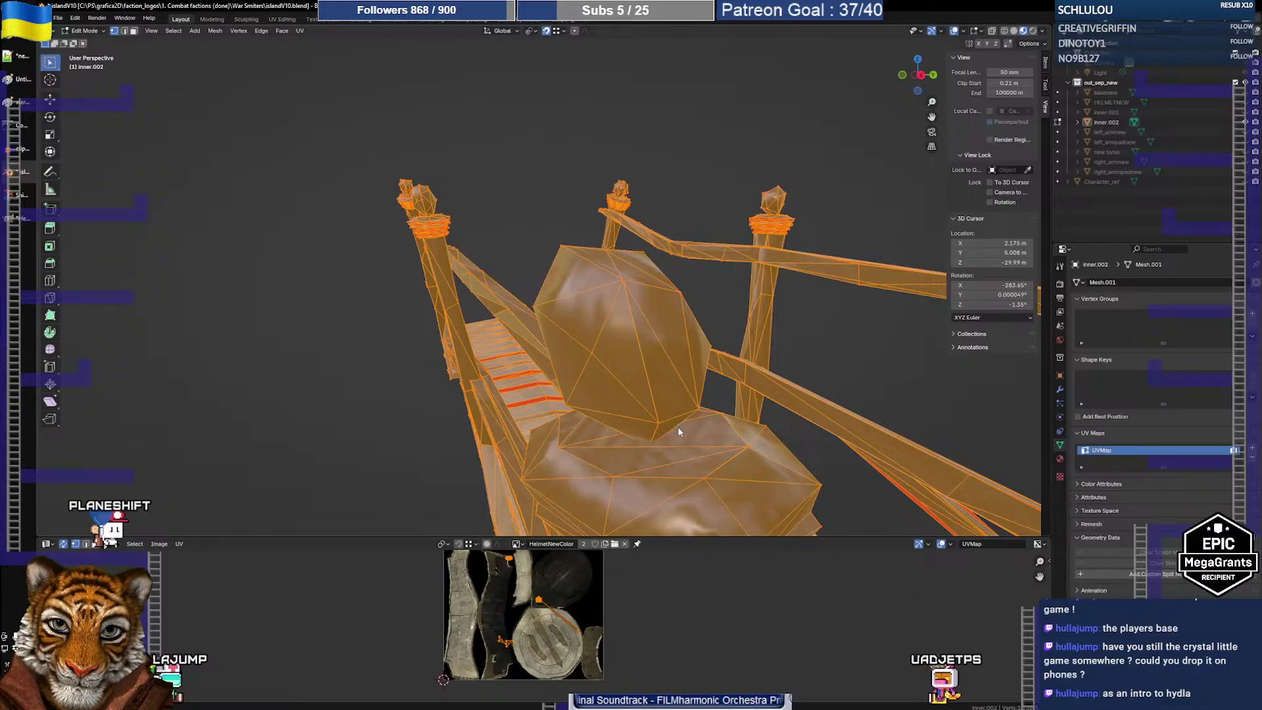
key(m)
click(678, 428)
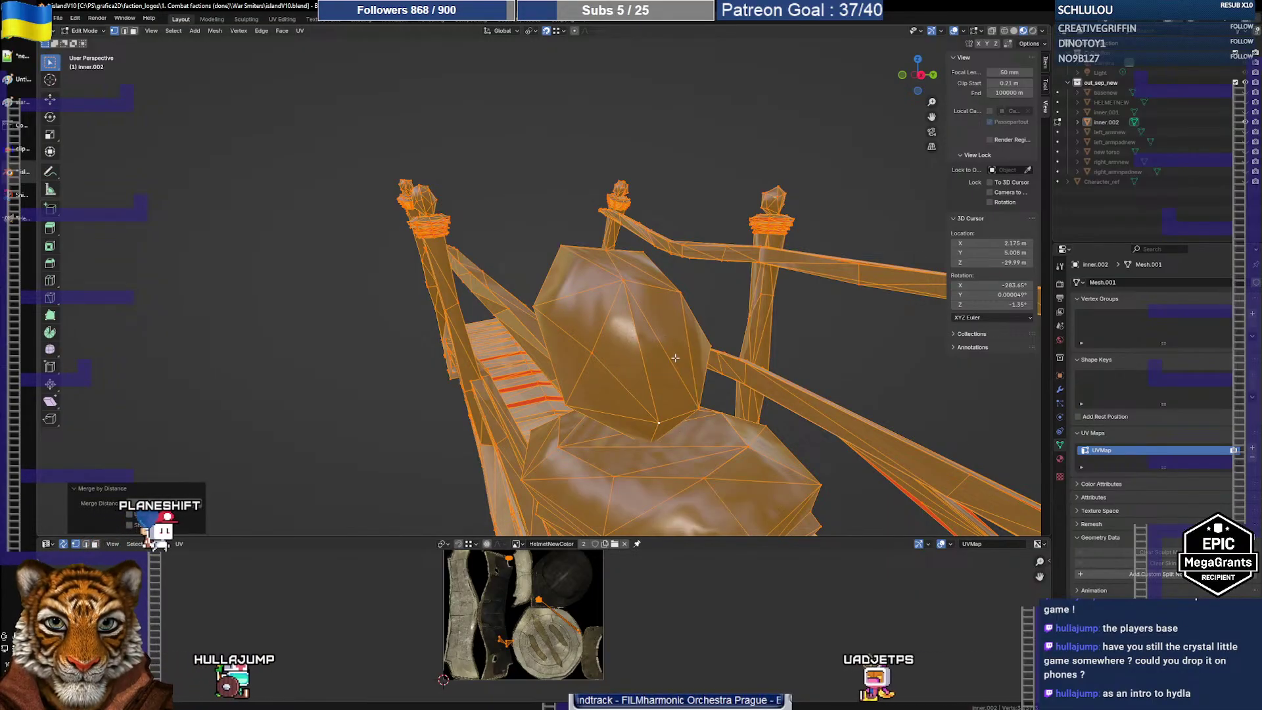
- Knife-cut a line across the dome from edge to edge
middle_drag(675, 358, 674, 358)
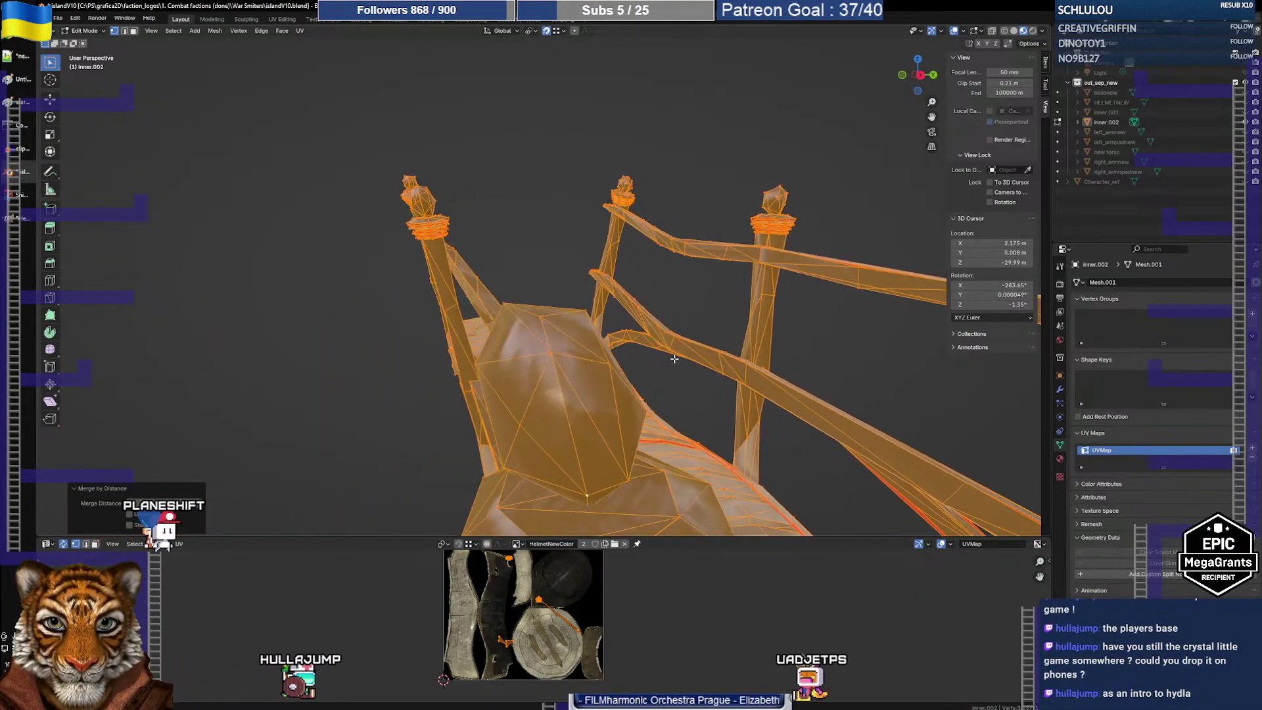
click(647, 411)
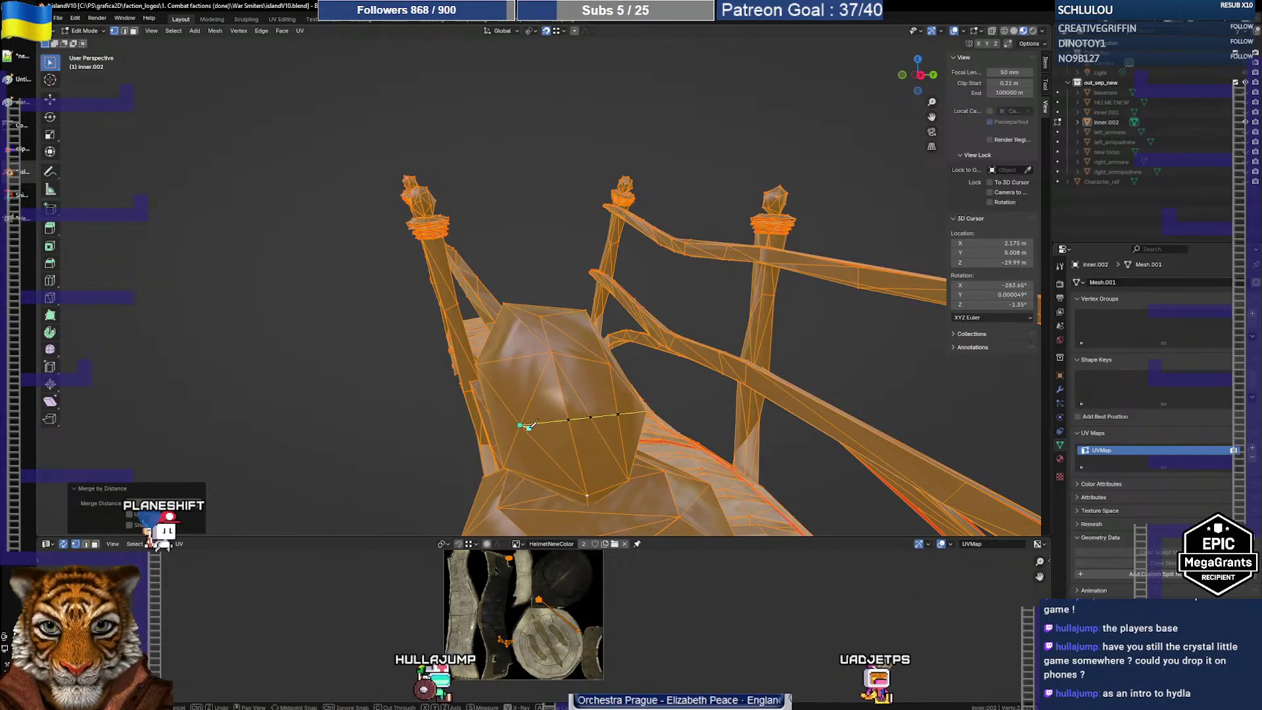
click(525, 426)
key(Return)
- Move two more dome vertices to reshape the rounded cap
click(576, 428)
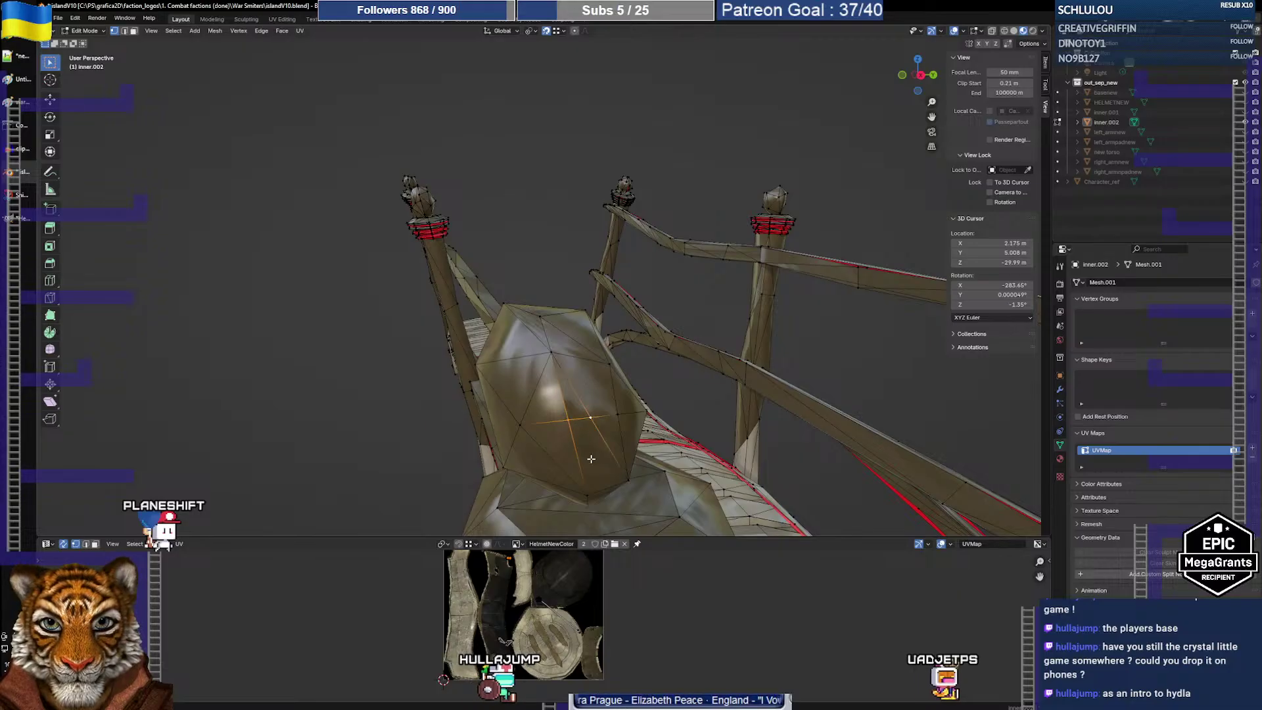
middle_drag(591, 459, 676, 437)
scroll(677, 437, up, 3)
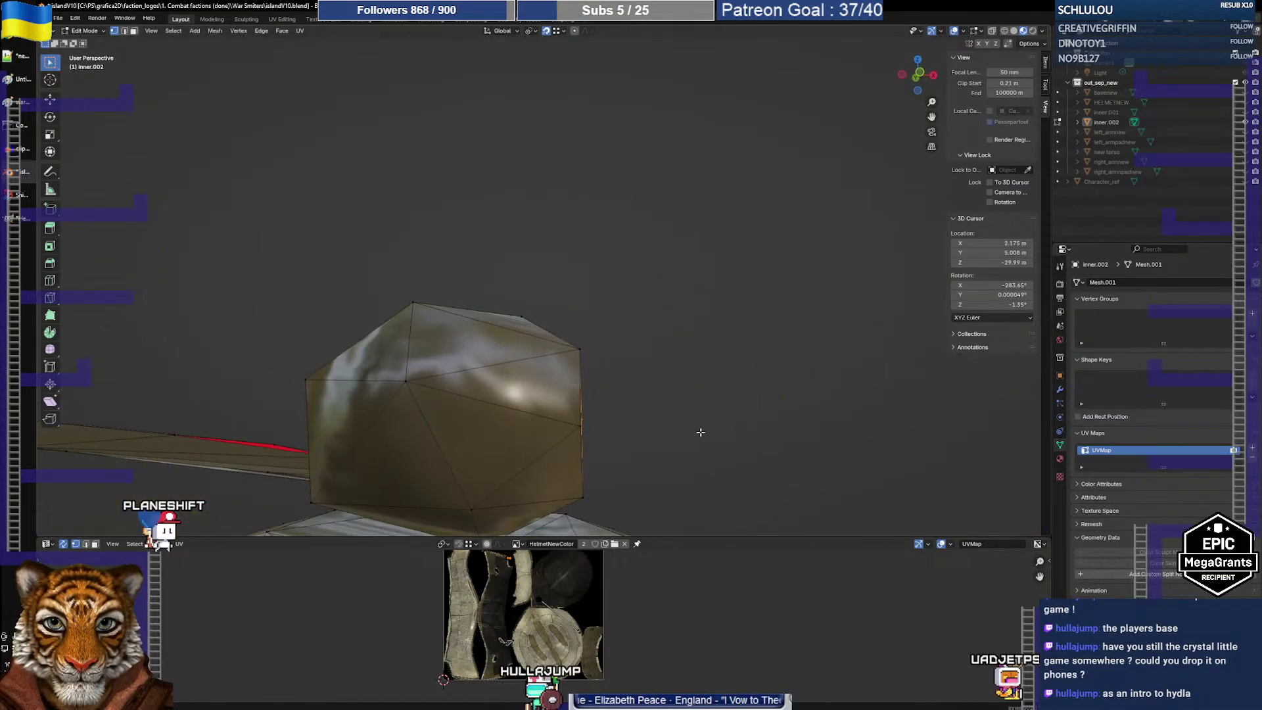
key(g)
click(752, 440)
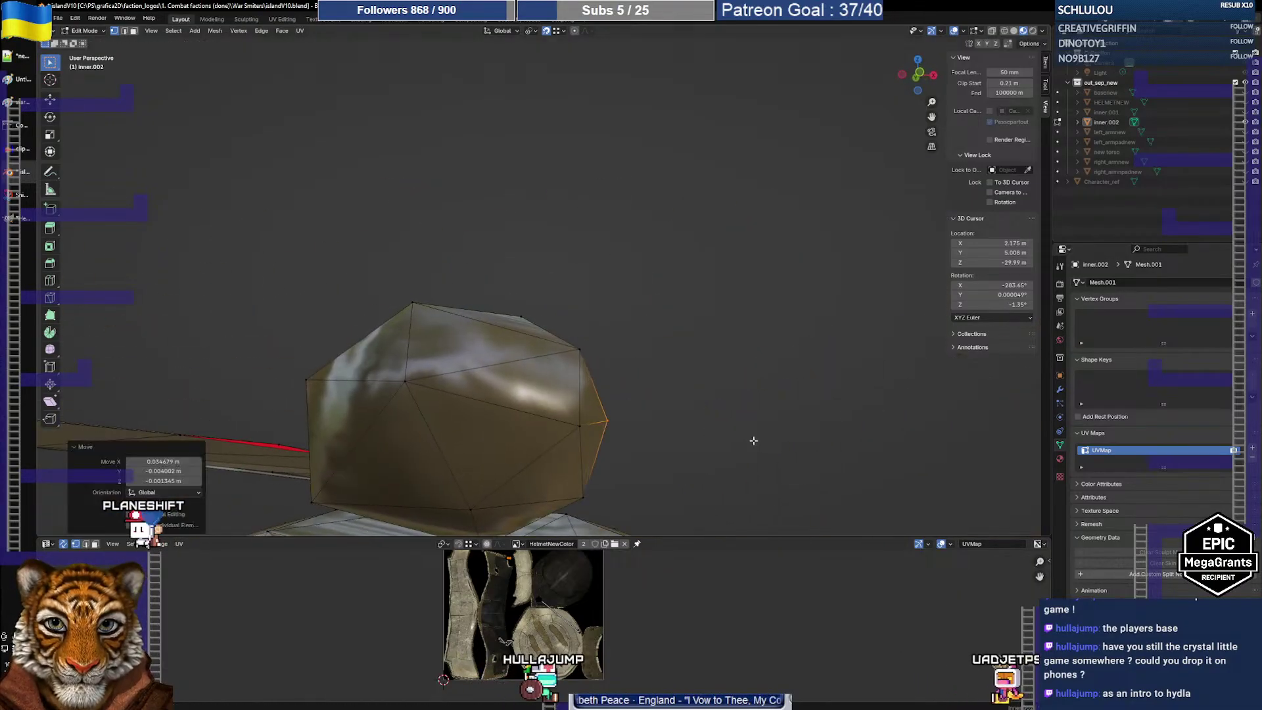
middle_drag(752, 441, 685, 424)
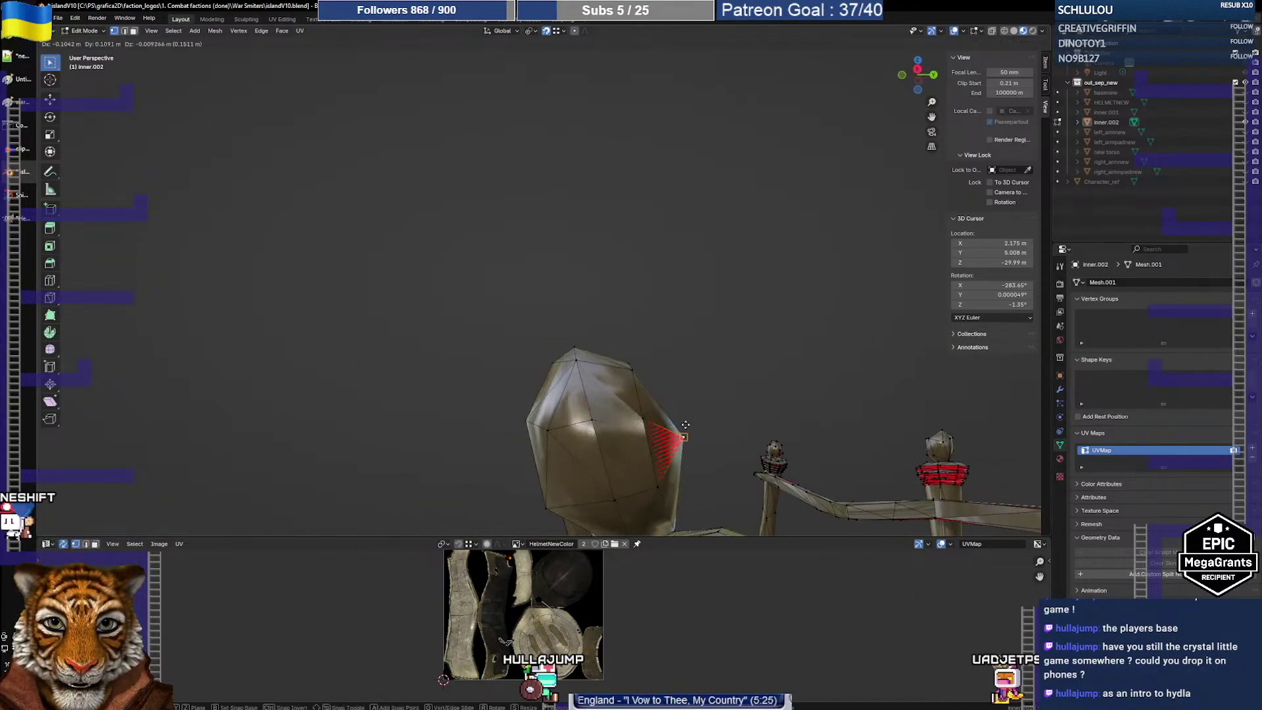
key(g)
click(808, 348)
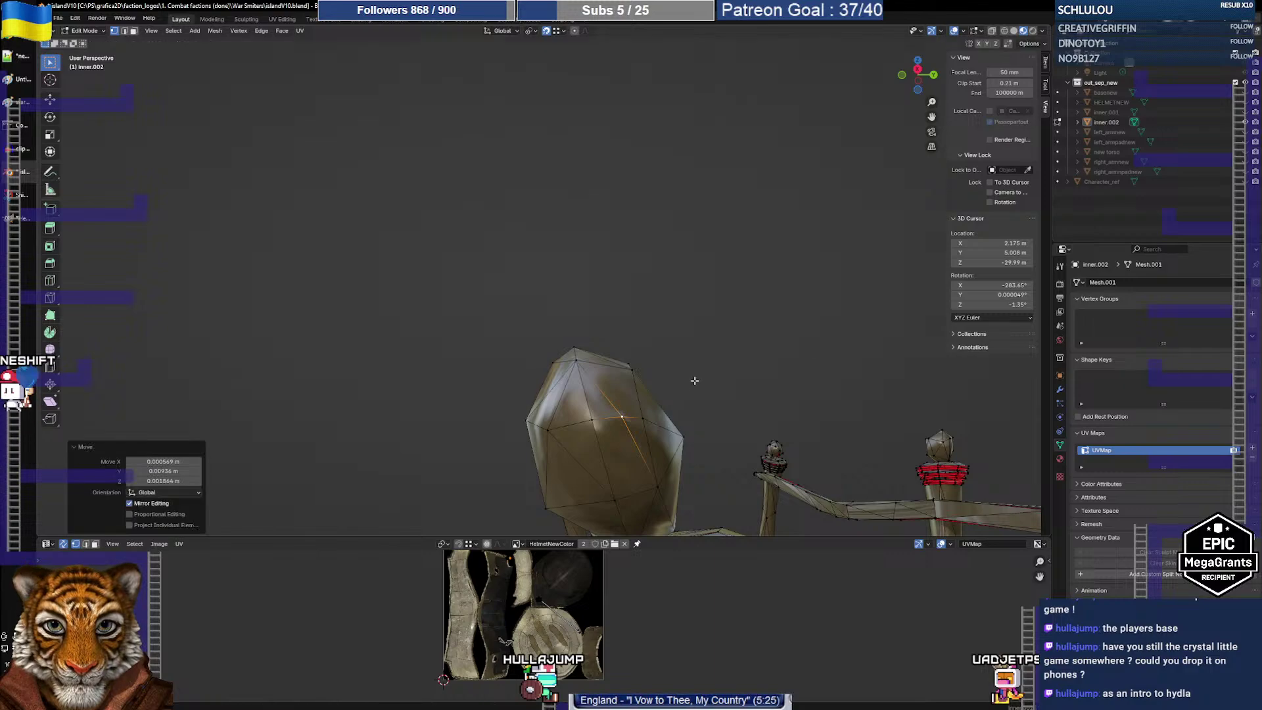
- Return the bridge to Object Mode and orbit around the dome piece
mouse_move(690, 381)
middle_down()
mouse_move(802, 375)
mouse_move(699, 391)
middle_up()
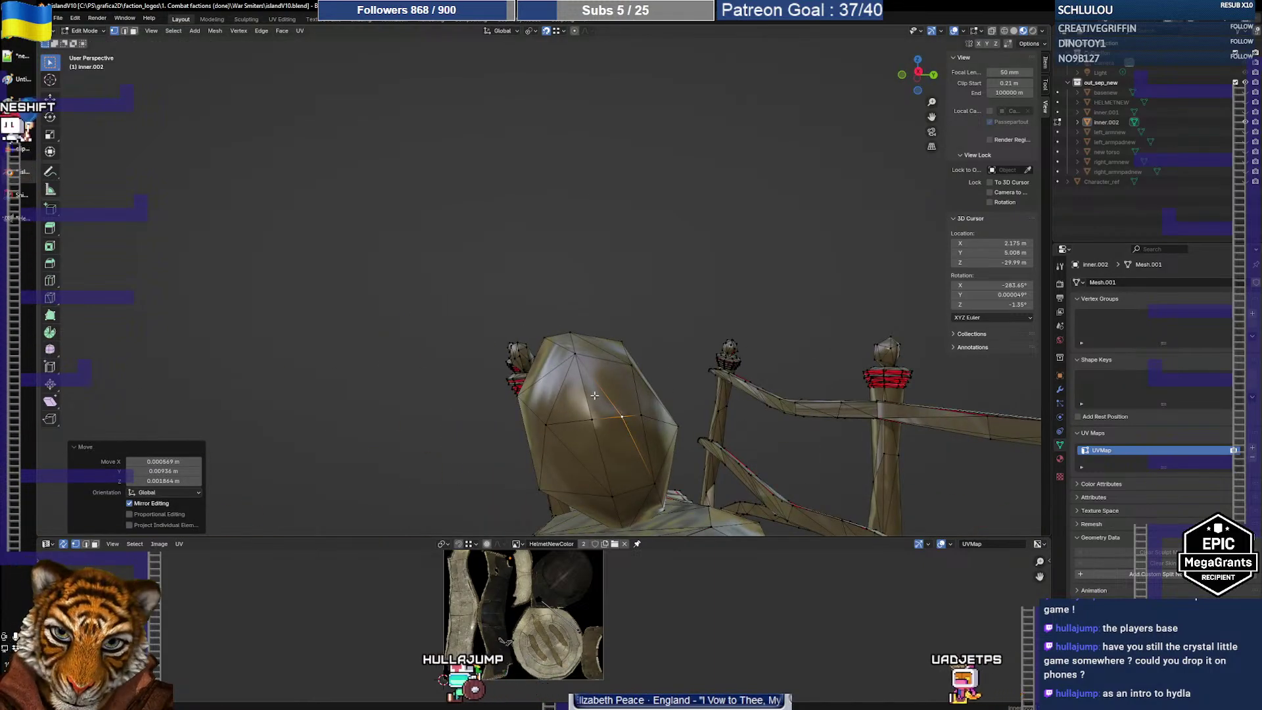
key(Tab)
middle_drag(565, 391, 676, 386)
key(shift+grave)
- Select the railing post, enter Edit Mode, and flip the normals of its linked faces
key(s)
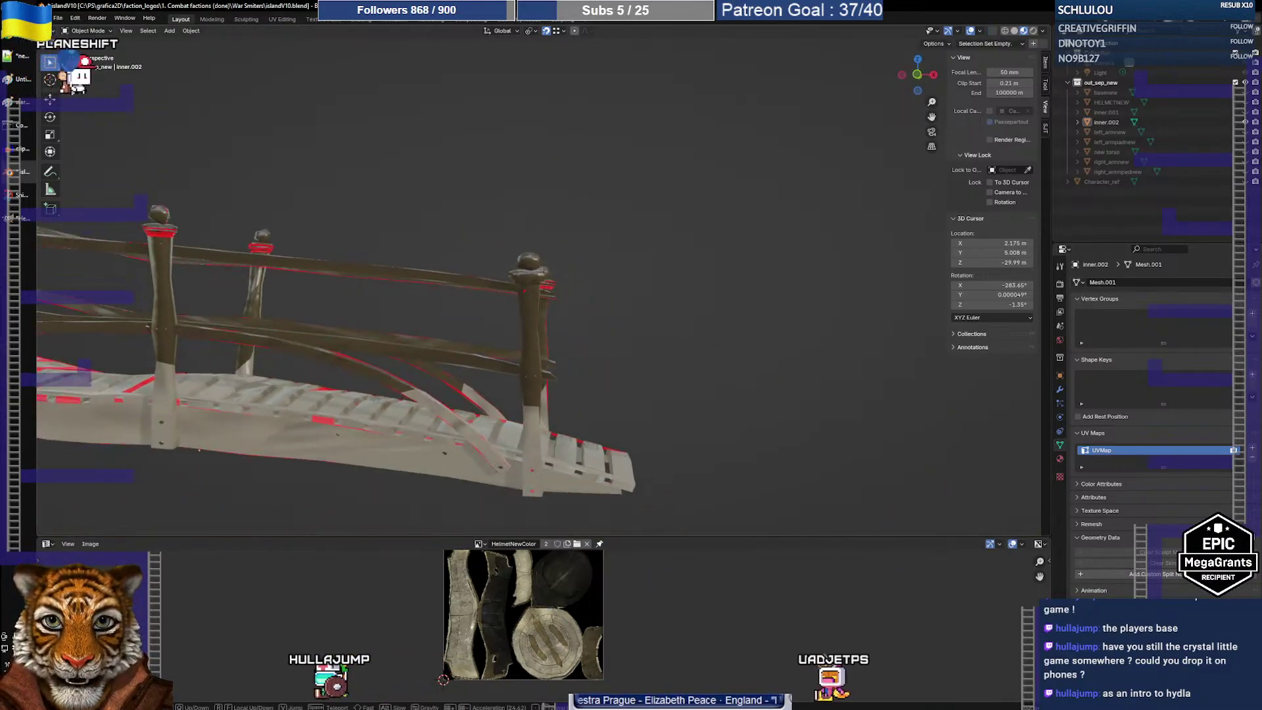
key(w)
key(s)
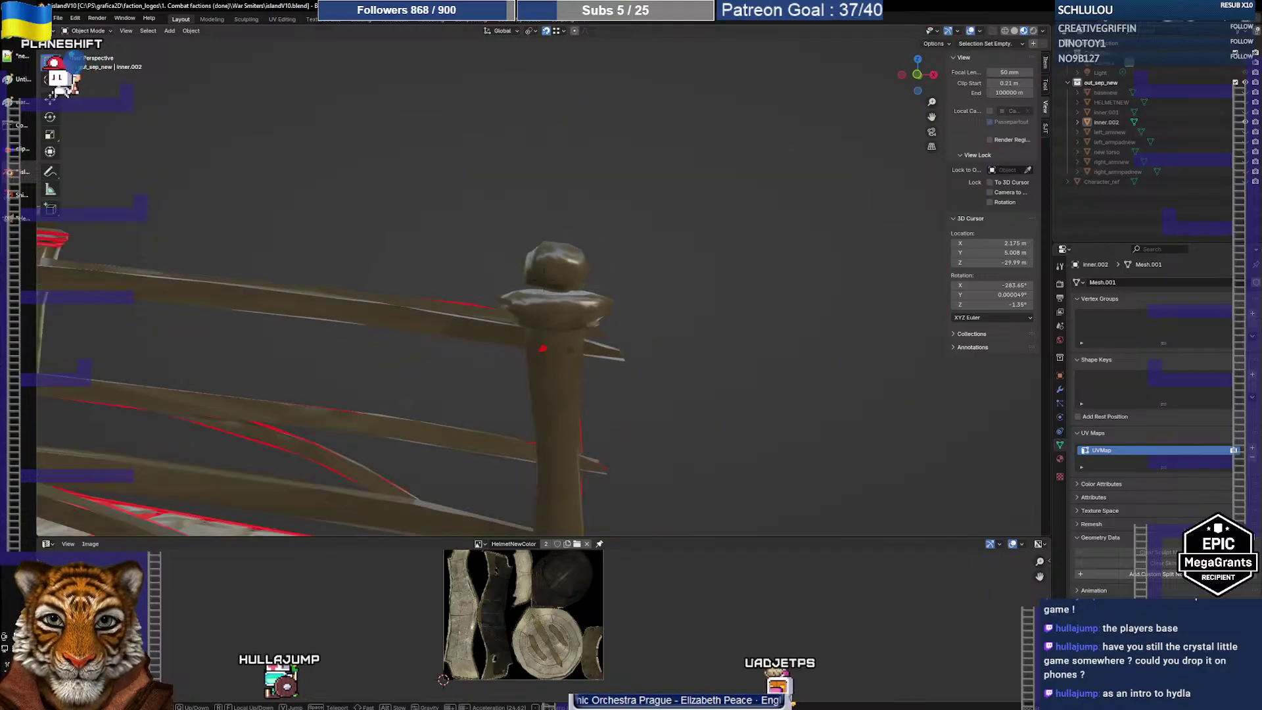
click(618, 424)
click(544, 362)
key(Tab)
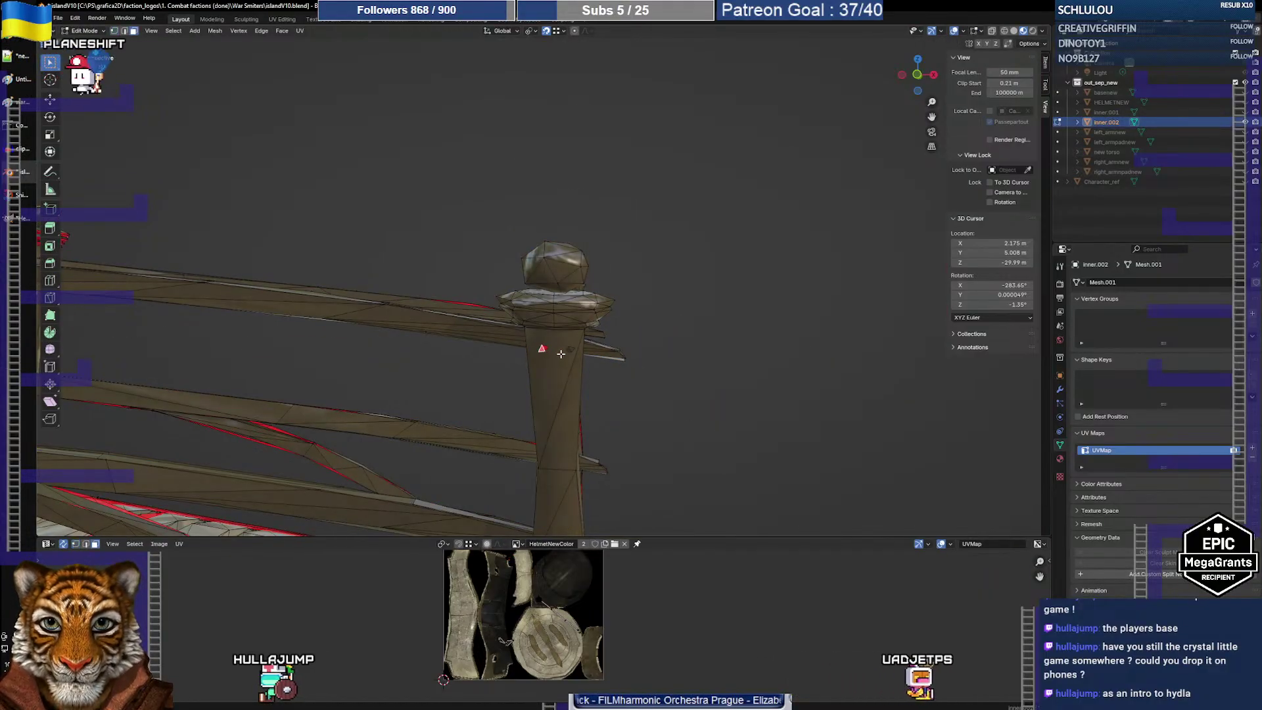
key(ctrl+l)
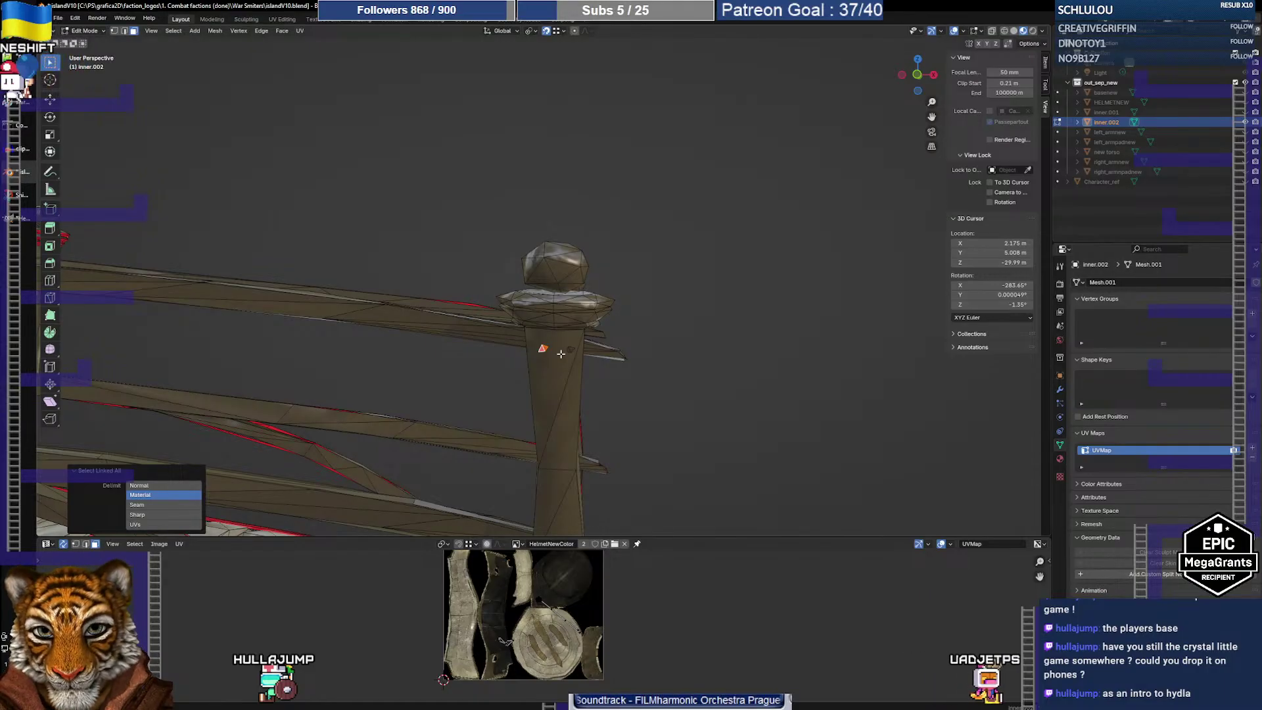
key(alt+n)
click(560, 353)
click(680, 395)
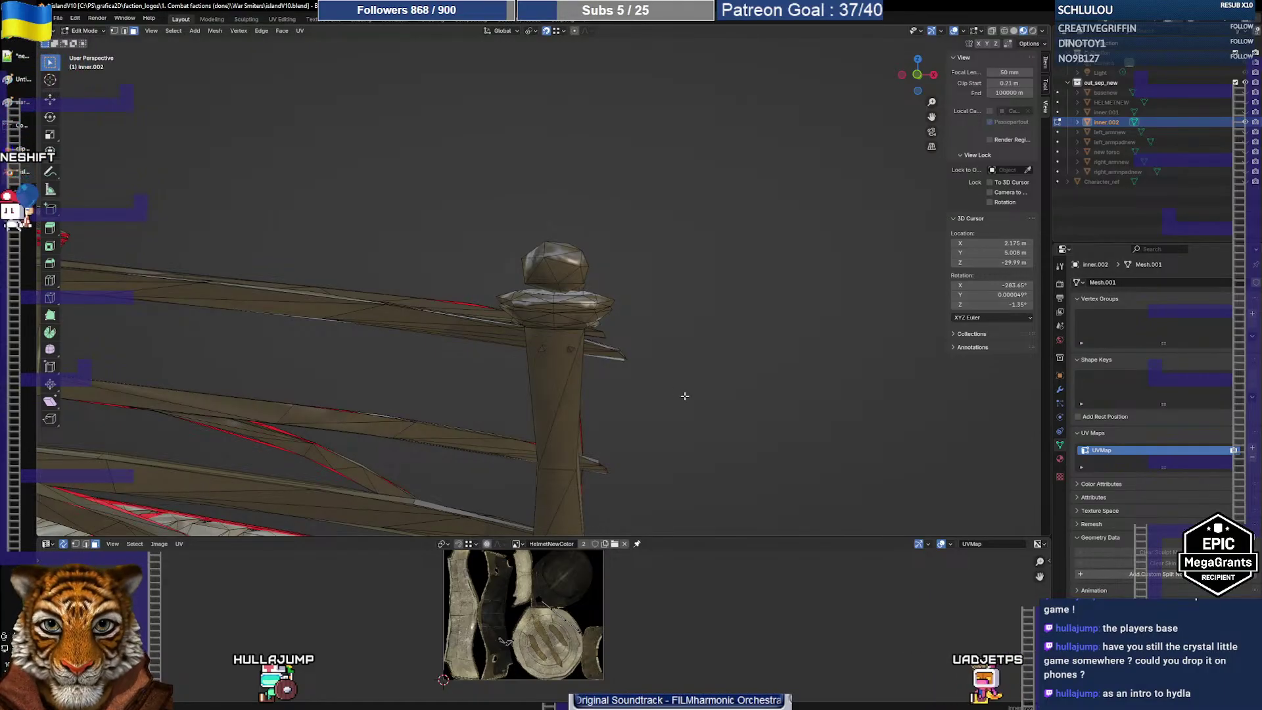
- Fly around to review the bridge, then box-select the top of the back-left post
mouse_move(685, 395)
middle_down()
mouse_move(488, 403)
mouse_move(684, 393)
middle_up()
key(shift+grave)
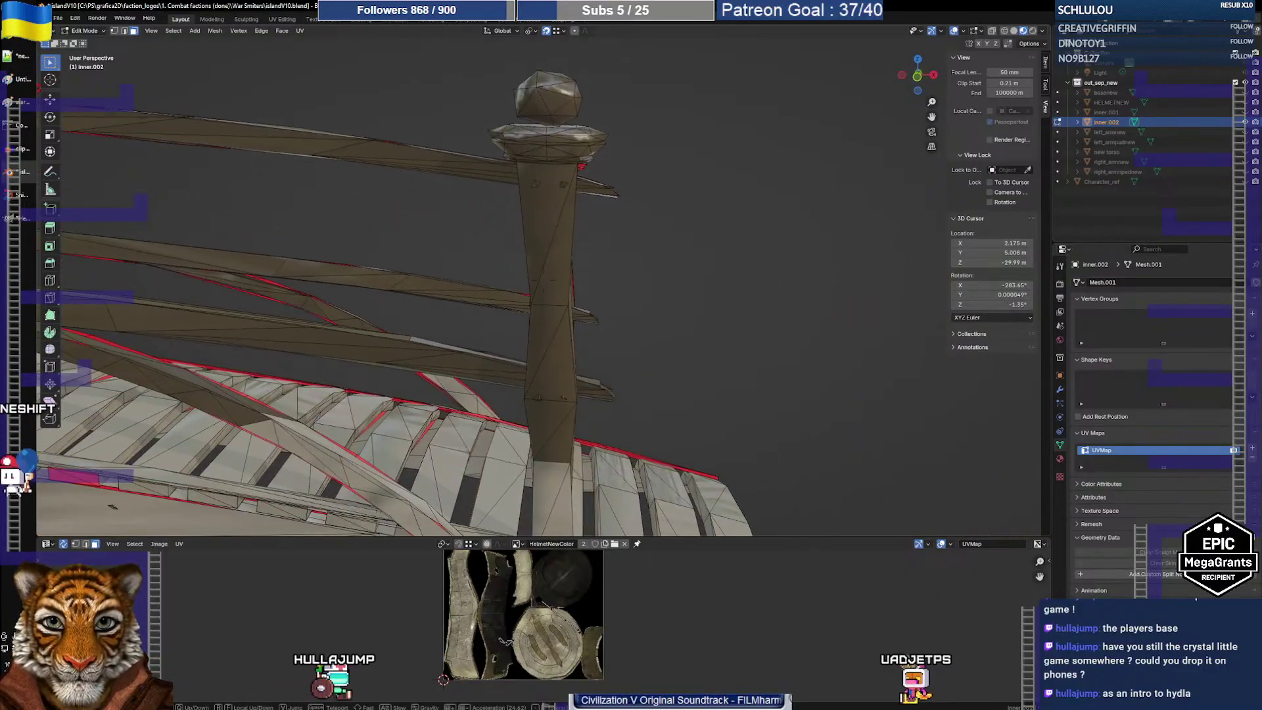
key(s)
key(d)
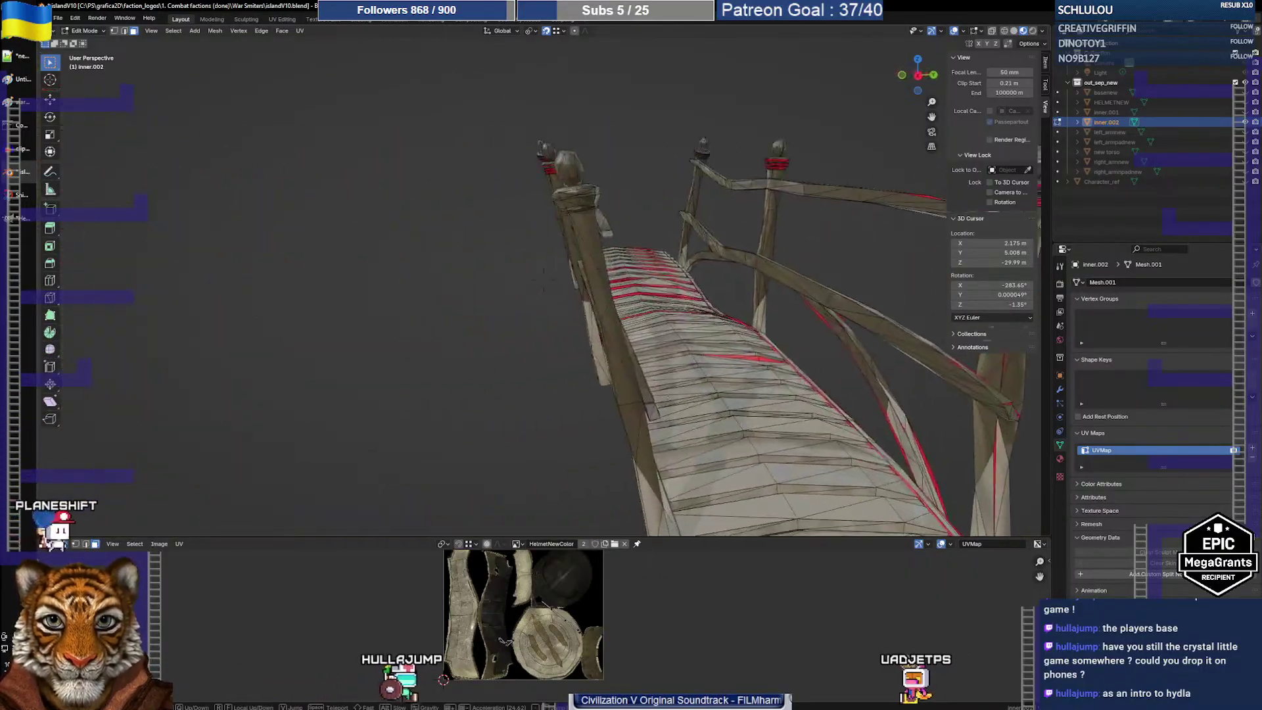
key(d)
key(s)
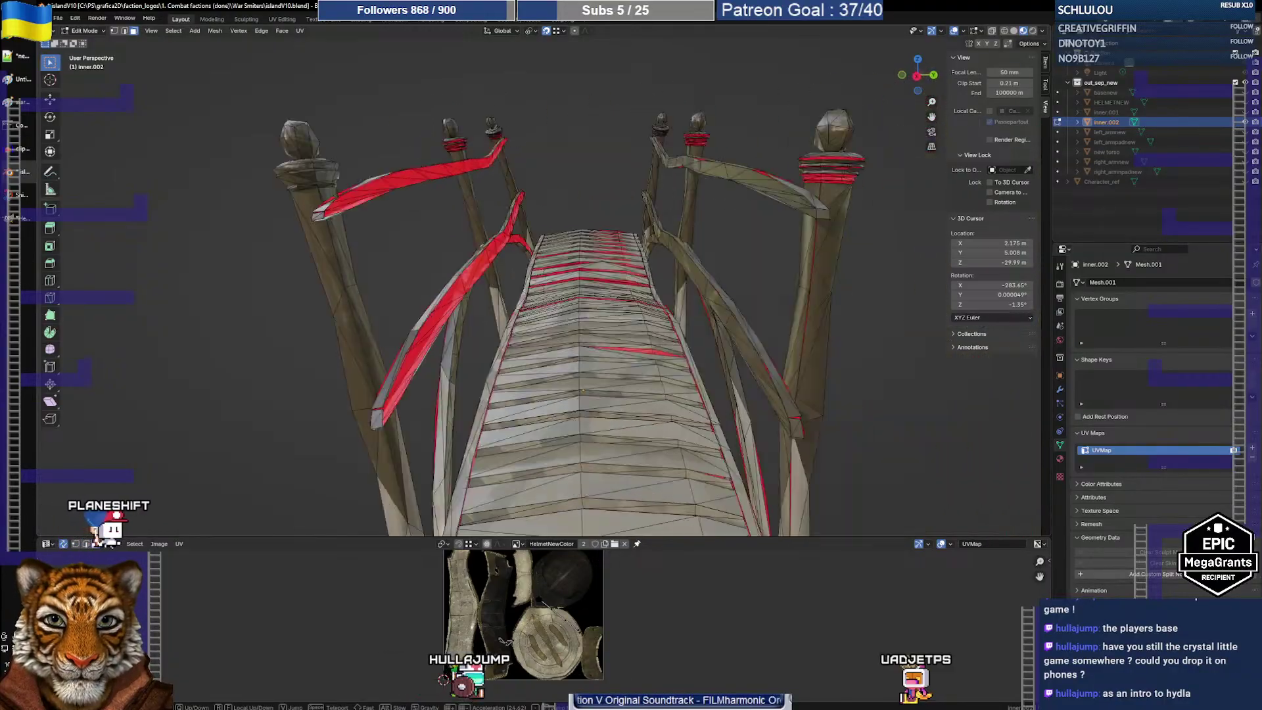
key(a)
key(s)
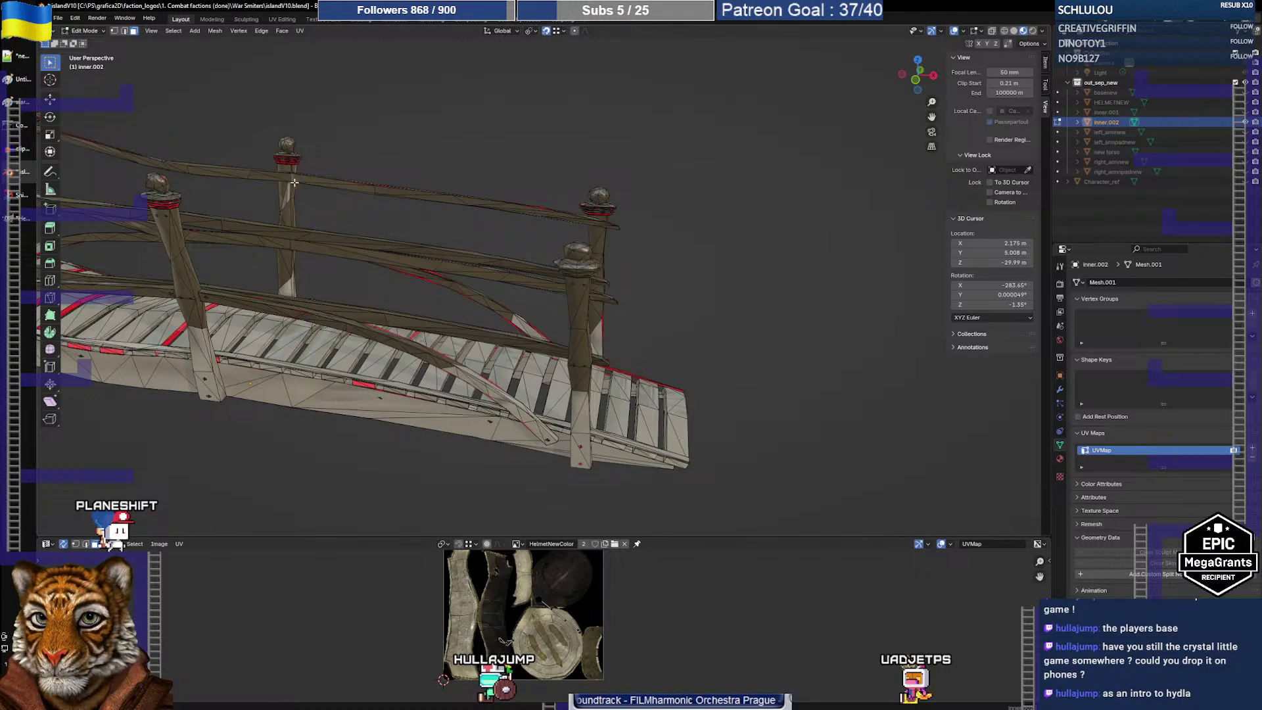
drag(253, 132, 328, 171)
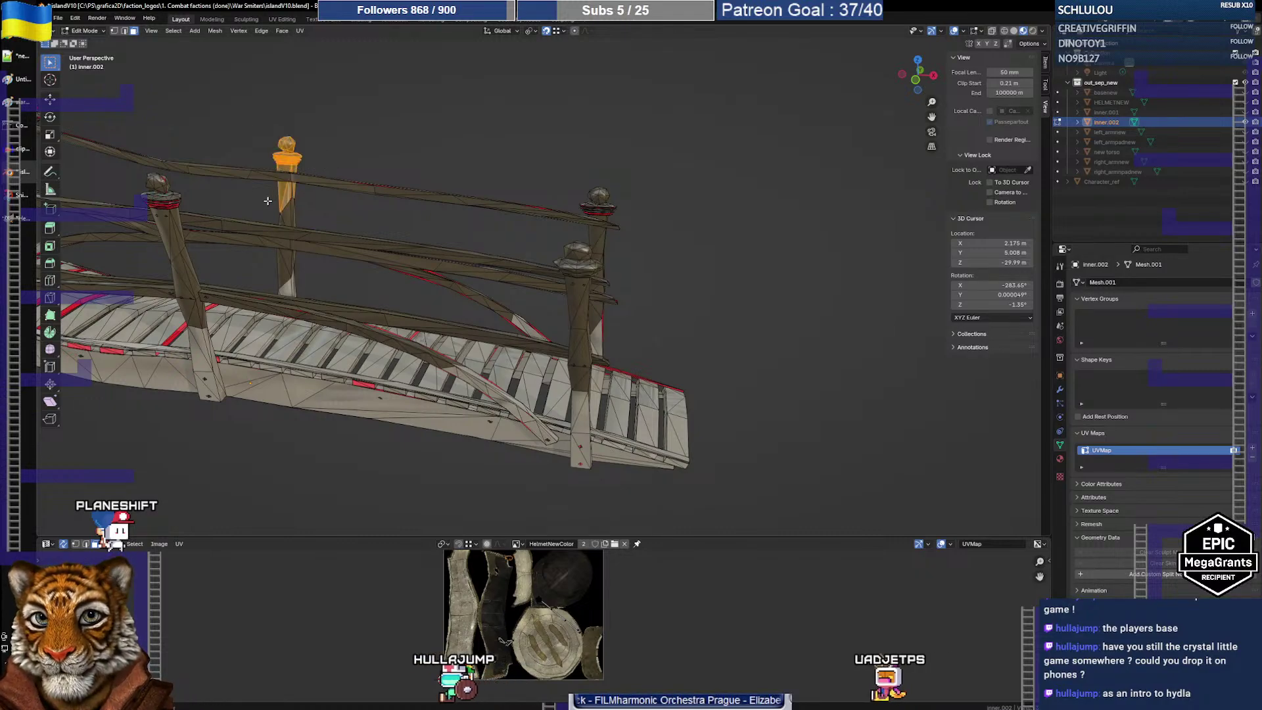
- Delete the back-left and back-right posts and the leftover faces at the rail tip
key(ctrl+l)
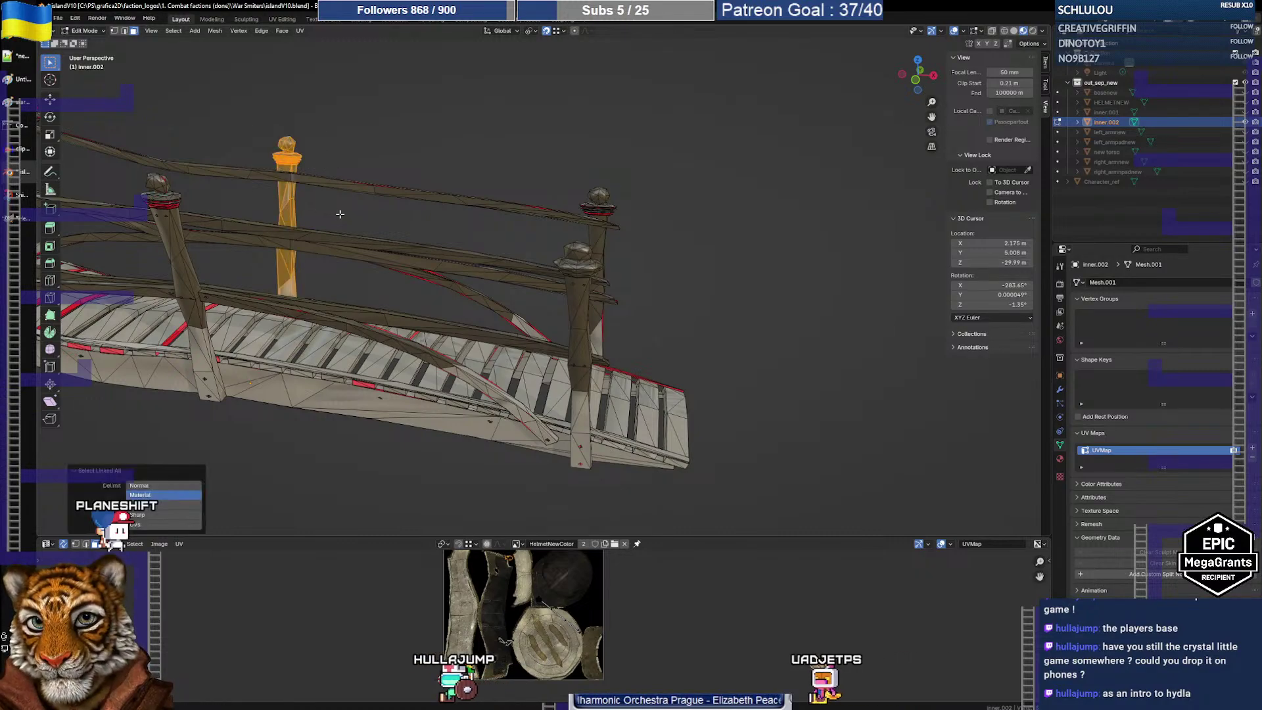
key(x)
click(340, 213)
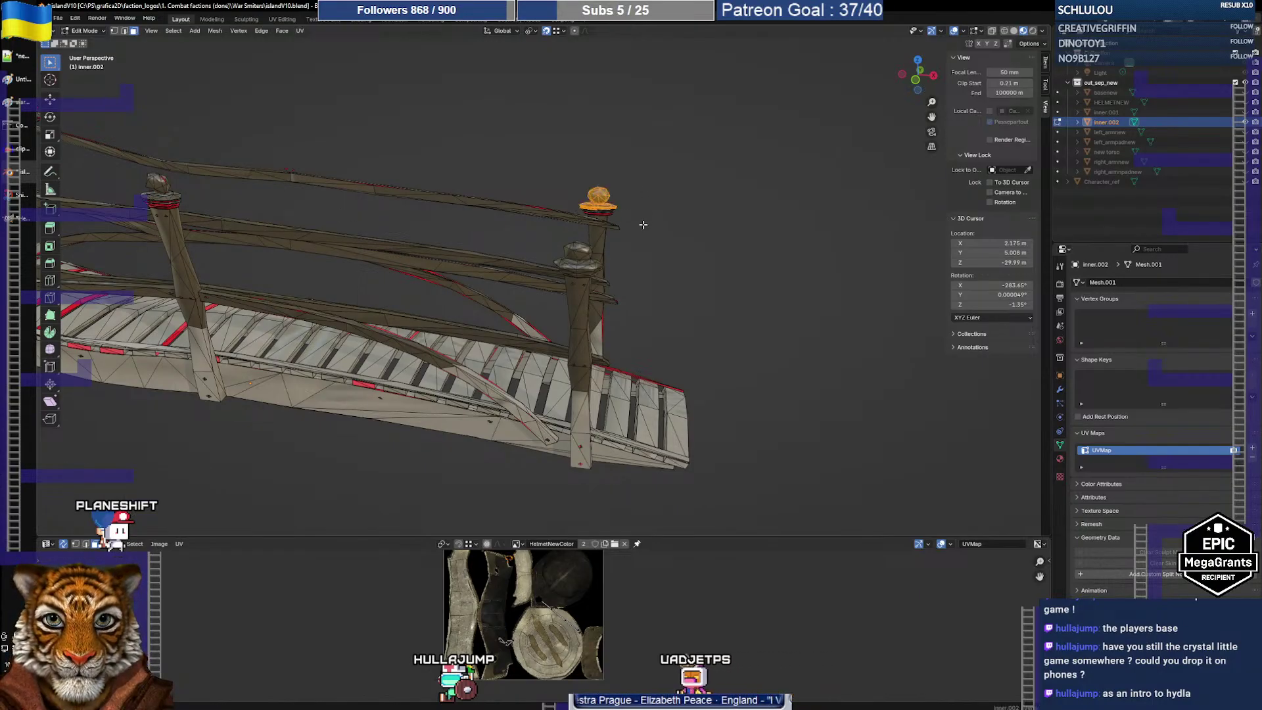
key(ctrl+l)
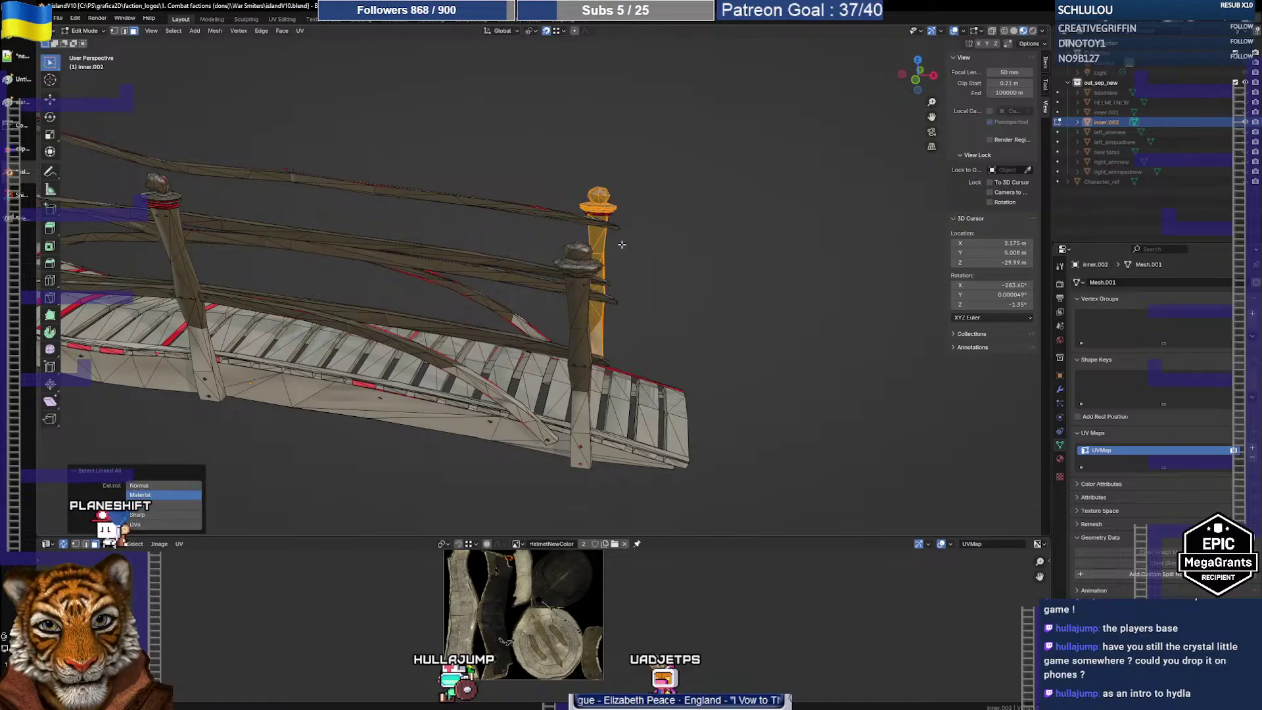
key(x)
click(621, 245)
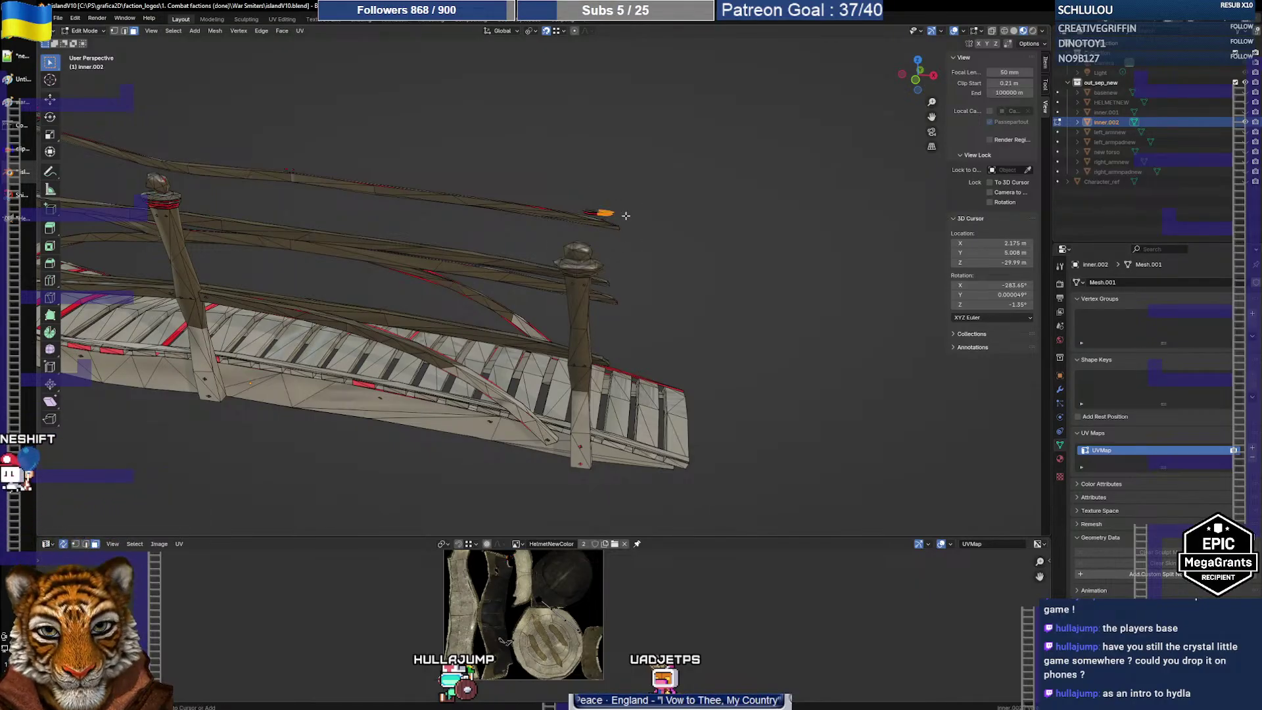
key(x)
click(625, 215)
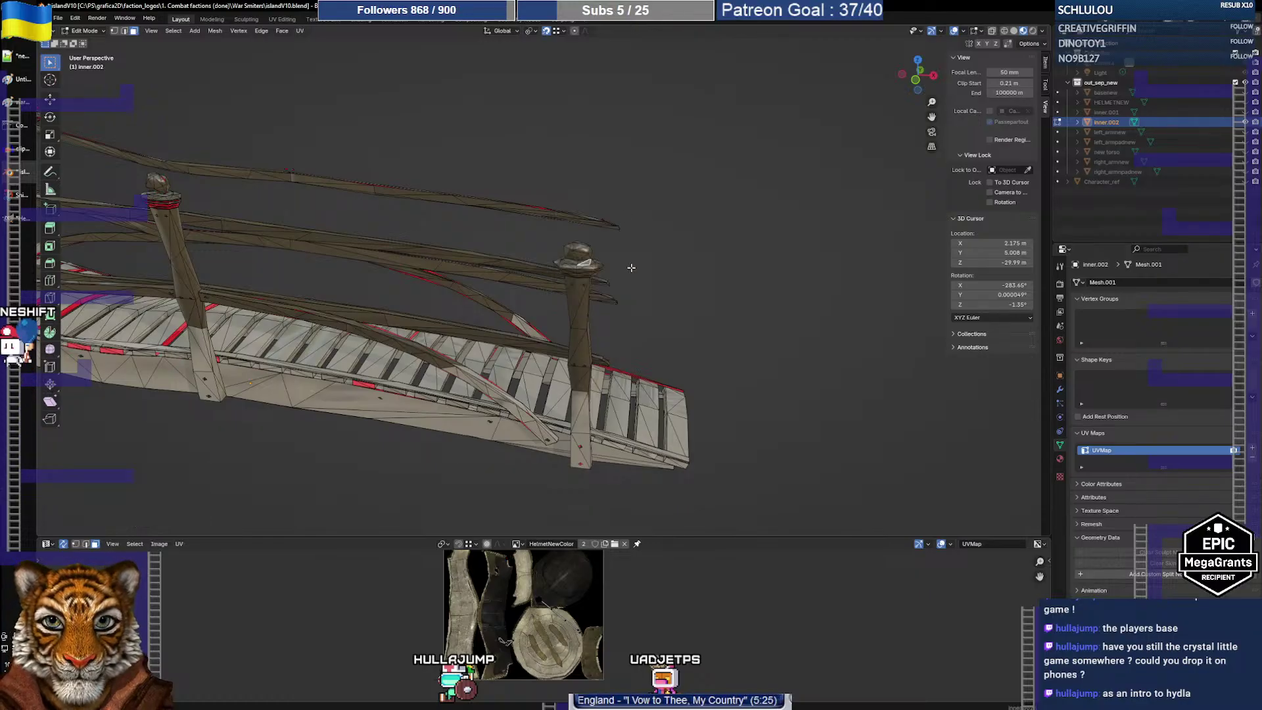
- Select the whole right post with its ball top and duplicate it in place
key(ctrl+l)
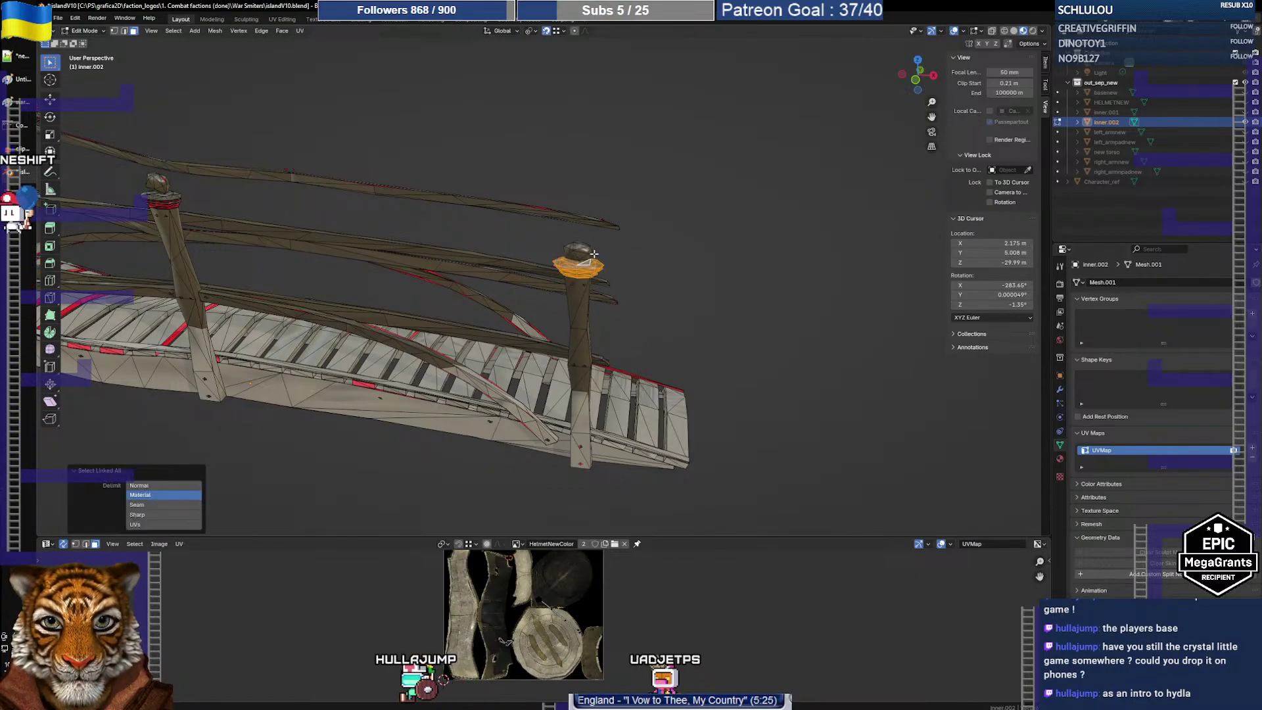
shift+click(584, 251)
shift+click(597, 313)
key(ctrl+l)
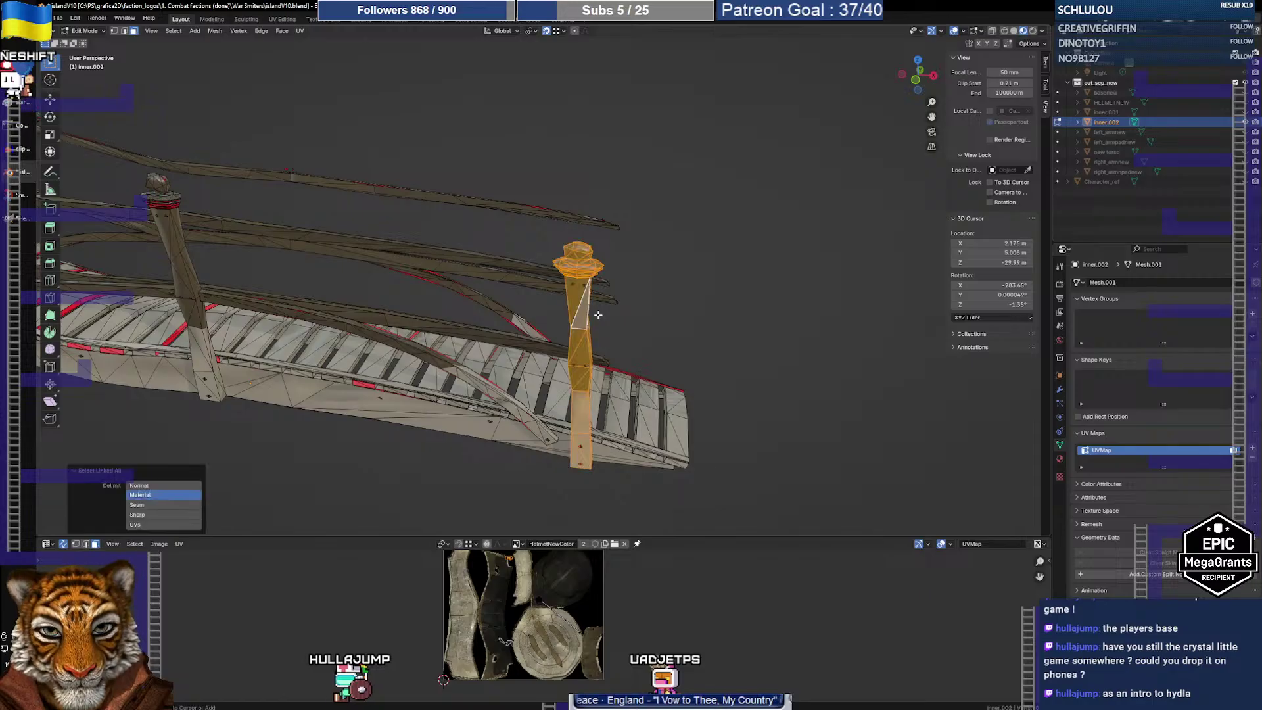
middle_drag(640, 316, 598, 308)
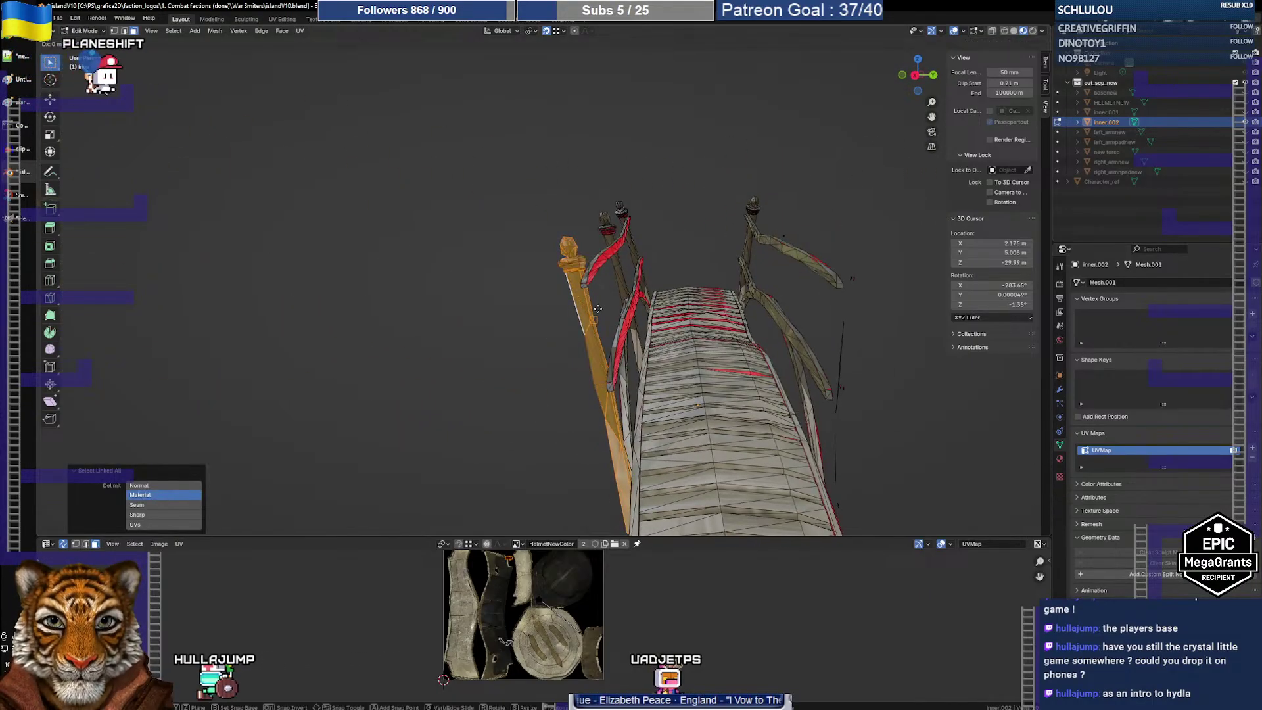
key(shift+d)
right_click(613, 307)
- Move the copied post 2.8765 m along Y onto the opposite rail and tilt it 21.9°
click(1046, 88)
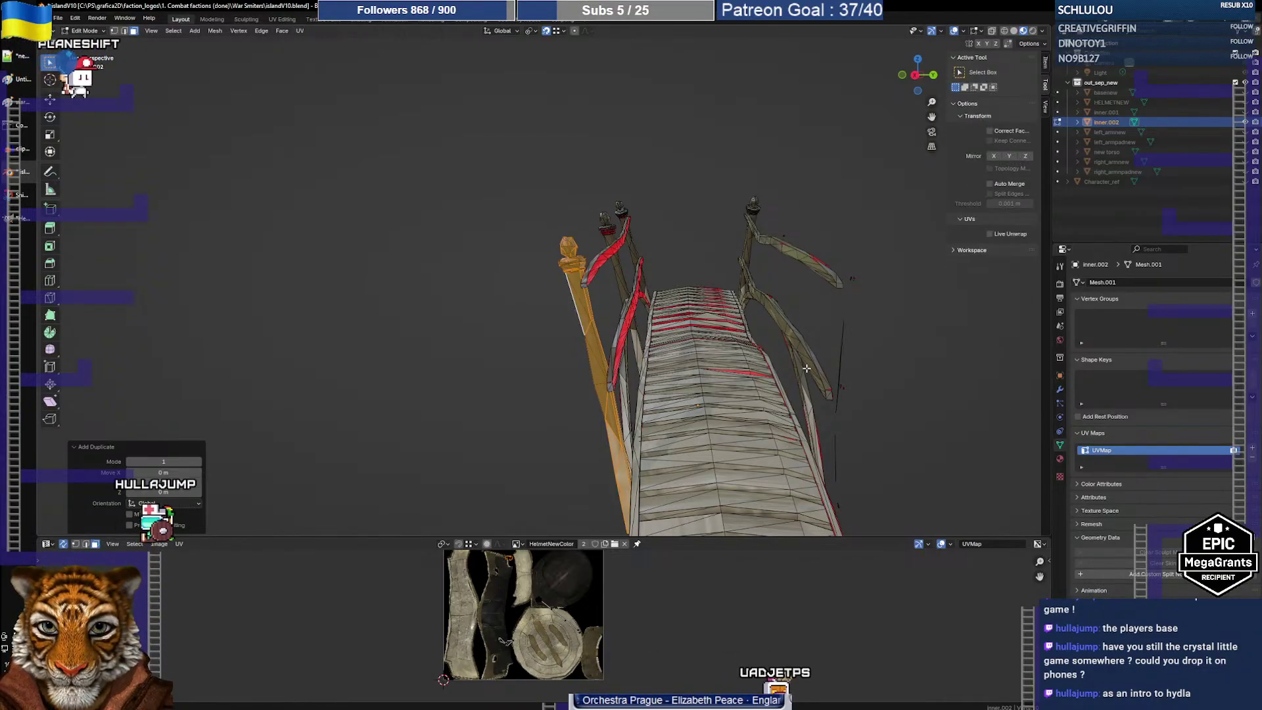
key(g)
key(x)
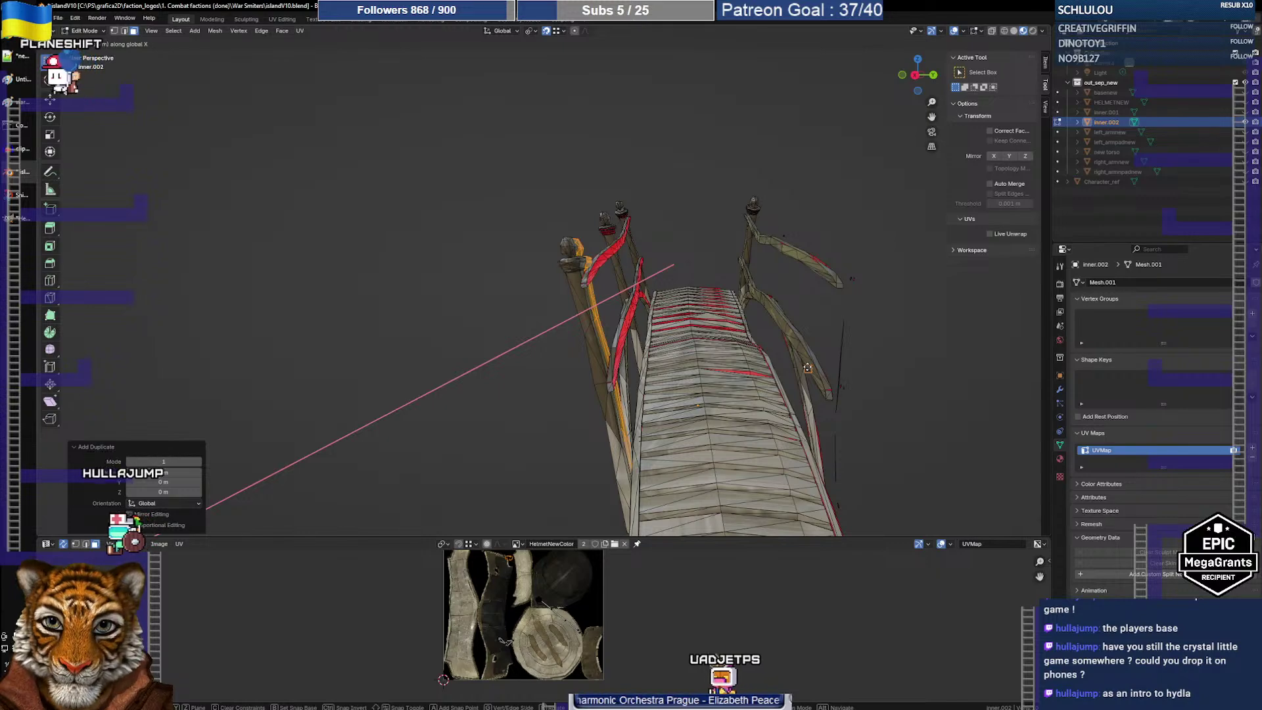
key(y)
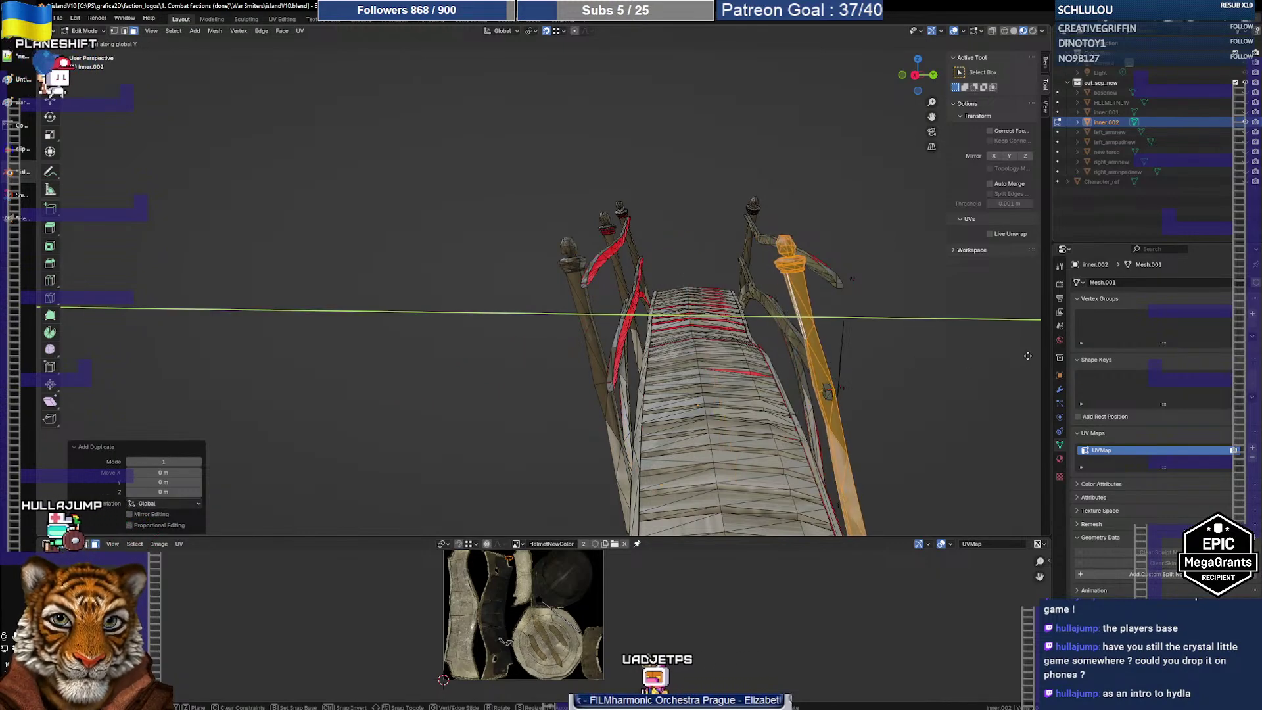
click(1016, 355)
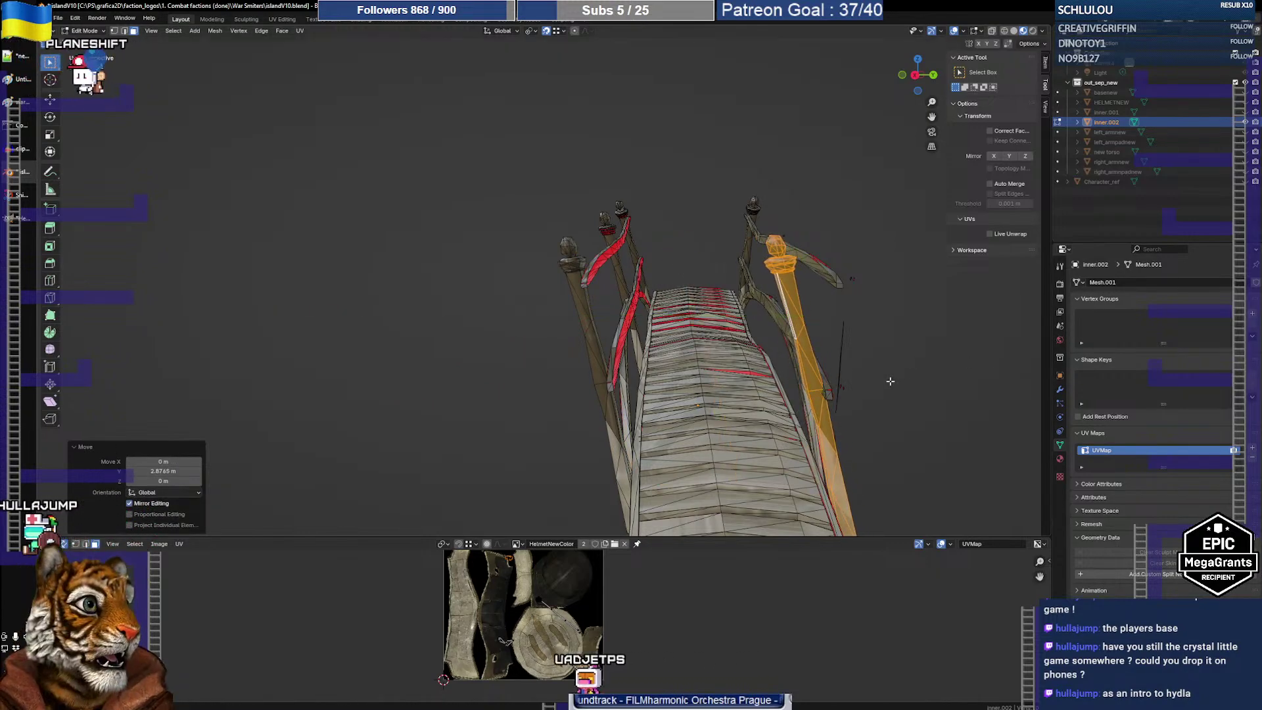
middle_drag(890, 381, 735, 274)
key(r)
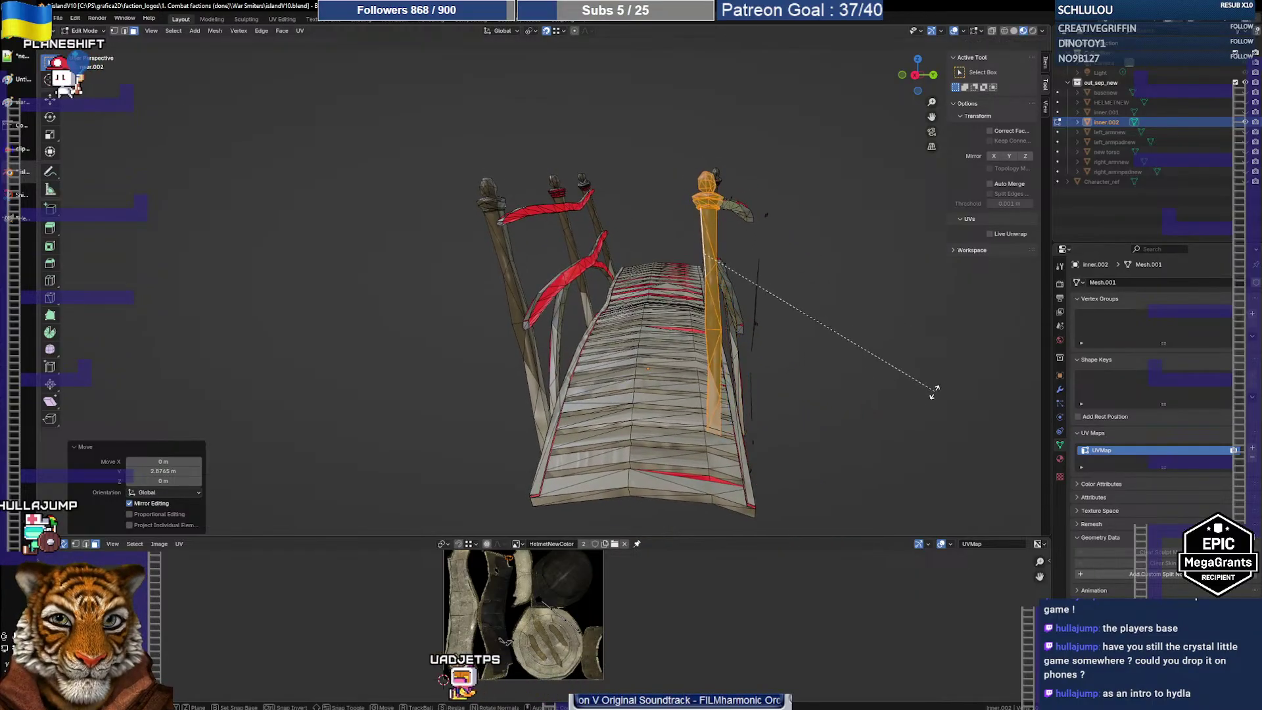
click(907, 430)
middle_drag(838, 397, 746, 379)
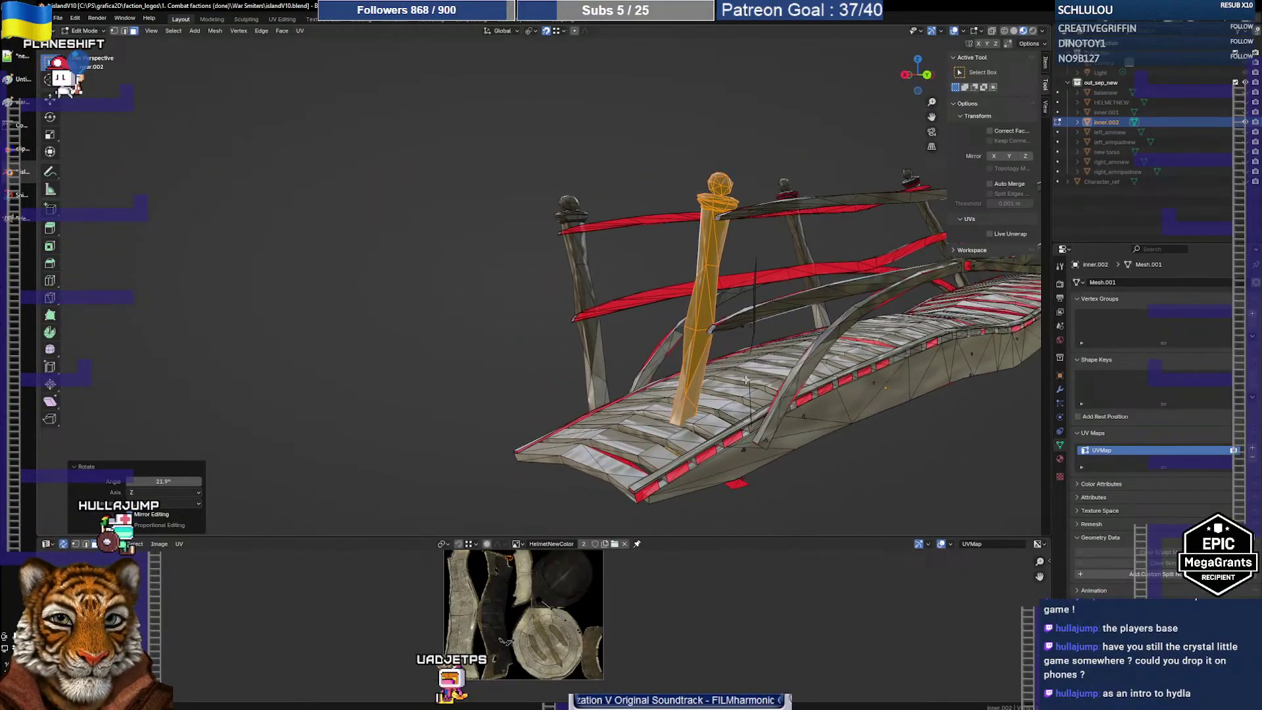
- Select the thin stray sliver on the walkway and delete its faces
click(758, 306)
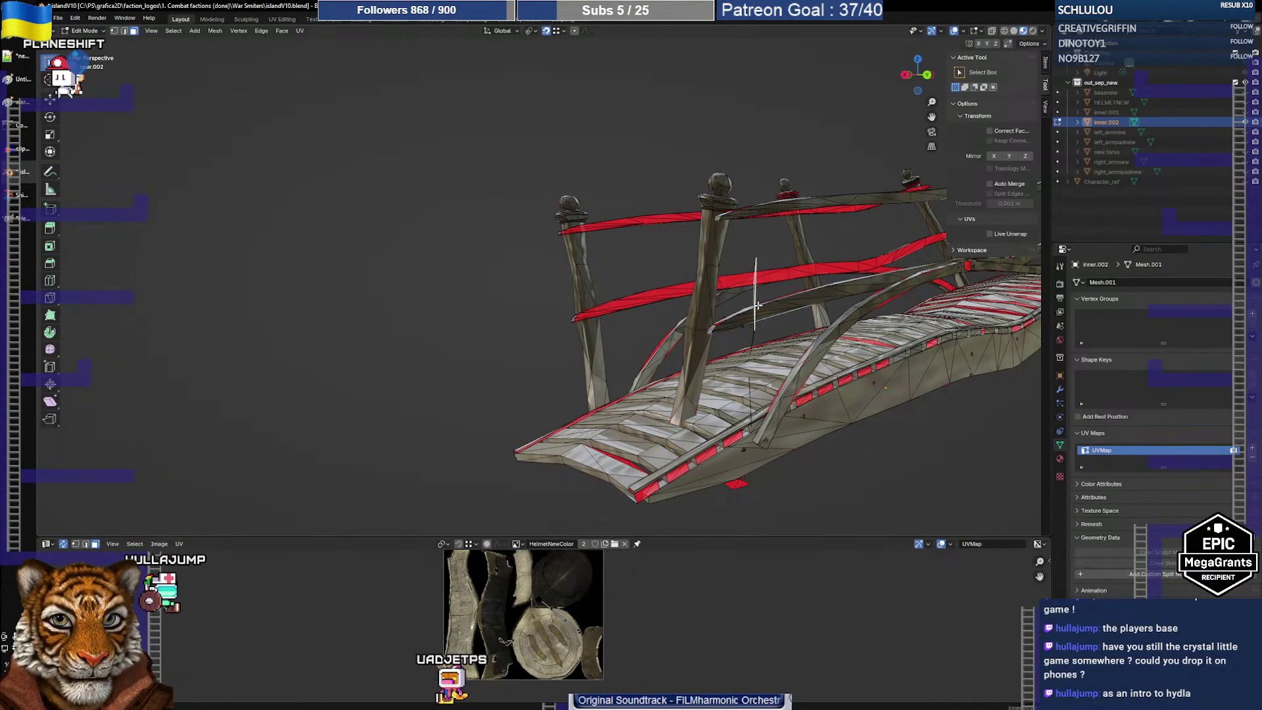
key(ctrl+l)
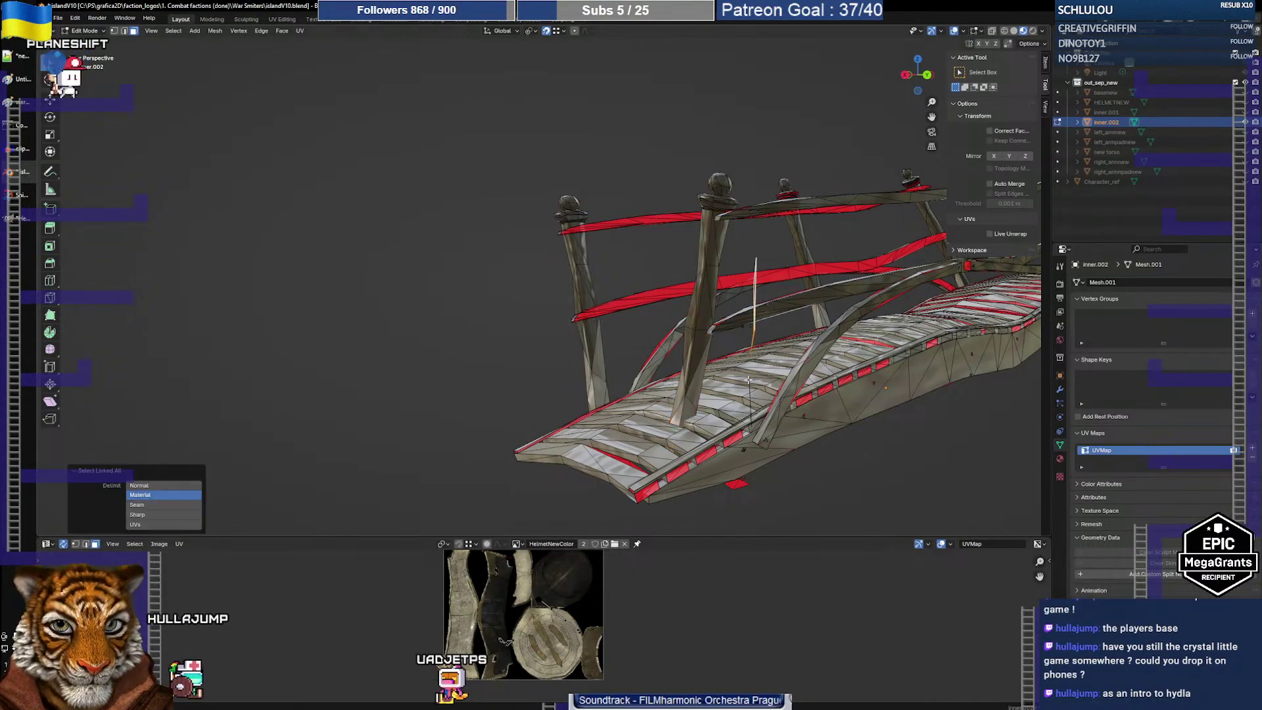
shift+click(749, 383)
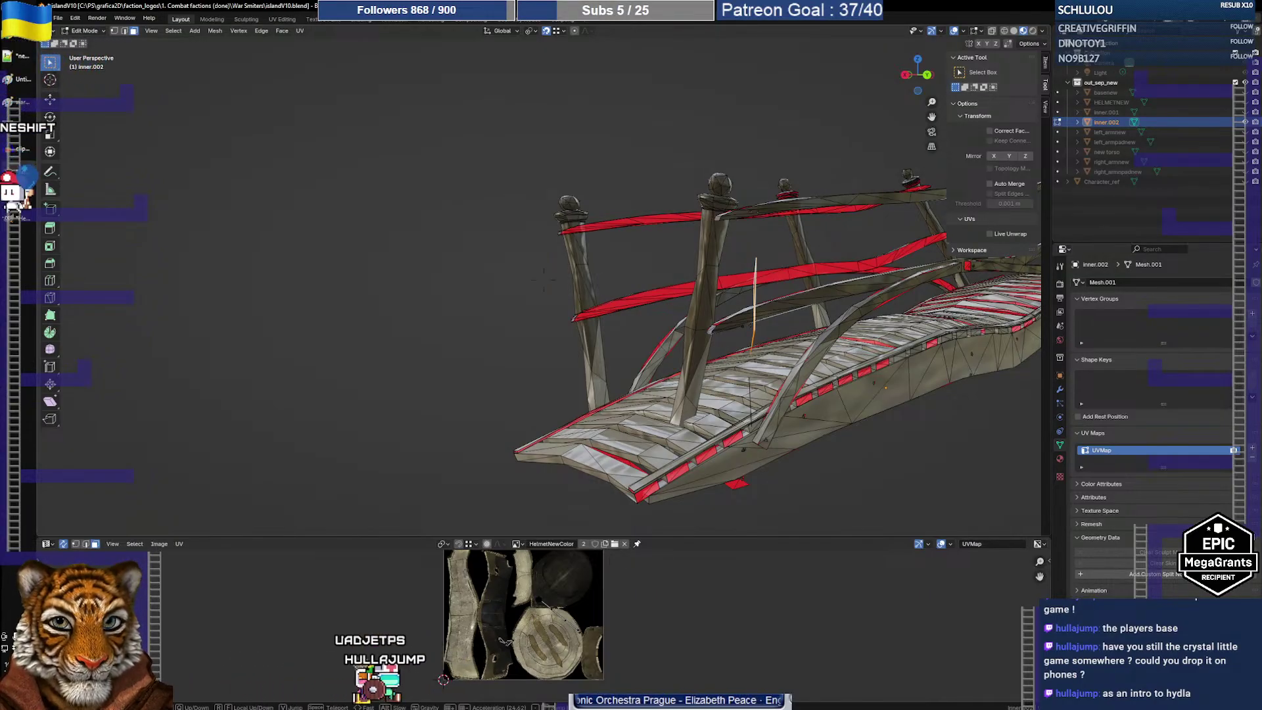
key(shift+grave)
key(w)
click(634, 376)
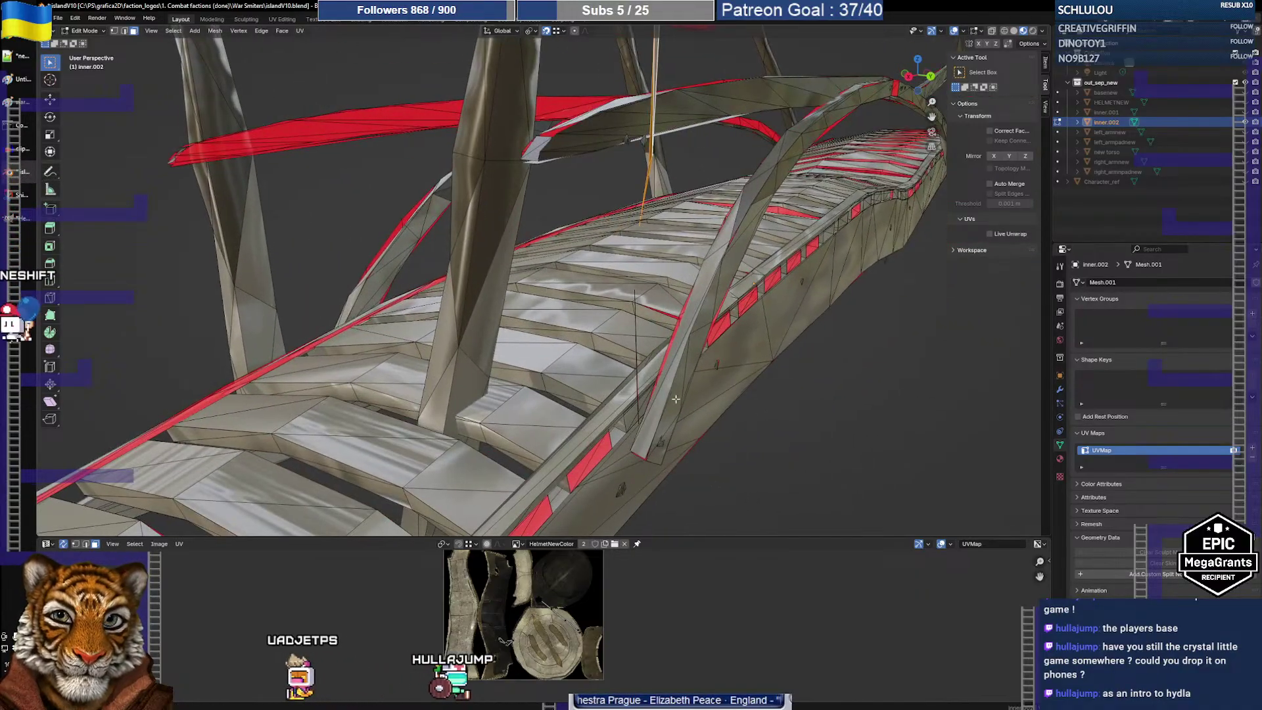
click(635, 375)
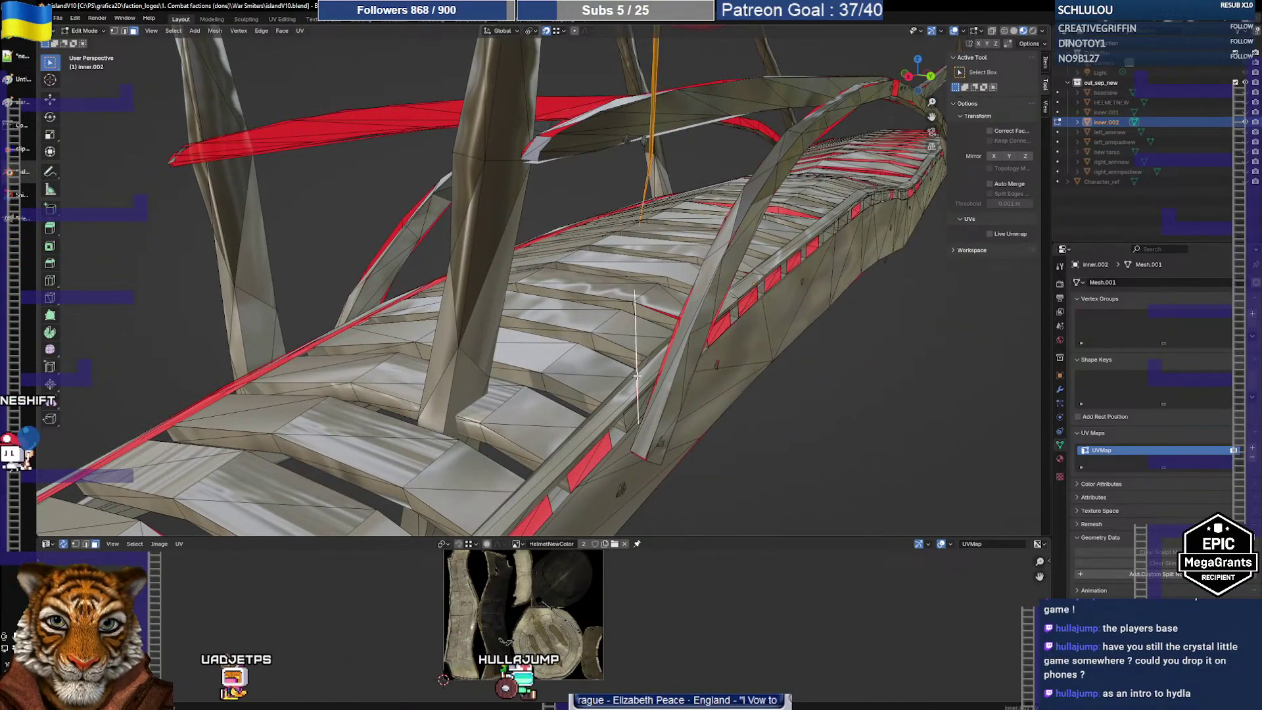
key(ctrl+l)
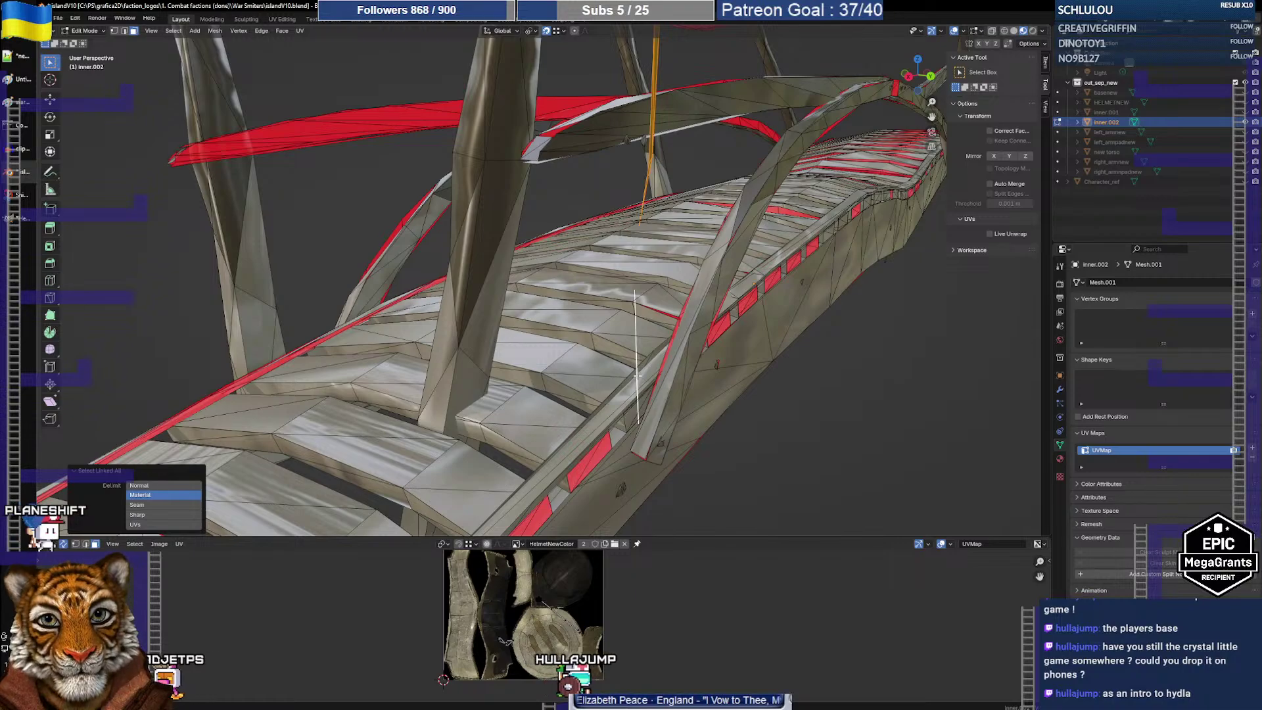
key(x)
click(634, 375)
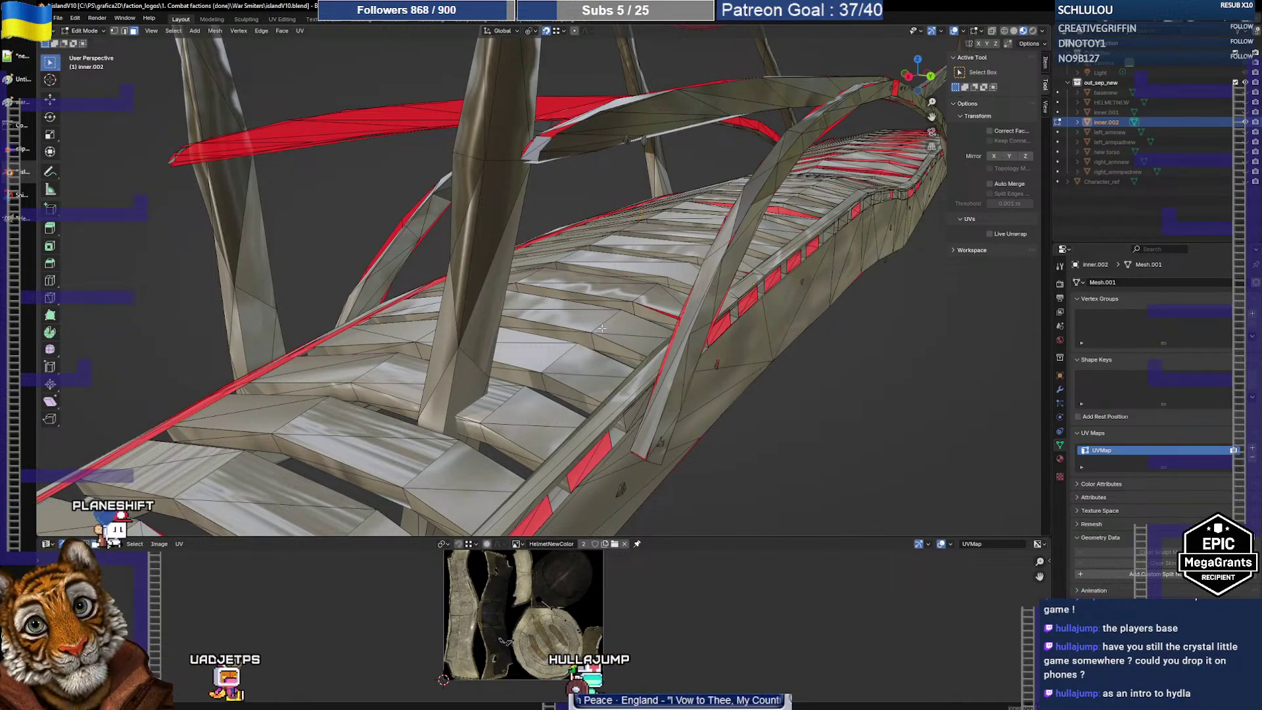
- Back away to see the whole bridge and select the entire copied post
middle_drag(602, 328, 610, 326)
key(shift+grave)
key(s)
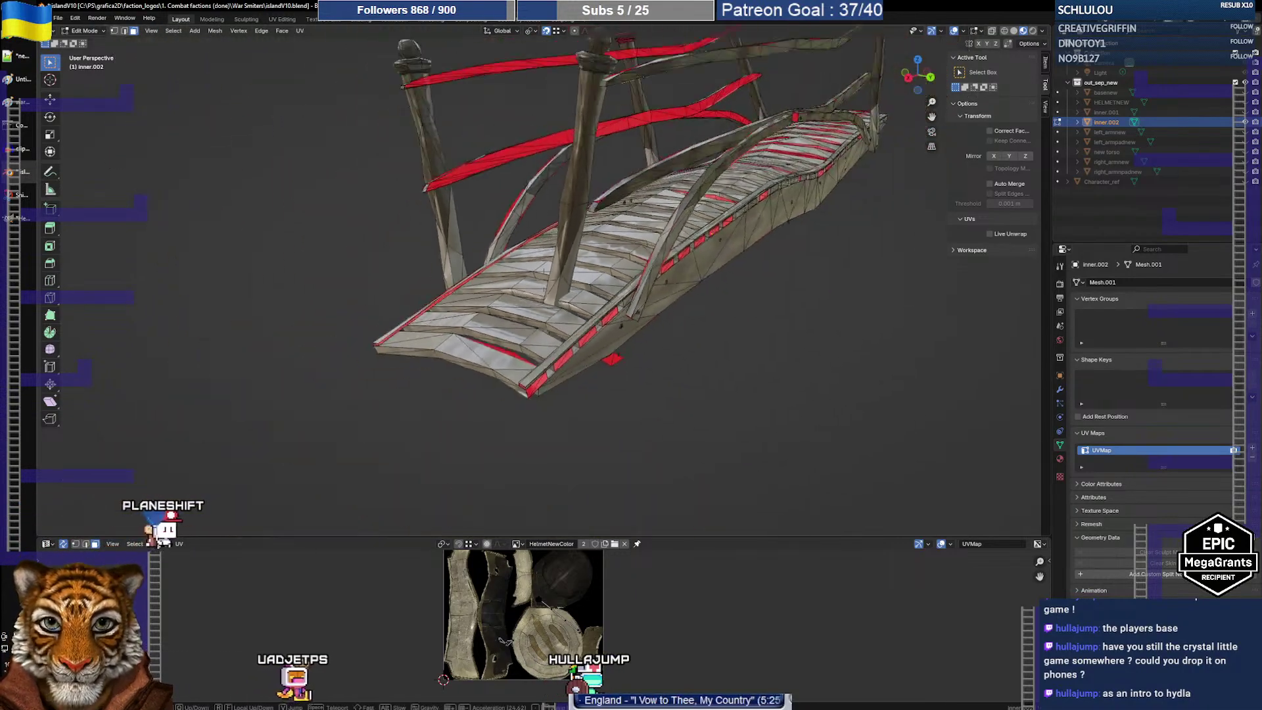
click(612, 327)
scroll(612, 327, up, 4)
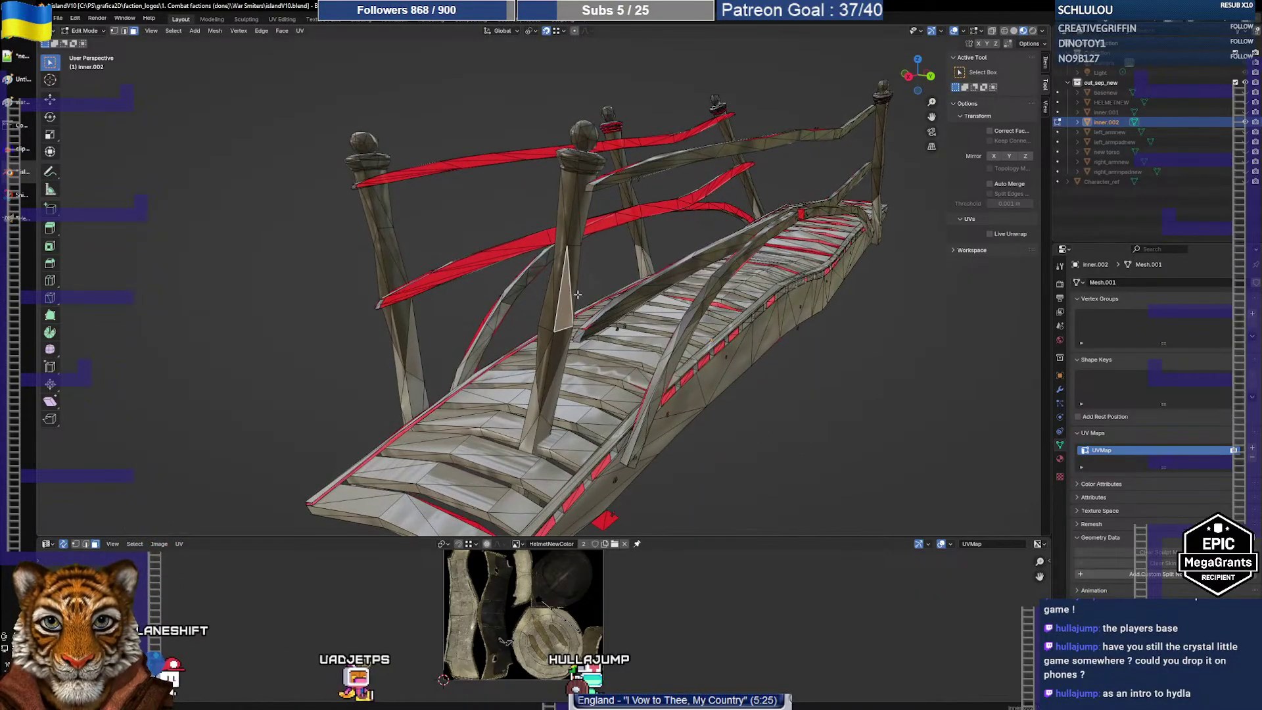
key(ctrl+l)
- Select the post with its knob, shift it slightly and tilt it by -6.48°
shift+click(587, 168)
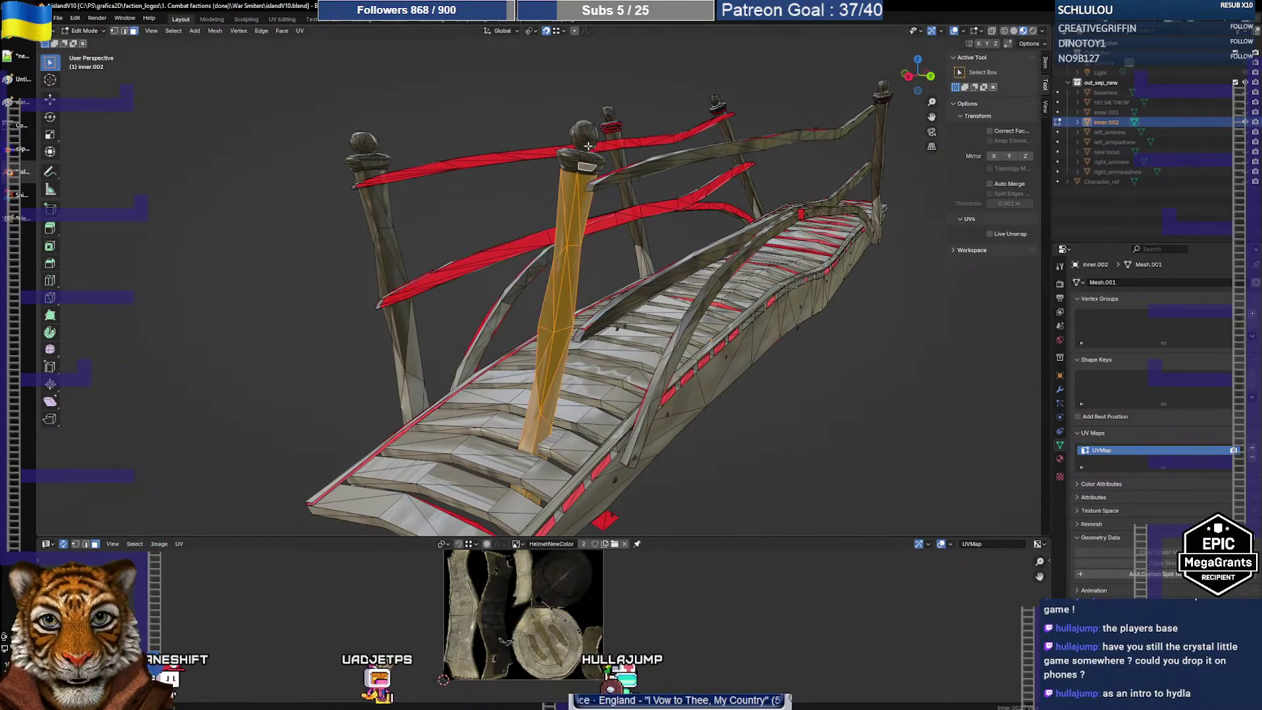
key(ctrl+l)
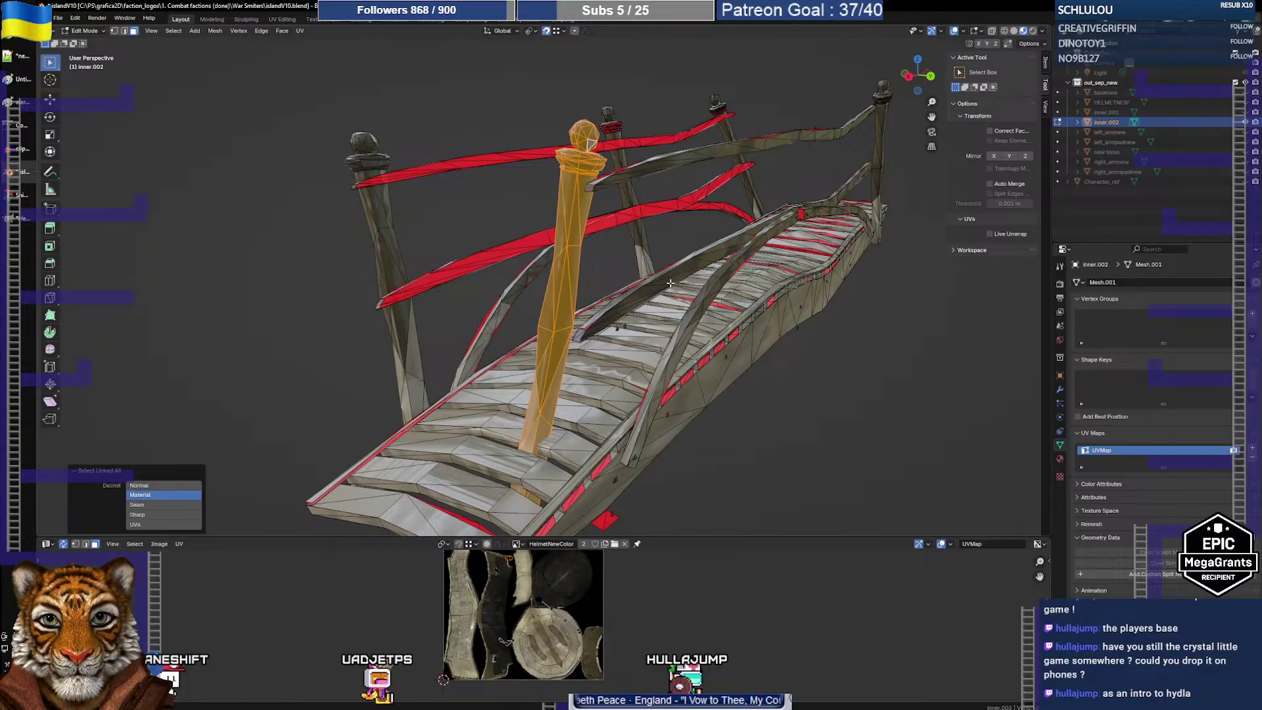
middle_drag(670, 283, 726, 297)
key(g)
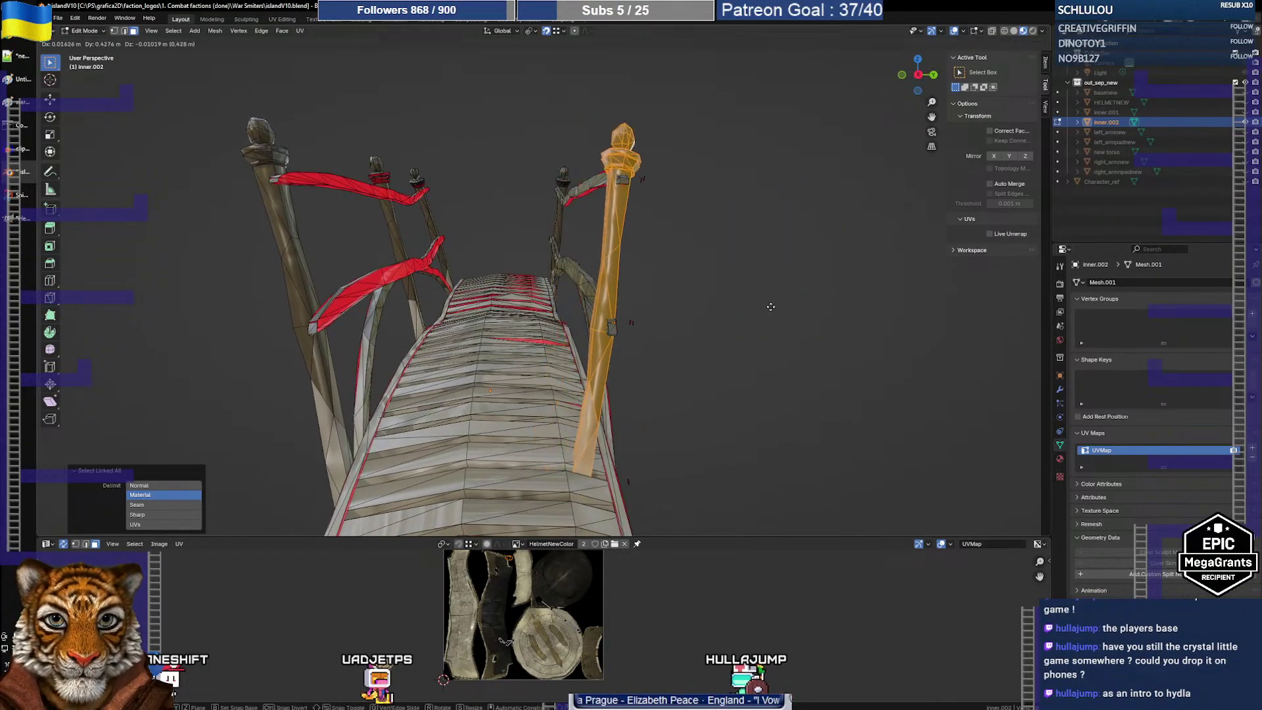
click(816, 306)
key(r)
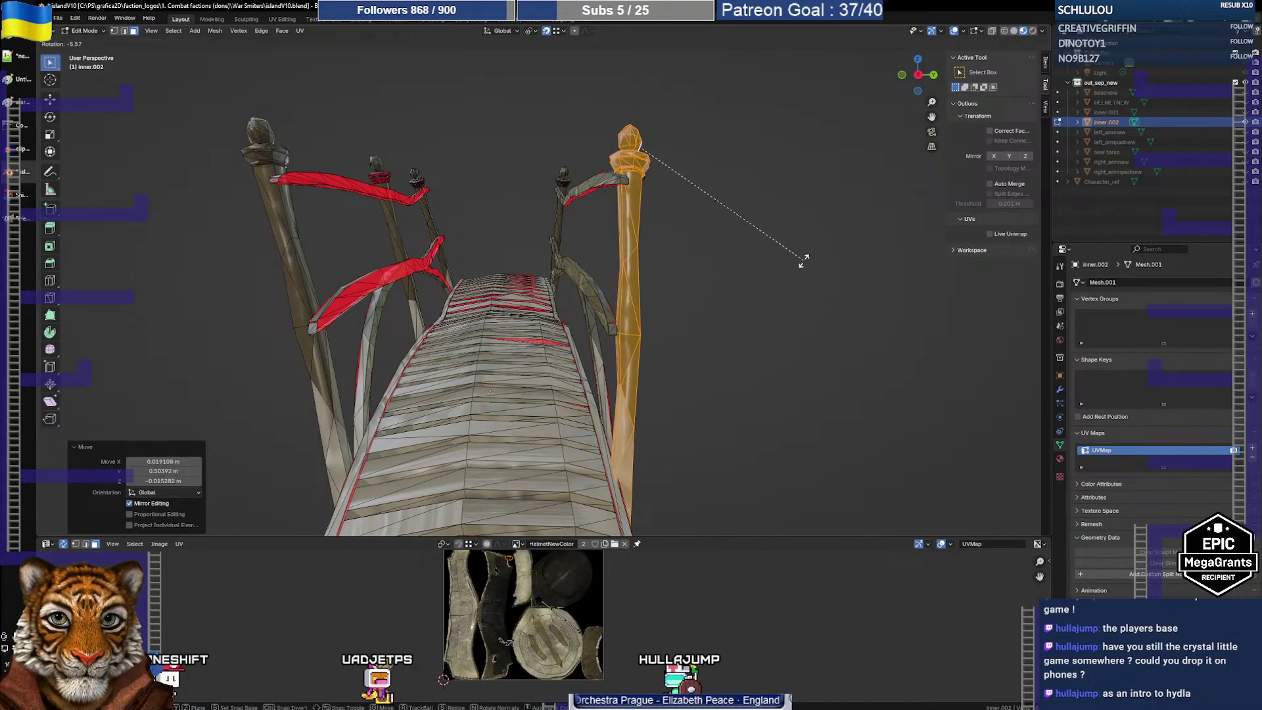
click(801, 256)
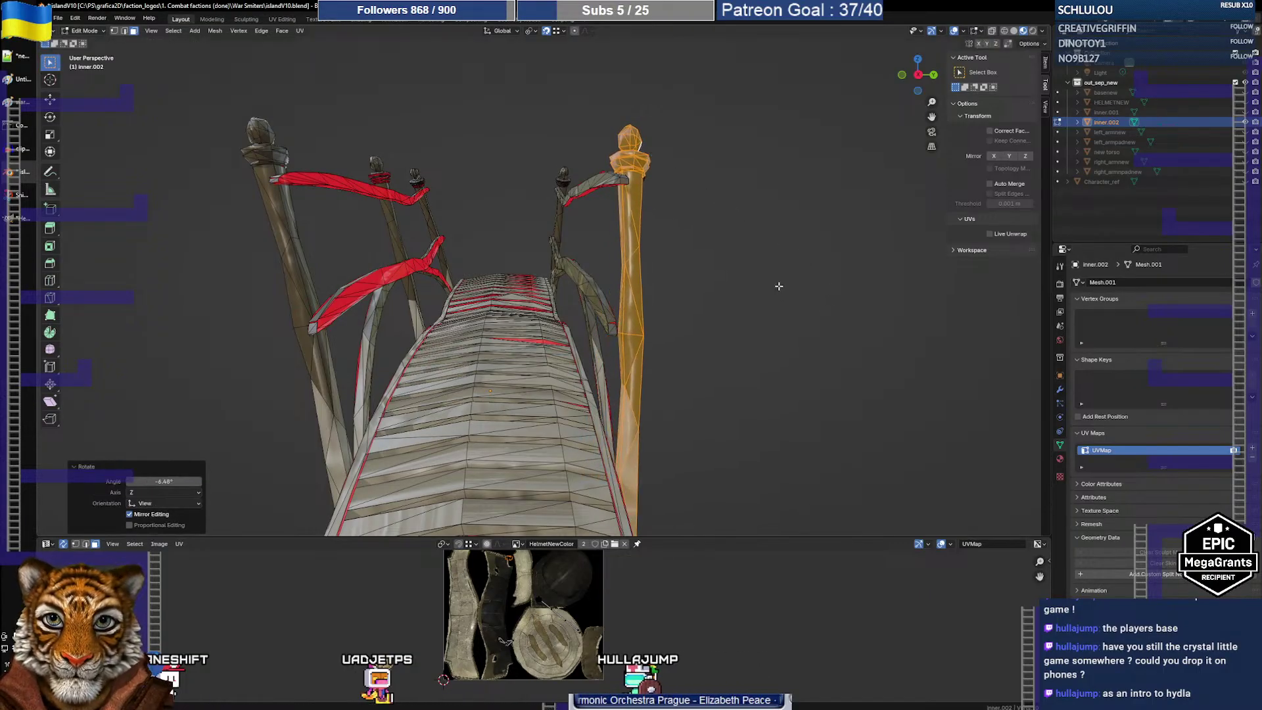
click(820, 289)
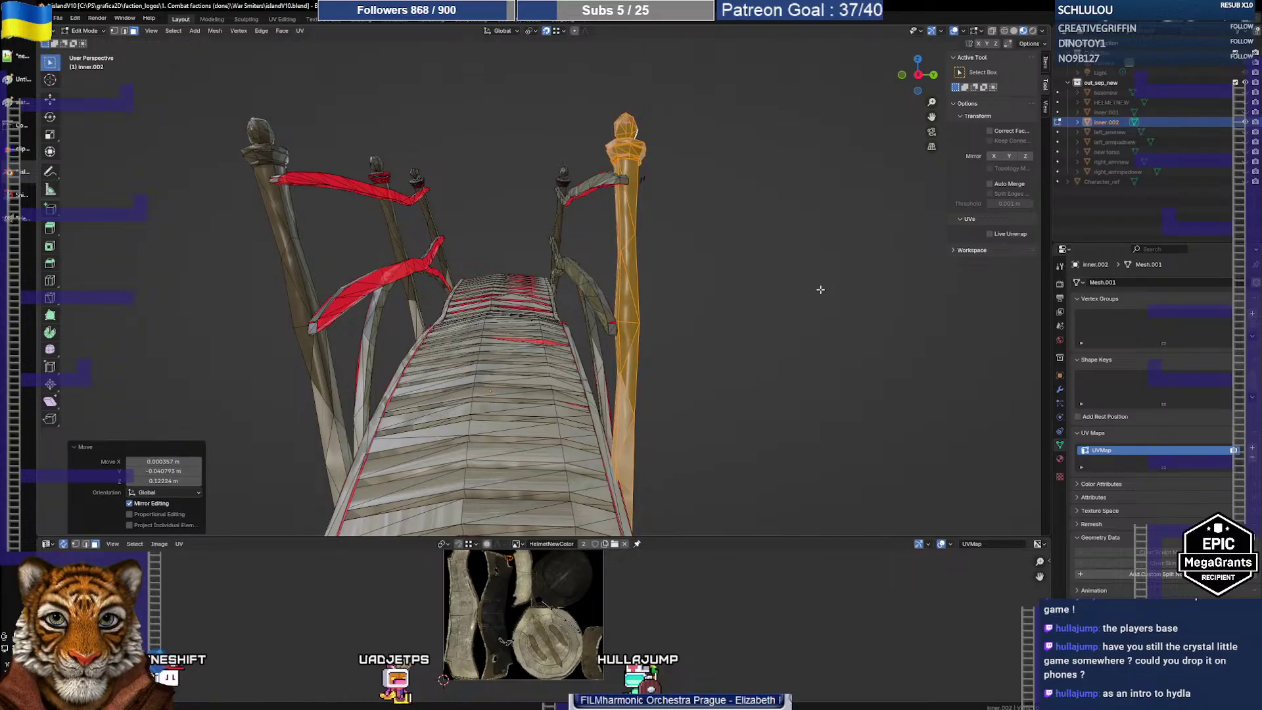
middle_drag(816, 285, 695, 310)
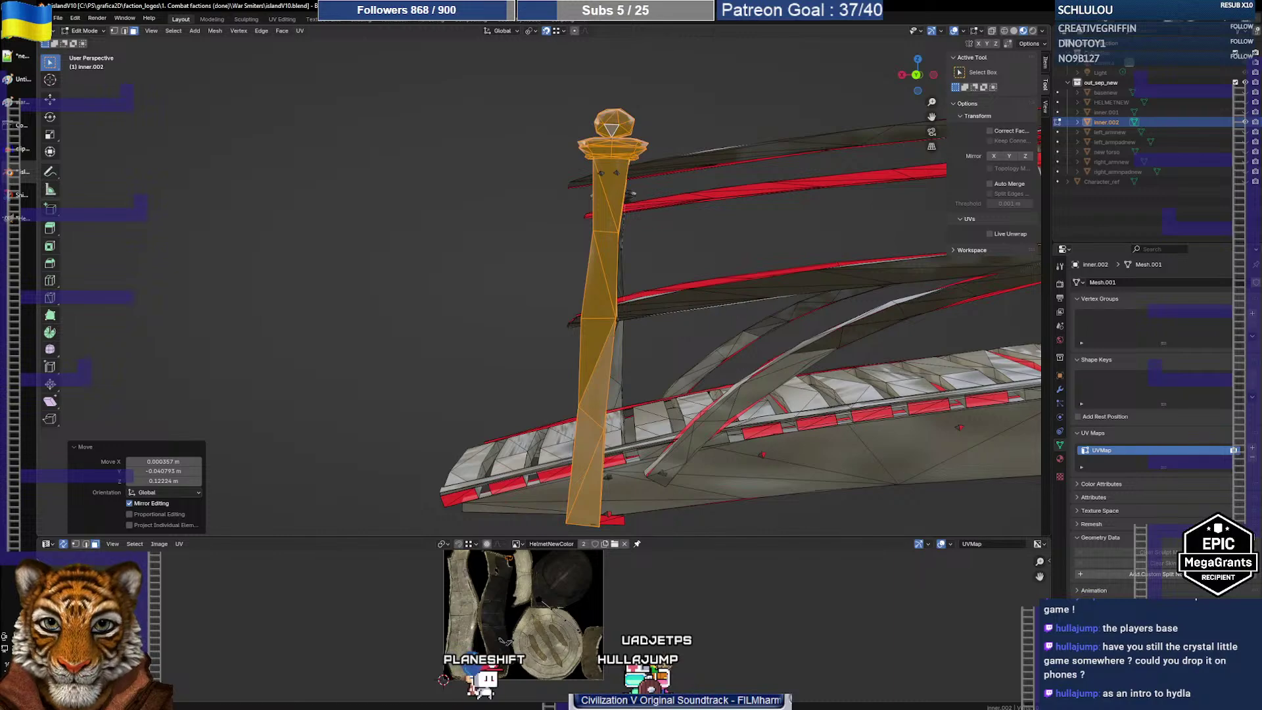
- Refine the post with -3.77° and 0.753° tilts and small moves until upright against the rail
click(766, 303)
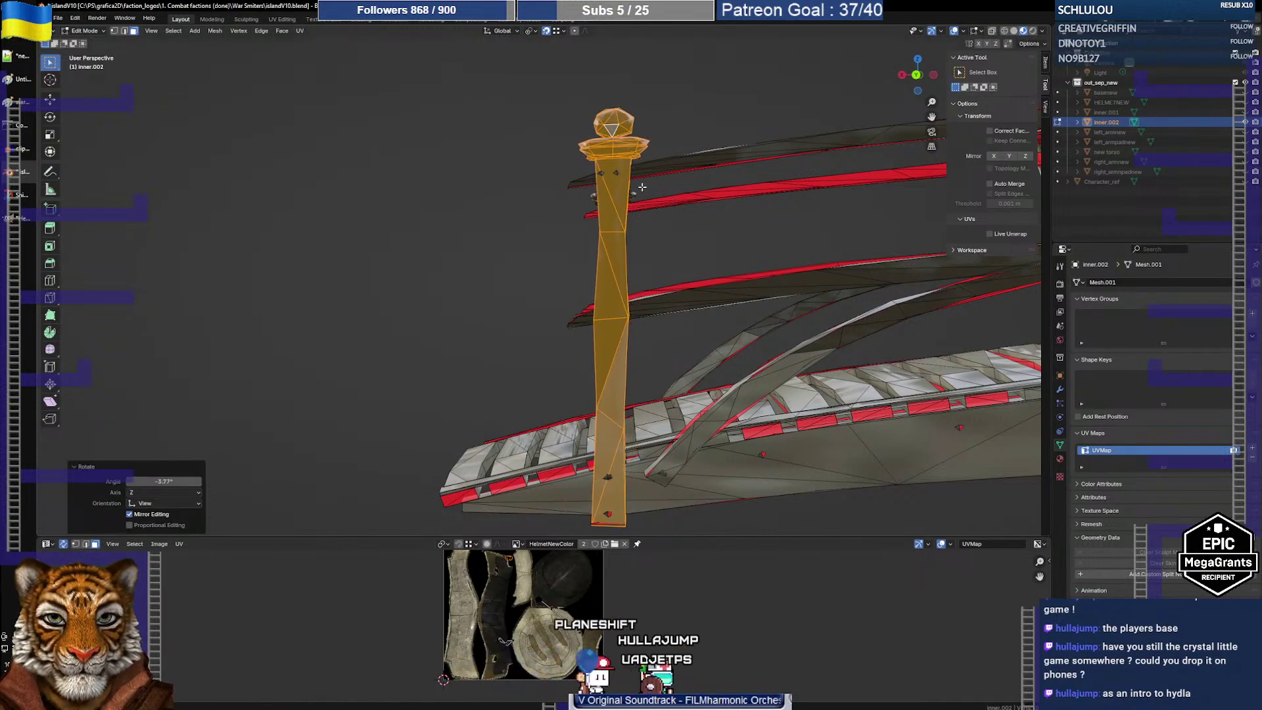
middle_drag(642, 187, 754, 270)
click(783, 288)
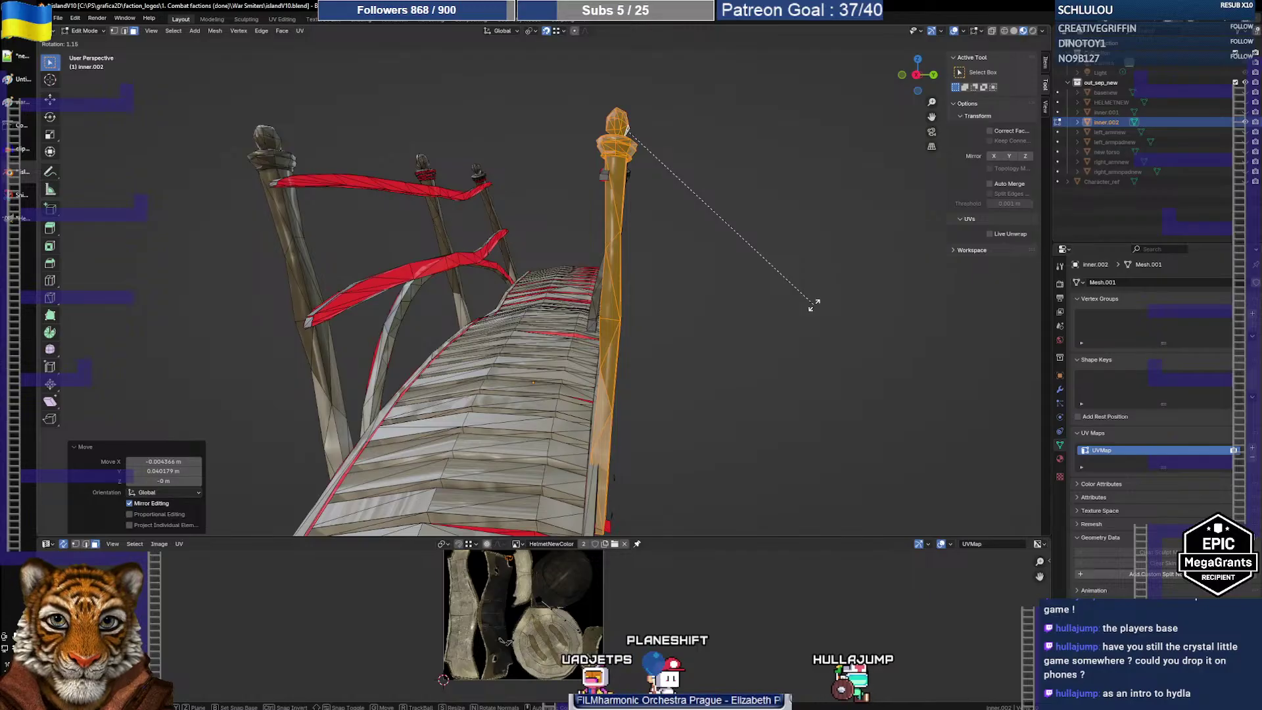
click(815, 302)
key(g)
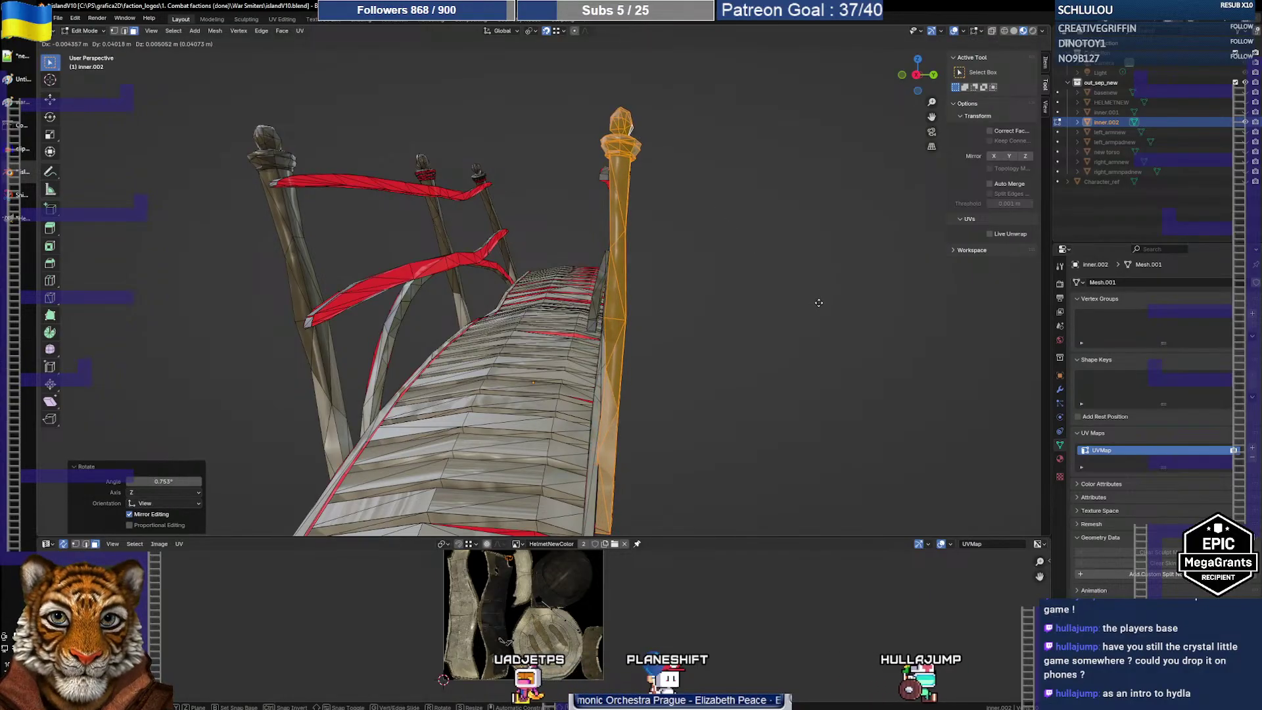
click(818, 302)
middle_drag(817, 302, 686, 420)
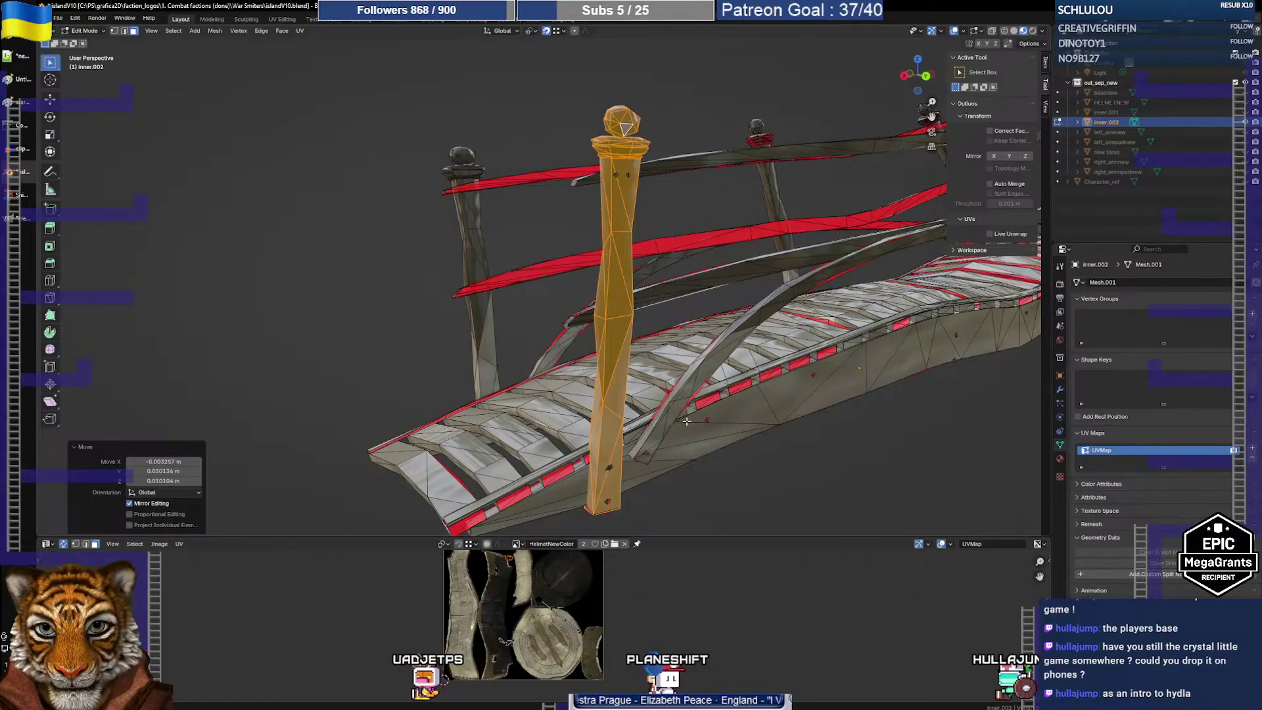
- Select a connected piece of the mesh for a normals flip
click(609, 501)
key(ctrl+l)
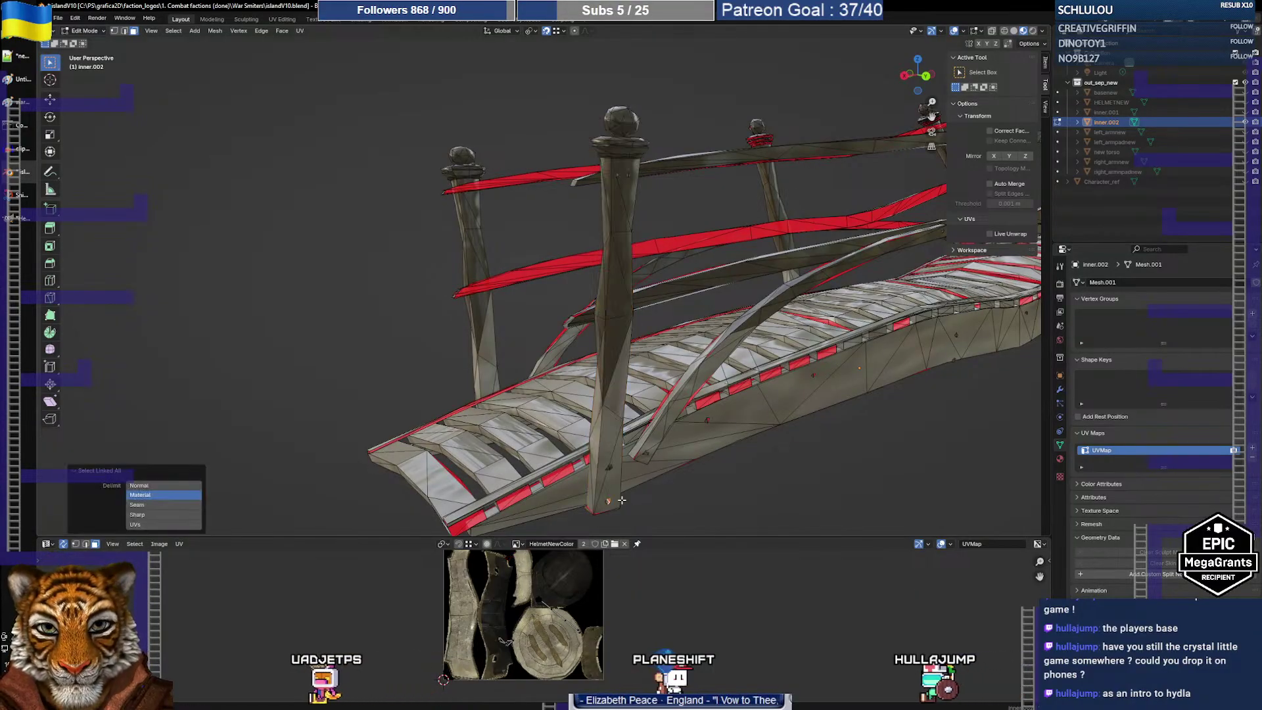
key(alt+n)
- Flip the selected piece's normals and fly in under the deck beside a post
click(621, 501)
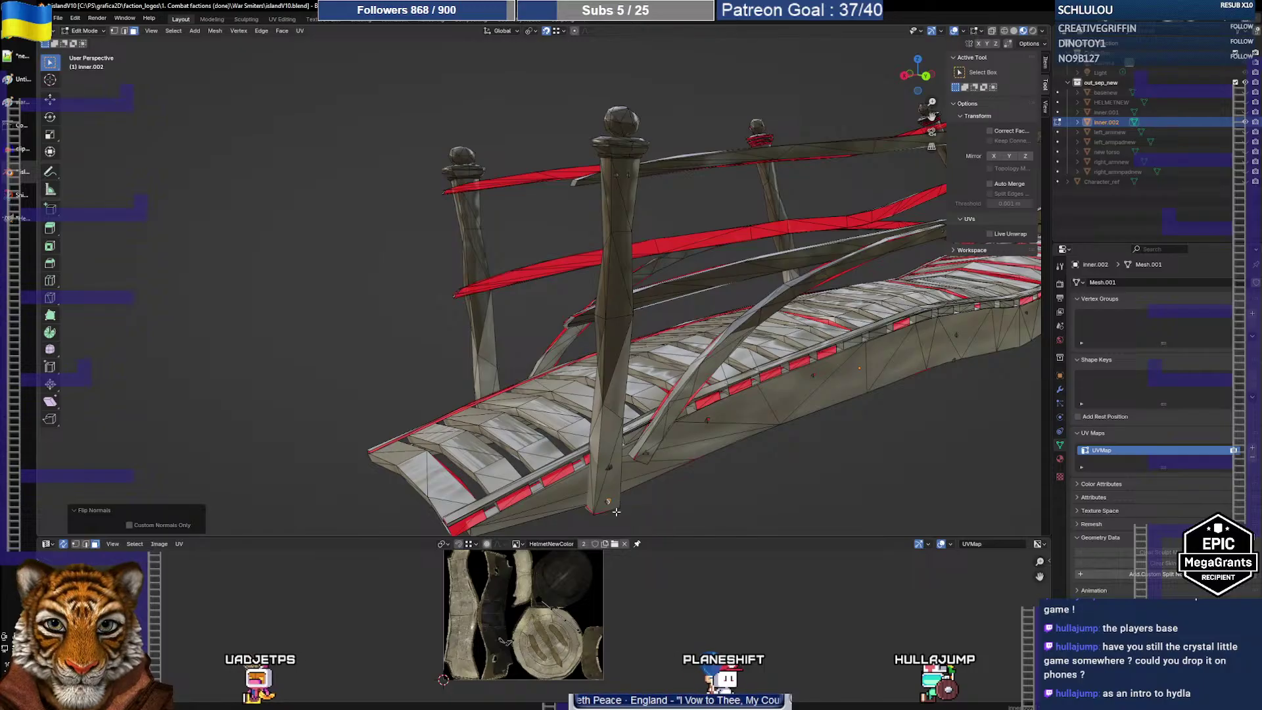
key(w)
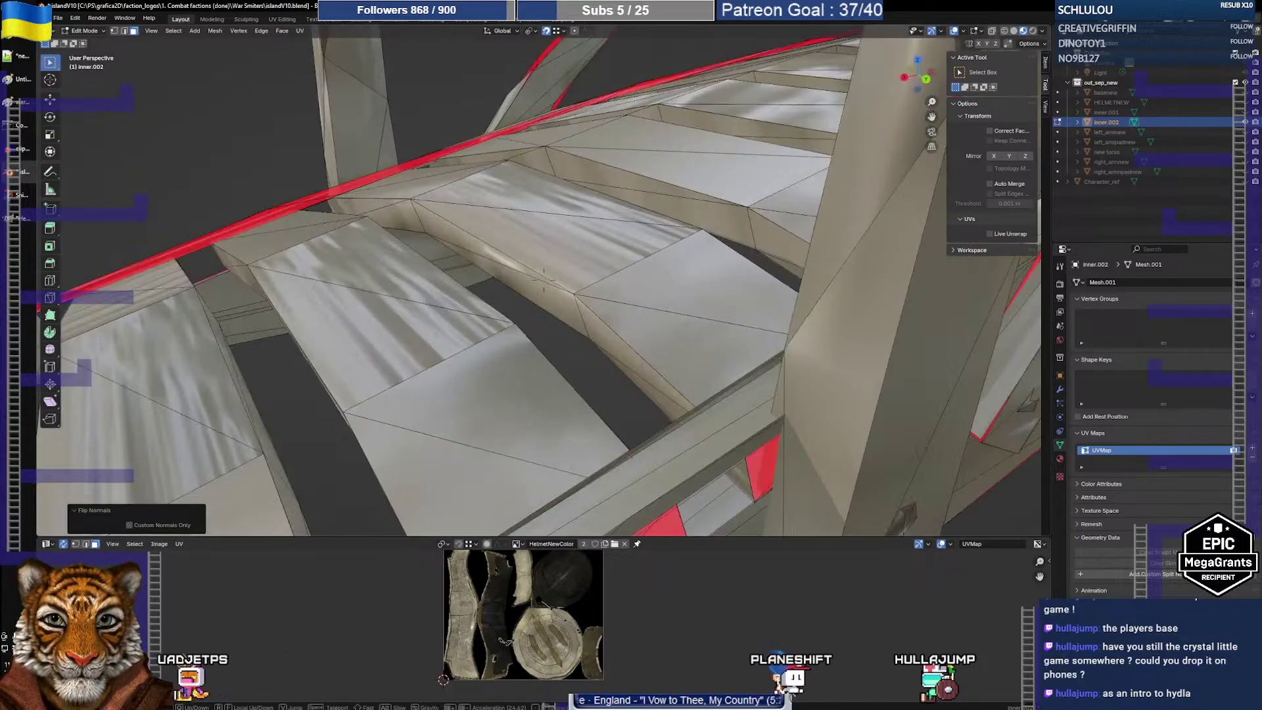
key(s)
key(w)
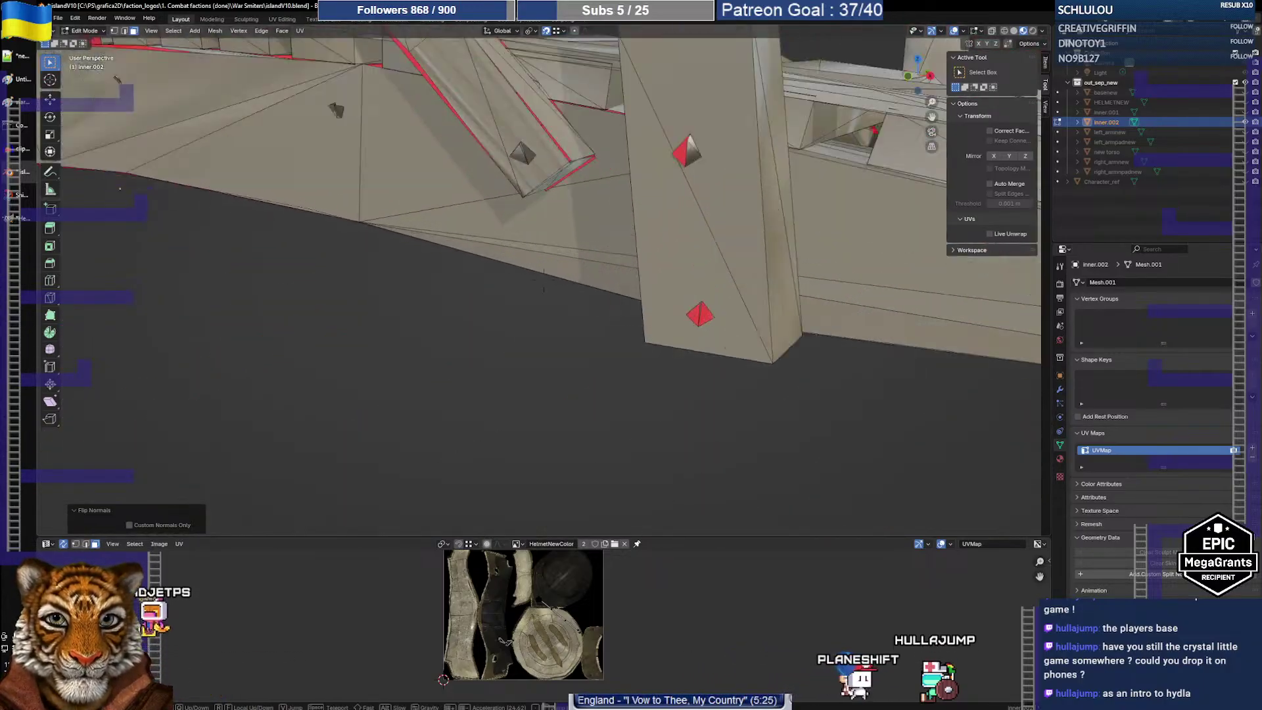
key(s)
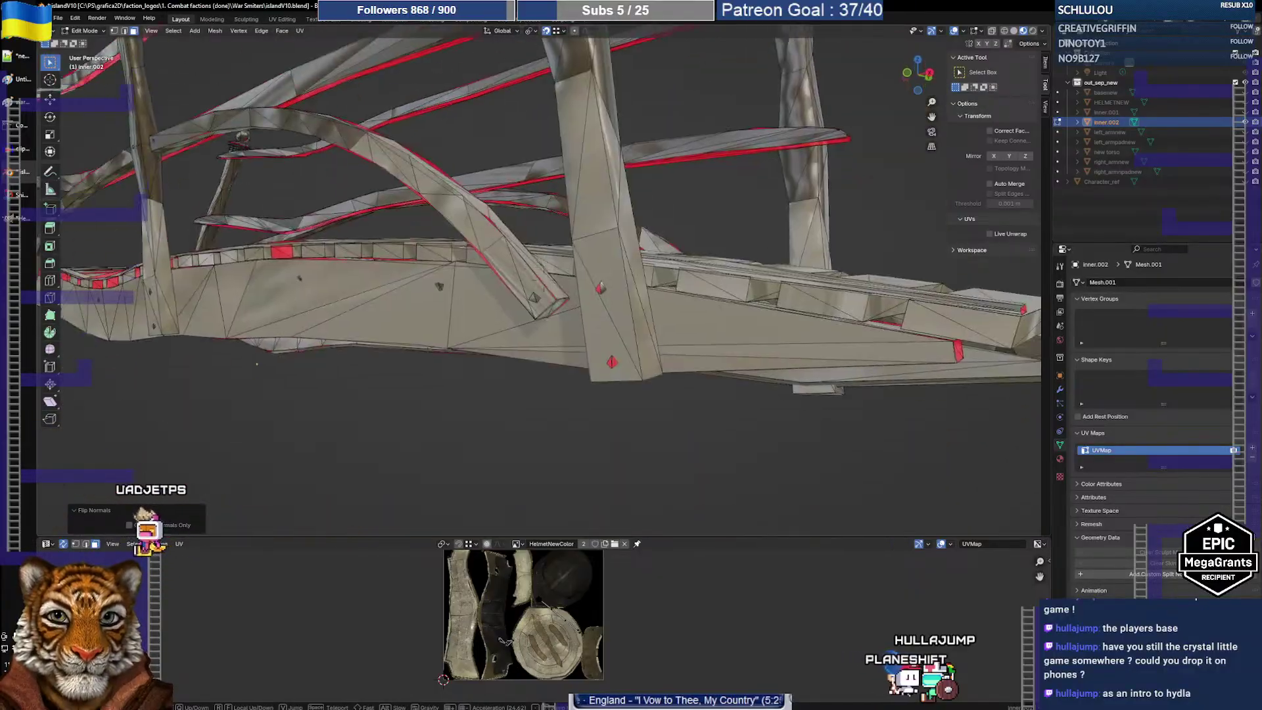
key(w)
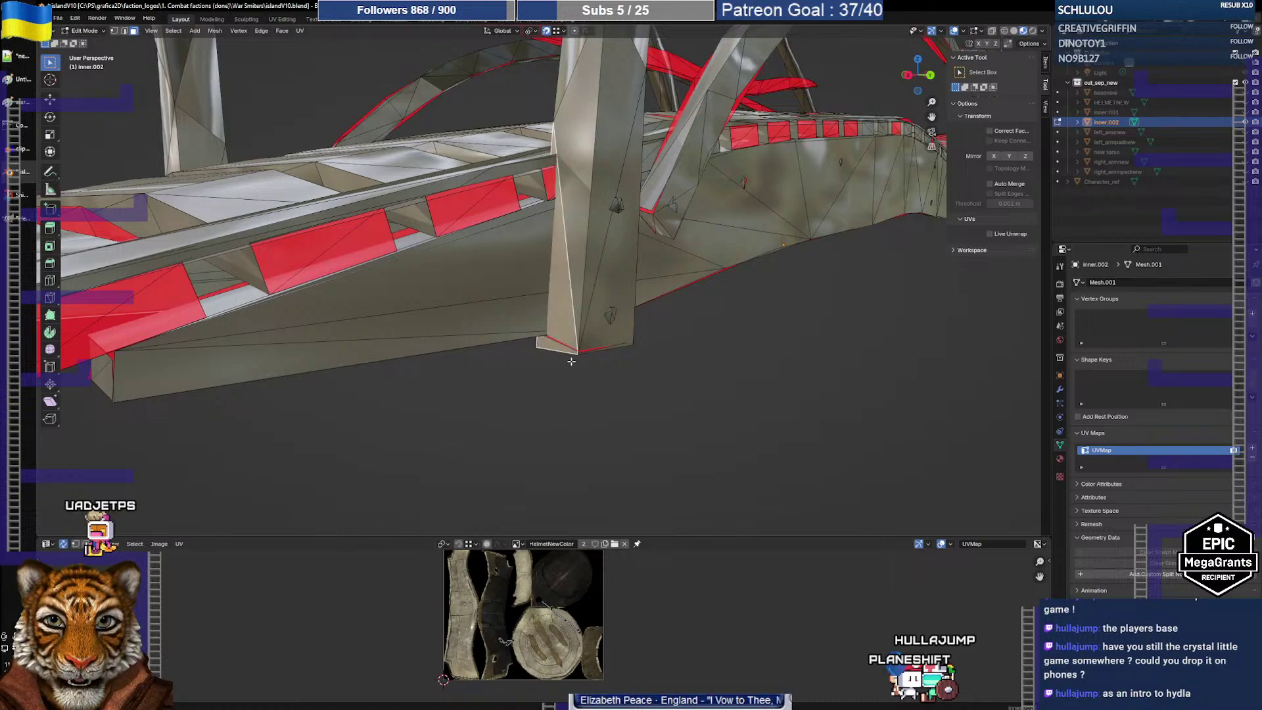
- Undo twice and apply an edge-menu operation to the post's bottom edge
key(ctrl+z)
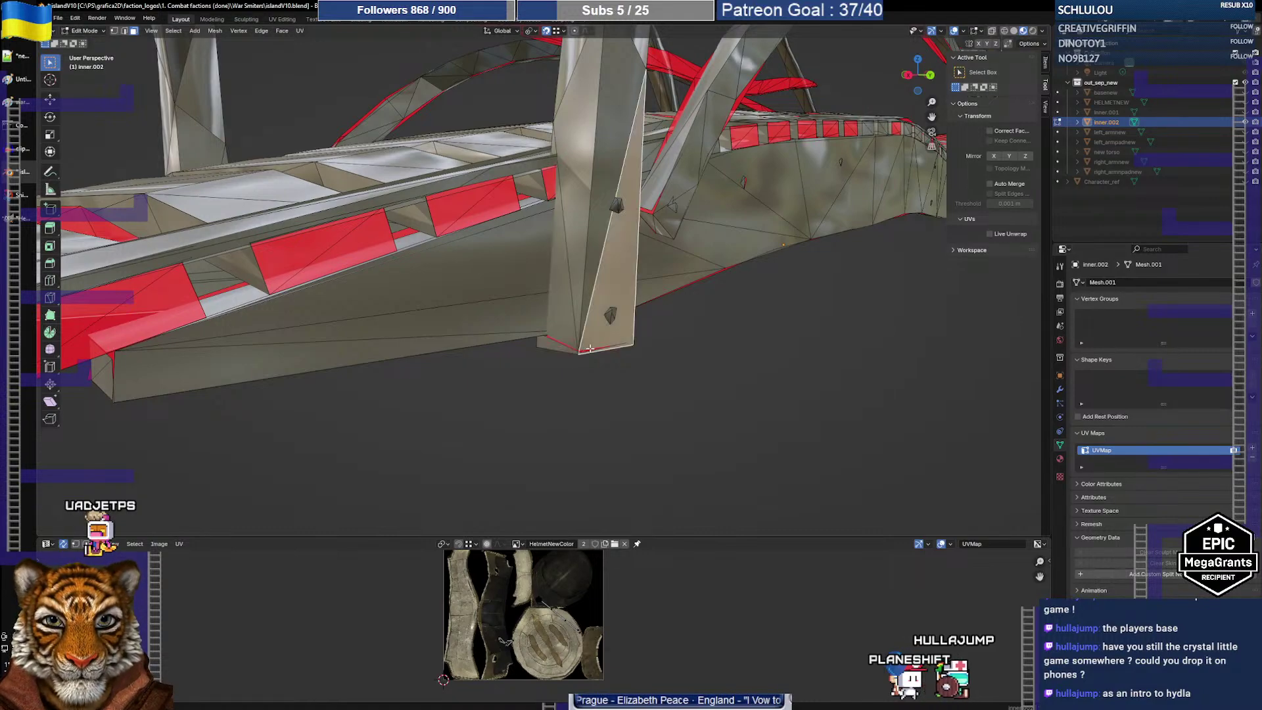
key(ctrl+z)
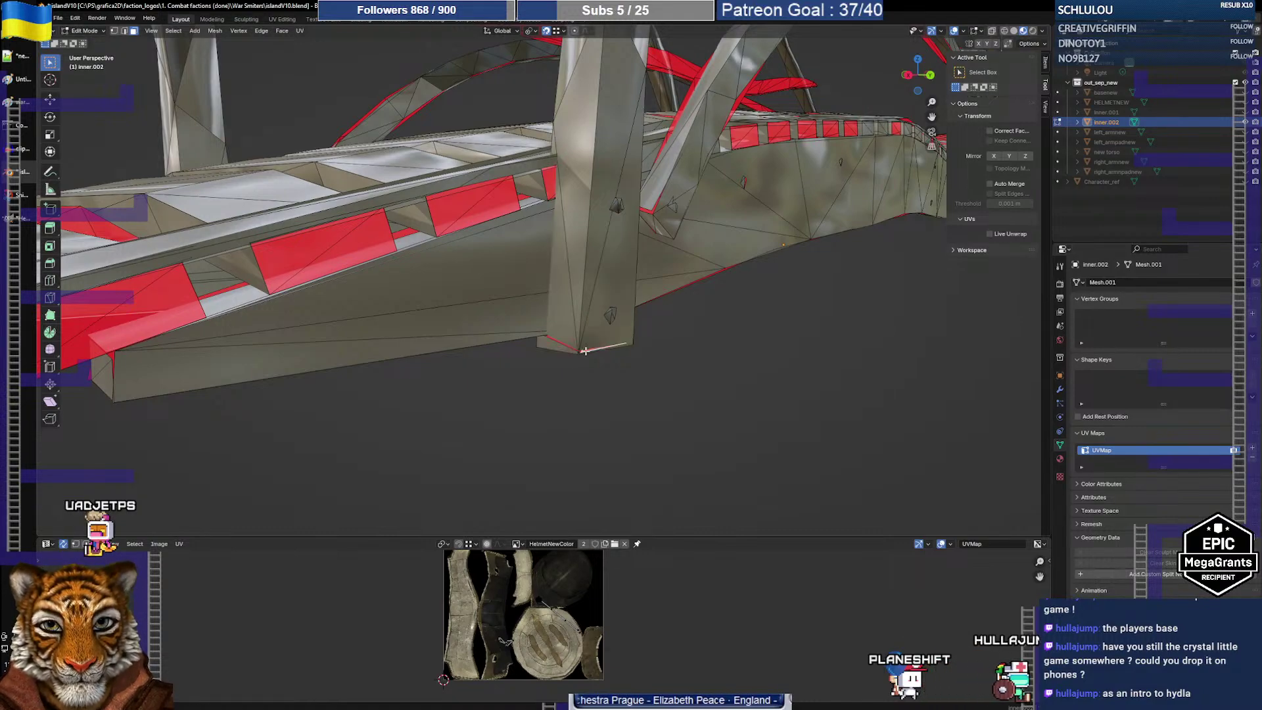
right_click(585, 351)
click(586, 351)
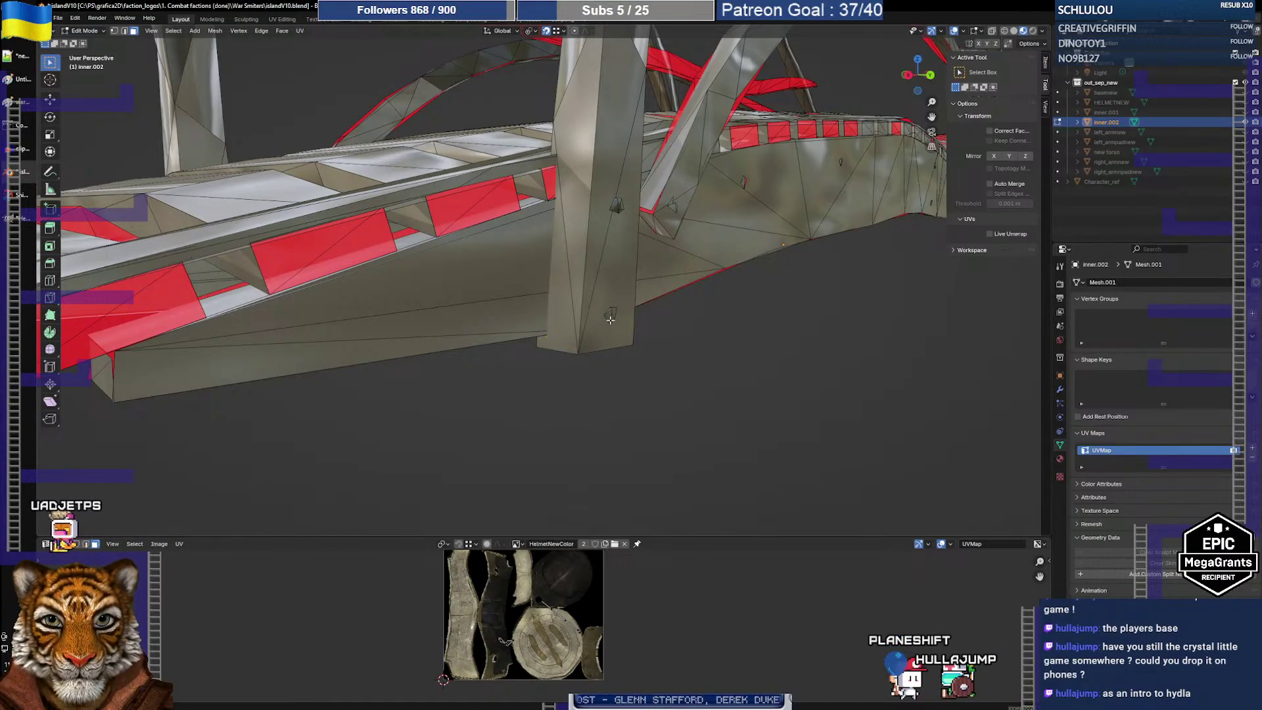
middle_drag(610, 320, 553, 309)
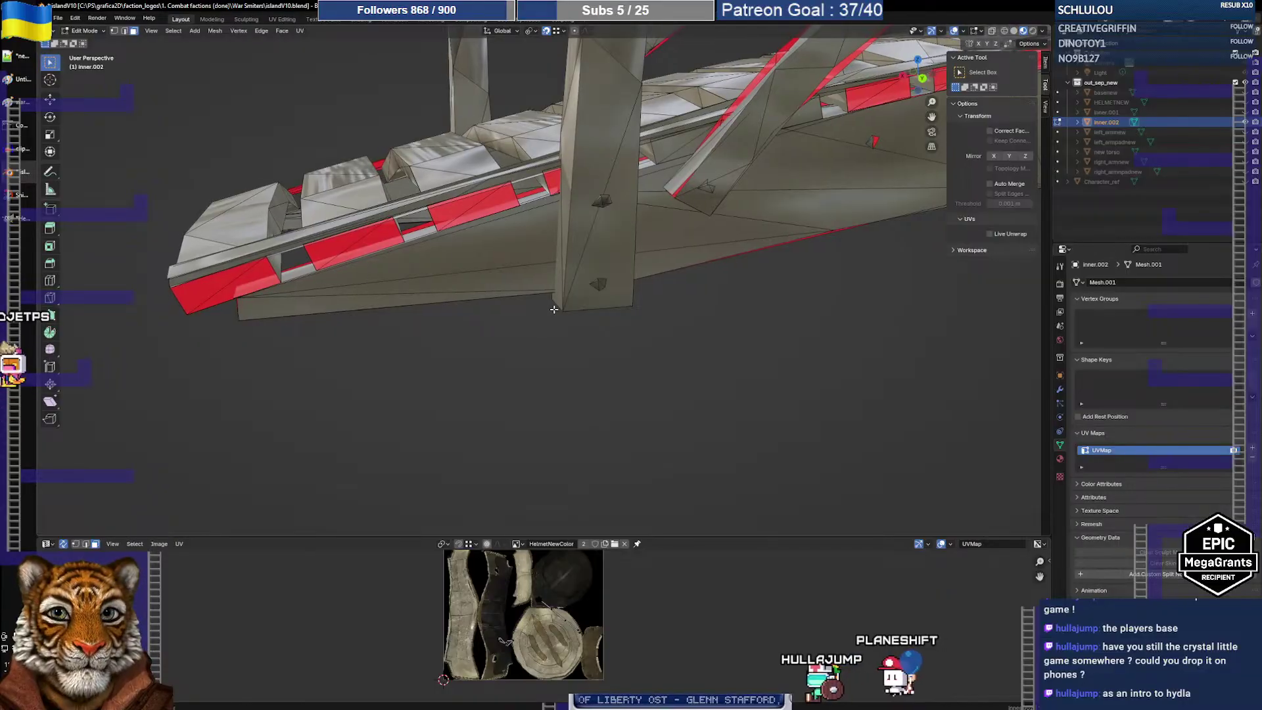
- Nudge the junction vertices under the deck in several small moves, the last about 0.10 m
key(shift+grave)
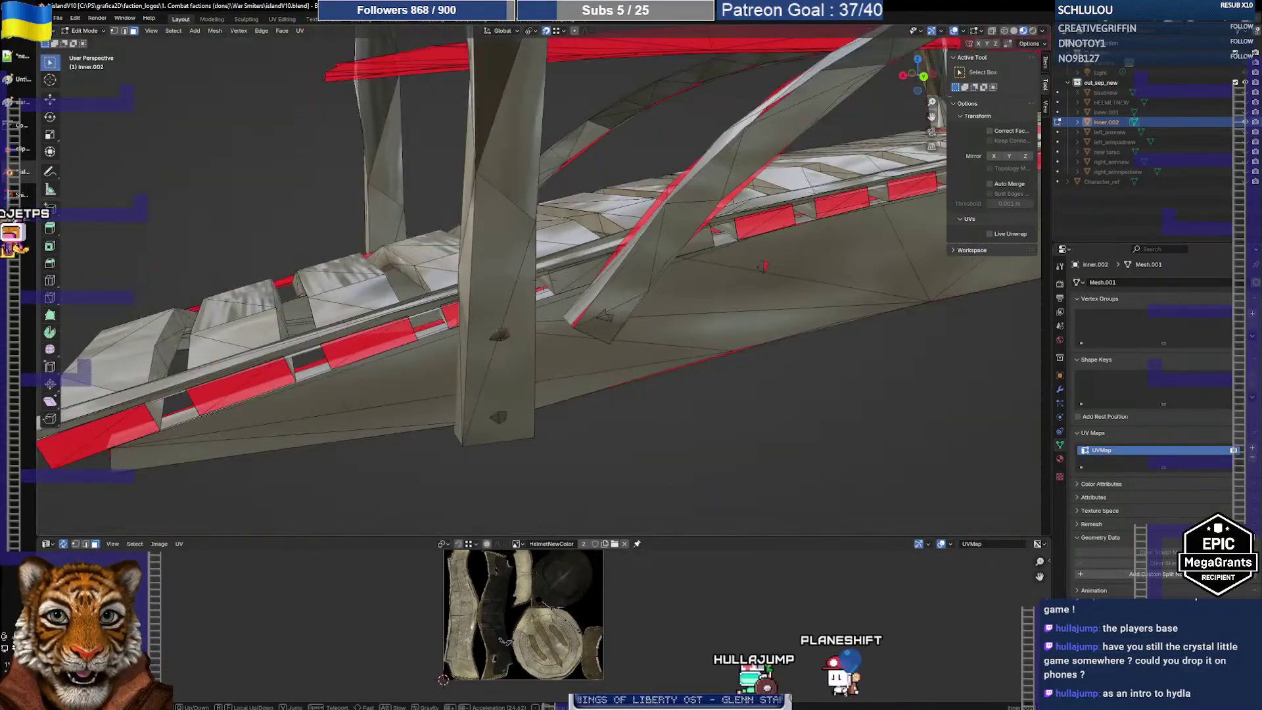
click(578, 328)
middle_drag(577, 329, 606, 290)
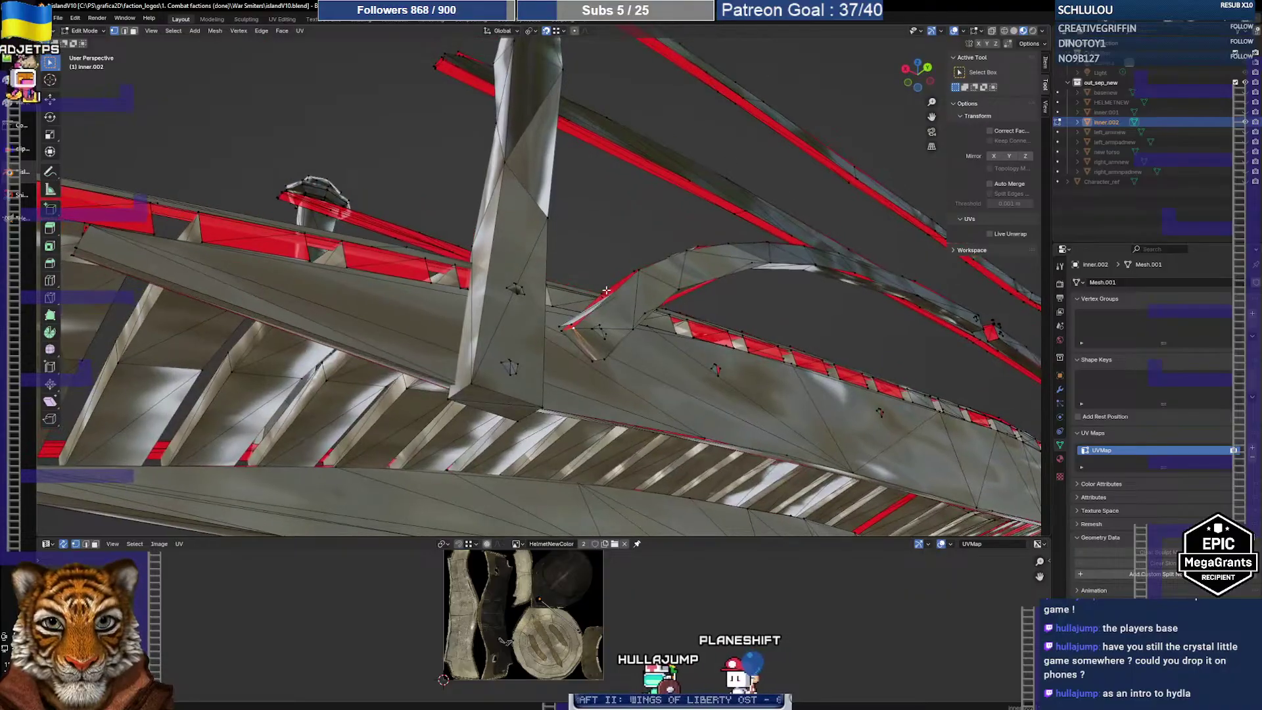
click(572, 327)
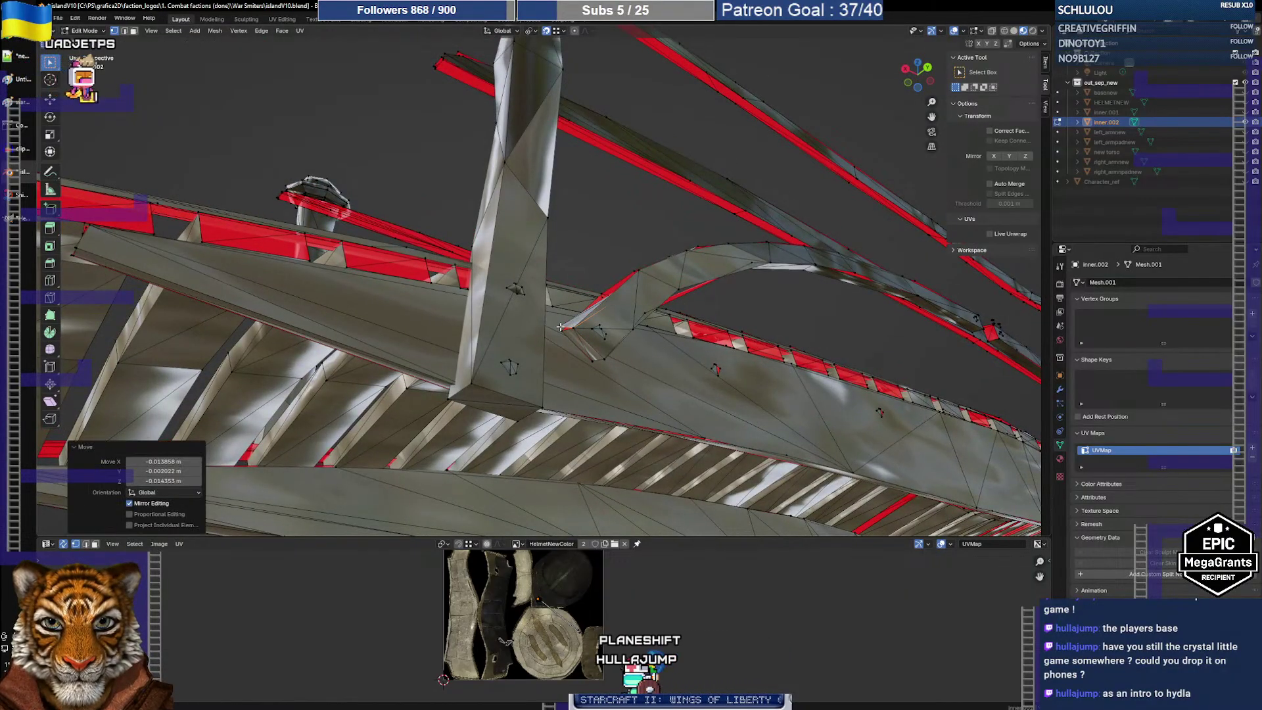
key(g)
click(590, 357)
key(g)
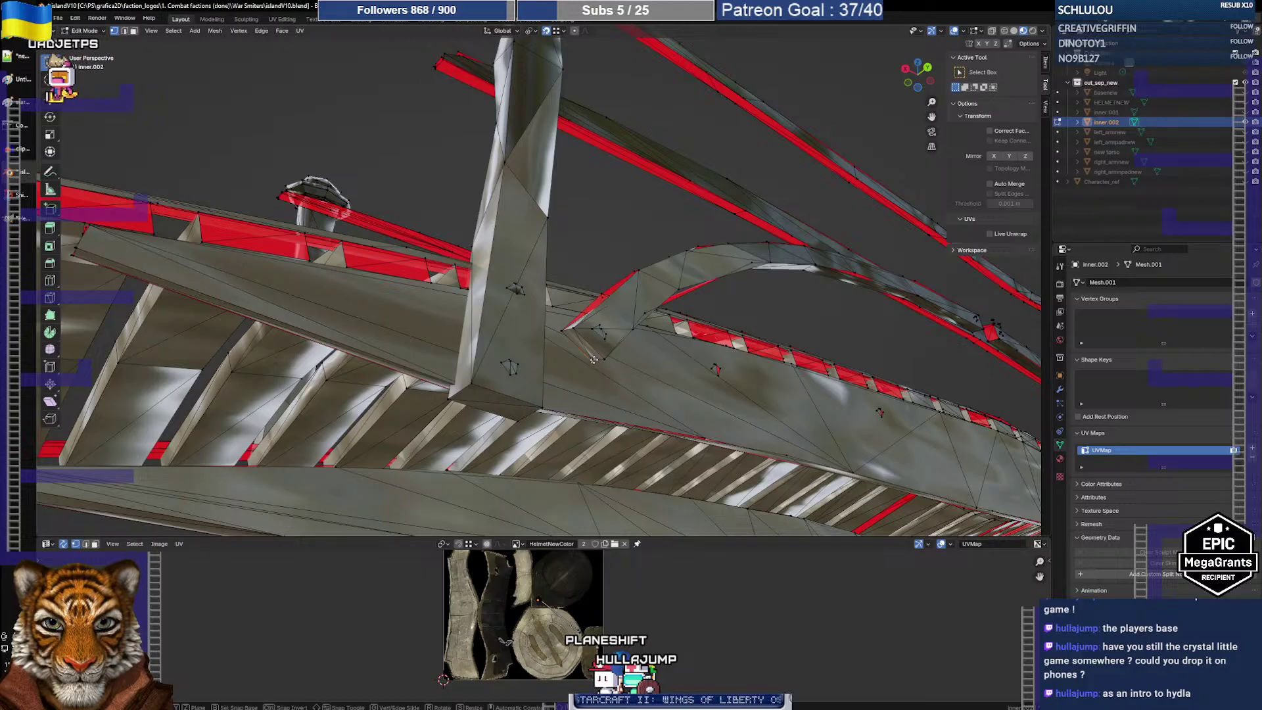
click(593, 360)
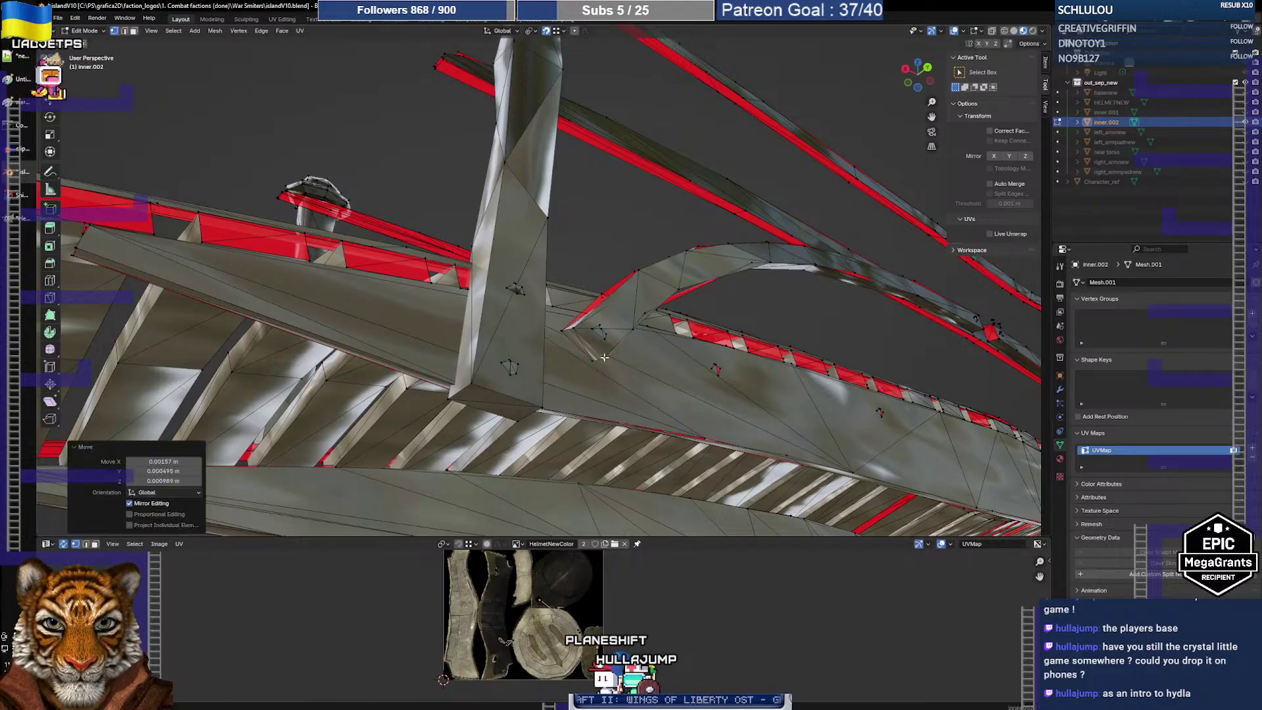
mouse_move(592, 360)
middle_down()
mouse_move(663, 339)
mouse_move(573, 363)
middle_up()
key(g)
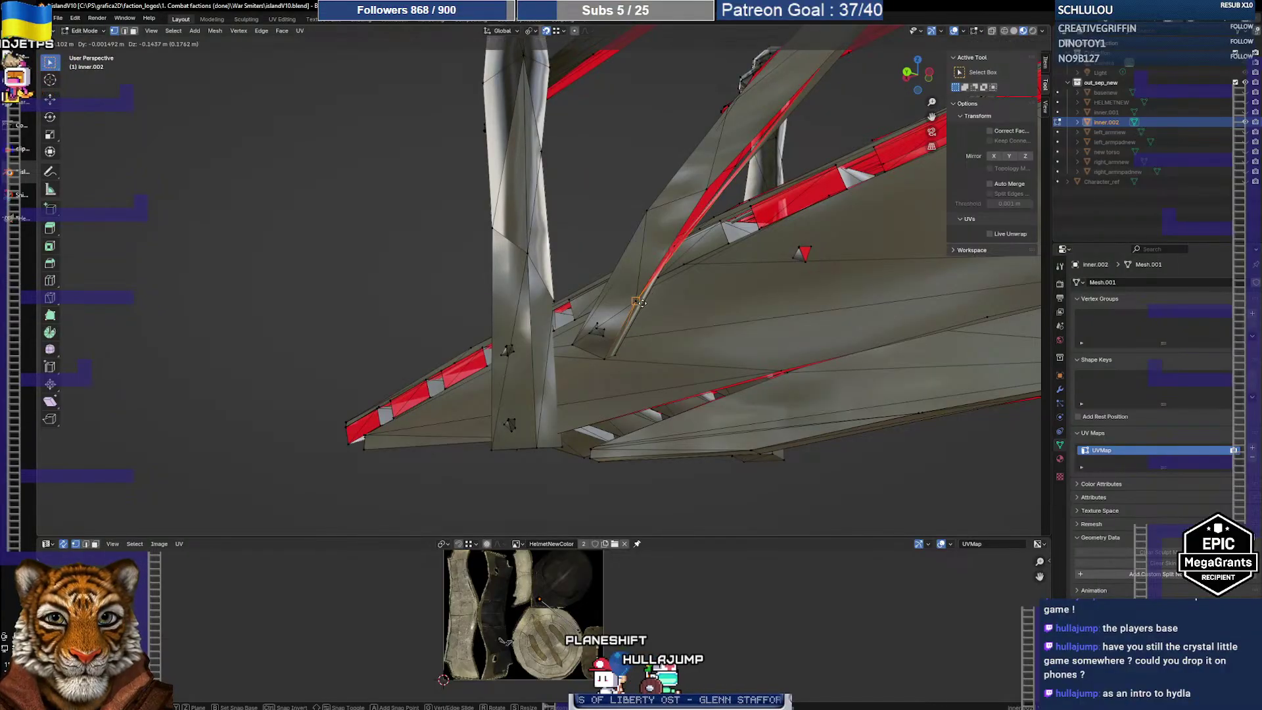
click(637, 303)
middle_drag(637, 303, 744, 222)
- Subdivide the selected brace edges and lift the new midpoint vertex
right_click(739, 216)
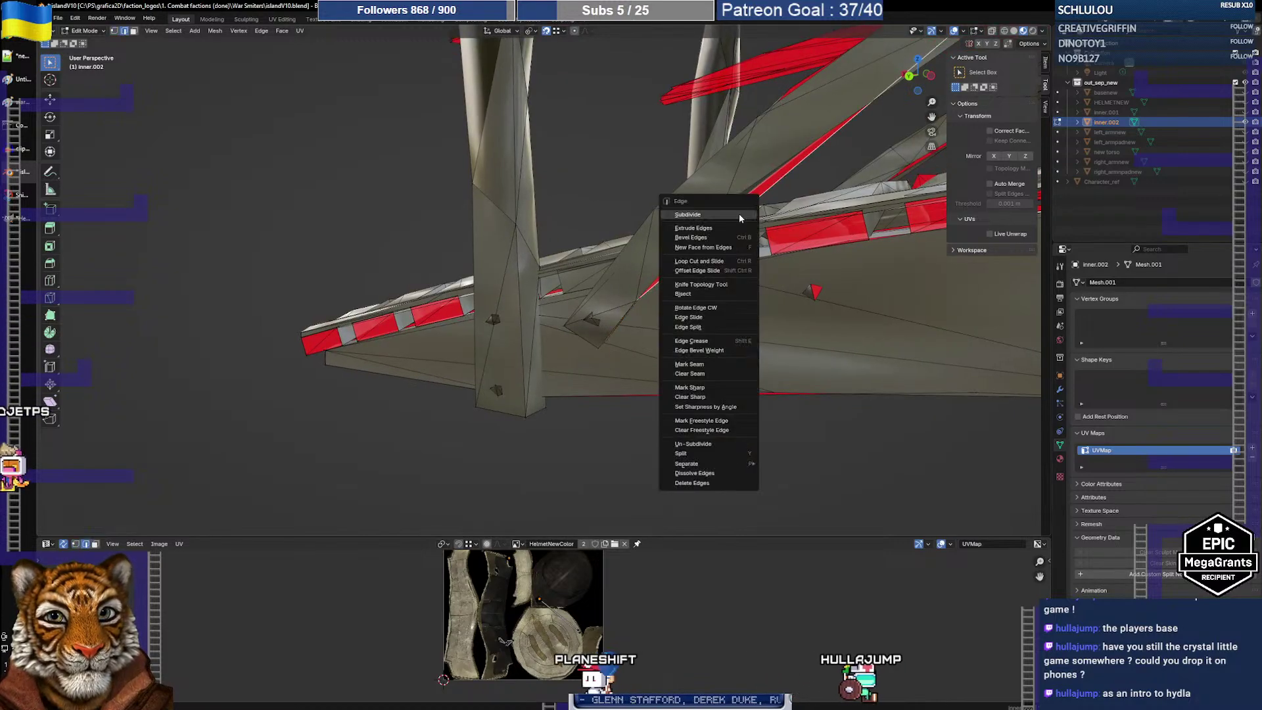
click(740, 216)
key(1)
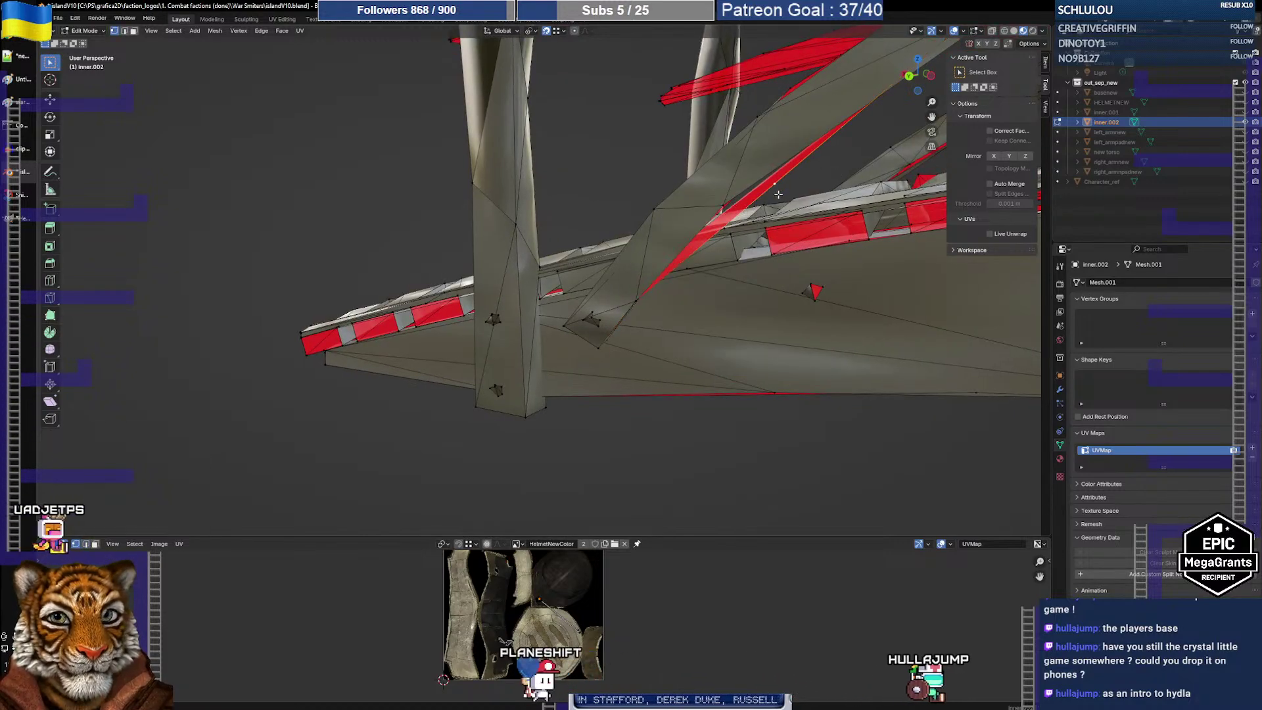
click(778, 194)
key(g)
click(723, 205)
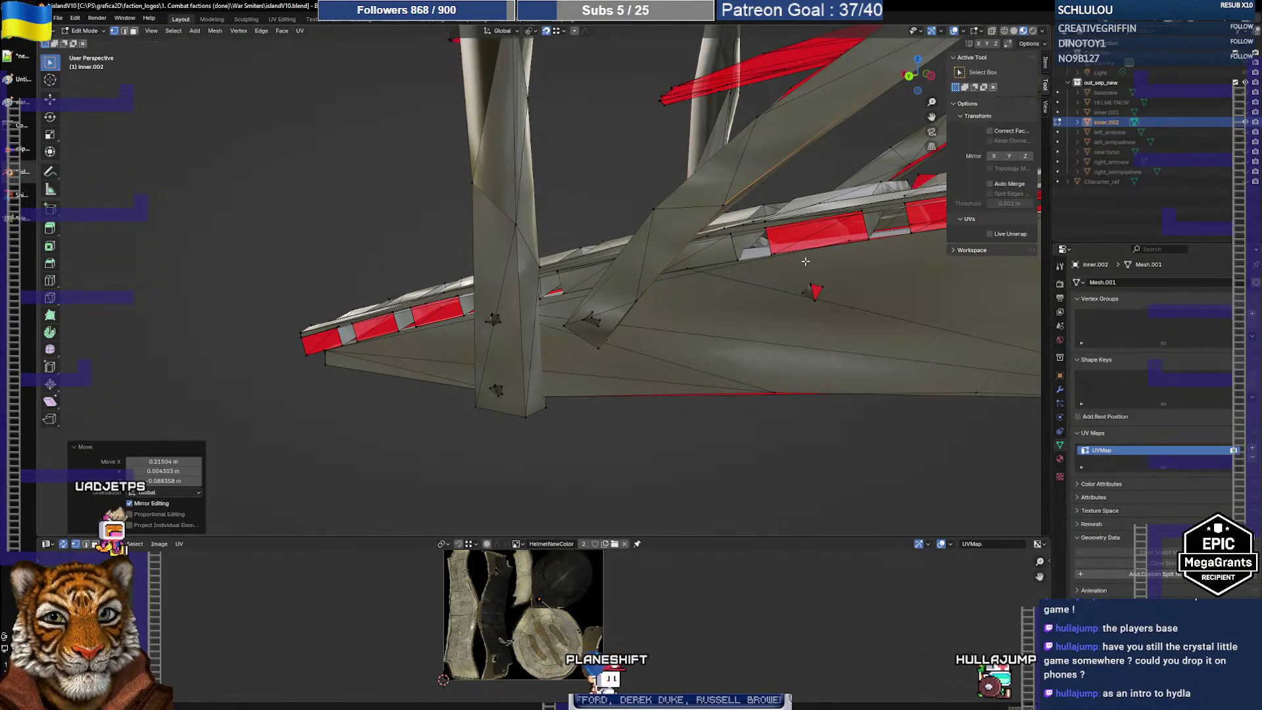
middle_drag(723, 205, 861, 336)
- Rotate an edge on the deck planks and test-move a vertex, leaving it in place
key(2)
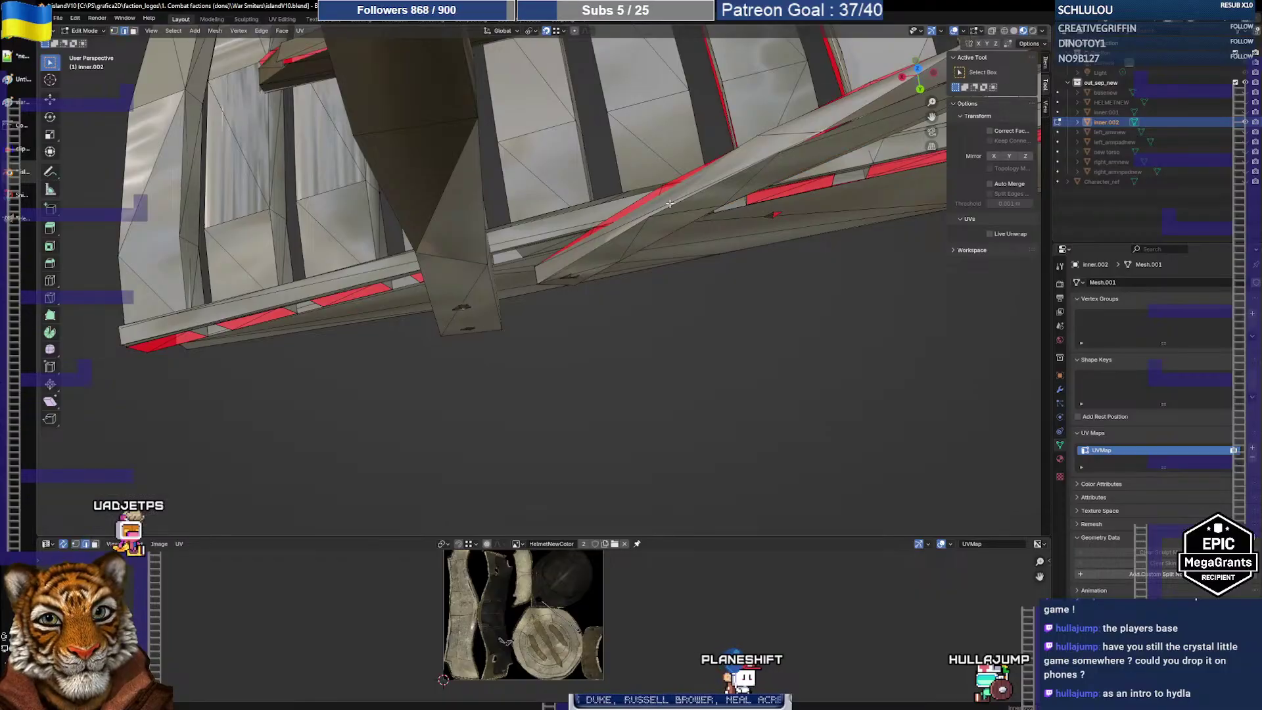
middle_drag(651, 200, 790, 193)
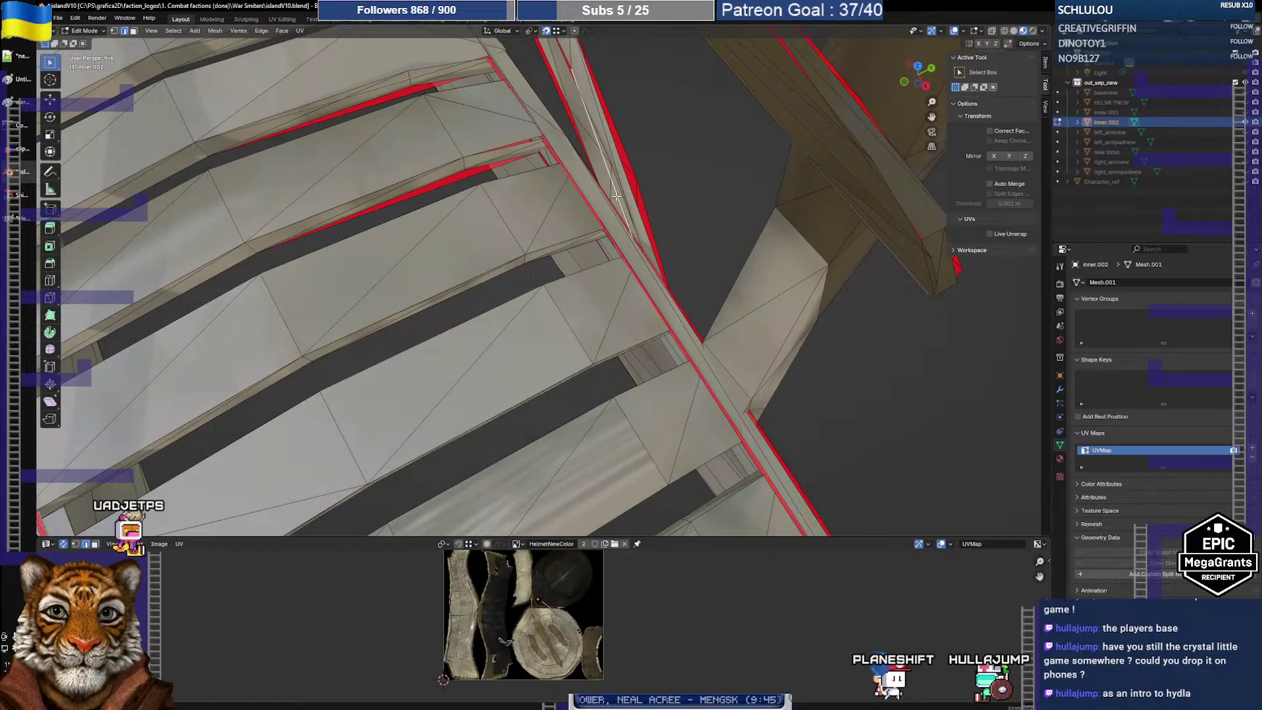
right_click(616, 196)
click(616, 196)
key(1)
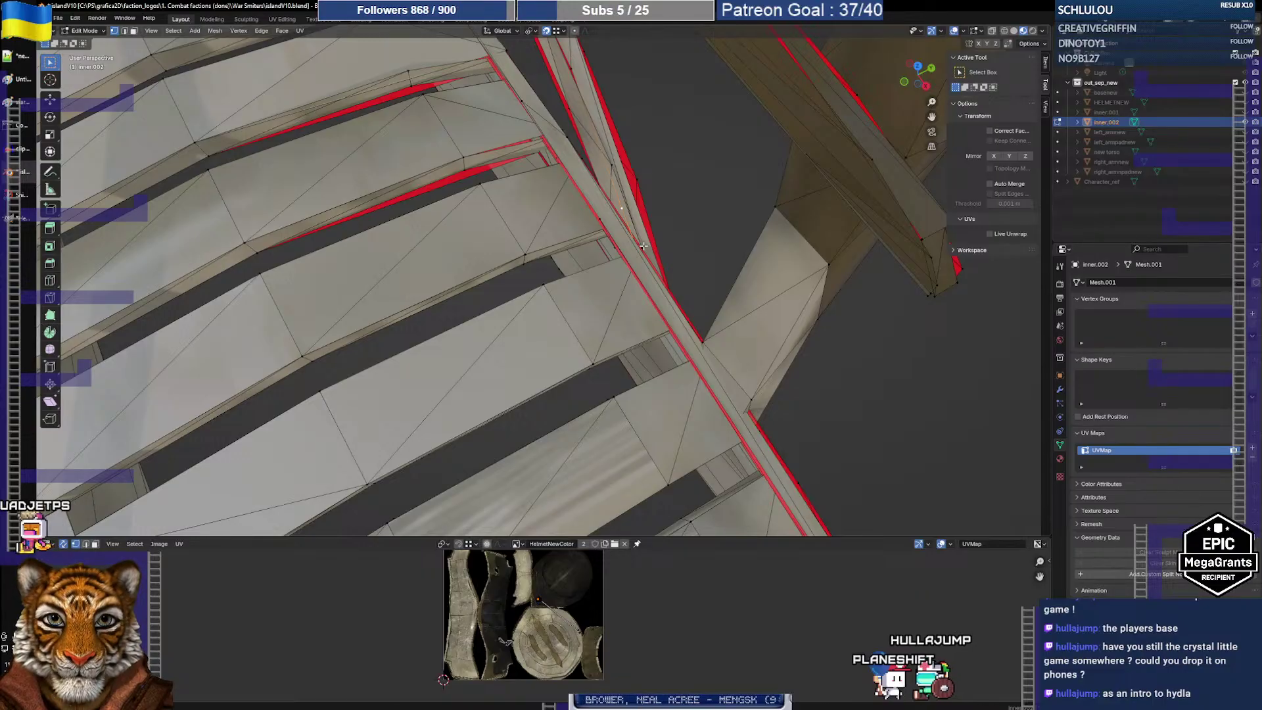
key(g)
click(642, 245)
middle_drag(643, 245, 688, 259)
key(g)
click(641, 247)
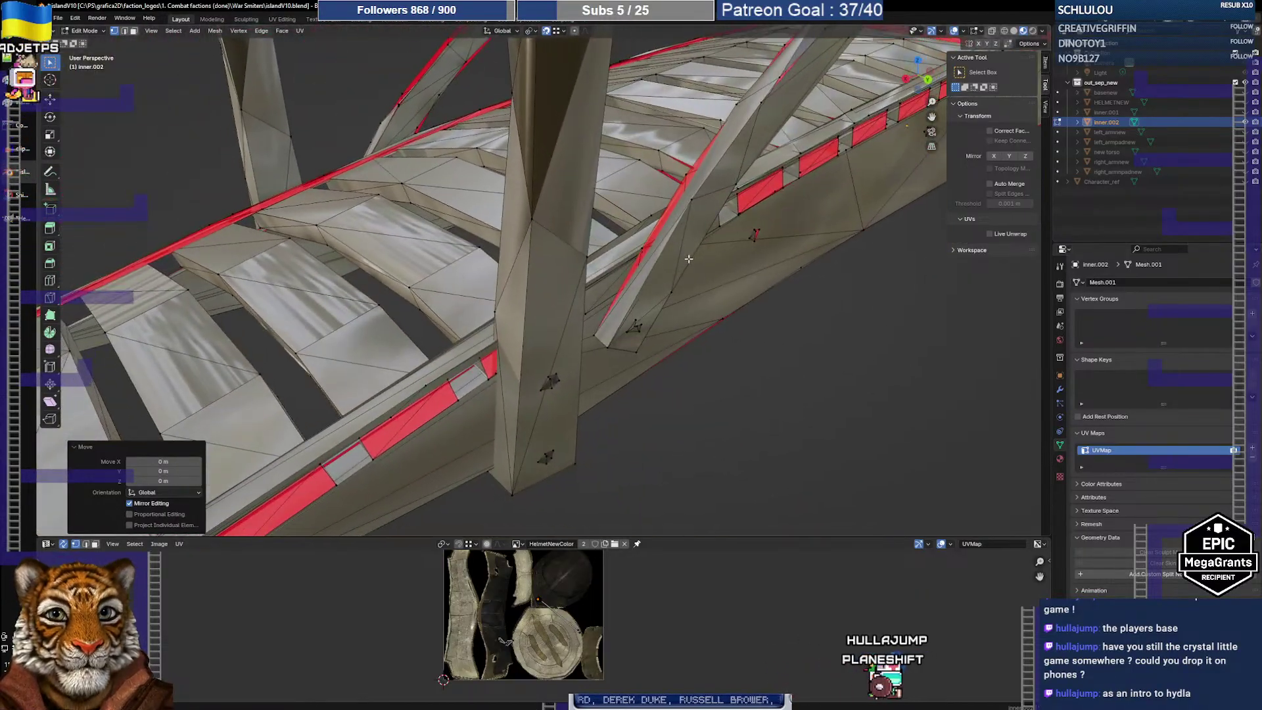
- Select the whole mesh and triangulate all its faces with Ctrl+T
key(a)
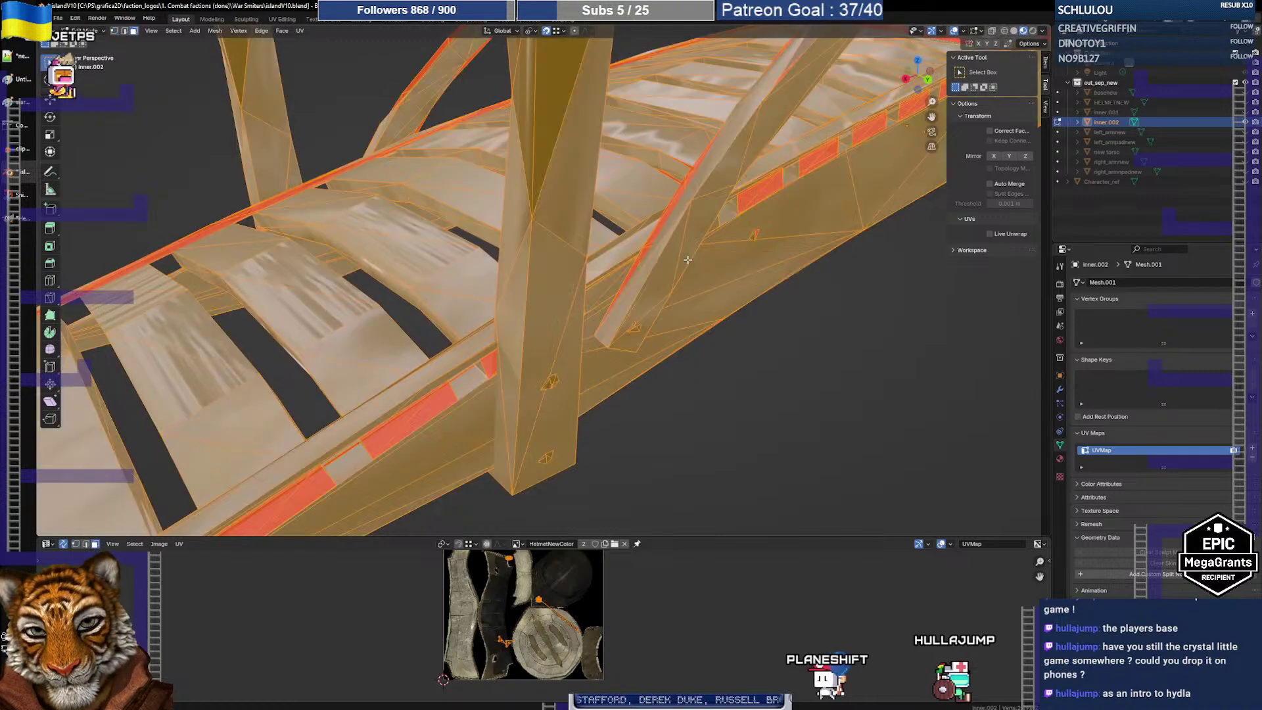
key(ctrl+t)
middle_drag(687, 260, 723, 255)
scroll(723, 255, up, 5)
scroll(732, 254, down, 5)
- Subdivide a brace edge and nudge the new vertex slightly
click(689, 156)
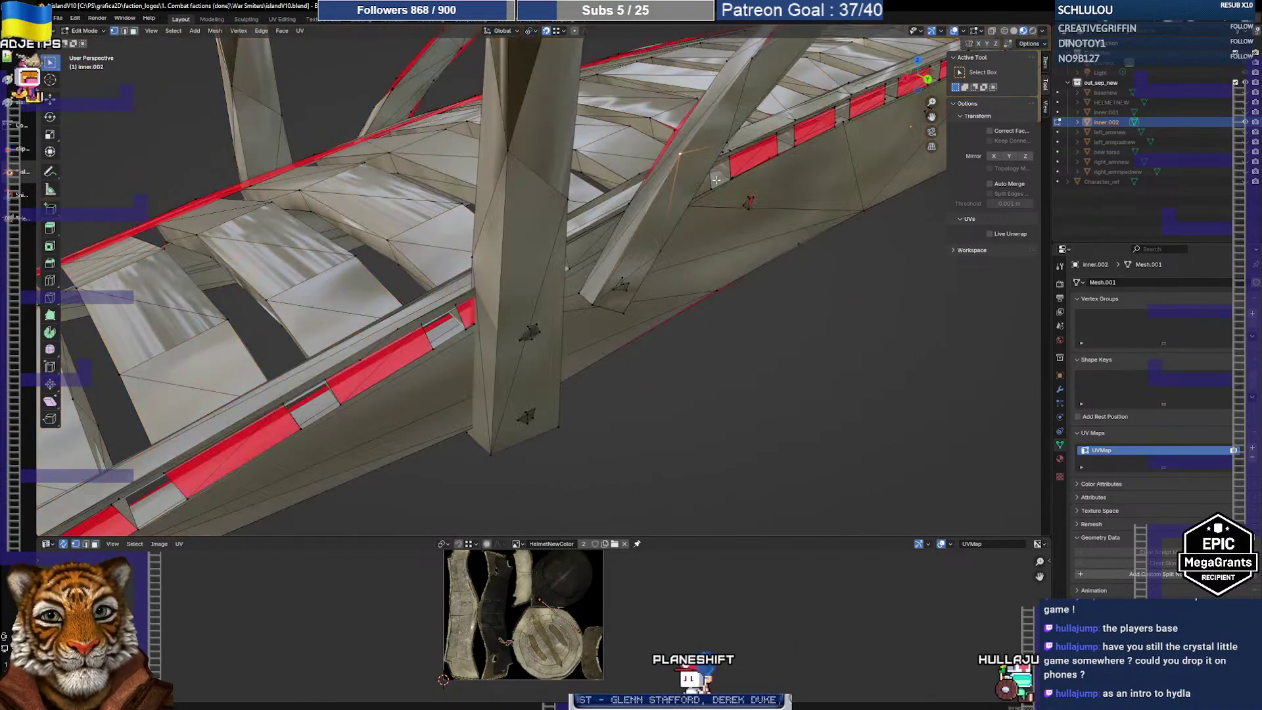
middle_drag(690, 157, 675, 306)
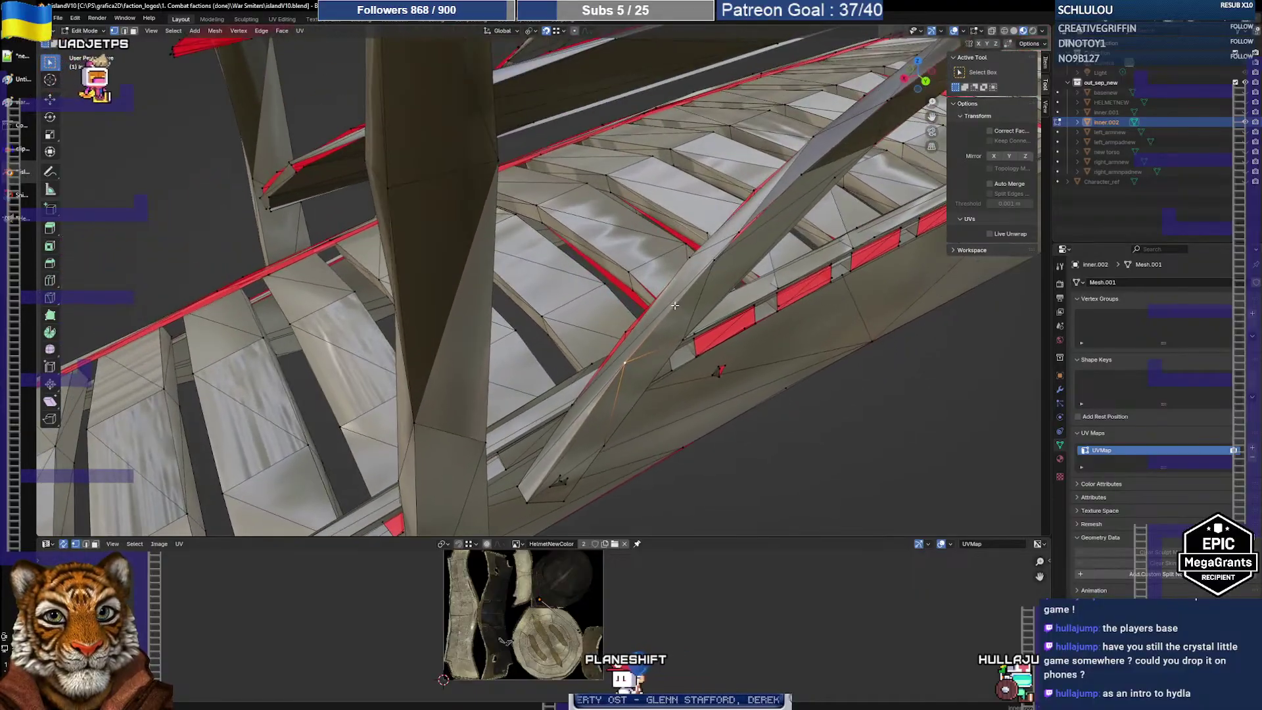
right_click(646, 315)
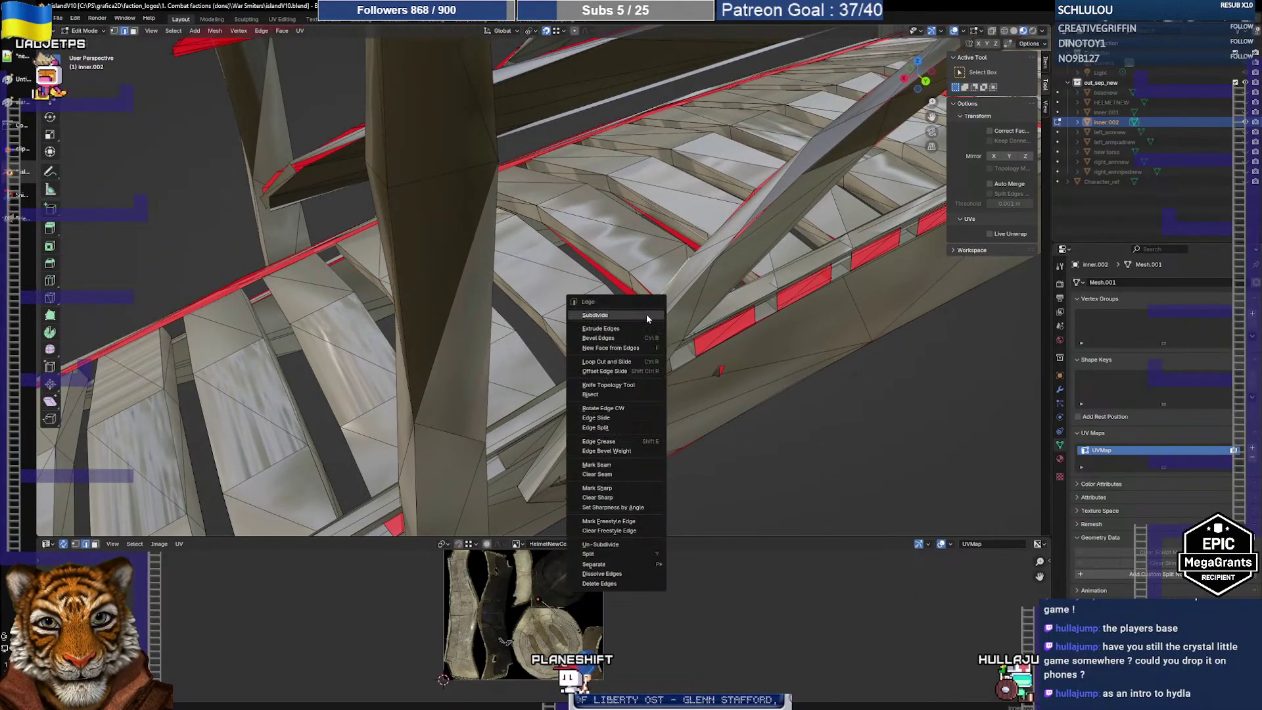
click(650, 331)
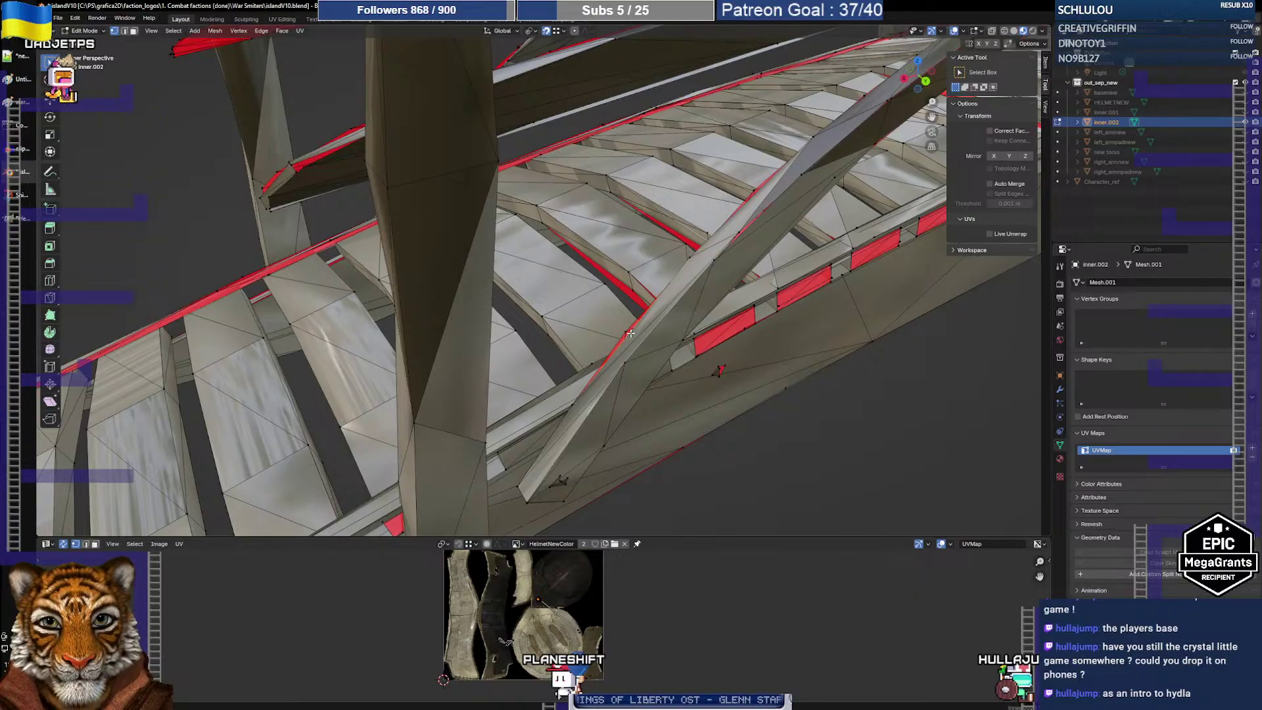
key(g)
click(670, 316)
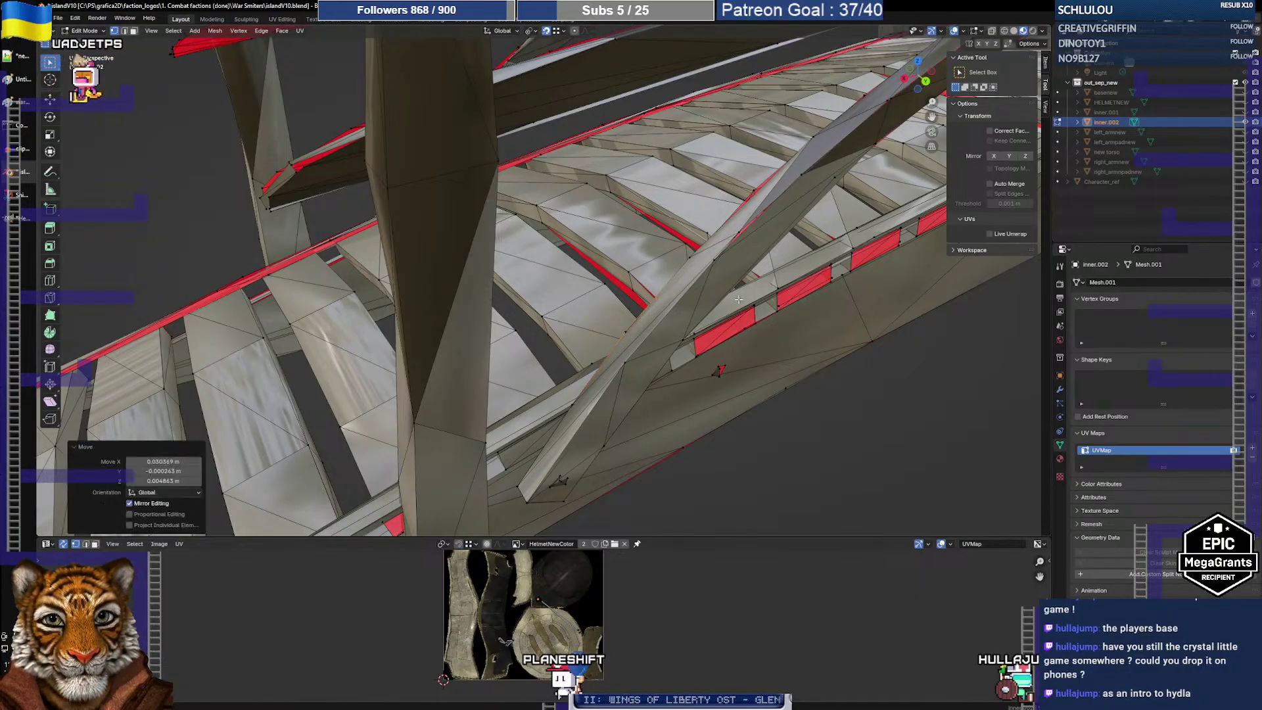
middle_drag(738, 300, 758, 273)
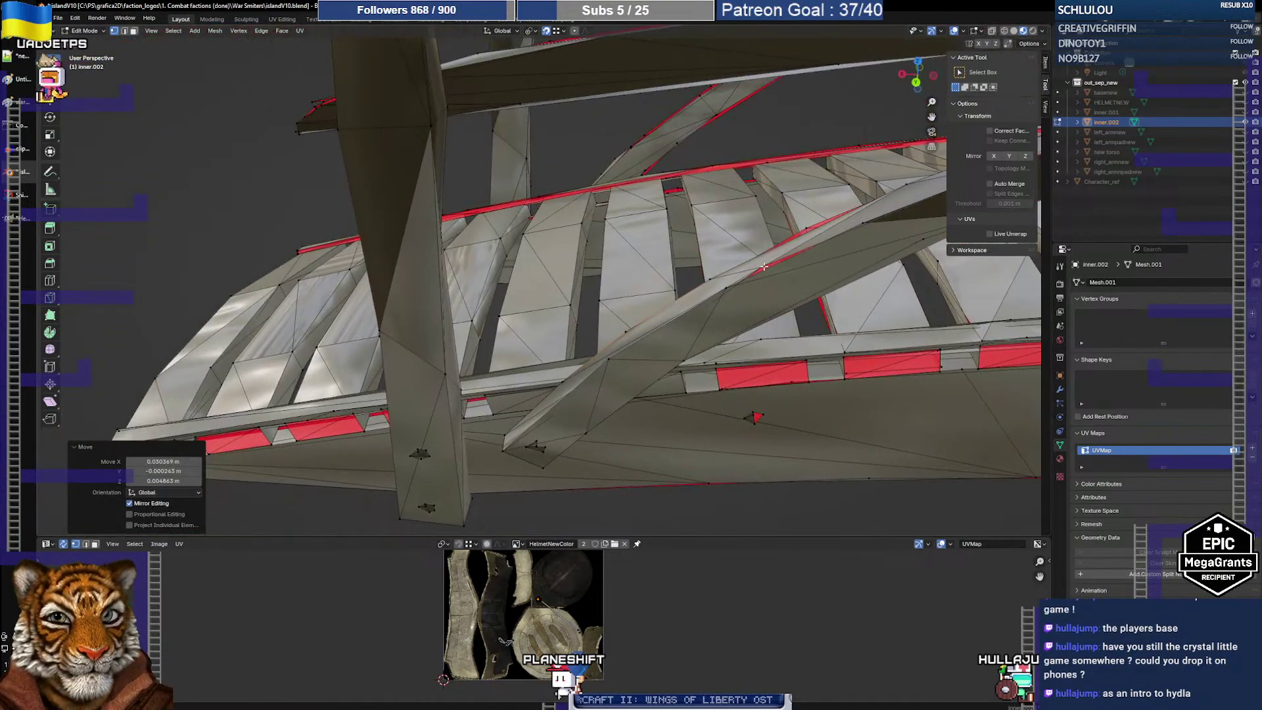
- Subdivide the selected brace edges with Ctrl+E and raise the new vertices
click(765, 267)
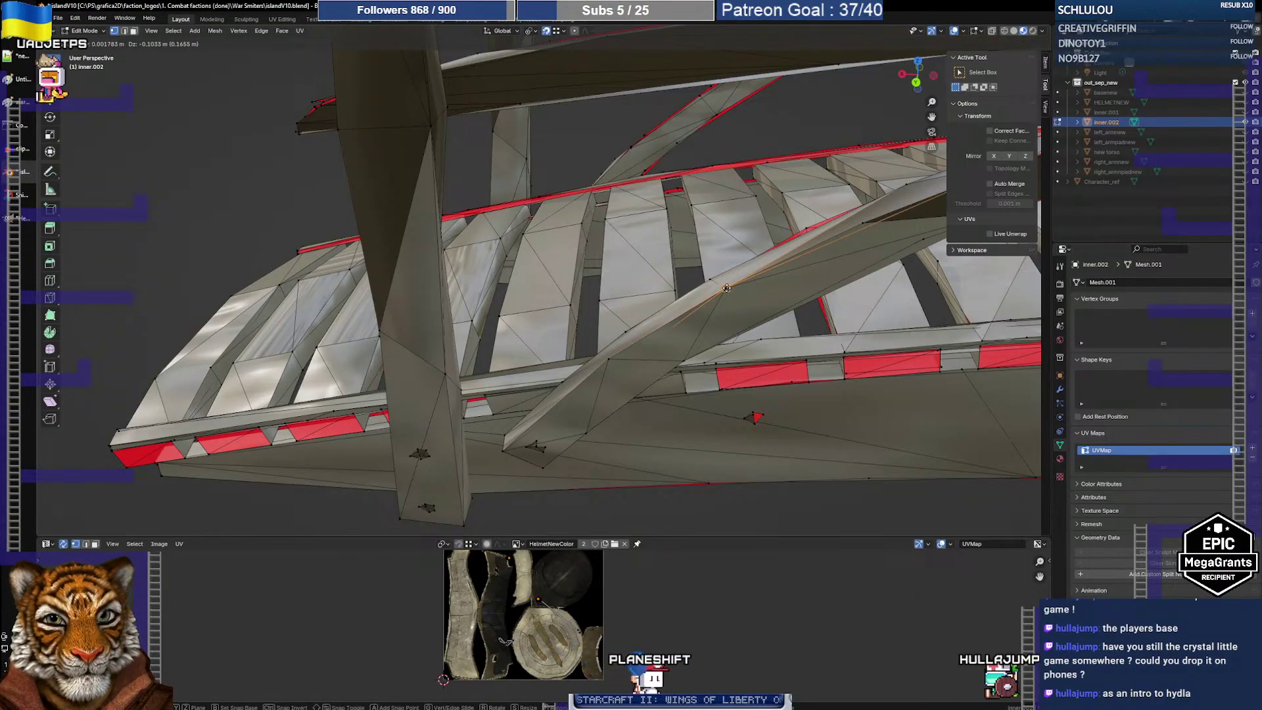
key(2)
middle_drag(695, 338, 730, 353)
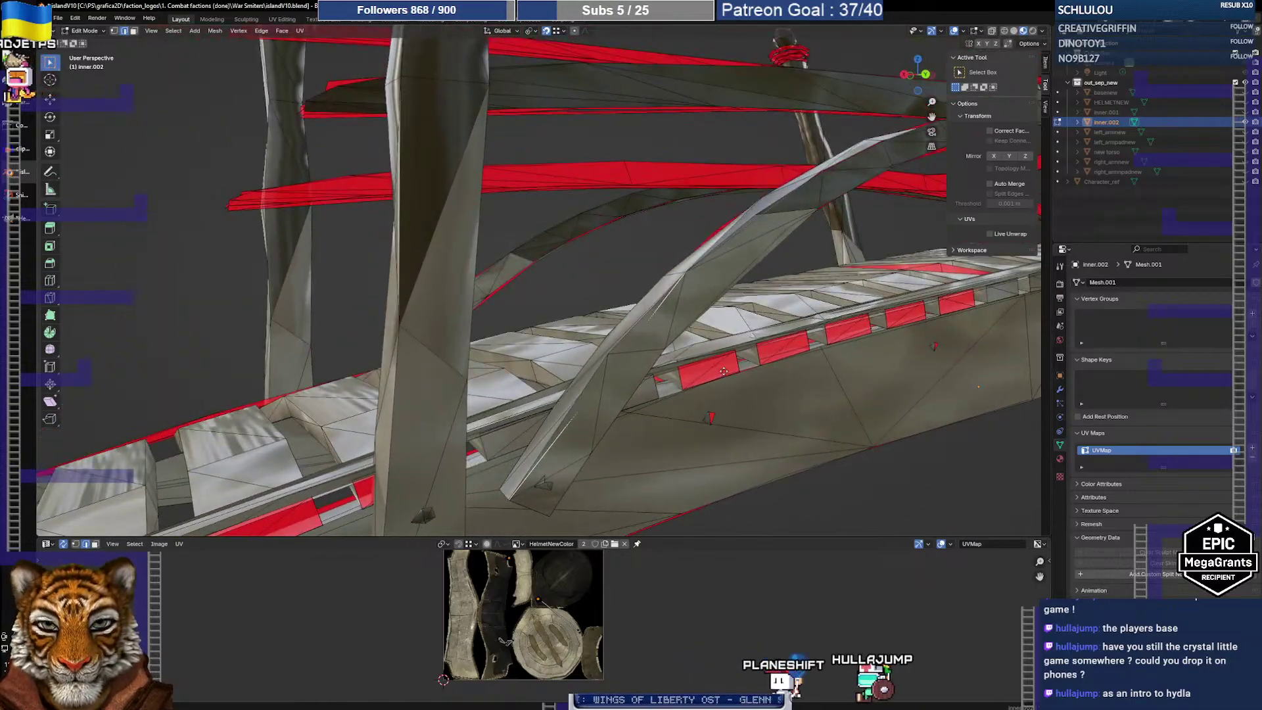
key(g)
right_click(691, 358)
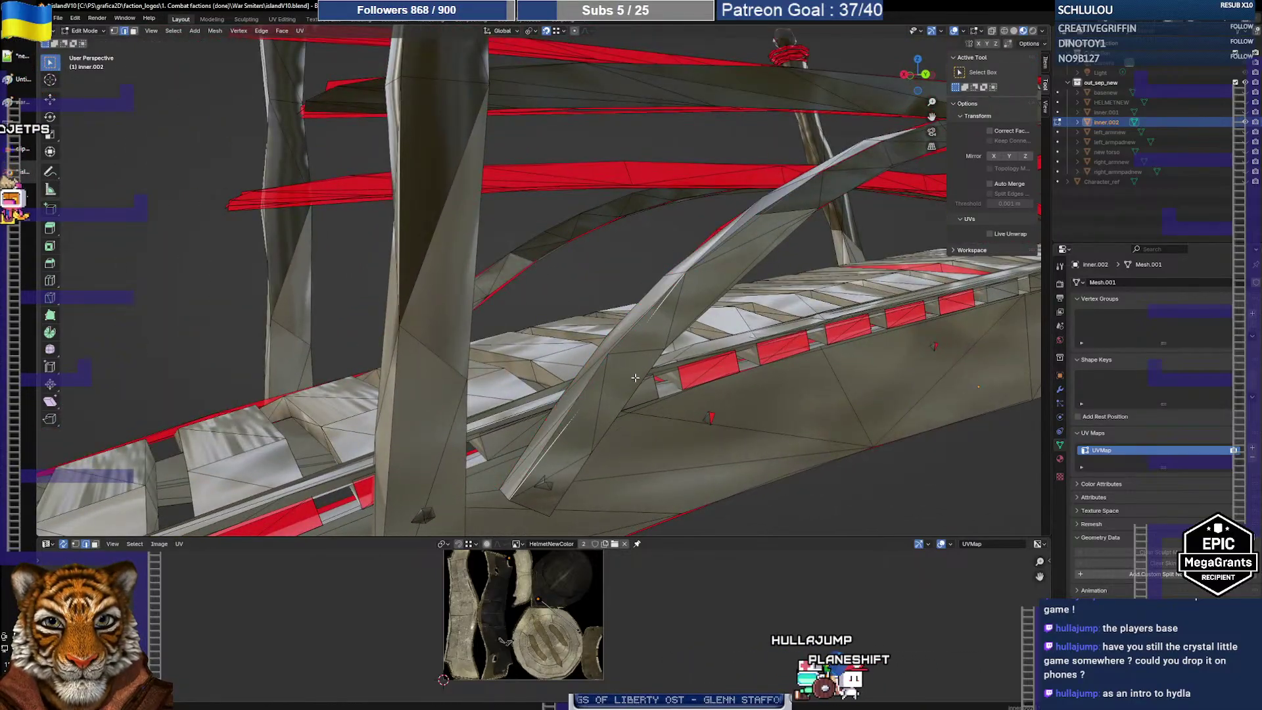
middle_drag(632, 371, 654, 389)
key(ctrl+e)
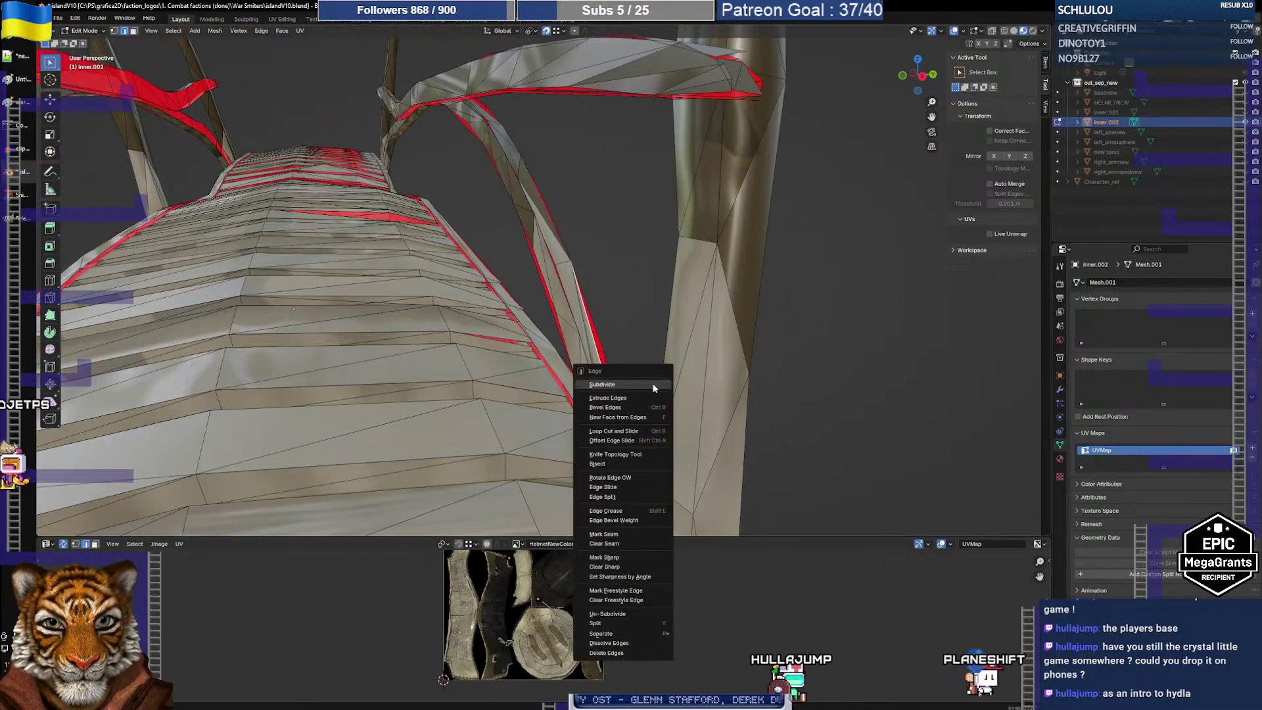
click(654, 387)
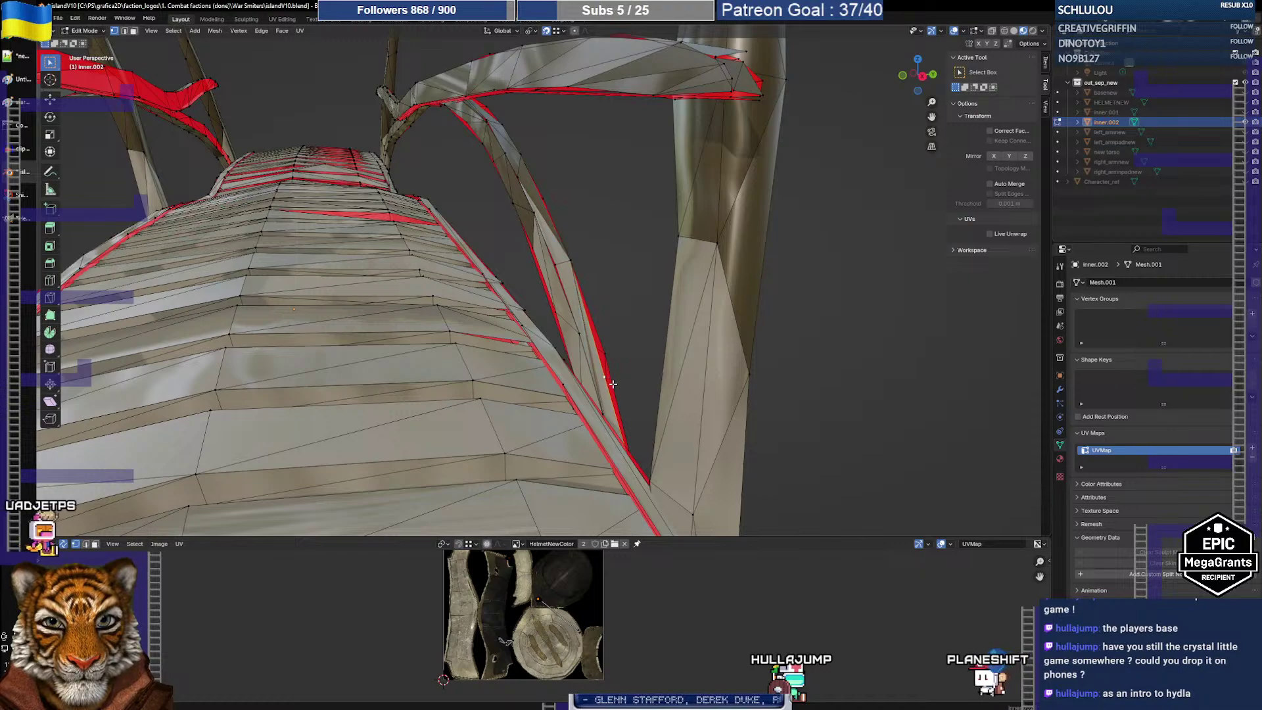
key(g)
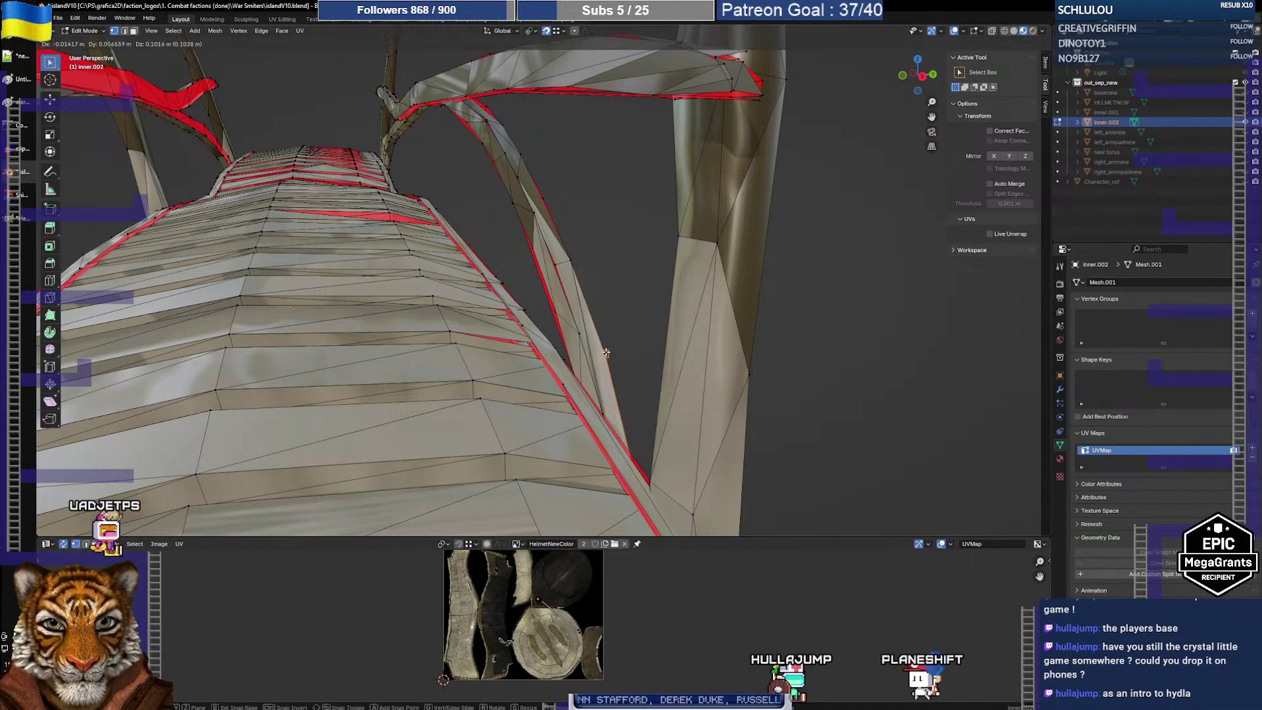
click(606, 353)
mouse_move(605, 353)
middle_down()
mouse_move(661, 358)
mouse_move(587, 374)
mouse_move(616, 375)
middle_up()
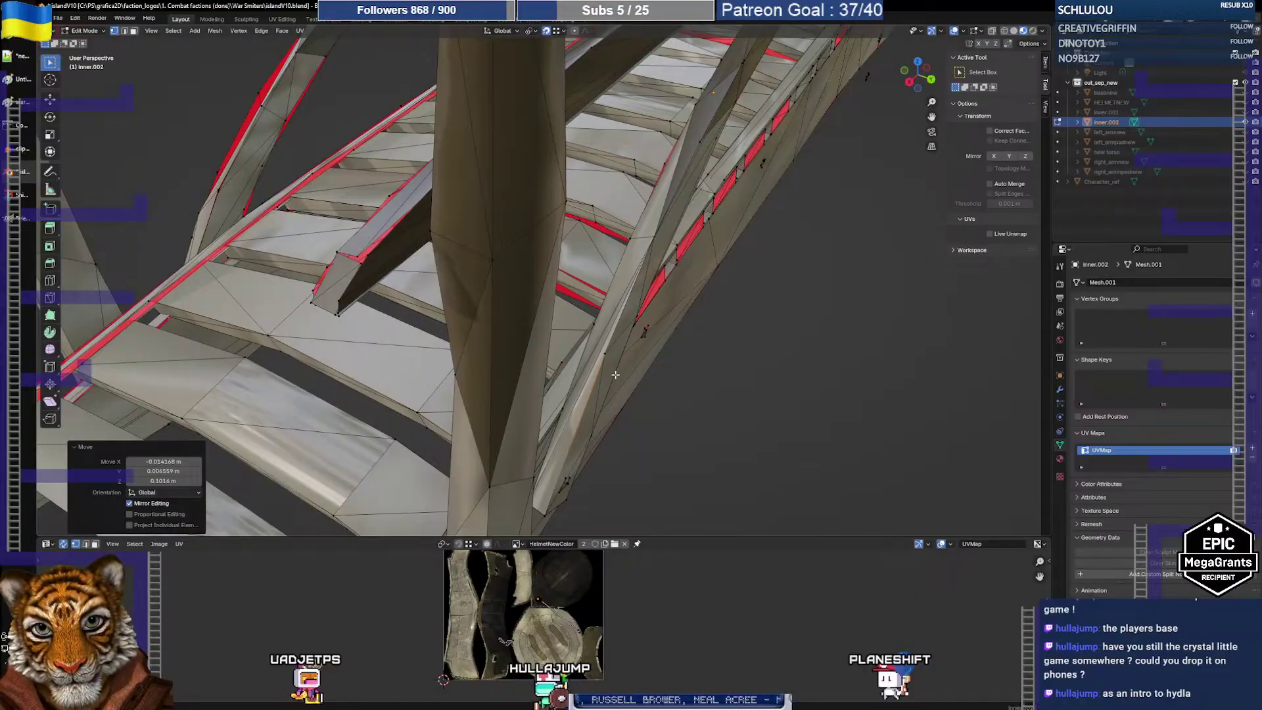
- Merge the whole mesh's vertices by distance, make a knife cut, and deselect all
key(a)
key(m)
click(649, 375)
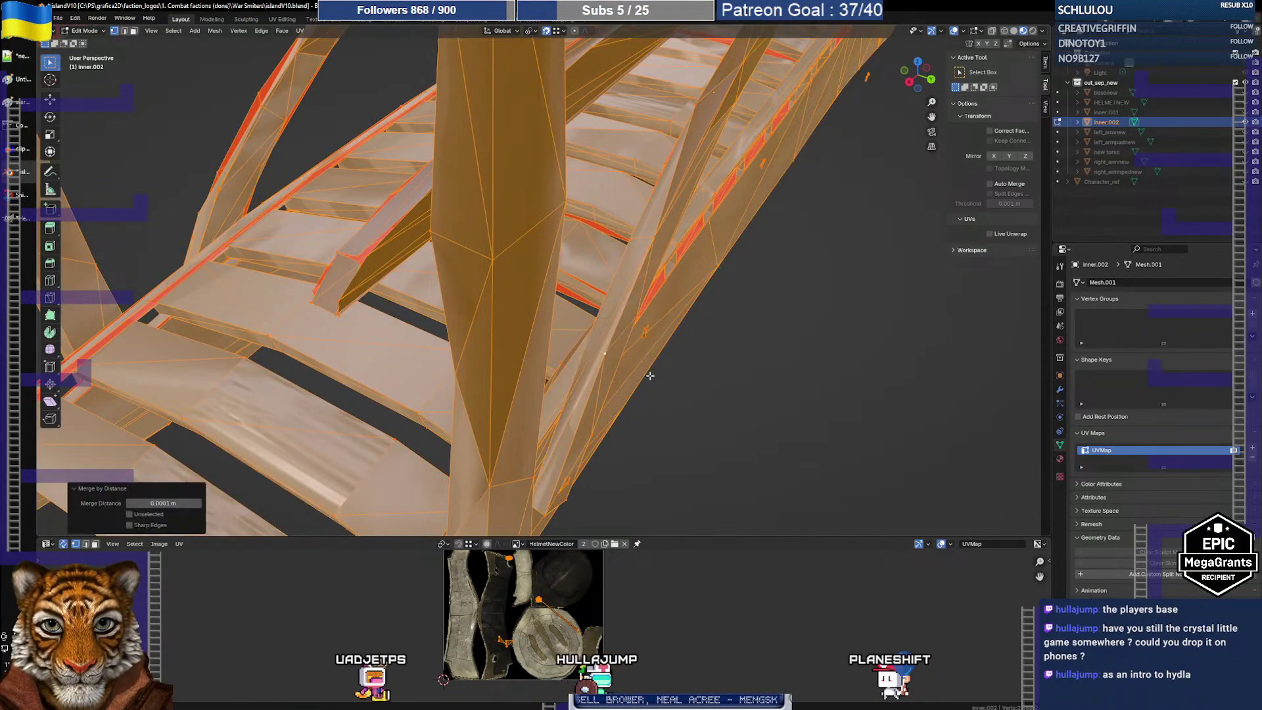
key(k)
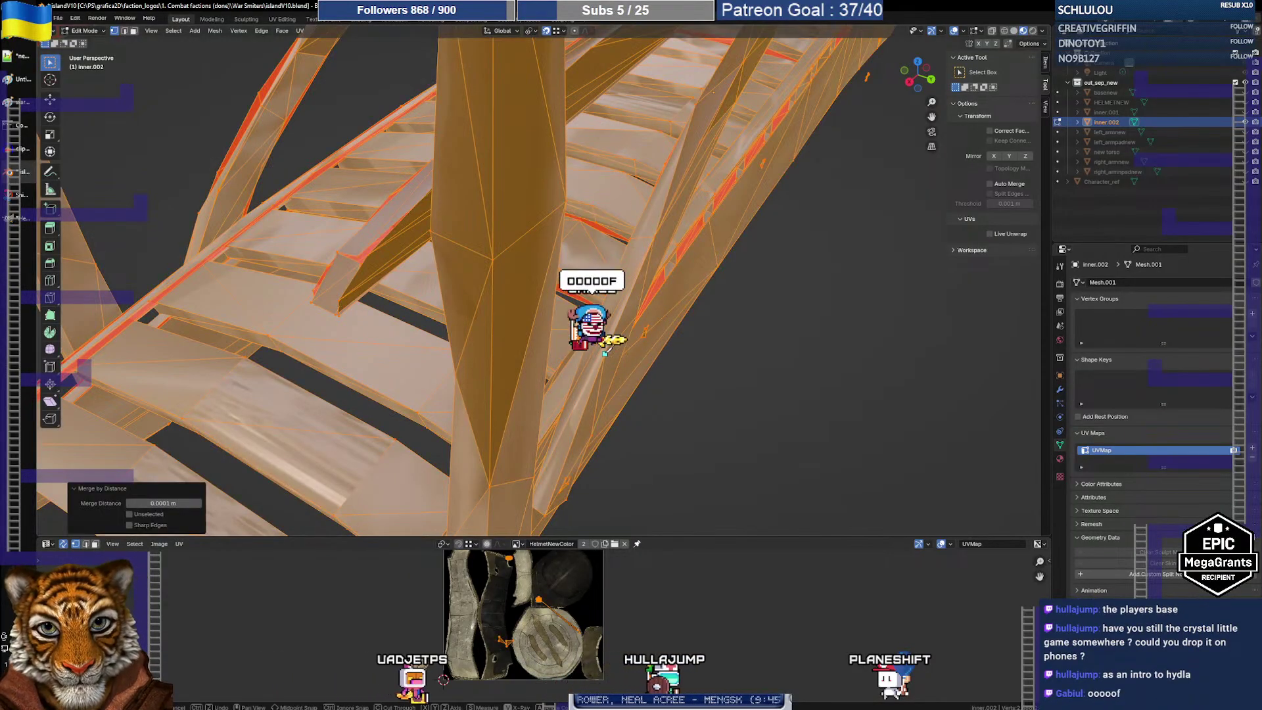
key(Return)
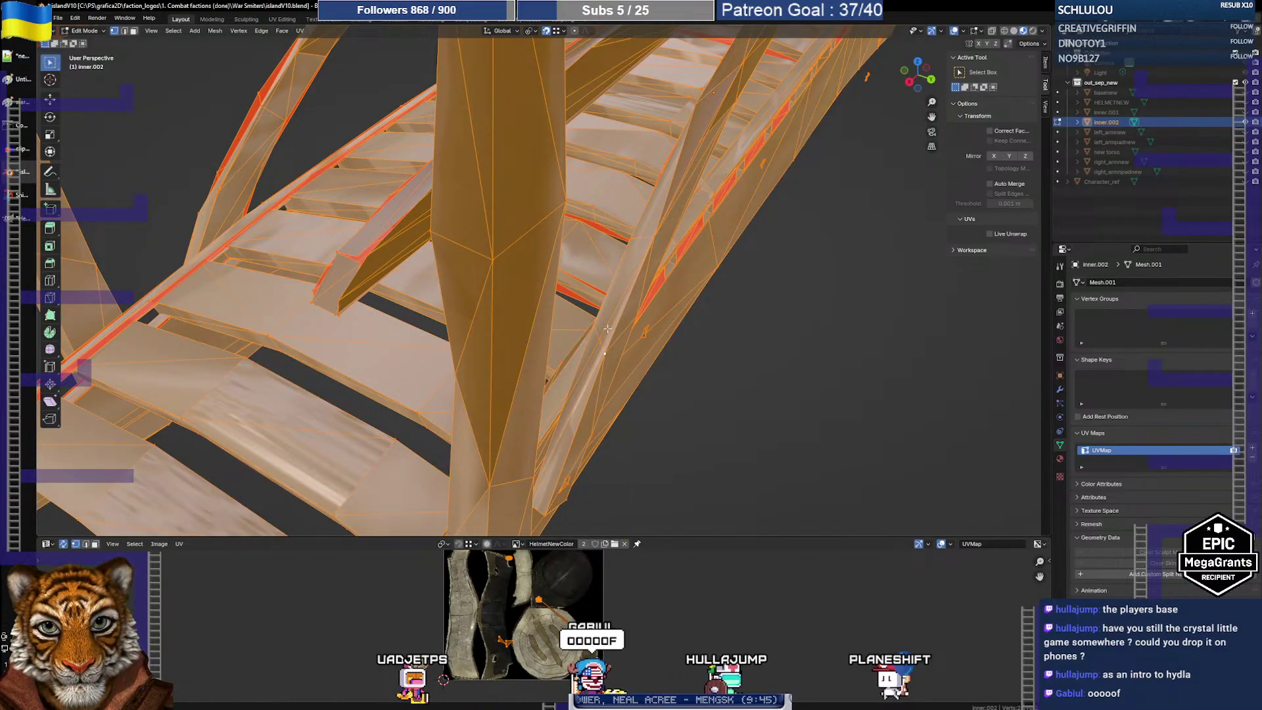
key(alt+a)
- Raise a vertex along Z by about 0.052475 m, then adjust its height again
middle_drag(607, 329, 603, 358)
middle_drag(684, 322, 648, 302)
key(g)
key(z)
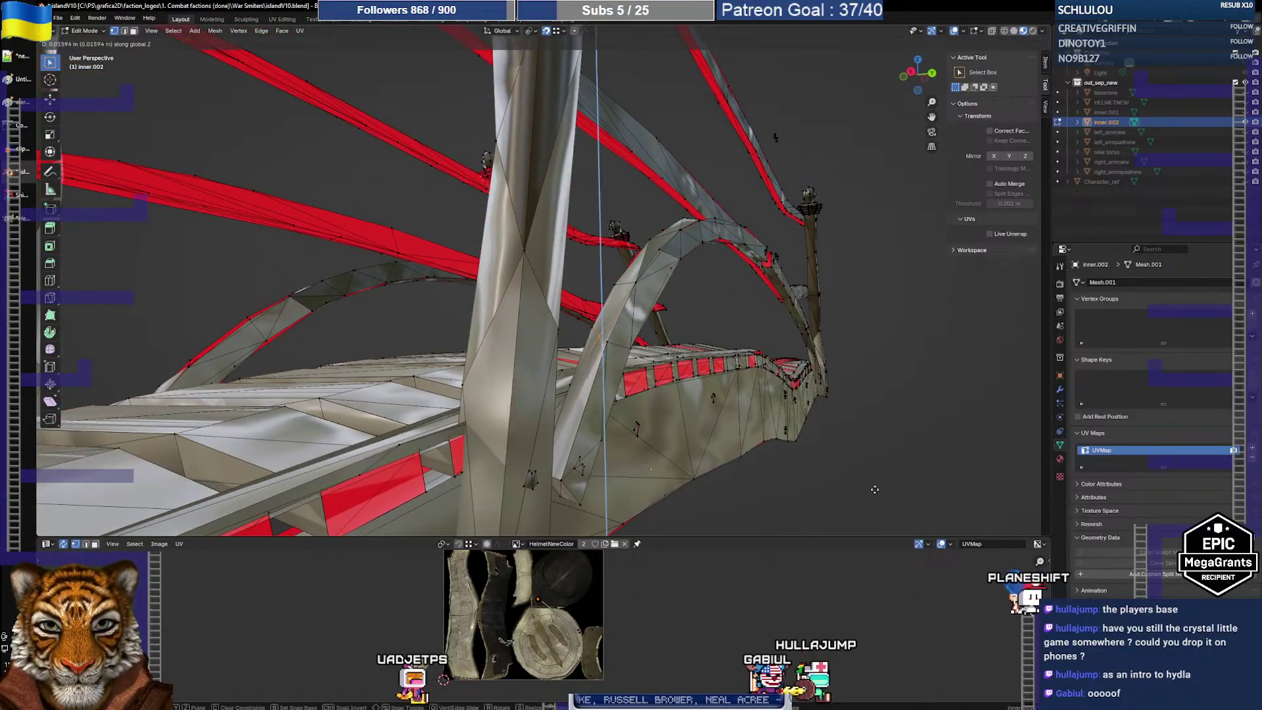
click(873, 484)
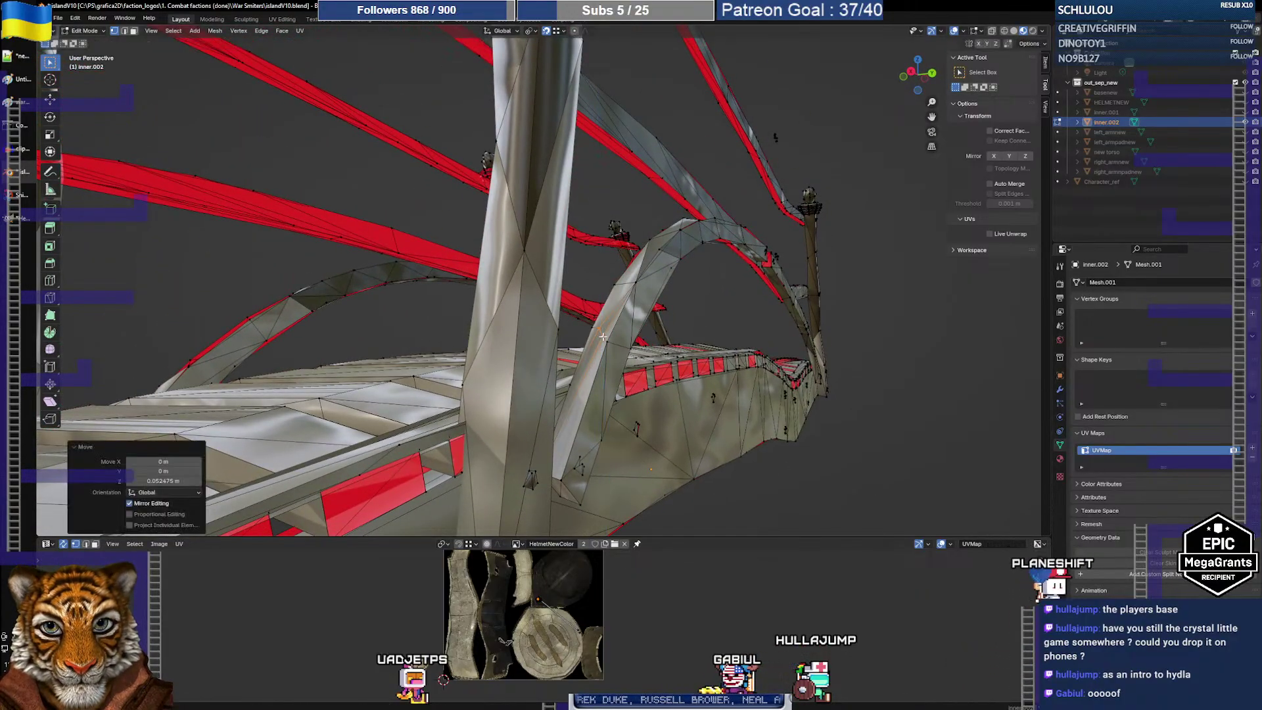
key(g)
key(z)
click(831, 435)
- Shift the same vertex sideways and slightly further left
middle_drag(830, 436, 646, 366)
key(g)
click(611, 341)
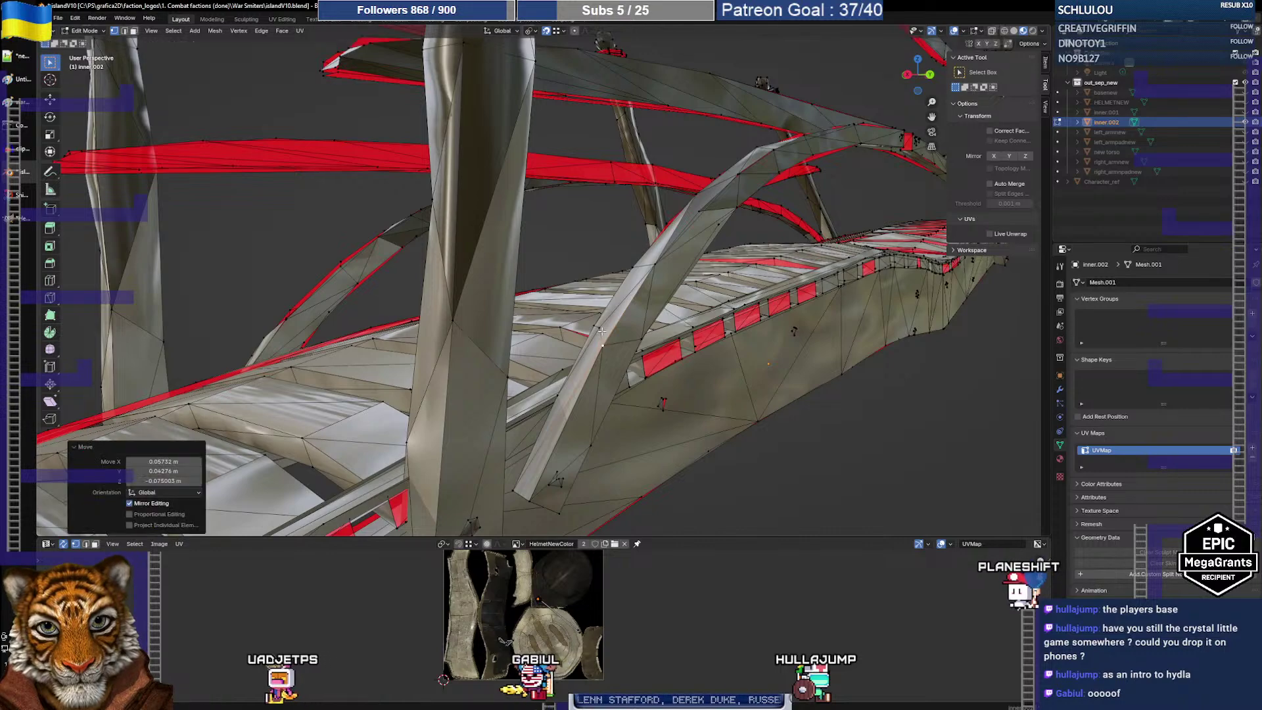
key(g)
click(603, 333)
- Merge all vertices by distance at 0.0001 m and triangulate faces using Beauty
key(a)
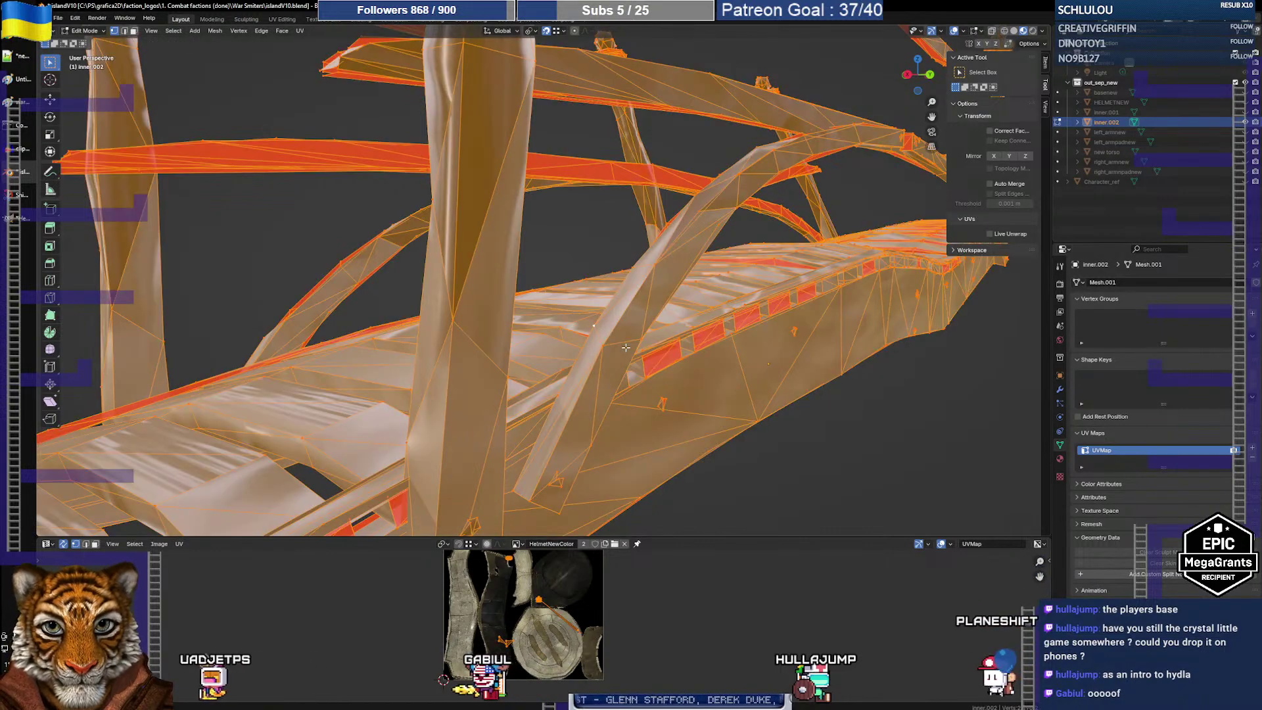
click(625, 348)
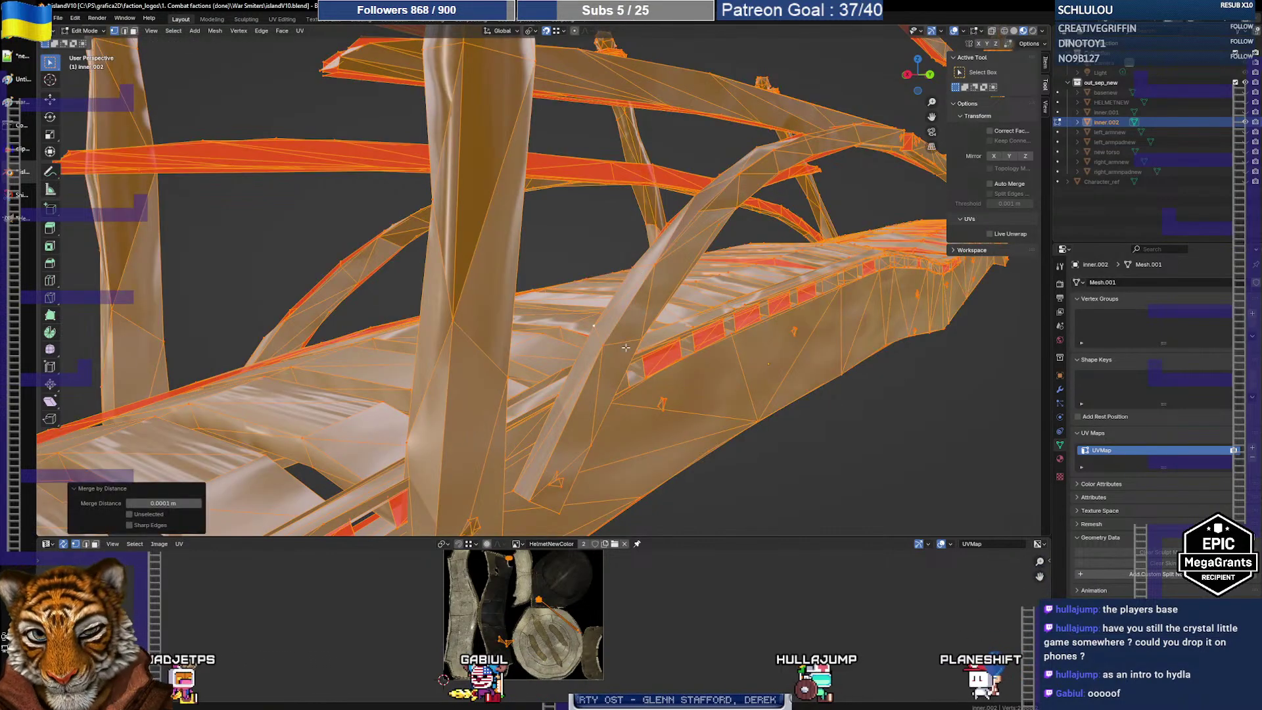
click(637, 263)
middle_drag(637, 264, 818, 297)
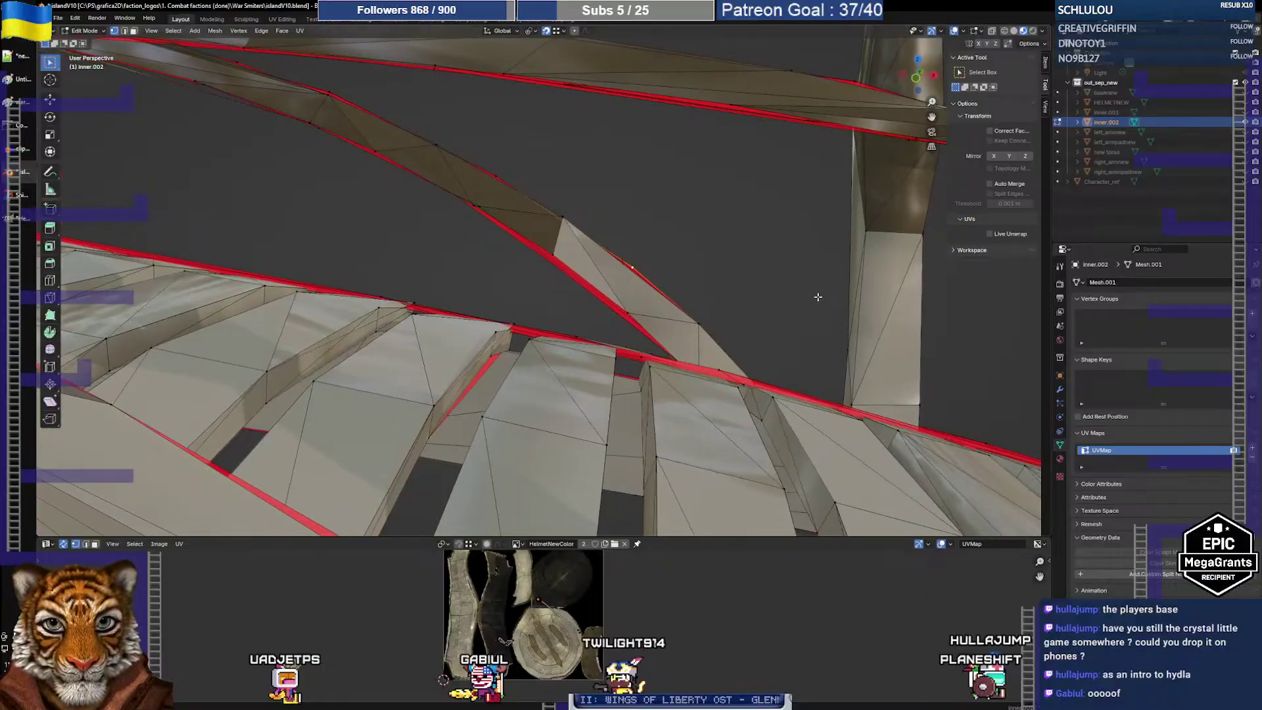
- Move stray vertices on the bridge side and beams into cleaner positions, then deselect
middle_drag(557, 268, 576, 213)
key(g)
click(645, 188)
key(g)
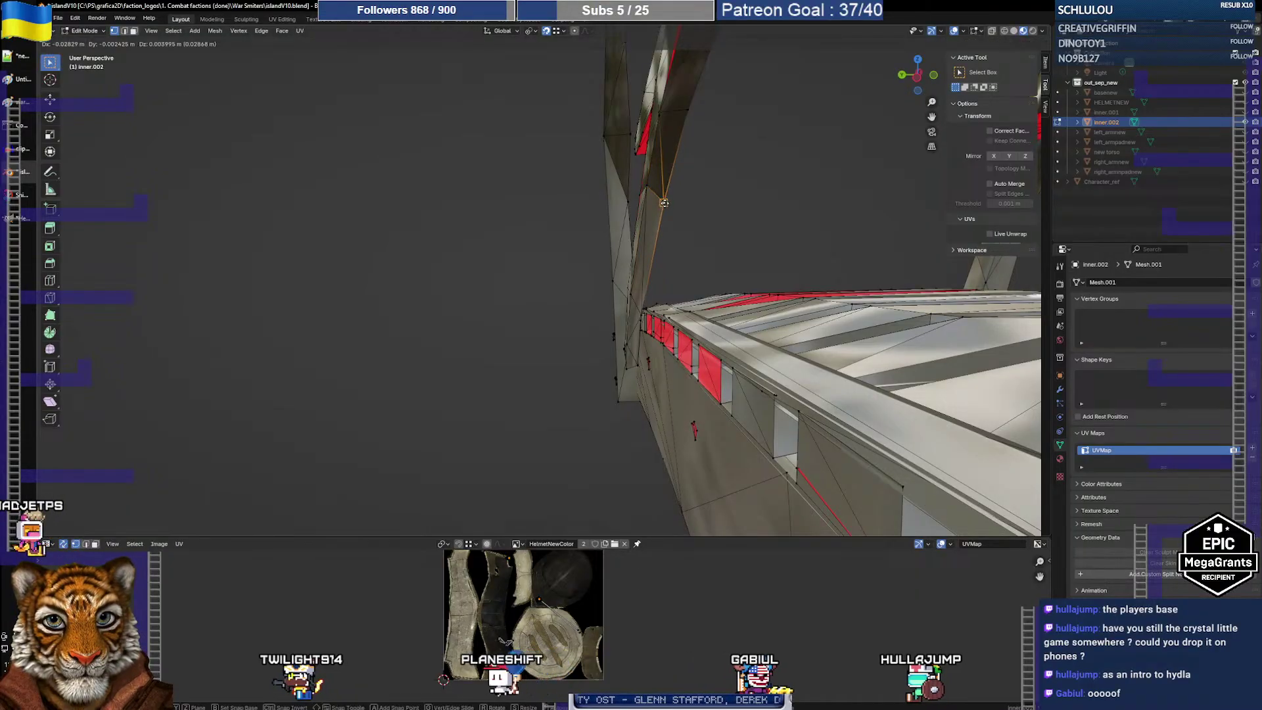
click(666, 212)
middle_drag(664, 130, 729, 190)
key(g)
click(661, 127)
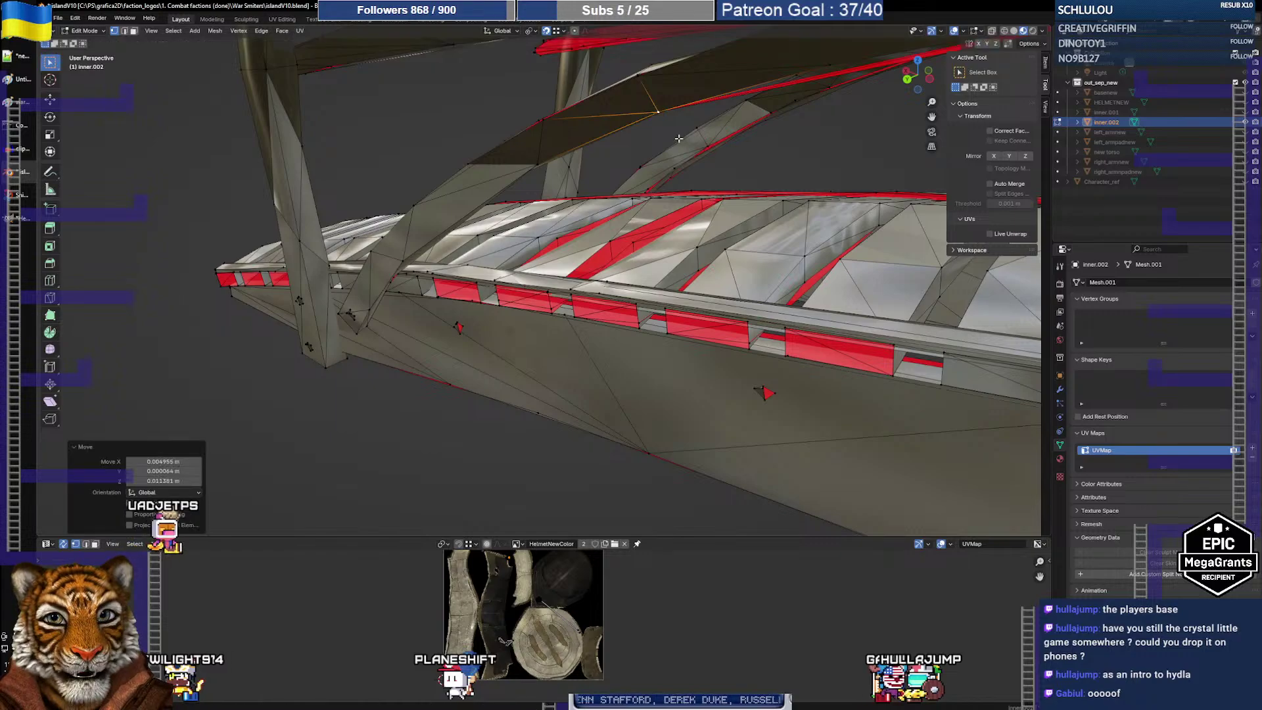
middle_drag(661, 126, 571, 103)
click(506, 69)
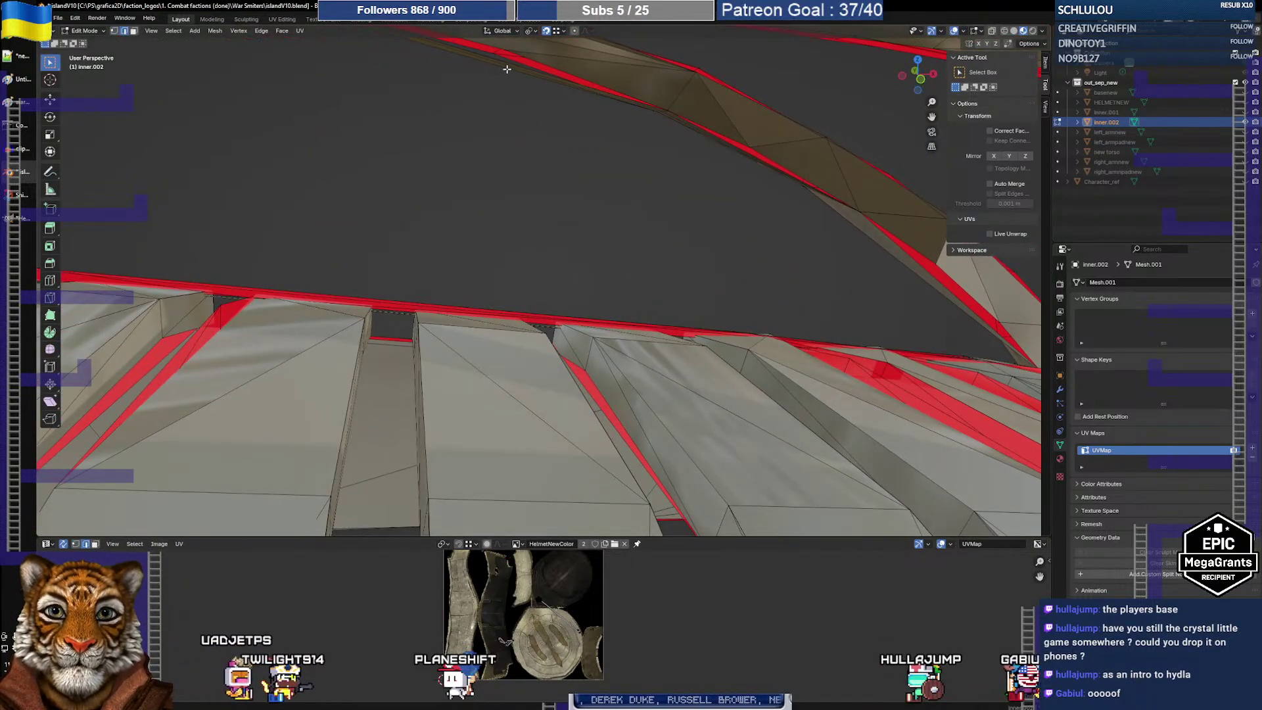
- Fly through the scene with walk navigation to inspect the deck, railings and beams
key(shift+grave)
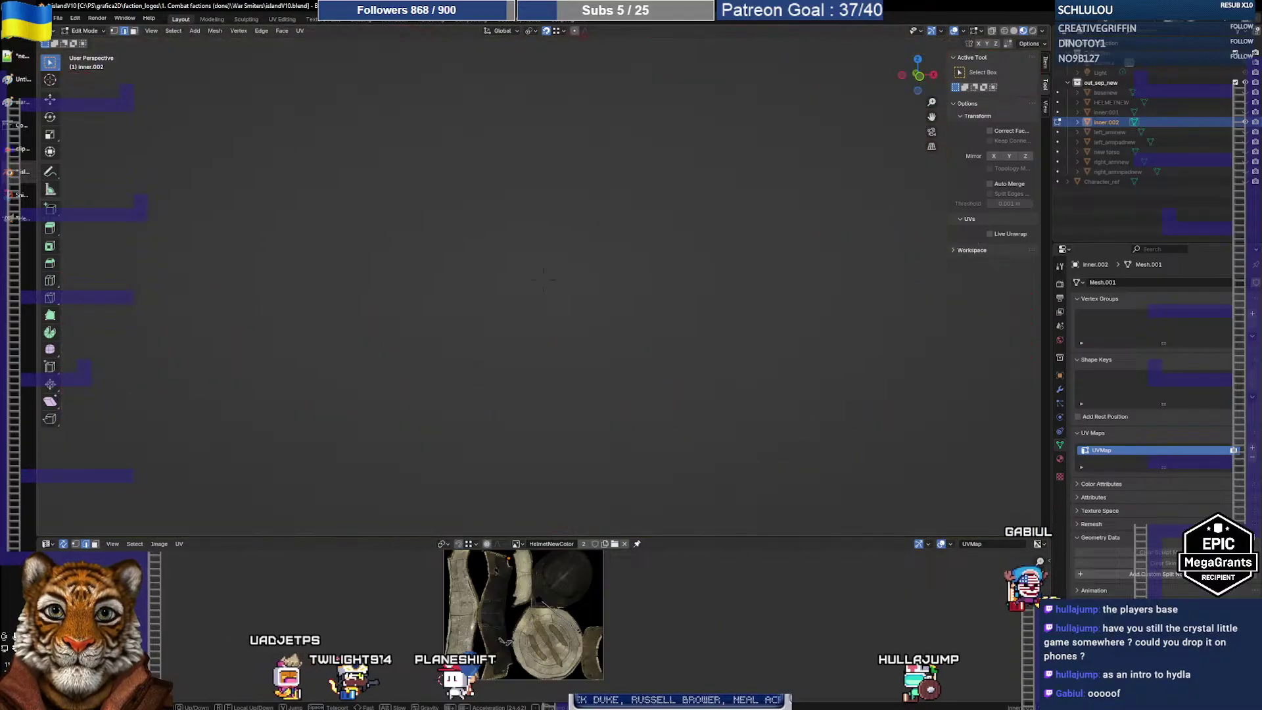
key(w)
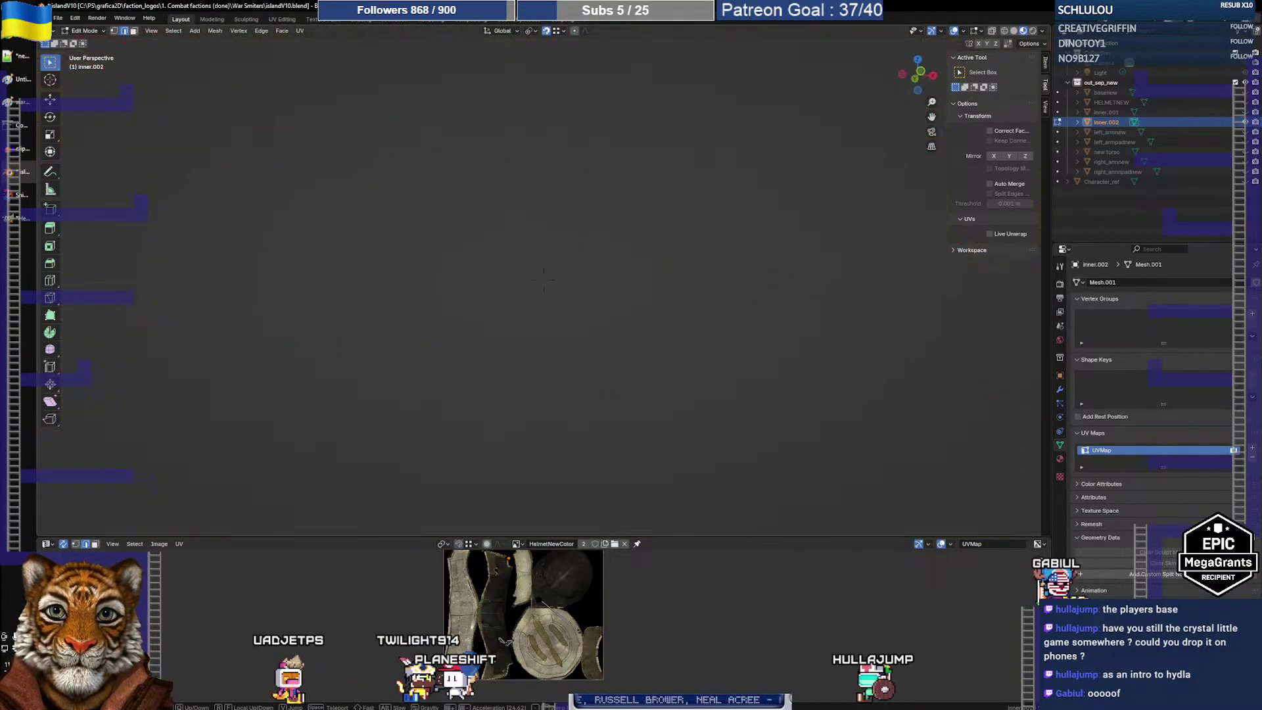
key(s)
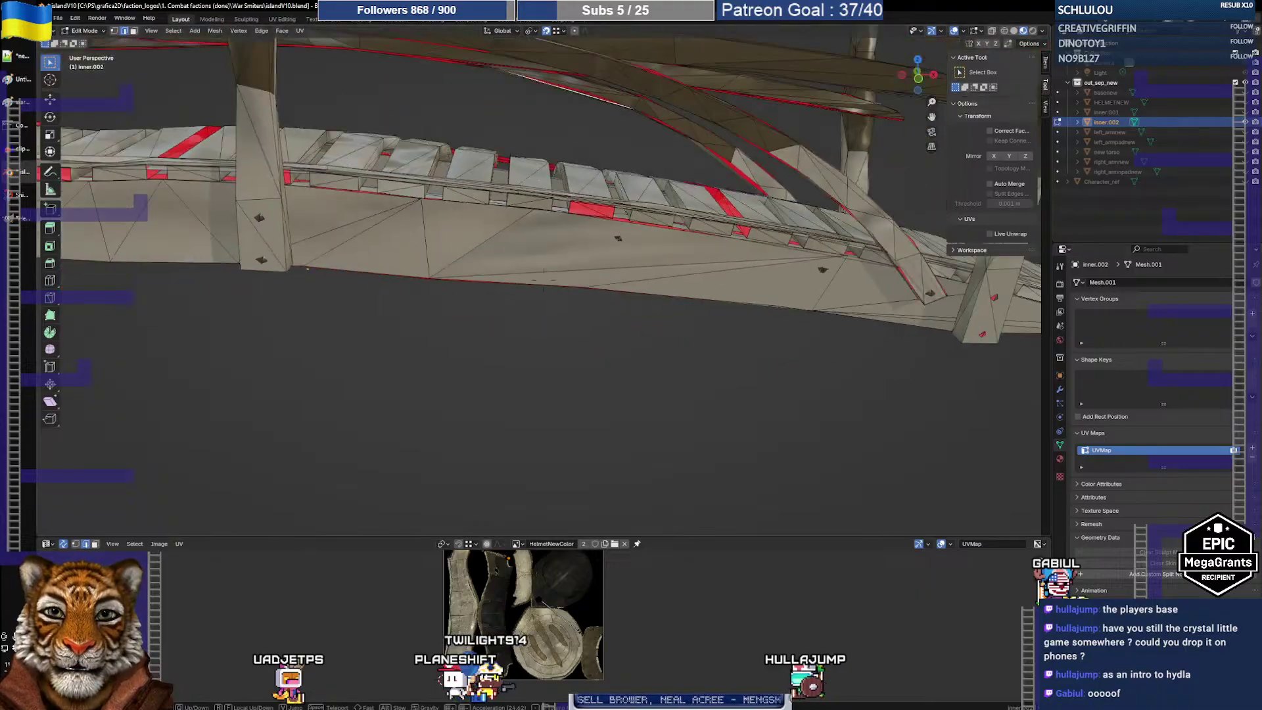
key(e)
key(a)
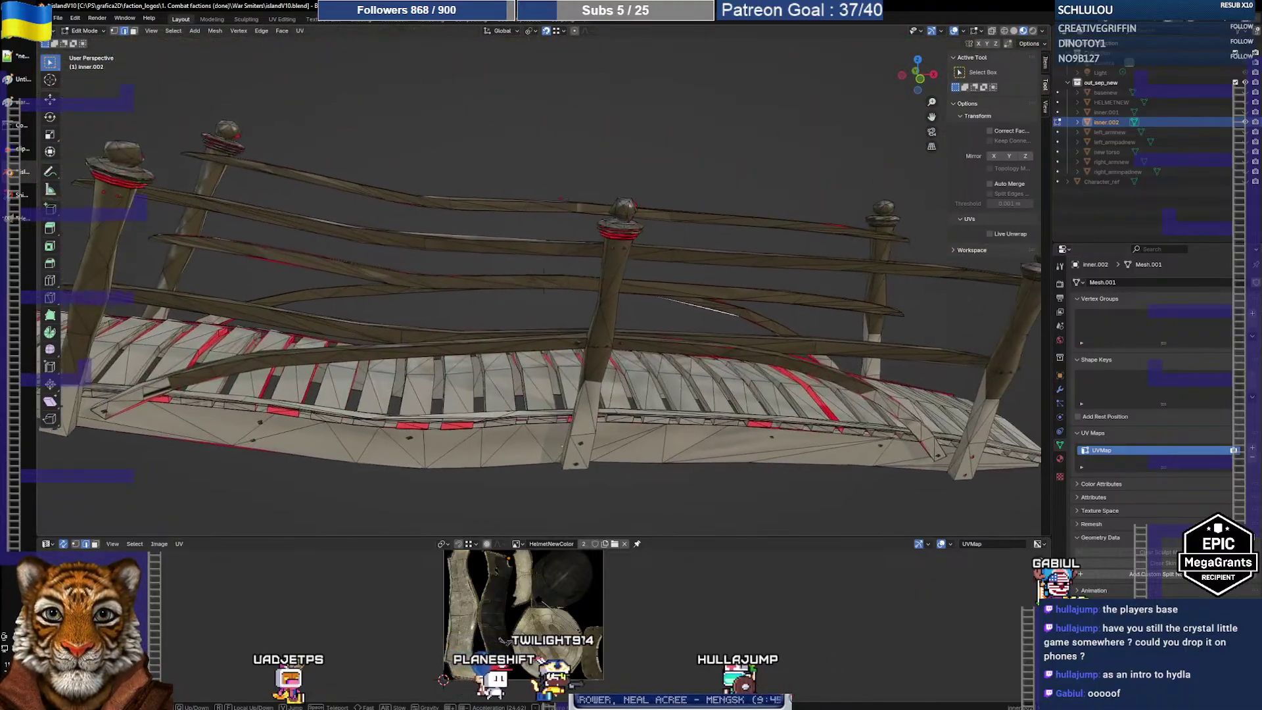
key(d)
key(a)
key(w)
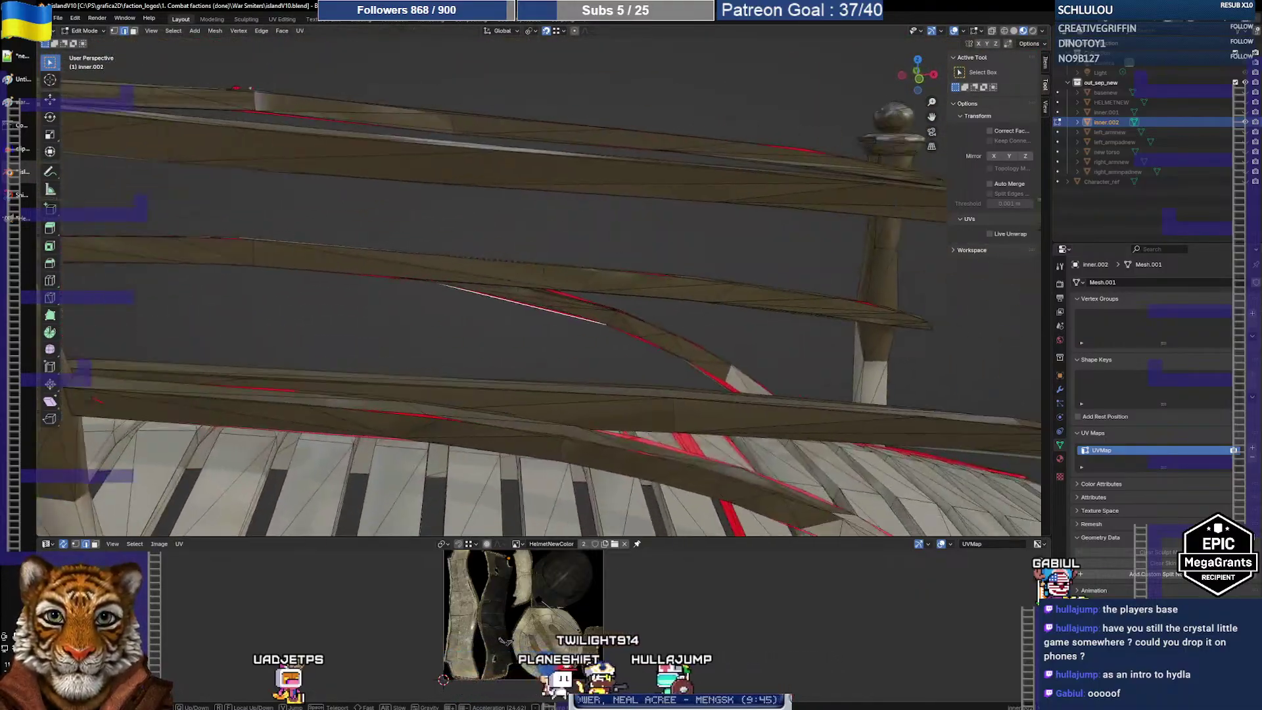
key(w)
key(q)
key(w)
key(s)
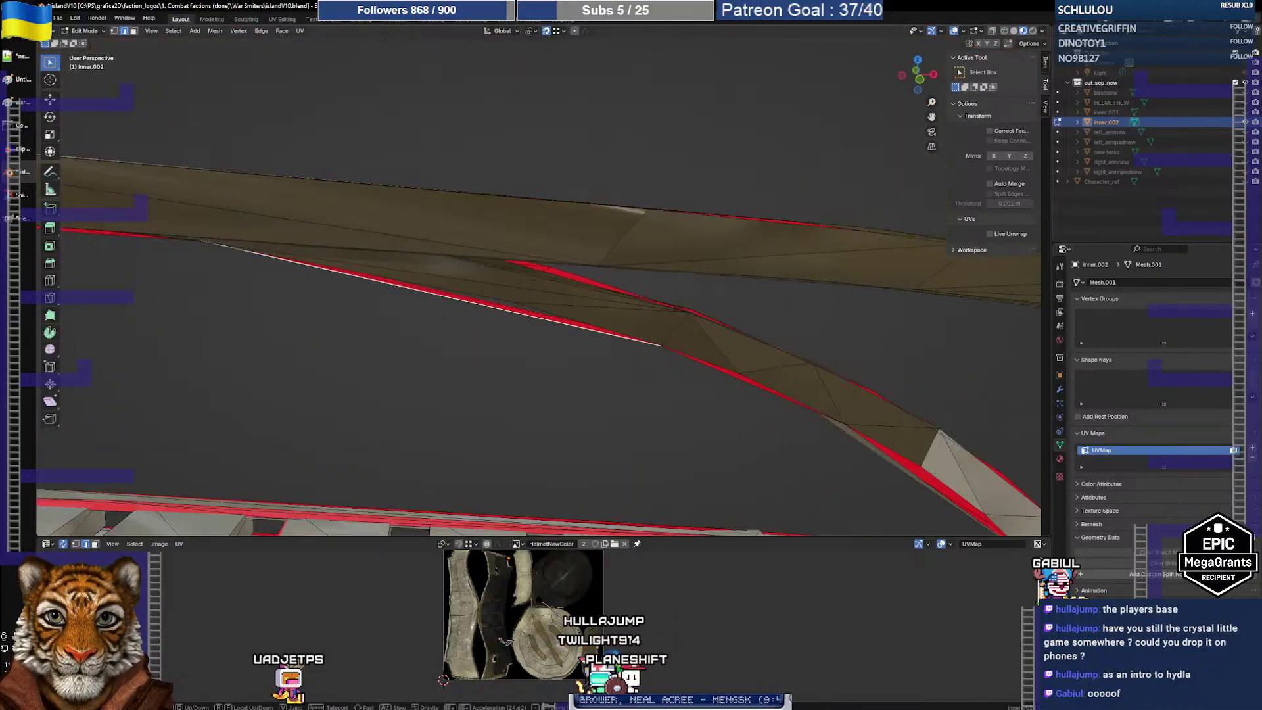
middle_drag(610, 264, 485, 254)
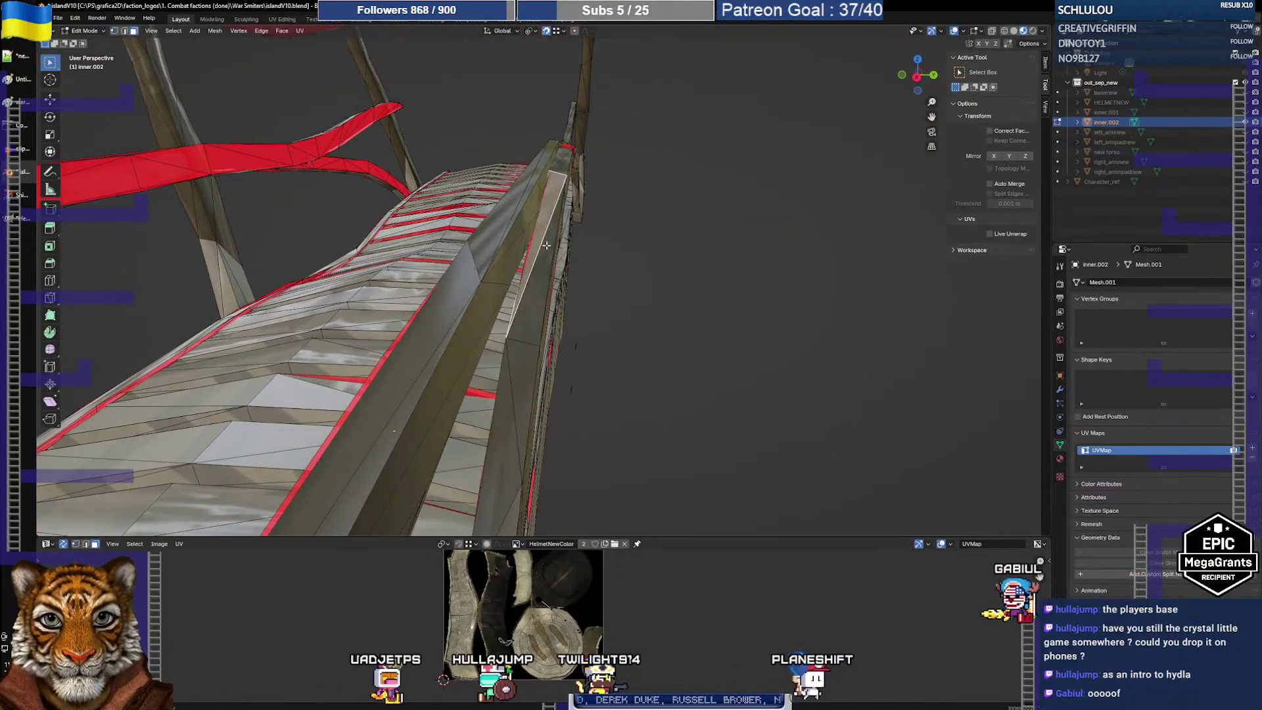
- Convert the selected triangle pairs back into quads and clear the selection
click(282, 31)
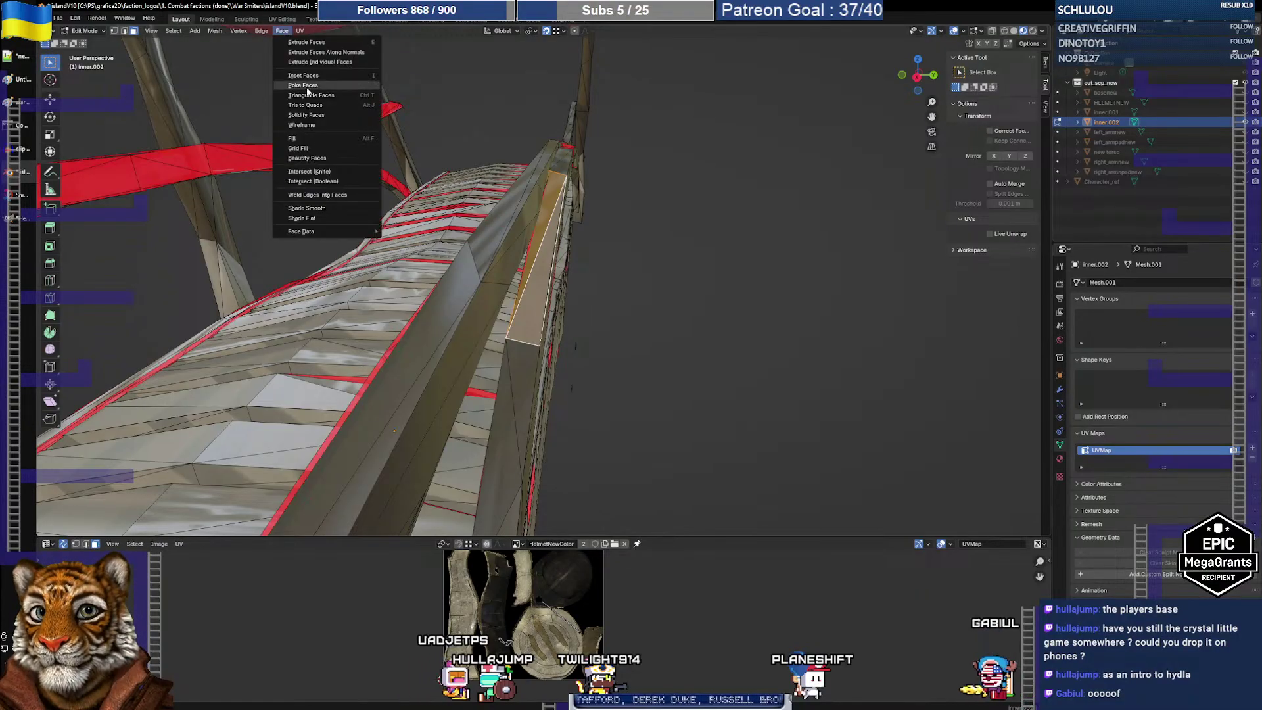
click(304, 105)
middle_drag(565, 238, 587, 232)
key(2)
key(alt+a)
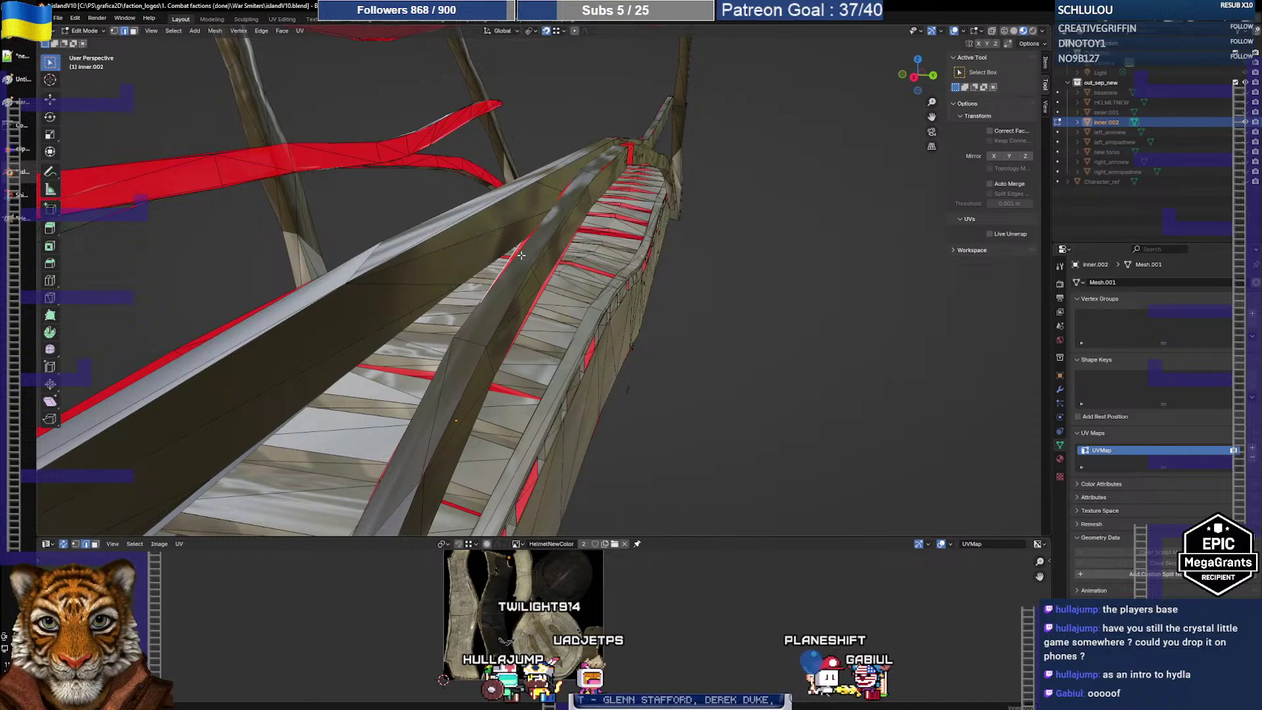
middle_drag(524, 248, 588, 249)
- Select the connected upper beam and hide it, plus a stray edge, to reveal the brace
click(577, 251)
key(ctrl+l)
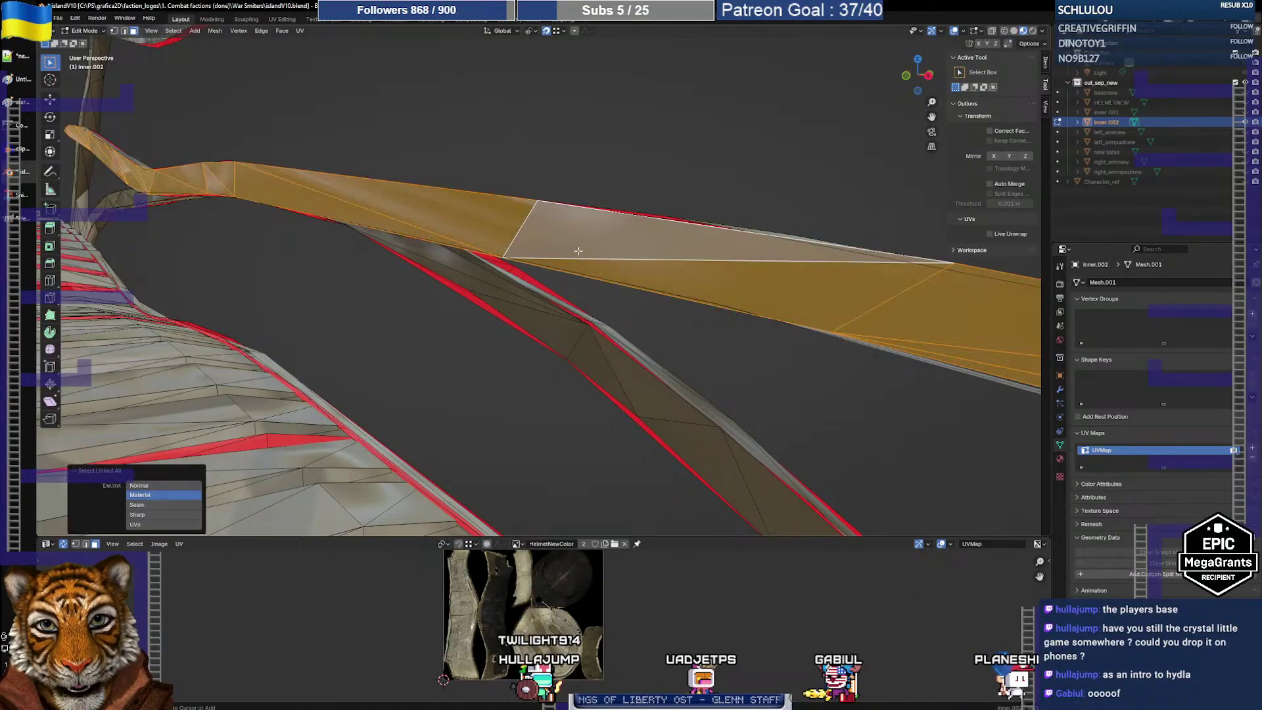
key(ctrl+e)
click(584, 247)
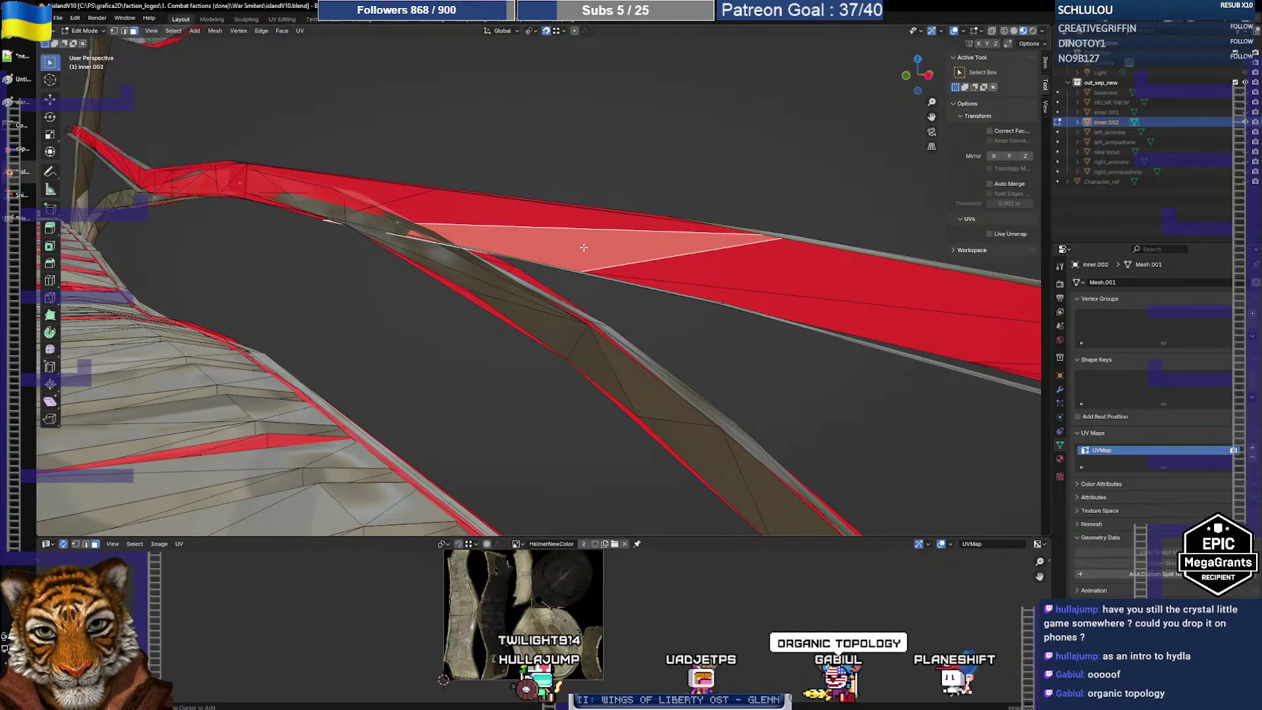
key(h)
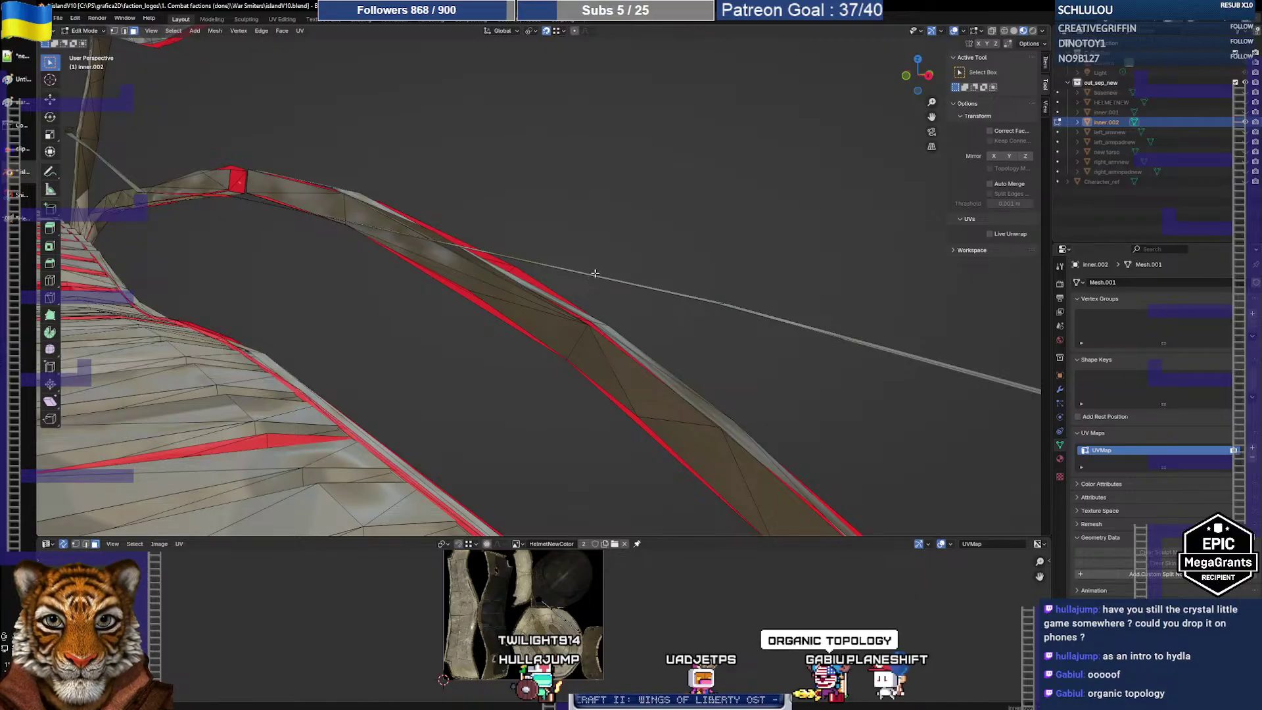
key(h)
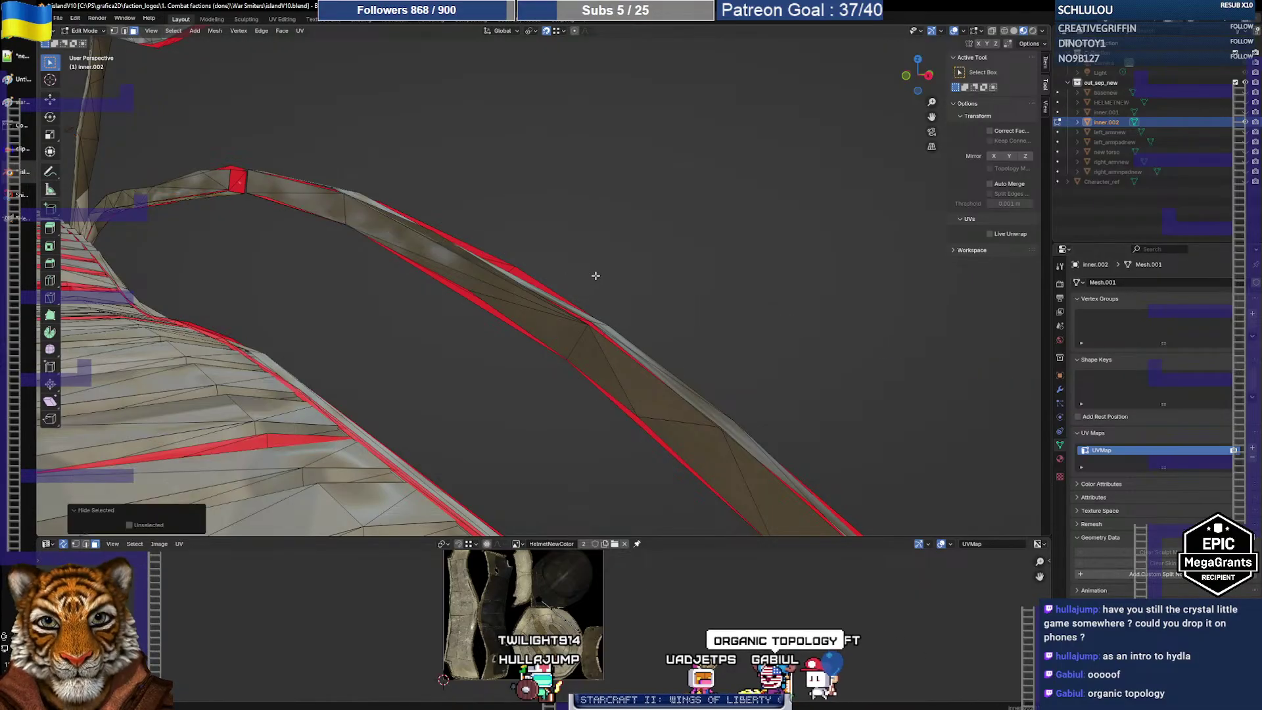
middle_drag(629, 269, 606, 292)
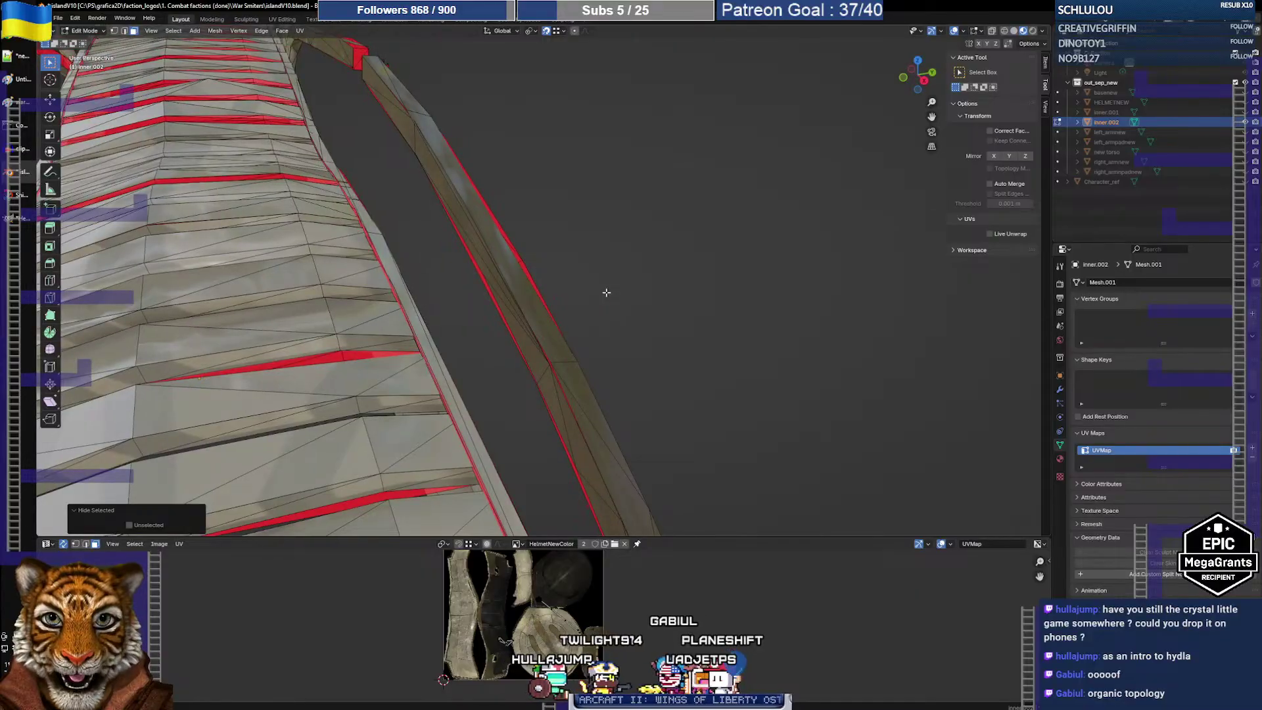
- Subdivide the beam's top edge loop and reposition the new vertices along the brace
alt+click(506, 265)
middle_drag(506, 265, 540, 287)
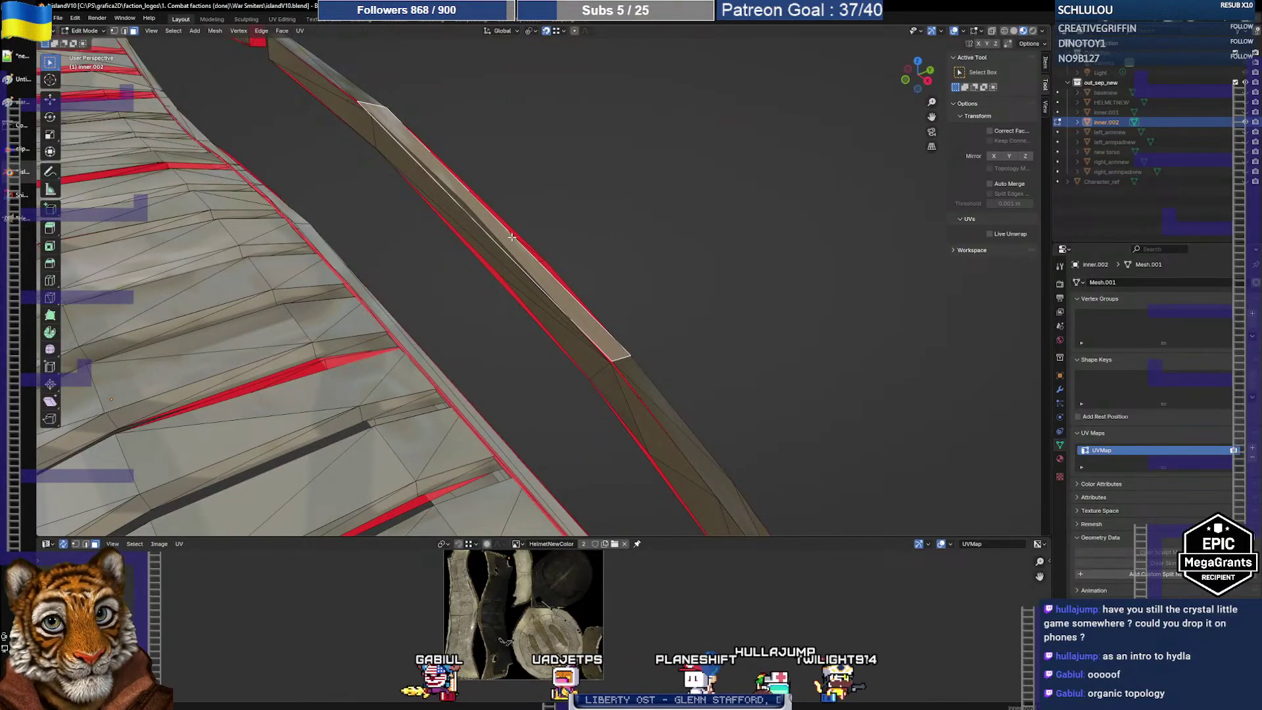
key(2)
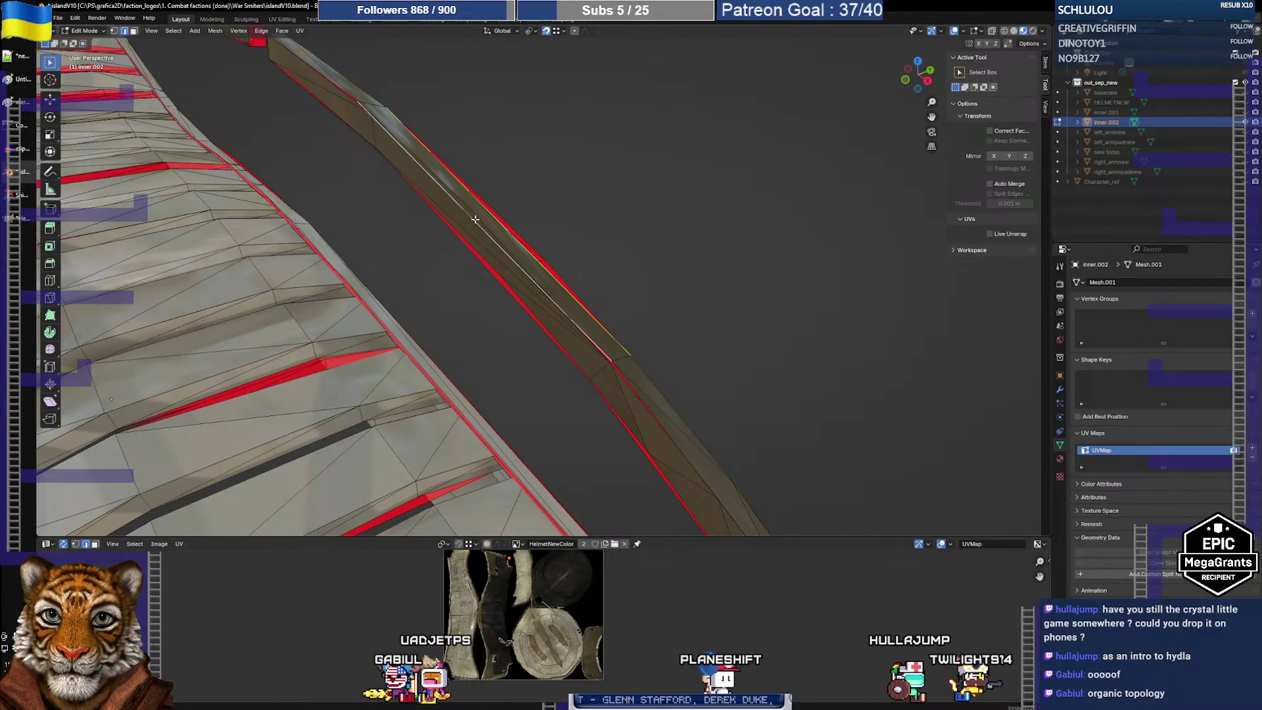
key(ctrl+e)
click(475, 218)
click(504, 234)
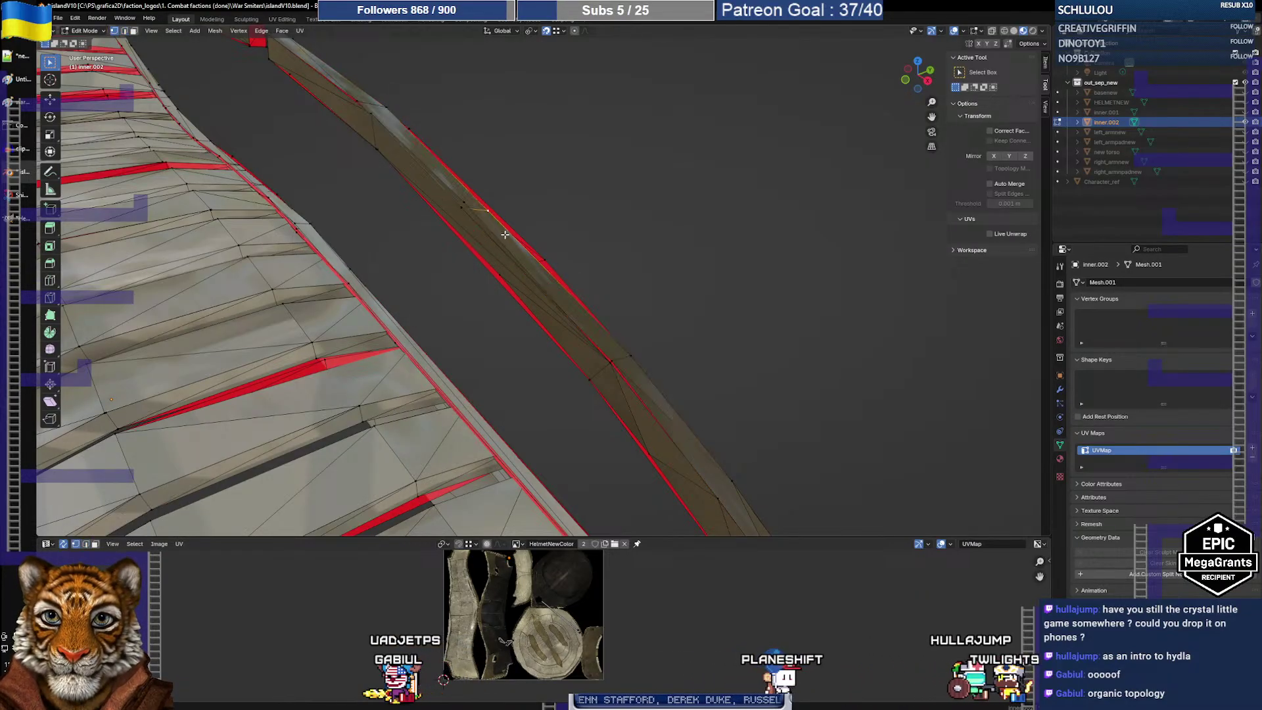
click(545, 260)
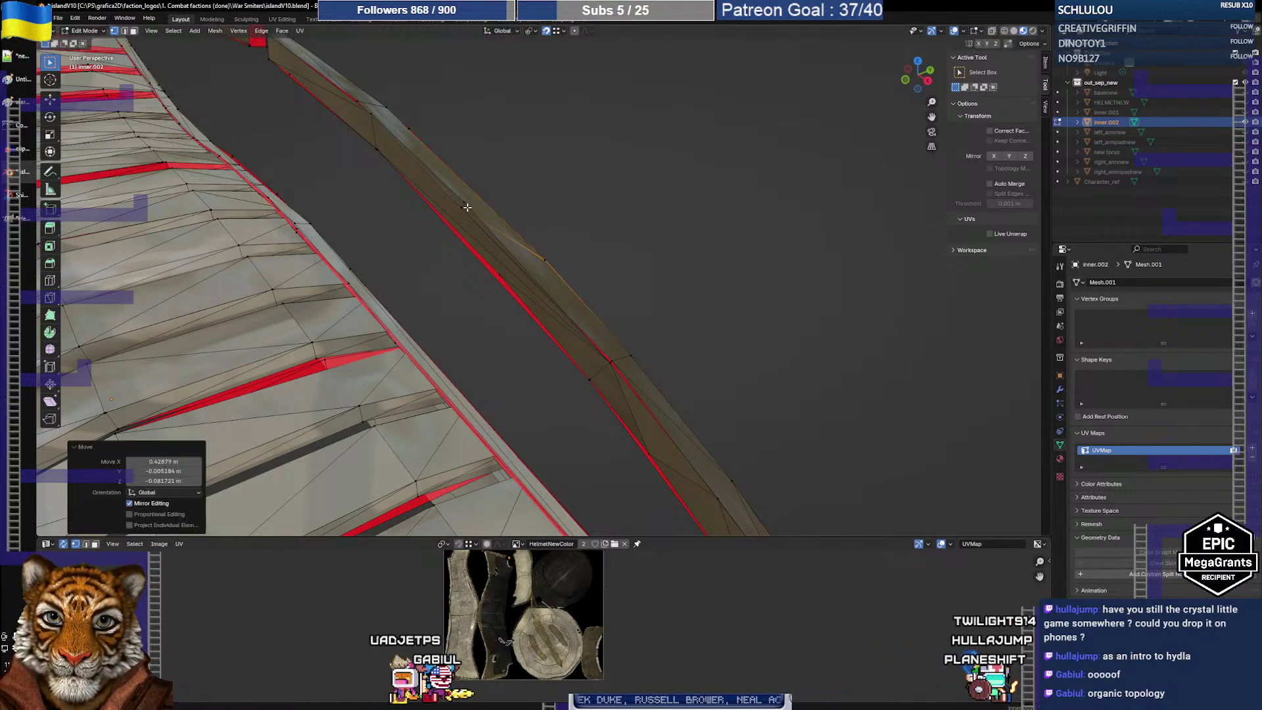
click(466, 201)
mouse_move(592, 254)
middle_down()
mouse_move(535, 253)
mouse_move(596, 246)
middle_up()
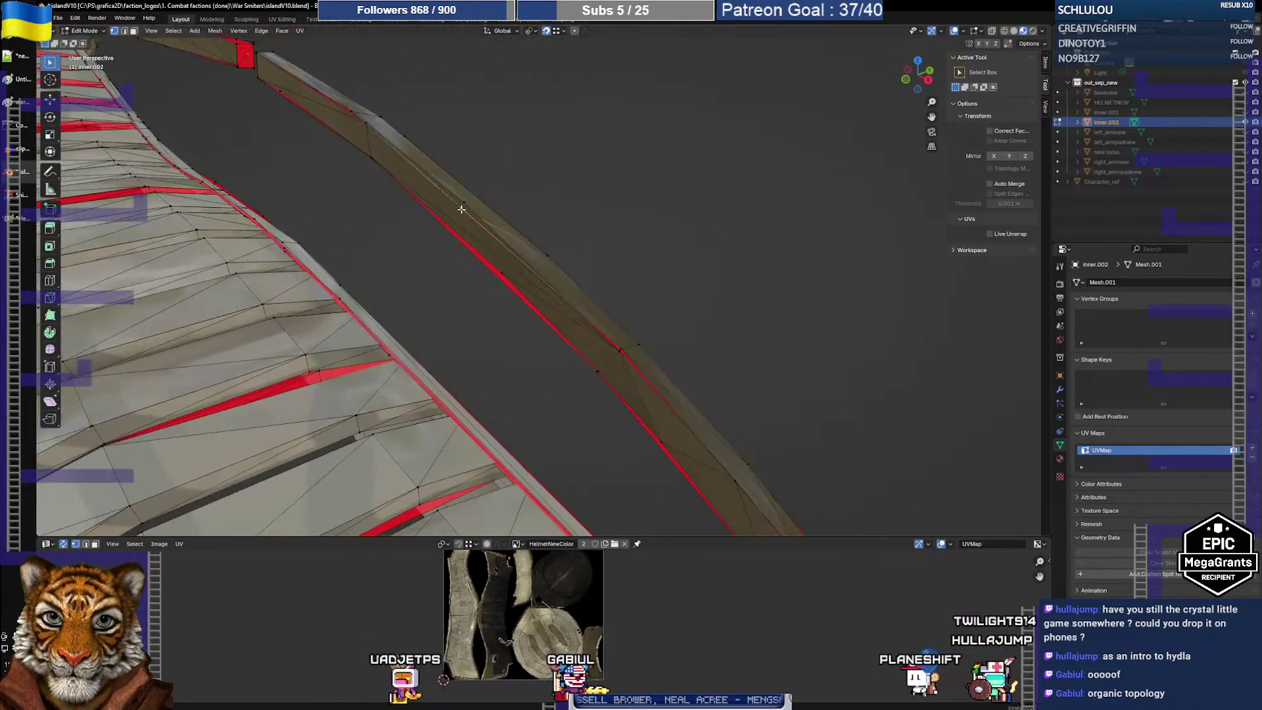
click(463, 202)
middle_drag(529, 282, 751, 220)
- Join the middle bar's upper and lower triangles into one quad with Tris to Quads
key(2)
click(523, 194)
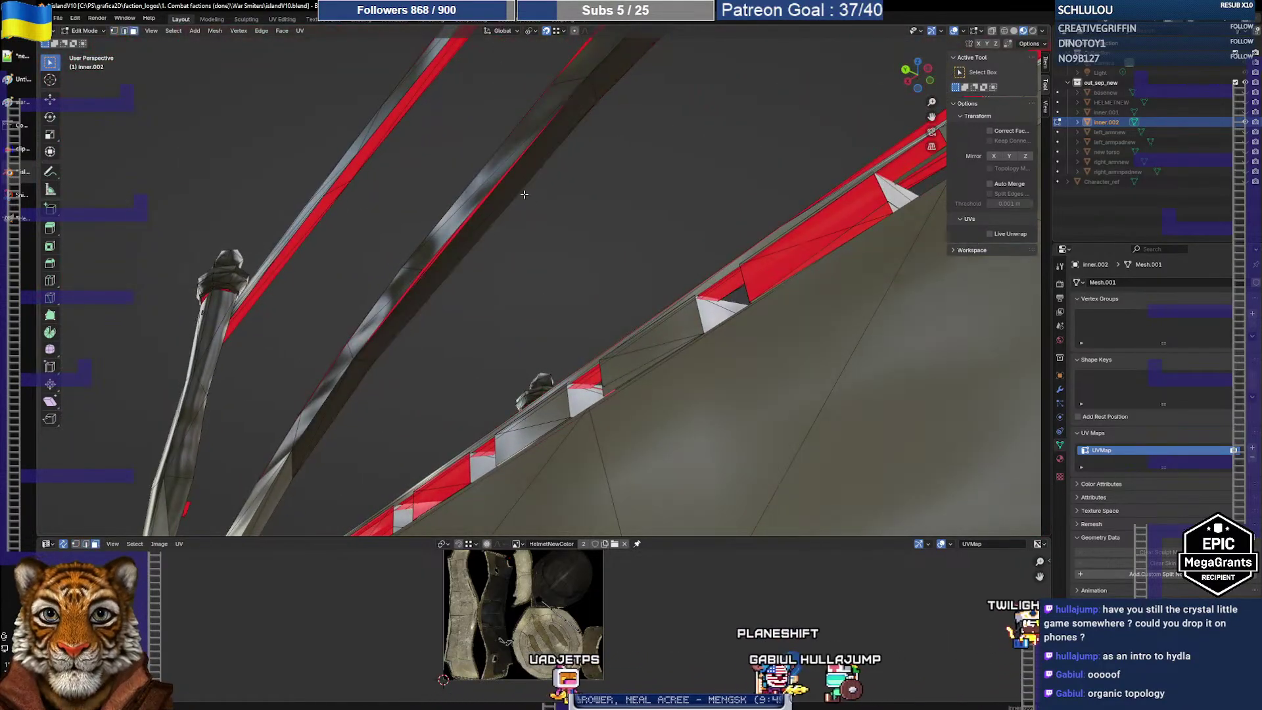
click(504, 188)
shift+click(475, 236)
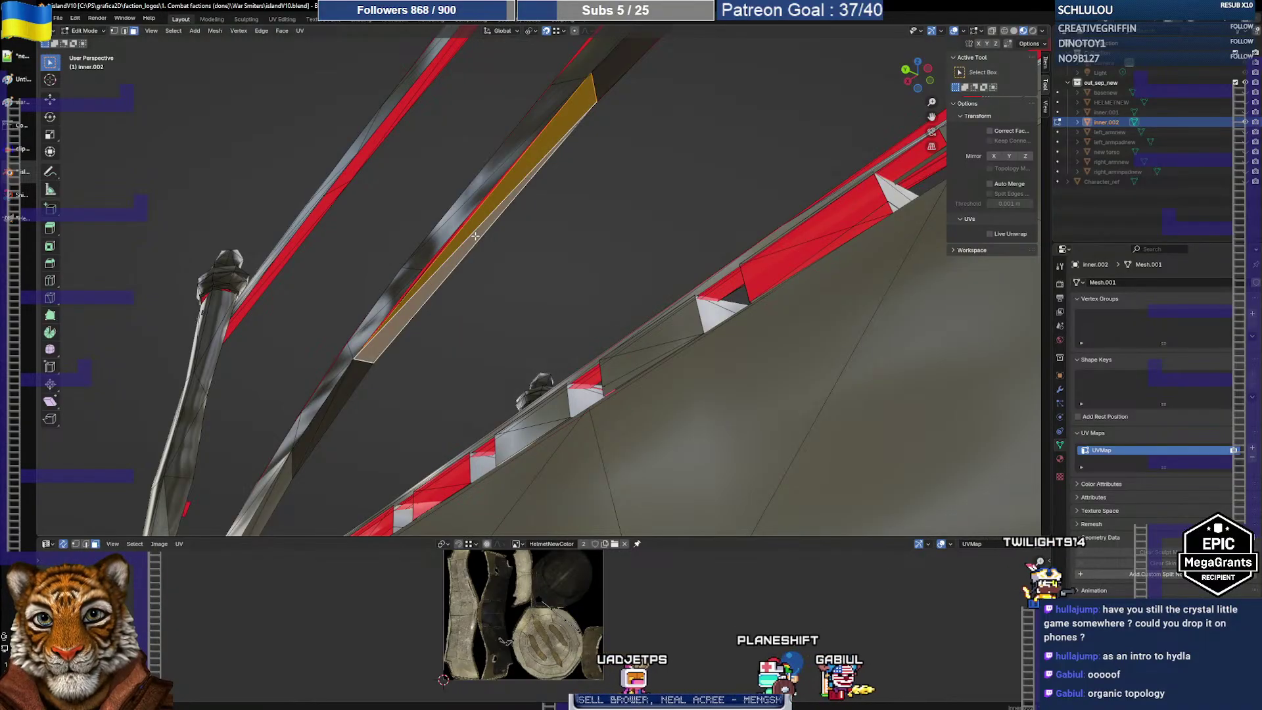
click(283, 31)
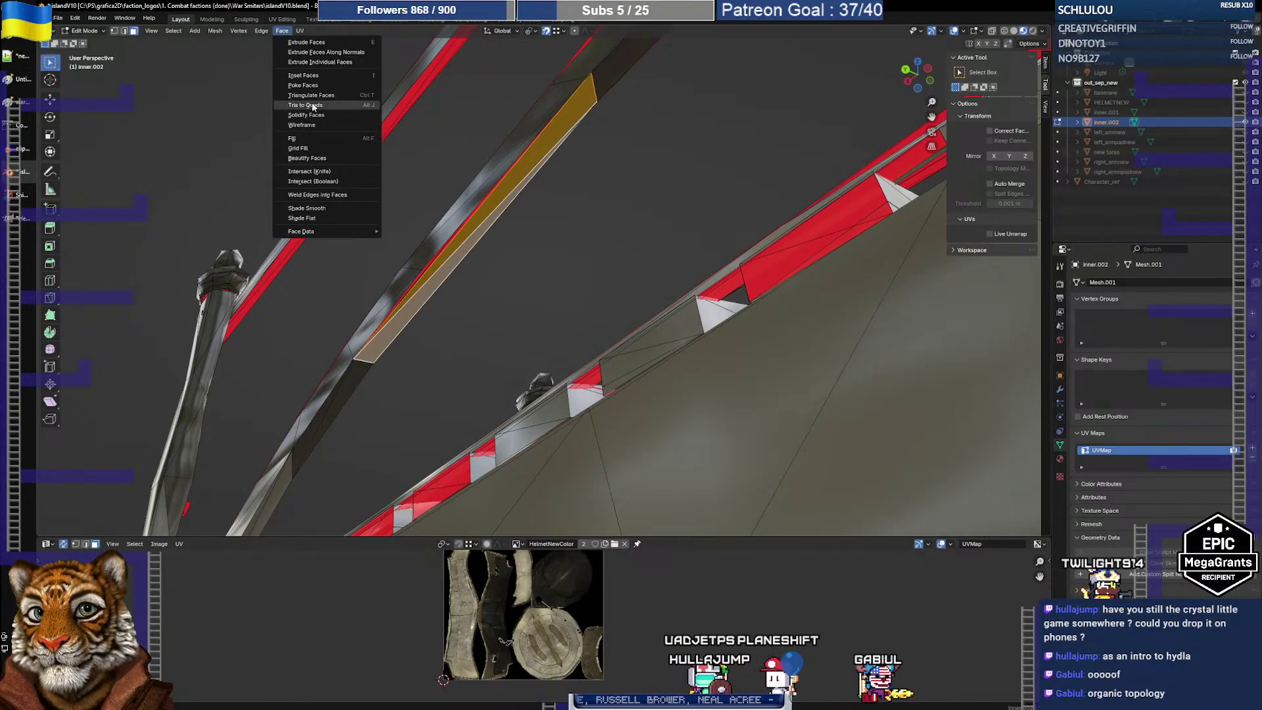
click(309, 105)
- Subdivide the bar's long edge and move its new vertex about 0.27 m
key(2)
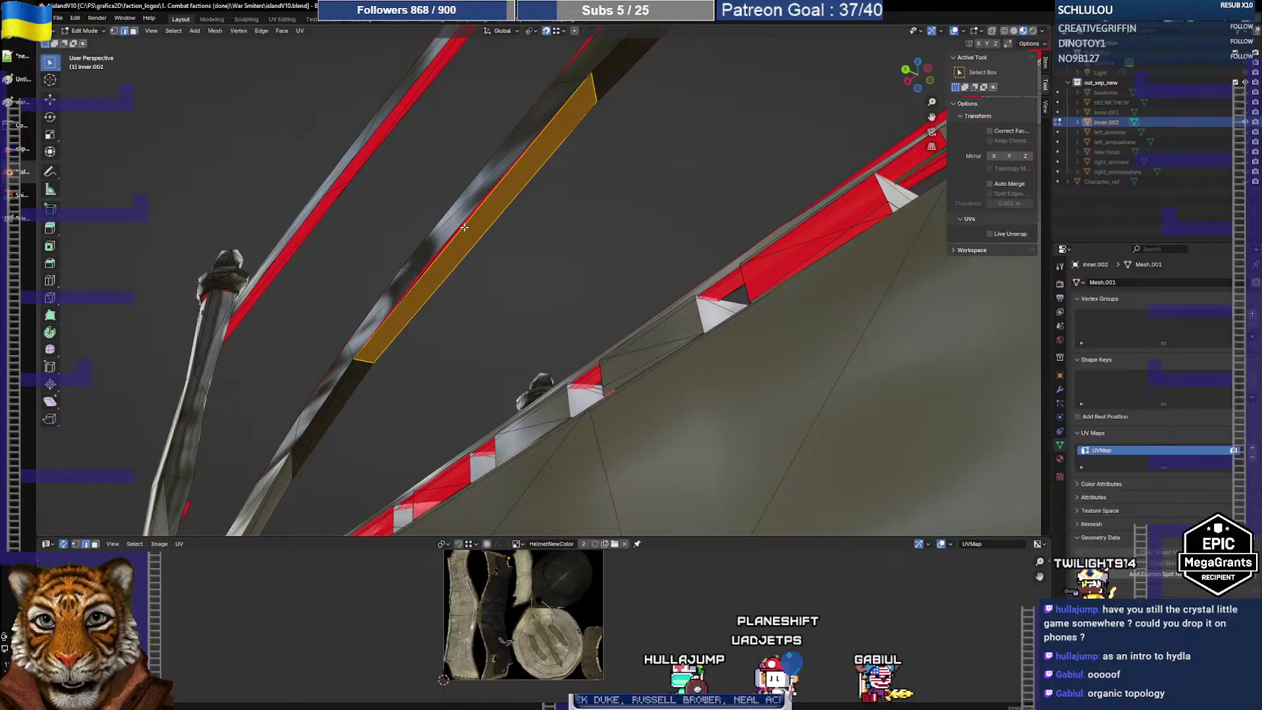
click(466, 229)
right_click(476, 239)
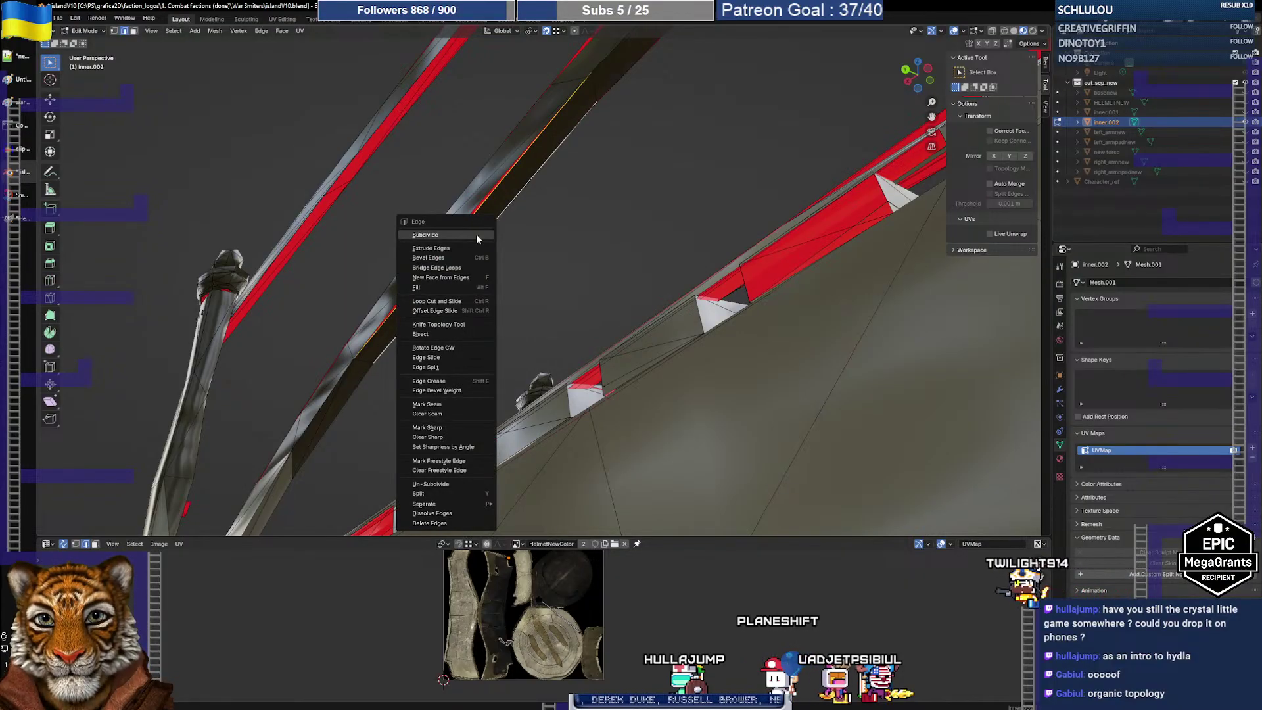
click(458, 248)
click(457, 239)
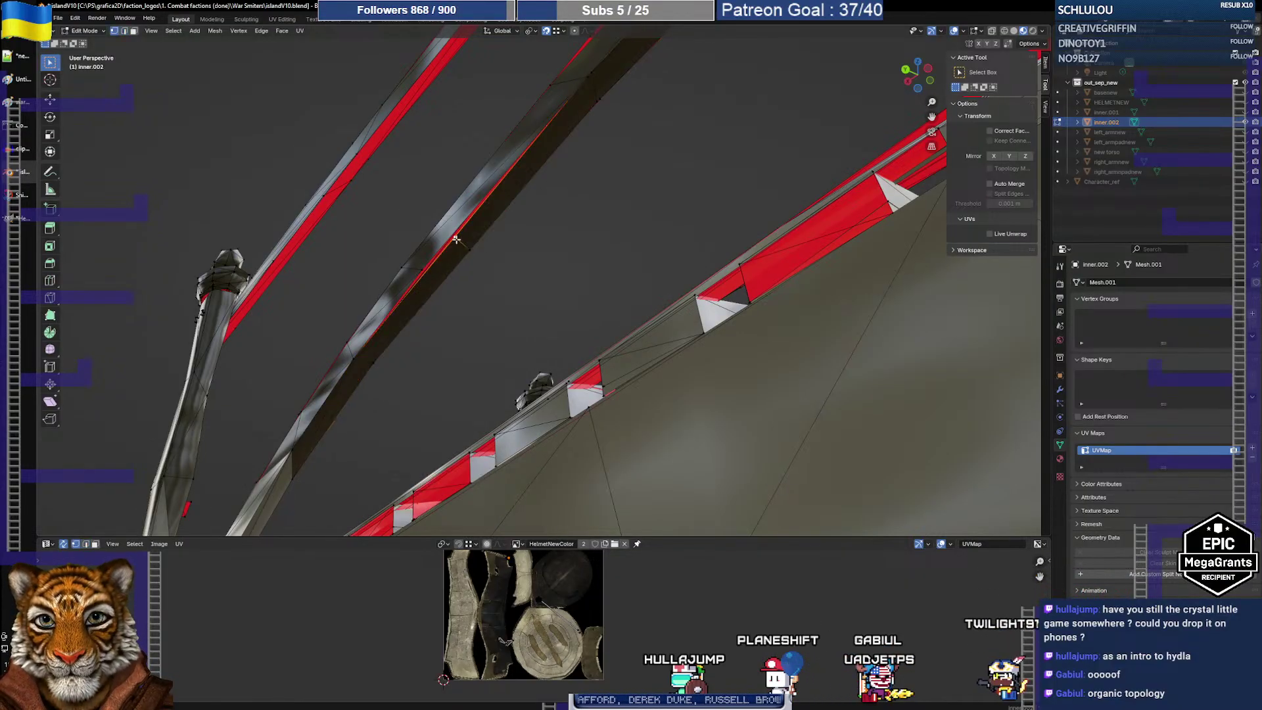
click(425, 269)
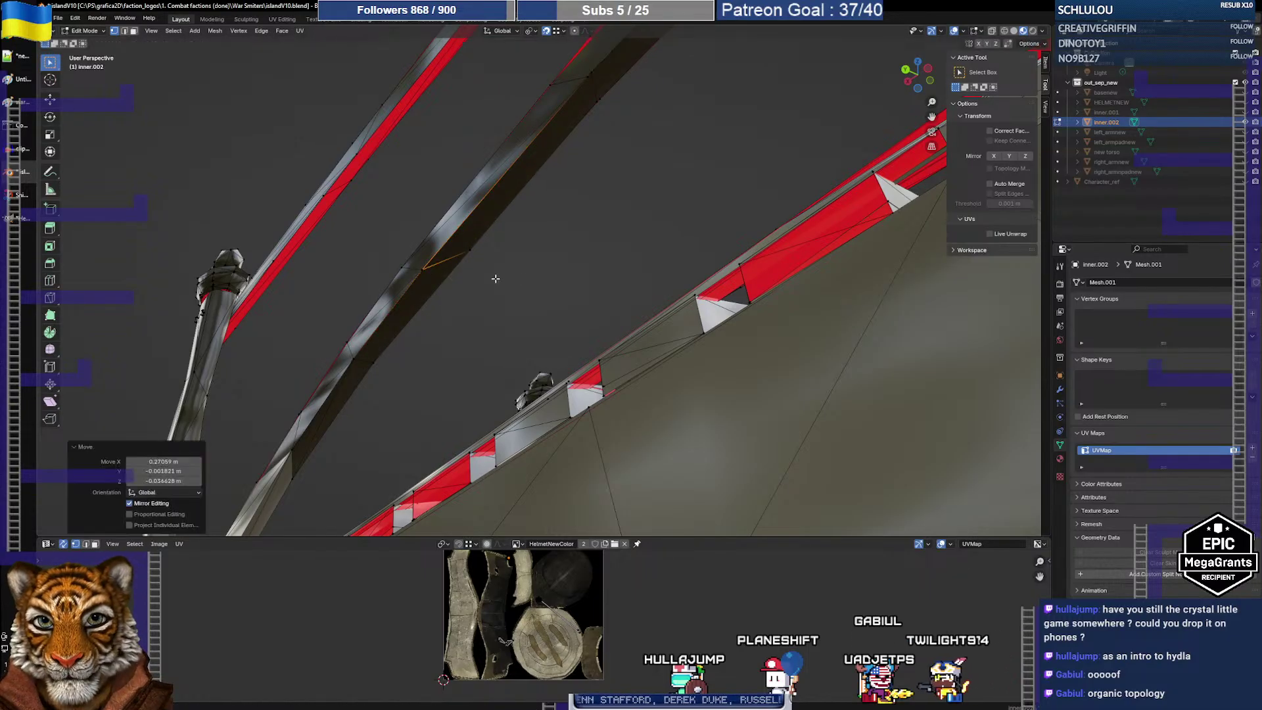
middle_drag(493, 273, 407, 308)
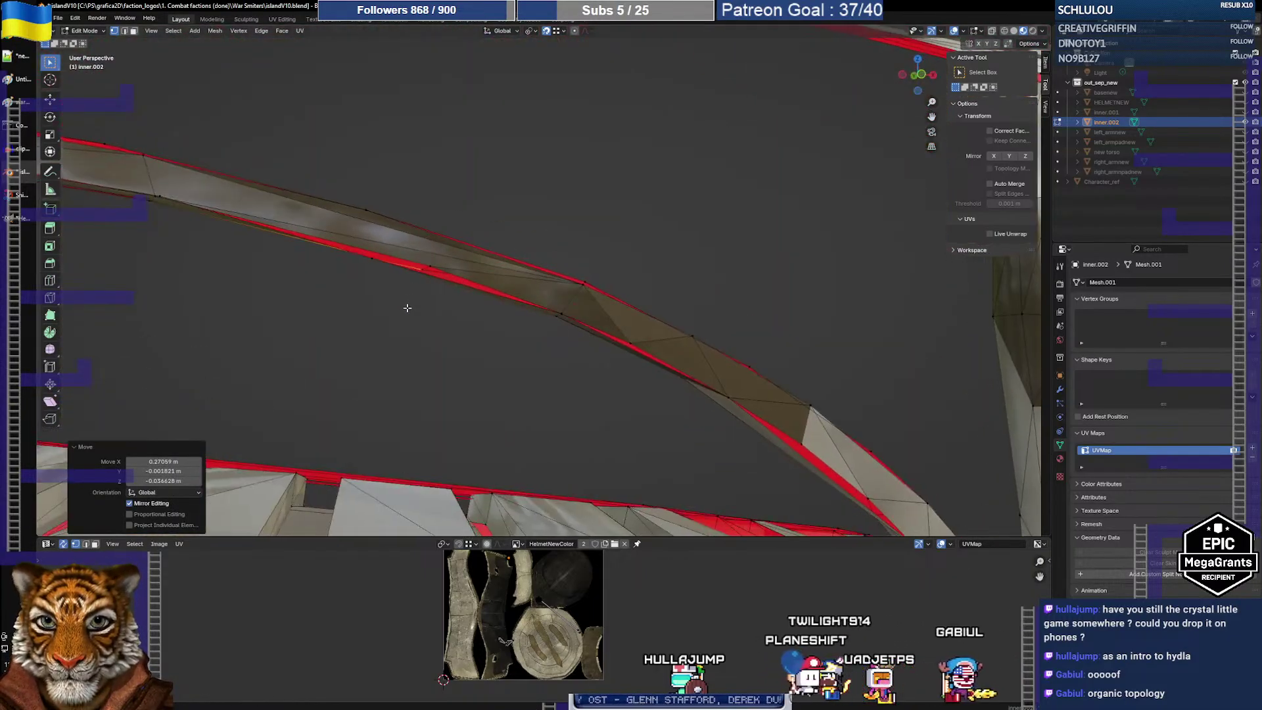
- Nudge the upper vertices of the curved brace to even out its arc
click(371, 259)
key(g)
click(428, 266)
middle_drag(560, 315, 679, 327)
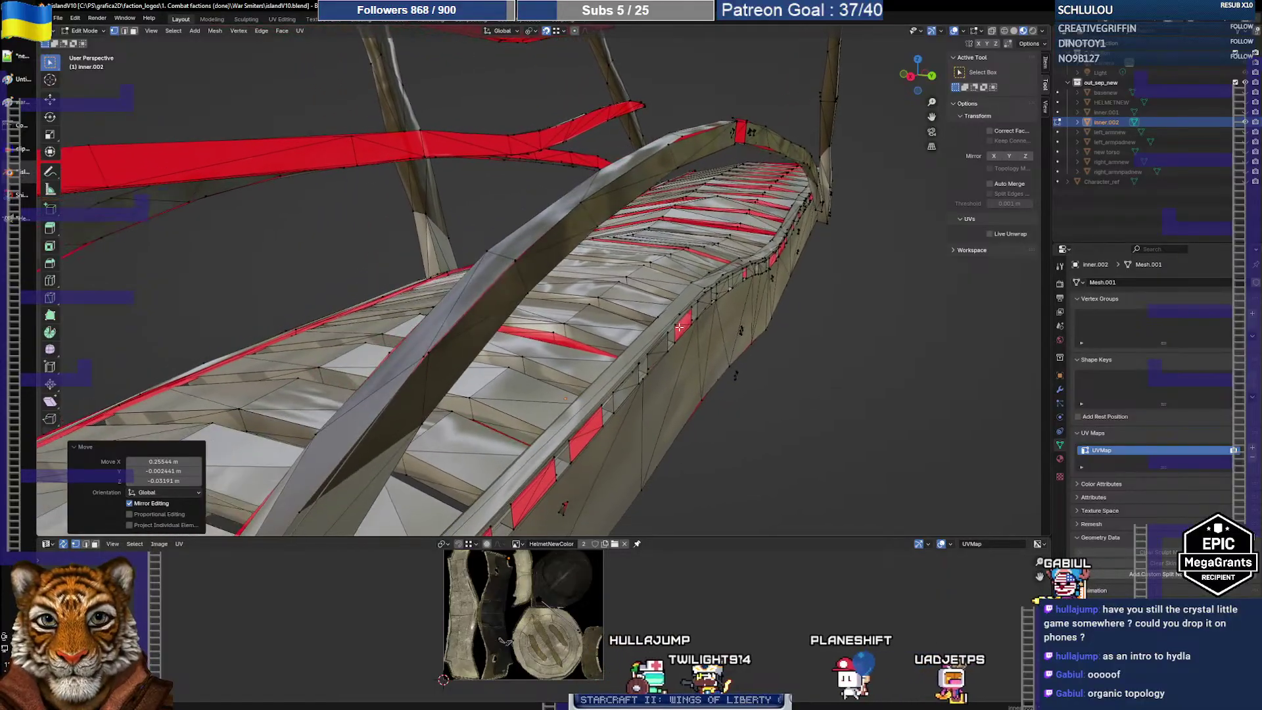
click(514, 260)
click(515, 264)
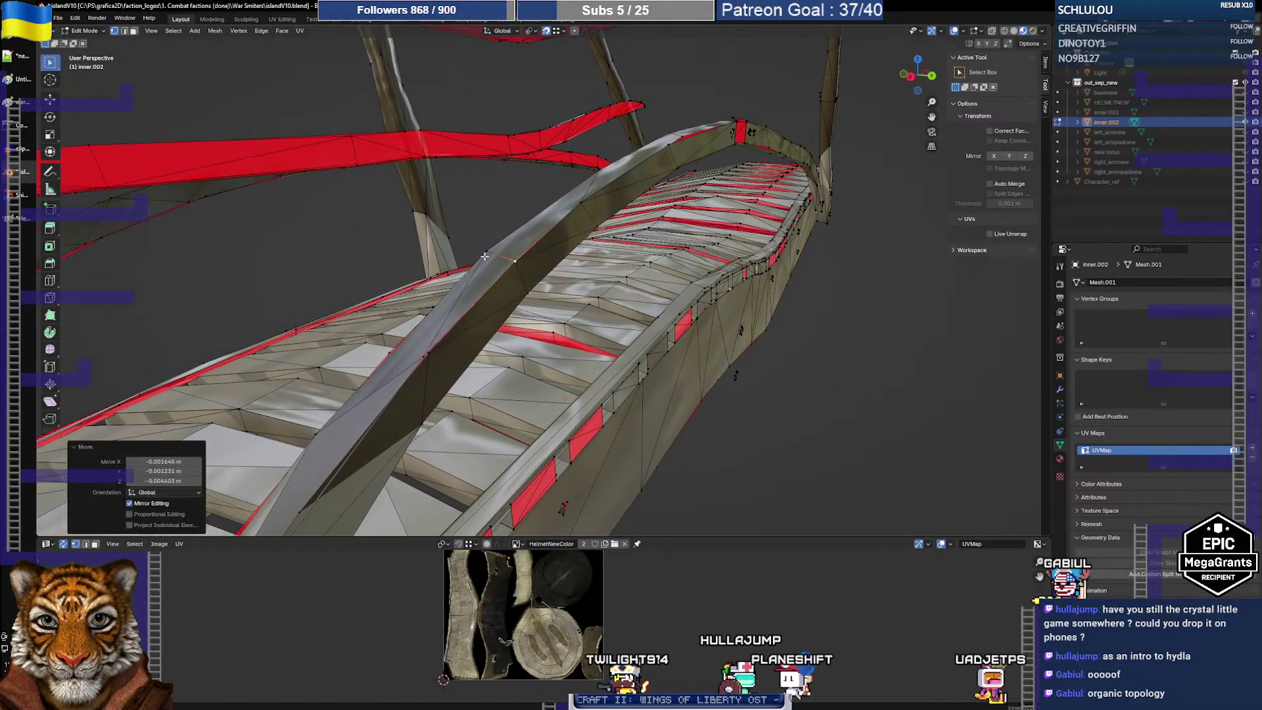
click(488, 252)
middle_drag(489, 253, 605, 252)
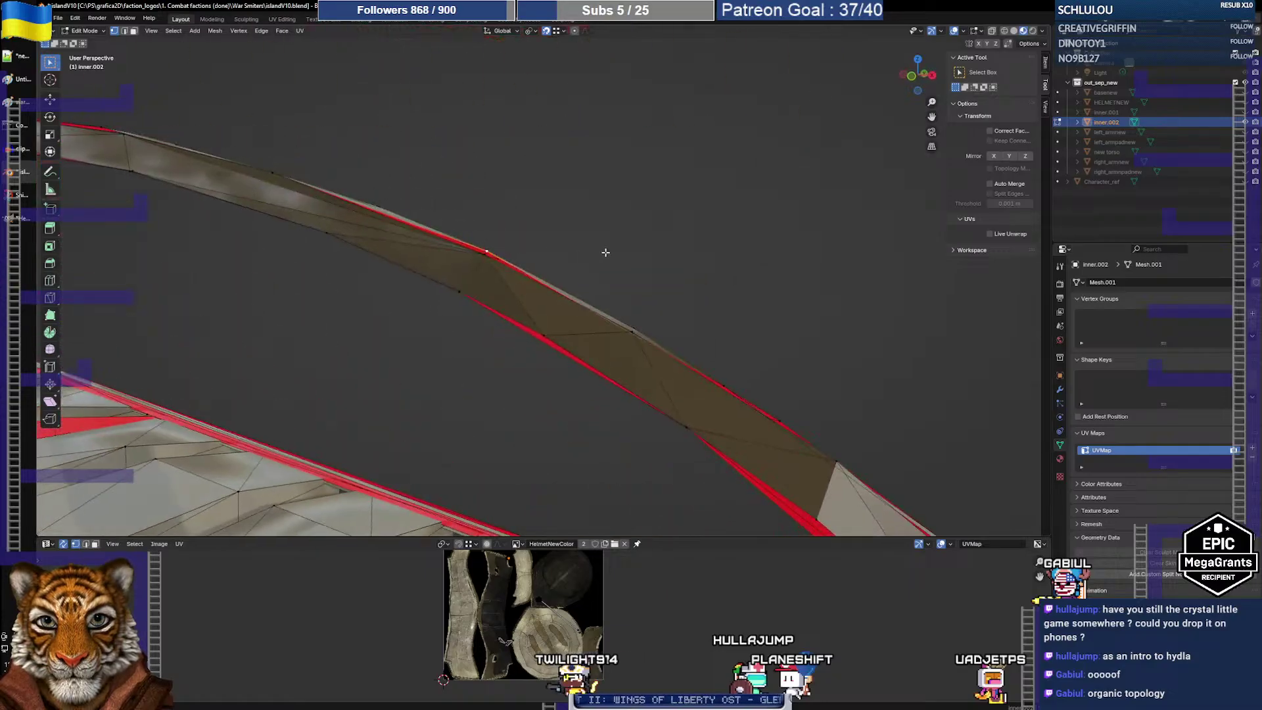
click(484, 258)
- Reposition the vertices along the brace's lower edge to smooth the bend
click(629, 342)
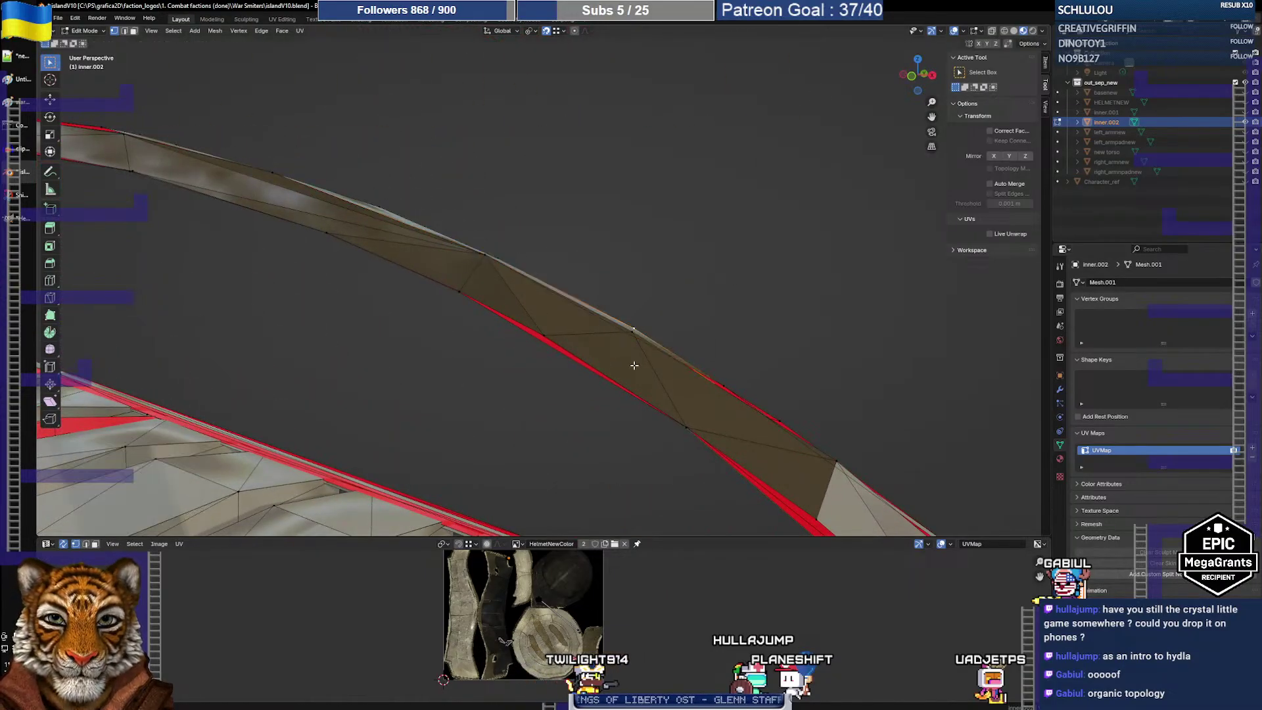
middle_drag(631, 360, 555, 365)
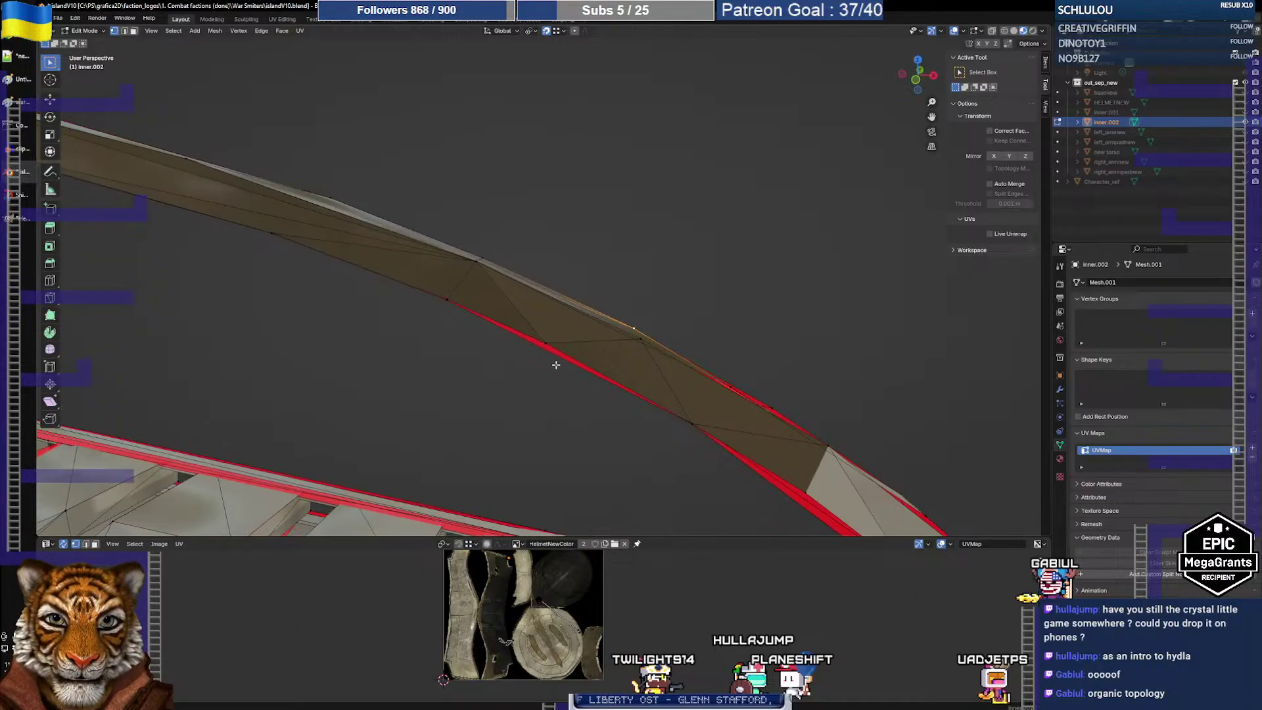
click(542, 342)
key(g)
click(448, 301)
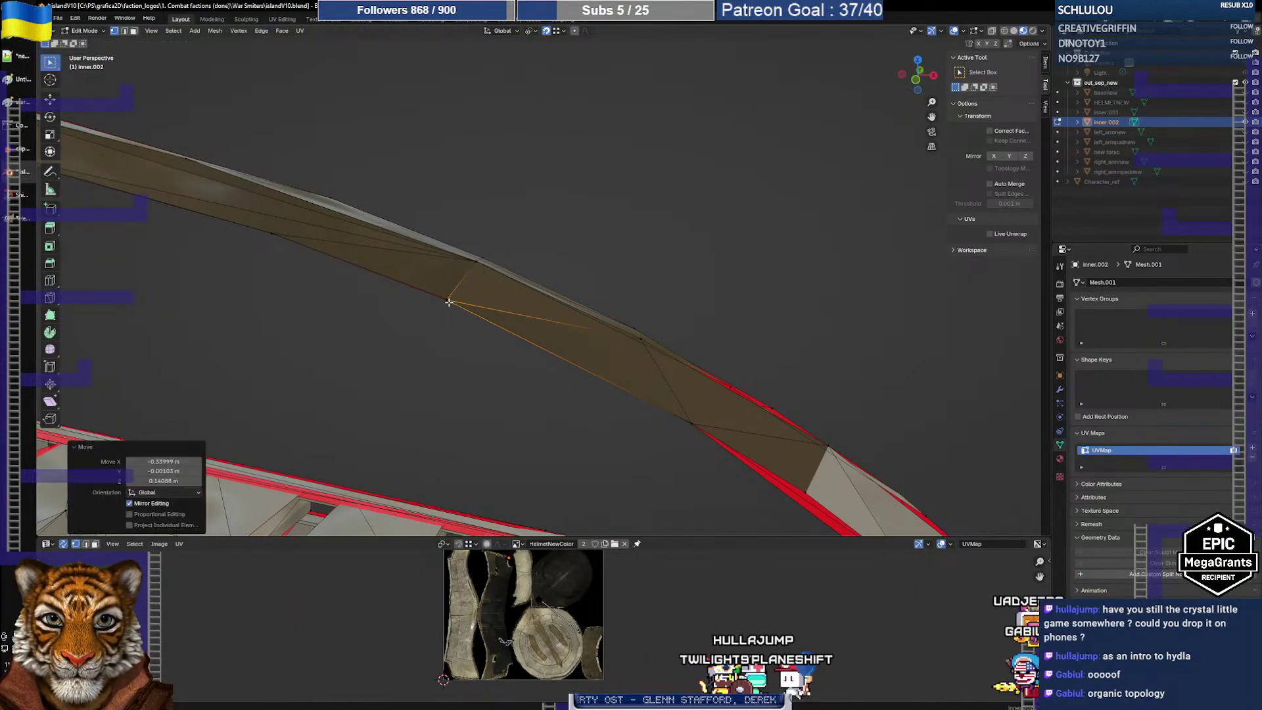
middle_drag(447, 301, 622, 366)
click(627, 375)
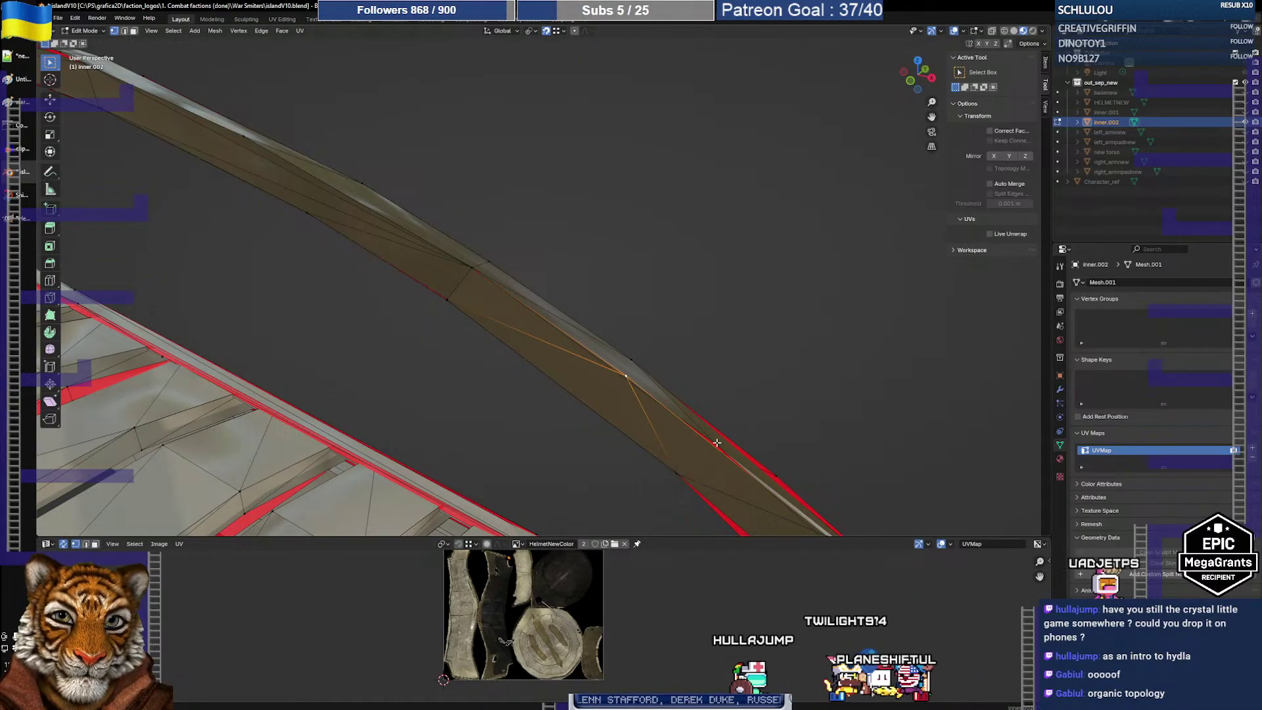
- Subdivide the brace edge and shift the new vertex about 0.126 m along X, slightly down
middle_drag(703, 433, 745, 442)
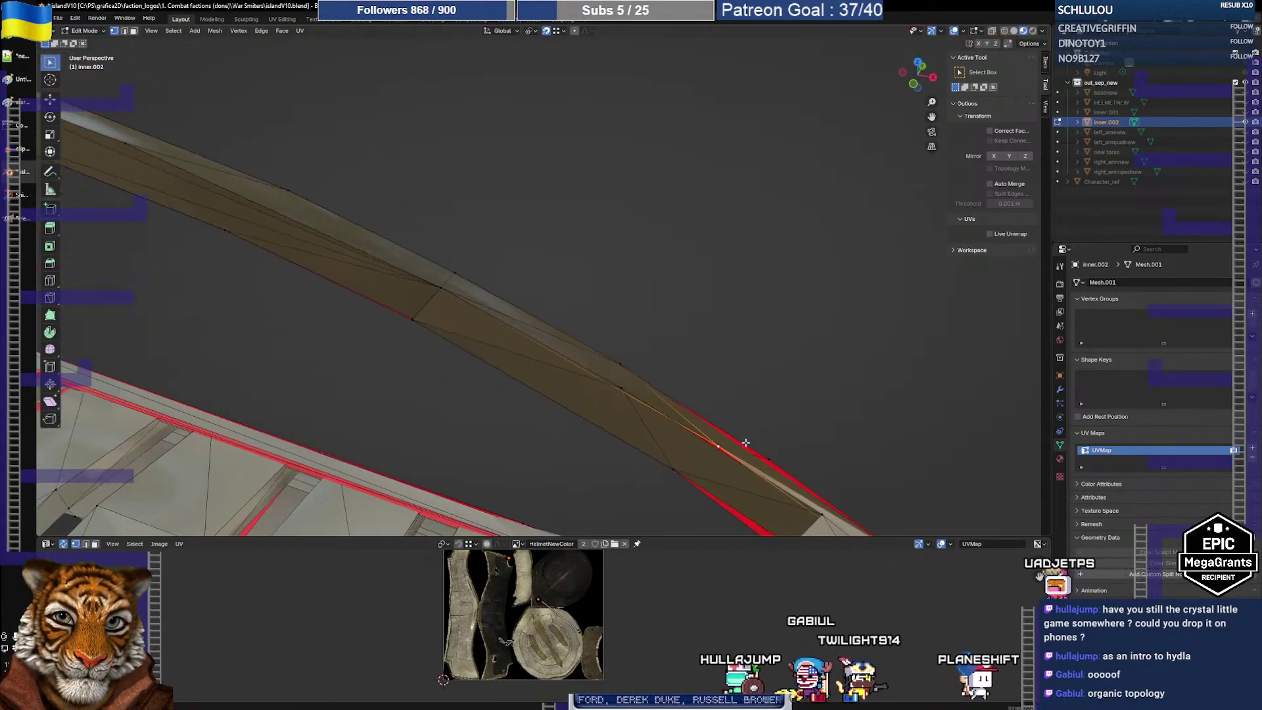
right_click(642, 409)
click(642, 414)
key(1)
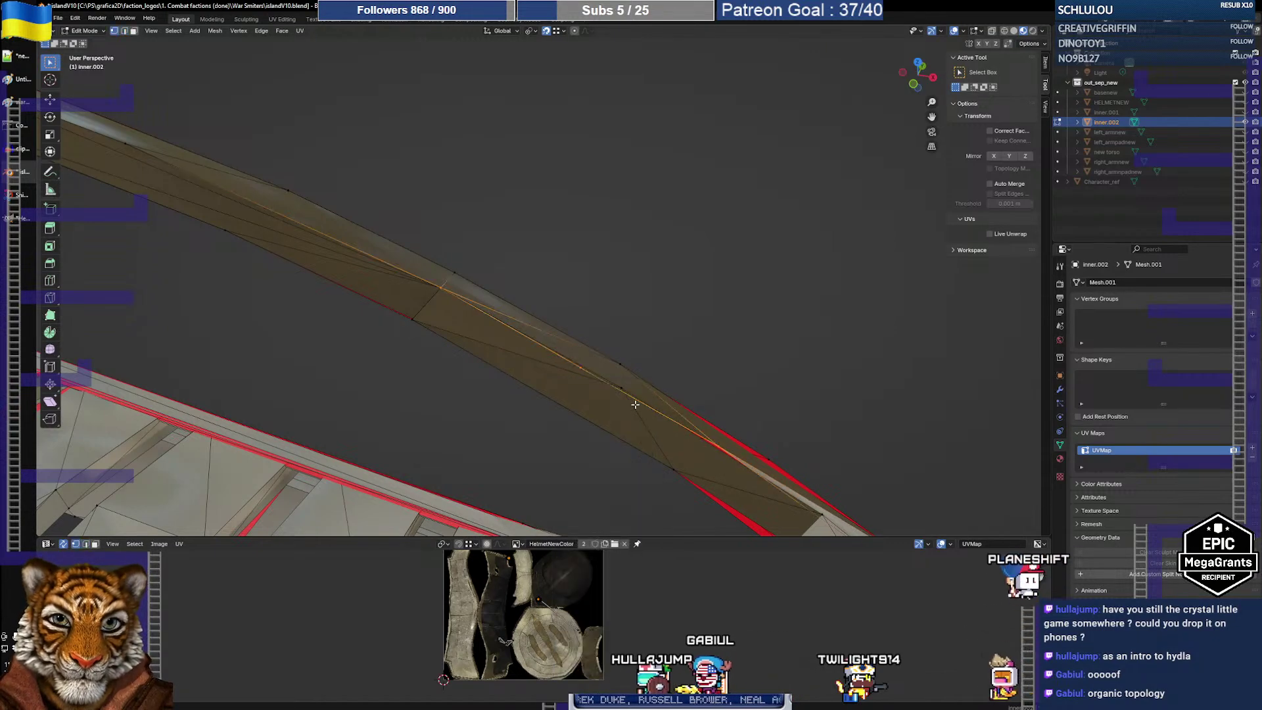
key(g)
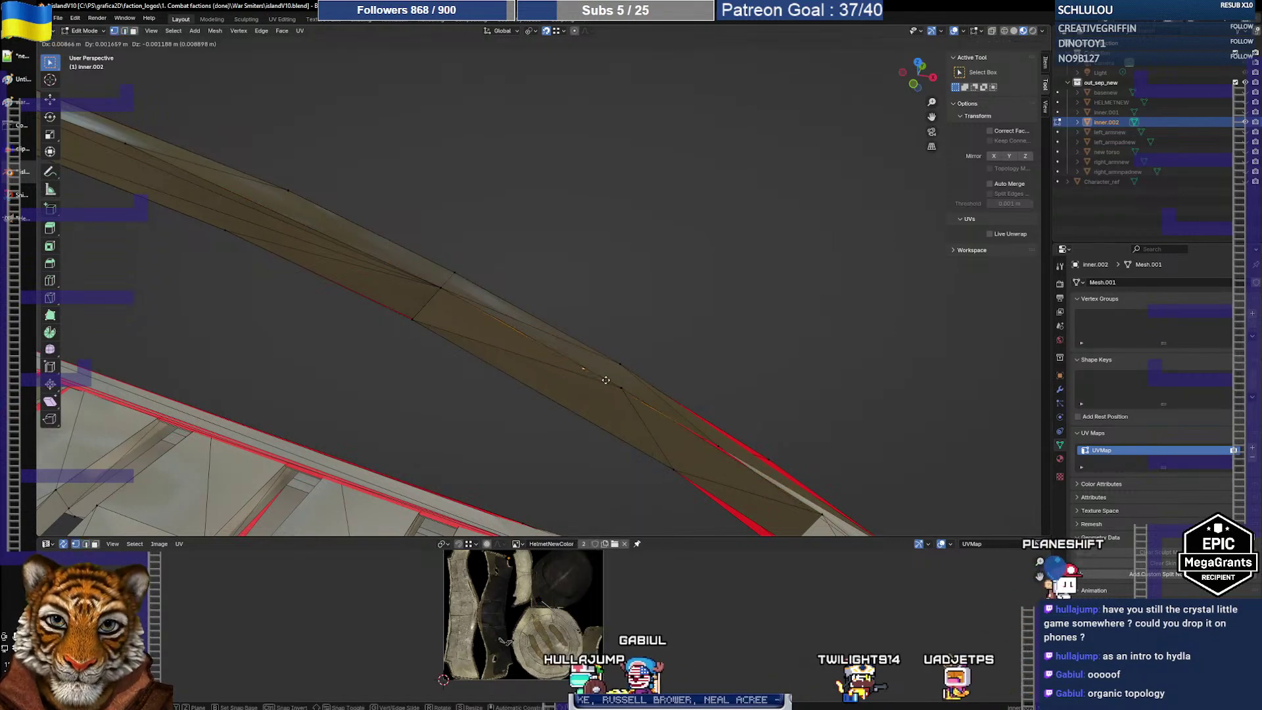
click(624, 386)
middle_drag(727, 397, 585, 397)
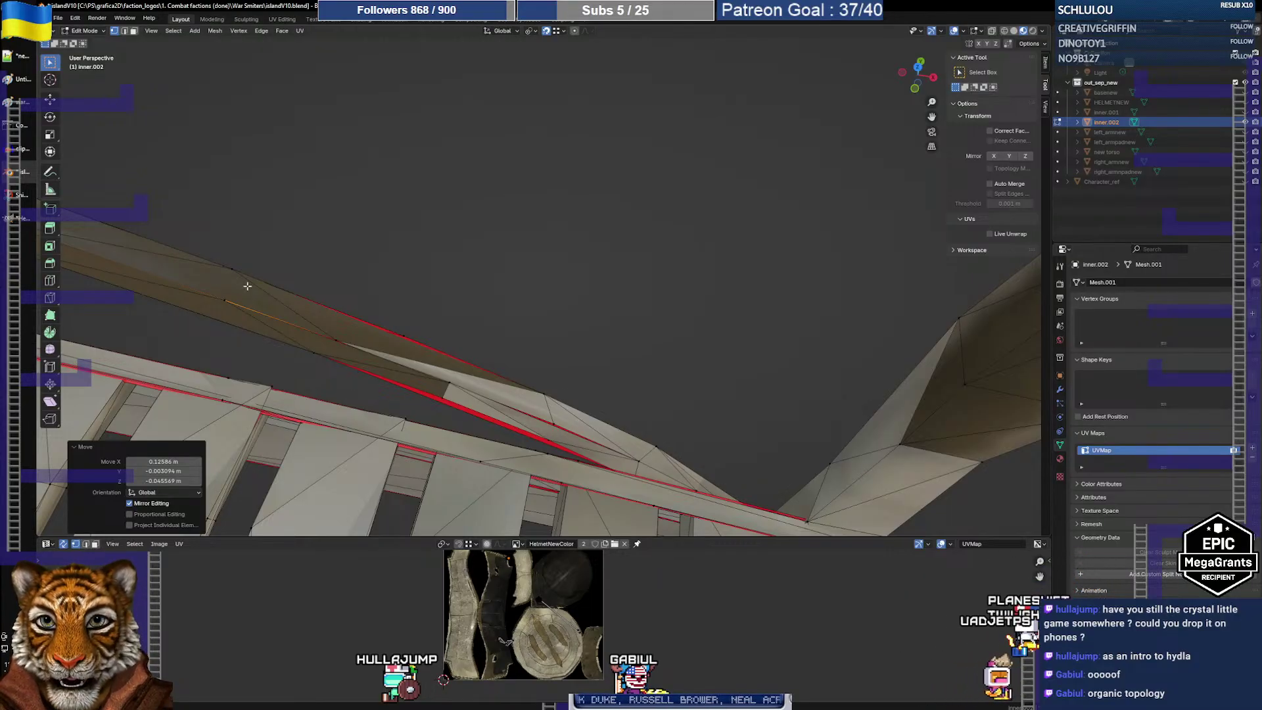
middle_drag(281, 301, 515, 303)
- Subdivide the lower diagonal brace edge and move its new midpoint vertex
key(2)
click(440, 447)
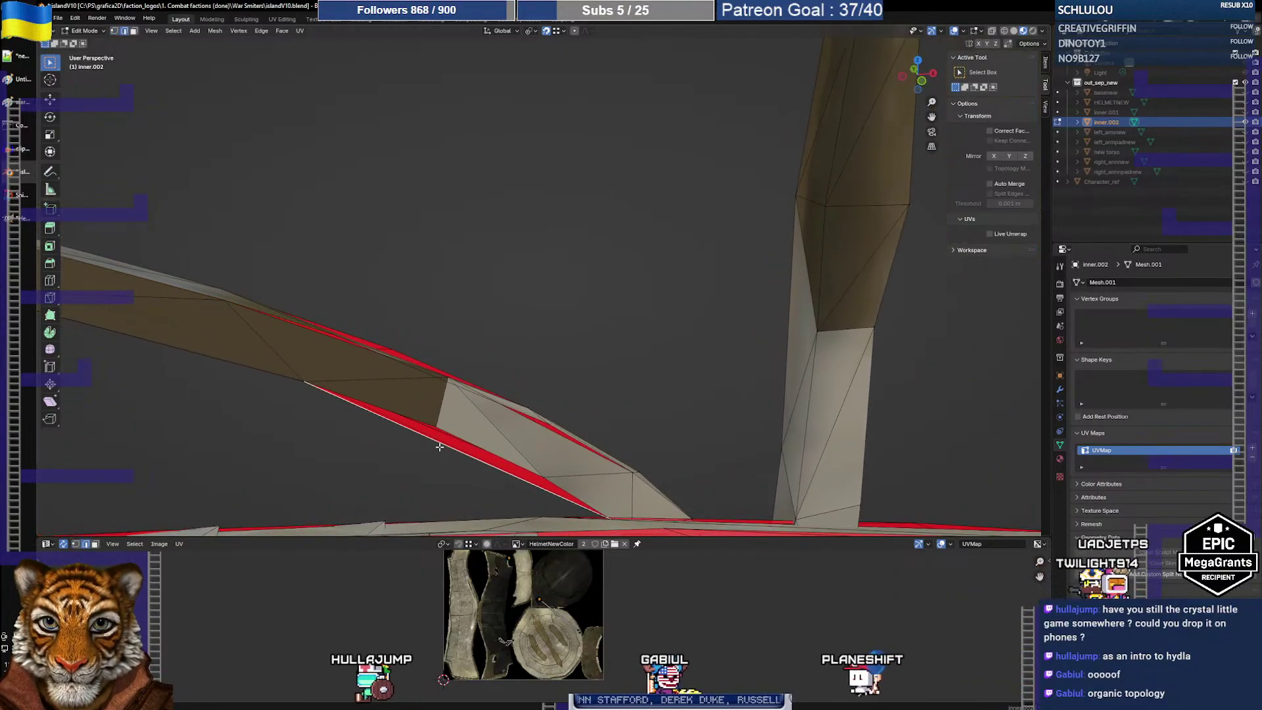
mouse_move(440, 447)
middle_down()
mouse_move(460, 453)
mouse_move(450, 463)
middle_up()
key(ctrl+e)
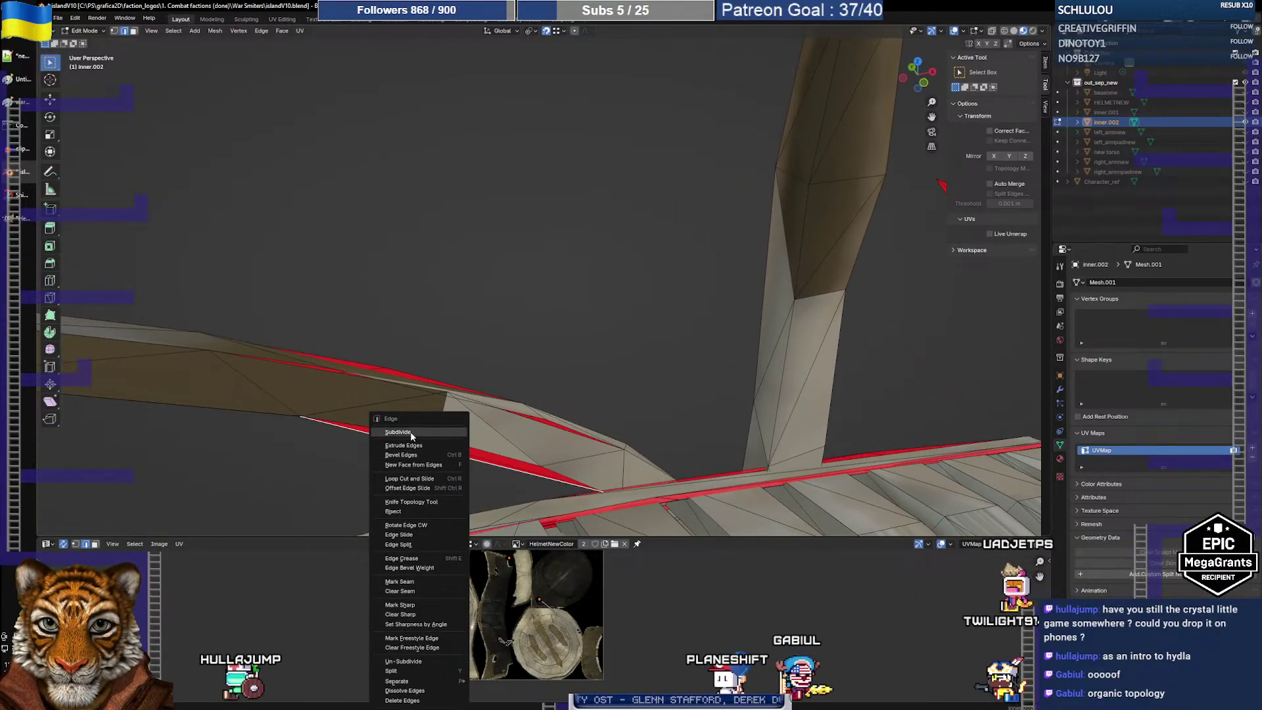
click(420, 431)
key(1)
click(442, 470)
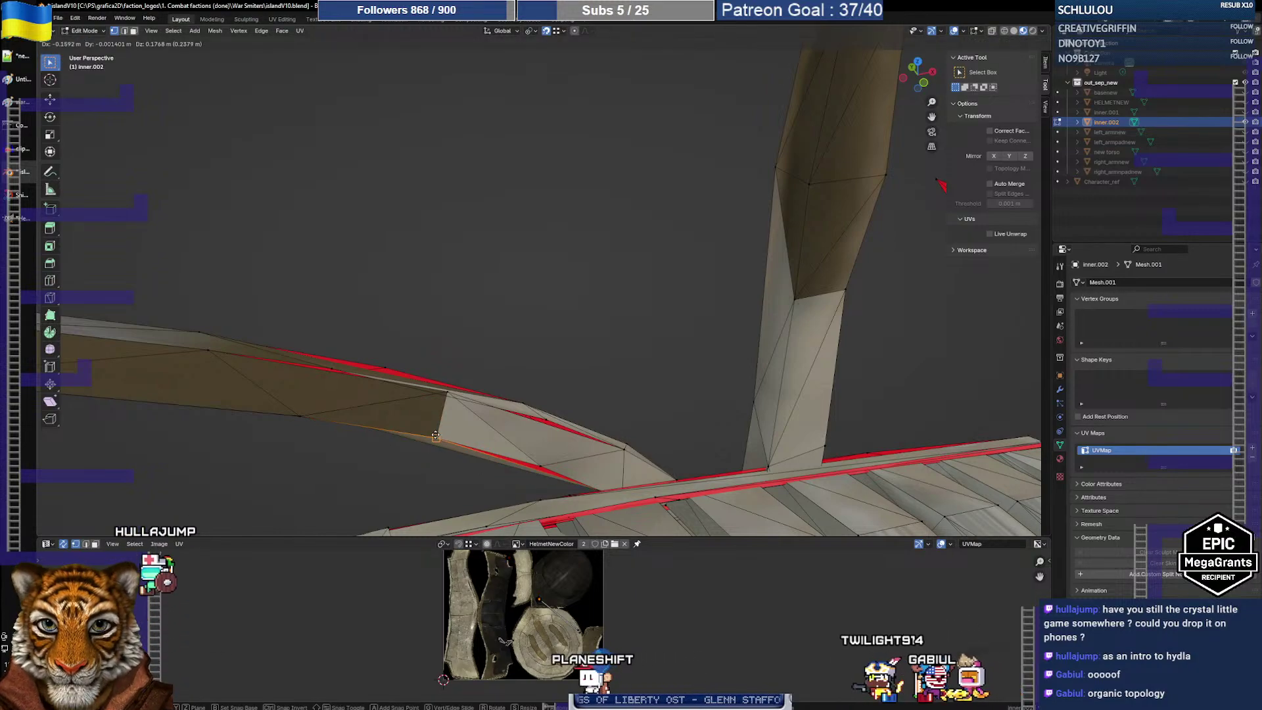
click(483, 458)
- Extrude the lower edge of the brace to a new position
key(2)
click(503, 465)
right_click(504, 464)
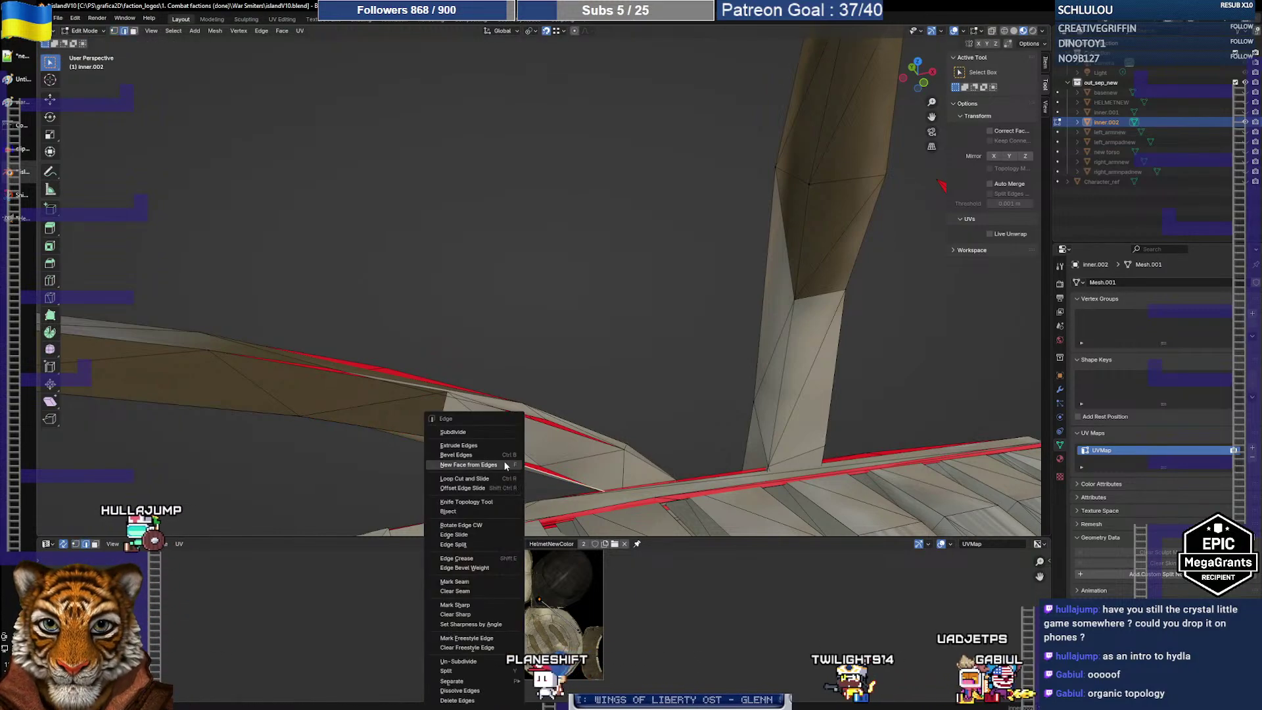
click(477, 442)
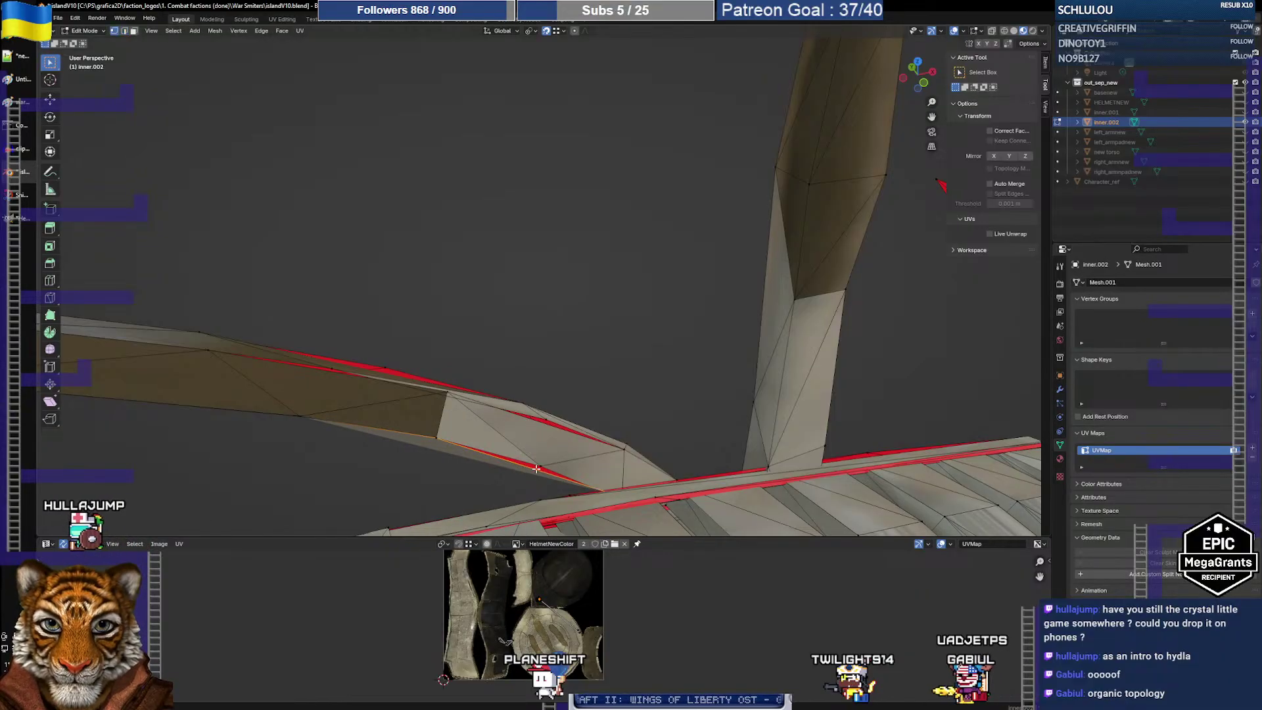
click(540, 465)
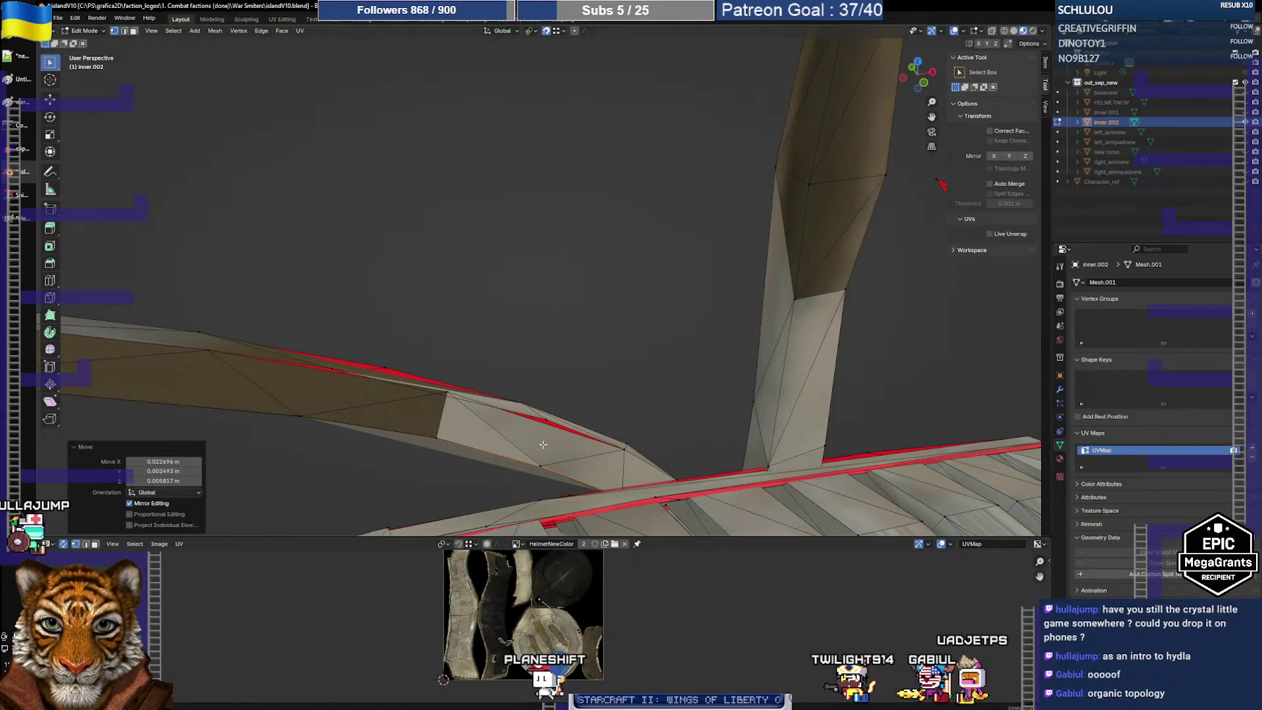
- Subdivide another beam edge and raise the new vertex about 0.014 m
click(546, 425)
right_click(545, 425)
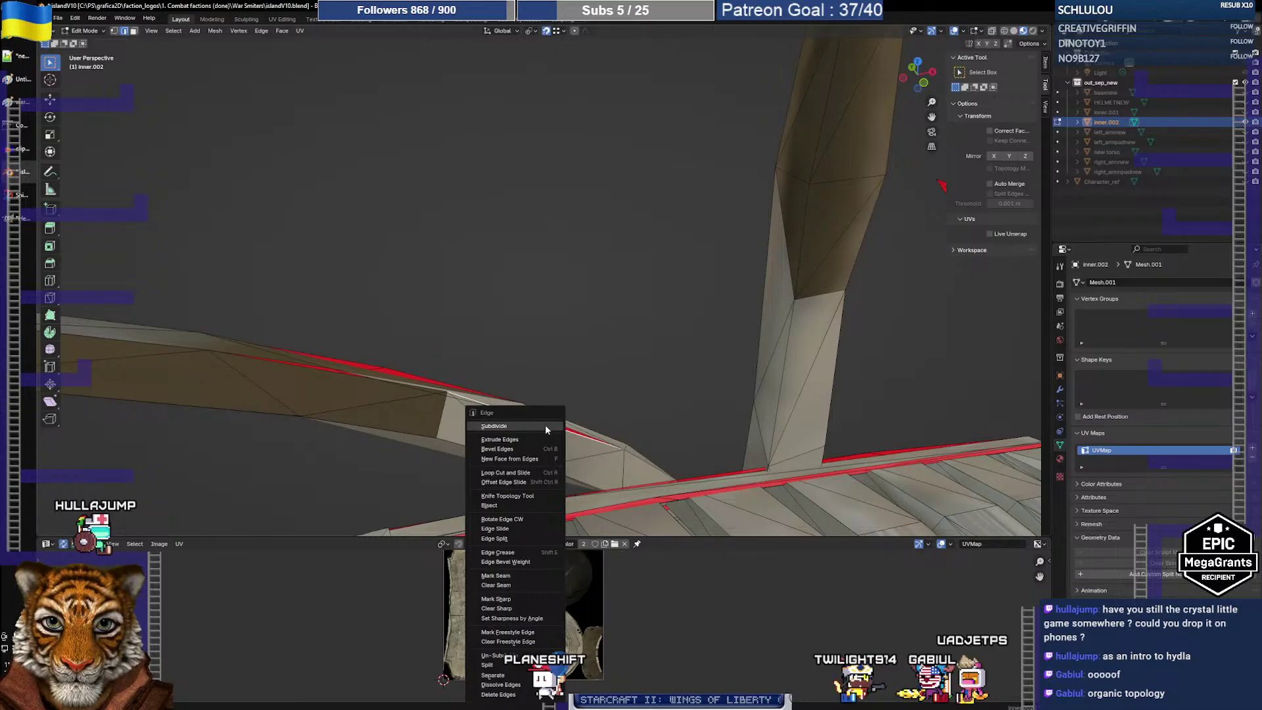
click(550, 431)
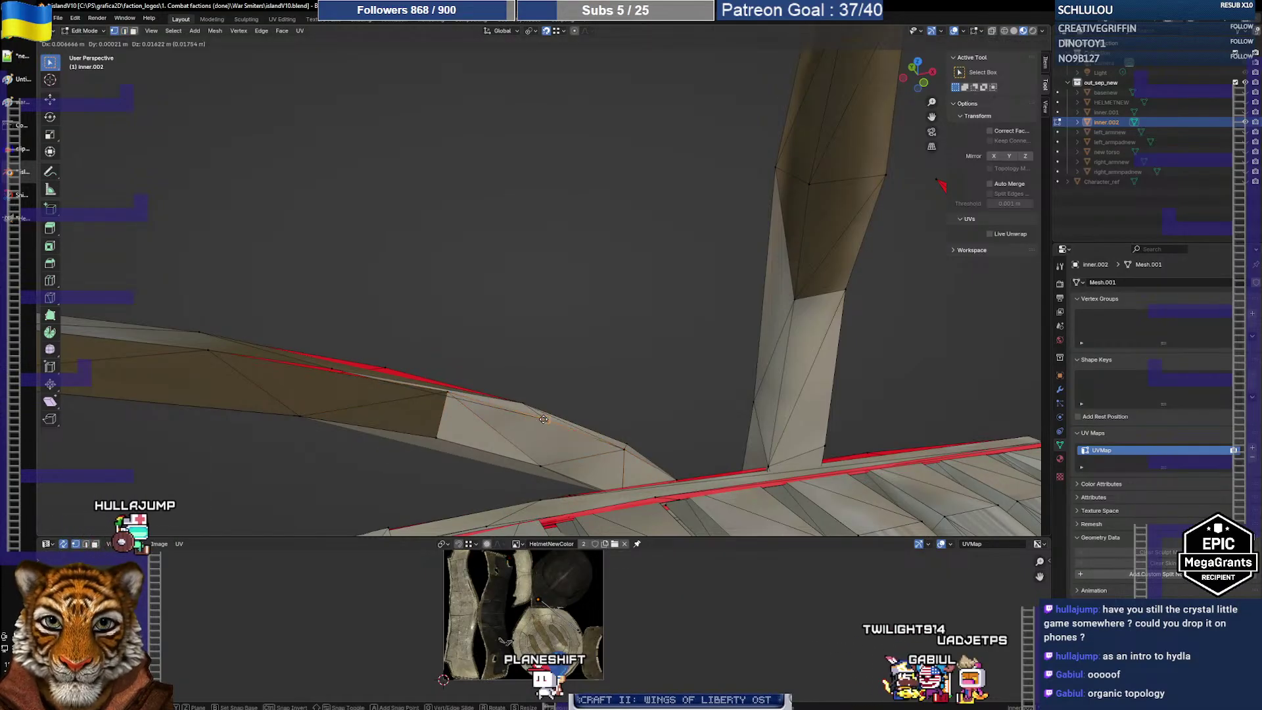
click(543, 419)
middle_drag(543, 420, 653, 407)
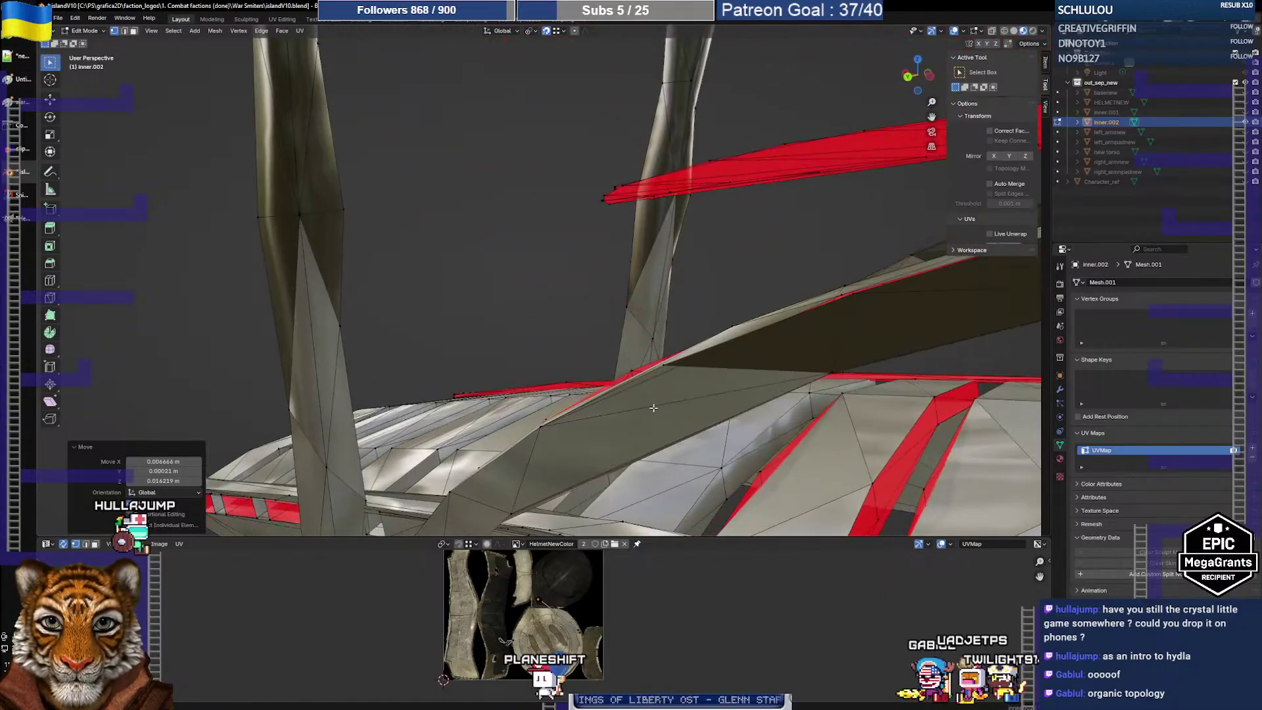
- Fly the view to the rail beam and lower one of its vertices
key(shift+grave)
key(s)
key(w)
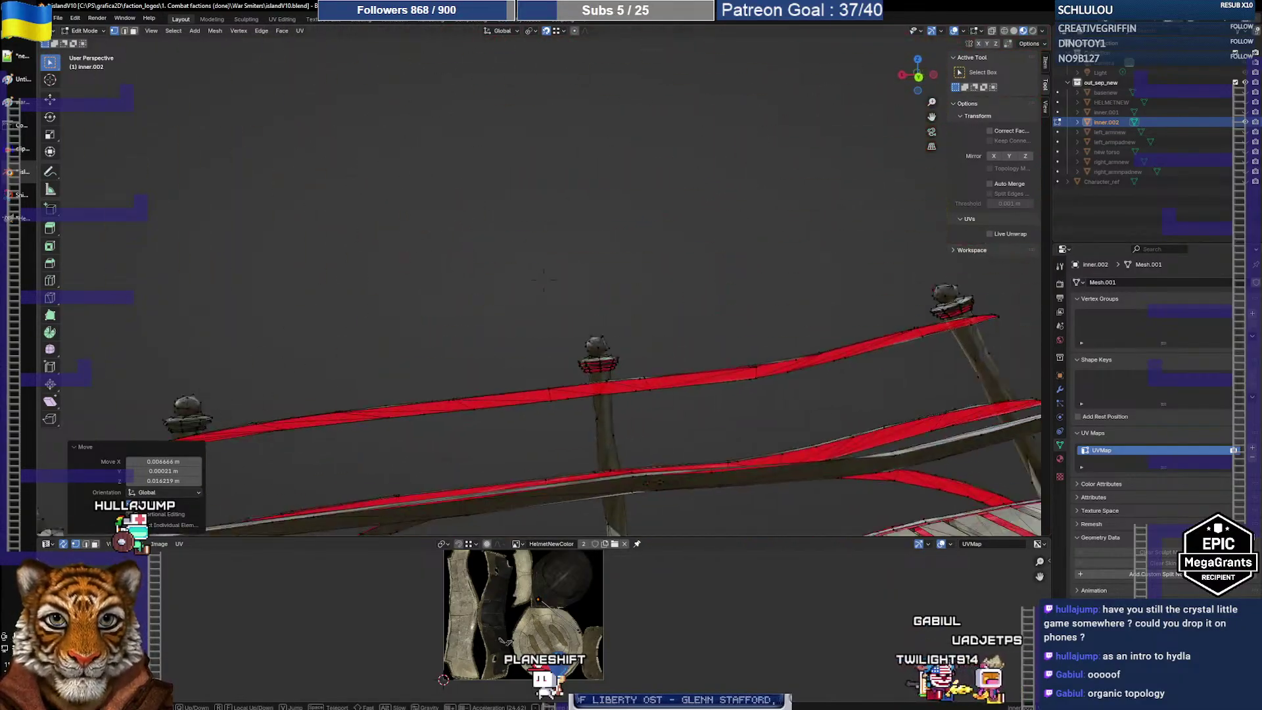
key(s)
key(a)
click(544, 280)
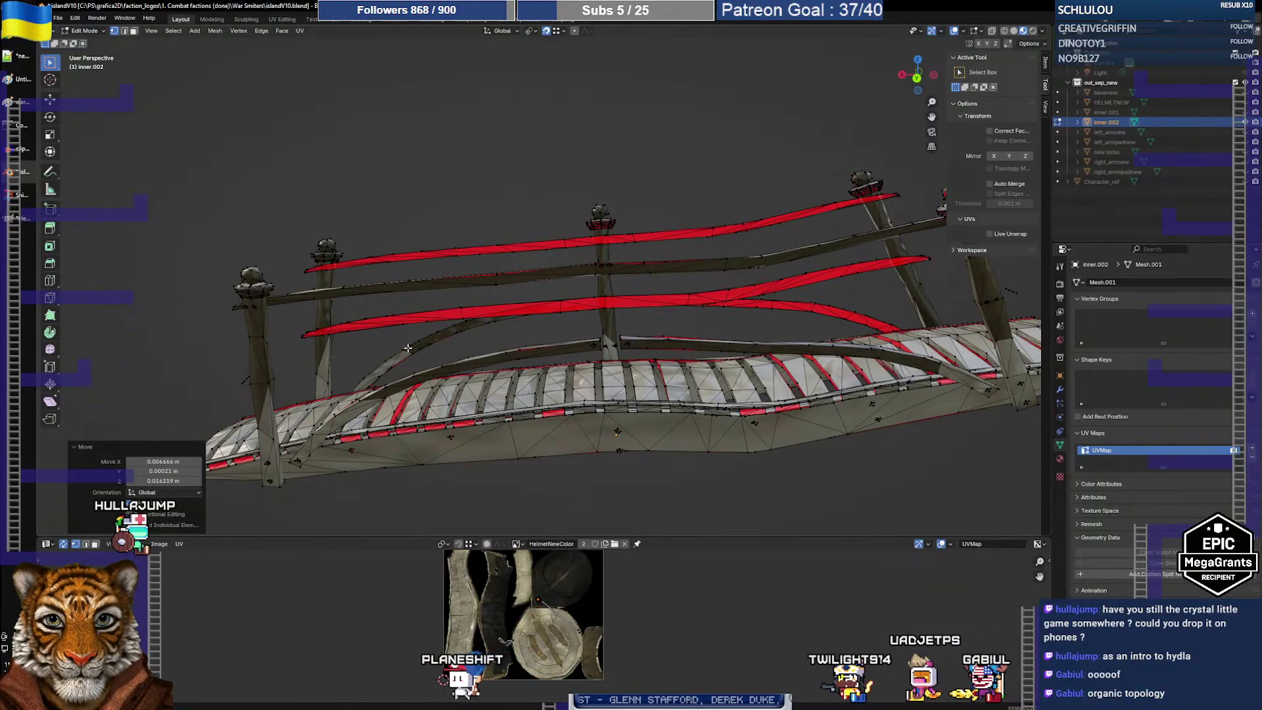
middle_drag(407, 348, 489, 351)
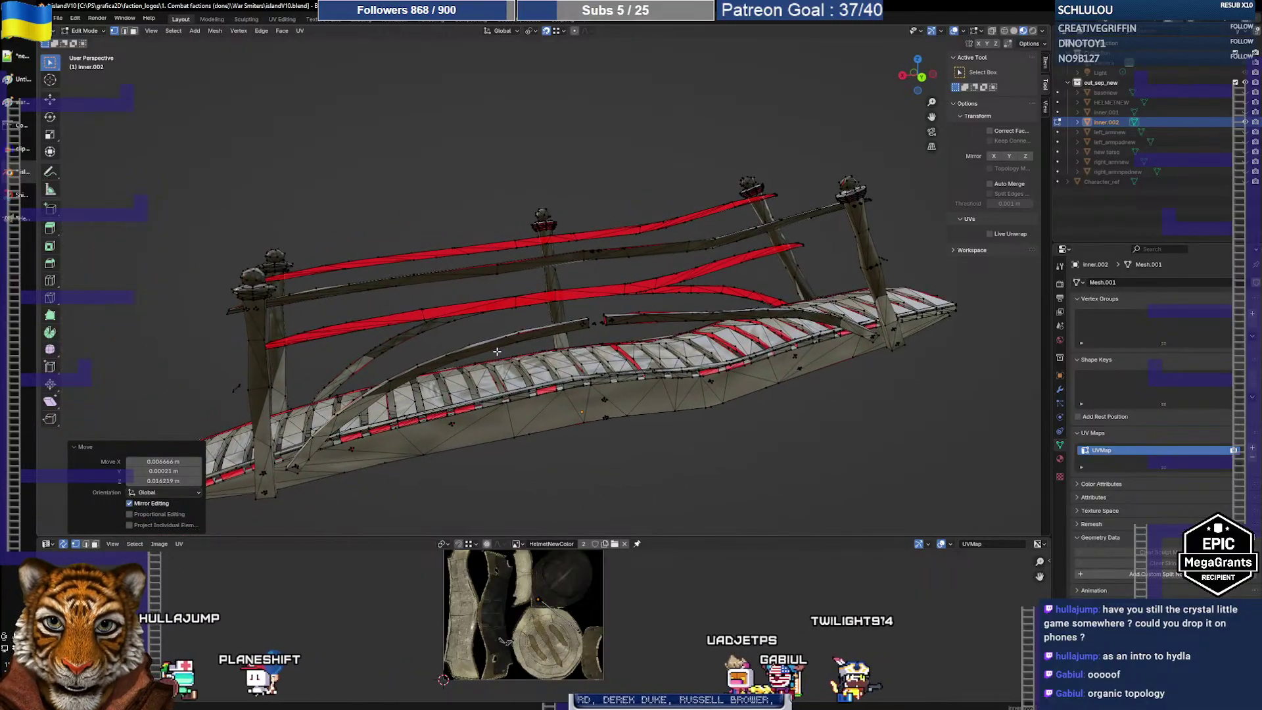
key(shift+grave)
key(w)
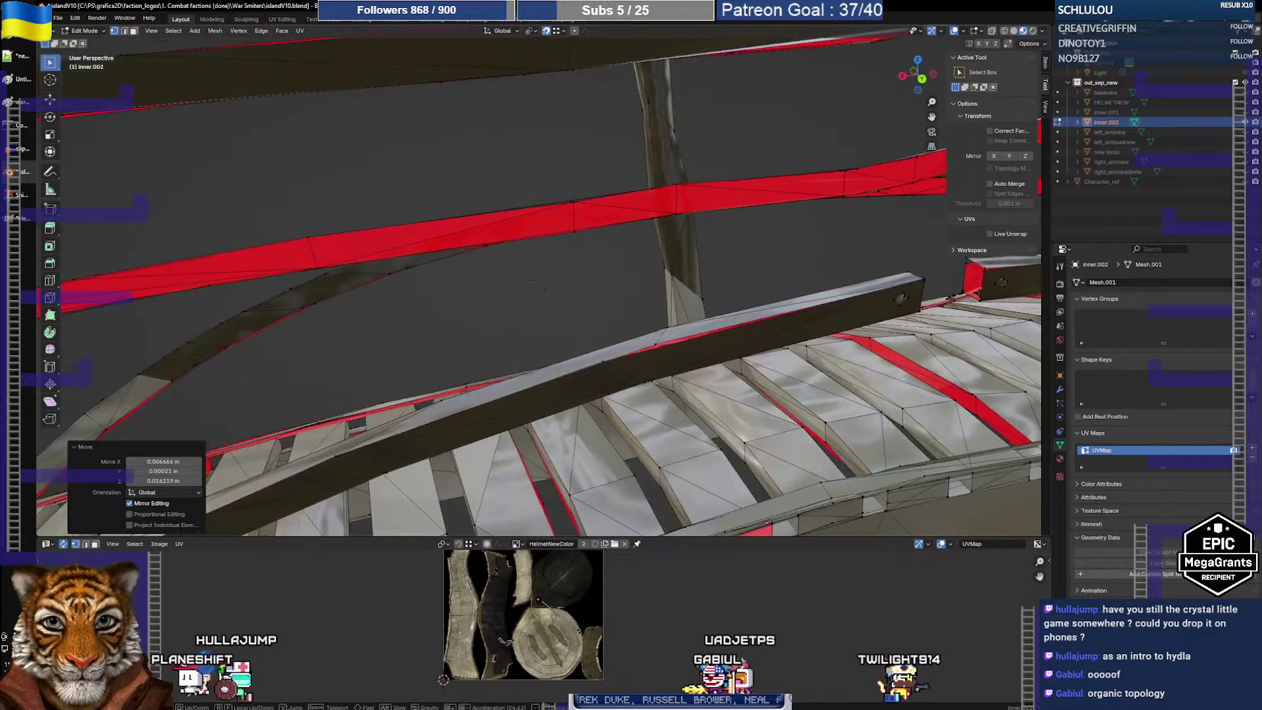
key(s)
key(w)
click(470, 379)
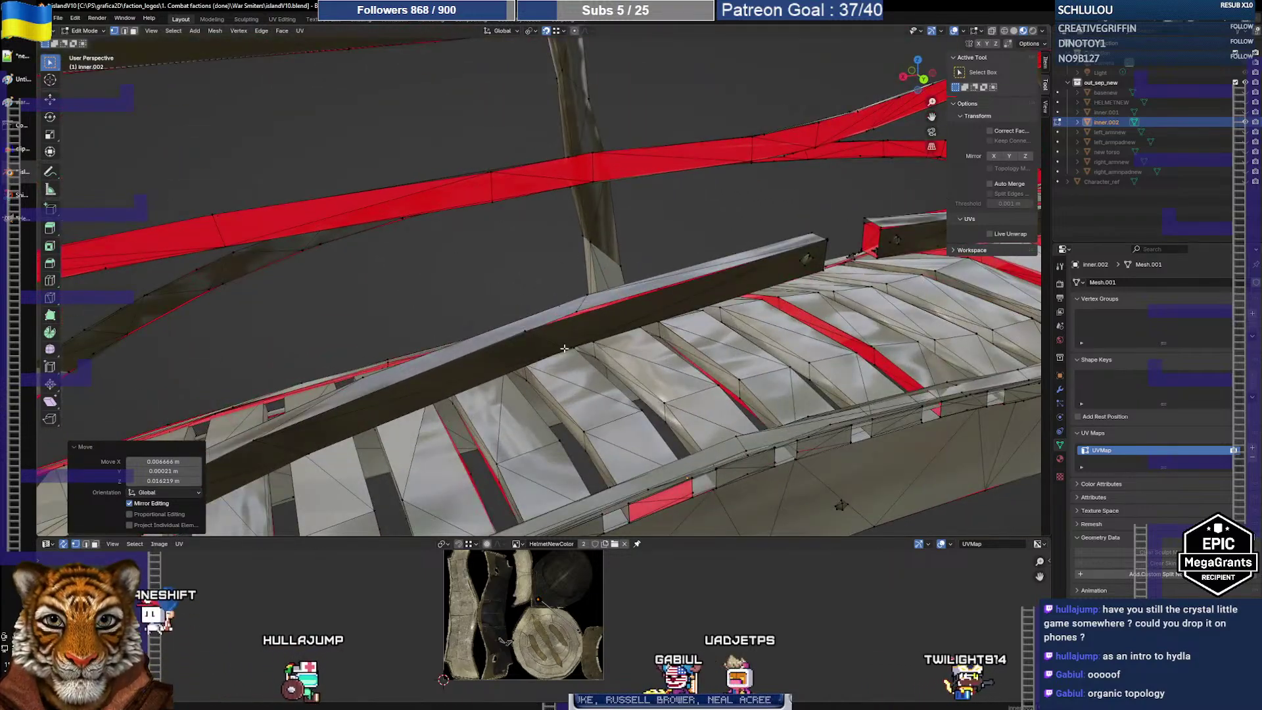
click(564, 348)
middle_drag(563, 347, 523, 274)
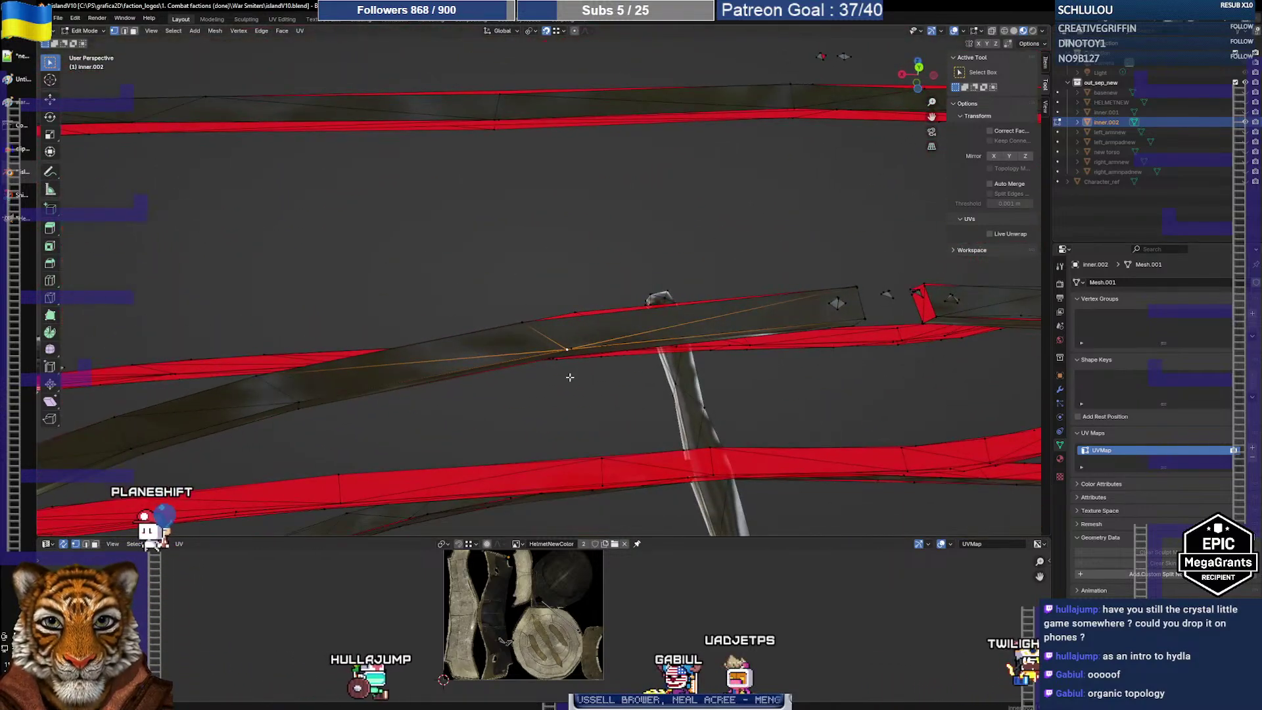
middle_drag(571, 349, 577, 323)
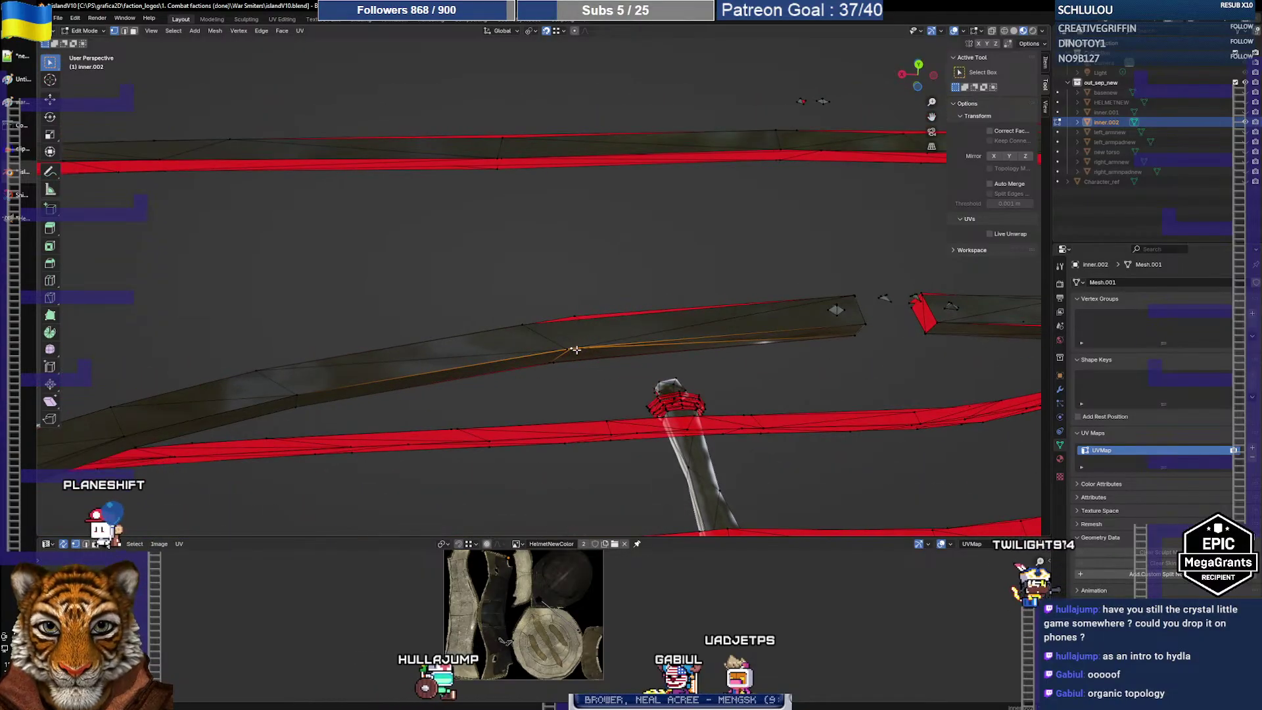
key(g)
click(551, 373)
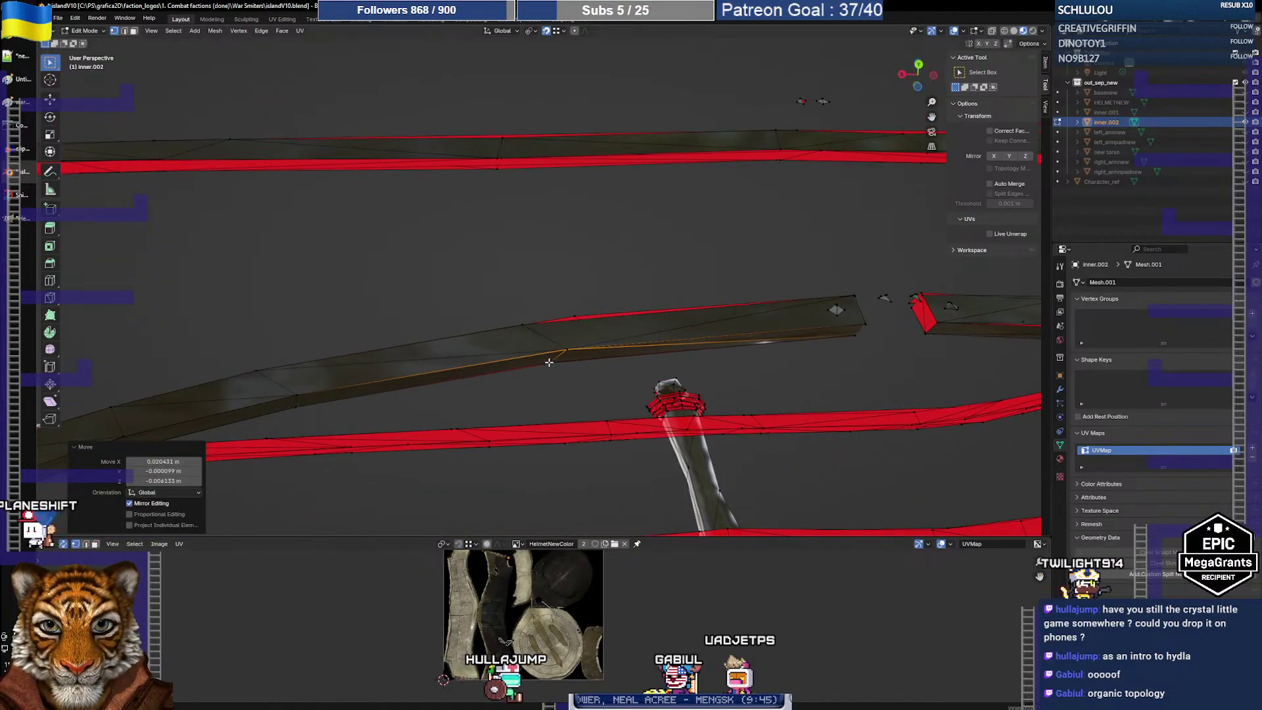
- Reposition the beam's lower-edge vertex, shift the upper vertex left, and adjust the end vertices
click(549, 362)
key(g)
click(554, 361)
click(573, 318)
key(g)
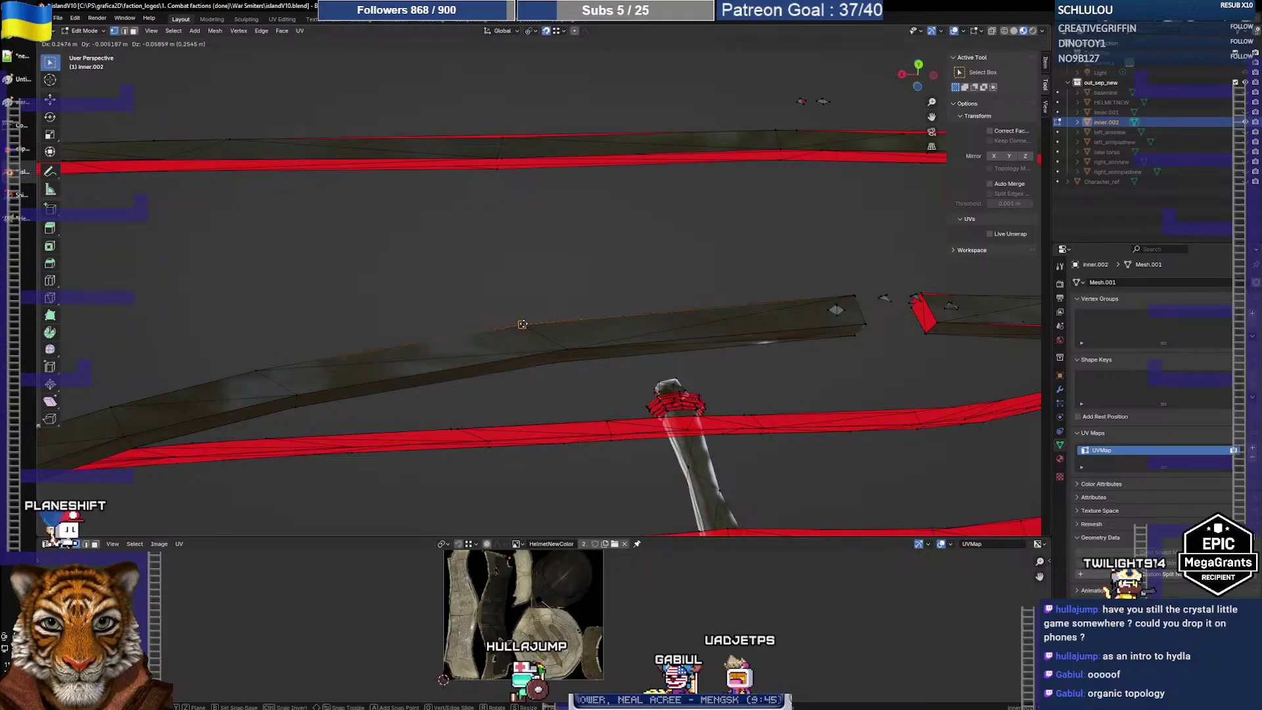
click(522, 324)
middle_drag(523, 324, 705, 253)
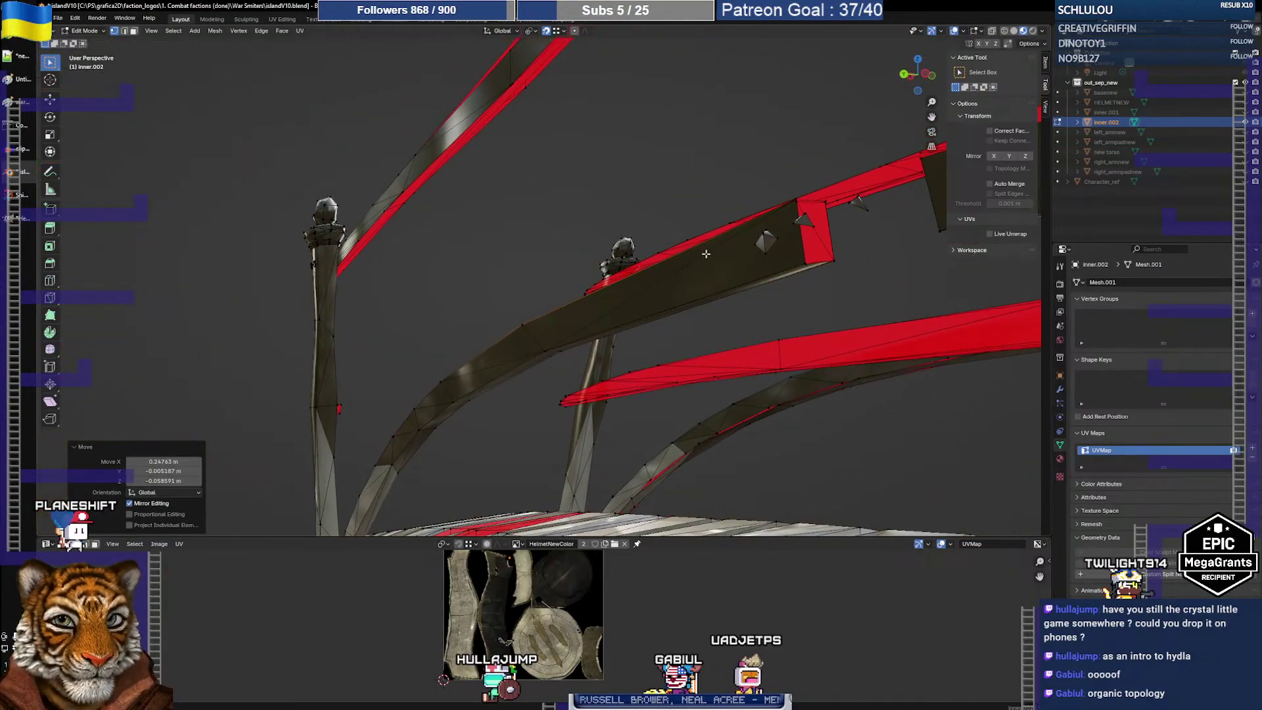
click(797, 197)
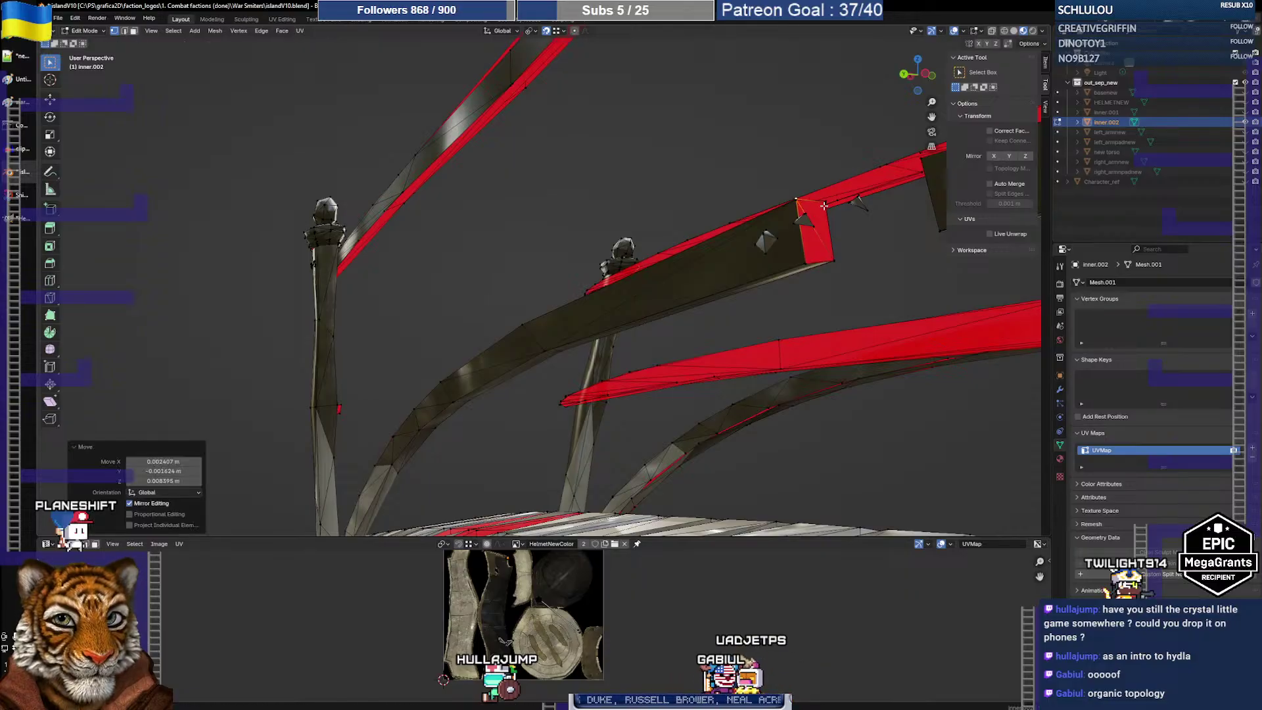
click(825, 201)
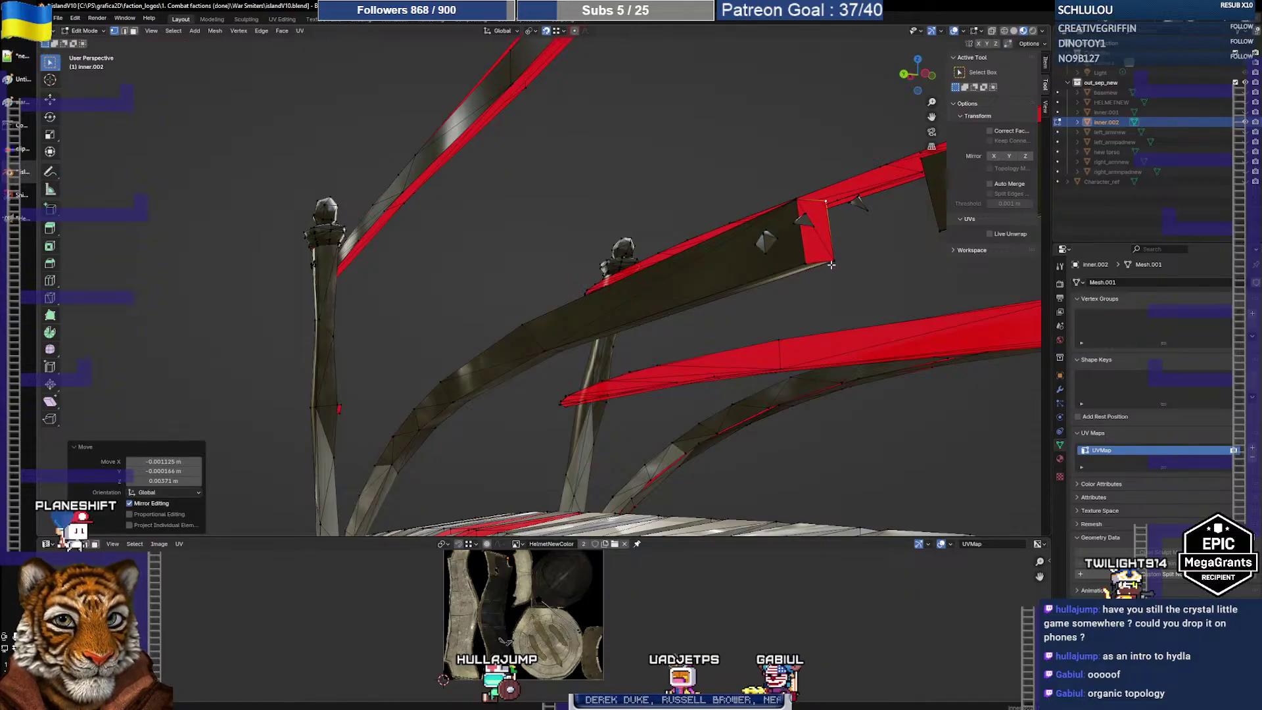
click(834, 260)
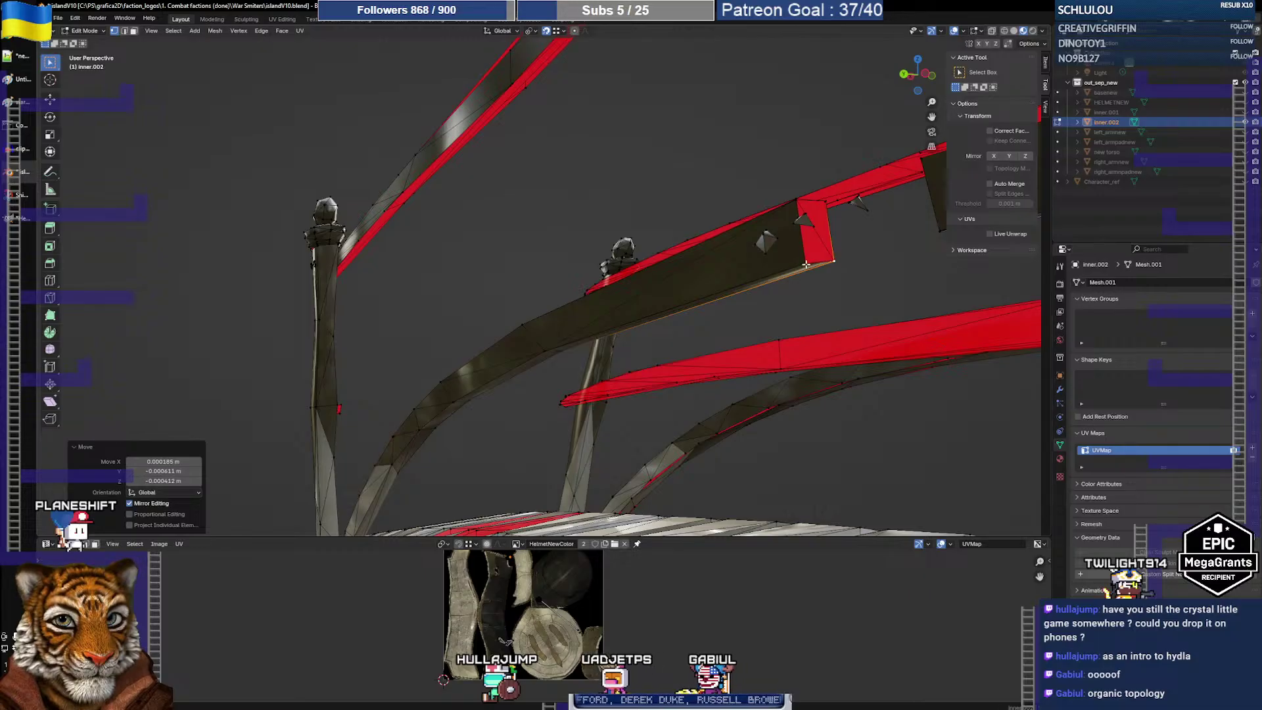
- Flip the normals of the face on the beam's end
middle_drag(794, 276, 818, 207)
click(819, 205)
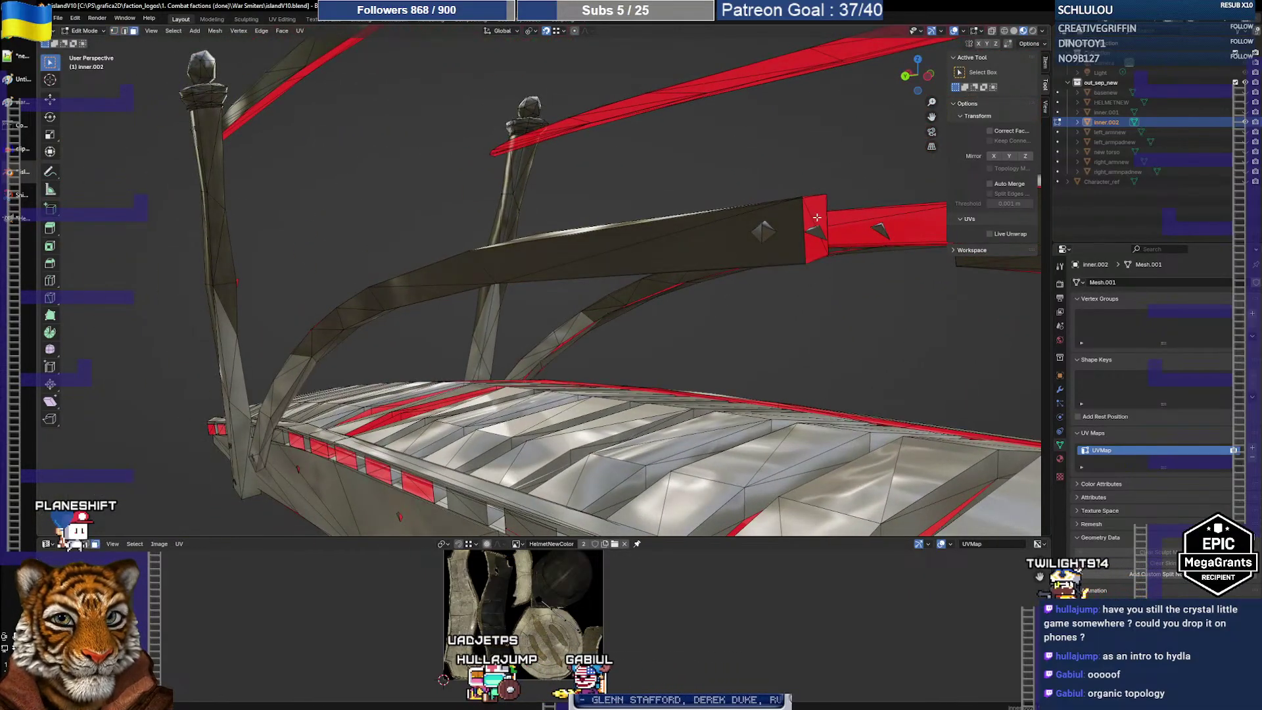
click(818, 208)
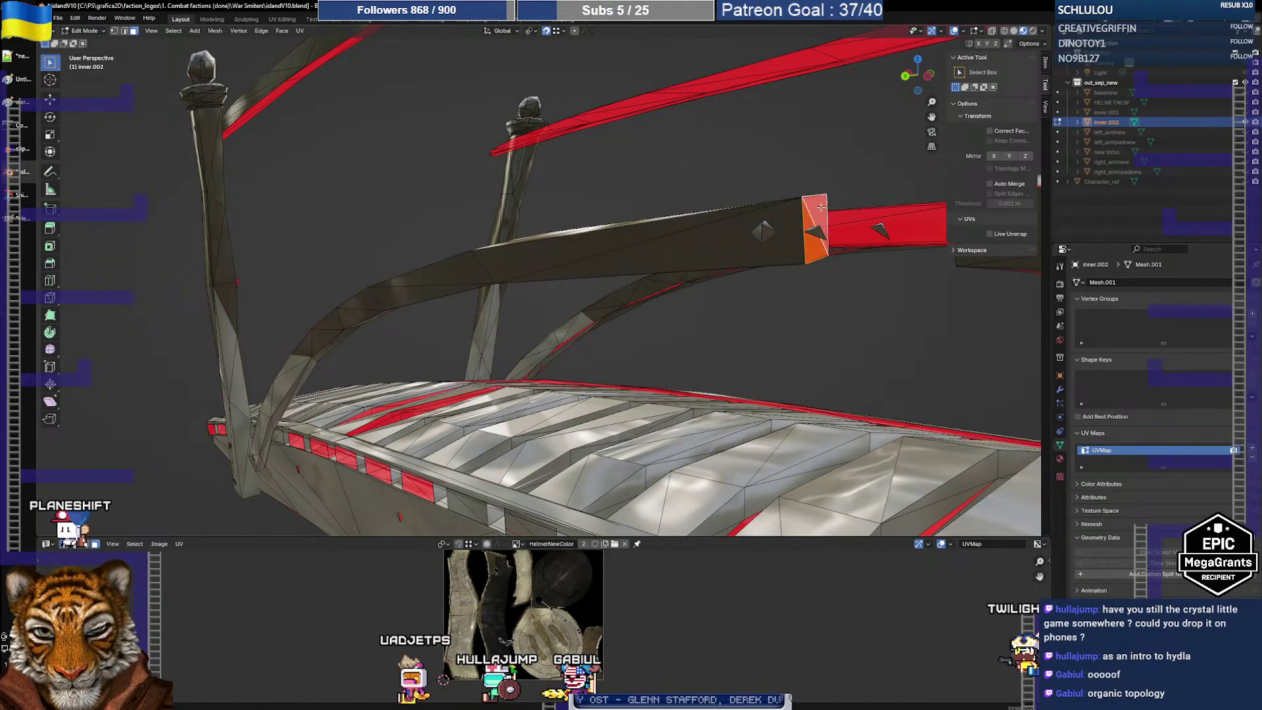
key(alt+n)
click(820, 207)
middle_drag(820, 207, 711, 266)
- Merge overlapping vertices across the entire bridge mesh by distance at 0.0001 m
key(a)
key(m)
click(712, 266)
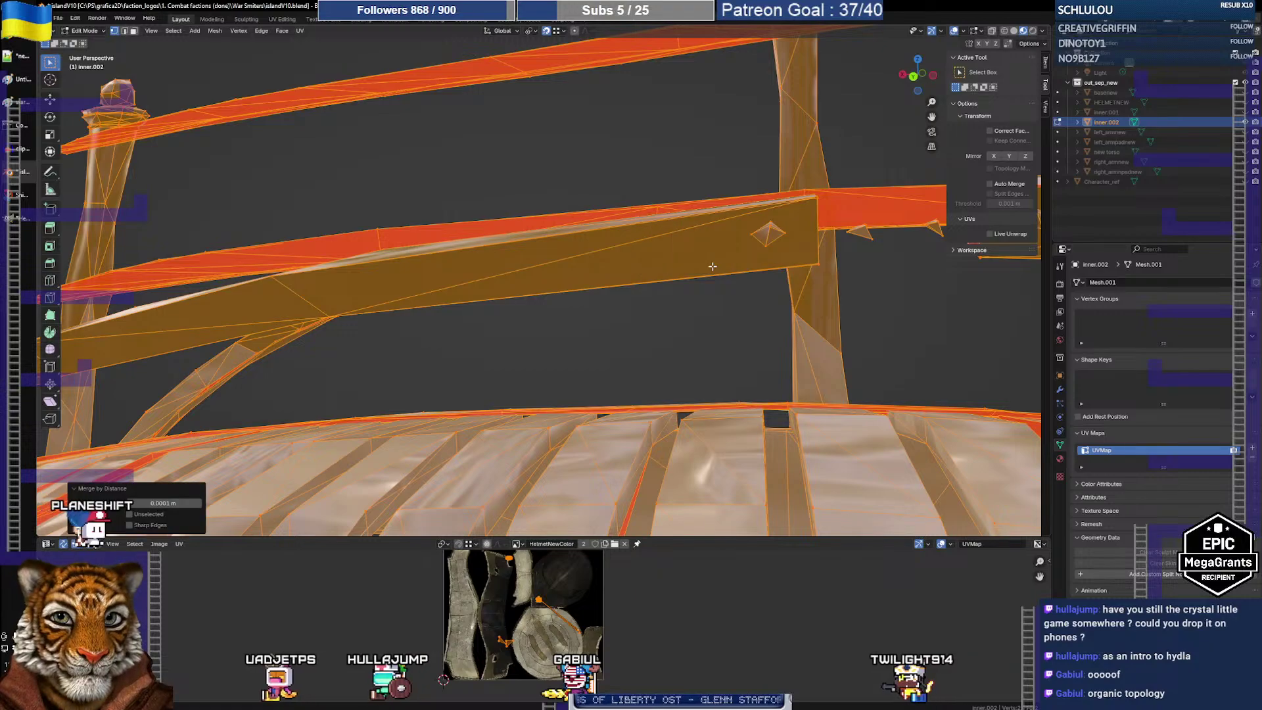
key(shift+grave)
key(s)
key(w)
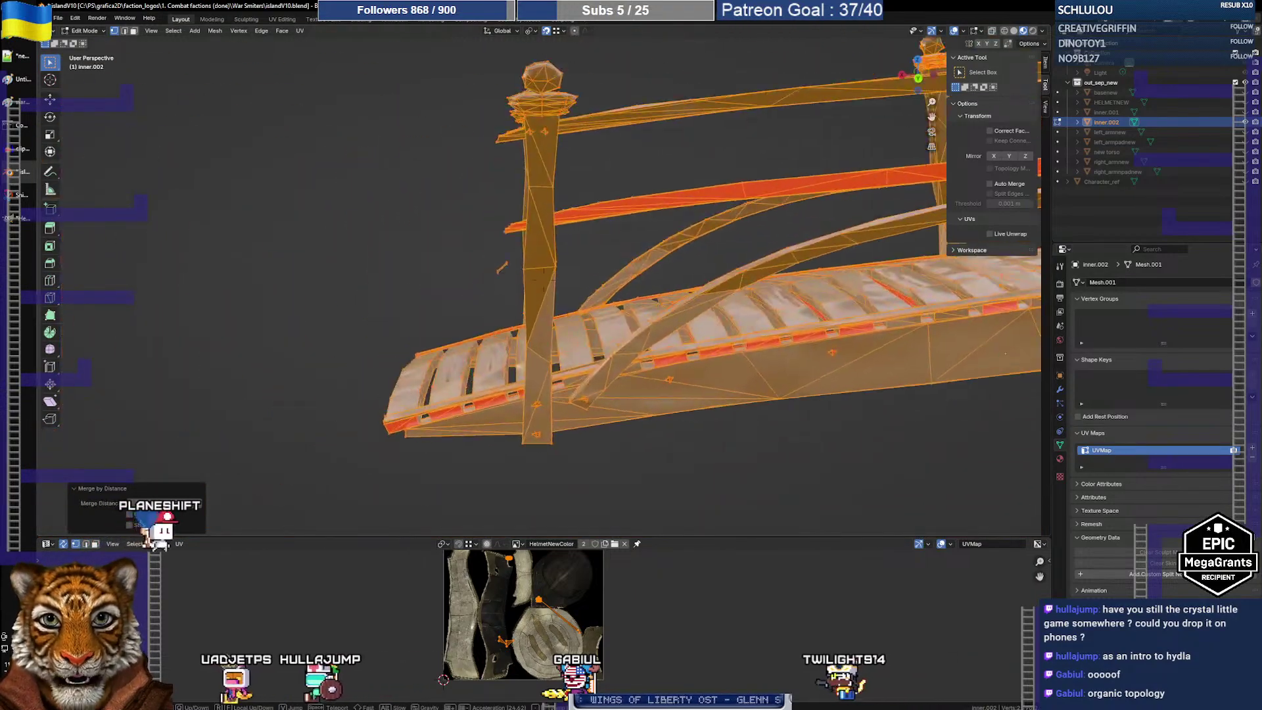
key(w)
key(s)
key(w)
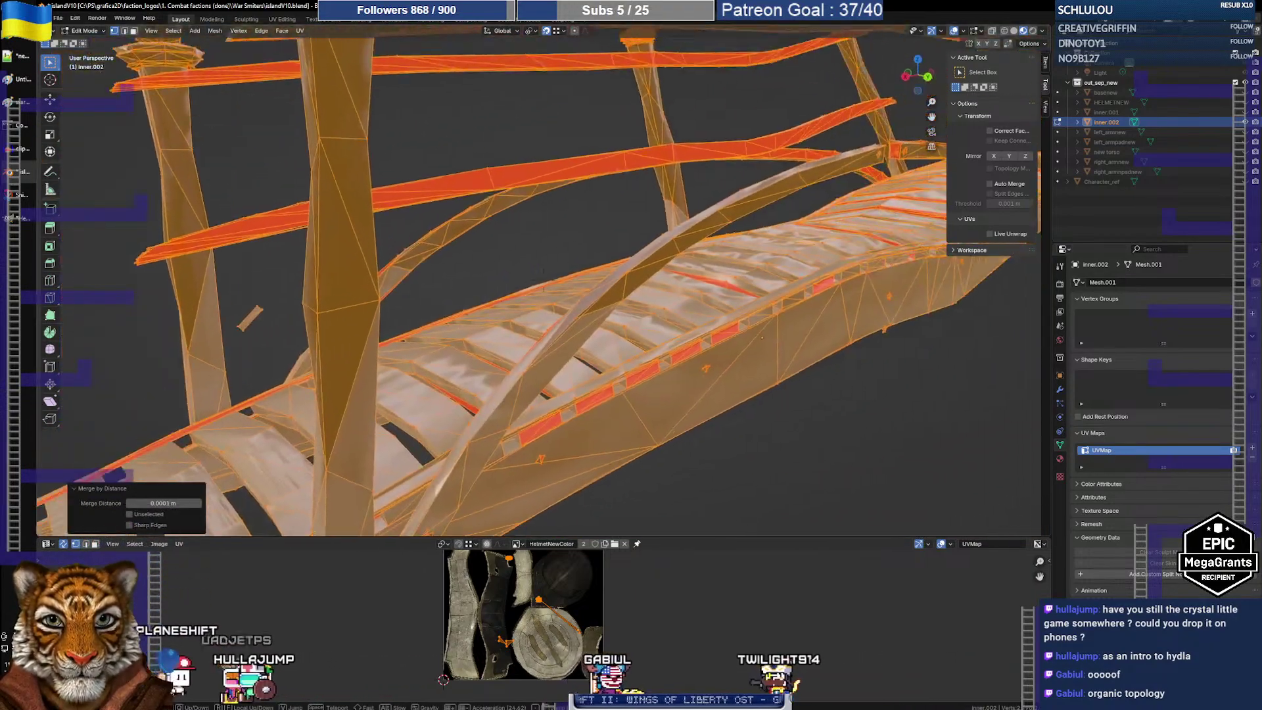
key(w)
key(s)
click(674, 272)
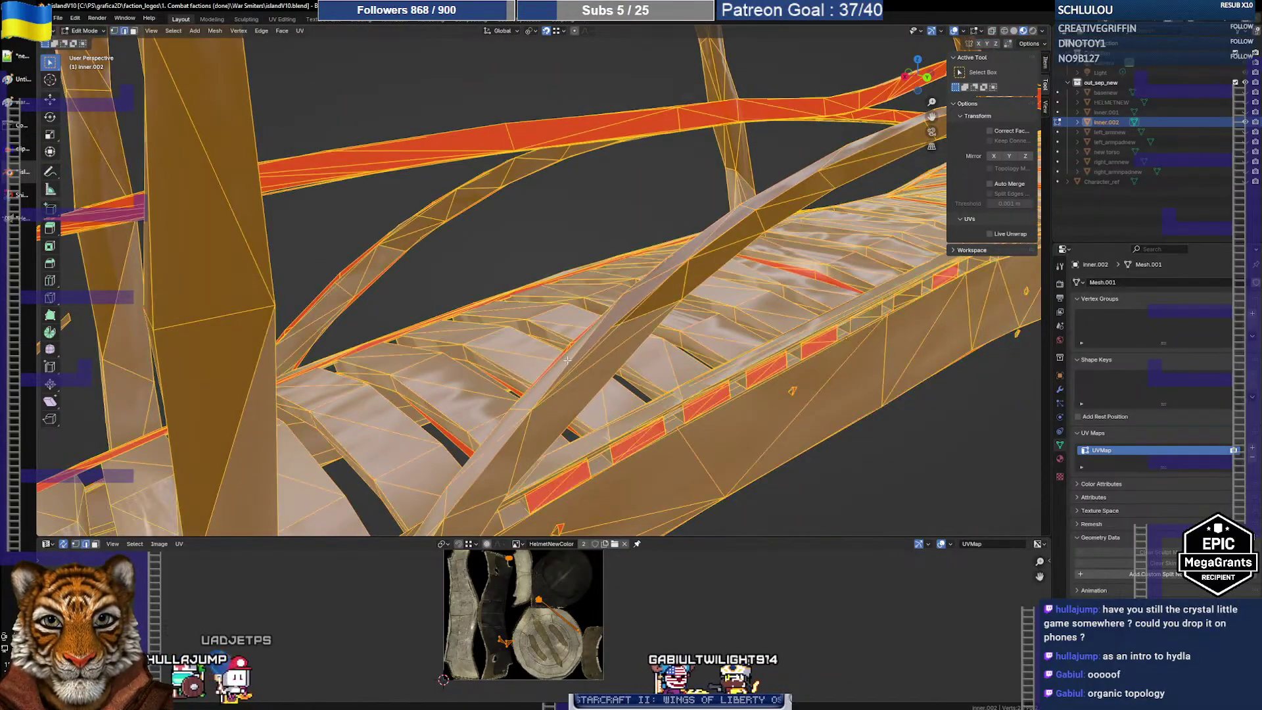
- Triangulate the brace face strip with the Beauty method, then rejoin into quads at 40°
key(alt+a)
middle_drag(561, 357, 670, 354)
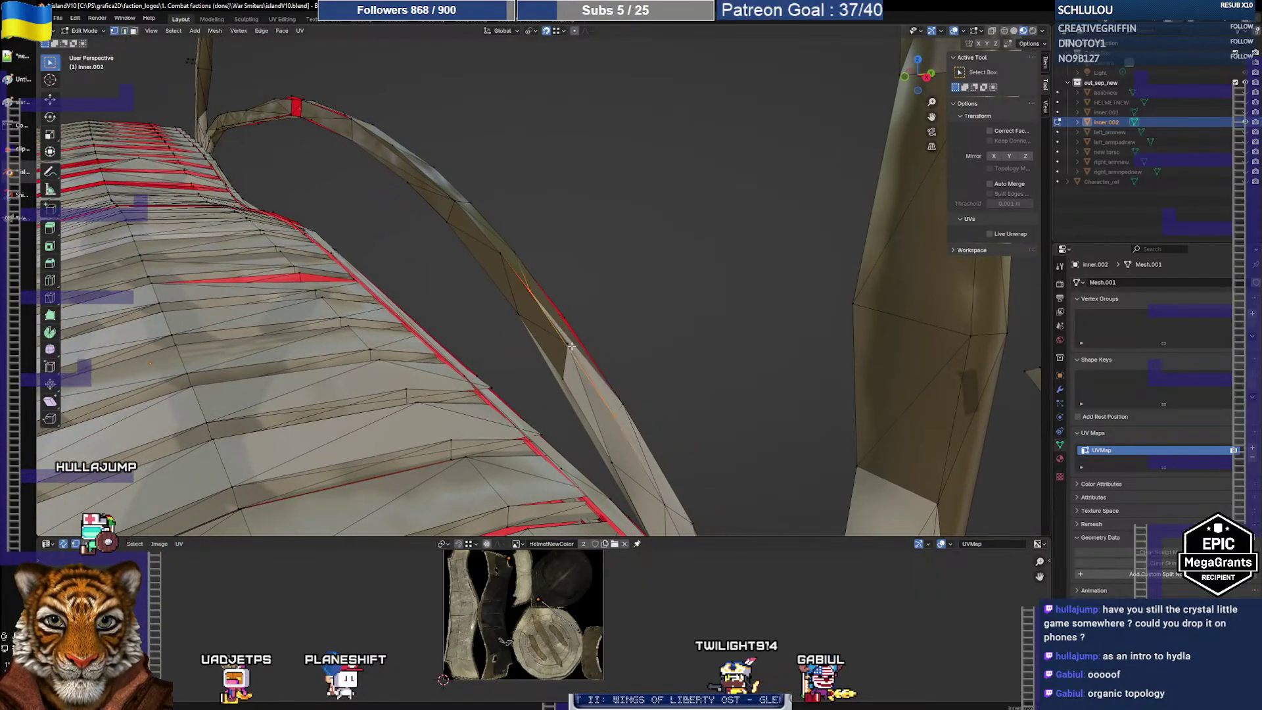
middle_drag(593, 350, 568, 355)
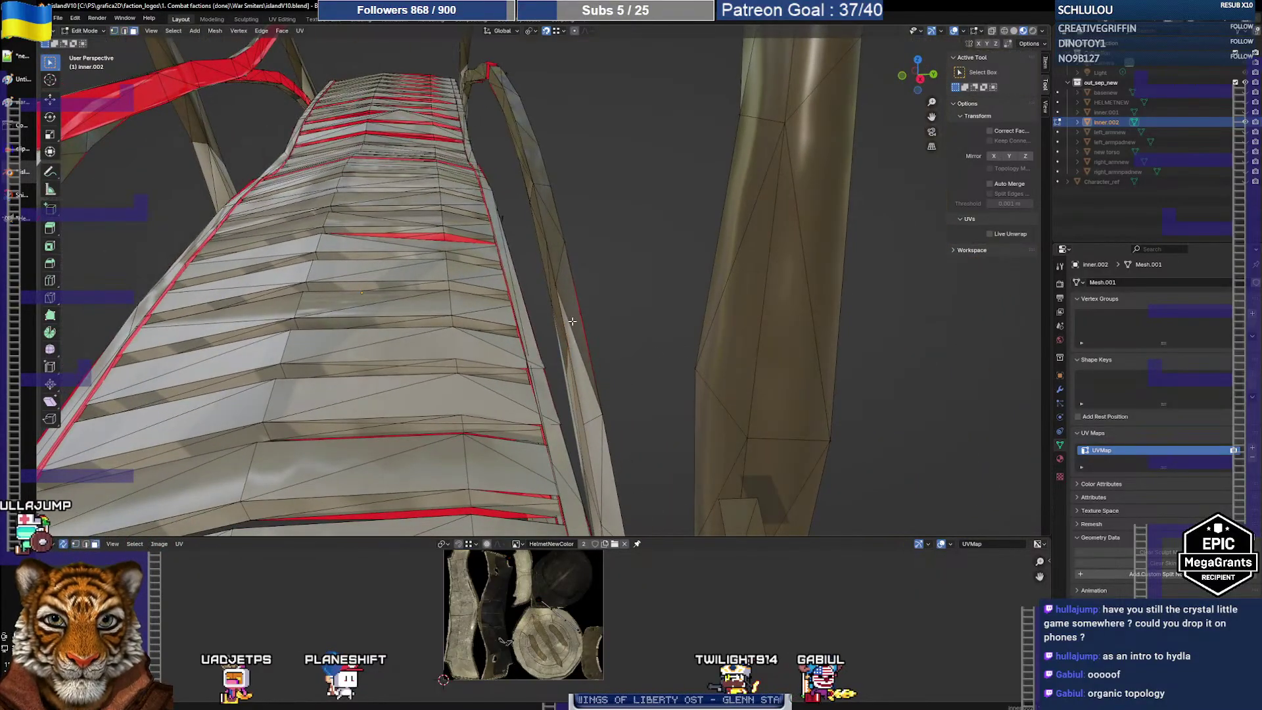
click(280, 31)
click(311, 96)
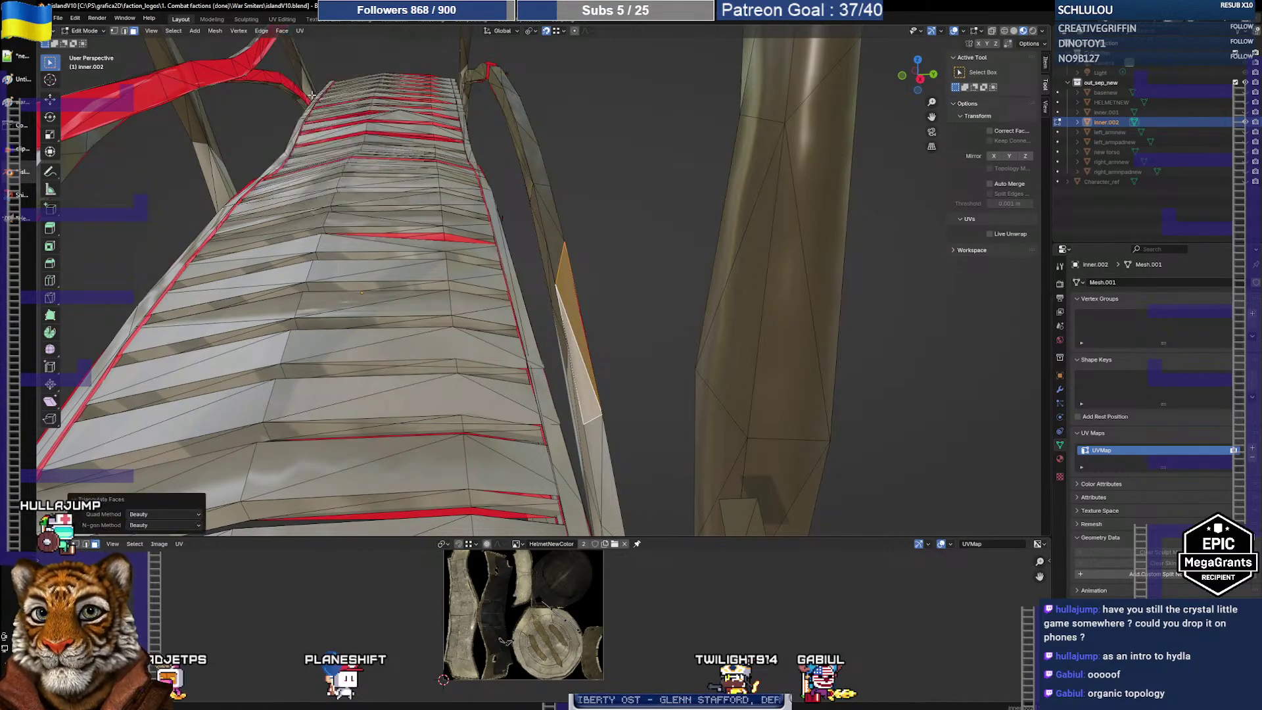
click(280, 32)
click(308, 105)
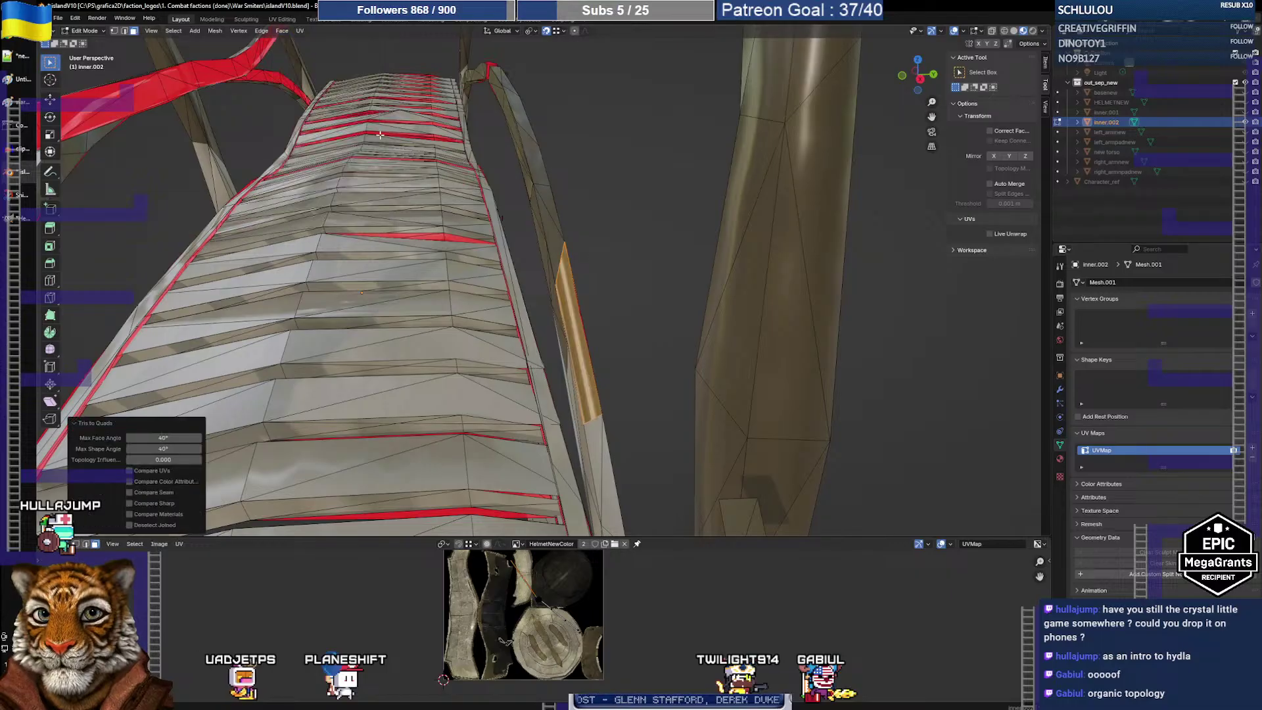
key(1)
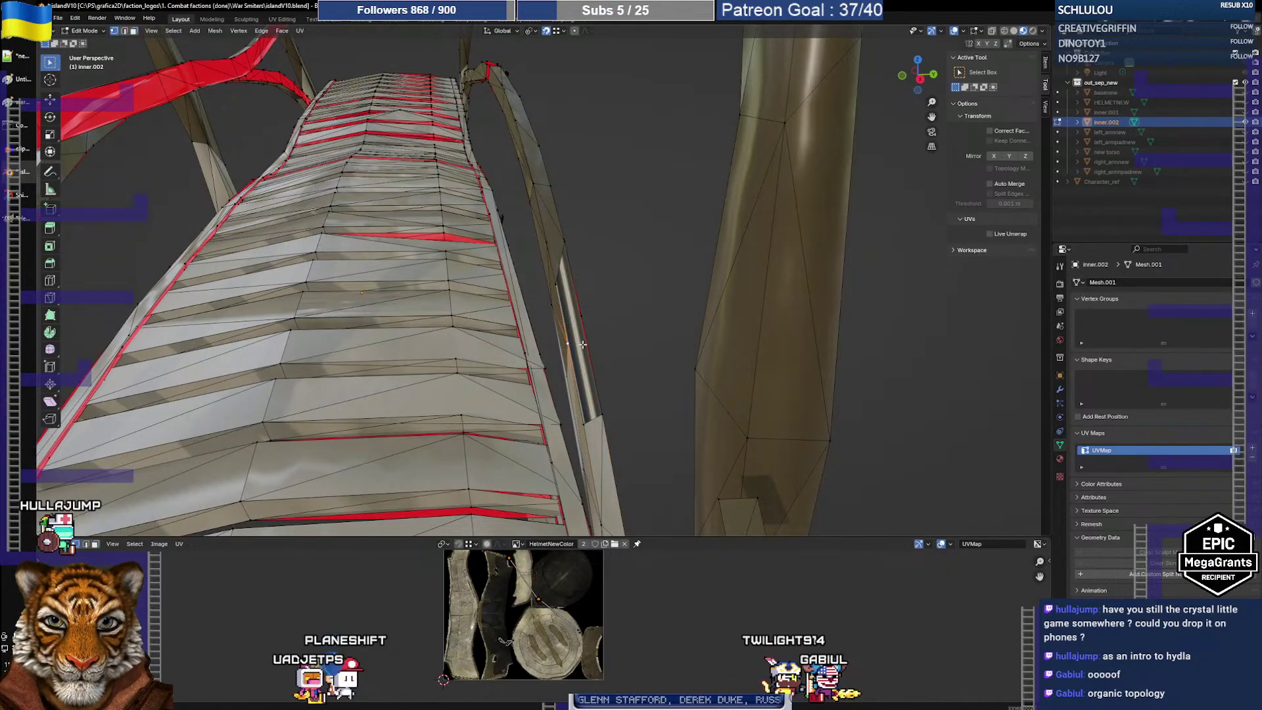
middle_drag(582, 343, 582, 339)
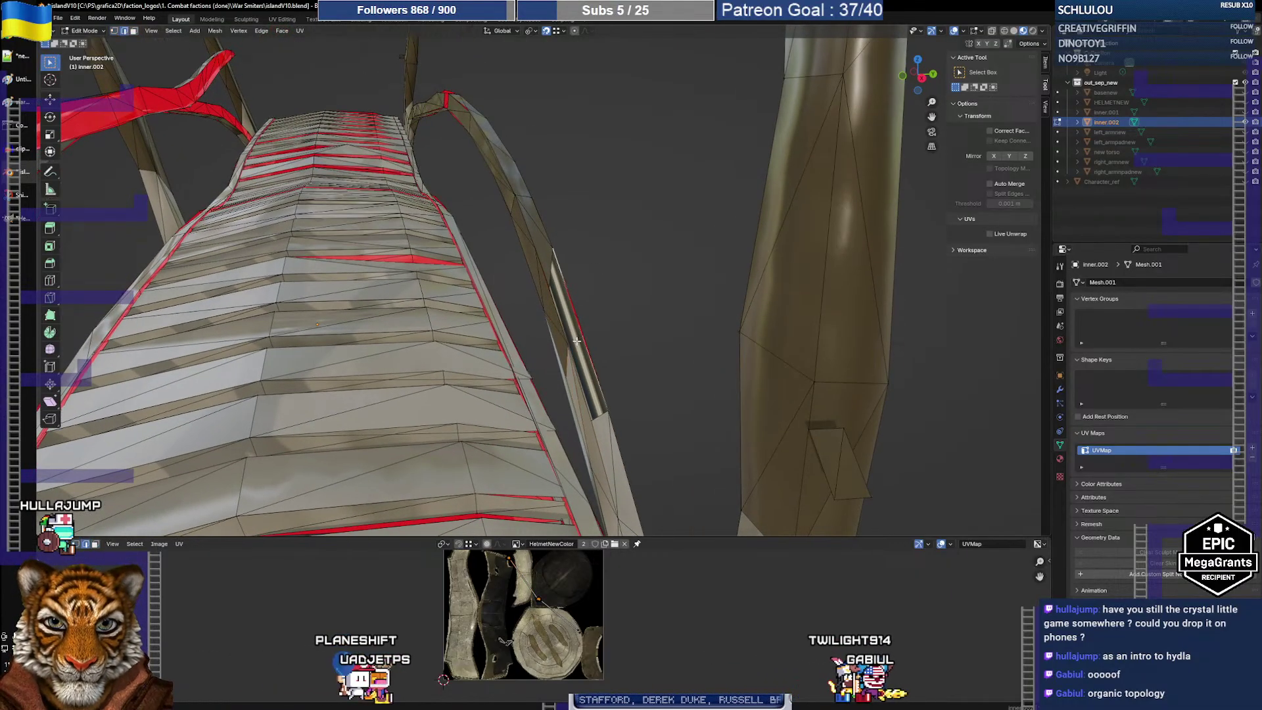
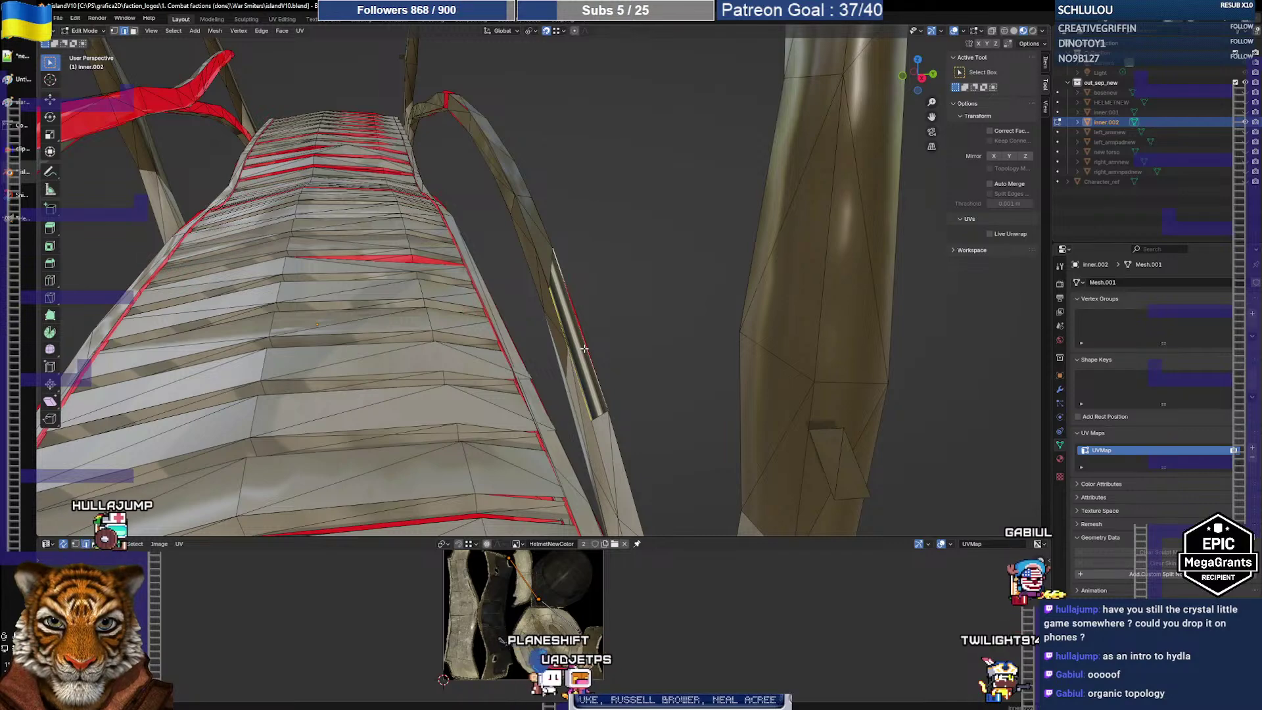
- Apply an edge operation to the brace edge and reposition its vertex
right_click(583, 348)
click(583, 346)
click(584, 335)
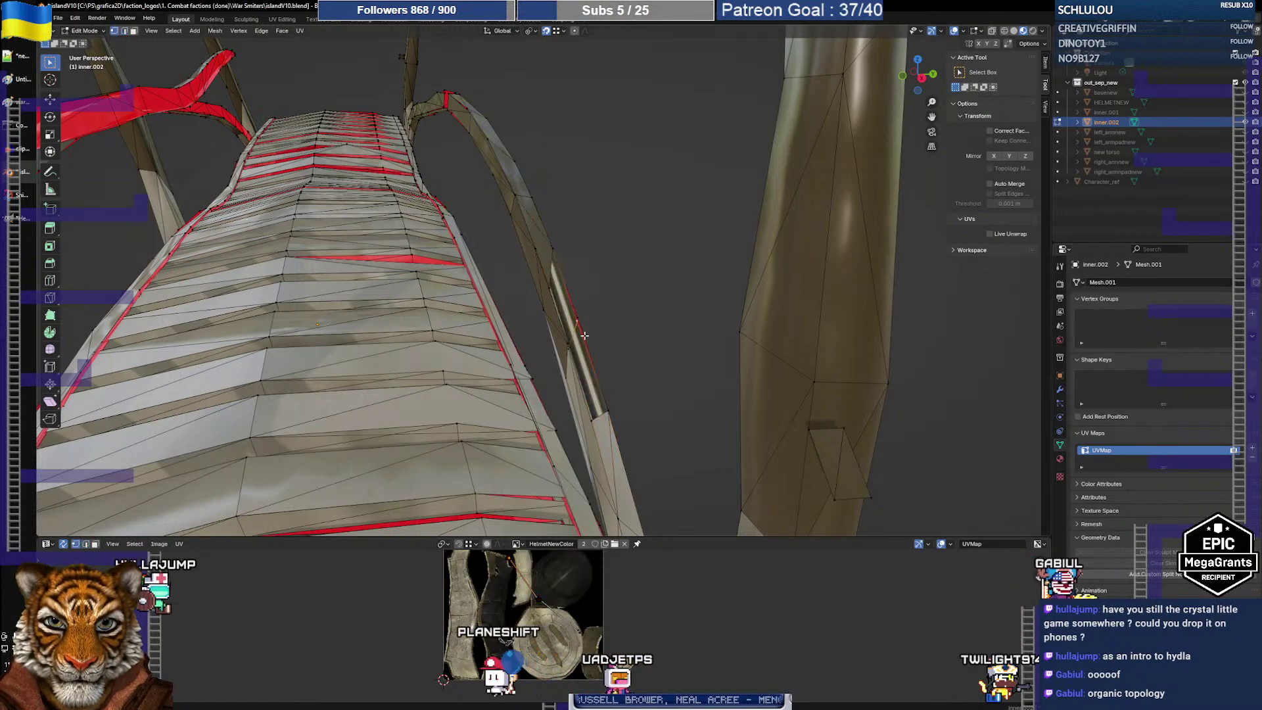
click(576, 319)
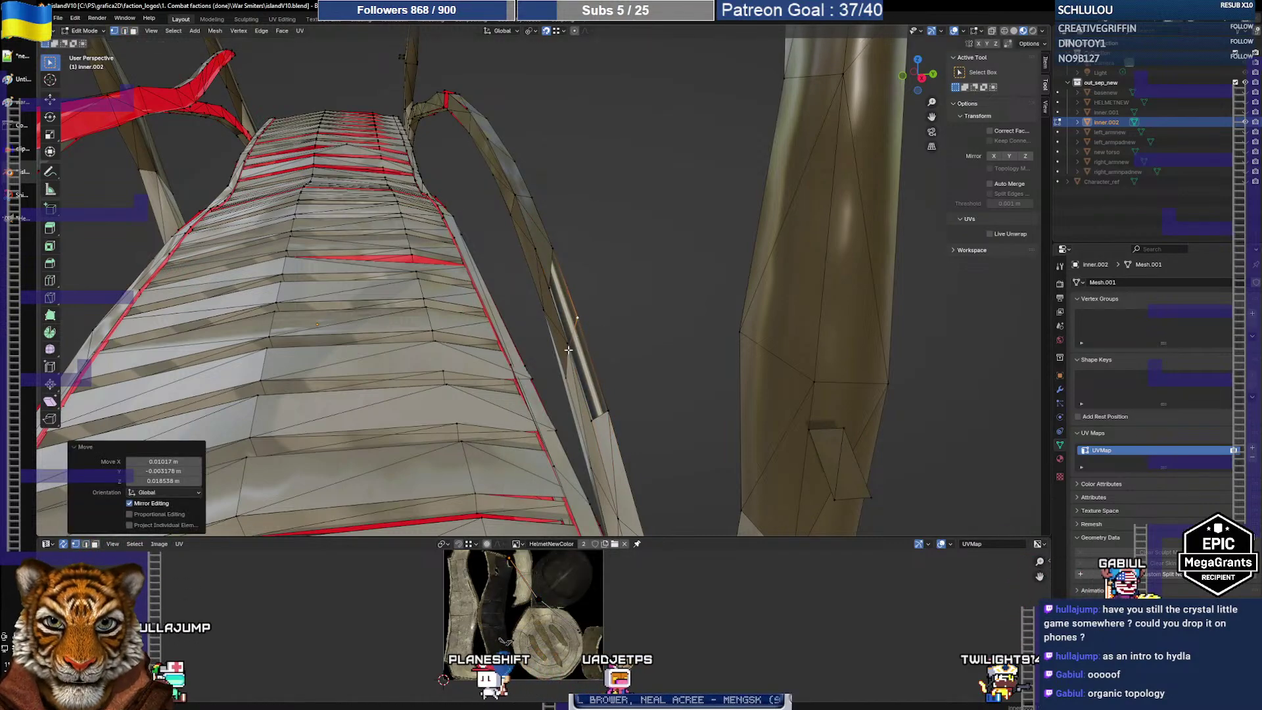
key(g)
click(606, 352)
- Merge overlapping vertices across the whole mesh by distance, then view the rails up close
key(a)
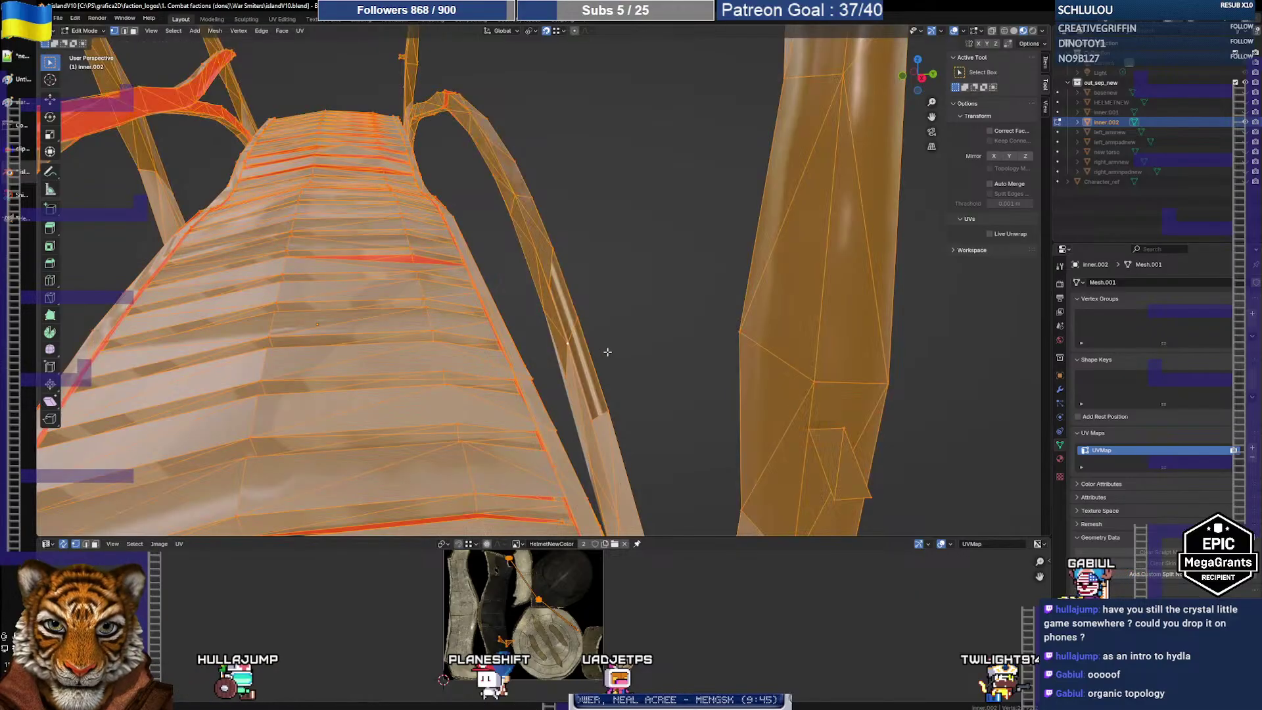
key(m)
click(608, 352)
key(alt+a)
middle_drag(596, 407, 484, 361)
key(shift+grave)
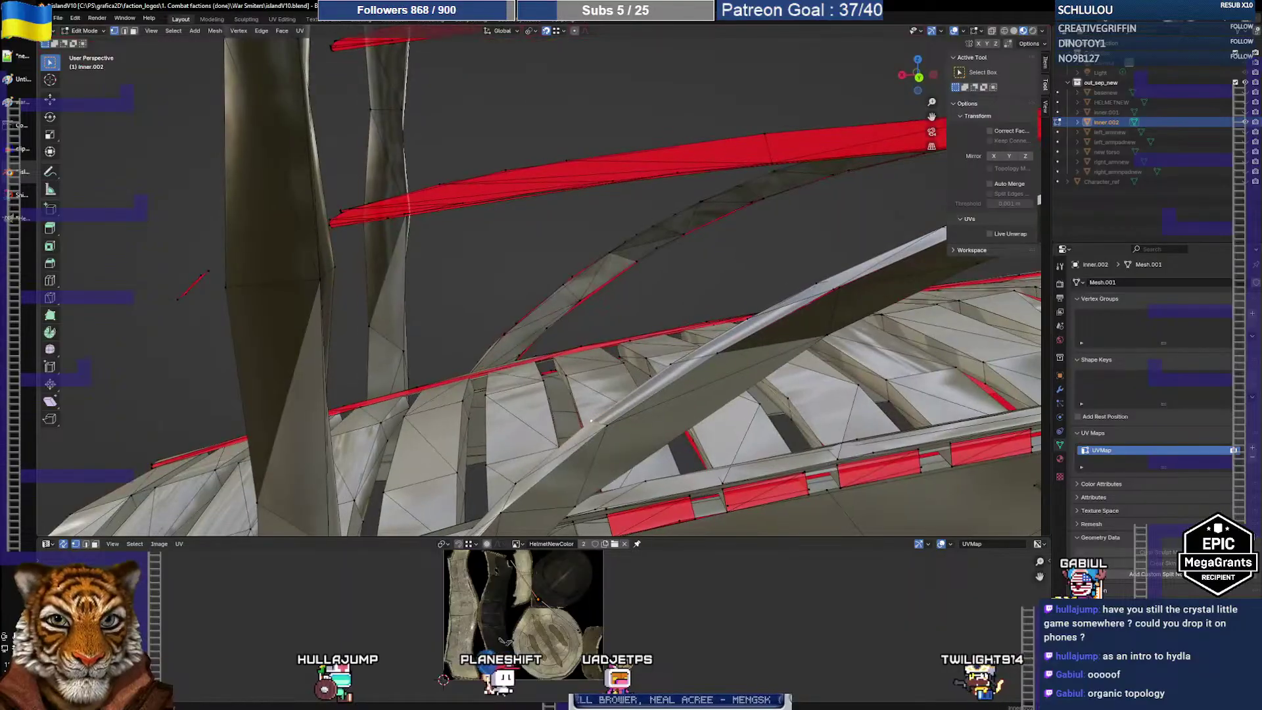
key(w)
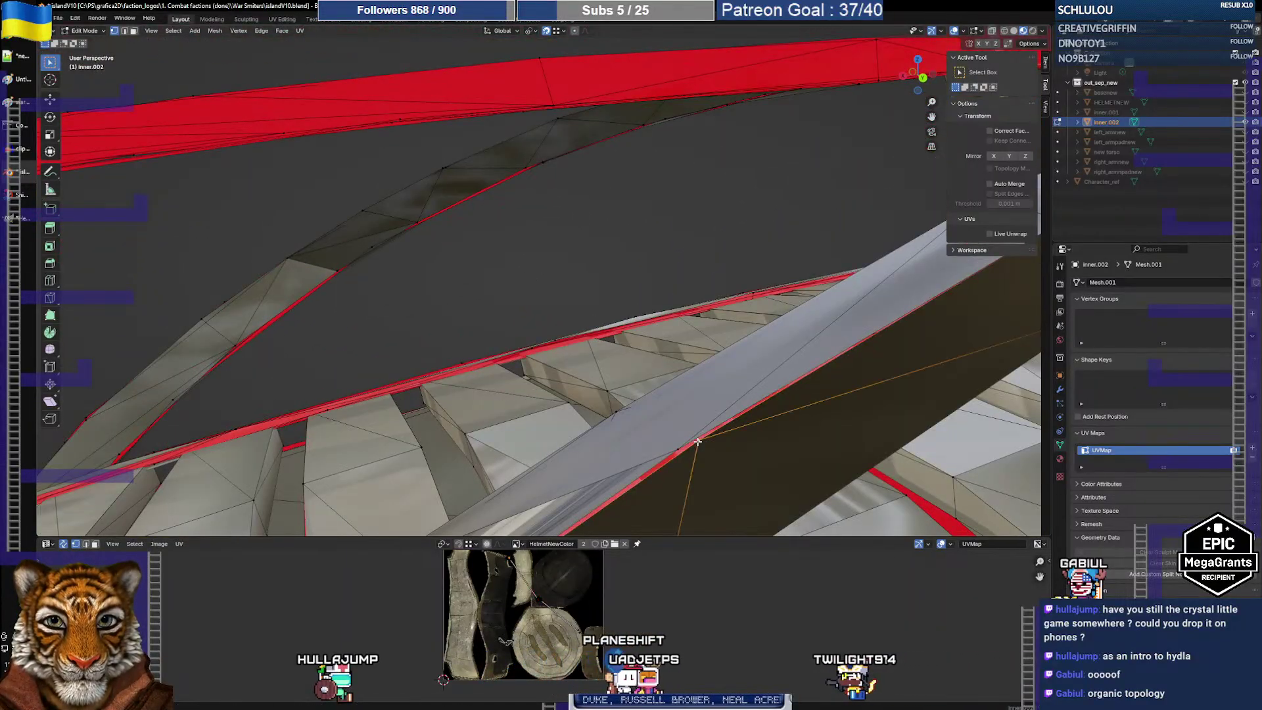
- Reposition a brace vertex and fly around to see the brace side-on
key(g)
click(711, 390)
scroll(711, 391, down, 5)
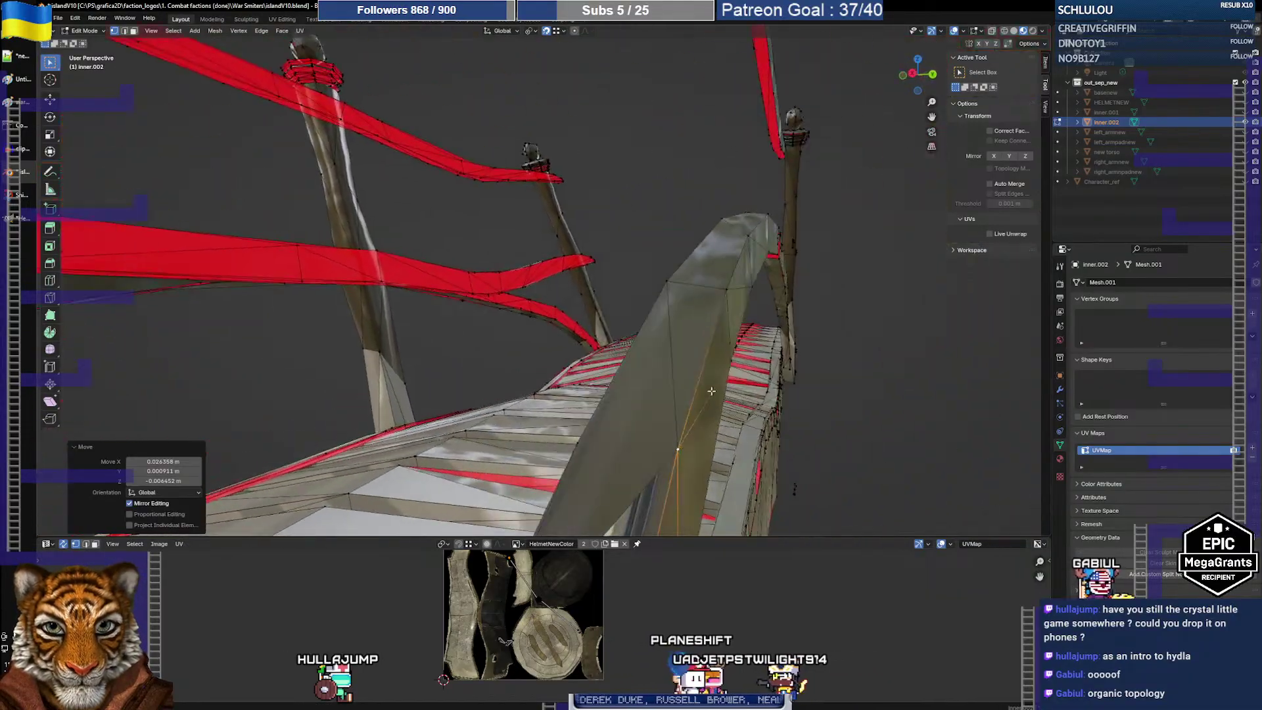
middle_drag(711, 391, 810, 406)
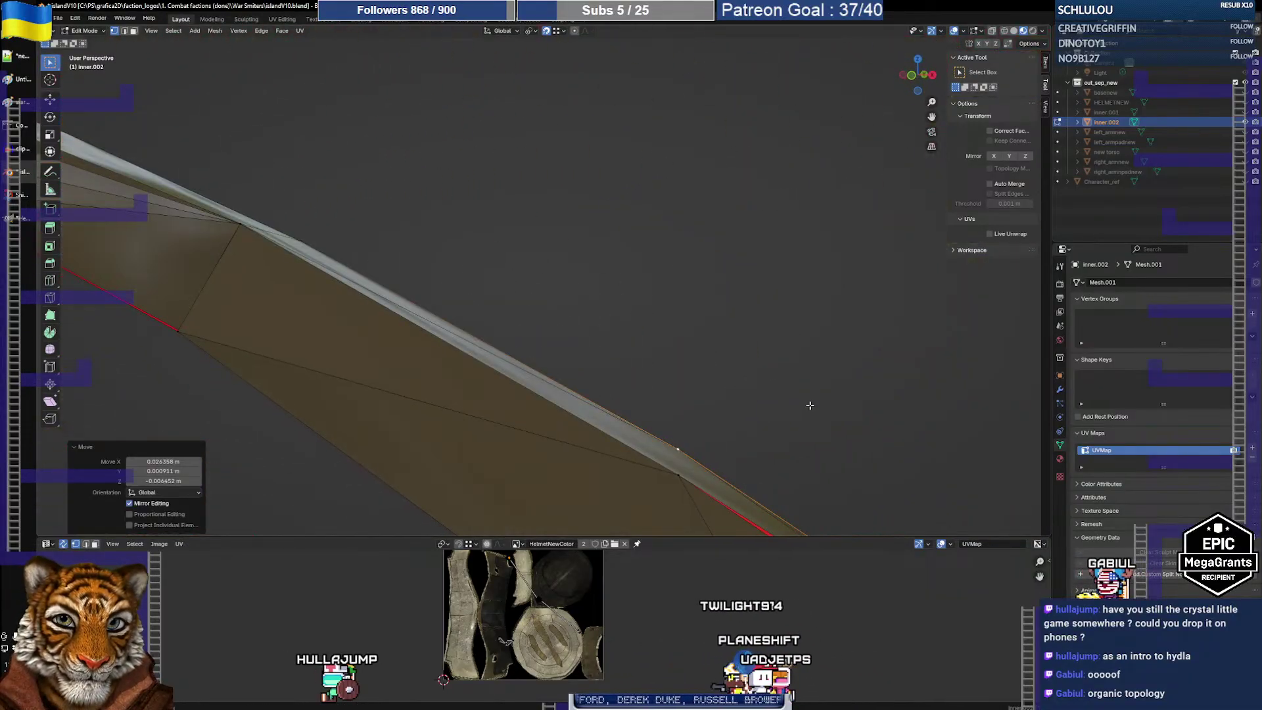
key(shift+grave)
key(s)
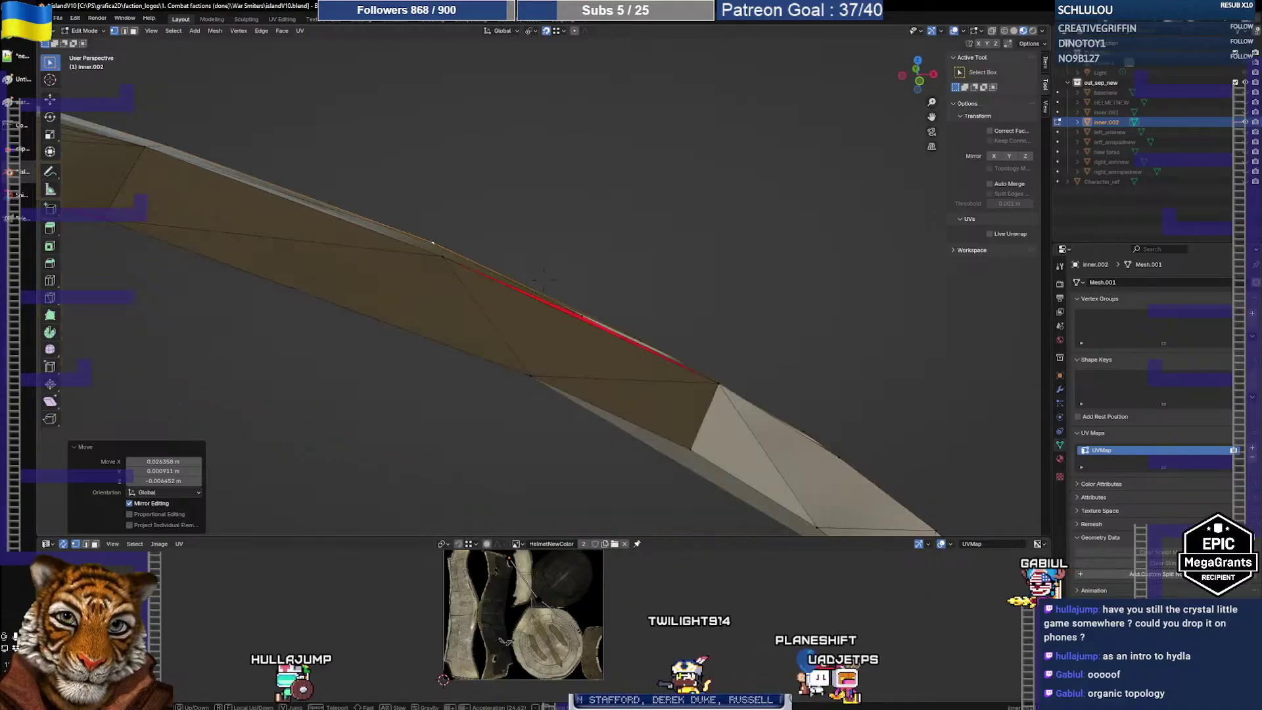
key(w)
click(808, 405)
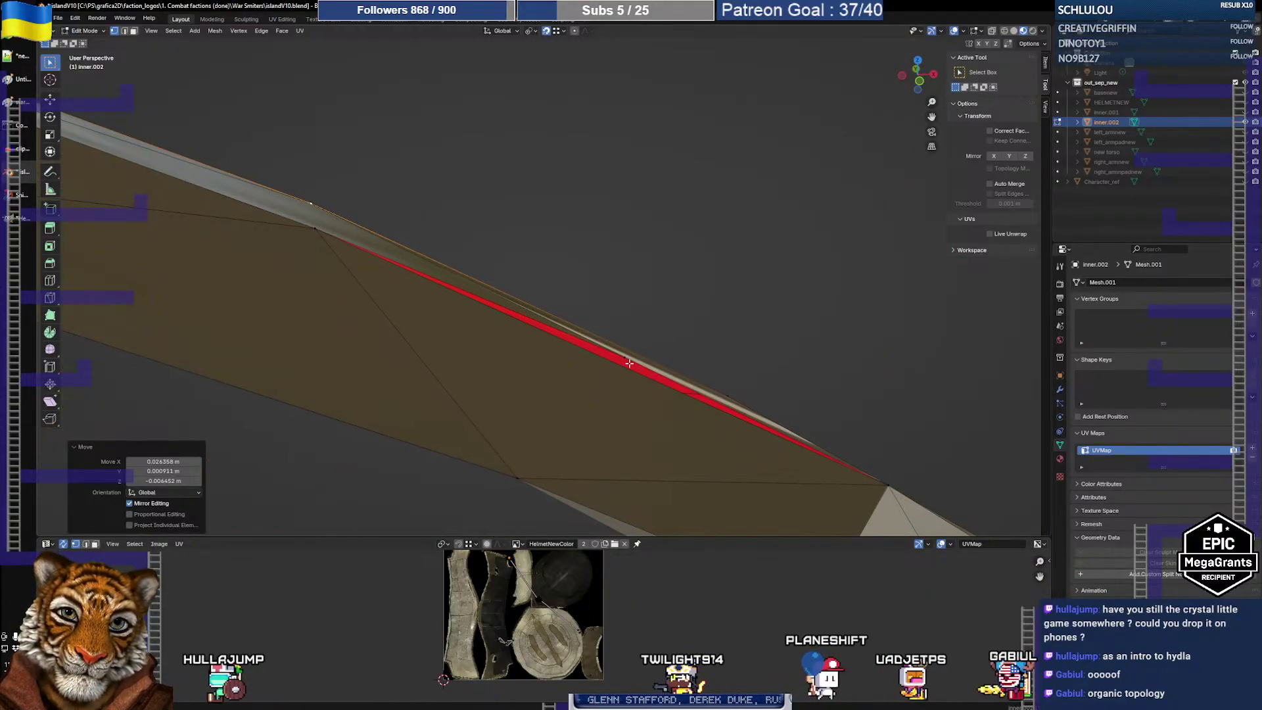
mouse_move(629, 363)
middle_down()
mouse_move(673, 406)
mouse_move(656, 421)
middle_up()
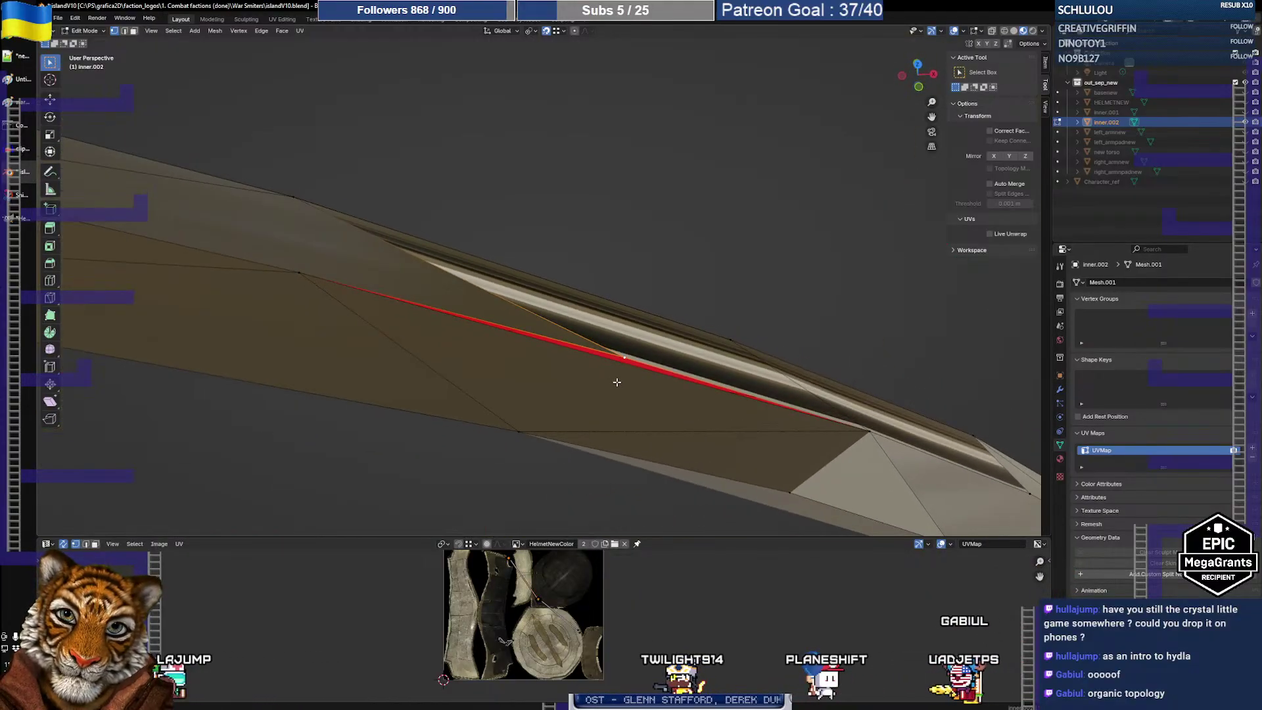
- Move another brace vertex into place and check the surrounding mesh
key(g)
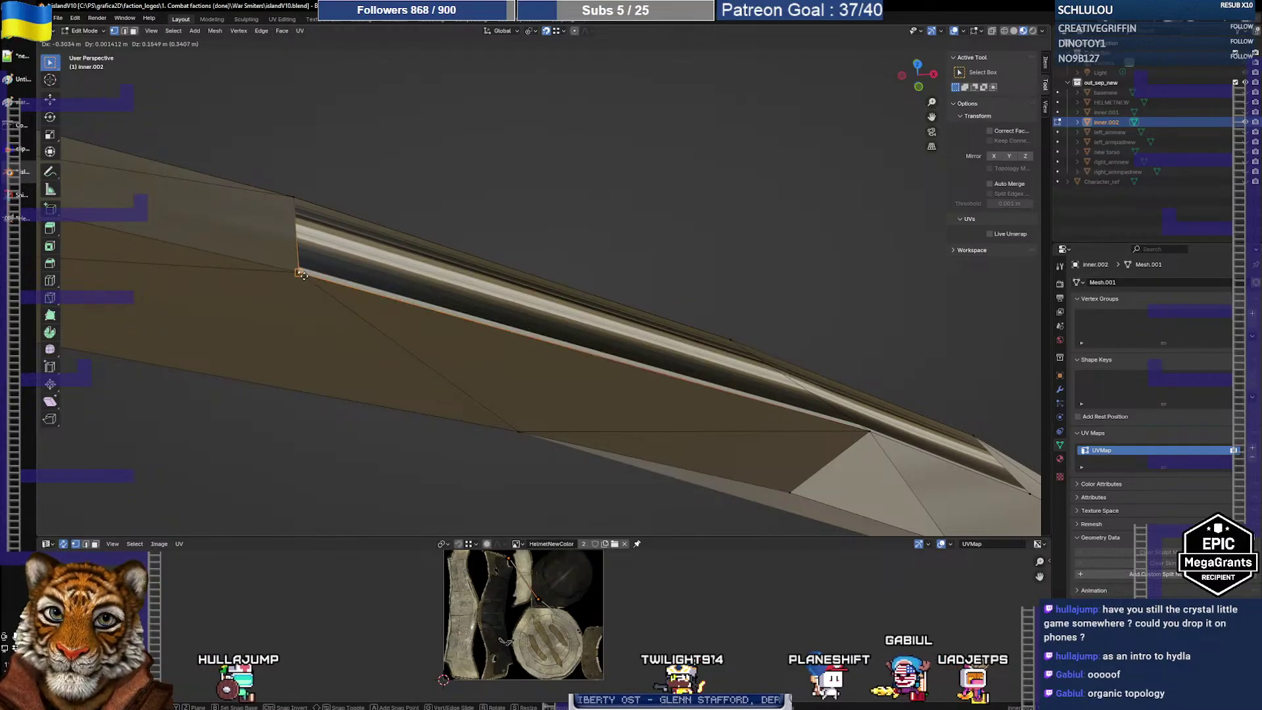
click(304, 275)
click(733, 342)
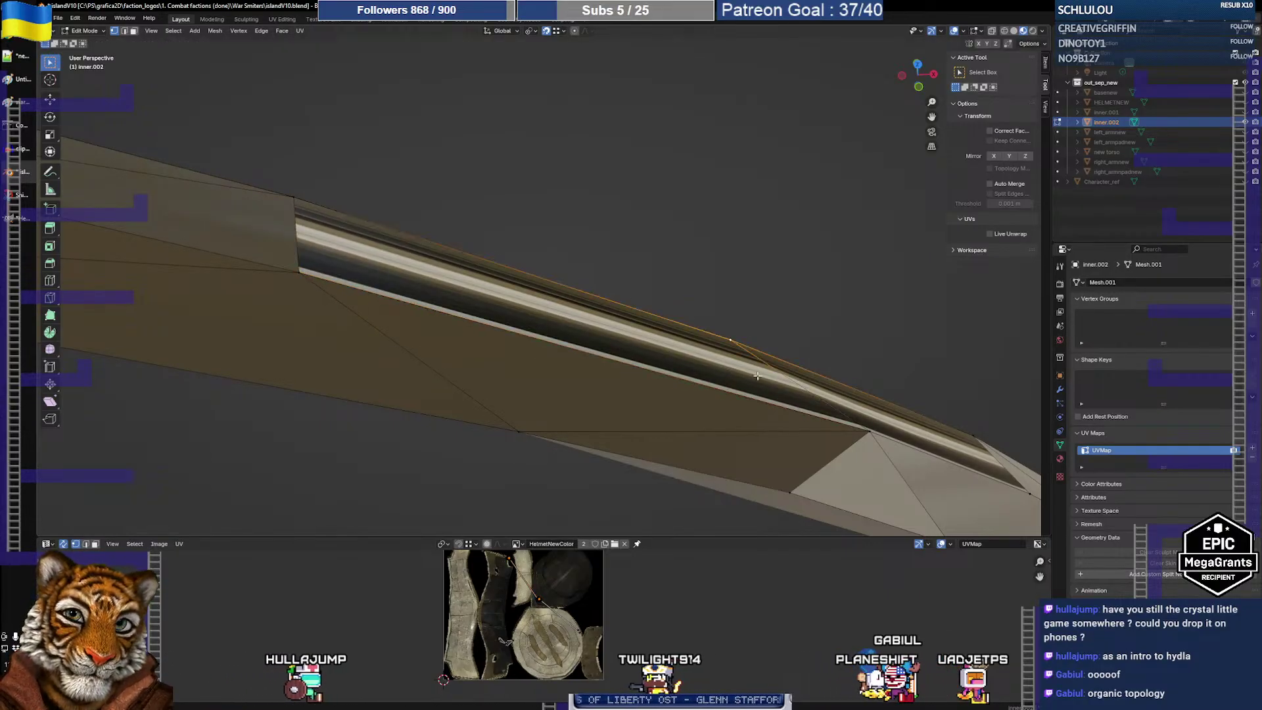
mouse_move(866, 429)
middle_down()
mouse_move(854, 411)
mouse_move(869, 427)
mouse_move(860, 436)
middle_up()
key(alt+a)
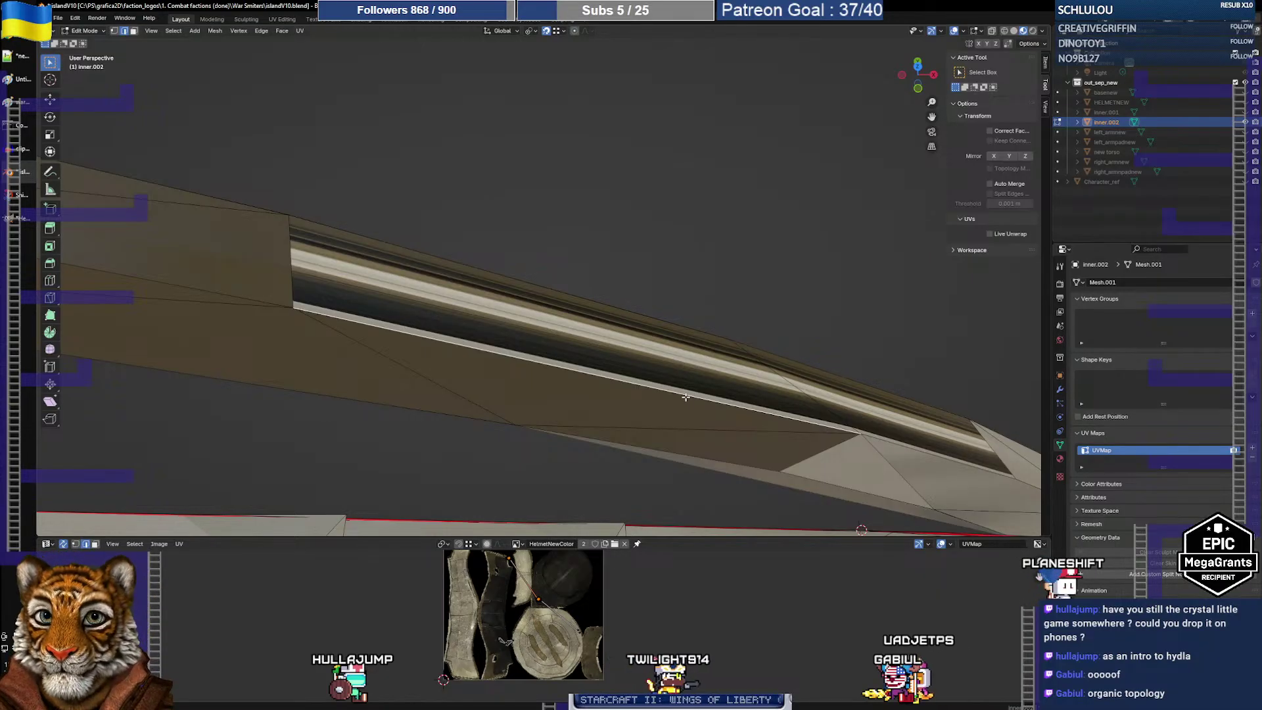
middle_drag(696, 417, 676, 337)
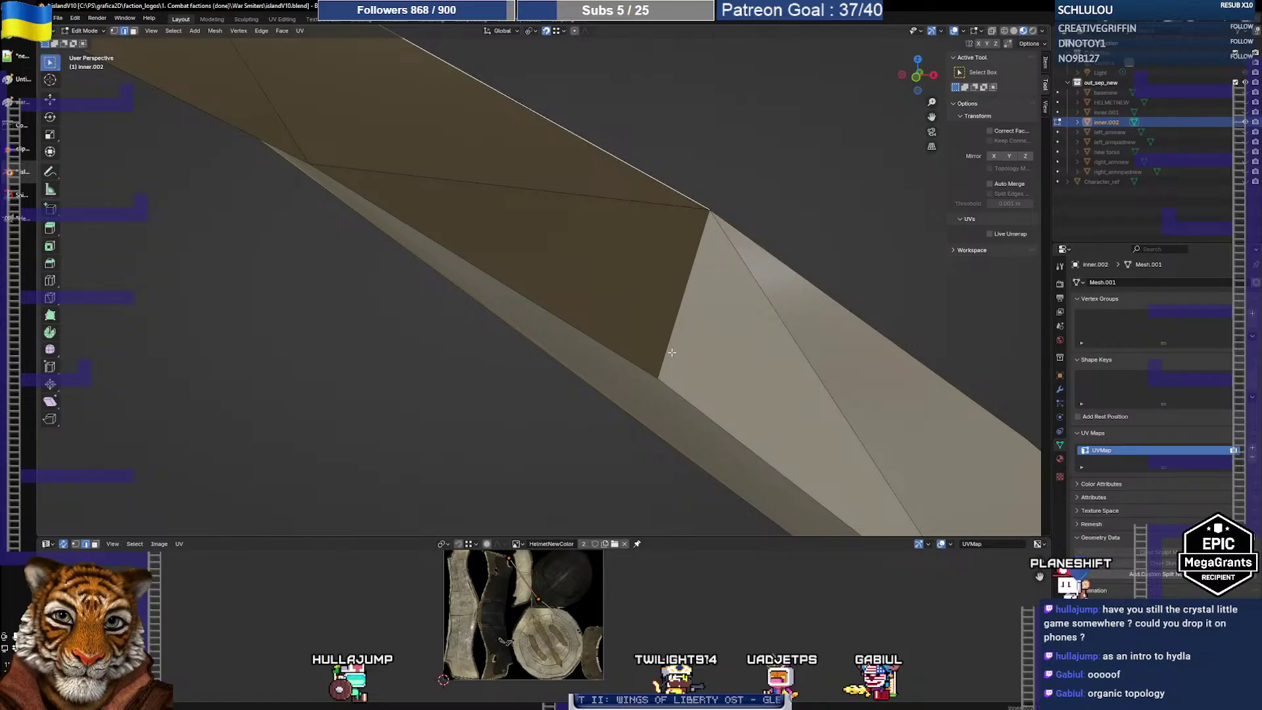
- Fly into the mesh past the blocking face to inspect the brace
key(shift+grave)
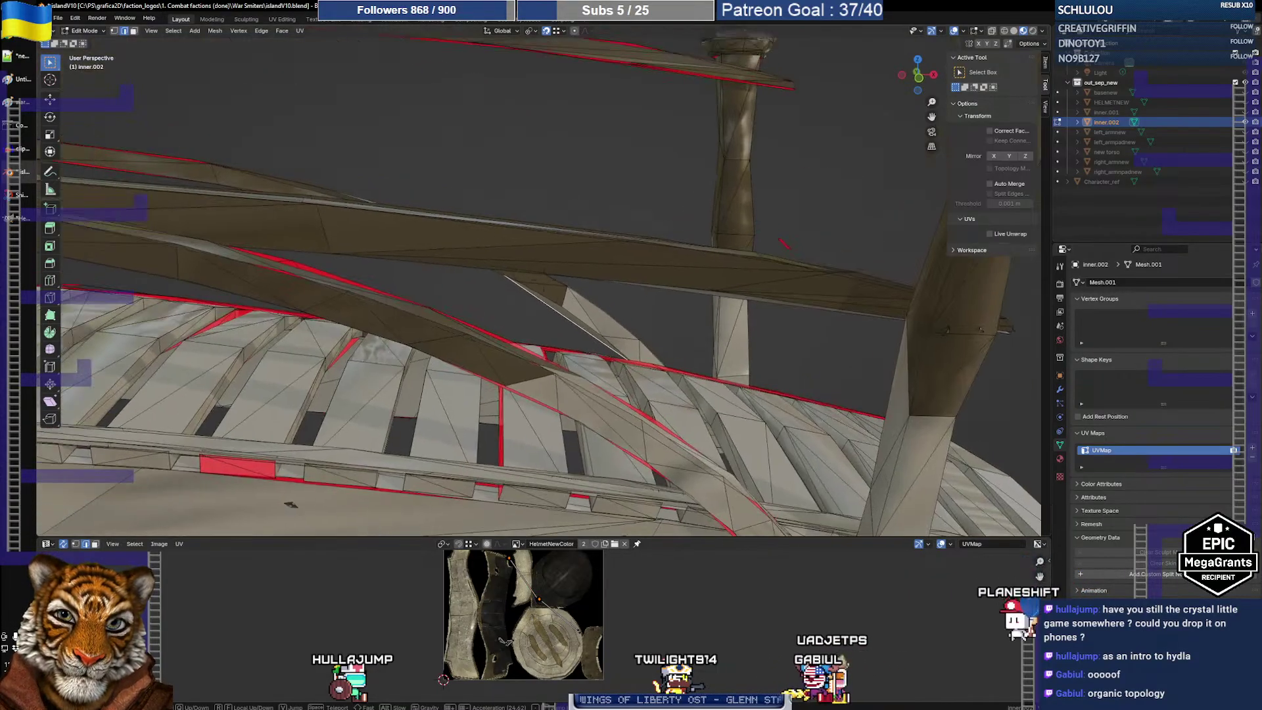
key(w)
click(664, 409)
scroll(665, 410, up, 4)
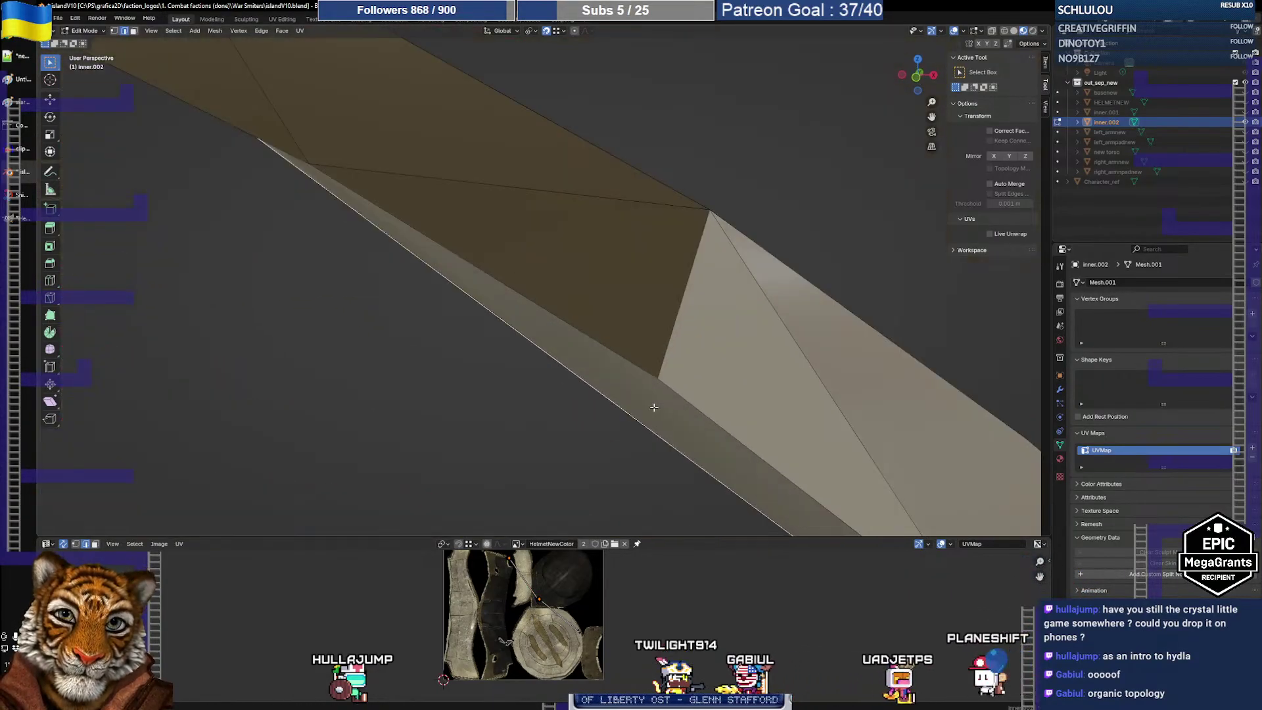
mouse_move(622, 393)
middle_down()
mouse_move(782, 392)
mouse_move(770, 378)
mouse_move(622, 399)
middle_up()
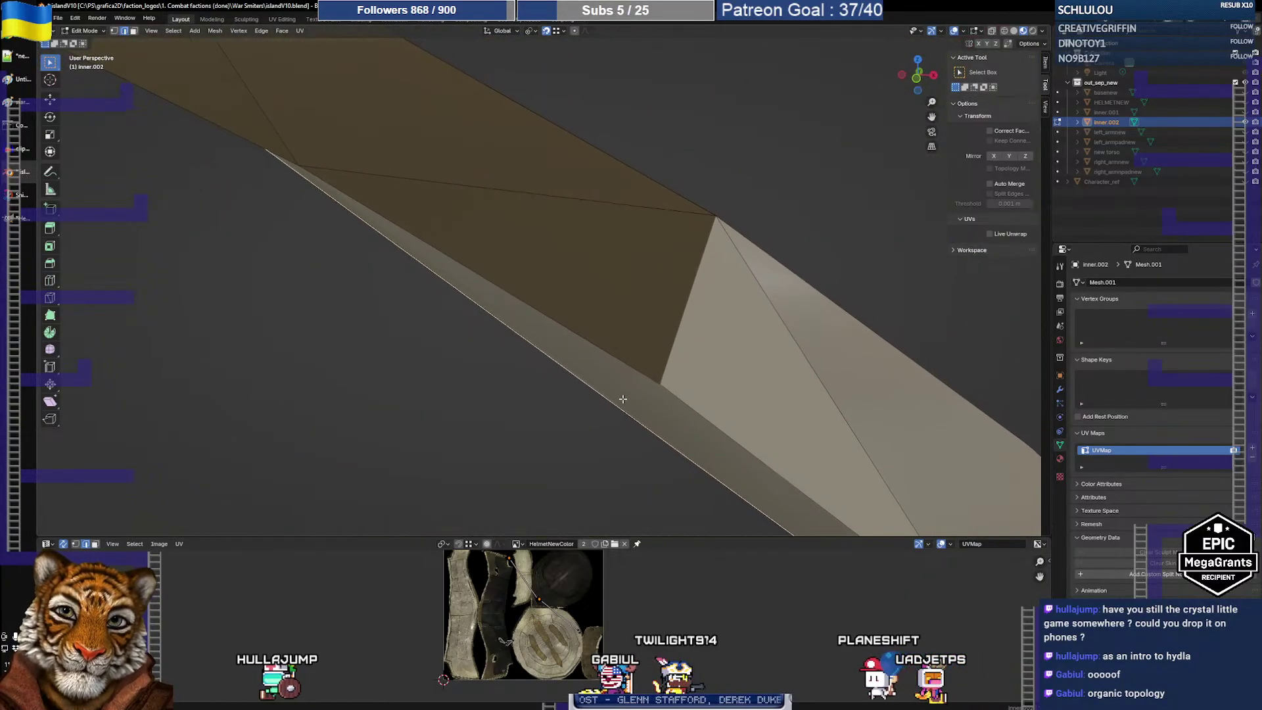
scroll(622, 398, down, 7)
key(shift+grave)
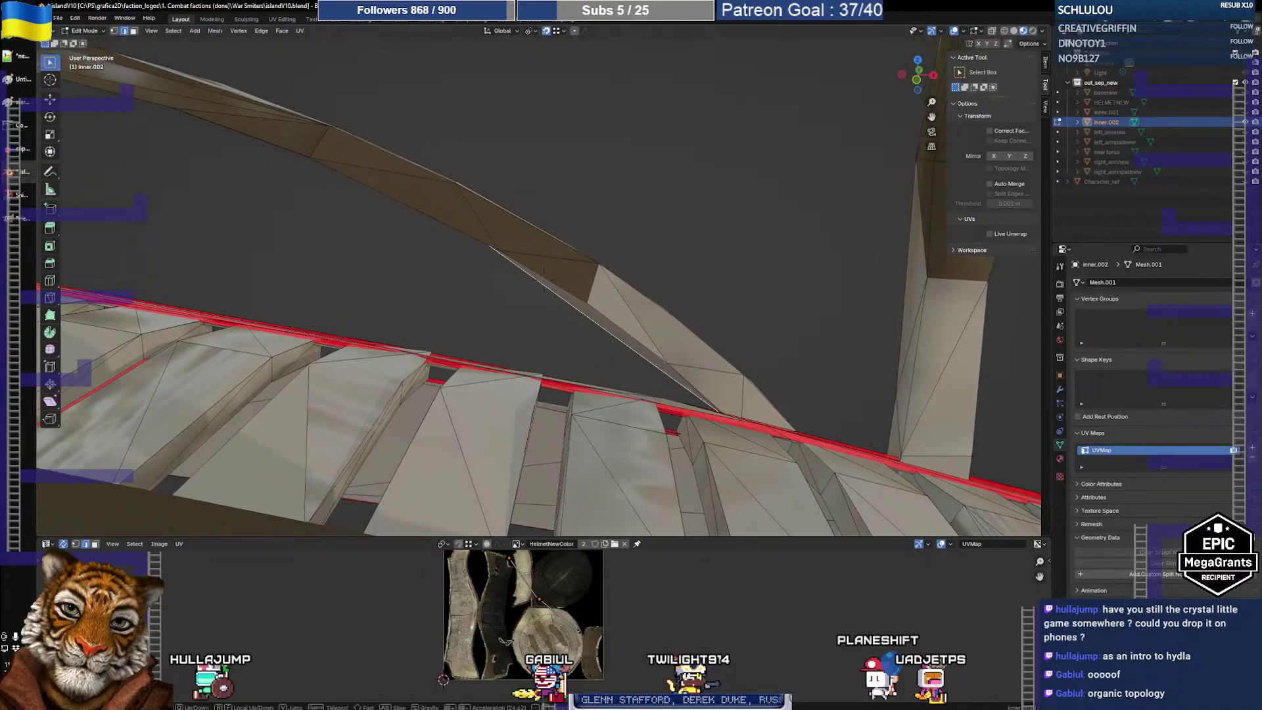
- Select the brace edge loop and slide a vertex along its edge
key(w)
right_click(608, 359)
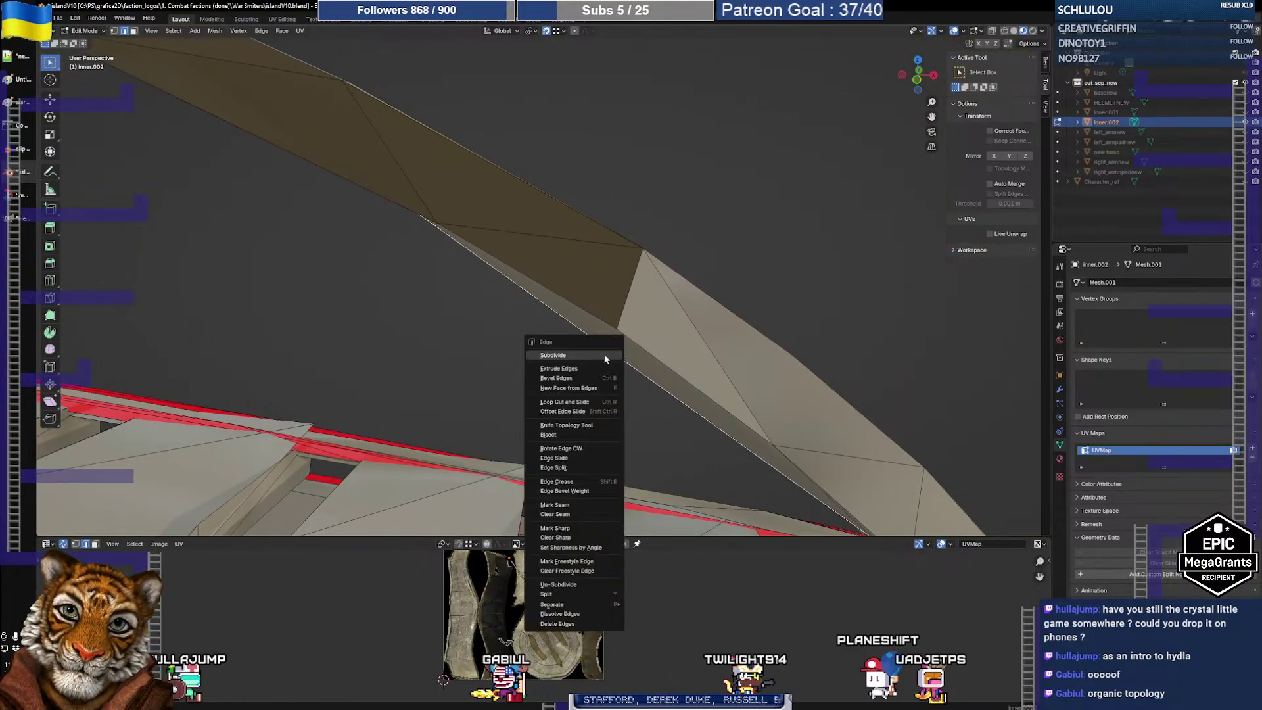
alt+click(639, 378)
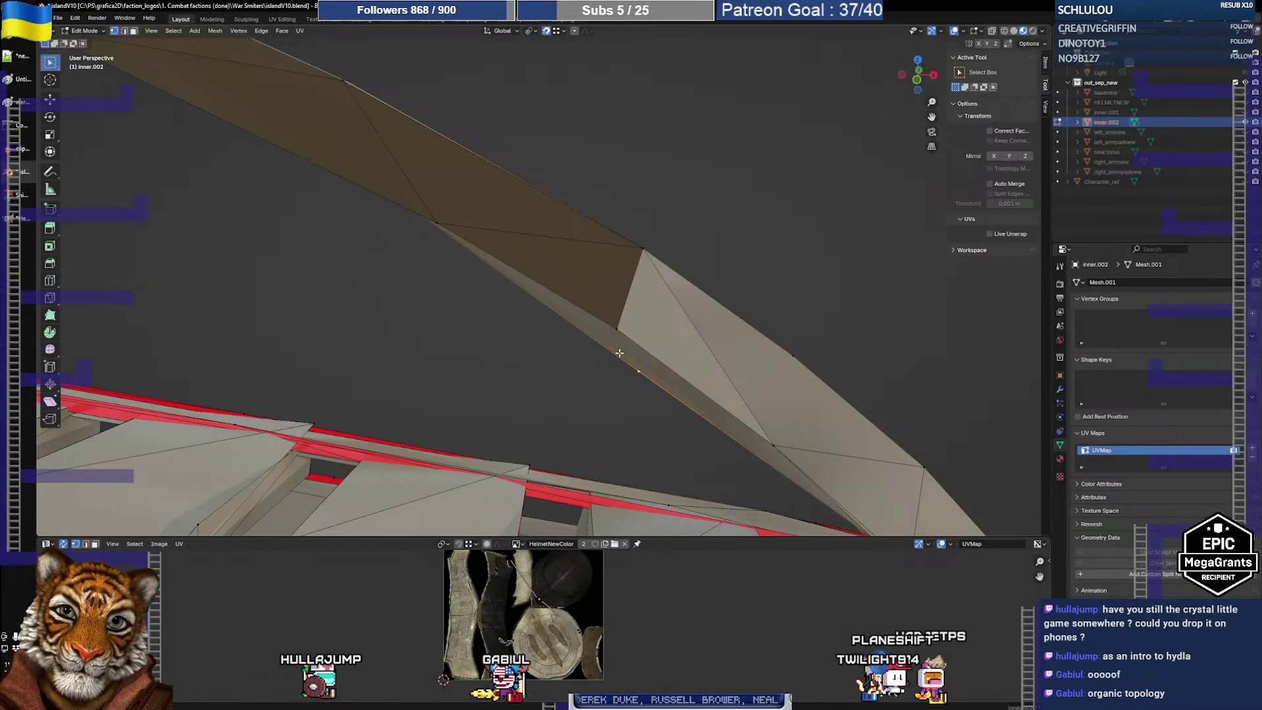
key(shift+v)
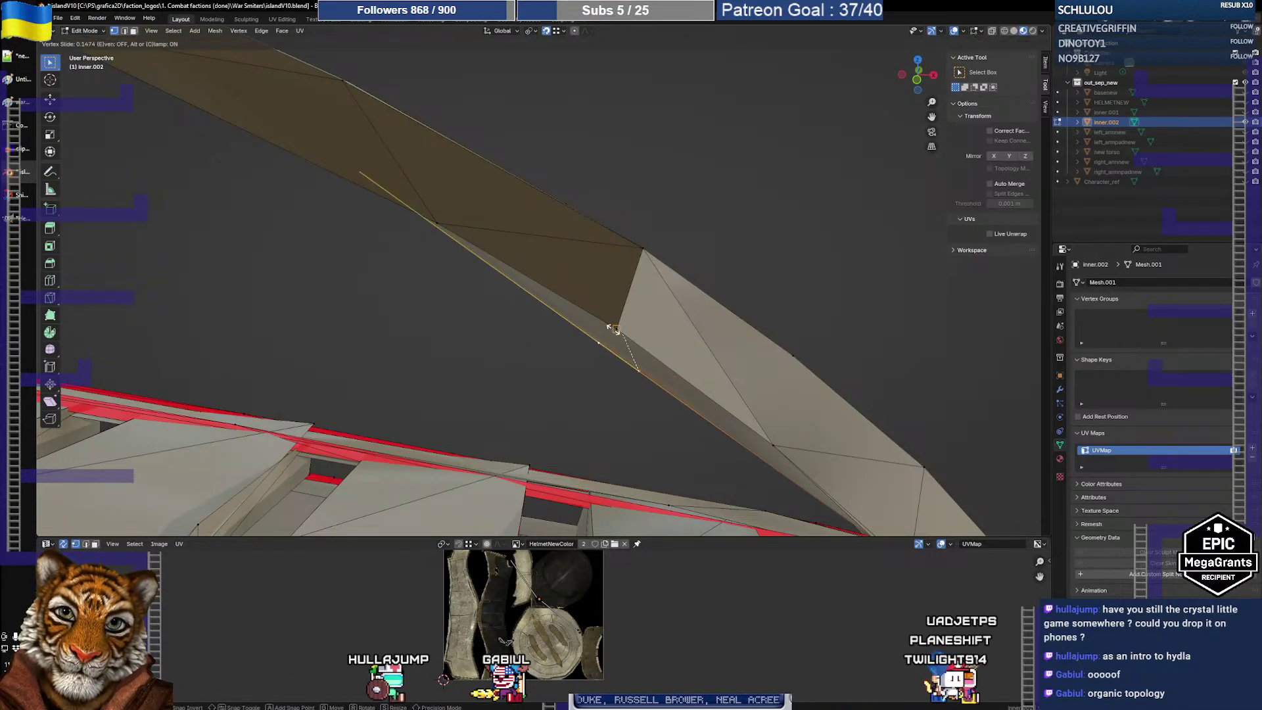
click(617, 326)
- Subdivide the brace edge and reposition the new midpoint vertex on the beam
middle_drag(554, 366, 594, 342)
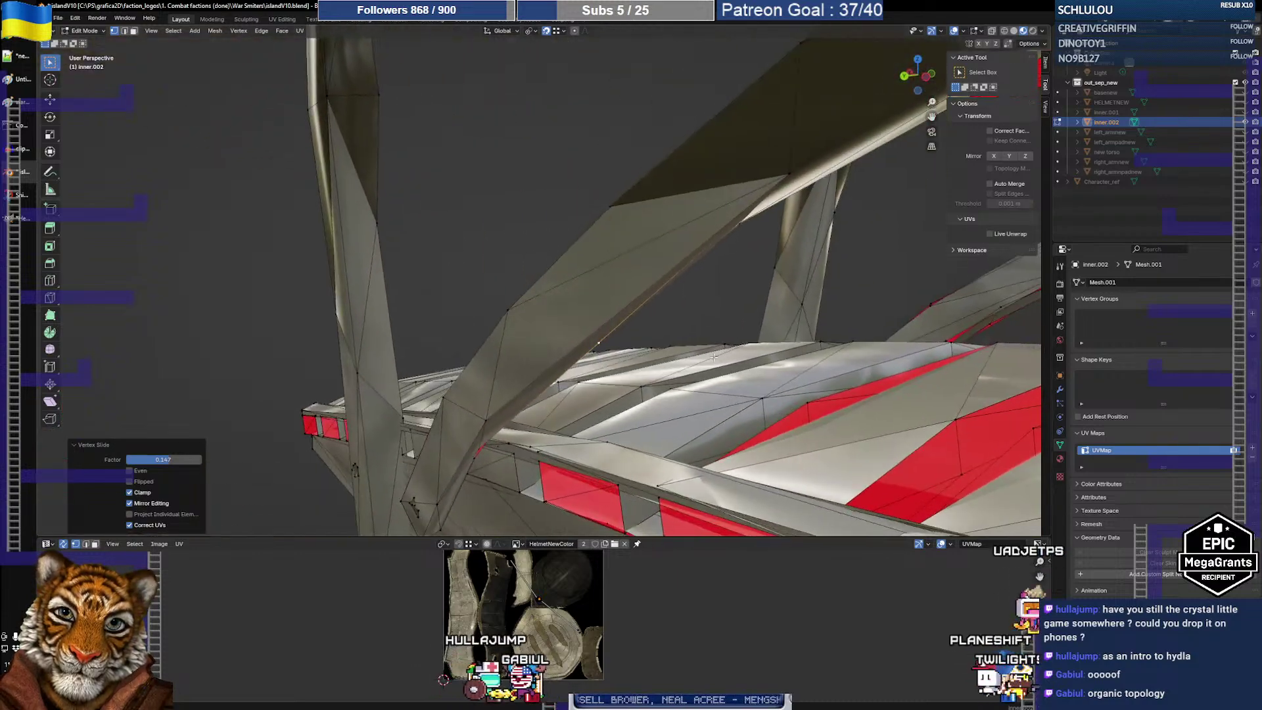
key(ctrl+e)
click(592, 341)
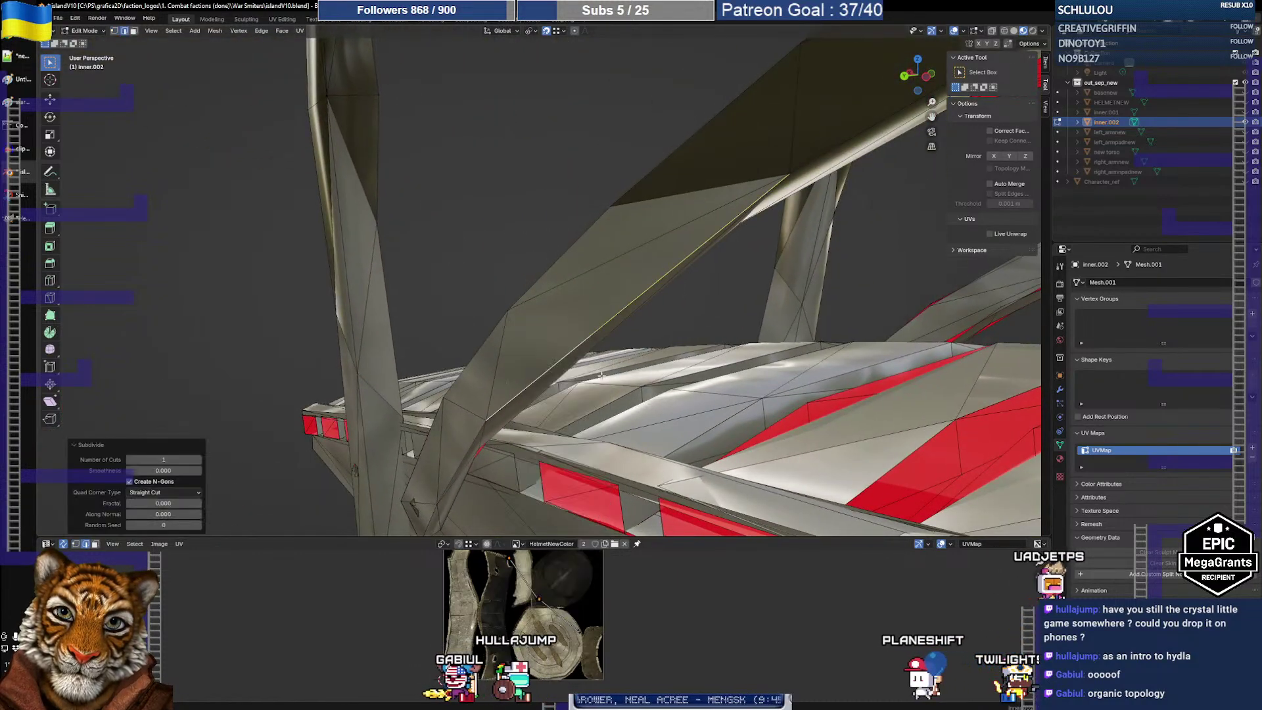
click(585, 337)
middle_drag(585, 337, 736, 260)
key(g)
click(669, 352)
key(g)
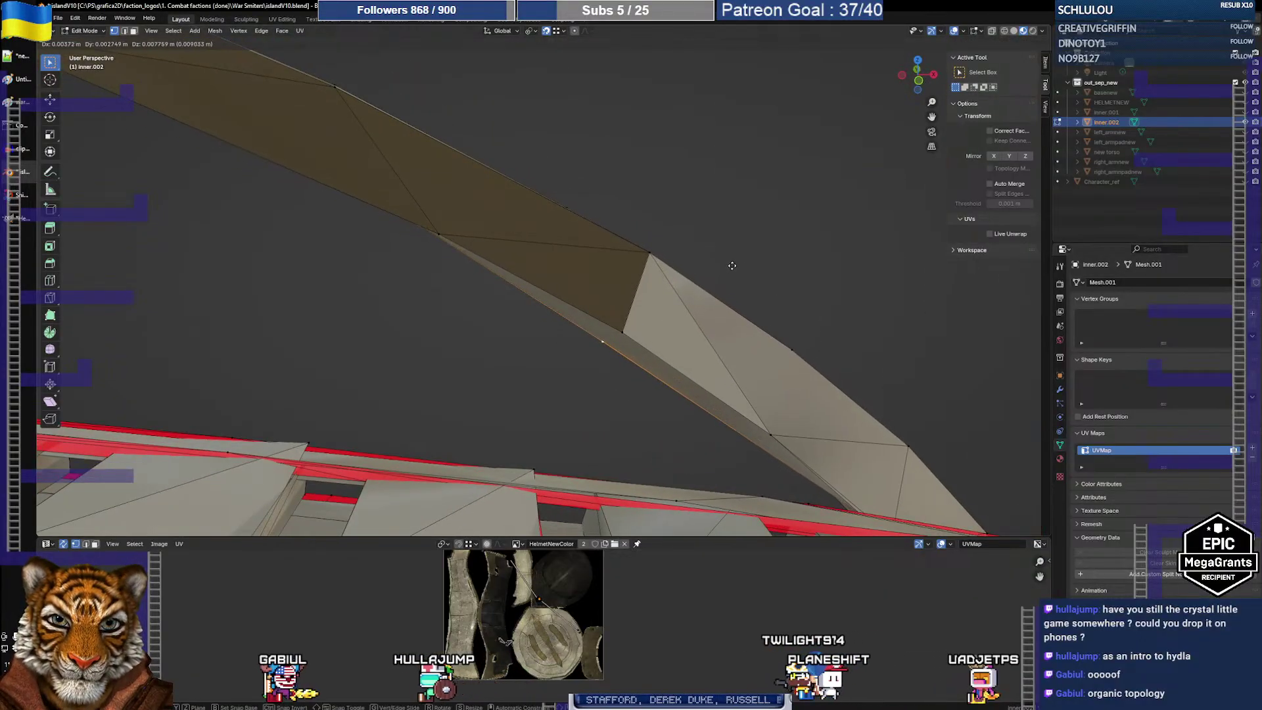
click(737, 261)
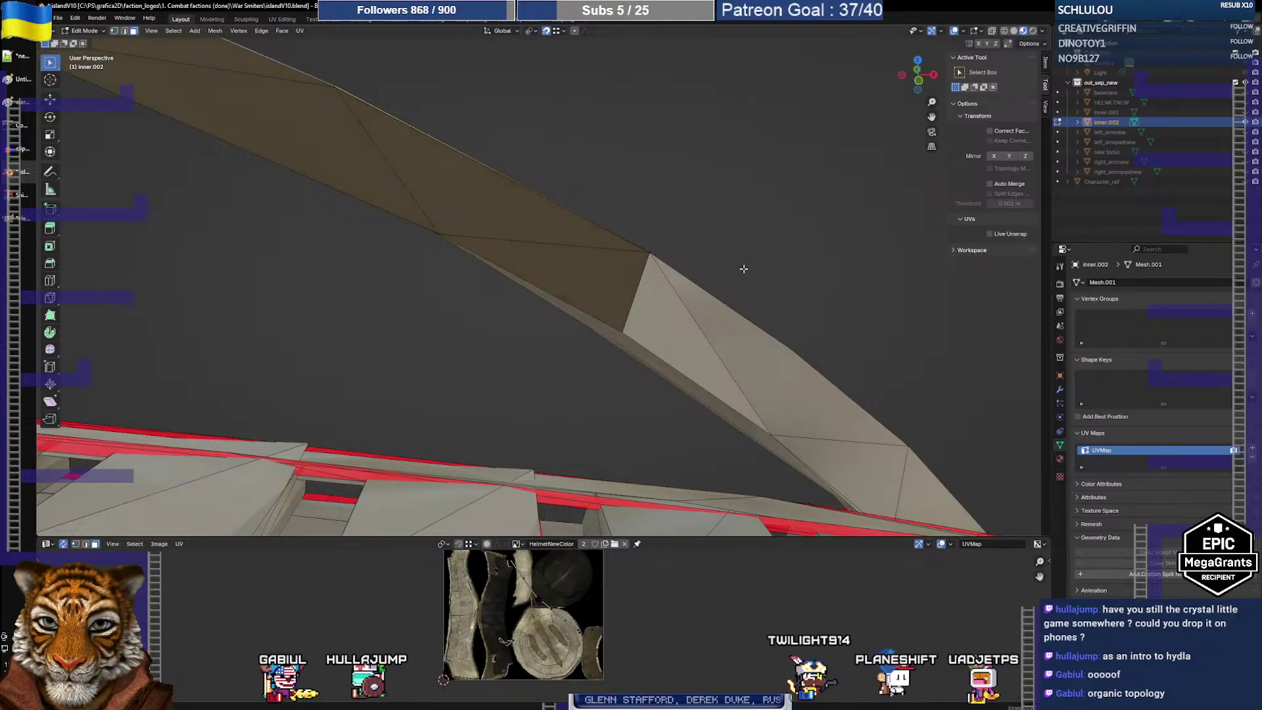
- Triangulate all faces of the mesh and nudge a single brace vertex slightly
key(a)
key(ctrl+t)
mouse_move(656, 304)
middle_down()
mouse_move(723, 287)
mouse_move(668, 294)
middle_up()
click(478, 368)
middle_drag(478, 368, 678, 351)
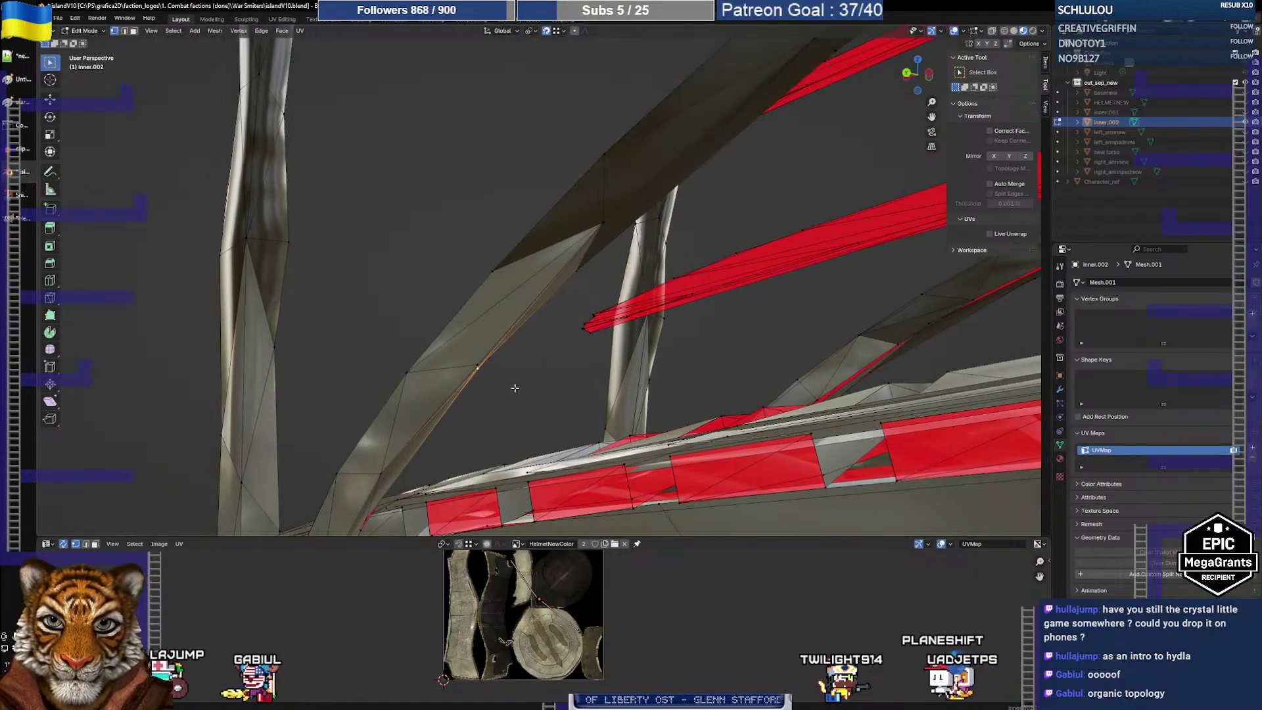
middle_drag(475, 362, 602, 356)
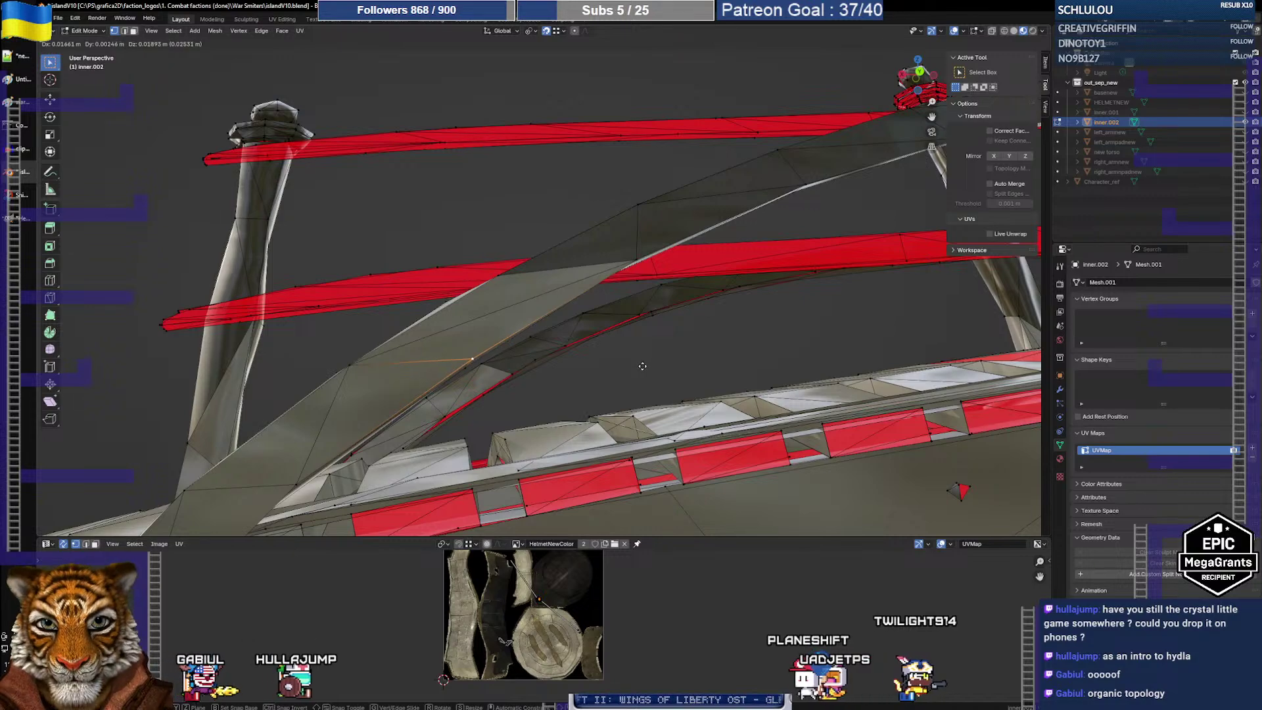
key(g)
click(617, 366)
- Fly around the posts, deck, beams and rails, then select the linked curved brace
scroll(619, 367, down, 1)
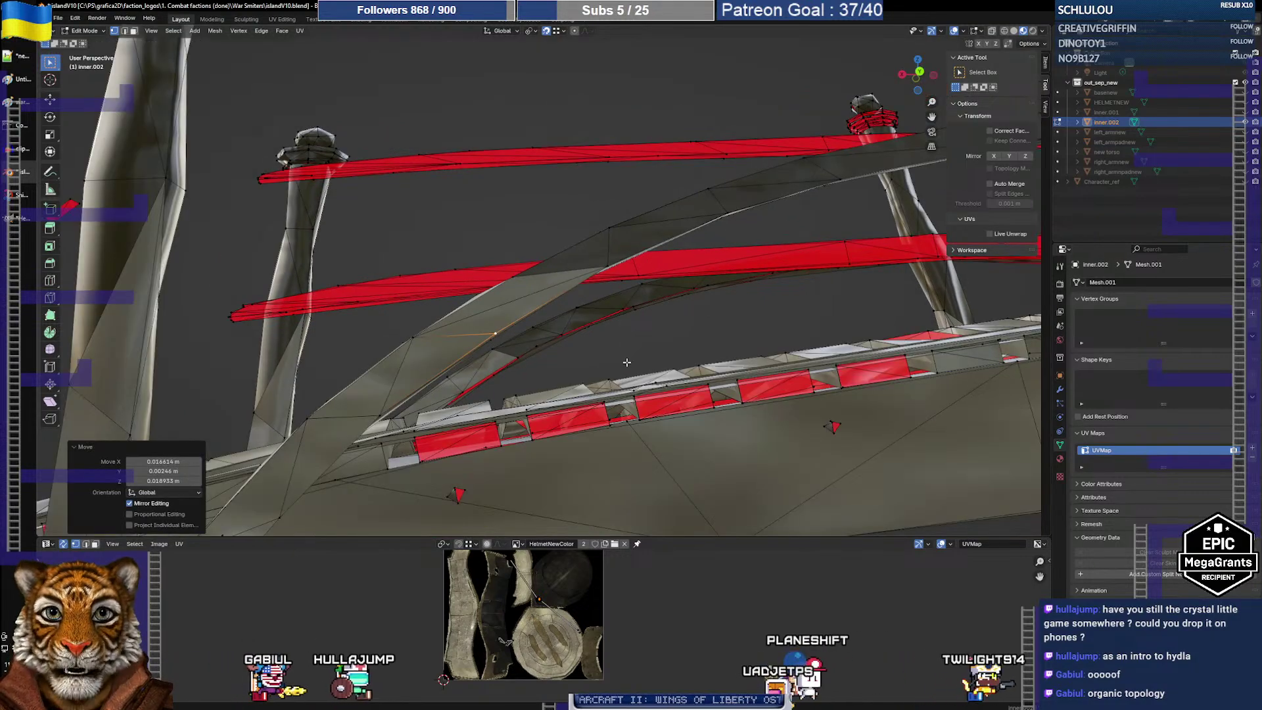
scroll(624, 362, down, 2)
scroll(627, 362, up, 1)
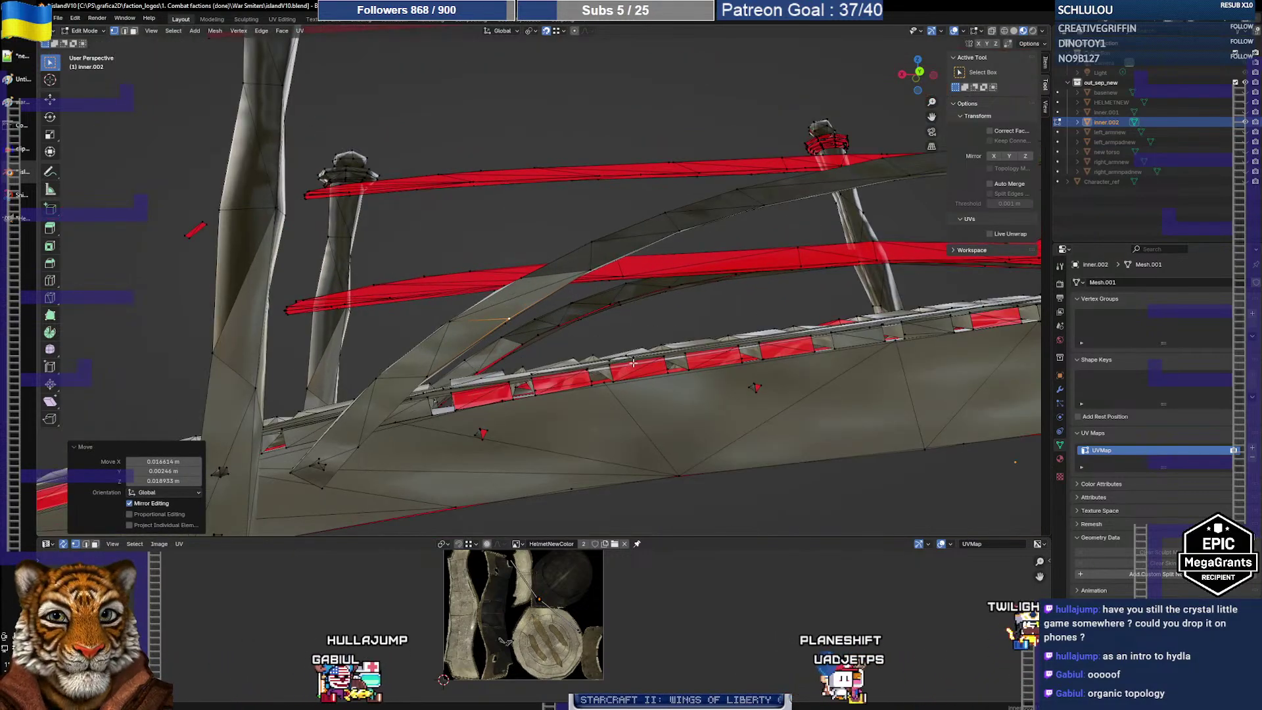
key(shift+grave)
key(s)
key(w)
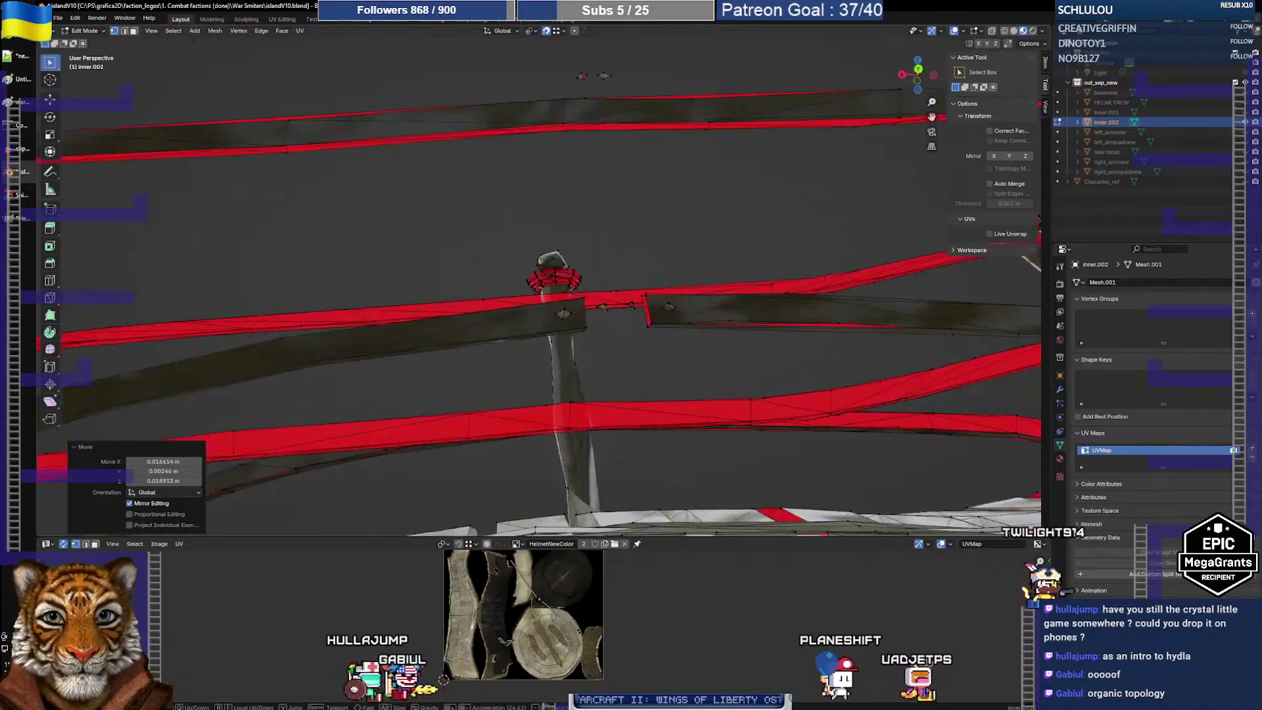
key(s)
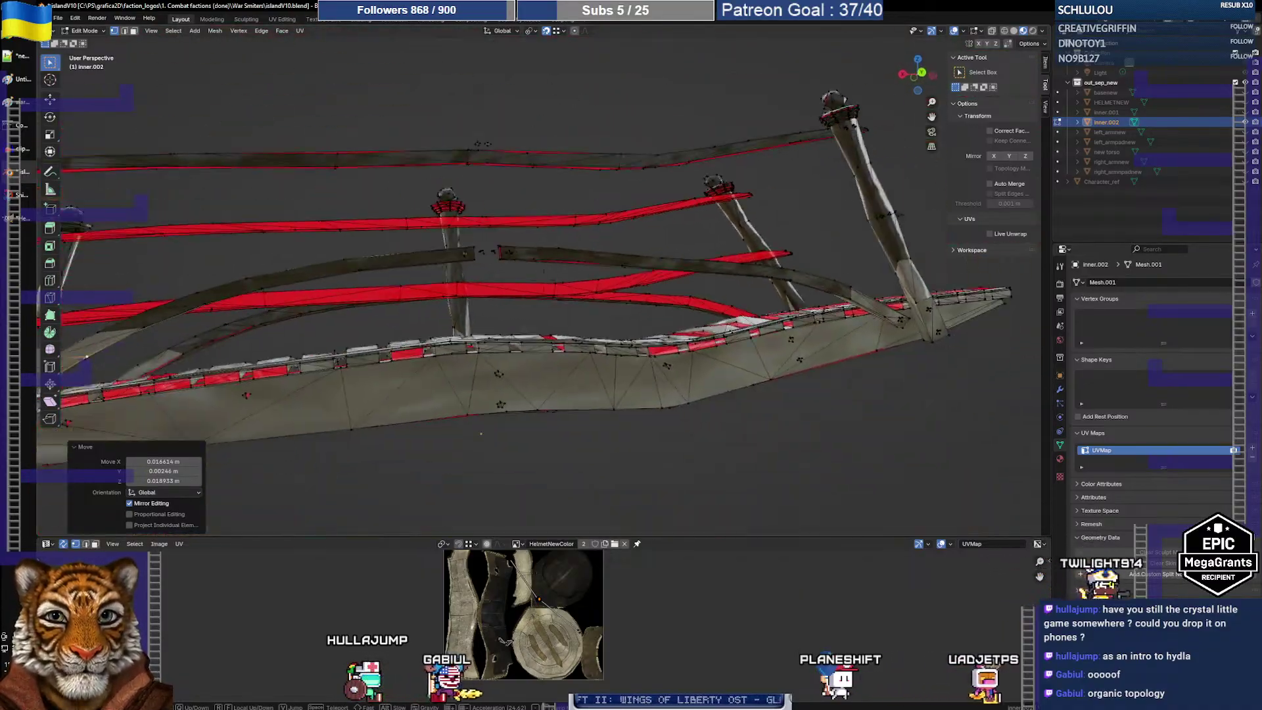
key(s)
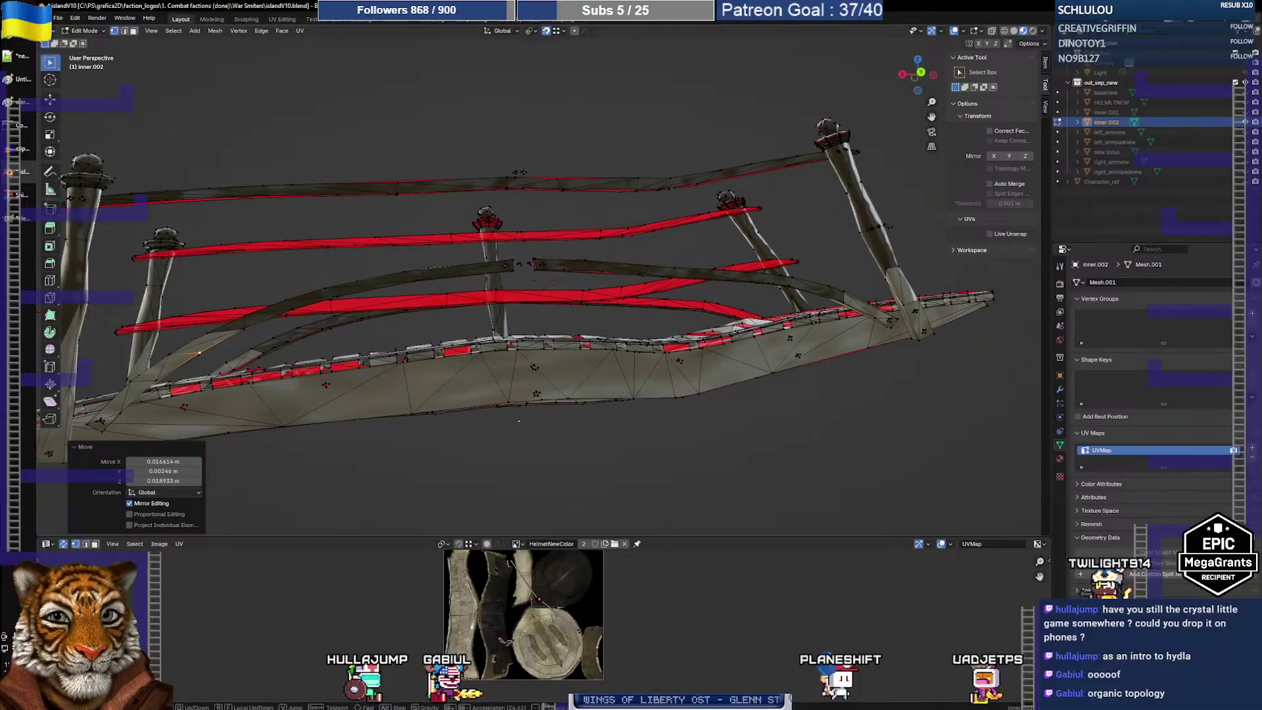
key(w)
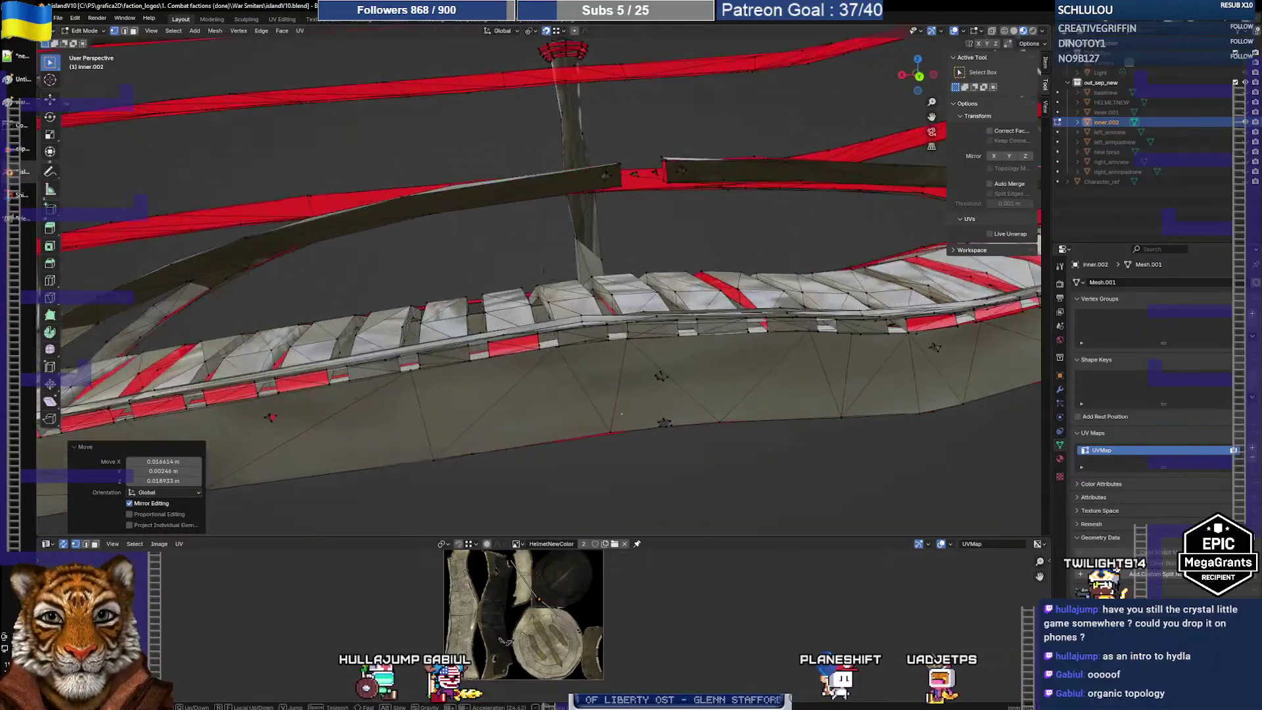
key(s)
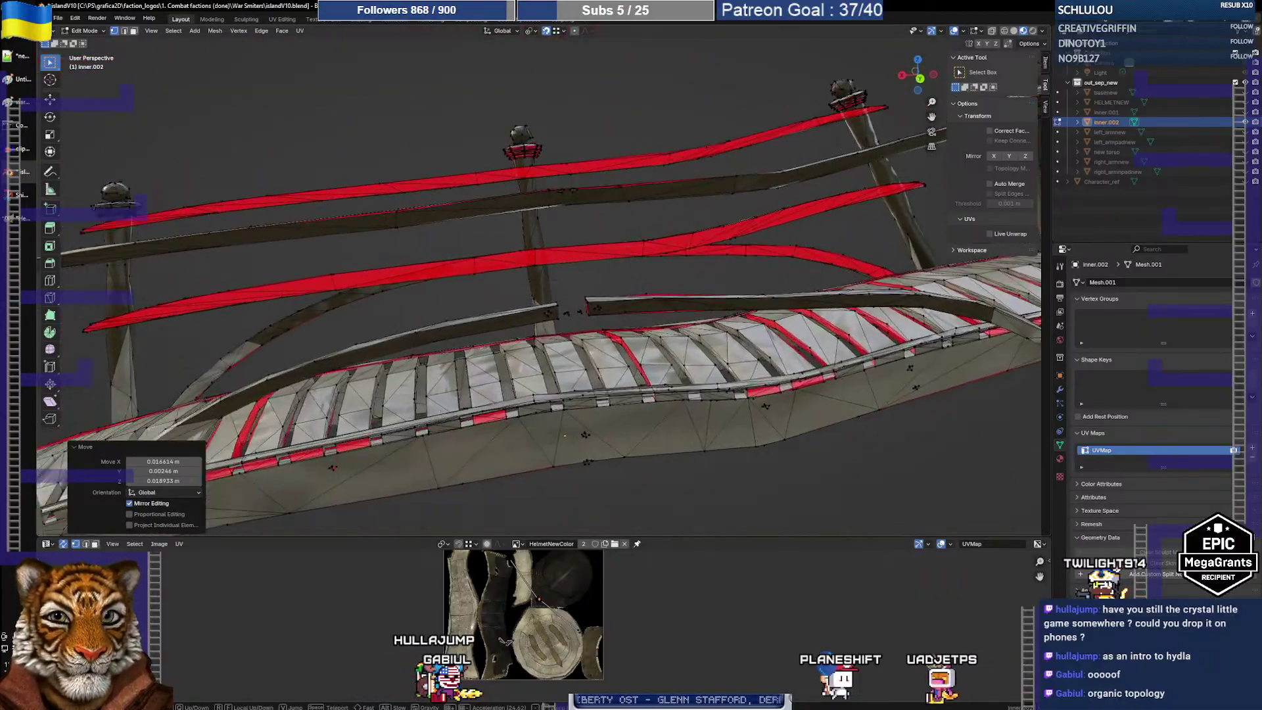
key(w)
key(s)
click(633, 363)
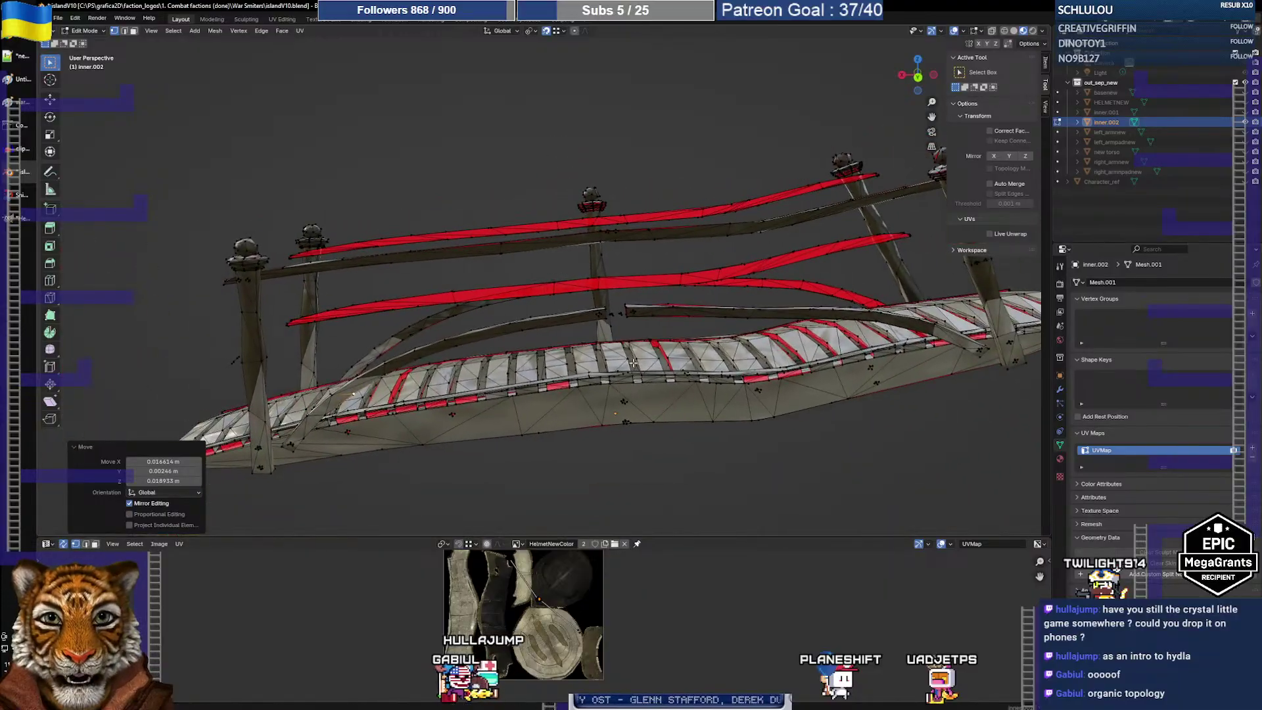
click(547, 322)
key(ctrl+l)
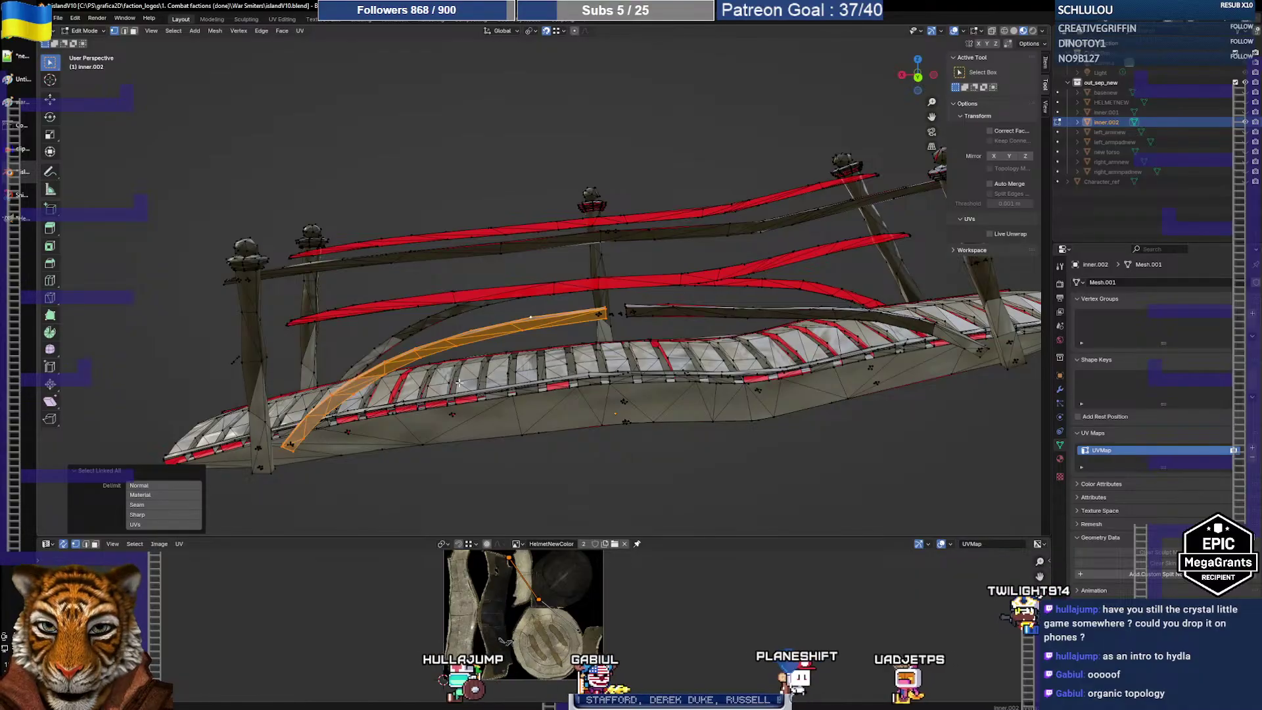
- Recalculate the curved brace's normals to face outside
click(215, 31)
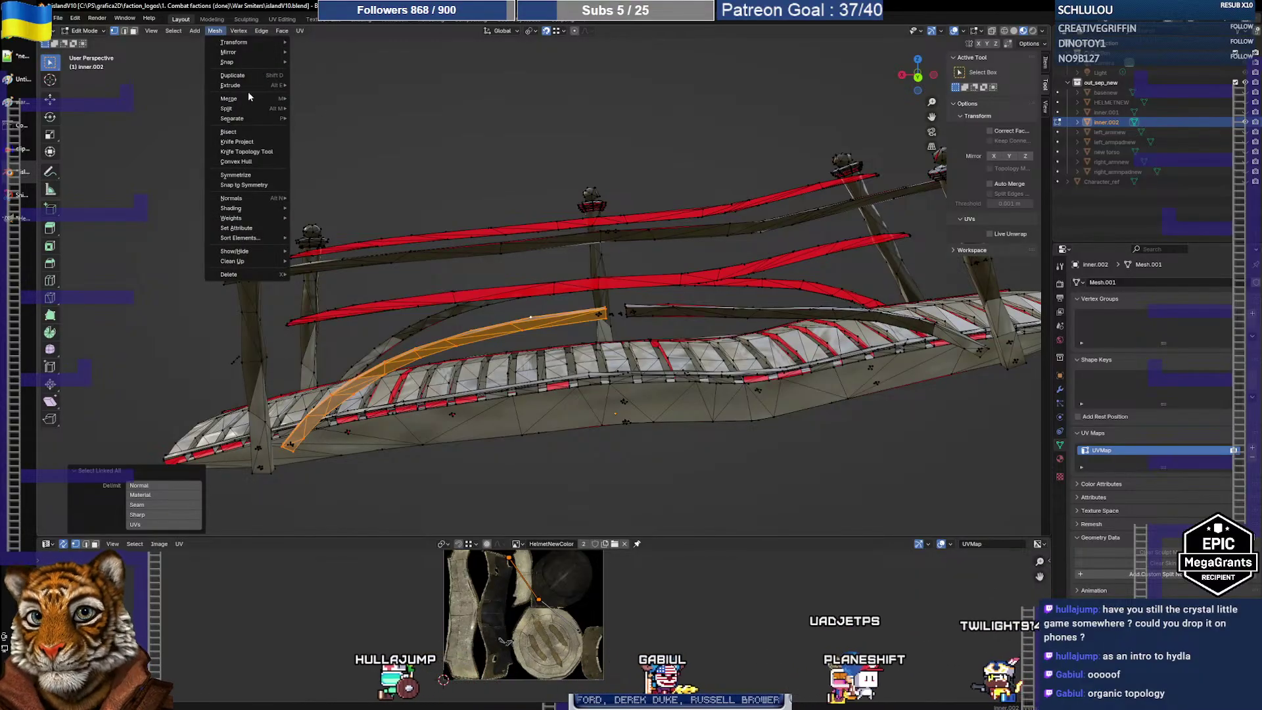
mouse_move(269, 197)
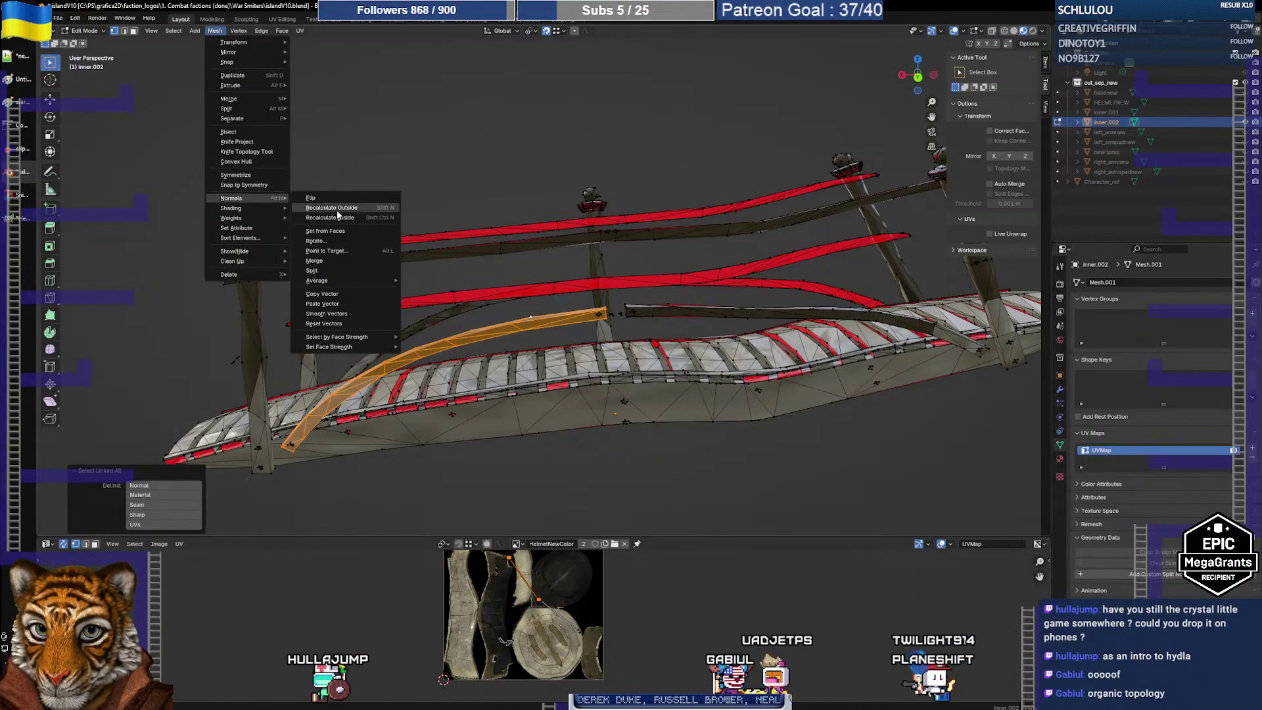
click(336, 209)
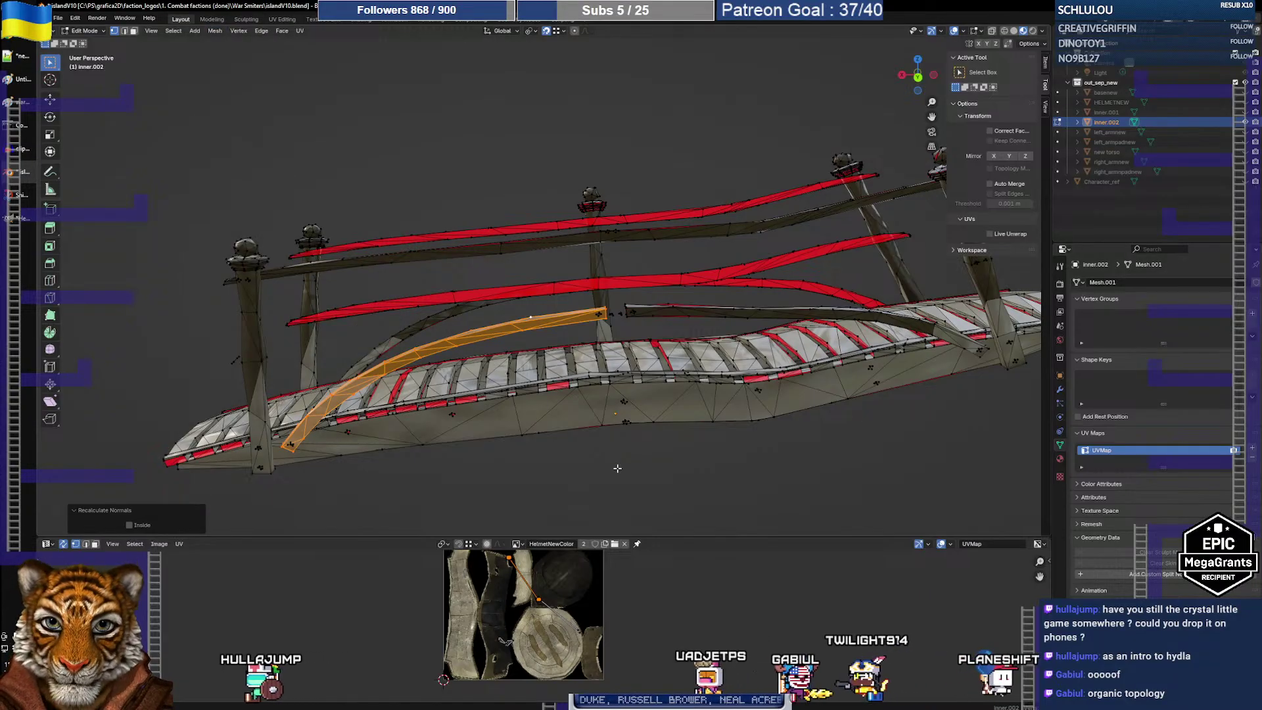
key(Tab)
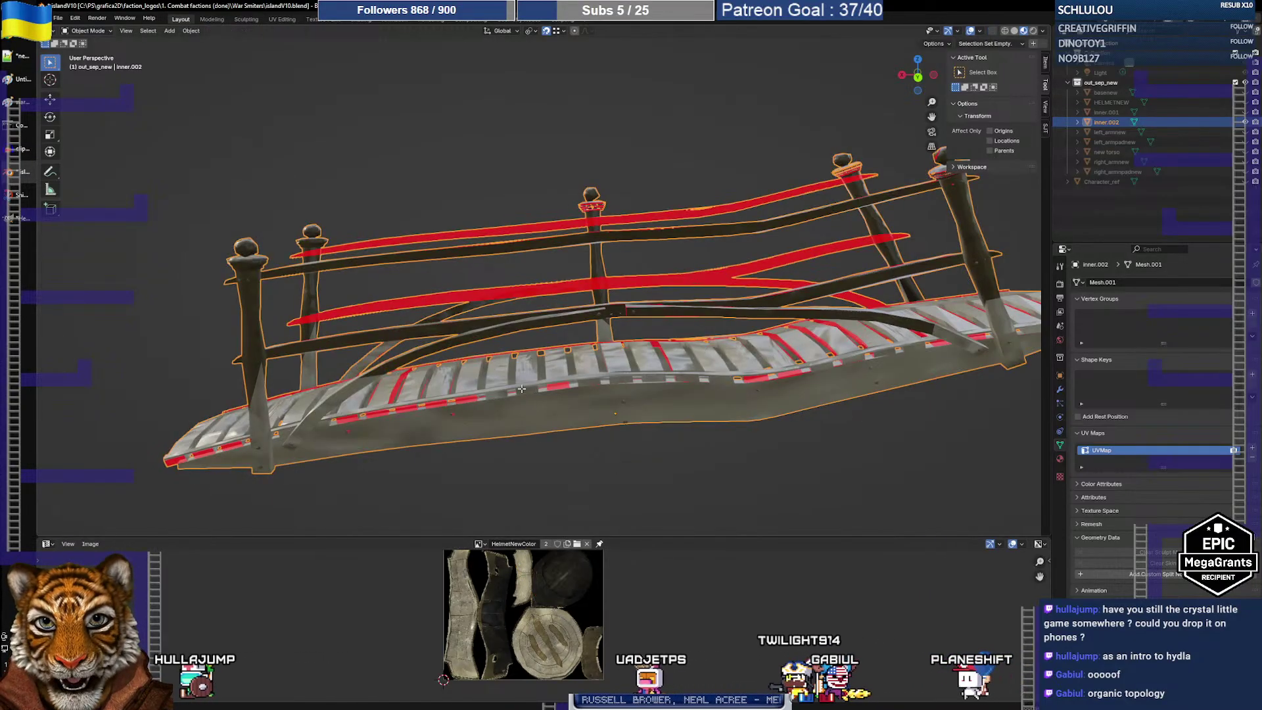
key(Tab)
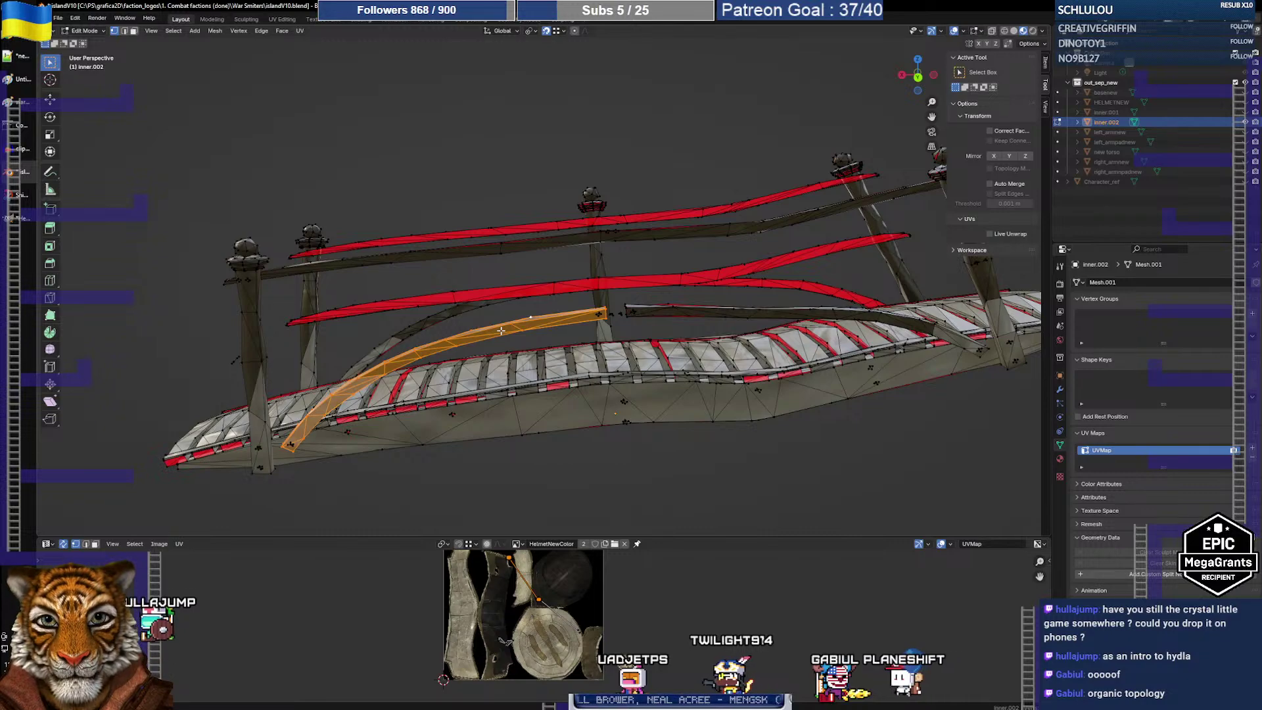
- Delete the faces of the stray rail strip and a leftover rail fragment
middle_drag(658, 413, 520, 358)
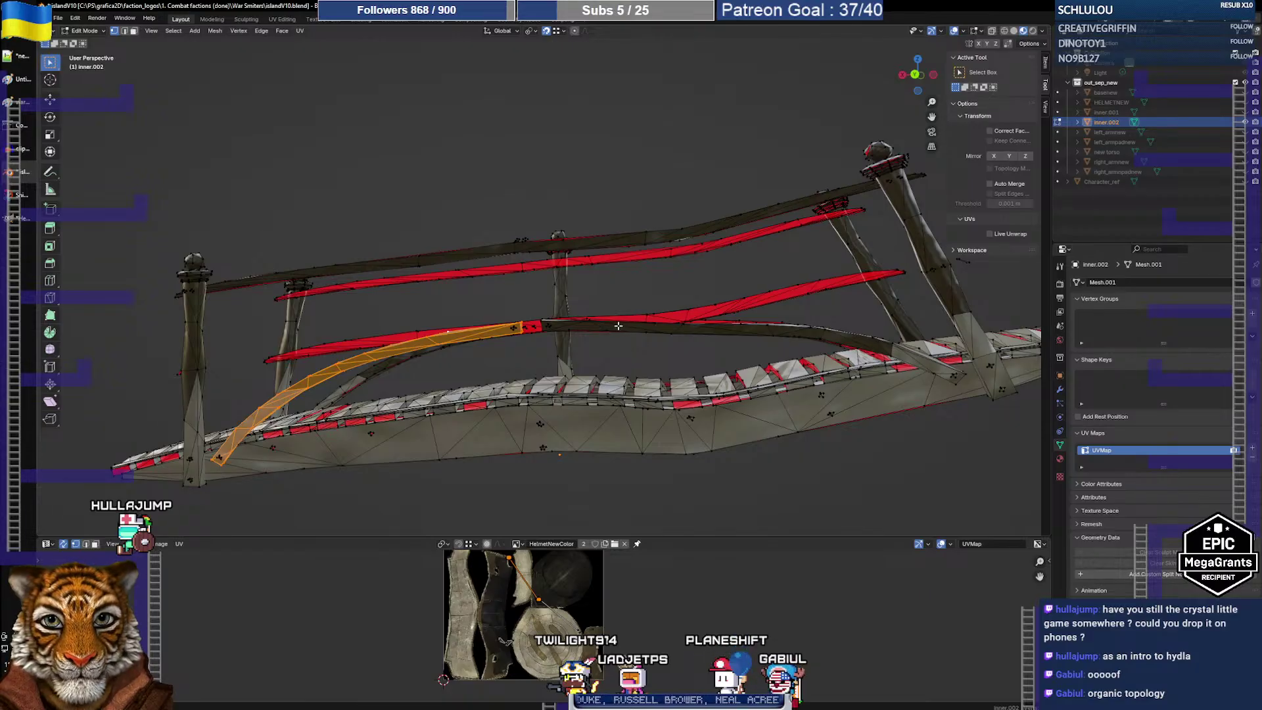
key(ctrl+l)
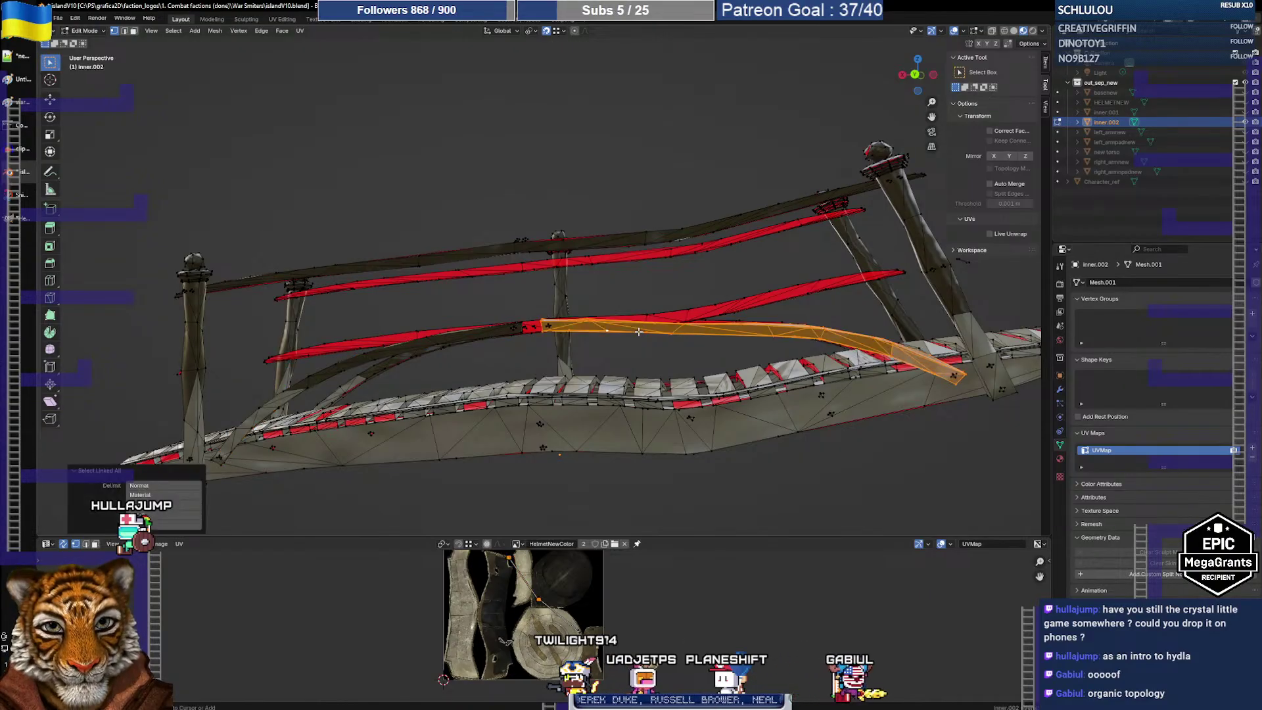
key(x)
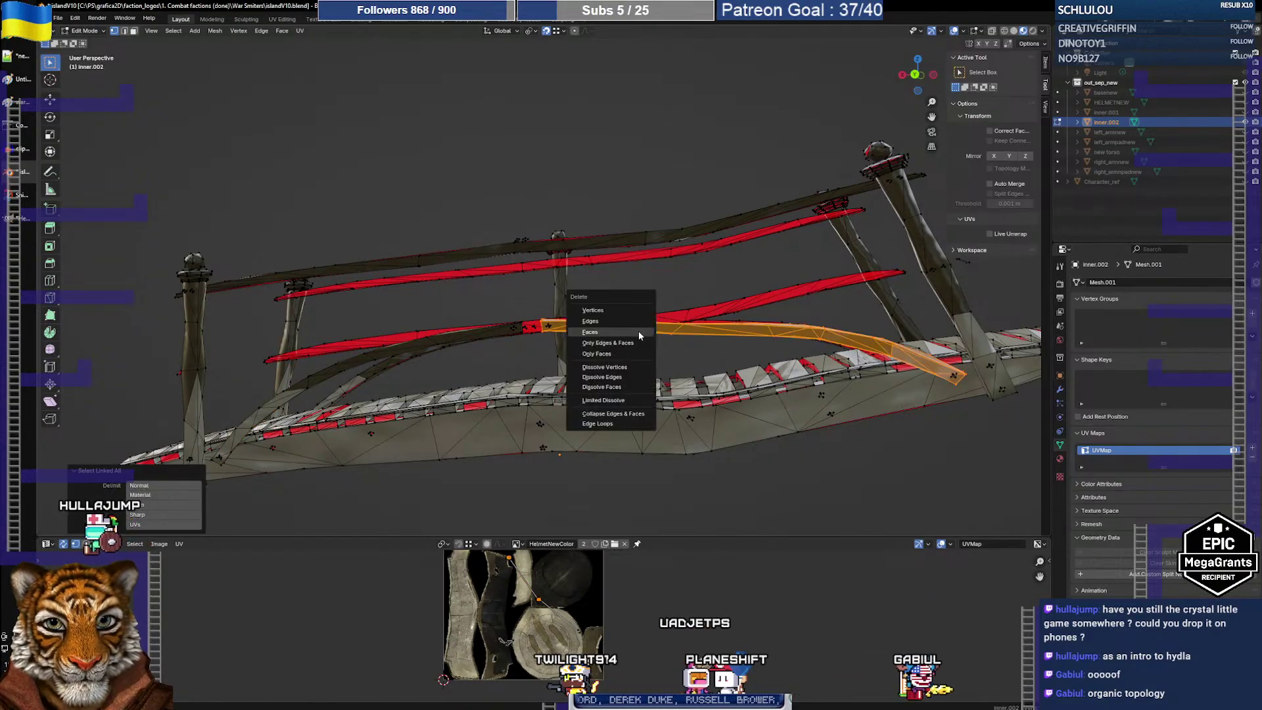
click(638, 332)
middle_drag(677, 349, 270, 322)
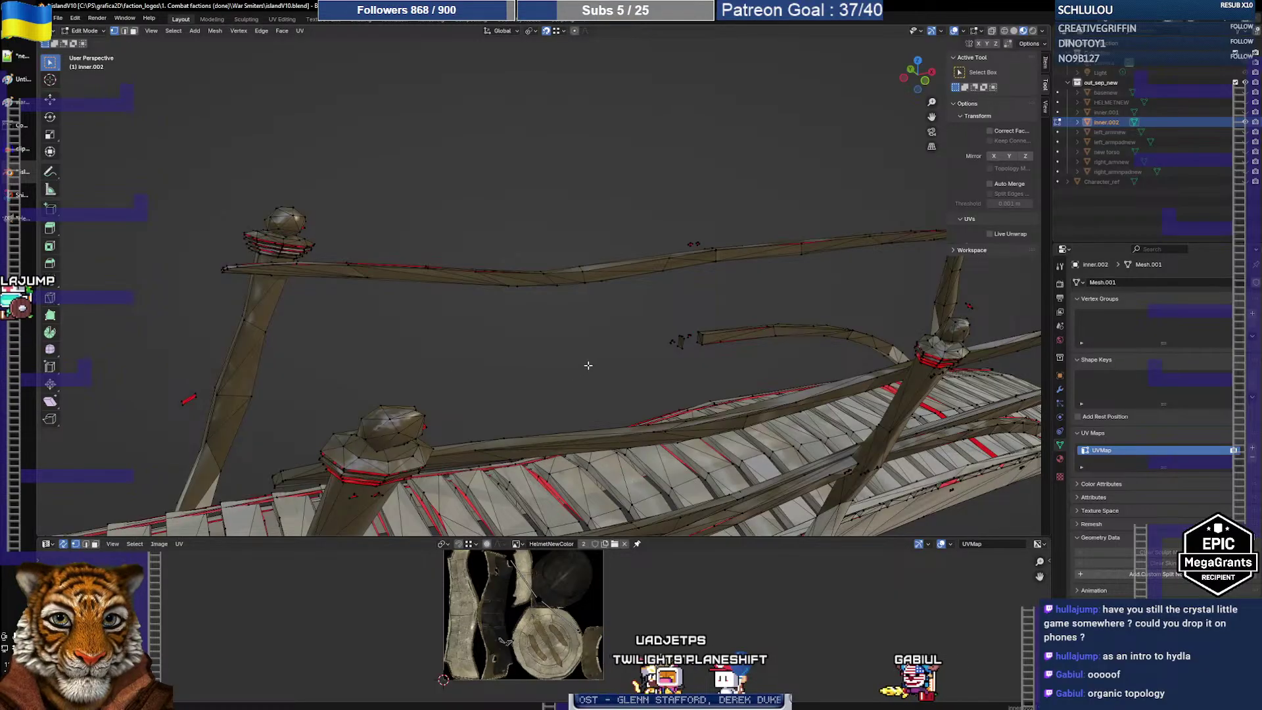
key(x)
click(692, 354)
- Reshape the rail end by moving its top and bottom edges
key(w)
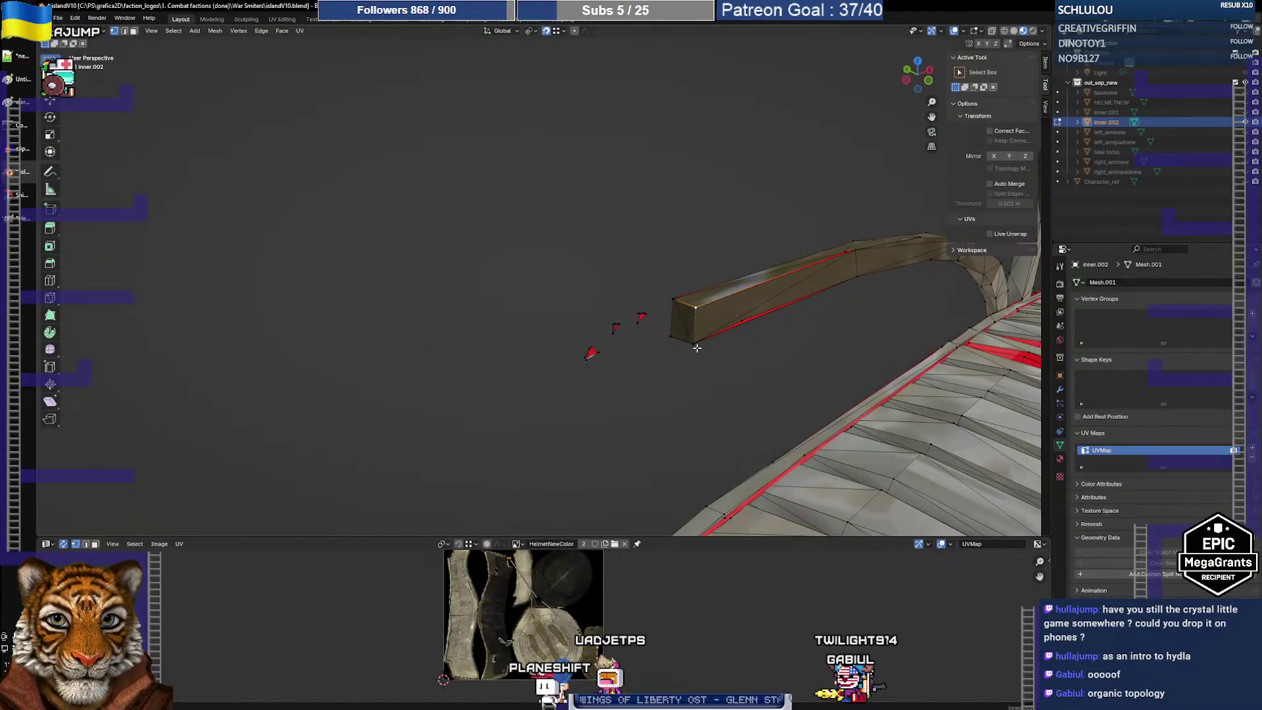
middle_drag(696, 348, 659, 363)
key(shift+grave)
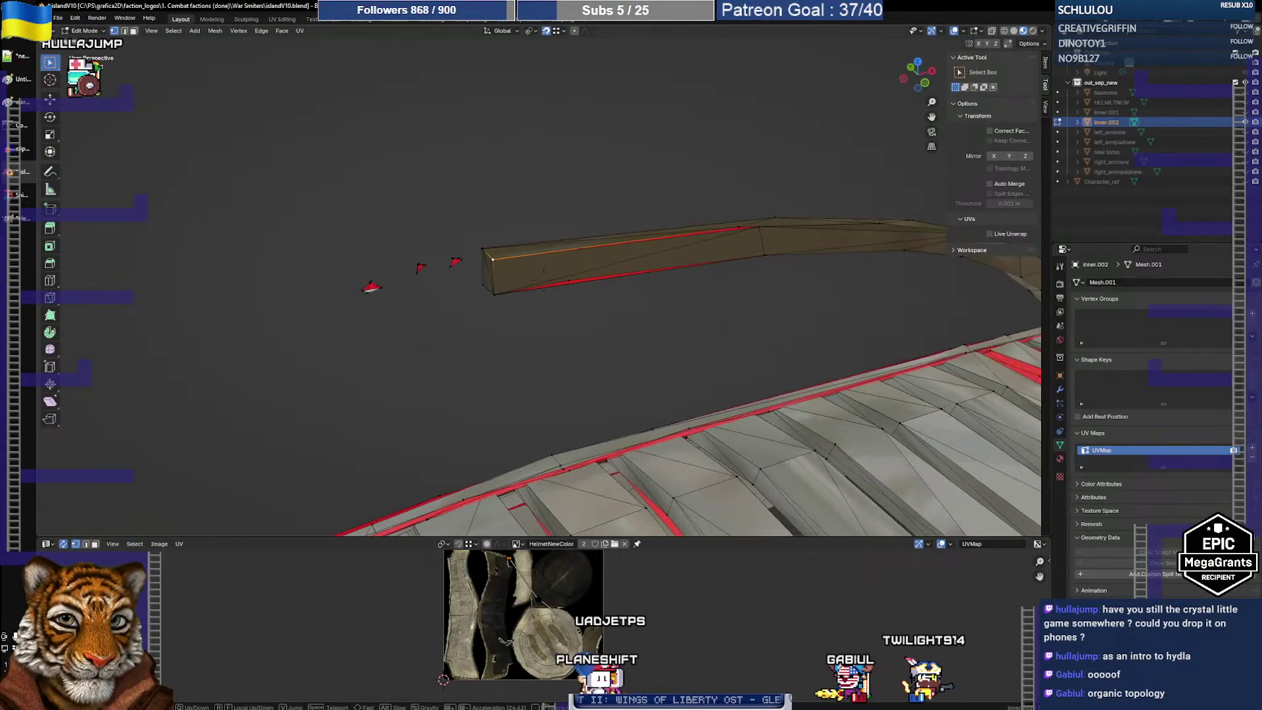
key(d)
key(w)
key(s)
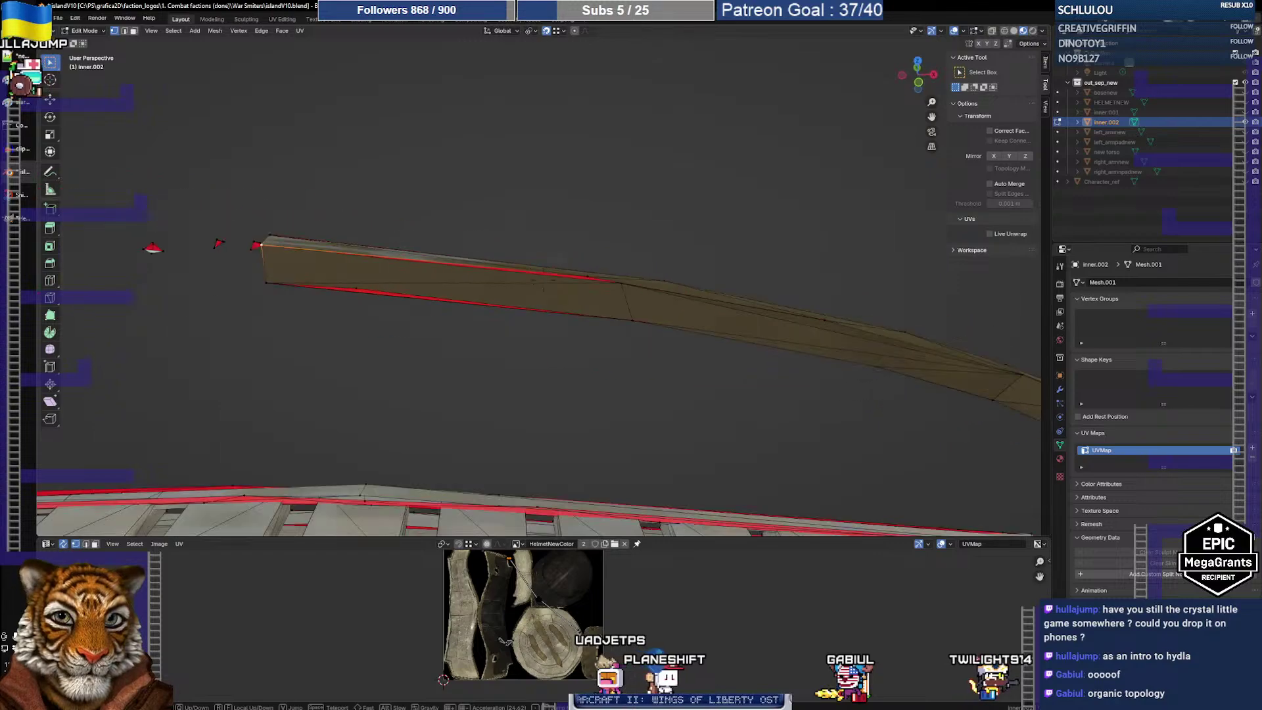
key(w)
key(s)
click(656, 350)
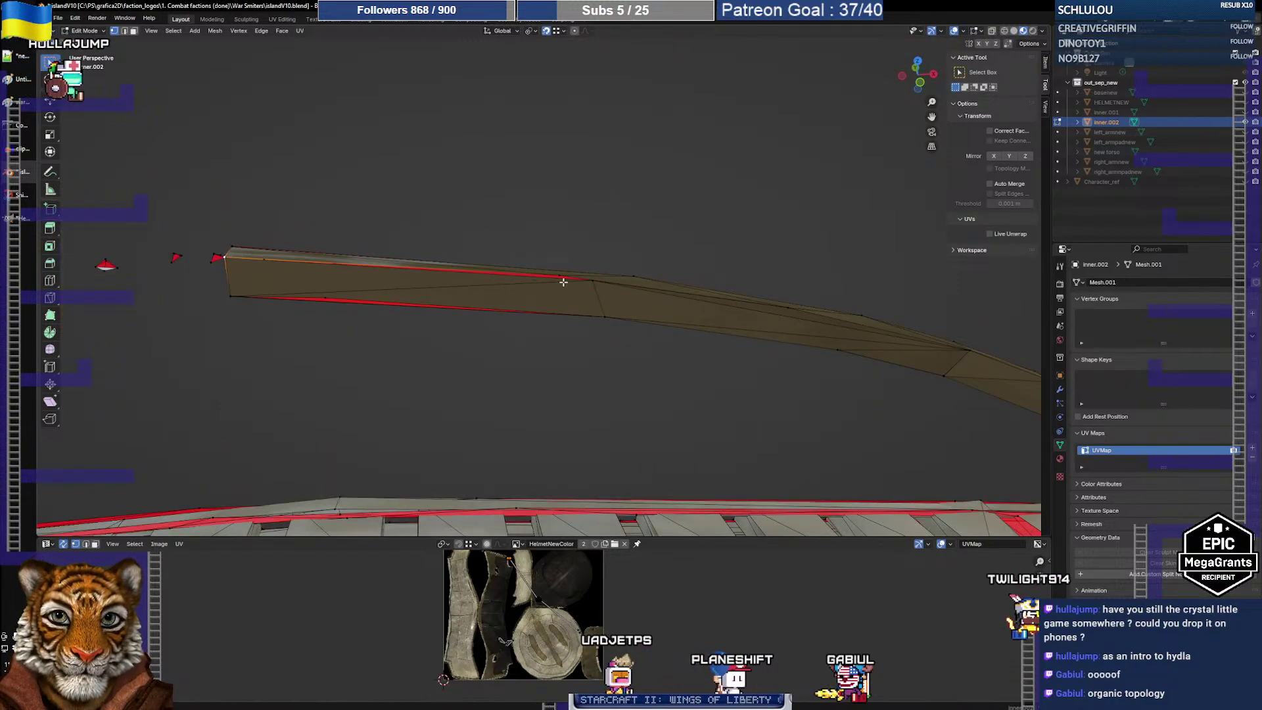
click(581, 294)
key(g)
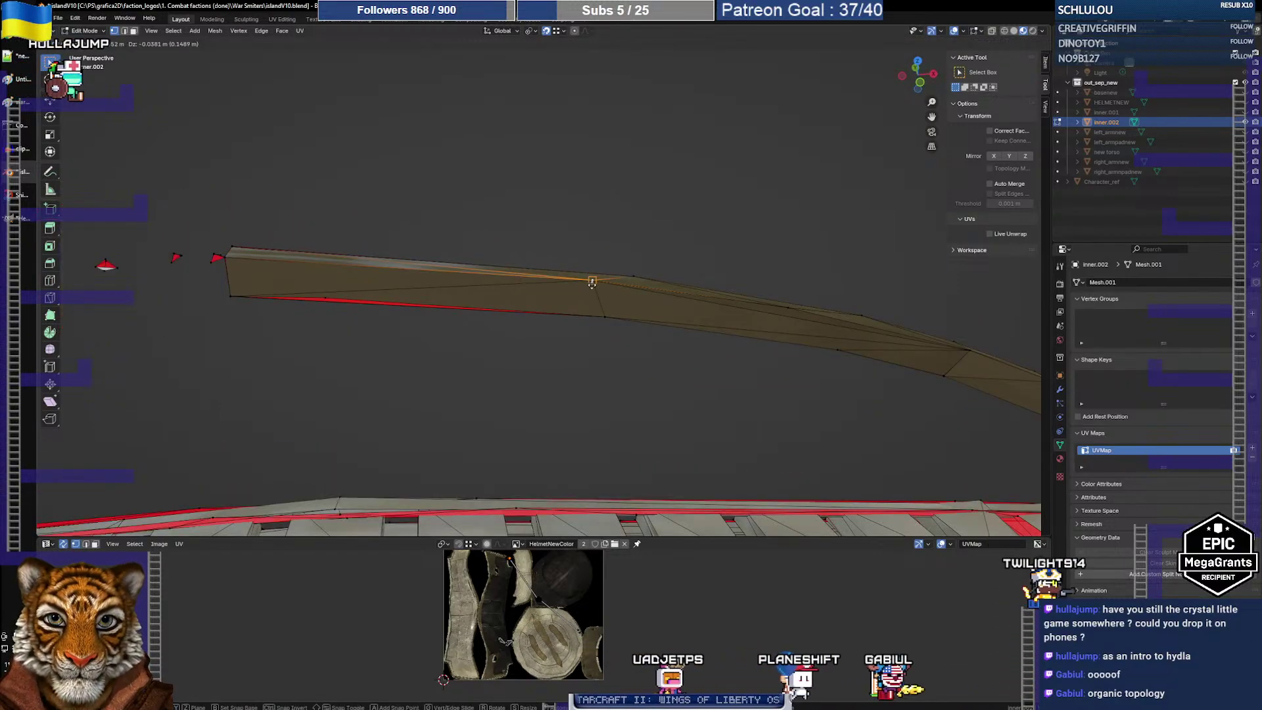
click(591, 282)
click(327, 298)
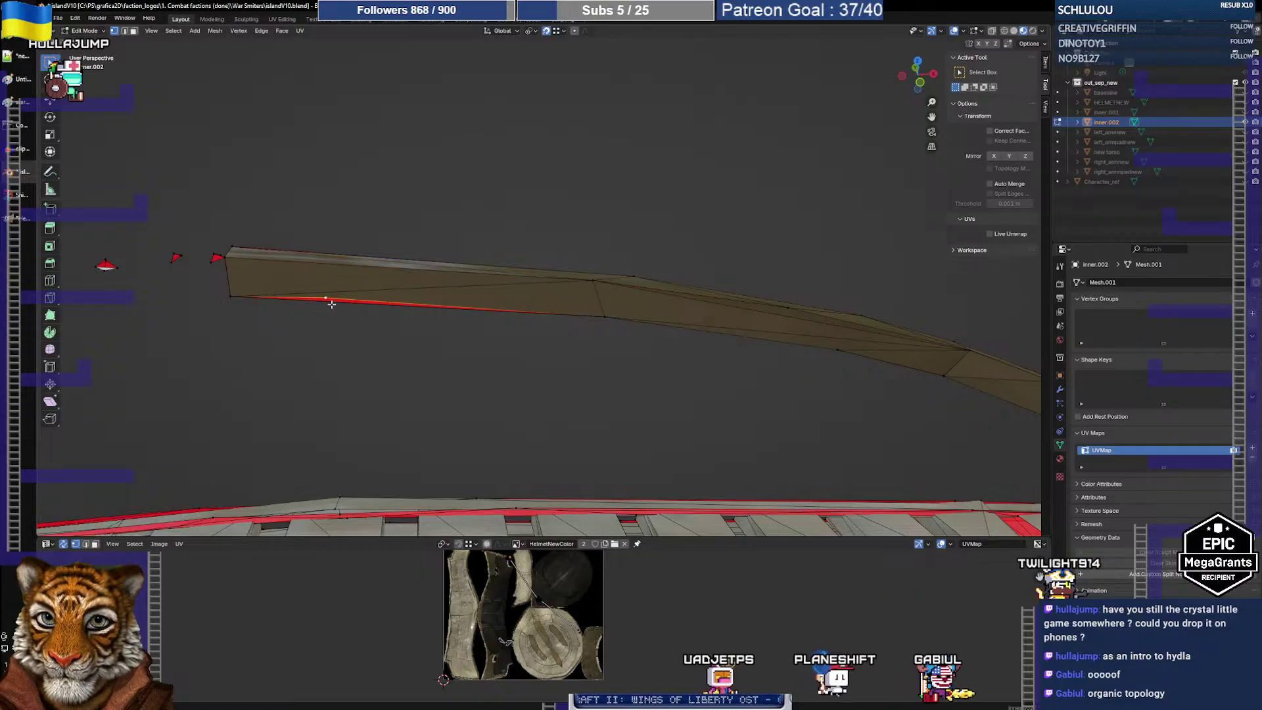
click(231, 299)
- Weld overlapping vertices across the whole mesh by distance
key(a)
key(m)
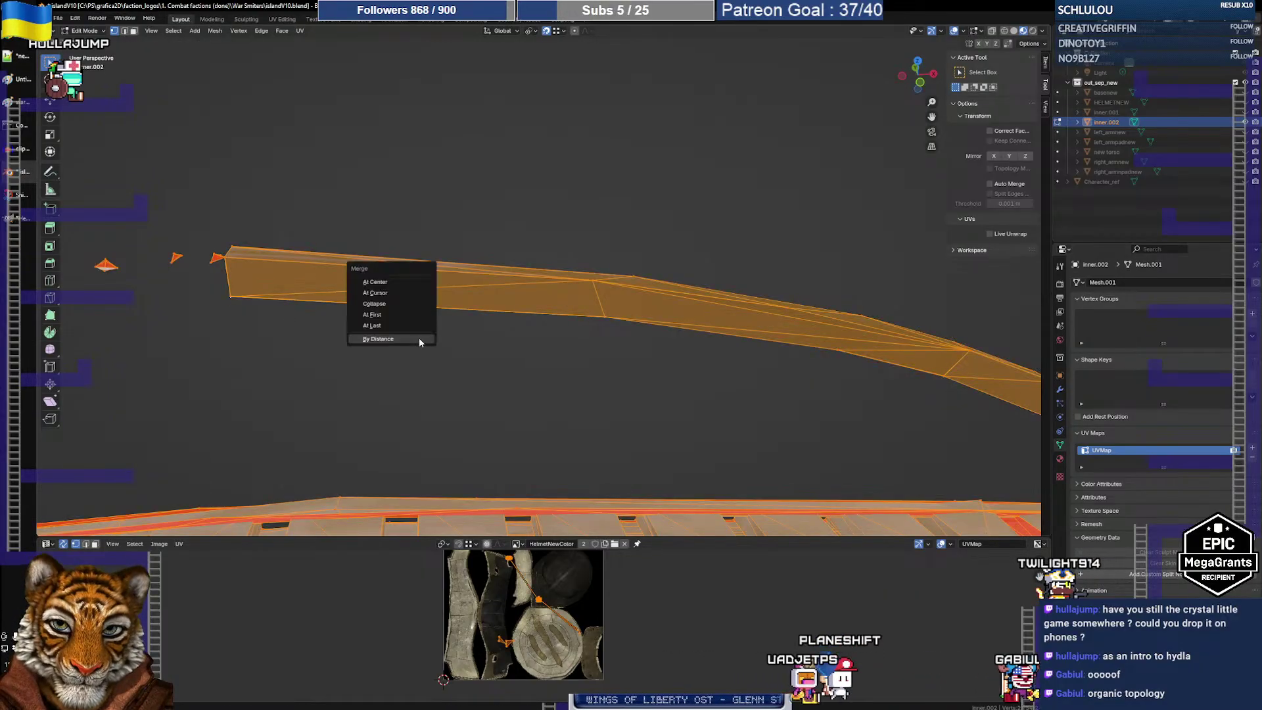
click(418, 341)
mouse_move(445, 344)
middle_down()
mouse_move(529, 339)
mouse_move(461, 336)
middle_up()
key(alt+a)
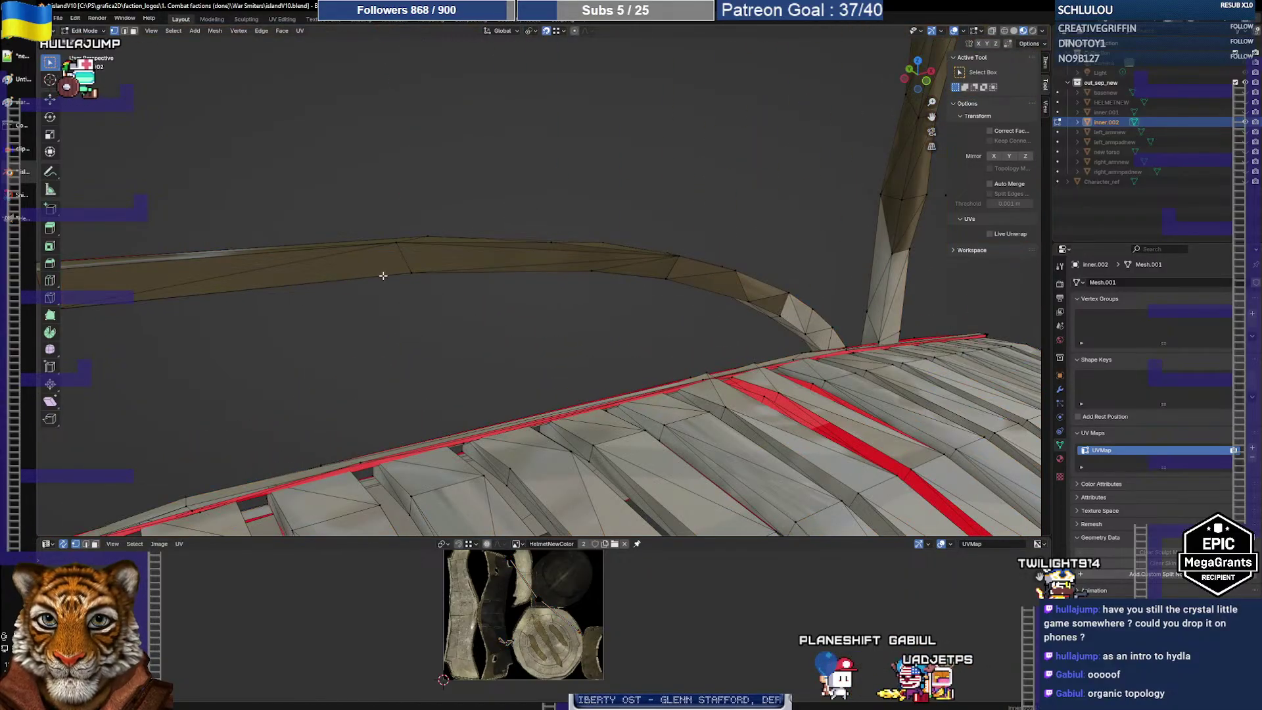
- Select the upper brace piece and duplicate it in place
key(ctrl+l)
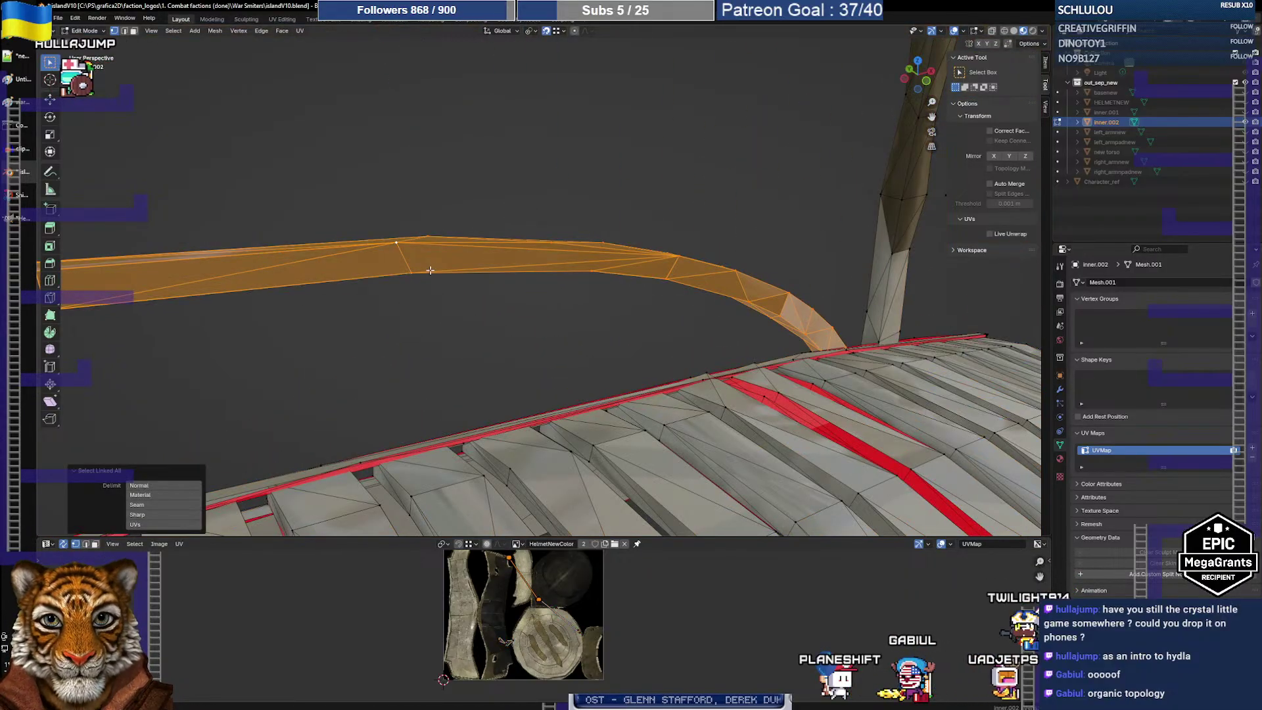
key(shift+grave)
key(s)
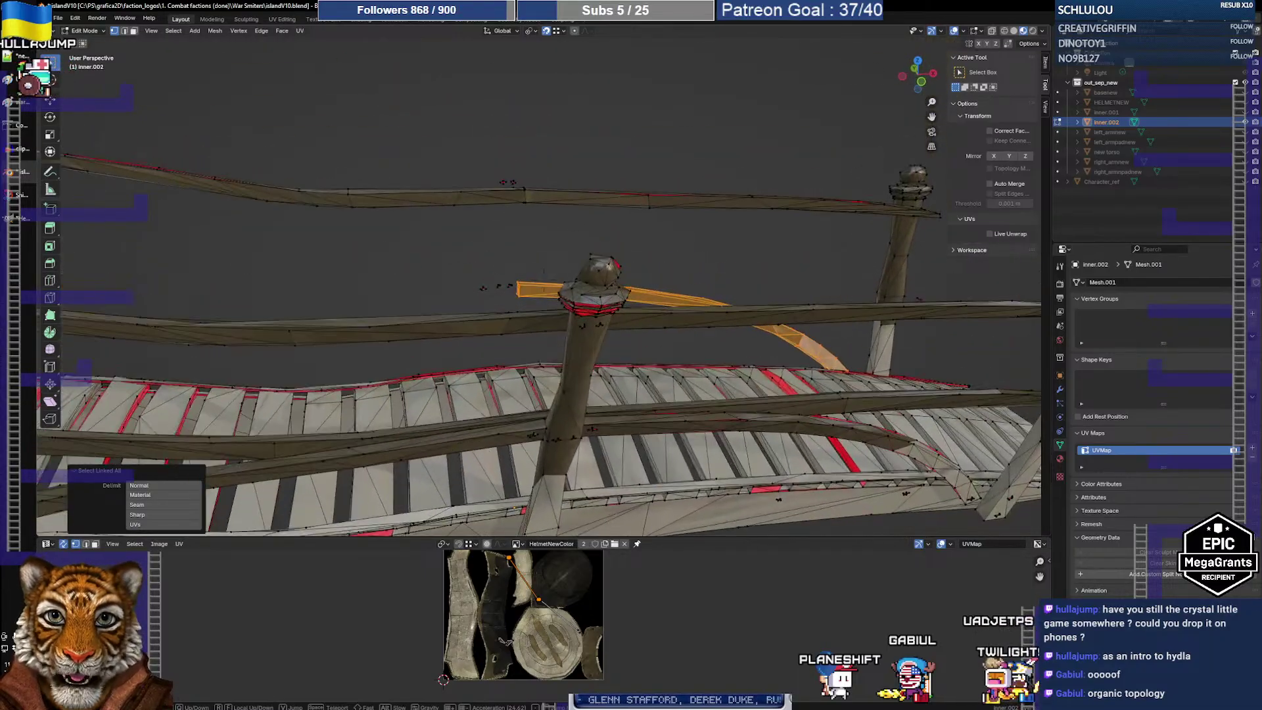
key(e)
key(w)
key(s)
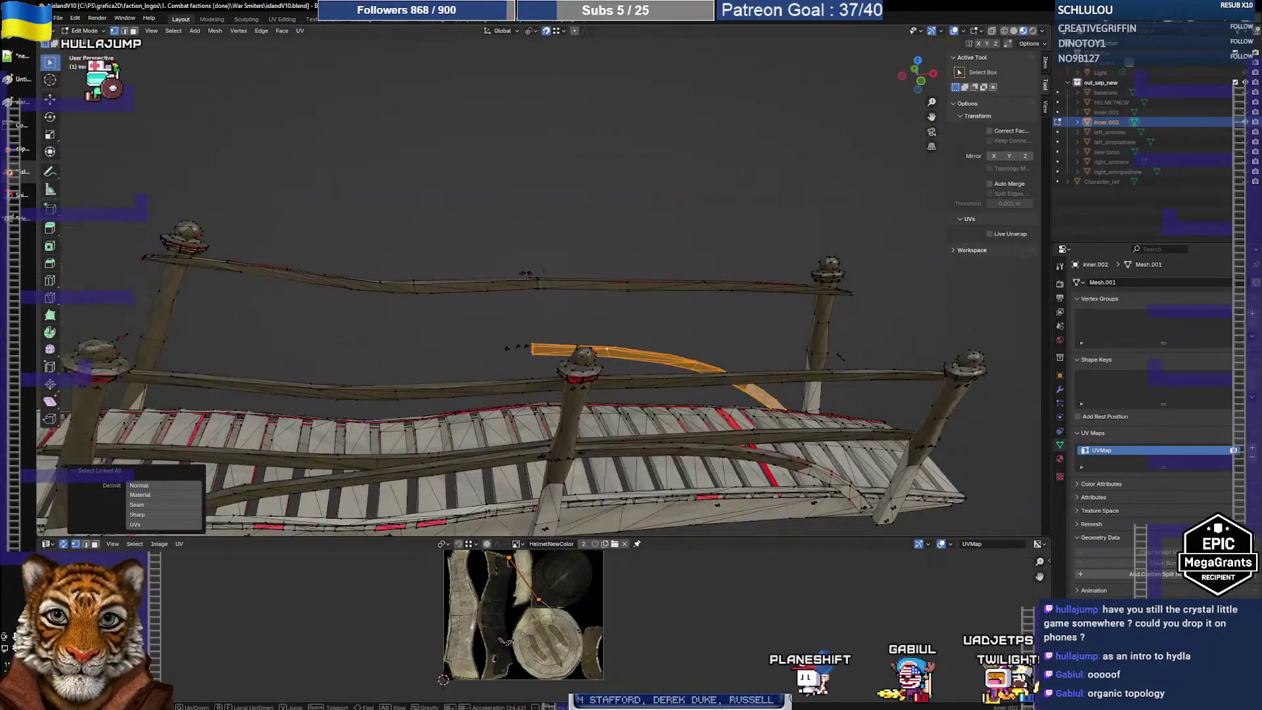
right_click(462, 308)
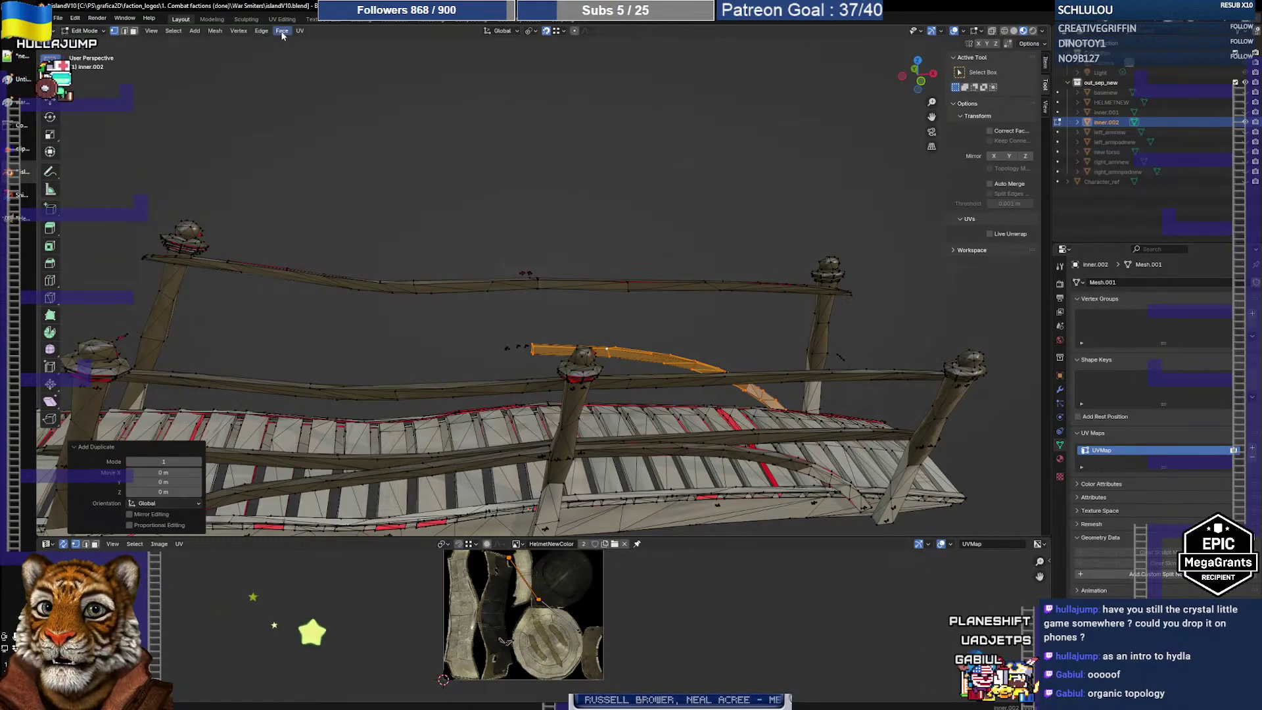
- Mirror the brace across global X and flip its normals
click(215, 31)
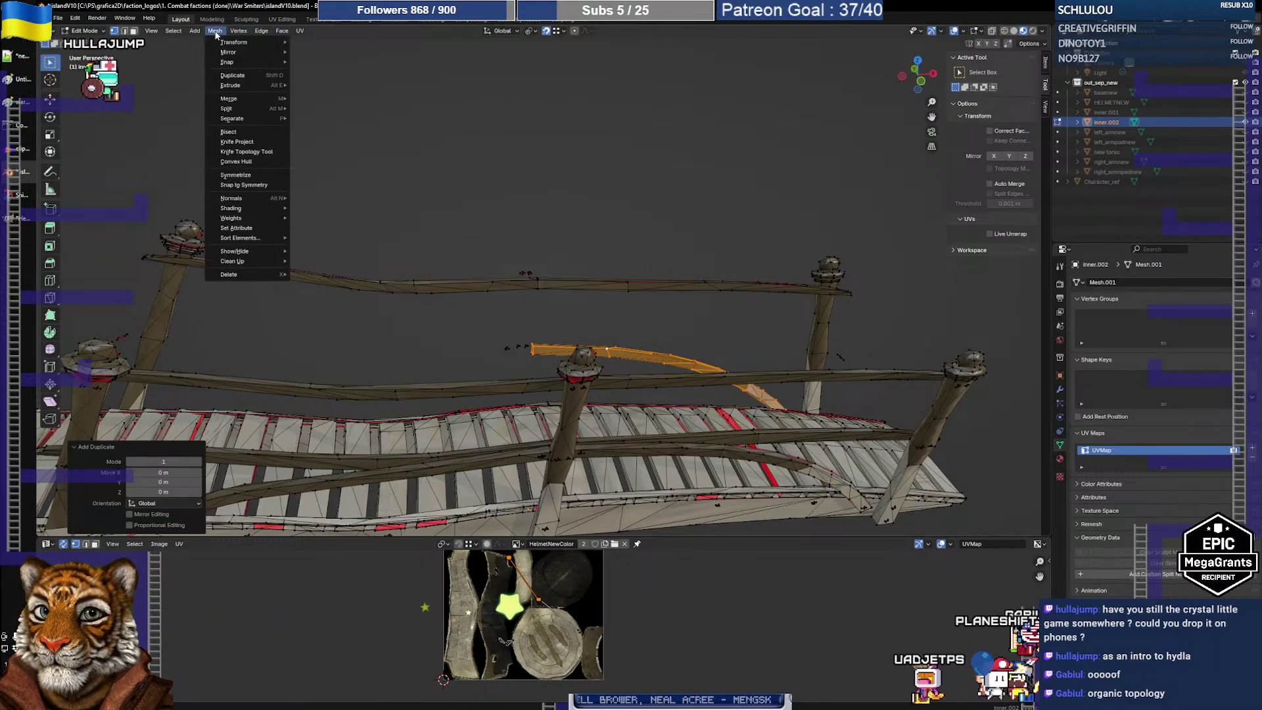
mouse_move(230, 52)
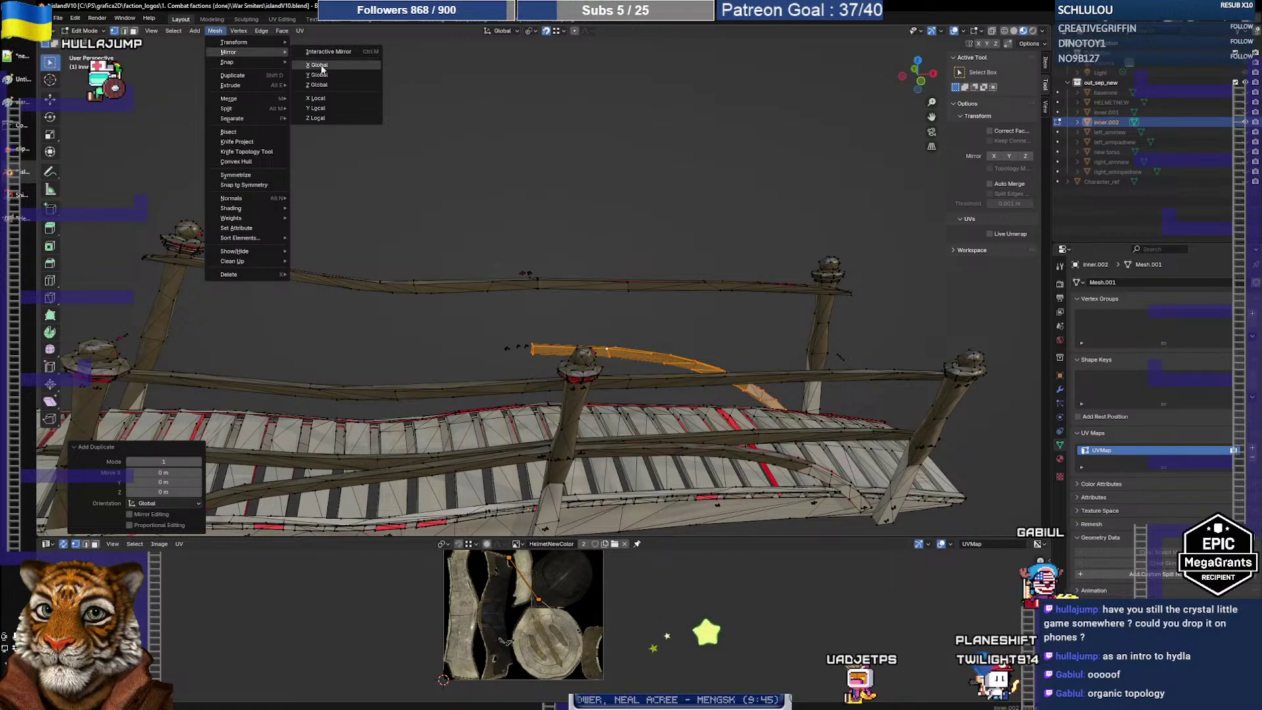
click(318, 65)
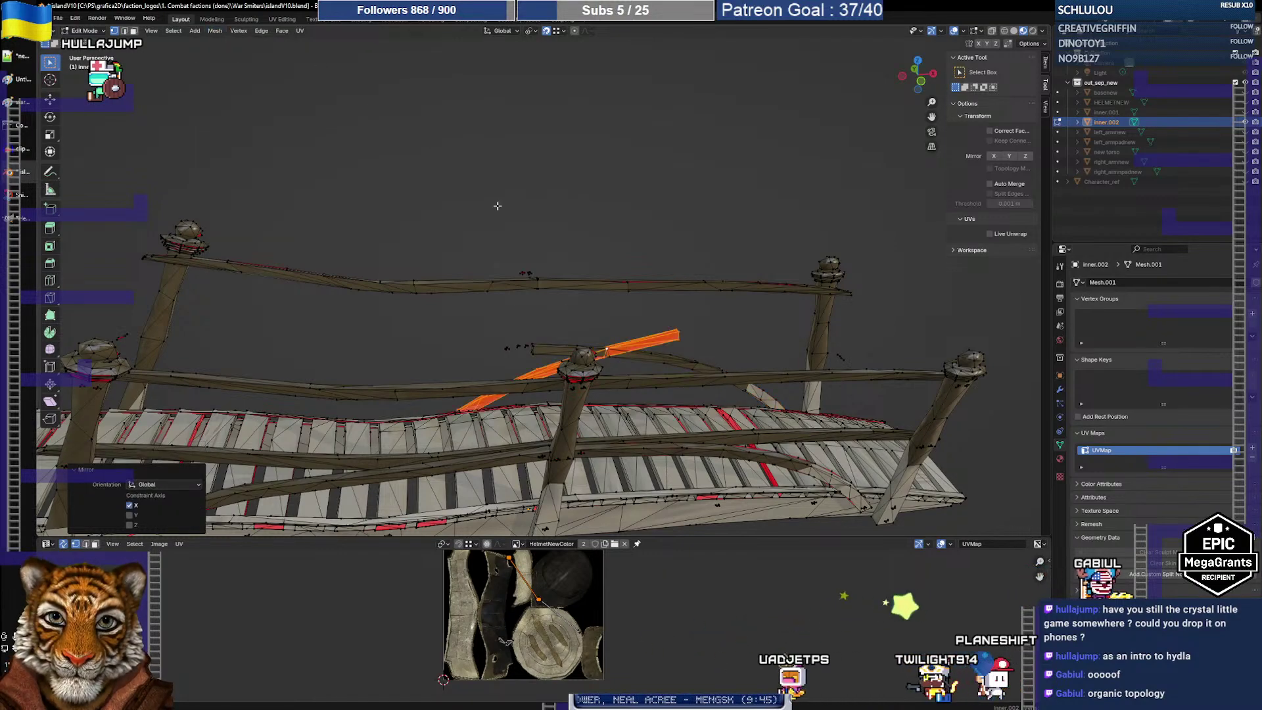
key(alt+n)
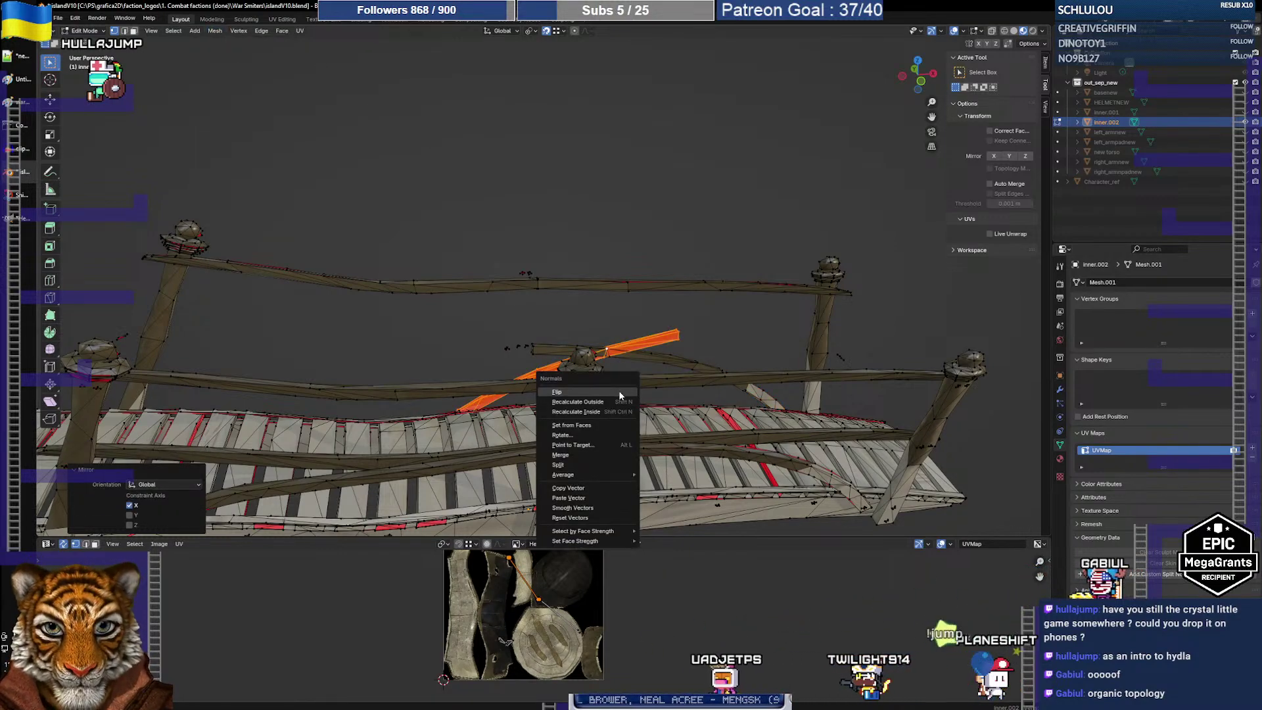
click(619, 395)
- Move the mirrored brace along X to -3.108 m
key(g)
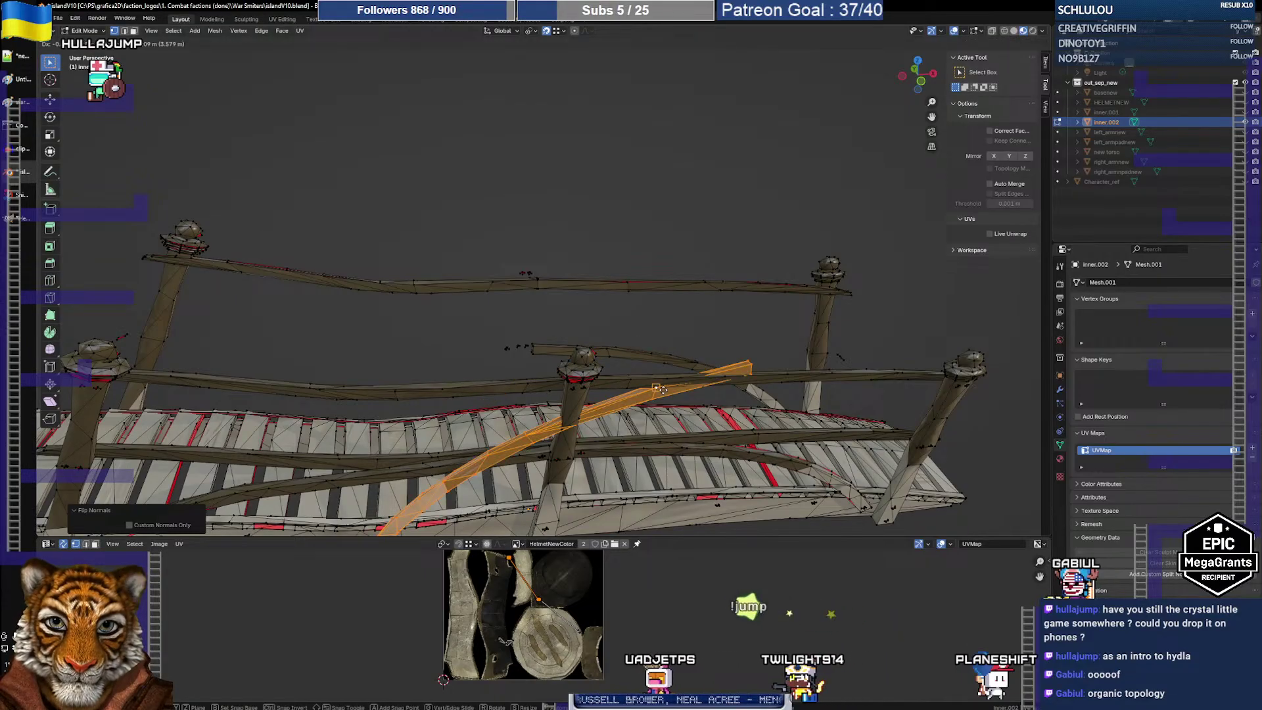
key(x)
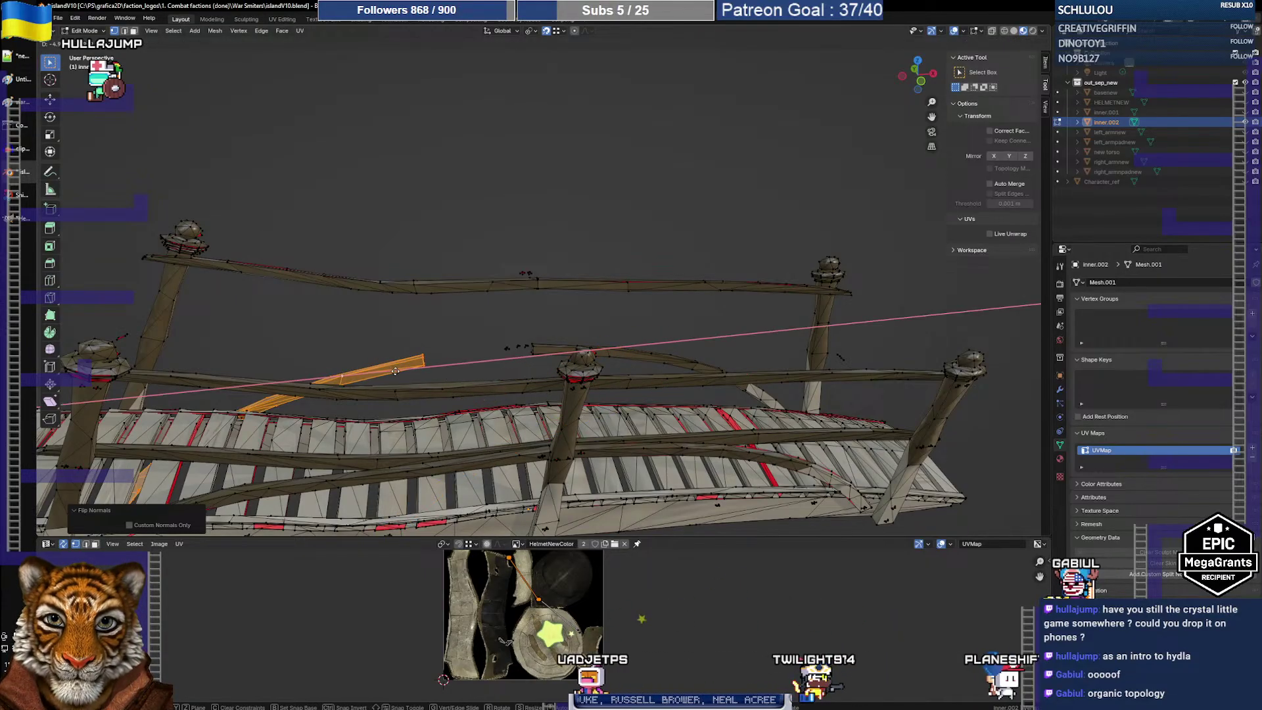
click(490, 354)
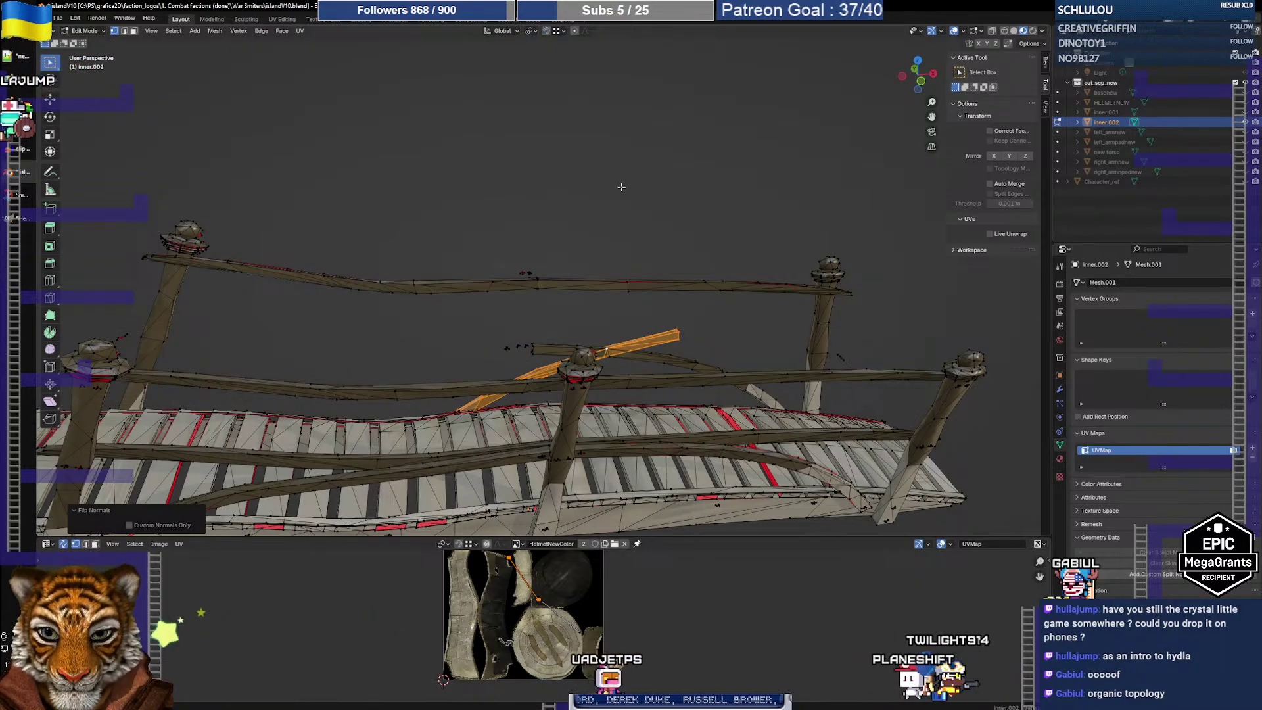
key(g)
key(x)
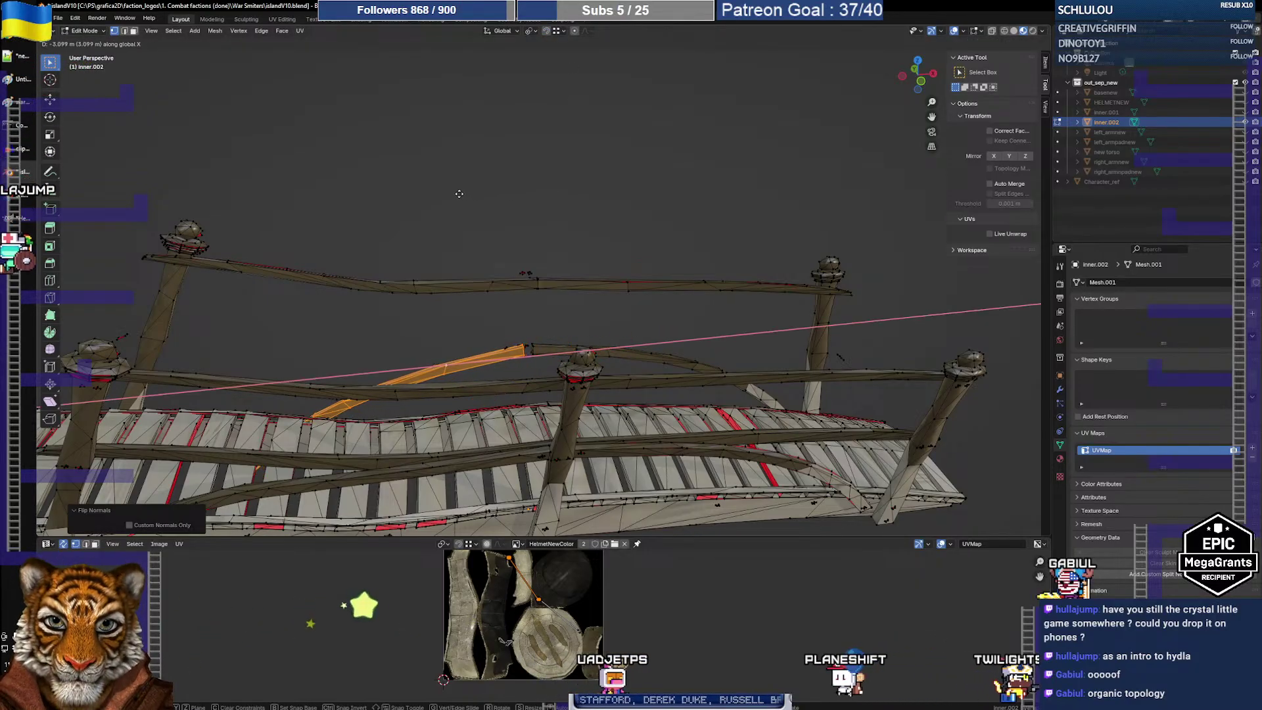
click(458, 194)
middle_drag(458, 194, 236, 271)
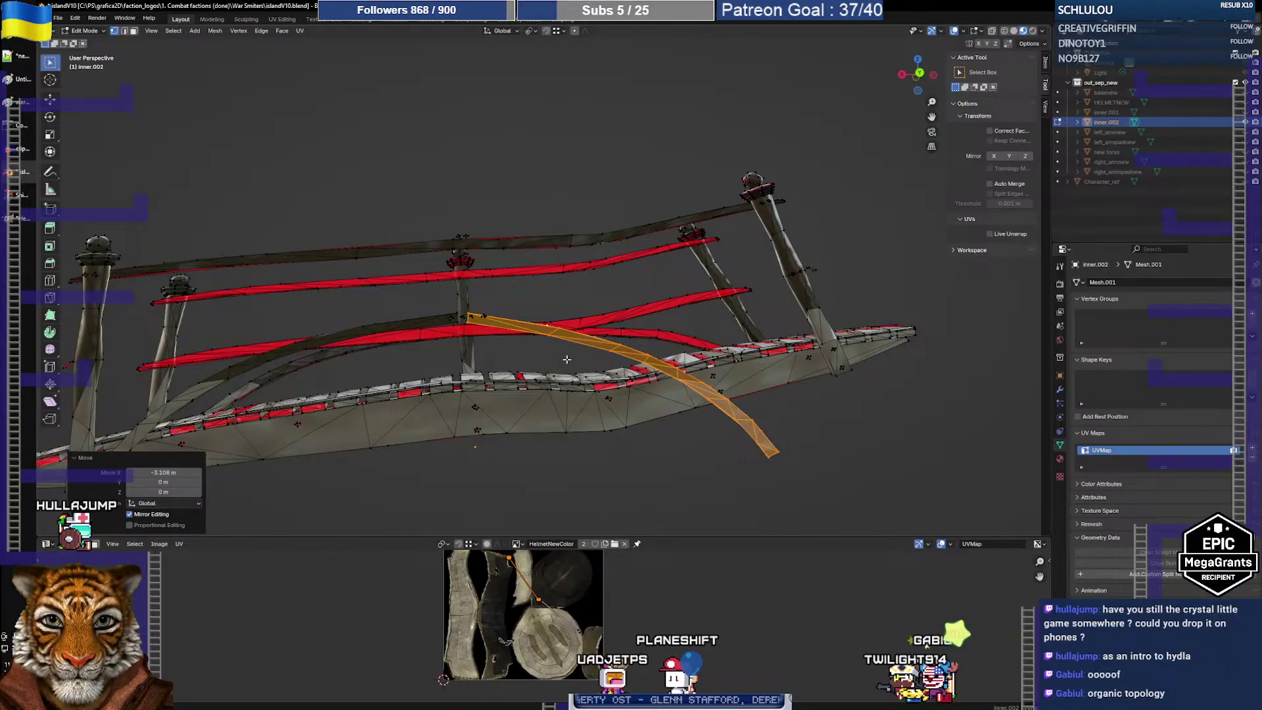
middle_drag(566, 359, 701, 411)
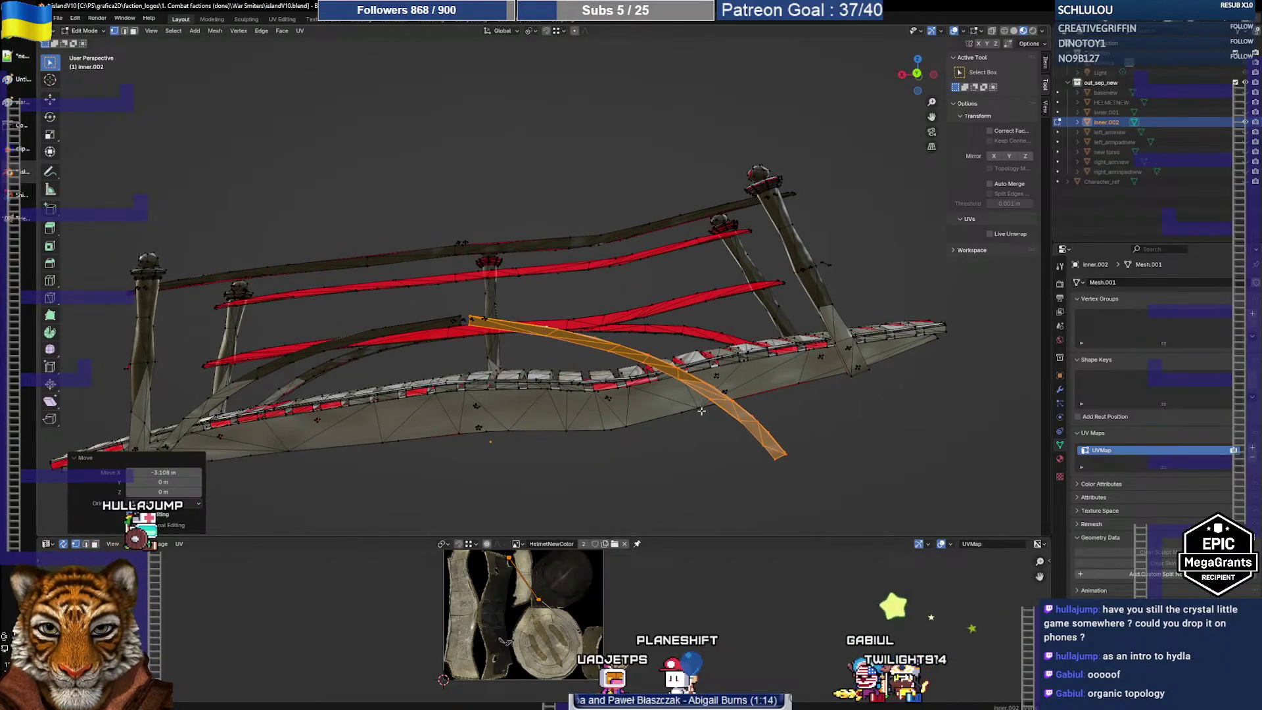
- Tilt the brace -17.4°, raise it 0.367 m on Z, and refine with a 3.7° rotation
key(r)
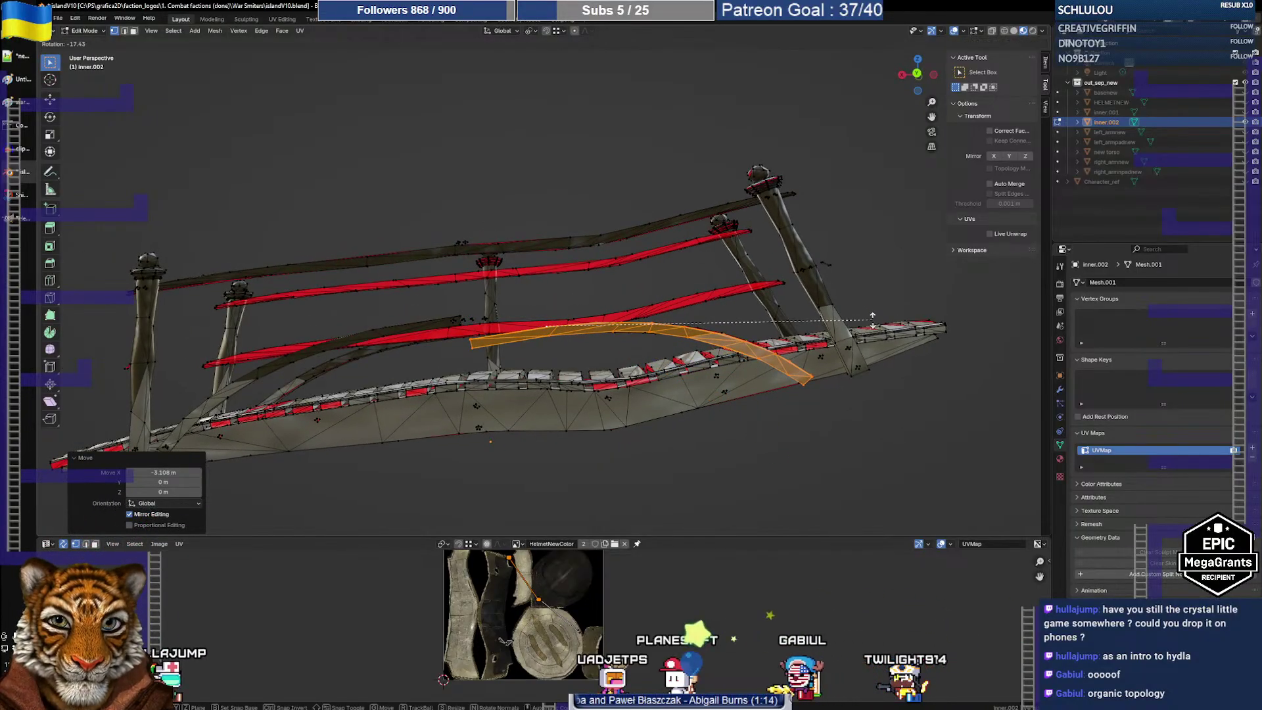
click(872, 319)
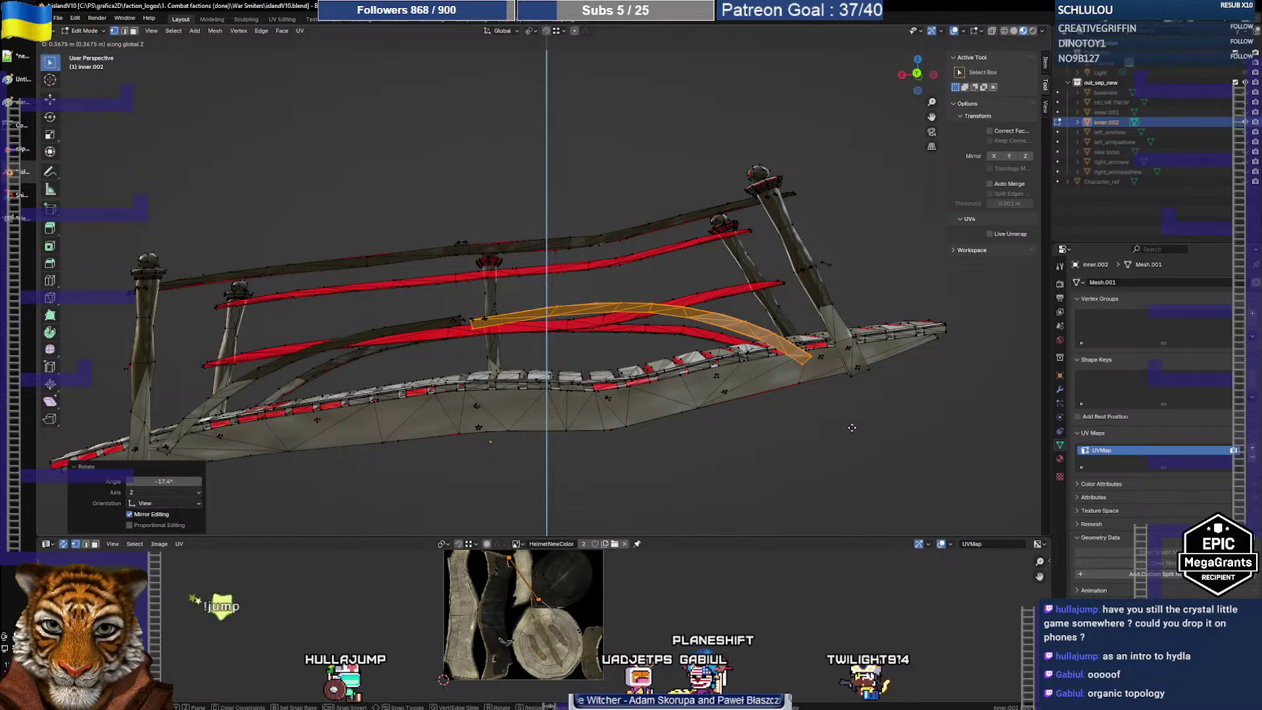
click(852, 427)
key(r)
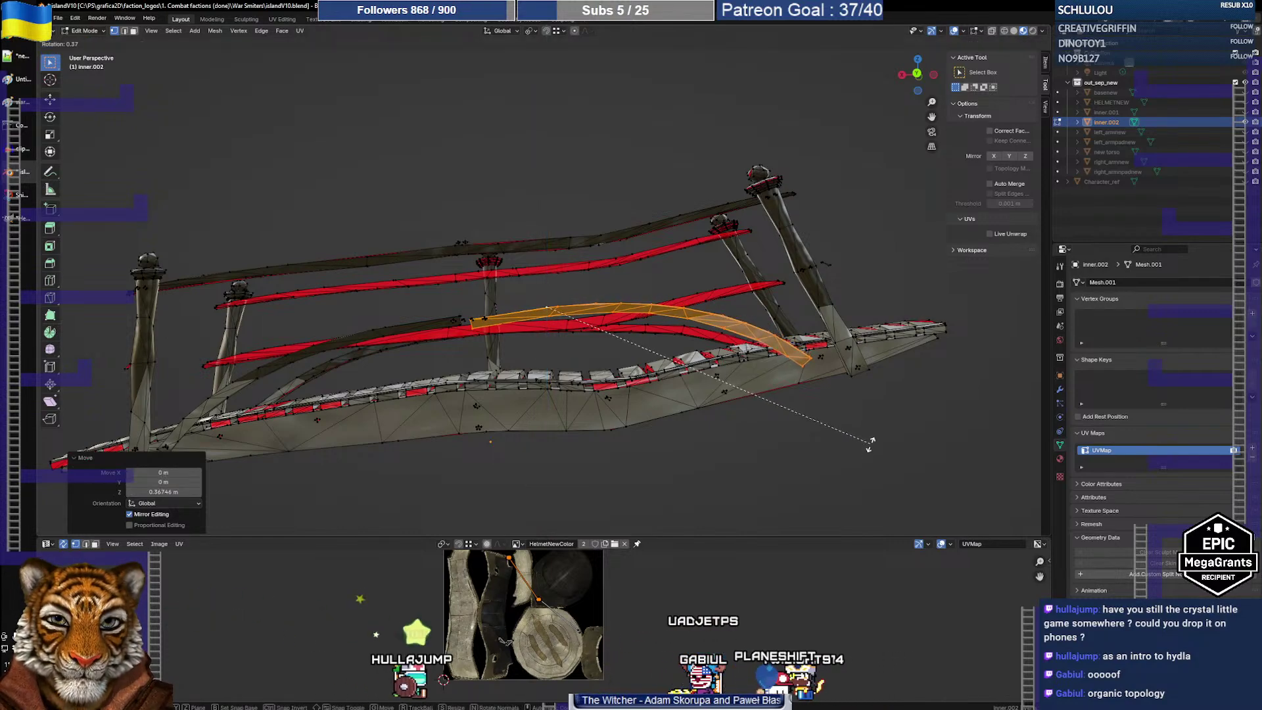
click(862, 461)
middle_drag(863, 461, 736, 431)
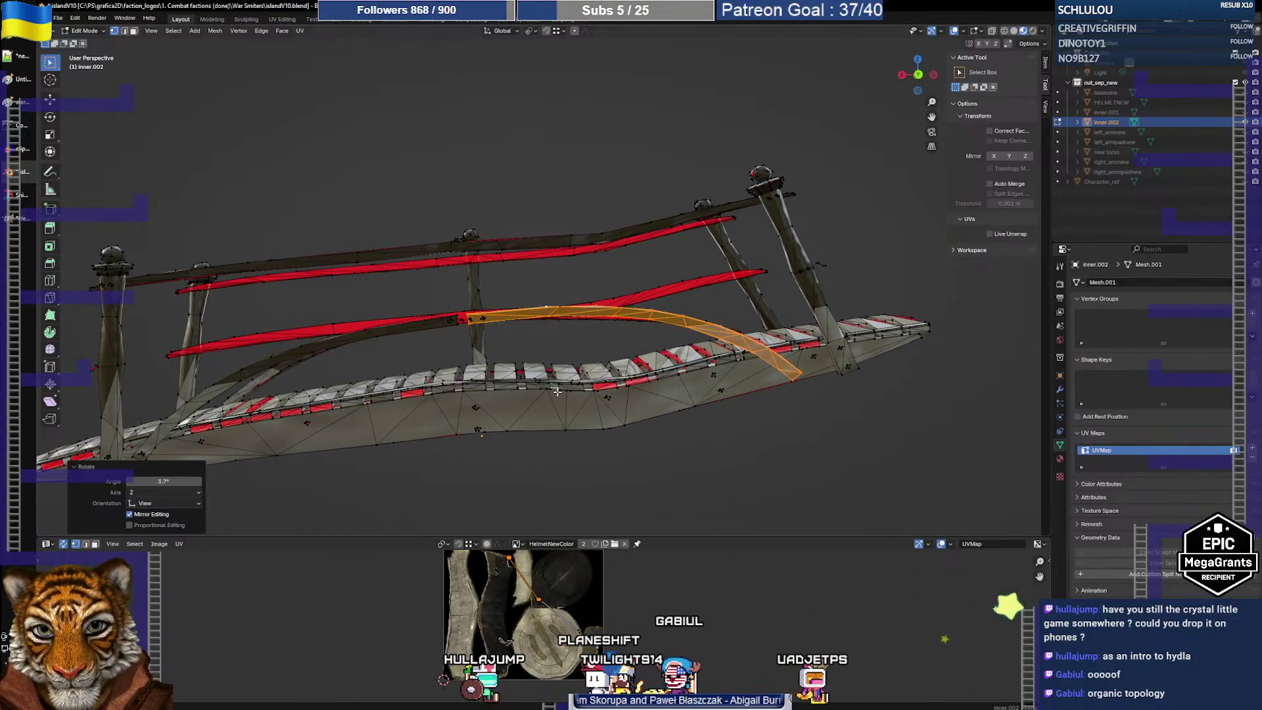
middle_drag(557, 392, 526, 405)
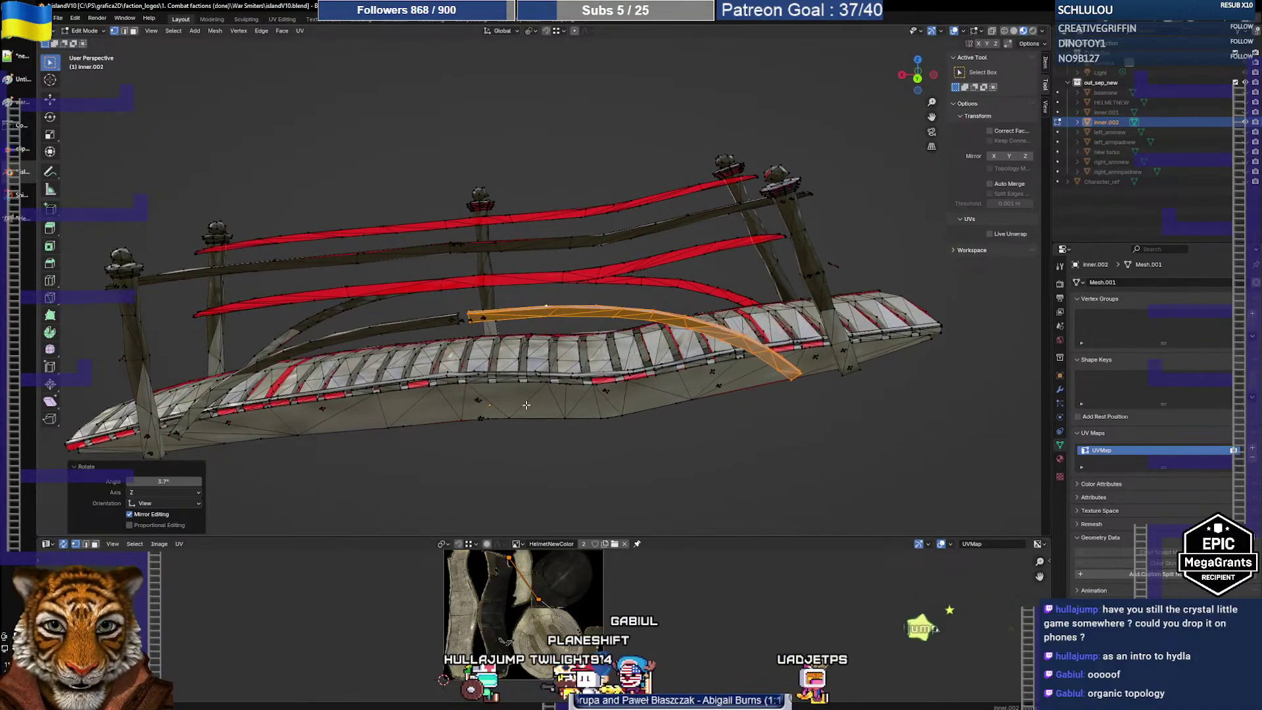
click(328, 312)
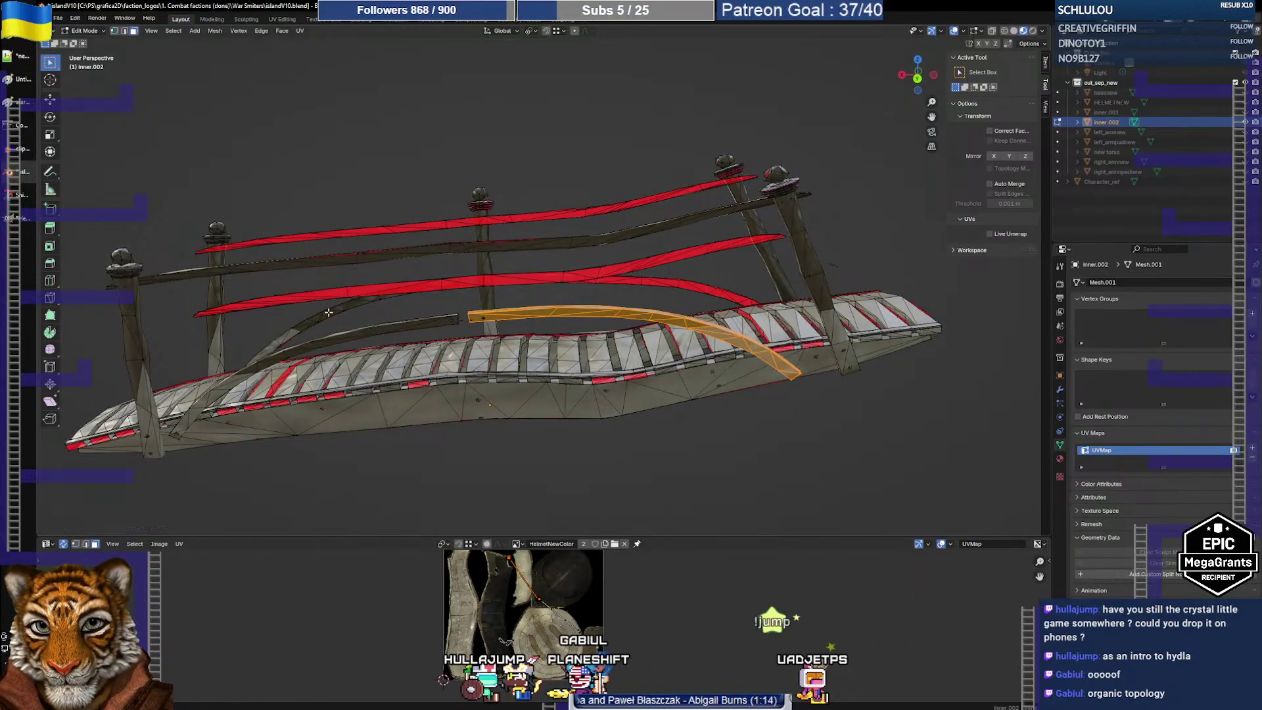
- Delete the faces of the stray curved strip
ctrl+click(686, 285)
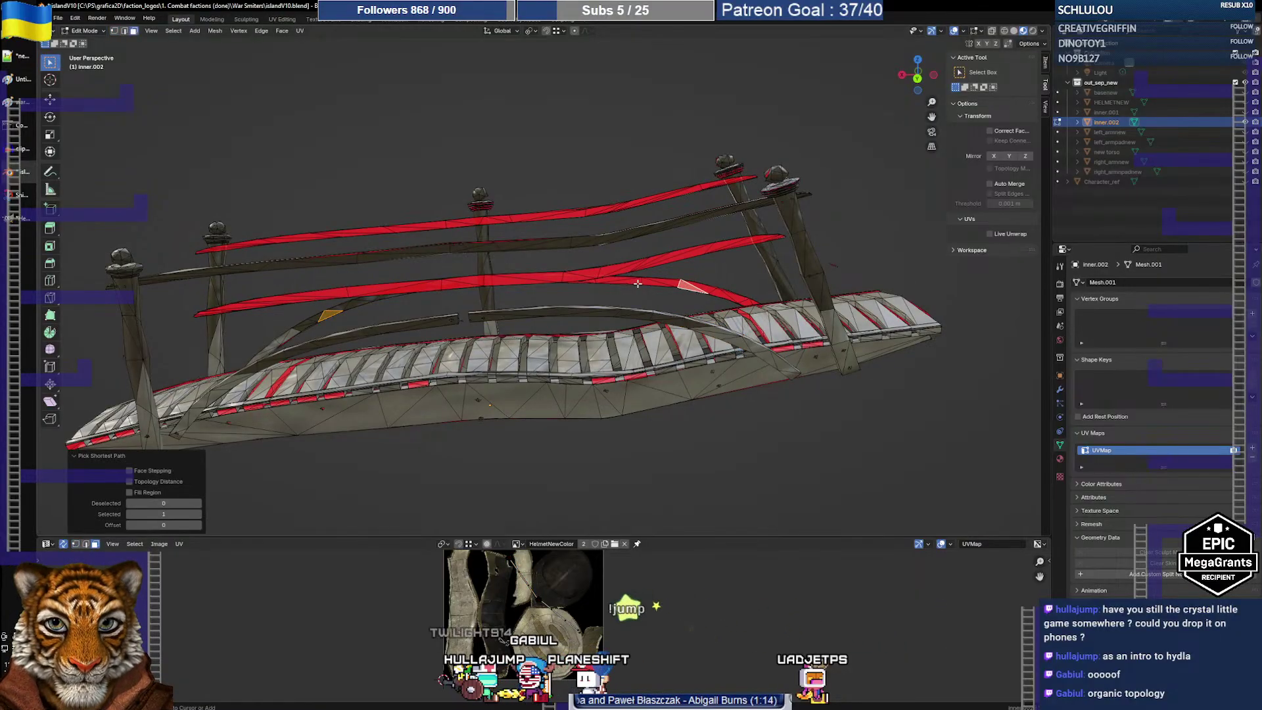
right_click(668, 296)
click(668, 296)
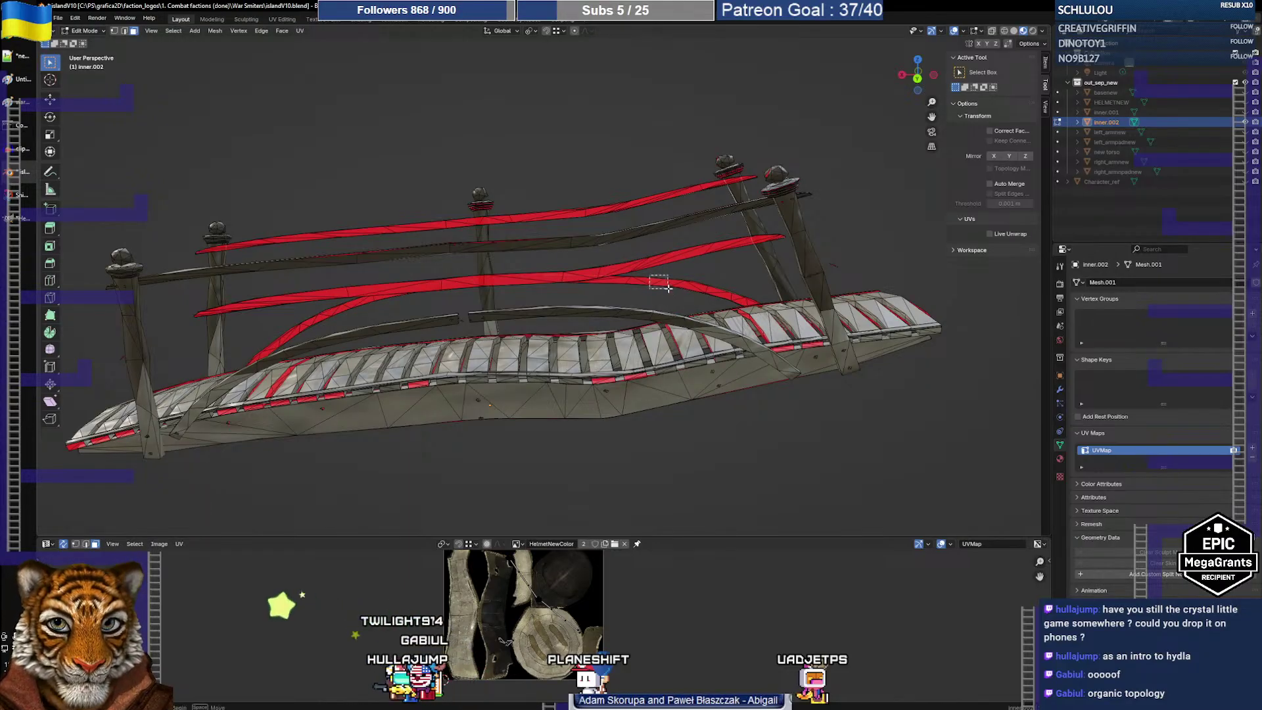
key(ctrl+l)
key(x)
click(335, 321)
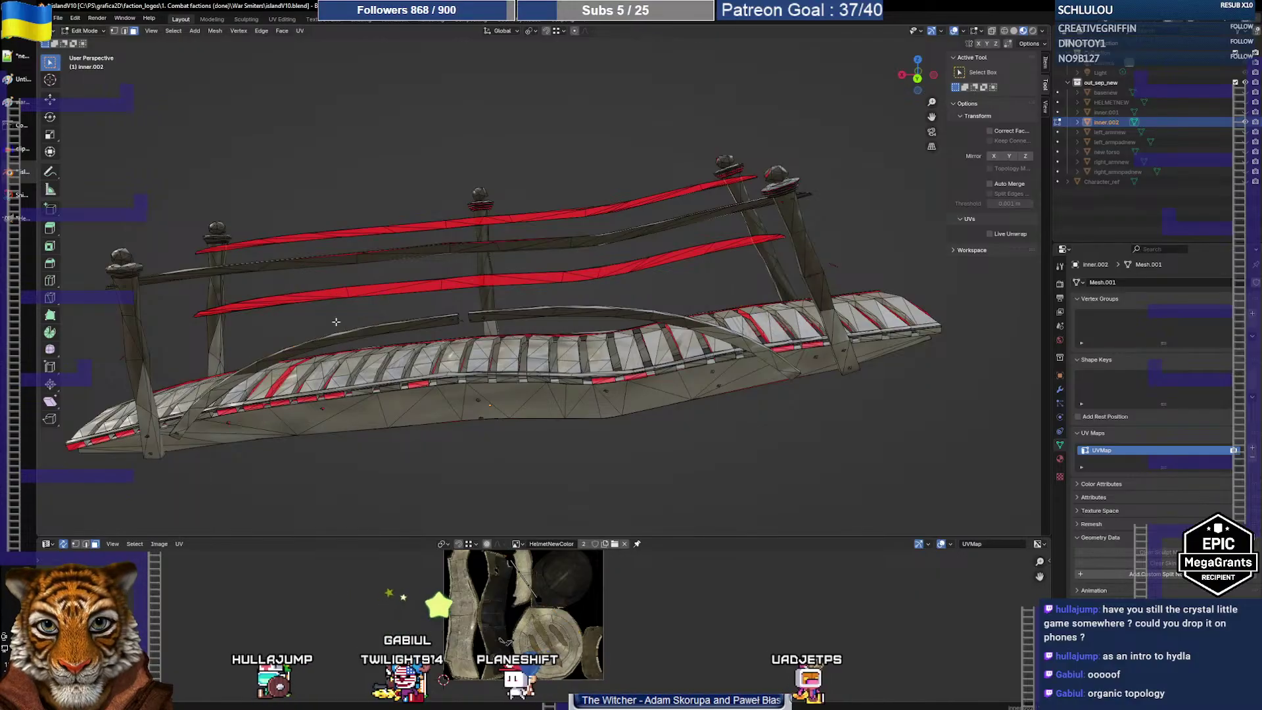
- Hide the middle rail and the two remaining stray edges
click(519, 275)
key(ctrl+l)
click(546, 280)
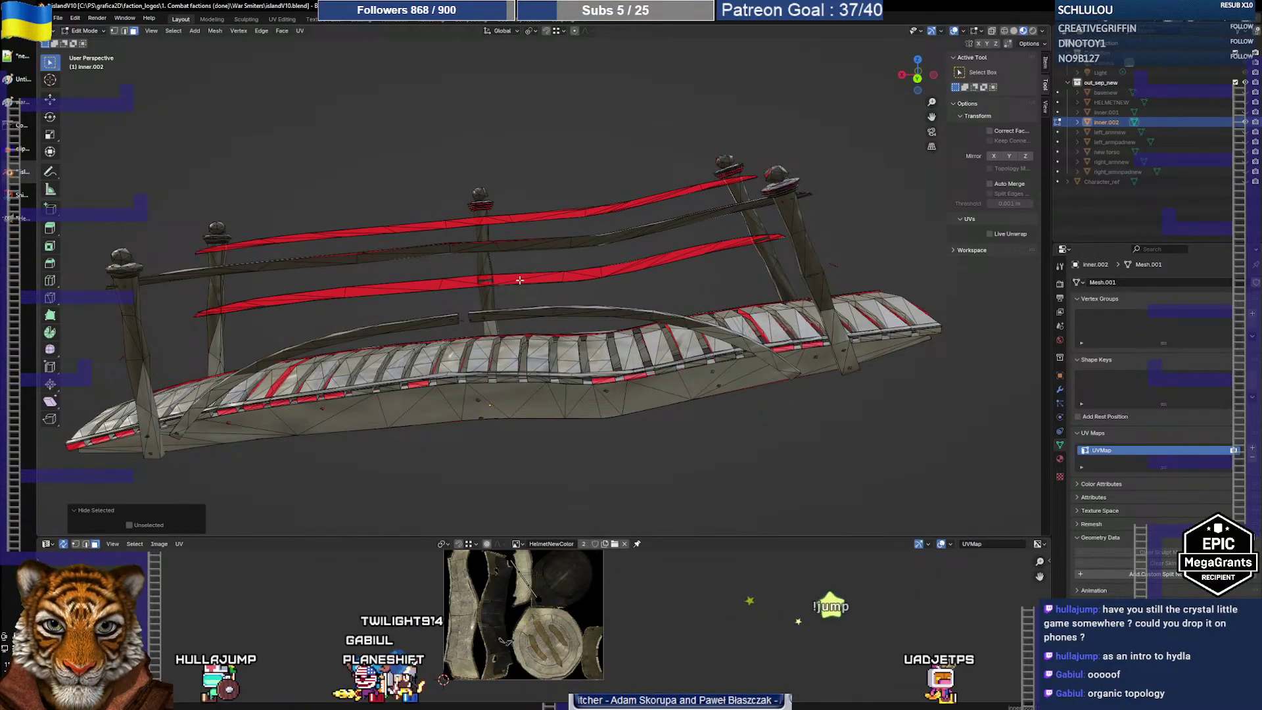
key(ctrl+l)
key(h)
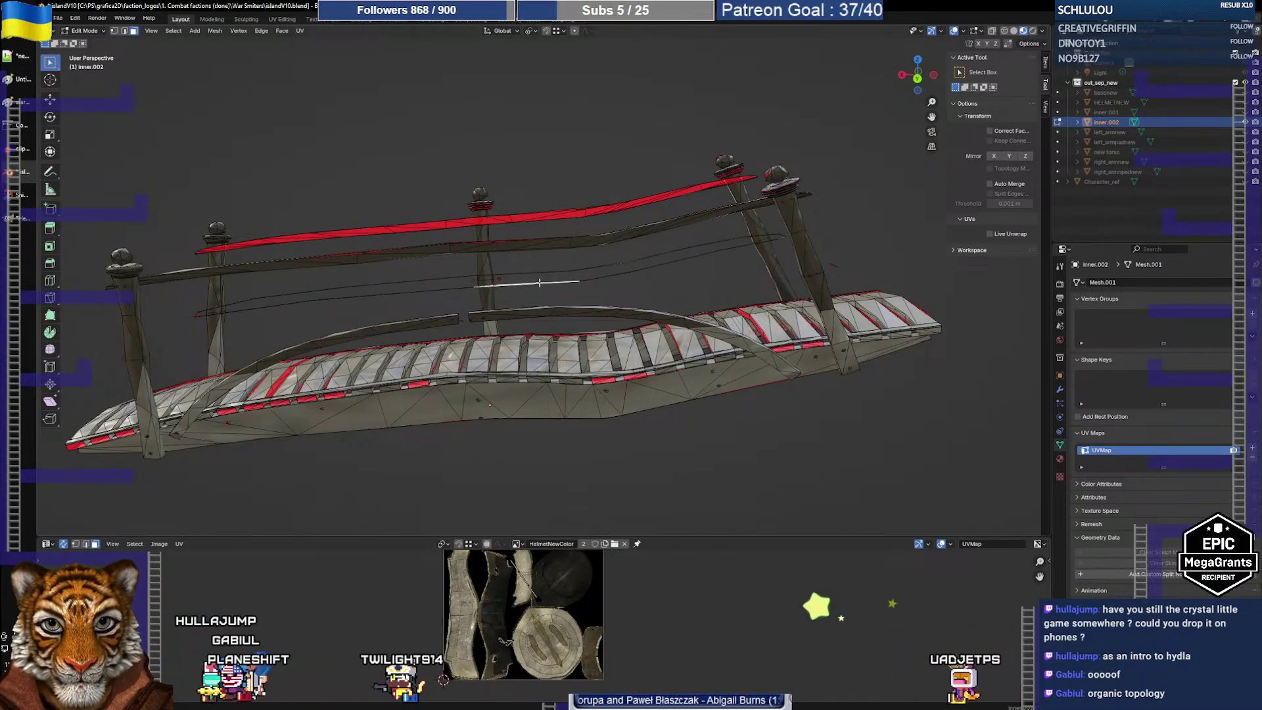
key(h)
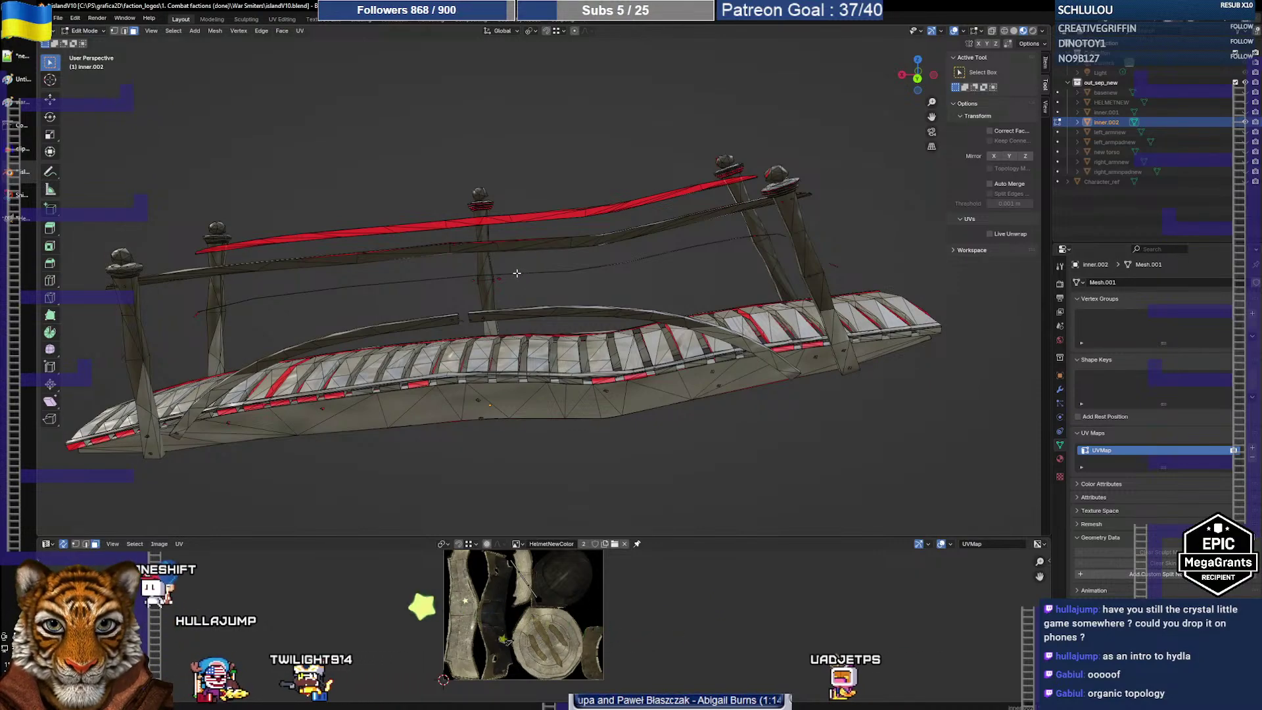
key(h)
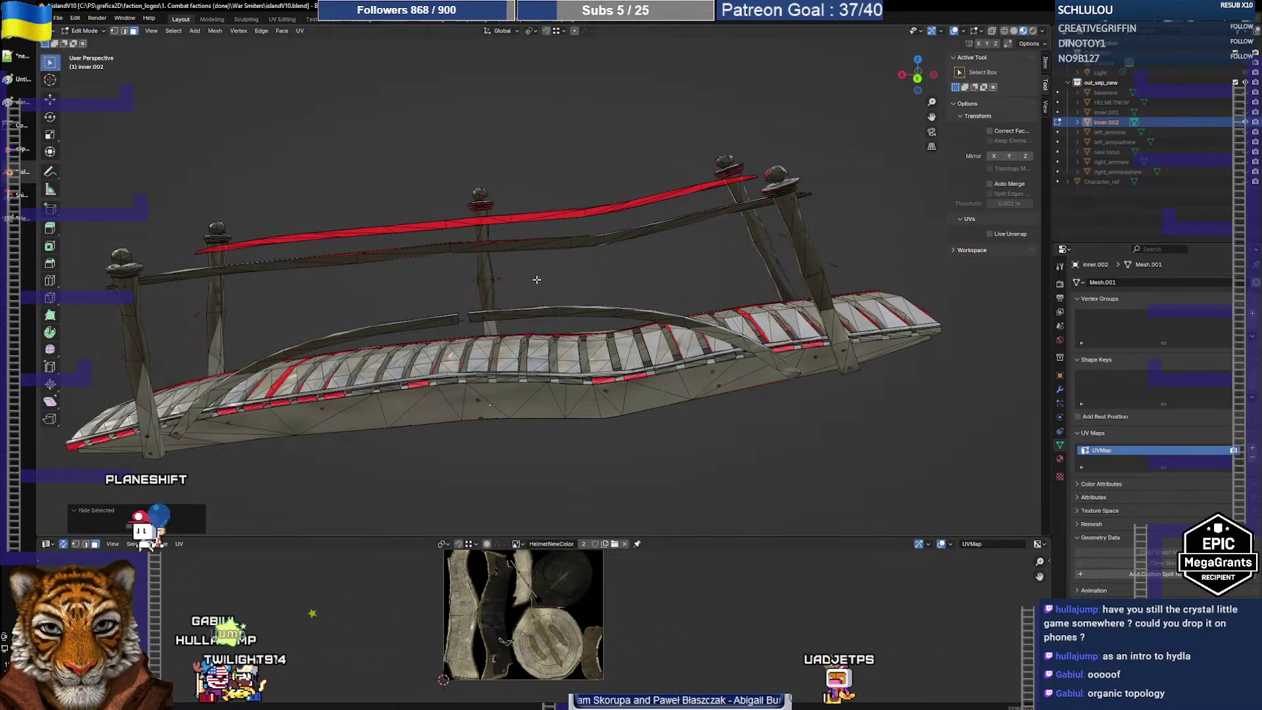
- Make an in-place duplicate of the whole arched brace
mouse_move(536, 282)
middle_down()
mouse_move(577, 301)
mouse_move(565, 263)
mouse_move(551, 299)
mouse_move(527, 300)
middle_up()
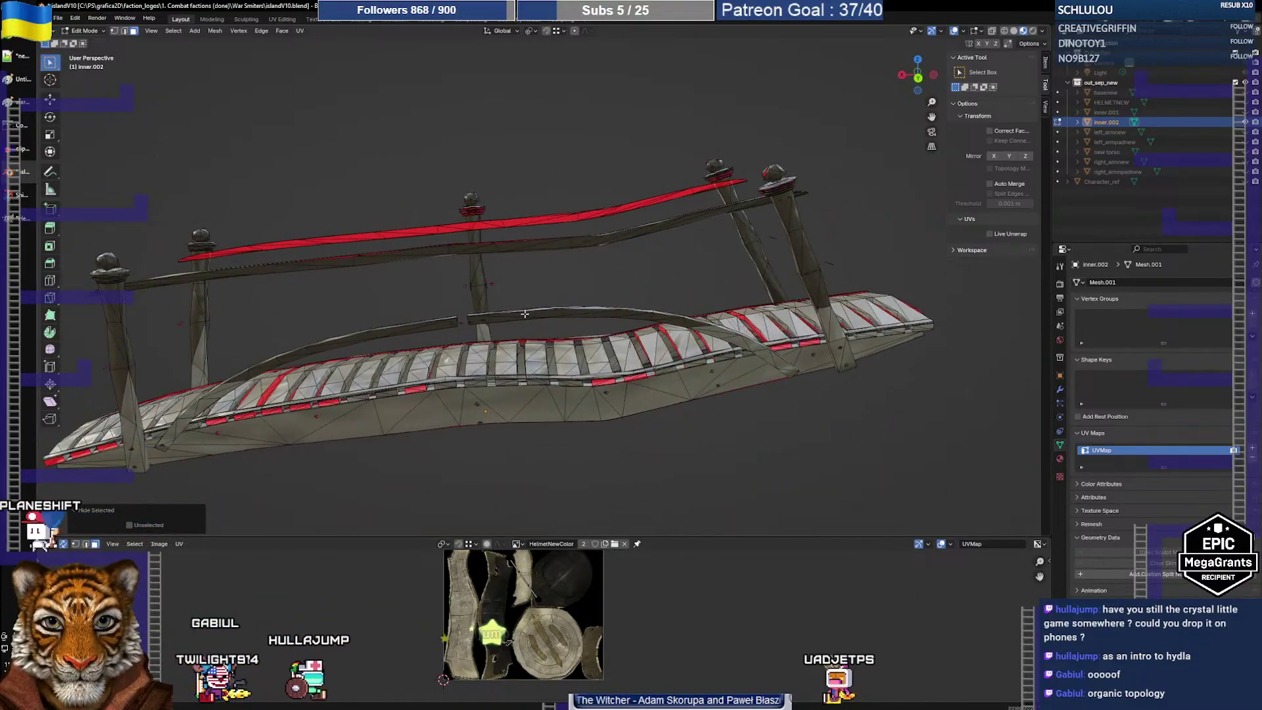
click(445, 322)
key(ctrl+l)
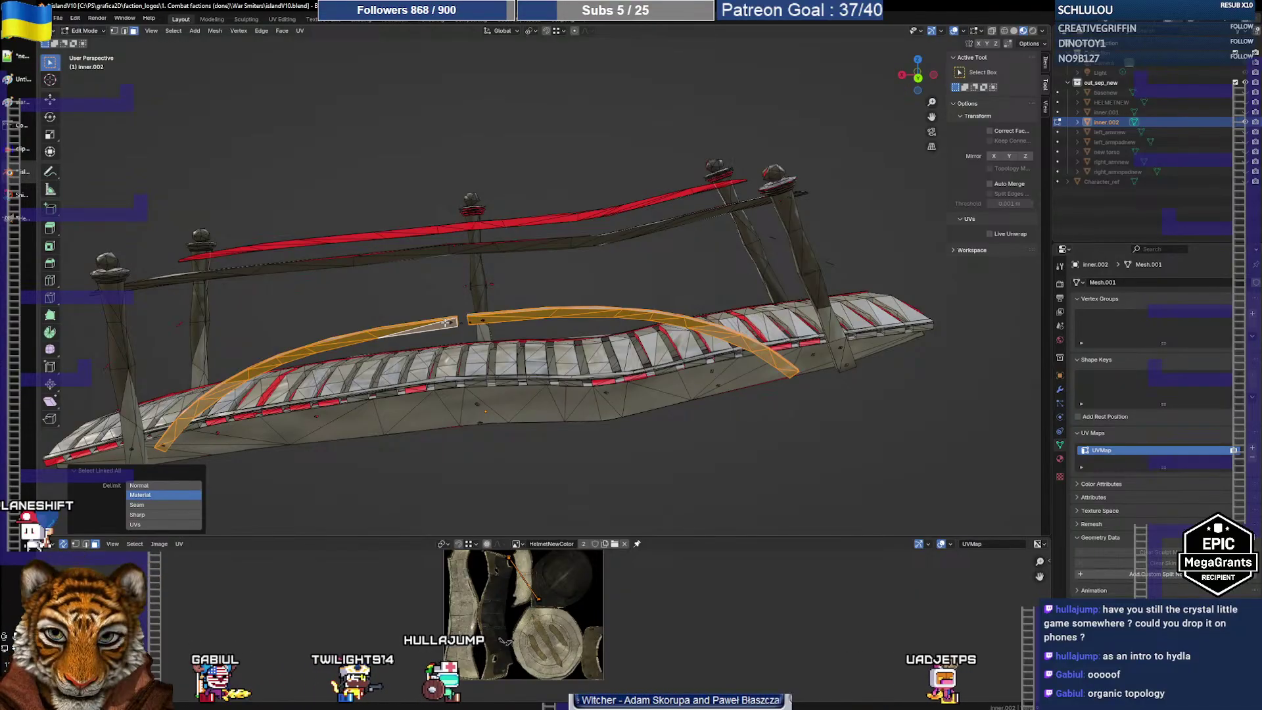
key(g)
key(Escape)
middle_drag(445, 322, 753, 310)
- Slide the brace copy -3.0078 m along Y toward the far rail
key(g)
key(y)
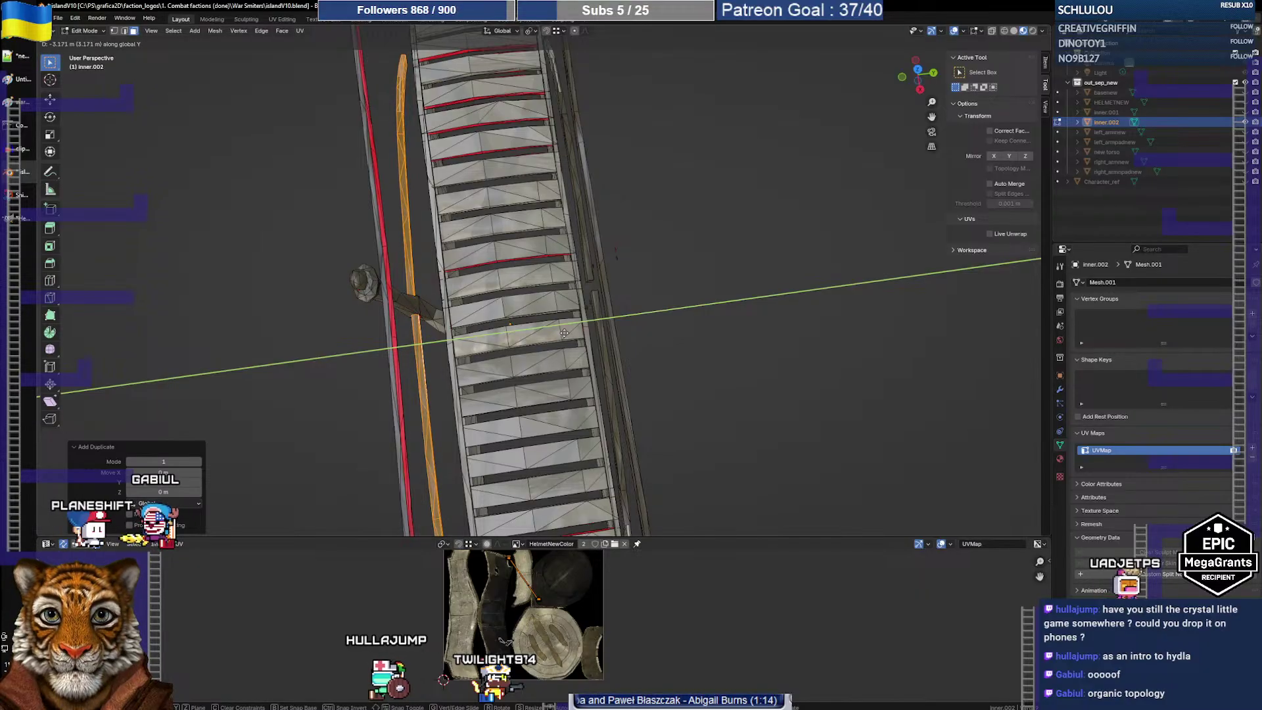
click(563, 332)
middle_drag(564, 331, 705, 335)
- Walk and orbit the viewpoint to a low view along the bridge deck
key(shift+grave)
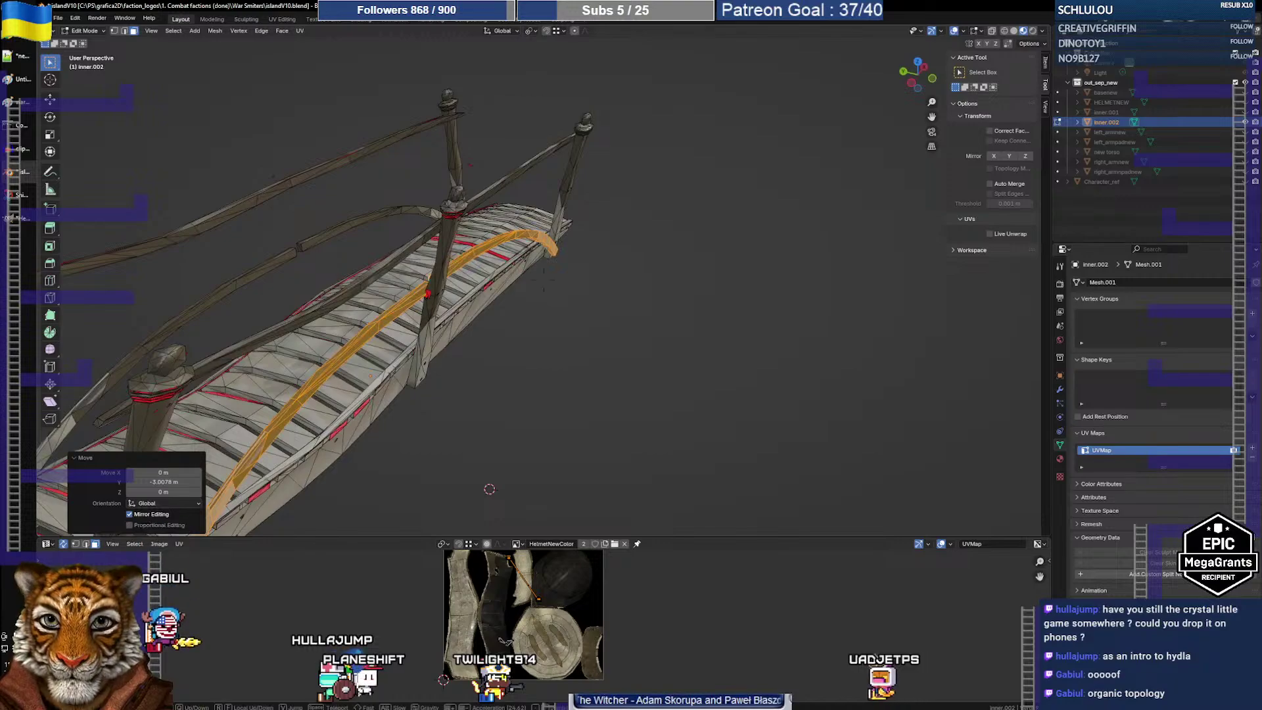
key(s)
key(a)
key(a)
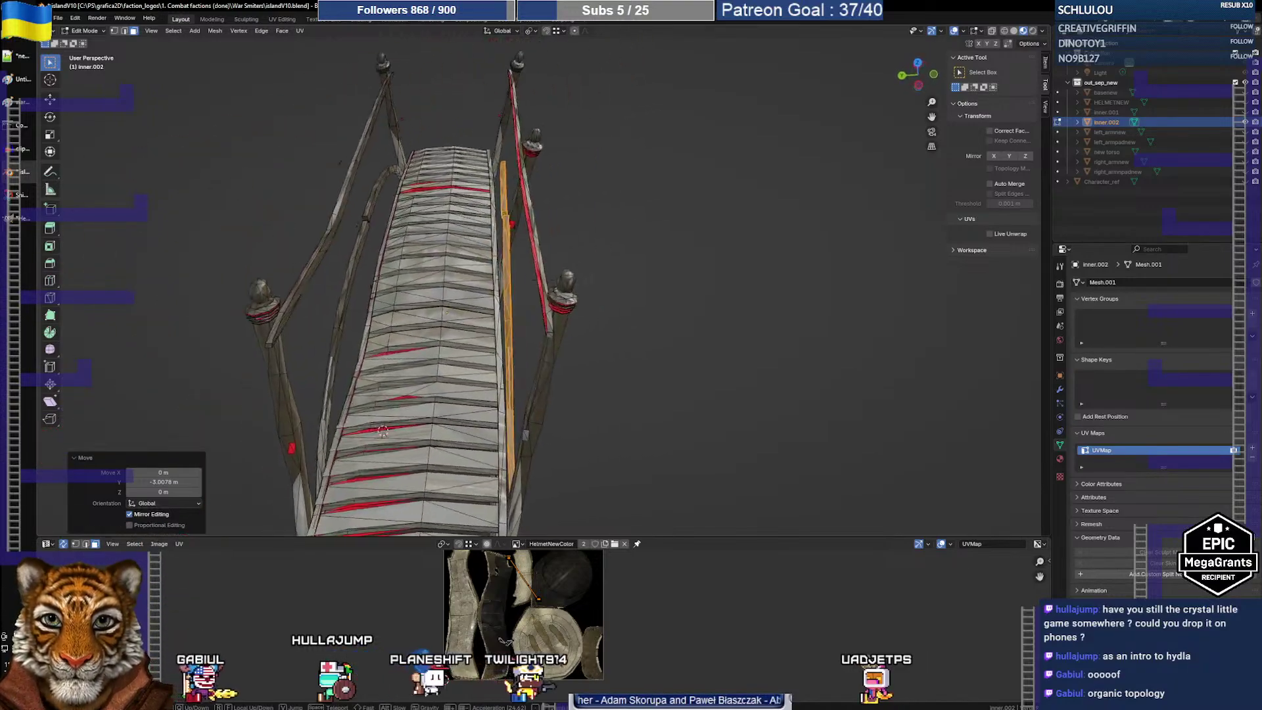
key(d)
key(w)
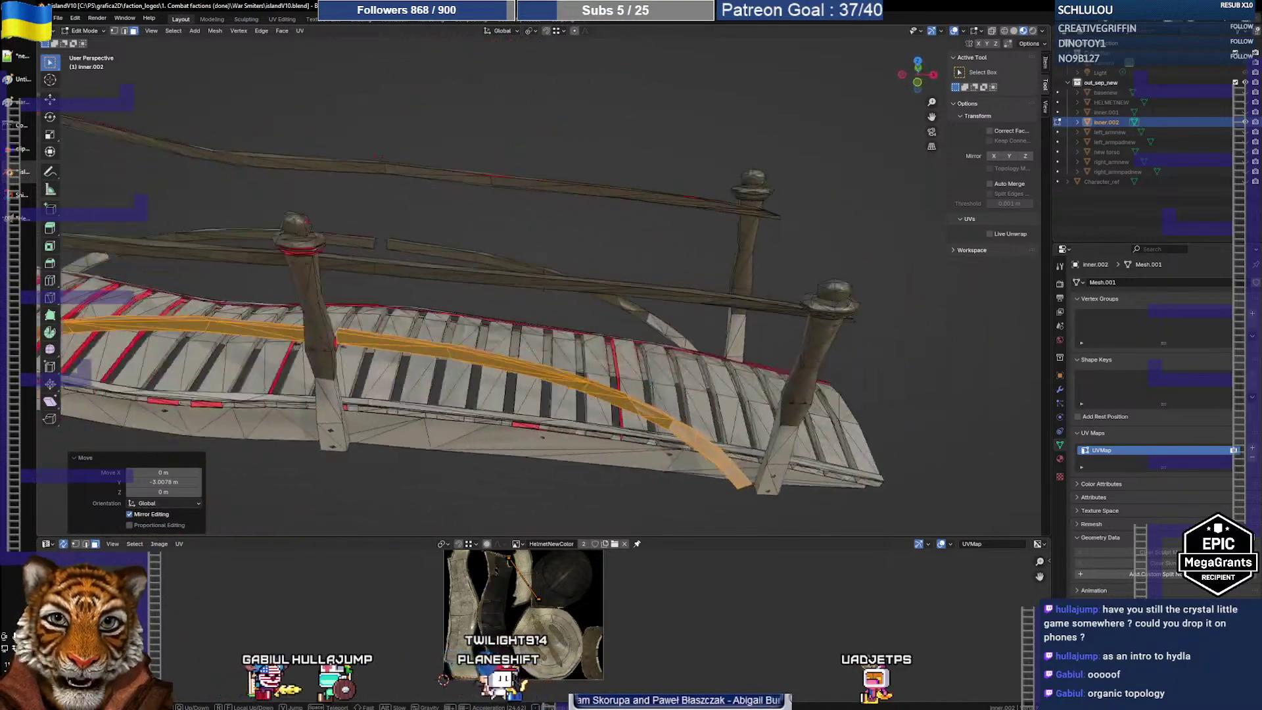
key(d)
key(s)
key(d)
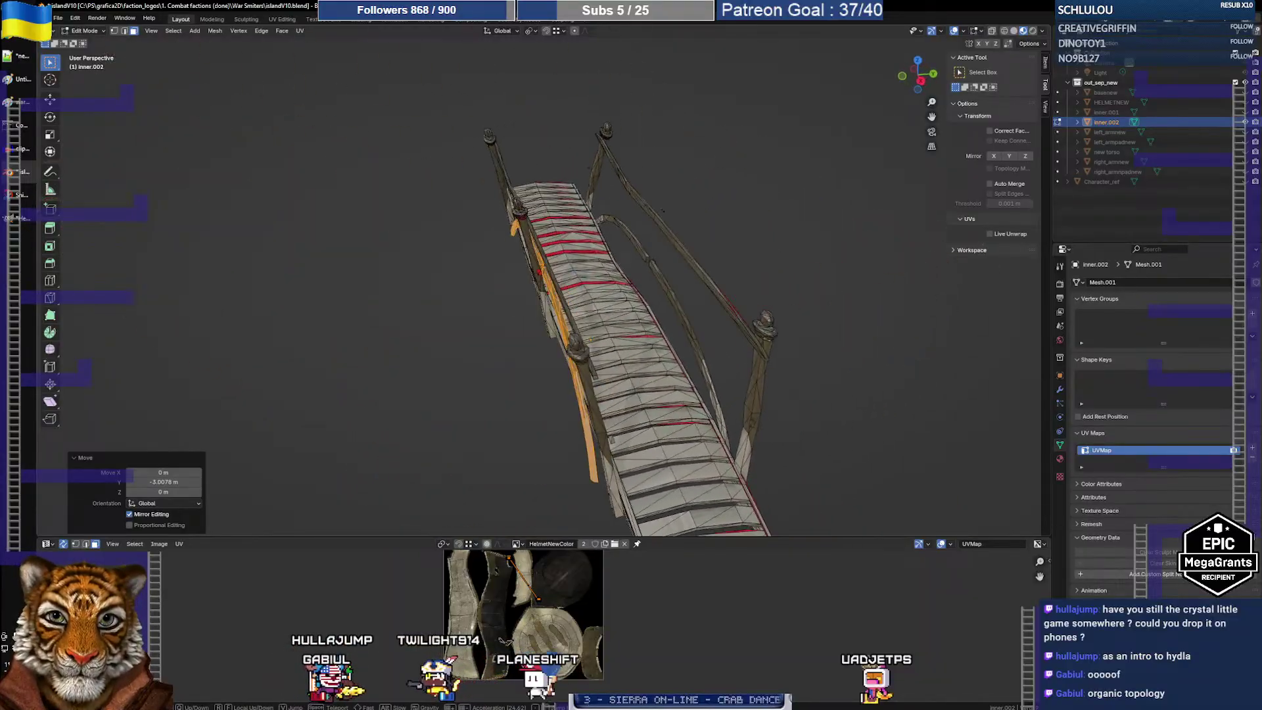
key(a)
key(w)
key(s)
click(702, 309)
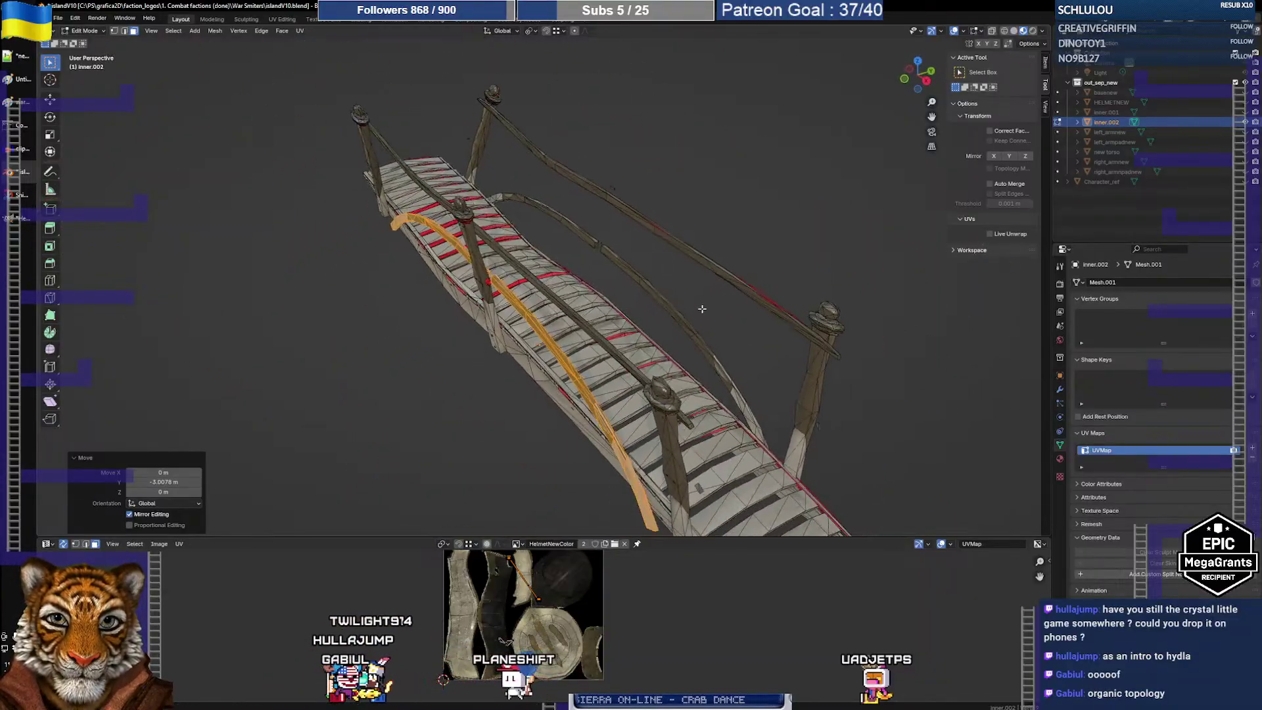
middle_drag(702, 308, 679, 278)
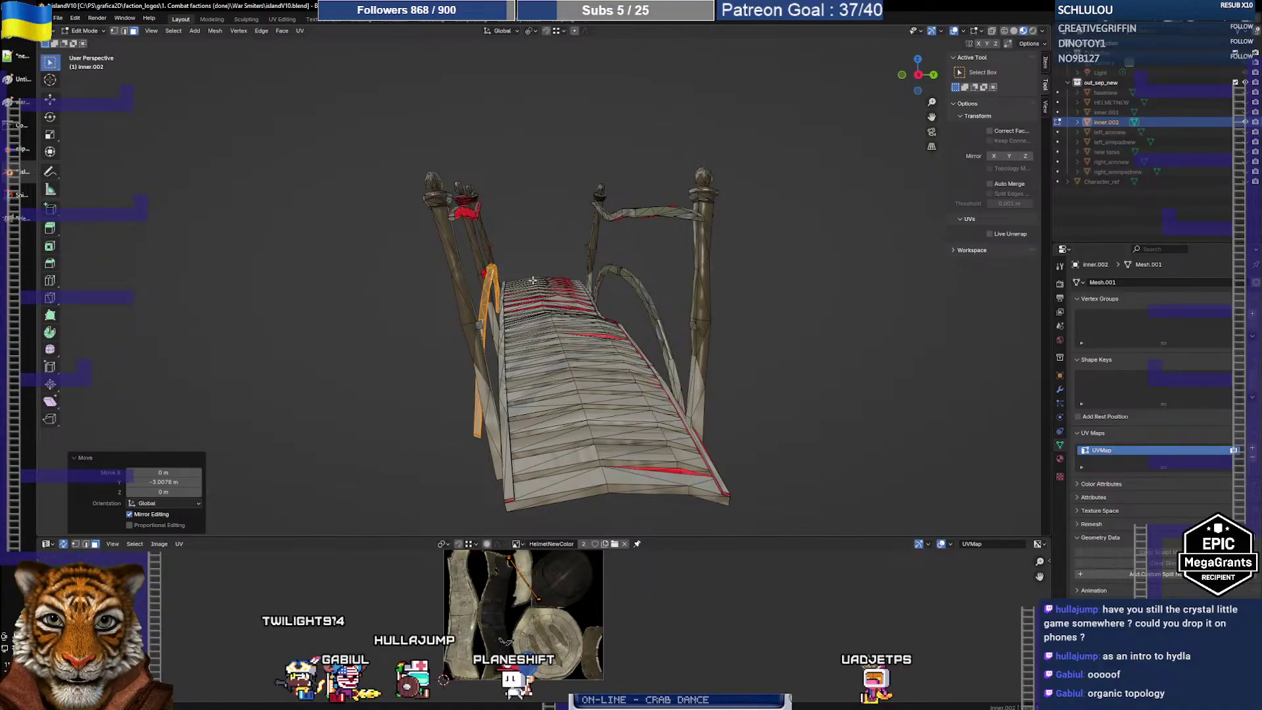
mouse_move(588, 249)
middle_down()
mouse_move(605, 232)
mouse_move(591, 239)
middle_up()
- Tilt the curved brace about -15.6° and shift it about -0.14 m along Y
key(r)
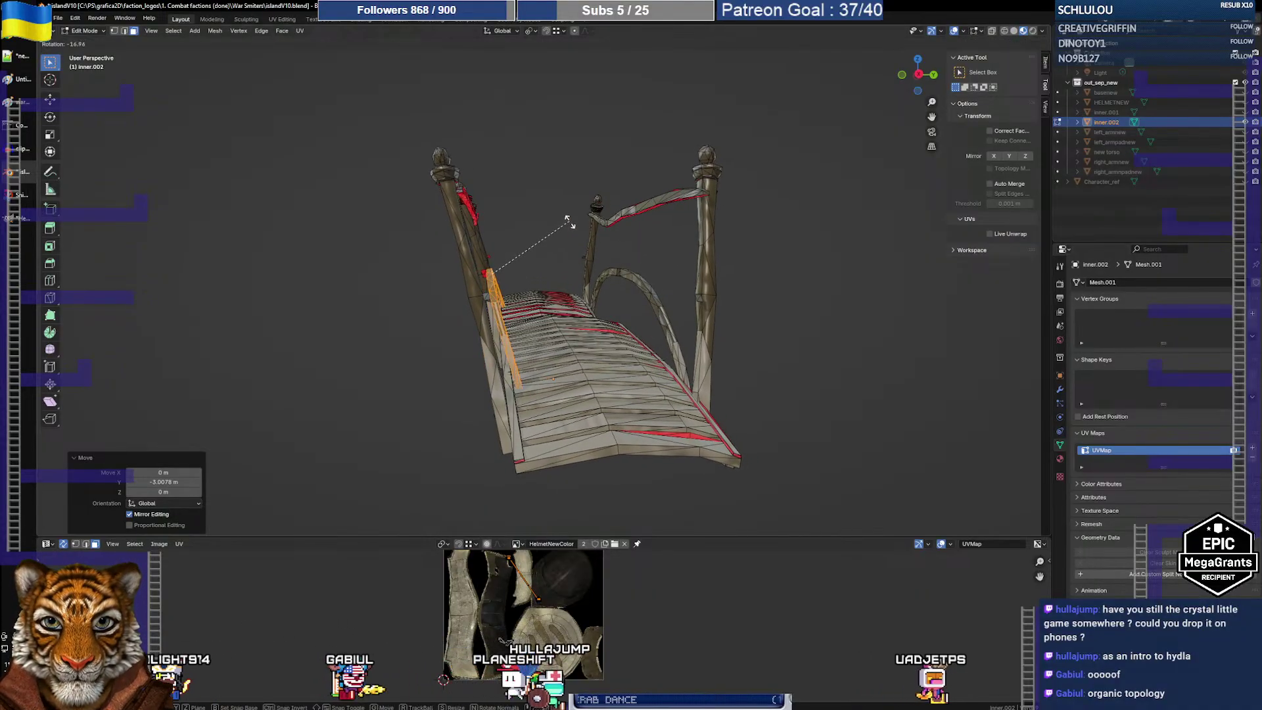
click(570, 223)
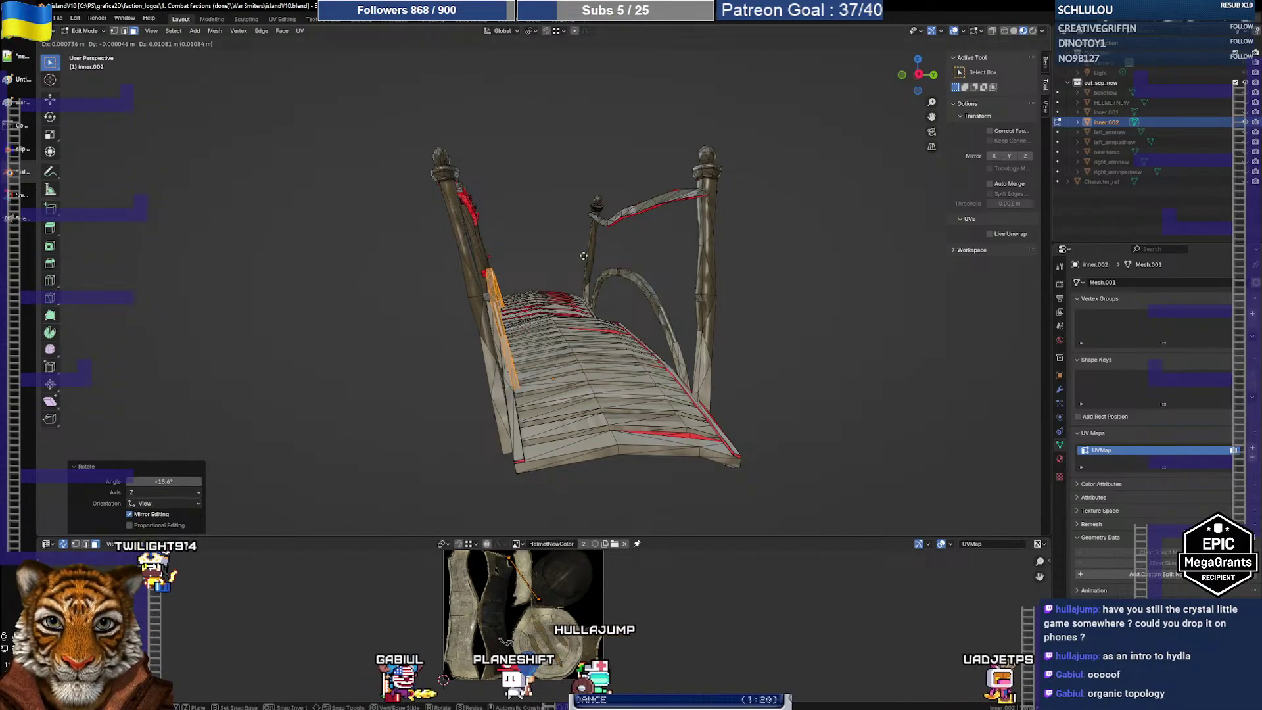
key(g)
key(y)
click(577, 257)
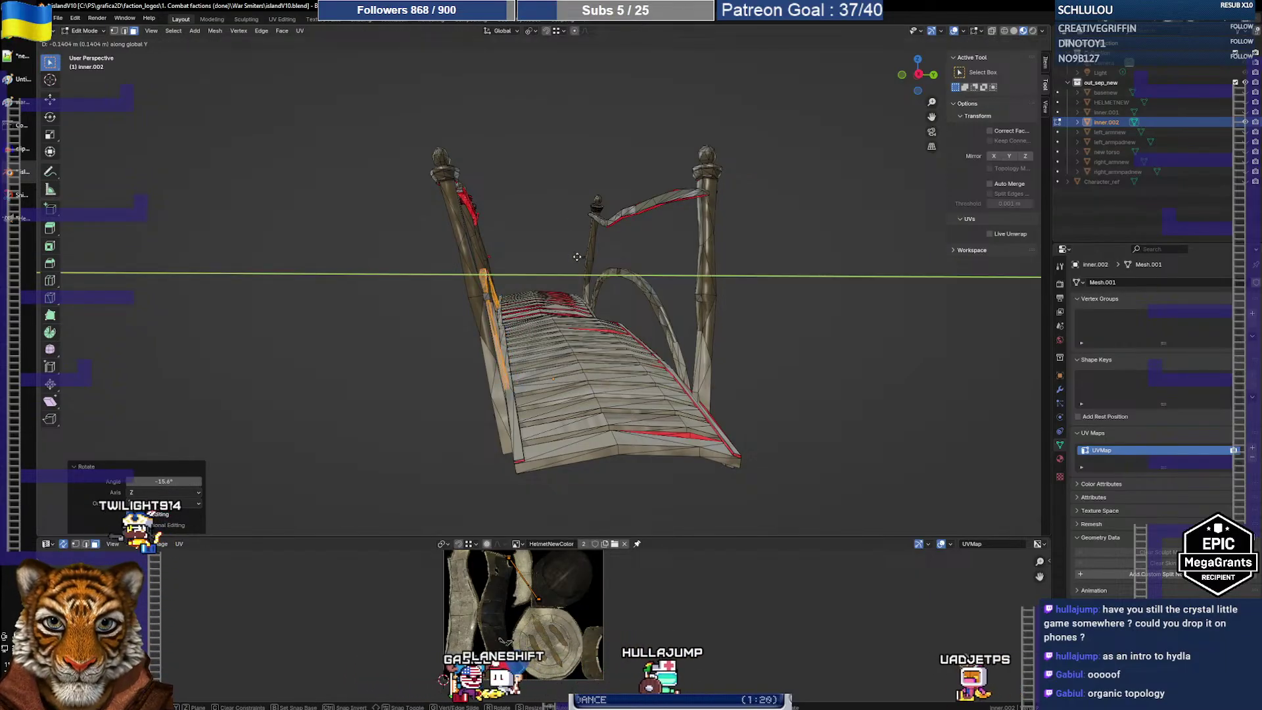
- Rotate the brace again, about -6.44° around Z, so it arches along the far rail side
middle_drag(577, 257, 576, 344)
middle_drag(471, 312, 479, 367)
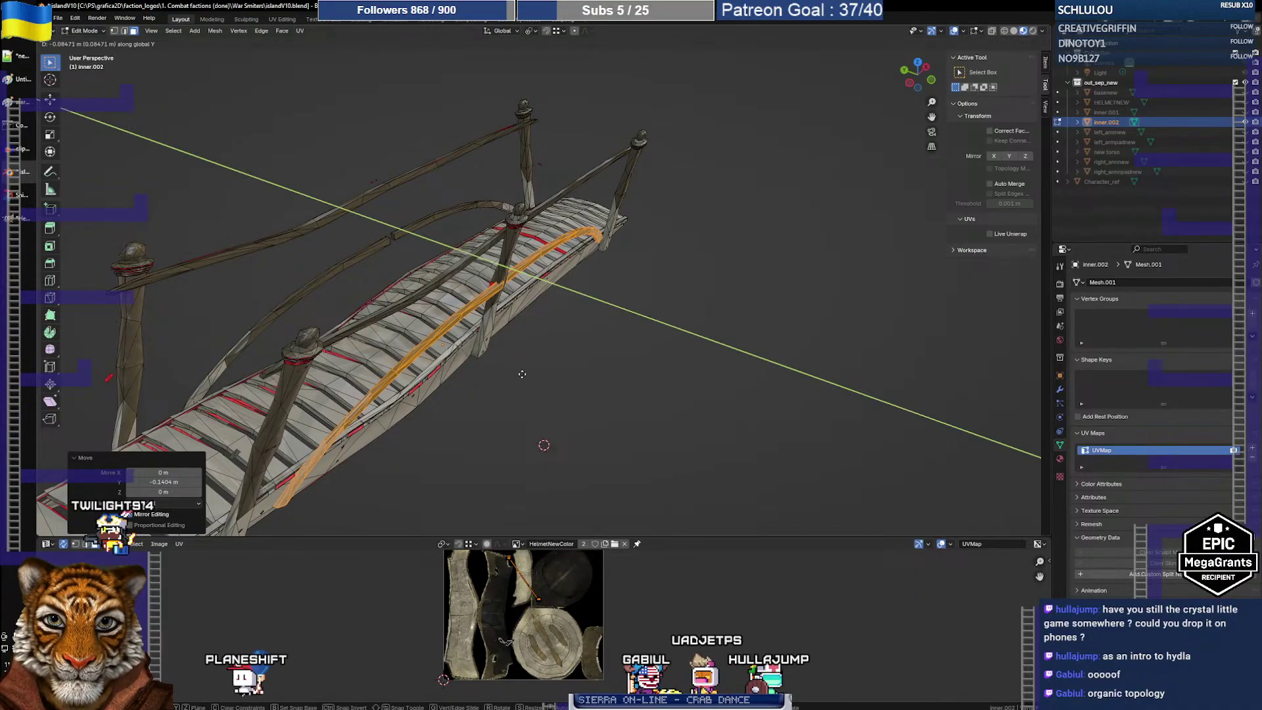
middle_drag(519, 373, 589, 342)
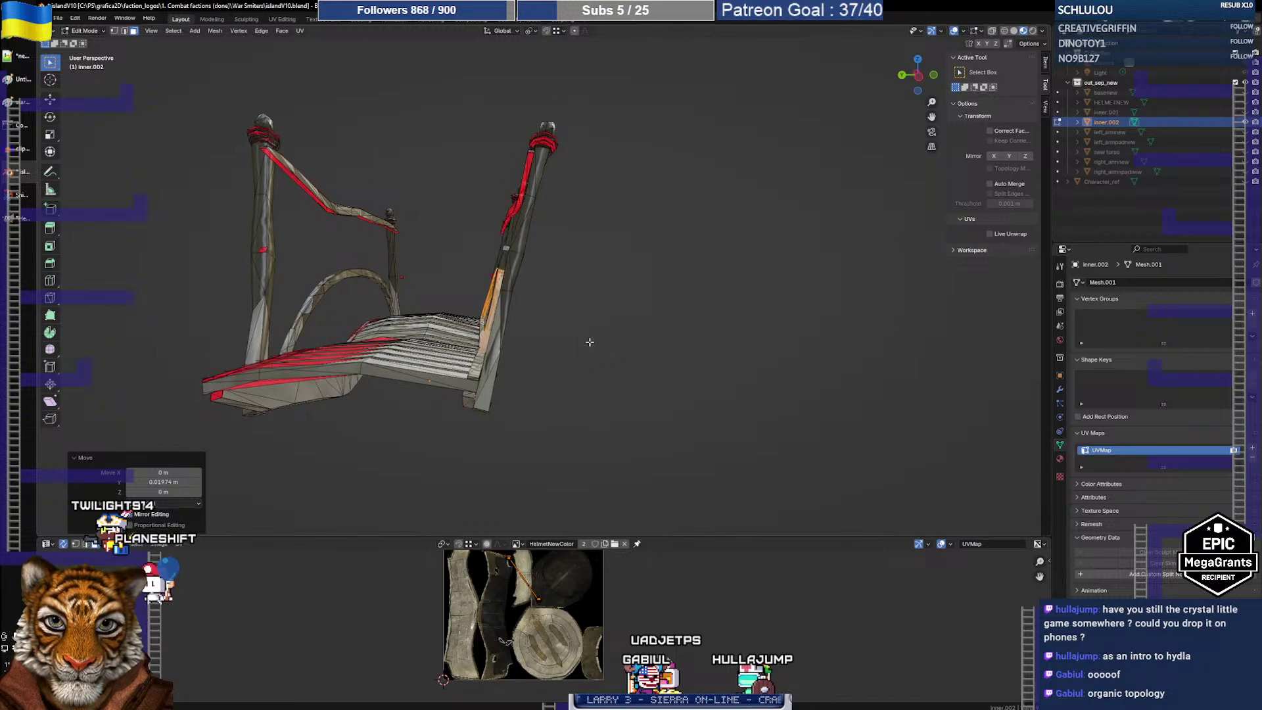
click(654, 323)
middle_drag(654, 324, 529, 284)
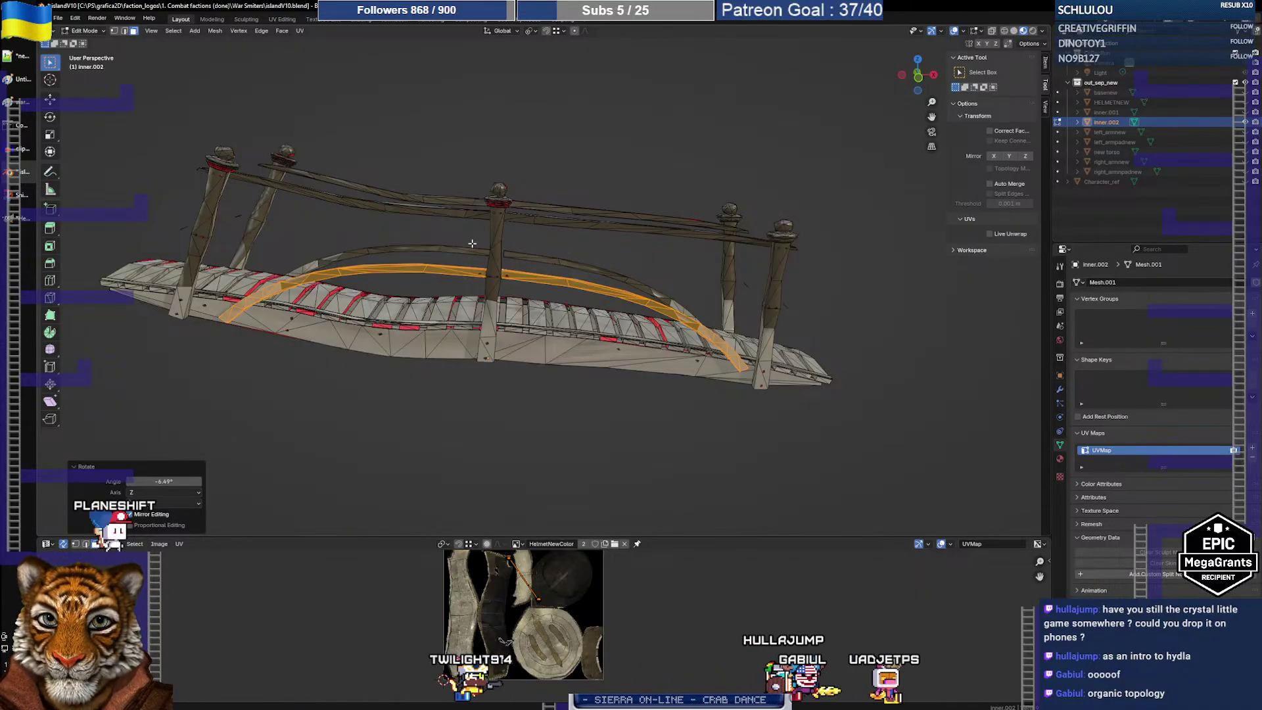
click(498, 205)
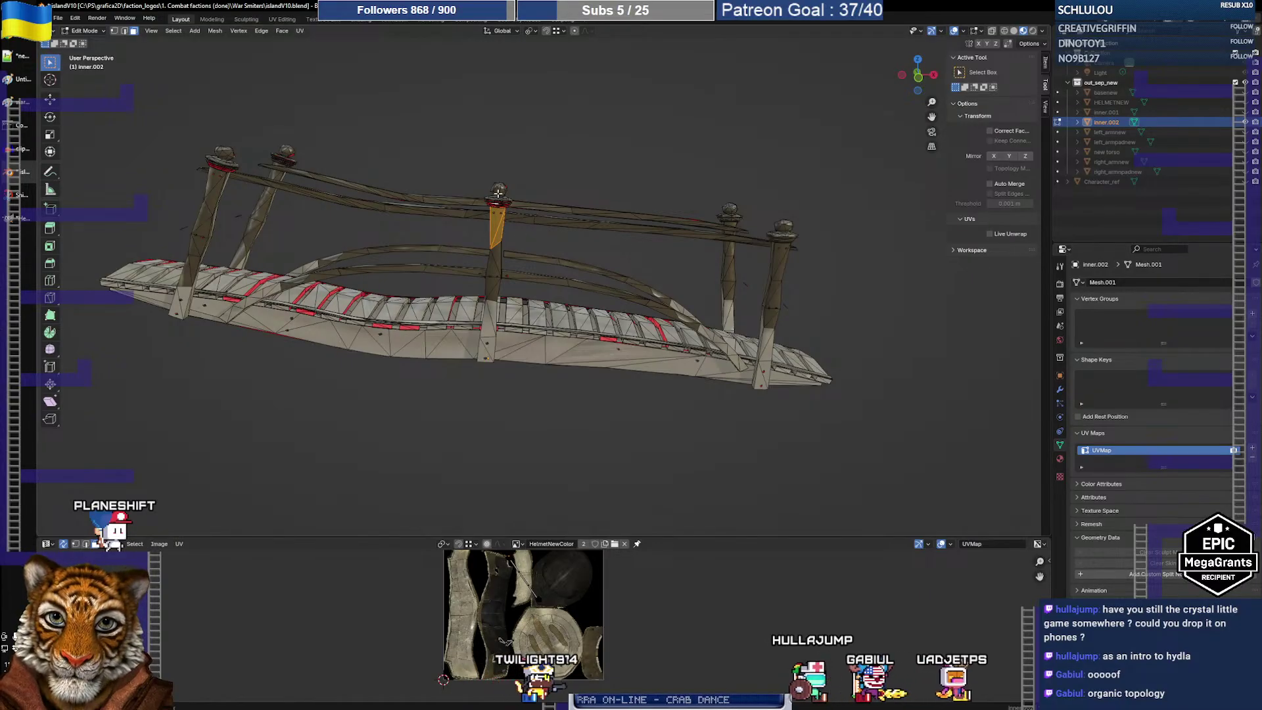
- Delete the middle fence post and the small stray piece on the rail
key(ctrl+l)
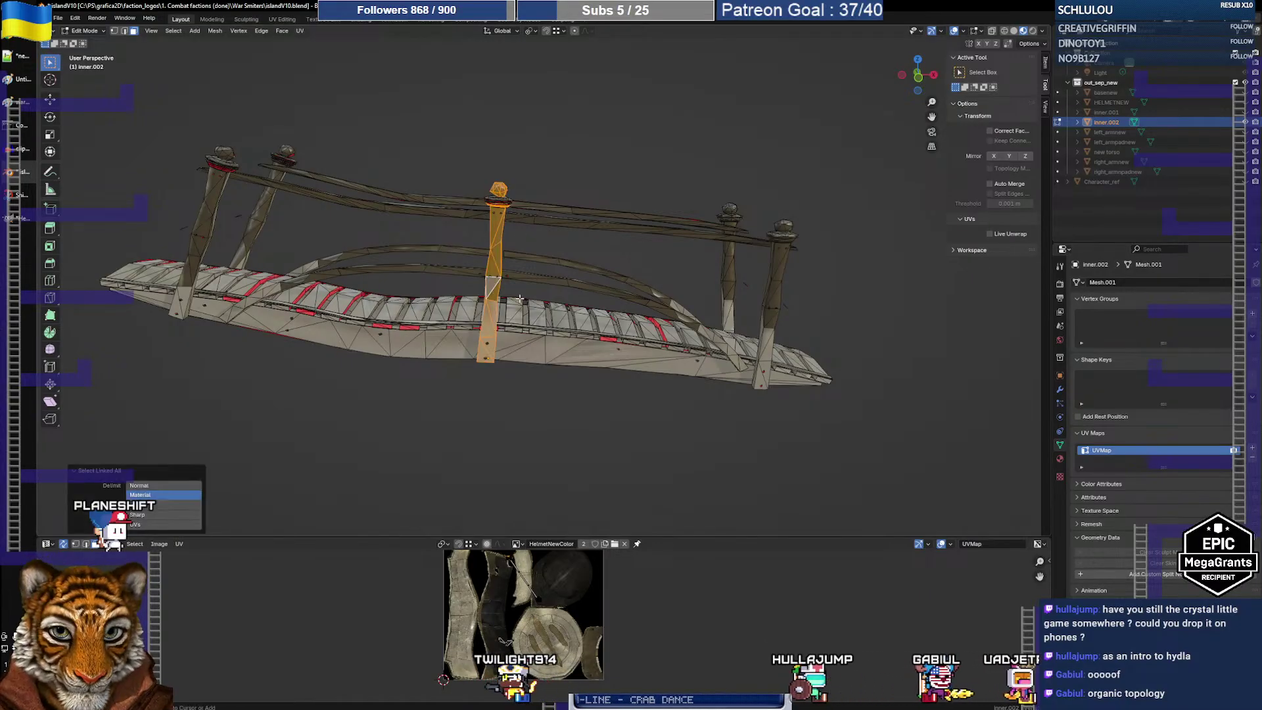
key(x)
click(519, 299)
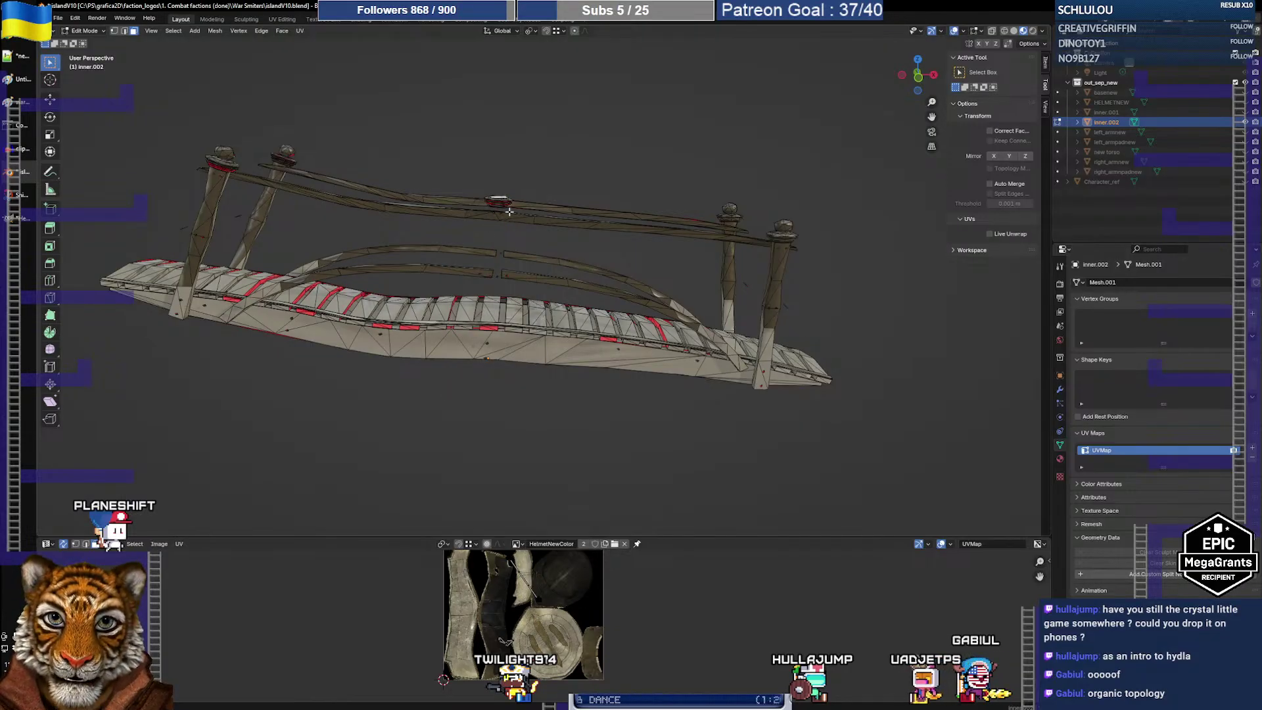
middle_drag(509, 212, 510, 226)
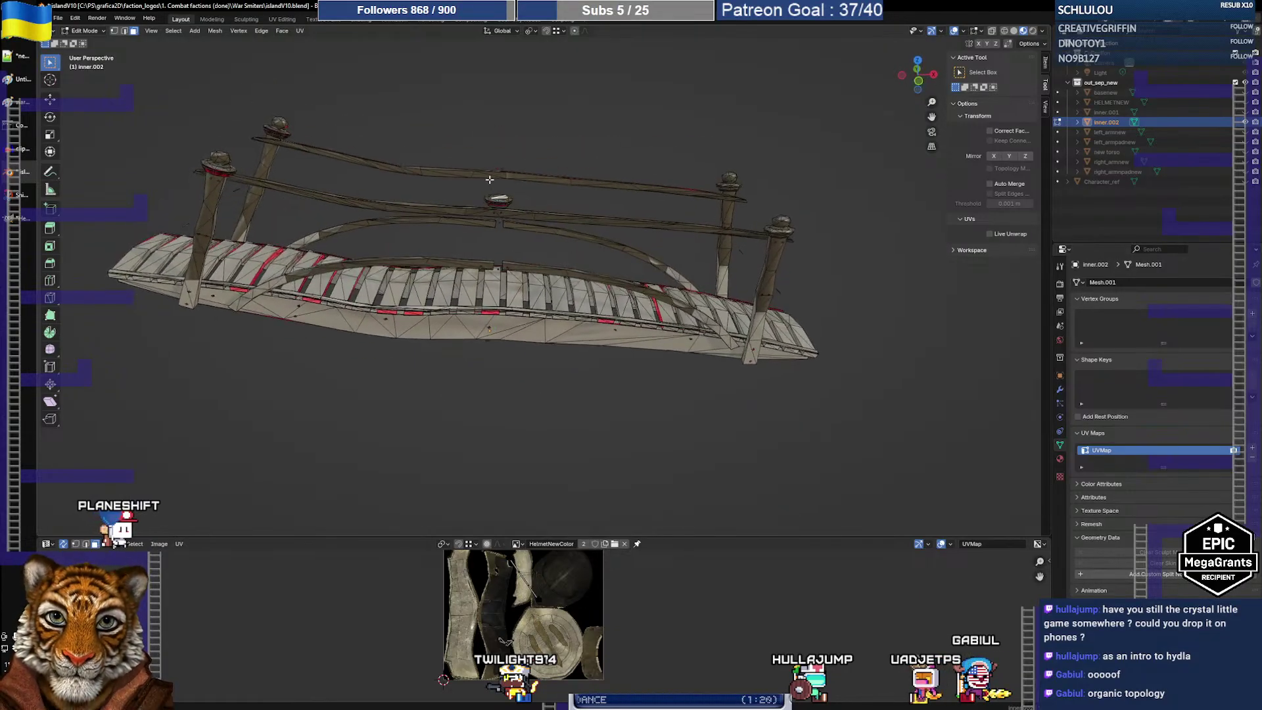
key(ctrl+x)
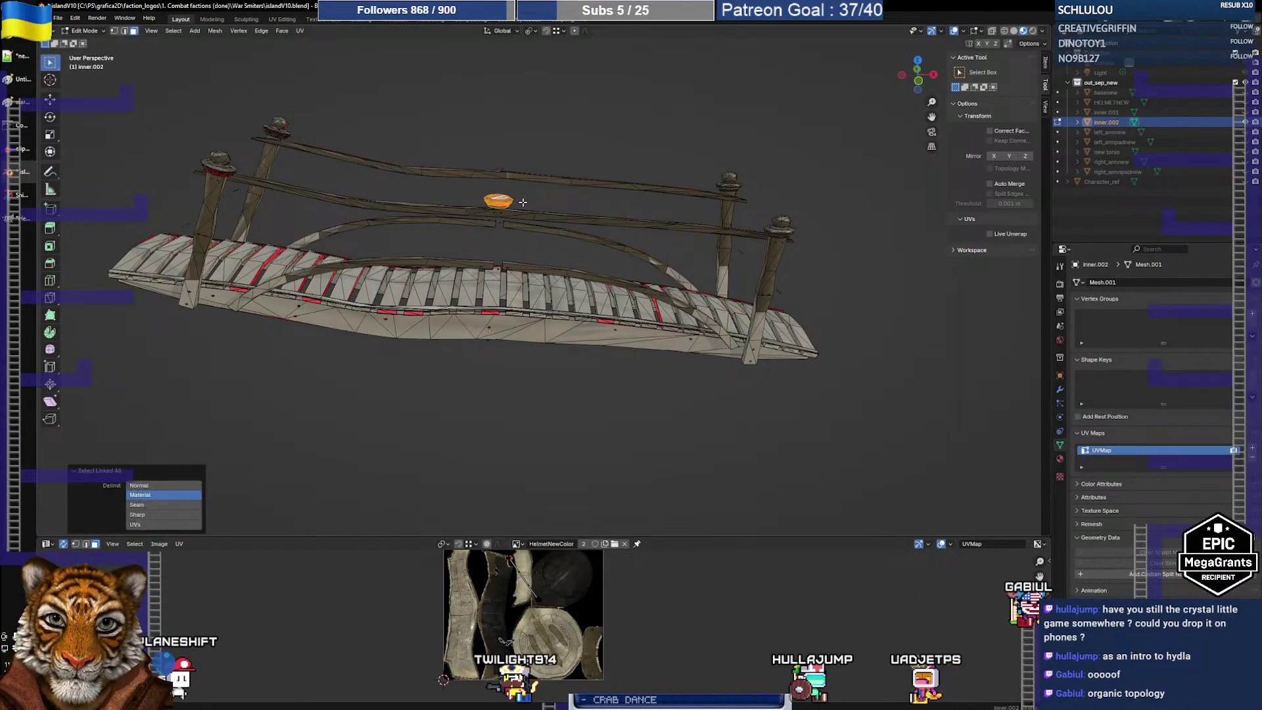
key(x)
click(522, 202)
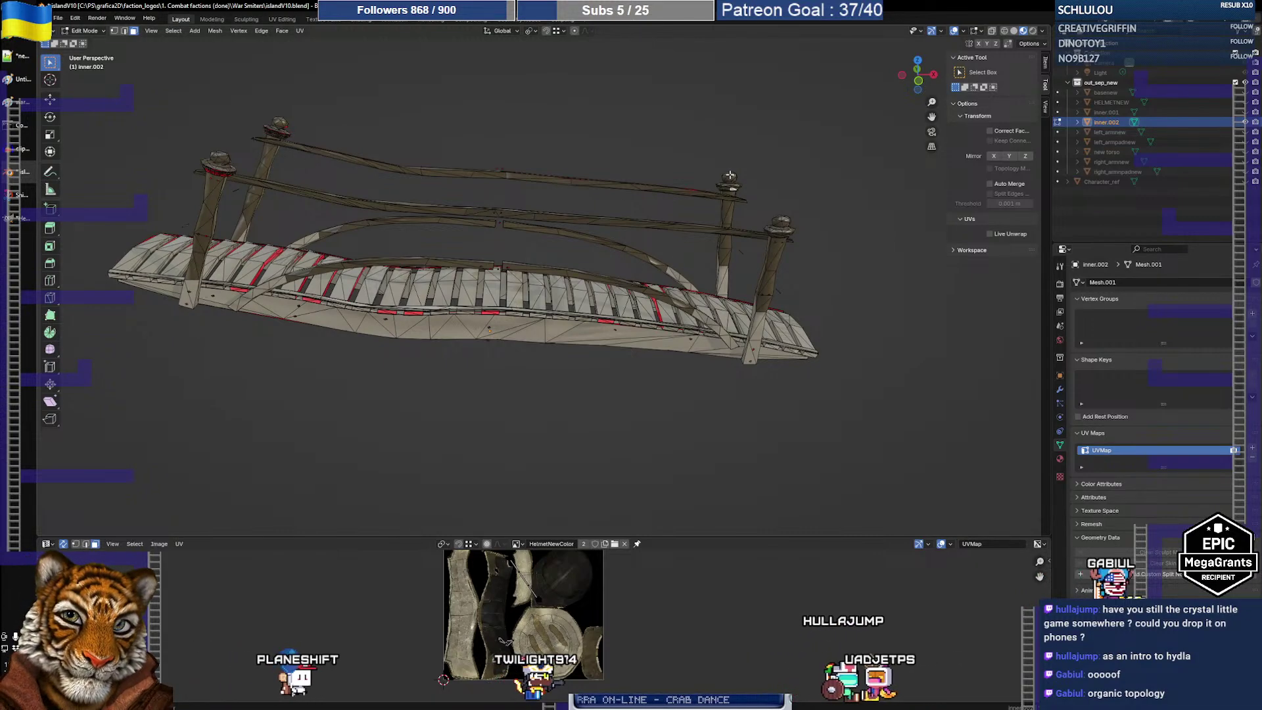
- Duplicate both right-hand posts and slide the copy -6.27 m along X to mid-bridge
shift+click(779, 232)
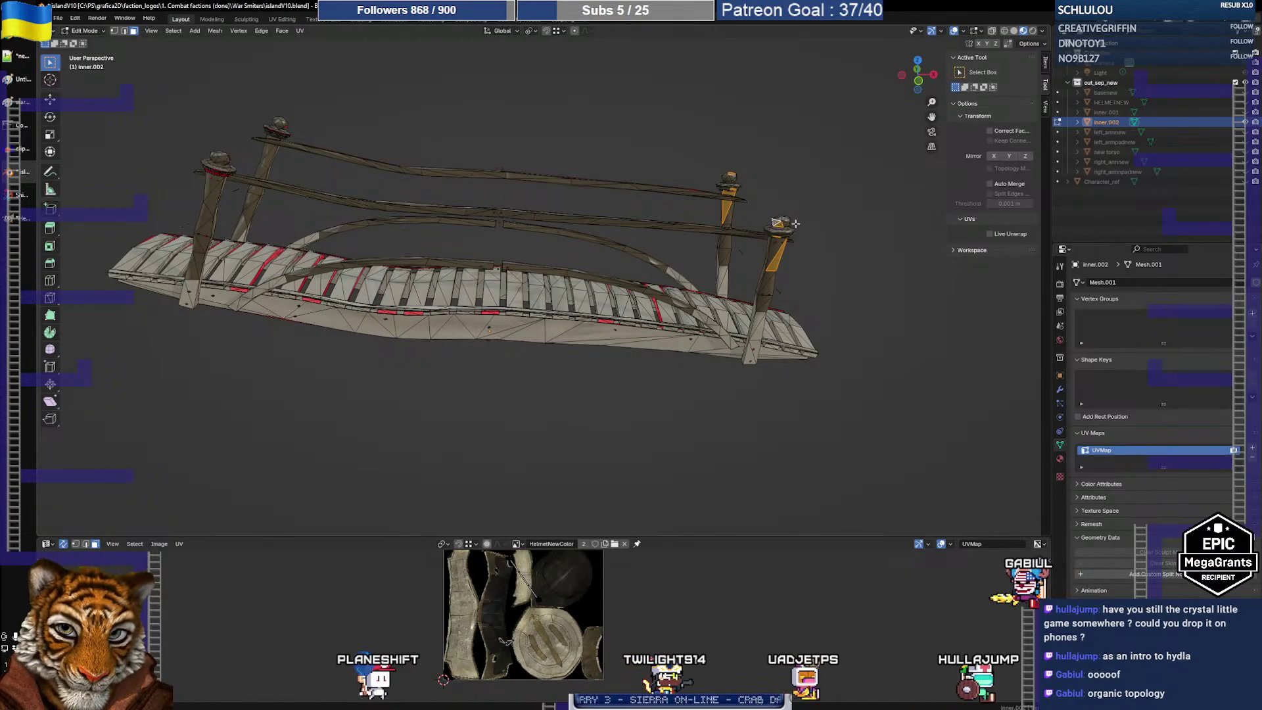
key(ctrl+l)
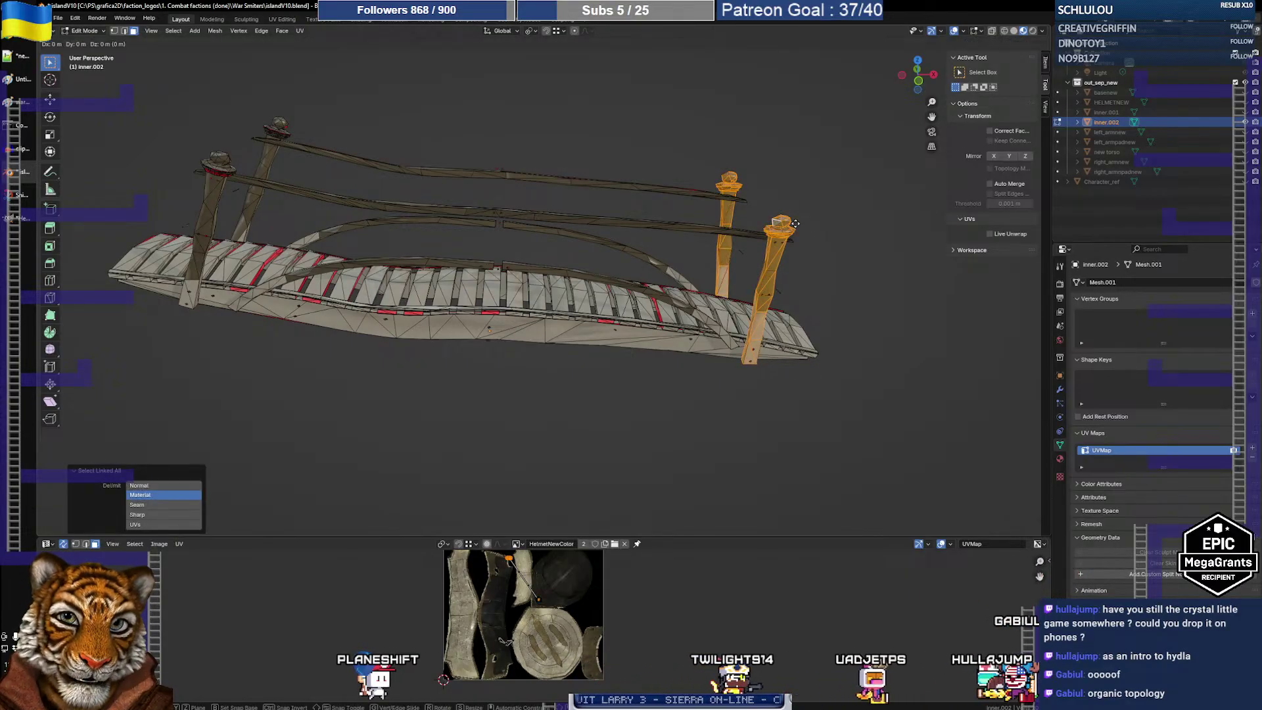
key(shift+d)
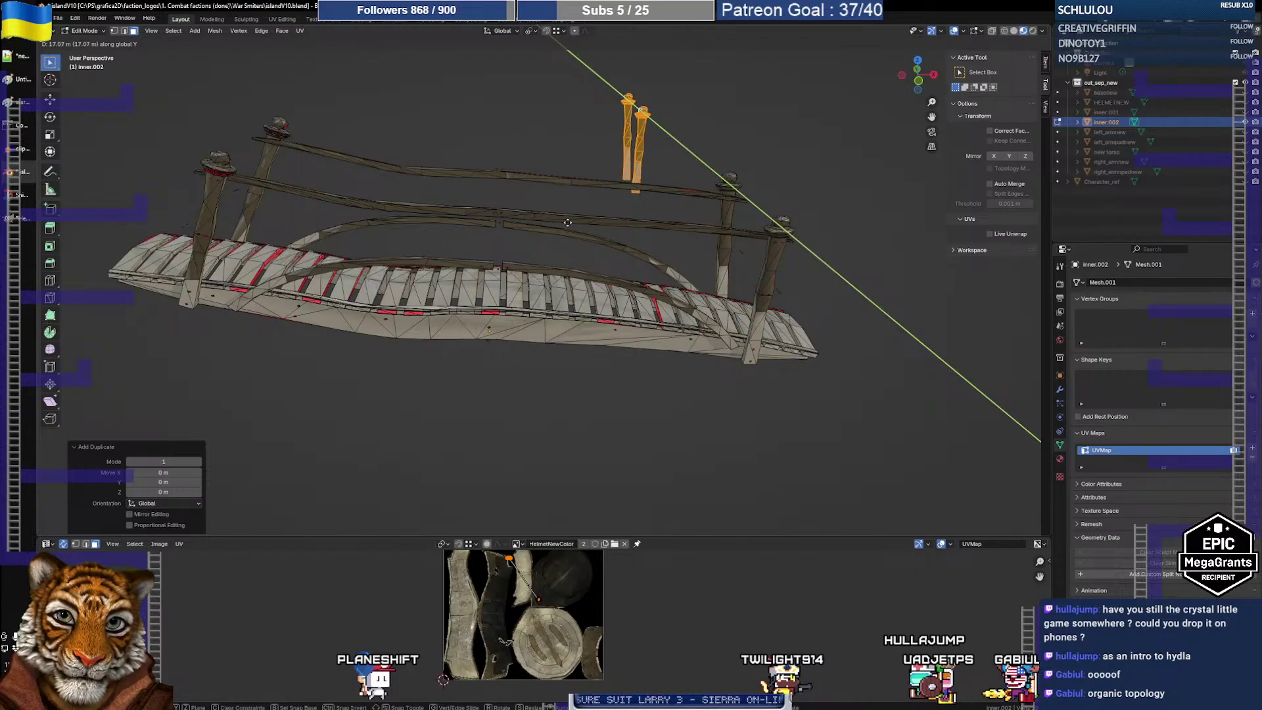
key(Escape)
key(x)
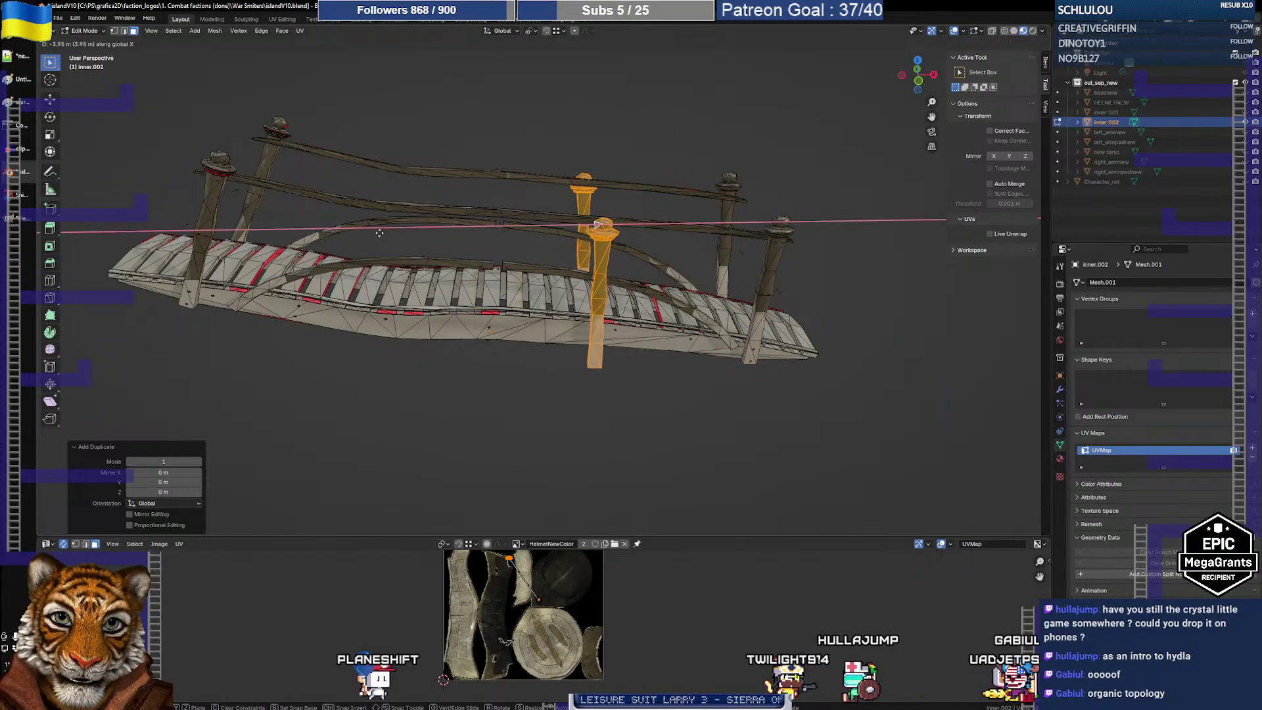
click(286, 233)
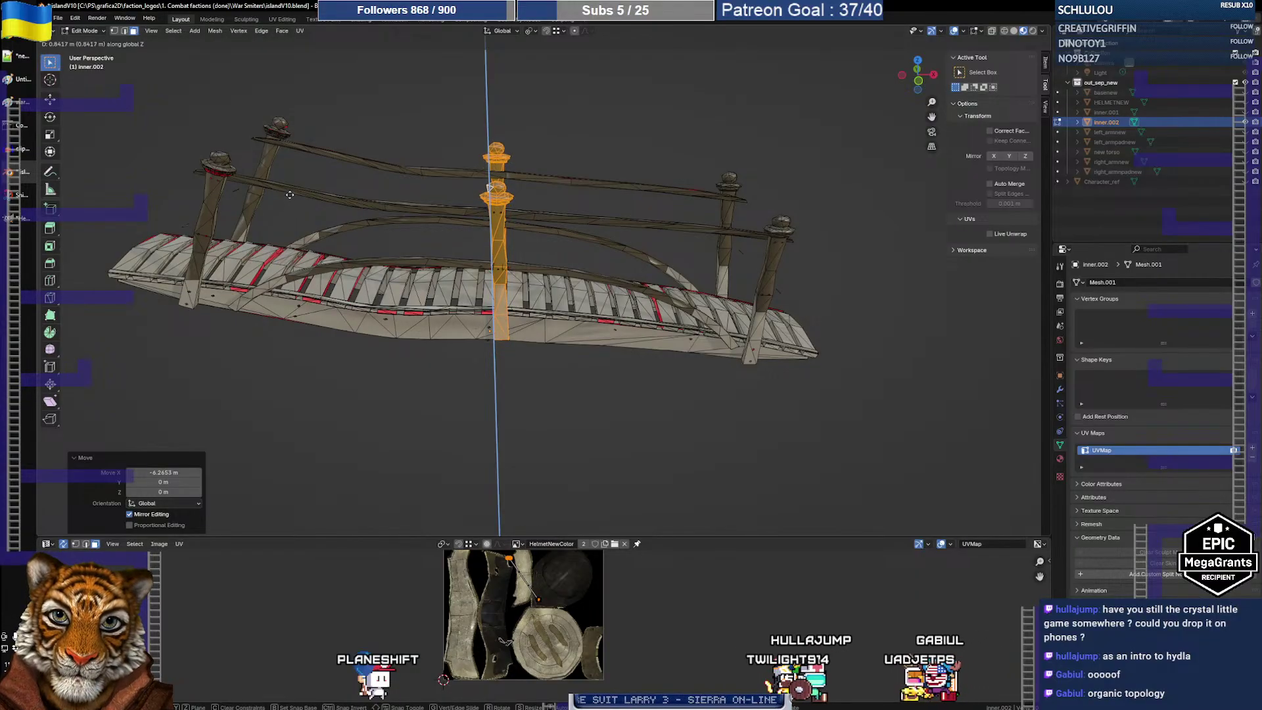
middle_drag(298, 204, 505, 281)
drag(245, 154, 273, 199)
key(ctrl+l)
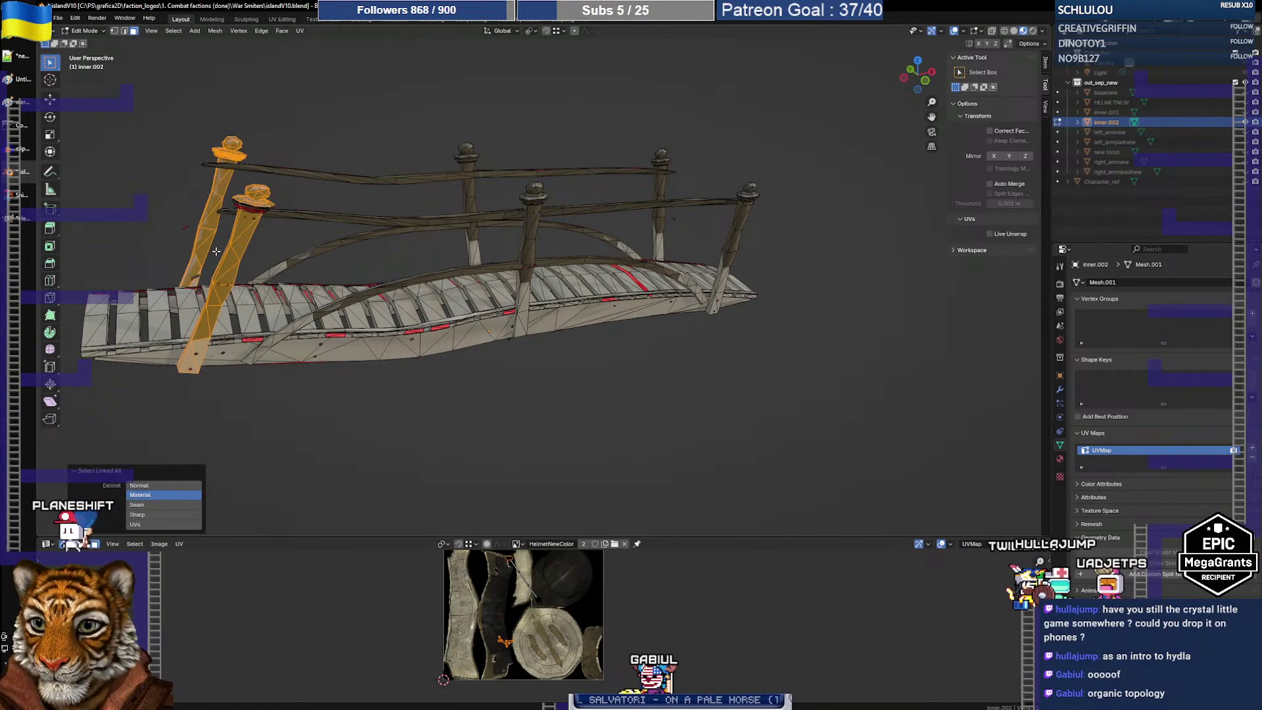
- Delete the faces of both left-end fence posts
middle_drag(147, 176, 308, 192)
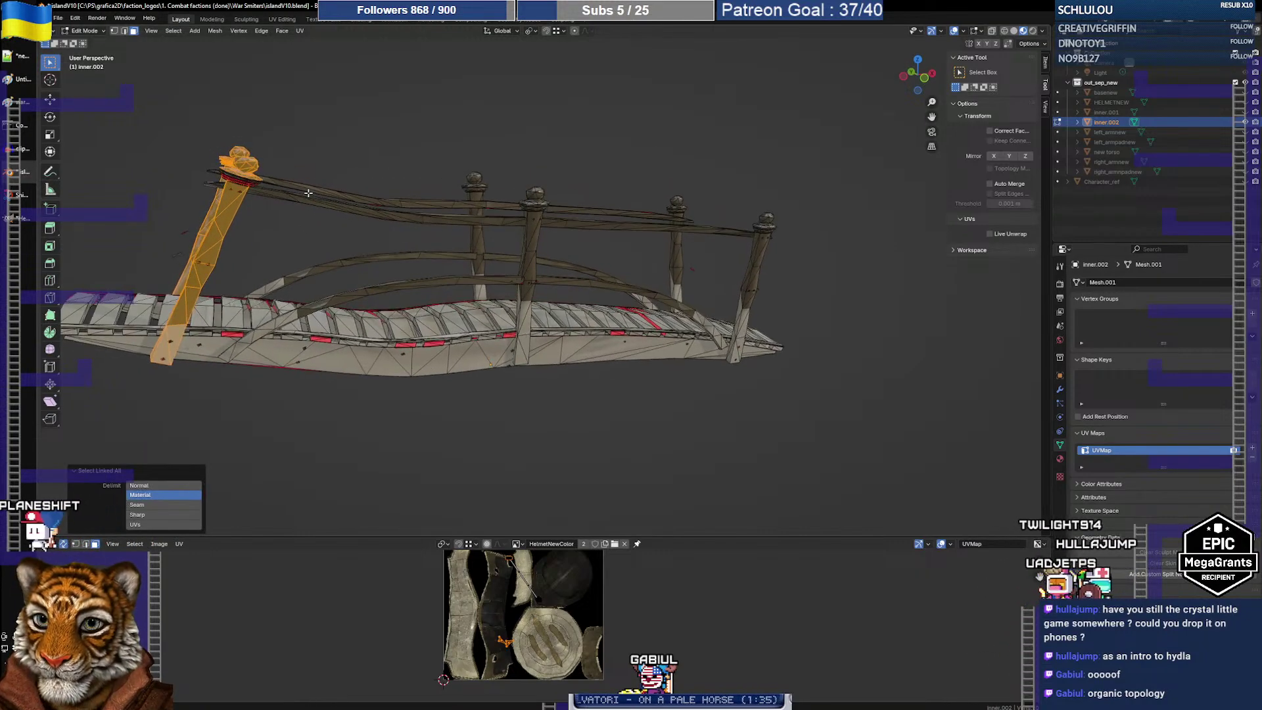
shift+click(249, 184)
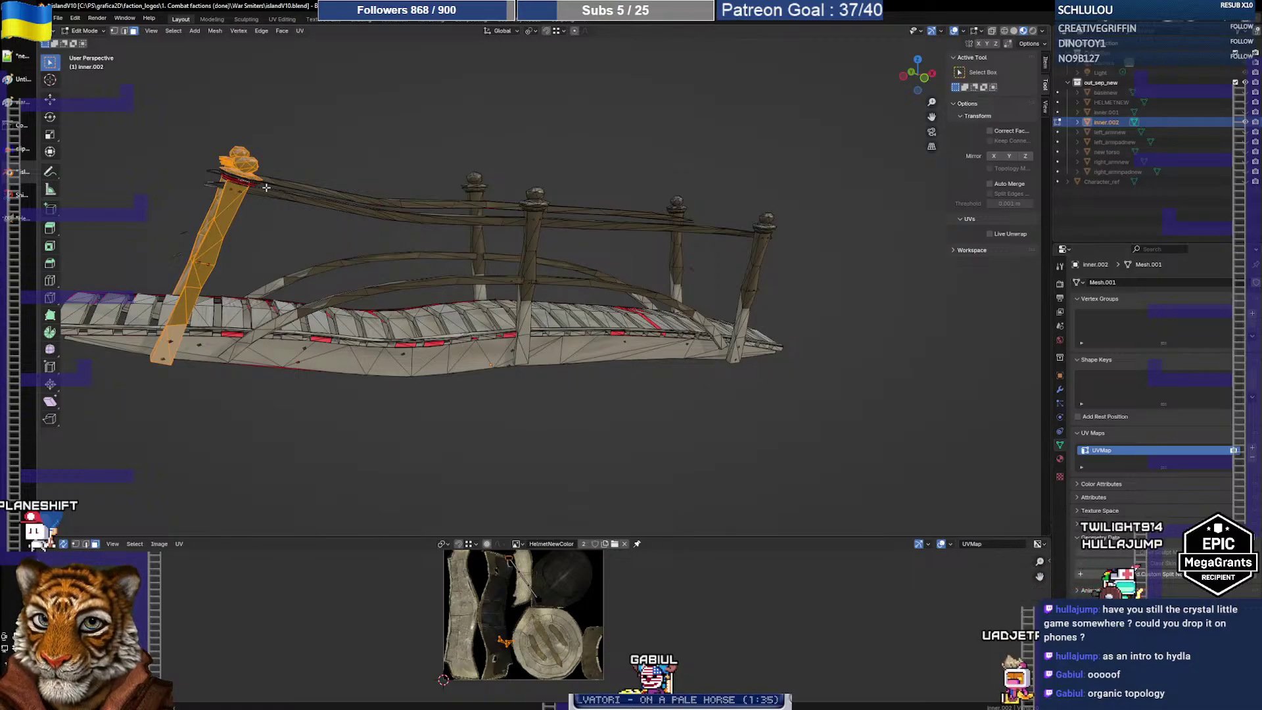
key(ctrl+l)
key(x)
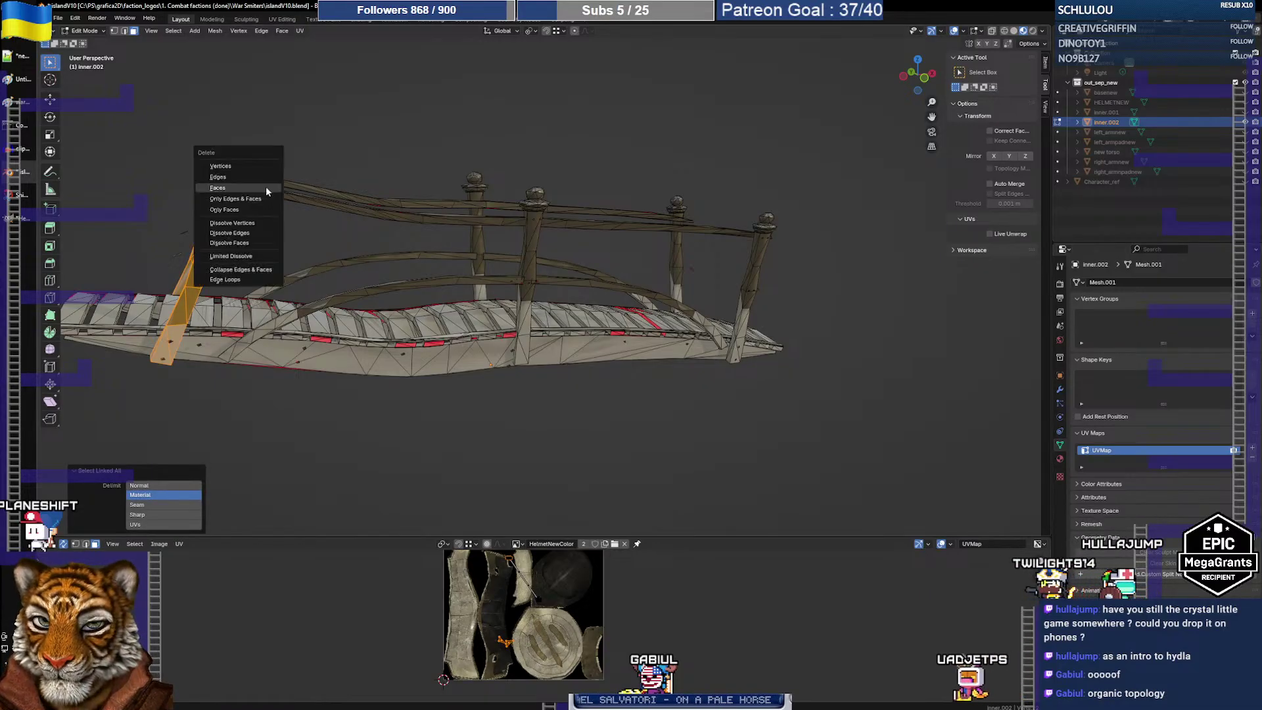
click(266, 187)
middle_drag(304, 209, 301, 200)
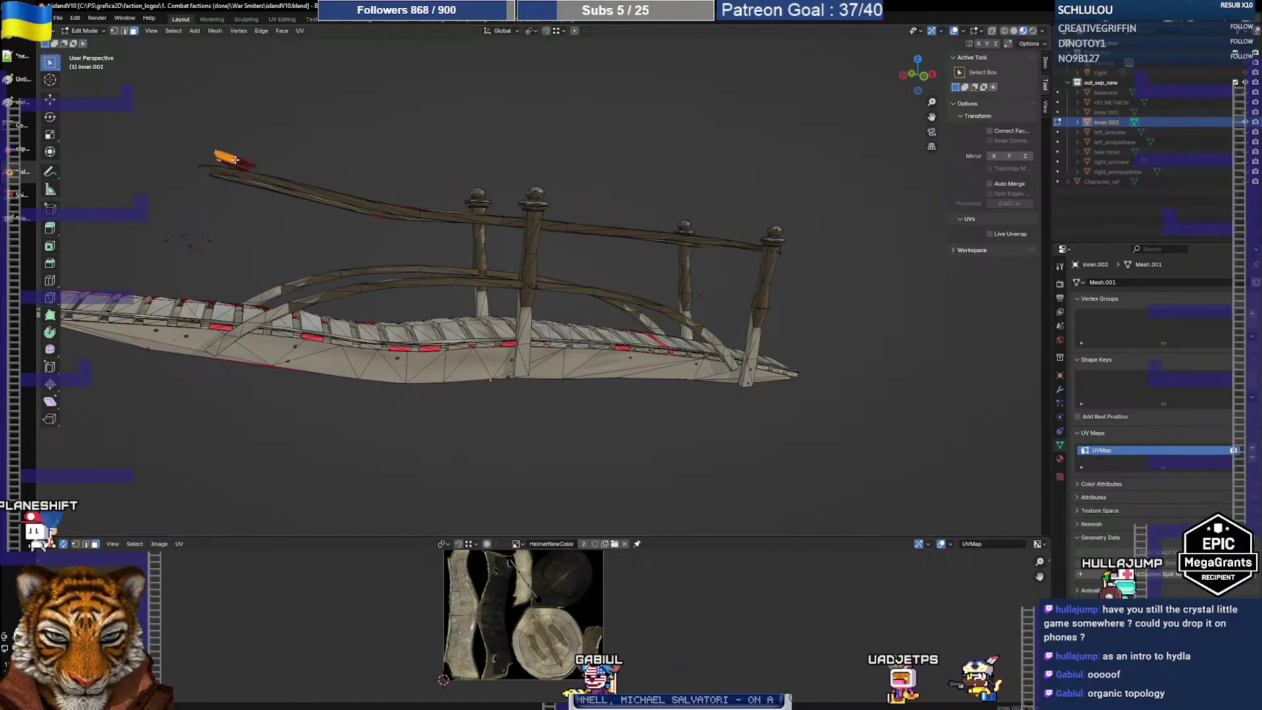
key(ctrl+l)
key(x)
click(240, 159)
- Delete the leftover connected pieces and the stray bits left of the deck
middle_drag(293, 227, 513, 229)
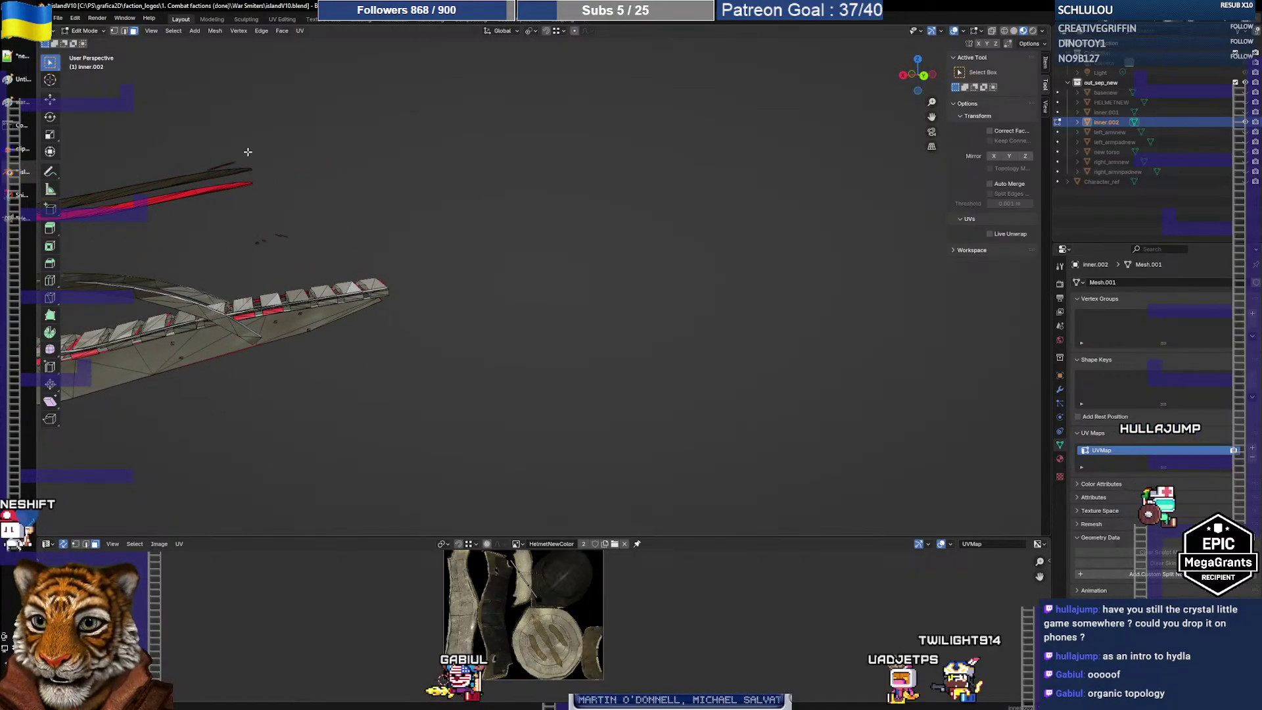
key(ctrl+l)
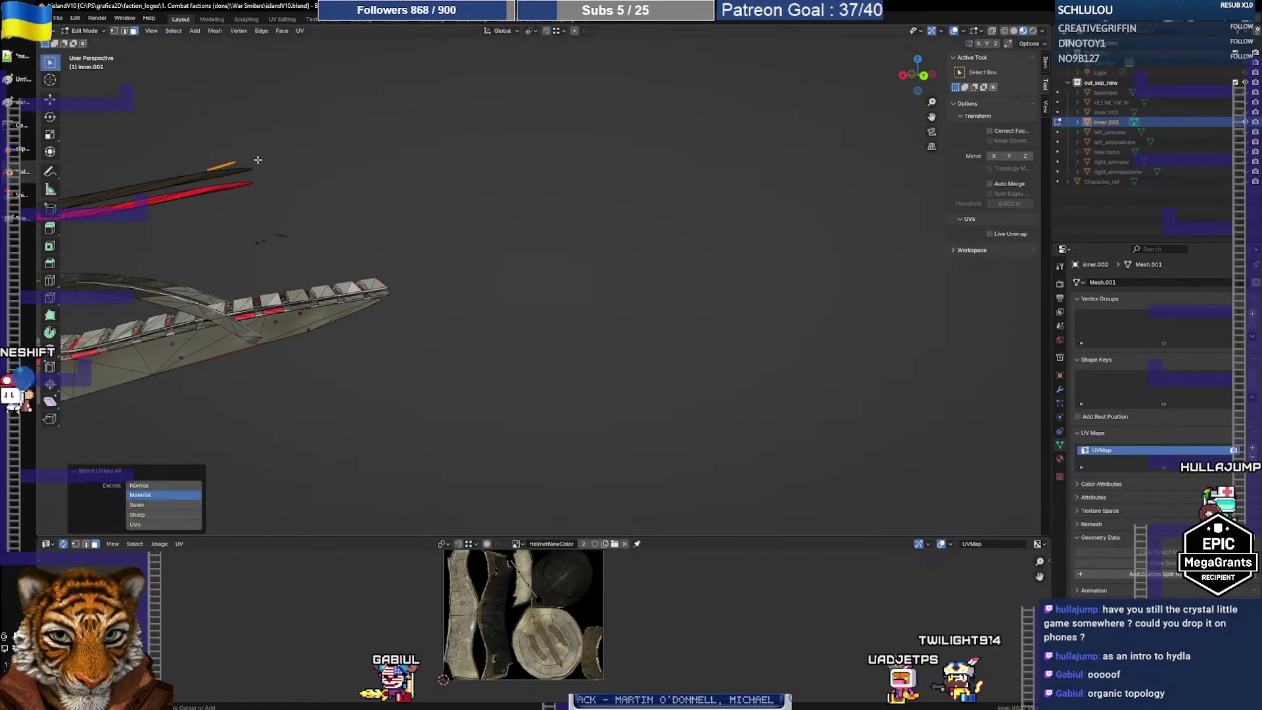
key(x)
click(260, 163)
middle_drag(386, 186, 191, 226)
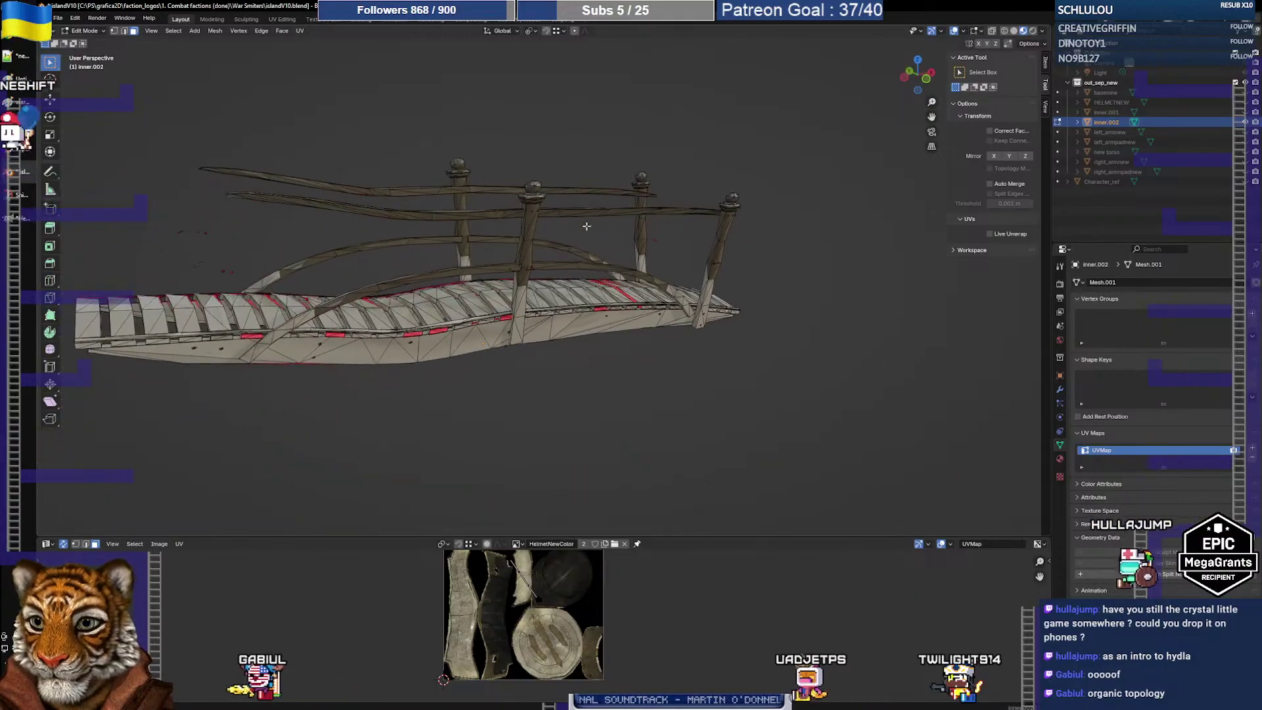
drag(170, 220, 185, 240)
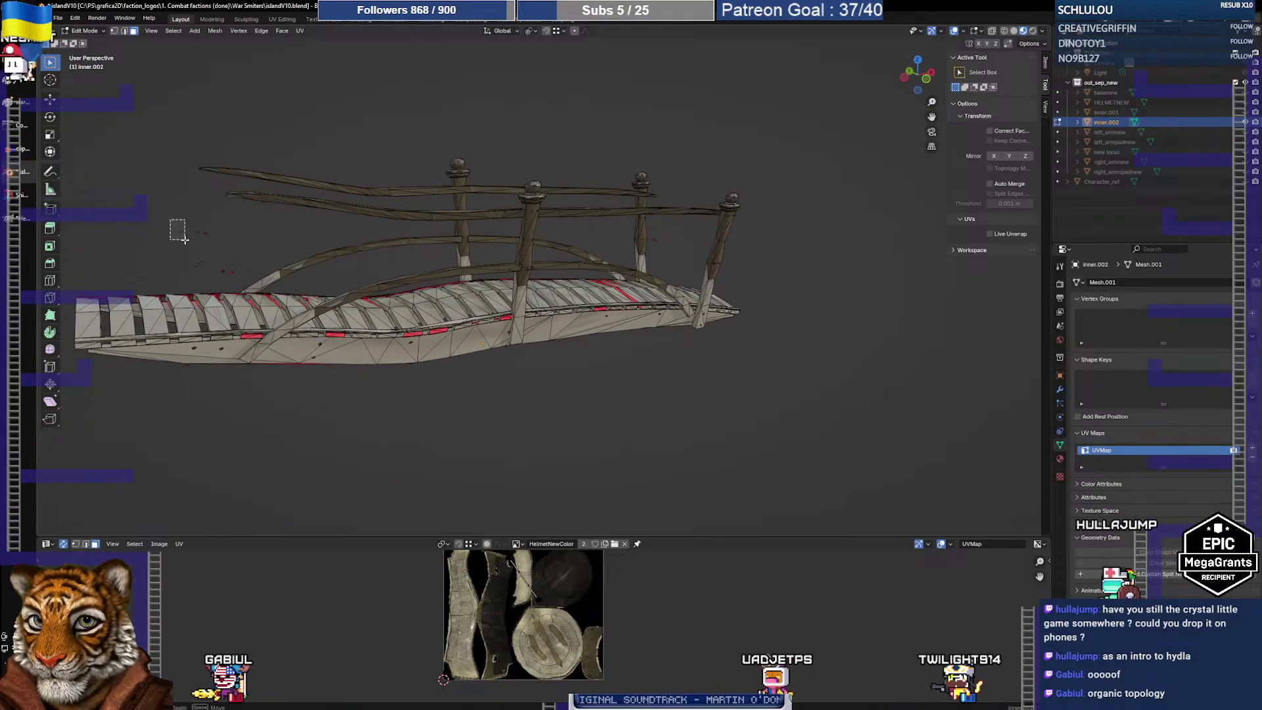
key(x)
click(206, 270)
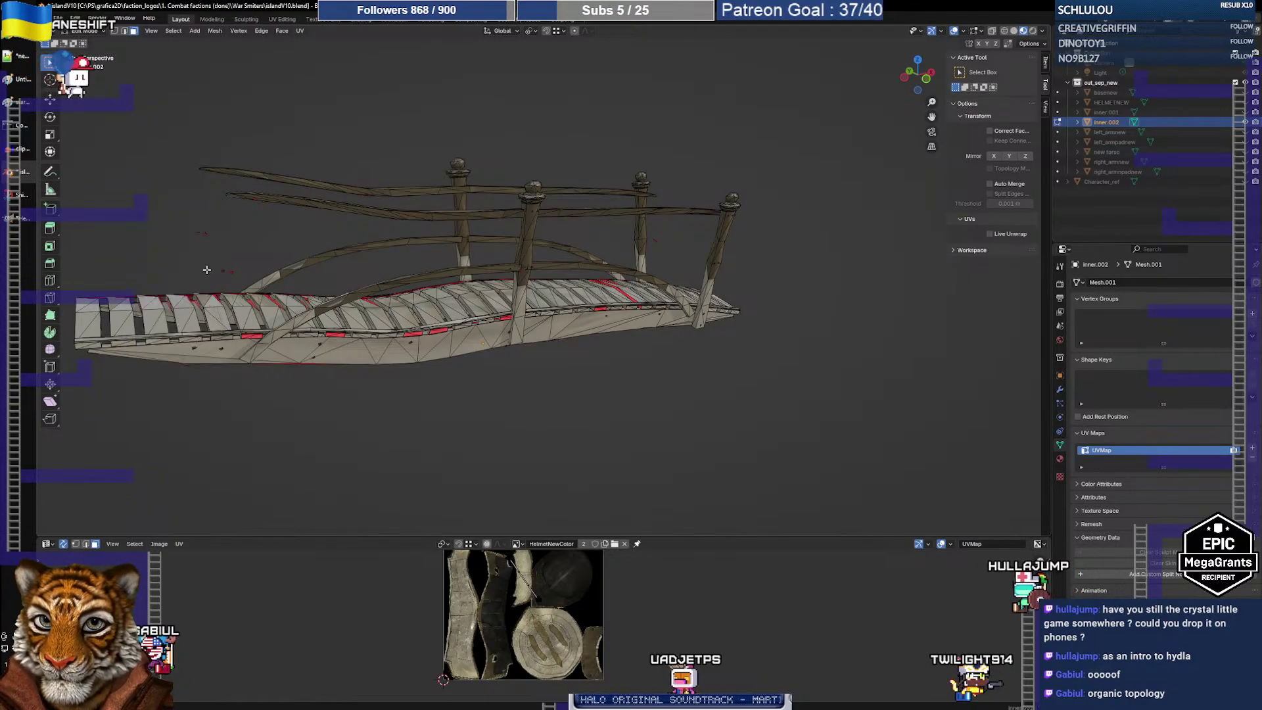
middle_drag(236, 264, 382, 275)
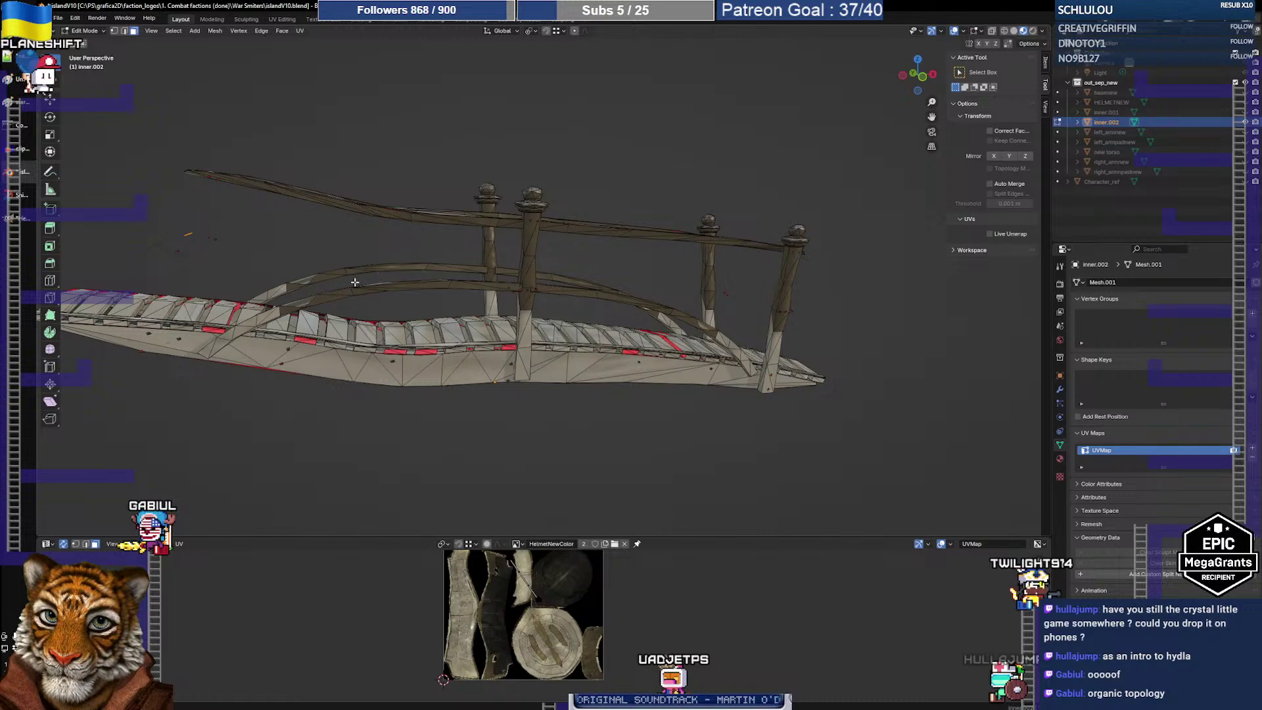
middle_drag(355, 281, 501, 293)
- Reveal the hidden rails and duplicate the fence post about -5.4 m along X
key(alt+h)
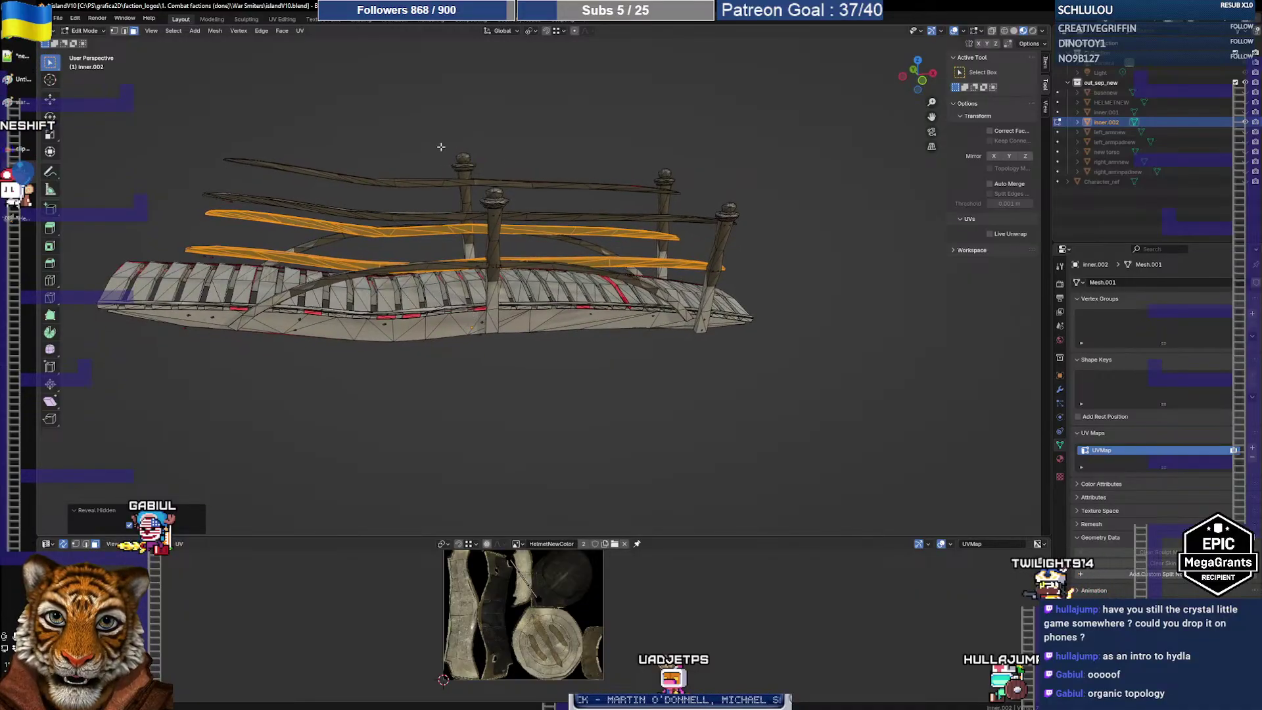
drag(438, 144, 518, 206)
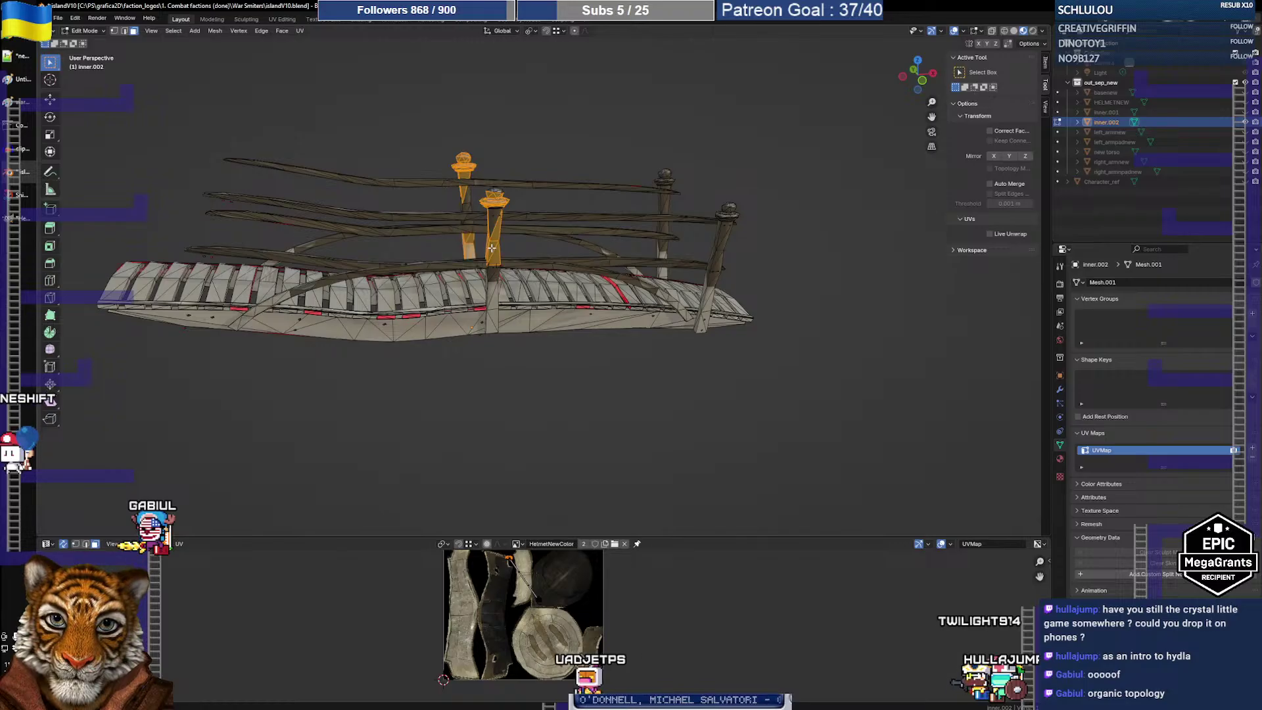
key(ctrl+l)
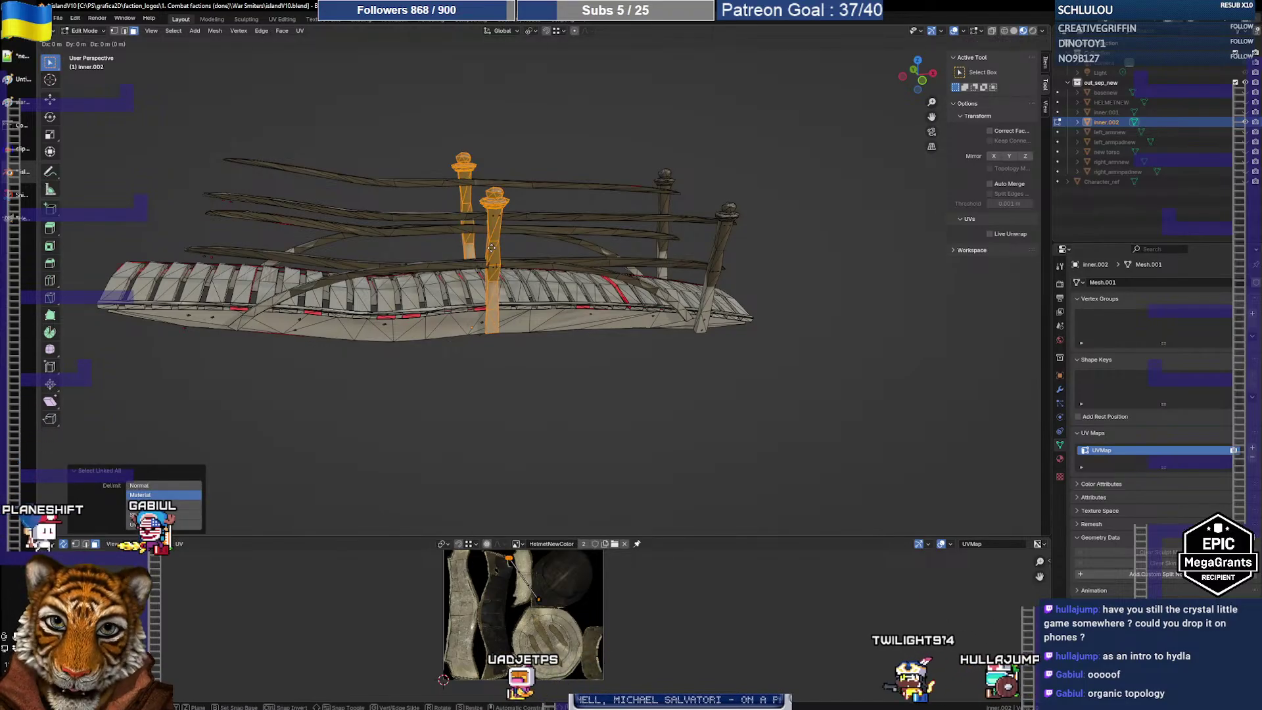
key(shift+d)
key(y)
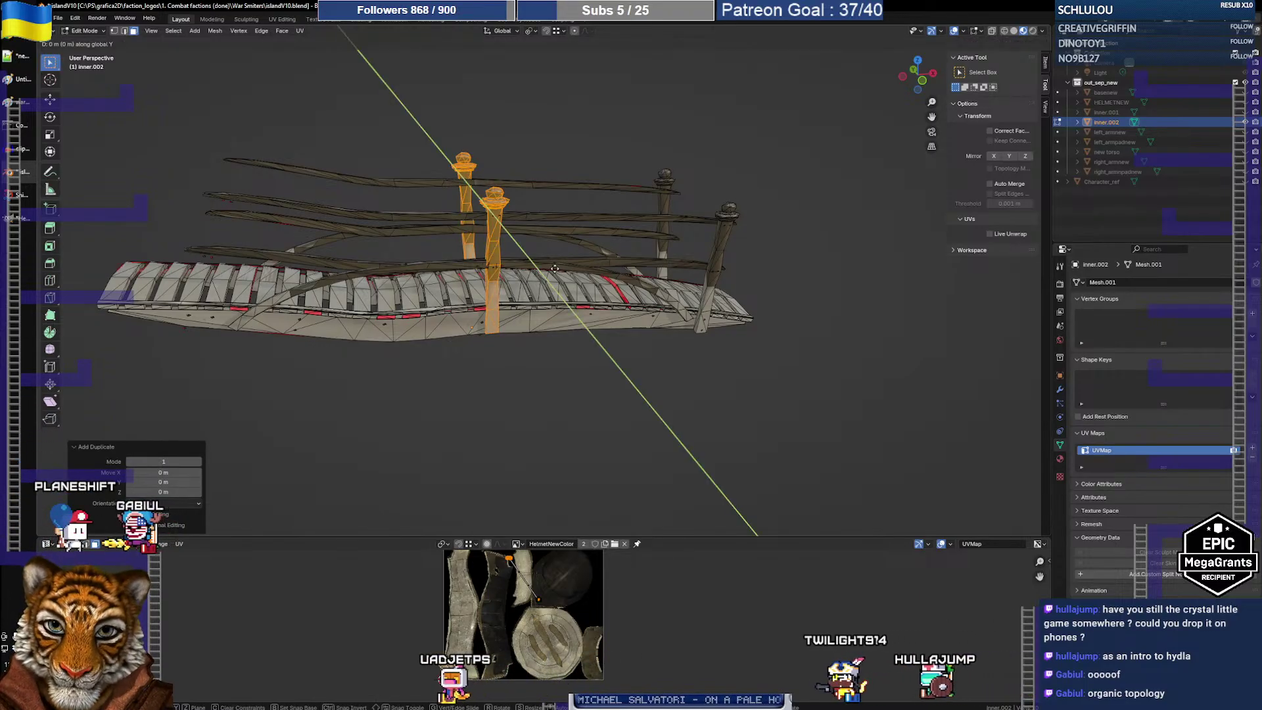
key(x)
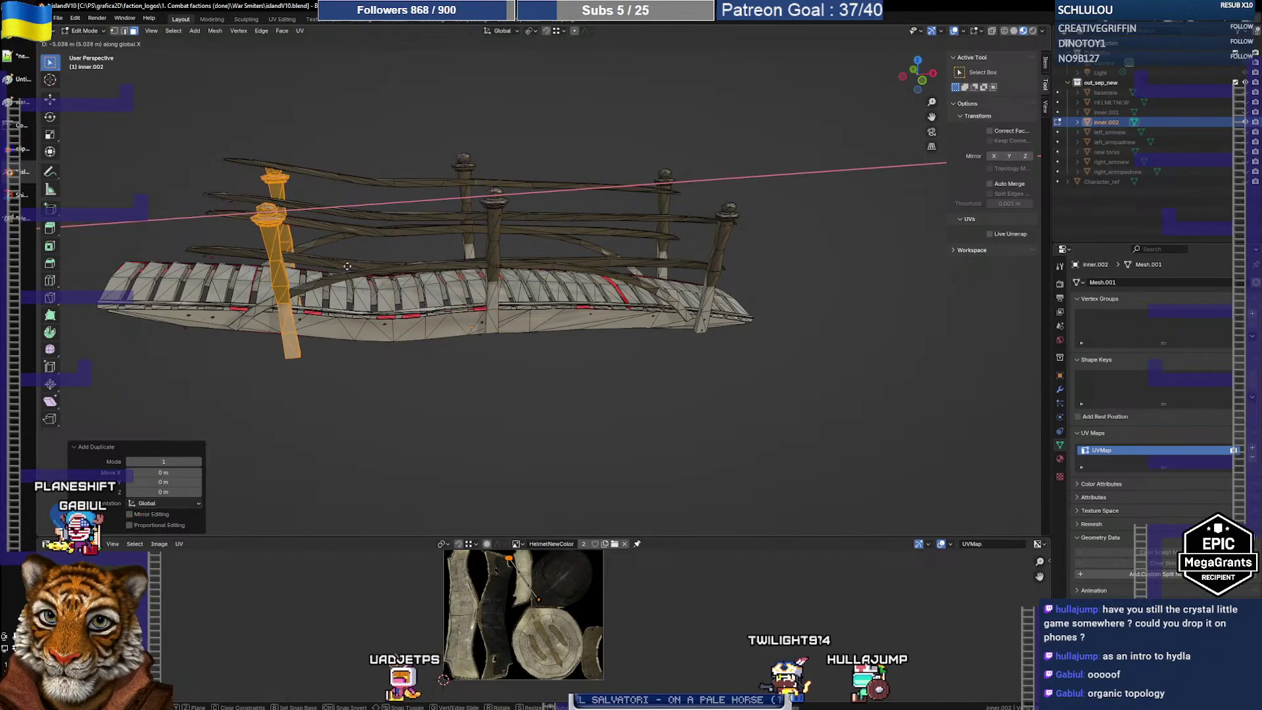
click(333, 263)
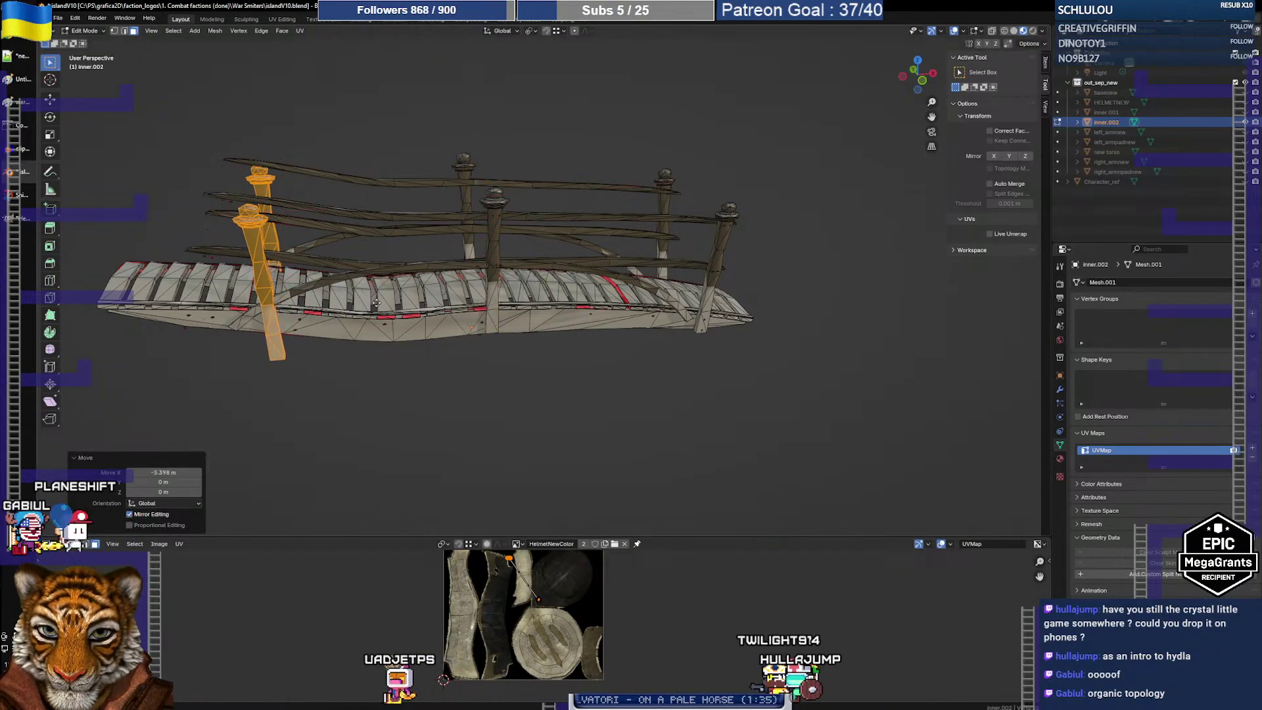
- Raise the copied post slightly along Z and inspect it from a low angle
key(g)
key(z)
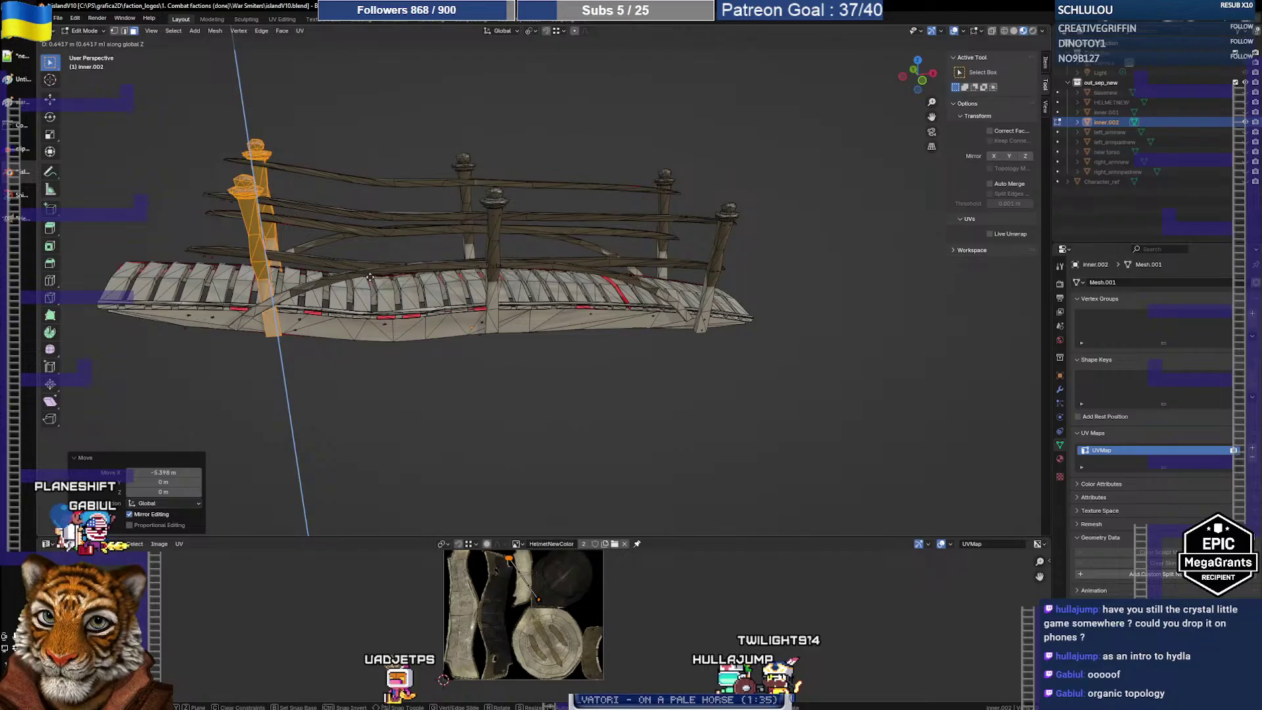
middle_drag(519, 321, 611, 294)
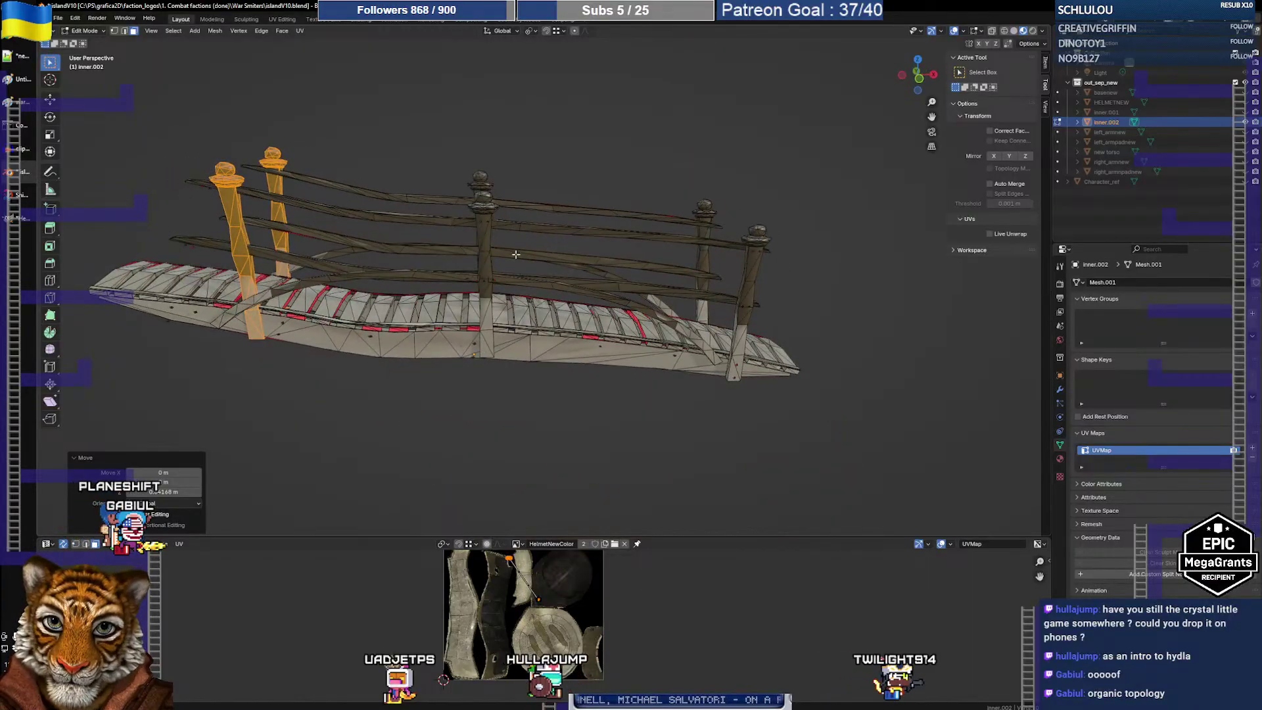
middle_drag(494, 296, 554, 305)
key(shift+grave)
- Flip the normals of the left red rail, selected linked by normal
key(w)
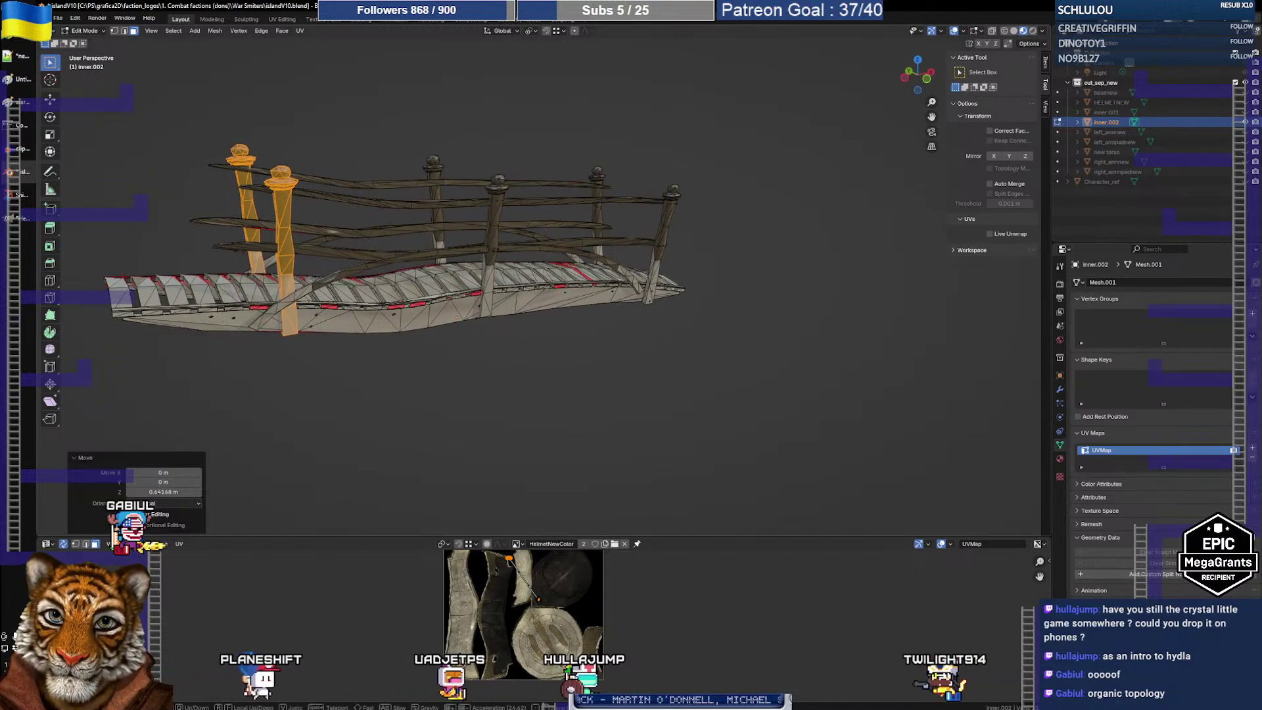
key(s)
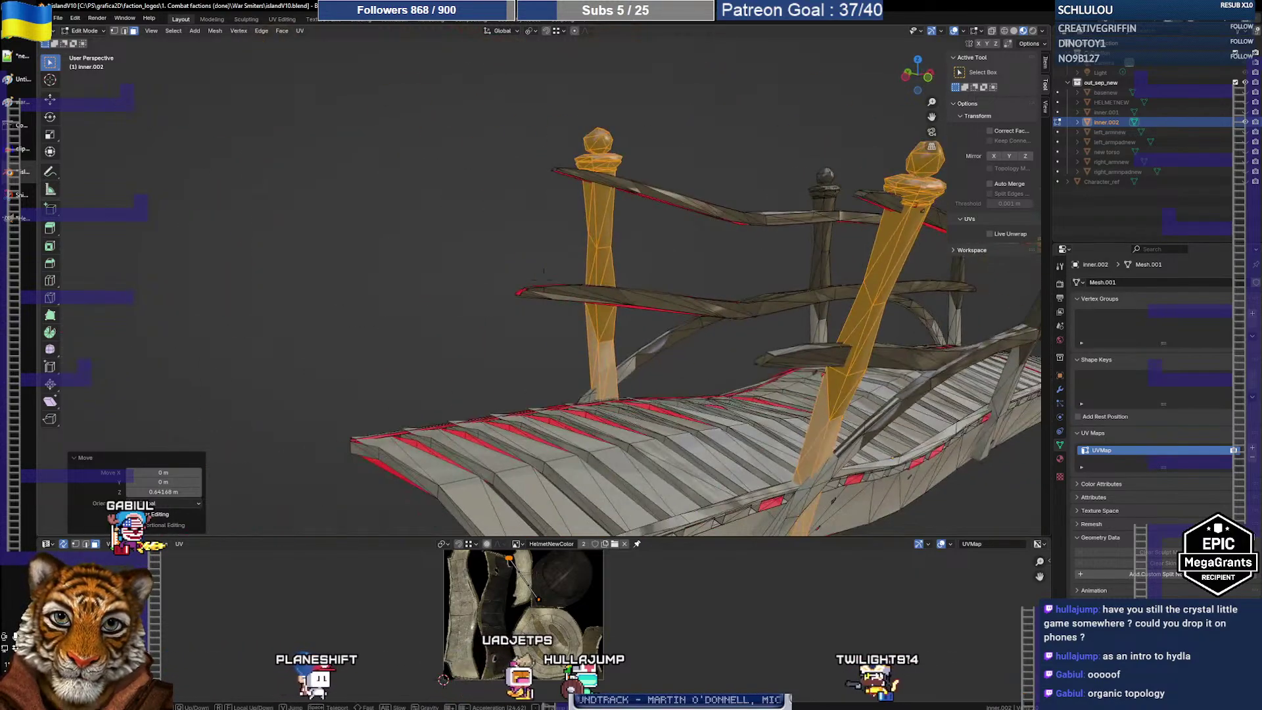
key(w)
key(alt+a)
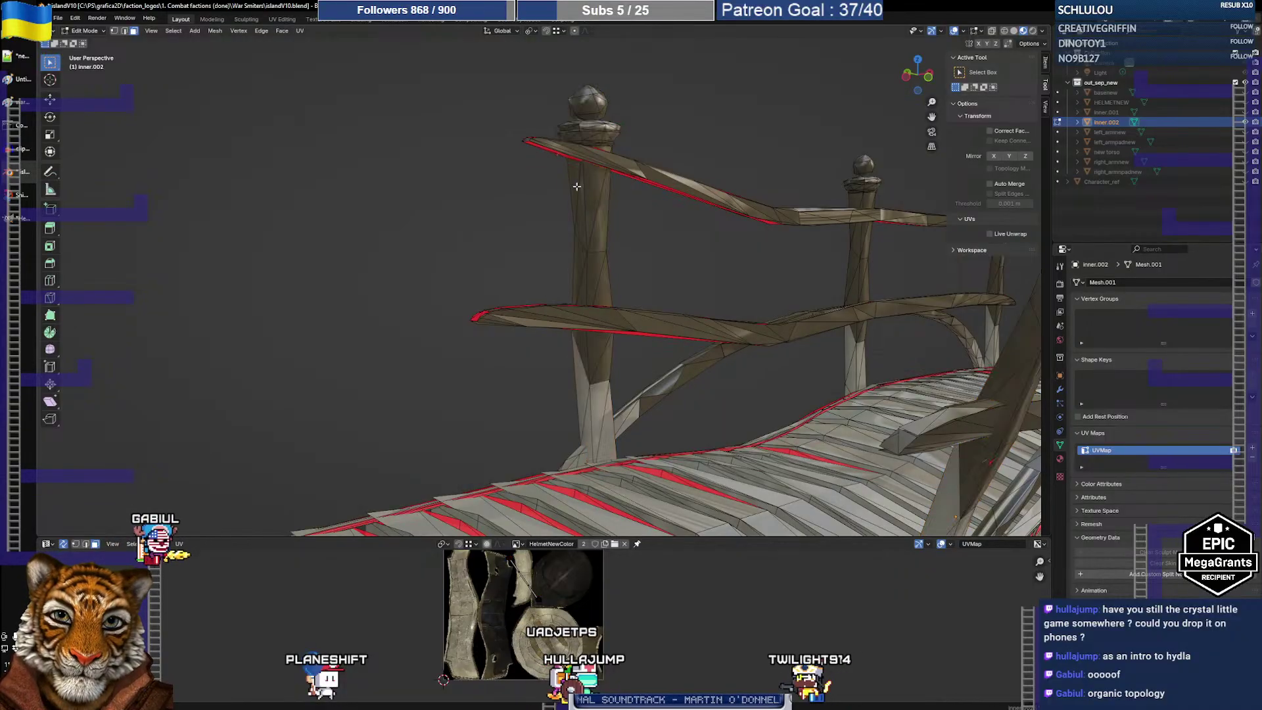
middle_drag(546, 147, 632, 156)
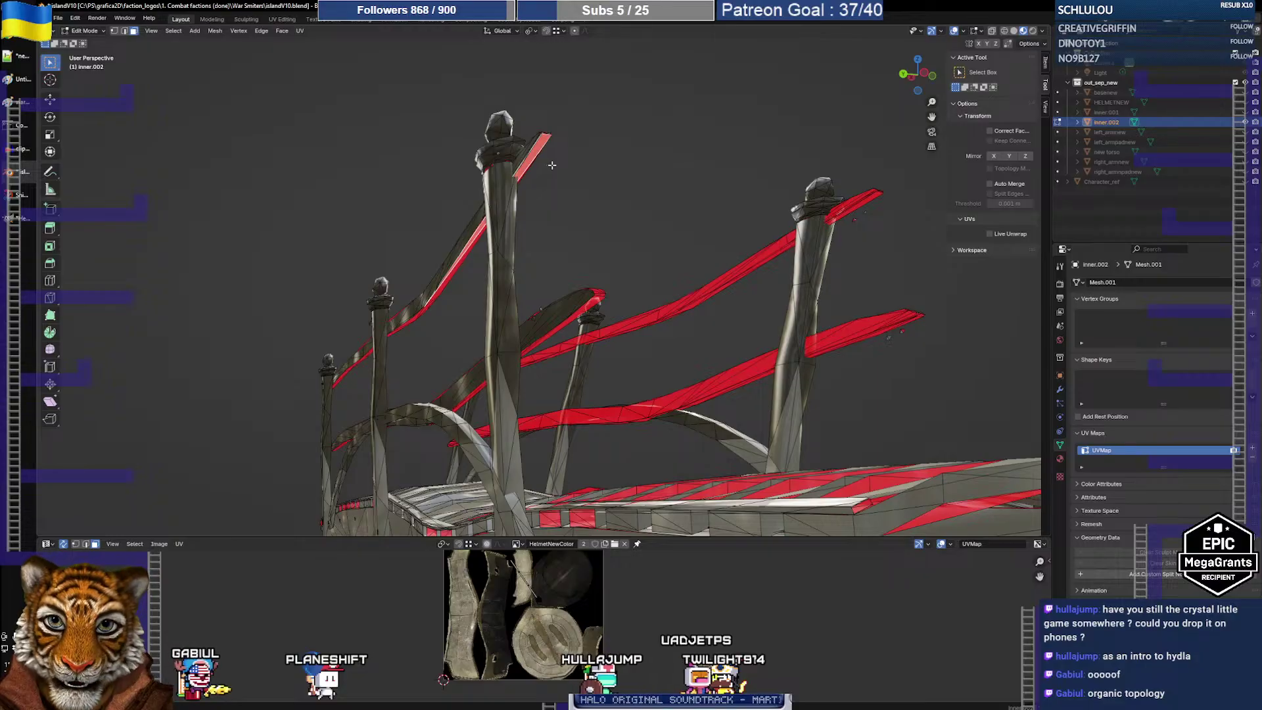
key(ctrl+l)
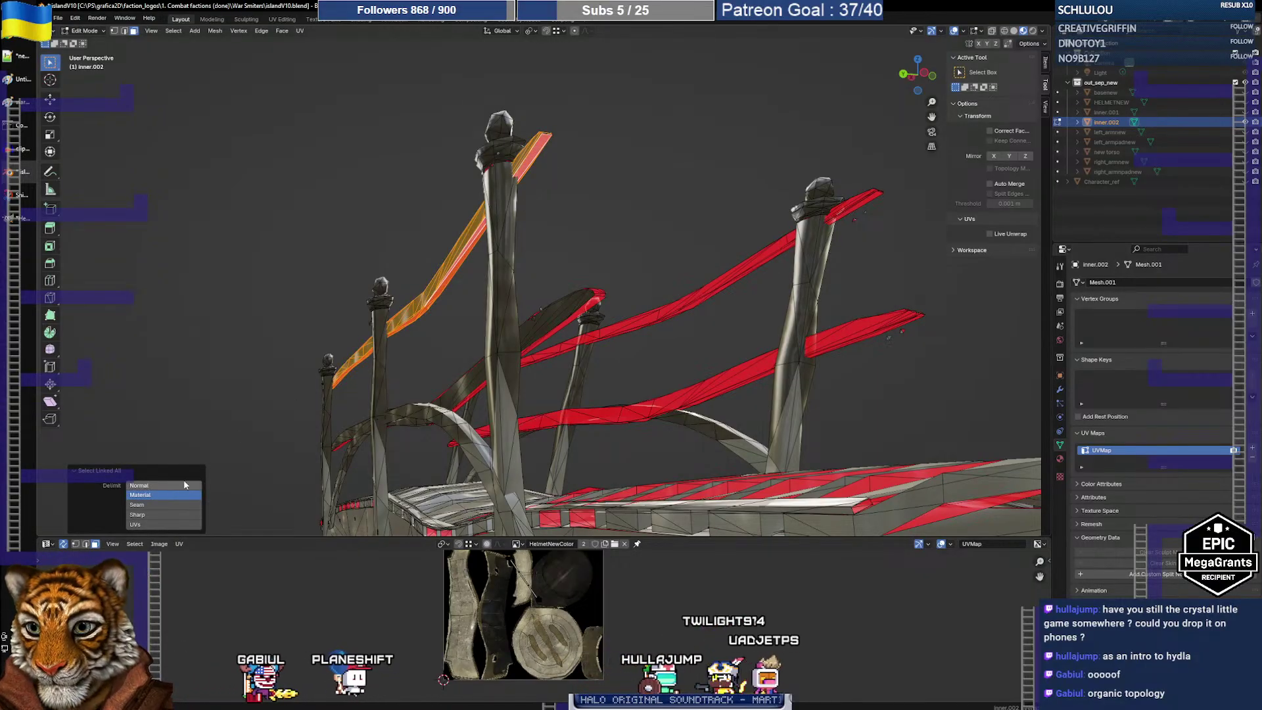
click(178, 485)
key(alt+n)
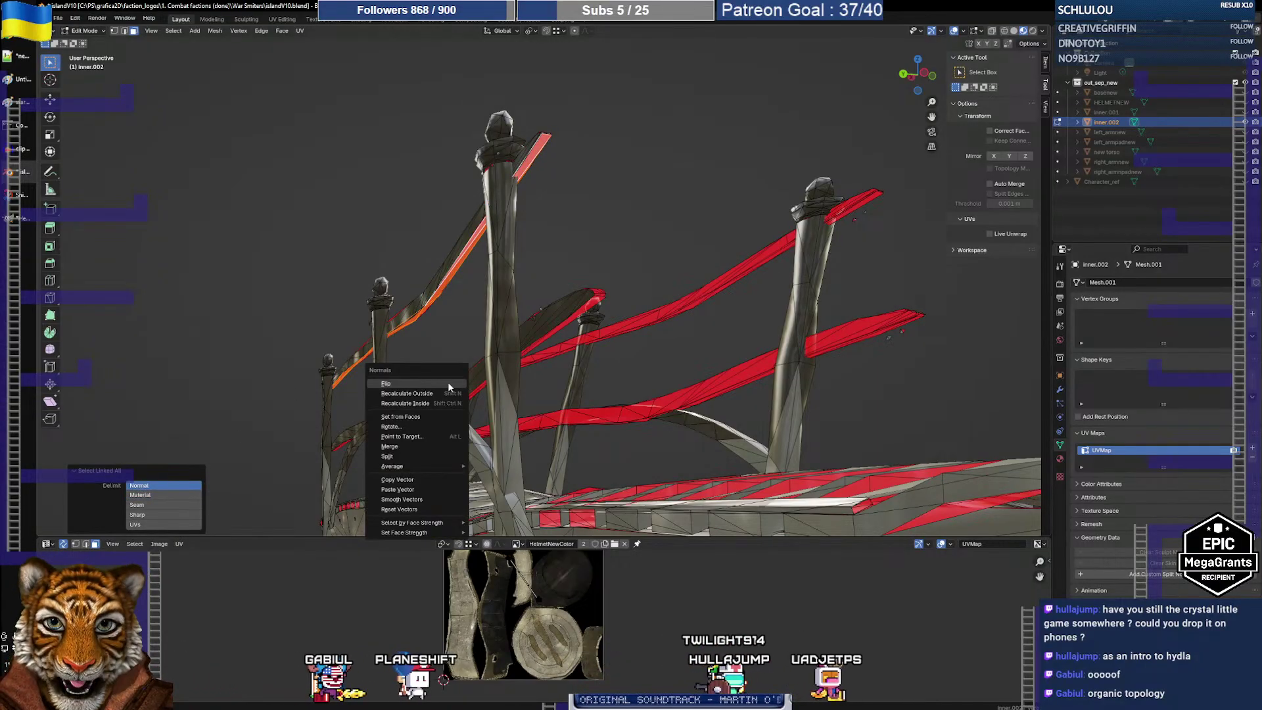
click(447, 381)
- Flip the normals of the next rail piece and the lower rail
click(595, 311)
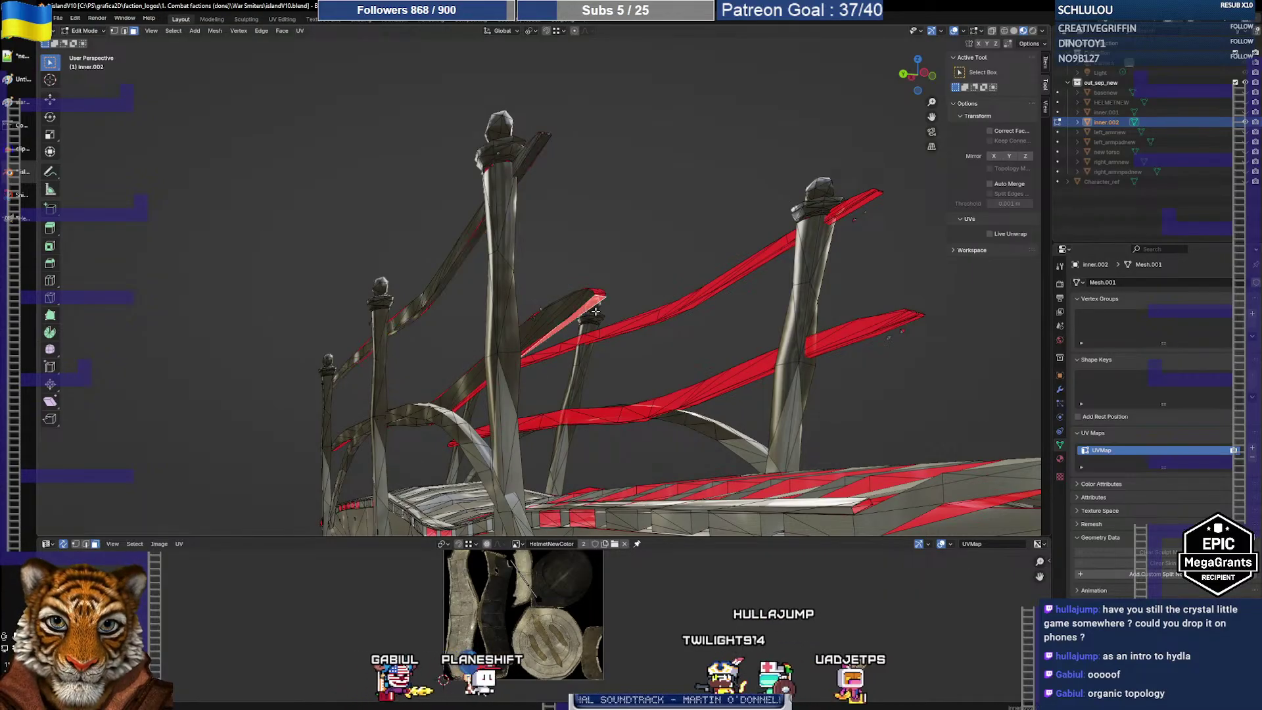
key(ctrl+l)
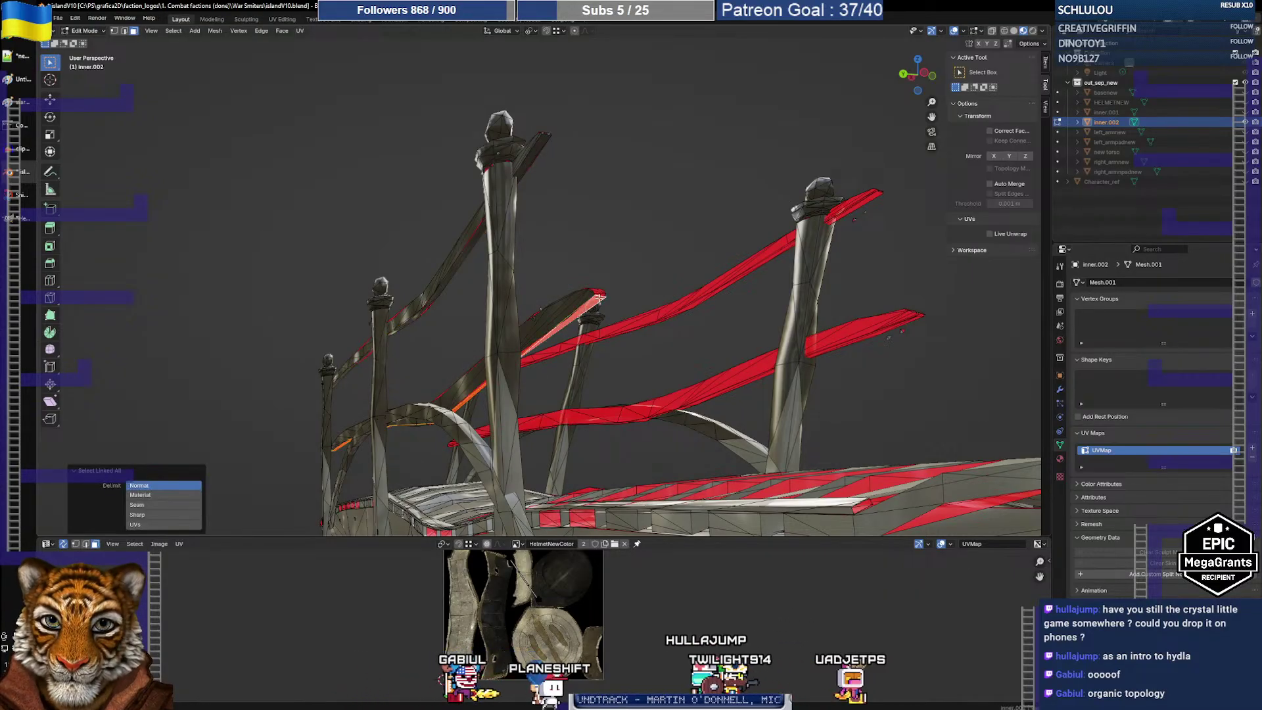
key(alt+n)
click(596, 306)
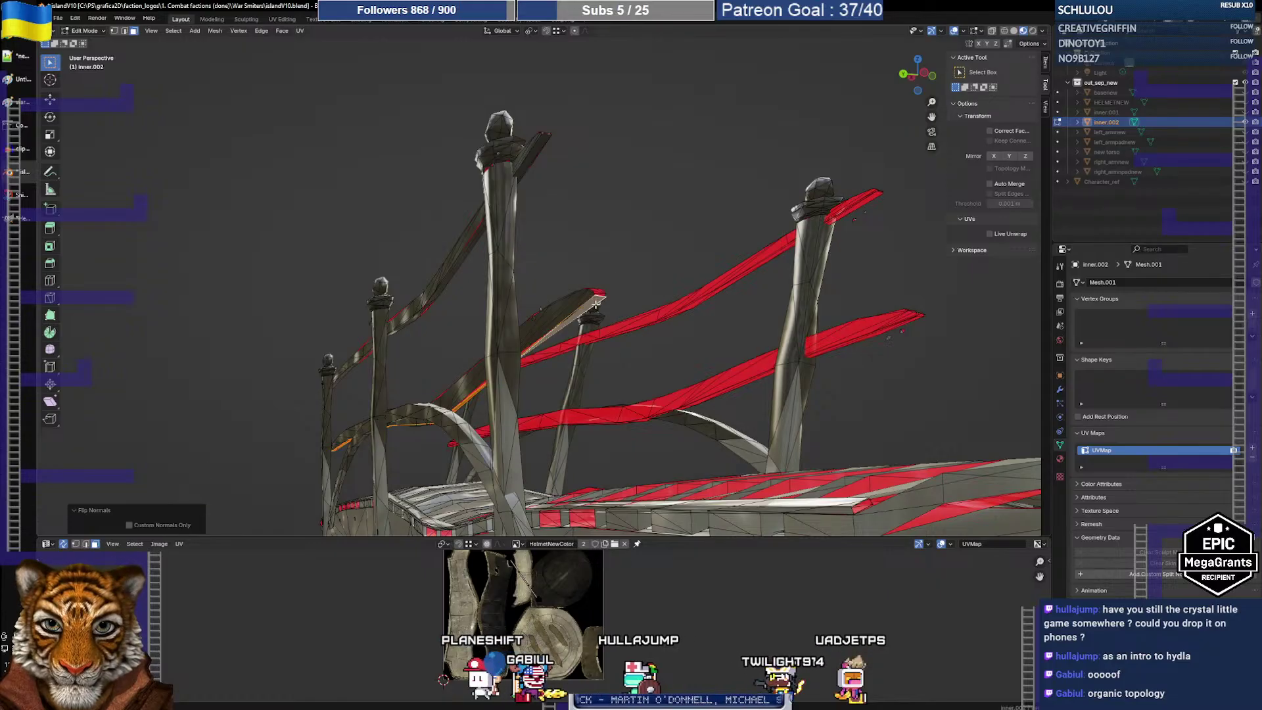
middle_drag(595, 305, 638, 457)
click(592, 507)
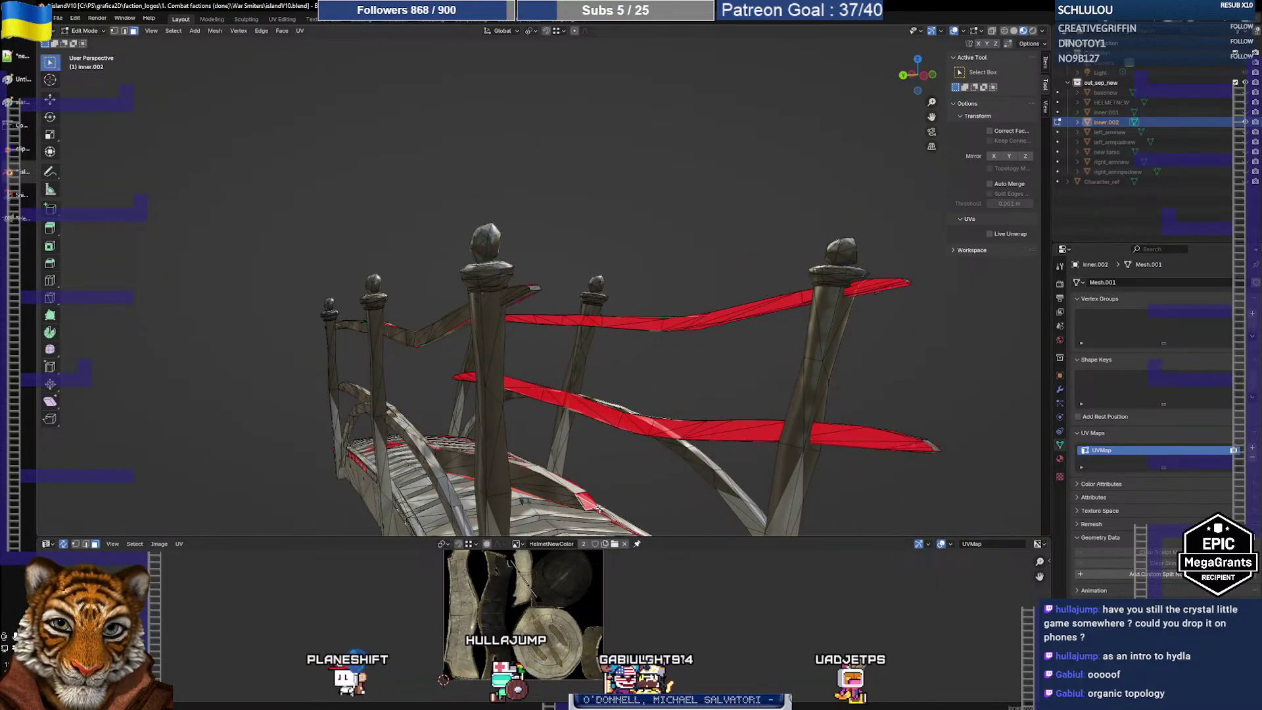
key(ctrl+l)
key(alt+n)
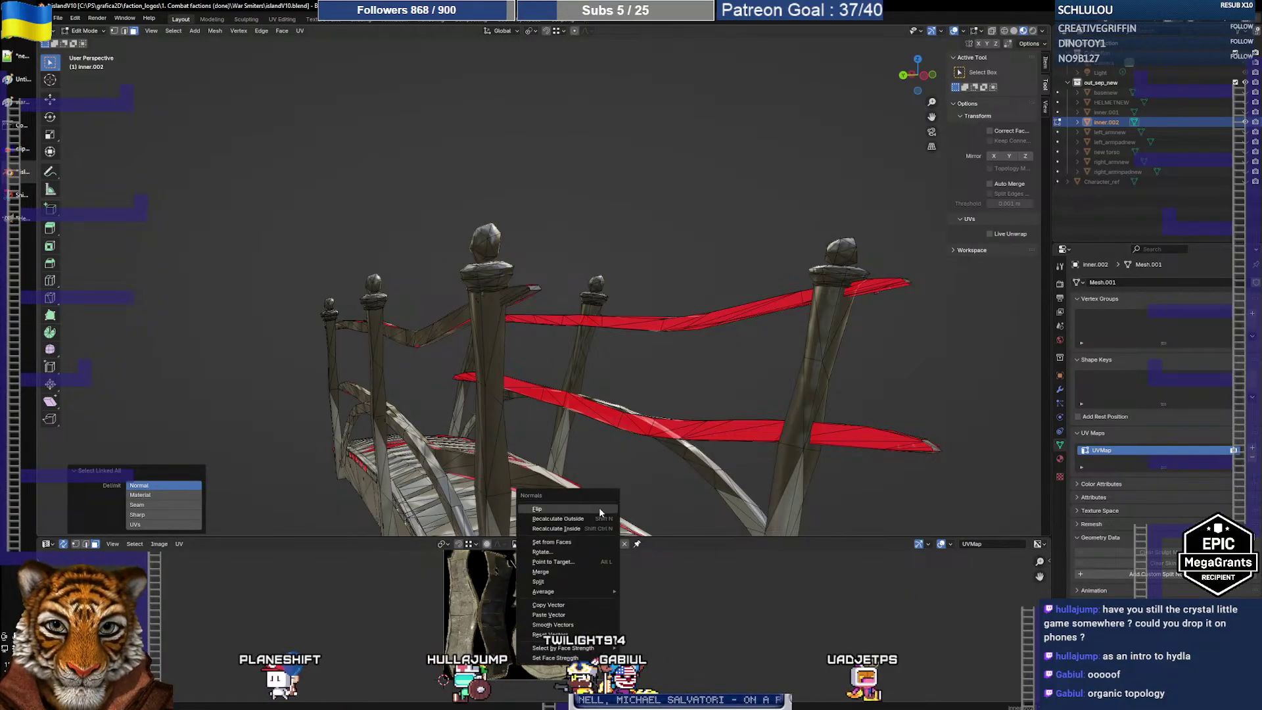
click(597, 507)
- Flip the normals of the lower railing strip and the upper red strip
click(611, 499)
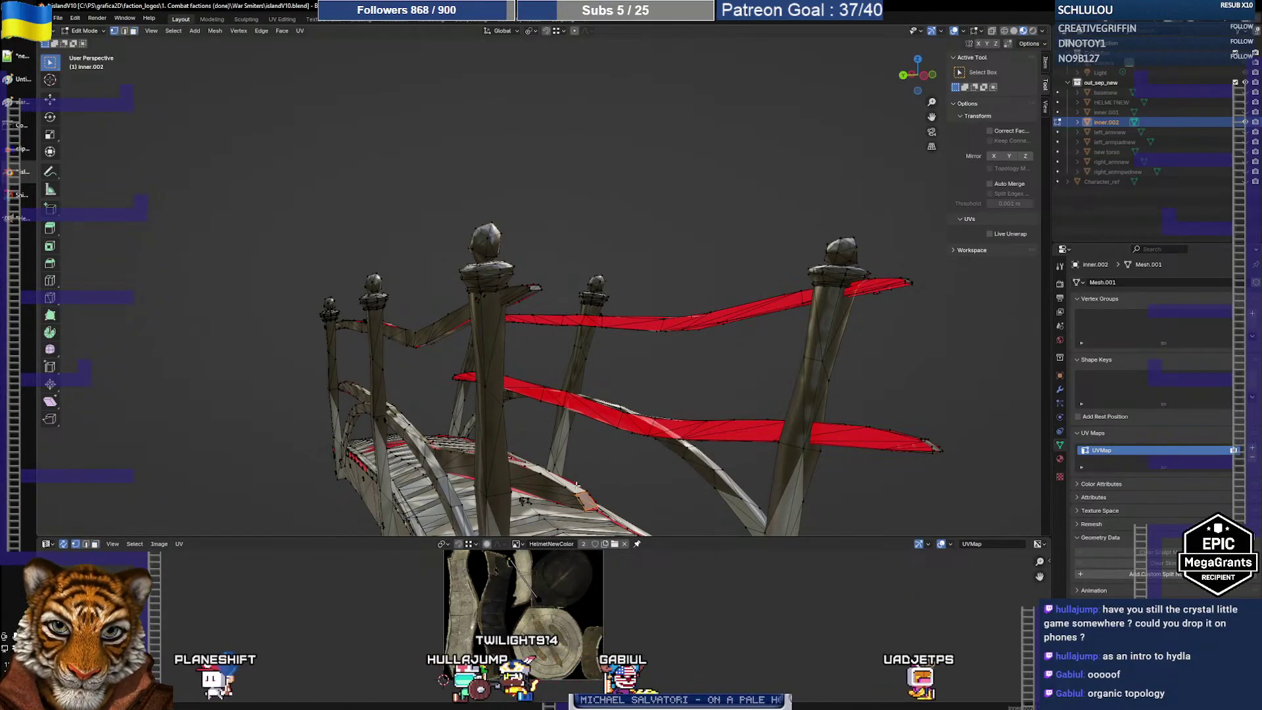
middle_drag(532, 464, 673, 430)
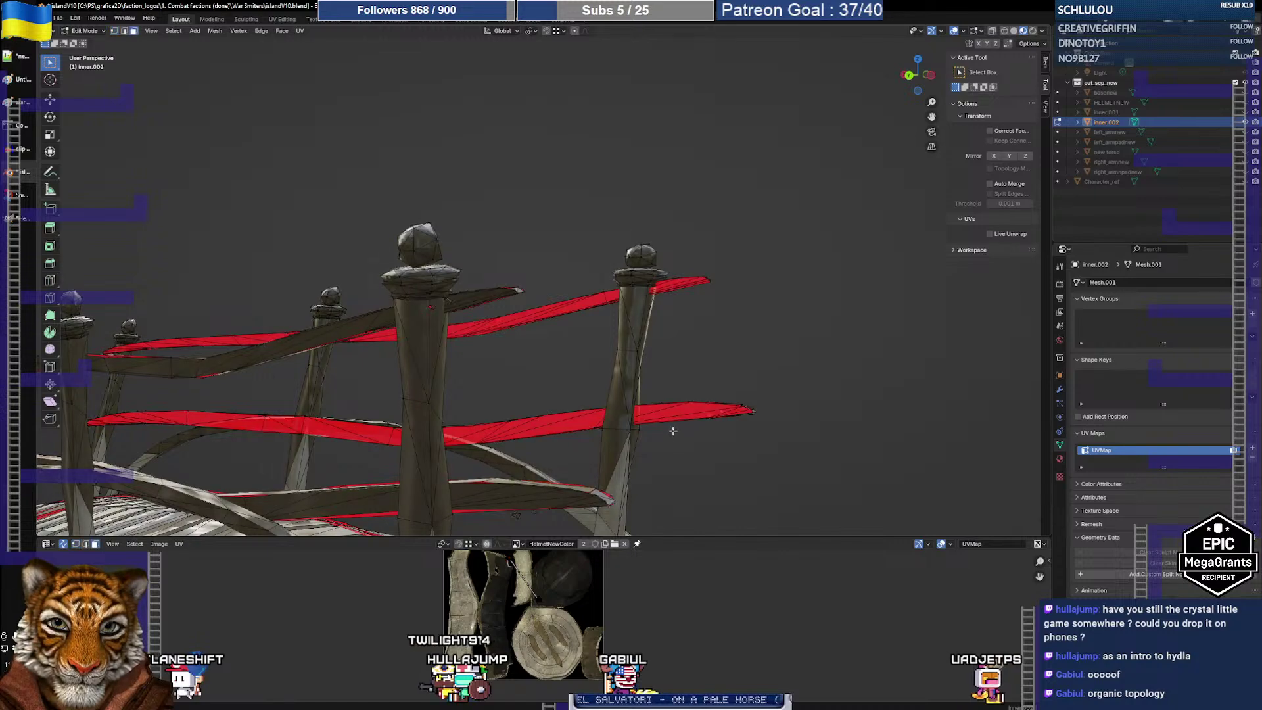
key(ctrl+l)
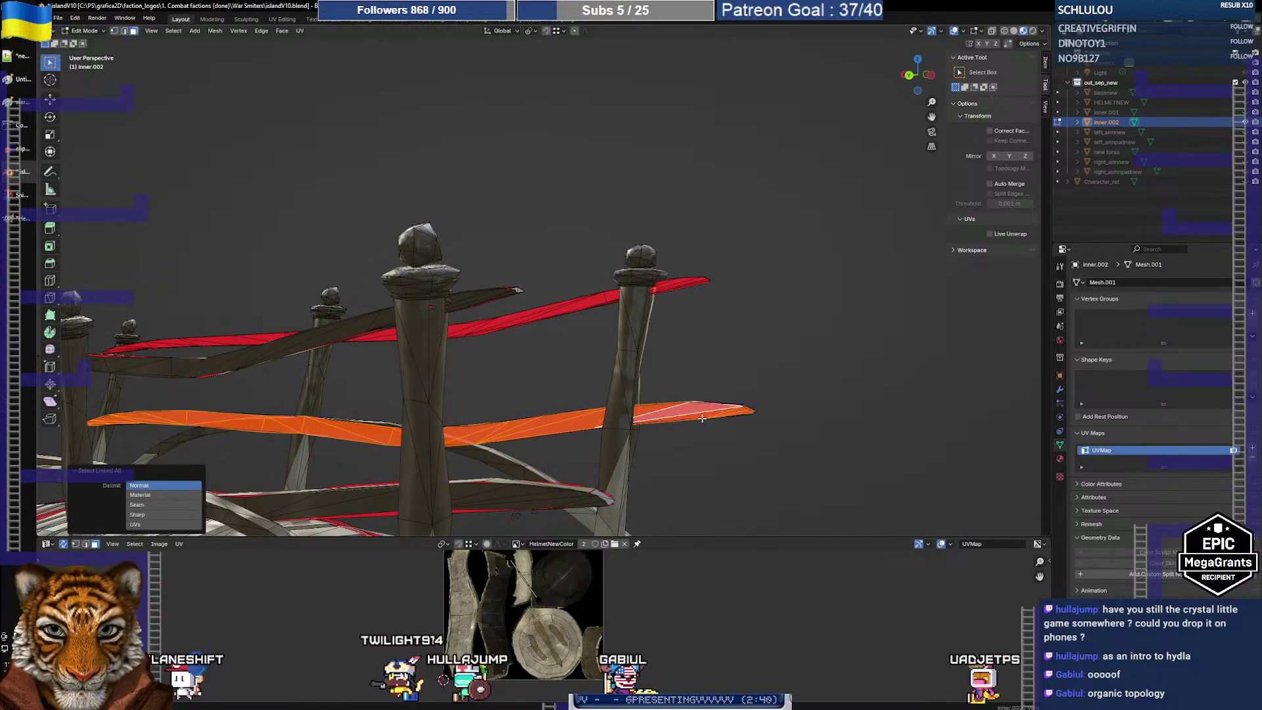
key(alt+n)
click(702, 418)
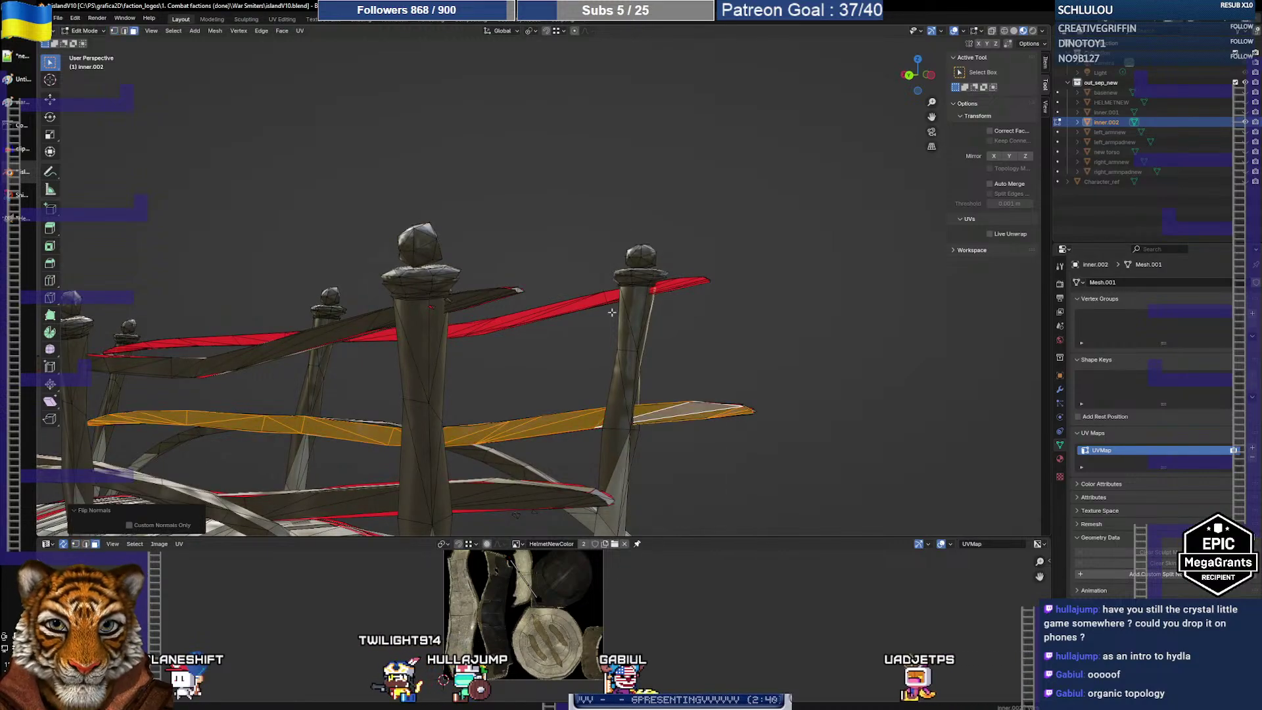
click(593, 301)
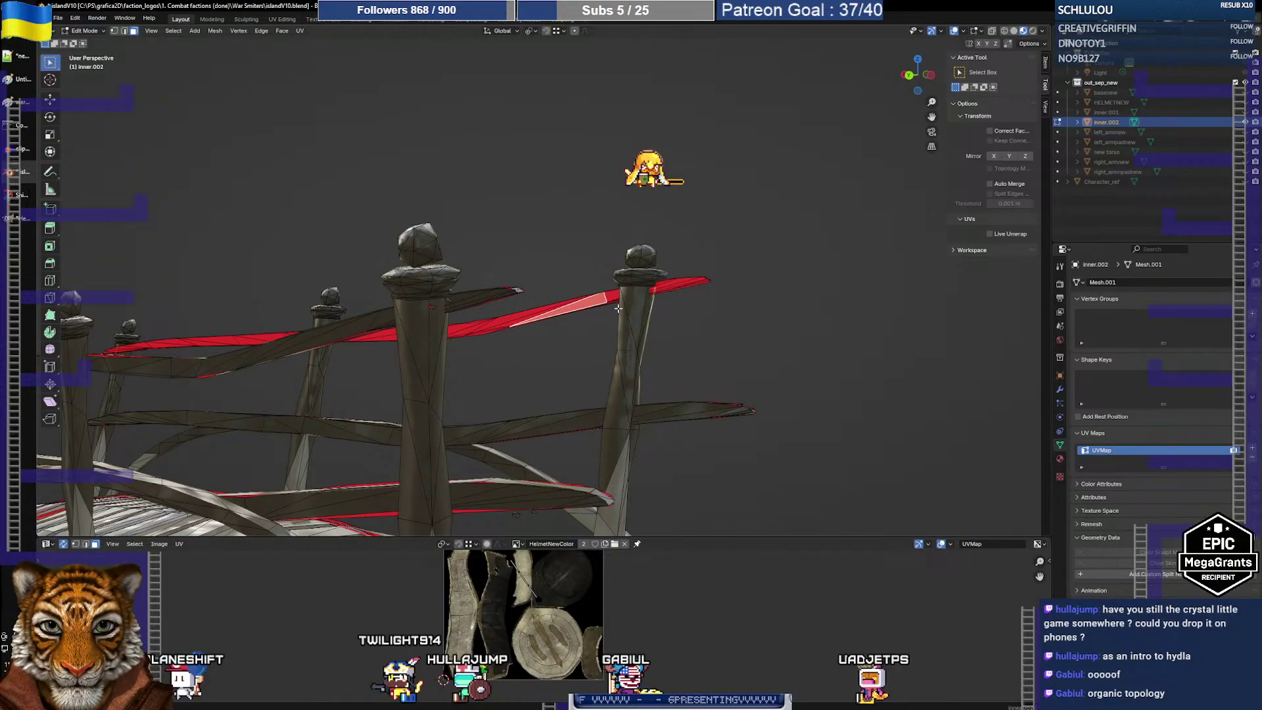
key(ctrl+l)
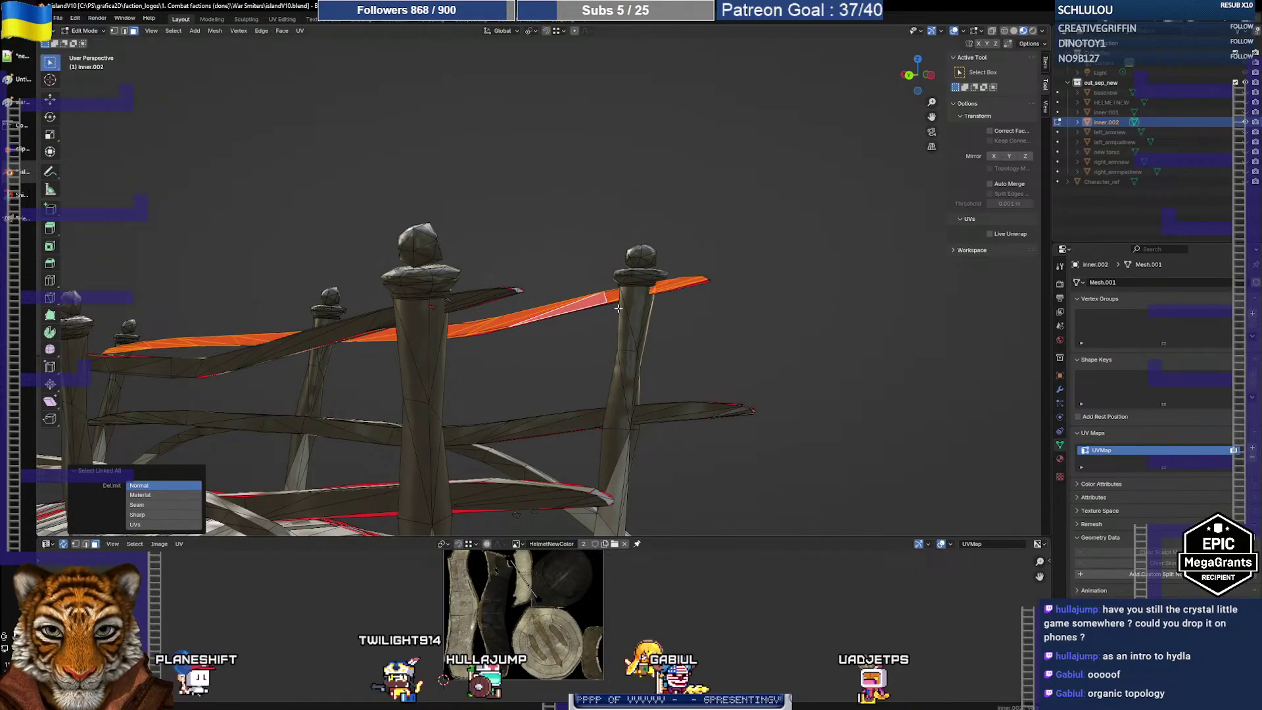
key(alt+n)
click(617, 307)
middle_drag(618, 307, 526, 361)
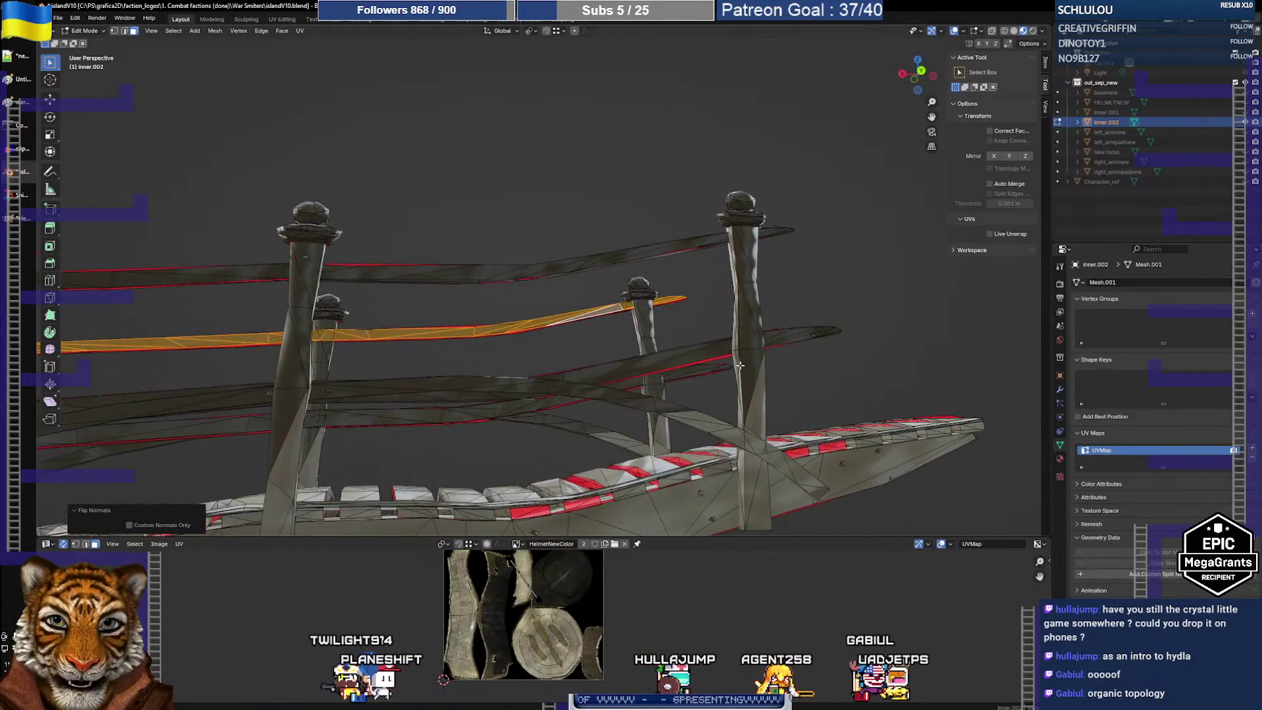
mouse_move(708, 370)
middle_down()
mouse_move(699, 252)
mouse_move(756, 319)
mouse_move(697, 381)
middle_up()
key(shift+grave)
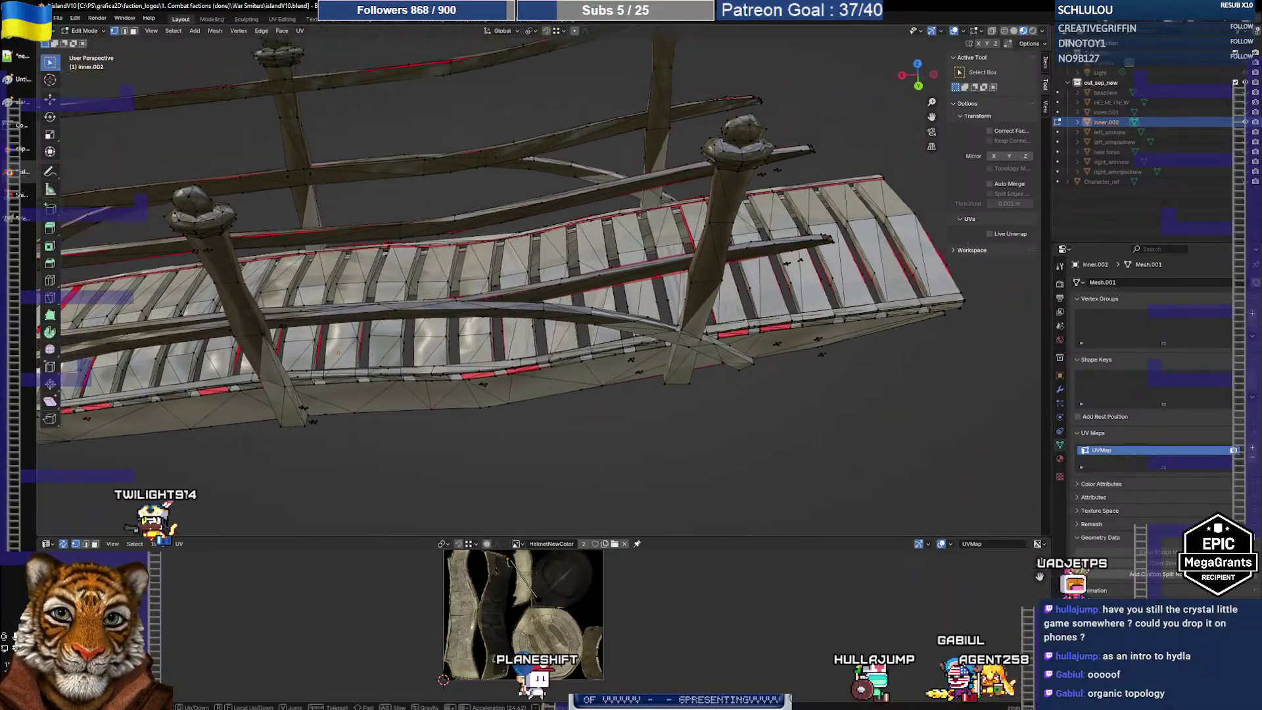
- Select the first edges along the top of the front railing
key(w)
key(s)
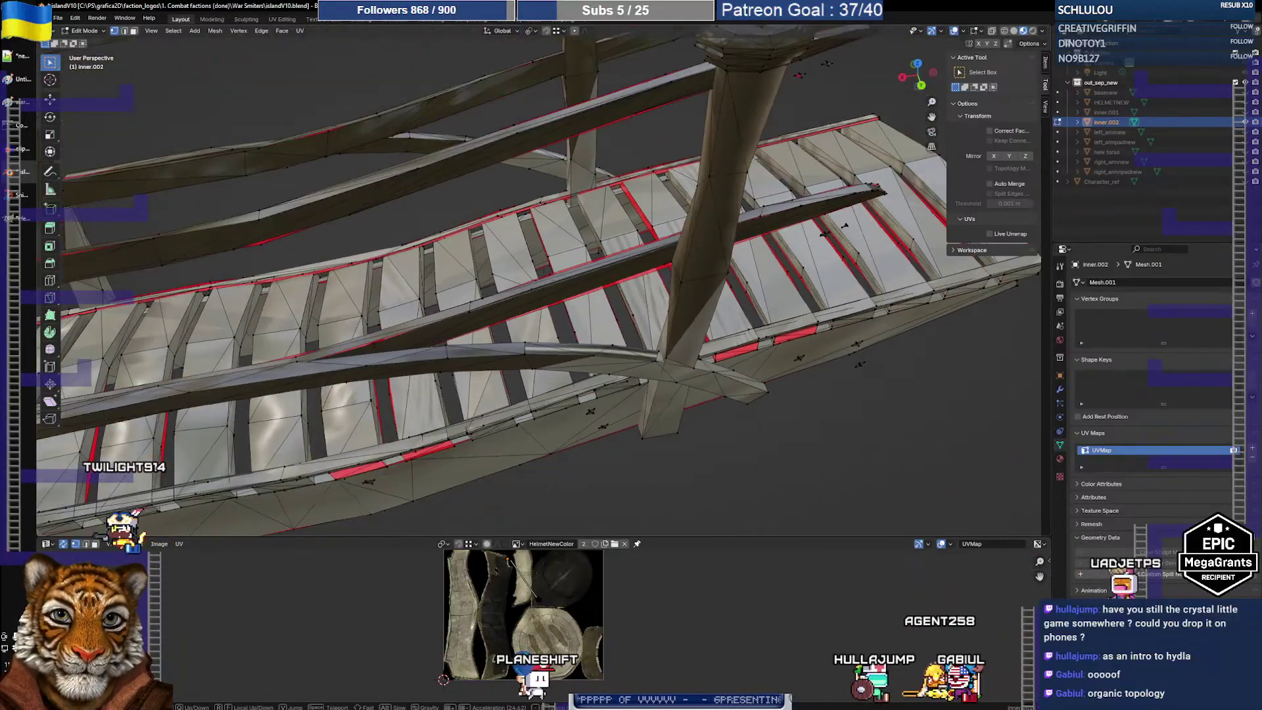
key(w)
key(s)
click(730, 321)
middle_drag(729, 321, 795, 333)
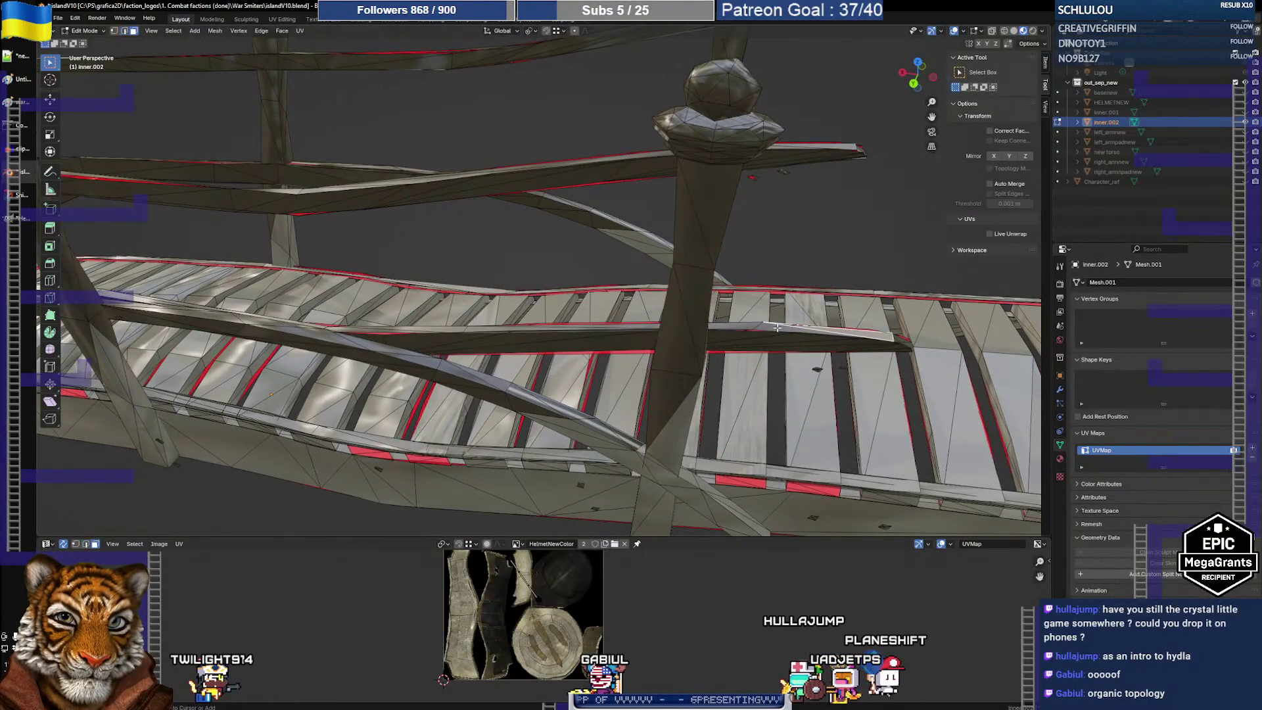
ctrl+click(755, 327)
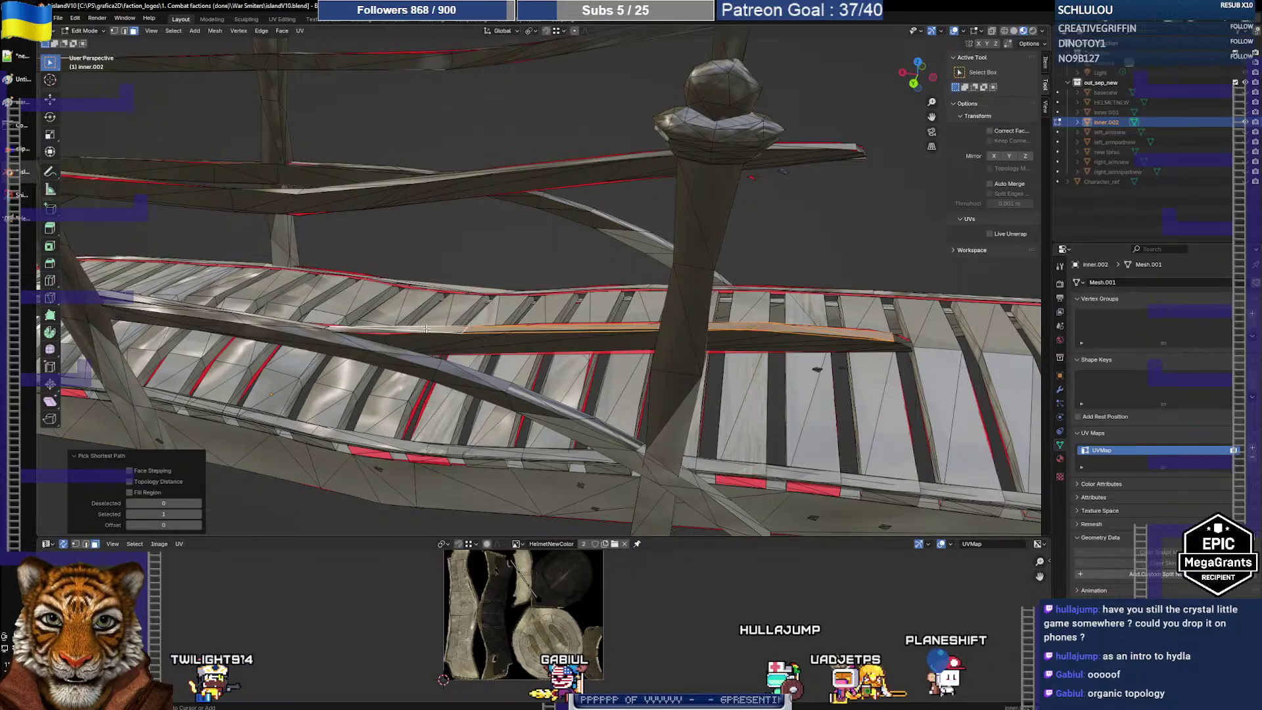
ctrl+click(354, 327)
- Extend the selection to the remaining railing top faces, up to the leftmost one
middle_drag(354, 327, 568, 322)
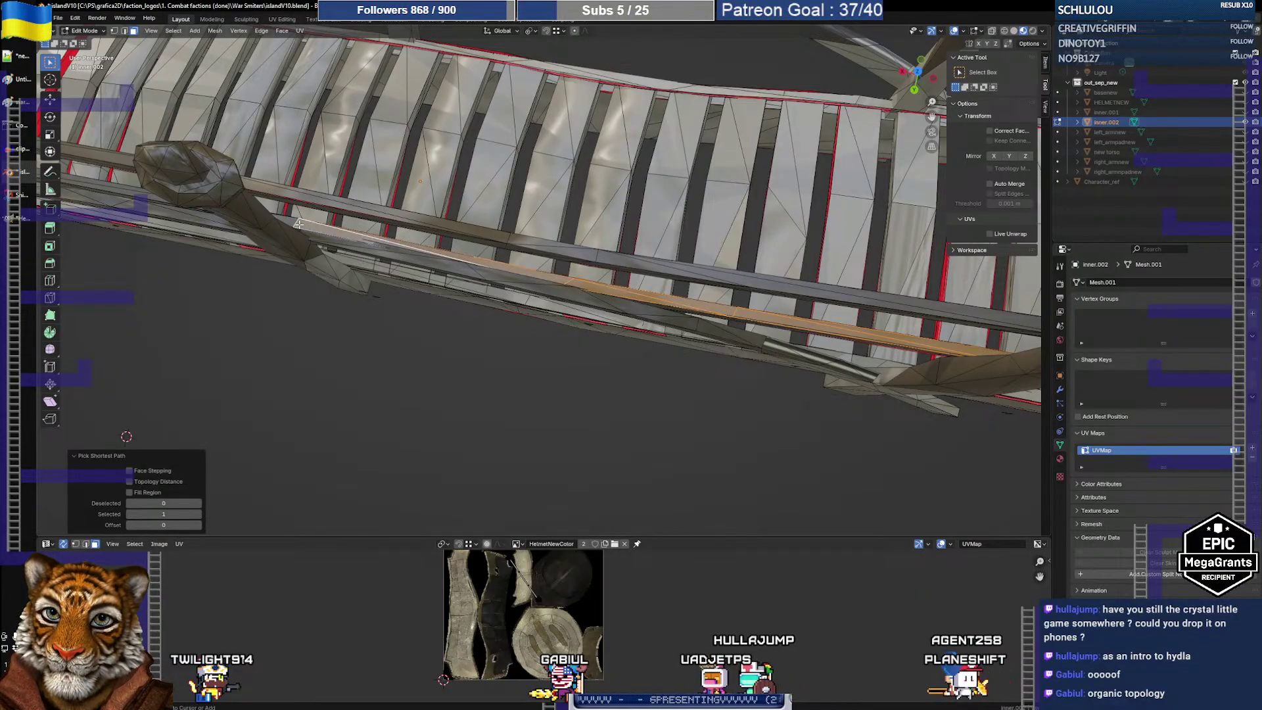
middle_drag(314, 251, 355, 221)
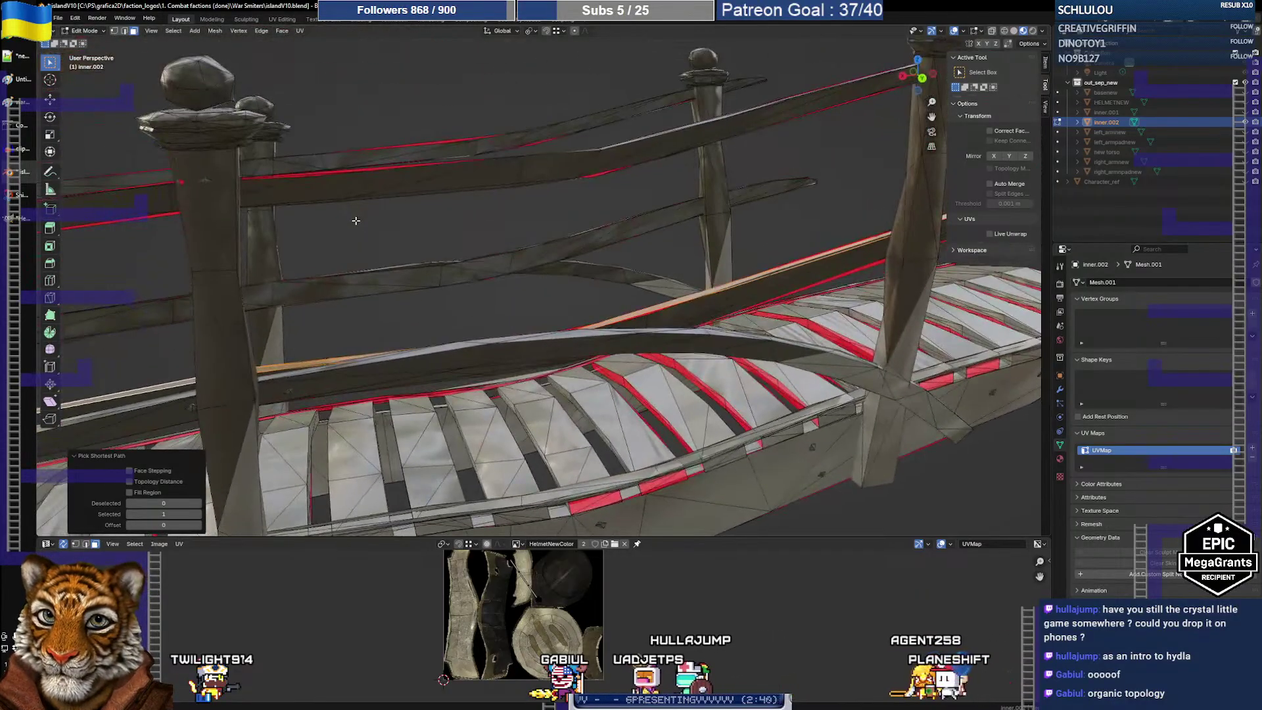
key(a)
key(s)
key(w)
key(d)
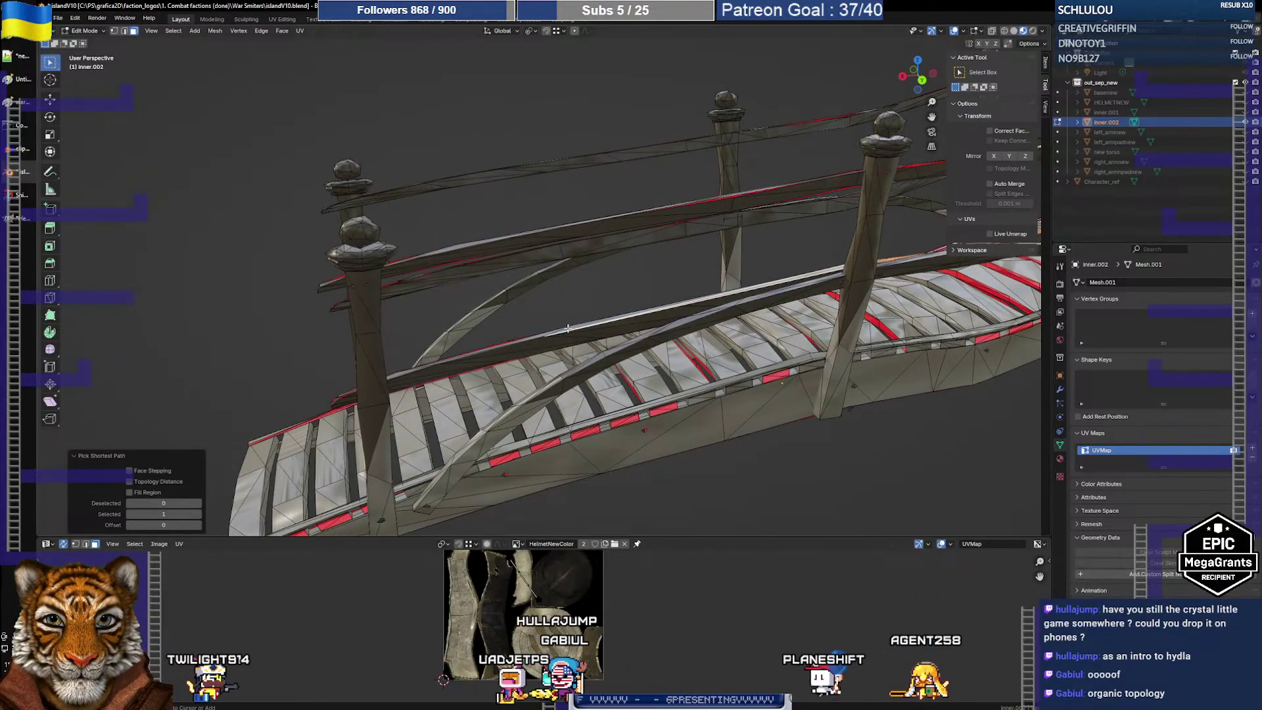
ctrl+click(520, 340)
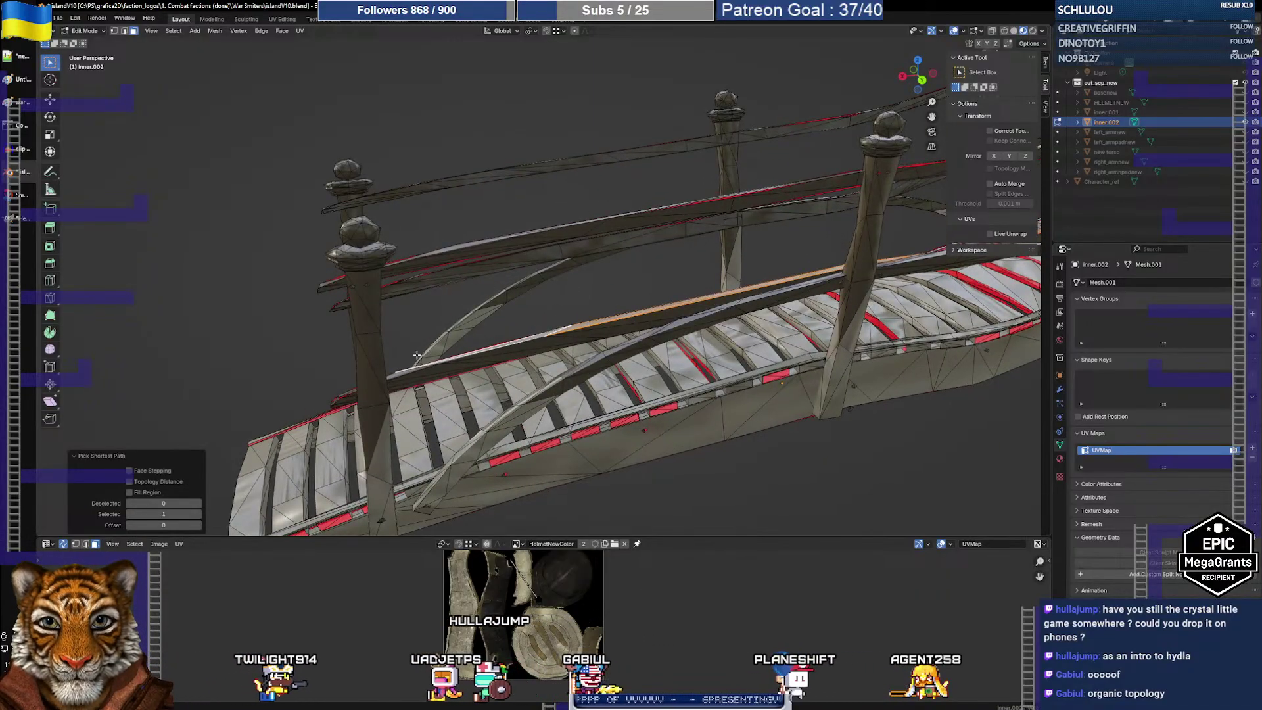
middle_drag(416, 351, 421, 364)
ctrl+click(353, 425)
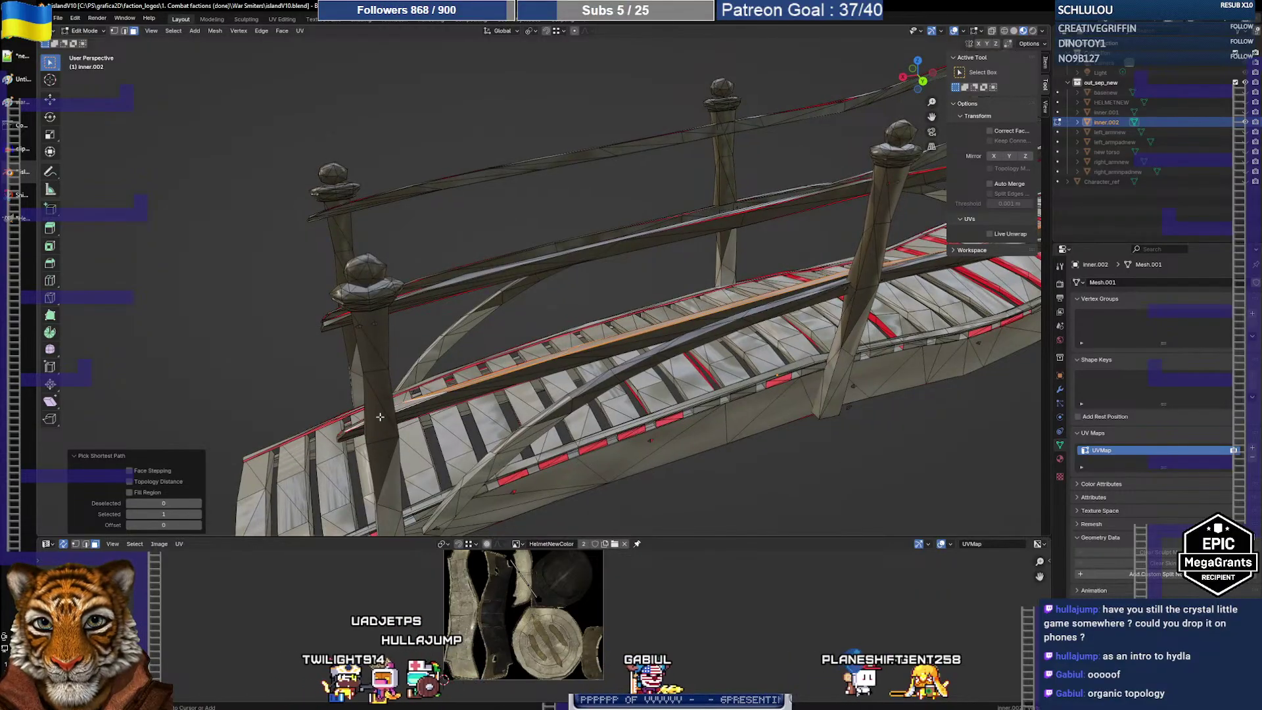
- Delete the selected railing top faces and the stray railing end face
key(x)
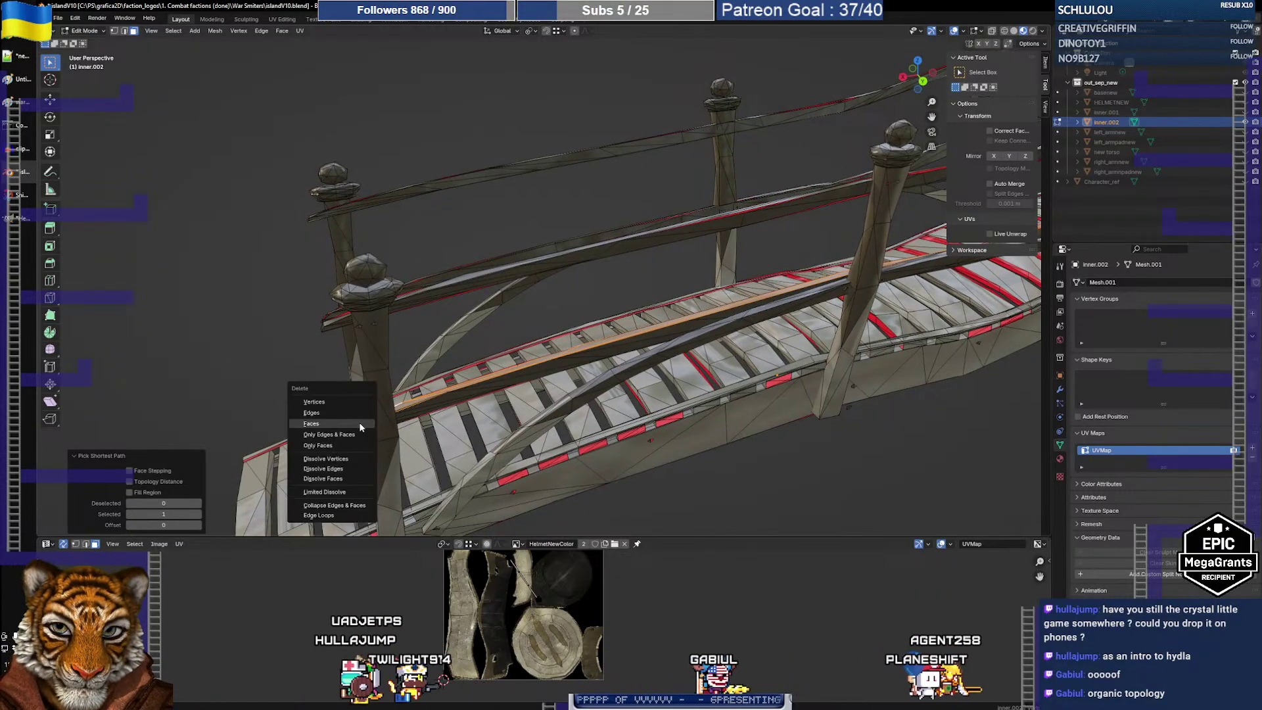
click(361, 423)
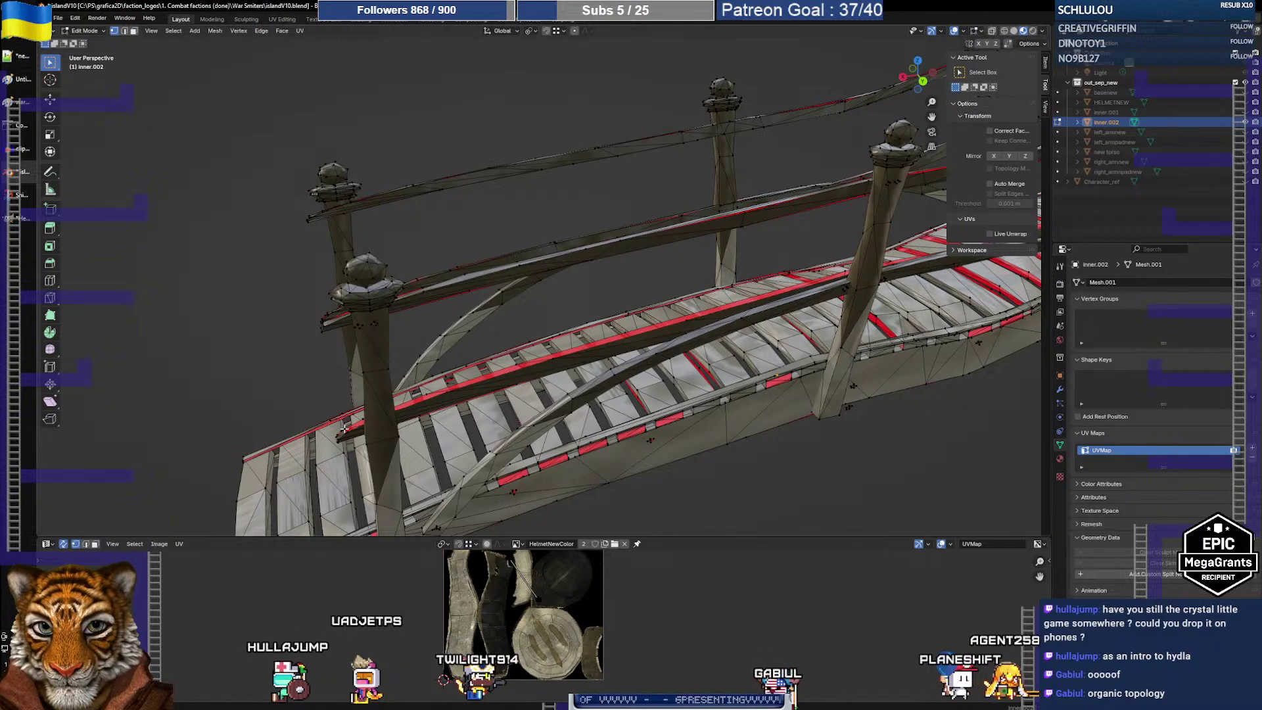
mouse_move(360, 423)
middle_down()
mouse_move(577, 369)
mouse_move(373, 428)
middle_up()
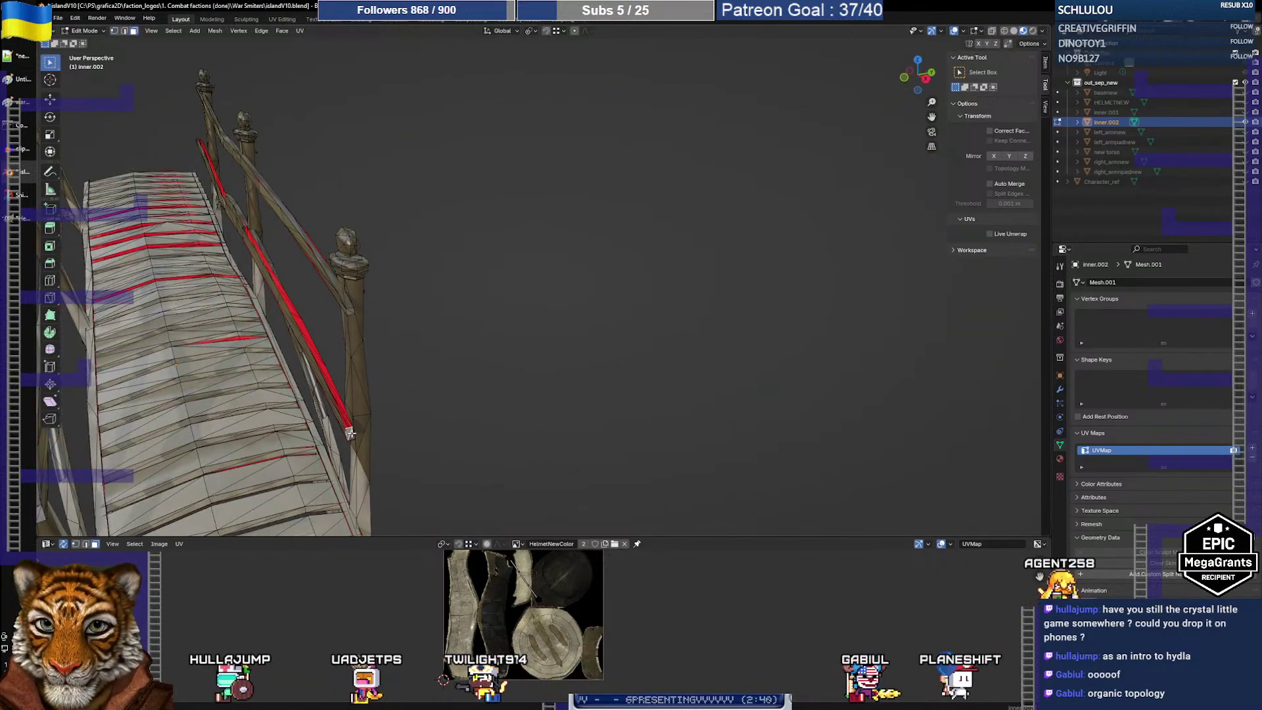
key(x)
click(373, 437)
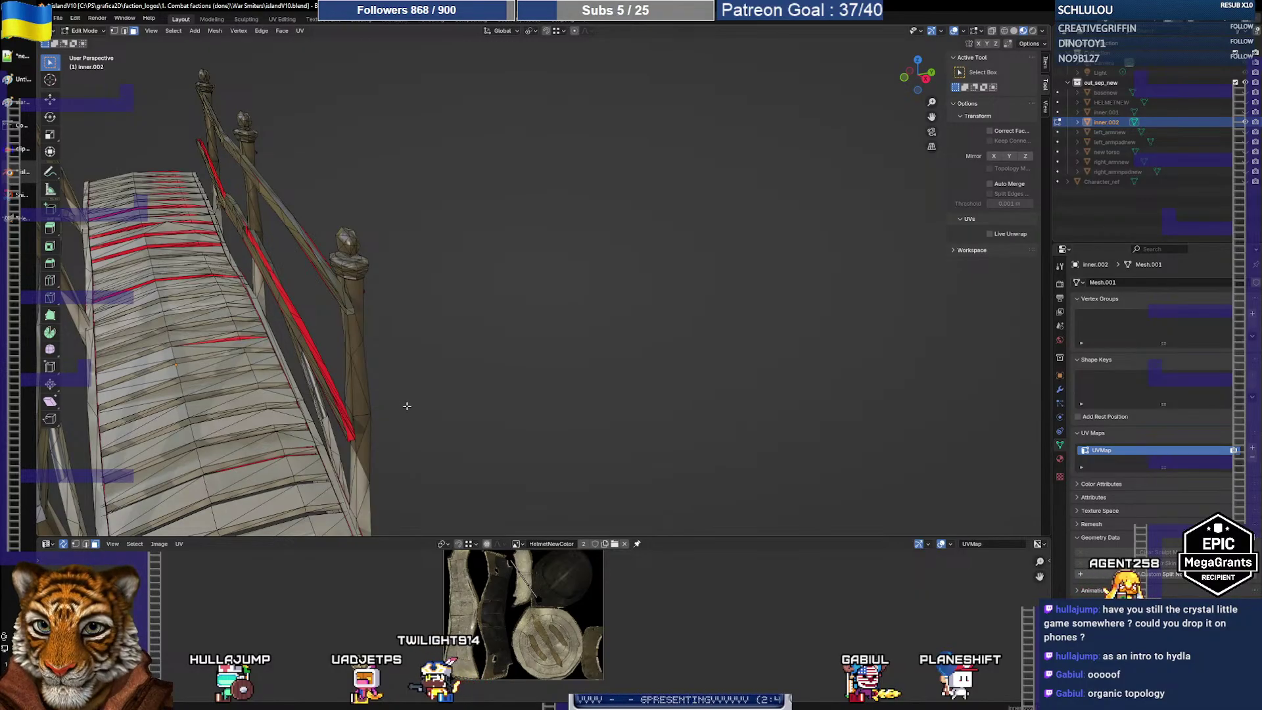
- Select the linked geometry, then maximize the 3D viewport to fill the window
middle_drag(379, 385, 344, 434)
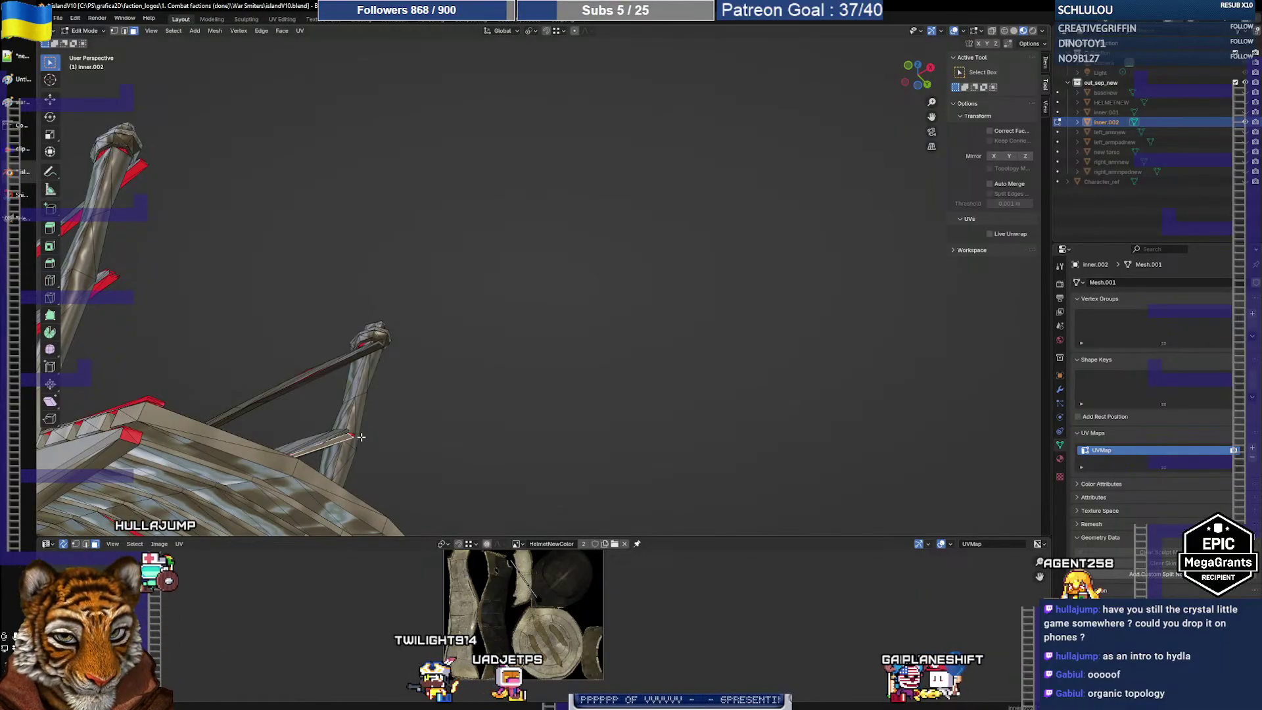
key(ctrl+l)
scroll(309, 421, down, 4)
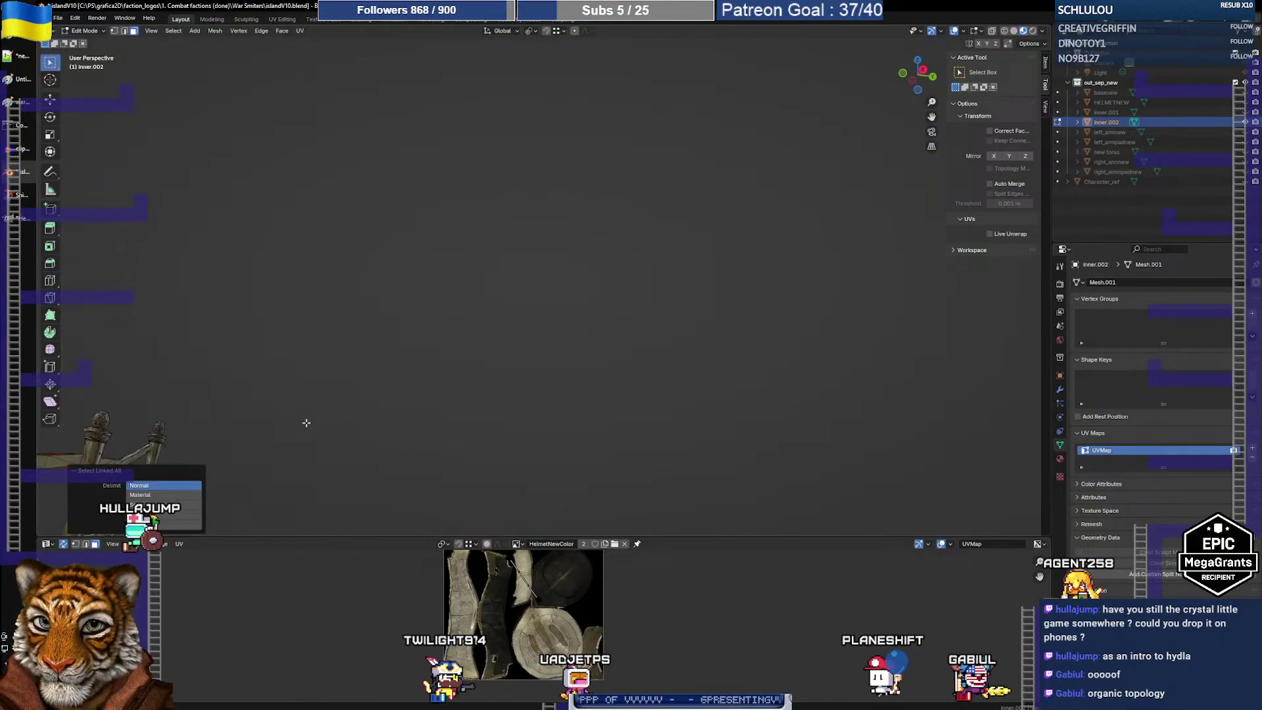
middle_drag(312, 421, 186, 441)
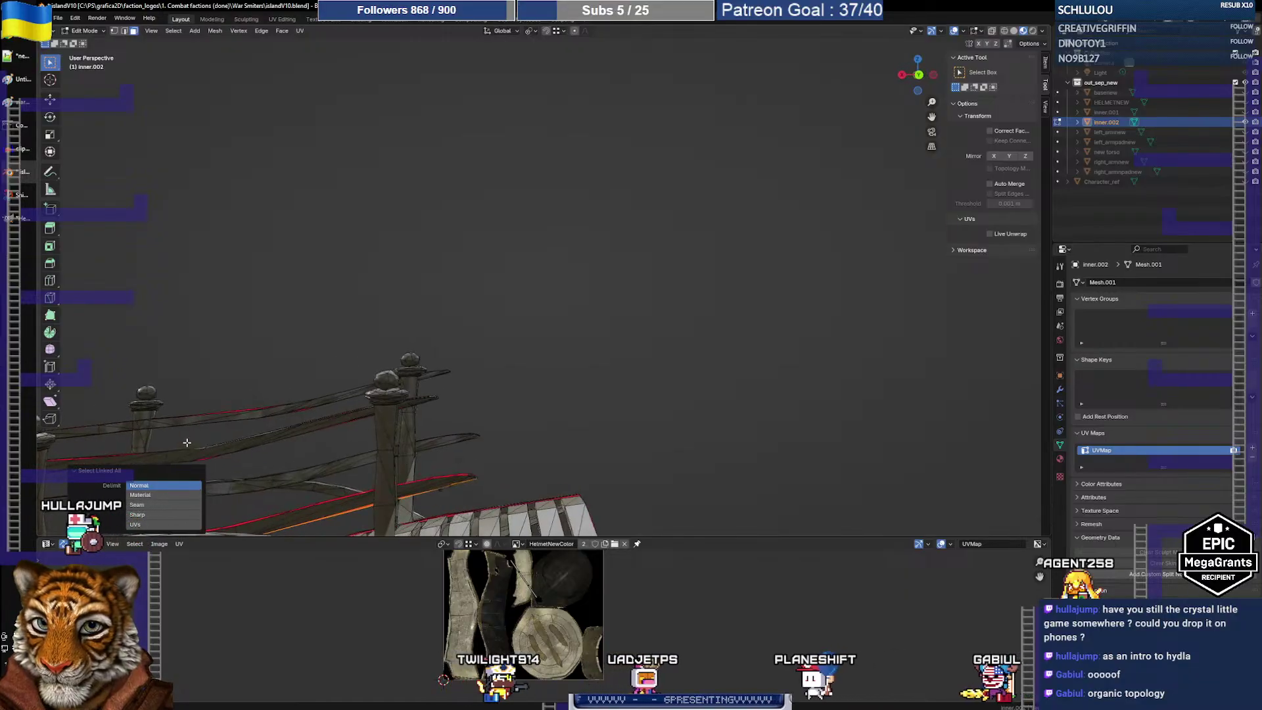
key(x)
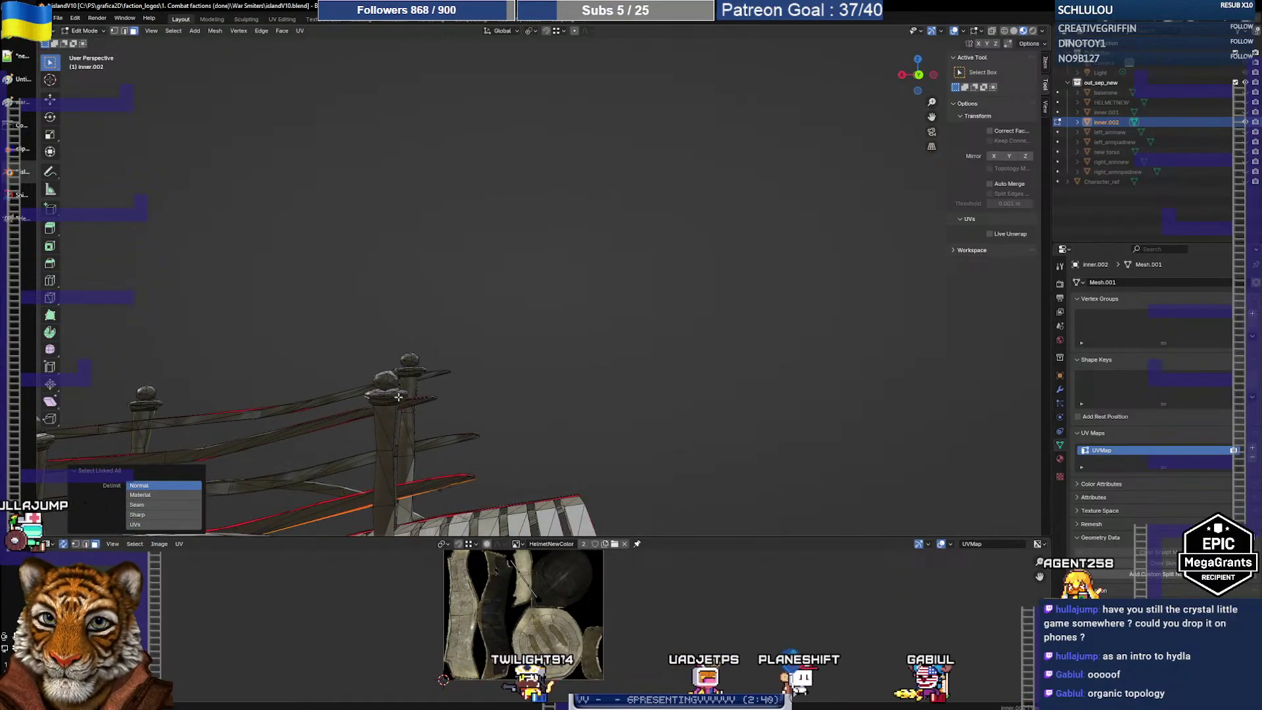
shift+middle_drag(469, 337, 833, 34)
key(ctrl+space)
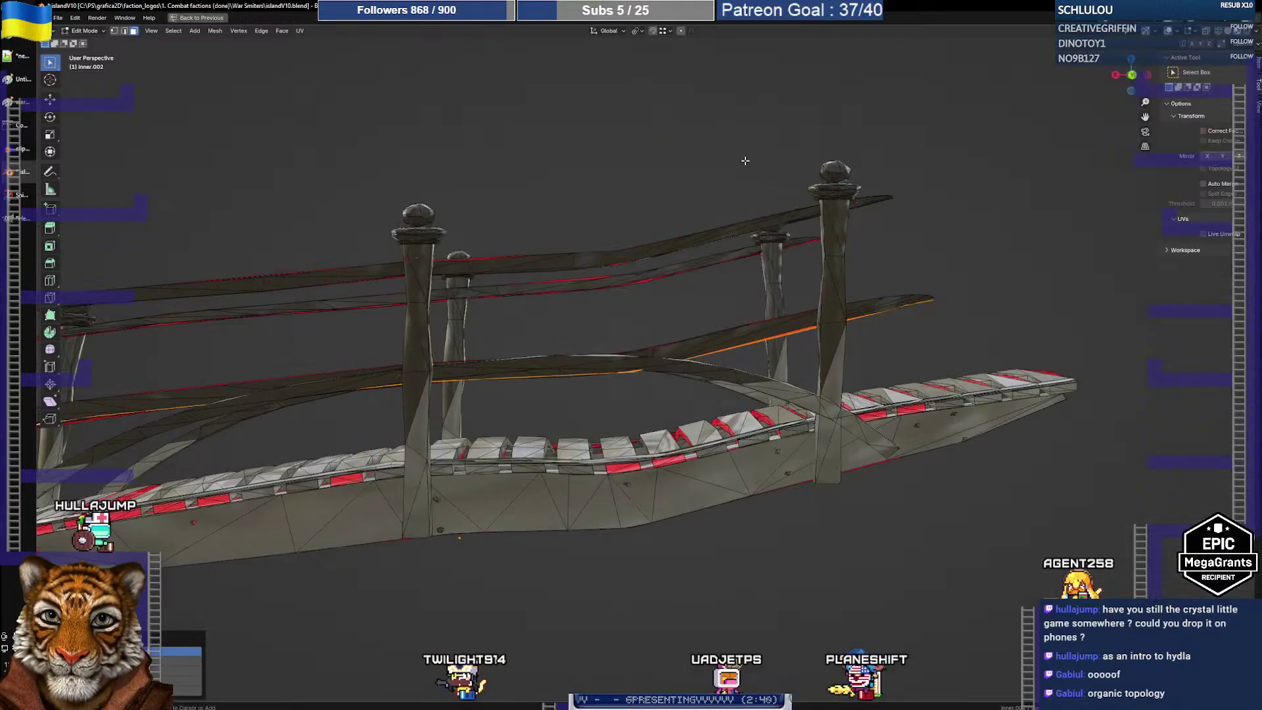
- Delete the selected stray faces beneath the rails, viewed from below
middle_drag(569, 295, 676, 176)
right_click(675, 175)
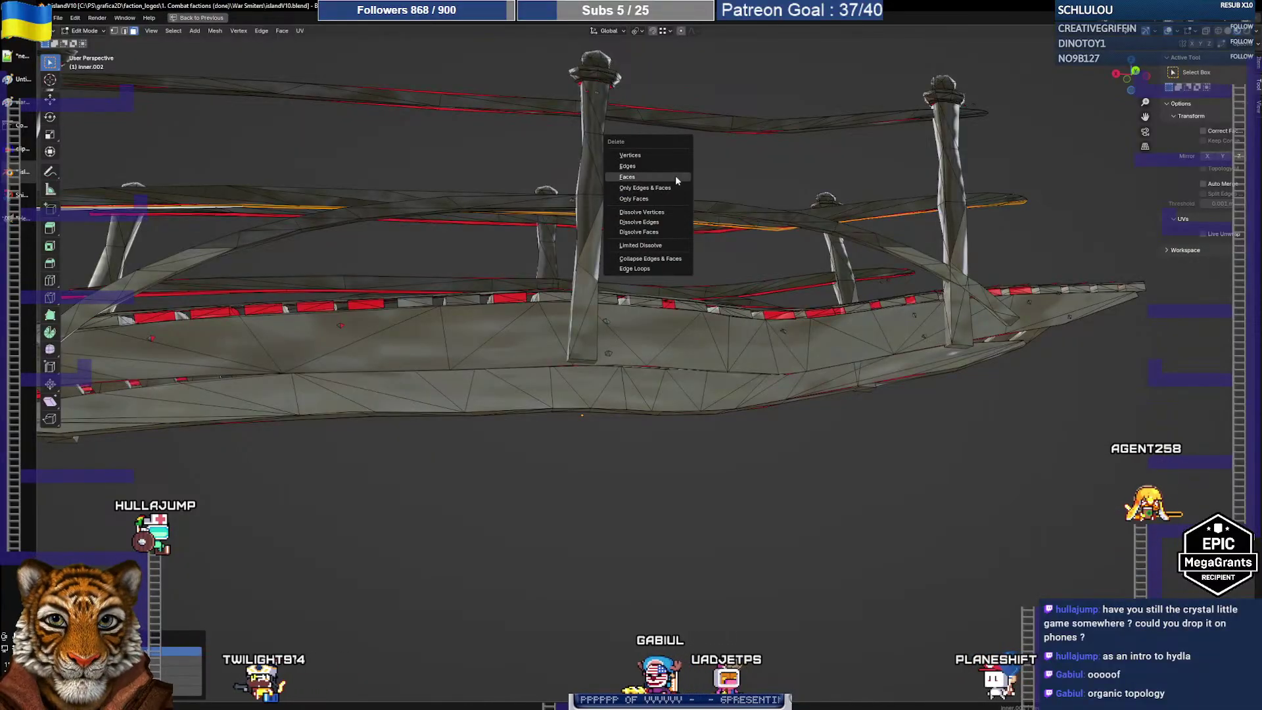
click(680, 211)
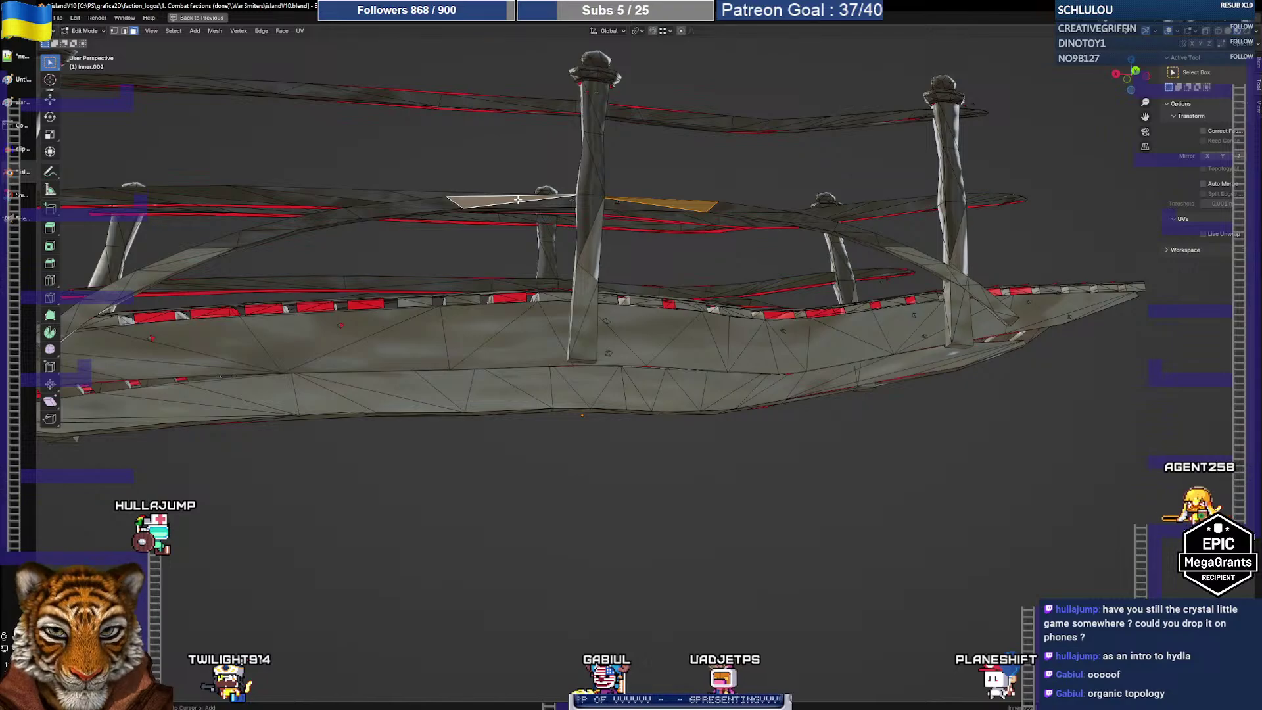
- Select the connected curved brace beam and hide it
key(ctrl+l)
key(h)
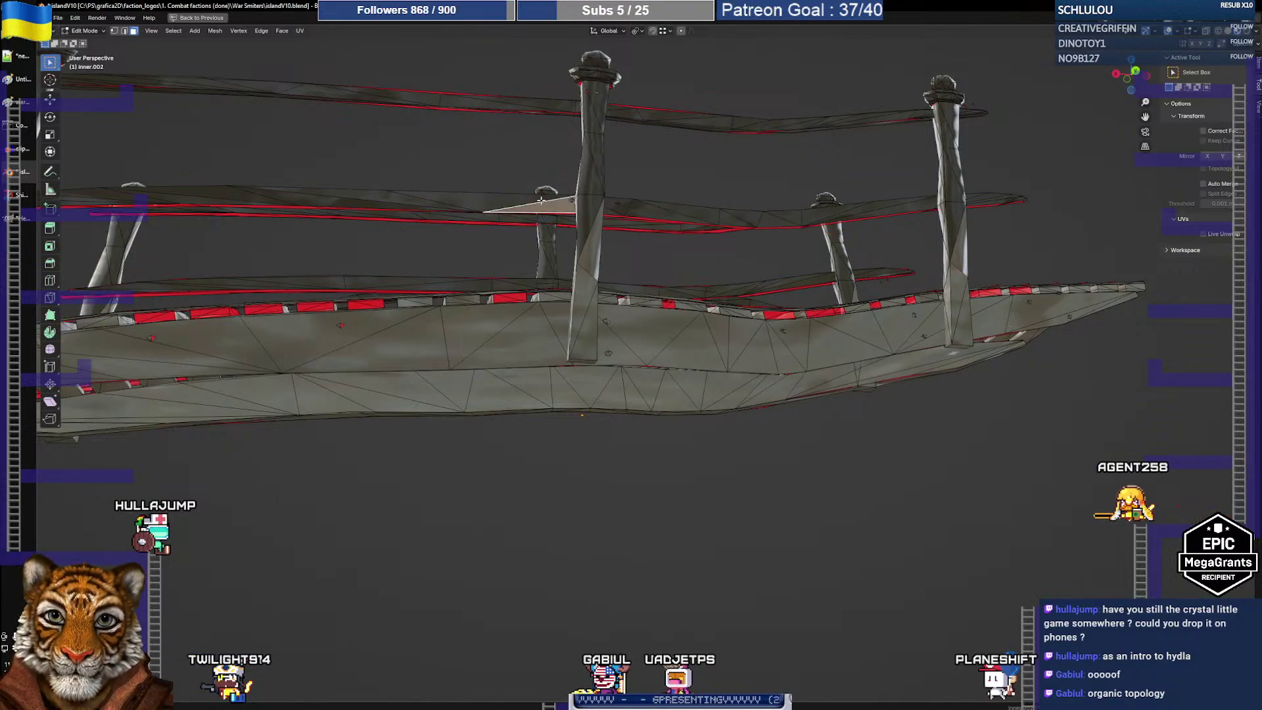
middle_drag(540, 200, 431, 253)
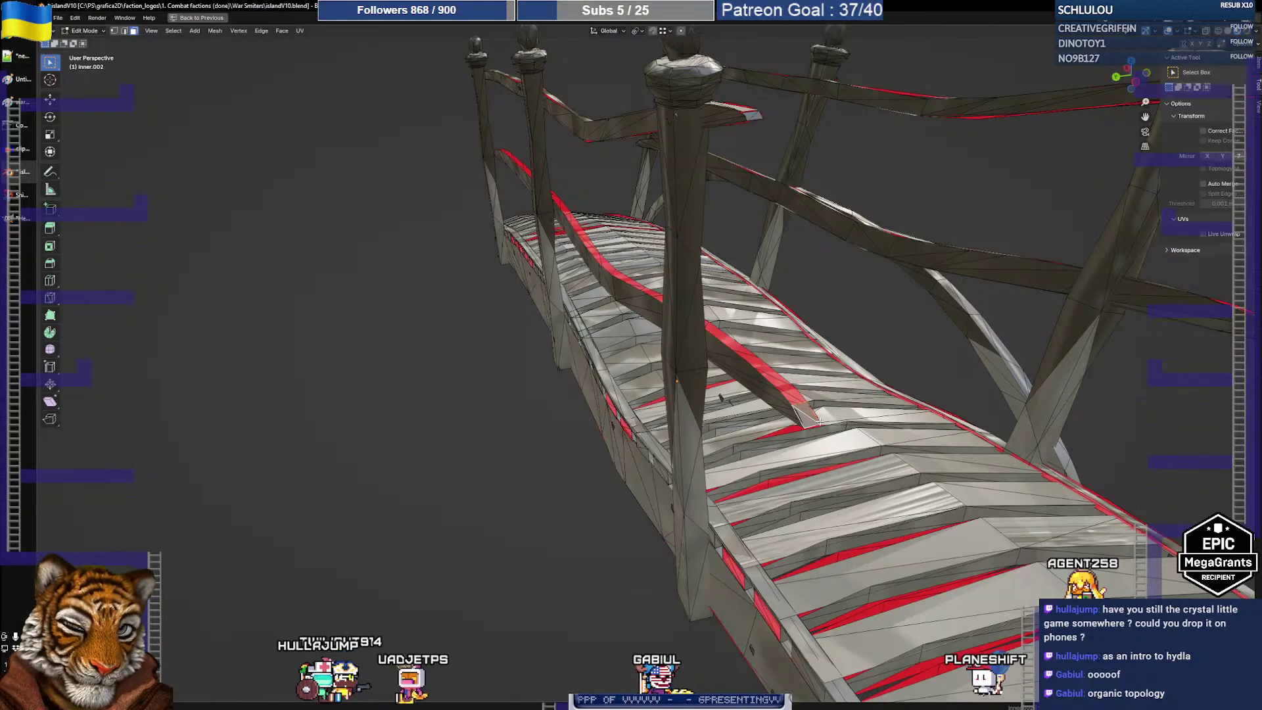
- Delete the railing plank's end-cap face
key(x)
click(802, 425)
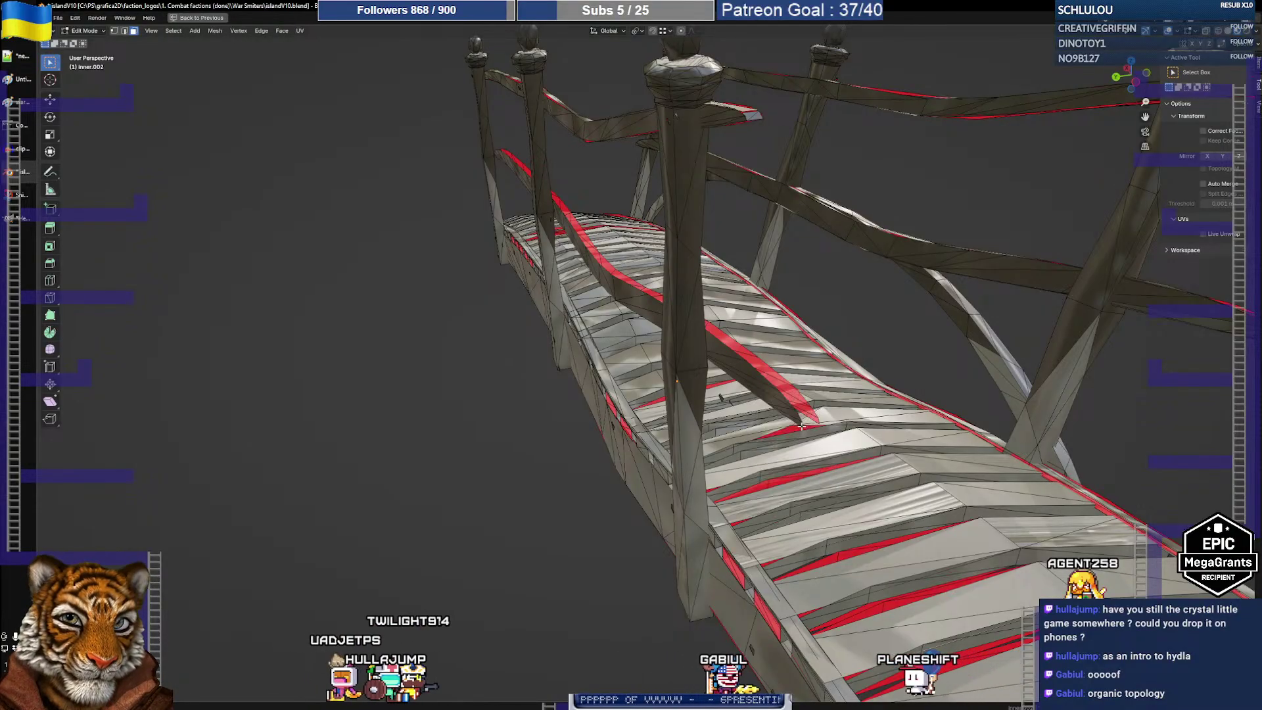
middle_drag(801, 426, 1012, 369)
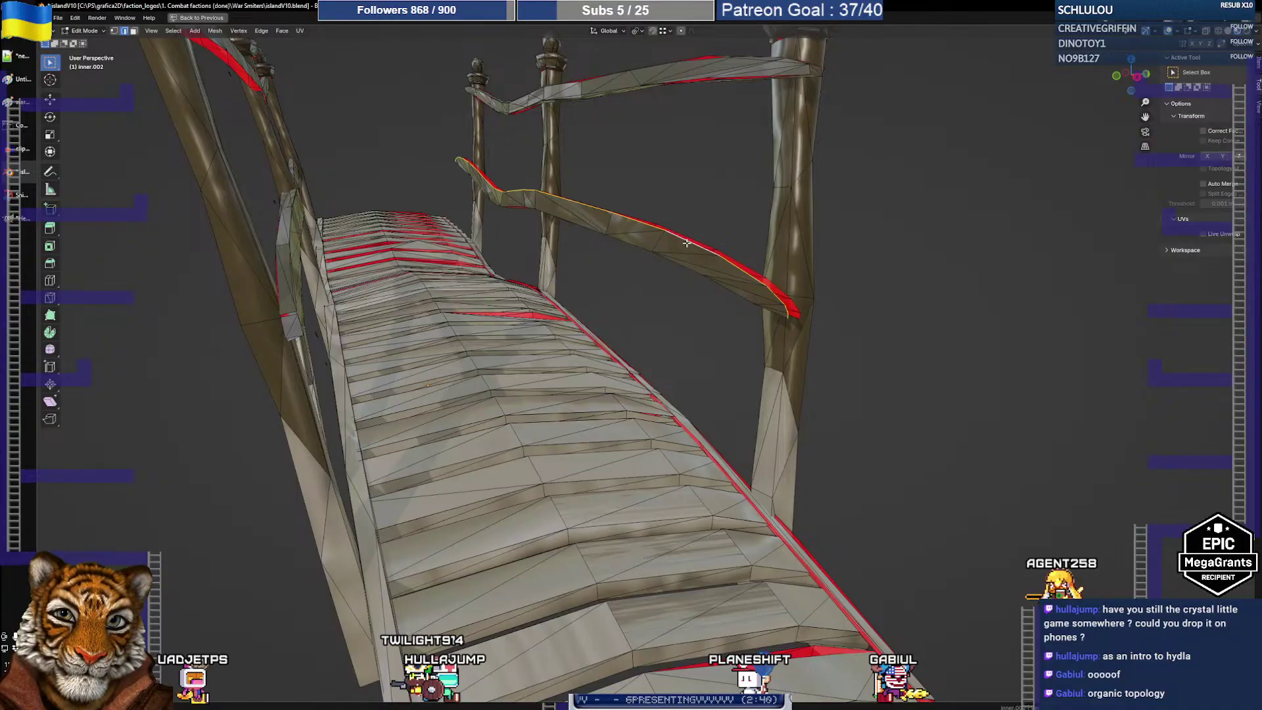
- Fill the railing's lower edge loop with a face, then deselect it
alt+click(681, 267)
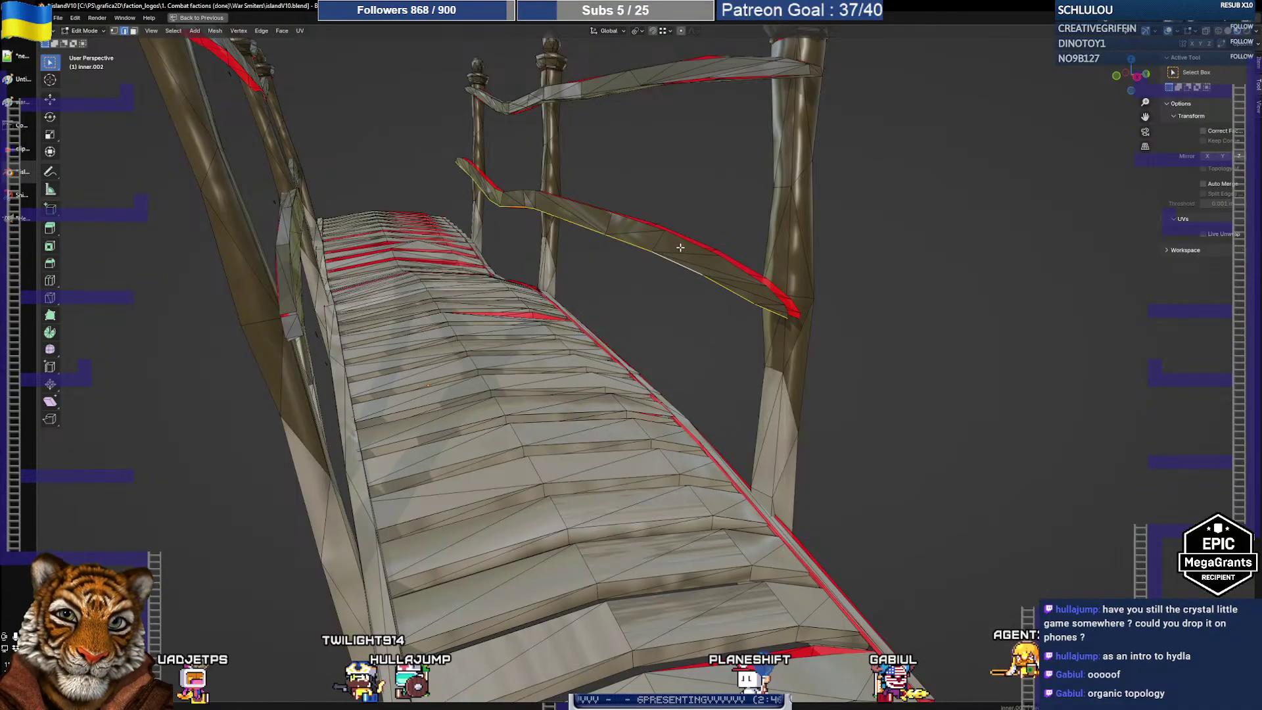
middle_drag(743, 268, 699, 266)
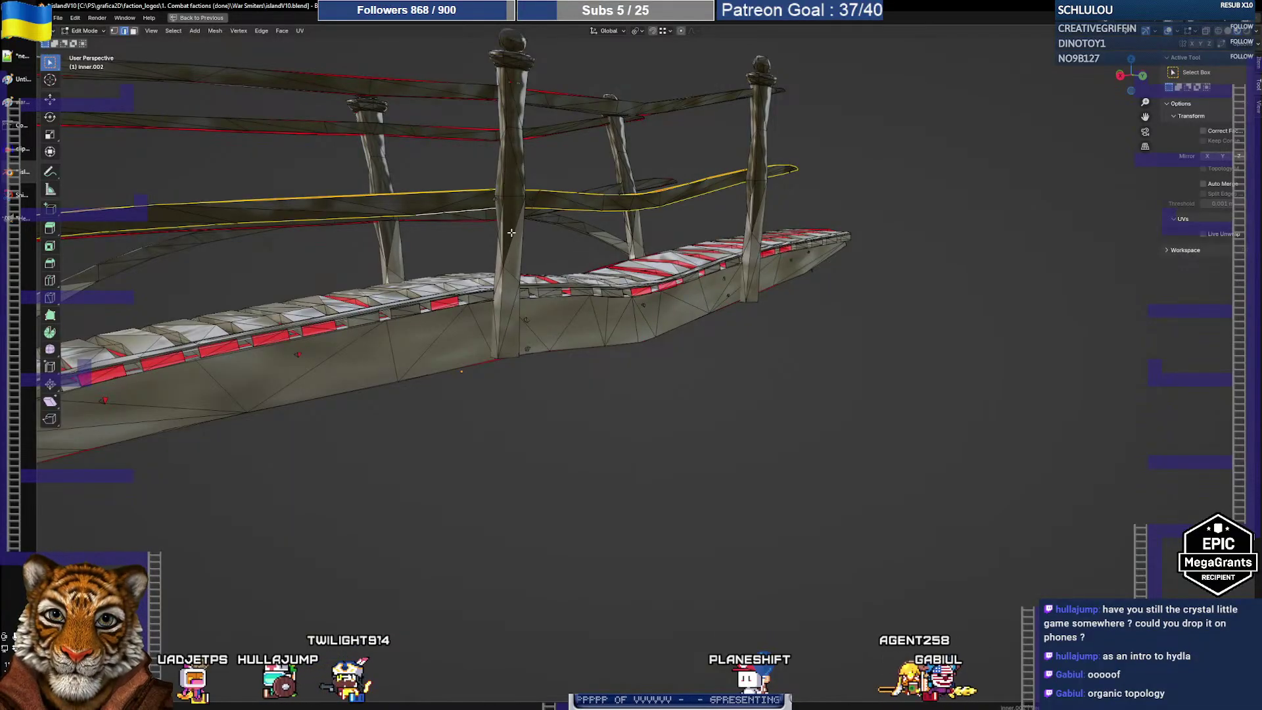
key(f)
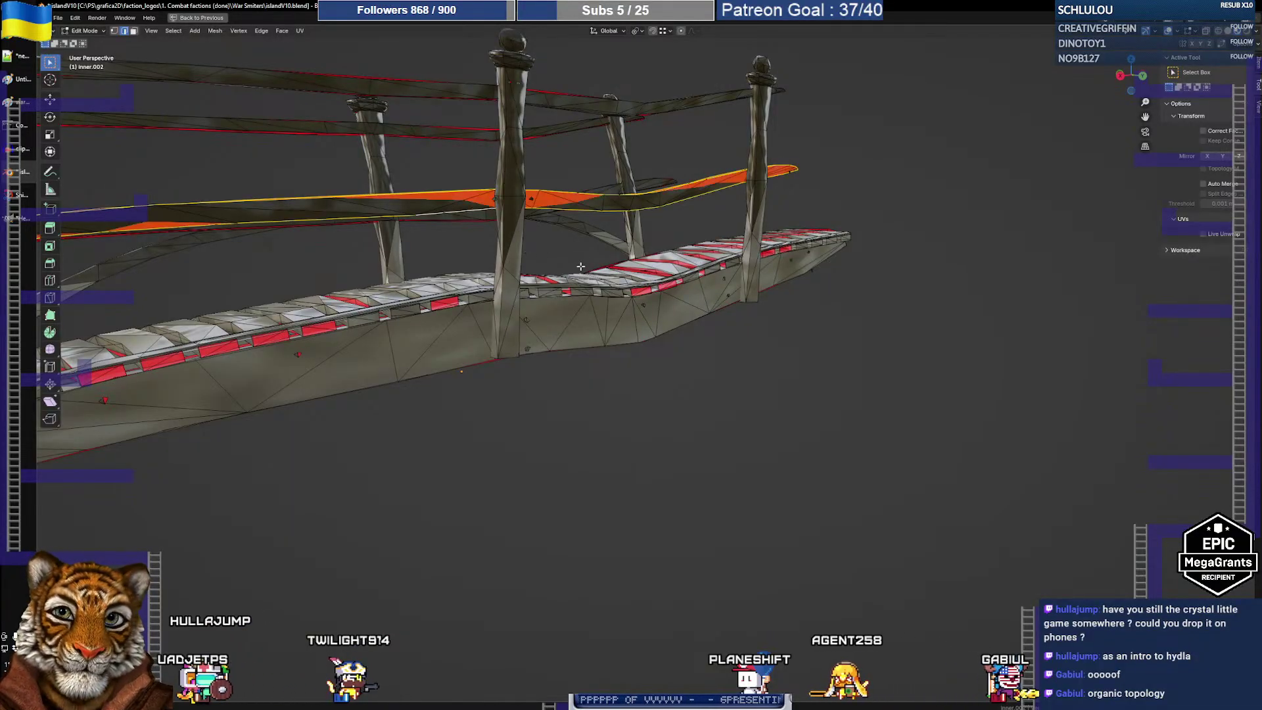
middle_drag(581, 266, 479, 287)
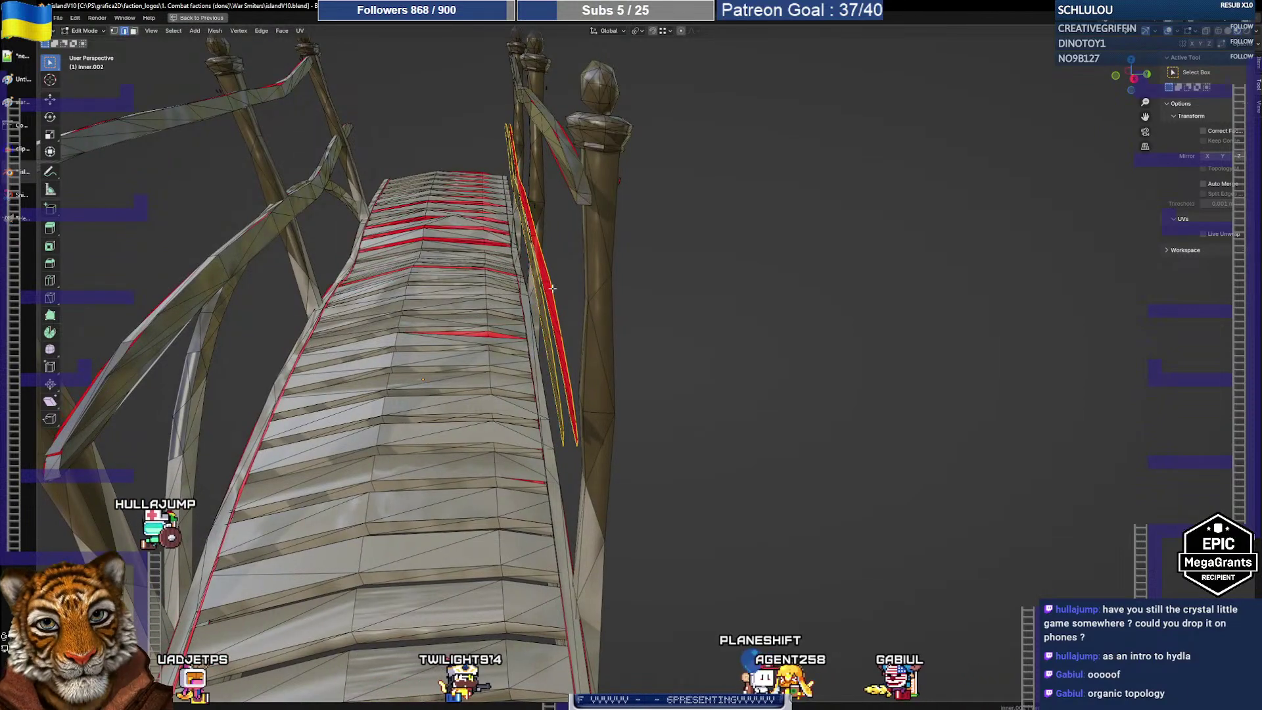
key(alt+a)
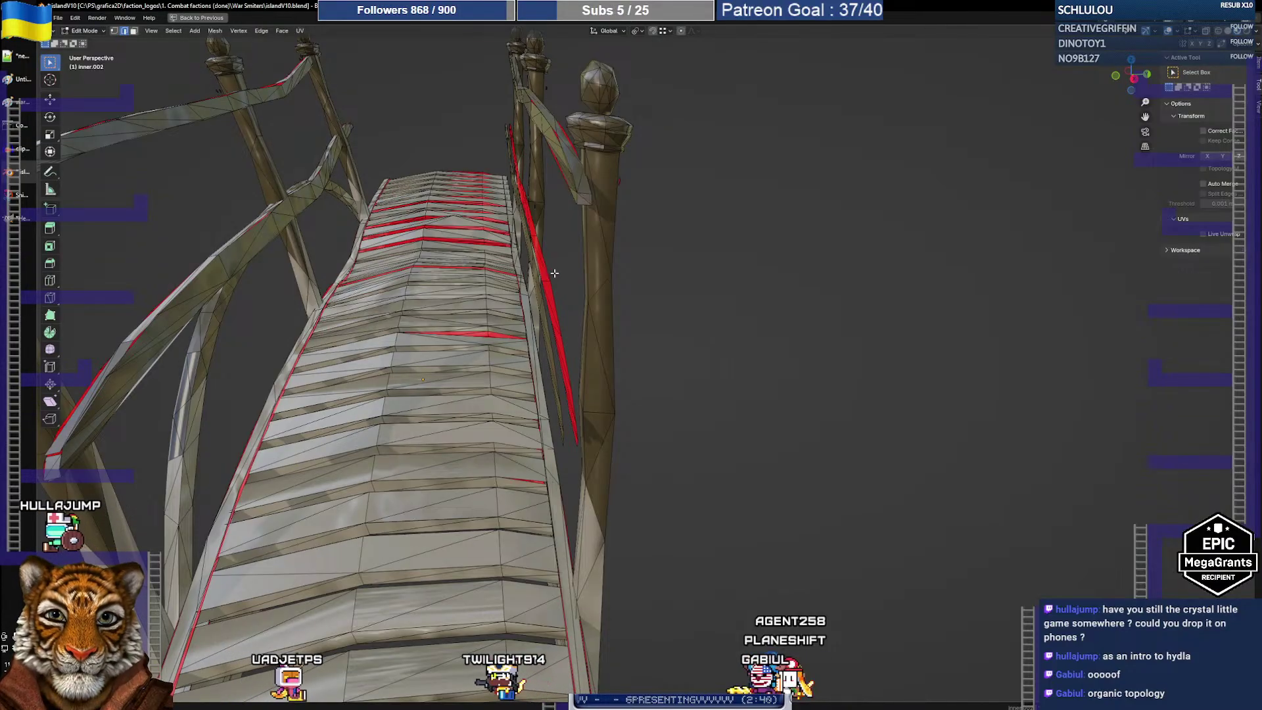
- Clear the seam from the long edge loop running along the rail
middle_drag(555, 276, 718, 295)
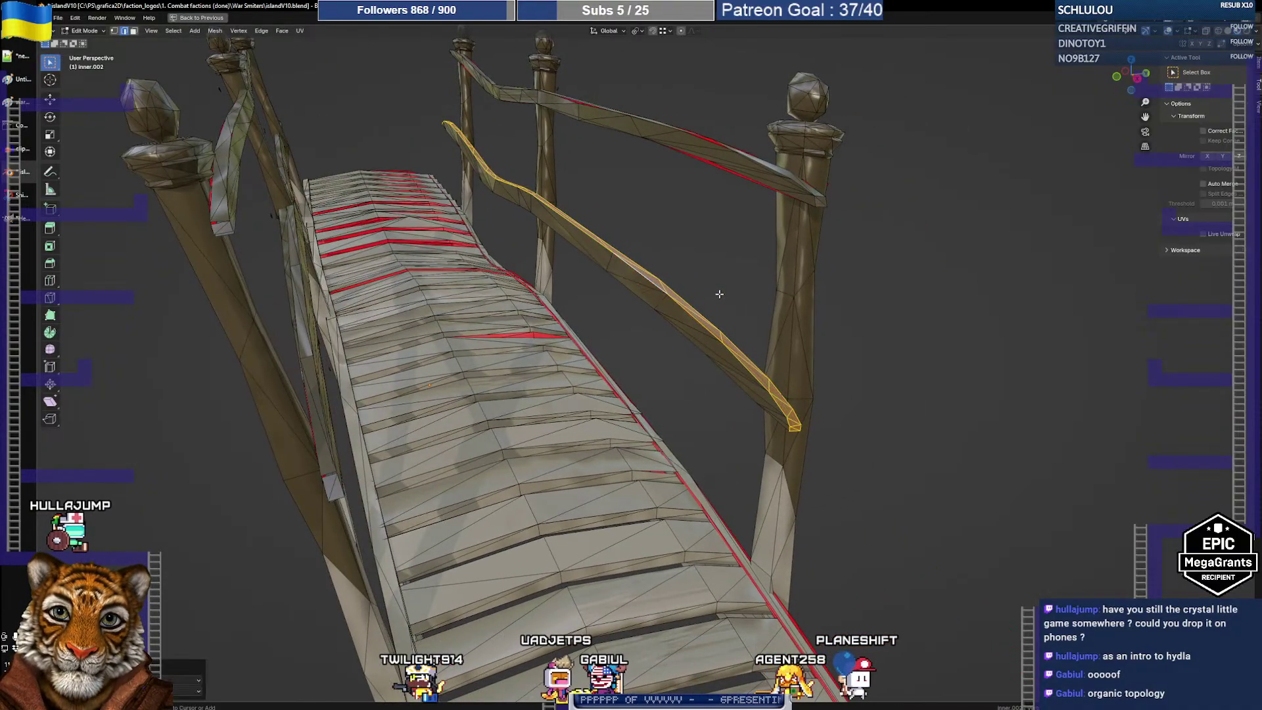
middle_drag(725, 289, 497, 189)
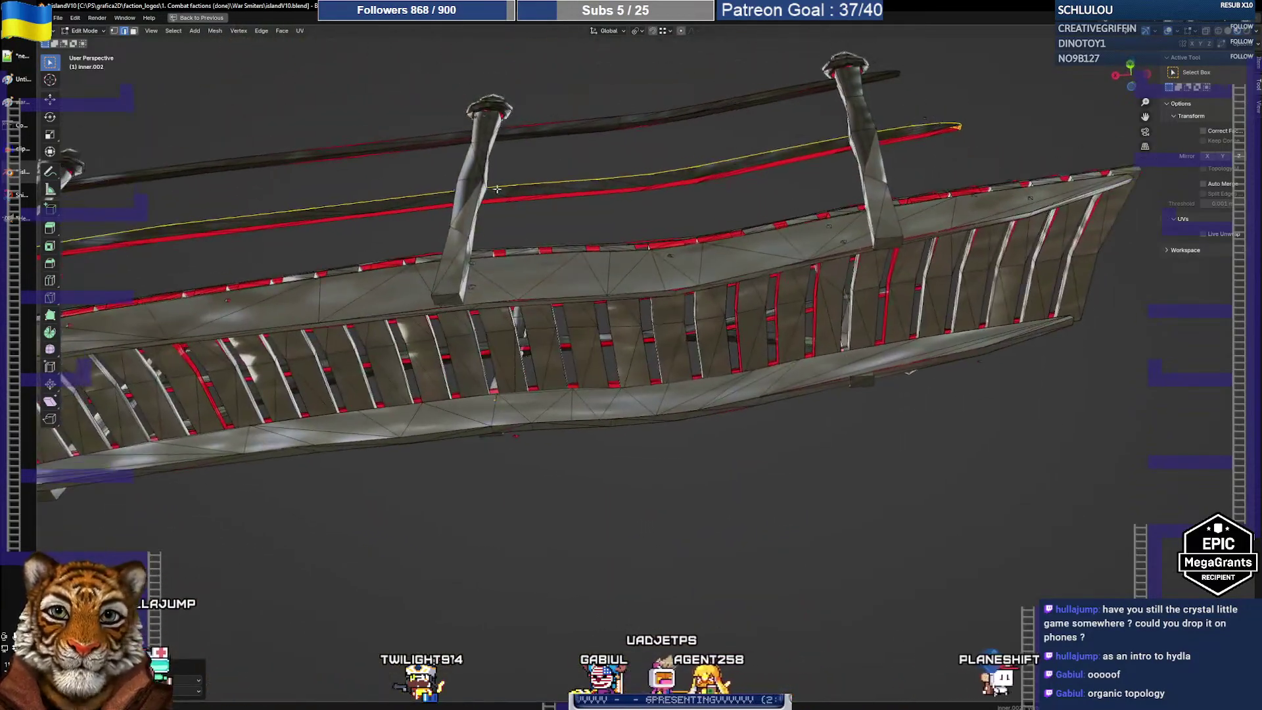
alt+click(537, 196)
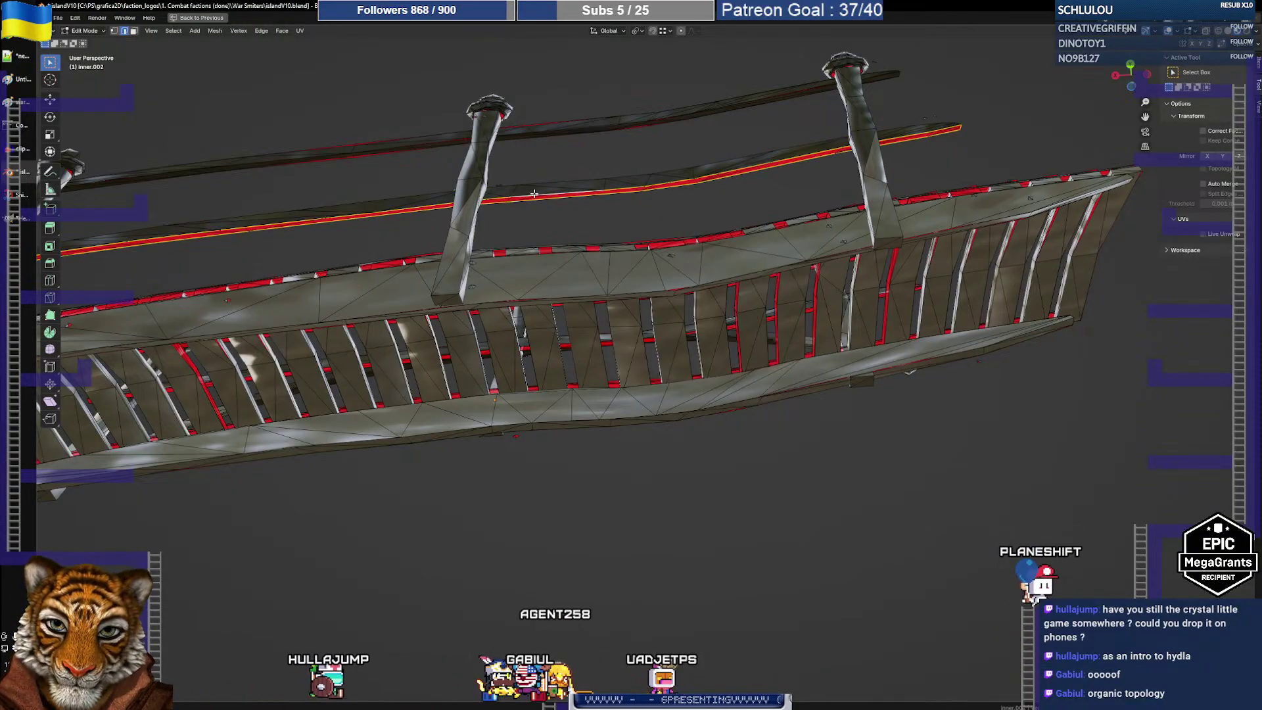
key(ctrl+e)
key(ctrl+e)
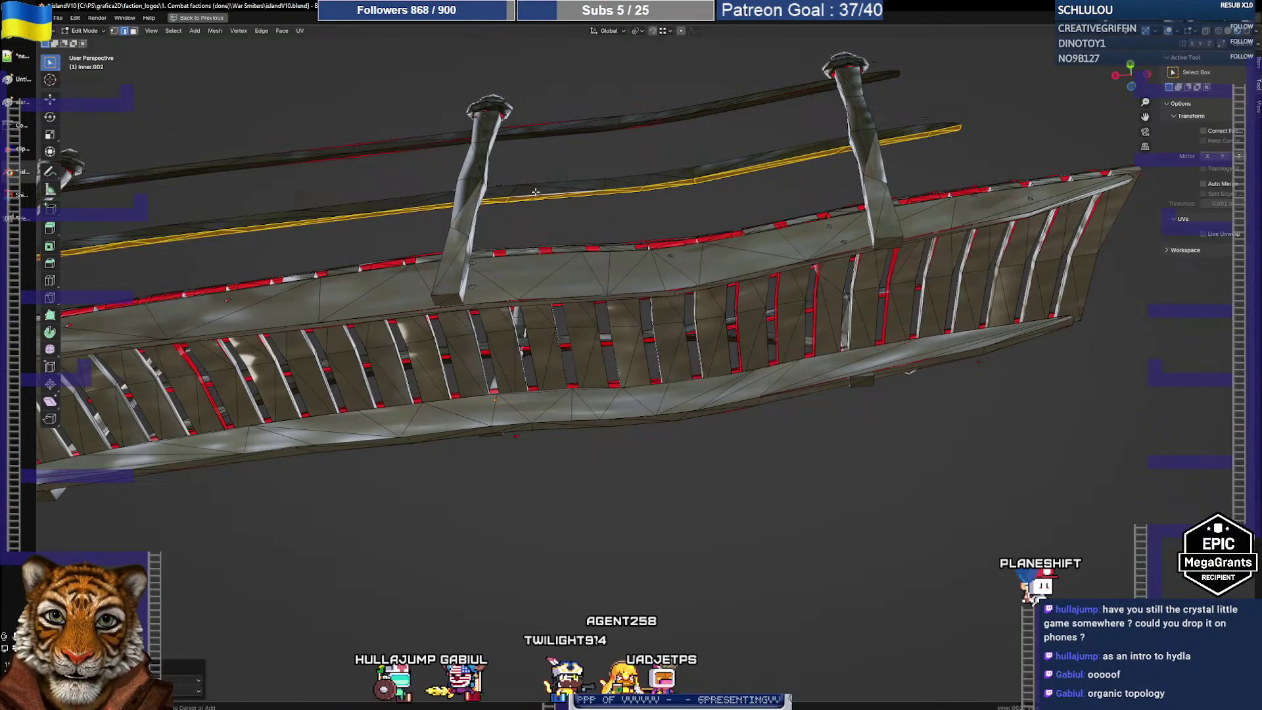
middle_drag(575, 243, 701, 345)
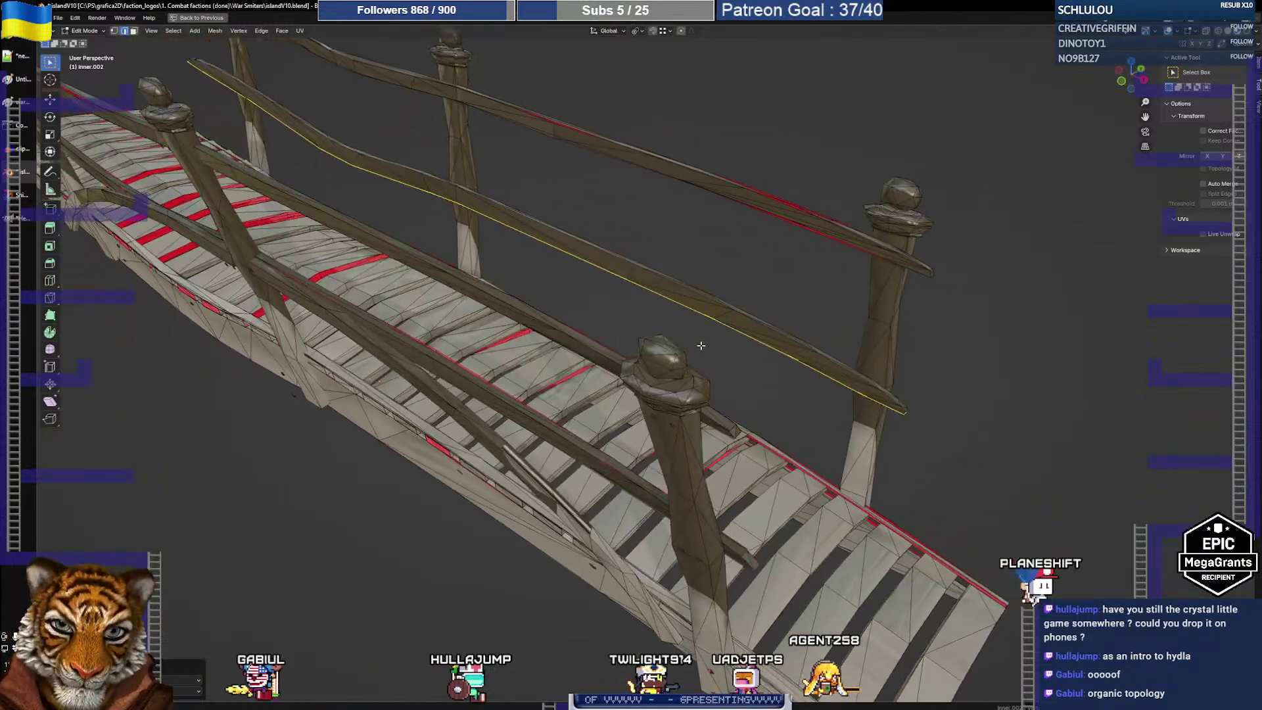
- Mark the lower handrail edge loops as seams
alt+click(616, 463)
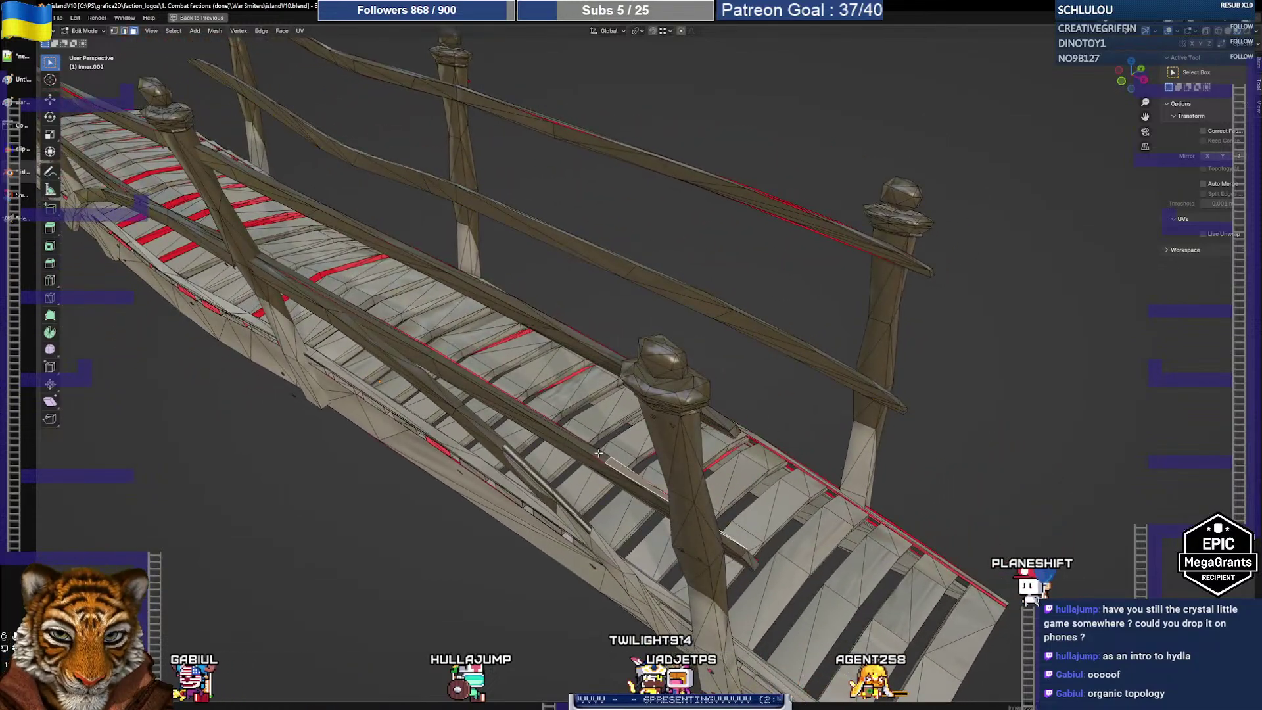
alt+click(597, 453)
right_click(598, 452)
click(598, 453)
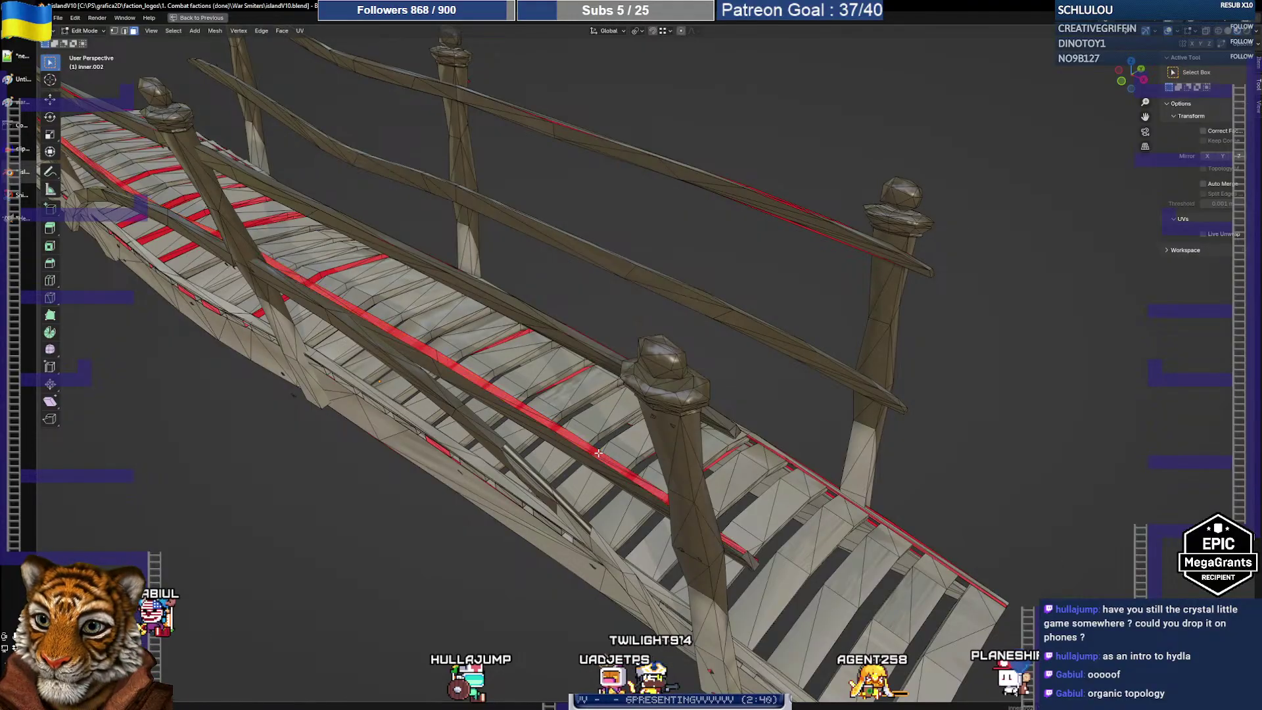
middle_drag(582, 451, 342, 299)
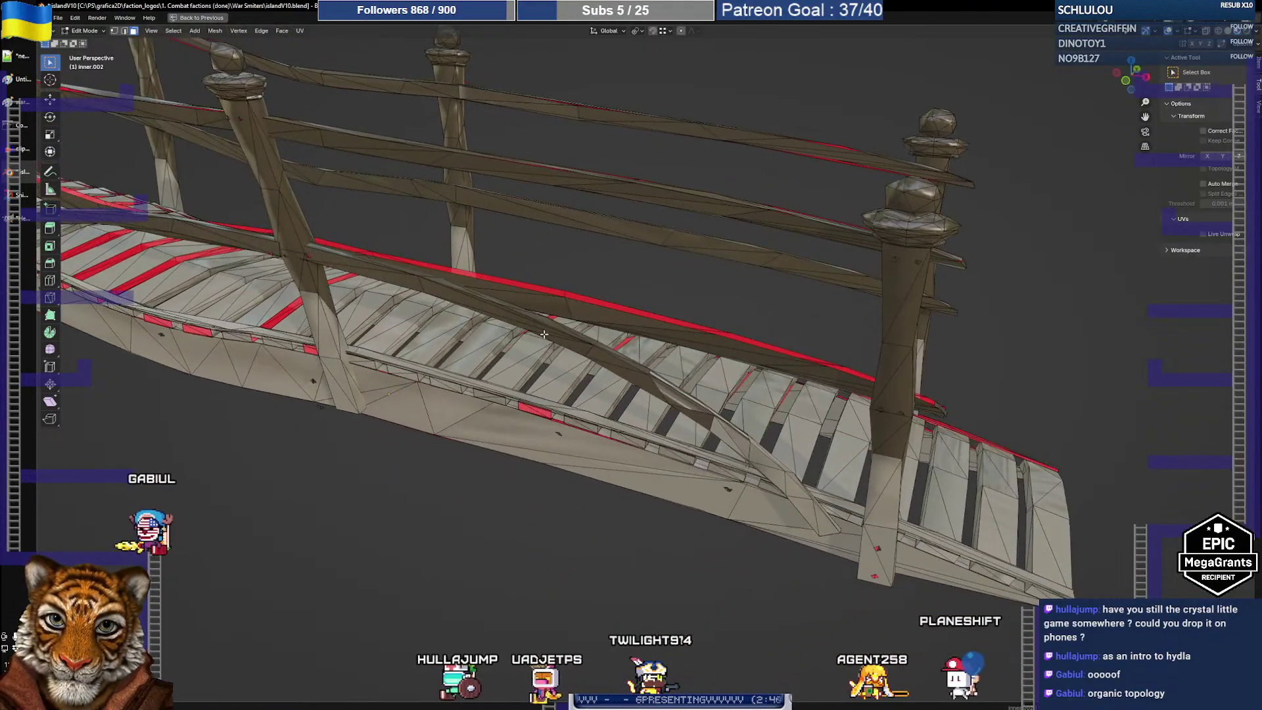
alt+click(213, 242)
right_click(212, 242)
click(213, 242)
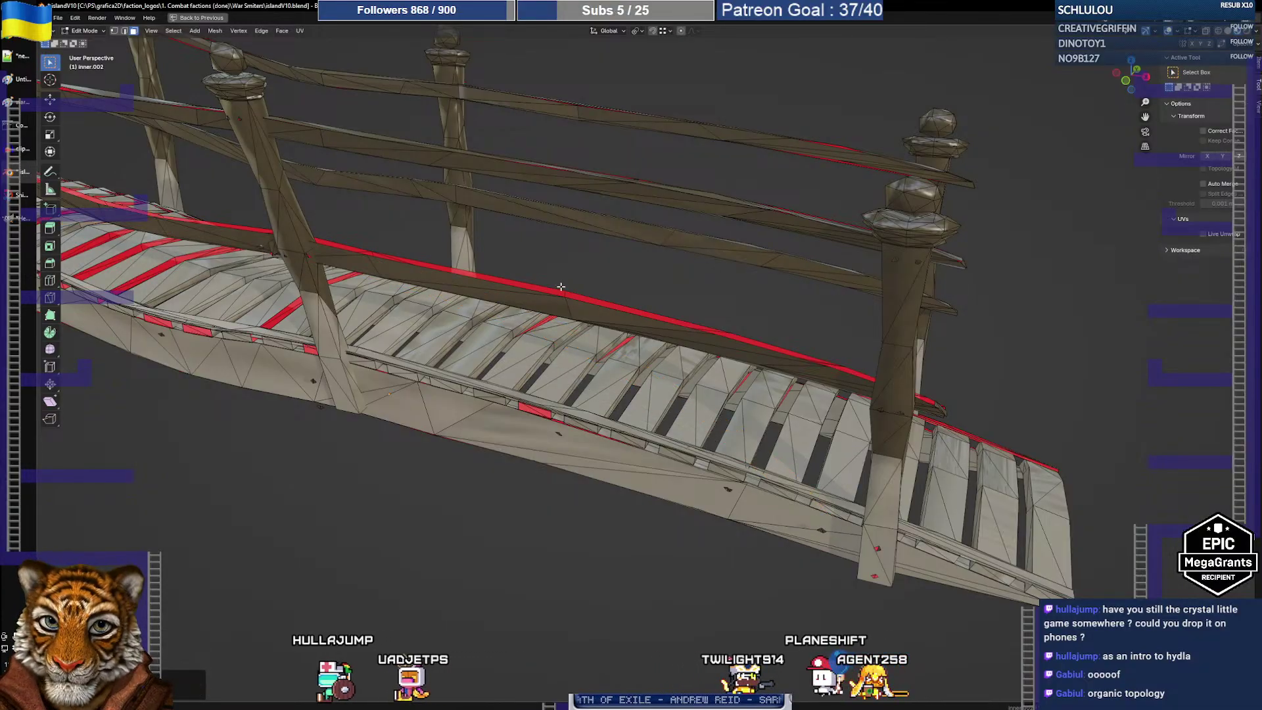
- Mark the upper handrail edge loop as a seam
middle_drag(212, 241, 494, 51)
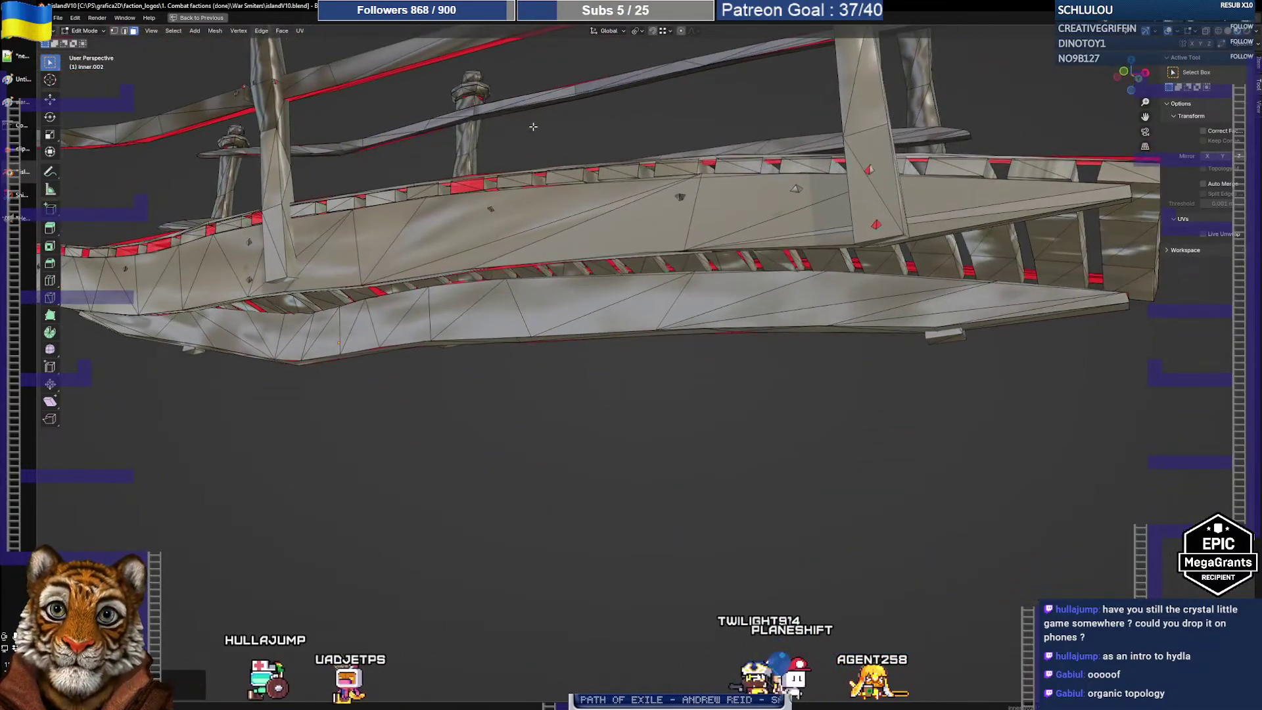
alt+click(496, 53)
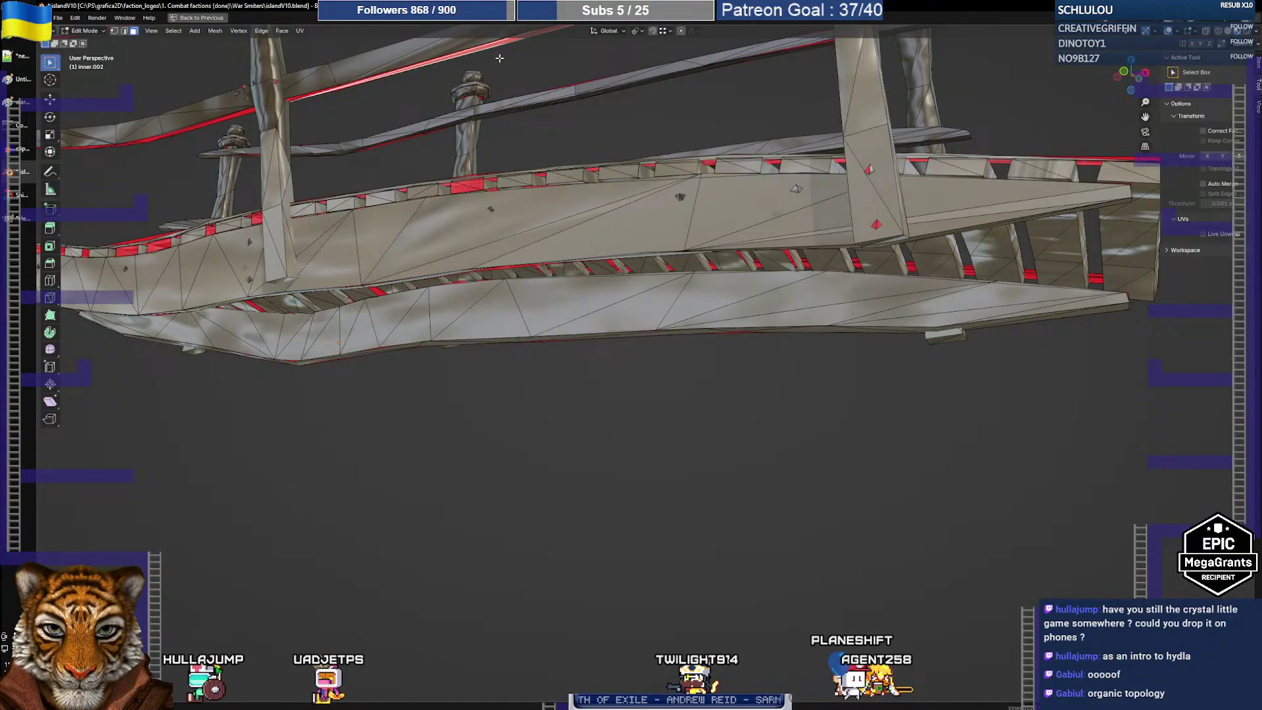
middle_drag(514, 69, 636, 276)
right_click(409, 116)
click(421, 122)
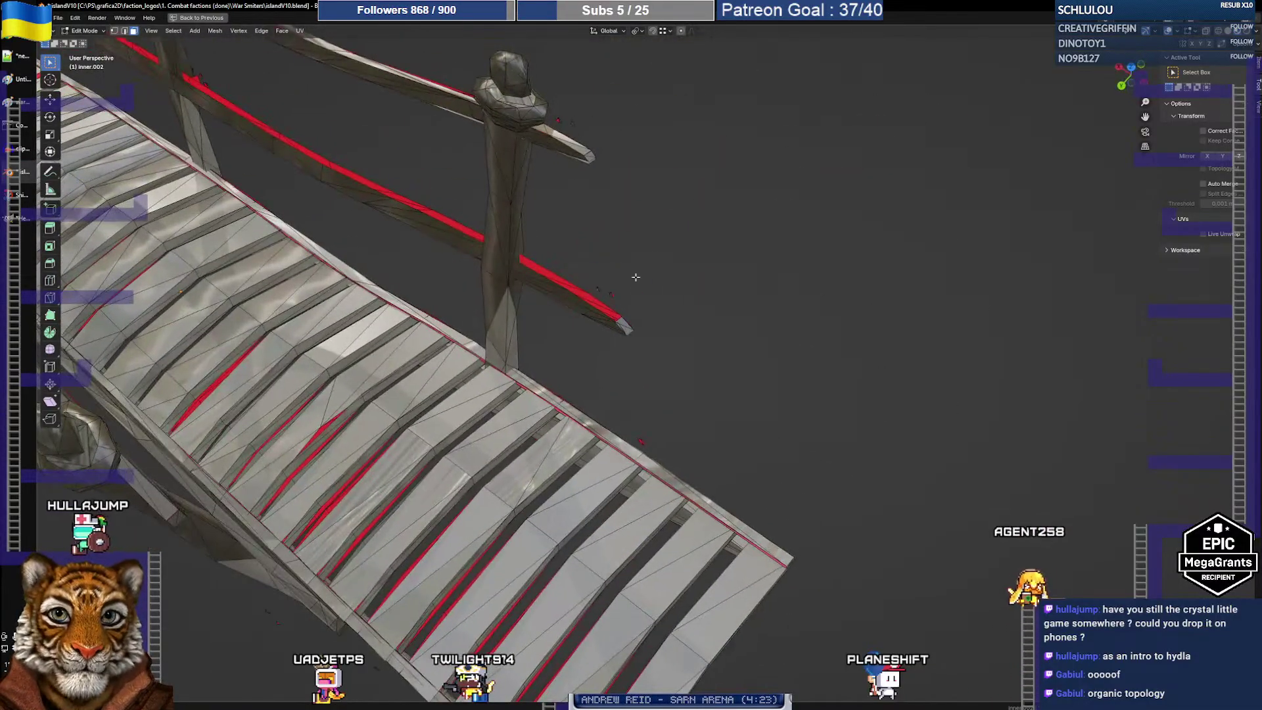
- Delete the lower handrail's stray end-cap faces and fill its open end
key(x)
click(642, 328)
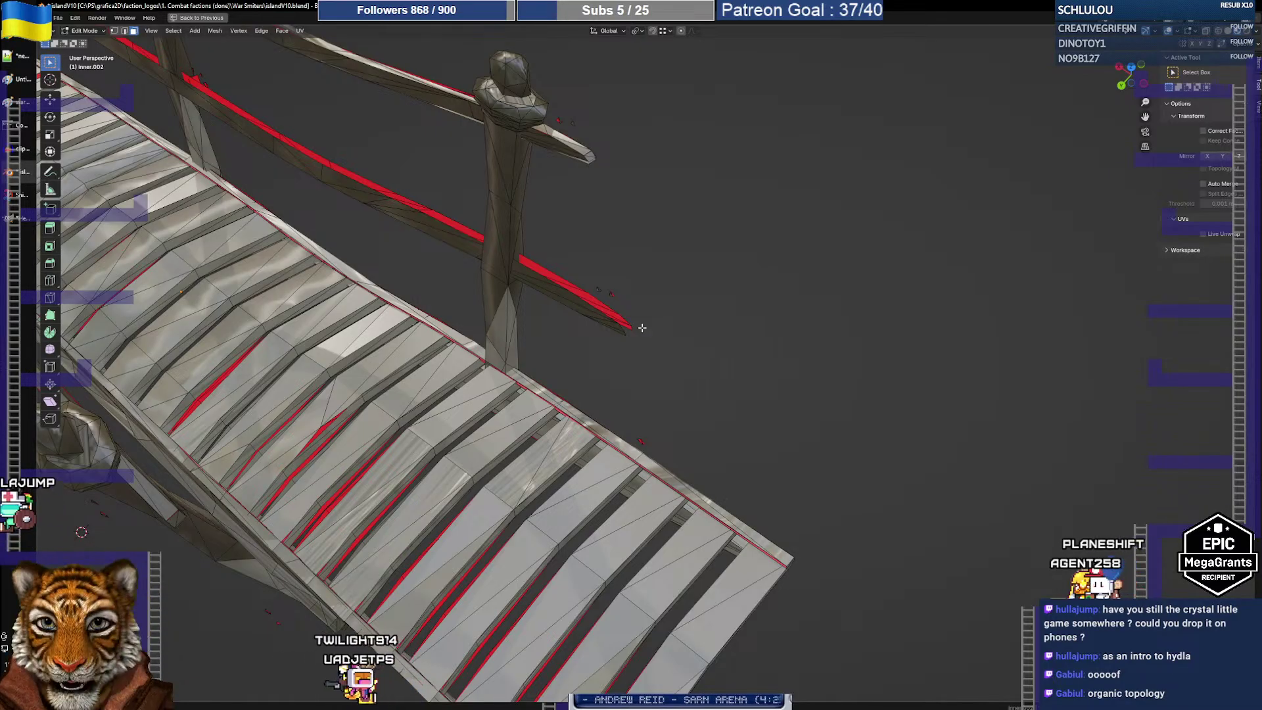
shift+middle_drag(538, 291, 1251, 608)
middle_drag(453, 411, 542, 336)
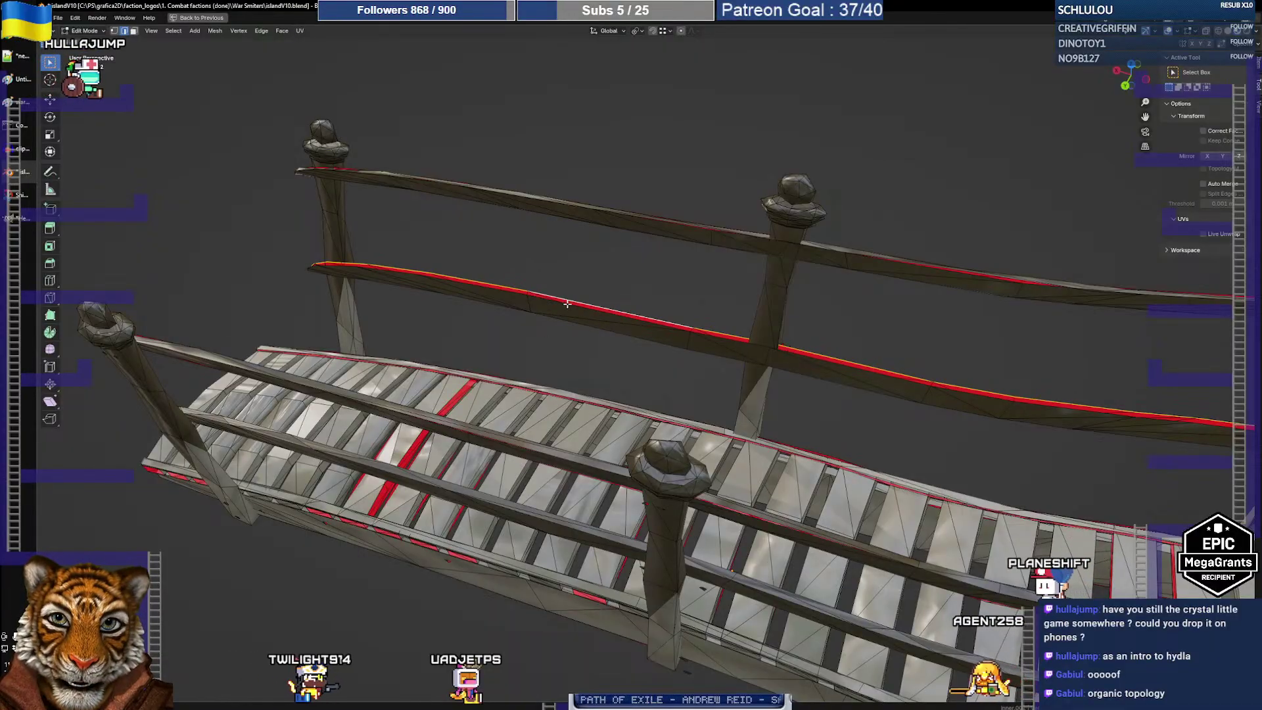
middle_drag(567, 304, 475, 372)
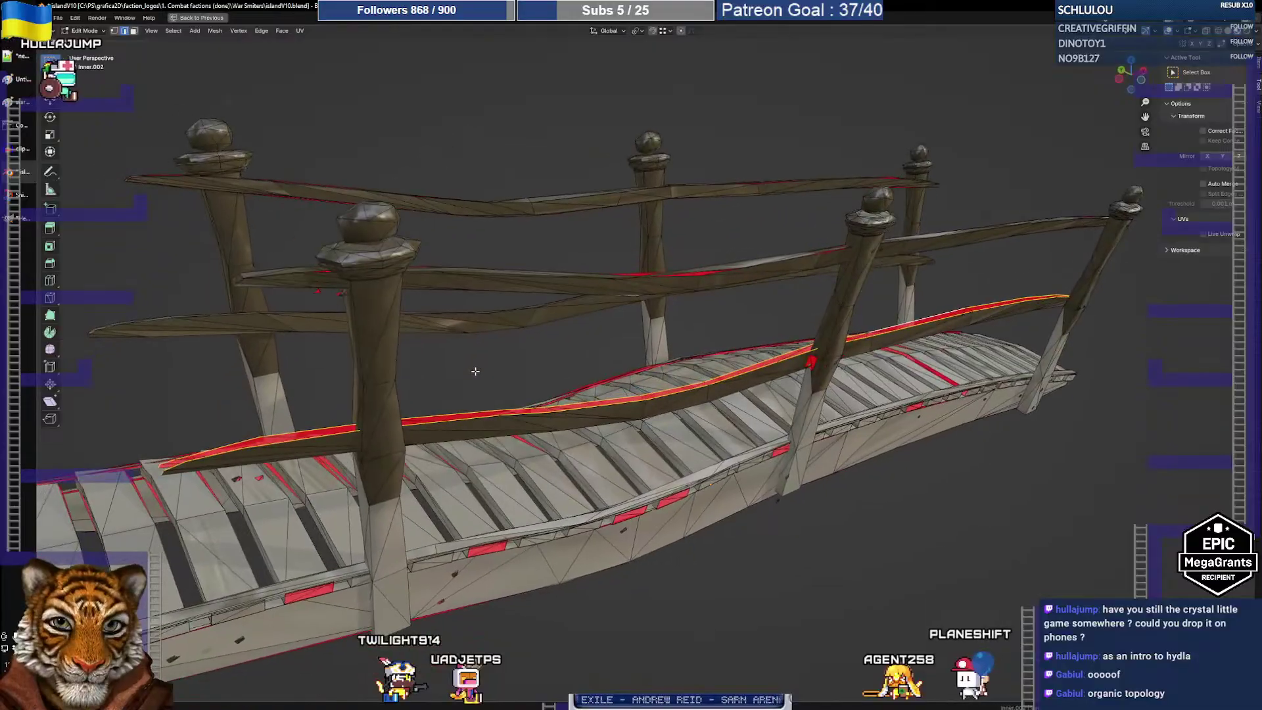
key(f)
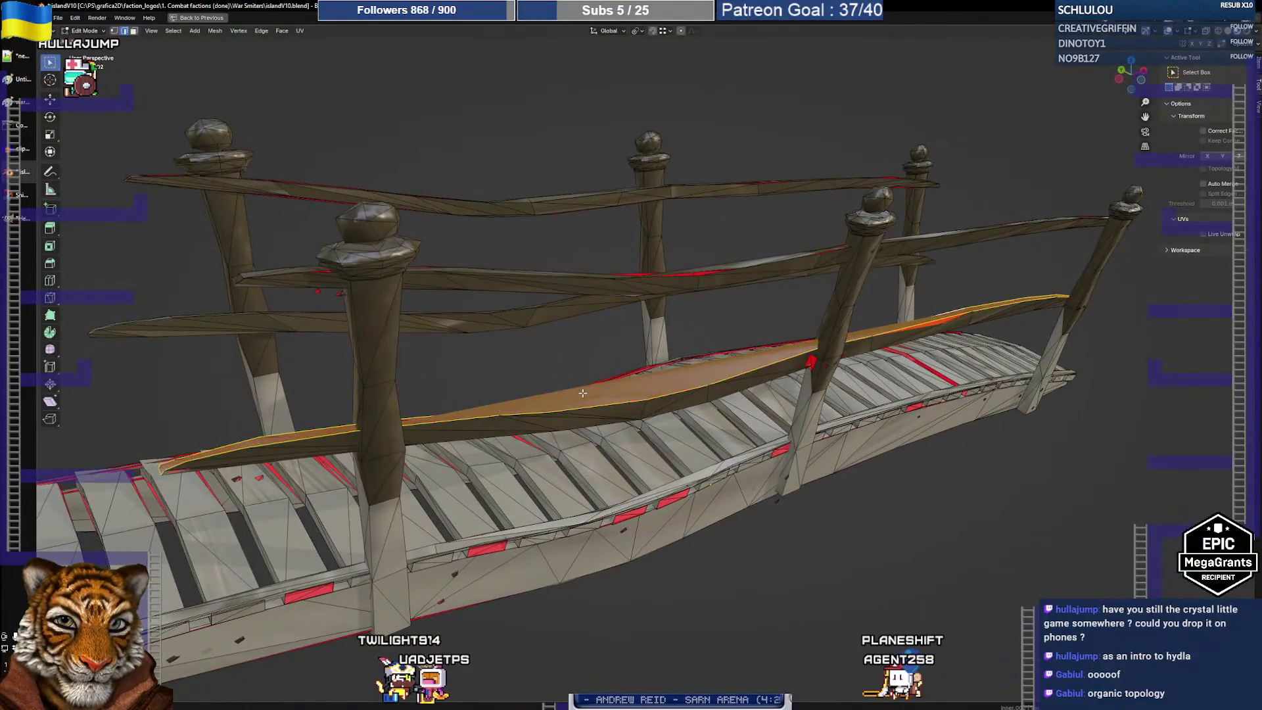
- Fill a face along the railing's lower edge loop and delete a small stray face by the post
middle_drag(582, 392, 562, 315)
alt+click(564, 308)
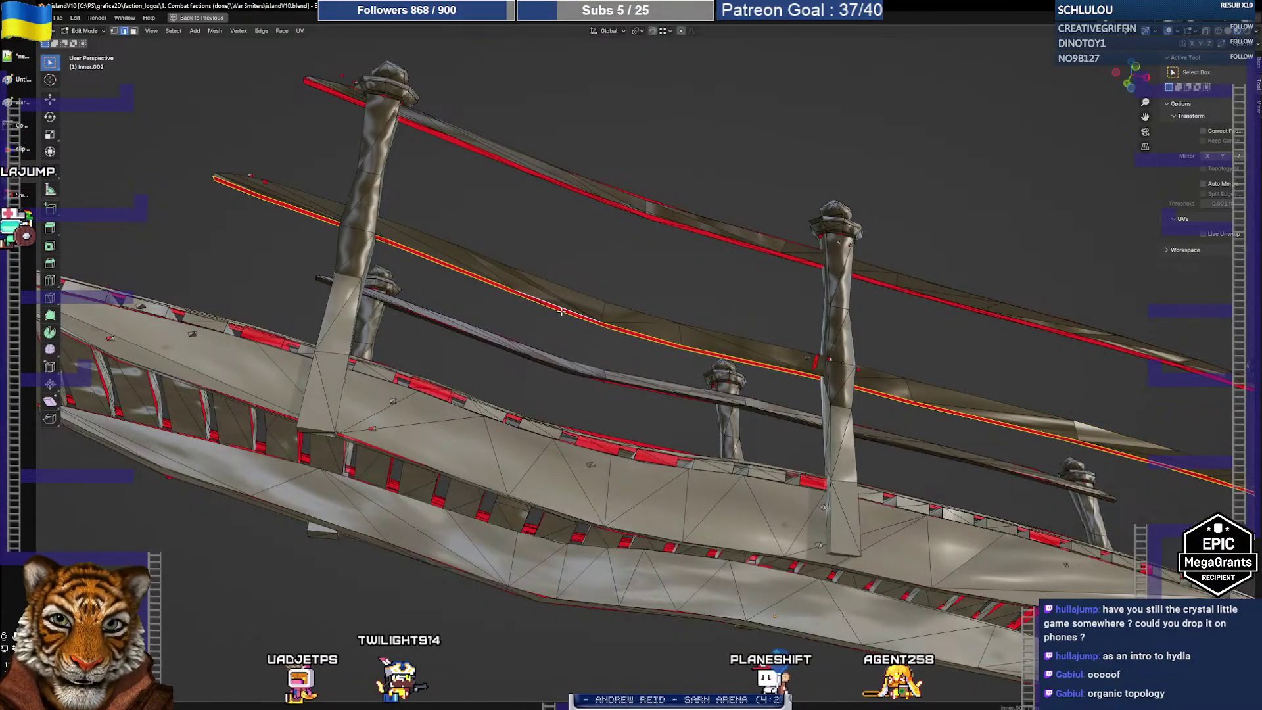
key(f)
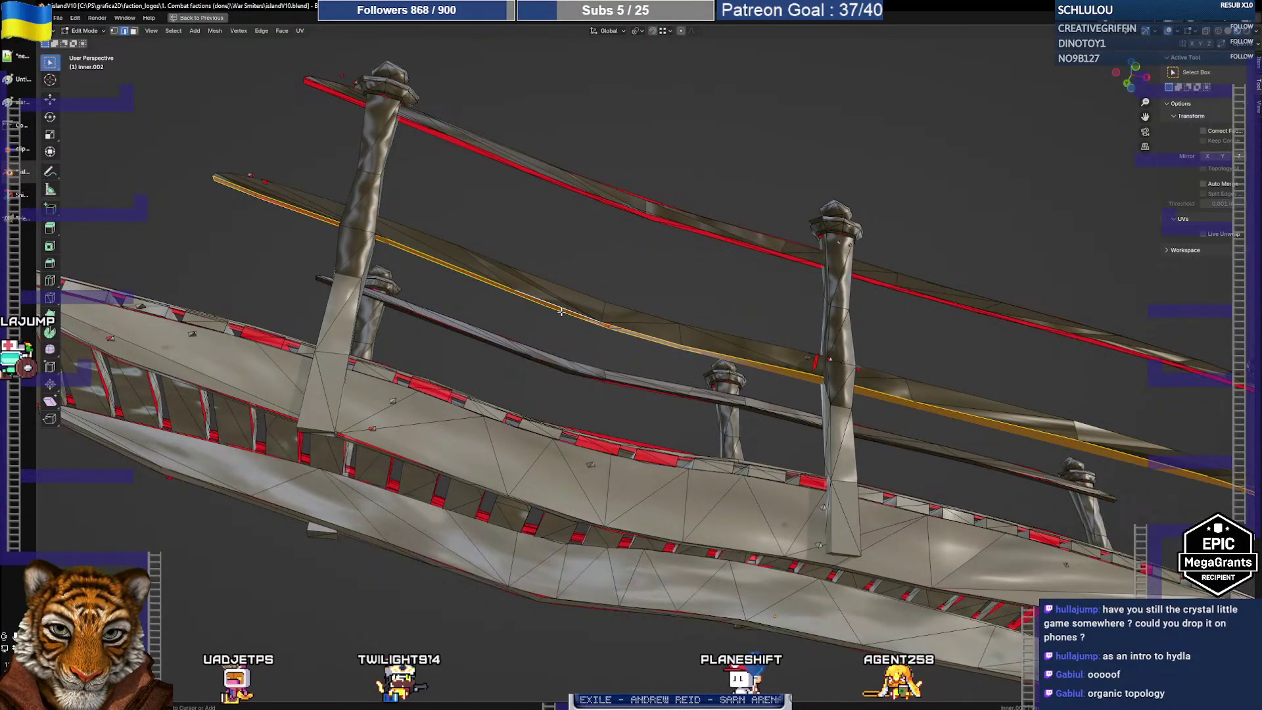
middle_drag(562, 312, 768, 391)
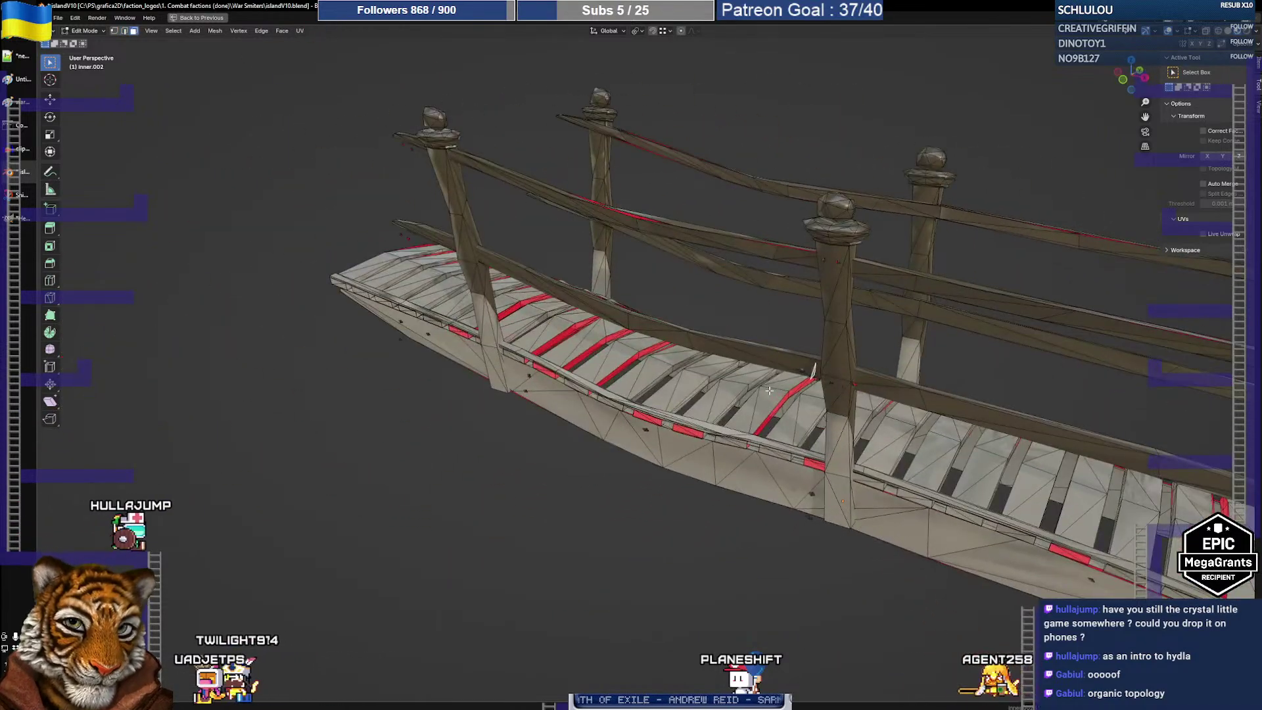
key(x)
click(769, 391)
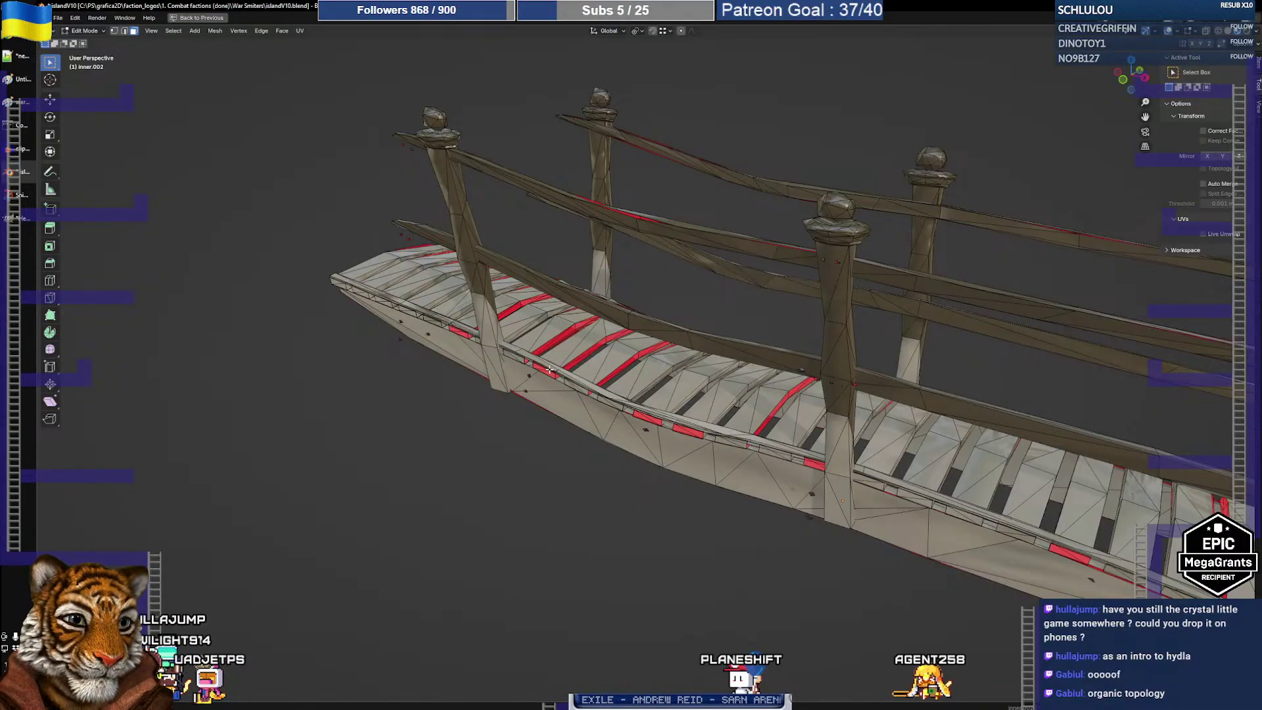
- Mark all edges of the front railing as seams
middle_drag(549, 370, 697, 310)
click(697, 311)
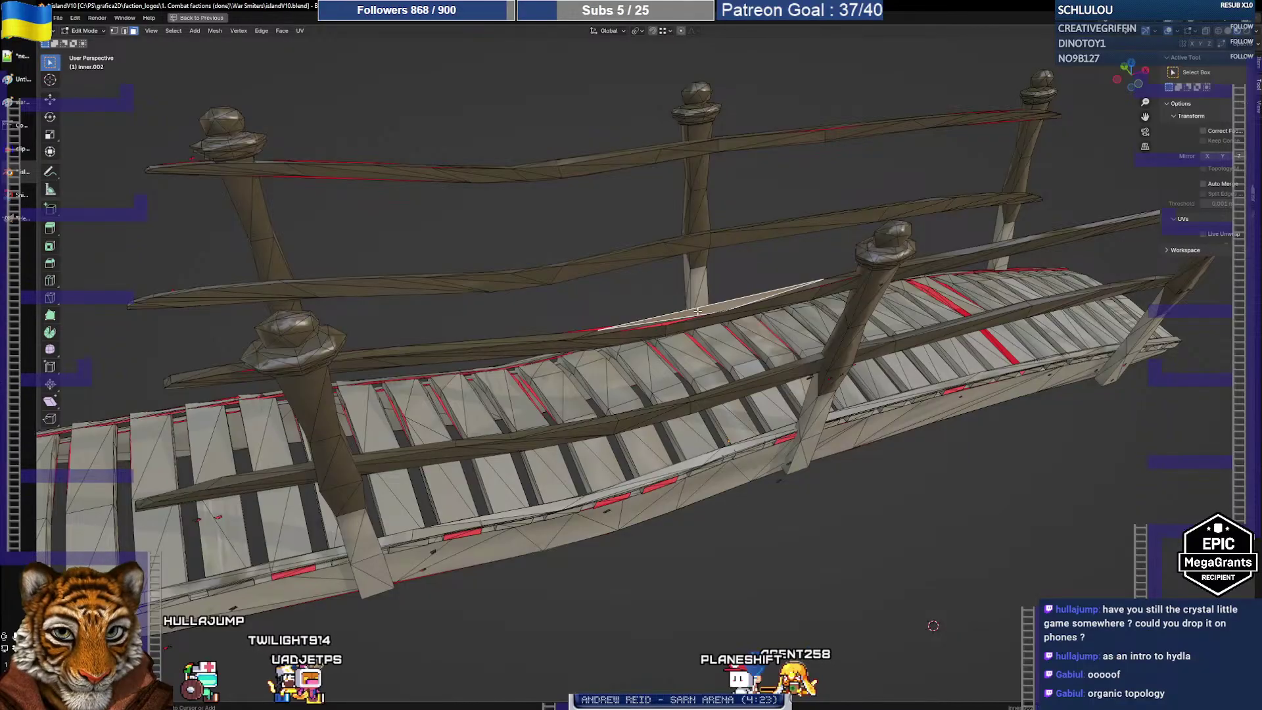
key(ctrl+l)
right_click(697, 311)
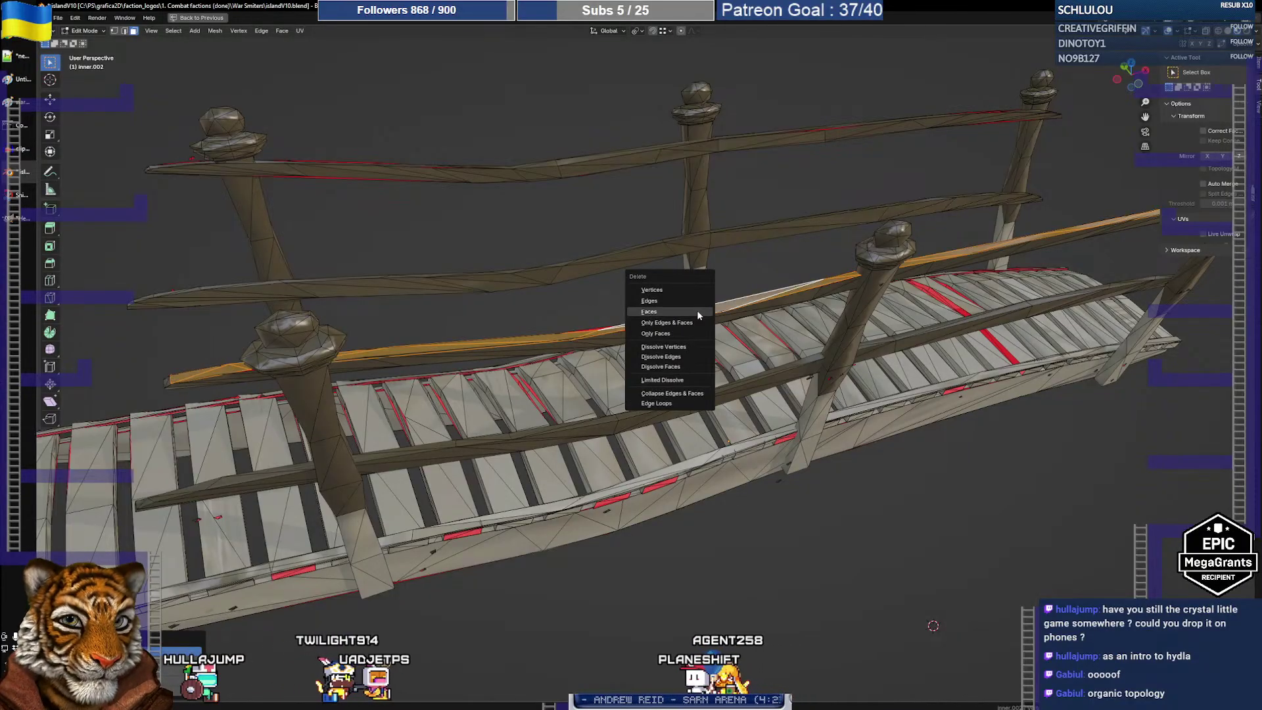
click(698, 310)
middle_drag(697, 311, 637, 247)
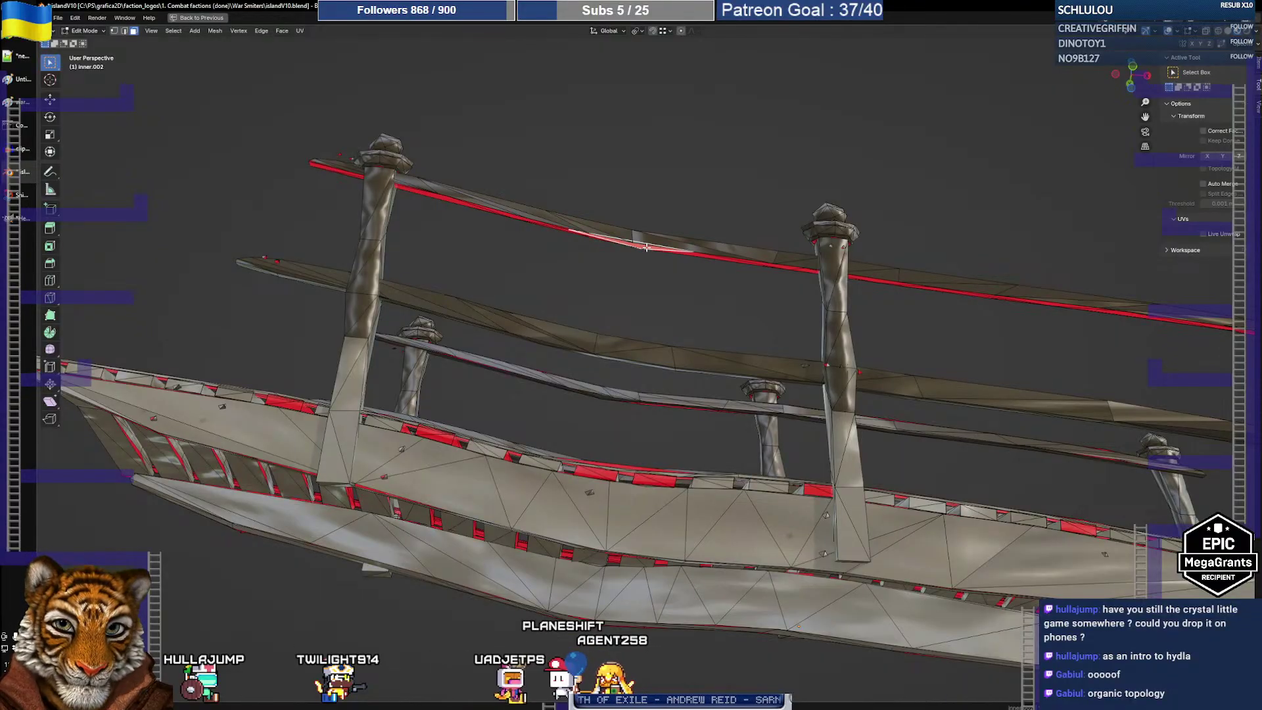
alt+click(646, 247)
key(alt+a)
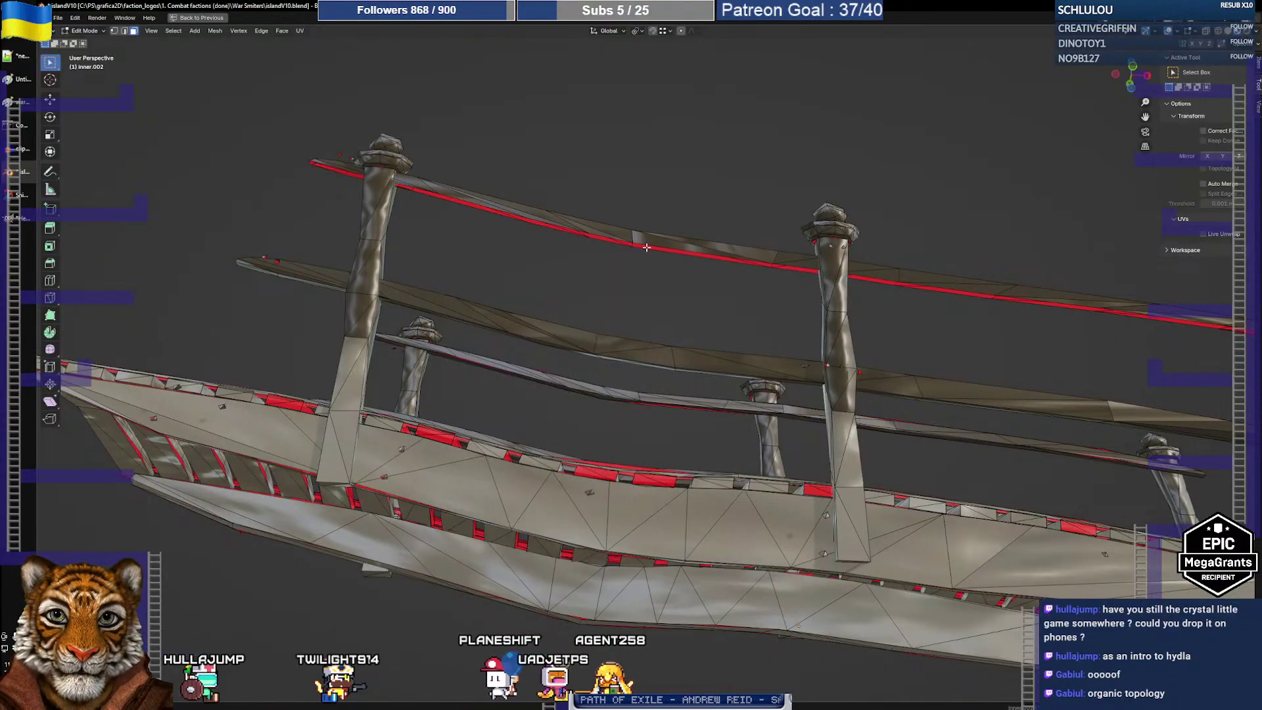
- Select the connected front railing pieces with L, then clear the selection
middle_drag(646, 247, 794, 409)
click(565, 406)
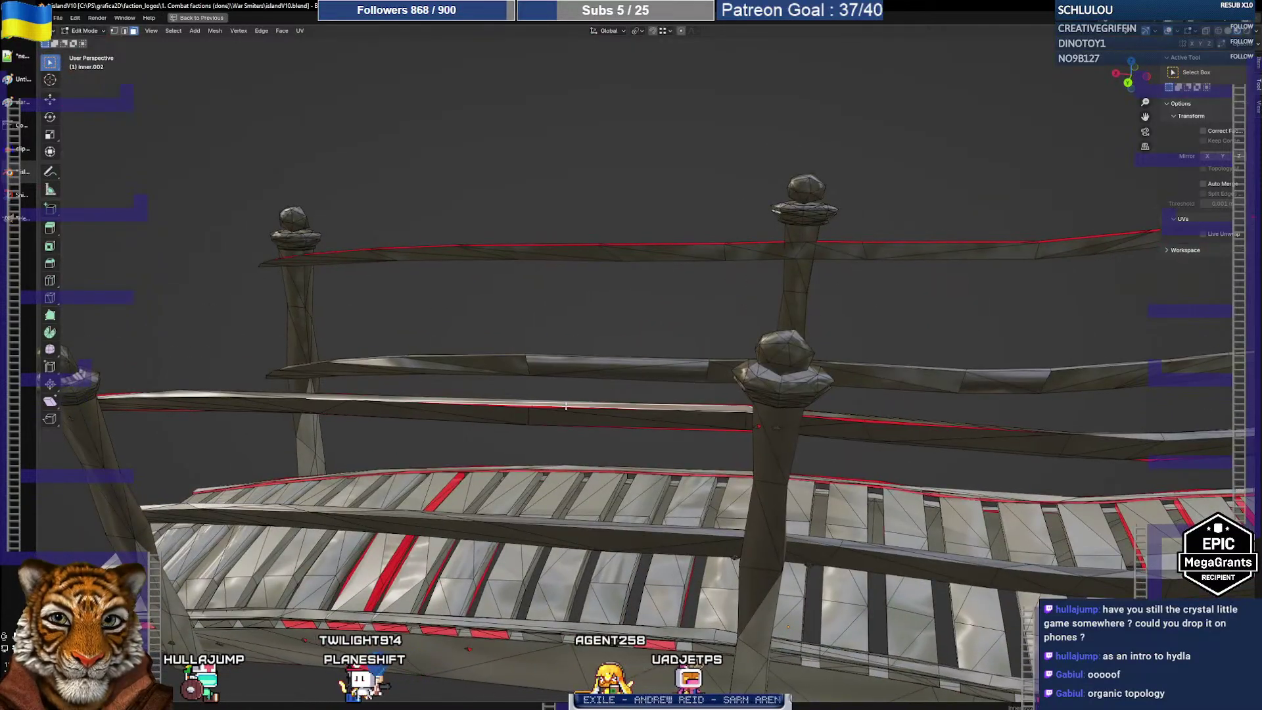
key(l)
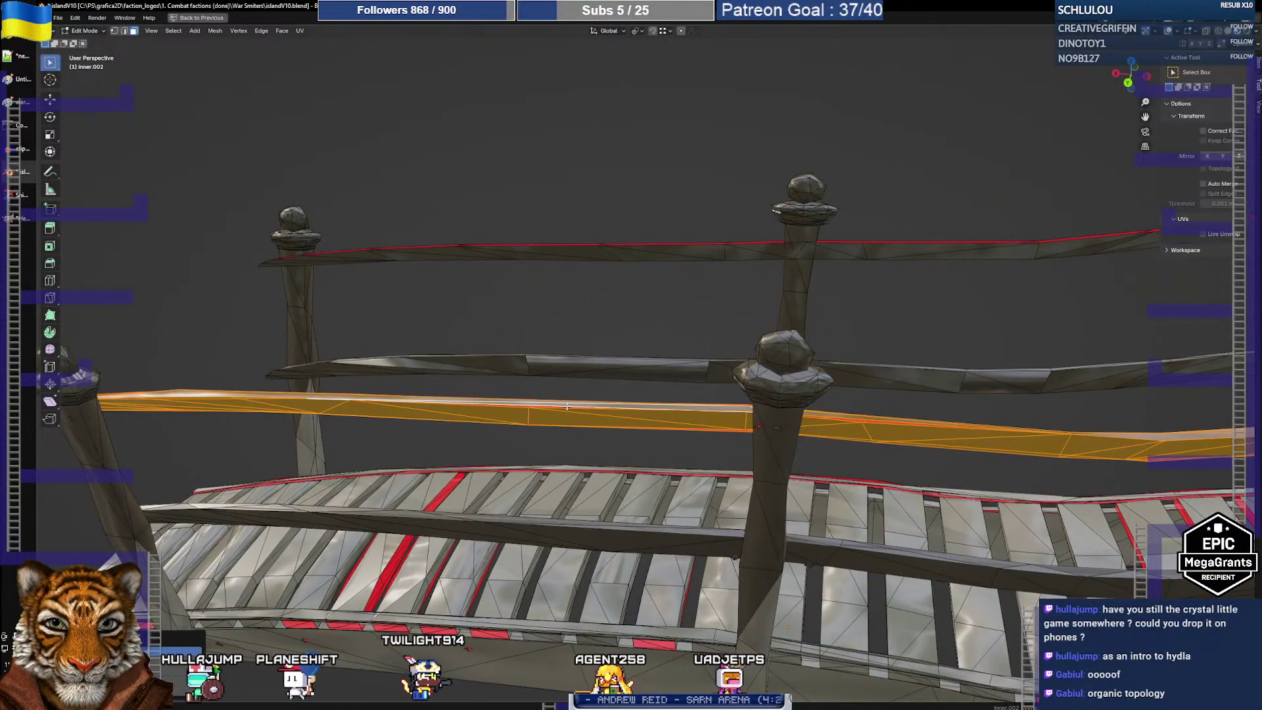
middle_drag(567, 406, 564, 310)
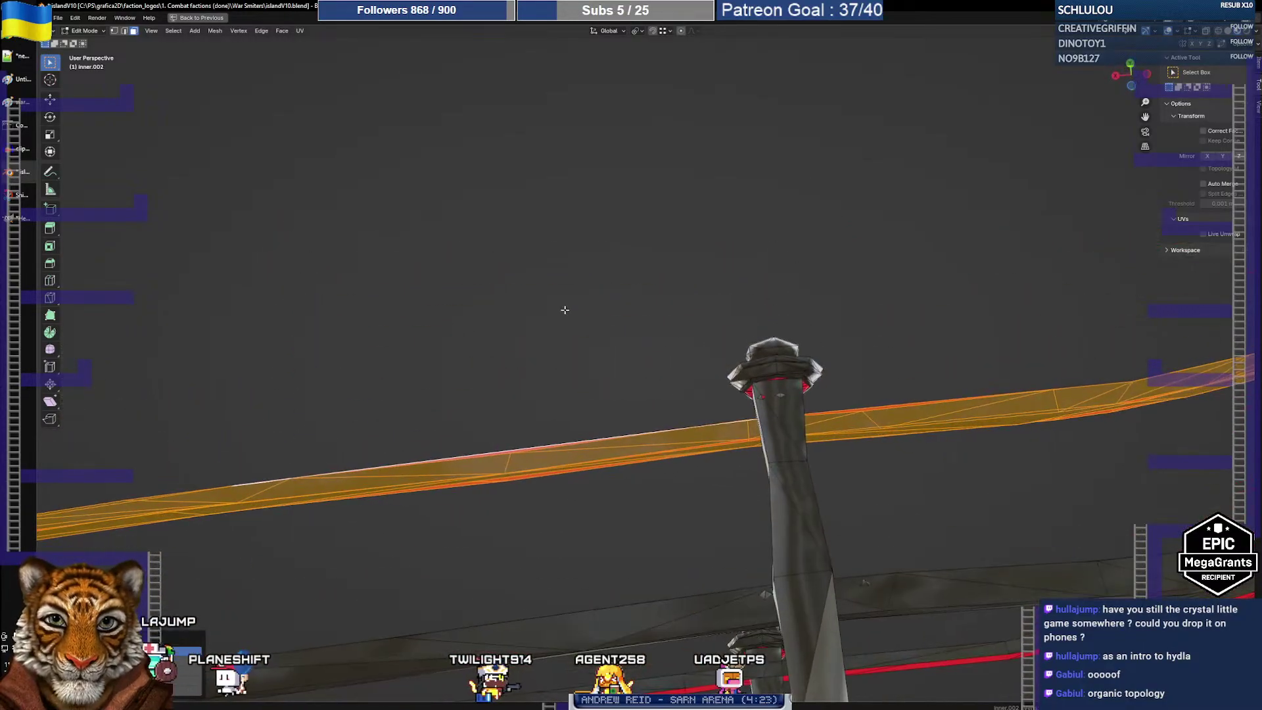
alt+click(525, 472)
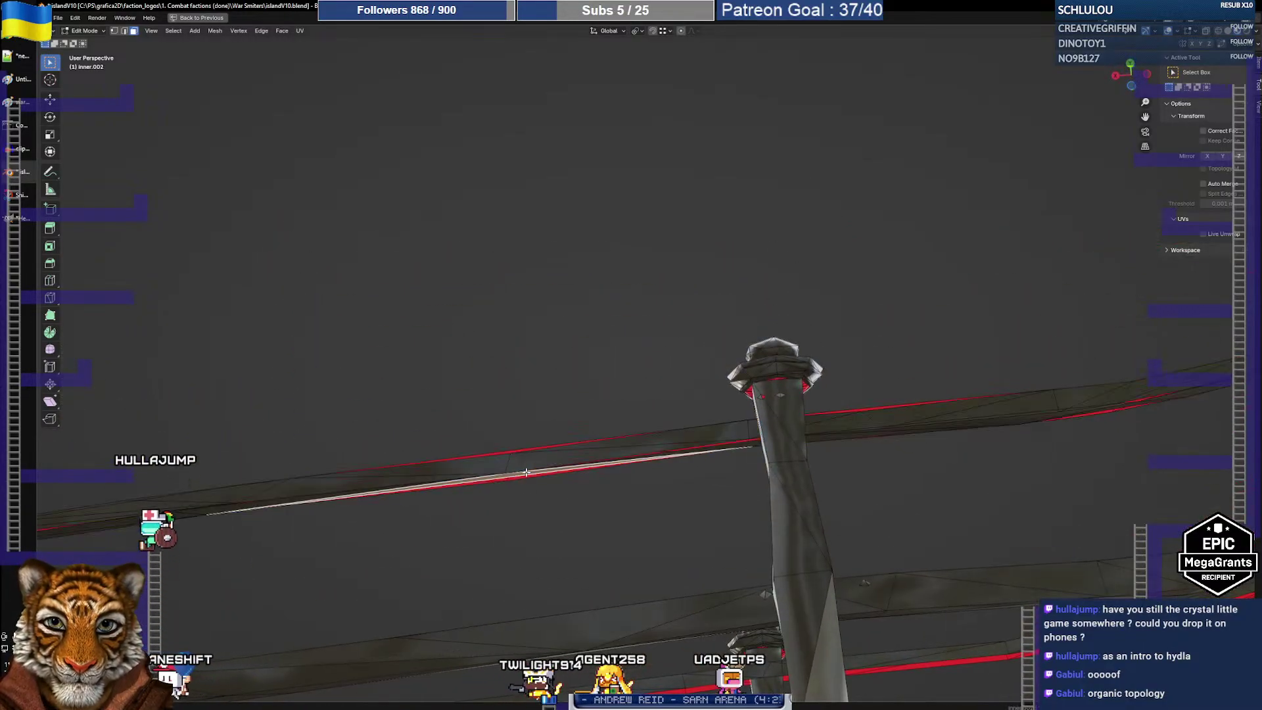
key(l)
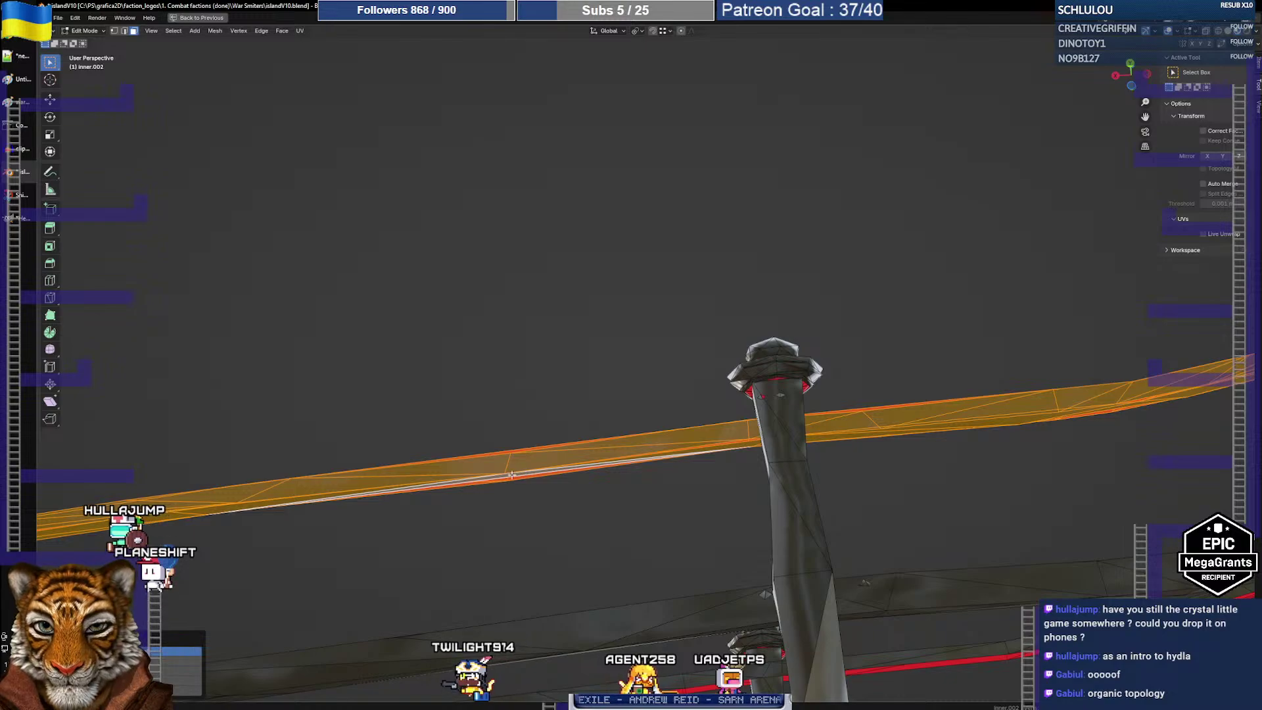
middle_drag(511, 474, 485, 619)
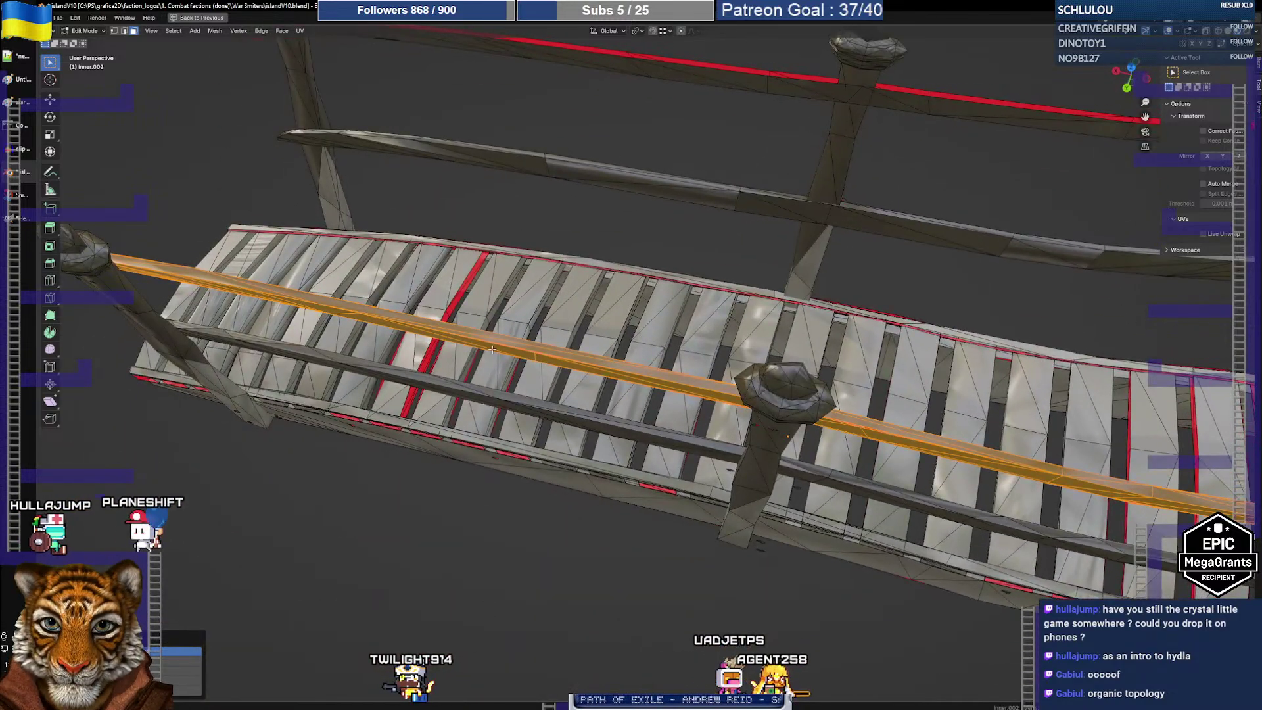
key(alt+a)
- Select the middle railing's edge loop in preparation for seam marking
middle_drag(499, 344, 595, 344)
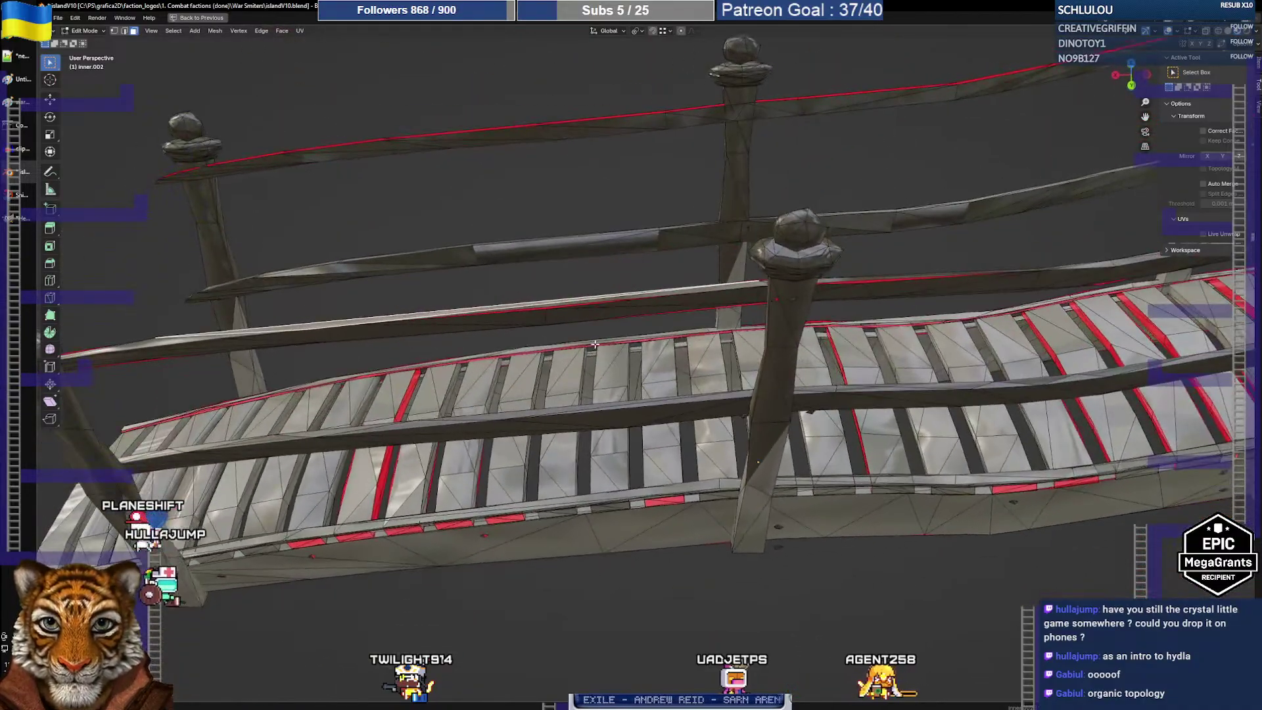
key(ctrl+l)
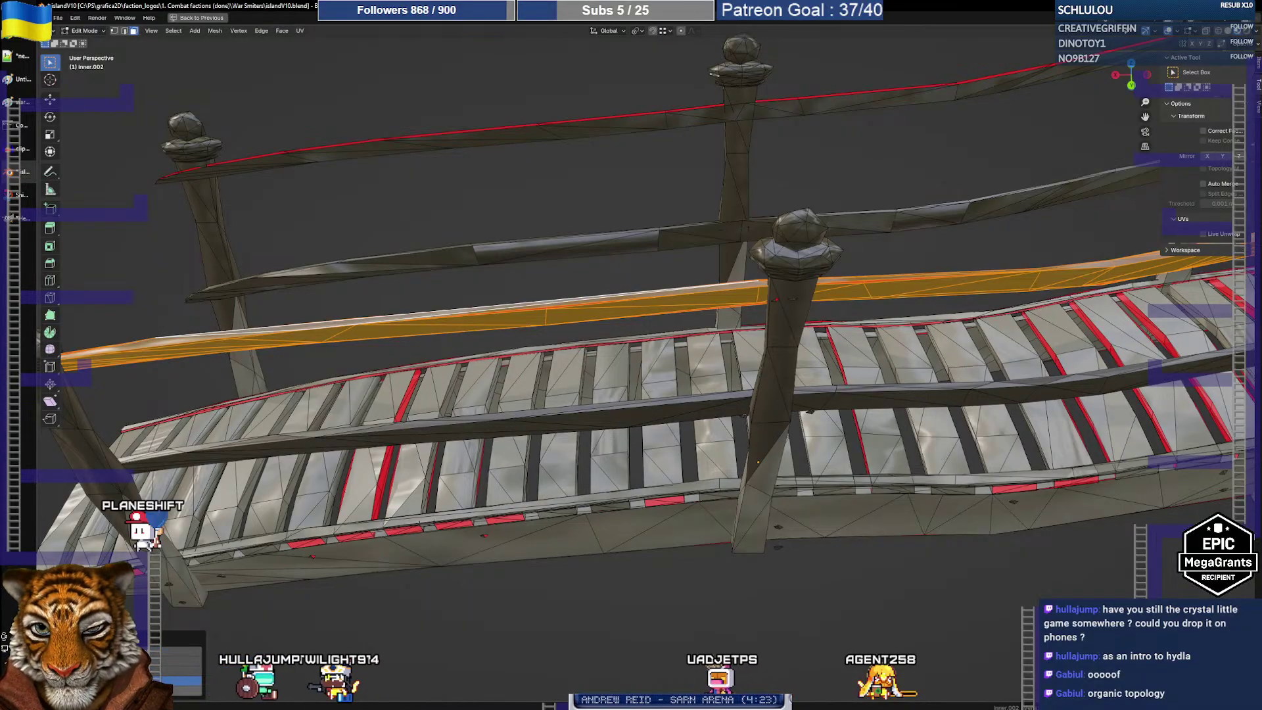
key(alt+a)
middle_drag(267, 604, 673, 319)
right_click(569, 480)
- Mark the selected loop and the top railing loop as seams
click(570, 479)
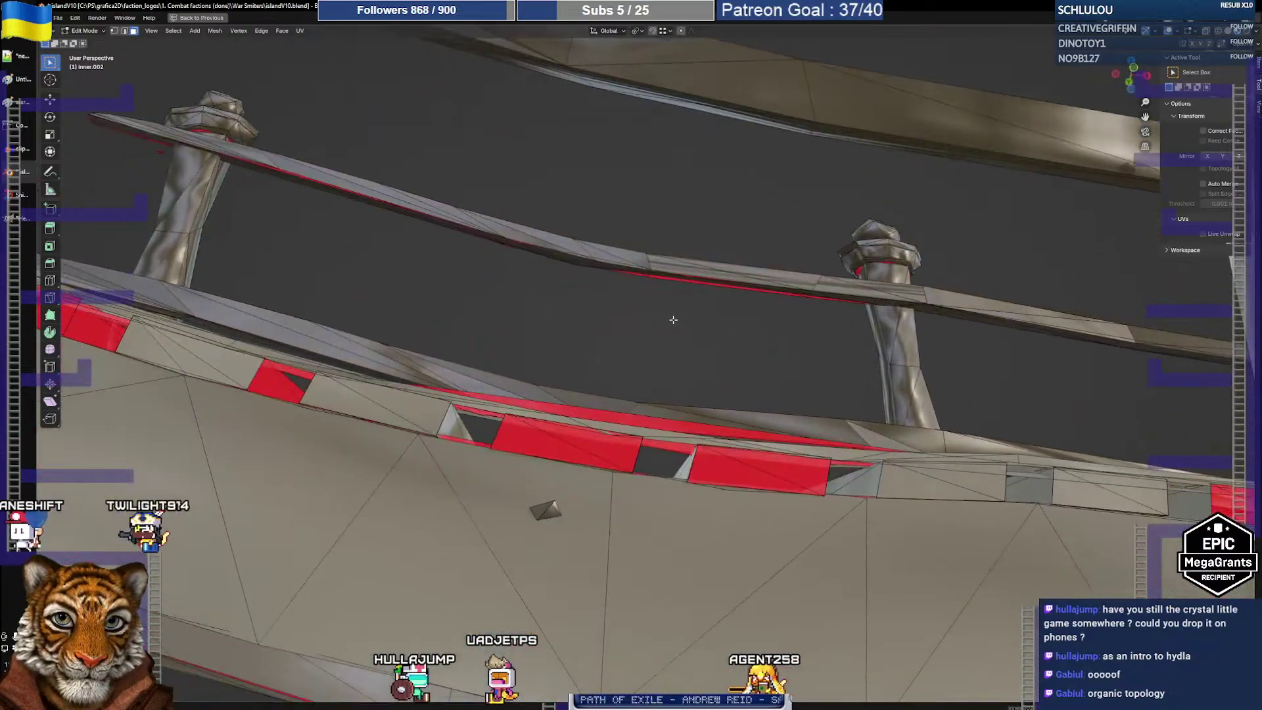
alt+click(576, 261)
right_click(578, 263)
click(577, 260)
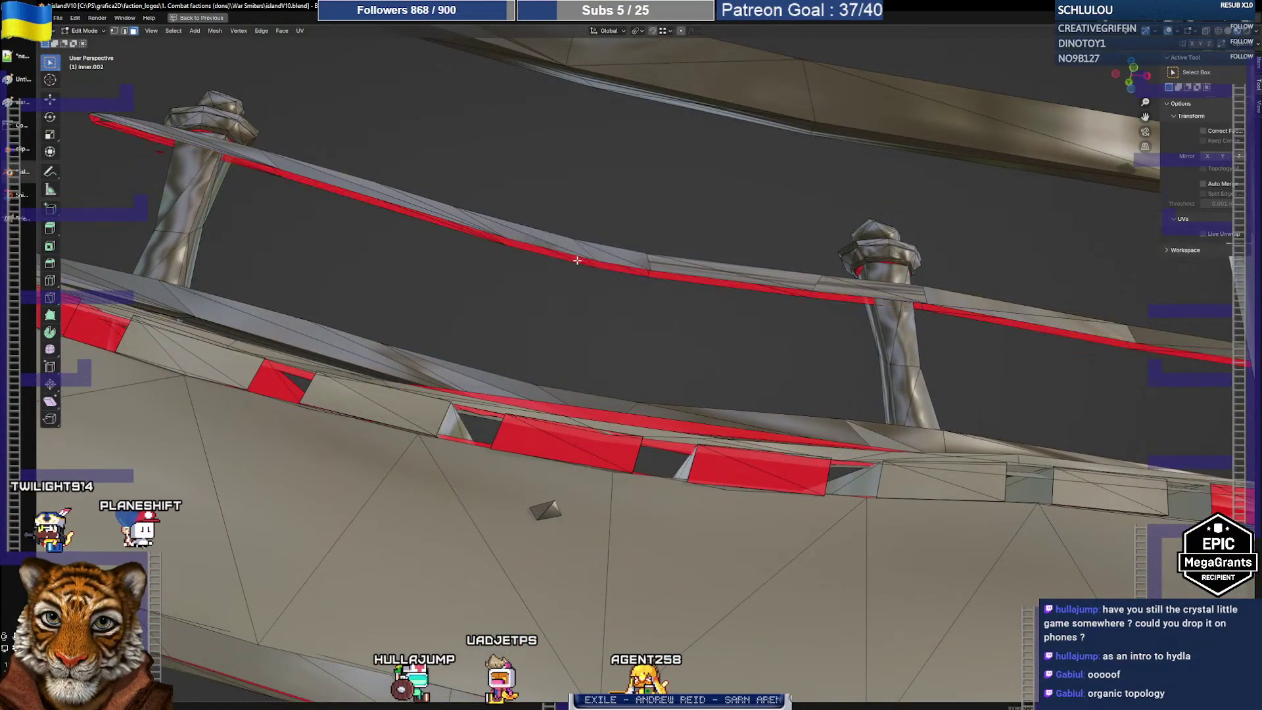
middle_drag(575, 268, 690, 338)
scroll(657, 394, down, 4)
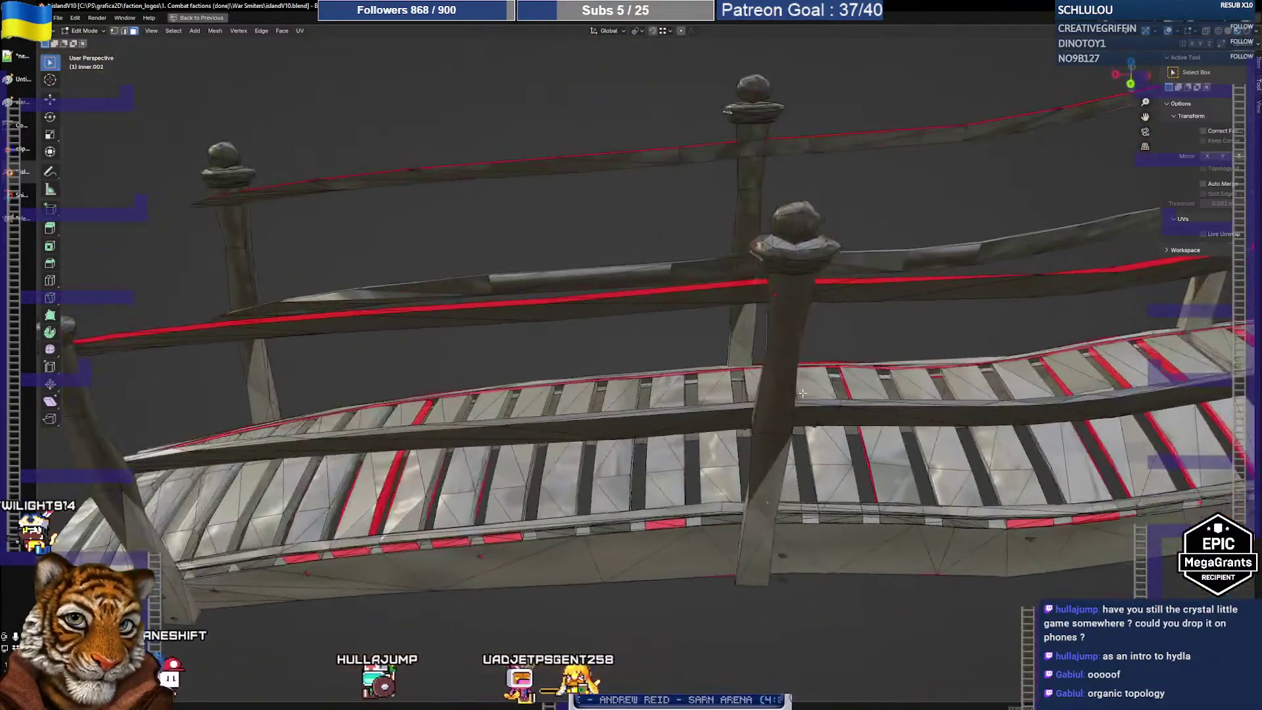
- Fill a face between the middle railing's seam loop and upper loop, then triangulate it
key(2)
alt+click(672, 295)
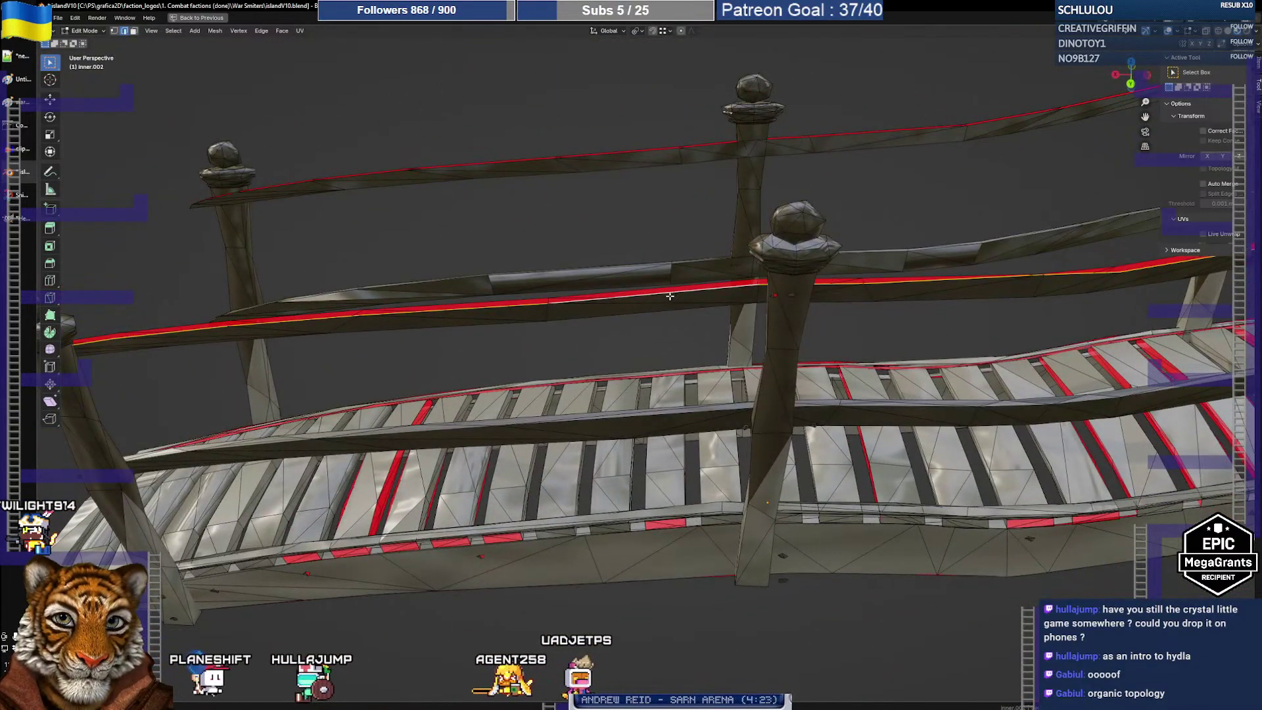
alt+shift+click(649, 289)
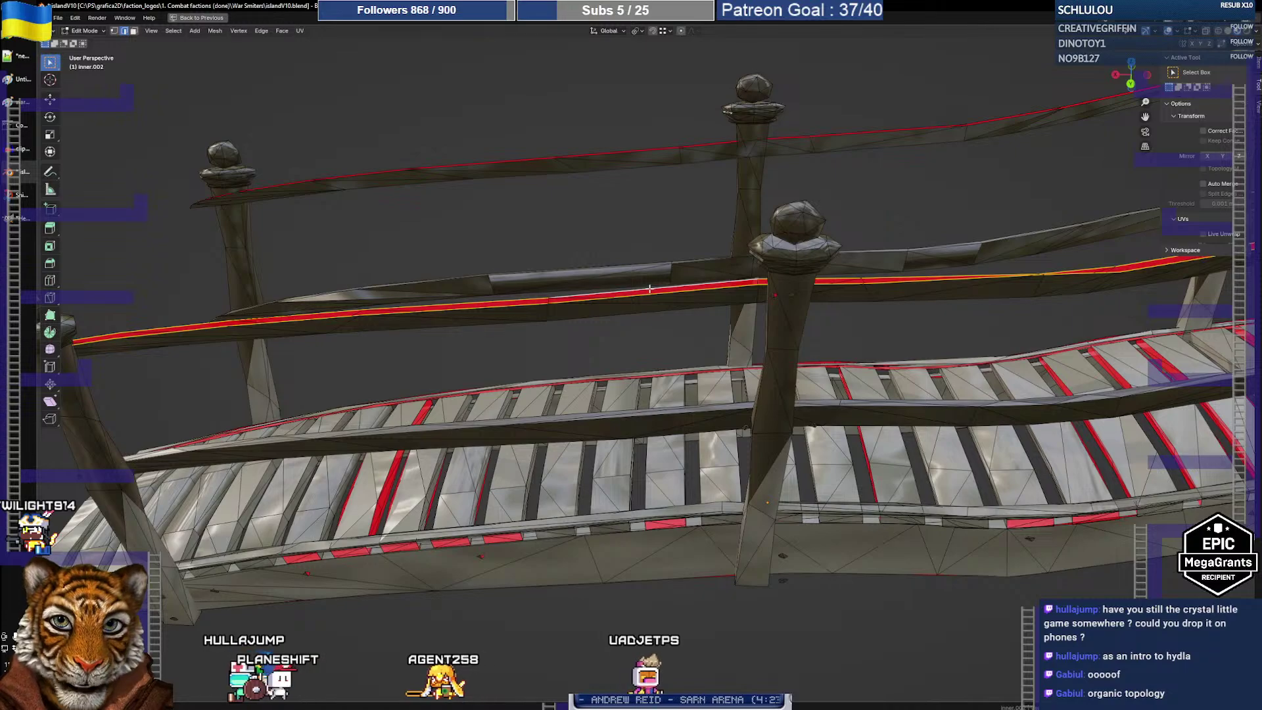
key(f)
middle_drag(648, 353, 637, 317)
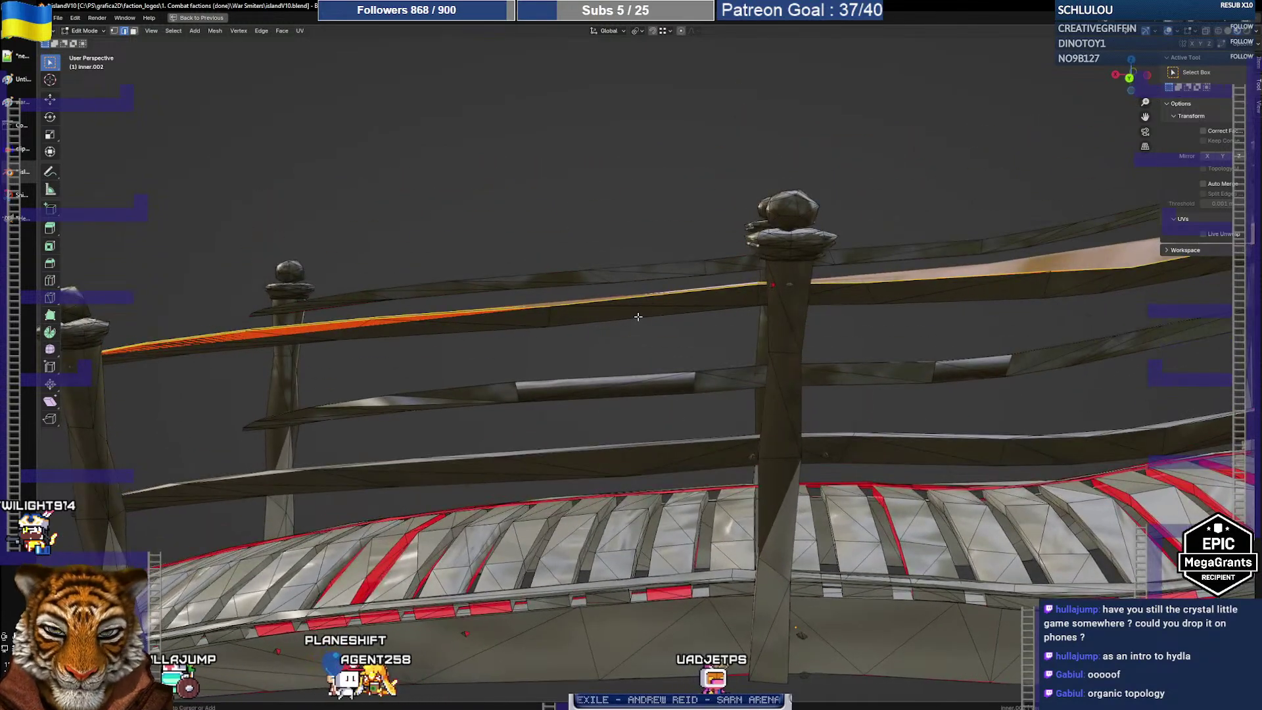
key(ctrl+t)
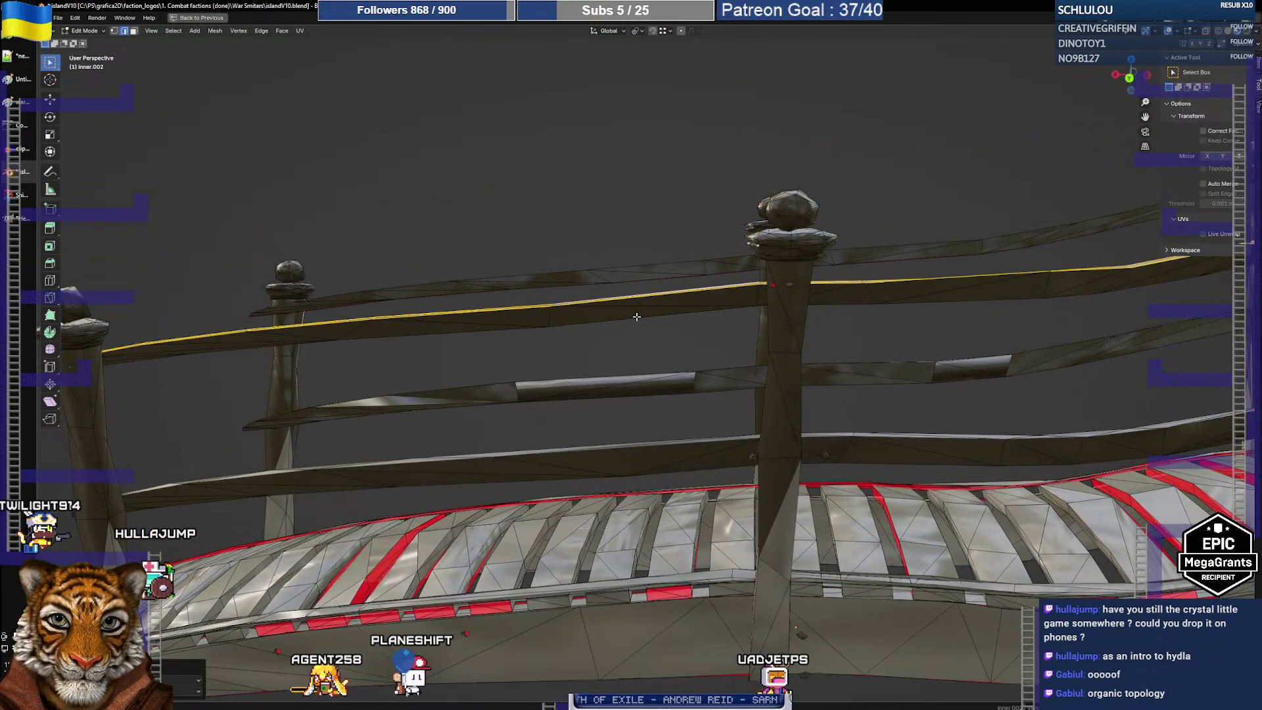
middle_drag(636, 317, 637, 278)
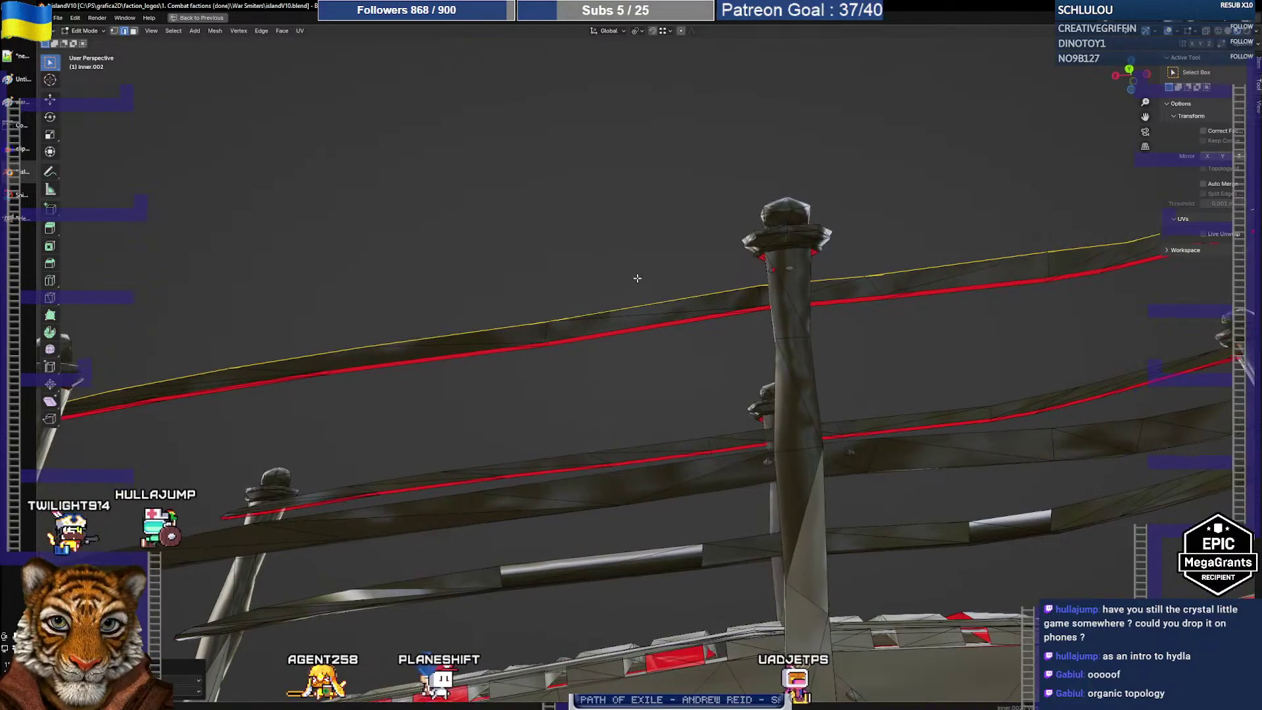
- Fill and triangulate the gap strip between the rail's upper and lower loops, undoing a bad fill
alt+click(618, 330)
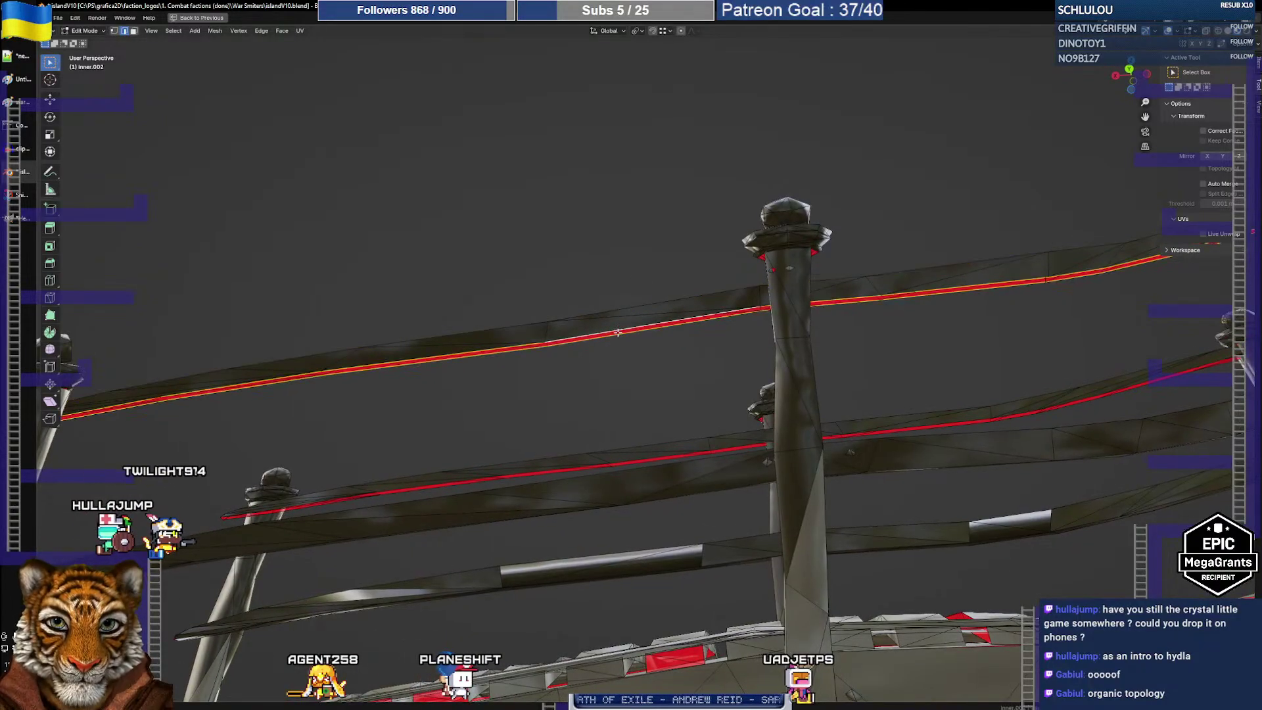
key(f)
key(ctrl+z)
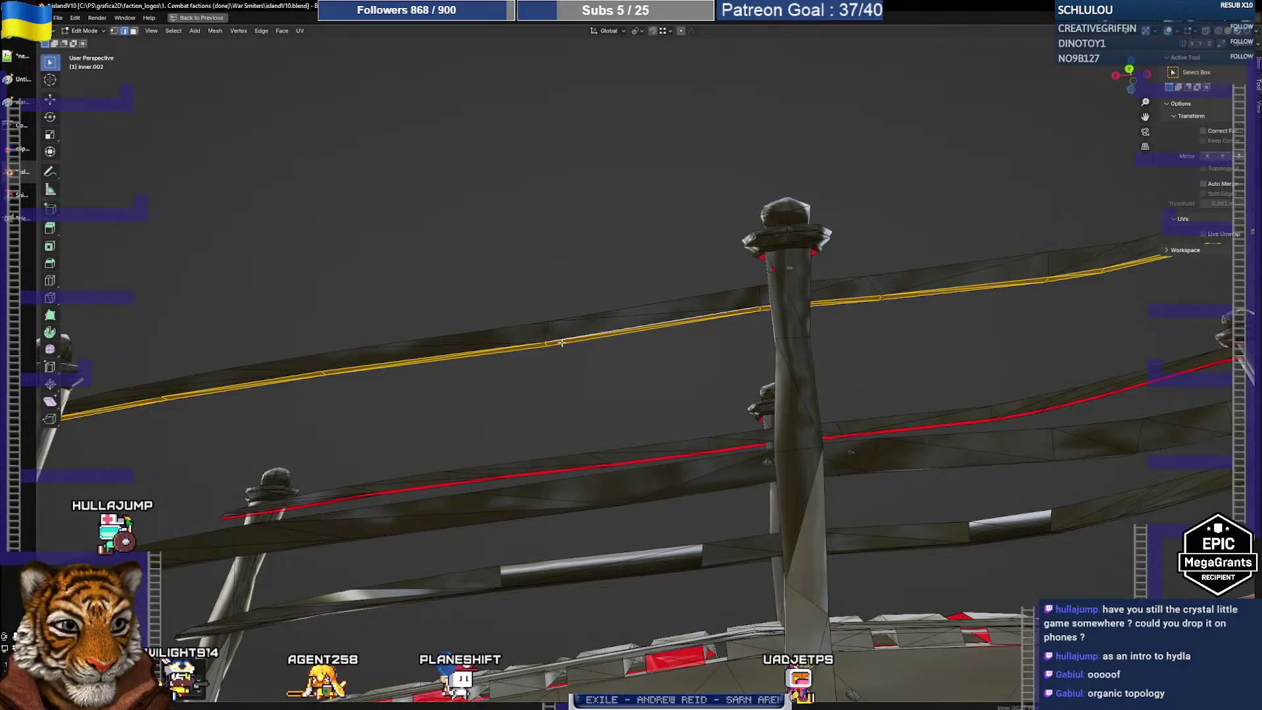
middle_drag(561, 342, 674, 382)
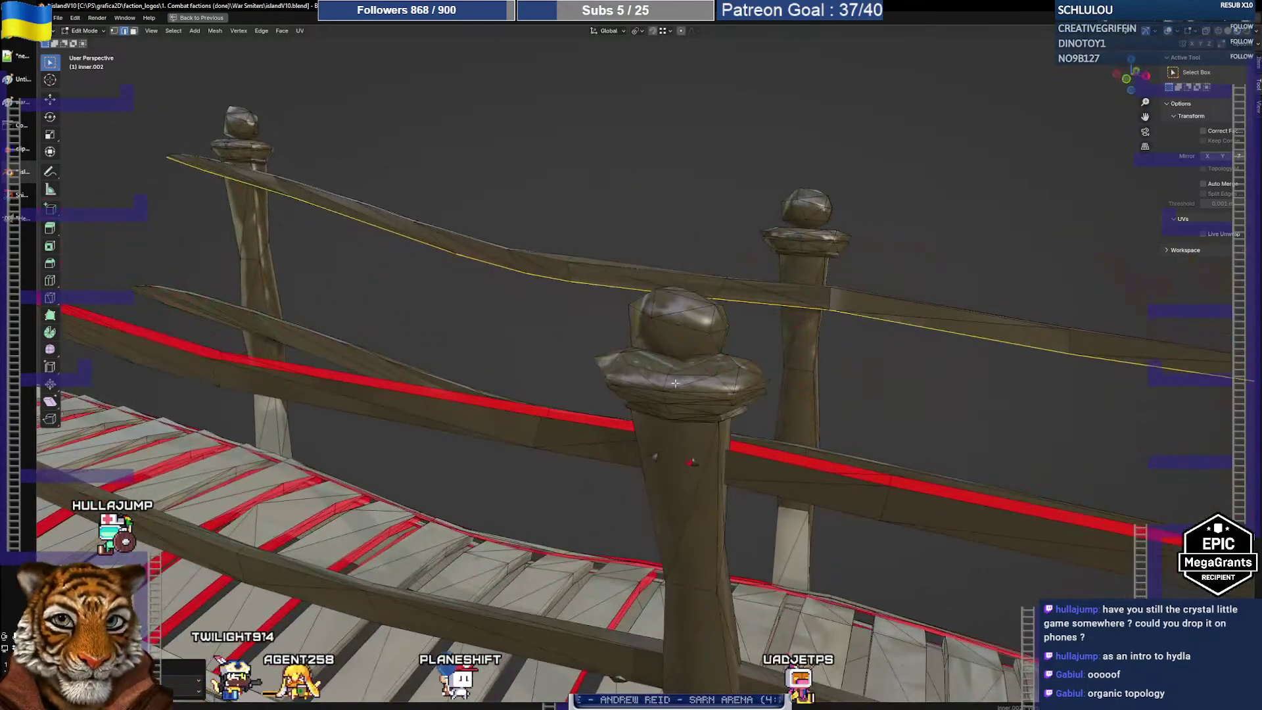
alt+shift+click(566, 422)
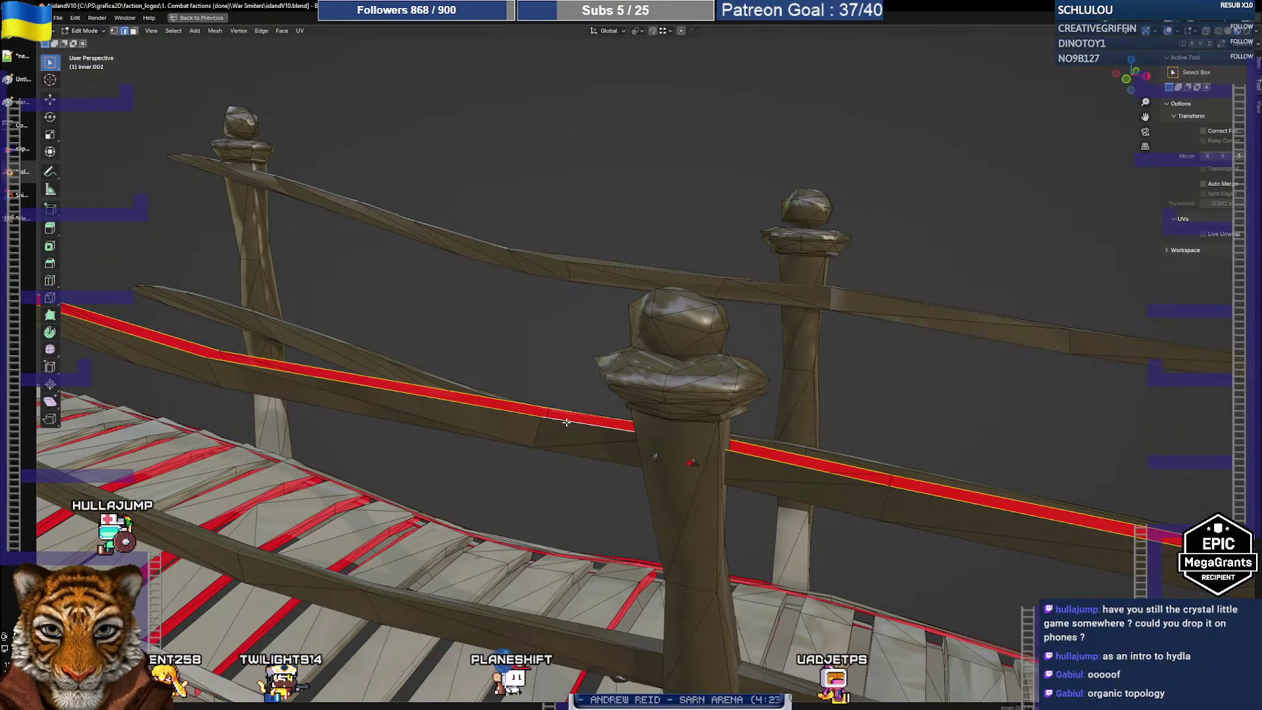
key(f)
key(ctrl+t)
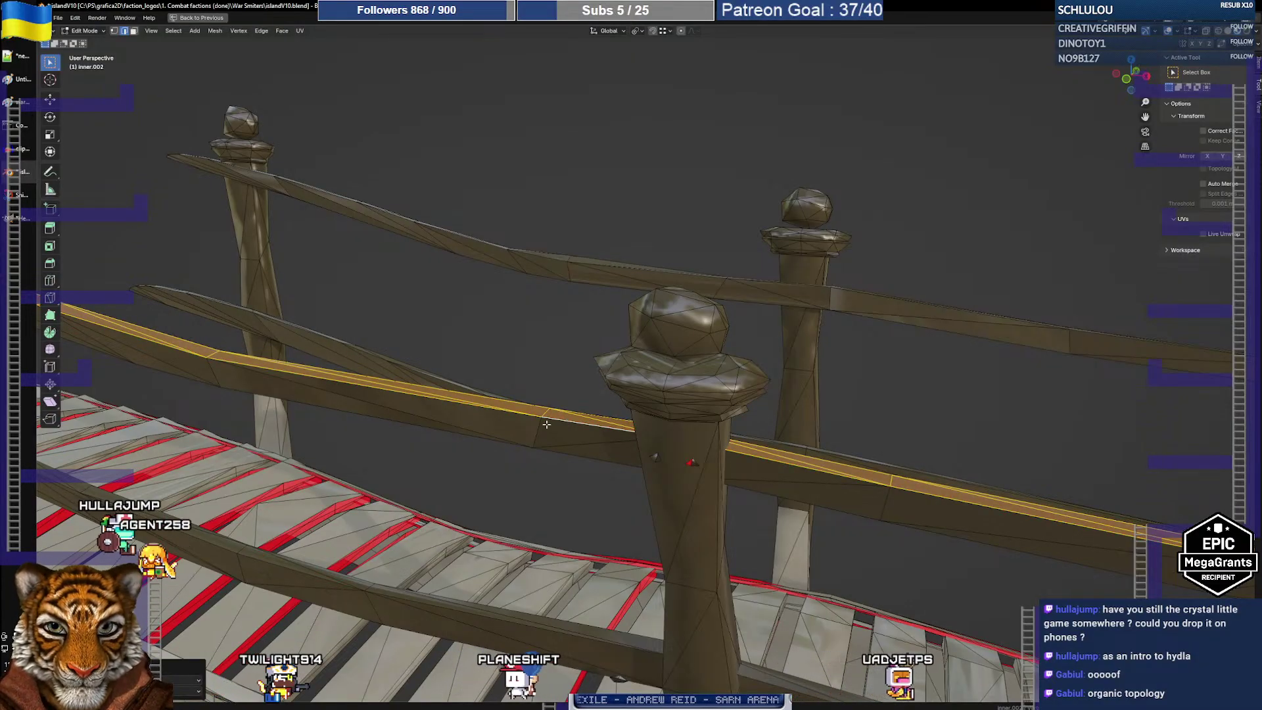
- Triangulate the remaining gap strip faces along the rail
middle_drag(547, 424, 510, 327)
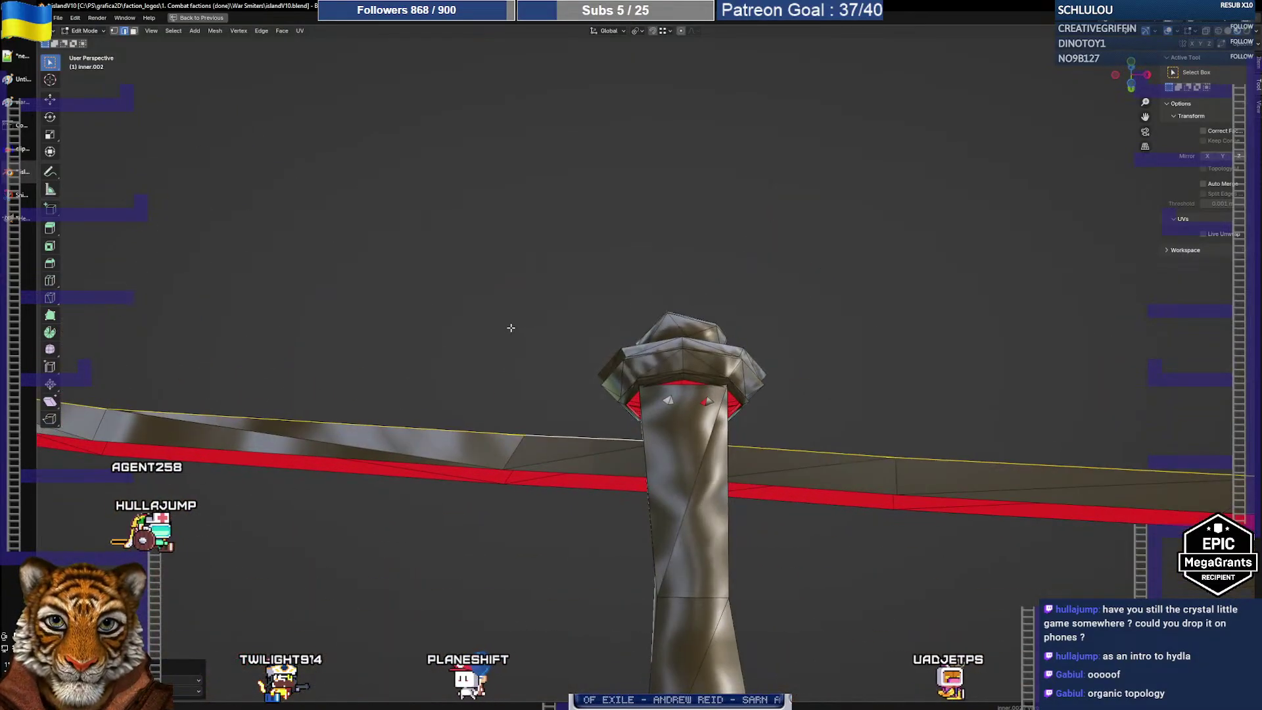
alt+click(573, 474)
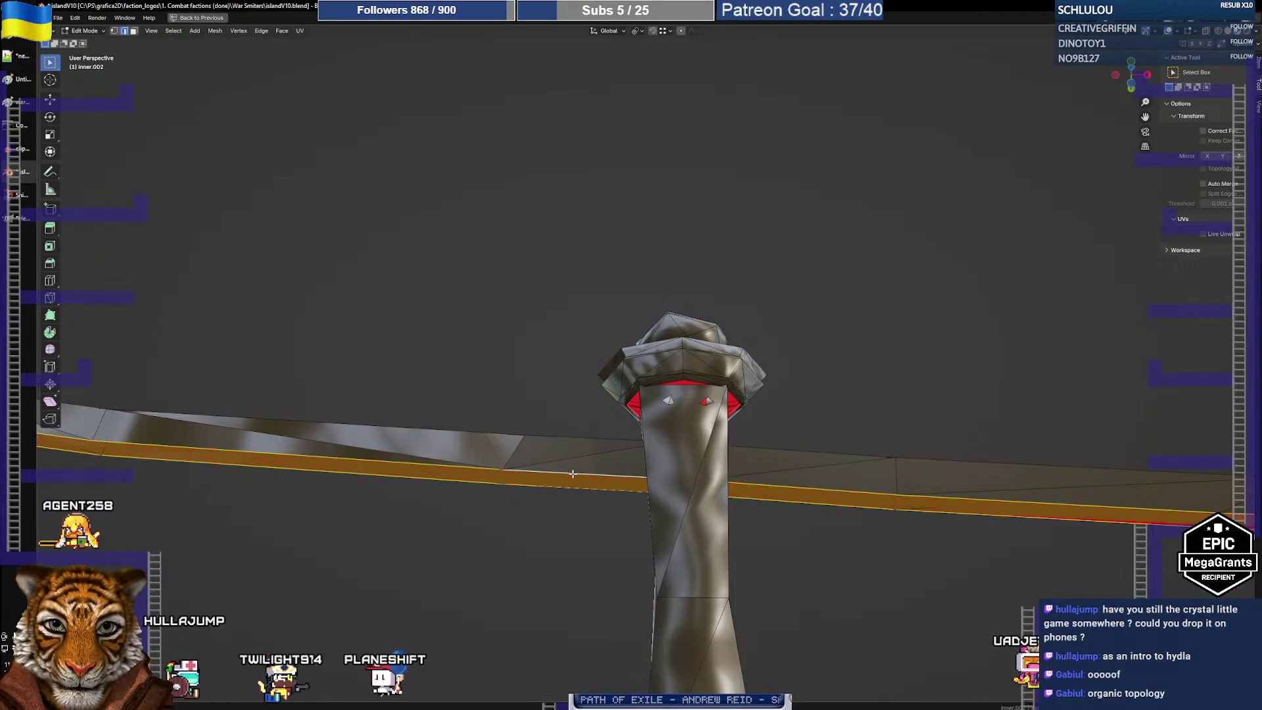
key(ctrl+t)
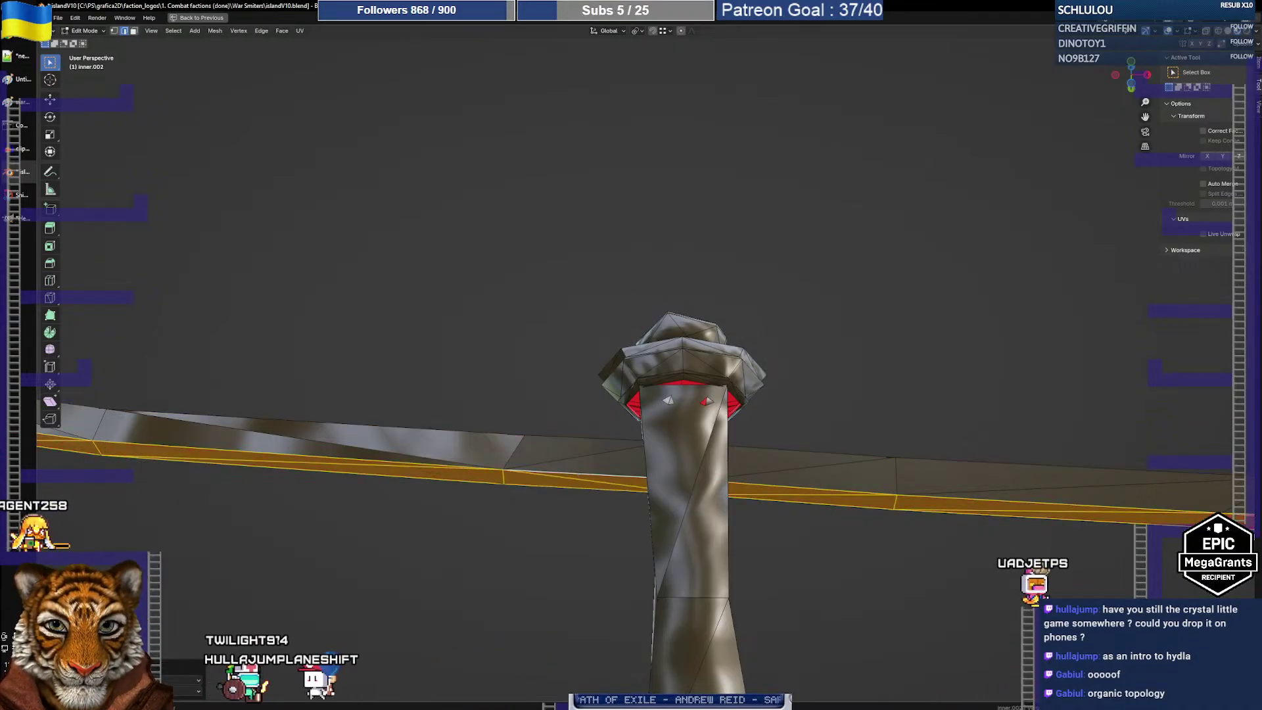
key(shift+grave)
- Walk around the bridge to inspect its railings and deck from several sides
key(s)
key(w)
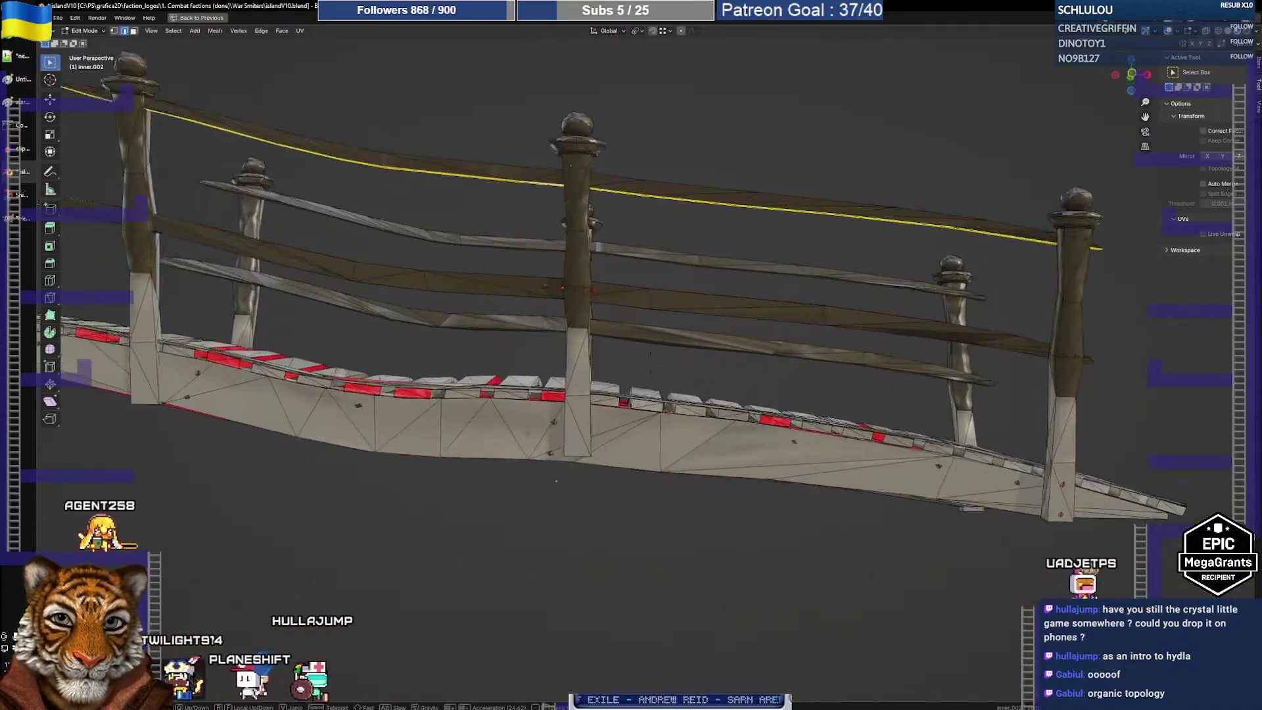
key(w)
key(s)
key(w)
key(d)
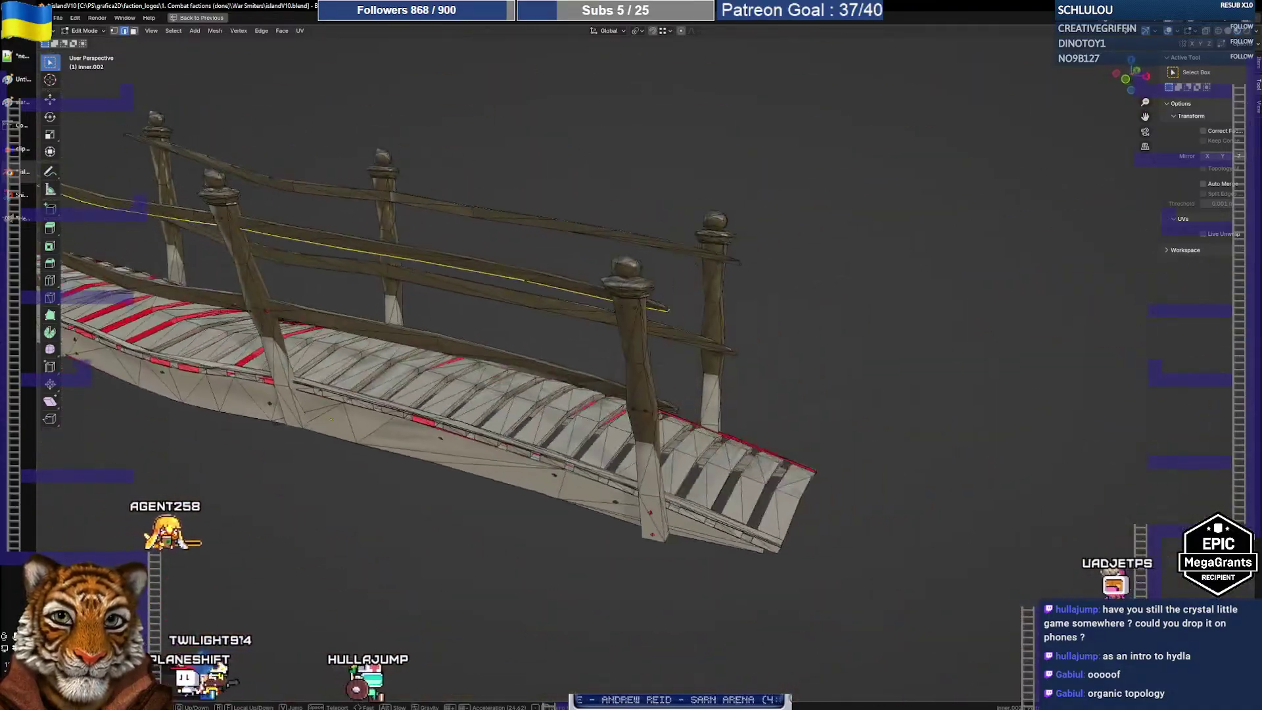
key(a)
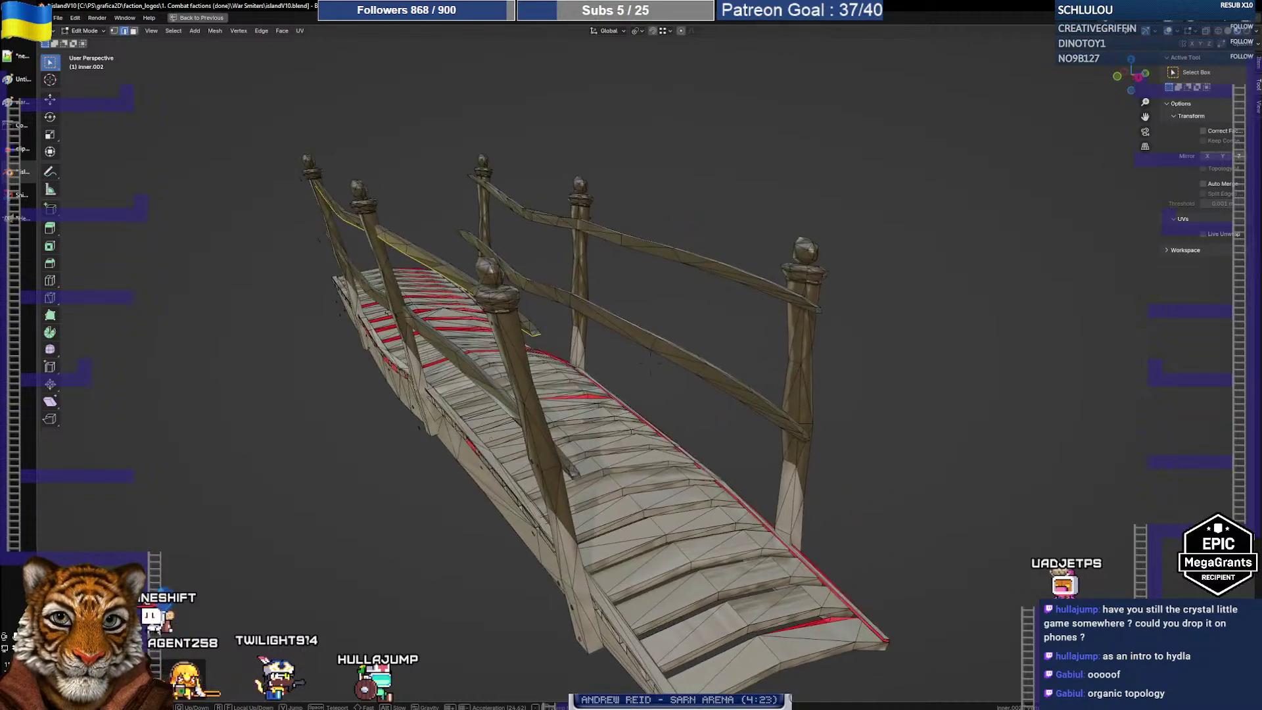
key(w)
key(s)
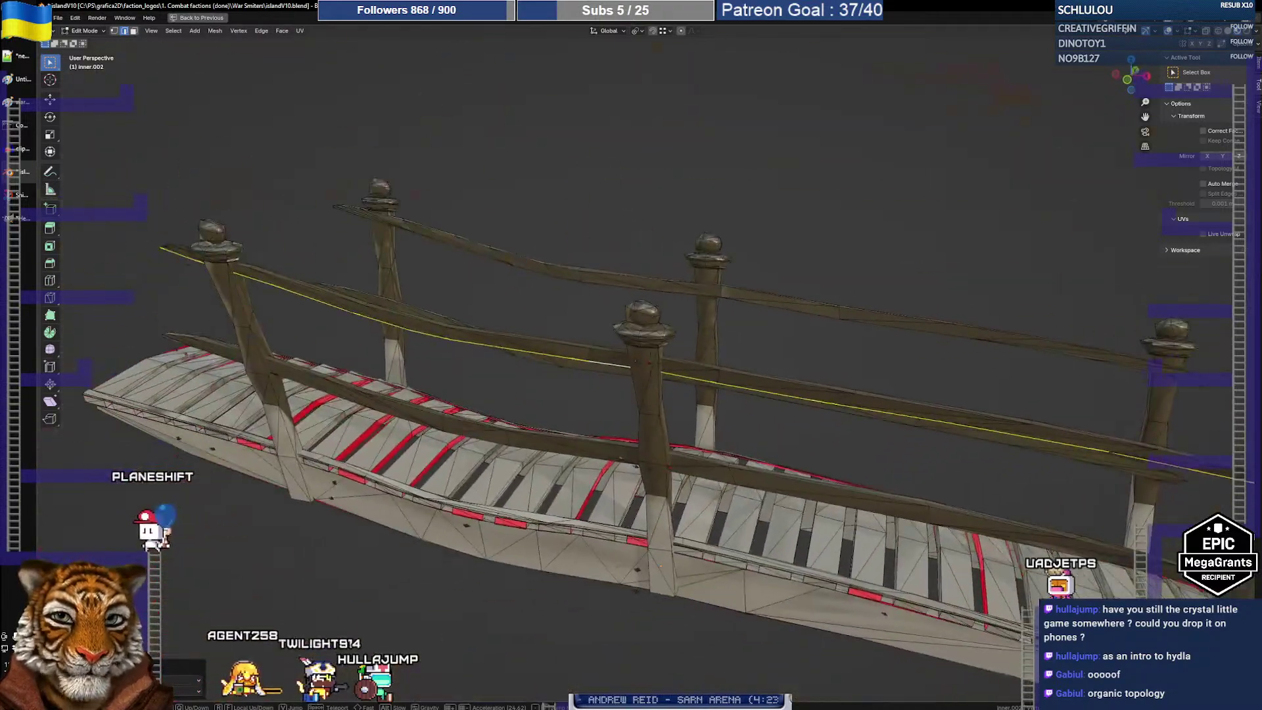
key(s)
click(576, 473)
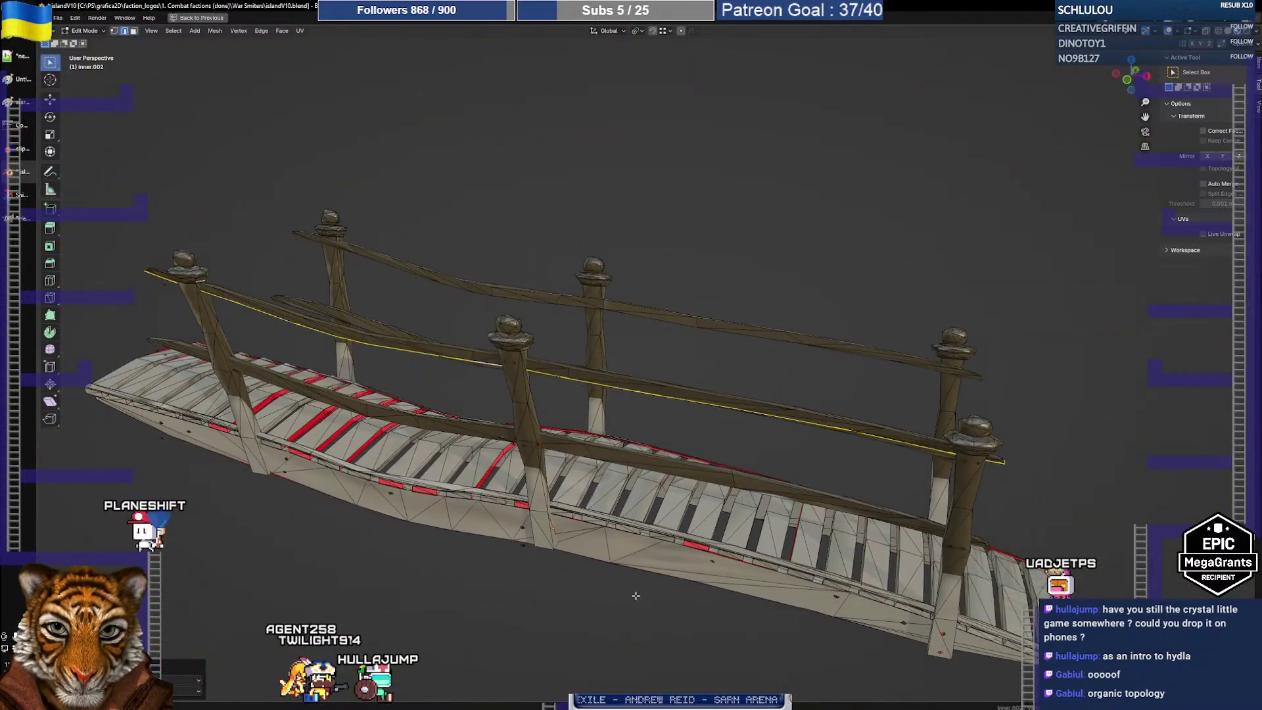
- Orbit to check the railings, then save the bridge file with File > Save
middle_drag(505, 430, 577, 409)
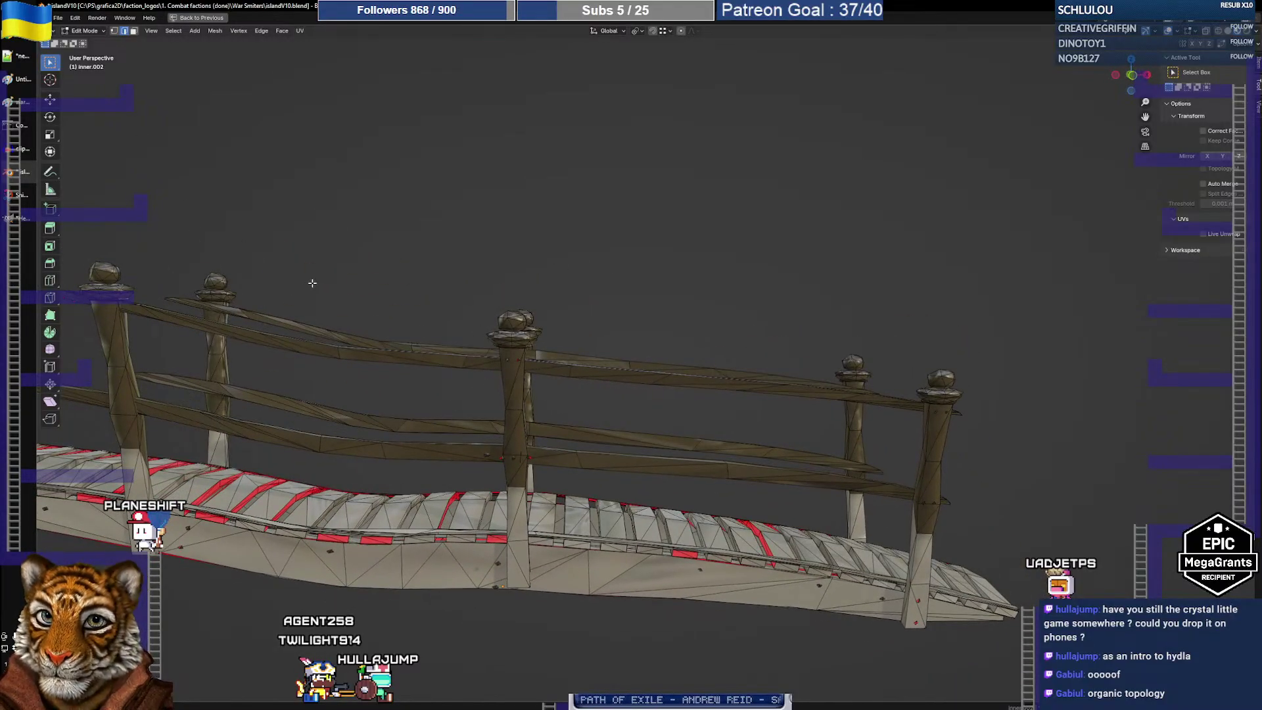
middle_drag(313, 282, 310, 278)
click(57, 18)
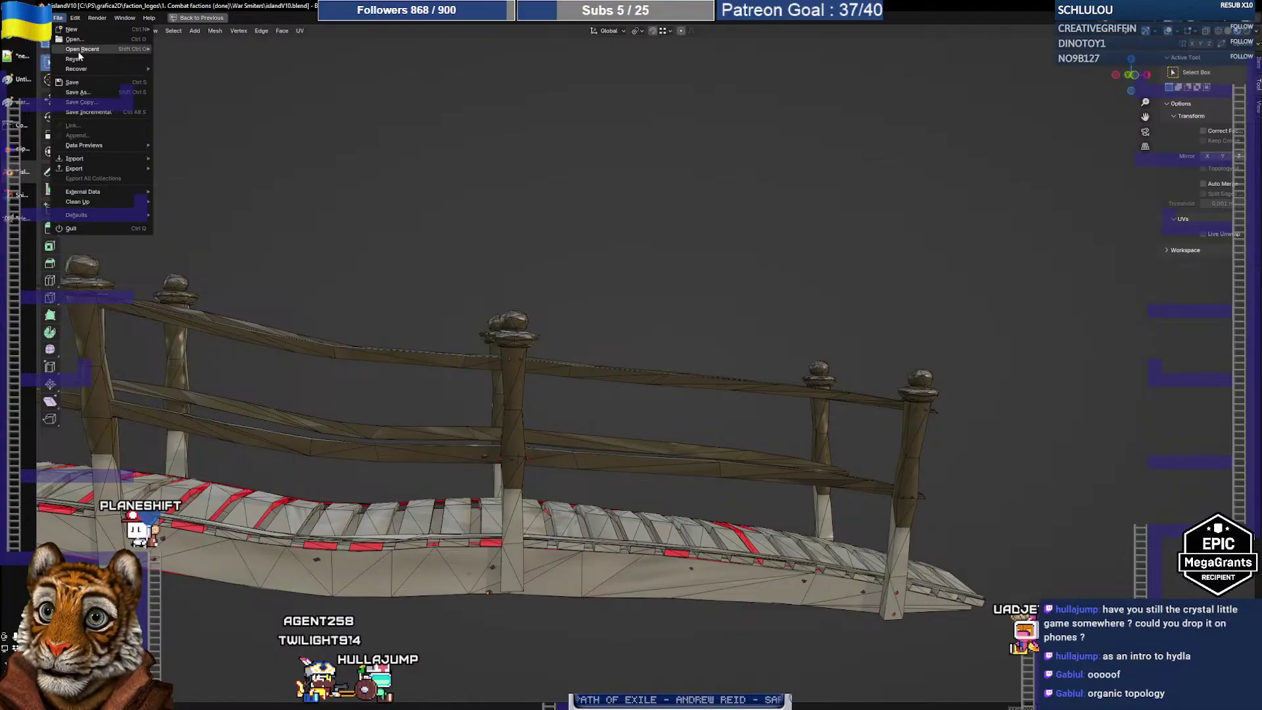
click(72, 82)
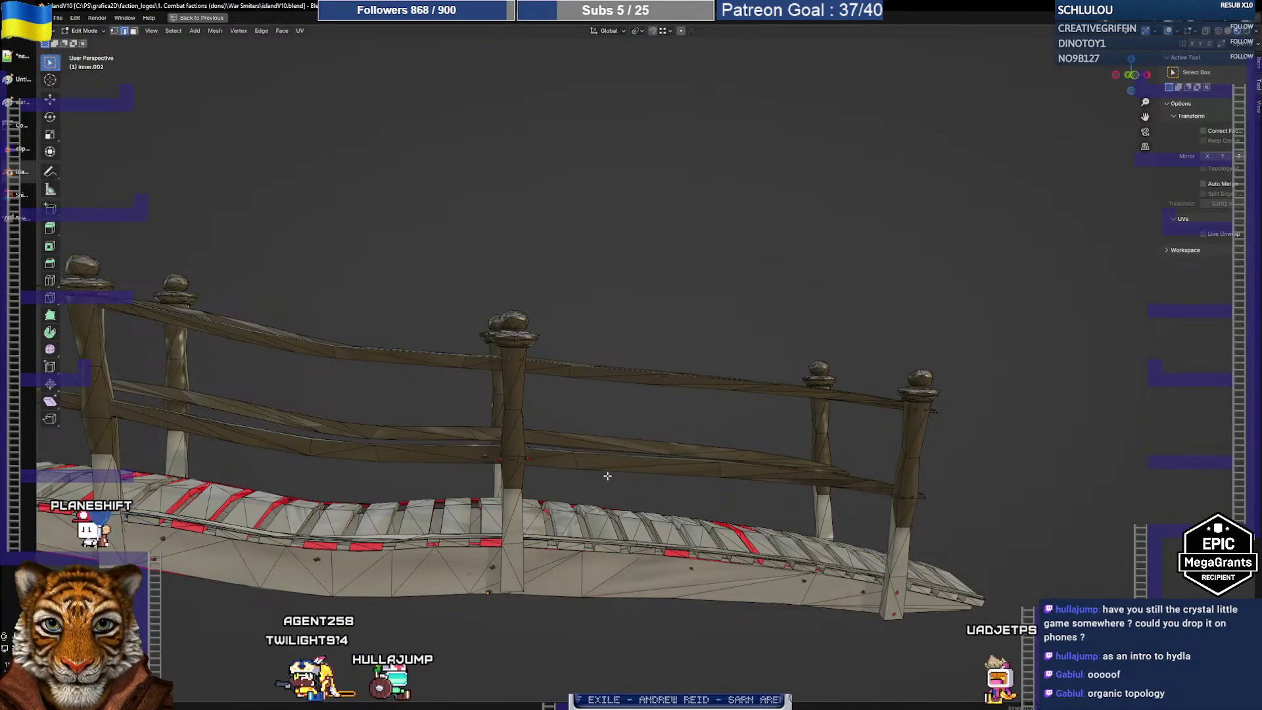
- Walk over the deck to look at the planks from above
middle_drag(608, 475, 688, 604)
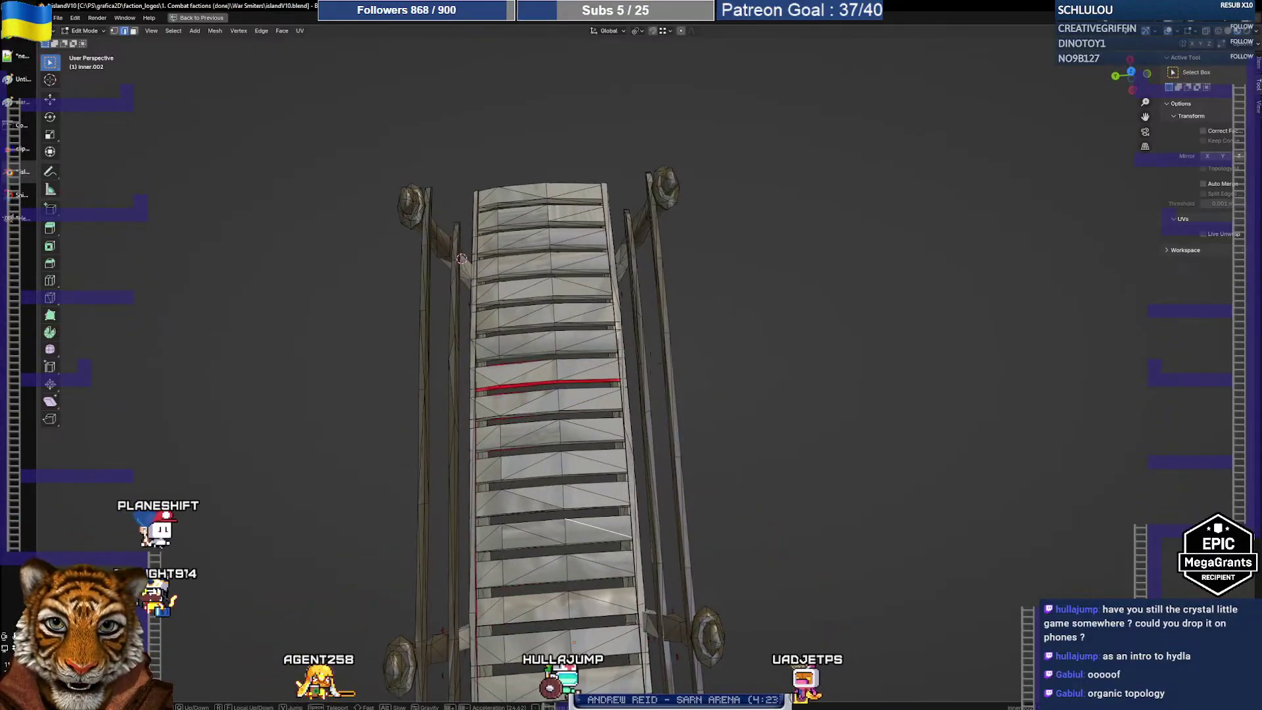
key(w)
key(s)
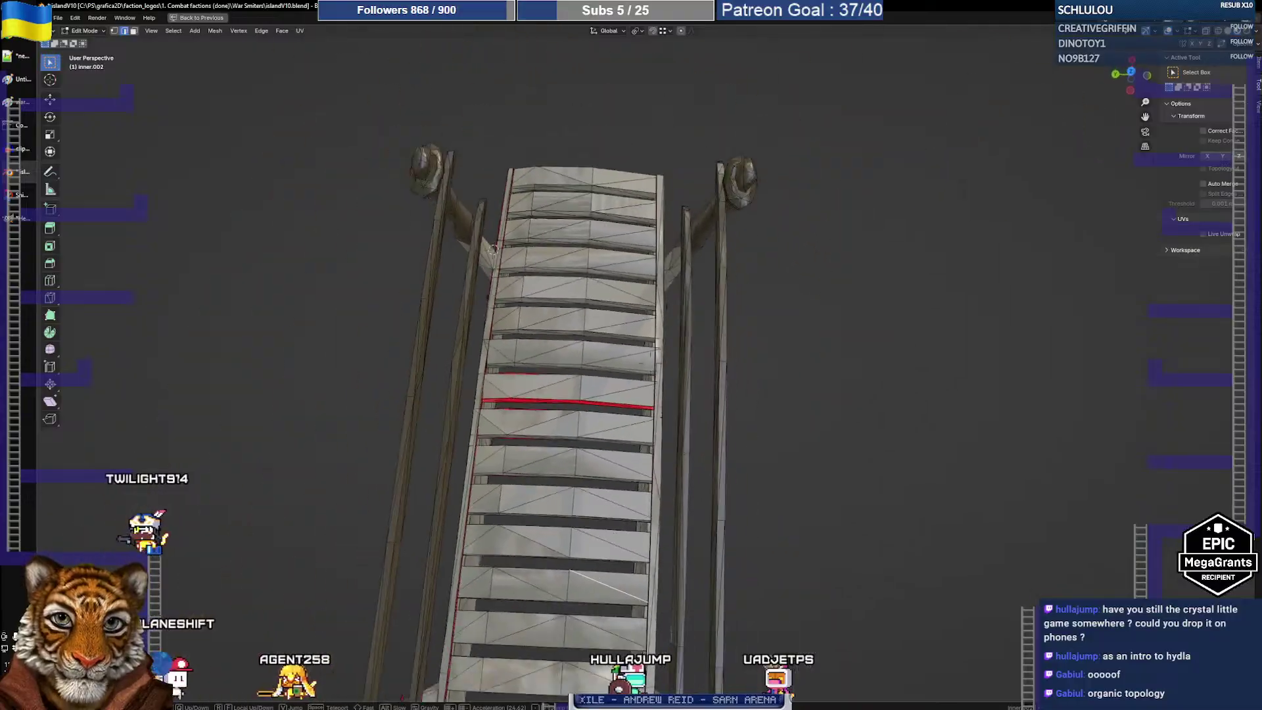
key(s)
key(w)
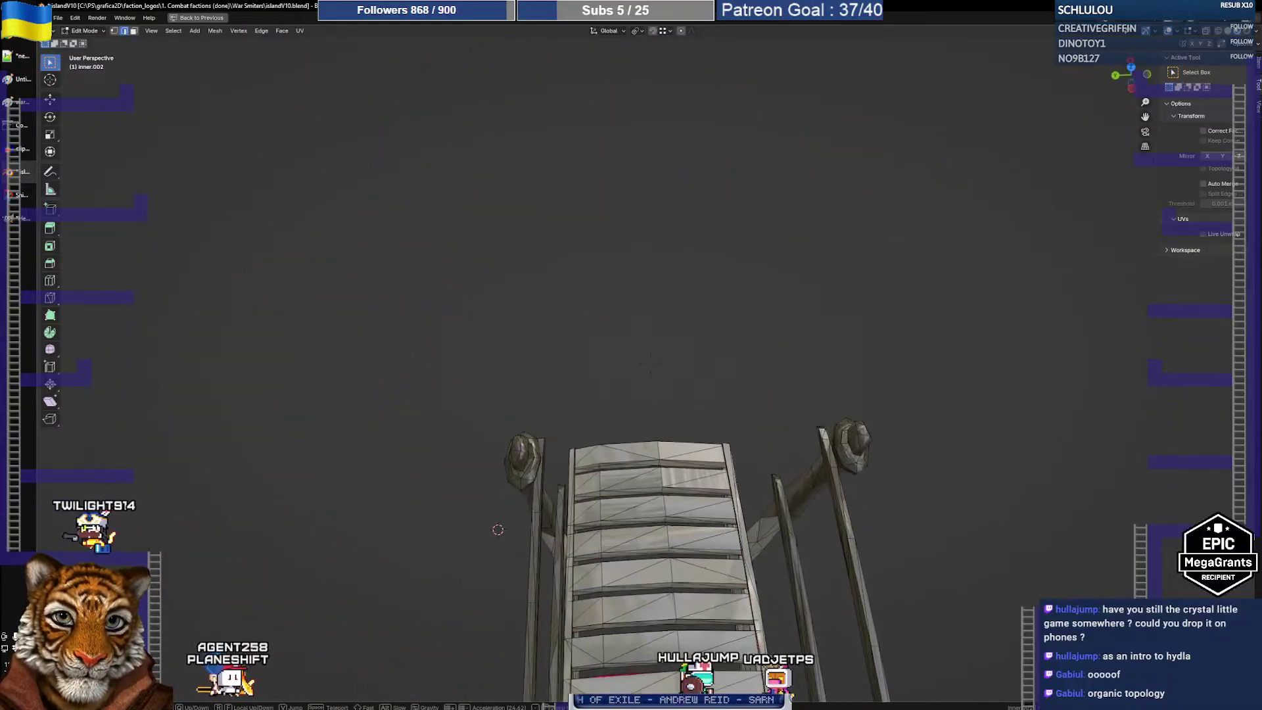
key(w)
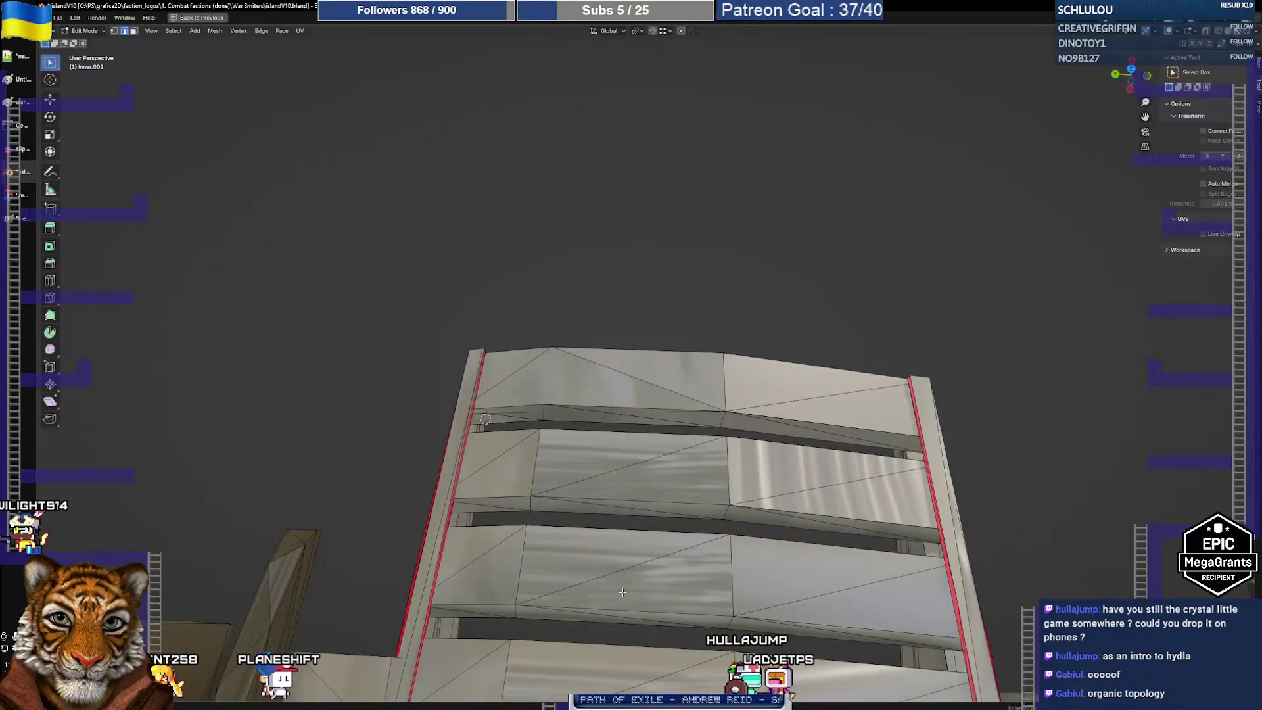
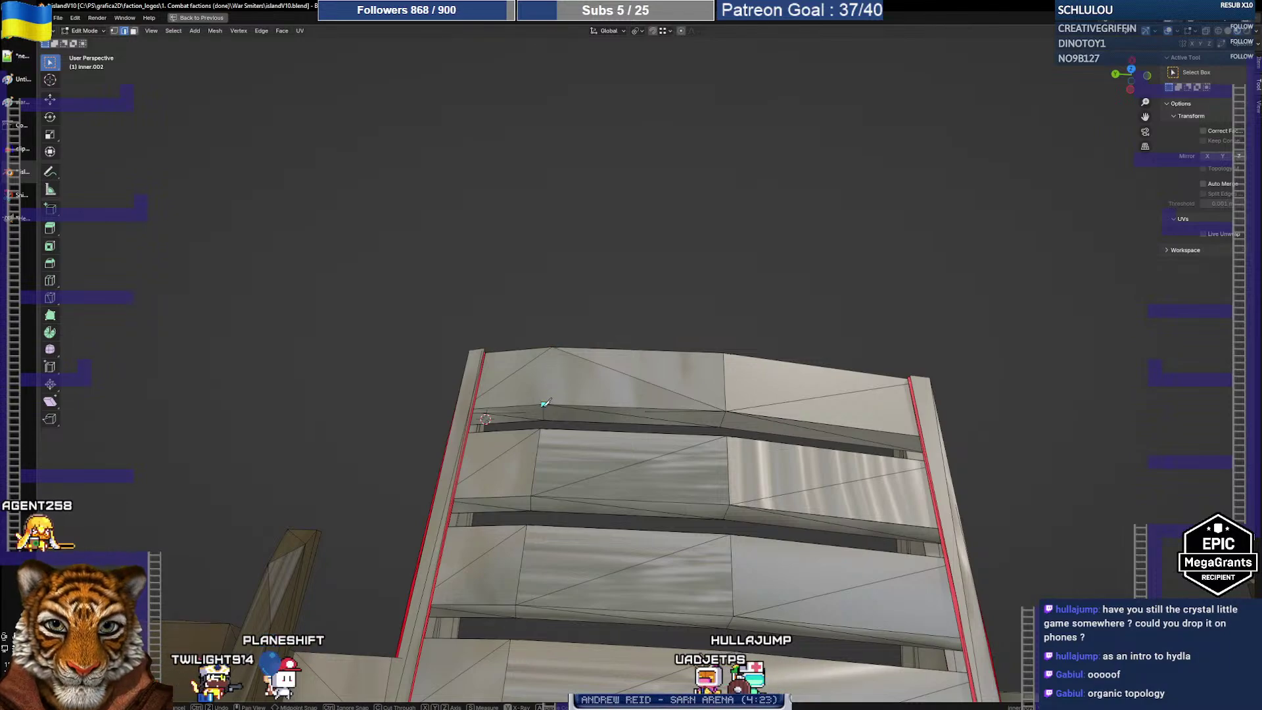
- Commit a knife cut across the plank face beside the red sliver, leaving the new edge in place
mouse_move(574, 352)
middle_down()
mouse_move(583, 321)
mouse_move(573, 373)
middle_up()
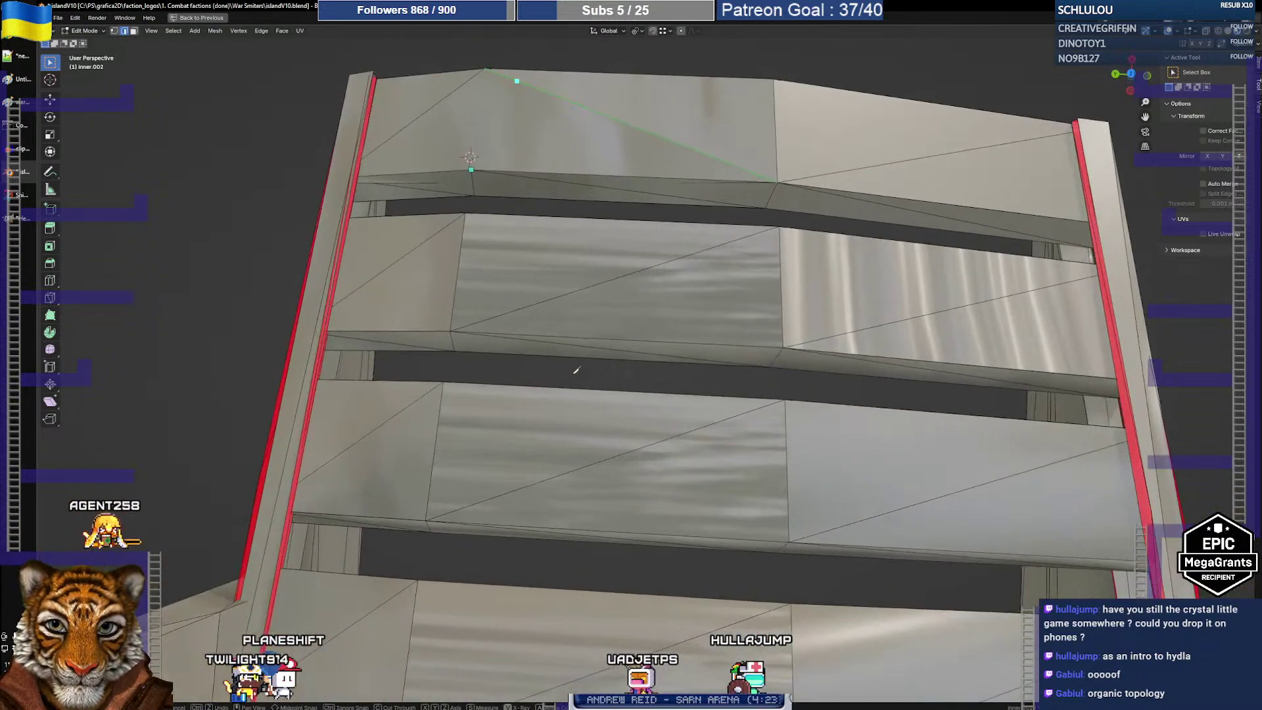
middle_drag(504, 184, 462, 159)
middle_drag(522, 252, 708, 194)
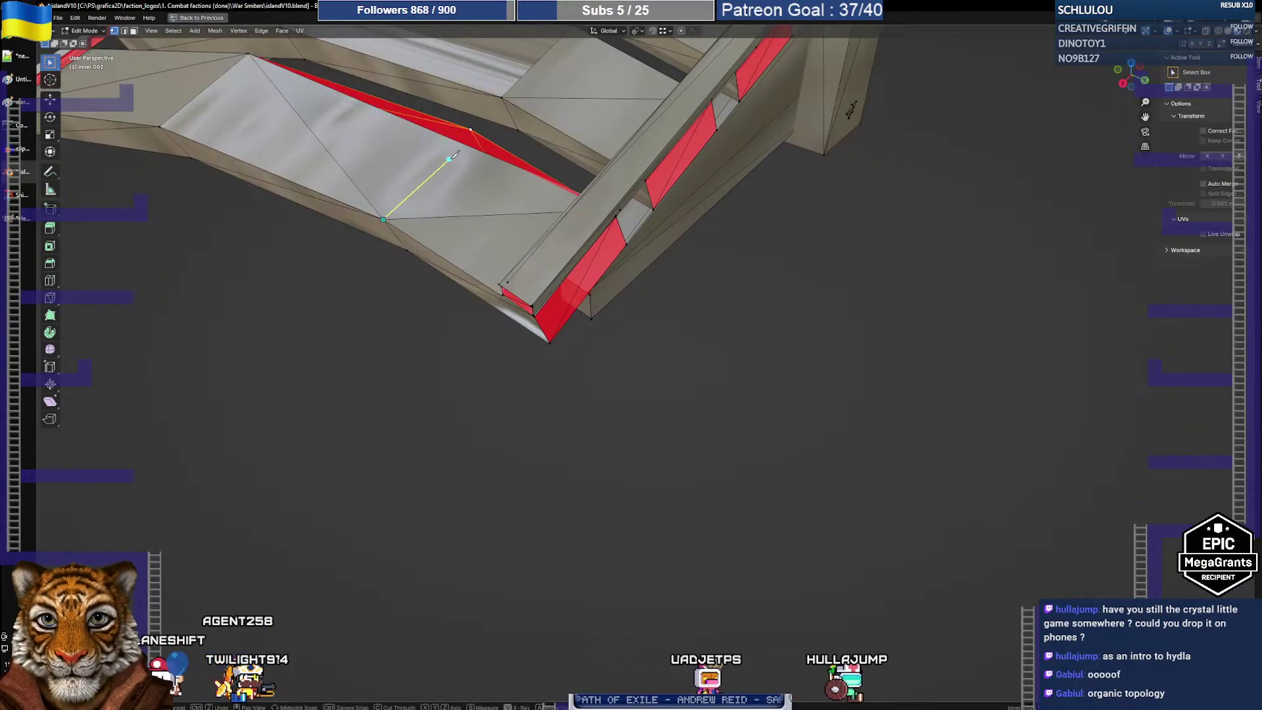
key(Return)
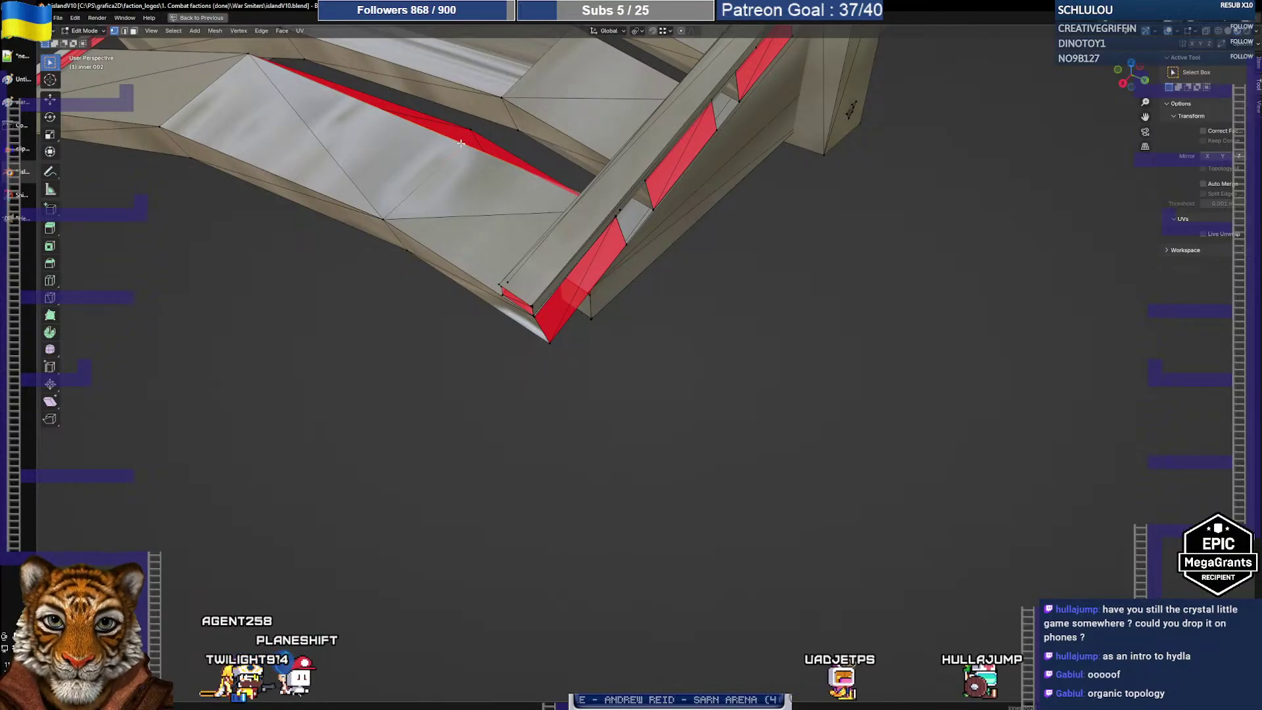
key(g)
click(469, 134)
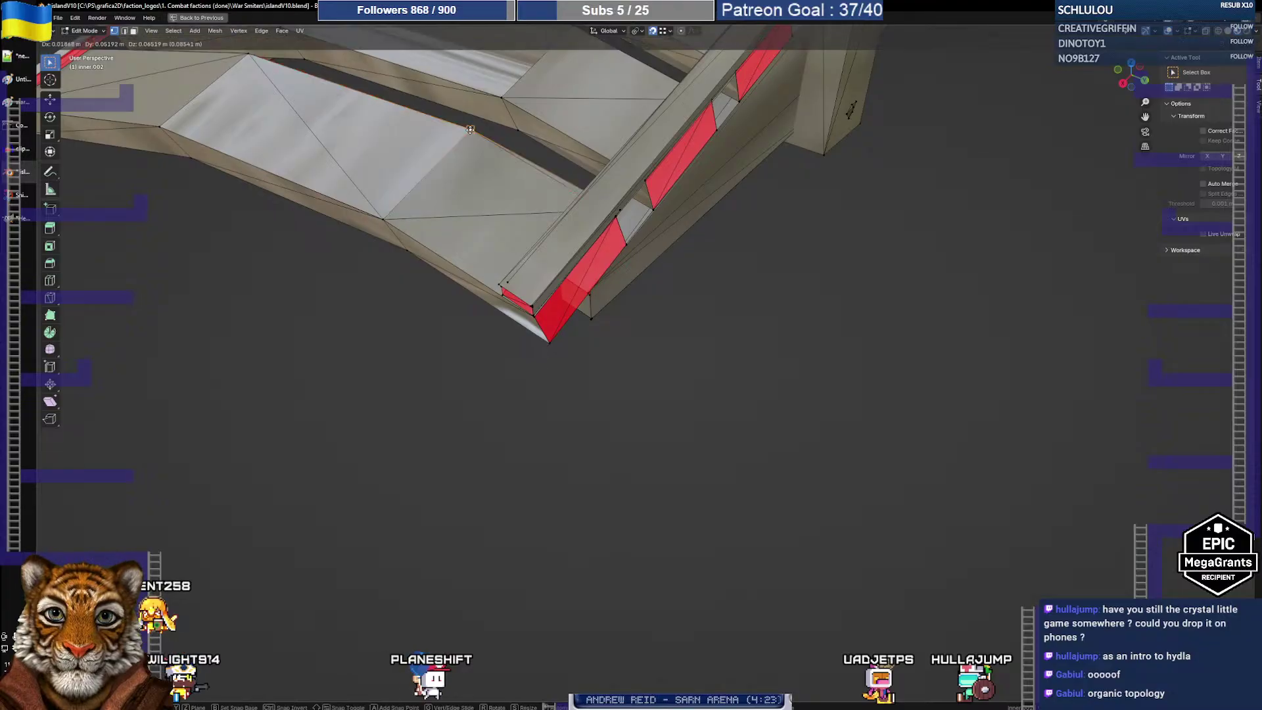
- Nudge the red face's corner vertex twice until it closes the gap
middle_drag(533, 257, 573, 223)
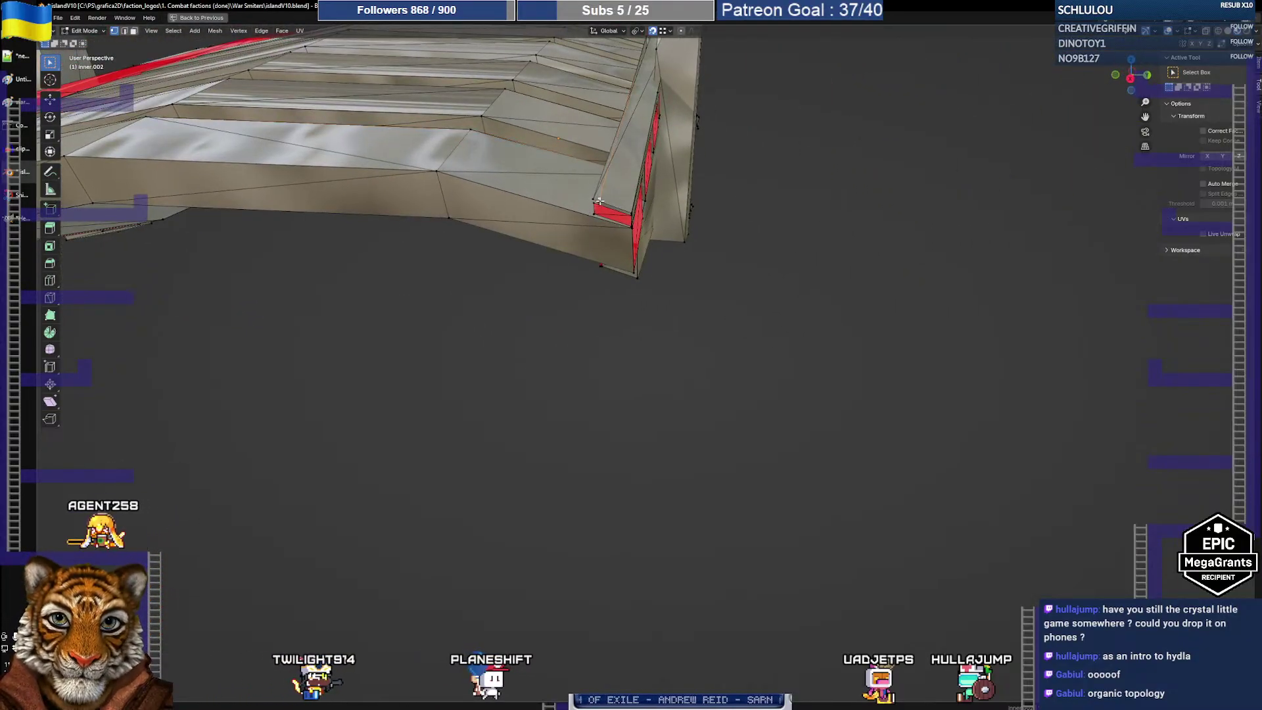
key(g)
click(624, 214)
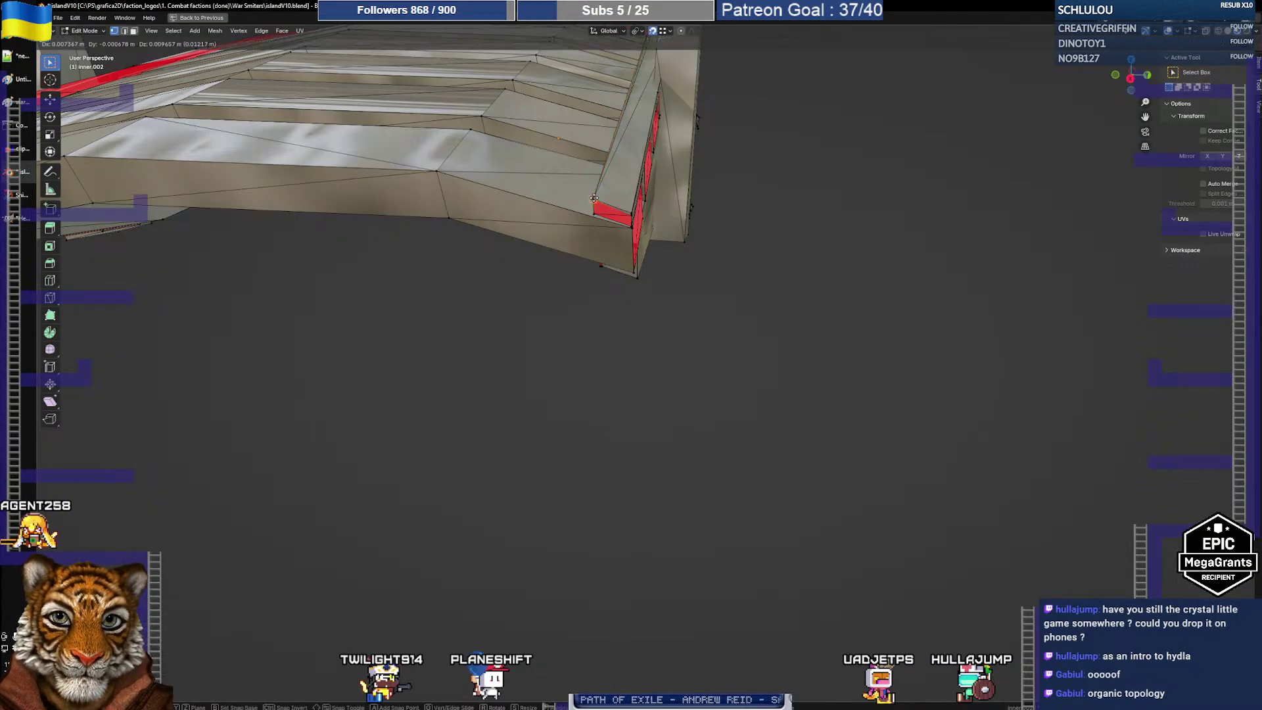
key(g)
click(632, 232)
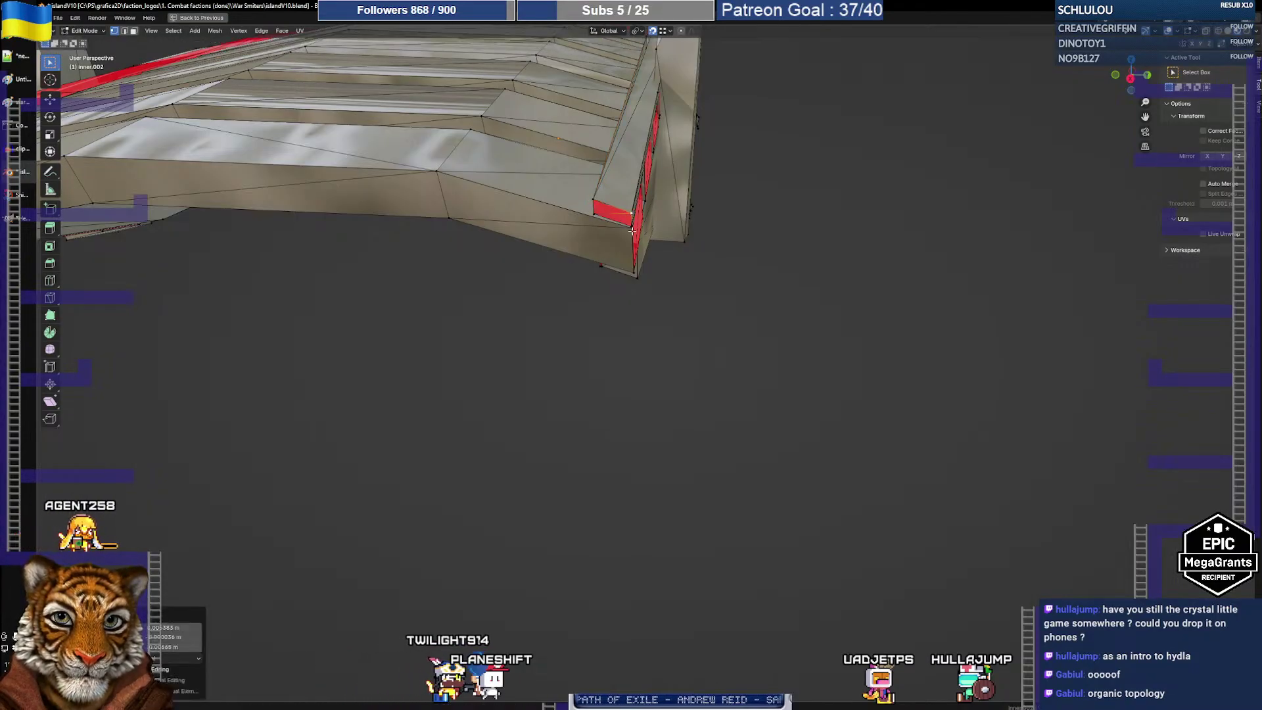
- Select the whole bridge mesh and merge its duplicate vertices by distance
key(a)
key(m)
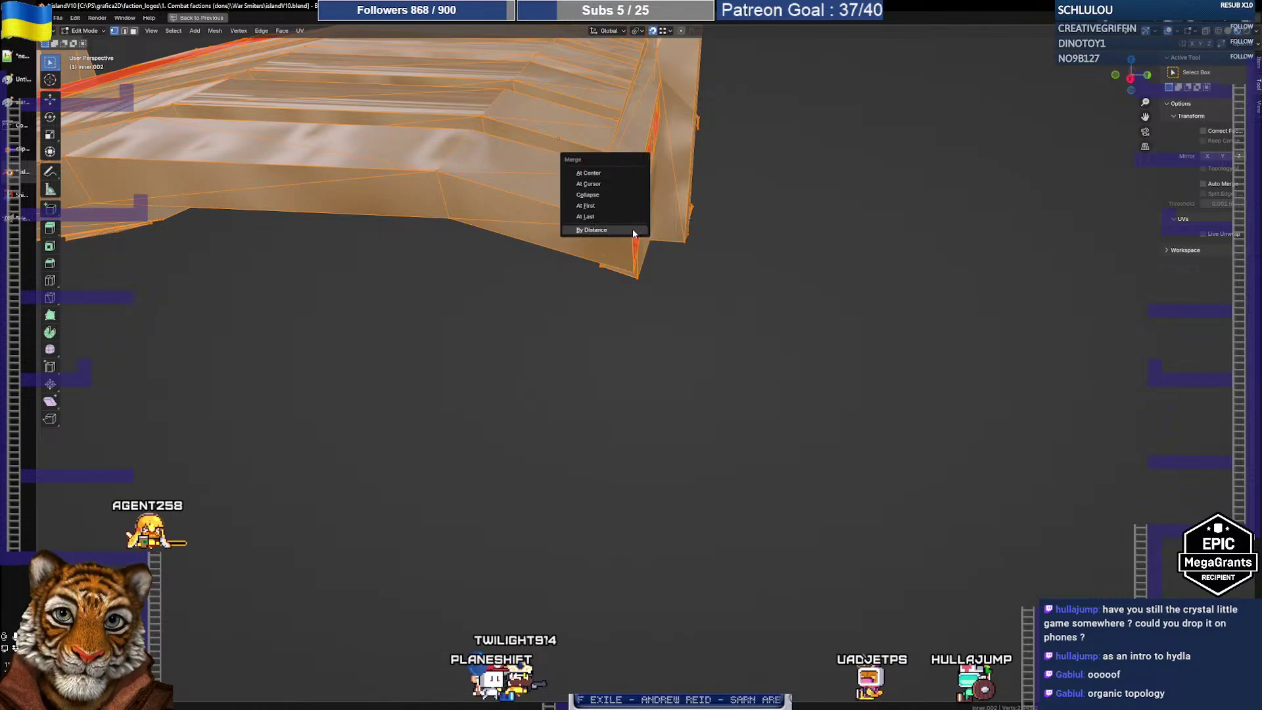
click(632, 230)
middle_drag(535, 263, 547, 299)
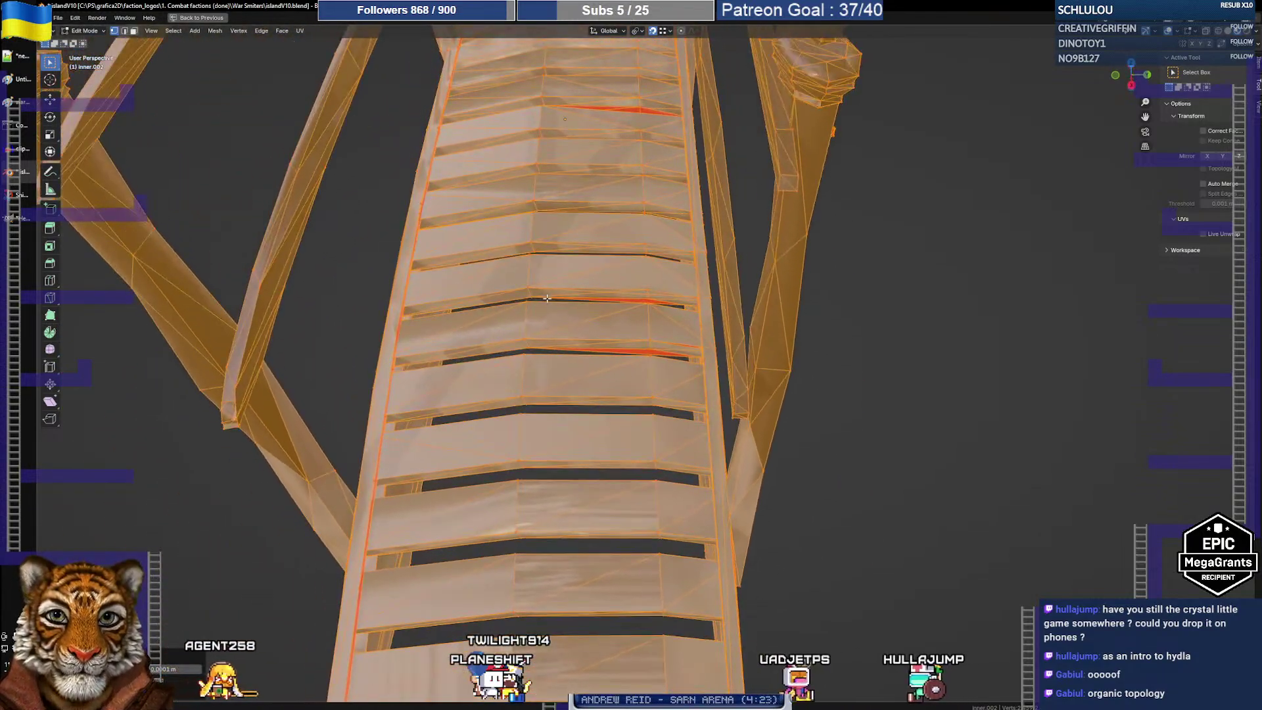
key(w)
key(s)
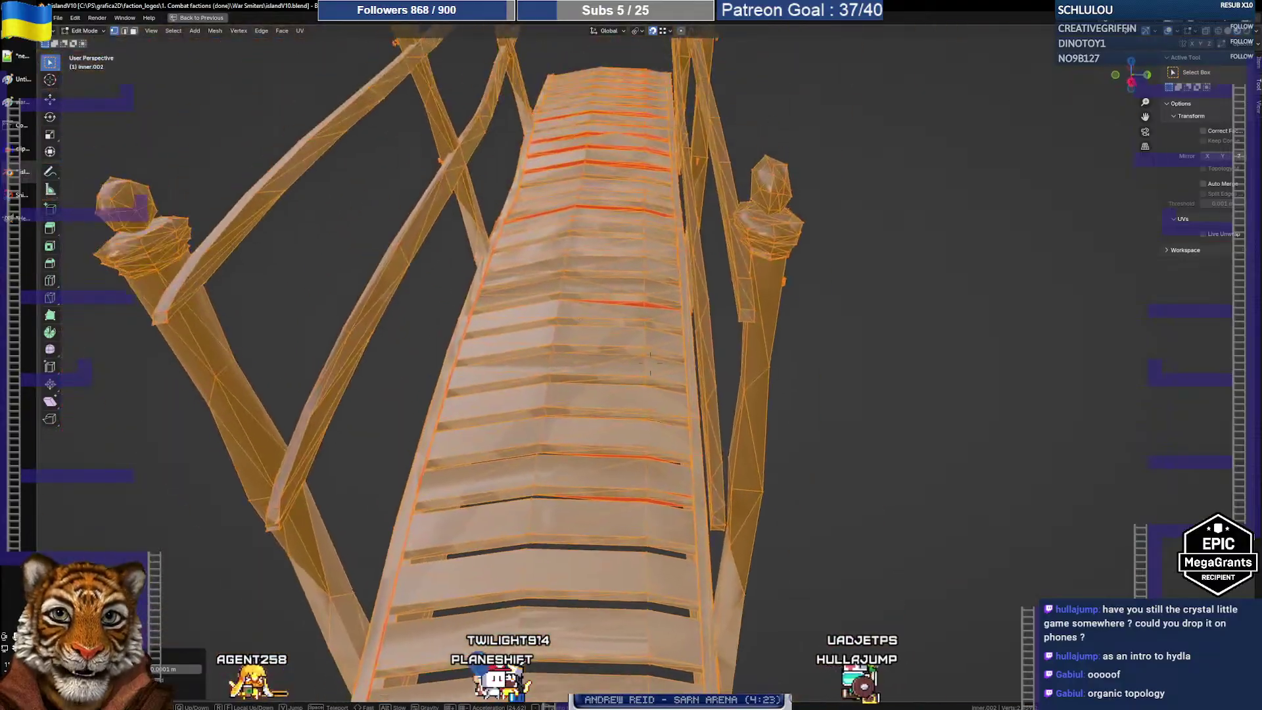
key(w)
key(w)
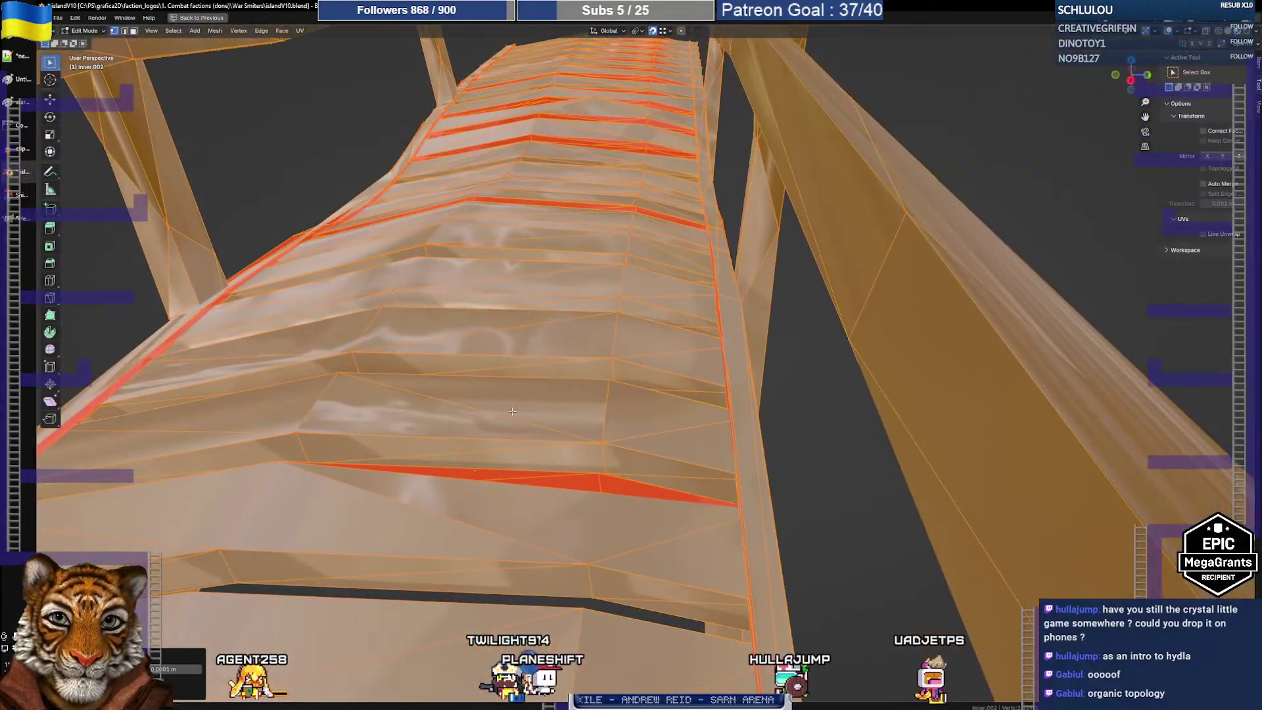
- Knife a new edge by the post and snap its vertex onto the neighbour, collapsing the red sliver
key(alt+a)
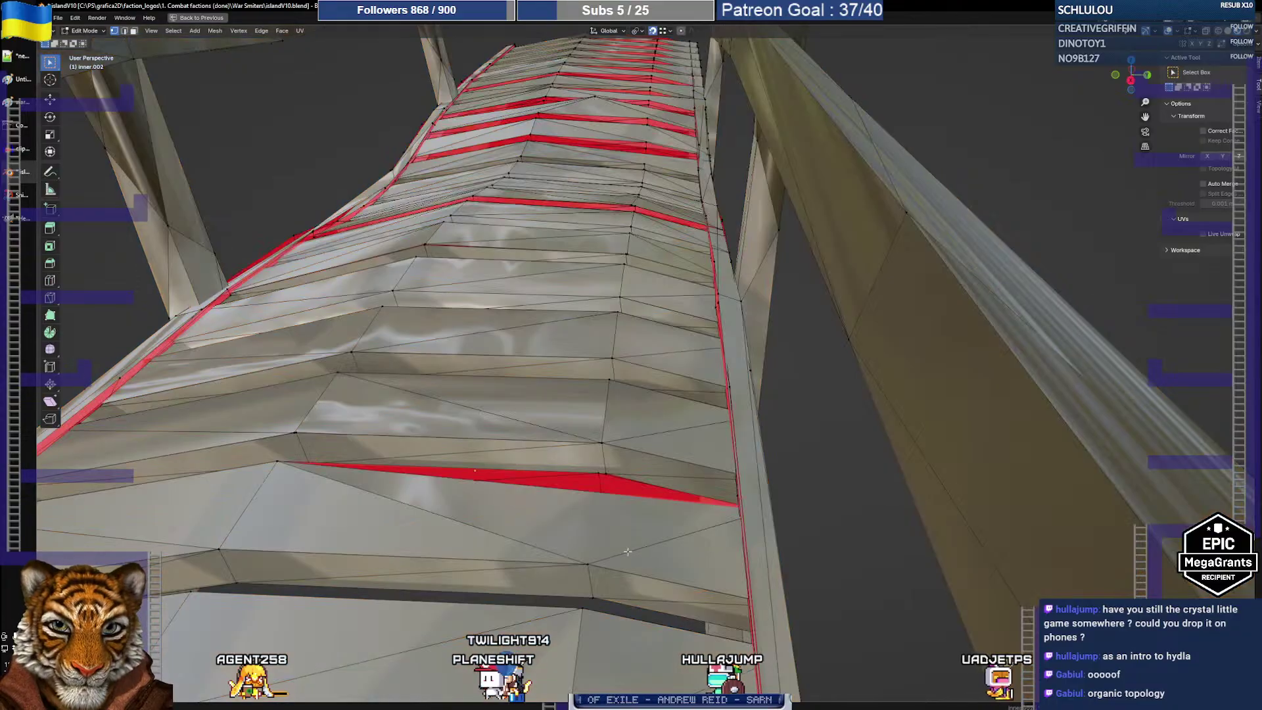
click(608, 493)
key(Return)
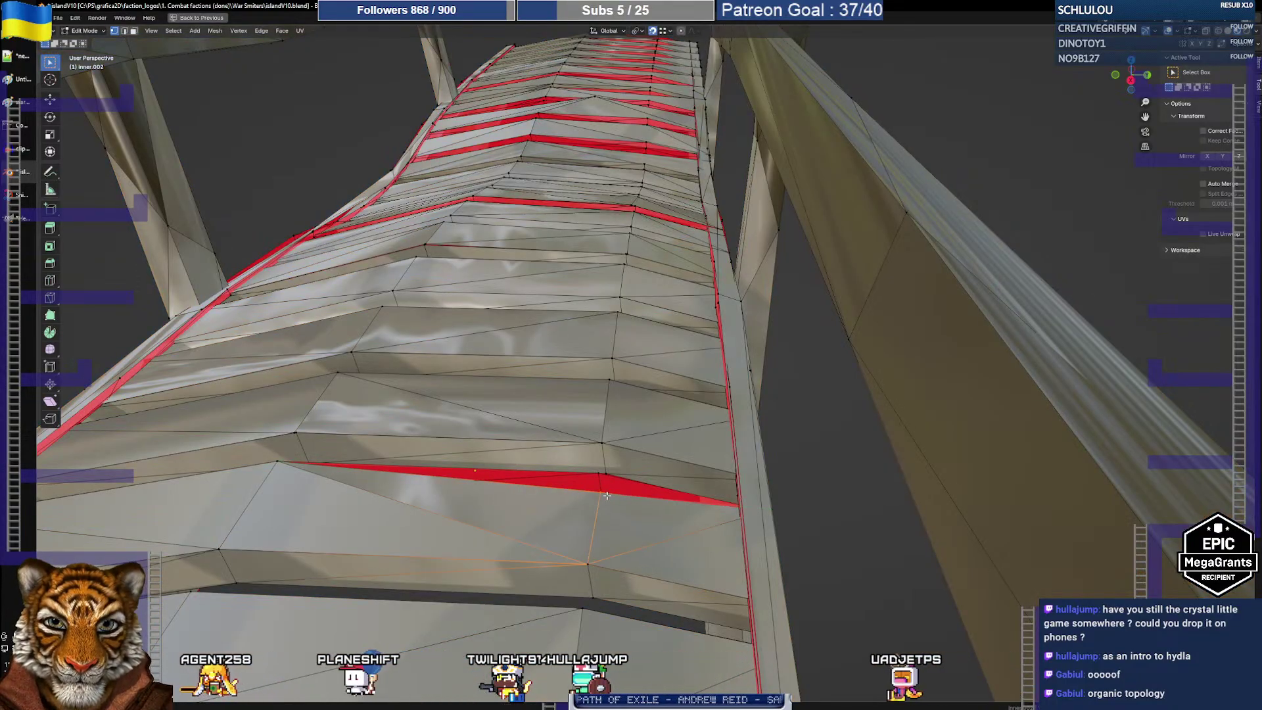
key(g)
click(600, 474)
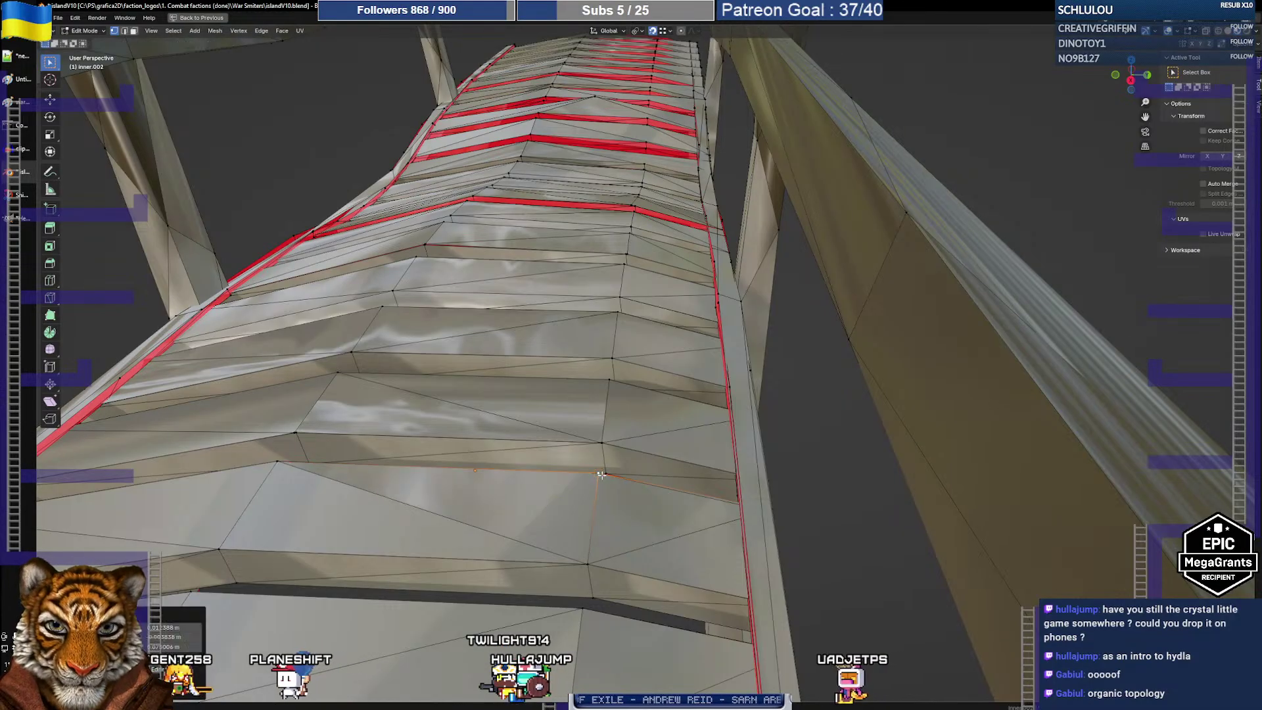
key(shift+grave)
key(w)
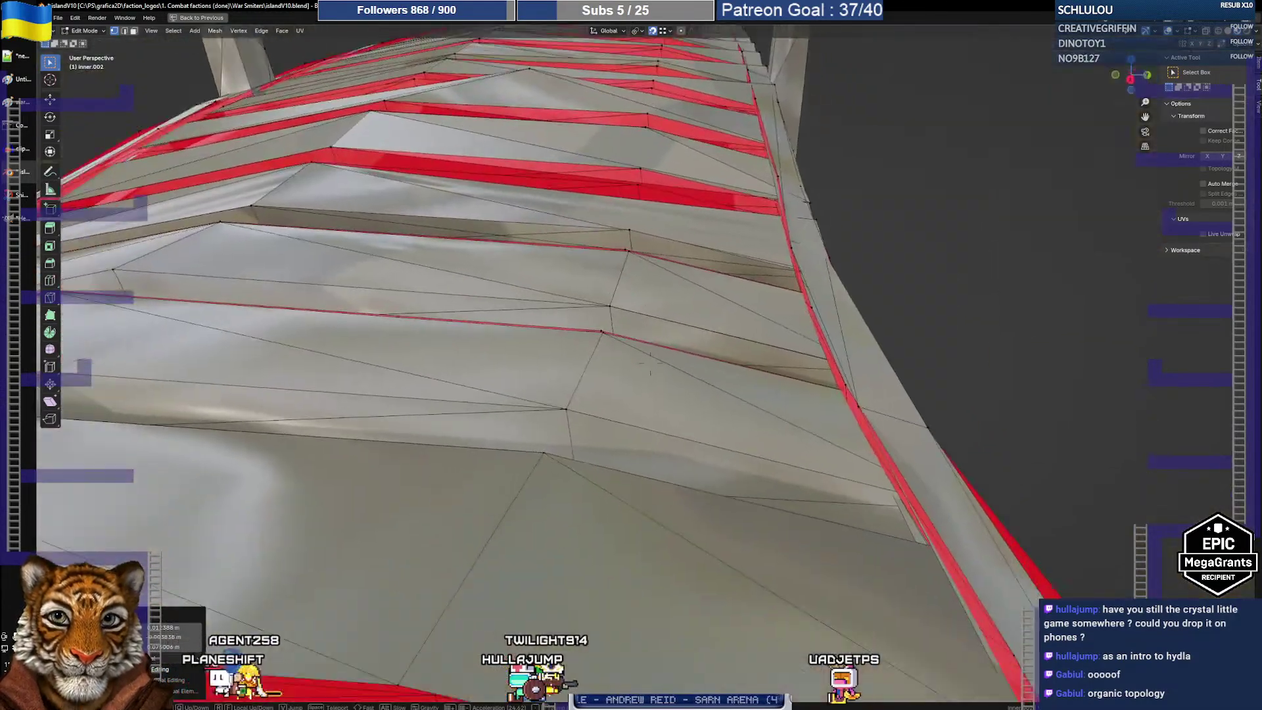
key(s)
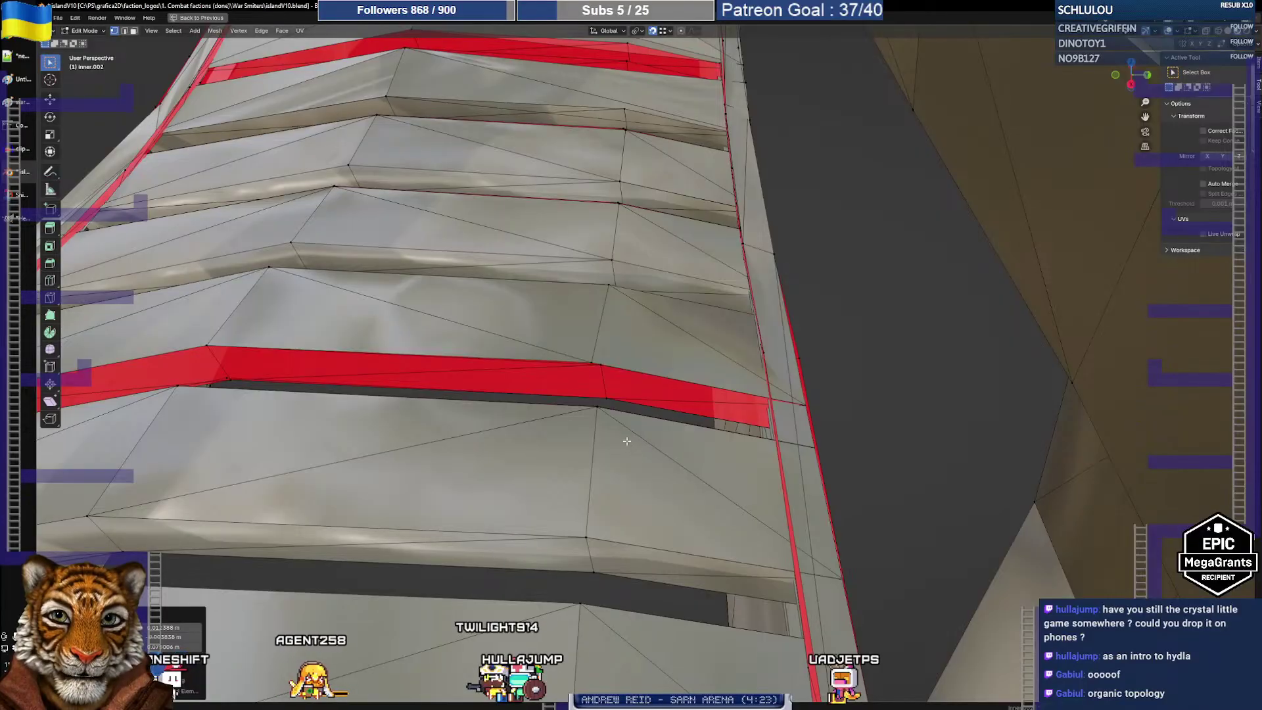
key(w)
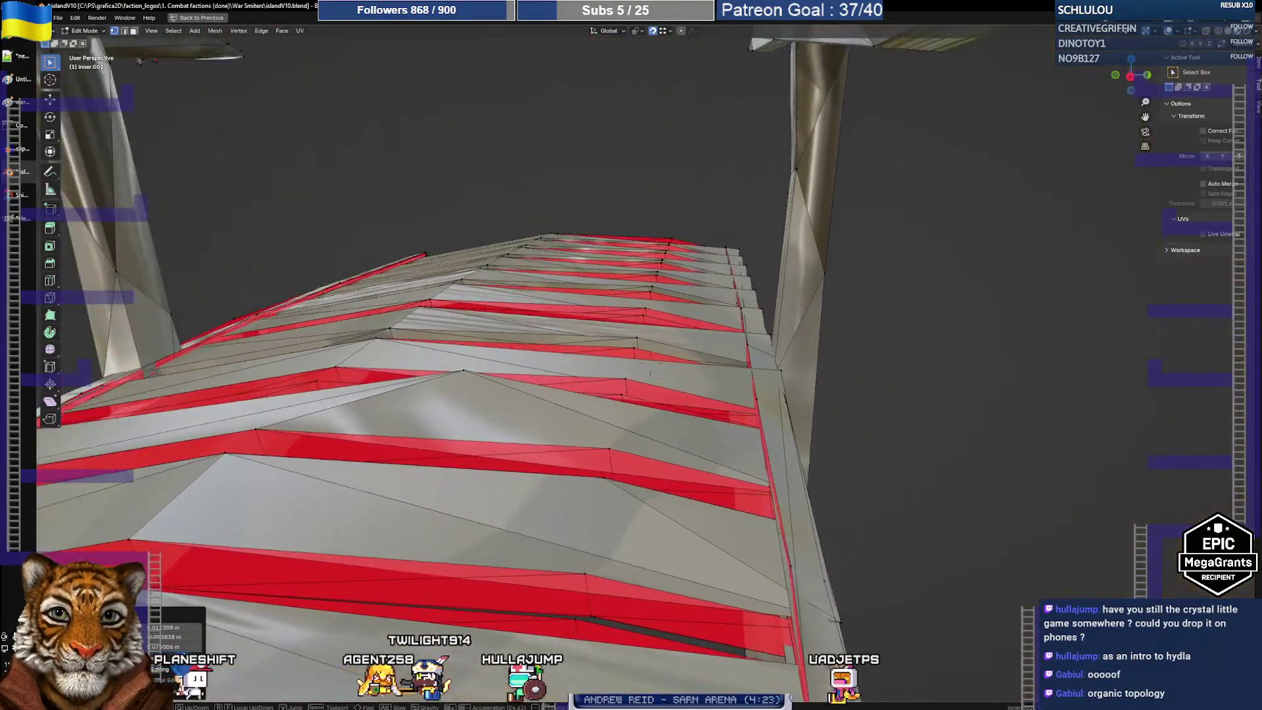
key(s)
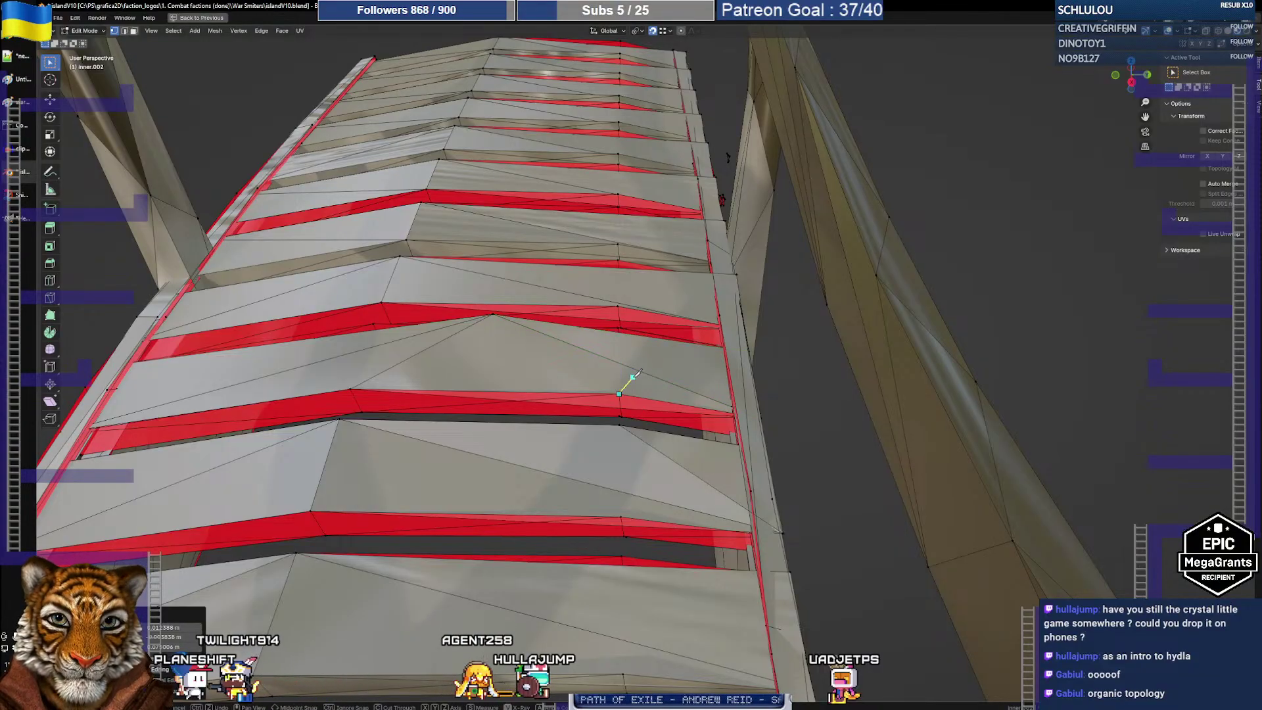
- Subdivide a plank edge and drop the new vertex onto its neighbouring vertex
key(a)
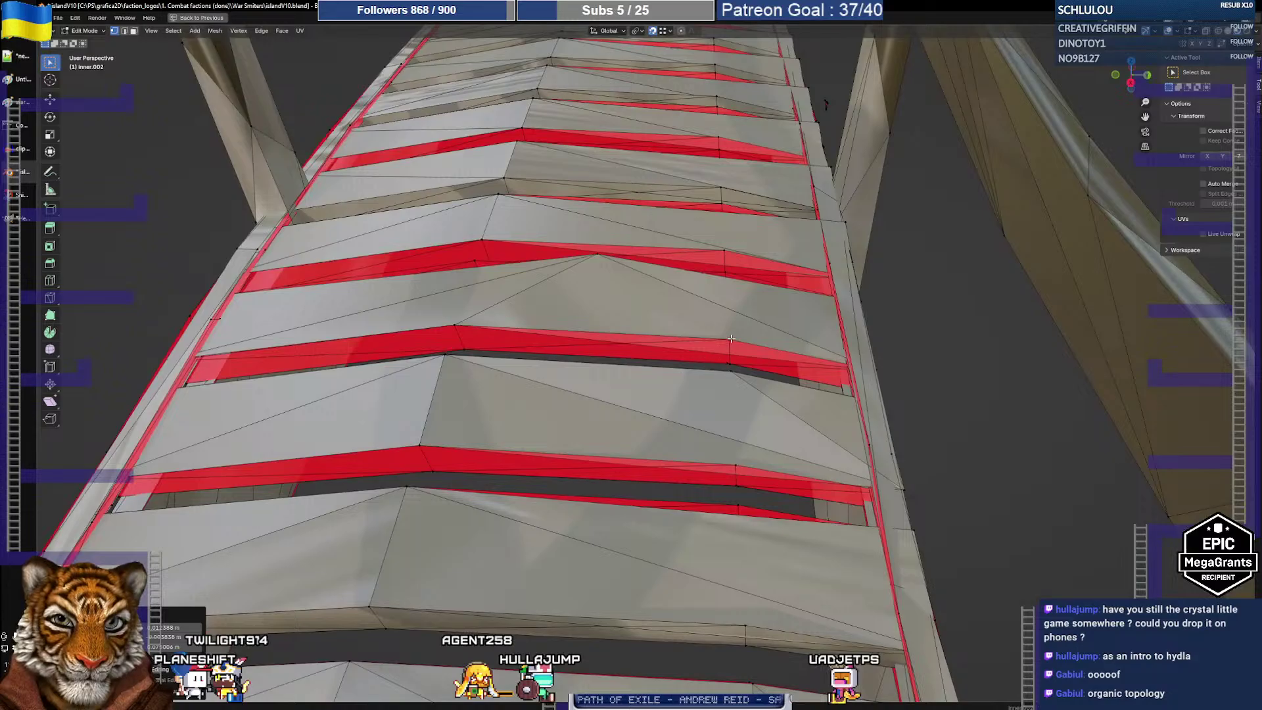
click(731, 338)
middle_drag(730, 338, 653, 381)
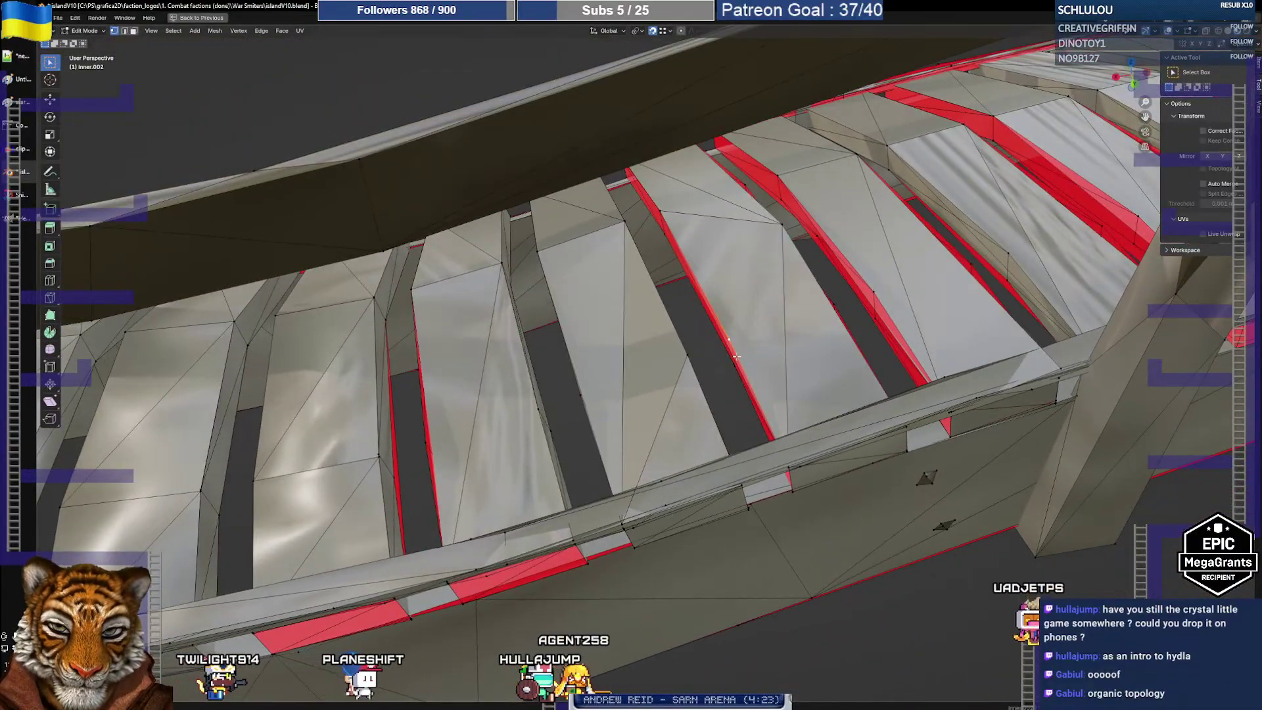
middle_drag(736, 356, 733, 357)
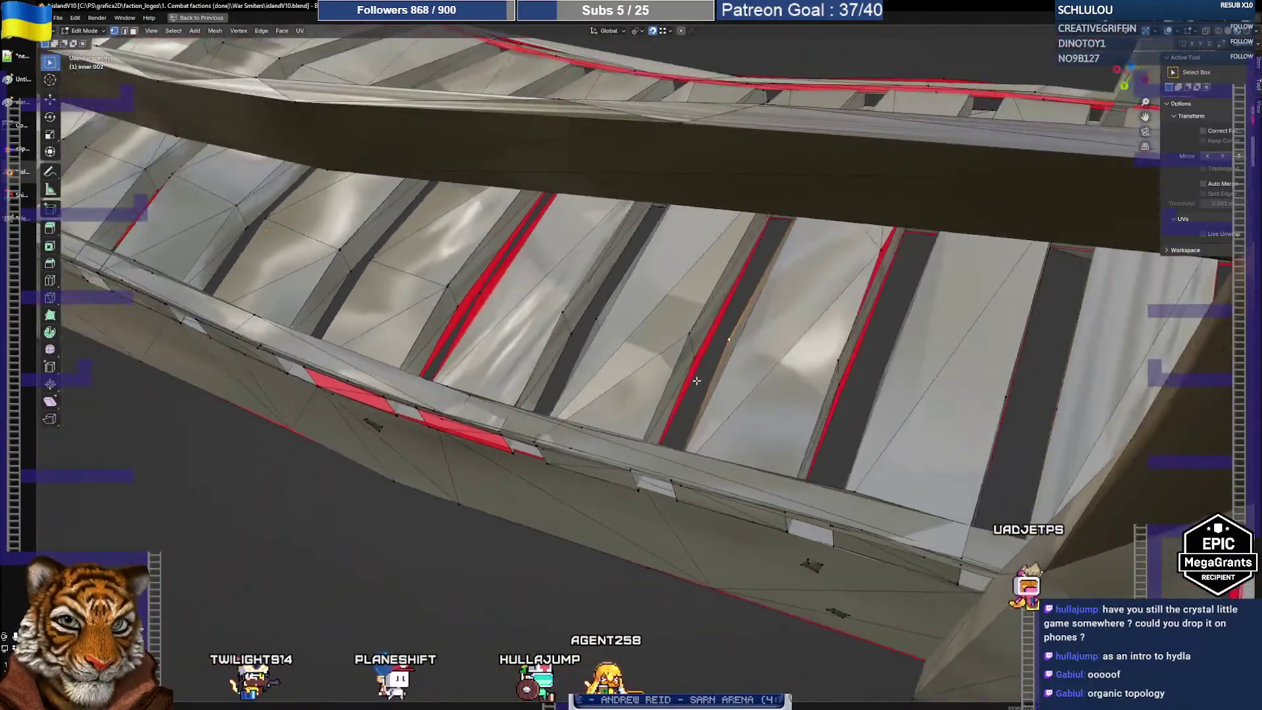
key(ctrl+e)
click(744, 341)
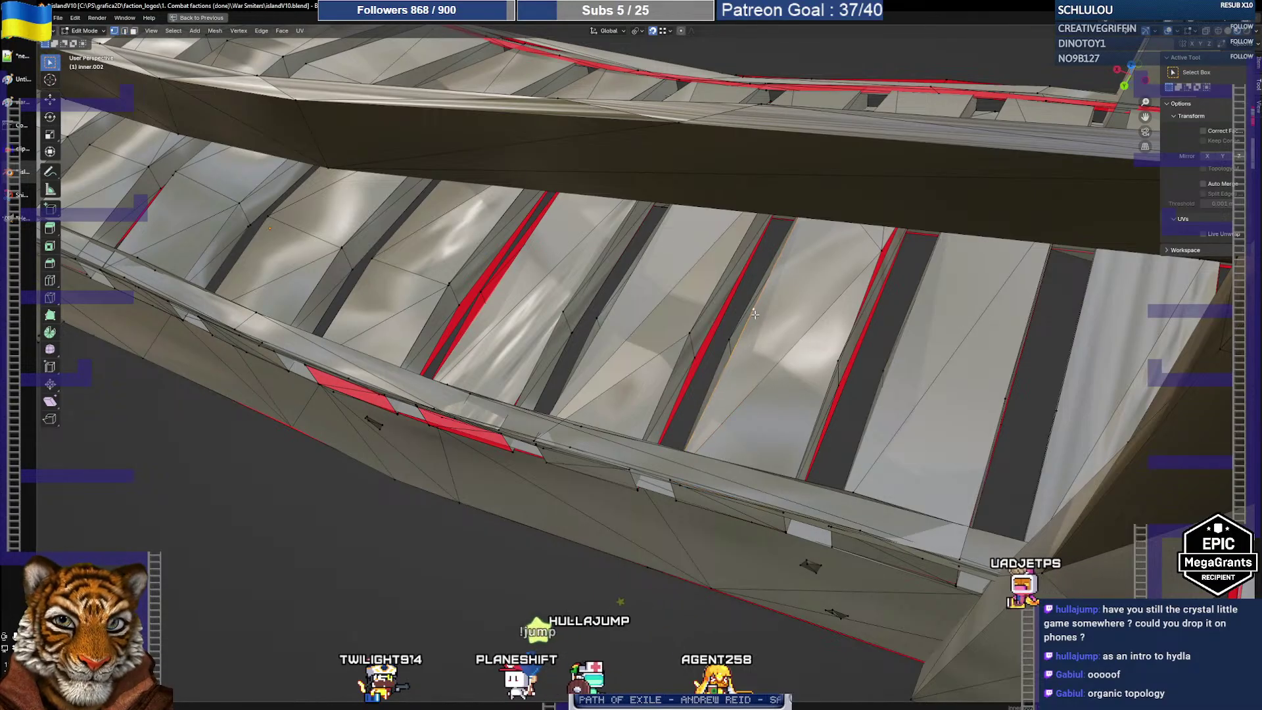
key(g)
click(729, 341)
- In edge select, subdivide another edge and snap its new vertex onto the nearby vertex
key(2)
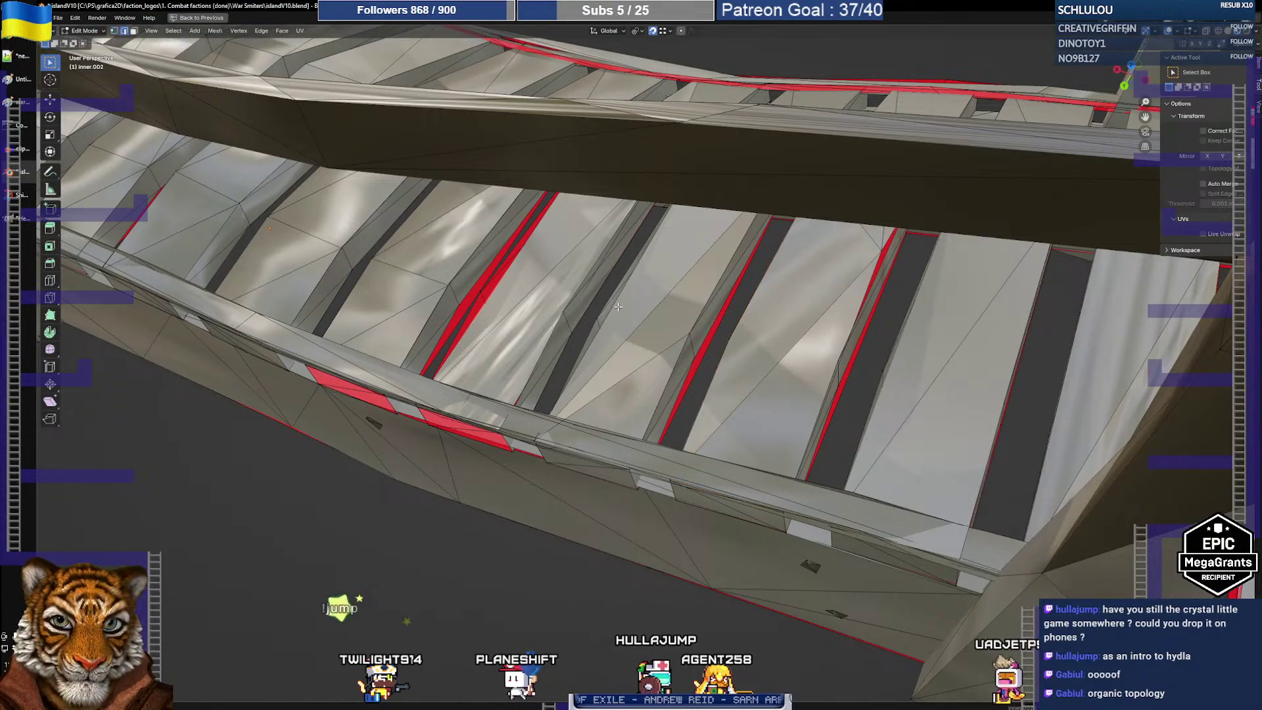
key(ctrl+e)
click(618, 305)
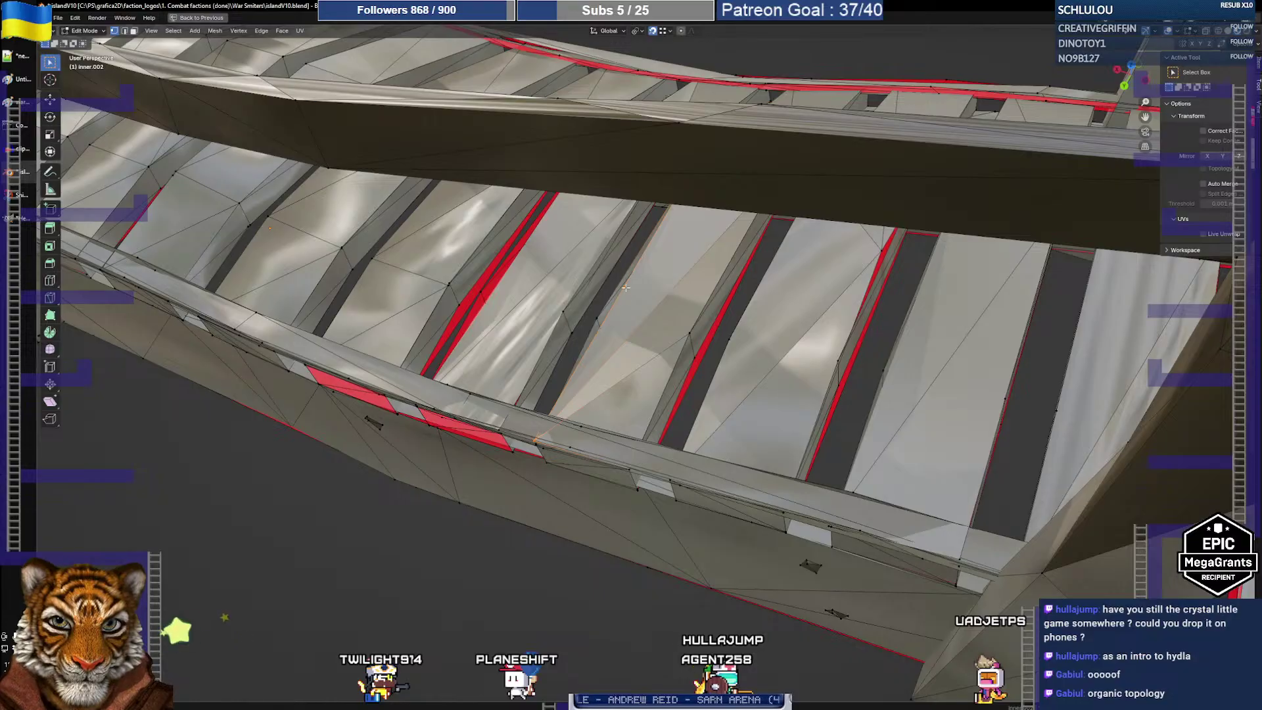
click(625, 288)
key(g)
click(596, 318)
- Nudge two more vertices along the plank into place
middle_drag(598, 318, 616, 349)
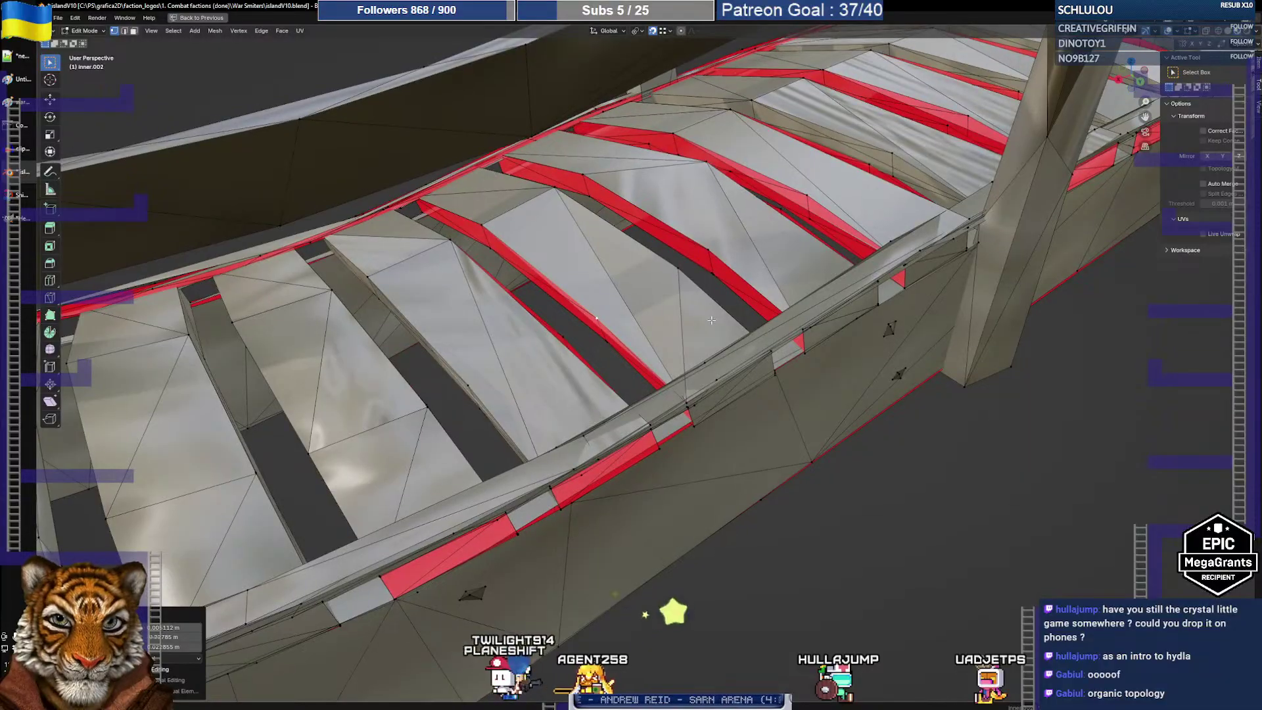
click(611, 344)
key(g)
click(608, 344)
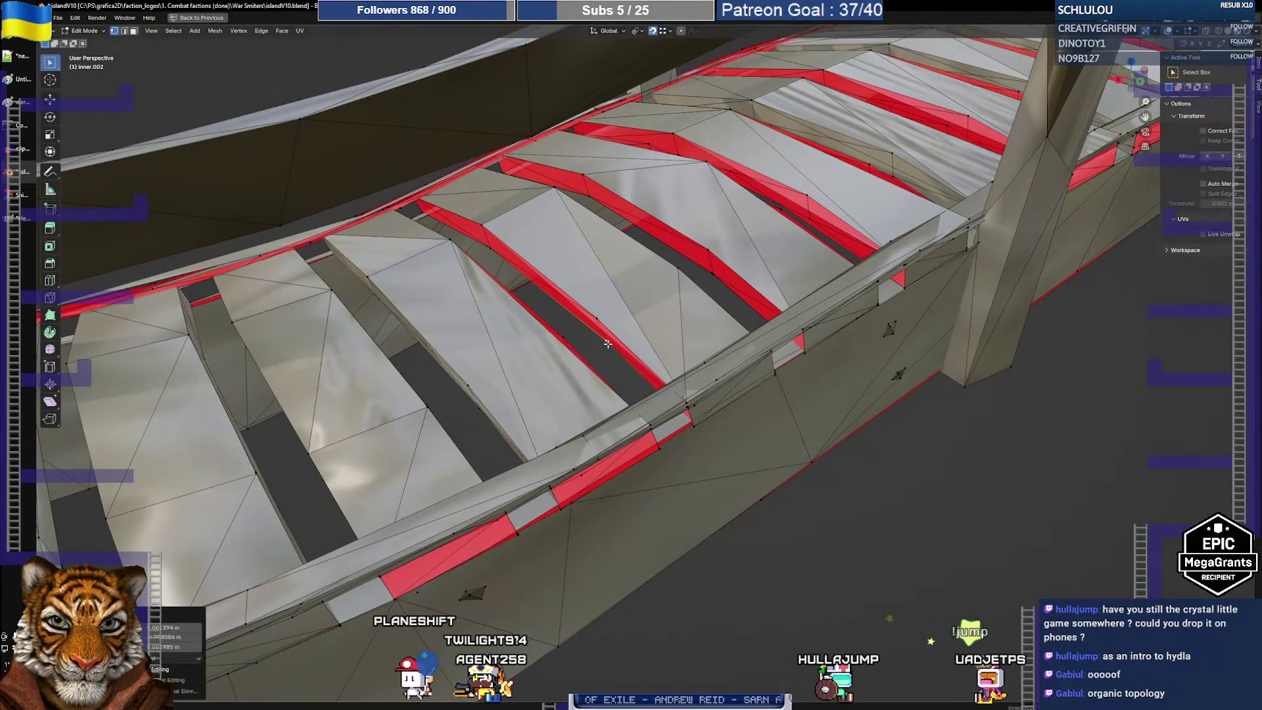
click(717, 279)
key(g)
click(712, 274)
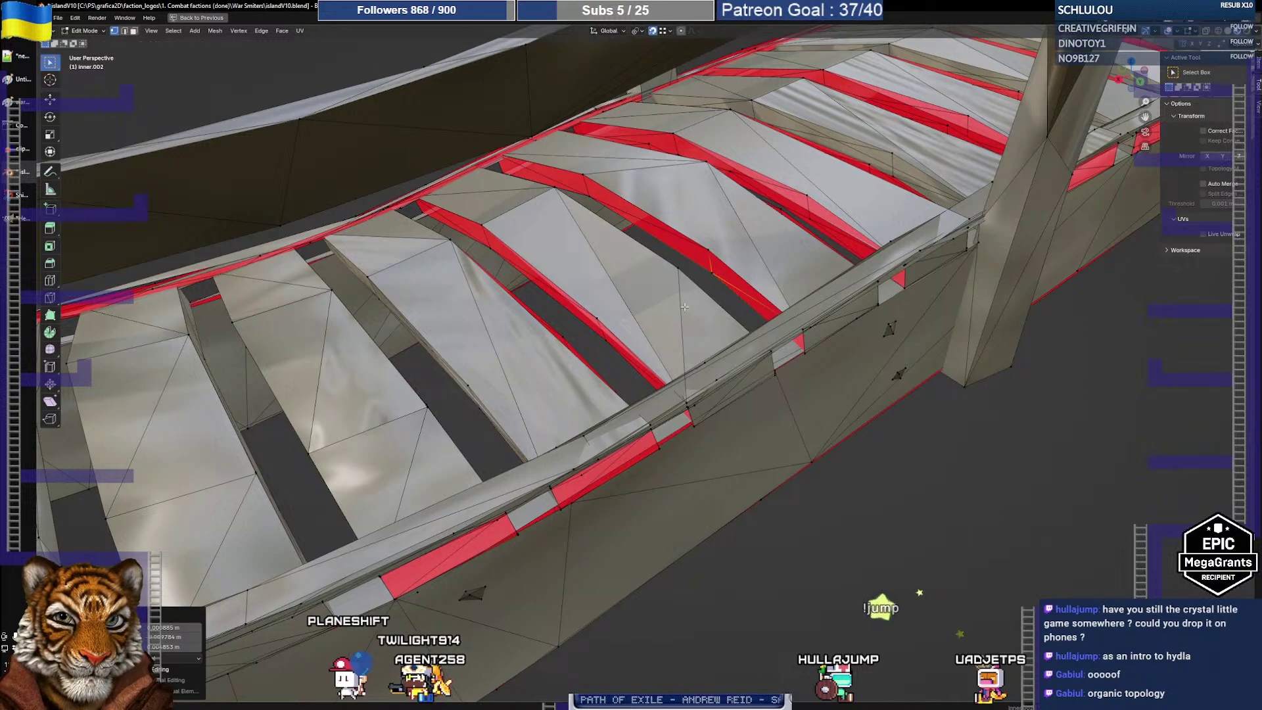
- Subdivide the selected plank edges from the context menu and switch to vertex select
middle_drag(684, 307, 655, 322)
middle_drag(558, 268, 576, 278)
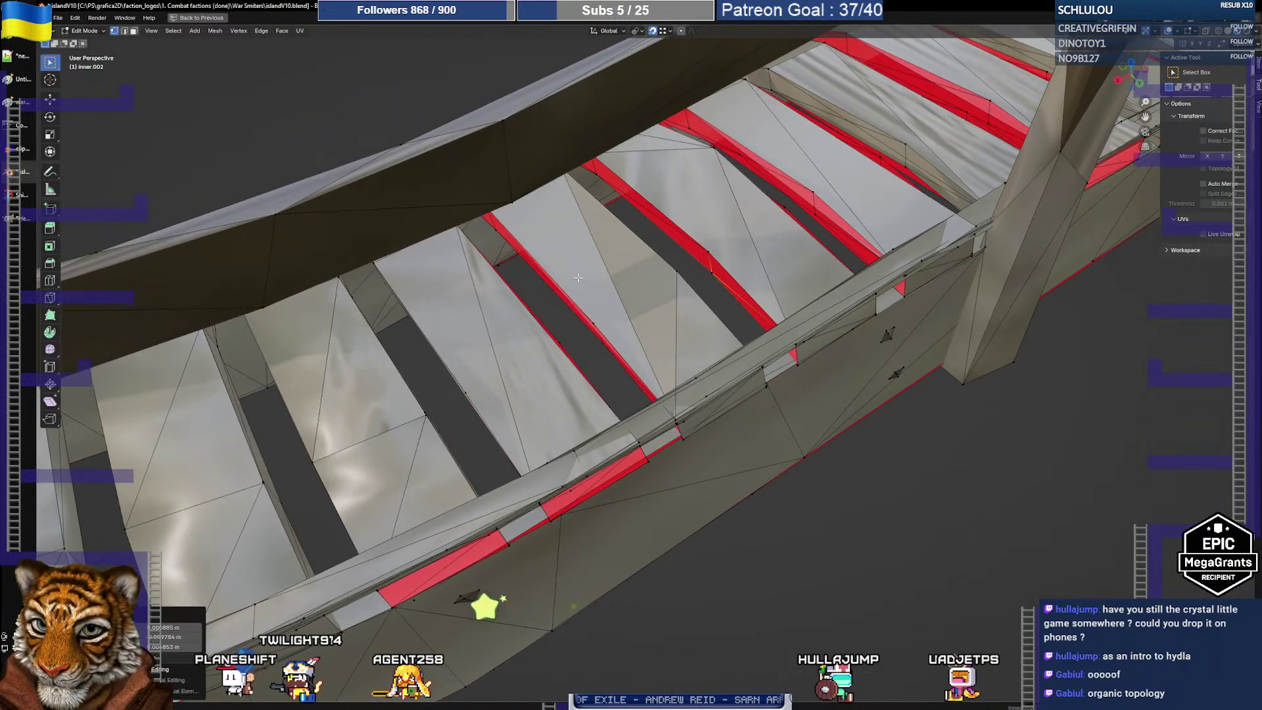
middle_drag(578, 277, 450, 332)
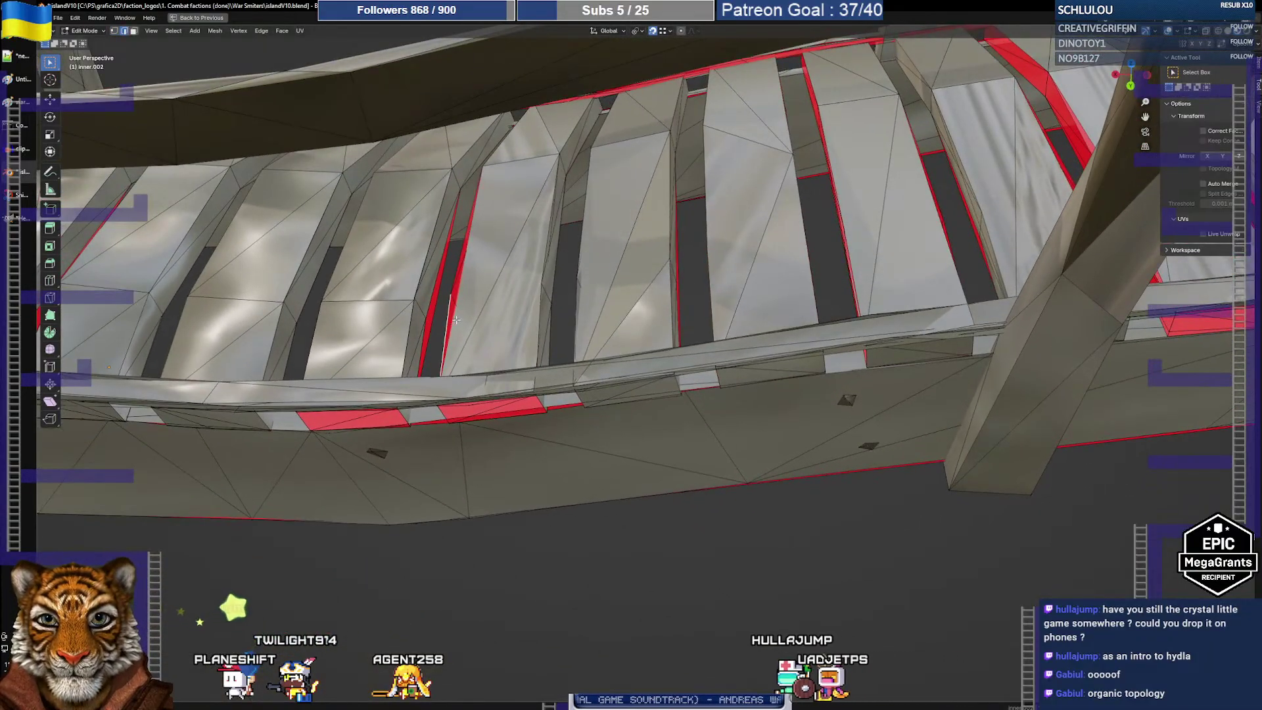
middle_drag(503, 316, 586, 274)
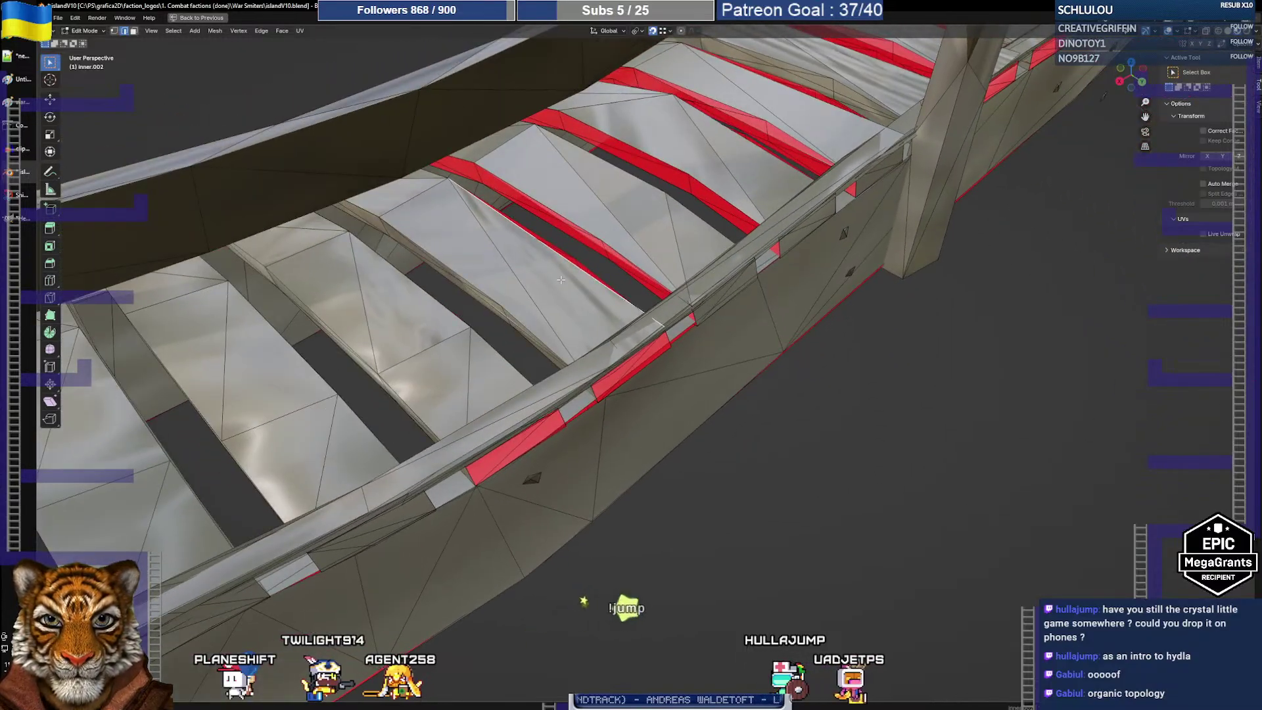
right_click(560, 280)
click(560, 280)
key(1)
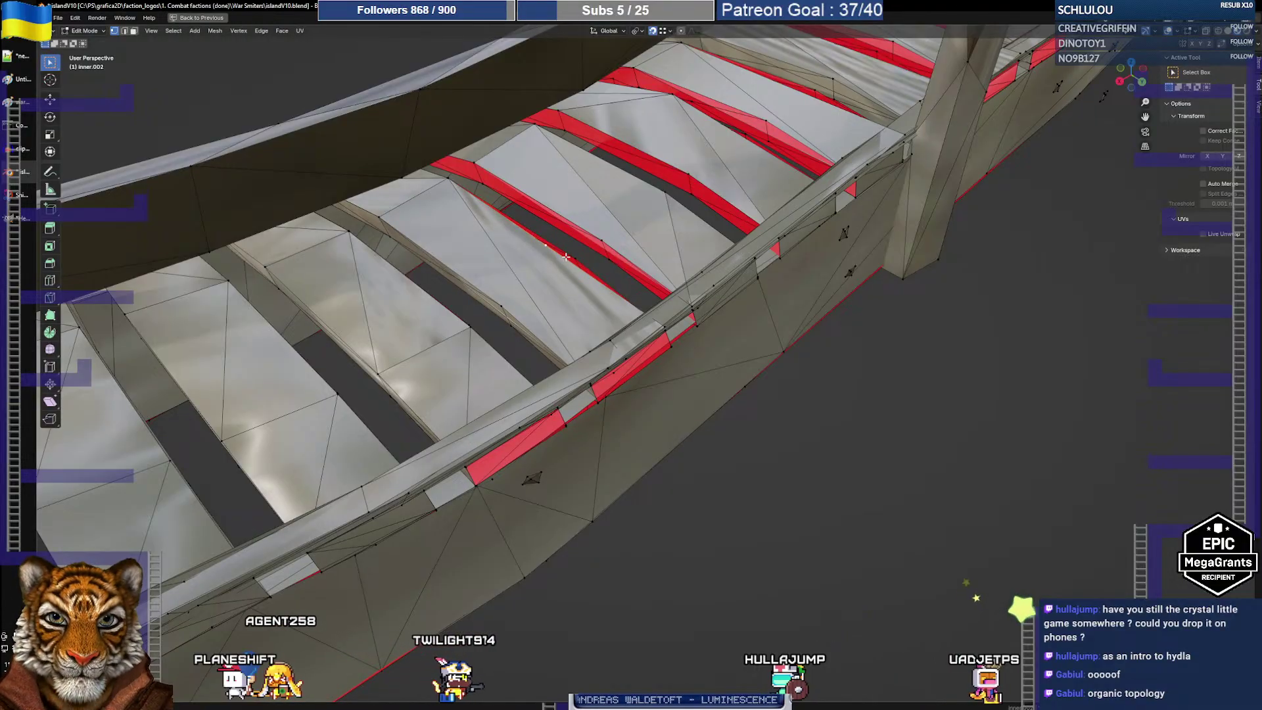
middle_drag(566, 257, 504, 281)
- Move the selected plank edge to a new position
right_click(503, 281)
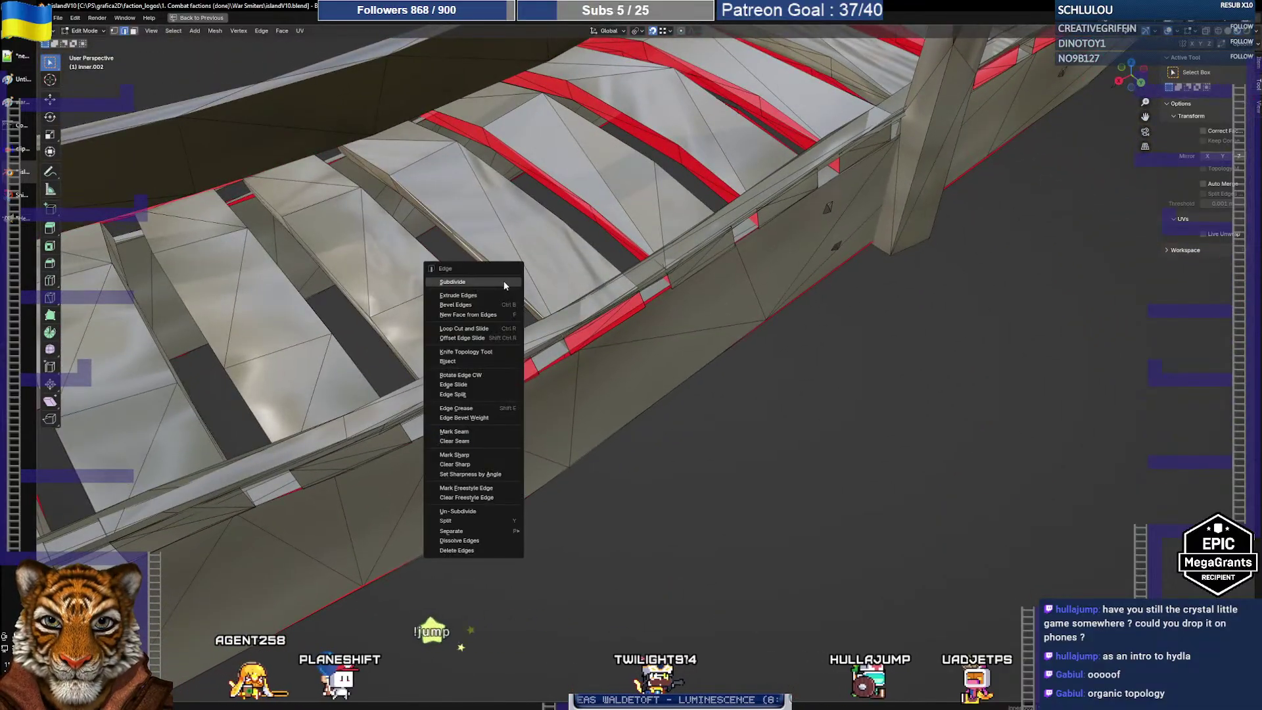
key(1)
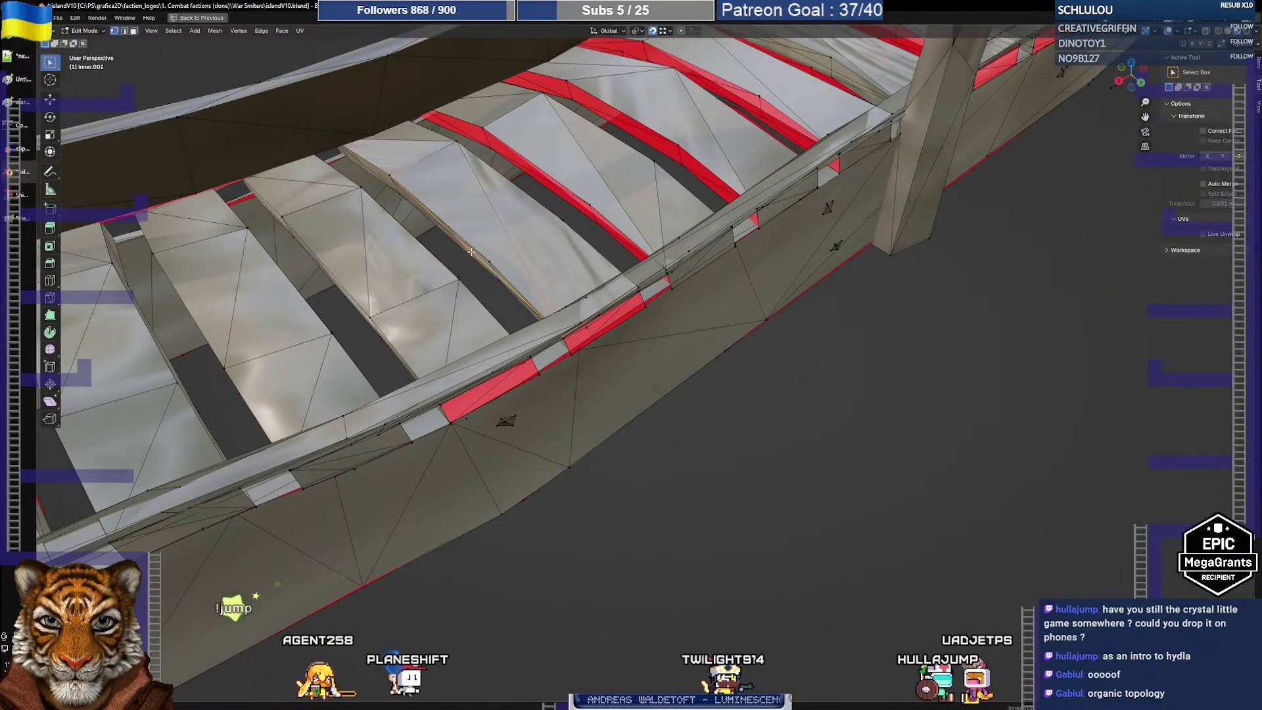
key(g)
click(491, 261)
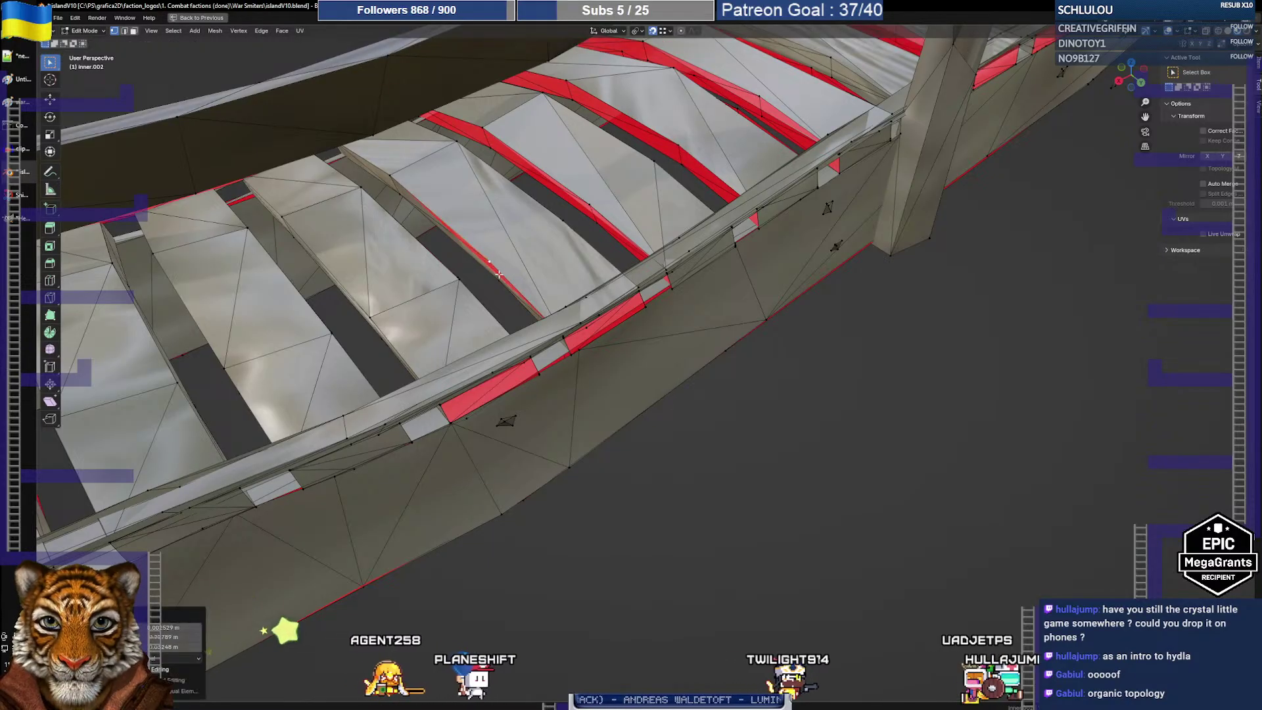
middle_drag(492, 261, 514, 279)
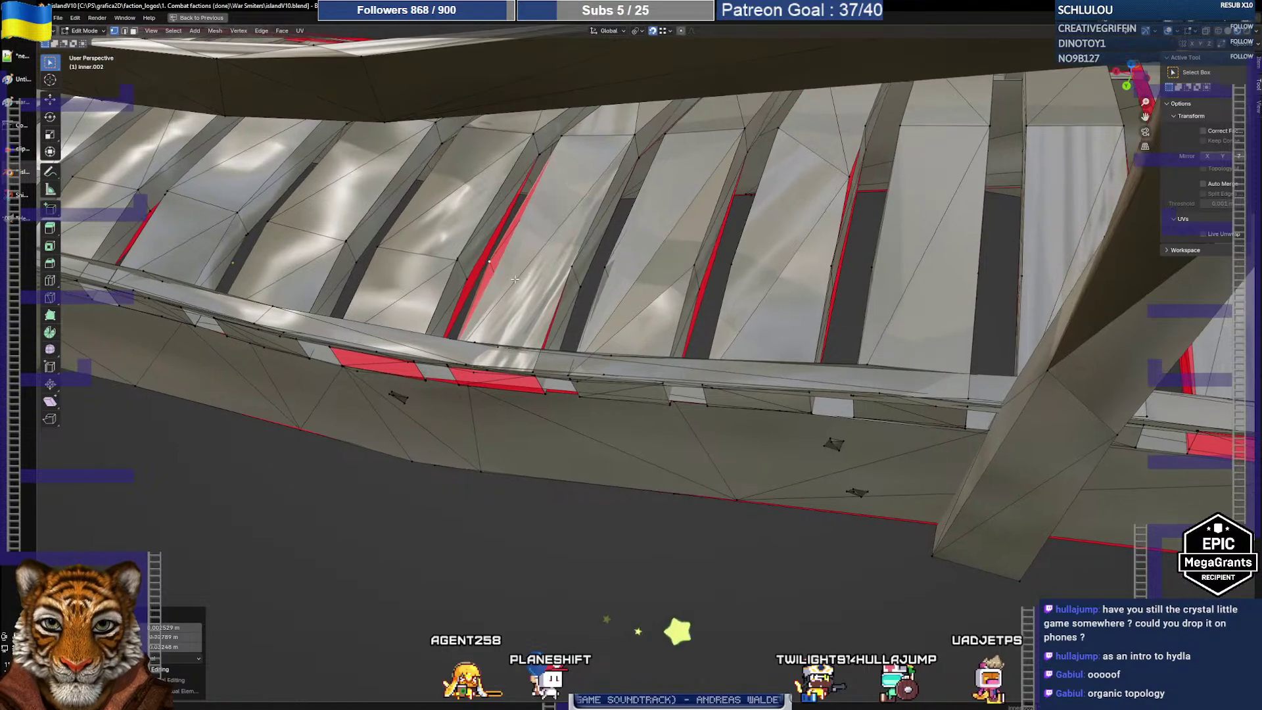
- Merge duplicate vertices across the whole mesh by distance, checking it briefly in Object Mode
key(a)
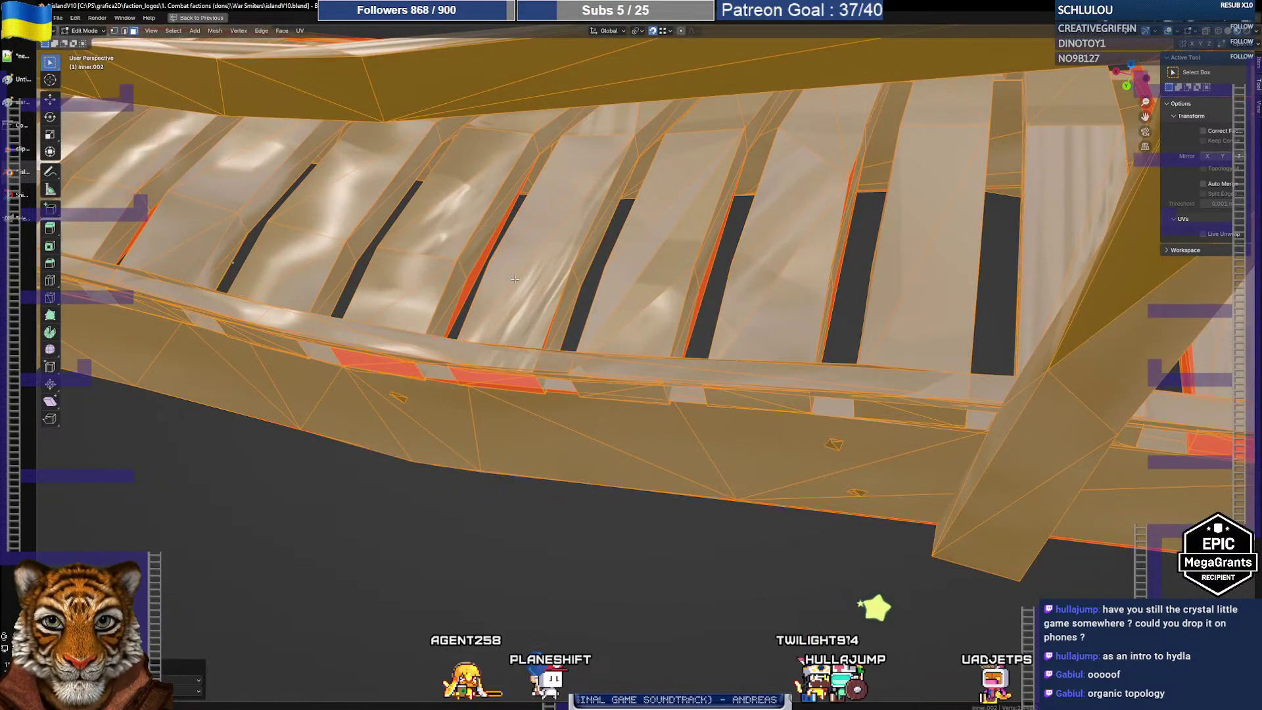
key(m)
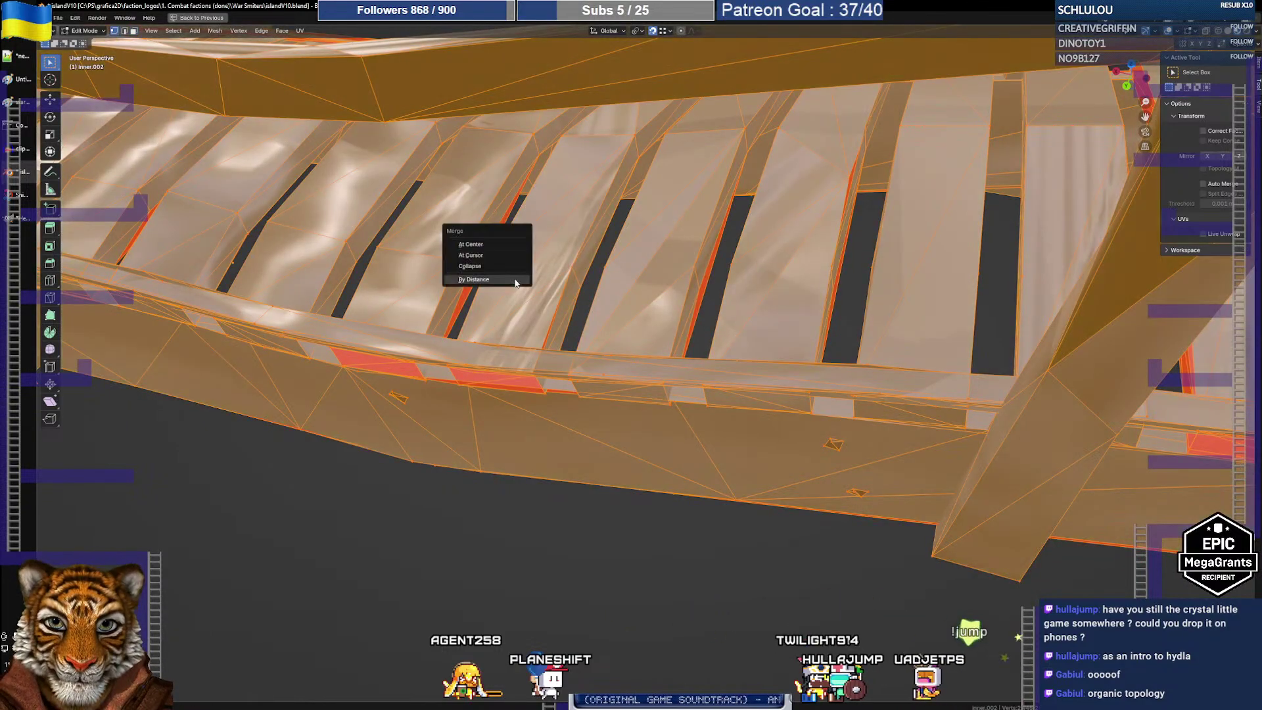
click(525, 285)
middle_drag(542, 322, 546, 319)
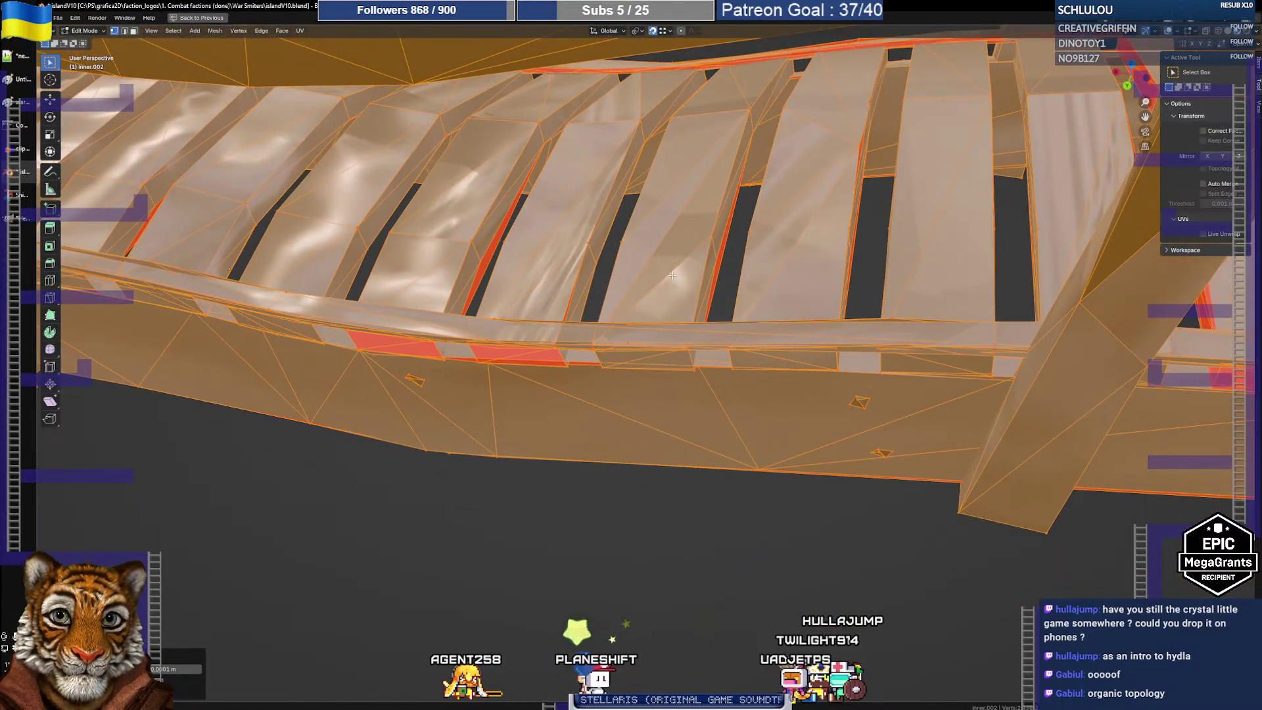
key(Tab)
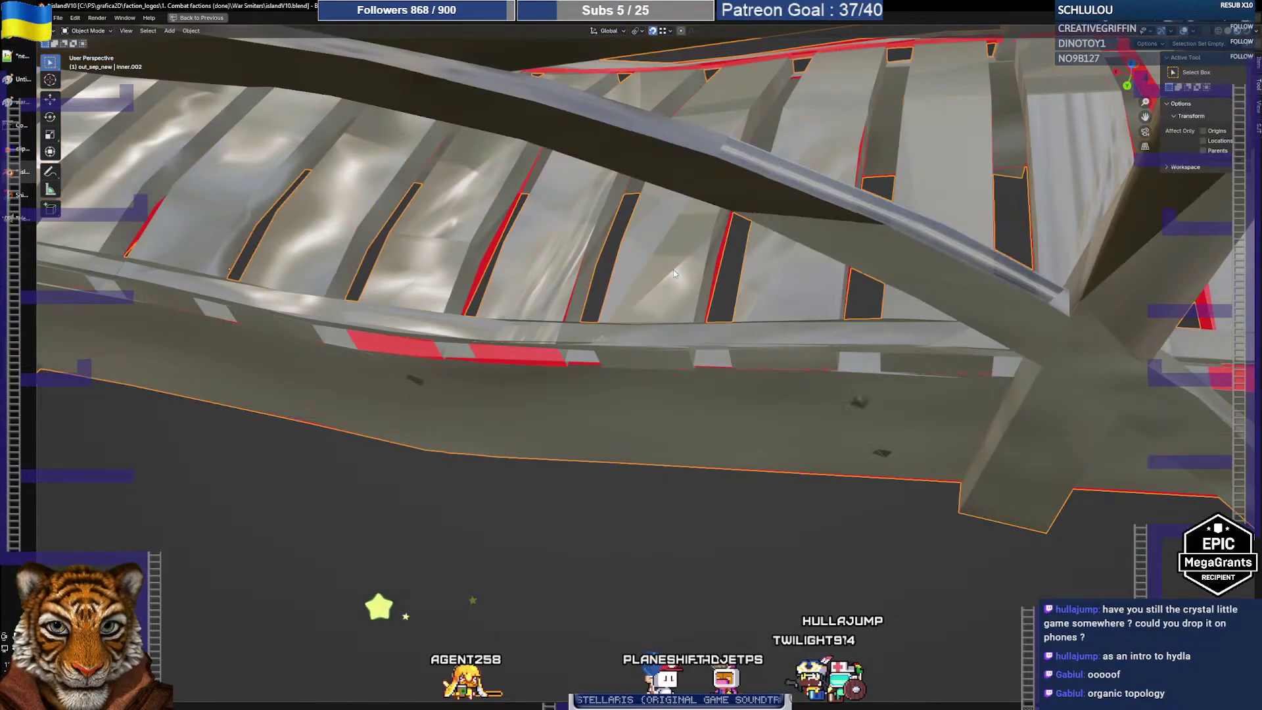
middle_drag(672, 278, 643, 274)
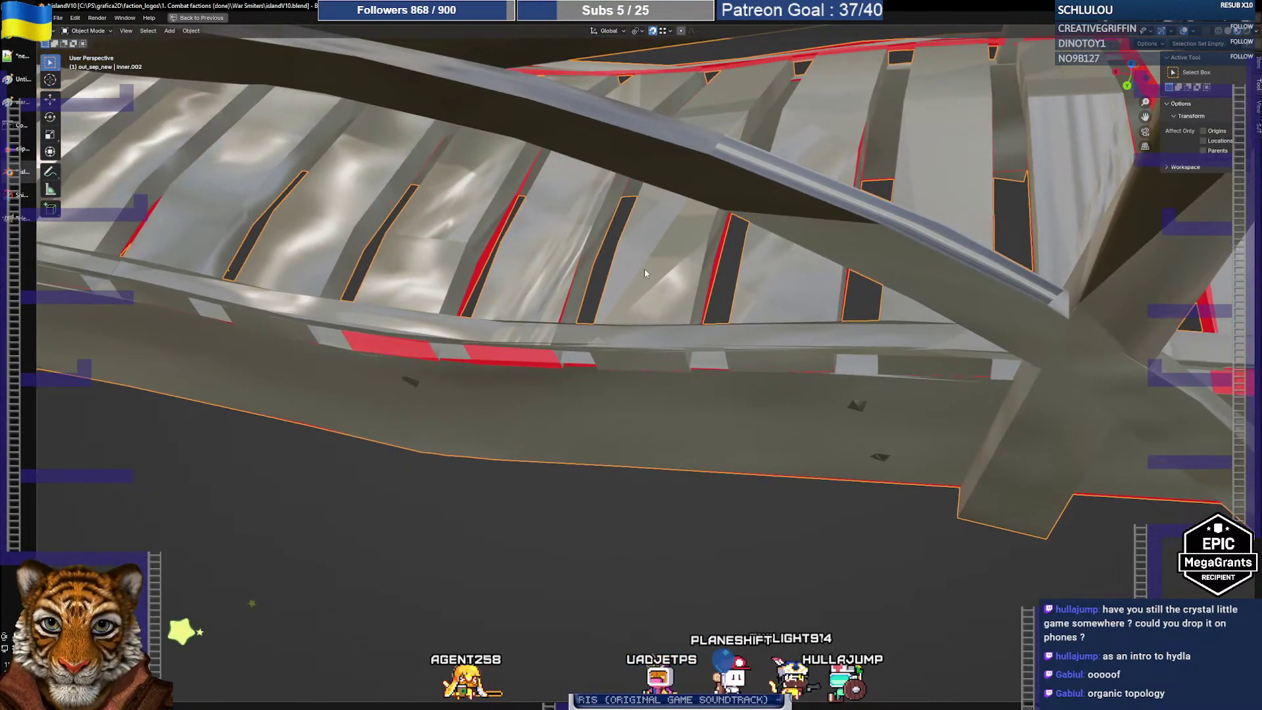
key(Tab)
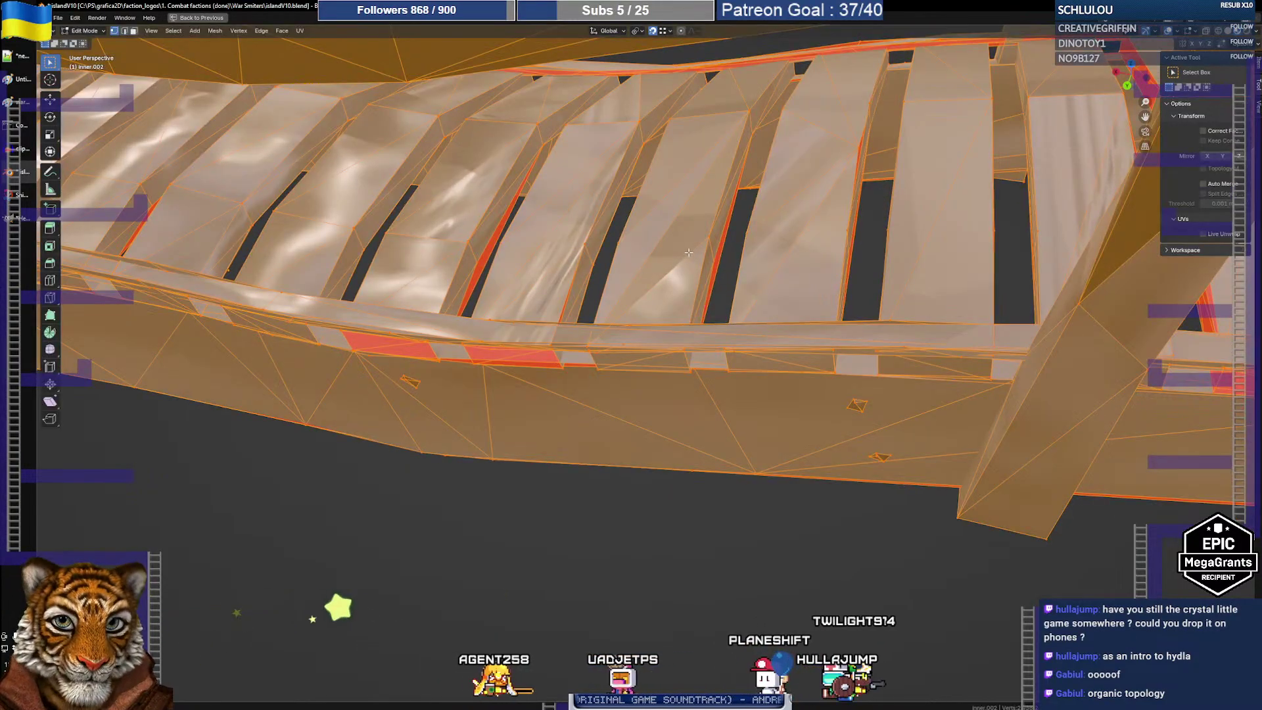
- Knife-cut across the plank, shift the cut vertex left, and merge vertices by distance
key(k)
click(709, 236)
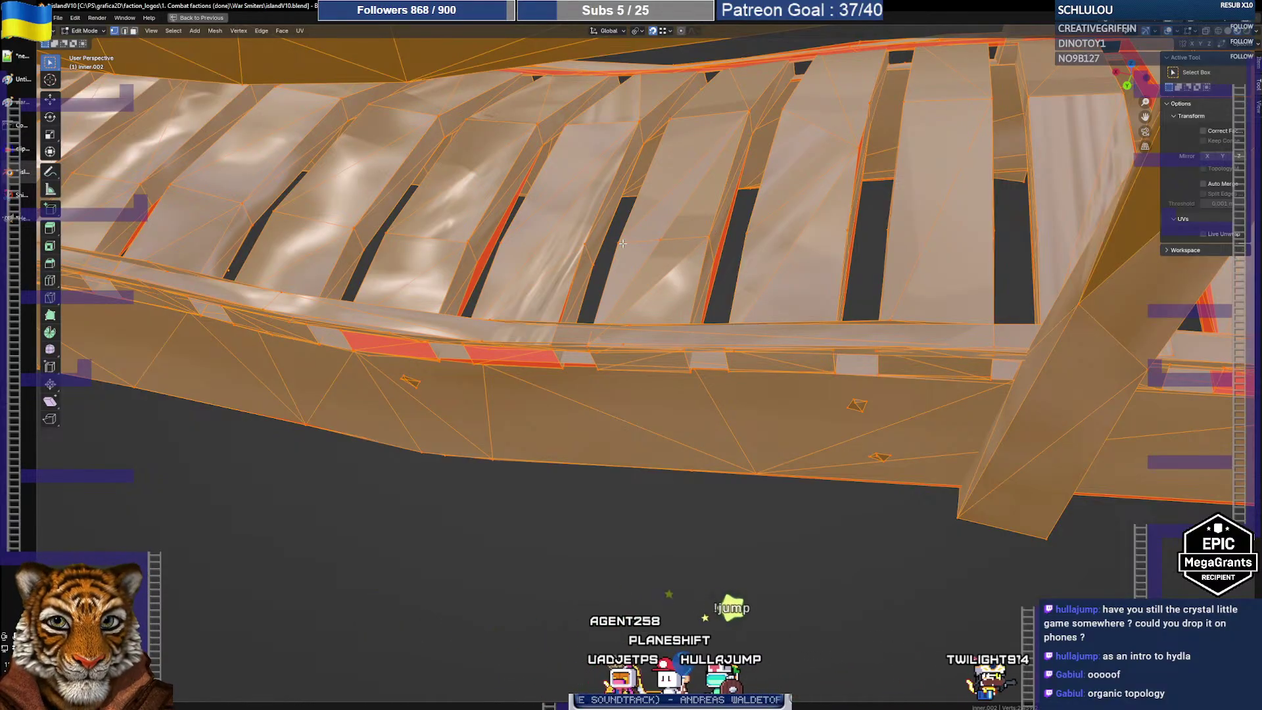
key(Return)
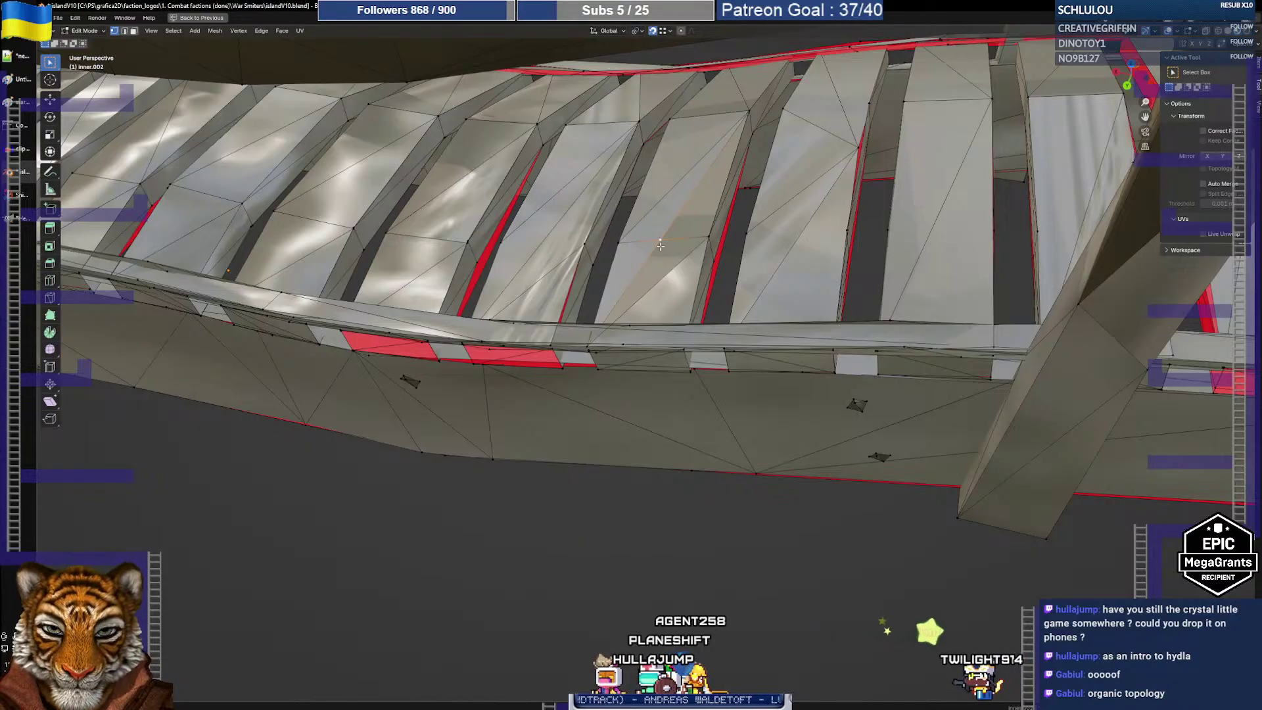
key(g)
click(622, 243)
key(a)
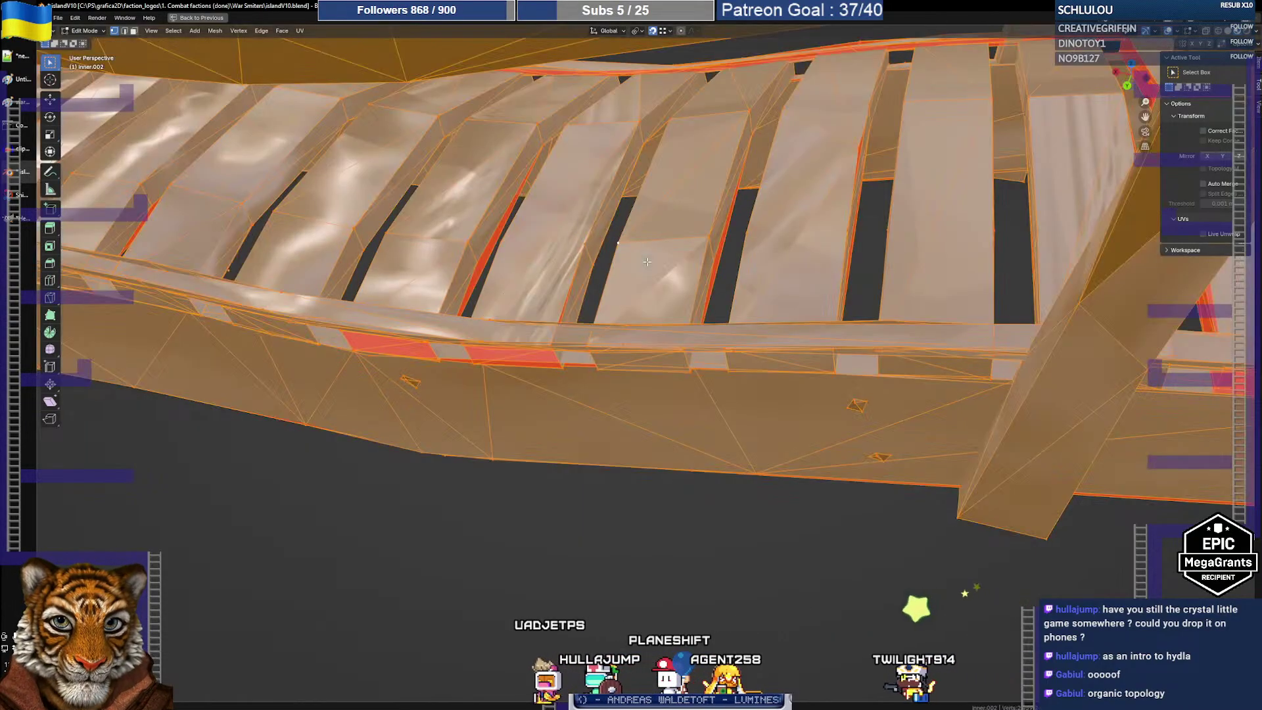
key(m)
click(652, 268)
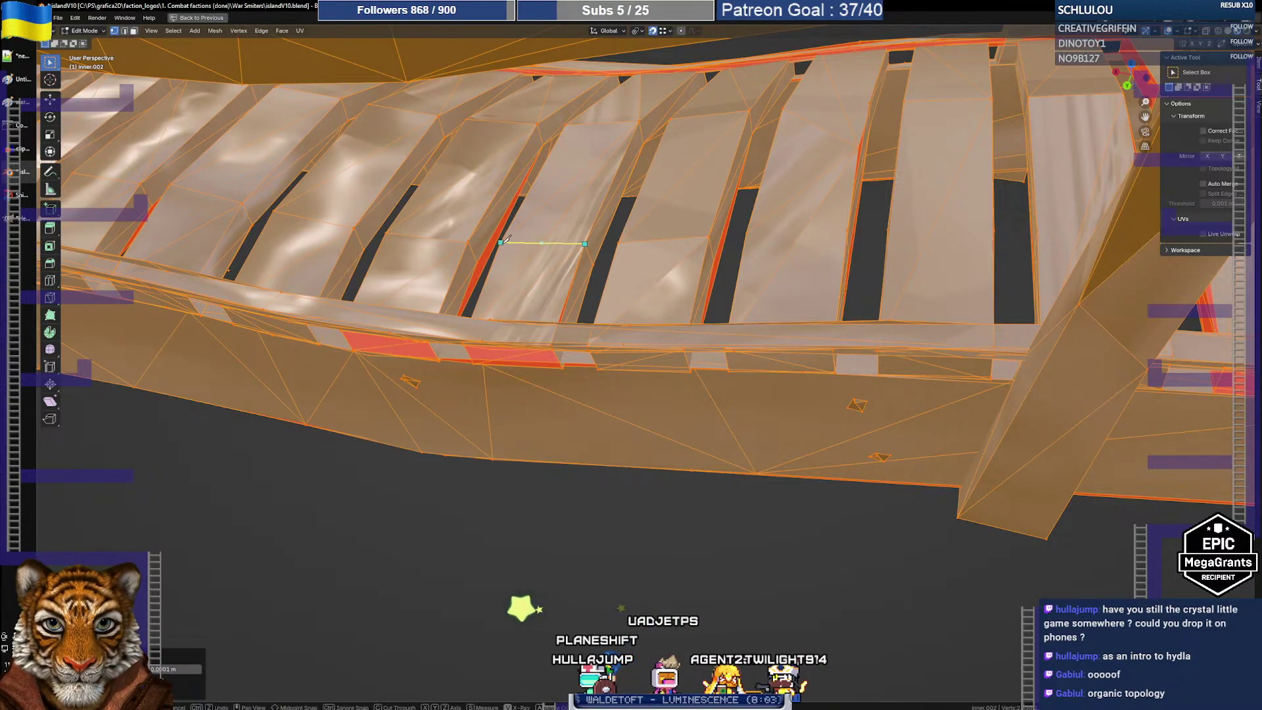
- Move a plank-edge vertex further left and merge the whole mesh by distance again
click(546, 256)
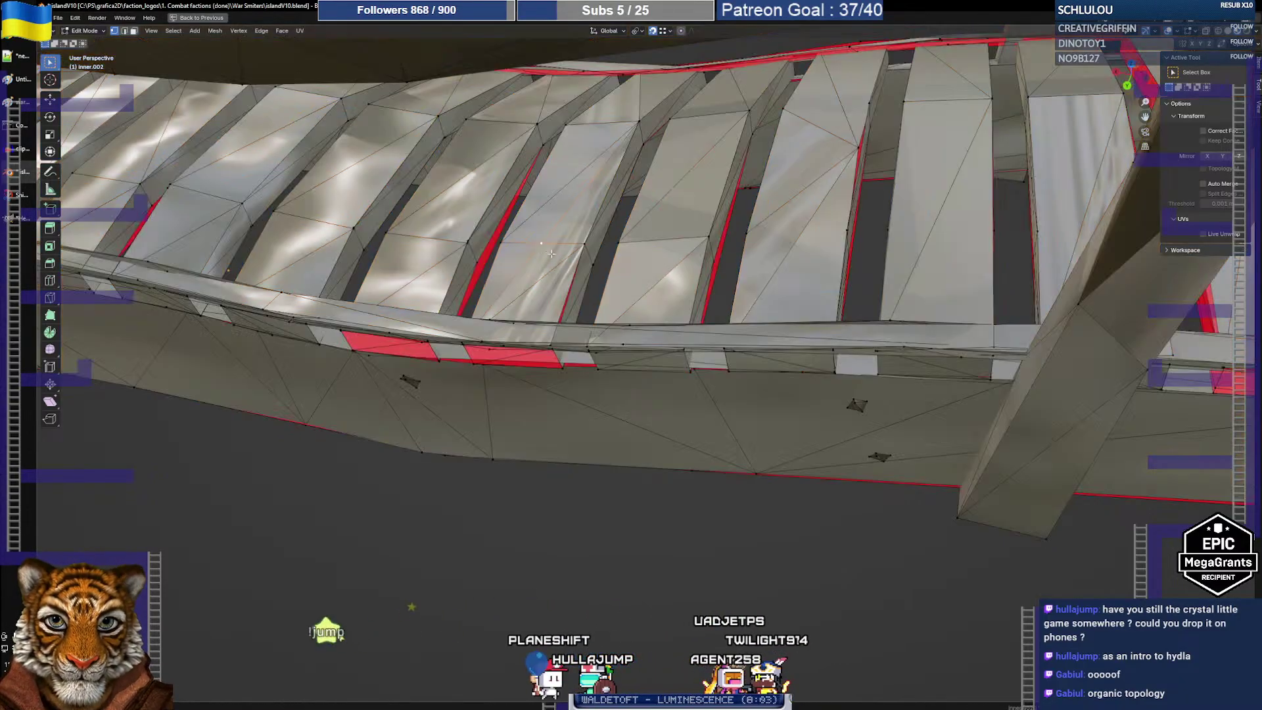
key(g)
click(509, 245)
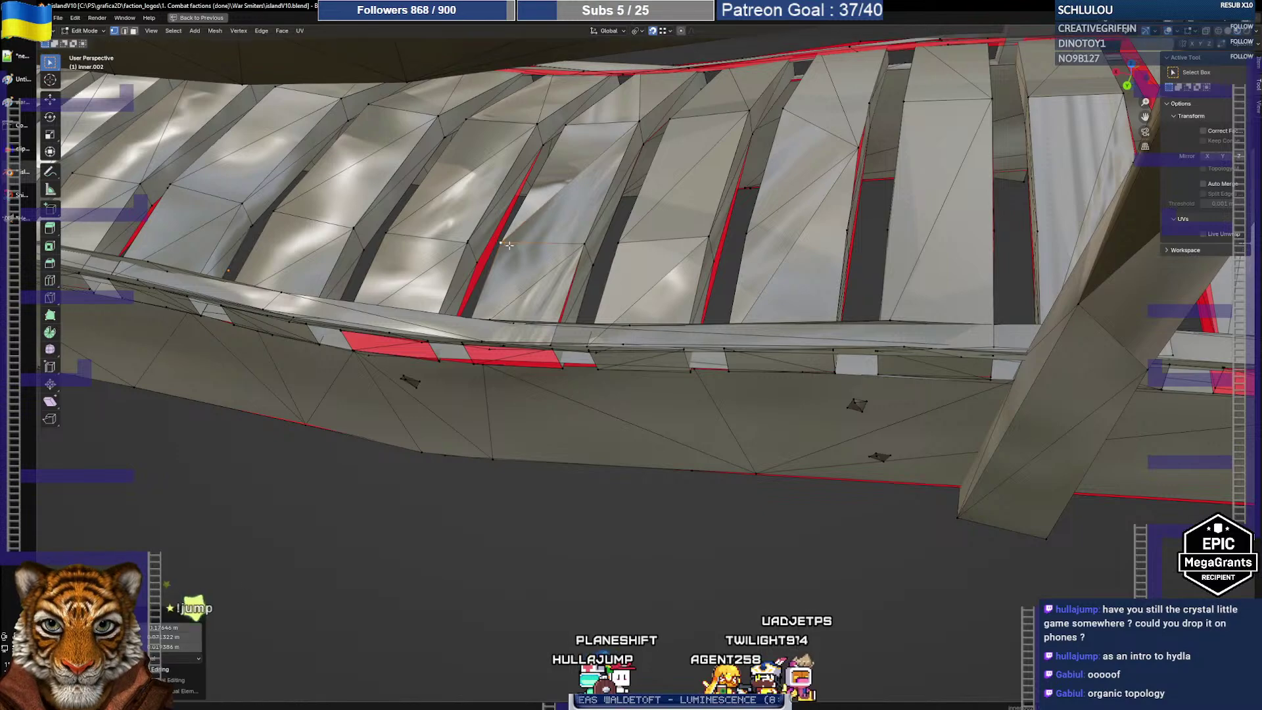
key(a)
key(m)
click(554, 258)
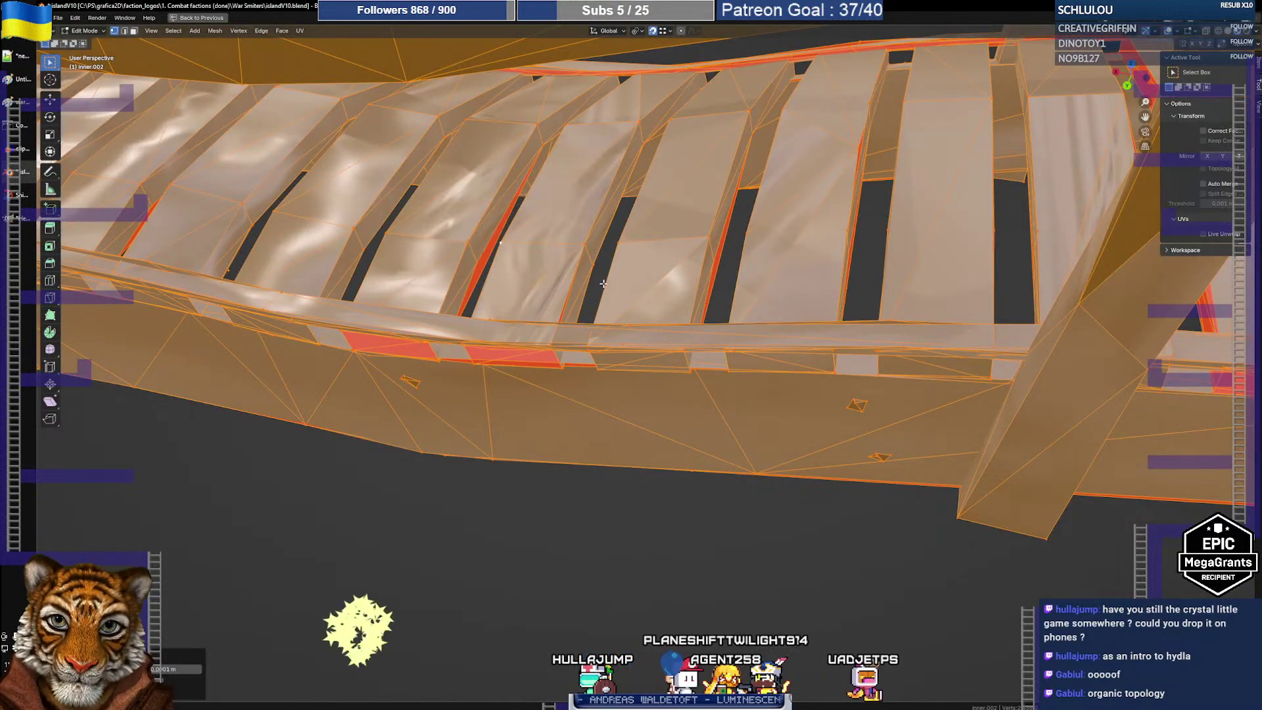
middle_drag(554, 258, 641, 273)
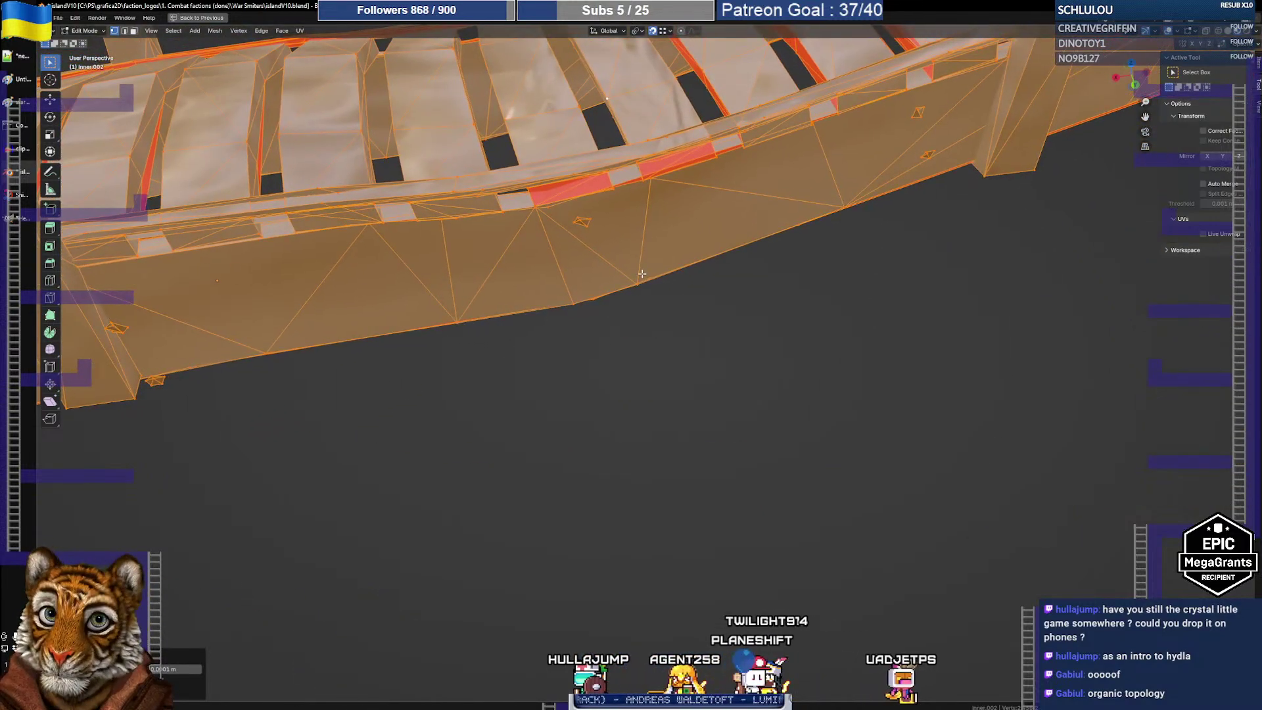
key(shift+grave)
- Fly to a close-up of the deck planks at the bridge's end
key(s)
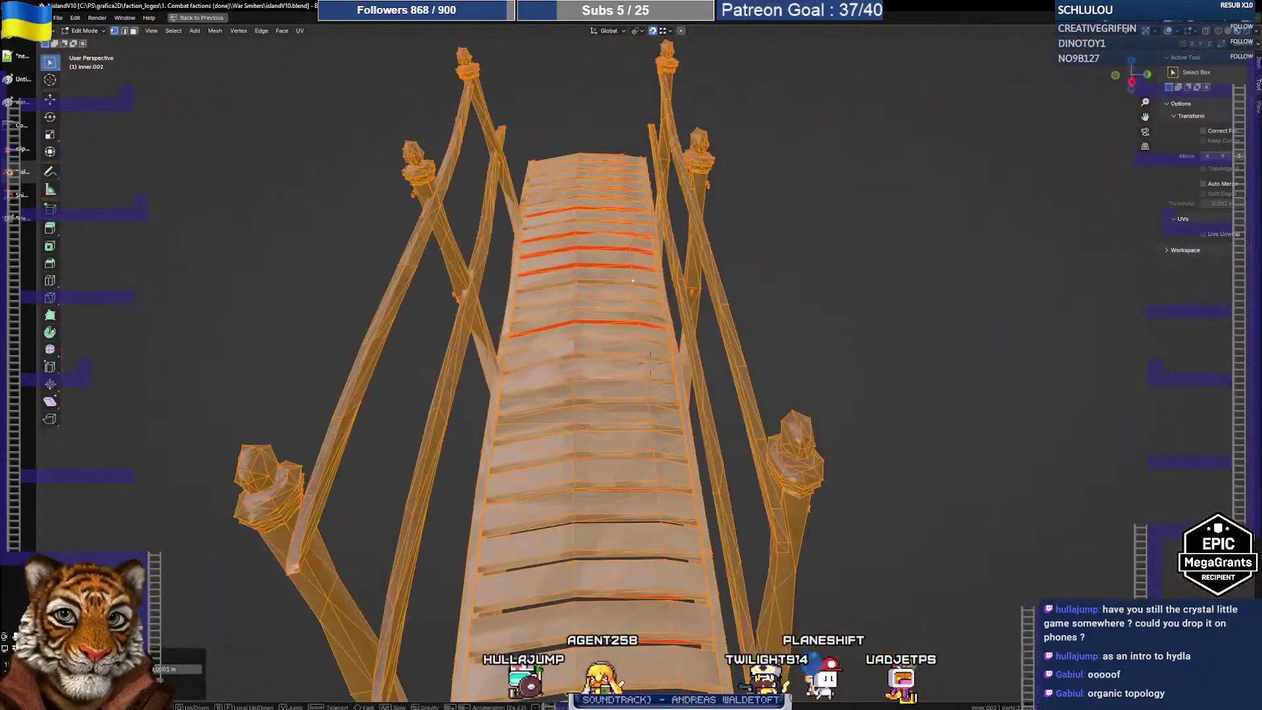
key(w)
click(699, 383)
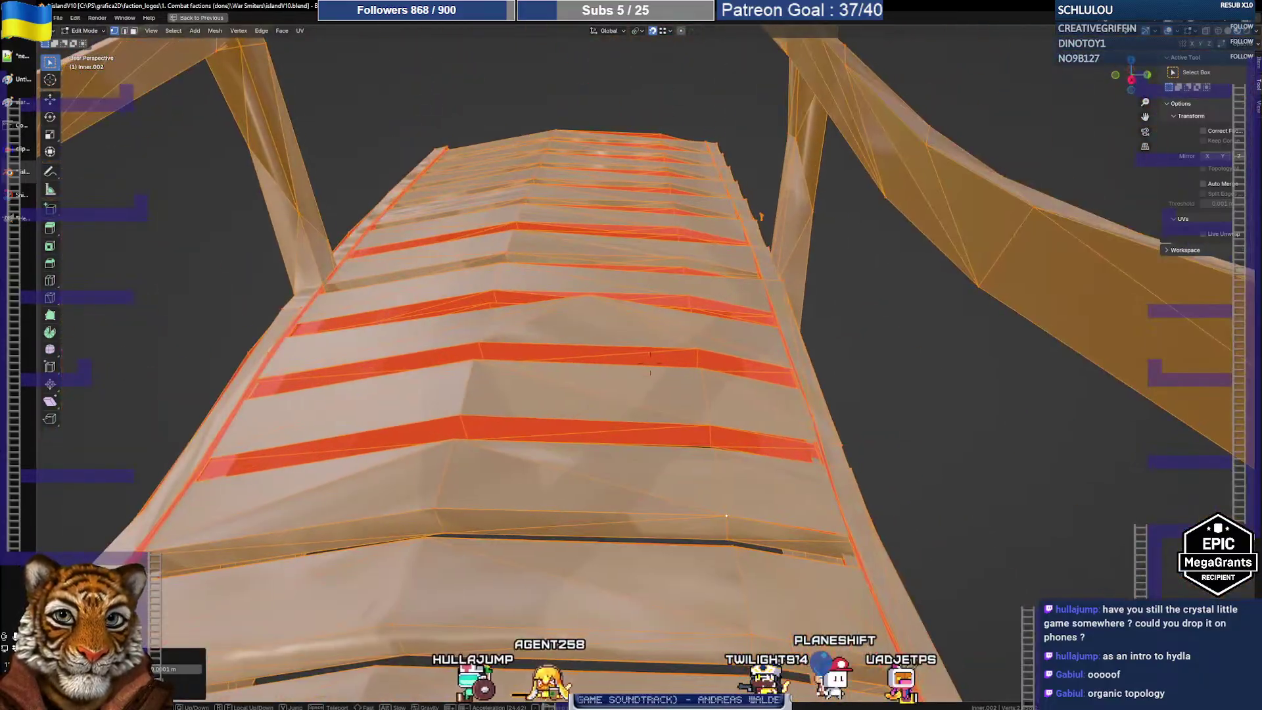
click(708, 422)
middle_drag(708, 423, 729, 453)
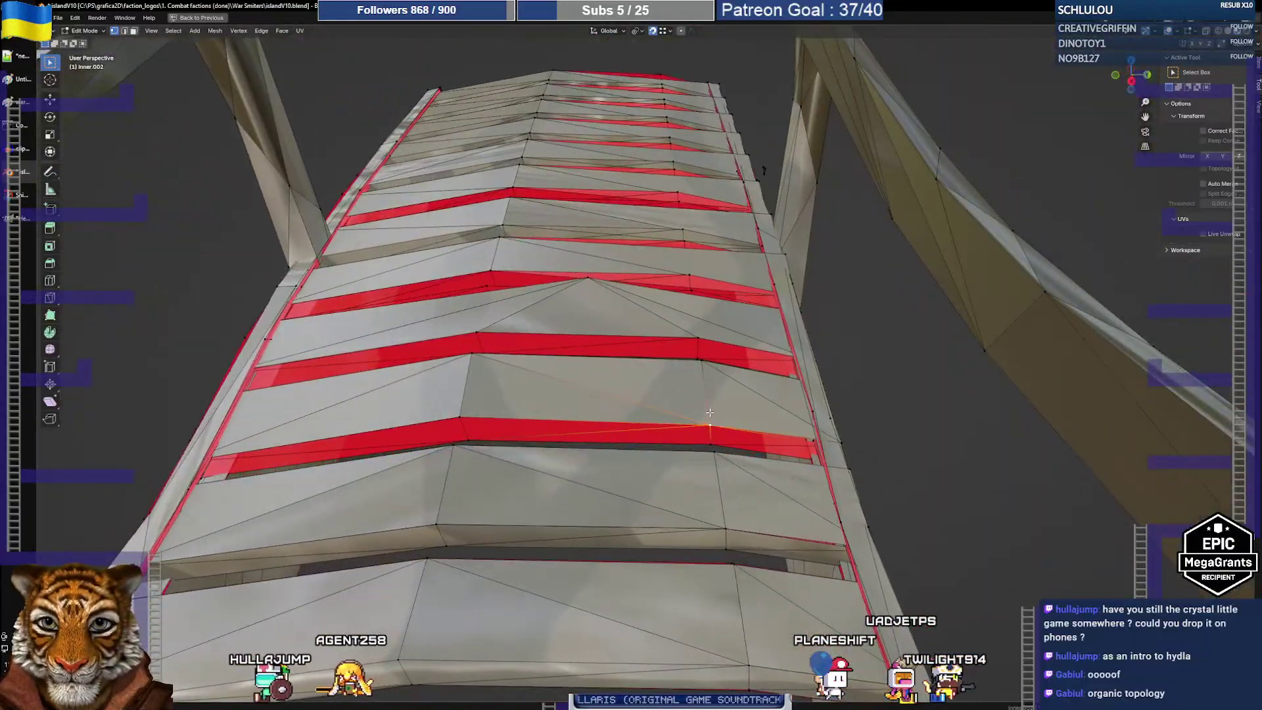
- Select the red face bands as loops and flip their normals with Alt+N
alt+click(727, 439)
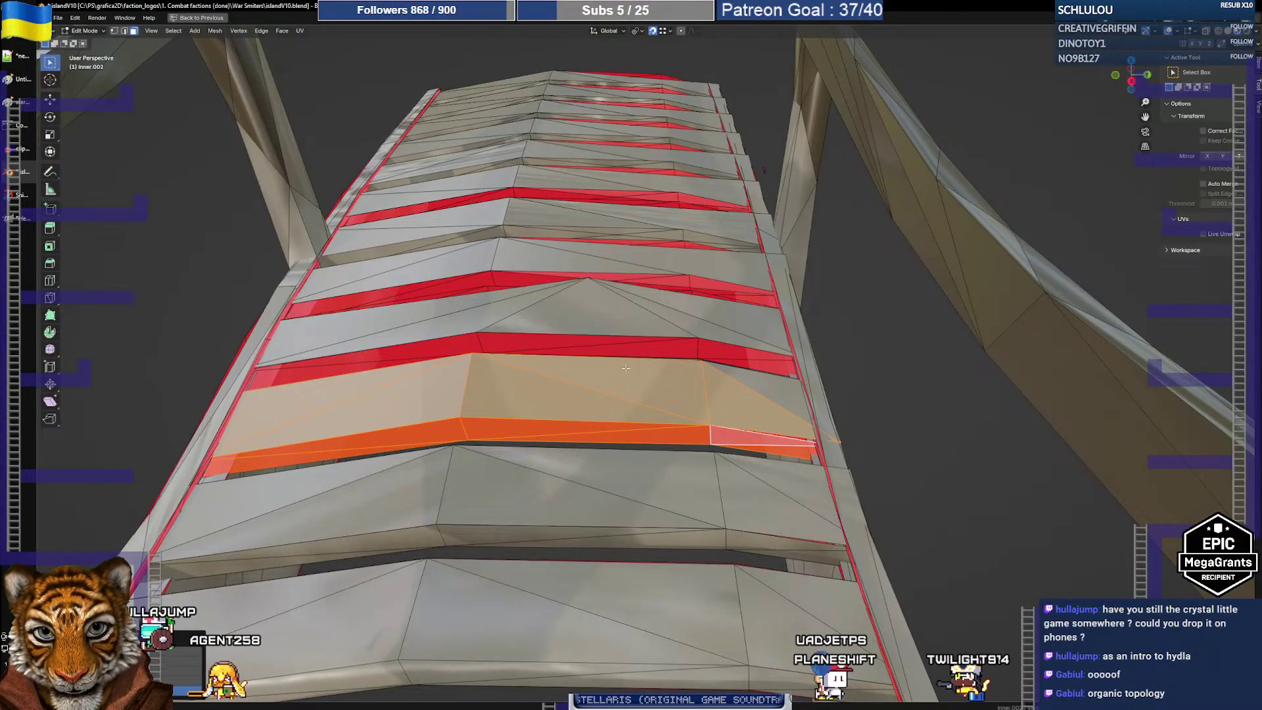
key(alt+a)
alt+click(657, 347)
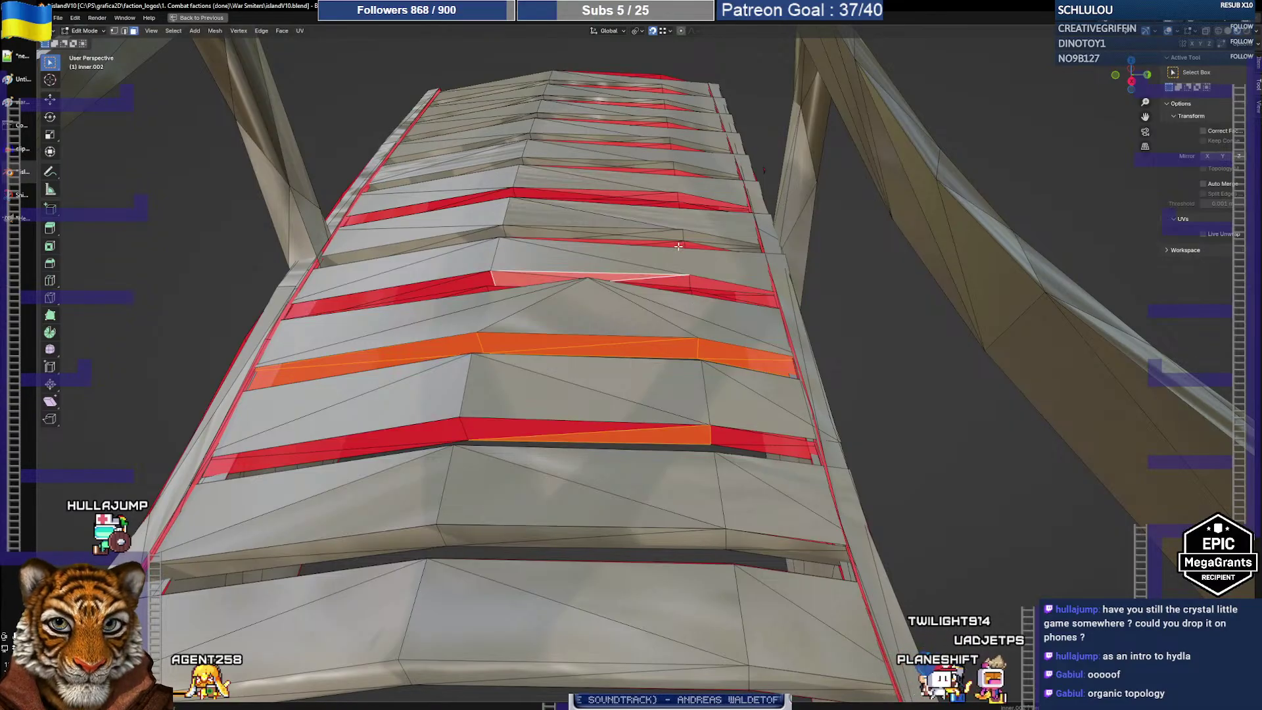
shift+click(673, 200)
key(alt+n)
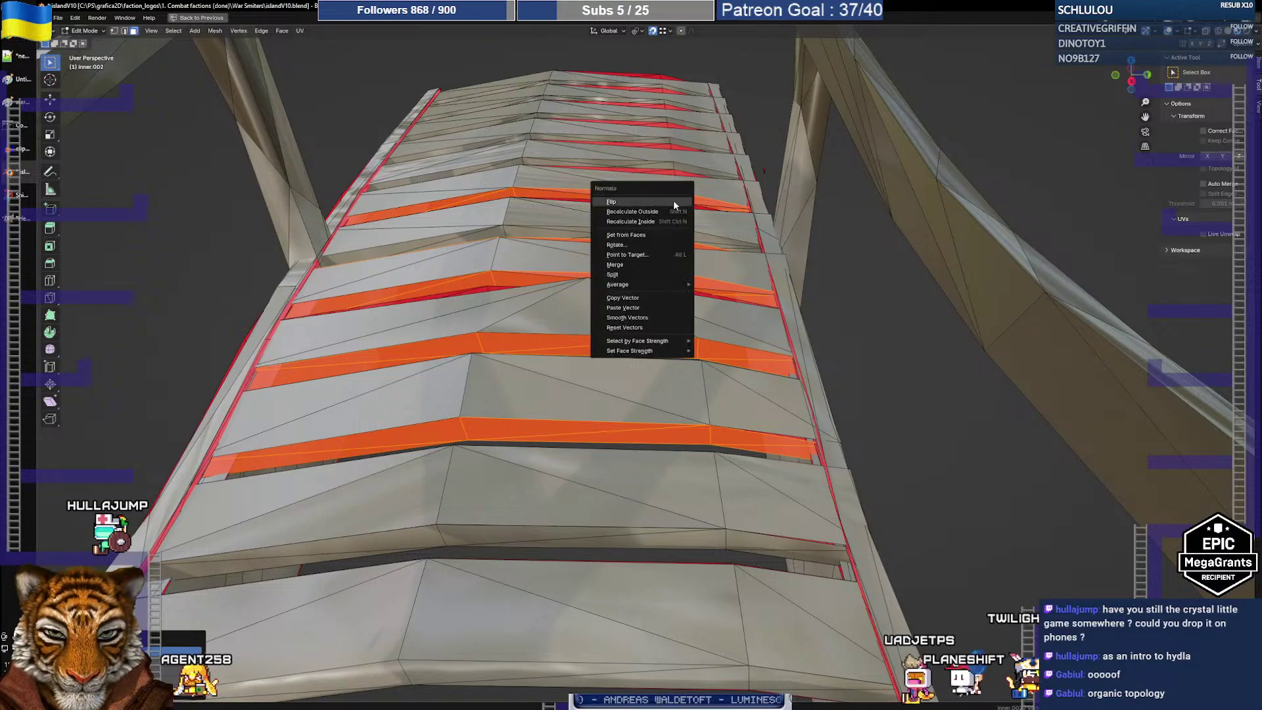
click(673, 200)
middle_drag(651, 276, 594, 344)
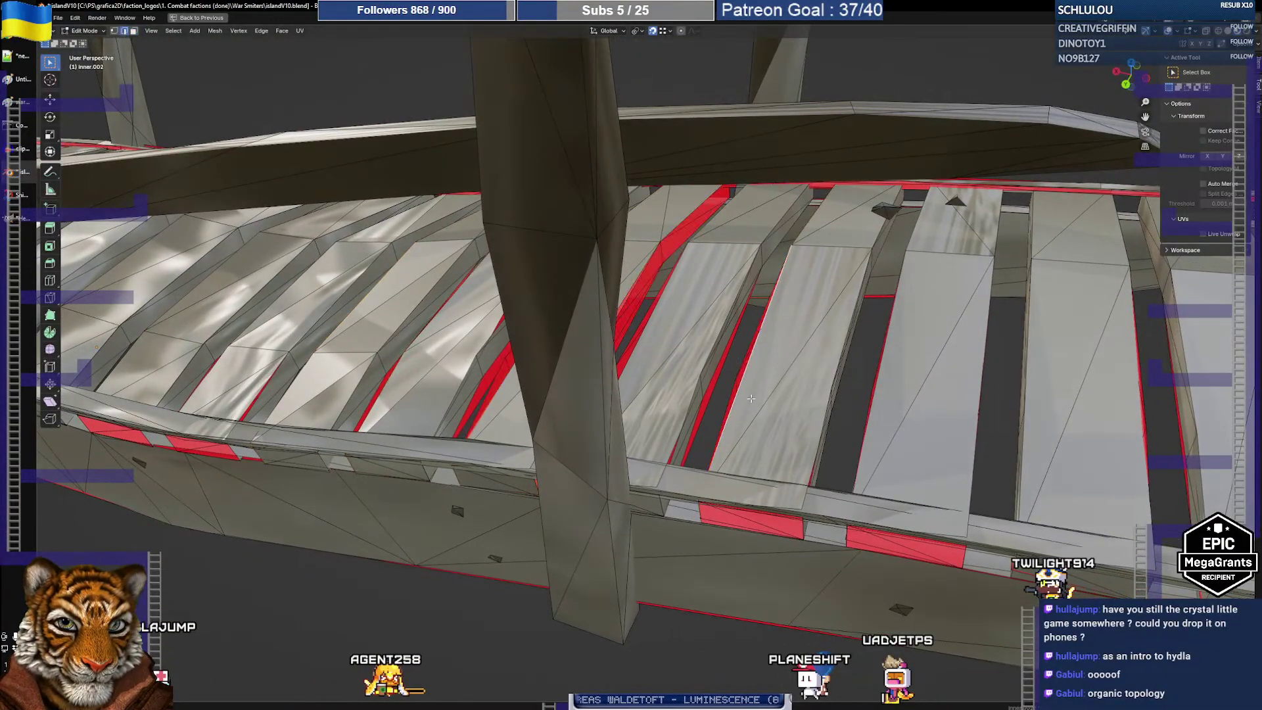
- Select an underside slat, subdivide its edges, and move the new geometry
middle_drag(798, 373, 831, 395)
click(831, 395)
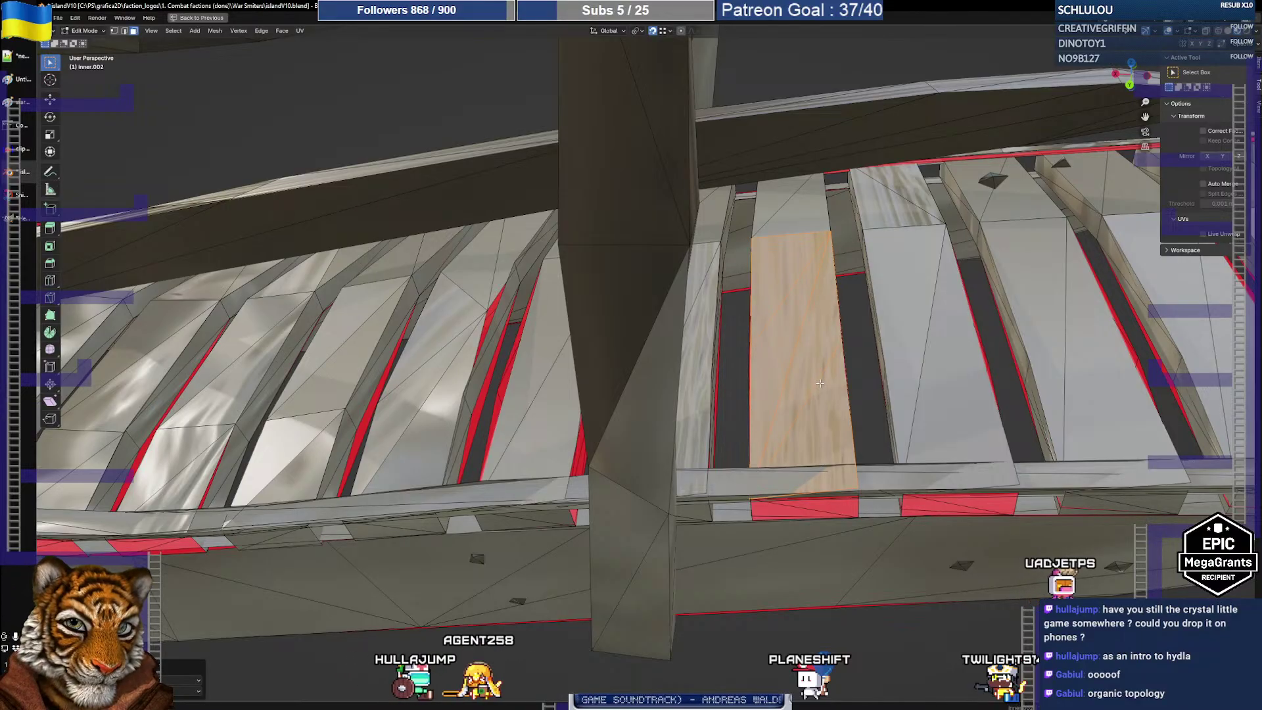
key(1)
middle_drag(798, 388, 782, 389)
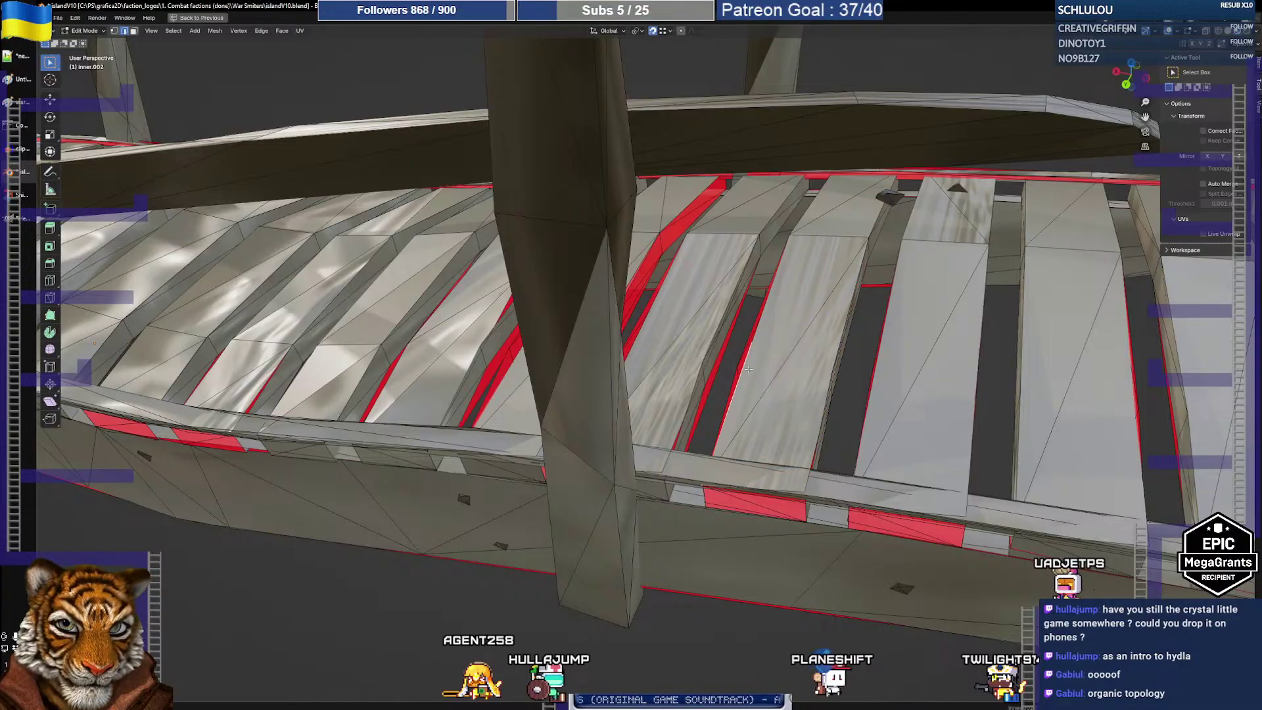
key(ctrl+e)
key(Return)
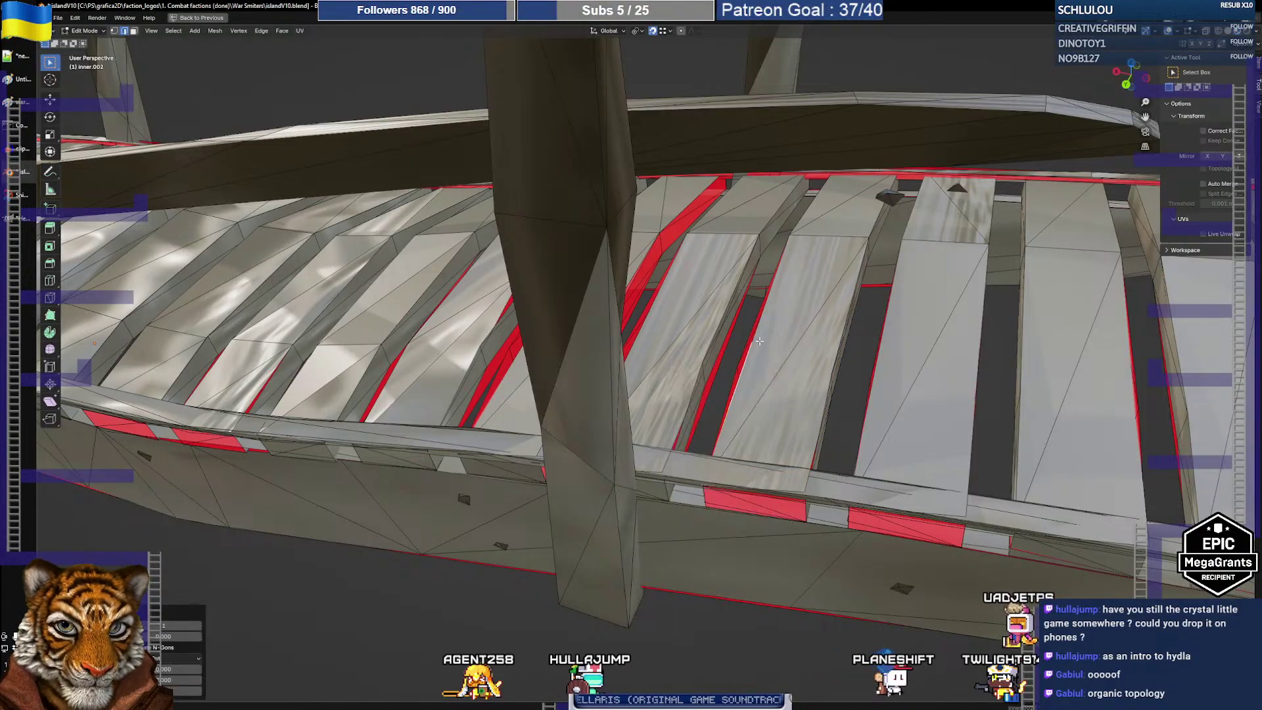
middle_drag(754, 350, 785, 342)
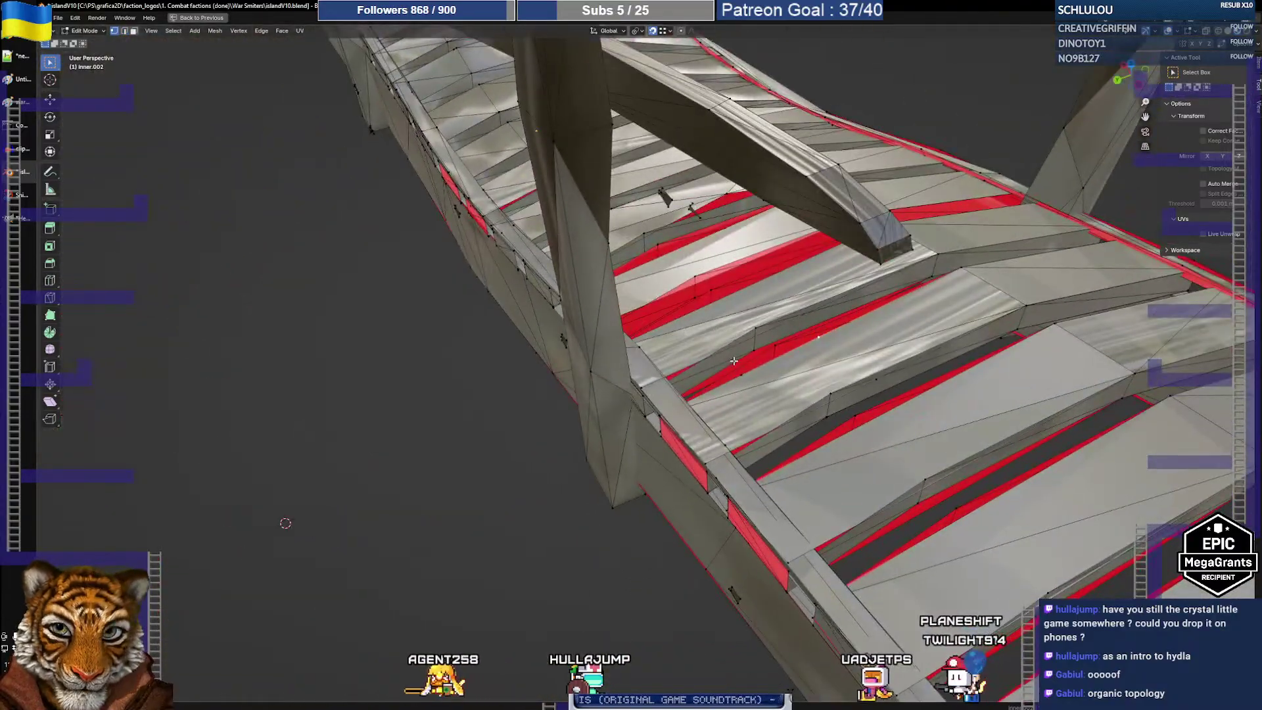
key(g)
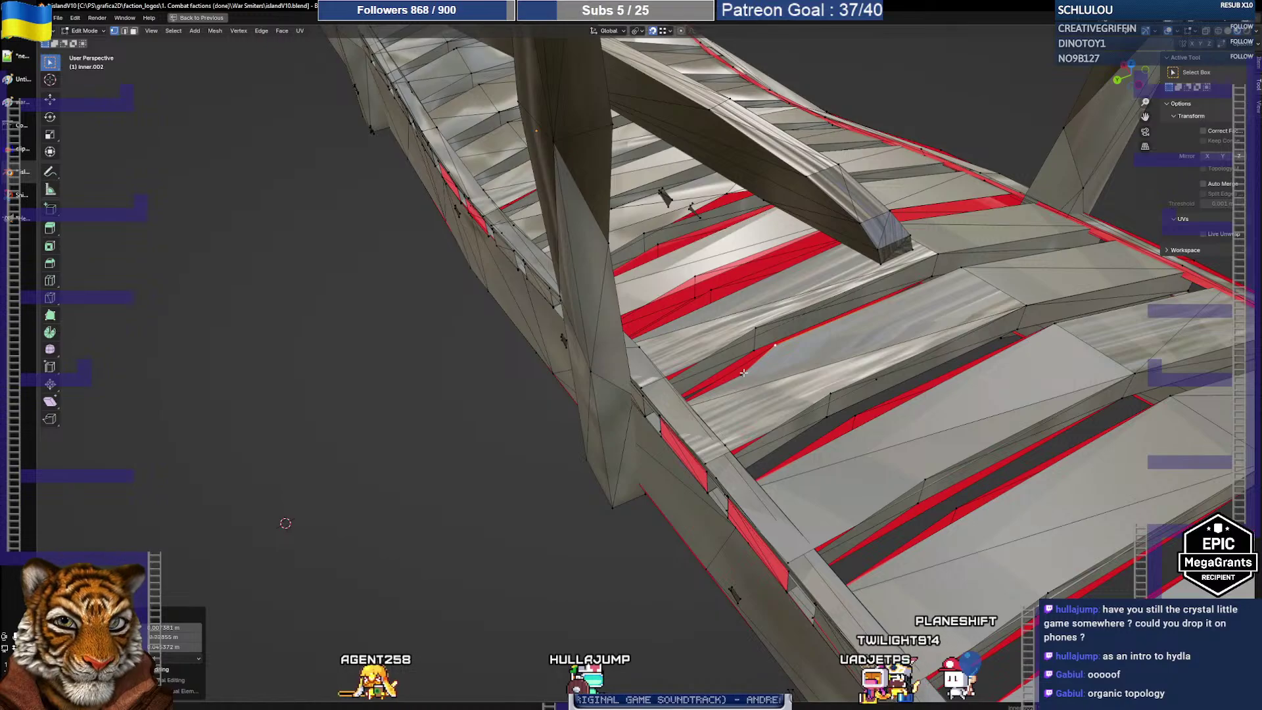
middle_drag(744, 372, 803, 374)
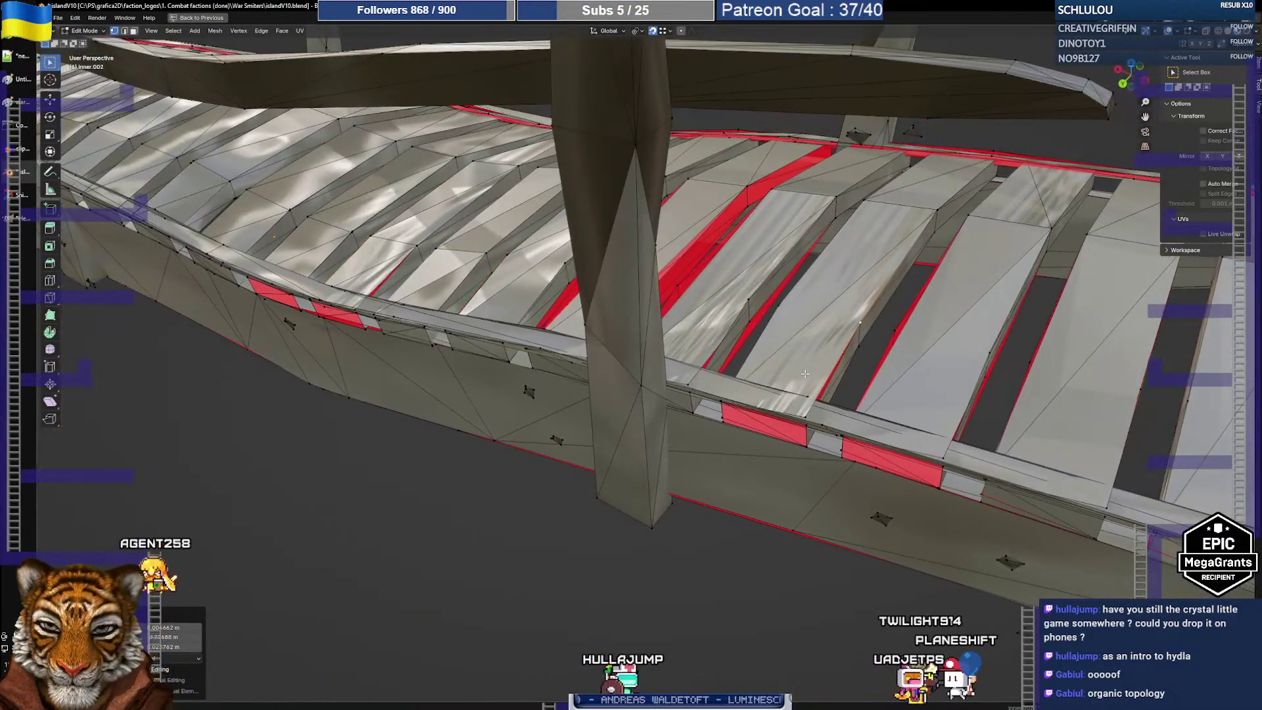
- Select the whole bridge mesh and merge duplicate vertices by distance
key(a)
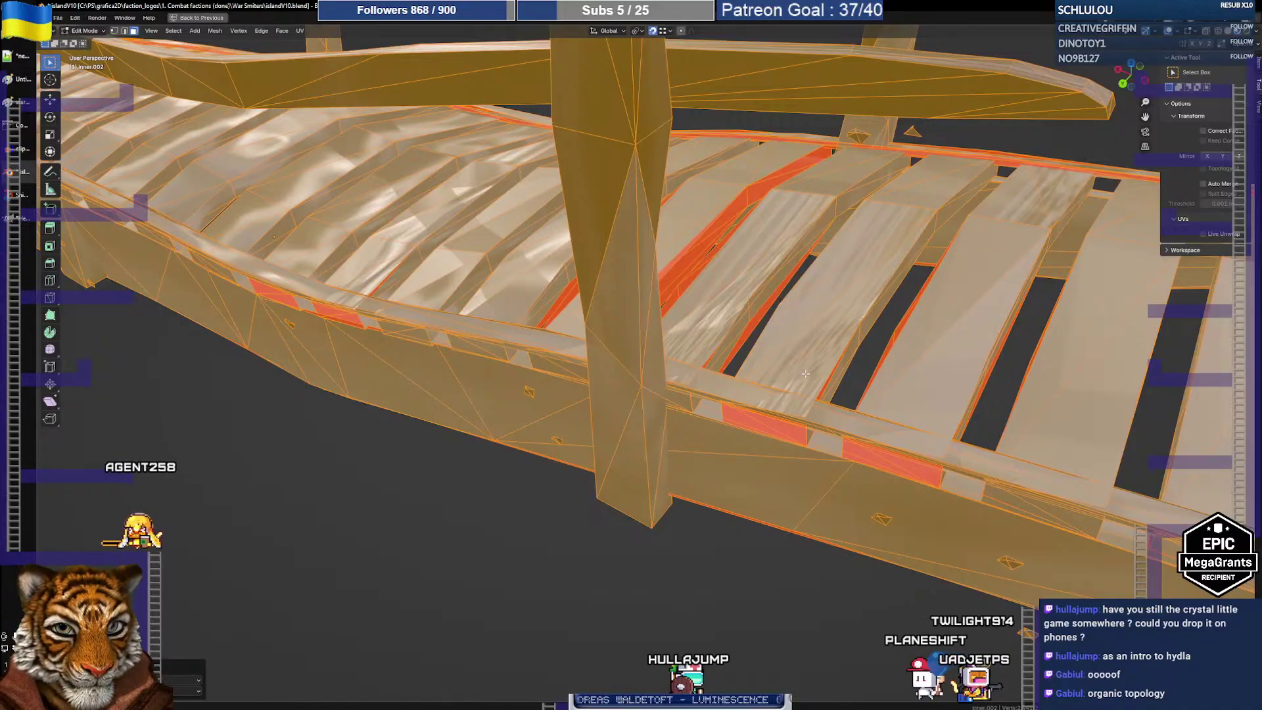
click(806, 376)
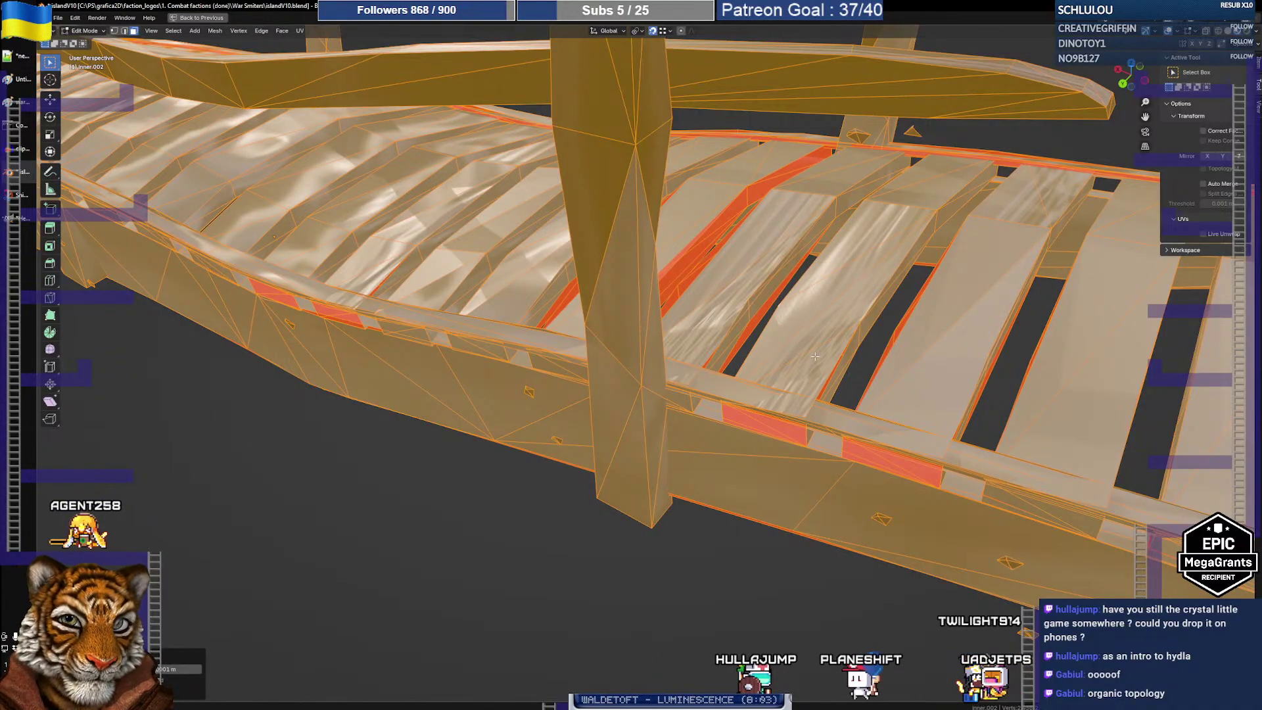
key(g)
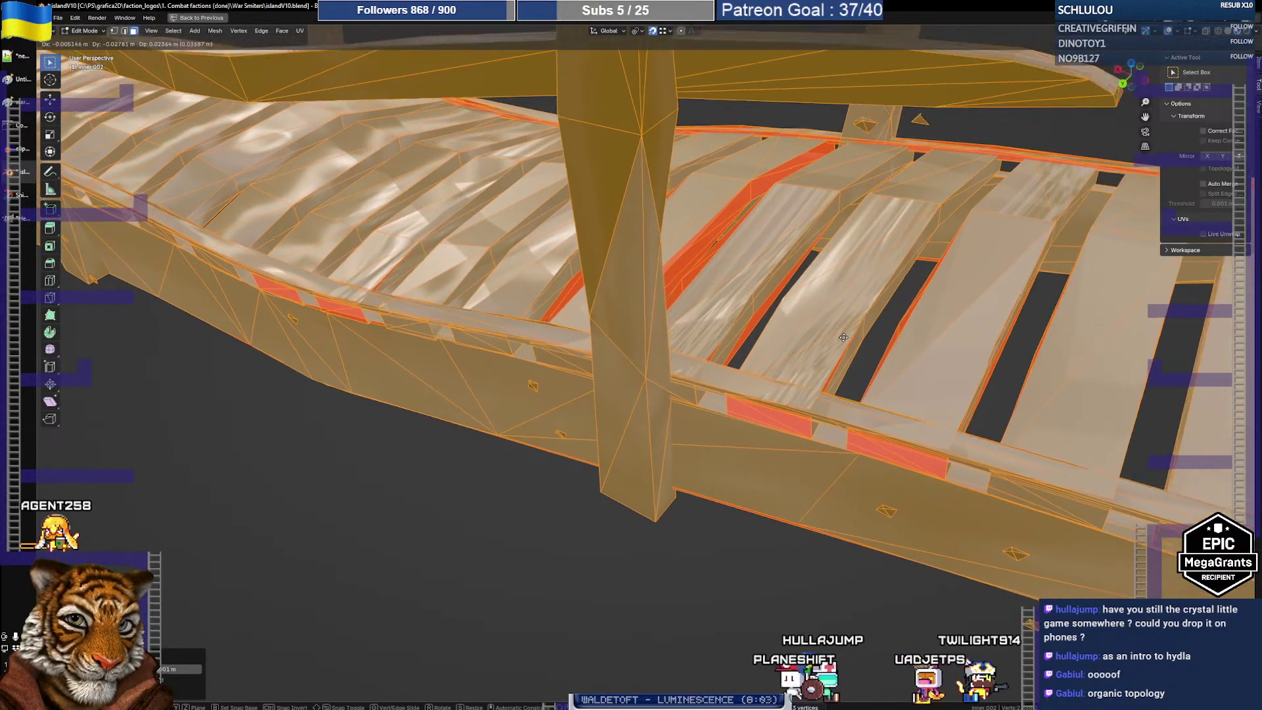
click(833, 345)
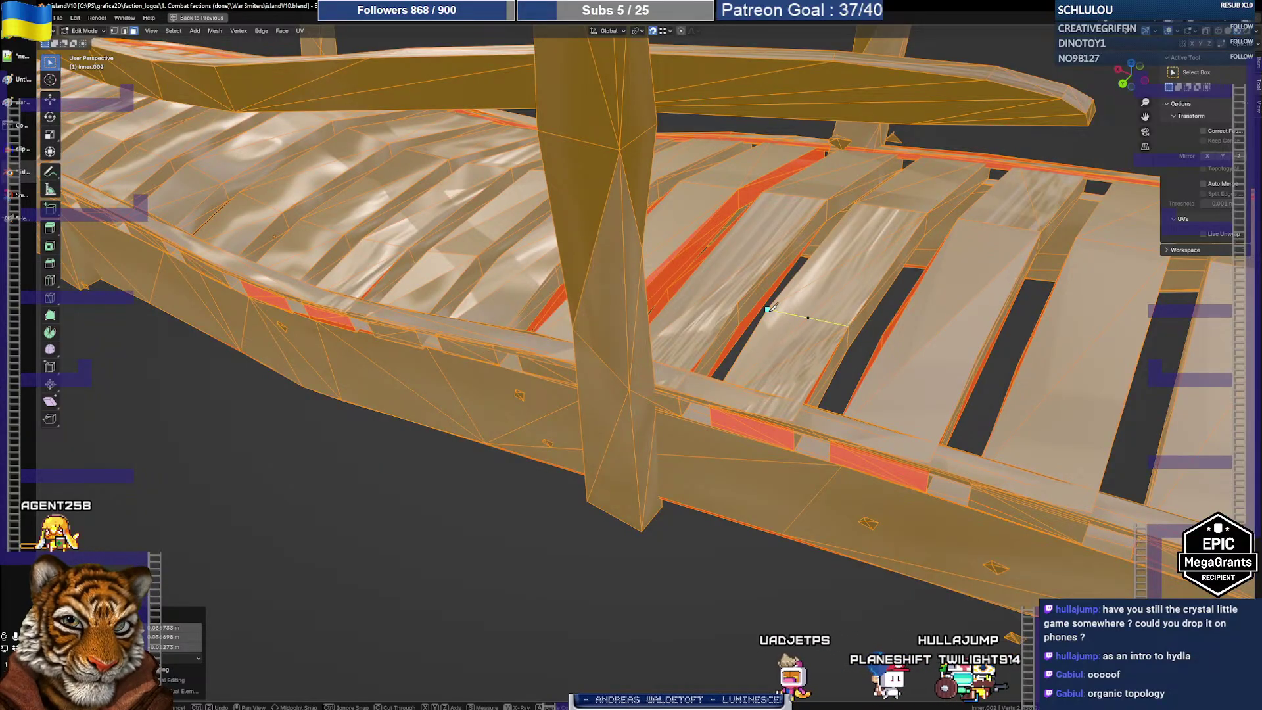
- Adjust a vertex at the plank edge, then deselect all geometry
click(807, 322)
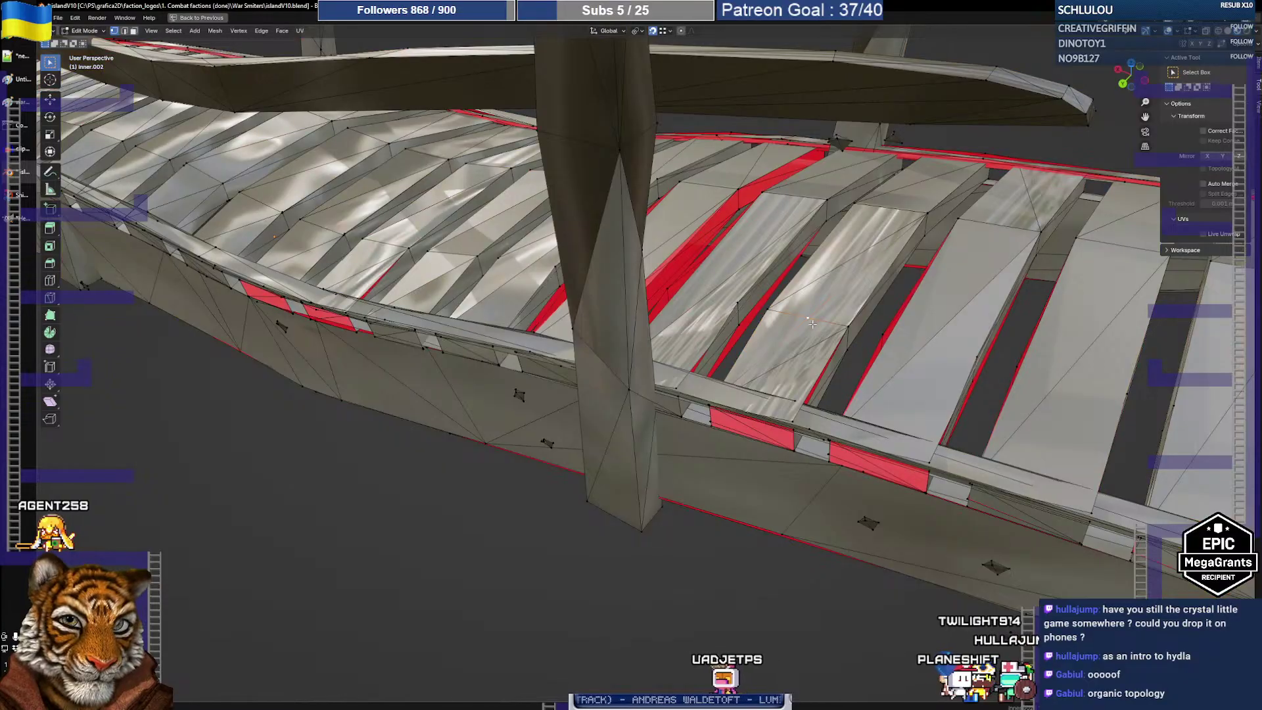
key(g)
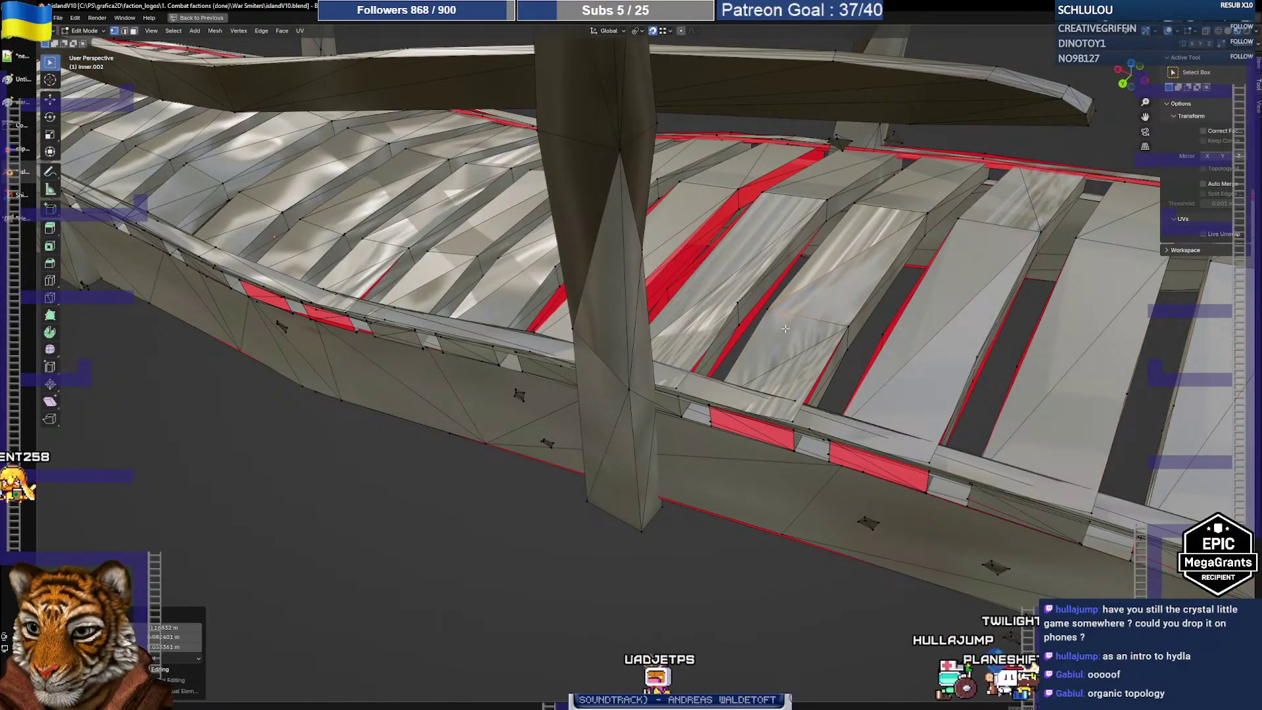
key(a)
middle_drag(802, 322, 826, 379)
key(alt+a)
middle_drag(504, 362, 905, 389)
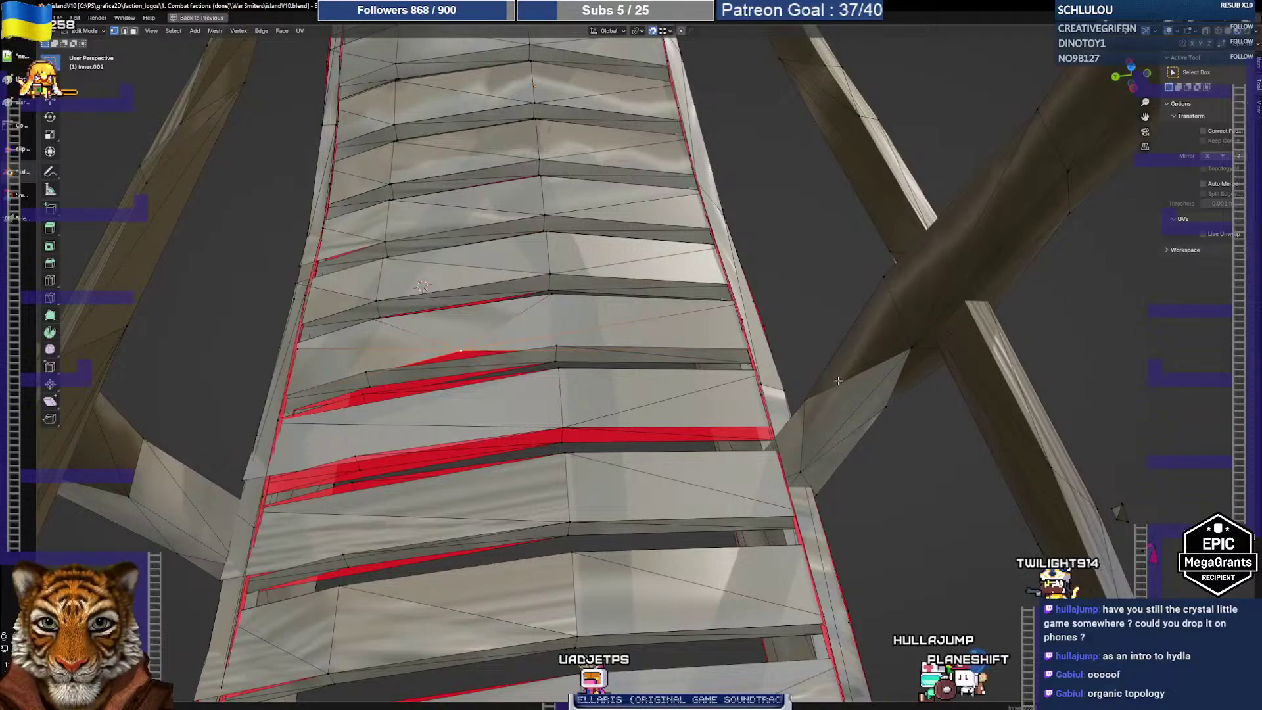
- Snap the stray deck vertex onto its neighbour
key(g)
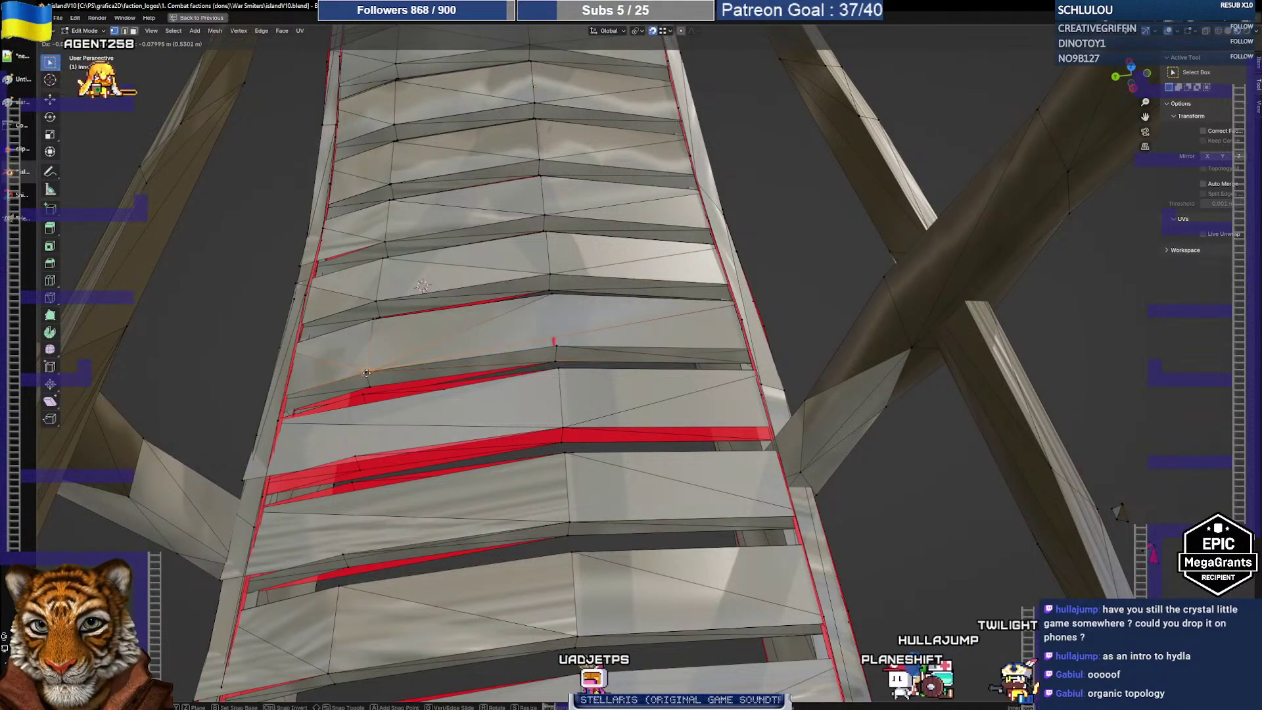
click(383, 375)
middle_drag(457, 366, 235, 484)
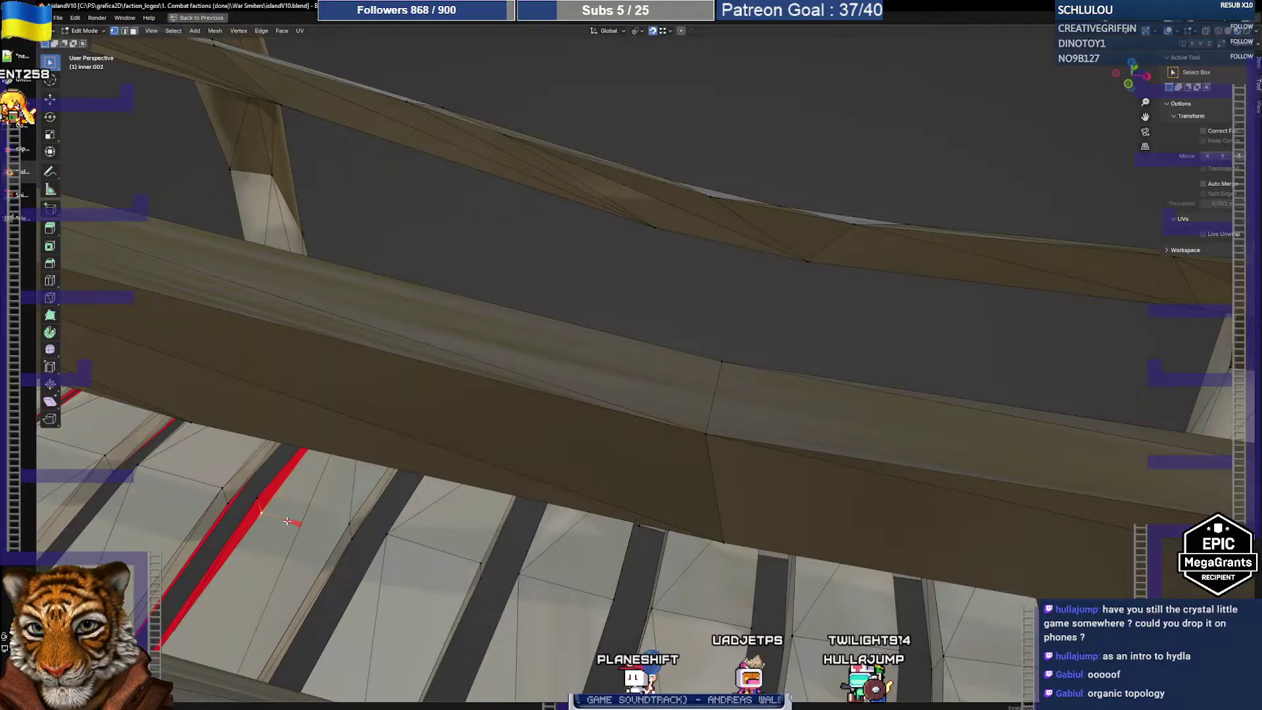
middle_drag(268, 504, 347, 480)
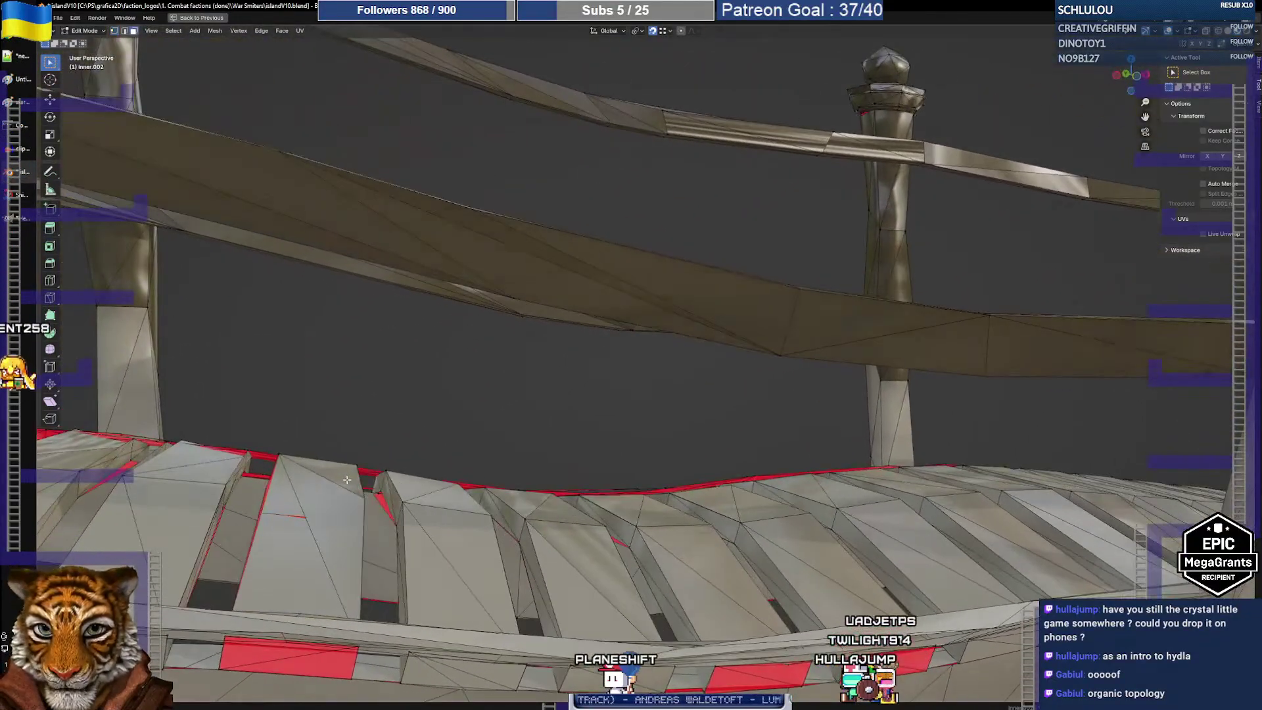
- Subdivide an edge on the underside of the planks
key(a)
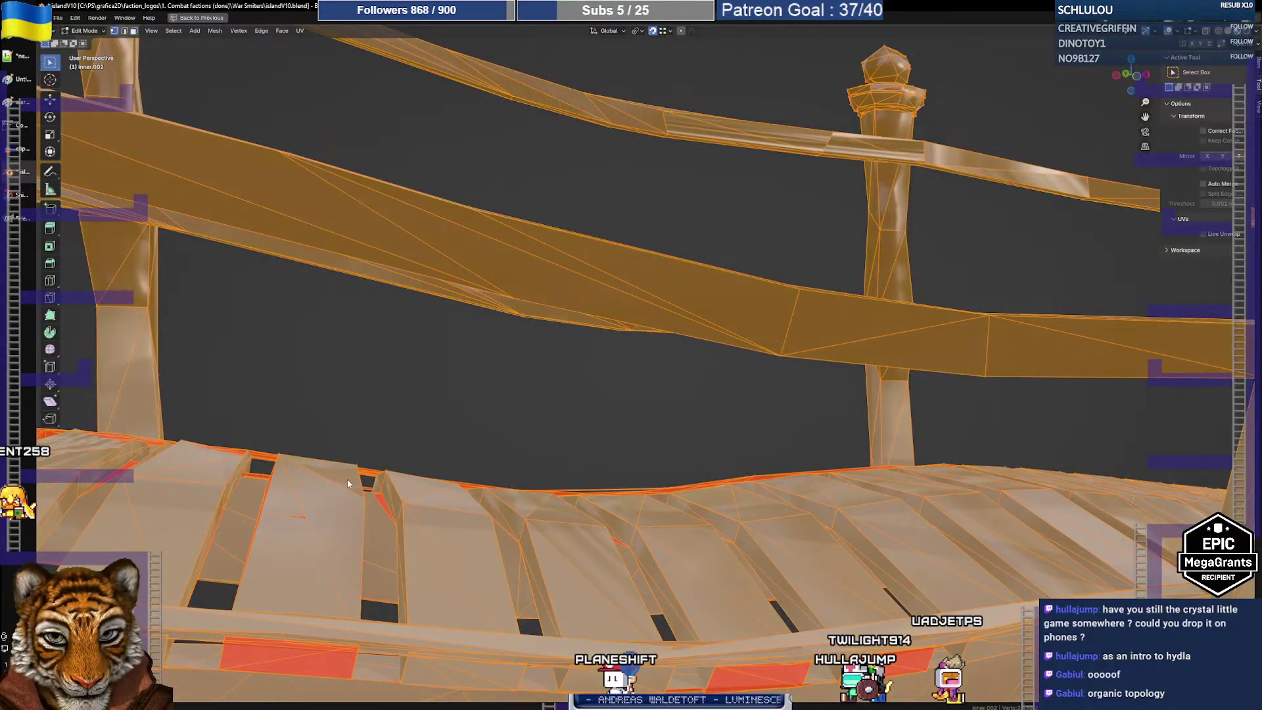
middle_drag(407, 498, 453, 460)
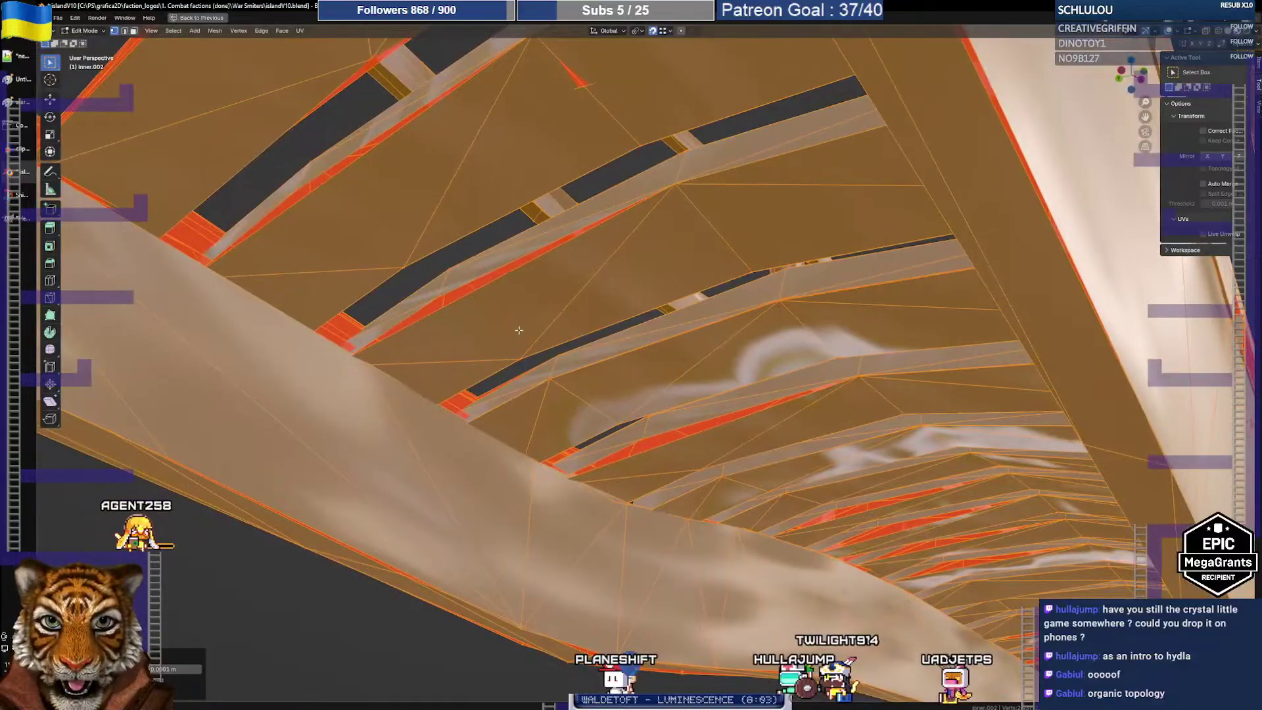
key(alt+a)
right_click(471, 302)
click(470, 305)
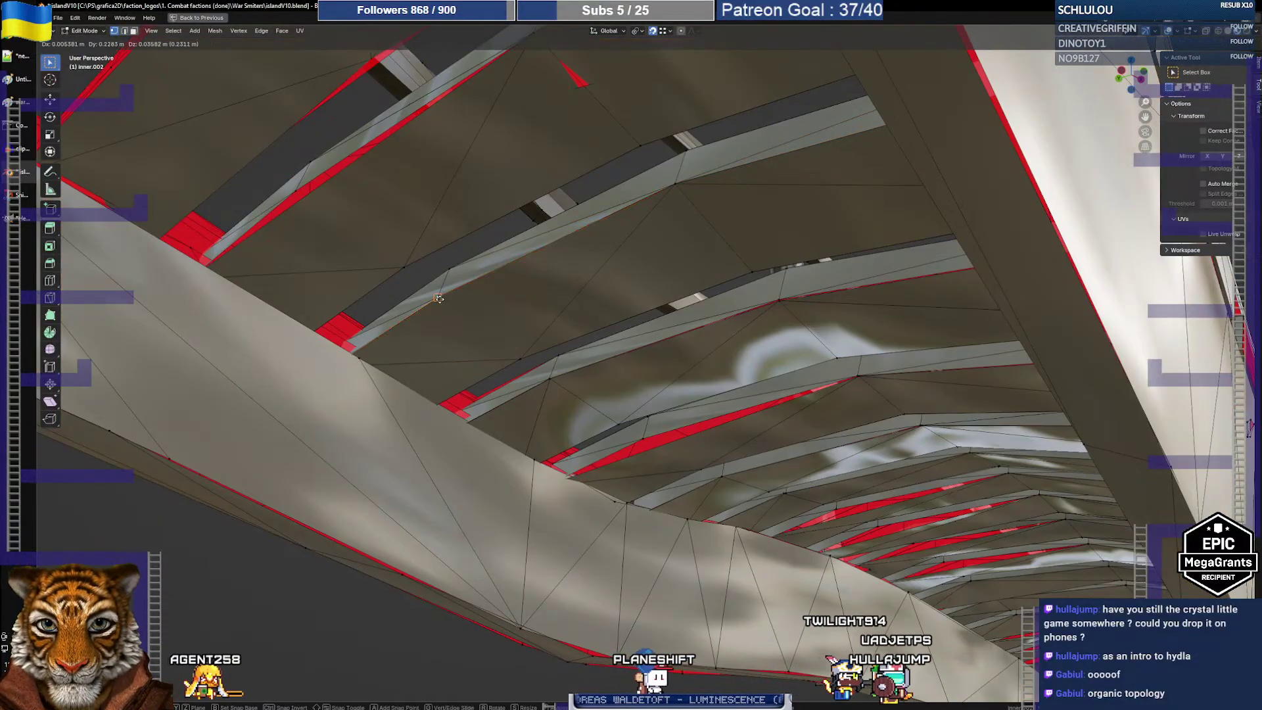
middle_drag(484, 318, 541, 336)
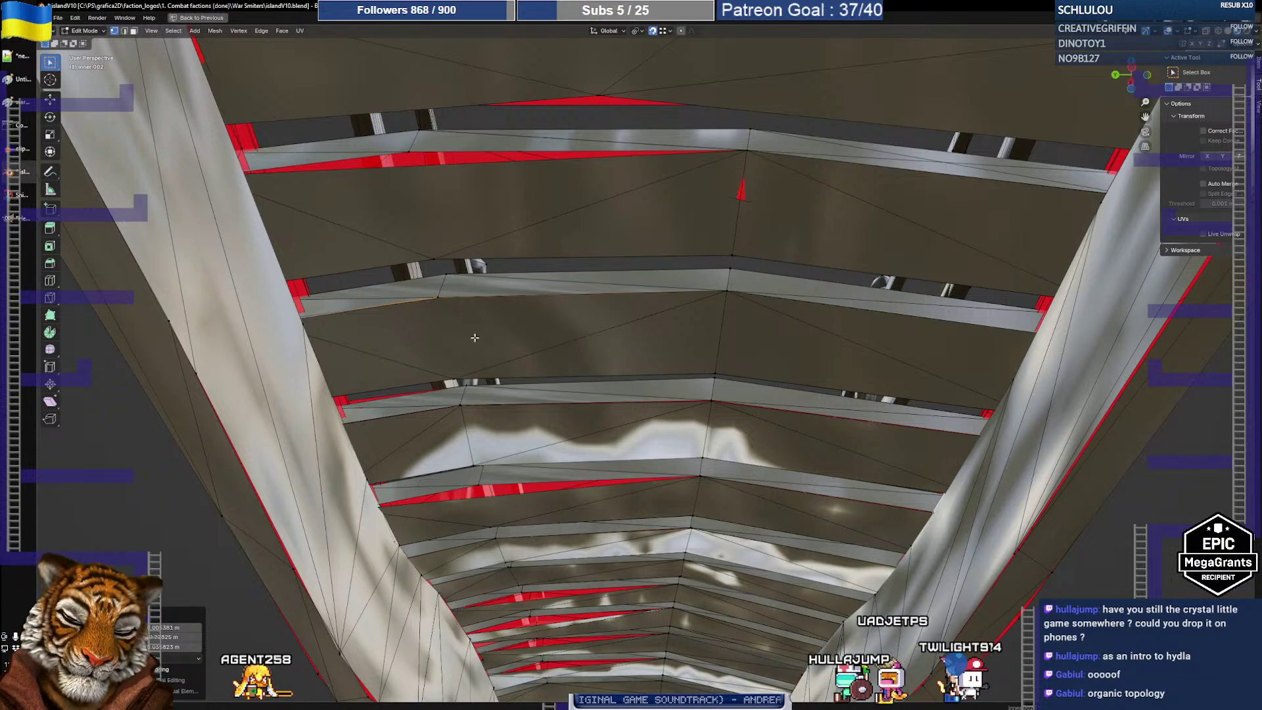
- Select the entire mesh and merge vertices by distance
key(a)
key(m)
click(440, 297)
middle_drag(472, 304, 640, 354)
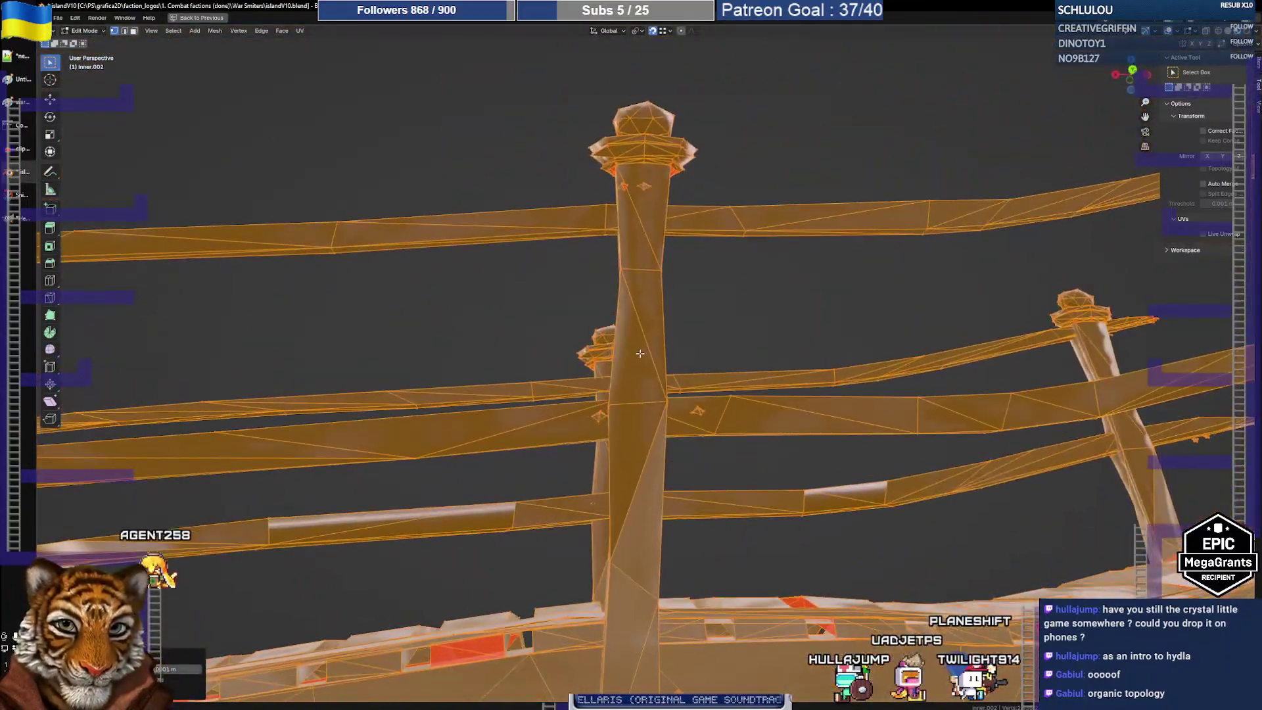
- Walk the view along the bridge to inspect the red back-facing side faces
key(s)
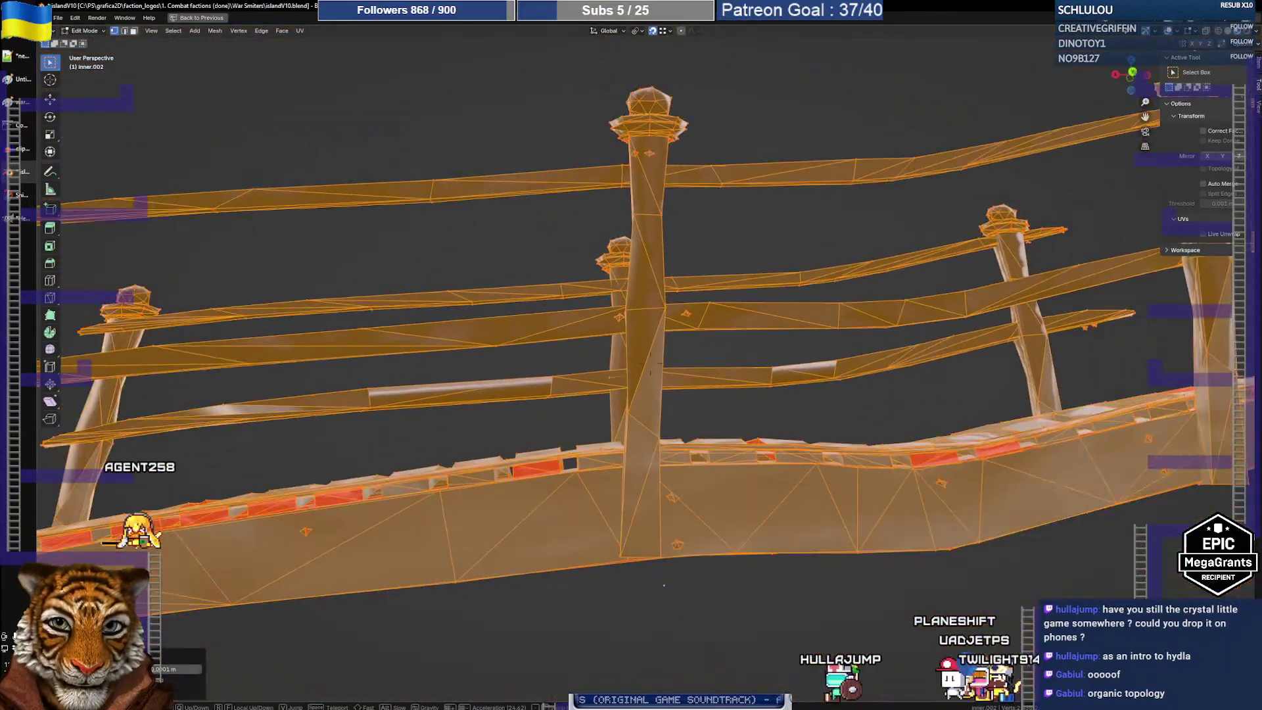
key(a)
key(w)
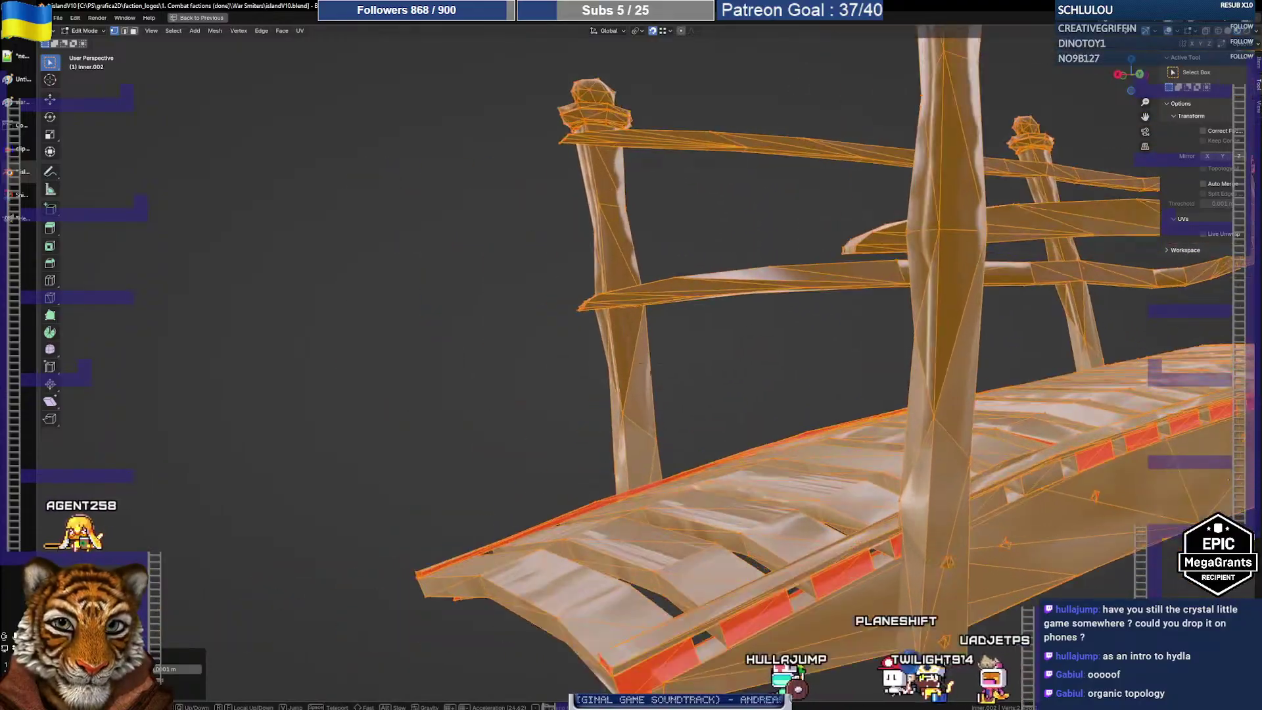
key(s)
key(w)
key(s)
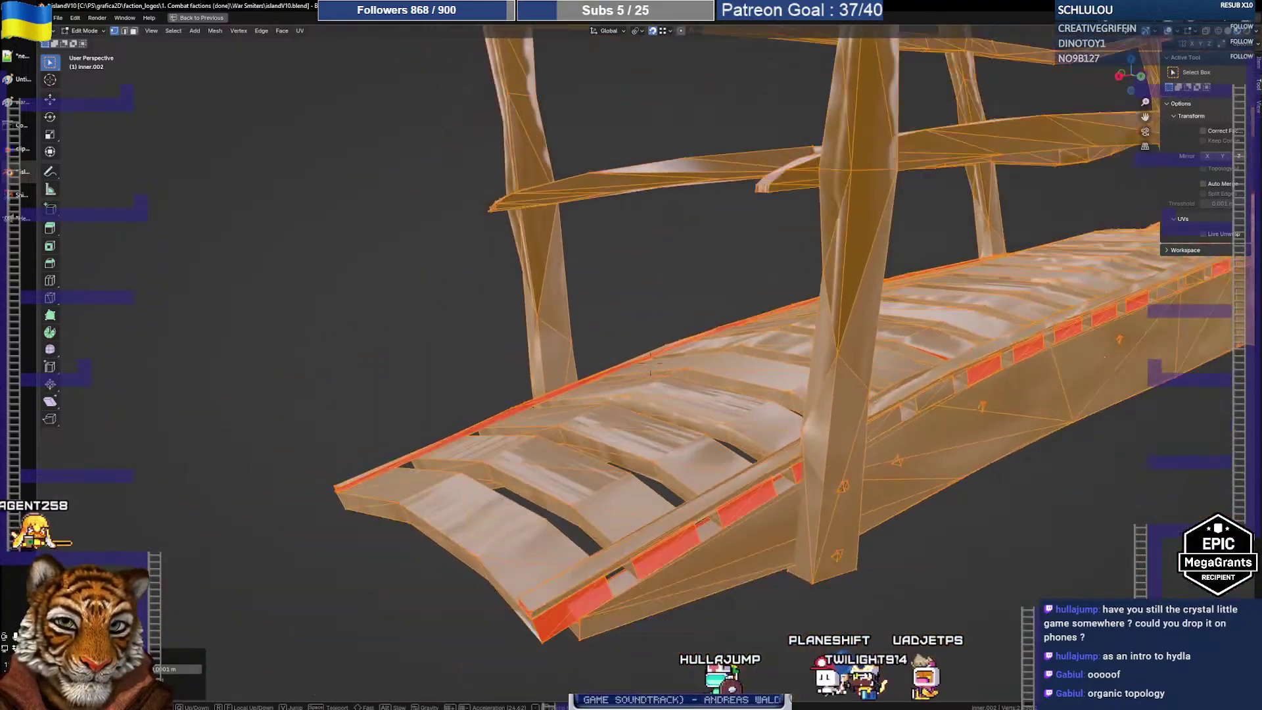
key(w)
key(s)
click(623, 529)
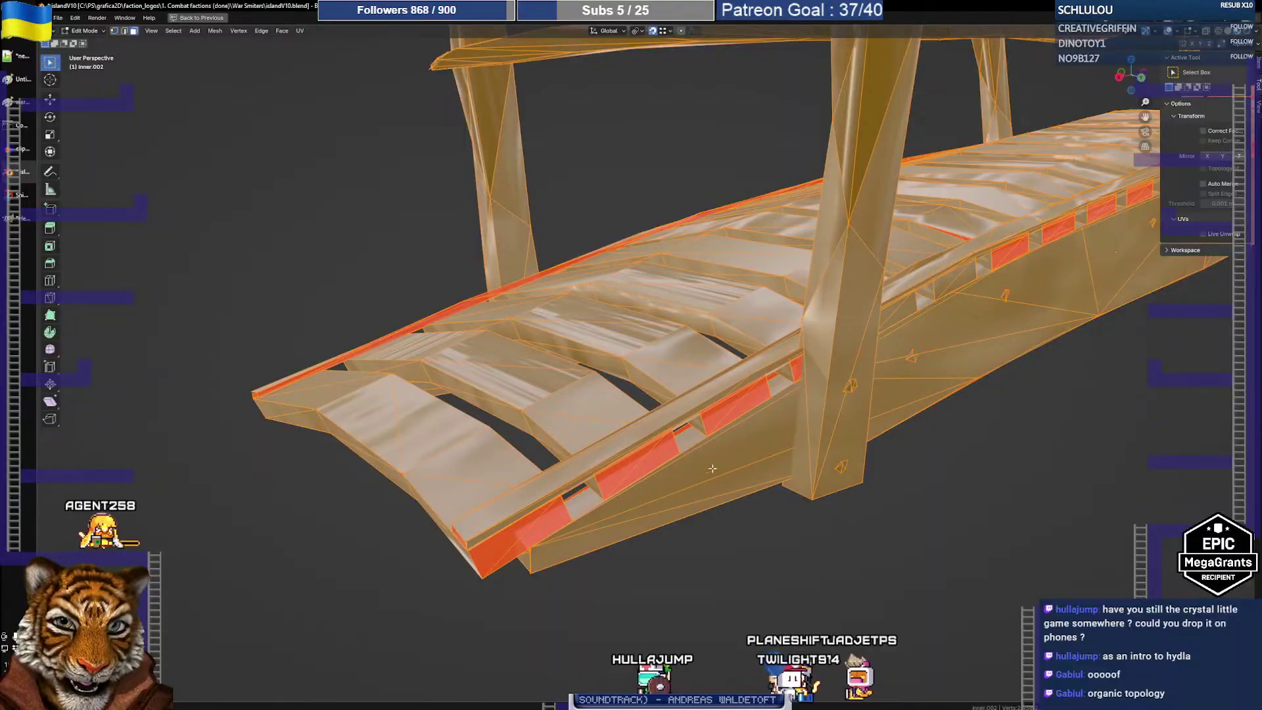
- Select the linked side faces along the beam and flip their normals
key(alt+a)
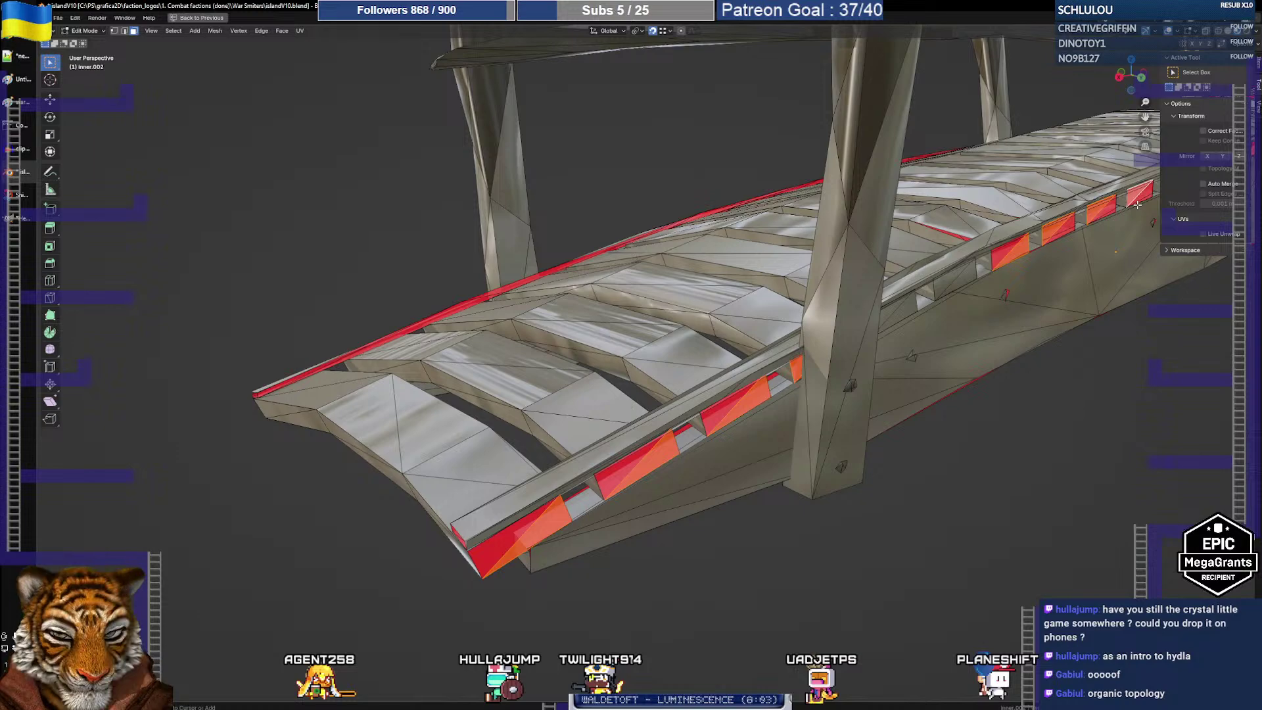
key(ctrl+l)
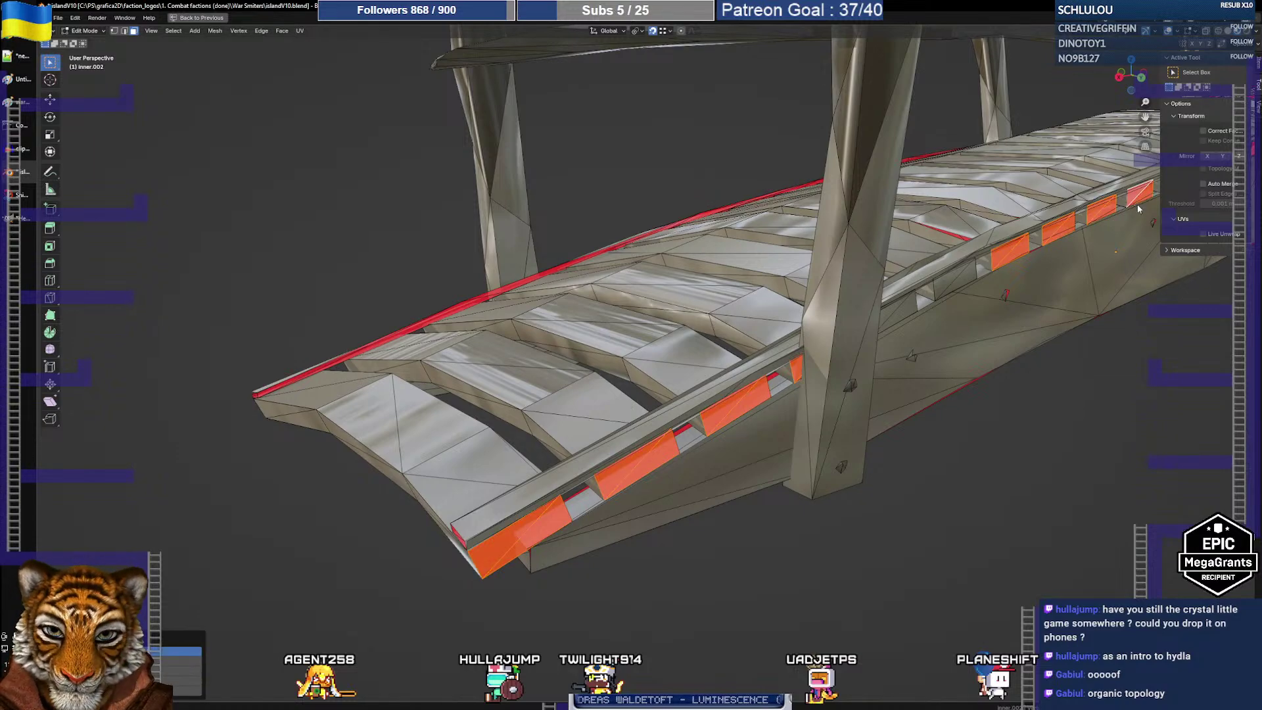
key(alt+n)
click(1138, 206)
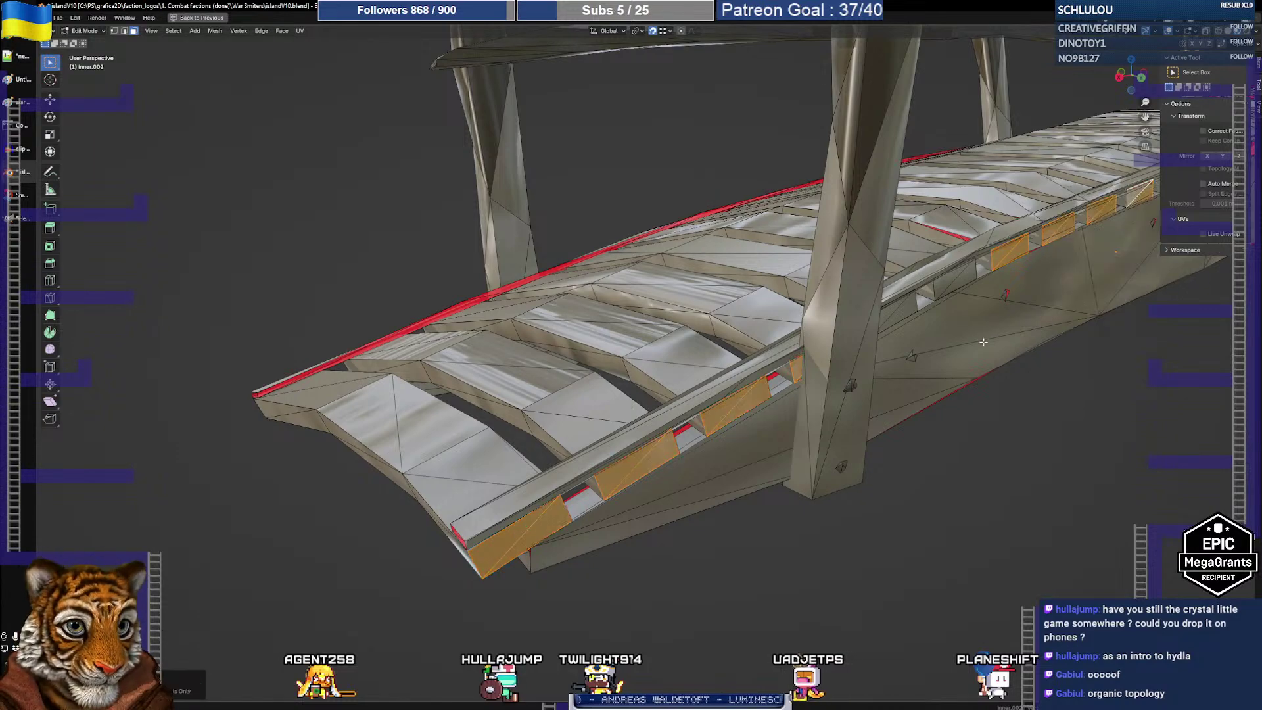
middle_drag(625, 366, 146, 509)
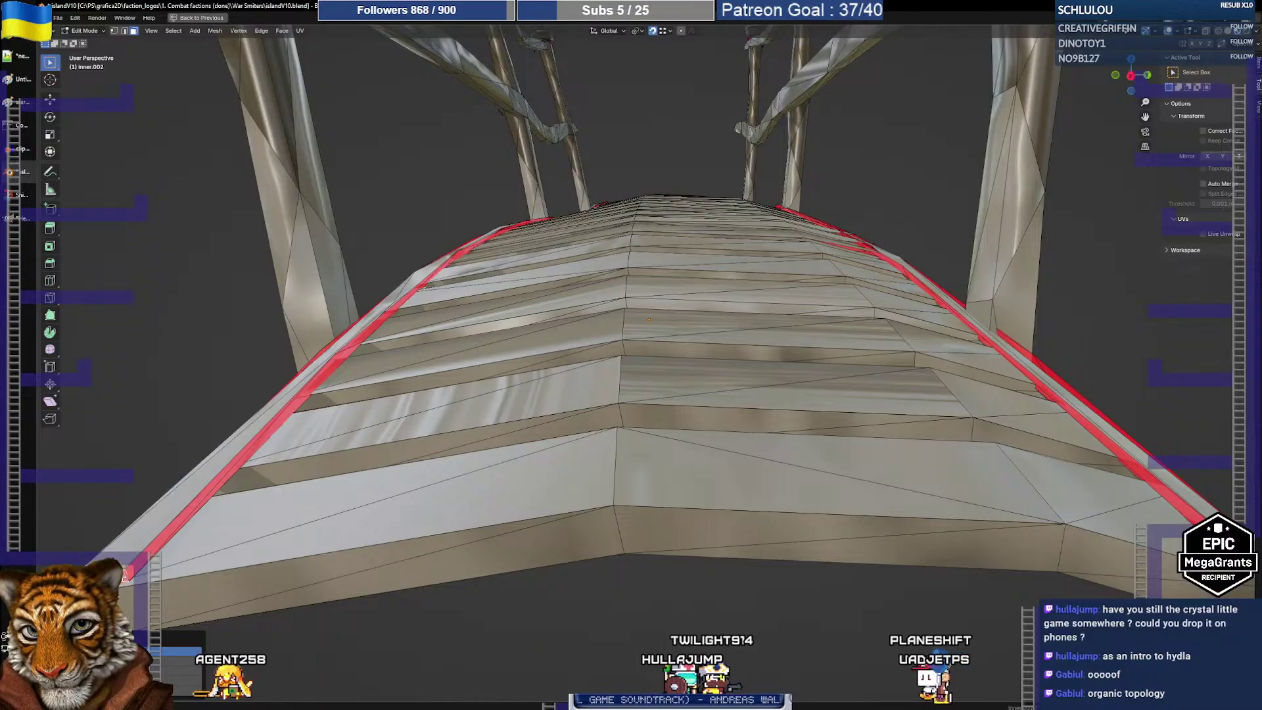
- Flip the selected faces' normals, then recalculate them to point inside
key(alt+n)
key(f)
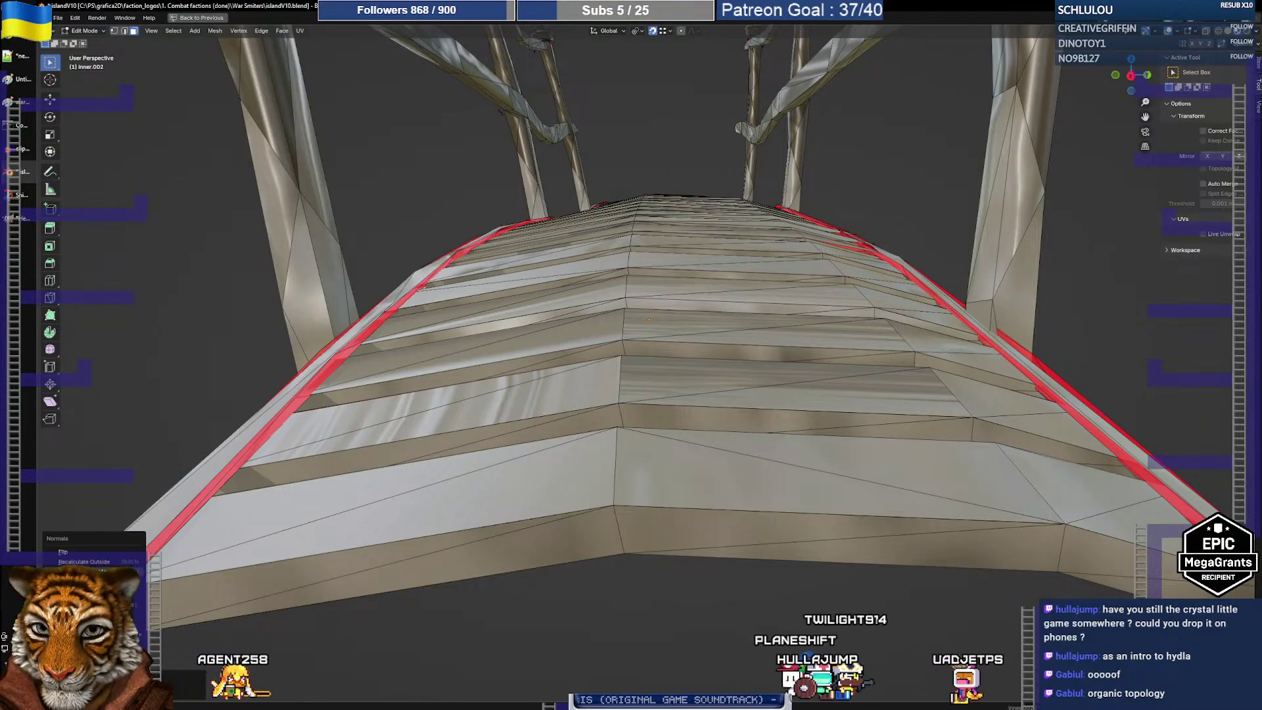
key(alt+n)
click(82, 556)
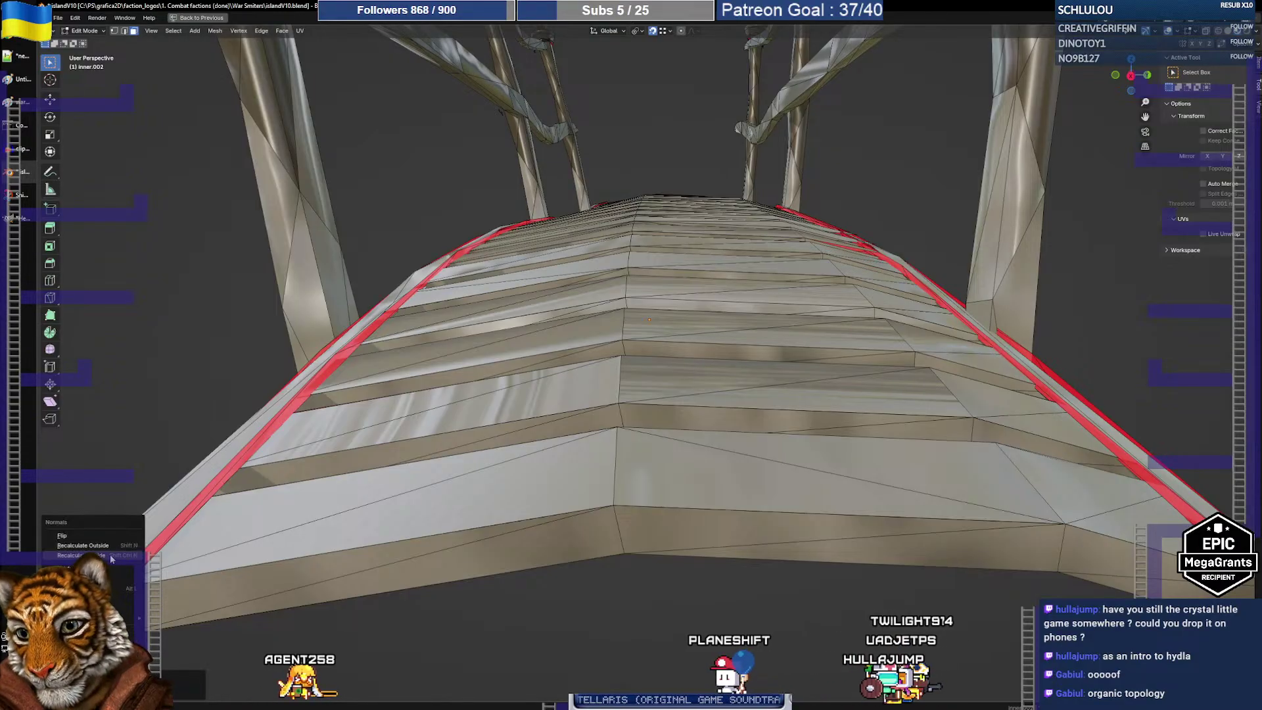
- Snap three stray plank corner vertices onto their neighbouring corners
middle_drag(368, 506, 468, 557)
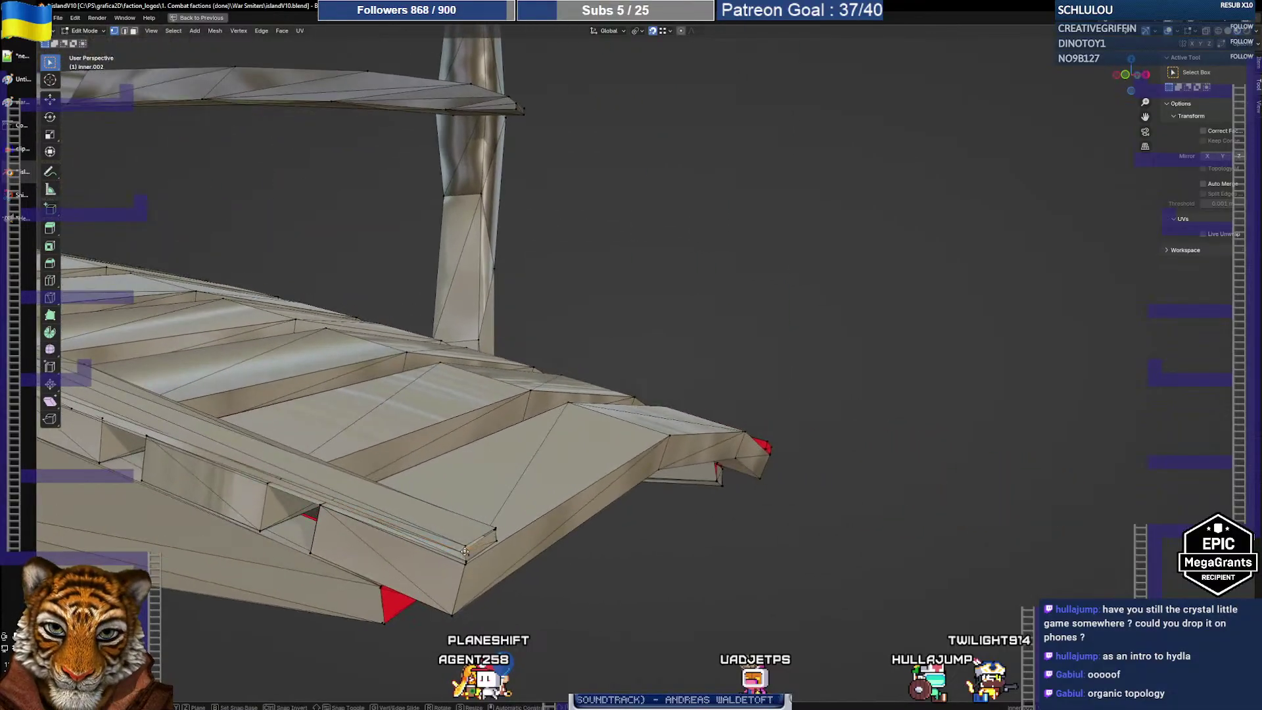
key(g)
click(494, 530)
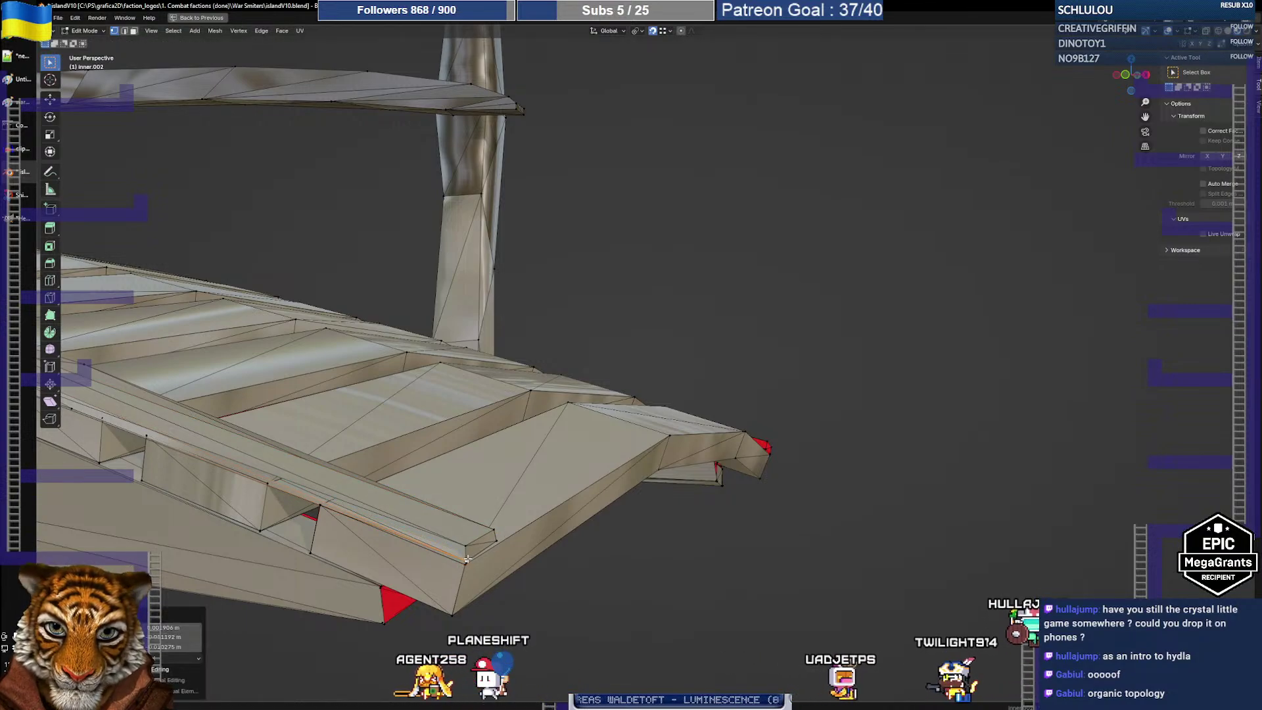
middle_drag(467, 557, 441, 542)
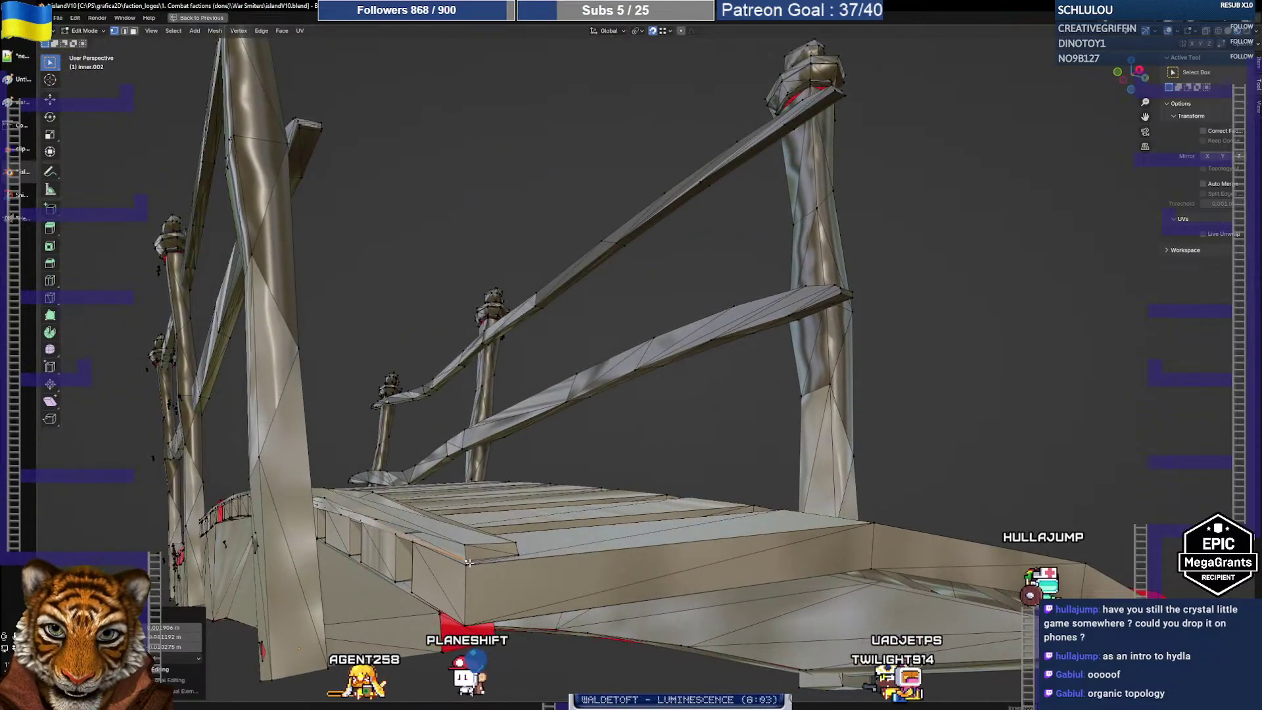
click(468, 563)
key(g)
click(466, 561)
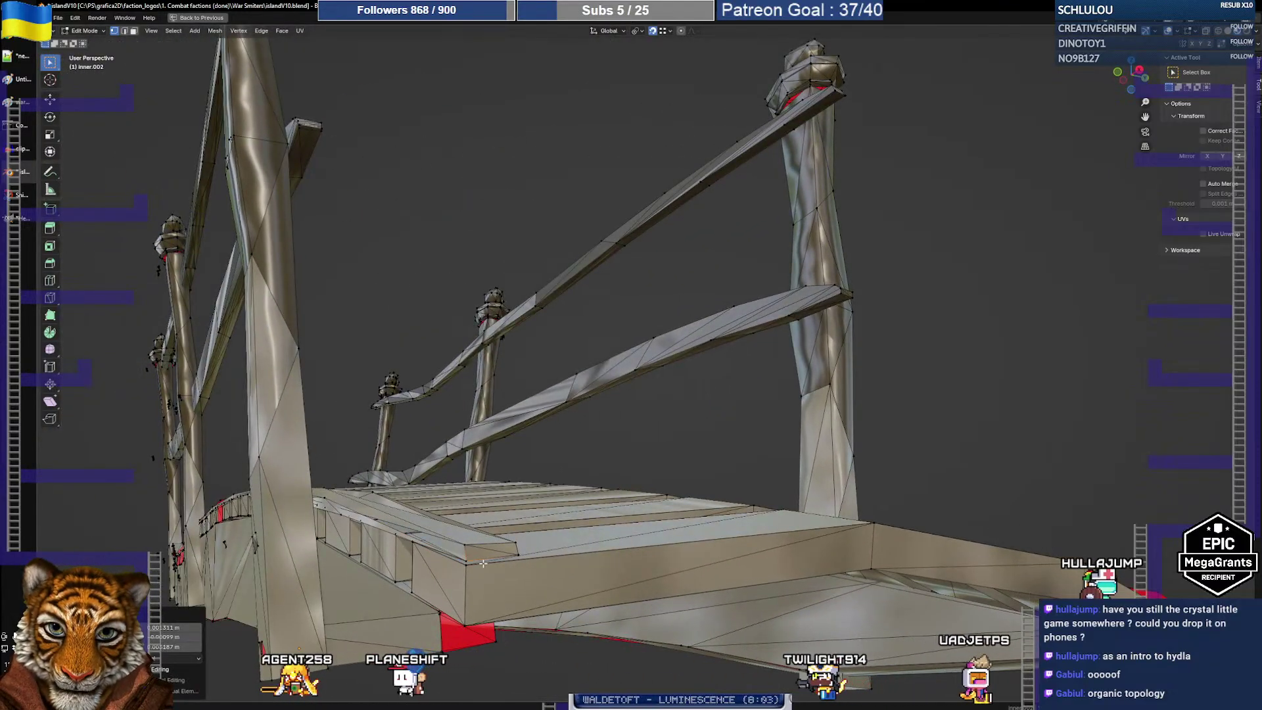
click(514, 556)
key(g)
click(520, 559)
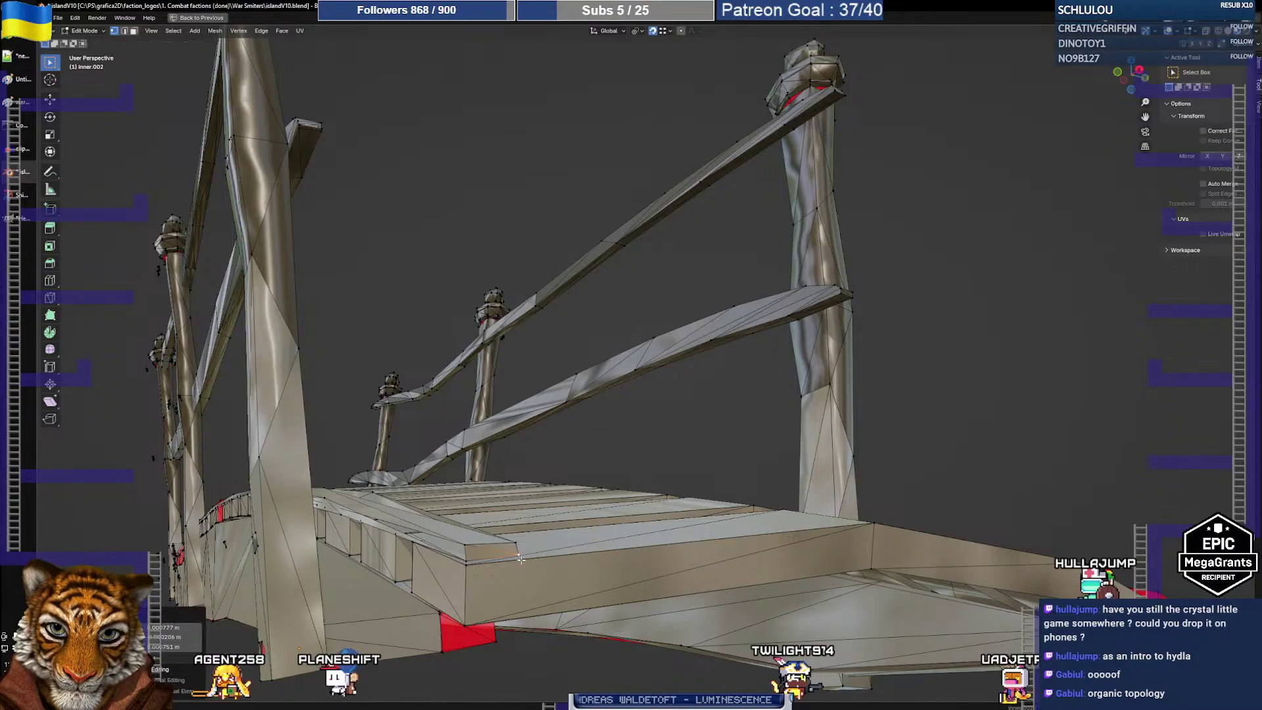
- Merge duplicate vertices by distance across the whole bridge mesh
key(a)
key(m)
click(537, 565)
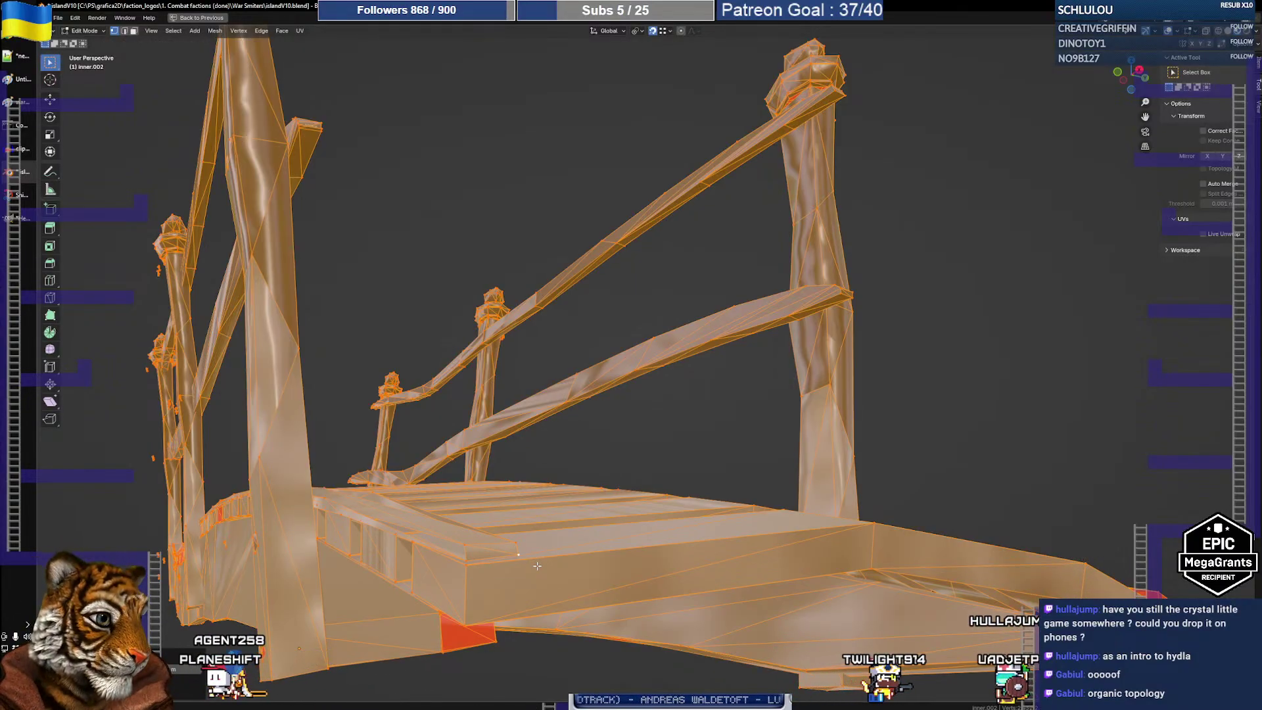
- Save the bridge file
click(58, 18)
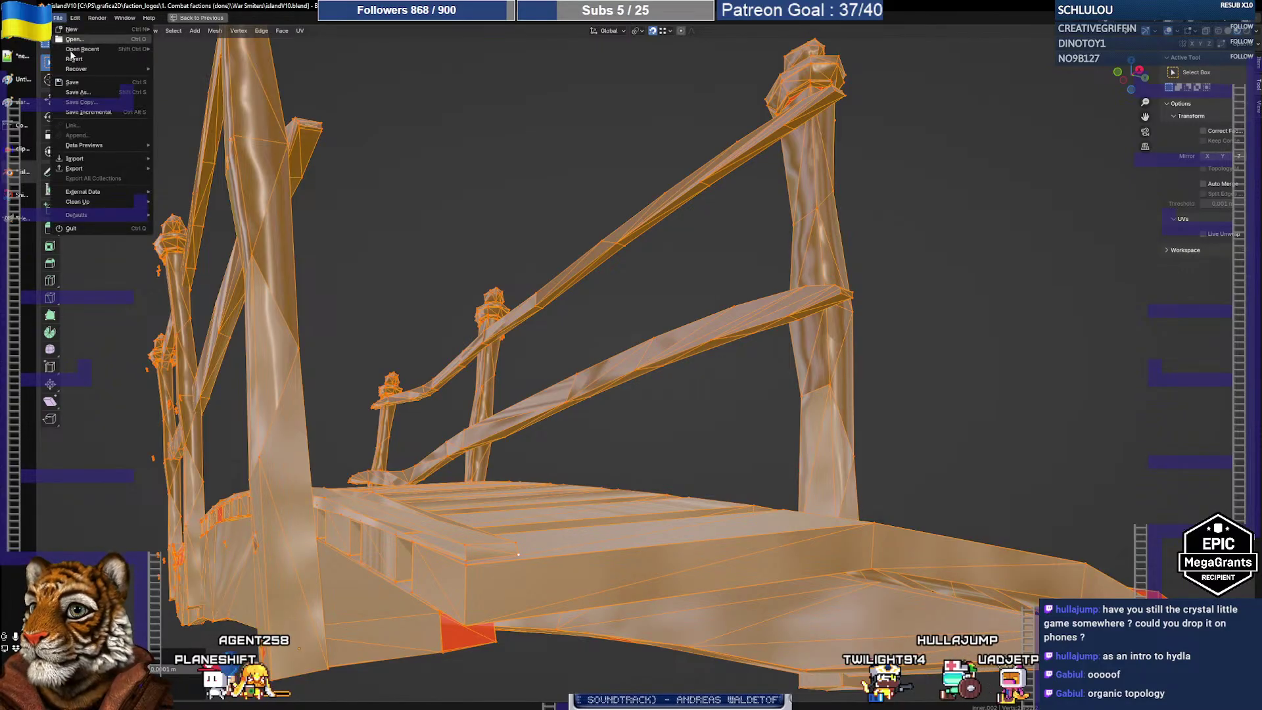
click(74, 84)
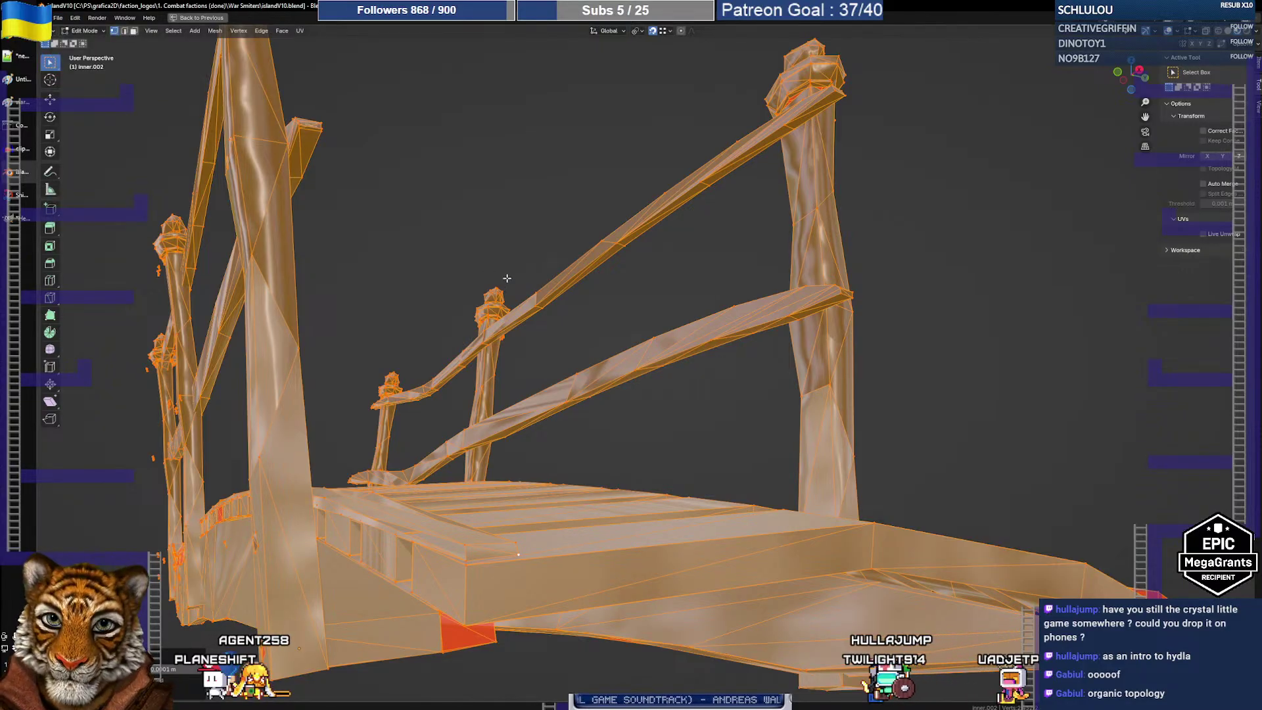
middle_drag(424, 322, 500, 353)
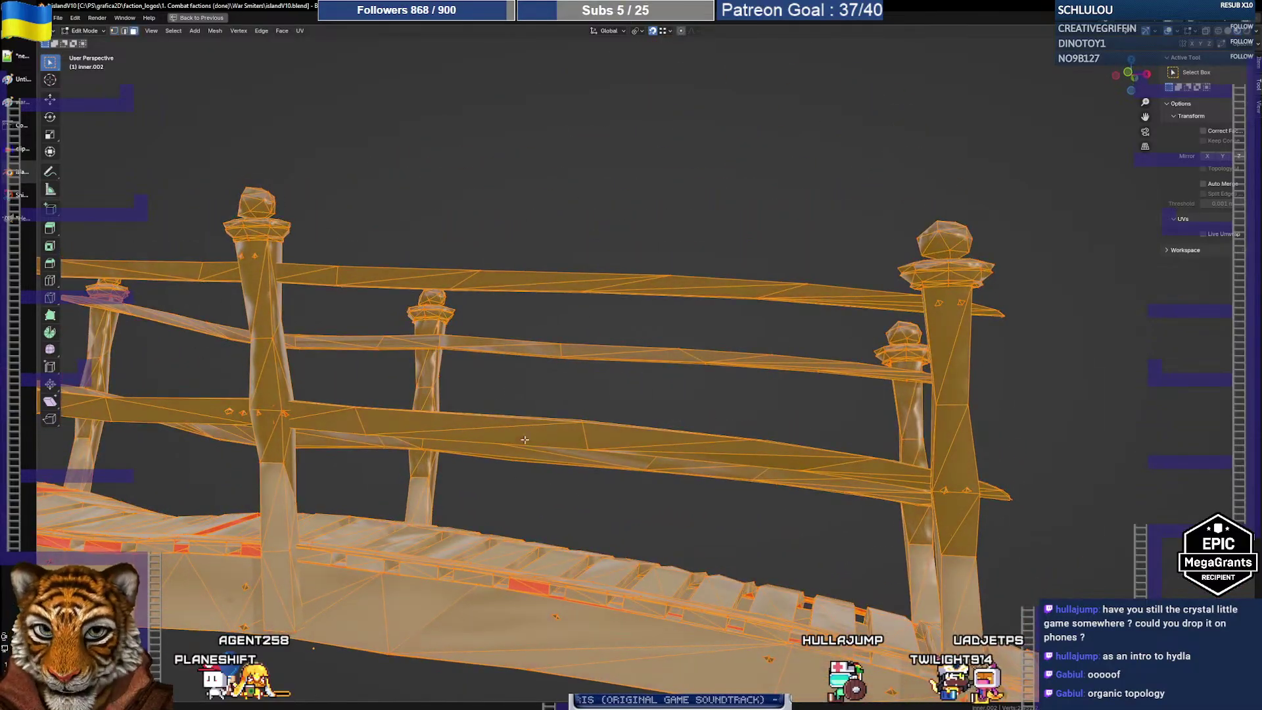
- Select the two red faces by the post with their linked triangles and flip their normals
click(549, 589)
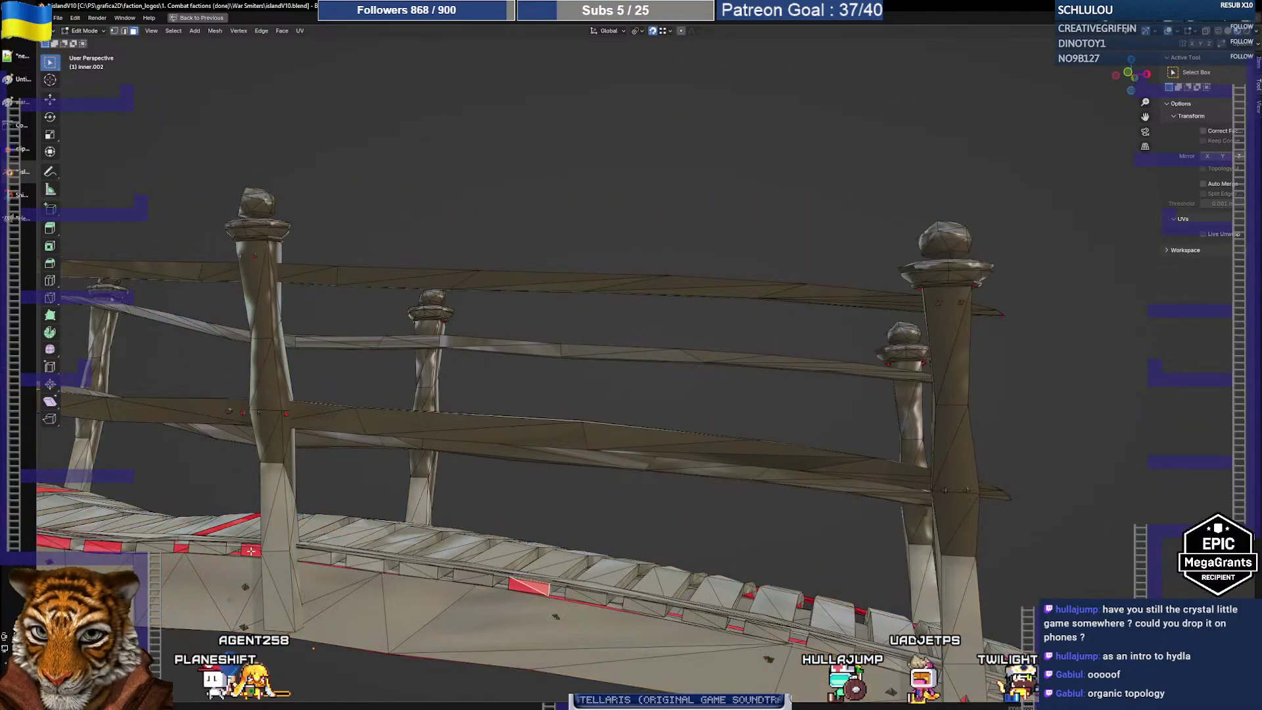
shift+click(111, 547)
shift+click(61, 543)
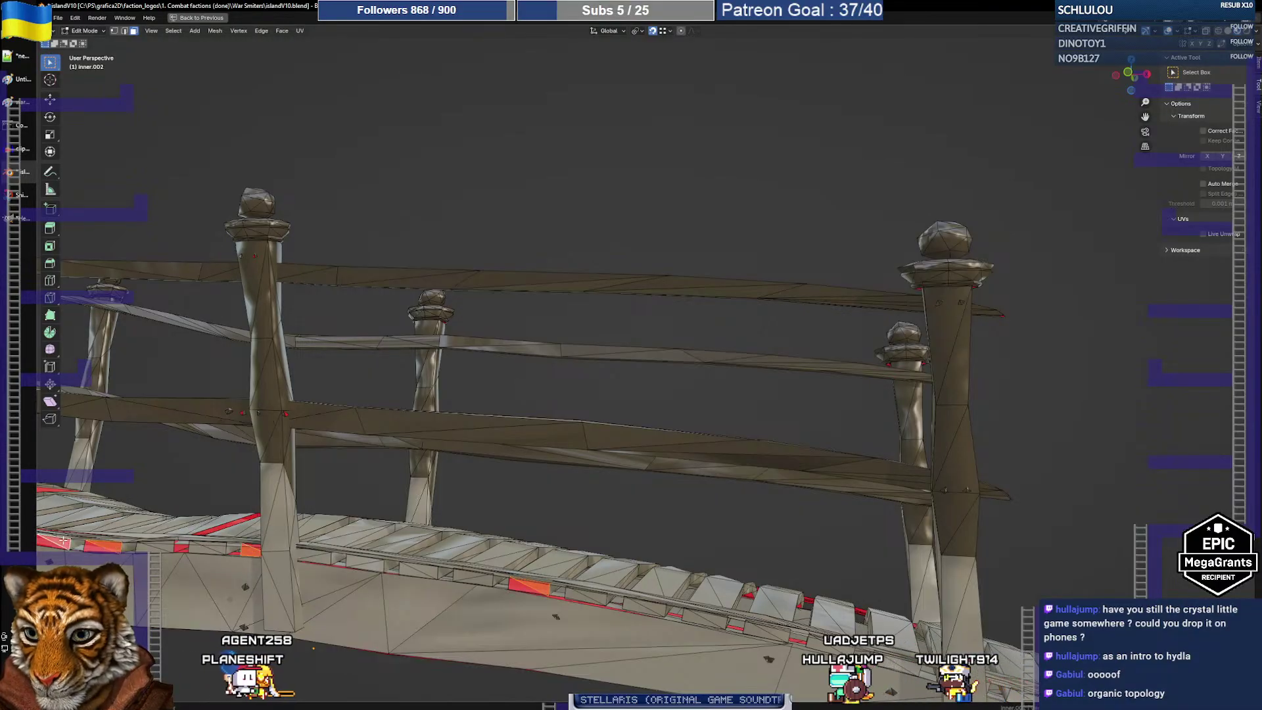
key(ctrl+l)
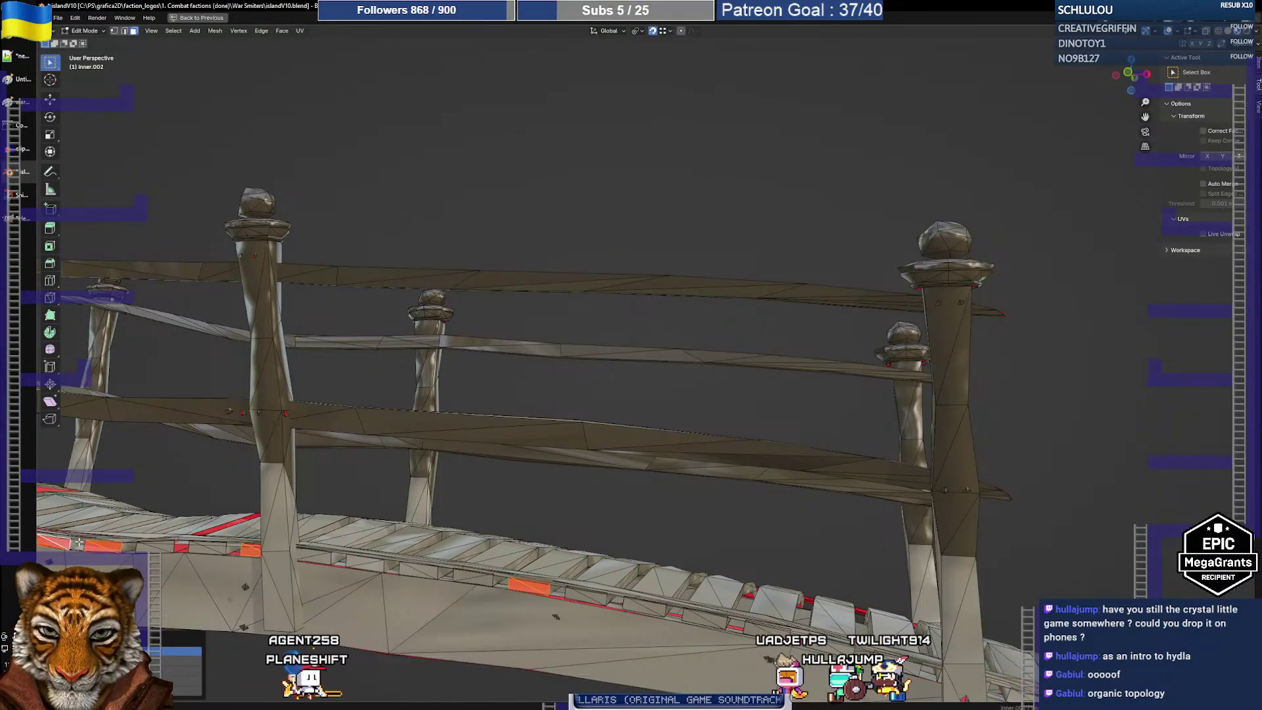
key(alt+n)
click(79, 542)
- Fly along the deck, select the middle red face triangles and flip their normals
key(shift+grave)
key(s)
key(a)
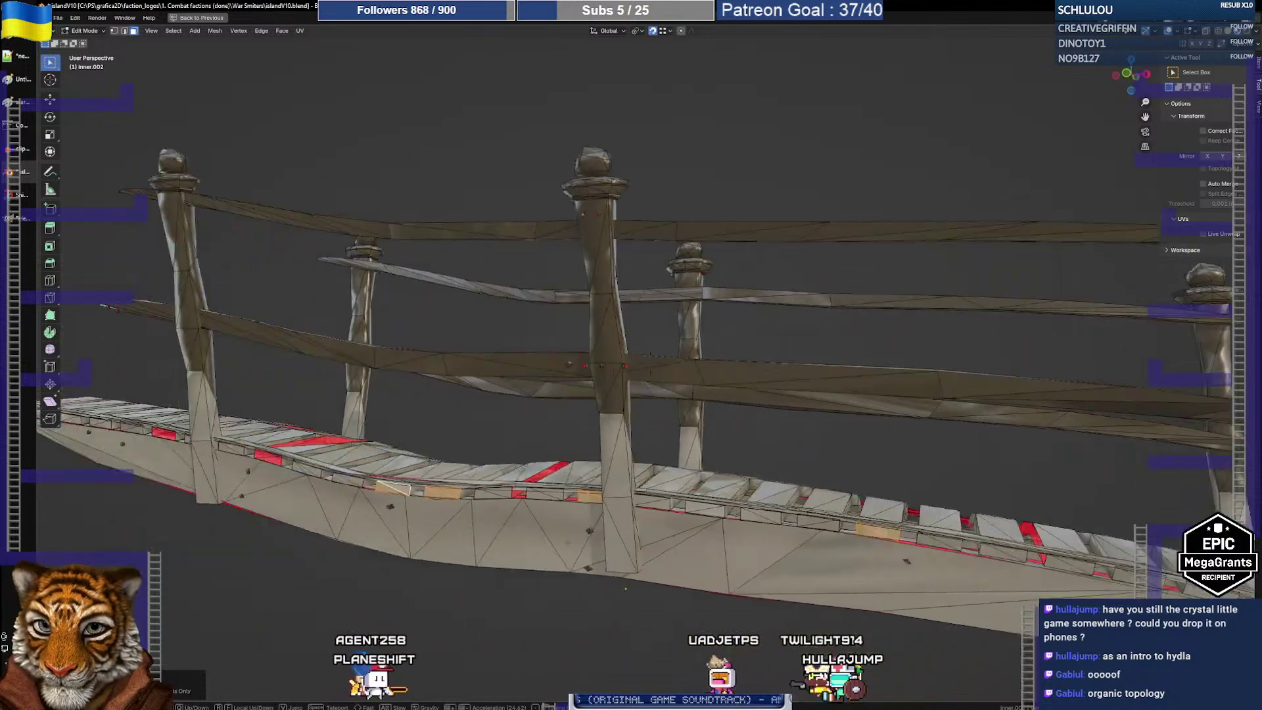
key(w)
click(651, 357)
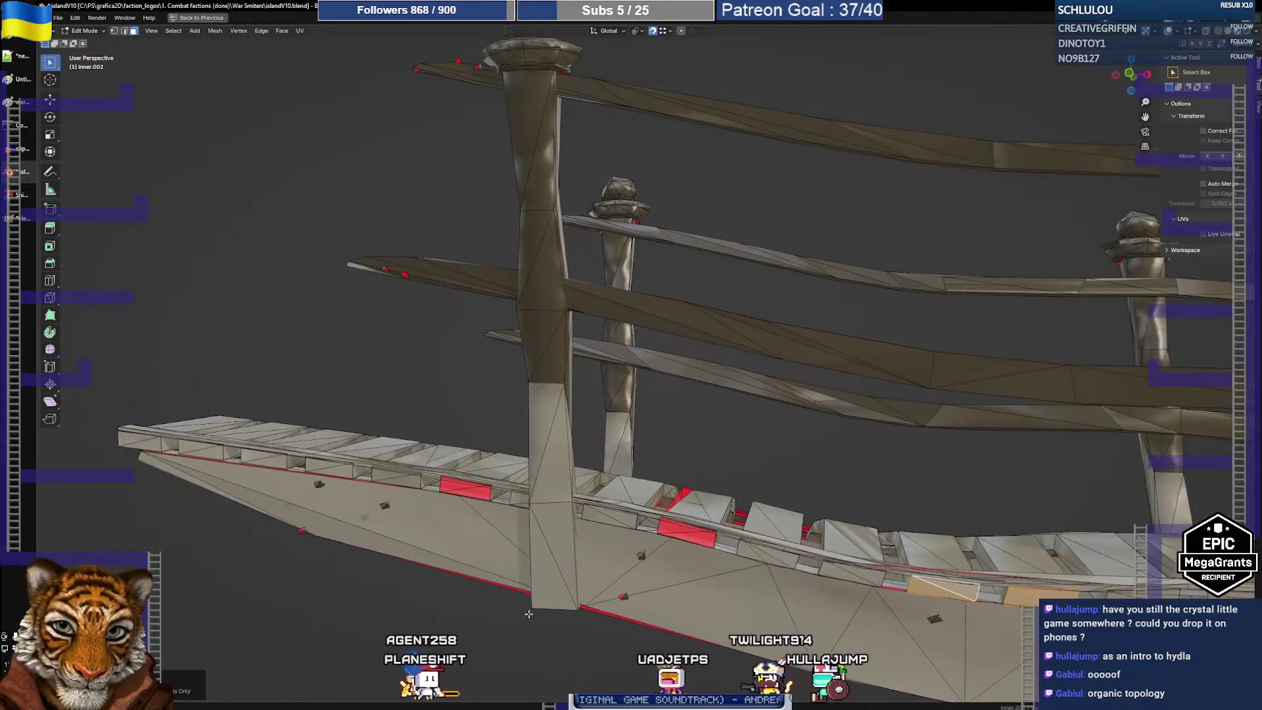
click(695, 538)
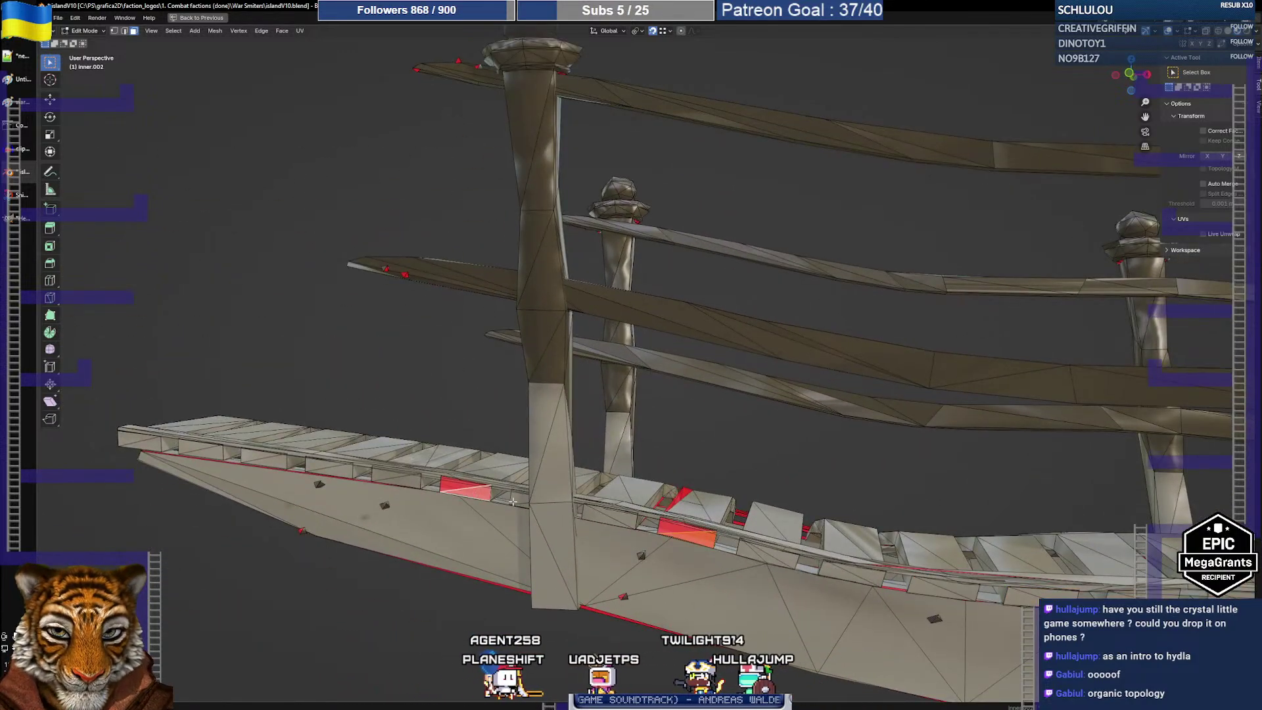
key(alt+n)
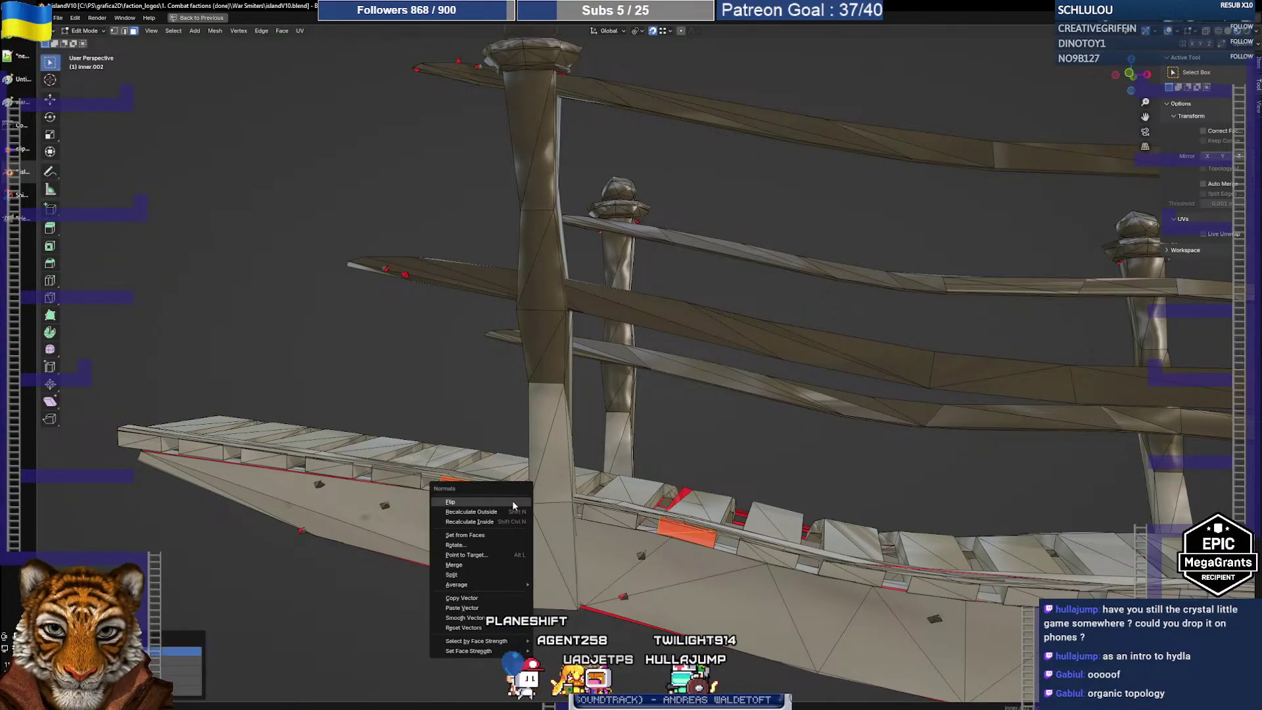
click(513, 502)
middle_drag(524, 500, 553, 445)
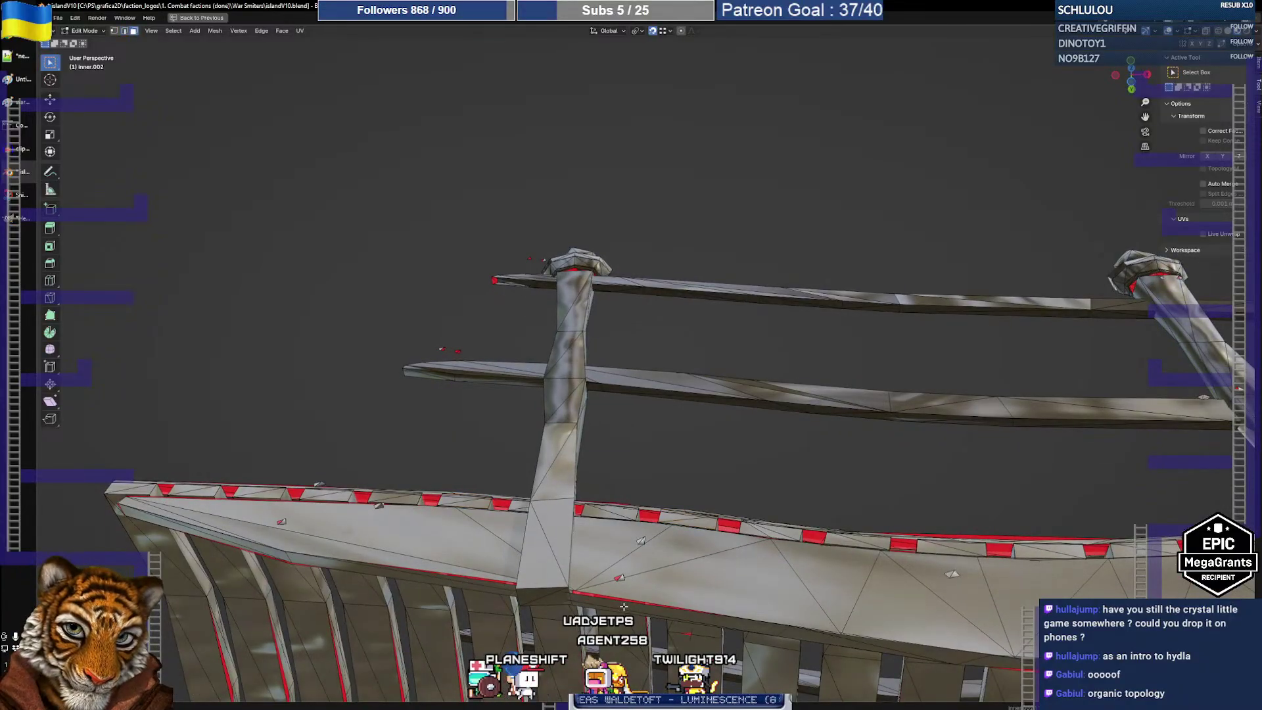
middle_drag(631, 590, 707, 41)
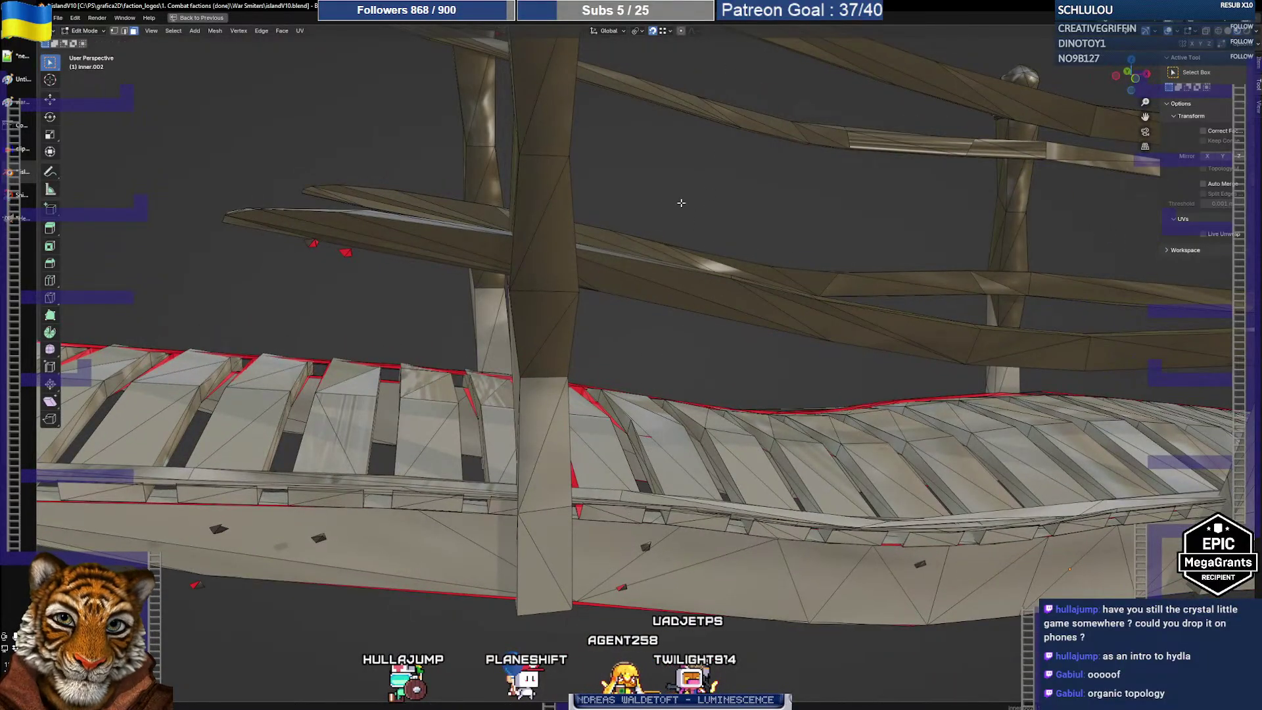
- Subdivide the selected plank edges and snap three new vertices onto plank corners
key(shift+grave)
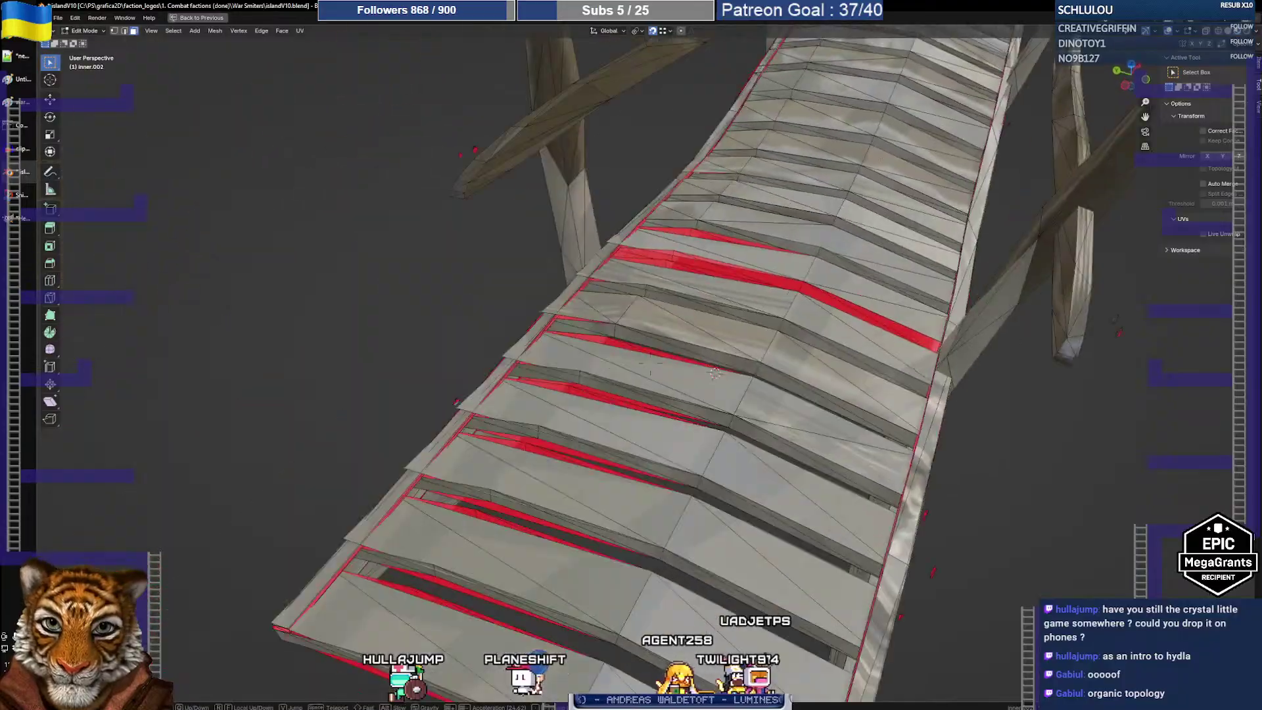
key(s)
key(d)
key(w)
click(751, 230)
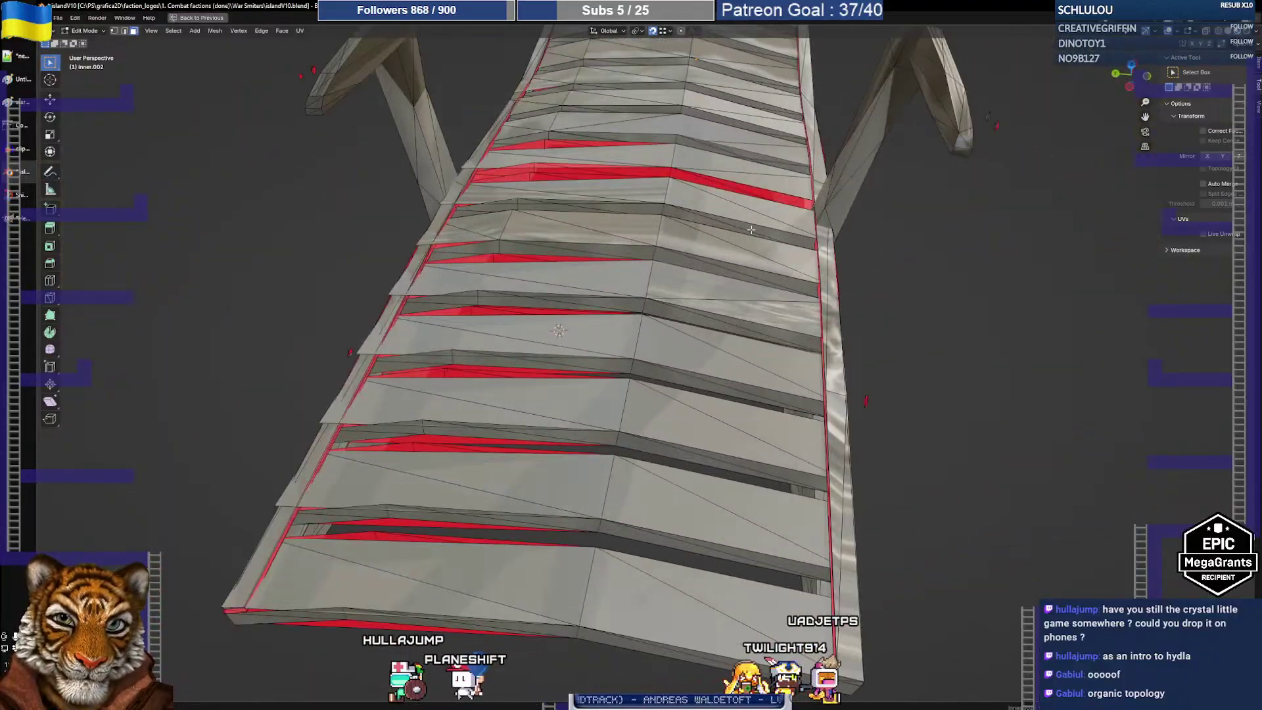
mouse_move(476, 381)
middle_down()
mouse_move(493, 376)
mouse_move(483, 390)
middle_up()
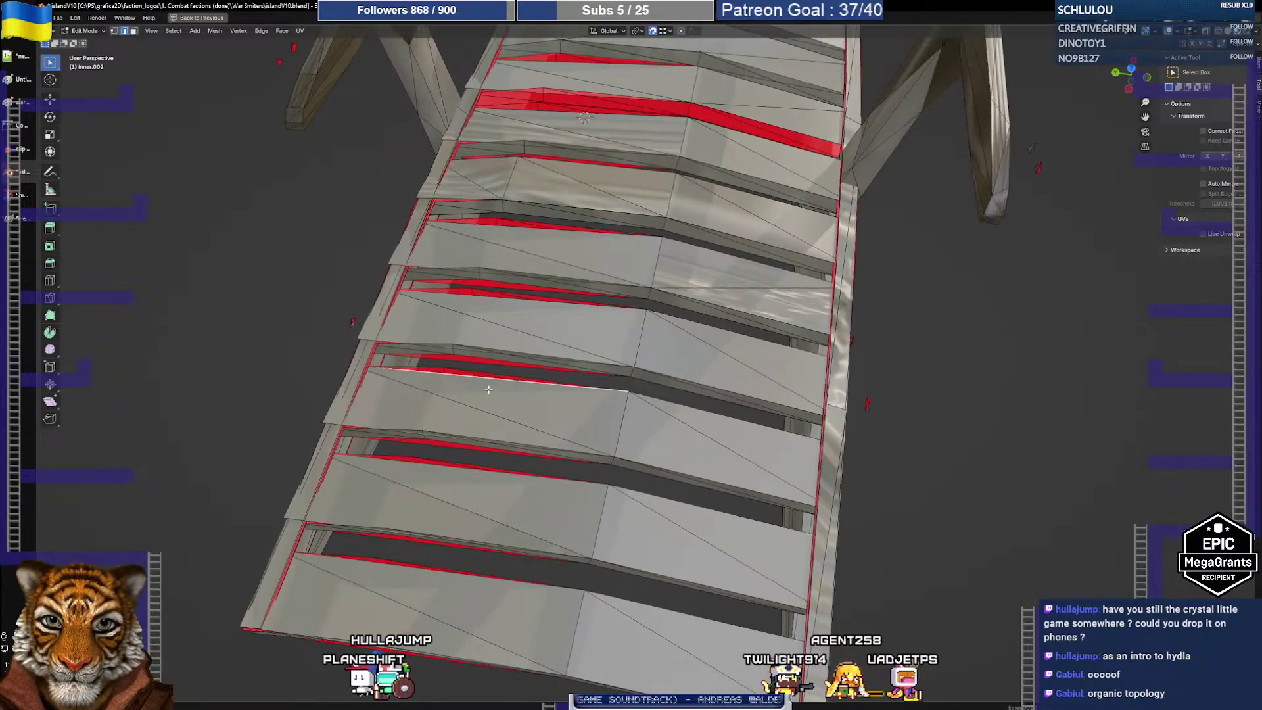
right_click(521, 243)
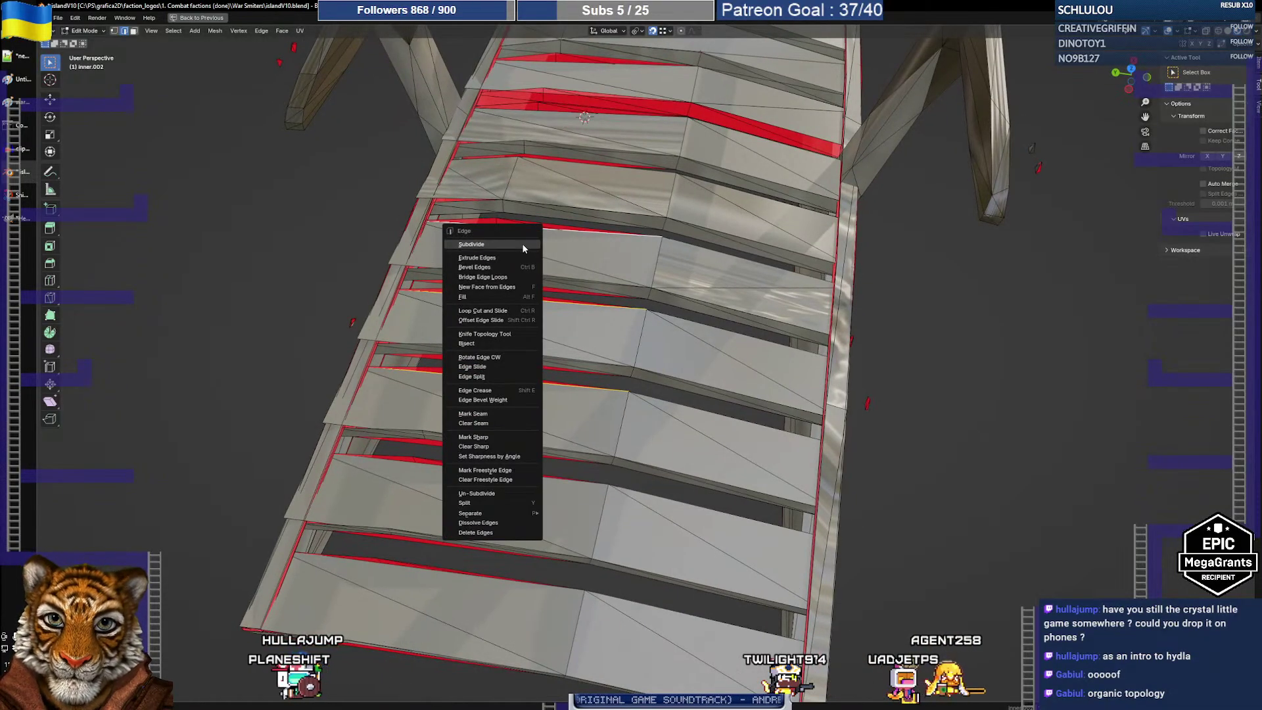
click(522, 243)
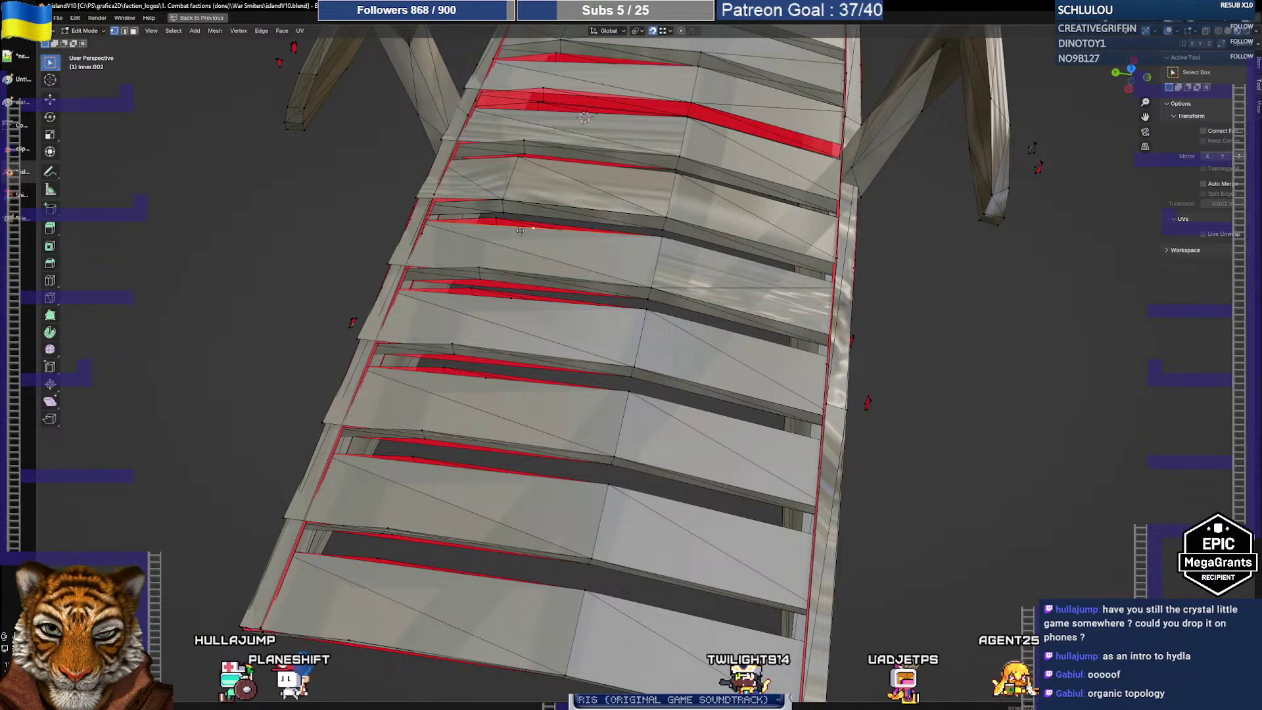
click(495, 221)
click(472, 289)
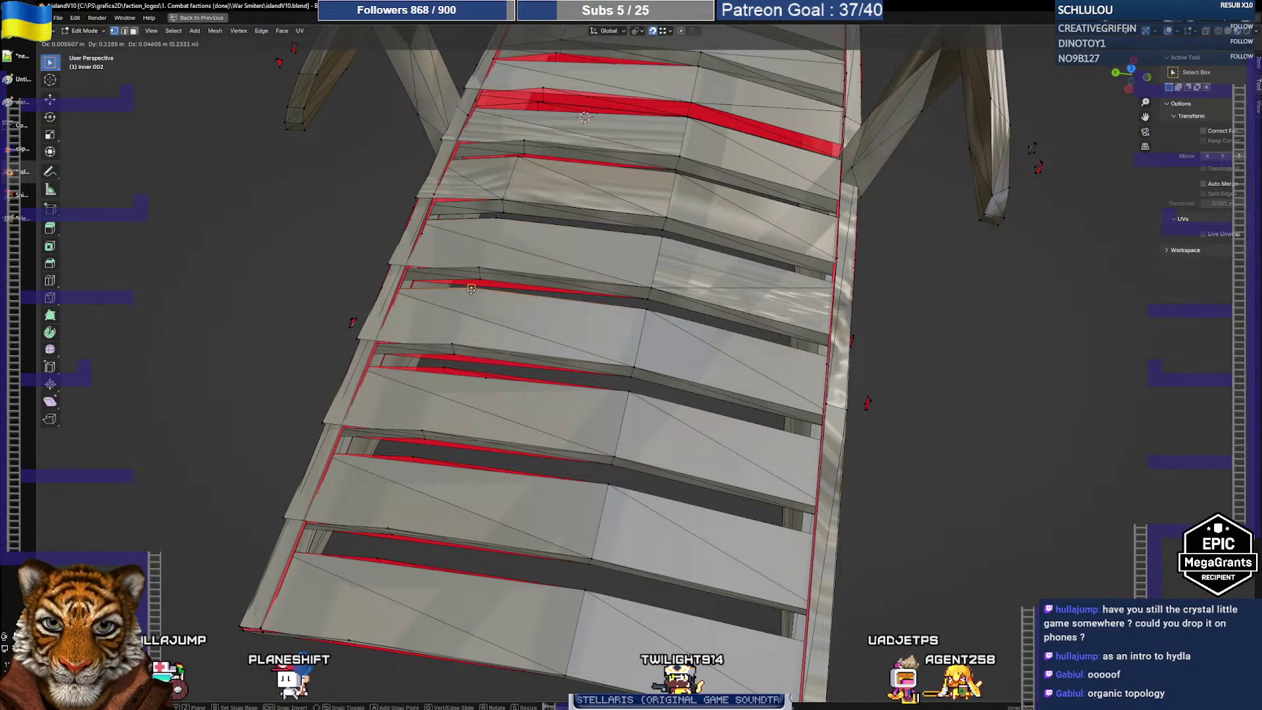
click(453, 381)
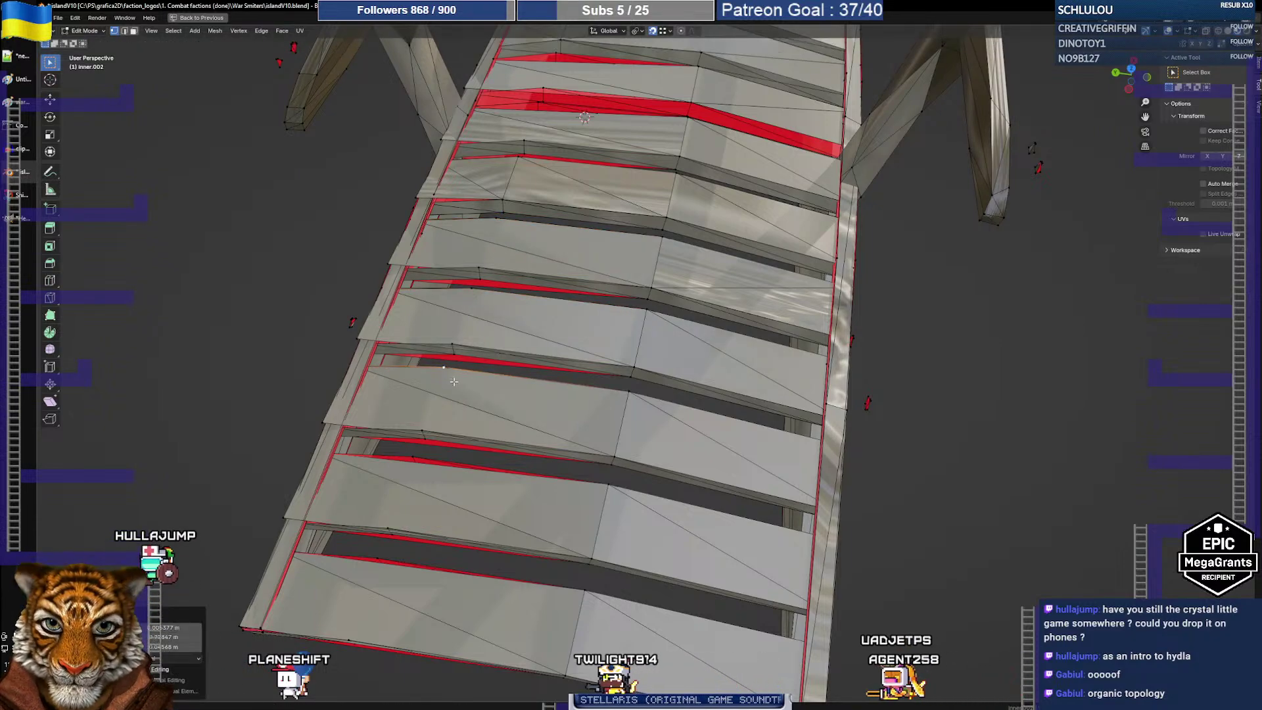
- Subdivide another set of plank edges and move two vertices onto the plank corners
right_click(399, 568)
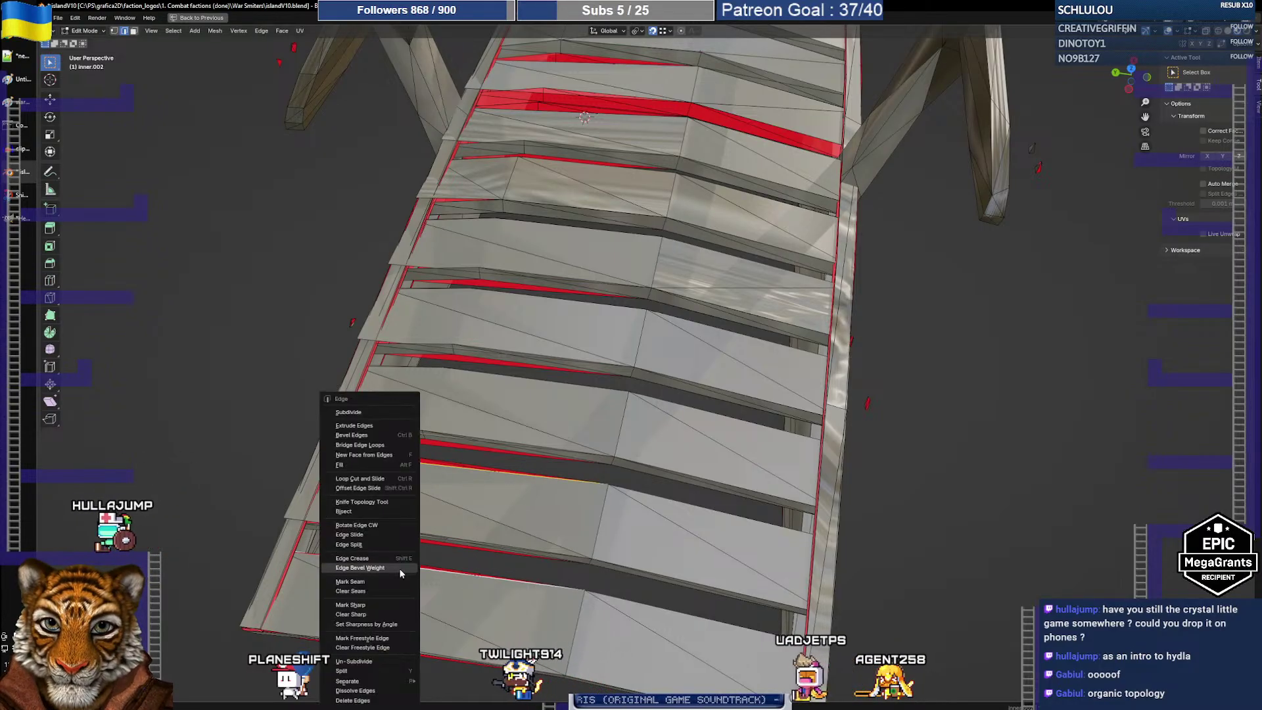
click(368, 410)
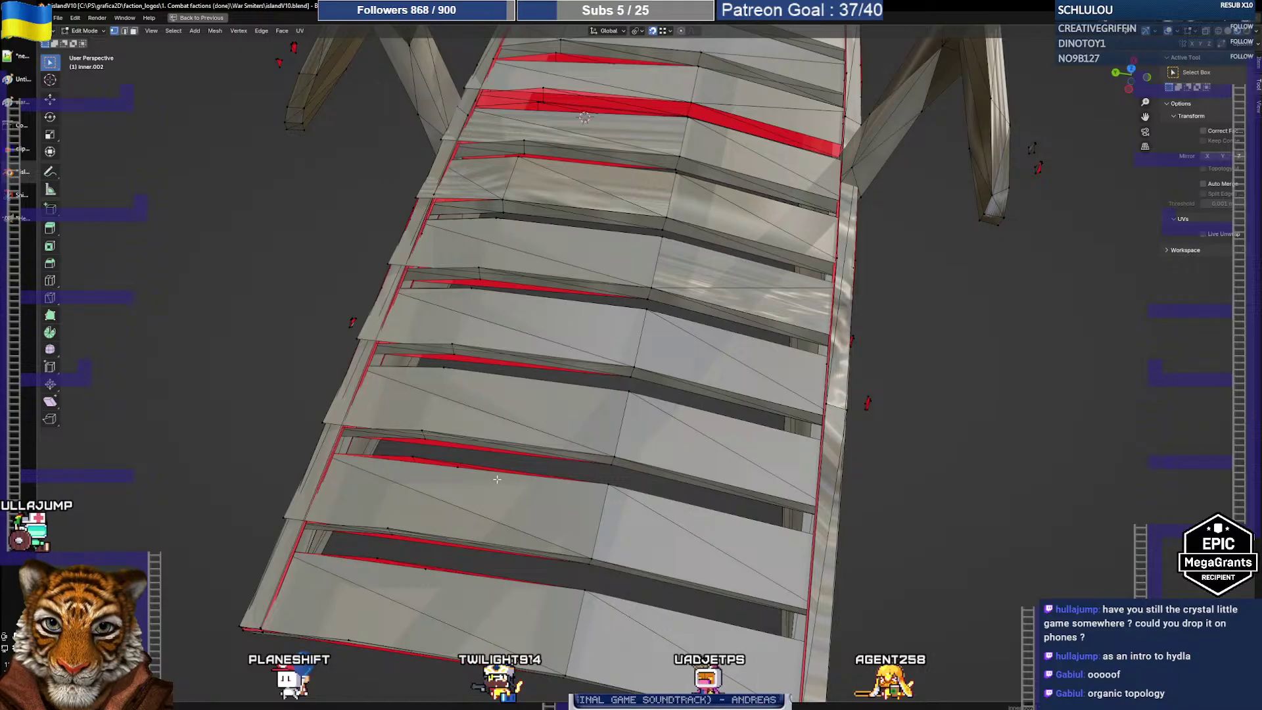
key(g)
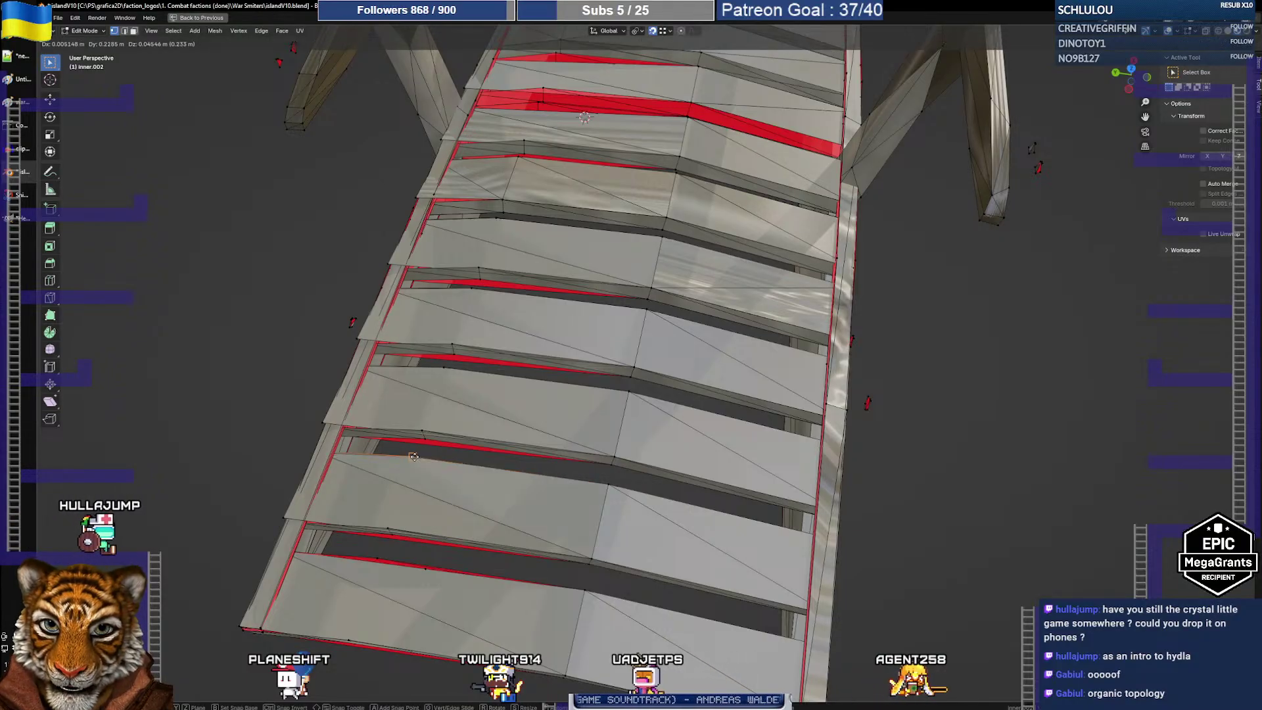
click(413, 456)
key(g)
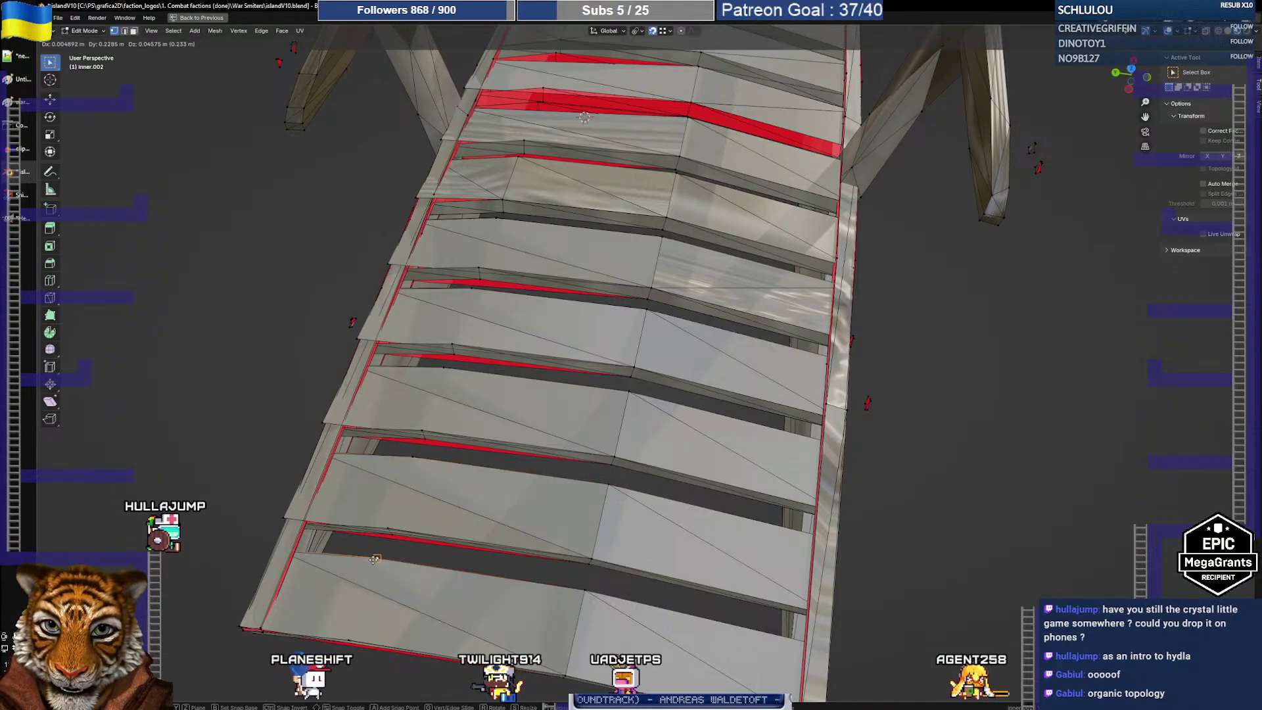
click(416, 560)
middle_drag(462, 468, 707, 428)
middle_drag(477, 496, 624, 441)
- Select the plank's top edge loops and fill them with faces
key(2)
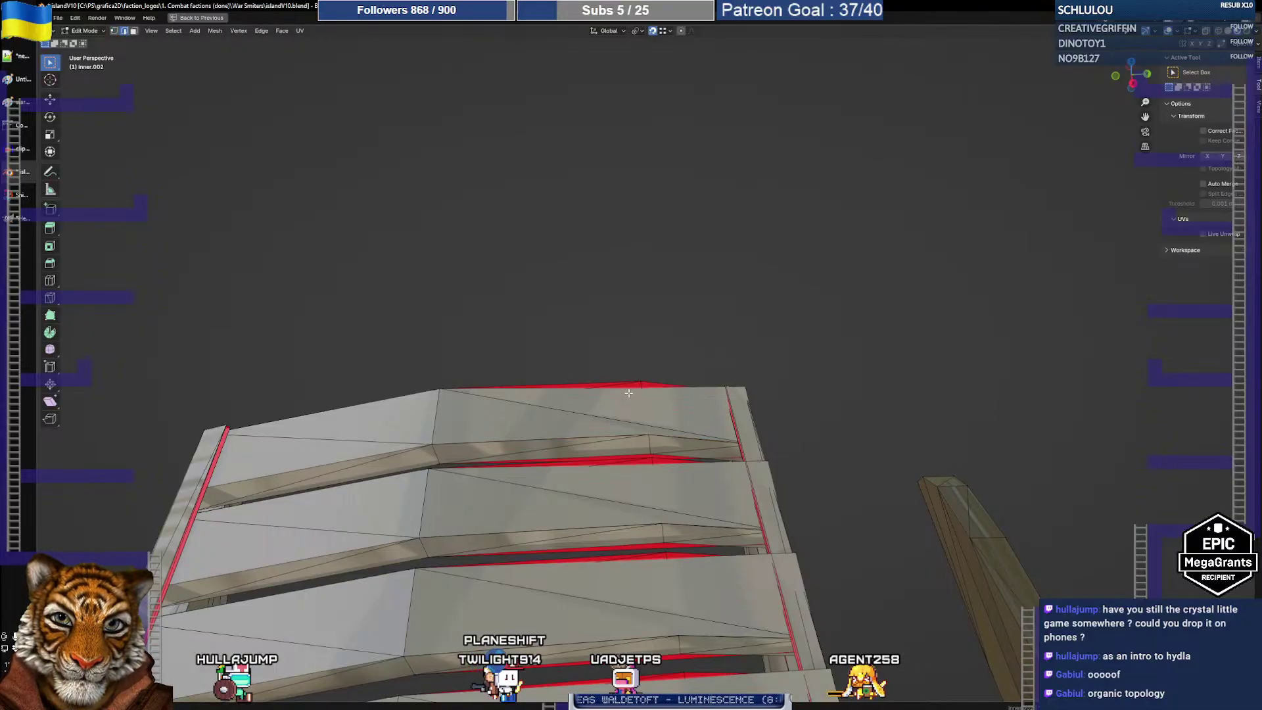
click(621, 389)
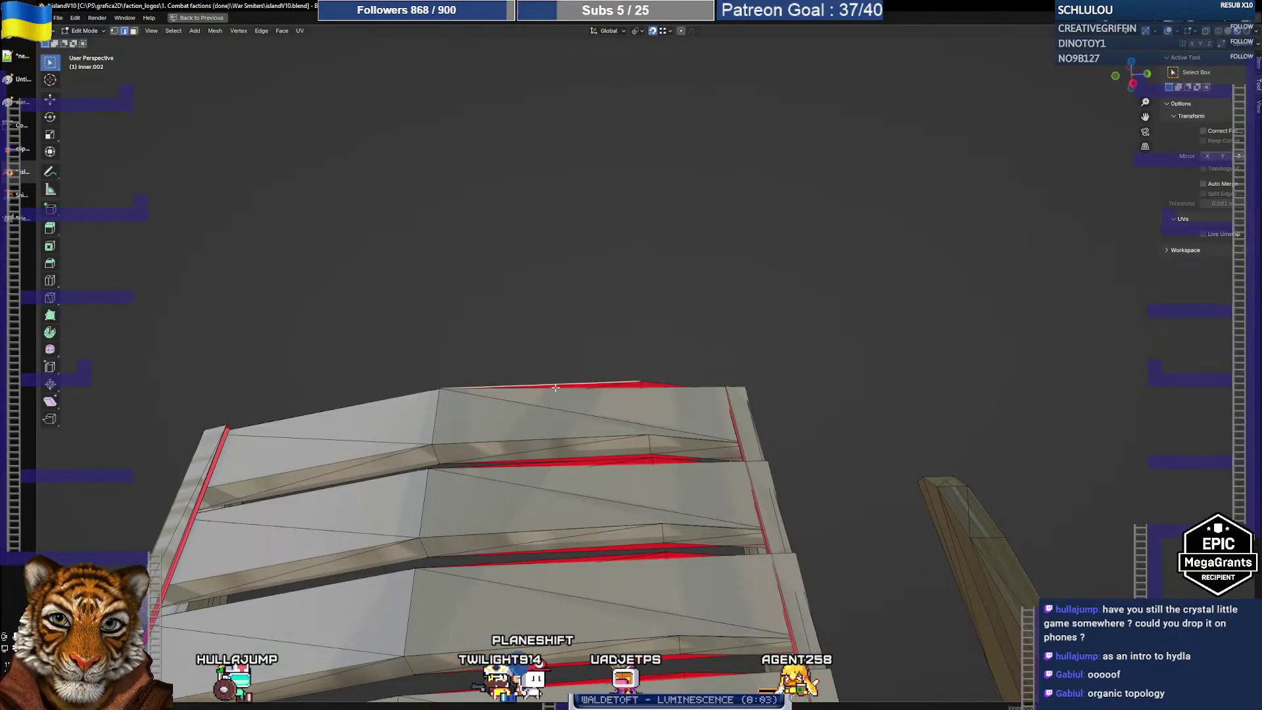
middle_drag(555, 389, 631, 403)
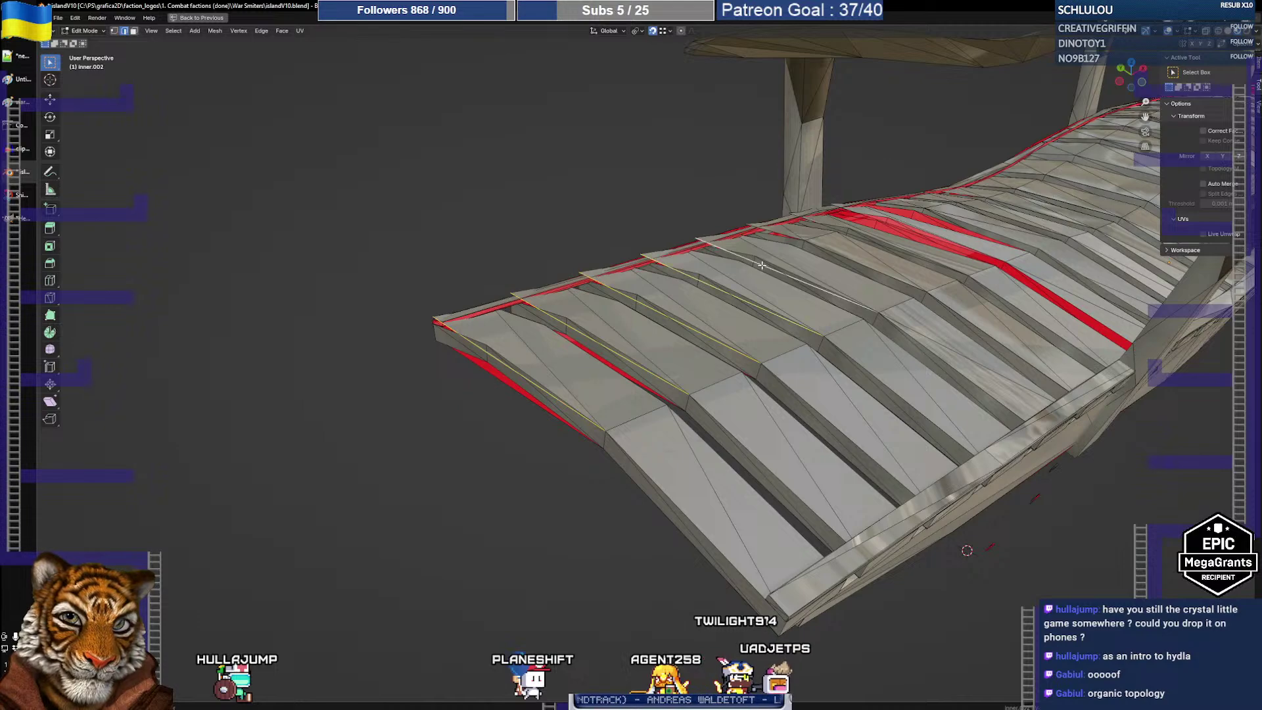
middle_drag(803, 266, 789, 287)
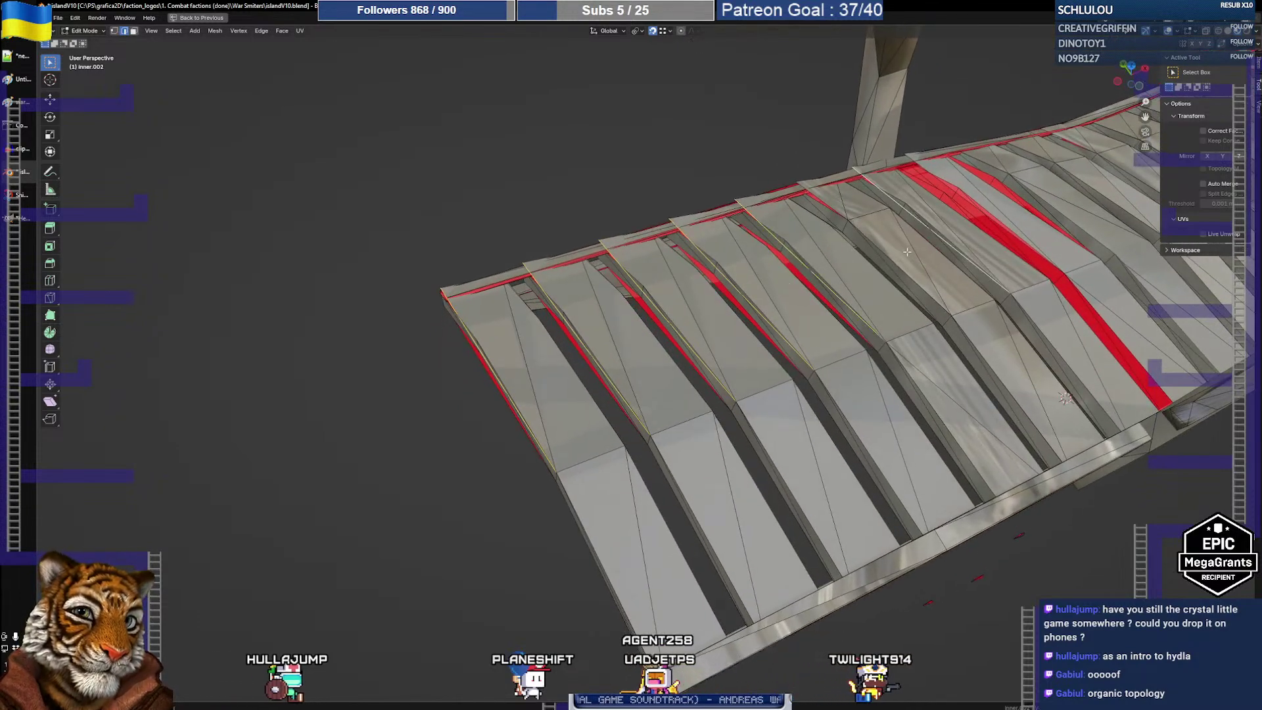
right_click(605, 353)
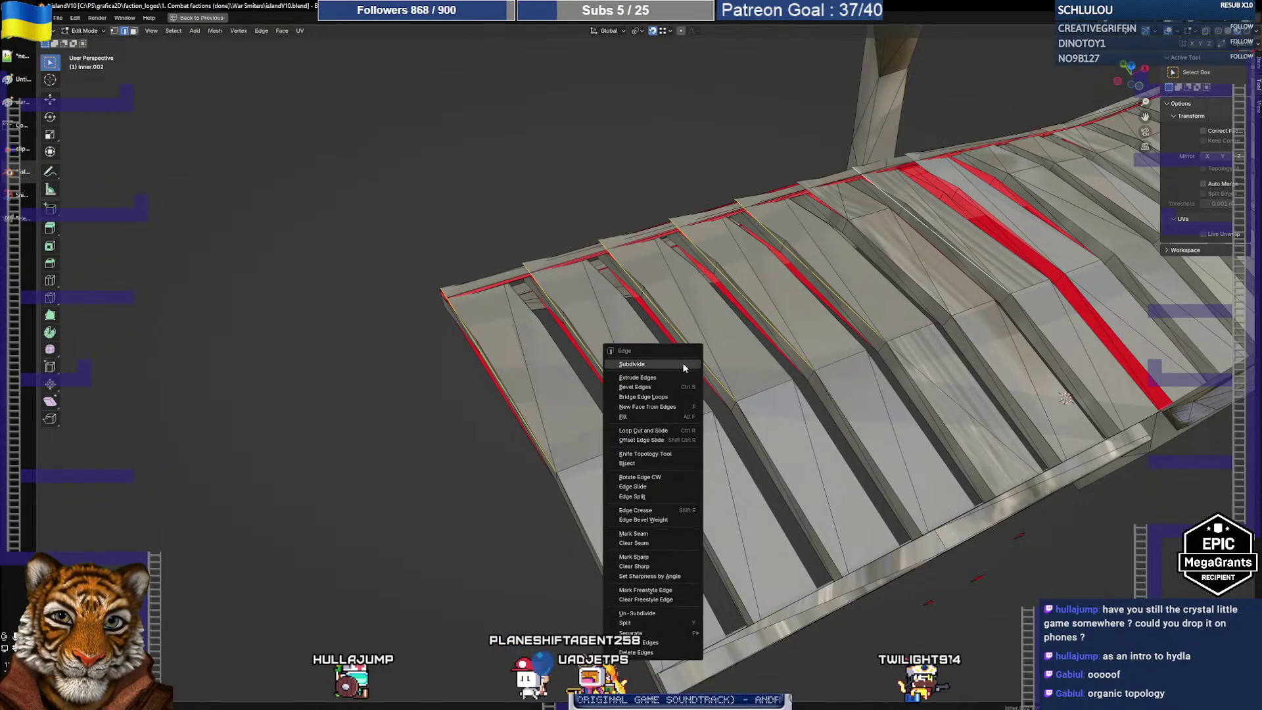
click(606, 416)
- In vertex mode, snap three stray vertices beside red gaps onto their neighbours
key(1)
click(493, 374)
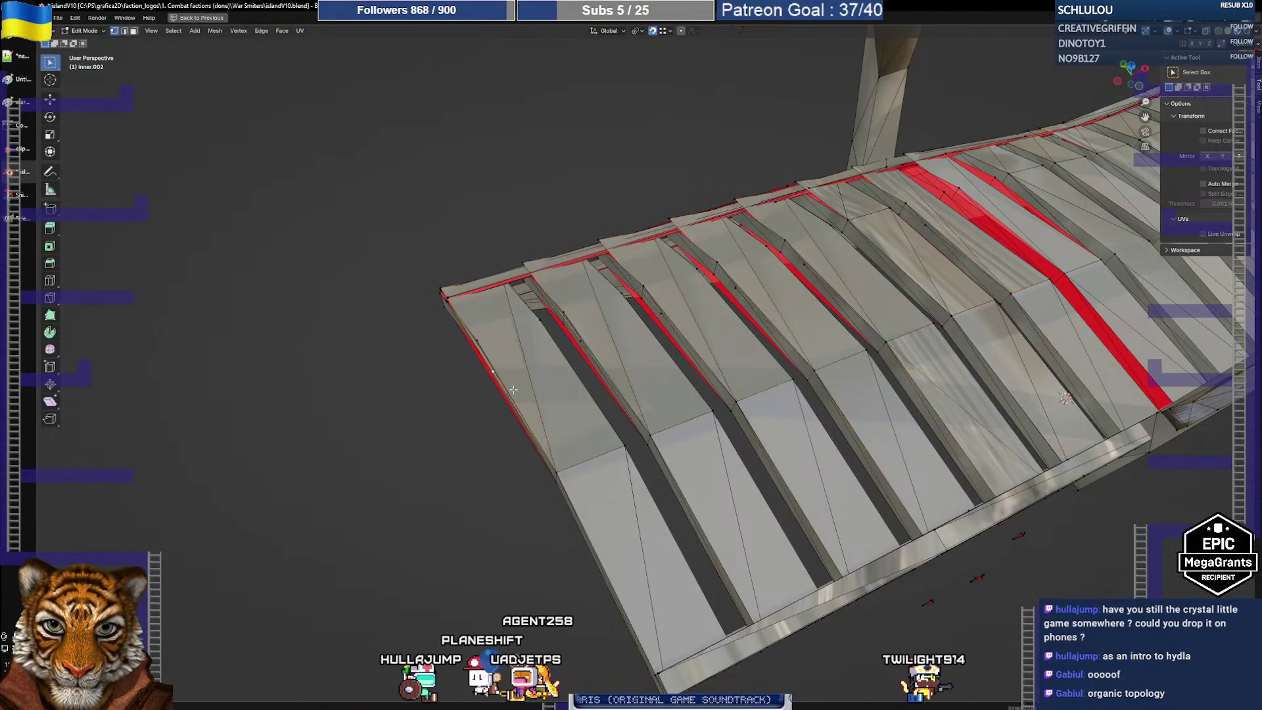
middle_drag(501, 387, 474, 351)
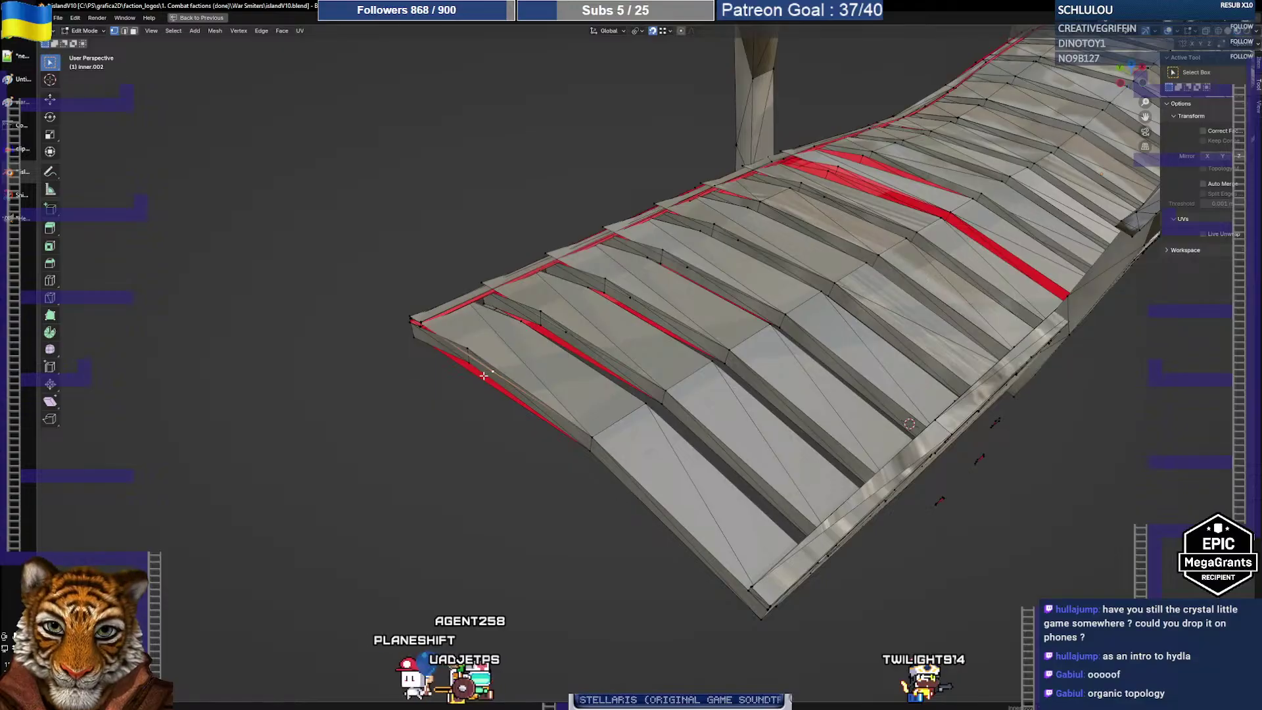
key(g)
click(470, 348)
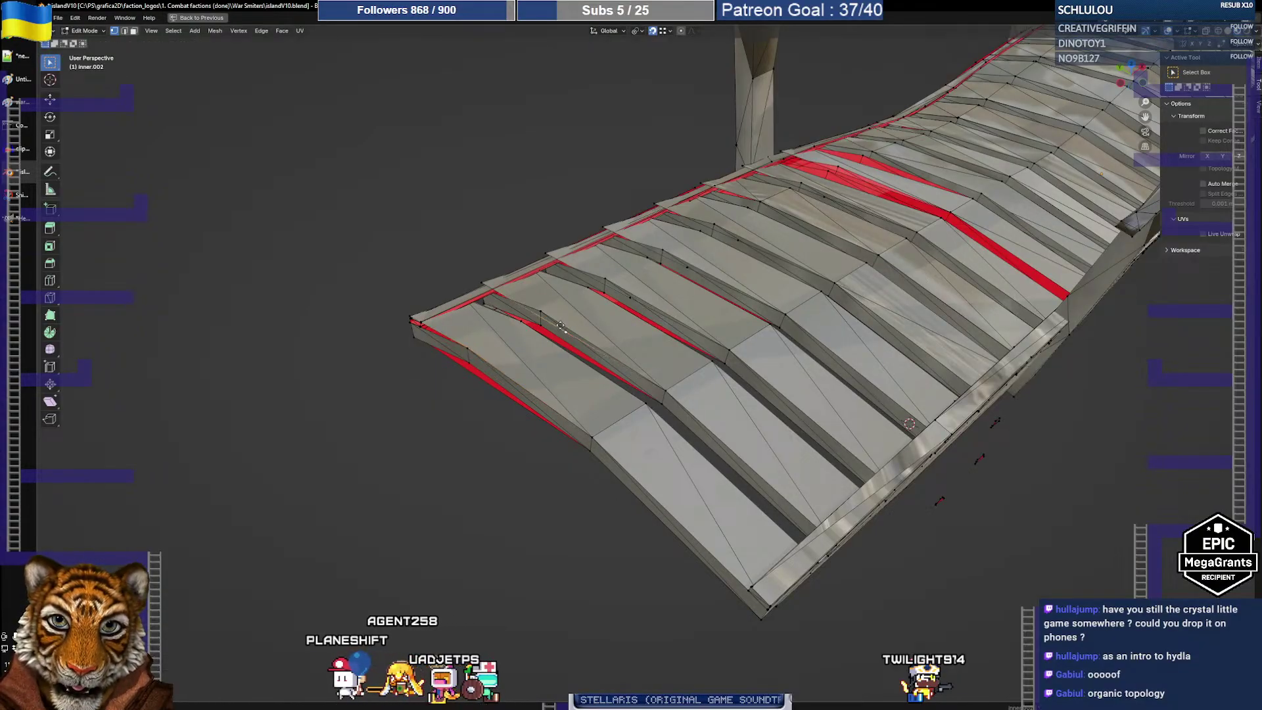
click(605, 280)
key(g)
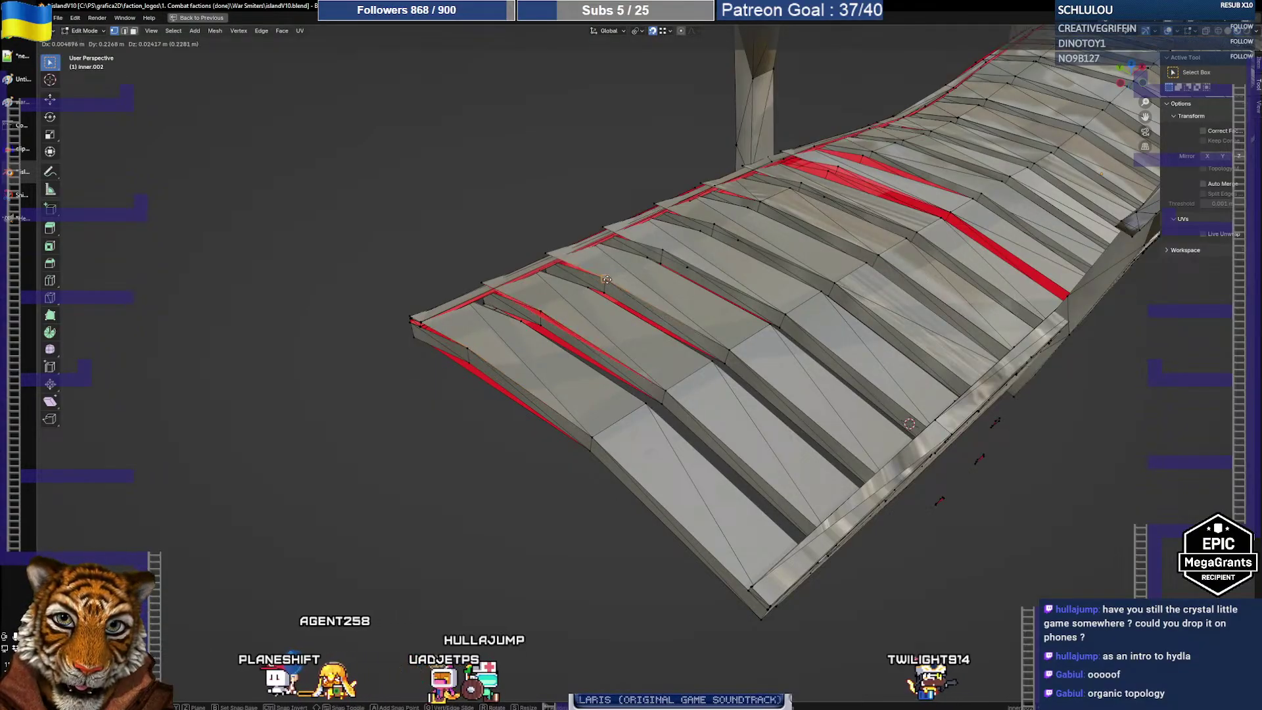
click(606, 279)
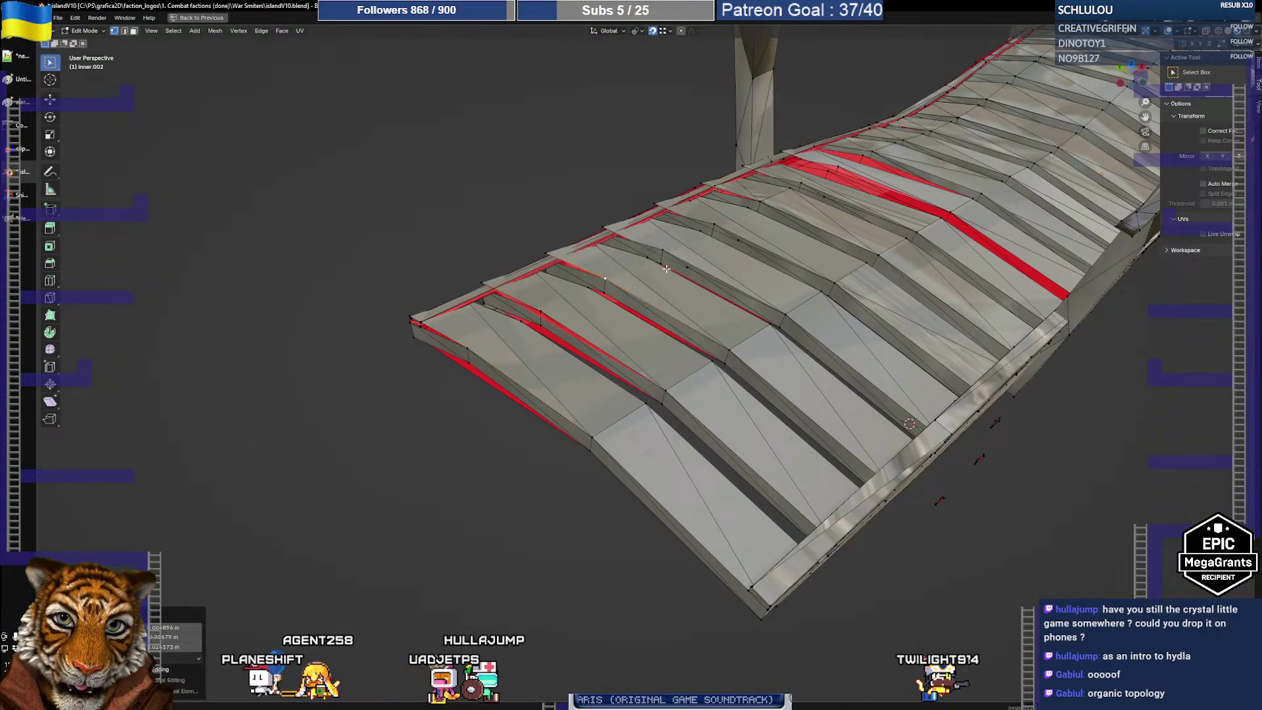
click(738, 240)
key(g)
click(715, 225)
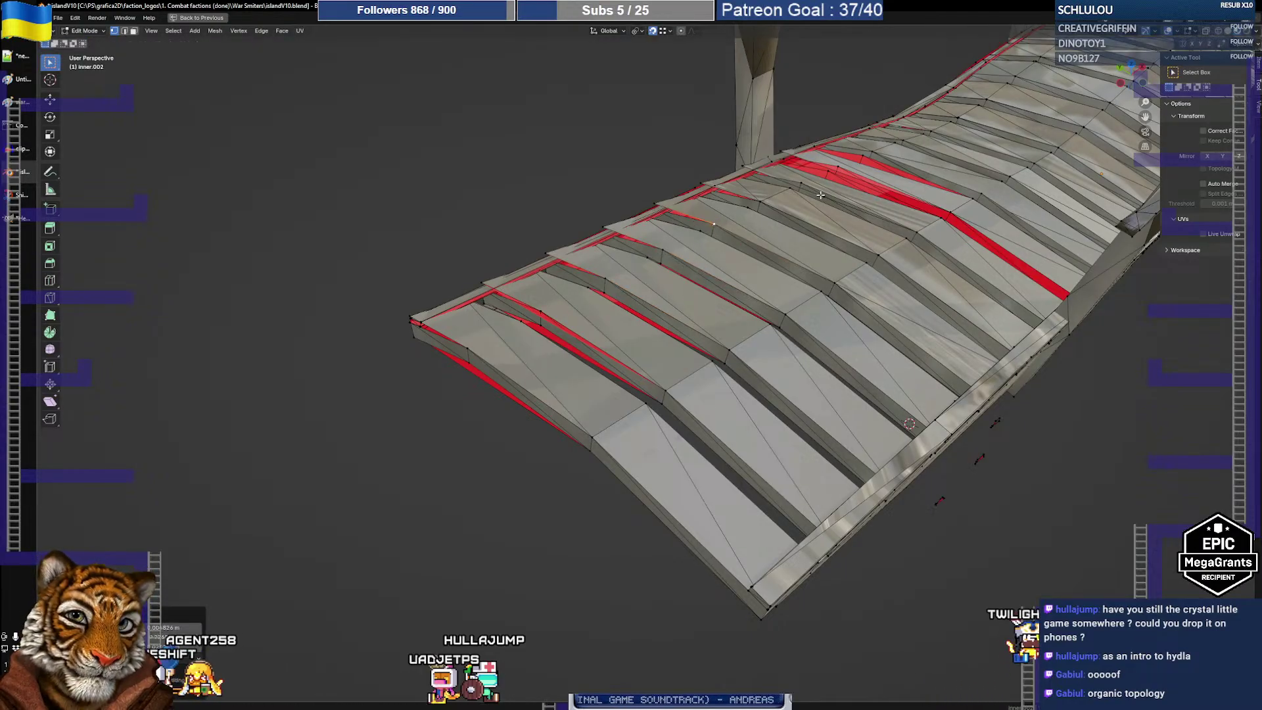
middle_drag(820, 195, 865, 214)
- Merge the deck's duplicate vertices by distance at 0.0001 m
key(a)
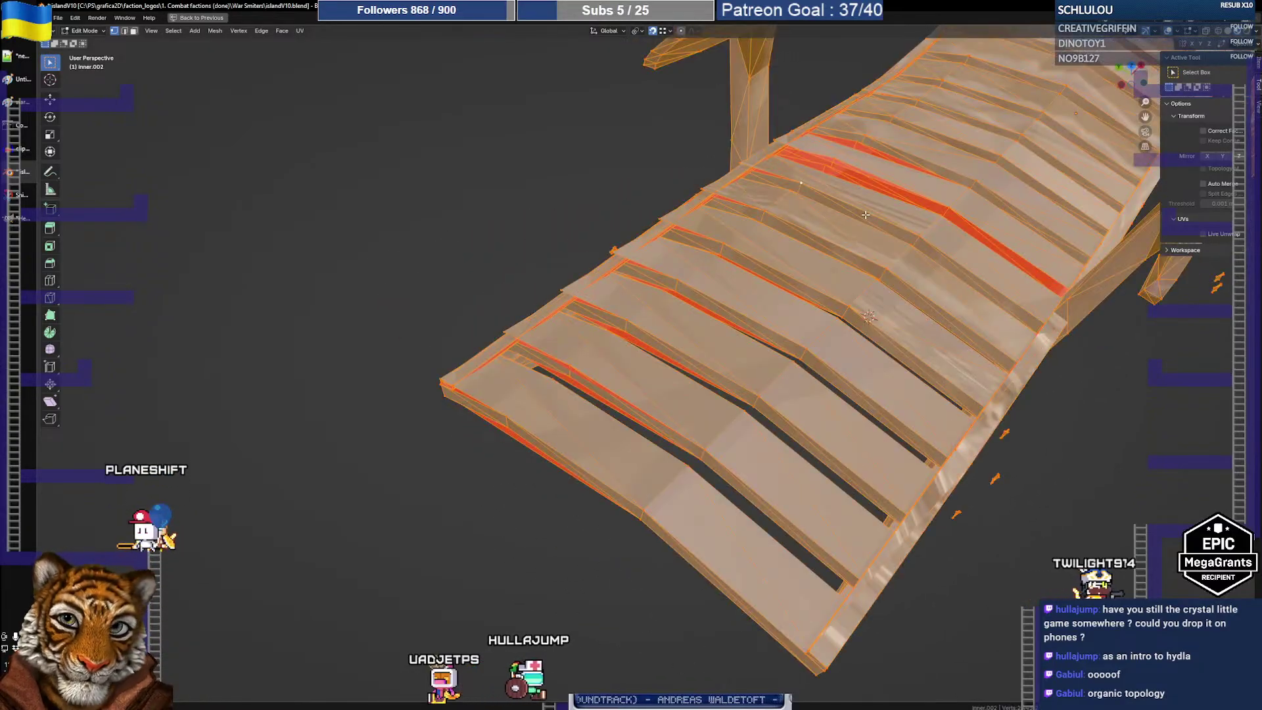
key(m)
click(854, 214)
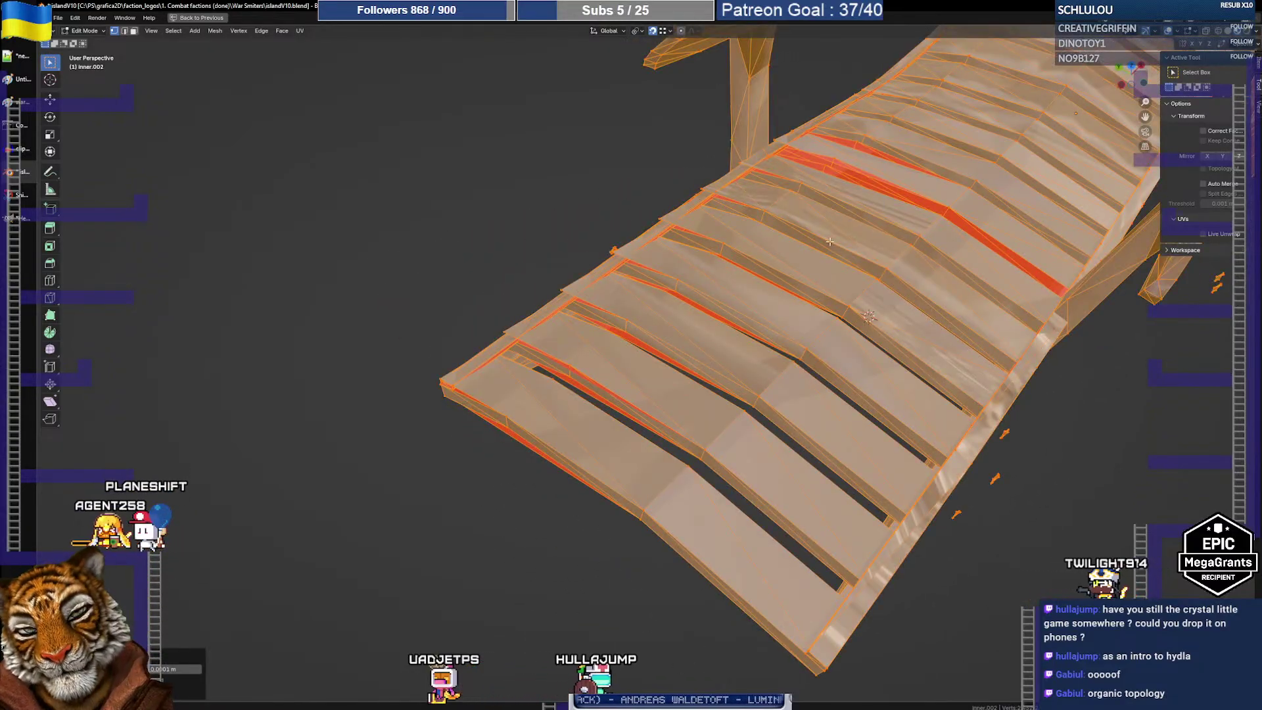
middle_drag(670, 365, 633, 375)
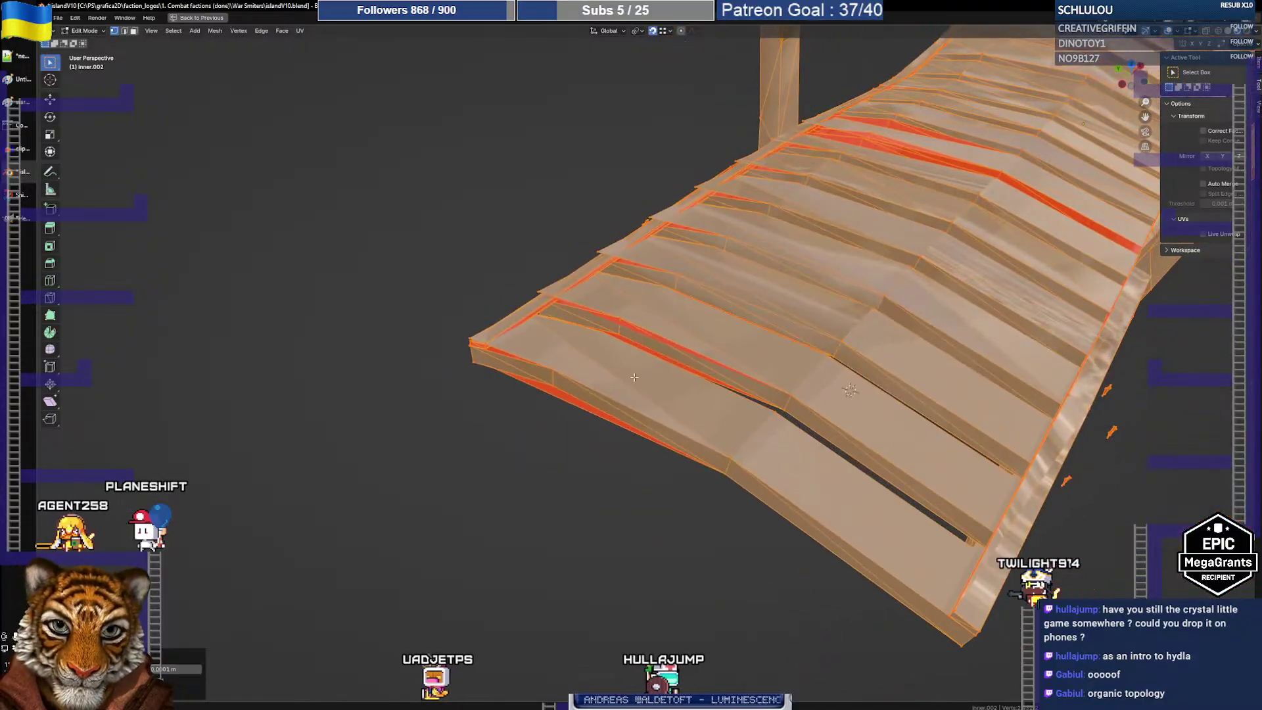
- Deselect everything and pick a plank edge loop on the deck's underside
key(alt+a)
middle_drag(555, 389, 596, 306)
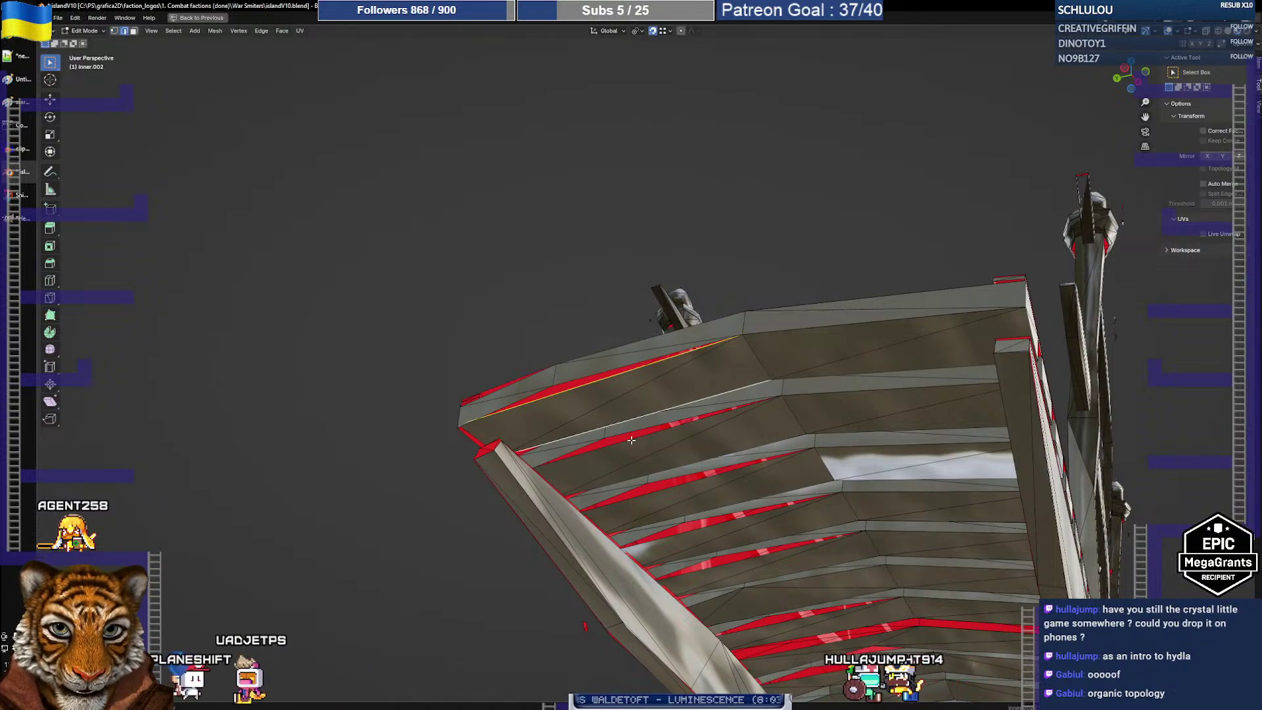
alt+click(666, 460)
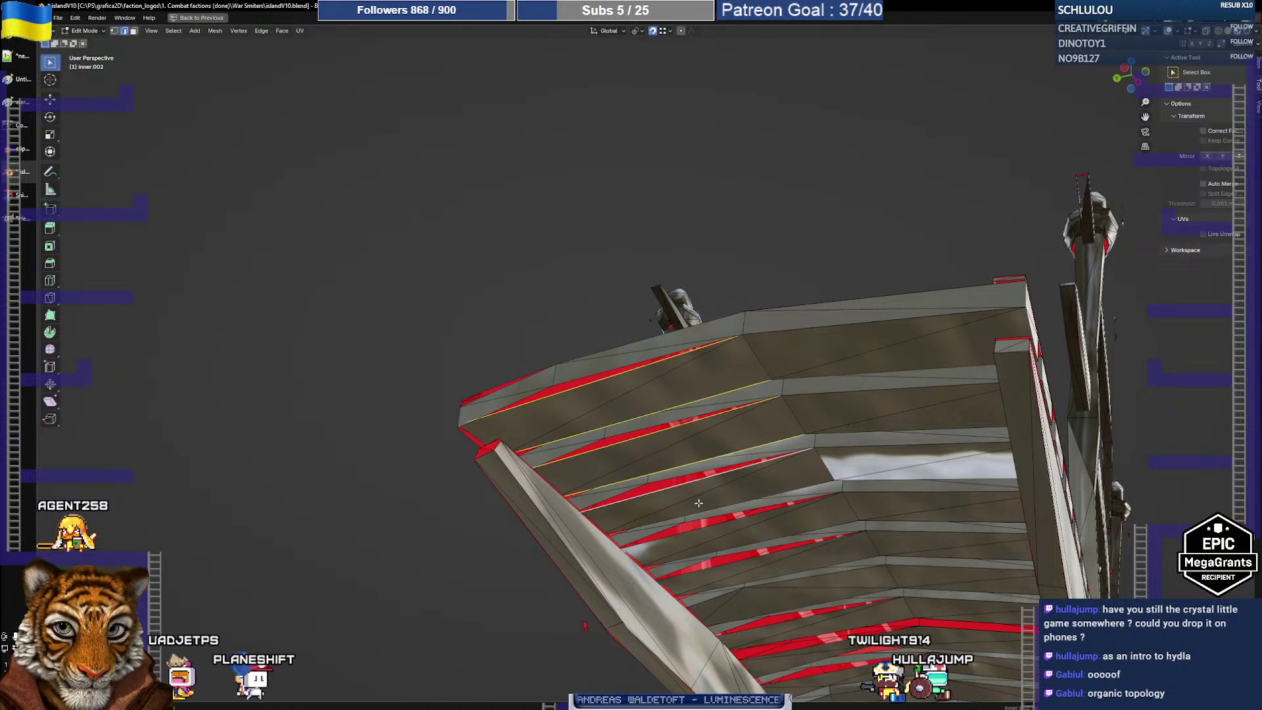
- Fill the selected open plank edge loops on the underside with faces
middle_drag(698, 503, 540, 497)
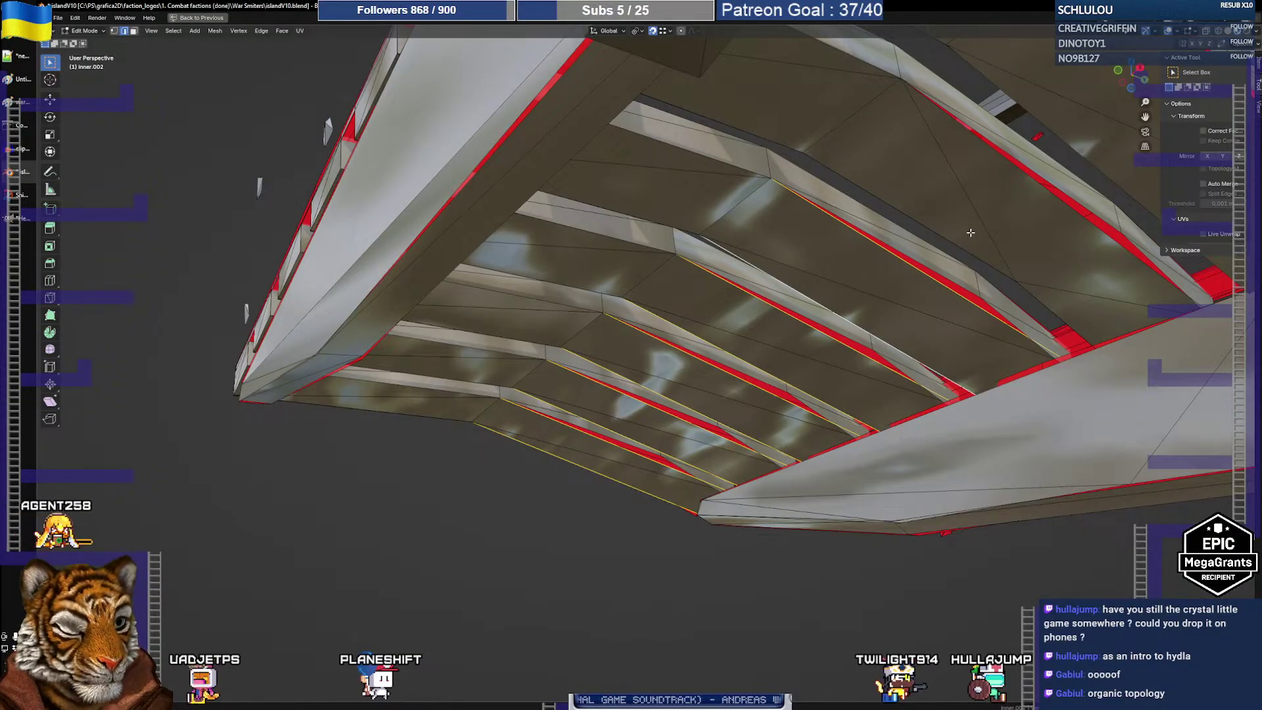
right_click(1032, 184)
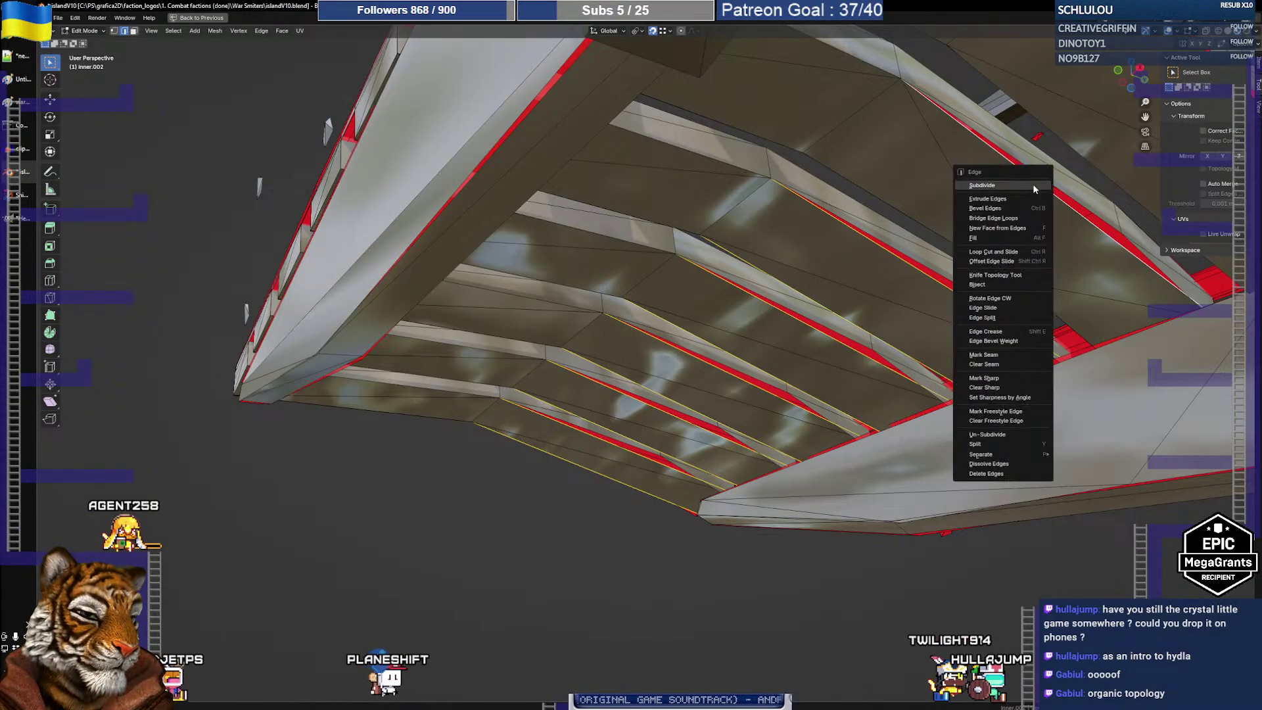
click(1033, 184)
- Switch to vertex mode and snap three stray underside vertices onto their neighbours
key(1)
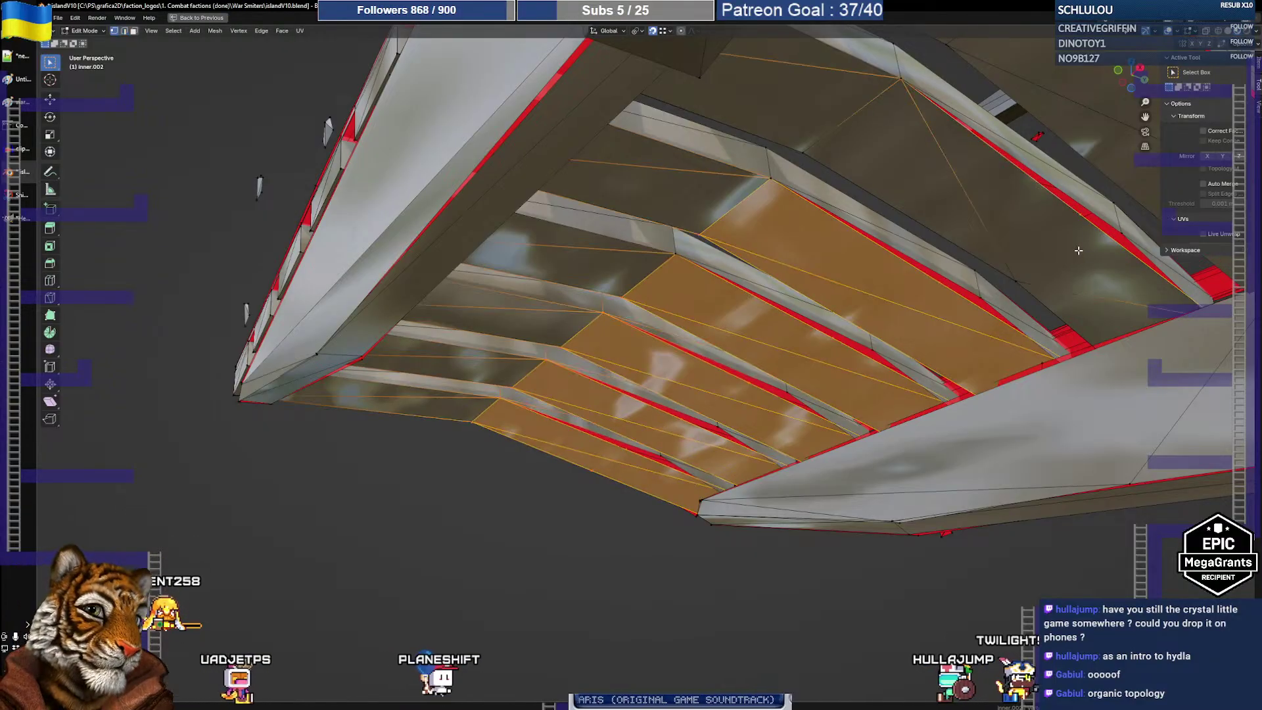
click(1088, 232)
key(g)
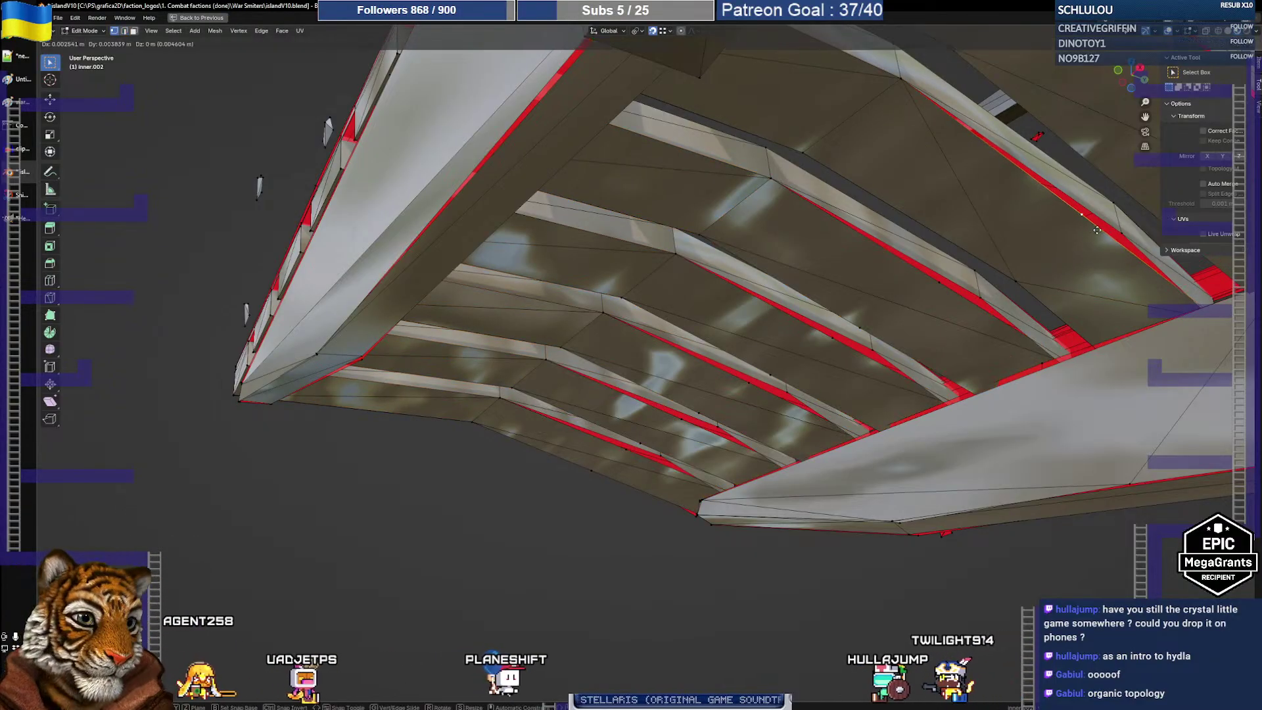
click(1121, 235)
click(943, 289)
key(g)
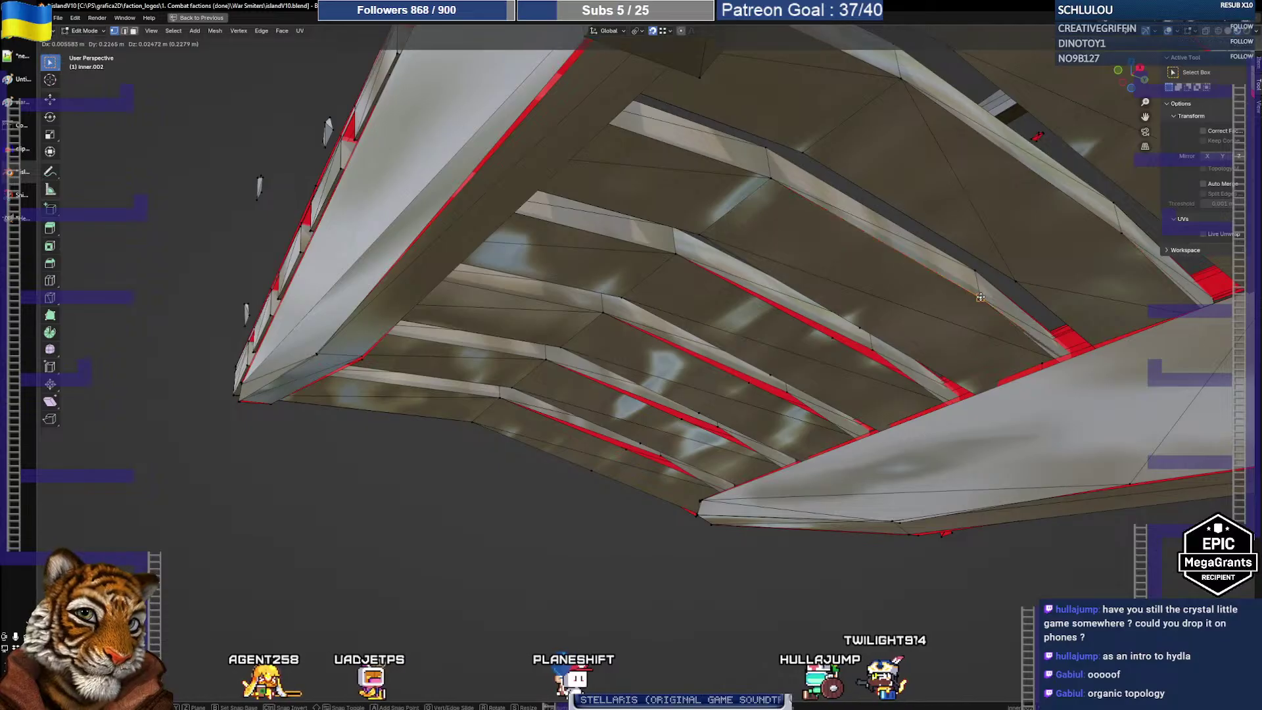
click(980, 300)
click(832, 339)
key(g)
click(873, 351)
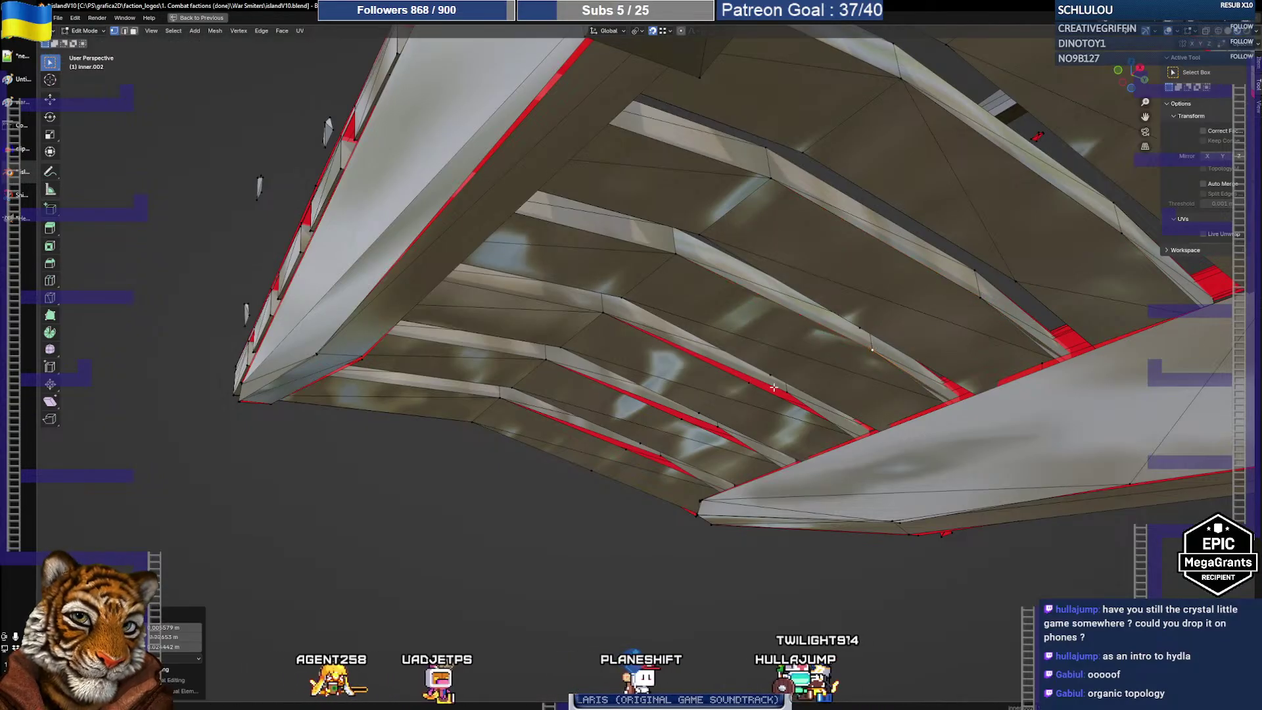
- Snap three more underside vertices onto their neighbours, closing the remaining red gaps
click(749, 383)
key(g)
click(789, 392)
click(682, 420)
key(g)
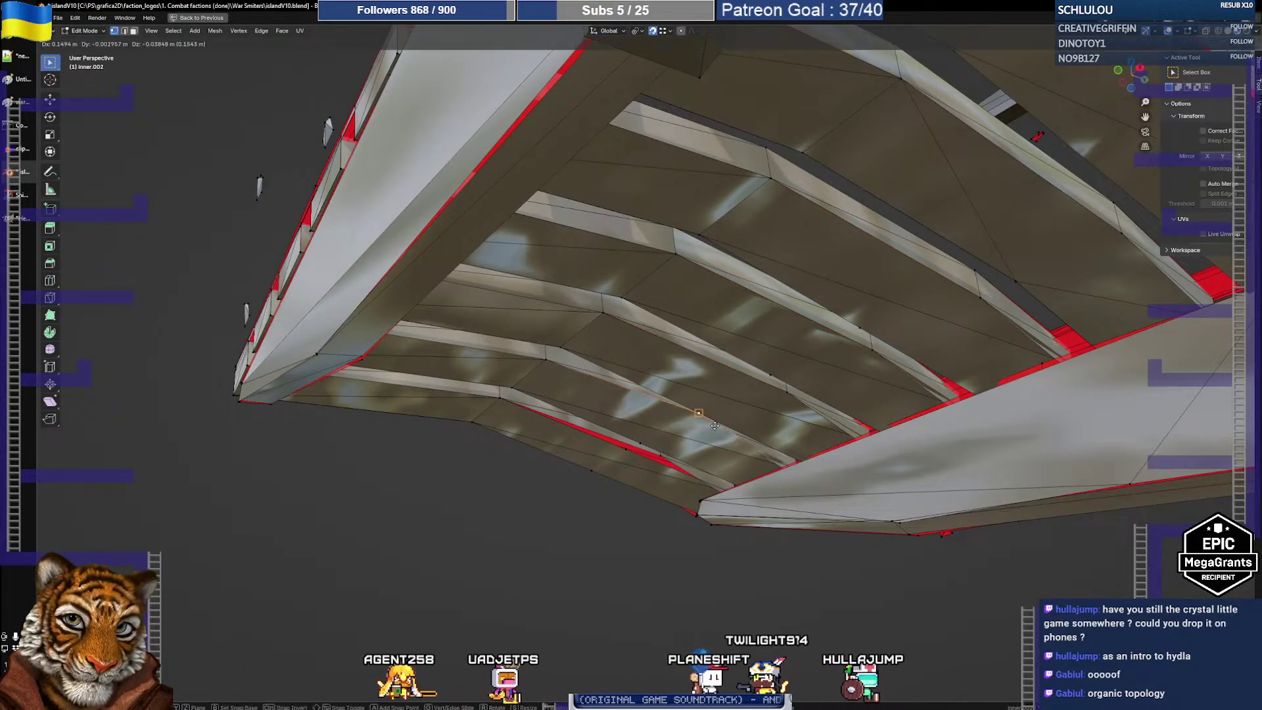
click(718, 428)
click(627, 450)
key(g)
click(662, 455)
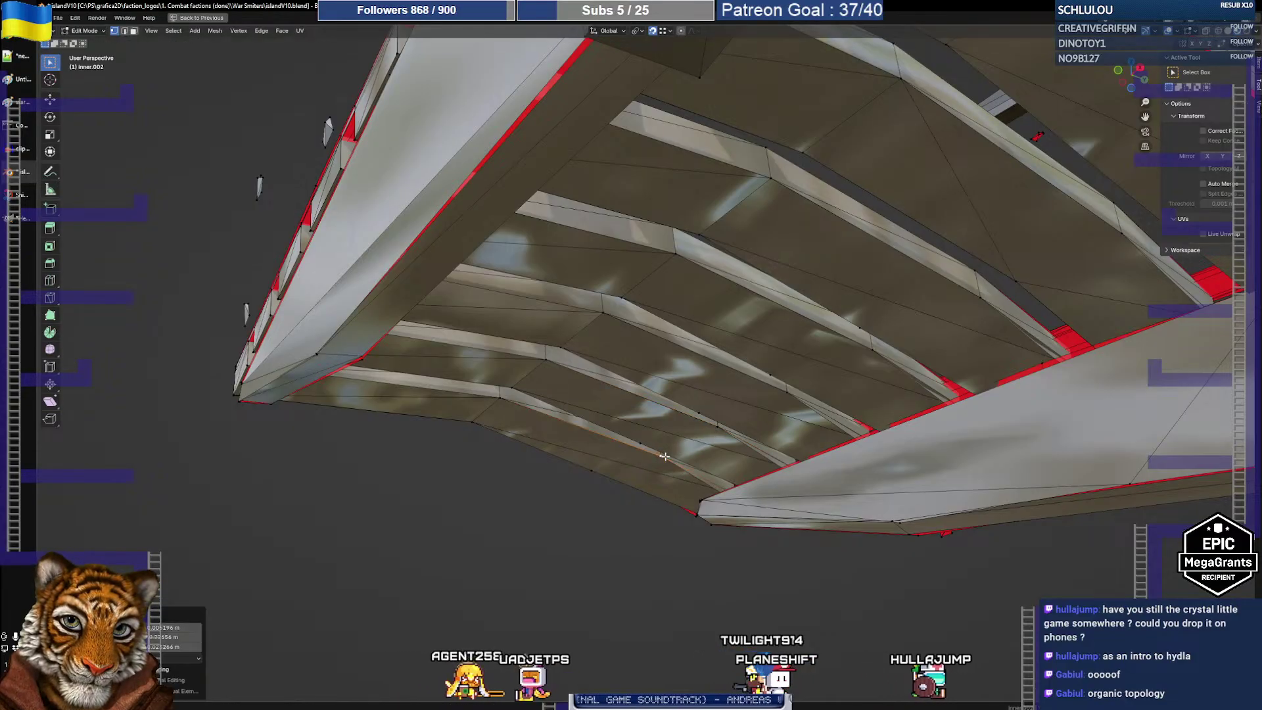
middle_drag(565, 393, 707, 397)
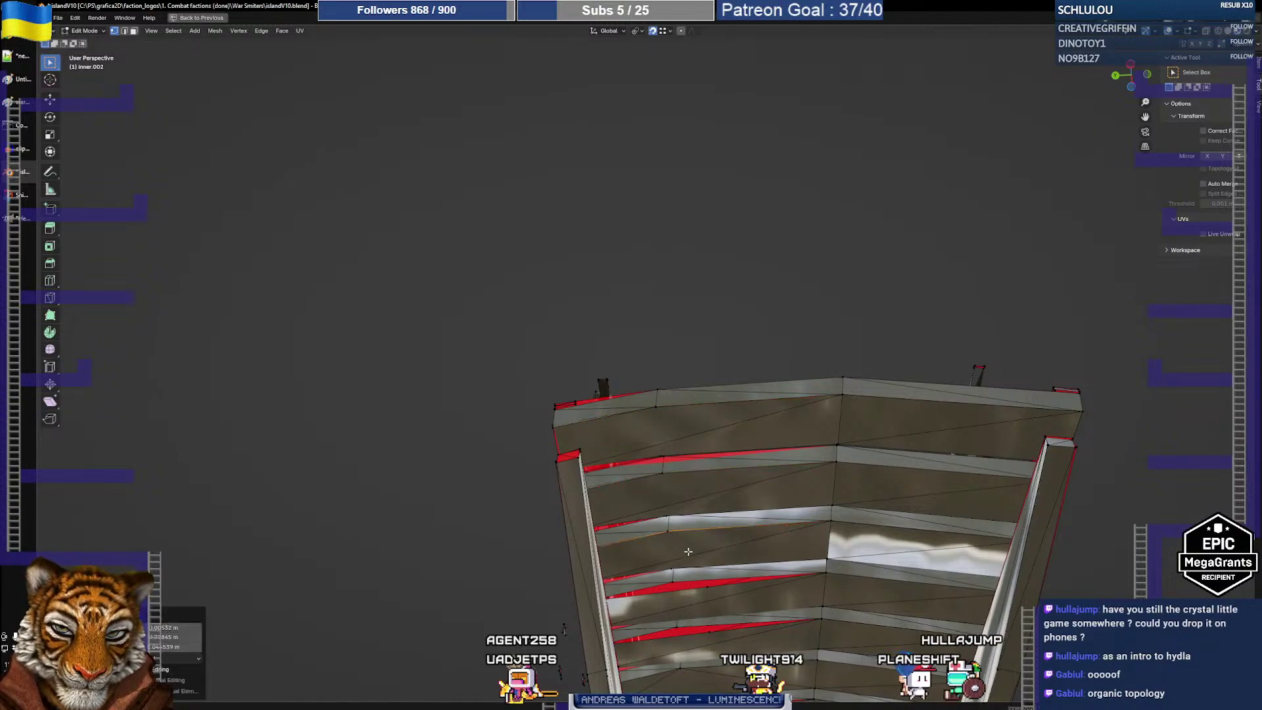
- Shift a vertex at a red underside gap and try edge operations on the plank edge
click(706, 588)
key(g)
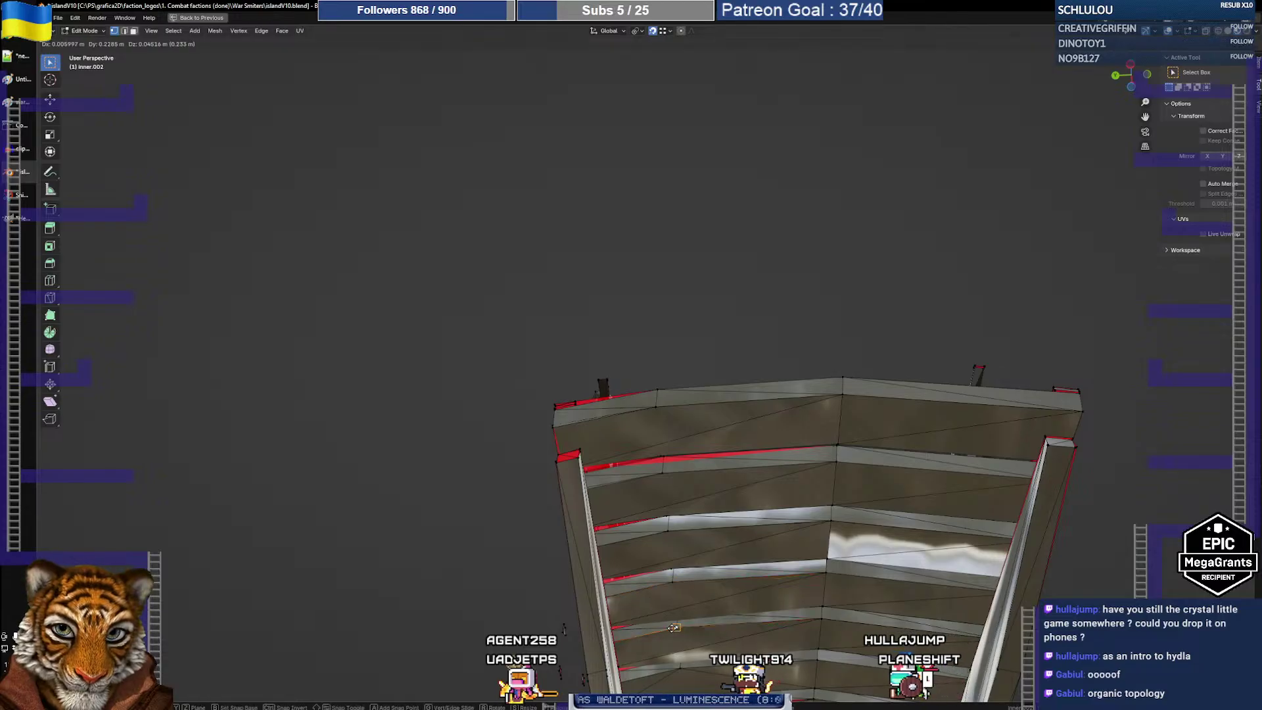
middle_drag(712, 626, 705, 458)
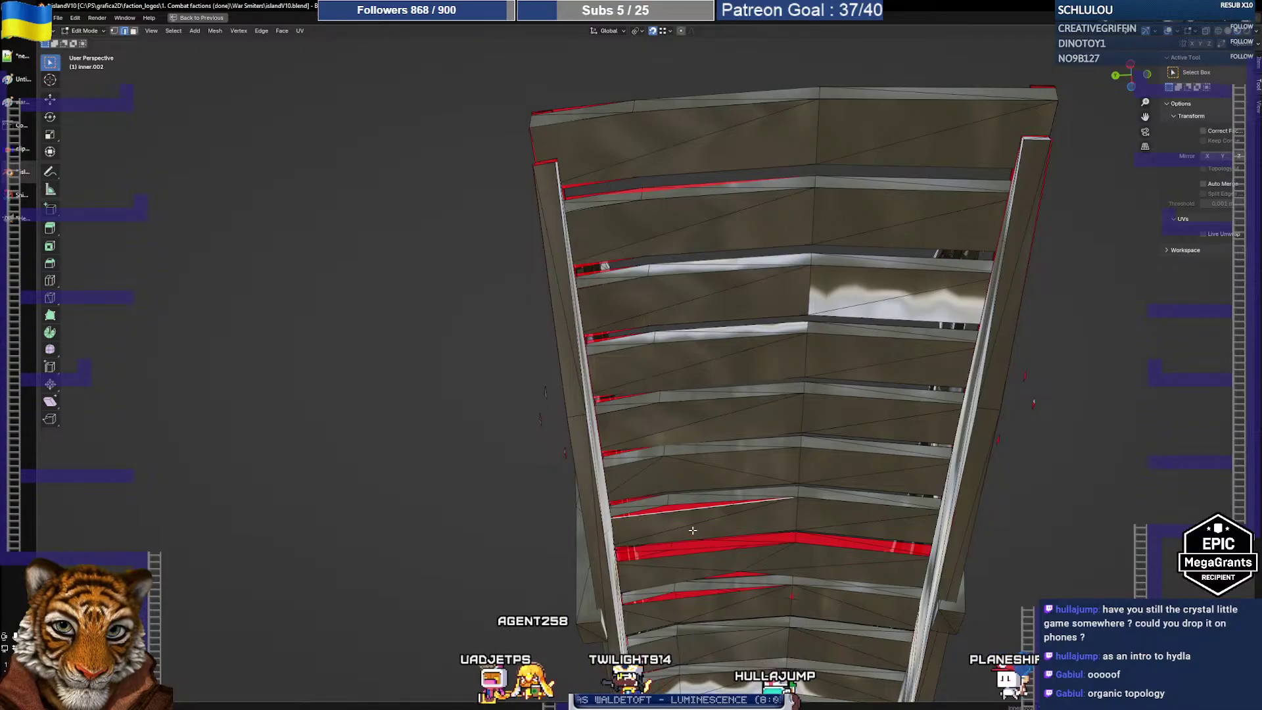
right_click(682, 513)
click(693, 531)
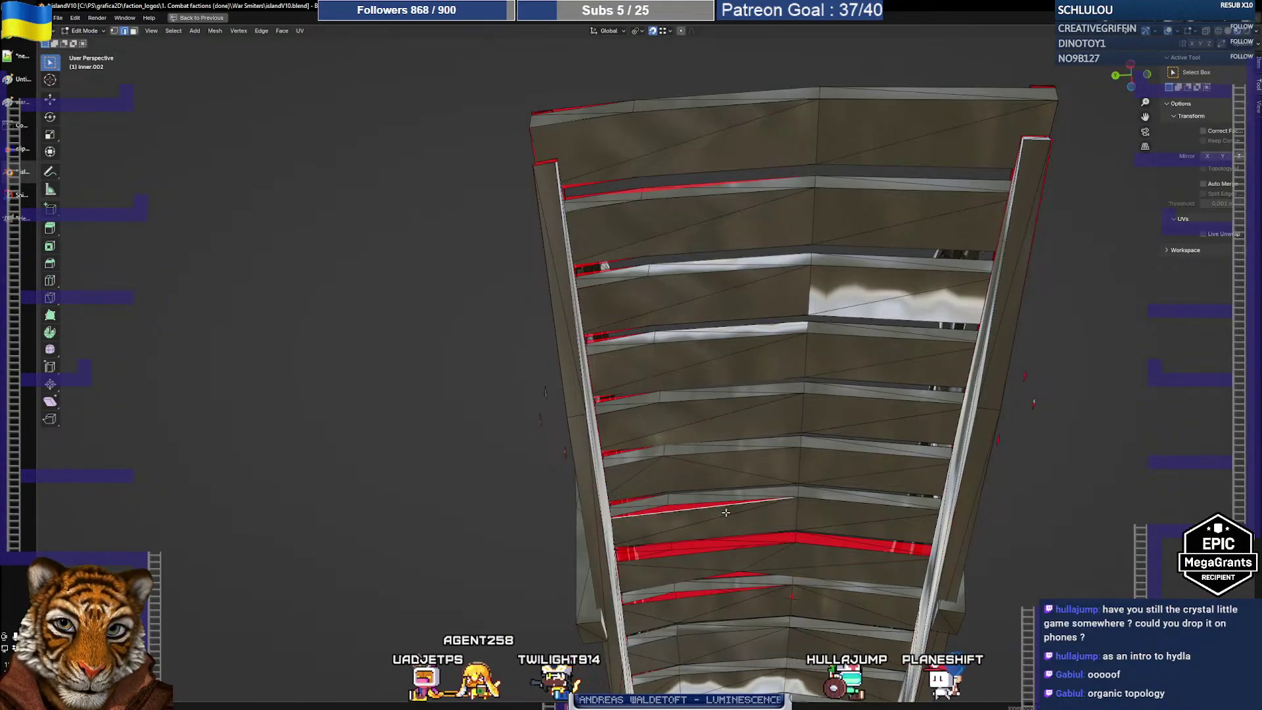
right_click(686, 516)
click(679, 514)
- In vertex select mode, move another gap vertex to a new position
key(1)
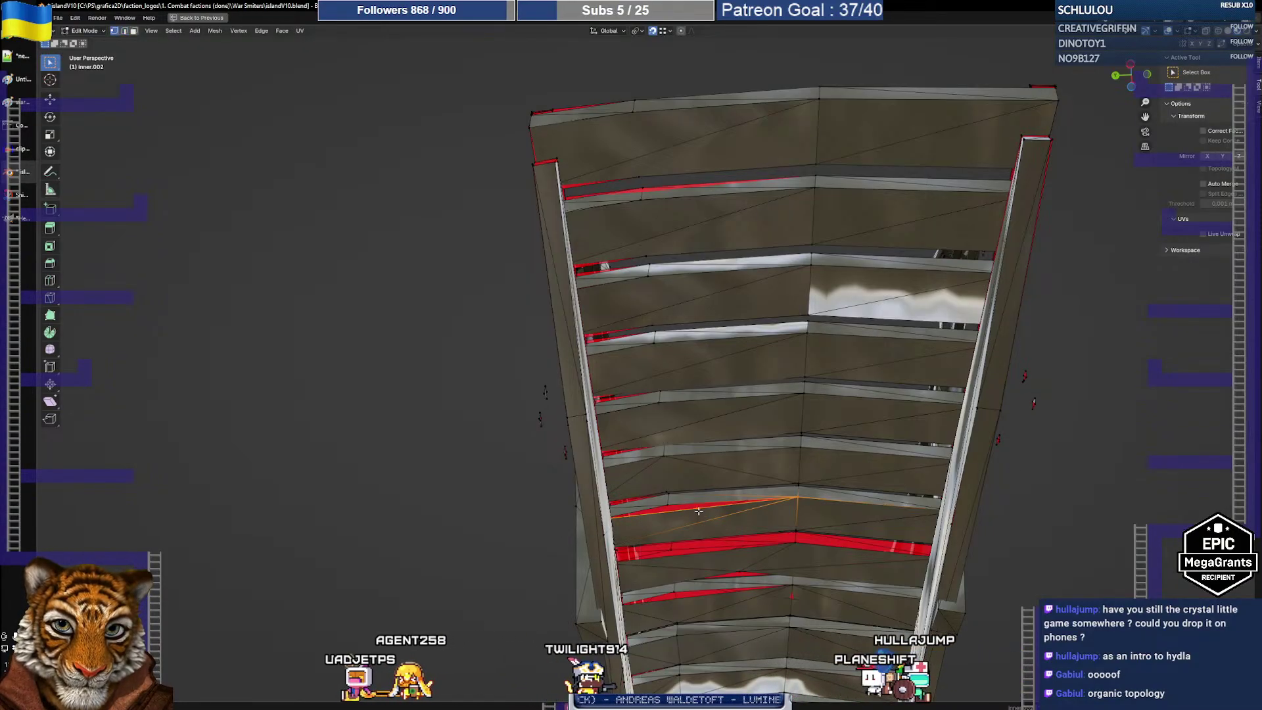
click(698, 510)
key(g)
click(667, 505)
middle_drag(699, 515, 854, 460)
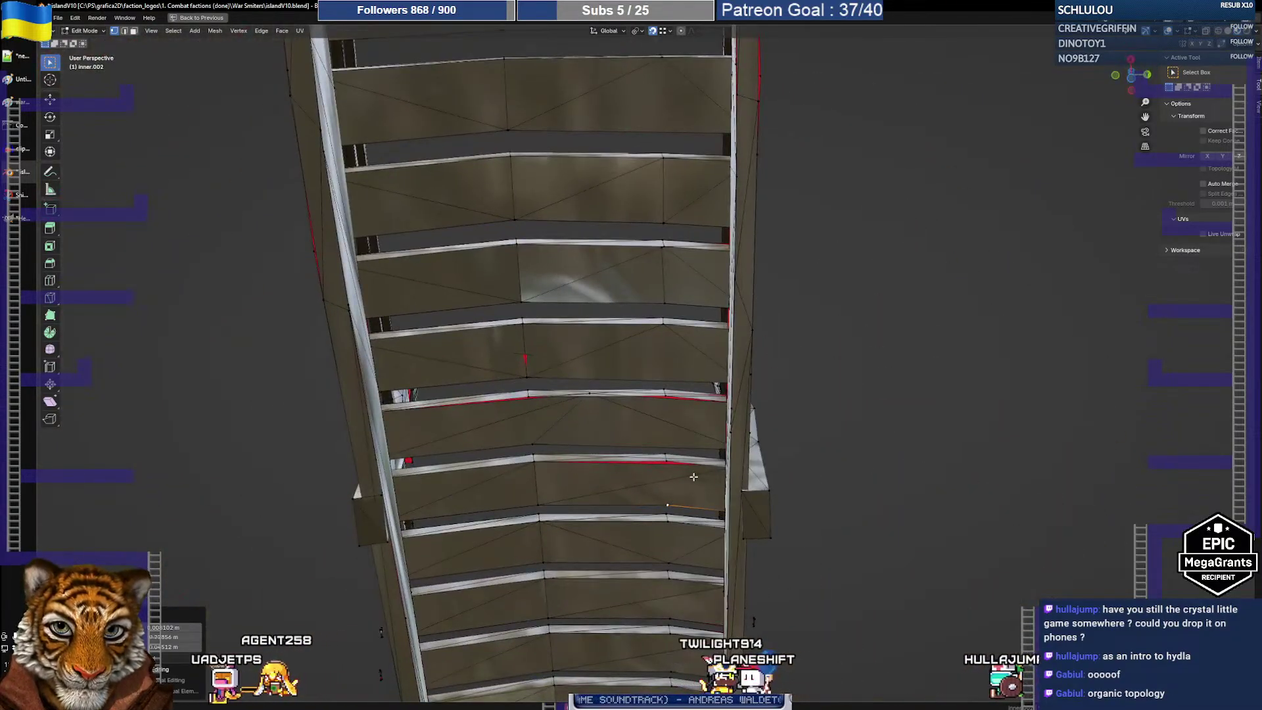
- Snap a plank-gap vertex onto its neighbour and select the edge one plank further up
right_click(665, 467)
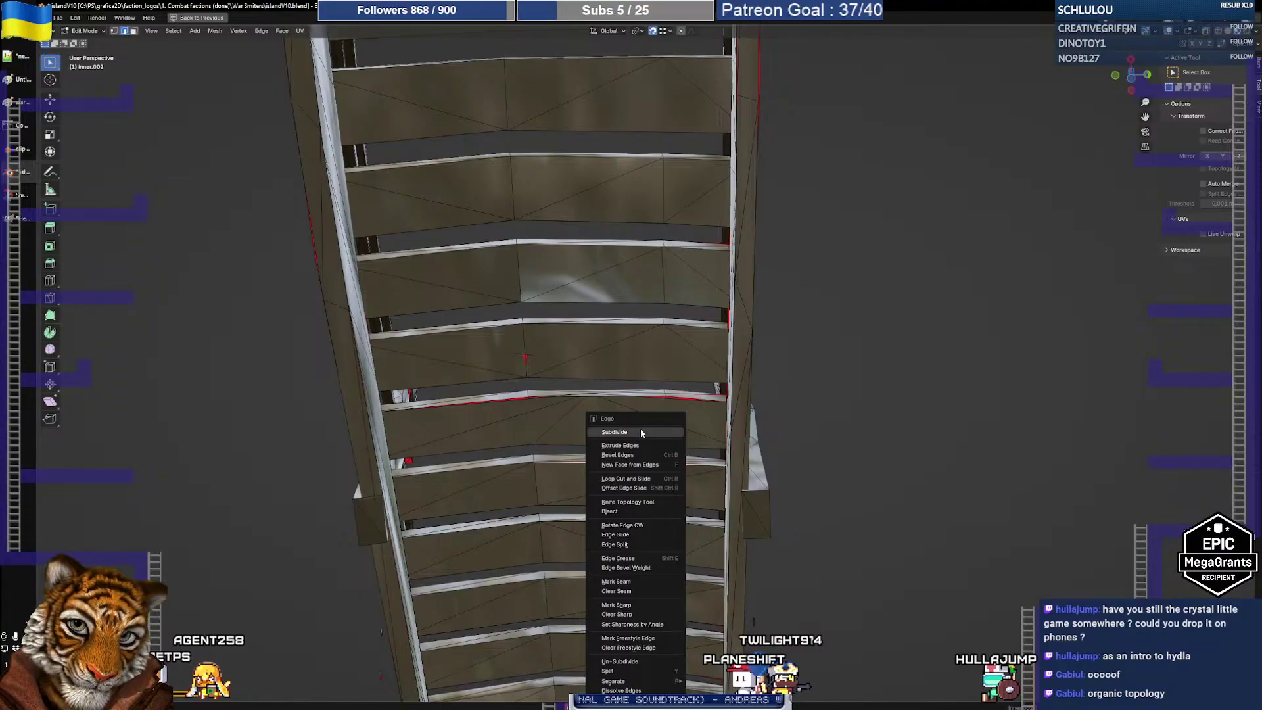
key(Escape)
click(665, 470)
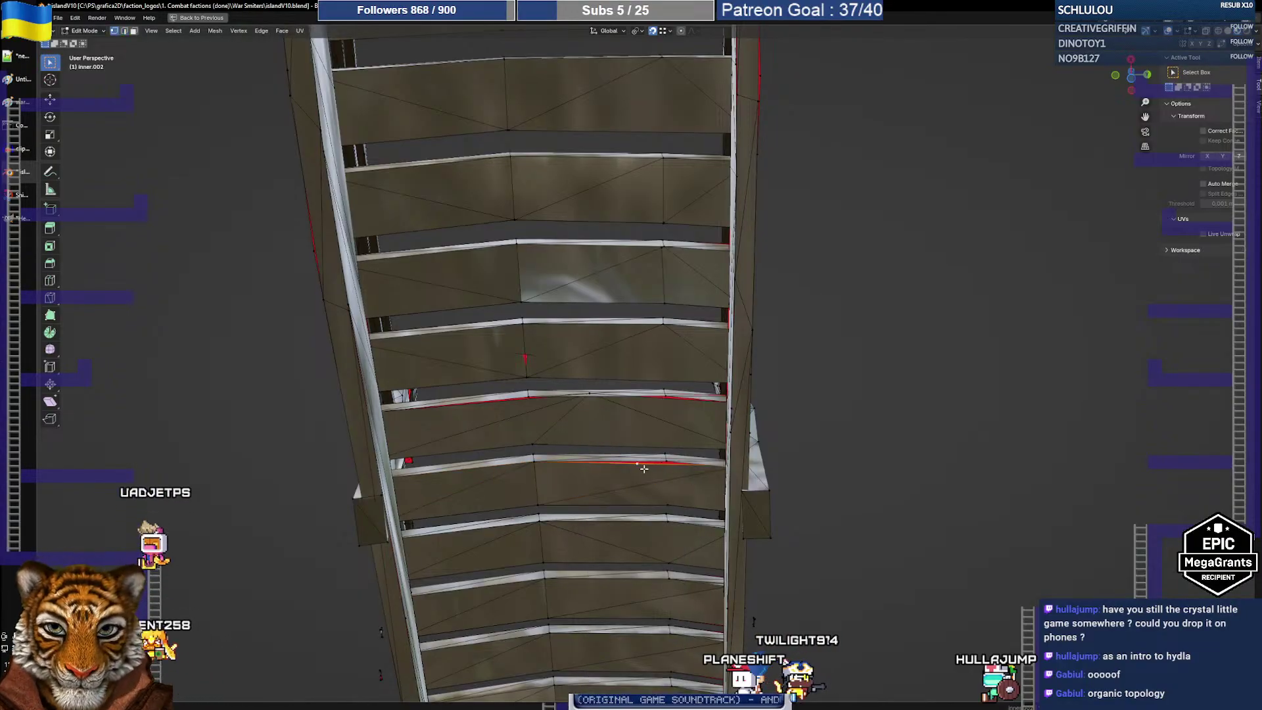
key(g)
click(666, 464)
click(661, 404)
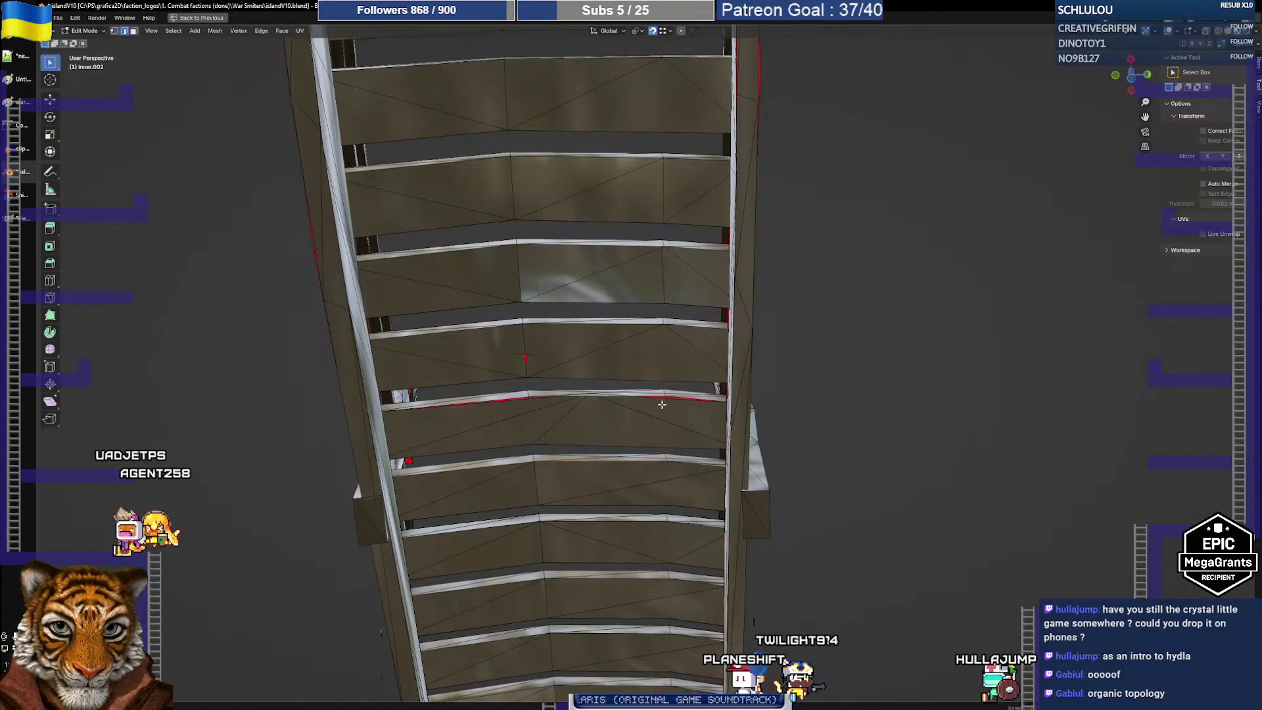
middle_drag(588, 396, 620, 414)
- Shift that vertex leftward, then subdivide the plank edge beneath it with a midpoint vertex
key(g)
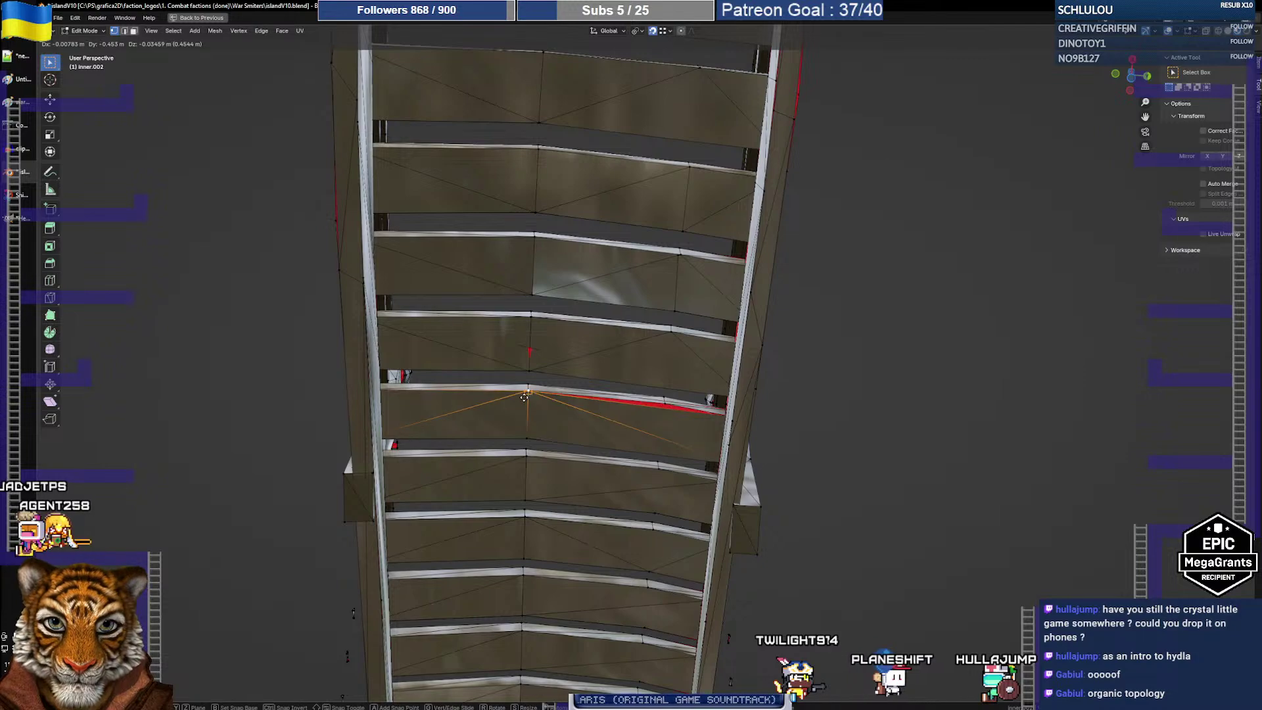
click(531, 393)
key(2)
right_click(625, 408)
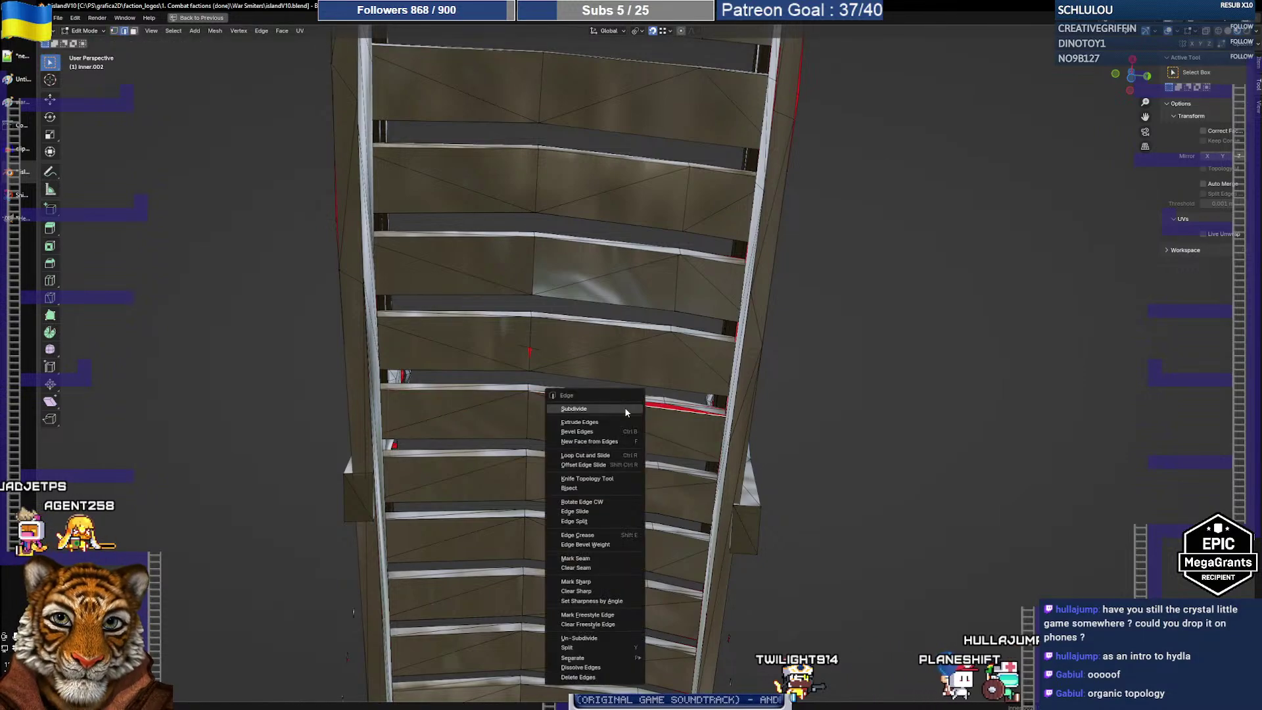
click(626, 409)
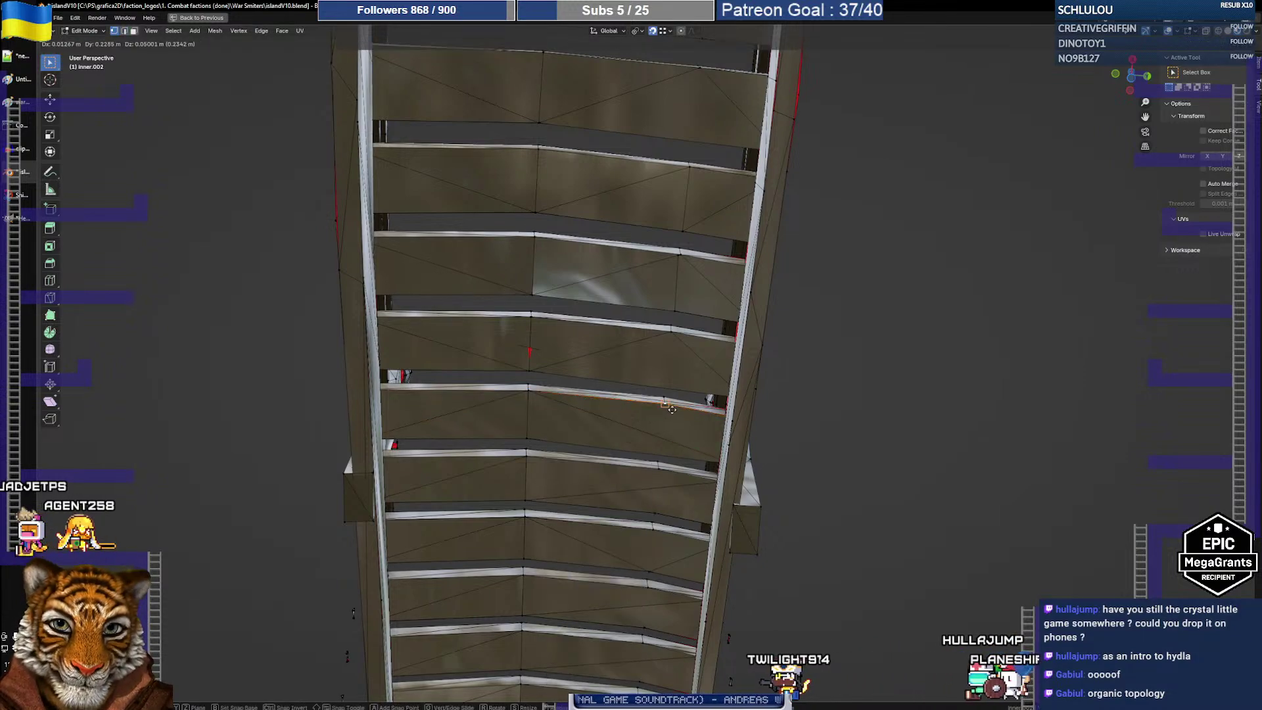
middle_drag(639, 414, 810, 454)
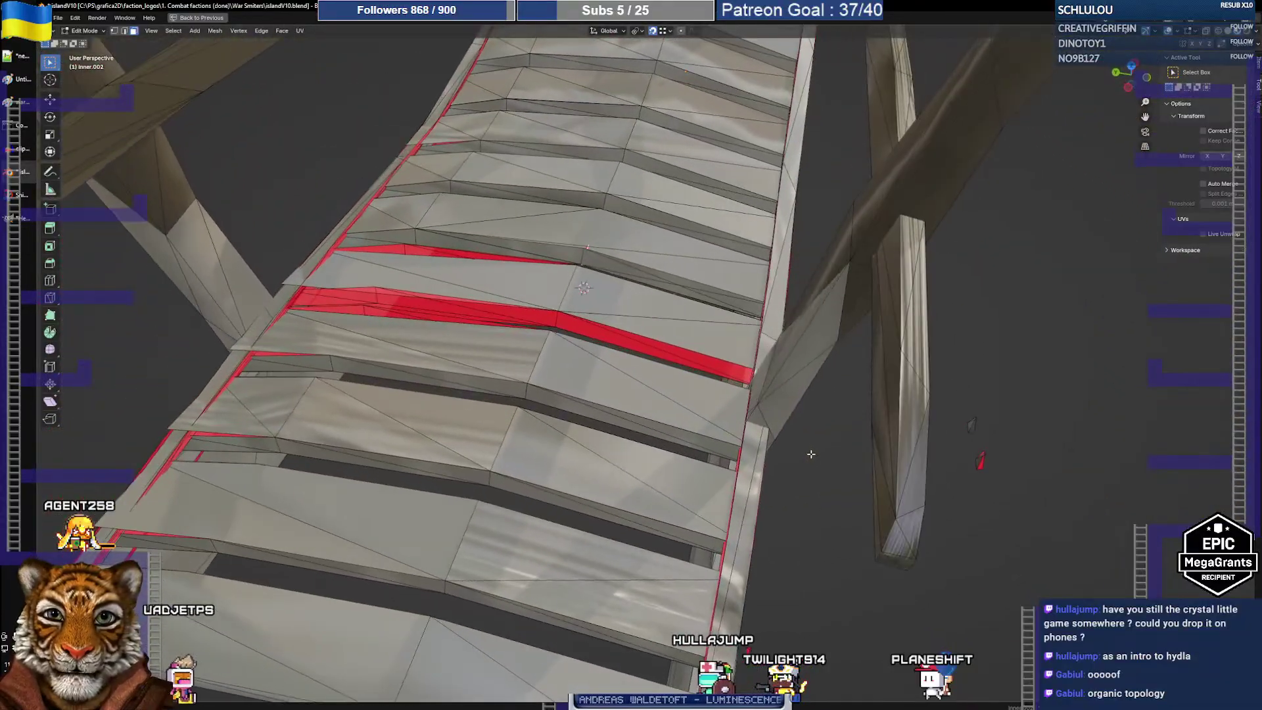
- Subdivide the selected edges and snap the new midpoint vertices onto neighbouring vertices
right_click(435, 265)
click(436, 266)
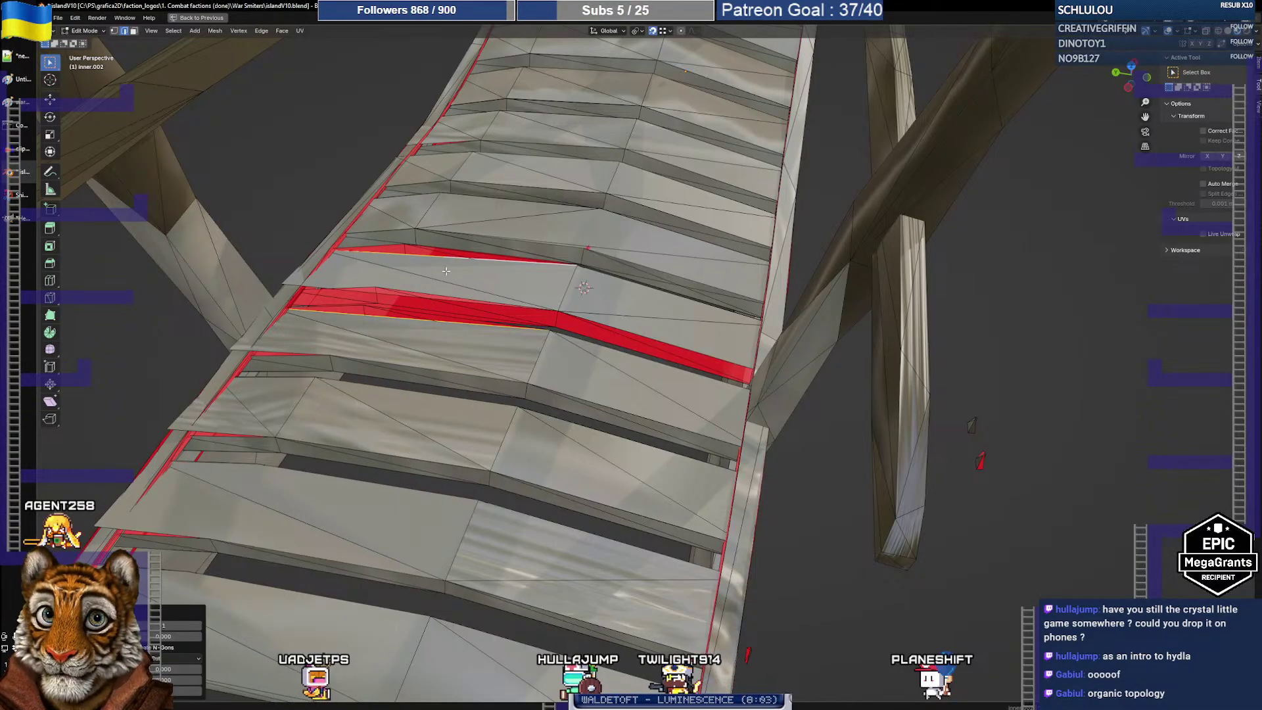
key(1)
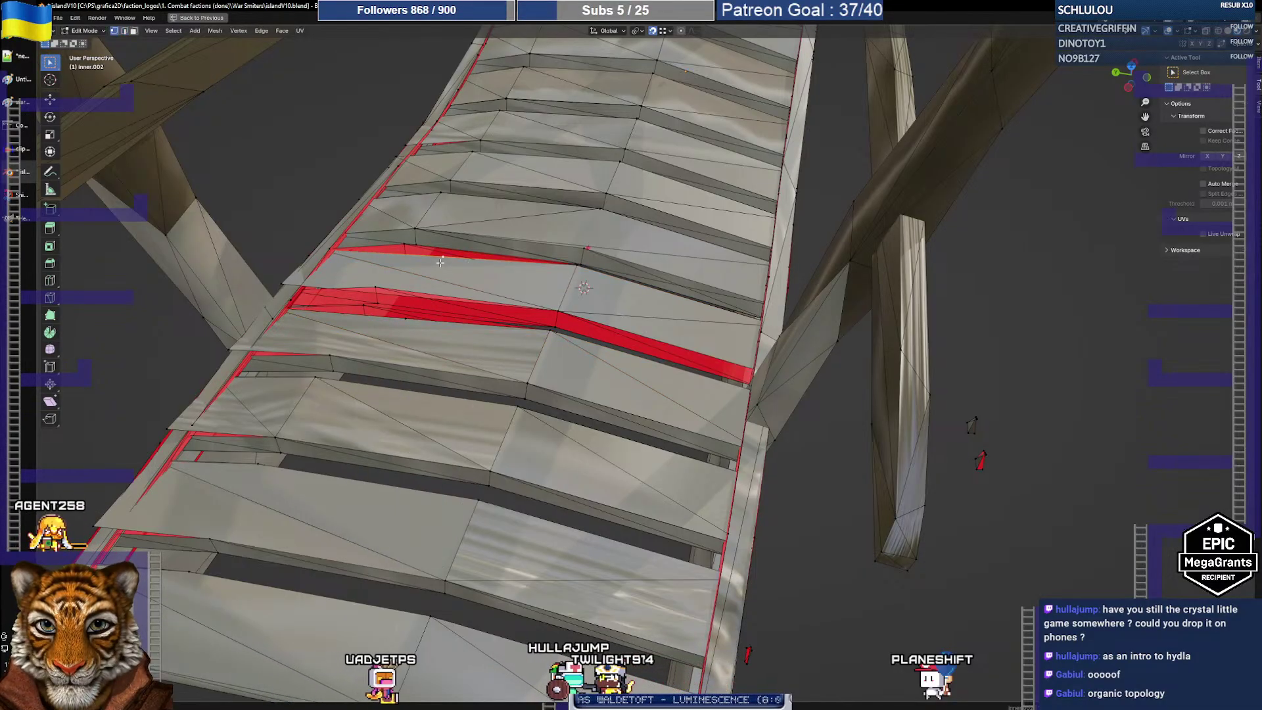
key(g)
click(405, 247)
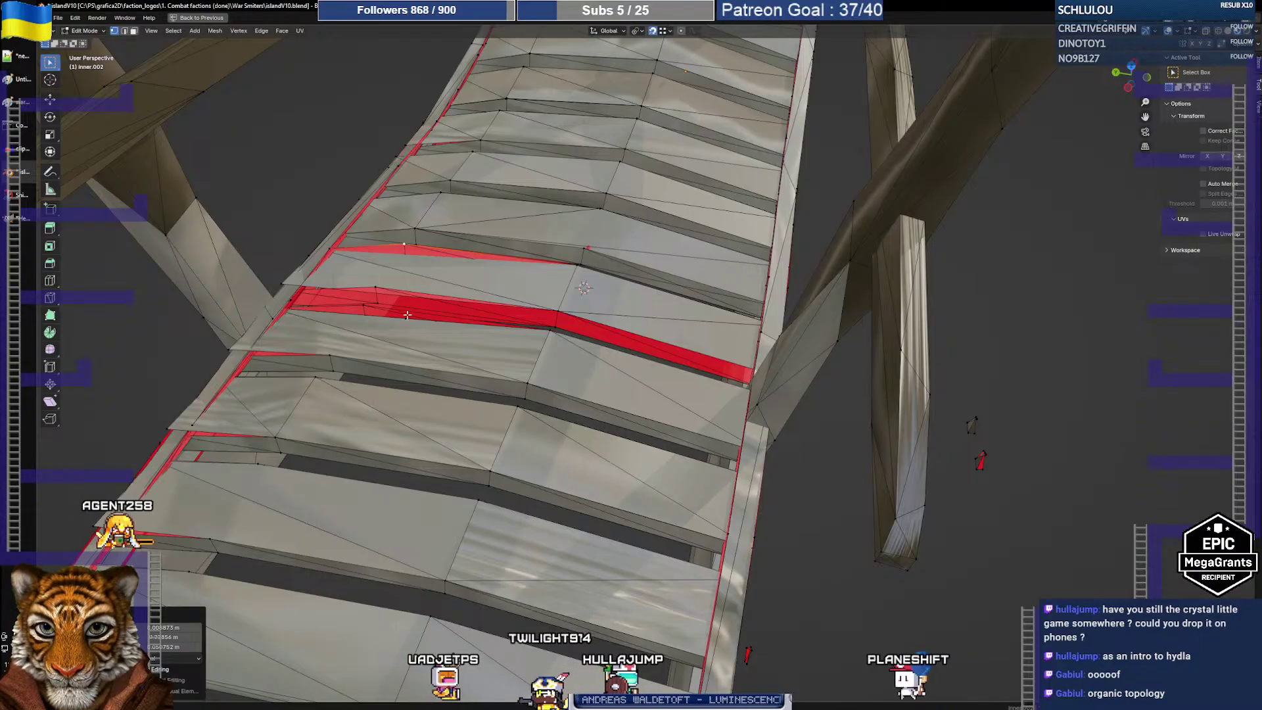
click(428, 320)
key(g)
click(370, 316)
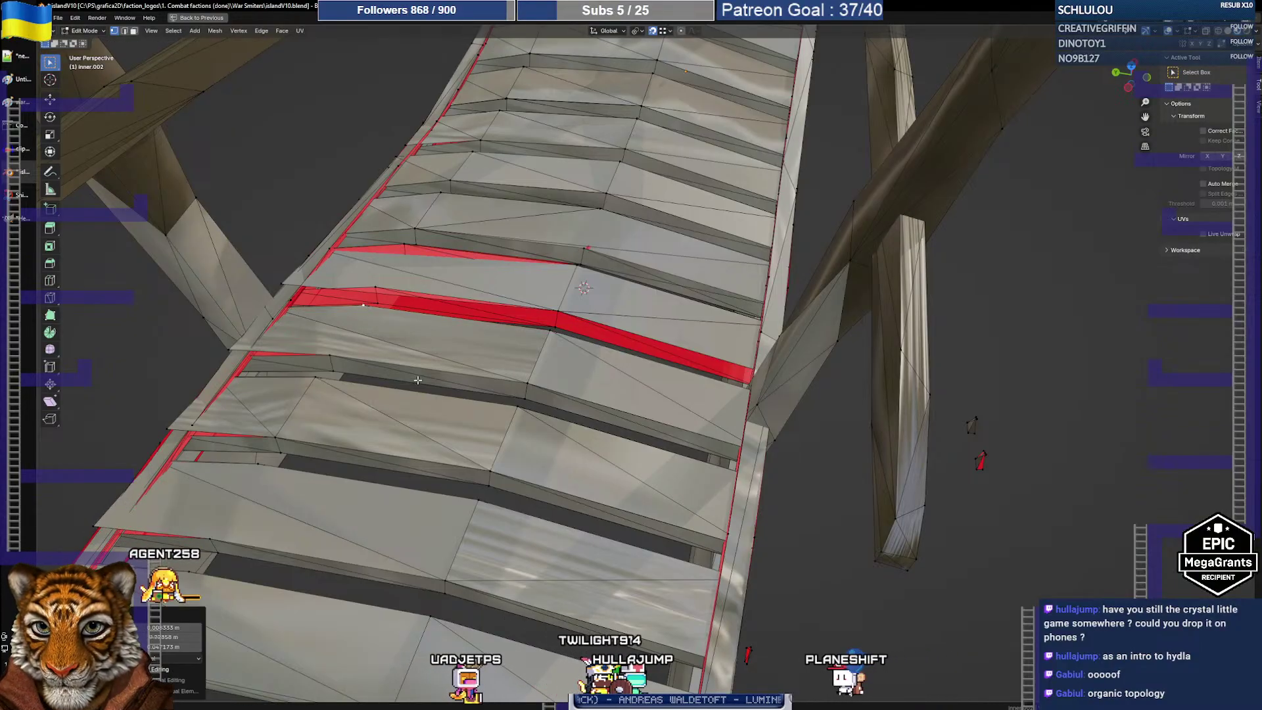
- Select the connected red plank strip and flip its normals to face outward
key(a)
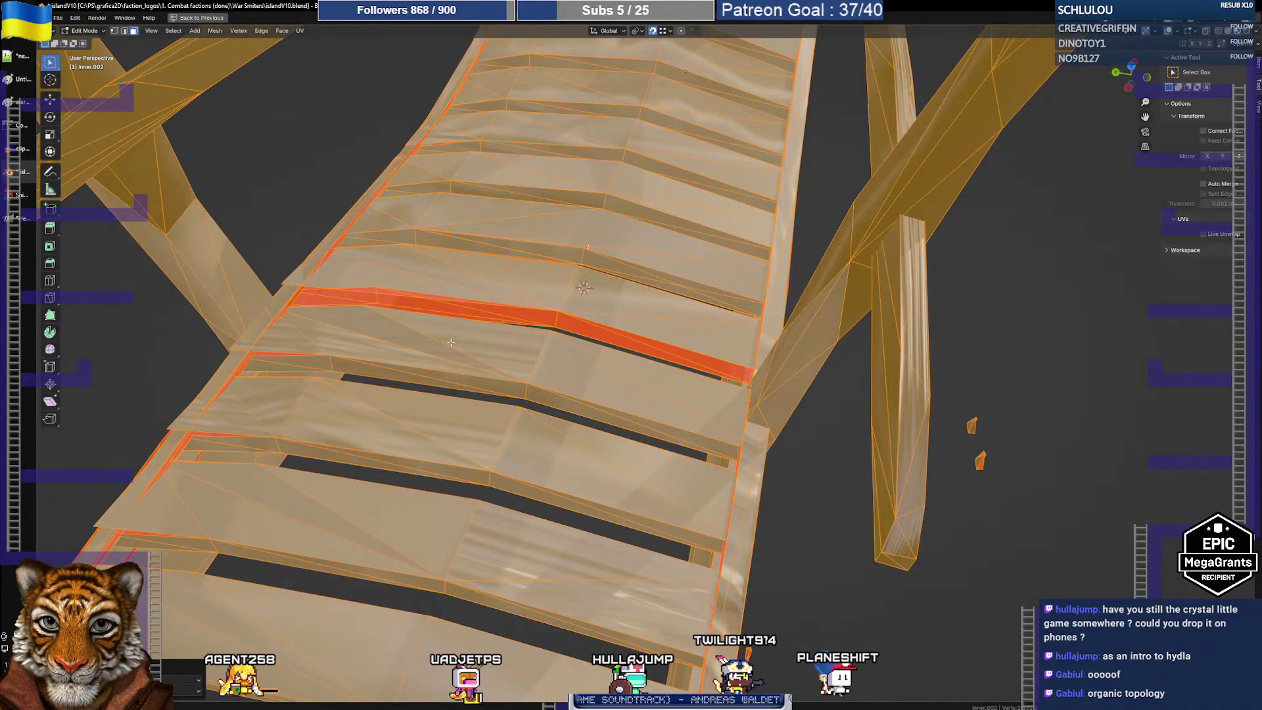
click(529, 318)
key(l)
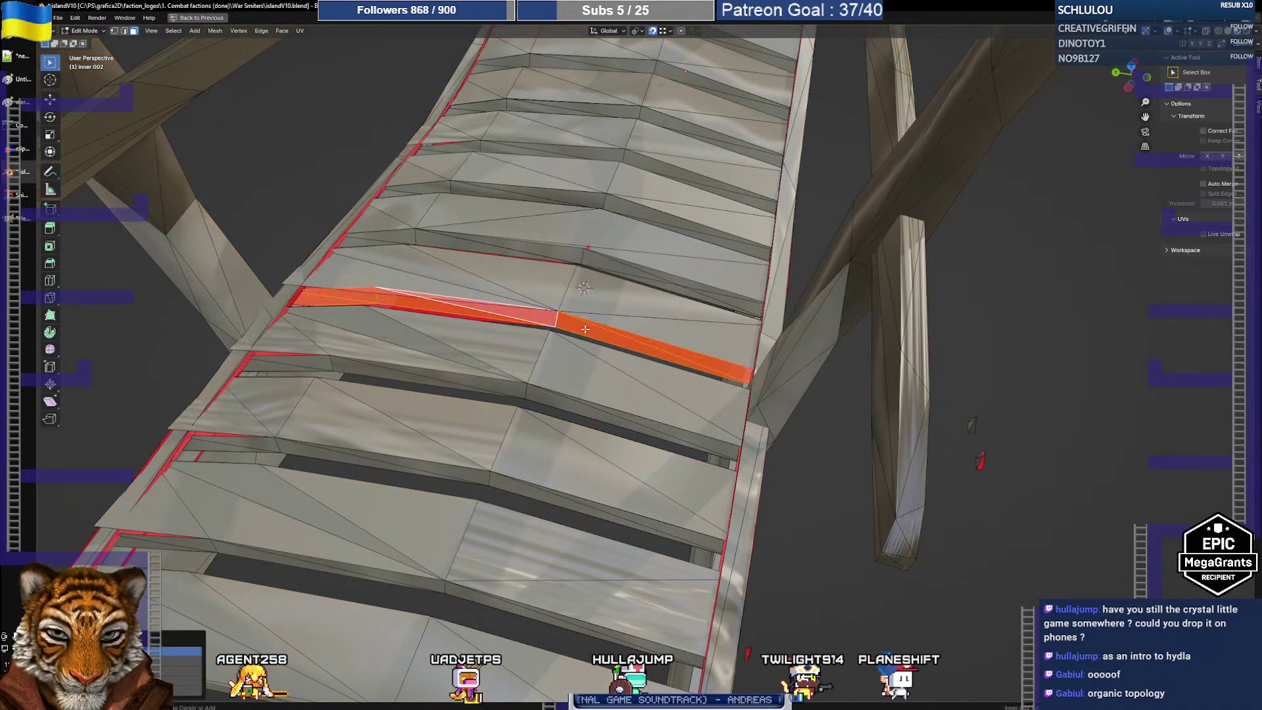
right_click(585, 329)
click(585, 329)
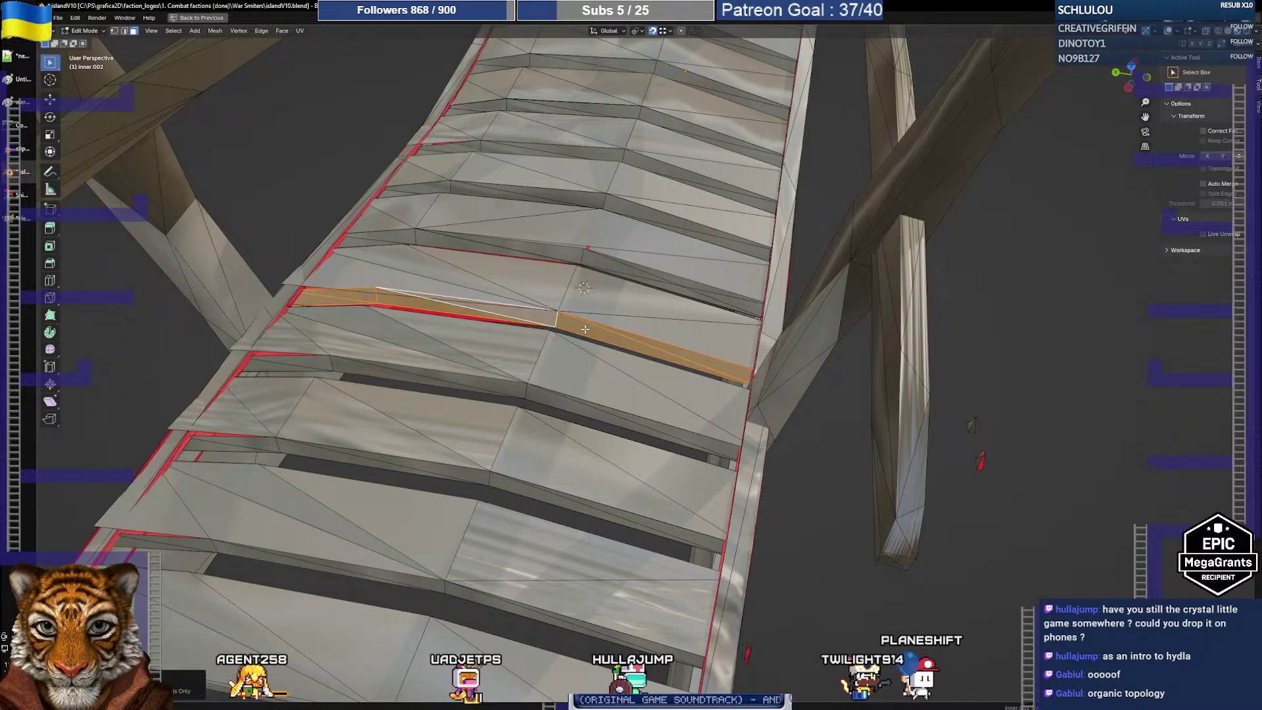
middle_drag(585, 329, 514, 313)
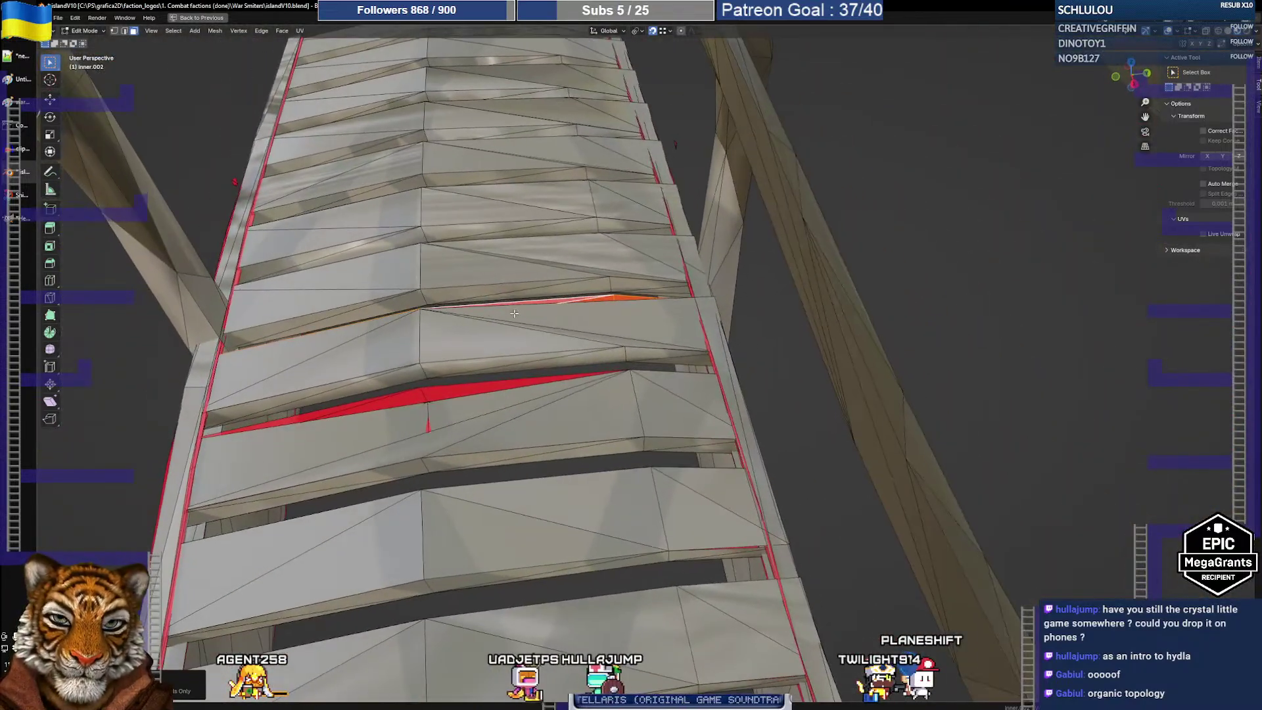
- Move a plank vertex to close the red gap
right_click(611, 314)
click(610, 313)
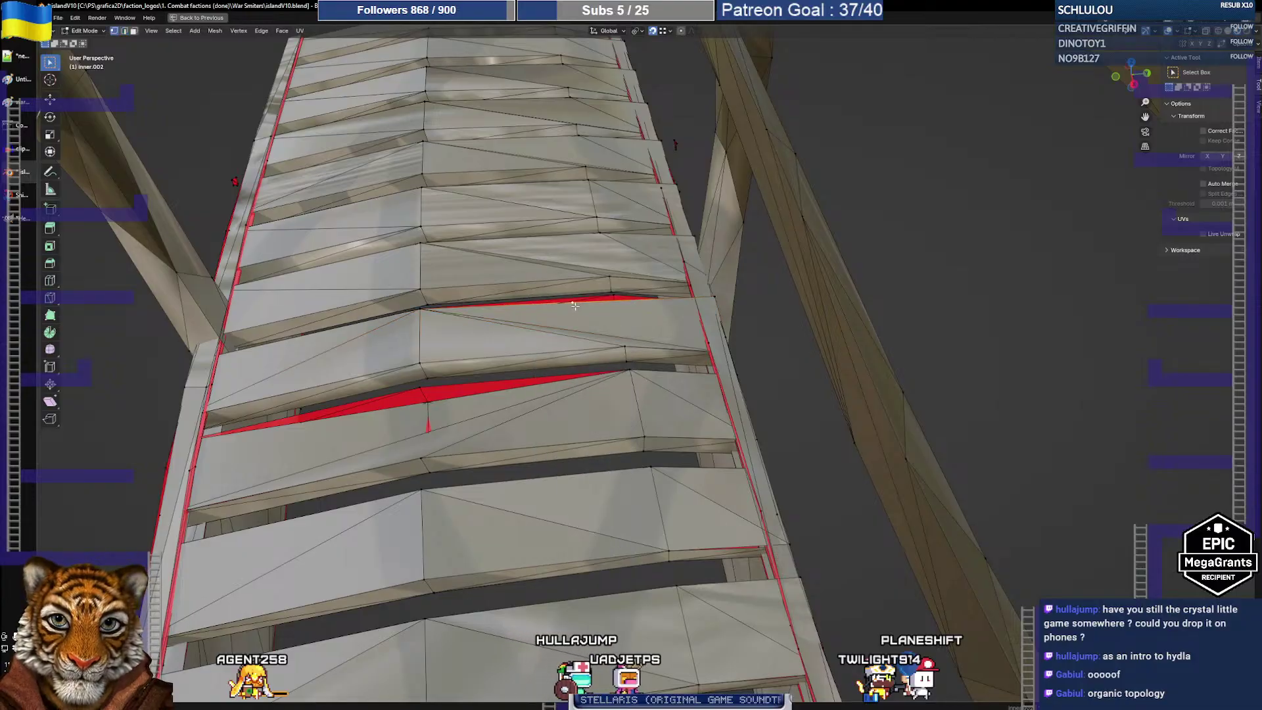
key(g)
click(614, 296)
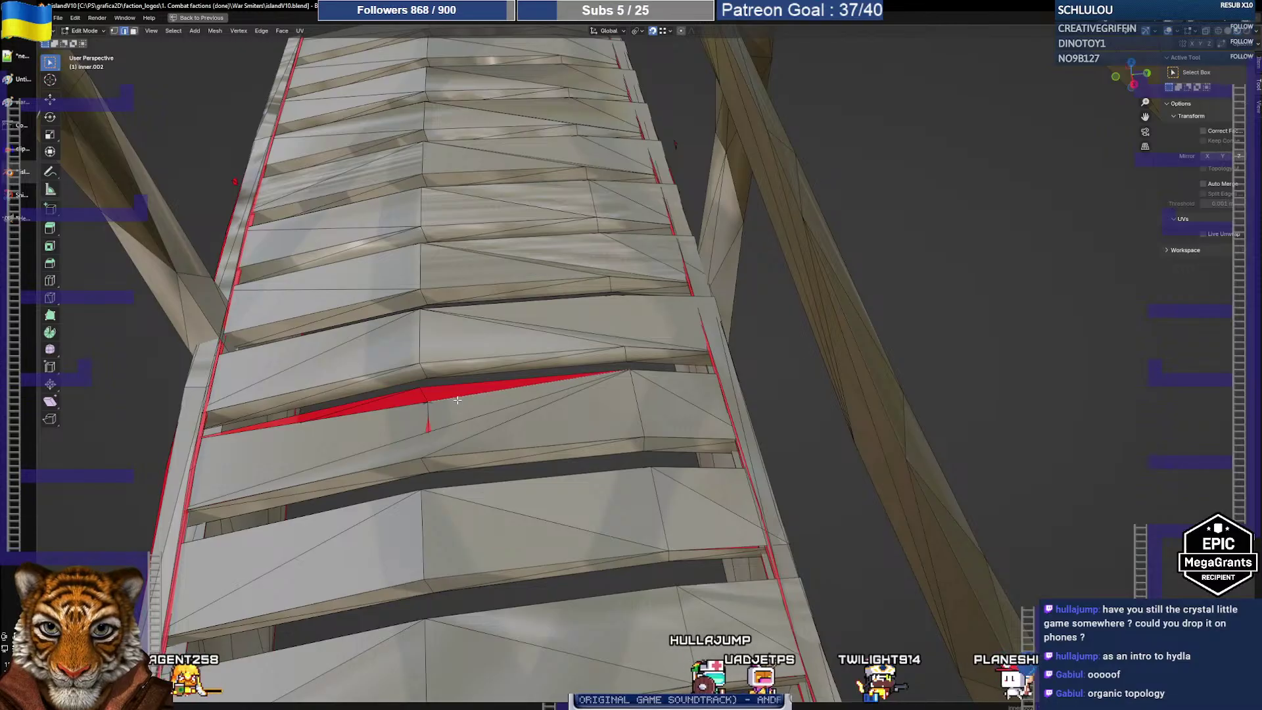
middle_drag(458, 400, 558, 373)
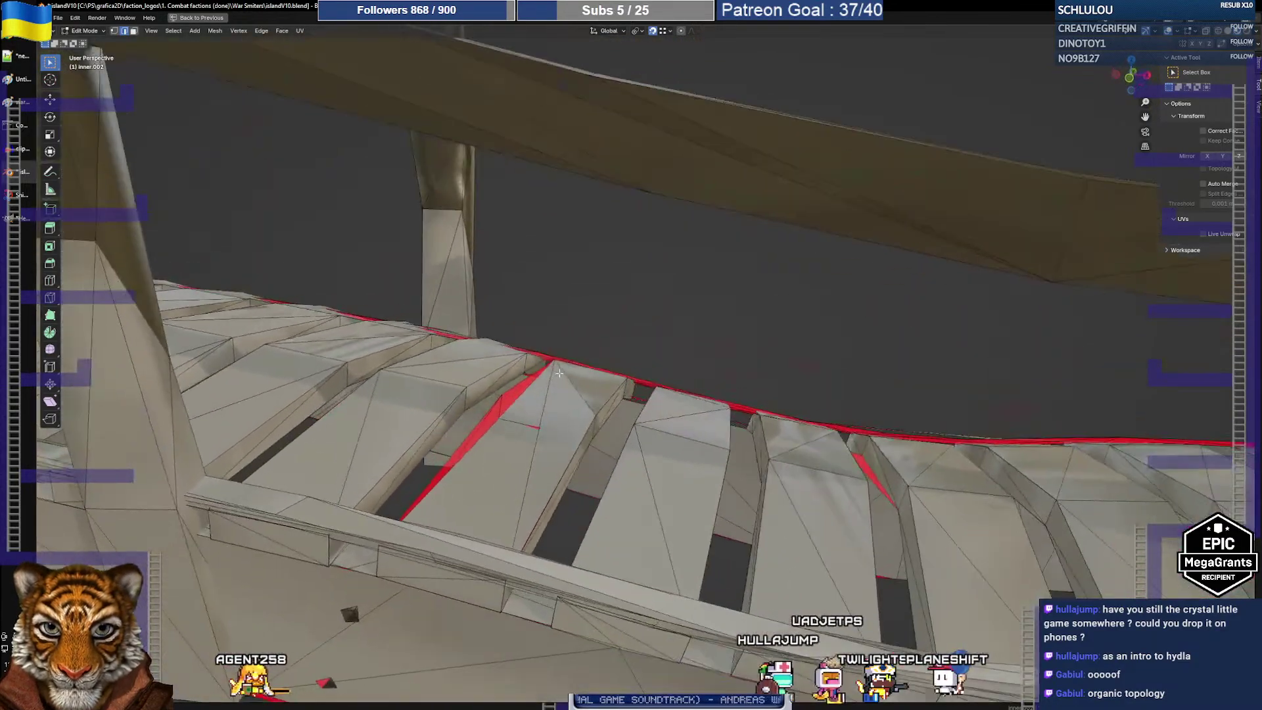
- Select the plank faces beside the gap and grow the selection to adjacent faces
click(549, 392)
shift+click(550, 401)
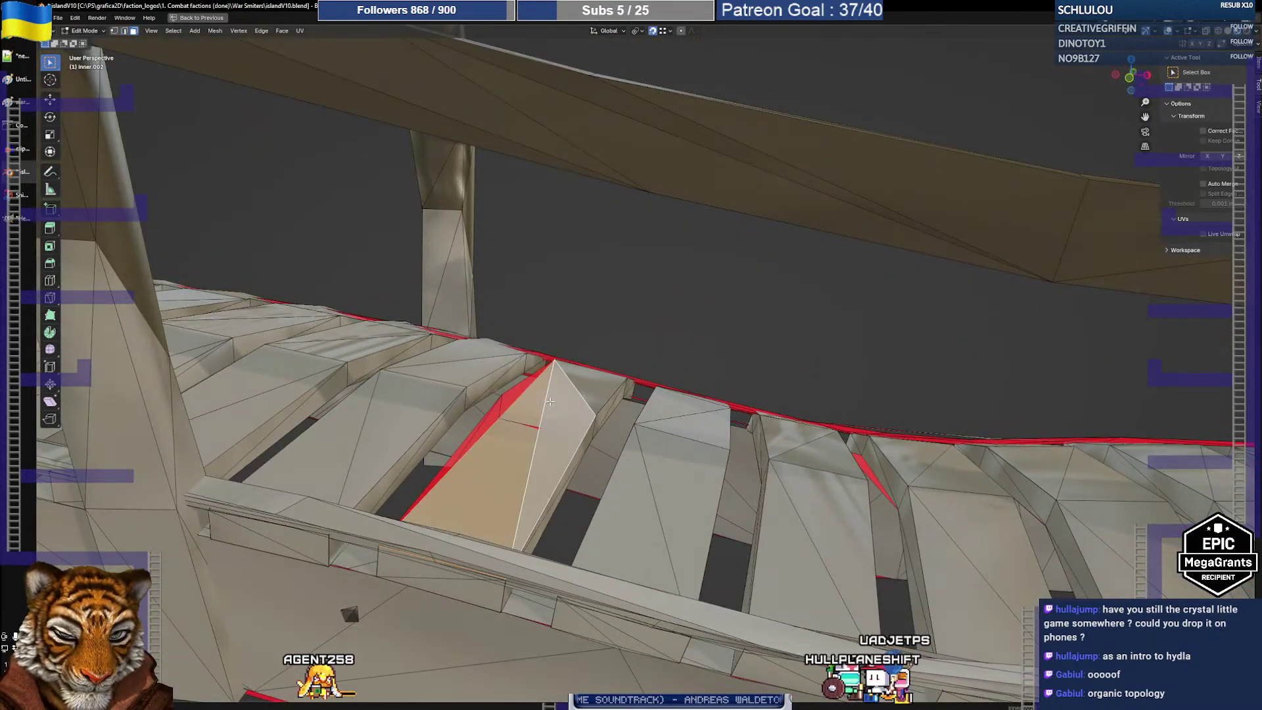
key(alt+a)
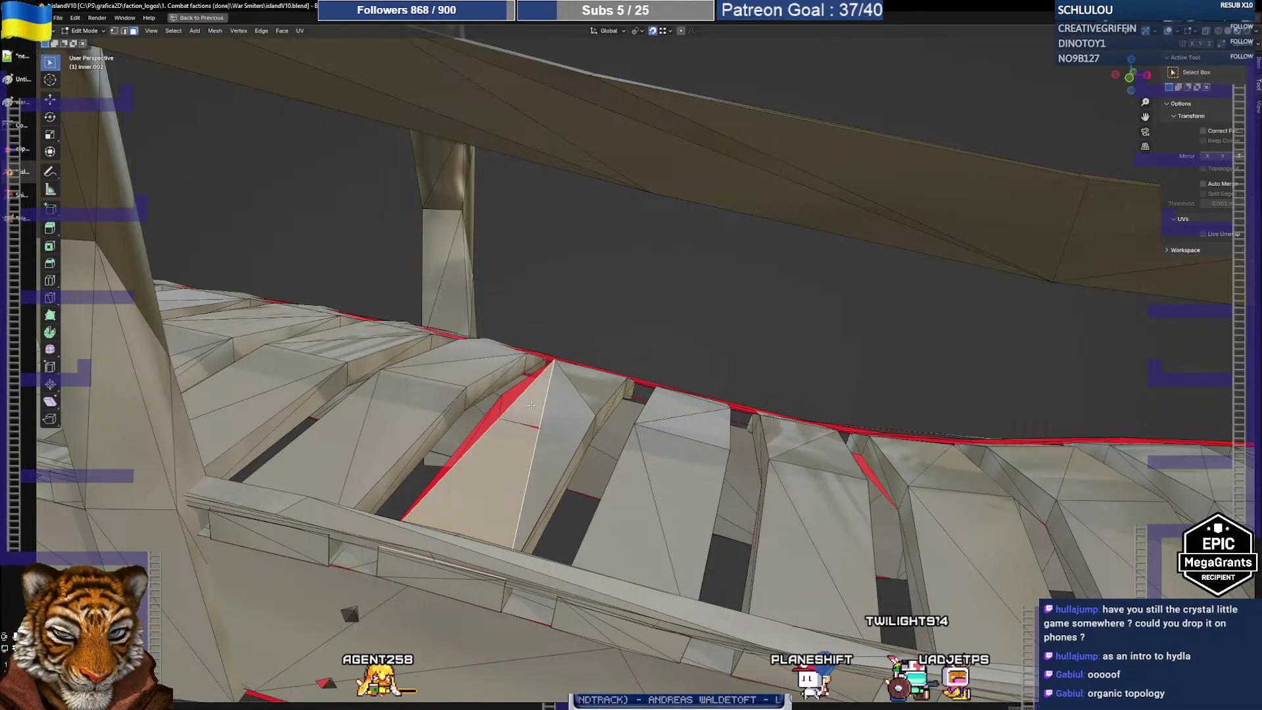
middle_drag(575, 410, 451, 442)
right_click(454, 441)
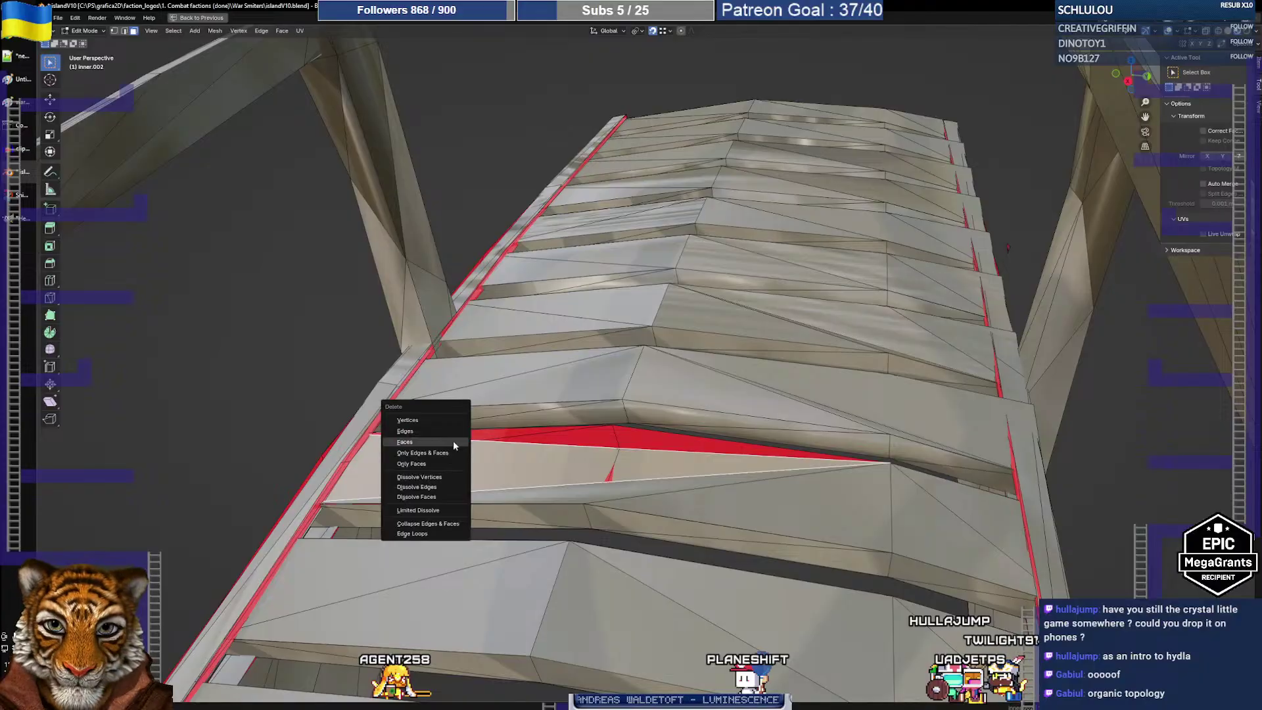
click(452, 440)
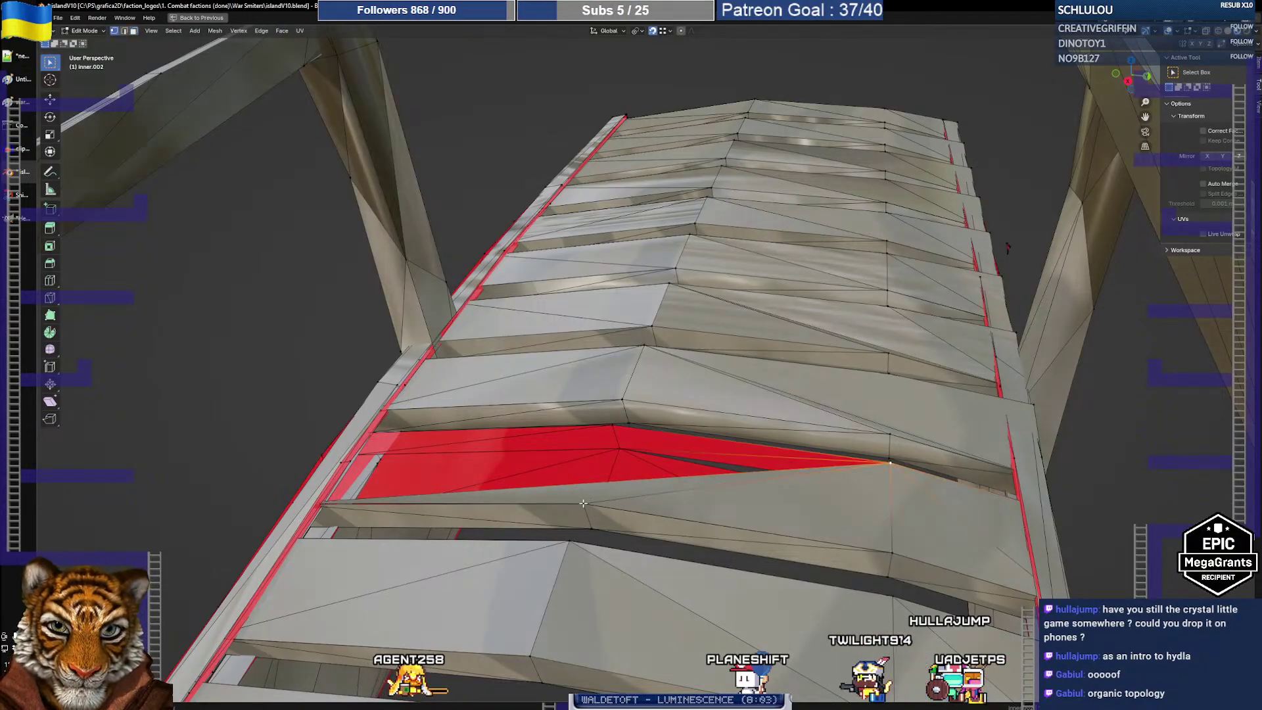
- Delete the selected face and fill the gap with a new face using the corner vertex
middle_drag(588, 498, 756, 466)
key(x)
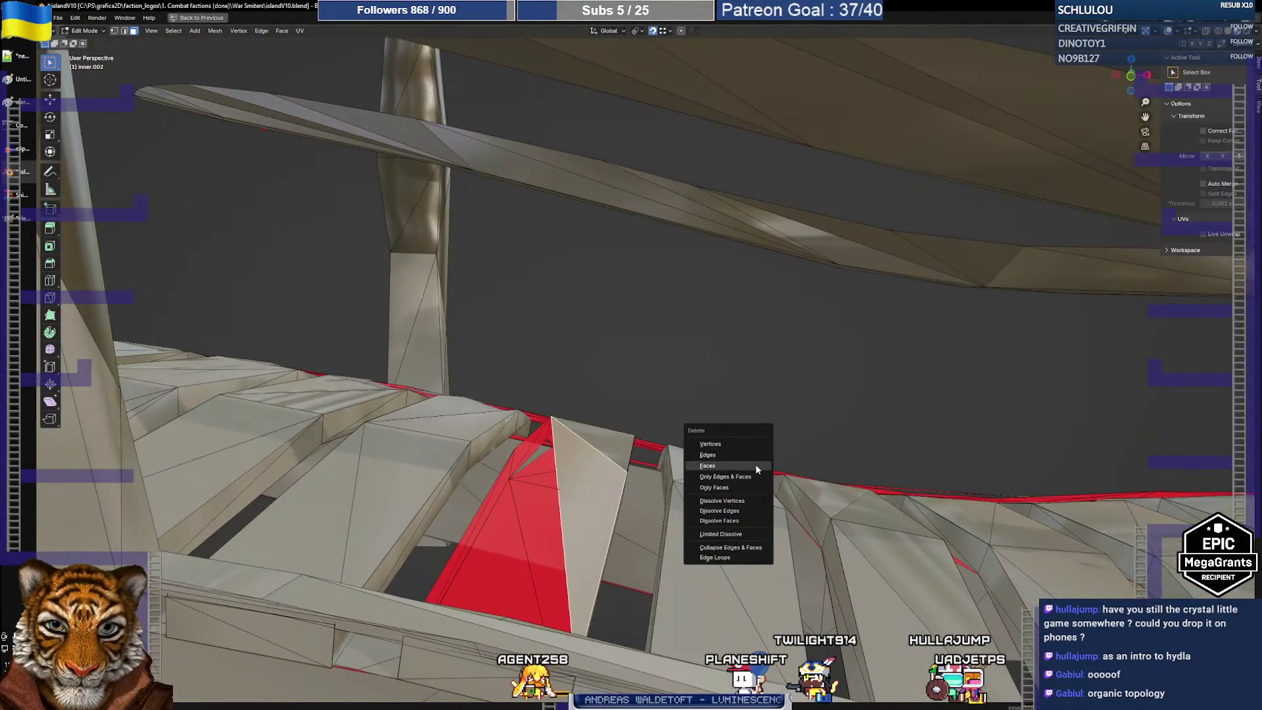
click(757, 469)
middle_drag(624, 469, 625, 412)
shift+click(886, 374)
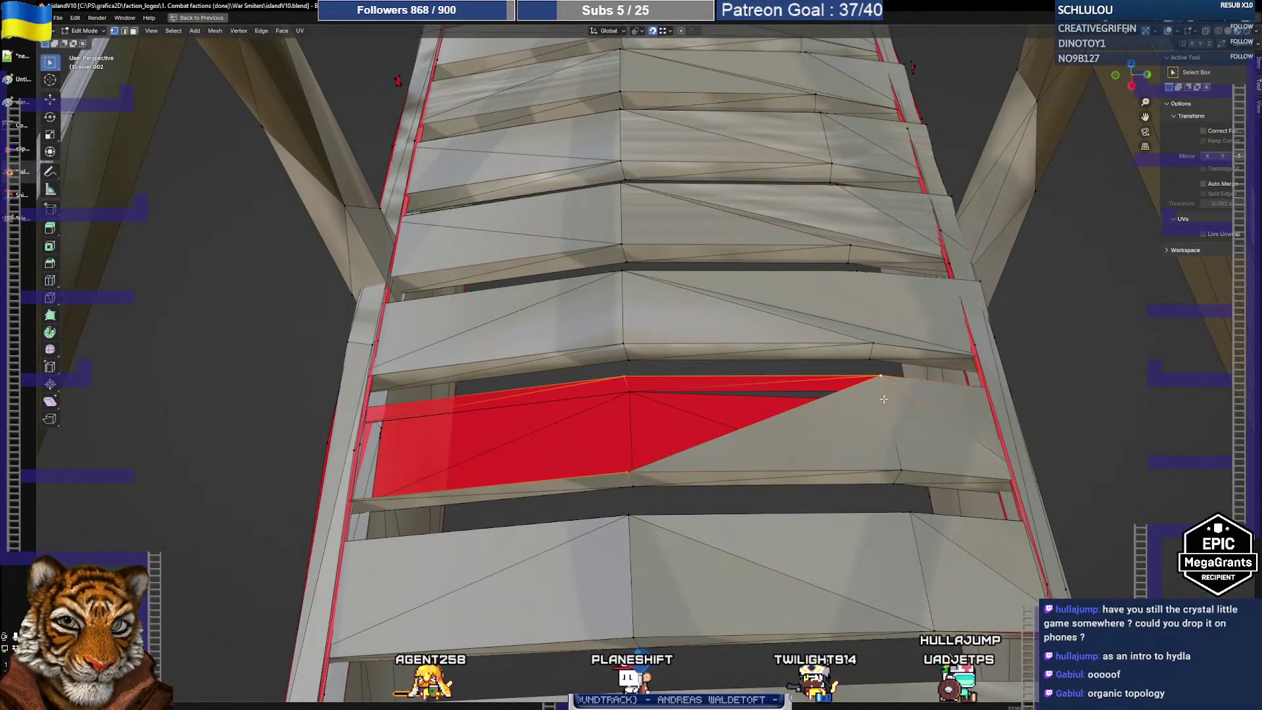
key(f)
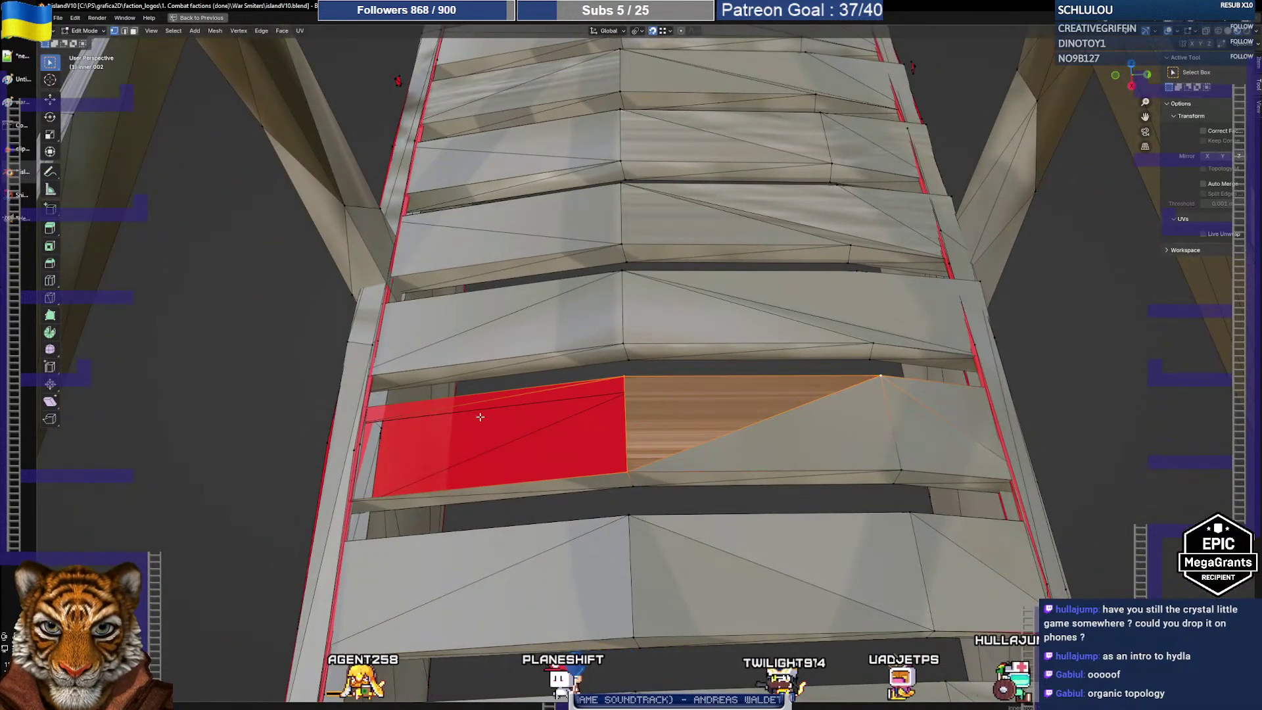
- Hide the left rail strip, filling a face between the red face and the rail edge
click(357, 426)
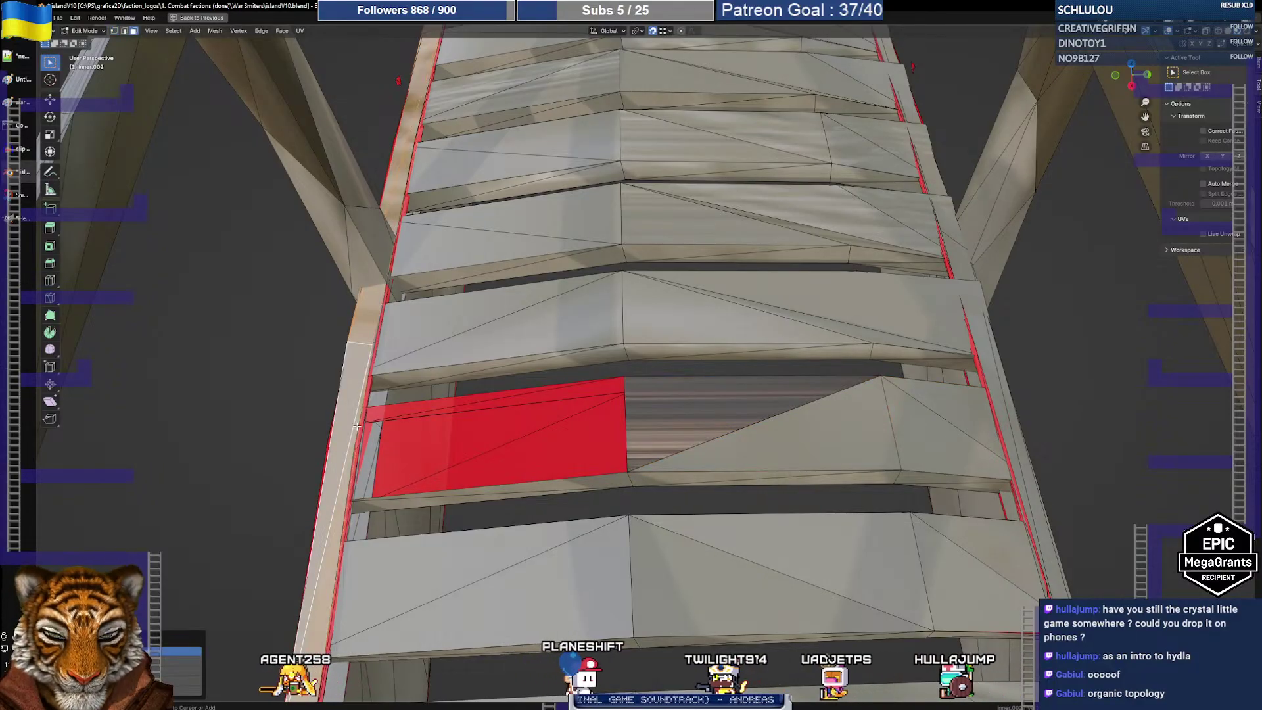
key(h)
click(356, 423)
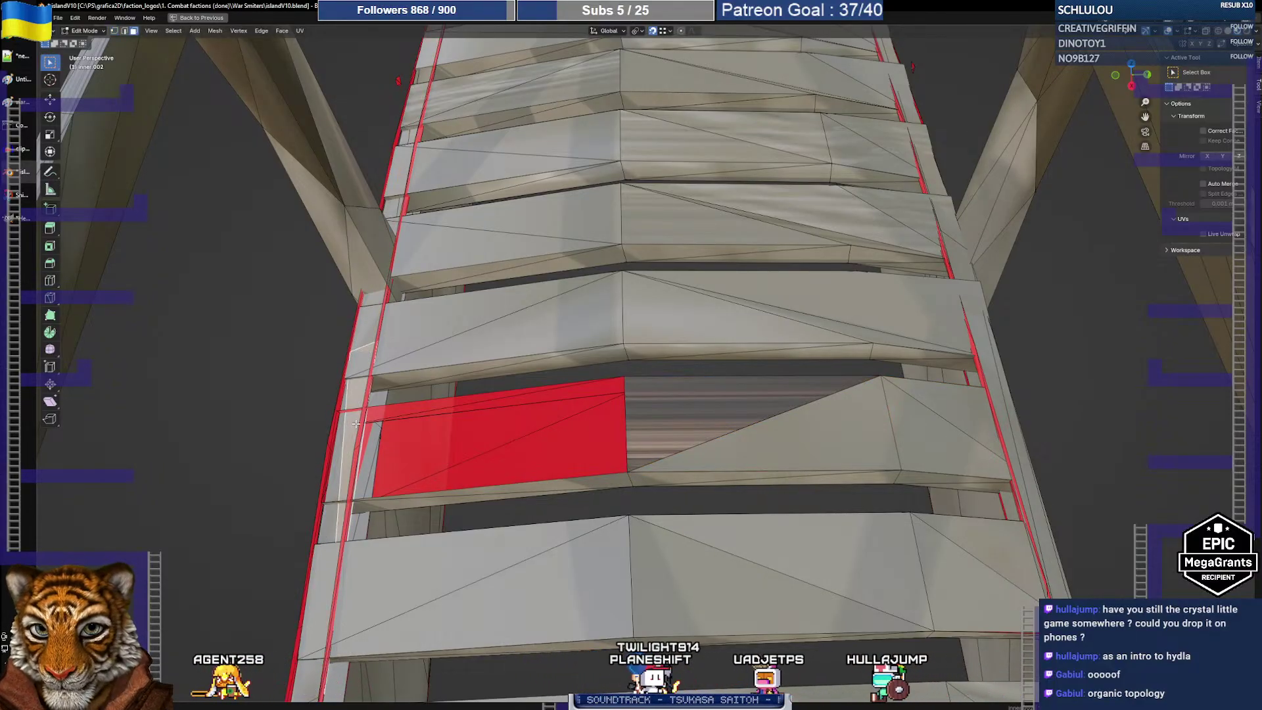
key(f)
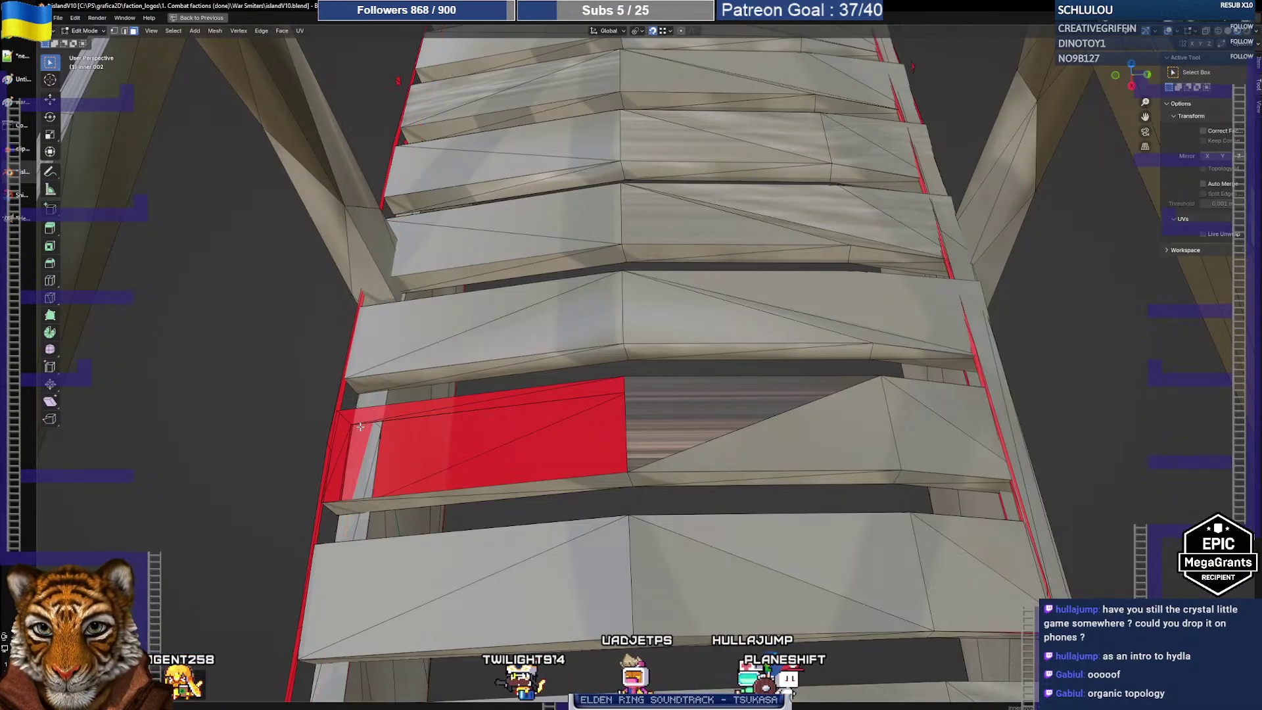
key(h)
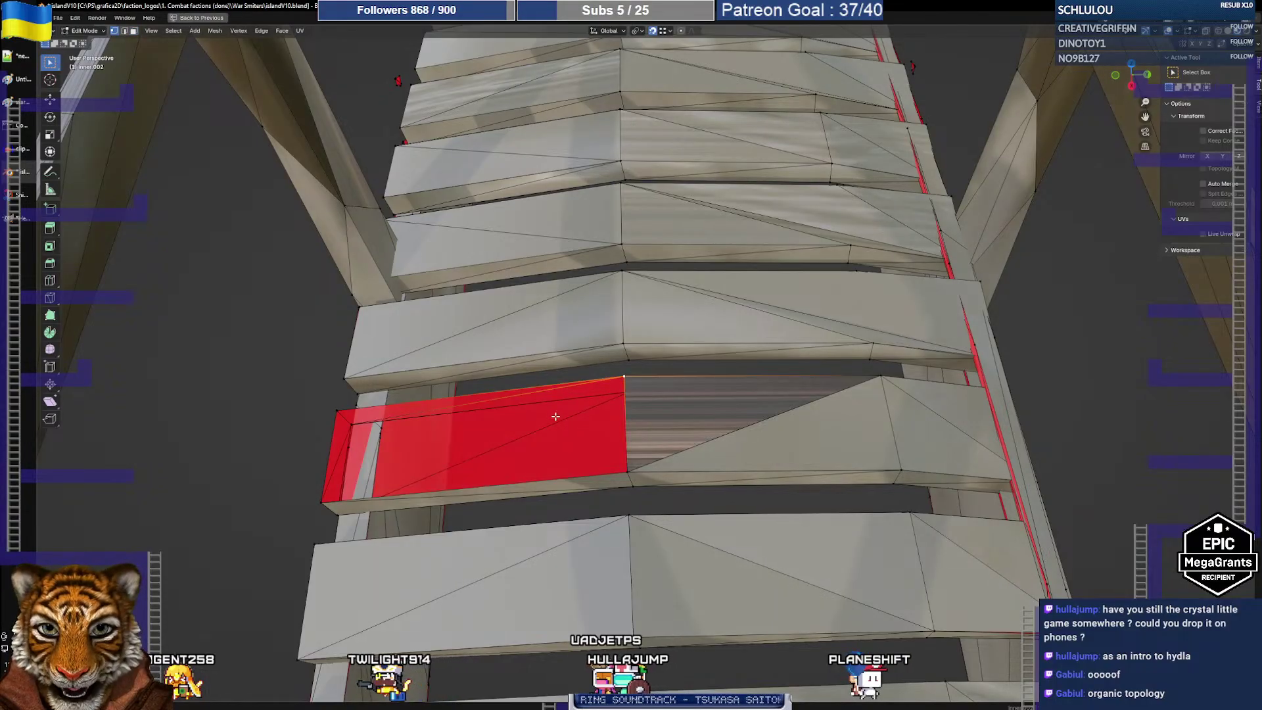
middle_drag(622, 377, 565, 414)
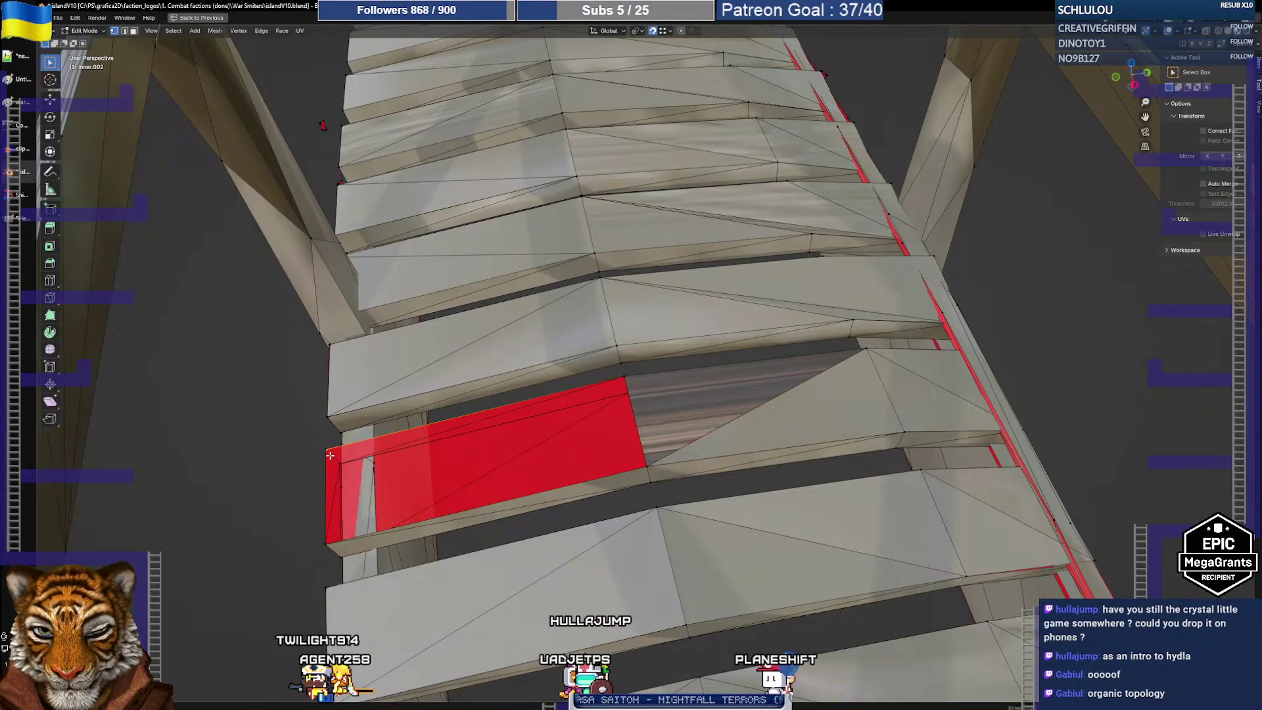
- Merge duplicate vertices by distance across the whole mesh, then deselect
key(a)
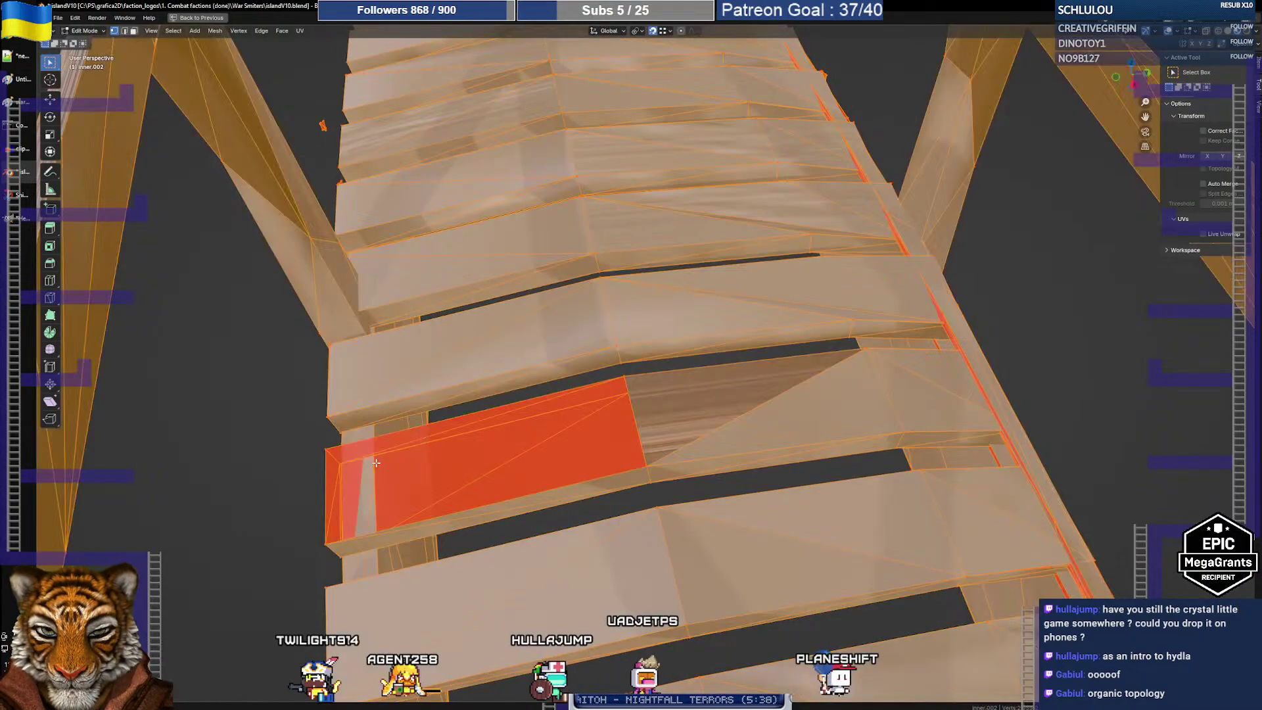
key(m)
click(378, 462)
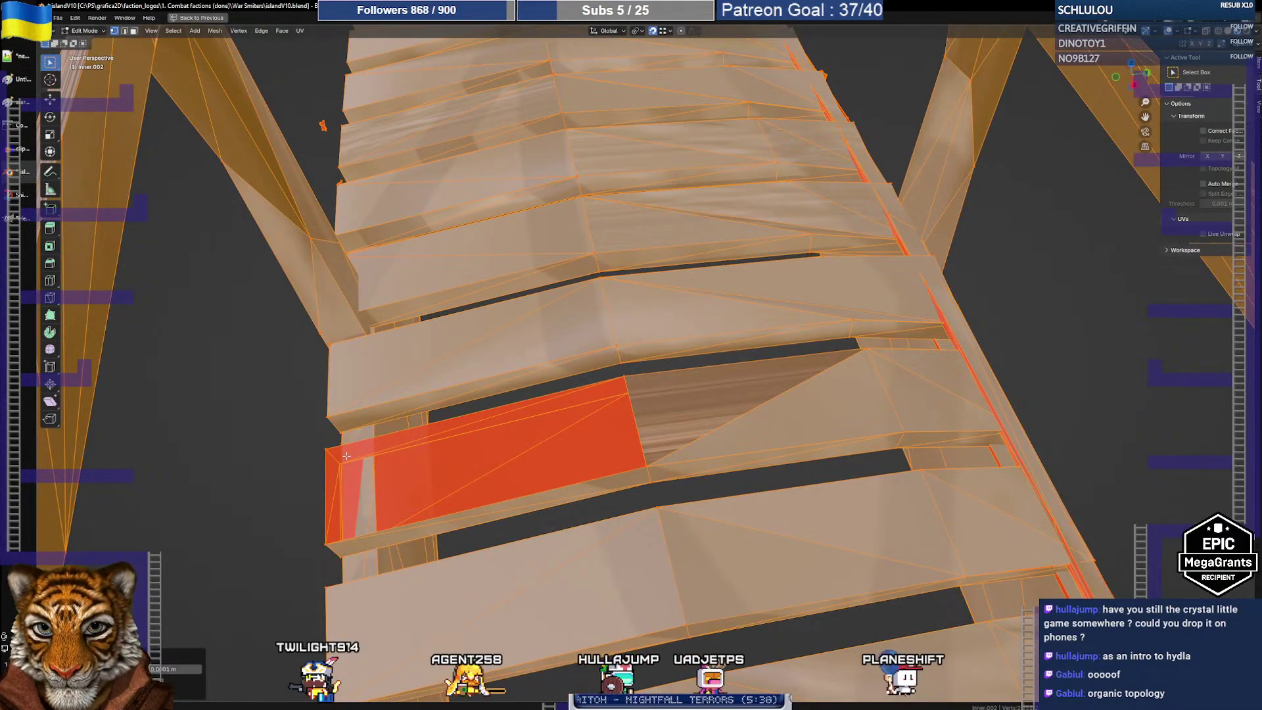
key(alt+a)
- Nudge the red face's bottom-left corner vertex into place and merge by distance again
click(328, 536)
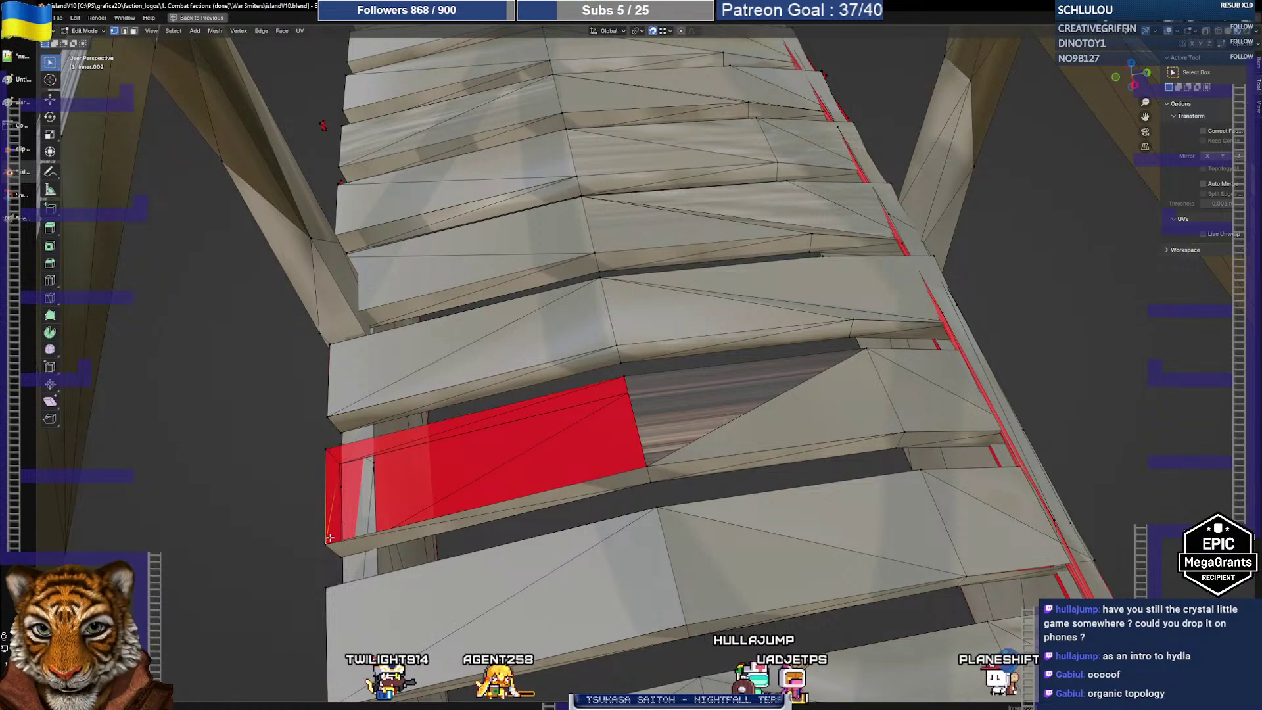
drag(331, 536, 339, 547)
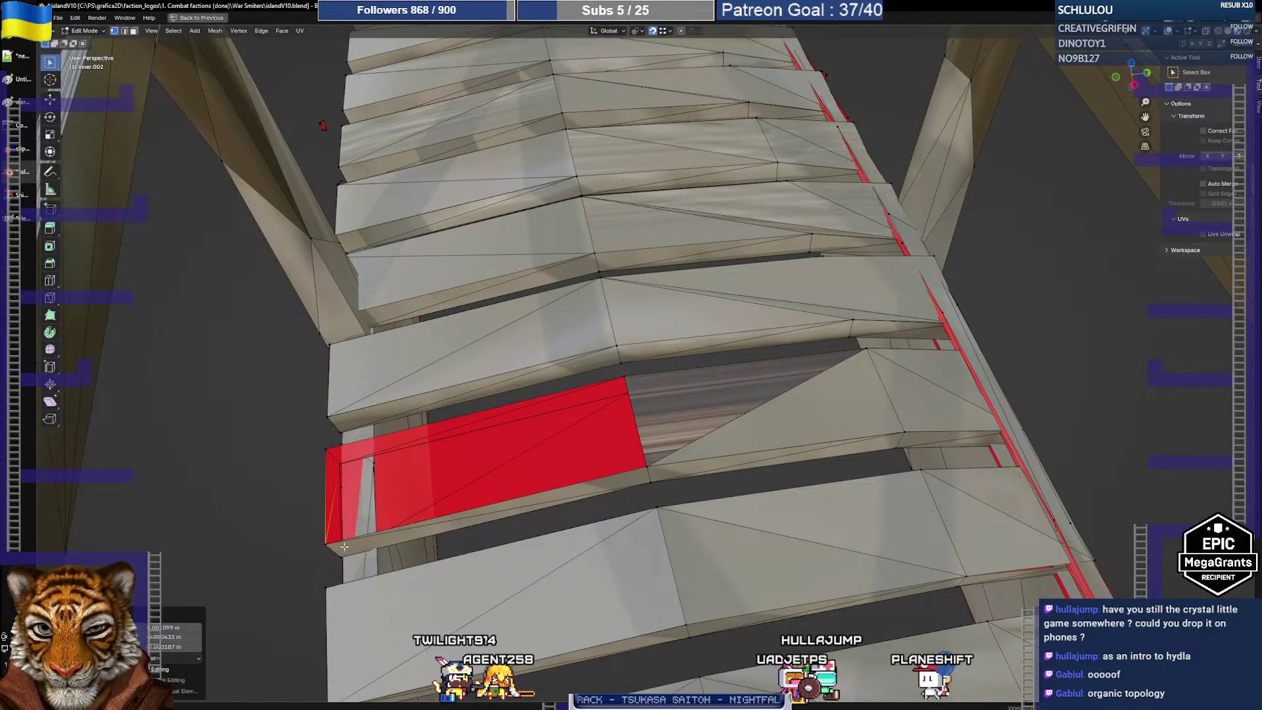
key(a)
key(m)
click(339, 511)
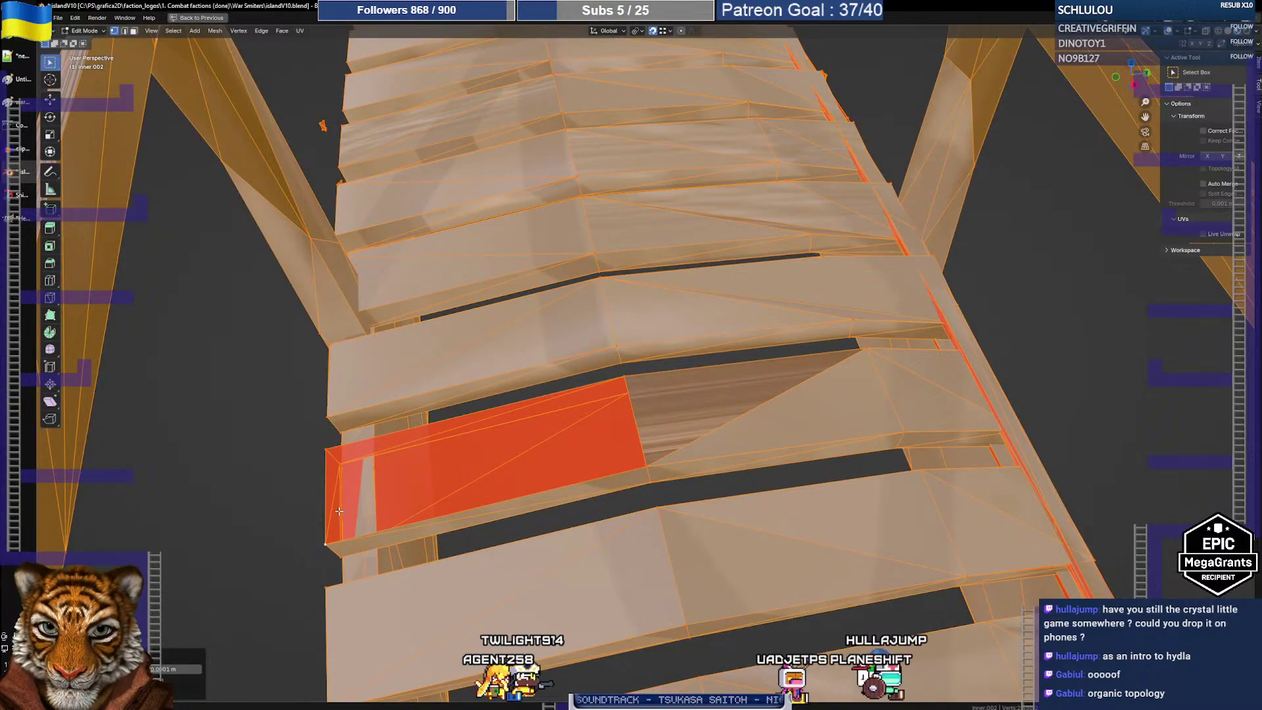
key(alt+a)
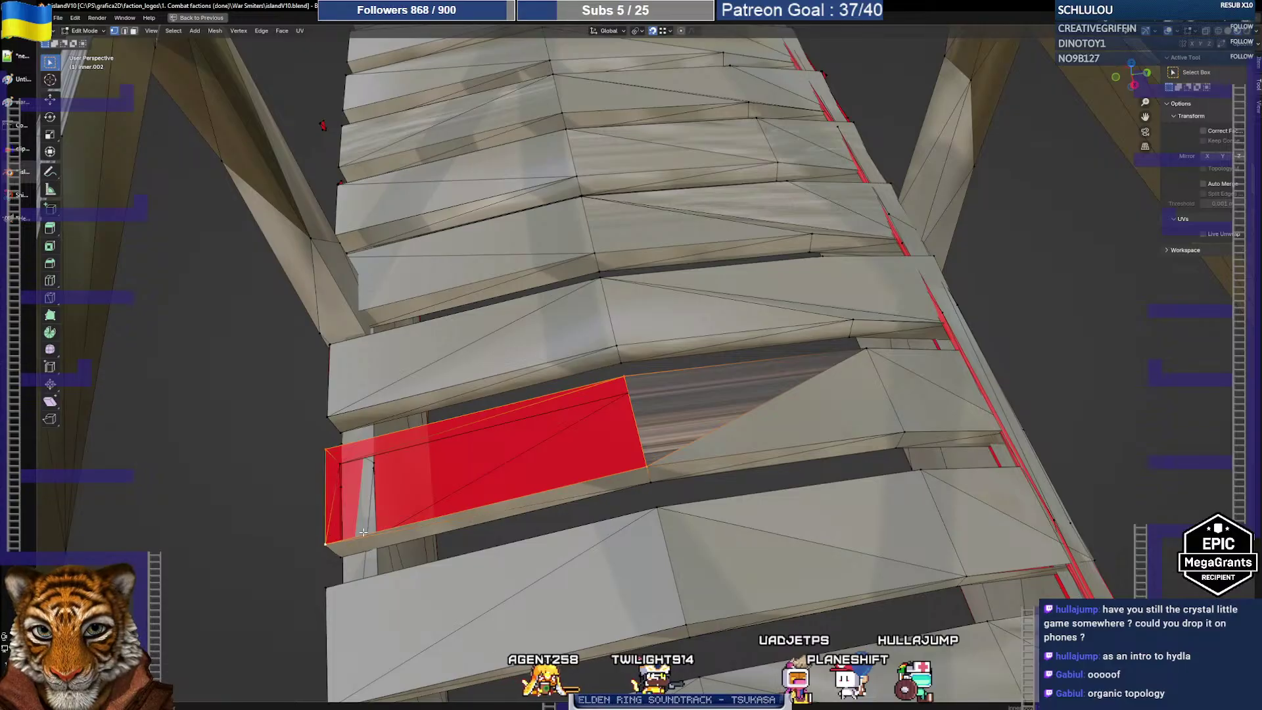
middle_drag(630, 455, 705, 426)
- Walk-navigate around the bridge to bring the deck planks into close view
key(shift+grave)
key(s)
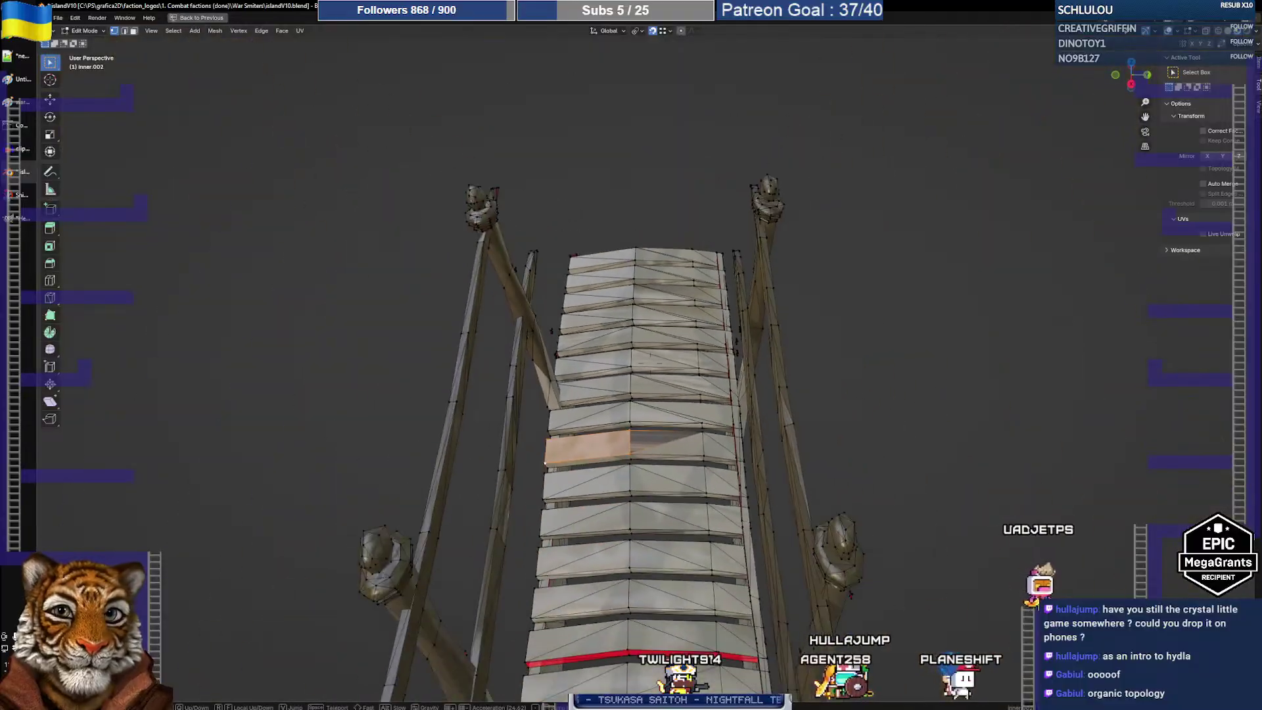
key(s)
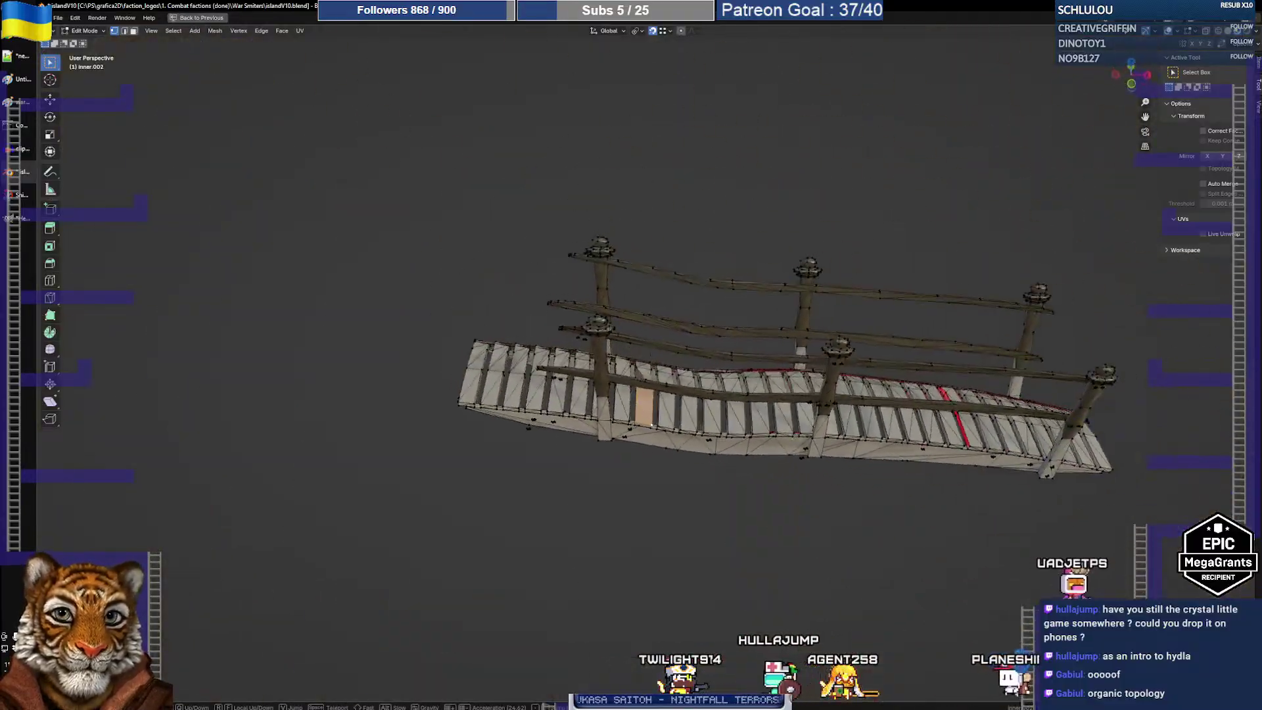
key(w)
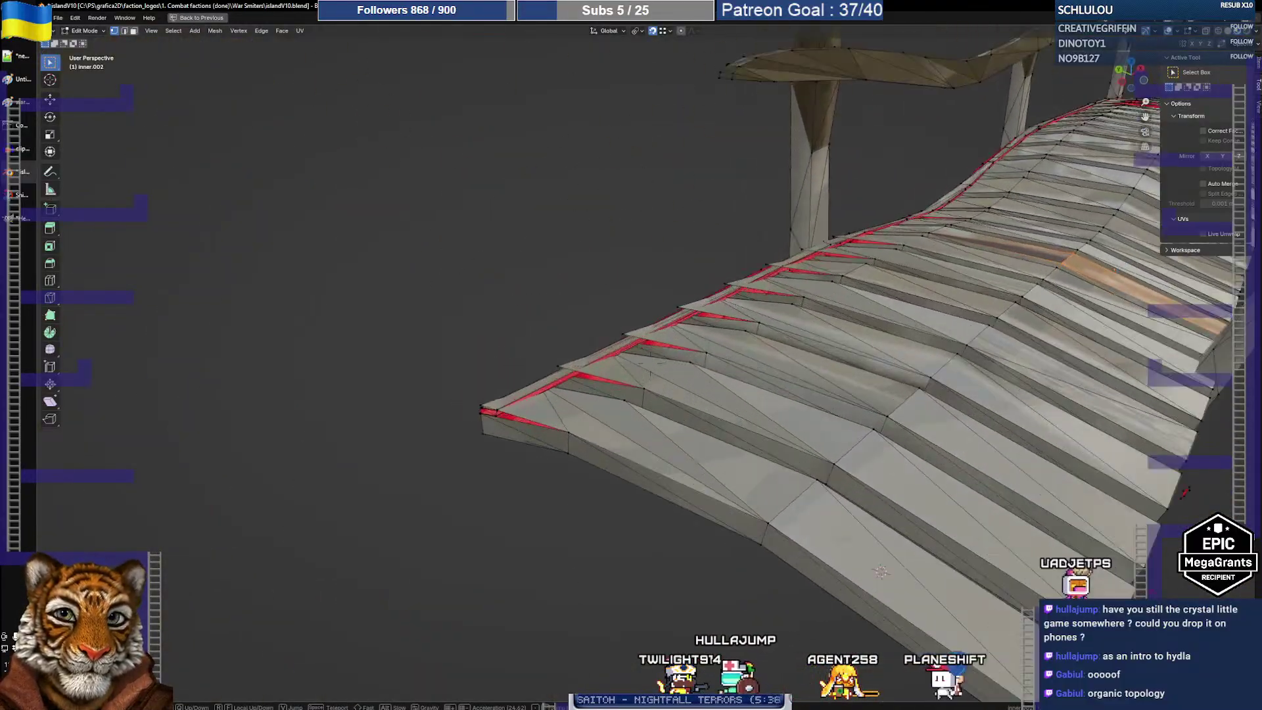
key(s)
key(w)
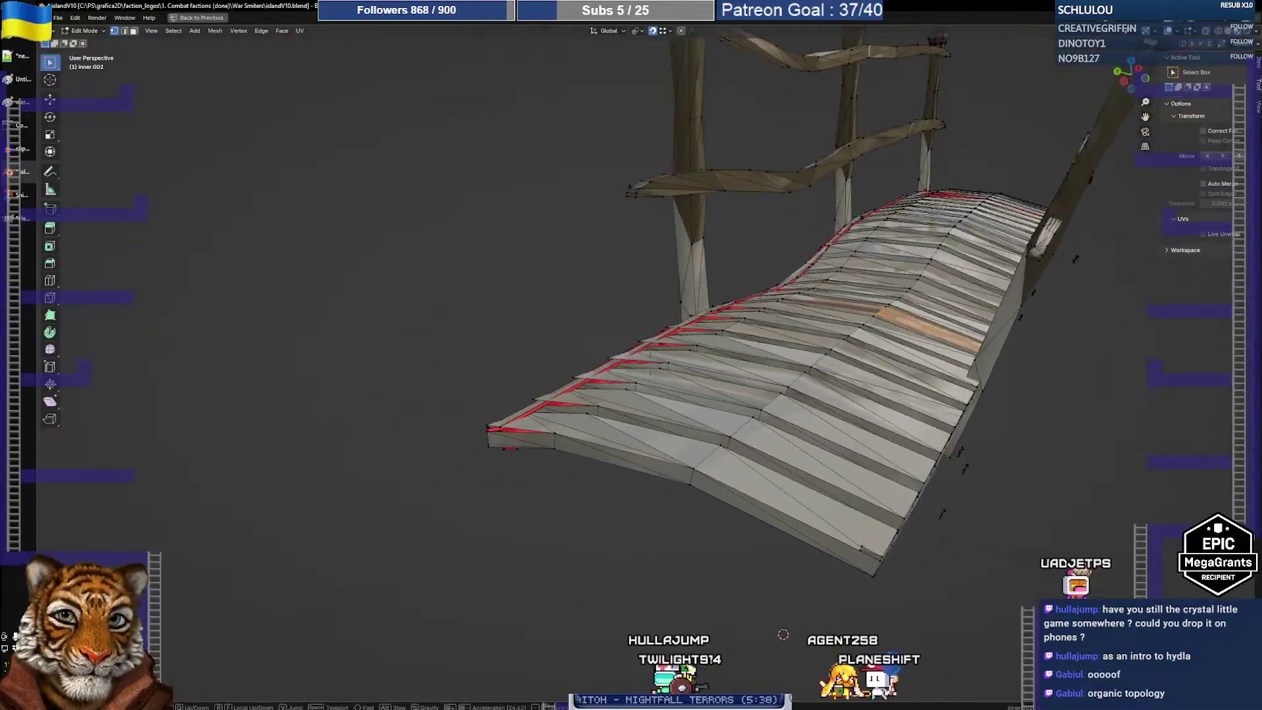
key(s)
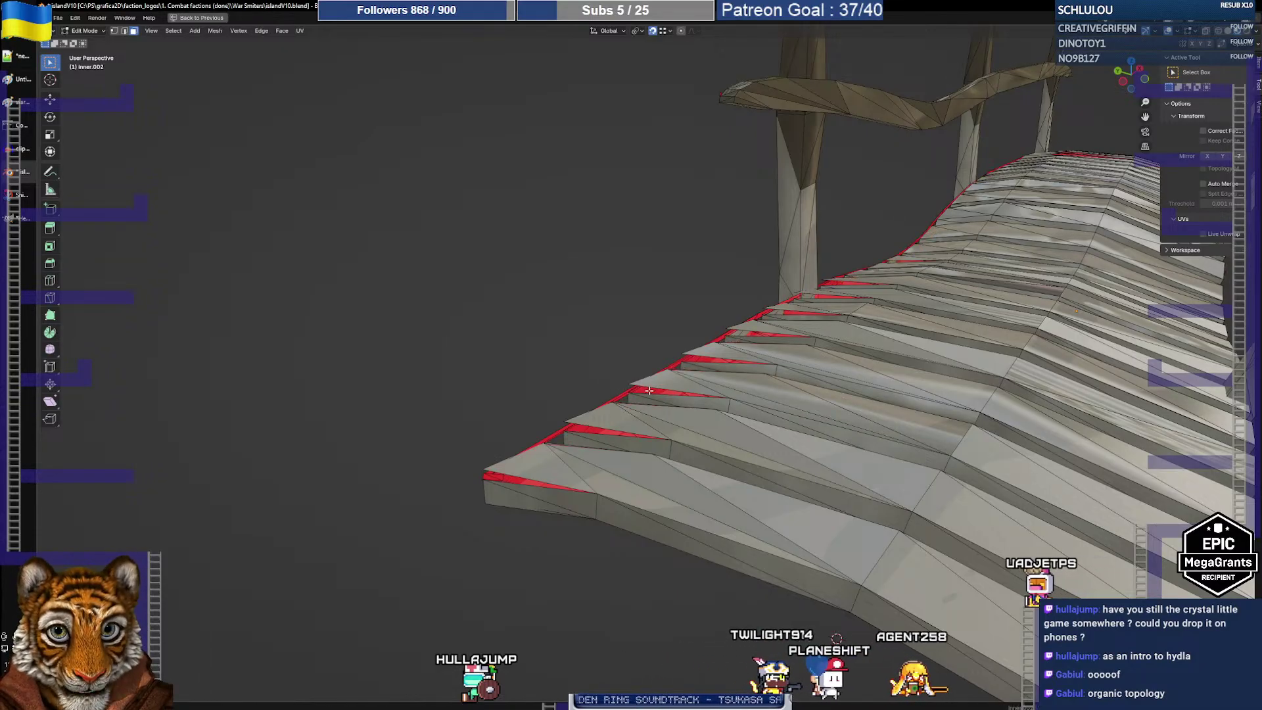
- Select and hide the strip along the planks' edge, then switch to vertex select mode
key(l)
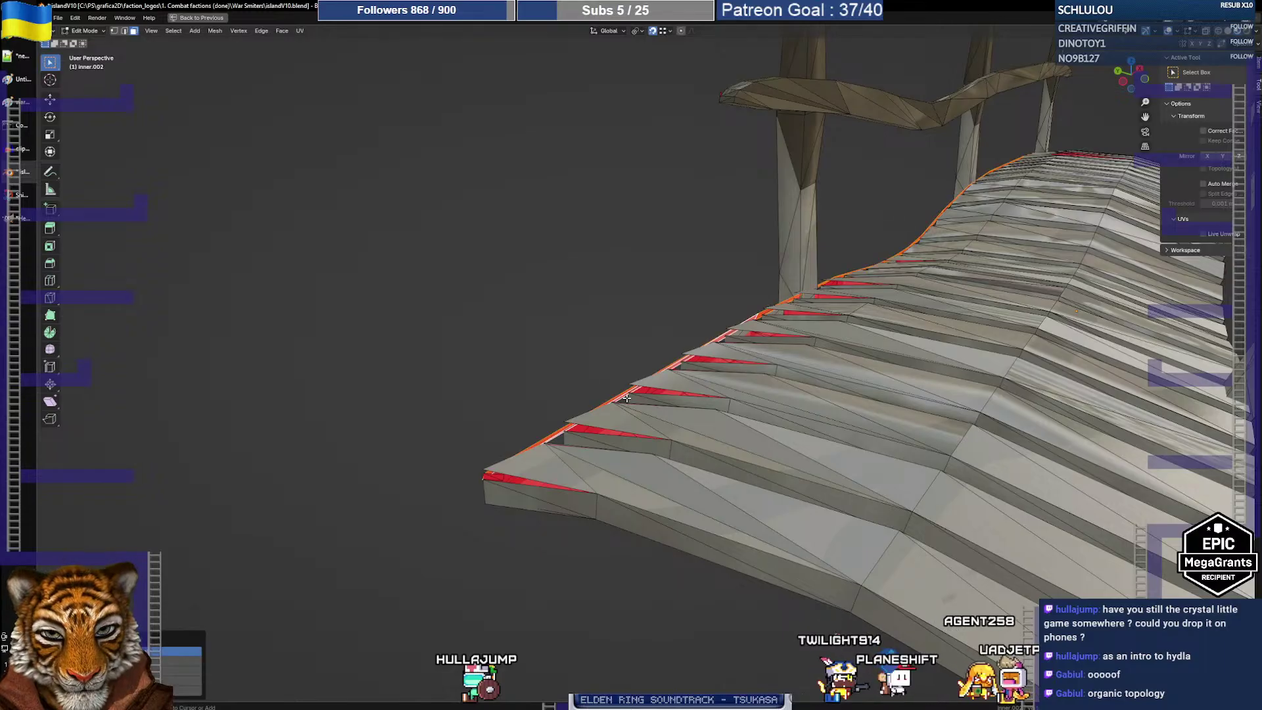
key(h)
key(1)
middle_drag(566, 421, 677, 387)
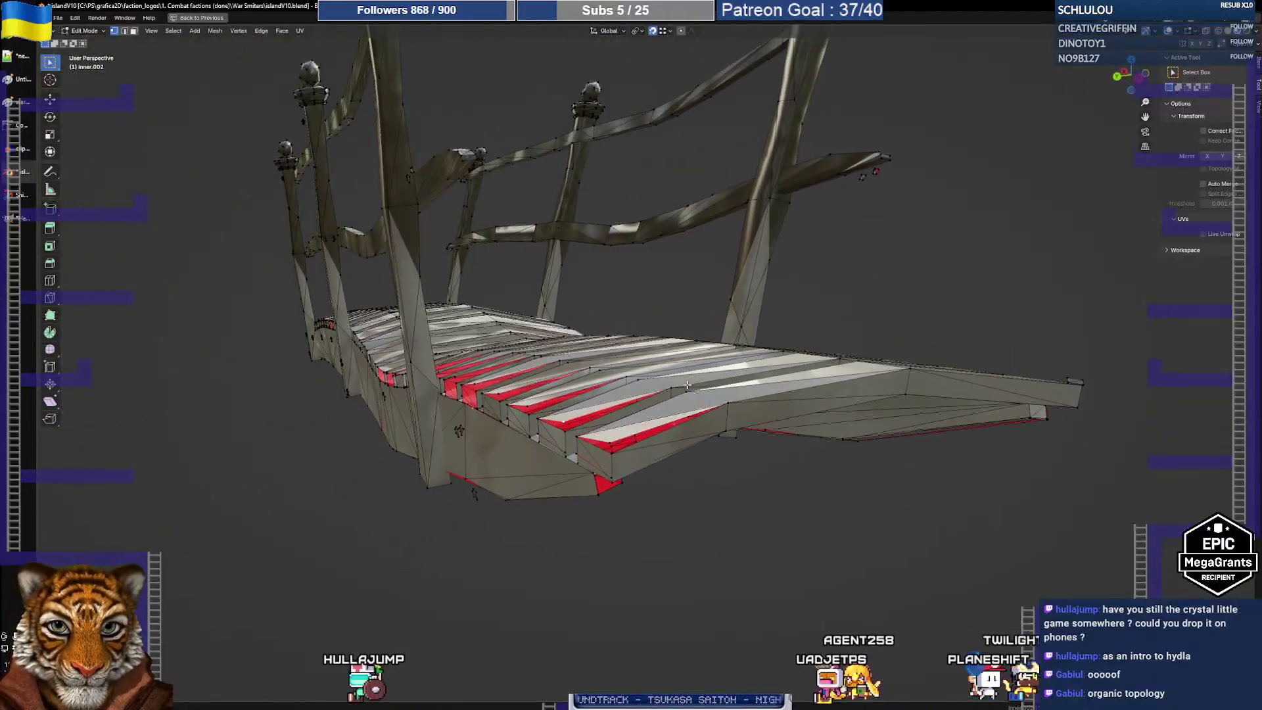
key(shift+grave)
key(w)
key(s)
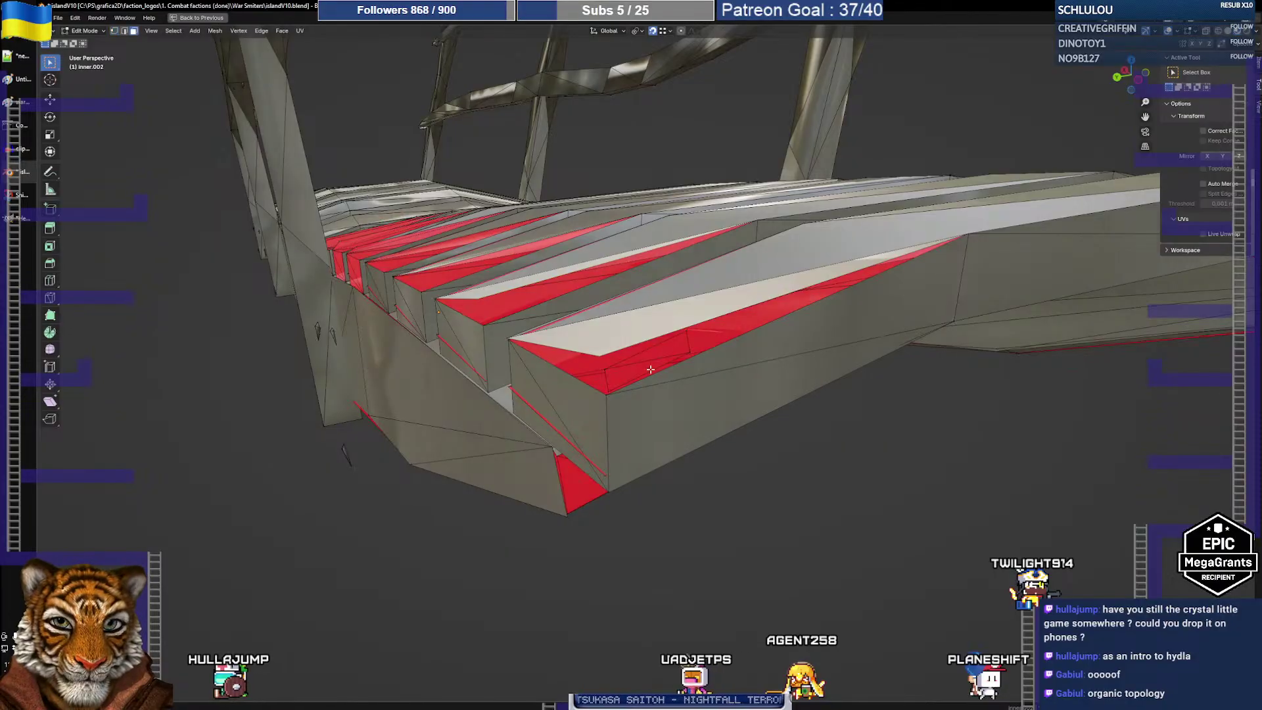
middle_drag(665, 375, 691, 377)
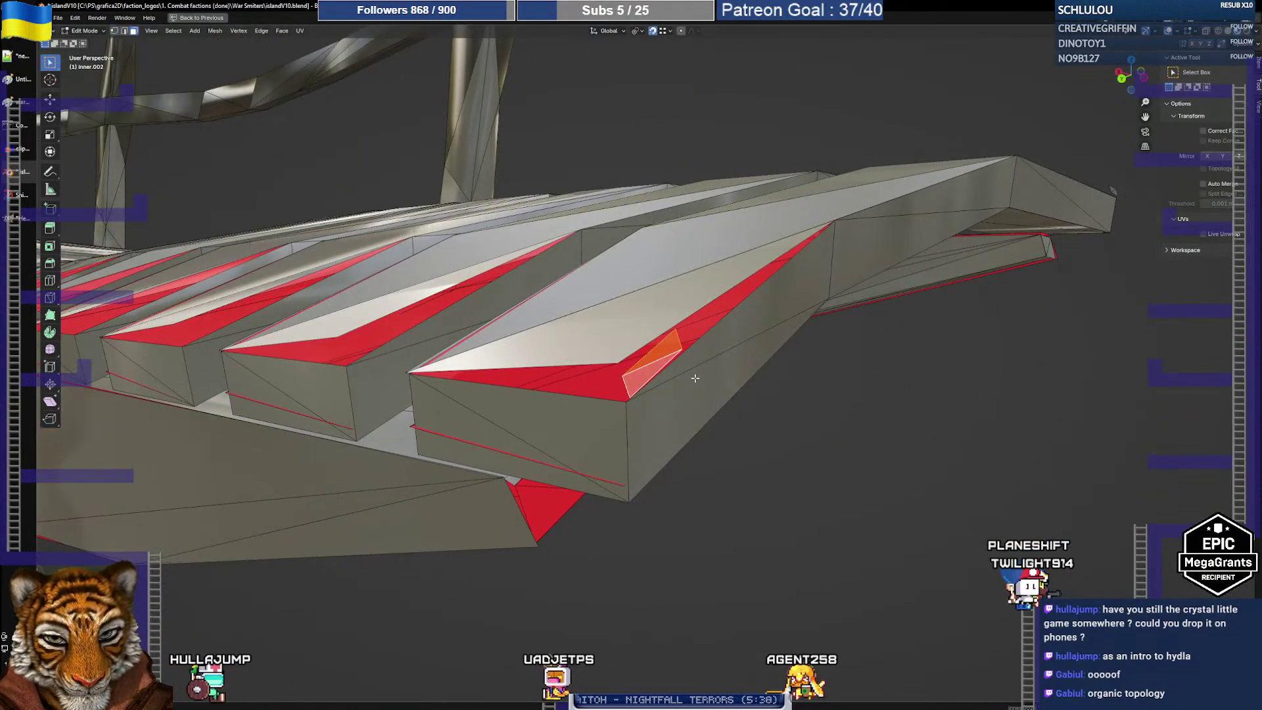
- Flip the red plank end face's normal and snap the stray vertex onto the plank corner
key(alt+n)
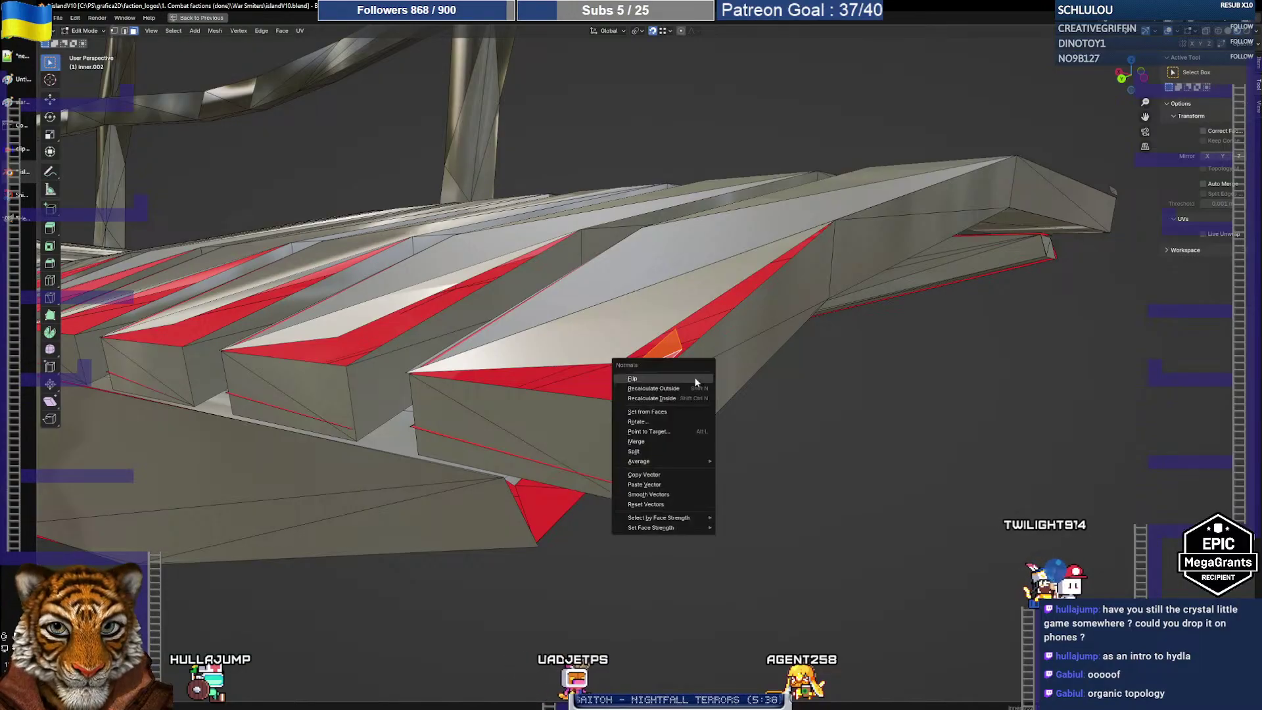
click(695, 380)
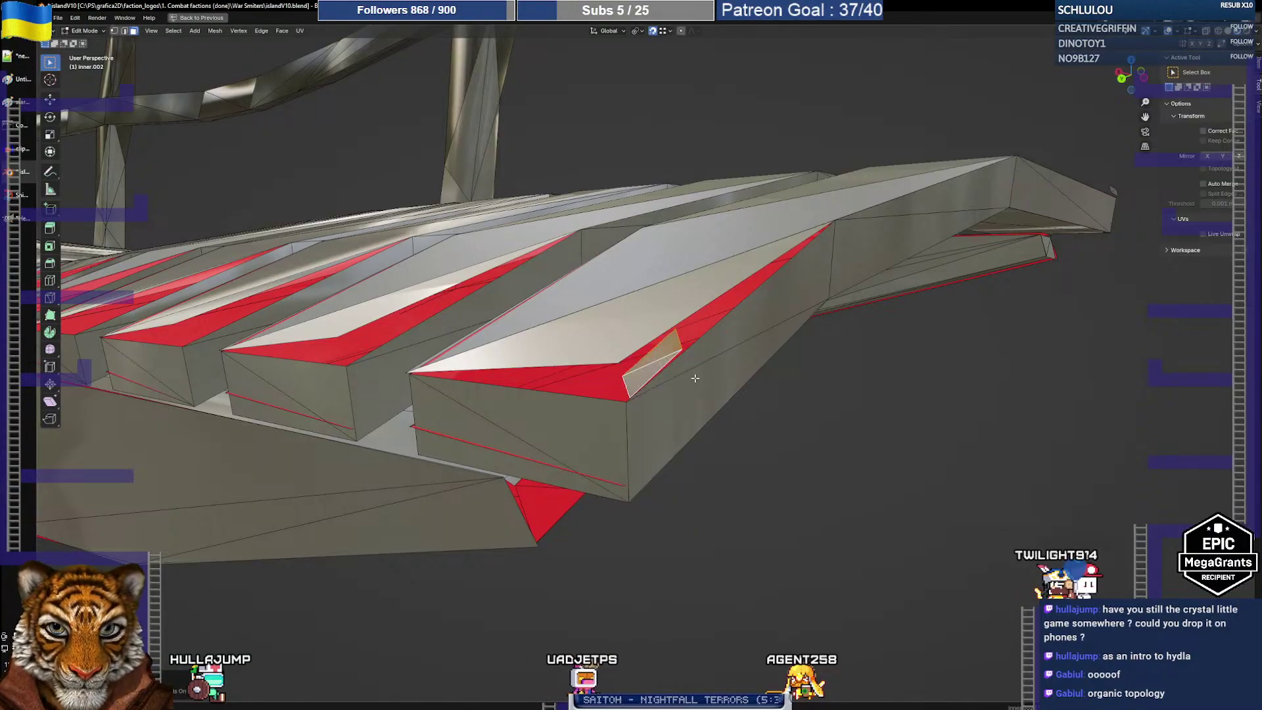
key(g)
click(622, 399)
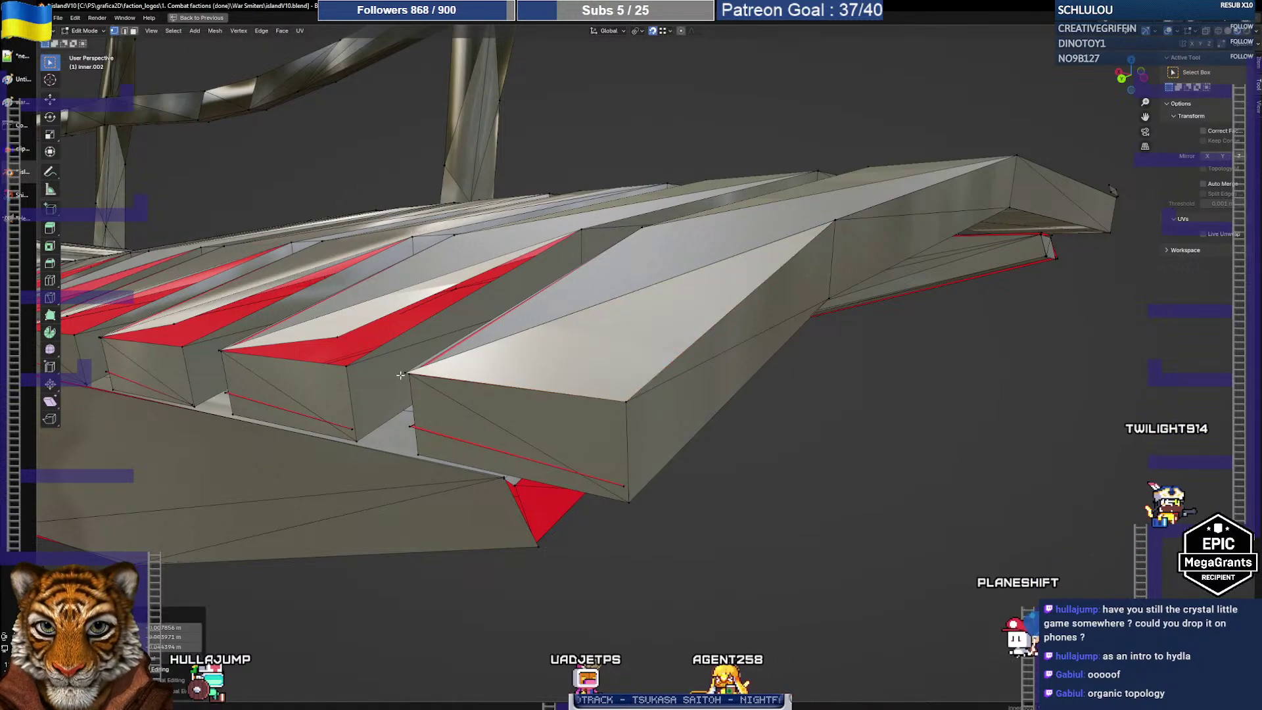
middle_drag(400, 375, 348, 397)
click(412, 458)
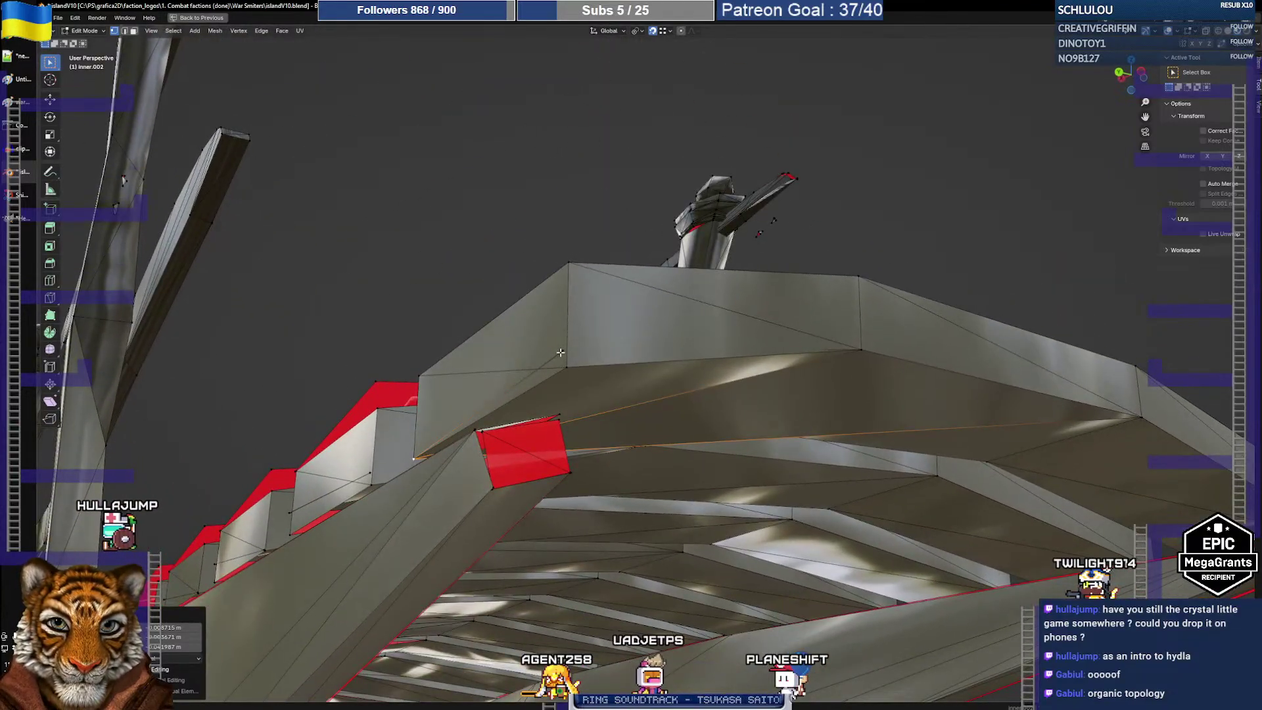
- Flip the red beam-end face's normal and move its top-left vertex onto the adjacent corner
key(g)
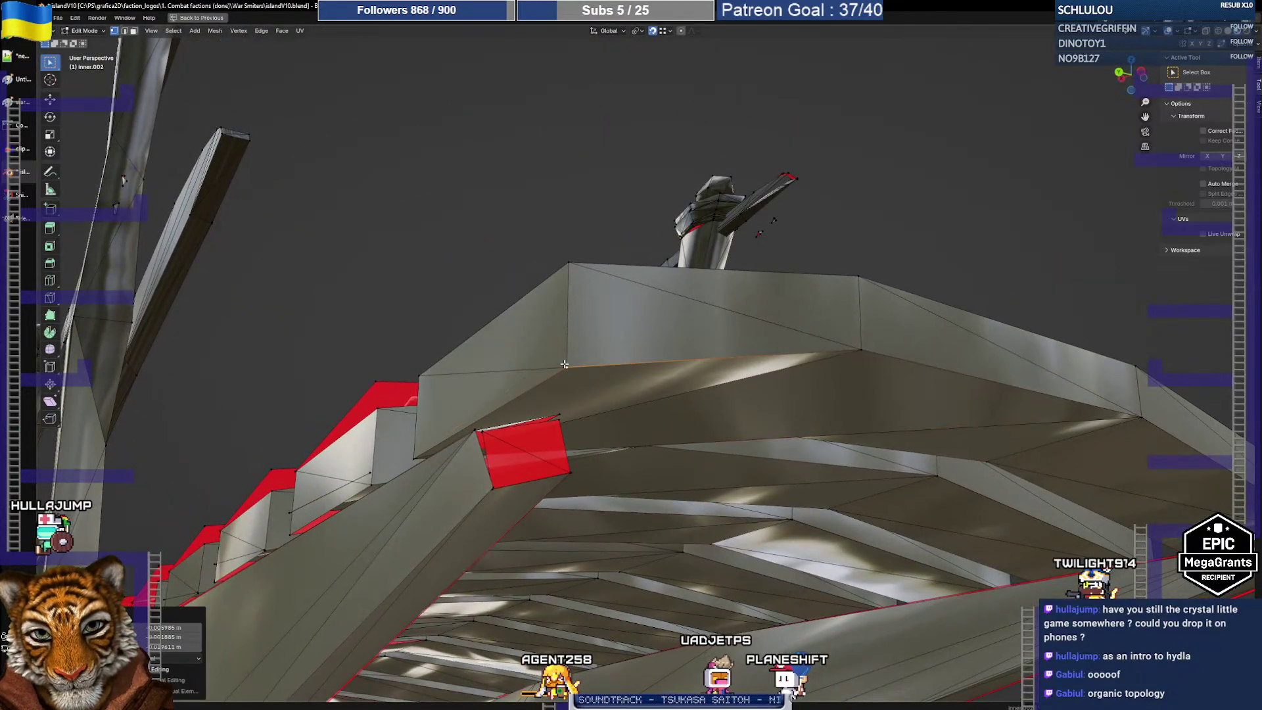
right_click(525, 459)
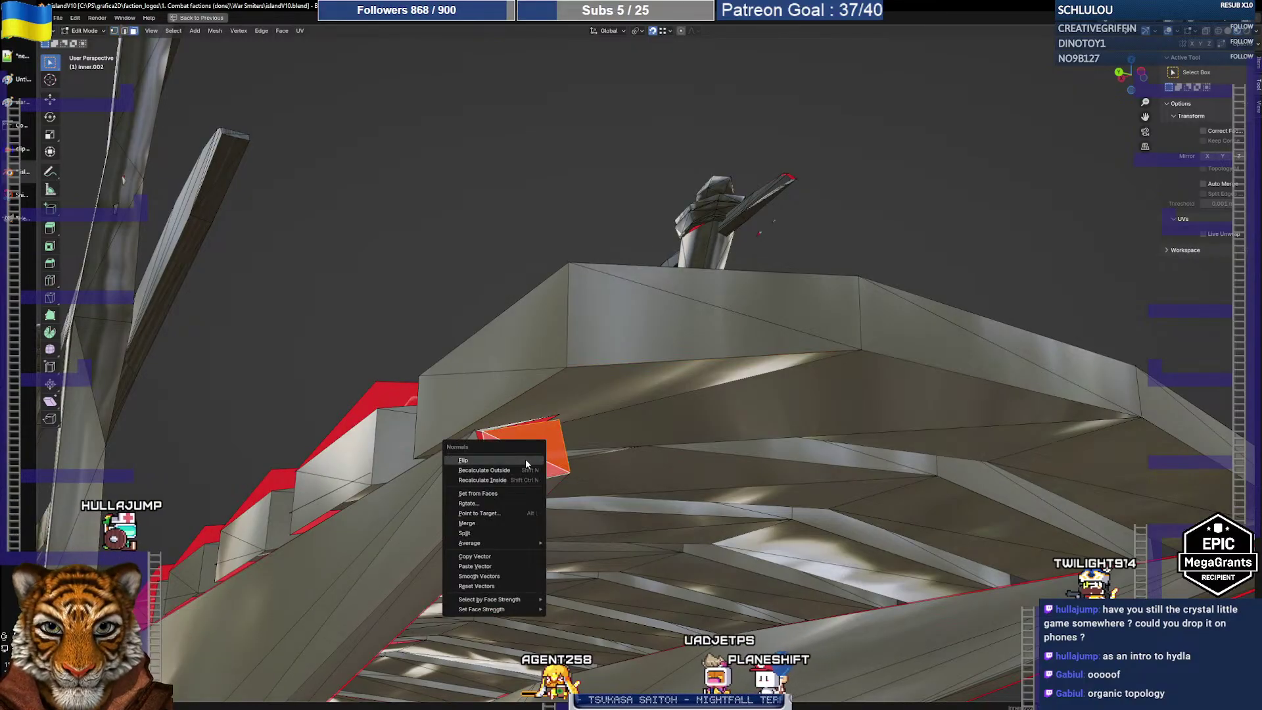
click(541, 447)
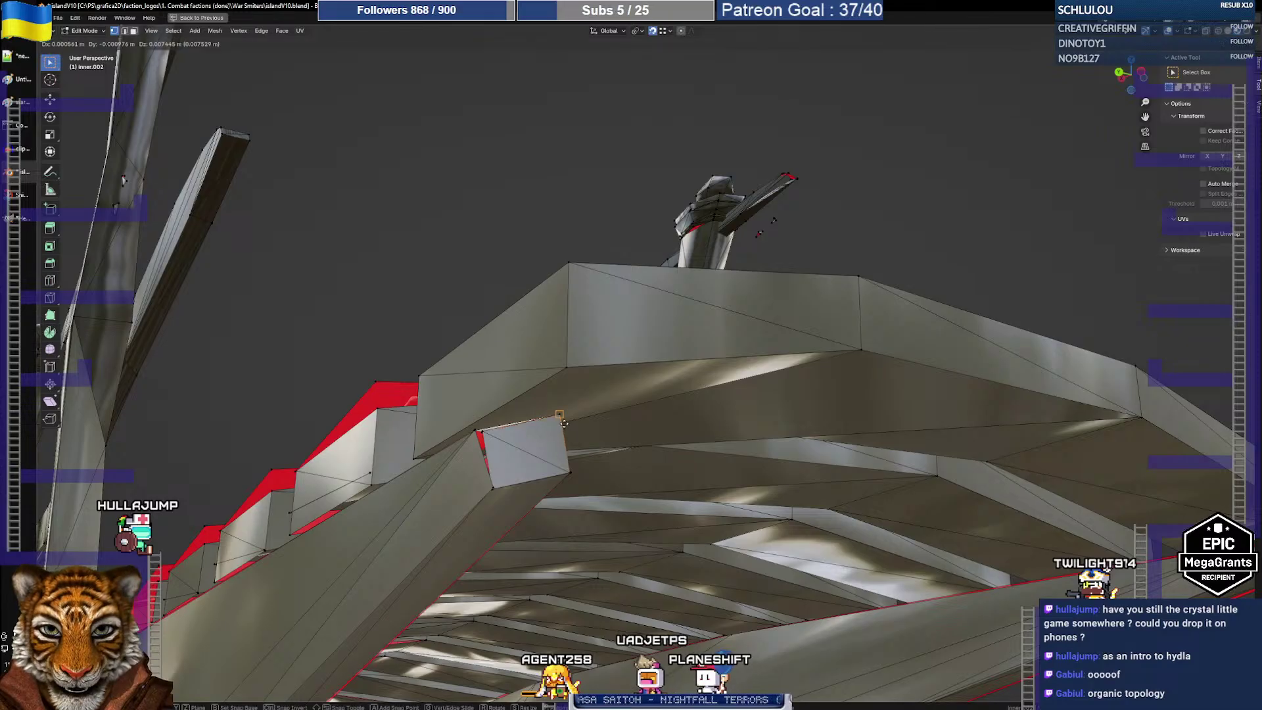
click(481, 431)
key(g)
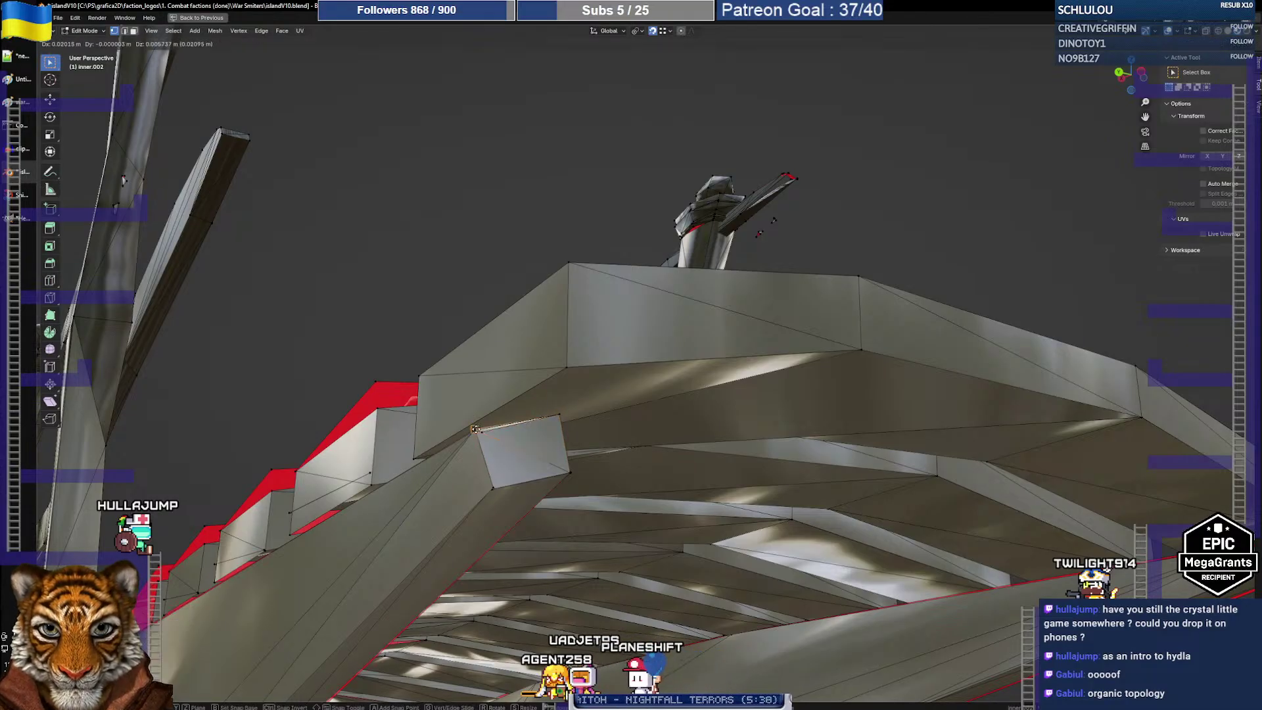
click(485, 434)
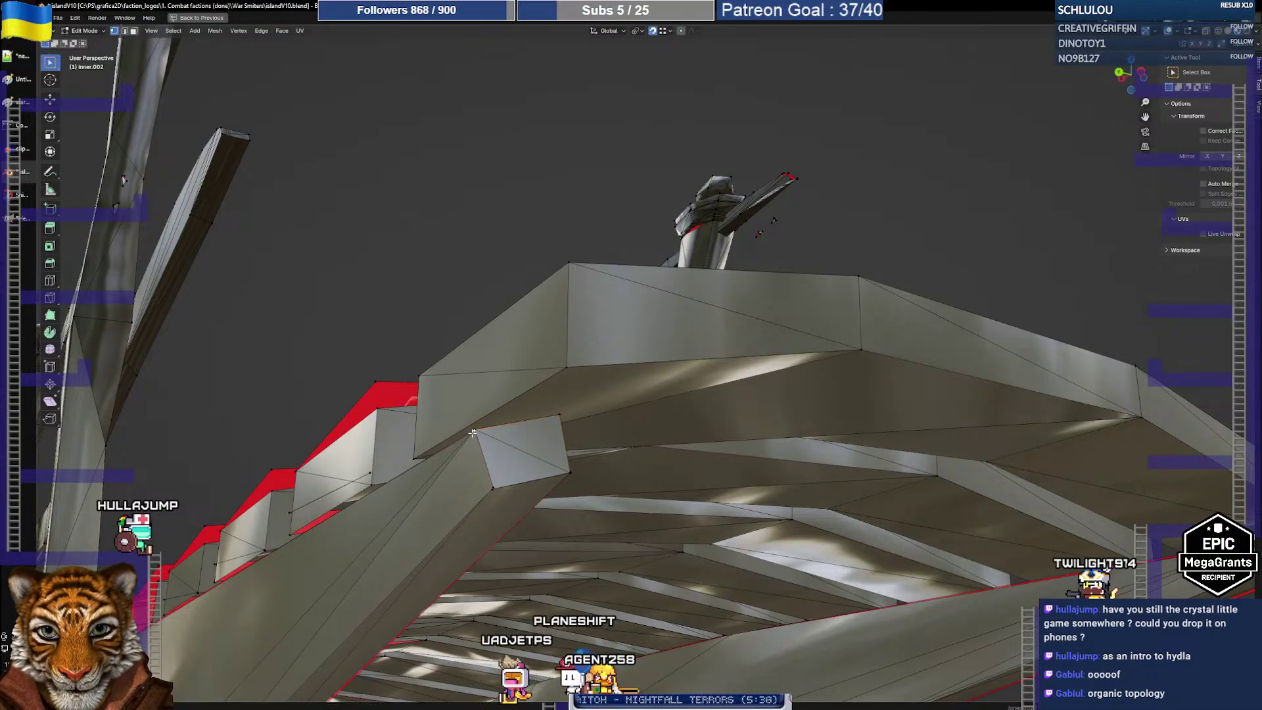
click(476, 433)
click(475, 427)
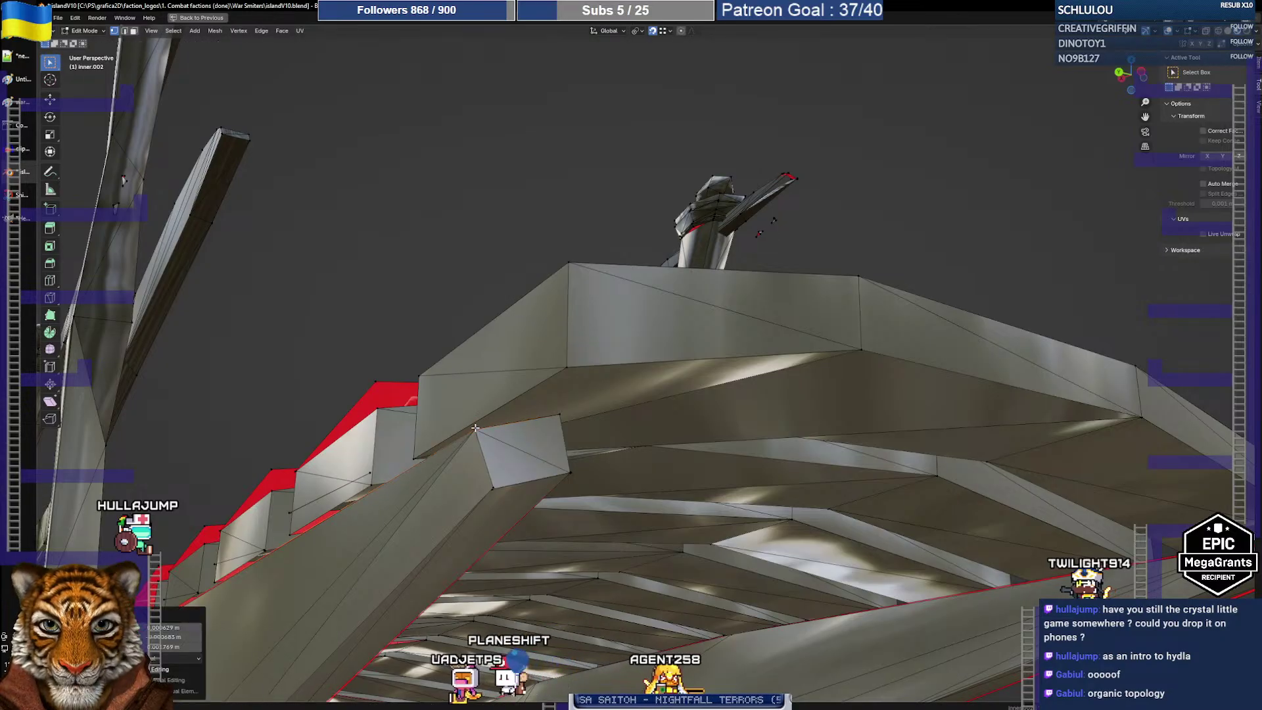
- Merge by distance, then shift the vertex under the beam end slightly left
key(a)
key(m)
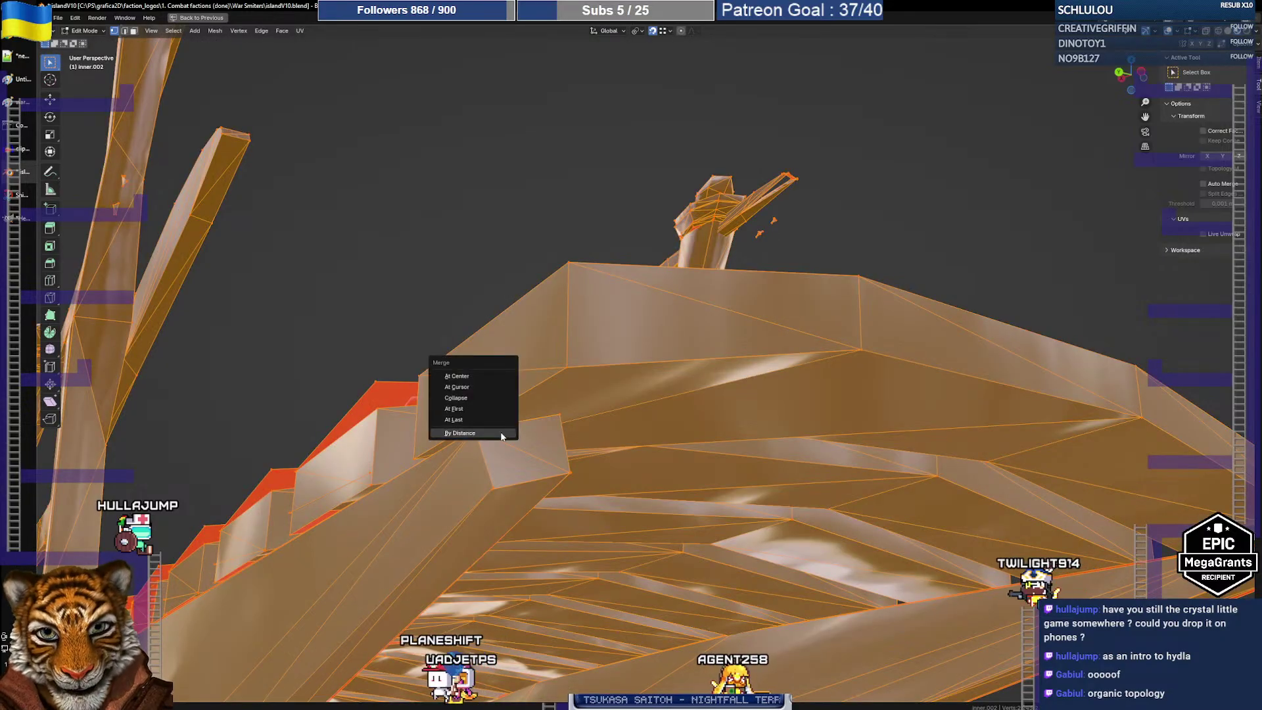
click(482, 430)
click(482, 435)
middle_drag(482, 435, 542, 460)
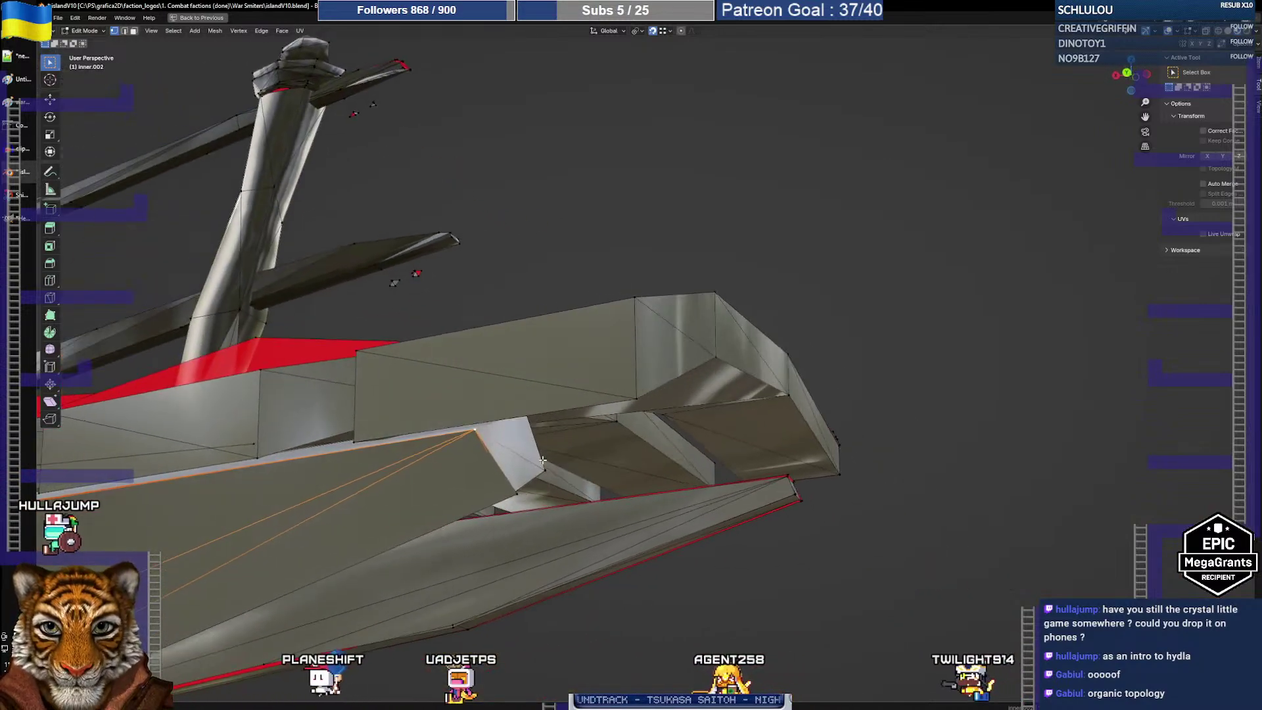
click(518, 497)
key(g)
click(511, 497)
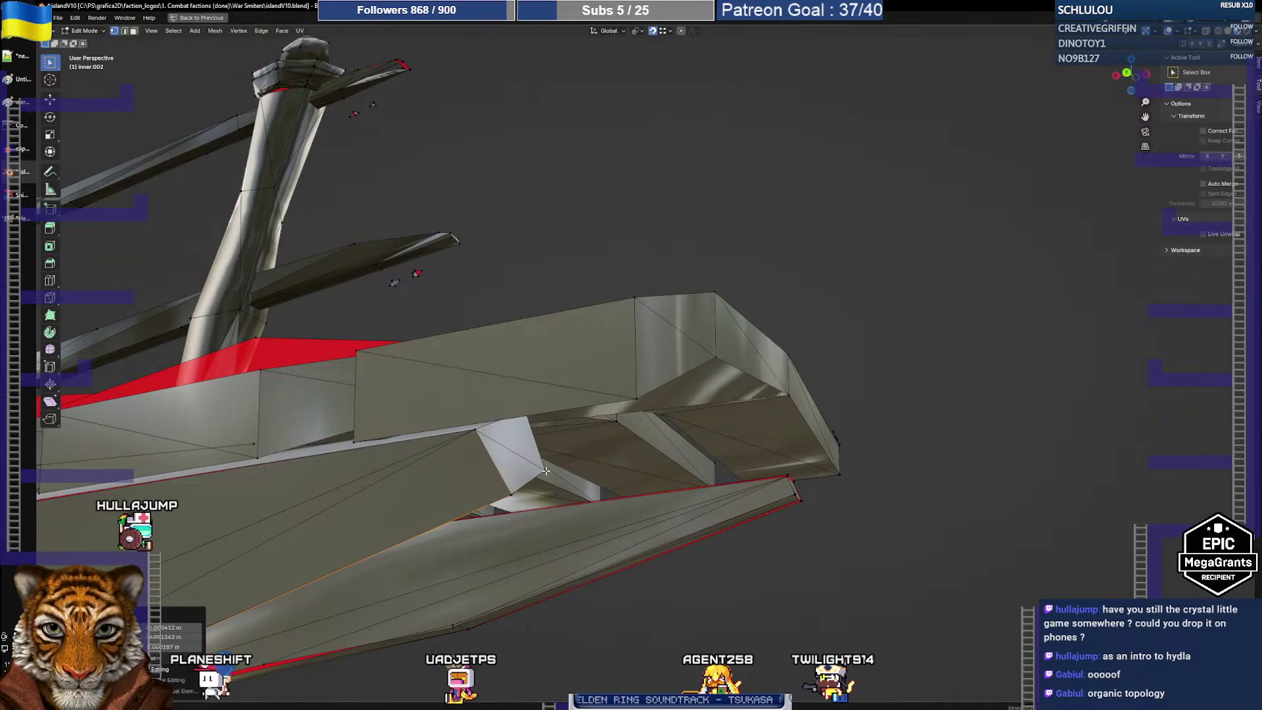
- Merge by distance again and grab the short edge at the beam end
key(a)
key(m)
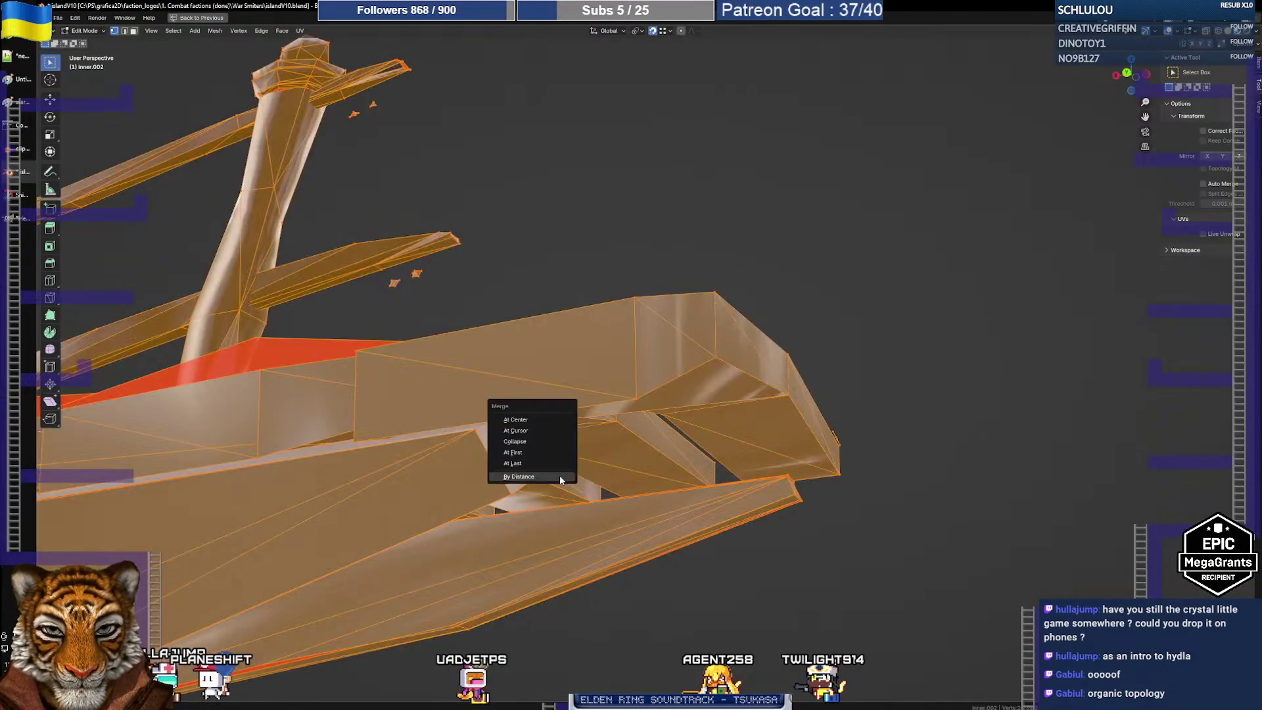
click(552, 476)
click(521, 499)
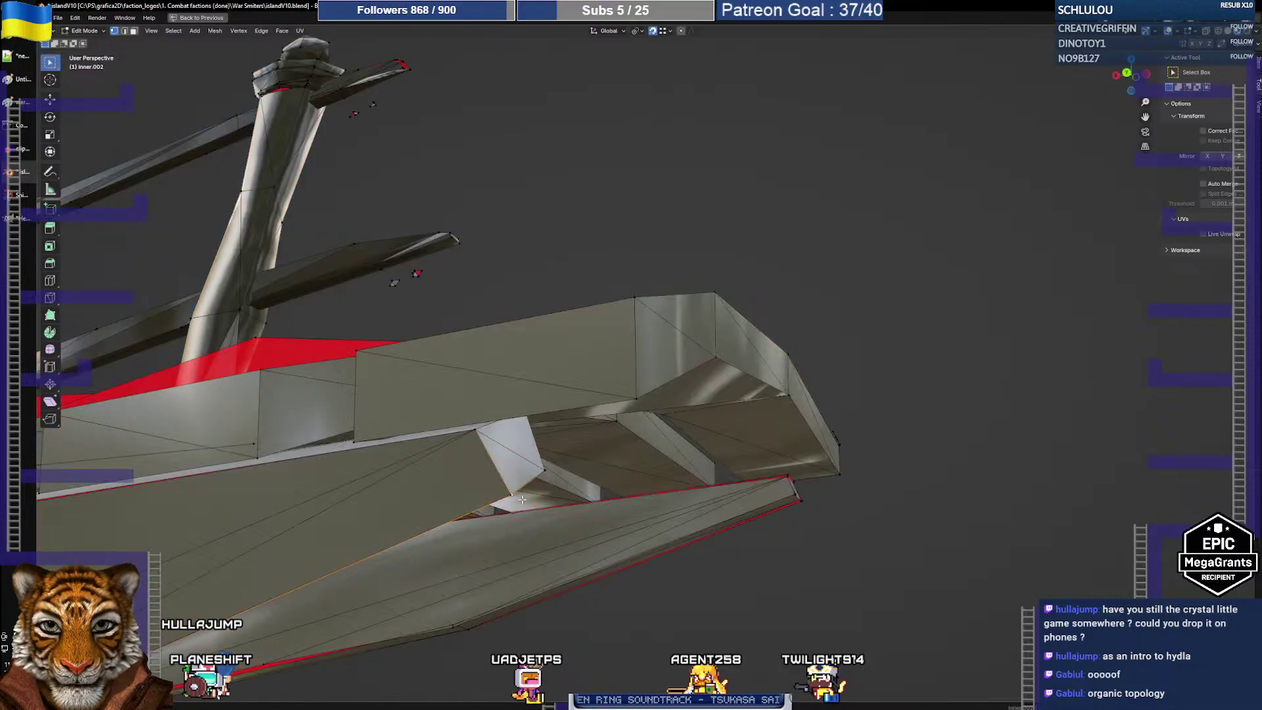
key(g)
- Run Merge by Distance twice more on the whole bridge deck mesh
key(a)
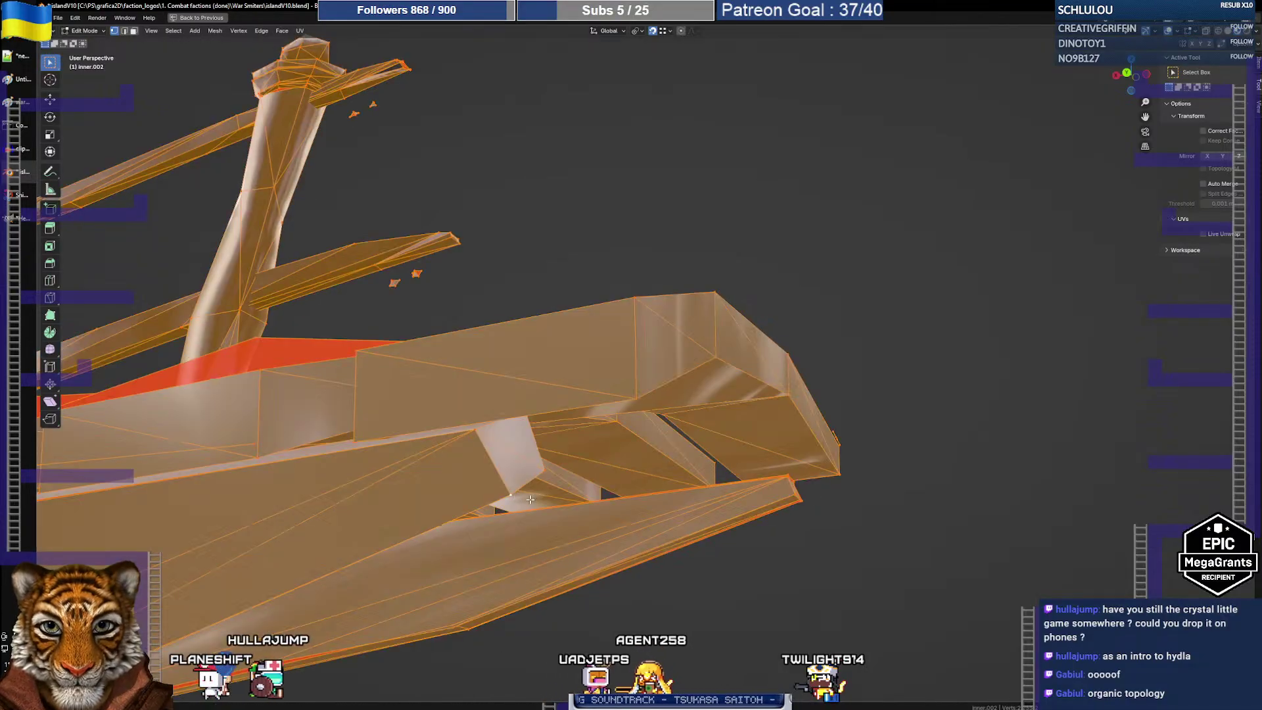
key(m)
click(533, 498)
click(551, 481)
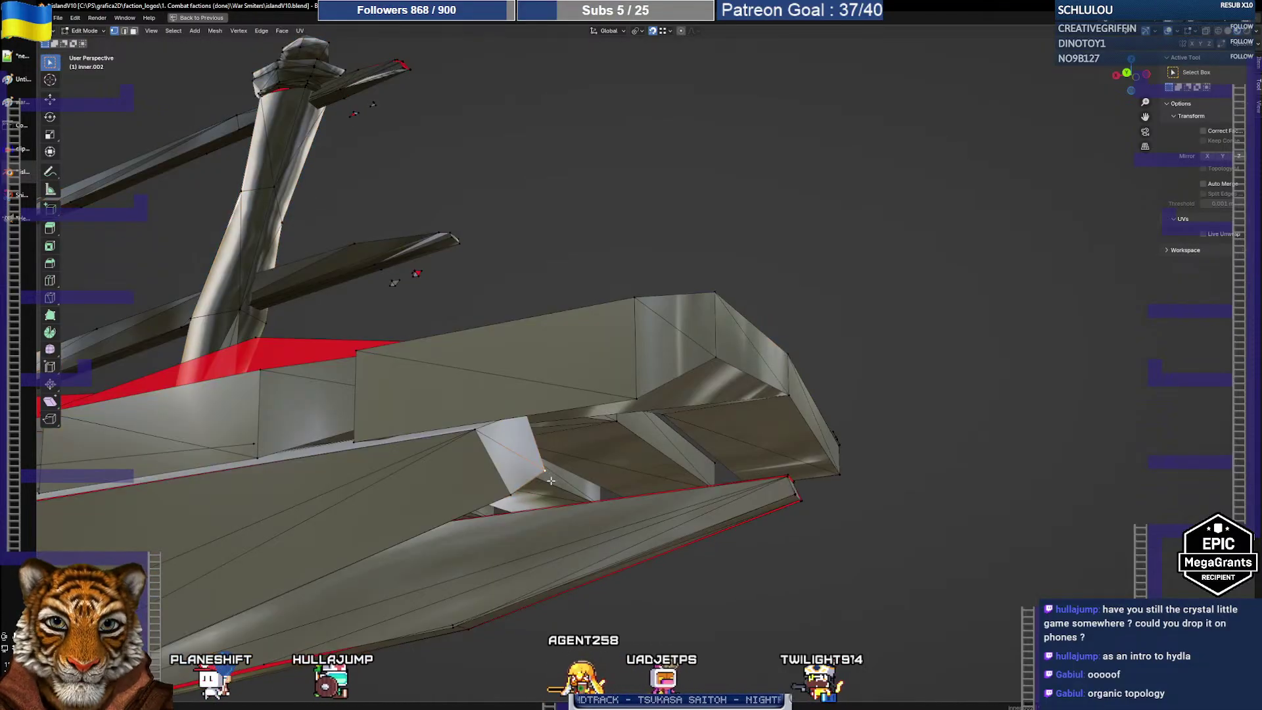
key(a)
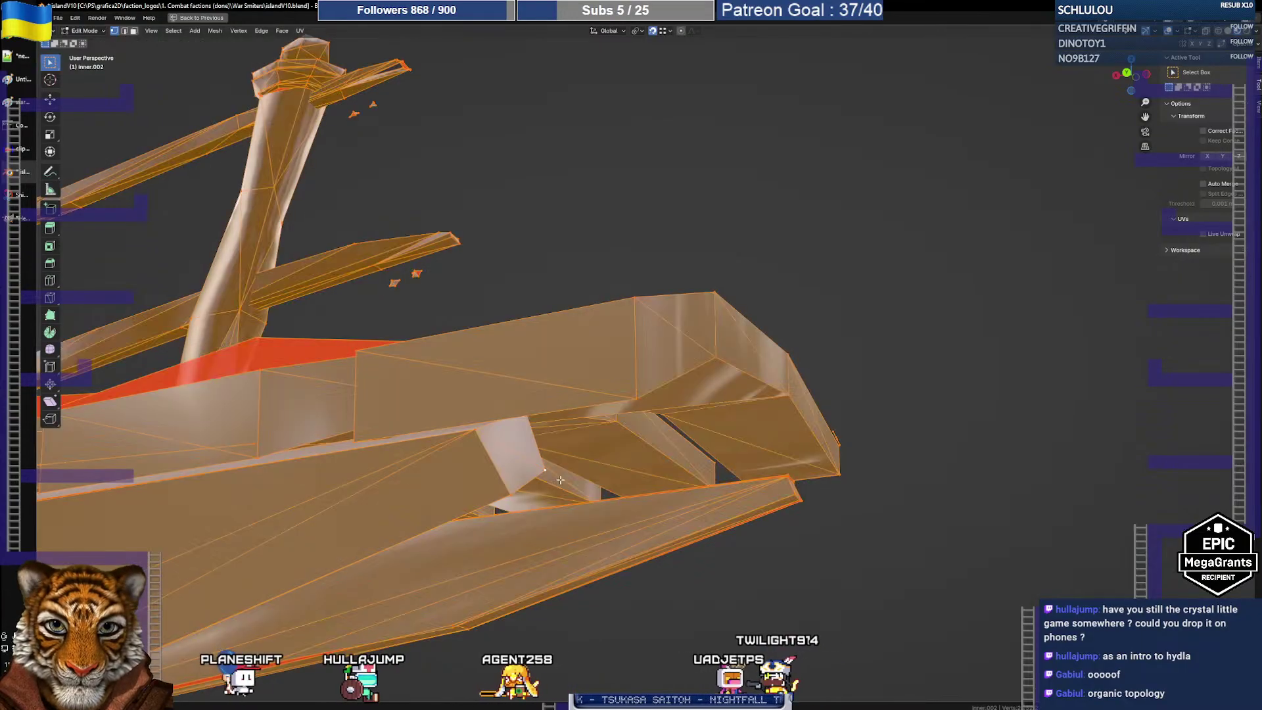
key(m)
click(569, 485)
middle_drag(570, 483, 571, 487)
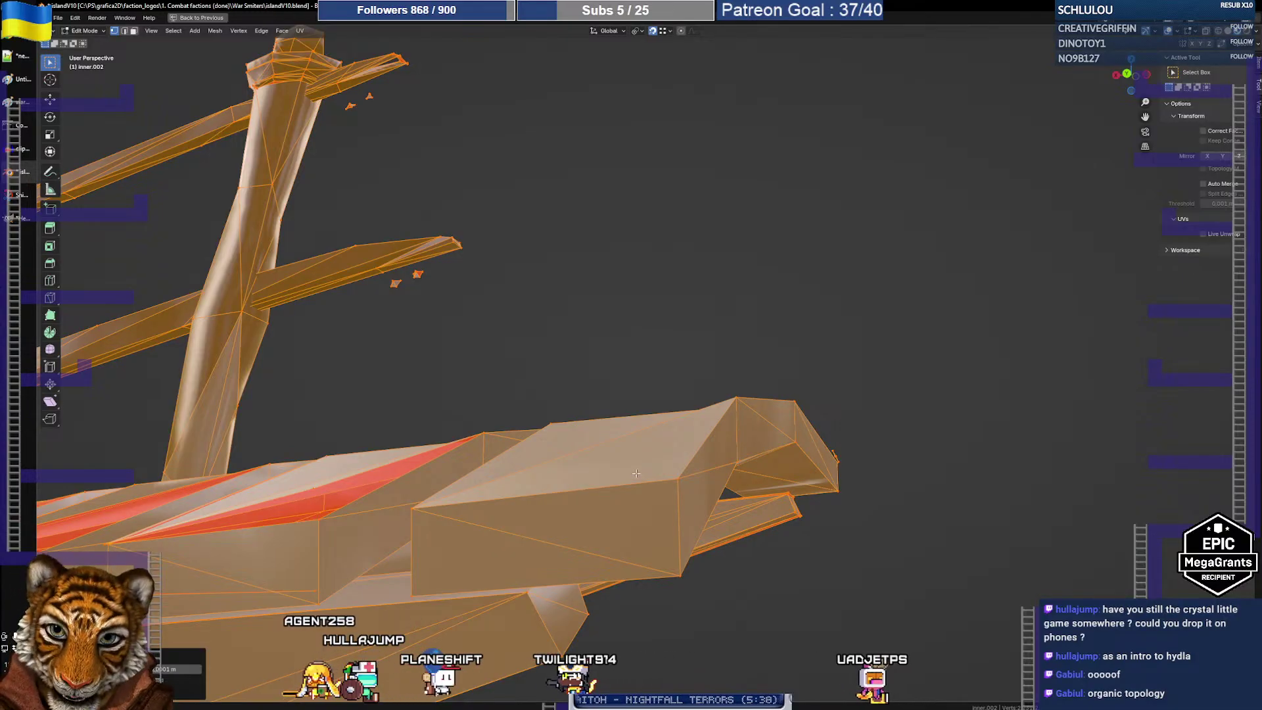
- Fly in close to the deck planks and snap the first stray vertex onto the neighbouring plank corner
mouse_move(636, 473)
middle_down()
mouse_move(622, 490)
mouse_move(634, 482)
middle_up()
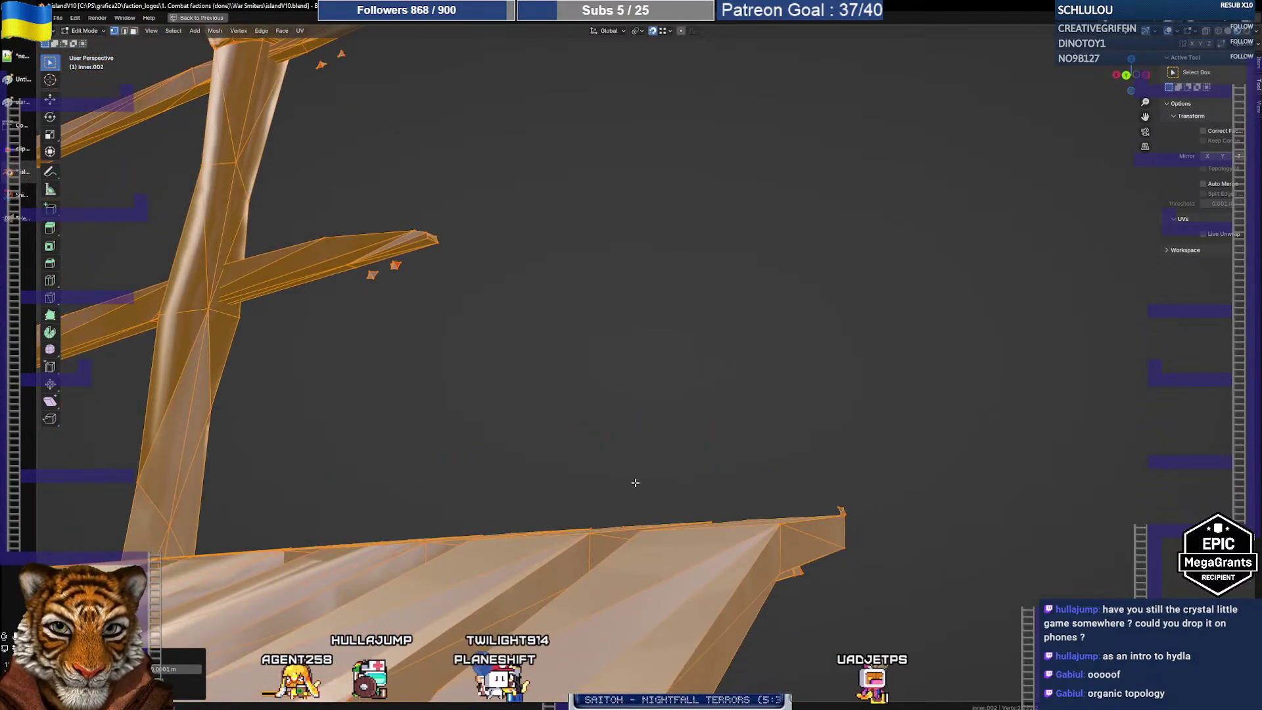
scroll(635, 483, down, 5)
scroll(596, 436, up, 2)
key(shift+grave)
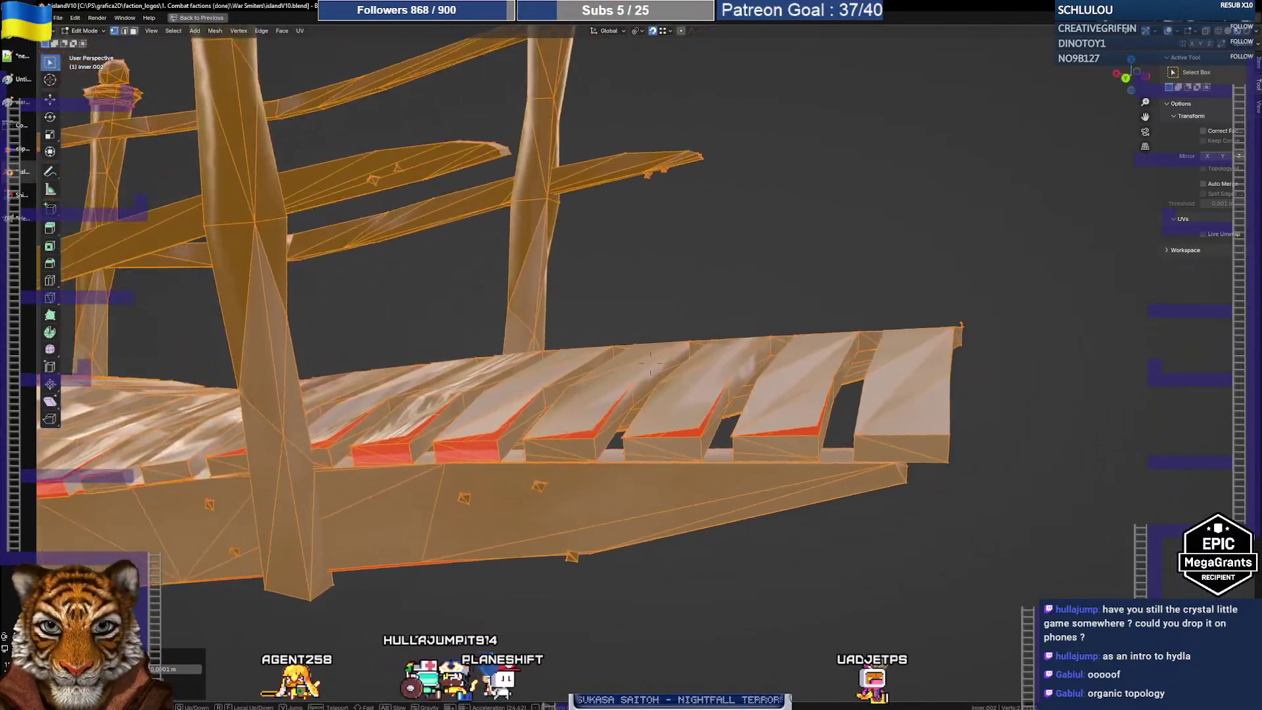
key(d)
key(w)
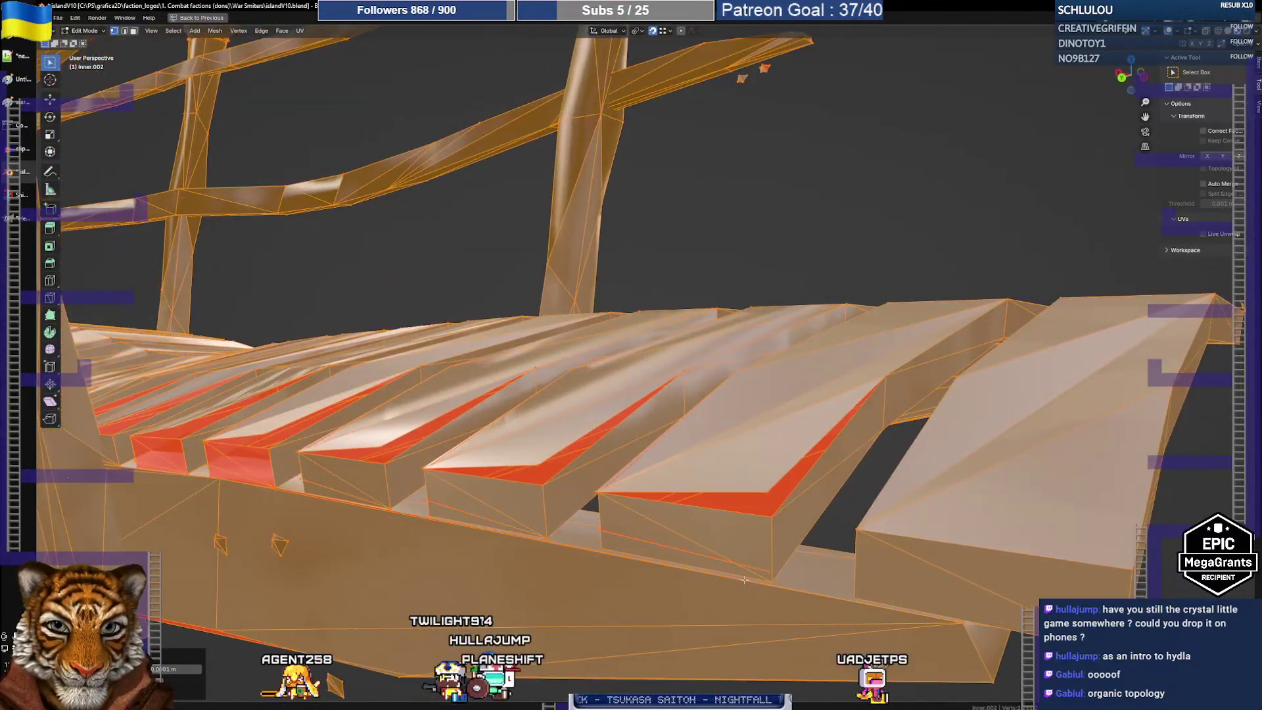
key(alt+a)
click(771, 494)
key(g)
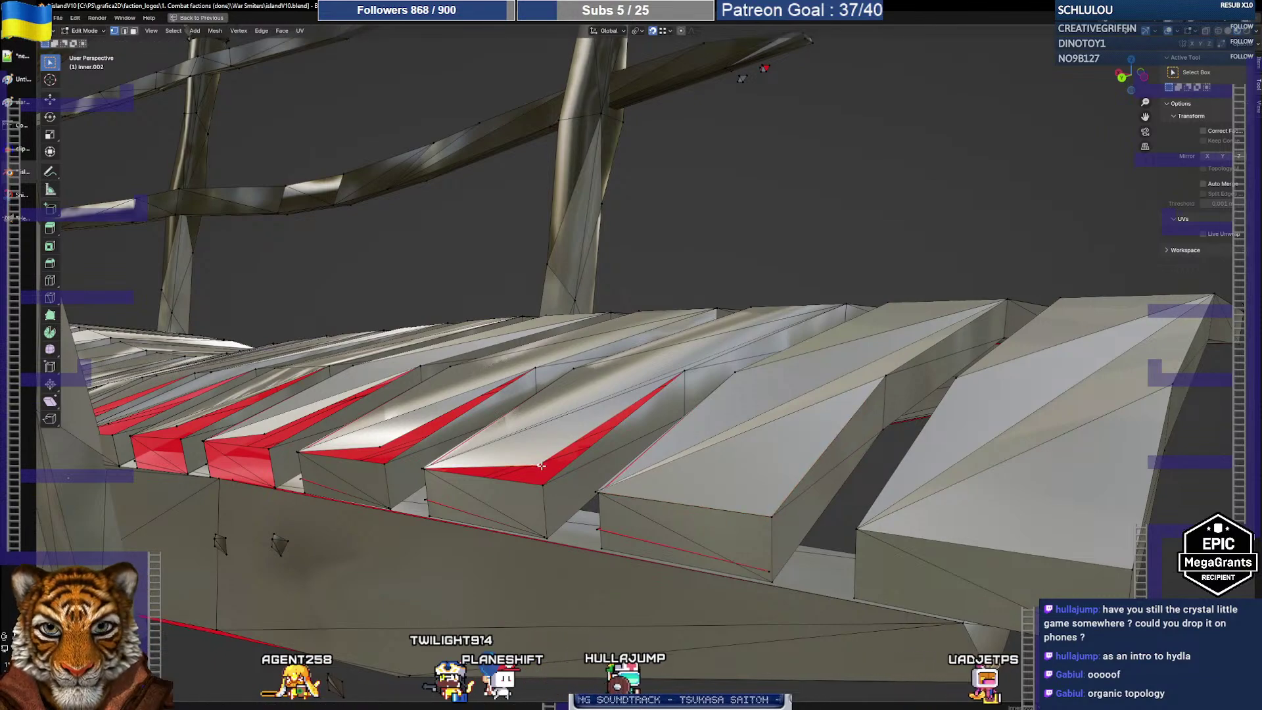
drag(541, 465, 431, 472)
- Move the left corner vertex and the second plank's stray vertex onto their plank corners
click(420, 469)
key(g)
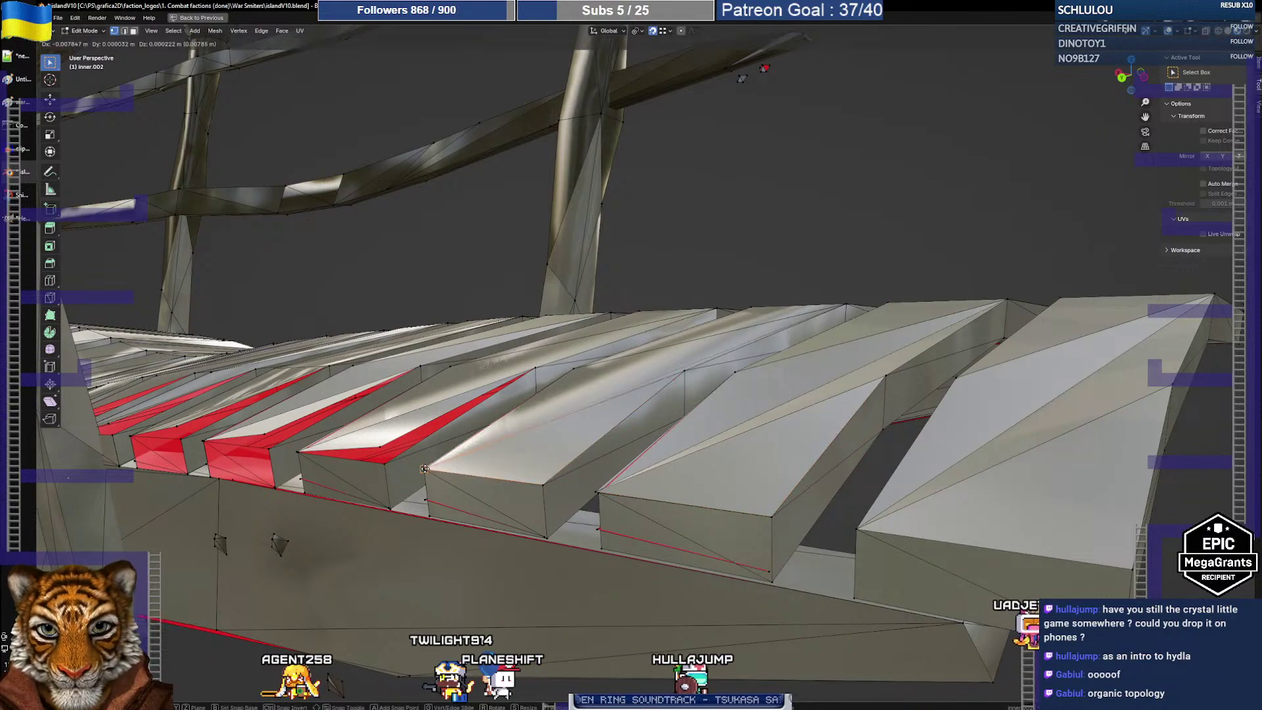
click(429, 470)
key(g)
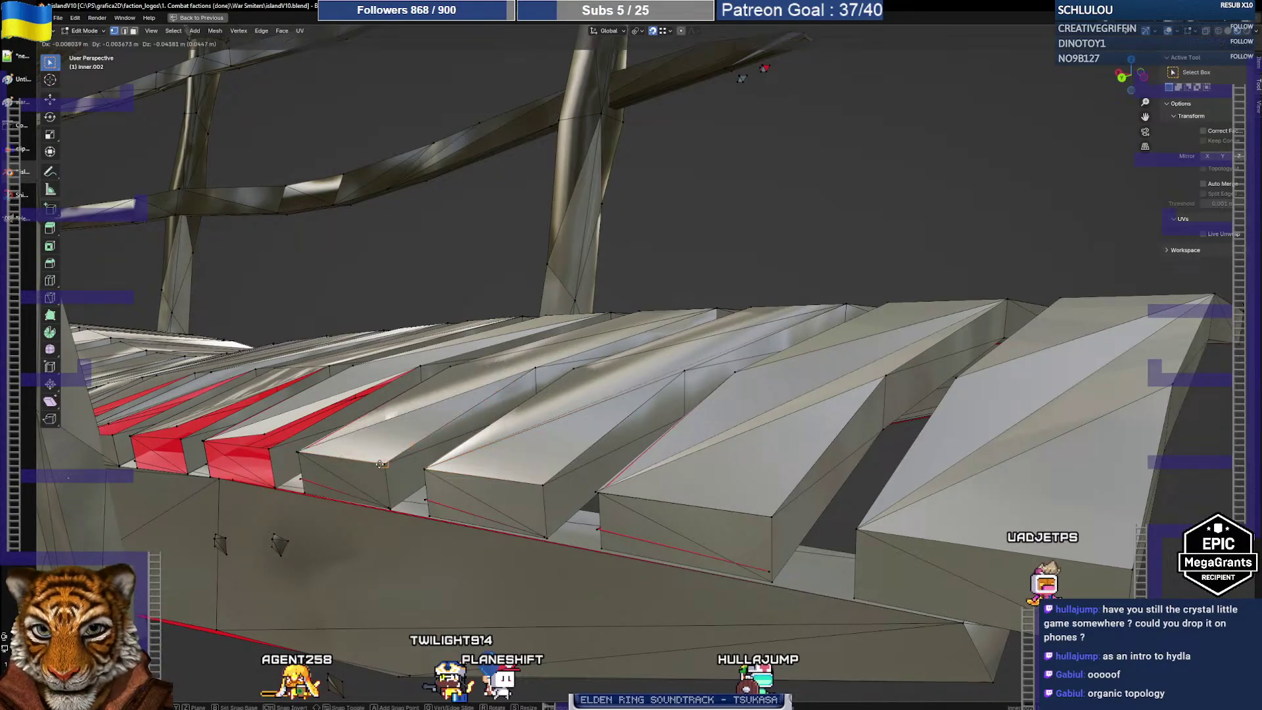
click(279, 447)
click(263, 434)
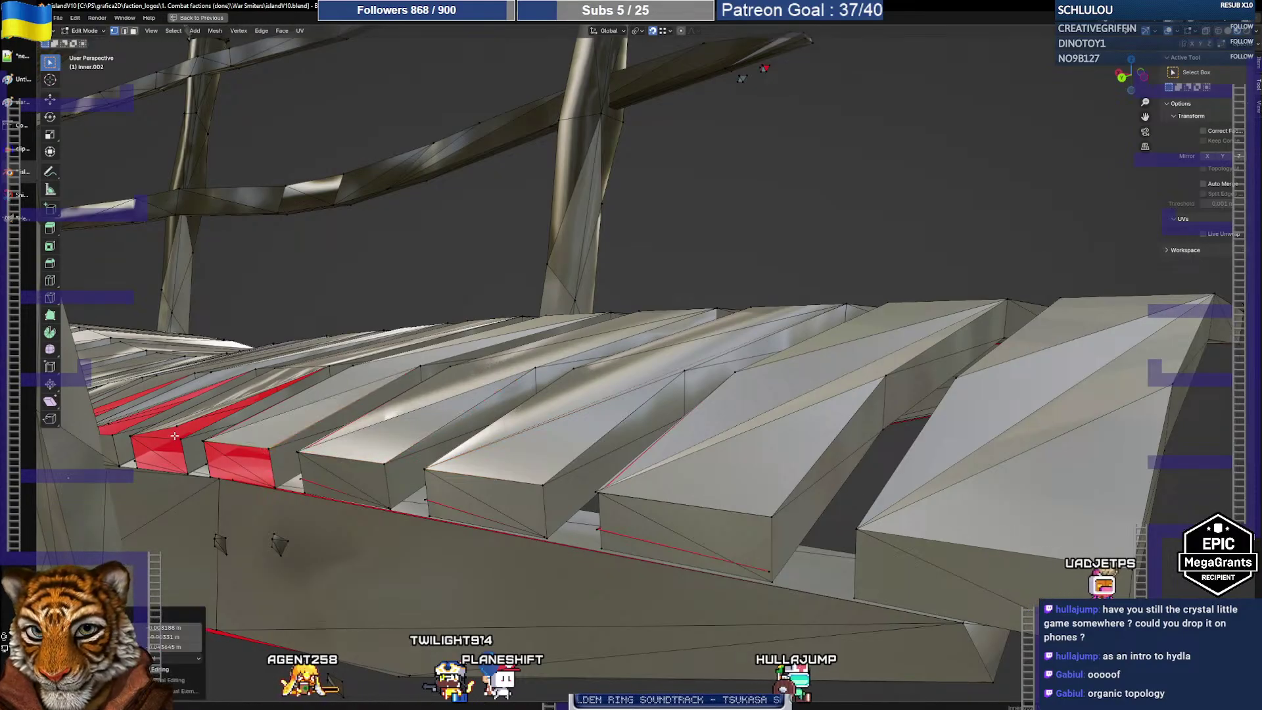
click(112, 421)
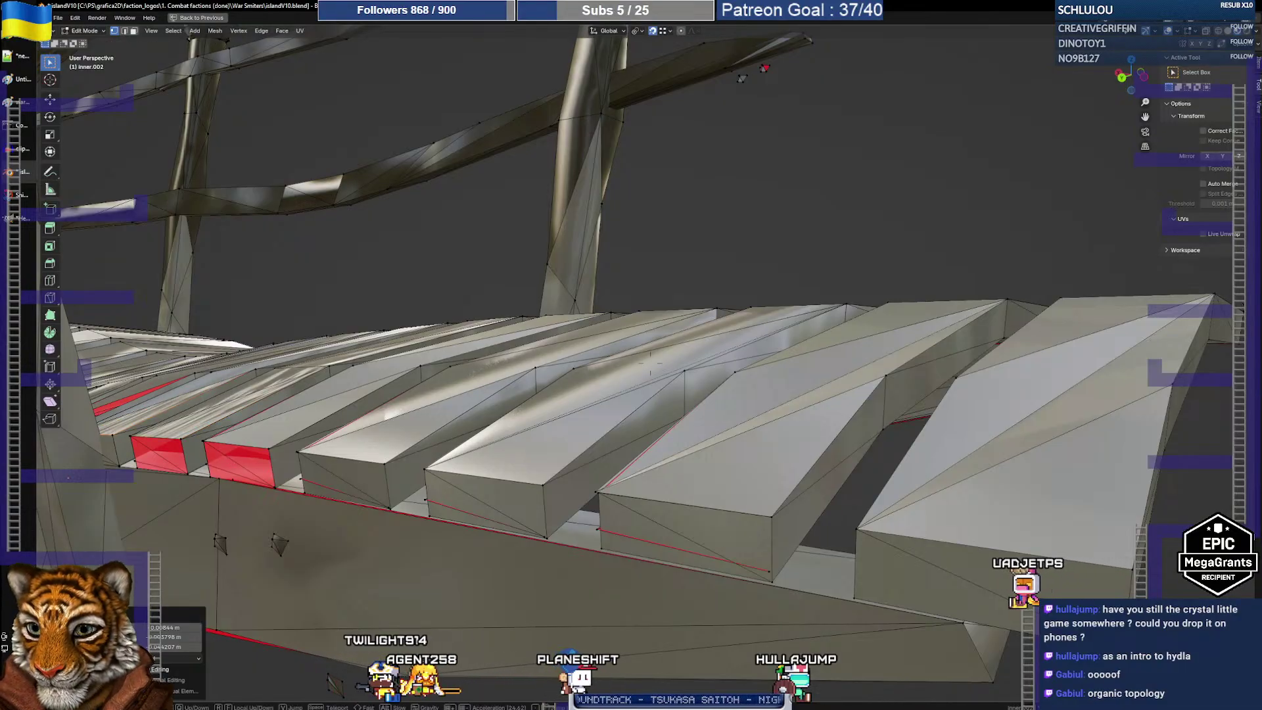
- Fly to another stretch of planks and snap a far plank's corner vertex so its red sliver vanishes
key(shift+grave)
key(s)
key(w)
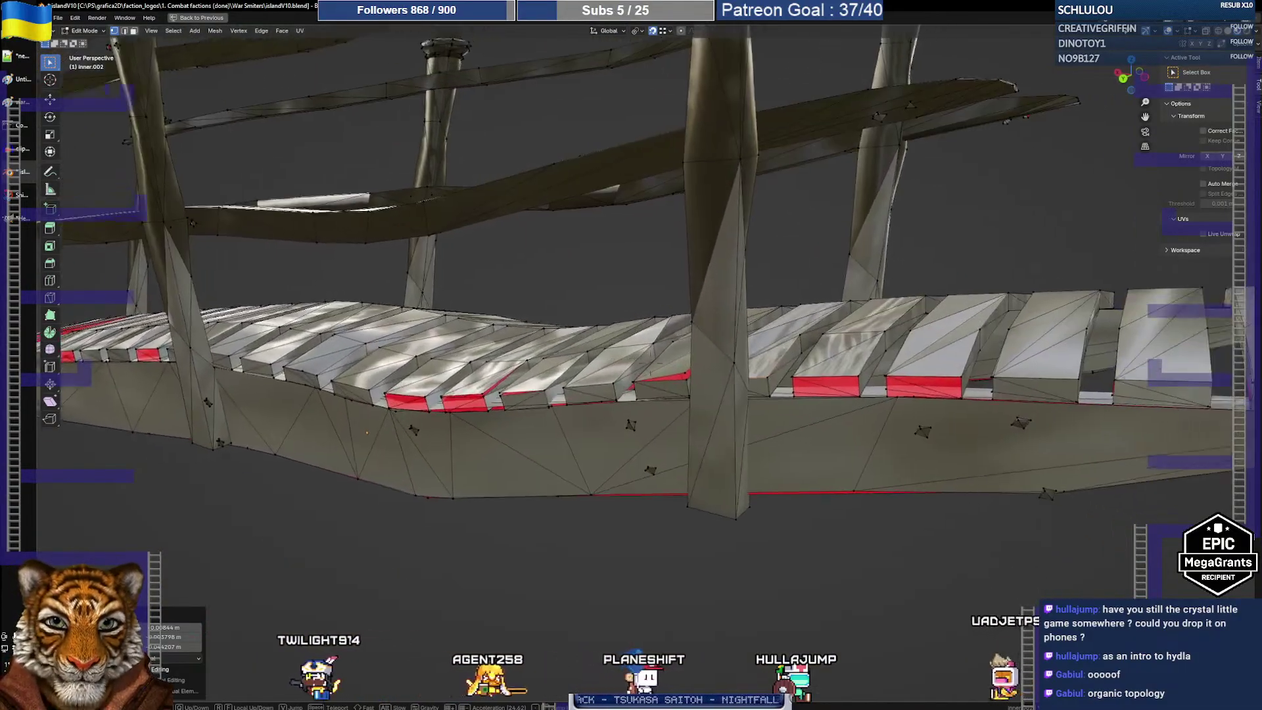
click(237, 442)
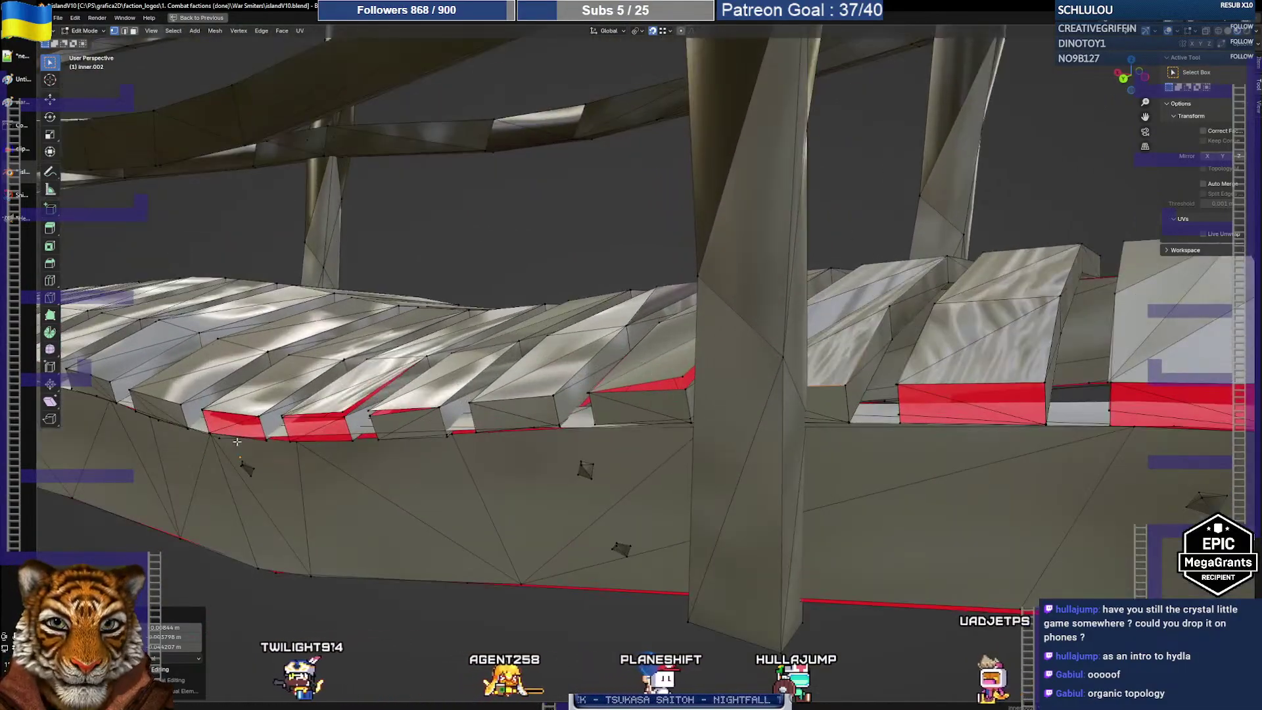
shift+click(681, 388)
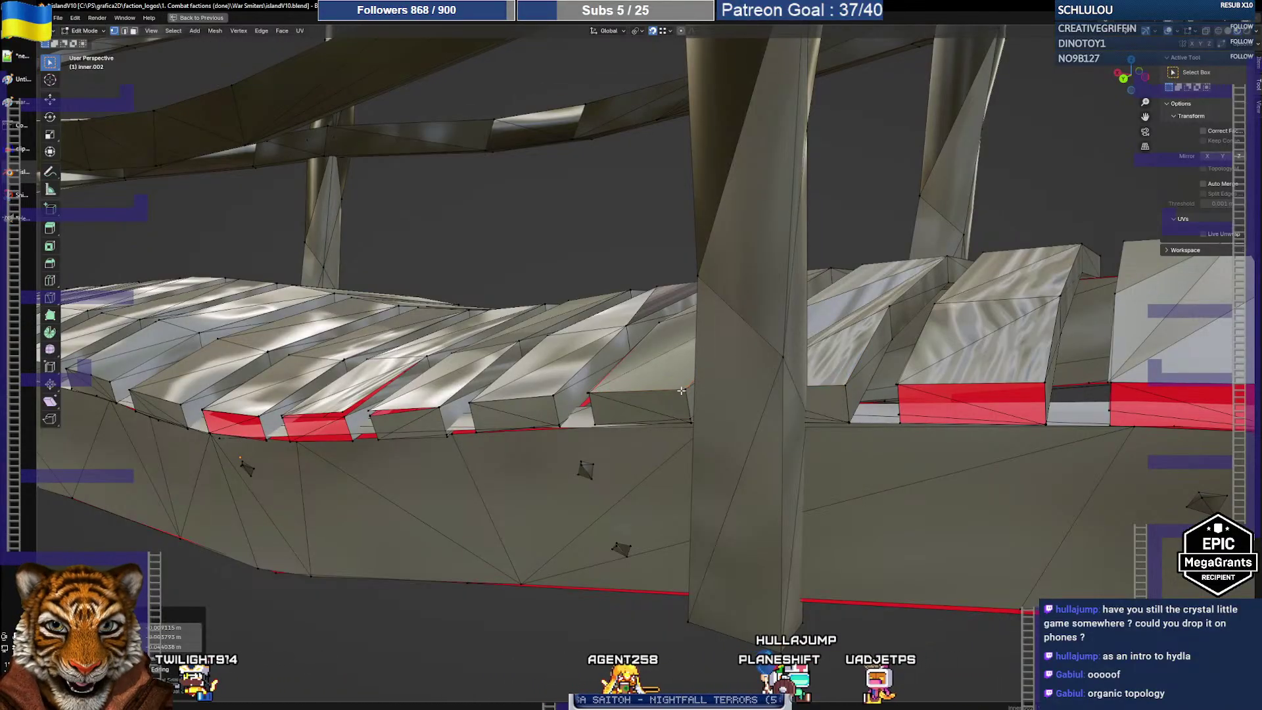
key(g)
click(371, 418)
- Nudge the next plank vertex onto its corner to remove that red sliver
key(g)
click(370, 418)
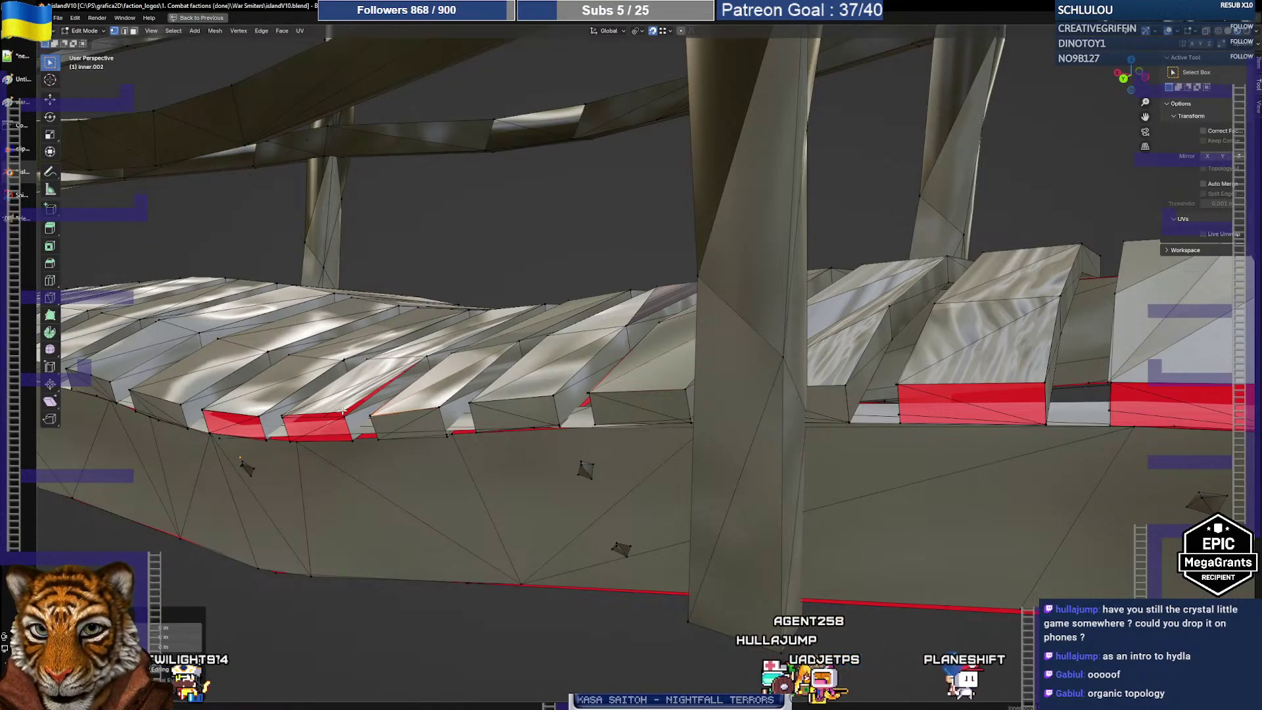
key(g)
click(344, 416)
click(281, 417)
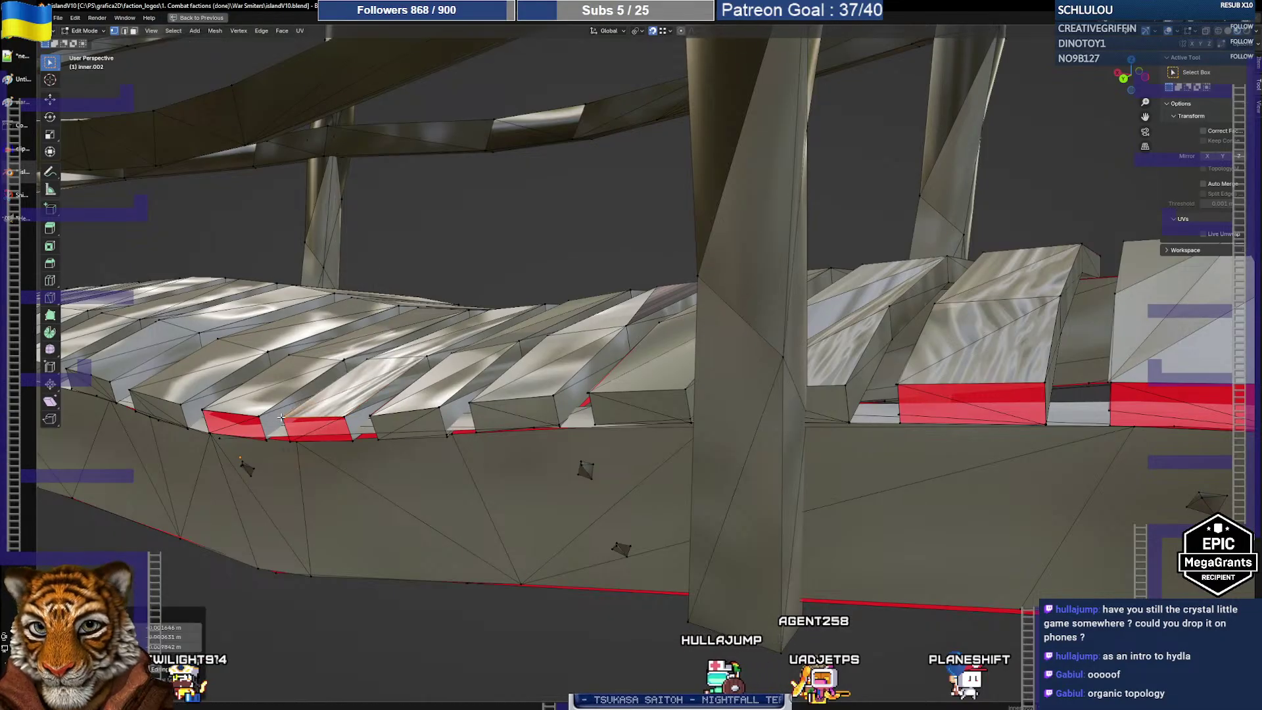
key(shift+grave)
- Fly back along the bridge and drop the third plank's corner vertex to hide its red strip
key(s)
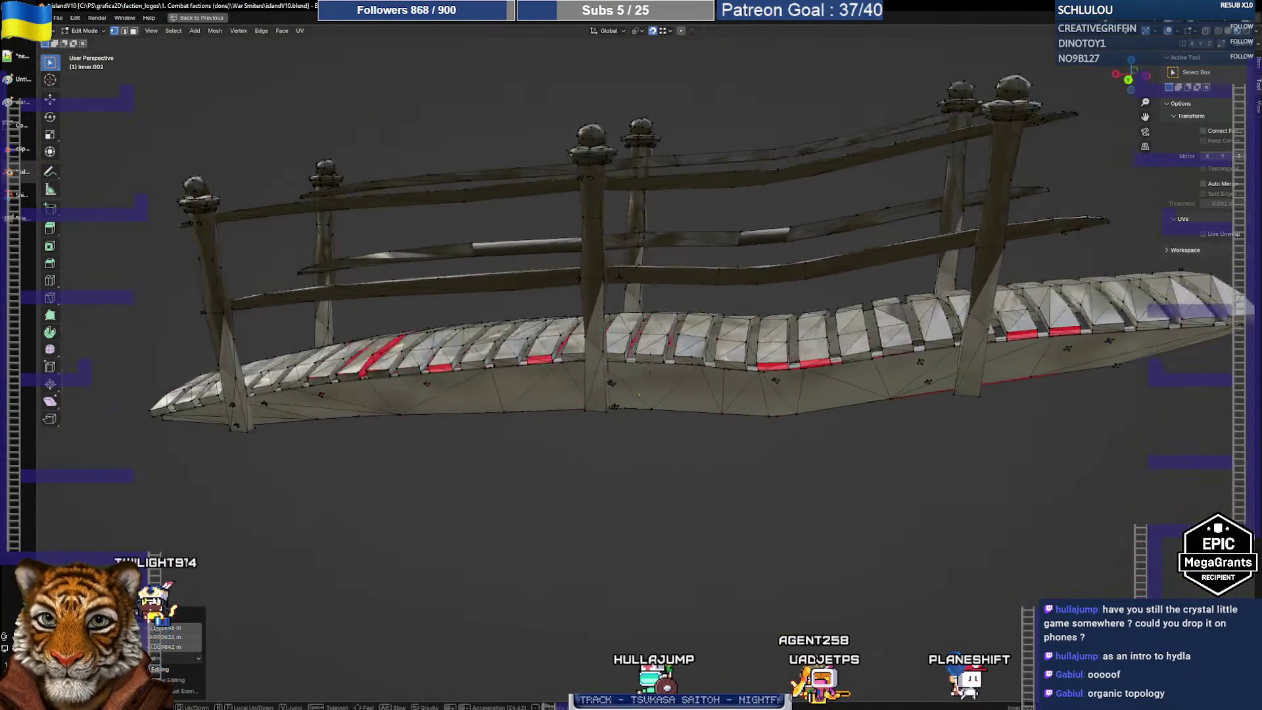
key(a)
key(w)
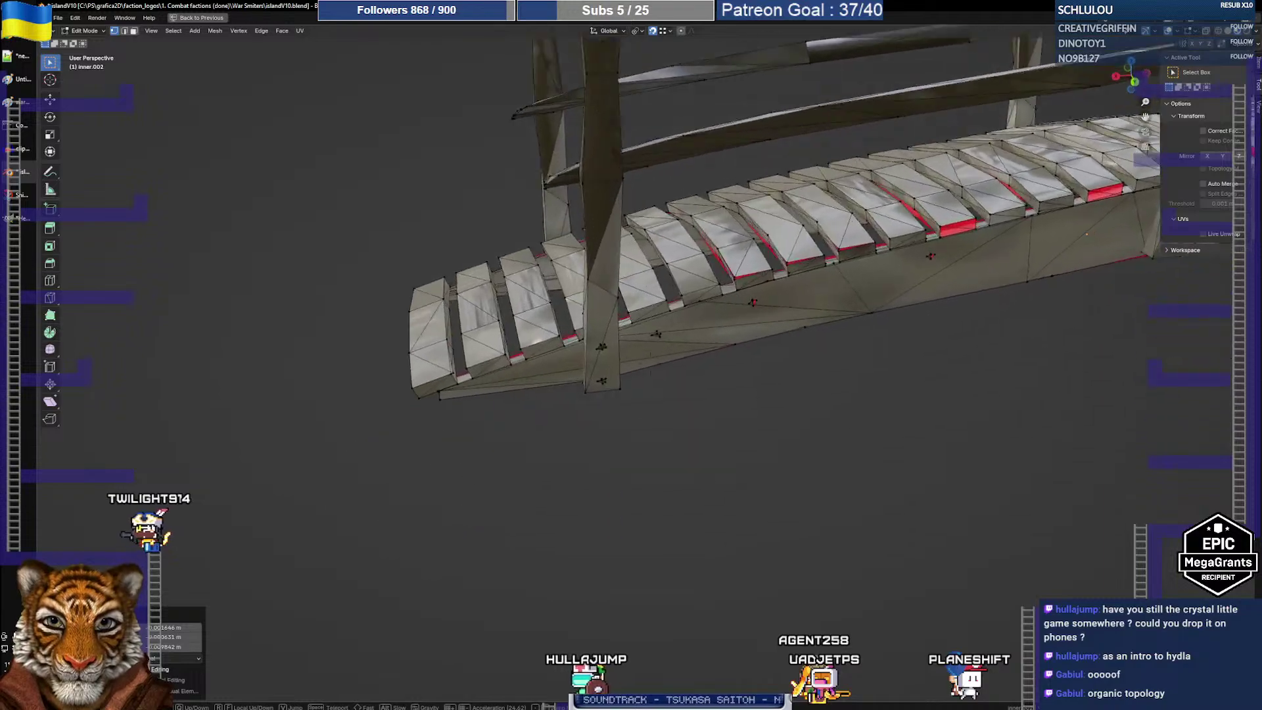
key(w)
key(s)
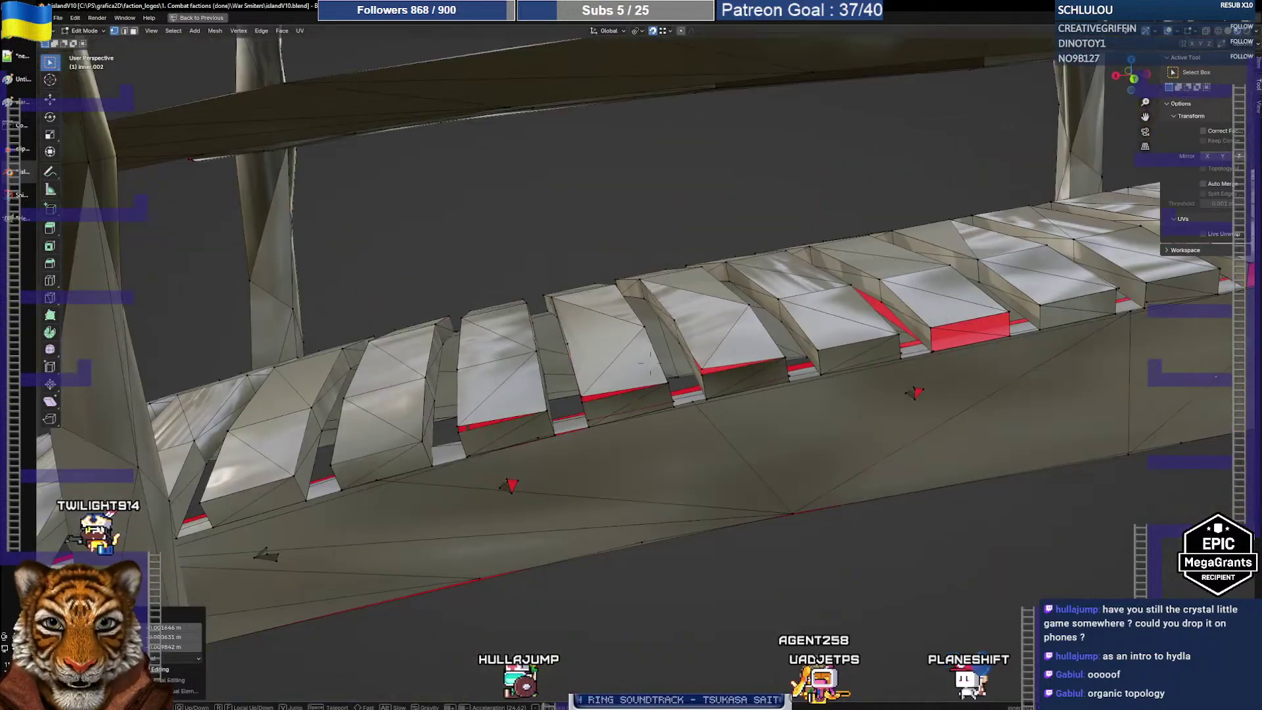
click(457, 425)
key(g)
click(458, 433)
- Lower the corner vertices of two more planks to close their red strips
click(582, 398)
key(g)
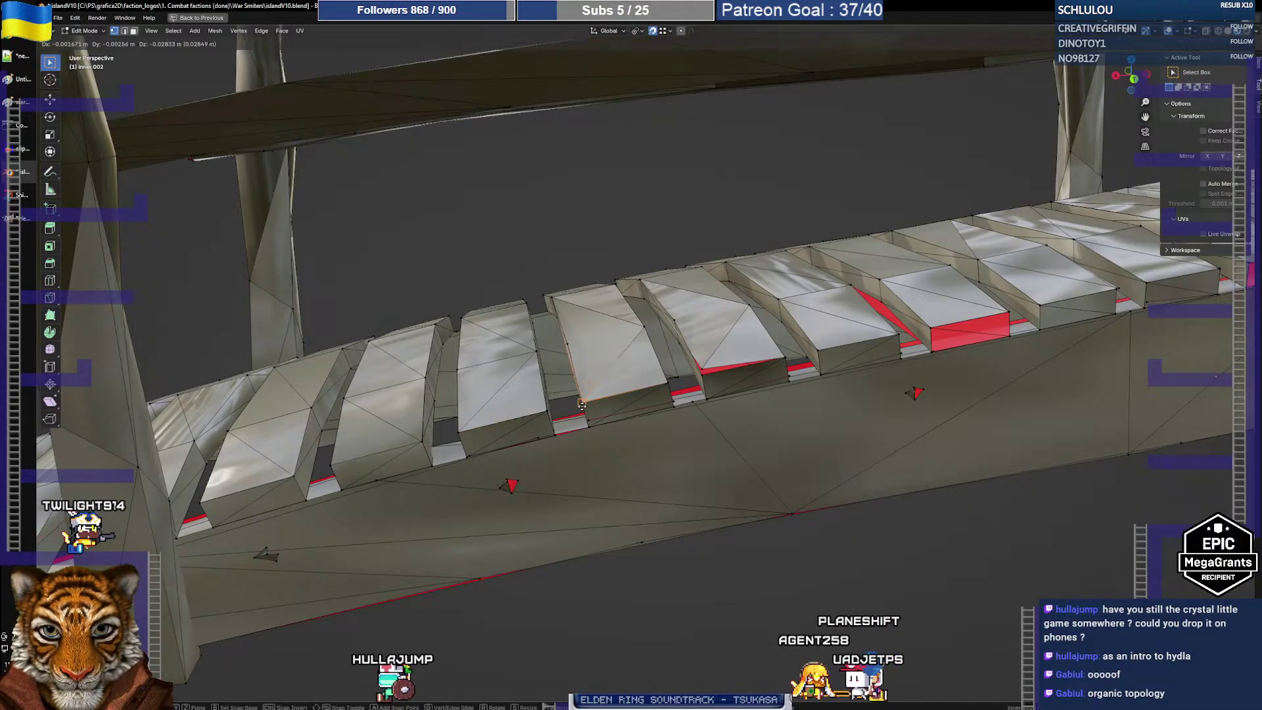
click(581, 404)
click(706, 369)
key(g)
click(707, 377)
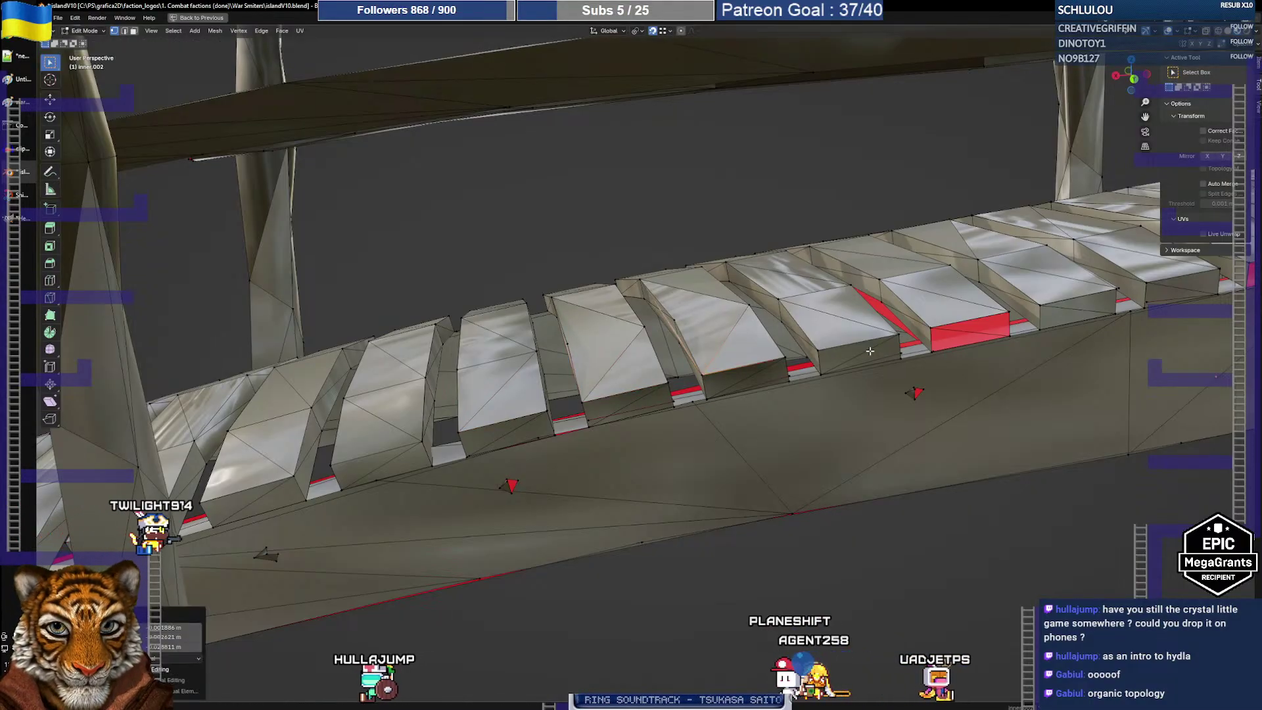
- Box-select all the posts and railing pieces and hide them
scroll(717, 364, down, 10)
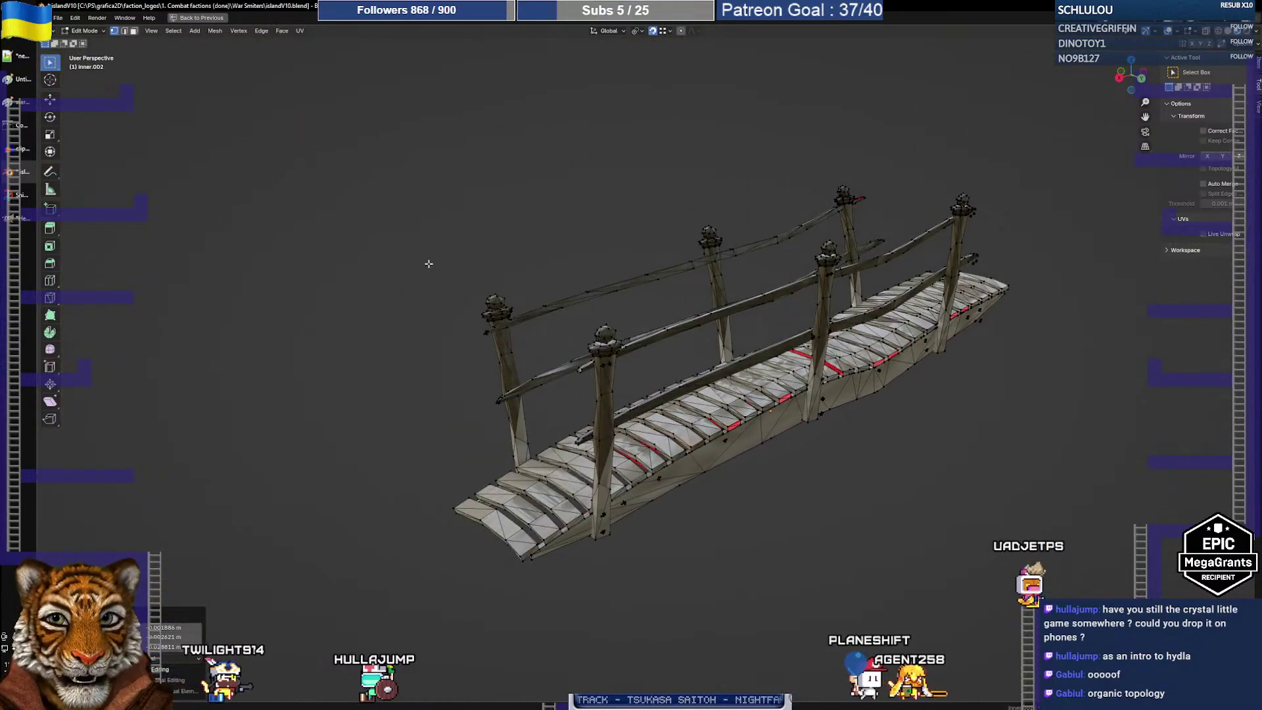
drag(421, 259, 624, 393)
drag(650, 230, 773, 325)
shift+drag(743, 201, 876, 297)
shift+drag(814, 162, 936, 285)
shift+drag(894, 181, 933, 198)
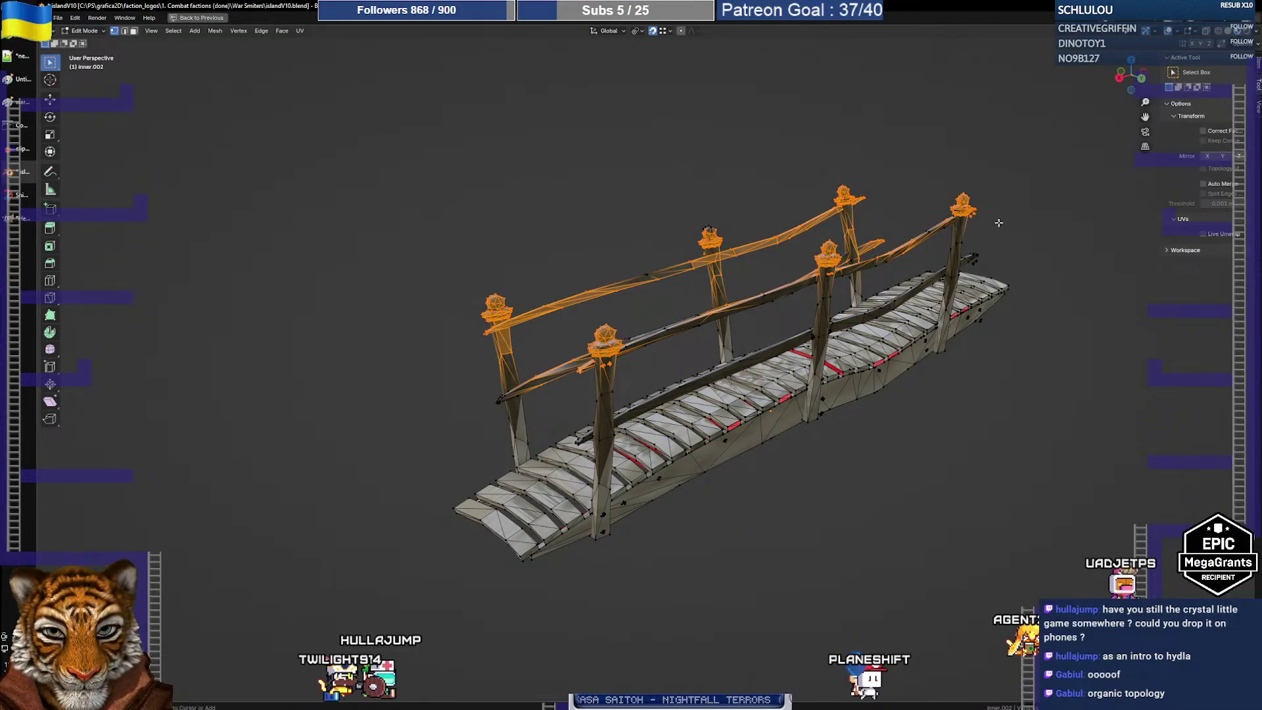
key(h)
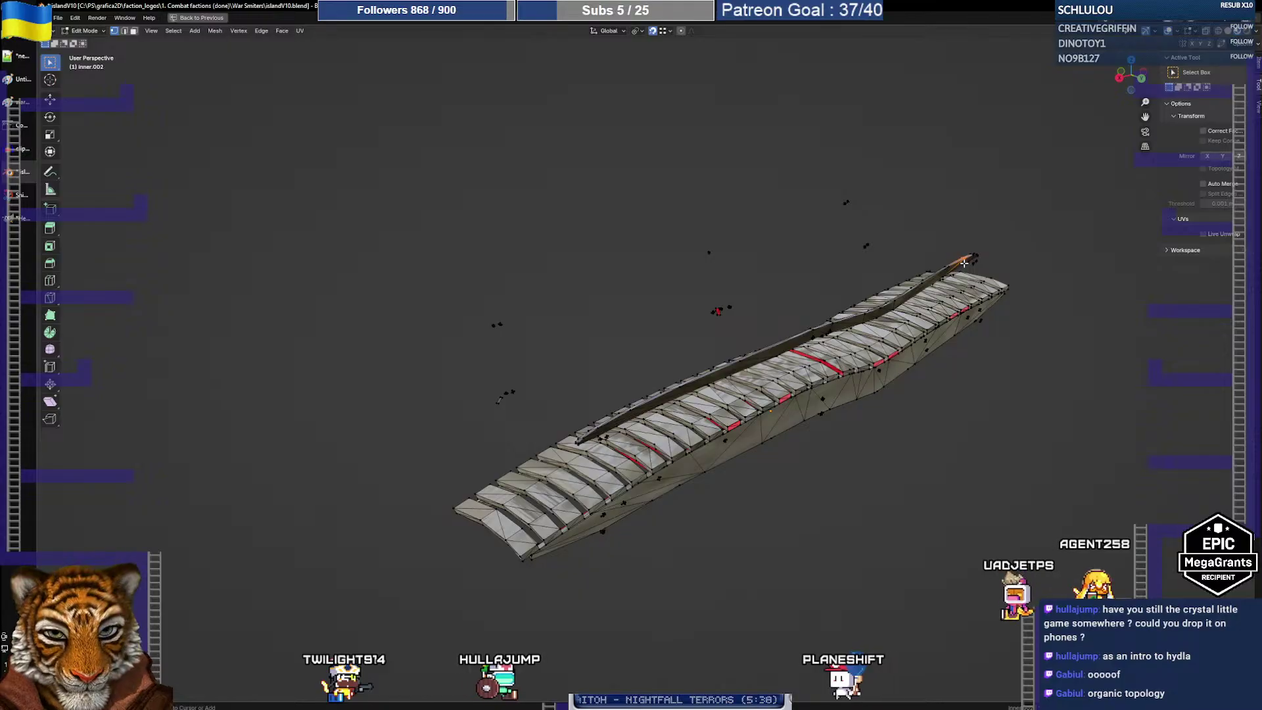
- Hide the long top edge loop along the walkway and box-select the floating stray vertices
alt+click(964, 263)
key(h)
middle_drag(964, 263, 812, 310)
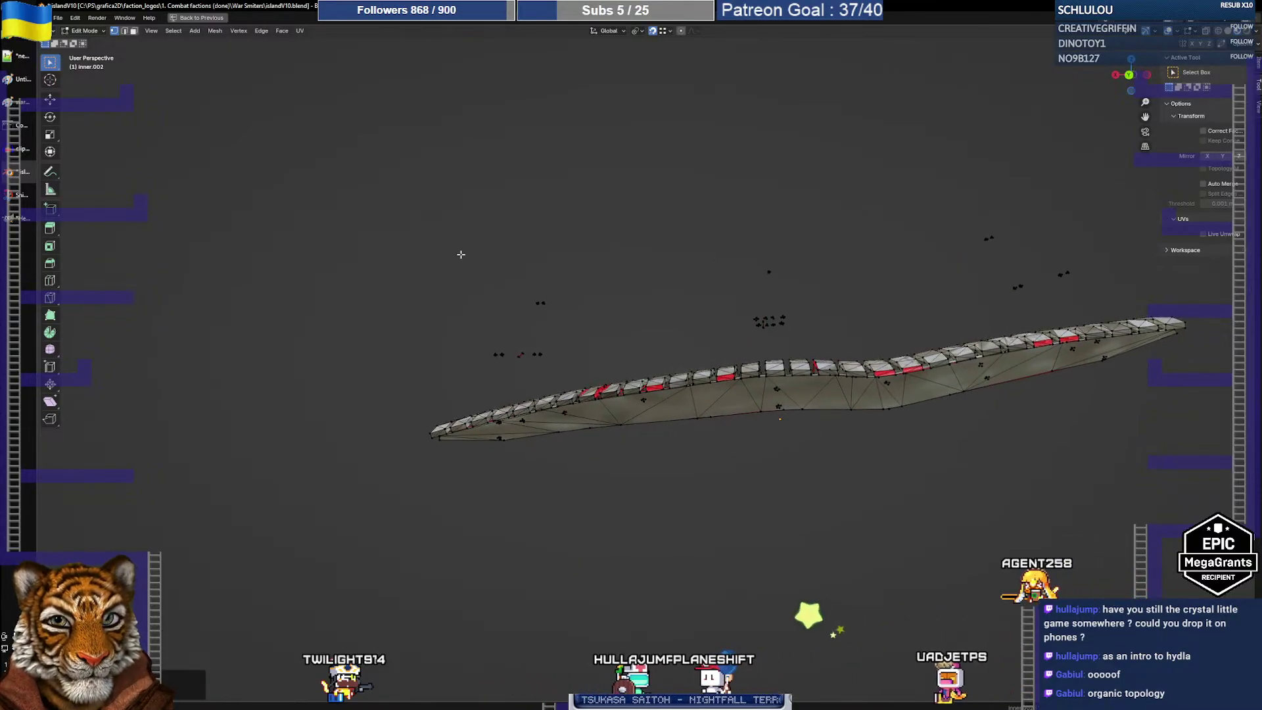
drag(403, 233, 1099, 304)
shift+drag(723, 279, 834, 336)
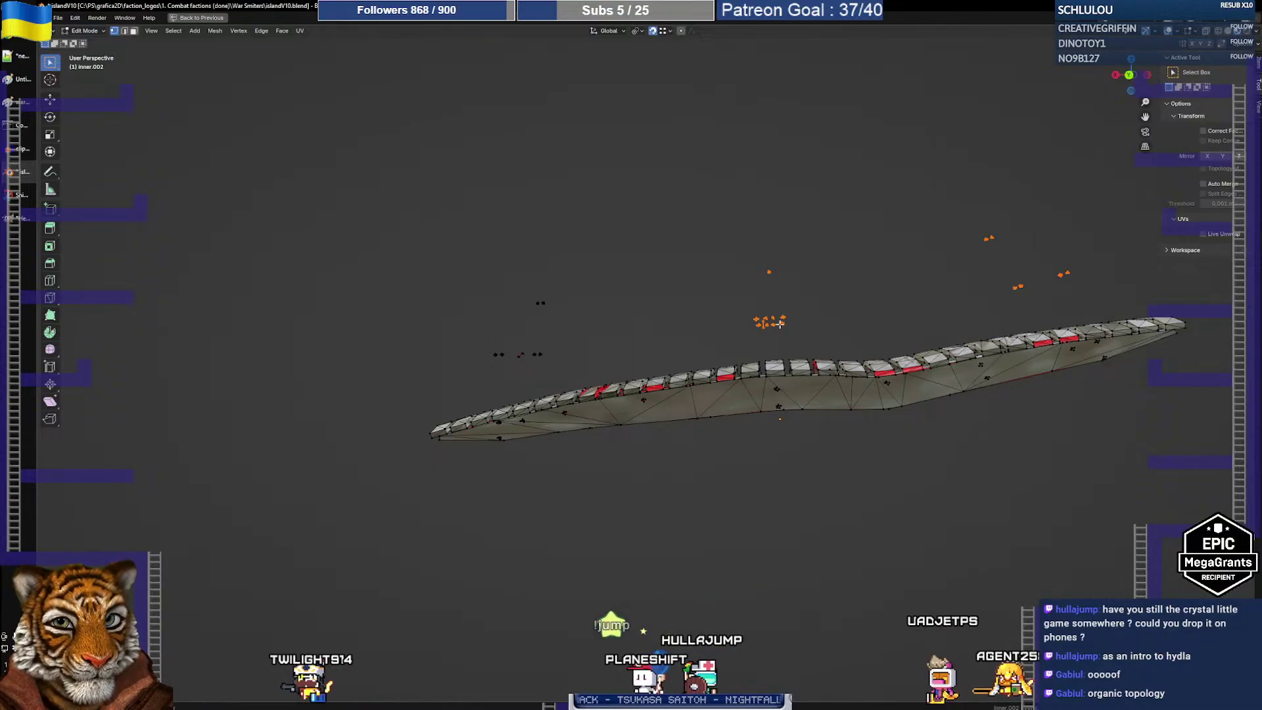
shift+drag(462, 274, 540, 319)
middle_drag(624, 335, 676, 368)
- Check the walkway from several angles and add more stray vertices to the selection
middle_drag(964, 467, 891, 459)
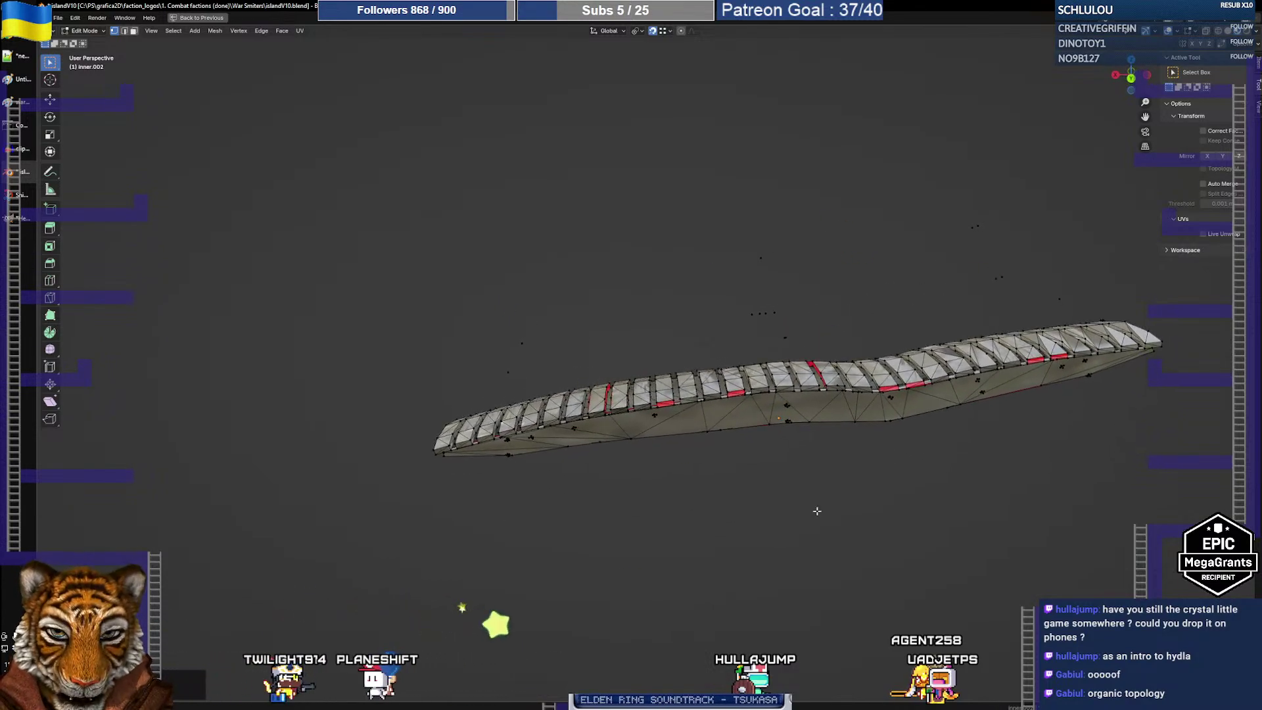
middle_drag(817, 510, 743, 485)
drag(393, 321, 571, 365)
shift+drag(643, 217, 874, 335)
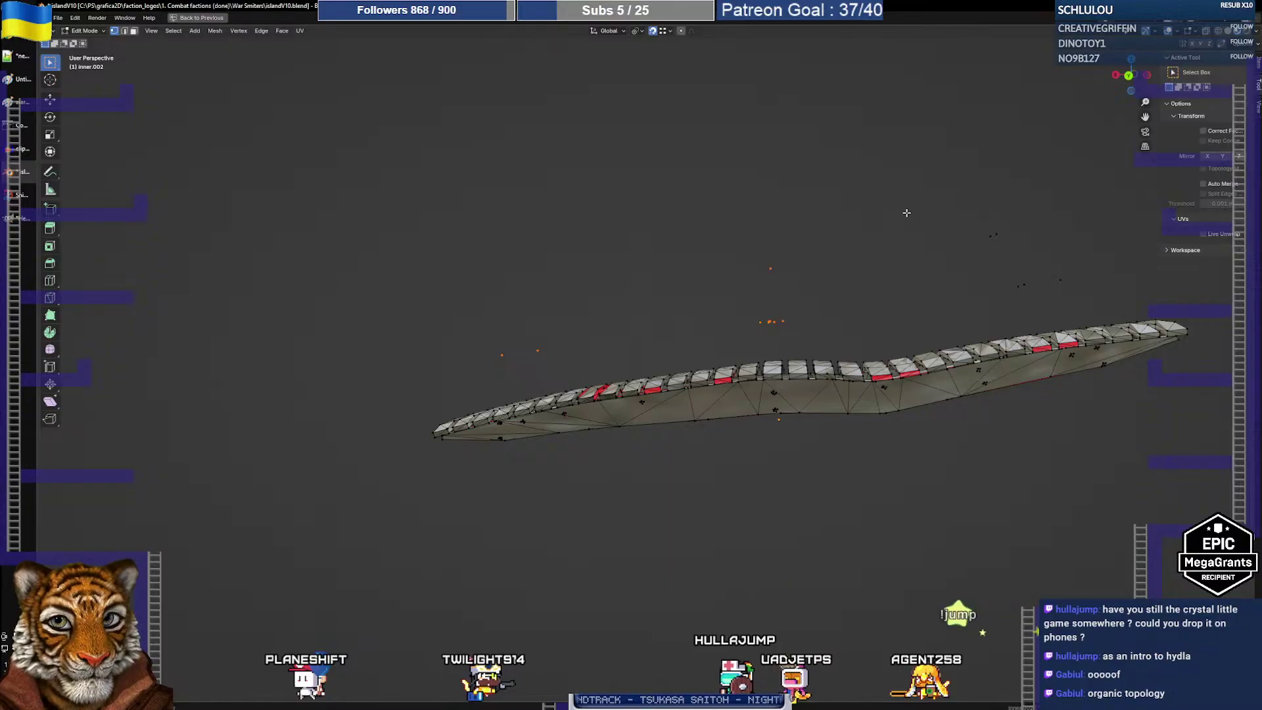
shift+drag(906, 212, 1063, 300)
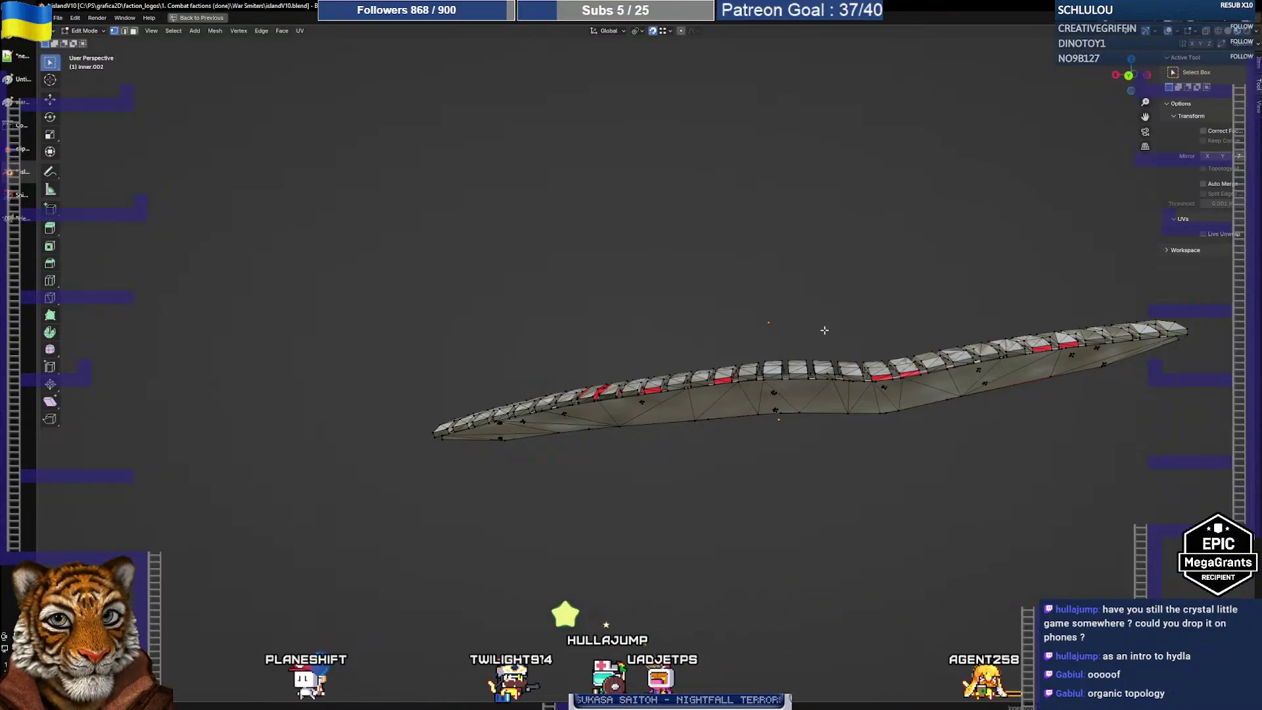
middle_drag(793, 417, 837, 387)
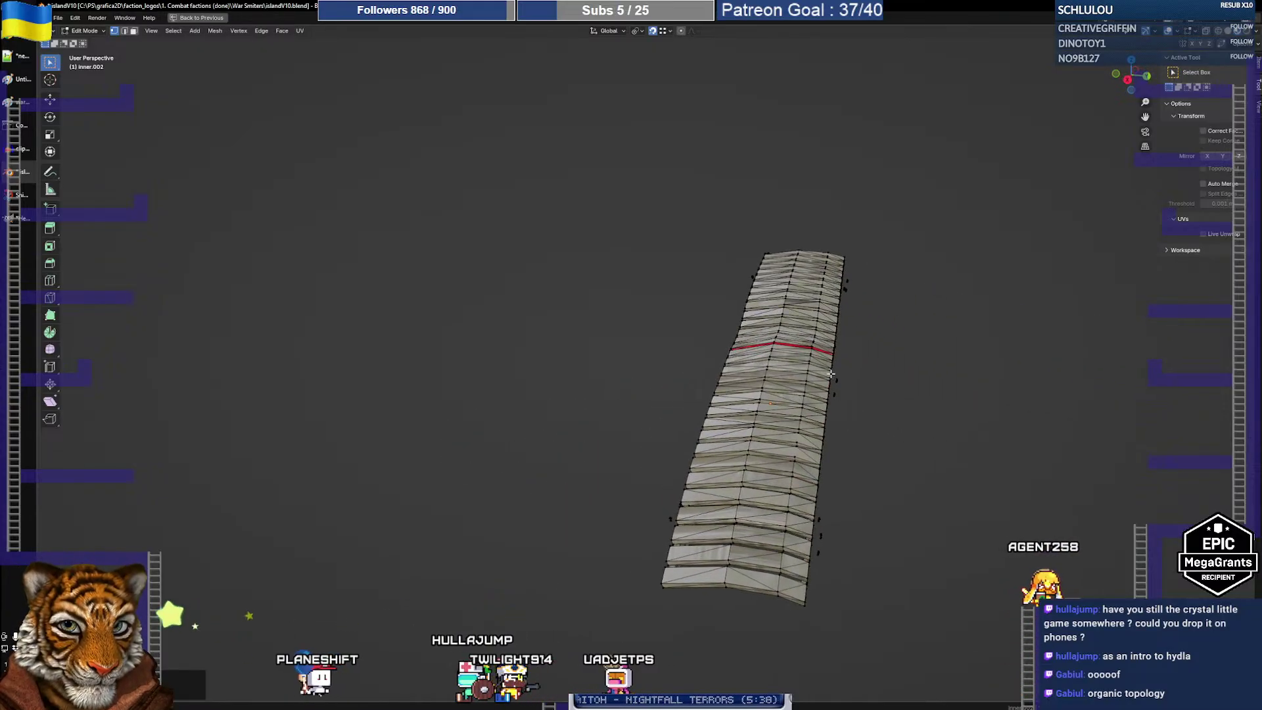
drag(829, 373, 858, 417)
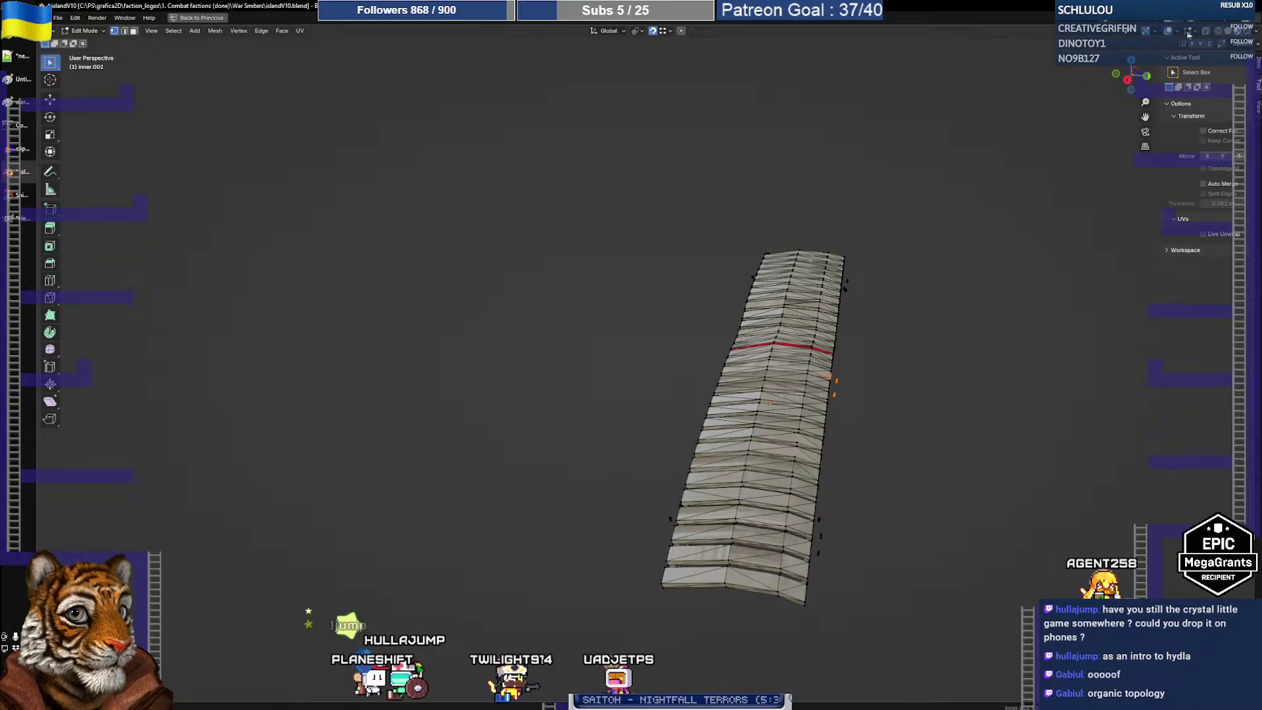
- Turn on X-ray and select the remaining stray vertices beside and below the deck strip
key(alt+z)
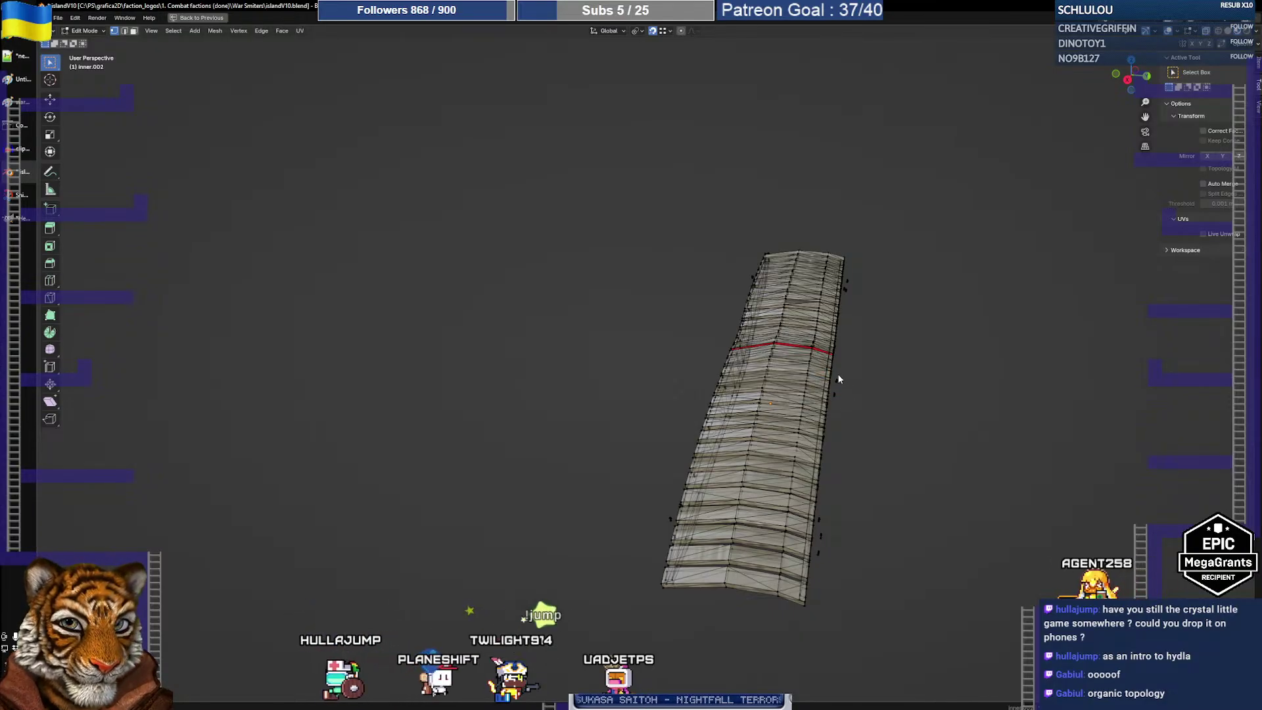
drag(829, 373, 849, 398)
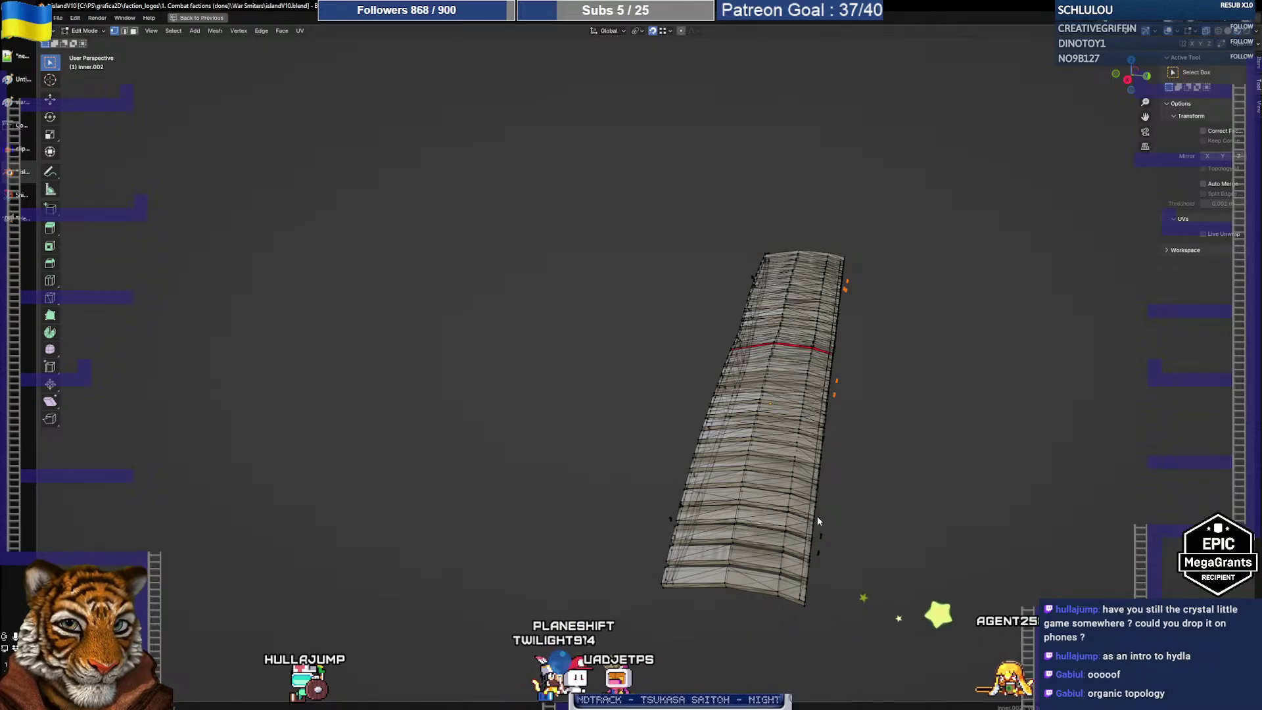
shift+drag(815, 514, 832, 566)
middle_drag(685, 538, 726, 520)
drag(769, 547, 781, 581)
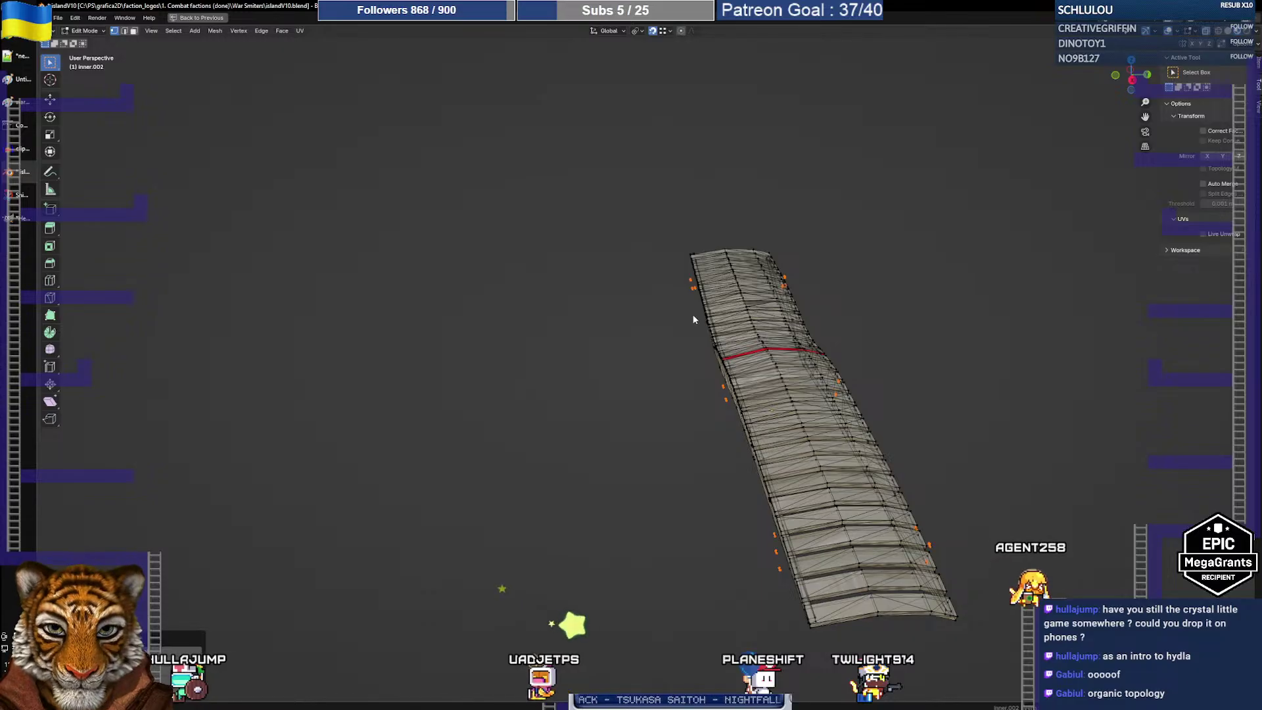
middle_drag(735, 352, 845, 341)
key(shift+grave)
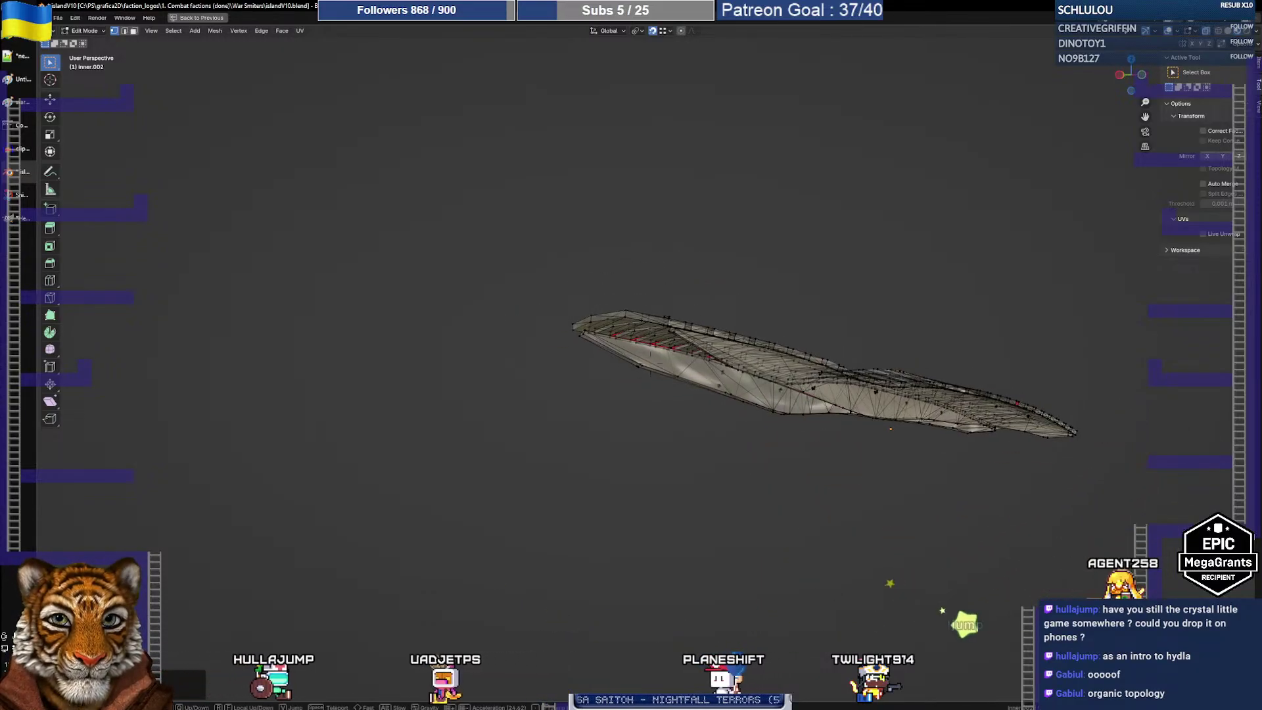
- Fly close to the deck, select the small linked sliver and remove it
key(w)
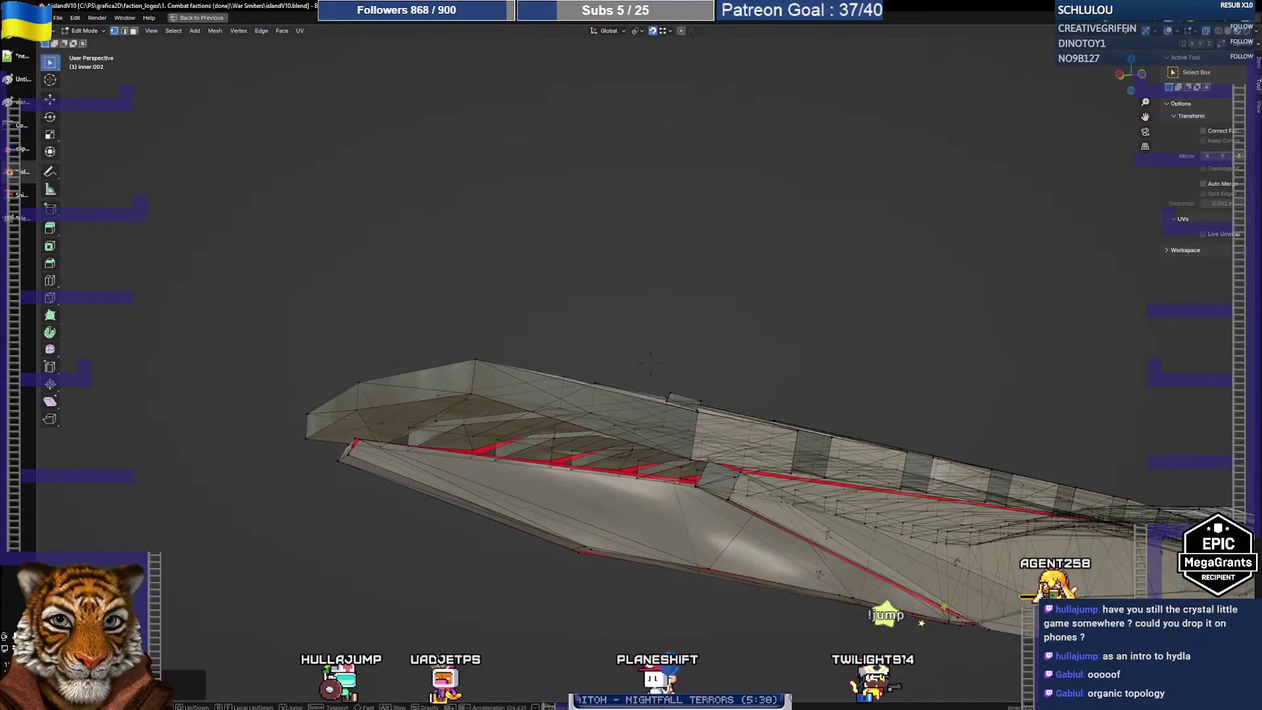
click(755, 365)
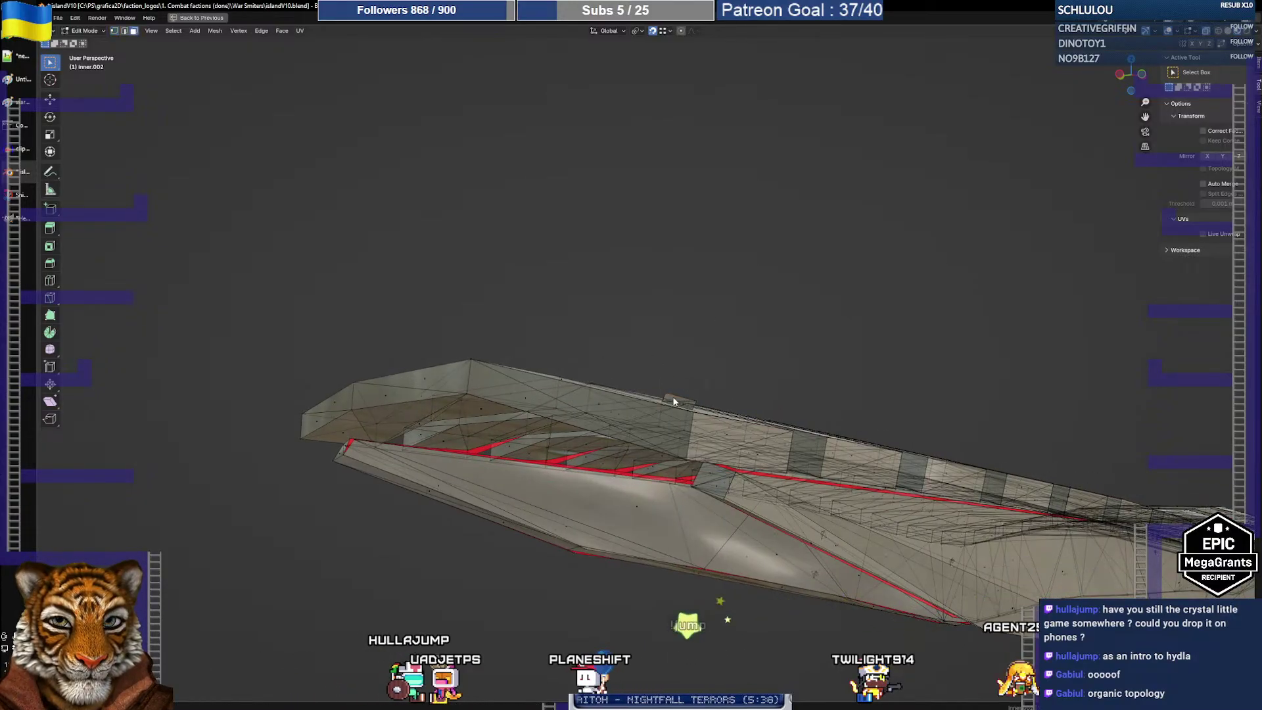
click(696, 401)
key(ctrl+l)
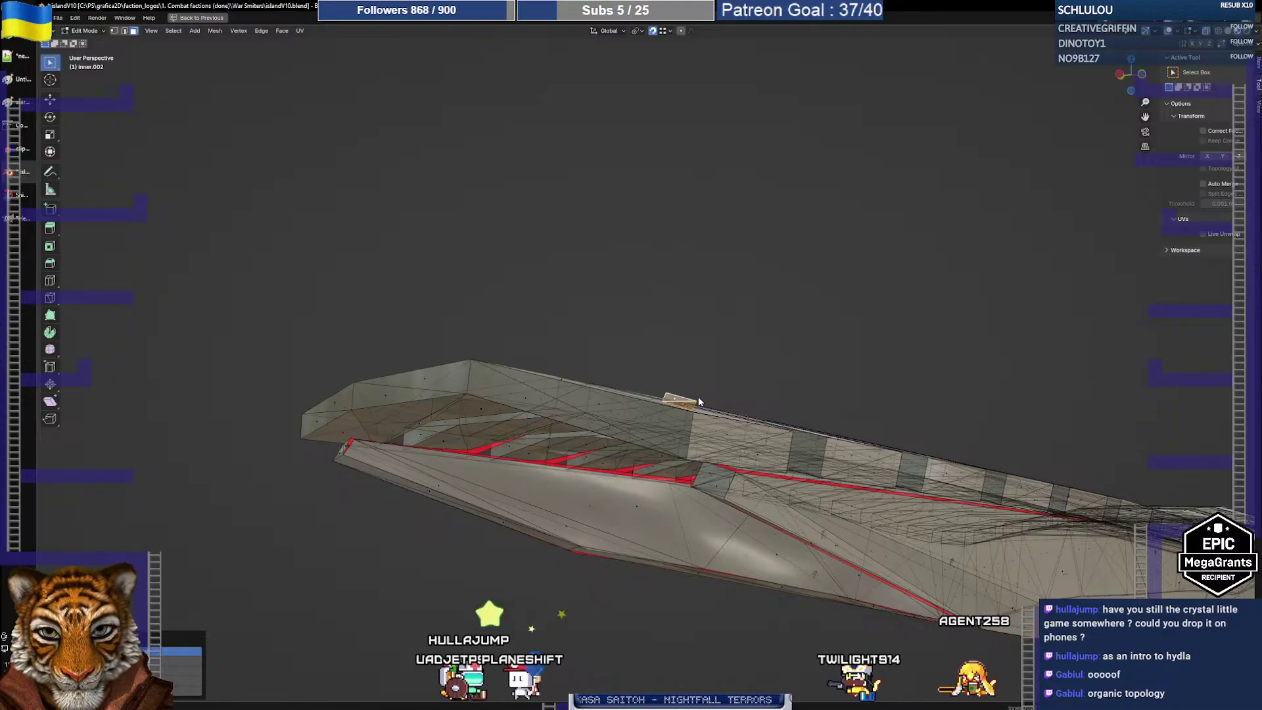
key(h)
- Inspect the slatted planks up close and undo the recent sliver removal
middle_drag(717, 389, 632, 421)
key(shift+grave)
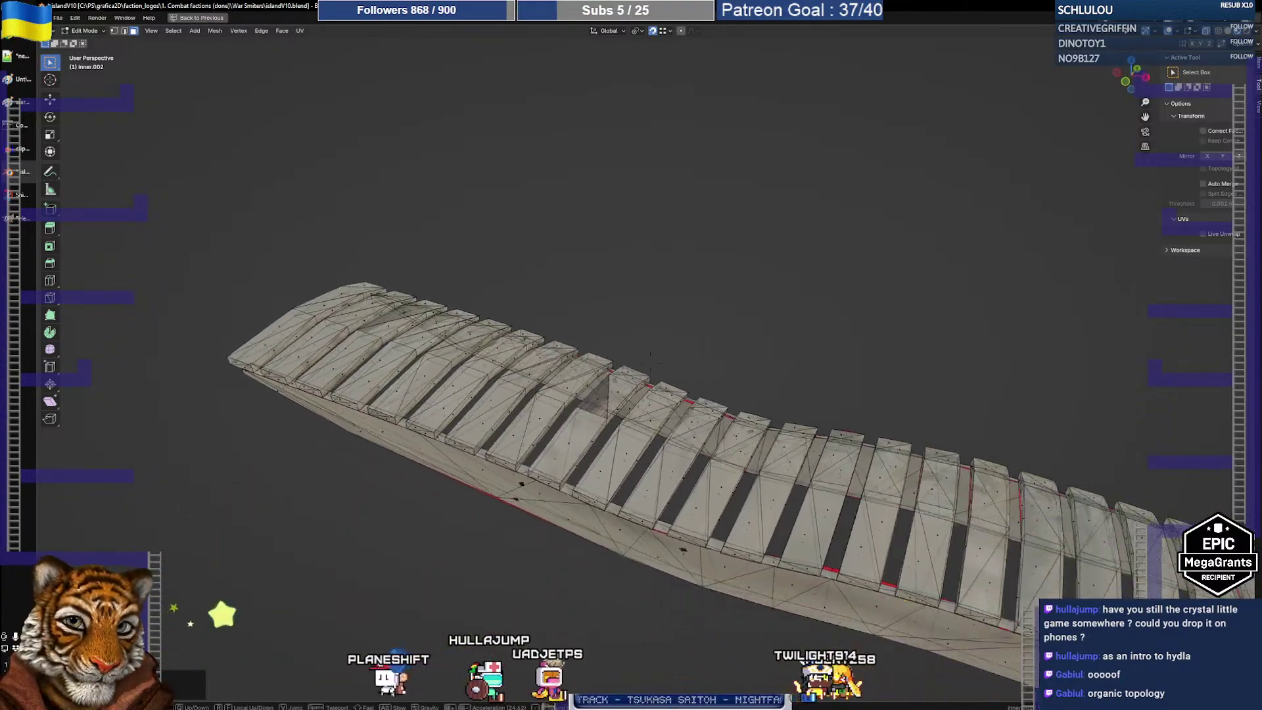
key(w)
key(s)
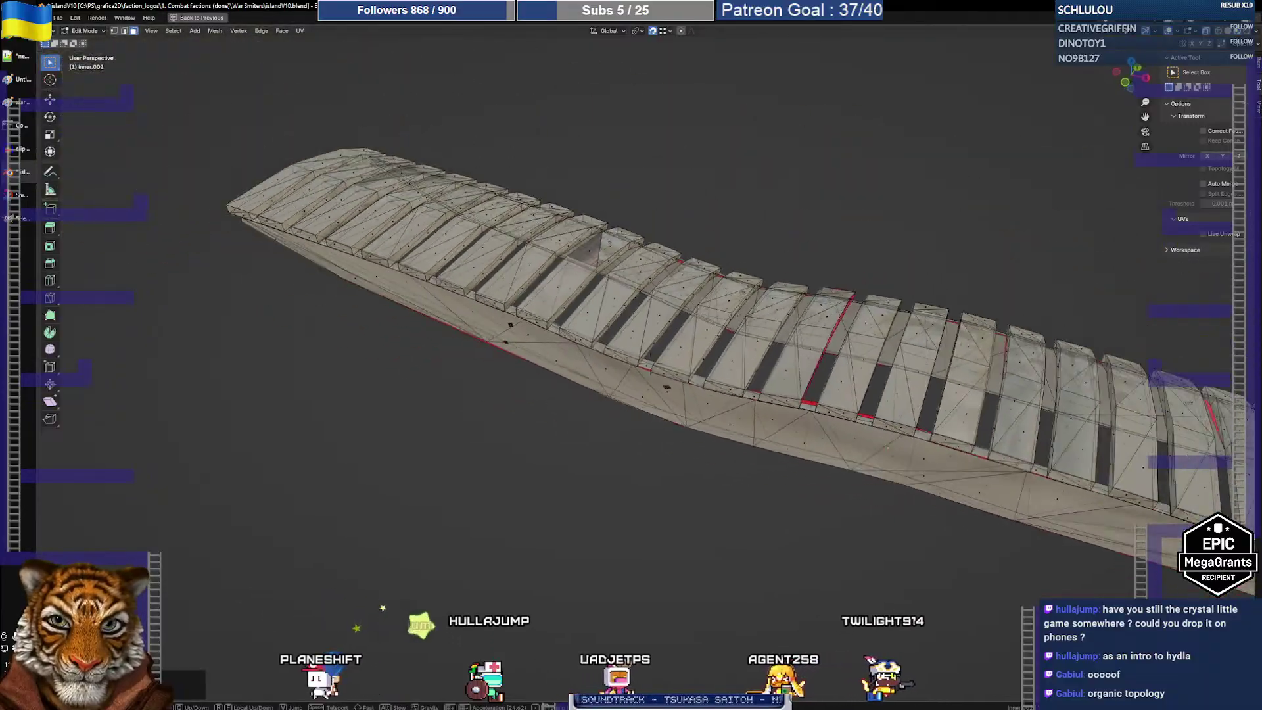
key(w)
click(651, 363)
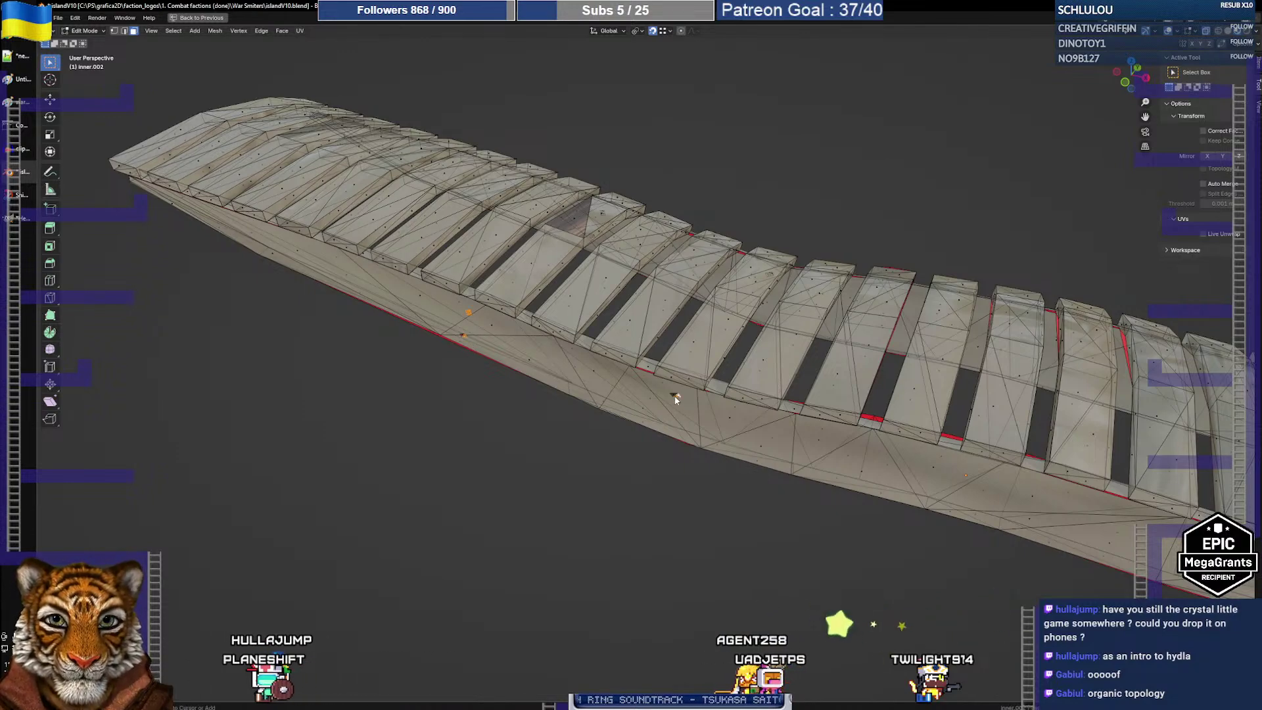
key(ctrl+z)
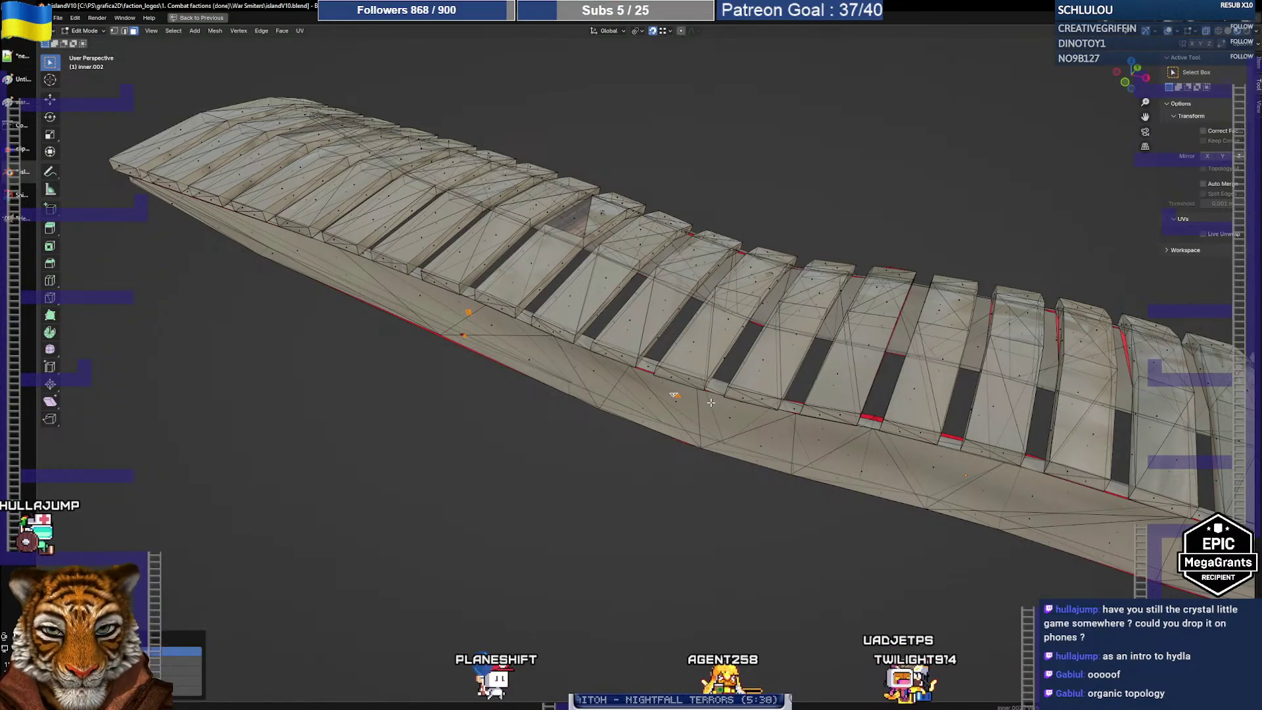
key(ctrl+z)
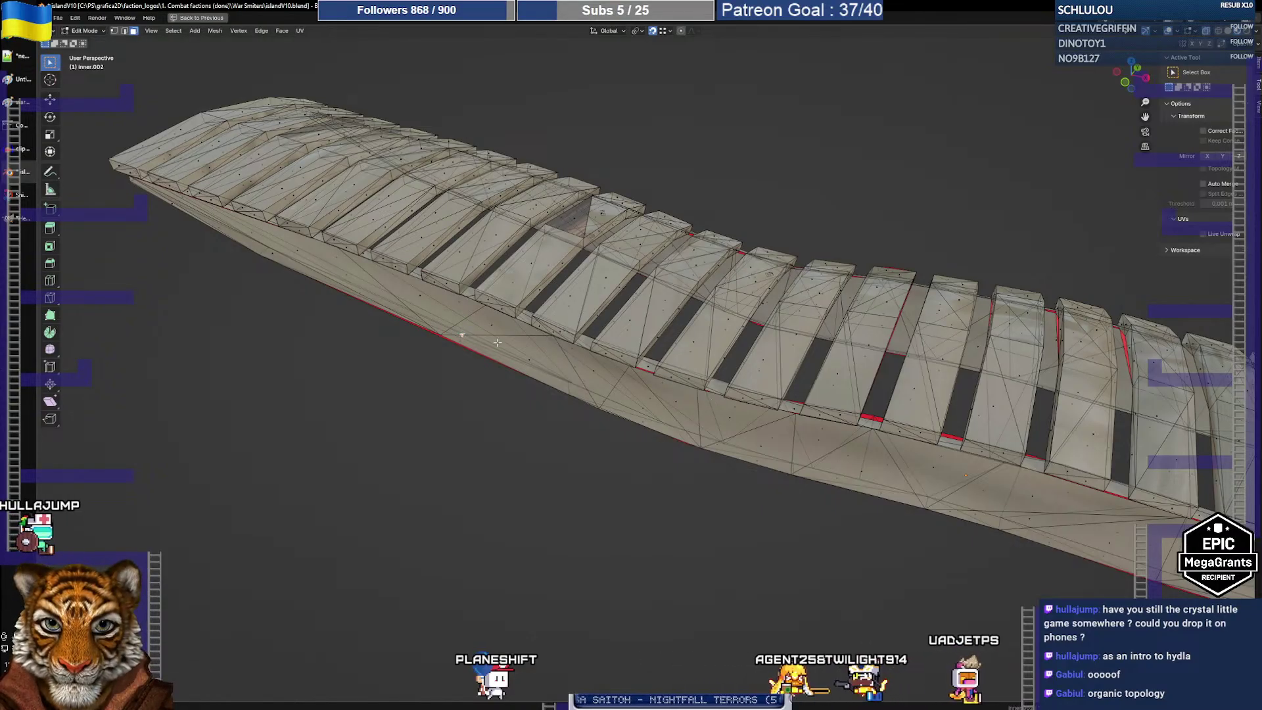
- Orbit to the hull and select the small face piece on its side
middle_drag(498, 342, 679, 352)
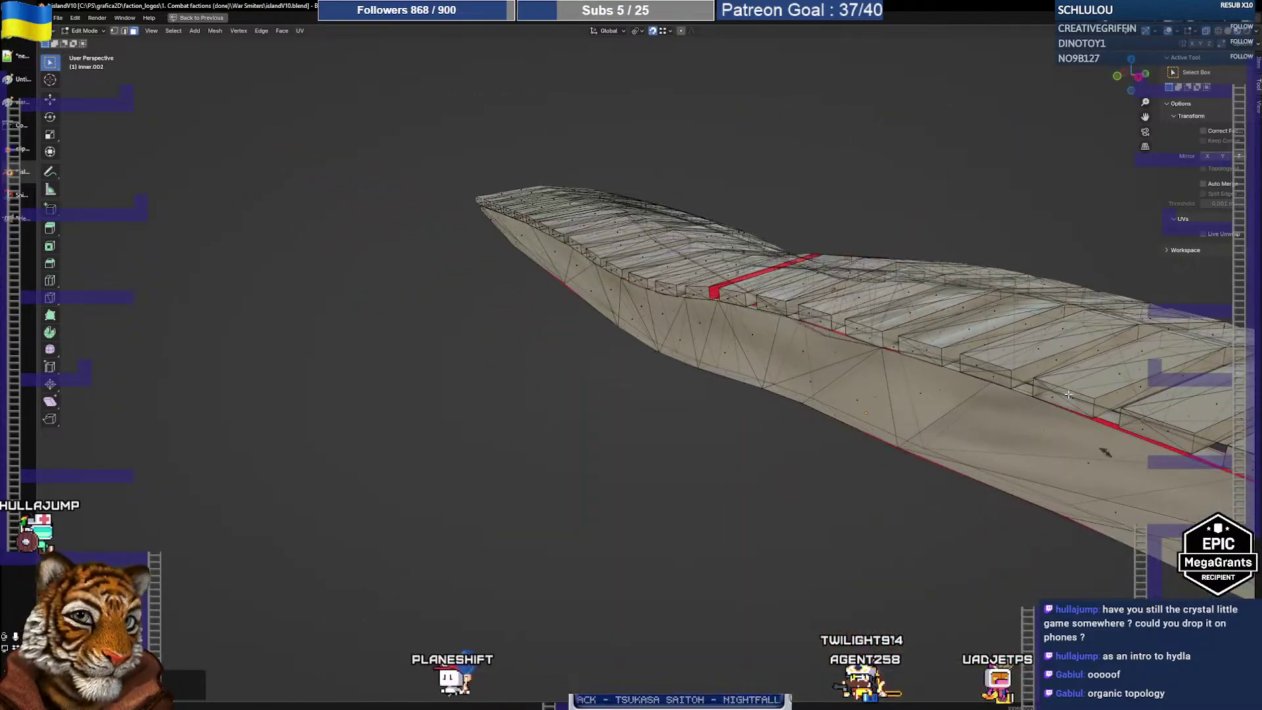
key(ctrl+l)
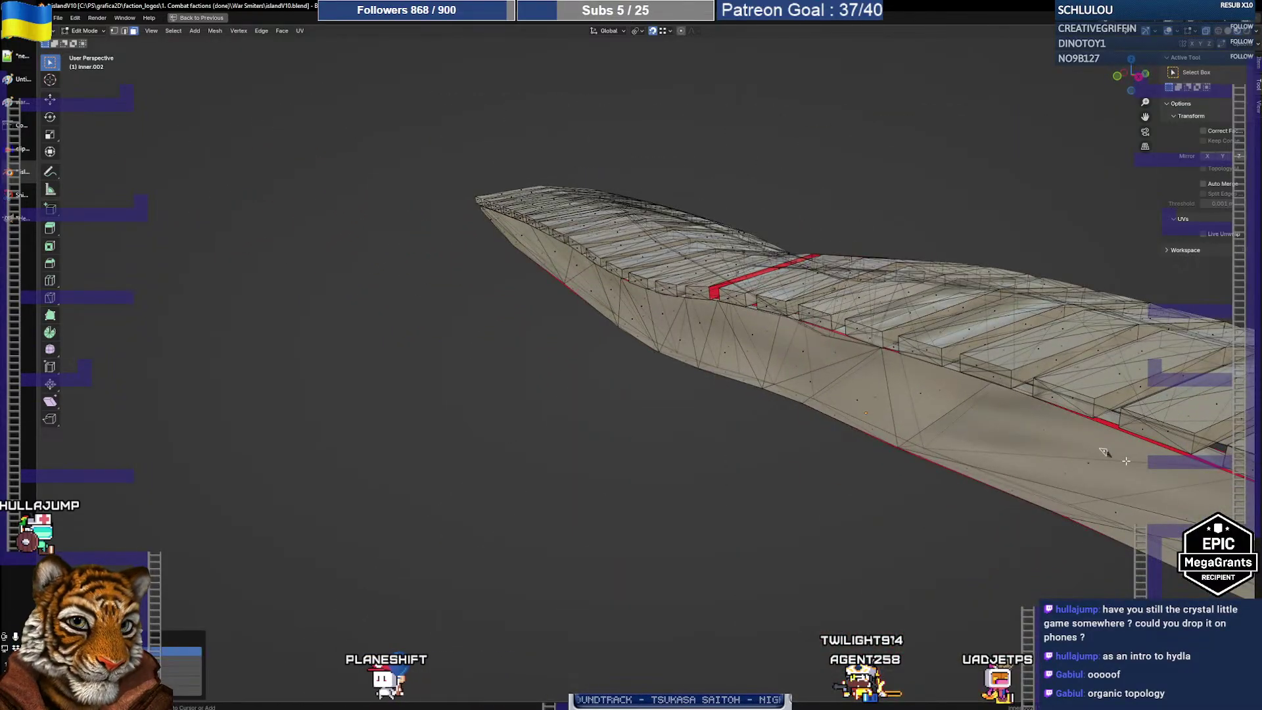
click(1122, 464)
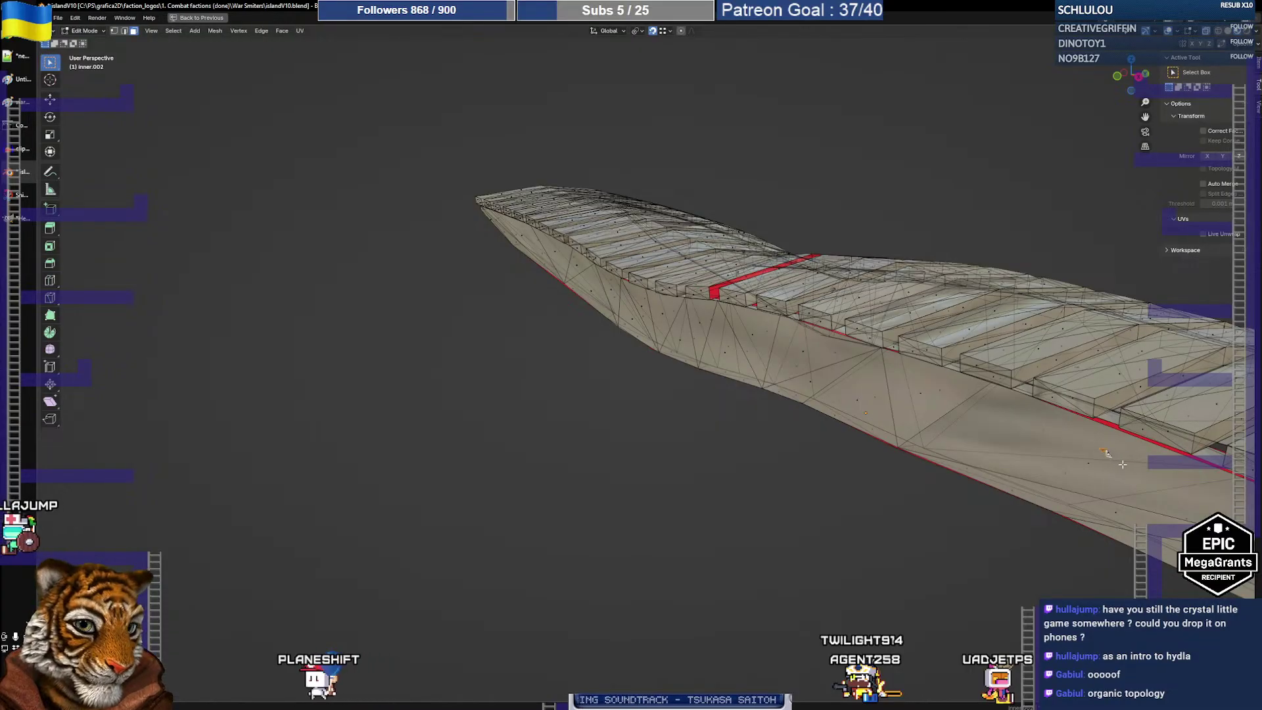
middle_drag(1123, 464, 919, 475)
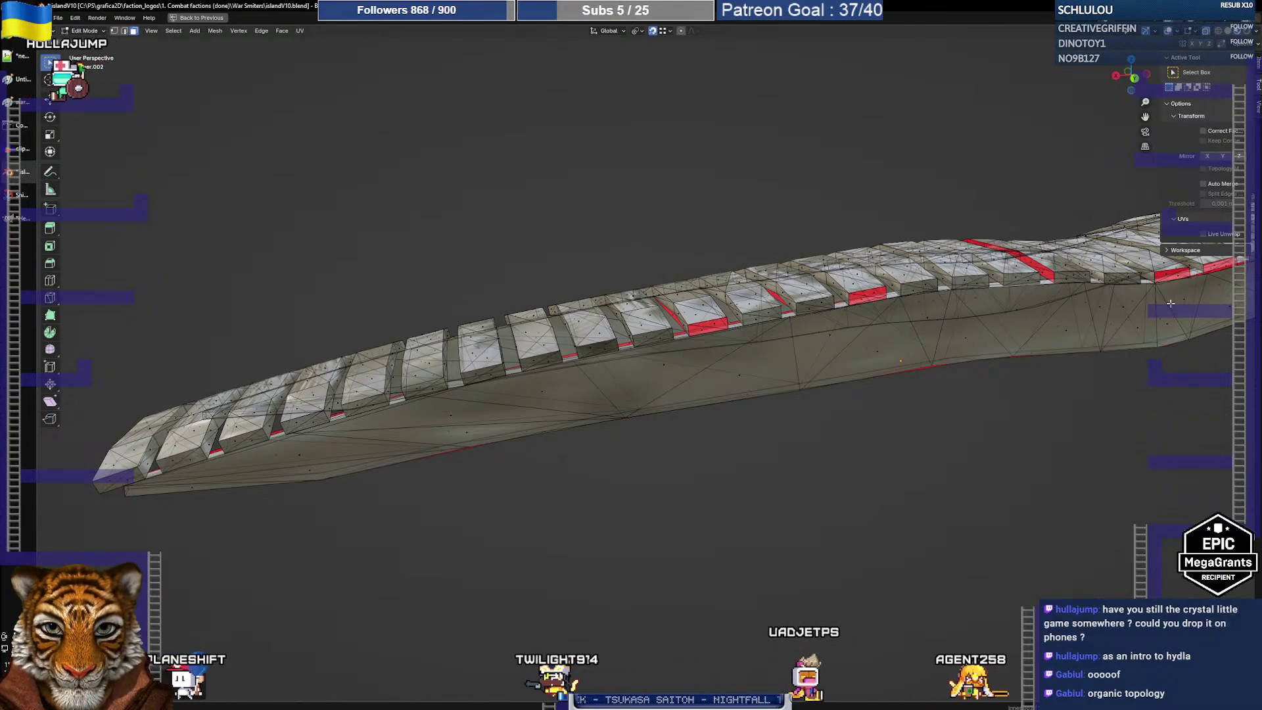
- Fly along the bridge to its tip and look down on the deck
key(shift+grave)
key(s)
key(d)
key(w)
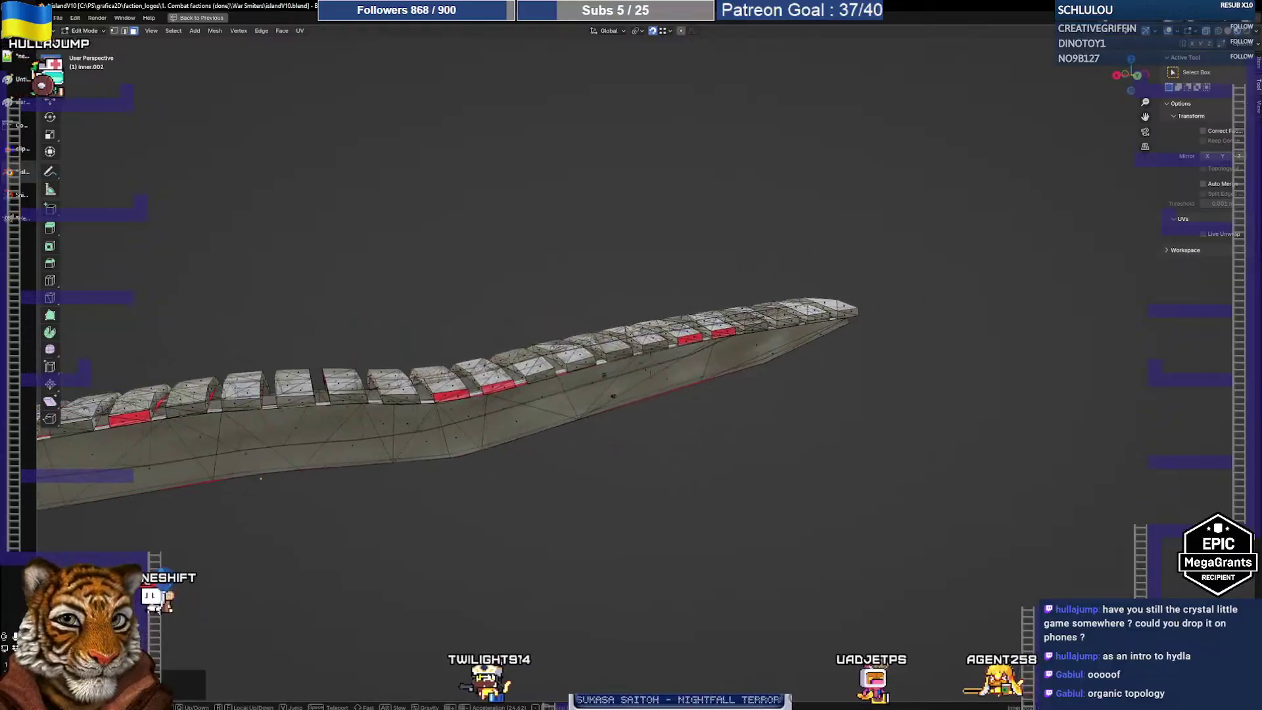
click(650, 364)
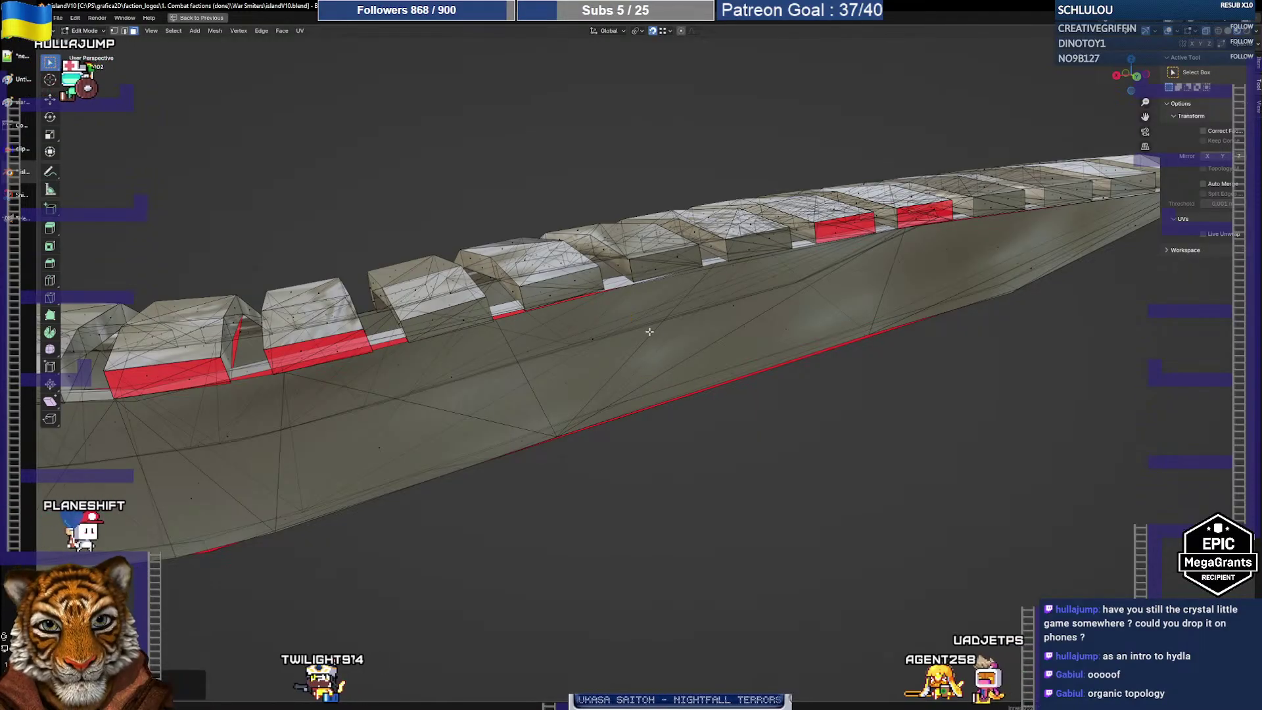
middle_drag(636, 343, 594, 377)
key(shift+grave)
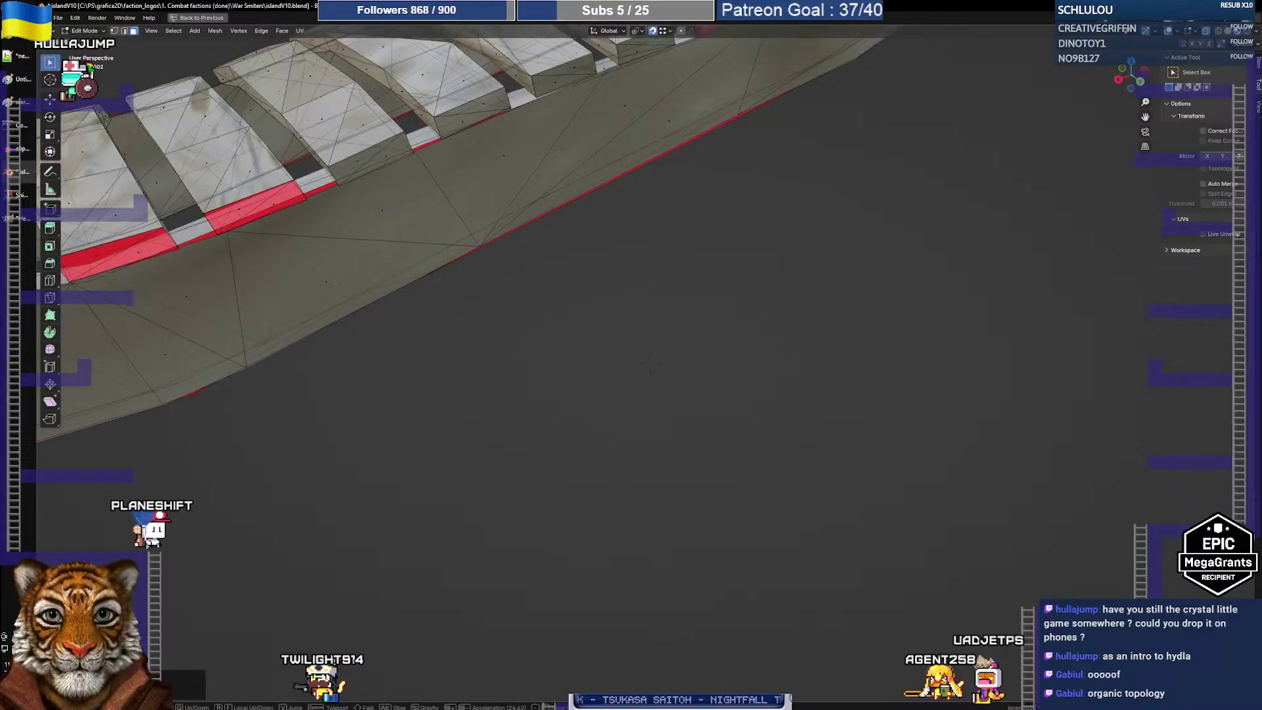
- In vertex mode, select the whole mesh and merge vertices by distance at 0.0001 m
key(s)
key(s)
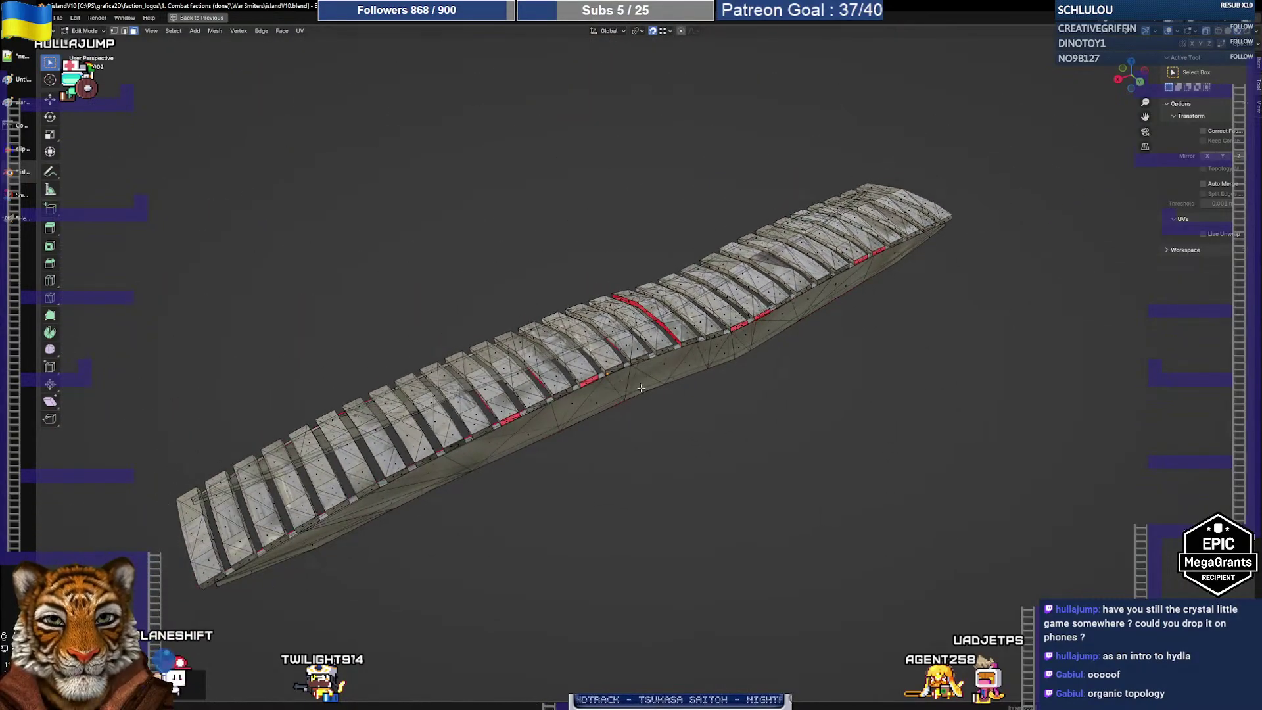
key(1)
key(a)
key(m)
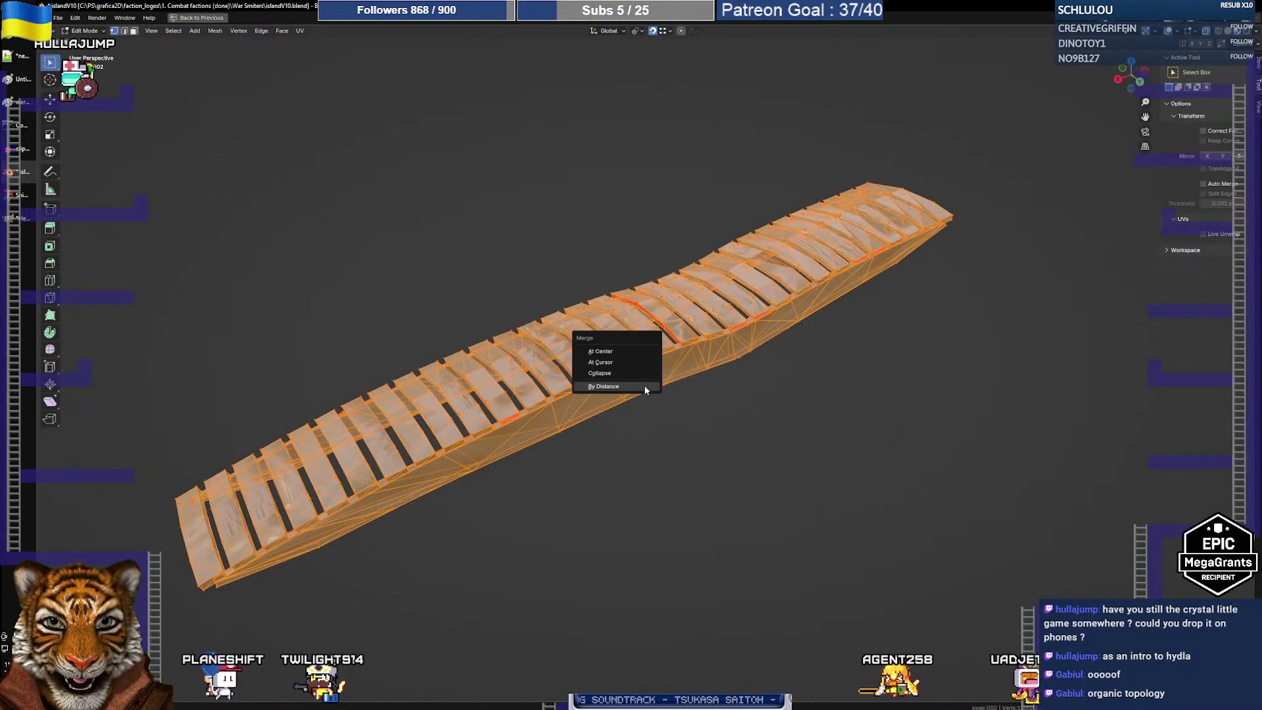
click(644, 385)
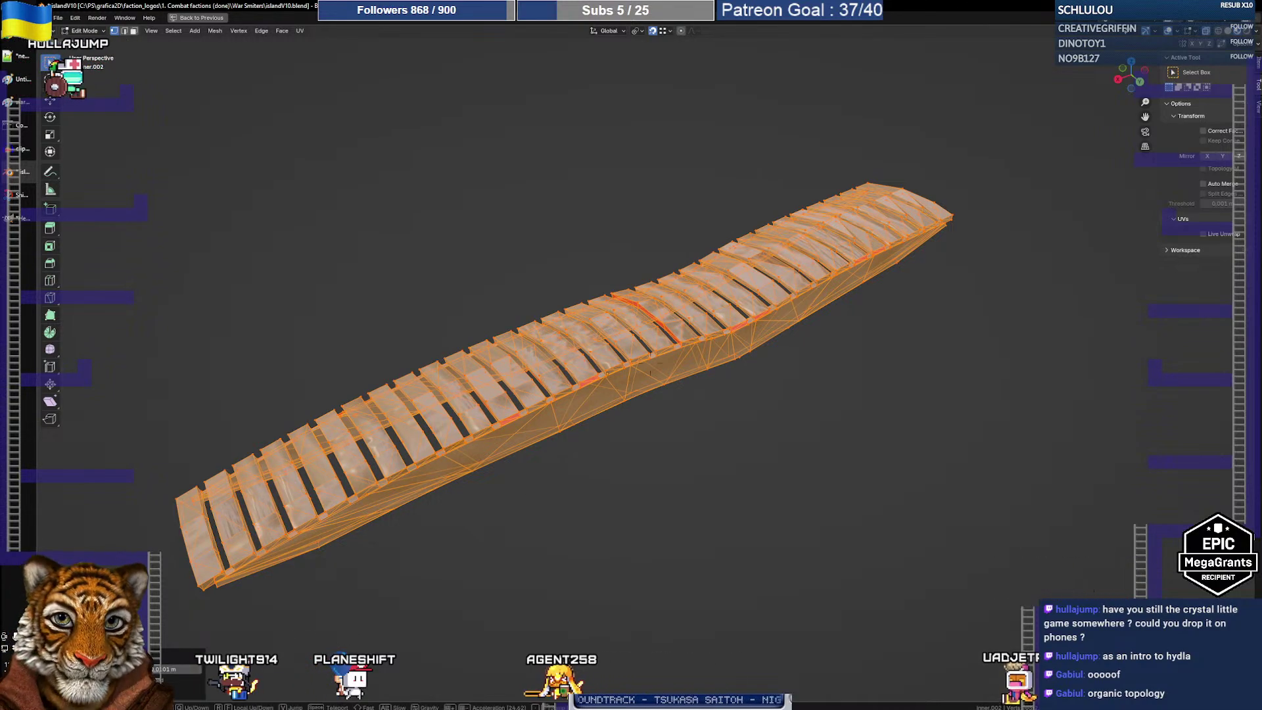
key(shift+grave)
key(w)
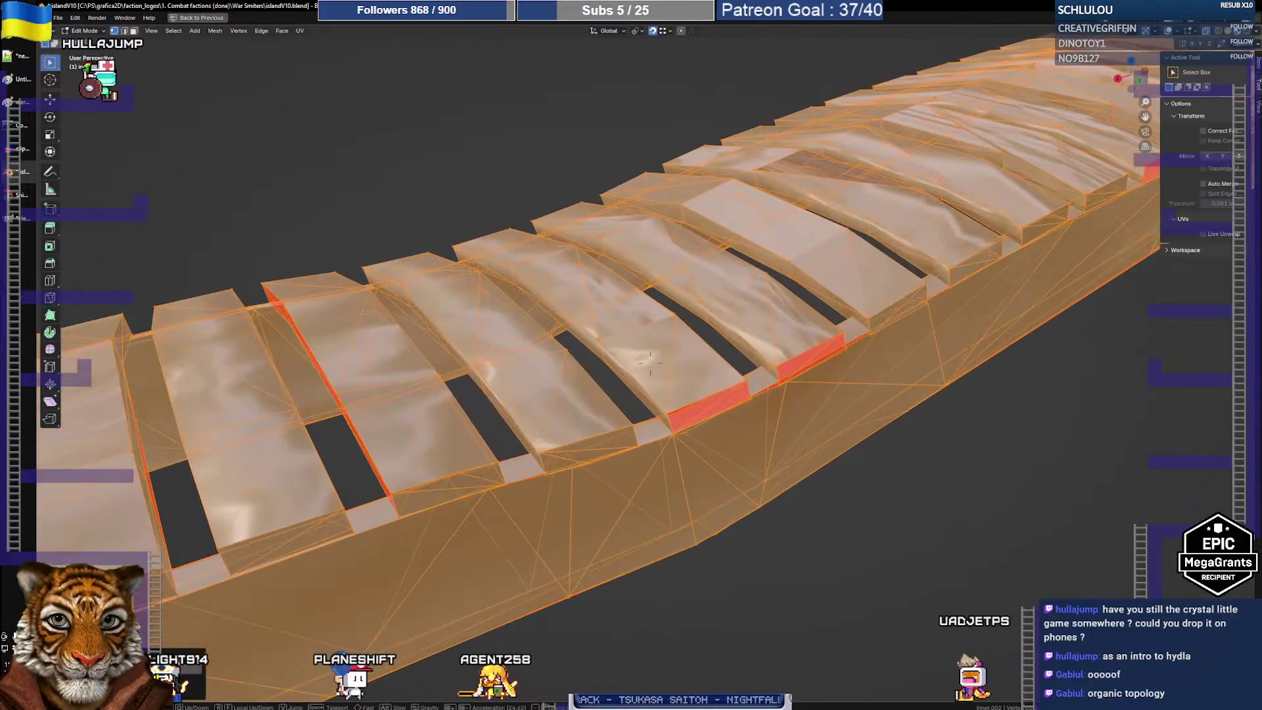
key(w)
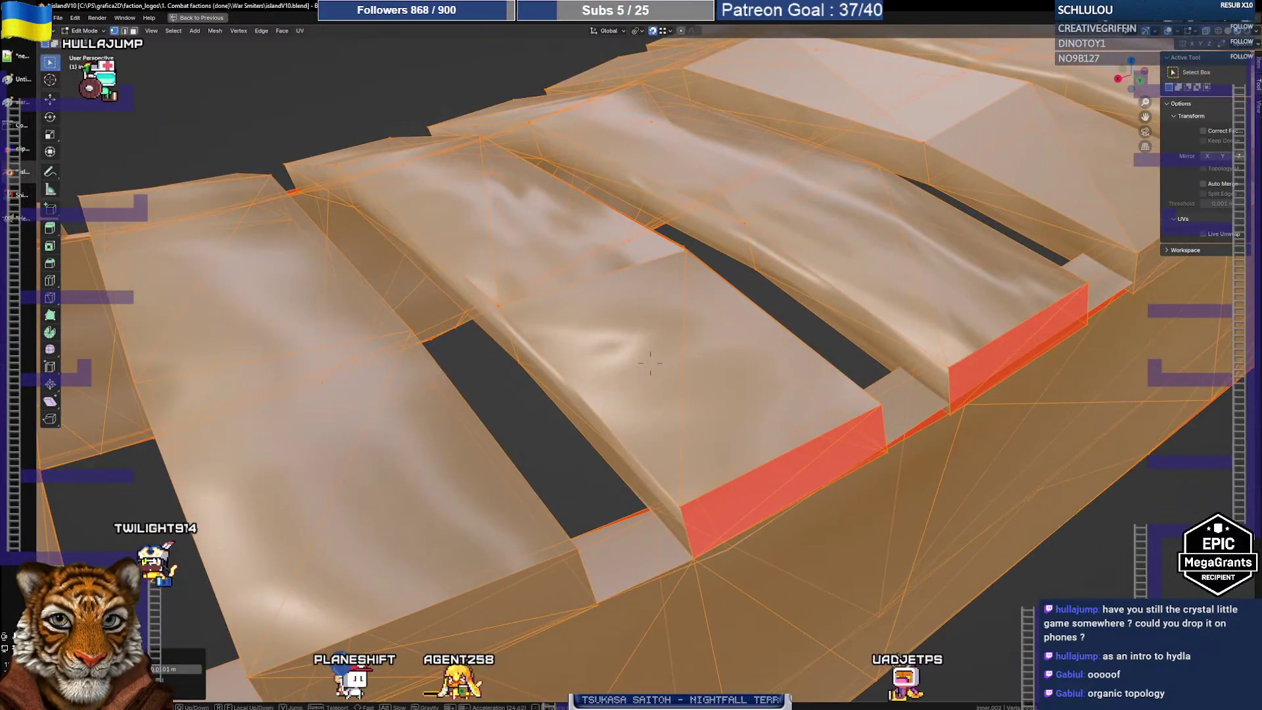
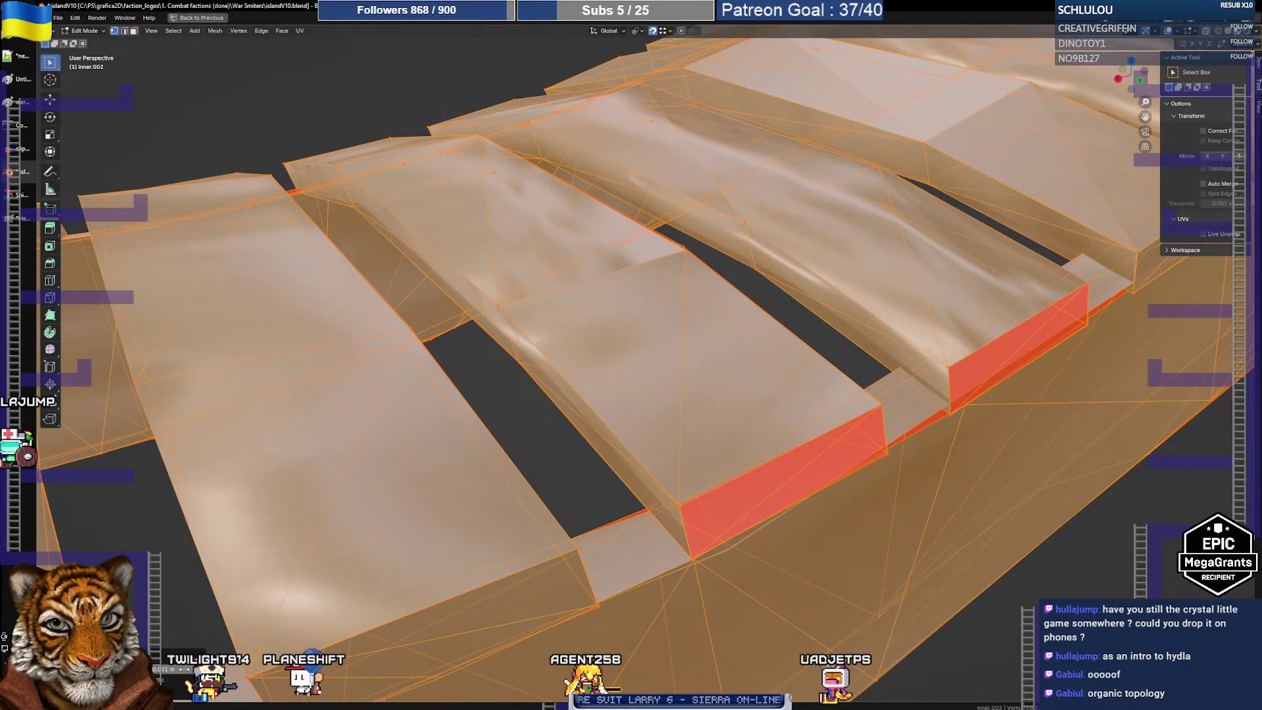
- Fly around to a low side view of the planks and clear the selection
middle_drag(996, 398, 1012, 426)
key(shift+grave)
key(s)
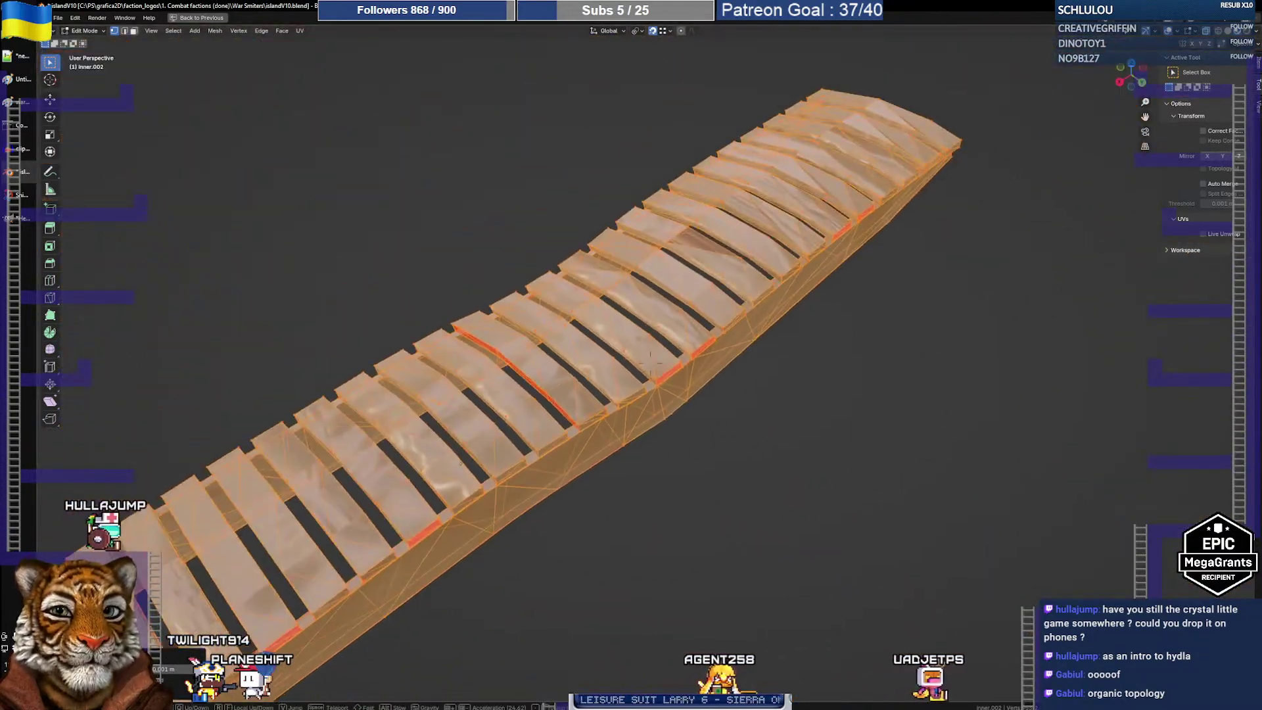
key(w)
key(Escape)
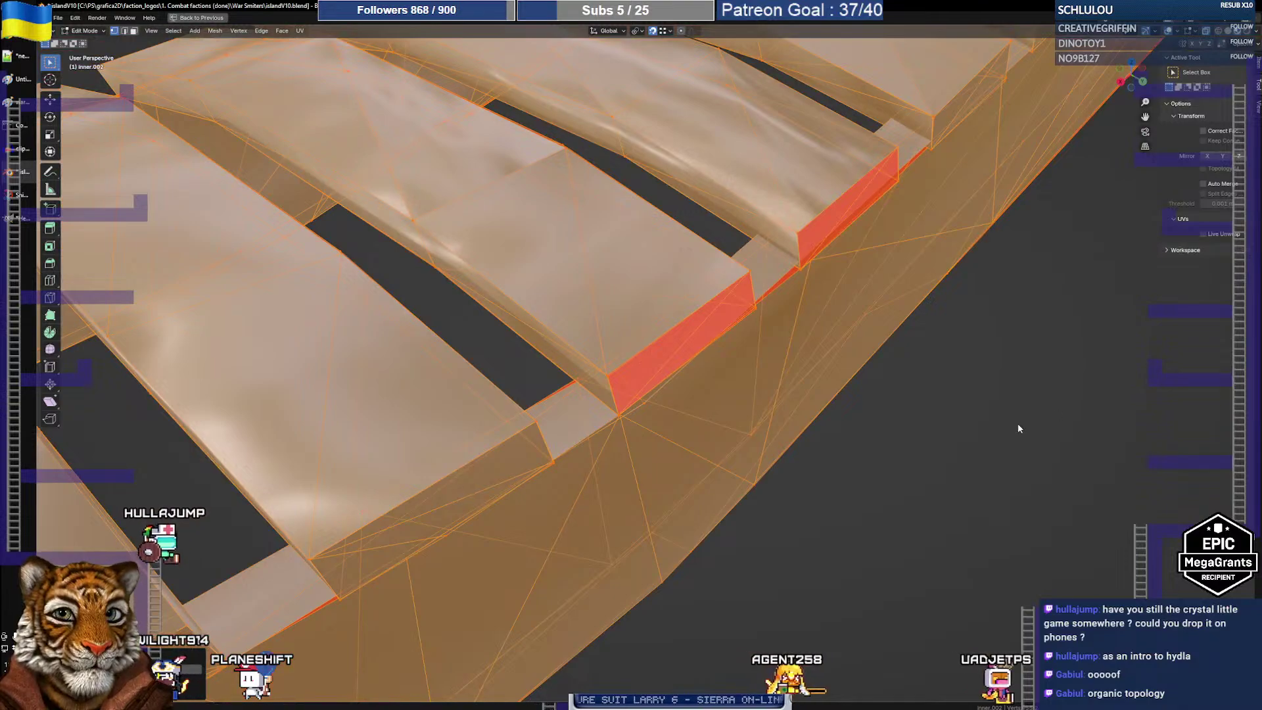
click(759, 310)
middle_drag(809, 340, 786, 316)
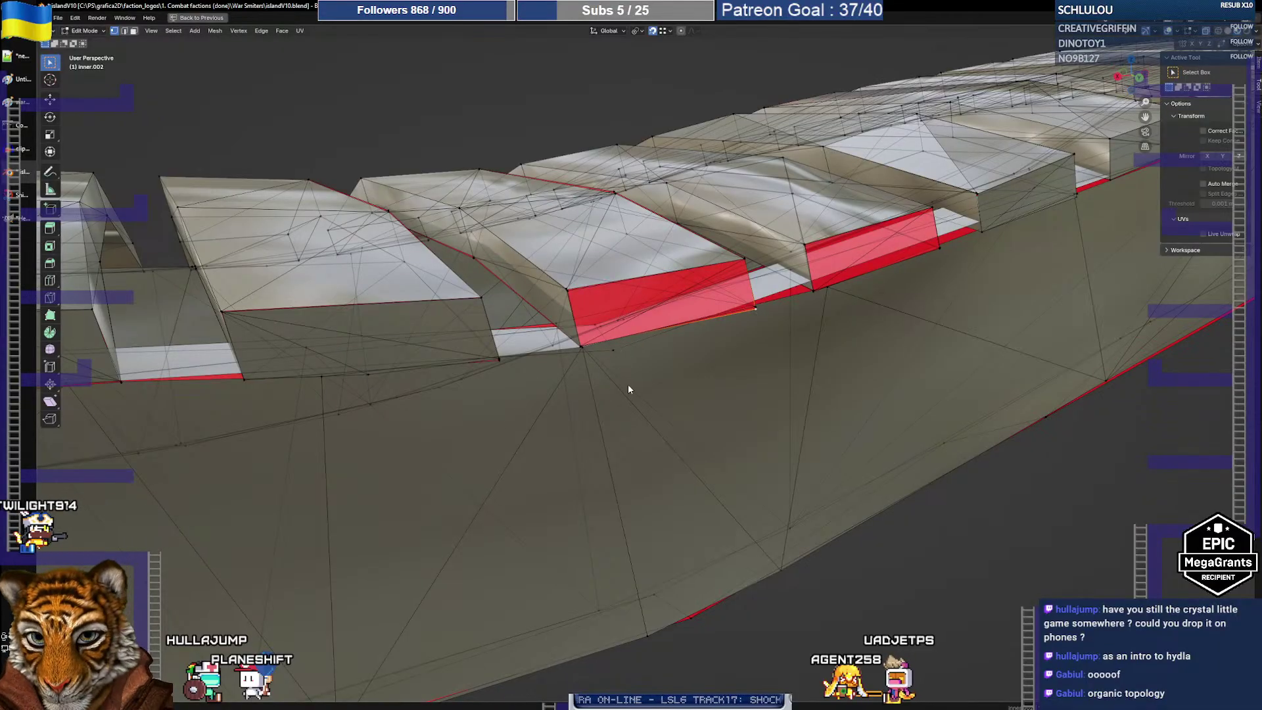
- Select the whole bridge mesh and merge vertices by distance at 0.01 m
key(a)
key(m)
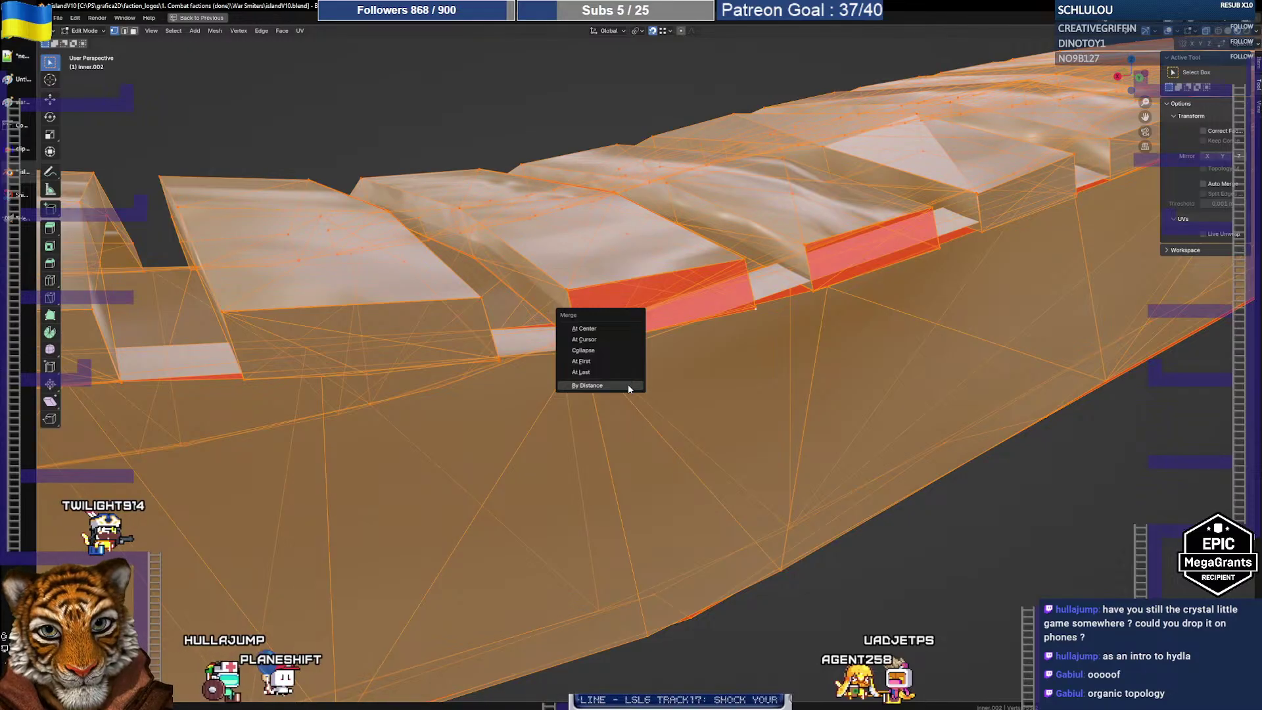
click(591, 386)
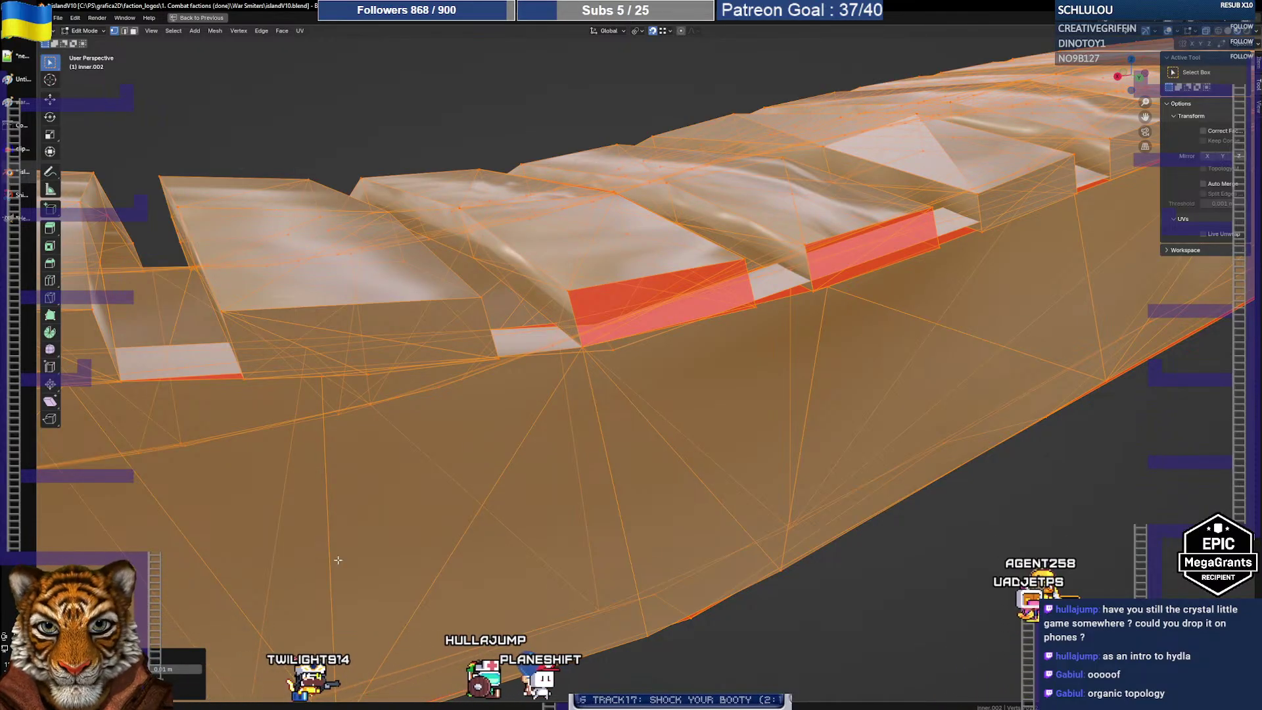
click(167, 667)
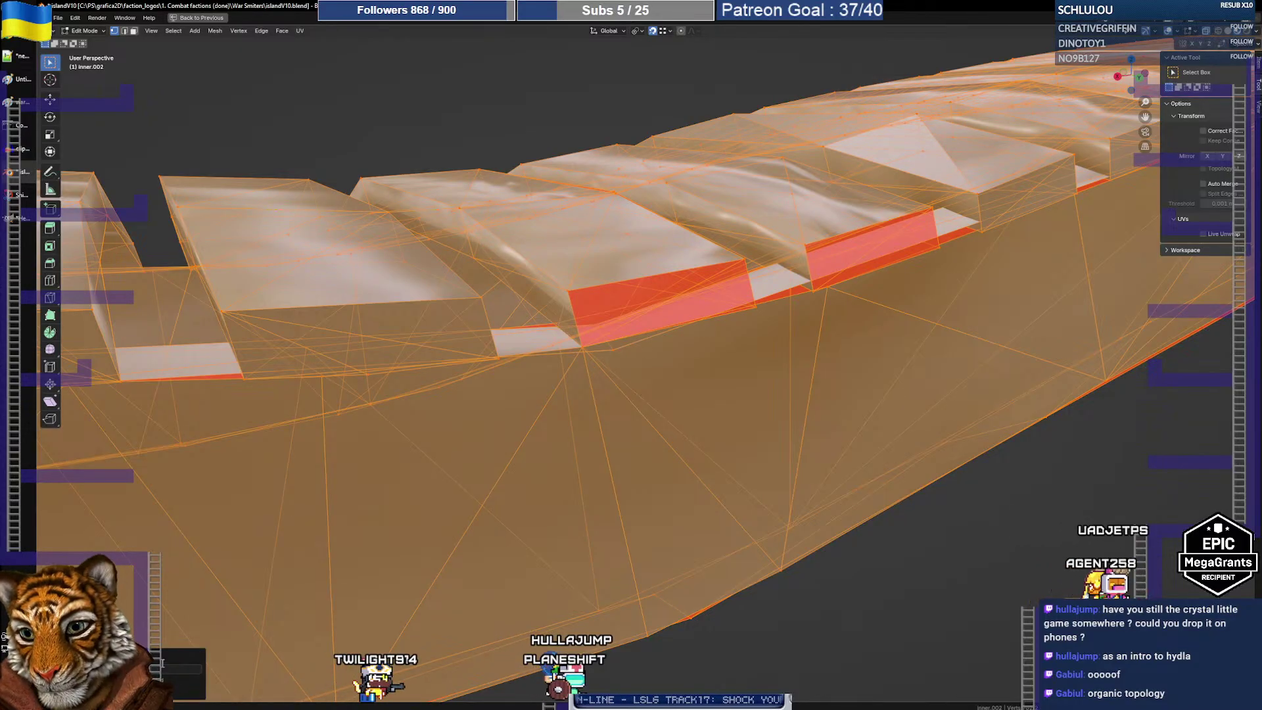
key(Return)
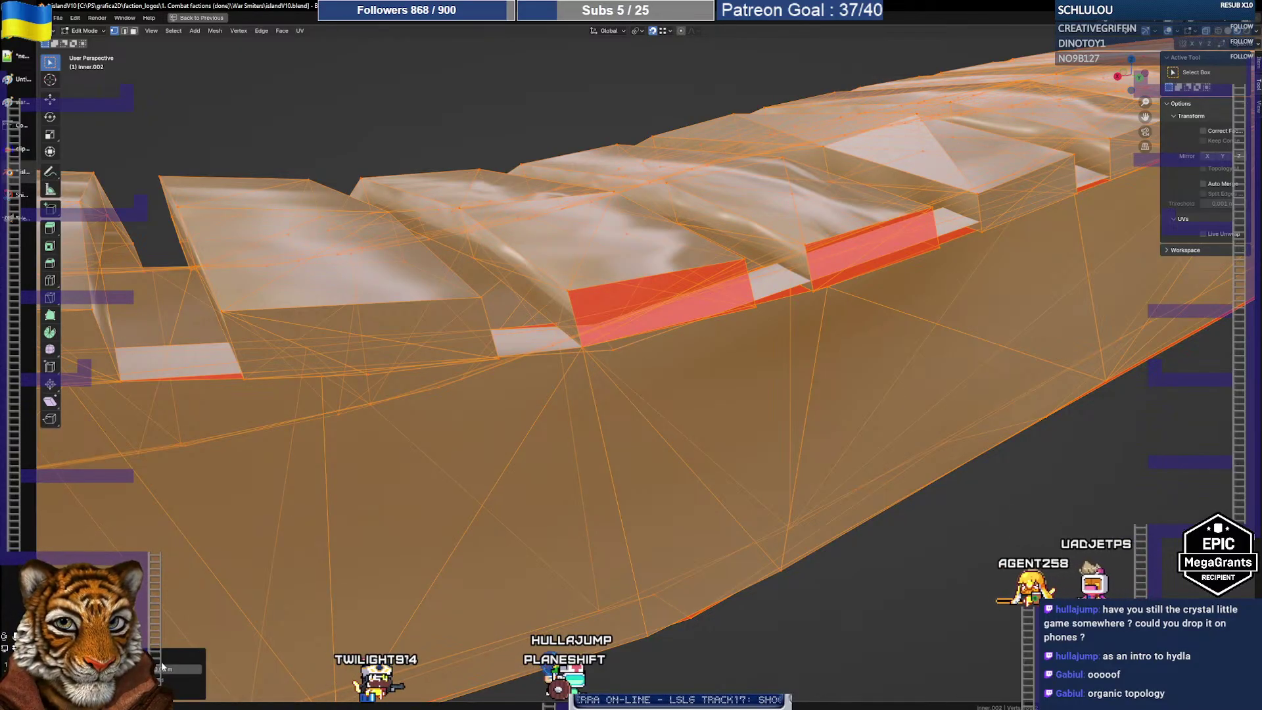
- Undo the 0.01 m merge and reapply Merge By Distance at the default distance
middle_drag(659, 342, 648, 372)
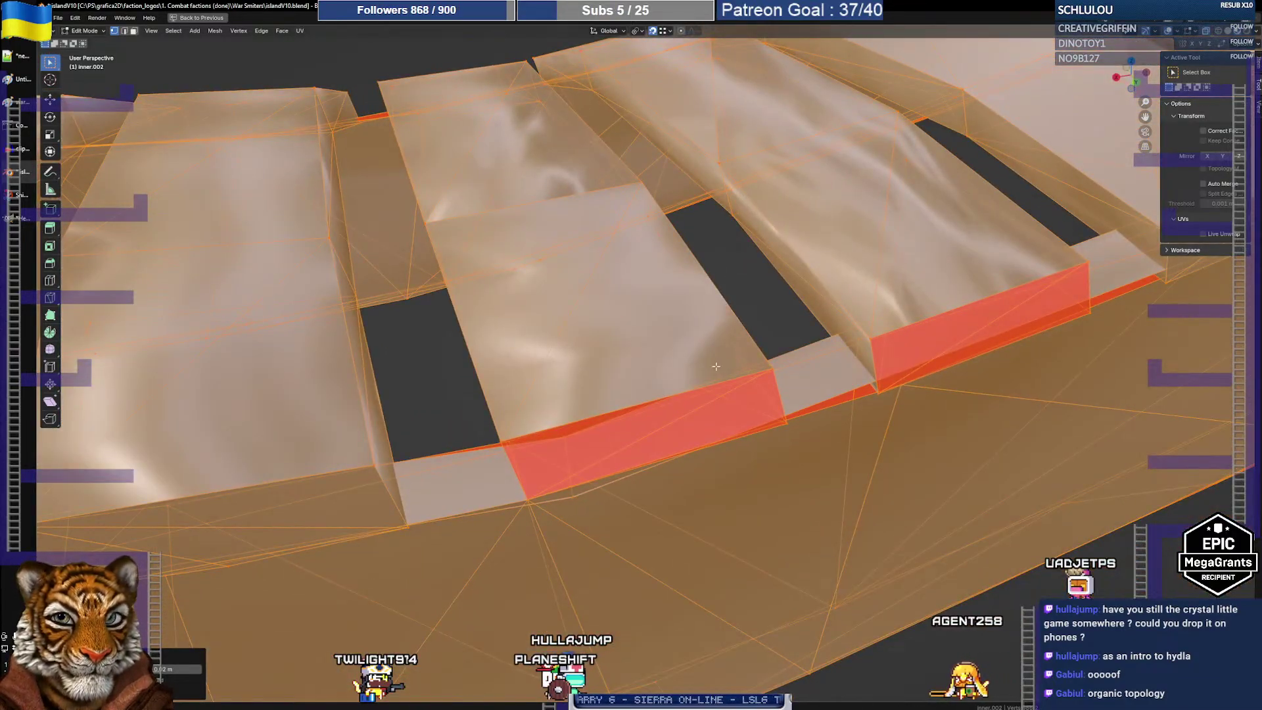
key(ctrl+z)
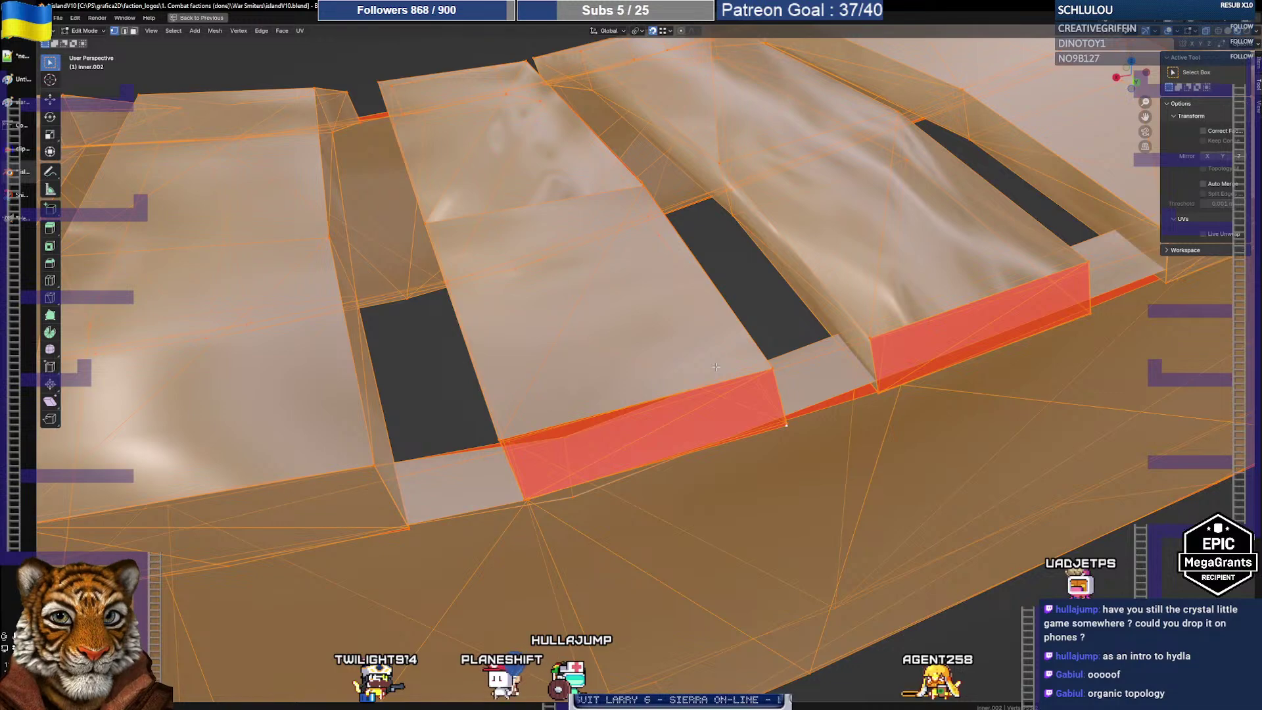
scroll(716, 366, up, 4)
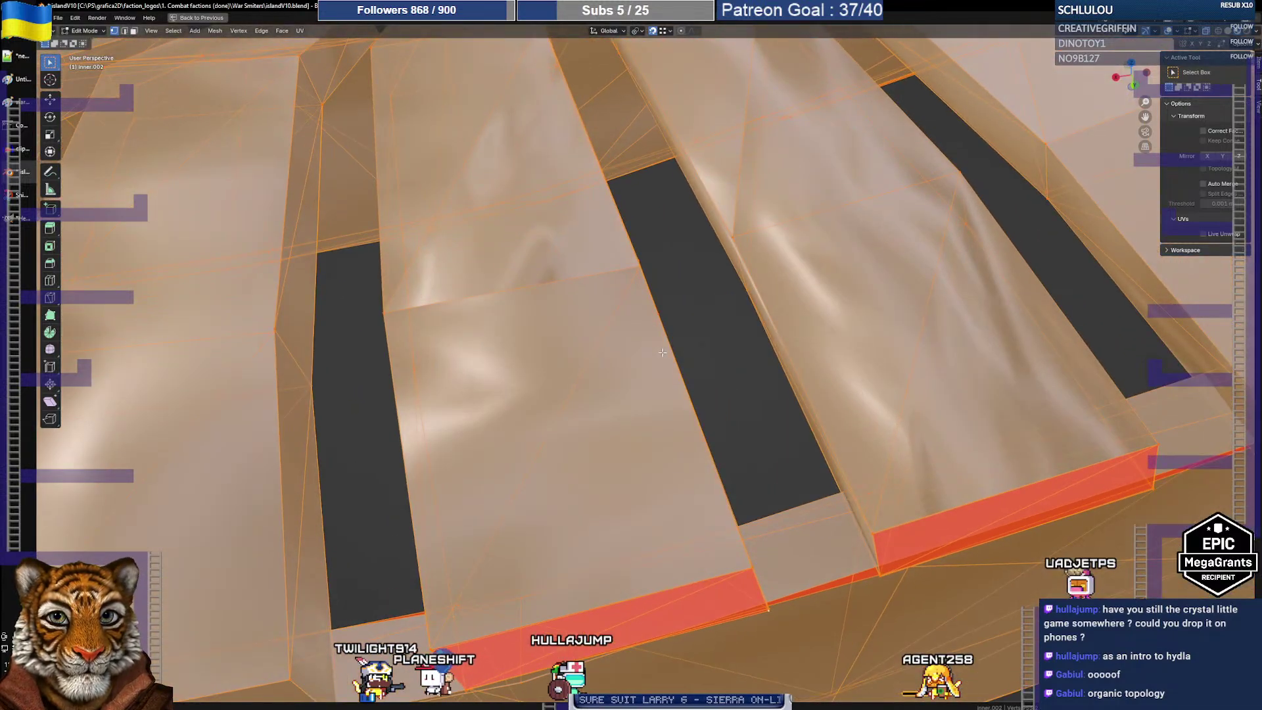
key(m)
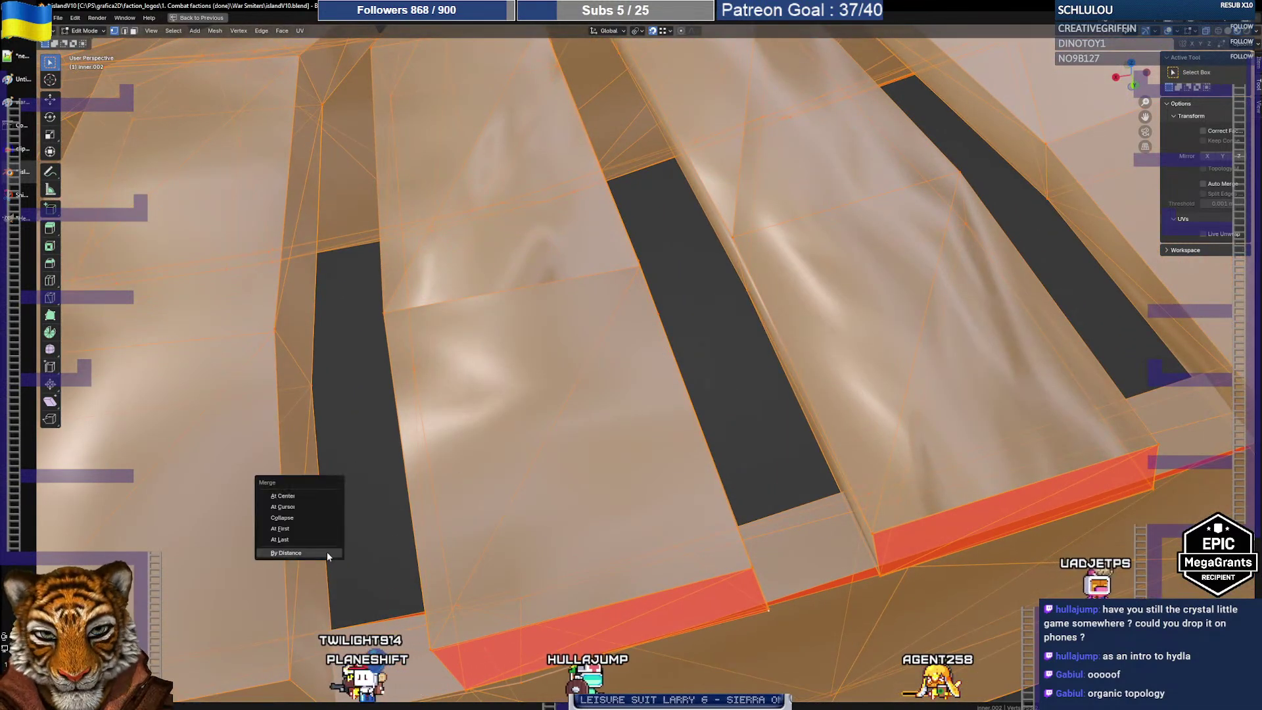
click(326, 551)
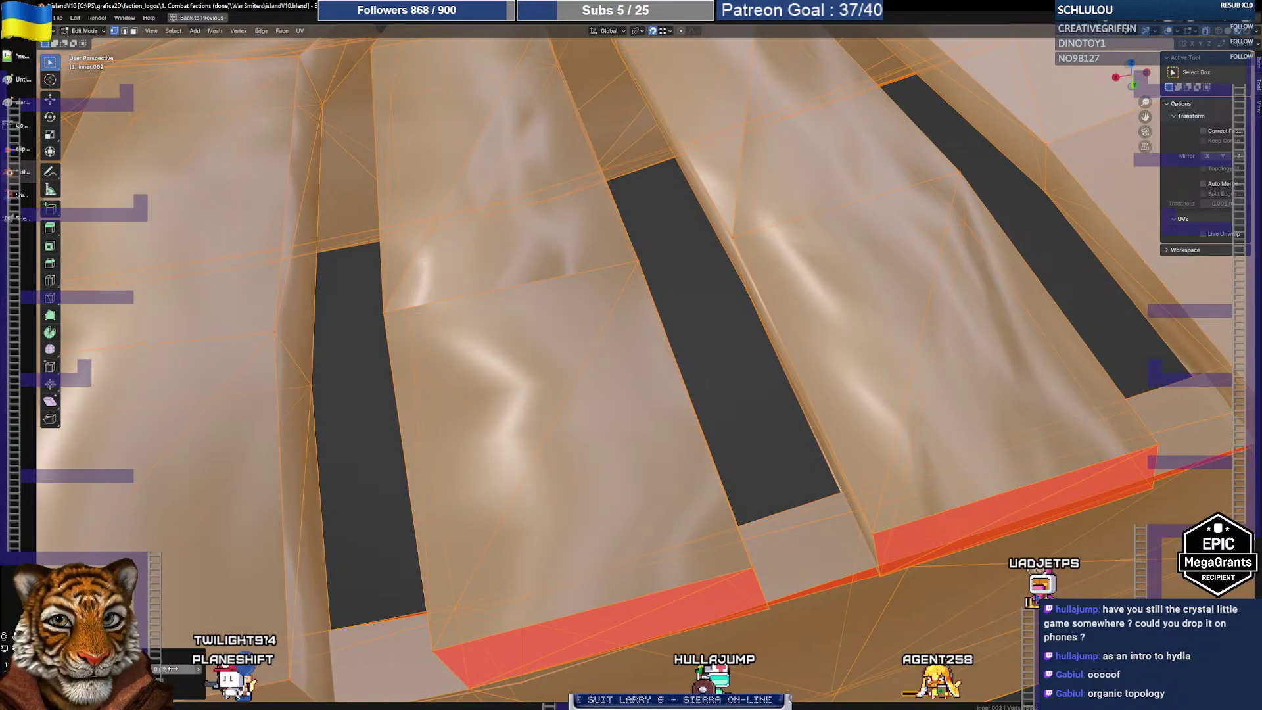
- Select the entire bridge mesh in face select mode
middle_drag(505, 458, 712, 402)
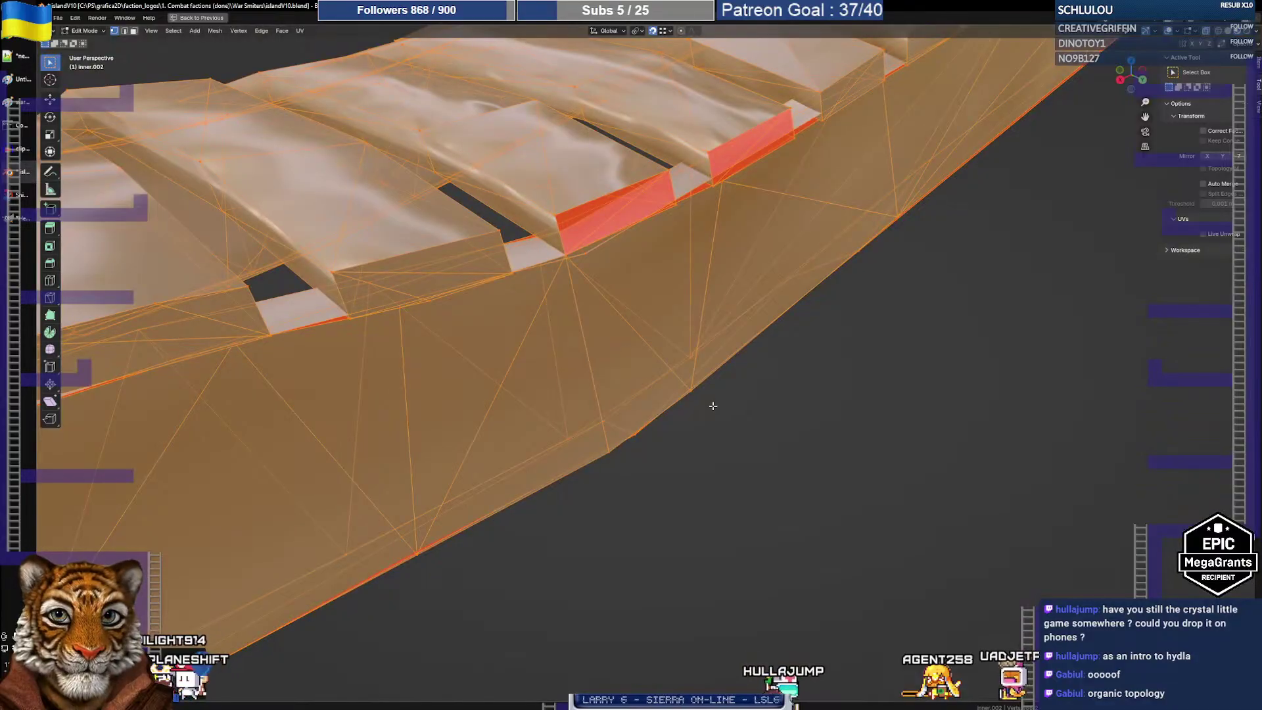
click(617, 229)
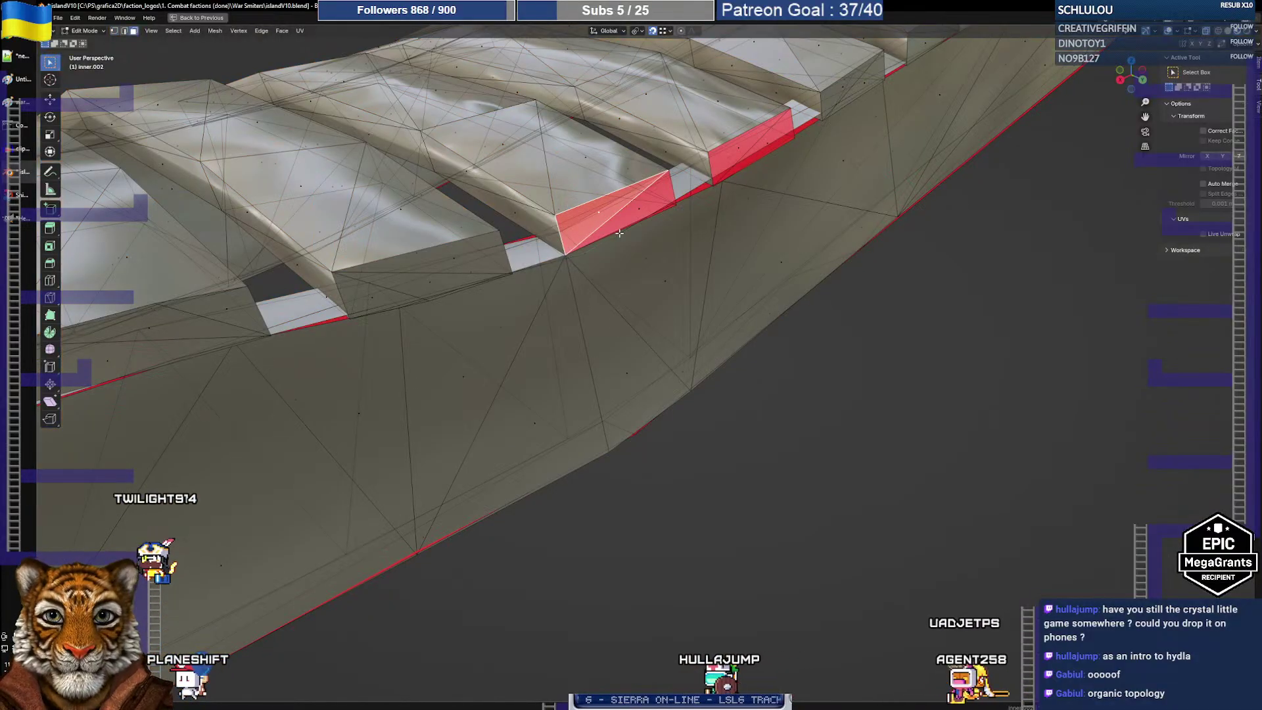
key(a)
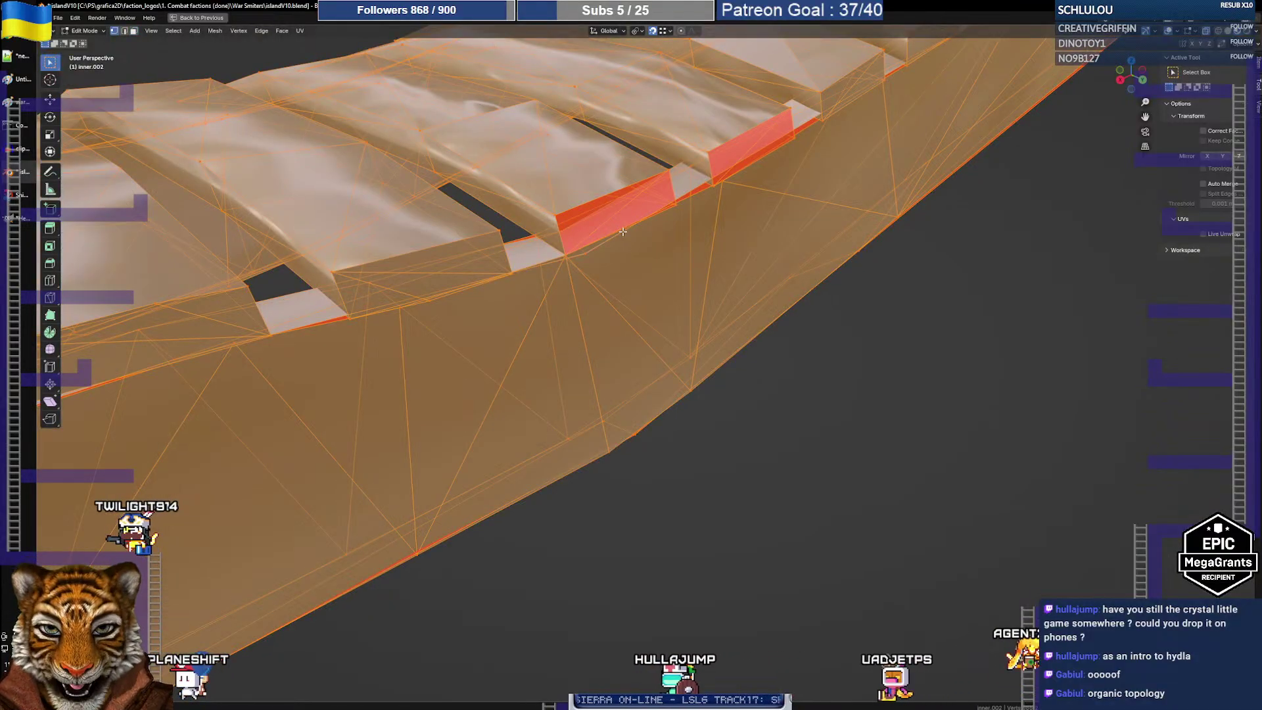
key(3)
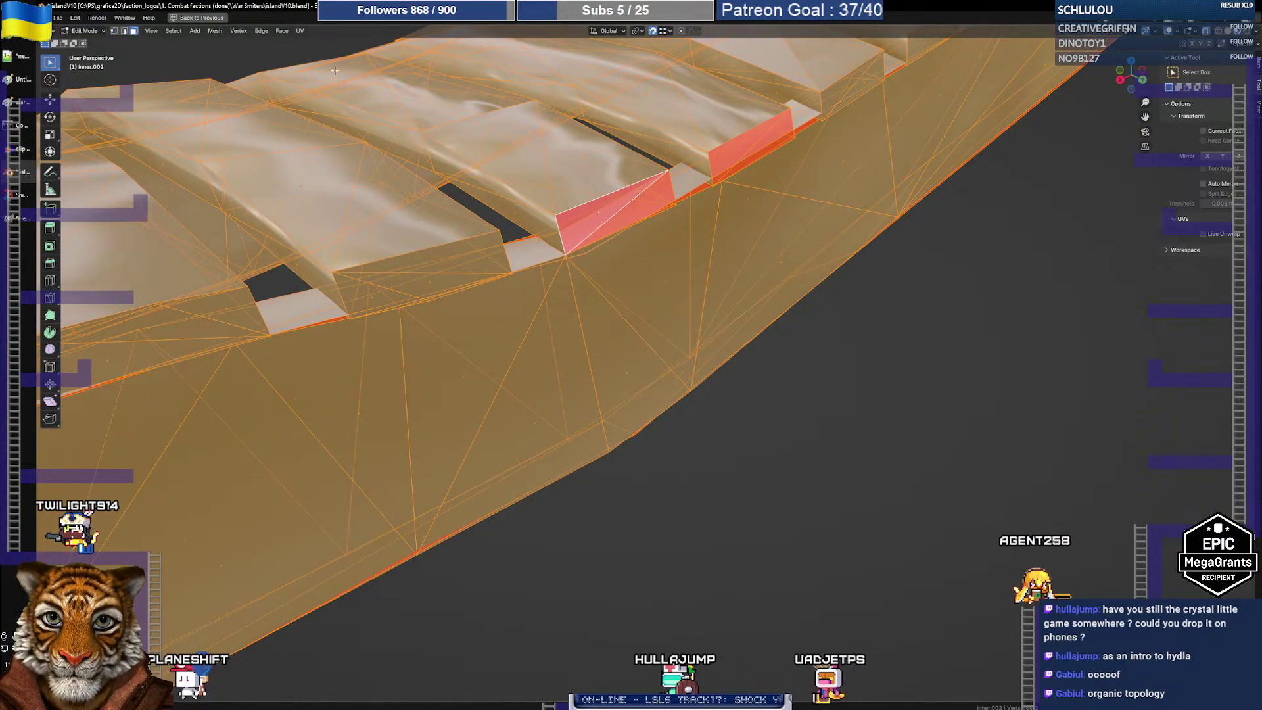
click(215, 31)
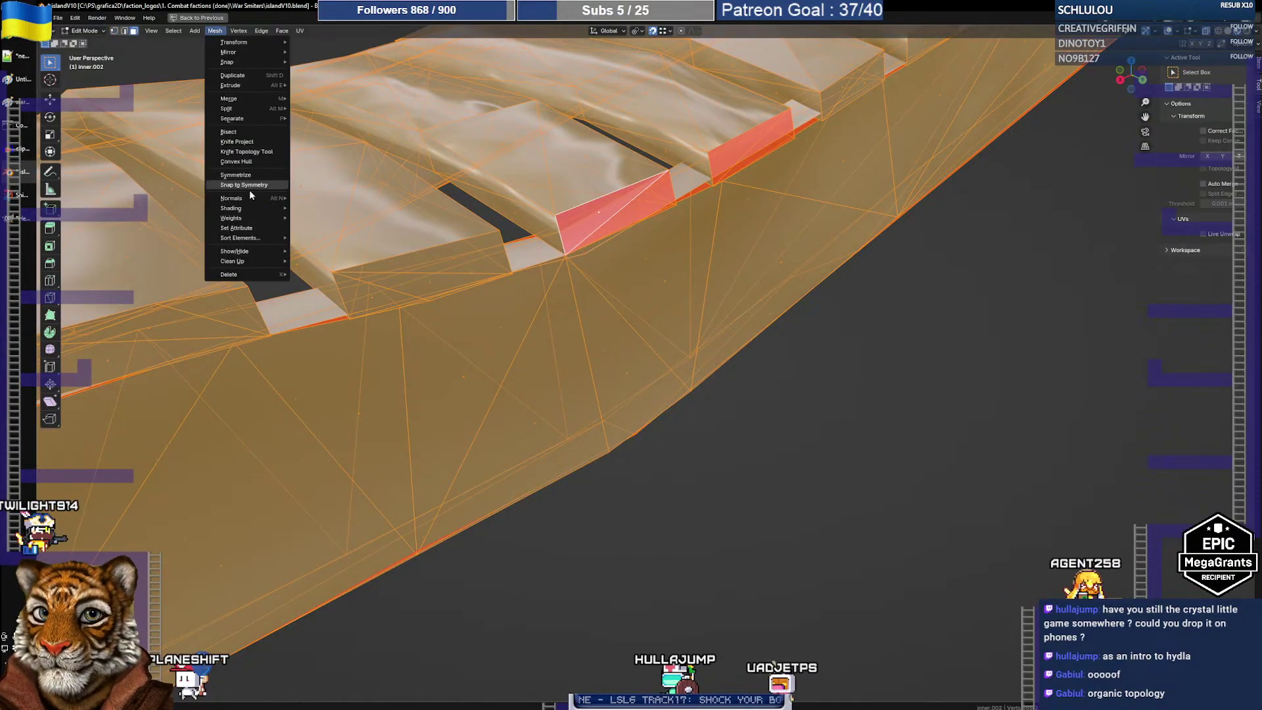
- Recalculate normals outward and view the red slivers under the bridge with X-ray off
mouse_move(253, 196)
click(332, 209)
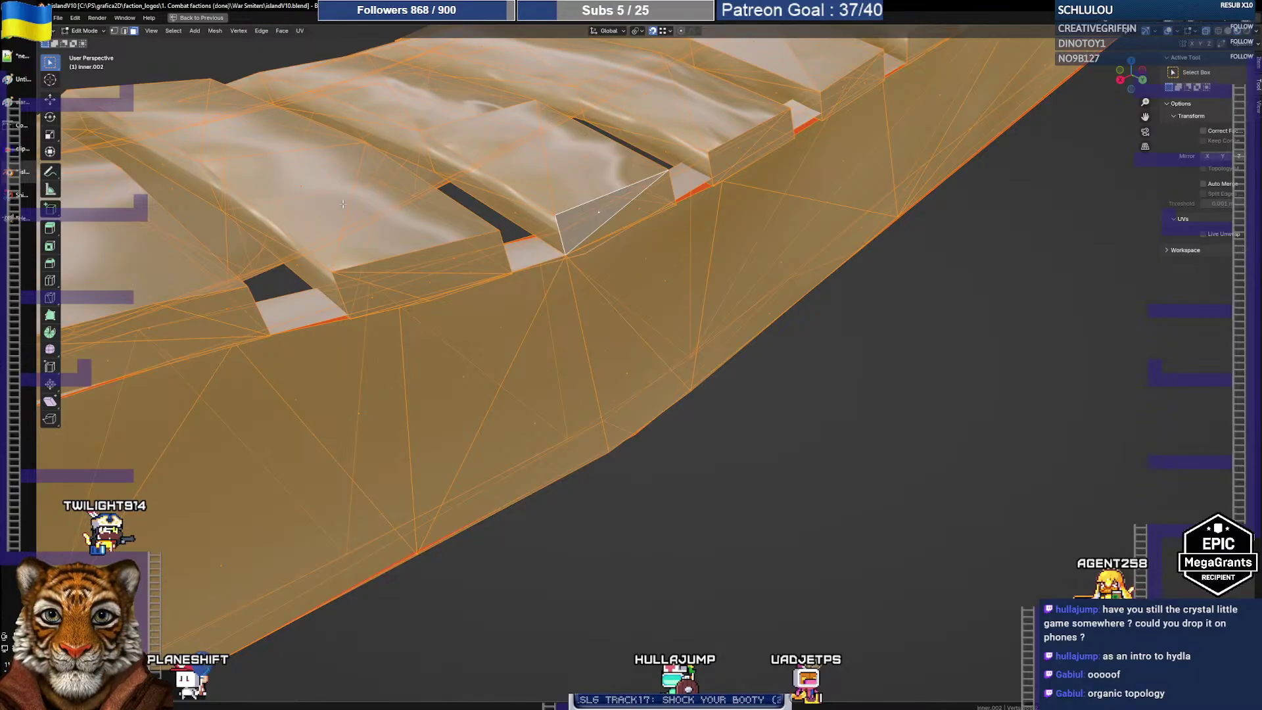
key(s)
key(w)
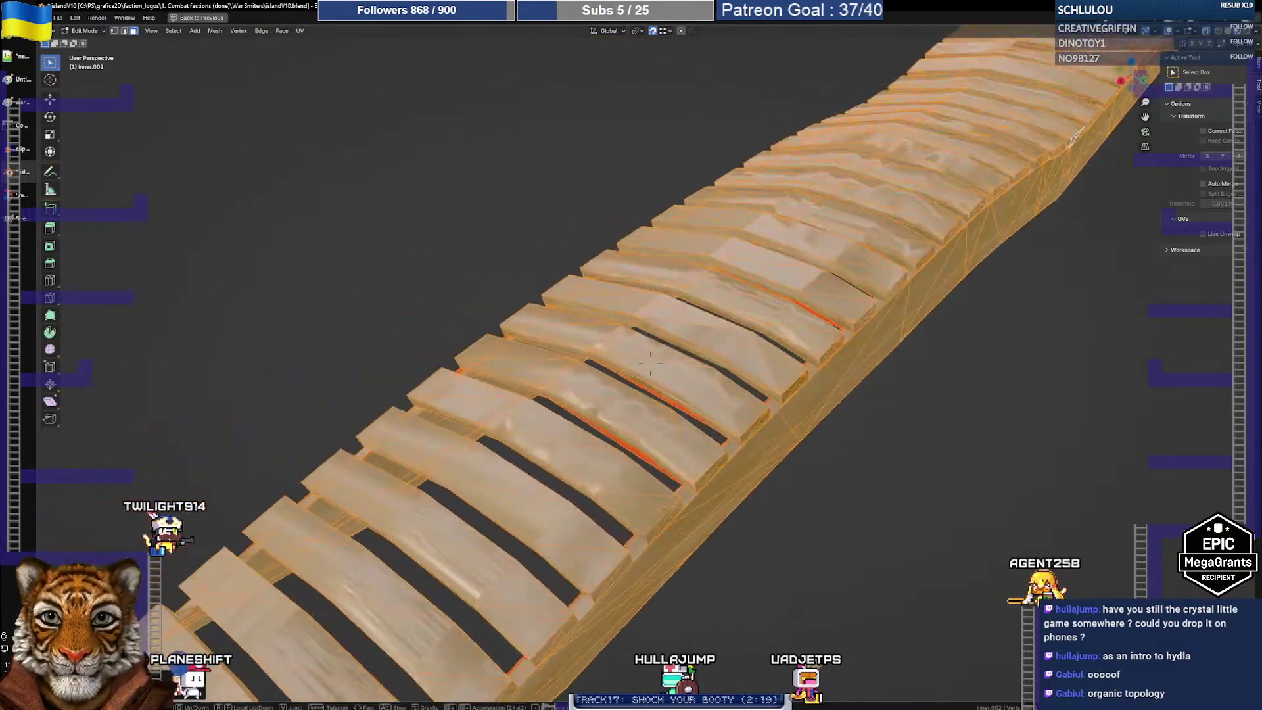
key(s)
key(w)
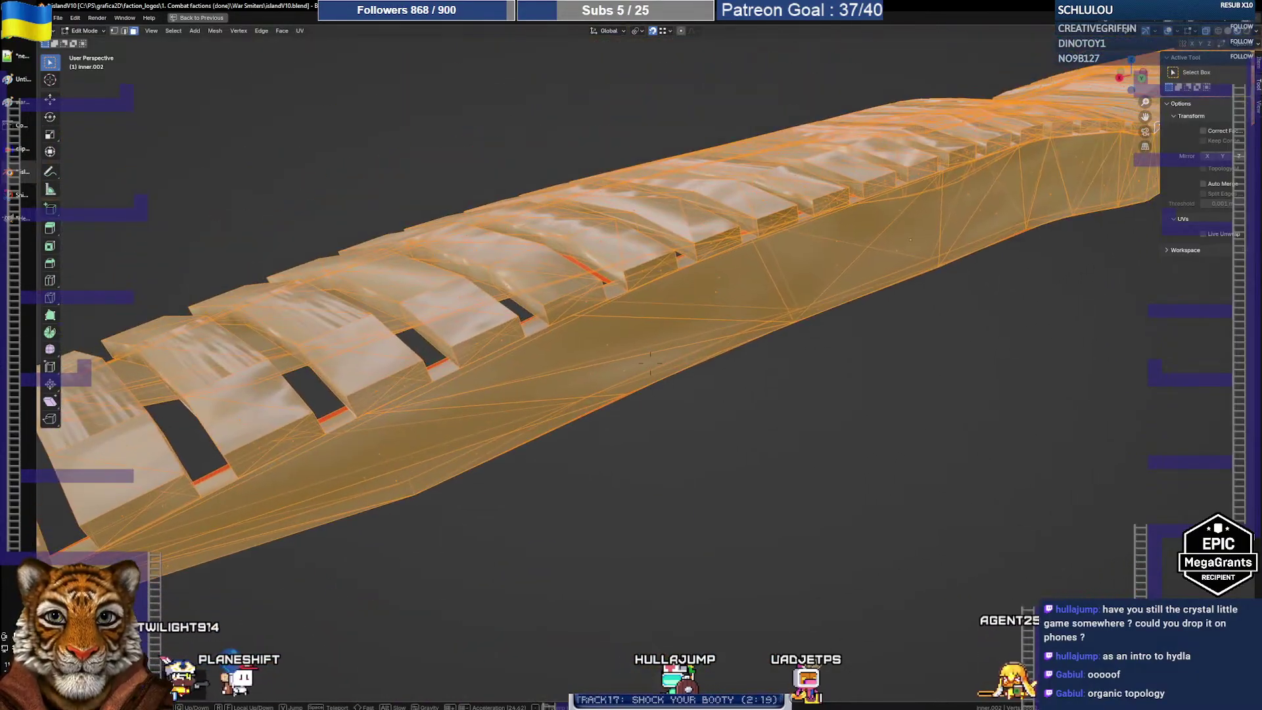
key(s)
key(w)
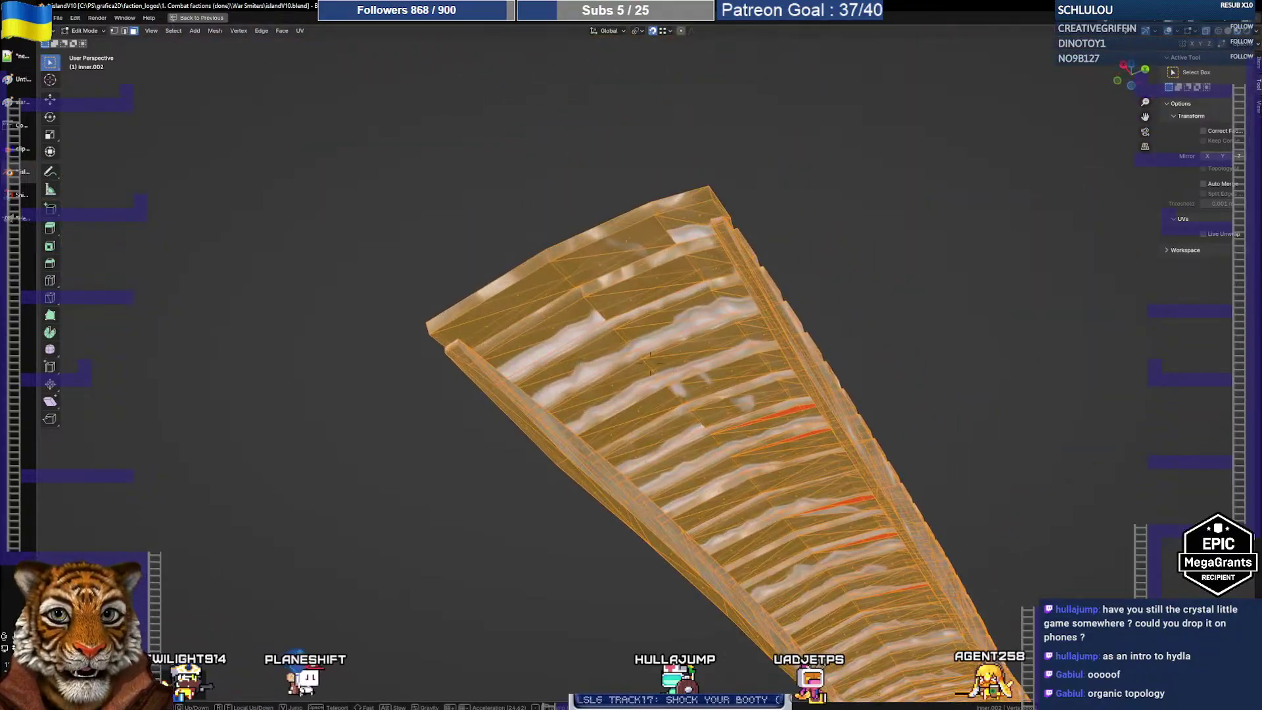
key(s)
key(w)
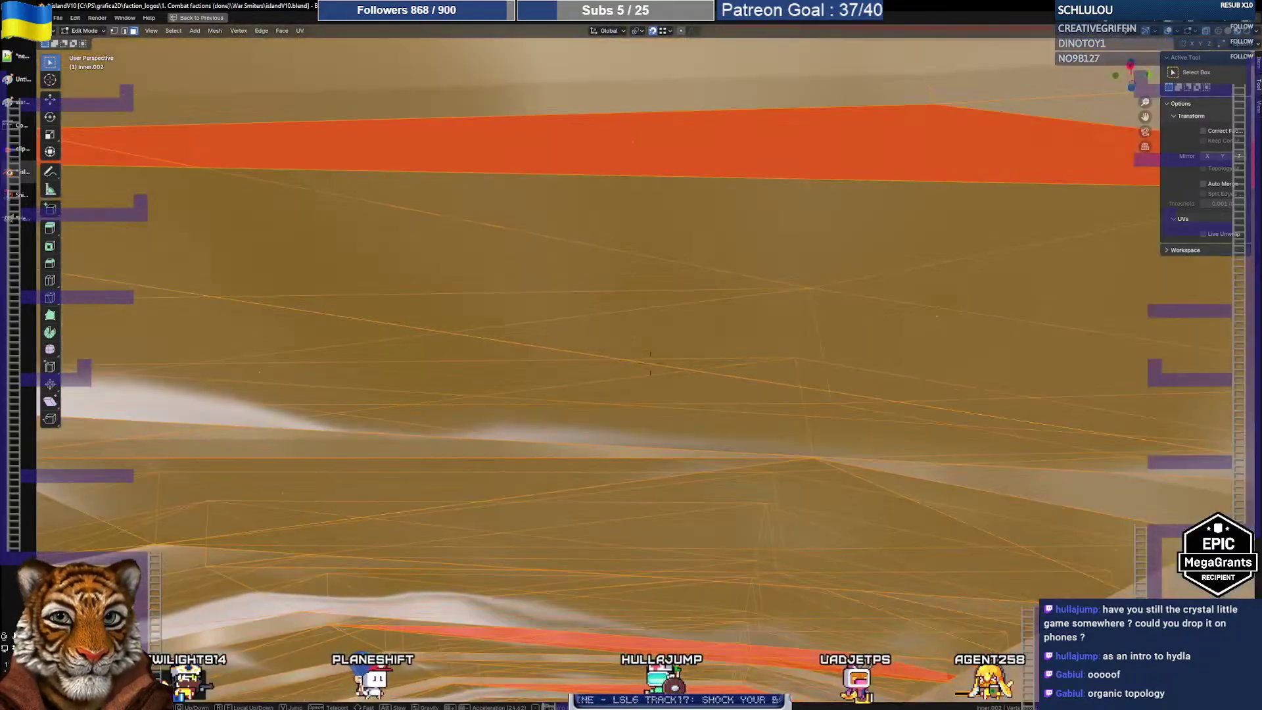
key(s)
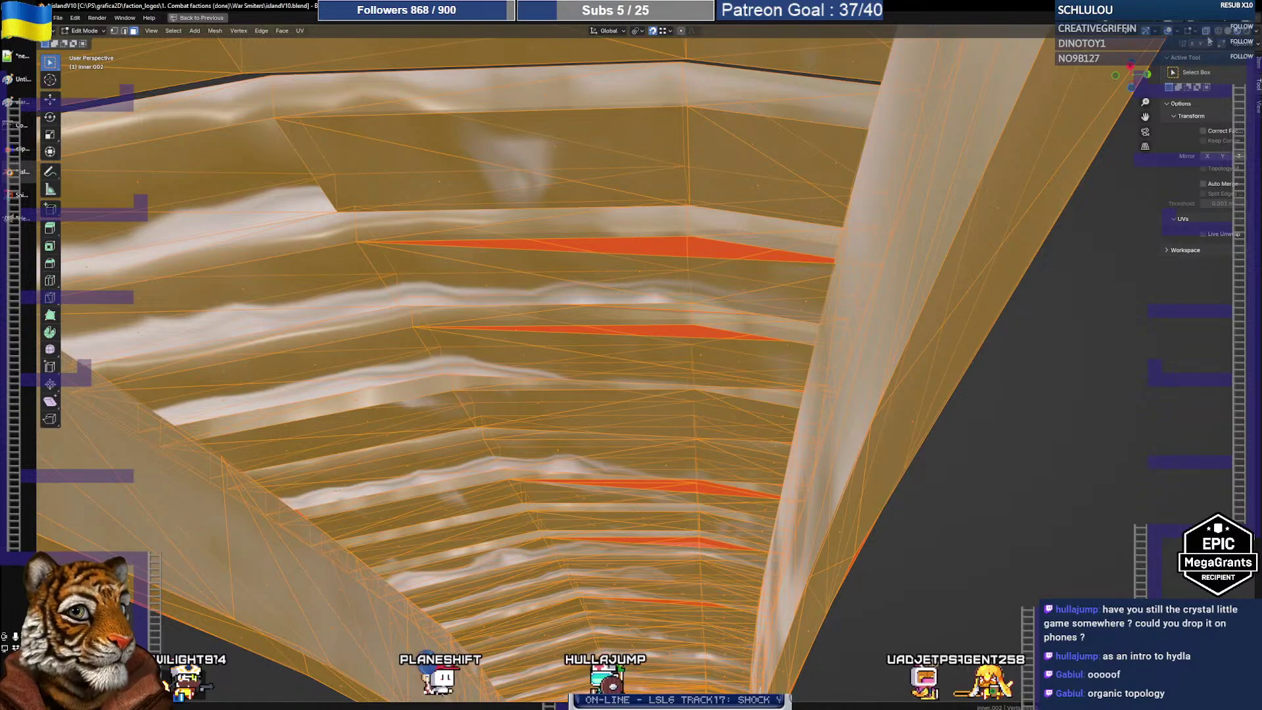
click(1206, 31)
- Subdivide the edge beside the top sliver and snap its midpoint onto the lower vertex
key(2)
click(685, 259)
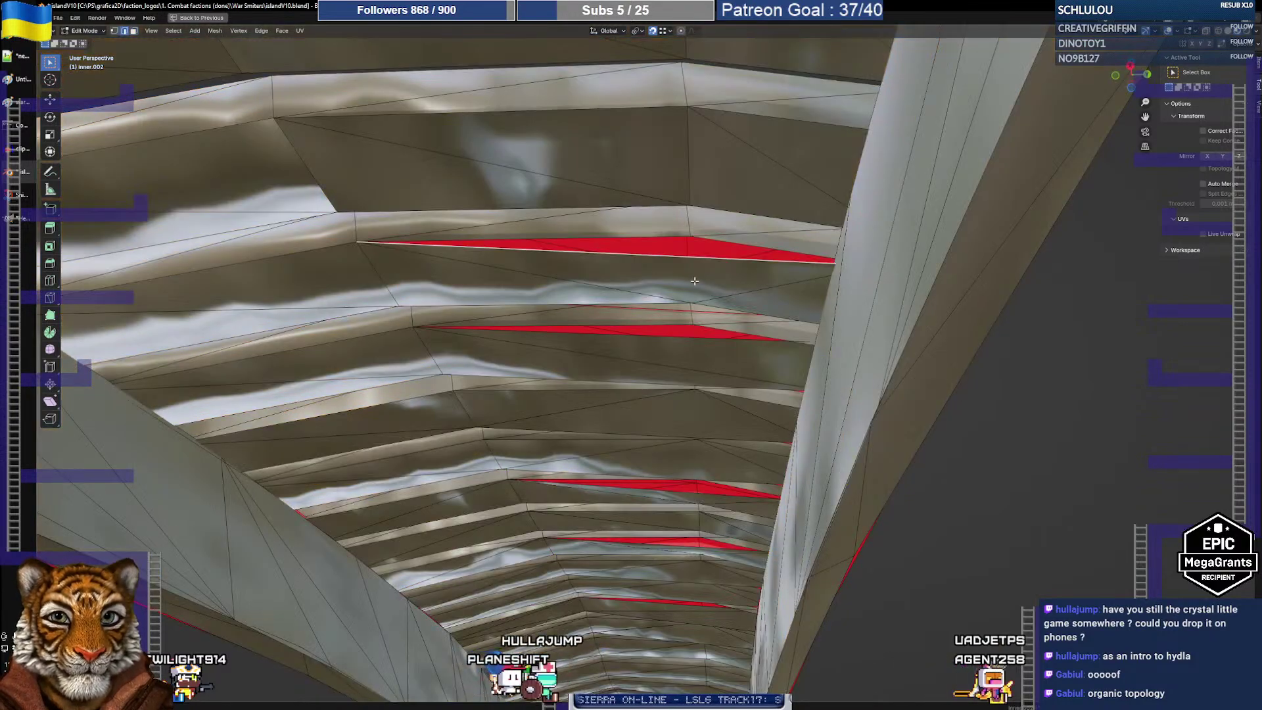
right_click(699, 357)
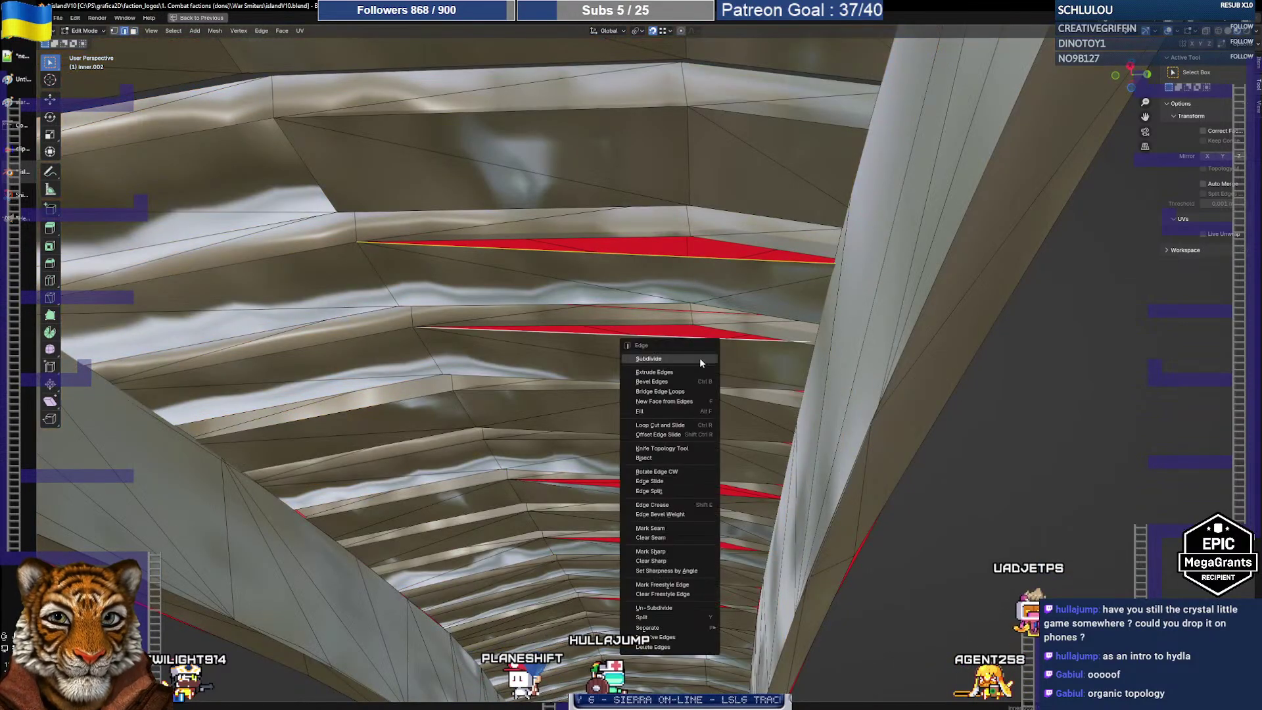
click(699, 357)
key(1)
click(626, 256)
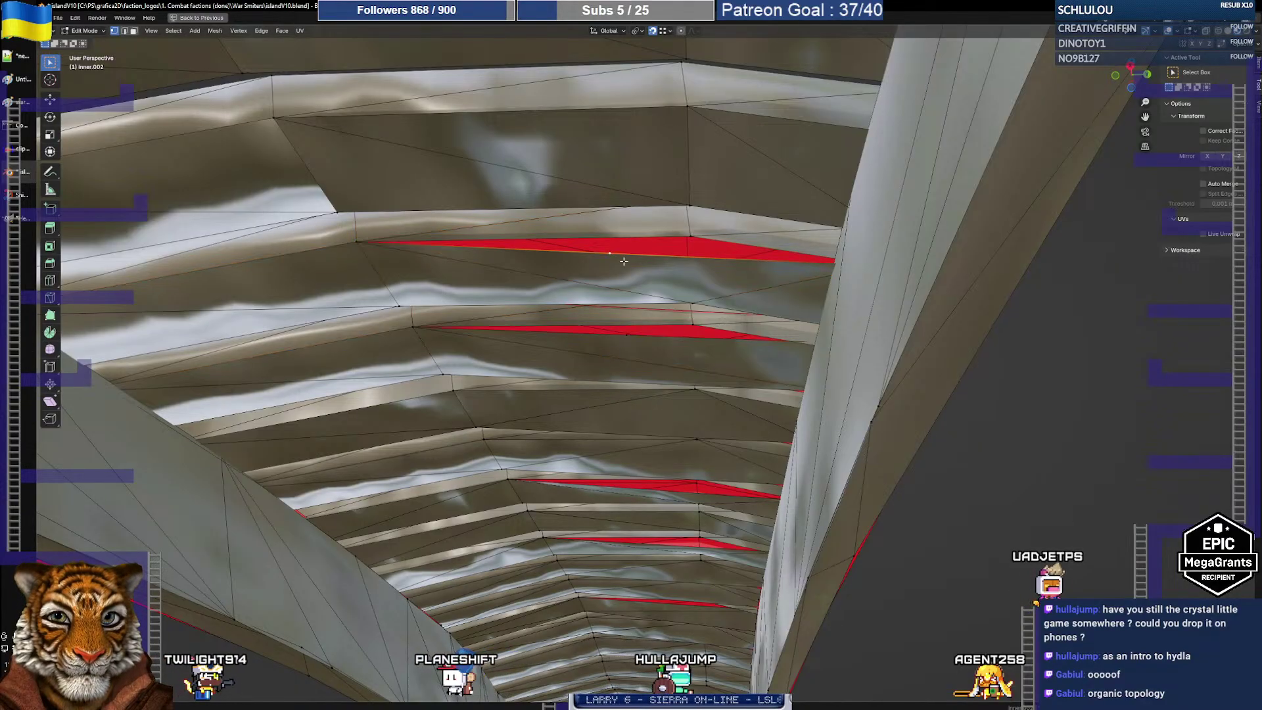
key(g)
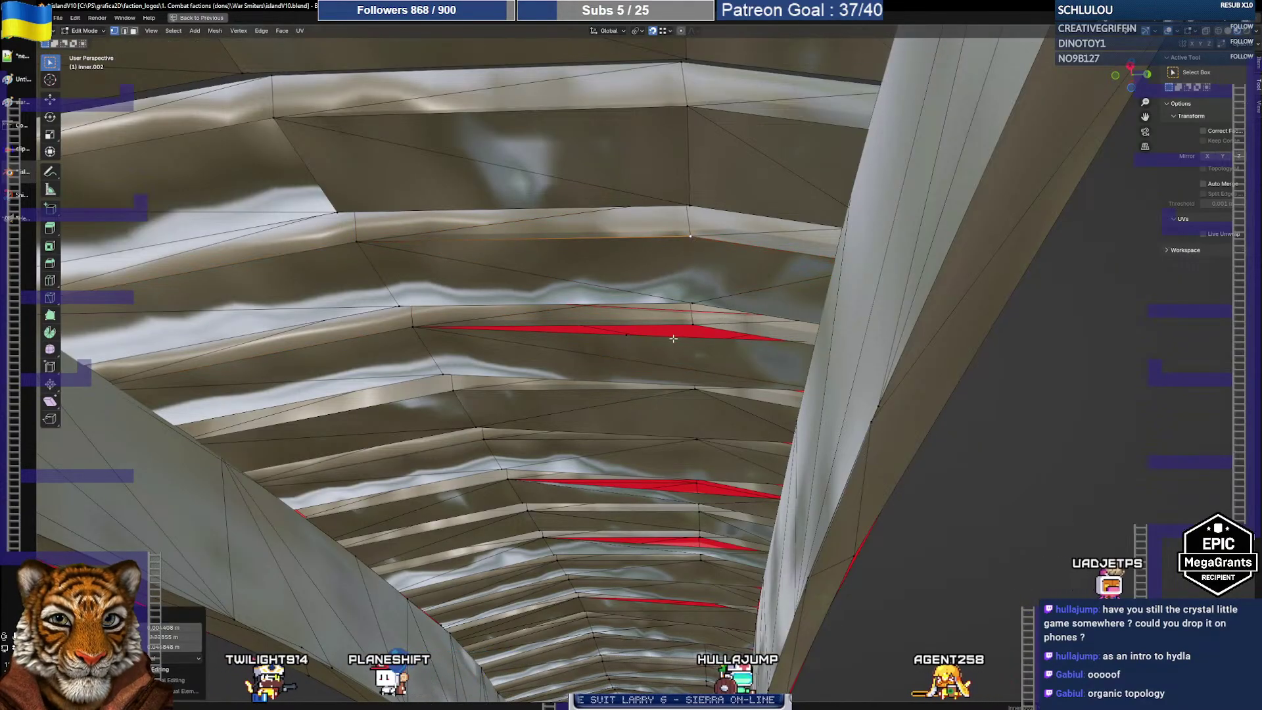
click(688, 387)
- Move the sliver's edge and vertex to close the upper red sliver
key(shift+grave)
key(s)
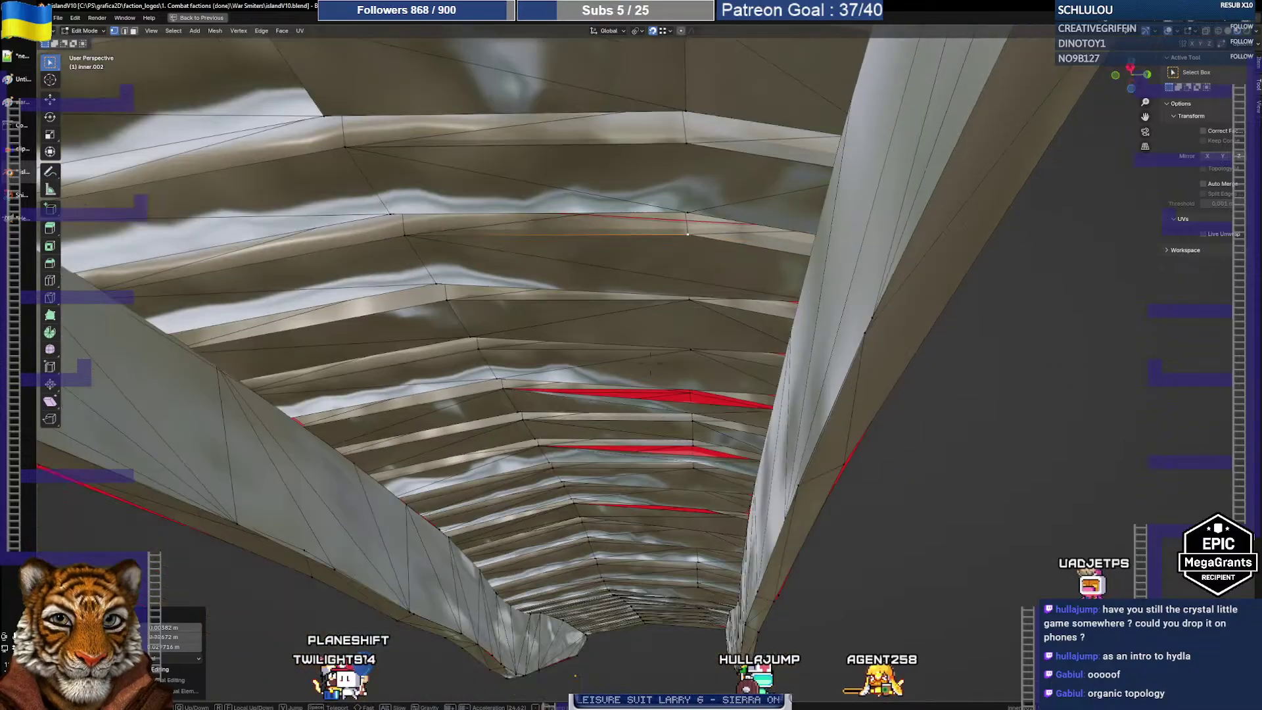
key(w)
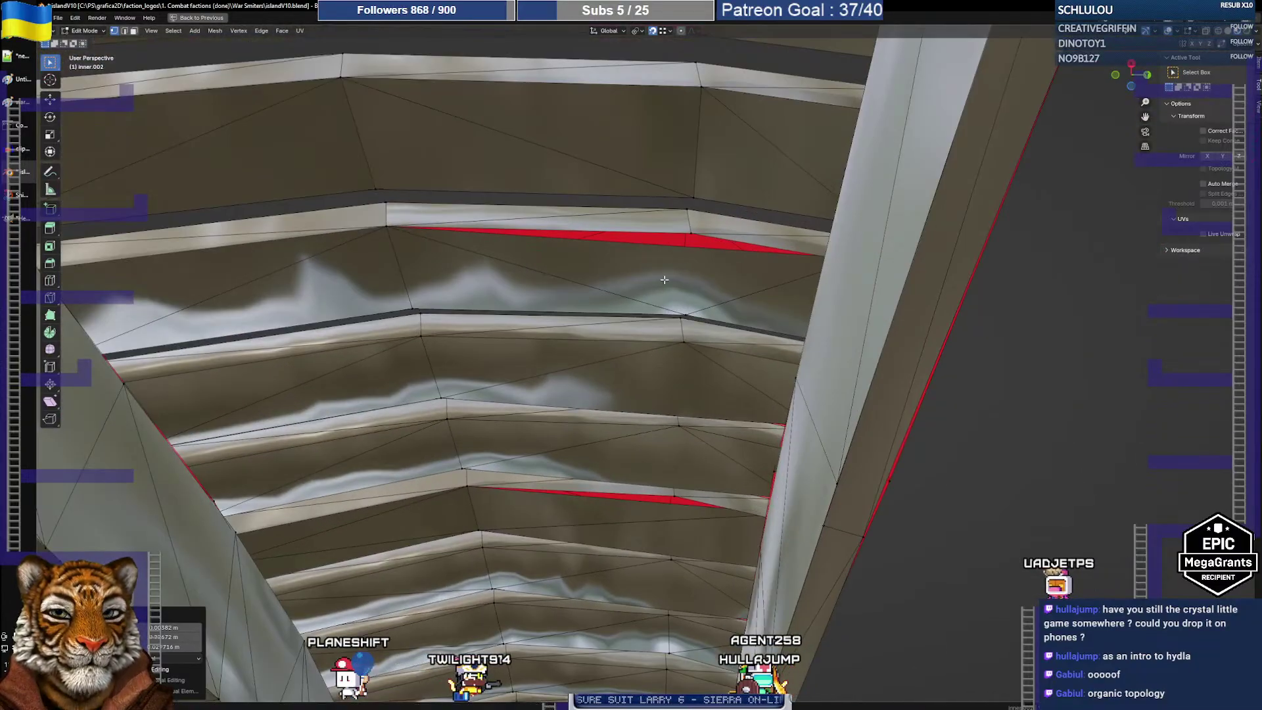
right_click(654, 502)
click(628, 416)
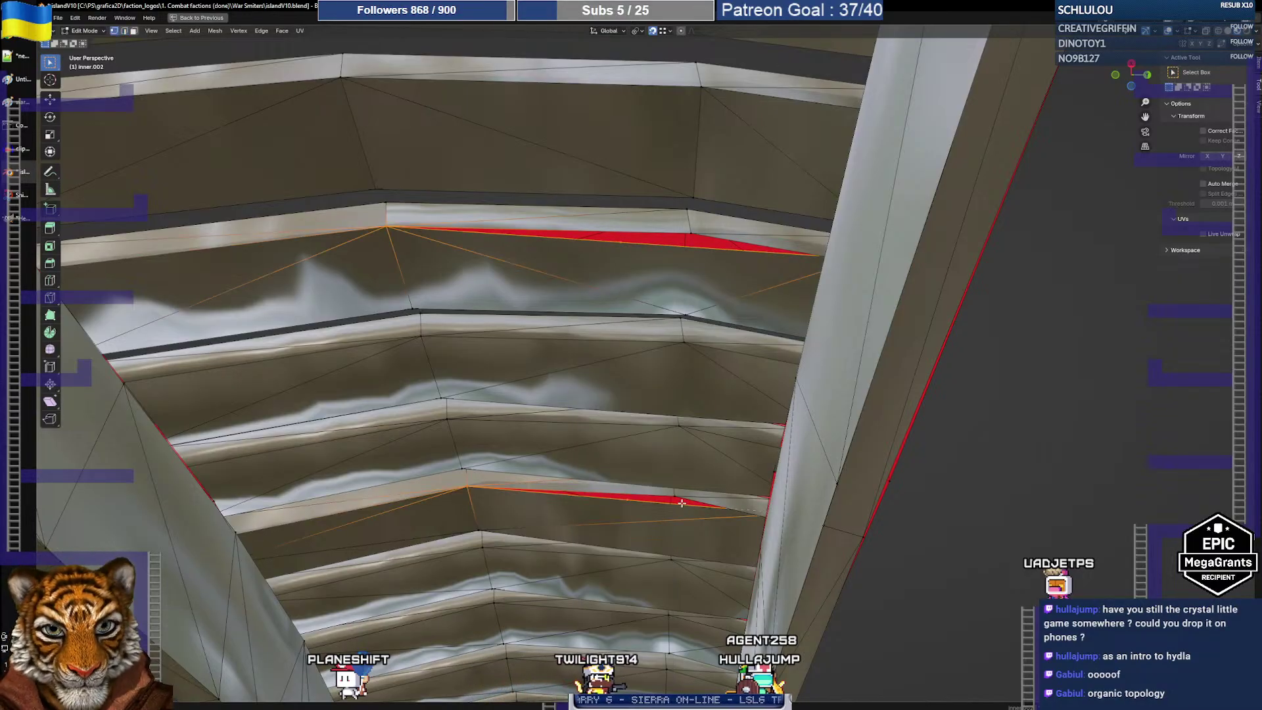
key(alt+a)
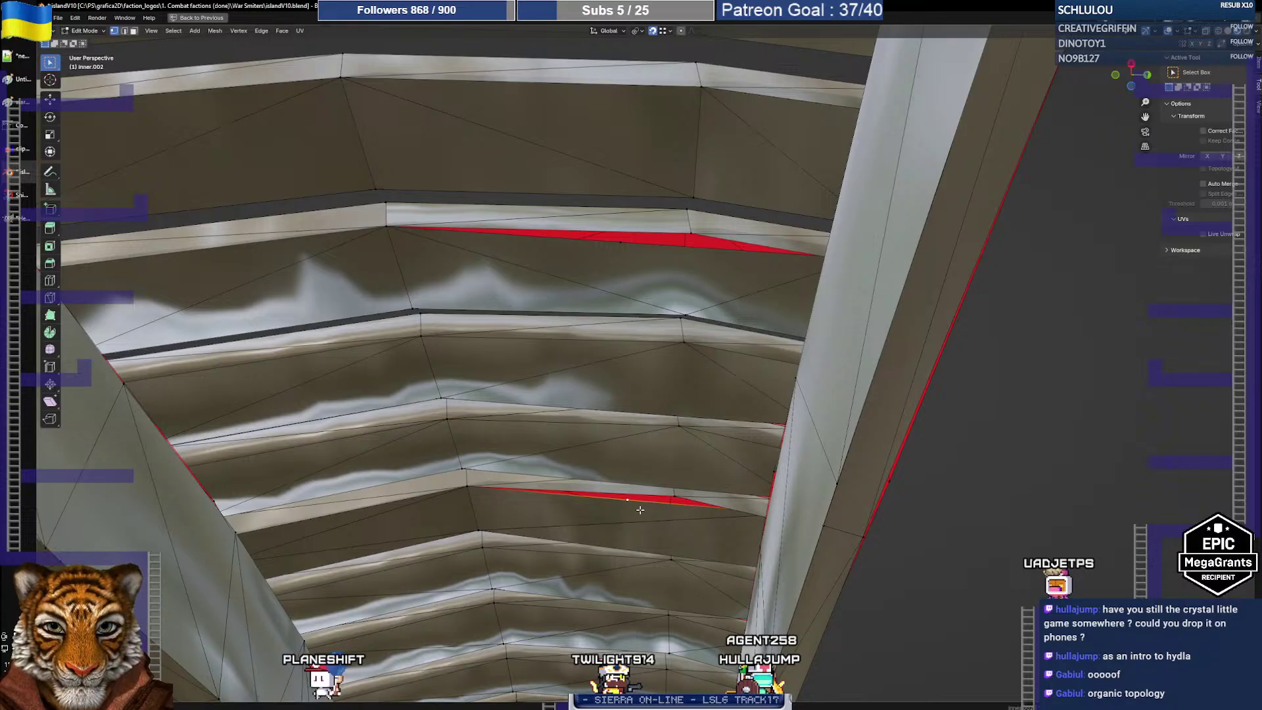
key(g)
click(676, 494)
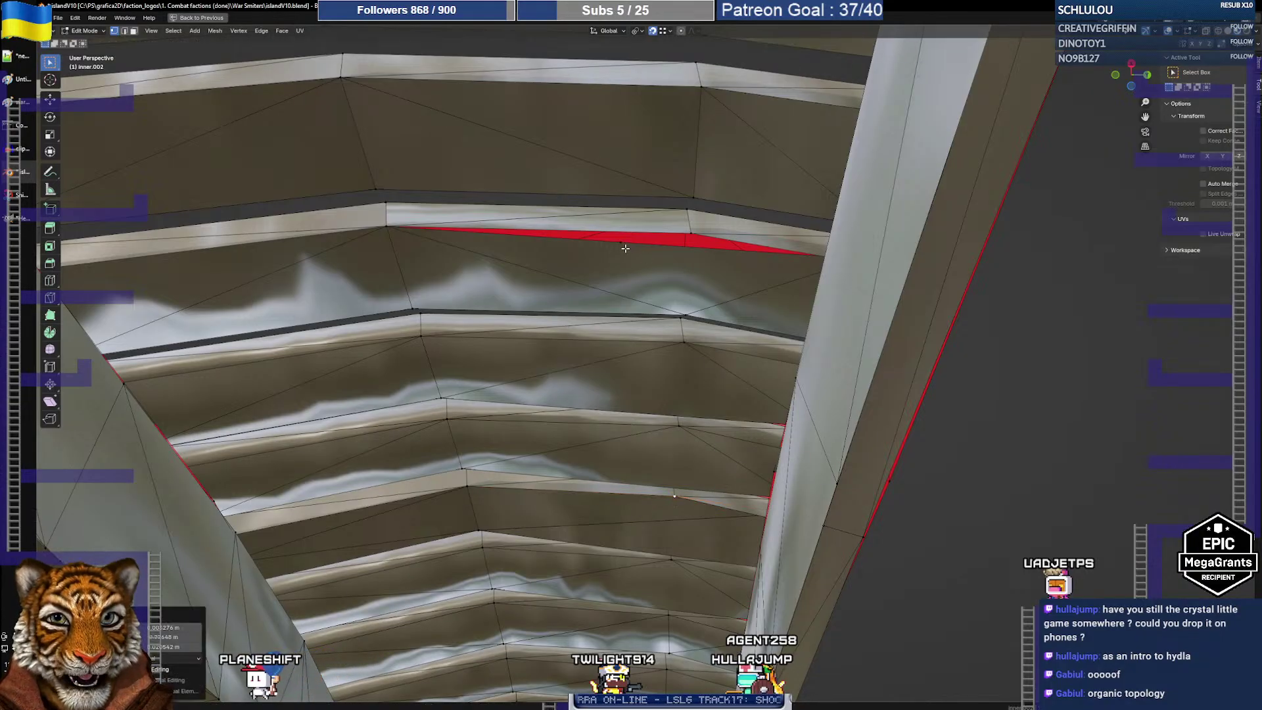
key(g)
click(691, 243)
- Merge all the mesh's vertices by distance, then deselect everything
middle_drag(642, 346, 588, 329)
key(a)
key(m)
click(565, 435)
key(alt+a)
- Subdivide another edge and snap its midpoint onto the neighbouring vertex
key(ctrl+e)
click(530, 382)
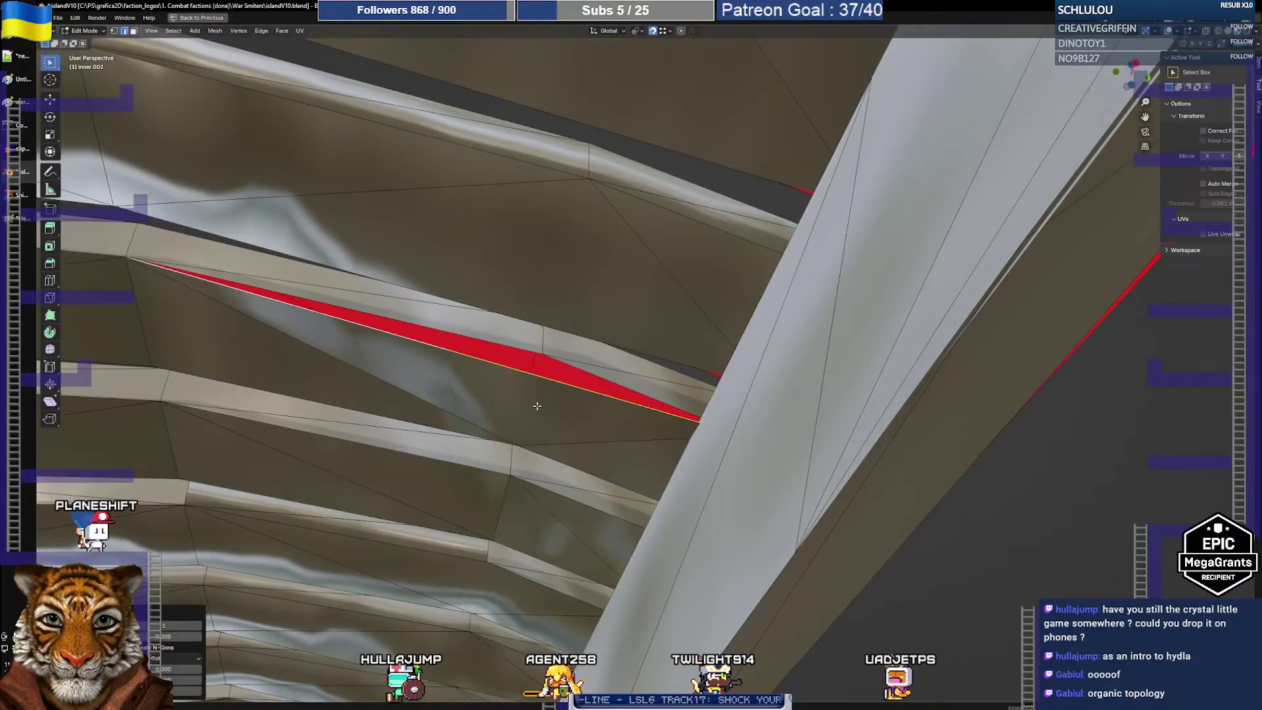
key(g)
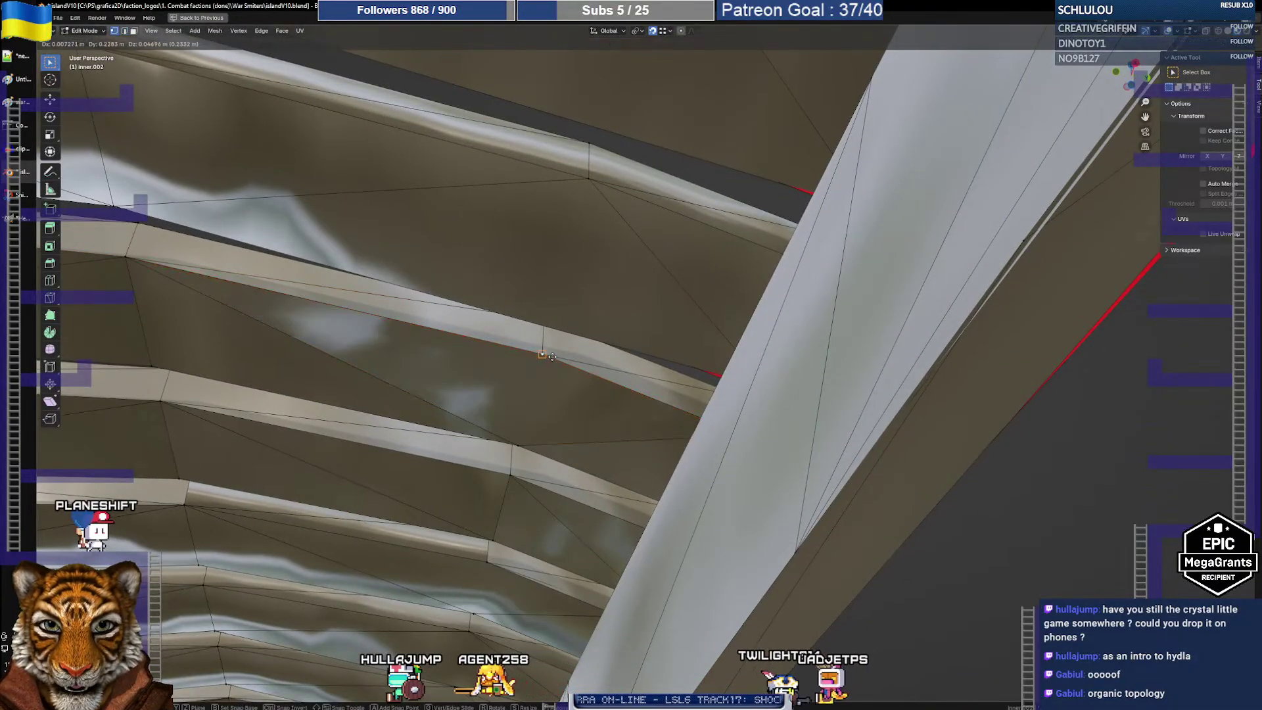
click(548, 352)
middle_drag(549, 353, 503, 529)
key(shift+grave)
- Select the whole bridge, merge vertices within 0.02 m, then deselect
key(s)
key(a)
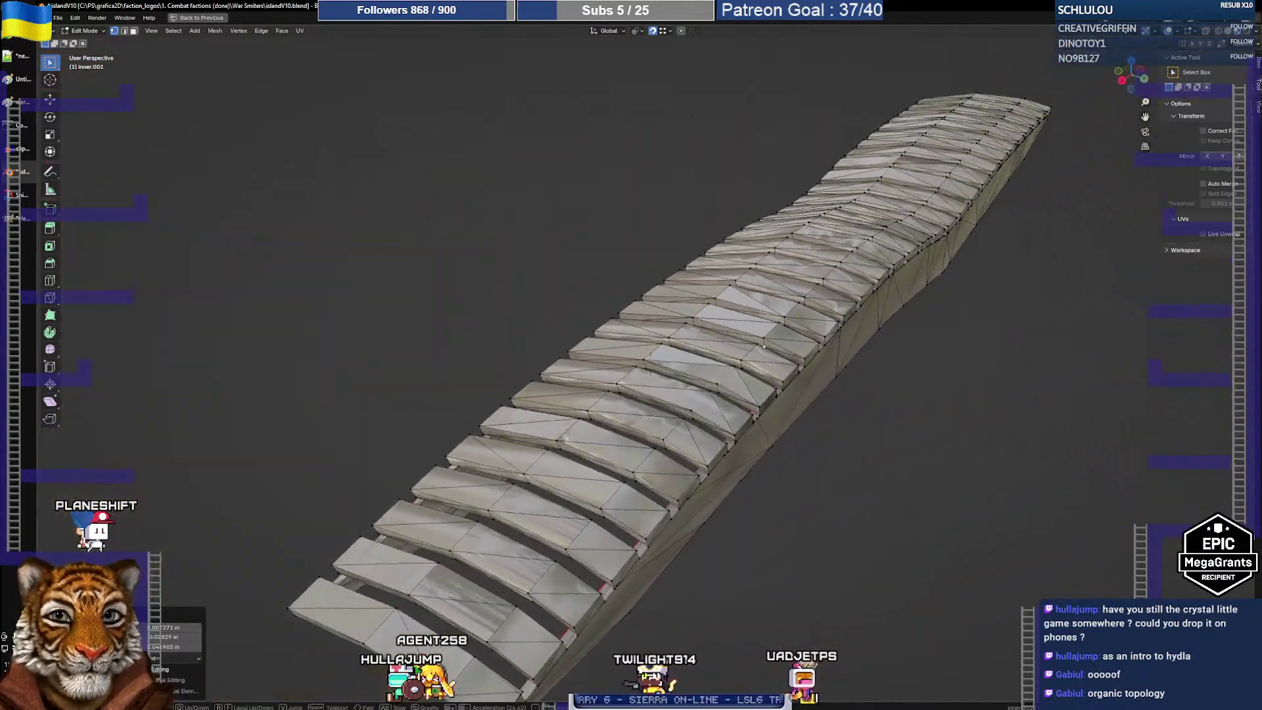
key(s)
click(505, 516)
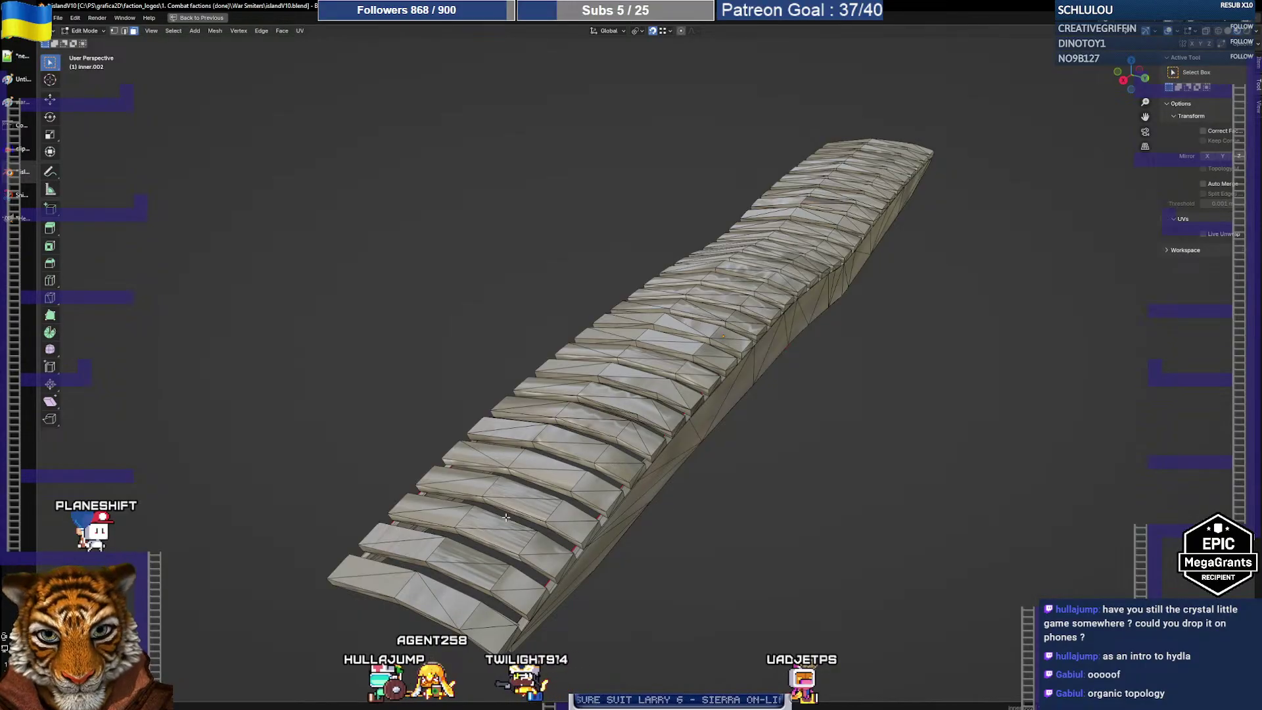
key(a)
key(m)
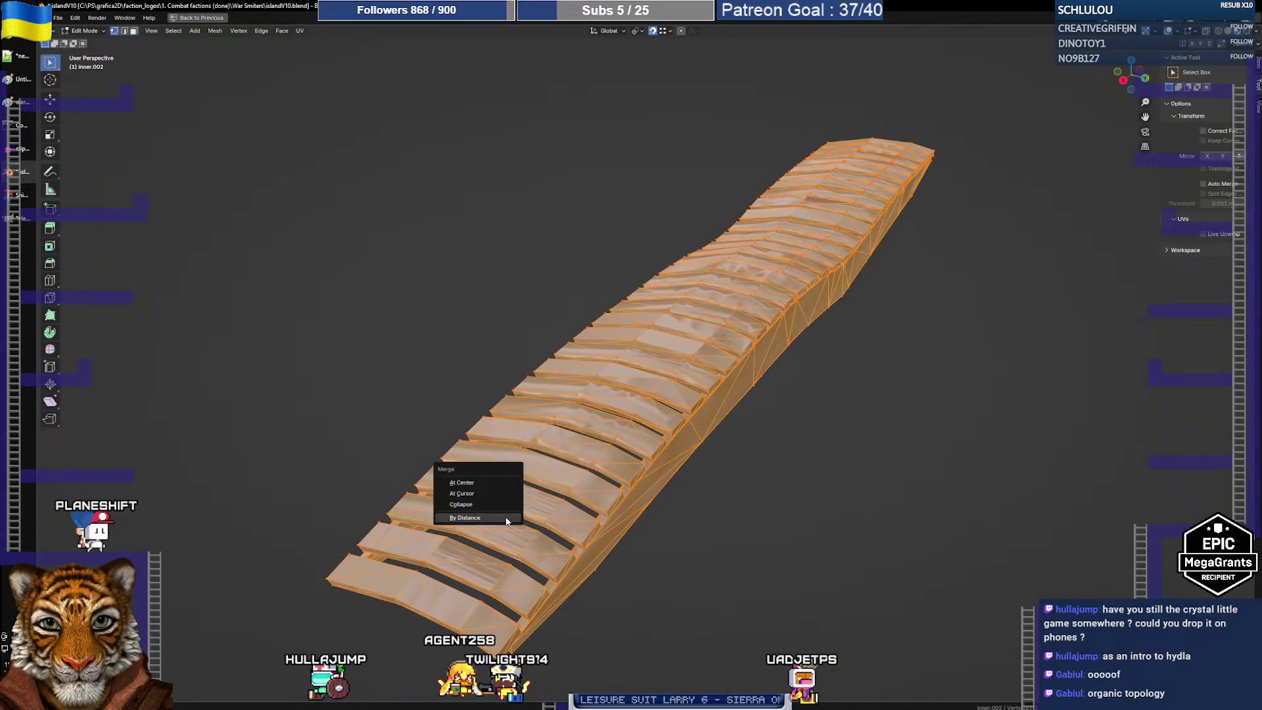
click(506, 519)
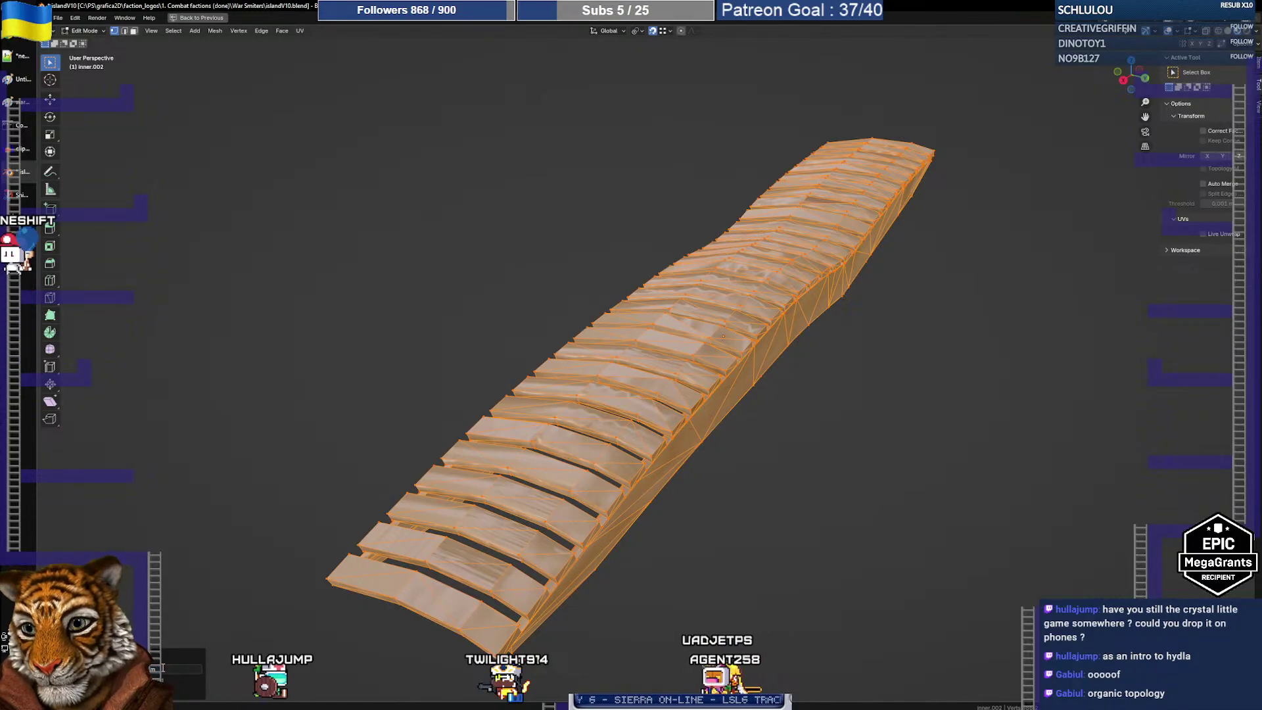
click(803, 450)
middle_drag(803, 449, 554, 460)
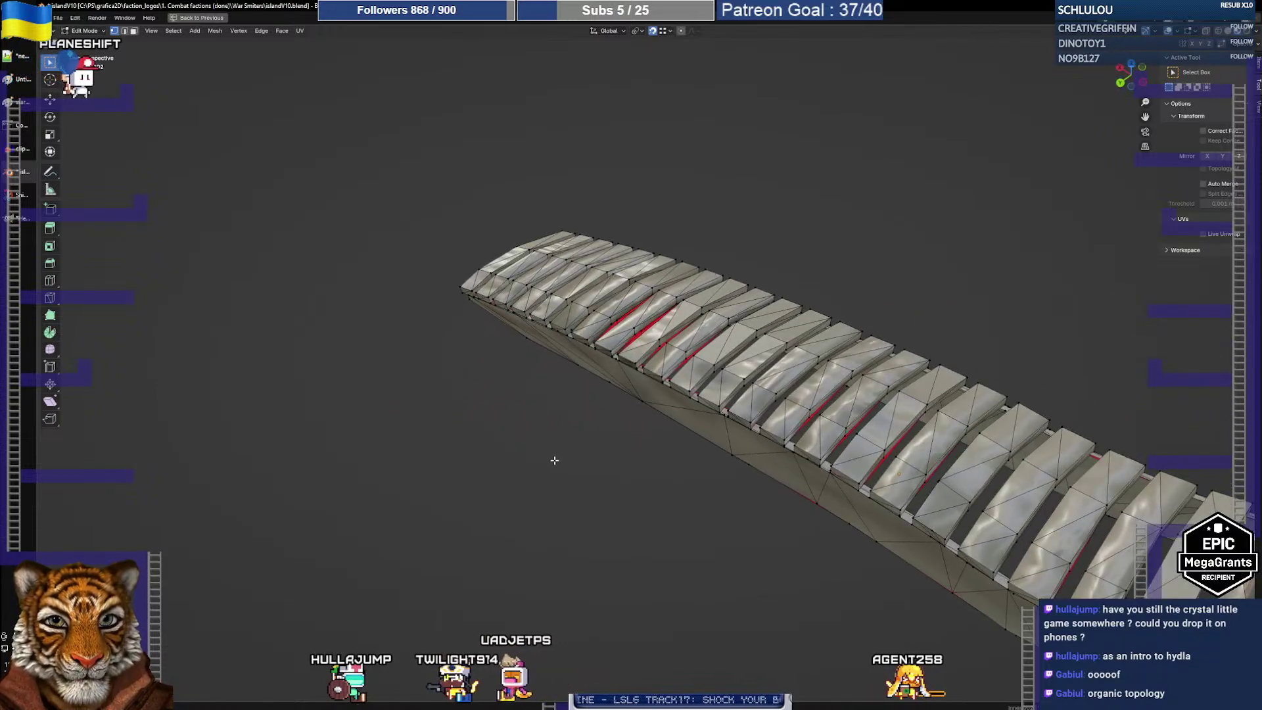
key(shift+grave)
- Select an edge and its loop on the red face, then reposition a plank vertex
key(w)
click(650, 363)
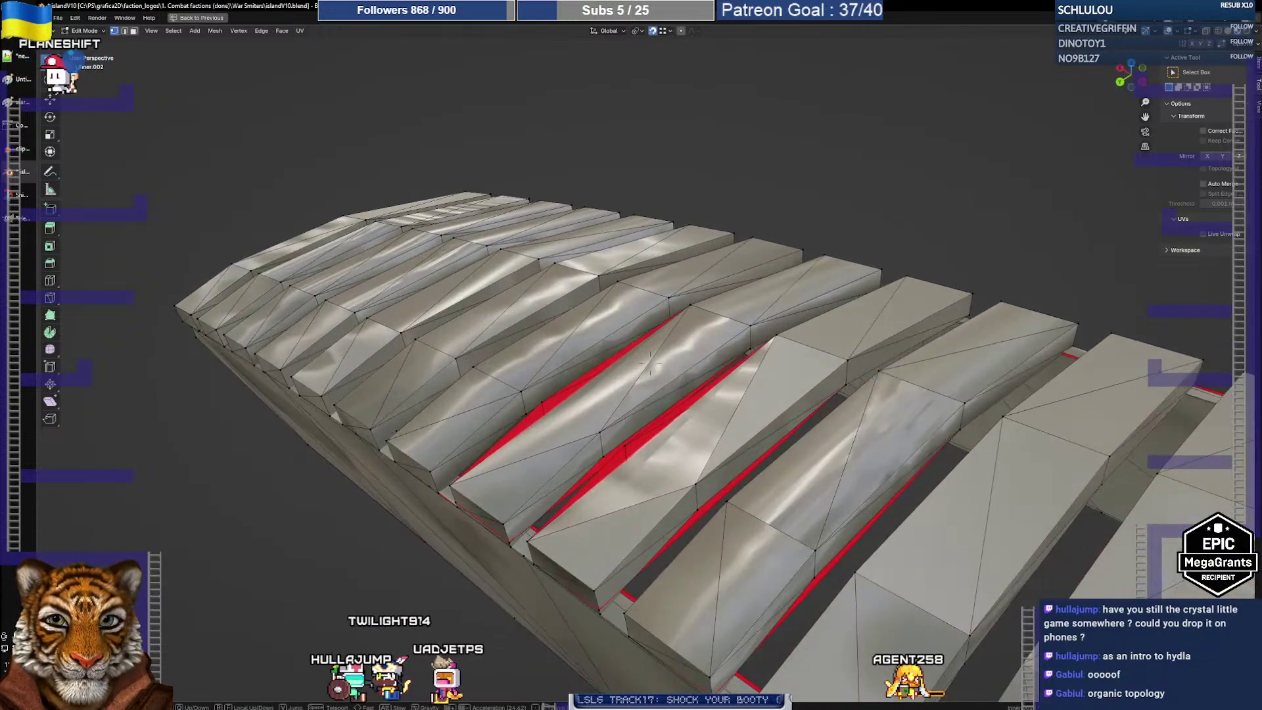
key(2)
click(568, 415)
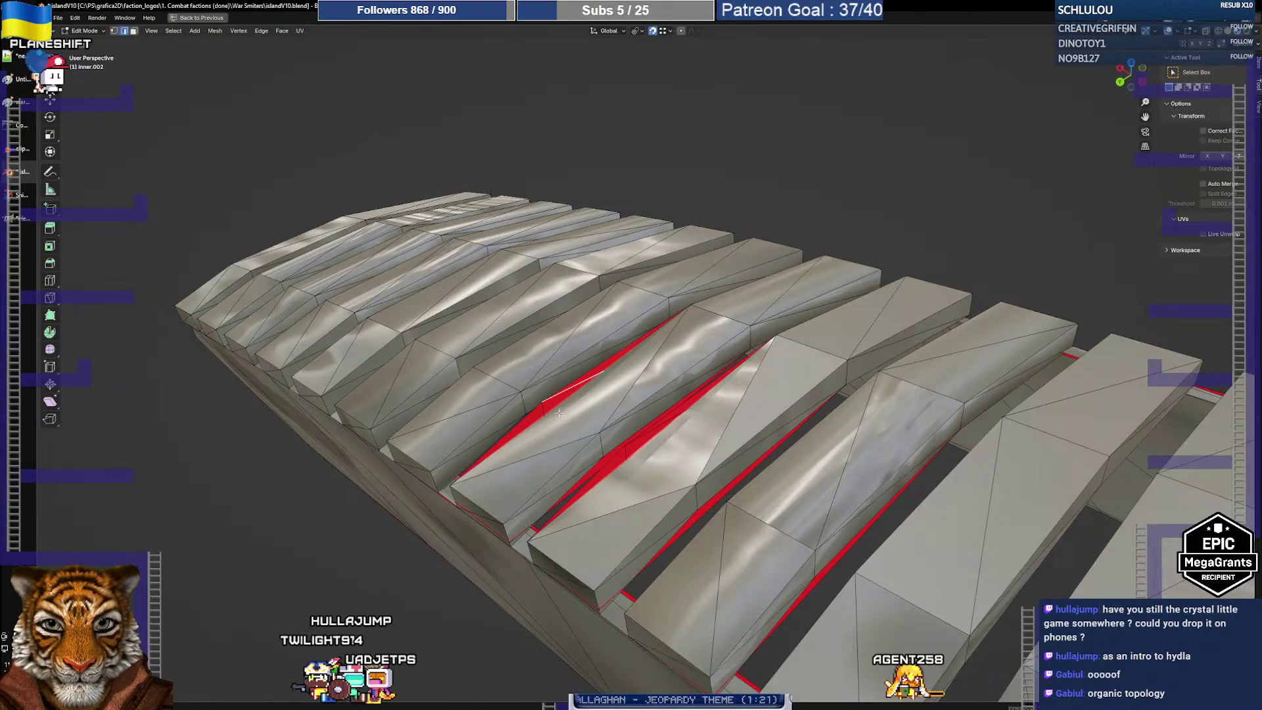
middle_drag(551, 421, 668, 410)
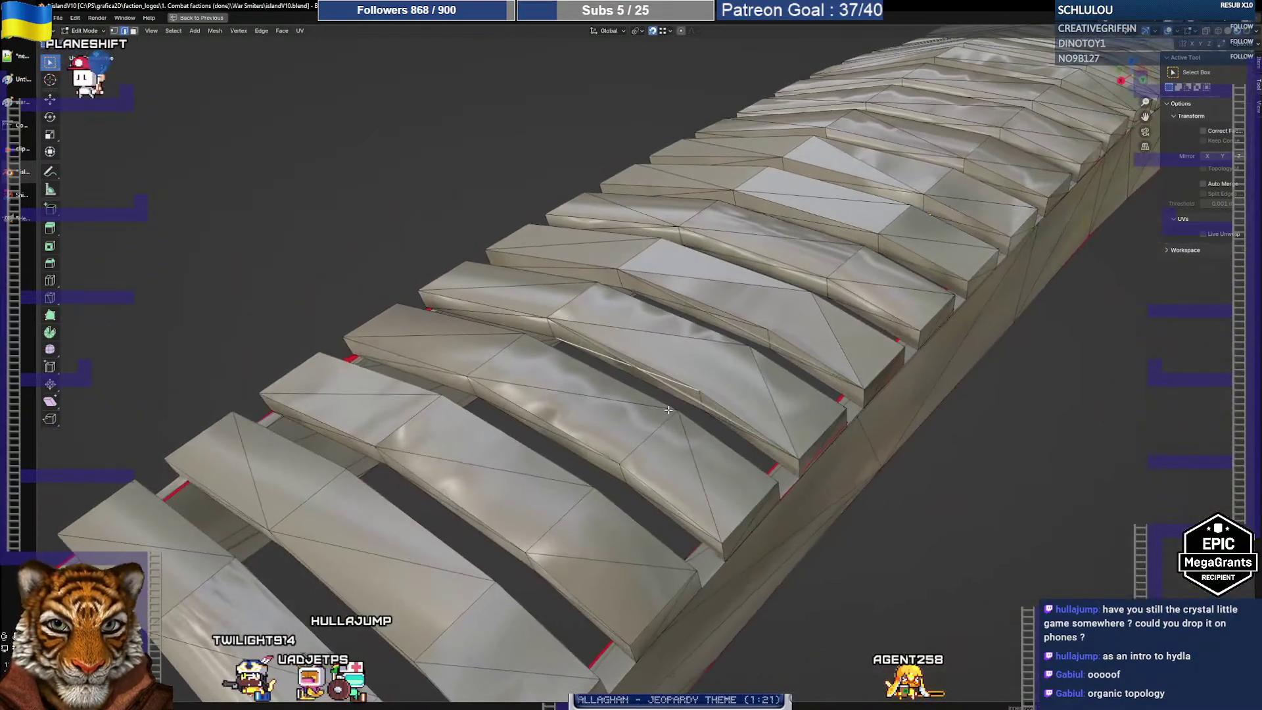
right_click(784, 348)
click(783, 347)
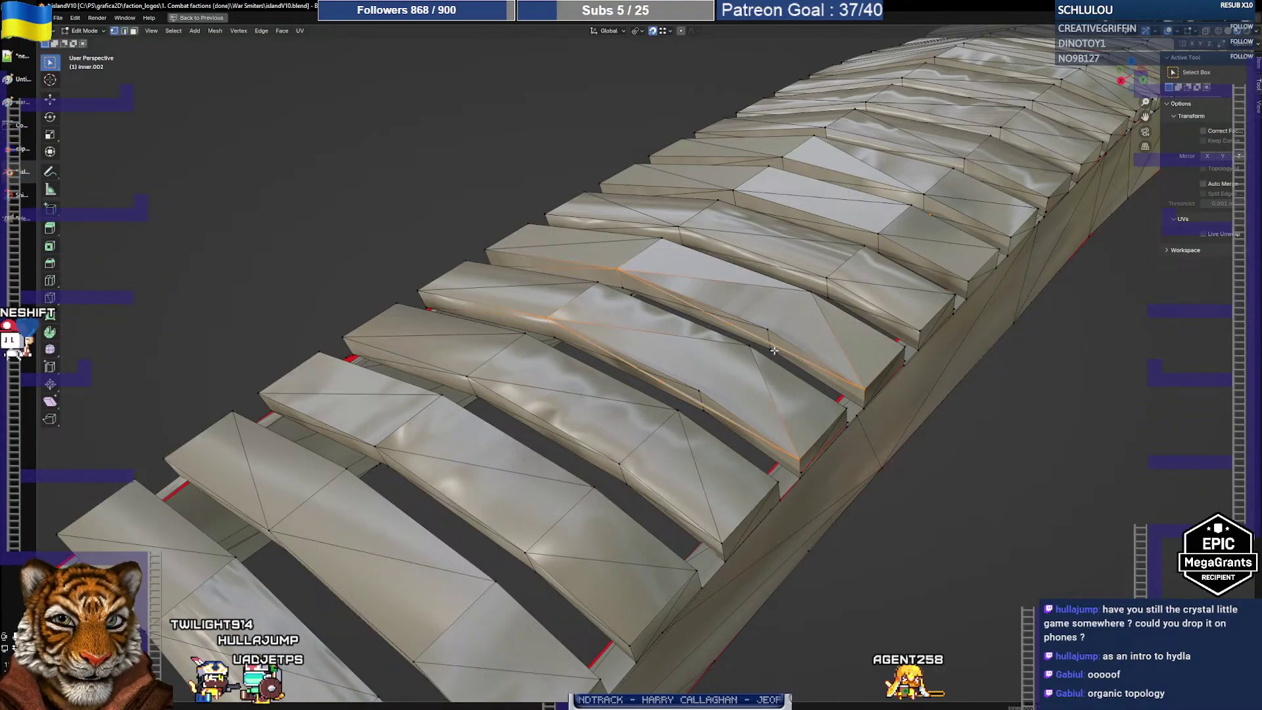
key(alt+a)
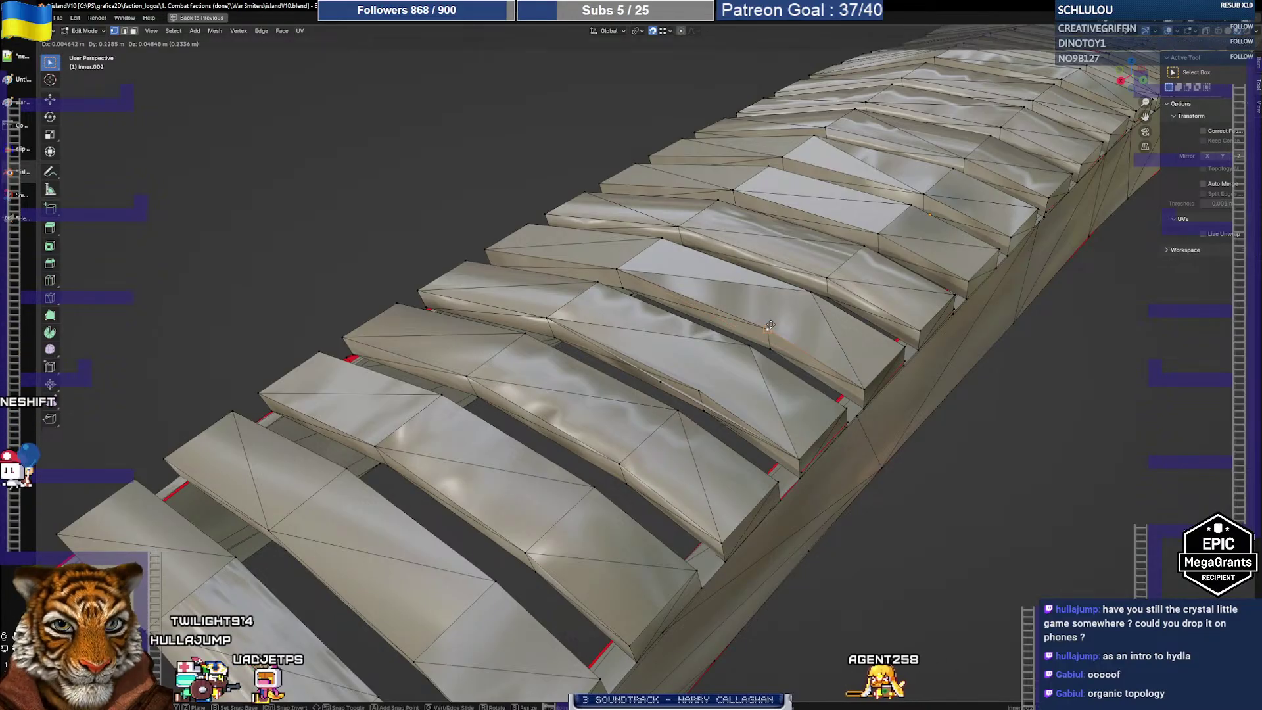
key(g)
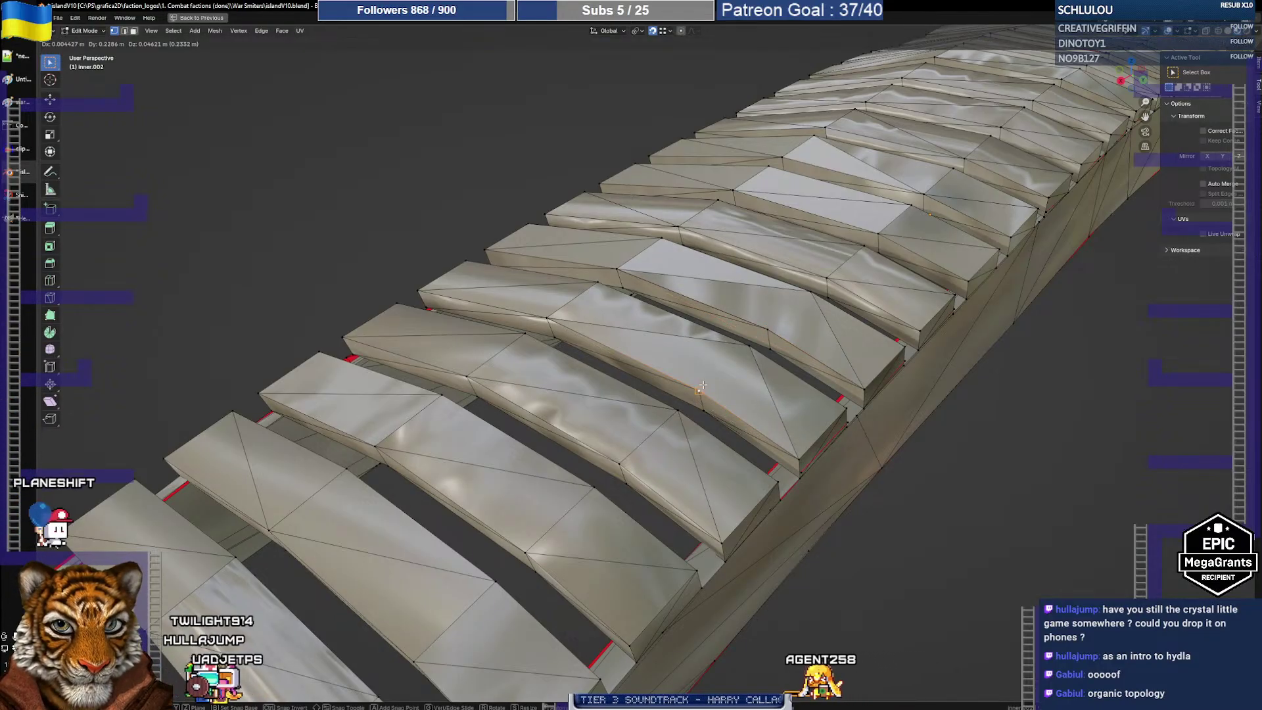
click(702, 385)
- Subdivide the three selected seam edges
middle_drag(891, 322, 696, 239)
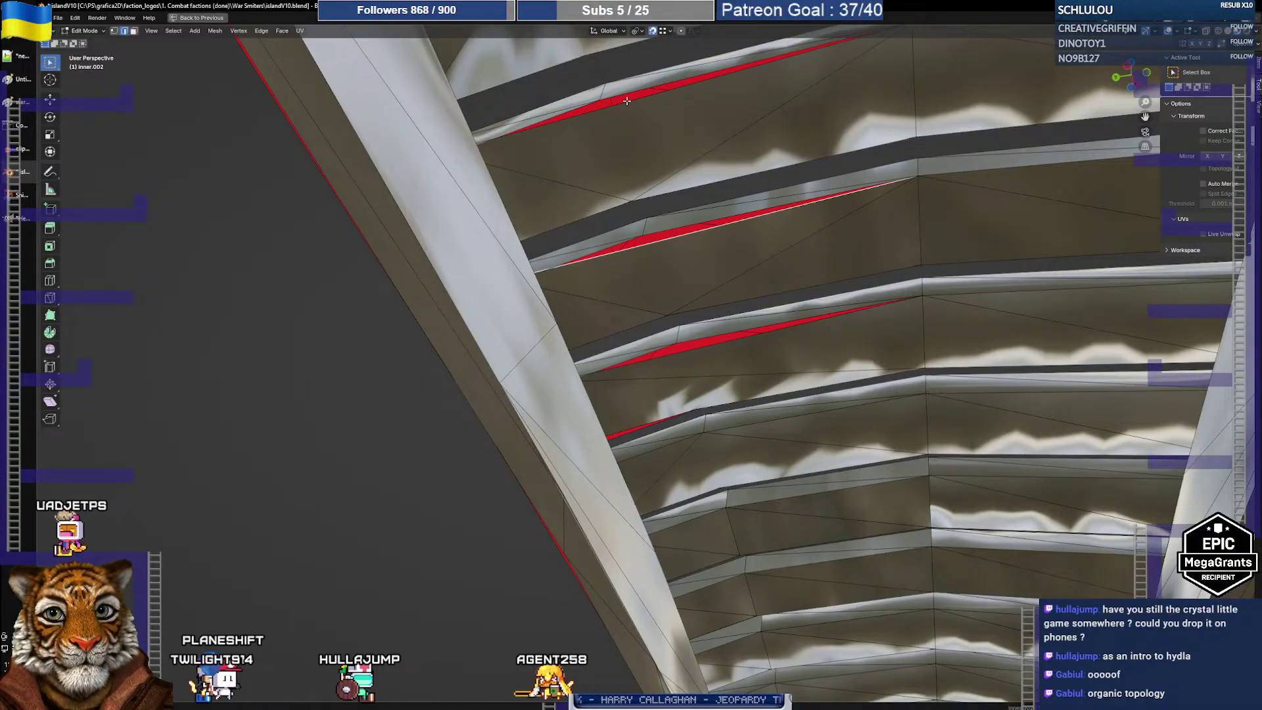
right_click(708, 344)
click(708, 344)
key(1)
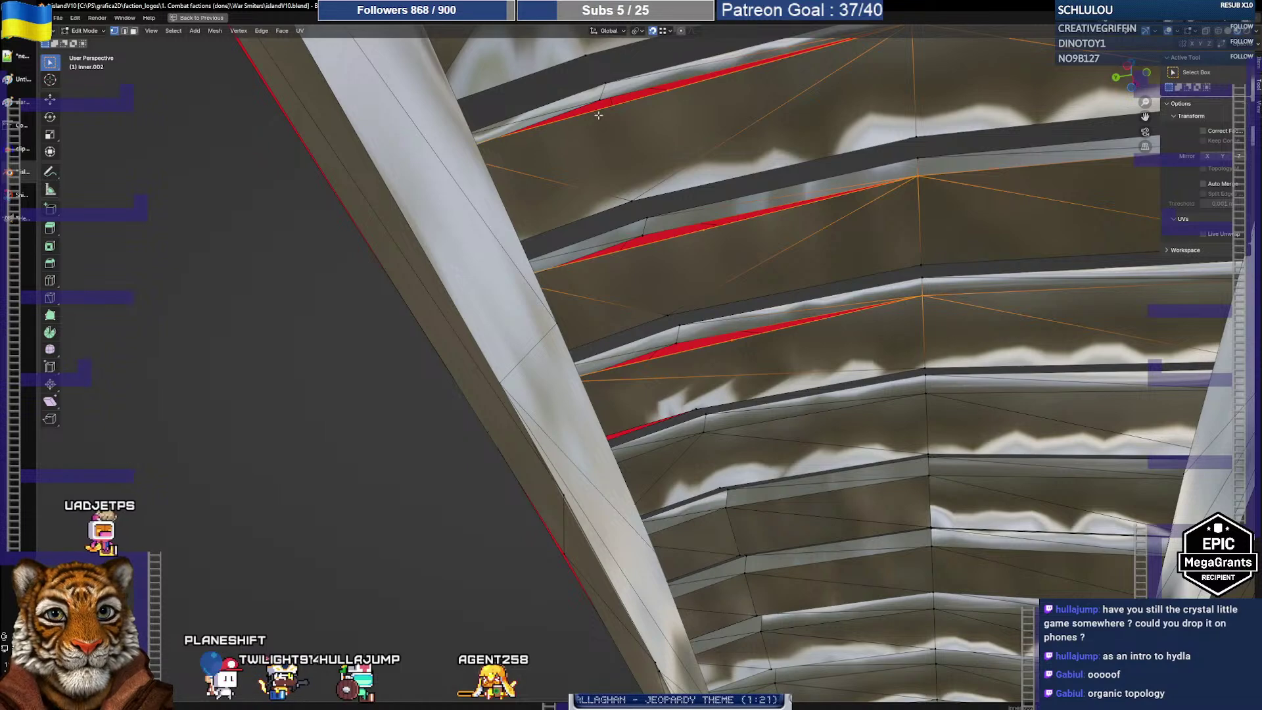
- Snap each of the three new midpoint vertices onto the beam
click(671, 94)
key(g)
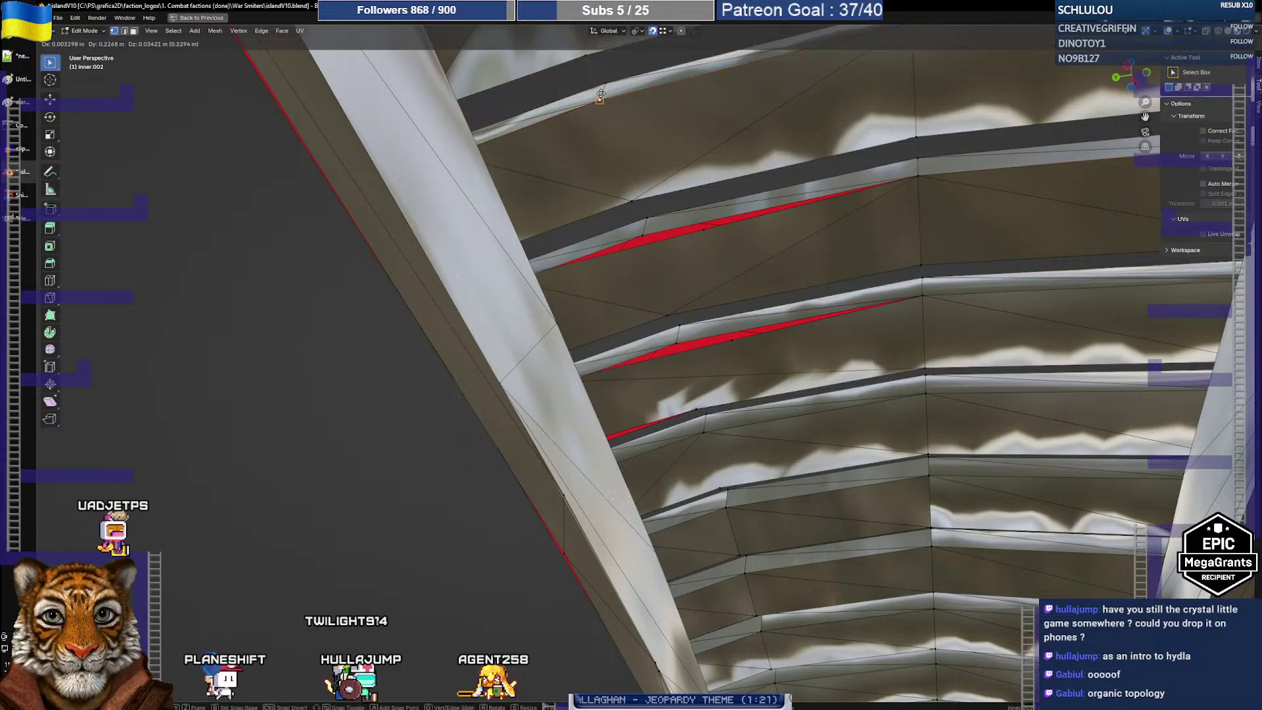
click(598, 98)
click(710, 229)
key(g)
click(639, 232)
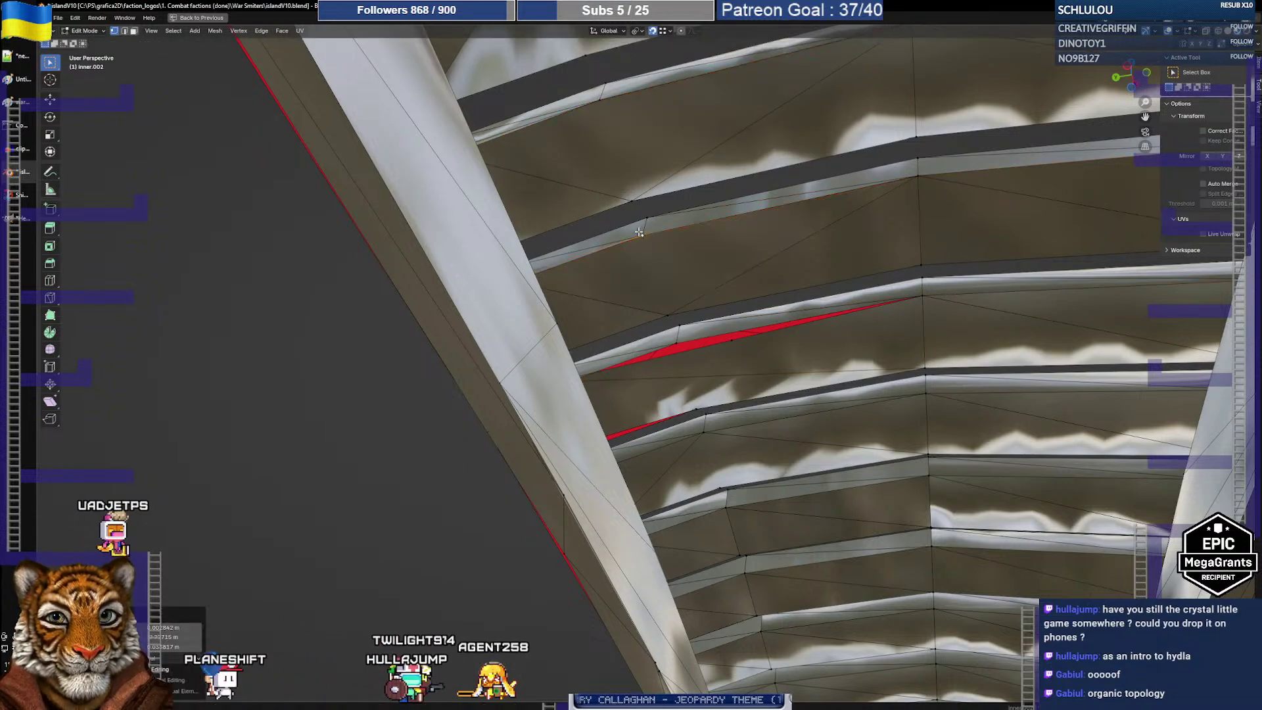
click(730, 337)
key(g)
click(677, 341)
middle_drag(727, 381, 903, 426)
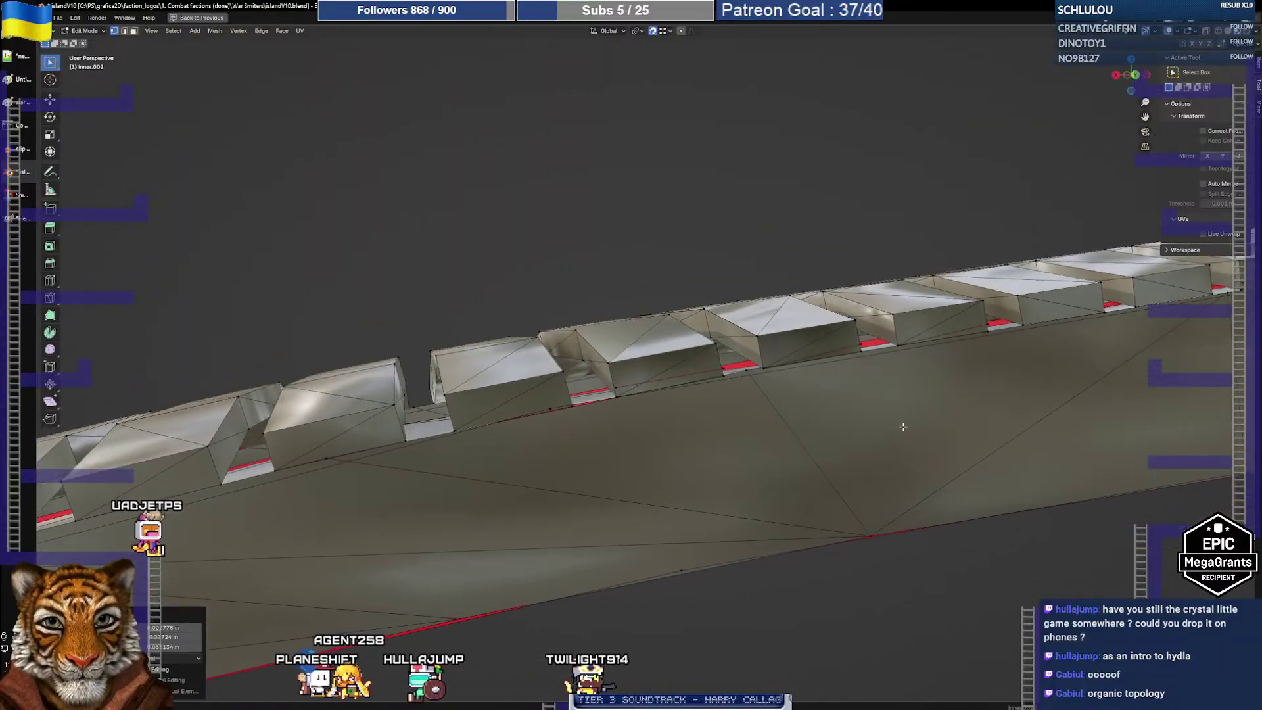
- Select the linked flat strip of faces under the beams and delete it
middle_drag(578, 441, 560, 478)
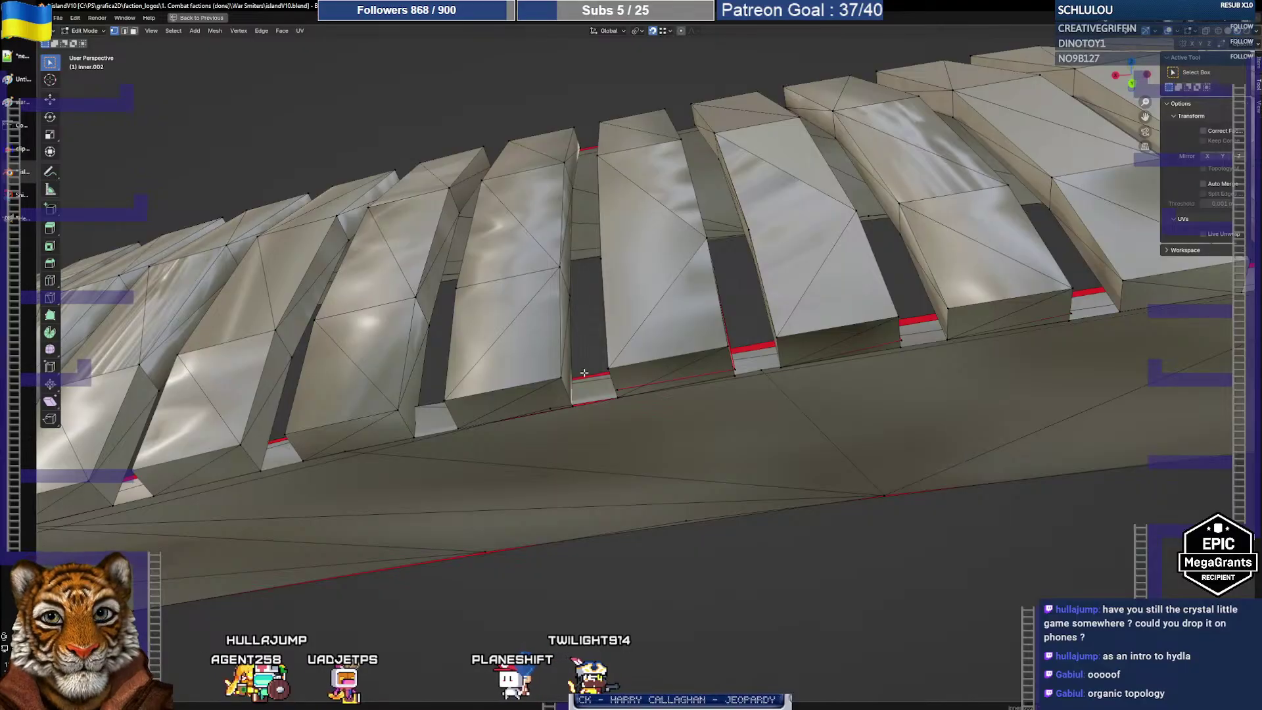
click(586, 448)
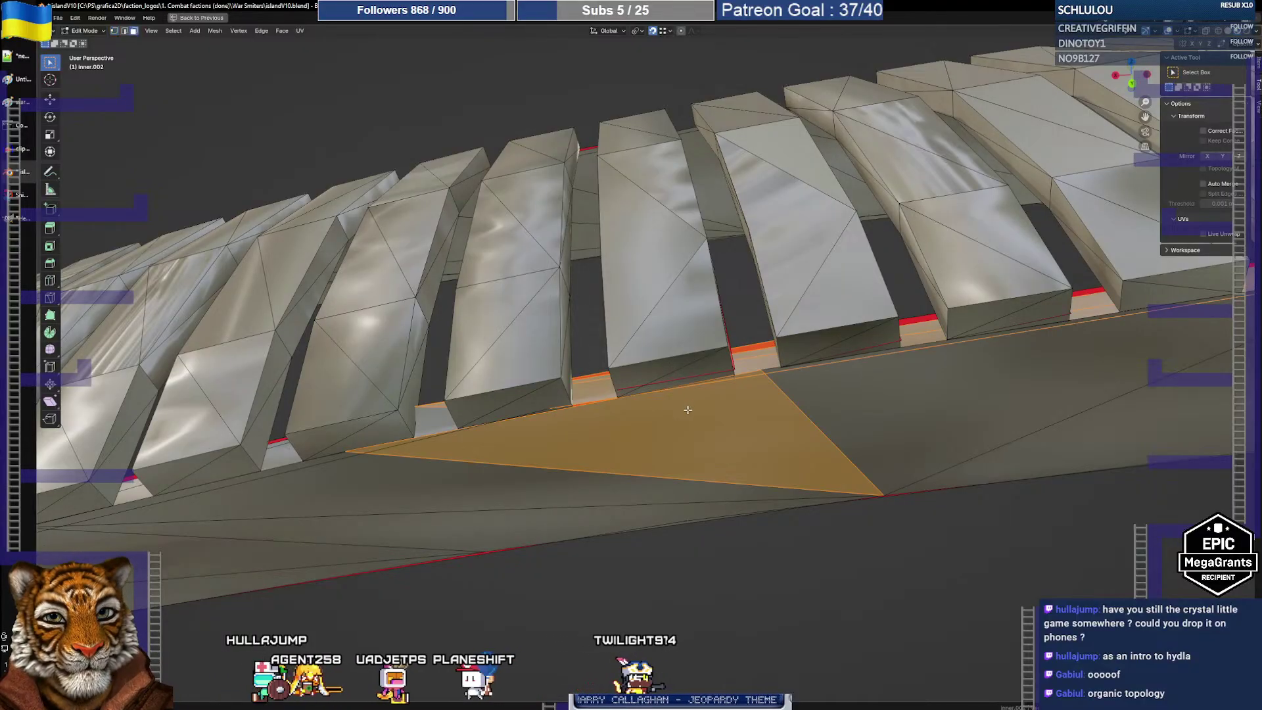
key(ctrl+l)
key(x)
click(663, 403)
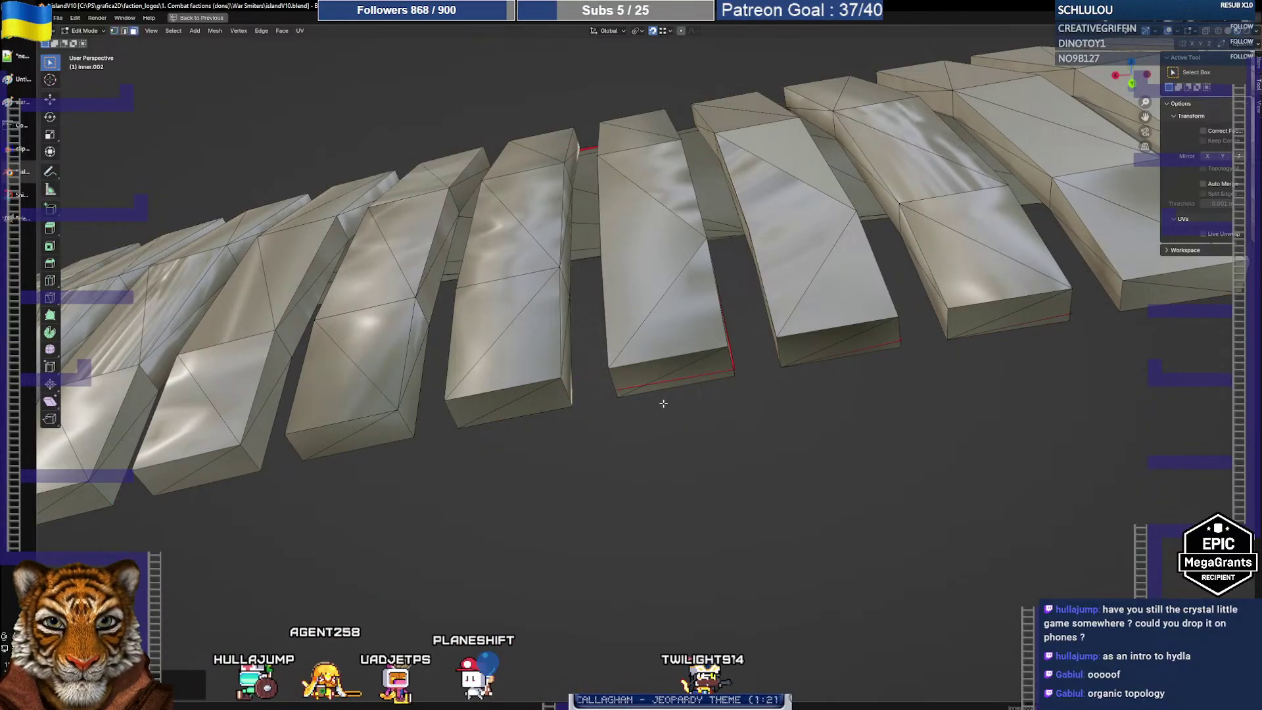
- Select the whole linked side band and hide it
middle_drag(736, 370, 776, 263)
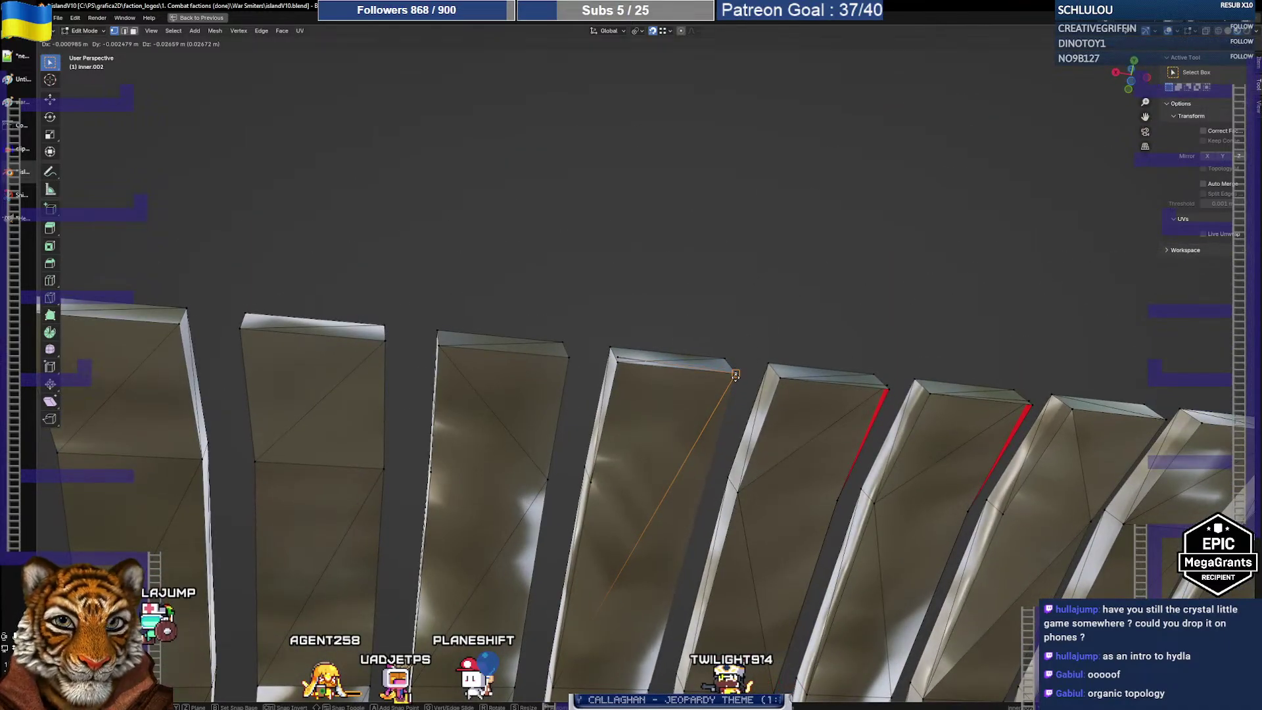
click(886, 388)
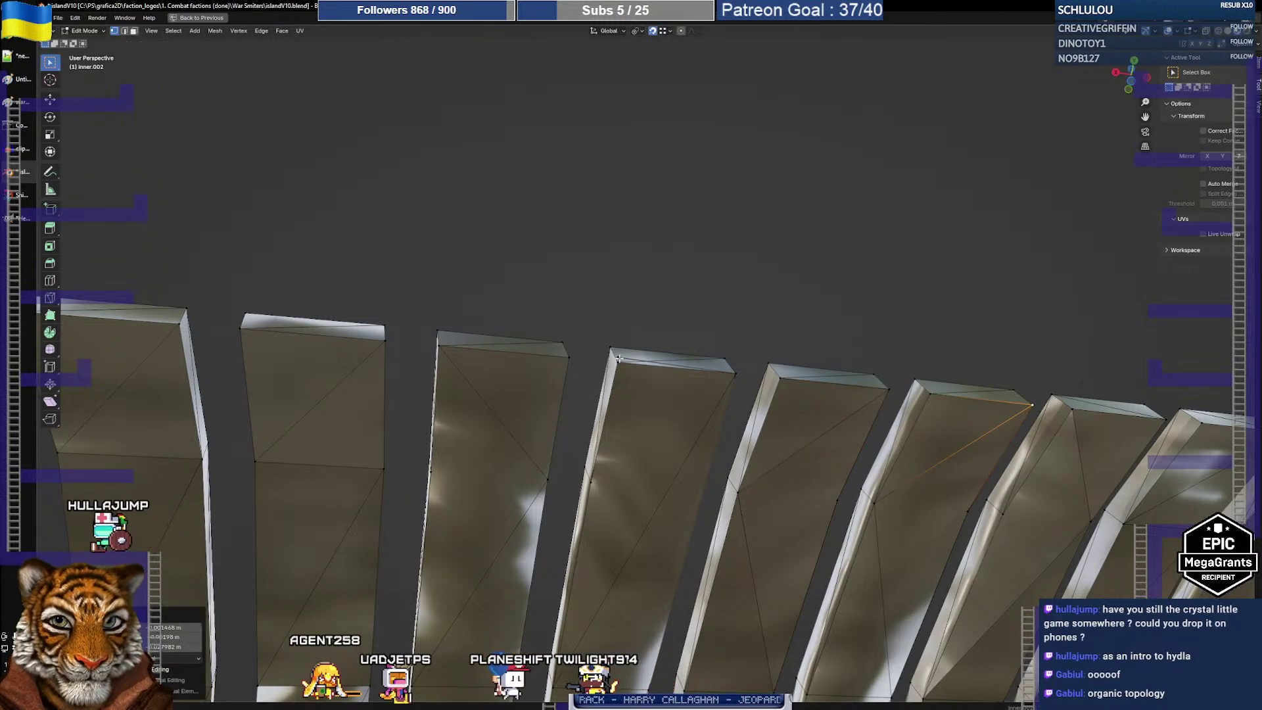
middle_drag(733, 442, 730, 520)
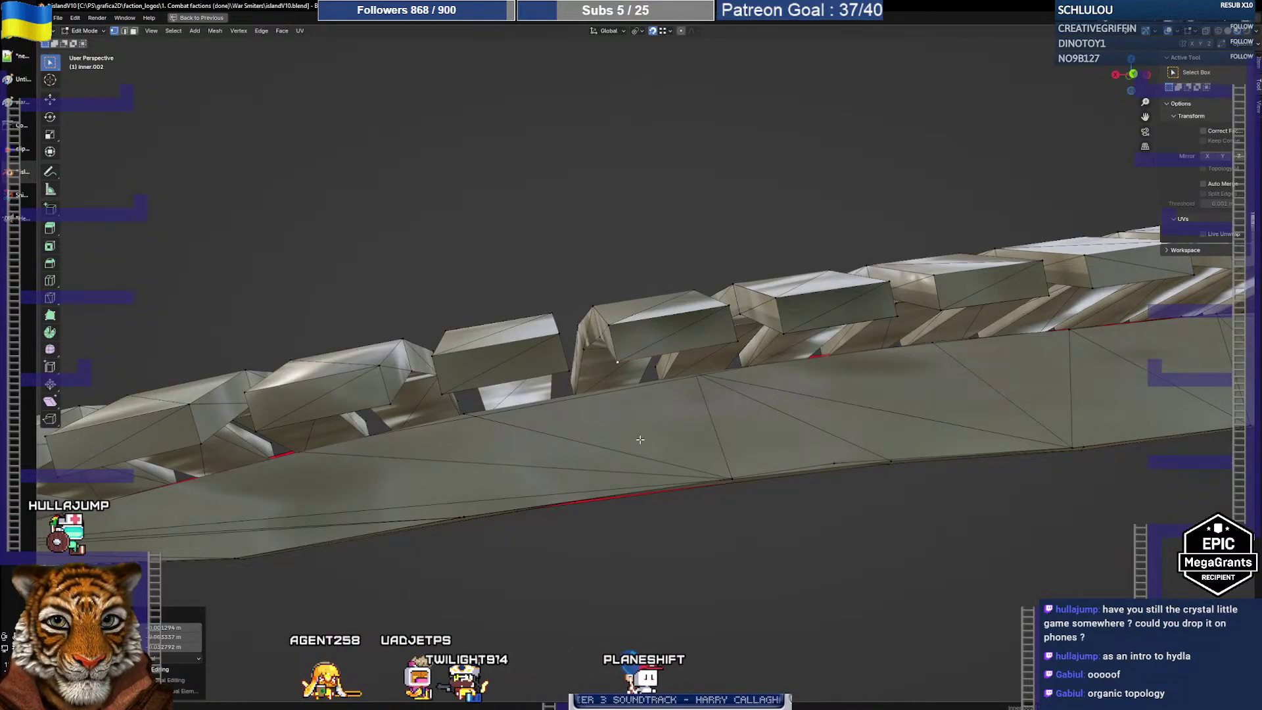
click(731, 479)
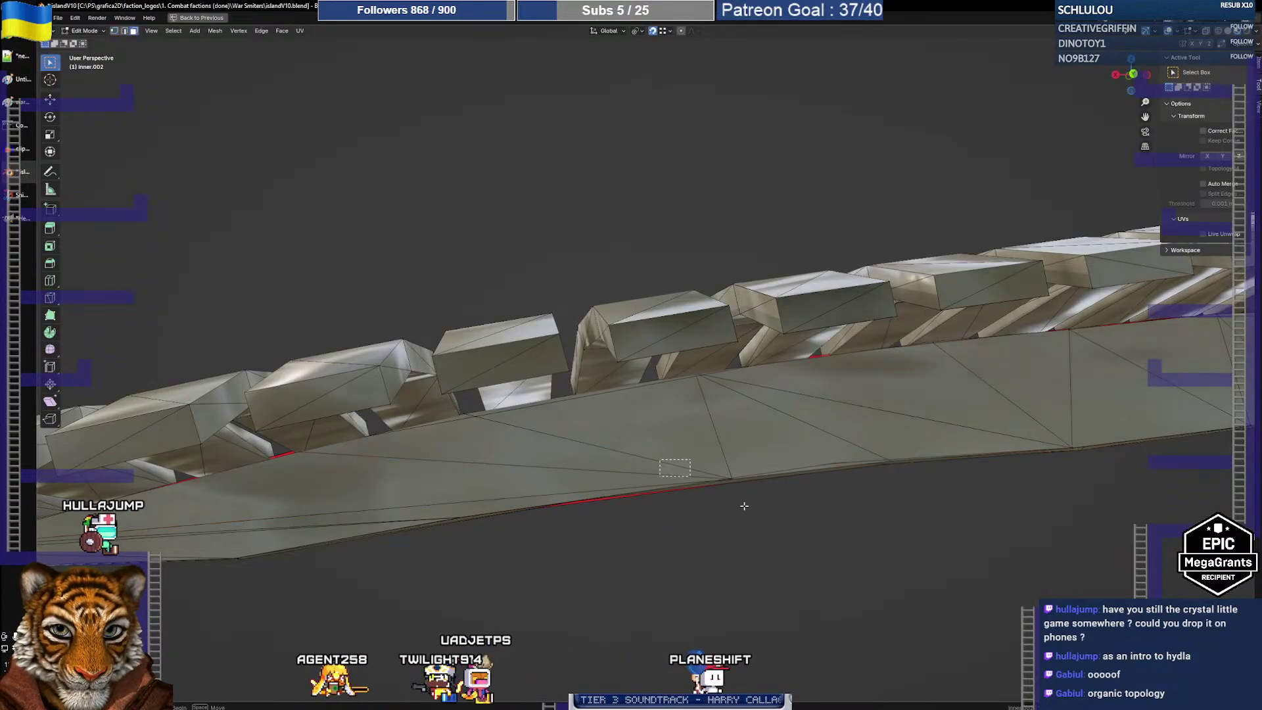
key(ctrl+KP_Add)
key(ctrl+l)
key(h)
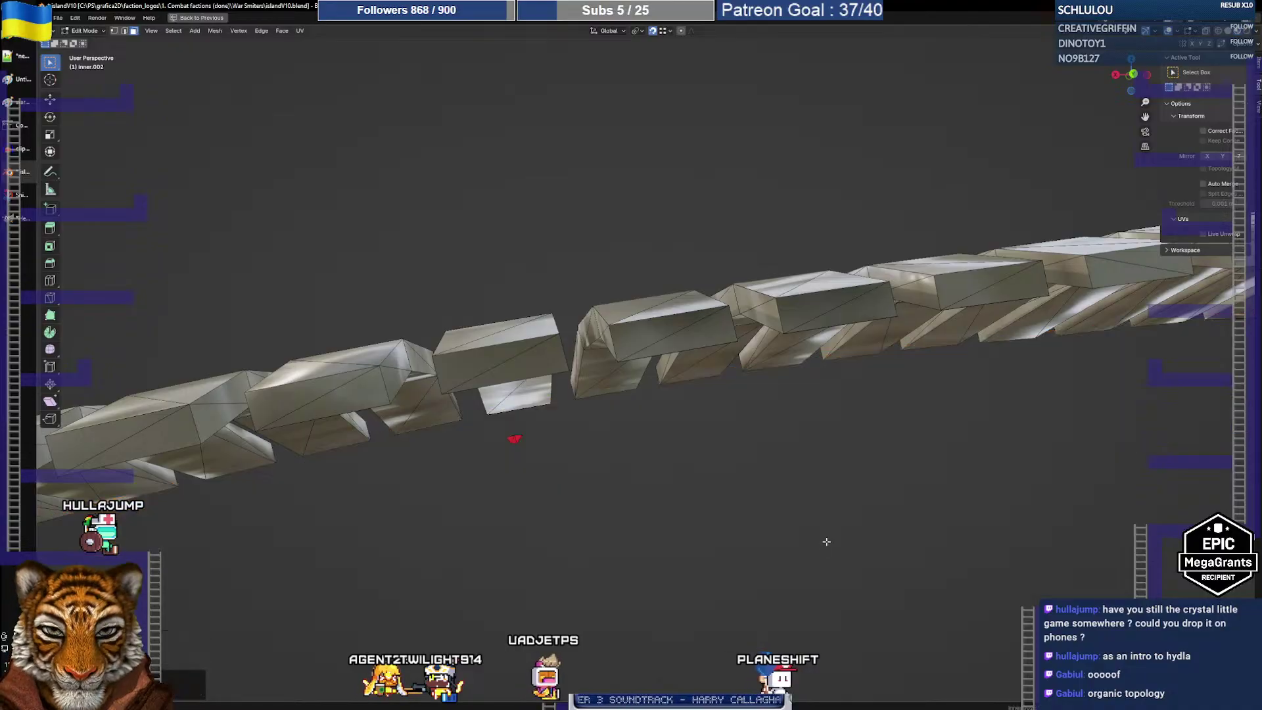
middle_drag(532, 438, 708, 408)
- Fly close to the ribbed plank mesh and move a vertex to extend a red face
key(shift+grave)
key(d)
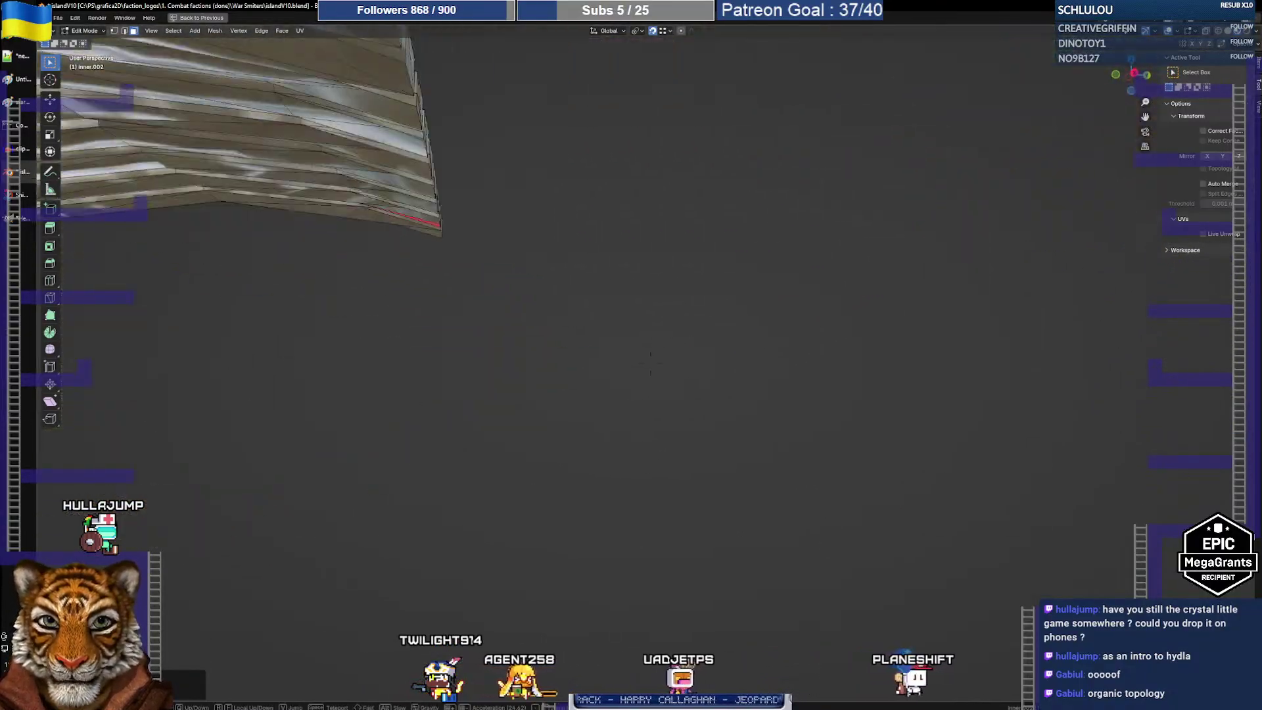
key(s)
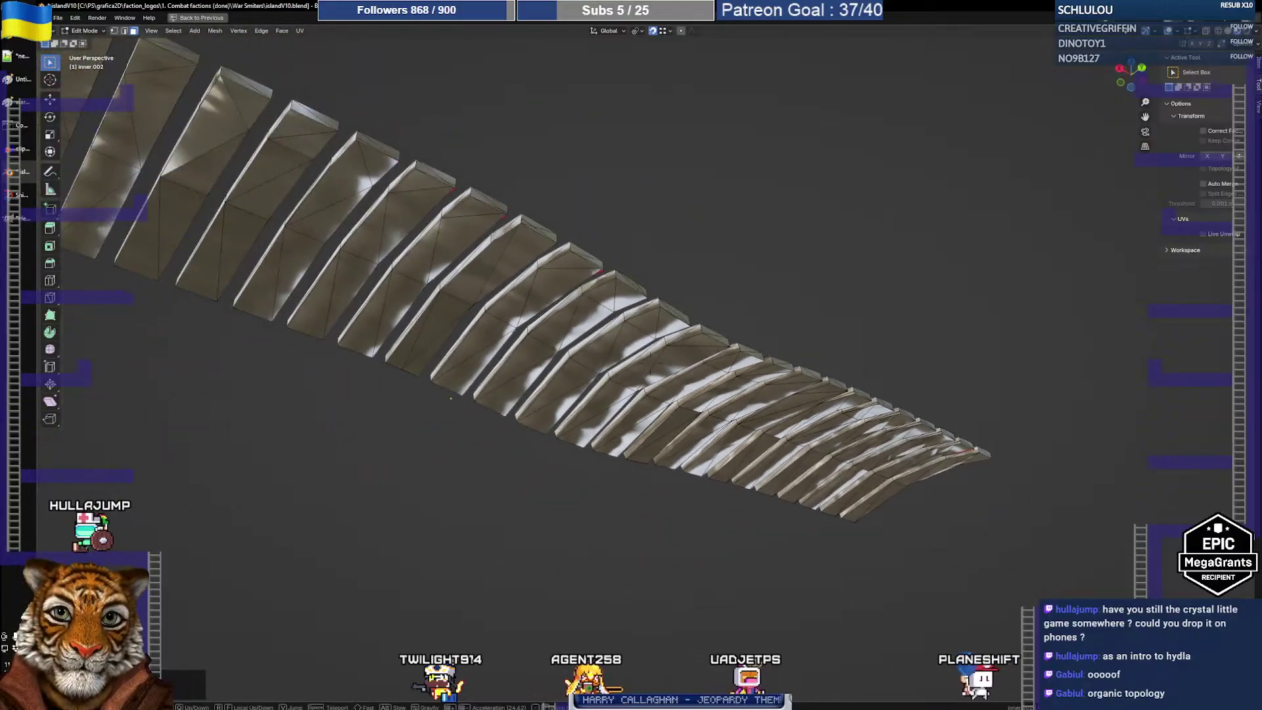
key(w)
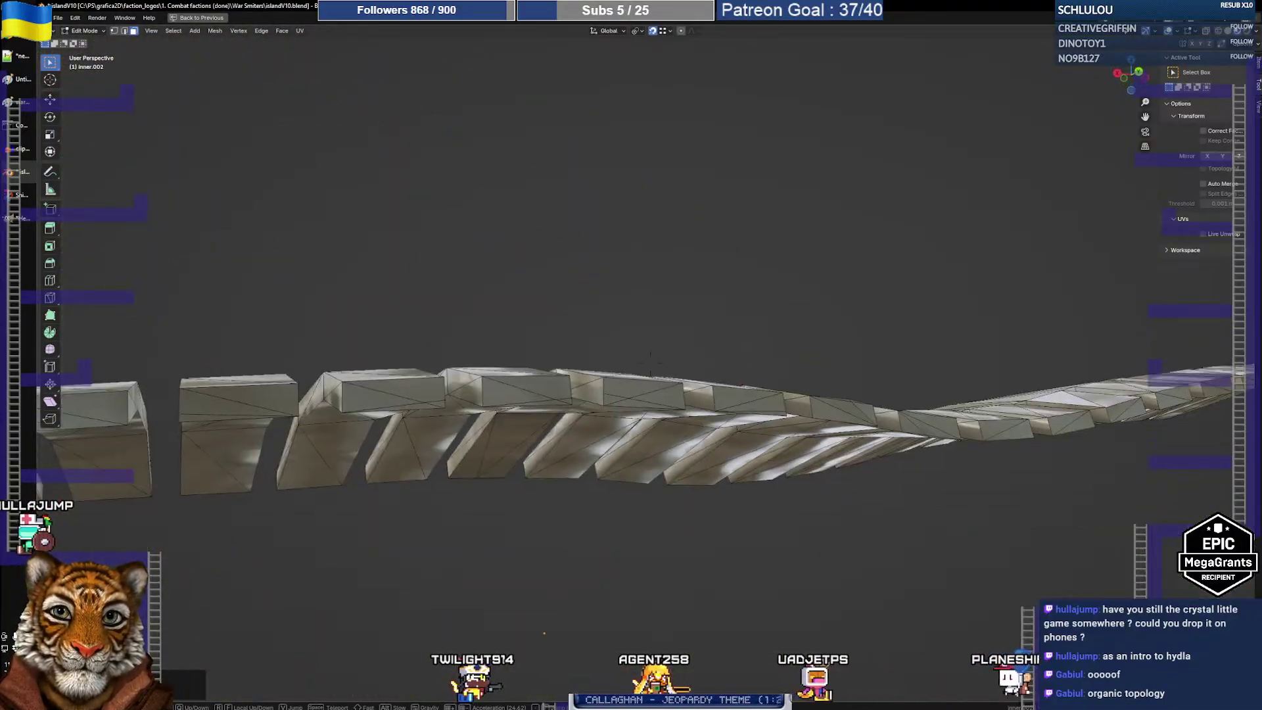
key(w)
key(s)
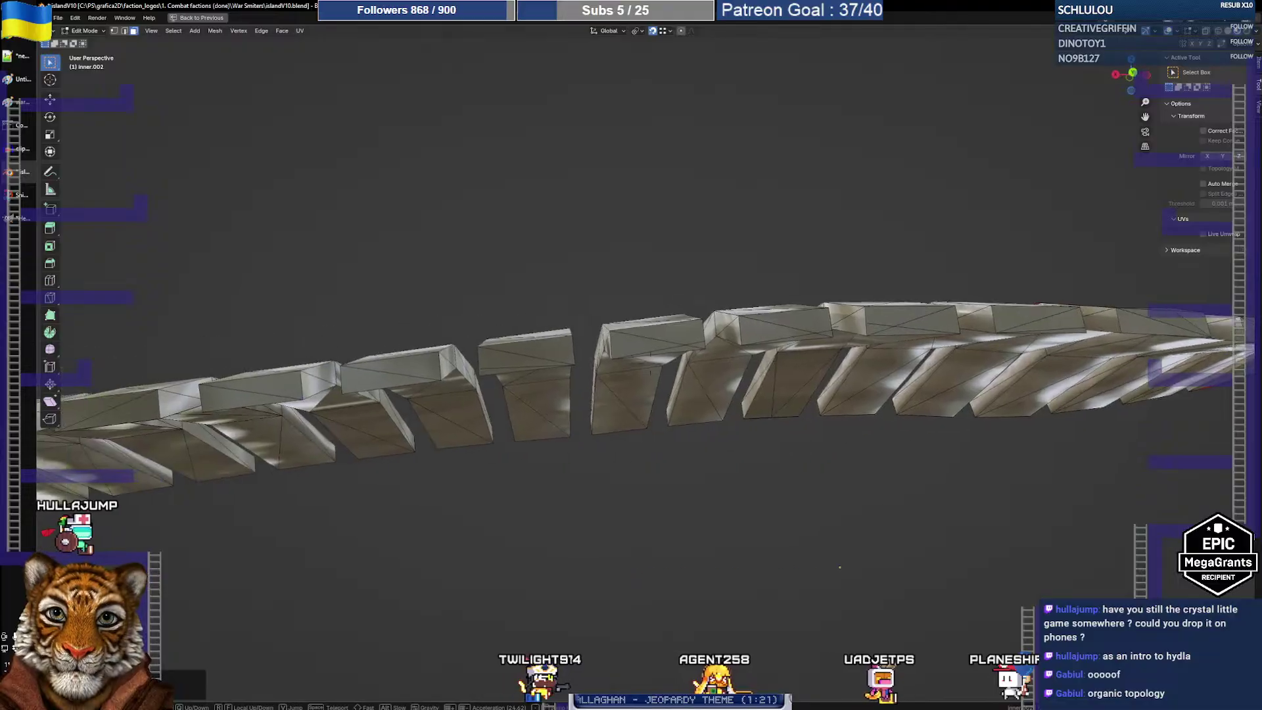
key(w)
key(w)
key(s)
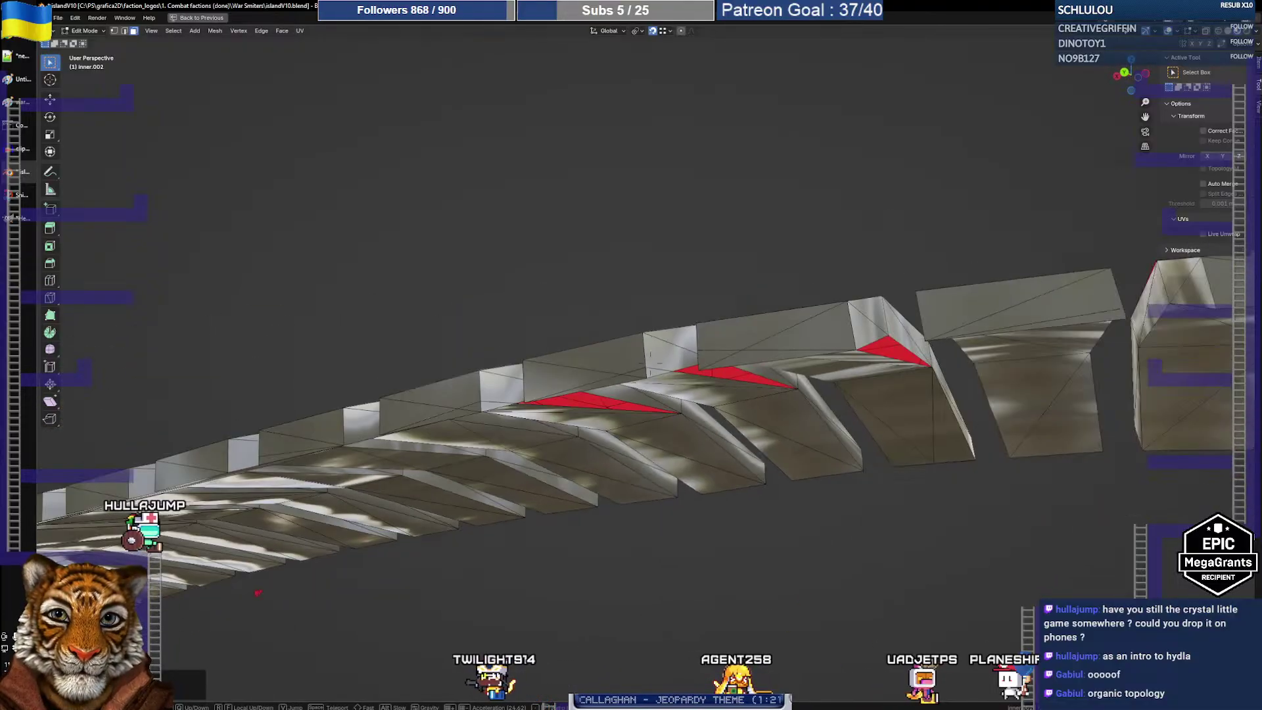
key(g)
click(484, 413)
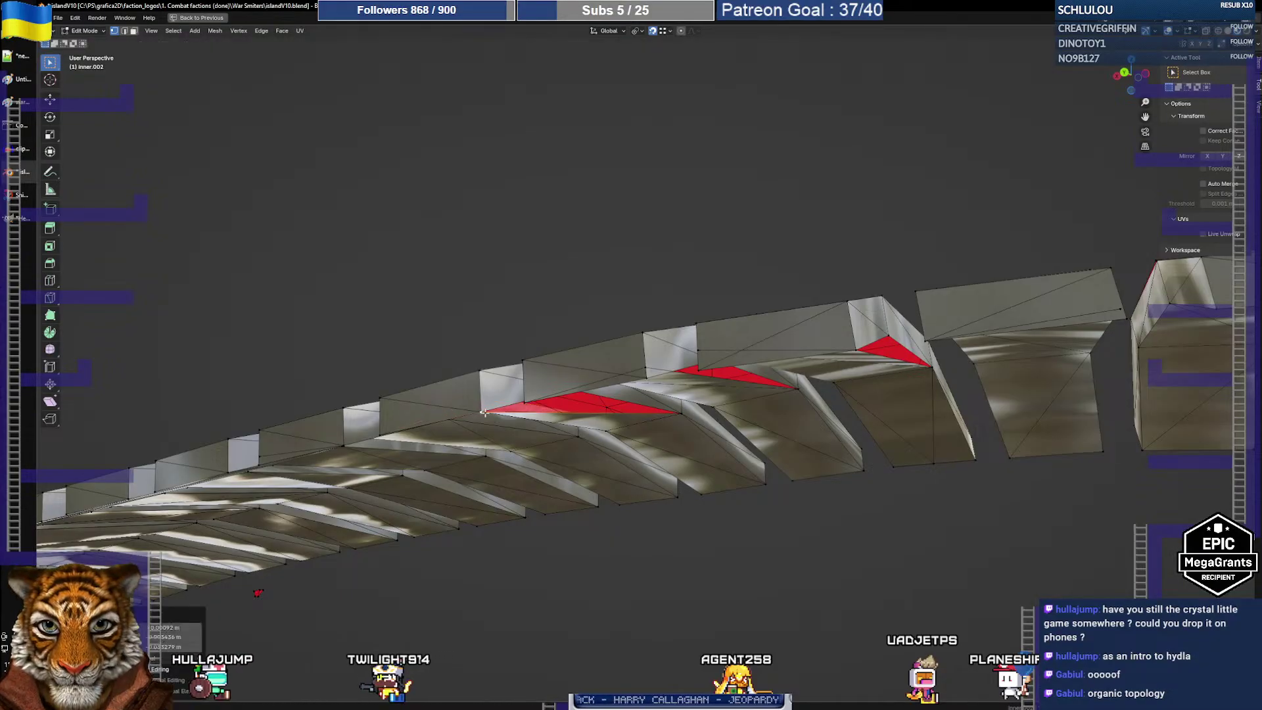
key(g)
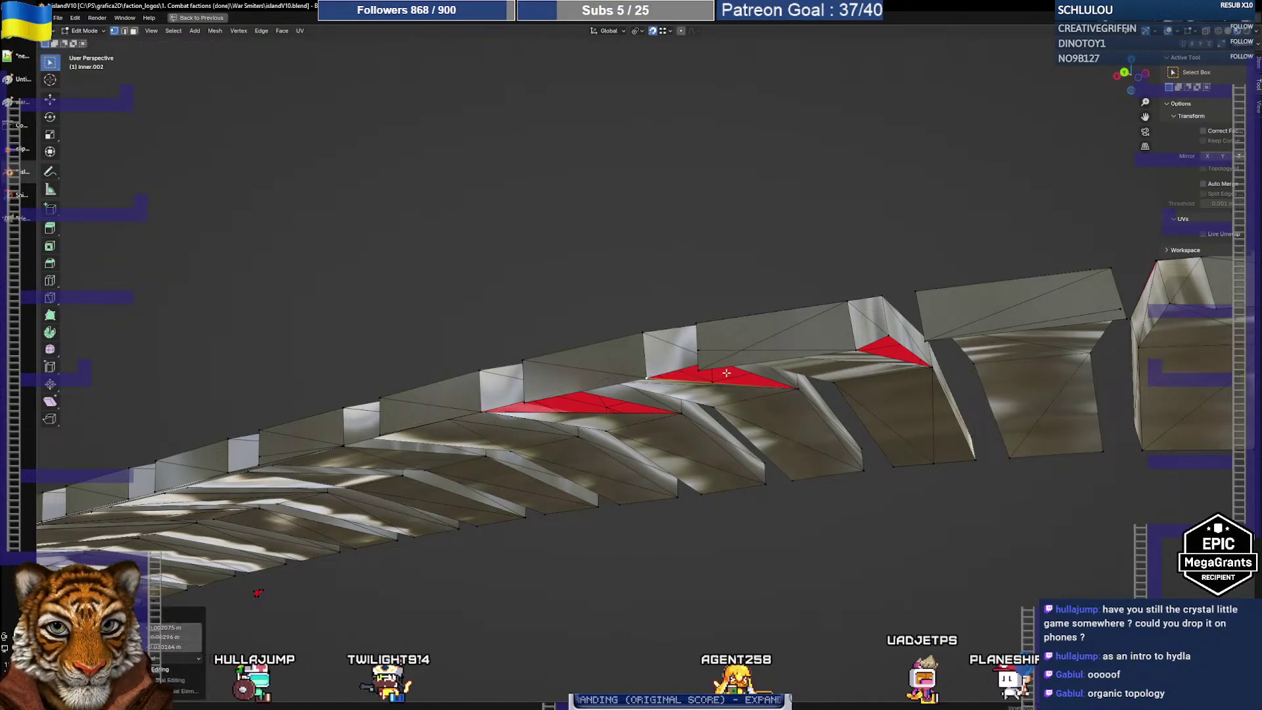
mouse_move(873, 339)
middle_down()
mouse_move(881, 360)
mouse_move(854, 324)
middle_up()
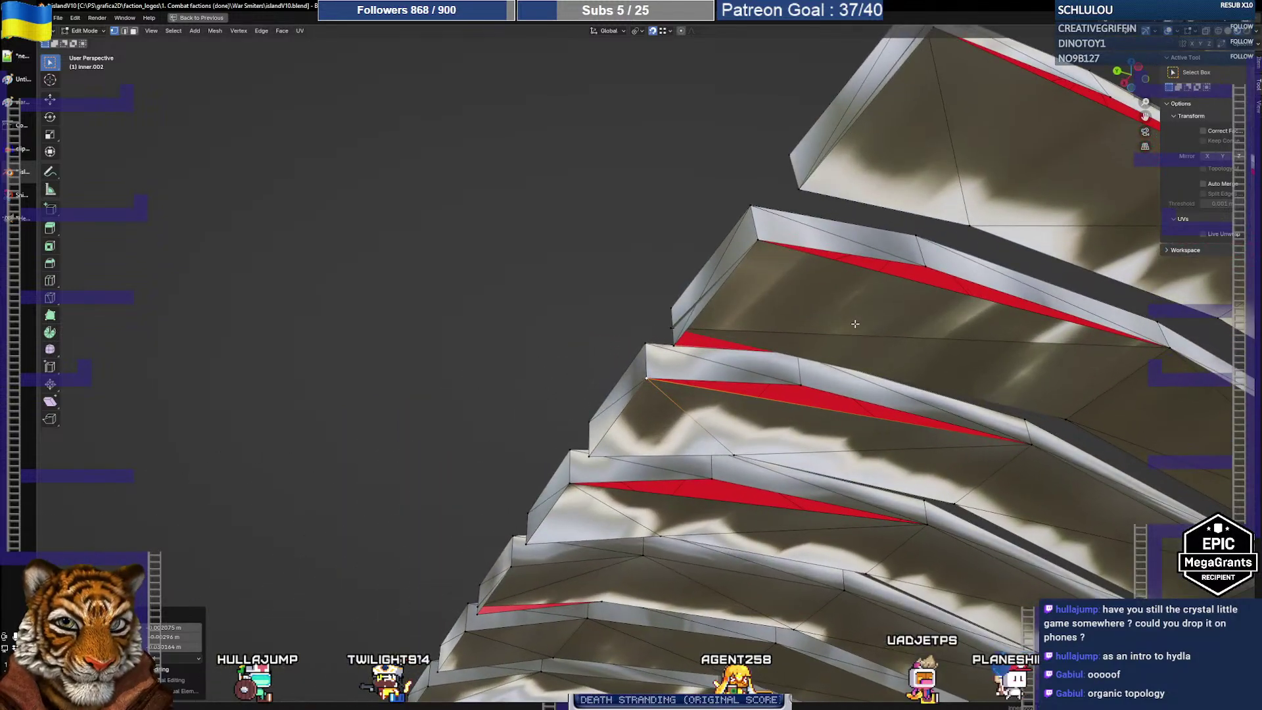
- Subdivide the two selected long step edges, then switch to vertex select mode
shift+click(808, 409)
shift+click(940, 285)
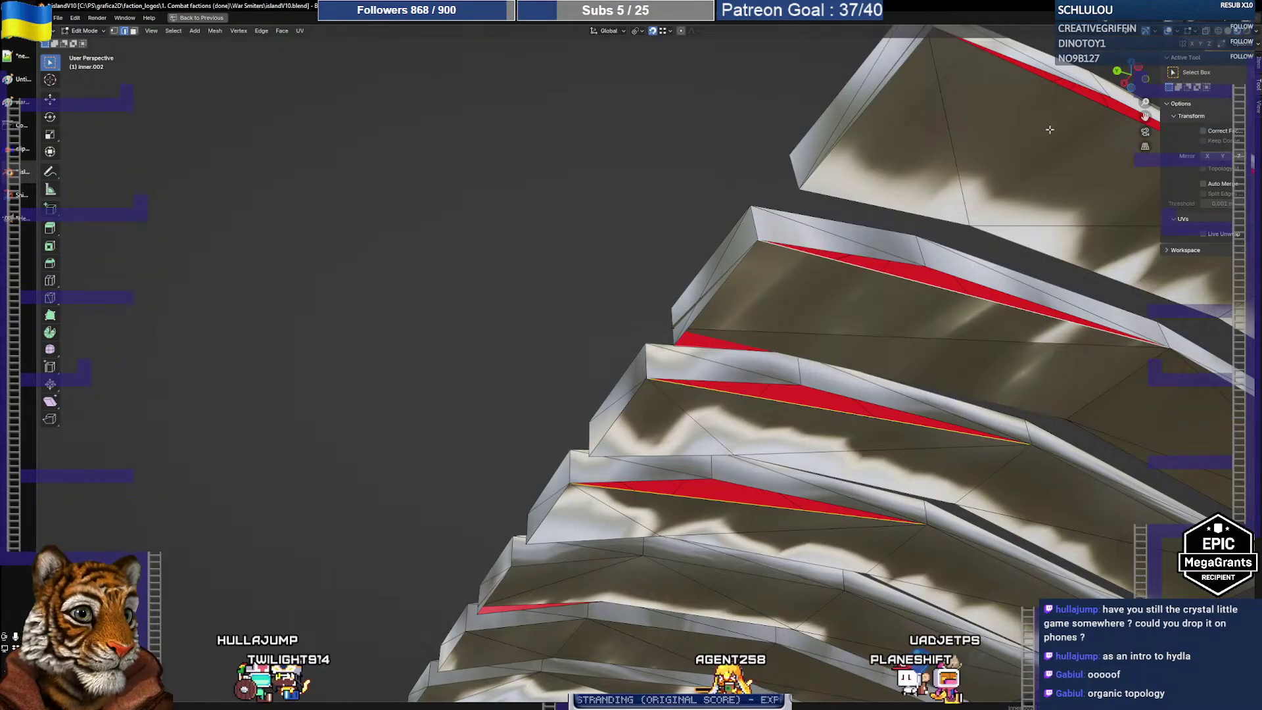
right_click(1042, 176)
click(1042, 177)
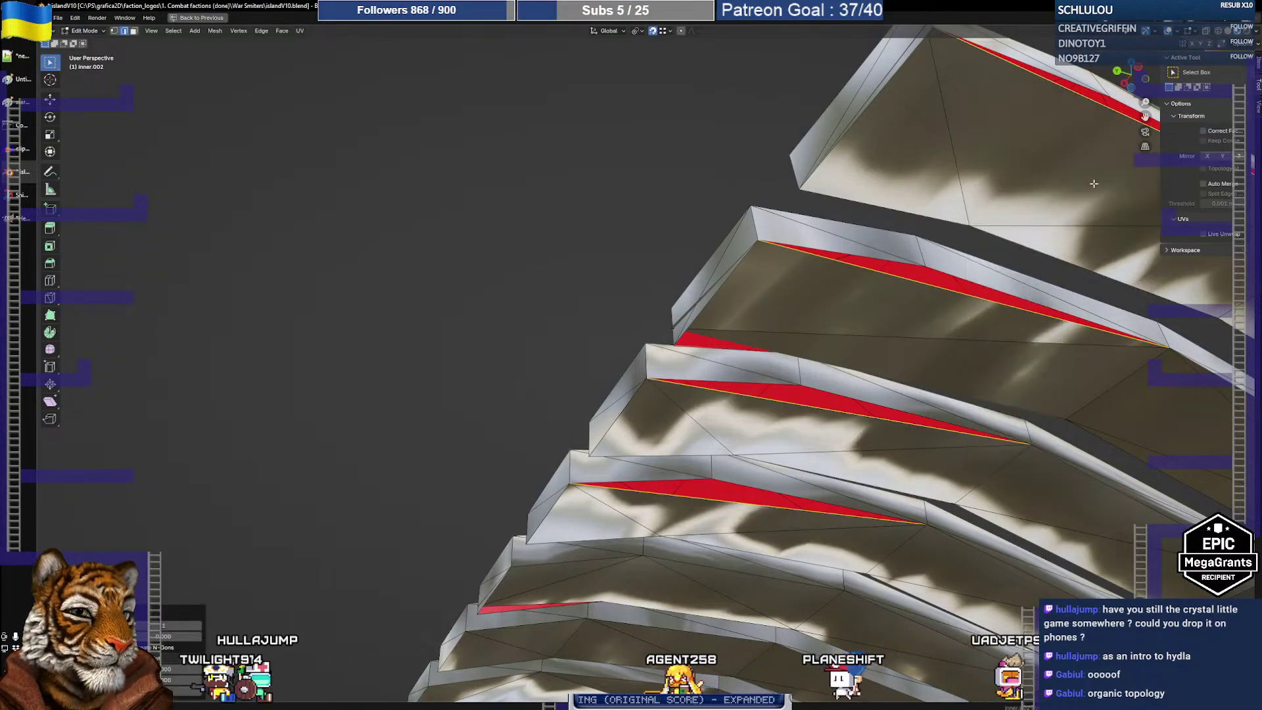
key(1)
middle_drag(1012, 292, 959, 173)
- Snap the four gap midpoint vertices onto their neighbouring step corners
click(957, 165)
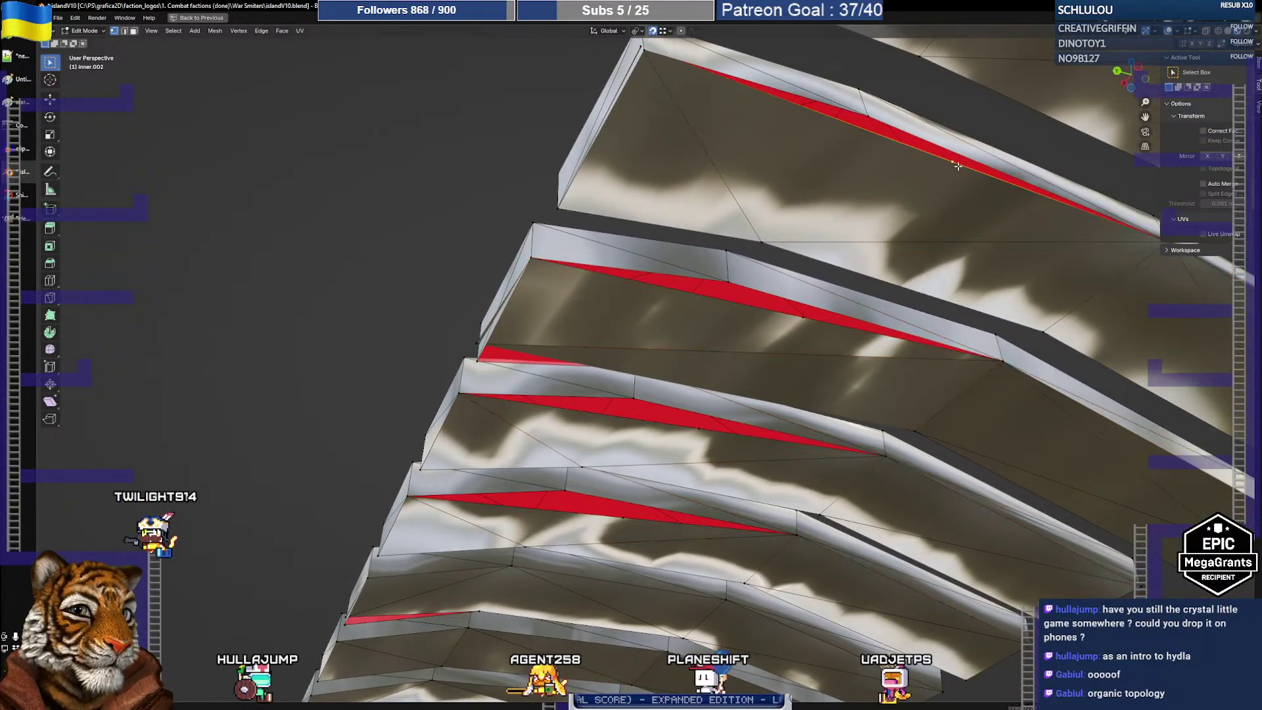
key(g)
click(868, 115)
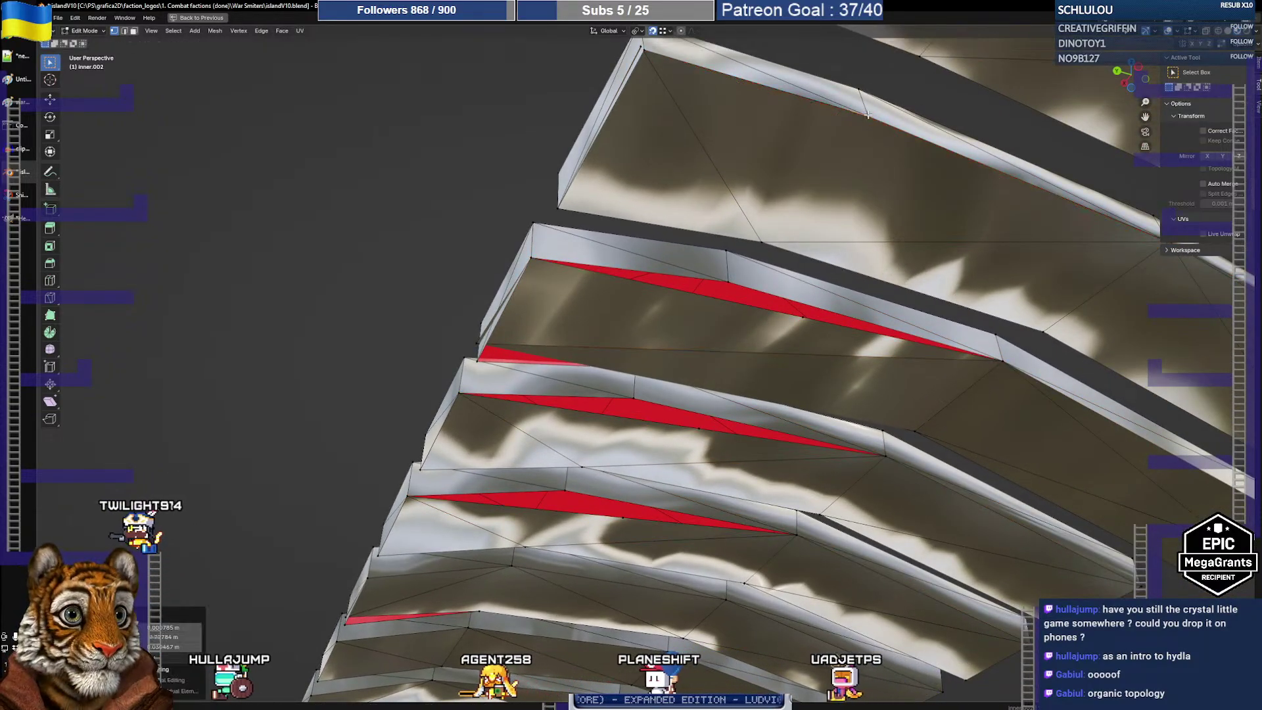
click(801, 315)
key(g)
click(728, 281)
click(690, 431)
key(g)
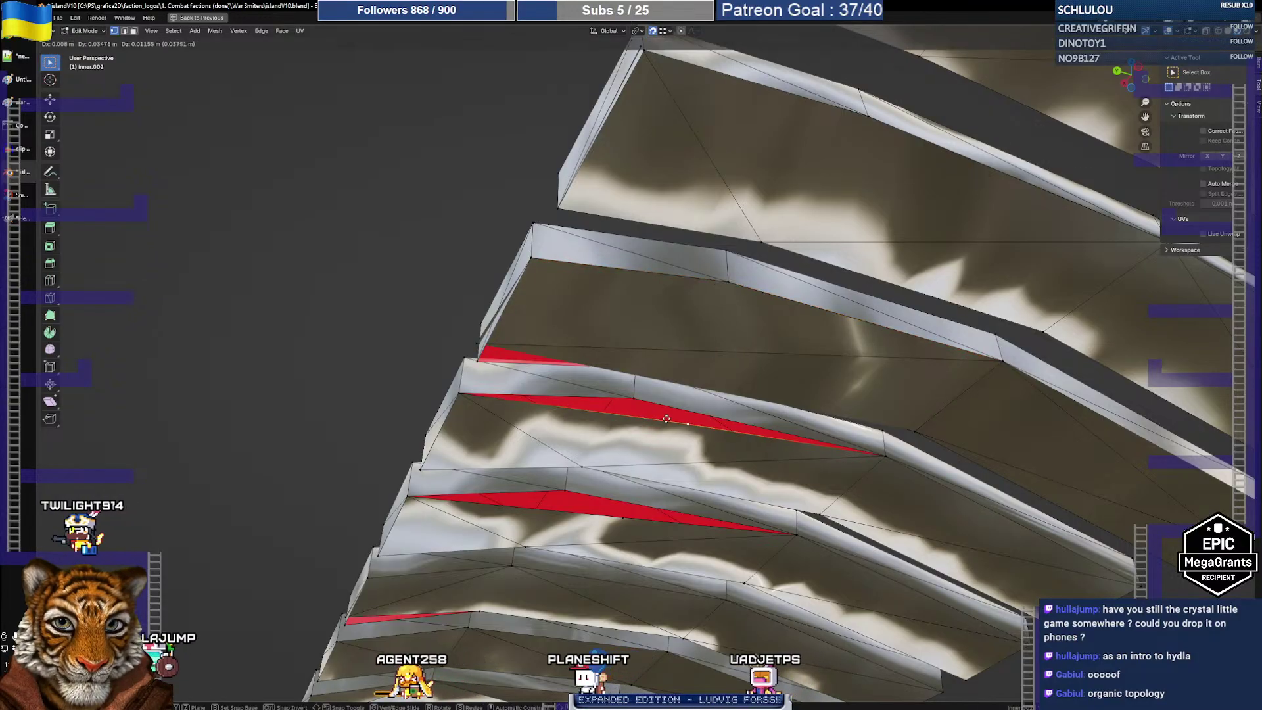
click(633, 398)
click(619, 515)
key(g)
click(566, 510)
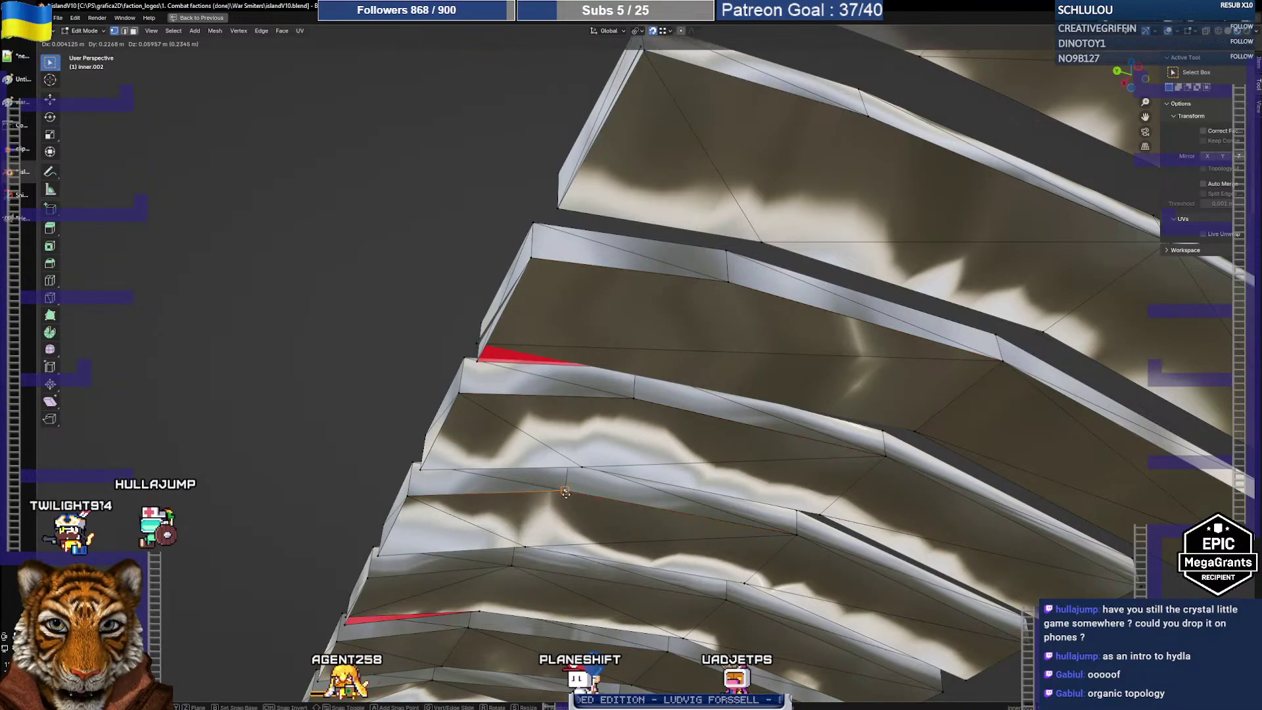
- Snap the last remaining vertex onto its step corner
mouse_move(603, 556)
middle_down()
mouse_move(665, 469)
mouse_move(726, 476)
middle_up()
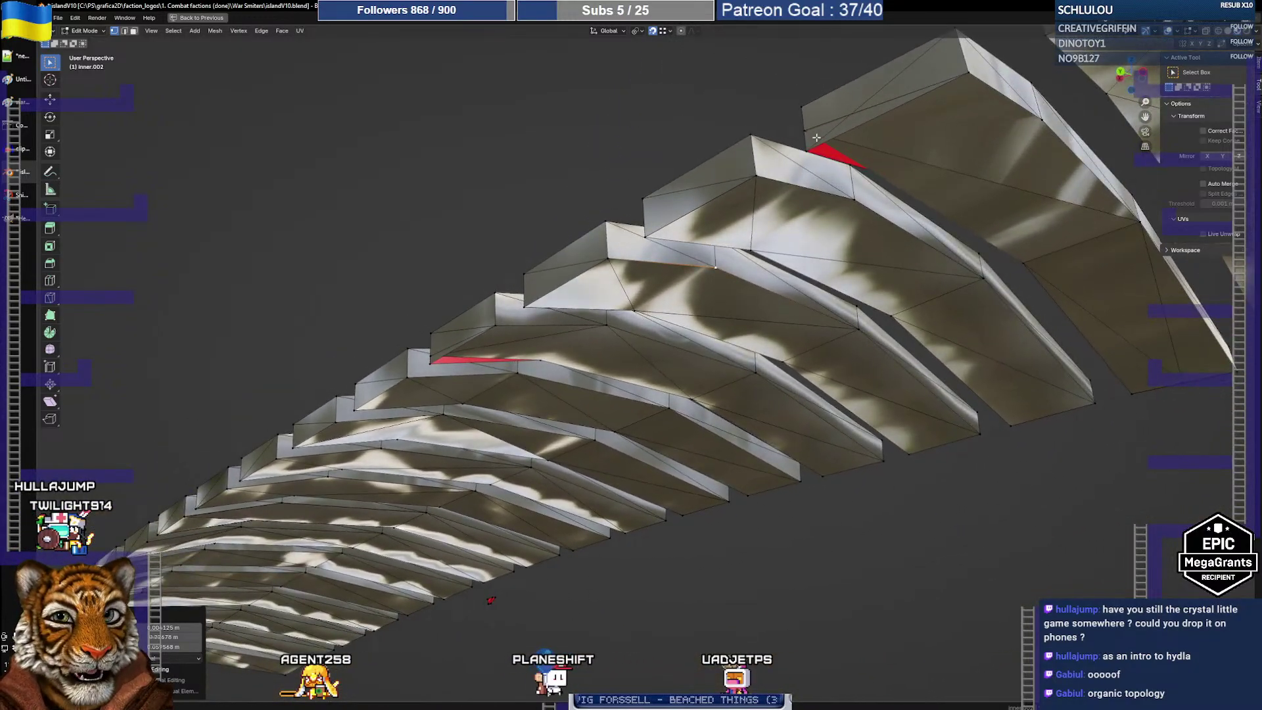
key(g)
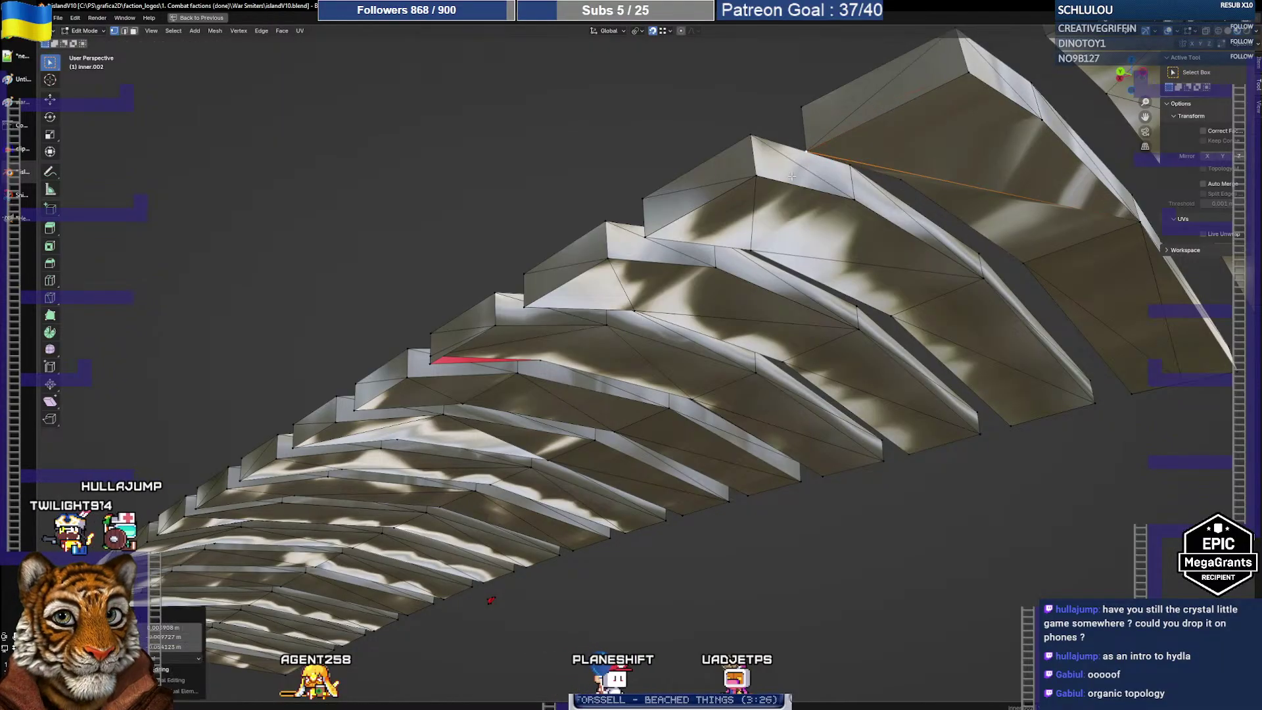
click(432, 358)
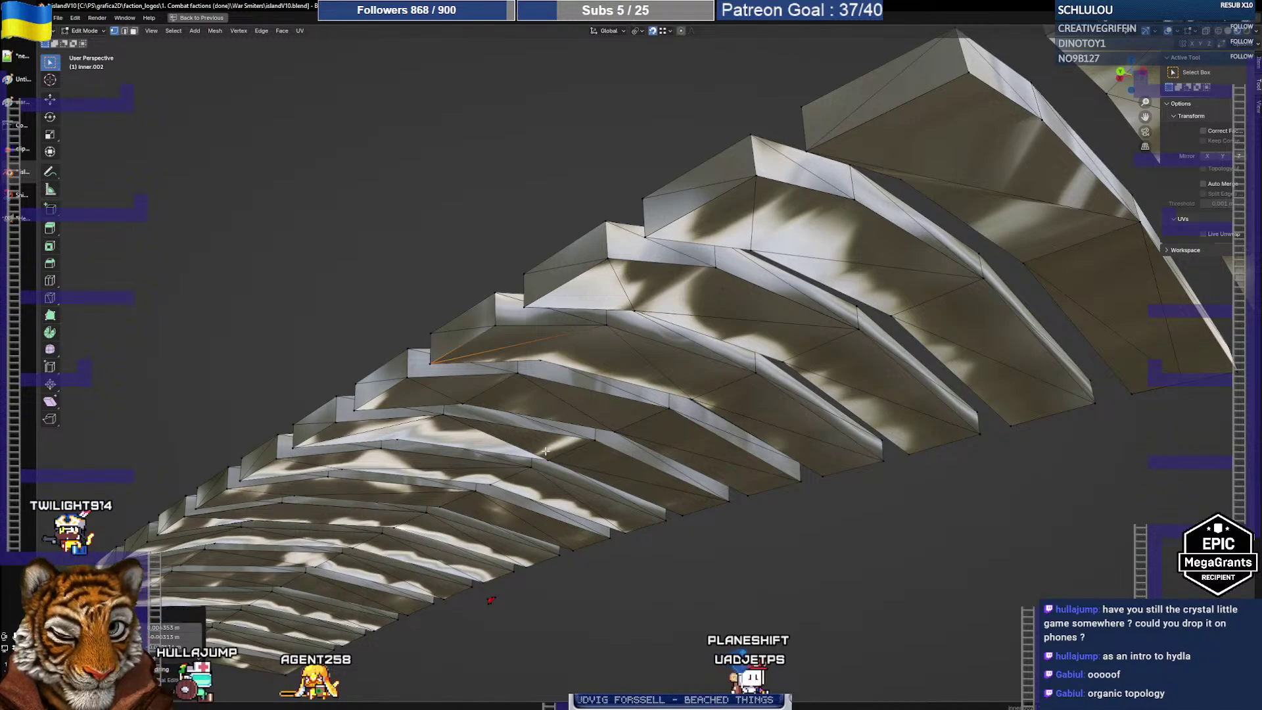
- Select all and merge vertices By Distance at 0.0001 m
key(a)
key(m)
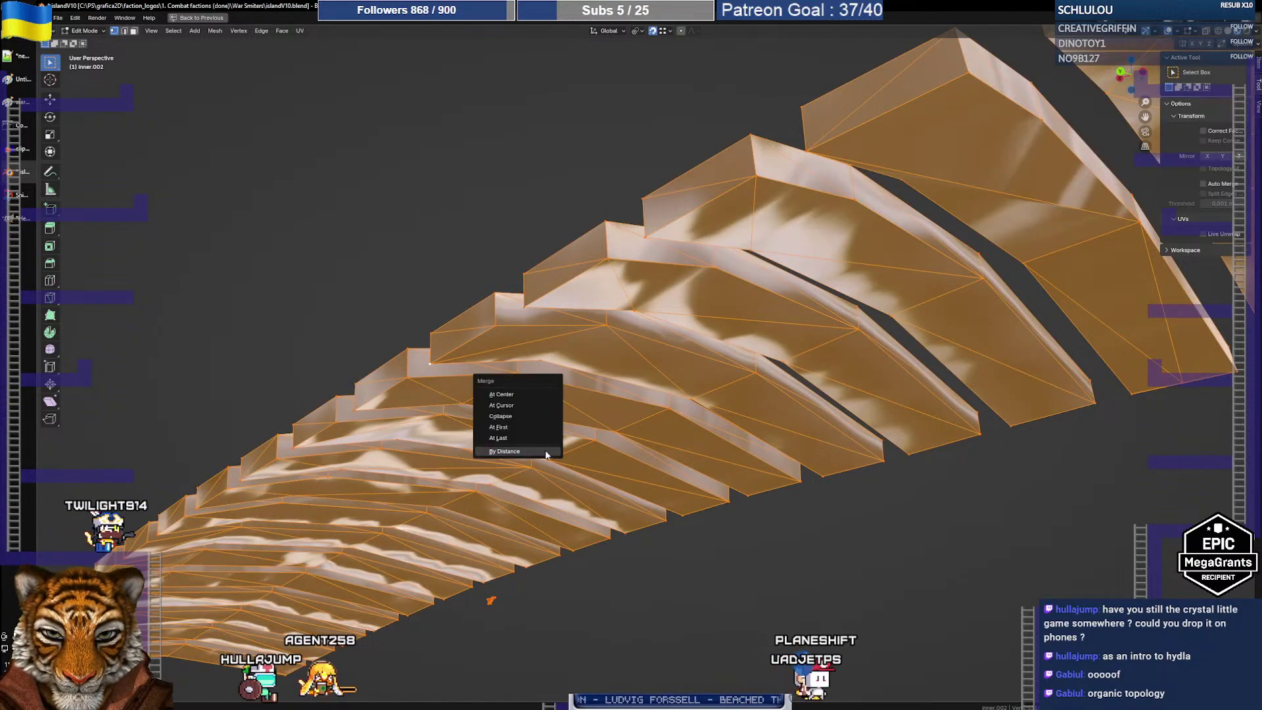
click(545, 451)
middle_drag(652, 483, 606, 492)
- Walk-navigate back until the whole stepped slab strip is in view
key(shift+grave)
key(s)
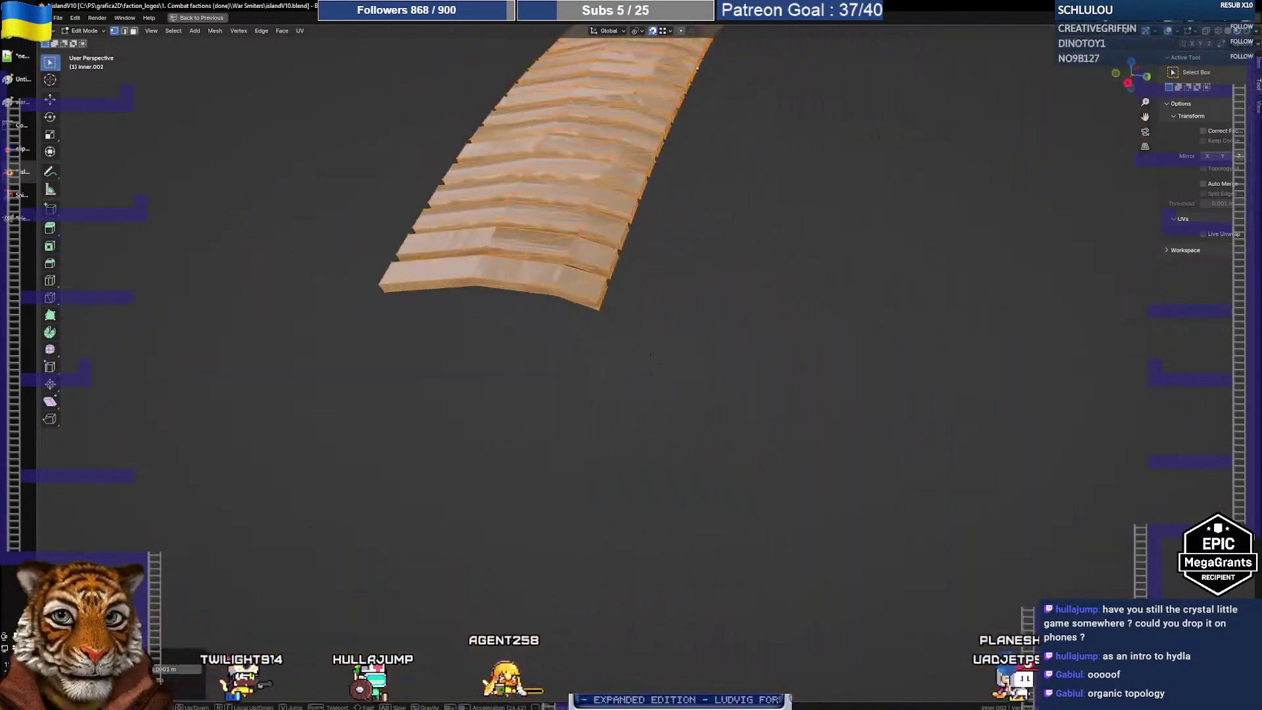
key(w)
key(s)
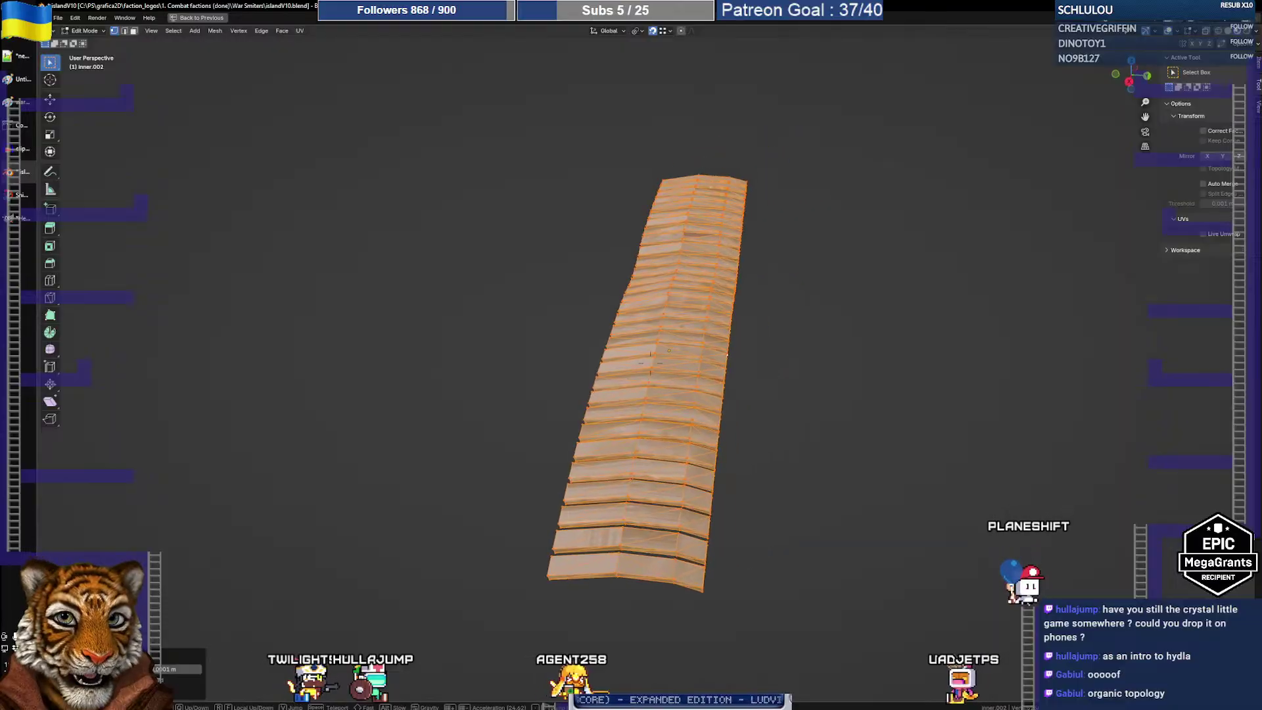
key(w)
key(s)
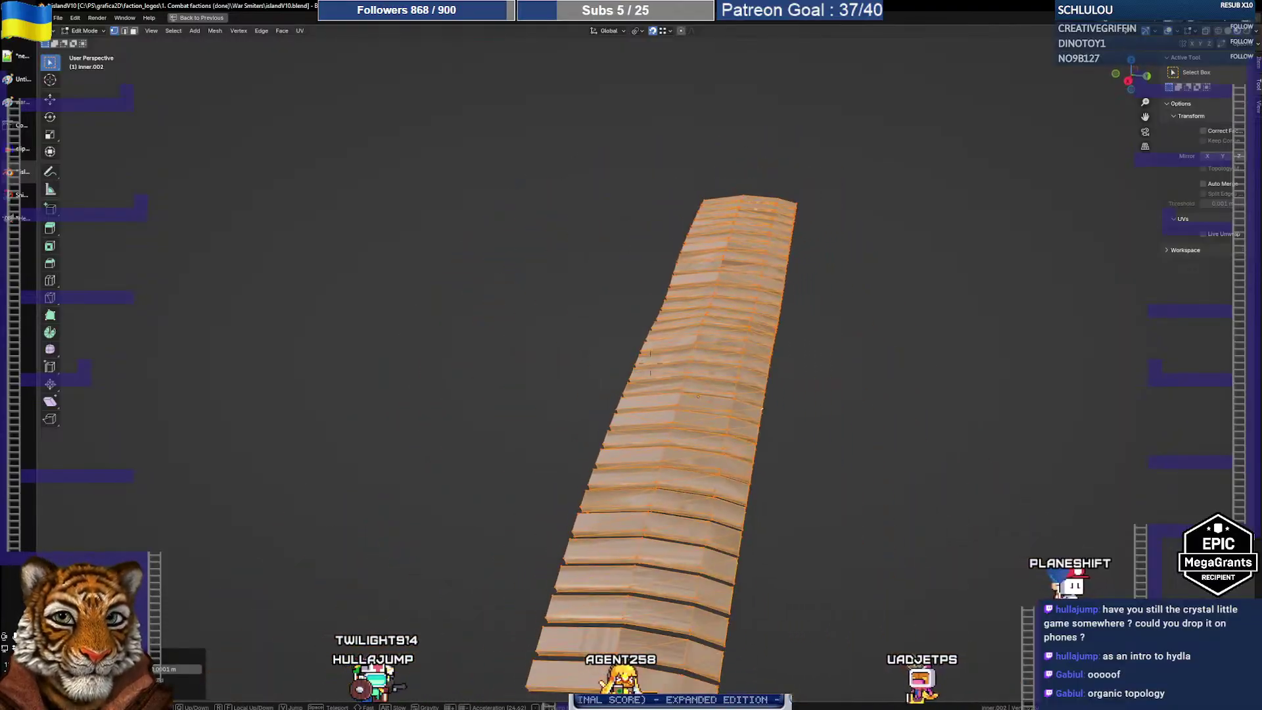
key(w)
click(606, 492)
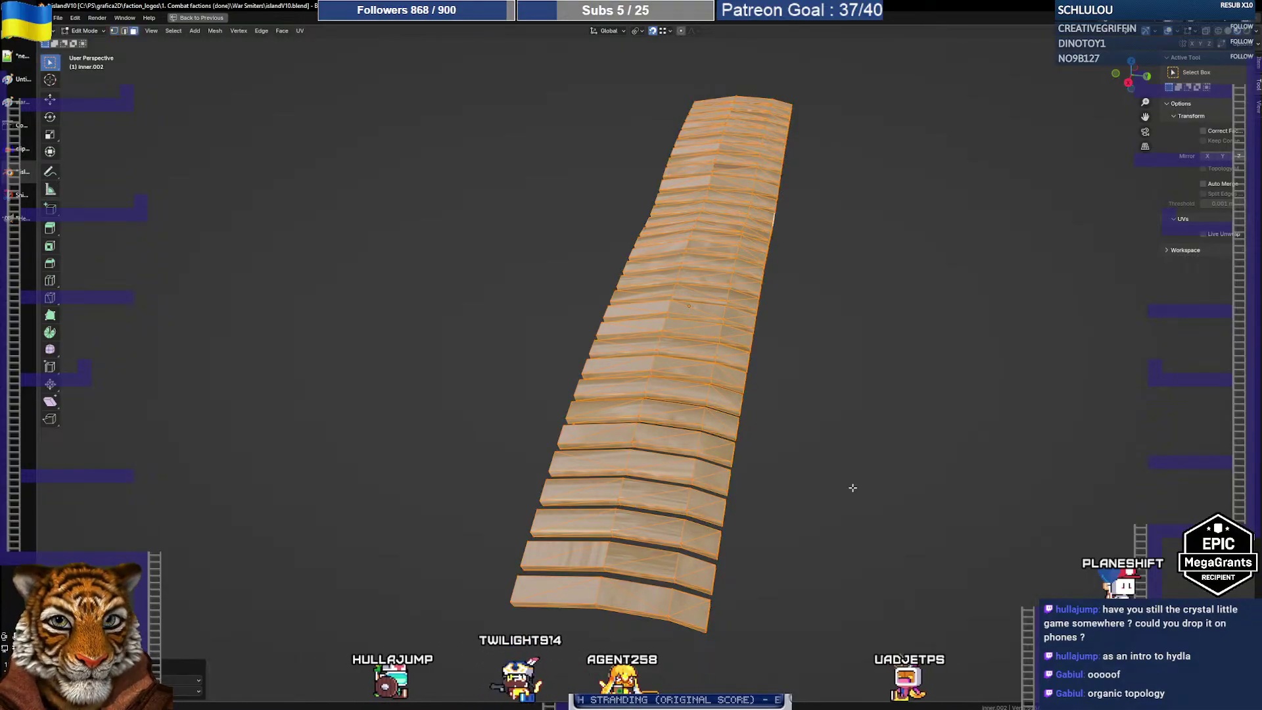
- Review the complete bridge in Object Mode, then box-select inner.002's mesh back in Edit Mode
key(h)
key(Tab)
middle_drag(816, 452, 610, 439)
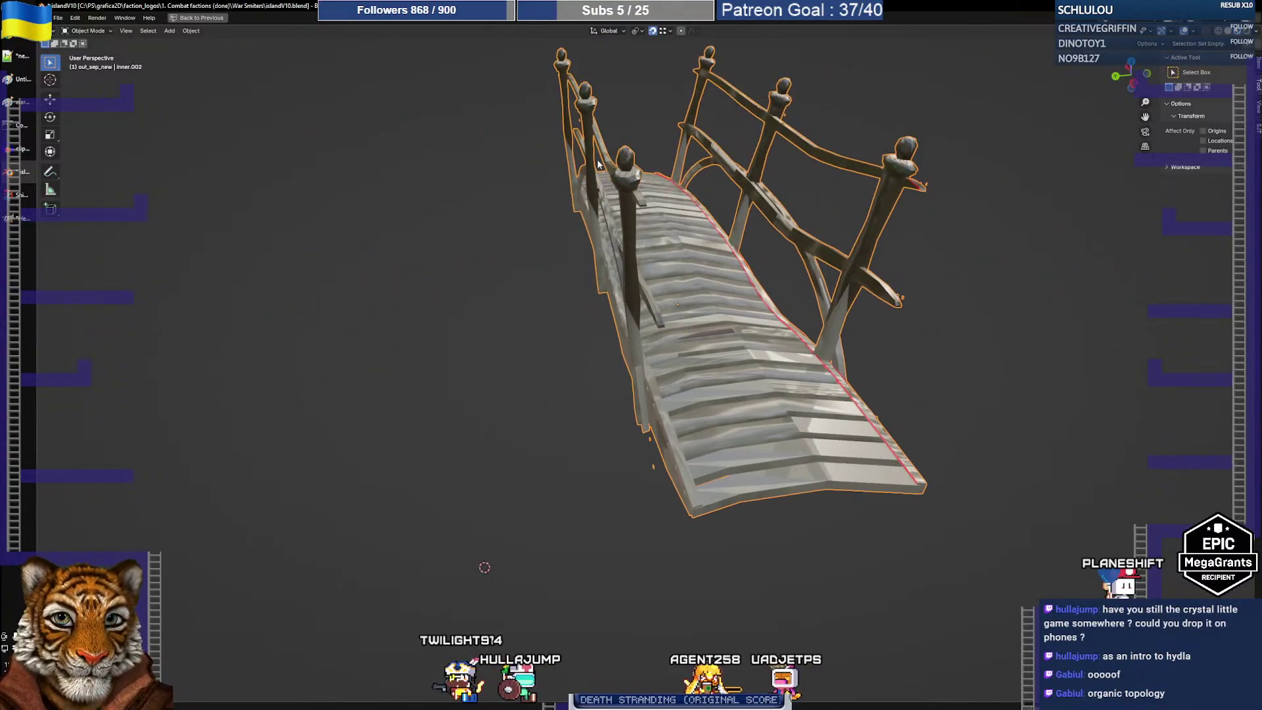
click(65, 31)
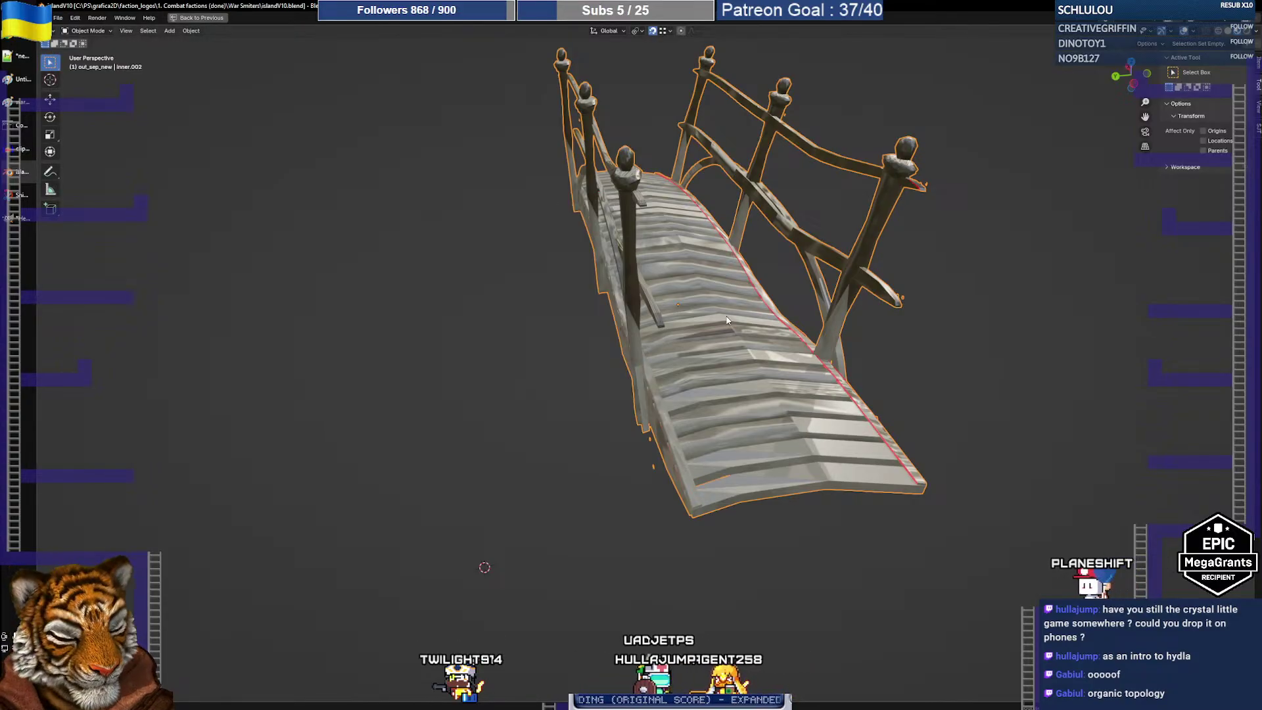
middle_drag(700, 342, 591, 394)
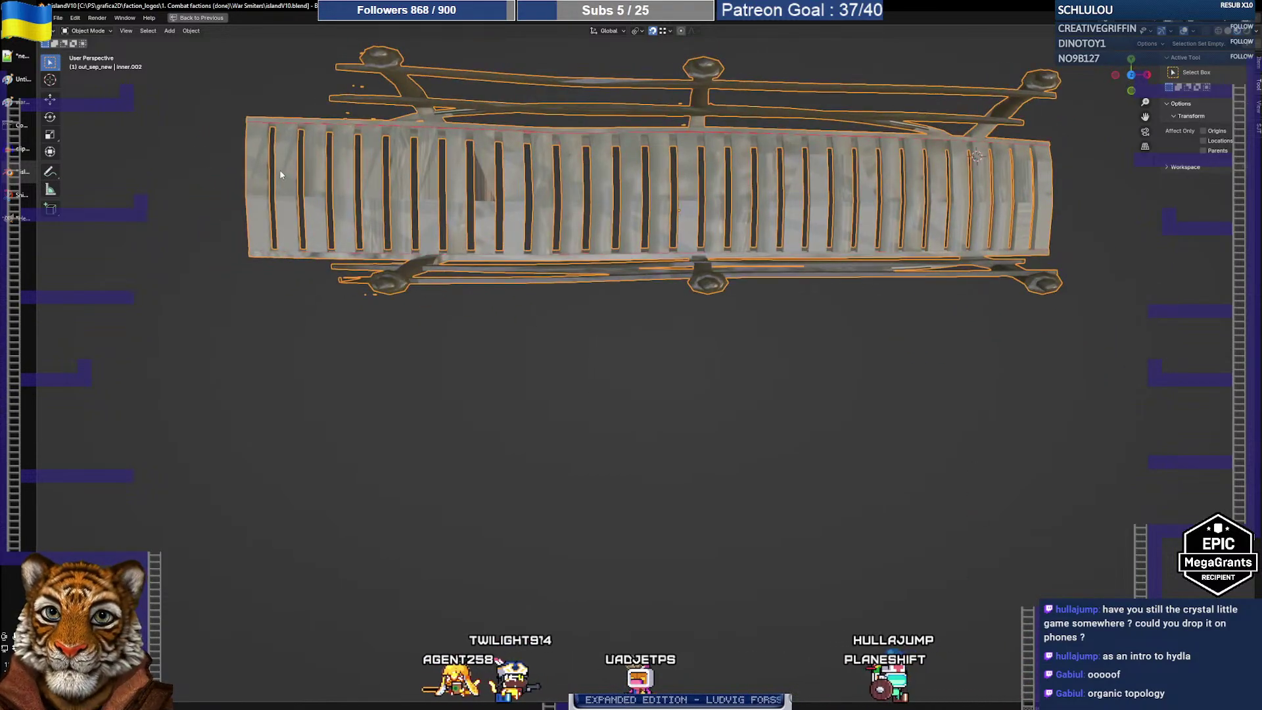
key(Tab)
drag(221, 161, 1114, 228)
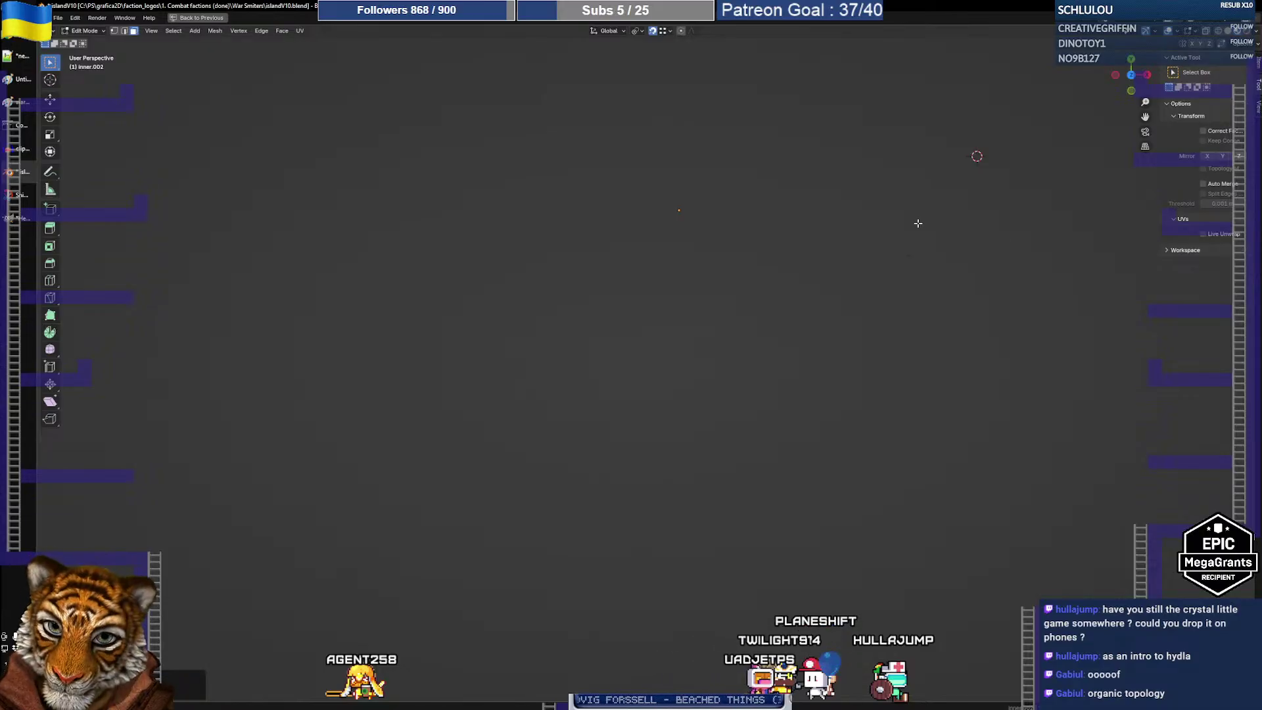
- Unhide all geometry, then box-select and delete the walkway planks
key(alt+h)
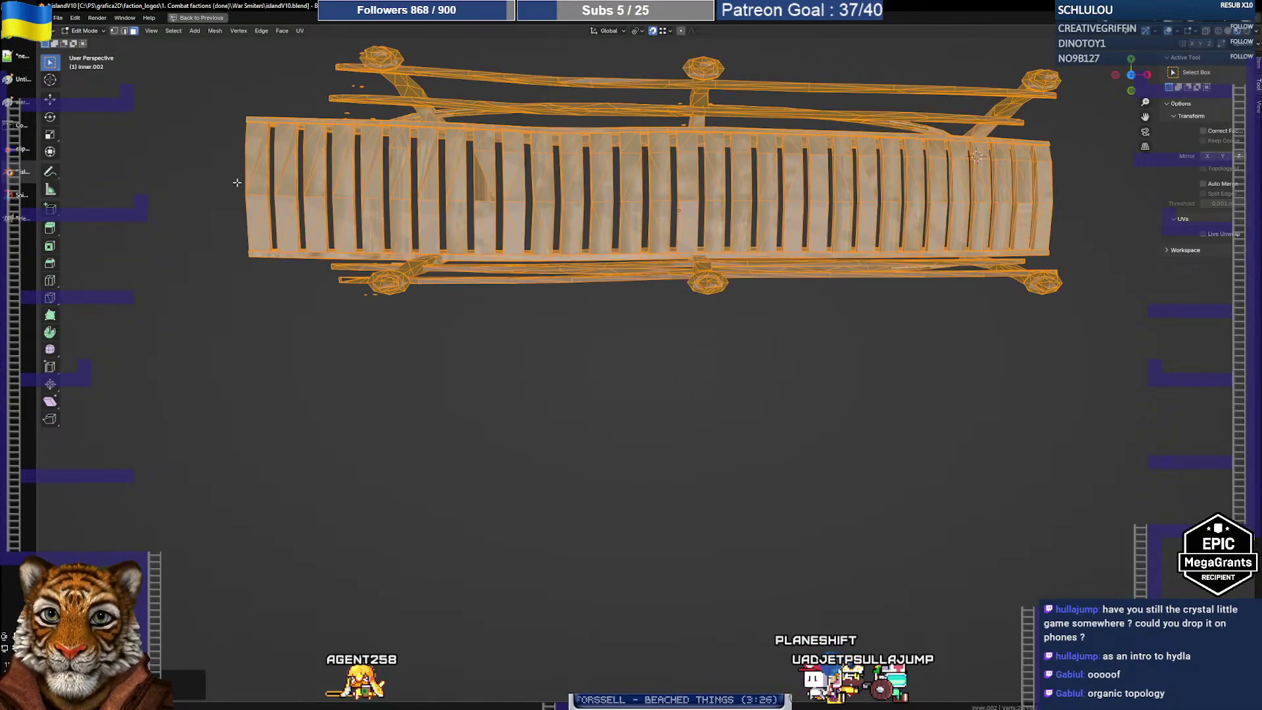
click(237, 182)
drag(162, 155, 723, 209)
drag(1042, 215, 1082, 216)
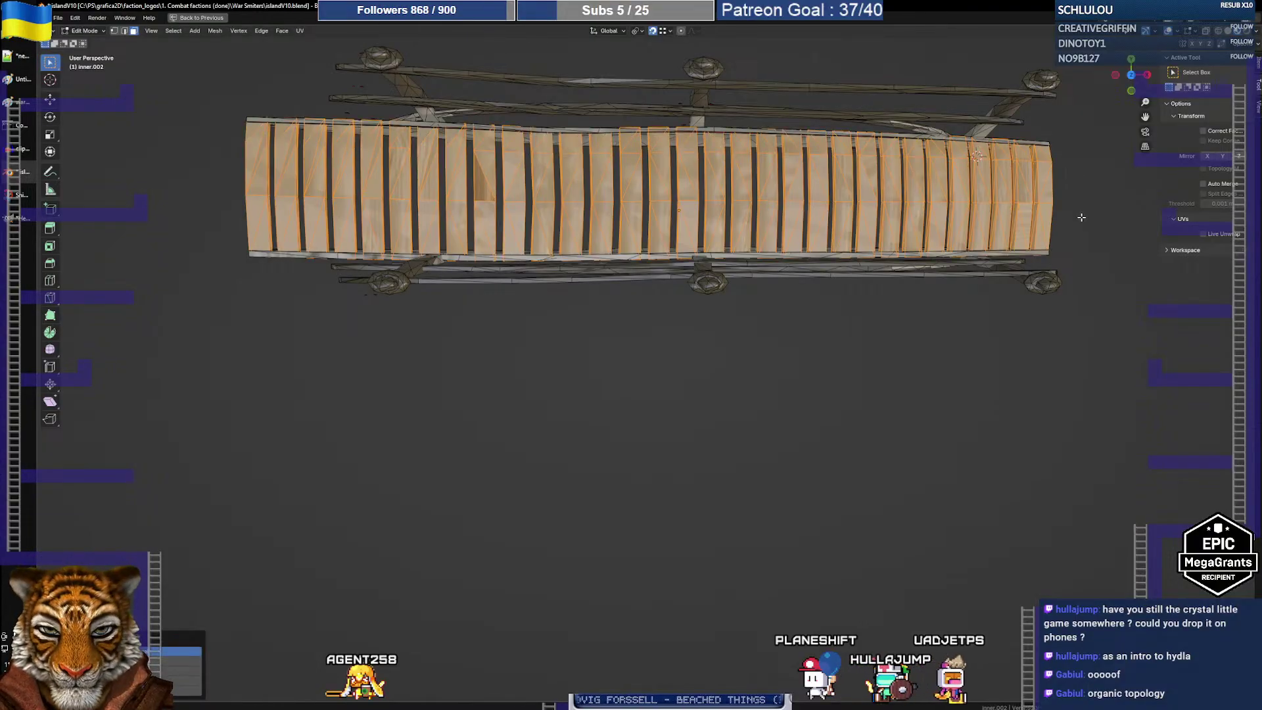
key(x)
click(992, 215)
- Box-select the central, right and left railing sections
middle_drag(631, 184, 592, 77)
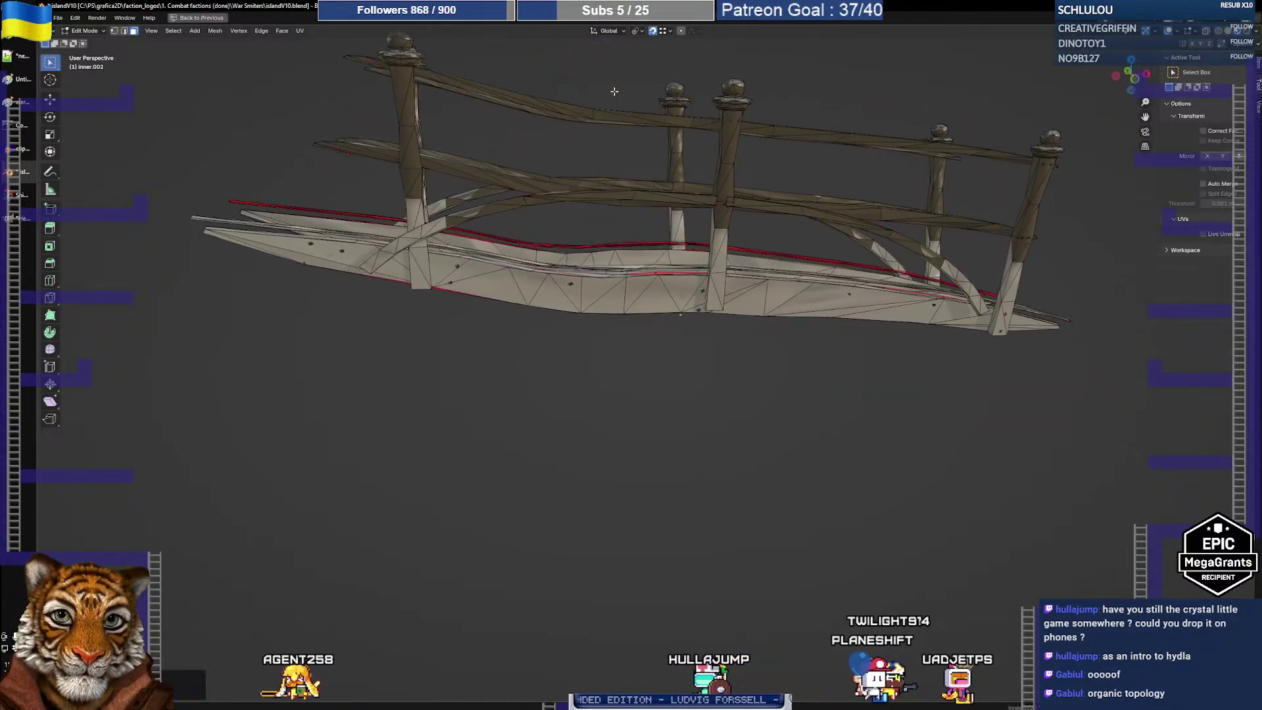
drag(591, 75, 800, 211)
shift+drag(868, 119, 1061, 285)
shift+drag(342, 51, 477, 178)
- Extend the railing selection to linked braces, hide it, and orbit to separate the walkway layers
key(l)
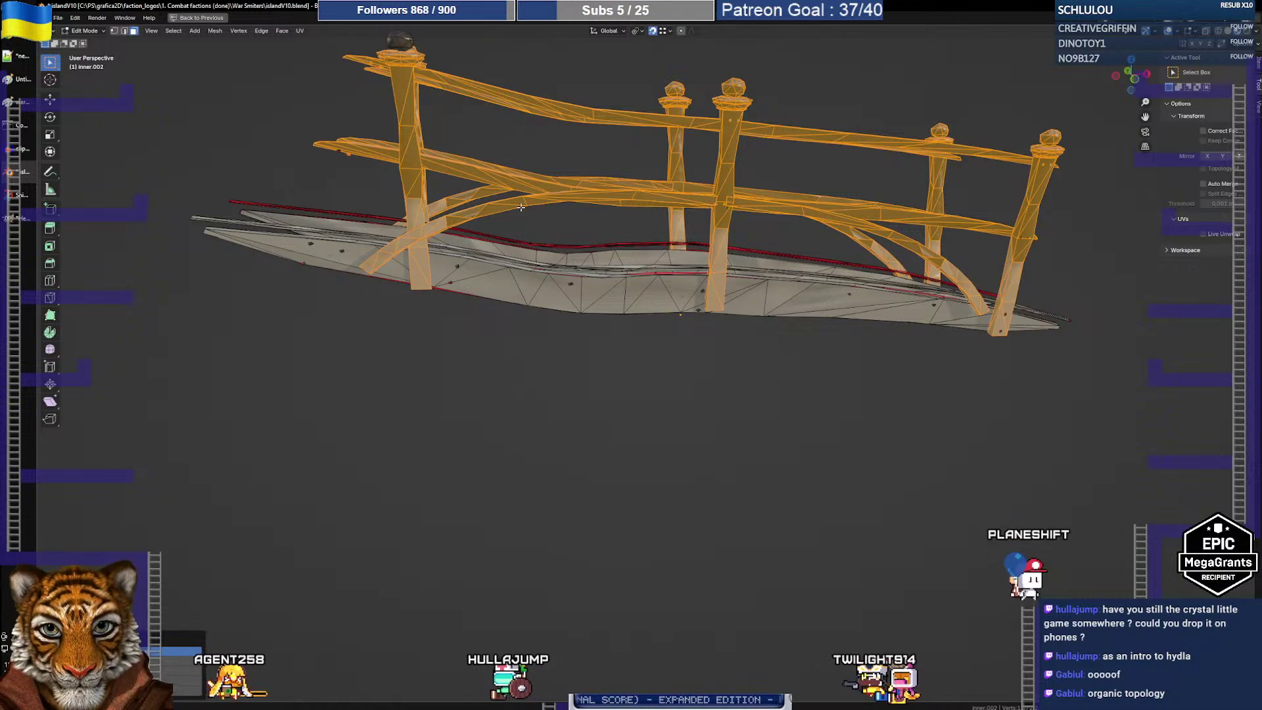
key(h)
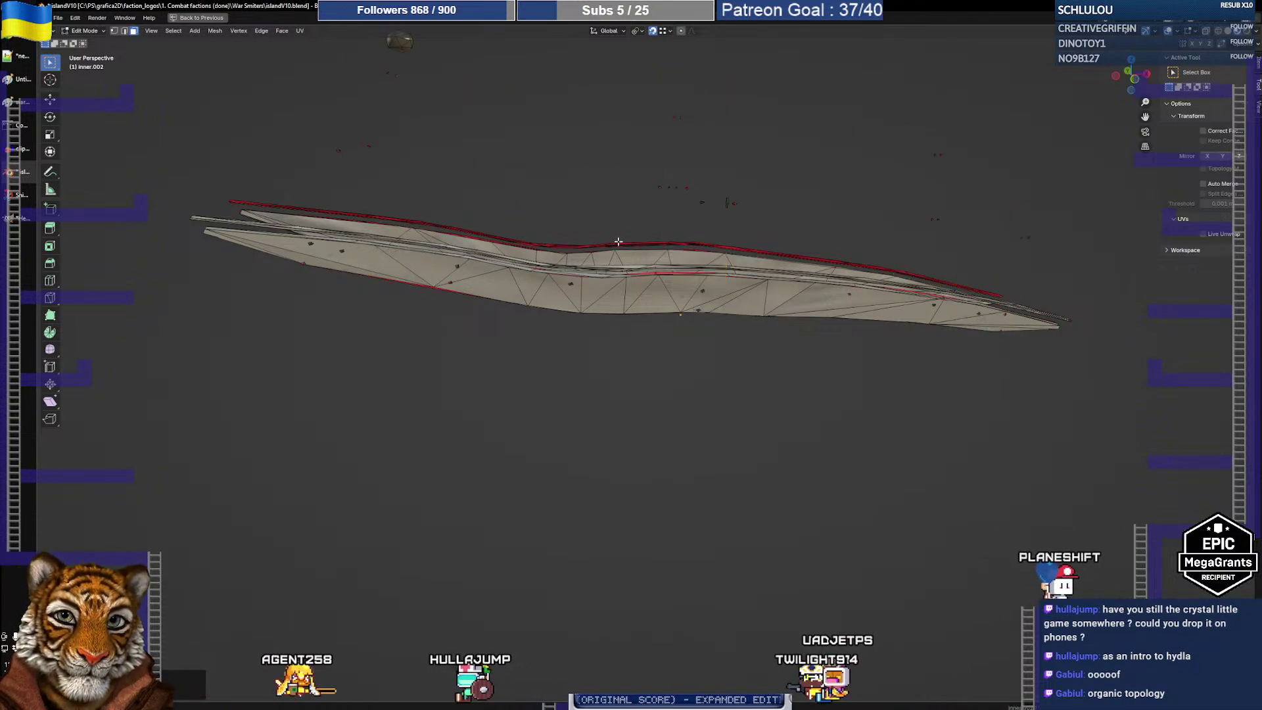
middle_drag(618, 242, 641, 255)
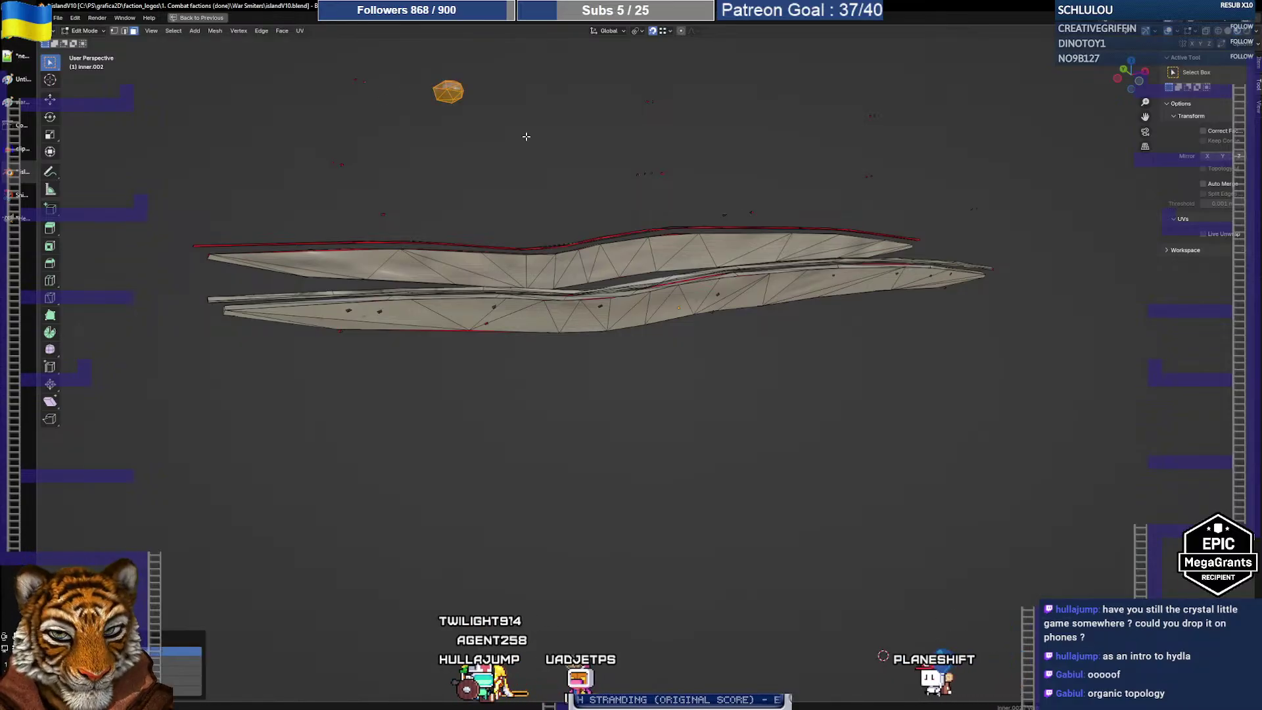
mouse_move(541, 120)
middle_down()
mouse_move(594, 203)
mouse_move(693, 203)
mouse_move(693, 237)
mouse_move(645, 237)
mouse_move(540, 182)
mouse_move(534, 119)
middle_up()
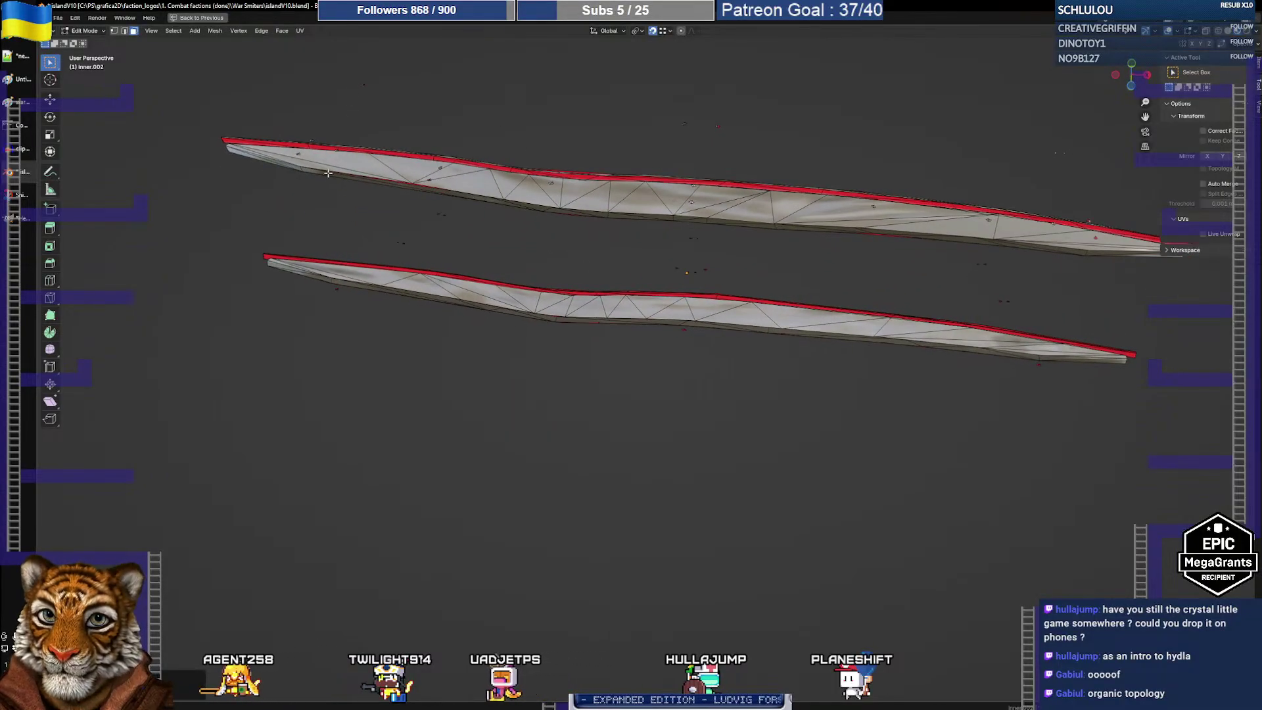
middle_drag(328, 173, 613, 209)
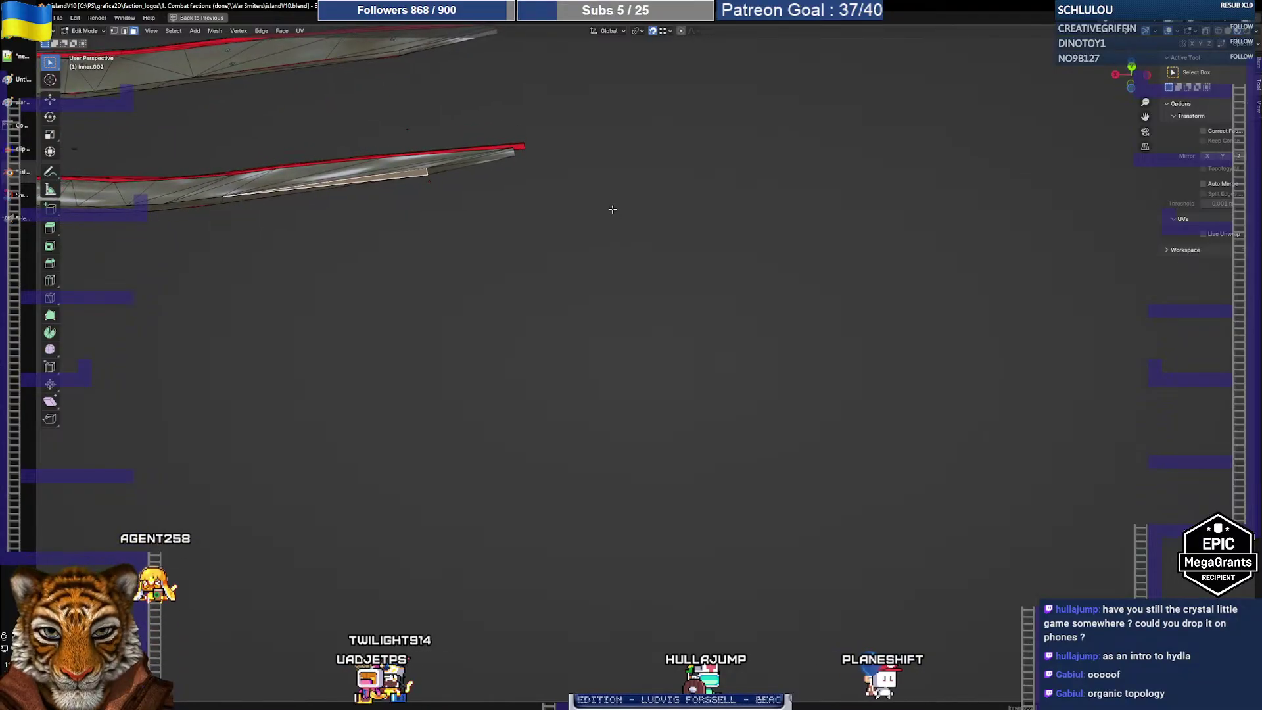
- Select the entire lower rail strip and bring it close into view
key(a)
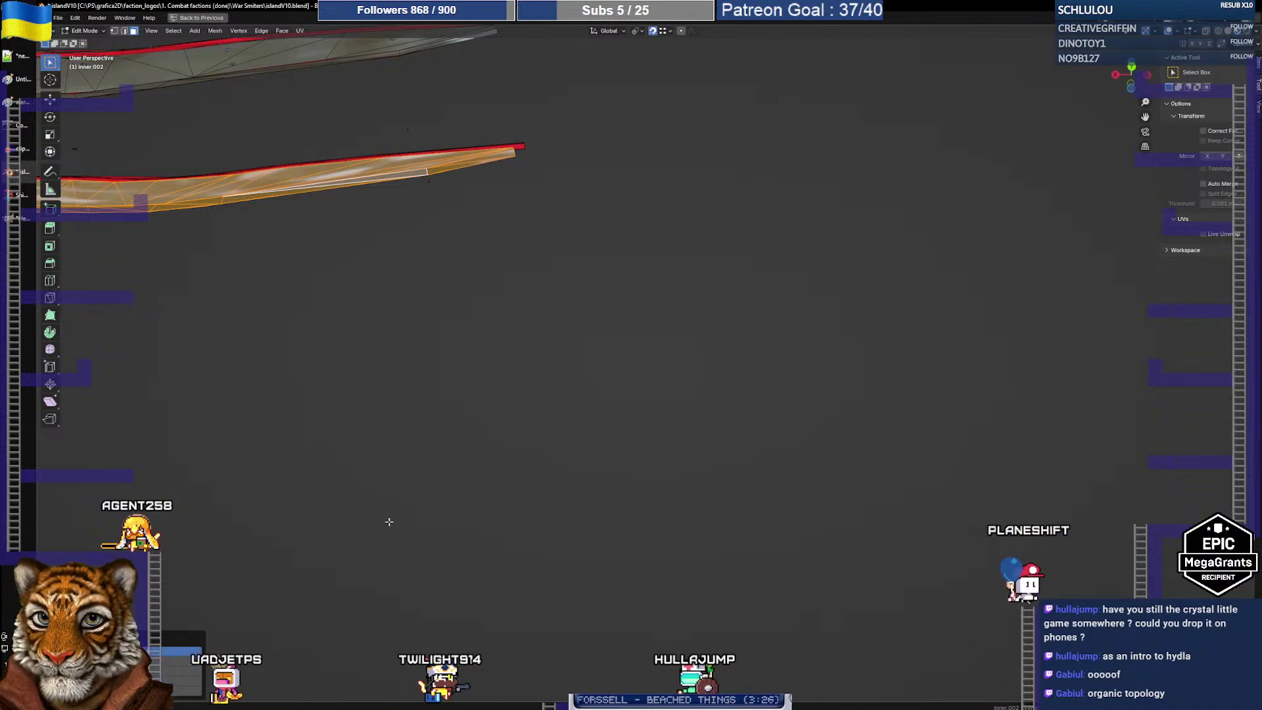
shift+middle_drag(389, 521, 1060, 454)
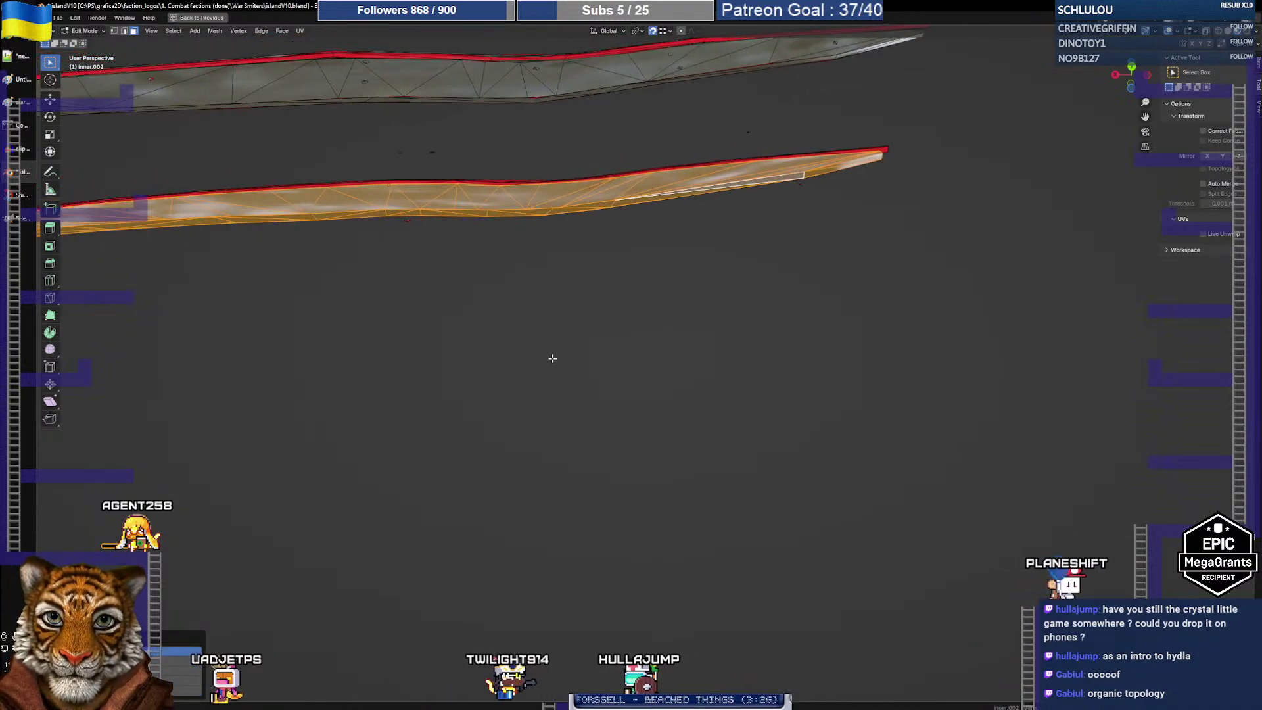
middle_drag(552, 358, 556, 471)
key(shift+grave)
- In edge mode, select the strip's thin top band using select linked with a delimit
key(w)
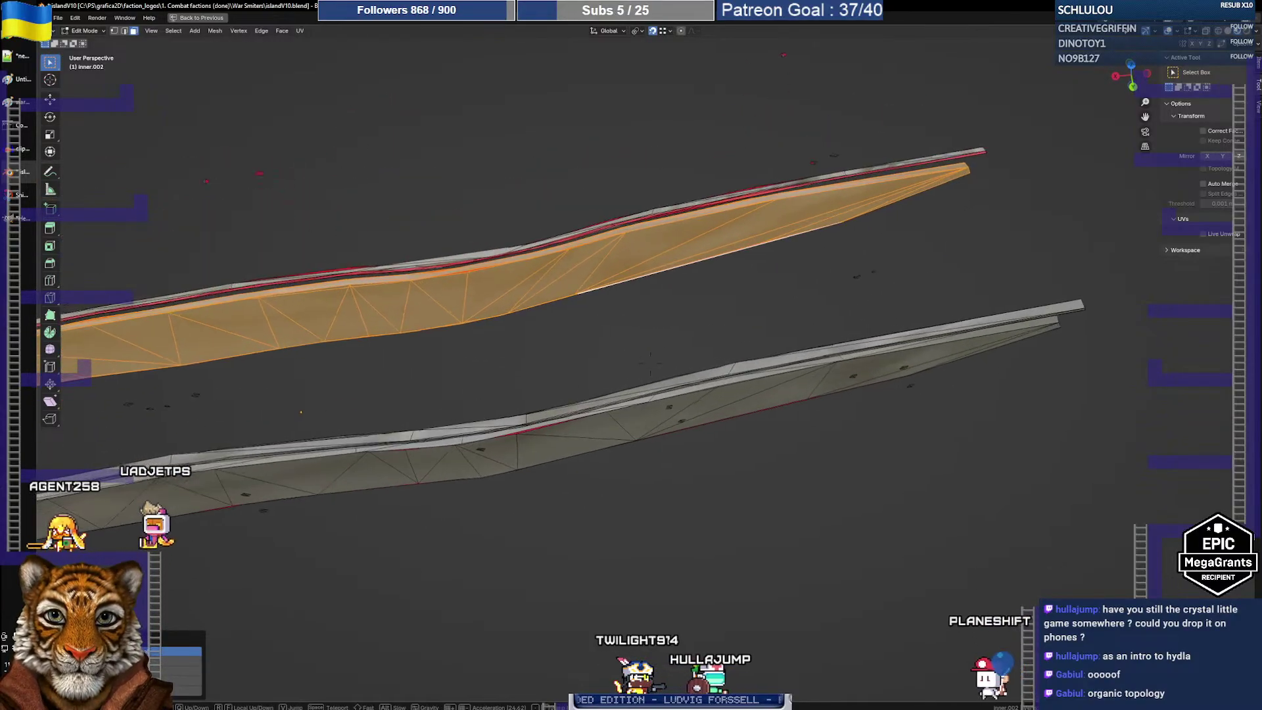
key(w)
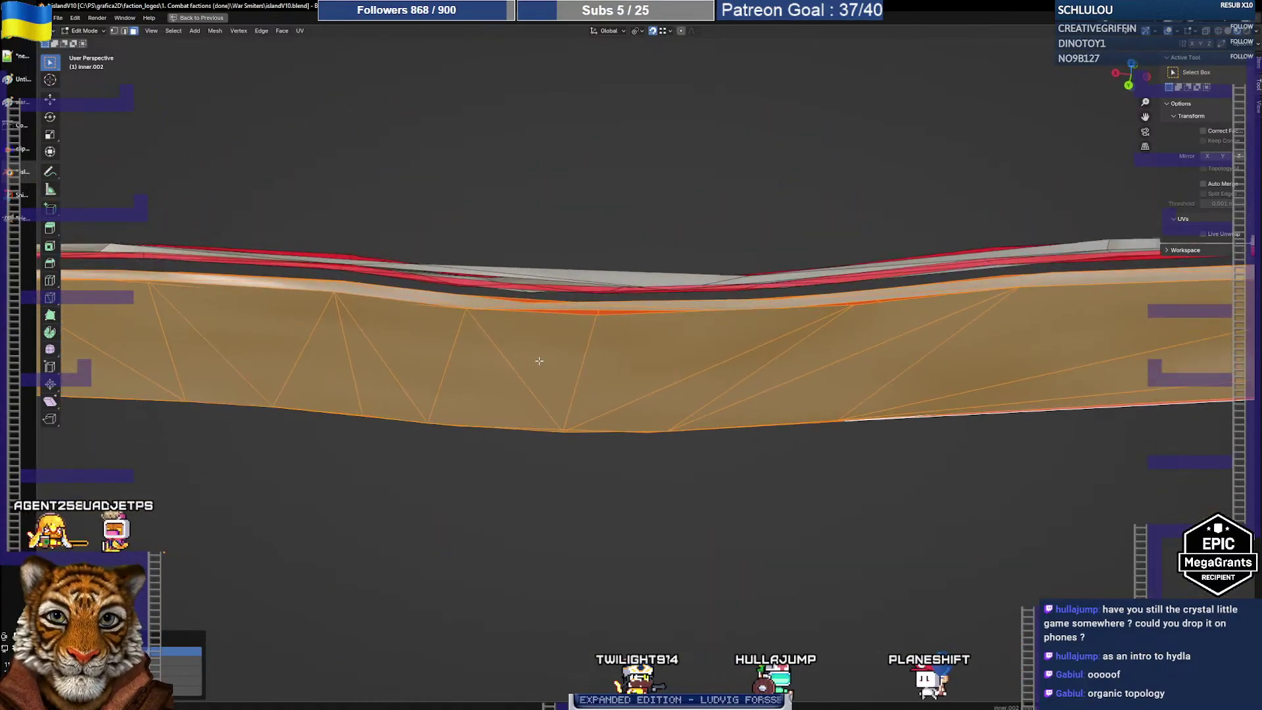
key(2)
click(581, 310)
middle_drag(579, 309, 684, 315)
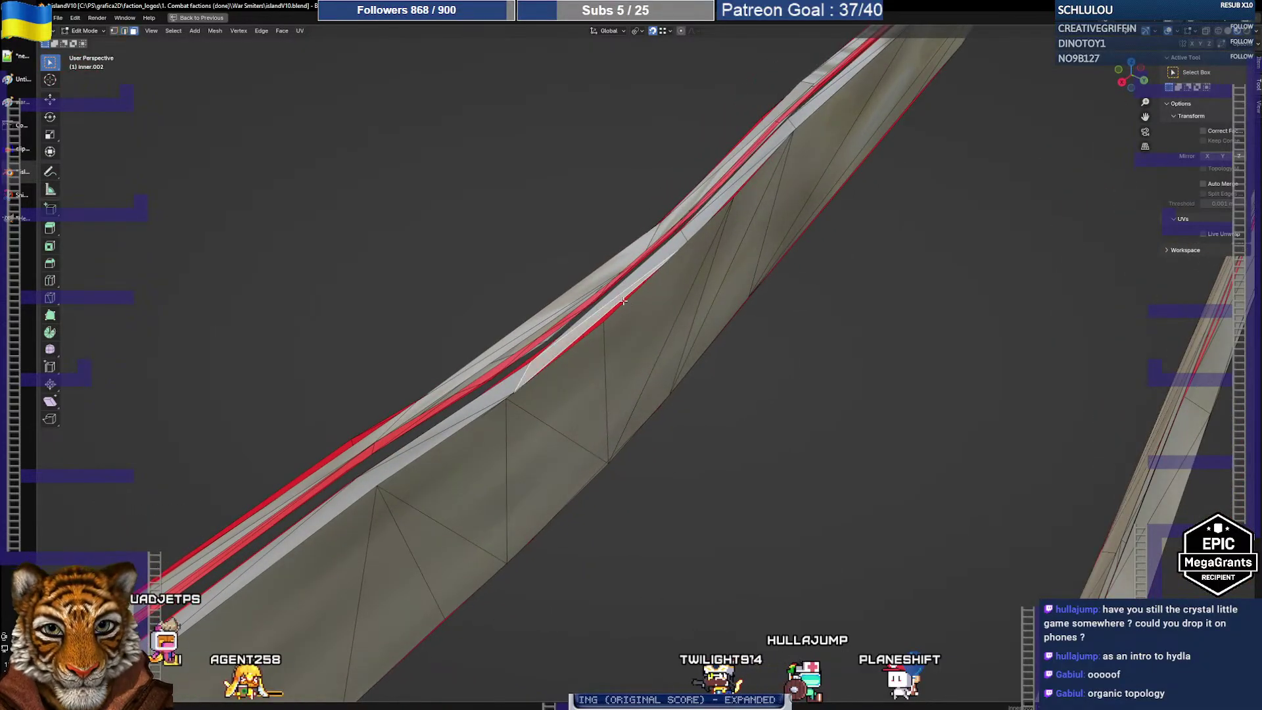
key(l)
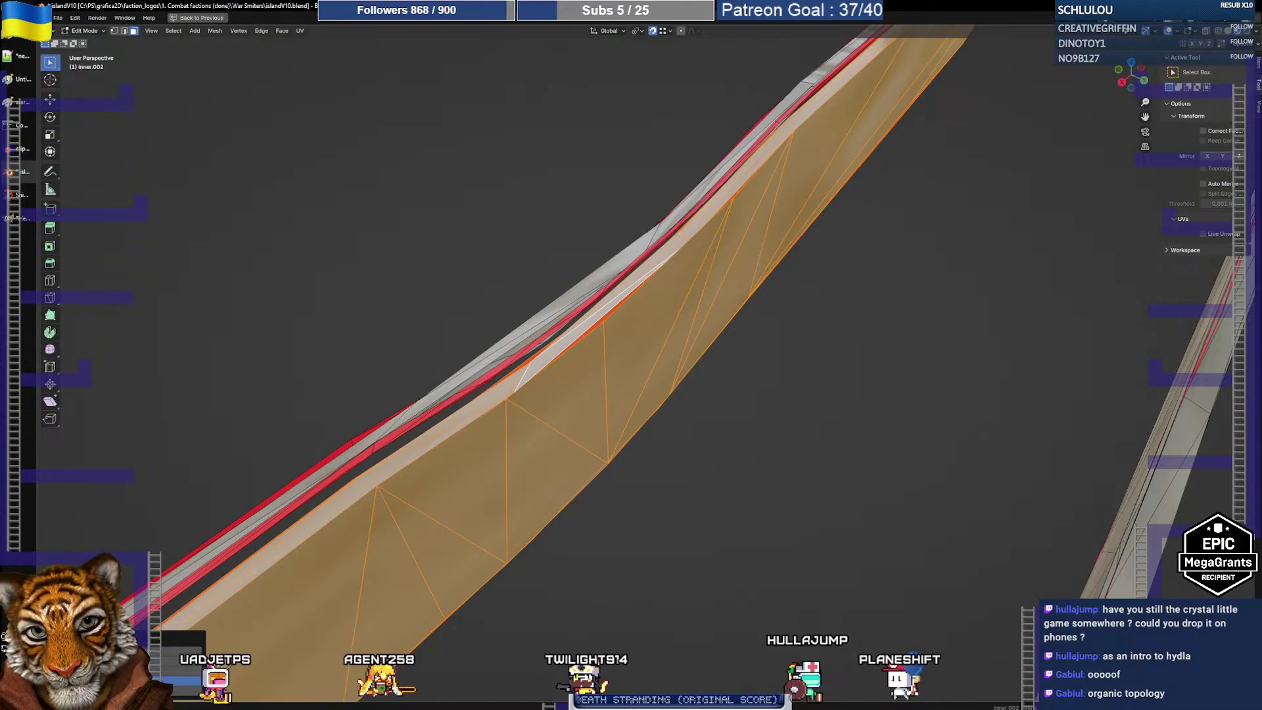
click(158, 690)
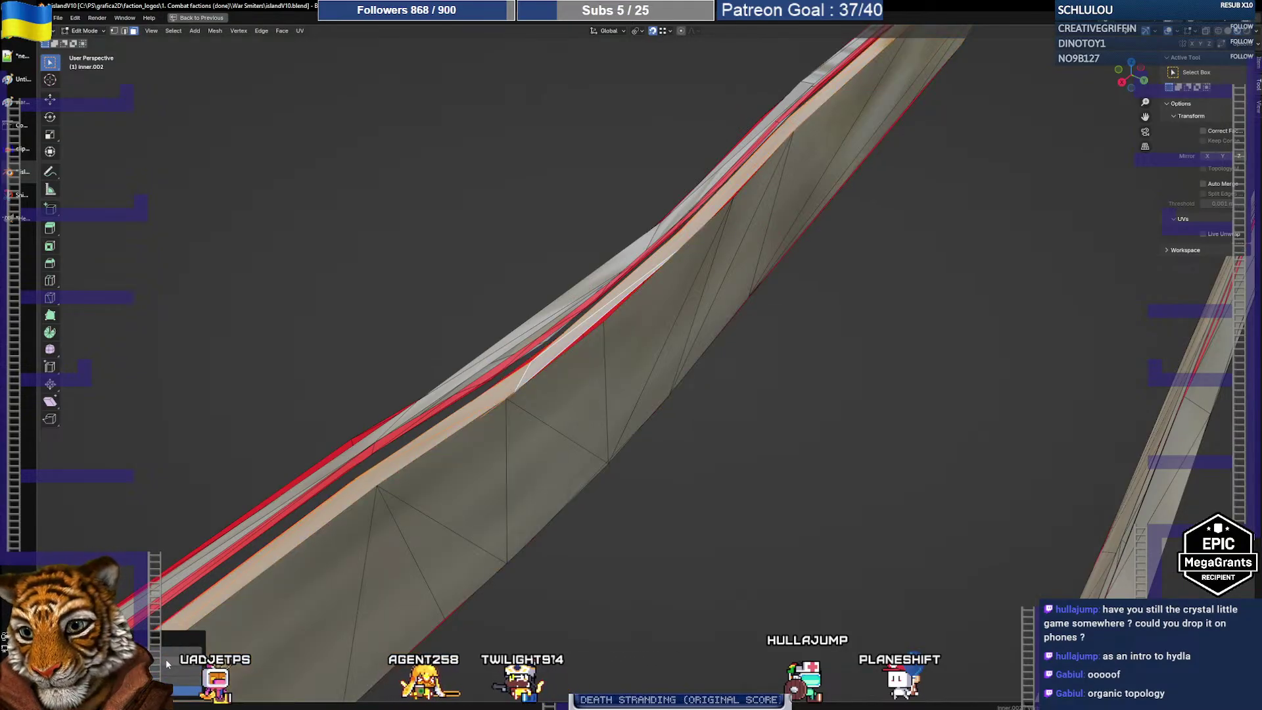
- Add the lower strip's left-end face to the selection and delete the faces
key(shift+grave)
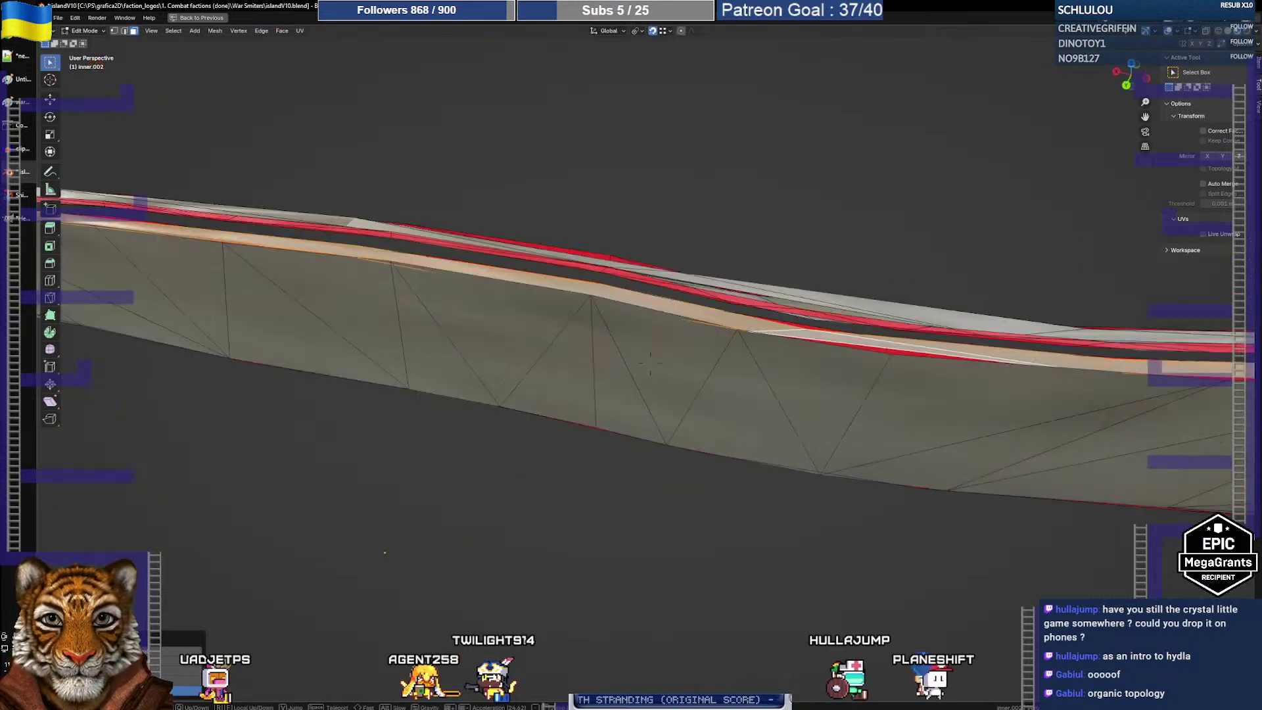
key(s)
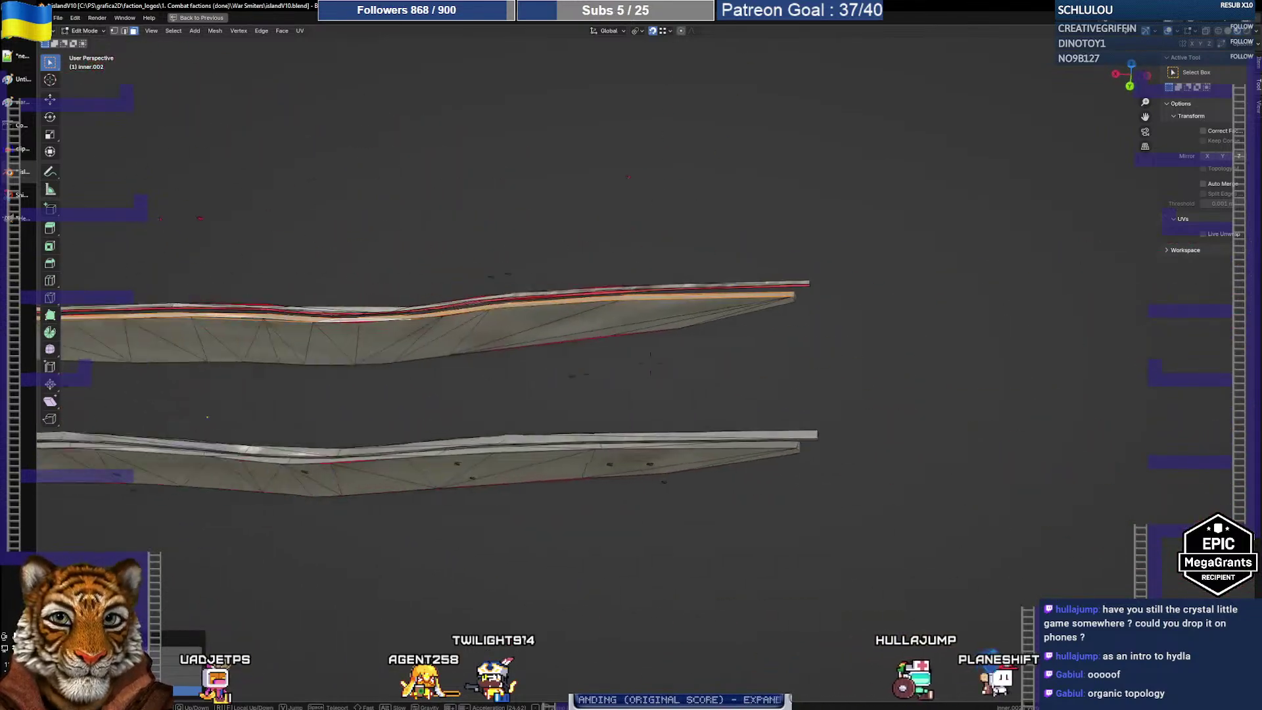
key(a)
key(w)
click(690, 414)
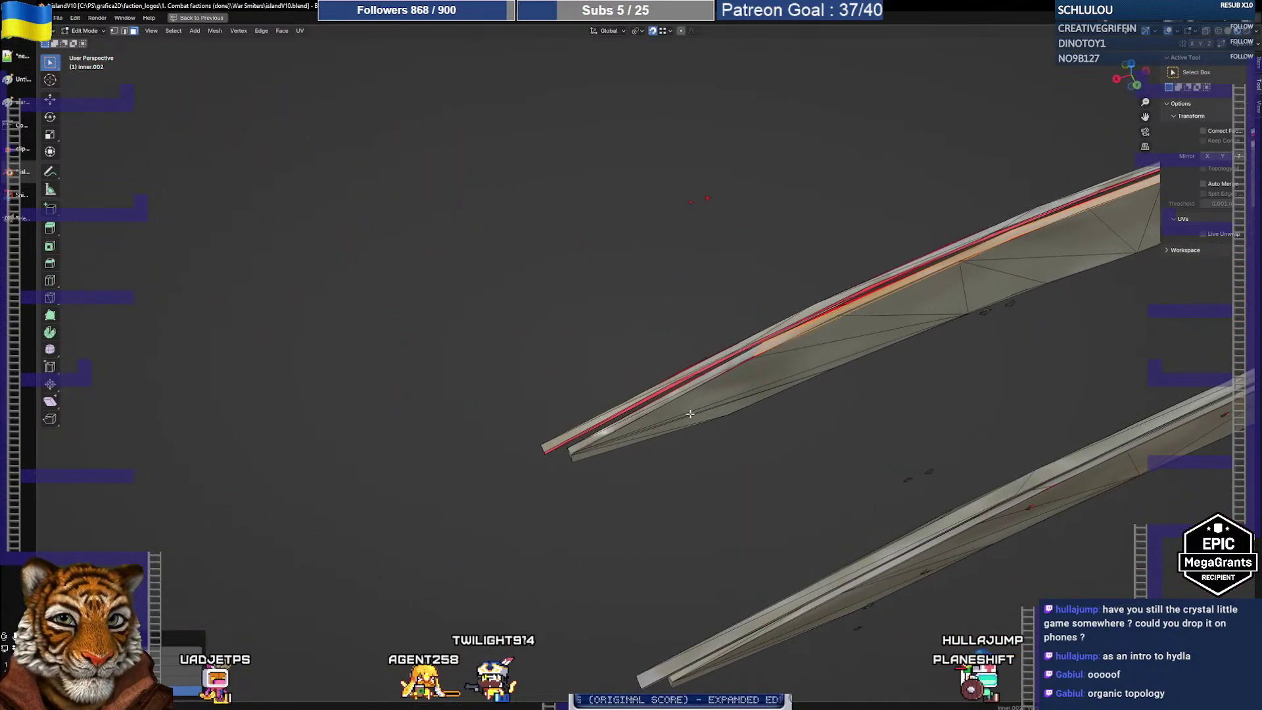
shift+click(739, 361)
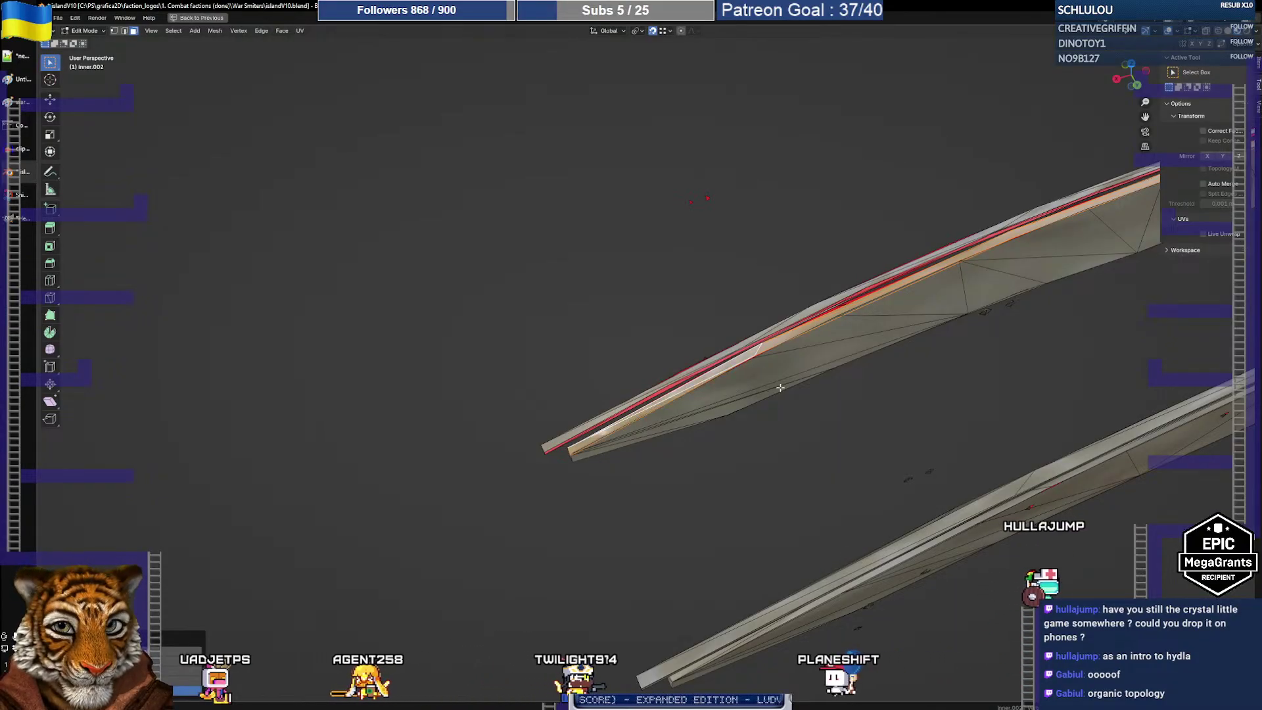
key(x)
click(780, 391)
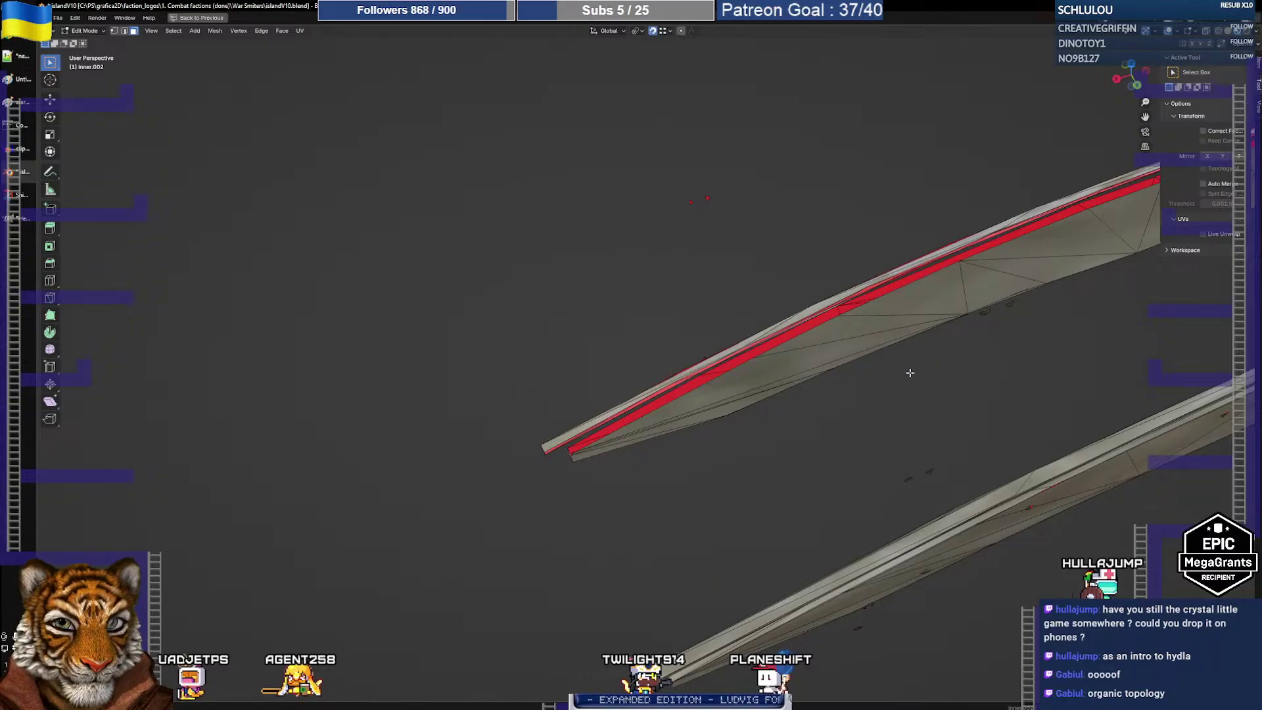
- Select the whole lower diagonal strip and view the strips' right tips lengthwise
middle_drag(781, 392, 864, 239)
key(l)
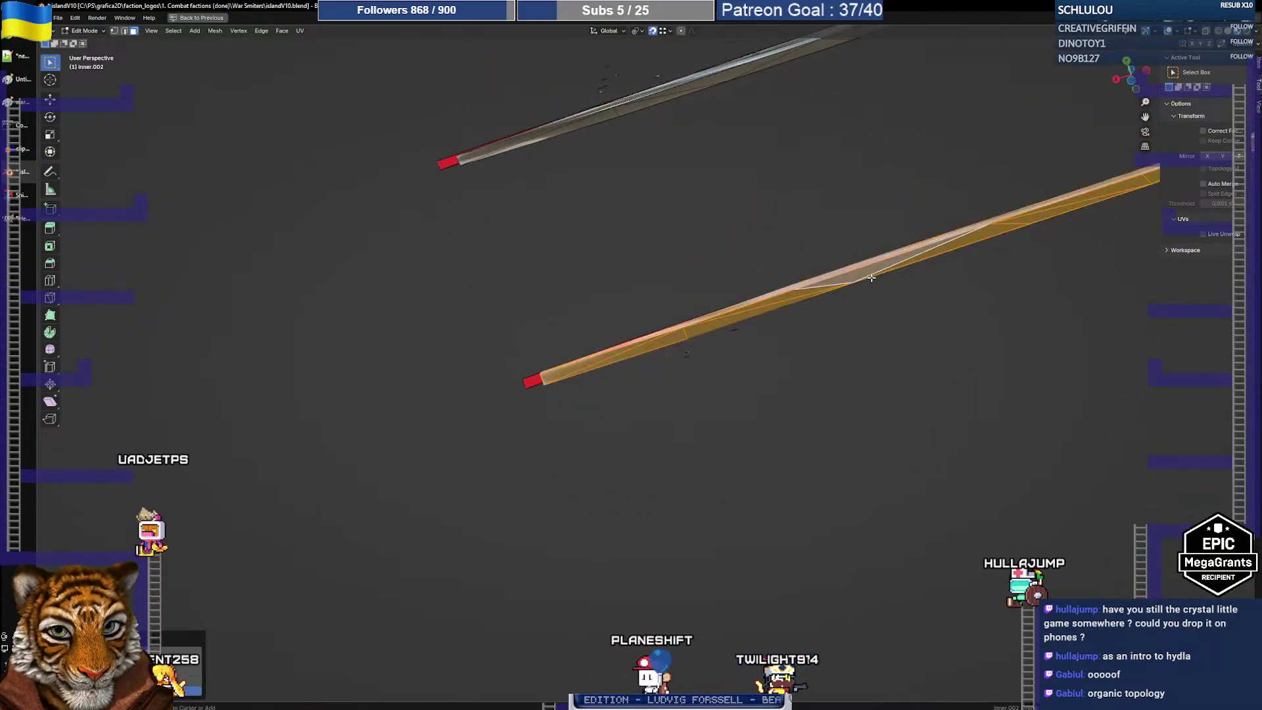
middle_drag(953, 334, 968, 399)
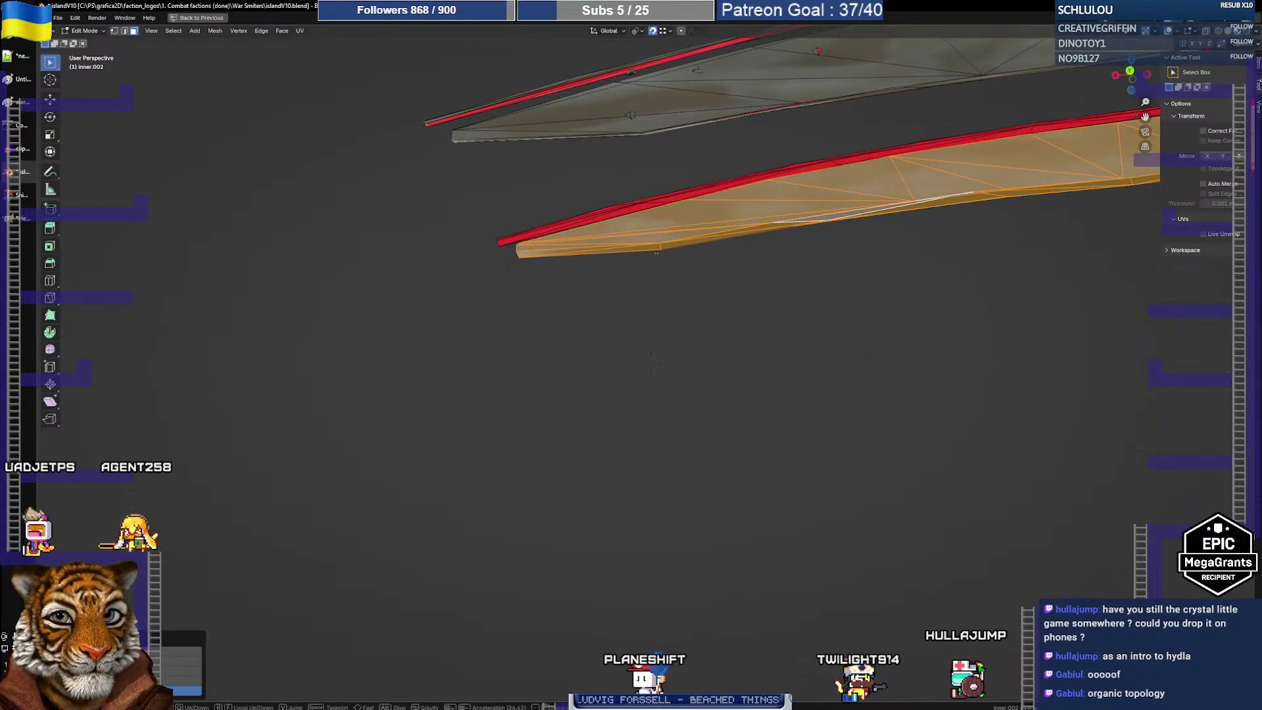
key(d)
key(w)
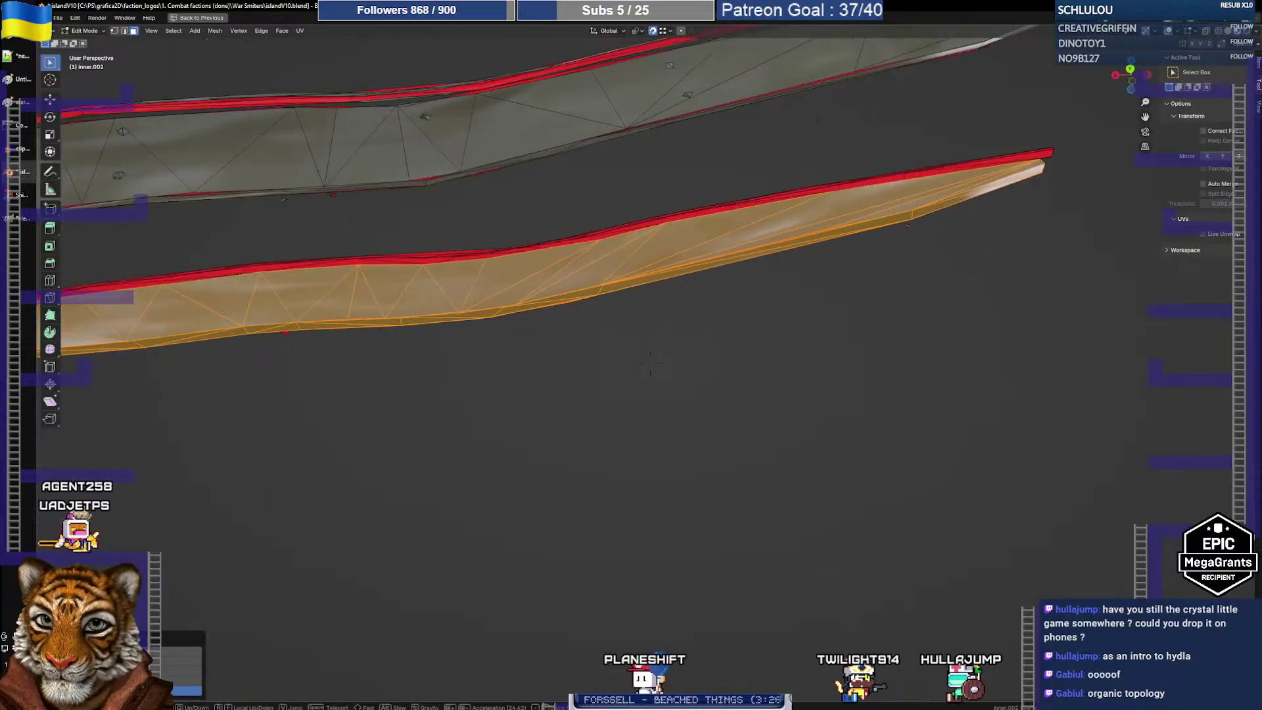
key(d)
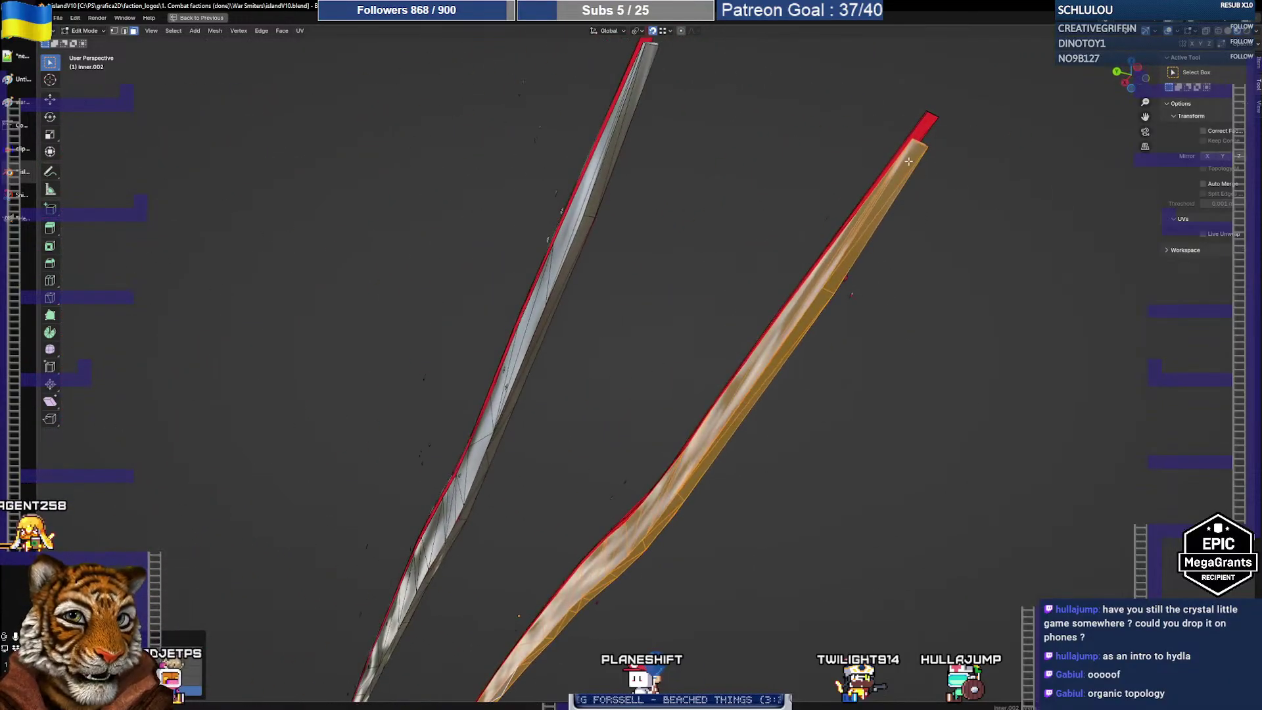
- Select the face path along the strip's lower side and delete those faces
click(889, 211)
ctrl+click(737, 419)
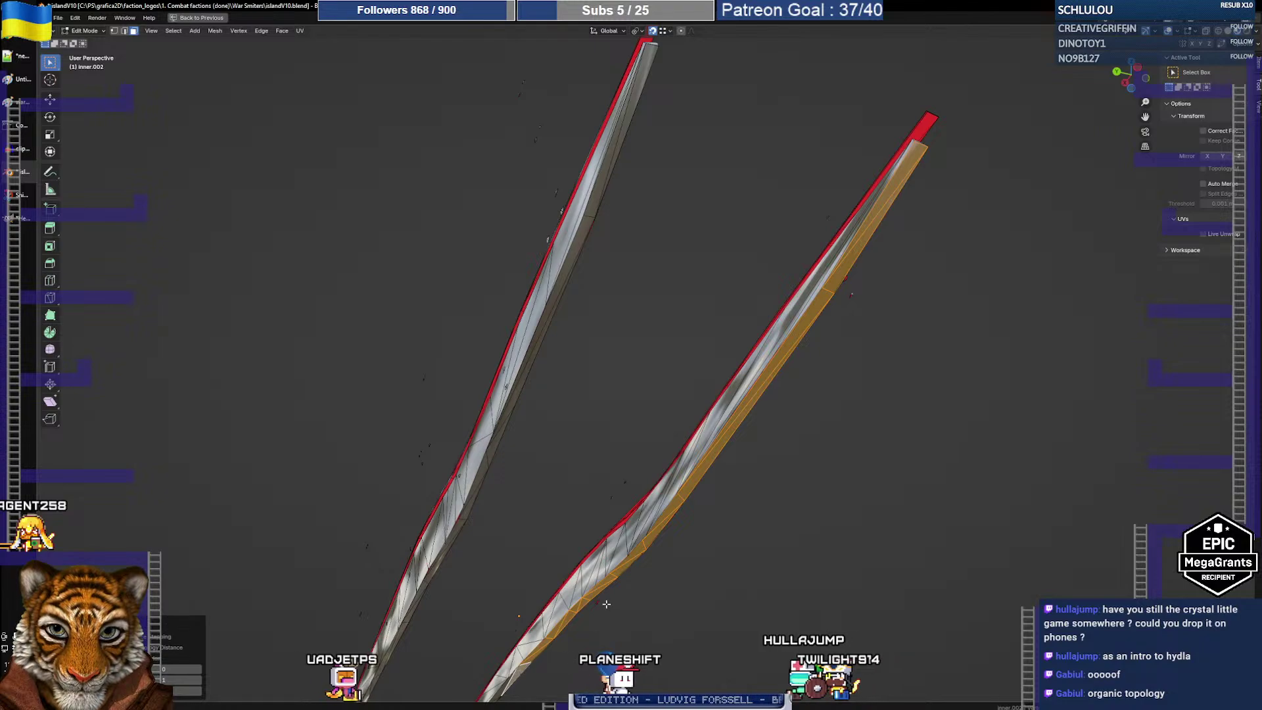
middle_drag(606, 603, 815, 324)
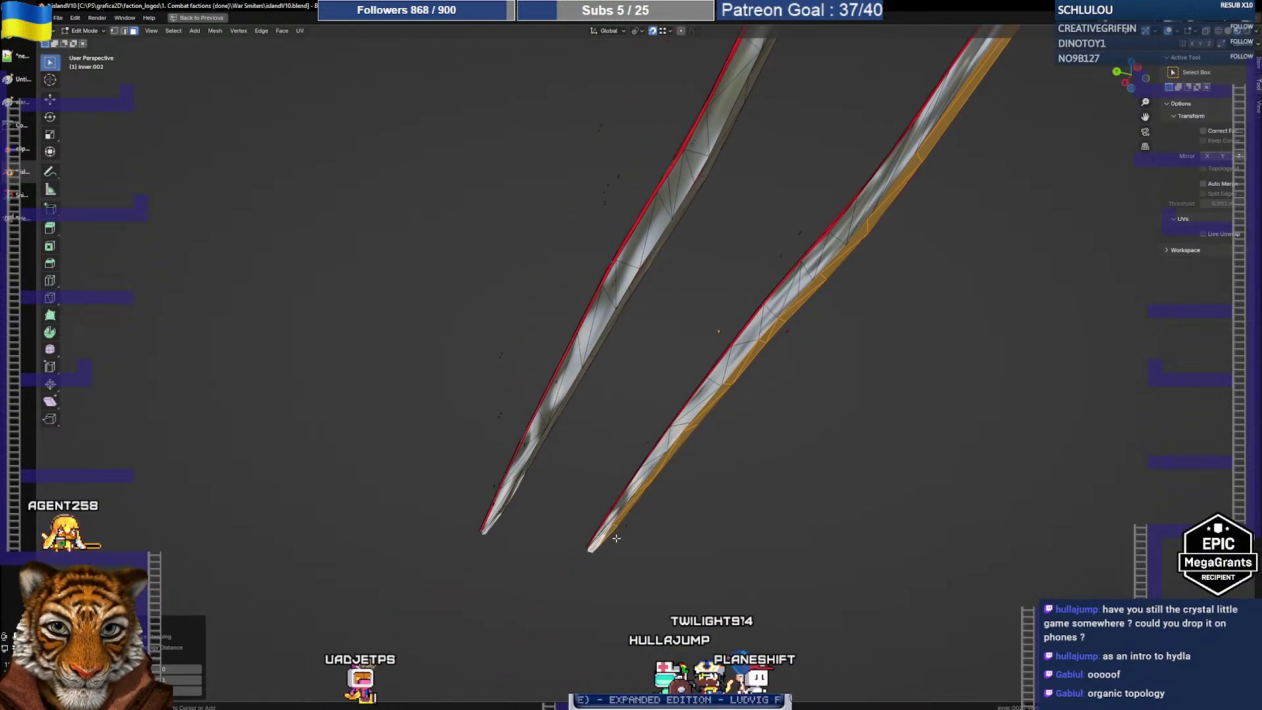
middle_drag(615, 538, 560, 486)
key(x)
click(705, 465)
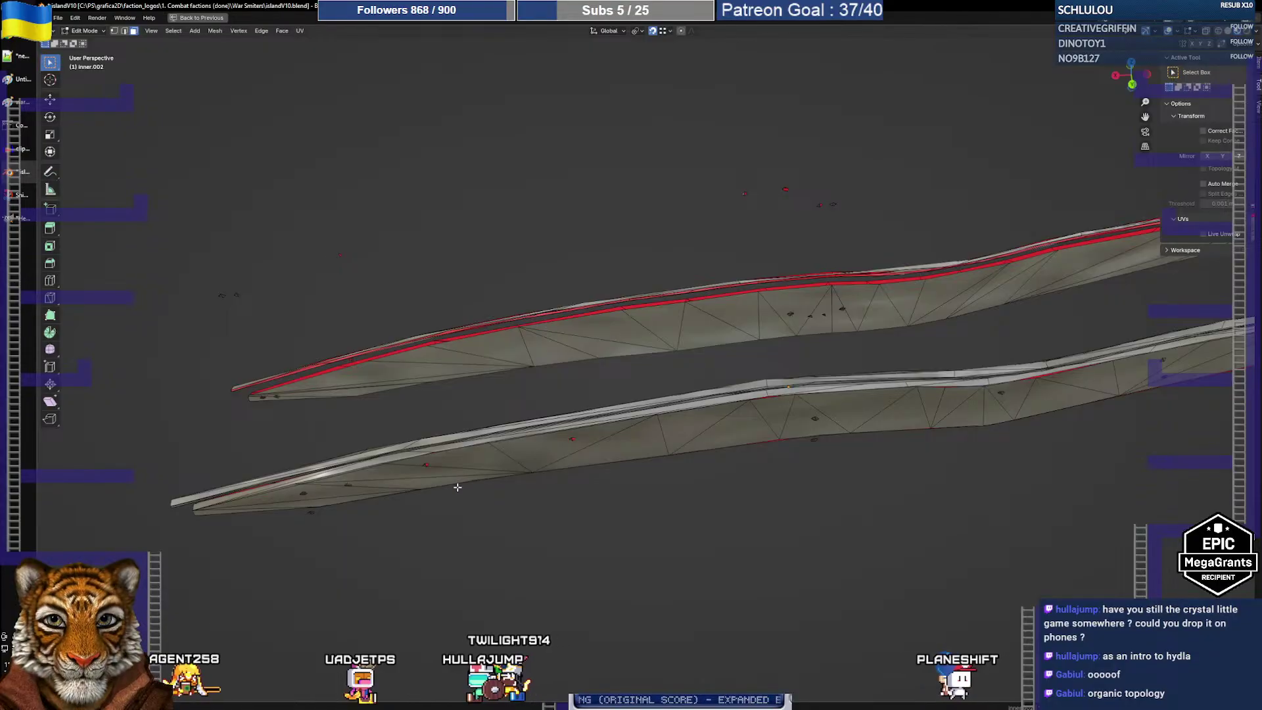
alt+click(241, 495)
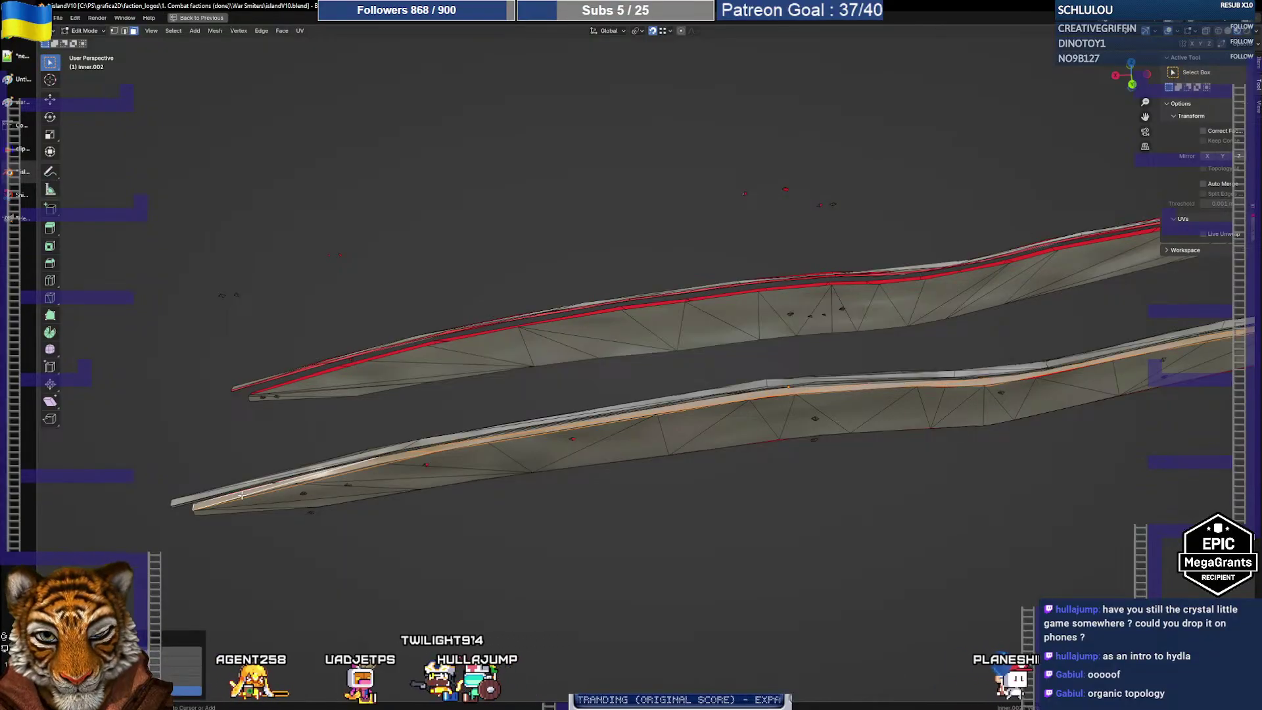
- Delete the selected faces on the lower strip and the upper strip's lower edge loop
key(x)
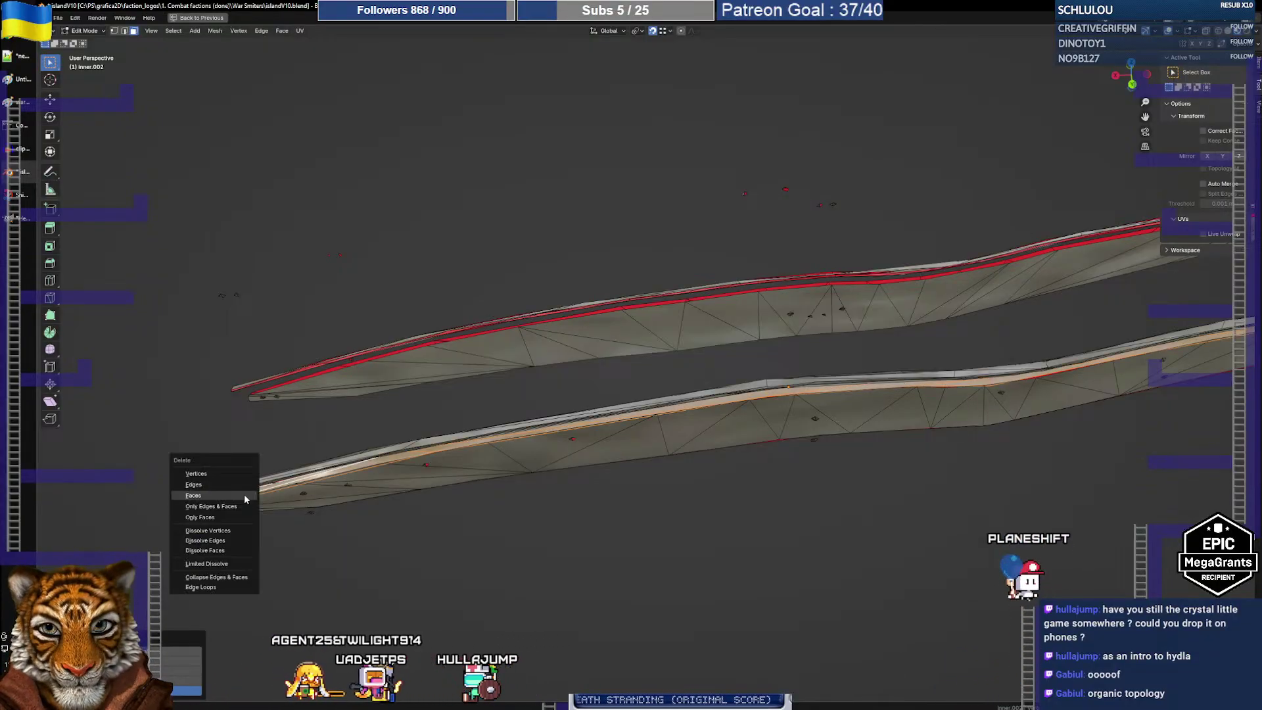
click(243, 494)
middle_drag(243, 494, 405, 317)
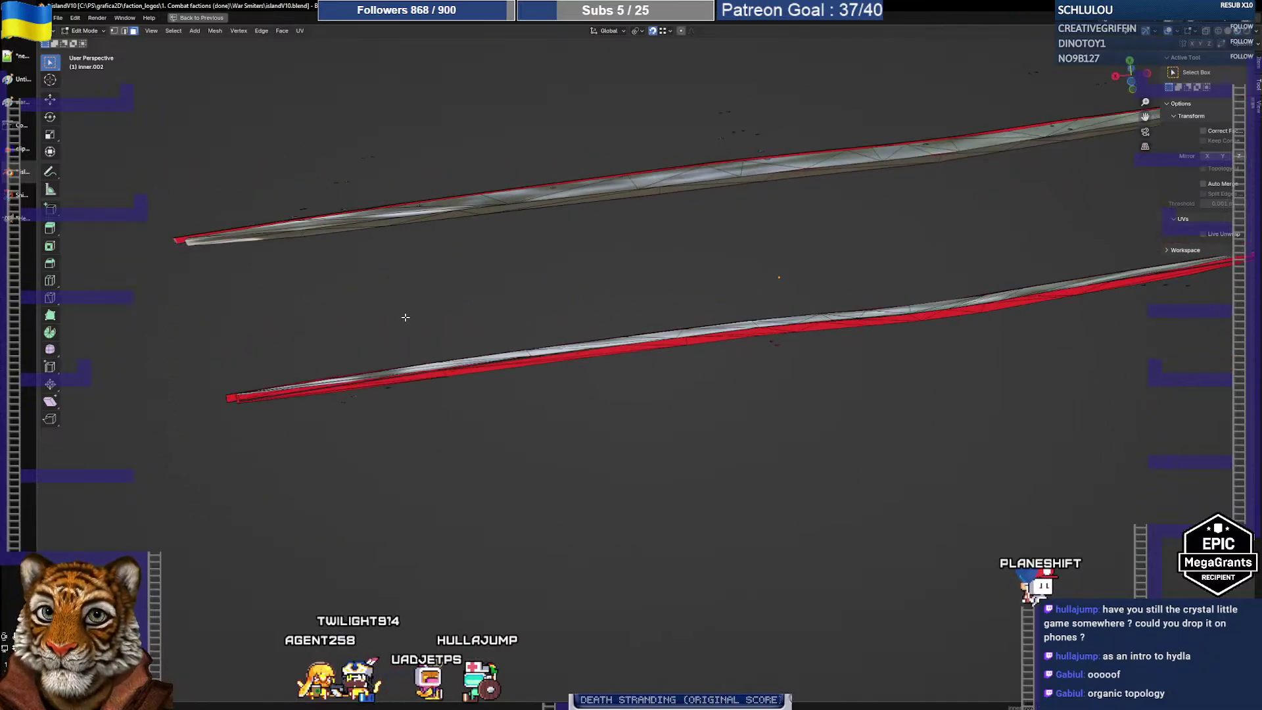
alt+click(310, 237)
key(x)
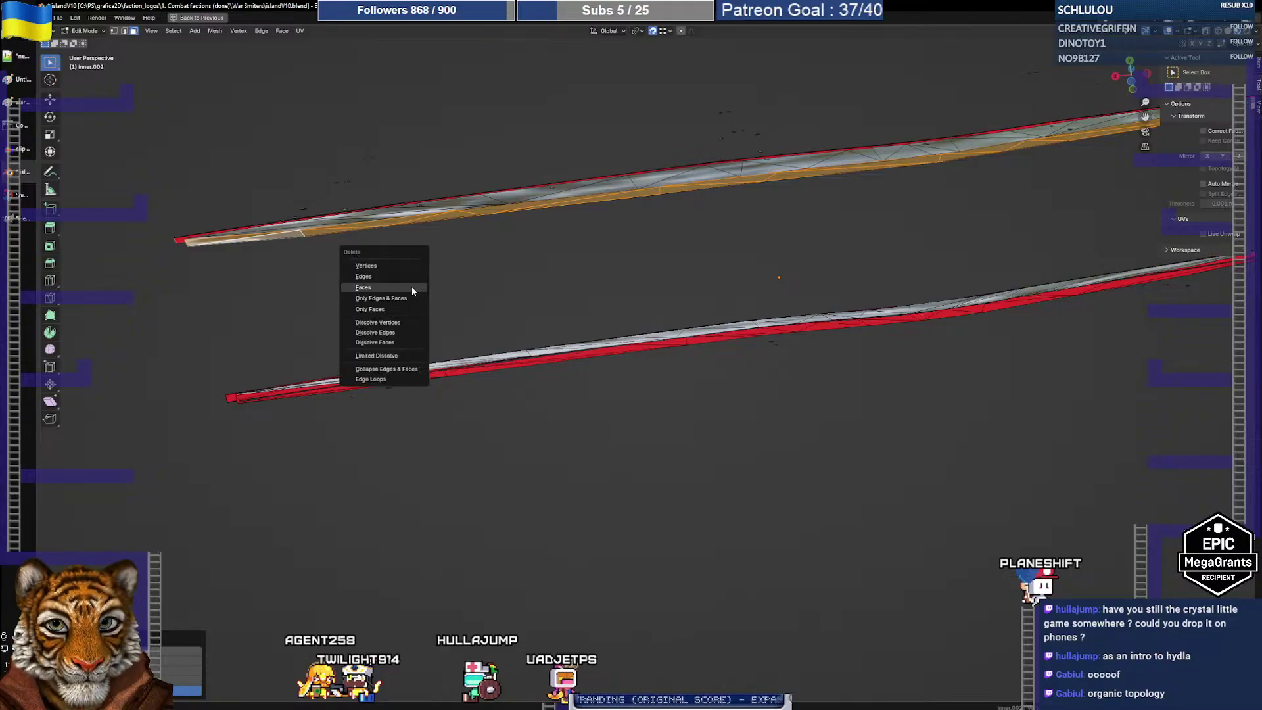
click(411, 286)
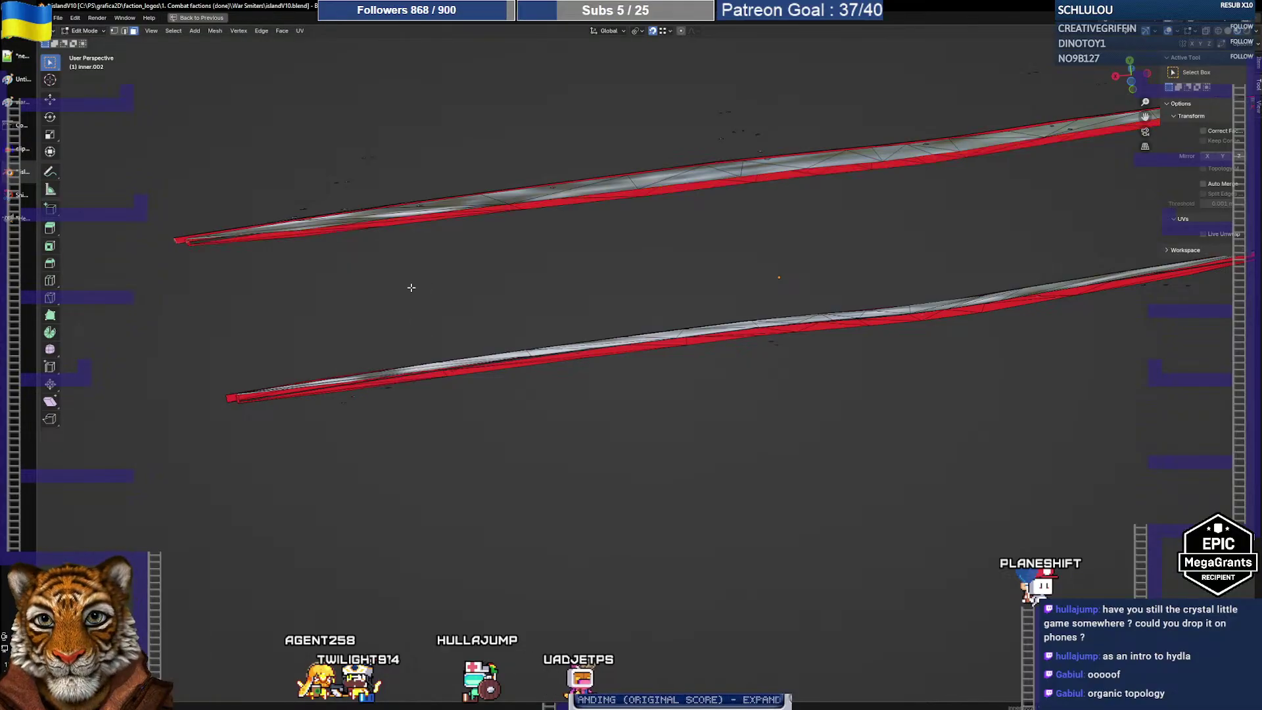
- Fill the upper strip's loop with a triangulated face and cap the lower strip's bottom boundary loop
alt+click(546, 203)
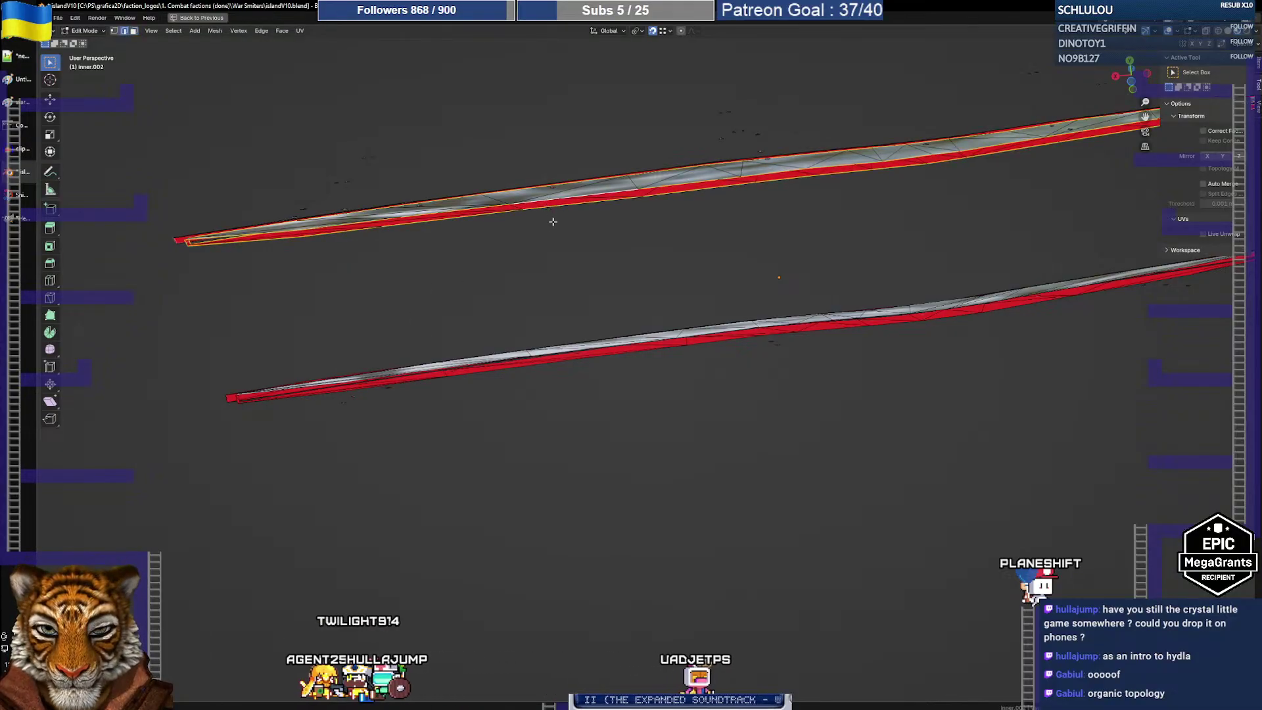
key(f)
key(ctrl+t)
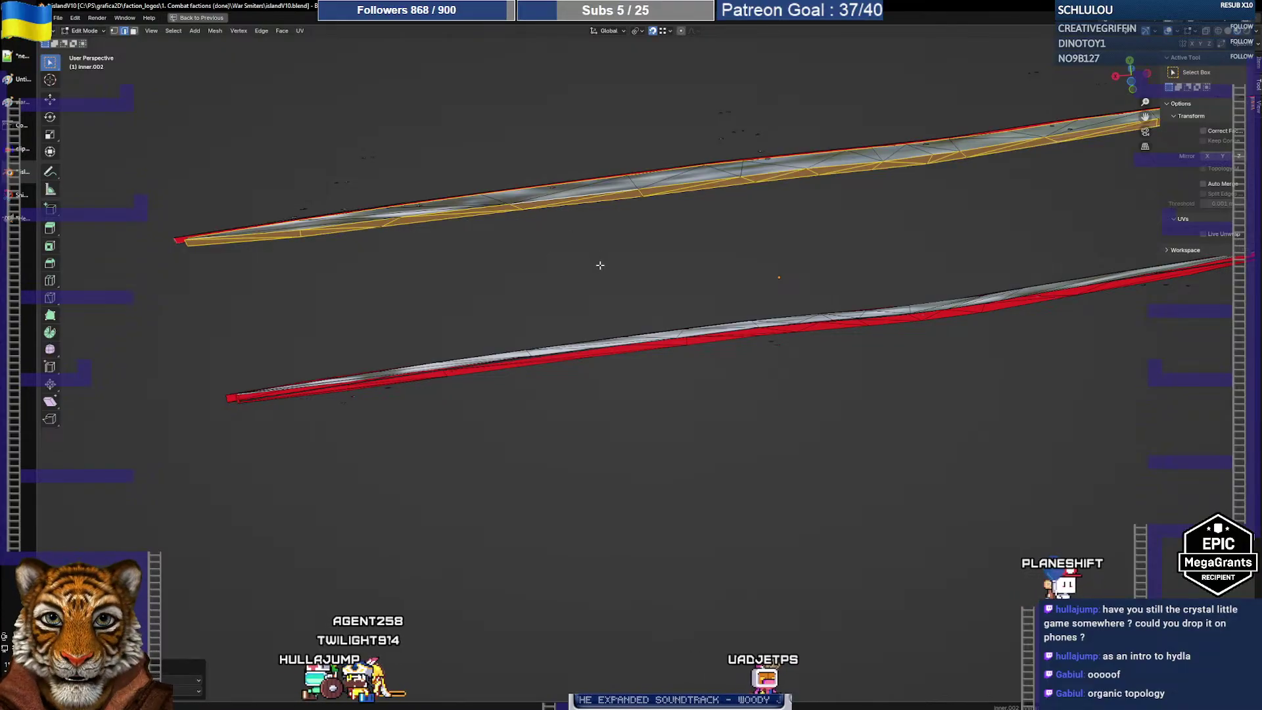
alt+click(649, 343)
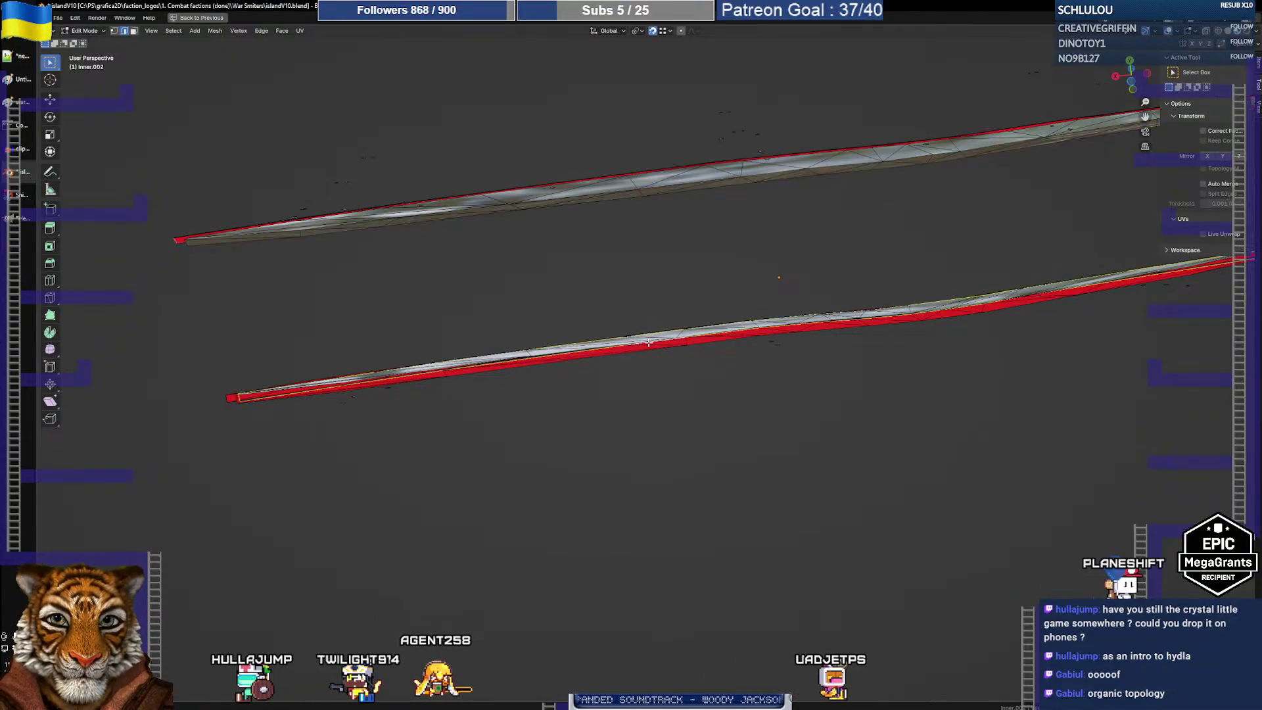
middle_drag(652, 352, 633, 378)
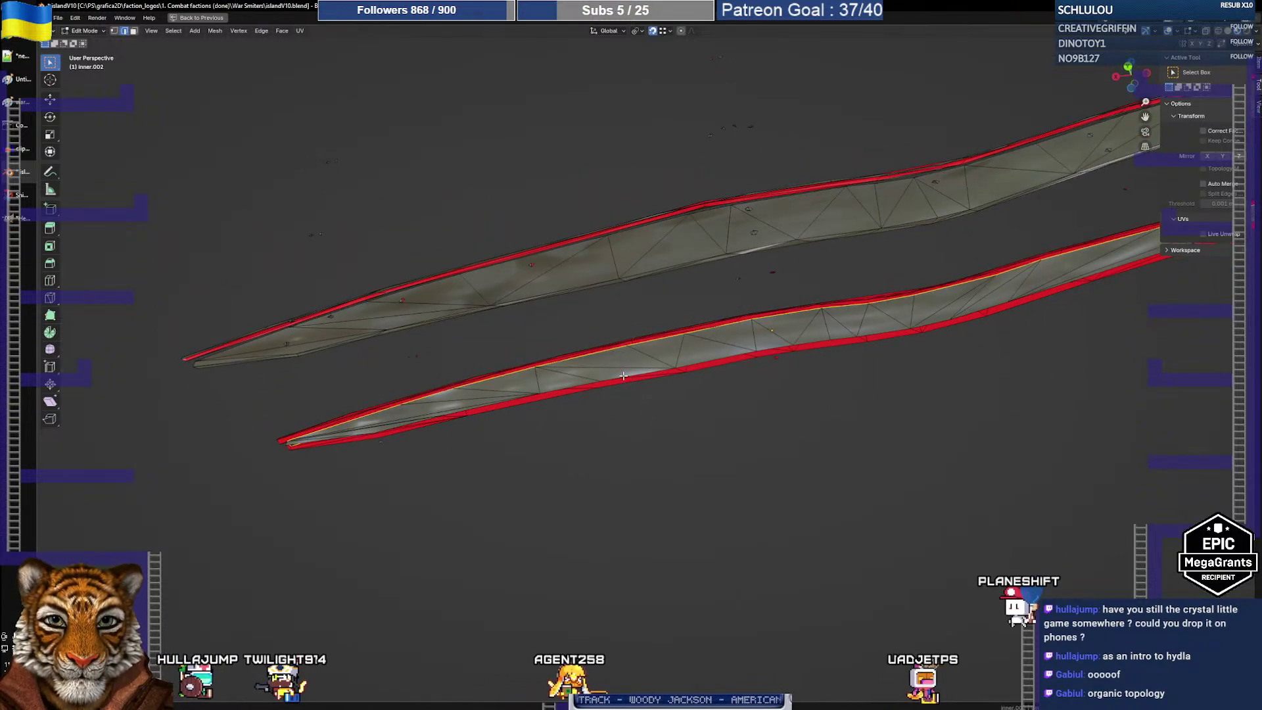
alt+click(623, 376)
key(f)
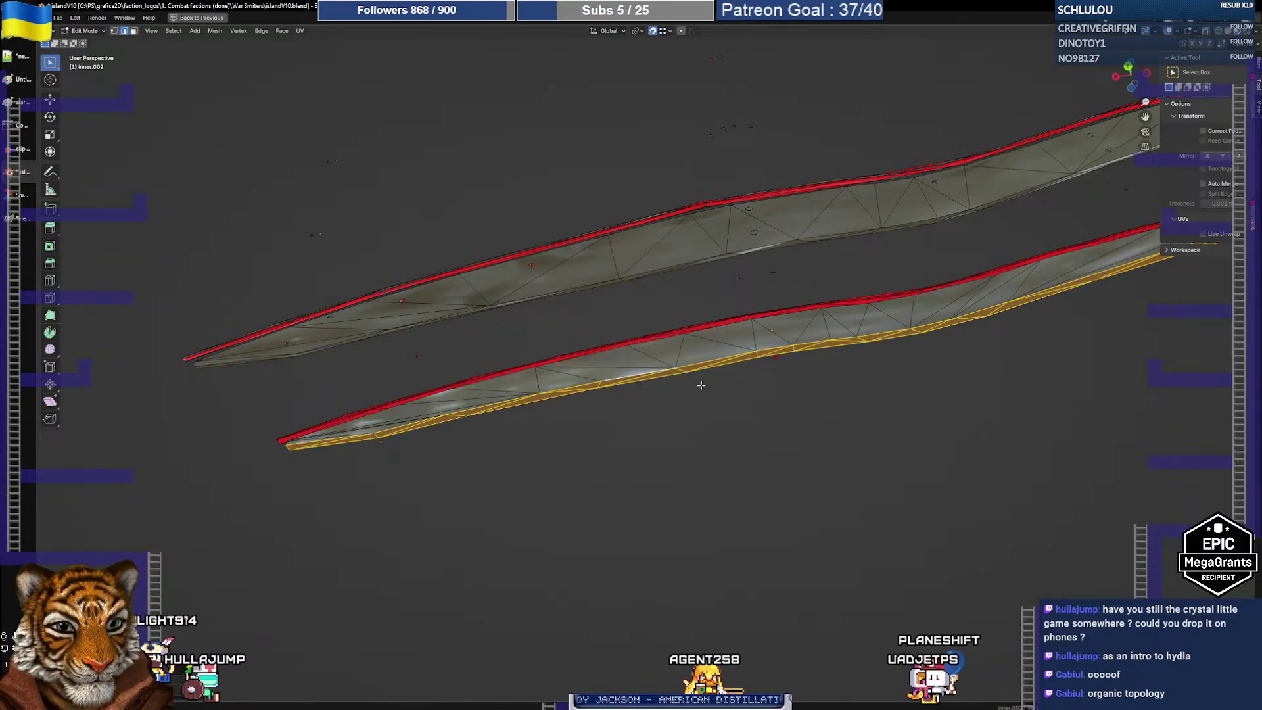
middle_drag(700, 385, 671, 476)
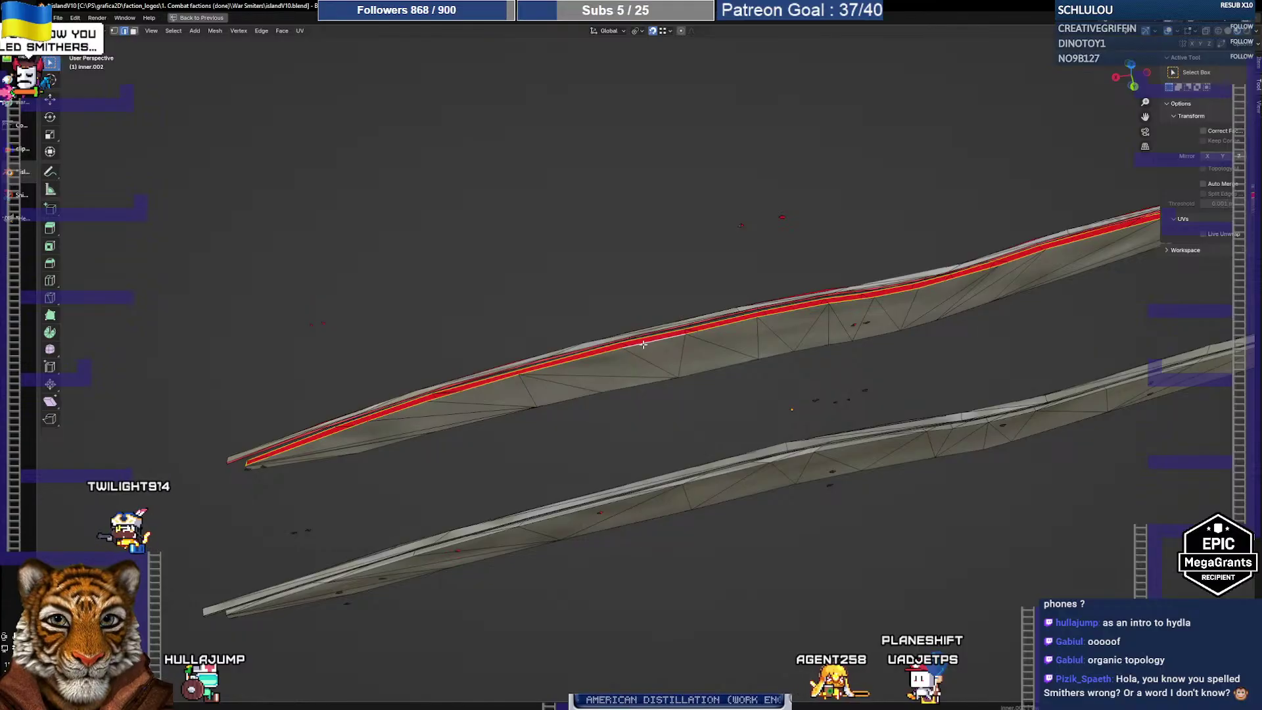
key(f)
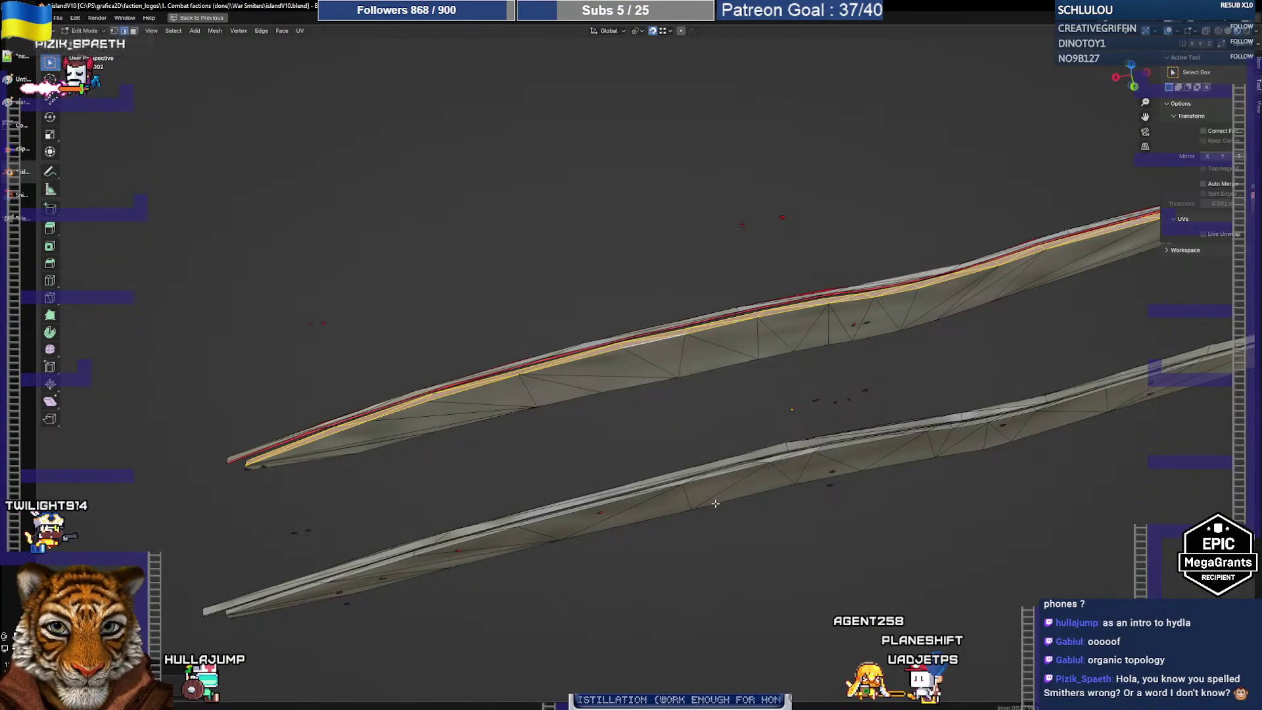
key(ctrl+z)
- Select both strips' connected faces with Ctrl+L and hide them
middle_drag(716, 477, 984, 433)
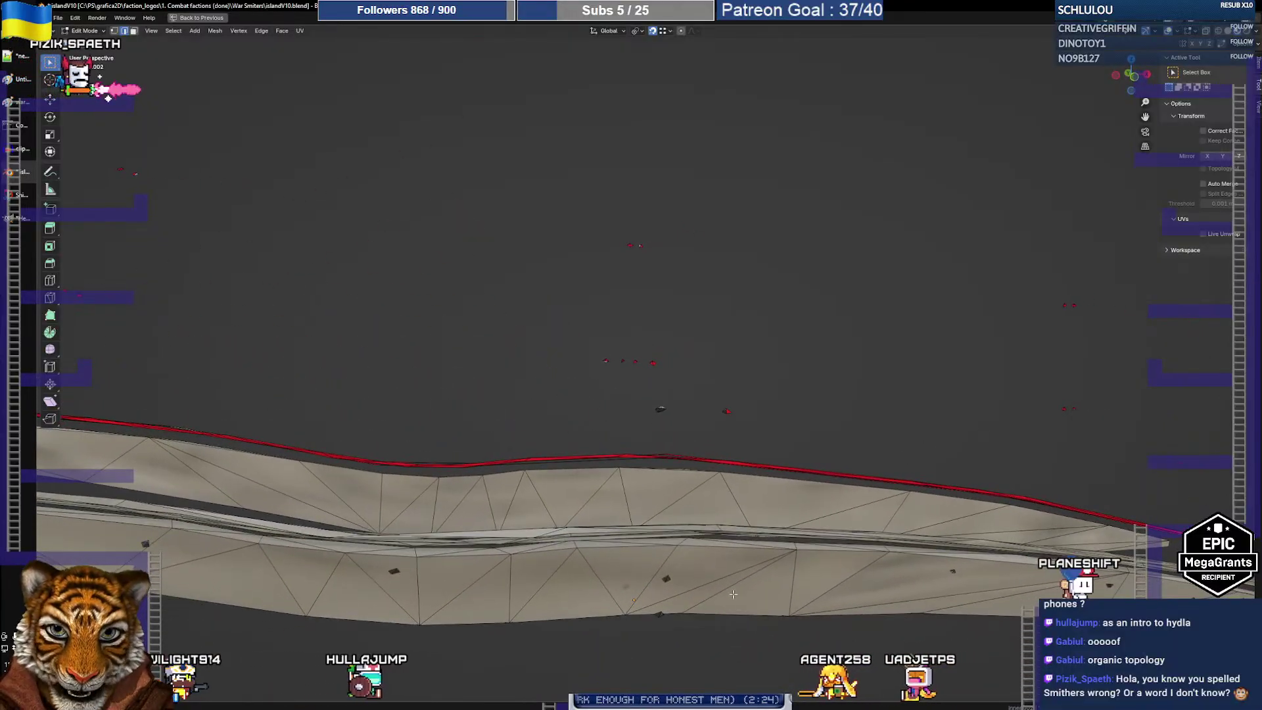
click(563, 569)
shift+click(624, 510)
key(ctrl+l)
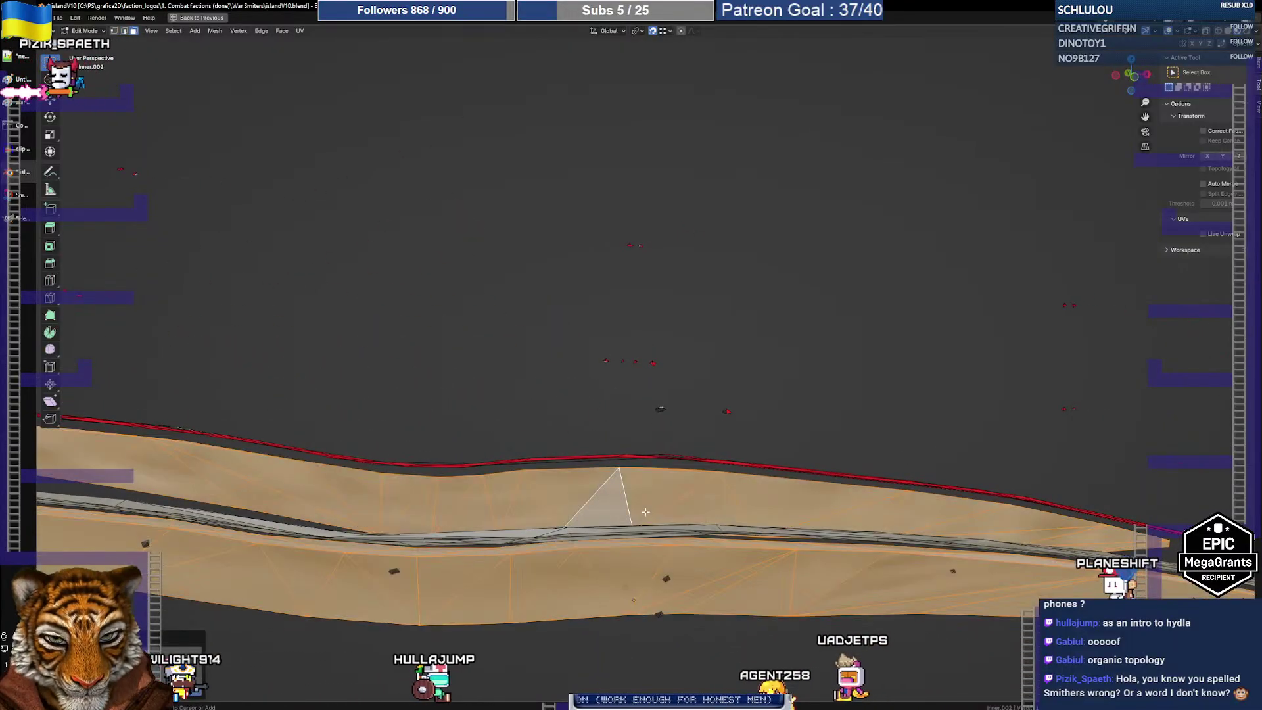
key(h)
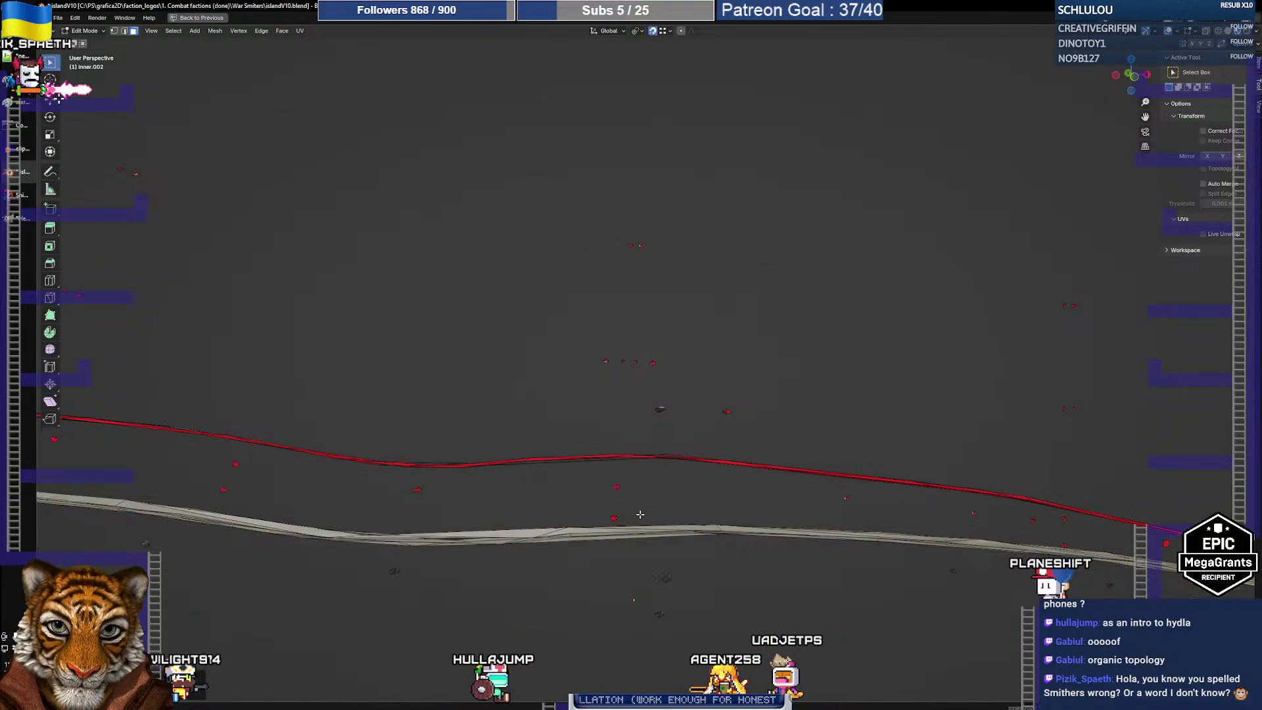
mouse_move(579, 528)
middle_down()
mouse_move(515, 543)
mouse_move(367, 512)
mouse_move(512, 529)
mouse_move(599, 500)
mouse_move(590, 520)
middle_up()
- Walk-navigate in close to the leftover thin pieces
key(shift+grave)
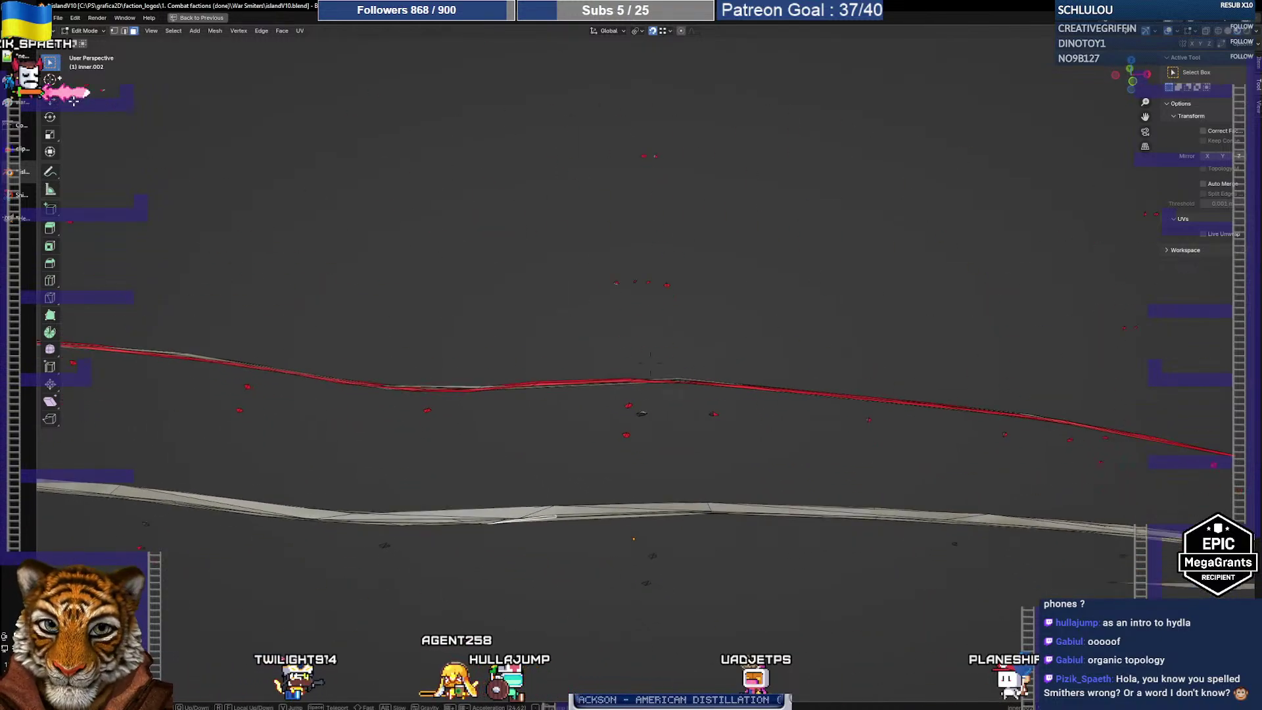
key(s)
key(w)
key(w)
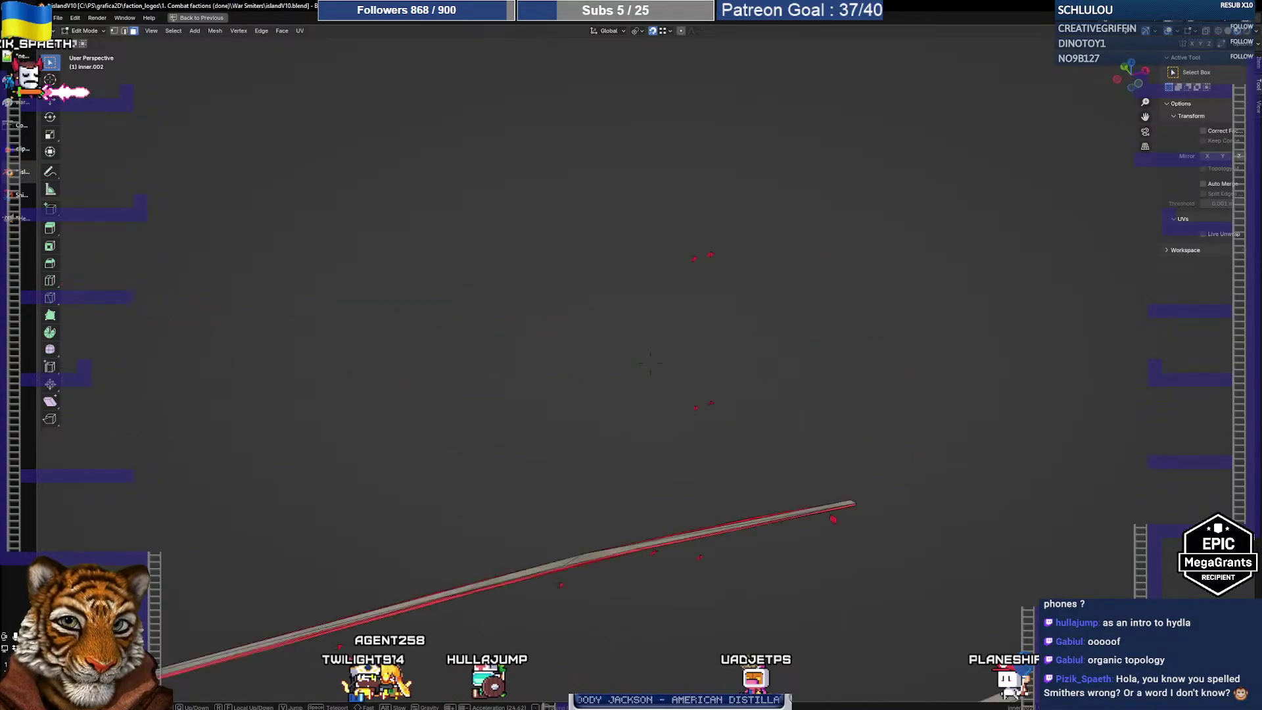
key(s)
key(d)
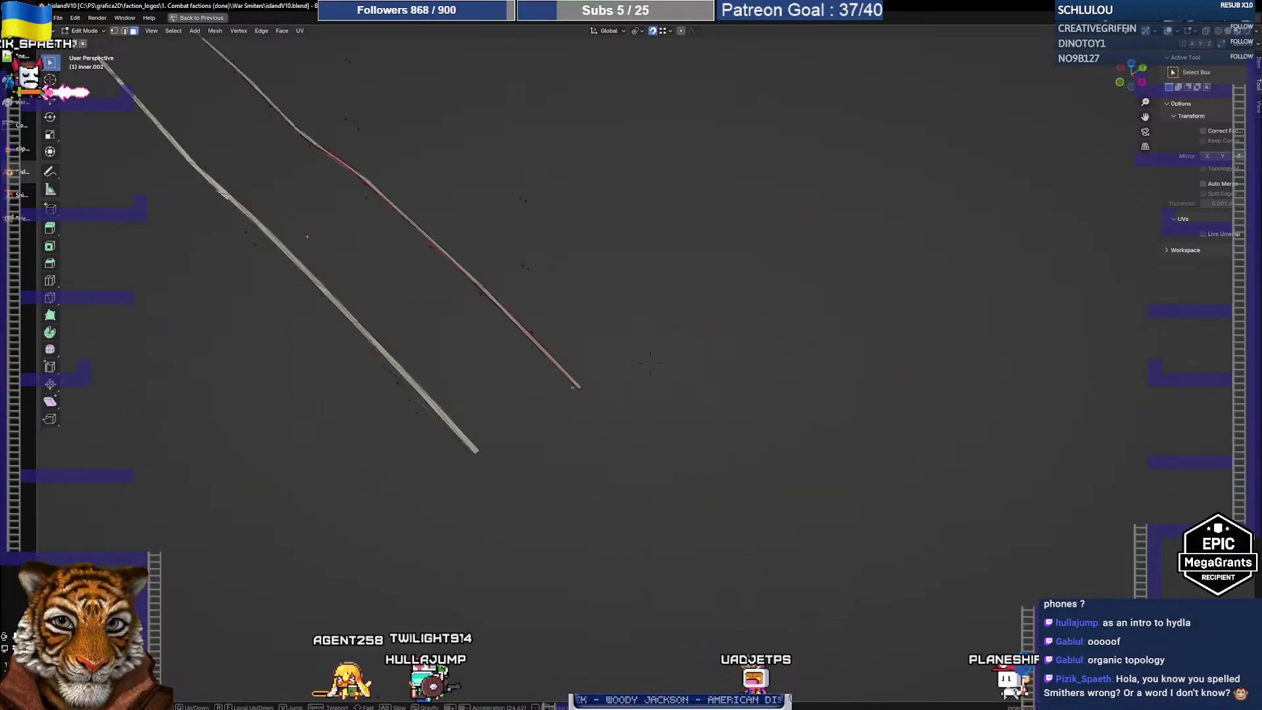
key(w)
key(a)
key(a)
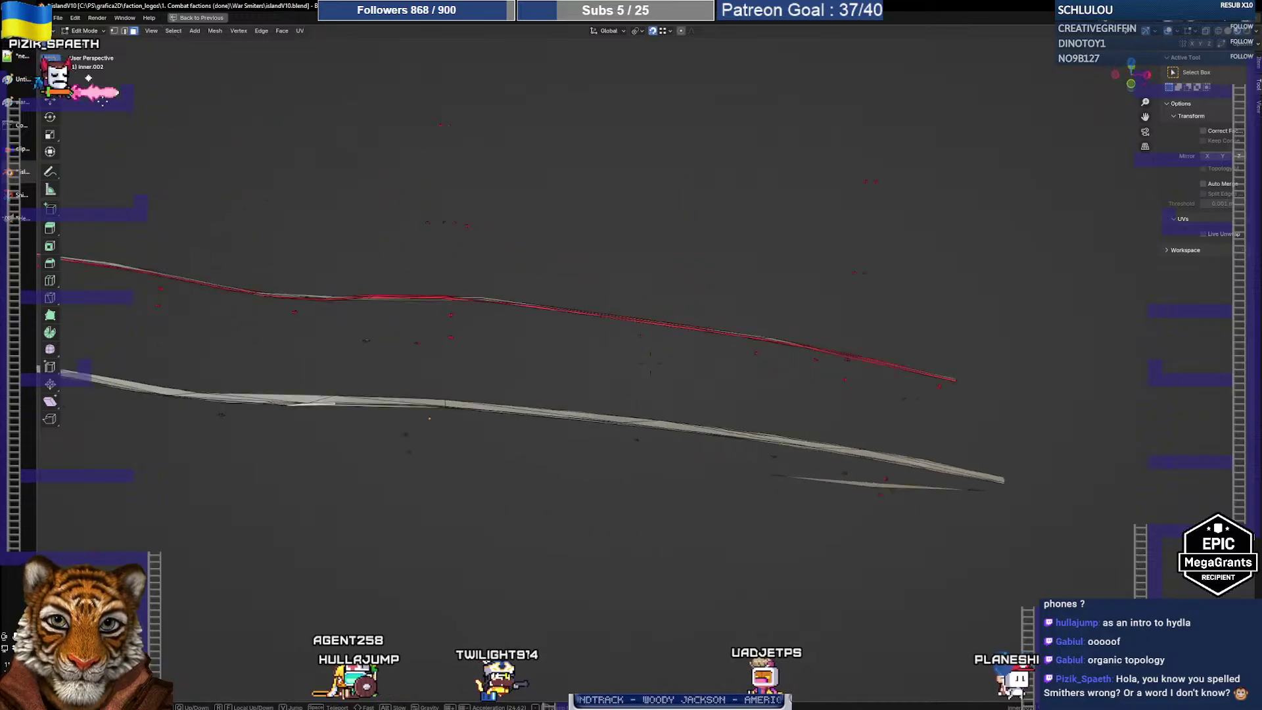
key(w)
click(577, 495)
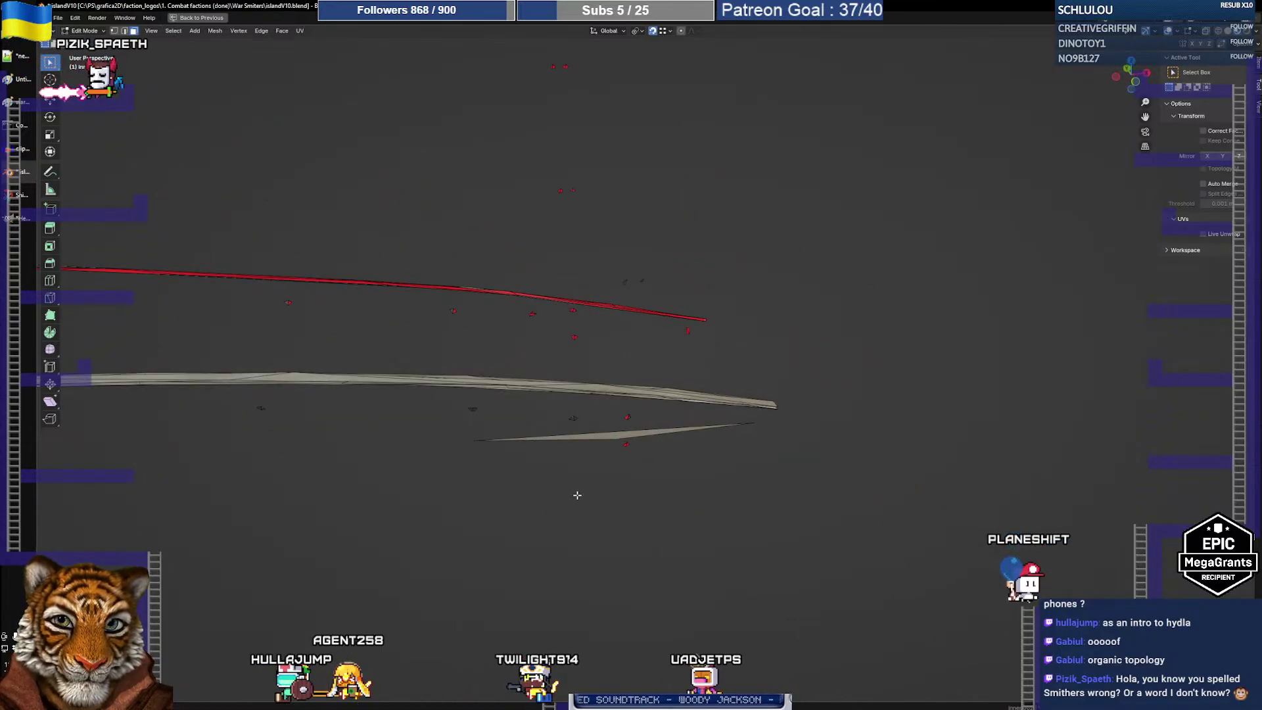
- Select the thin stray triangle, orbit around it, and unhide all bridge geometry with Alt+H
click(616, 438)
mouse_move(597, 459)
middle_down()
mouse_move(718, 456)
mouse_move(718, 428)
mouse_move(757, 427)
mouse_move(588, 445)
middle_up()
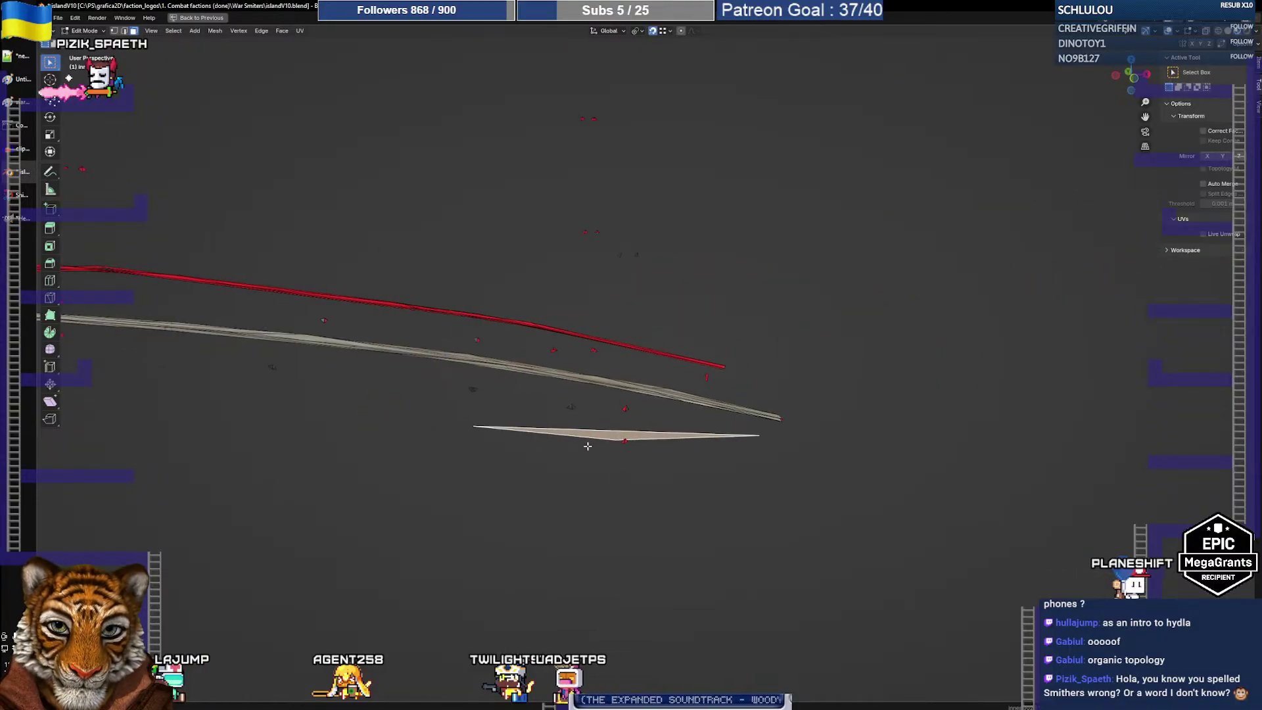
key(alt+h)
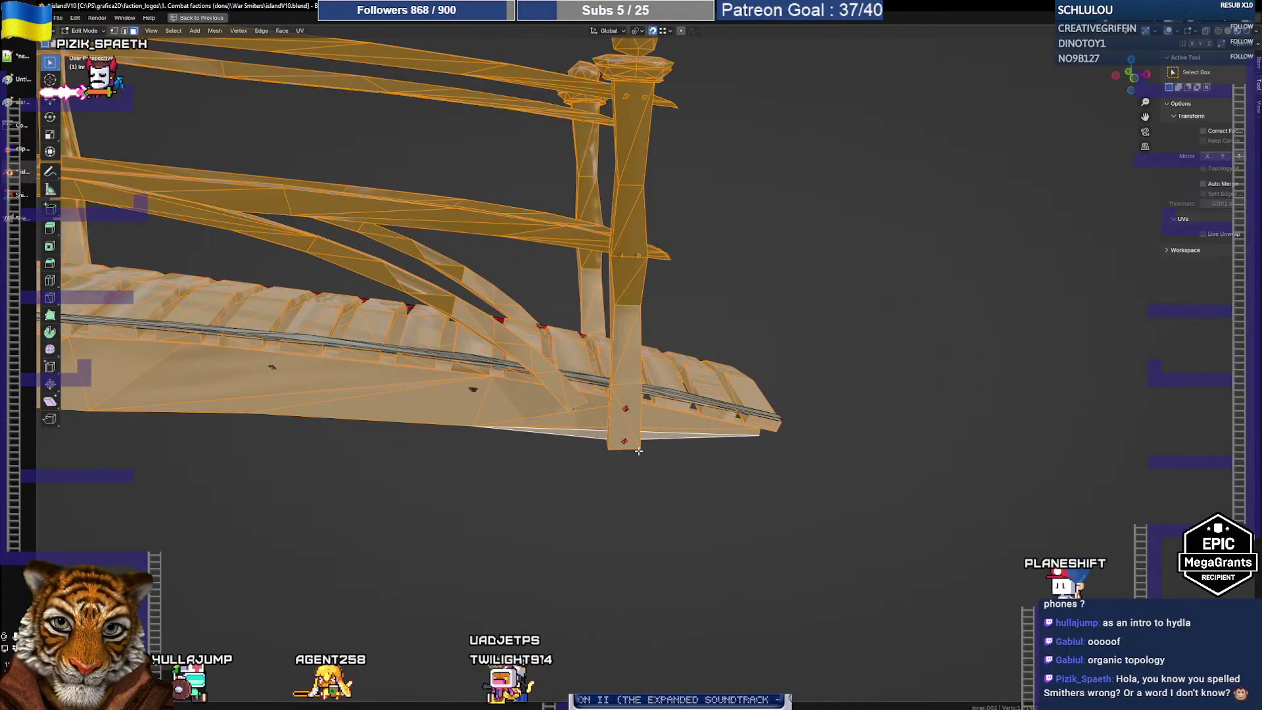
- Orbit under the bridge and clear the mesh selection, cancelling a stray UV menu and move
middle_drag(639, 451, 631, 390)
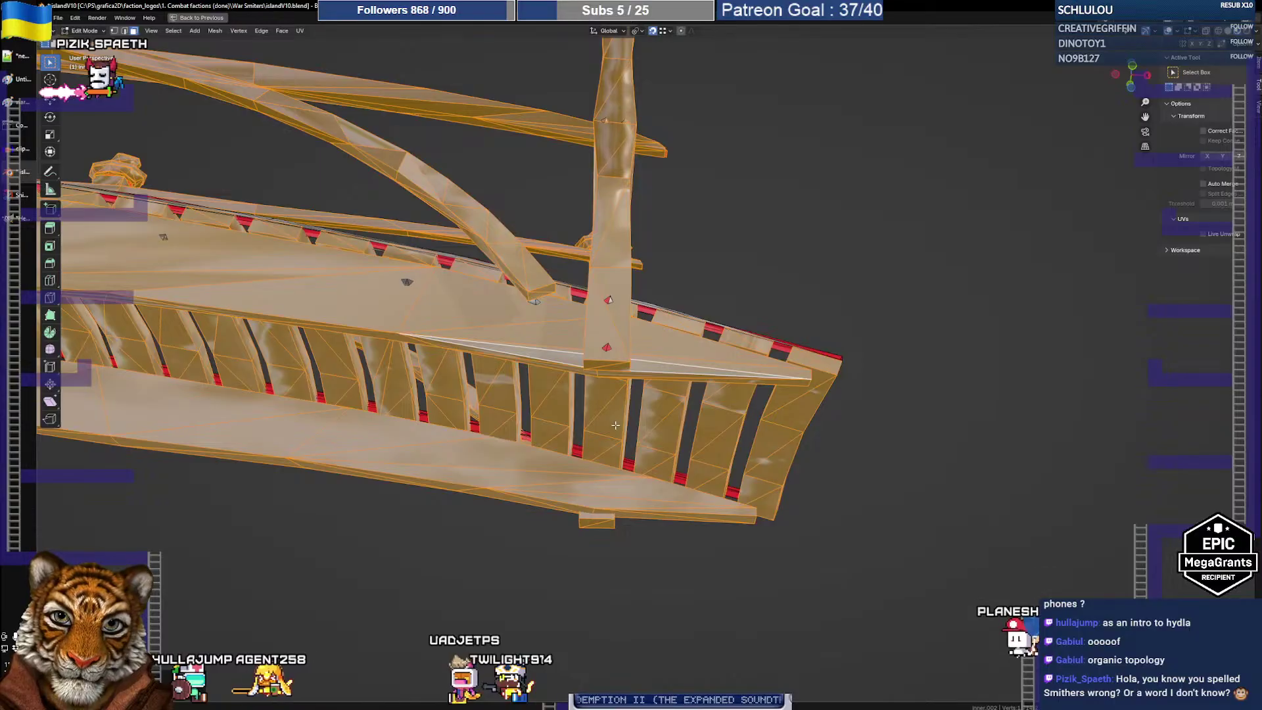
key(a)
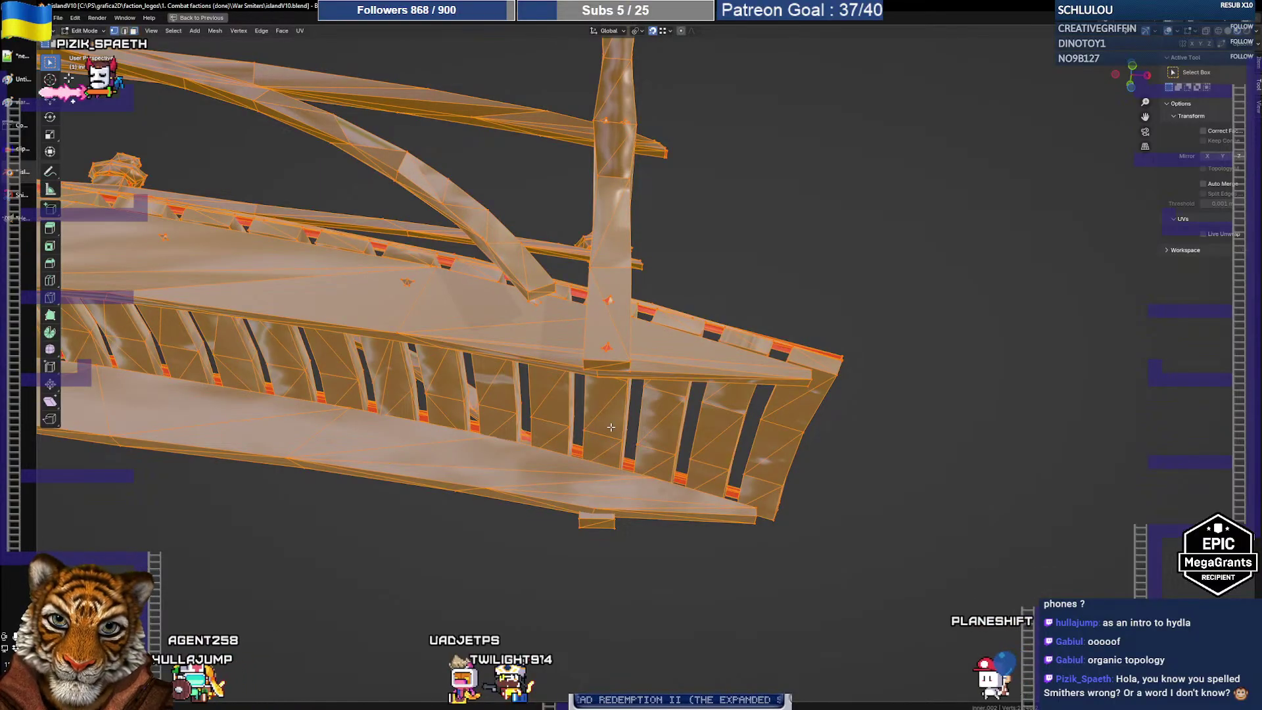
key(u)
click(611, 427)
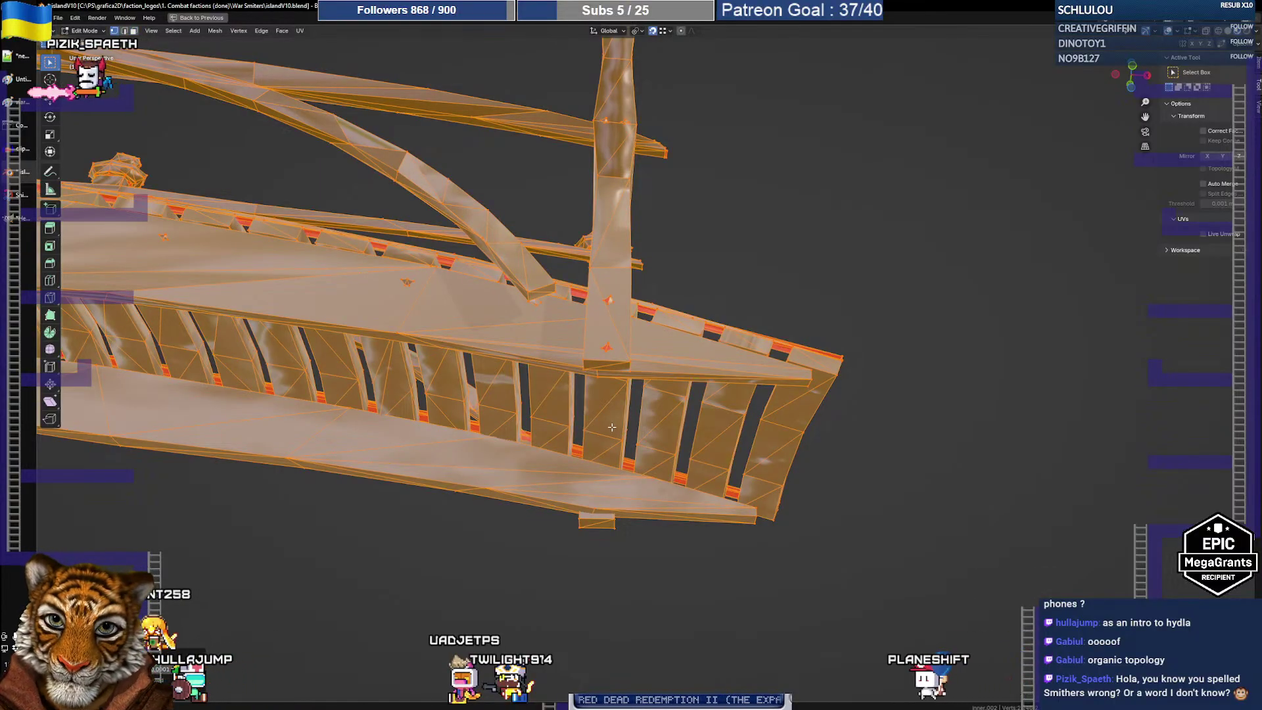
key(alt+a)
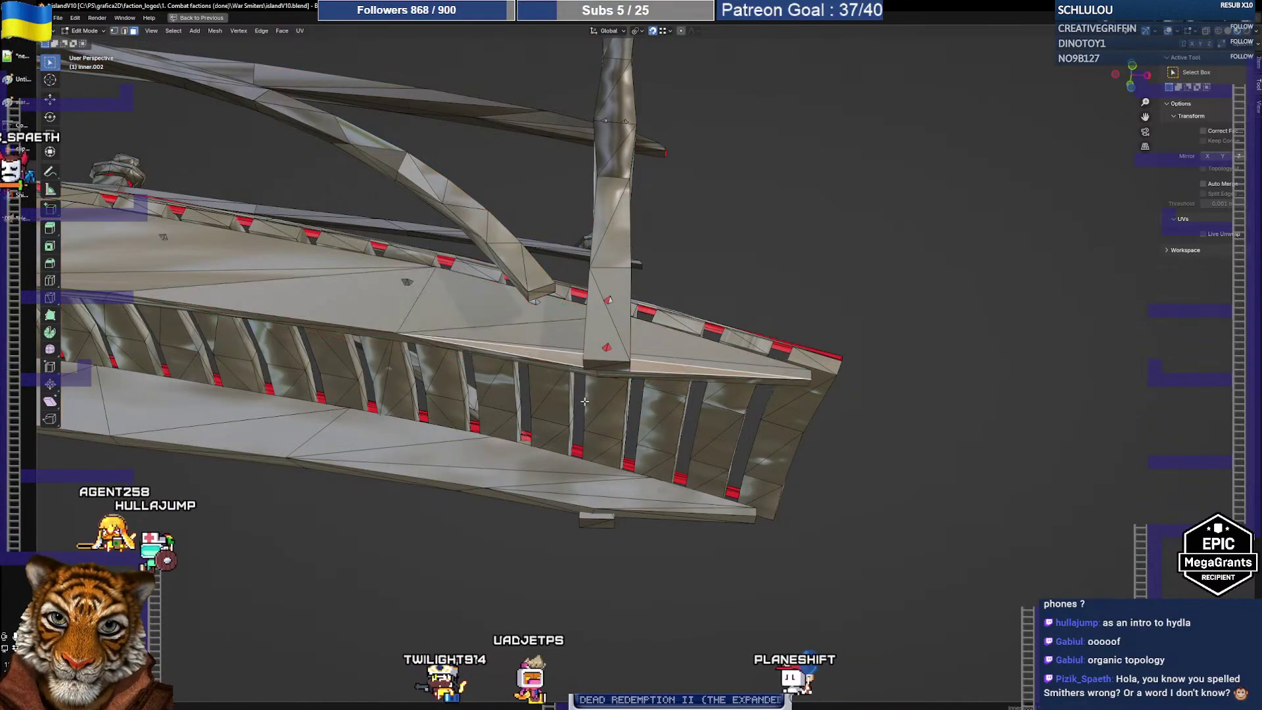
alt+click(402, 341)
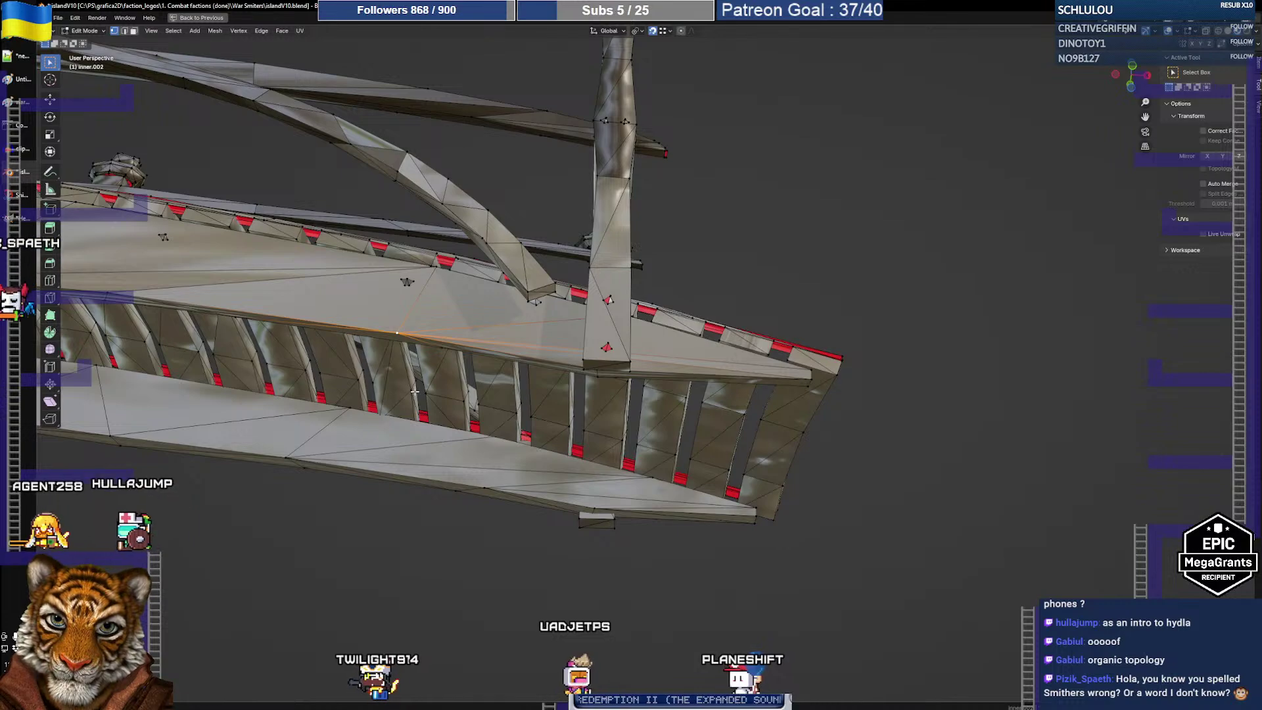
key(g)
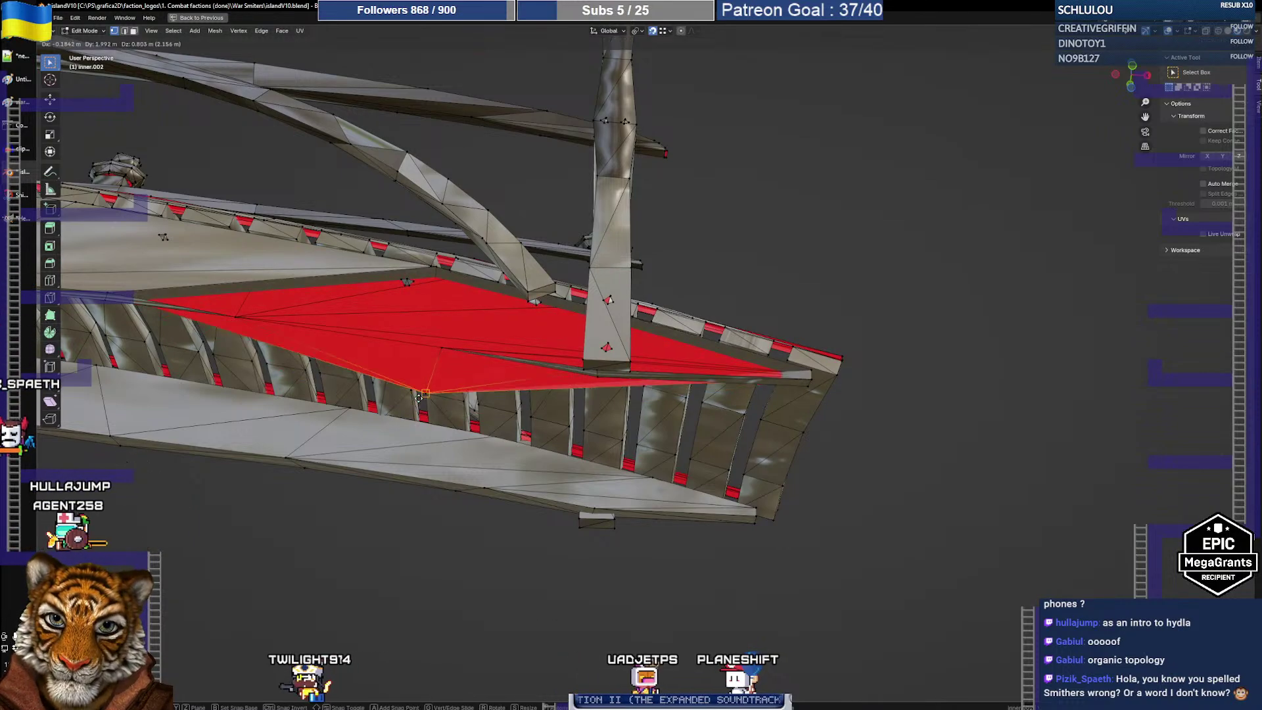
key(Escape)
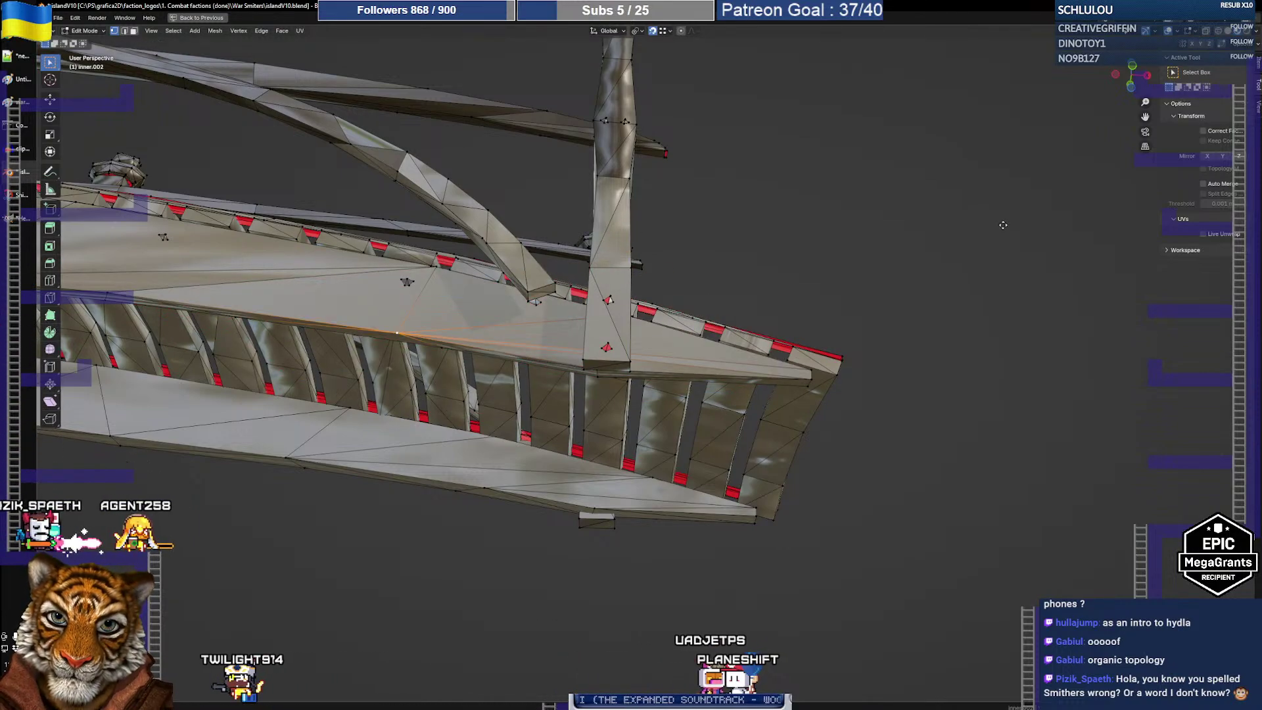
- Hide the two long deck faces and all deck faces linked to them
click(569, 355)
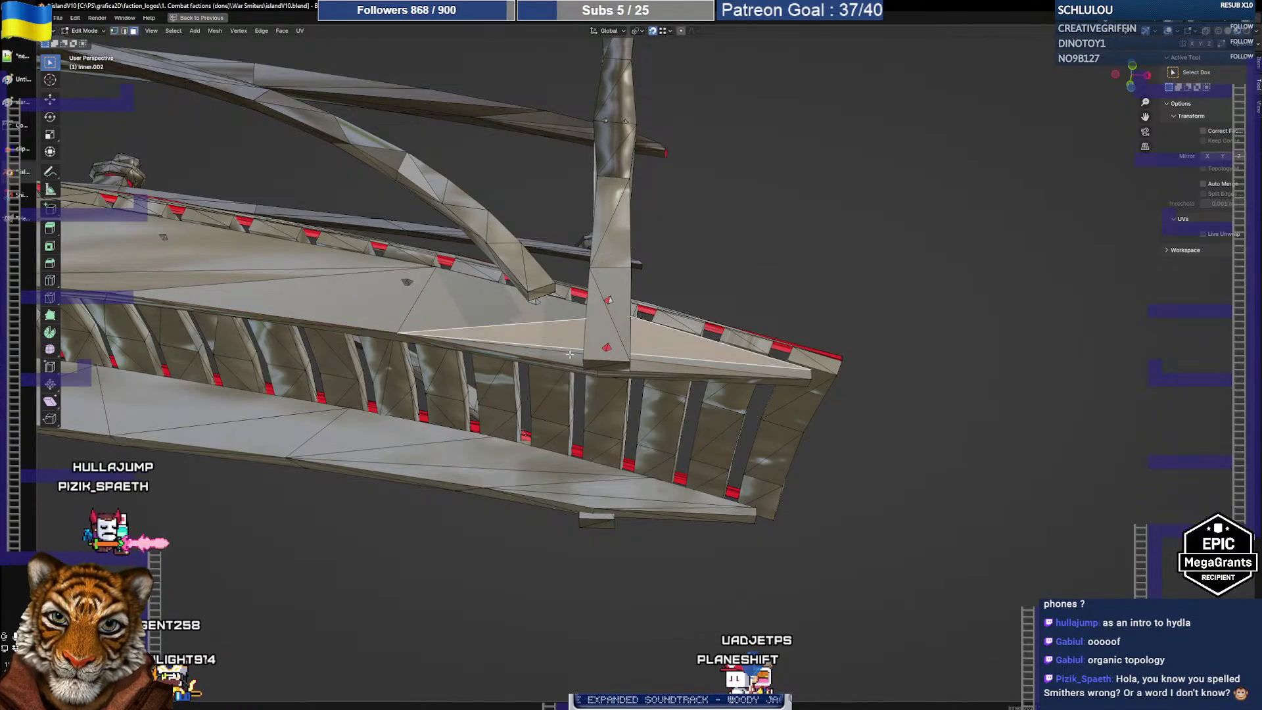
shift+click(541, 474)
key(ctrl+l)
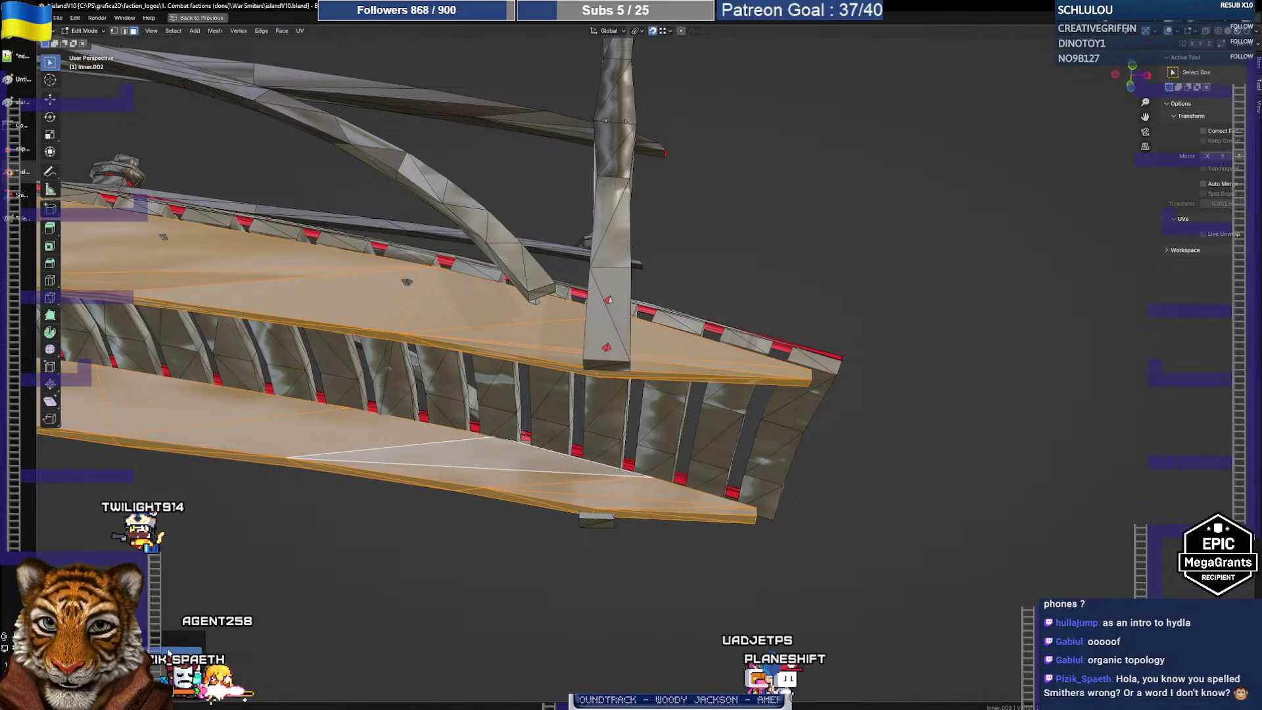
middle_drag(455, 540, 459, 577)
key(h)
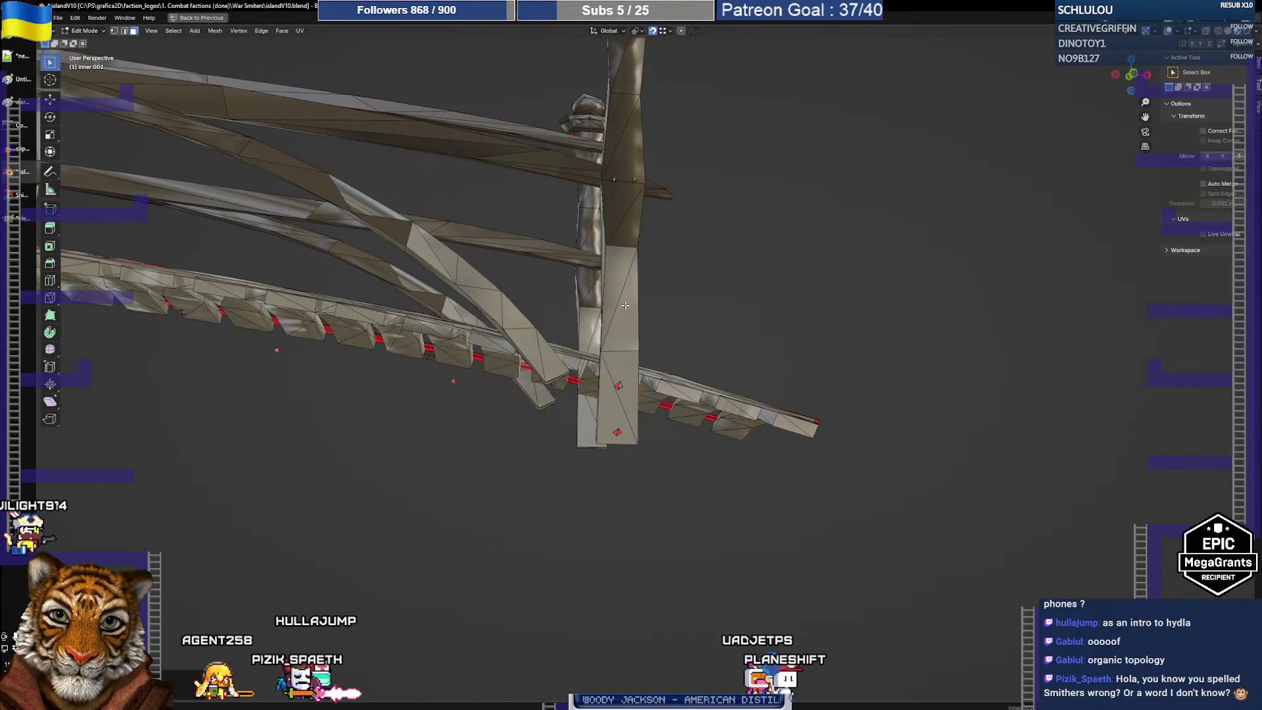
- Hide the overlapping post together with its long beam
key(l)
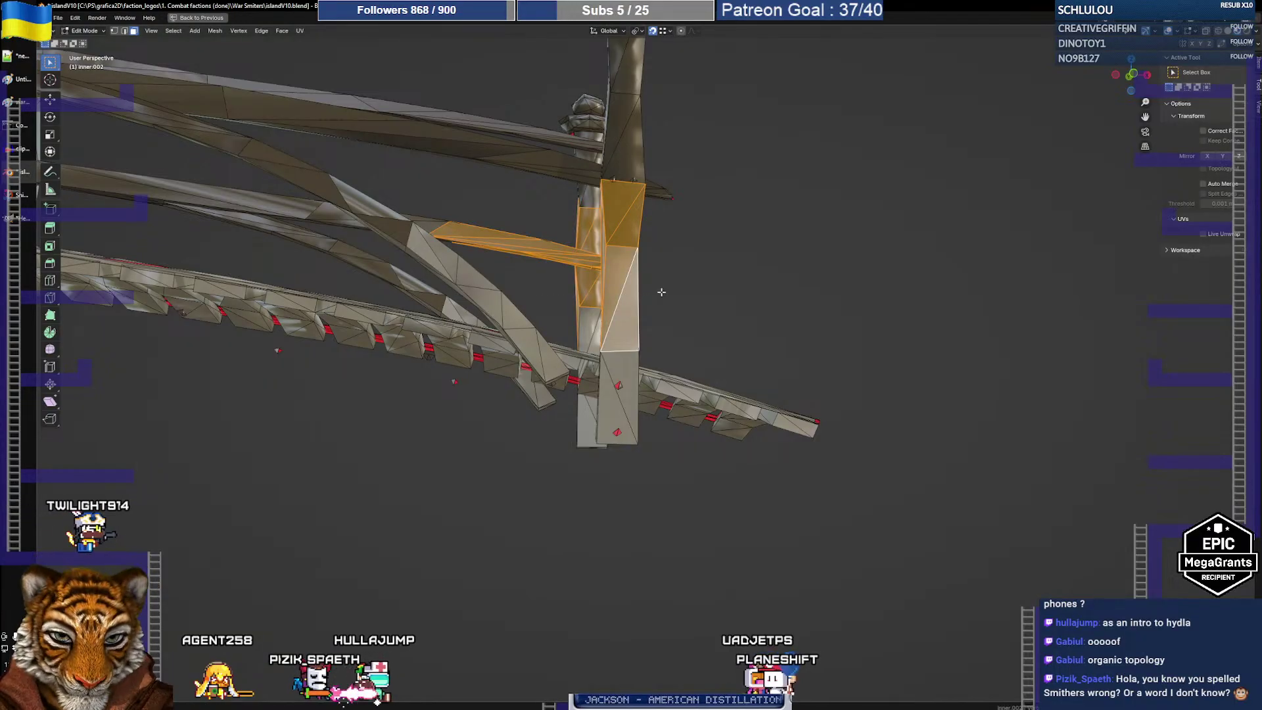
key(ctrl+l)
key(h)
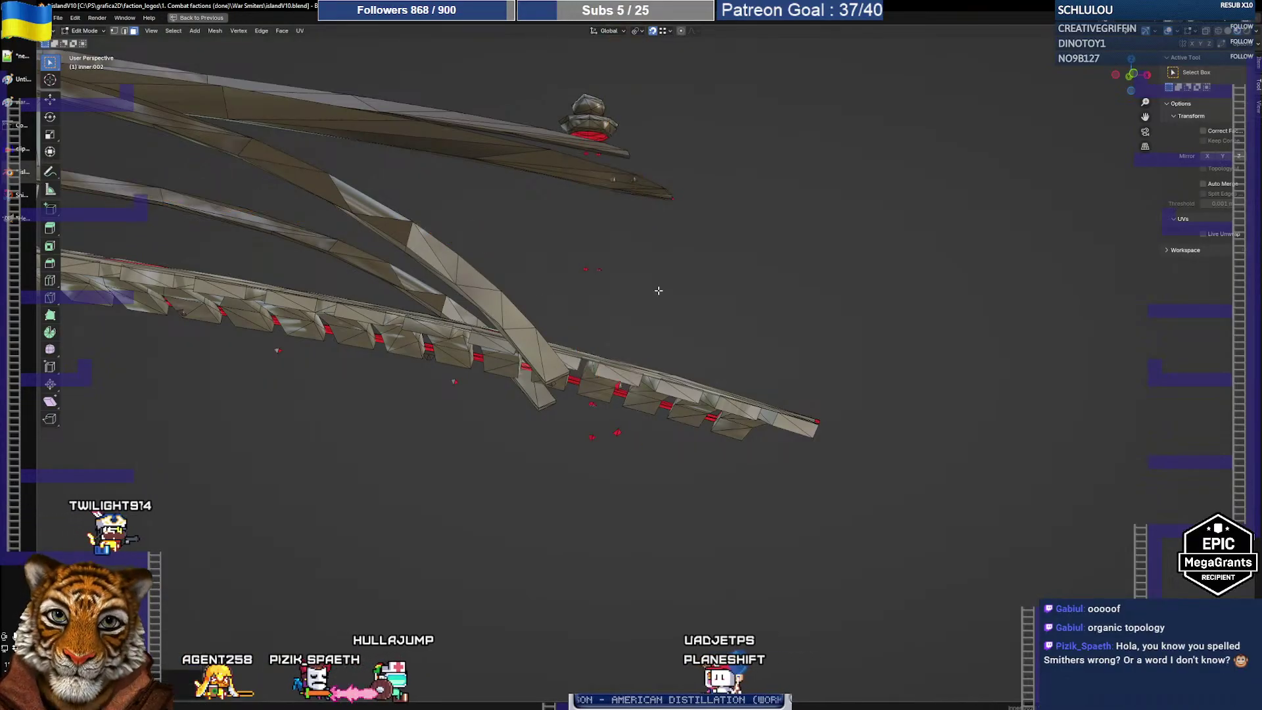
key(s)
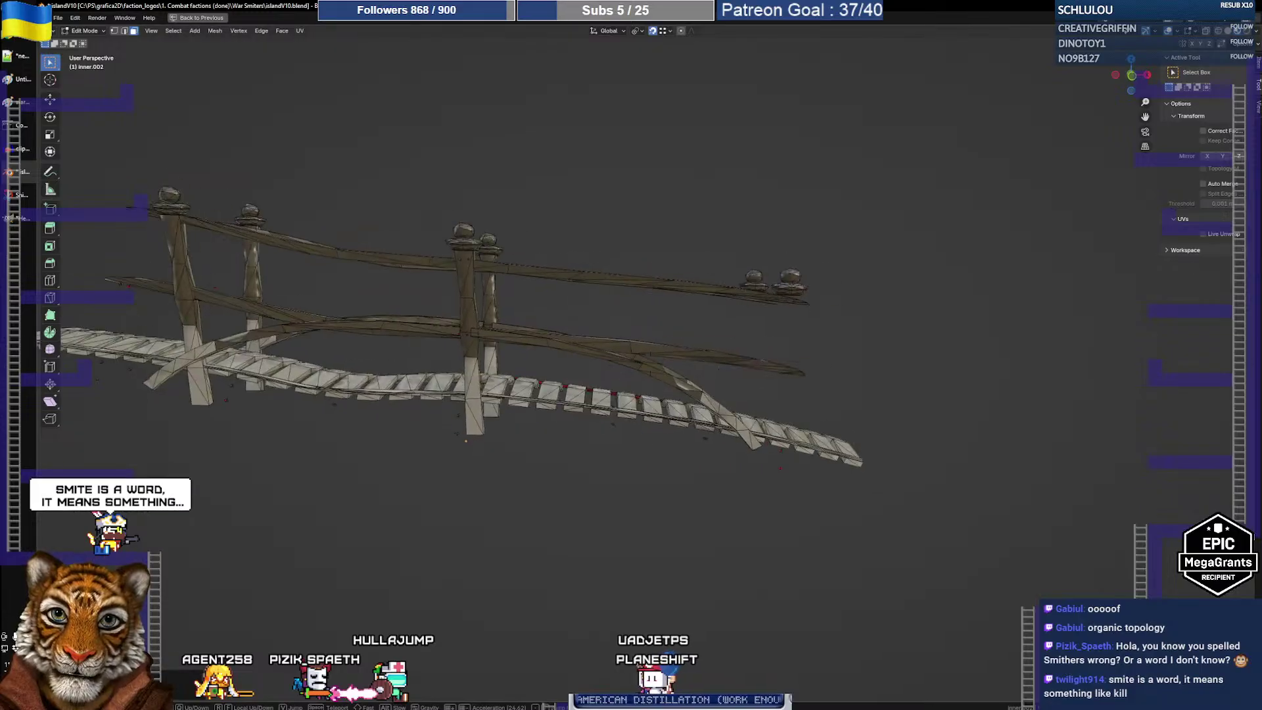
- Hide the middle, left and right fence posts and beams with everything linked to them
key(e)
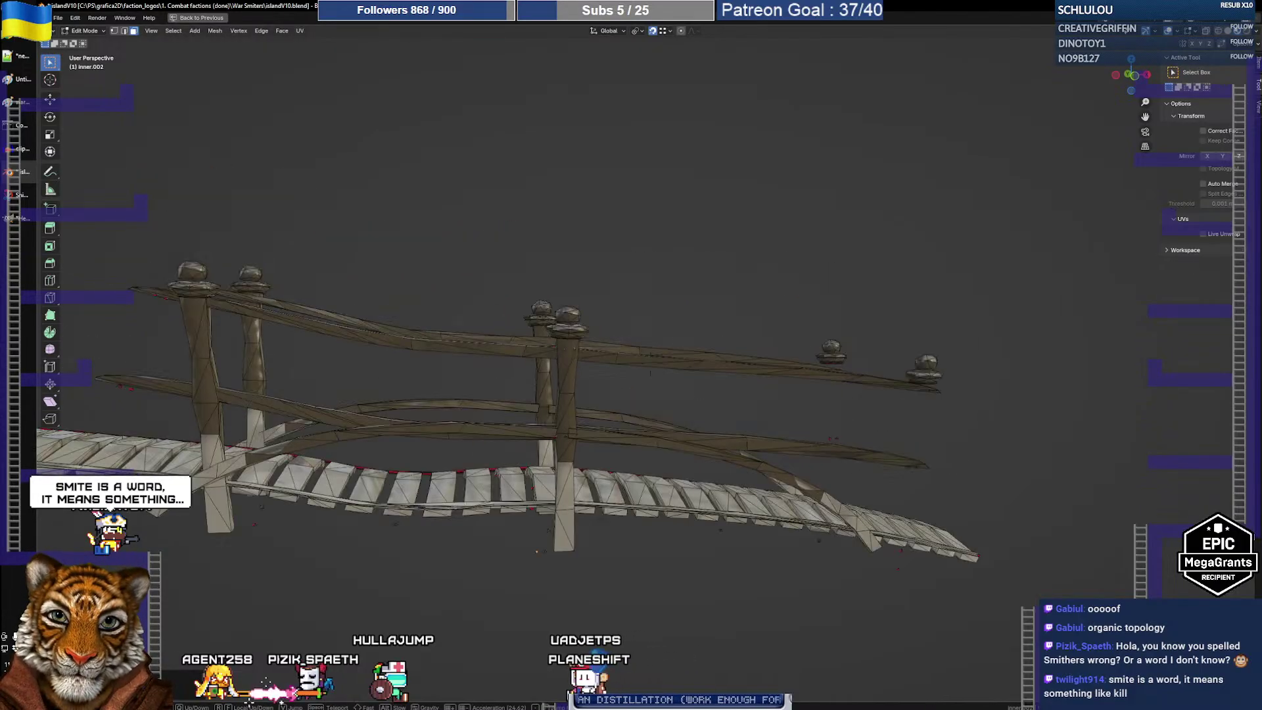
click(650, 251)
drag(484, 257, 641, 442)
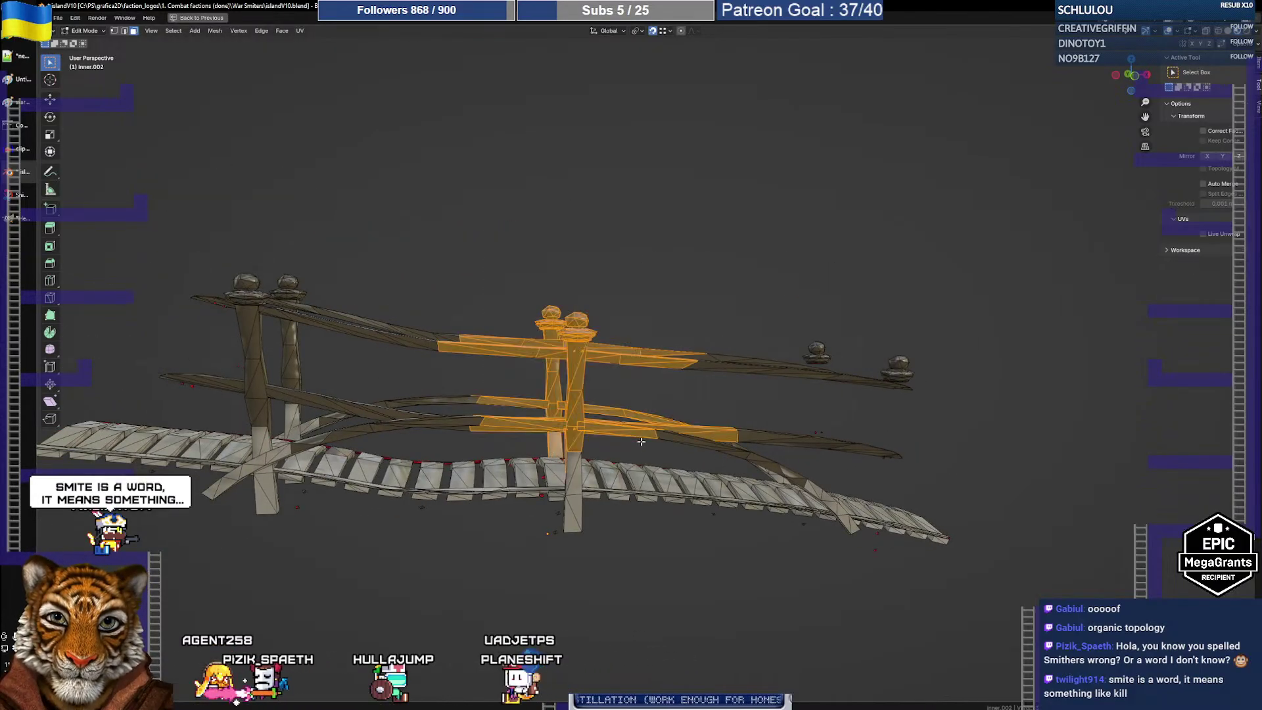
shift+drag(199, 238, 408, 446)
shift+drag(677, 325, 990, 433)
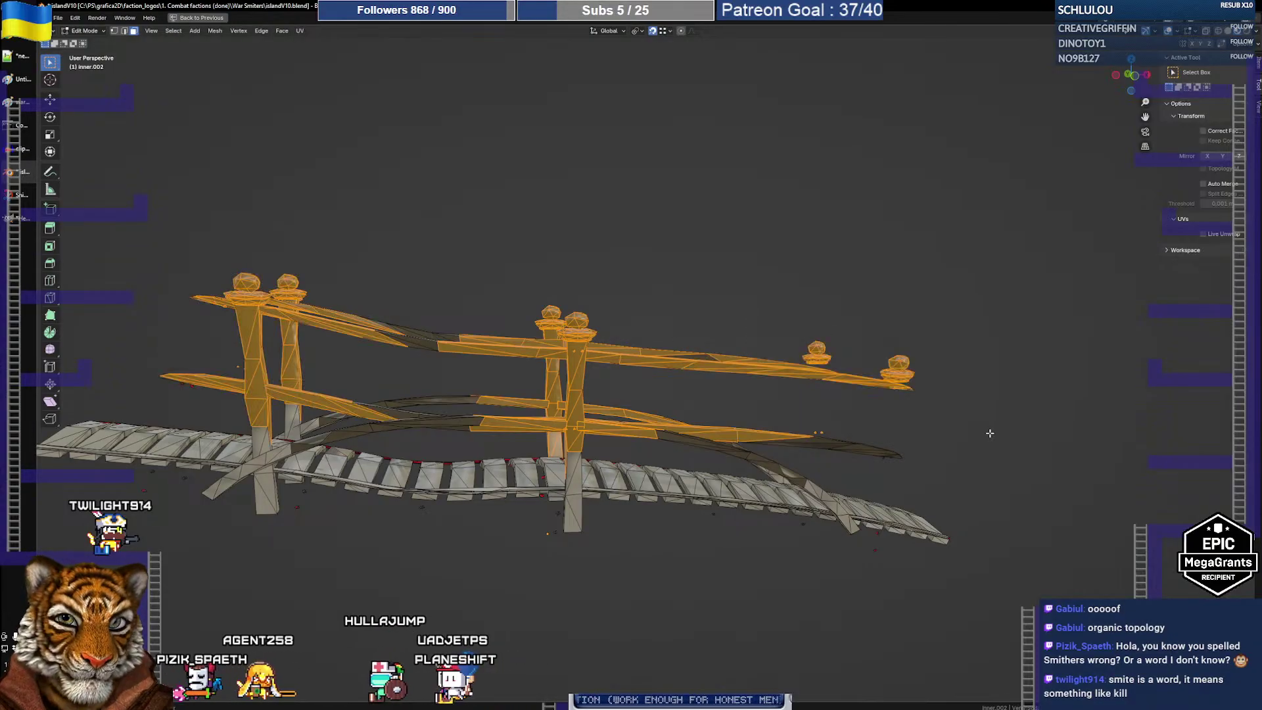
key(ctrl+l)
key(h)
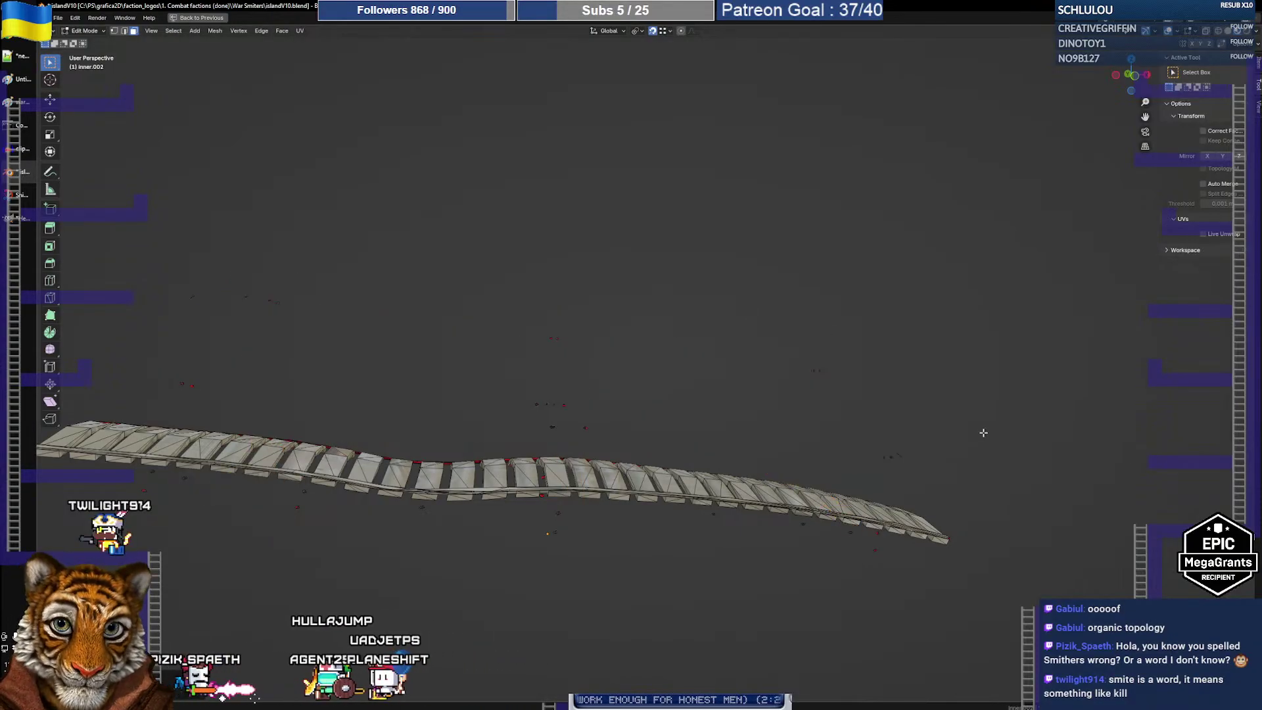
- Hide the track planks, leaving only the two long rail strips
middle_drag(612, 533, 596, 595)
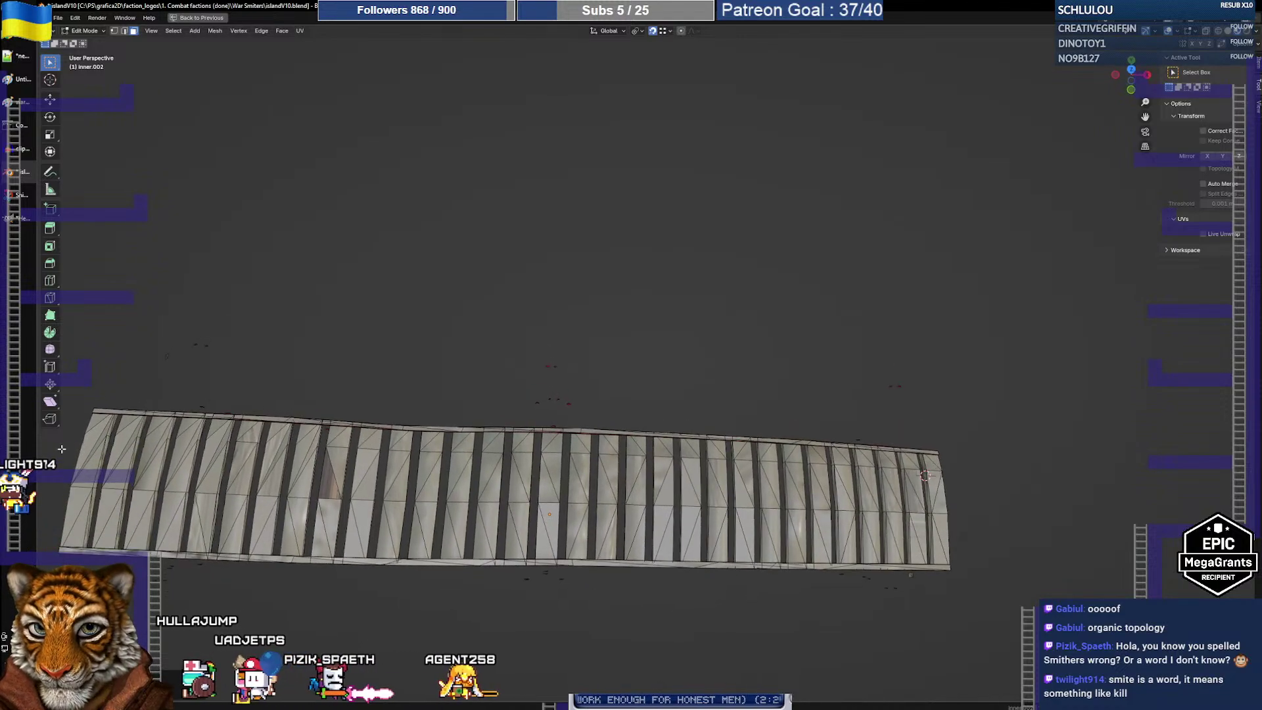
drag(61, 449, 1009, 525)
key(ctrl+l)
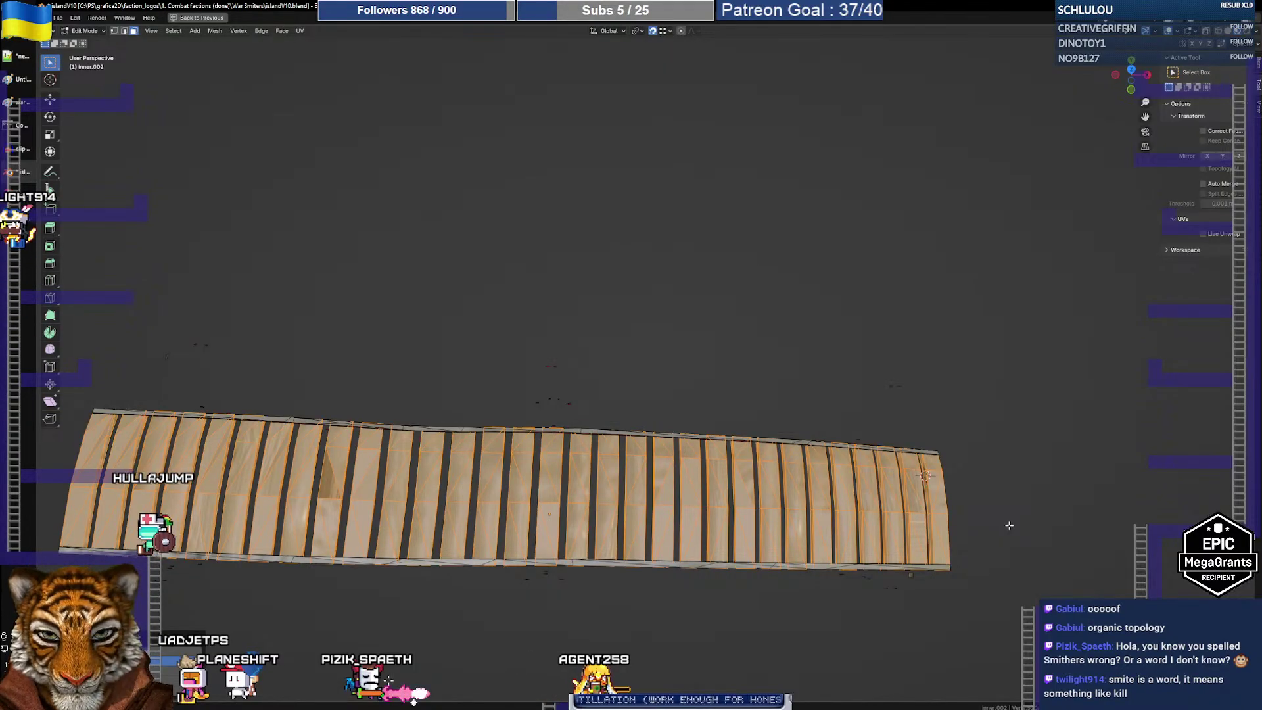
key(h)
middle_drag(1008, 525, 728, 461)
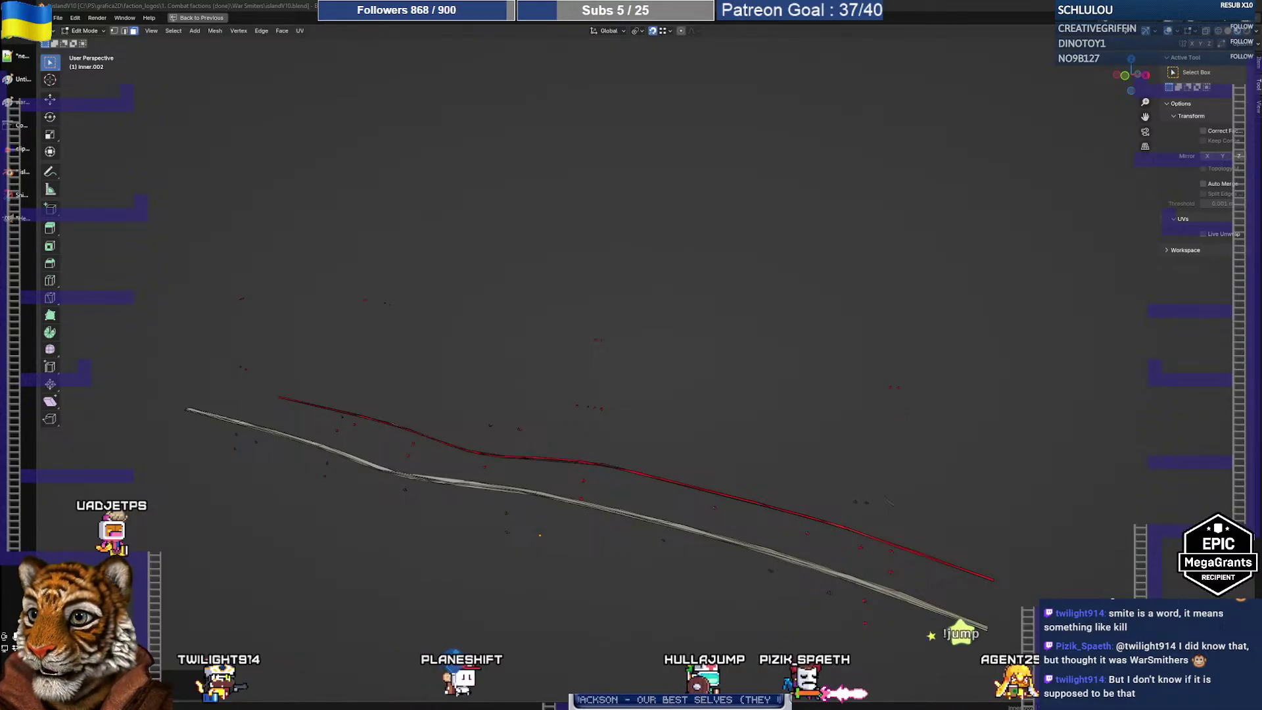
- In Chrome, load twitch.tv/planeshift and pause the stream
key(alt+Tab)
click(897, 31)
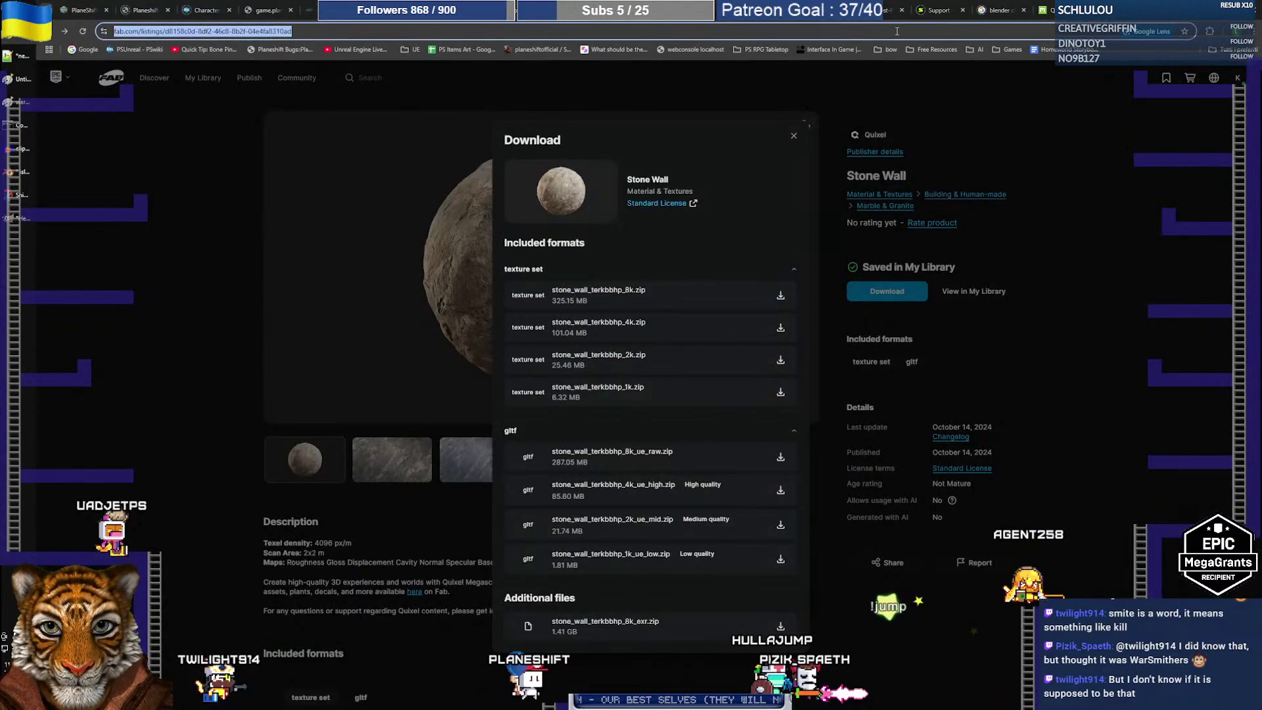
text(twitch.tv/planeshift)
key(Return)
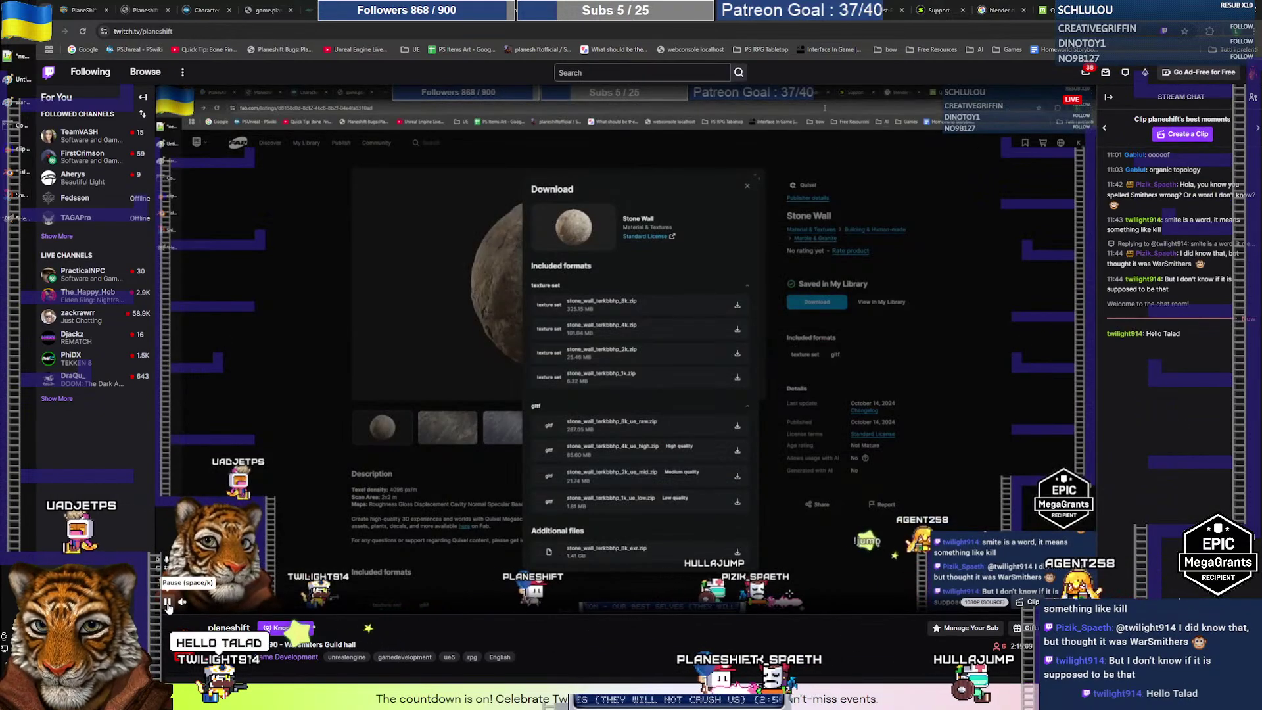
click(169, 603)
- Highlight 'Warsmiters Guild hall' in the stream title, close the tab and return to Blender
scroll(376, 619, down, 3)
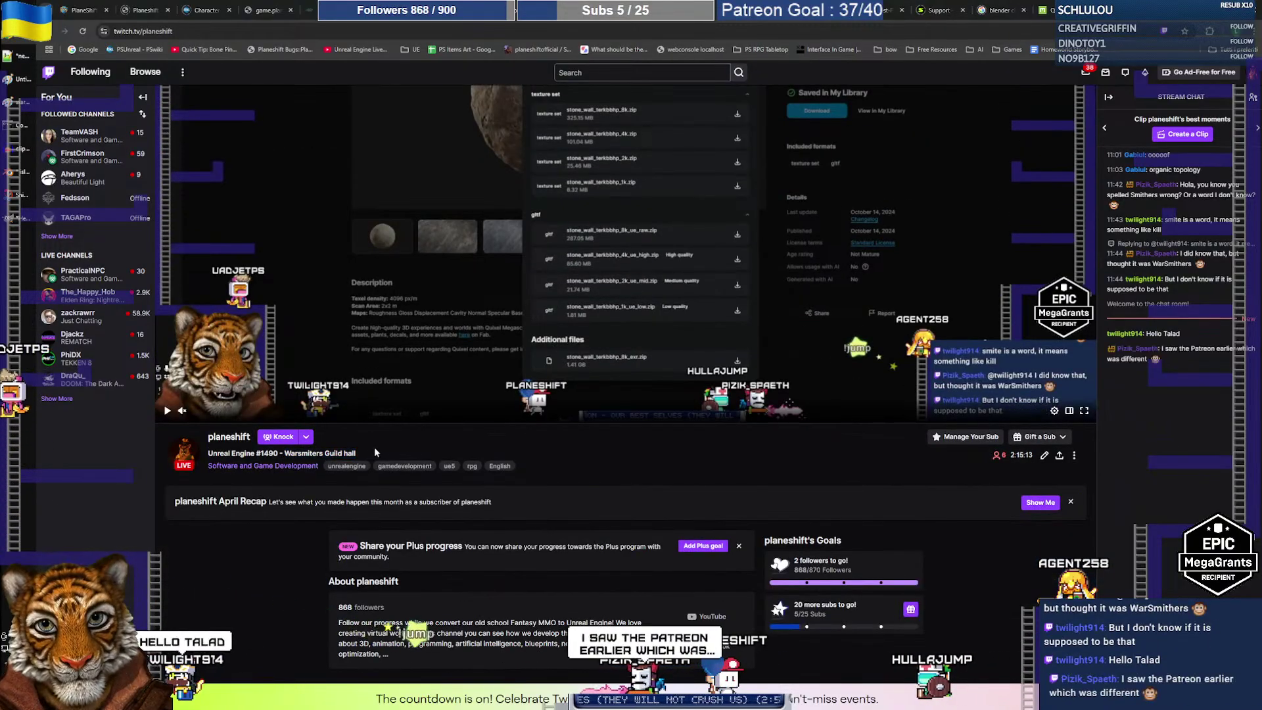
drag(278, 453, 359, 455)
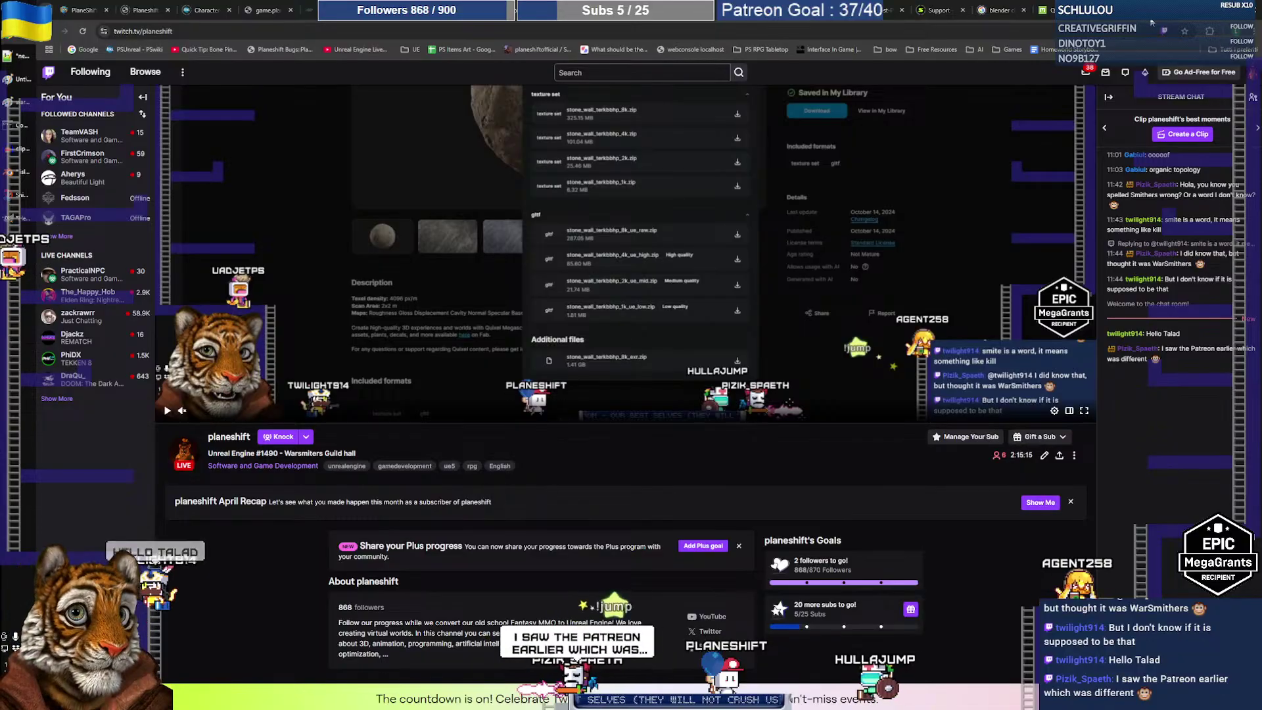
scroll(937, 179, up, 3)
key(ctrl+w)
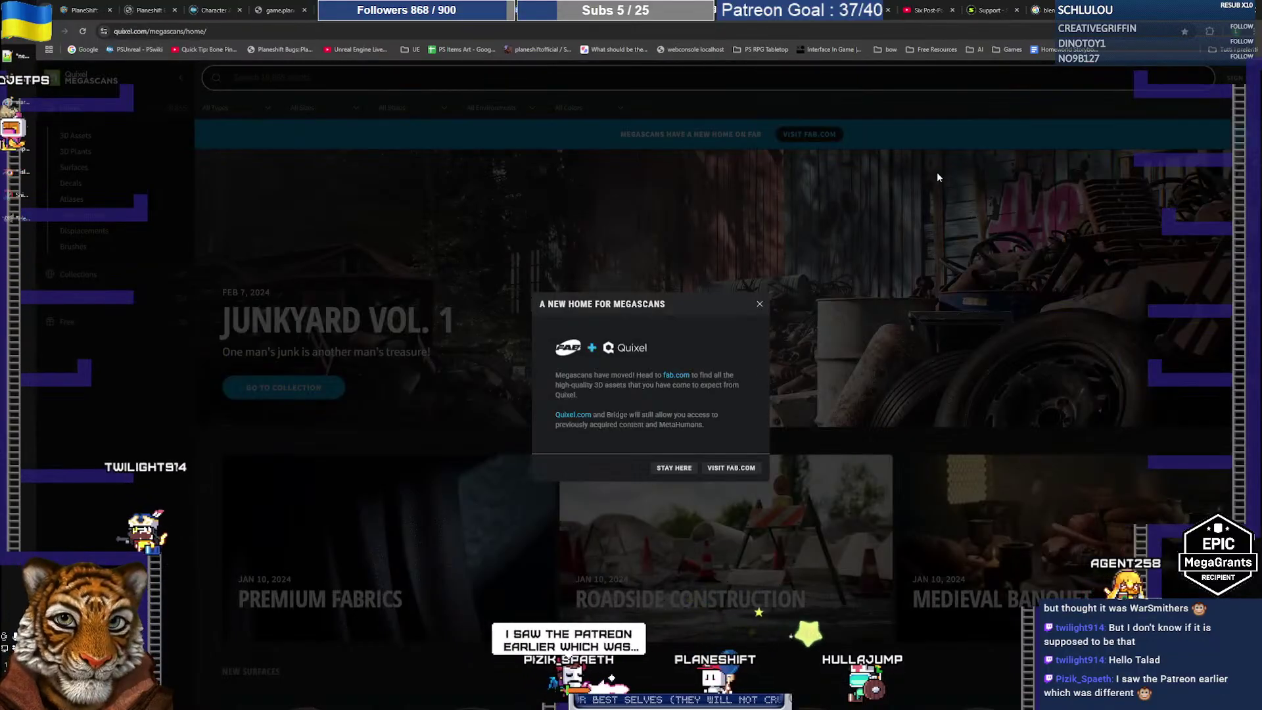
key(alt+Tab)
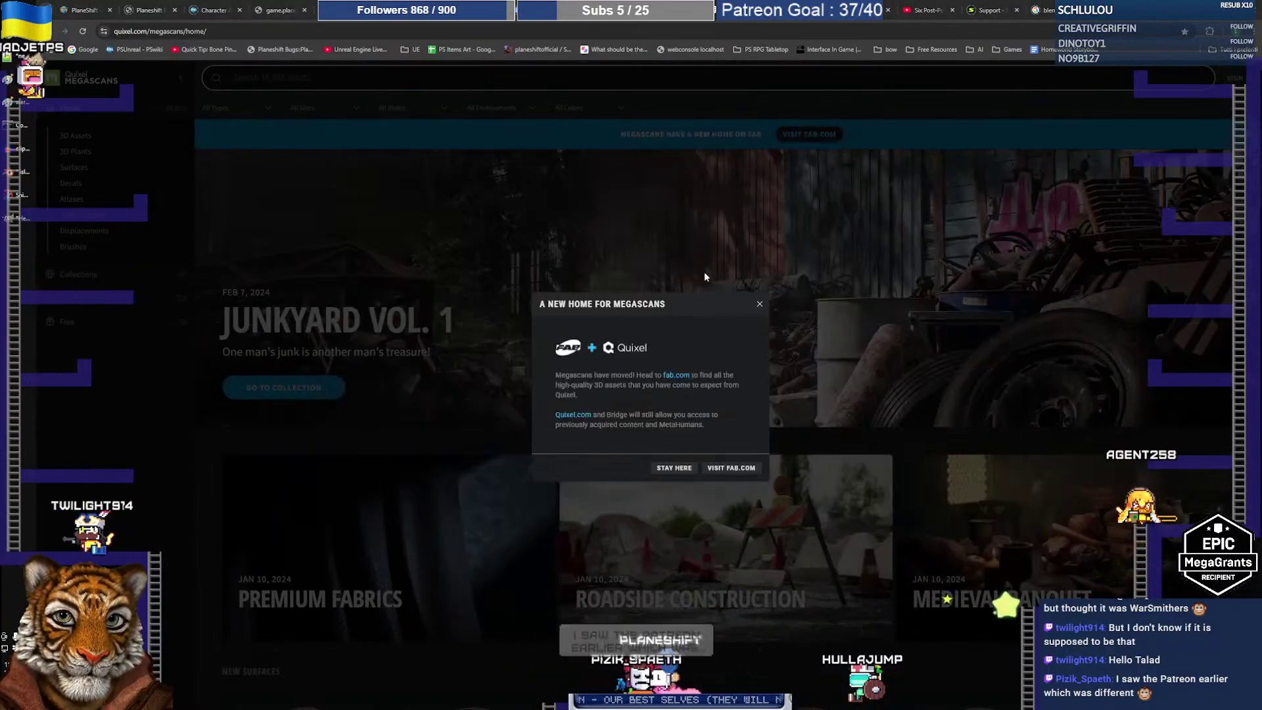
key(alt+Tab)
key(alt+Tab)
key(alt+Tab)
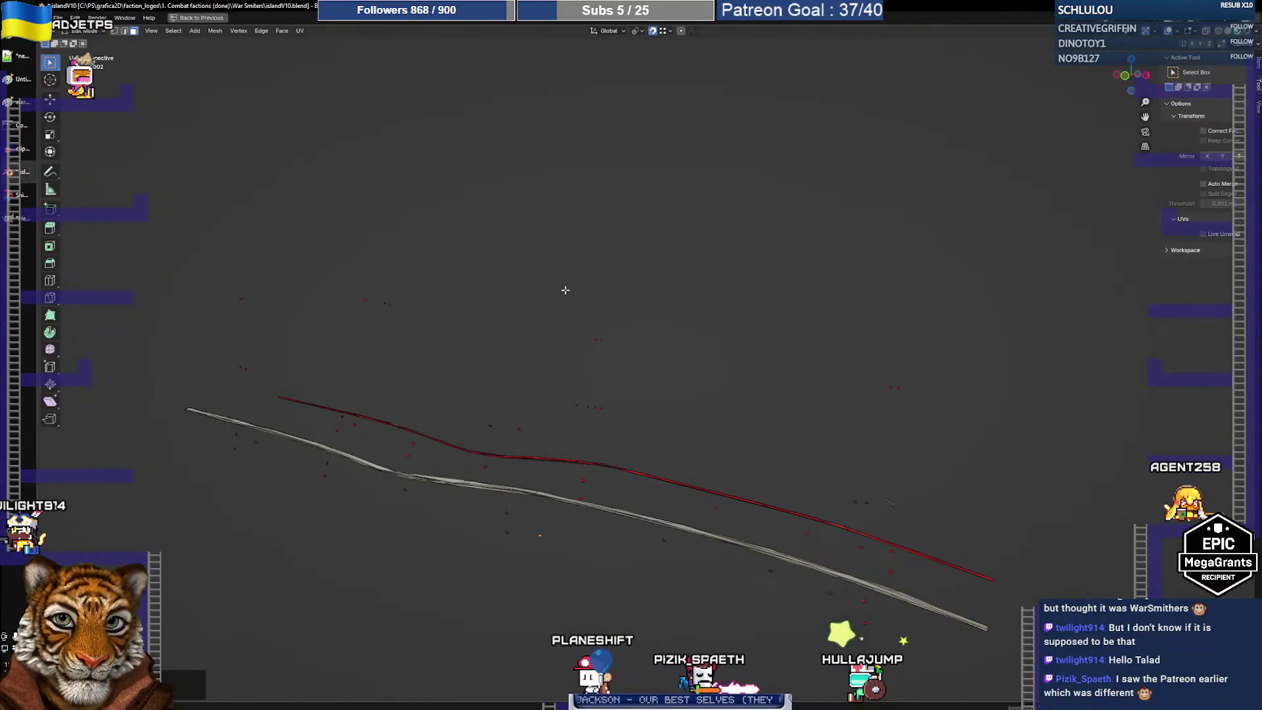
- Select the lower rail strip and fly around to compare both strips
middle_drag(558, 445, 547, 532)
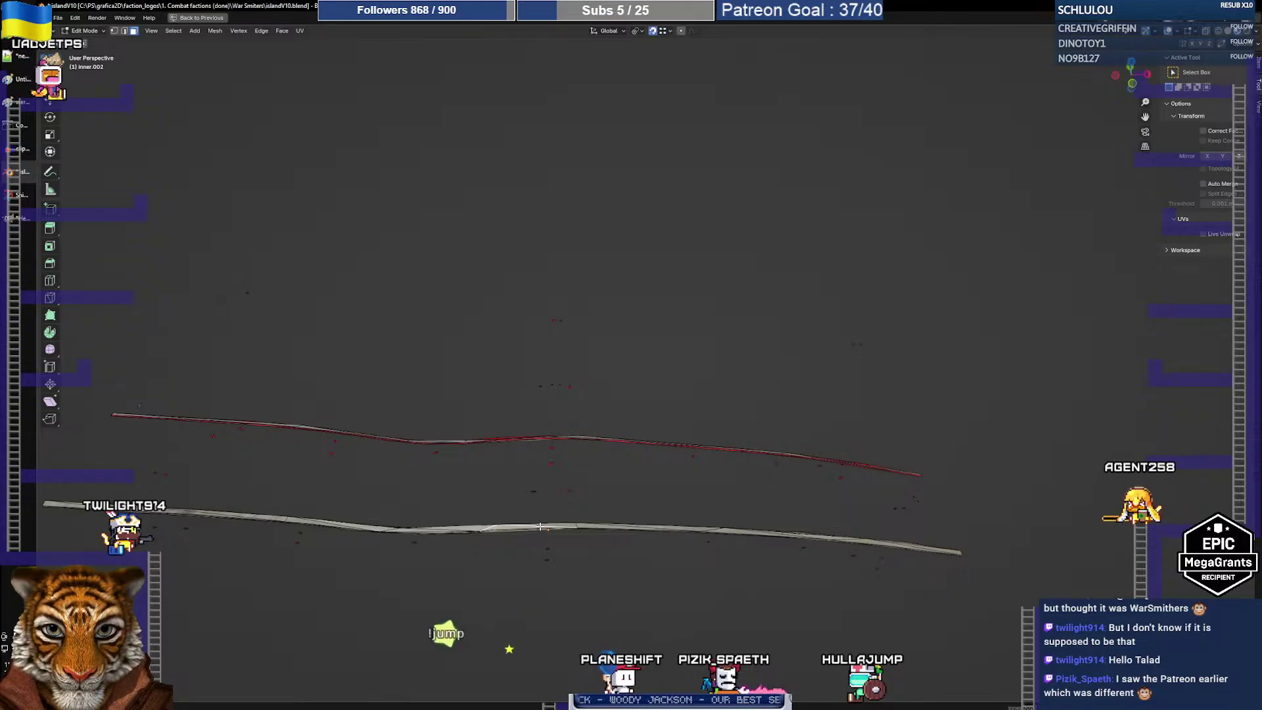
key(ctrl+l)
key(shift+grave)
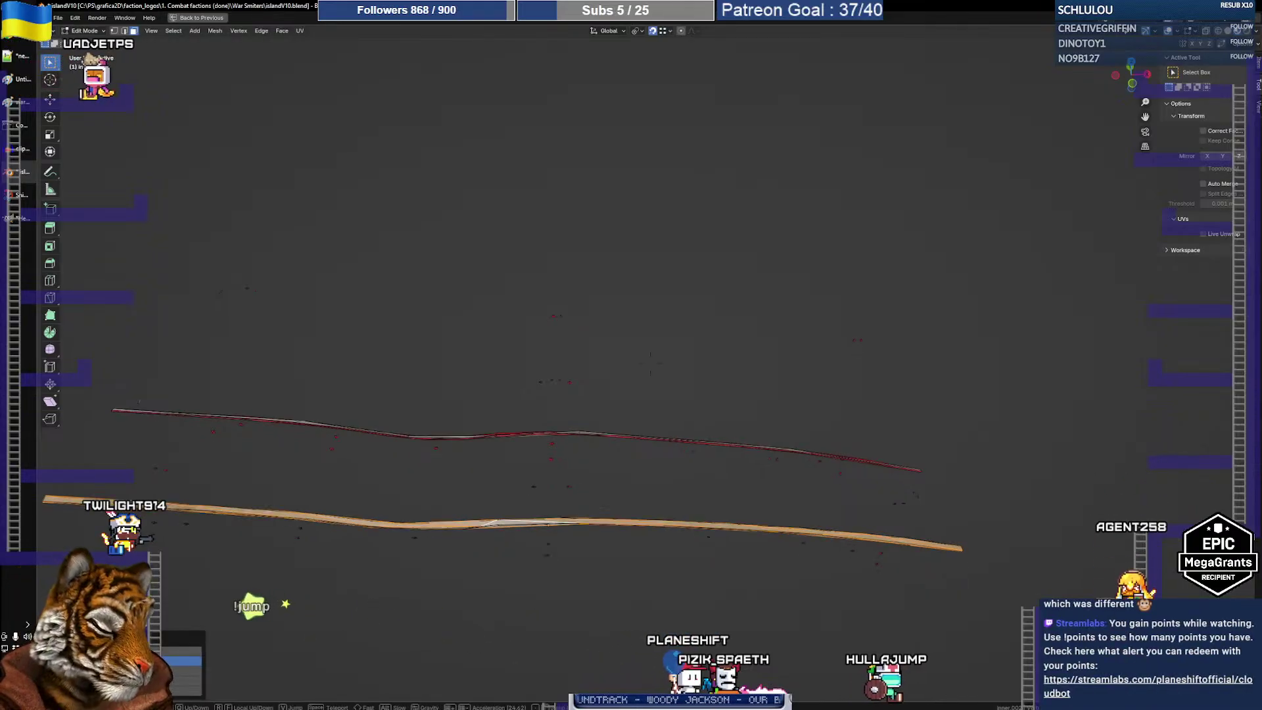
key(w)
key(w)
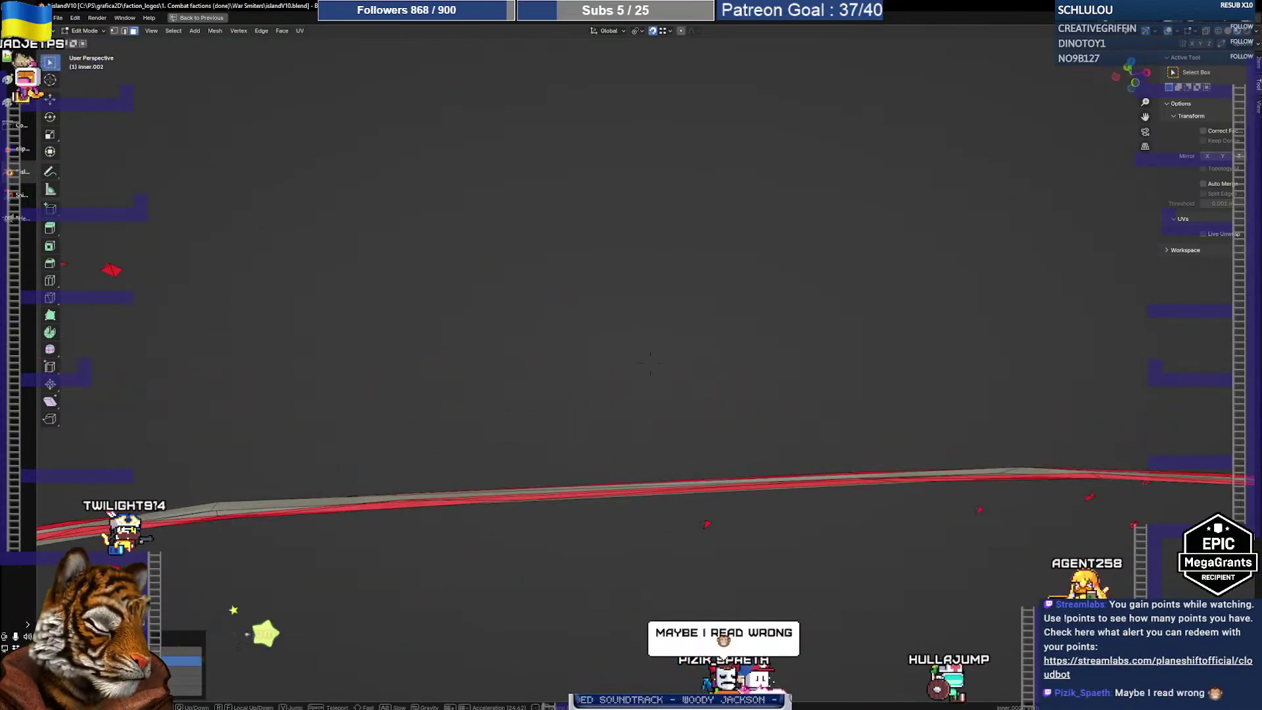
key(s)
click(650, 362)
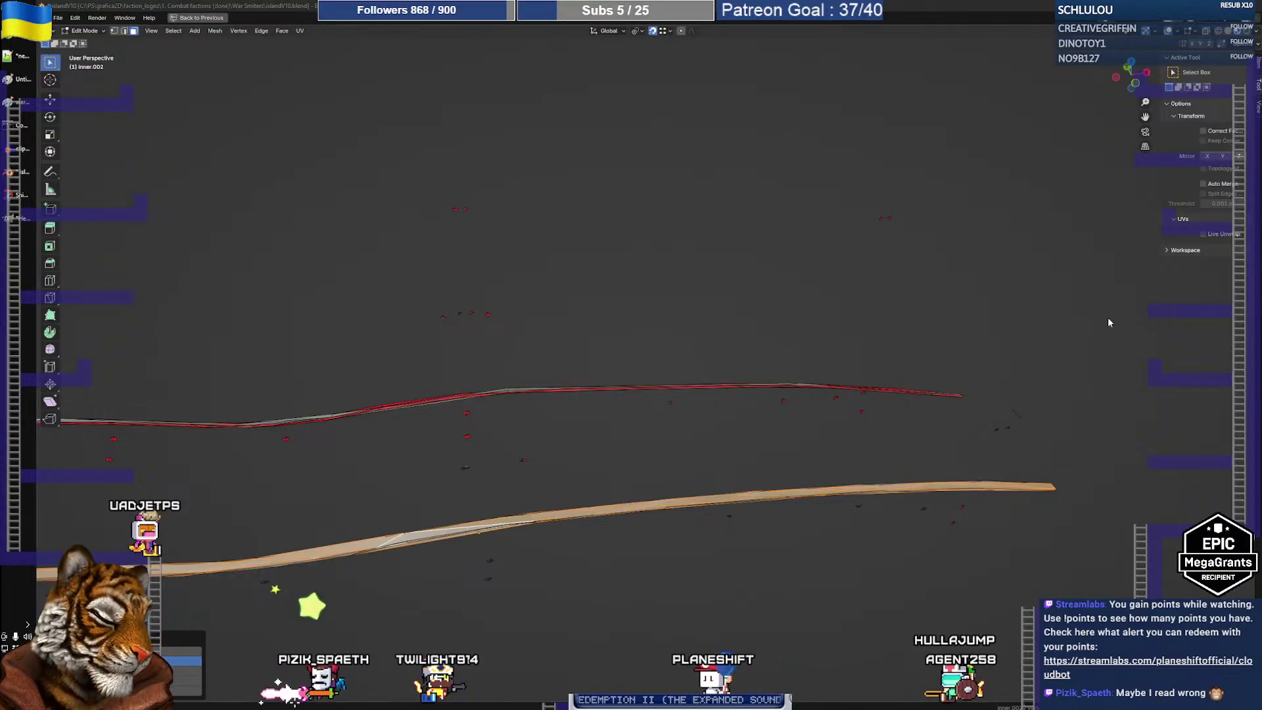
middle_drag(501, 427, 387, 299)
- Select a face on the red strip and extend the selection across its connected faces
click(462, 531)
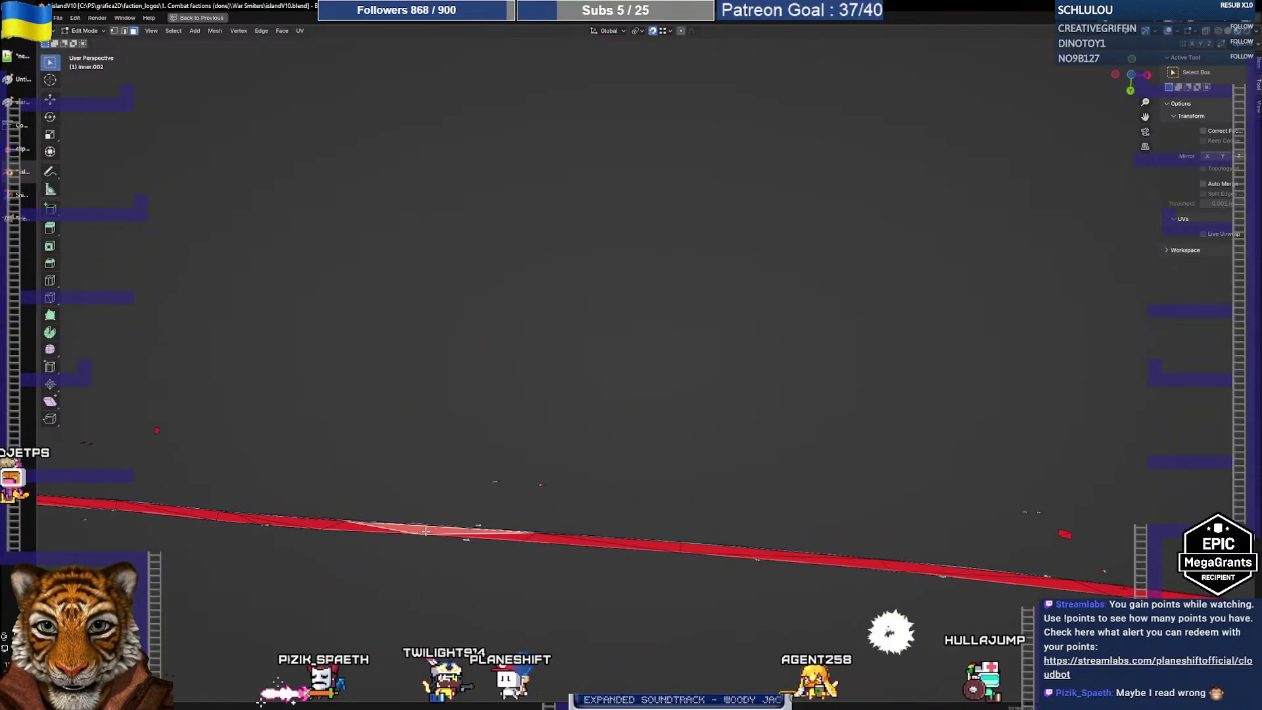
middle_drag(461, 531, 506, 634)
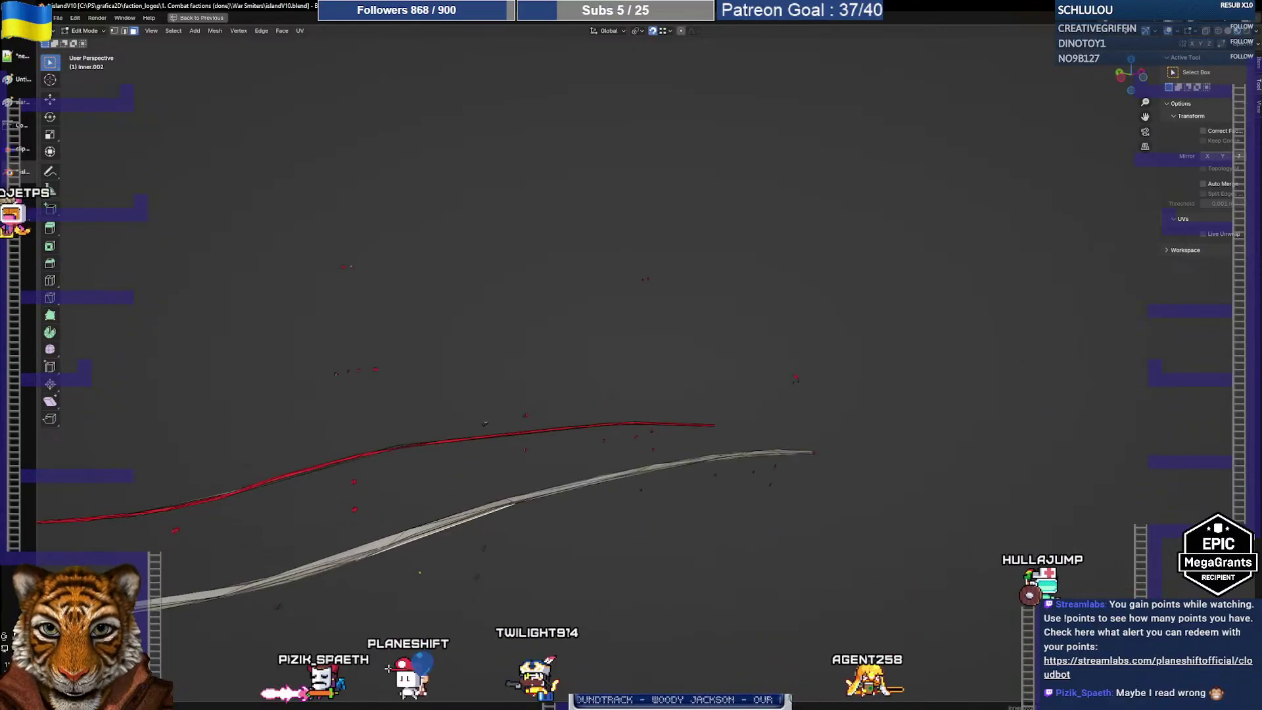
key(shift+grave)
key(w)
key(w)
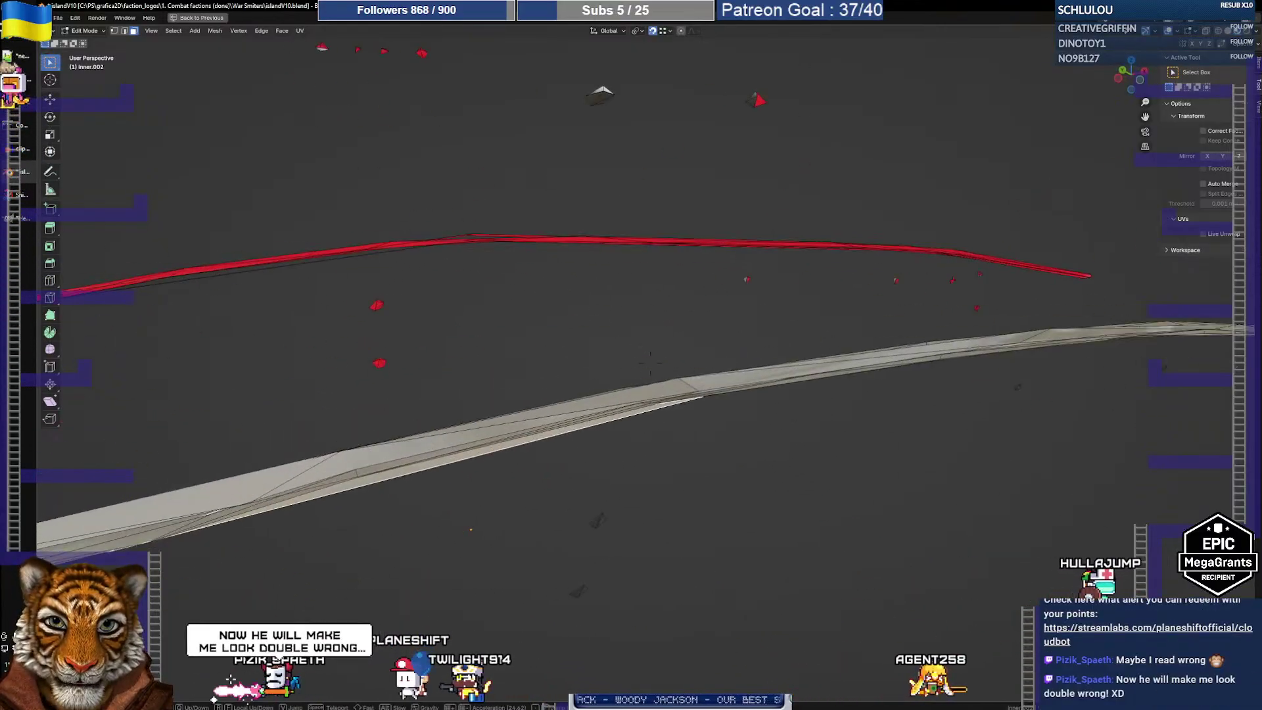
key(Escape)
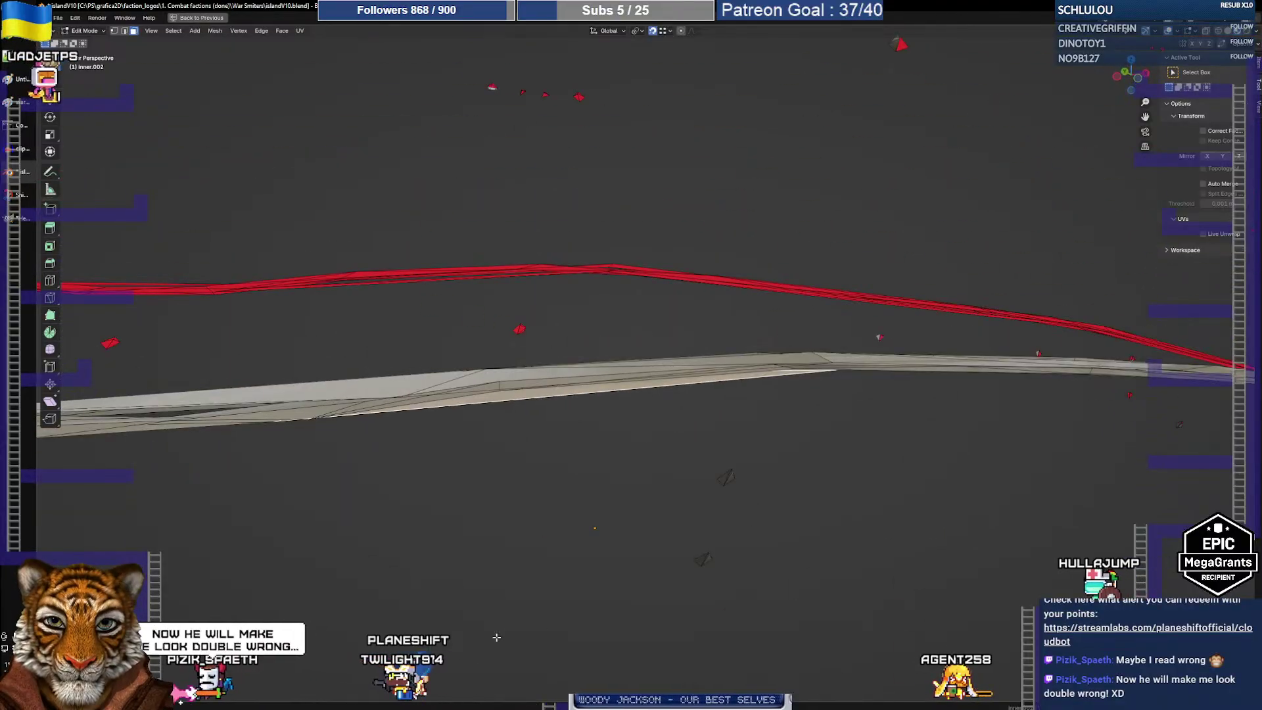
middle_drag(497, 635, 574, 532)
key(a)
- Delete the selected red-strip faces, then the linked faces on the grey strip's left
key(x)
click(537, 508)
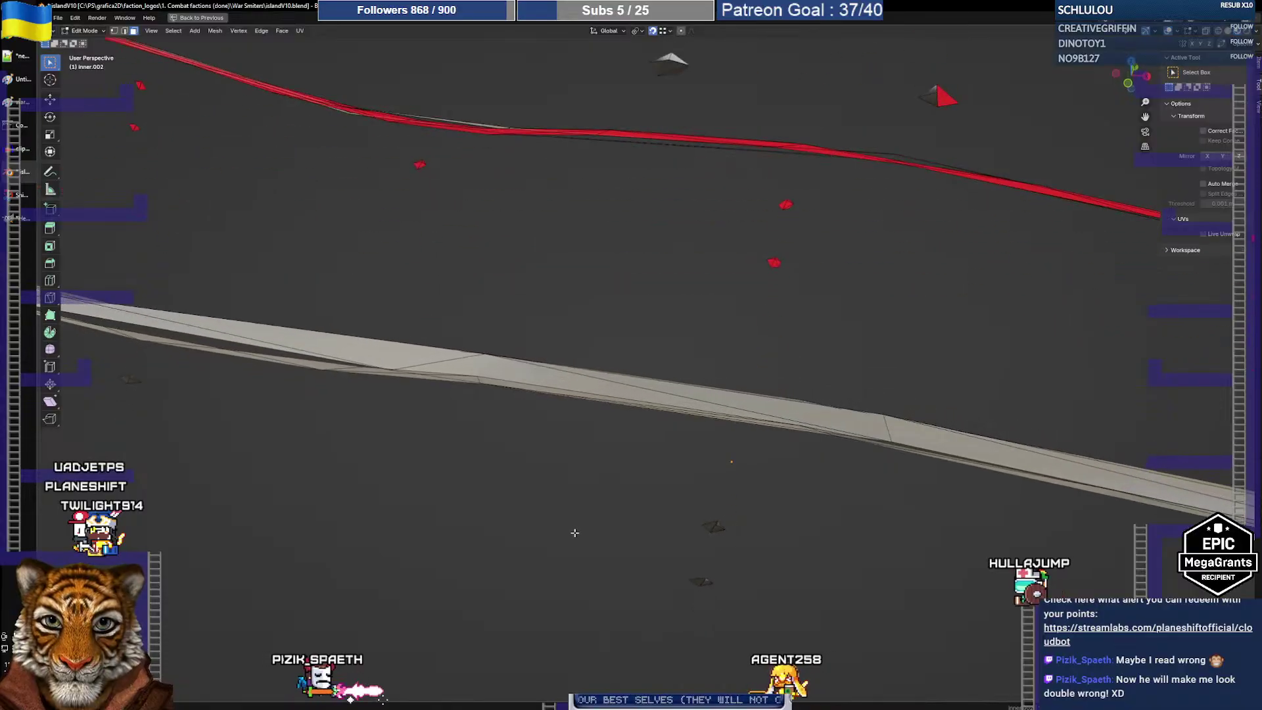
alt+click(502, 375)
key(ctrl+l)
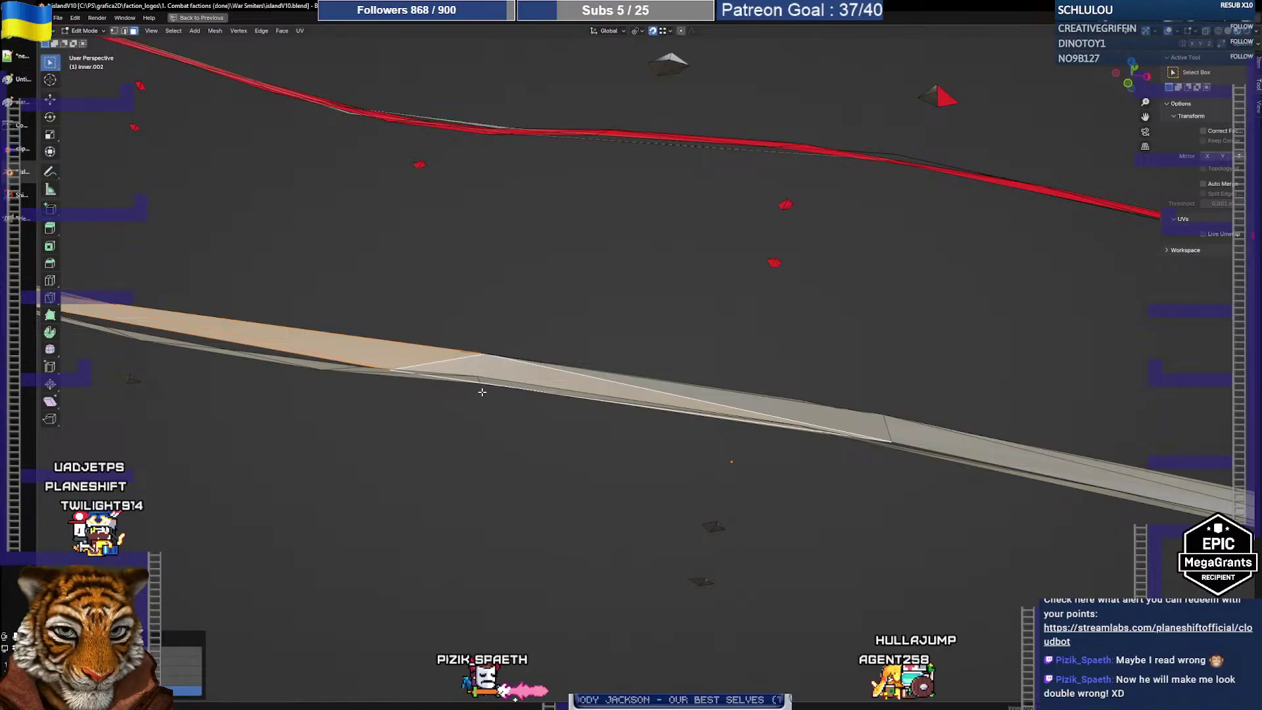
key(x)
click(482, 393)
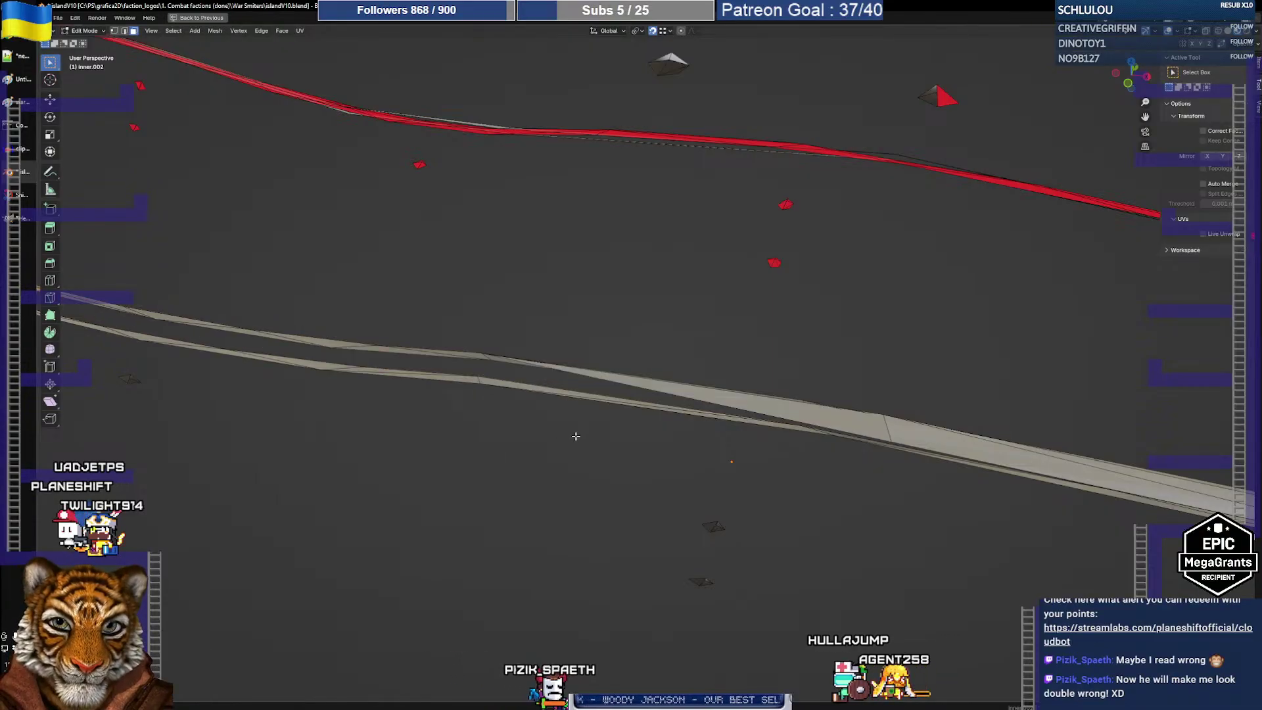
- Delete two long triangular faces on the grey strip
middle_drag(576, 435, 606, 416)
click(847, 410)
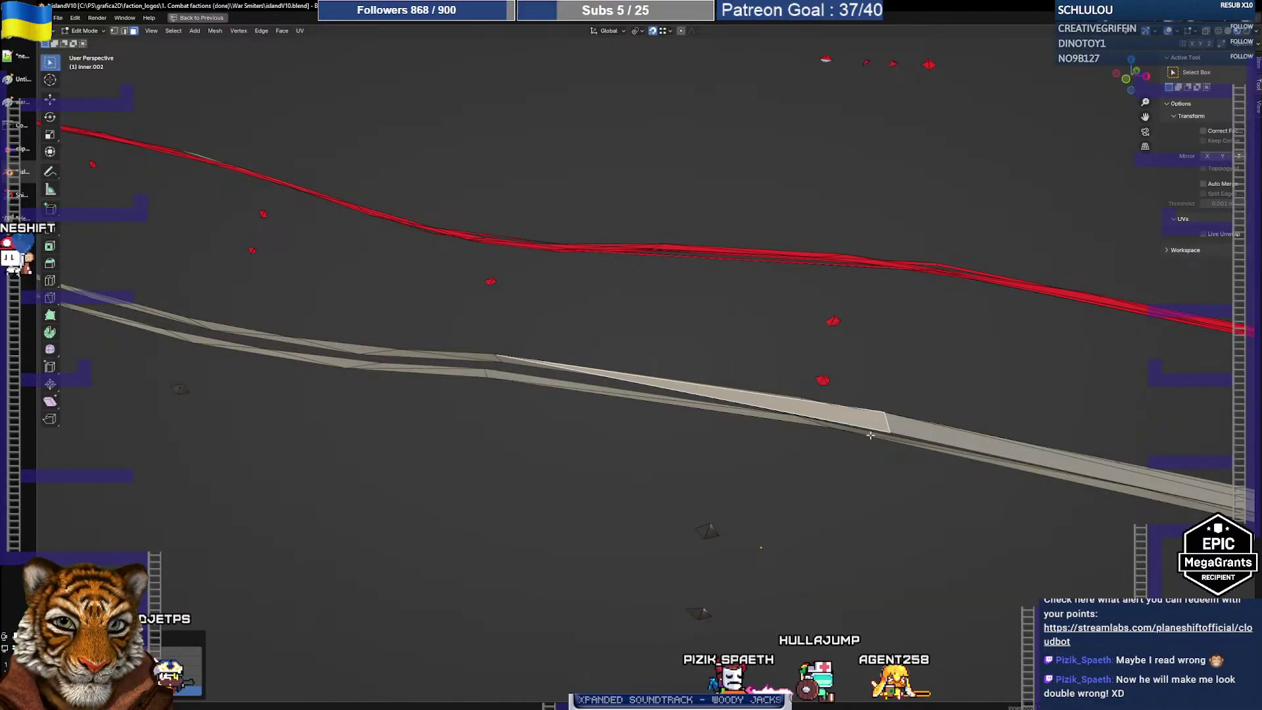
shift+click(927, 429)
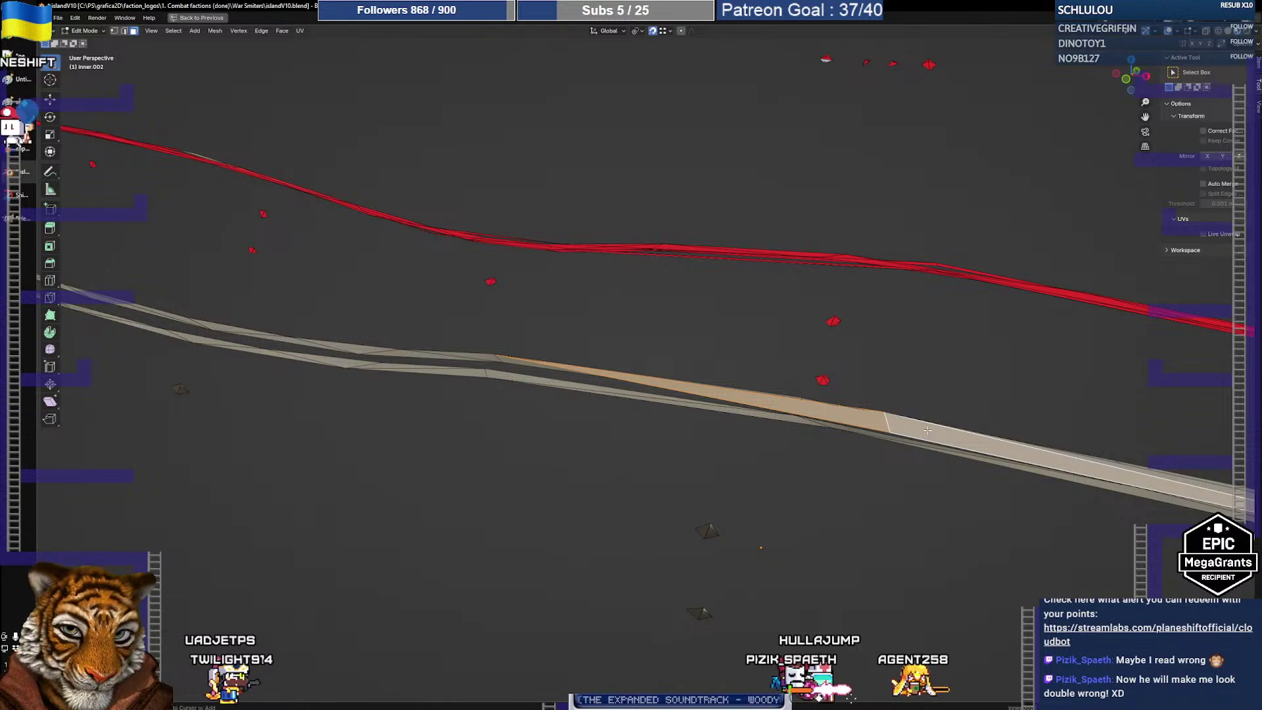
key(shift+grave)
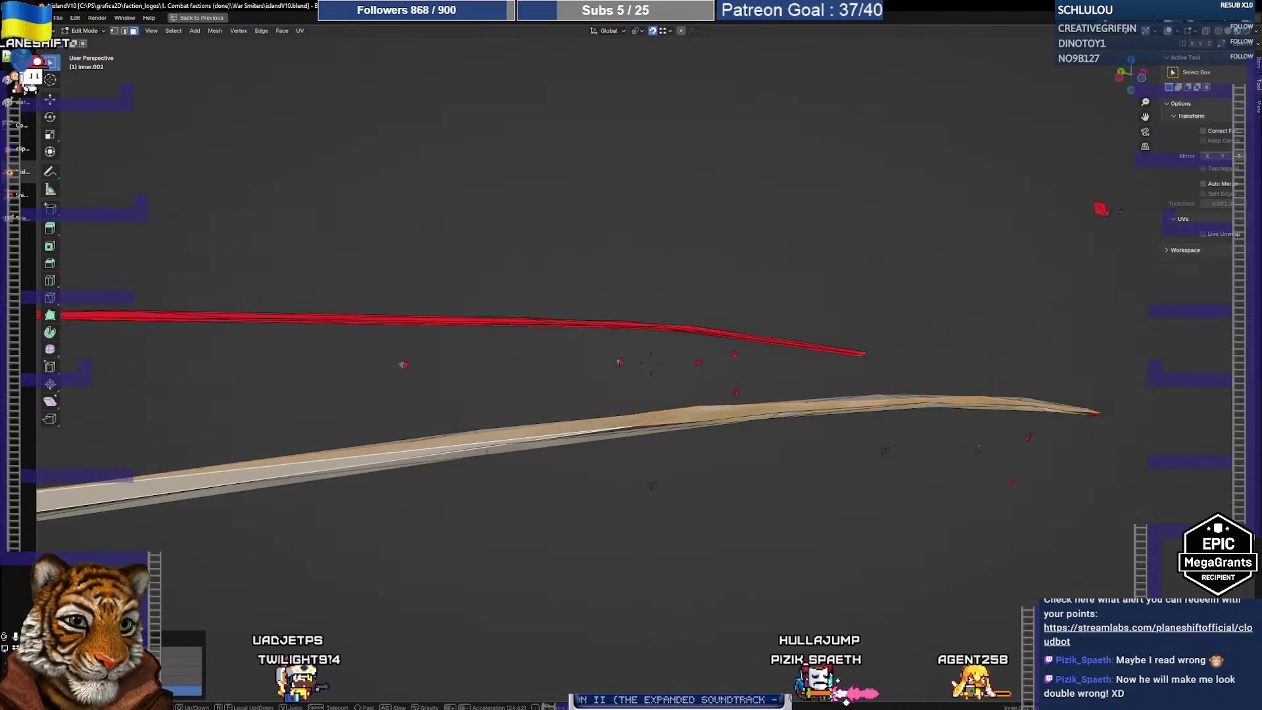
click(924, 431)
key(x)
click(924, 430)
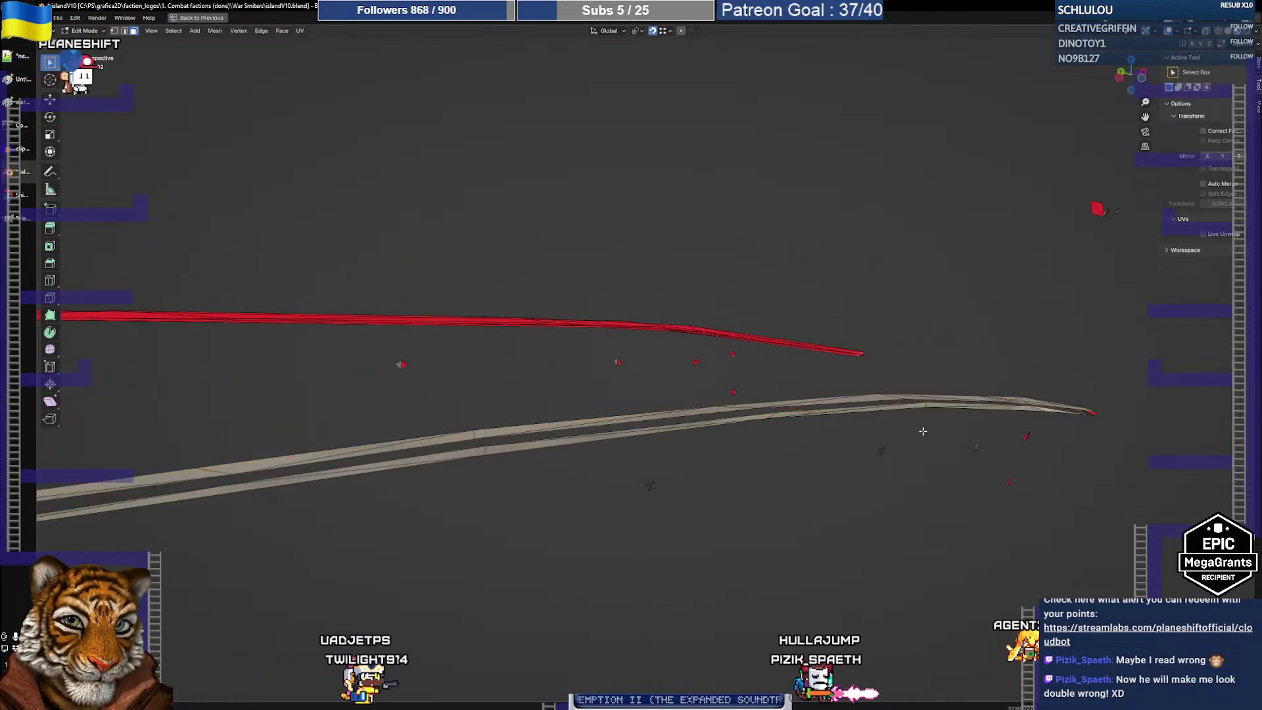
- Delete the faces on the left part of the strip
middle_drag(861, 451, 737, 520)
click(300, 262)
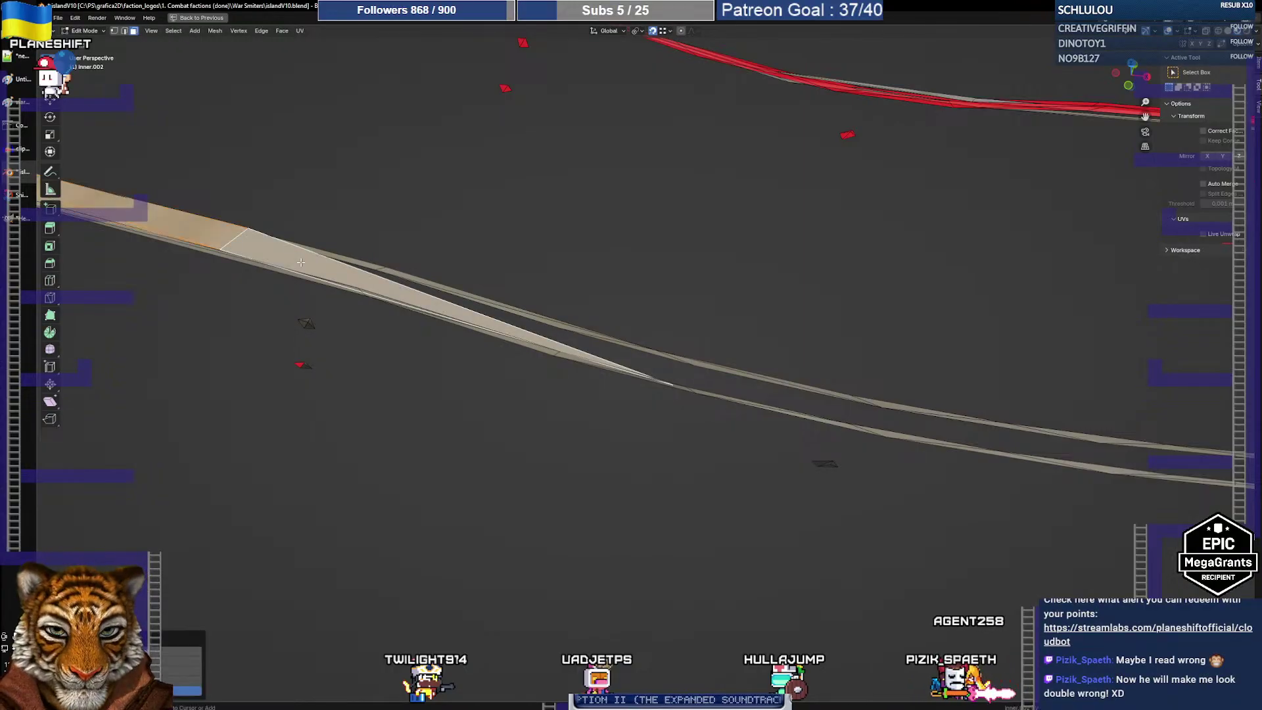
key(x)
click(300, 263)
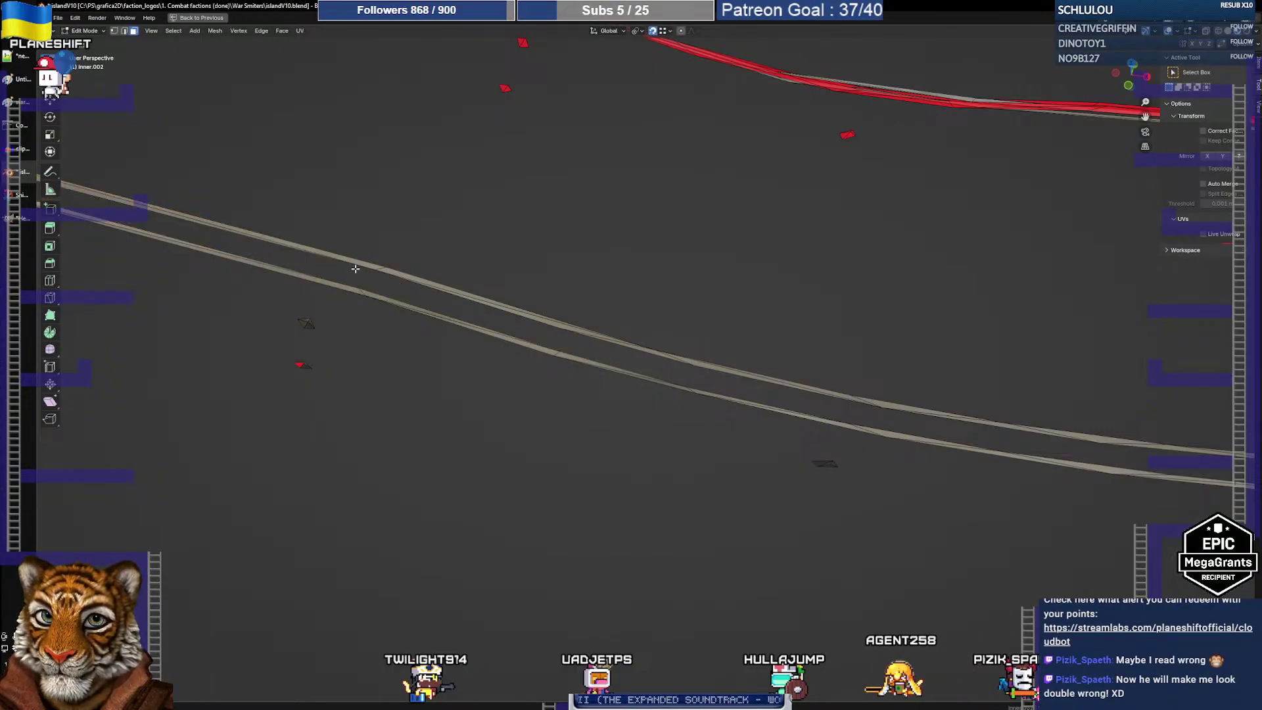
- Fly alongside the strip and delete the stray long face at its end
middle_drag(350, 261, 405, 280)
middle_drag(423, 248, 853, 283)
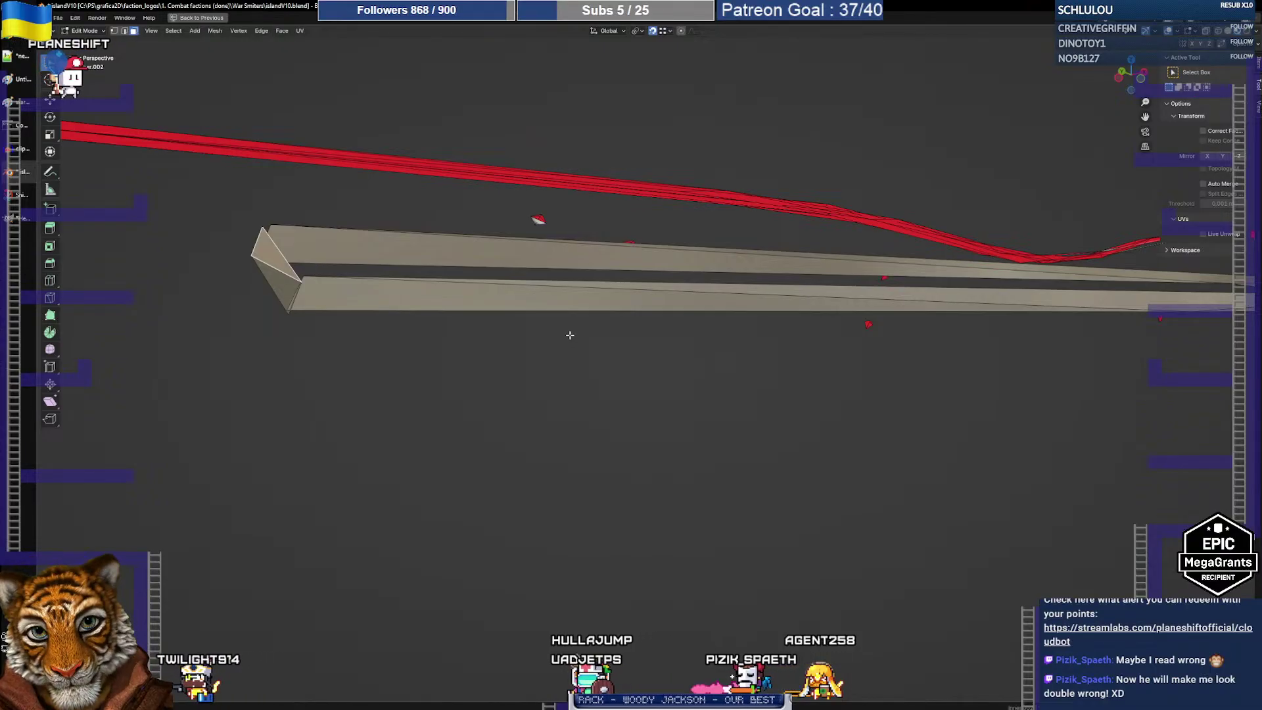
key(shift+grave)
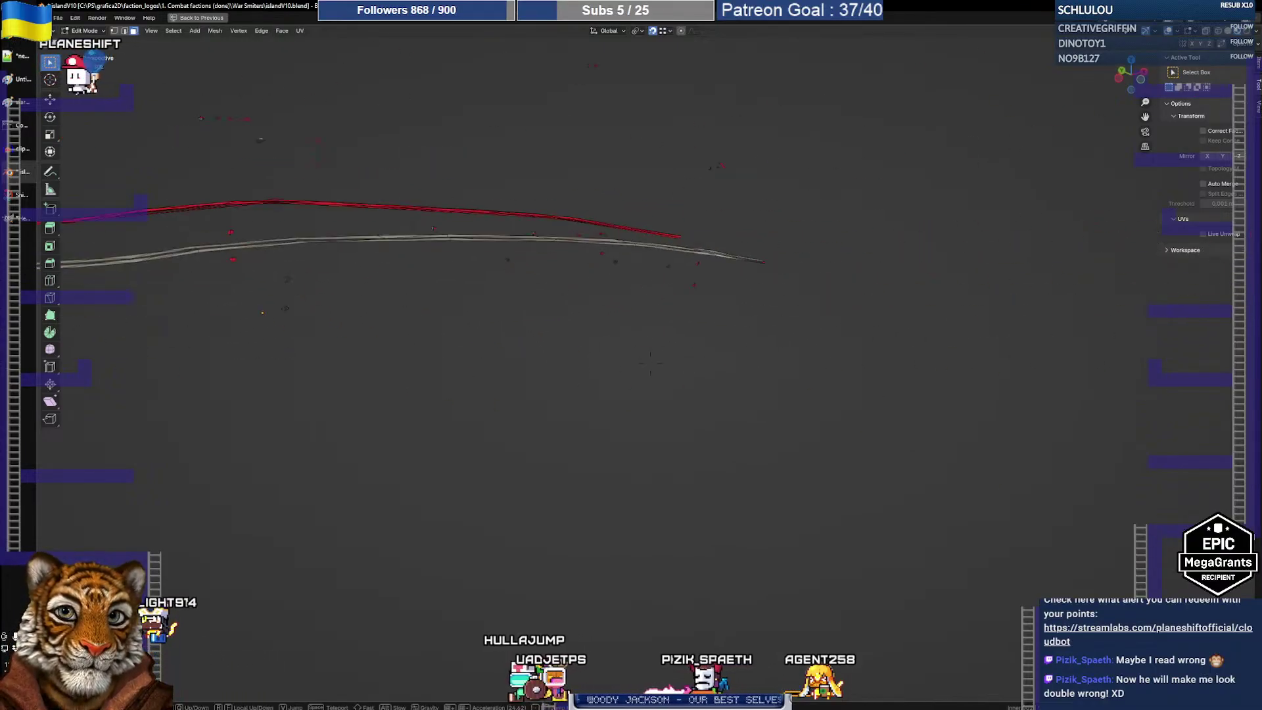
key(w)
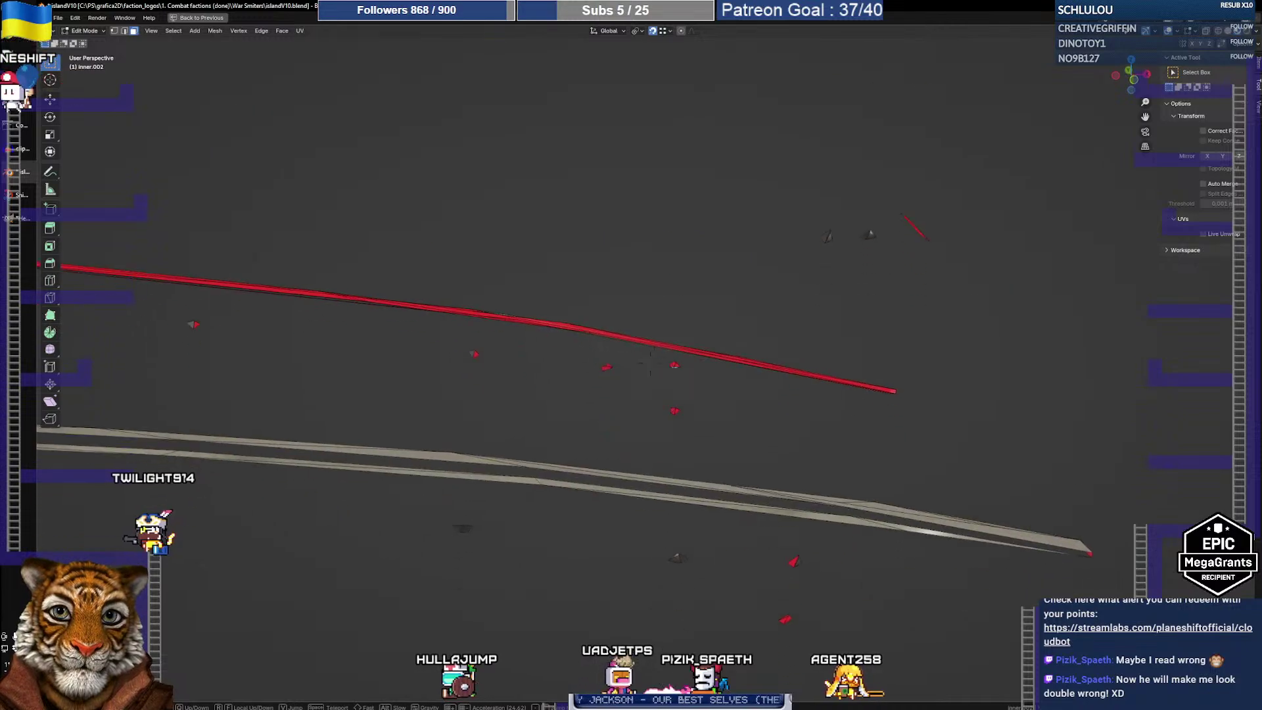
key(w)
key(s)
key(d)
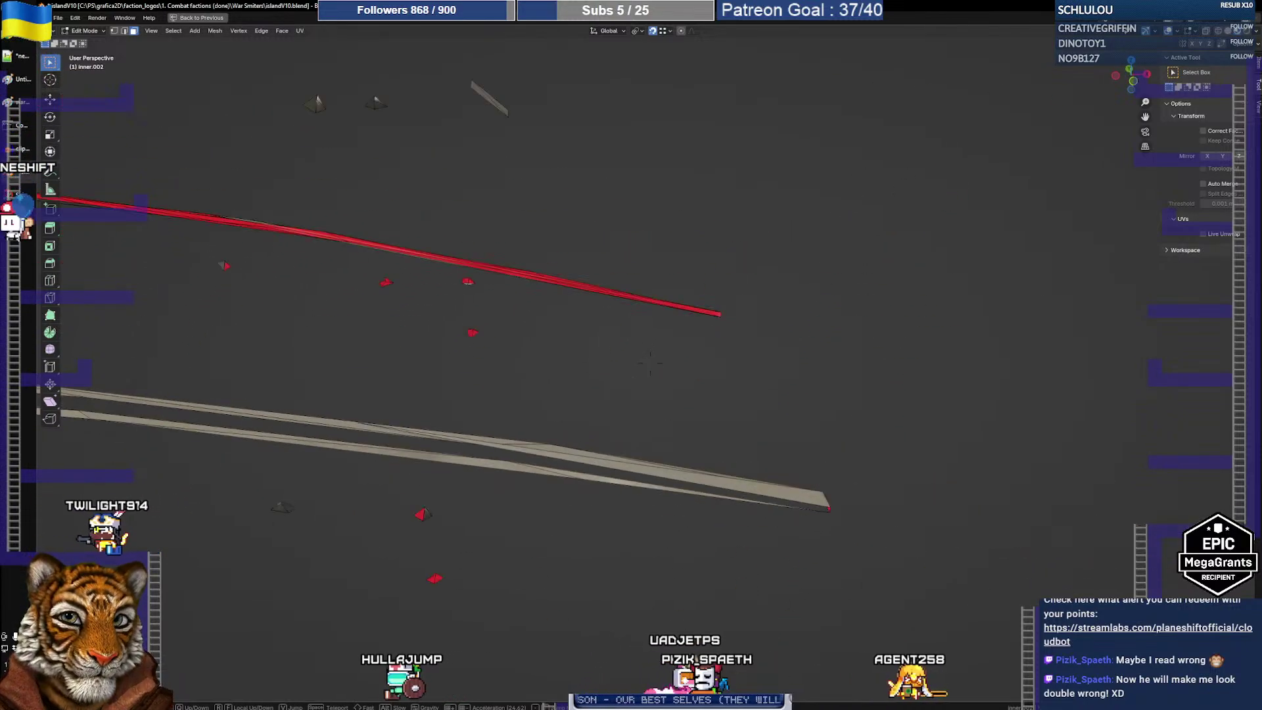
key(w)
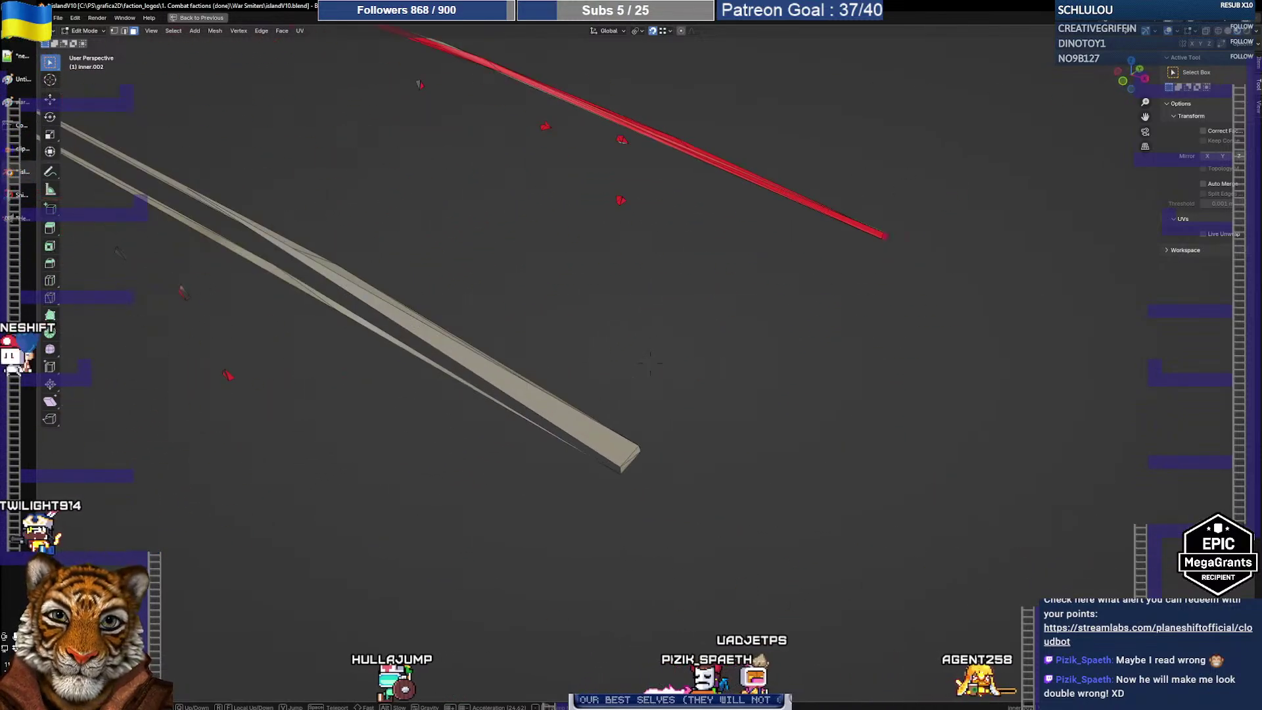
key(x)
click(570, 423)
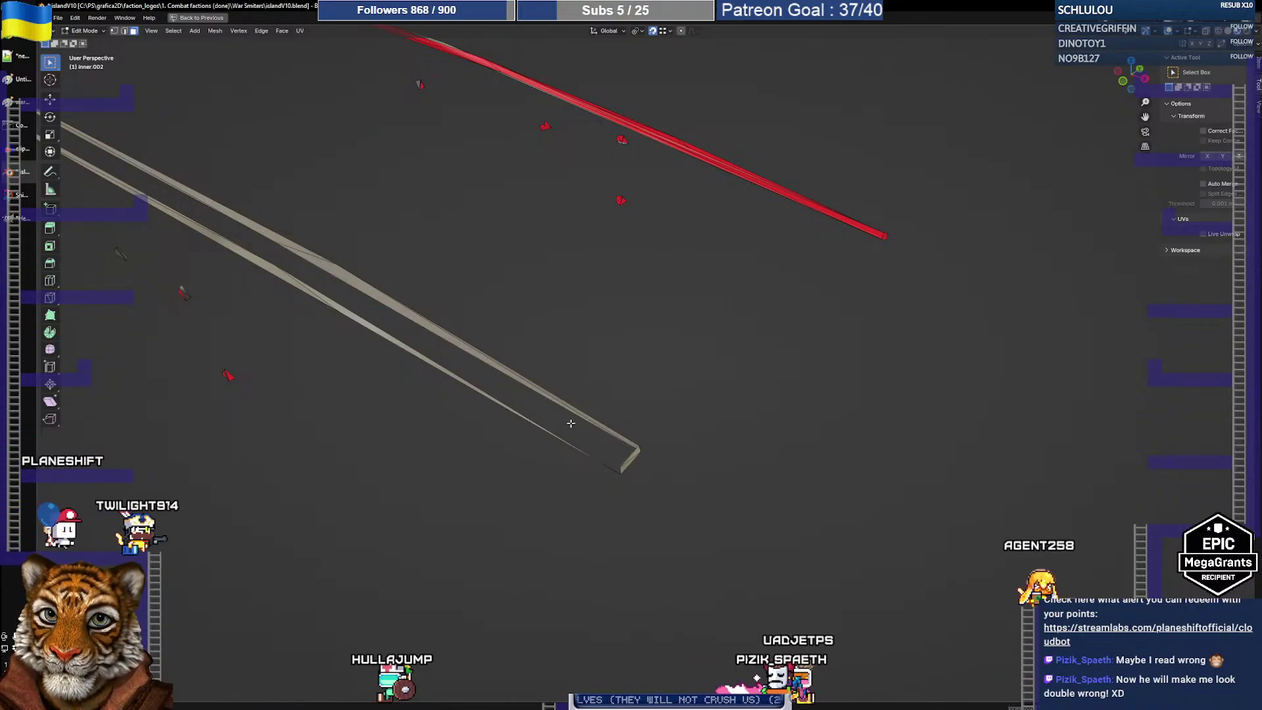
middle_drag(540, 388, 618, 347)
- Switch to edge select and select the edge loop around the strip
key(2)
alt+click(544, 381)
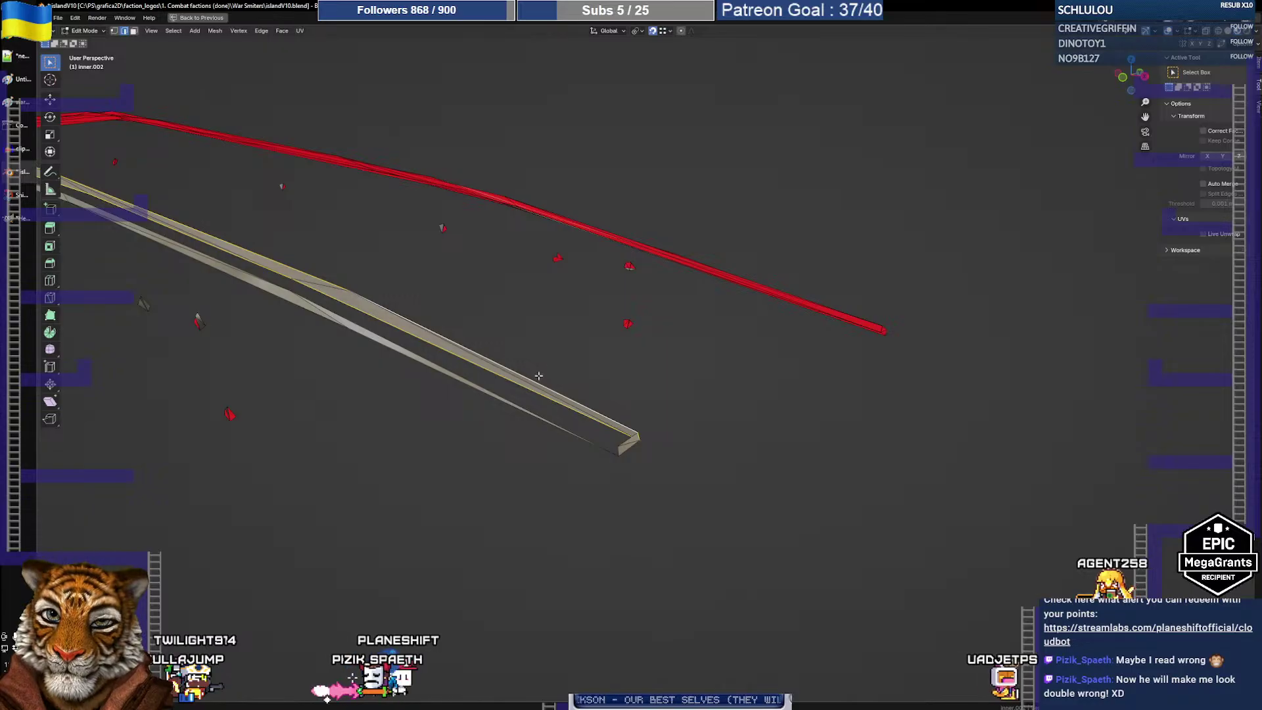
middle_drag(534, 379, 471, 395)
- Select the entire linked rail strip and flip its normals
key(shift+grave)
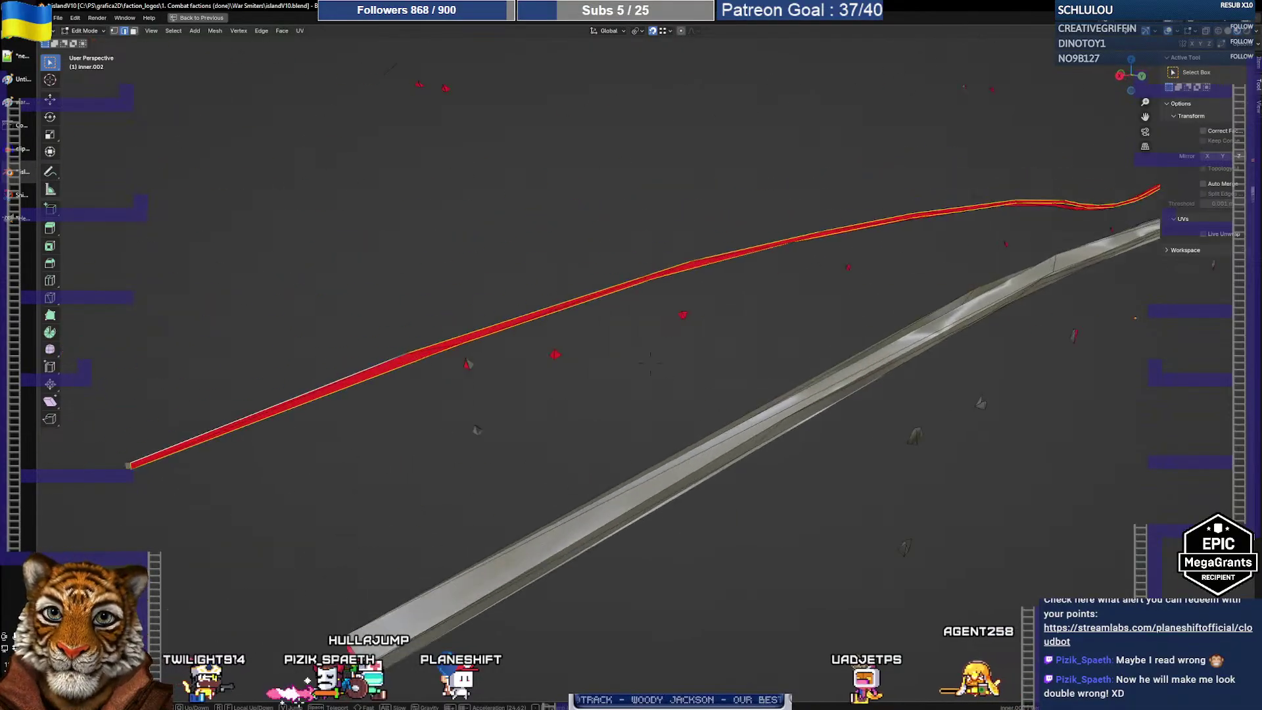
key(s)
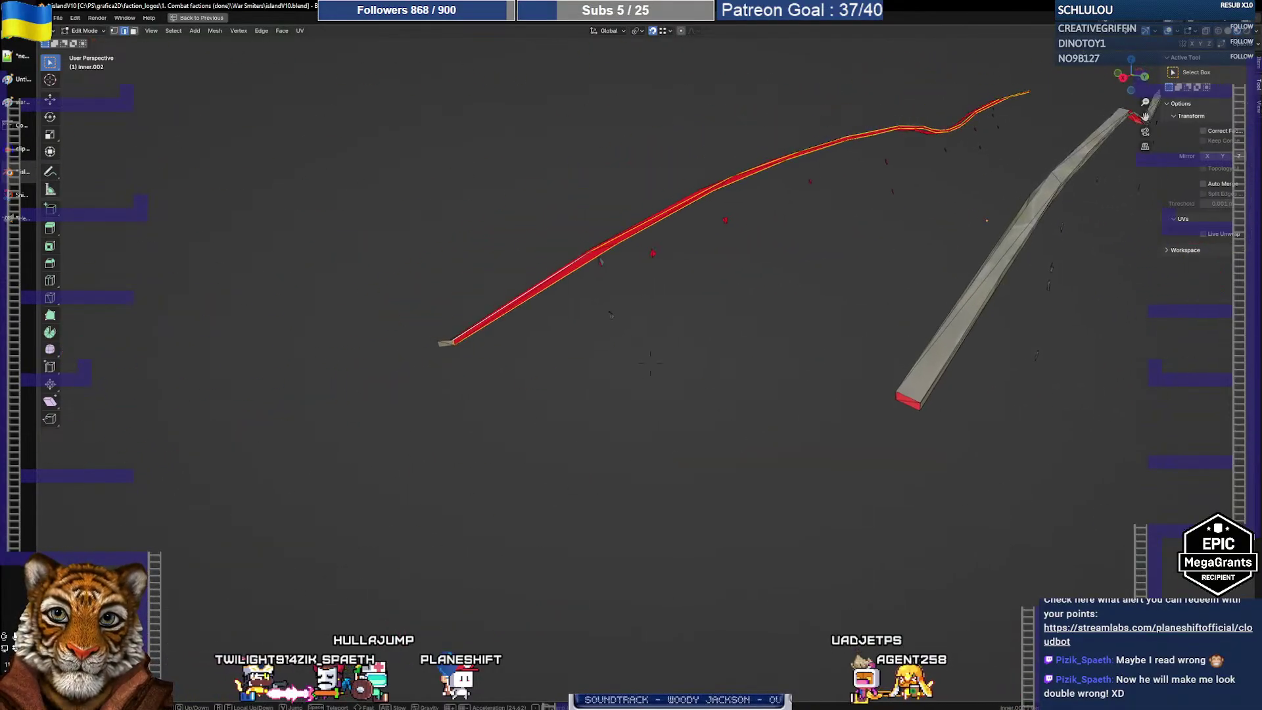
key(w)
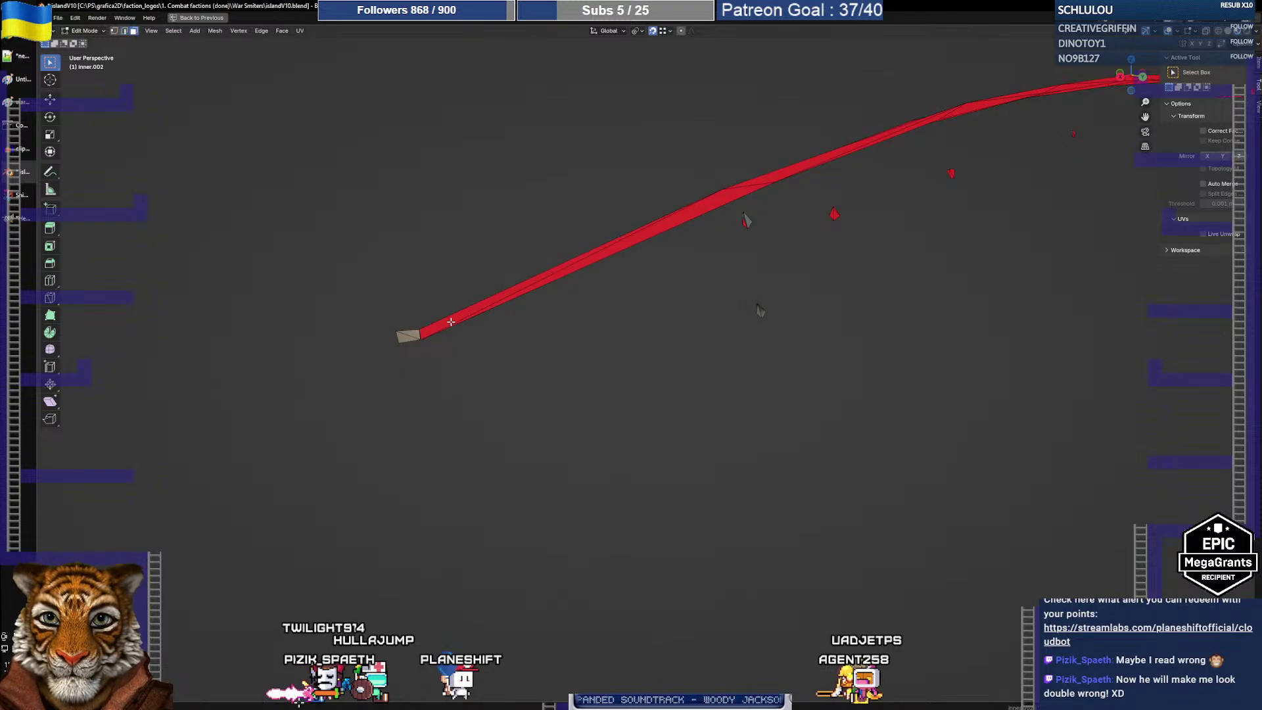
mouse_move(472, 332)
middle_down()
mouse_move(486, 374)
mouse_move(625, 321)
mouse_move(591, 348)
mouse_move(496, 333)
middle_up()
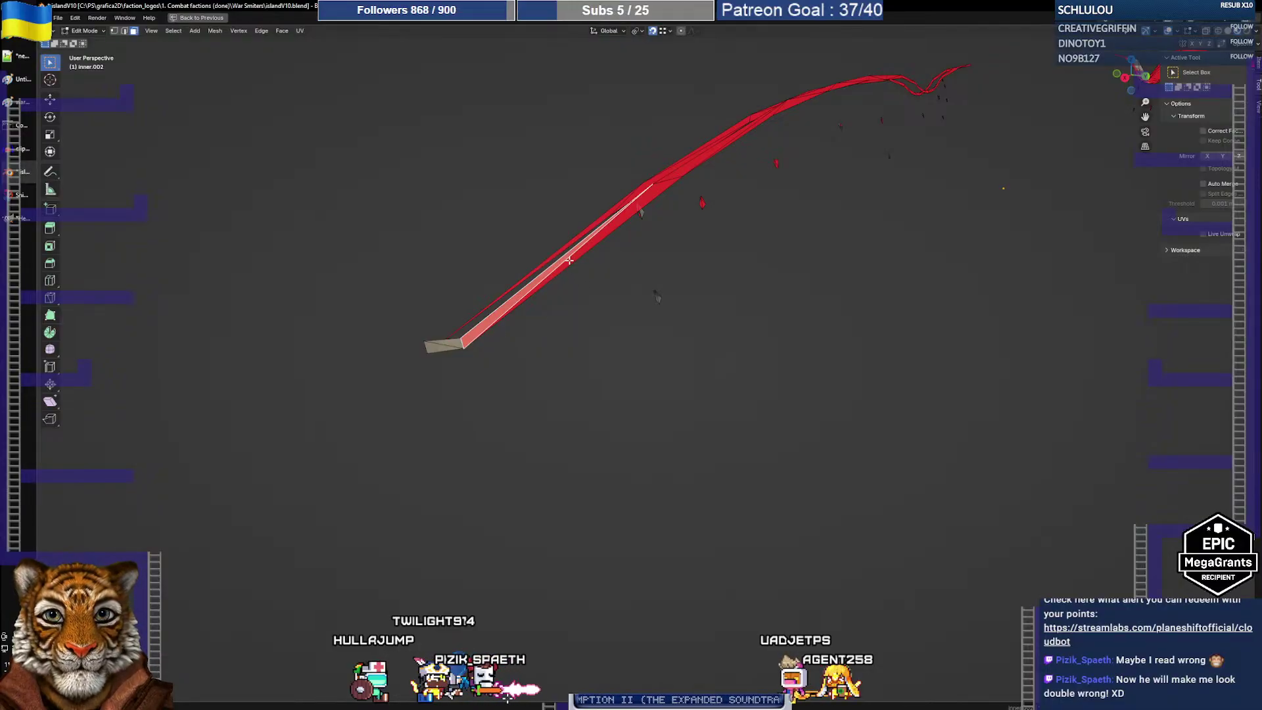
key(ctrl+l)
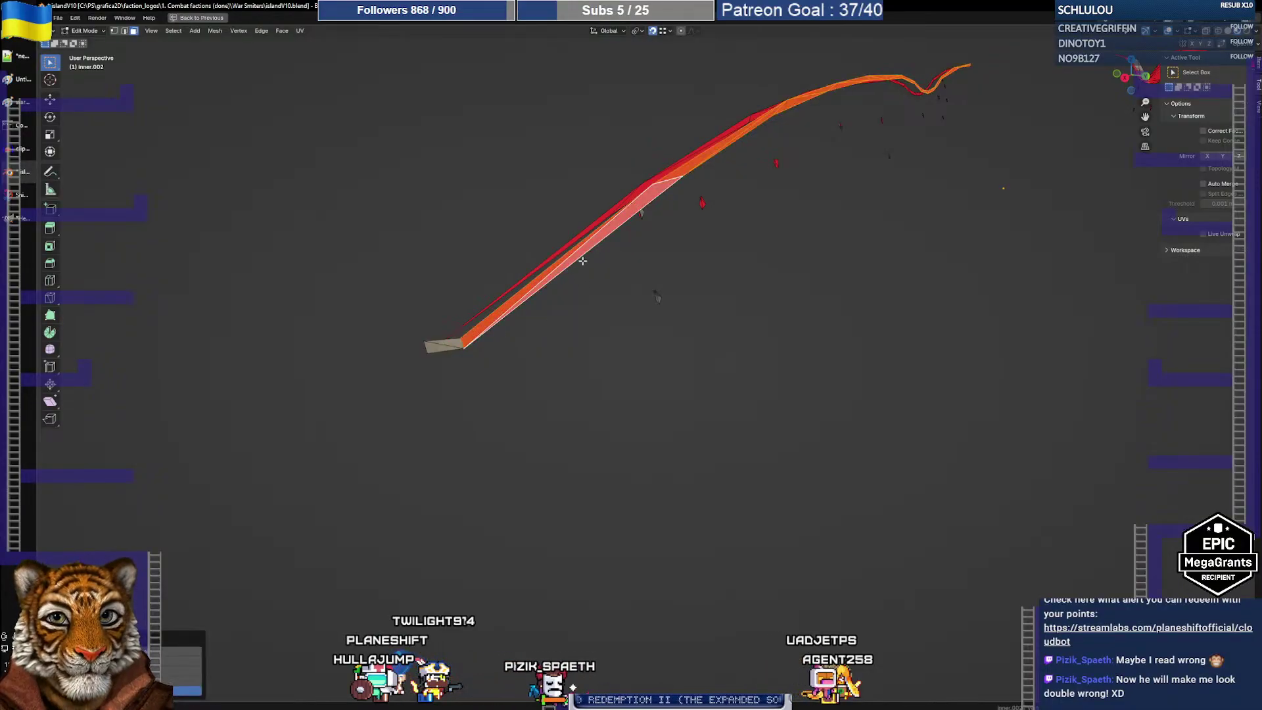
key(alt+n)
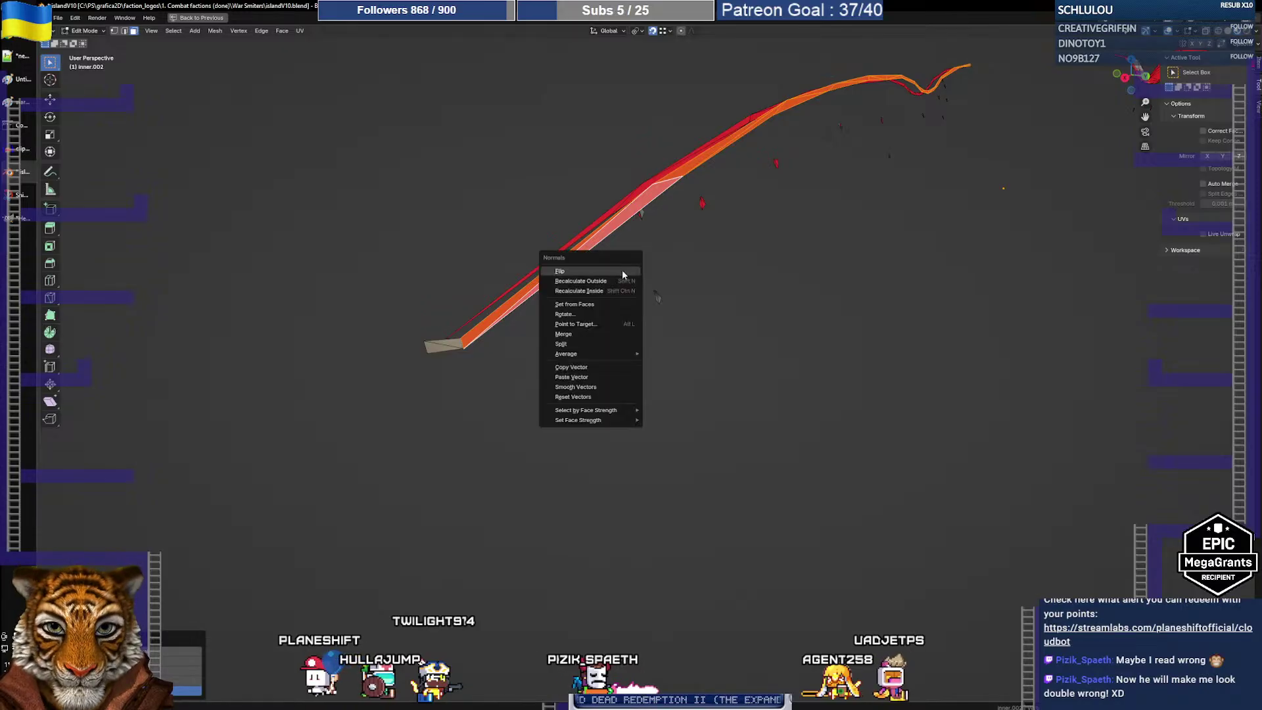
click(623, 271)
- Orbit and fly to the strip's tip to check the flipped faces
middle_drag(569, 279, 626, 278)
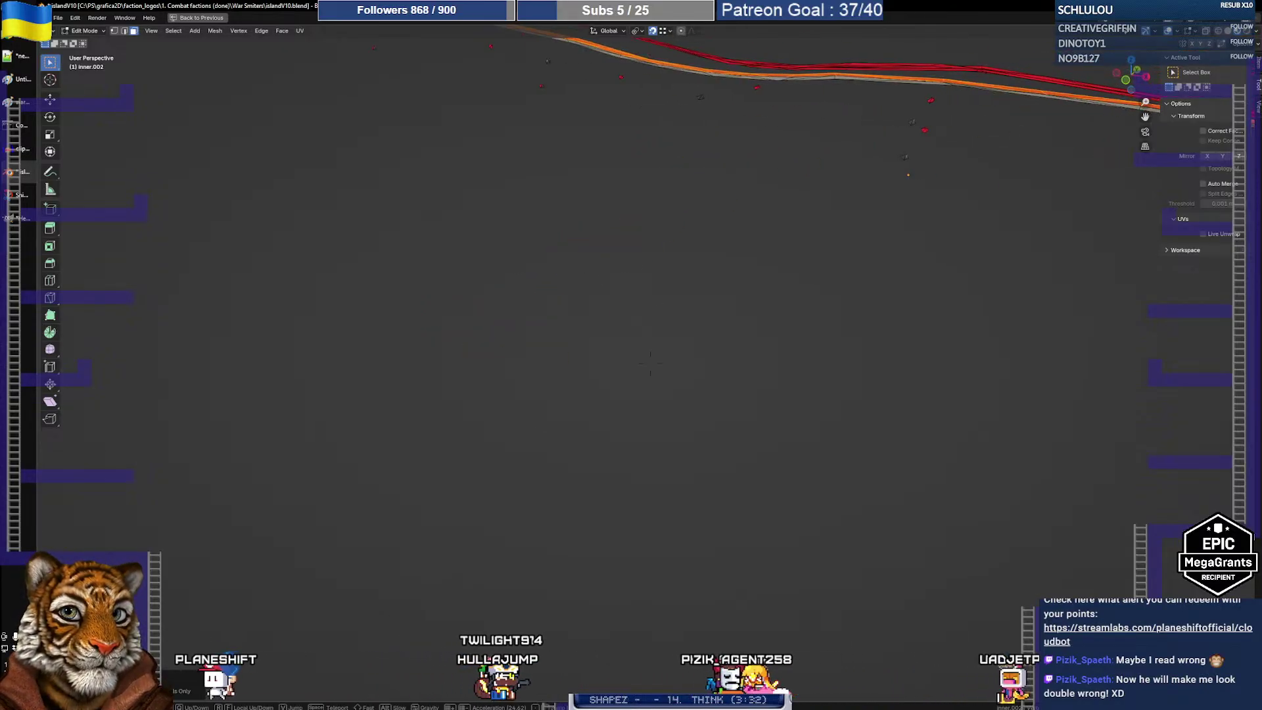
mouse_move(649, 362)
middle_down()
mouse_move(635, 349)
mouse_move(649, 362)
middle_up()
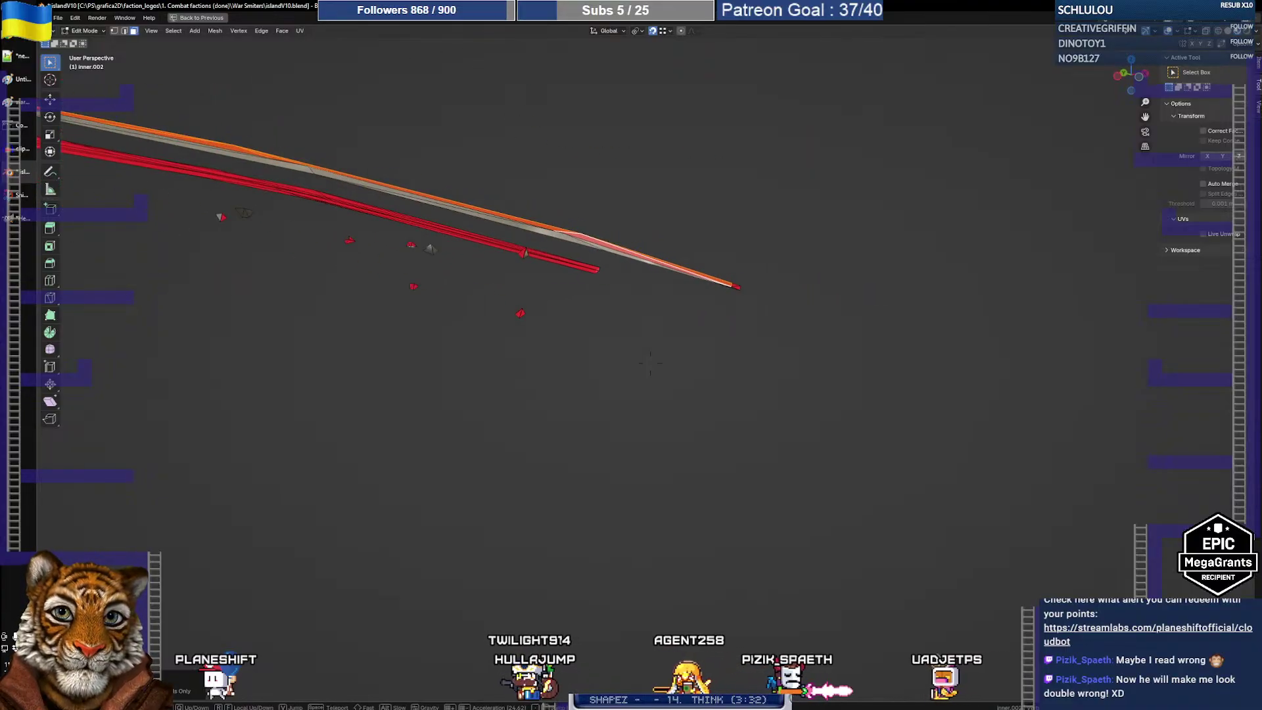
key(w)
key(s)
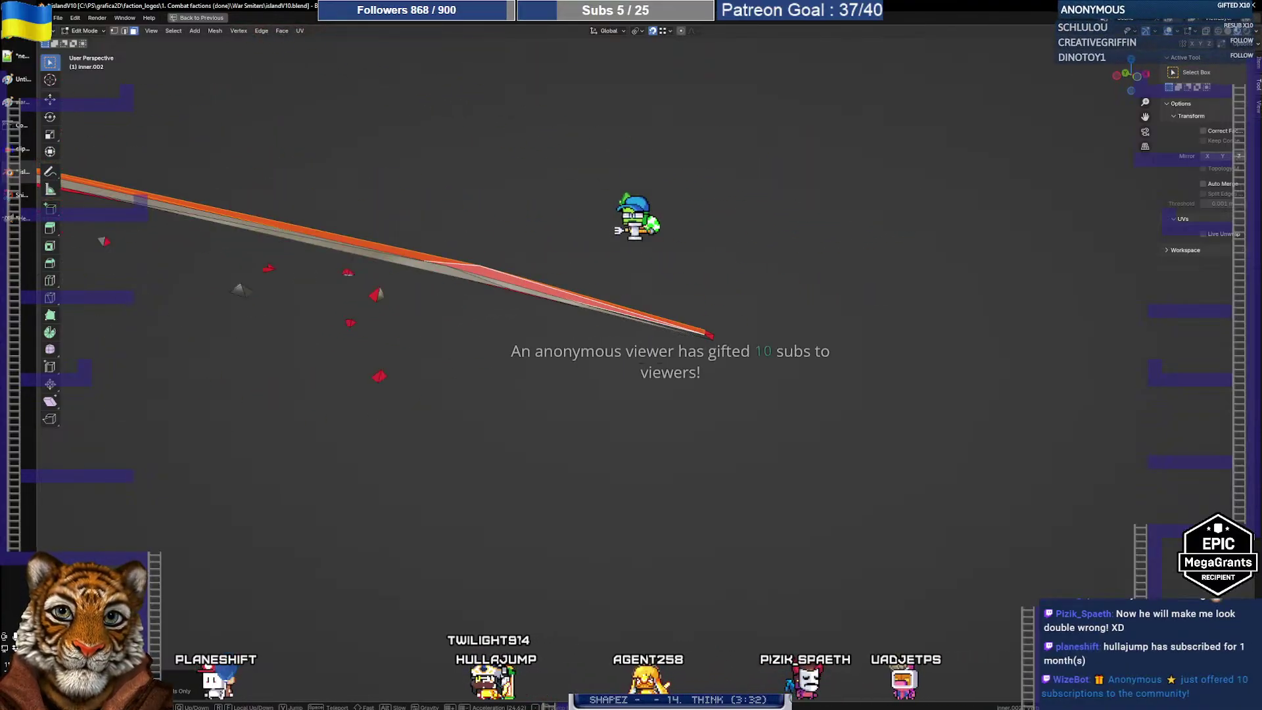
key(w)
key(s)
key(w)
key(Return)
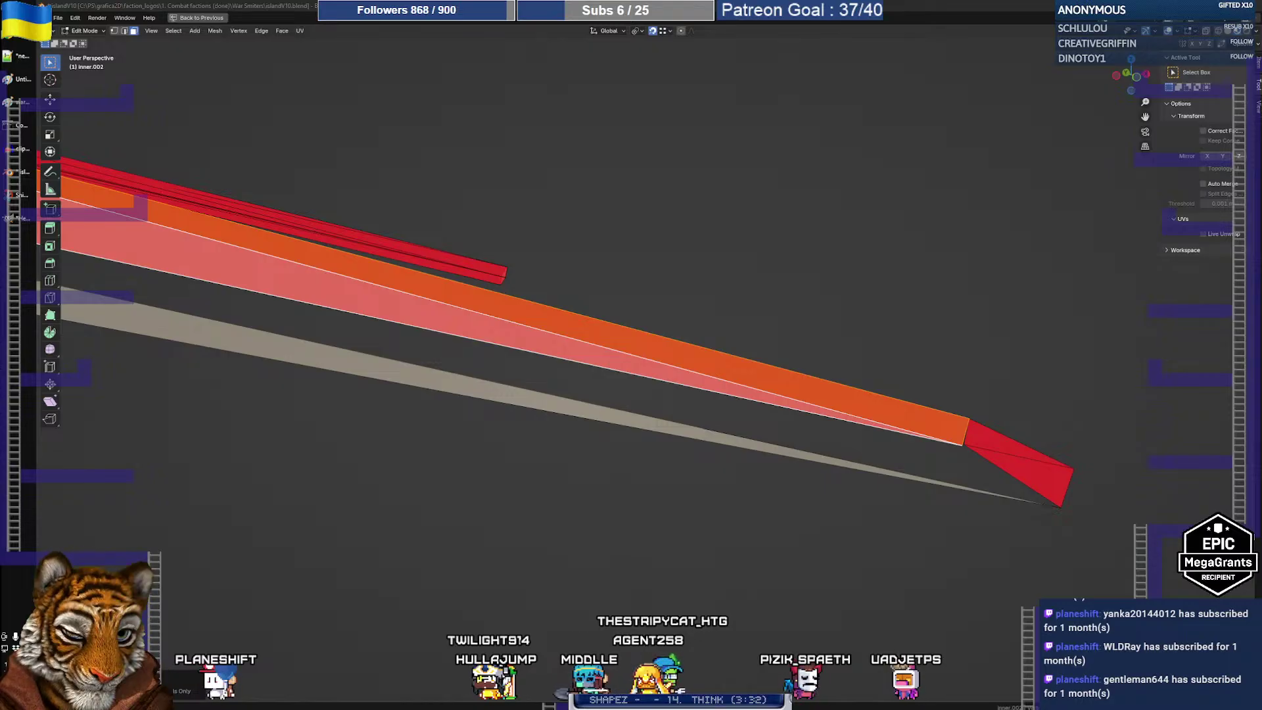
- In vertex select, pick the strip-end vertex, then fly over and select the long red face strip
scroll(675, 331, down, 2)
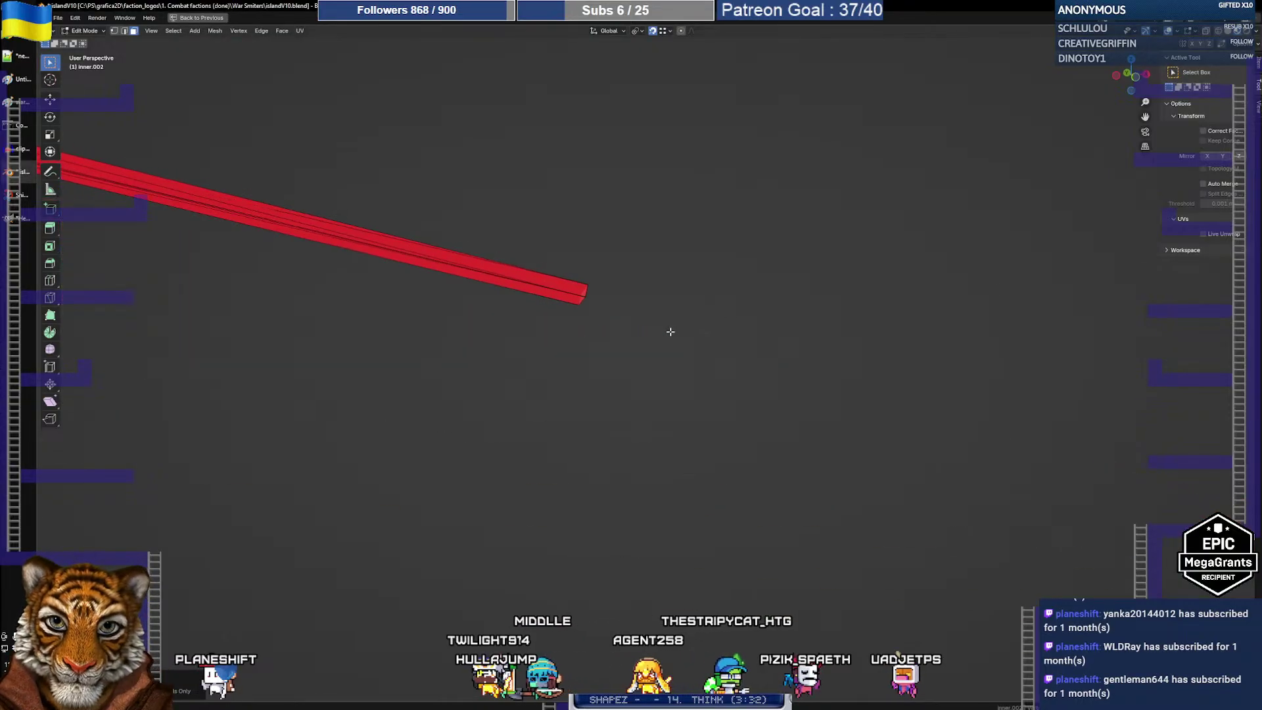
key(1)
click(767, 399)
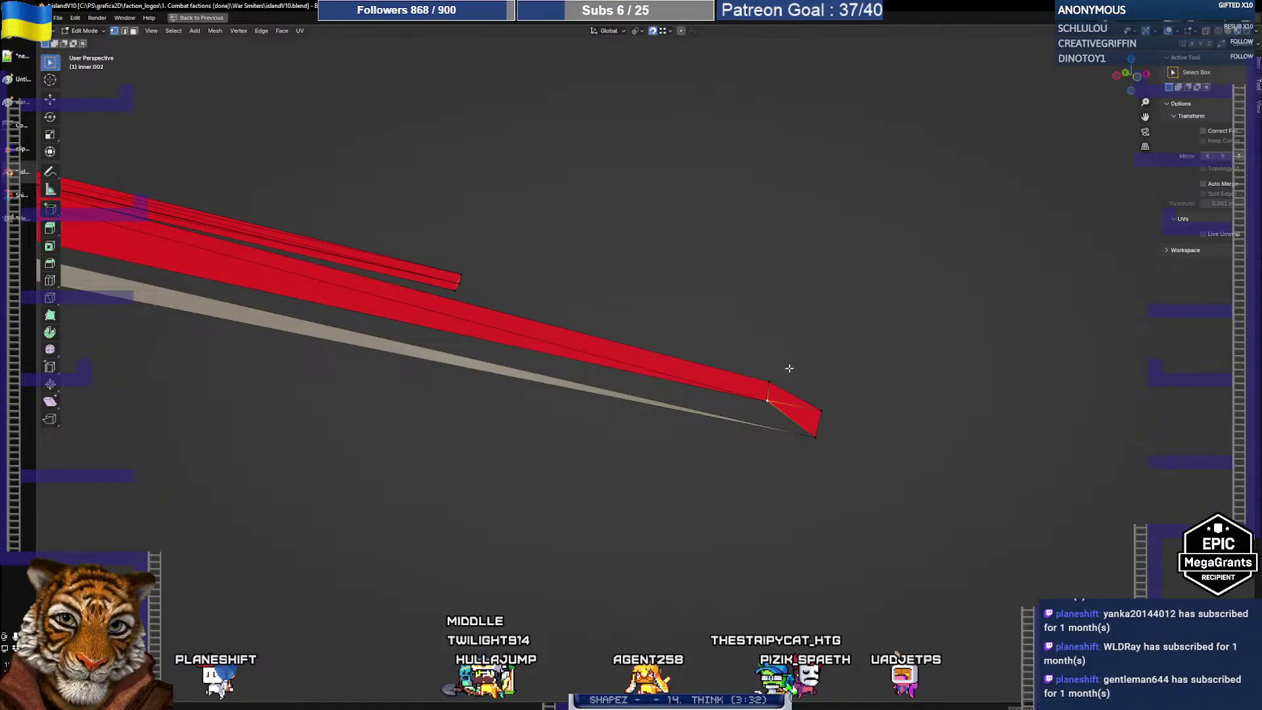
middle_drag(788, 366, 754, 356)
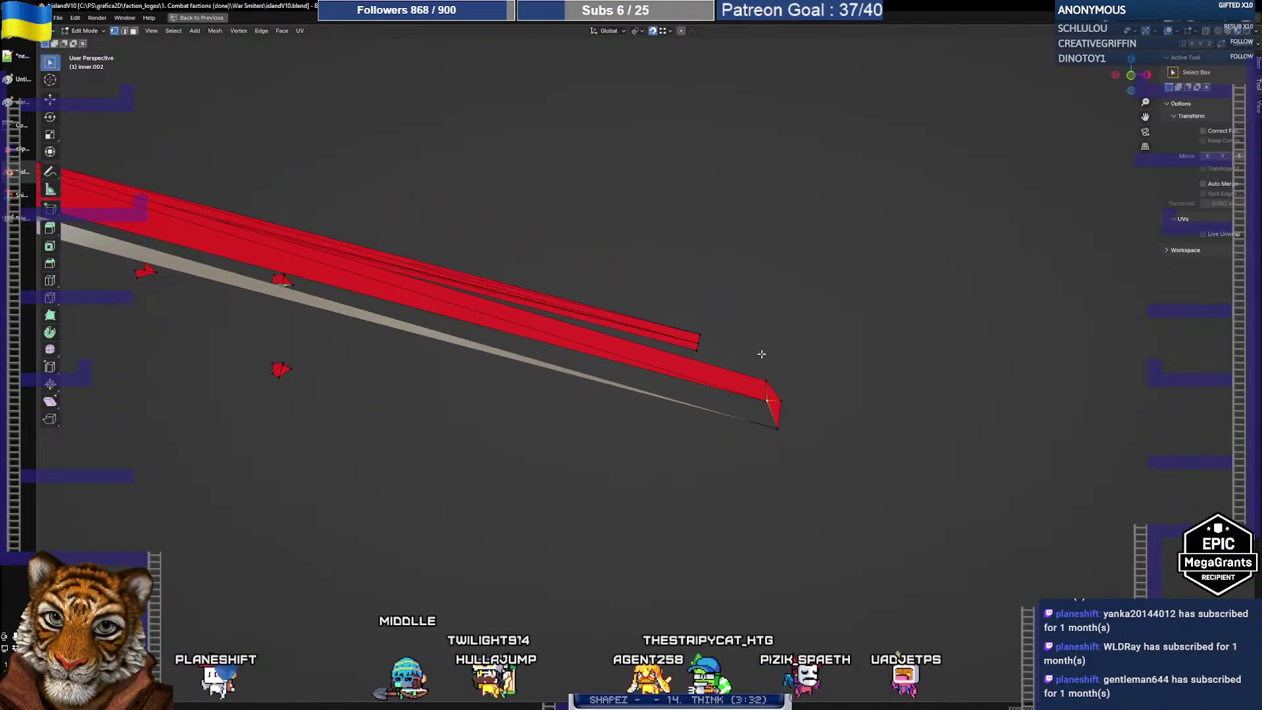
key(shift+grave)
key(w)
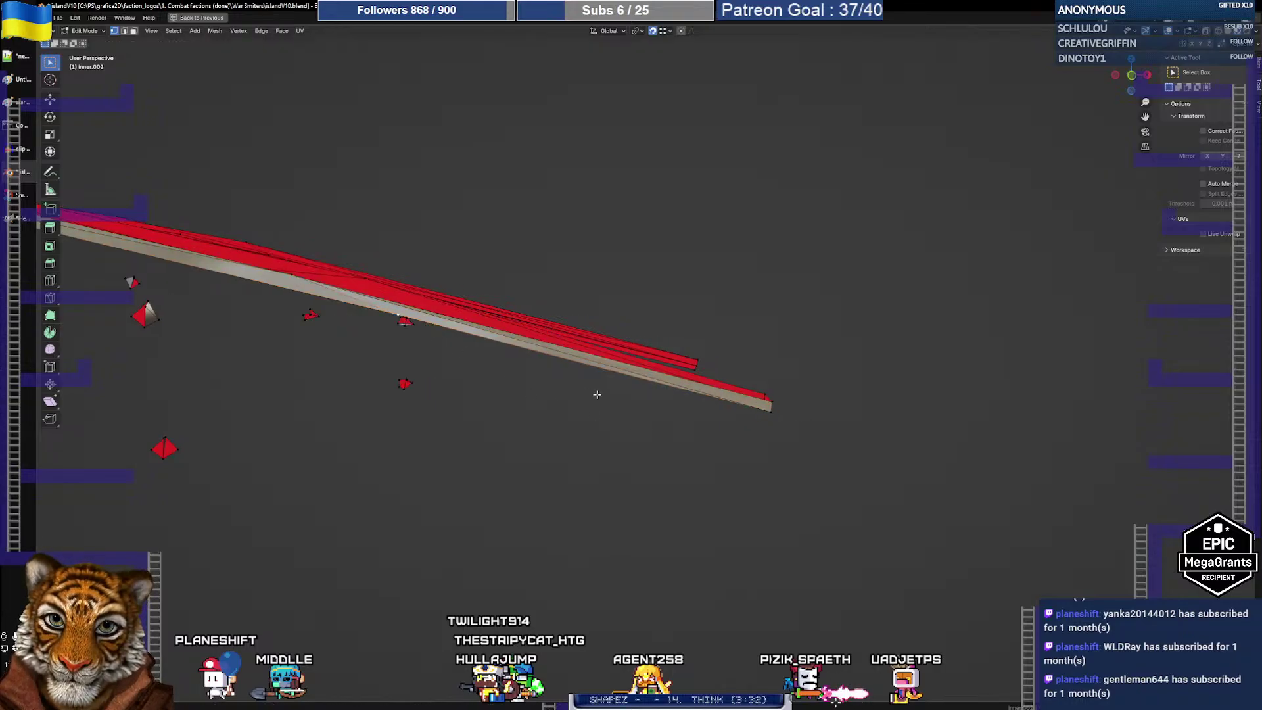
middle_drag(596, 395, 937, 411)
click(600, 357)
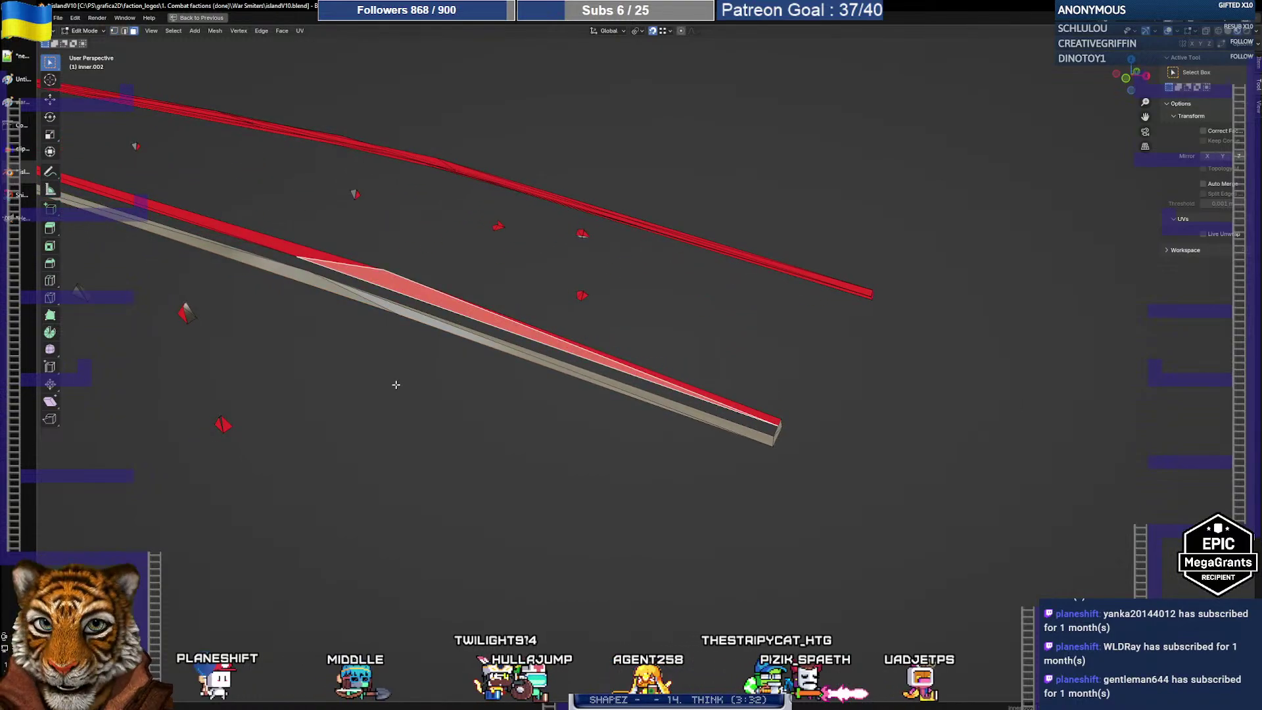
- Return to vertex select and fly back and forth to view both strips
middle_drag(396, 384, 435, 382)
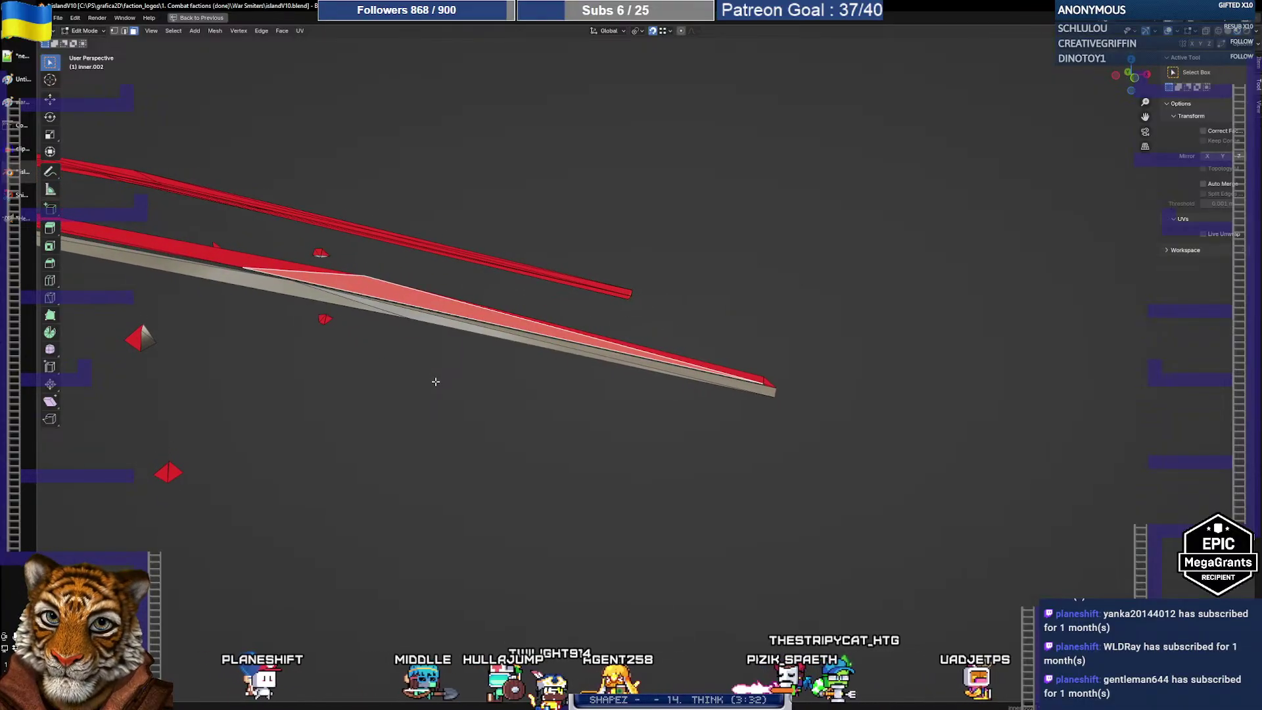
key(1)
middle_drag(241, 268, 306, 318)
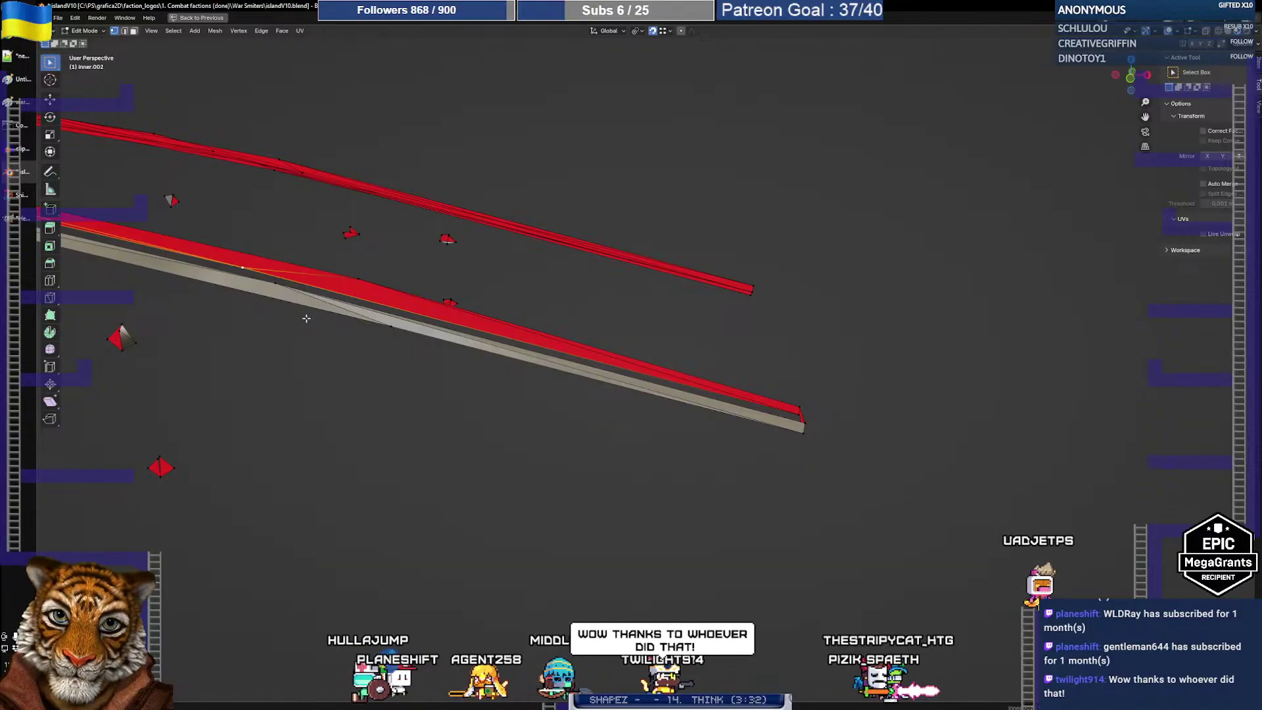
key(s)
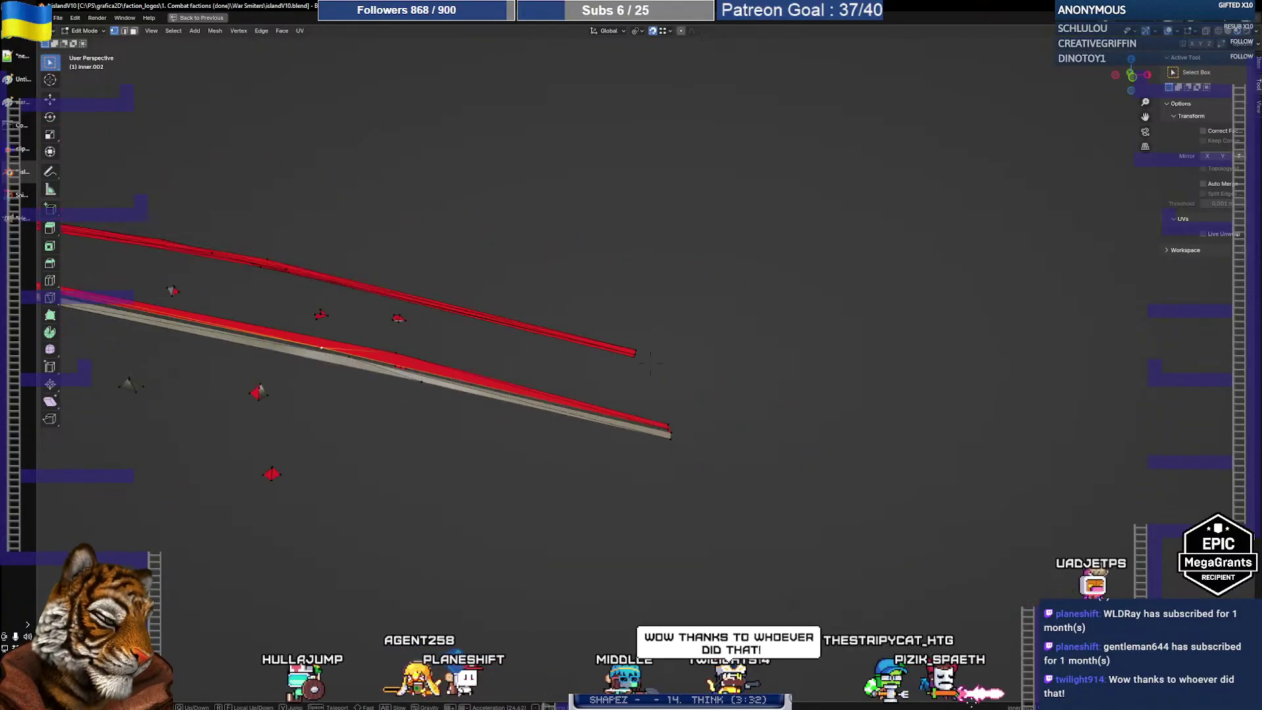
key(w)
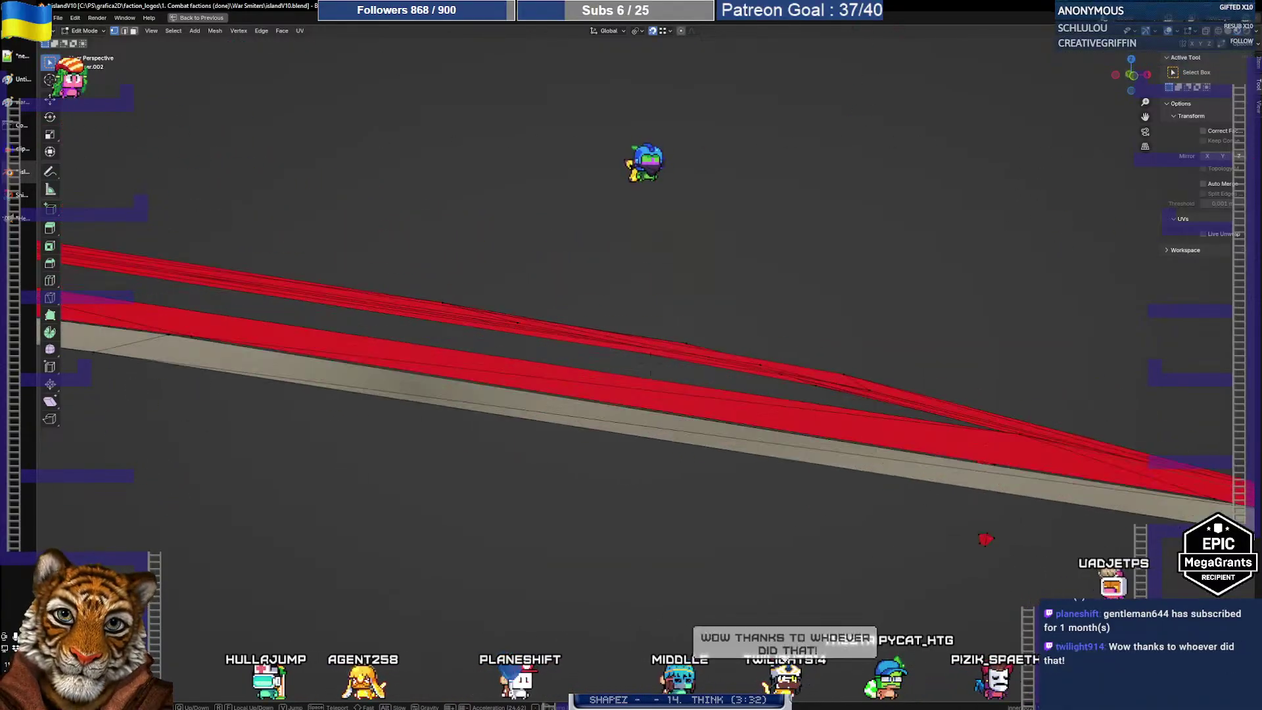
key(s)
click(307, 318)
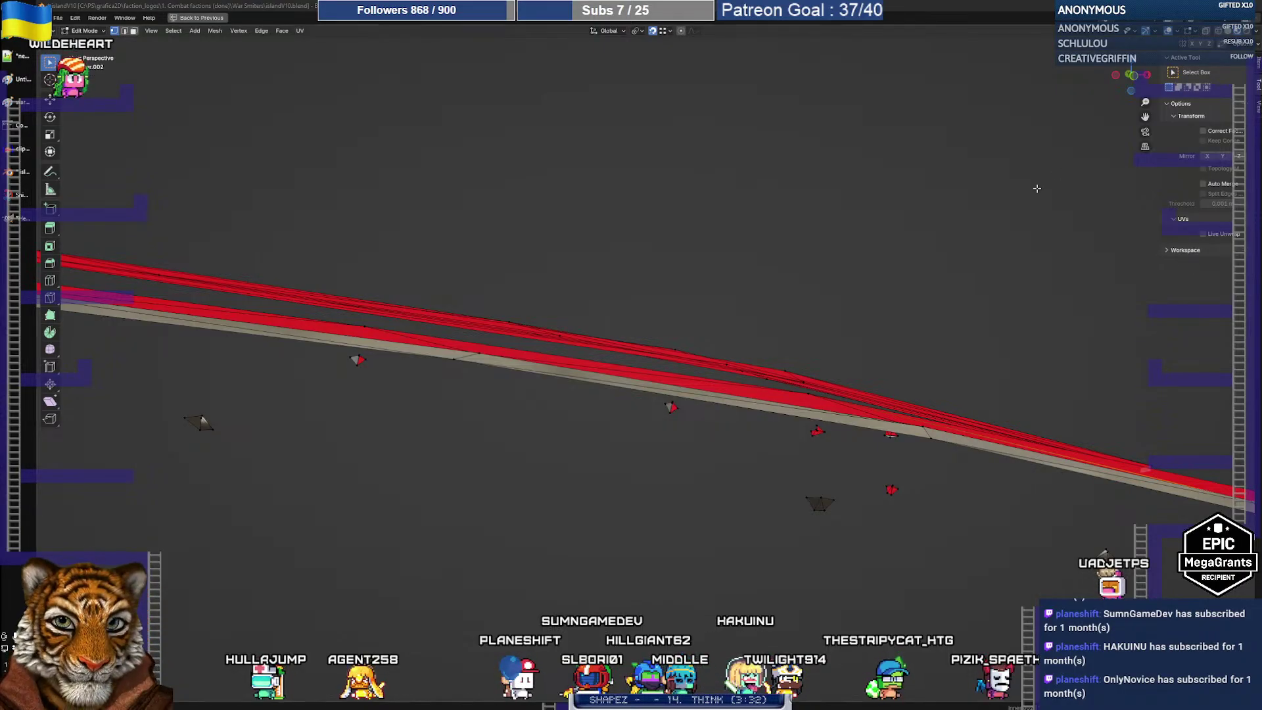
- Bring the right rail ends into view and select the end-corner vertex
middle_drag(733, 340, 717, 347)
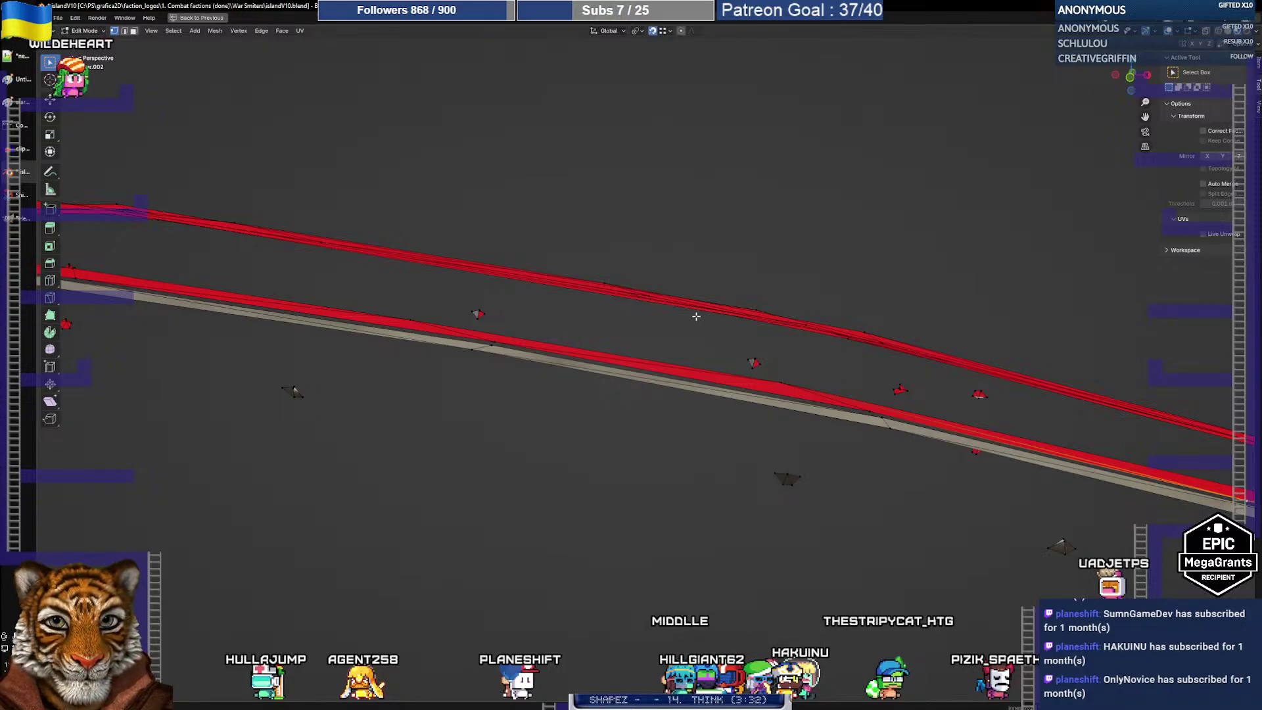
middle_drag(720, 349, 710, 341)
shift+middle_drag(786, 386, 697, 357)
click(949, 518)
middle_drag(950, 516, 538, 406)
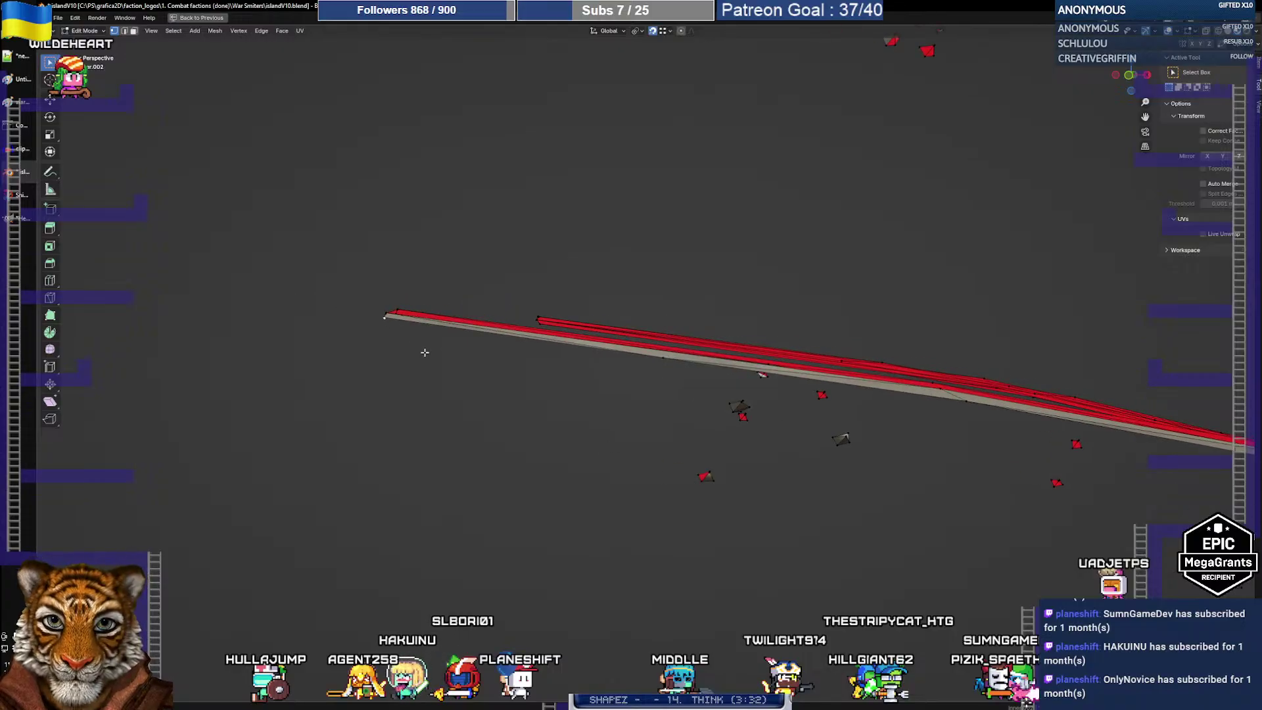
middle_drag(425, 353, 650, 361)
- Snap the end-face vertices onto the right corner and the top corner of the rail end
key(w)
click(650, 362)
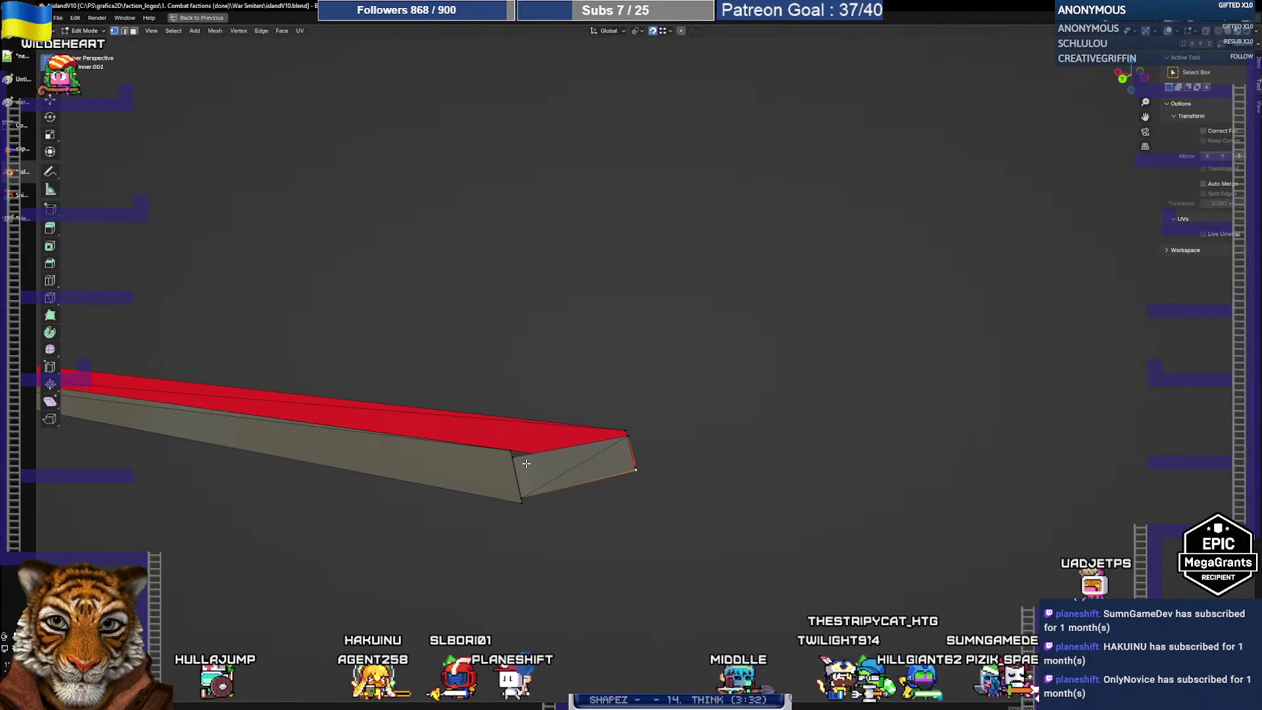
click(517, 458)
mouse_move(568, 462)
middle_down()
mouse_move(578, 467)
mouse_move(567, 464)
middle_up()
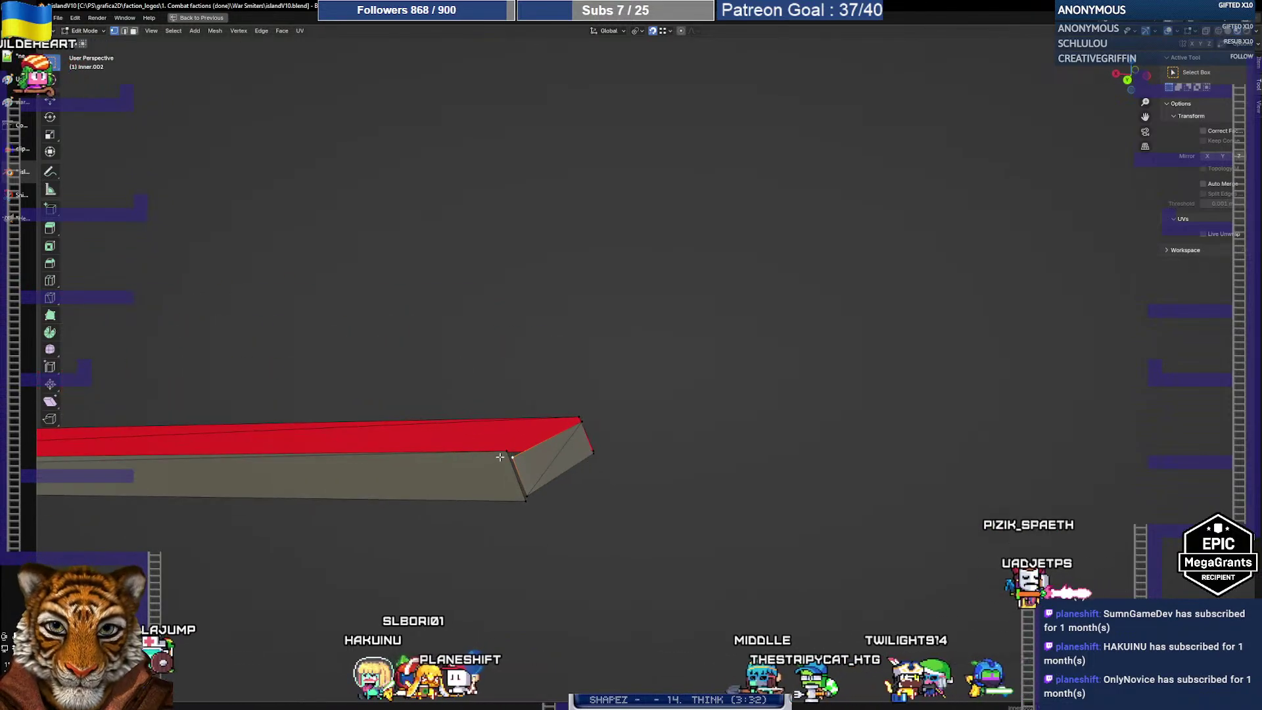
key(g)
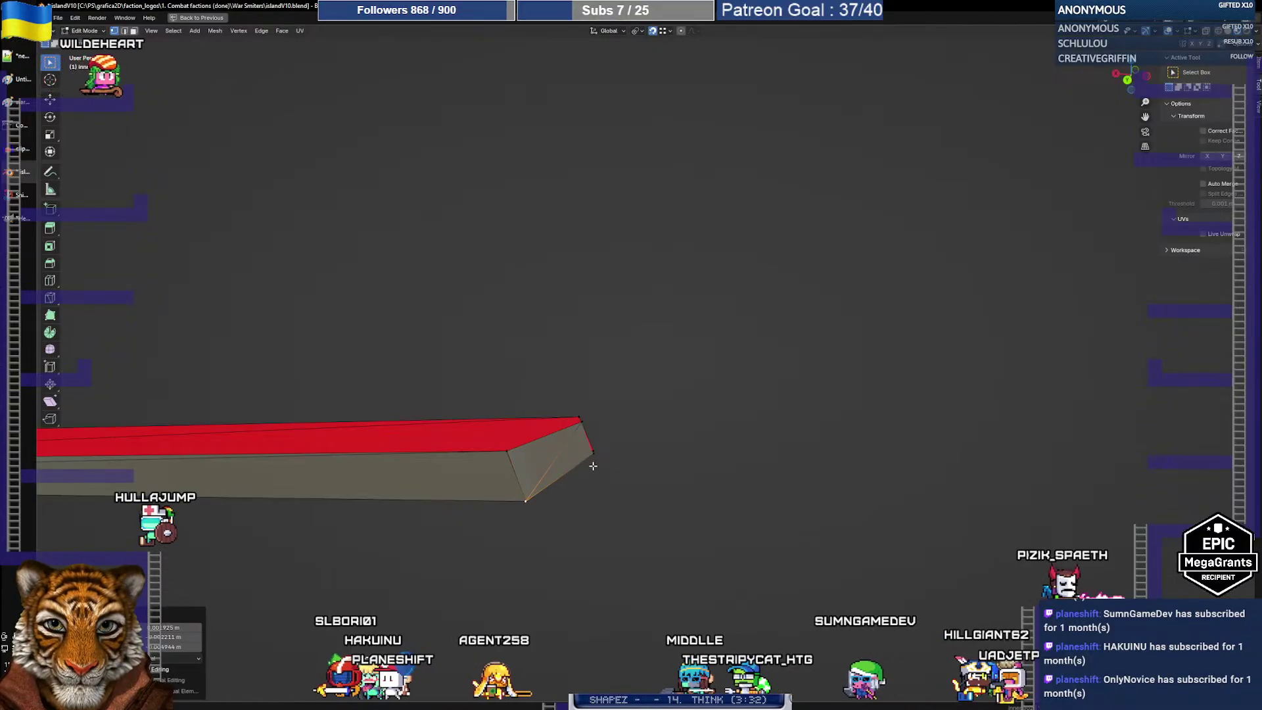
click(595, 454)
click(595, 453)
key(g)
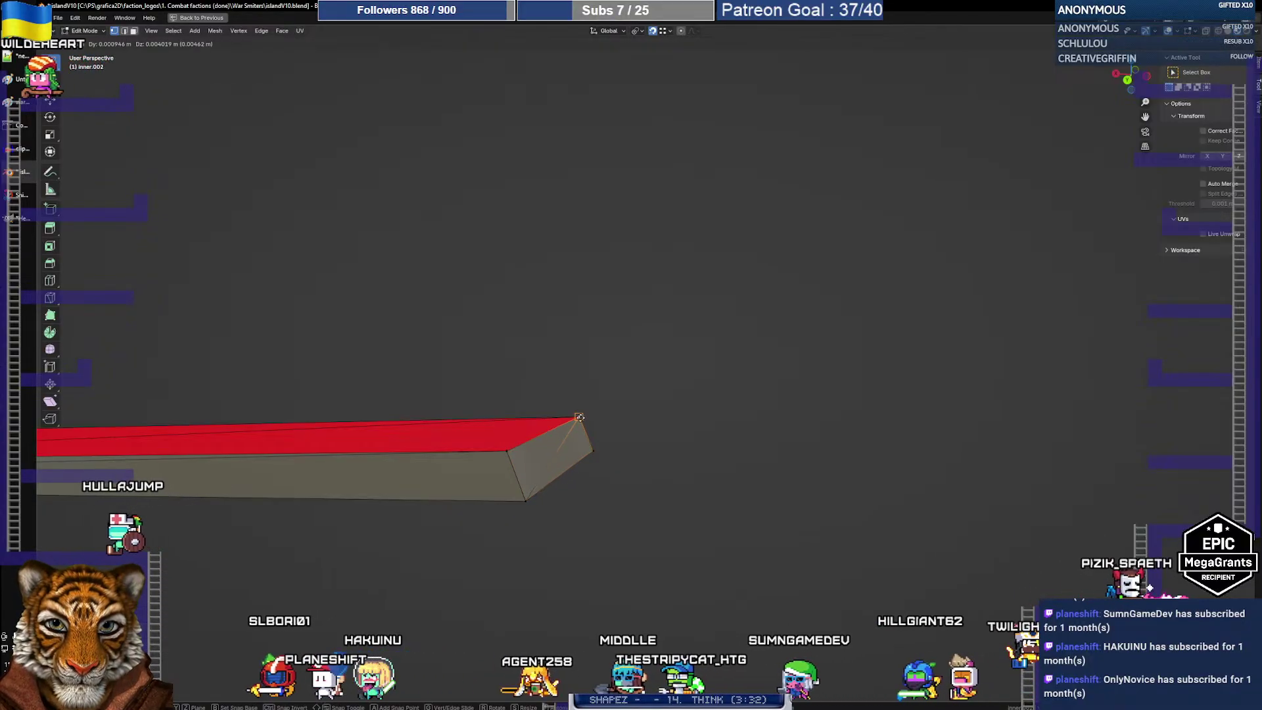
click(580, 418)
- Fly around to inspect the capped end, then select the corner vertex and its linked mesh
middle_drag(626, 436, 453, 428)
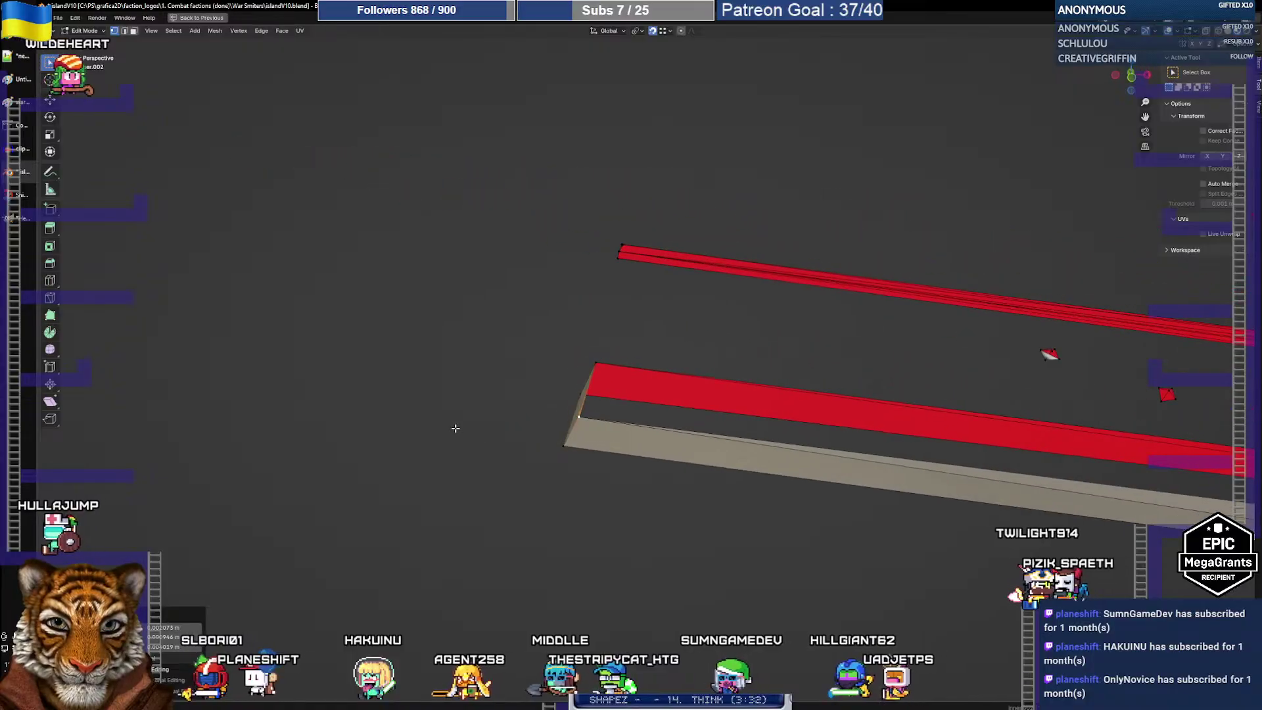
key(shift+grave)
key(d)
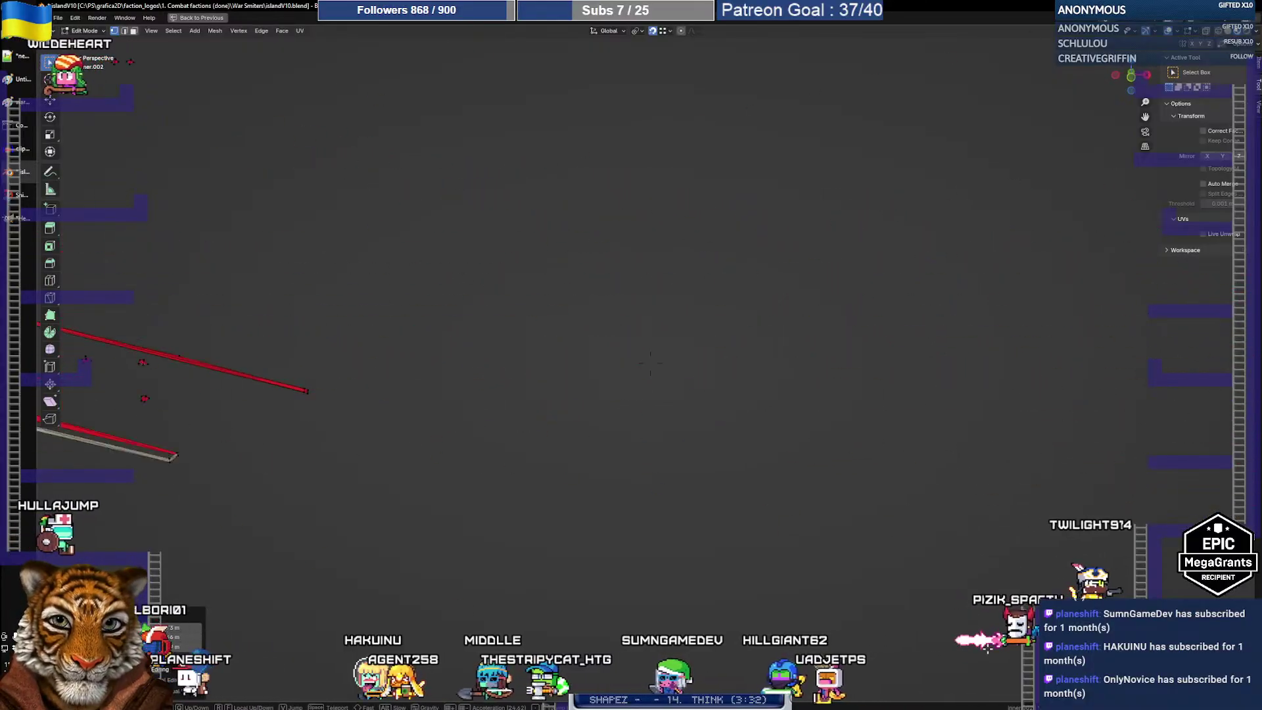
key(w)
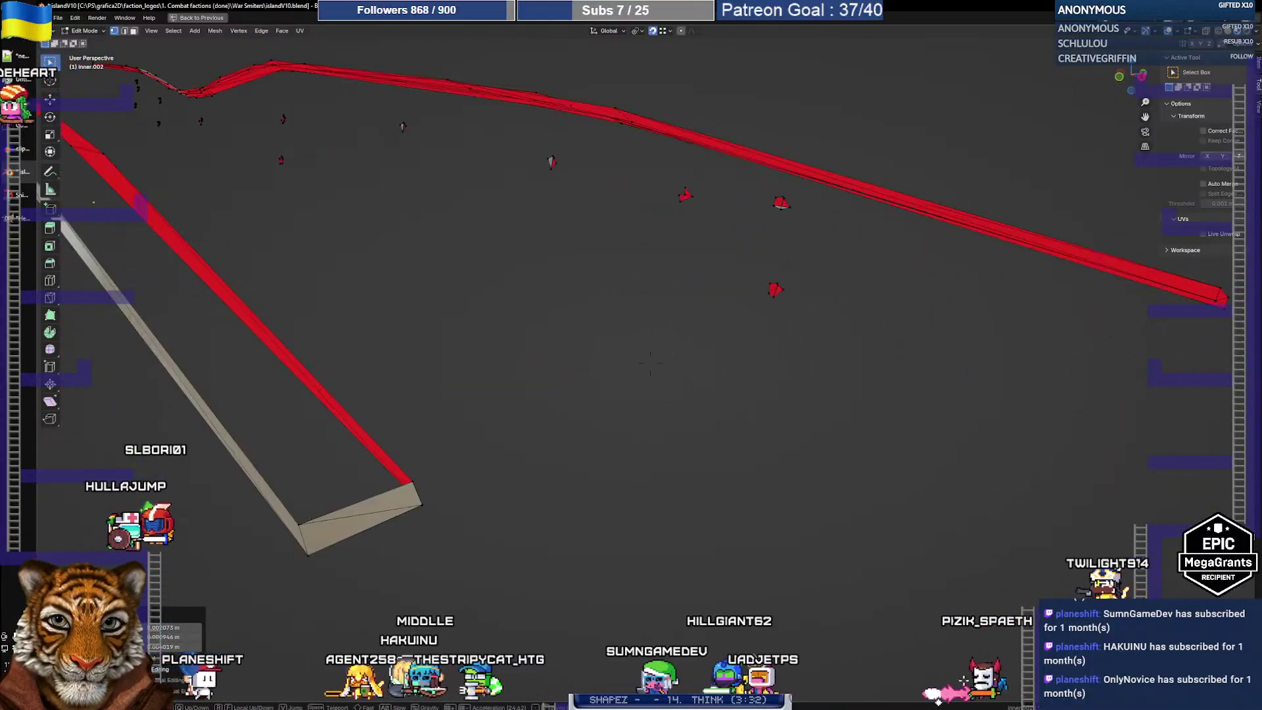
key(s)
key(w)
click(455, 428)
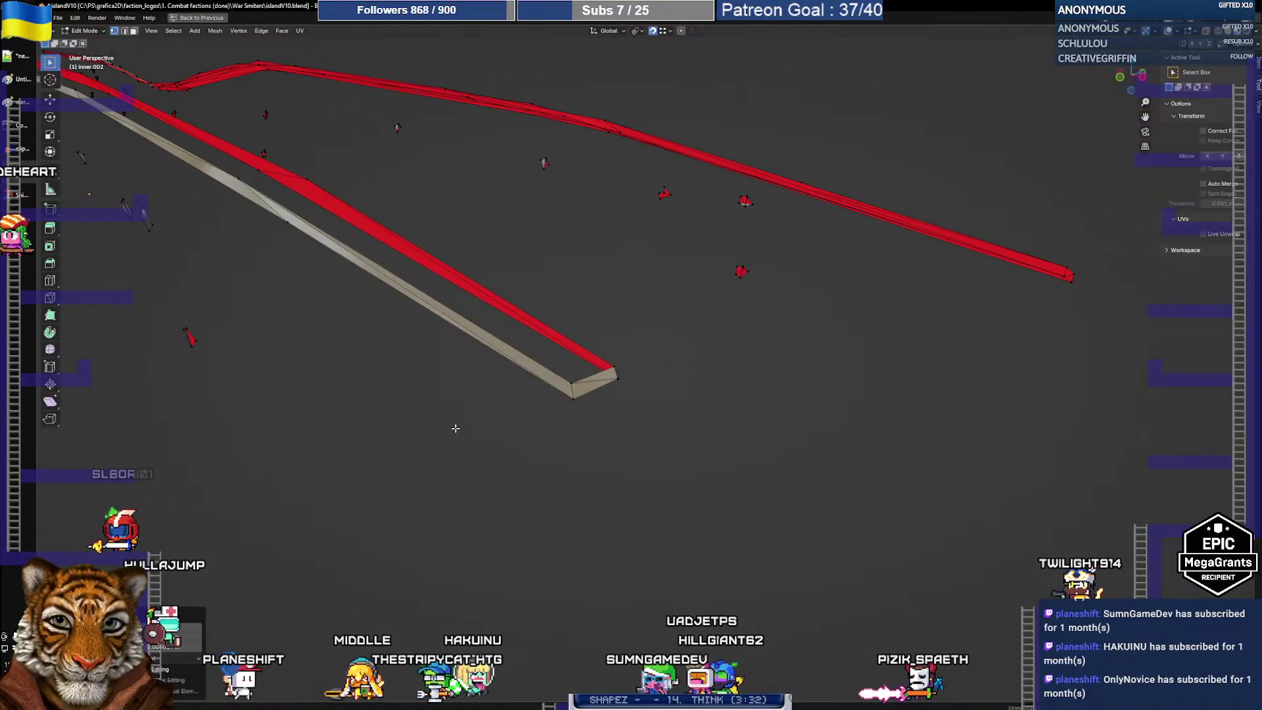
click(570, 383)
mouse_move(600, 401)
middle_down()
mouse_move(668, 404)
mouse_move(610, 420)
middle_up()
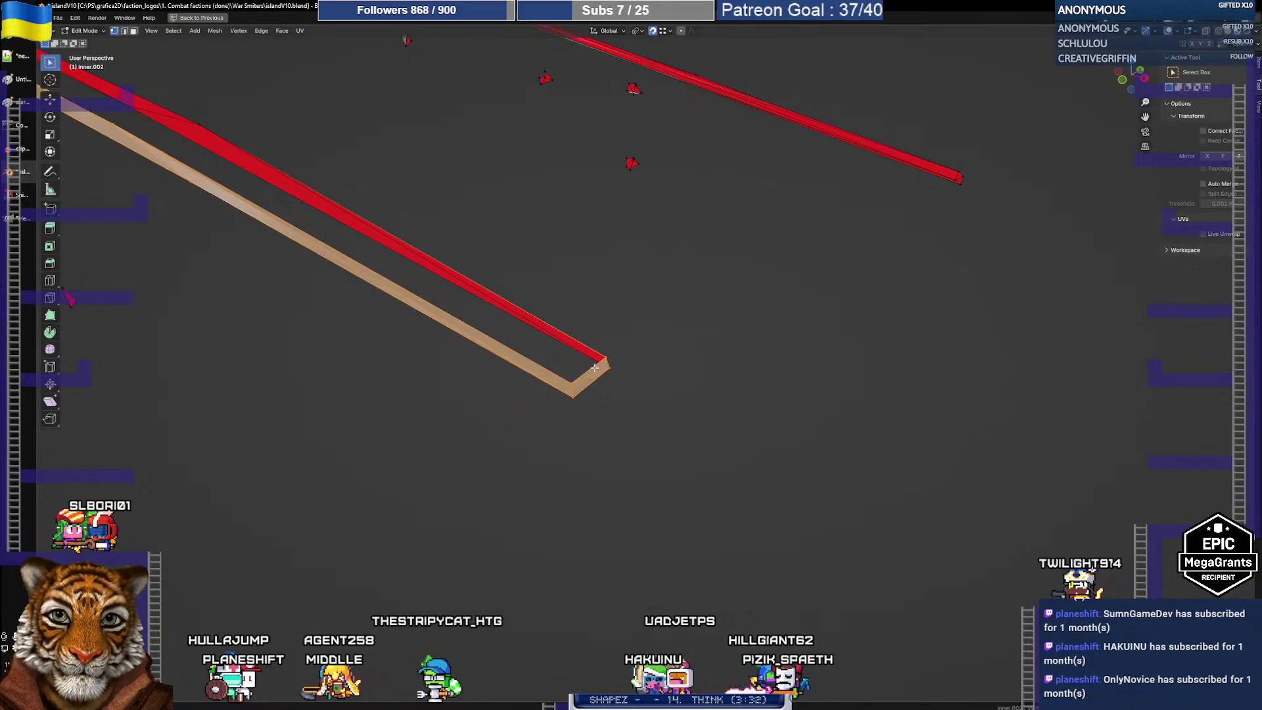
key(l)
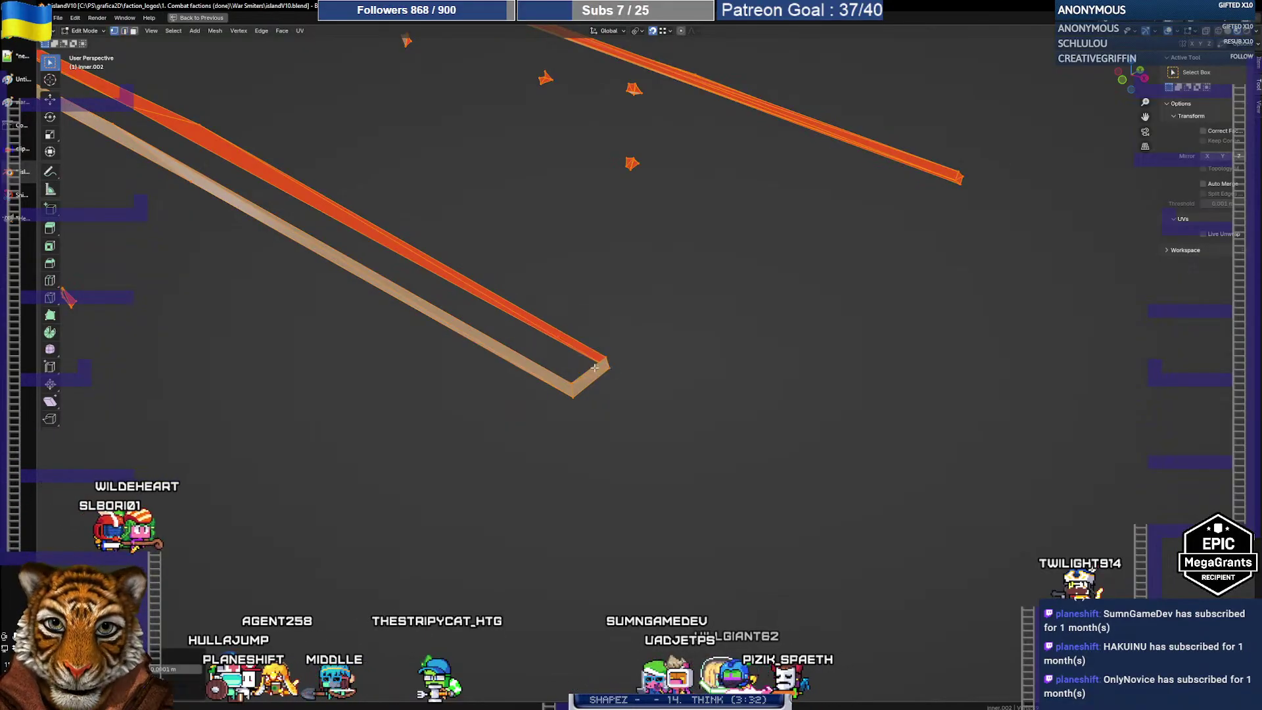
click(608, 336)
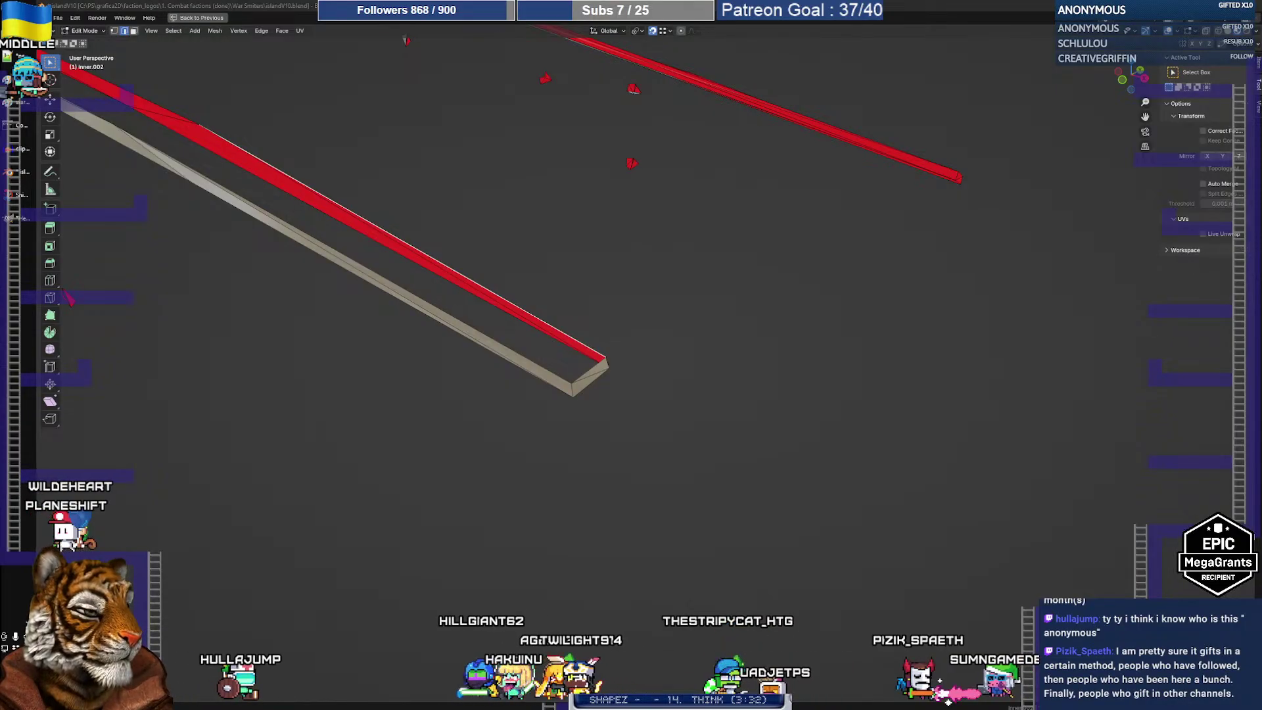
- Find Mix It Up via a 'mix' search, launch it, and log in with the existing profile
key(super)
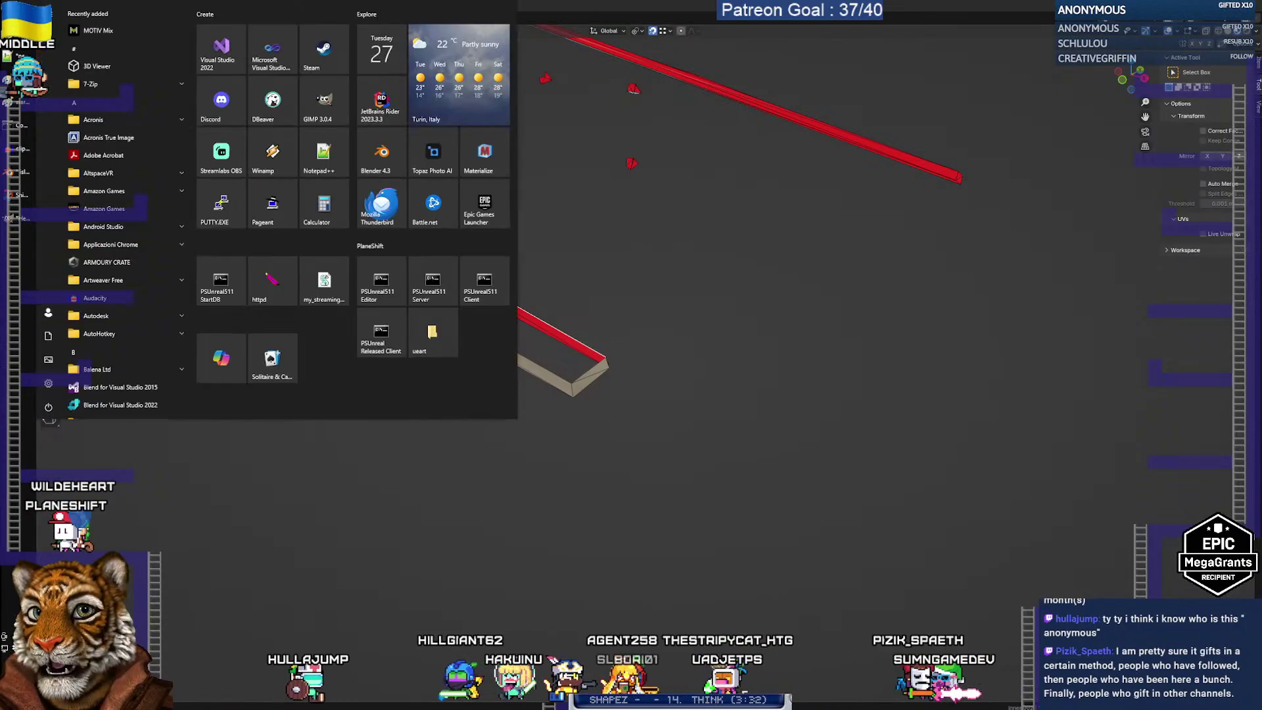
text(mix)
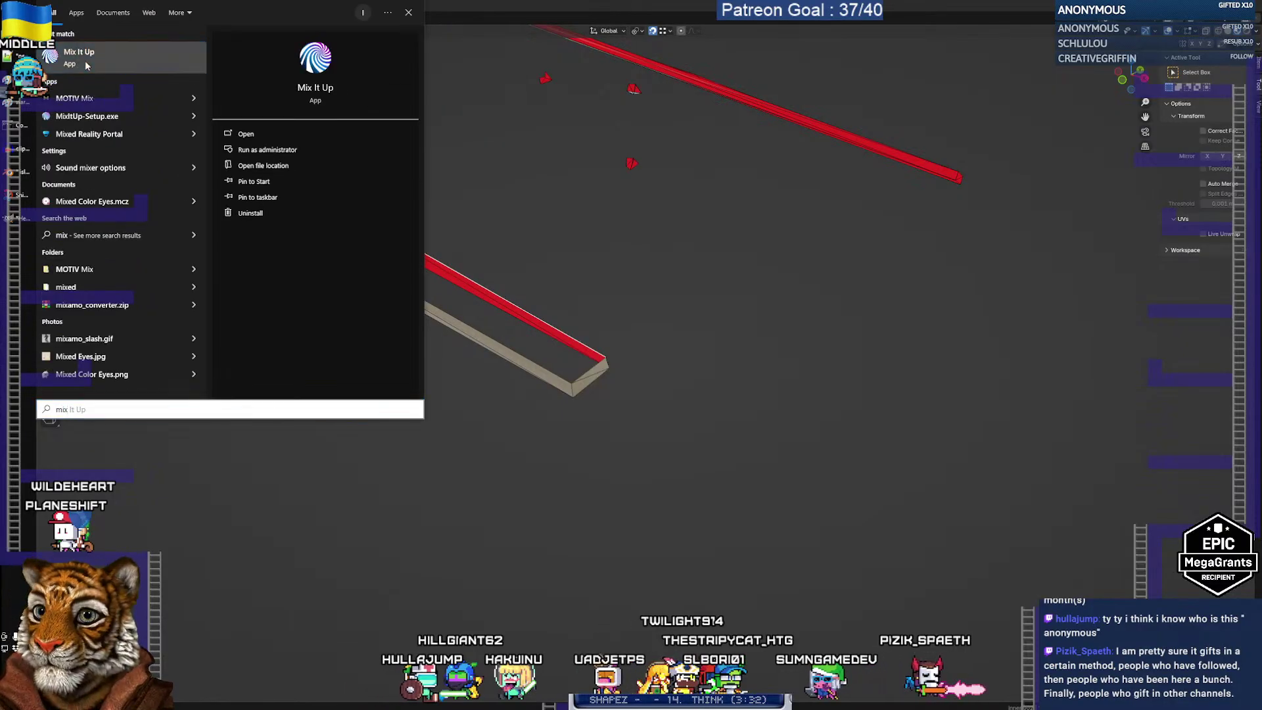
click(84, 61)
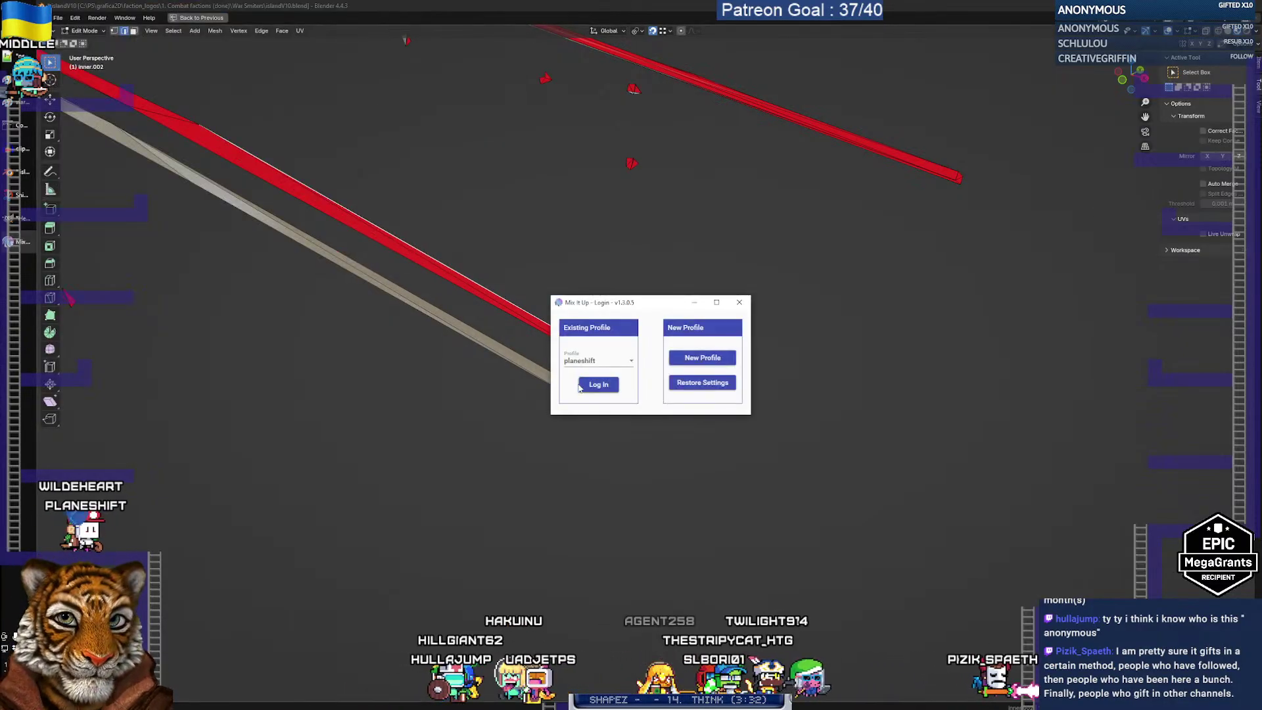
click(597, 385)
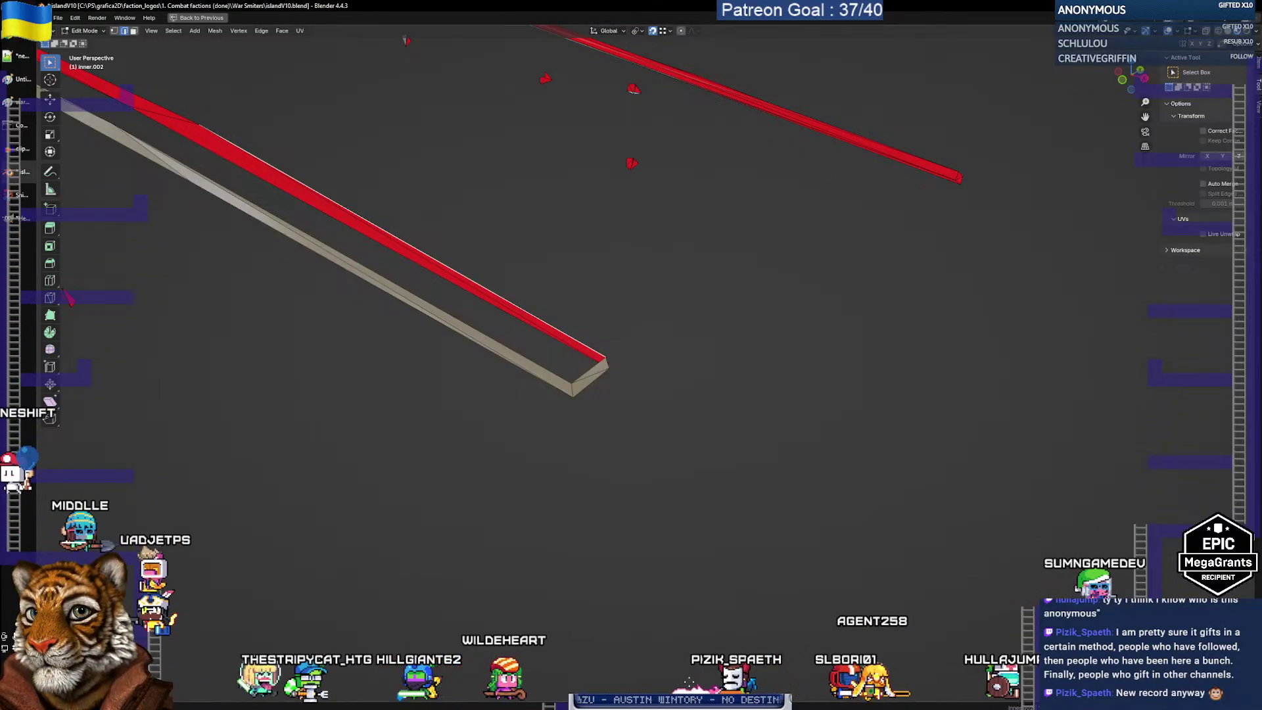
key(super)
click(384, 260)
text(mix)
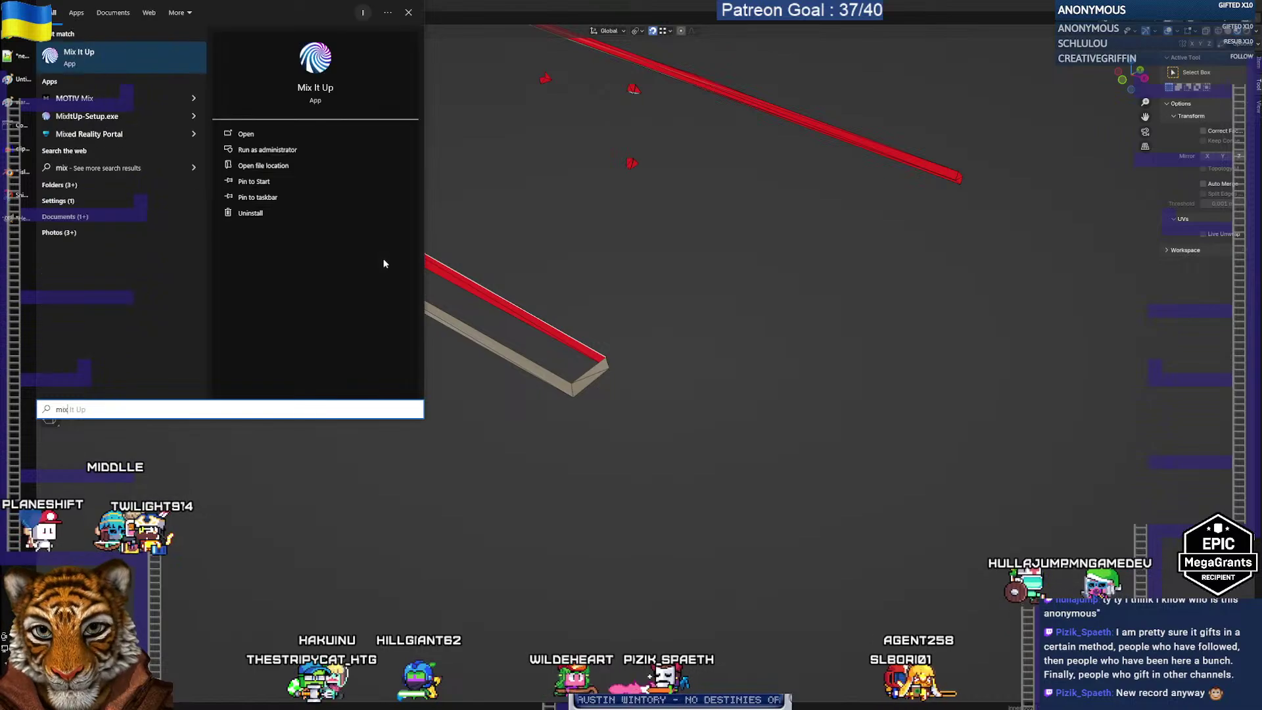
click(85, 53)
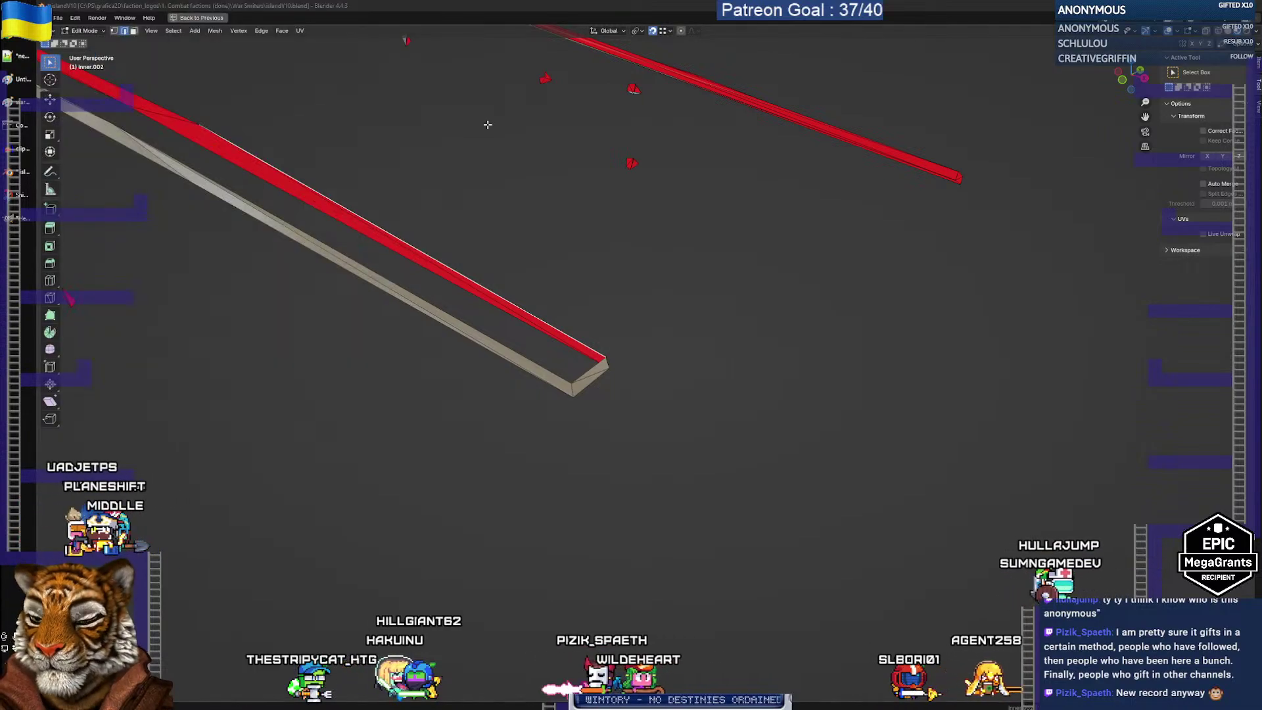
click(605, 390)
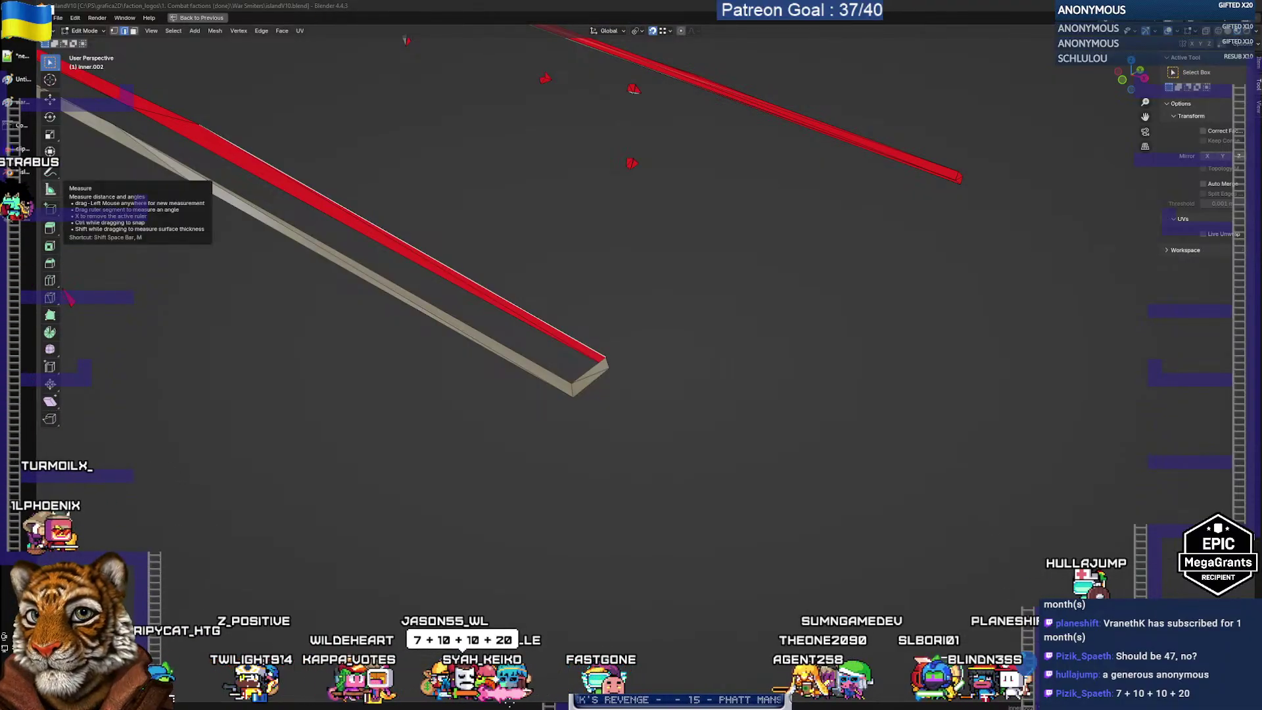
- Relaunch Mix It Up from a 'mi' search and log in with the existing profile
key(super)
text(mix)
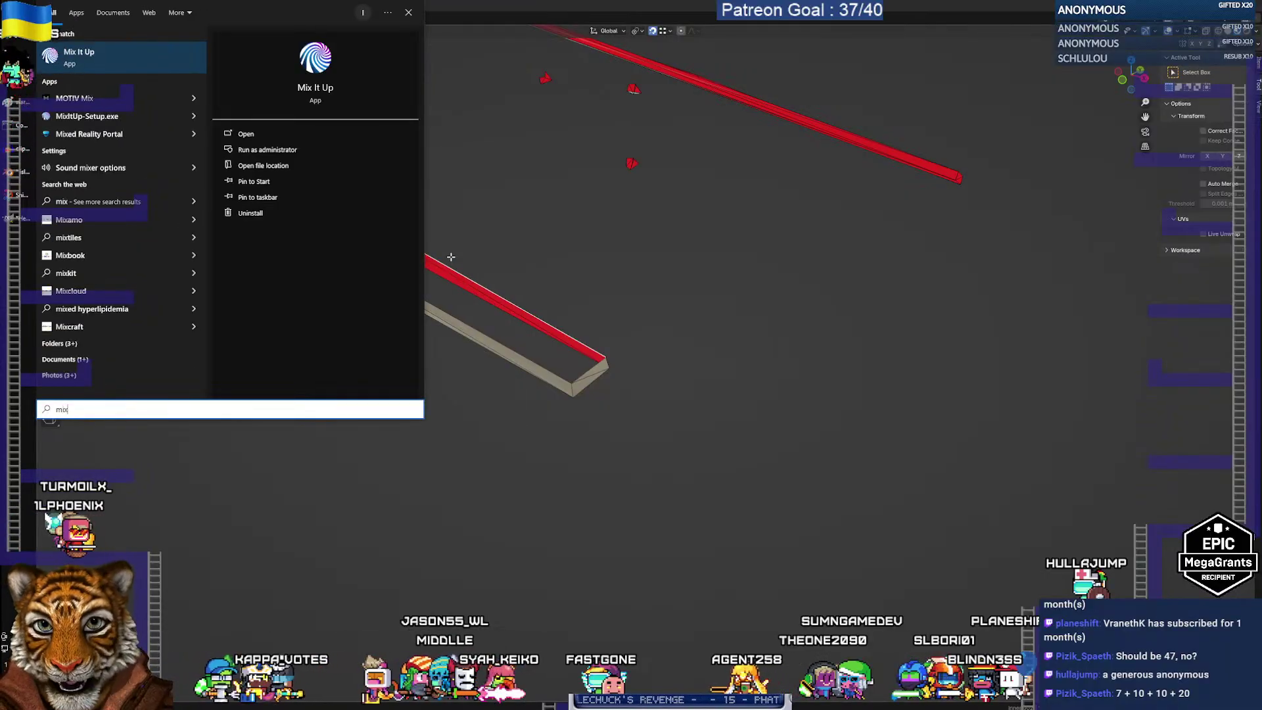
click(95, 58)
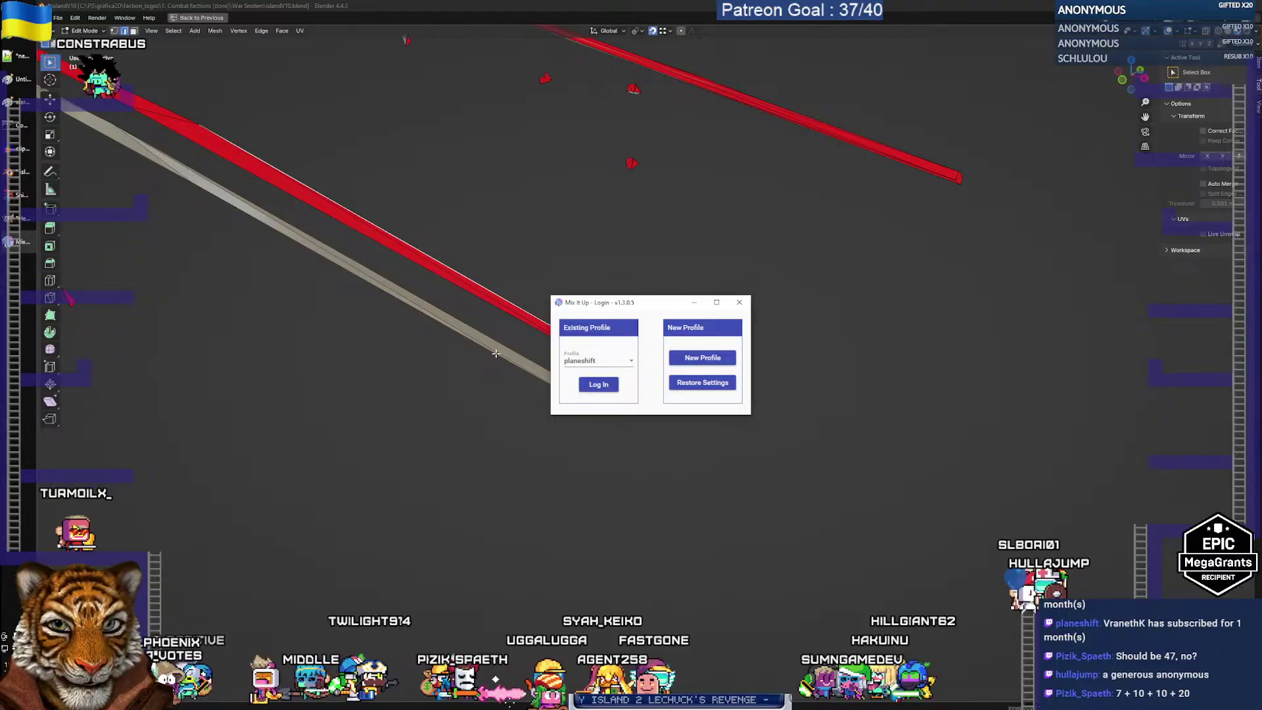
click(599, 385)
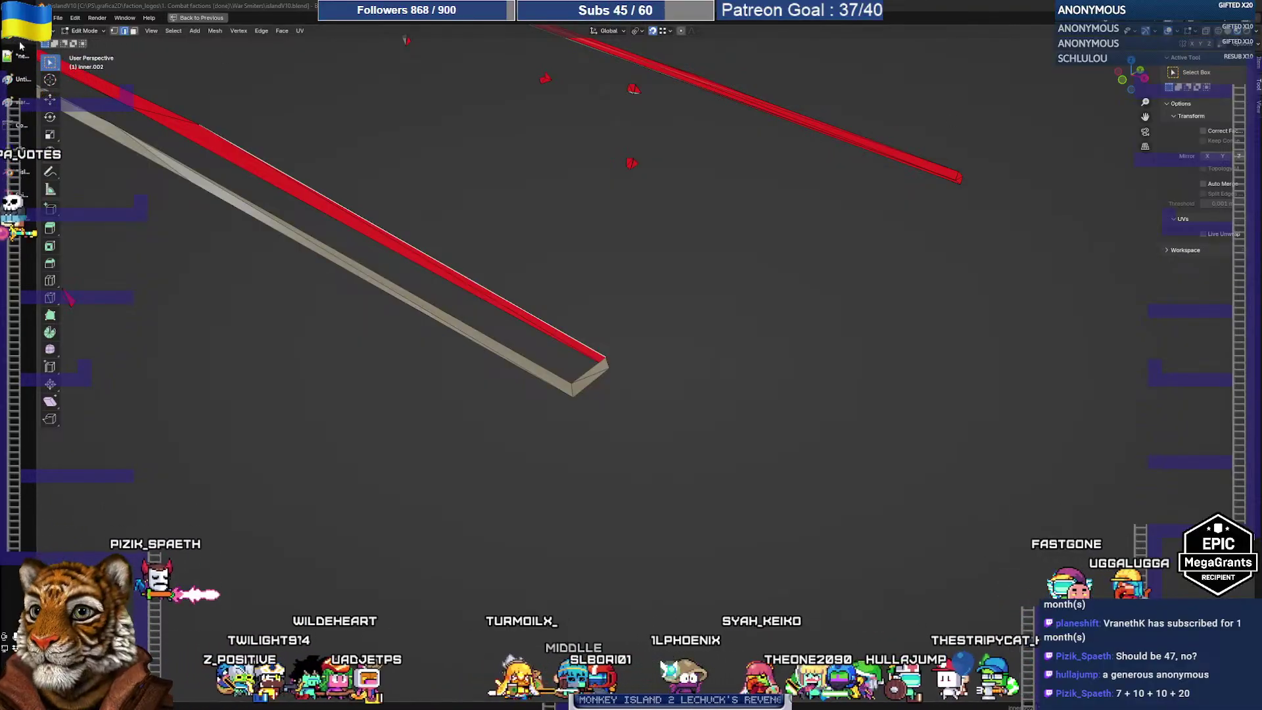
- In Chrome, dismiss the Megascans announcement and preview the Checker Texture Node image result
key(alt+Tab)
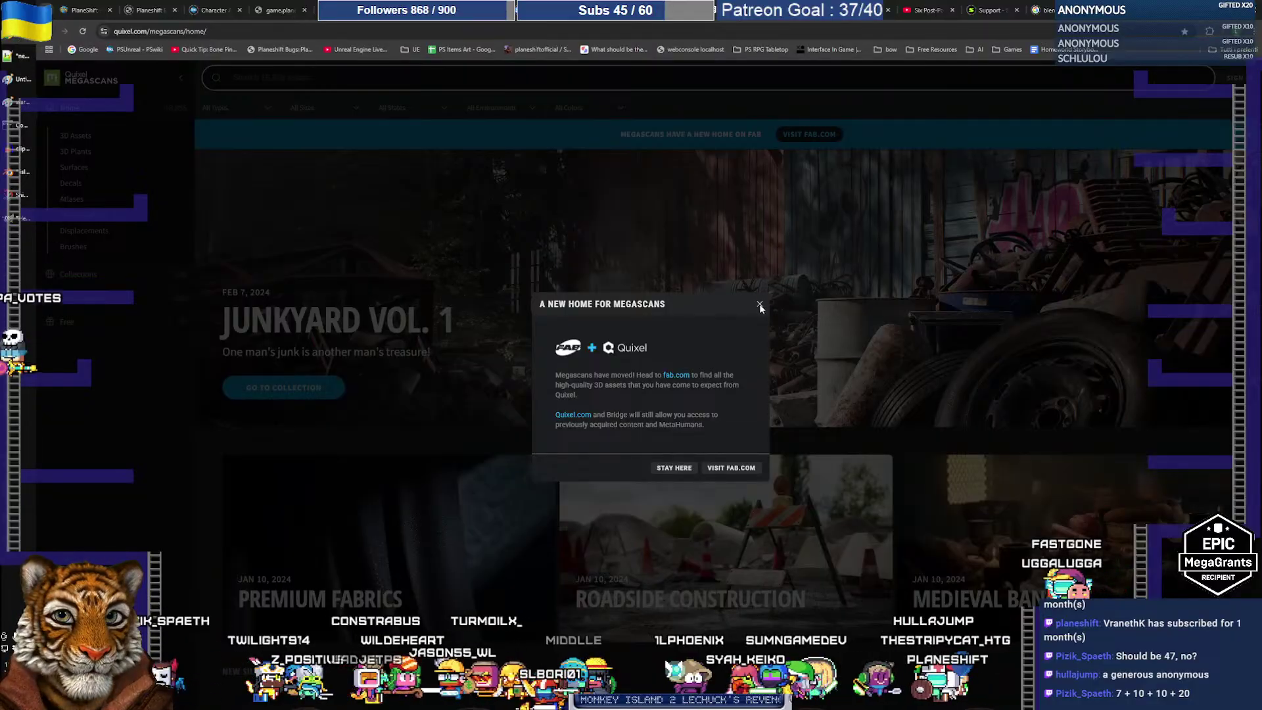
click(759, 304)
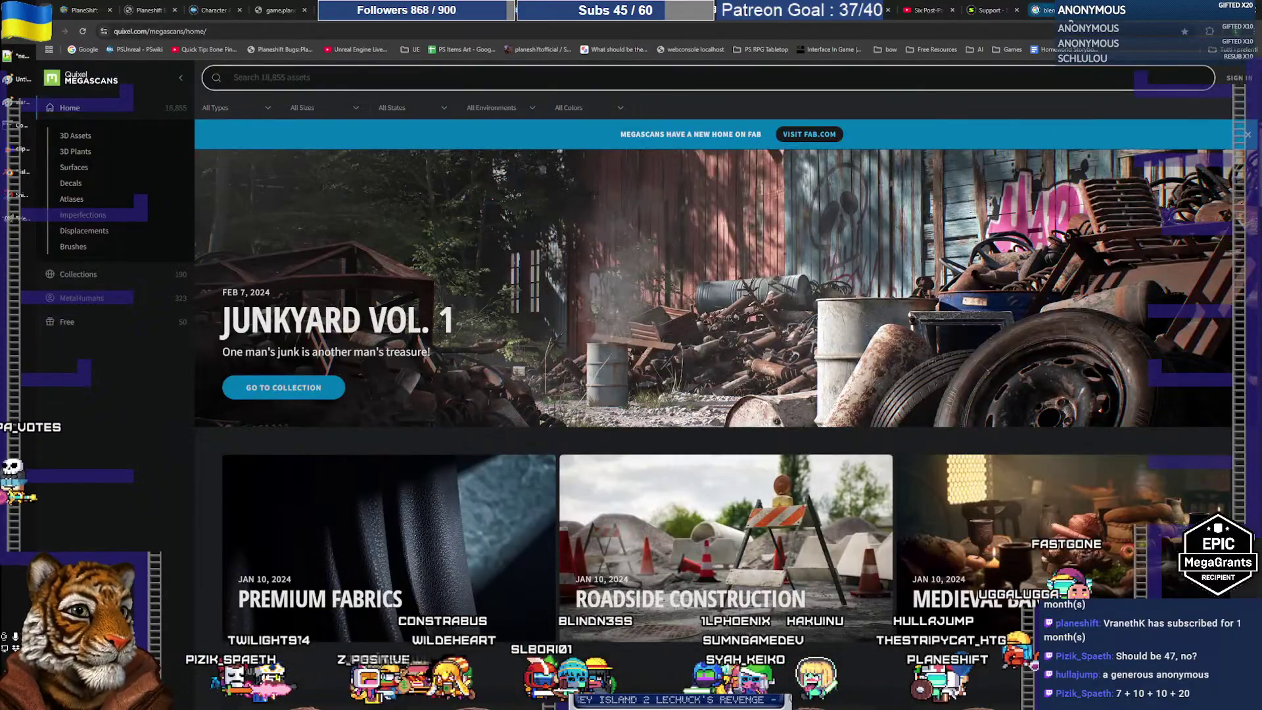
click(1045, 10)
click(90, 337)
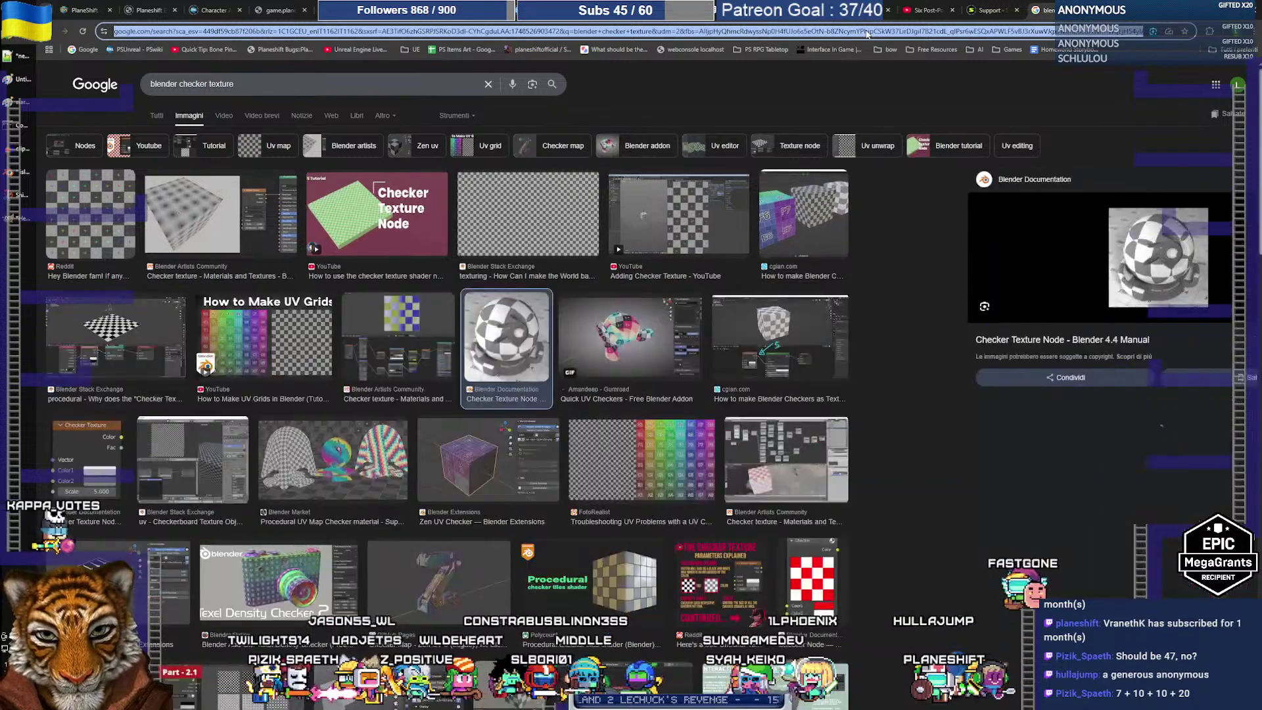
- Load the streamer's Twitch channel page, then drag the browser aside to reveal Blender
click(865, 30)
text(dashabo)
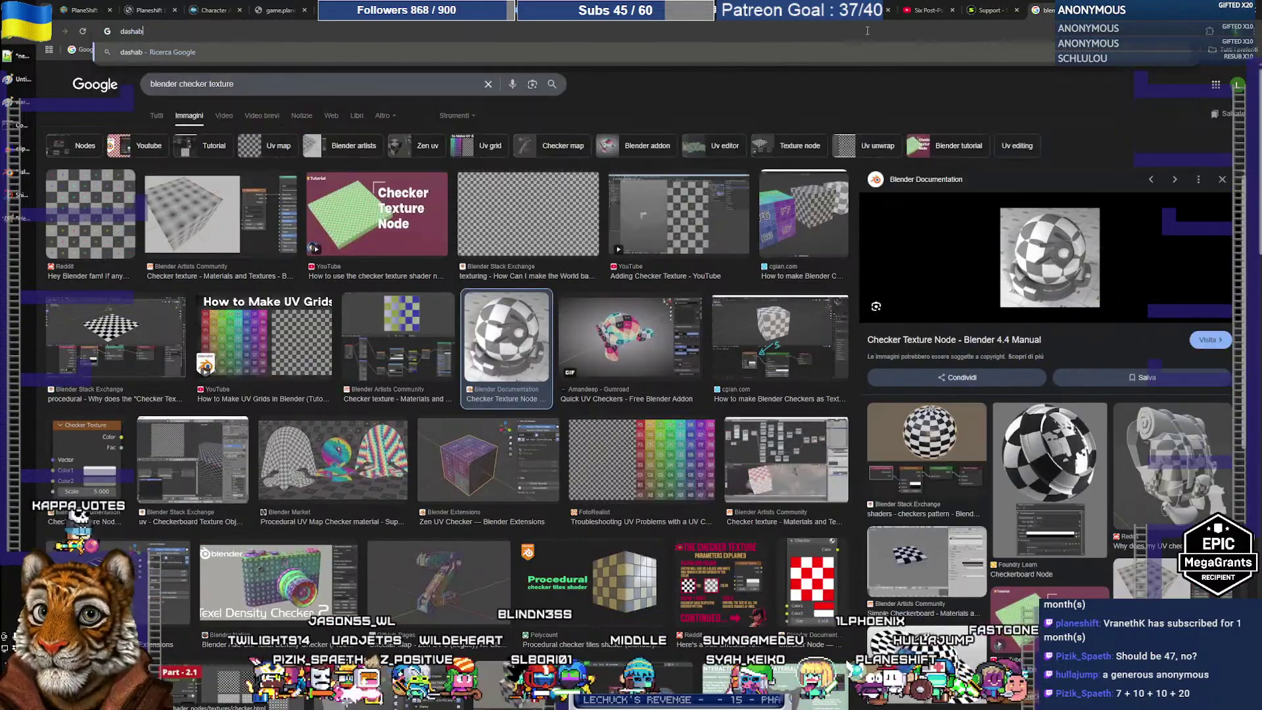
text(ard)
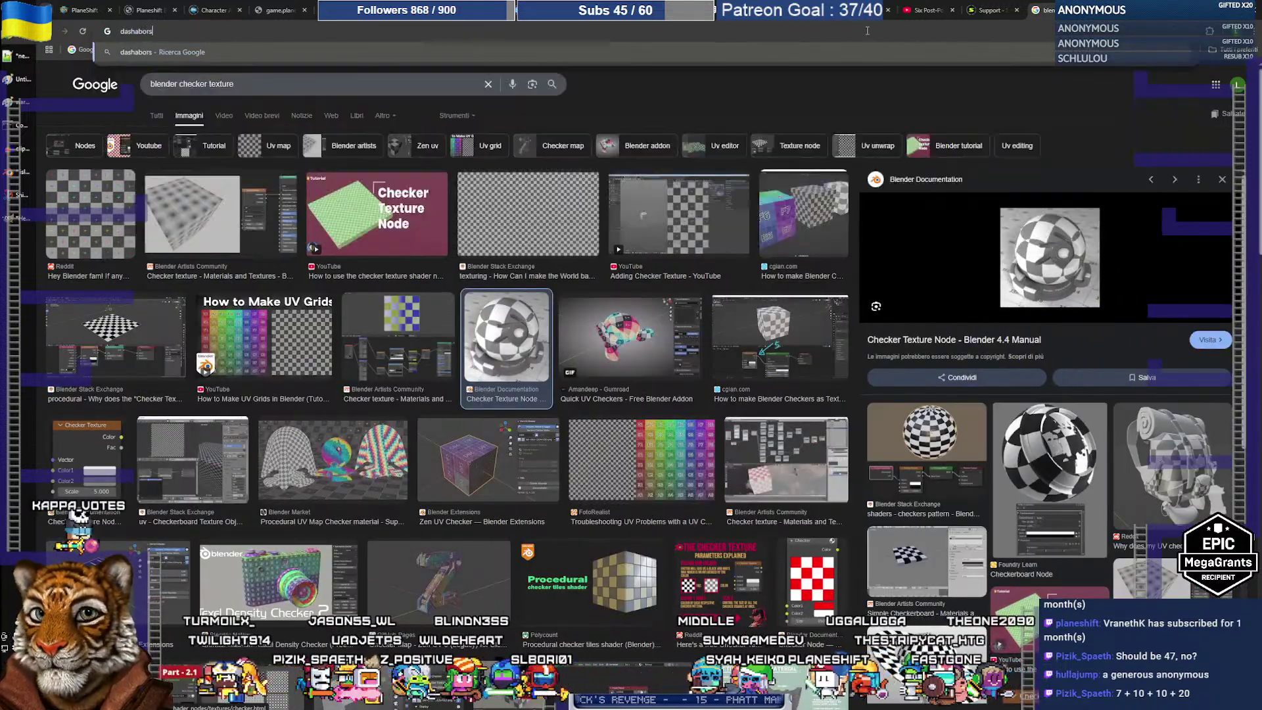
key(BackSpace)
key(BackSpace)
key(BackSpace)
text(a)
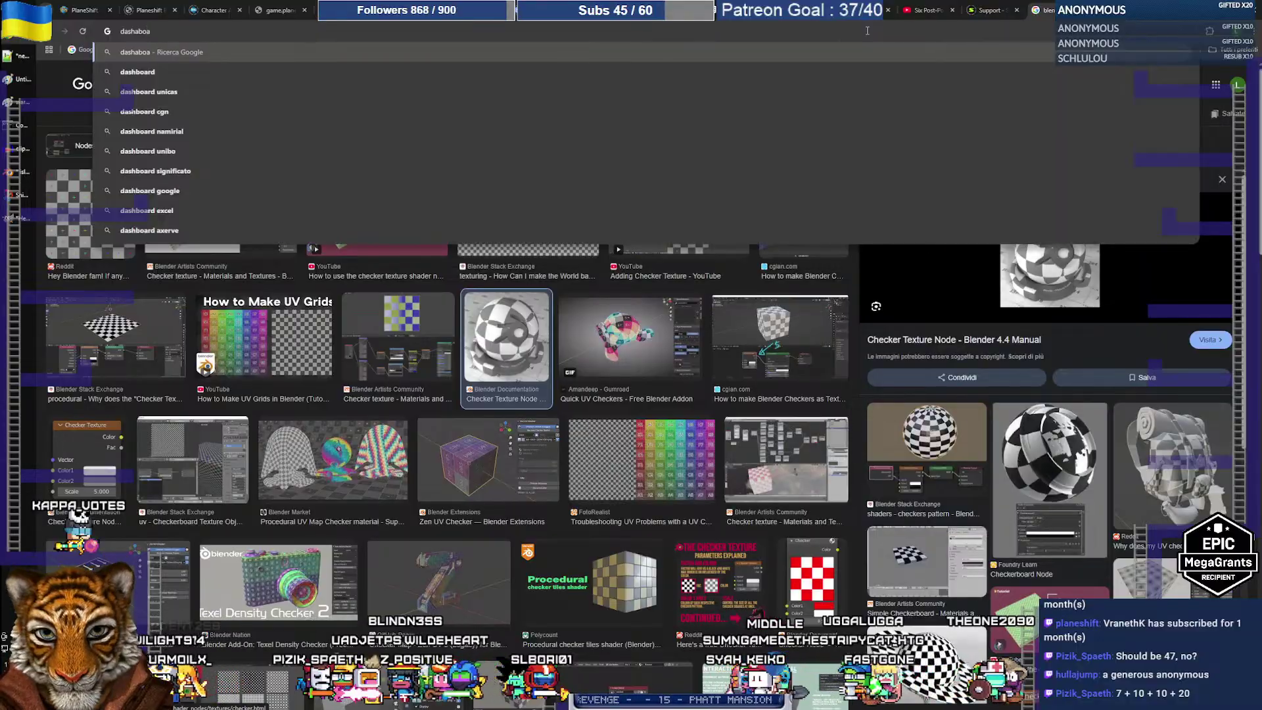
key(Escape)
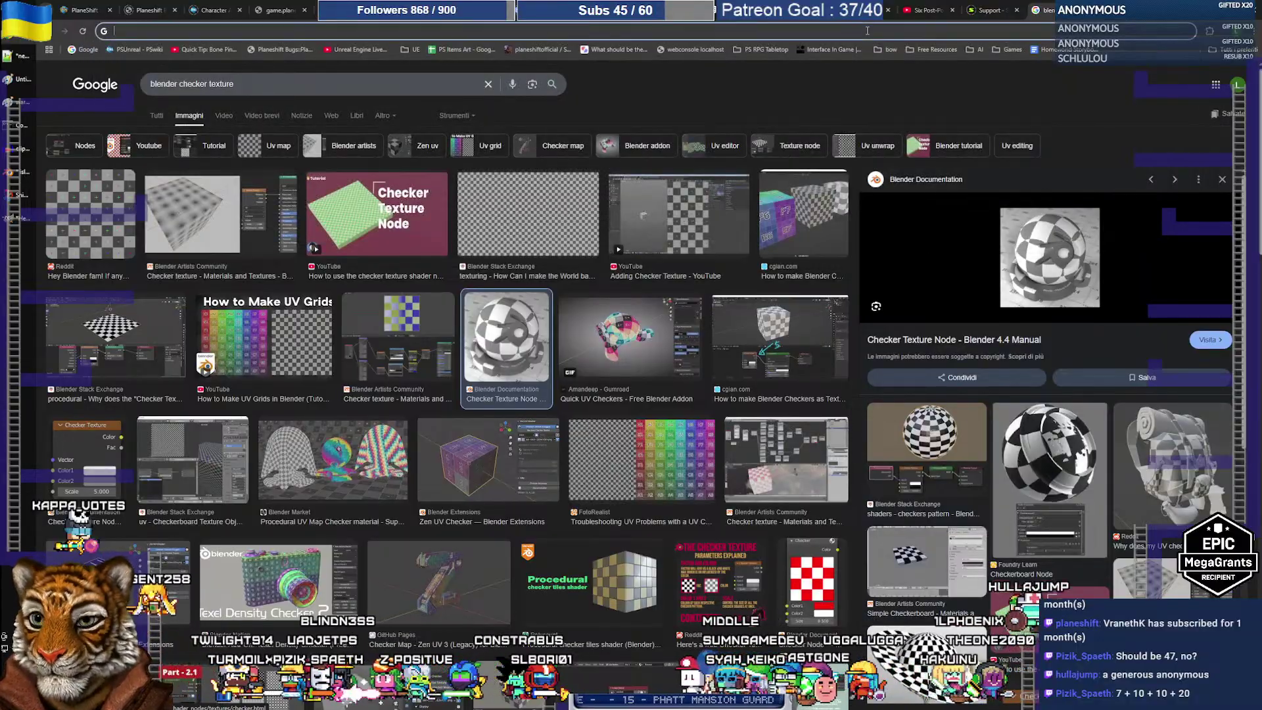
text(dashb)
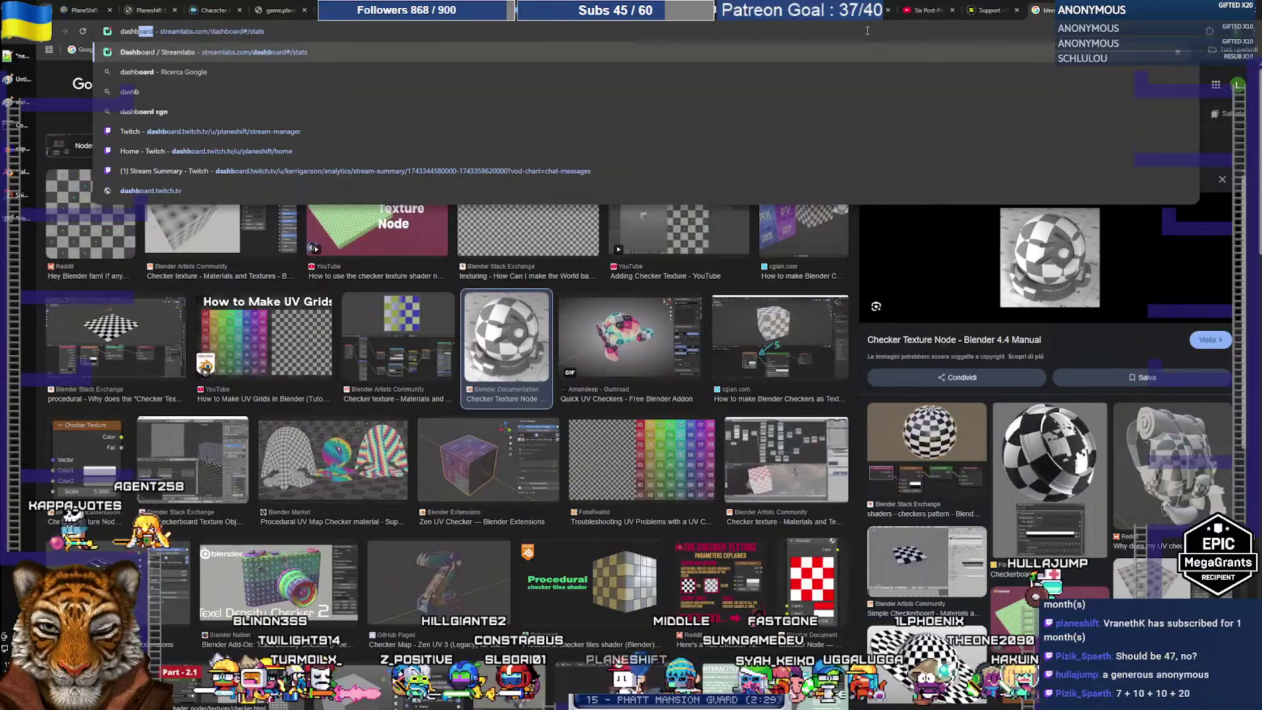
key(BackSpace)
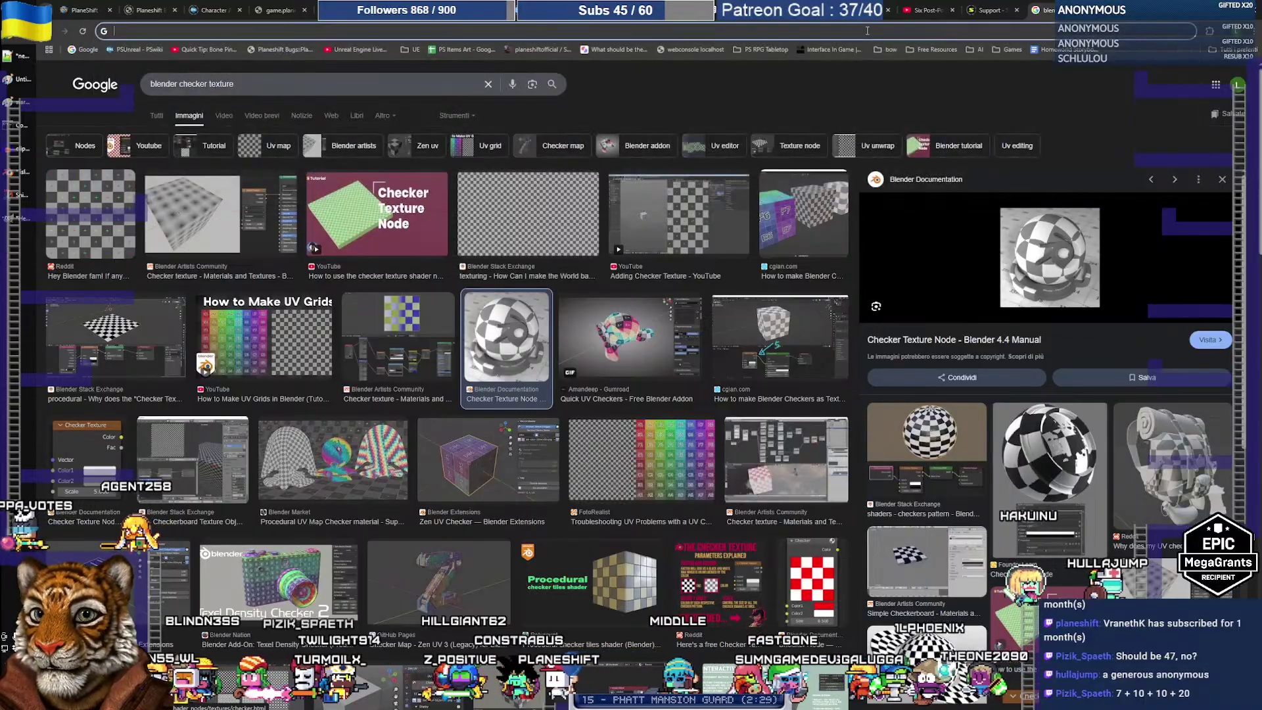
text(twi)
key(Return)
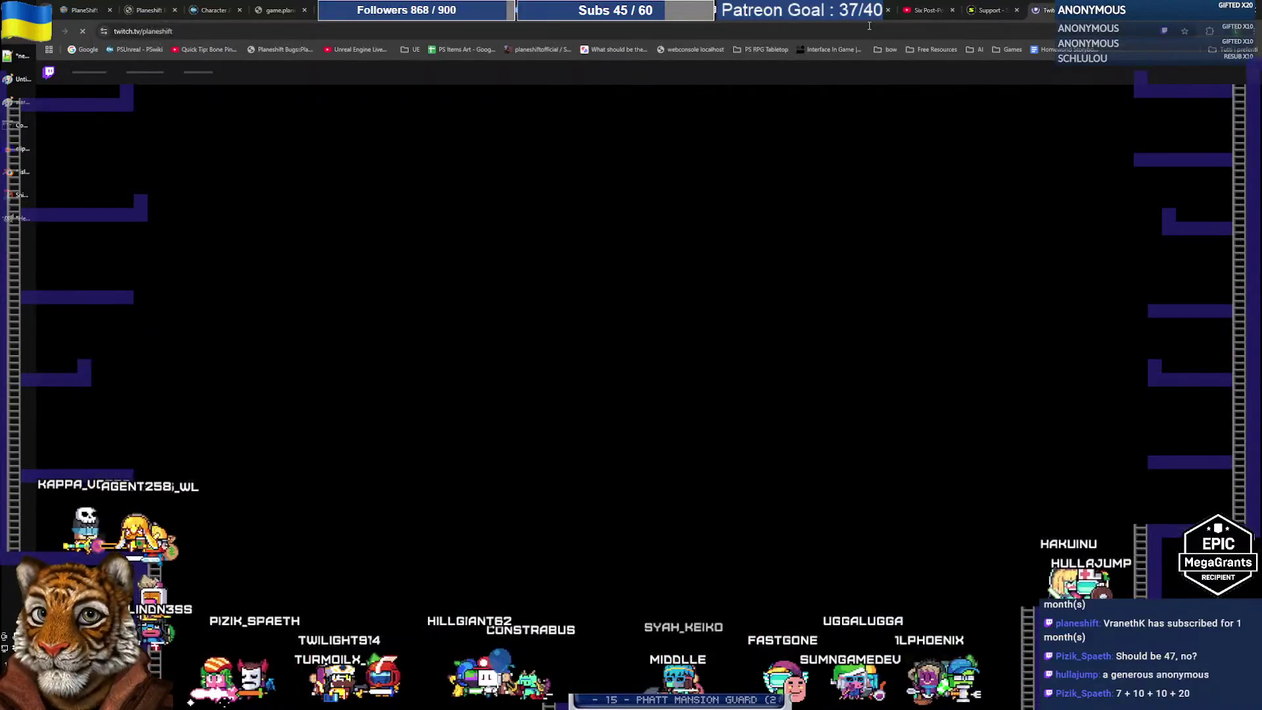
drag(1123, 8, 1261, 37)
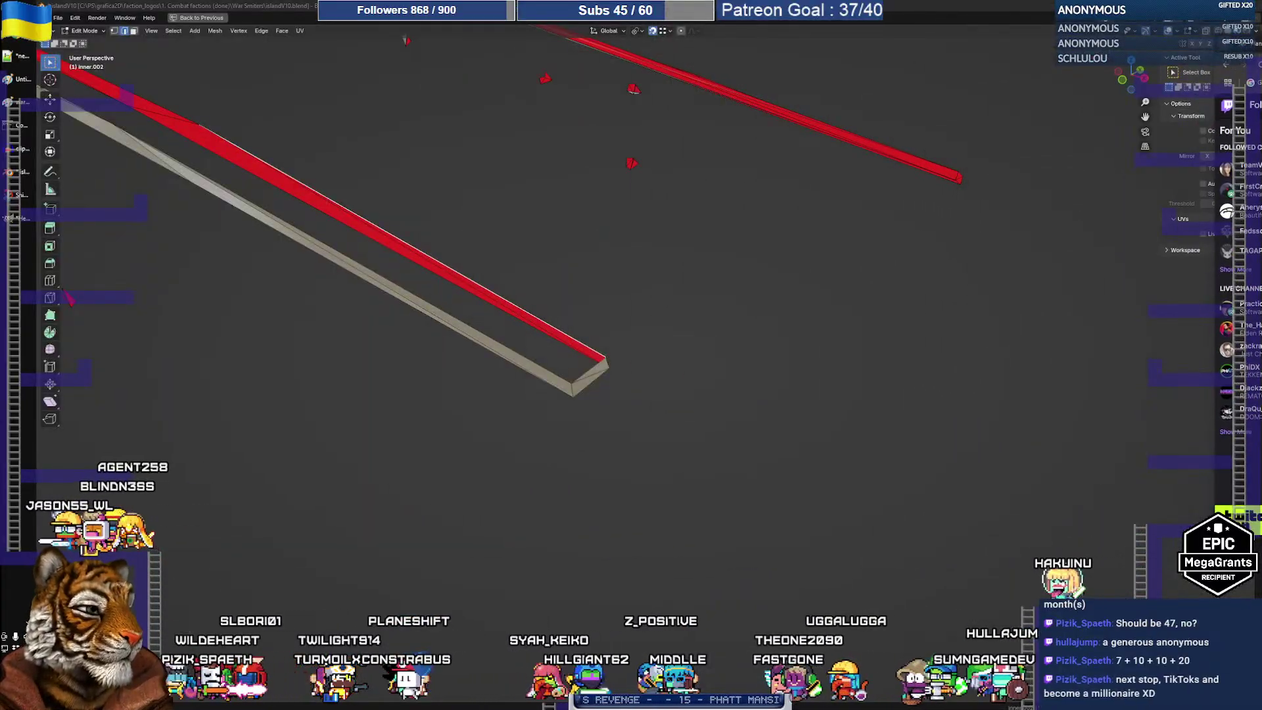
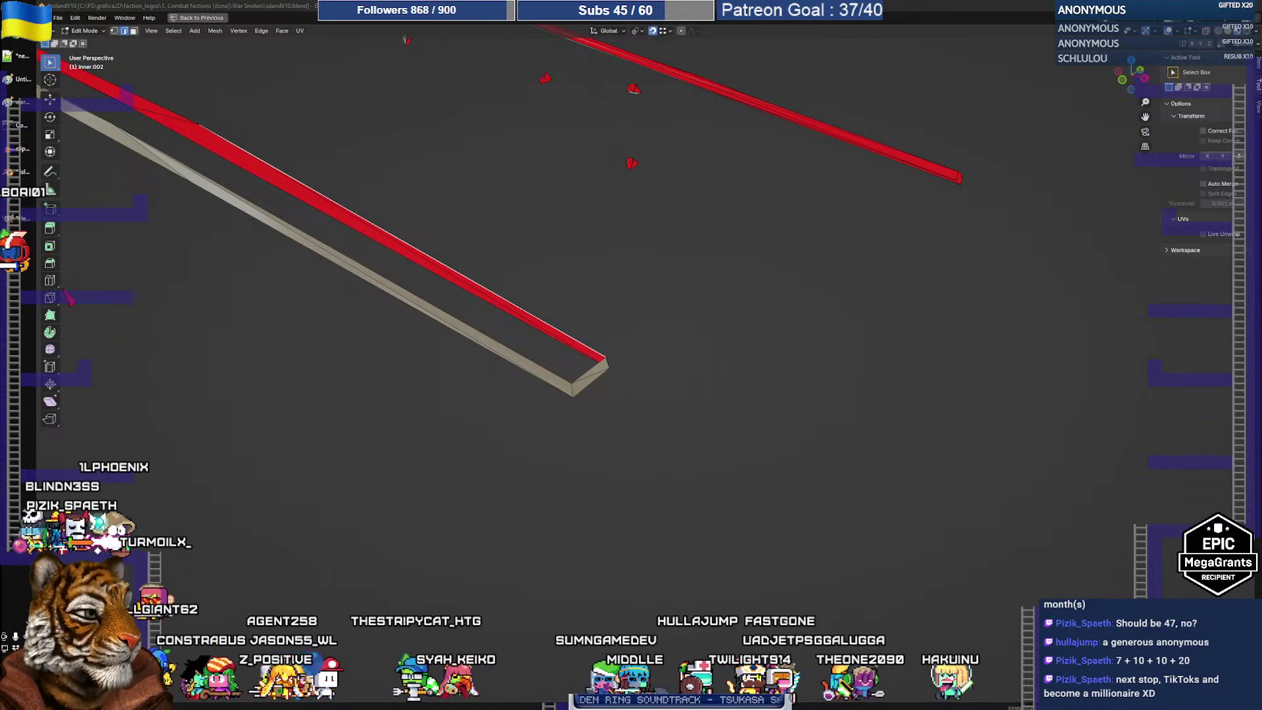
- Shuffle the Megascans browser window aside, then return to the Blender bridge scene
drag(0, 81, 422, 80)
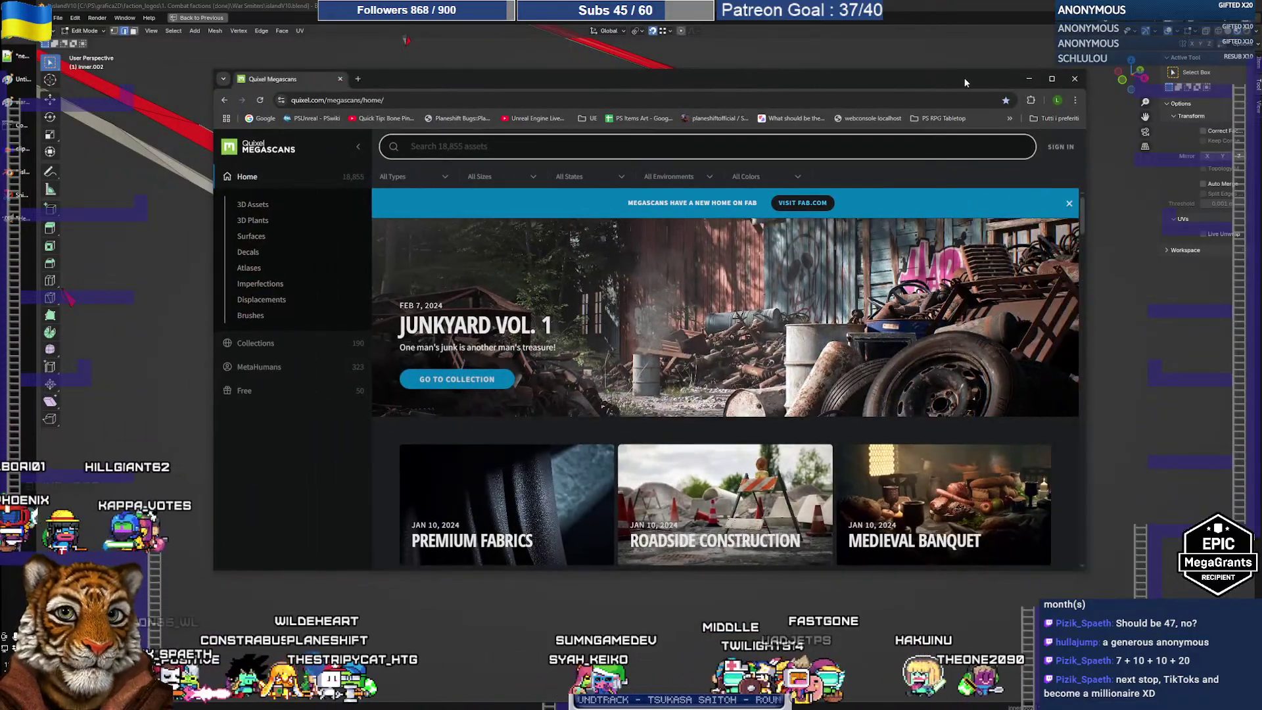
drag(307, 82, 0, 82)
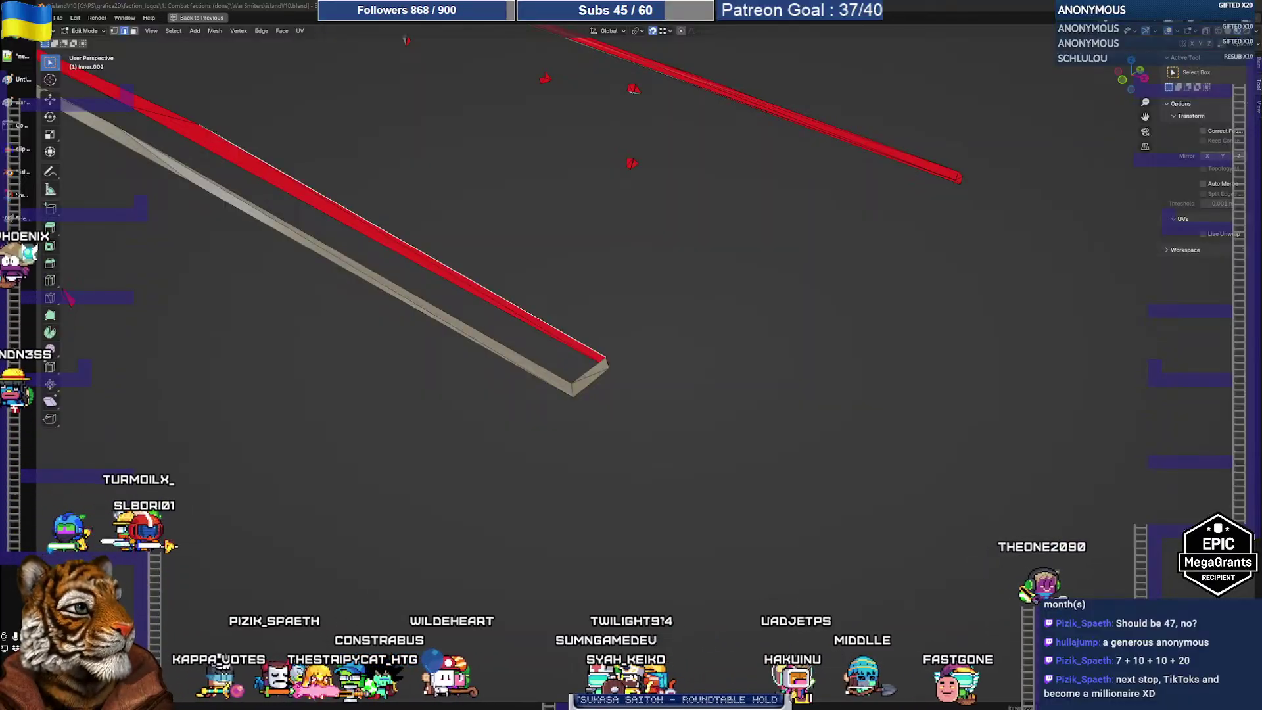
drag(1261, 62, 894, 90)
double_click(895, 90)
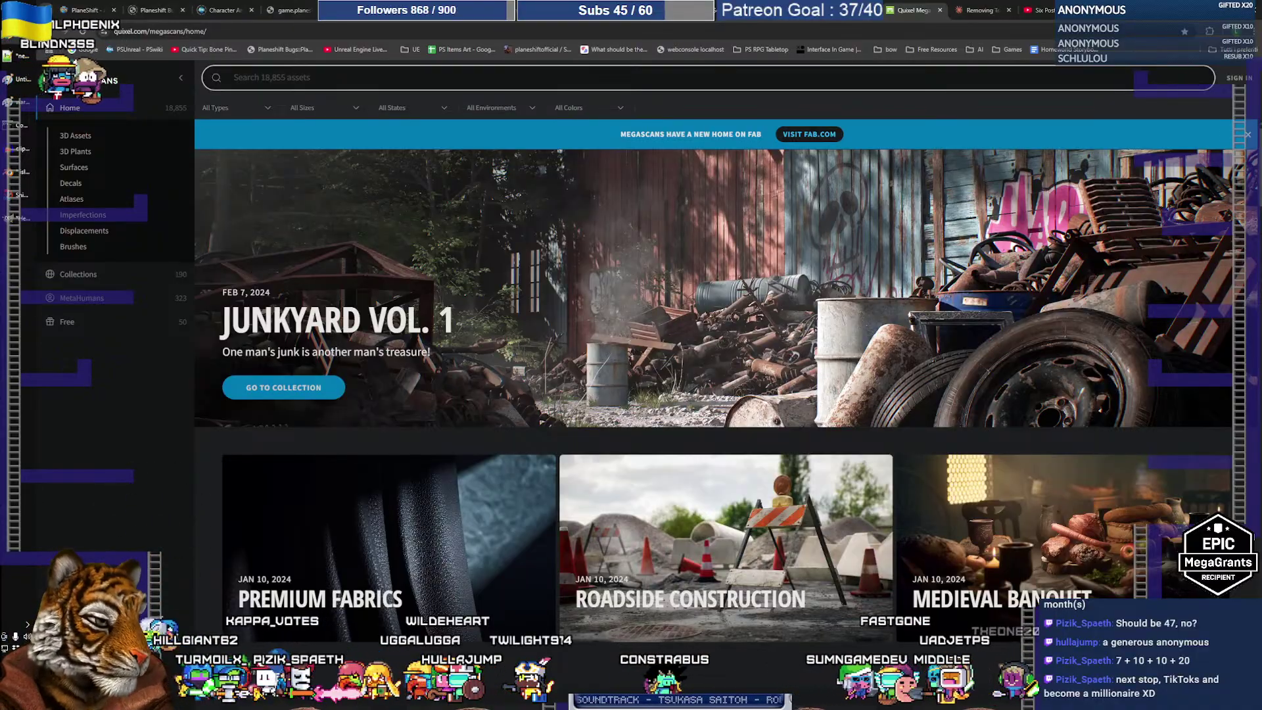
click(12, 174)
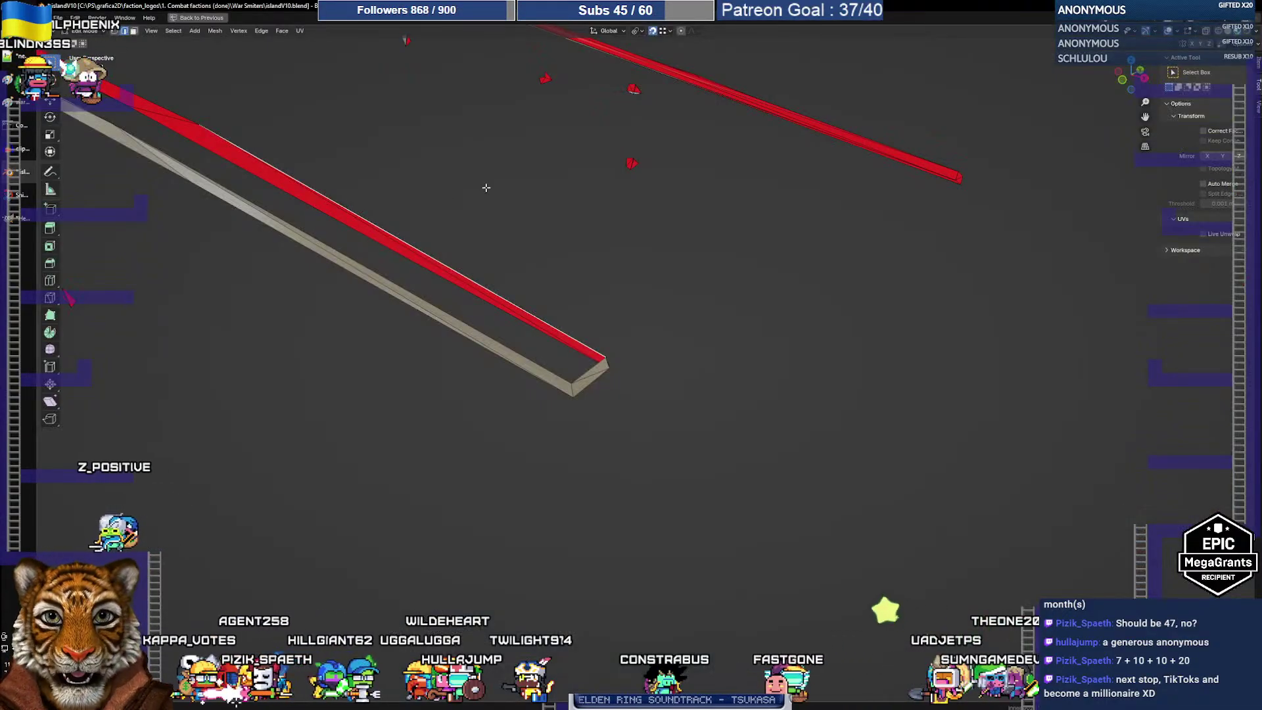
- Orbit and fly around the lower red rails to inspect them up close
middle_drag(485, 187, 649, 366)
key(w)
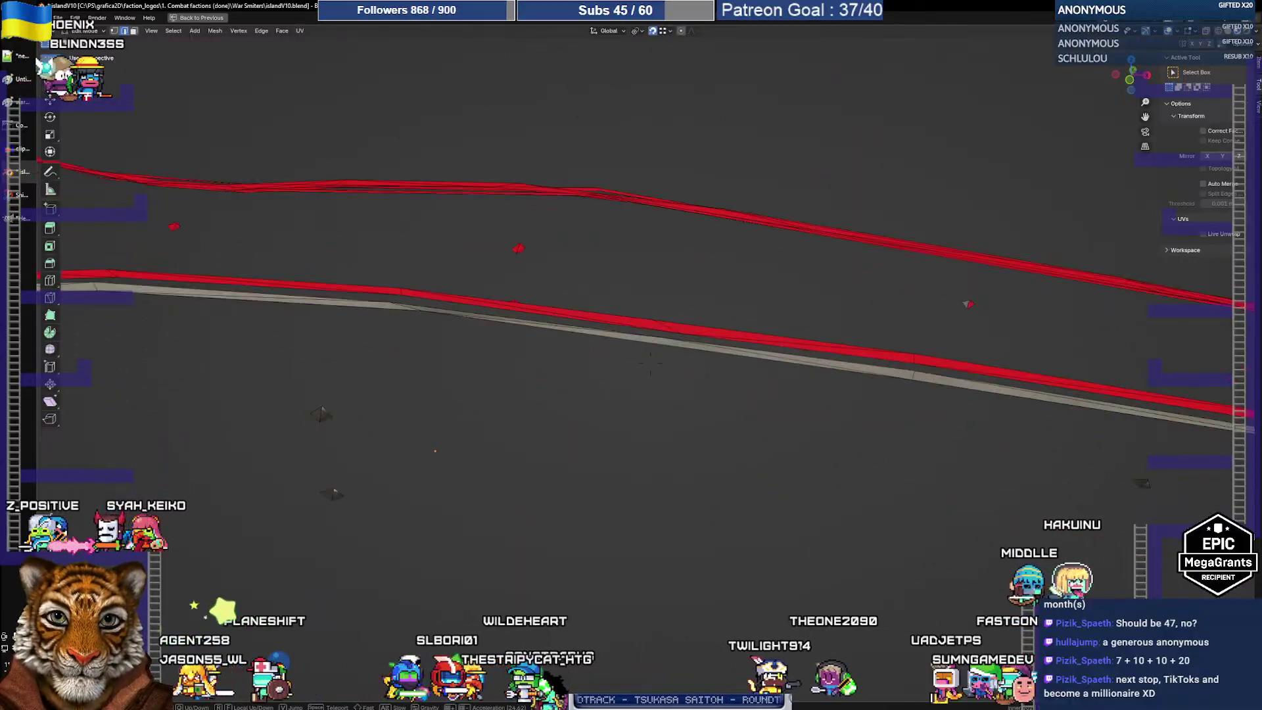
click(429, 311)
middle_drag(430, 311, 469, 303)
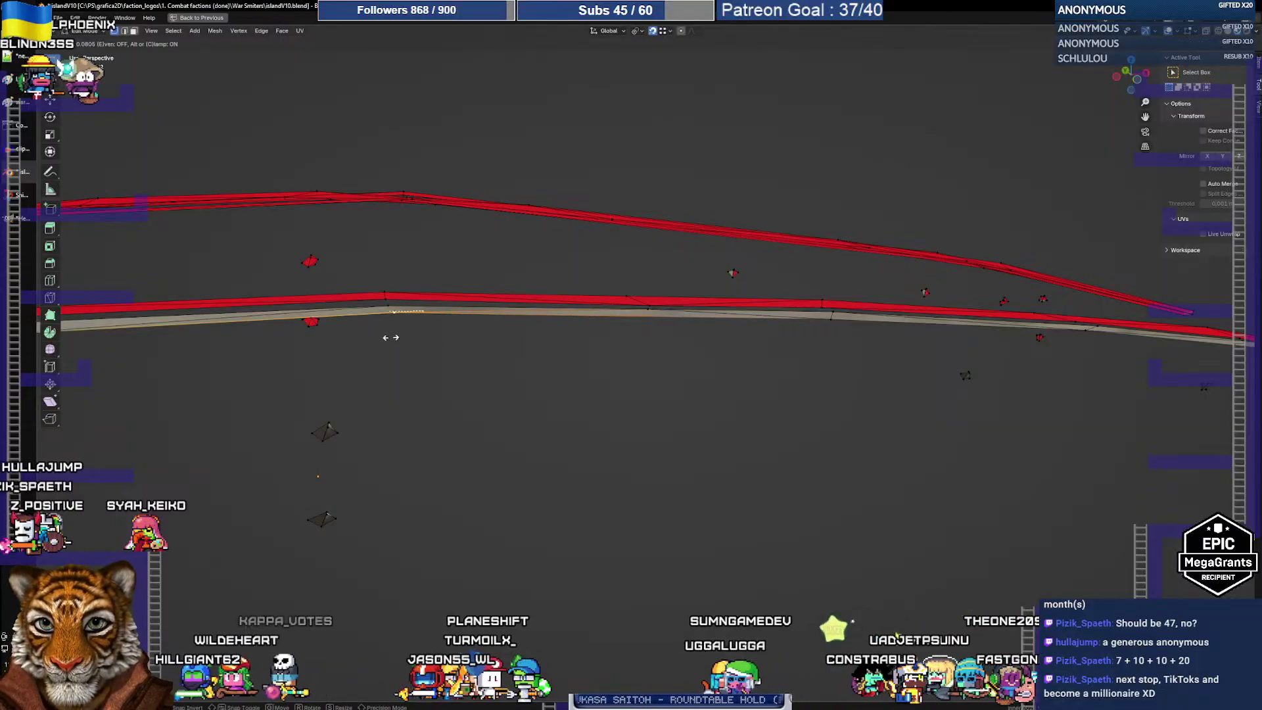
middle_drag(385, 339, 455, 345)
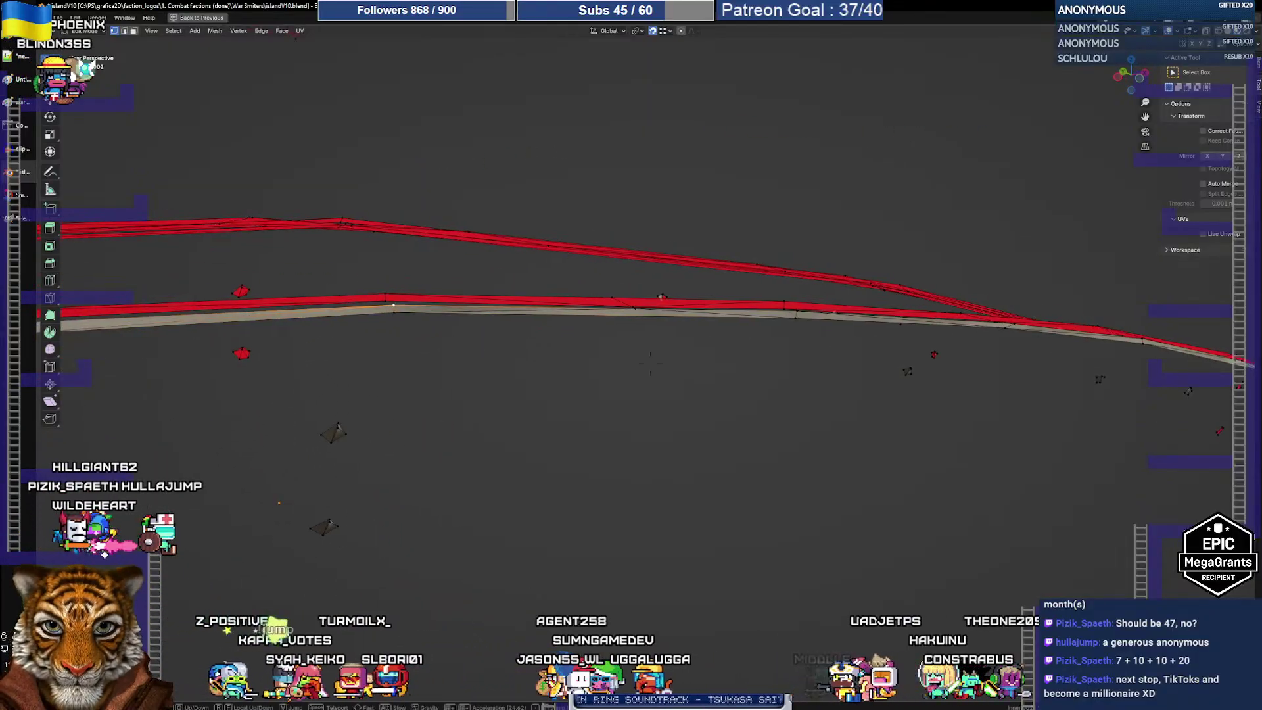
key(a)
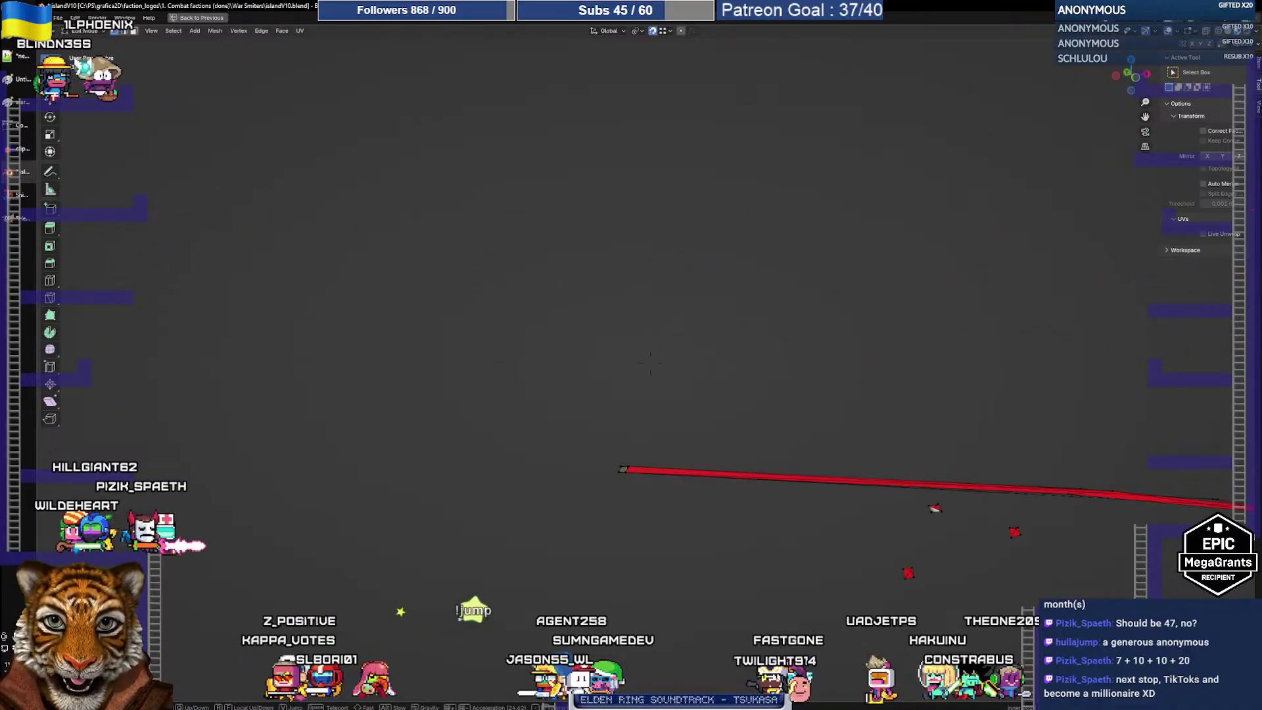
key(s)
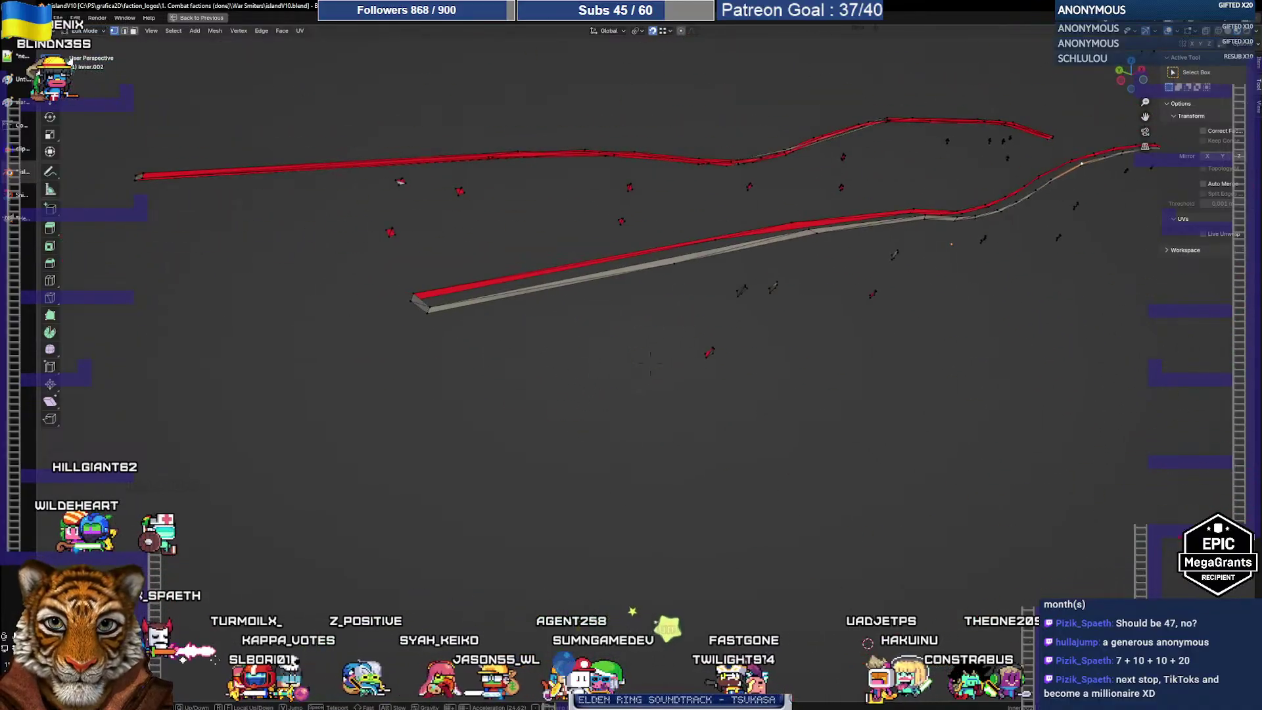
click(410, 317)
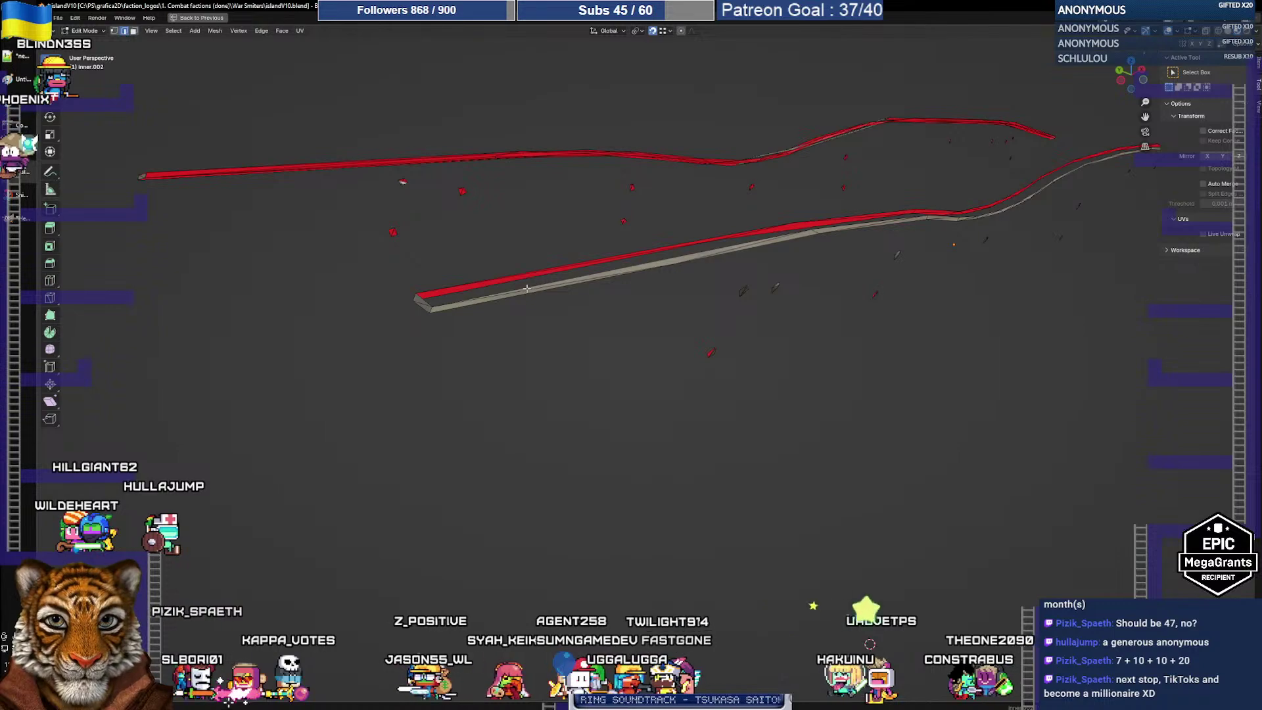
- Select the lower red beam's end face, then its long top edge in edge mode
key(l)
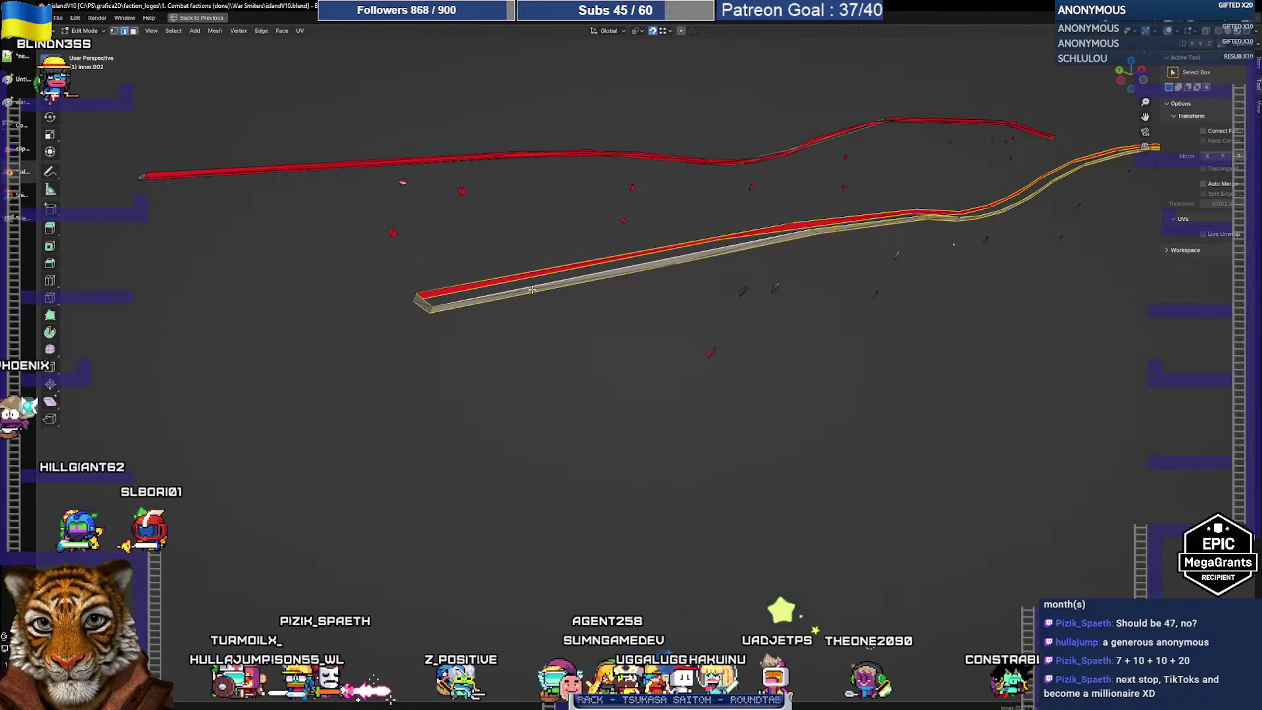
key(alt+a)
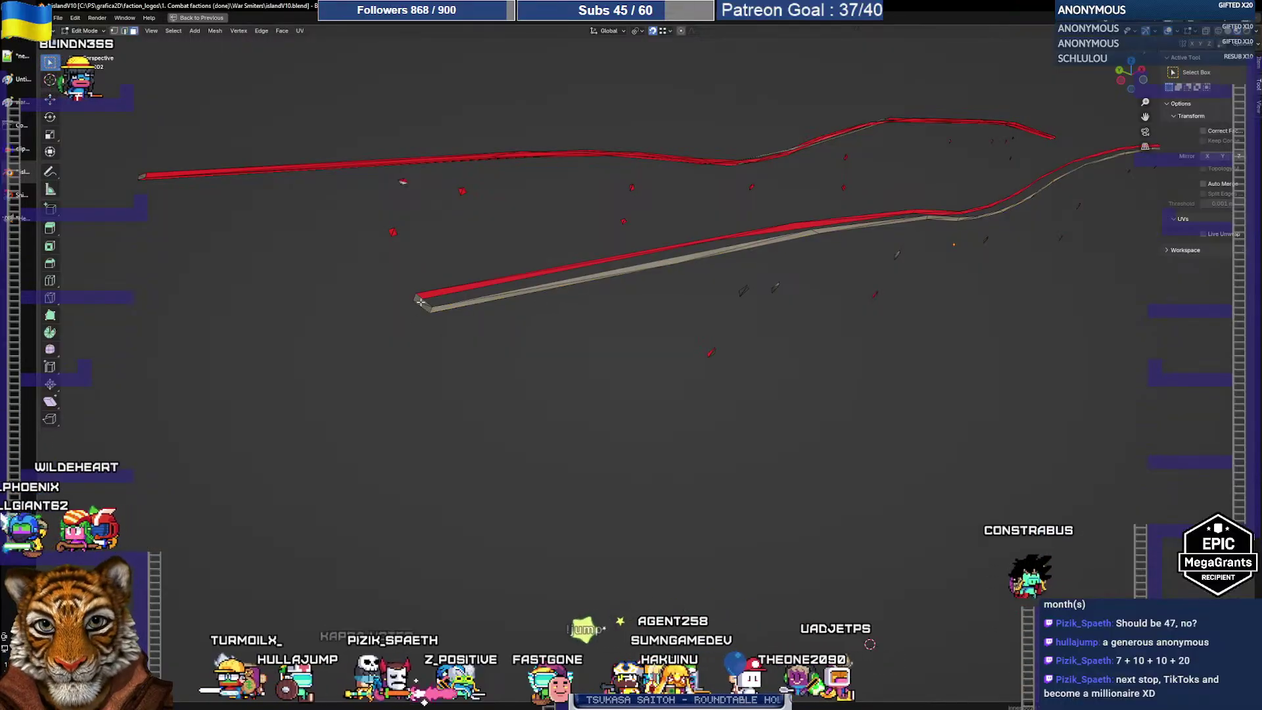
click(418, 301)
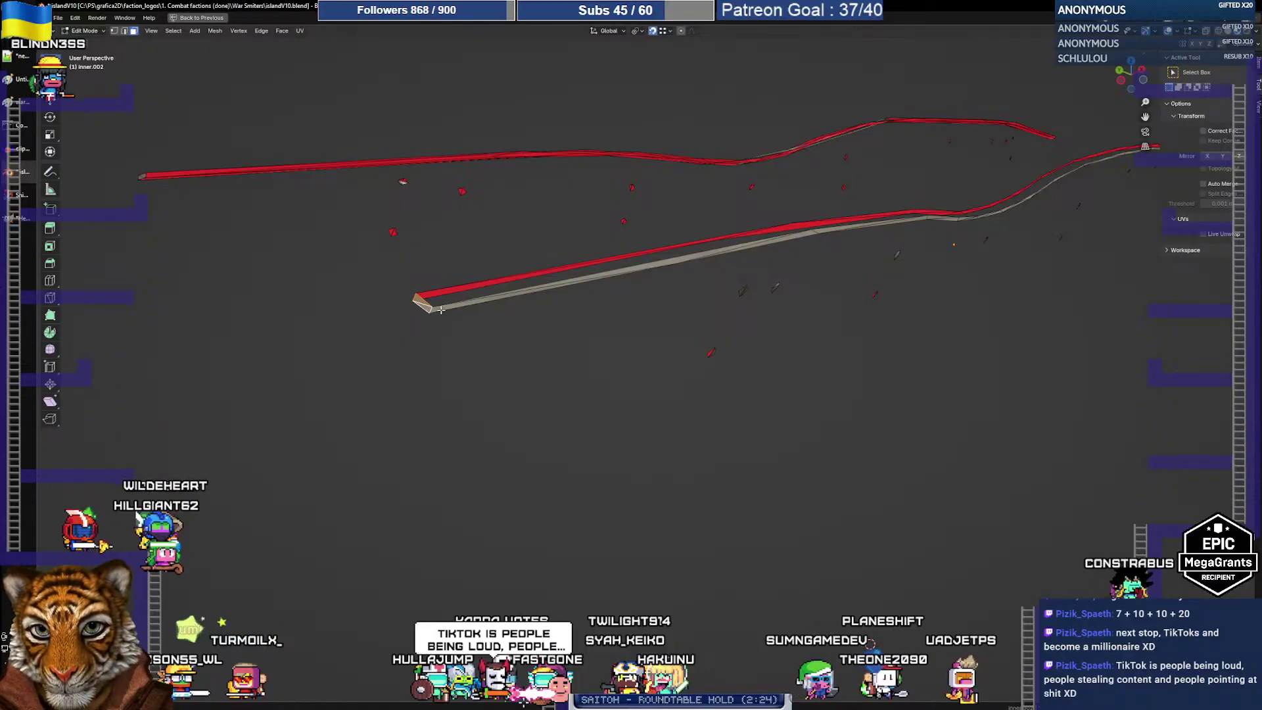
key(2)
click(550, 268)
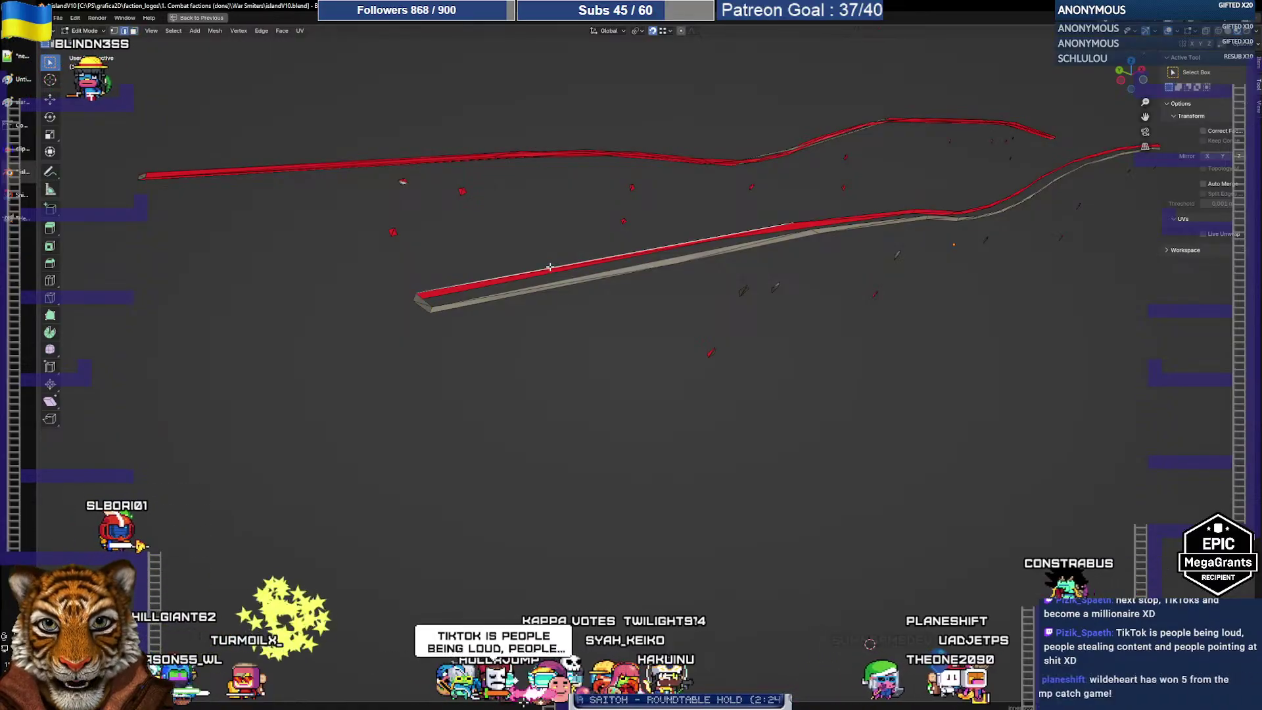
middle_drag(868, 332, 792, 326)
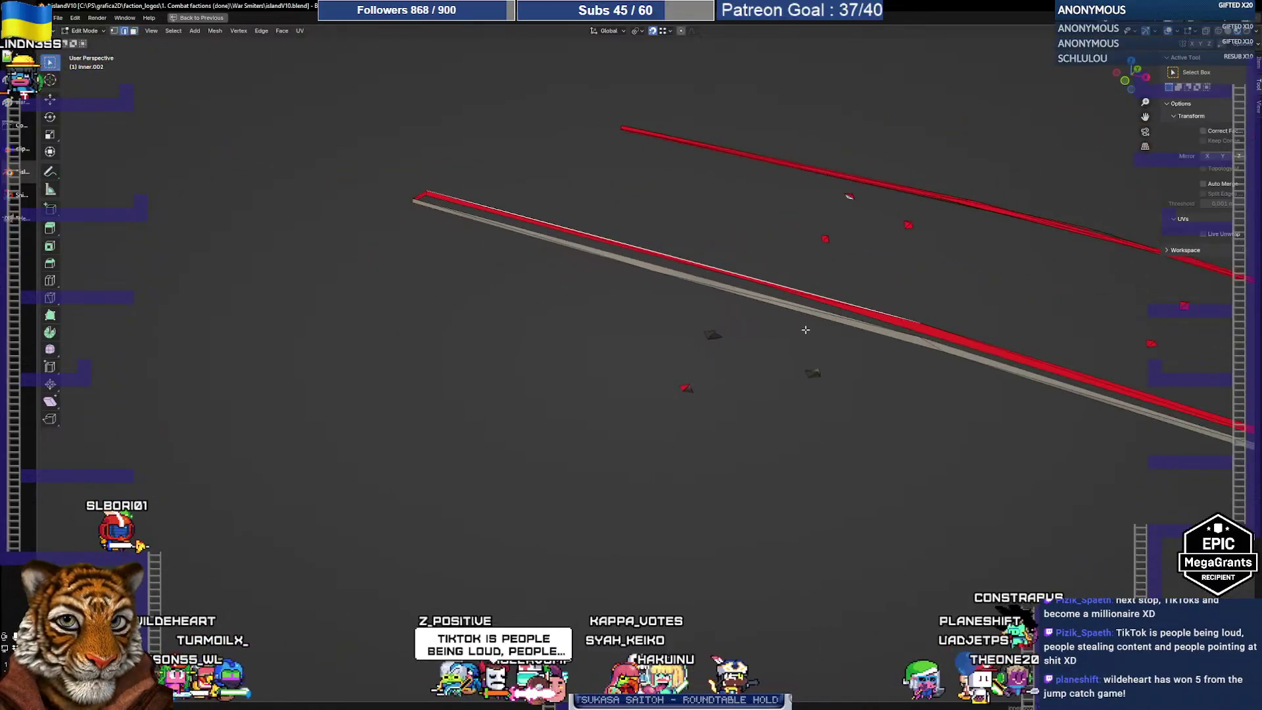
- Fly along the red beams toward their far ends using walk navigation
key(d)
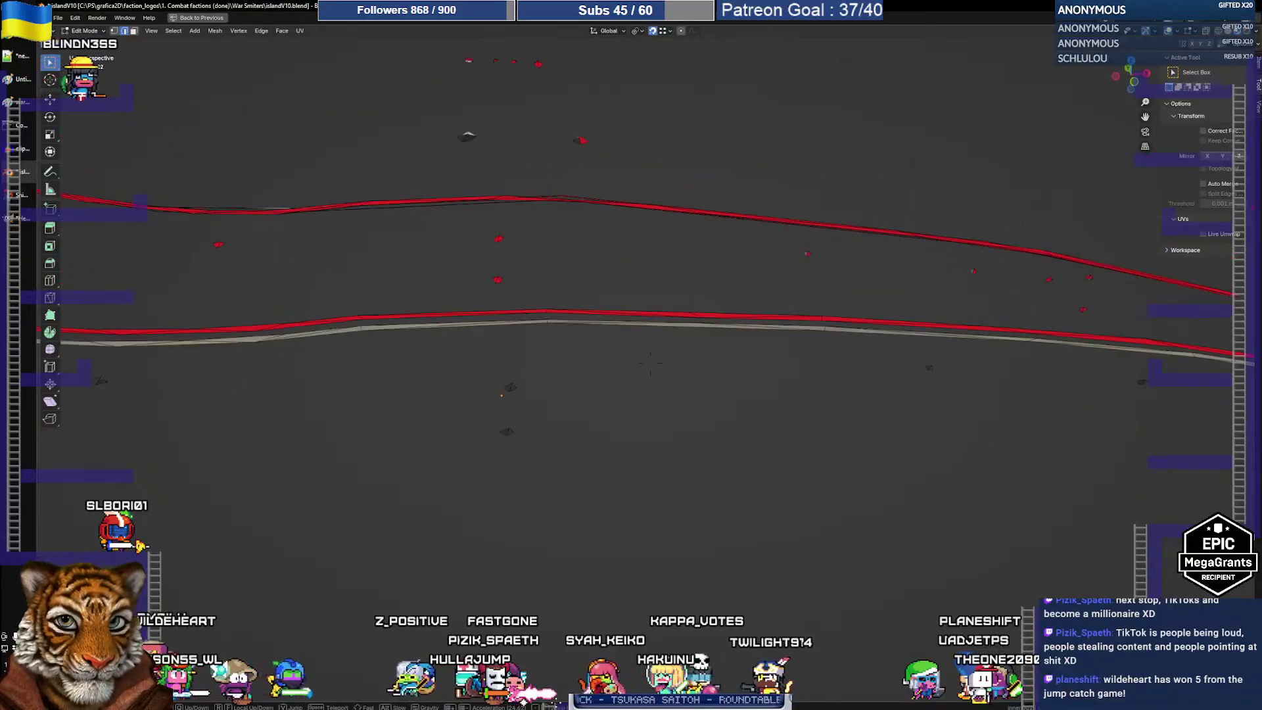
key(w)
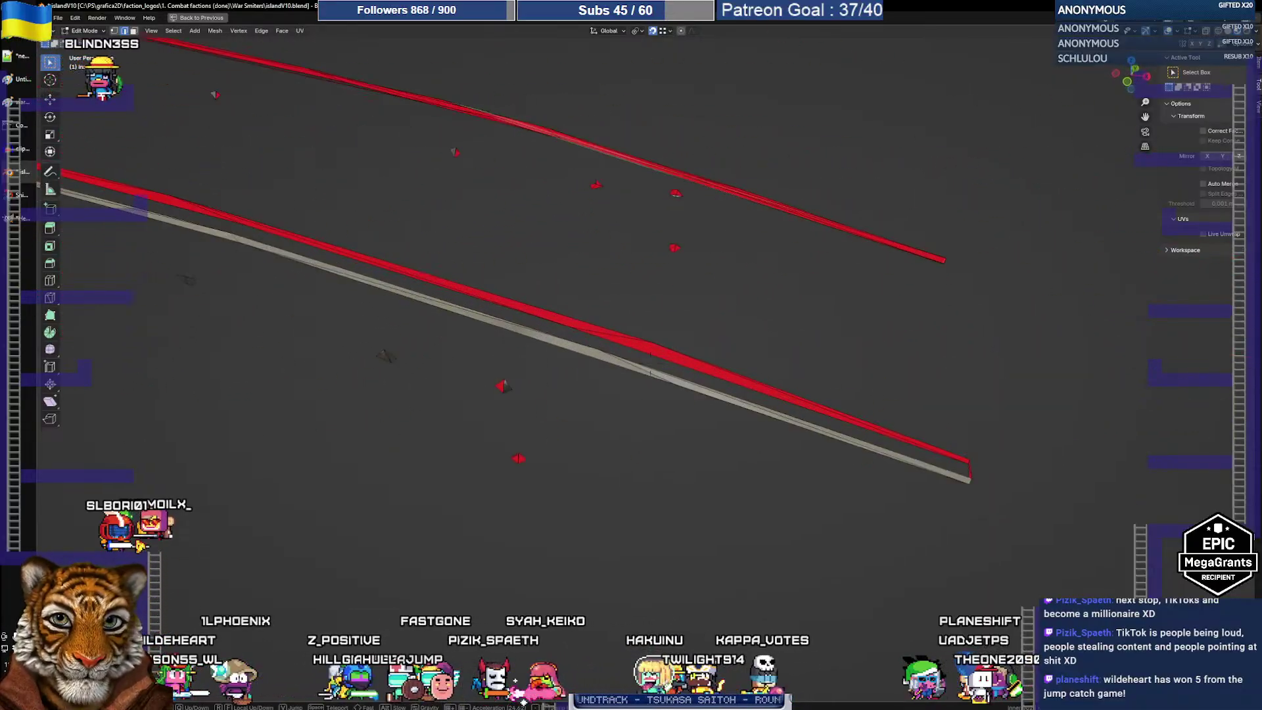
click(822, 338)
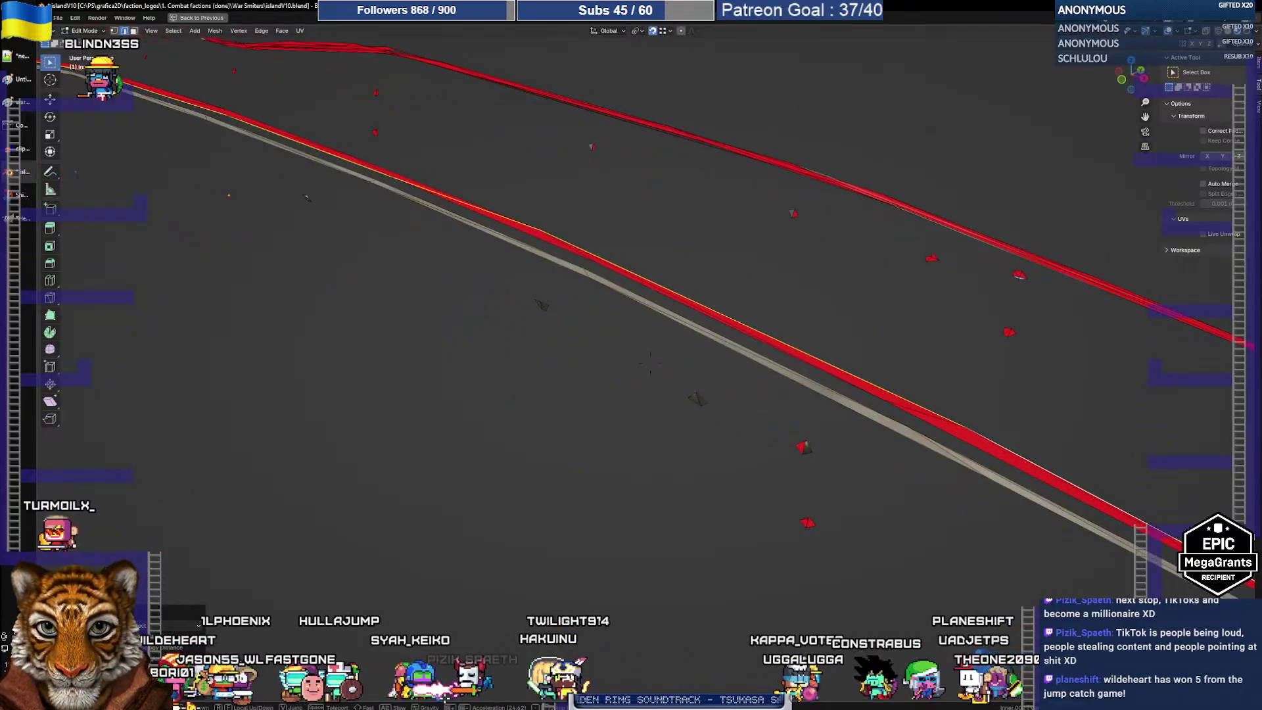
key(shift+grave)
key(w)
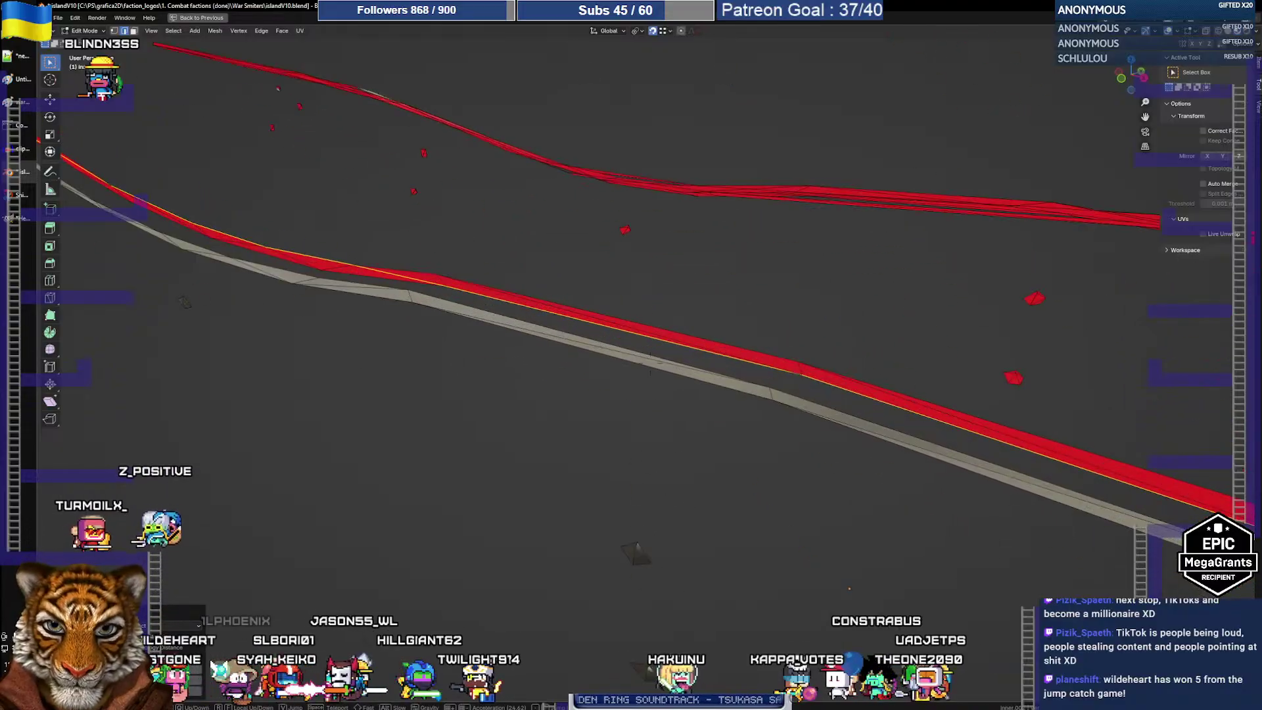
click(399, 261)
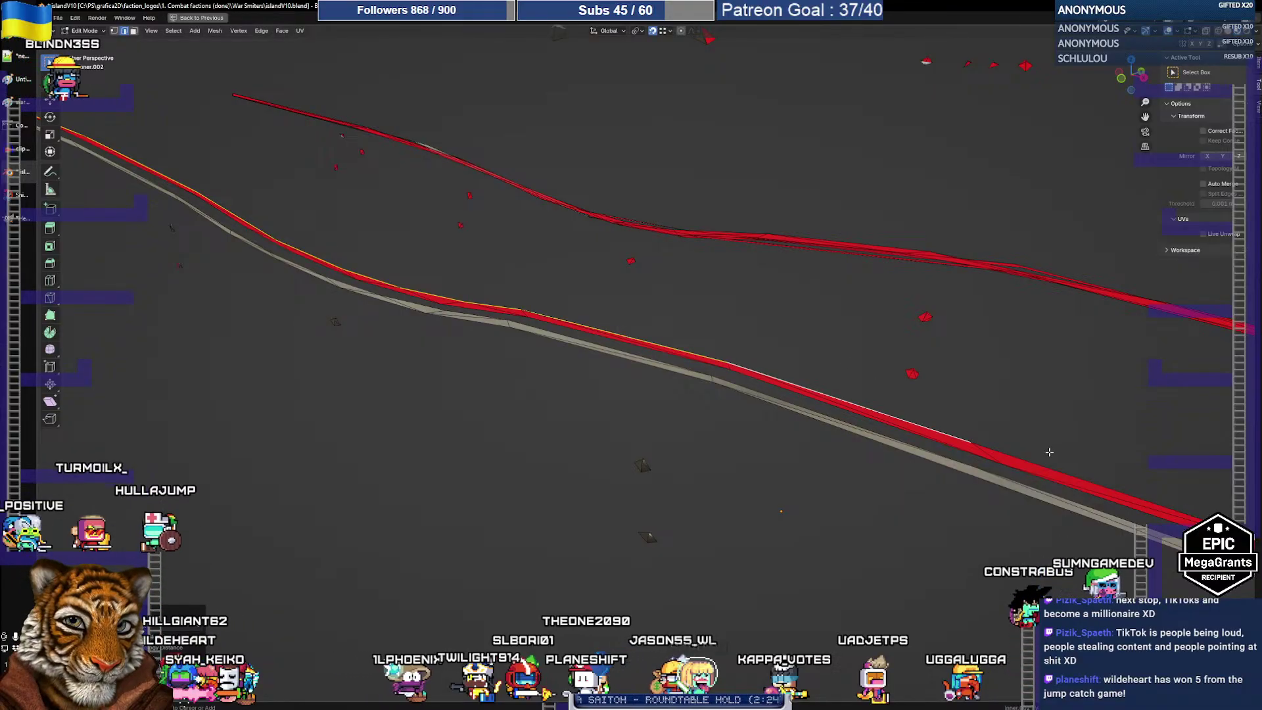
key(shift+grave)
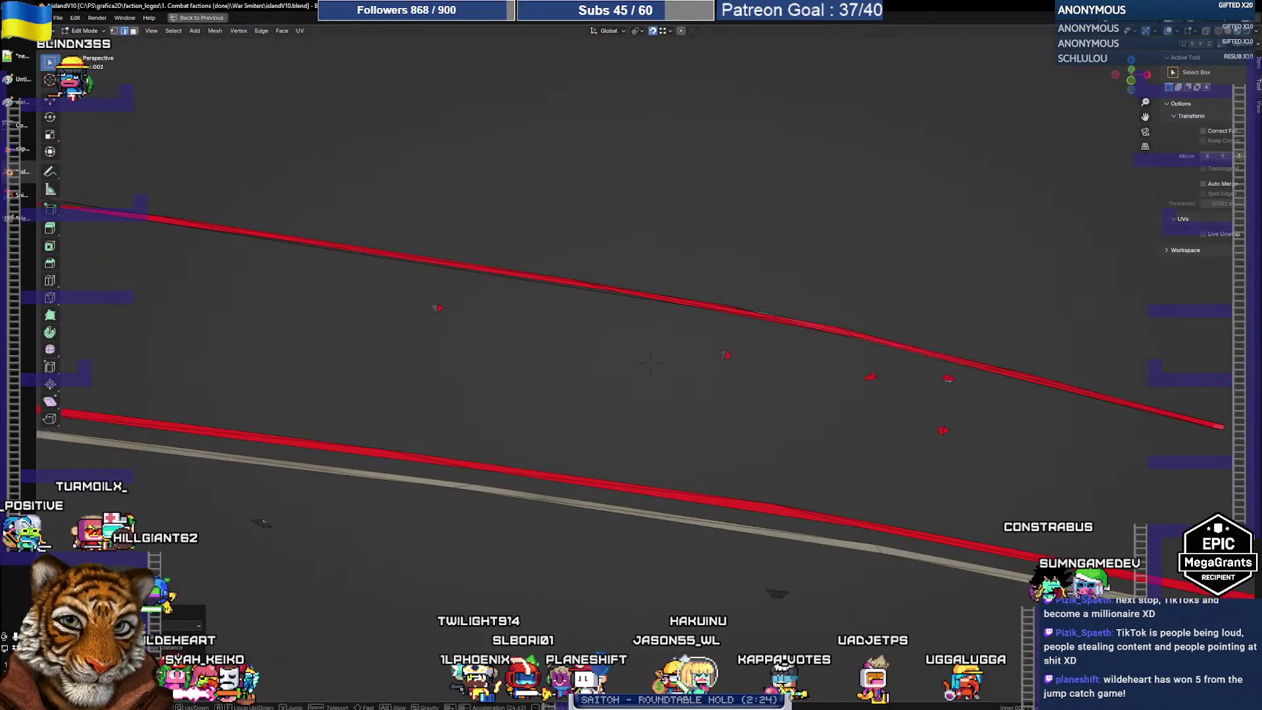
click(651, 363)
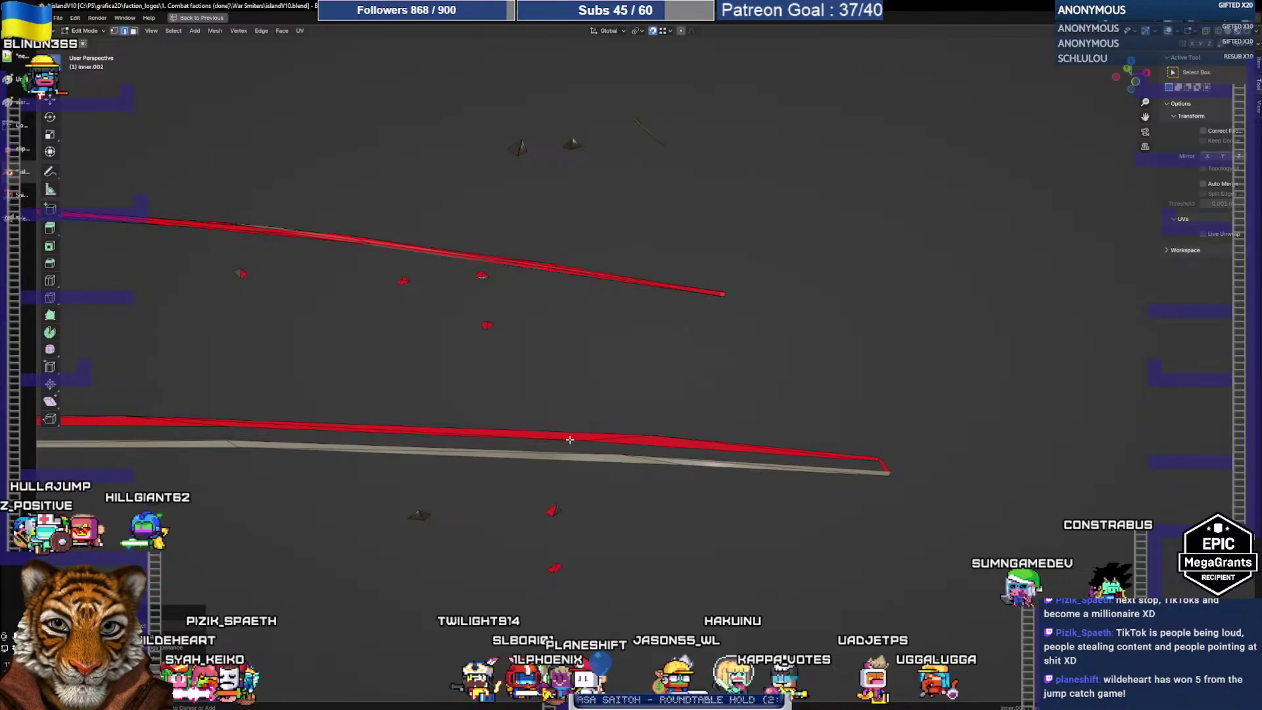
- Select the red strip's top edges and the edge path along the grey strip
ctrl+click(558, 432)
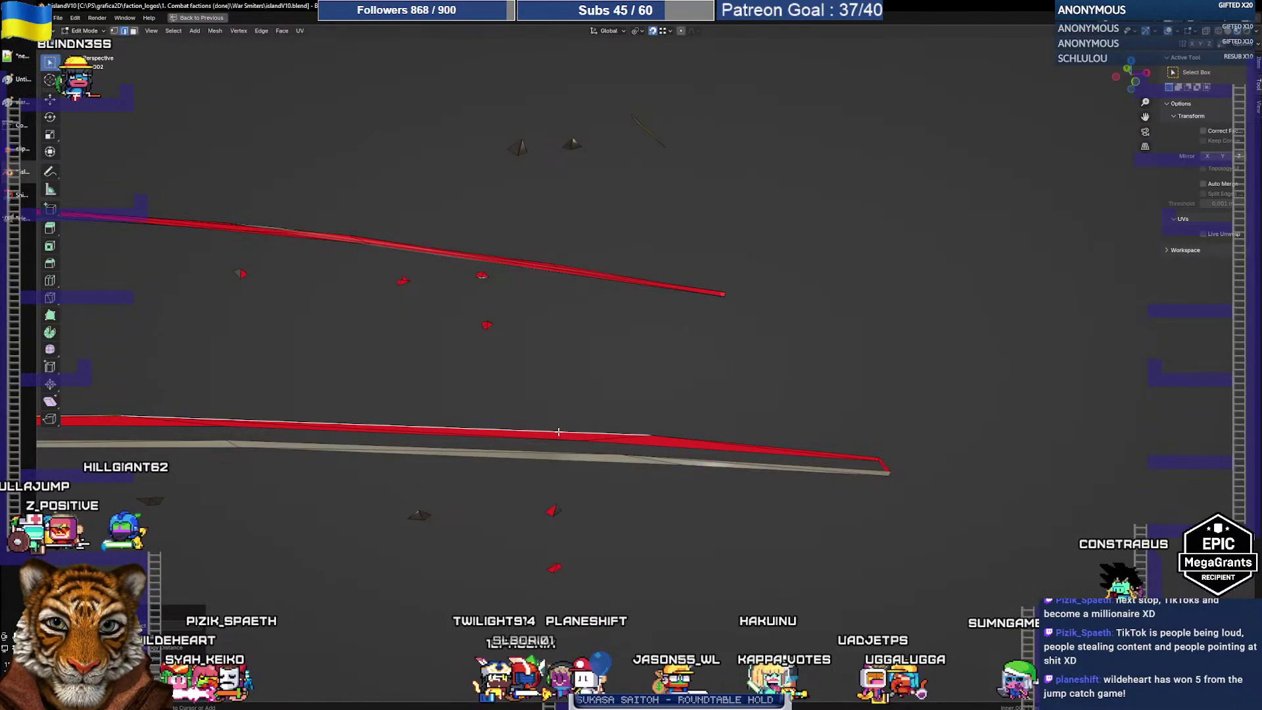
shift+click(784, 444)
middle_drag(739, 405, 732, 406)
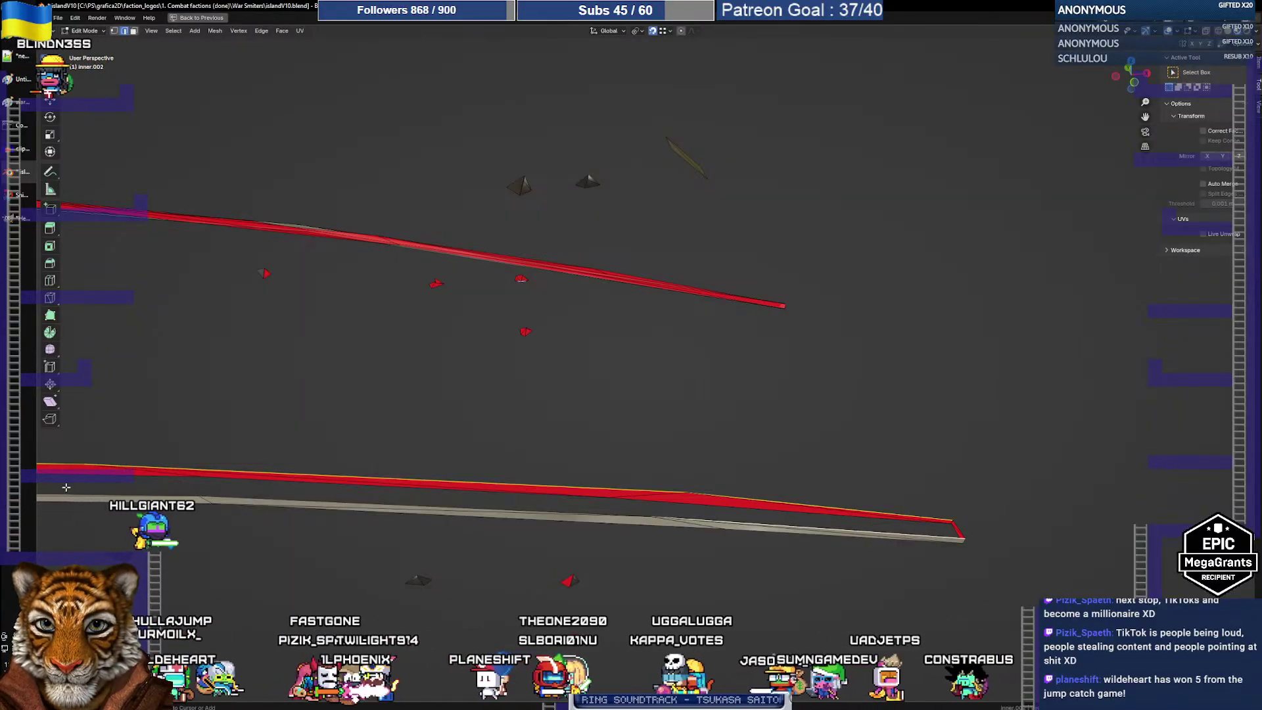
key(shift+grave)
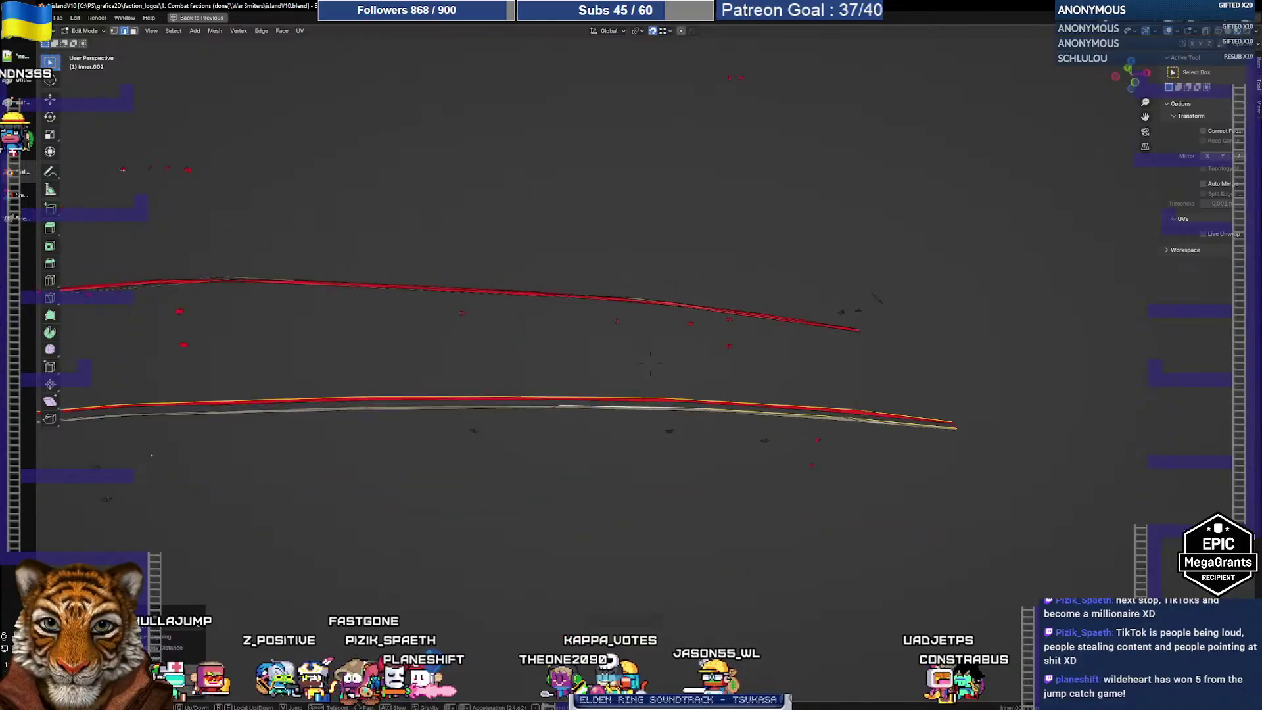
key(w)
click(650, 364)
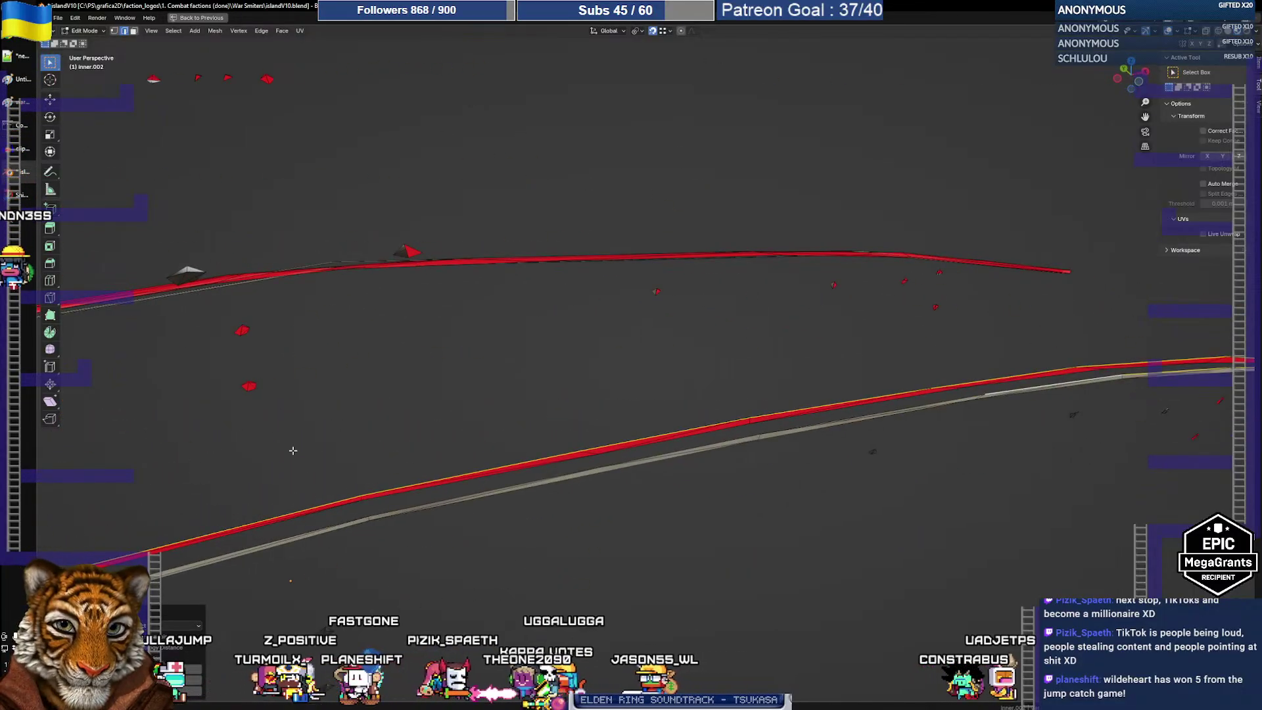
ctrl+click(678, 451)
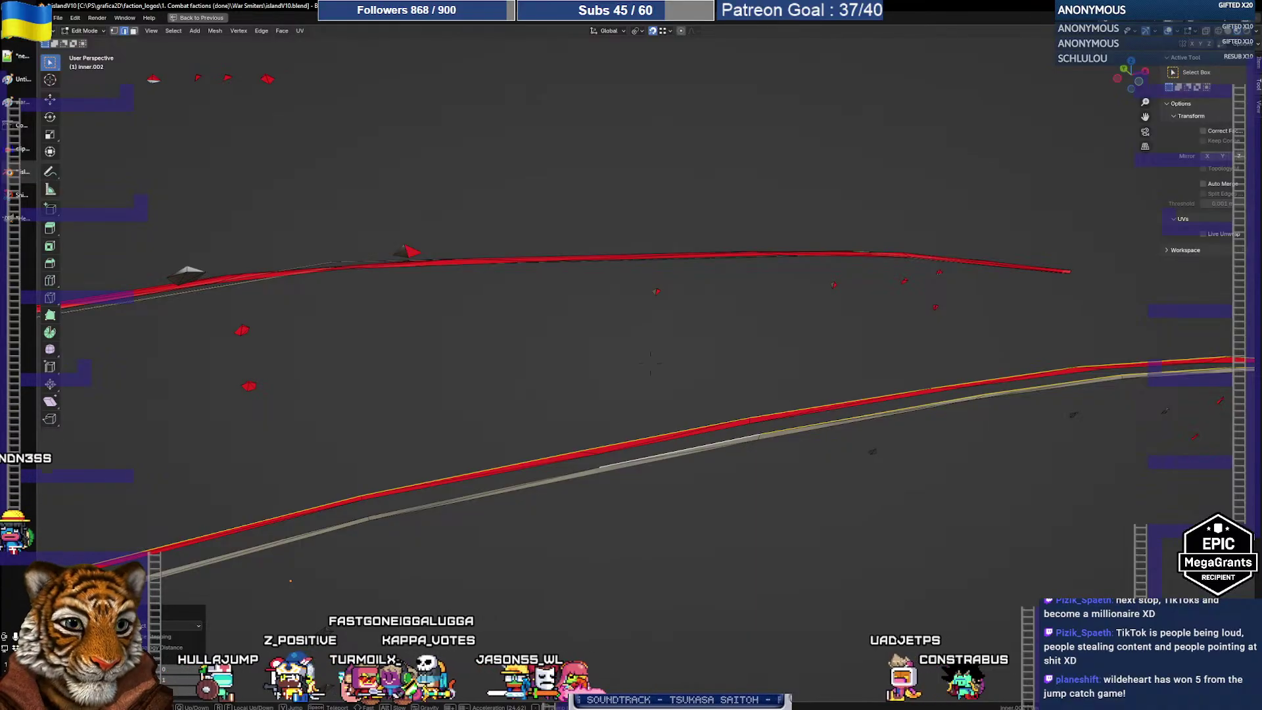
click(678, 449)
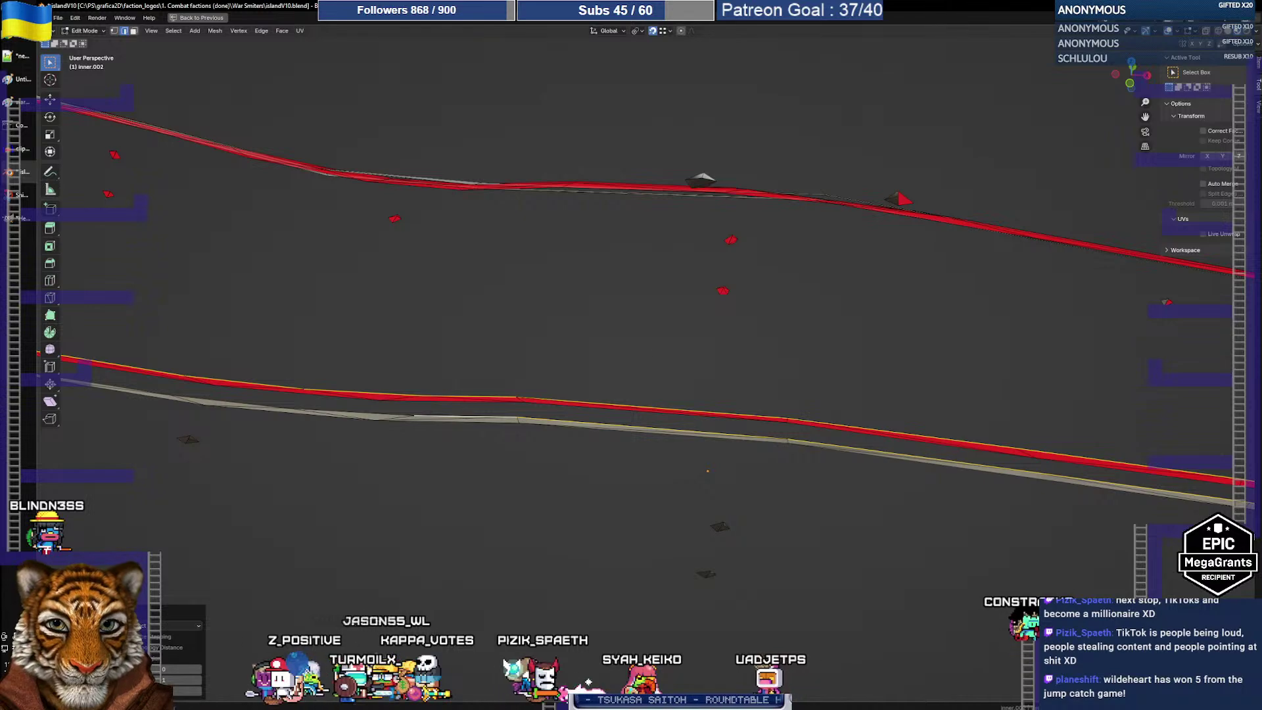
key(a)
click(553, 408)
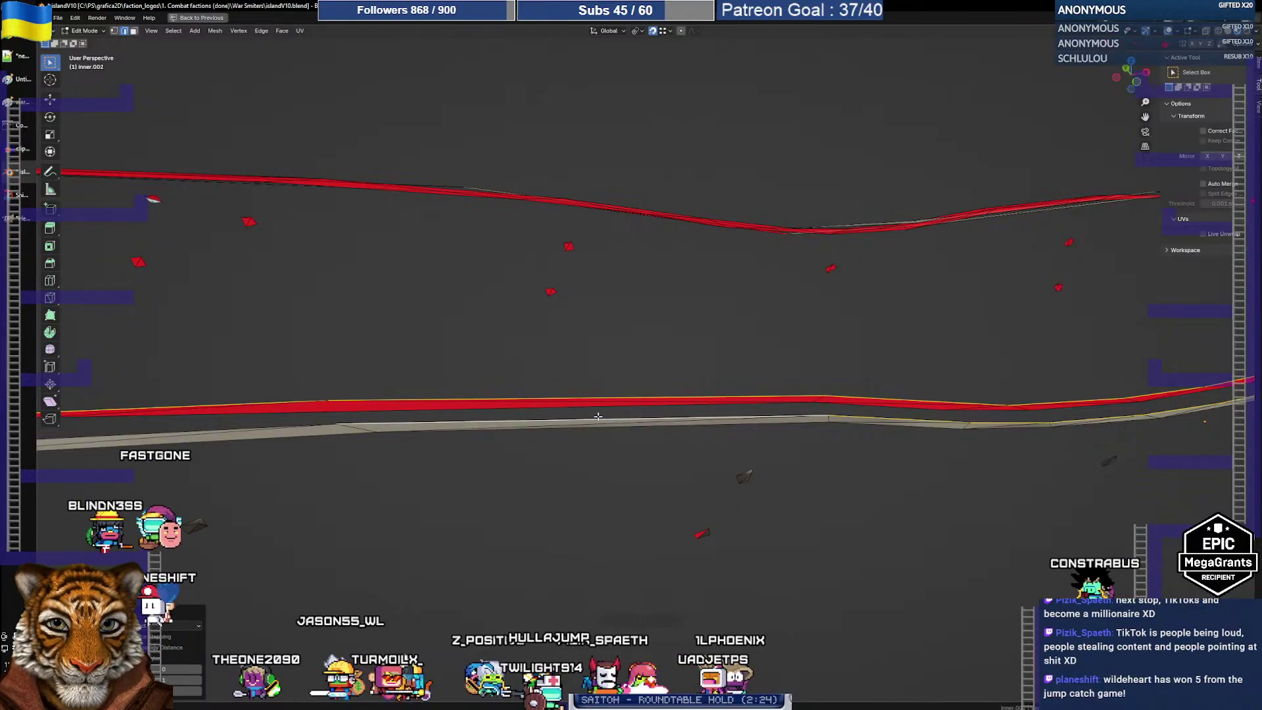
- Add the grey strip's upper edge and fill a face between the red and grey edges
key(shift+grave)
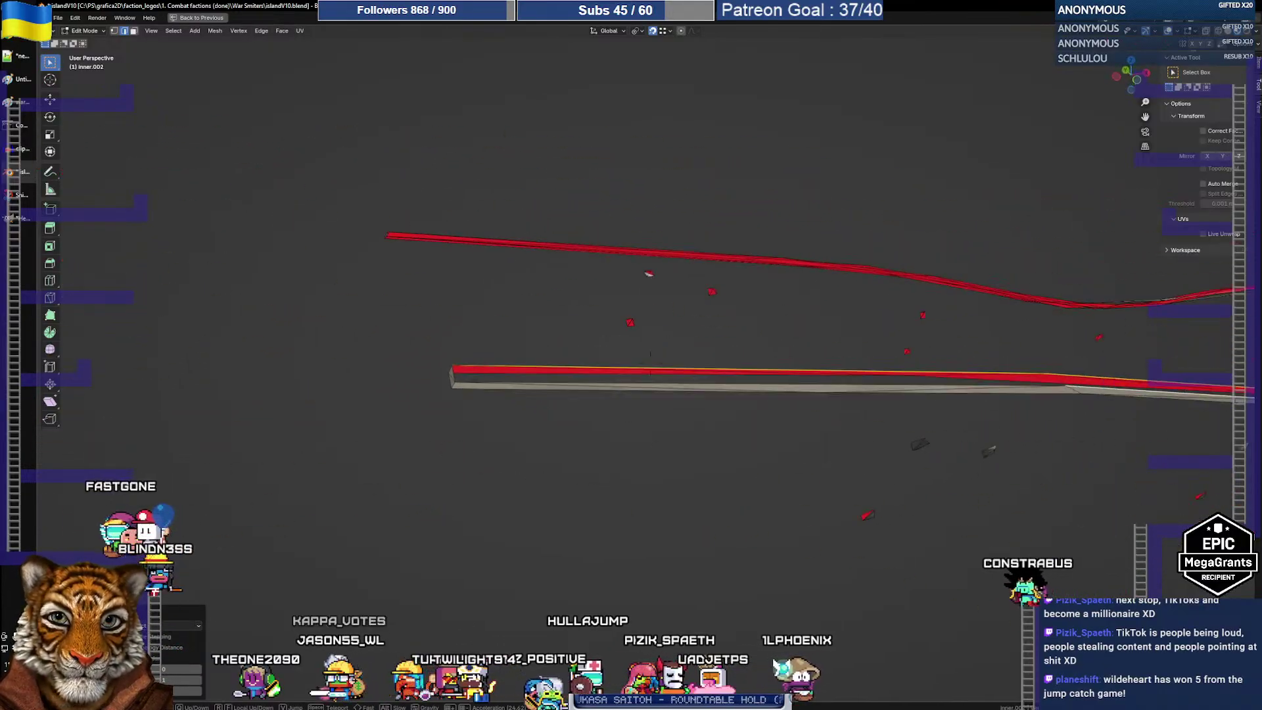
click(631, 454)
ctrl+click(636, 395)
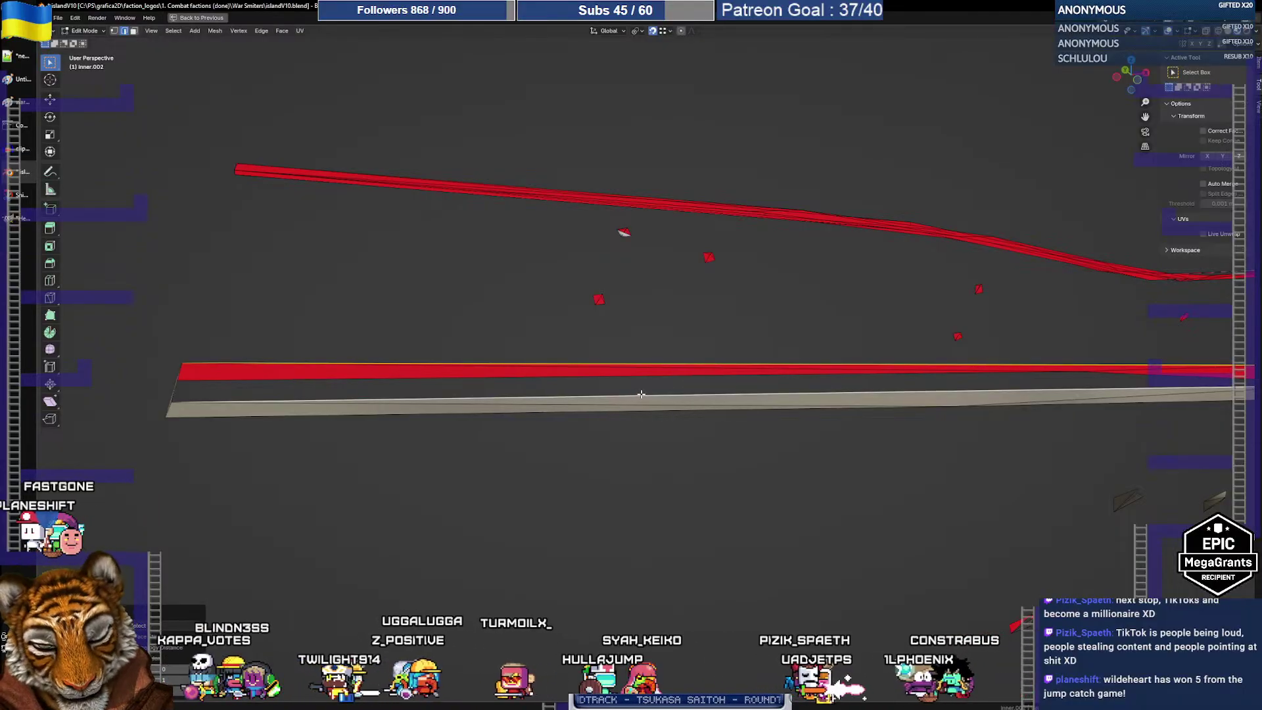
key(f)
mouse_move(780, 447)
middle_down()
mouse_move(774, 462)
mouse_move(765, 454)
middle_up()
- Select the whole rail mesh, back away to view both strips, then deselect
key(a)
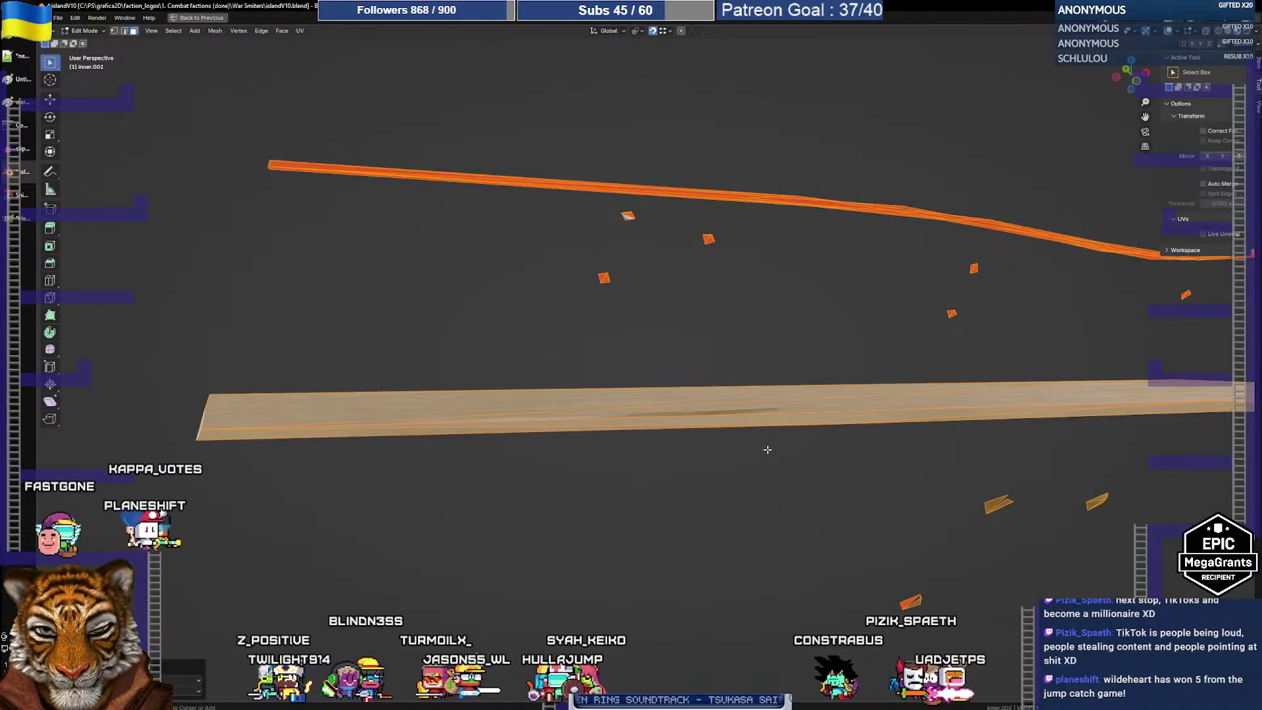
key(shift+grave)
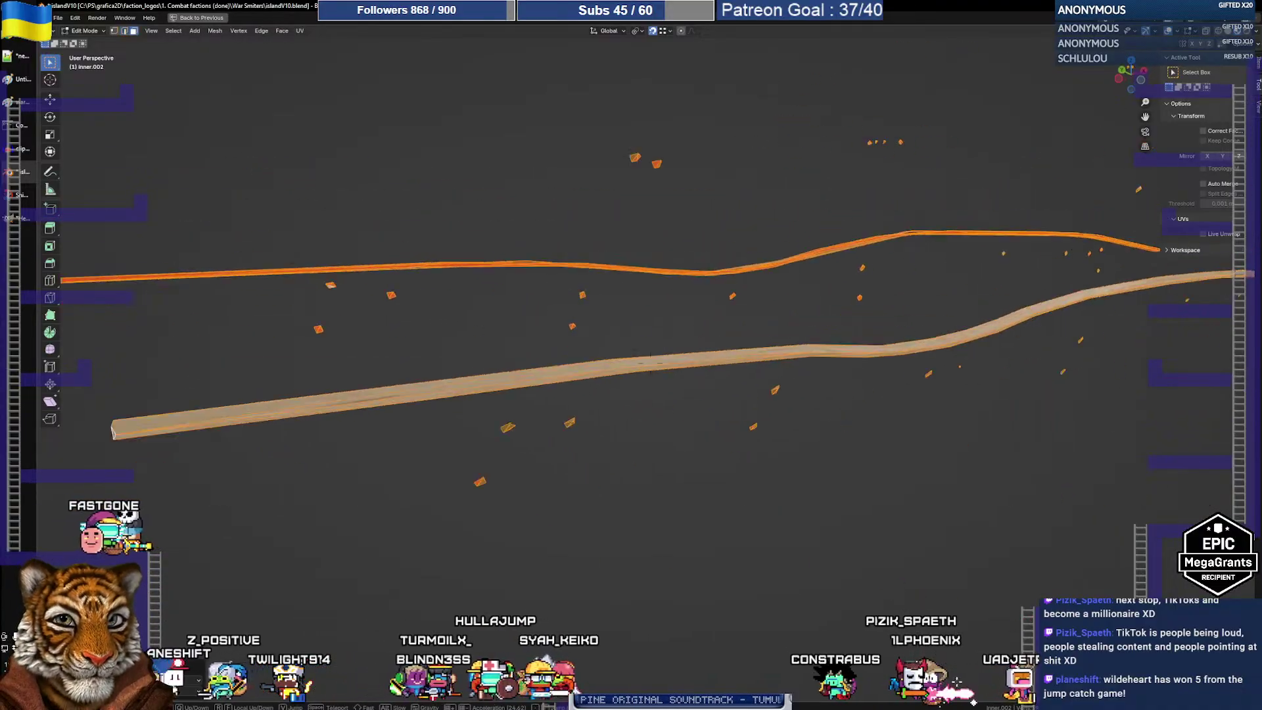
key(s)
click(768, 450)
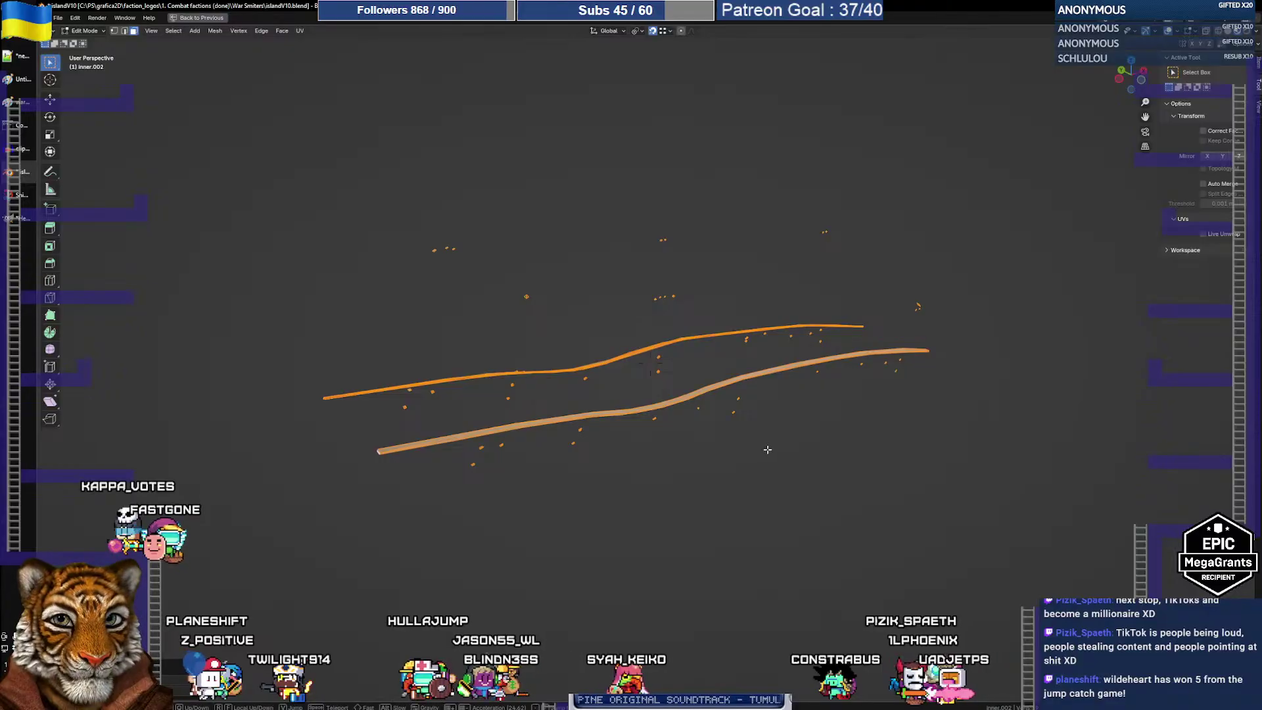
click(875, 541)
- Return to Object Mode, unhide the rock, tower and cube objects, and orbit the statue
key(Tab)
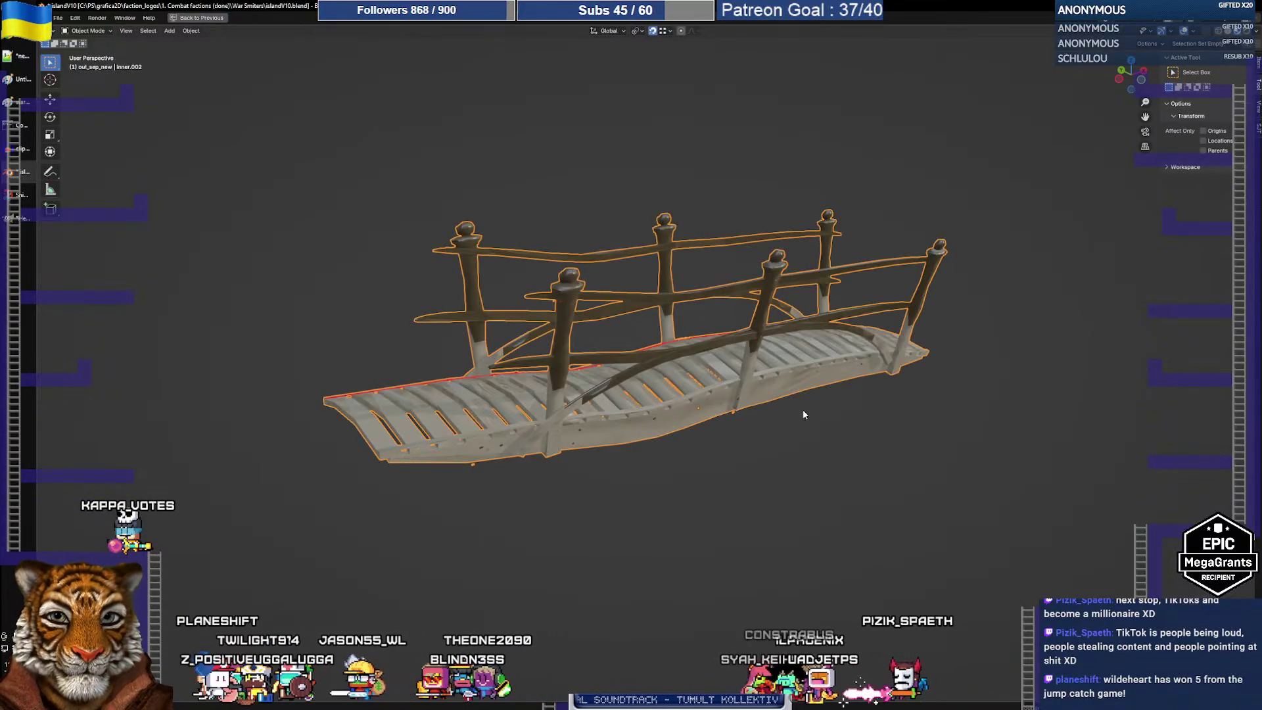
key(alt+h)
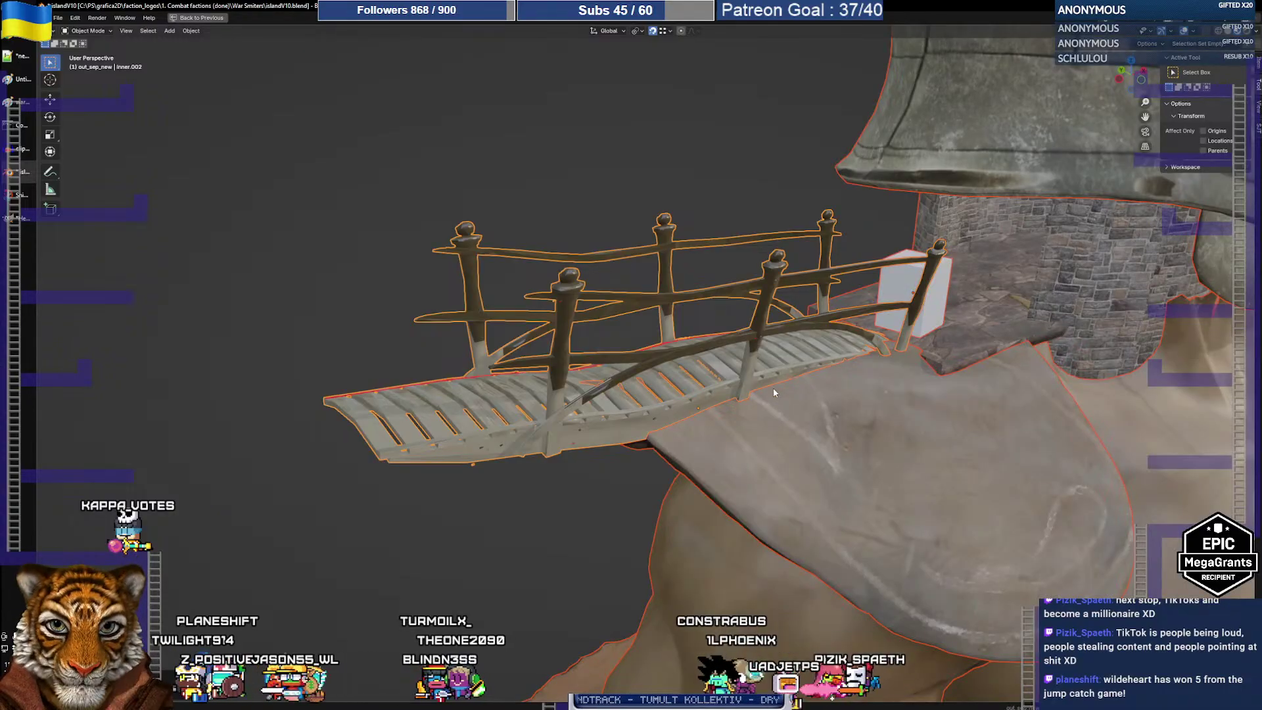
scroll(774, 392, down, 8)
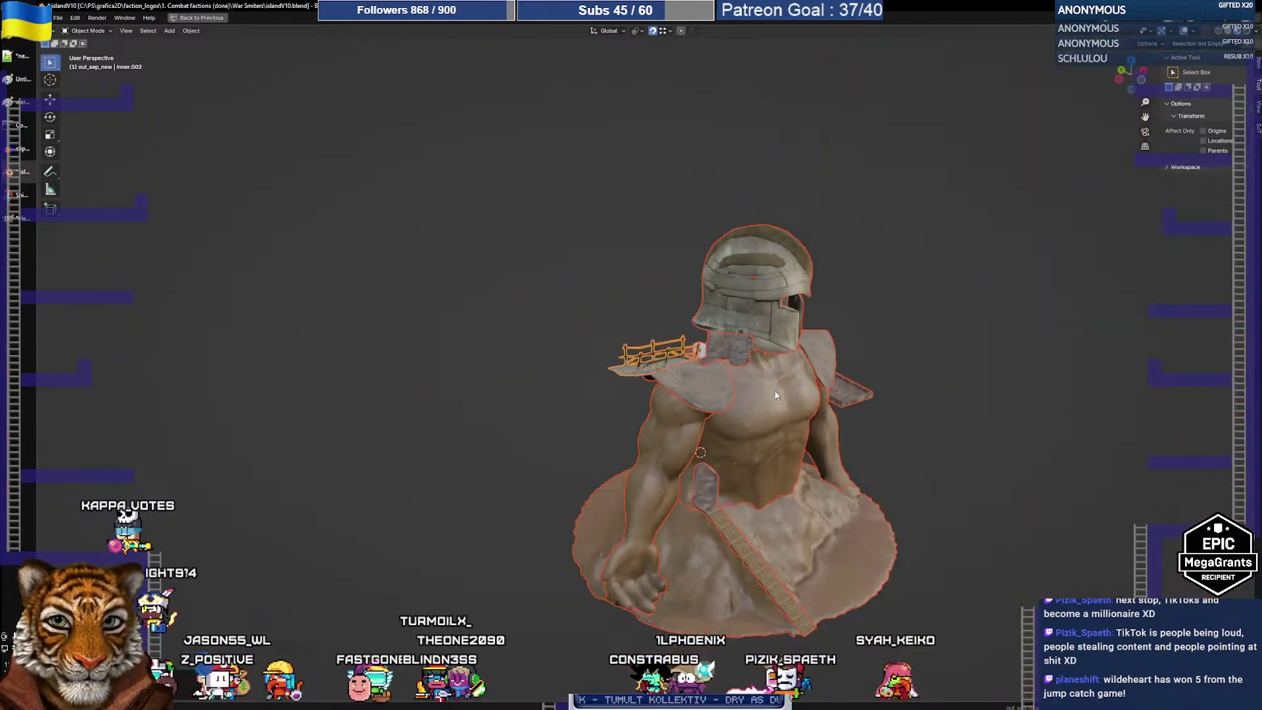
scroll(704, 392, up, 5)
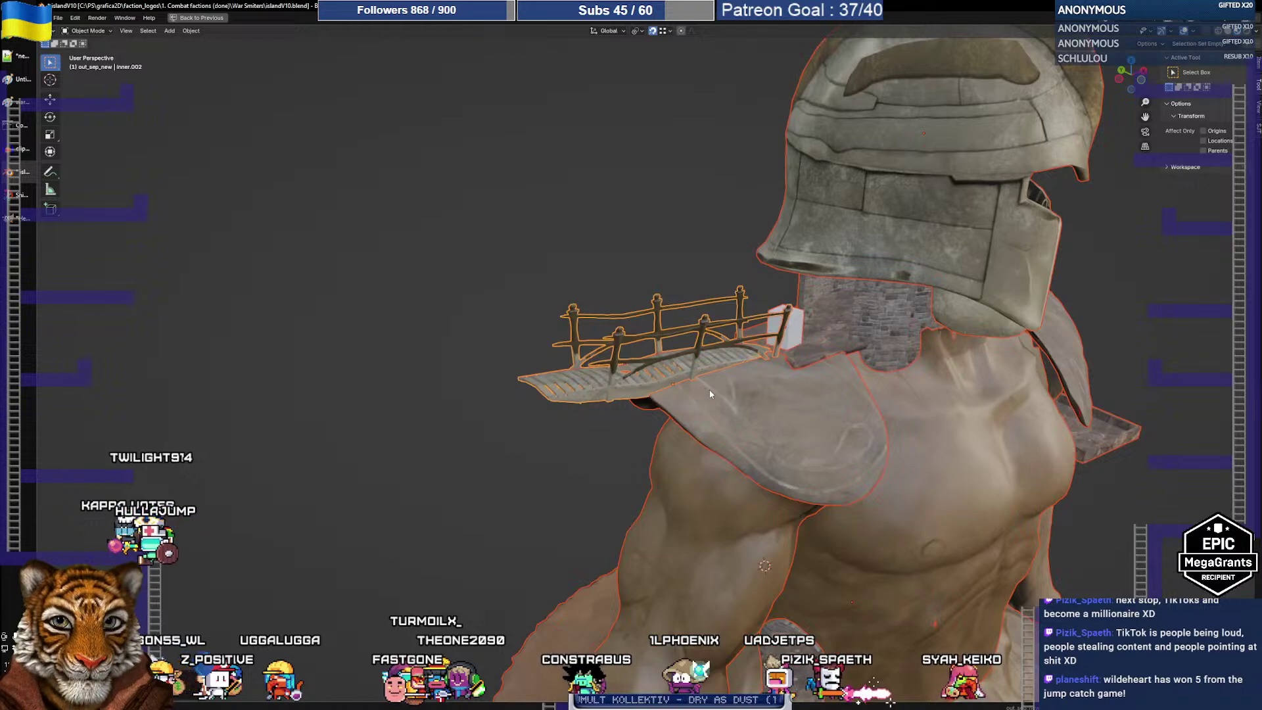
middle_drag(847, 408, 786, 390)
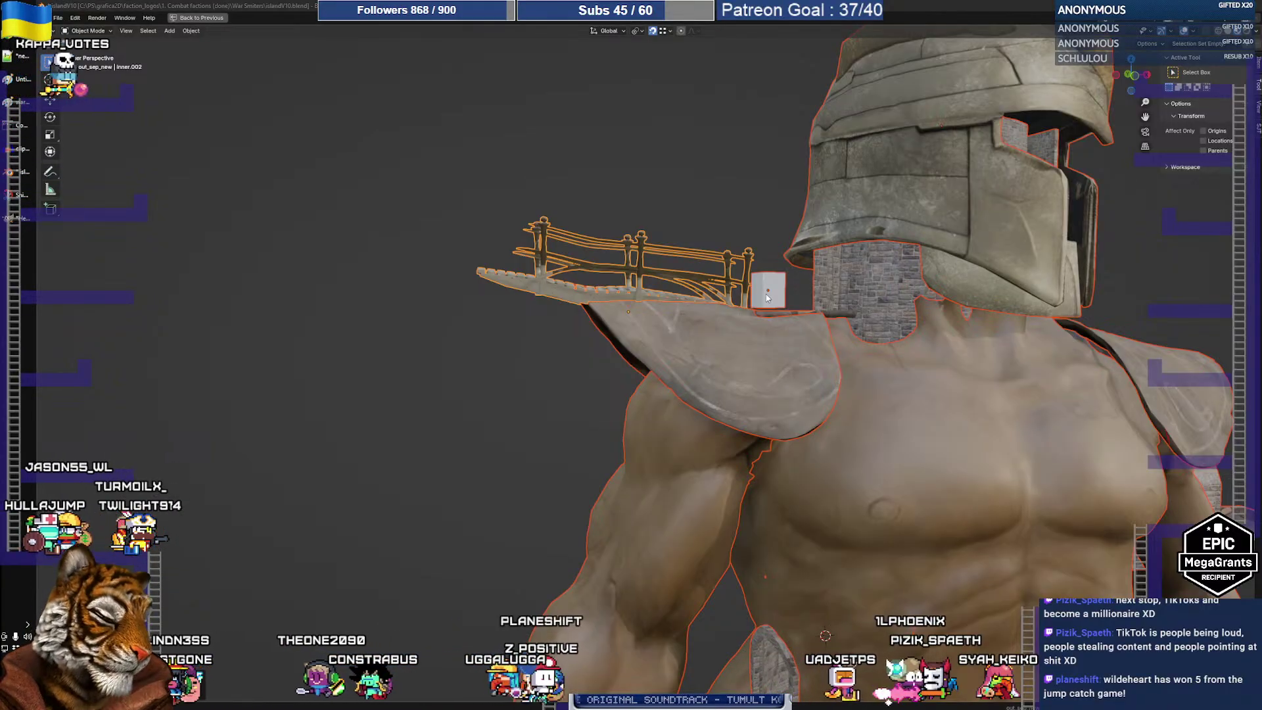
middle_drag(597, 369, 817, 414)
- Walk around the statue's base to frame it, then deselect everything
key(shift+grave)
key(s)
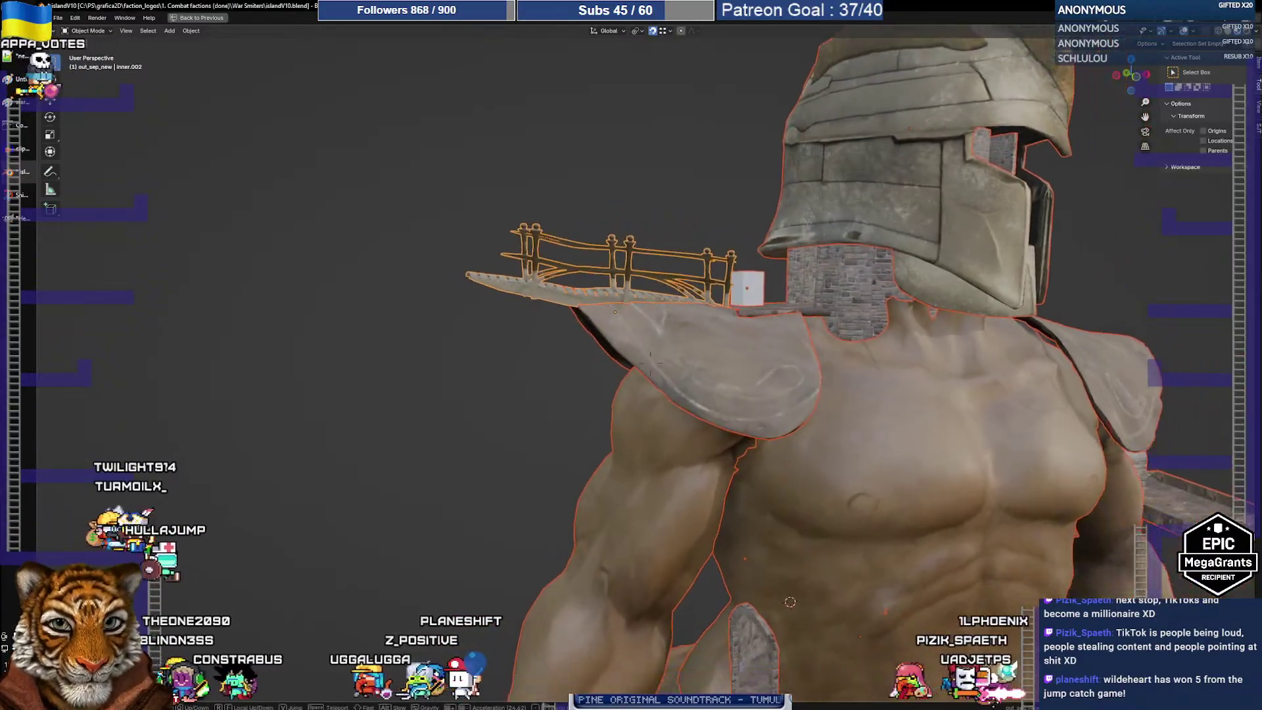
key(q)
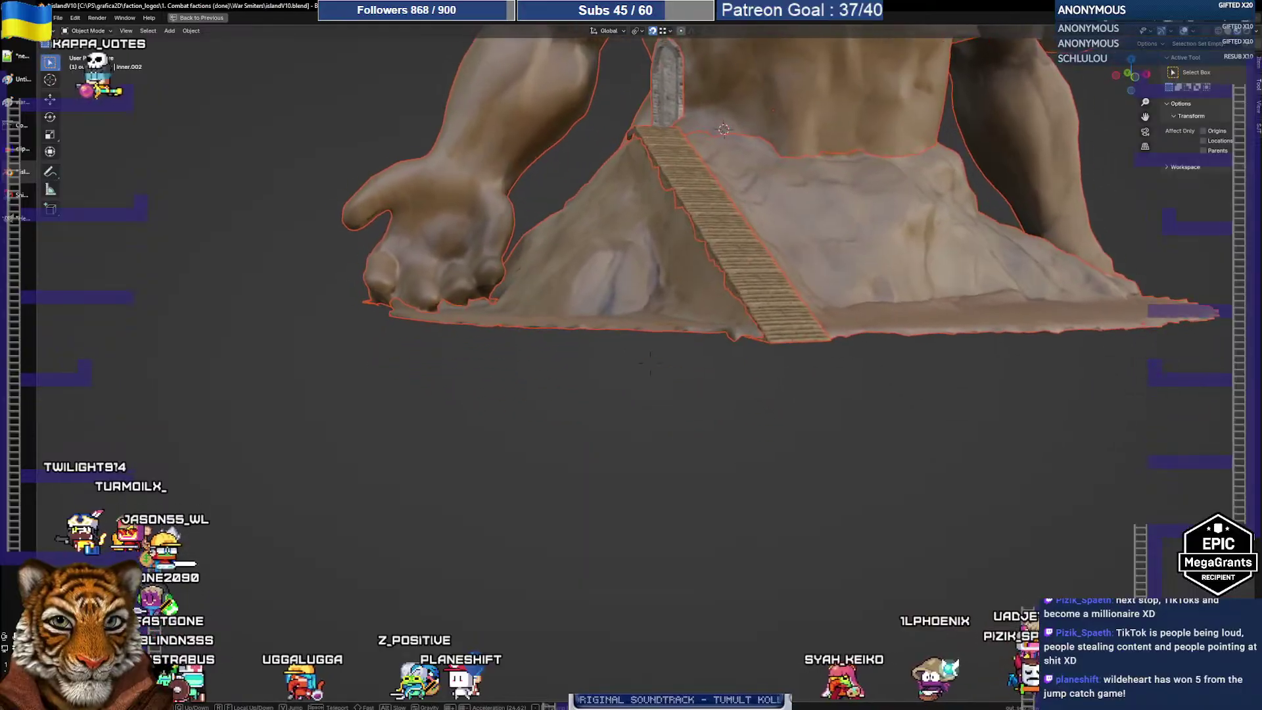
key(w)
key(s)
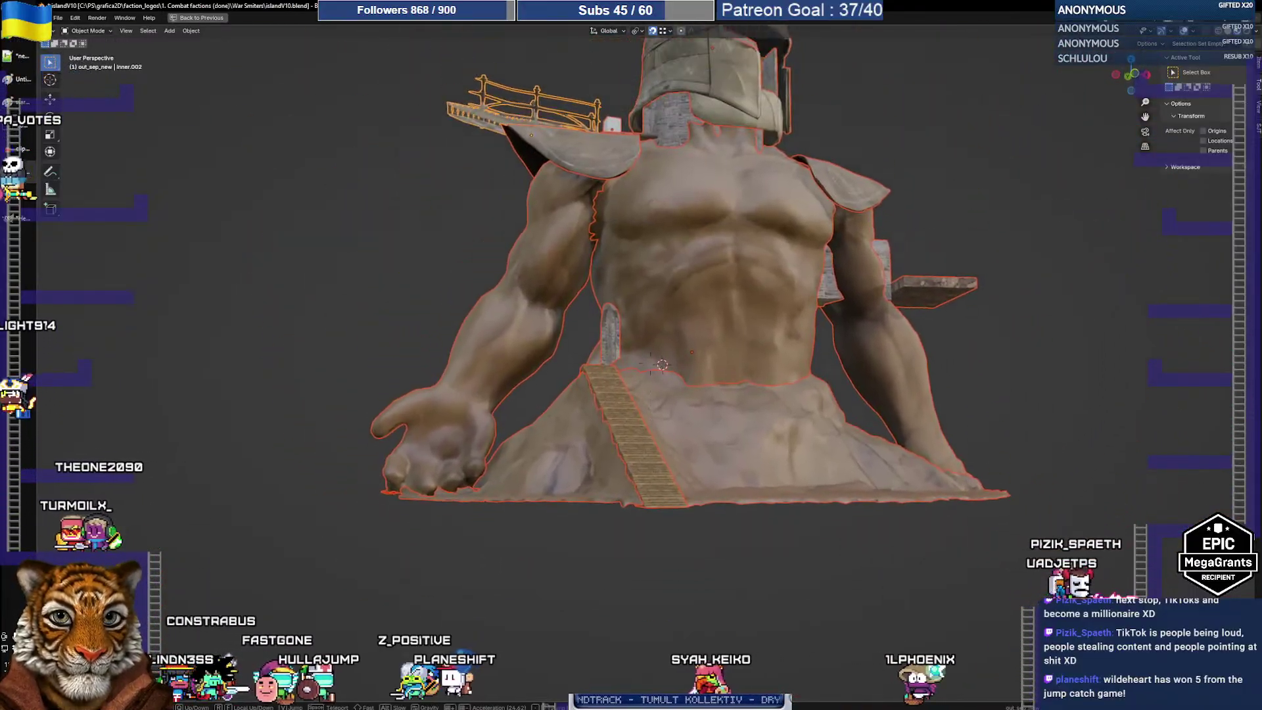
click(855, 486)
click(893, 628)
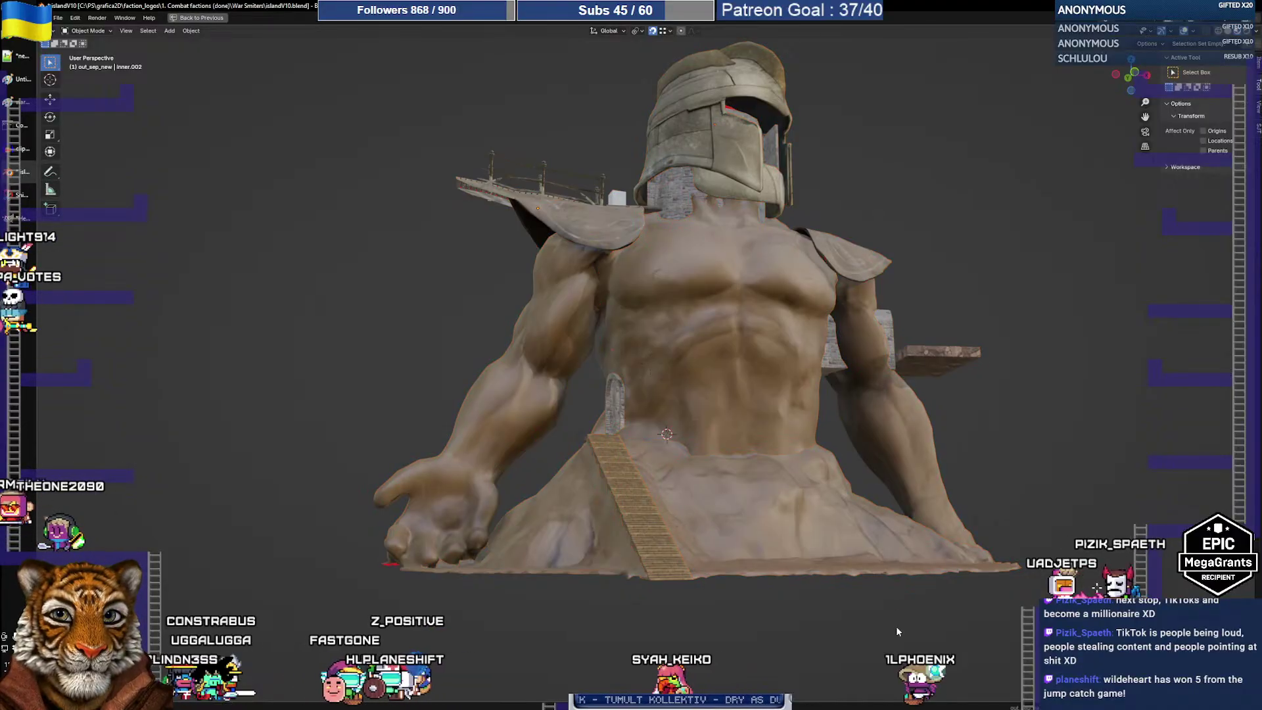
- Walk up the base staircase and through the stone arch into the round tower
key(shift+grave)
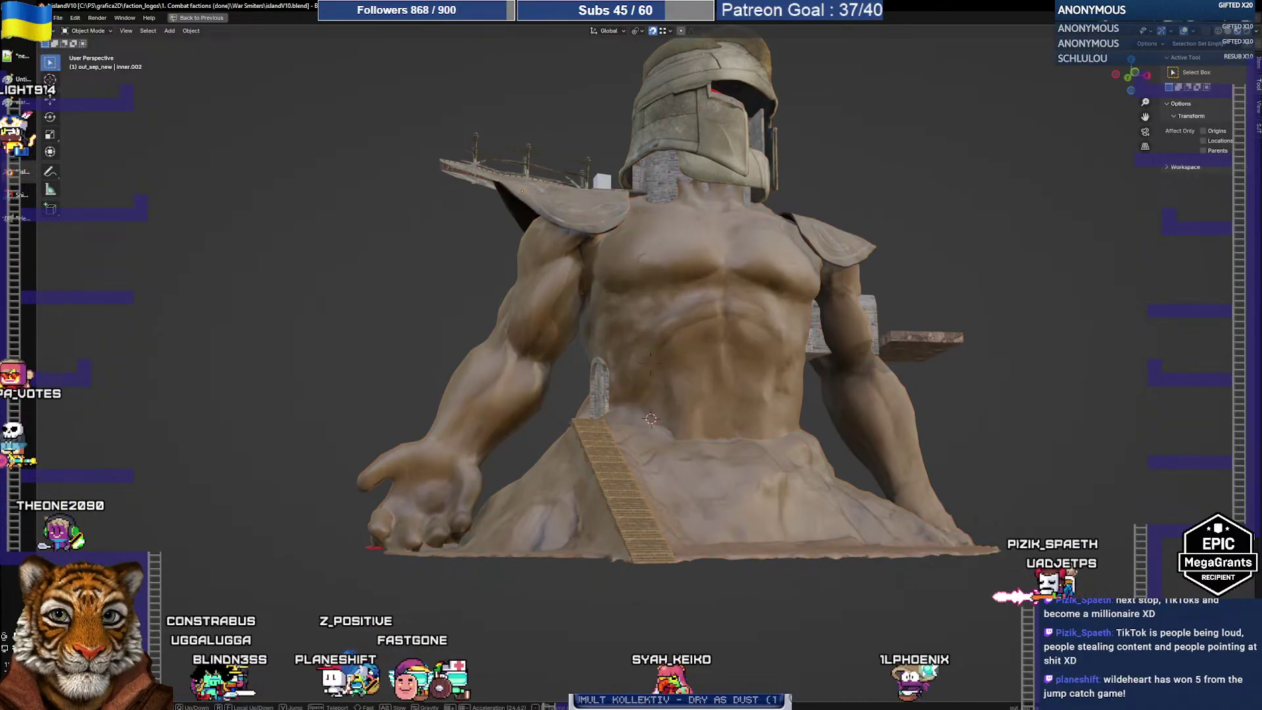
key(w)
key(w)
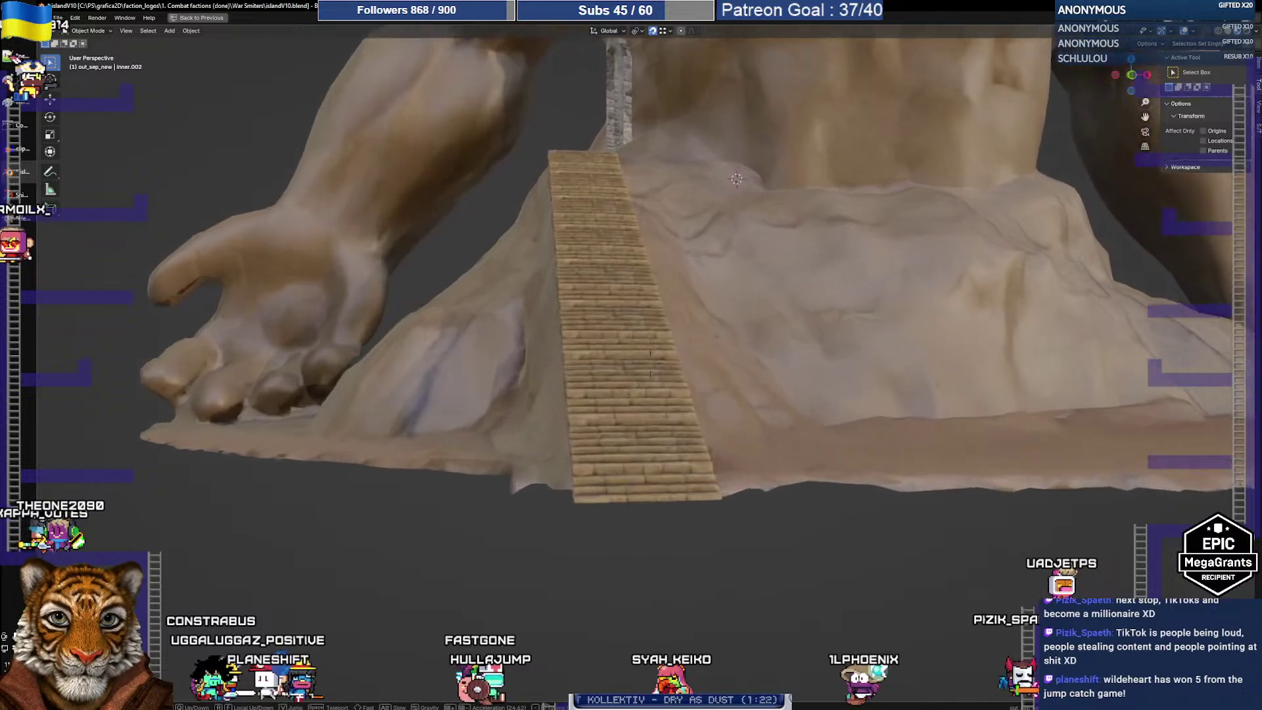
key(w)
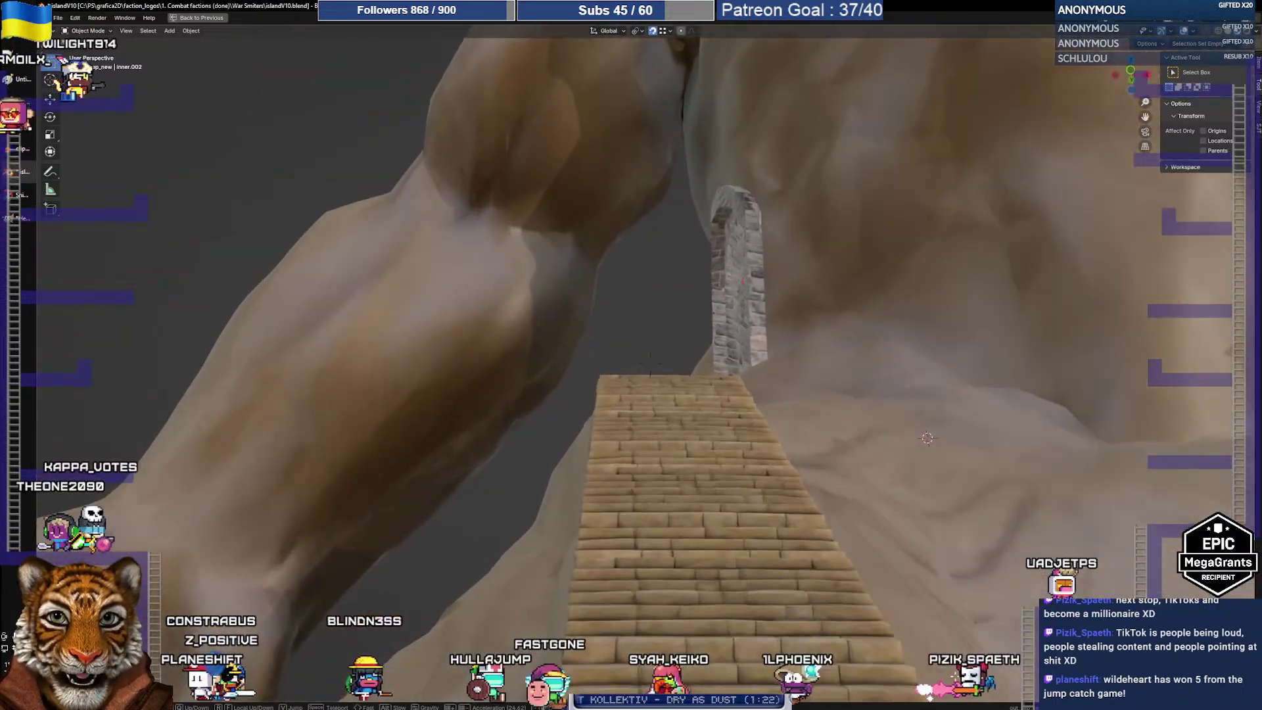
key(w)
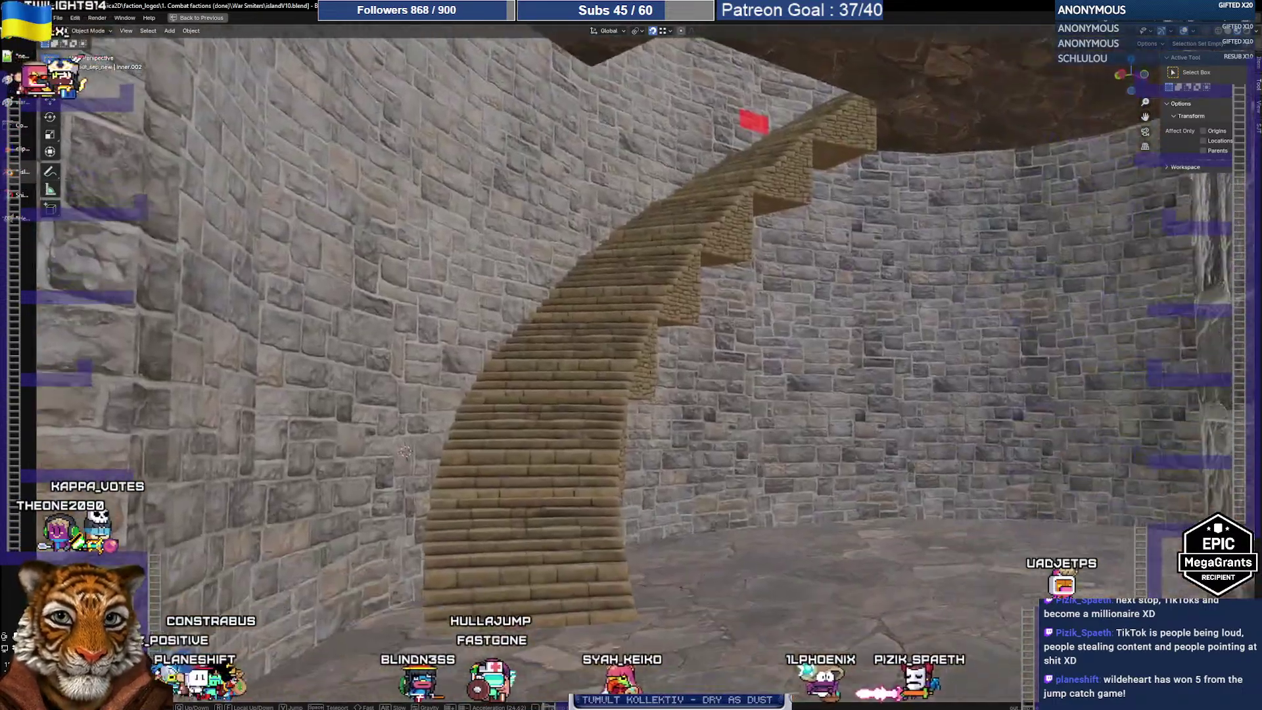
key(w)
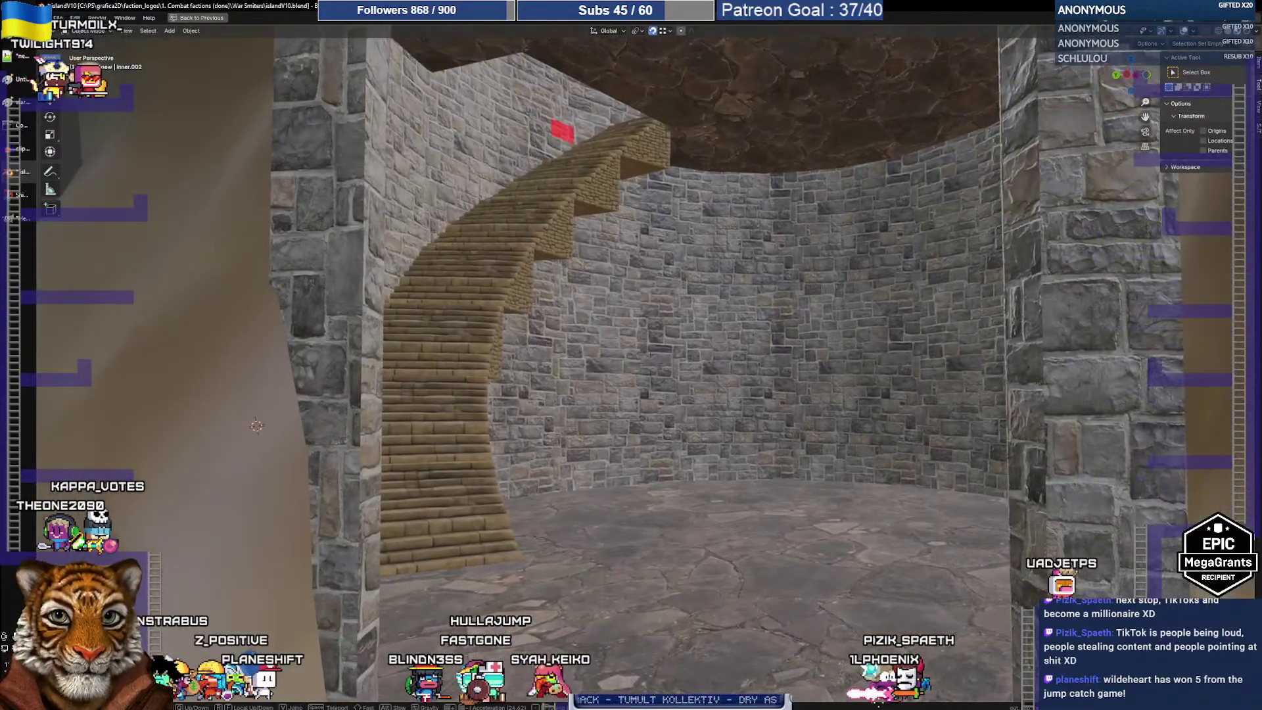
key(w)
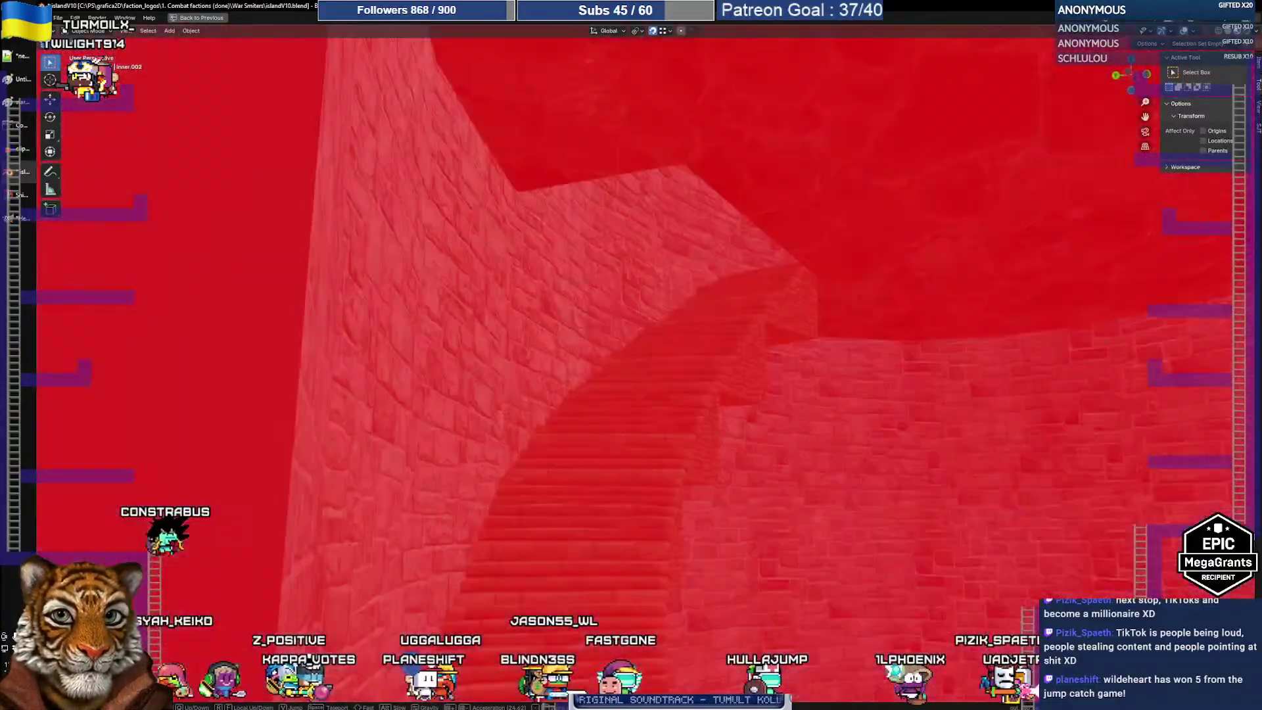
key(e)
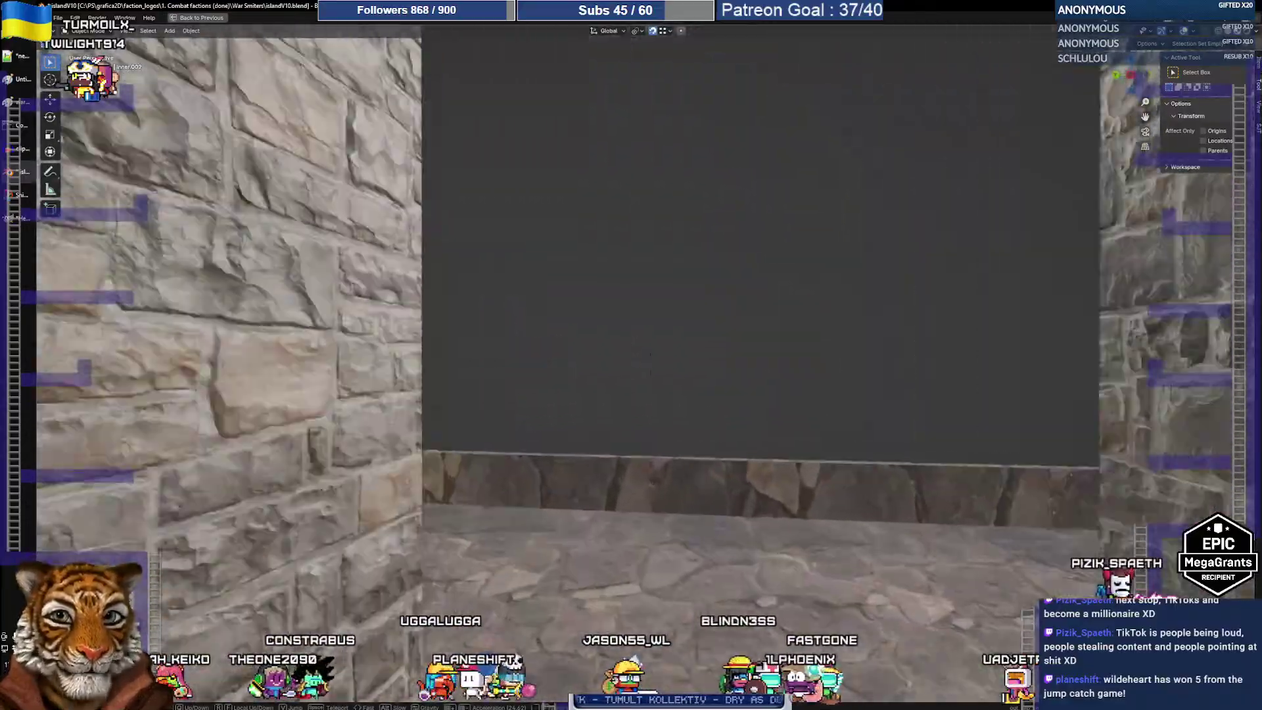
- Walk through the corridor to the white box and bridge, then back out through the doorway
key(w)
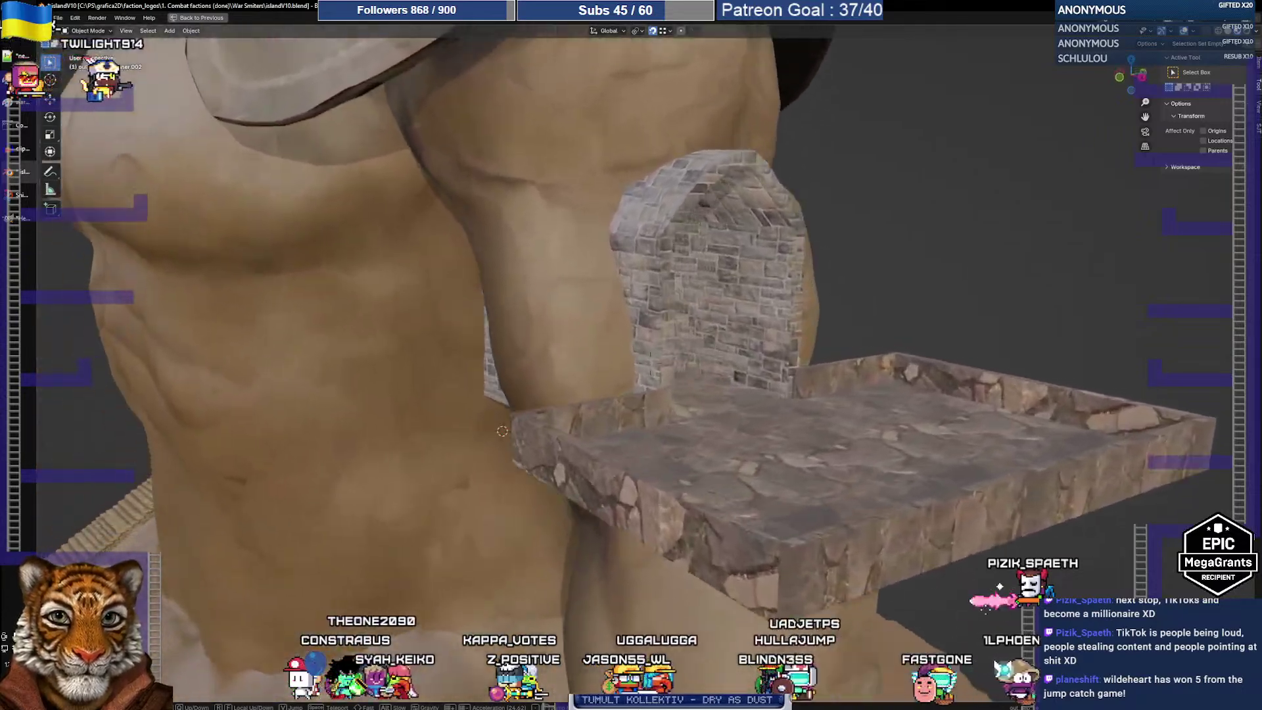
key(w)
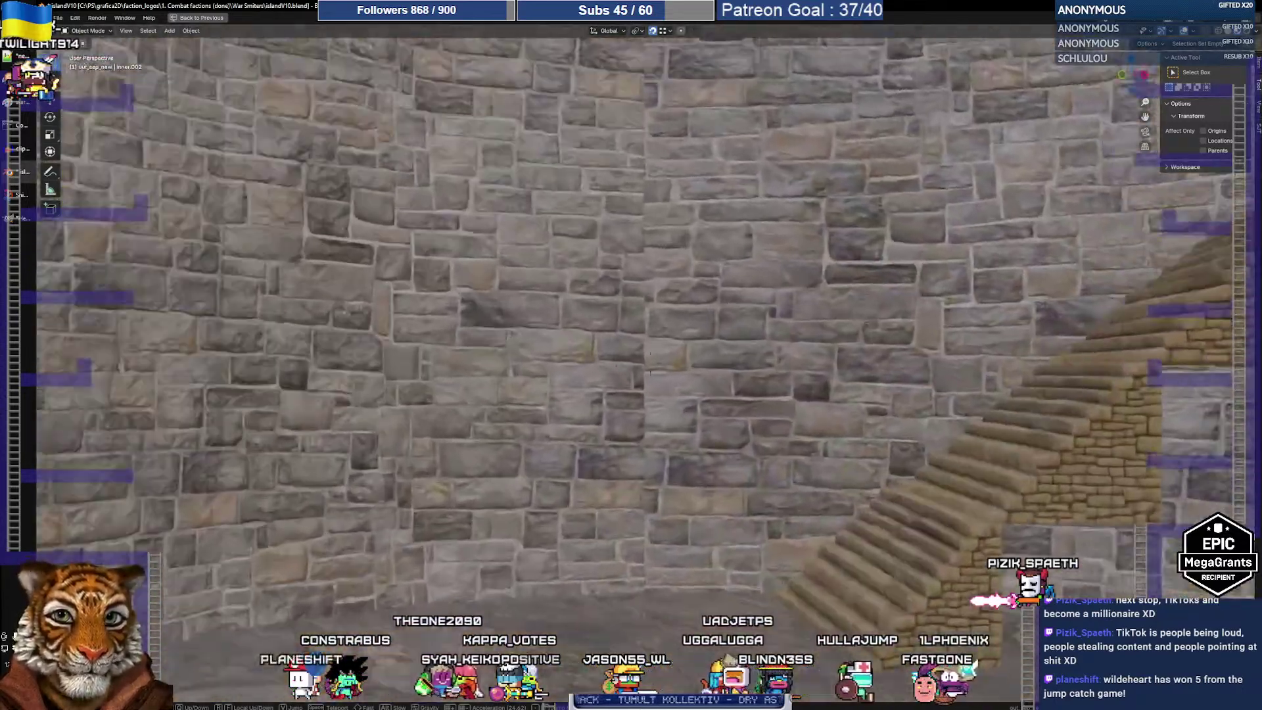
key(w)
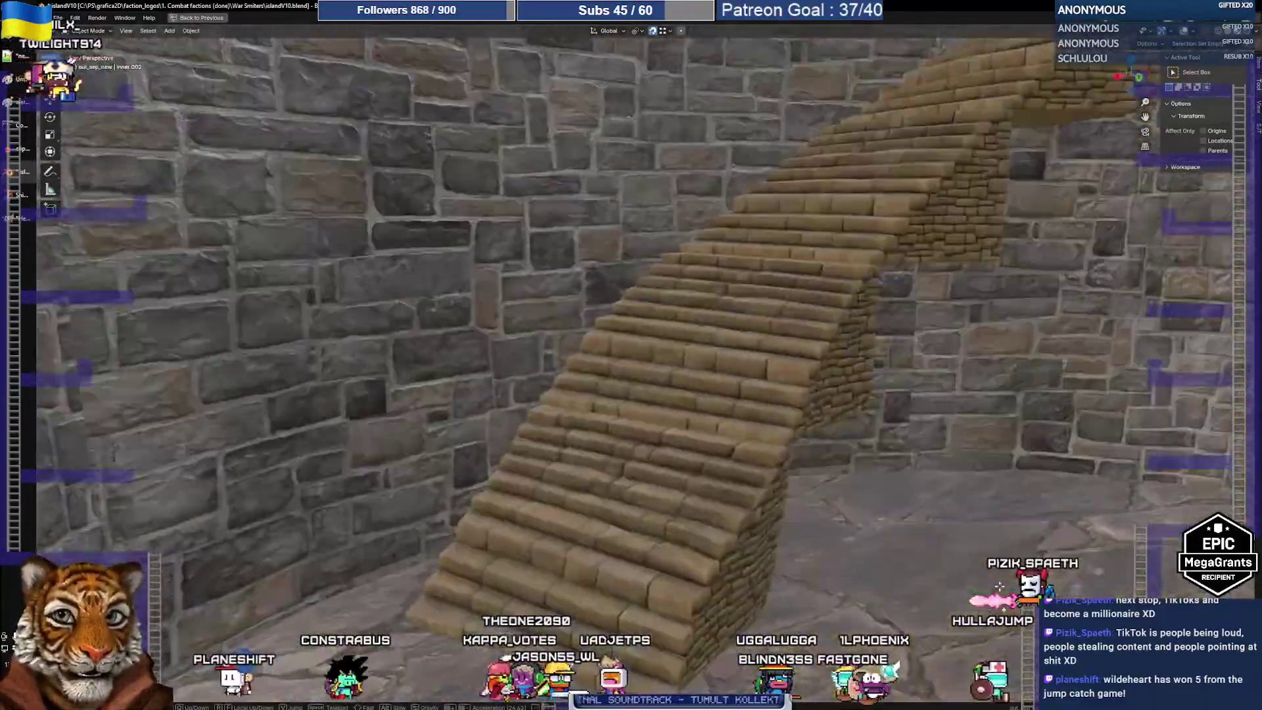
key(w)
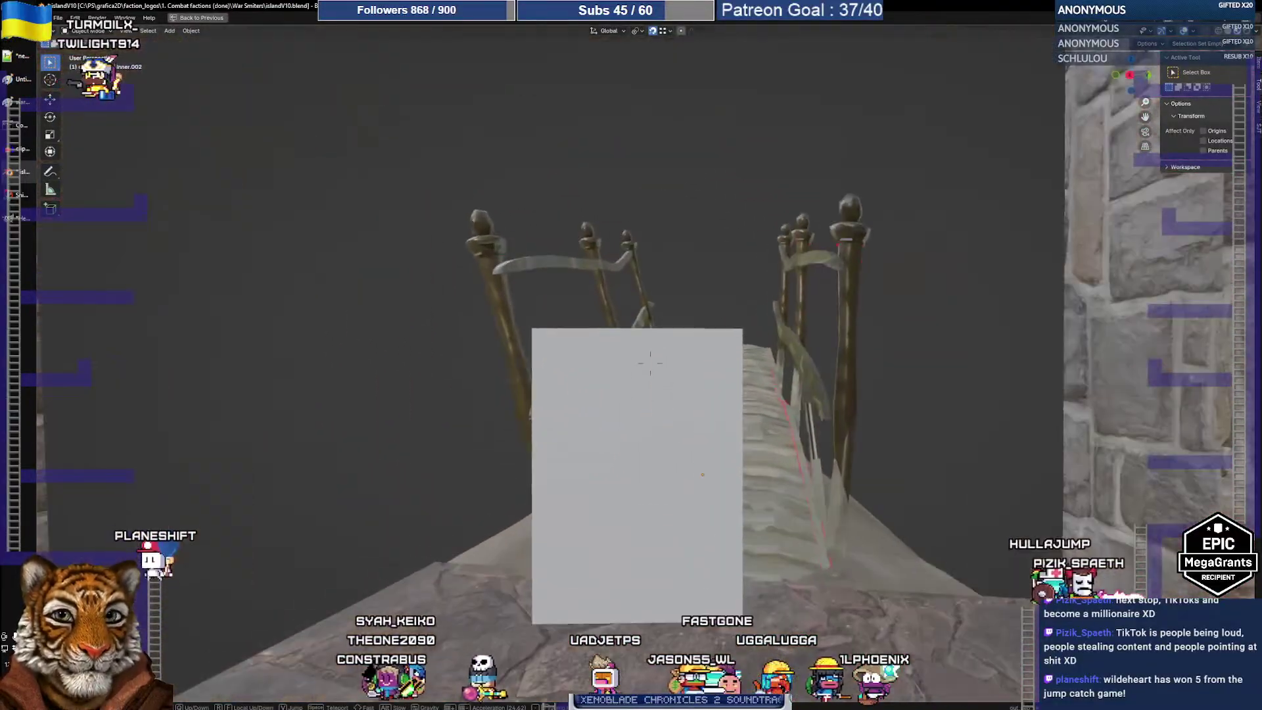
key(w)
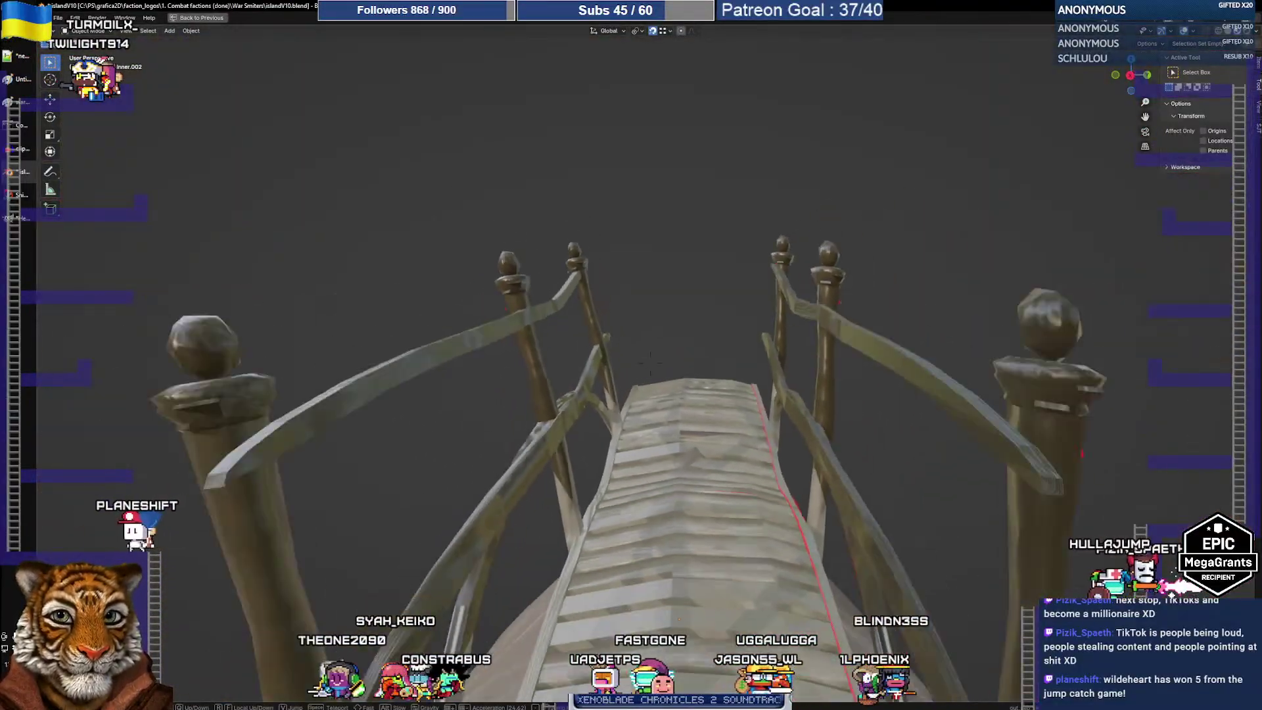
key(s)
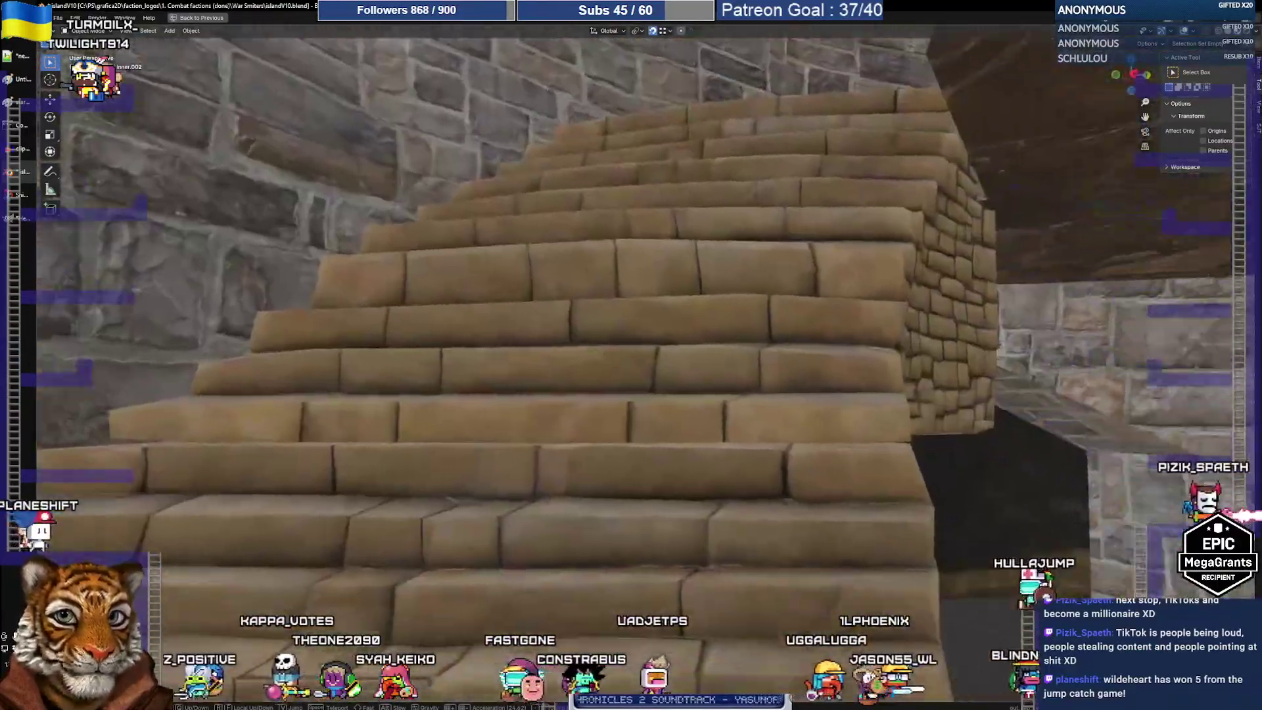
key(s)
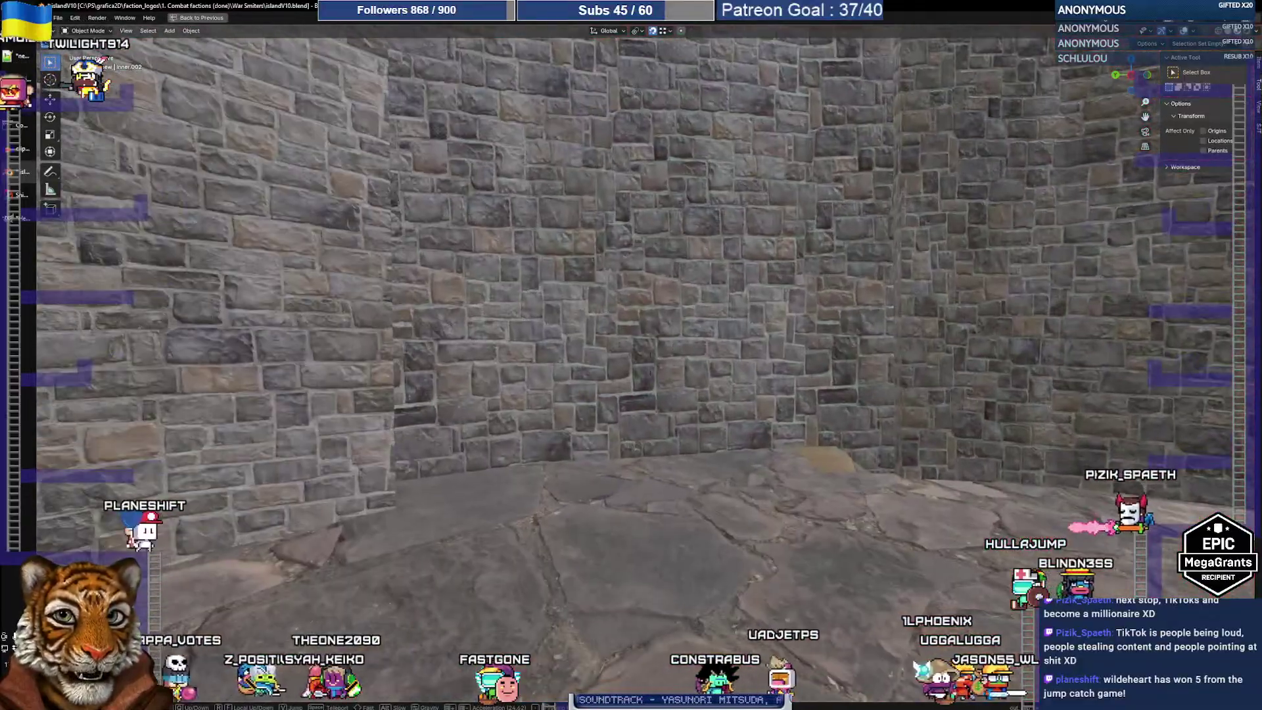
key(s)
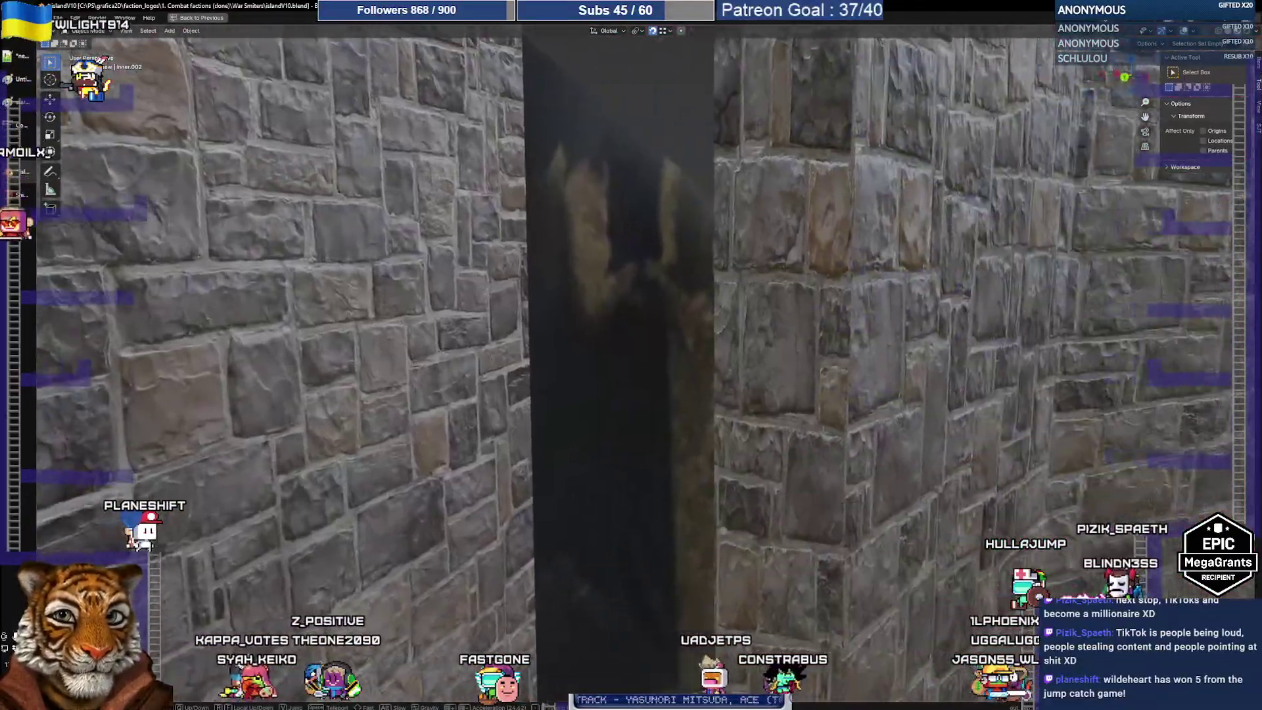
key(s)
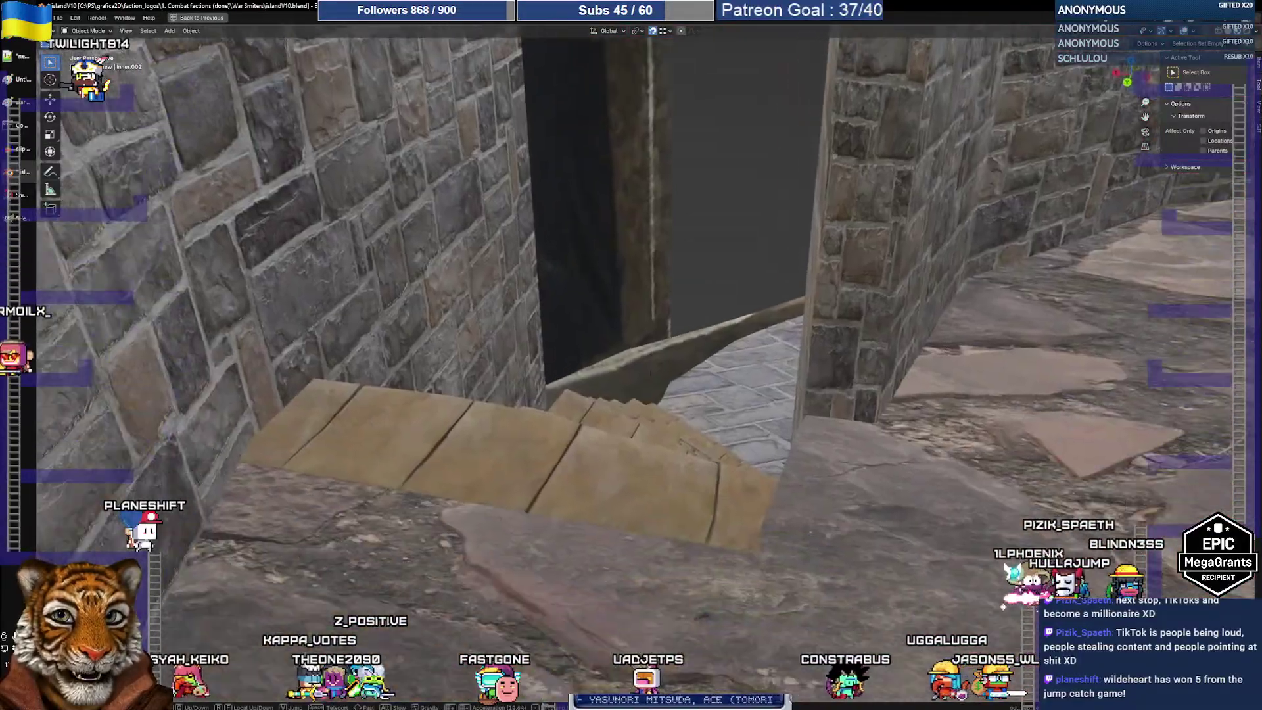
key(w)
scroll(650, 363, down, 3)
key(w)
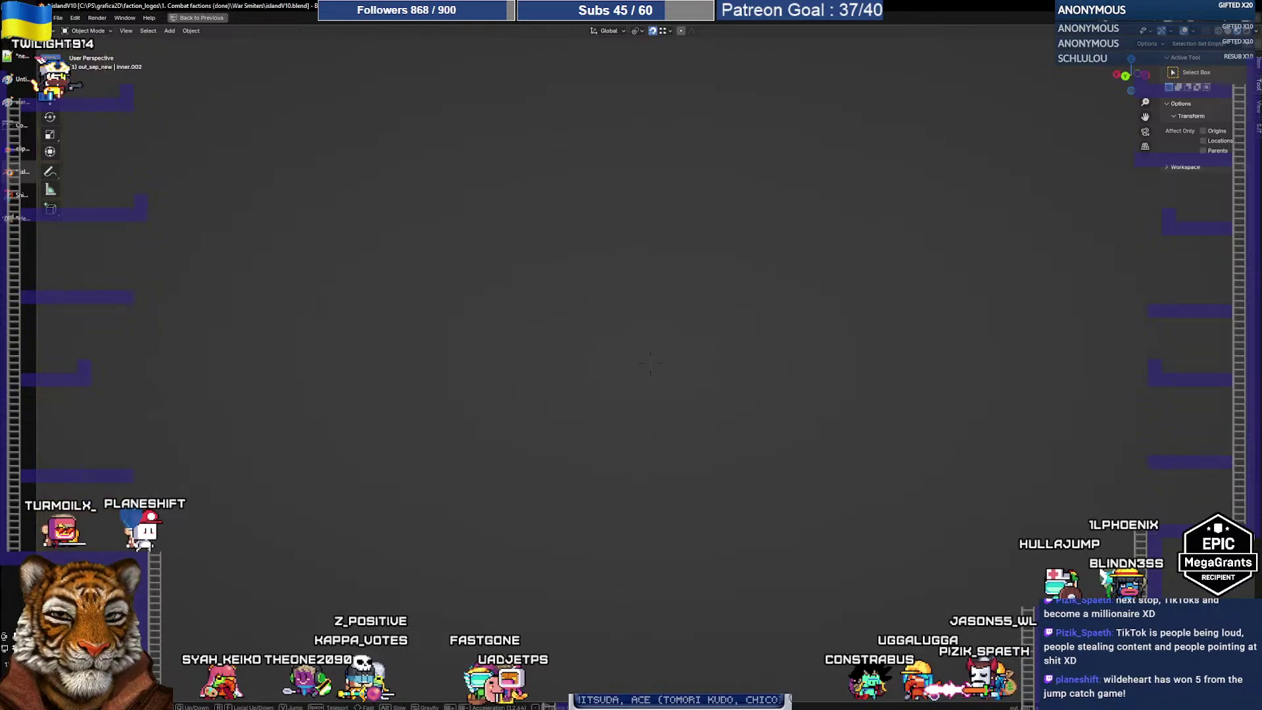
- Back out of the tower and orbit to view the statue from outside
key(w)
key(s)
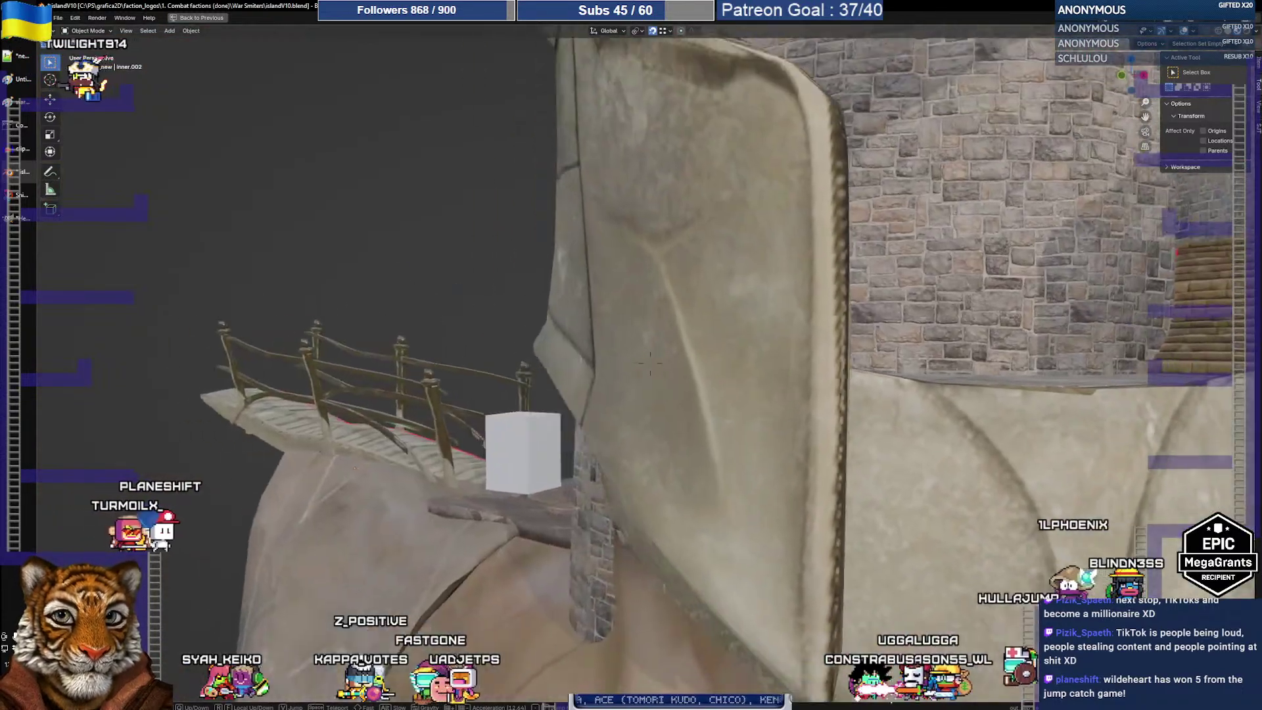
key(s)
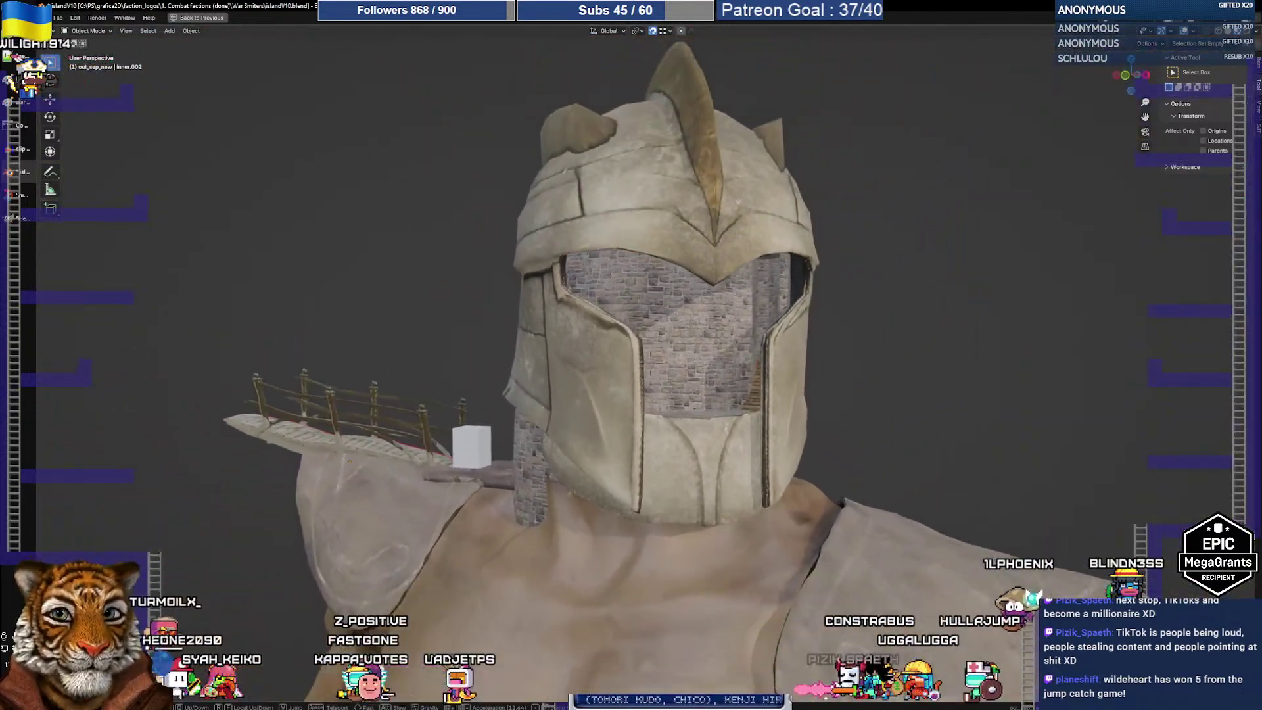
key(s)
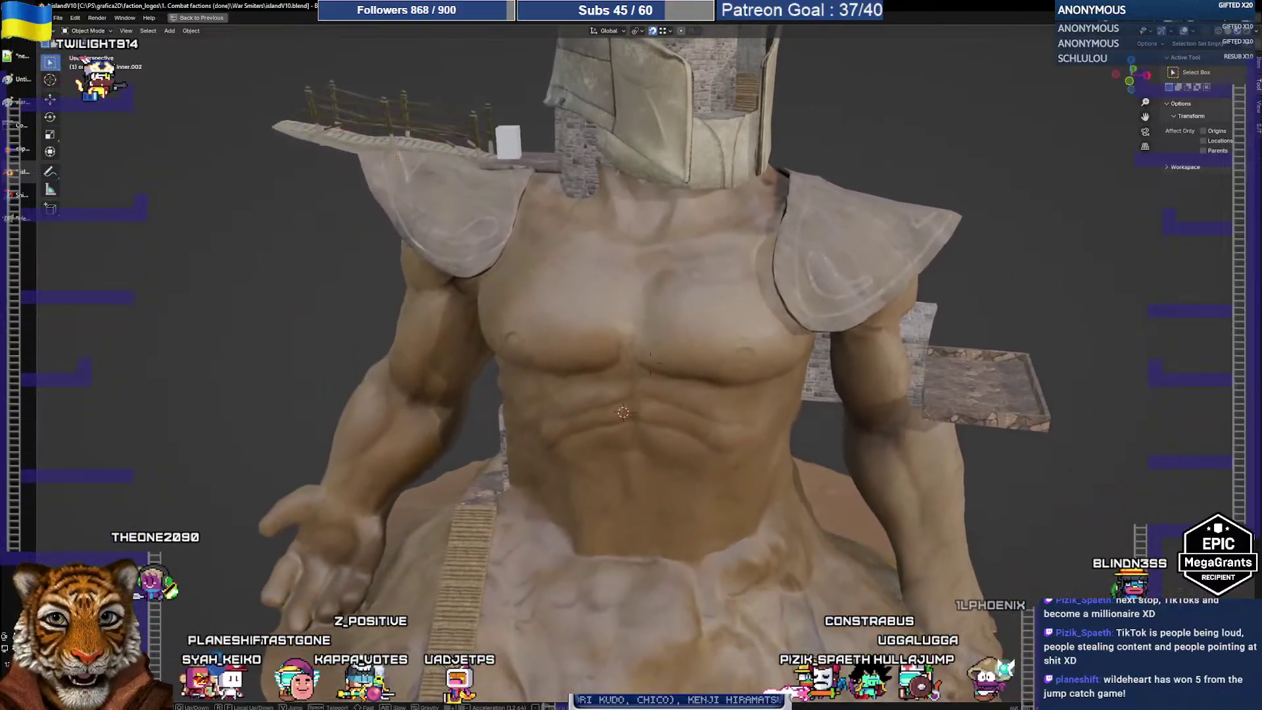
key(s)
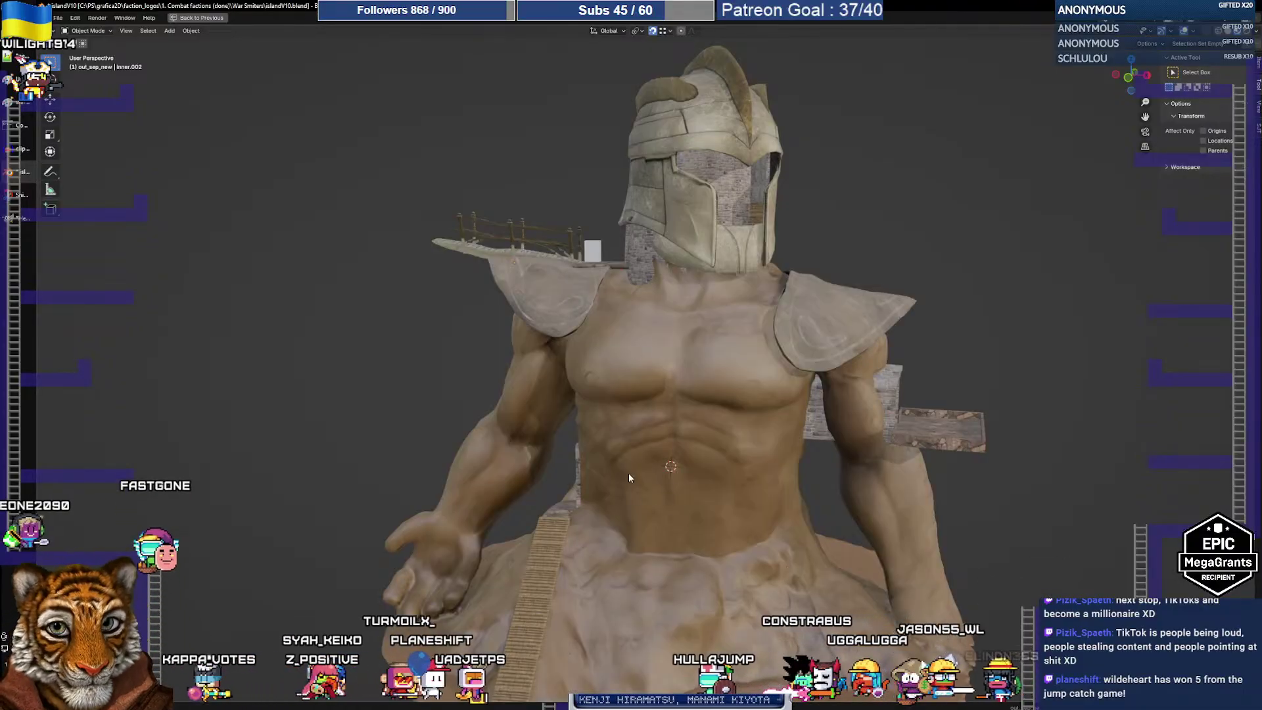
middle_drag(731, 521, 658, 521)
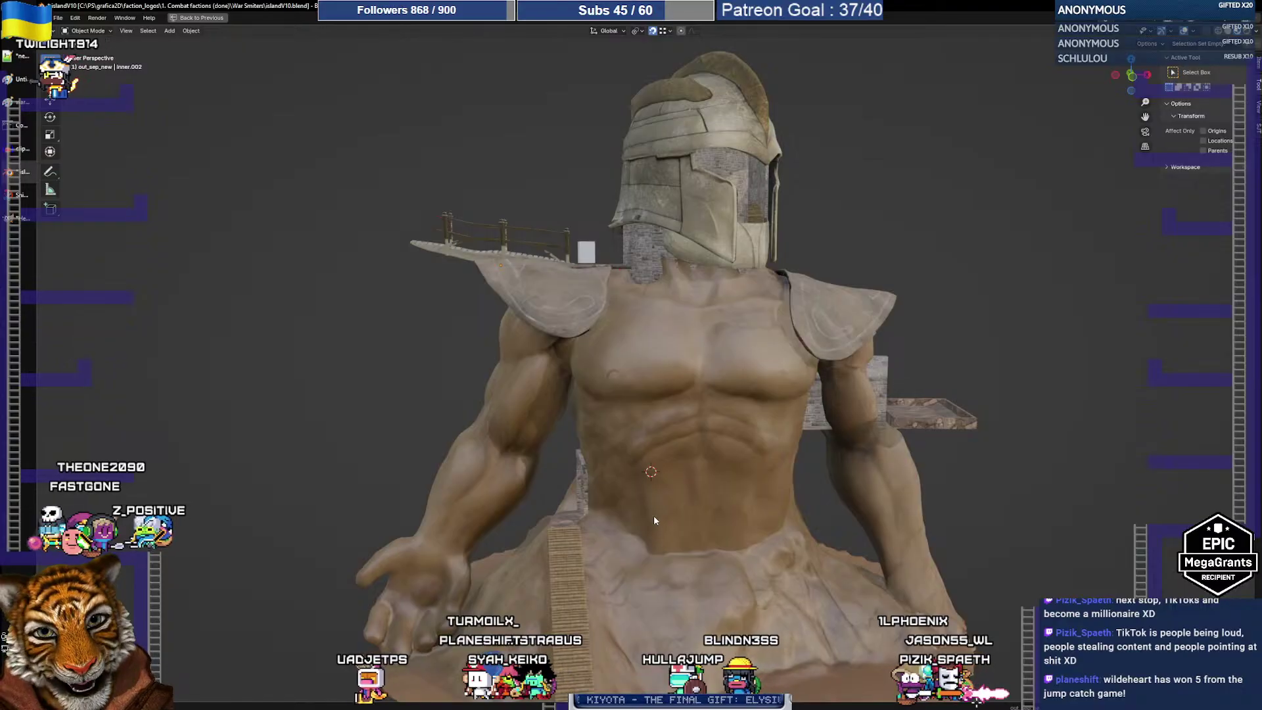
middle_drag(656, 489, 604, 449)
- Fly to the wooden bridge, select the bridge object inner.002 and enter Edit Mode
key(shift+grave)
key(w)
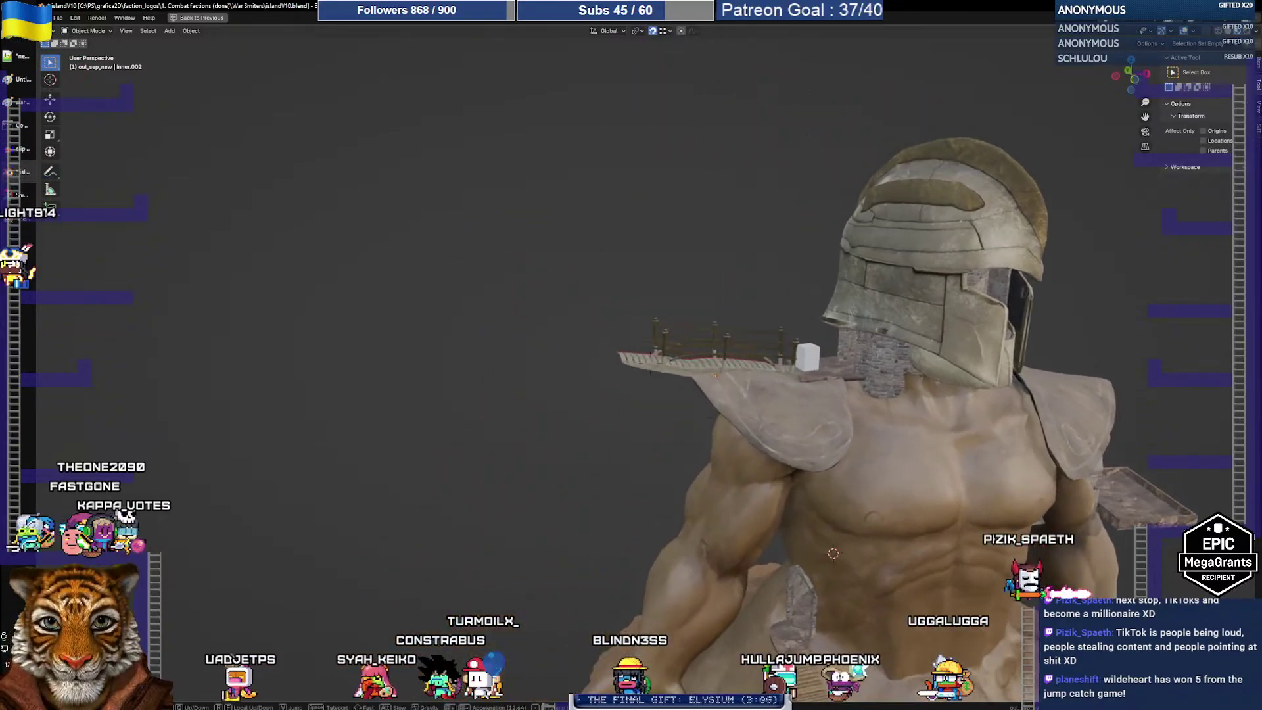
key(w)
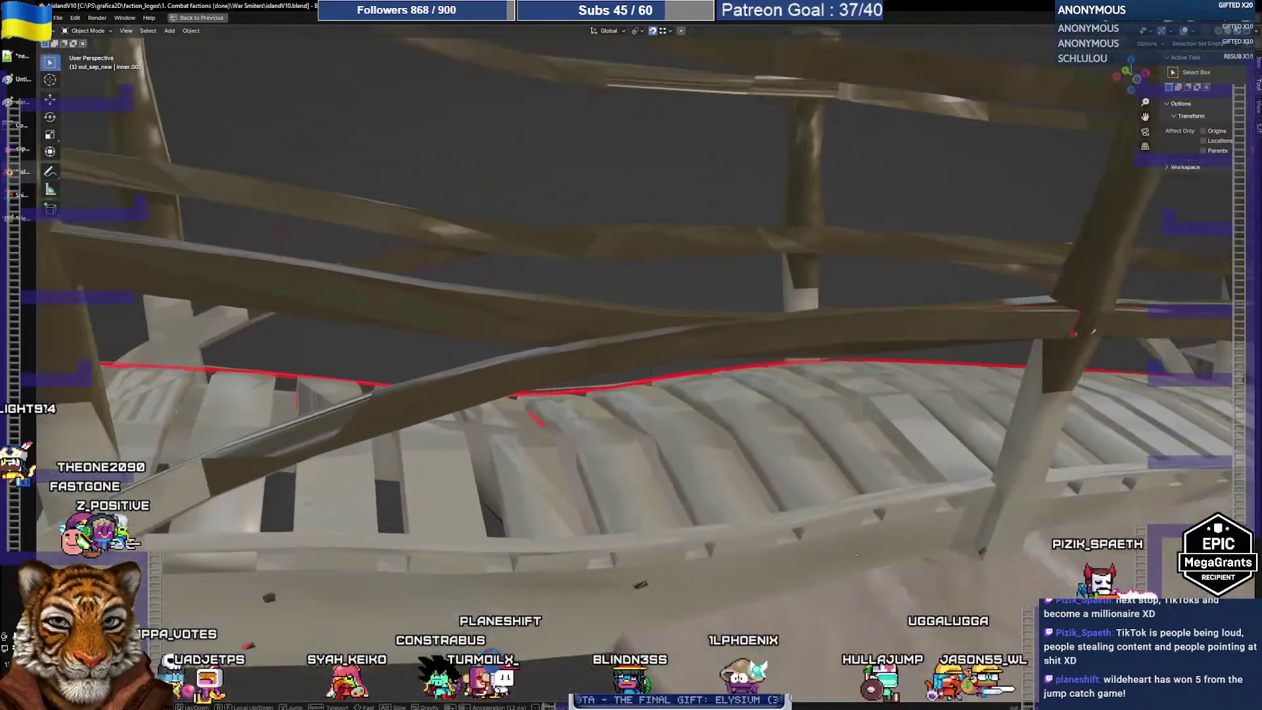
key(s)
click(652, 470)
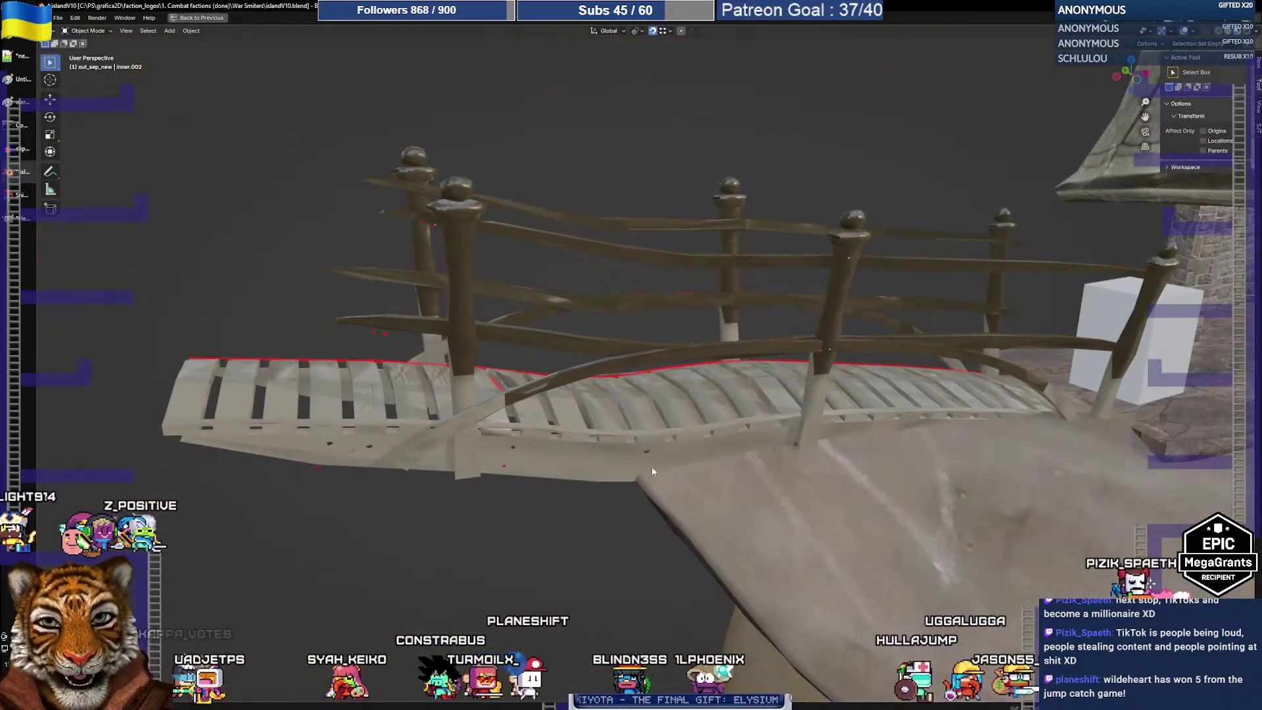
scroll(620, 462, up, 2)
click(650, 498)
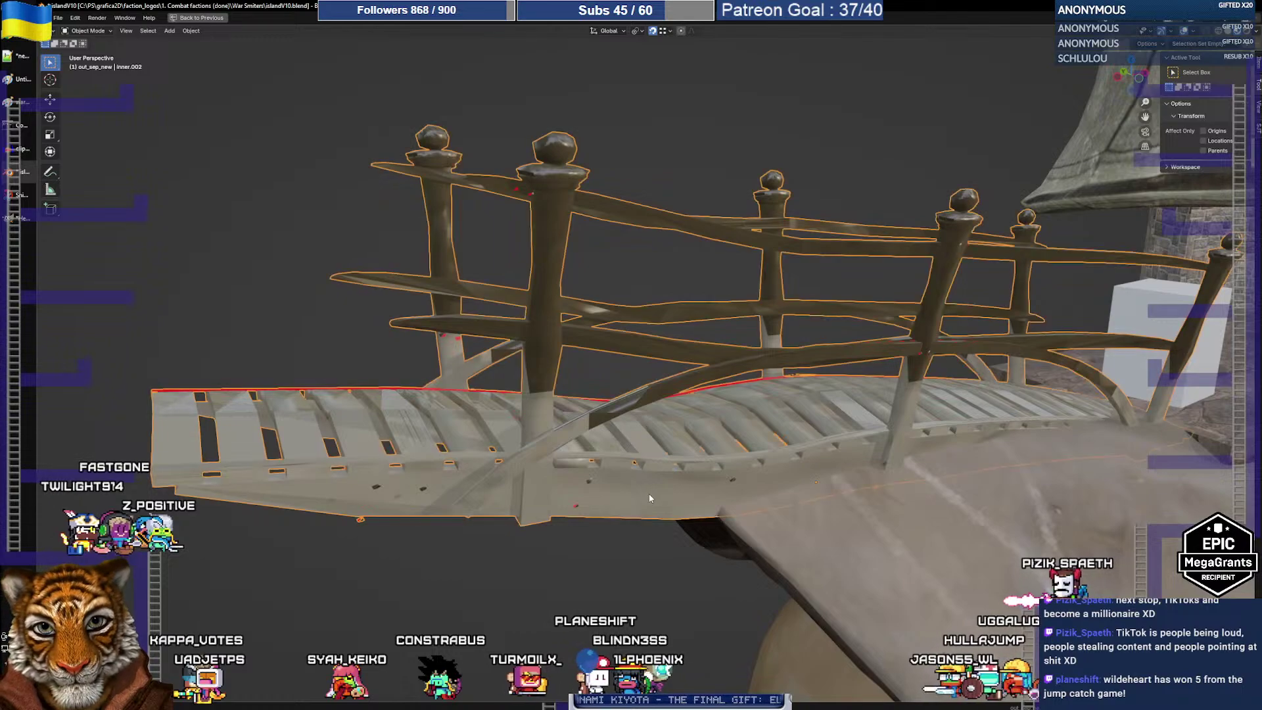
key(Tab)
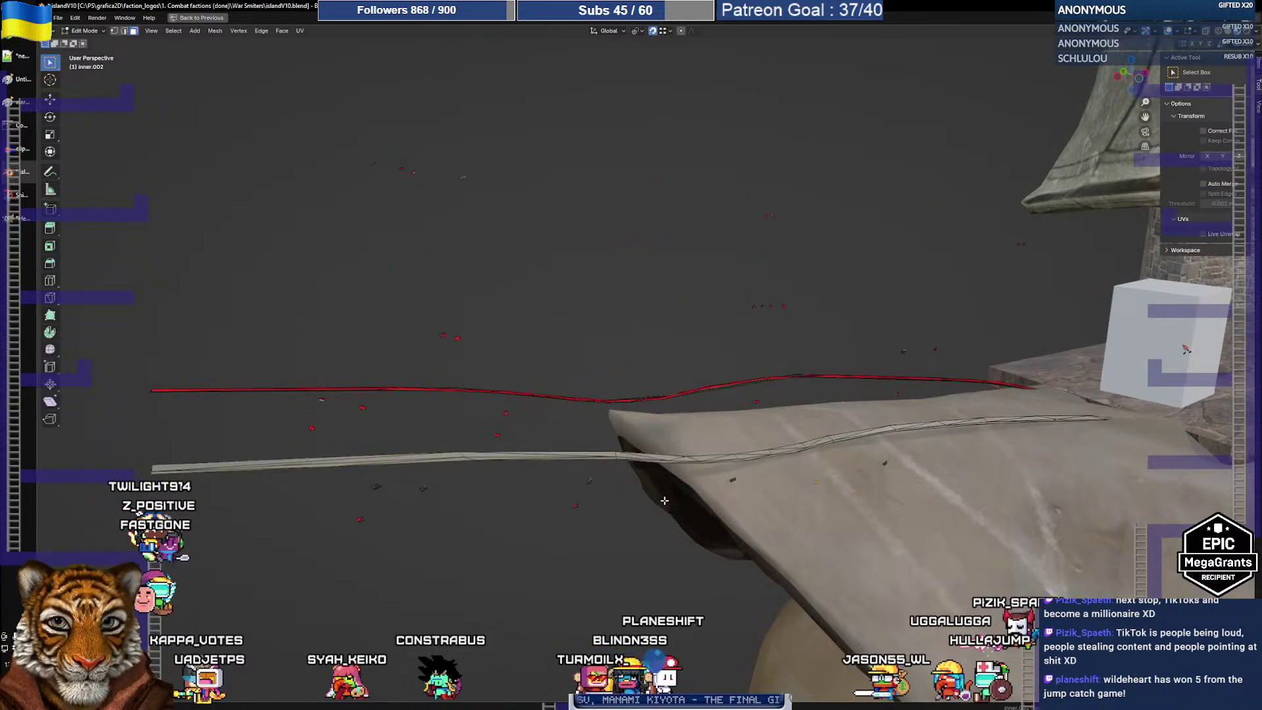
- Orbit around the bridge rail and fly in close to the plank beside the cliff
mouse_move(621, 482)
middle_down()
mouse_move(635, 474)
mouse_move(623, 480)
middle_up()
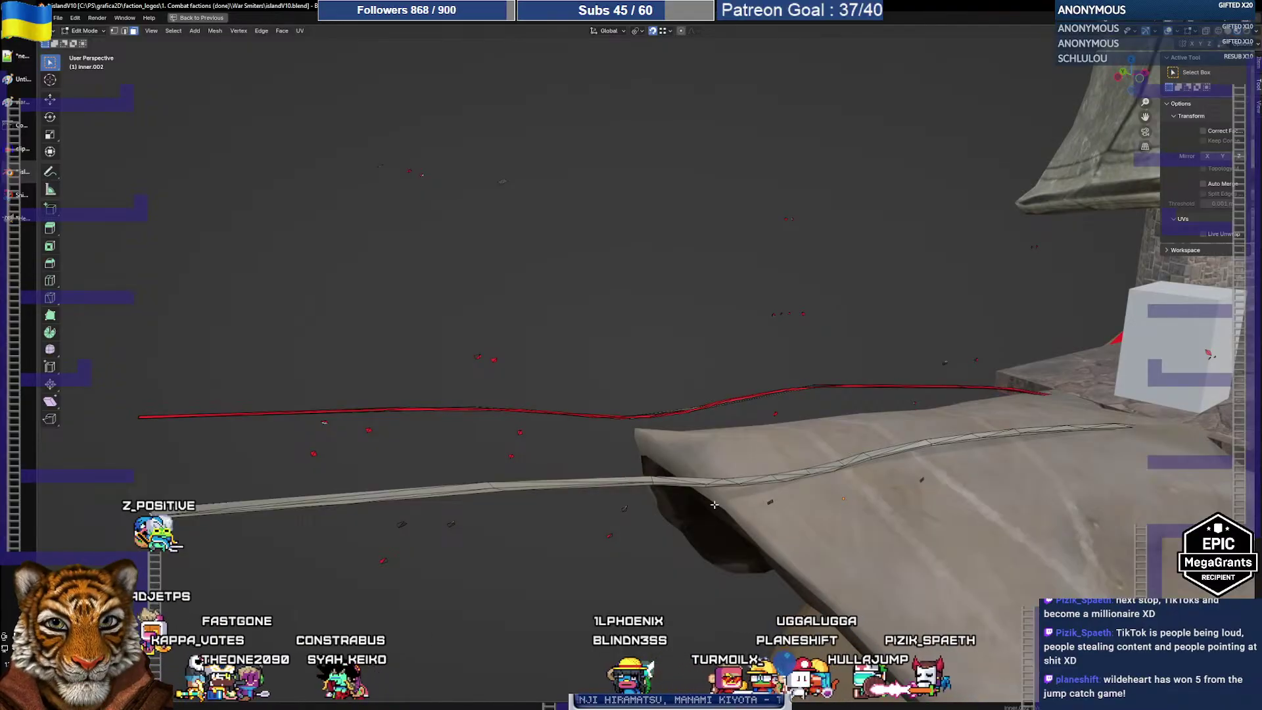
middle_drag(682, 493, 780, 423)
middle_drag(614, 336, 602, 366)
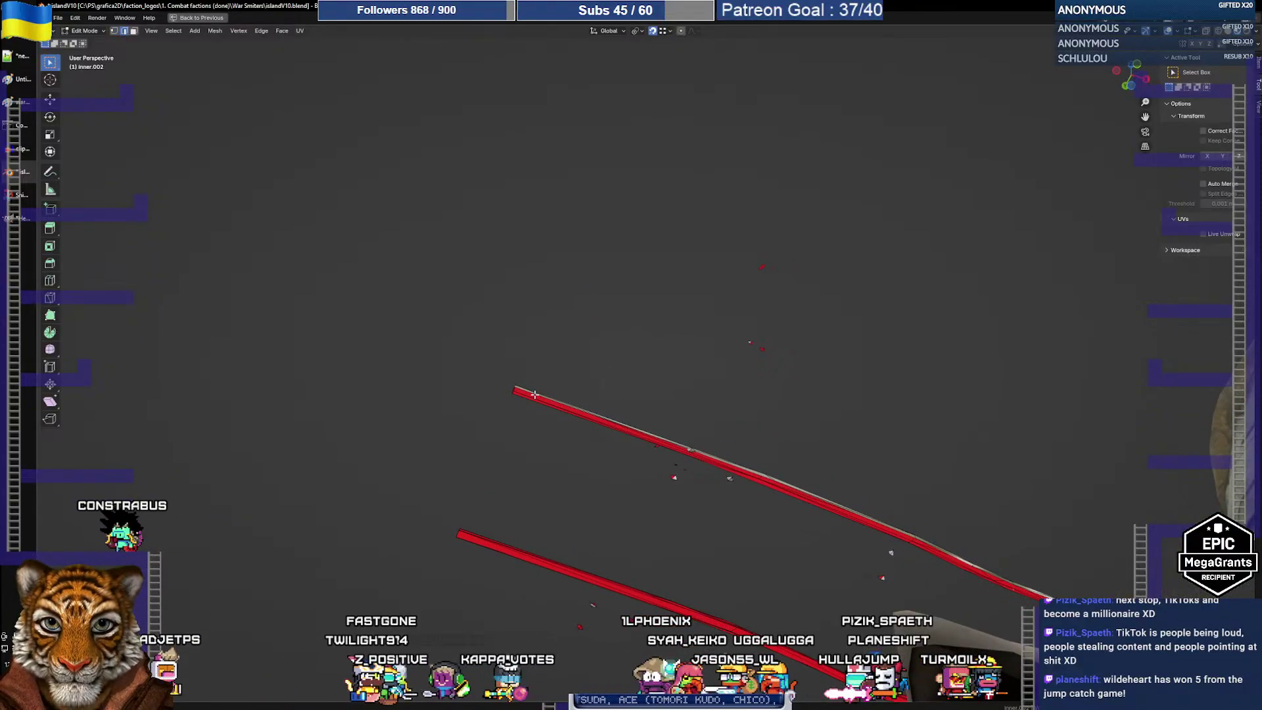
middle_drag(732, 517, 591, 561)
key(shift+grave)
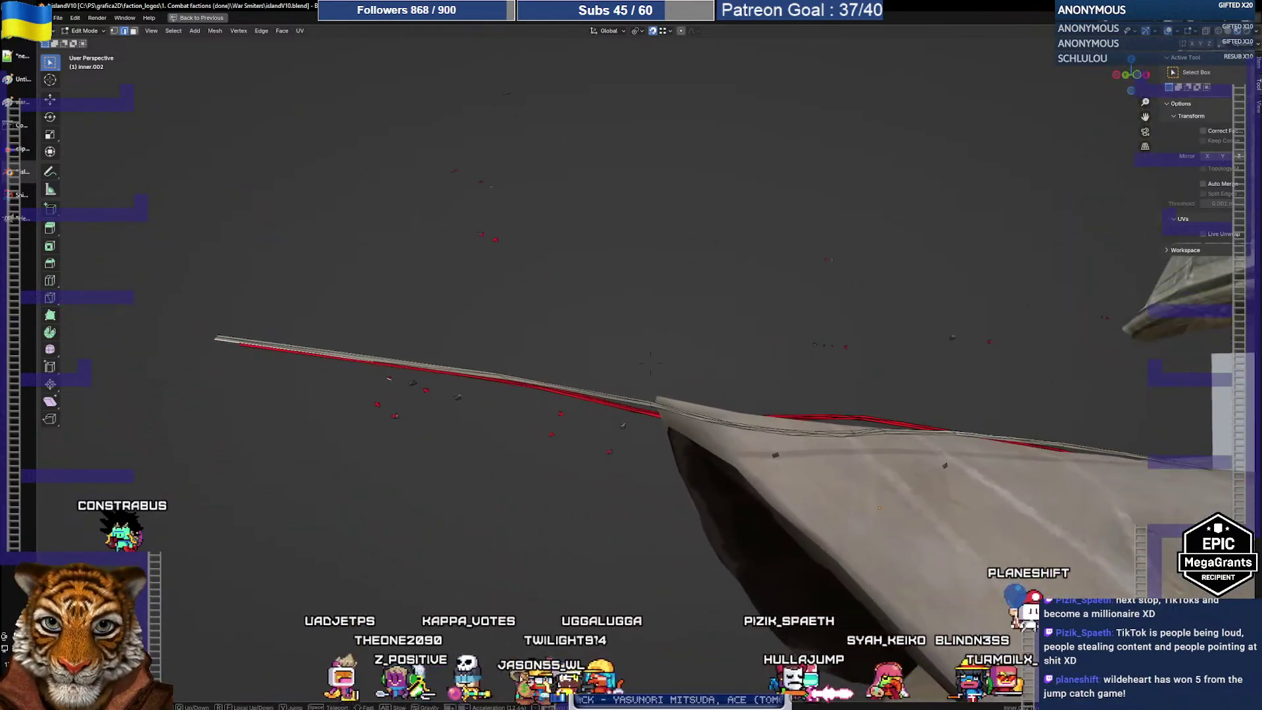
key(w)
click(650, 364)
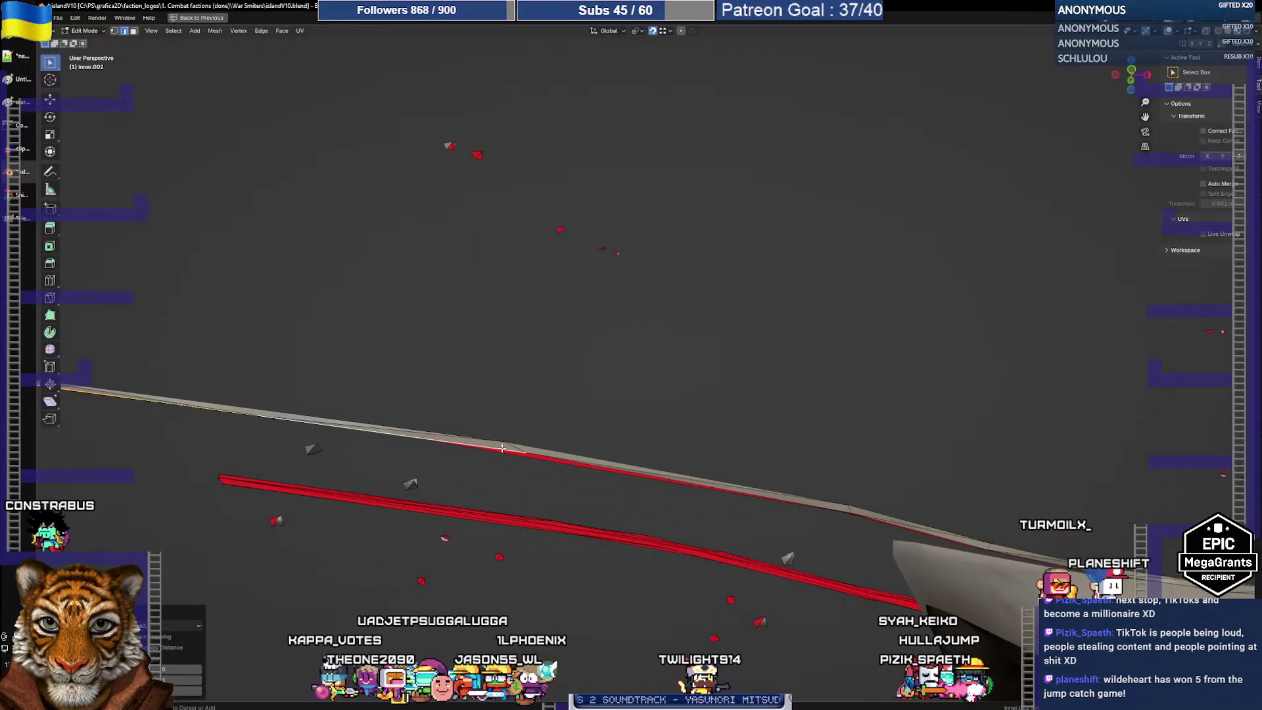
- Select the shortest edge path along the plank's lower edge, then toggle Edit Mode off and on
ctrl+click(897, 523)
ctrl+click(897, 523)
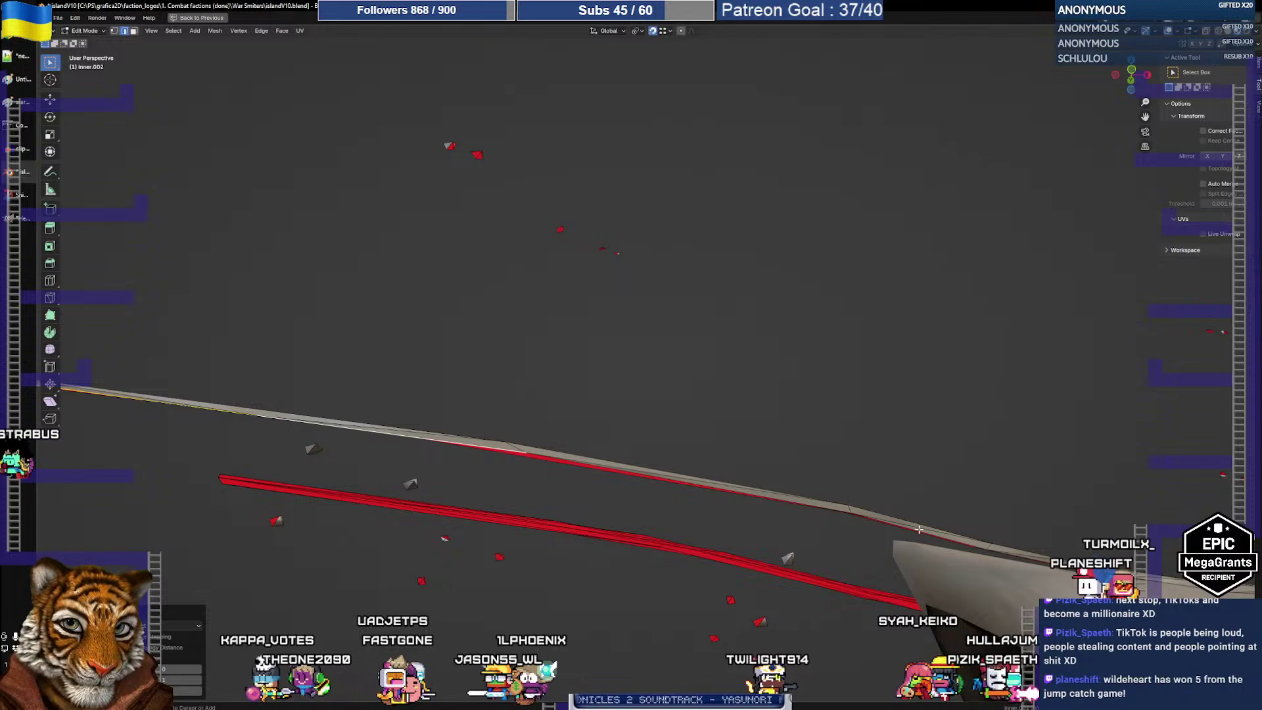
scroll(888, 590, down, 5)
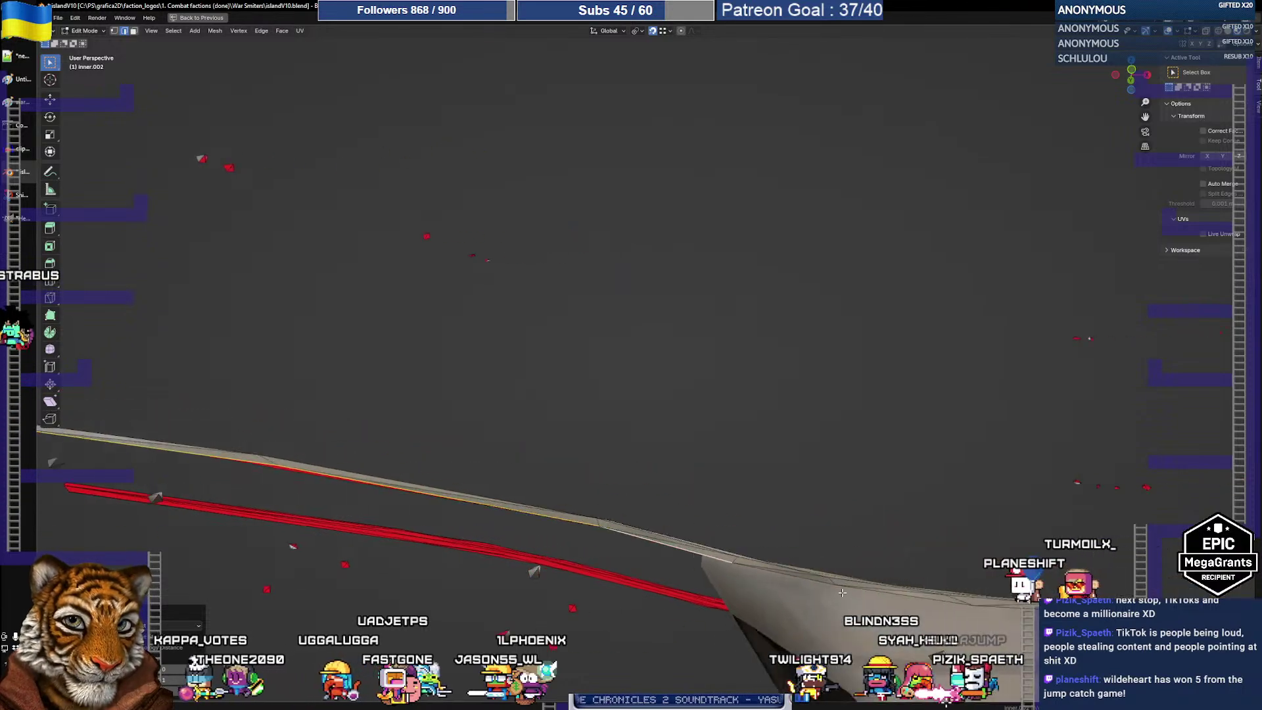
key(Tab)
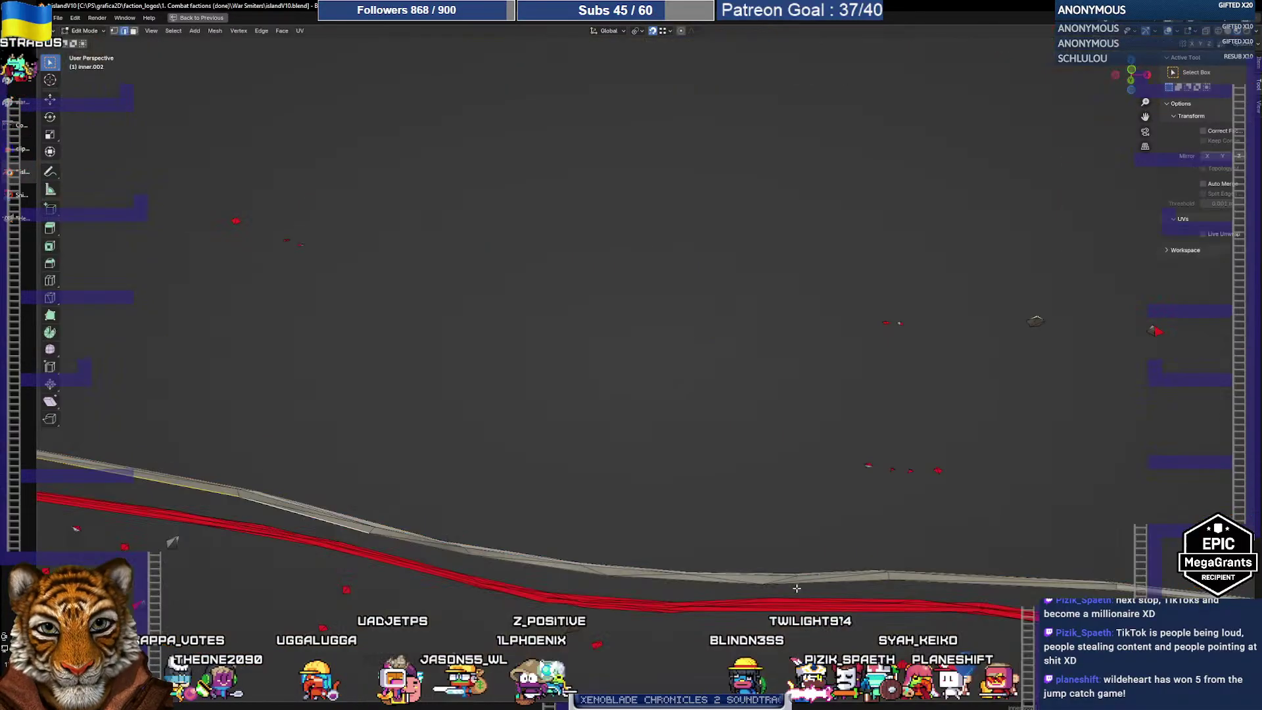
key(Tab)
scroll(795, 590, up, 5)
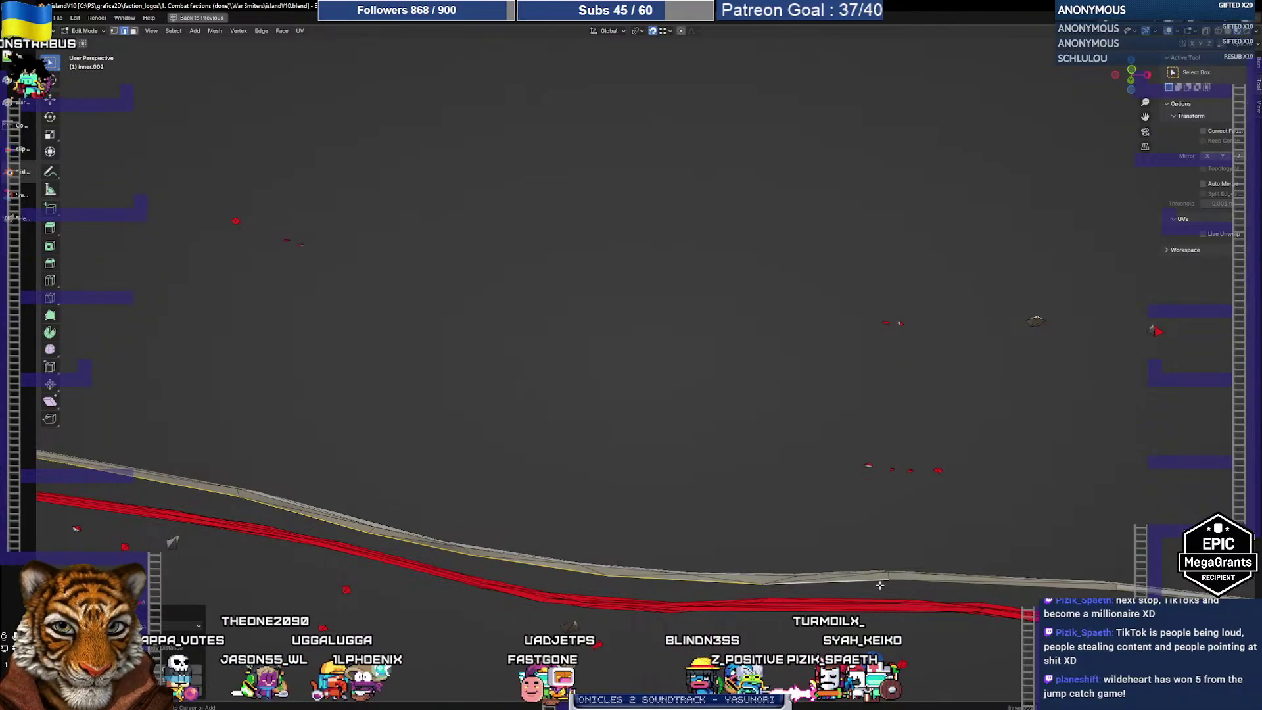
key(shift+grave)
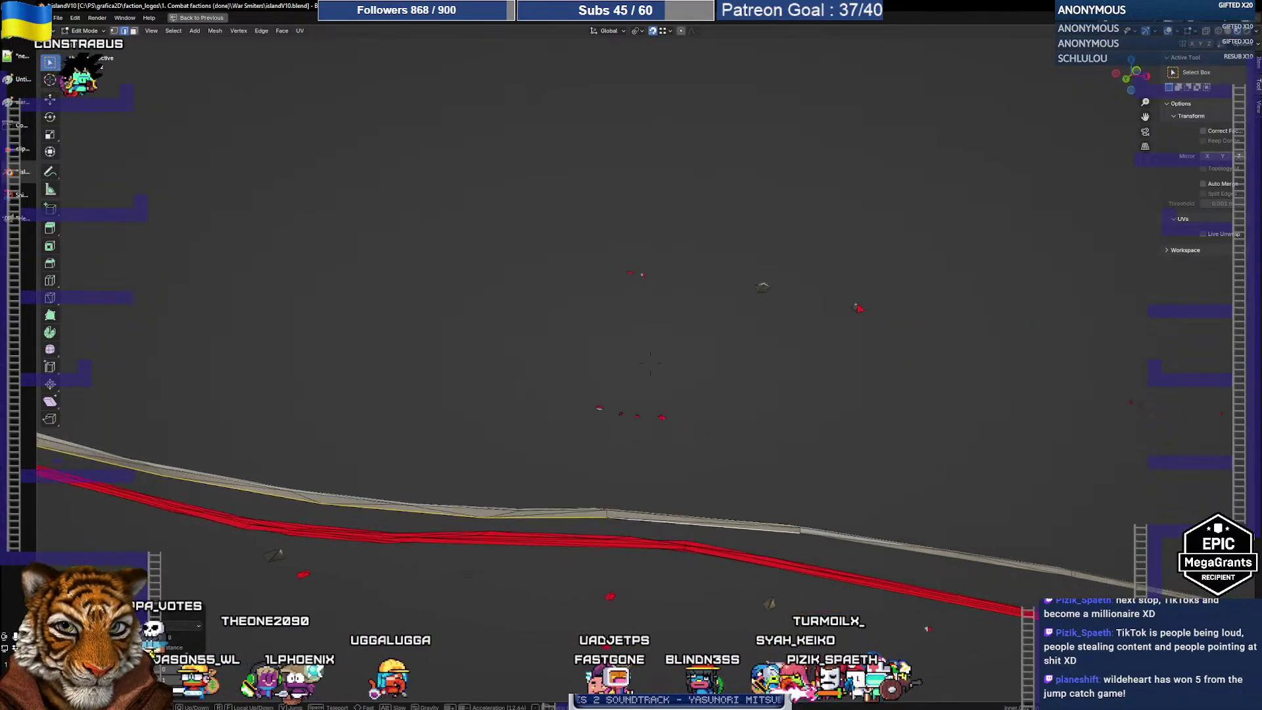
- Fly along the rail and select its lower edge and the grey strip's long lower edge
key(w)
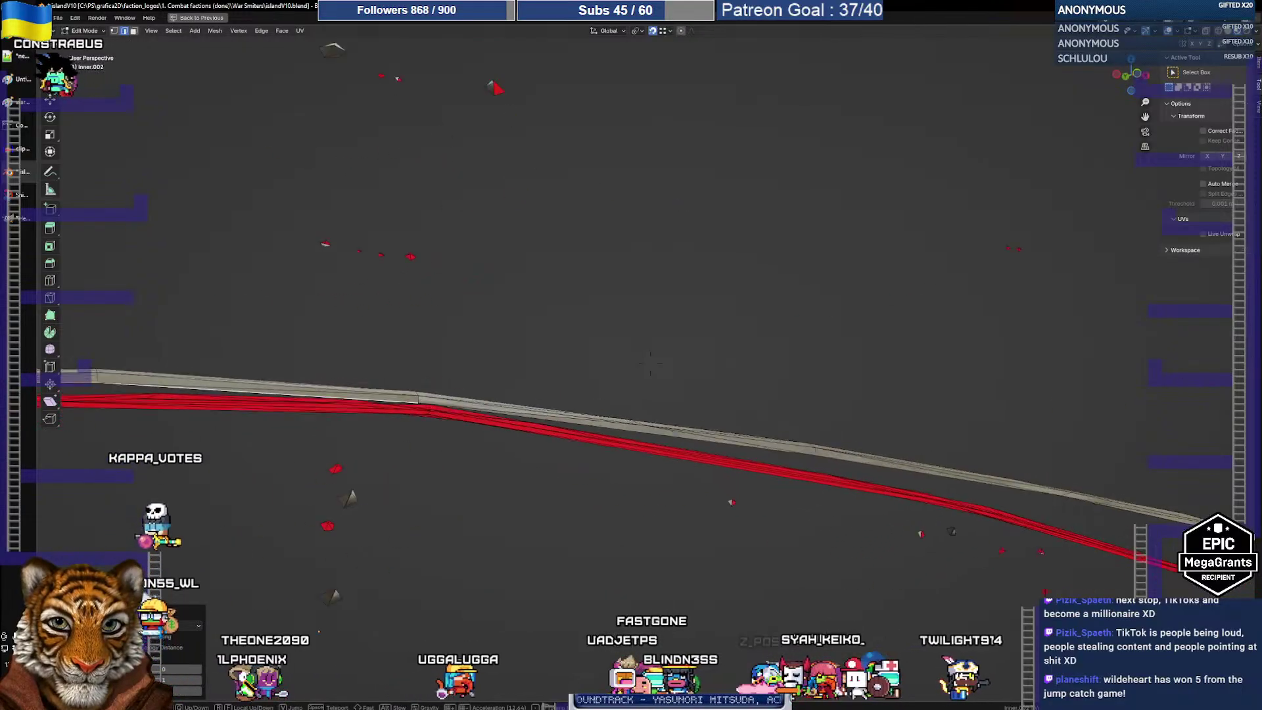
click(650, 363)
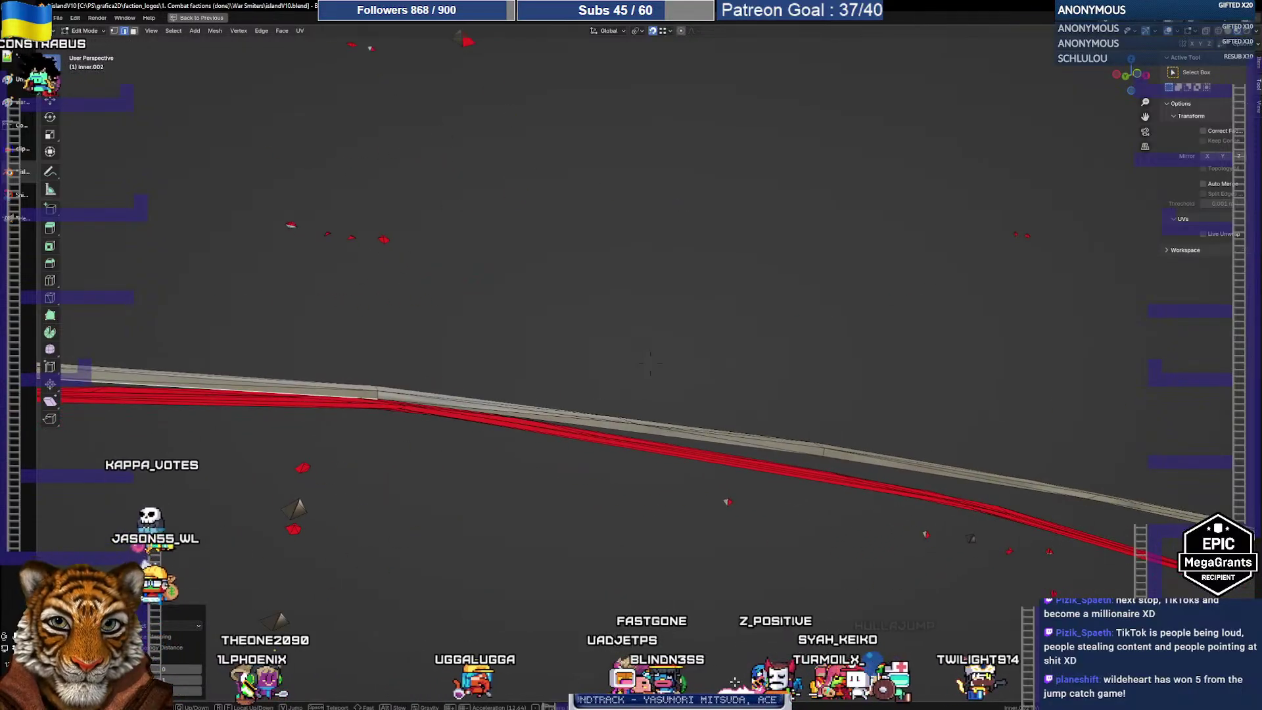
shift+click(688, 440)
middle_drag(726, 459, 715, 448)
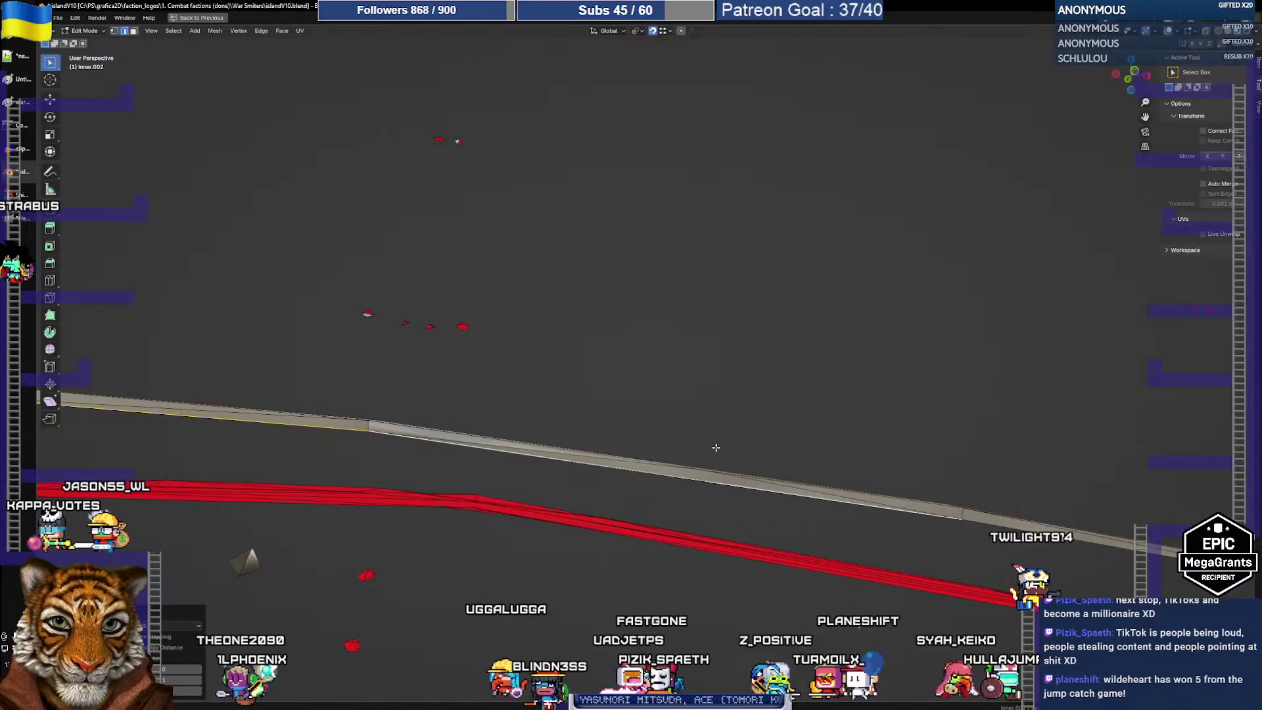
key(shift+grave)
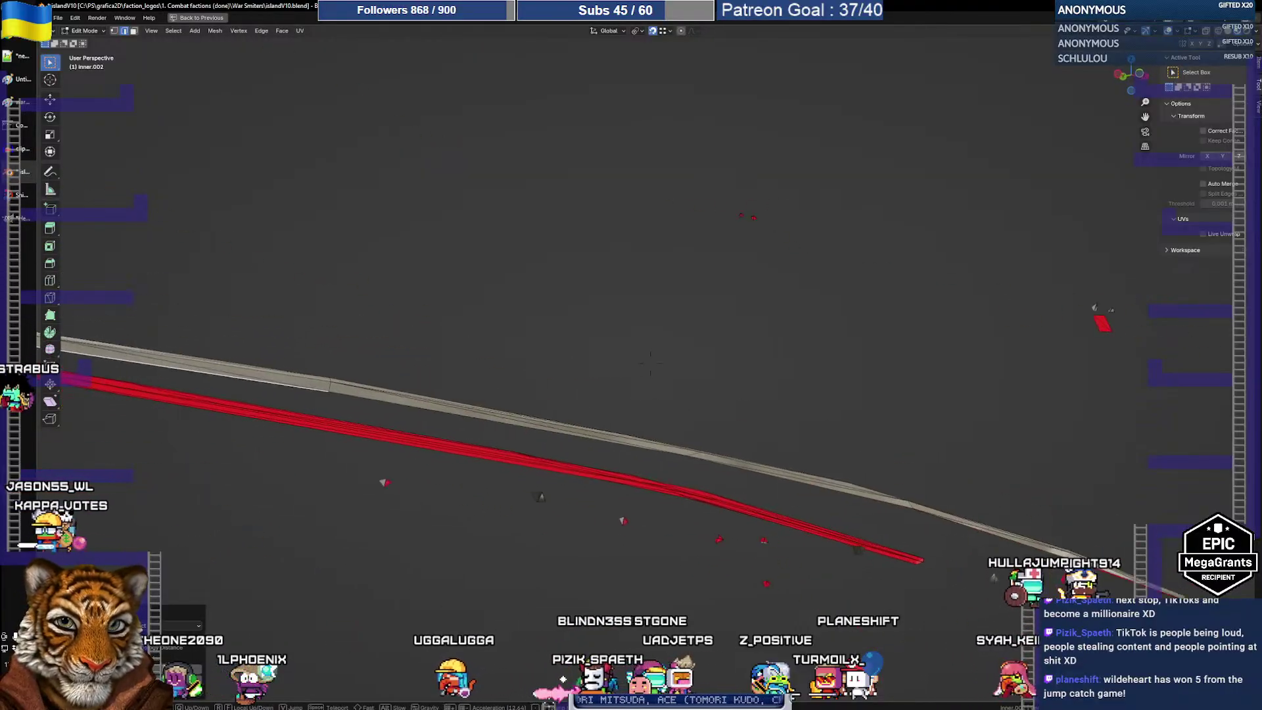
key(w)
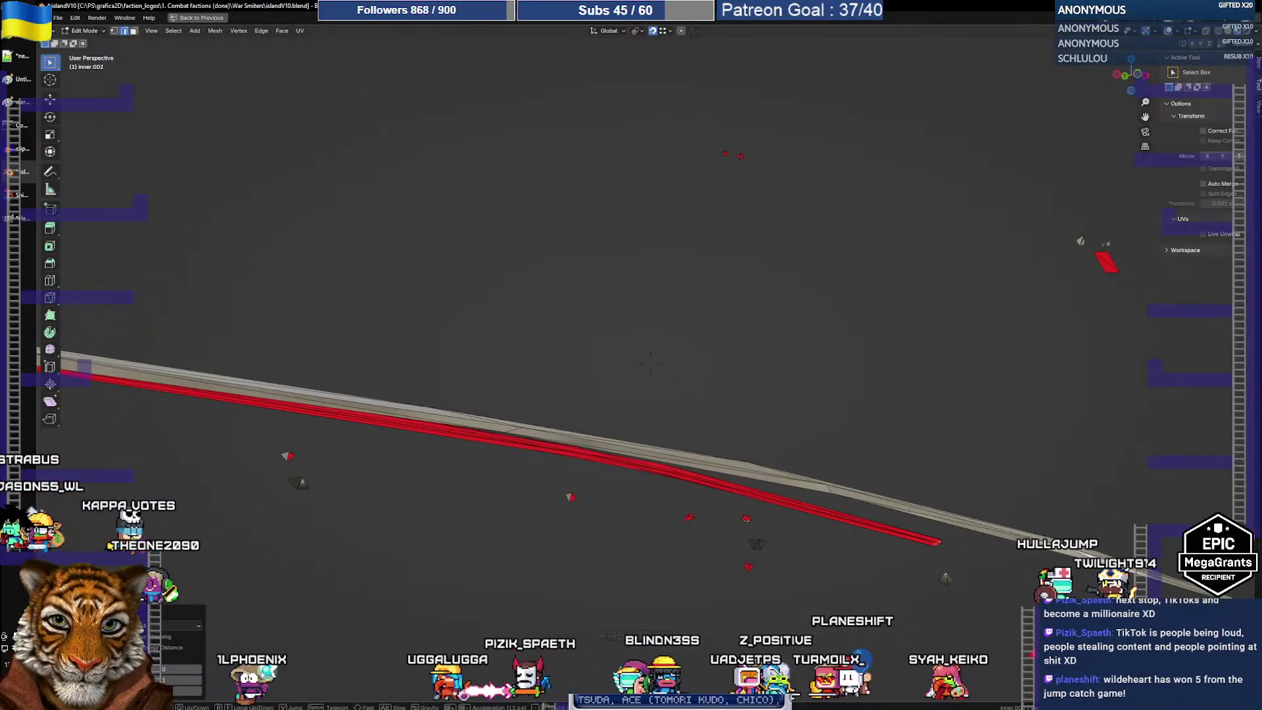
key(q)
key(s)
key(w)
click(716, 448)
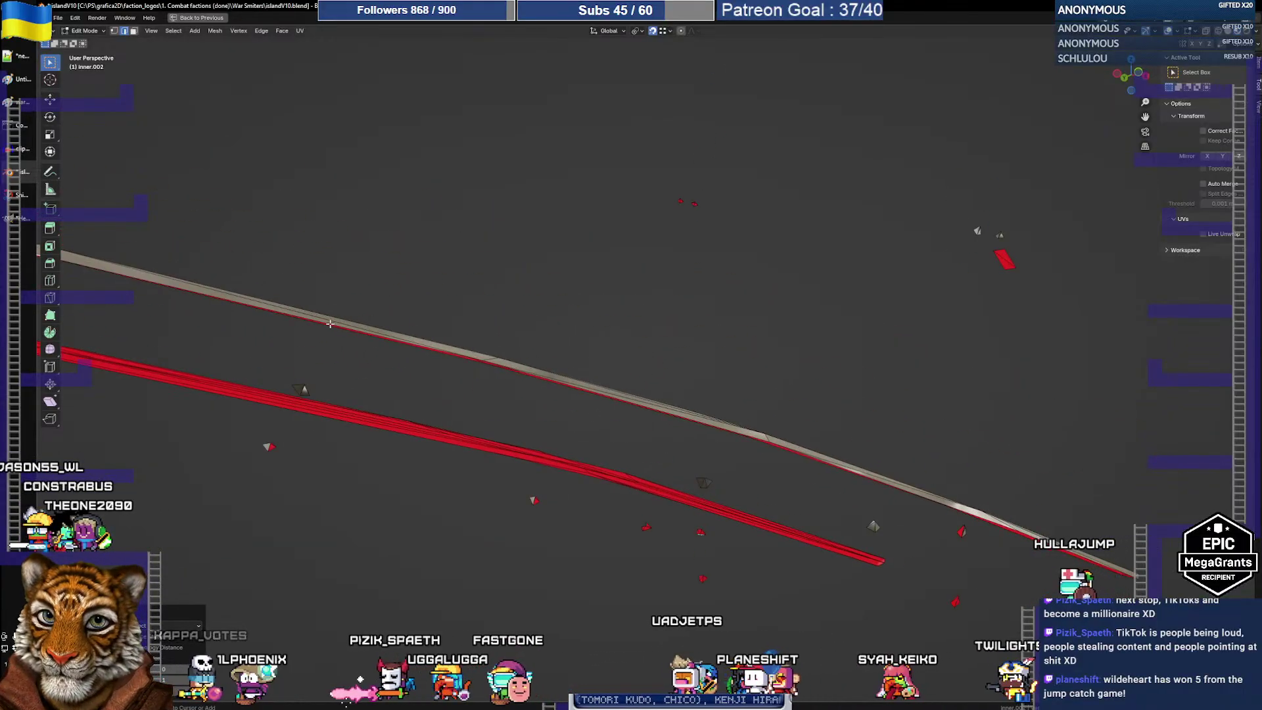
middle_drag(330, 323, 446, 393)
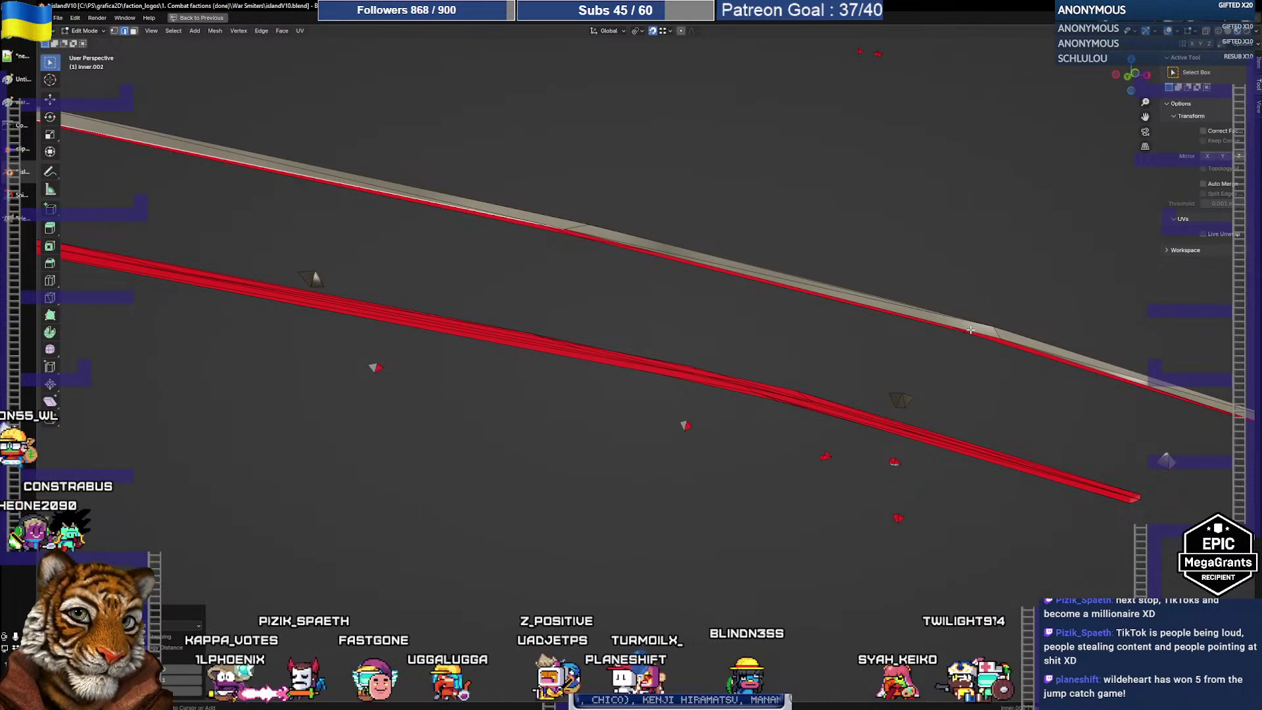
click(970, 331)
- Add the next lower strip edge and the strip tip's lower edge to the selection
key(shift+grave)
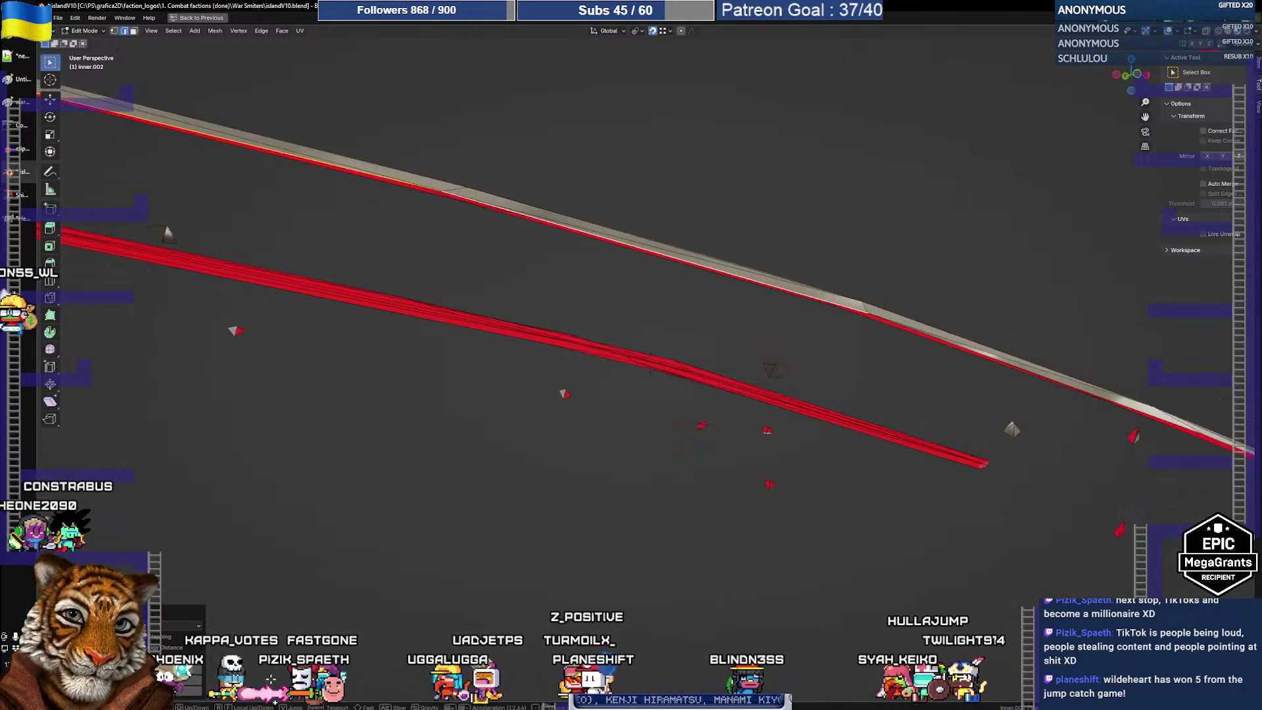
key(d)
key(w)
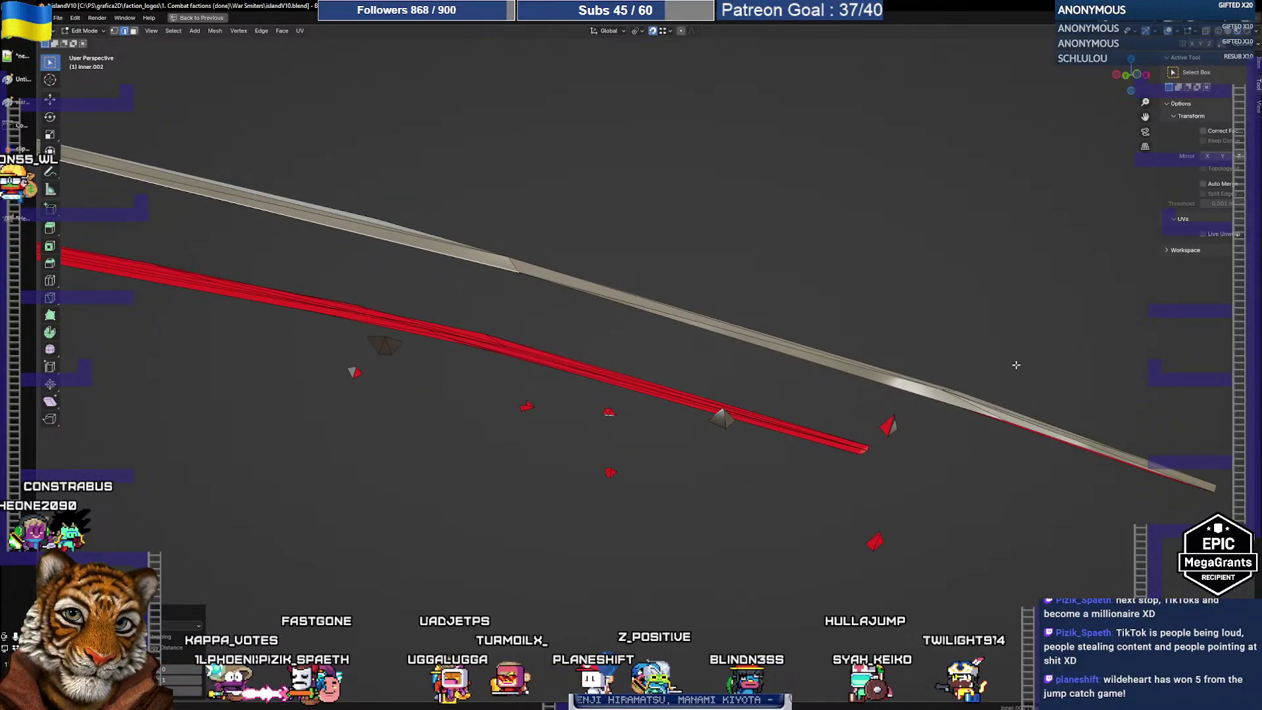
shift+click(868, 377)
middle_drag(881, 388, 882, 375)
key(d)
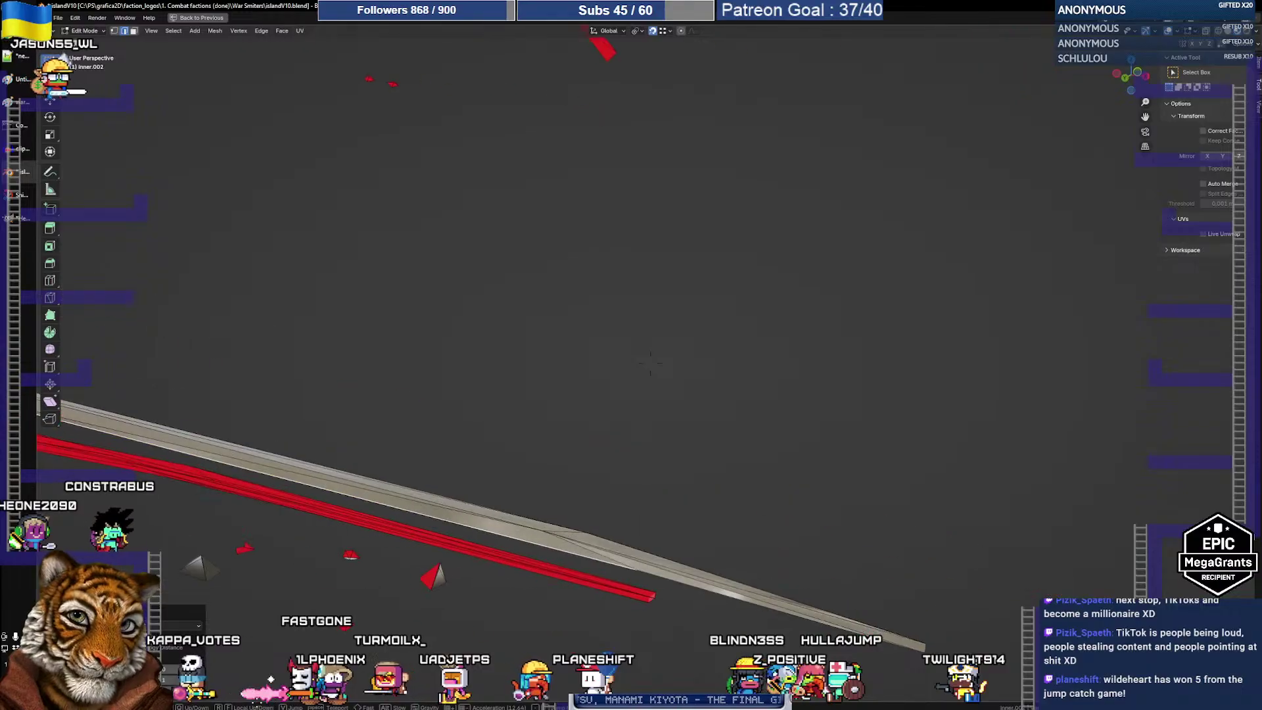
key(w)
key(s)
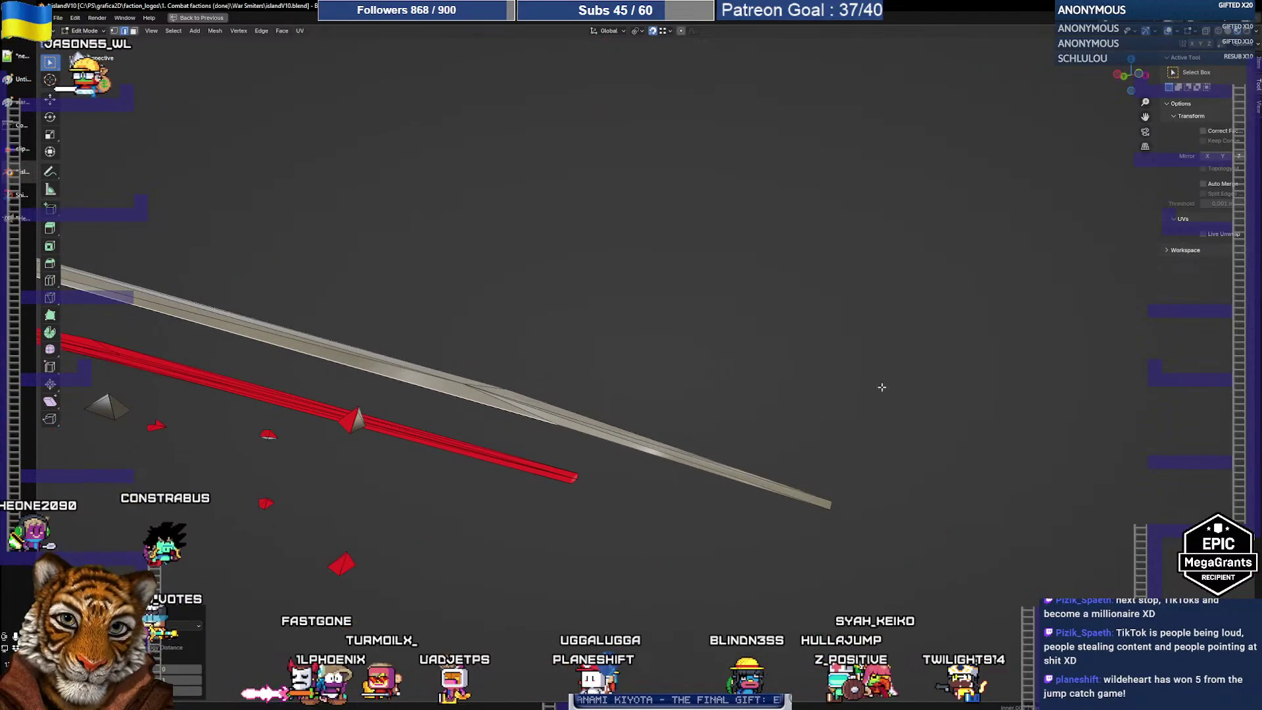
shift+click(582, 431)
mouse_move(604, 410)
middle_down()
mouse_move(614, 397)
mouse_move(604, 406)
middle_up()
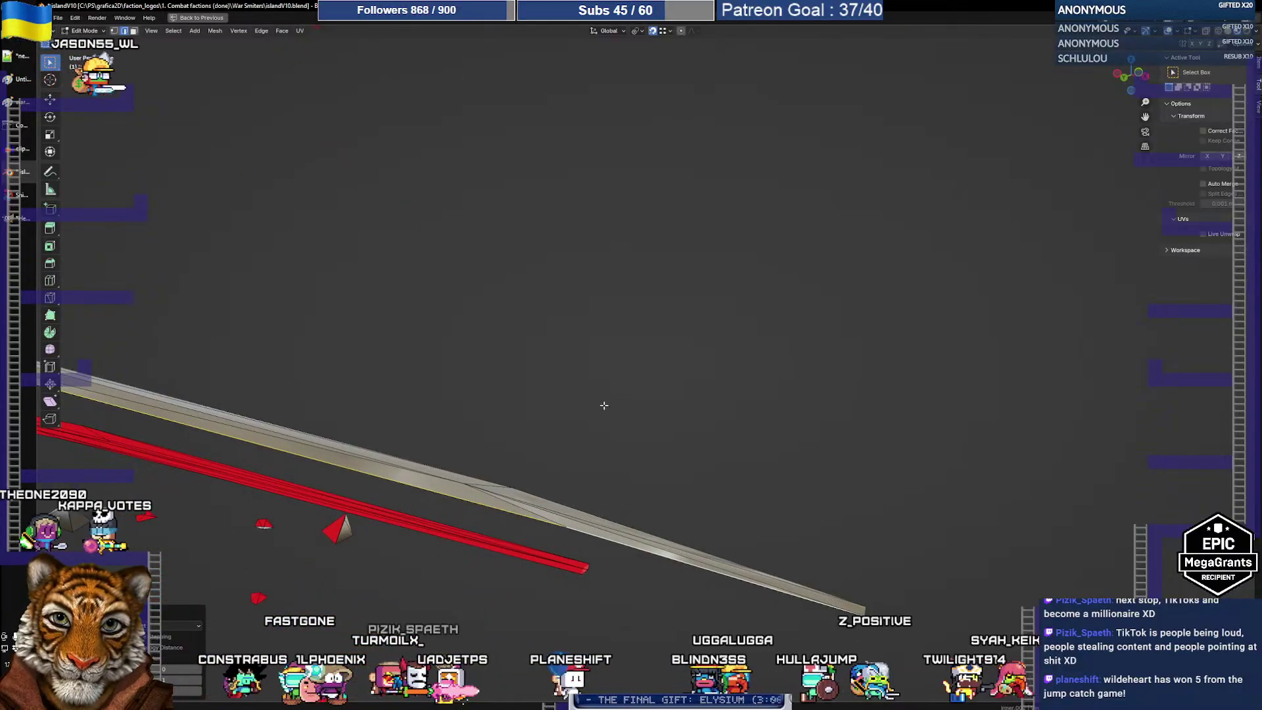
key(shift+grave)
key(a)
key(w)
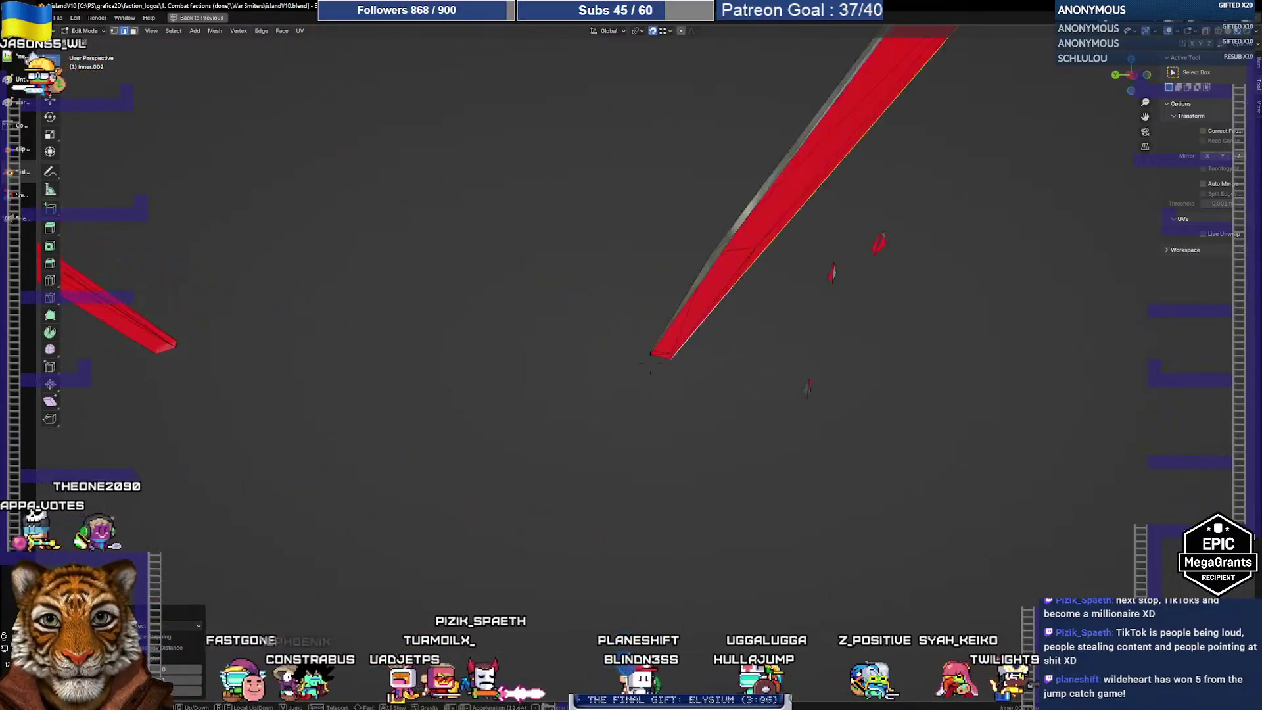
key(w)
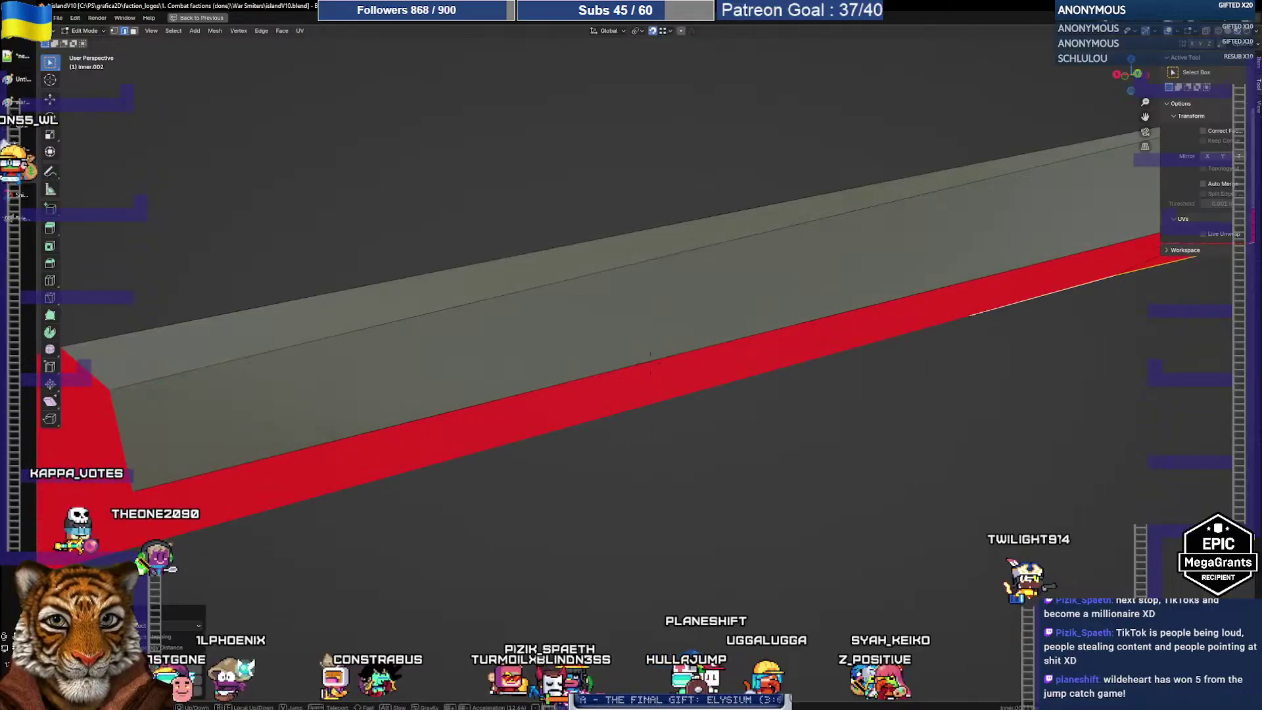
key(s)
key(w)
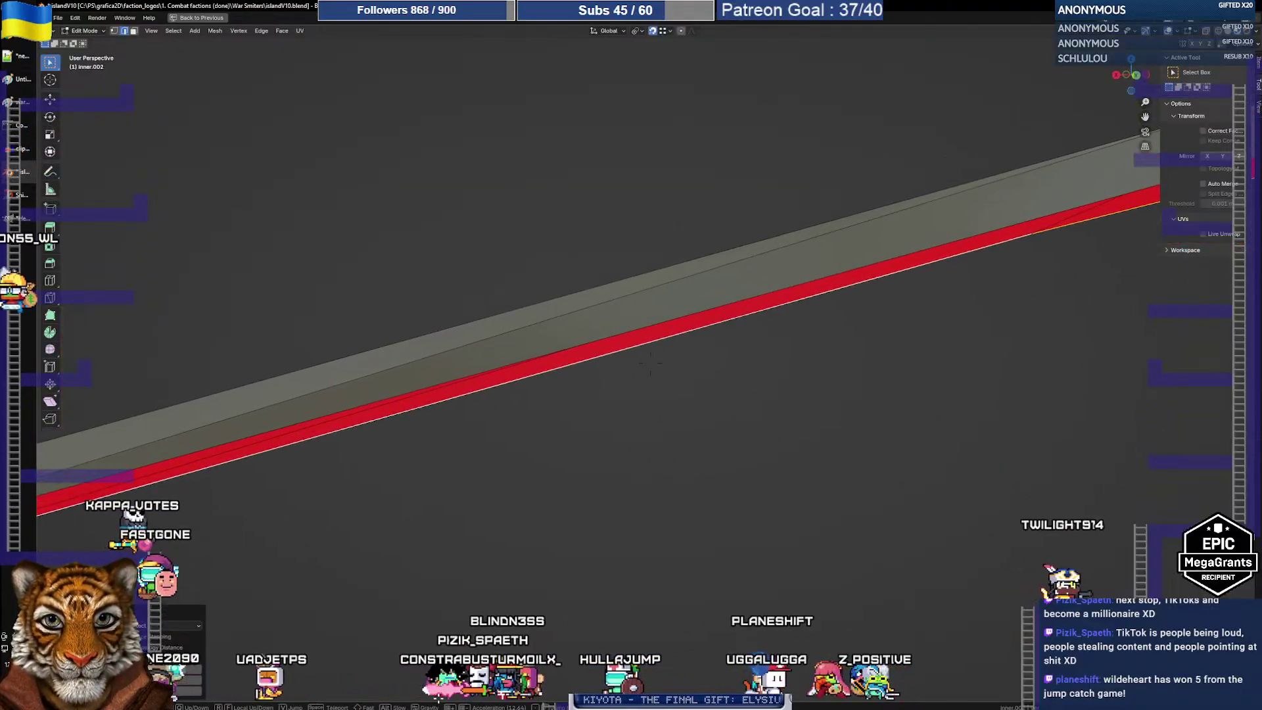
key(s)
click(564, 405)
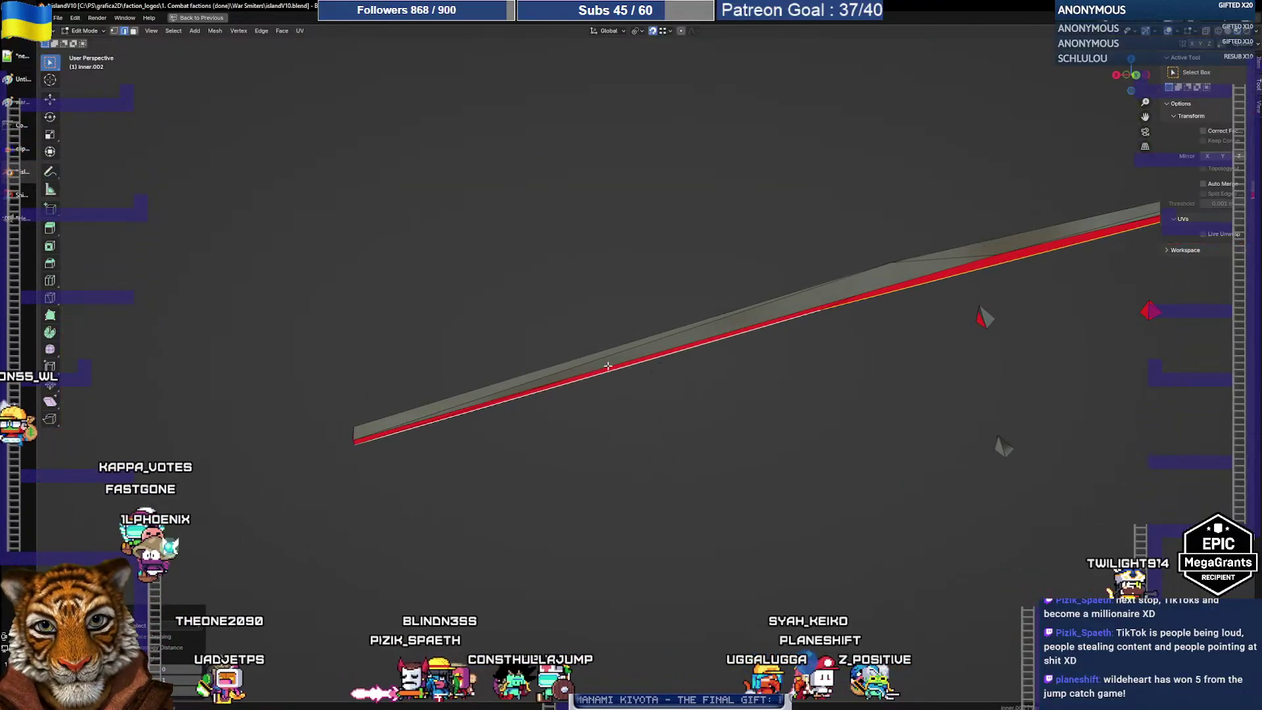
- Move along the red strip and begin selecting the top edges along it
key(d)
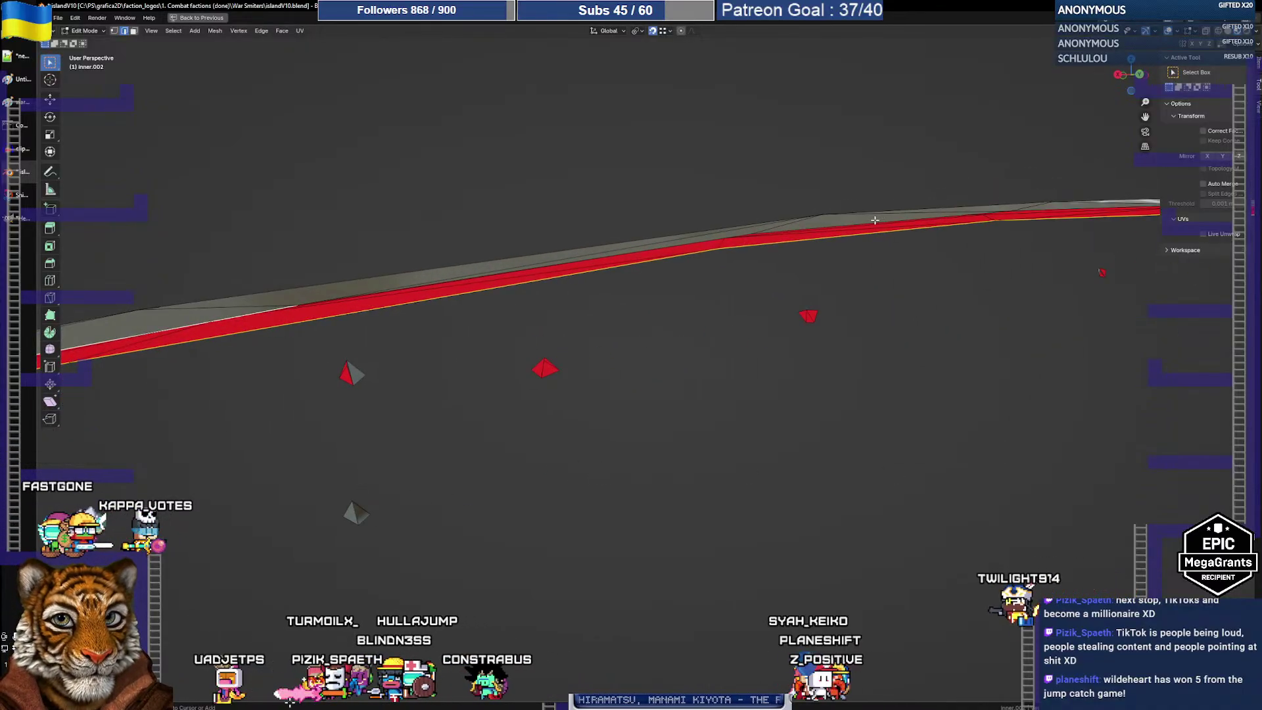
key(shift+grave)
key(d)
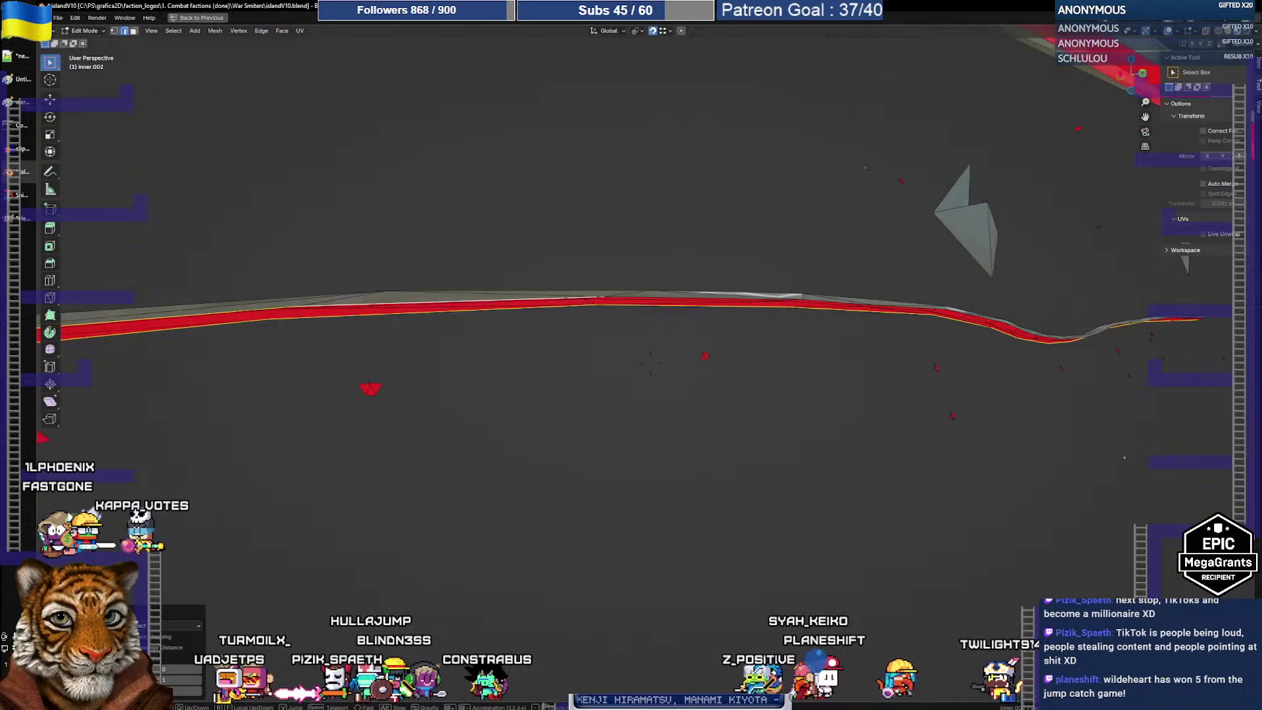
key(s)
key(w)
key(w)
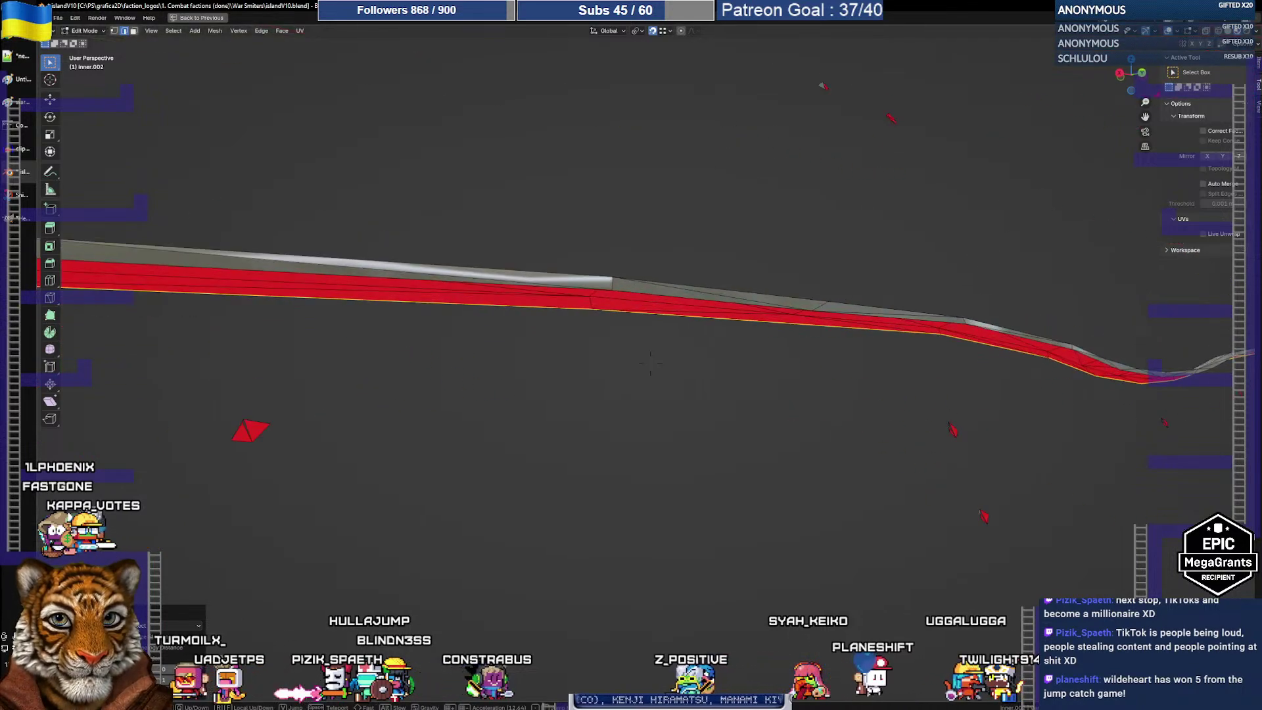
click(875, 254)
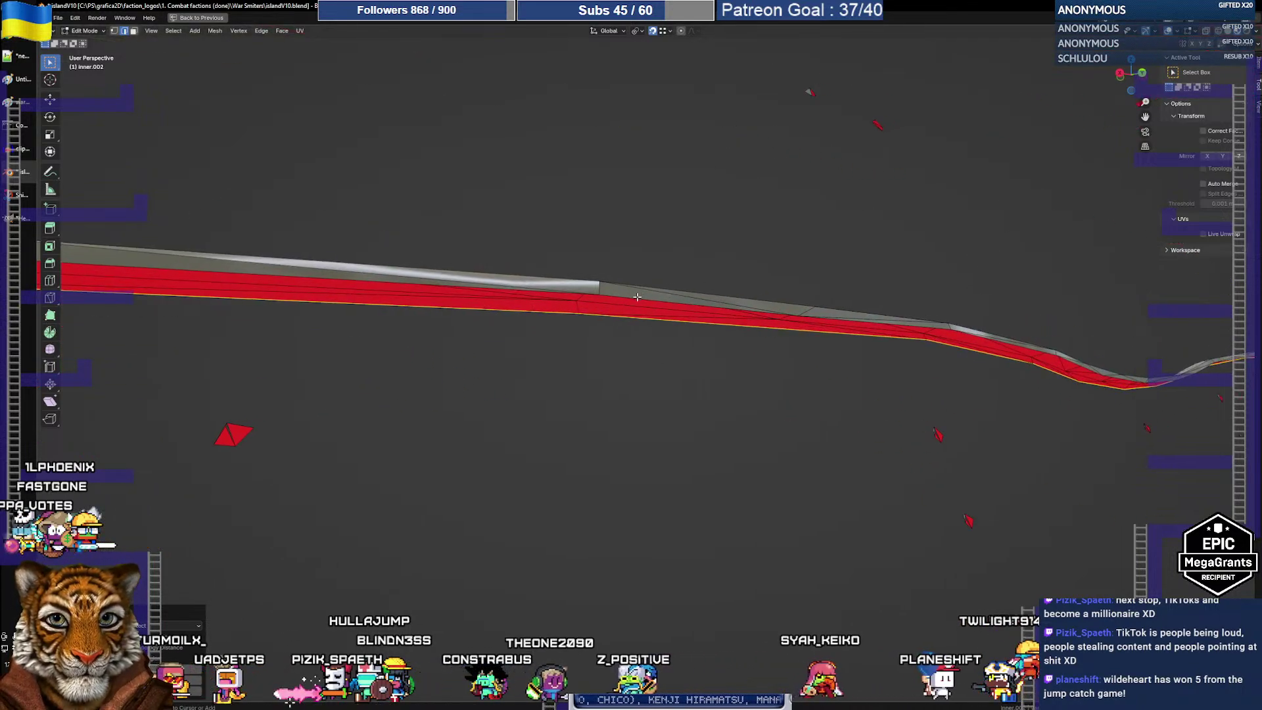
key(shift+grave)
key(d)
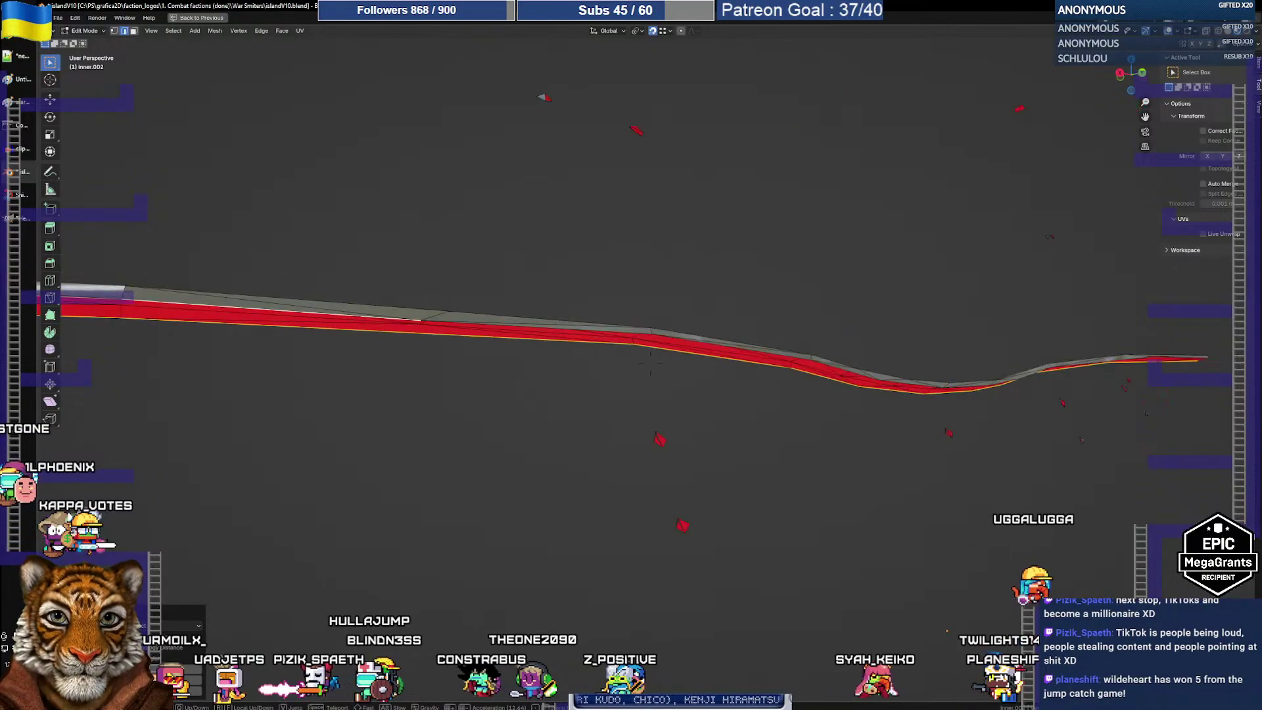
key(w)
click(636, 296)
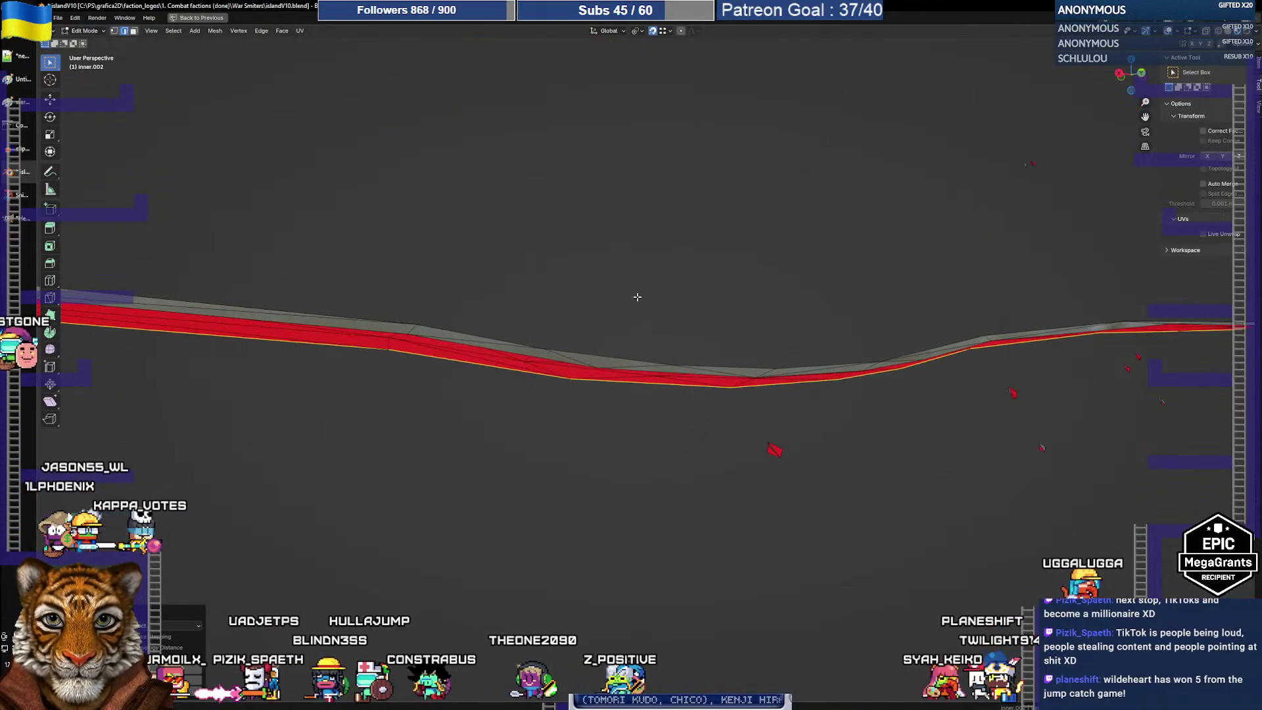
ctrl+click(512, 353)
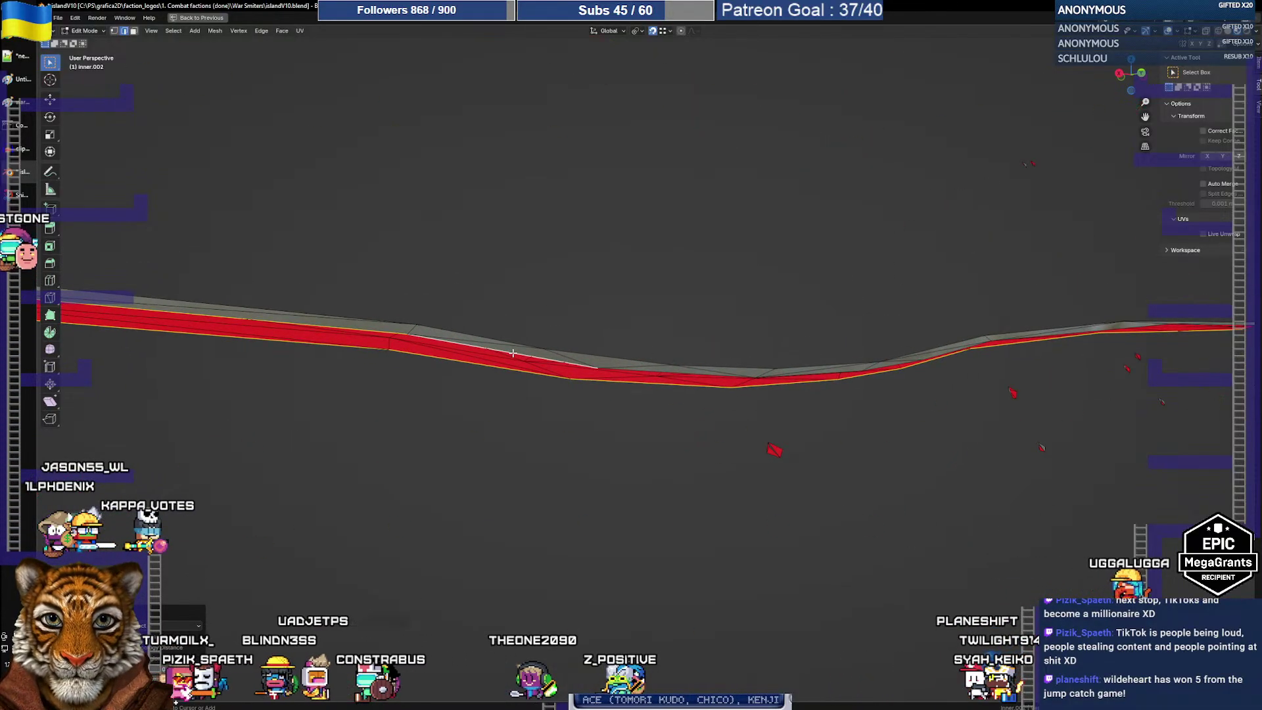
ctrl+click(829, 373)
- Extend the top-edge selection with a shortest path to the red strip's far end
key(shift+grave)
key(d)
key(w)
click(650, 363)
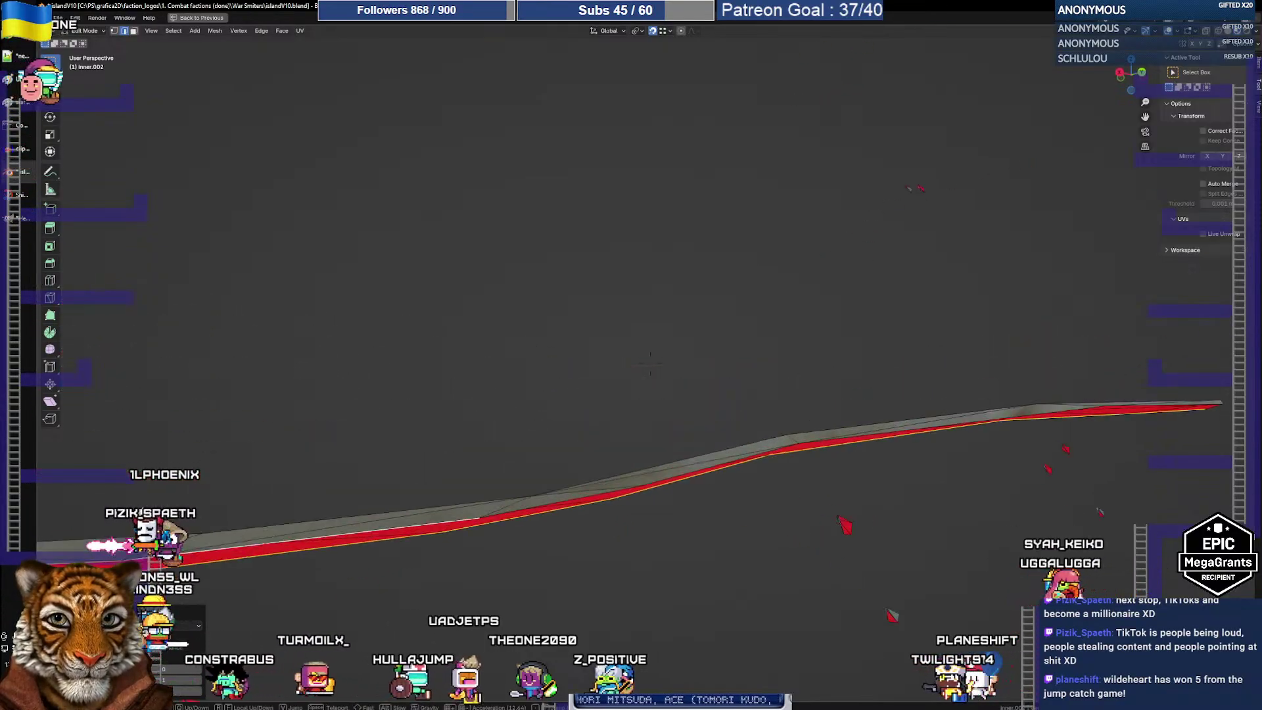
ctrl+click(703, 467)
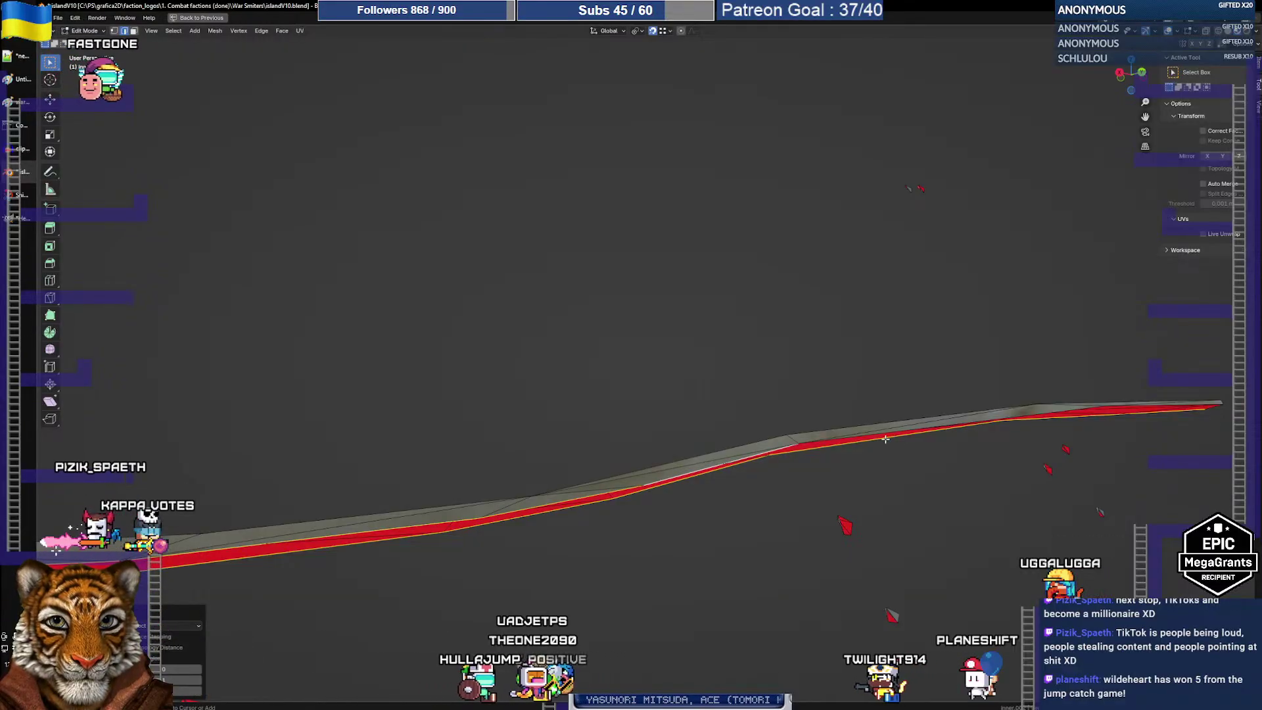
ctrl+click(947, 426)
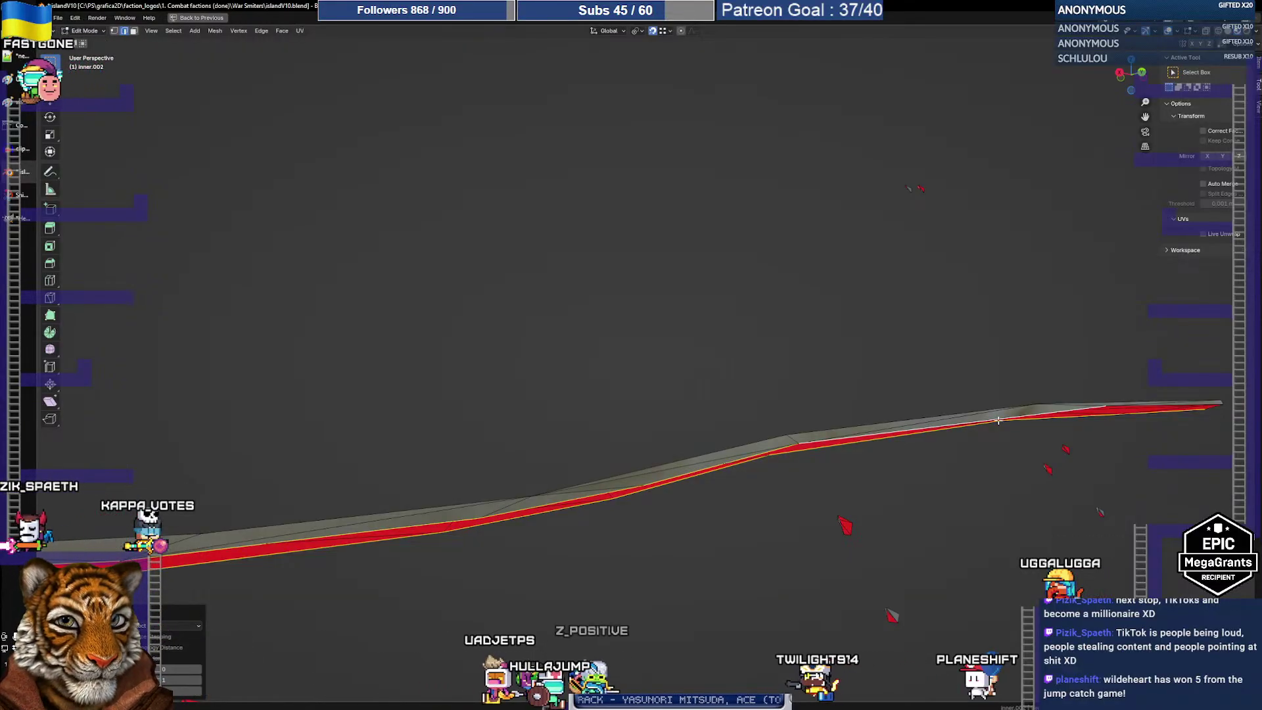
key(shift+grave)
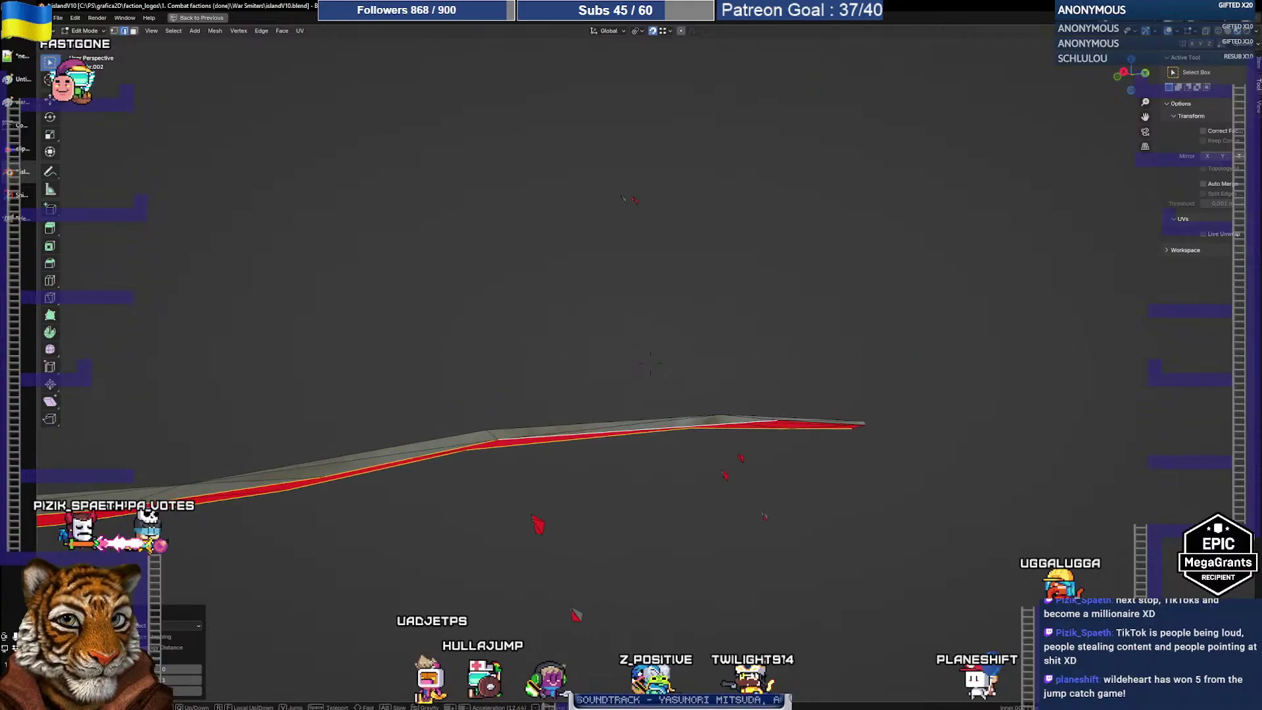
key(w)
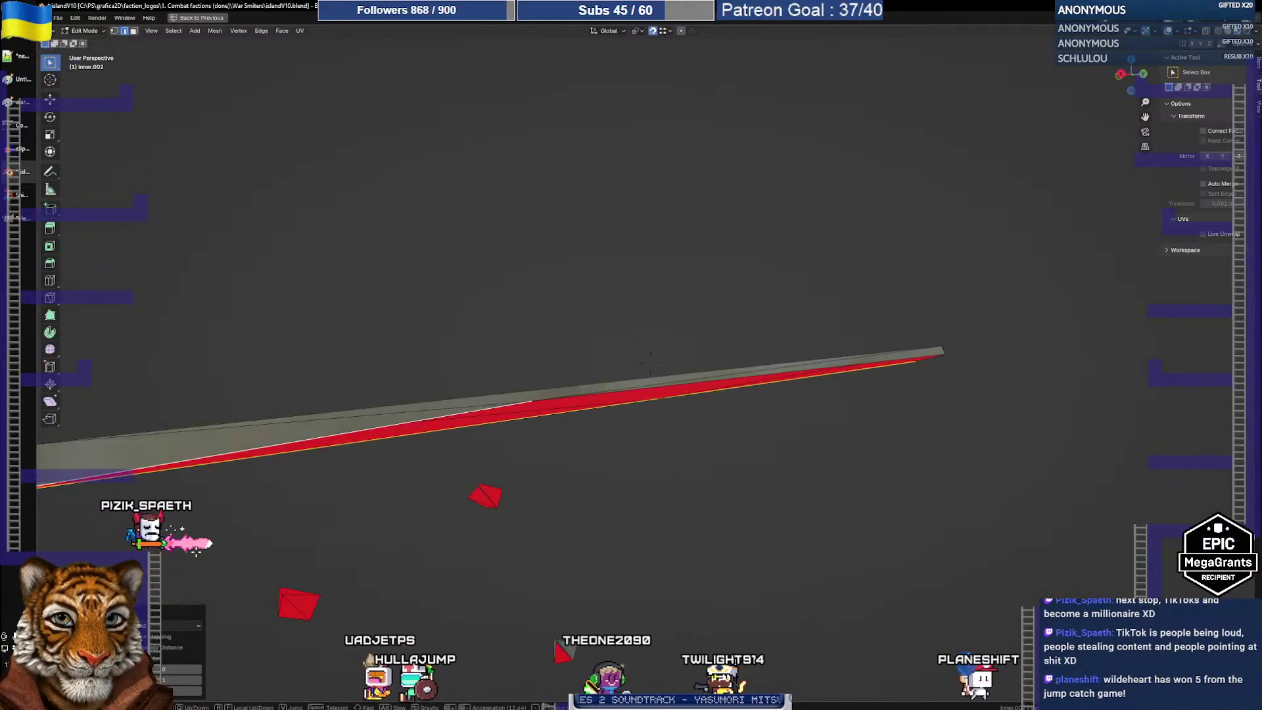
click(941, 403)
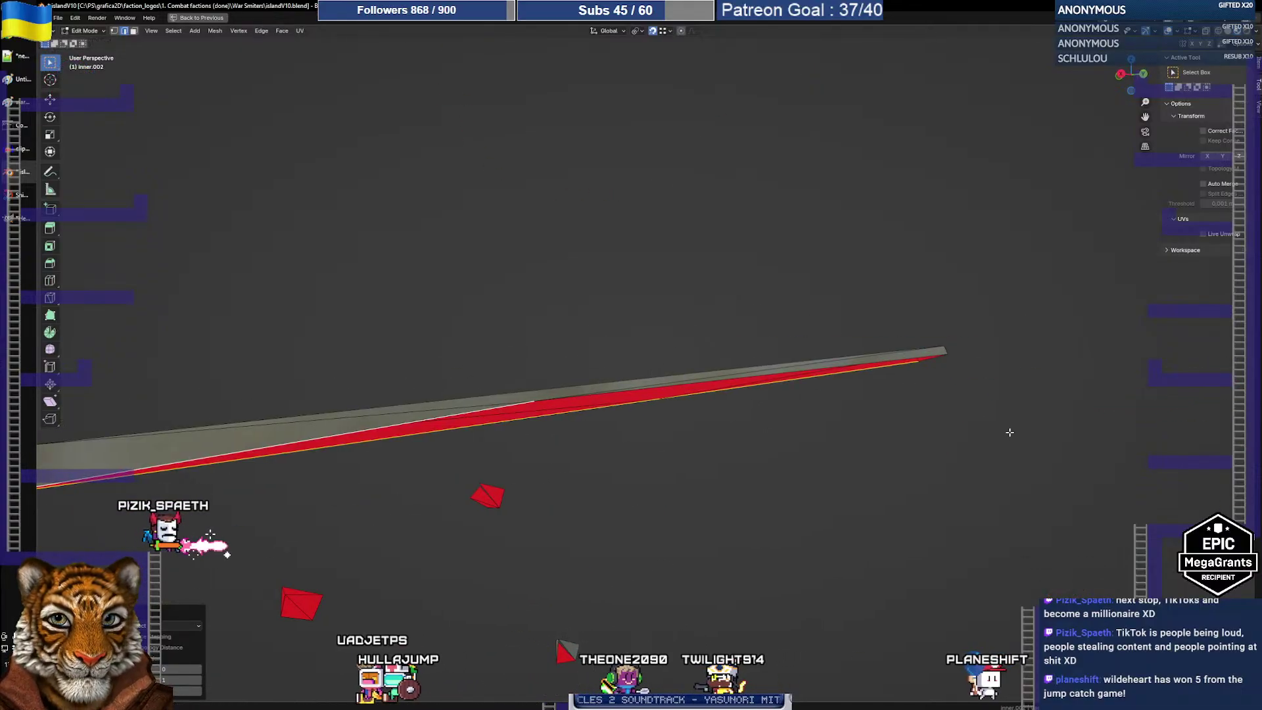
ctrl+click(838, 366)
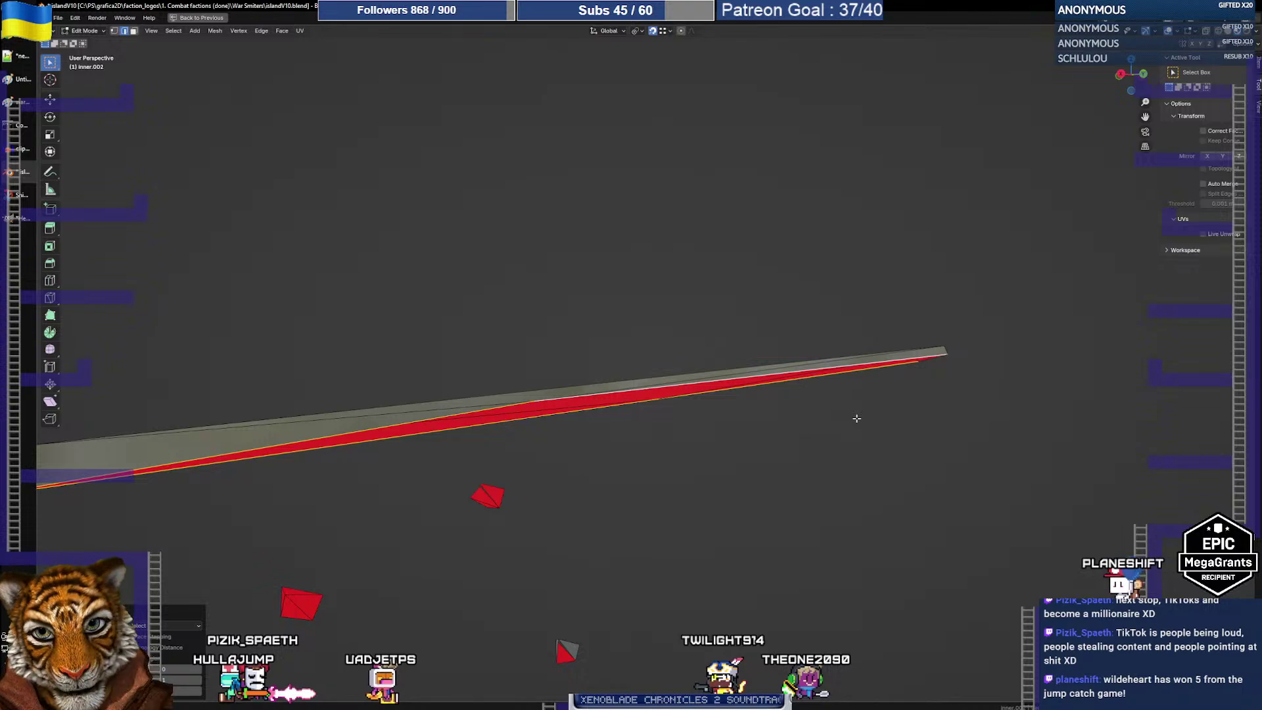
- Fill the selected edges with a face, undo it, and orbit to see both strips
key(f)
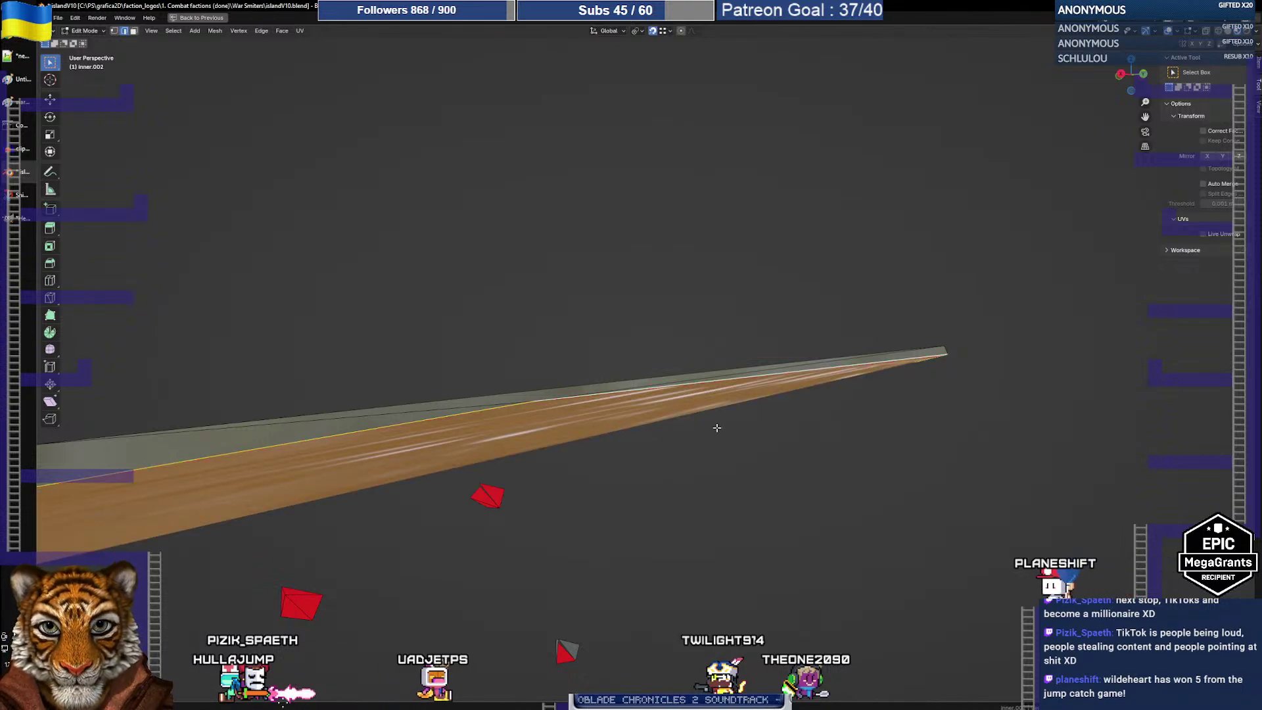
key(ctrl+z)
middle_drag(695, 422, 732, 460)
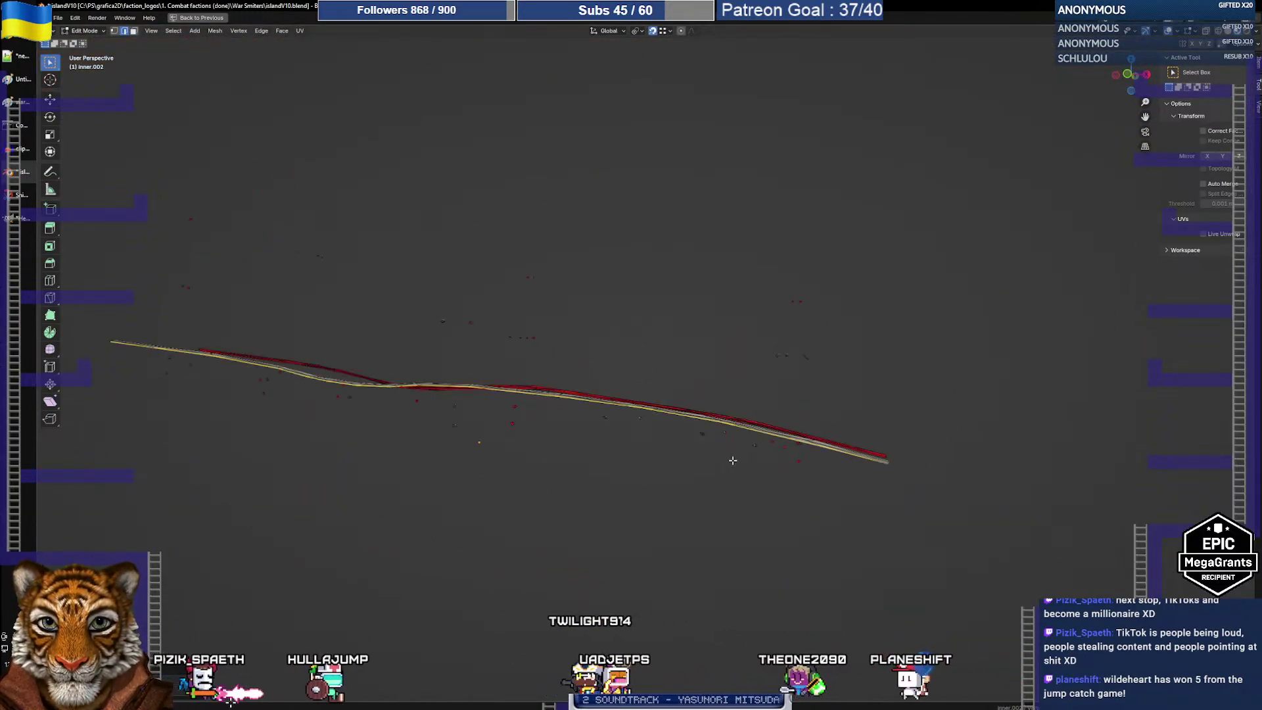
mouse_move(631, 434)
middle_down()
mouse_move(703, 445)
mouse_move(677, 444)
mouse_move(659, 471)
mouse_move(600, 496)
mouse_move(634, 442)
middle_up()
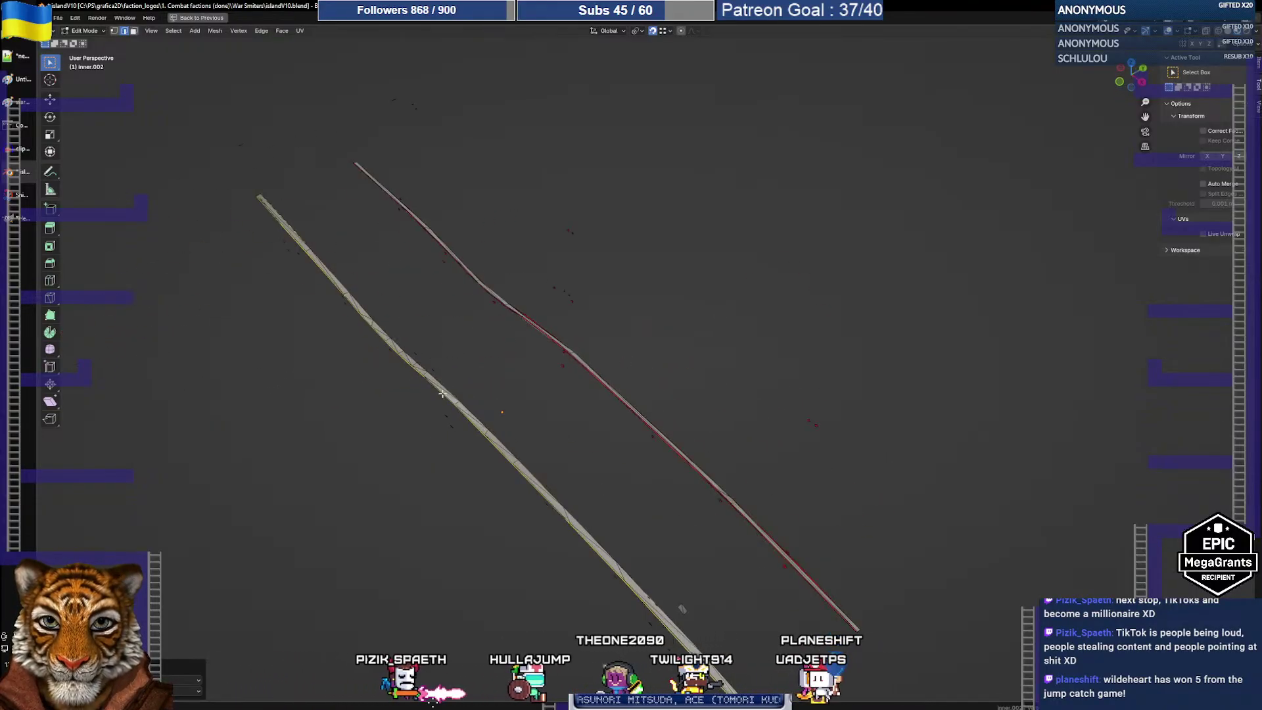
middle_drag(439, 388, 502, 427)
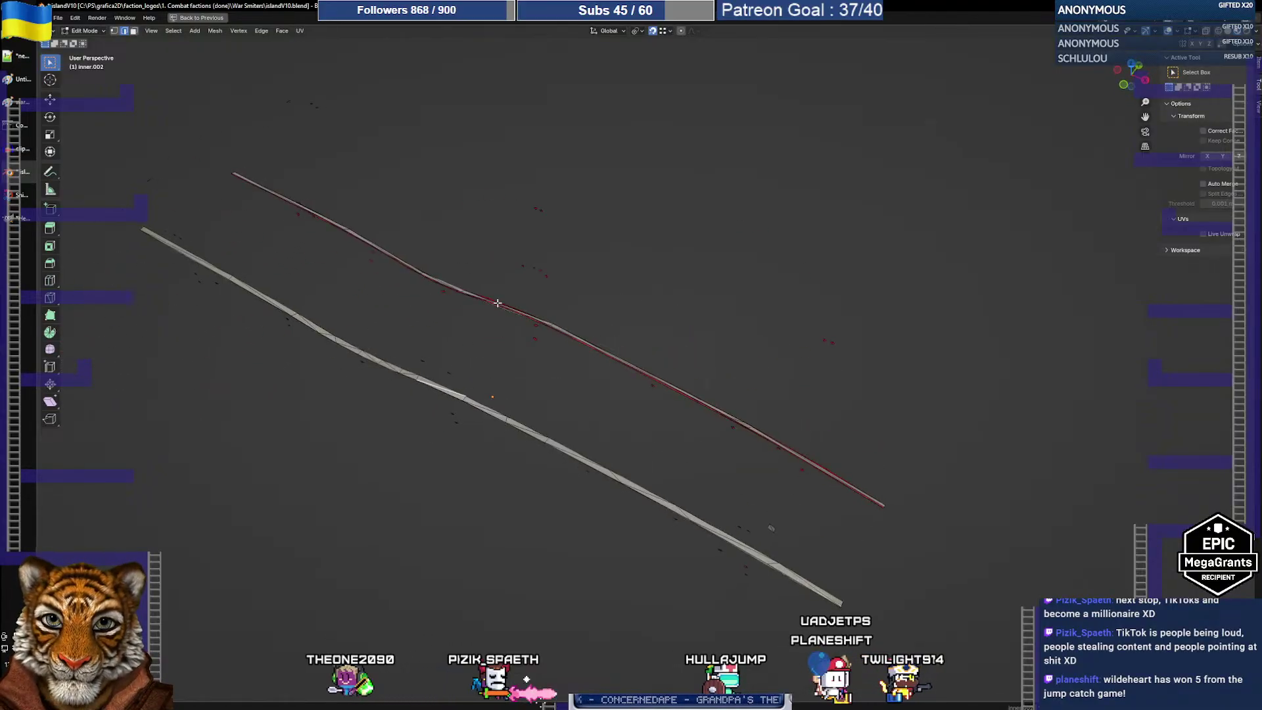
- Delete the upper strip's faces, then select and duplicate the remaining grey strip
key(ctrl+l)
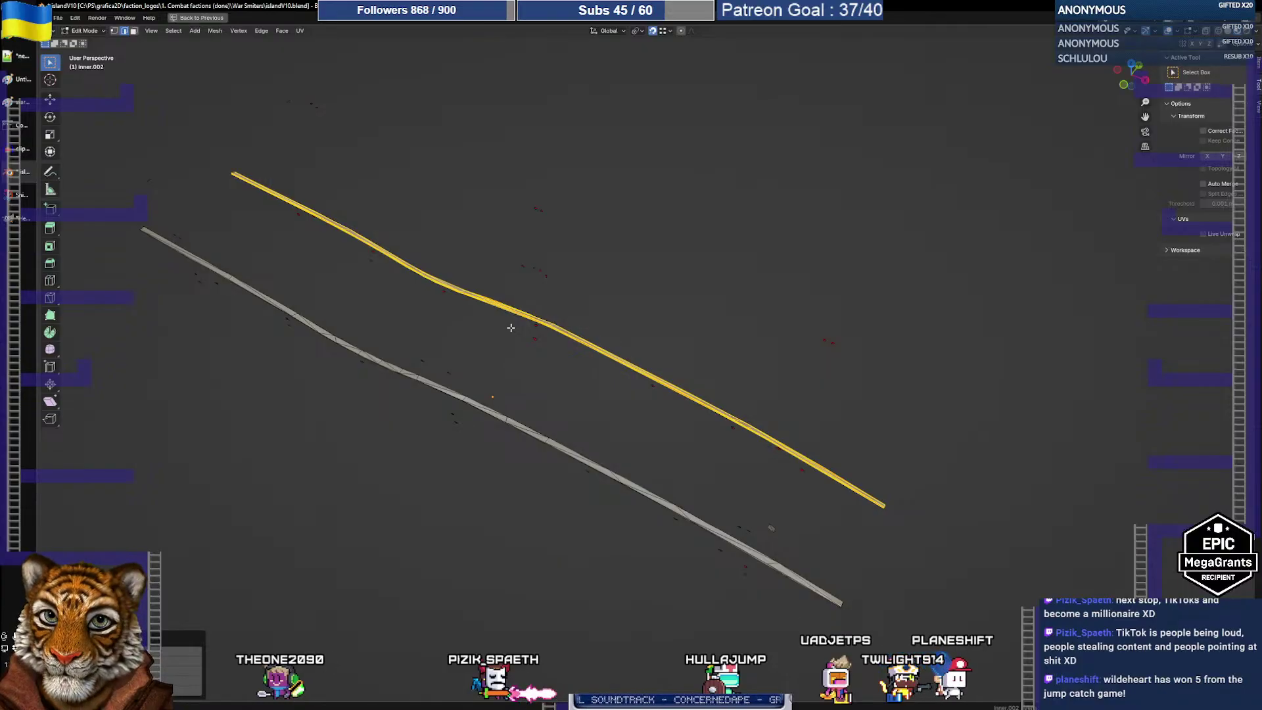
key(x)
click(511, 328)
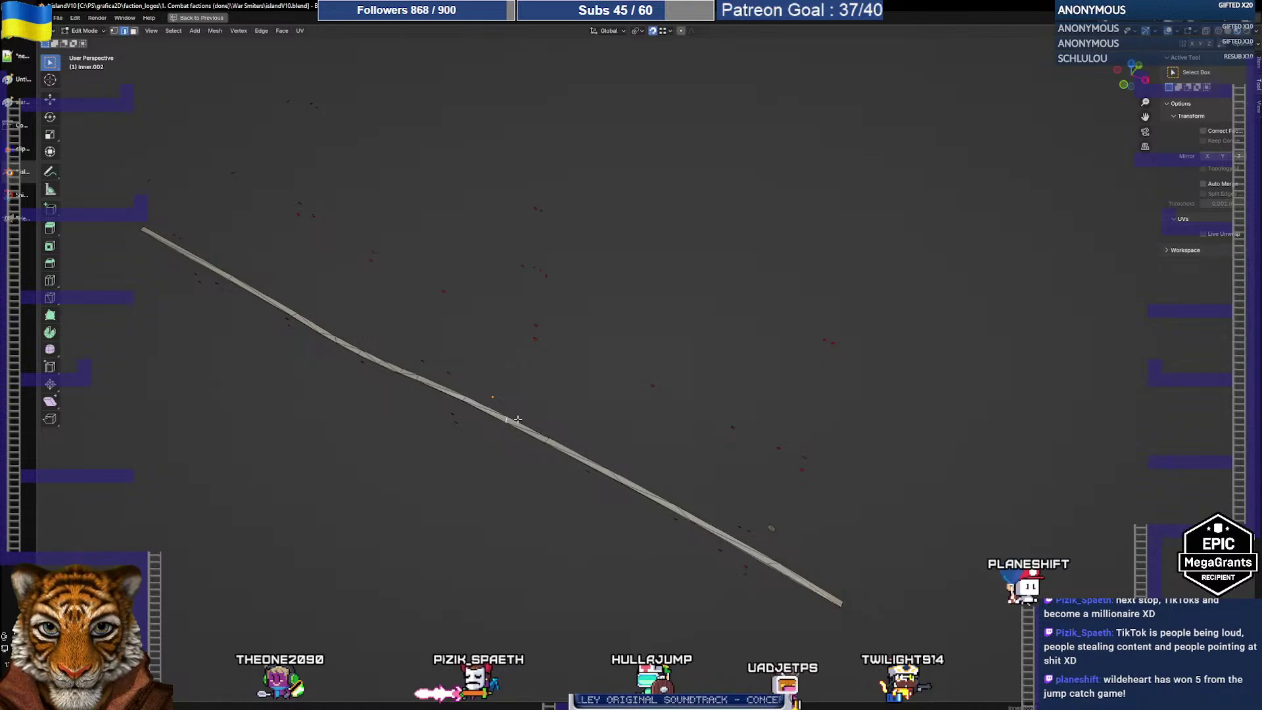
key(l)
key(shift+d)
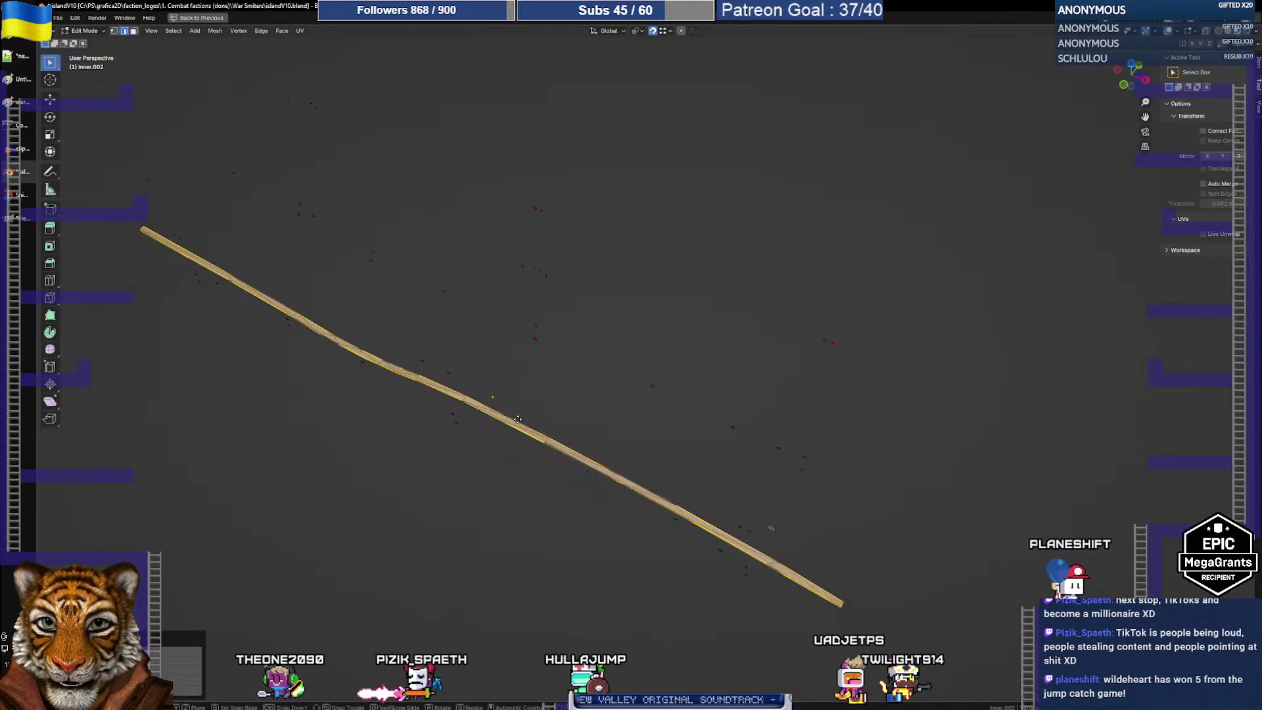
- Keep the copied strip in place, then move it about 3.079 m along Y
right_click(518, 419)
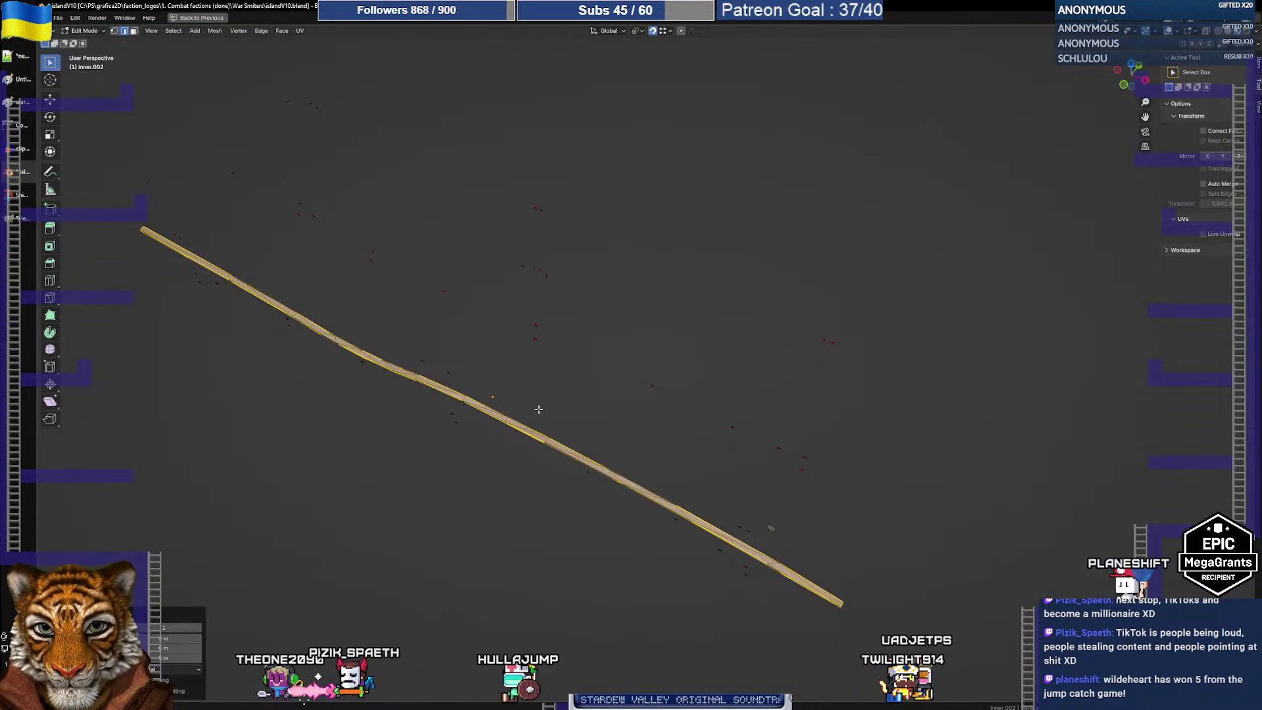
key(g)
key(x)
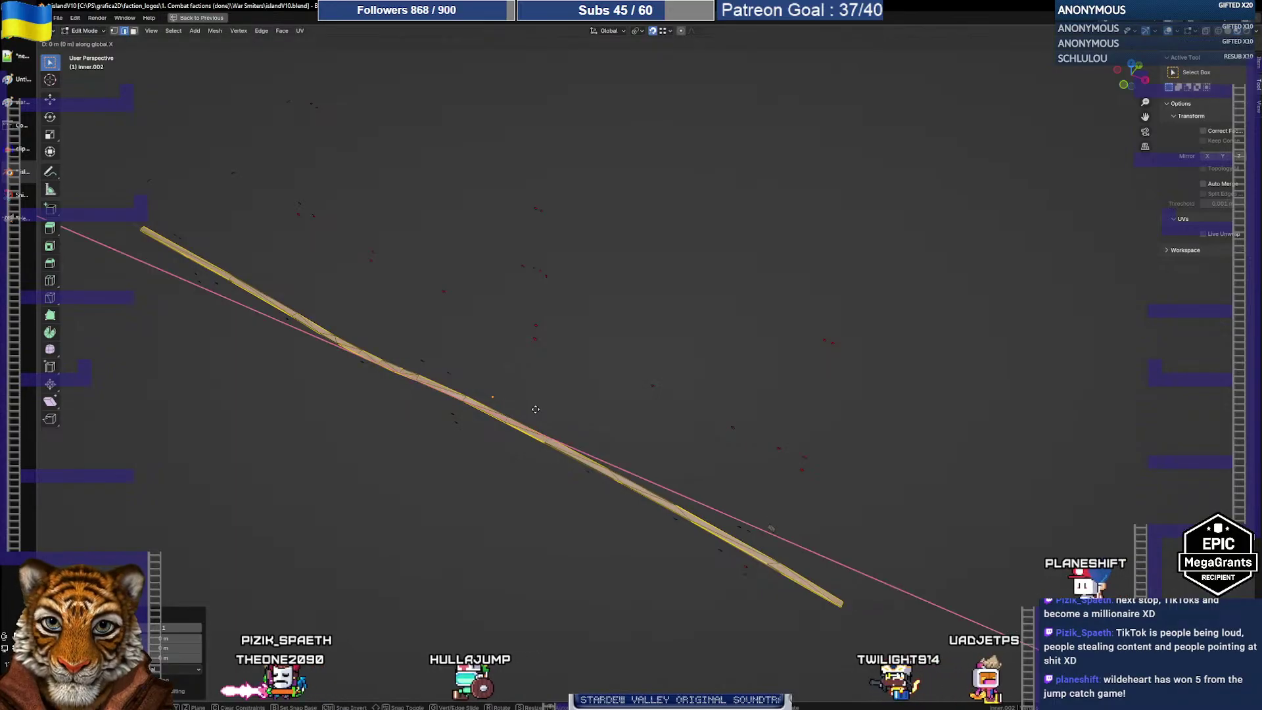
key(y)
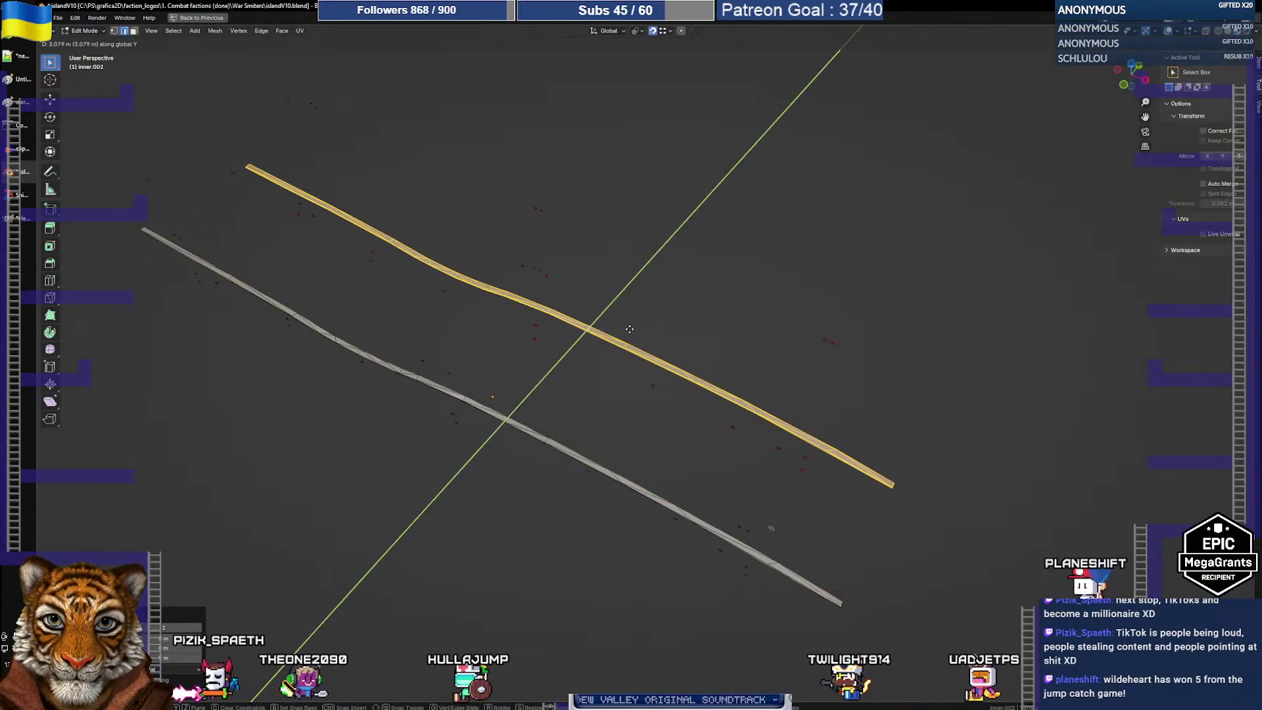
click(630, 328)
middle_drag(605, 383, 541, 396)
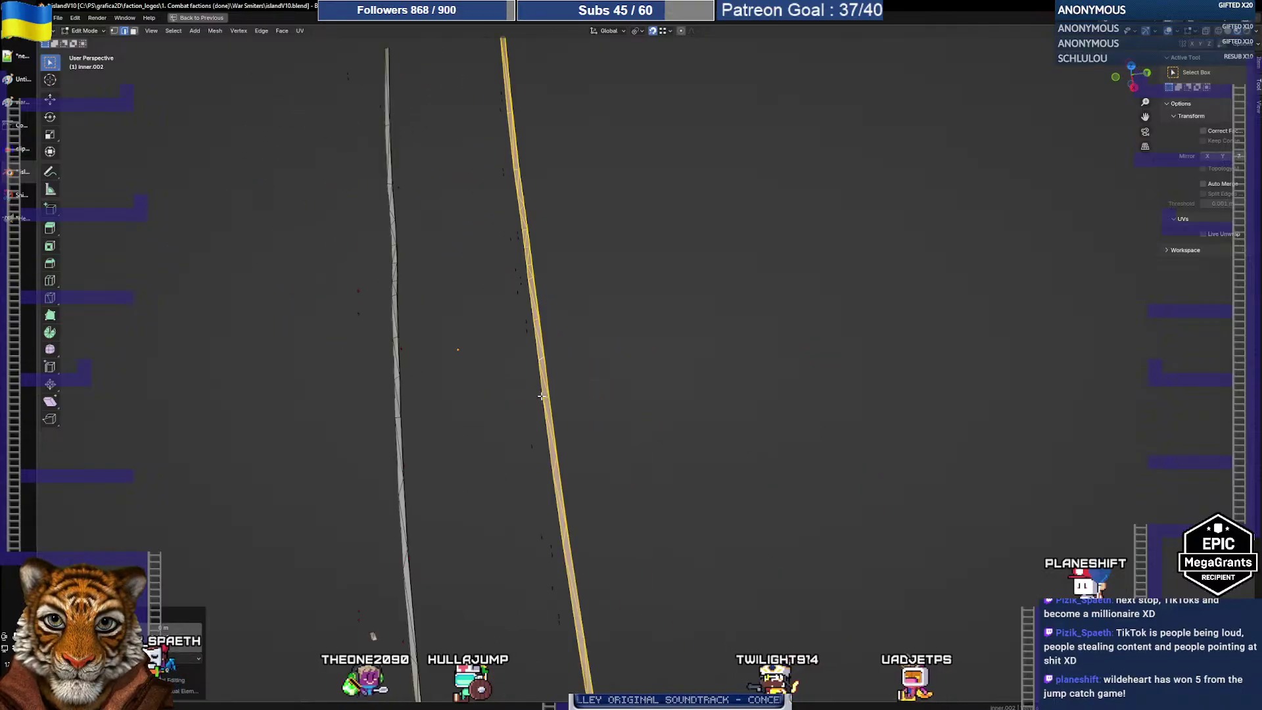
key(y)
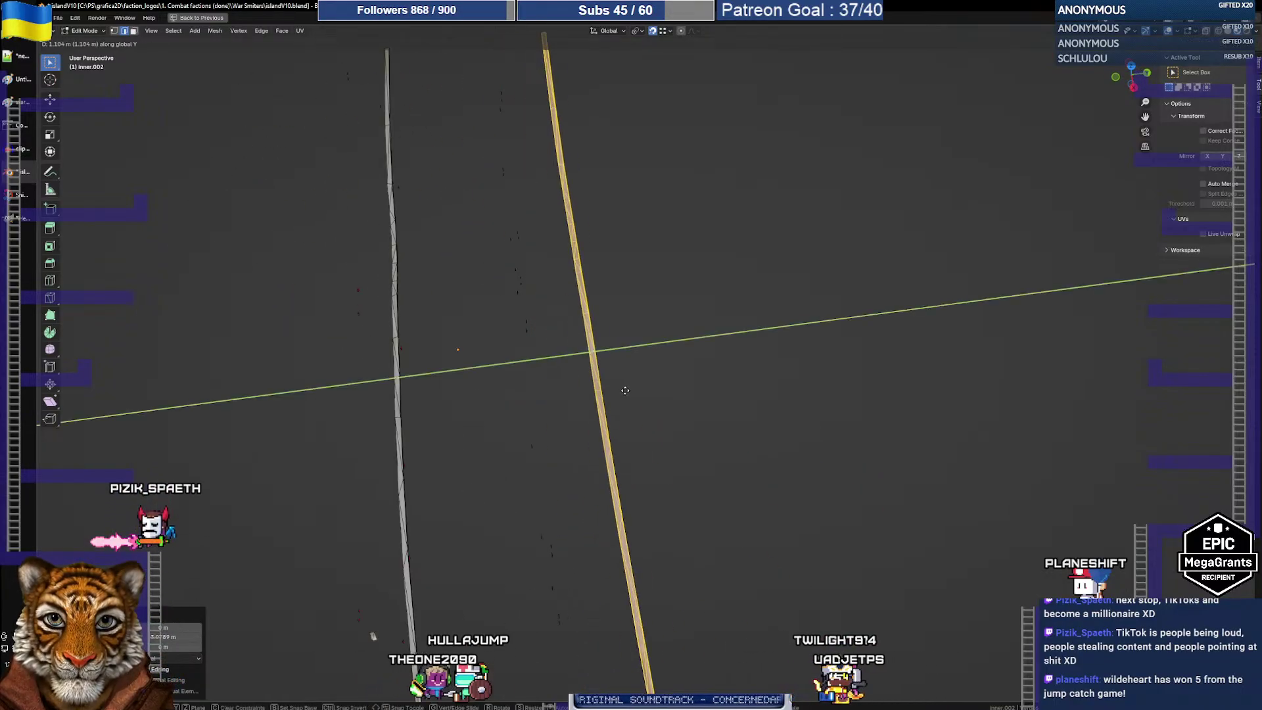
click(642, 387)
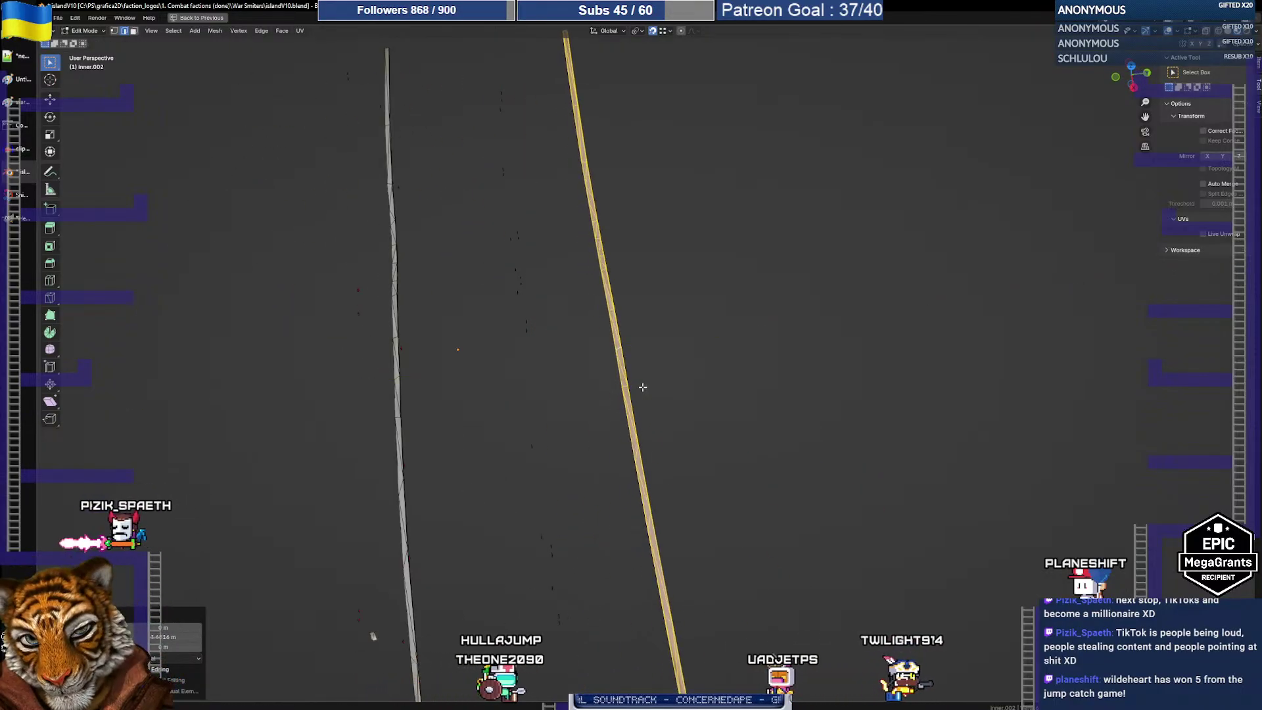
- Reveal the hidden bridge, deselect it, and start sliding the copied strip along Y
key(alt+h)
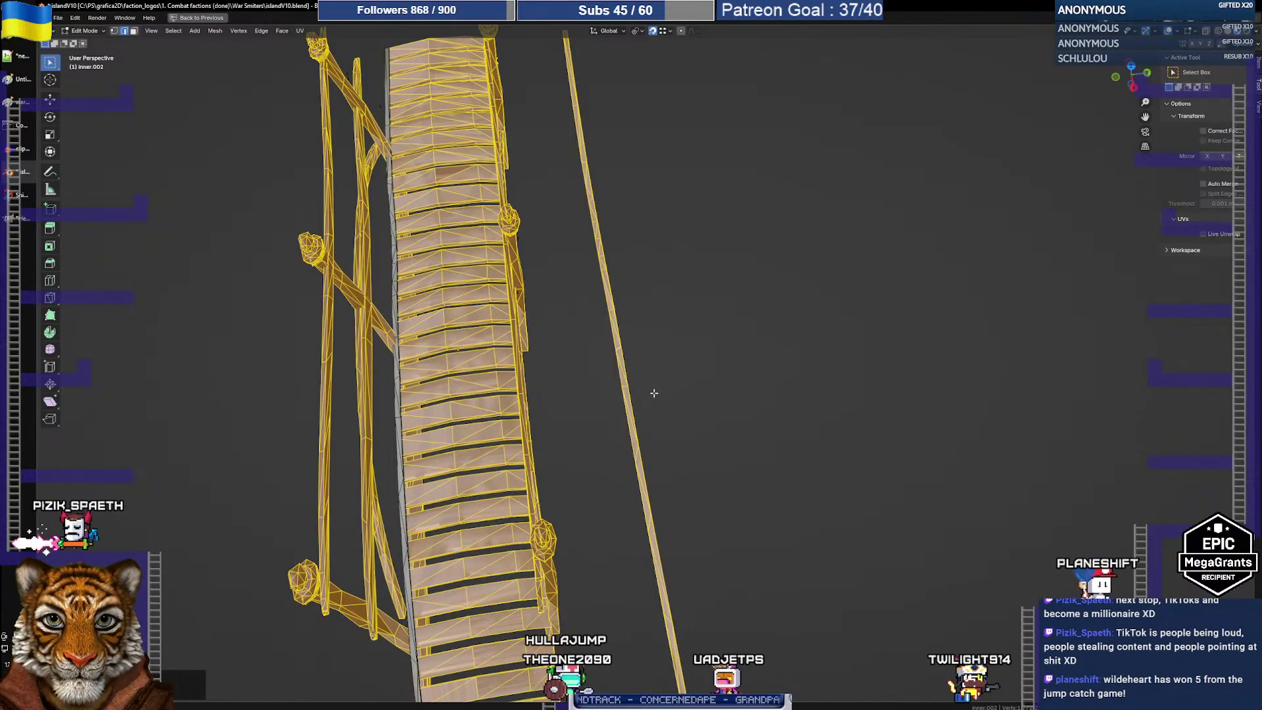
click(638, 389)
key(l)
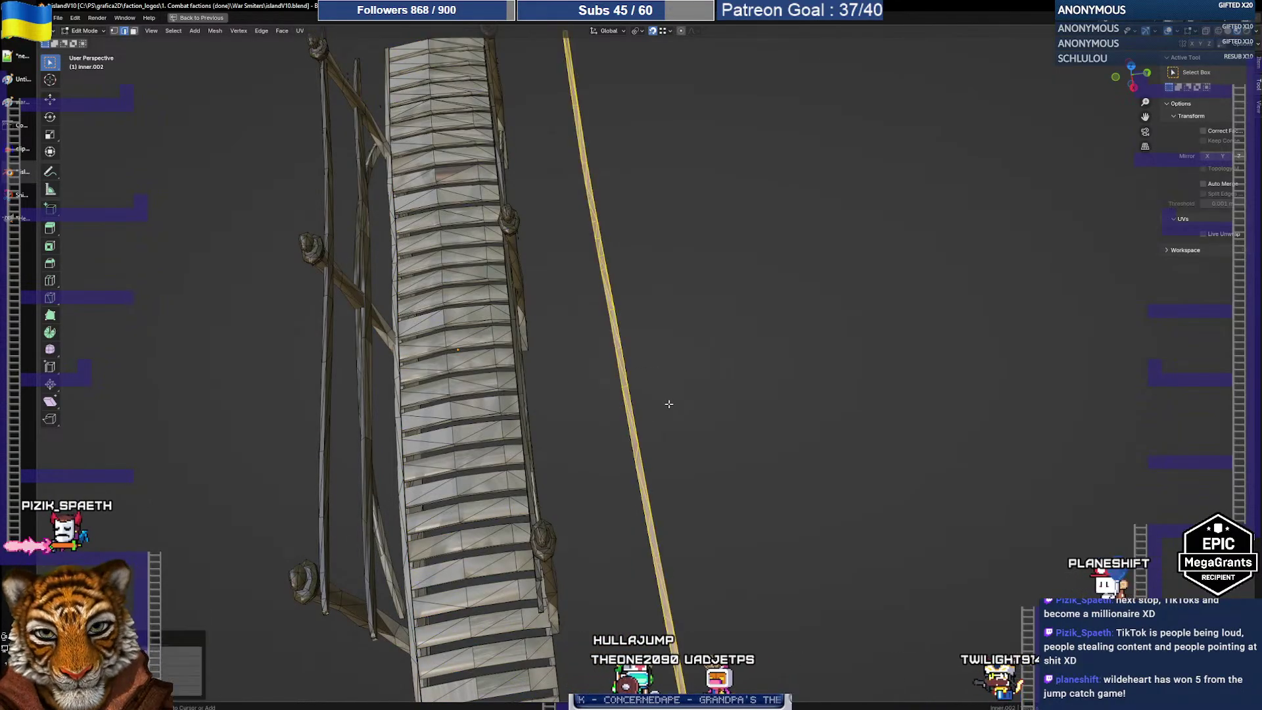
key(g)
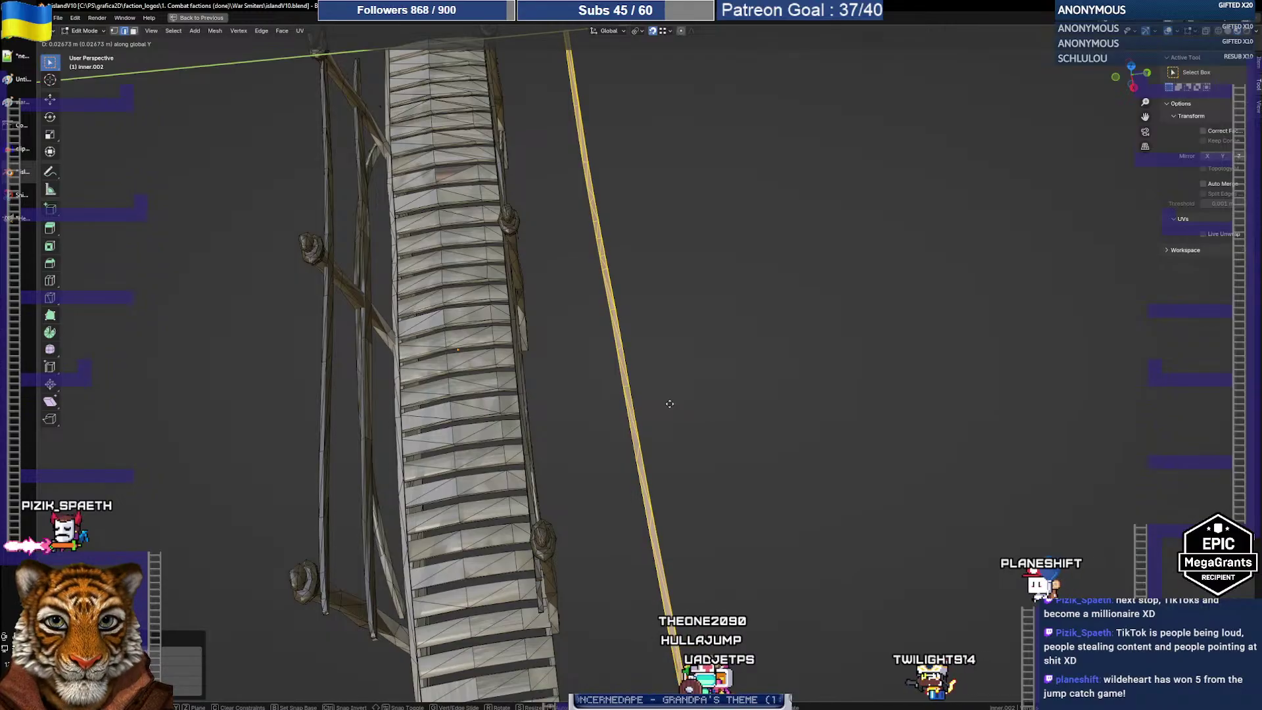
key(y)
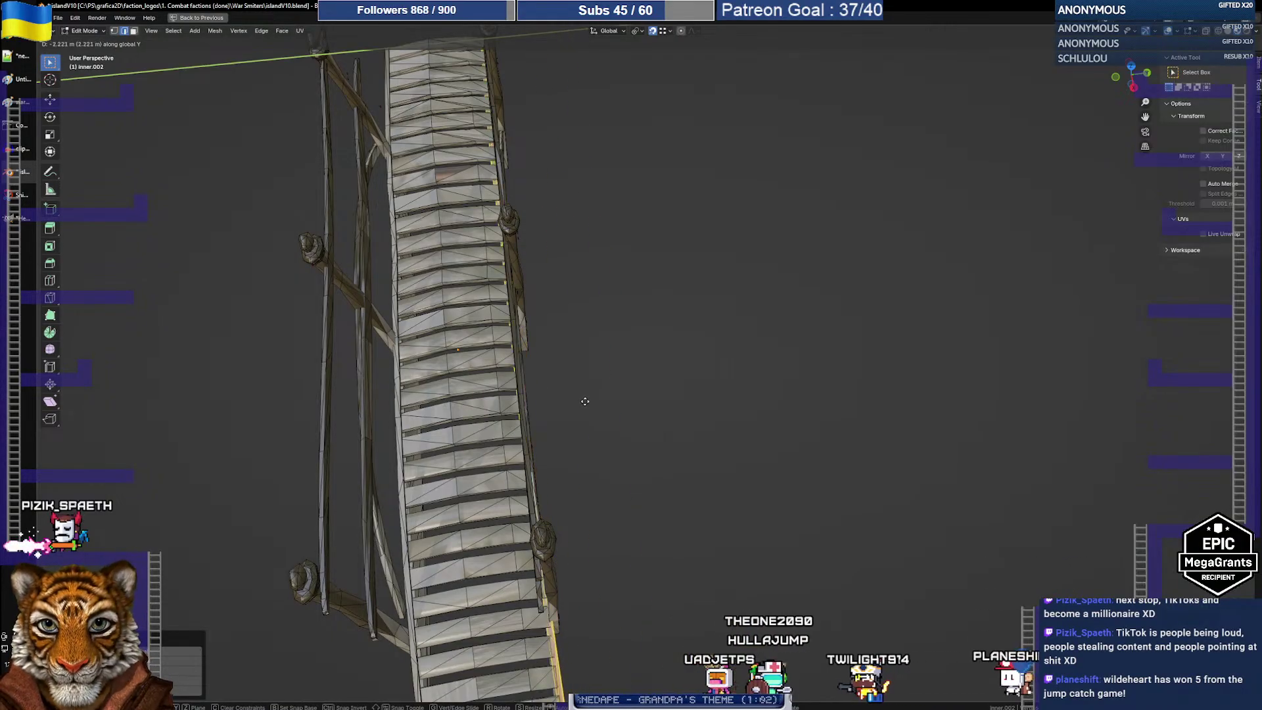
- Confirm the copied strip's shift along Y and orbit to a side view of the bridge
click(585, 401)
middle_drag(659, 391, 993, 322)
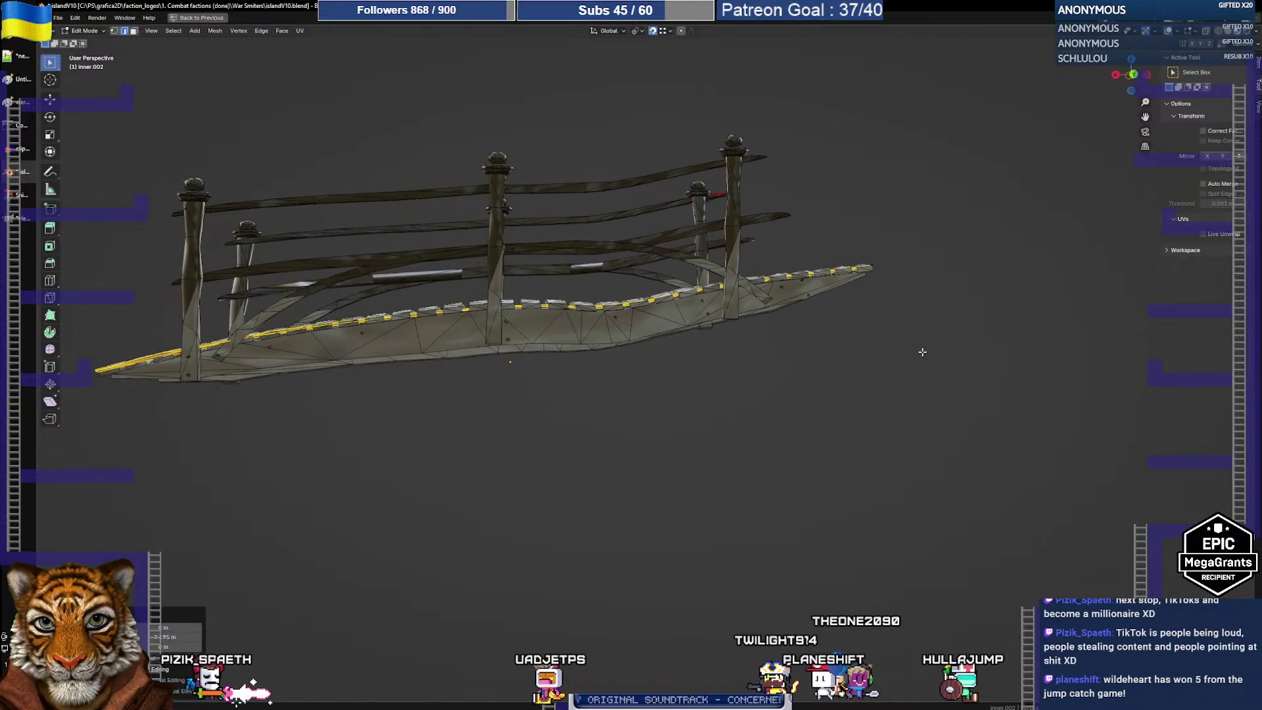
middle_drag(906, 368, 902, 366)
- Raise the selected edge loop about 0.1 m along global Z and inspect the deck
key(r)
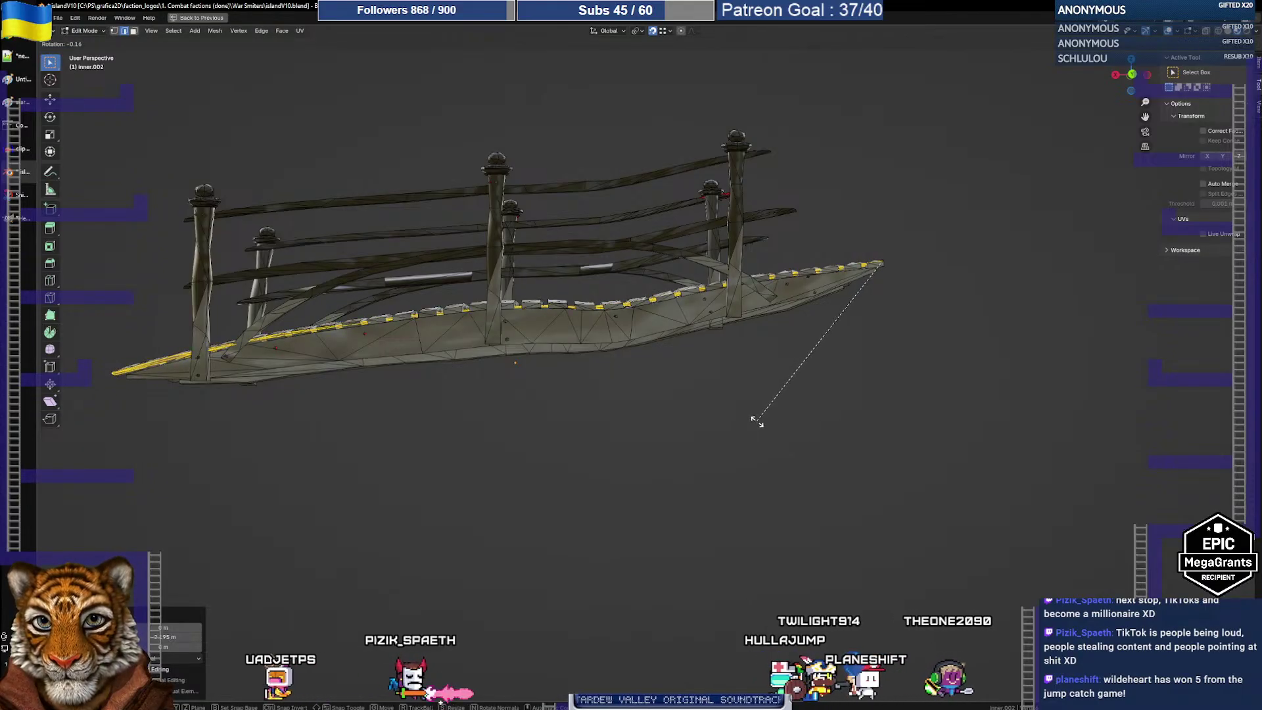
key(g)
key(z)
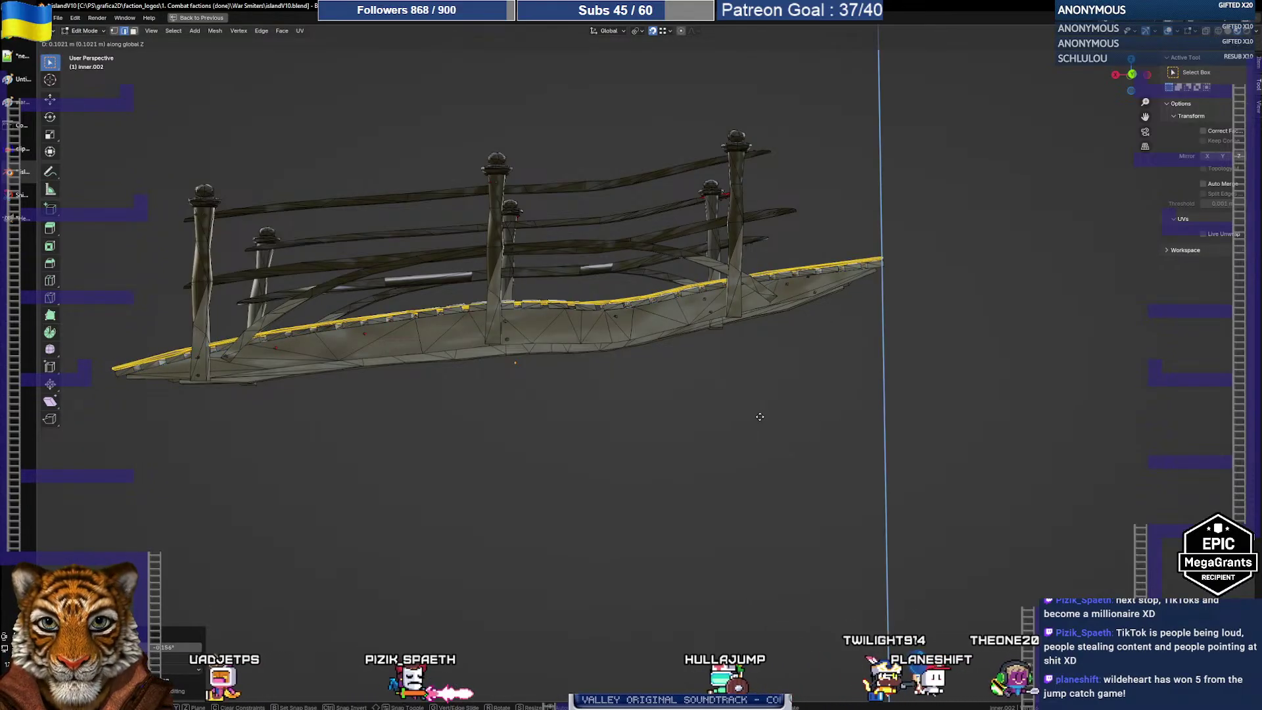
click(759, 417)
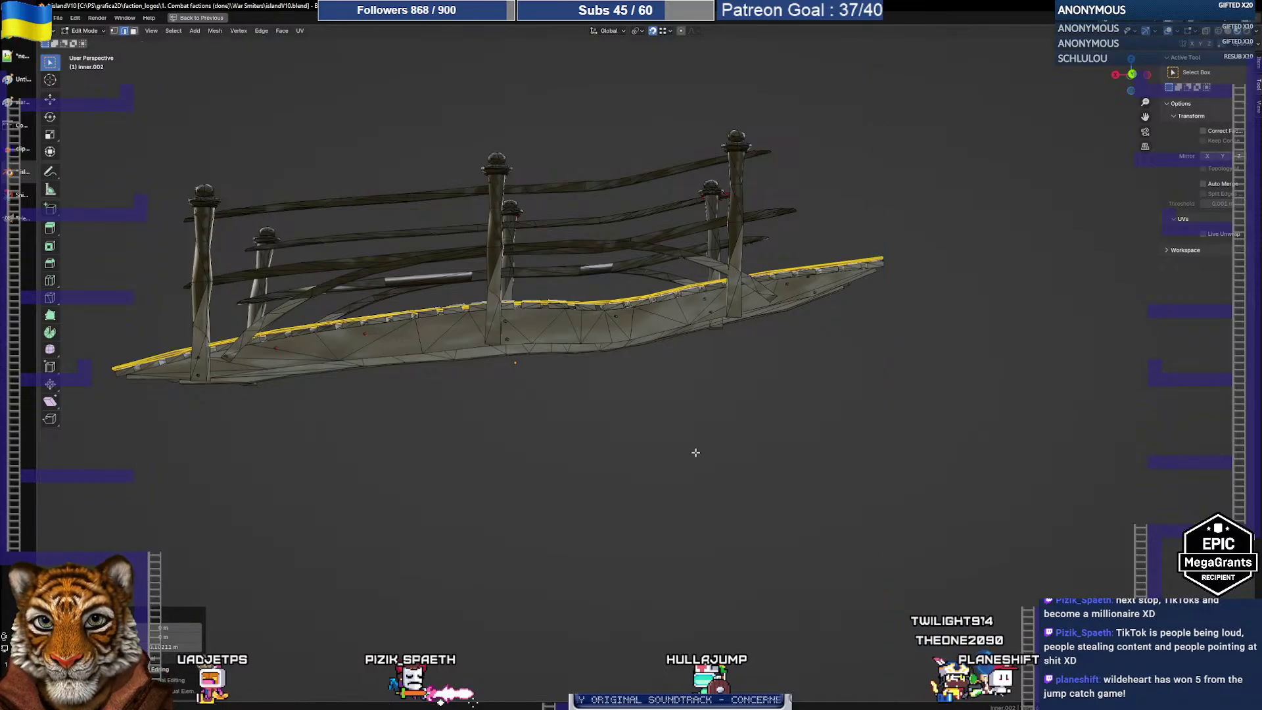
middle_drag(759, 417, 624, 395)
scroll(650, 362, up, 10)
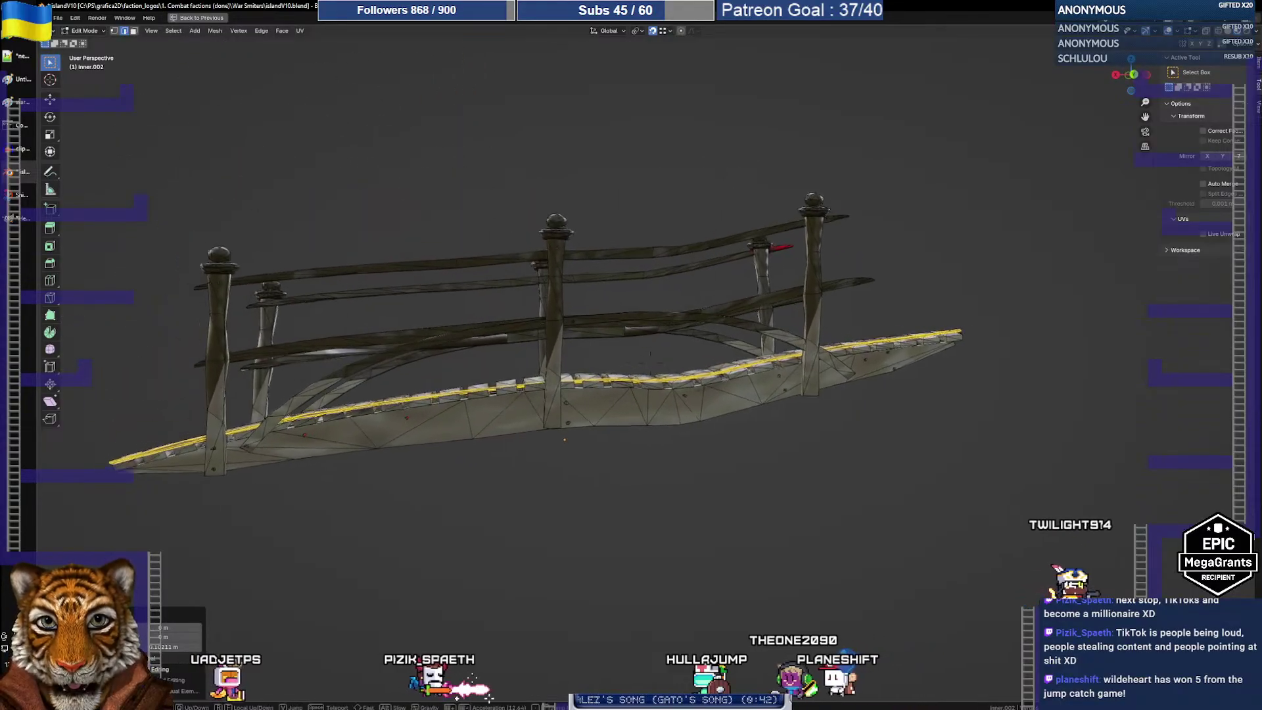
scroll(735, 465, down, 10)
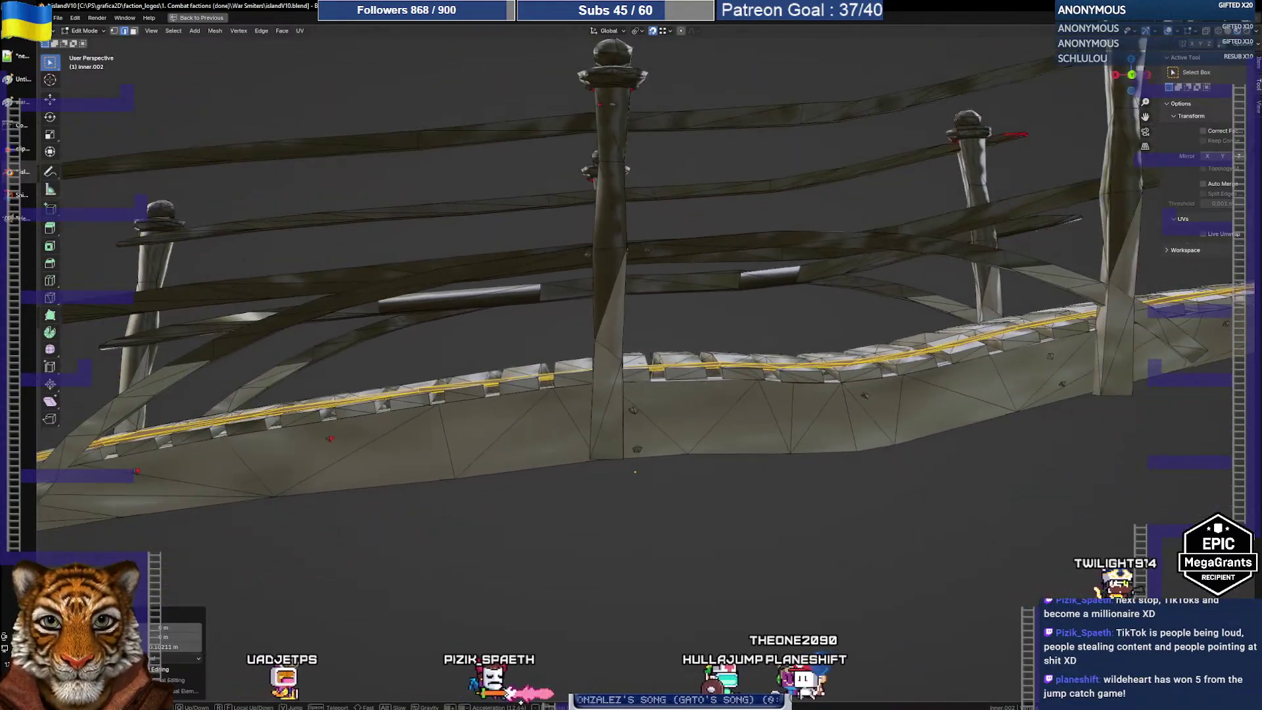
middle_drag(736, 466, 732, 461)
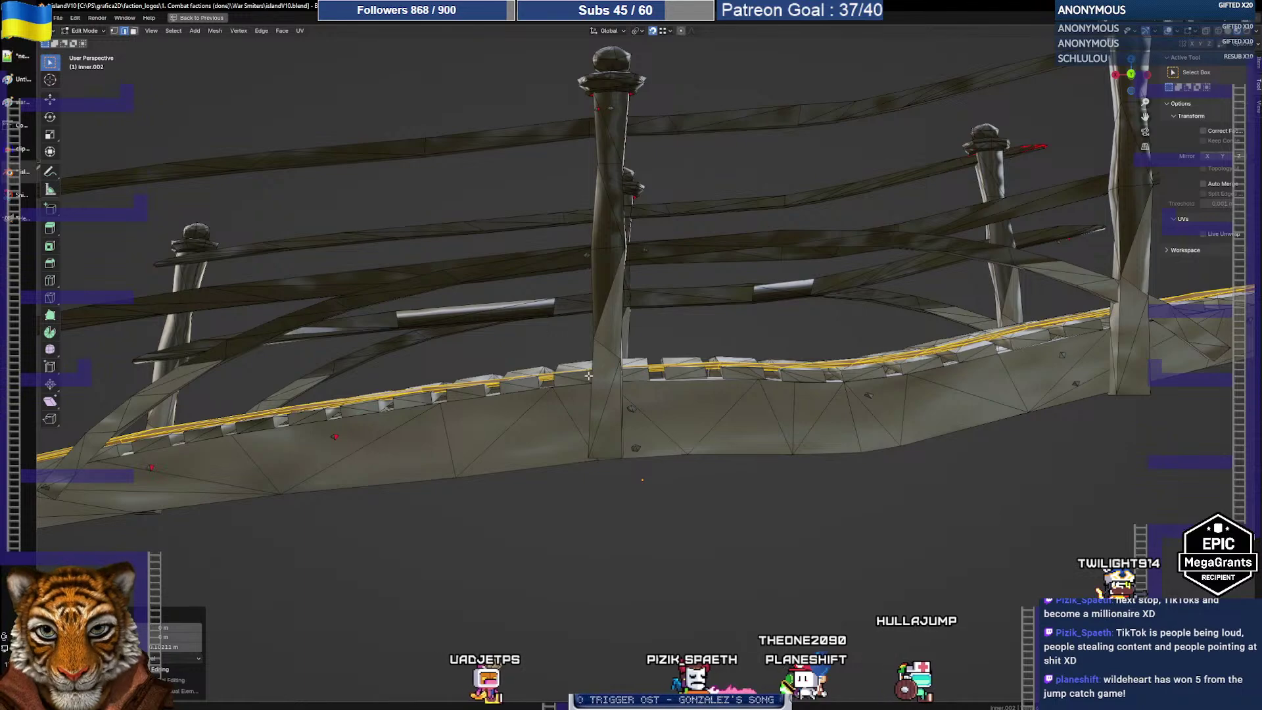
- Isolate the deck strip and lift a vertex and its middle vertices slightly along Z
key(shift+h)
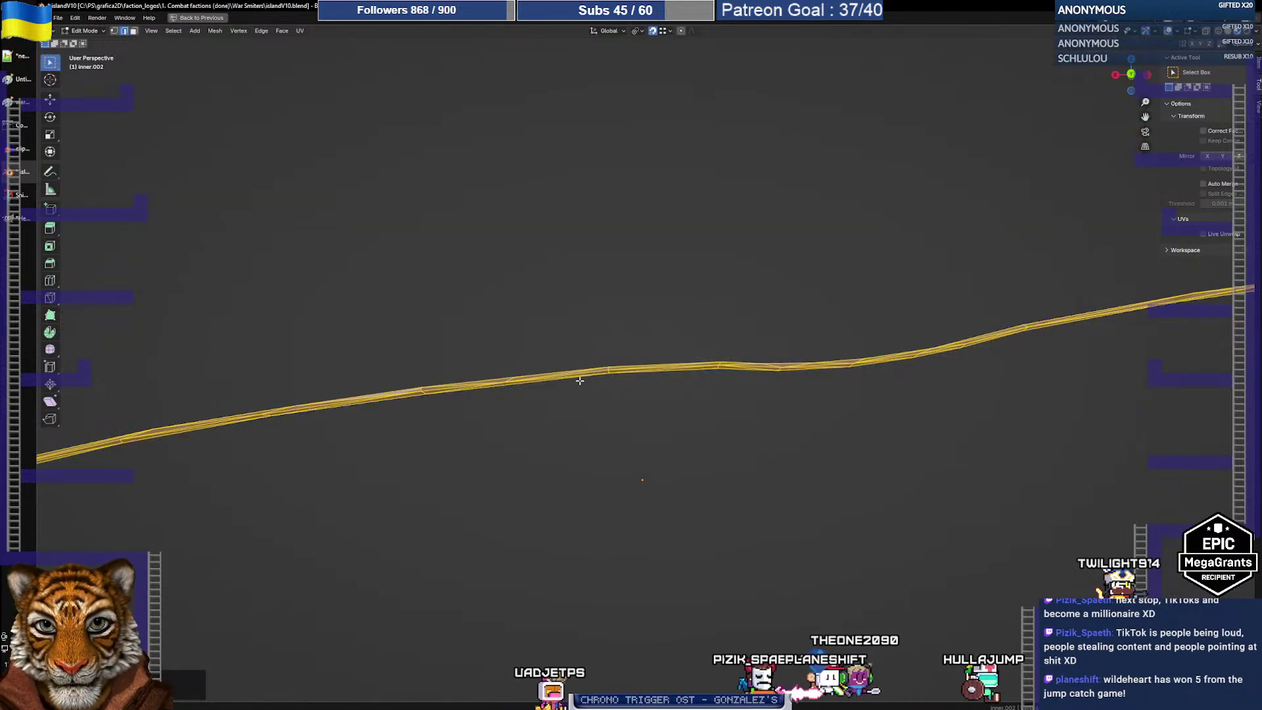
key(1)
click(560, 415)
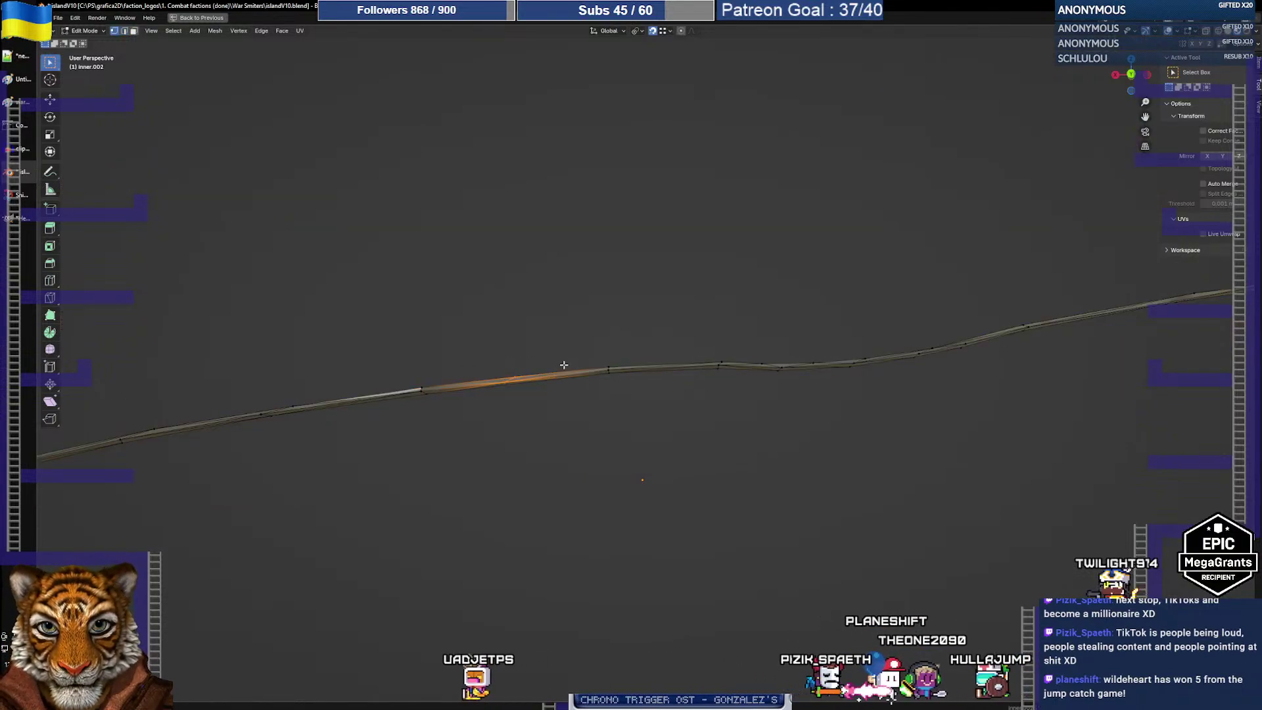
key(g)
key(z)
key(z)
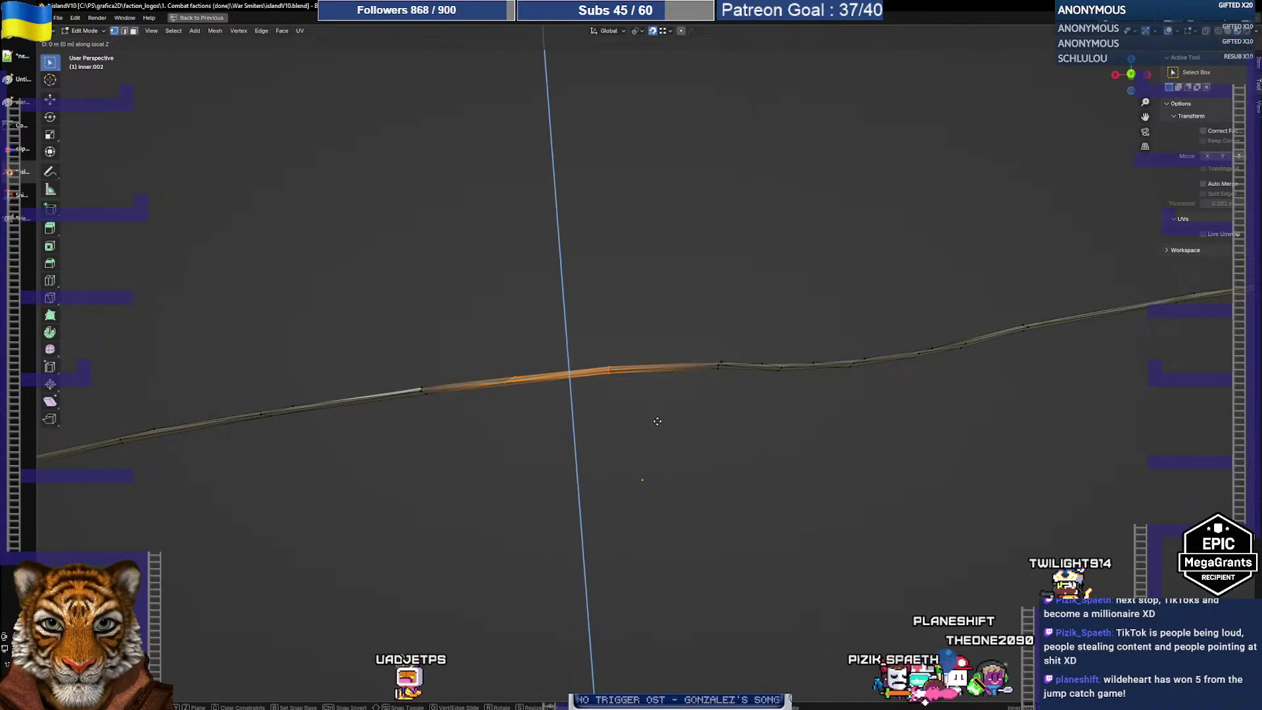
click(658, 417)
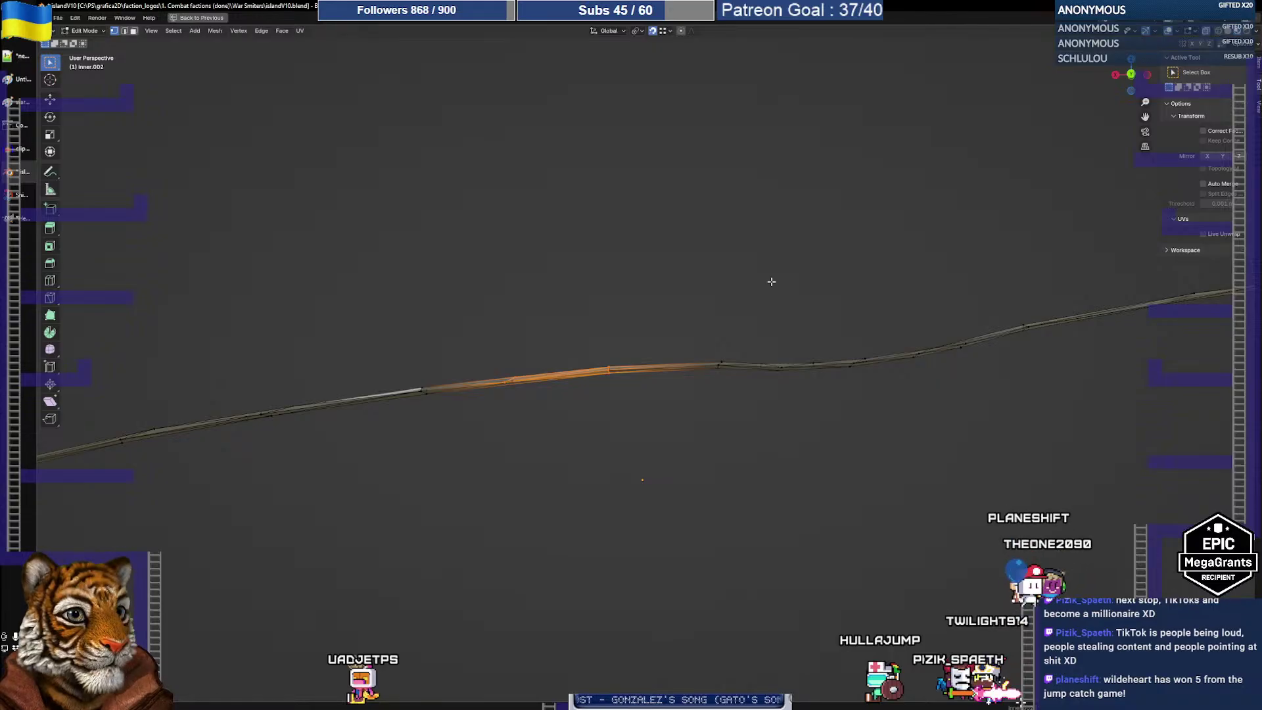
drag(495, 324, 656, 431)
key(g)
key(z)
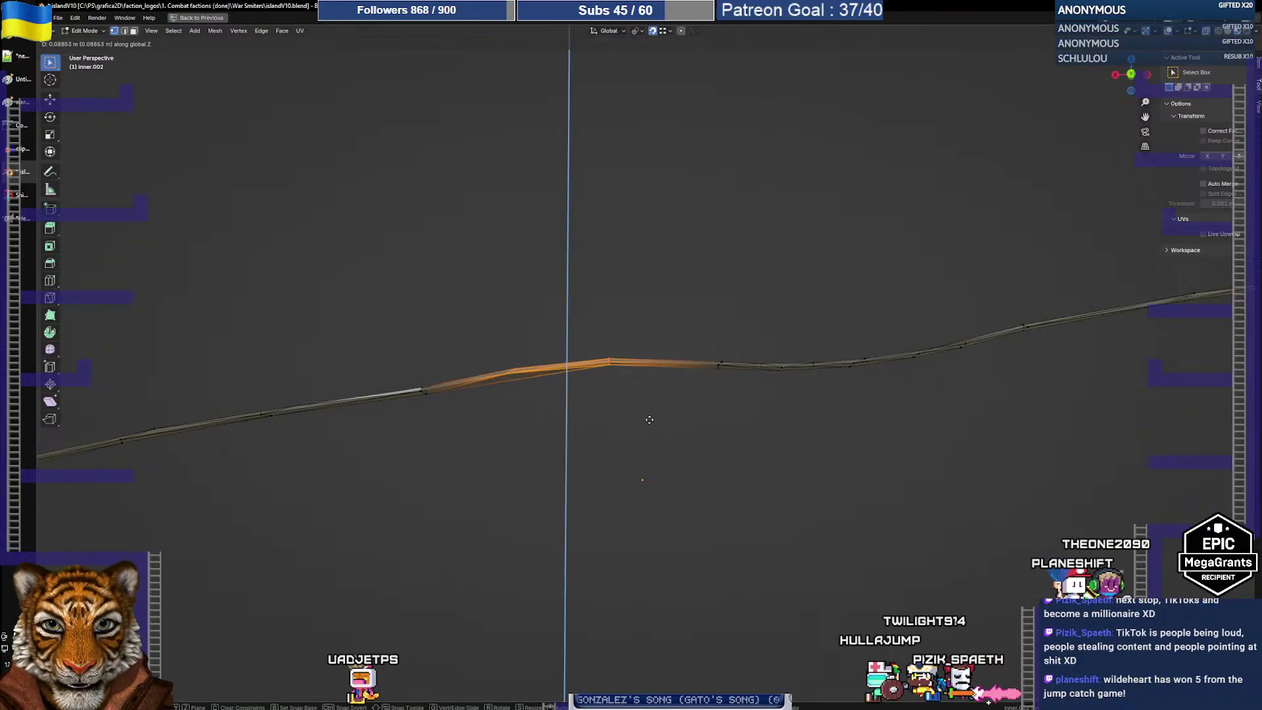
click(651, 425)
middle_drag(637, 425, 572, 346)
middle_drag(547, 388, 547, 443)
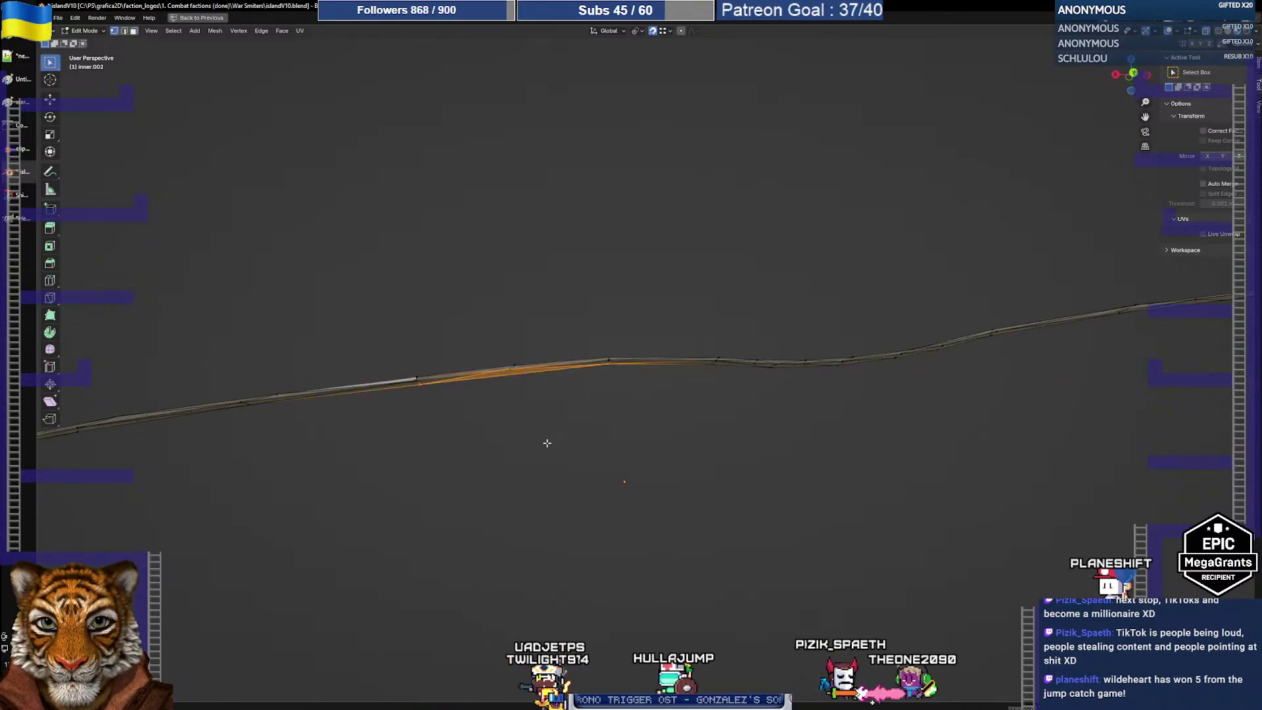
- Recalculate the whole strip's normals via Mesh > Normals, then deselect it
key(a)
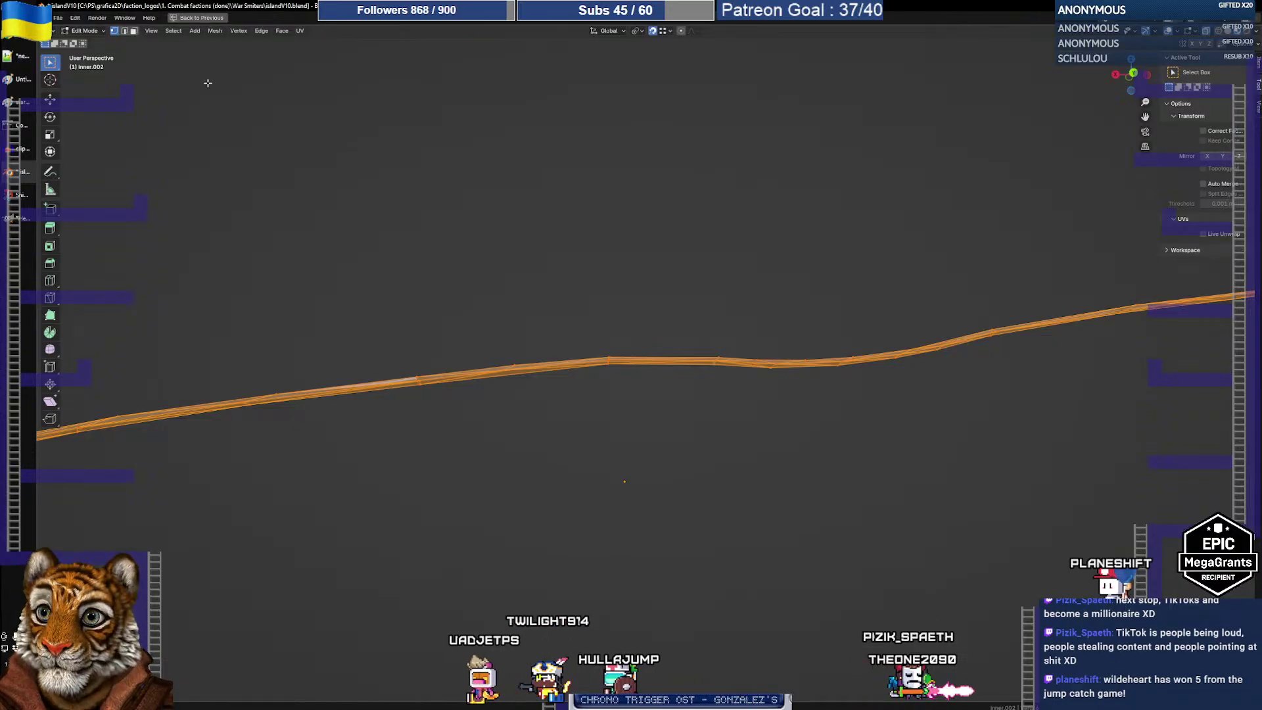
click(215, 31)
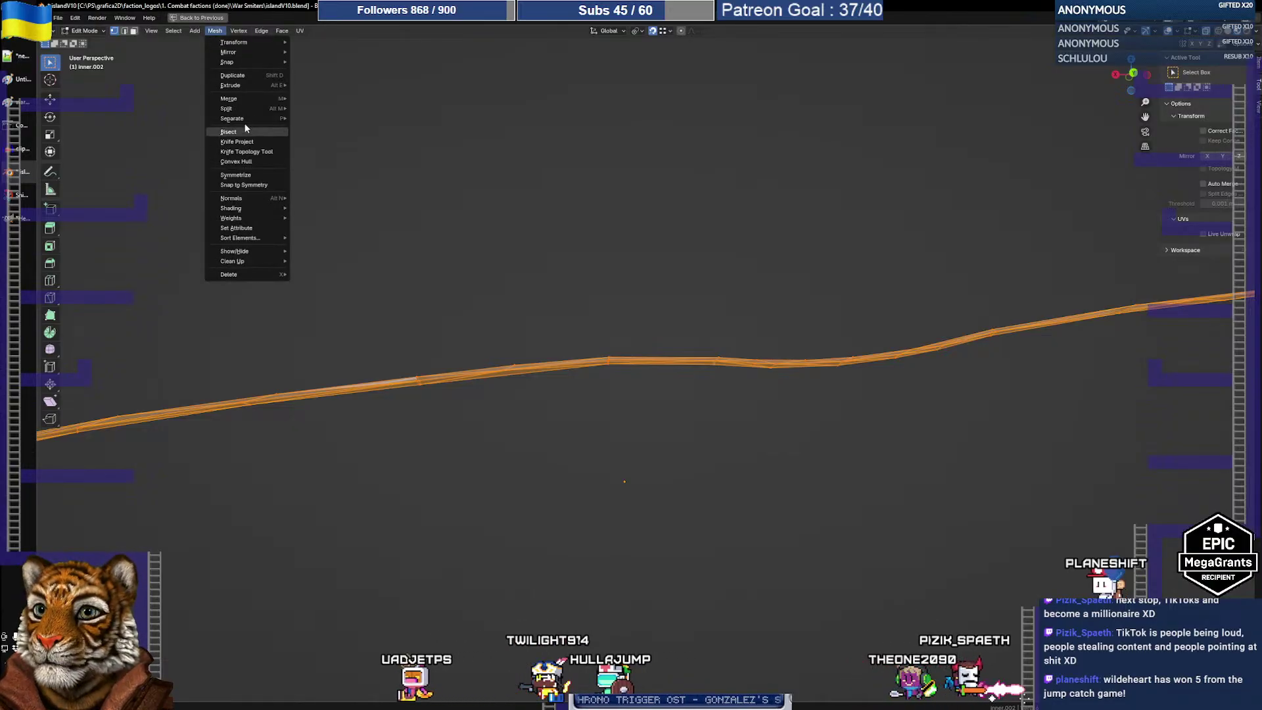
mouse_move(265, 197)
click(336, 208)
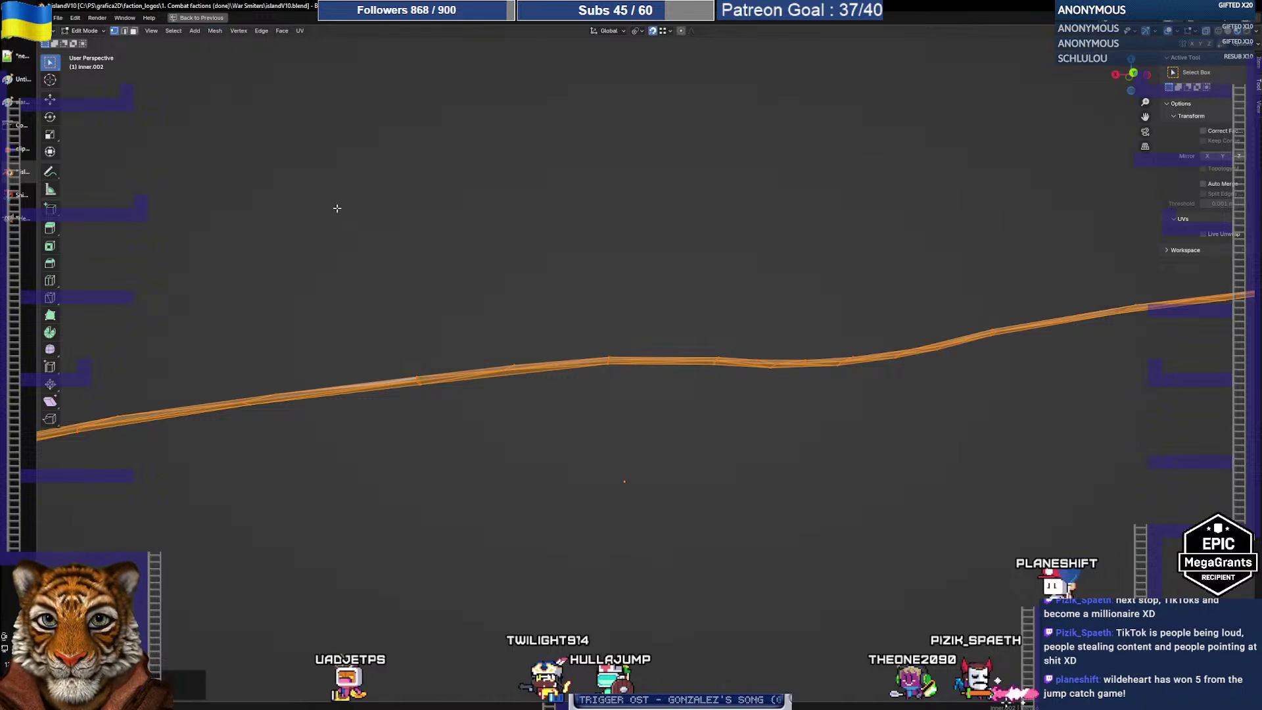
click(596, 422)
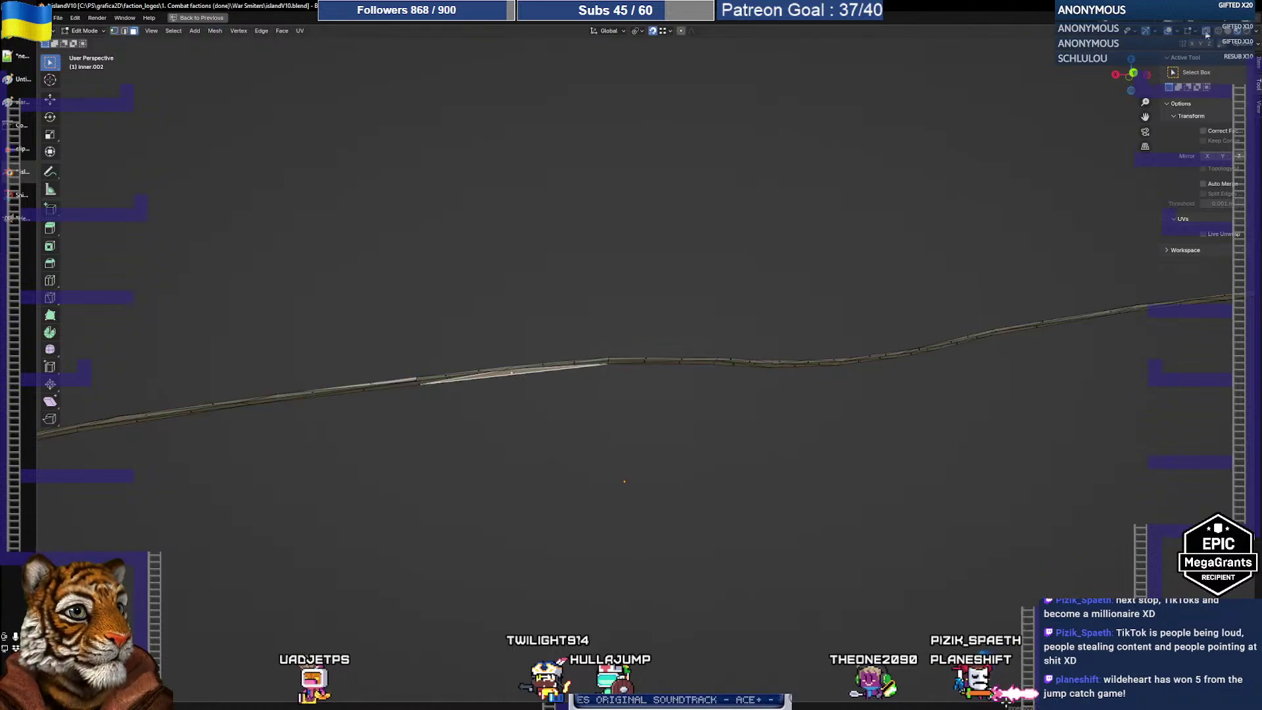
mouse_move(526, 294)
middle_down()
mouse_move(524, 188)
mouse_move(538, 141)
mouse_move(506, 222)
mouse_move(507, 273)
mouse_move(454, 304)
mouse_move(401, 309)
mouse_move(533, 335)
mouse_move(521, 318)
middle_up()
- Unhide the bridge, select the edge loop along the walkway top, and rotate it slightly
key(alt+h)
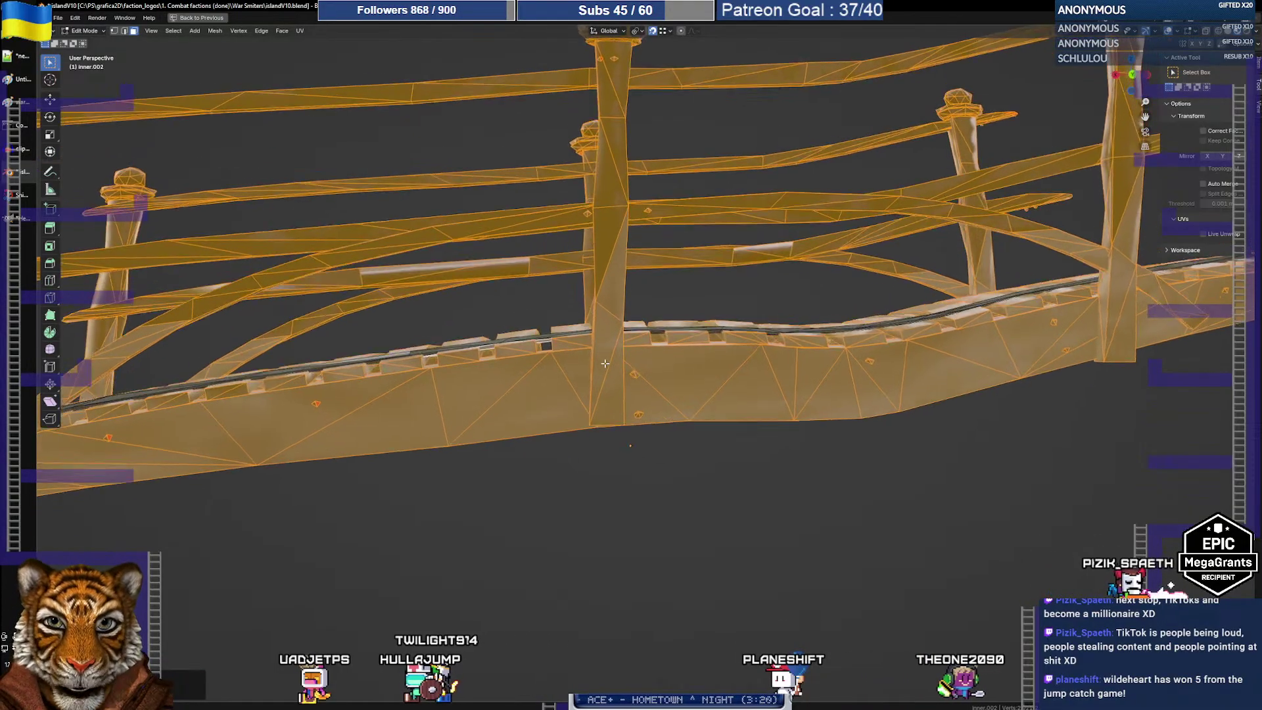
middle_drag(604, 364, 821, 484)
mouse_move(752, 439)
middle_down()
mouse_move(798, 434)
mouse_move(738, 437)
middle_up()
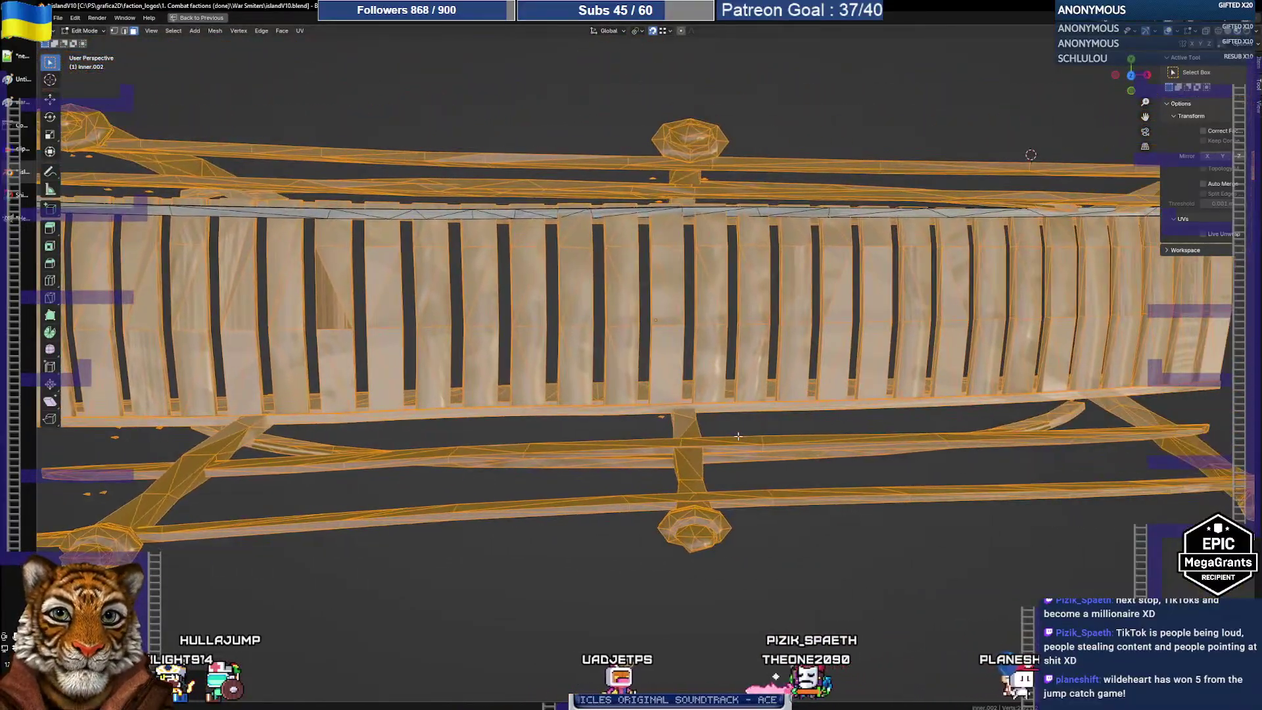
key(shift+grave)
key(s)
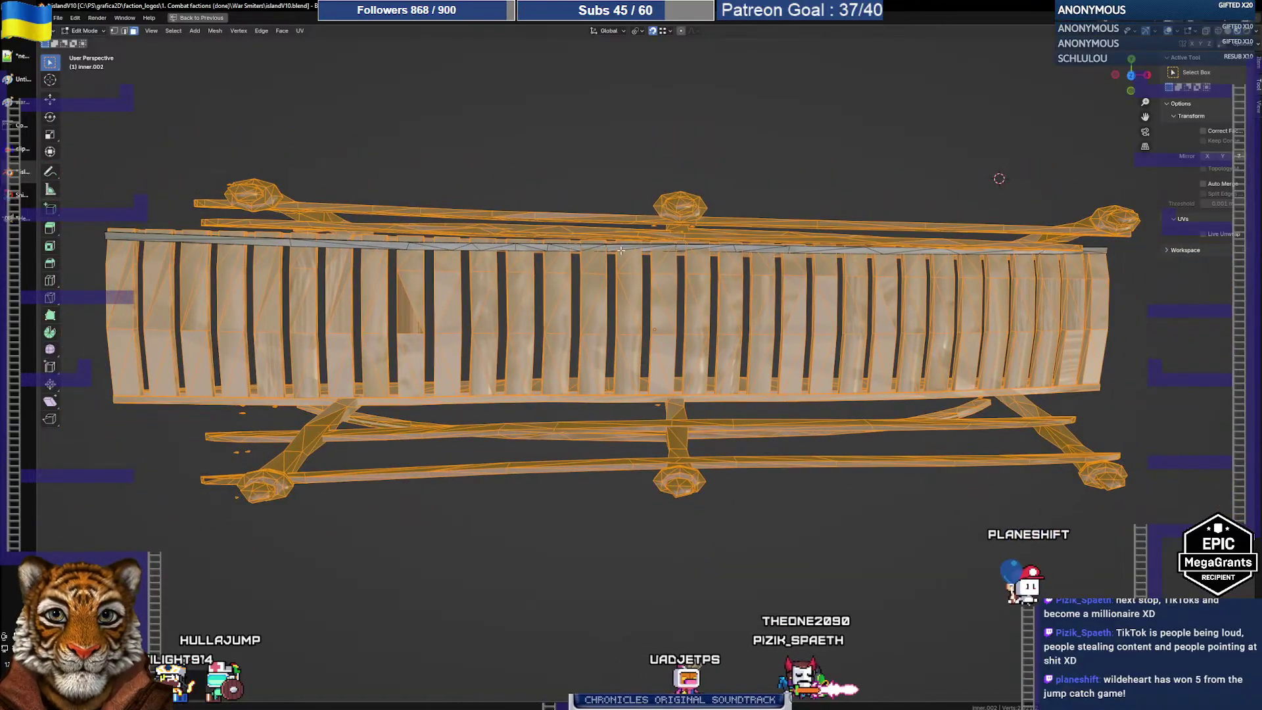
click(621, 250)
alt+click(625, 254)
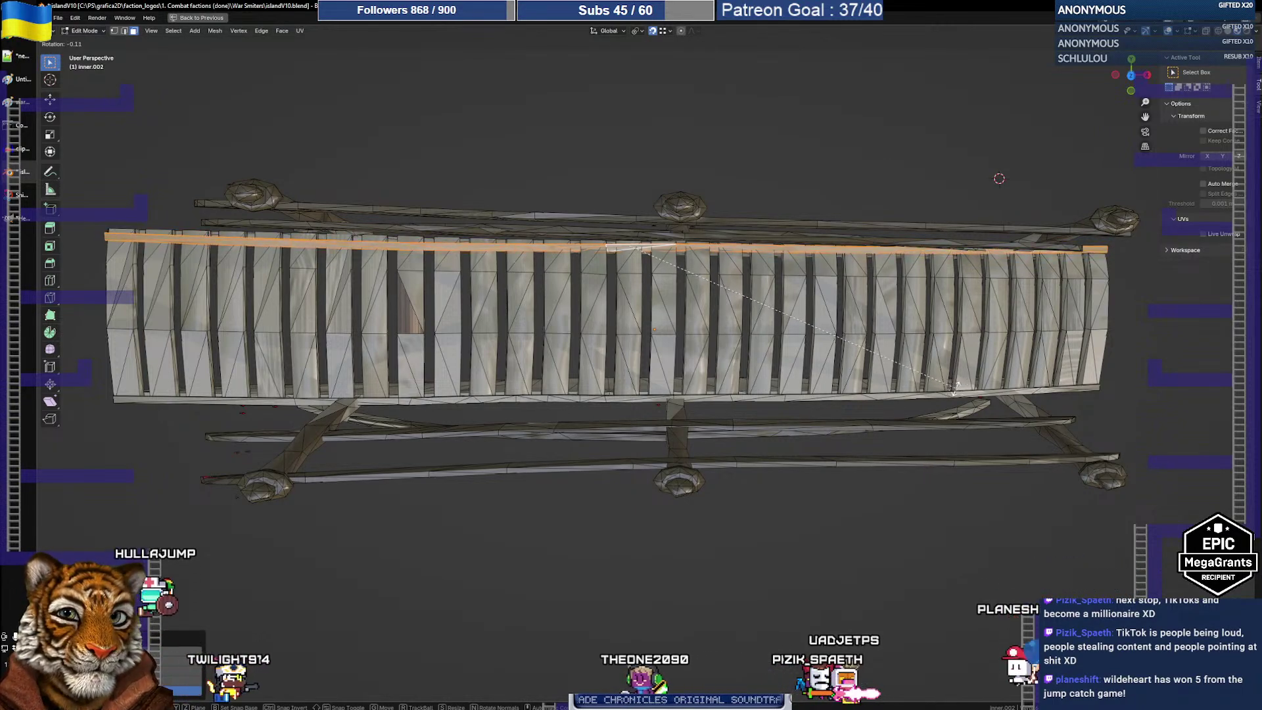
click(950, 389)
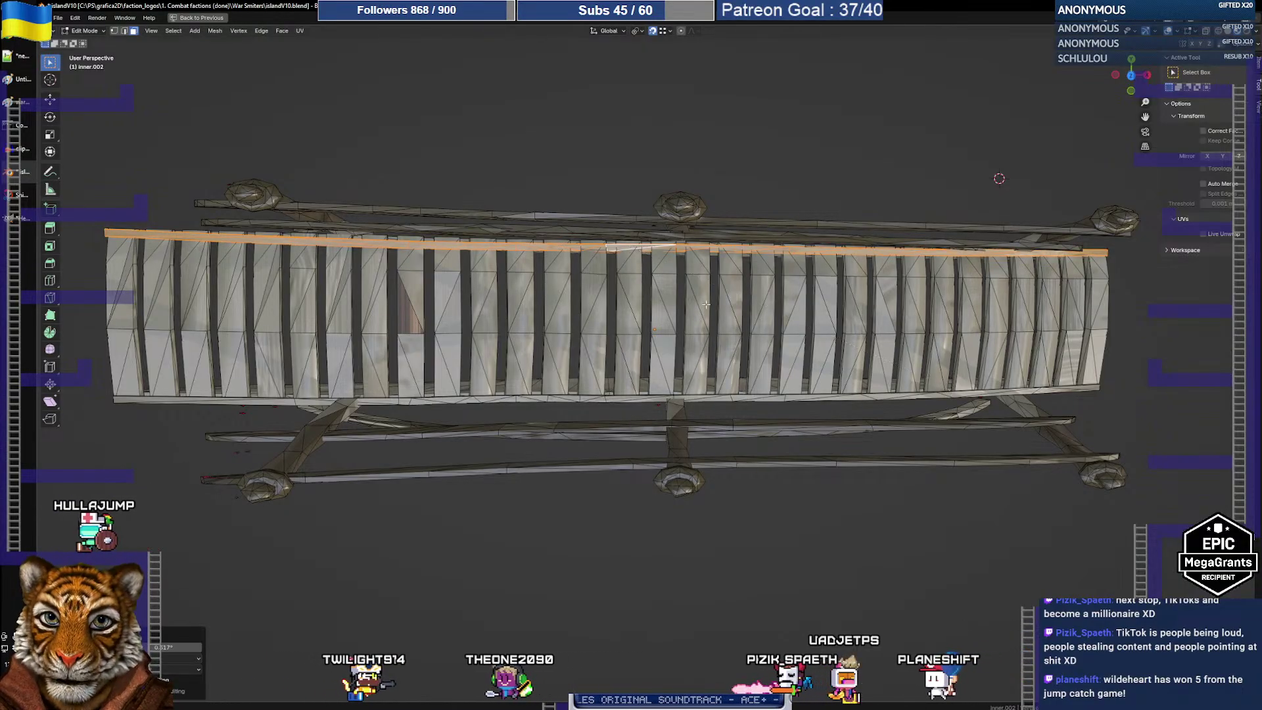
- Isolate the strip and shift its middle section sideways along Y twice
key(shift+h)
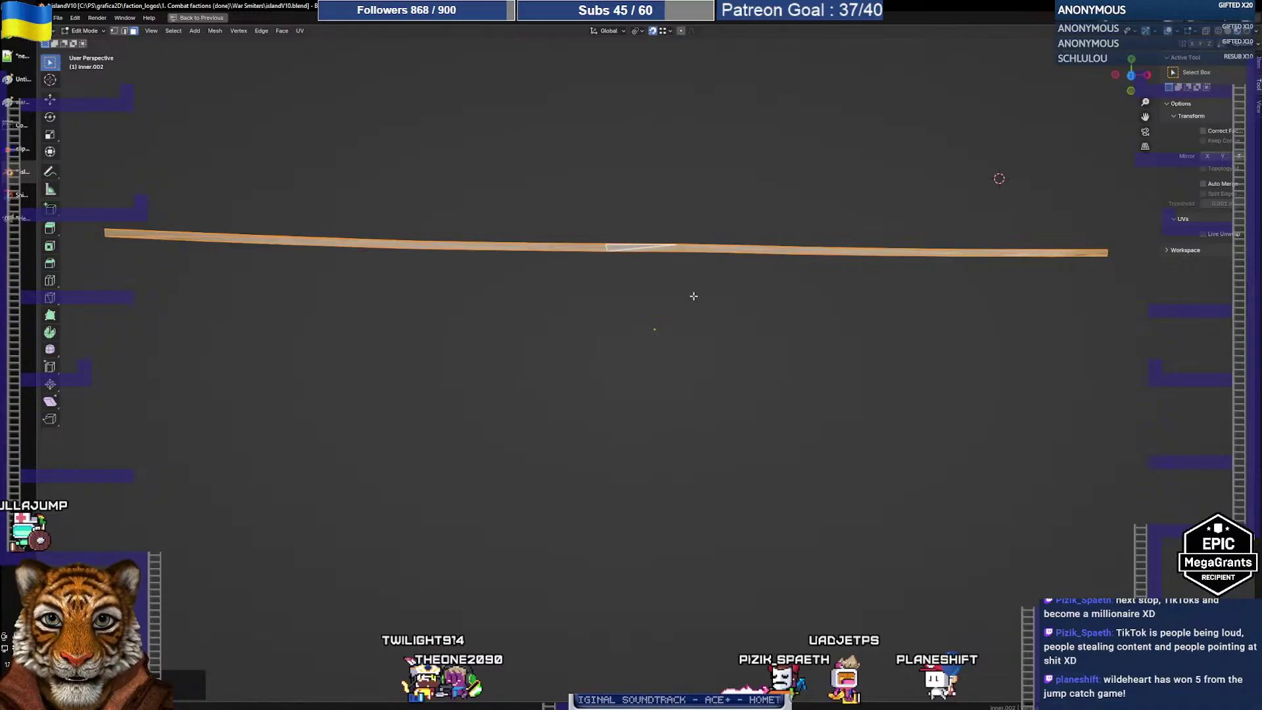
click(608, 249)
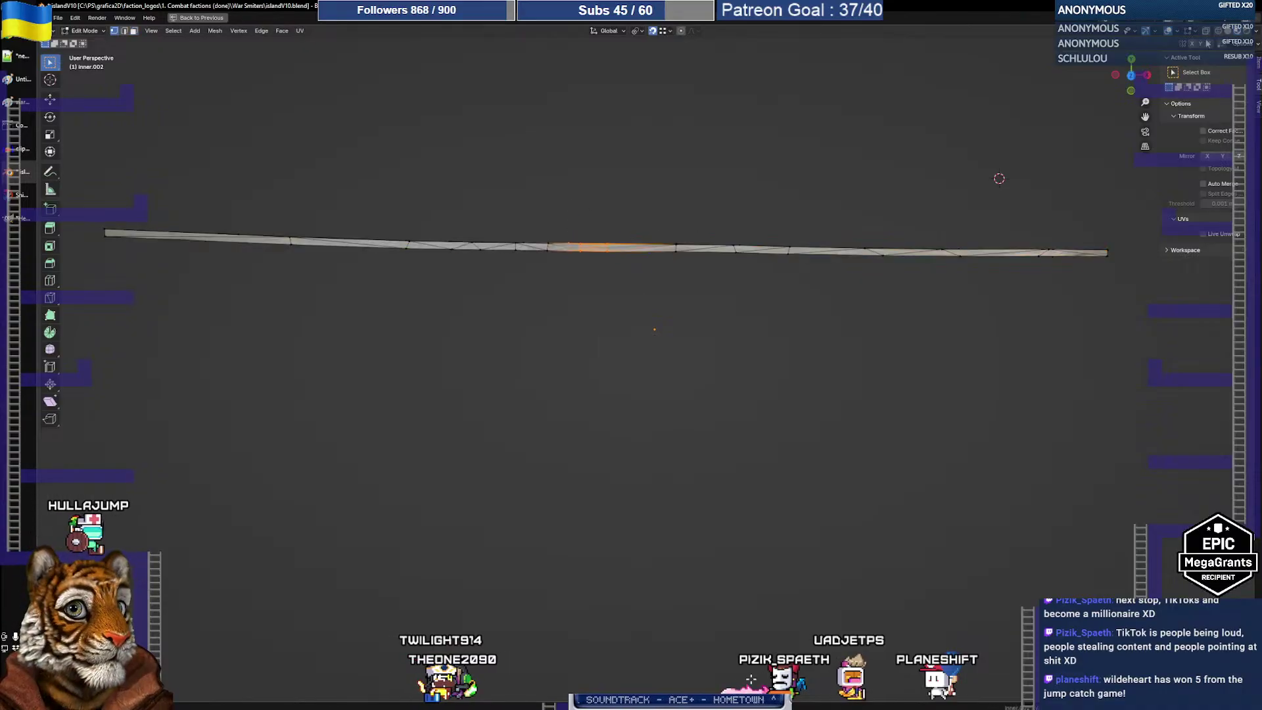
drag(547, 208, 648, 286)
drag(353, 215, 662, 320)
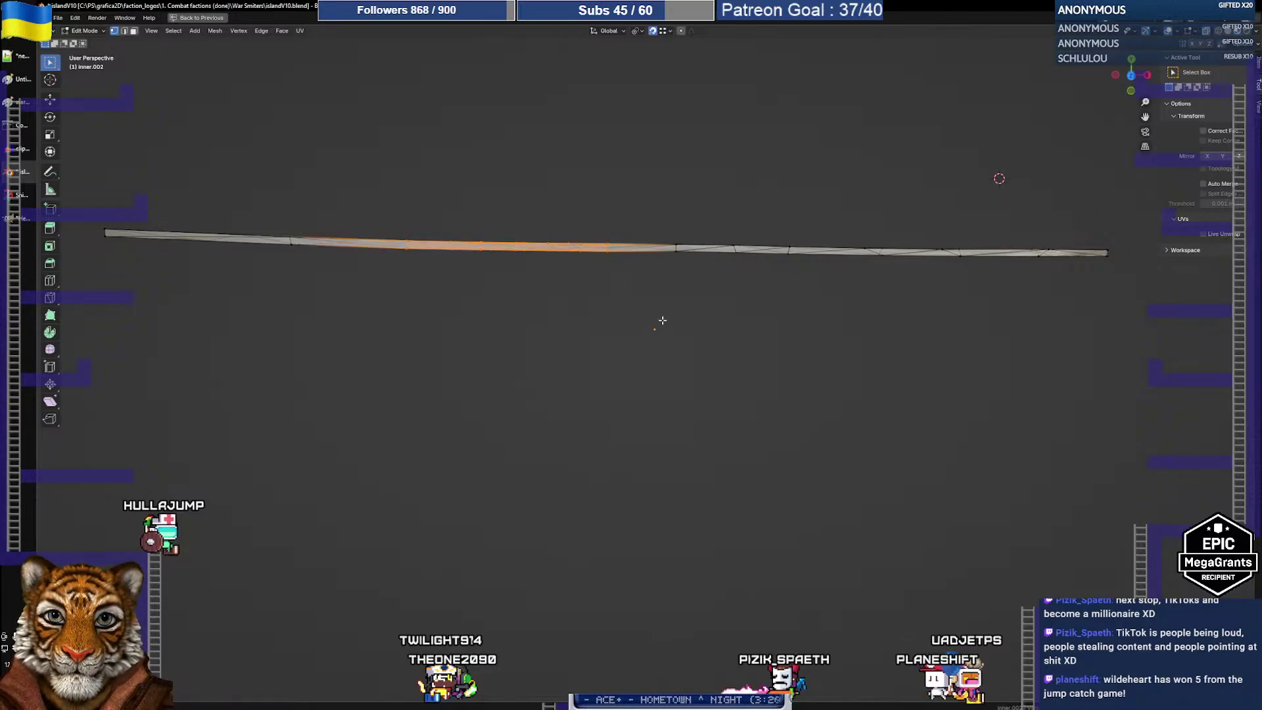
key(g)
key(y)
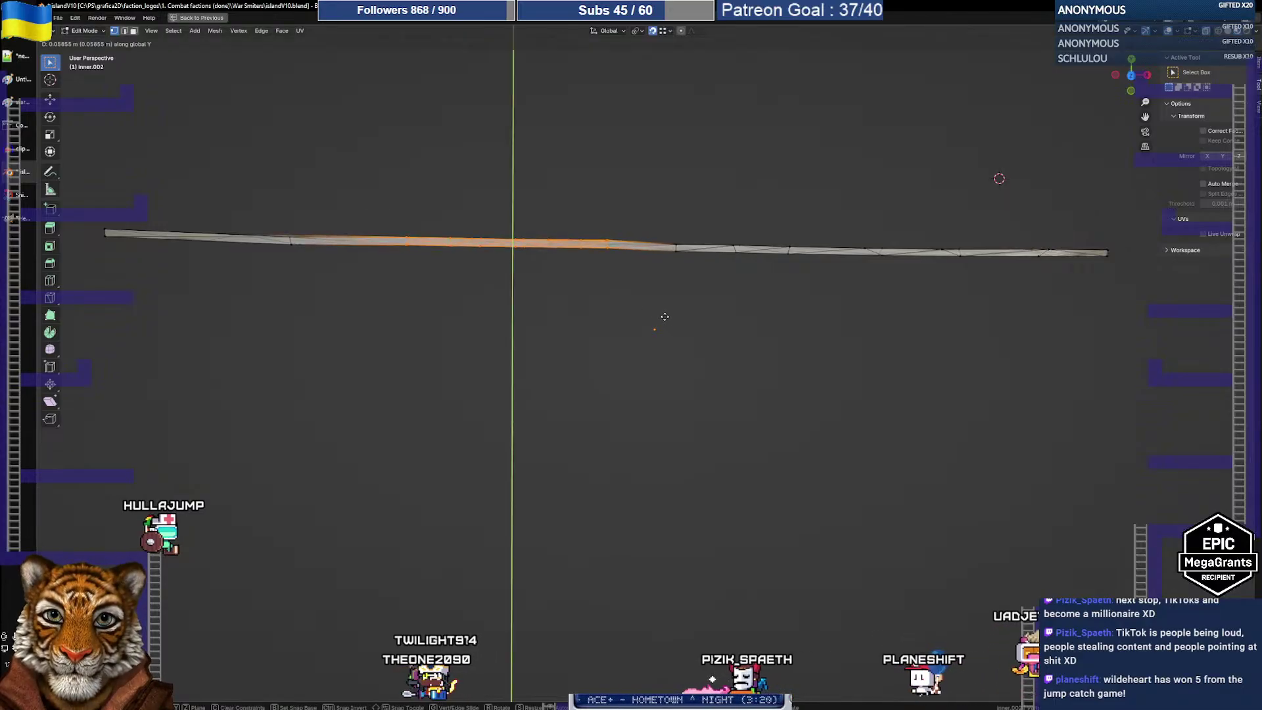
click(716, 281)
key(g)
key(y)
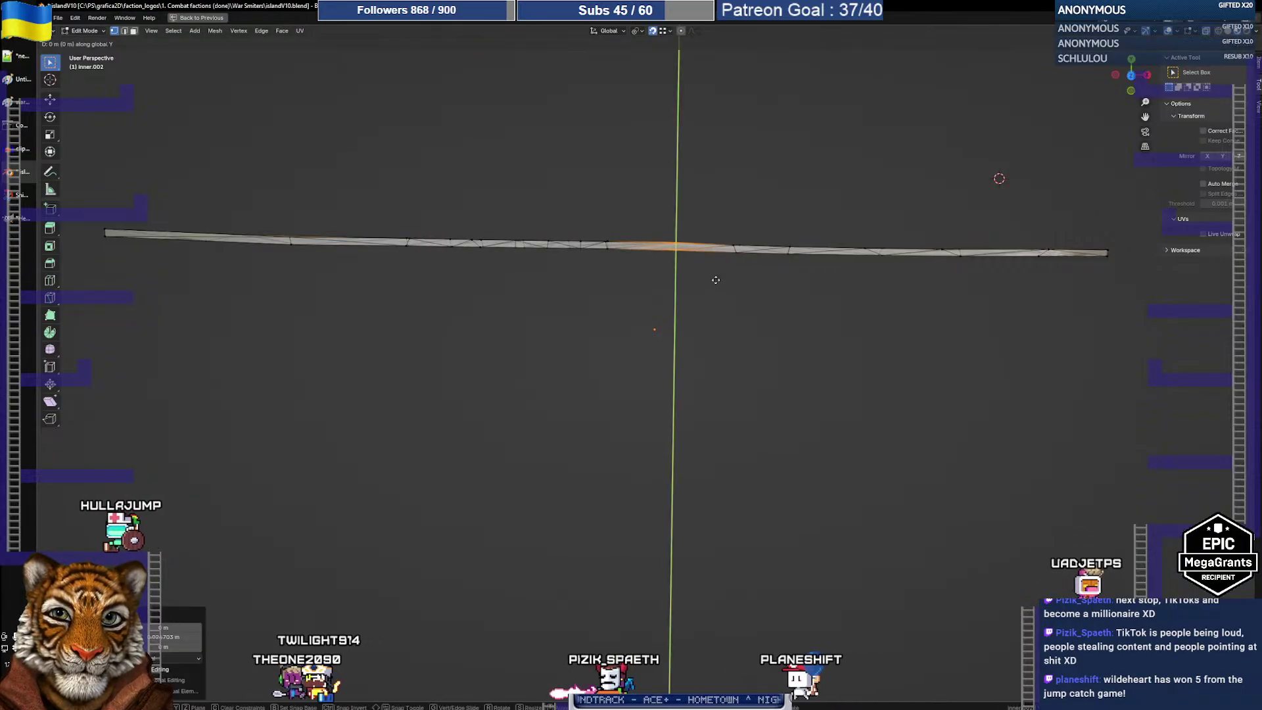
click(716, 281)
- Shift the strip's left part along Y, cancel a right-side edge move, and unhide everything
click(254, 236)
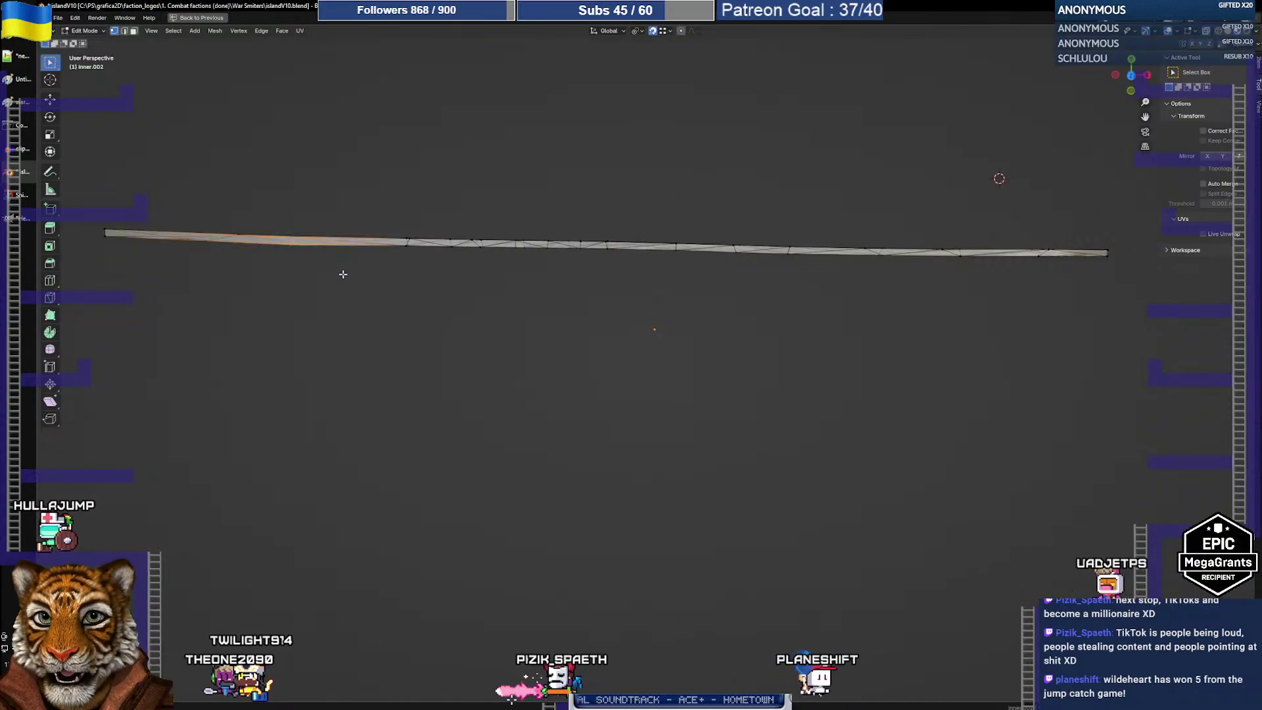
key(g)
key(y)
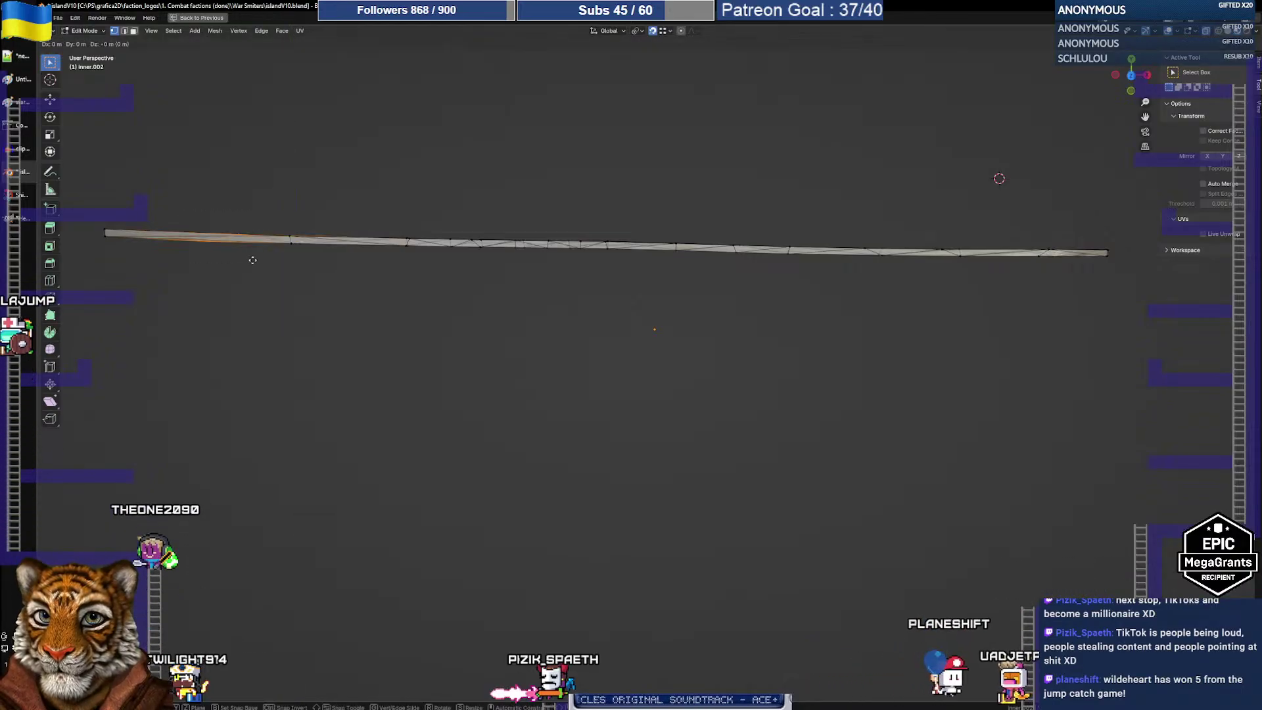
click(251, 260)
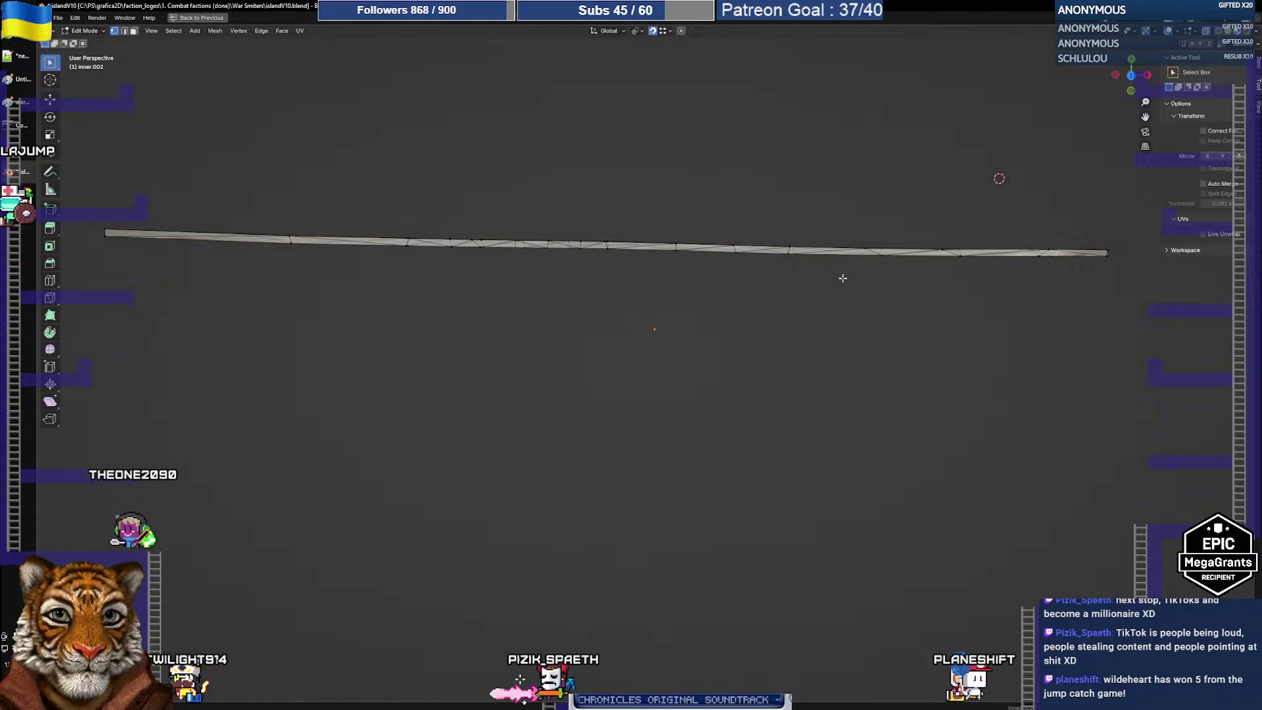
click(773, 243)
key(g)
key(y)
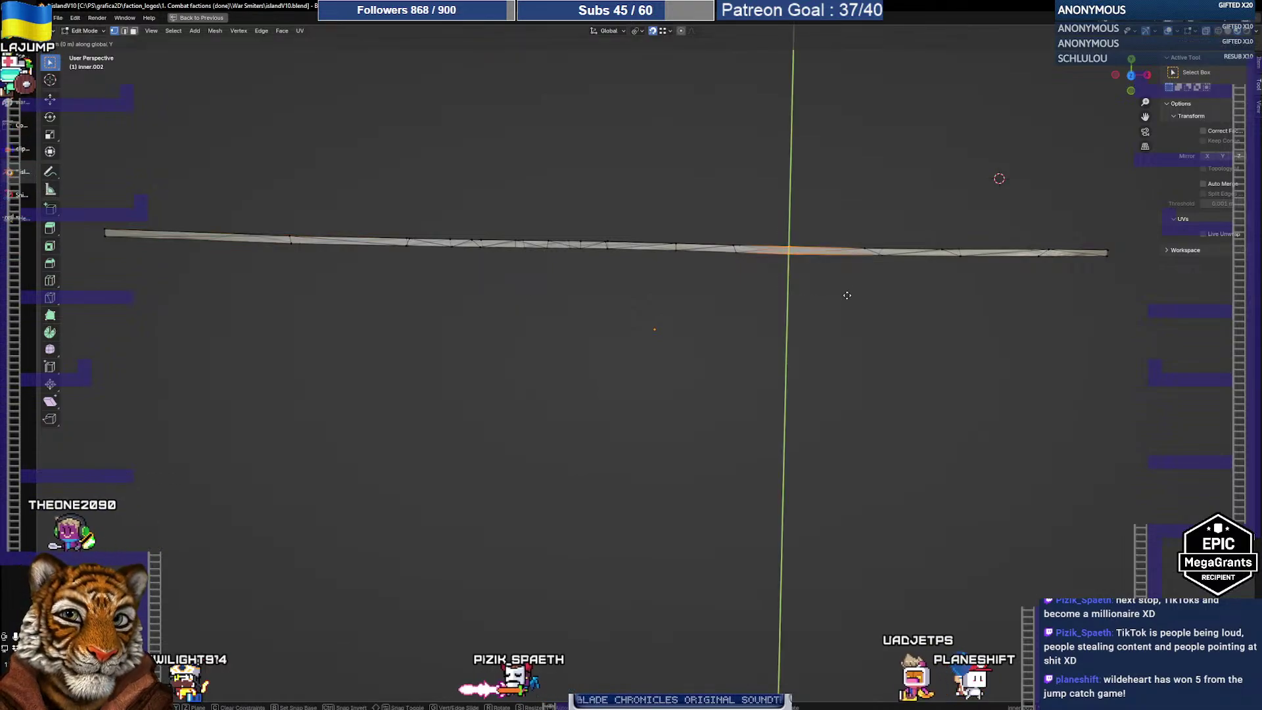
right_click(780, 335)
click(774, 337)
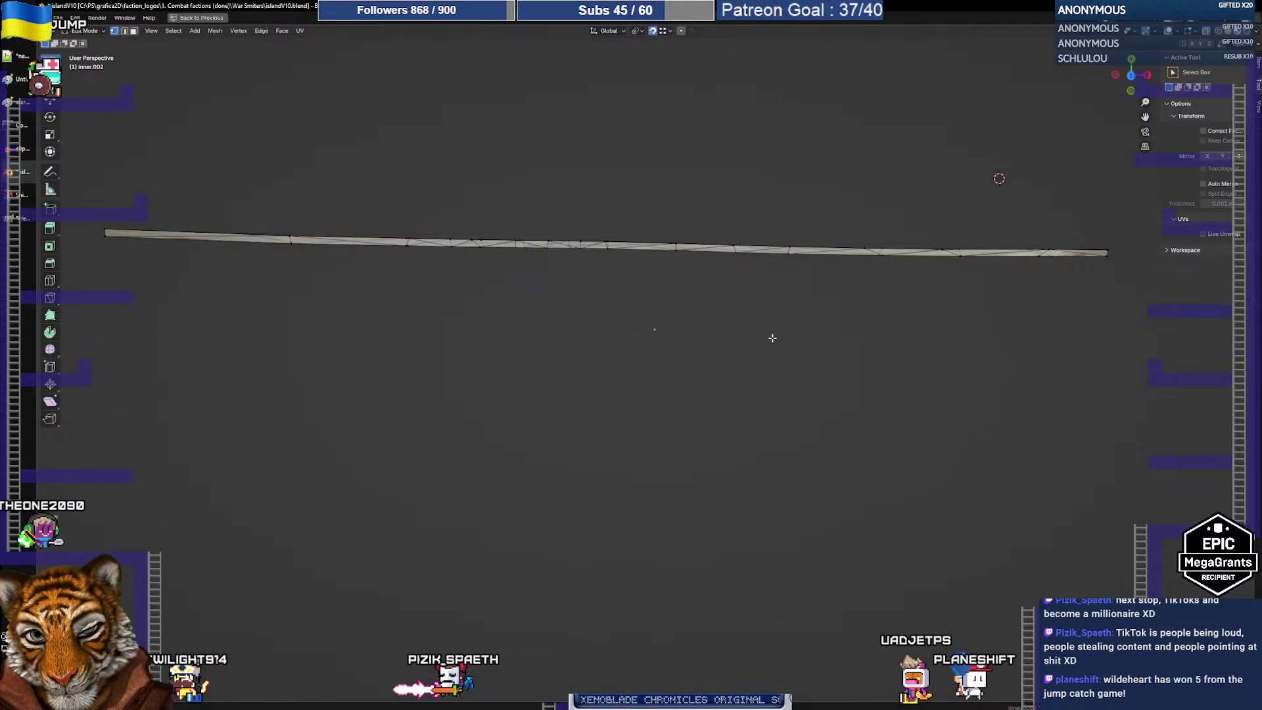
key(alt+h)
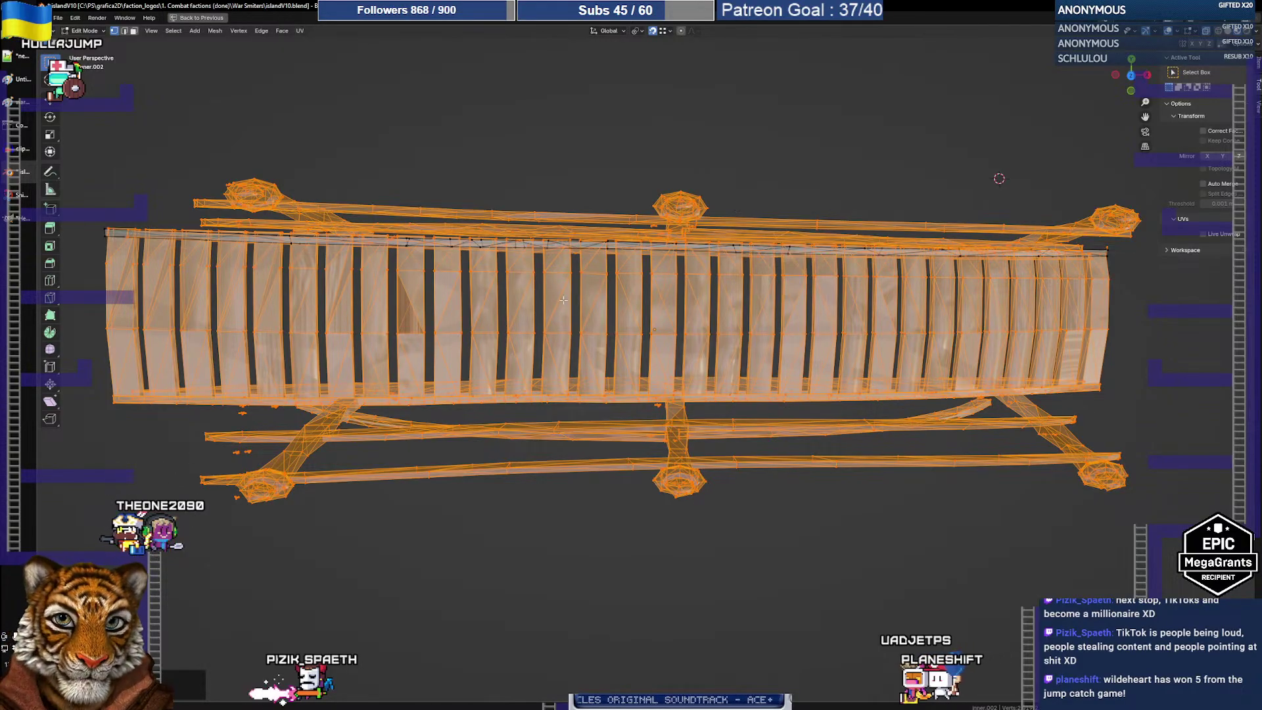
- Leave Edit Mode for Object Mode and orbit to a side view of the whole bridge
middle_drag(563, 299, 730, 158)
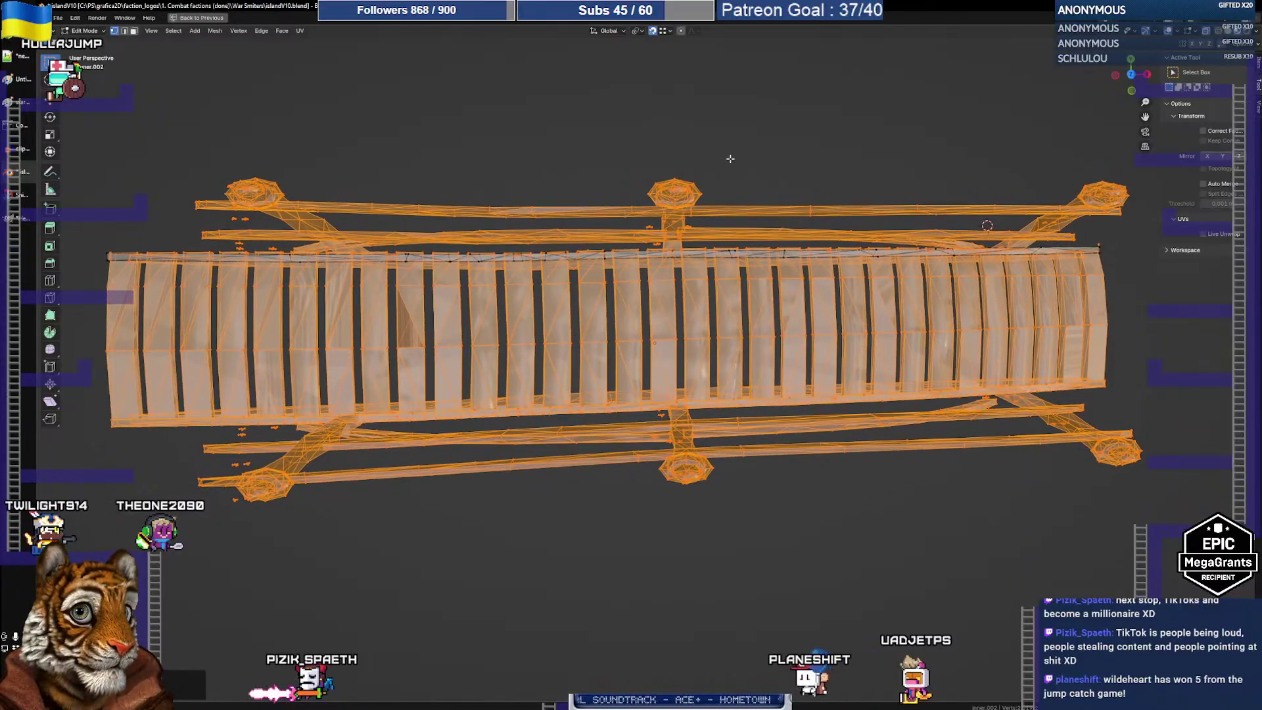
middle_drag(1087, 90, 918, 141)
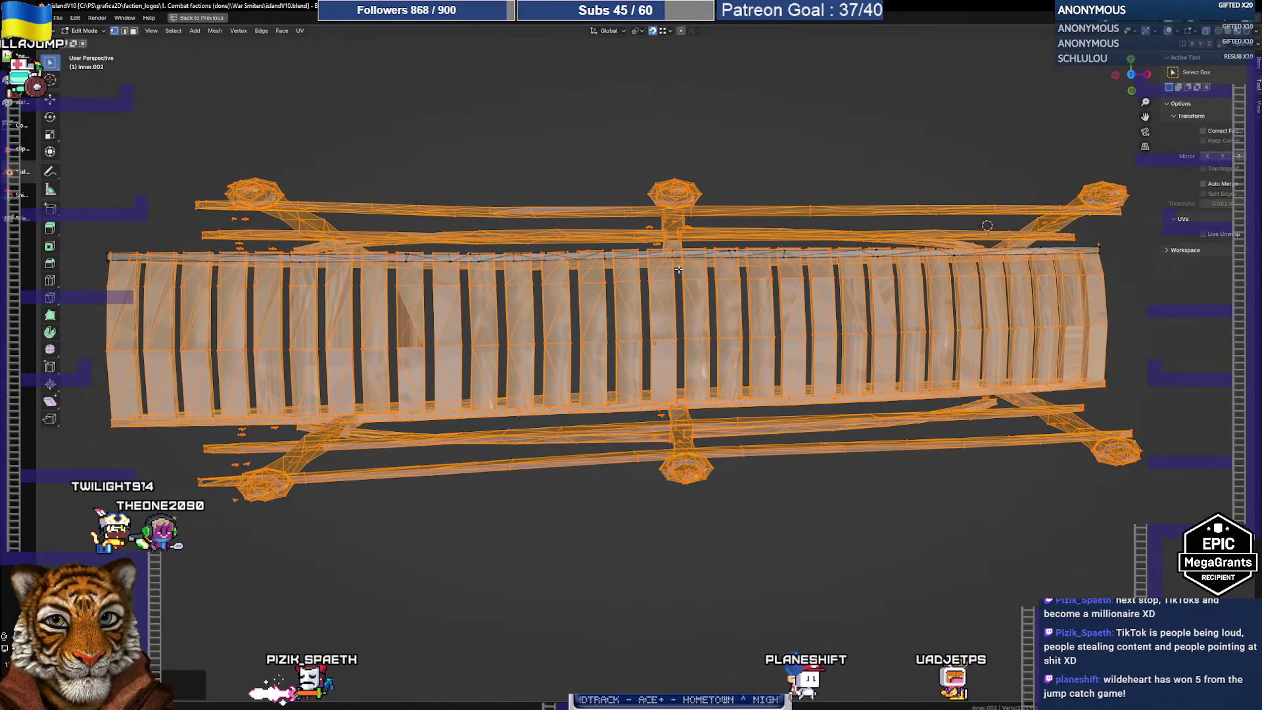
mouse_move(679, 269)
middle_down()
mouse_move(663, 282)
mouse_move(677, 268)
middle_up()
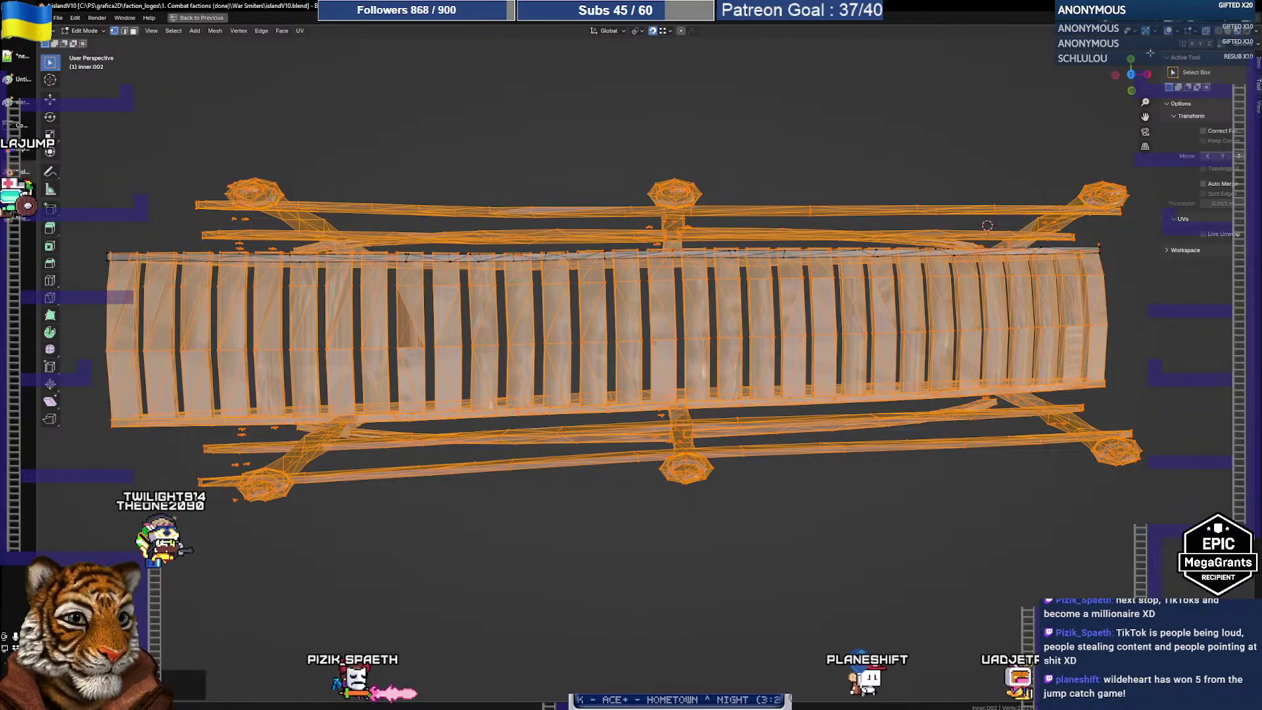
key(Tab)
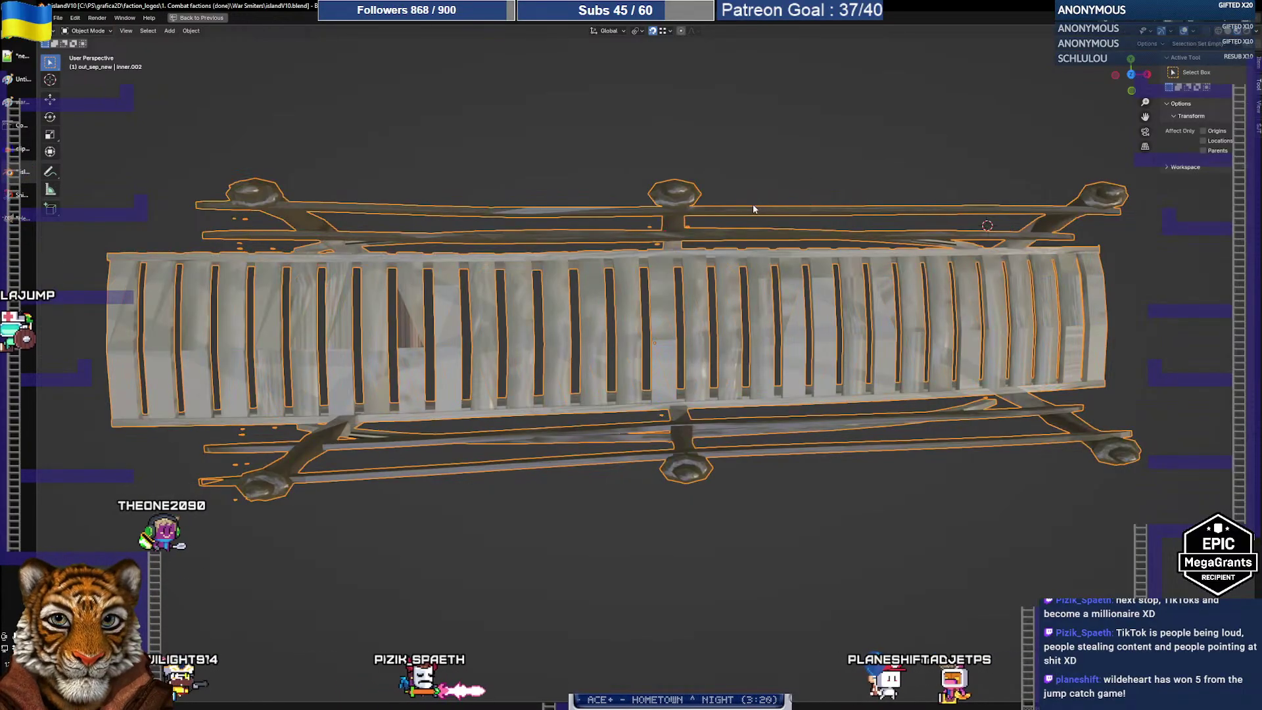
middle_drag(679, 285, 904, 189)
middle_drag(690, 301, 695, 301)
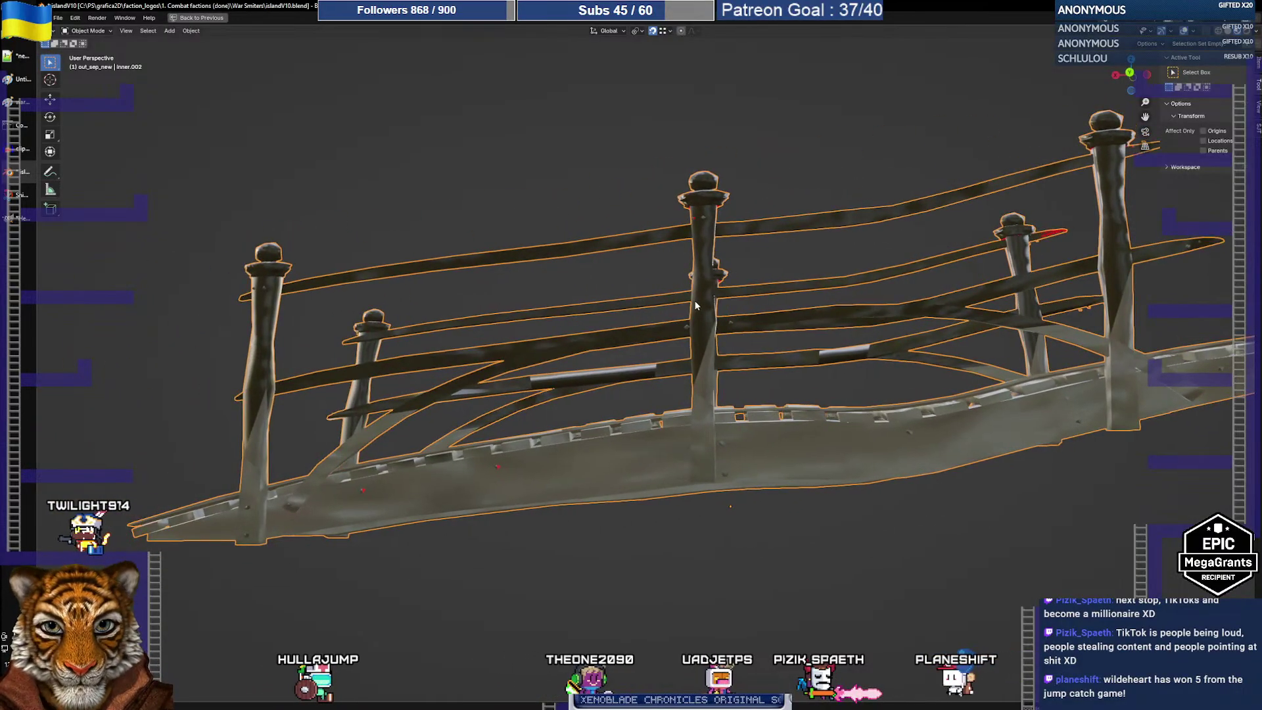
- Back in Edit Mode, select the deck-side edge loop and lower it slightly along Z
key(Tab)
key(alt+a)
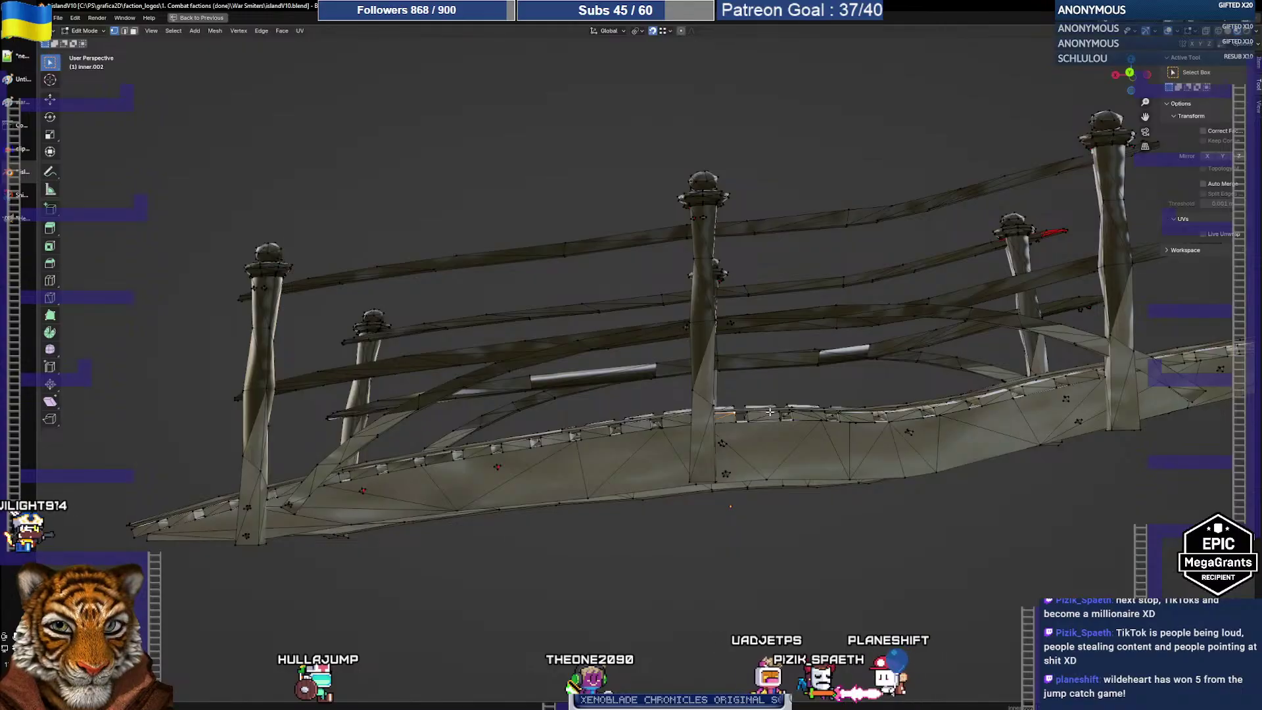
key(3)
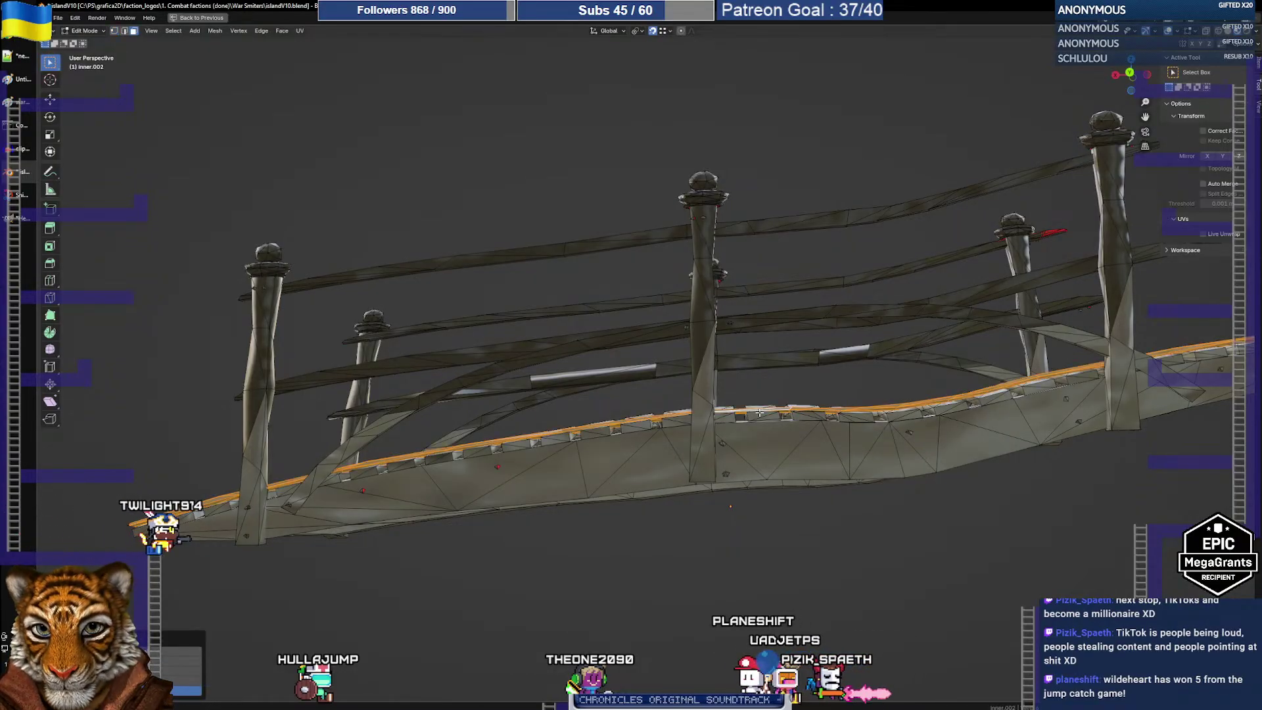
key(g)
key(z)
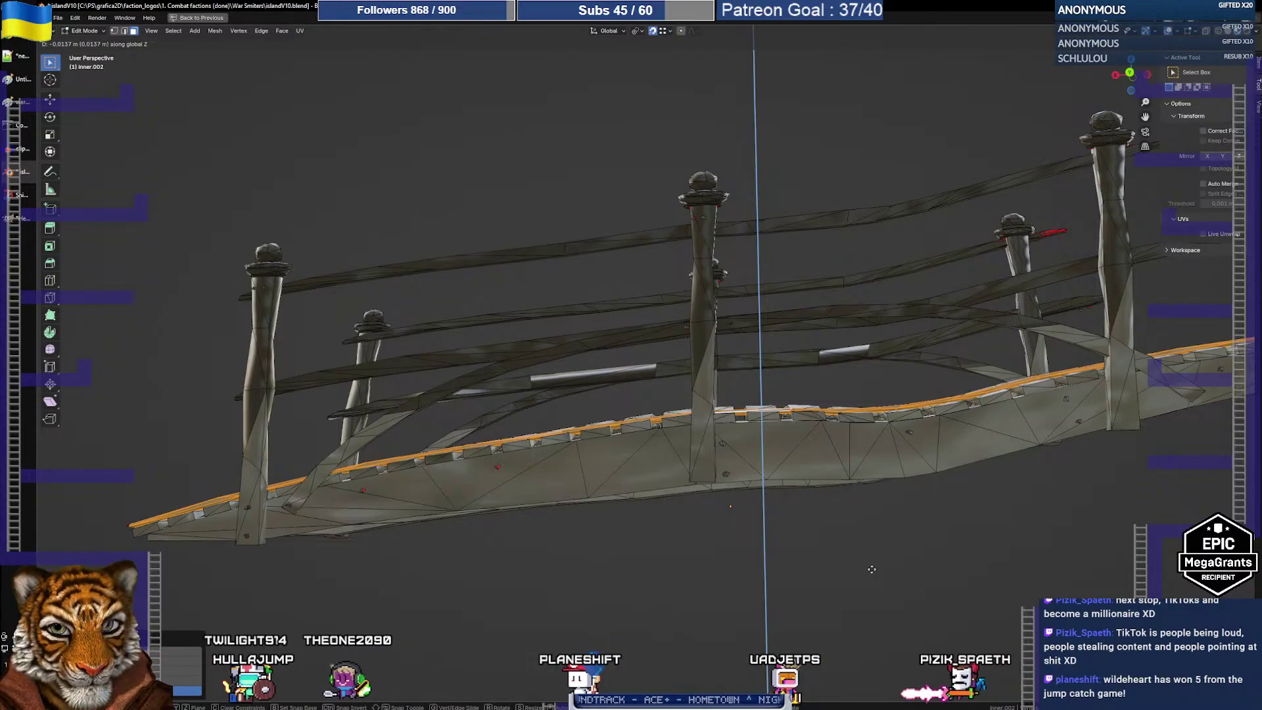
click(872, 569)
middle_drag(872, 569, 510, 462)
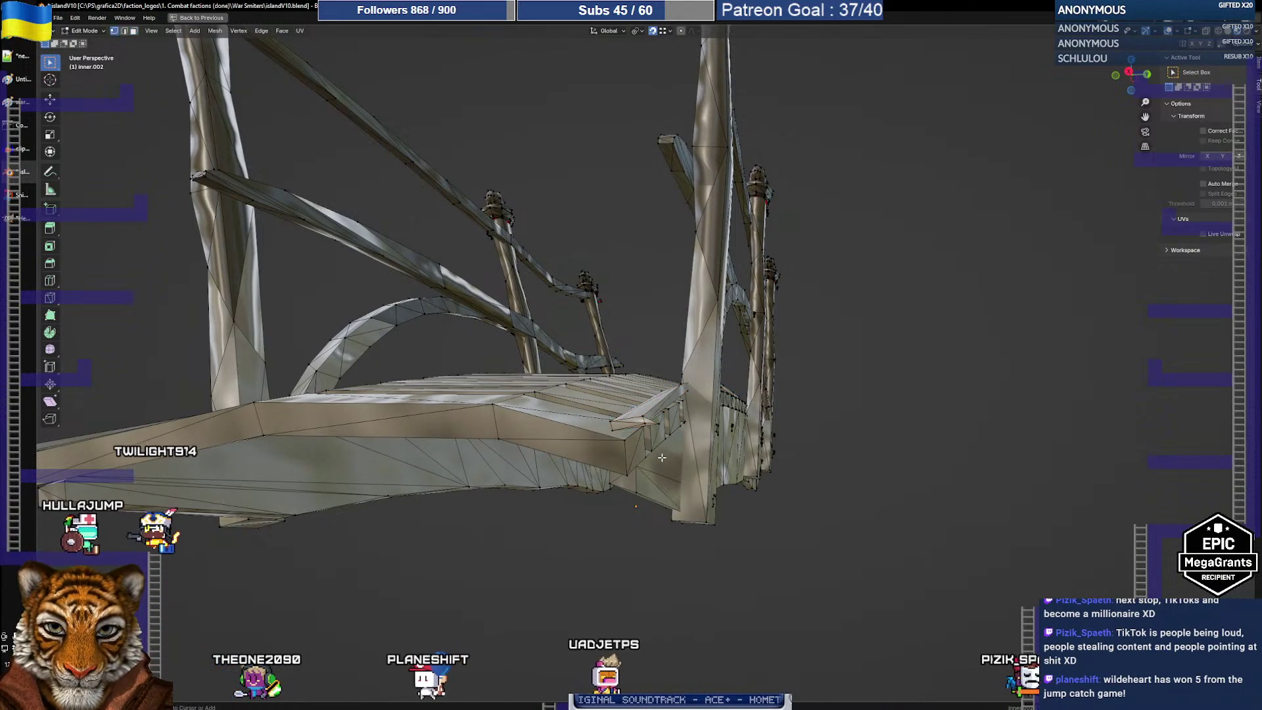
- Undo the last deck mesh edit from the Edit menu
click(74, 18)
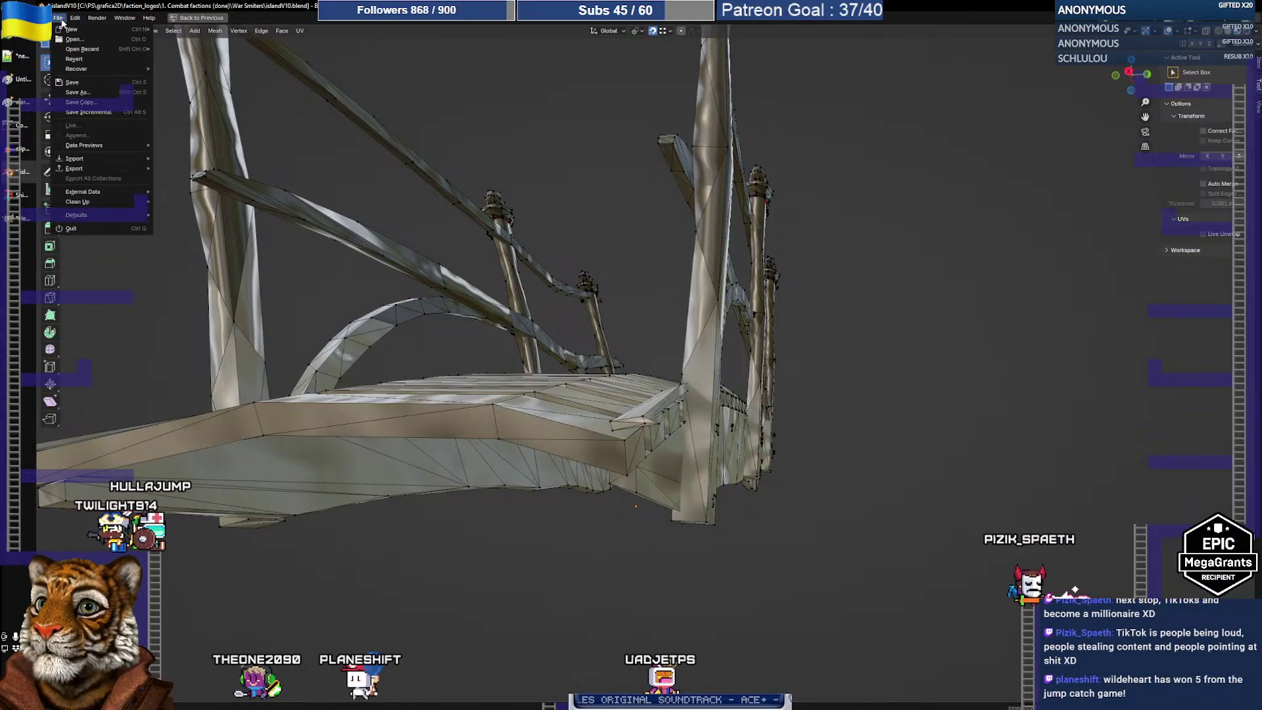
mouse_move(90, 21)
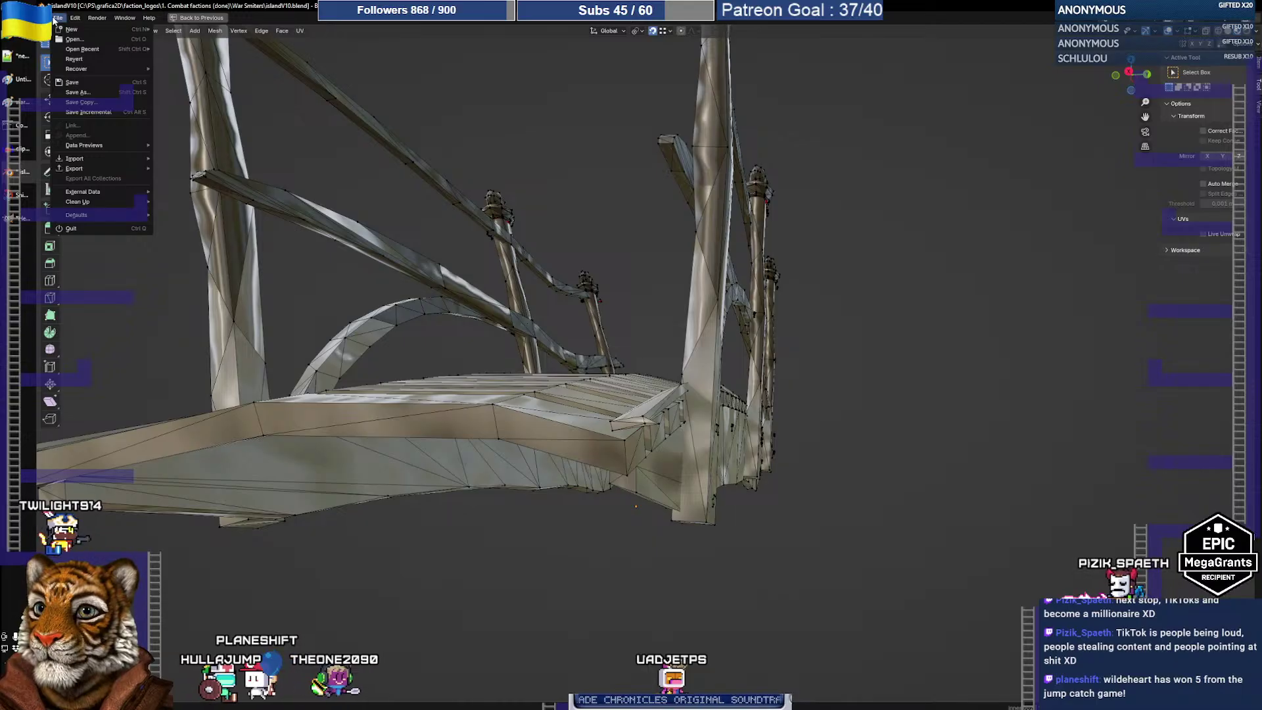
click(88, 31)
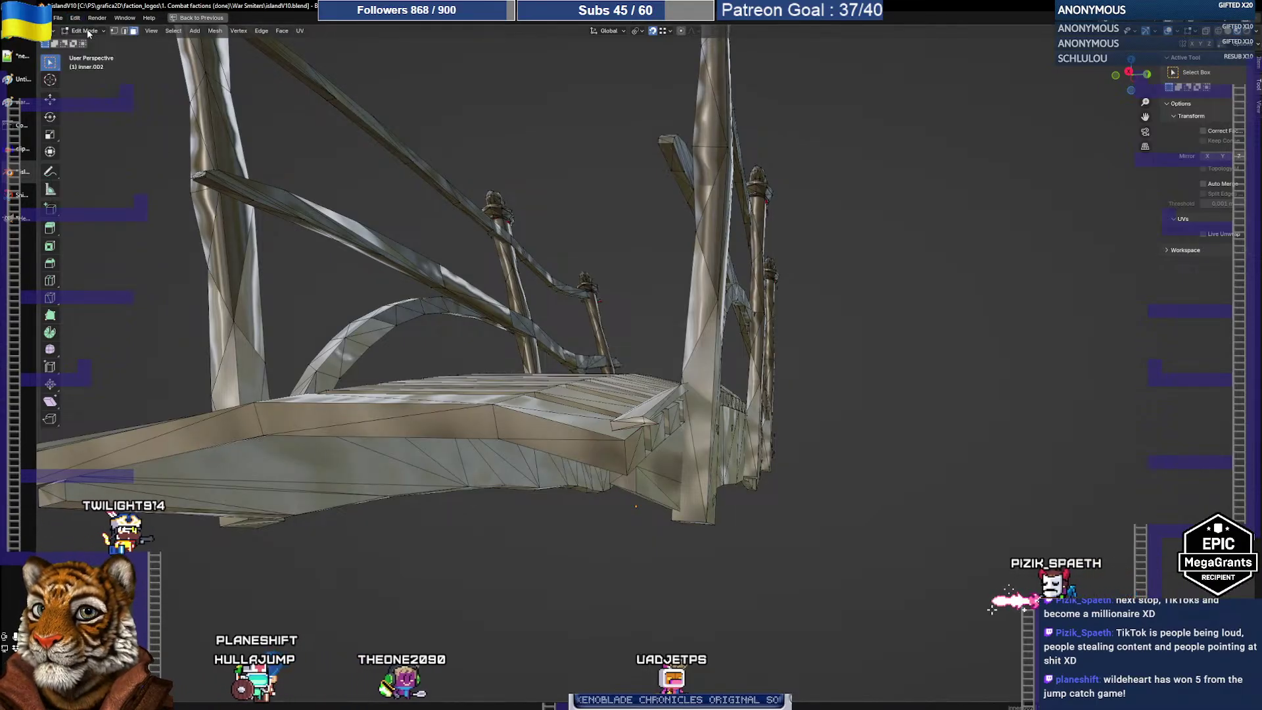
click(75, 20)
click(94, 39)
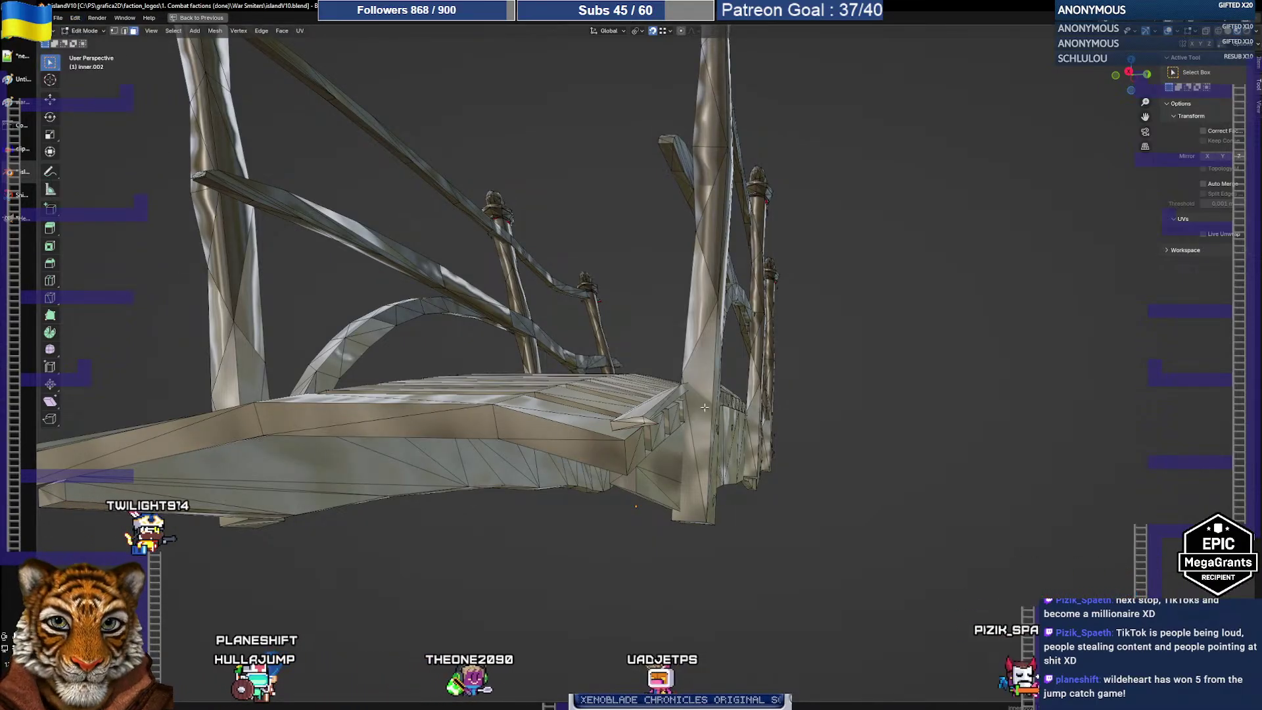
- Select the side rail face loop, then the plank end's corner vertex
mouse_move(691, 402)
middle_down()
mouse_move(707, 424)
mouse_move(691, 421)
middle_up()
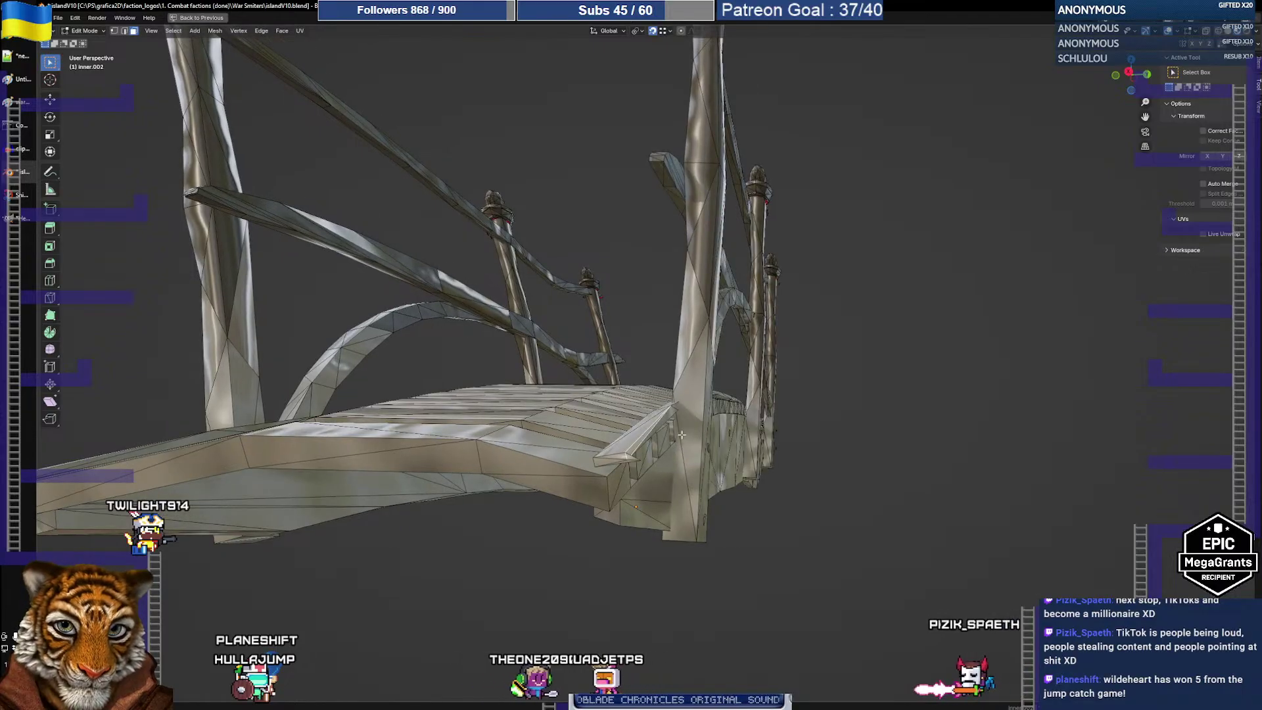
alt+click(682, 435)
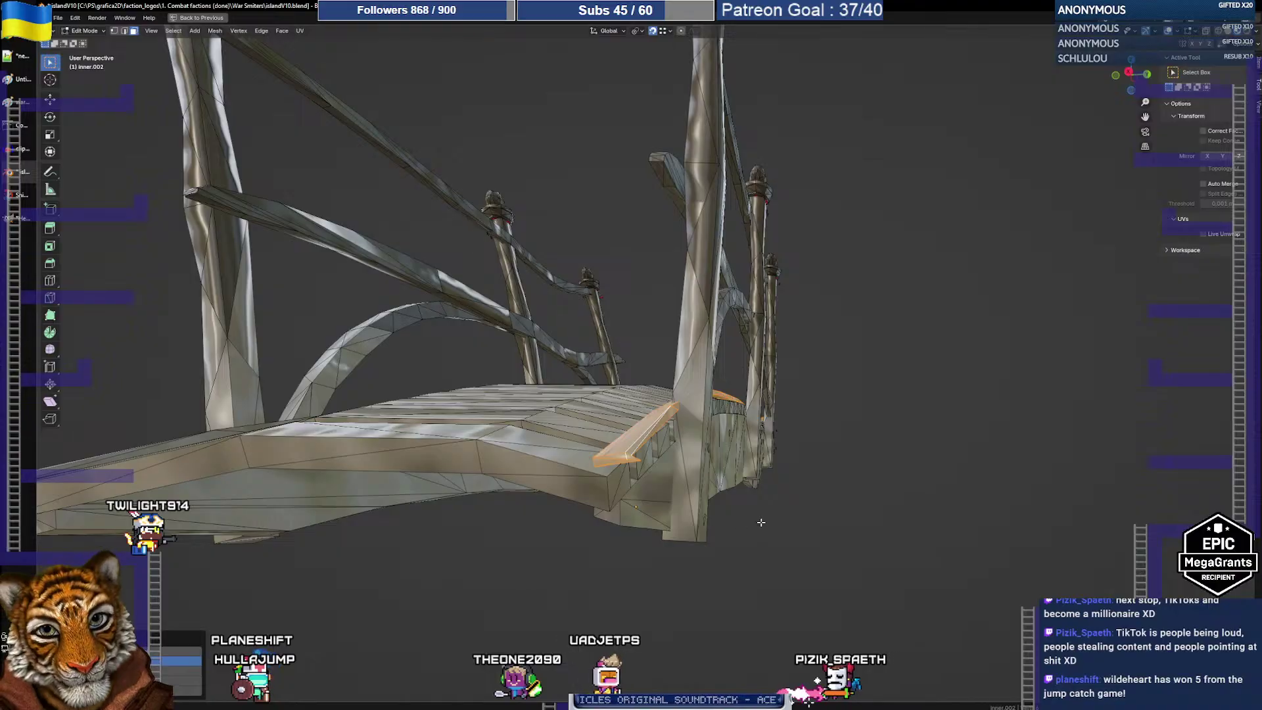
middle_drag(460, 499, 672, 465)
click(676, 444)
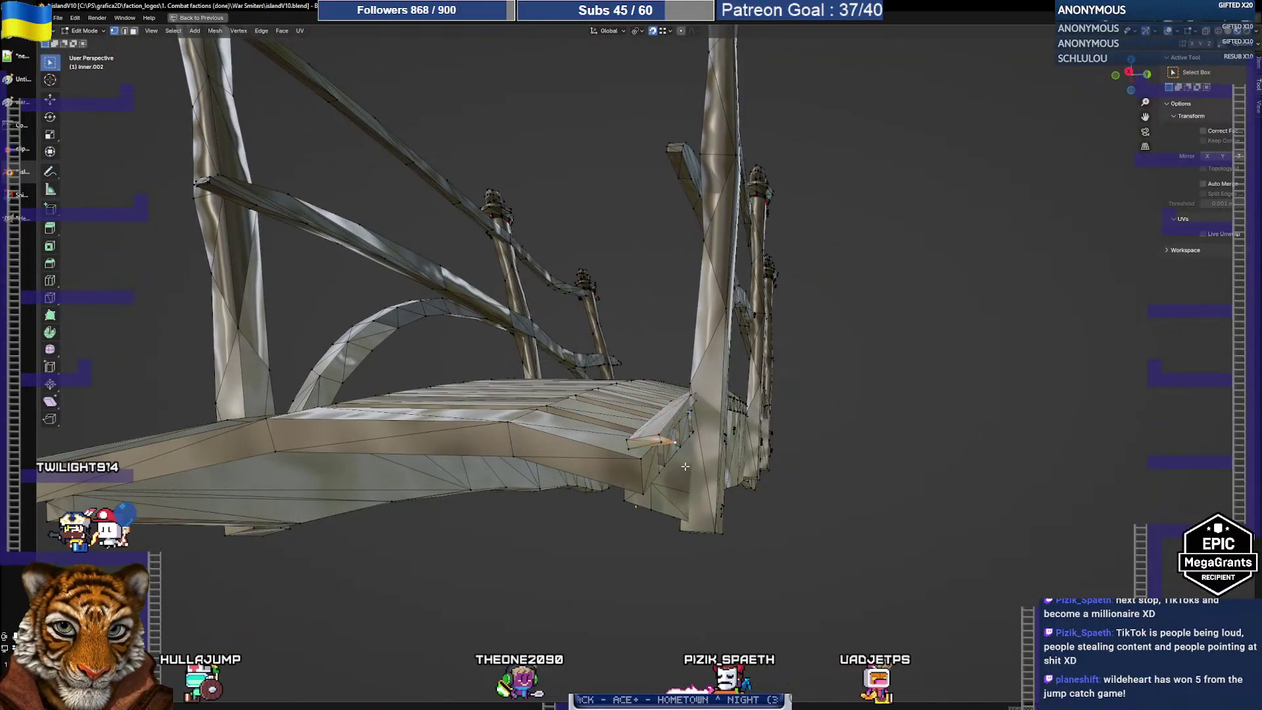
middle_drag(681, 462, 710, 484)
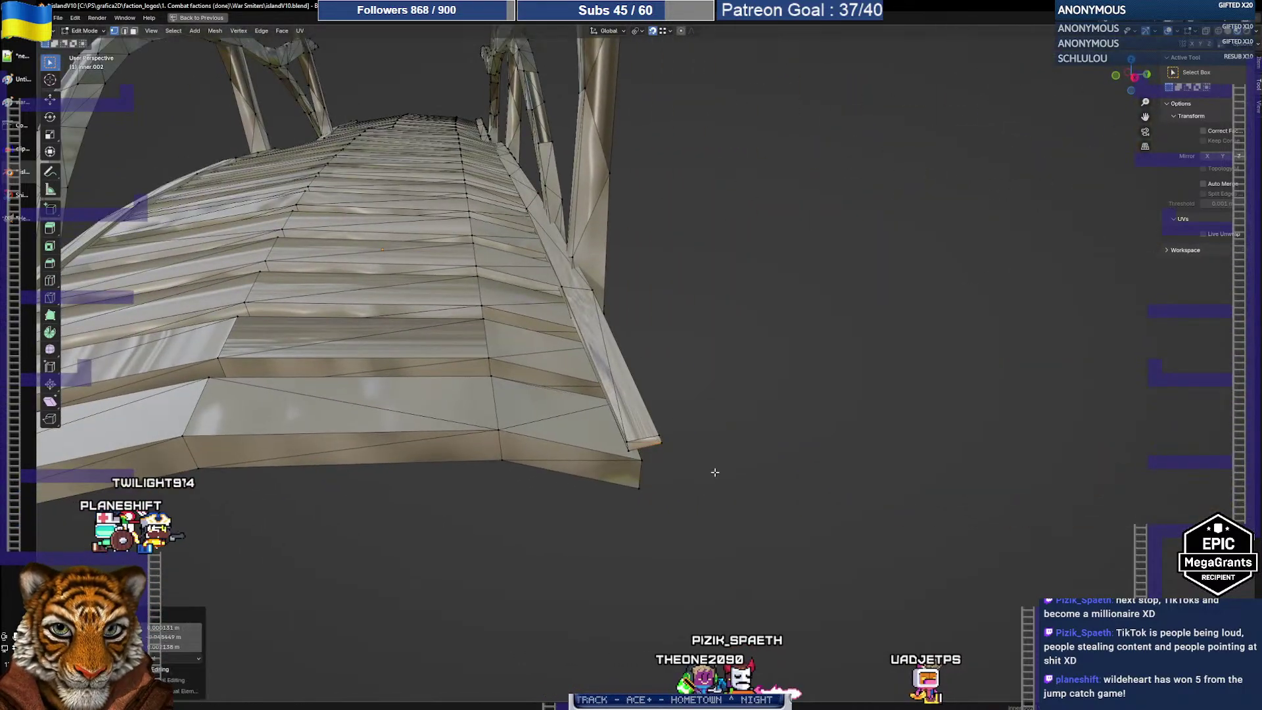
key(a)
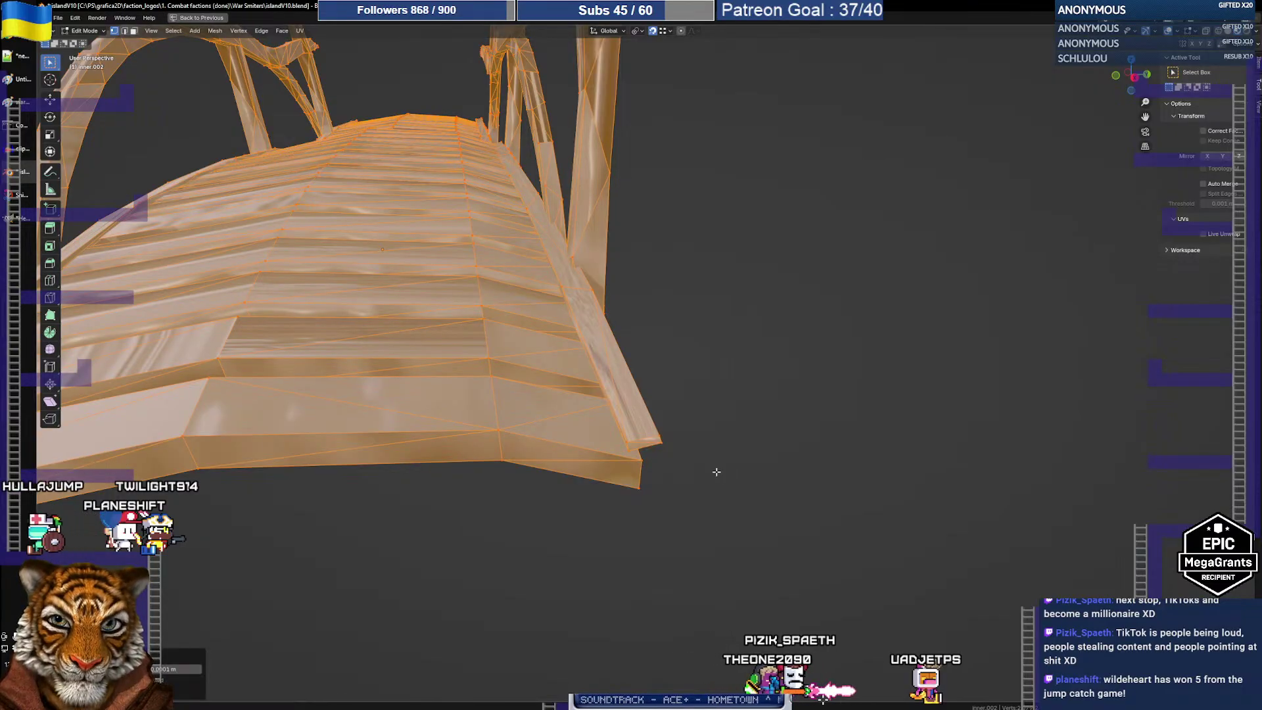
middle_drag(671, 488, 724, 493)
key(alt+a)
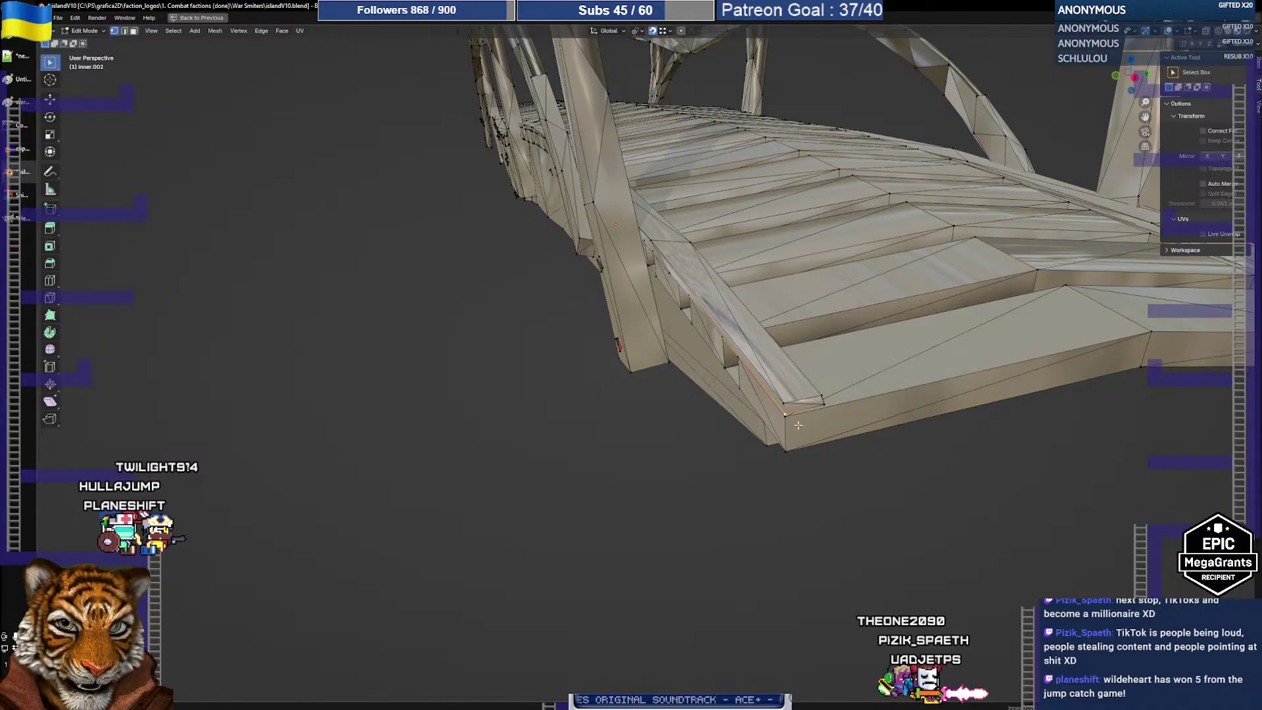
middle_drag(791, 421, 809, 465)
key(shift+grave)
key(s)
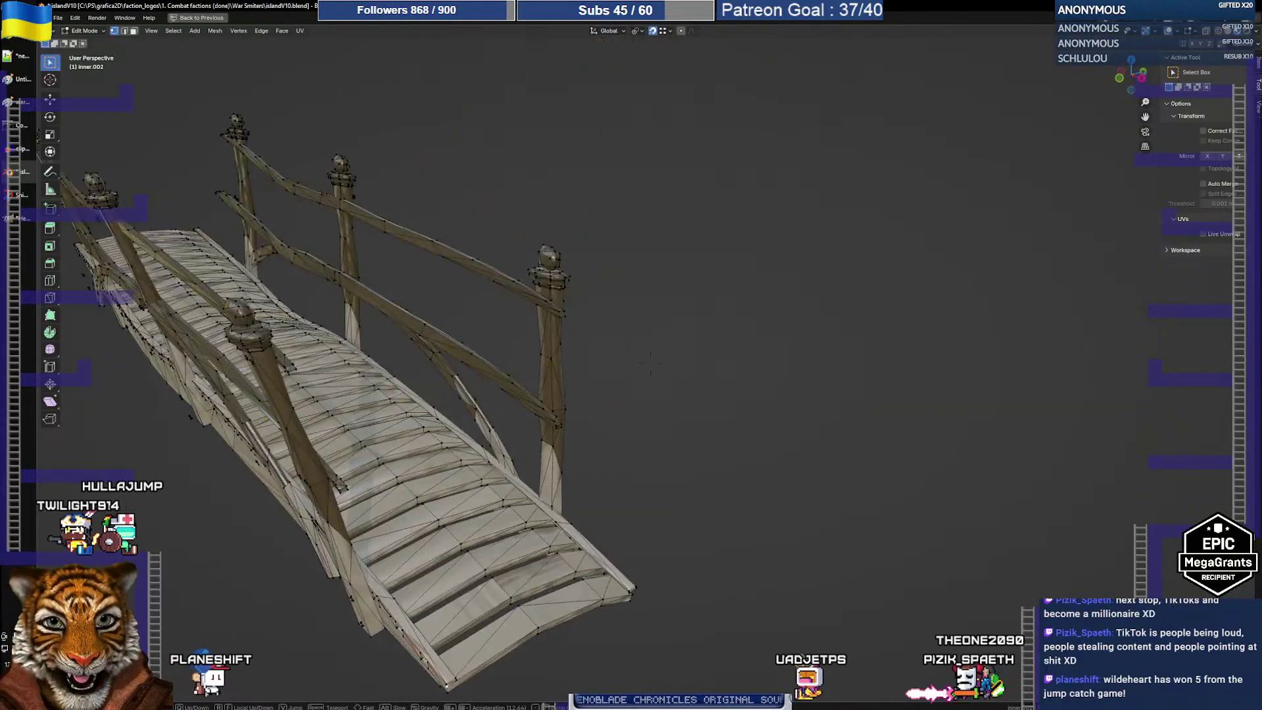
key(w)
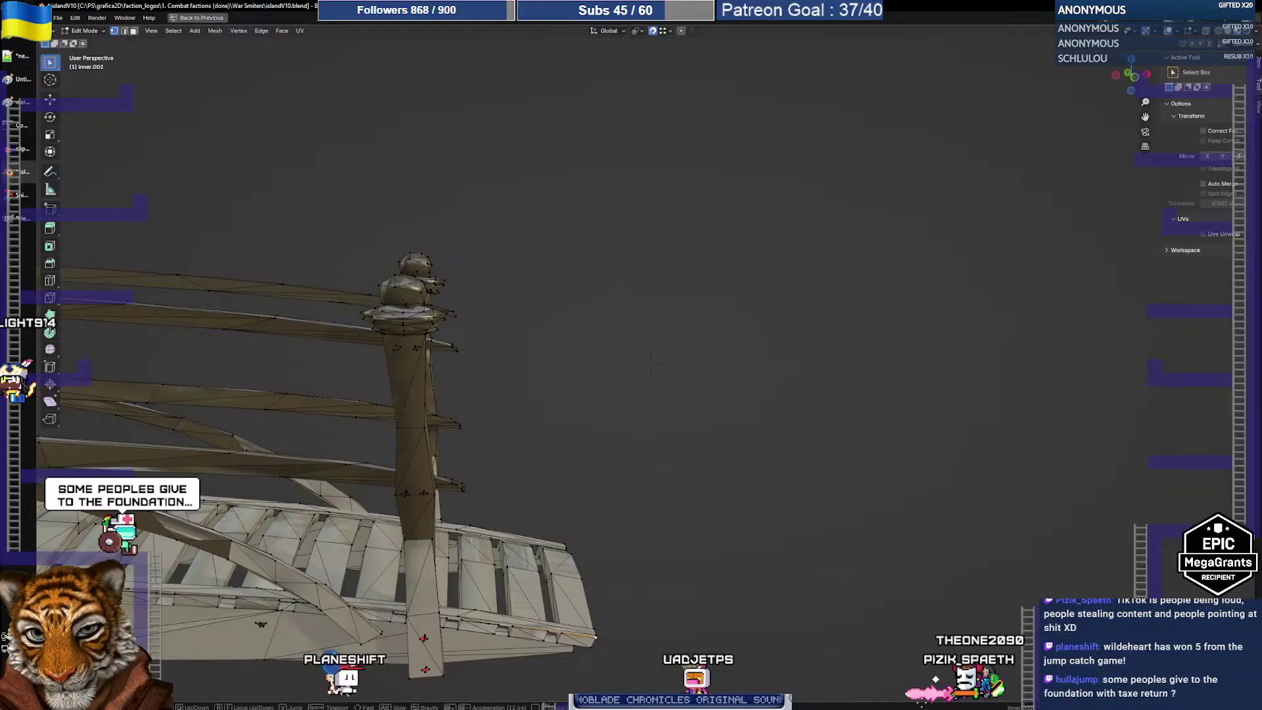
key(s)
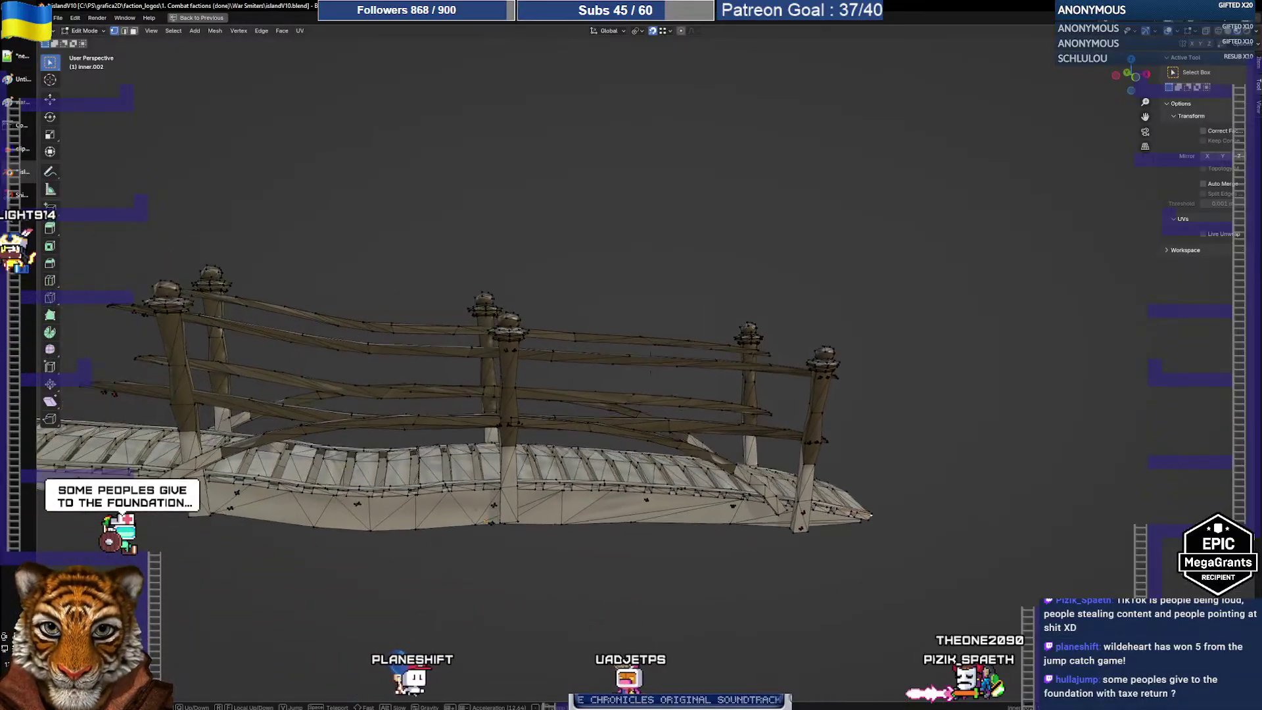
key(a)
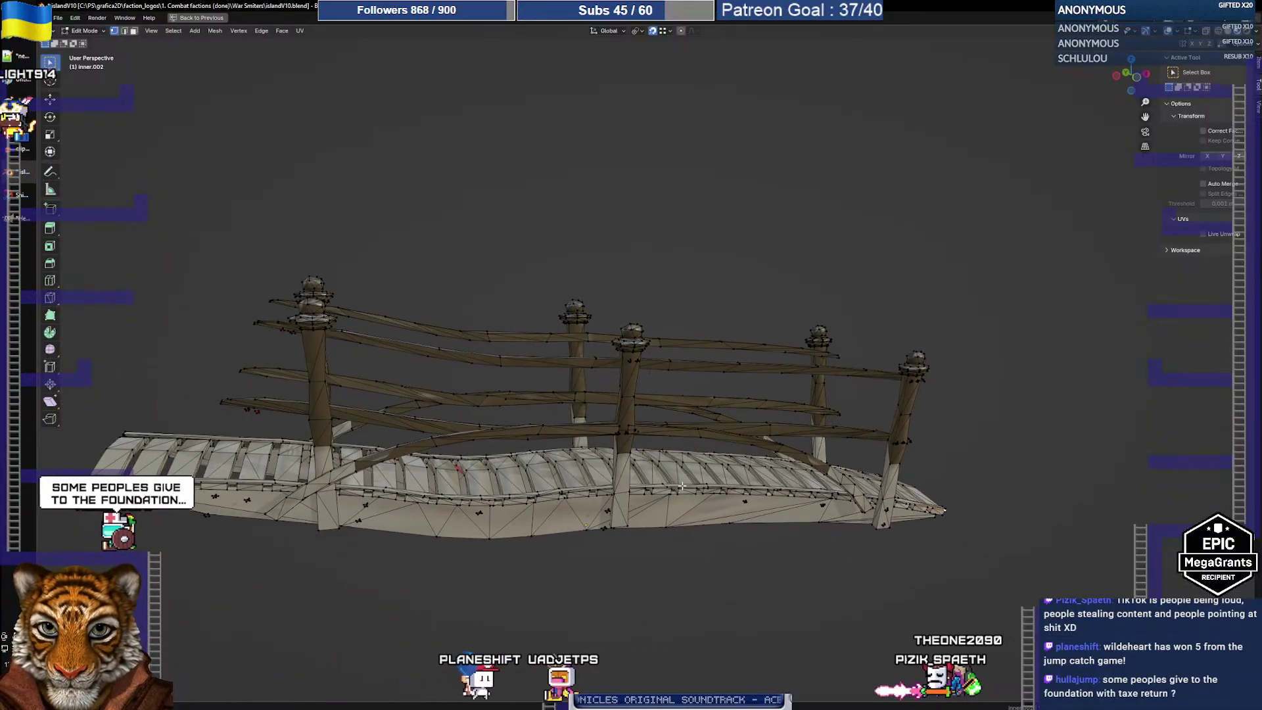
mouse_move(476, 473)
middle_down()
mouse_move(498, 462)
mouse_move(463, 469)
mouse_move(458, 455)
middle_up()
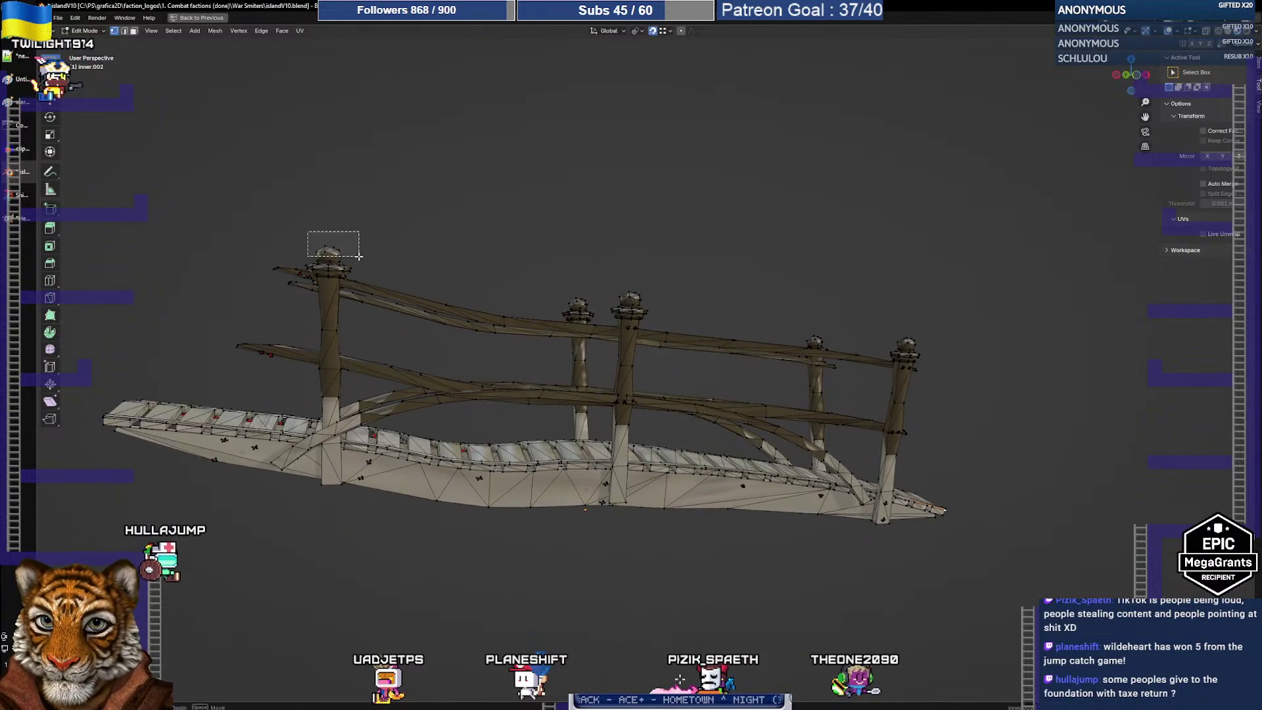
- Select both end posts as linked geometry and trial moves along Y, Z and X, cancelling each
middle_drag(372, 268, 395, 277)
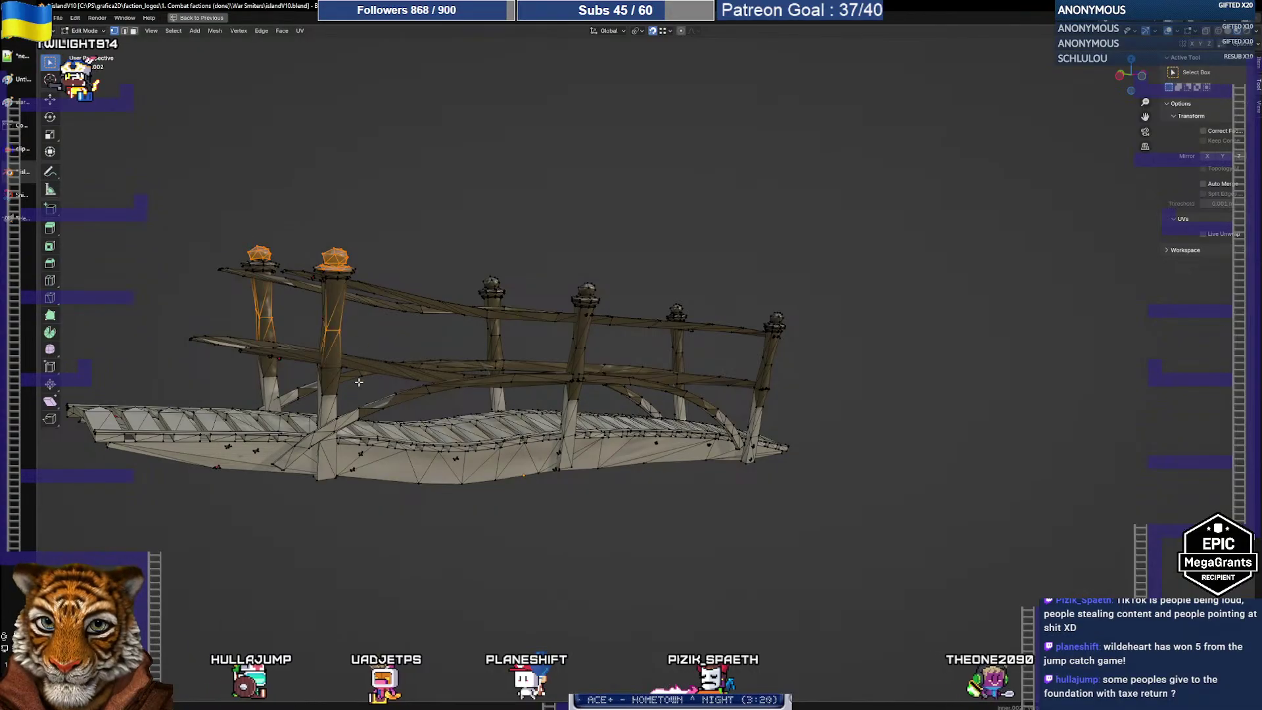
key(ctrl+l)
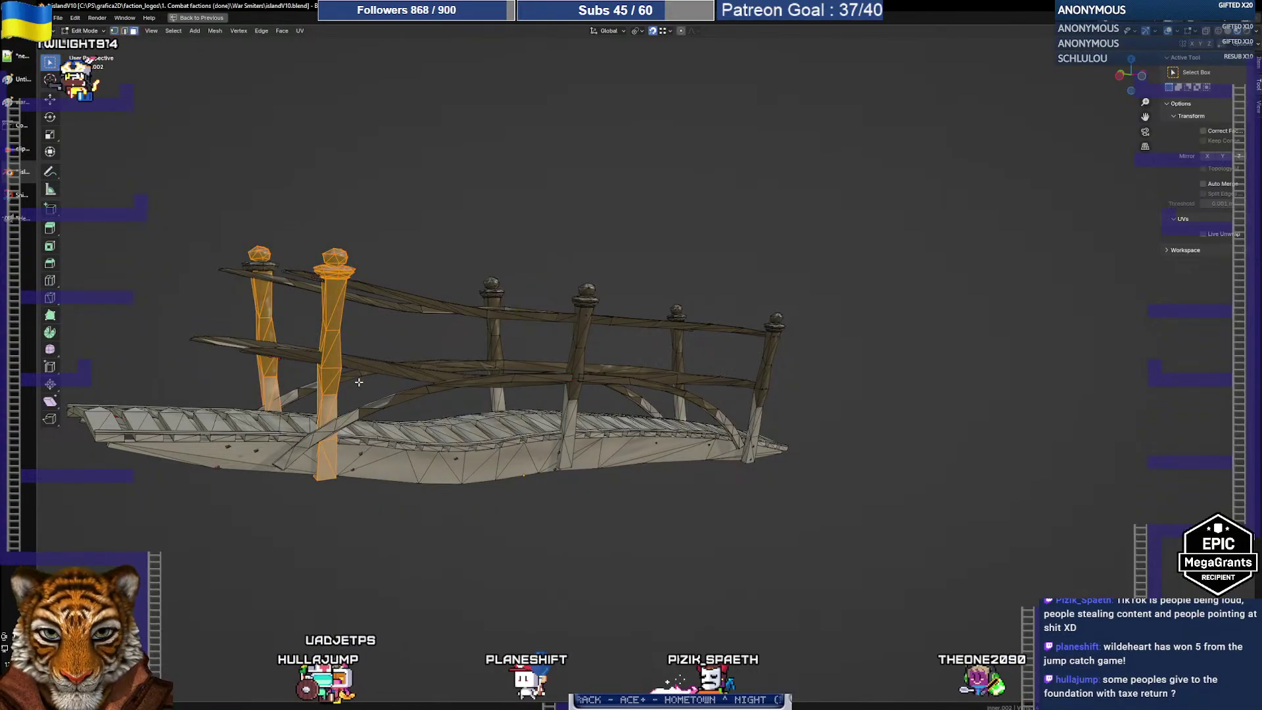
middle_drag(357, 380, 410, 418)
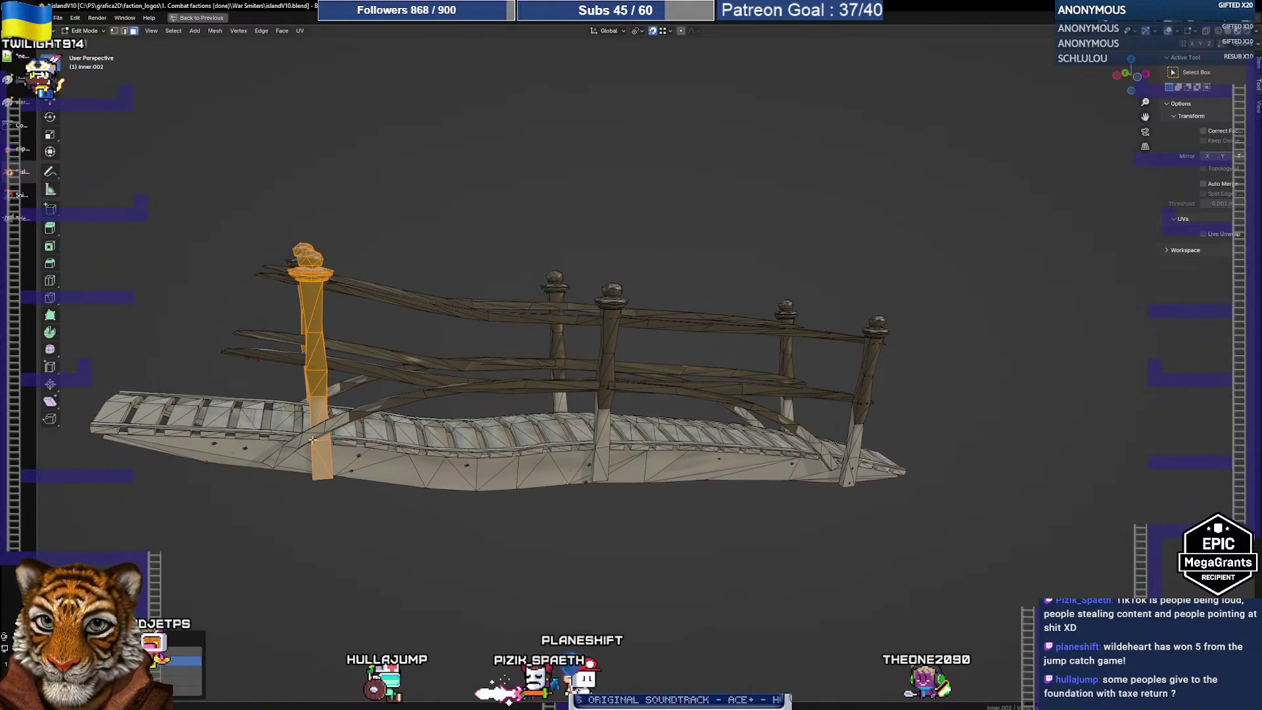
key(g)
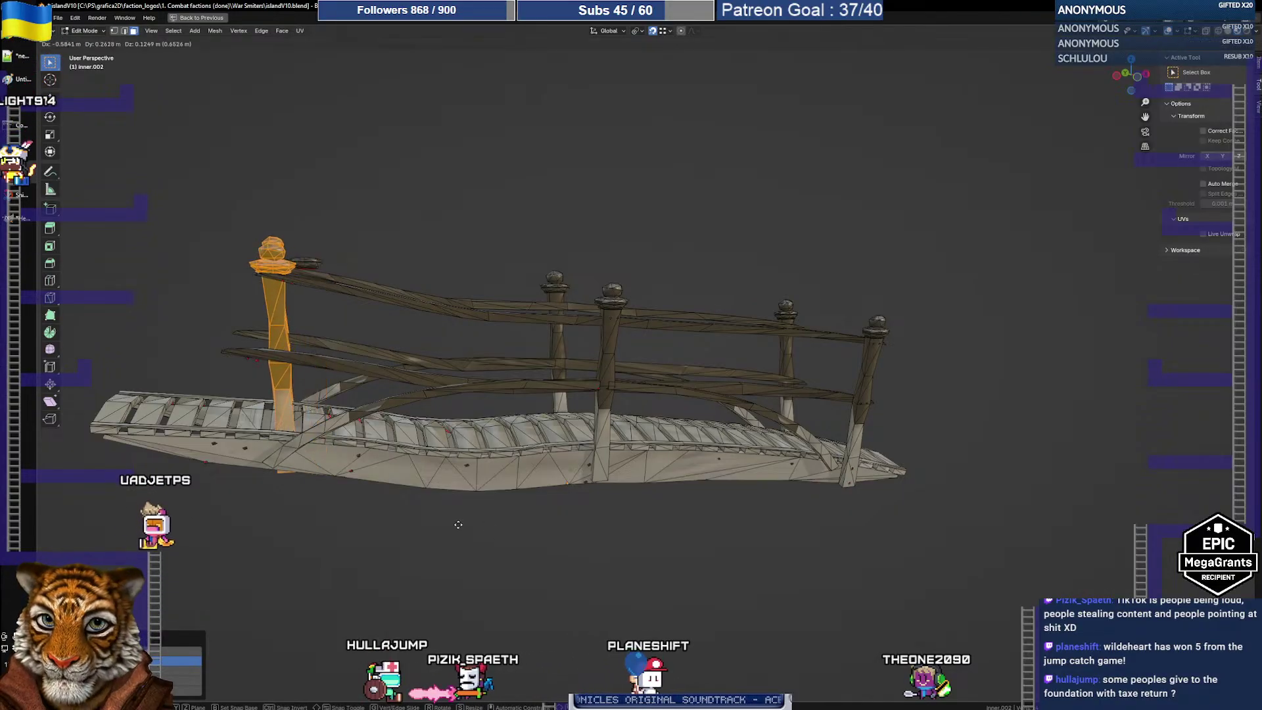
right_click(423, 530)
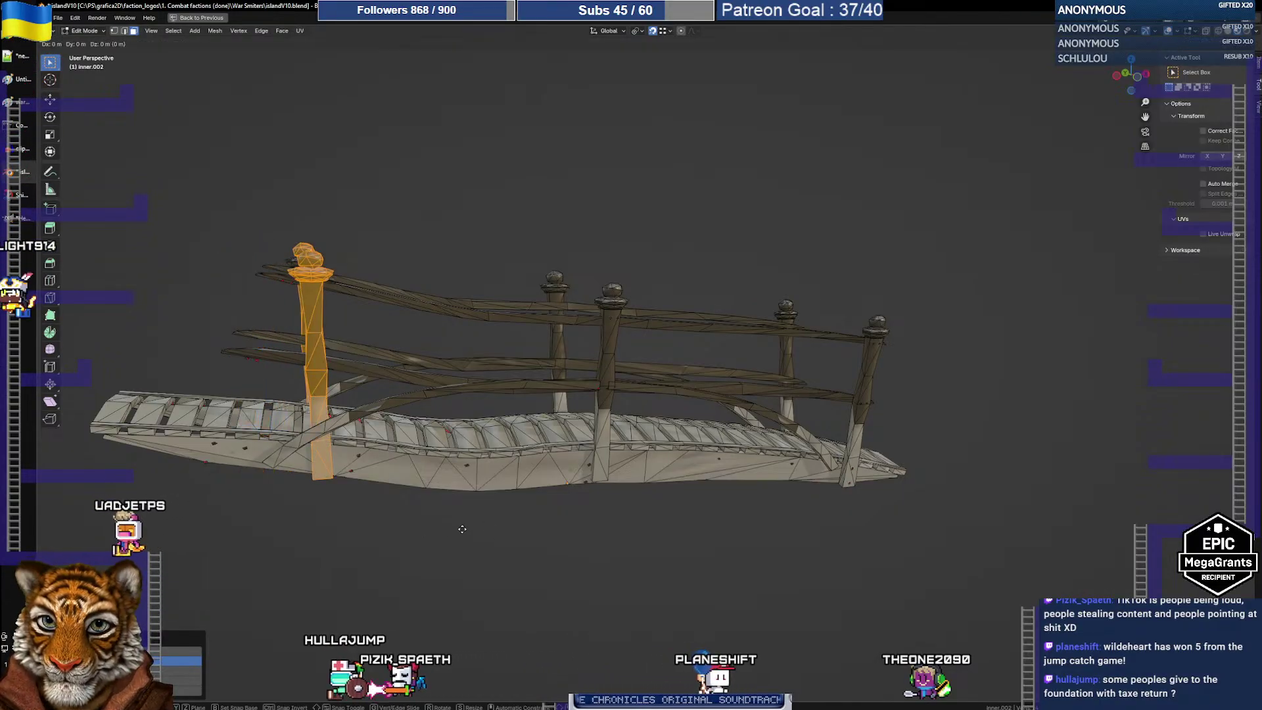
key(g)
key(y)
right_click(435, 532)
key(g)
key(z)
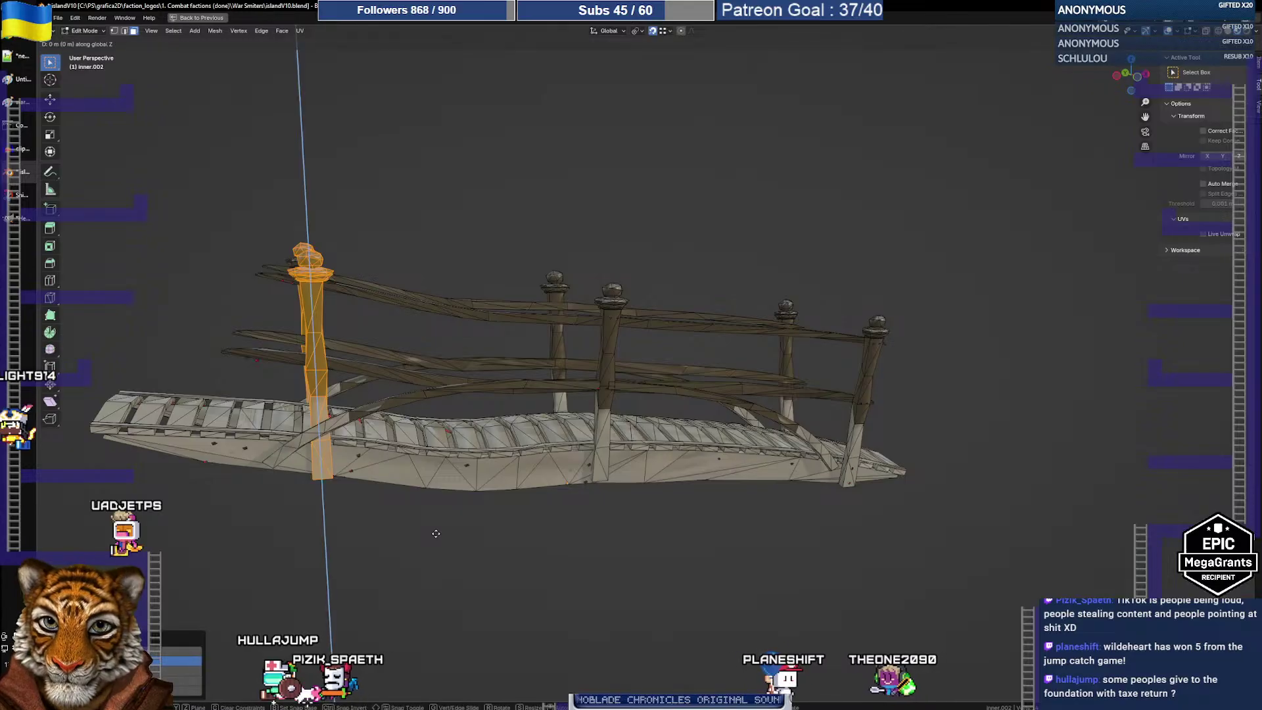
right_click(406, 533)
key(g)
key(x)
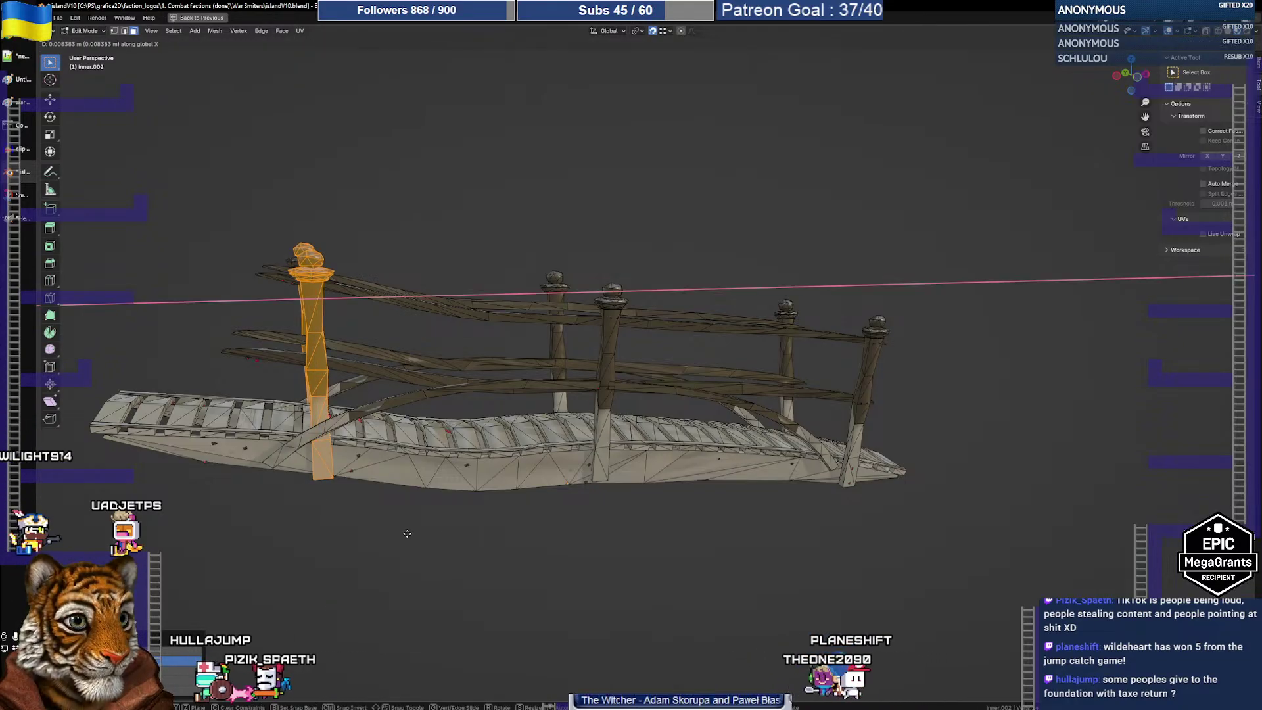
right_click(327, 525)
middle_drag(327, 525, 395, 520)
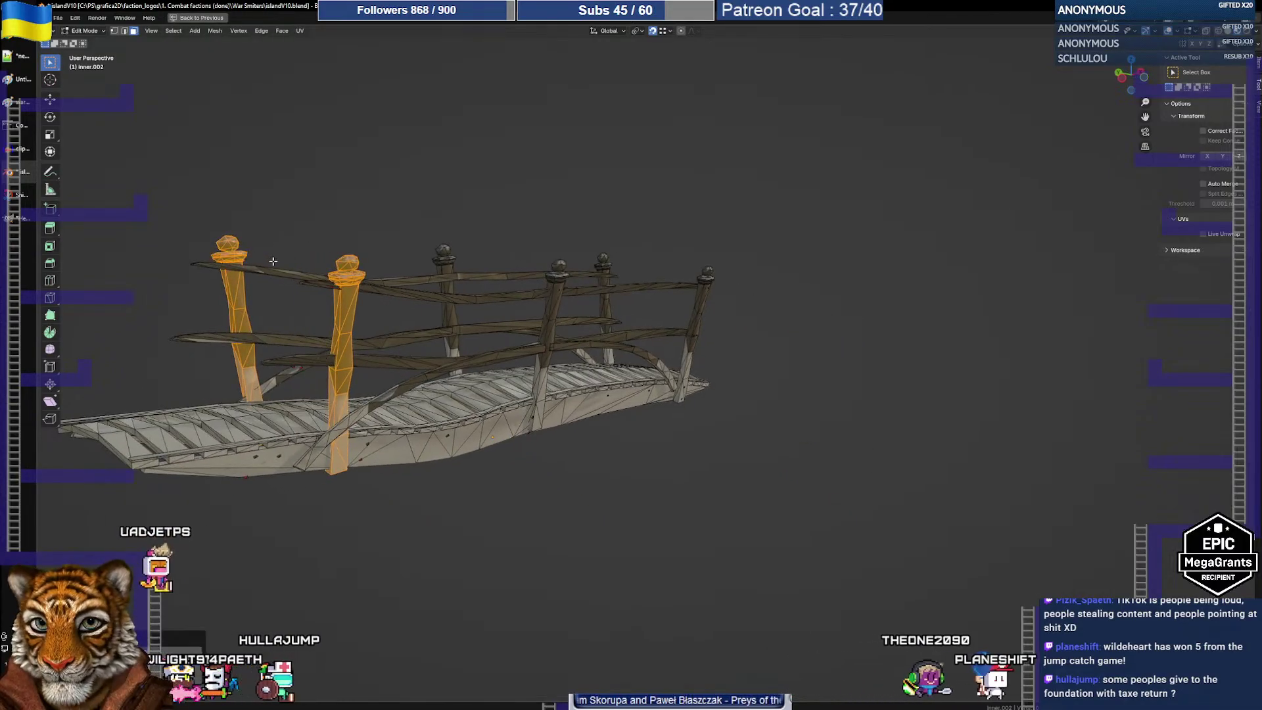
- Slide the two end posts along X in two passes
key(g)
key(x)
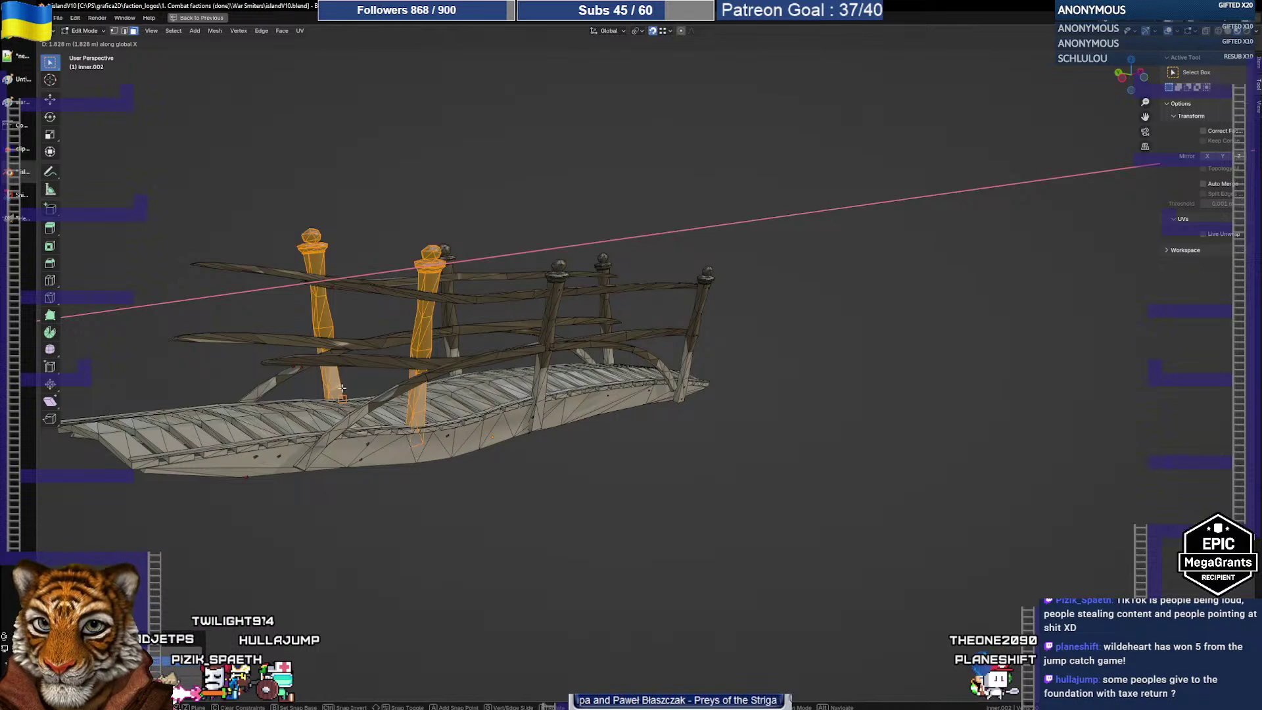
click(585, 512)
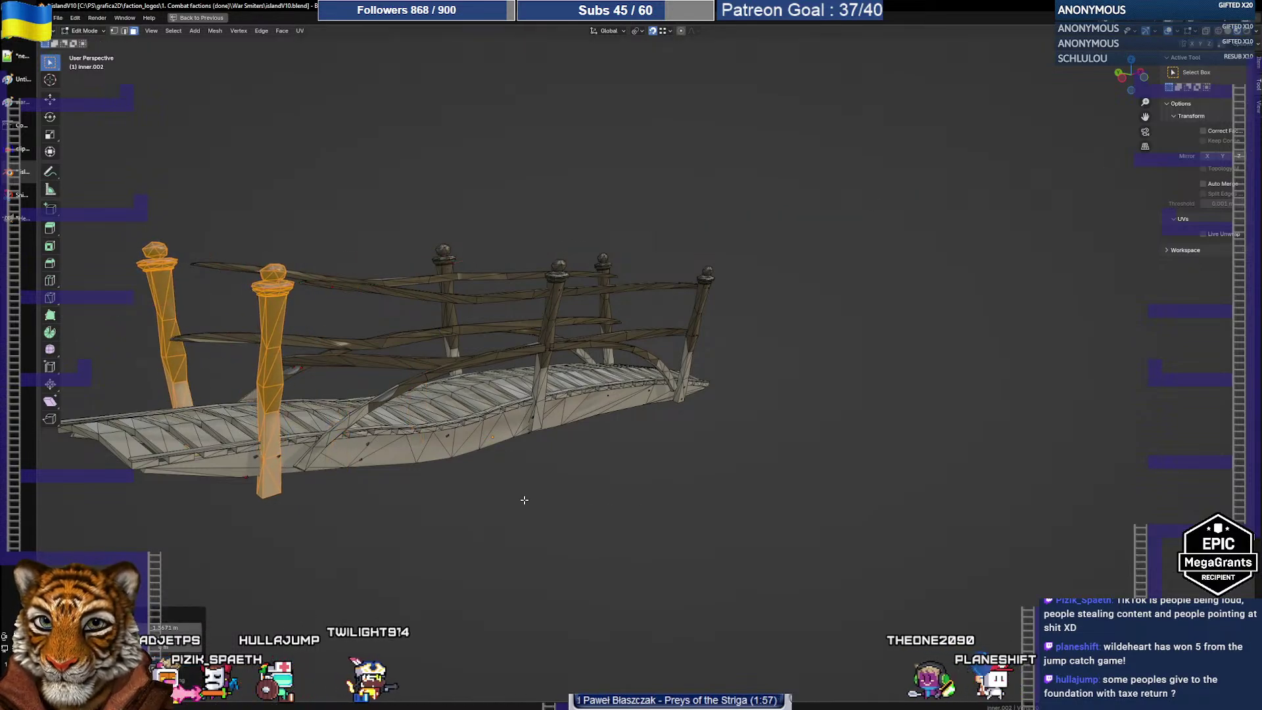
middle_drag(524, 501, 481, 487)
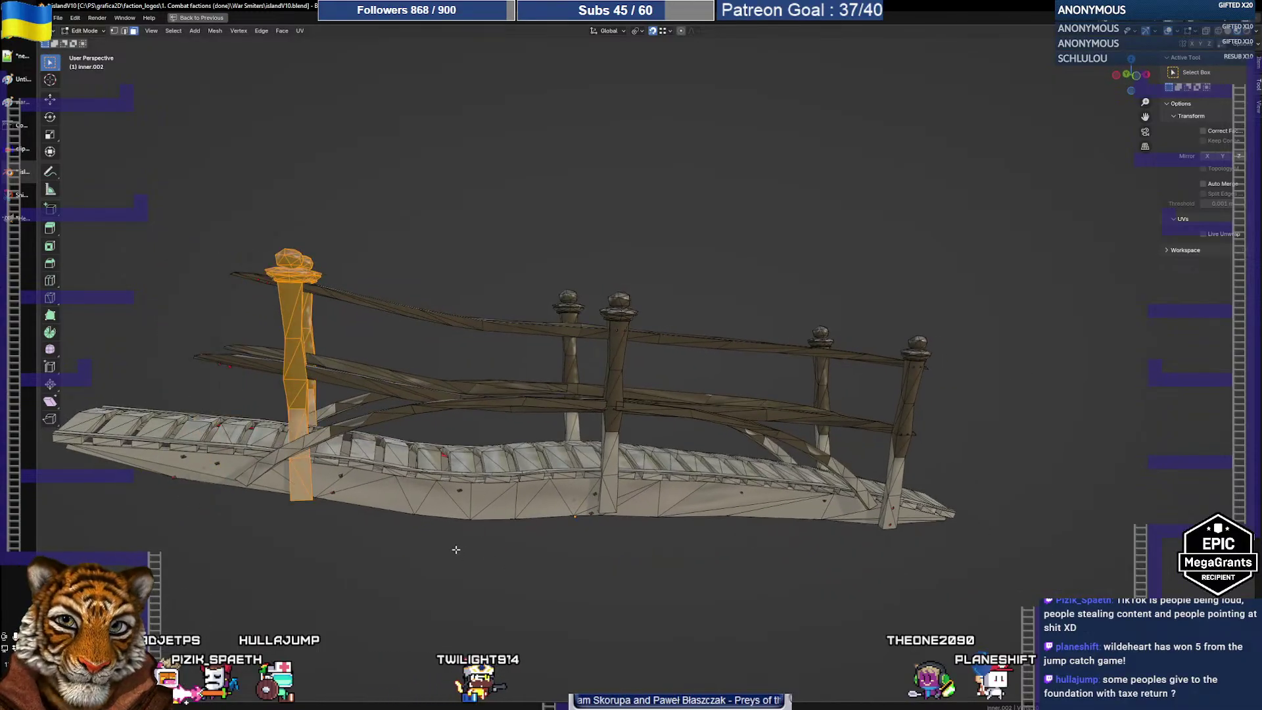
middle_drag(456, 549, 461, 548)
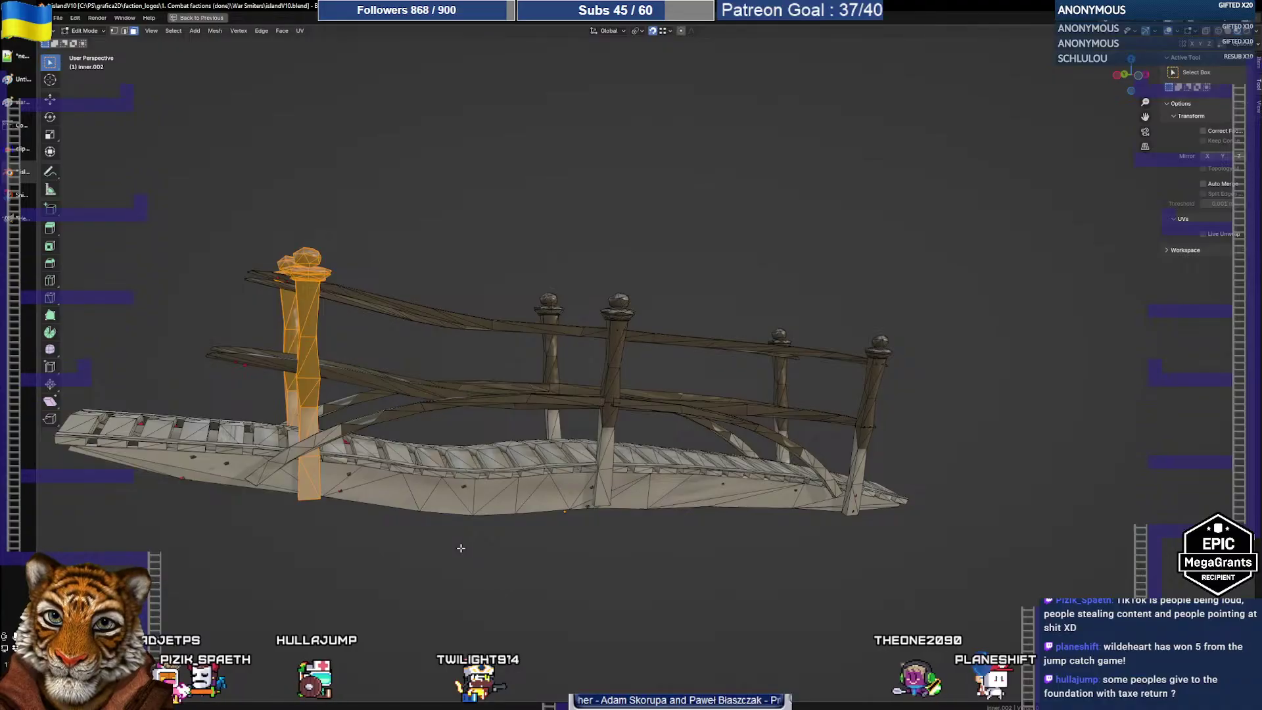
key(g)
key(x)
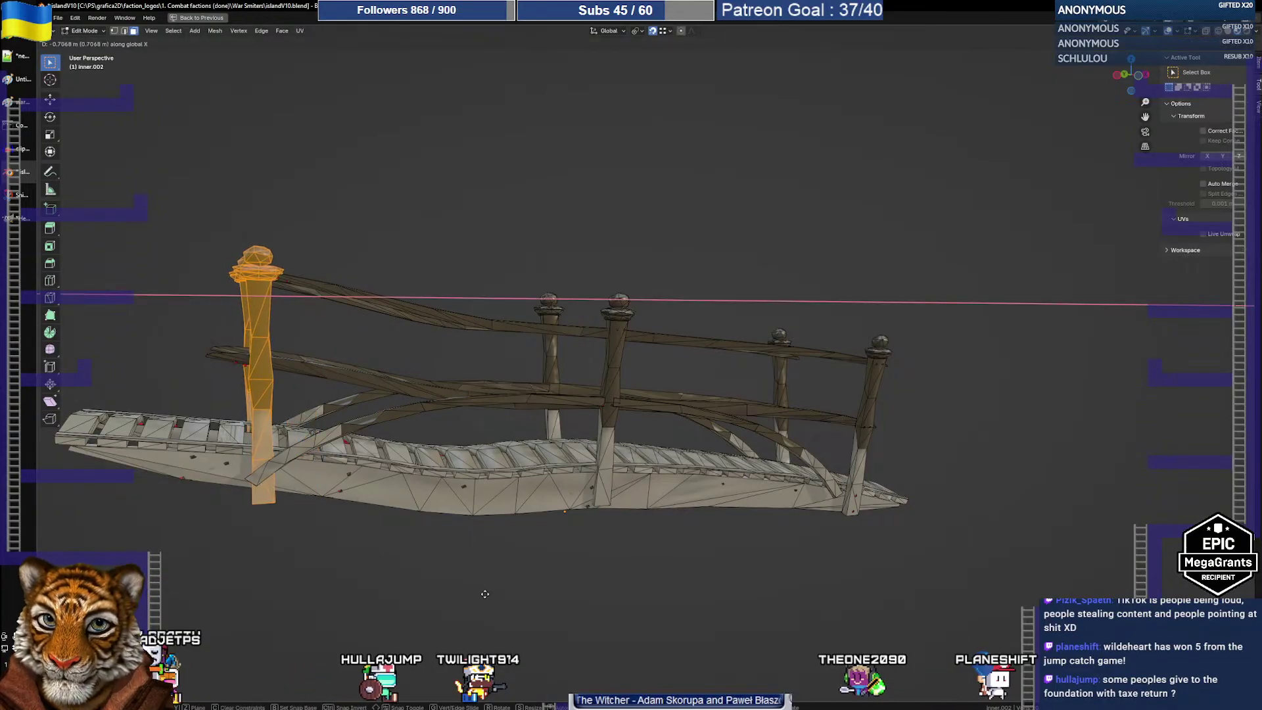
click(485, 594)
middle_drag(485, 594, 387, 412)
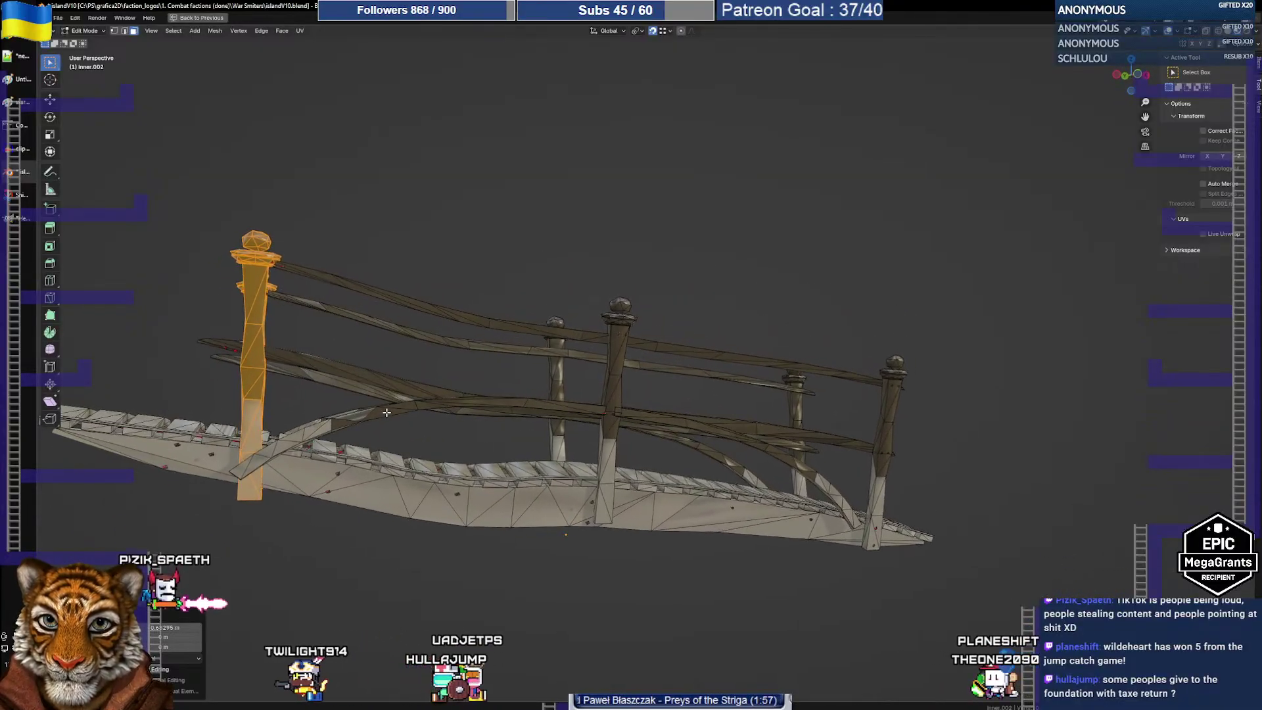
- Undo the last adjustment, re-slide the posts along X and raise them slightly on Z
key(x)
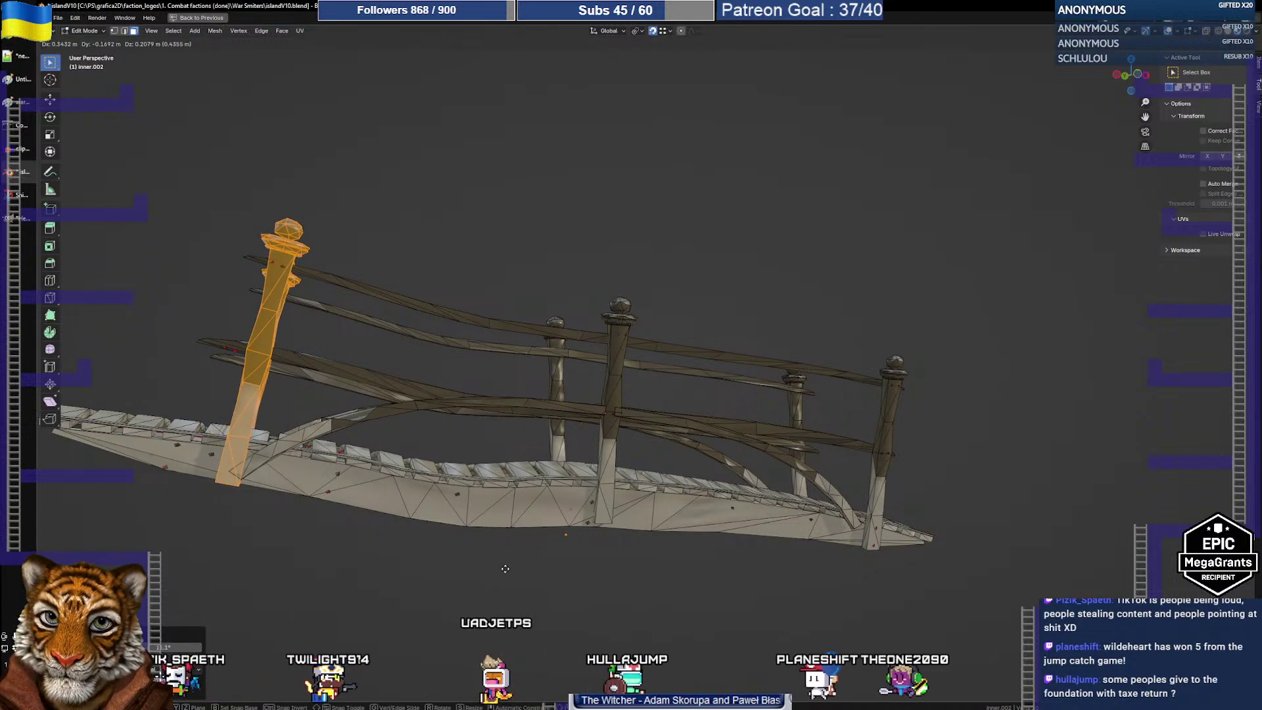
key(ctrl+z)
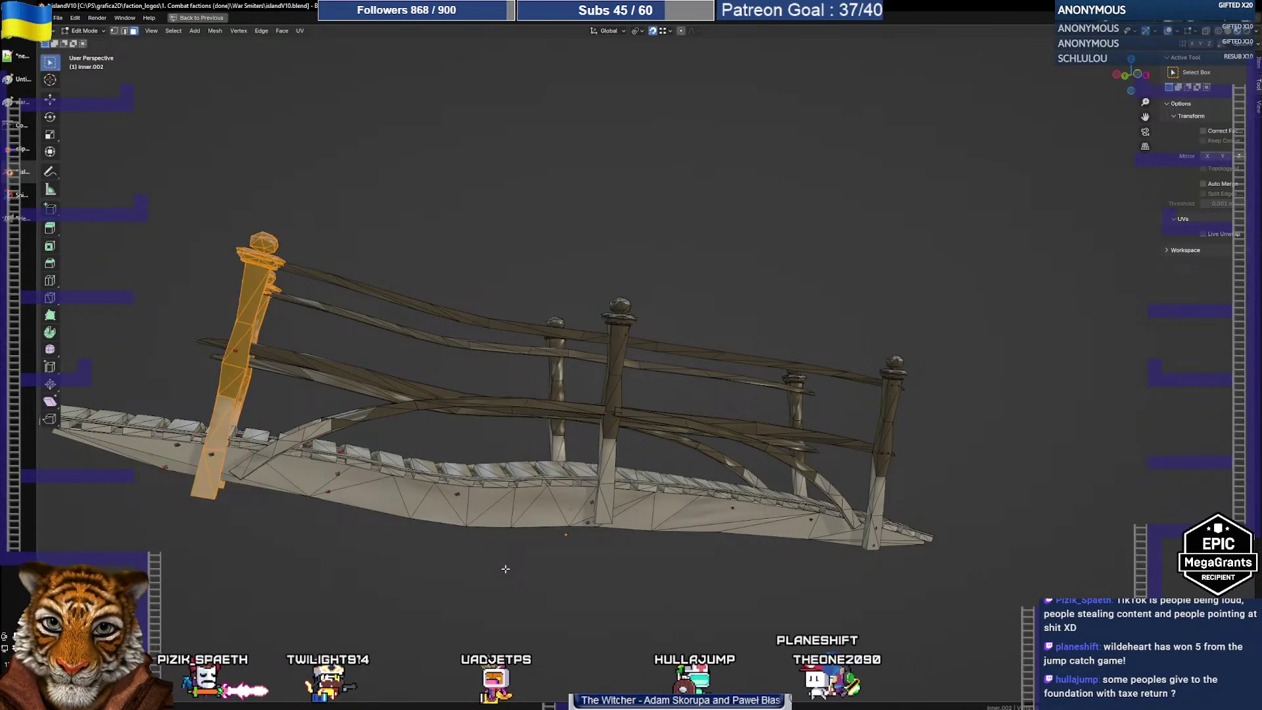
key(g)
key(x)
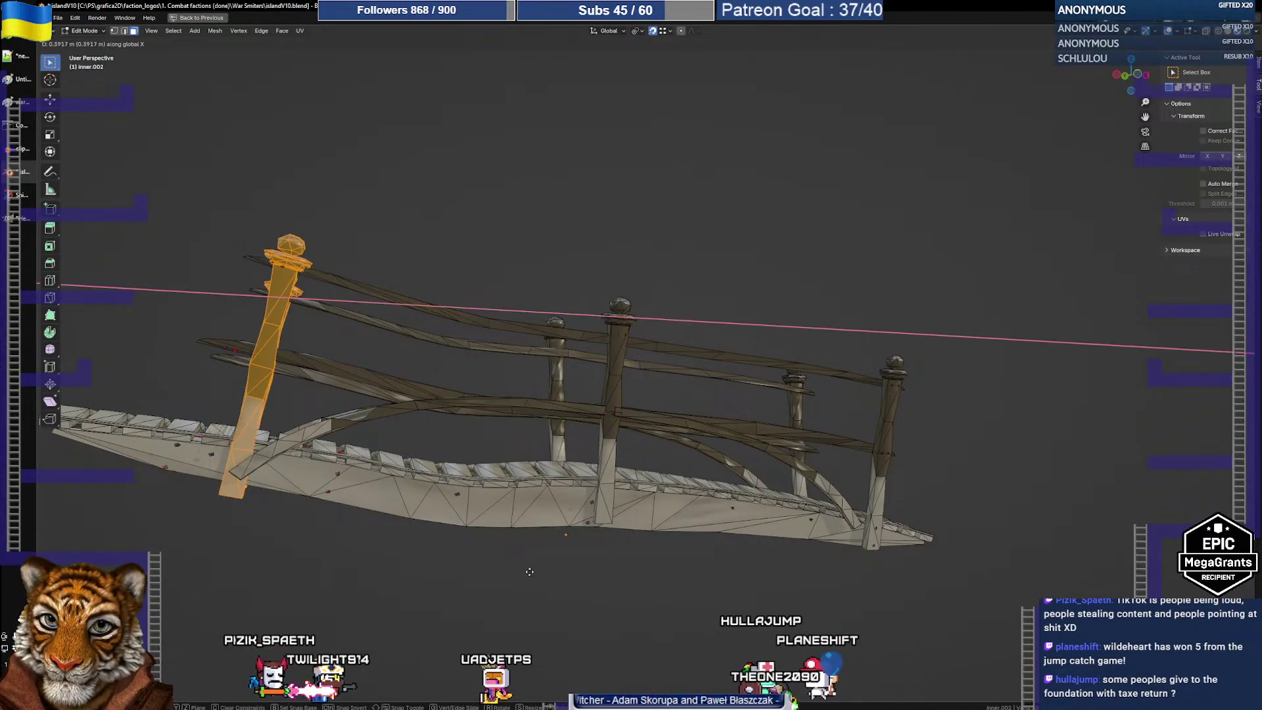
click(529, 572)
key(z)
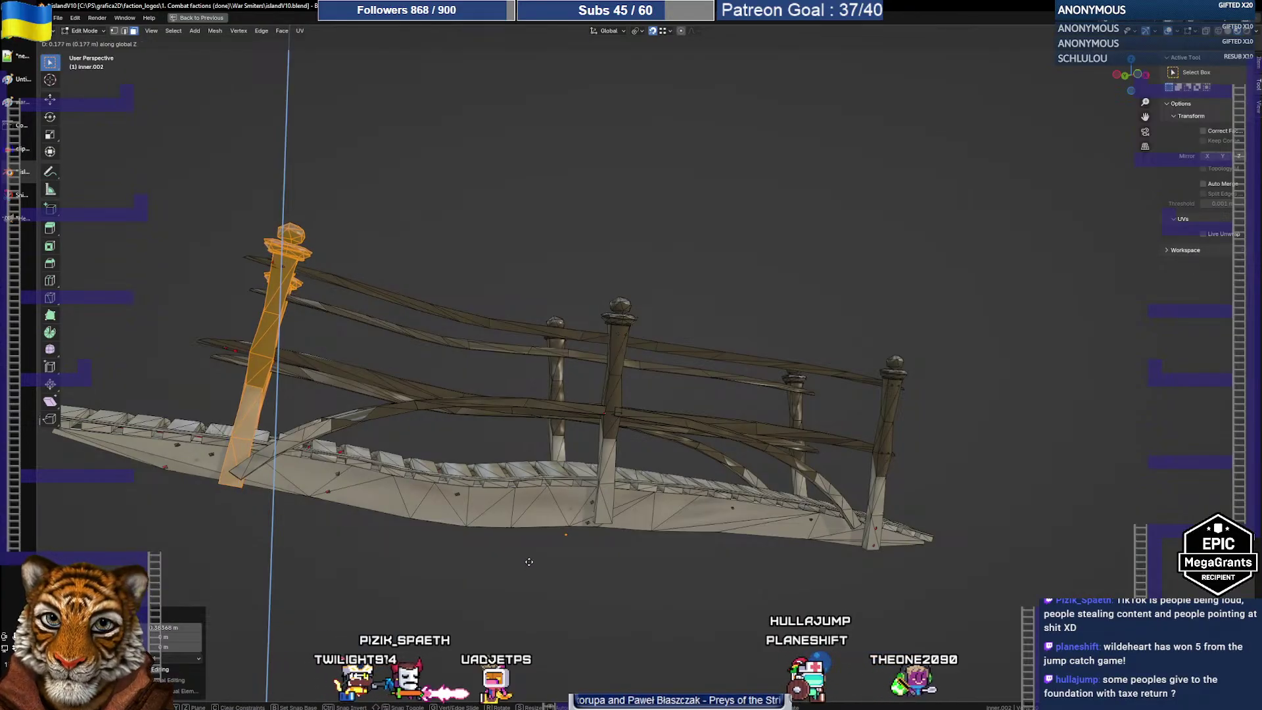
click(529, 562)
middle_drag(529, 561, 419, 562)
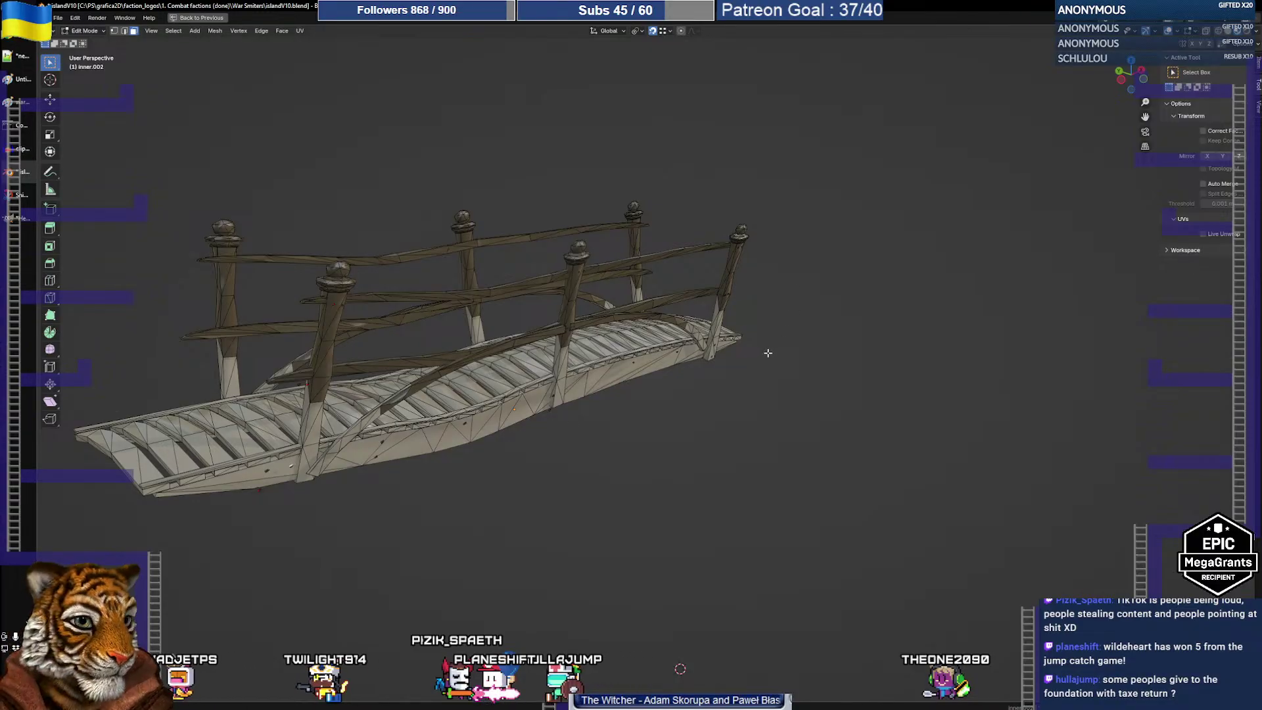
- Restore the full workspace layout and show the bridge mesh's material slots
key(ctrl+space)
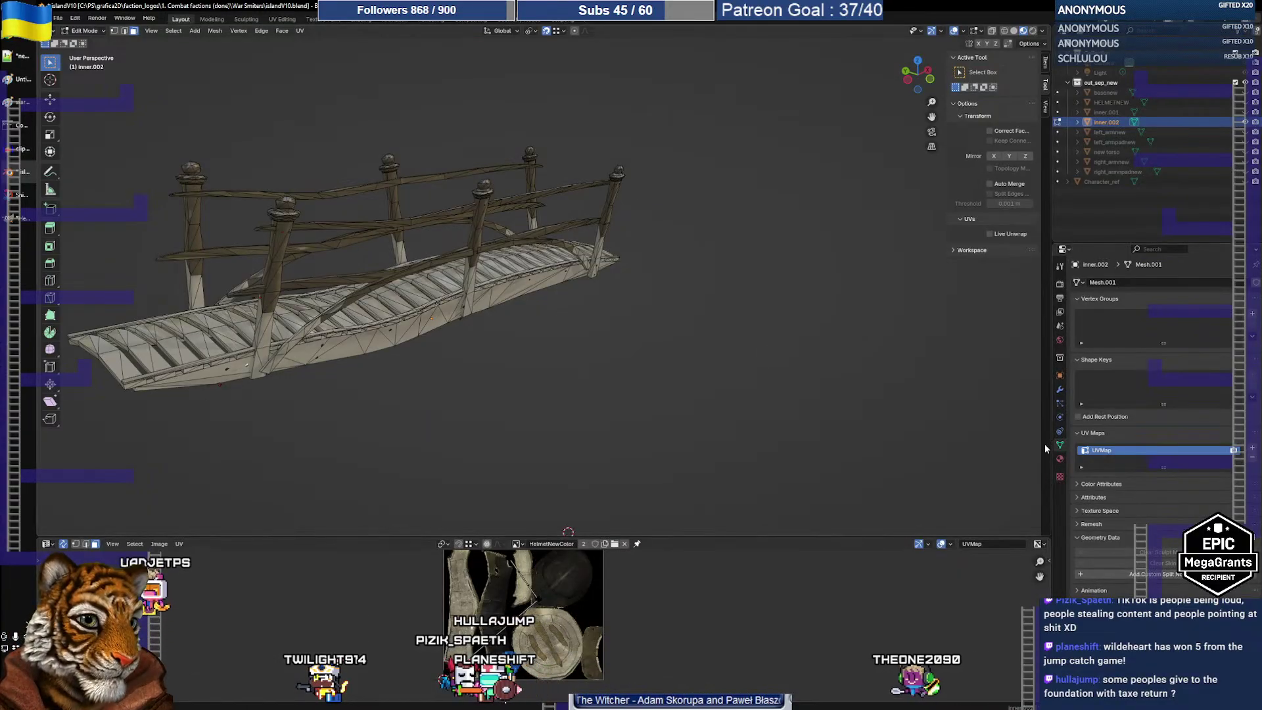
click(1060, 459)
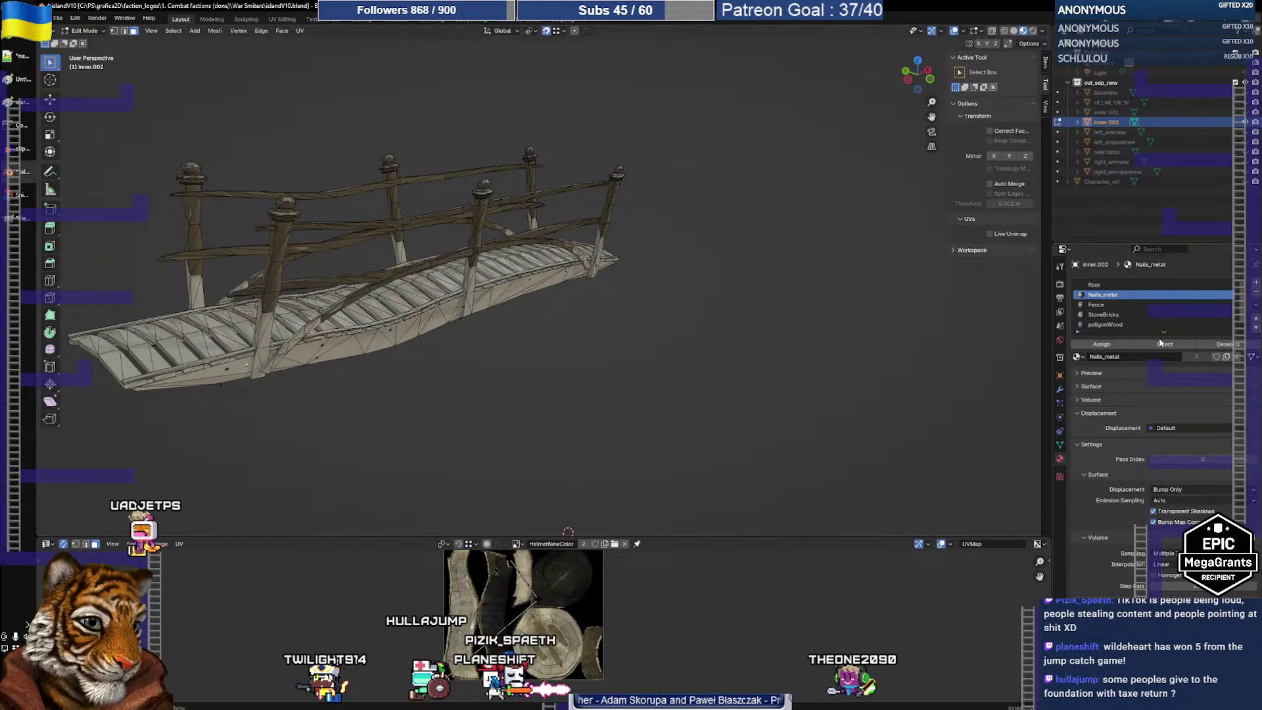
middle_drag(621, 289, 733, 300)
middle_drag(724, 299, 750, 303)
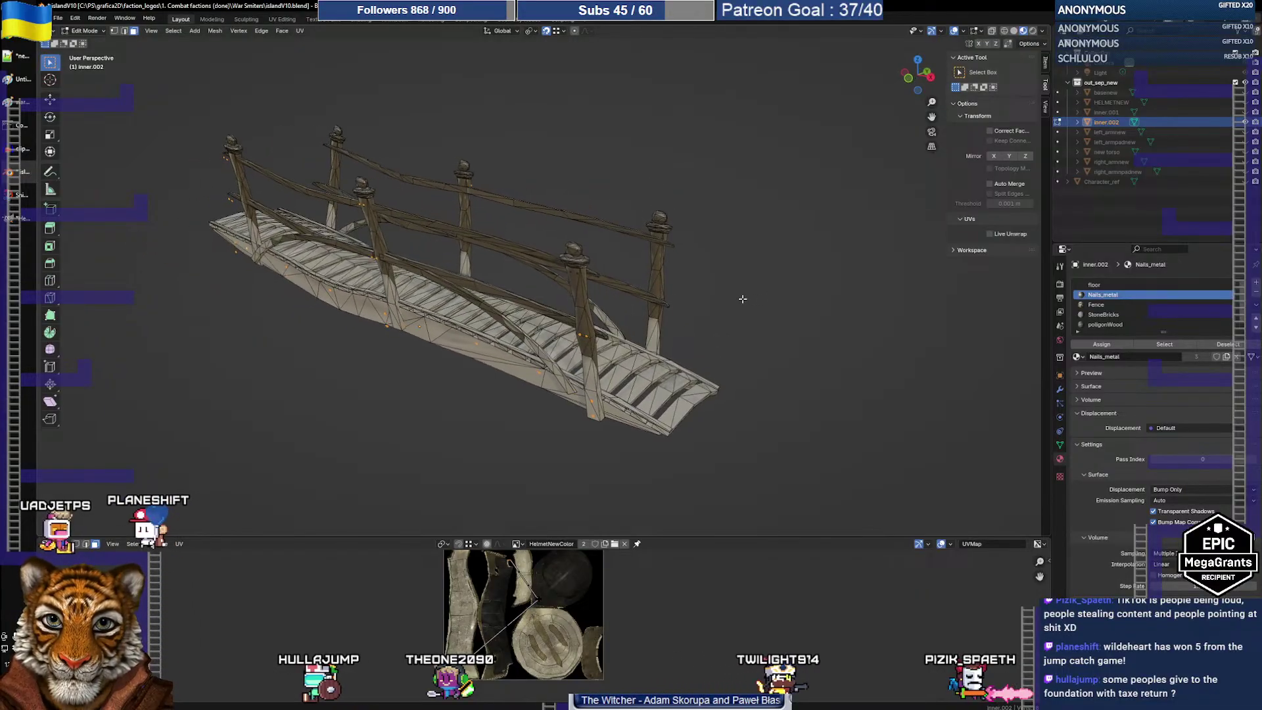
- Inspect the whole bridge in Object Mode with walk navigation, then return to Edit Mode
key(Tab)
key(shift+grave)
key(w)
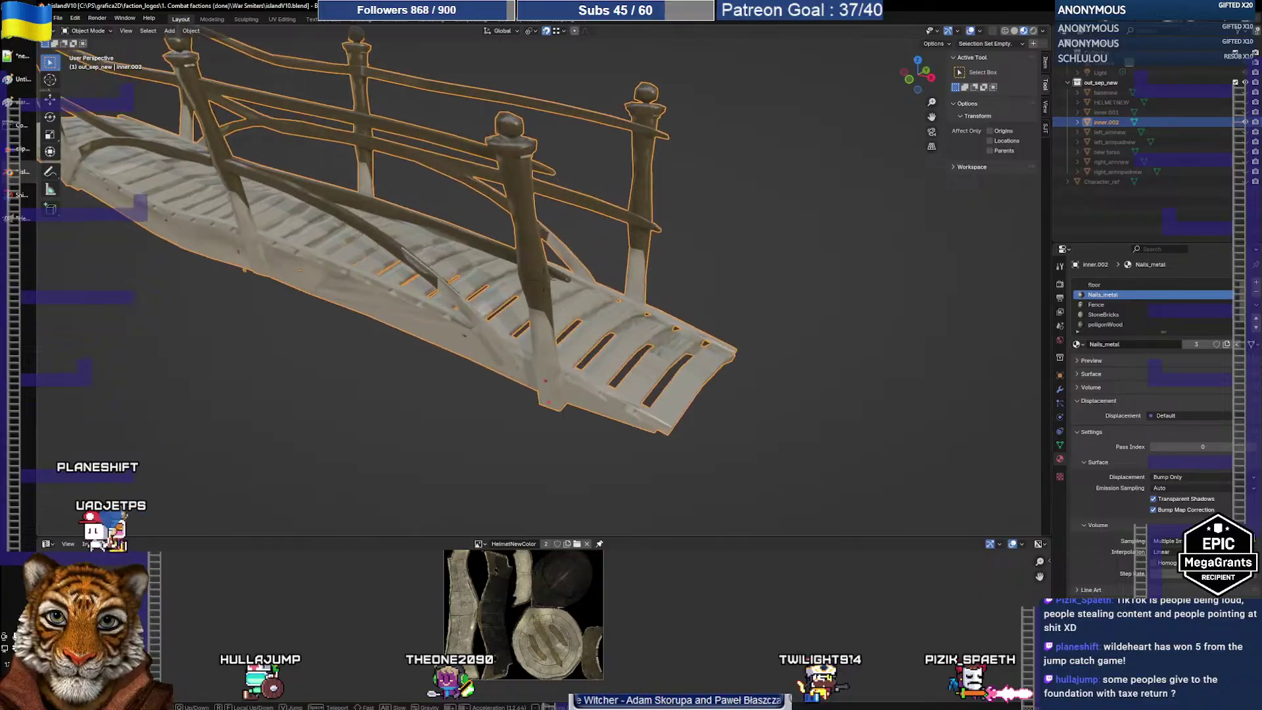
key(s)
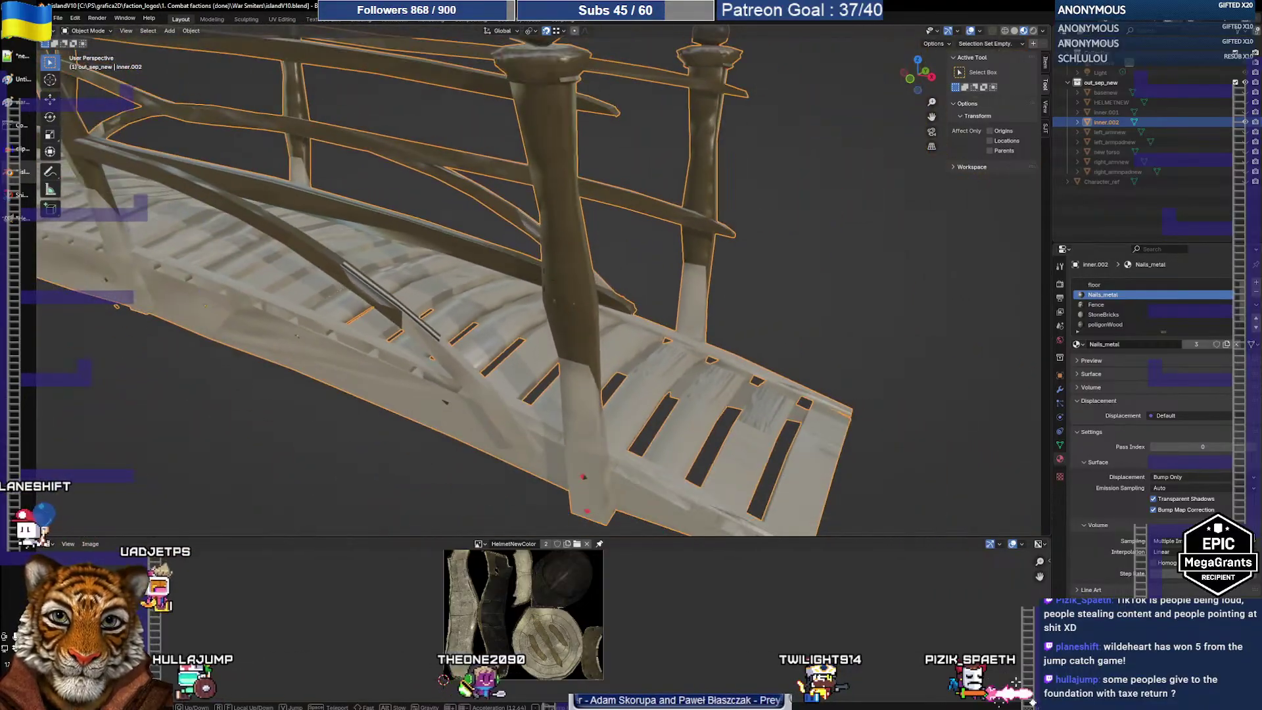
key(s)
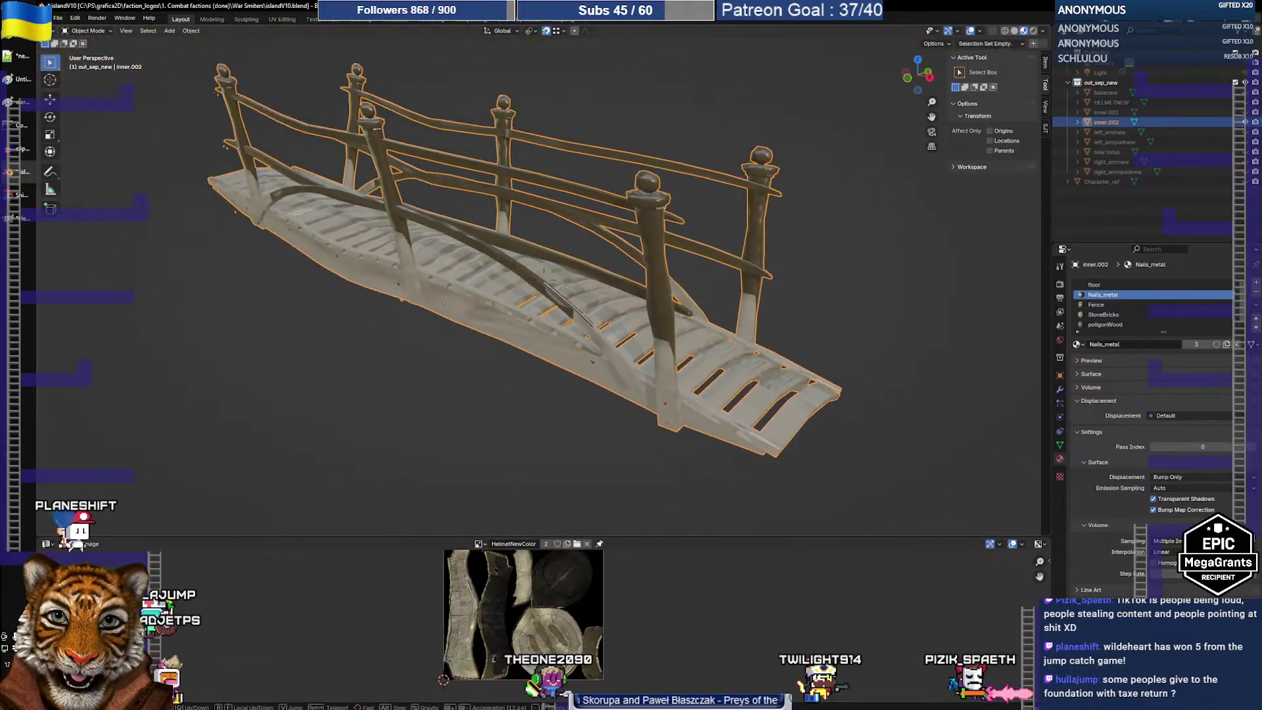
key(w)
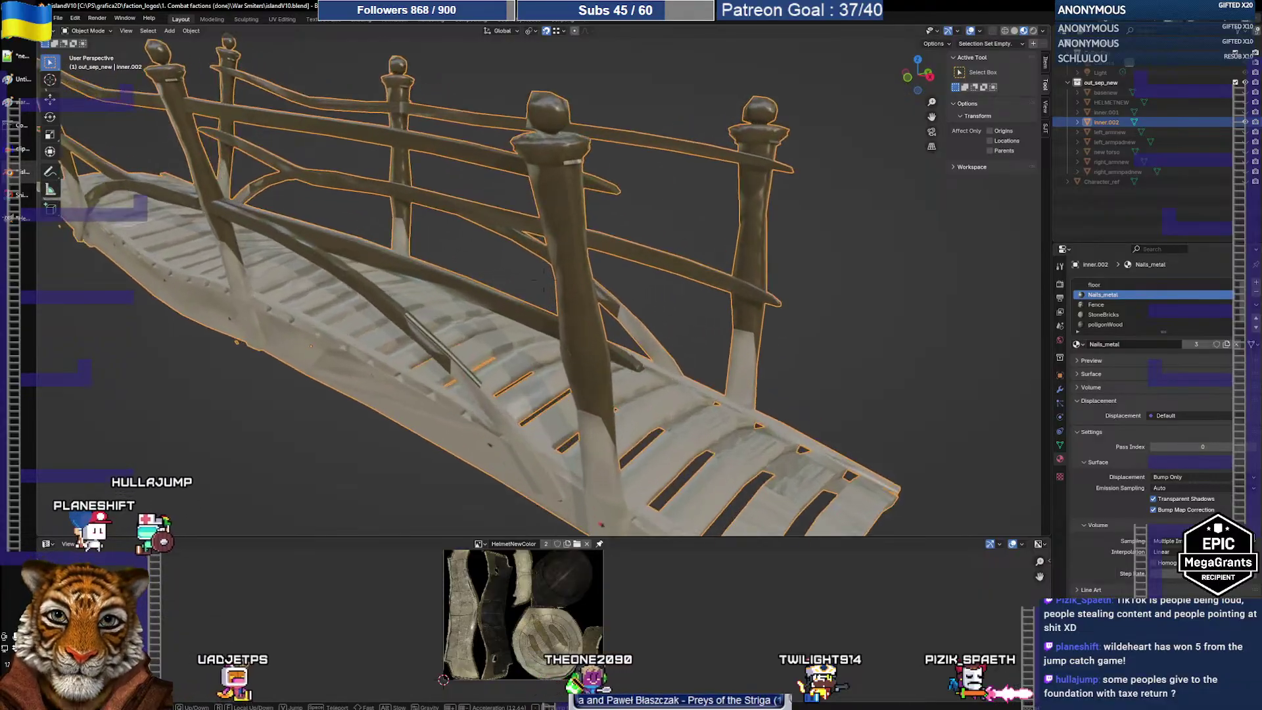
key(s)
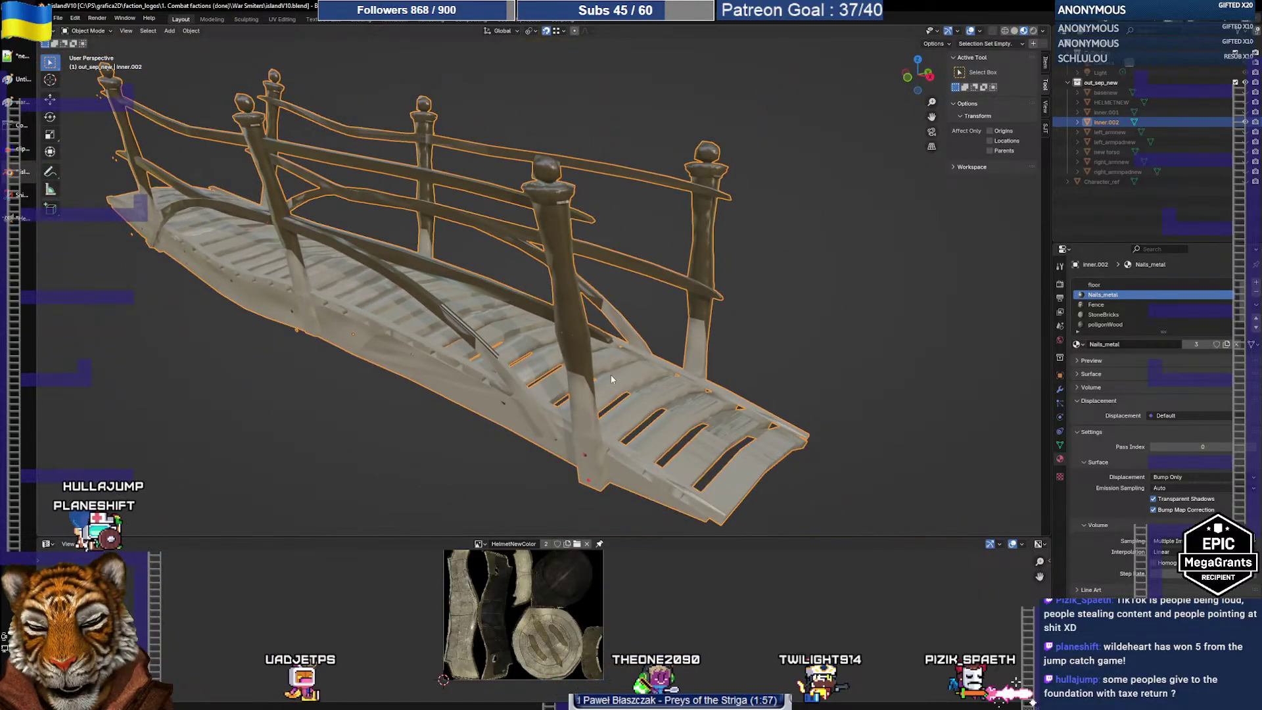
key(Tab)
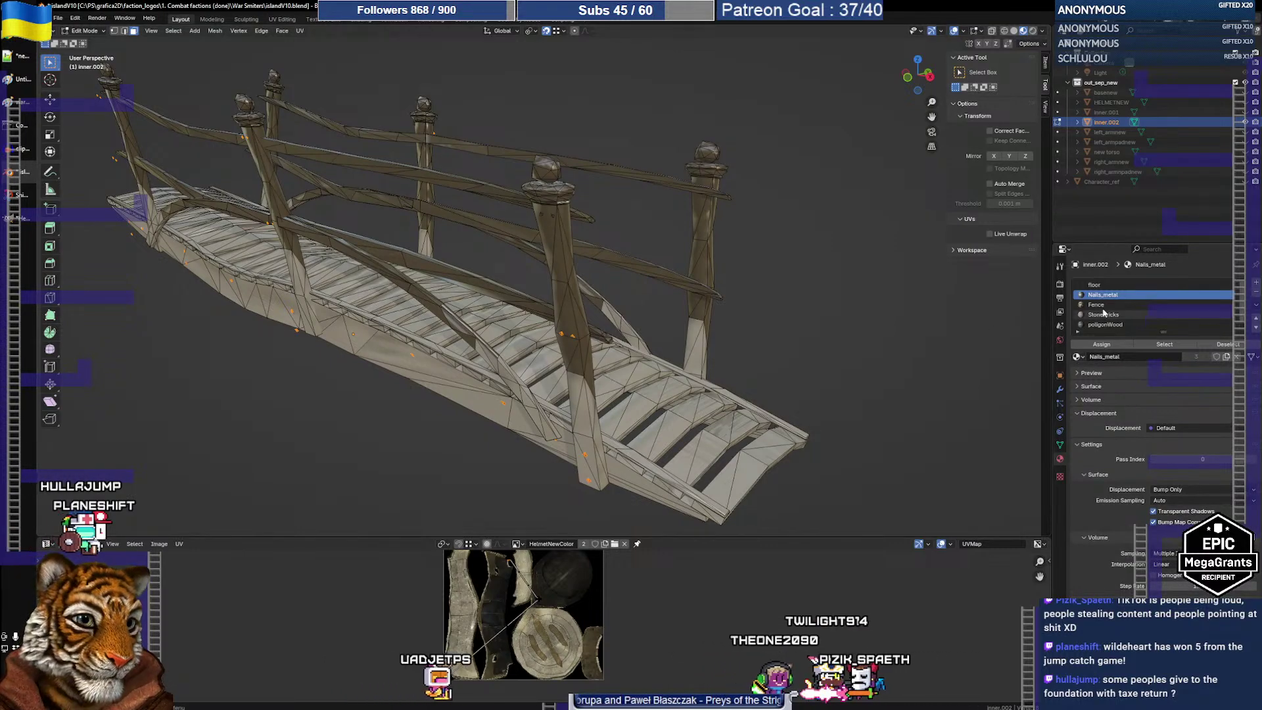
- Clear the selection, select the stray linked pieces on the post and delete them
right_click(955, 357)
click(956, 357)
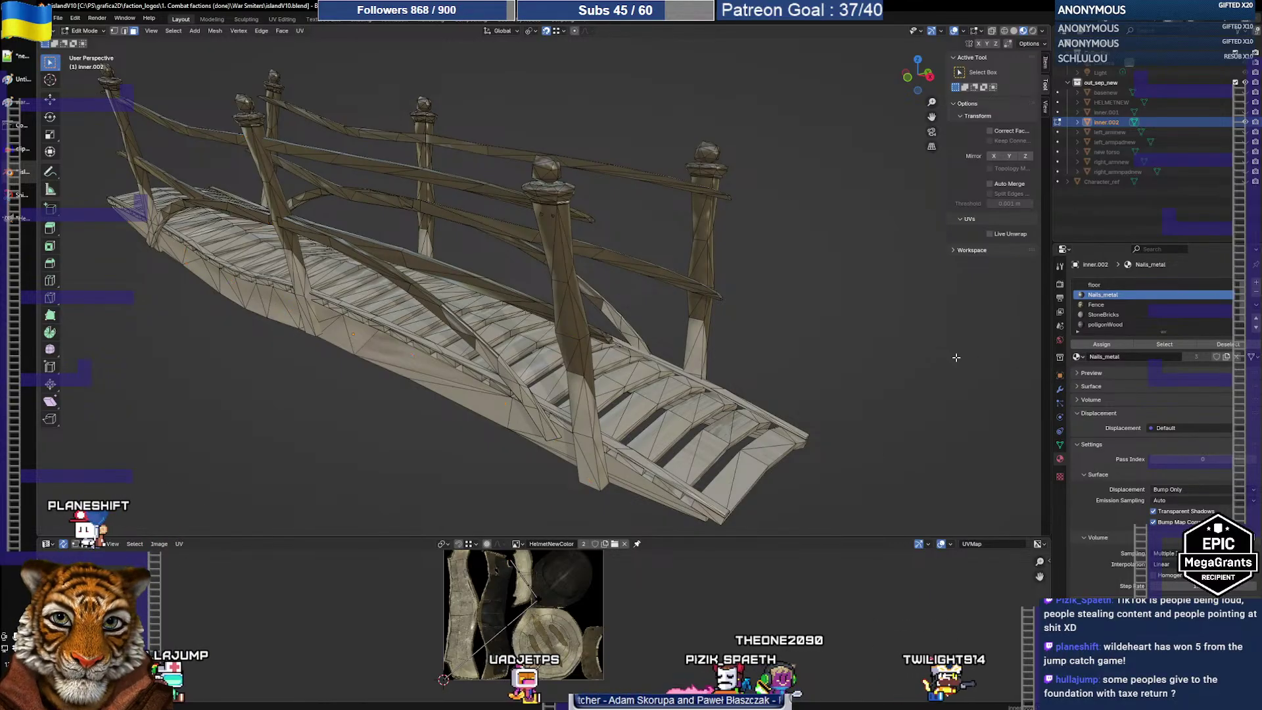
click(554, 215)
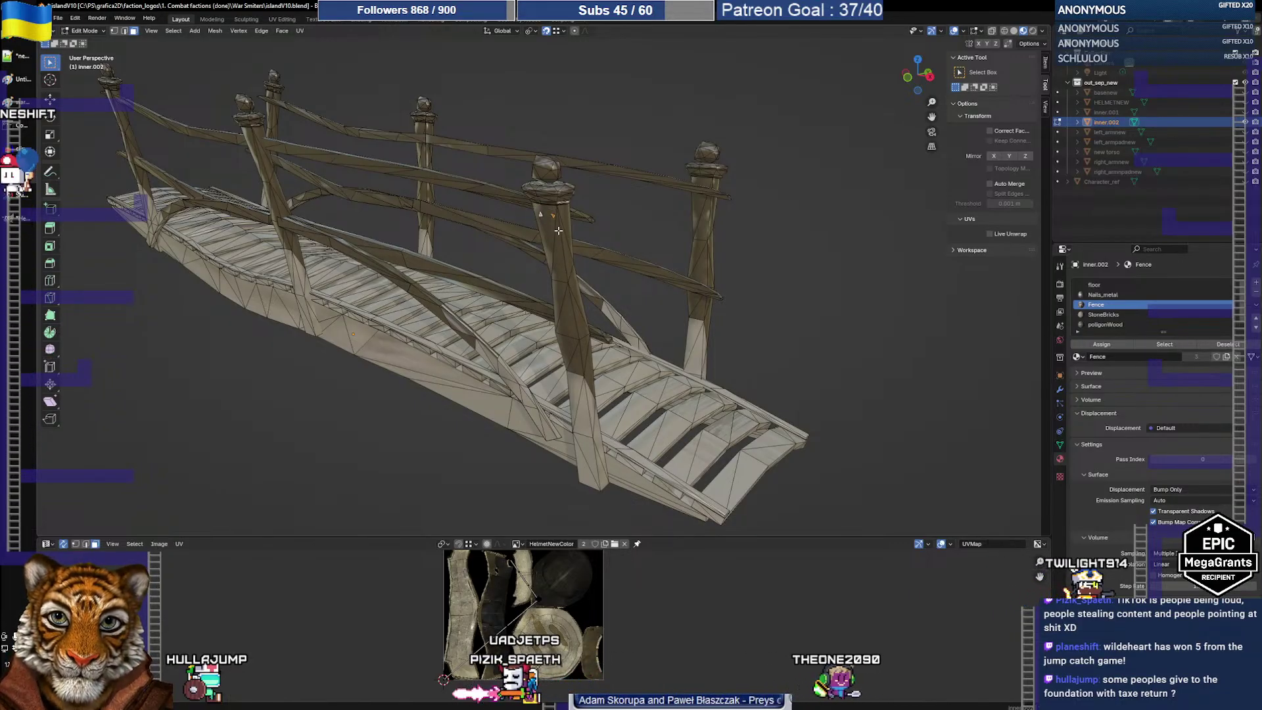
key(ctrl+l)
key(x)
click(559, 230)
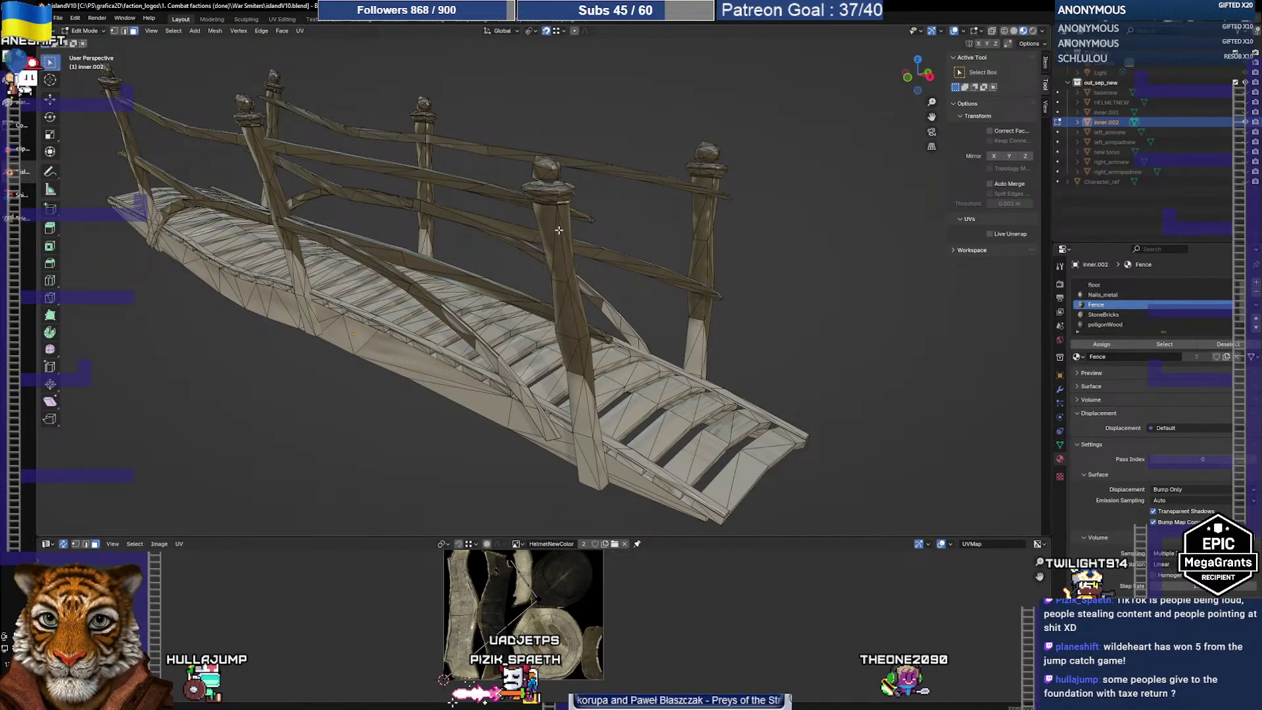
- Fly back from the bridge to check the cleaned post from an end-on view
middle_drag(564, 230, 732, 277)
key(shift+grave)
key(s)
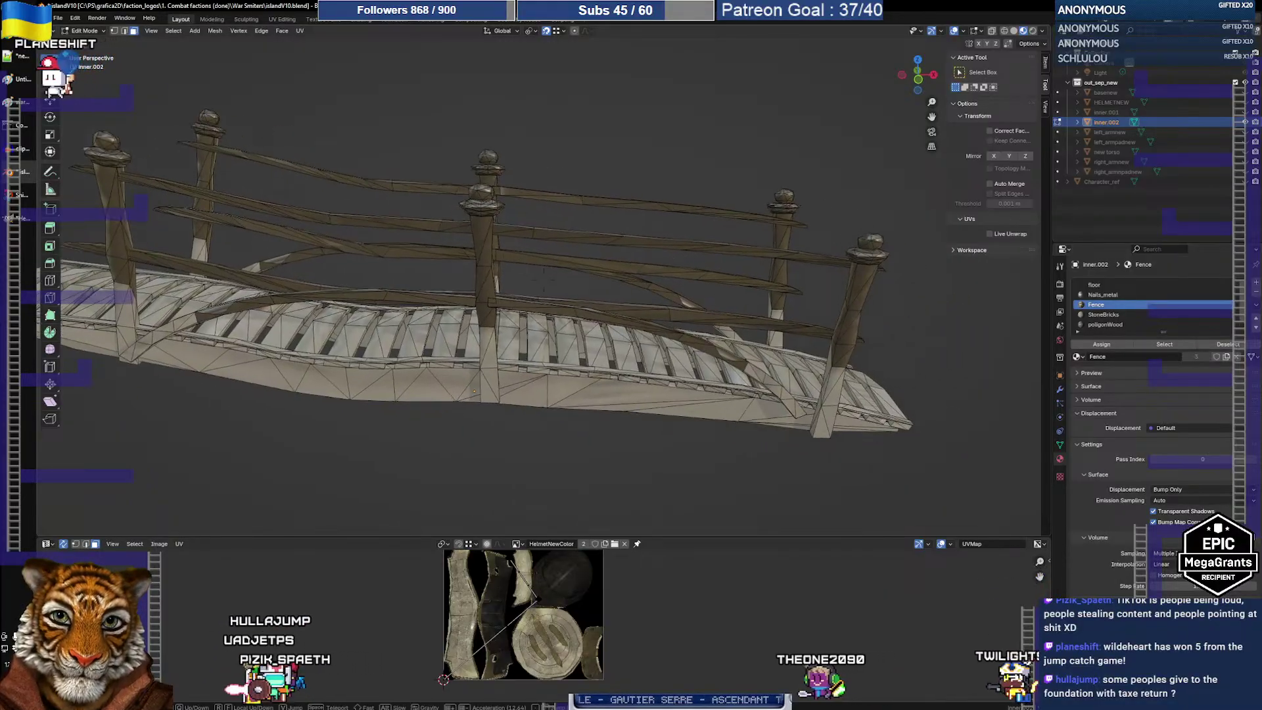
click(728, 276)
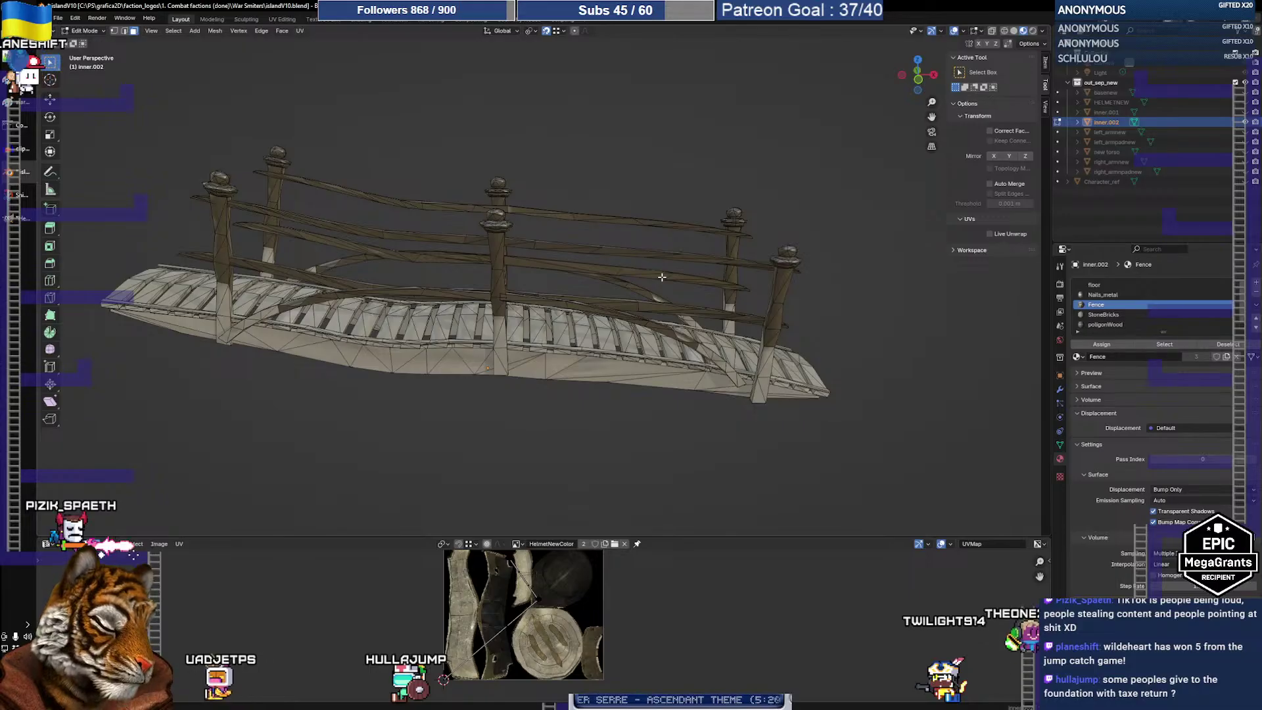
mouse_move(511, 305)
middle_down()
mouse_move(605, 285)
mouse_move(636, 299)
mouse_move(628, 323)
mouse_move(588, 320)
middle_up()
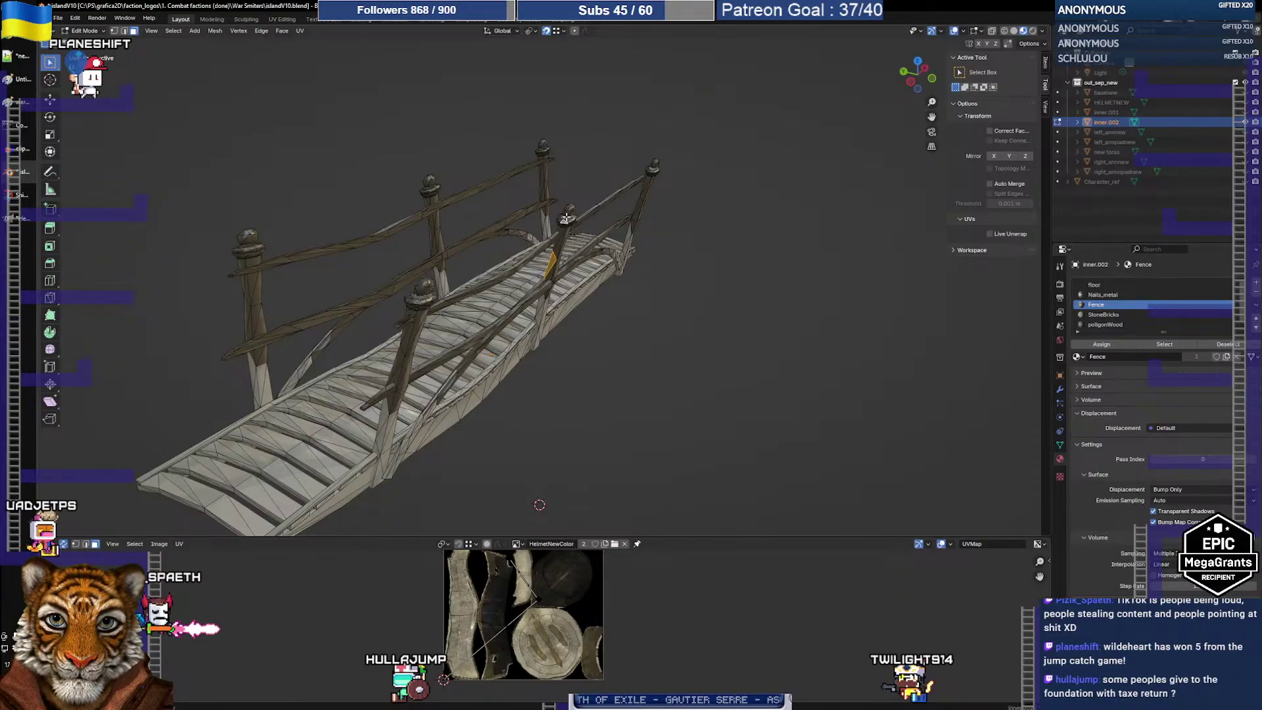
- Select the whole end post and nudge it along global Y
key(ctrl+l)
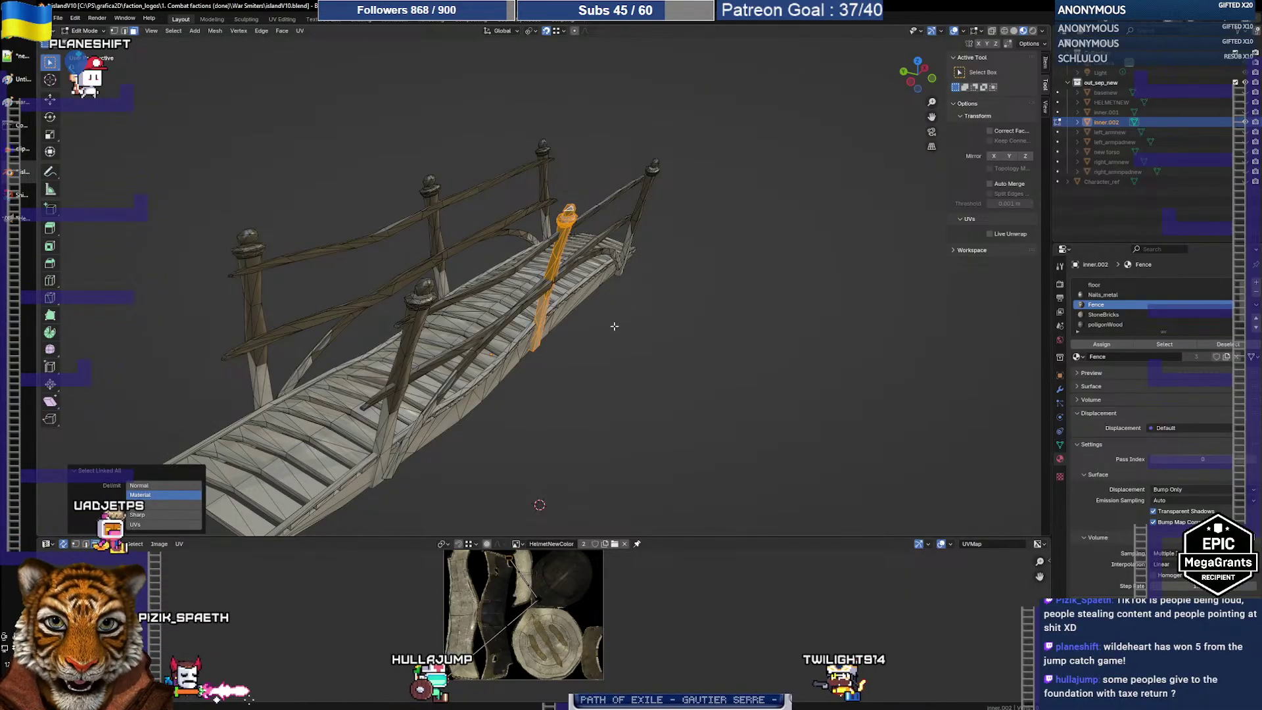
middle_drag(614, 326, 648, 311)
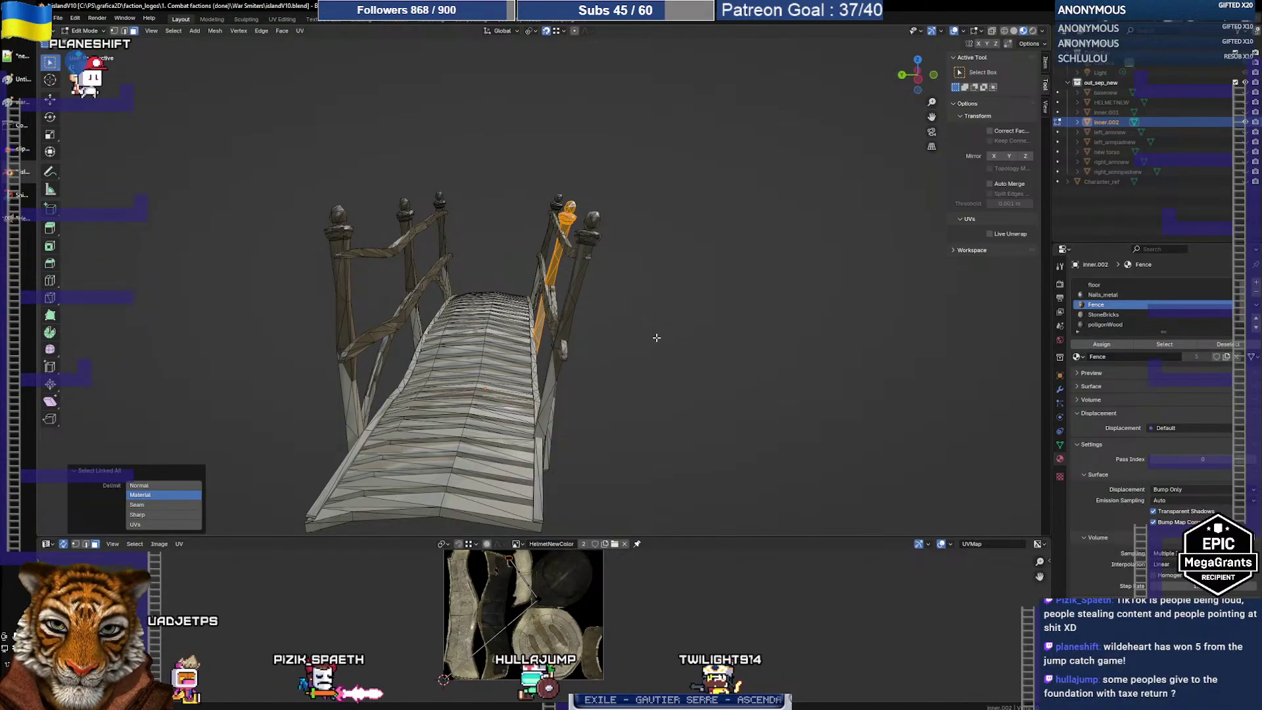
key(g)
key(x)
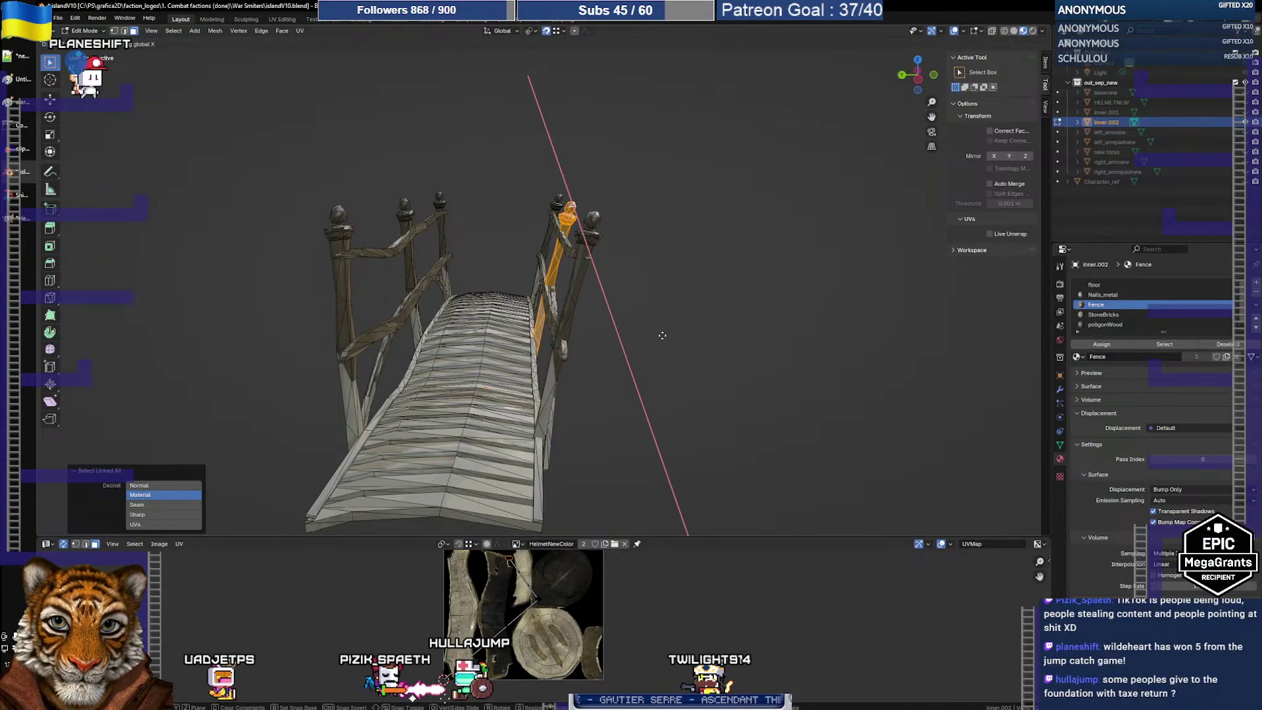
right_click(662, 336)
key(g)
key(y)
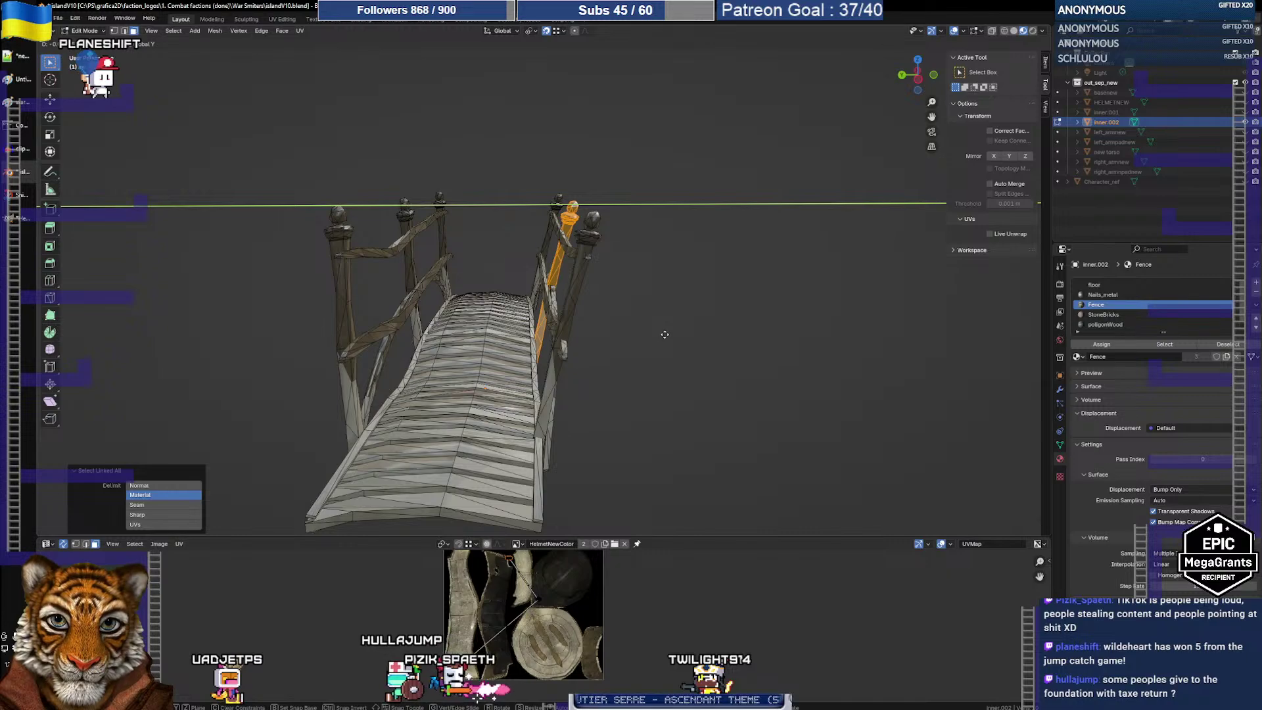
click(662, 335)
middle_drag(661, 335, 632, 341)
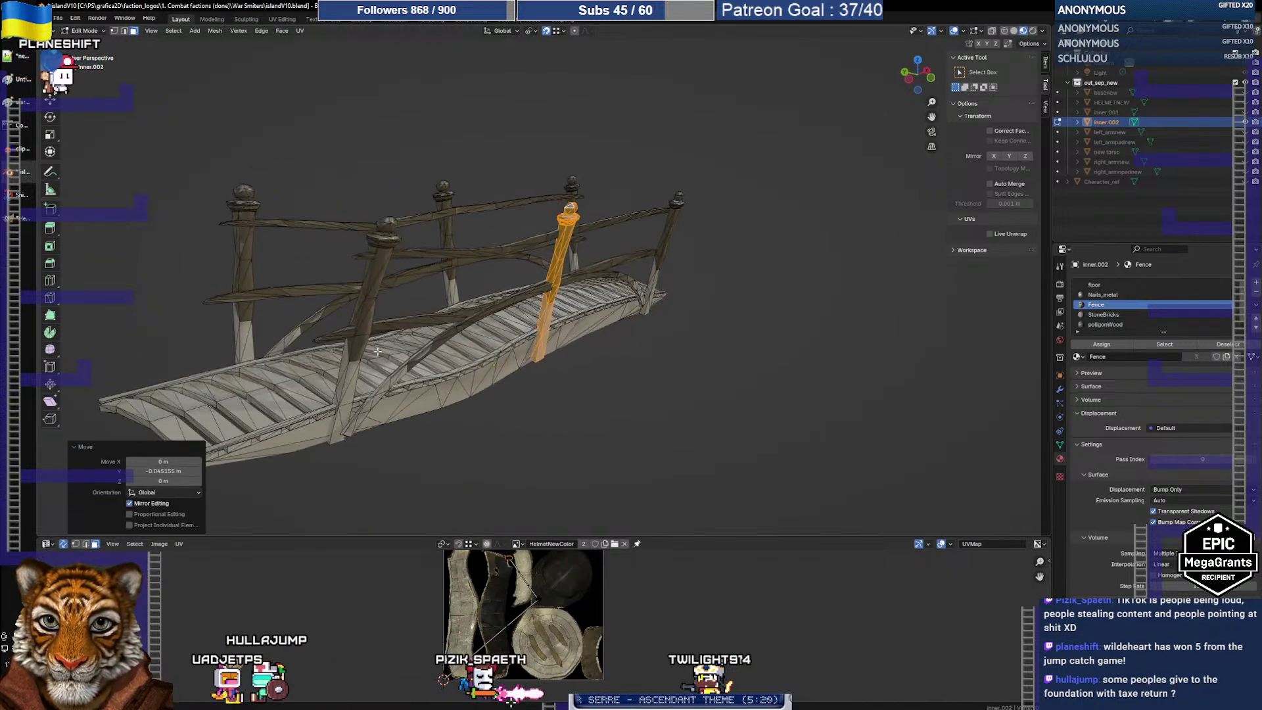
- Select the other fence post as linked geometry
click(358, 345)
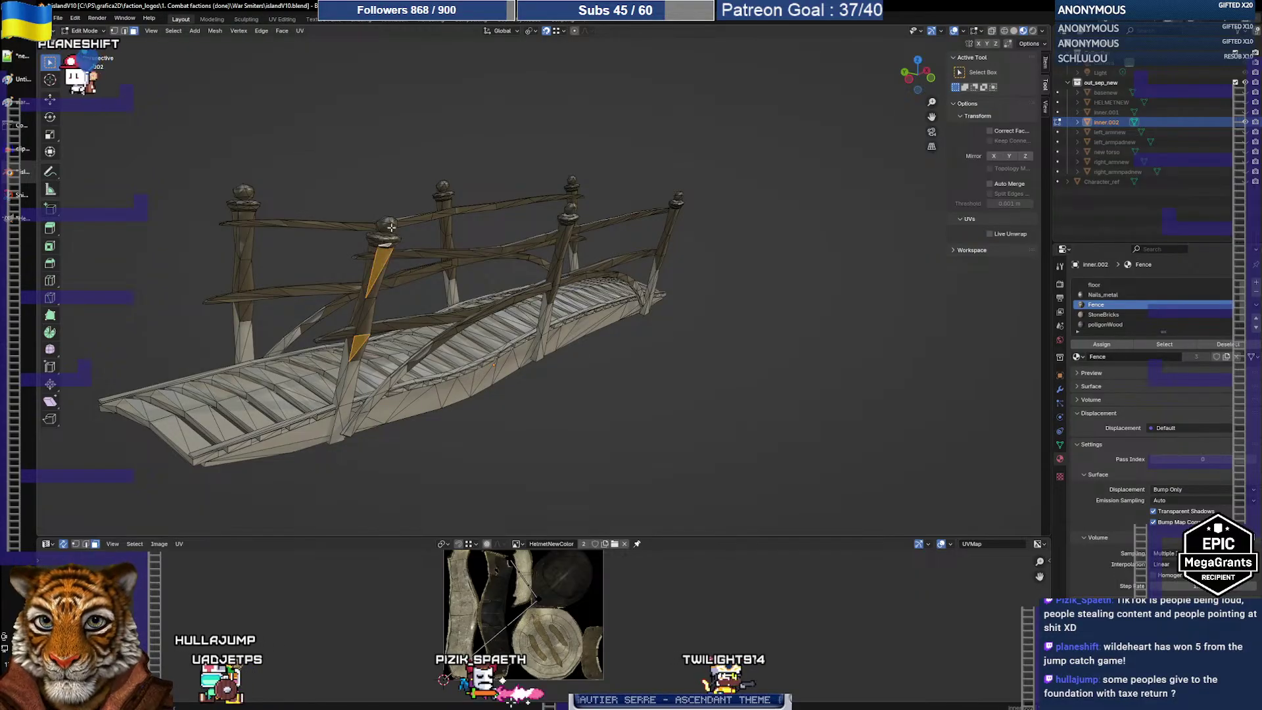
key(ctrl+l)
middle_drag(420, 238, 520, 347)
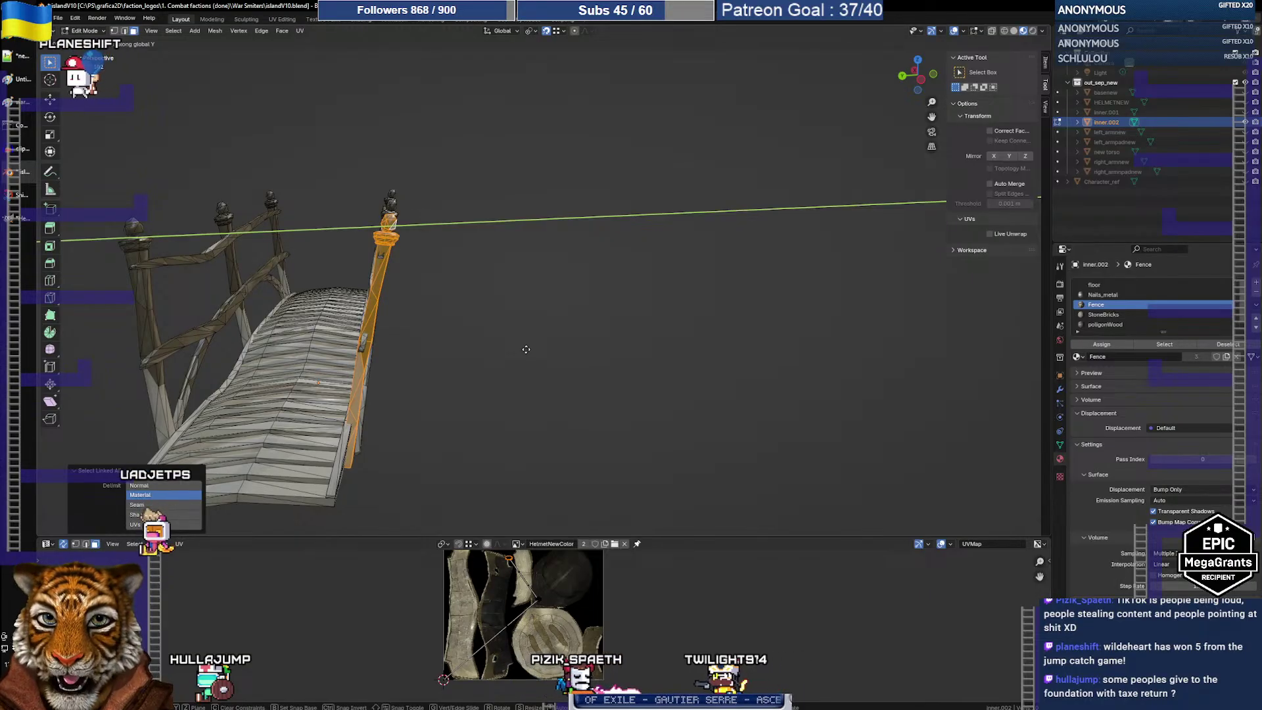
click(525, 349)
mouse_move(488, 391)
middle_down()
mouse_move(526, 388)
mouse_move(490, 395)
middle_up()
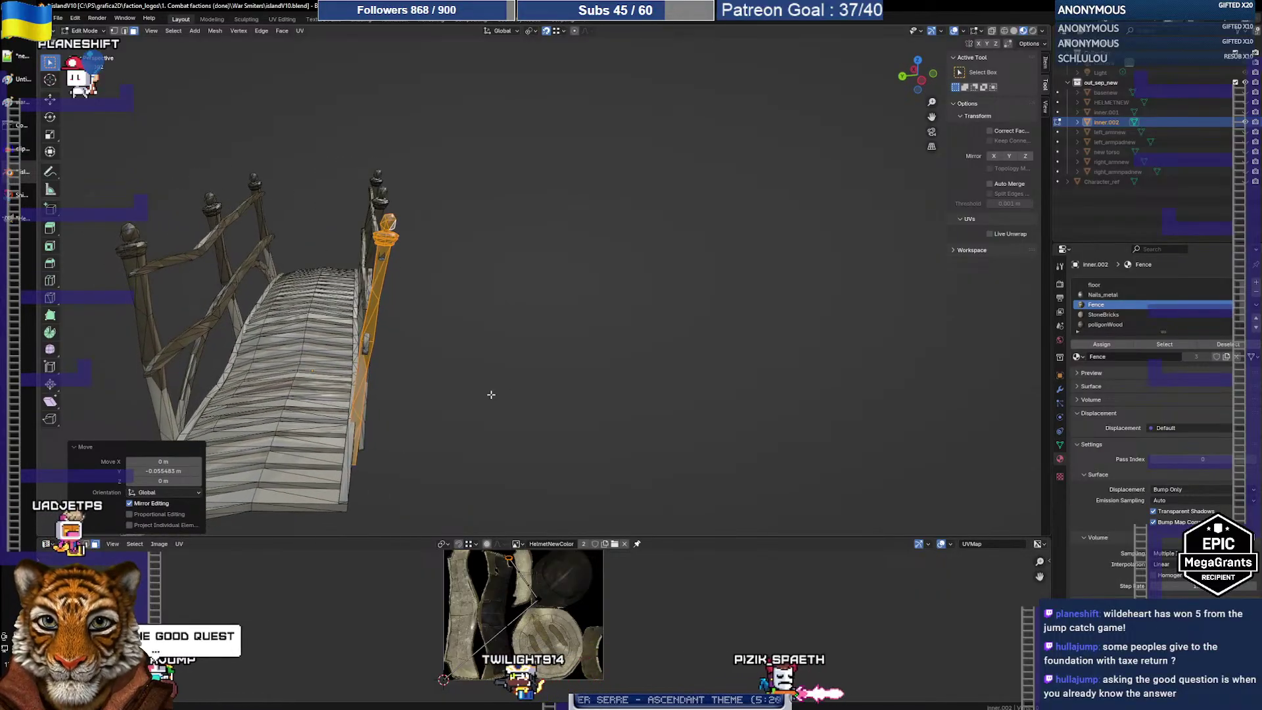
- Fine-tune the post's position with two more moves along global Y
key(g)
key(y)
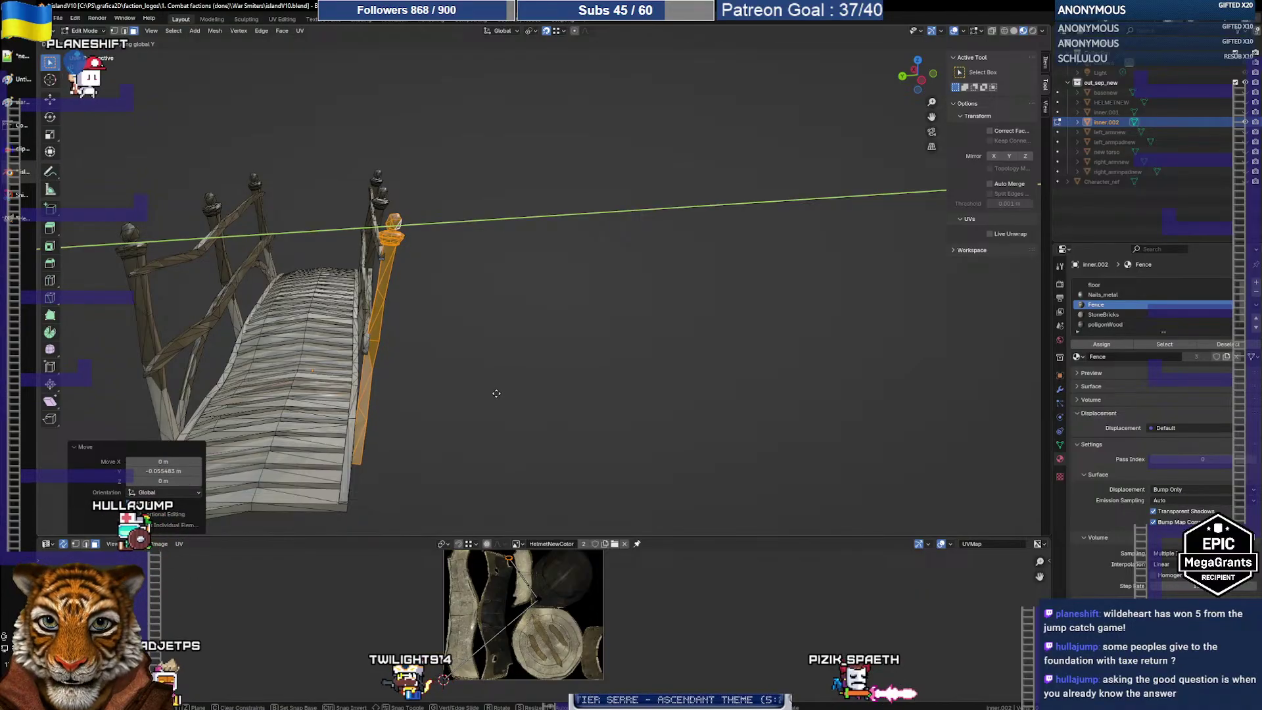
click(500, 389)
middle_drag(500, 389, 528, 381)
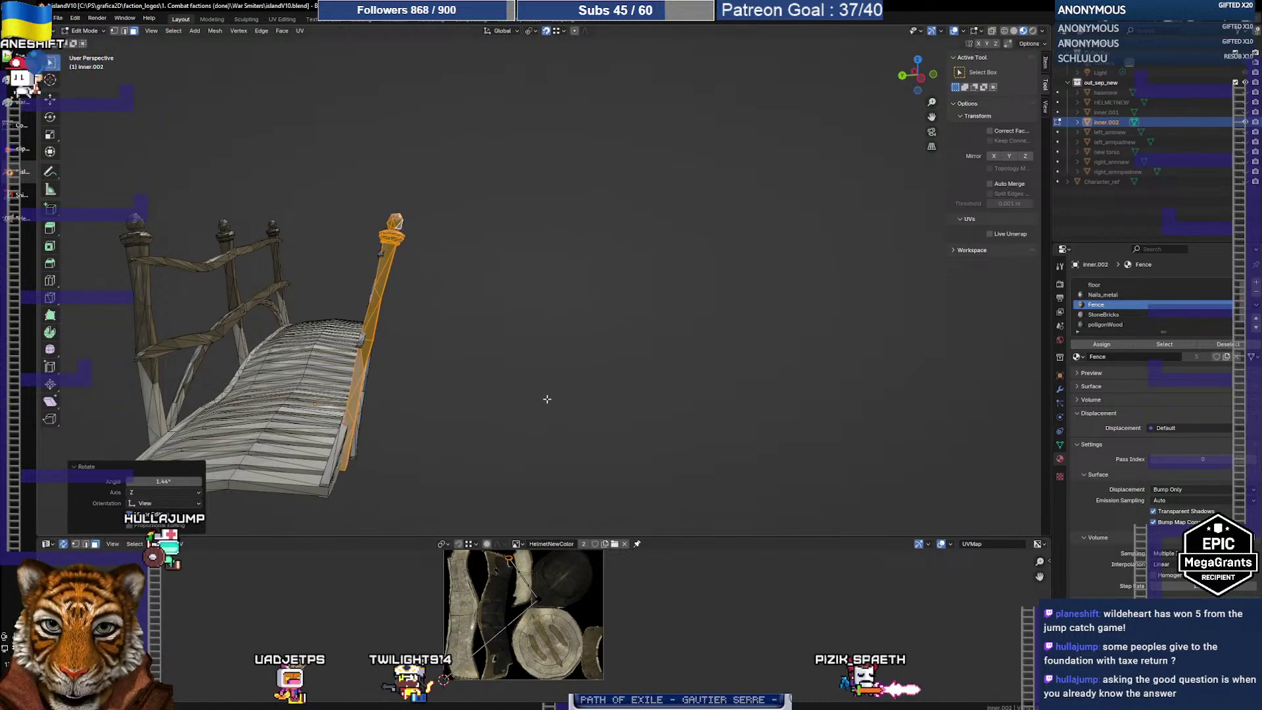
key(g)
key(y)
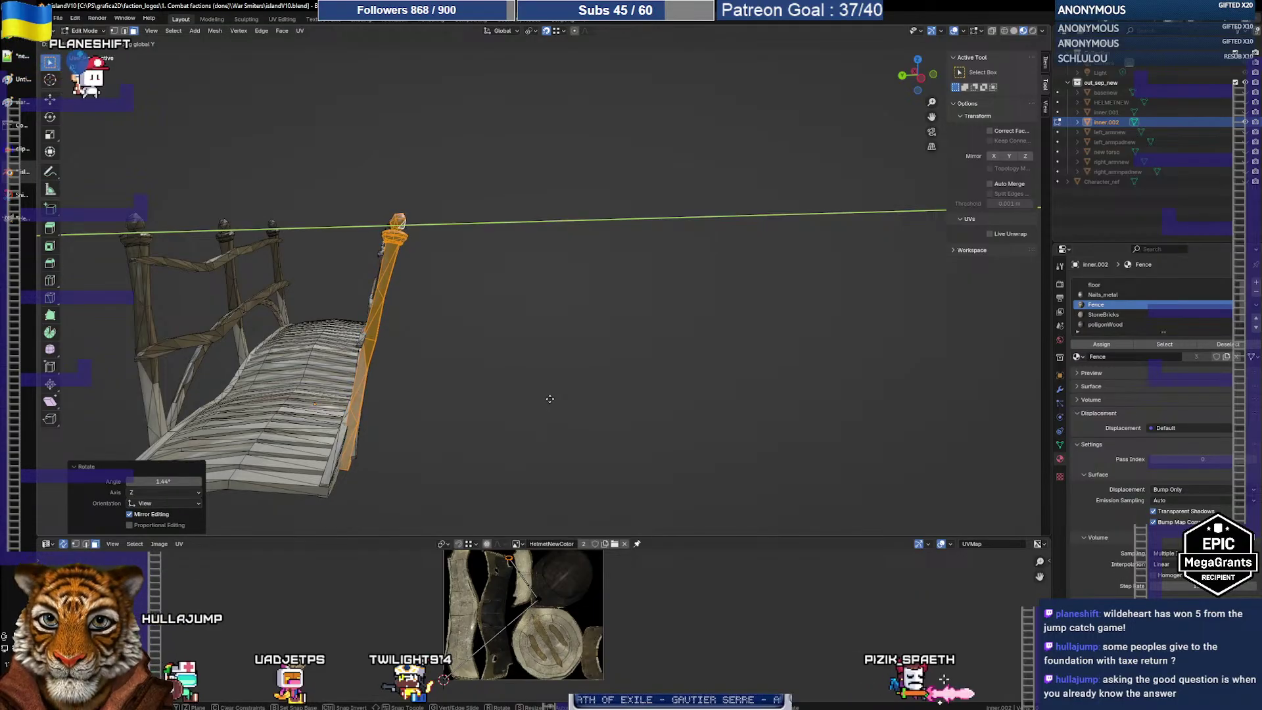
click(549, 398)
- Zoom in and walk along the deck, then select a vertex at the rail end
scroll(454, 377, up, 5)
middle_drag(423, 374, 857, 413)
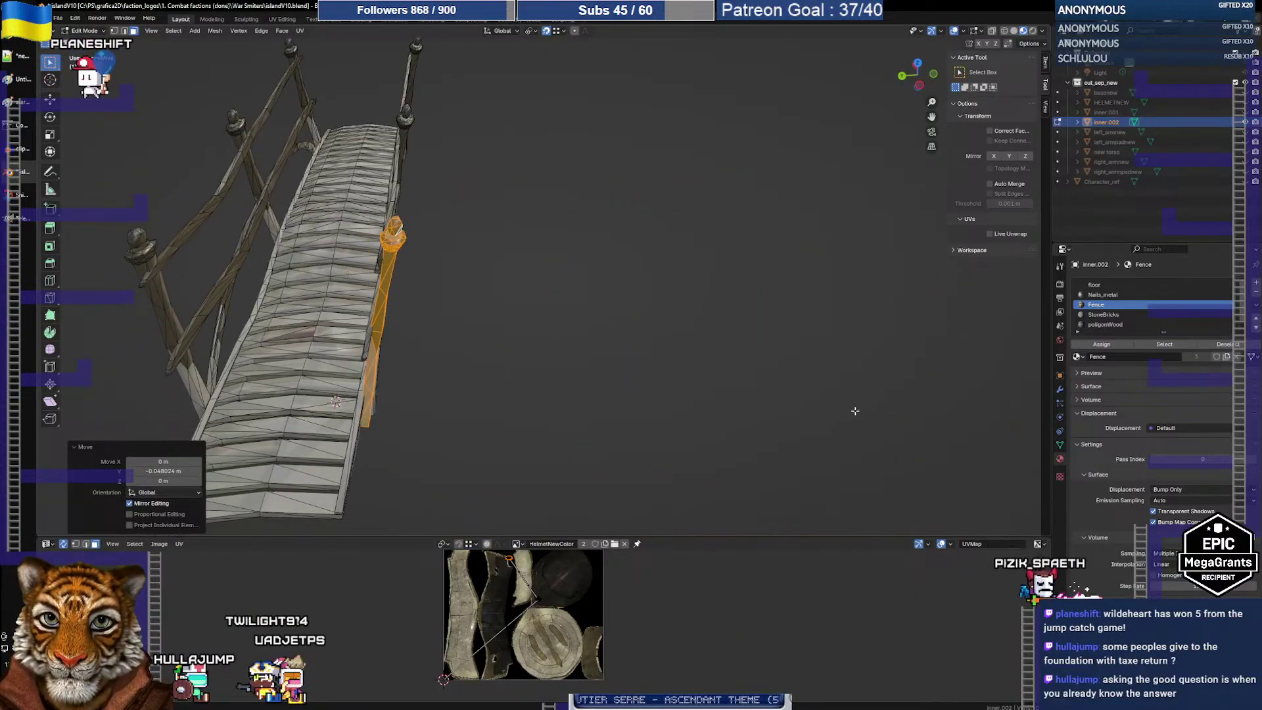
key(shift+grave)
key(w)
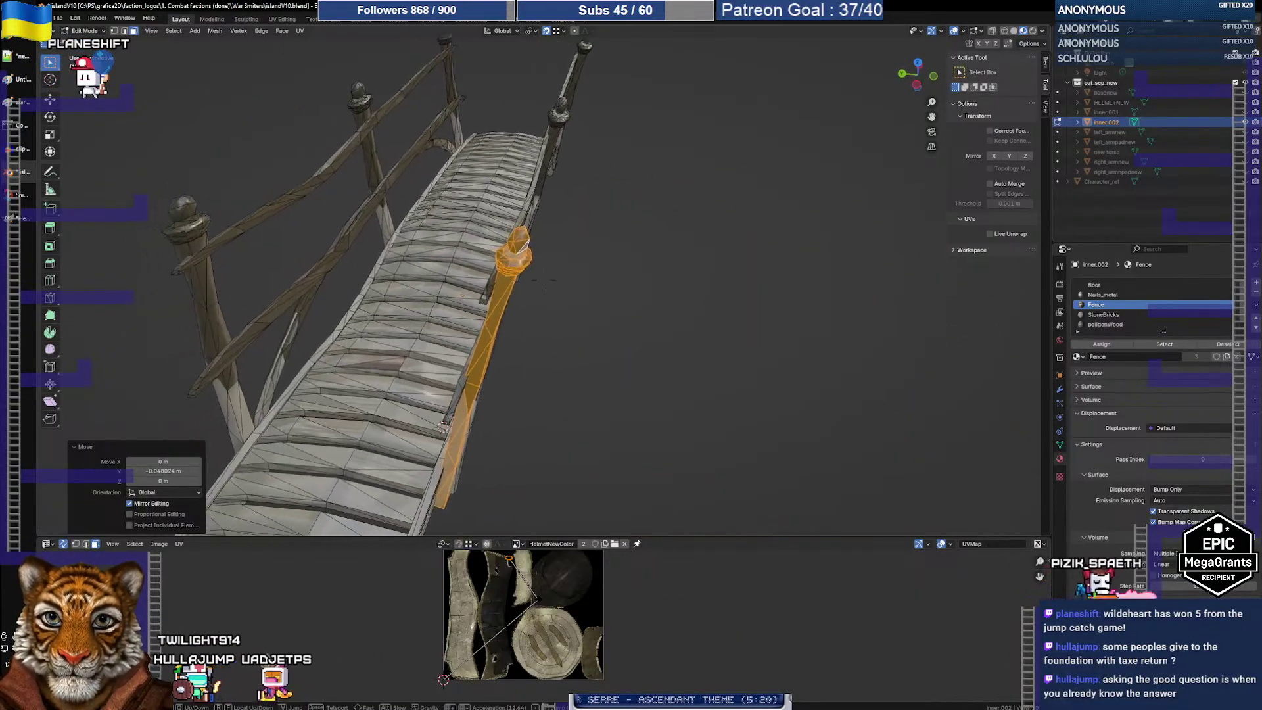
key(w)
key(s)
key(w)
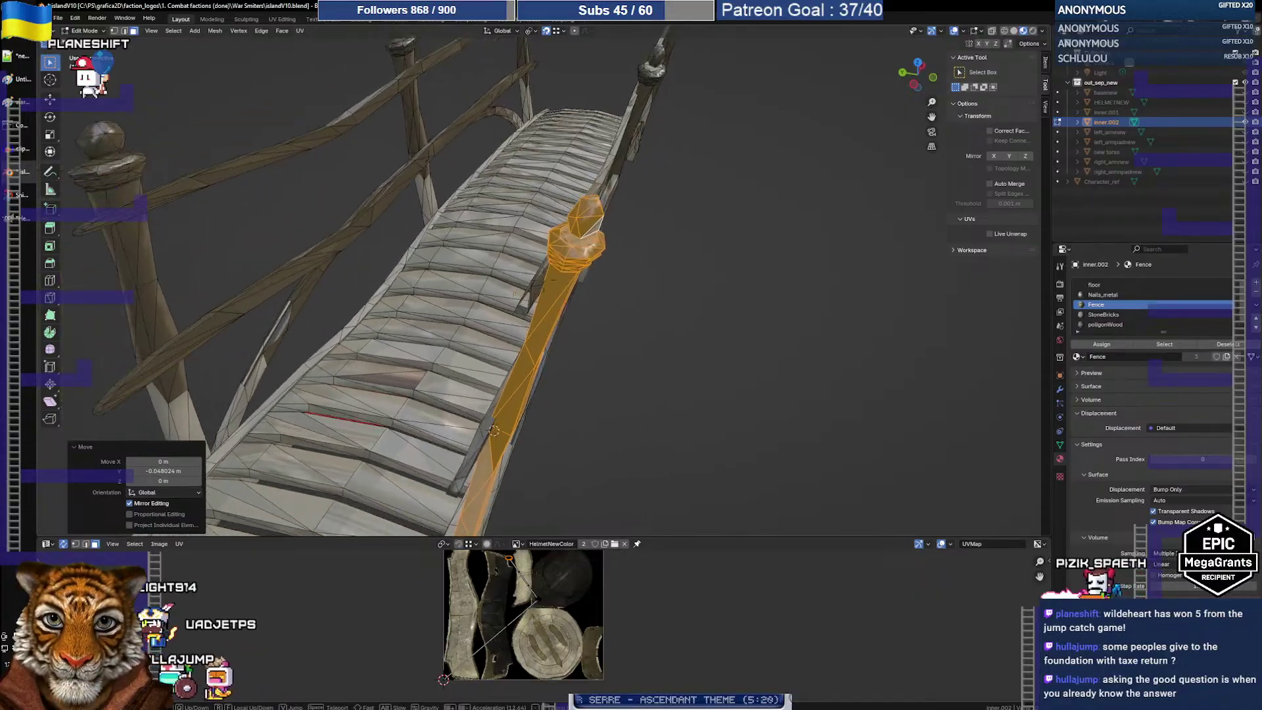
click(528, 321)
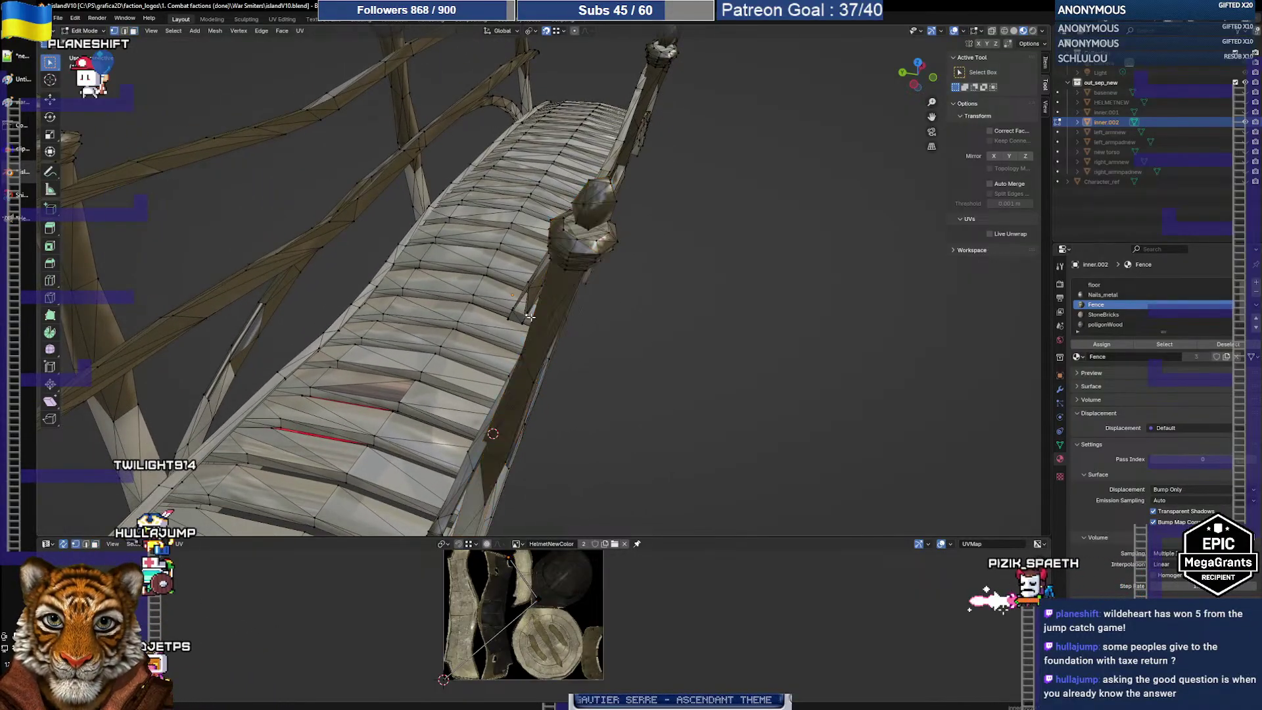
- Mark the chosen rail edge beside the fence post as a UV seam
middle_drag(527, 321, 556, 334)
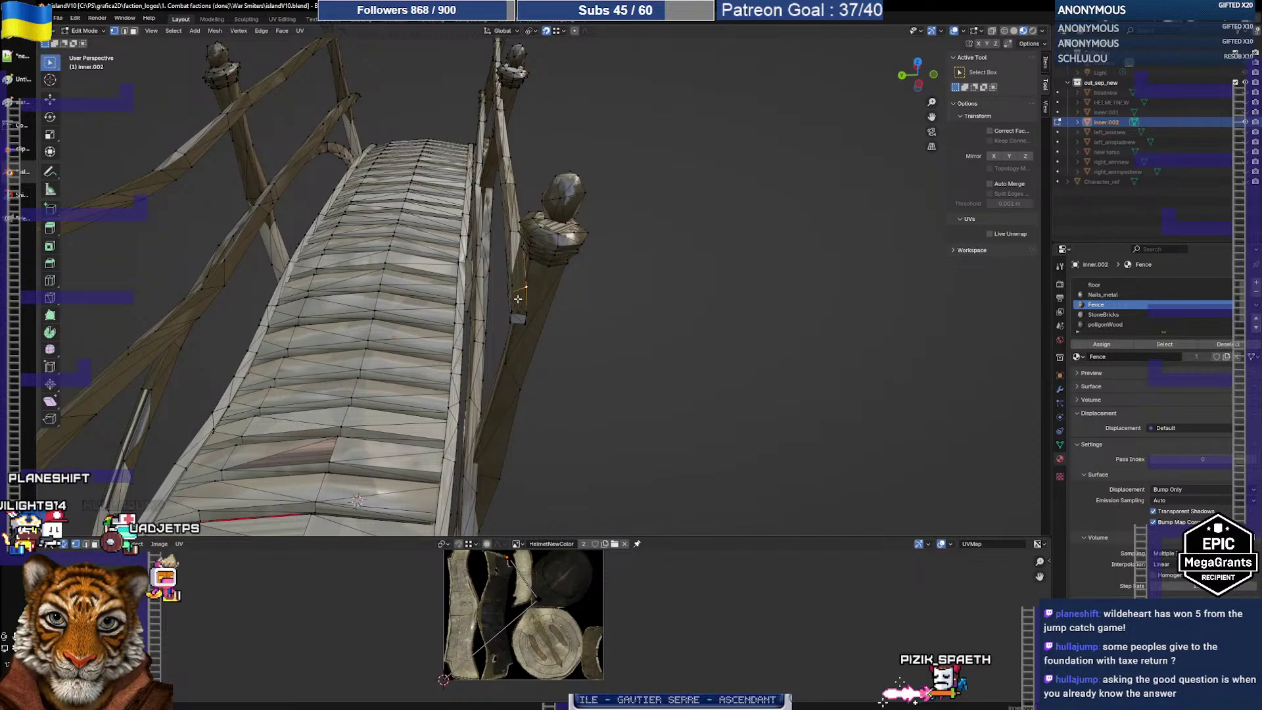
mouse_move(536, 307)
middle_down()
mouse_move(555, 276)
mouse_move(545, 253)
mouse_move(534, 325)
middle_up()
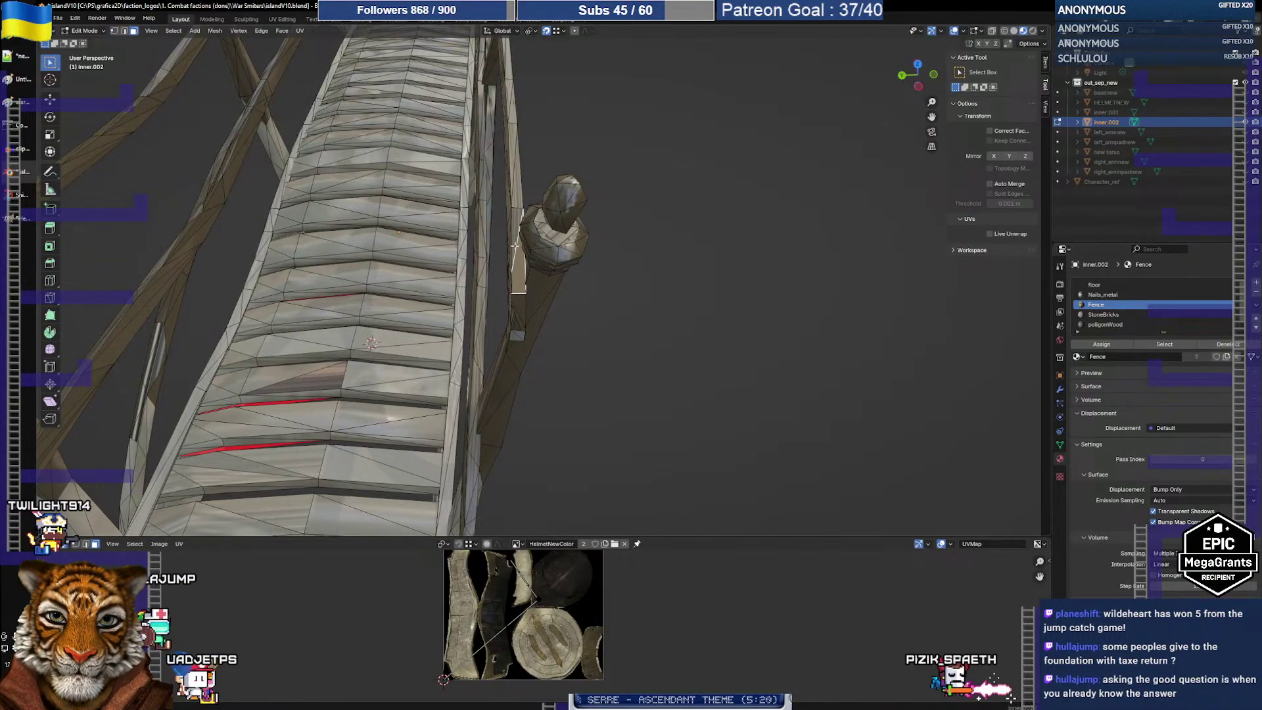
scroll(519, 304, down, 6)
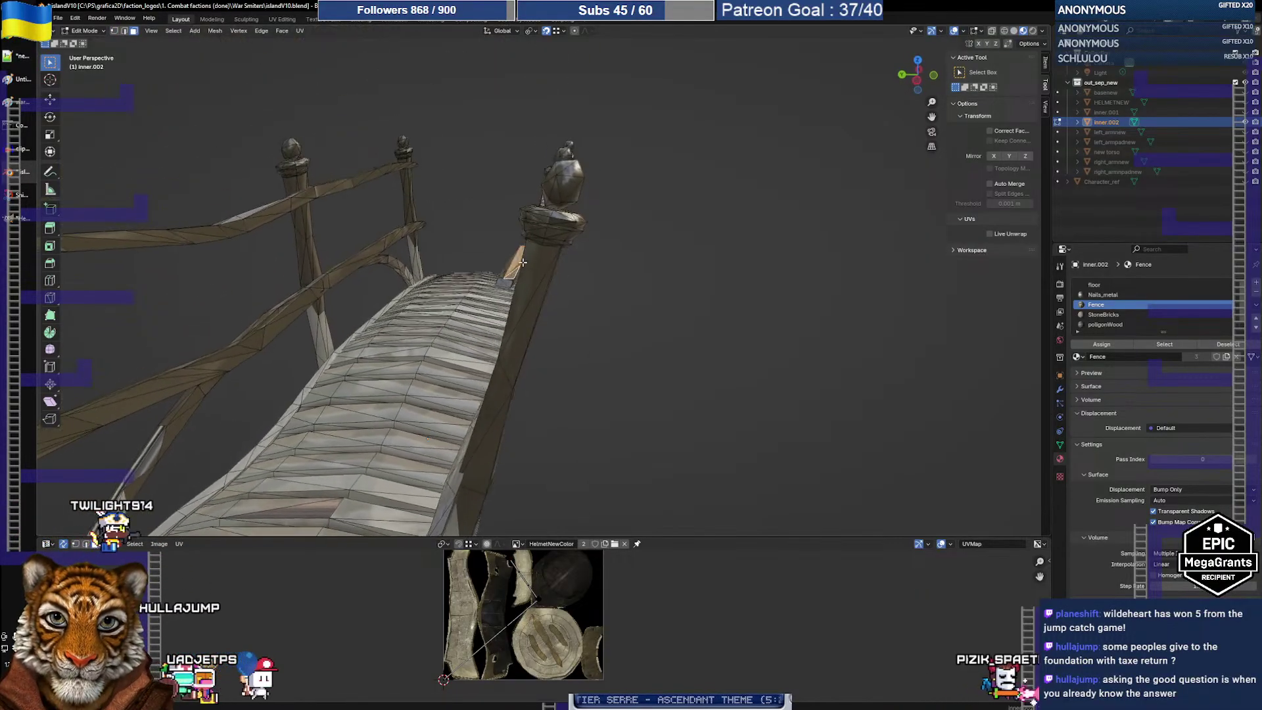
middle_drag(519, 297, 561, 312)
right_click(557, 316)
click(557, 316)
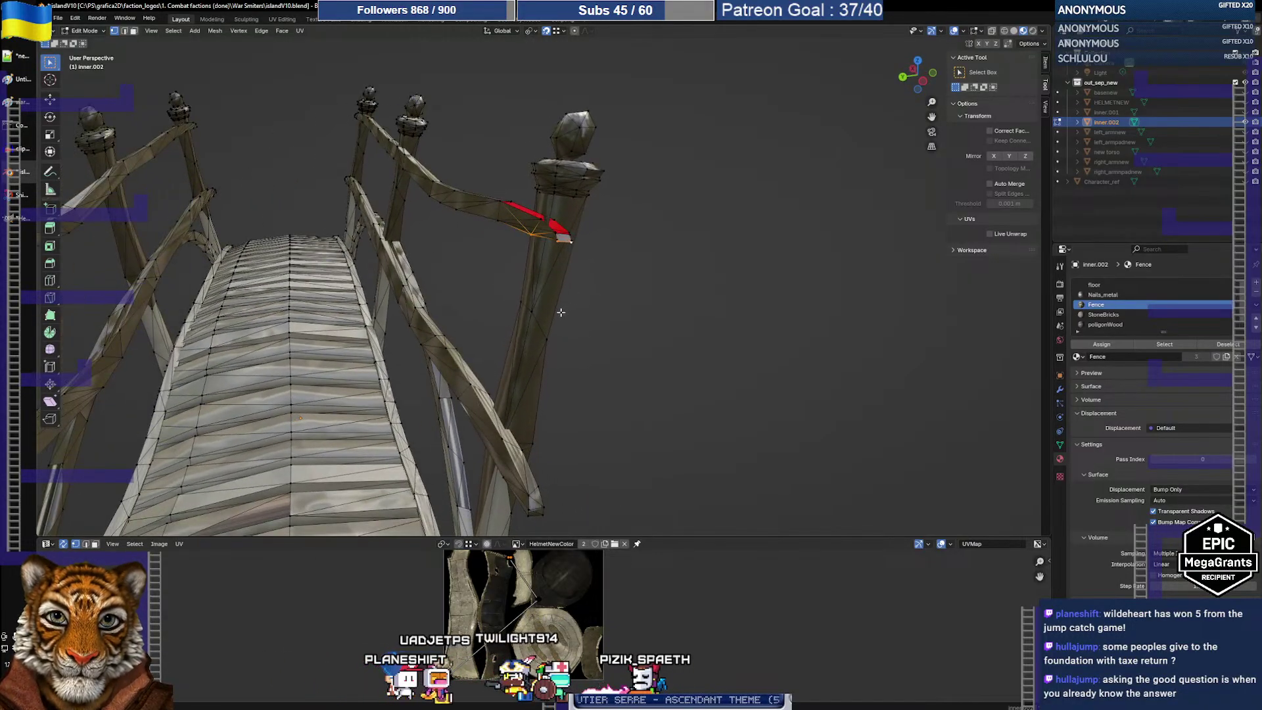
- Select the rail-end vertex by the post and fly around it to inspect the join
key(shift+grave)
key(w)
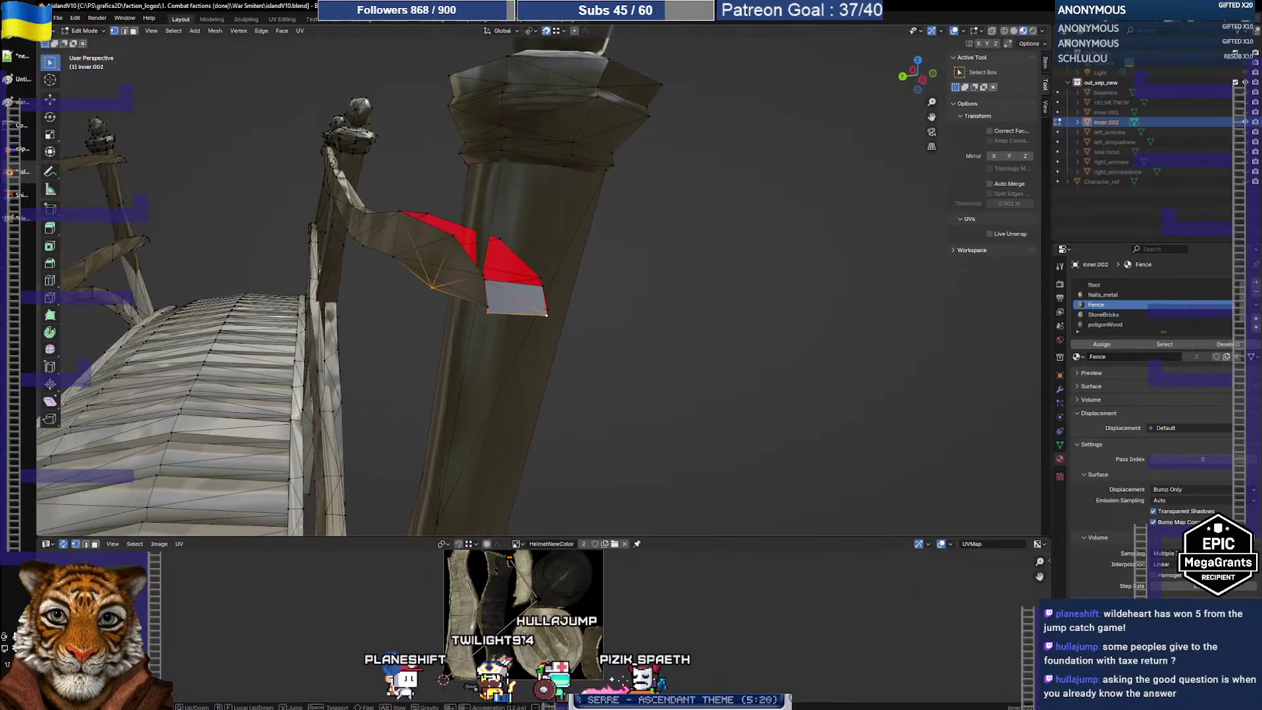
key(a)
click(484, 308)
middle_drag(484, 308, 516, 268)
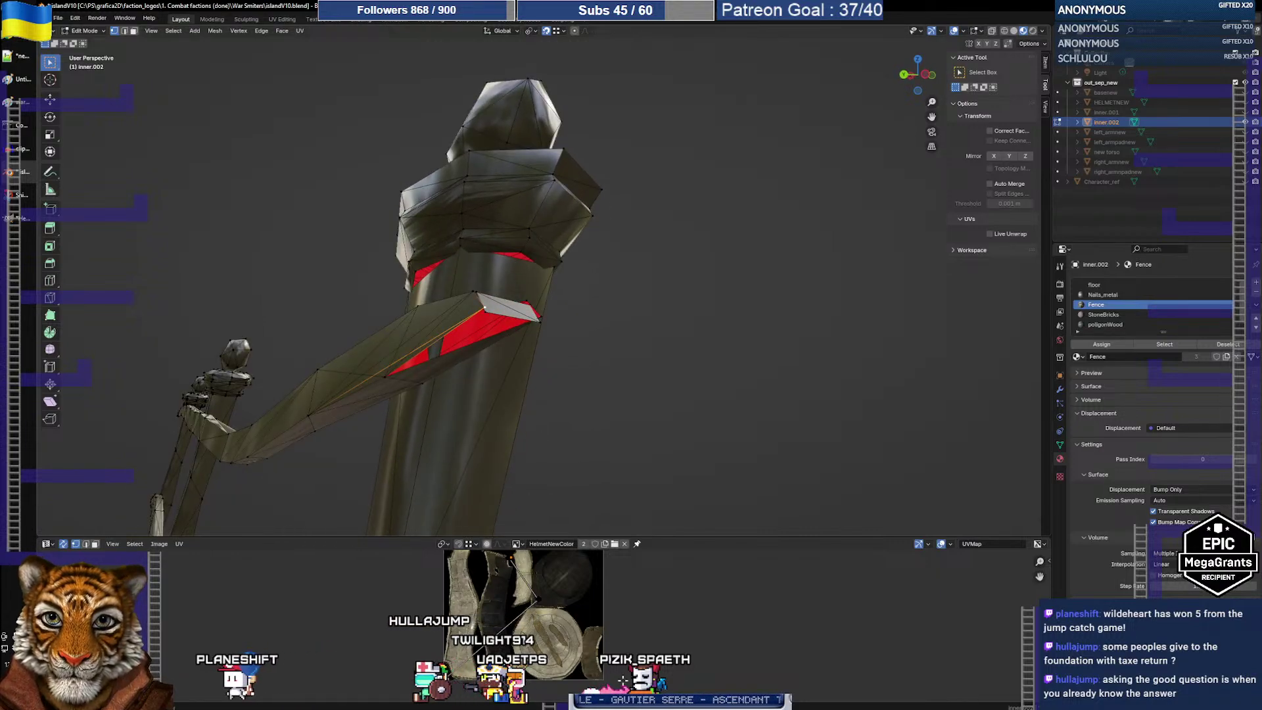
key(shift+grave)
key(s)
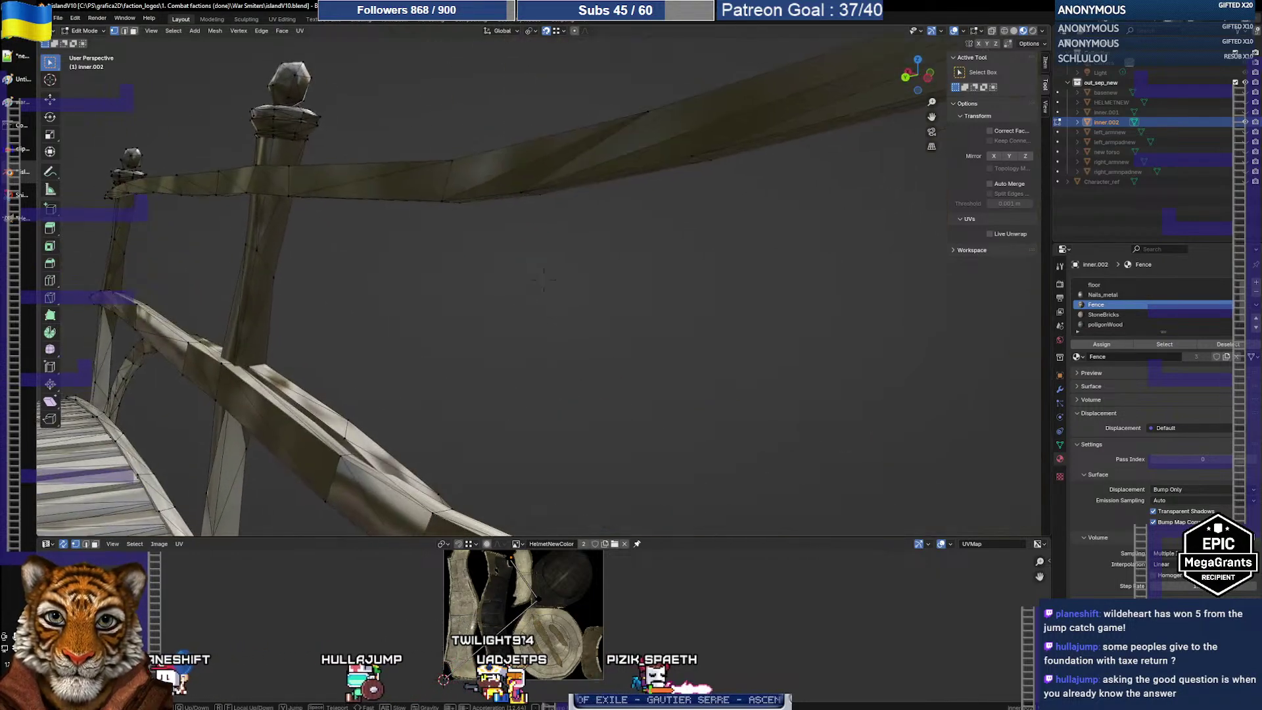
key(w)
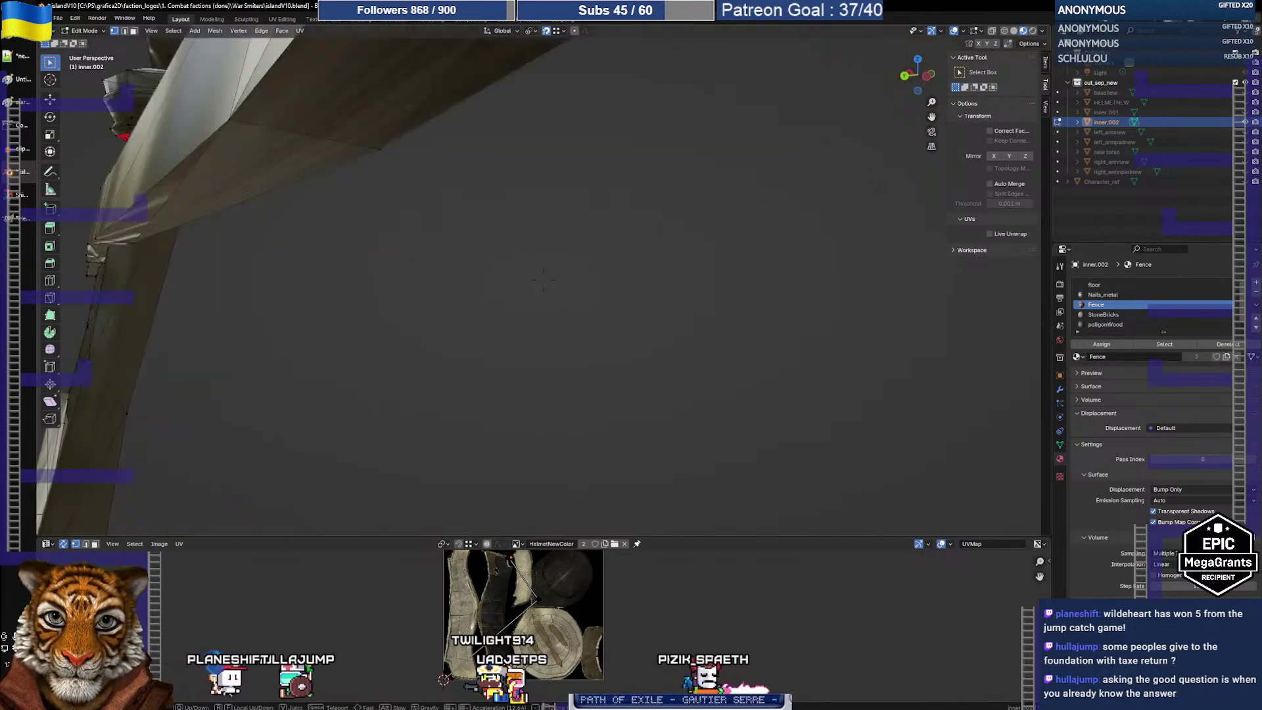
key(s)
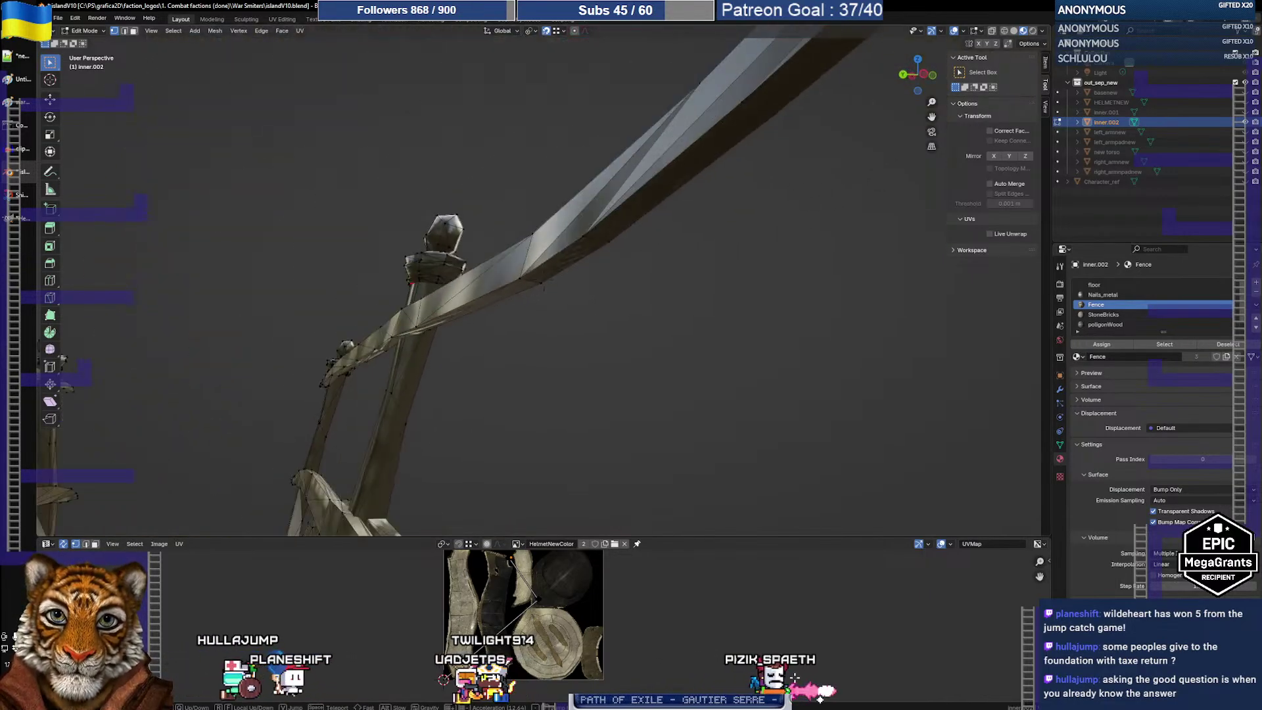
key(w)
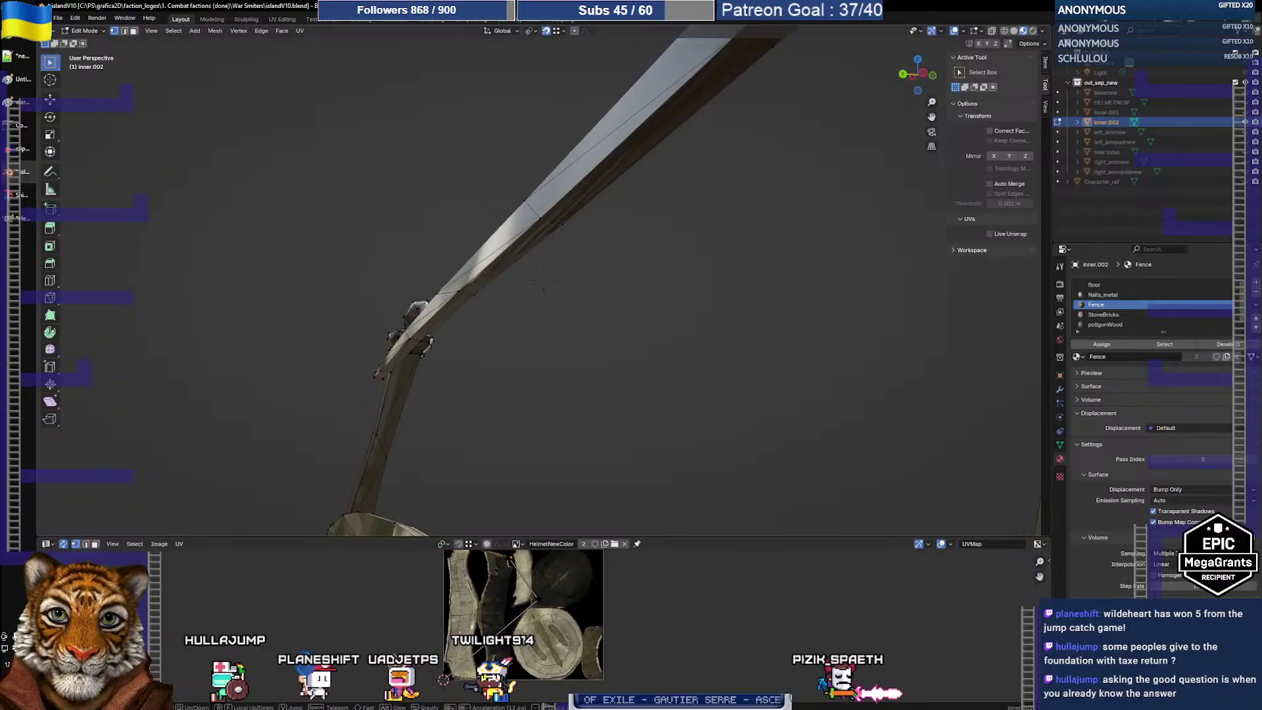
key(a)
key(w)
key(a)
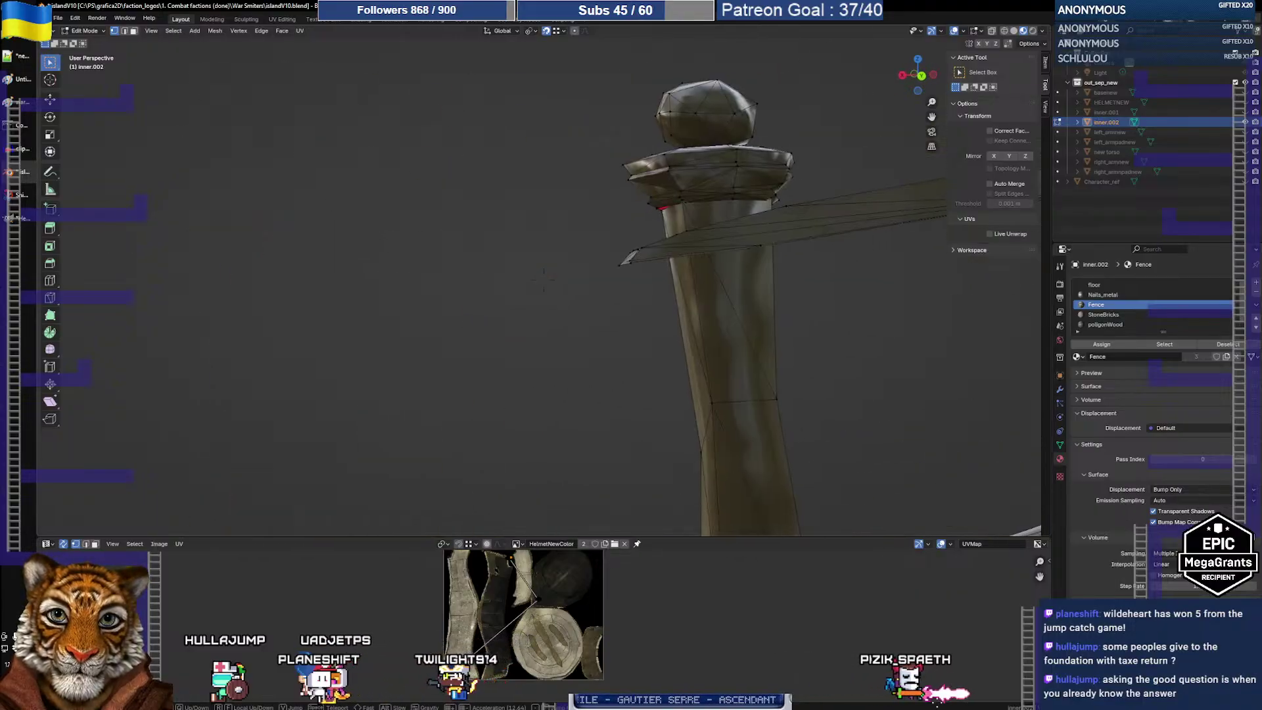
key(w)
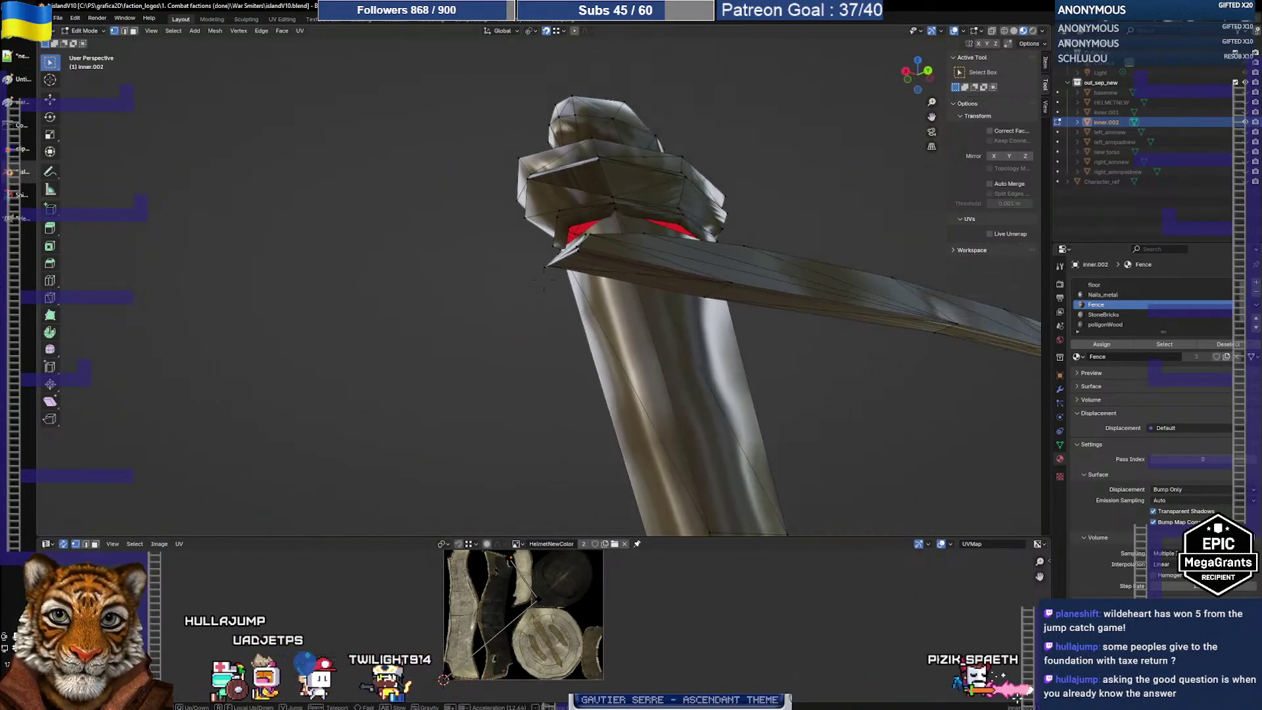
key(s)
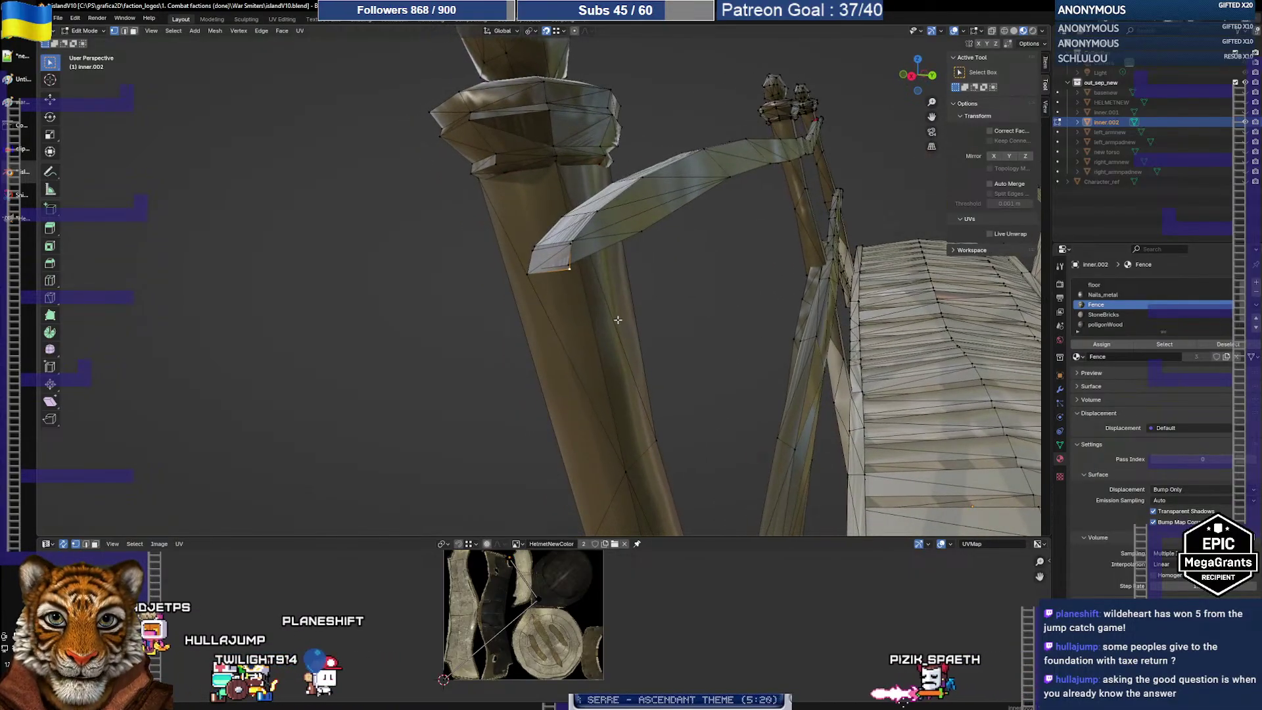
- Move the rail-tip vertices, including the left corner, flush against the post
click(569, 267)
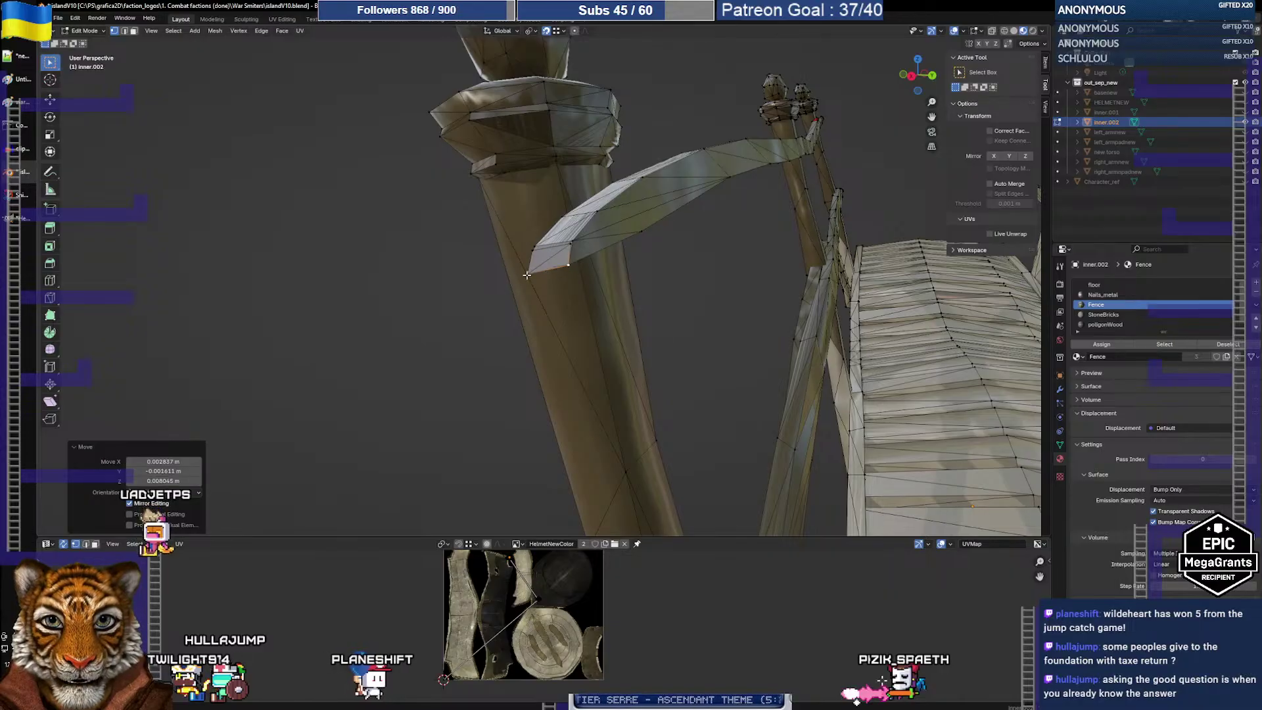
key(g)
click(570, 256)
key(g)
click(573, 242)
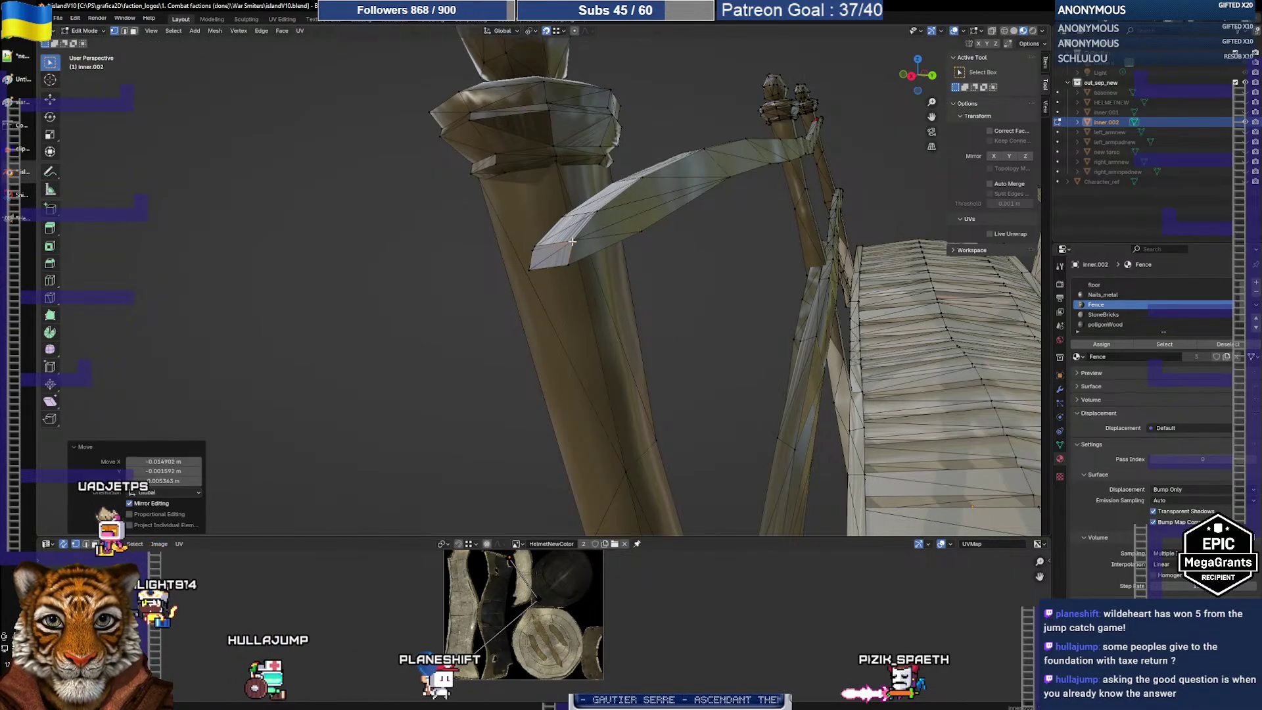
click(533, 251)
key(g)
click(534, 248)
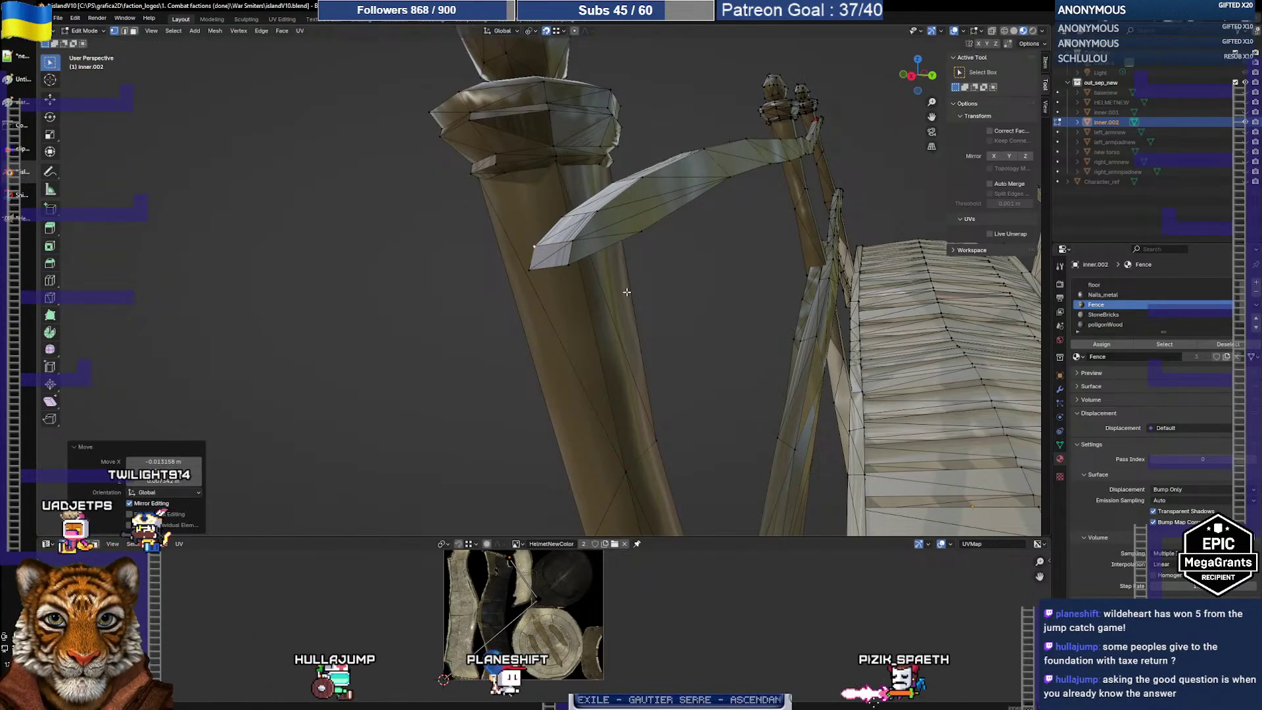
- Select the whole mesh and merge vertices by distance at 0.0001 m
key(a)
key(m)
key(b)
mouse_move(543, 279)
middle_down()
mouse_move(631, 284)
mouse_move(543, 281)
middle_up()
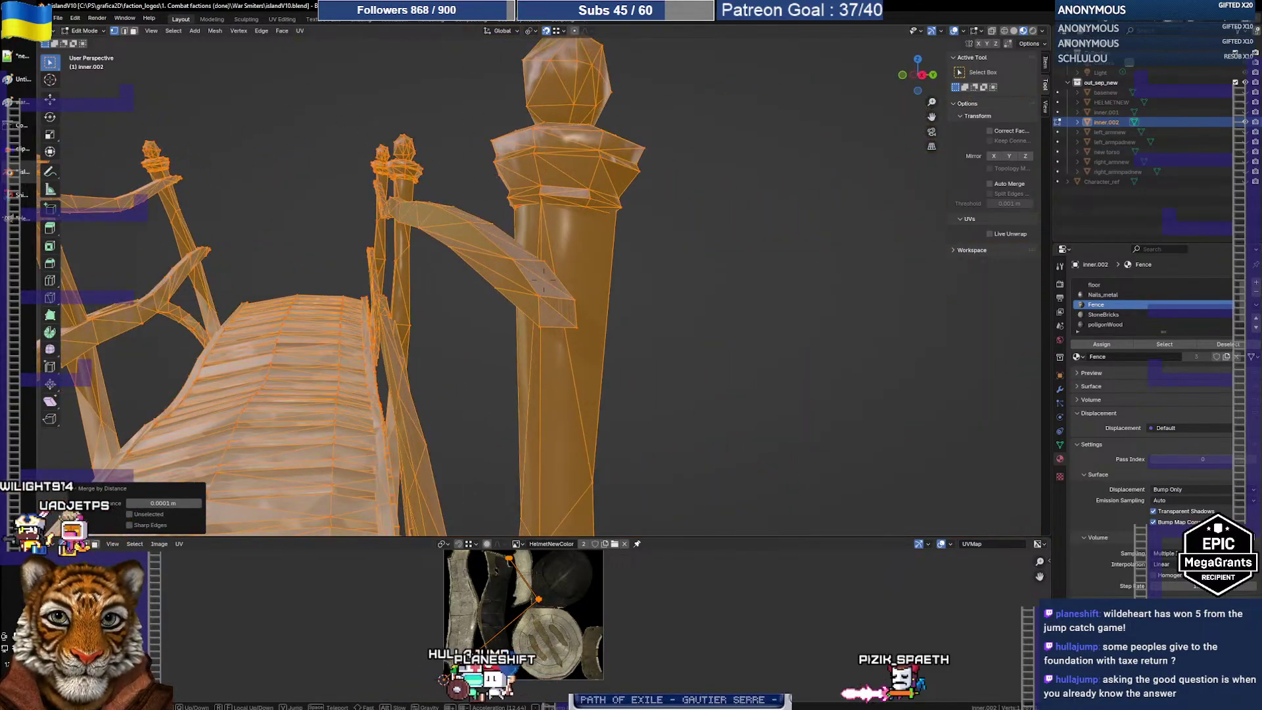
key(w)
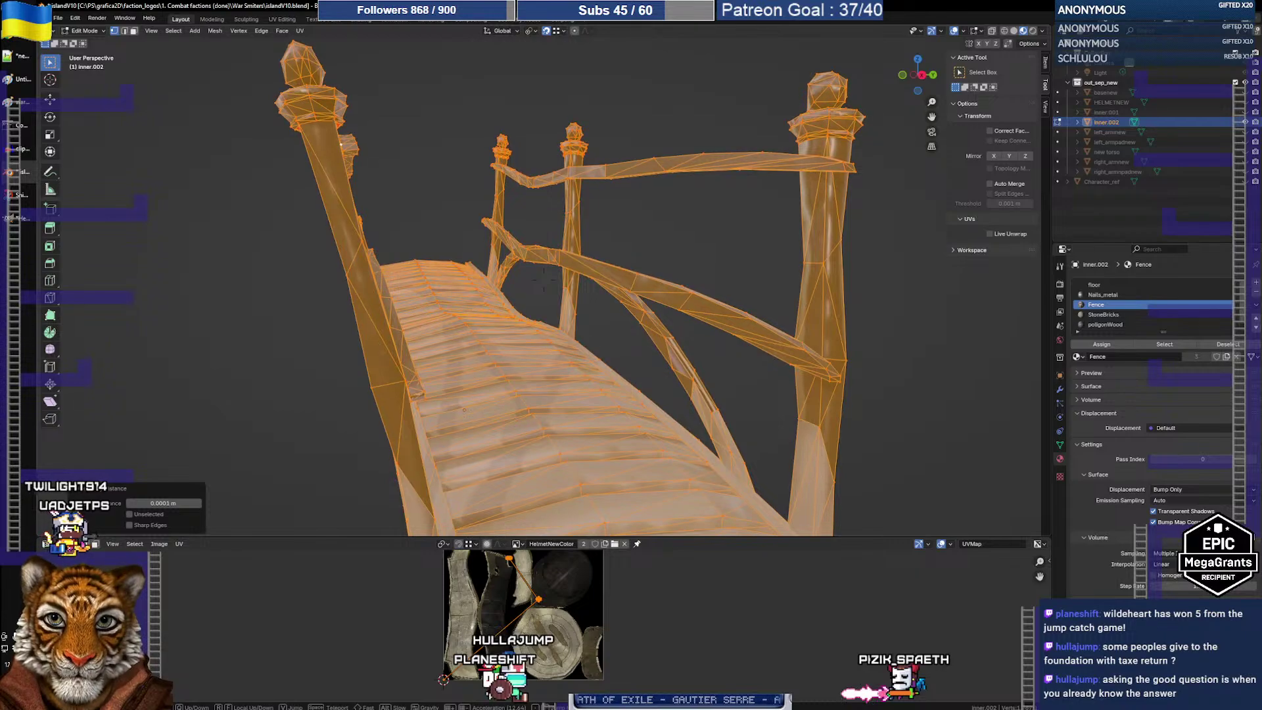
key(w)
key(w)
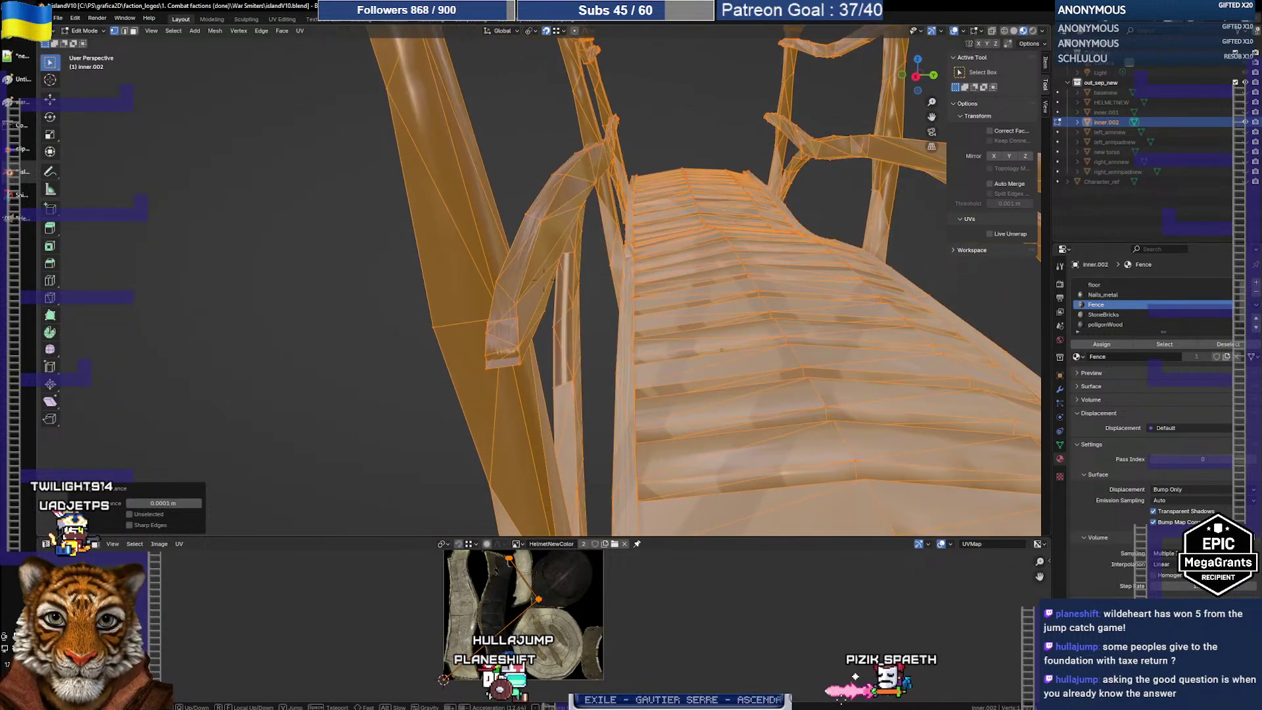
click(483, 353)
middle_drag(482, 353, 476, 307)
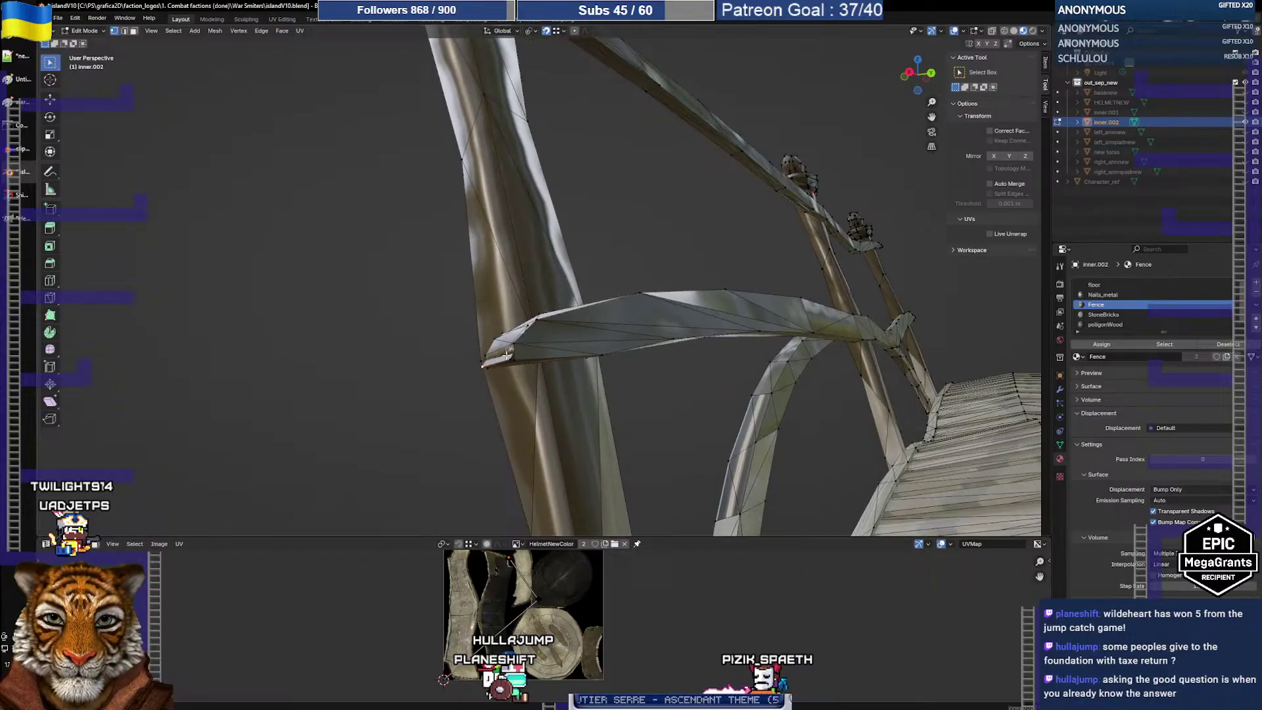
middle_drag(507, 355, 505, 361)
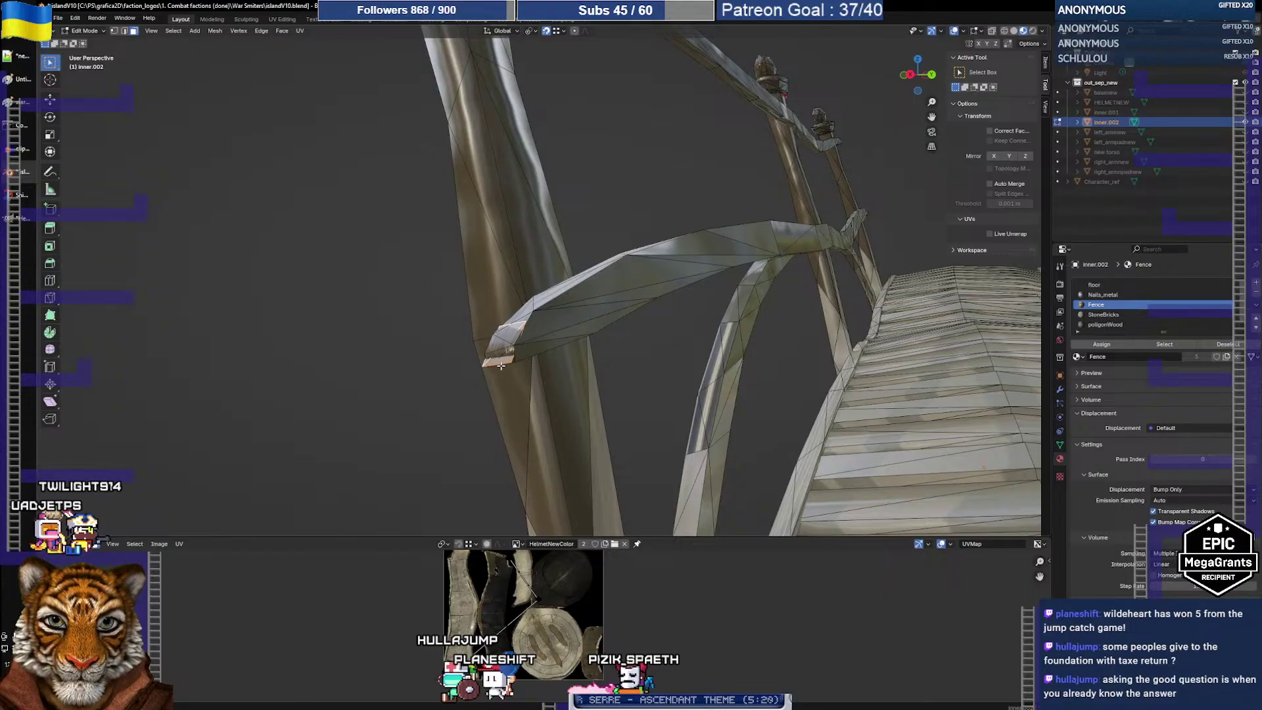
right_click(500, 365)
middle_drag(500, 365, 600, 381)
key(shift+grave)
key(s)
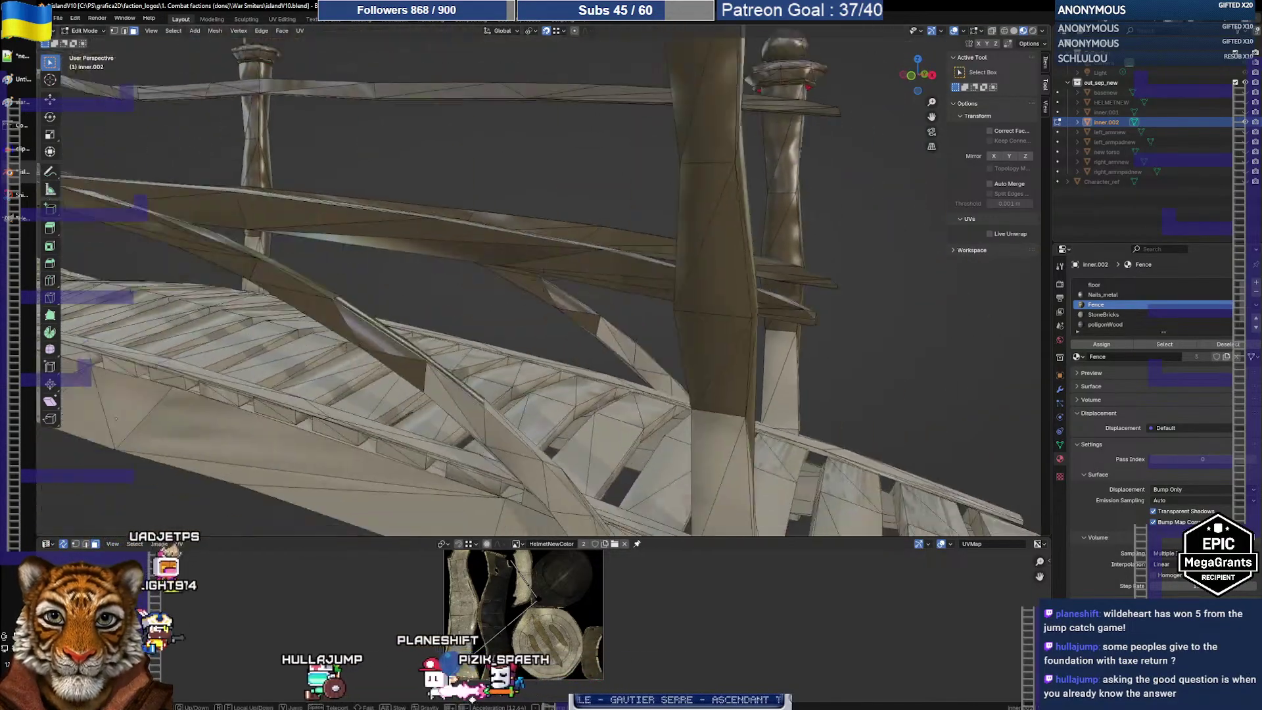
key(w)
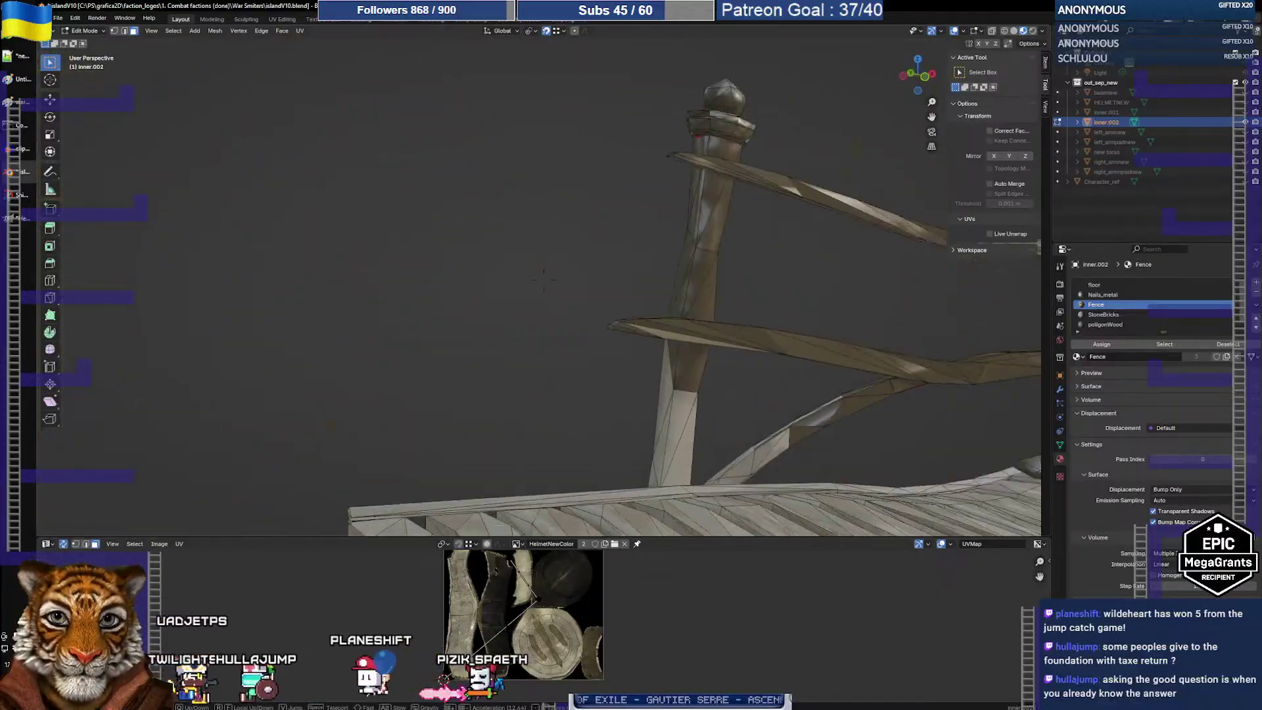
key(s)
key(w)
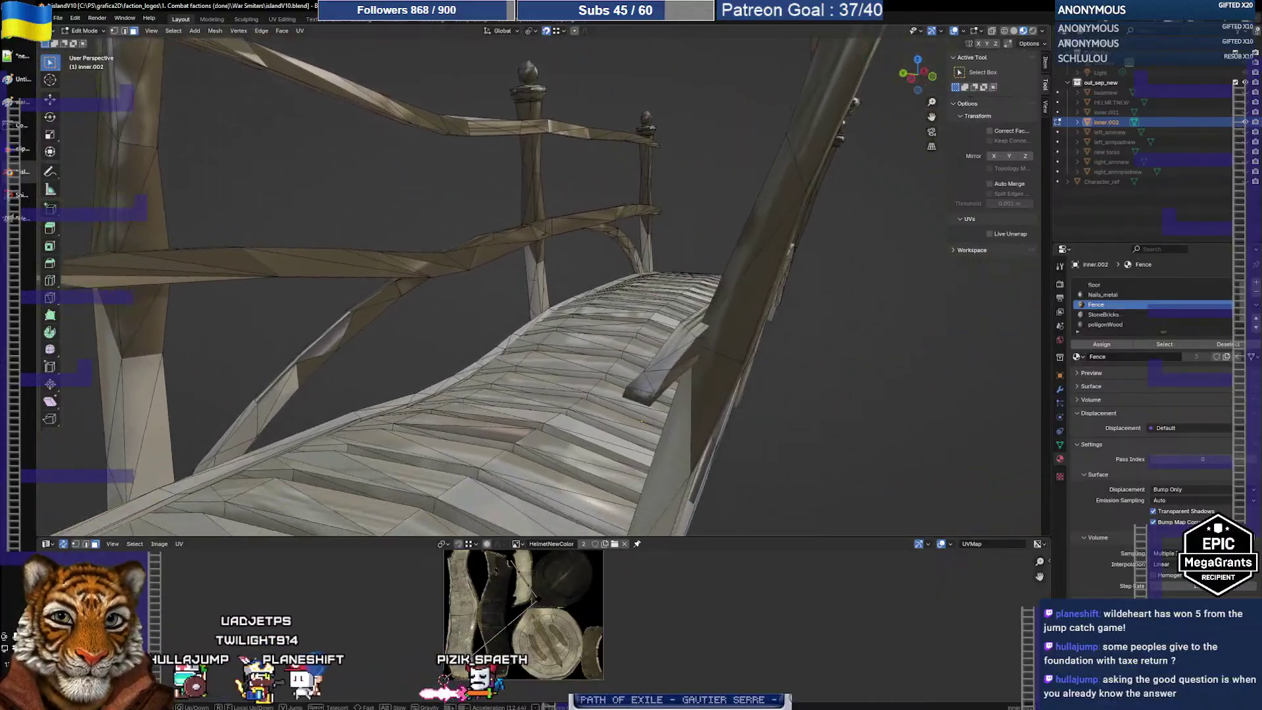
key(s)
key(w)
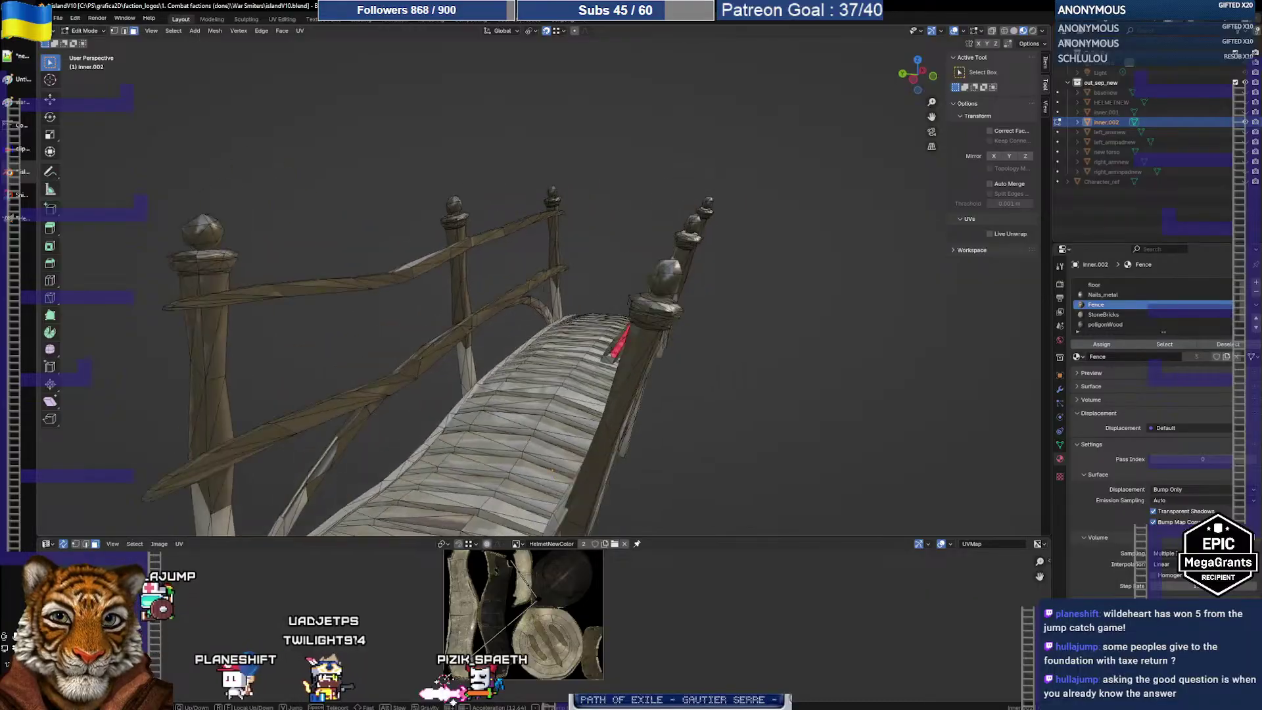
key(w)
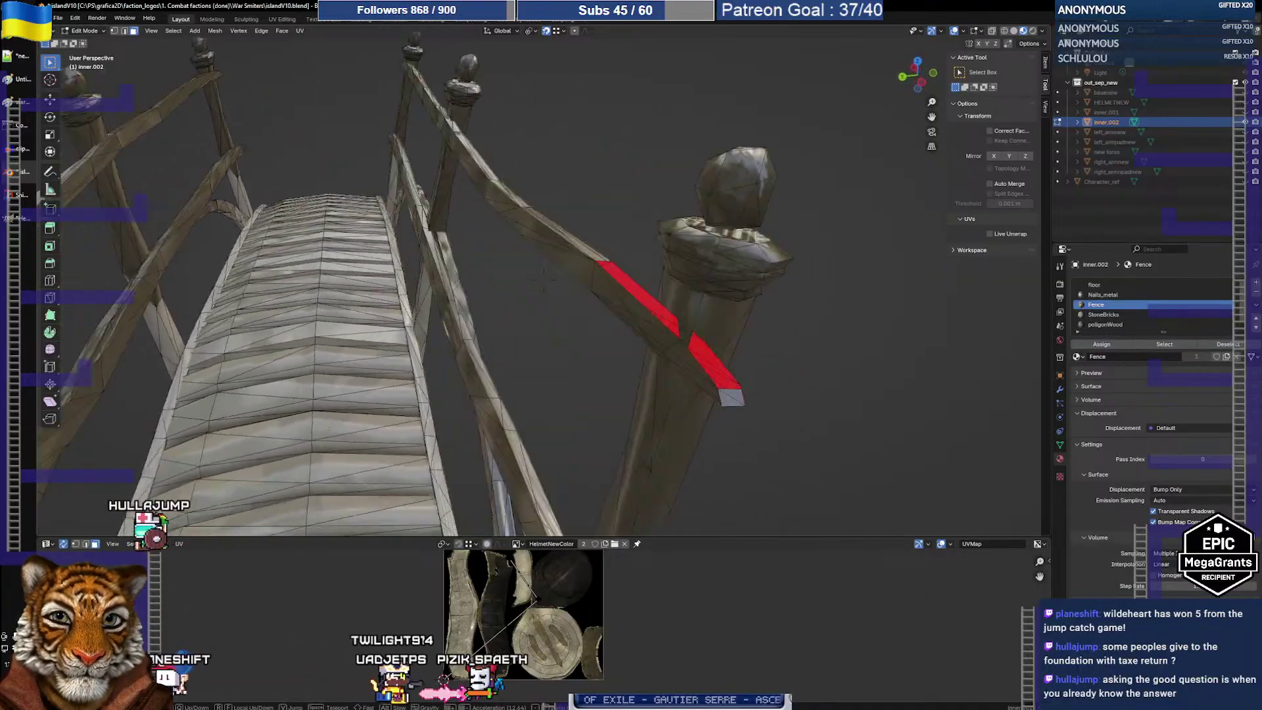
key(s)
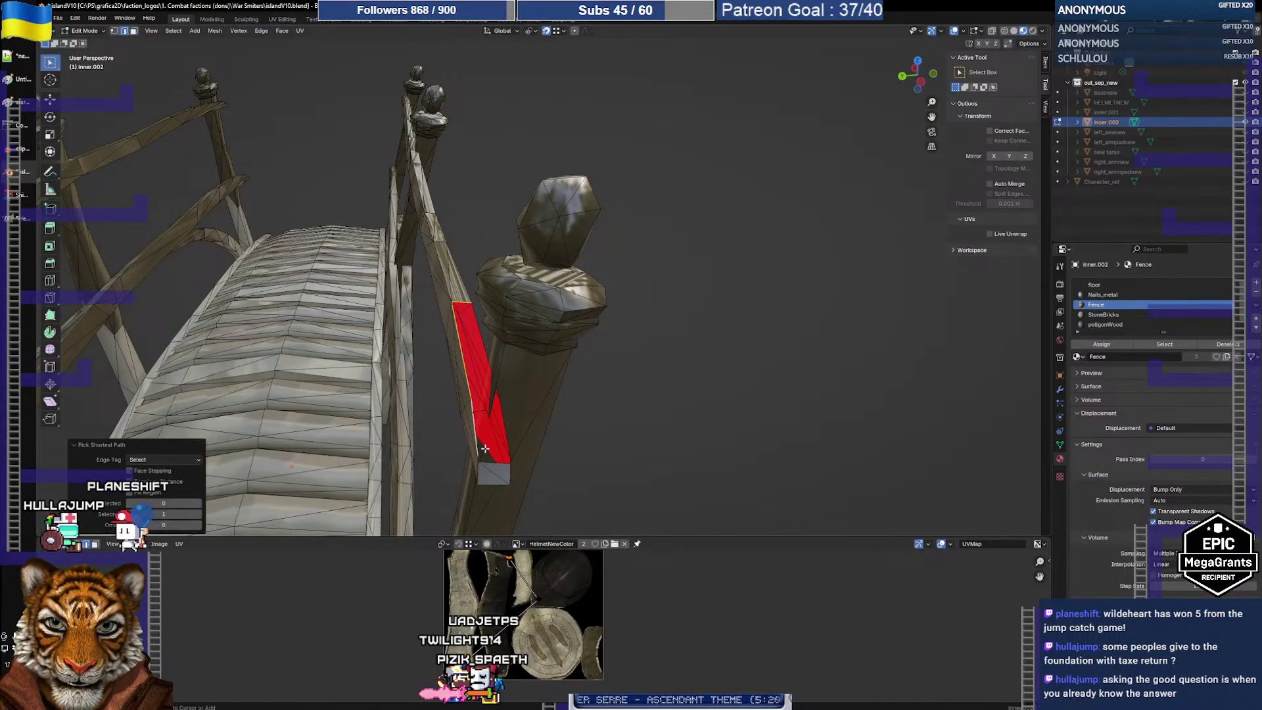
- Delete the stray face at the rail tip beside the post
key(s)
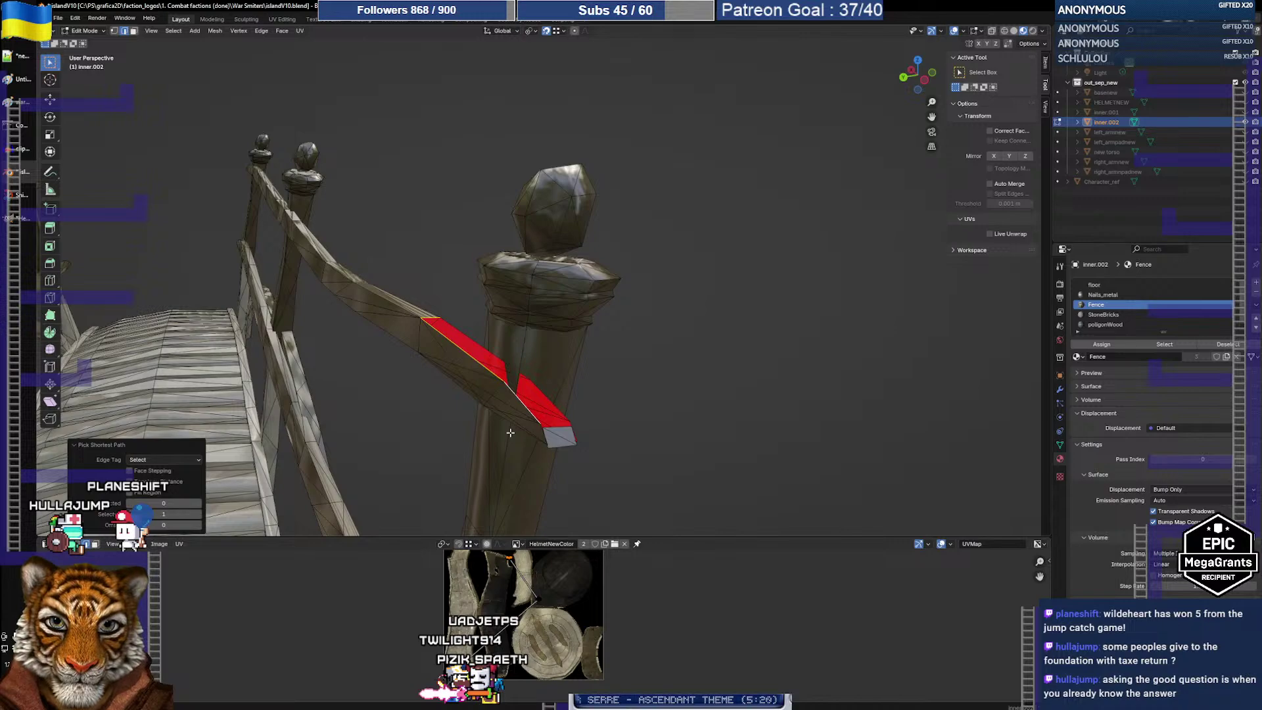
middle_drag(510, 432, 525, 431)
key(w)
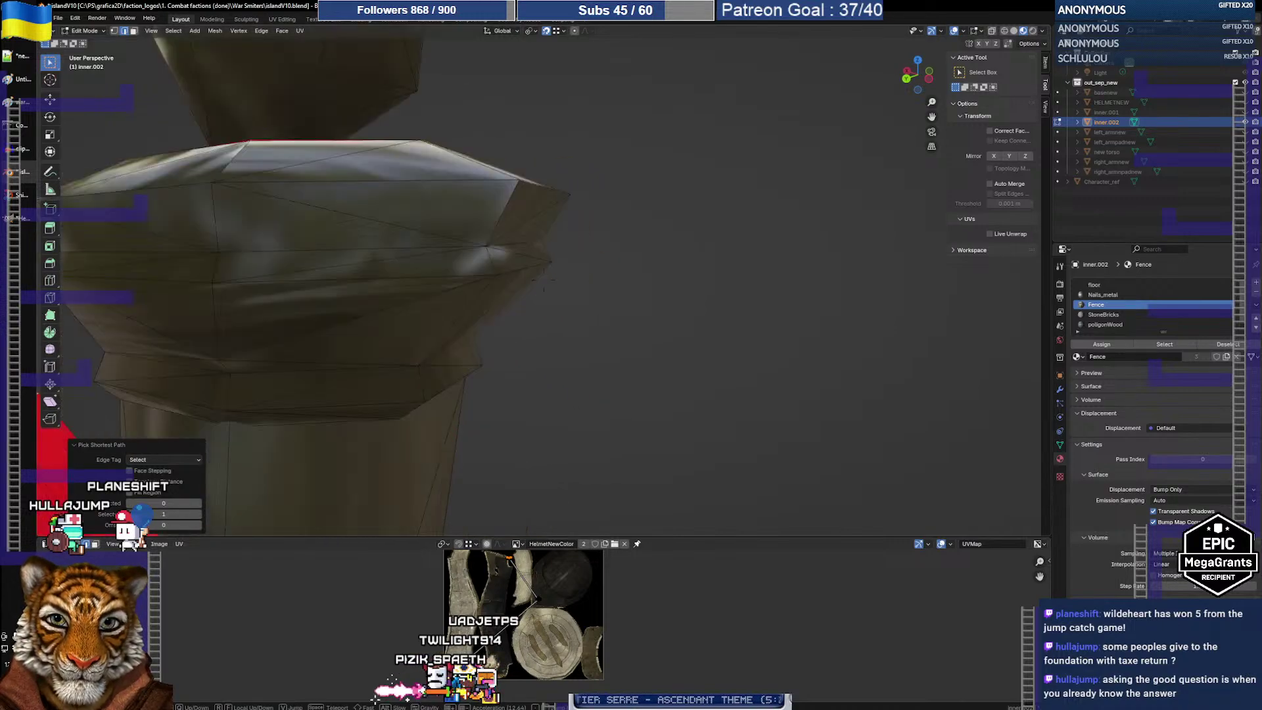
key(s)
click(544, 440)
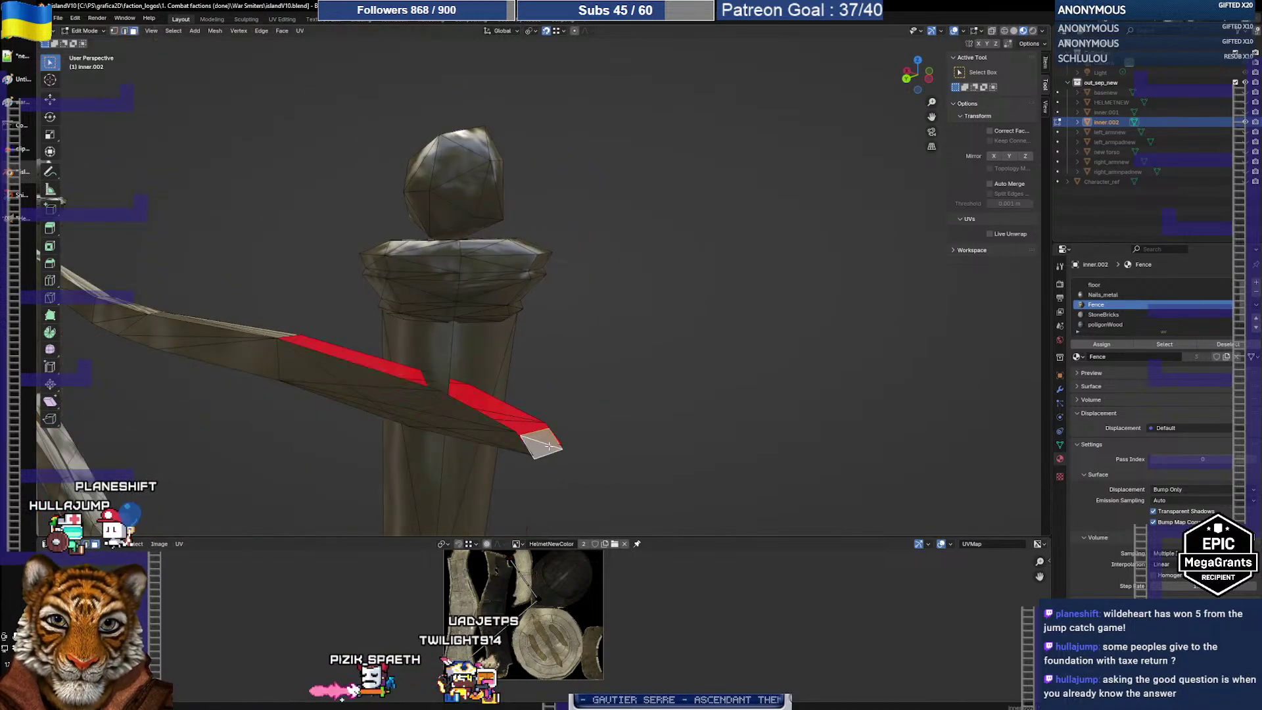
right_click(549, 445)
click(558, 456)
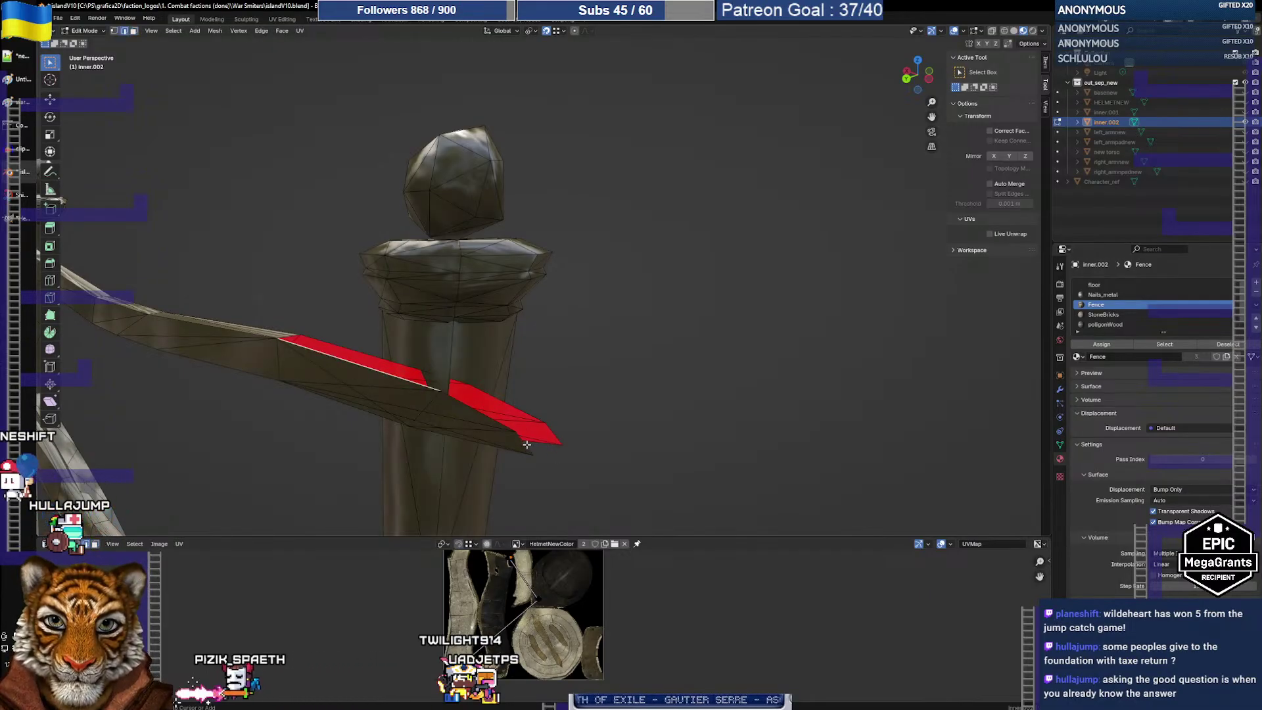
- Fill the open edge path along the rail end with a new face and triangulate it
ctrl+click(555, 440)
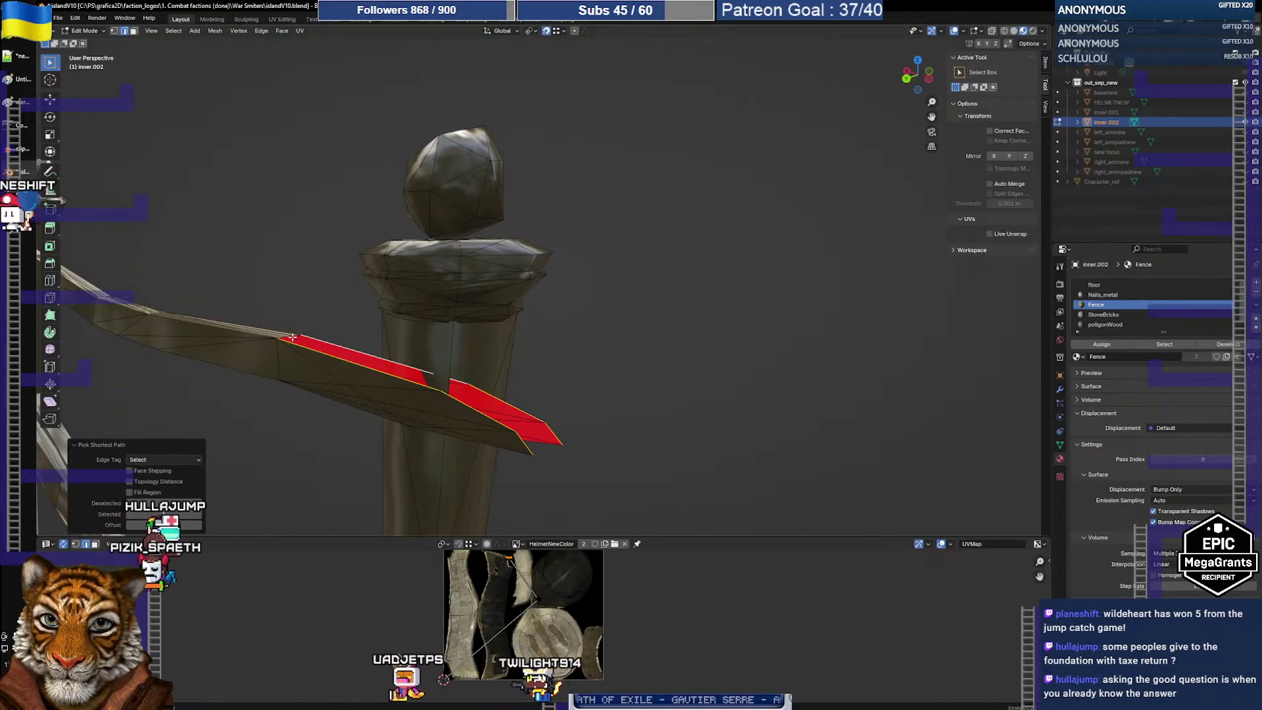
shift+click(340, 344)
shift+click(290, 336)
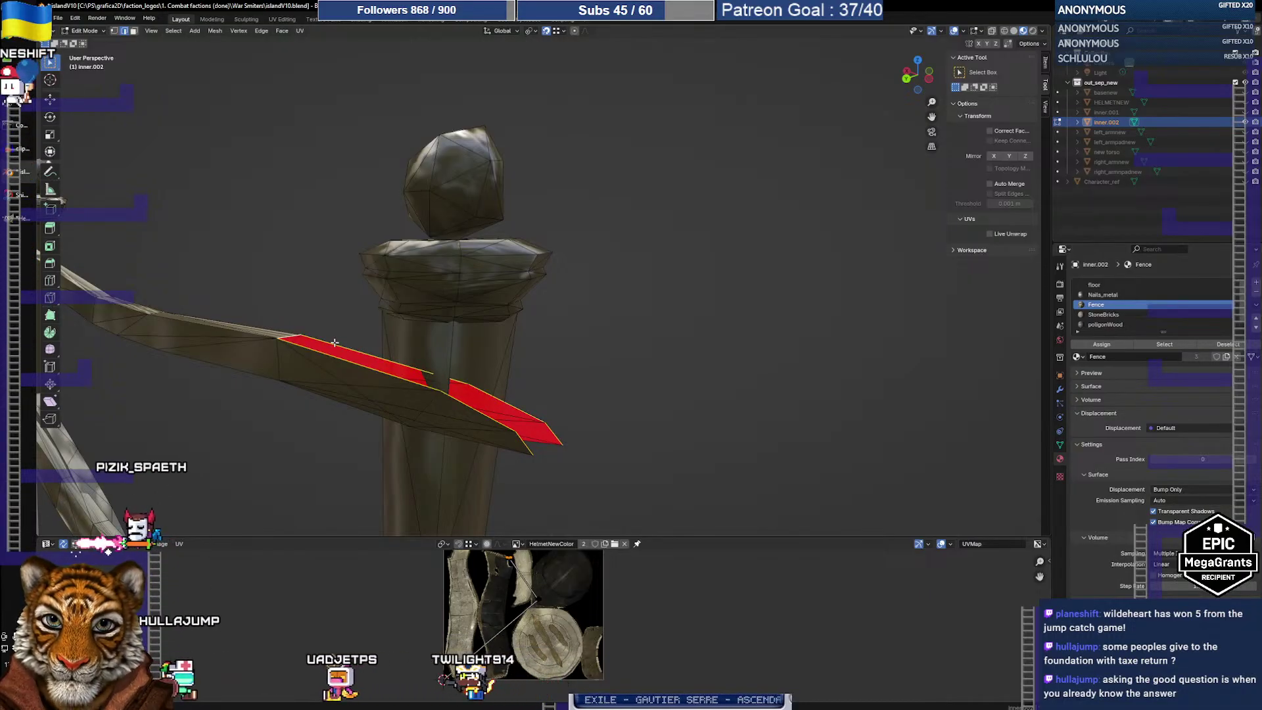
key(f)
middle_drag(512, 425, 576, 321)
key(ctrl+t)
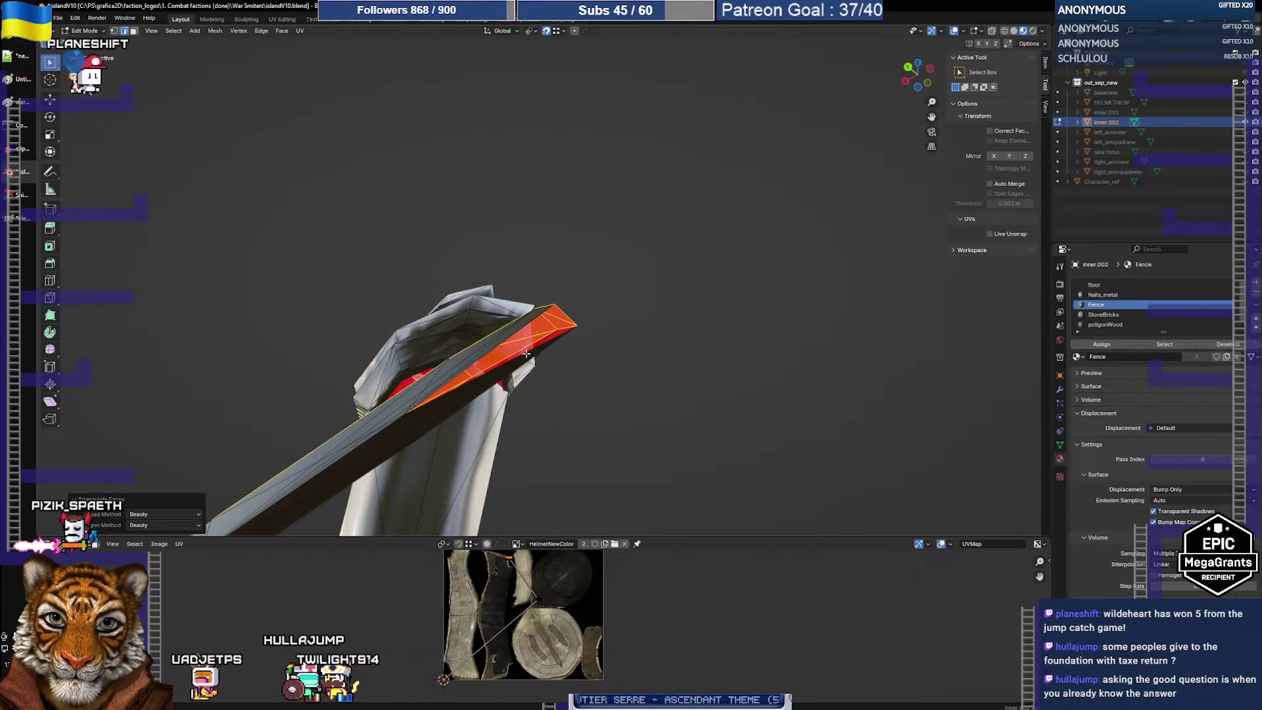
- Select the new strip's corners, faces and edges, then all faces connected to it
click(578, 322)
shift+click(408, 413)
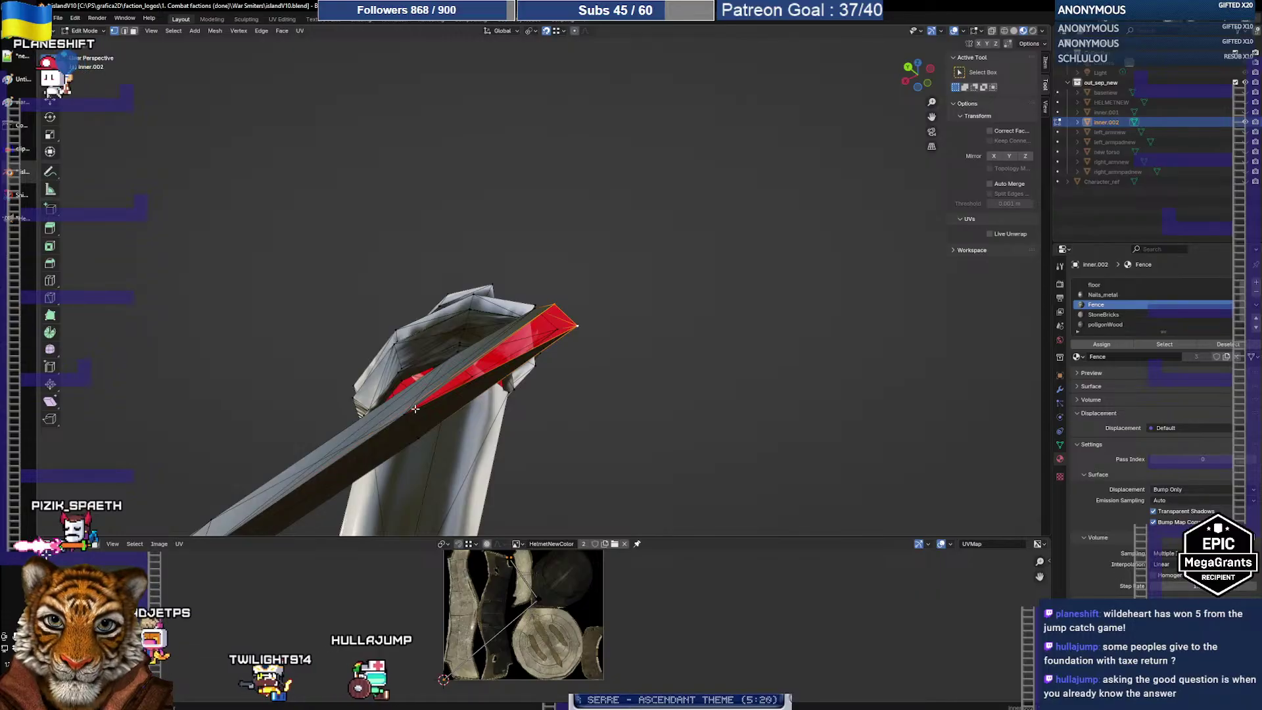
middle_drag(456, 417, 493, 448)
key(3)
click(368, 380)
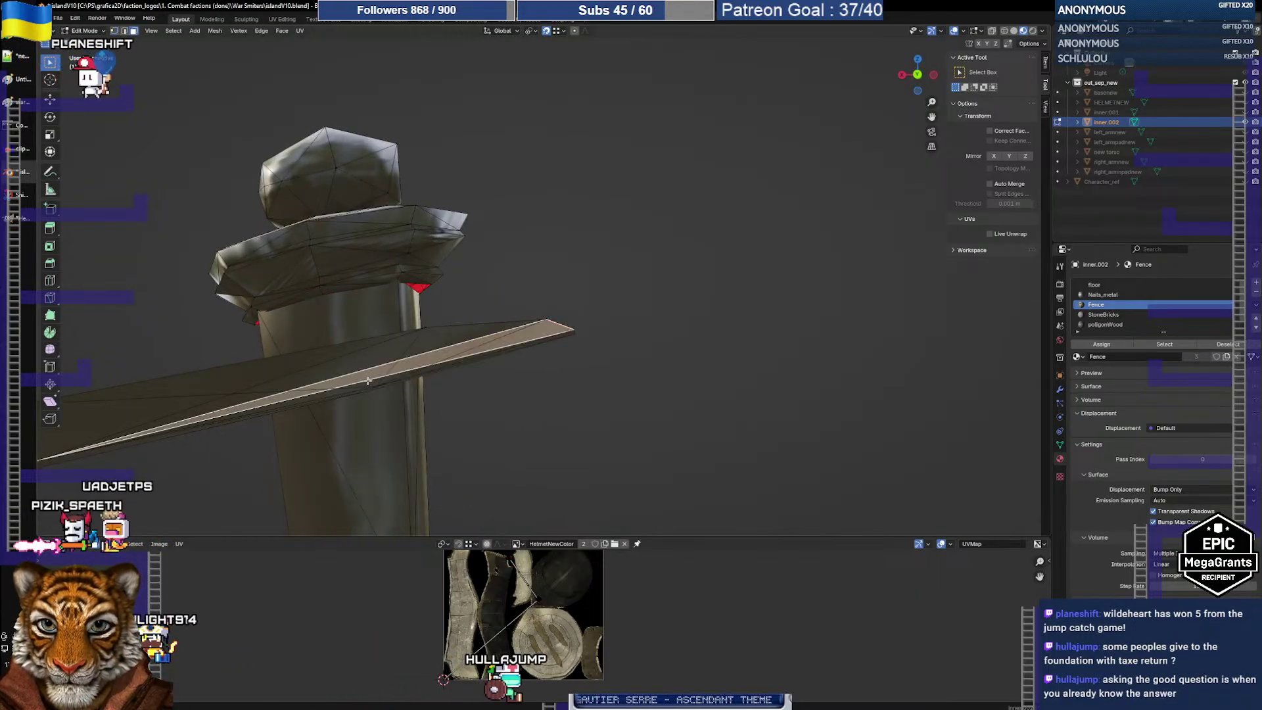
key(2)
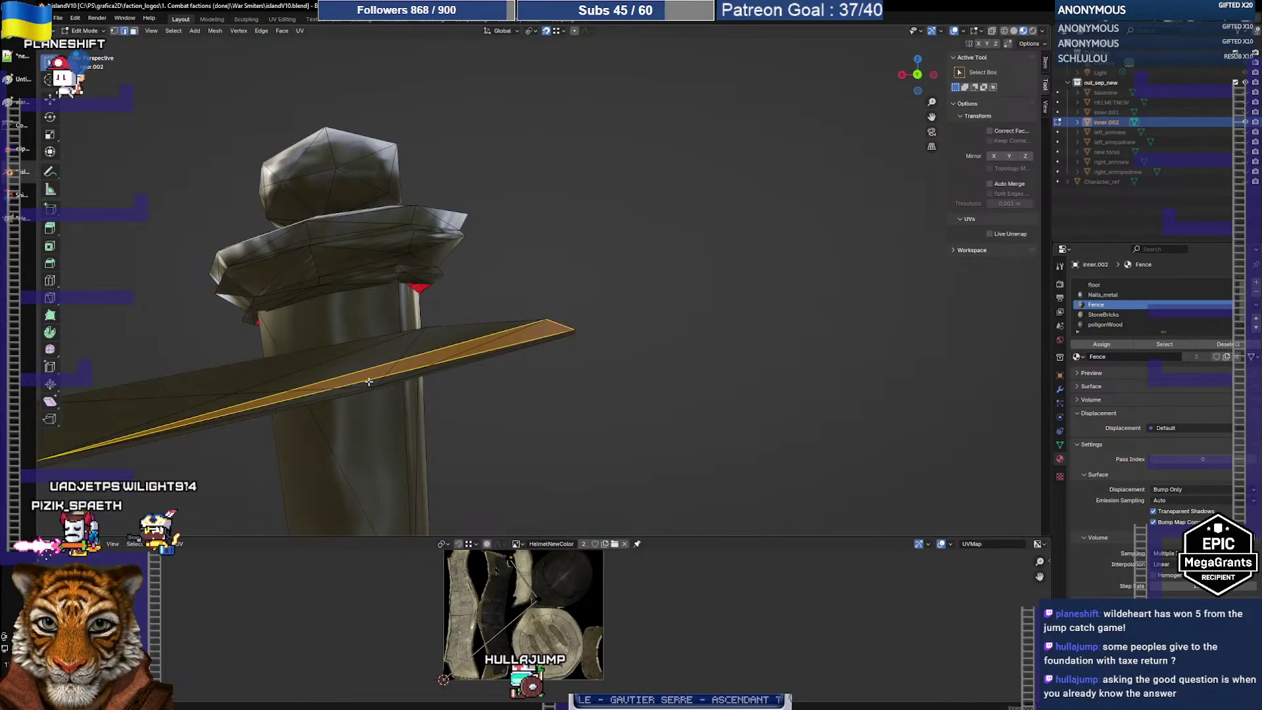
click(369, 382)
middle_drag(445, 383, 377, 409)
click(414, 438)
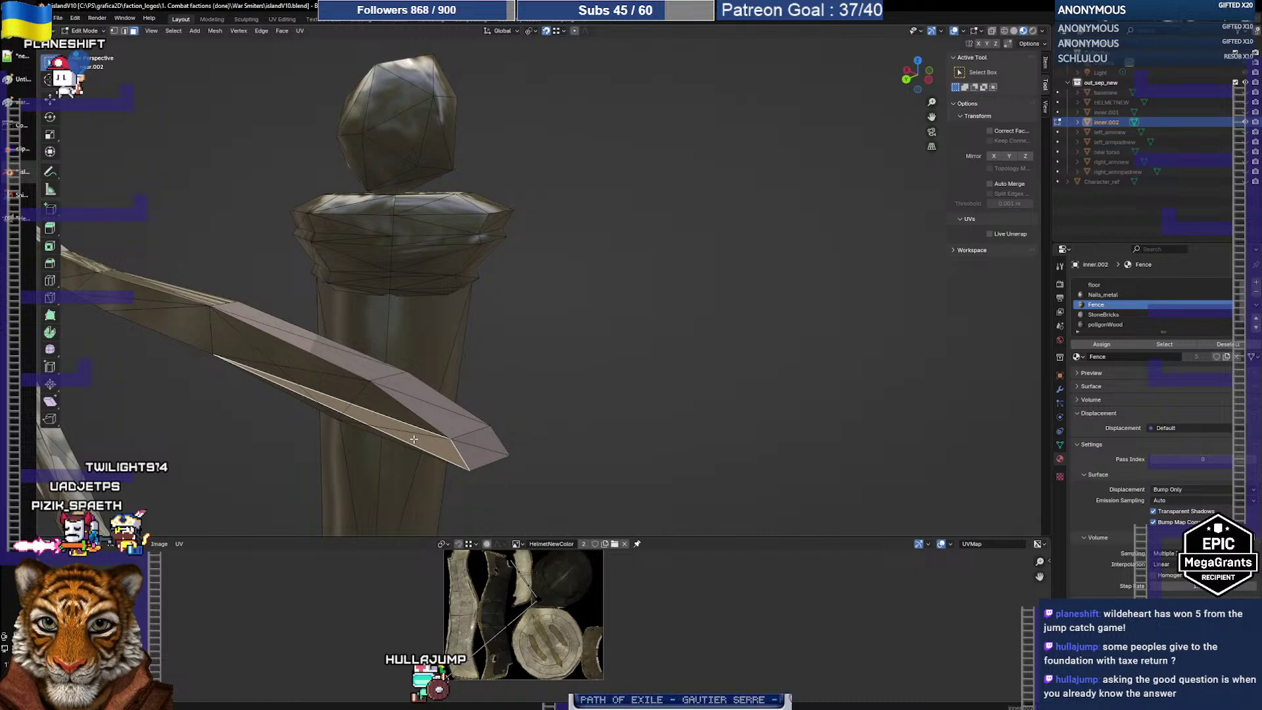
key(ctrl+l)
- Hide the strip, delete the face hidden behind it, then reveal the strip again
key(h)
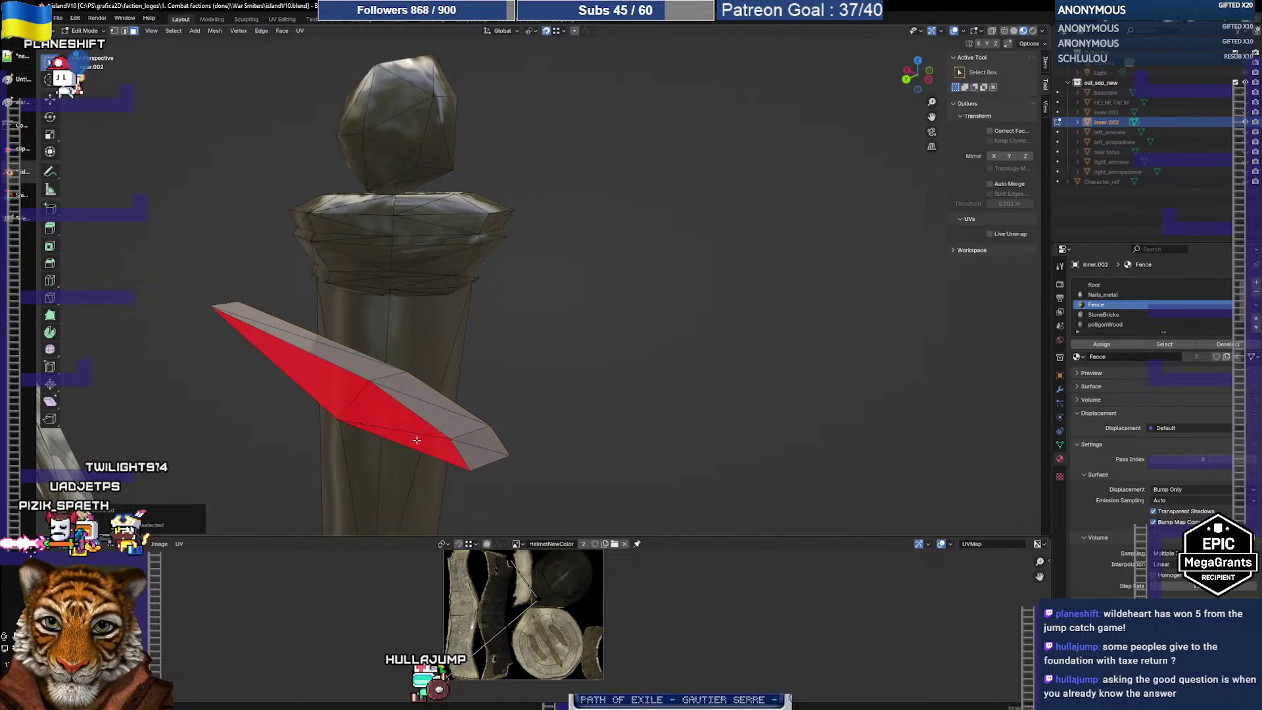
key(alt+h)
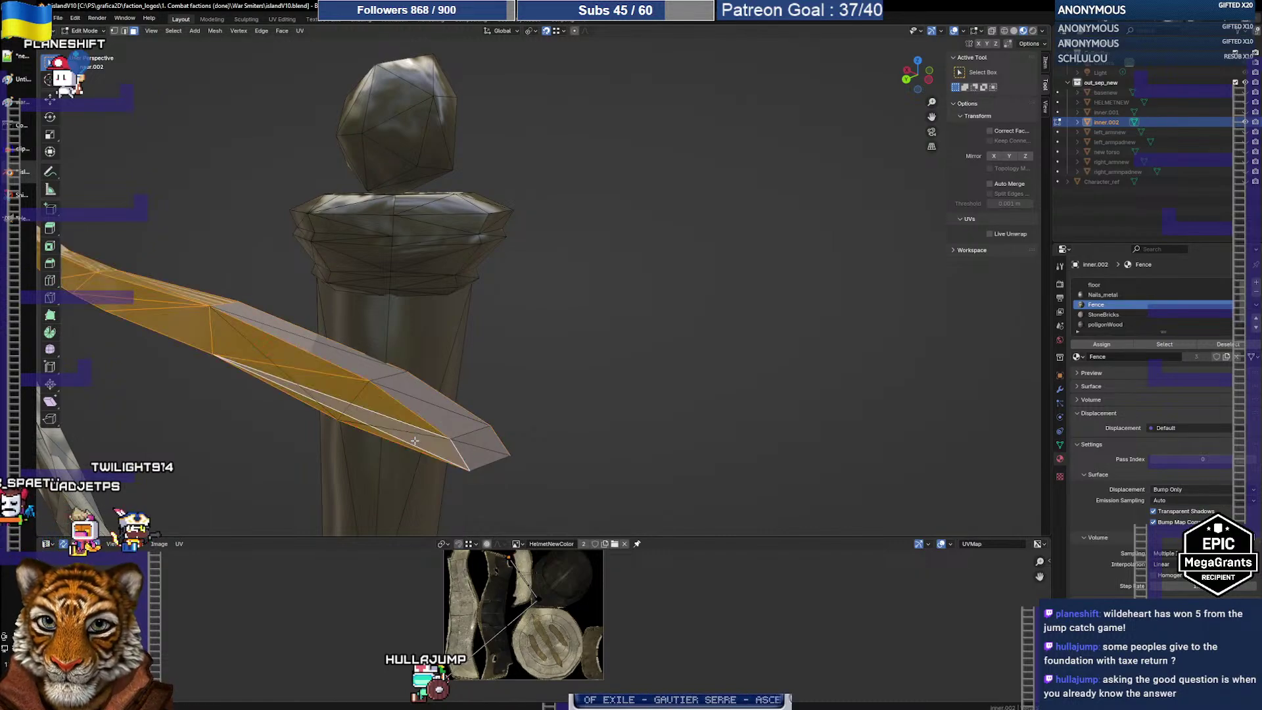
mouse_move(404, 432)
middle_down()
mouse_move(421, 398)
mouse_move(409, 438)
middle_up()
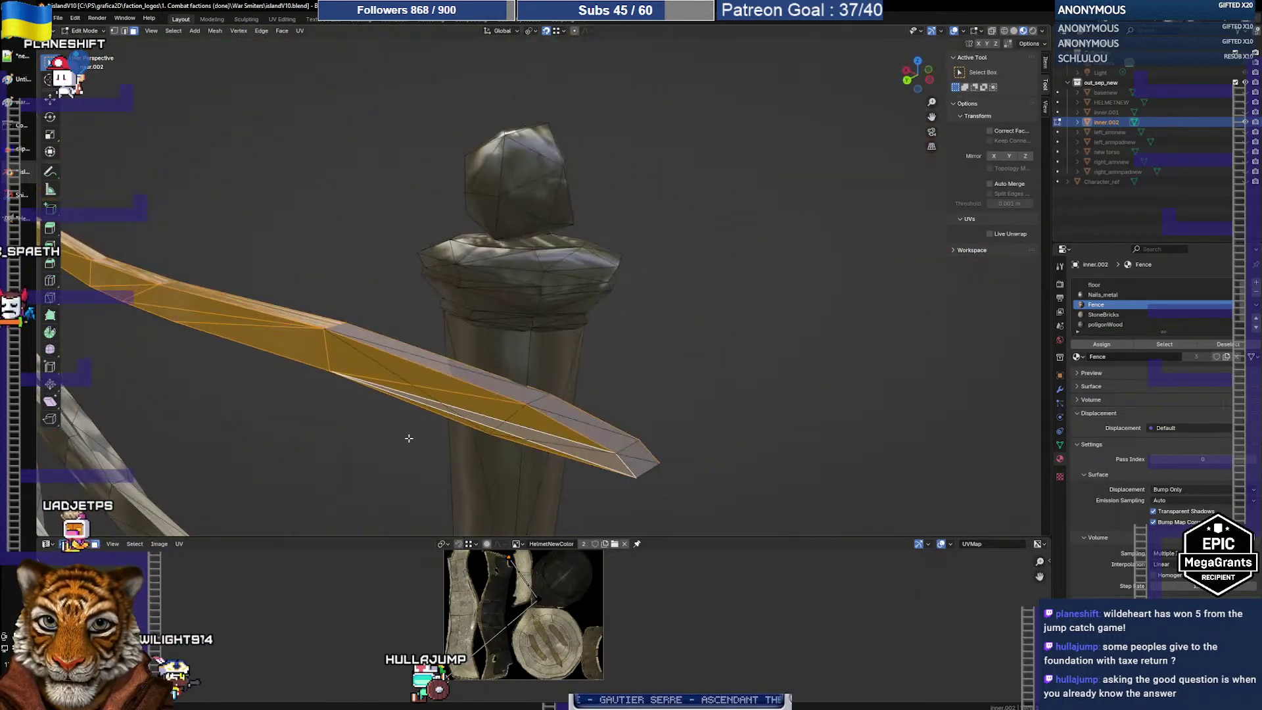
key(h)
mouse_move(527, 432)
middle_down()
mouse_move(494, 393)
mouse_move(546, 407)
mouse_move(528, 415)
middle_up()
key(x)
click(528, 414)
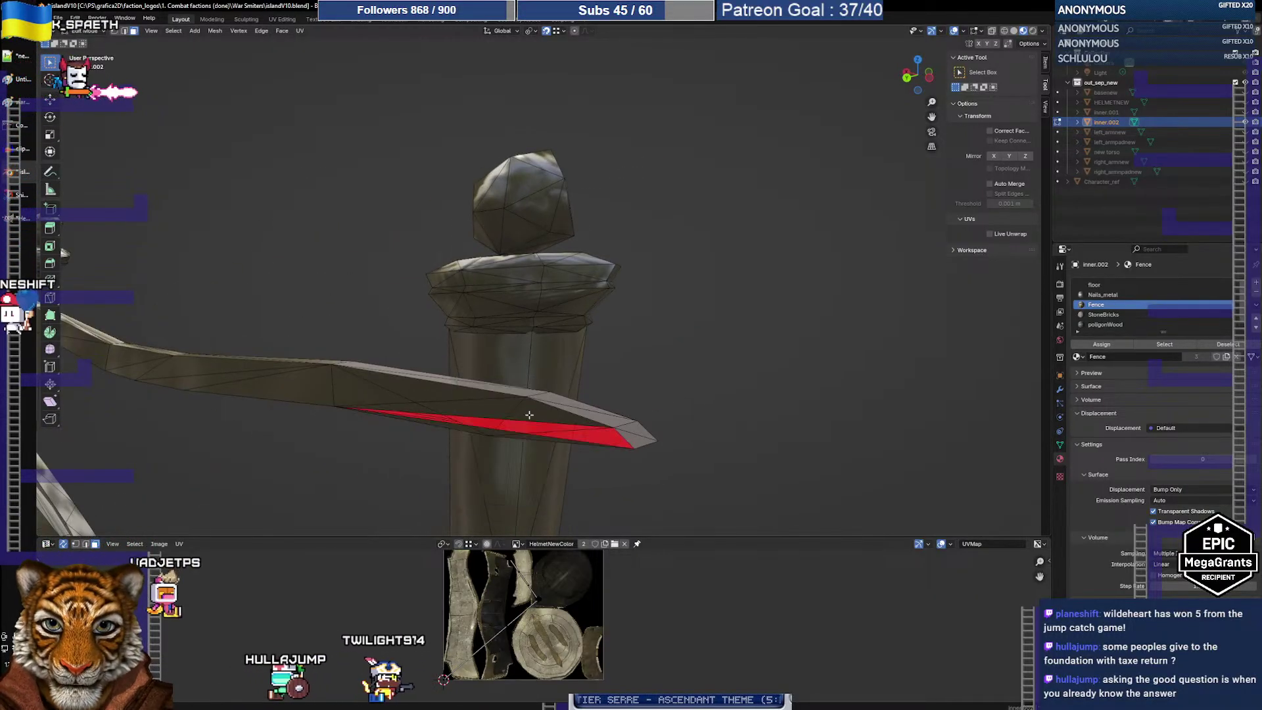
key(alt+h)
- Switch to vertex mode, reset the selection, and pick a single face on the rail
middle_drag(529, 414, 480, 452)
key(1)
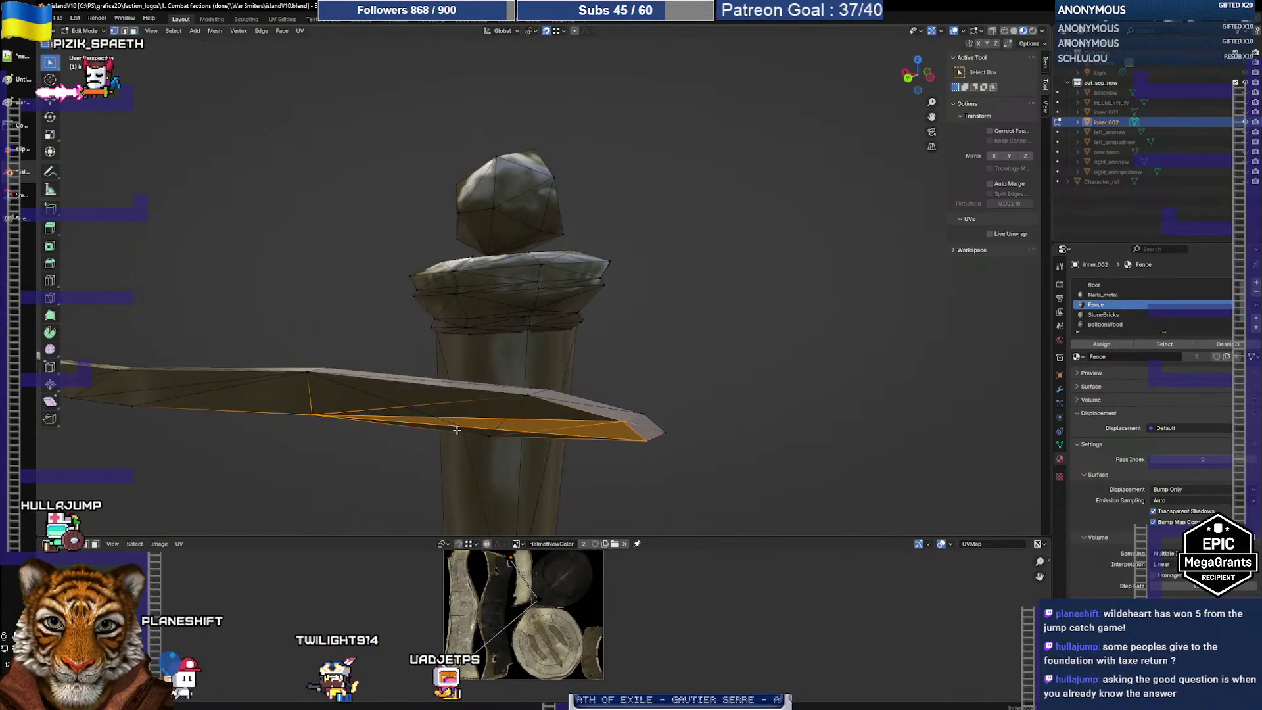
key(alt+a)
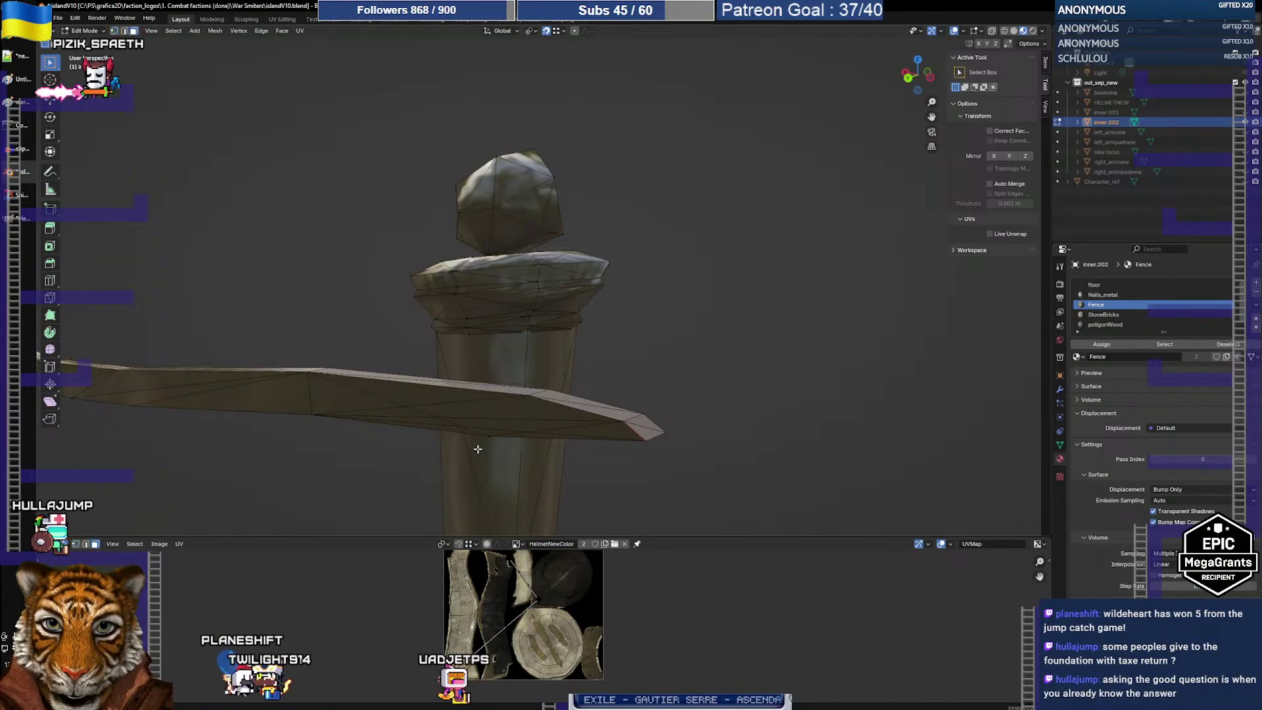
key(a)
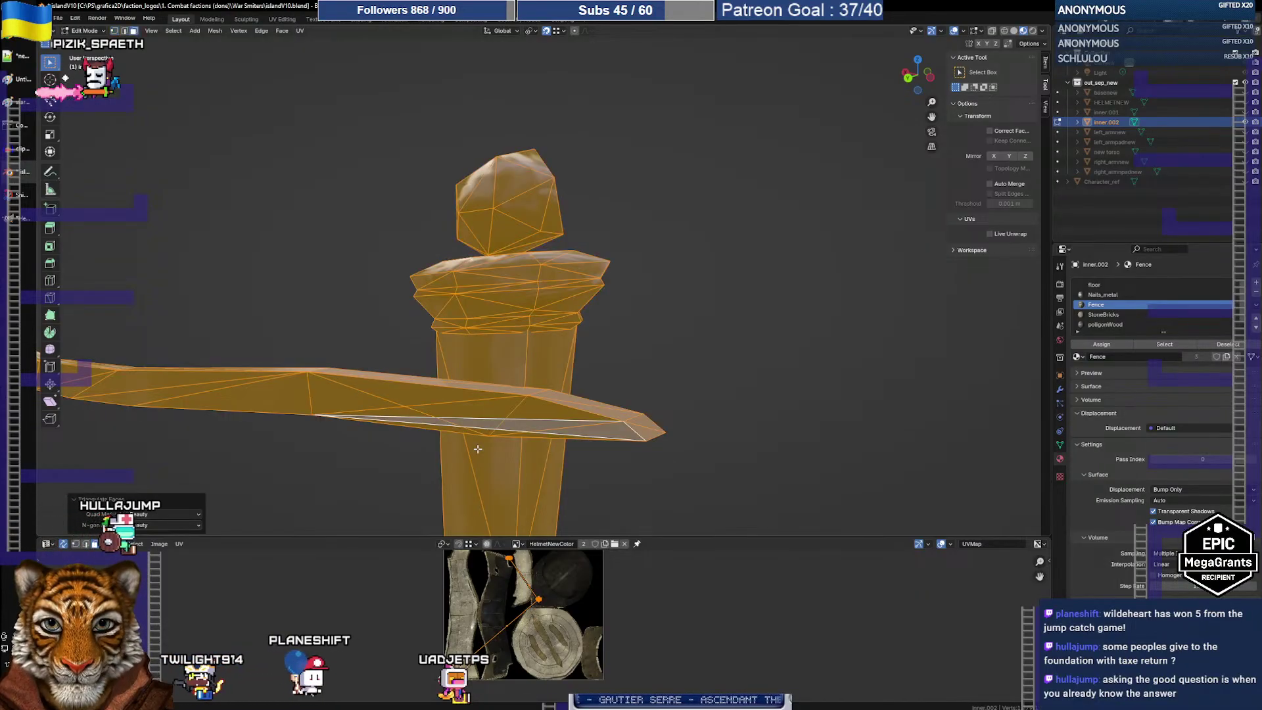
click(473, 424)
middle_drag(474, 424, 481, 412)
key(x)
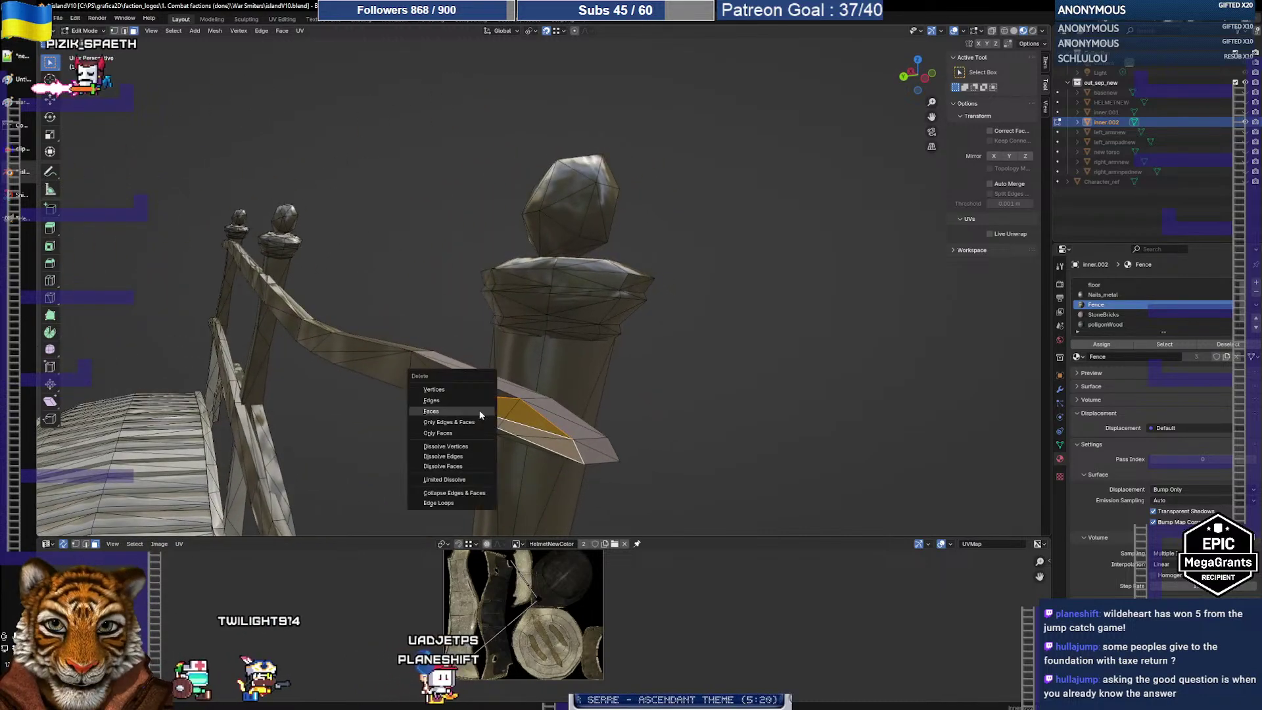
click(480, 411)
key(ctrl+z)
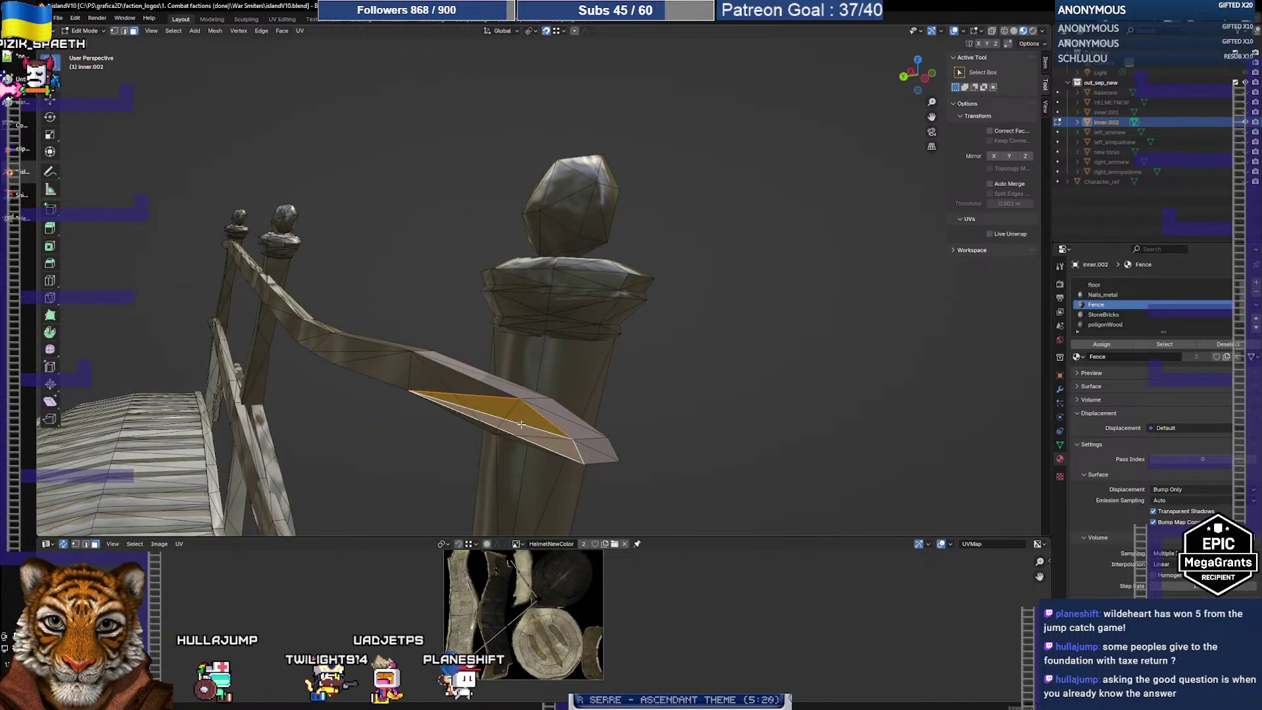
middle_drag(498, 431, 555, 456)
key(x)
click(563, 426)
ctrl+click(433, 394)
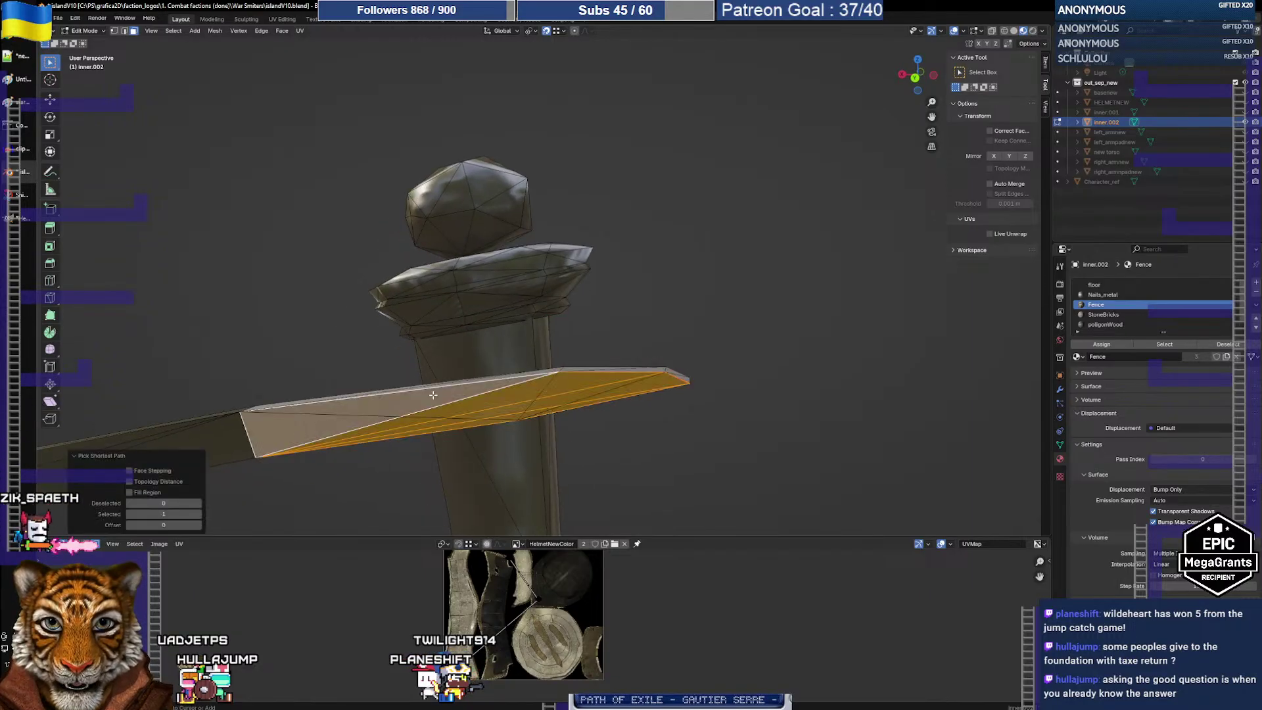
key(alt+n)
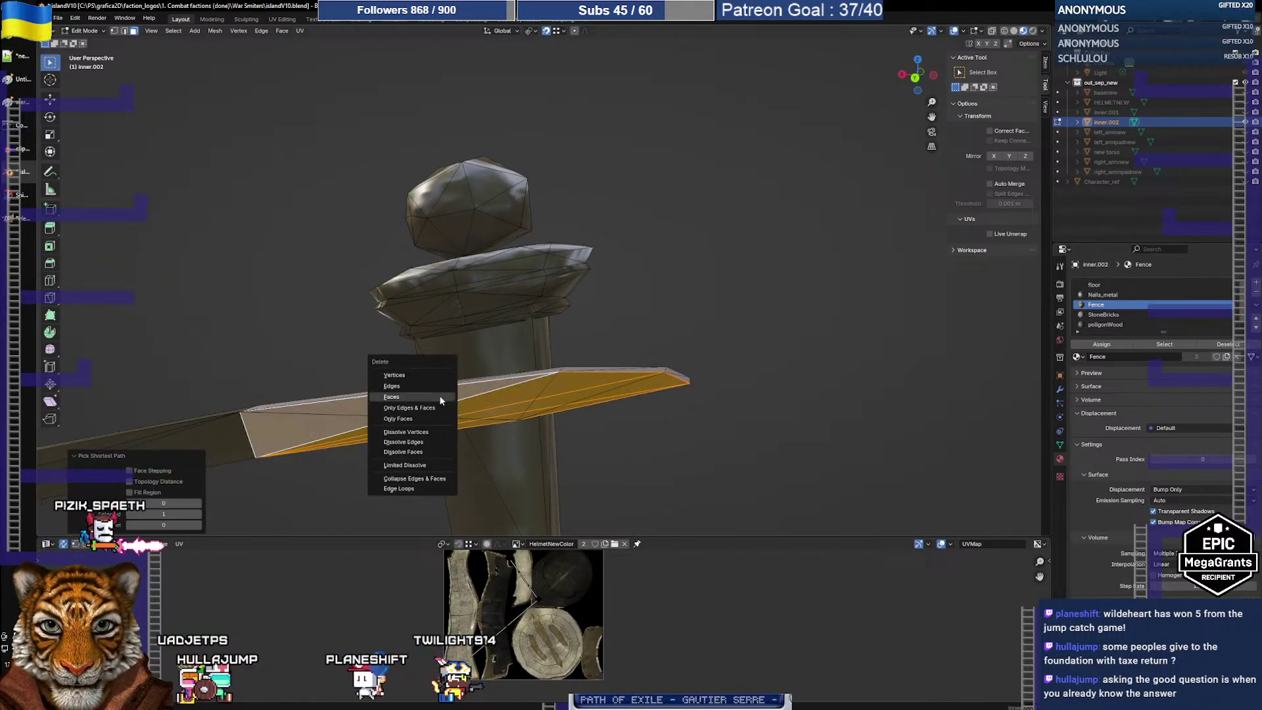
click(439, 397)
key(1)
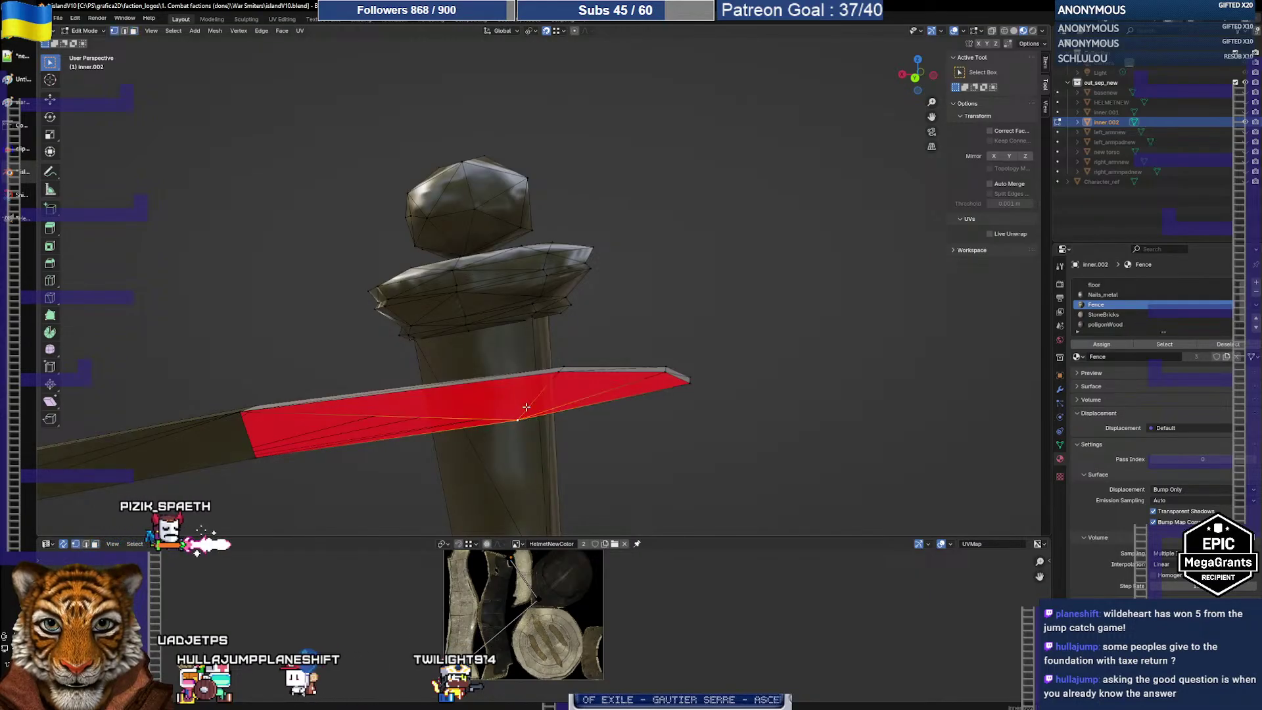
middle_drag(526, 407, 560, 395)
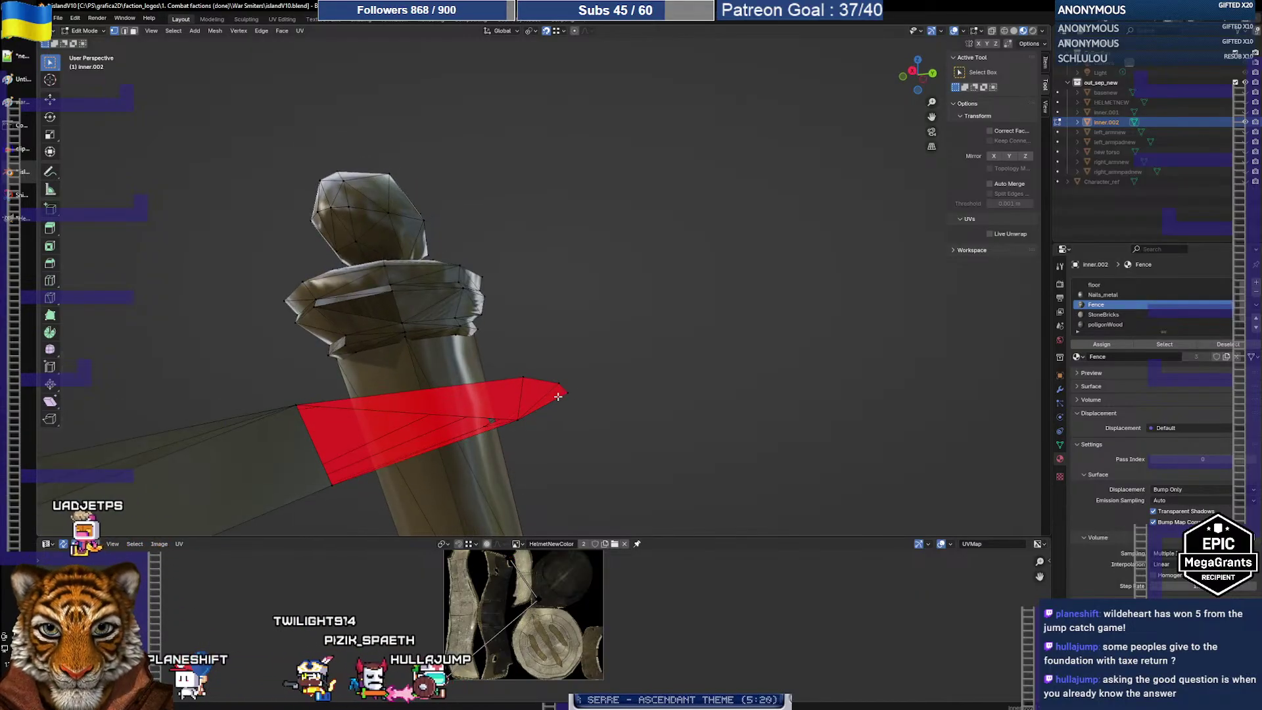
key(ctrl+z)
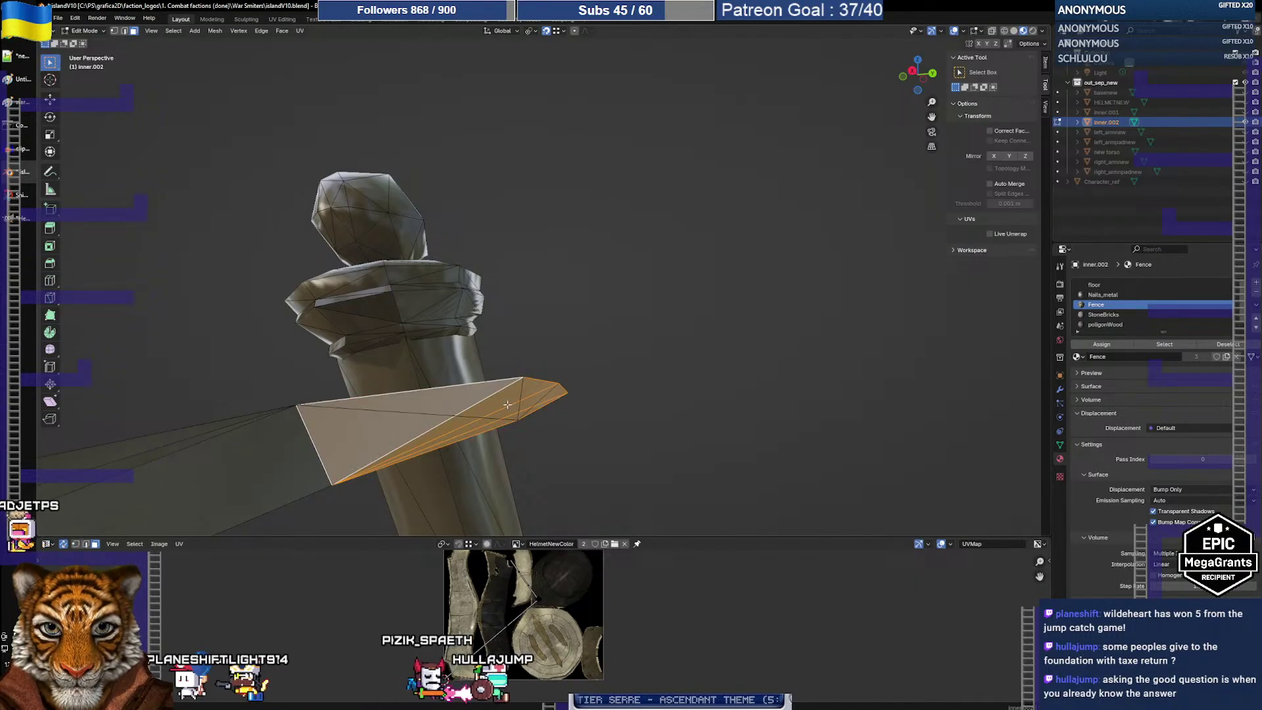
click(495, 404)
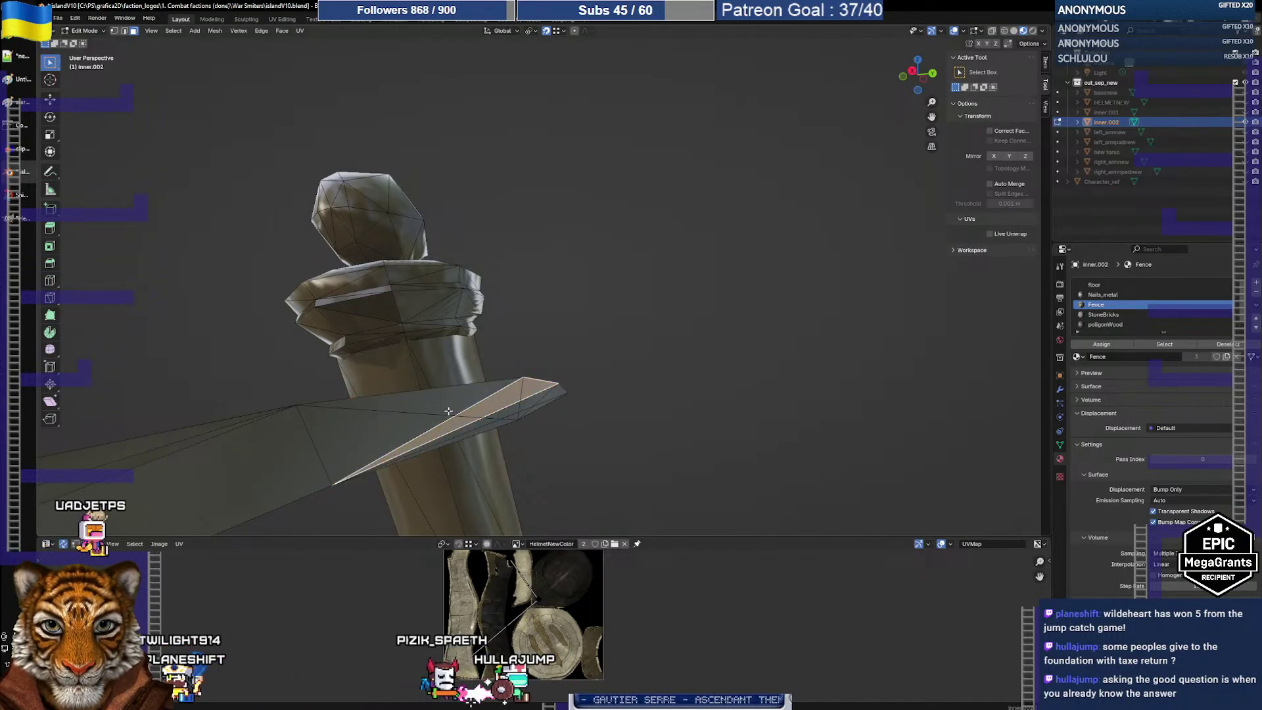
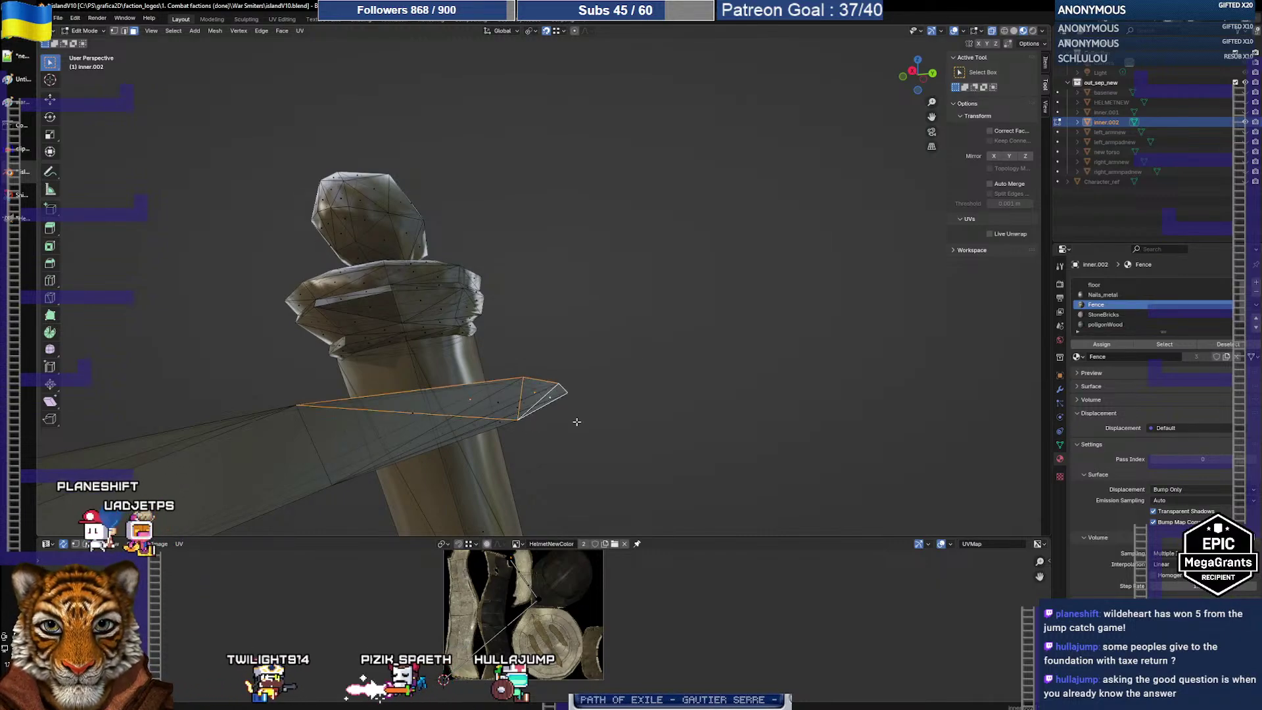
- Delete the stray rail faces sticking out past the fence post
middle_drag(483, 417, 407, 438)
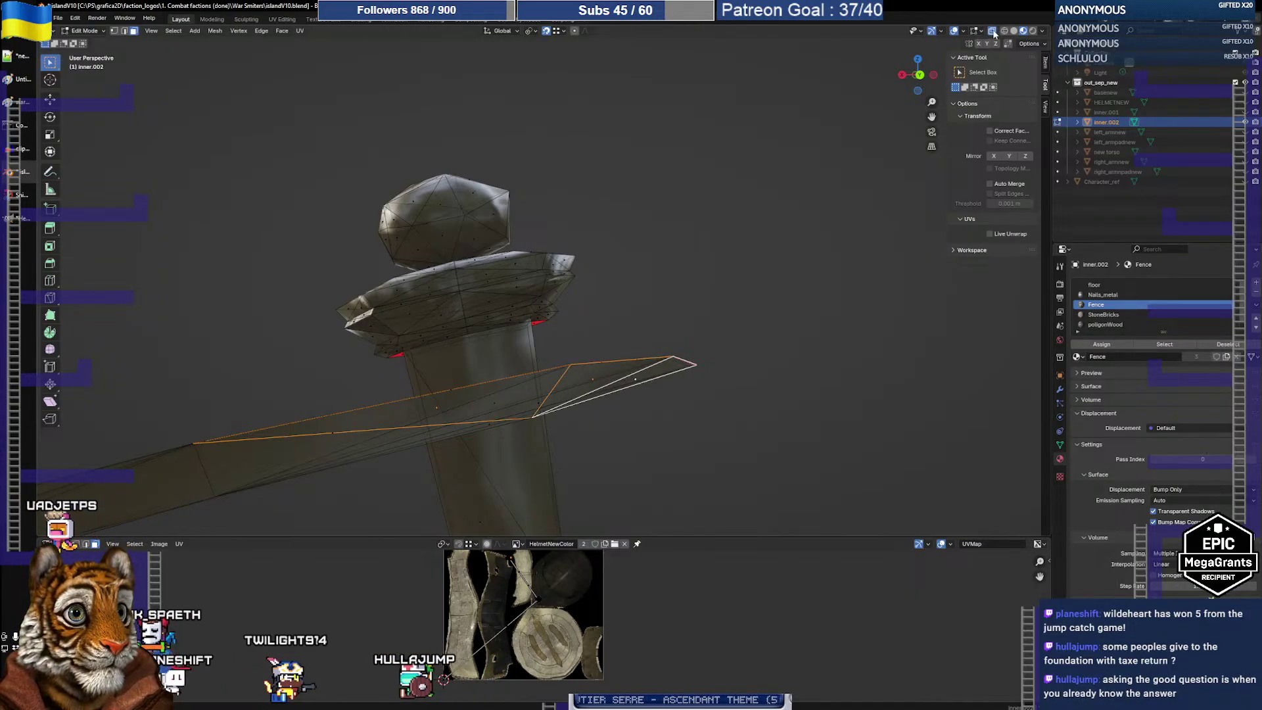
middle_drag(616, 284, 690, 274)
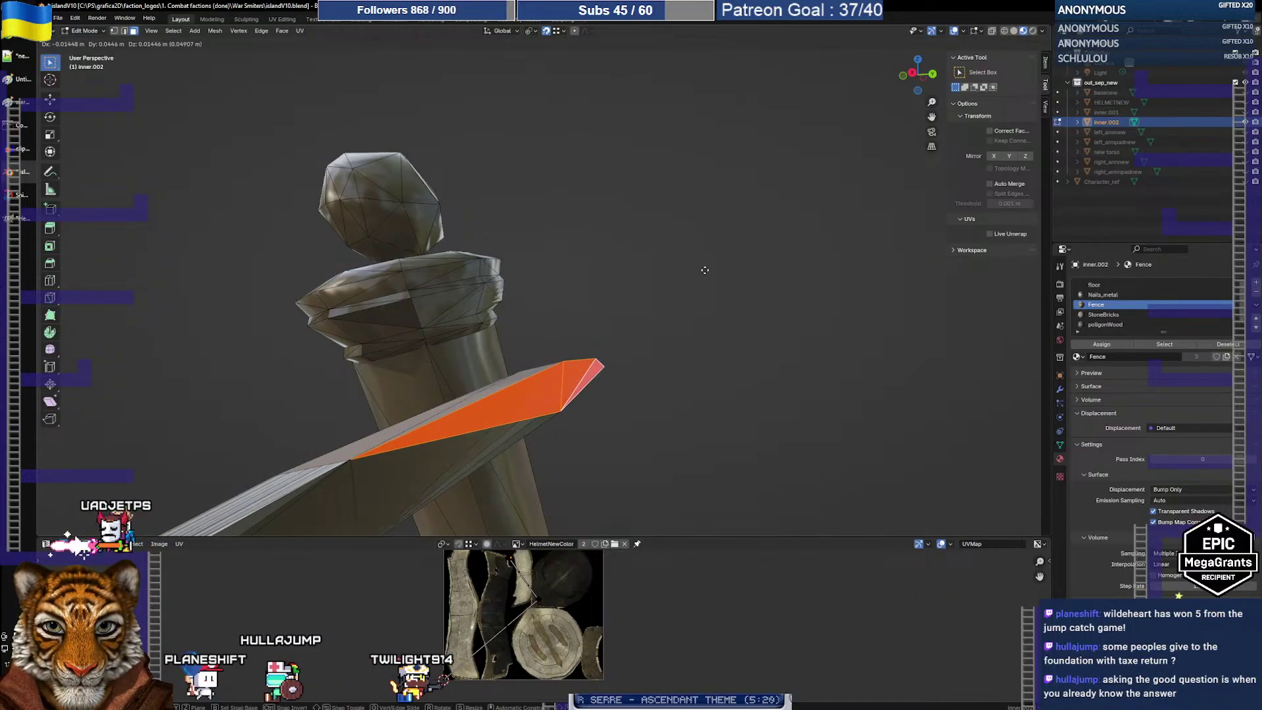
right_click(665, 287)
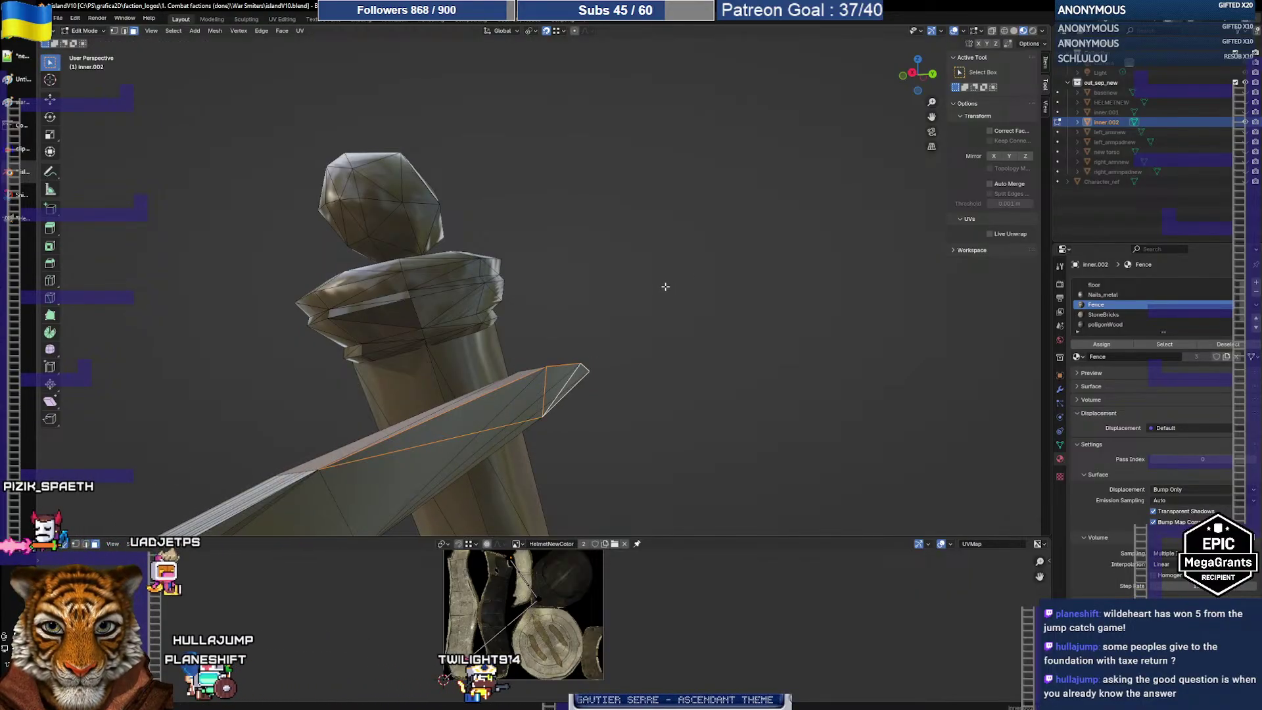
key(x)
click(667, 286)
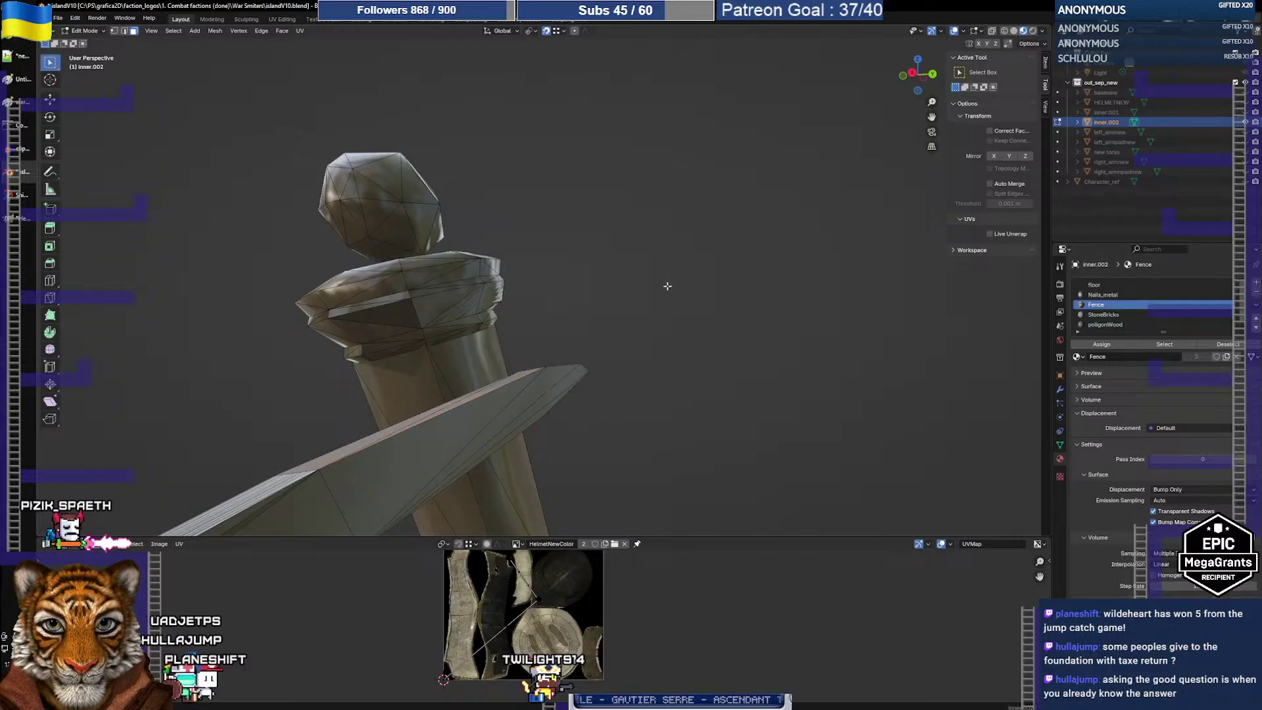
- Fly around the bridge to check the posts and the rail ends
middle_drag(569, 352, 844, 381)
key(shift+grave)
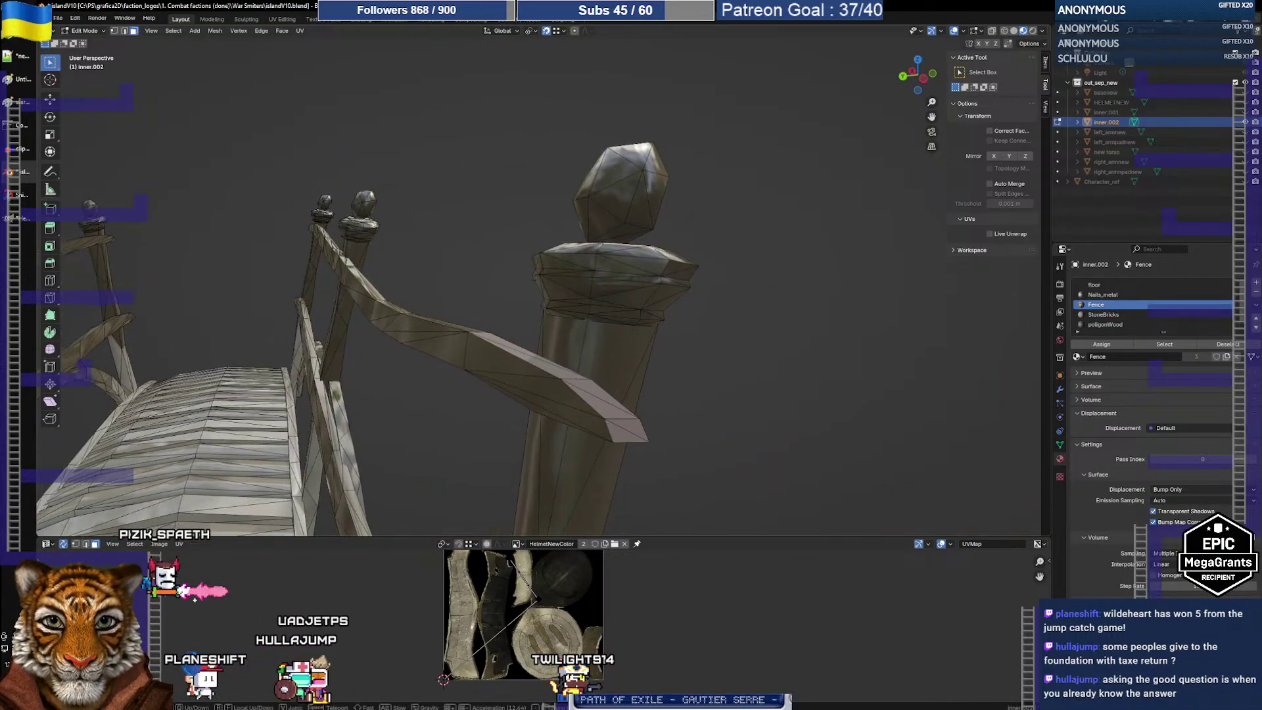
key(a)
key(a)
key(w)
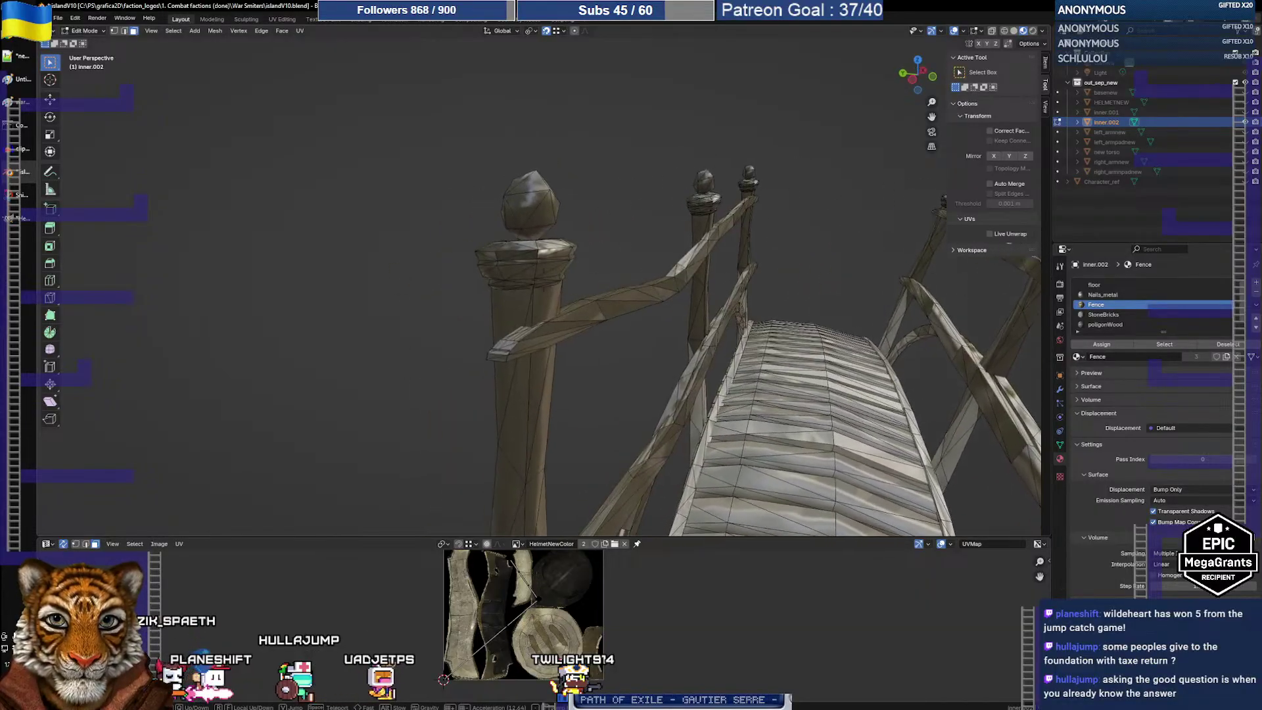
click(843, 381)
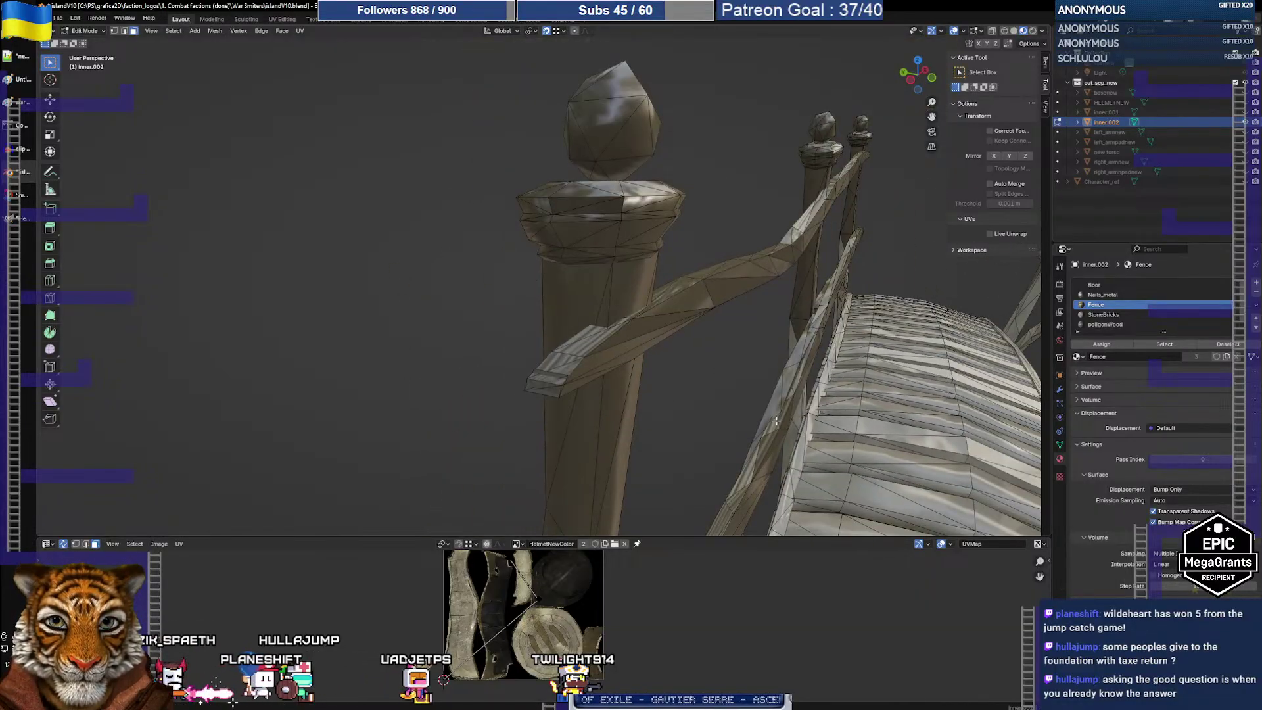
middle_drag(578, 389, 536, 385)
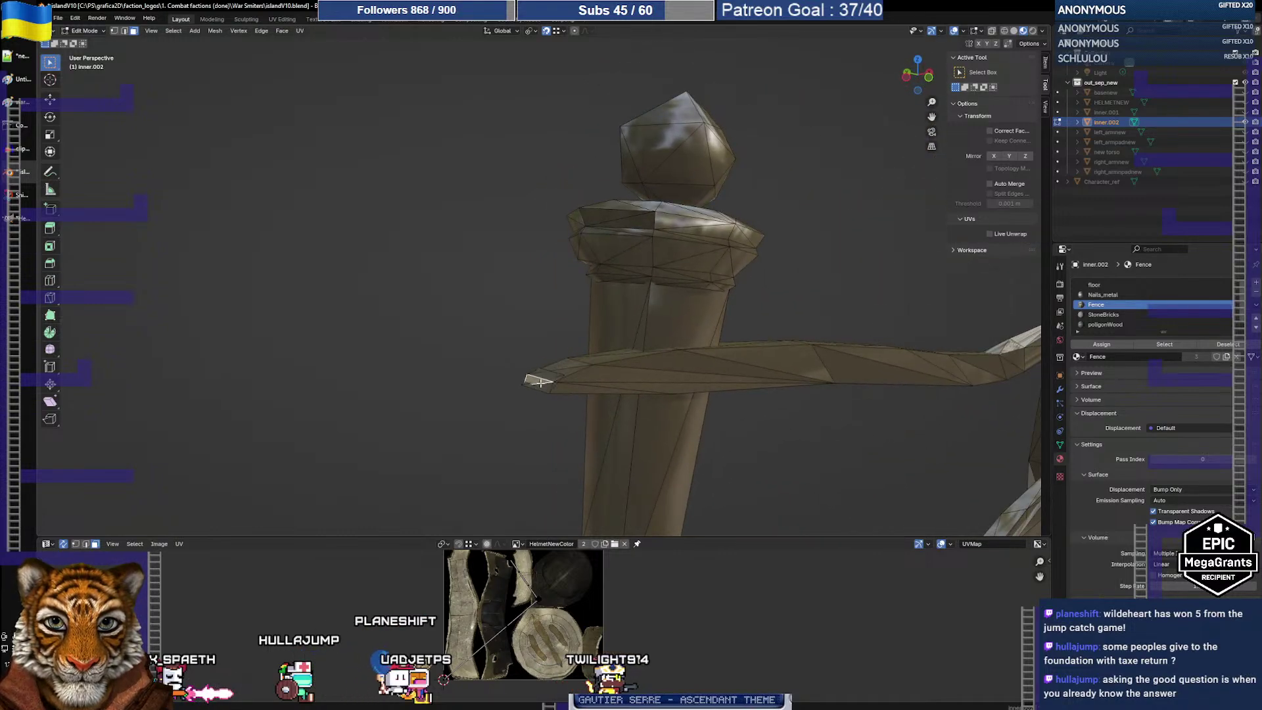
- Delete the remaining selected rail-end faces
key(x)
click(596, 382)
middle_drag(596, 381, 730, 401)
- Fly beneath the bridge deck to inspect the red gaps between the plank undersides
key(shift+grave)
key(s)
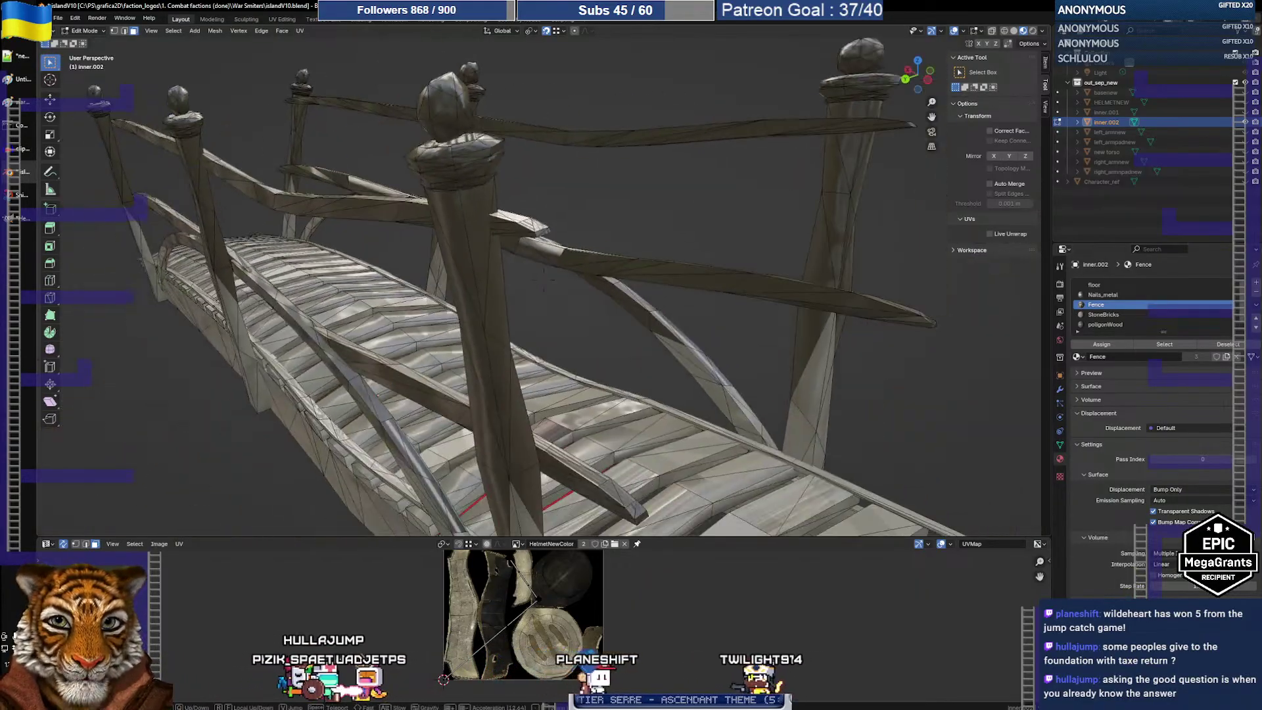
key(s)
key(d)
key(w)
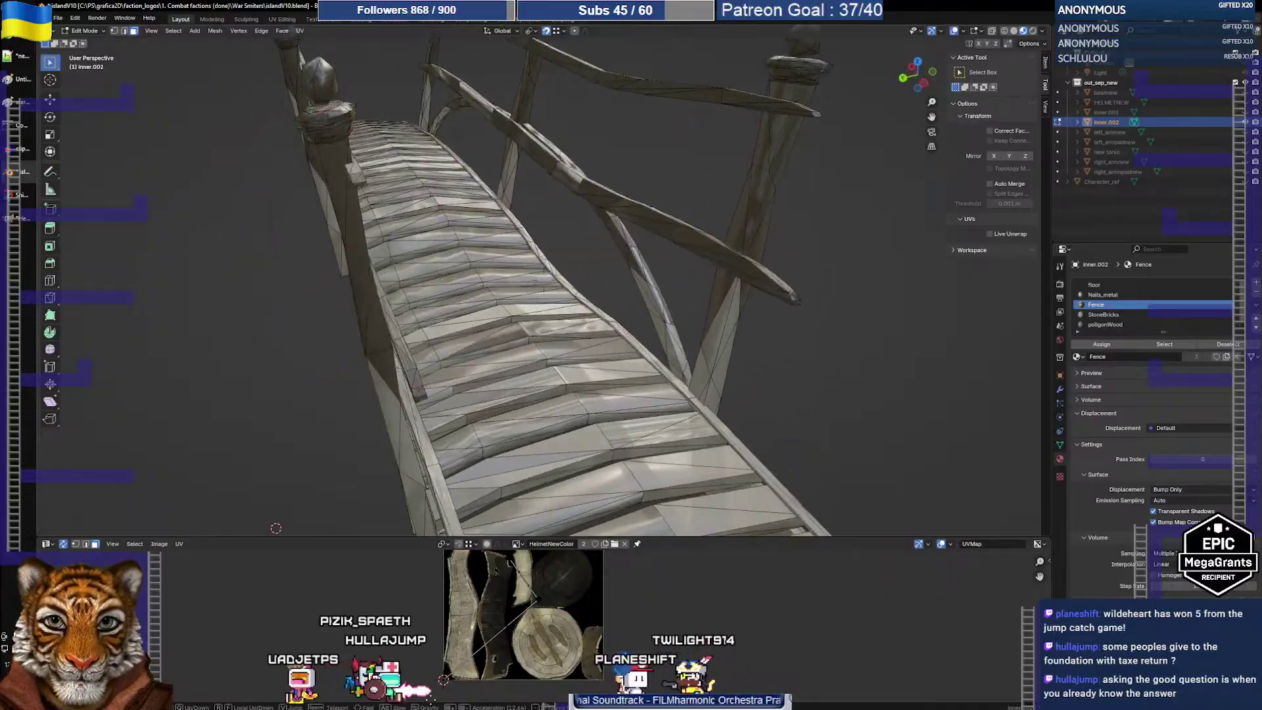
key(q)
key(w)
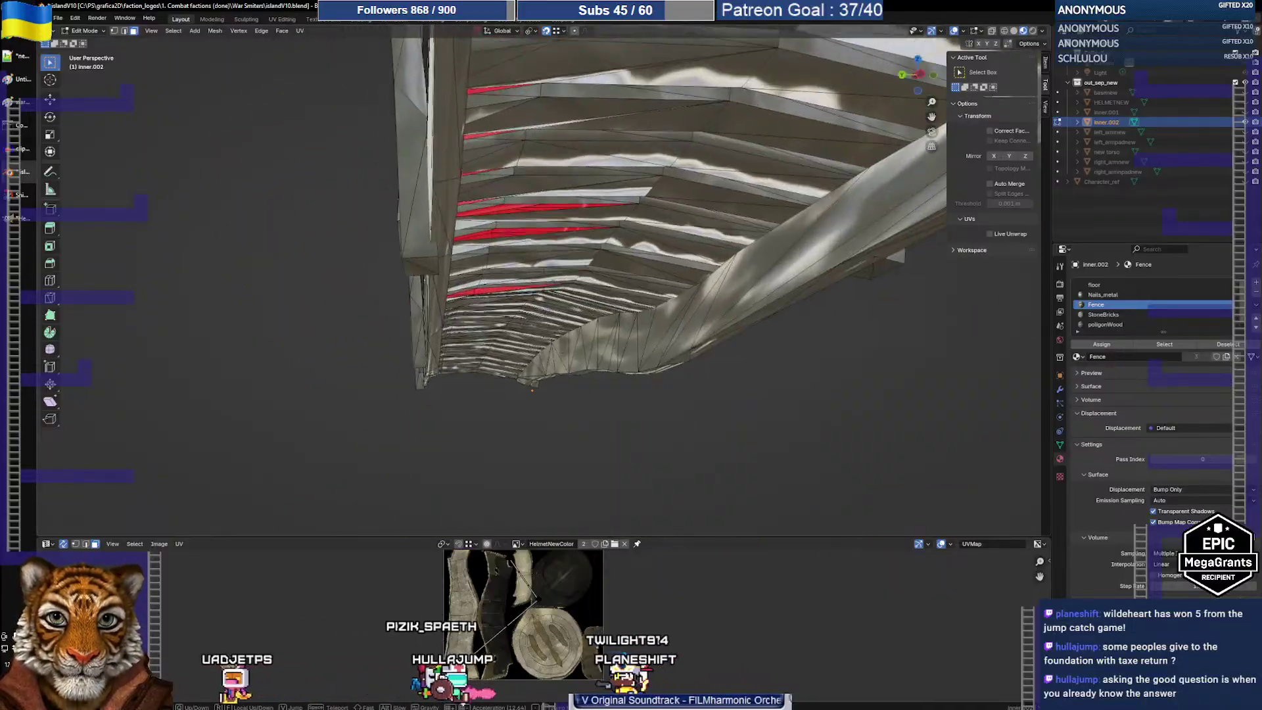
key(w)
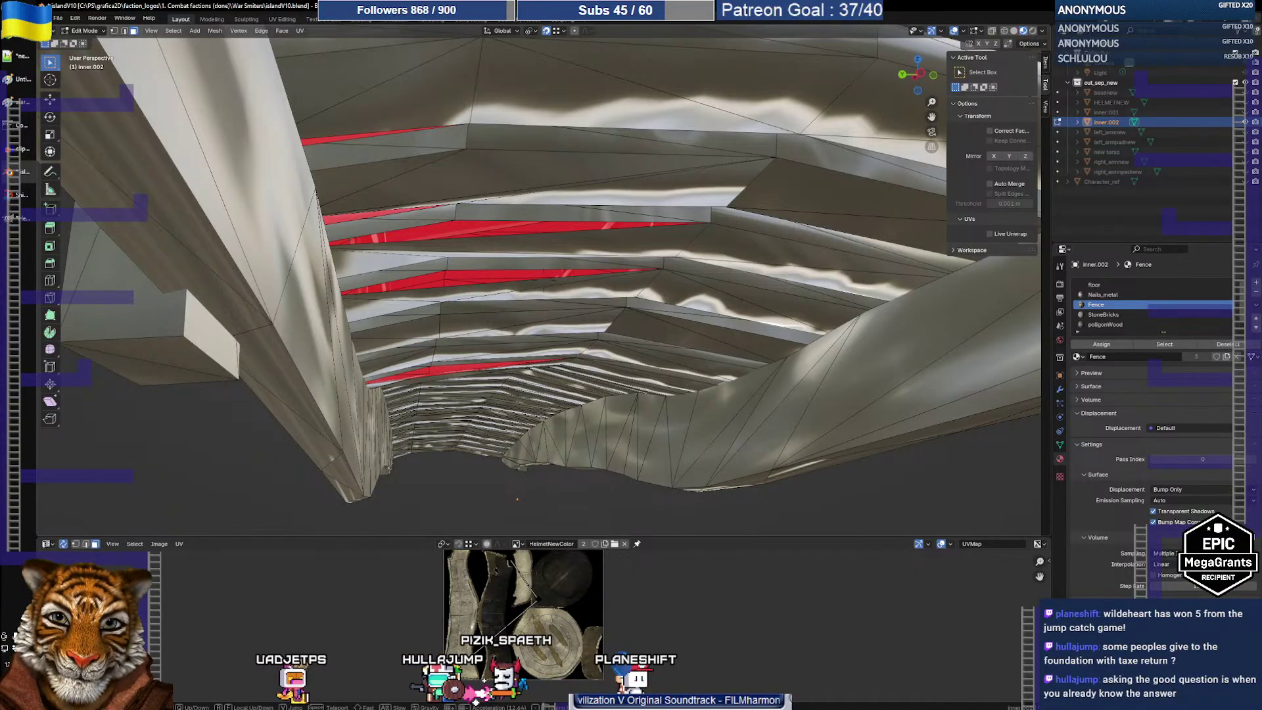
key(w)
key(s)
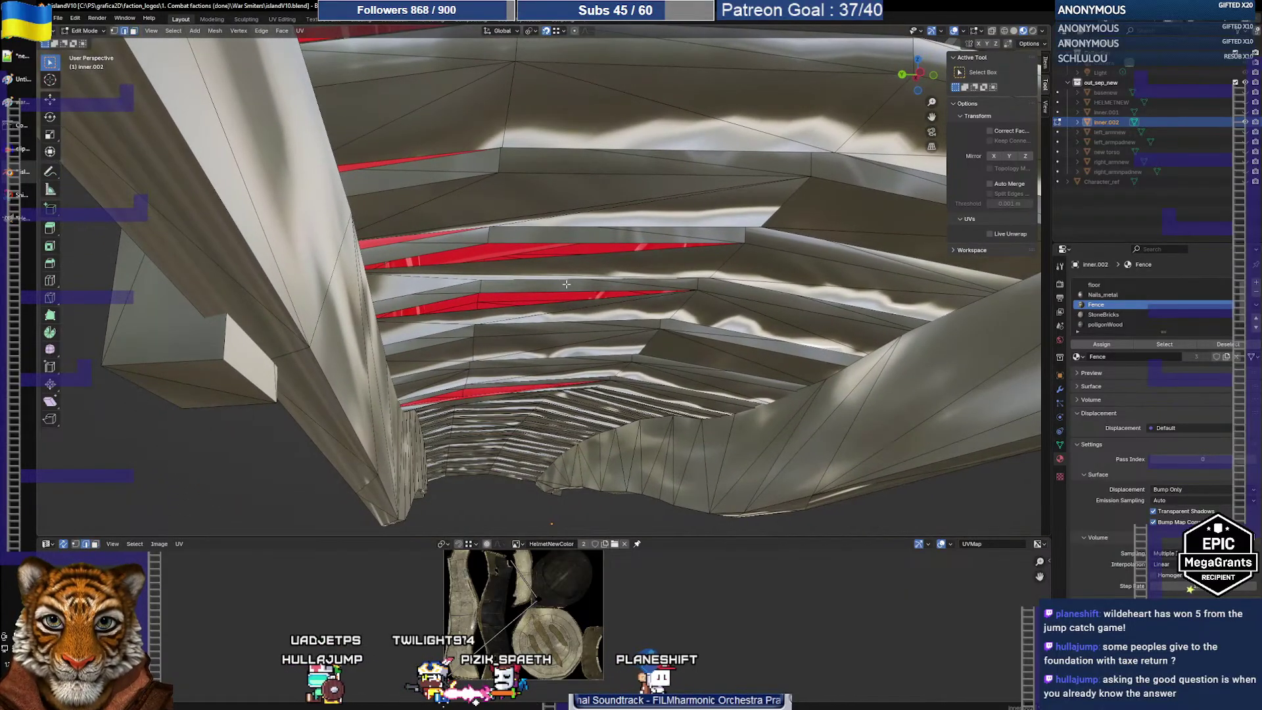
middle_drag(564, 302, 532, 294)
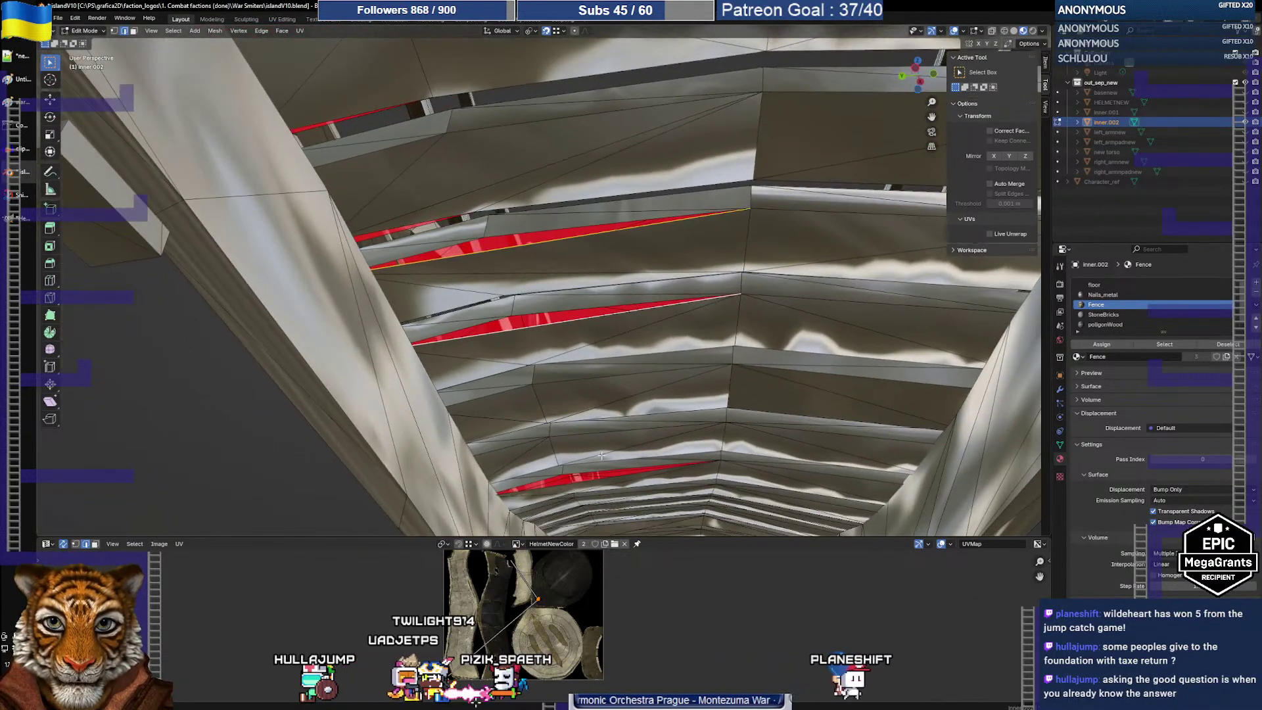
- Try subdividing the selected plank edges, then undo it
key(ctrl+e)
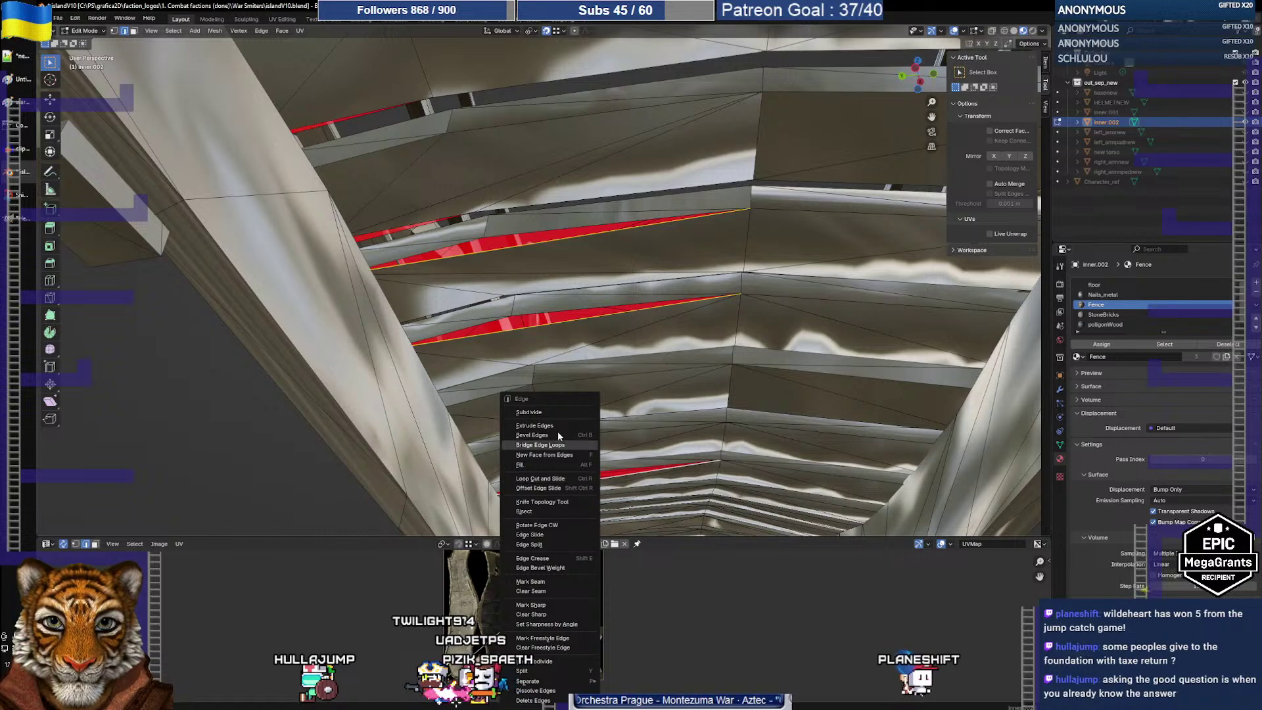
click(540, 412)
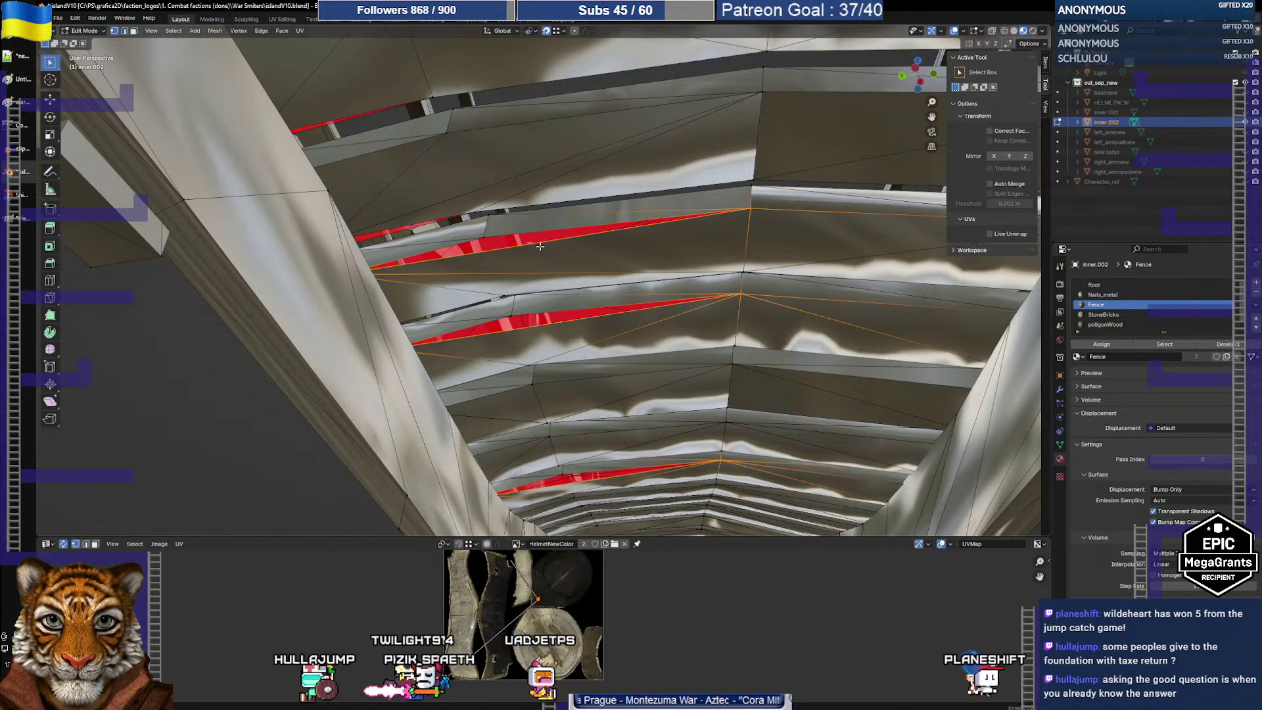
key(ctrl+z)
- Move plank vertices together to close the middle and lower red gaps
drag(540, 247, 563, 304)
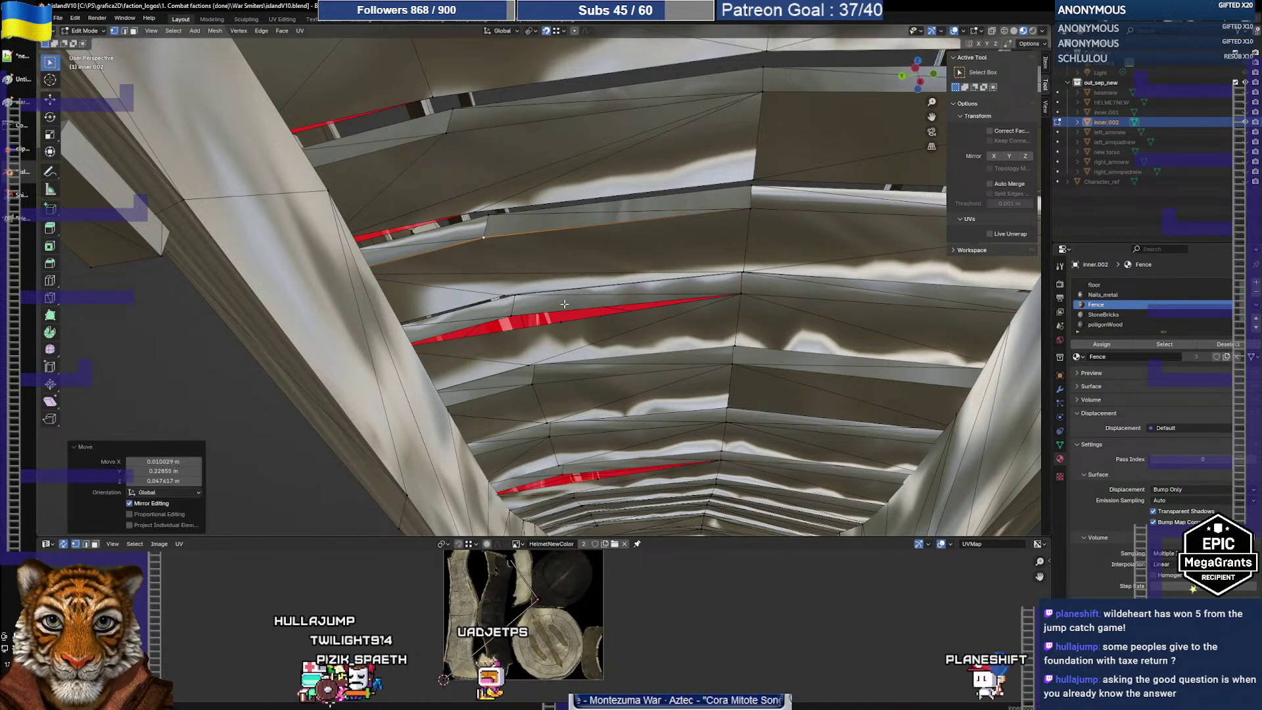
click(561, 321)
key(g)
click(513, 315)
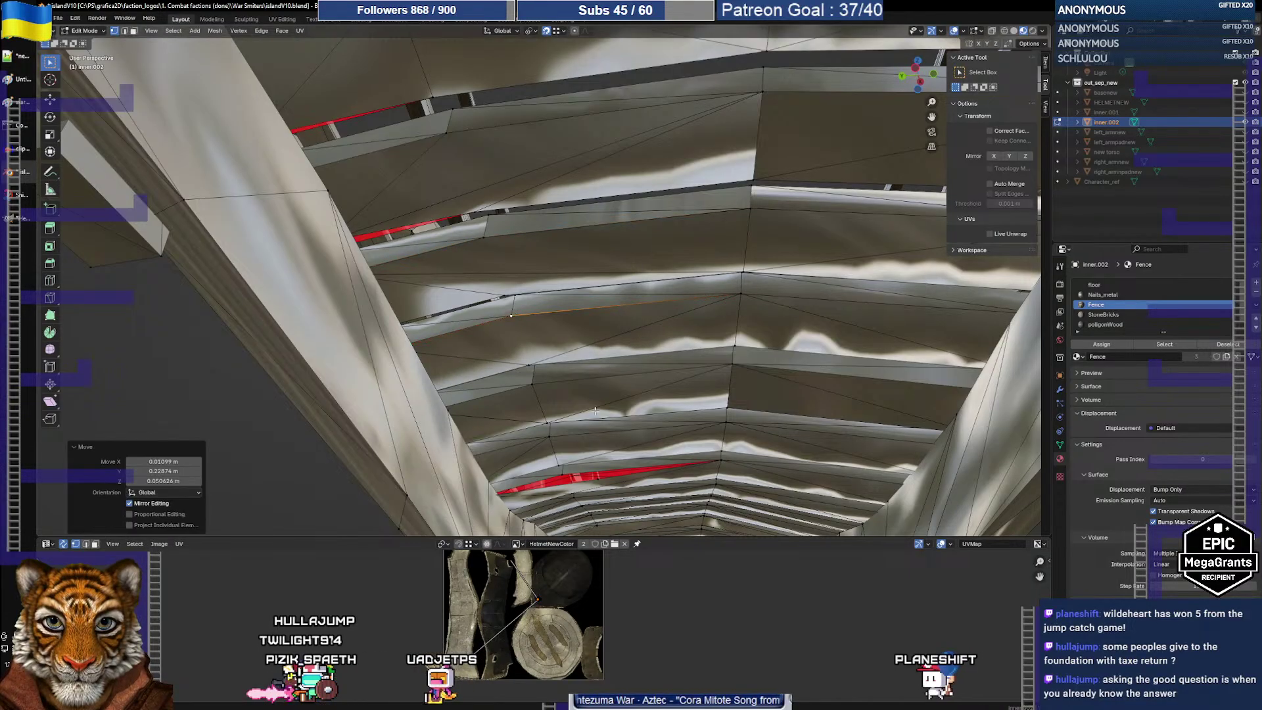
click(589, 478)
key(g)
click(562, 465)
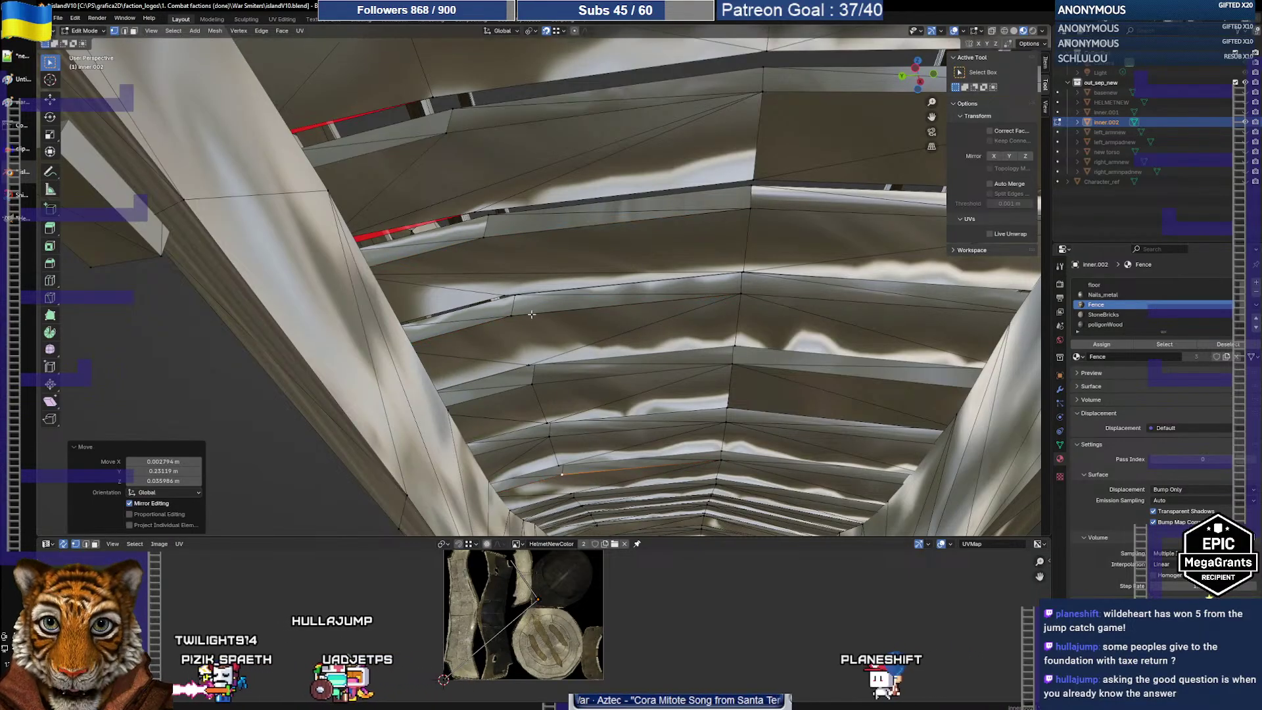
middle_drag(530, 310, 594, 326)
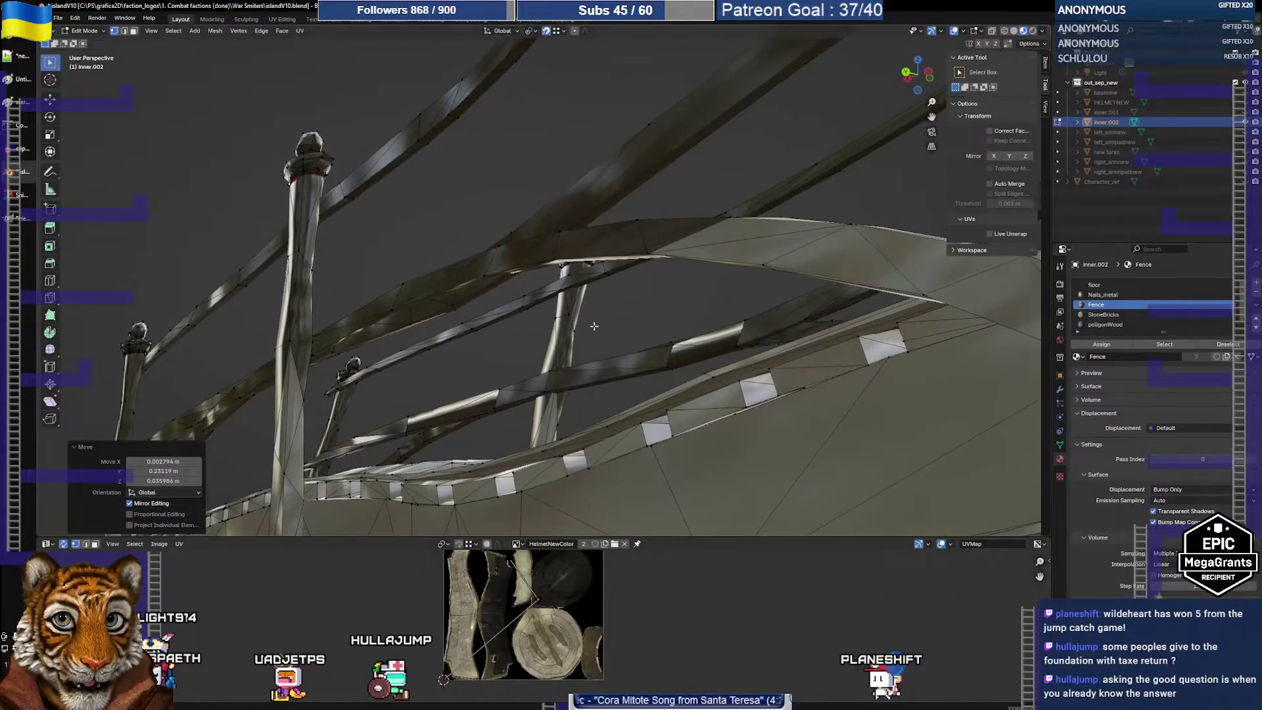
- Select the whole connected fence and hide it to expose the planks
key(shift+grave)
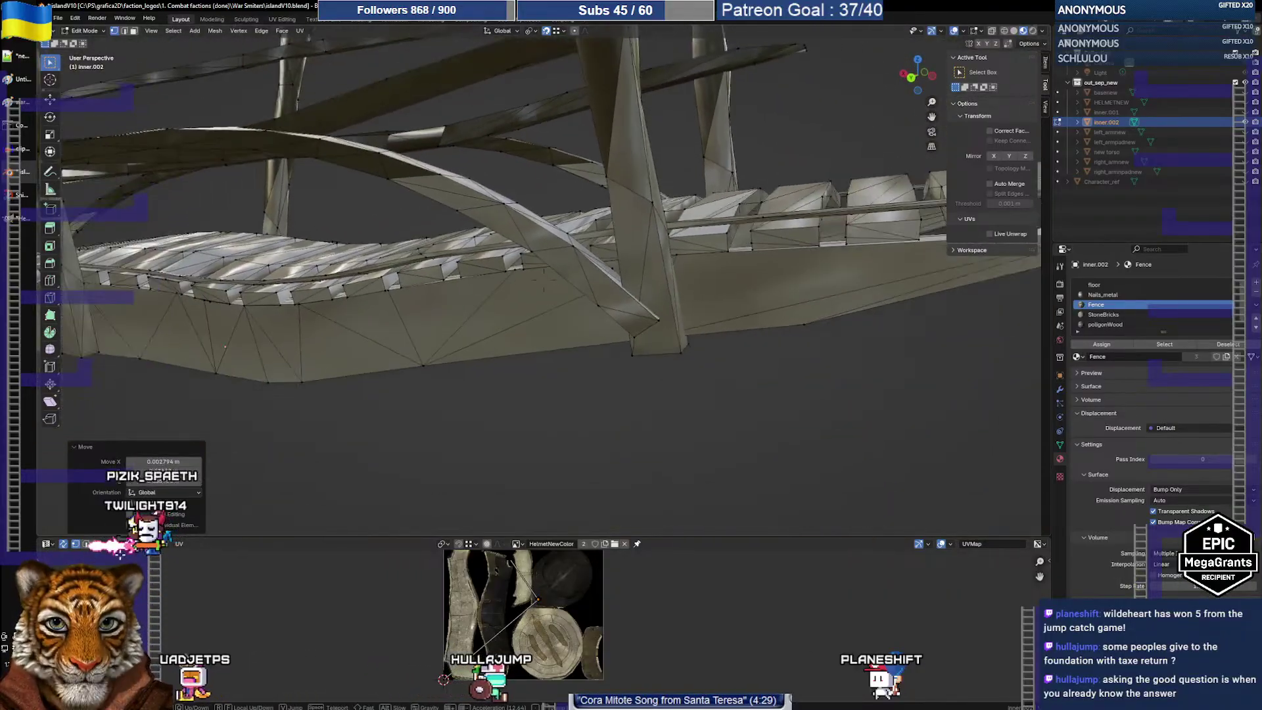
click(608, 346)
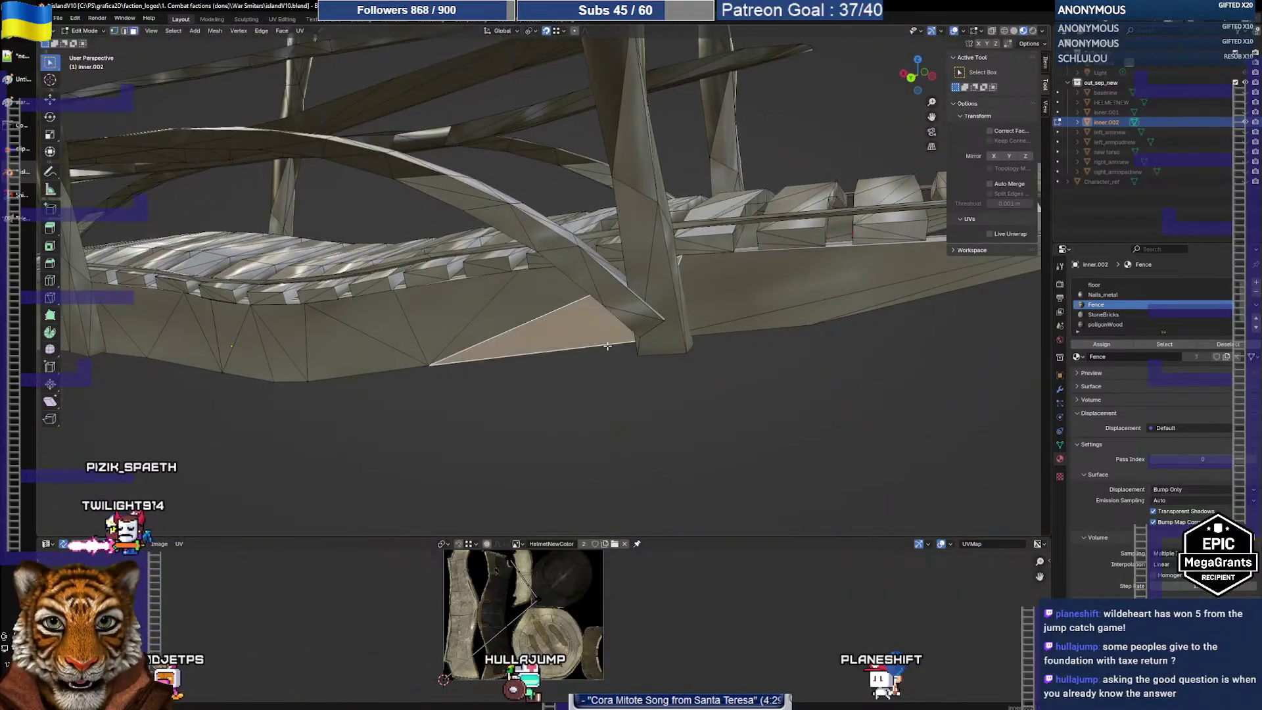
key(ctrl+l)
key(h)
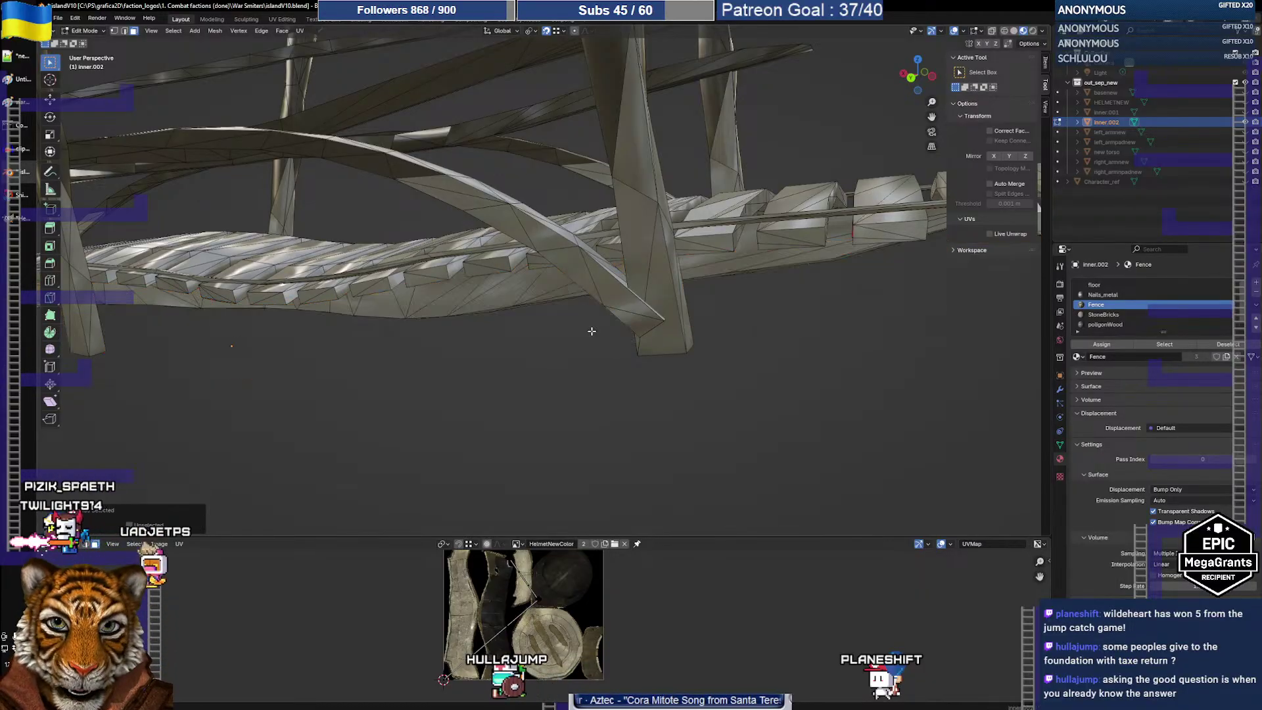
middle_drag(609, 346, 558, 257)
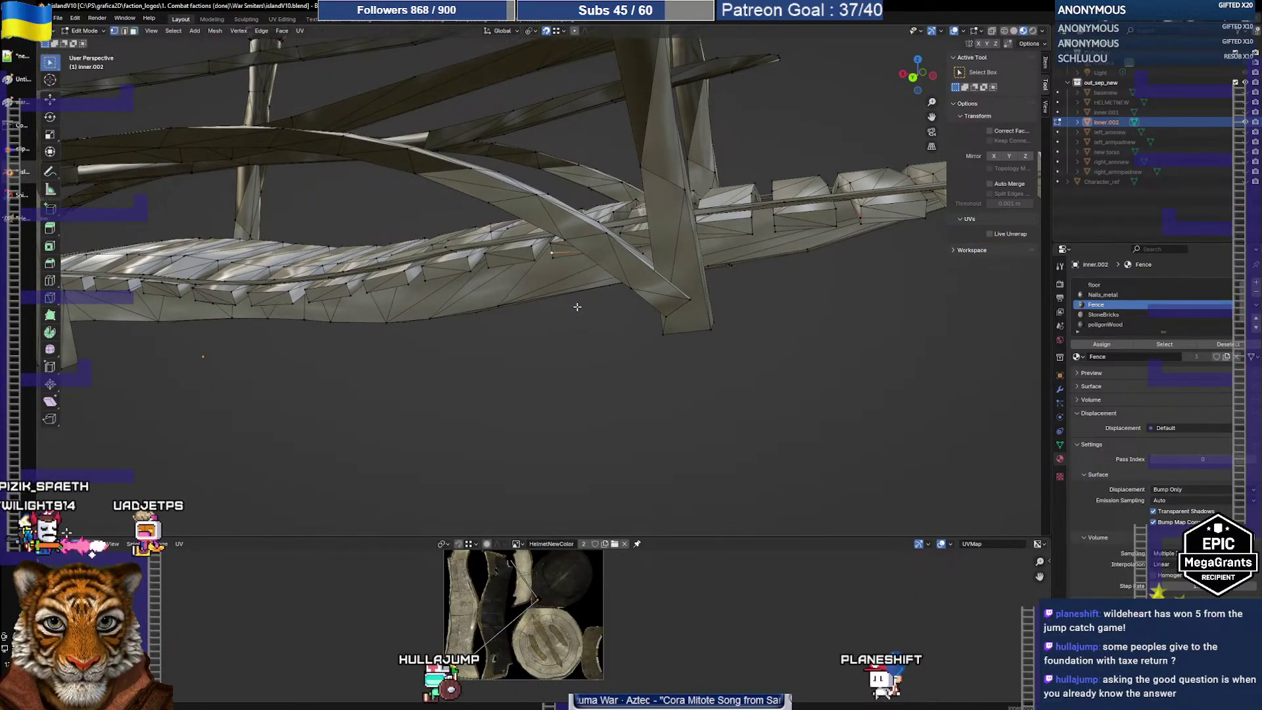
middle_drag(577, 307, 630, 294)
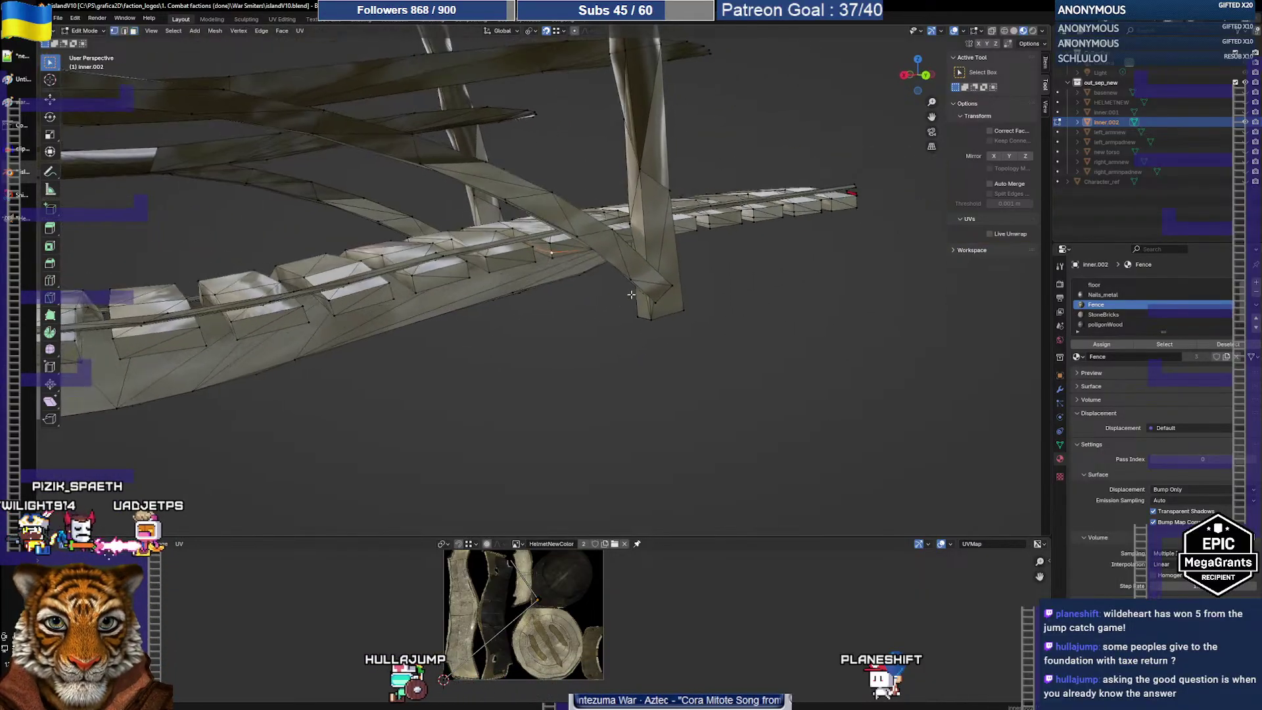
- Reposition plank edge vertices along the bridge's underside to close the gaps
click(552, 259)
middle_drag(552, 259, 619, 203)
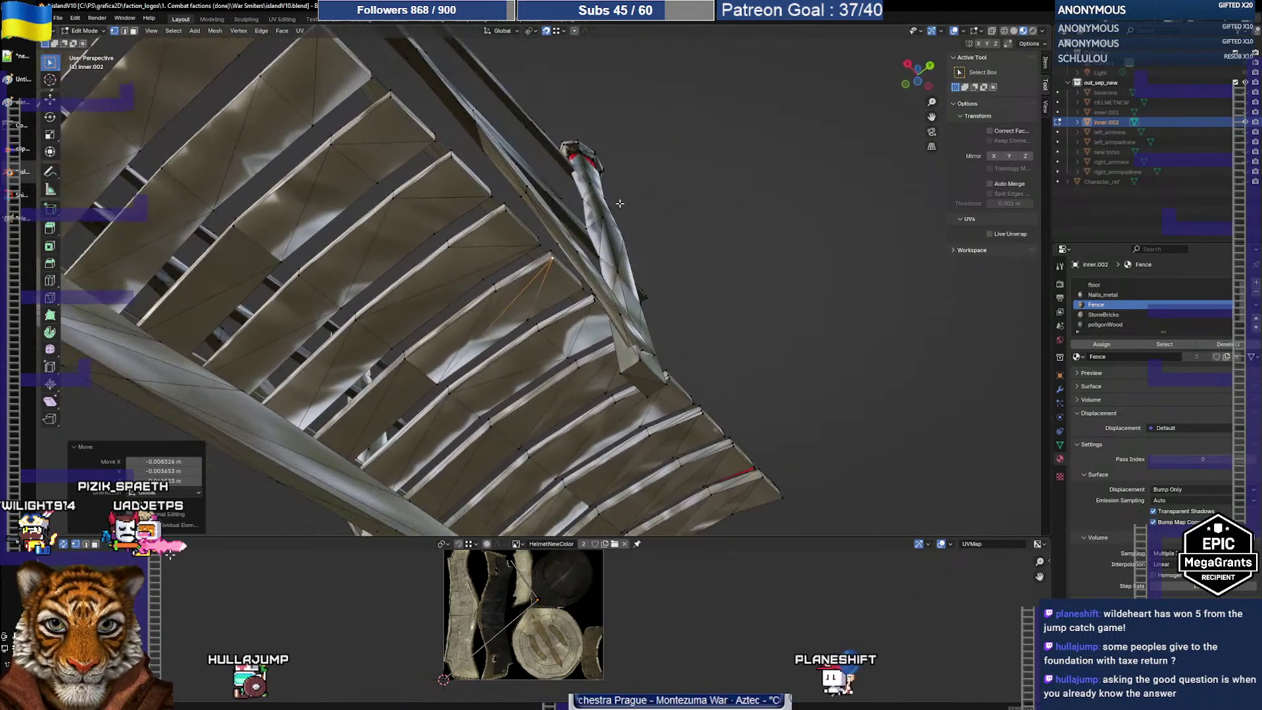
click(593, 298)
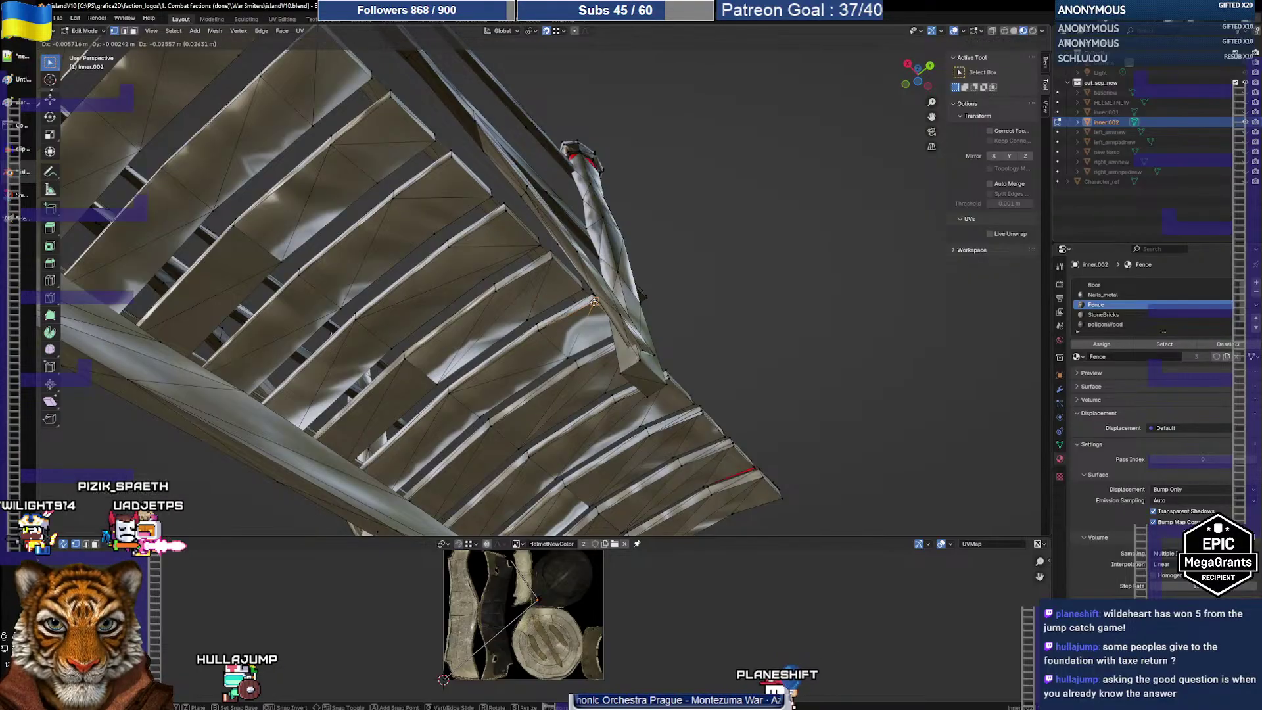
click(593, 301)
middle_drag(593, 301, 588, 402)
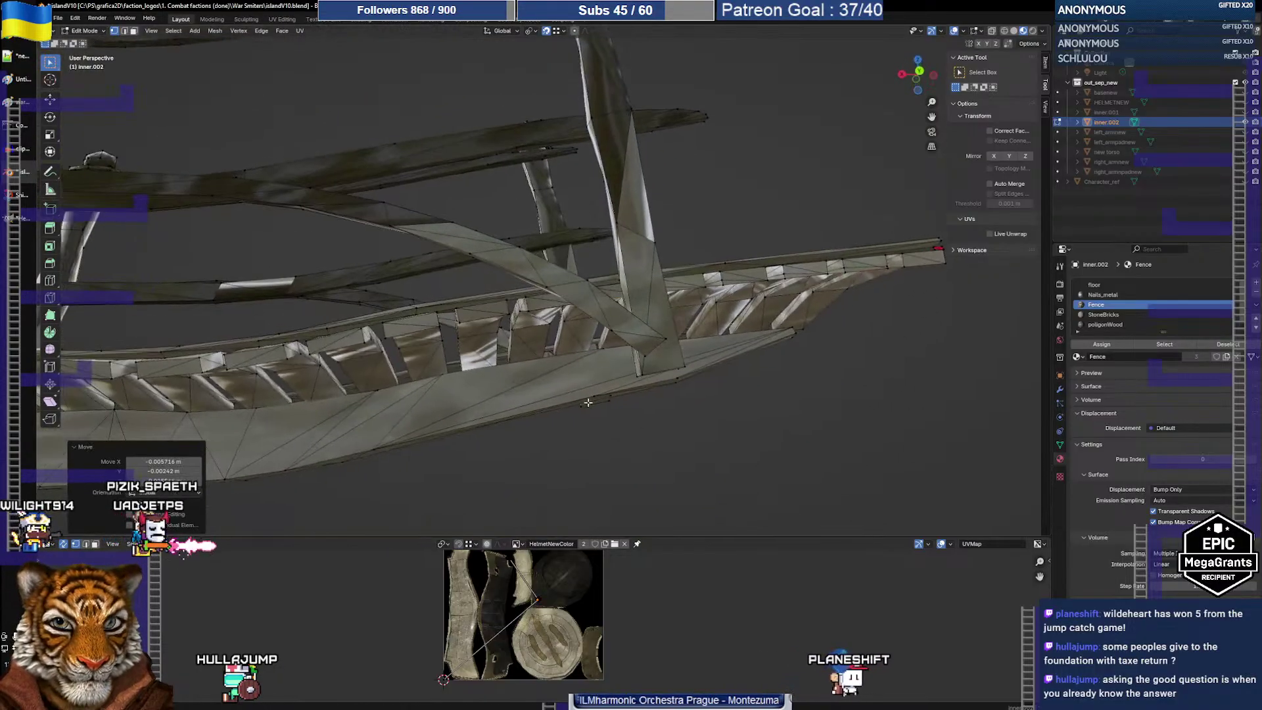
click(723, 280)
key(g)
click(850, 278)
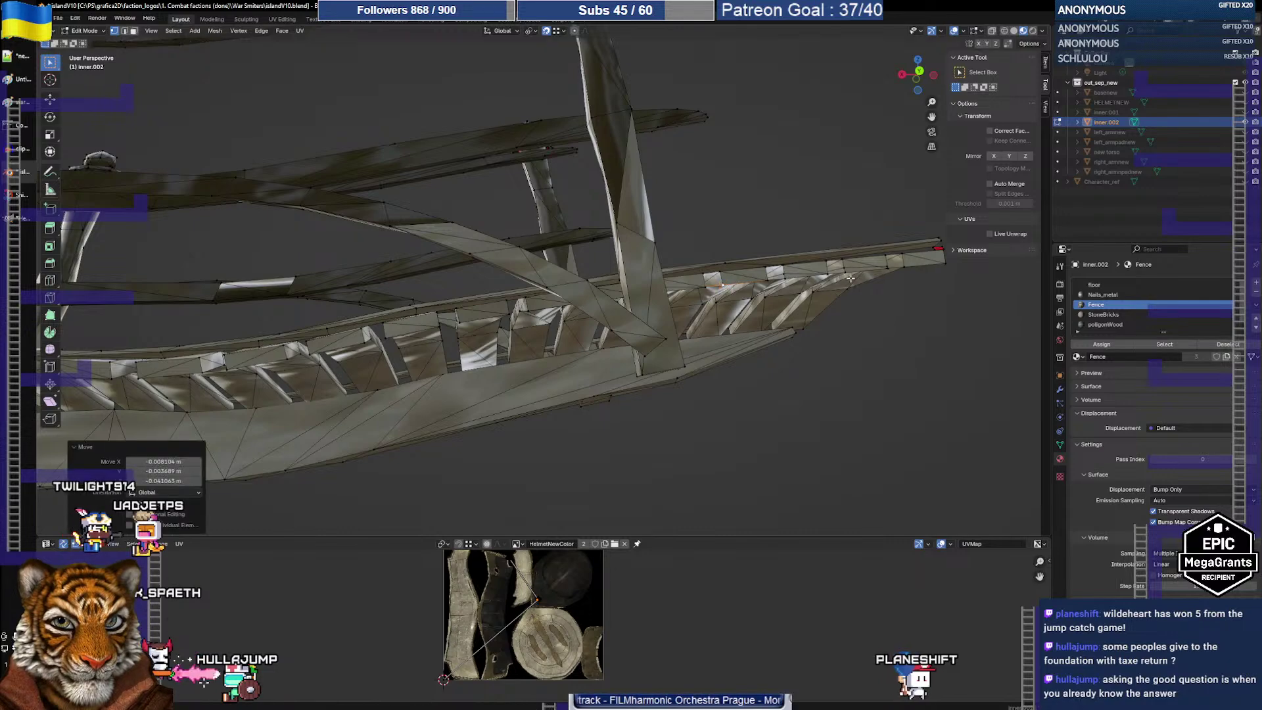
key(g)
click(789, 273)
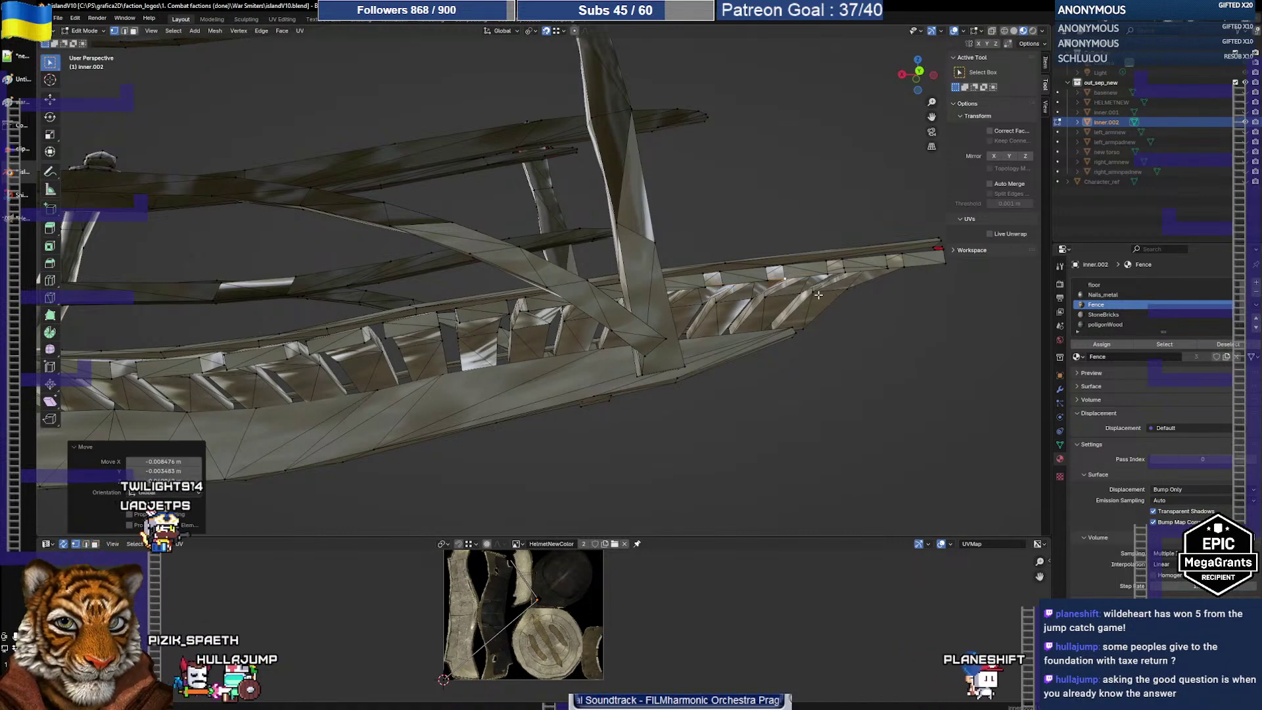
middle_drag(789, 273, 848, 273)
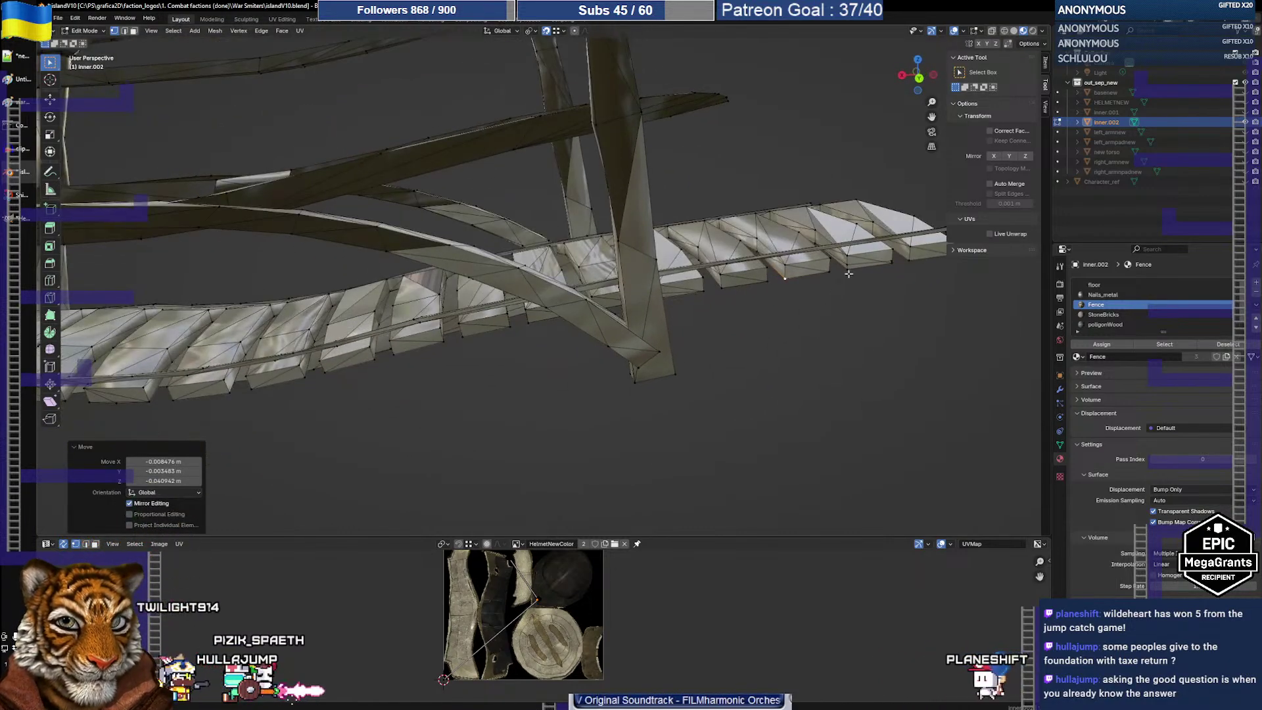
- Move two neighbouring plank vertices under the bridge into place
click(849, 266)
key(g)
click(852, 281)
click(892, 263)
key(g)
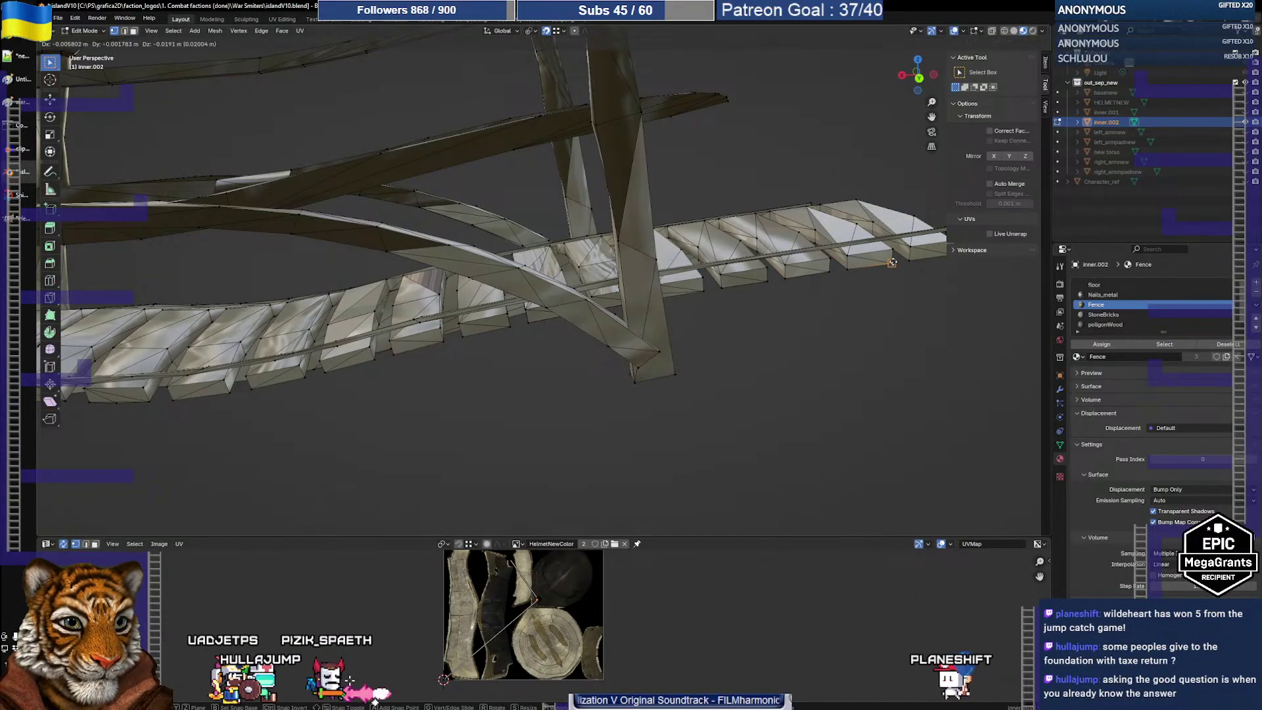
click(896, 283)
middle_drag(896, 285, 753, 338)
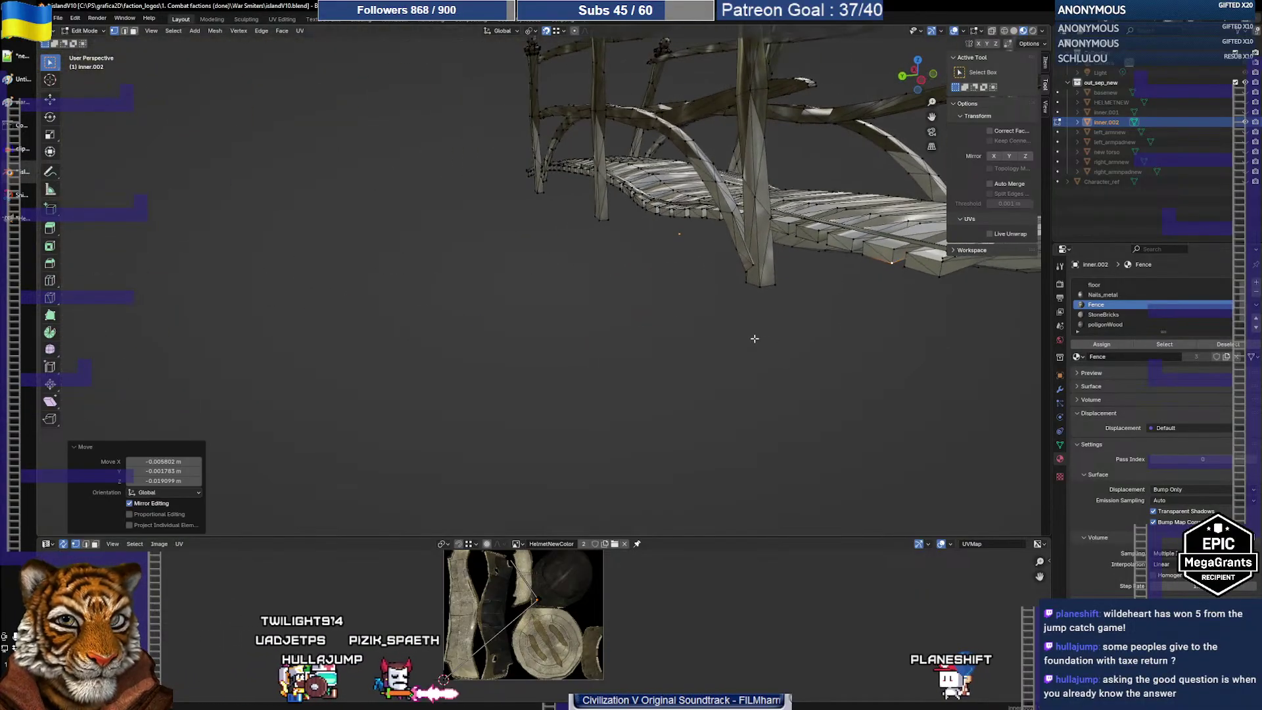
- Select all bridge vertices and merge them by distance
key(a)
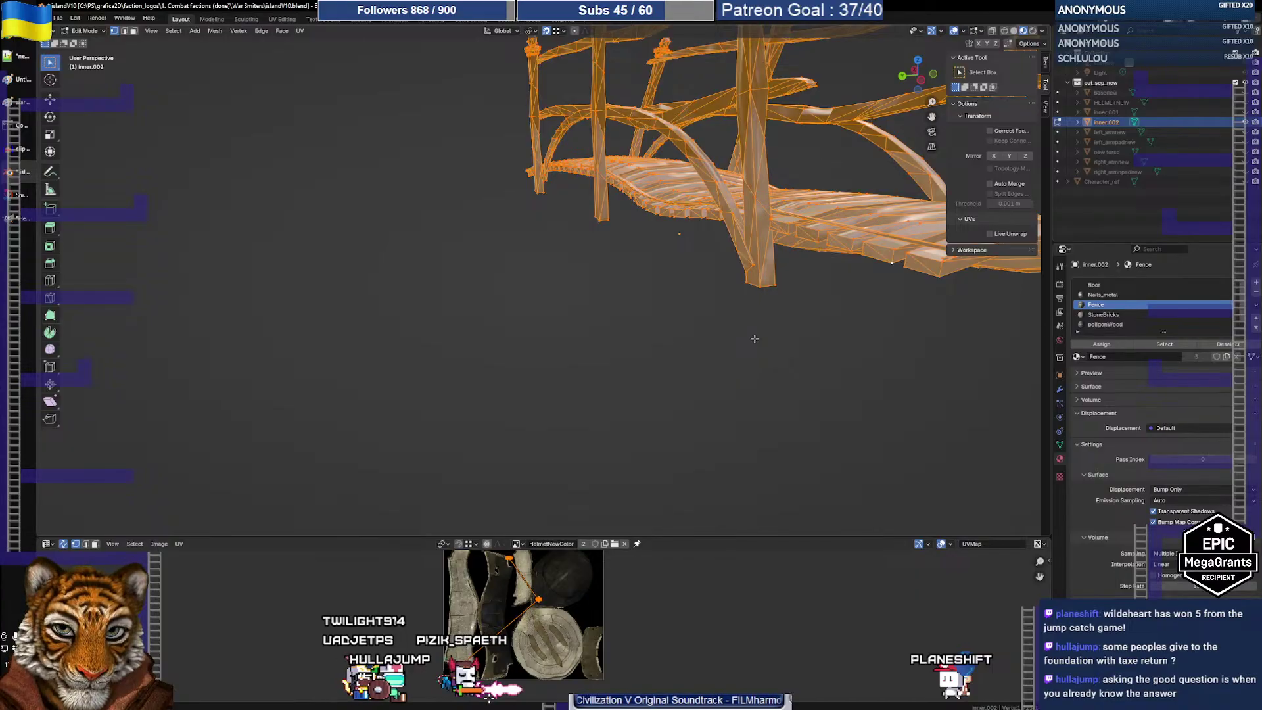
key(m)
click(754, 339)
middle_drag(749, 357, 270, 168)
- Return to Object Mode and save the blend file
key(Tab)
scroll(591, 407, down, 2)
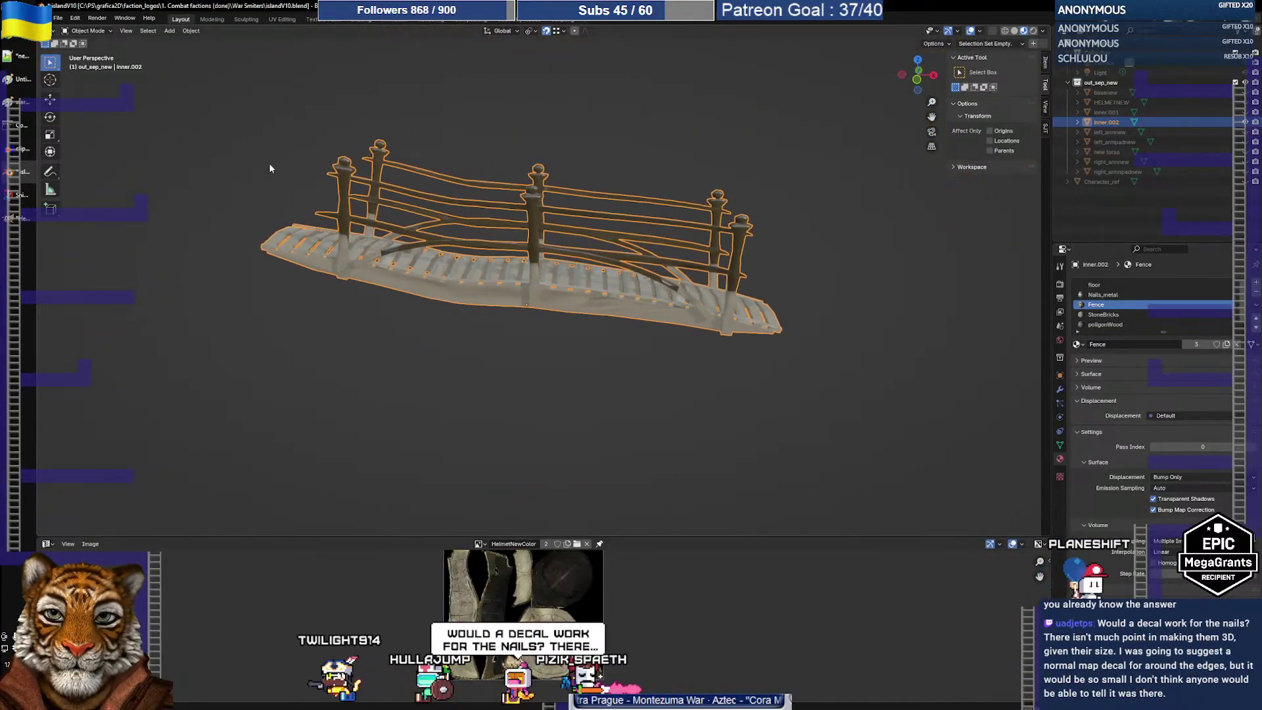
click(58, 18)
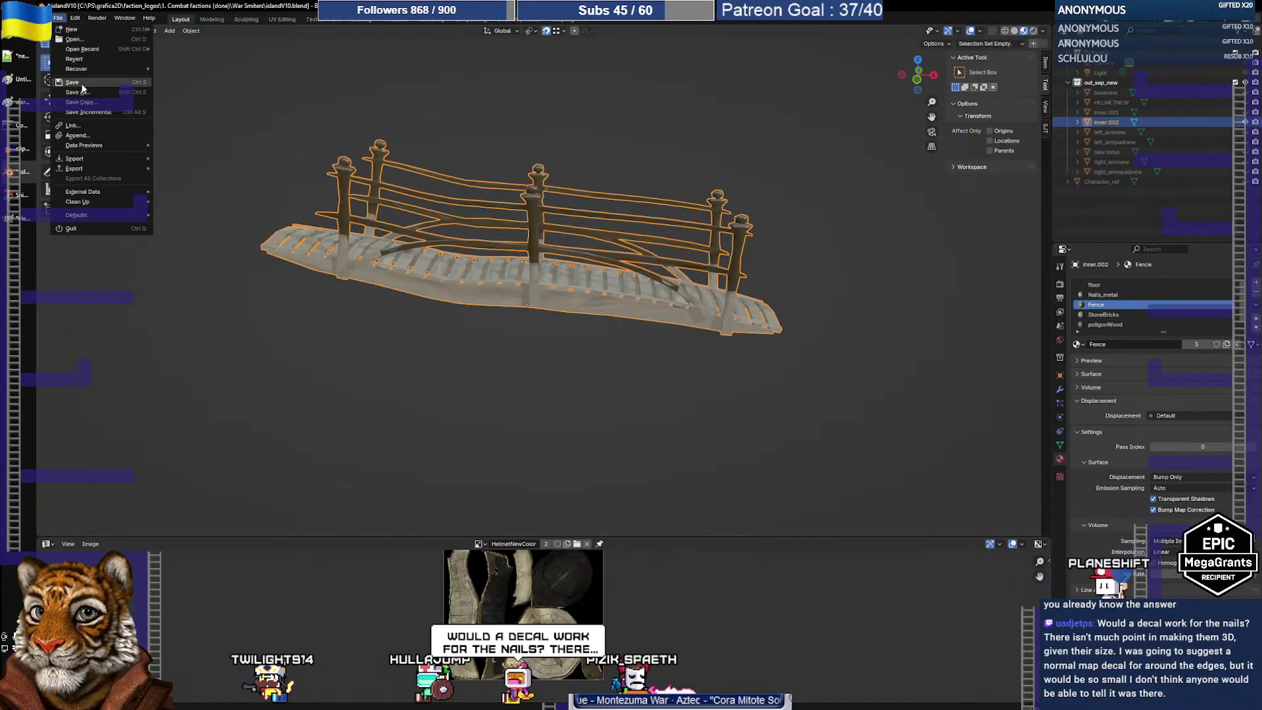
click(80, 84)
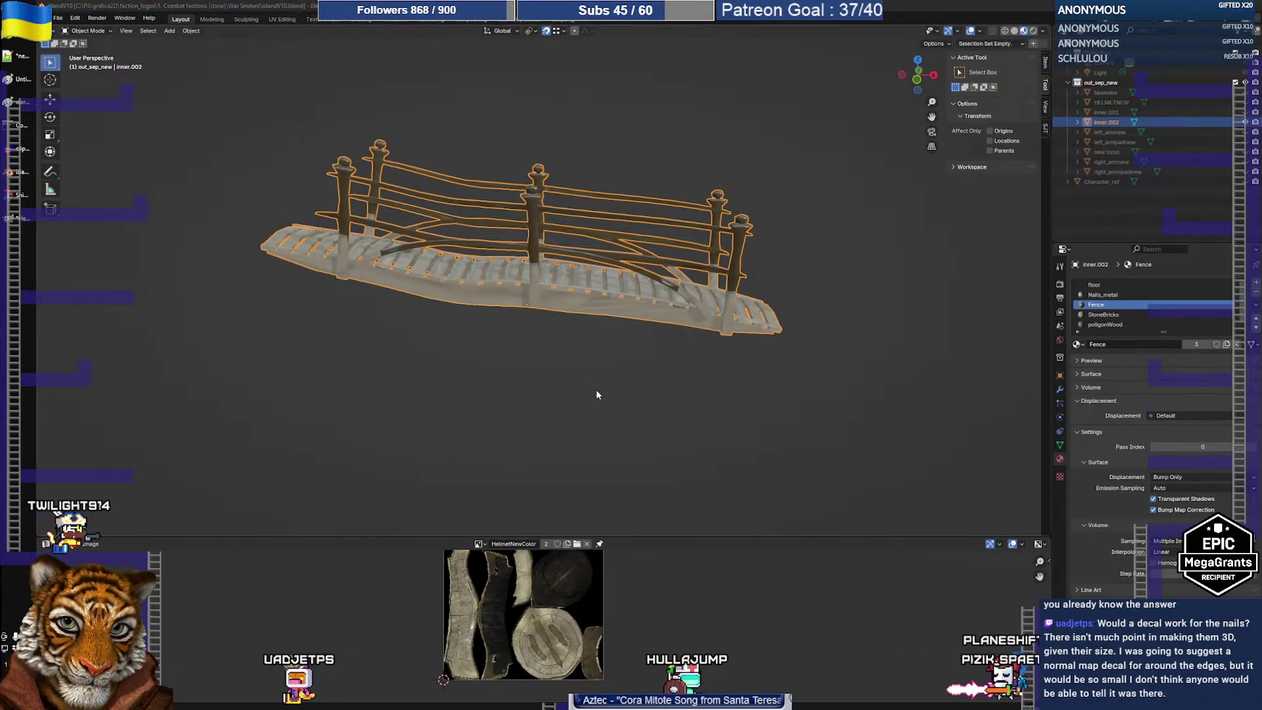
- Unhide the cliff, rock and white block with Alt+H
middle_drag(578, 357, 554, 346)
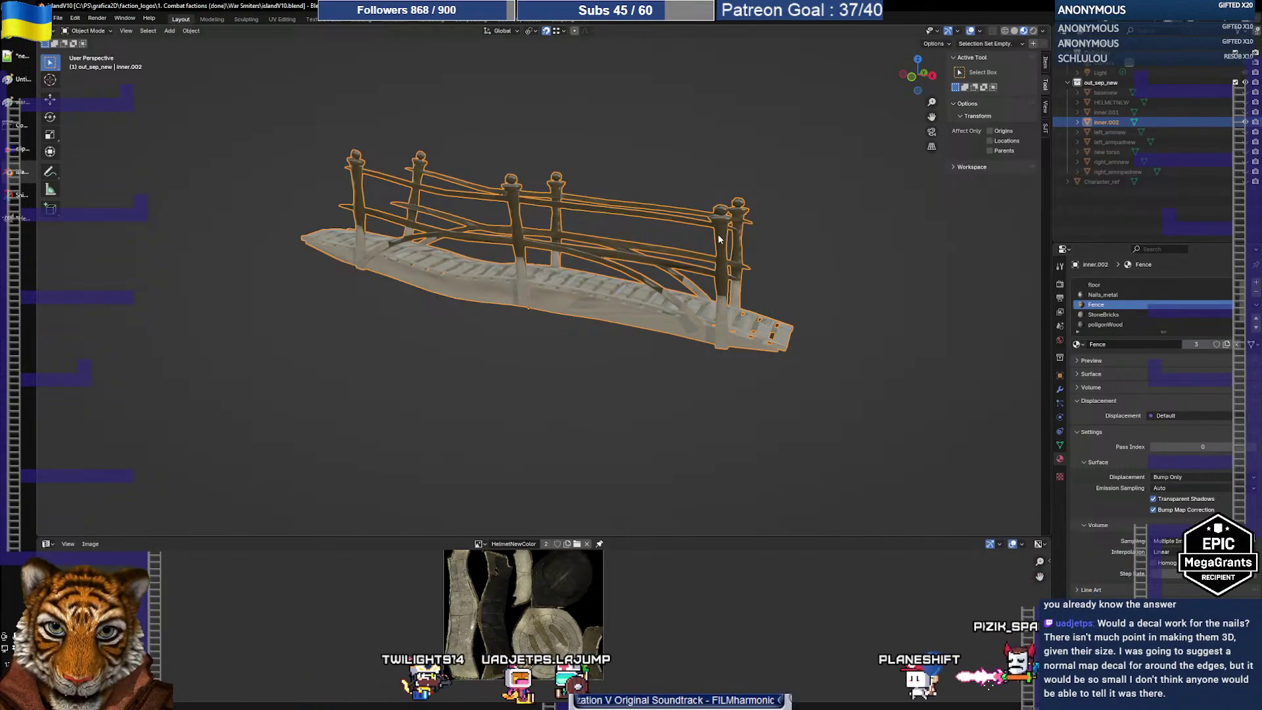
shift+middle_drag(742, 278, 756, 282)
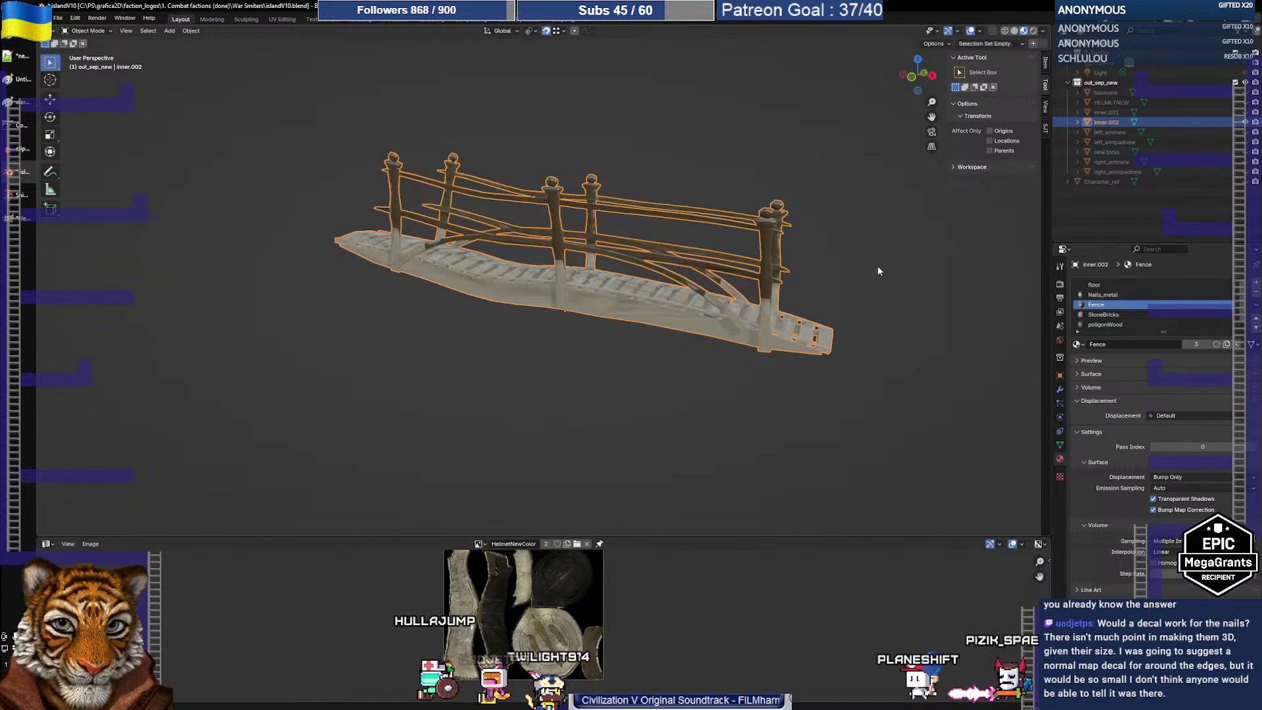
key(alt+h)
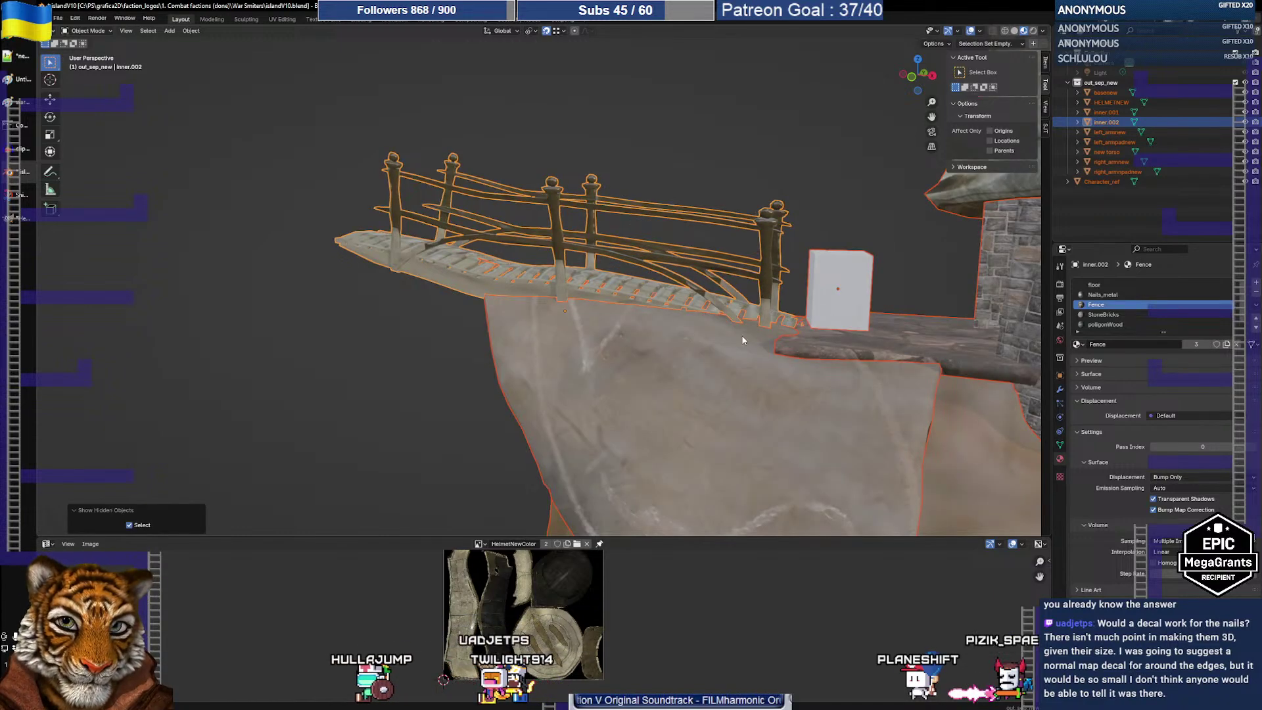
- Enter Edit Mode on the bridge and box-select the middle and right fence posts and rails
mouse_move(742, 337)
middle_down()
mouse_move(761, 329)
mouse_move(766, 346)
mouse_move(745, 342)
middle_up()
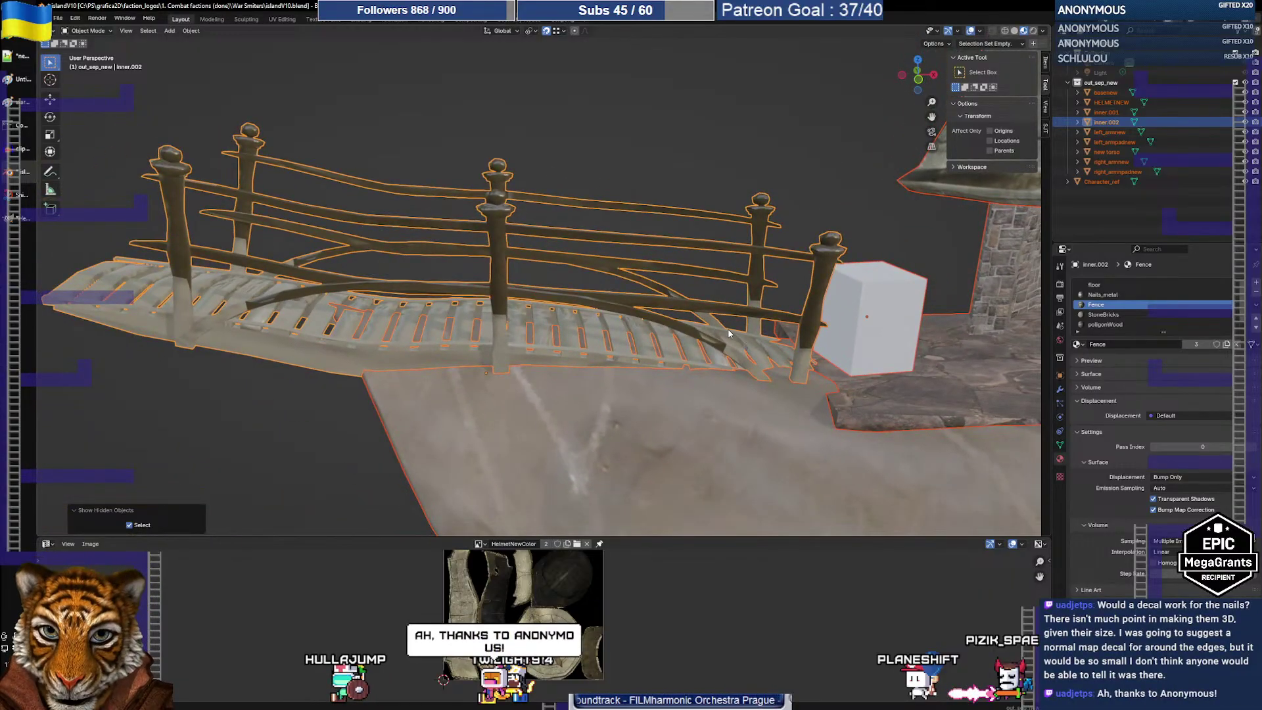
key(Tab)
click(630, 242)
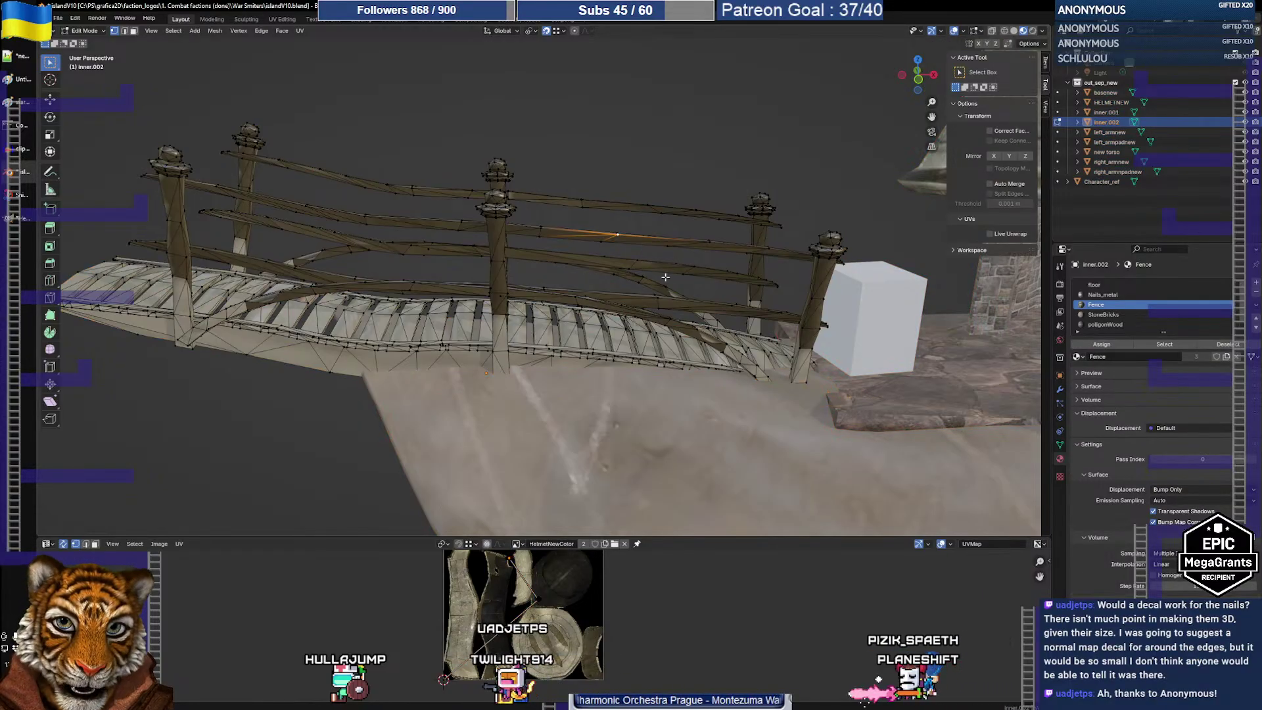
middle_drag(630, 242, 667, 260)
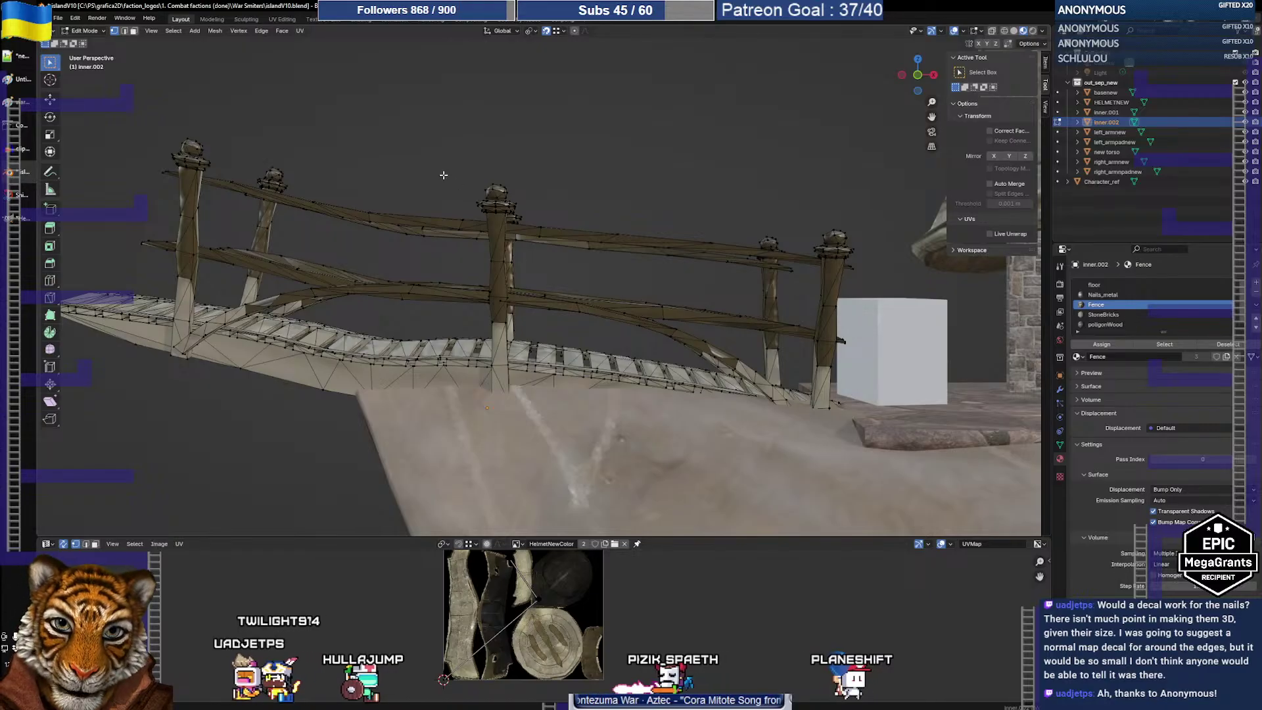
drag(432, 162, 624, 322)
shift+drag(717, 201, 875, 294)
- Add the left posts and rails, then extend to all linked fence geometry
shift+drag(126, 121, 367, 241)
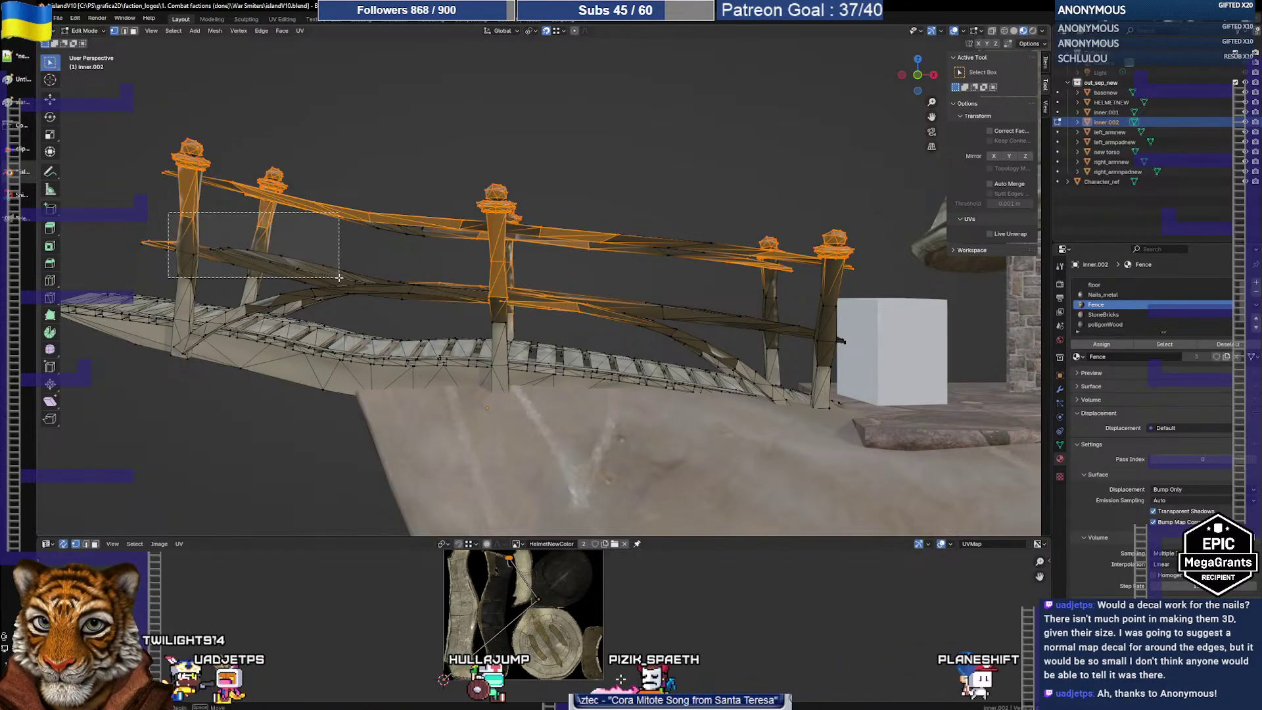
shift+drag(146, 213, 343, 281)
key(ctrl+l)
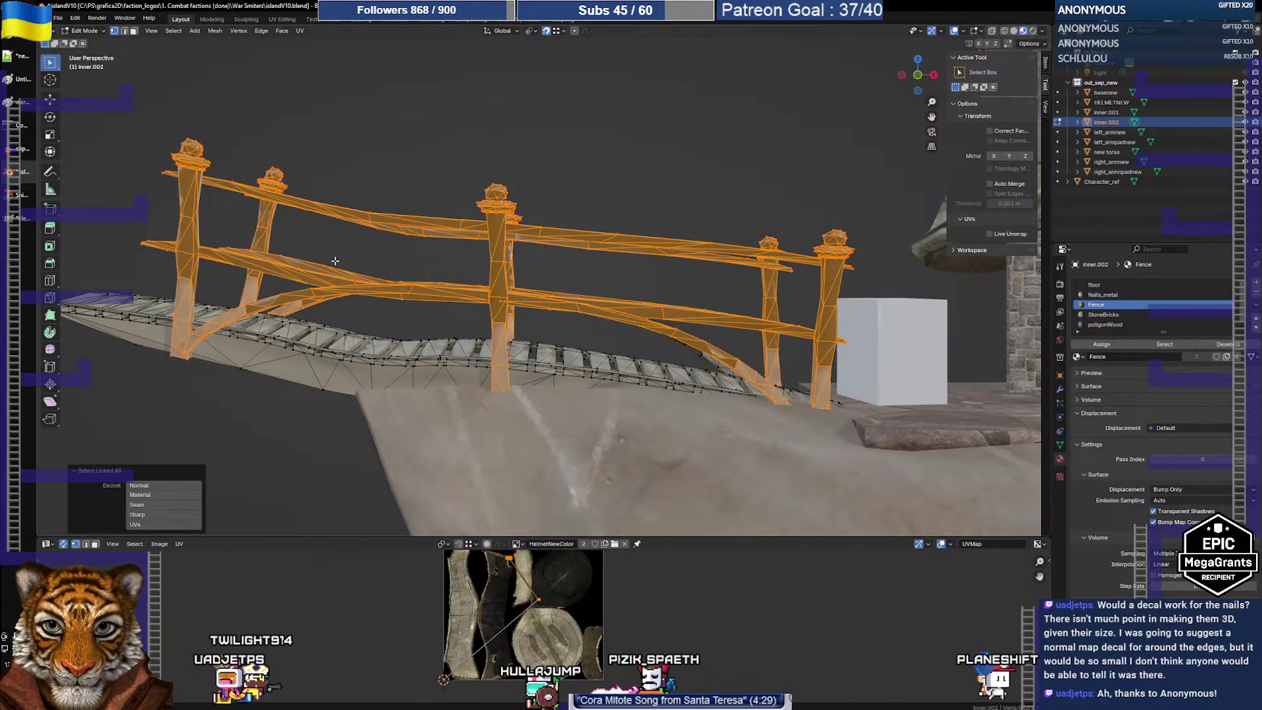
middle_drag(495, 255, 690, 283)
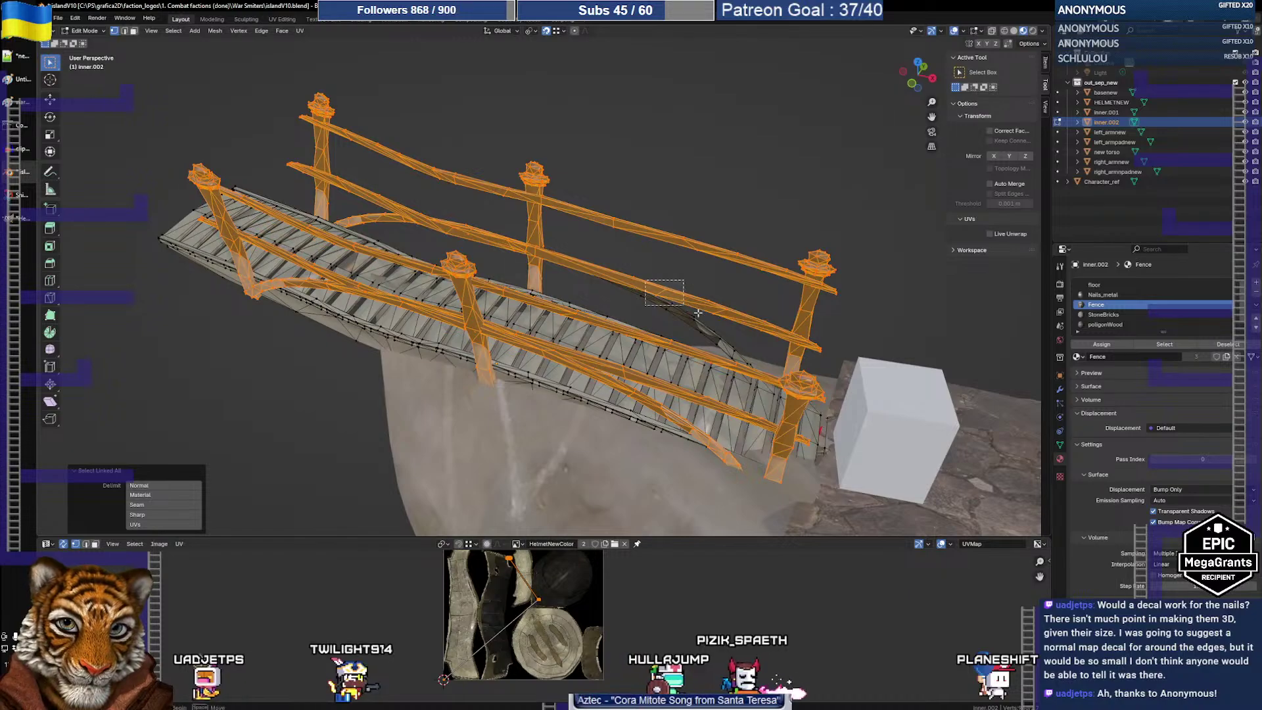
shift+drag(698, 313, 703, 310)
key(ctrl+l)
middle_drag(702, 310, 694, 255)
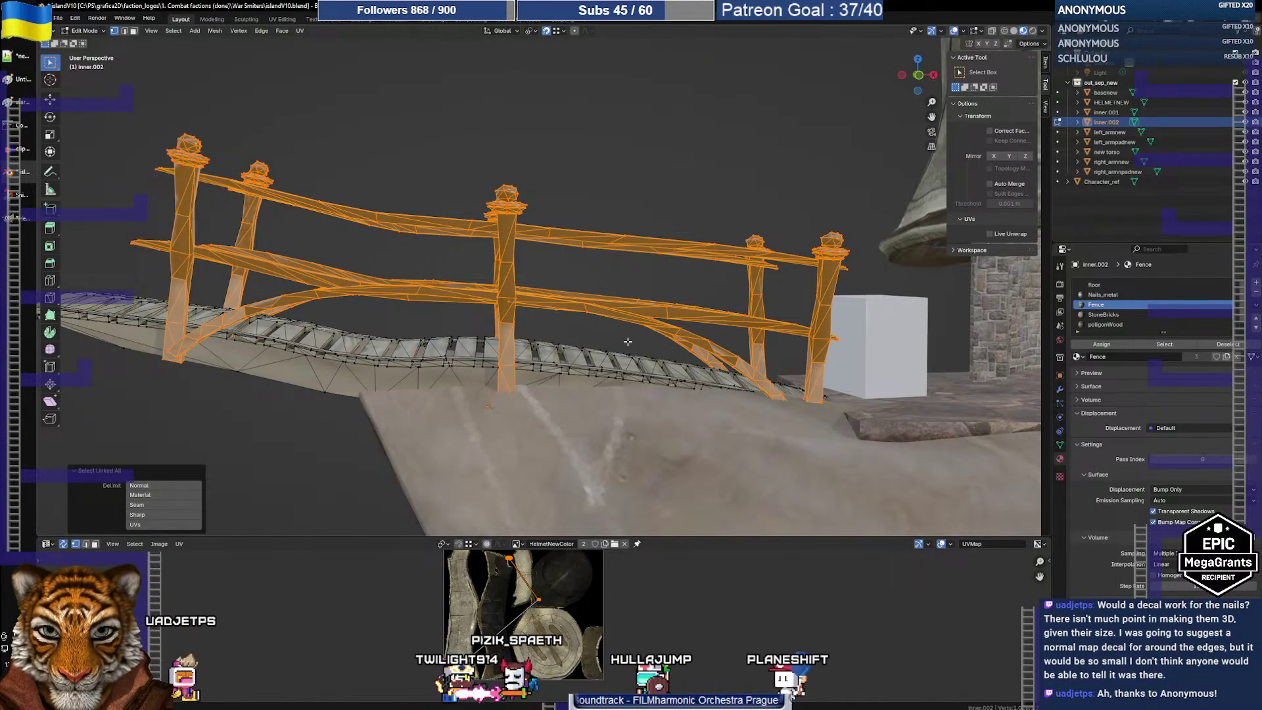
- Scale the fence to 0.5 and slide it about 3 m along X
text(0.5)
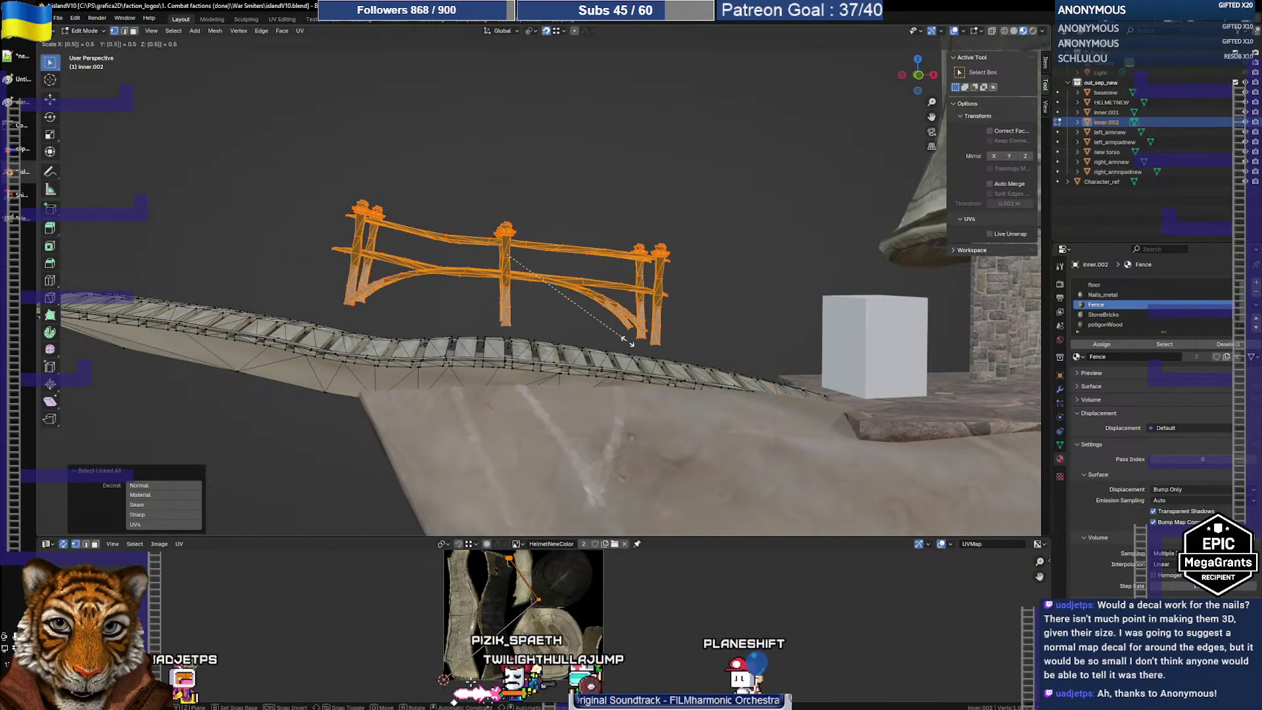
key(Return)
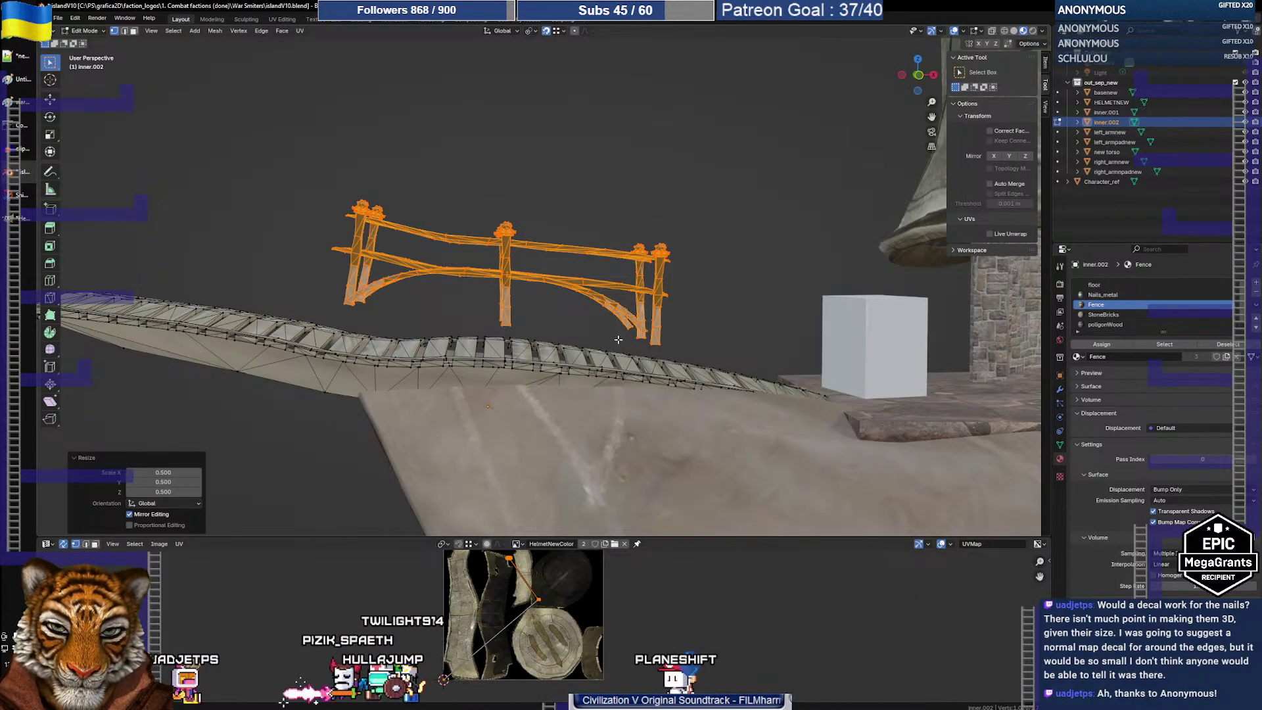
key(g)
key(y)
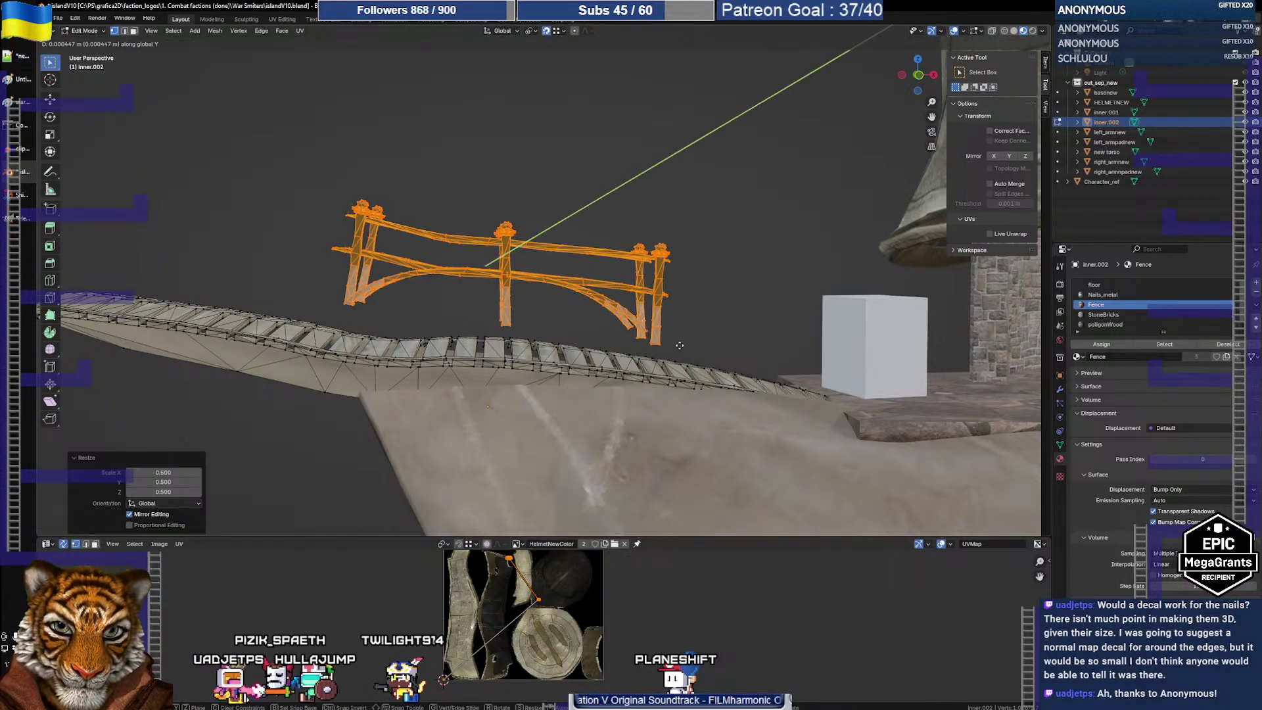
right_click(680, 345)
key(g)
key(x)
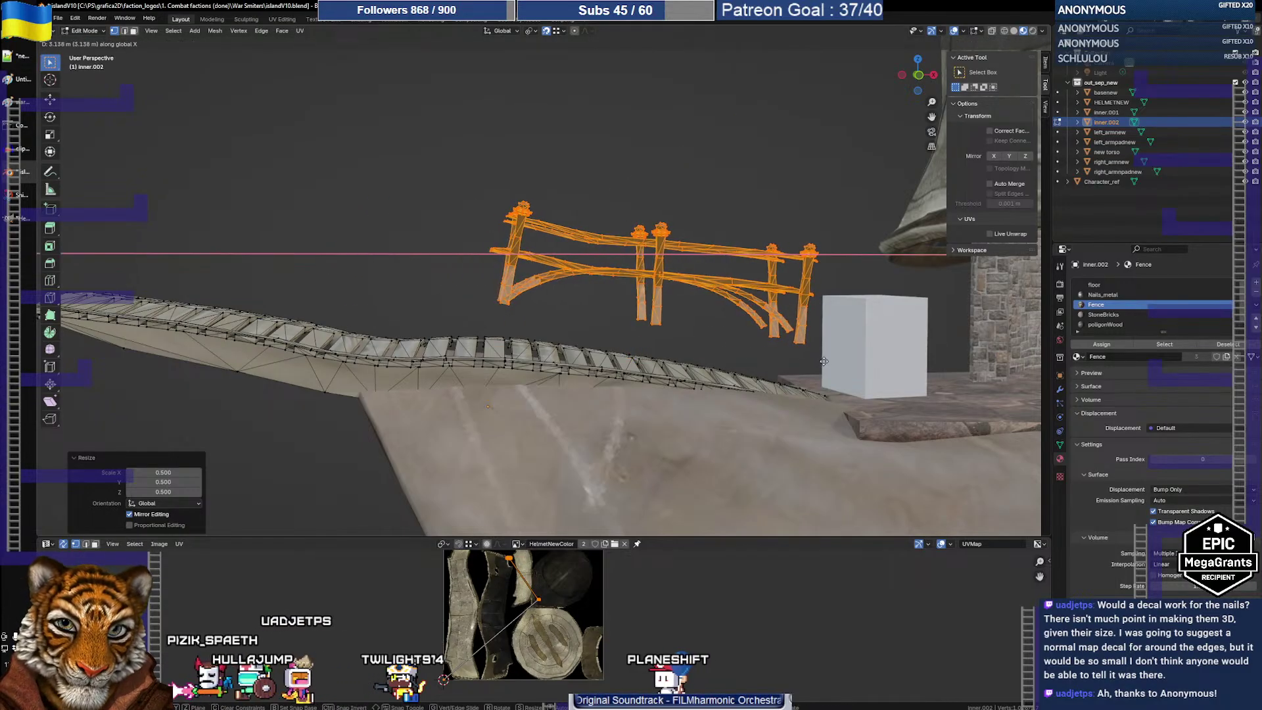
click(765, 360)
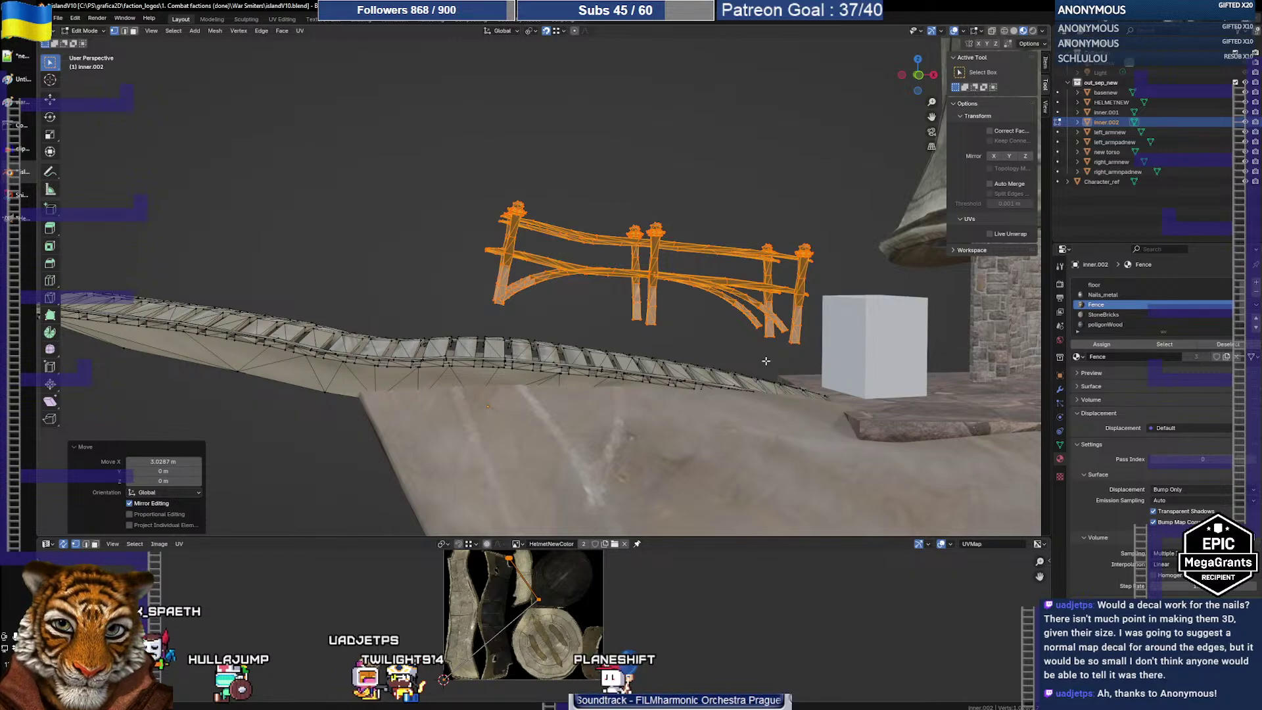
- Lower the fence about 1 m along Z onto the deck
key(g)
key(z)
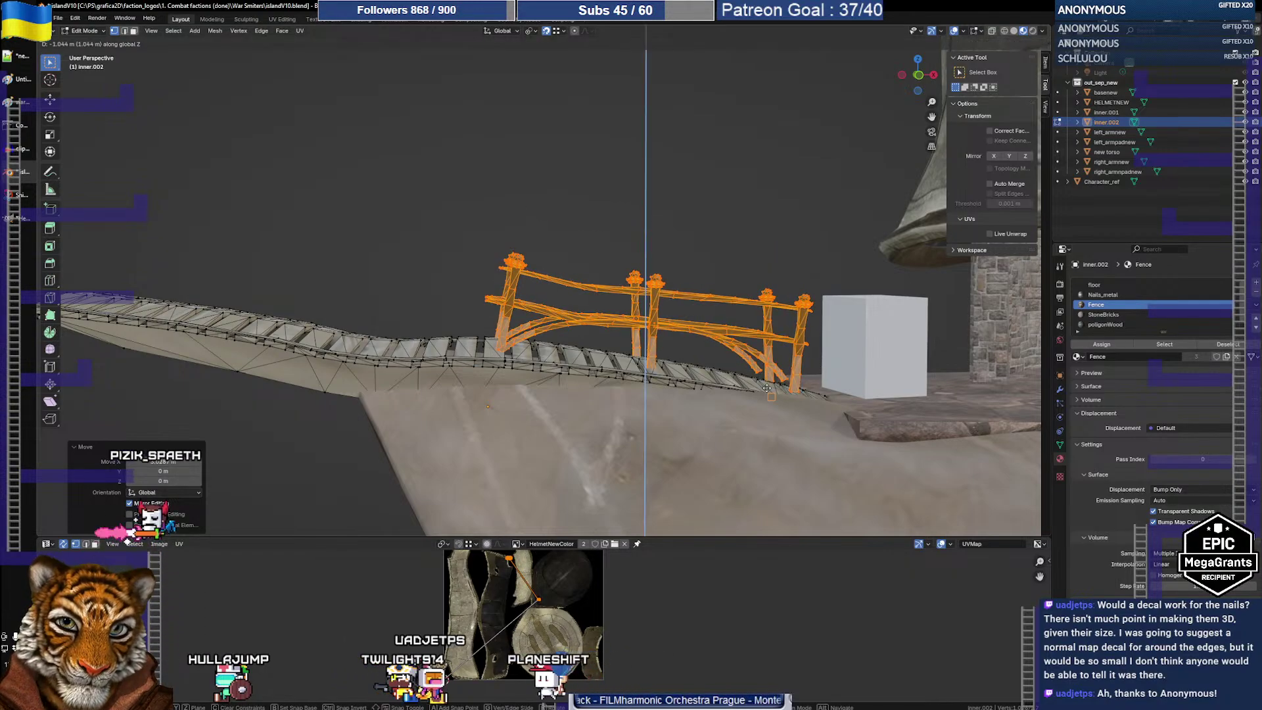
click(767, 389)
middle_drag(767, 388, 659, 454)
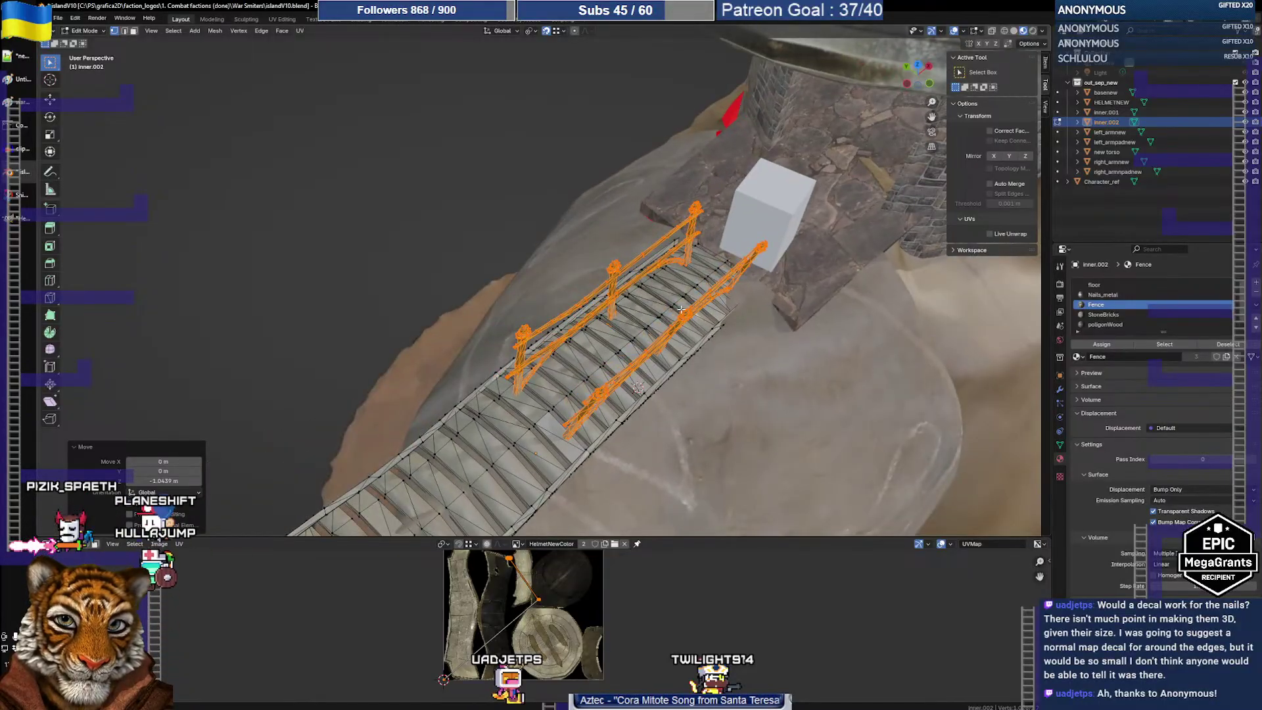
- Box-select the fence and extend the selection to all its linked posts
middle_drag(690, 318, 642, 209)
drag(492, 207, 609, 280)
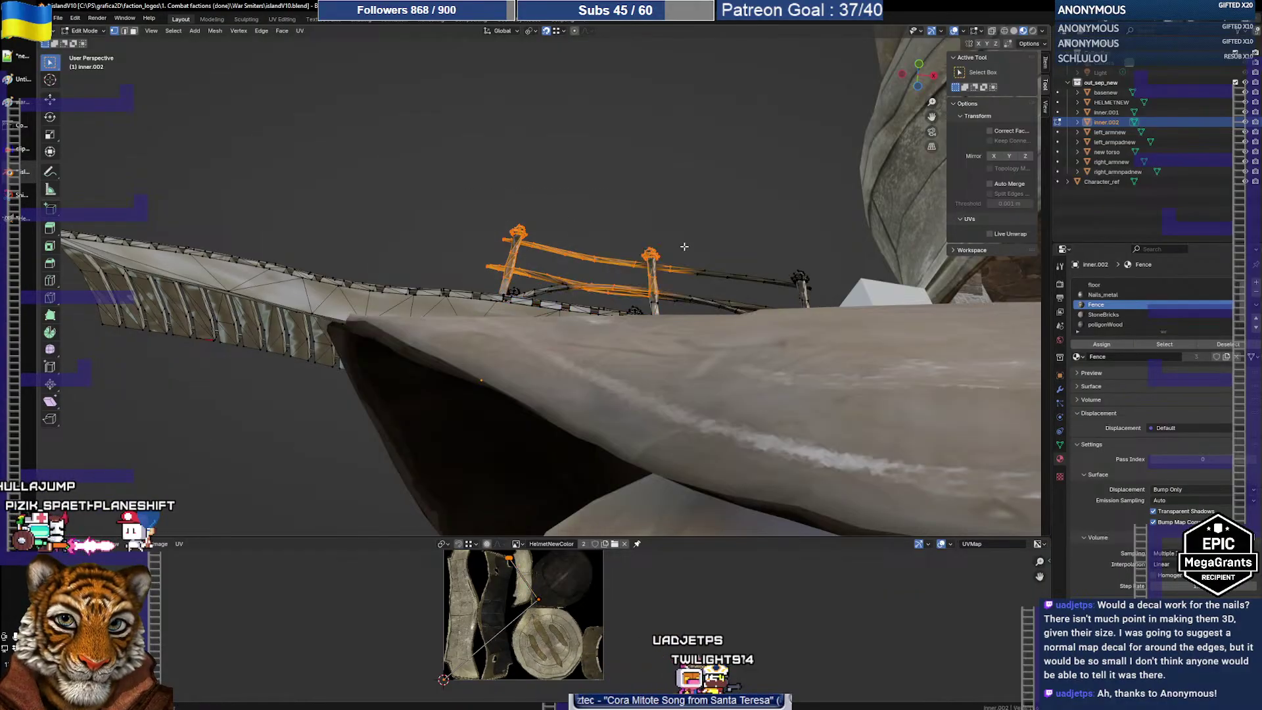
shift+drag(808, 292, 808, 291)
middle_drag(809, 291, 762, 391)
key(ctrl+l)
- Shift the fence about 0.44 m along Y toward the deck's far edge
key(g)
key(x)
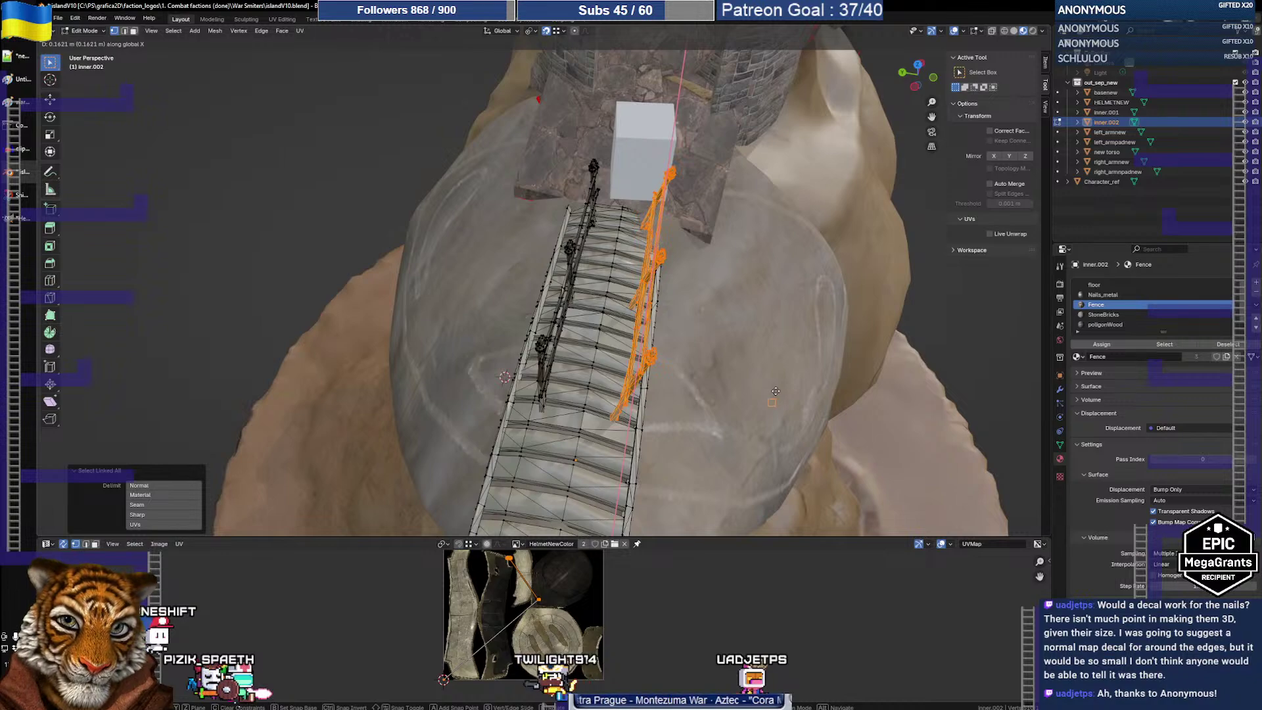
right_click(776, 392)
key(g)
key(y)
right_click(785, 391)
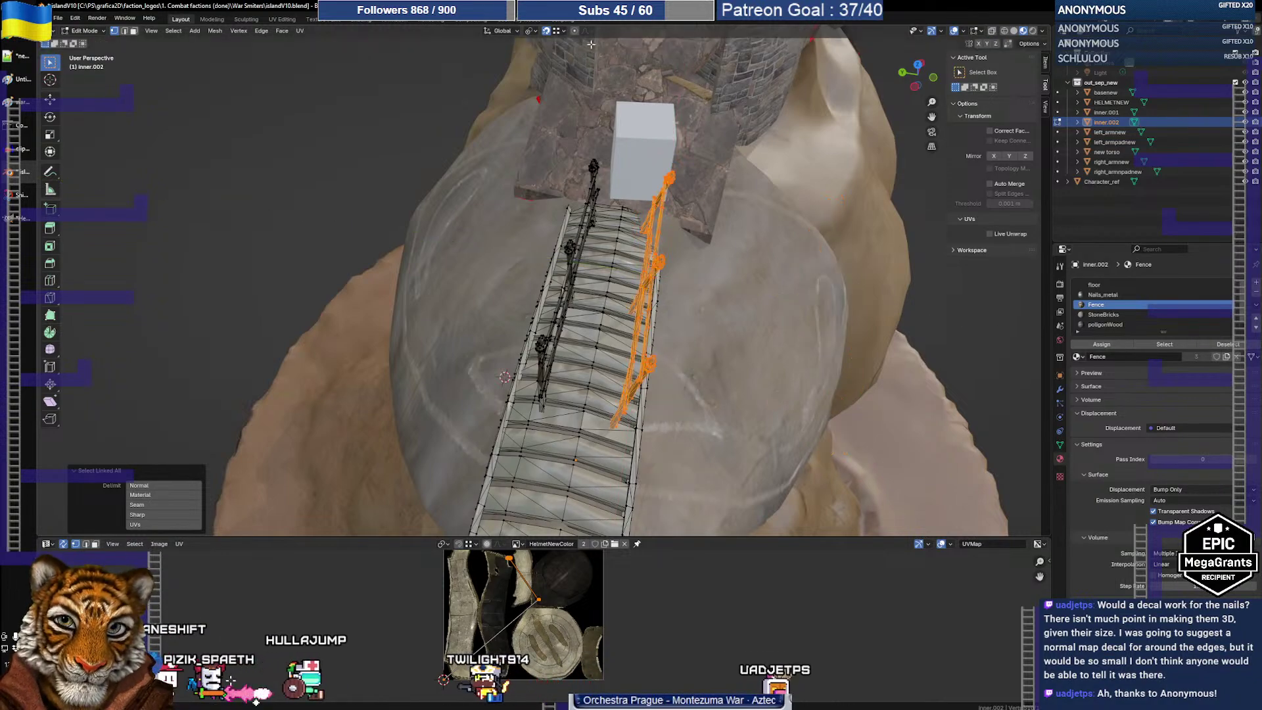
key(g)
key(y)
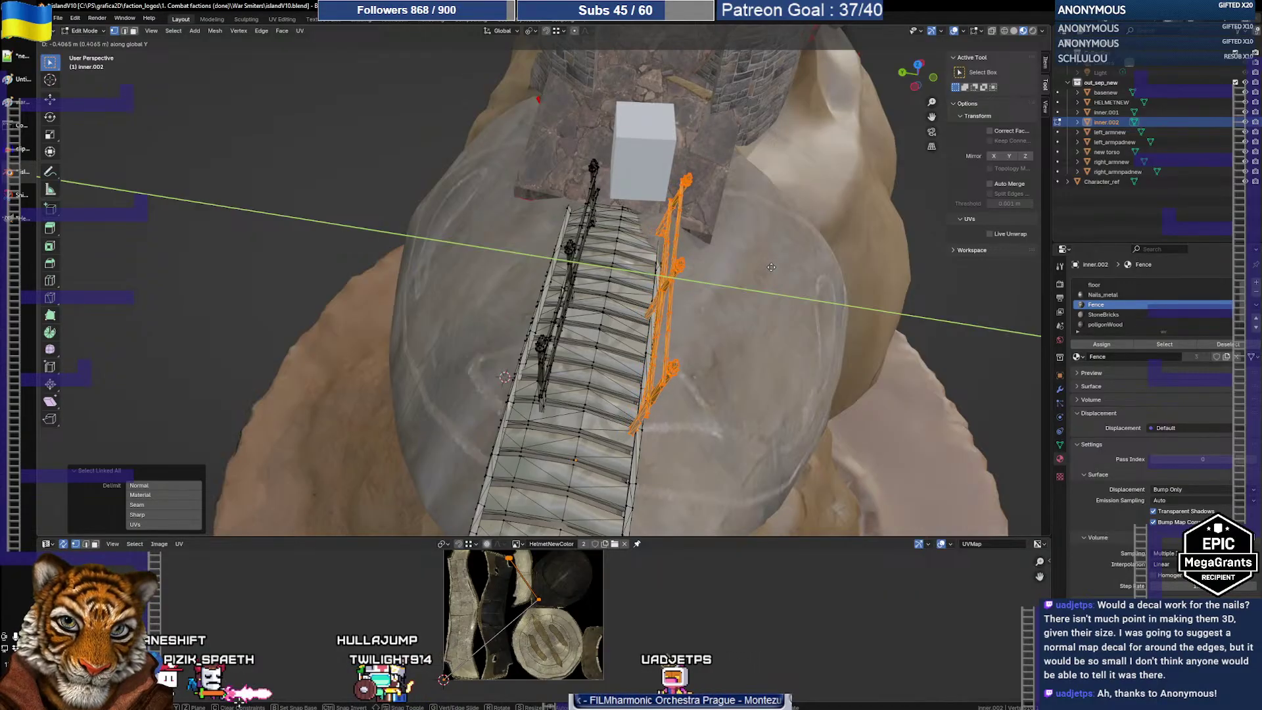
click(773, 267)
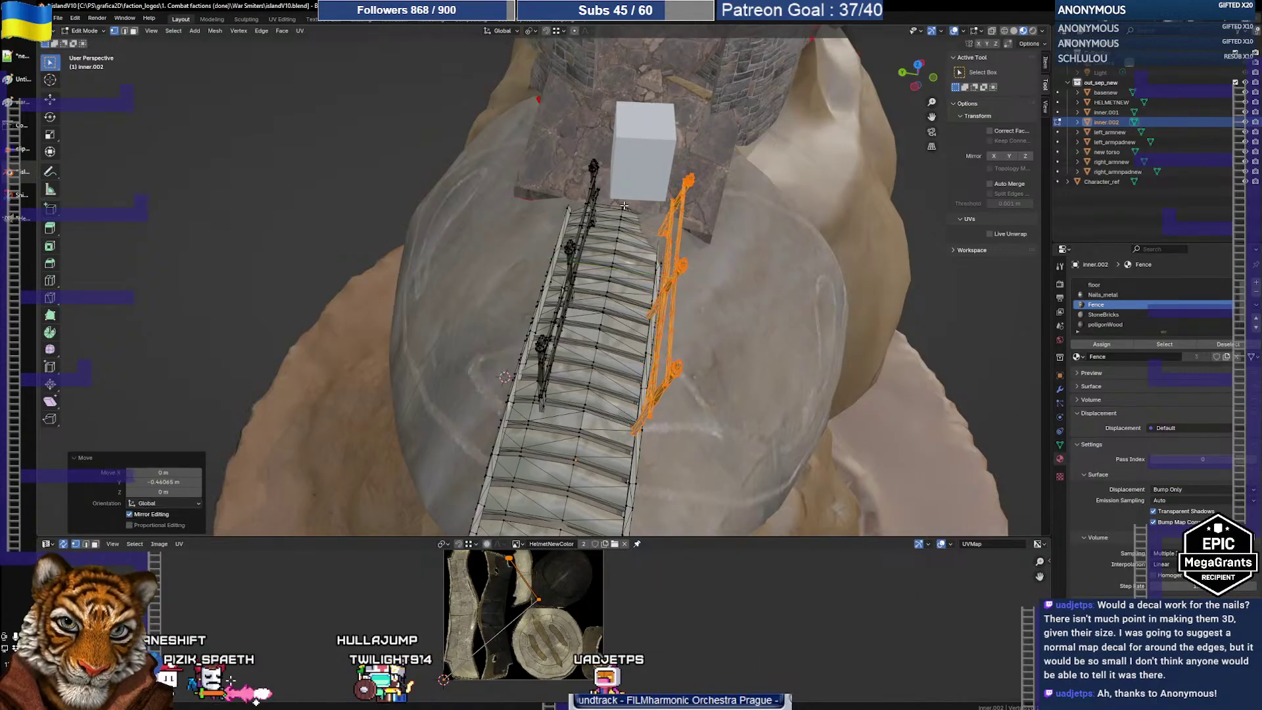
middle_drag(773, 267, 524, 229)
drag(597, 234, 605, 216)
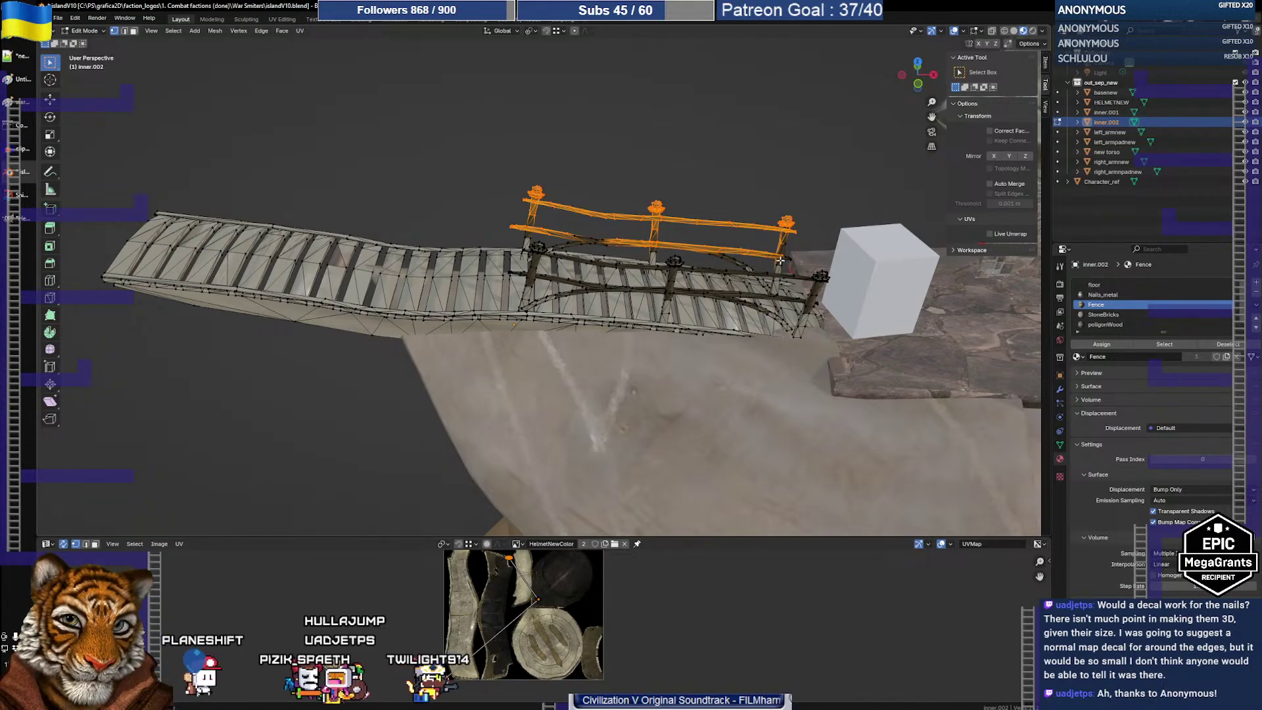
- Move the linked fence about 0.7 m along Y across the bridge
key(ctrl+l)
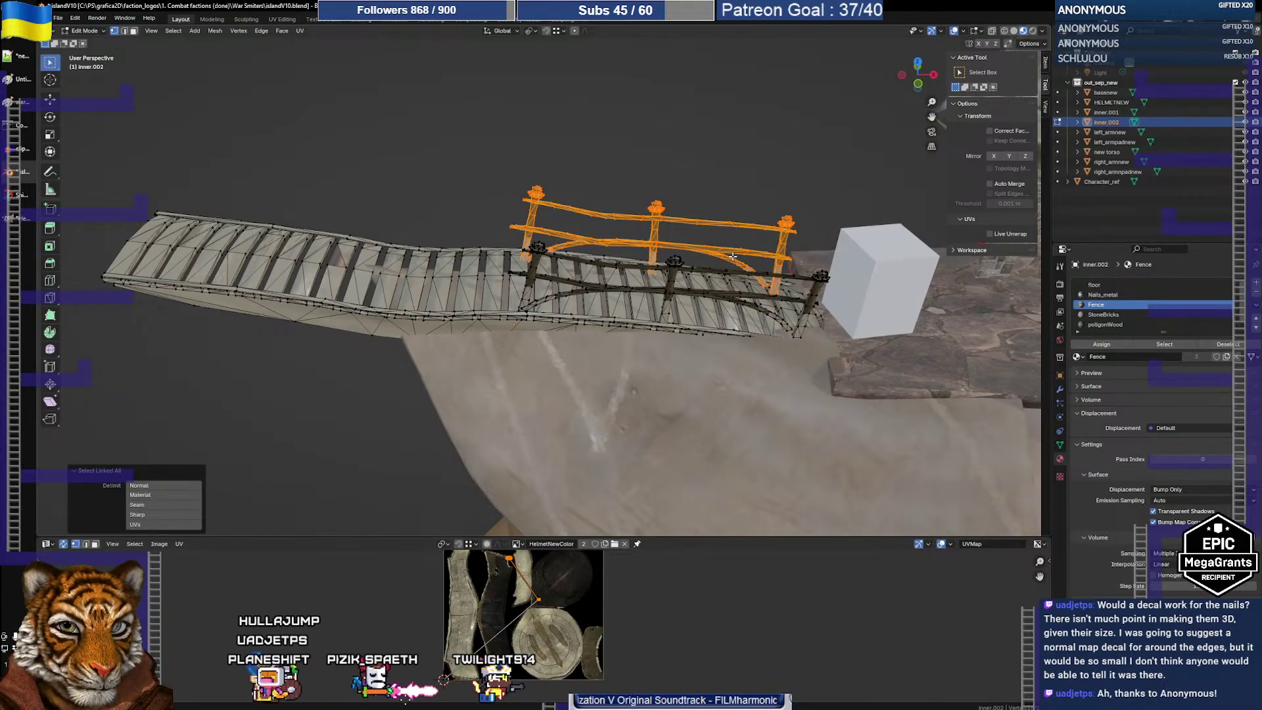
middle_drag(733, 242, 762, 357)
key(g)
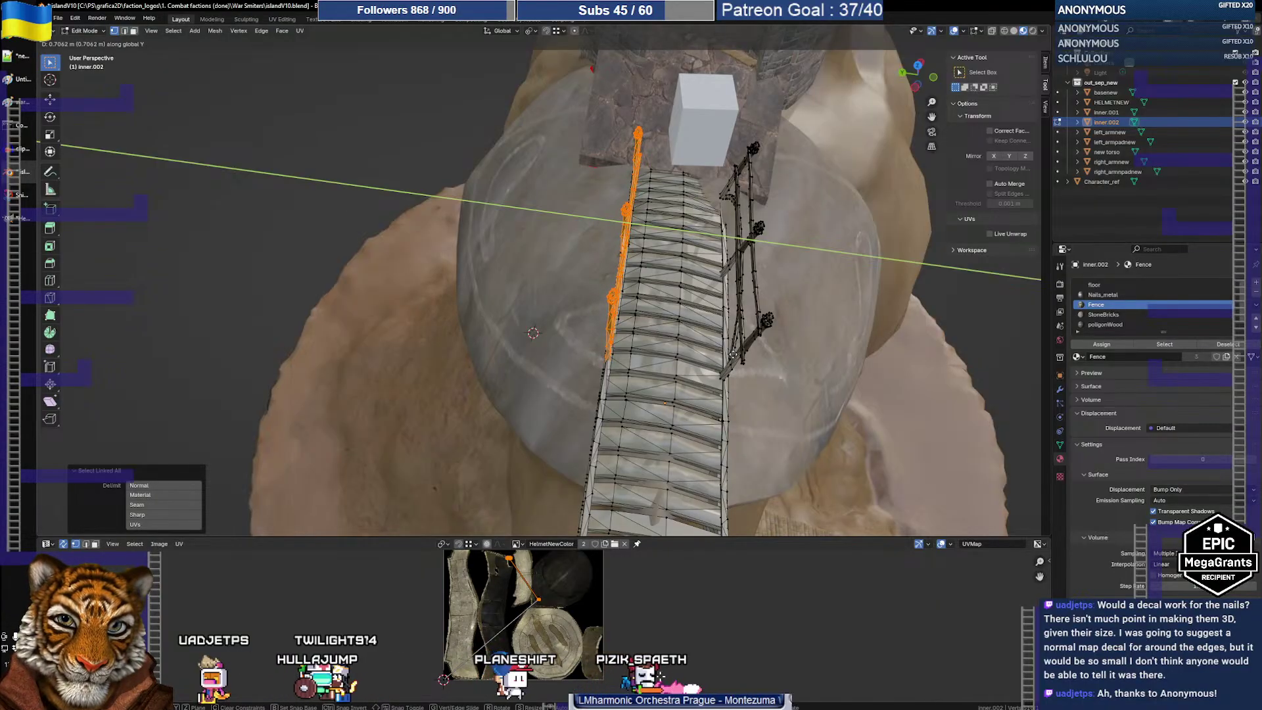
click(733, 355)
middle_drag(687, 377, 523, 301)
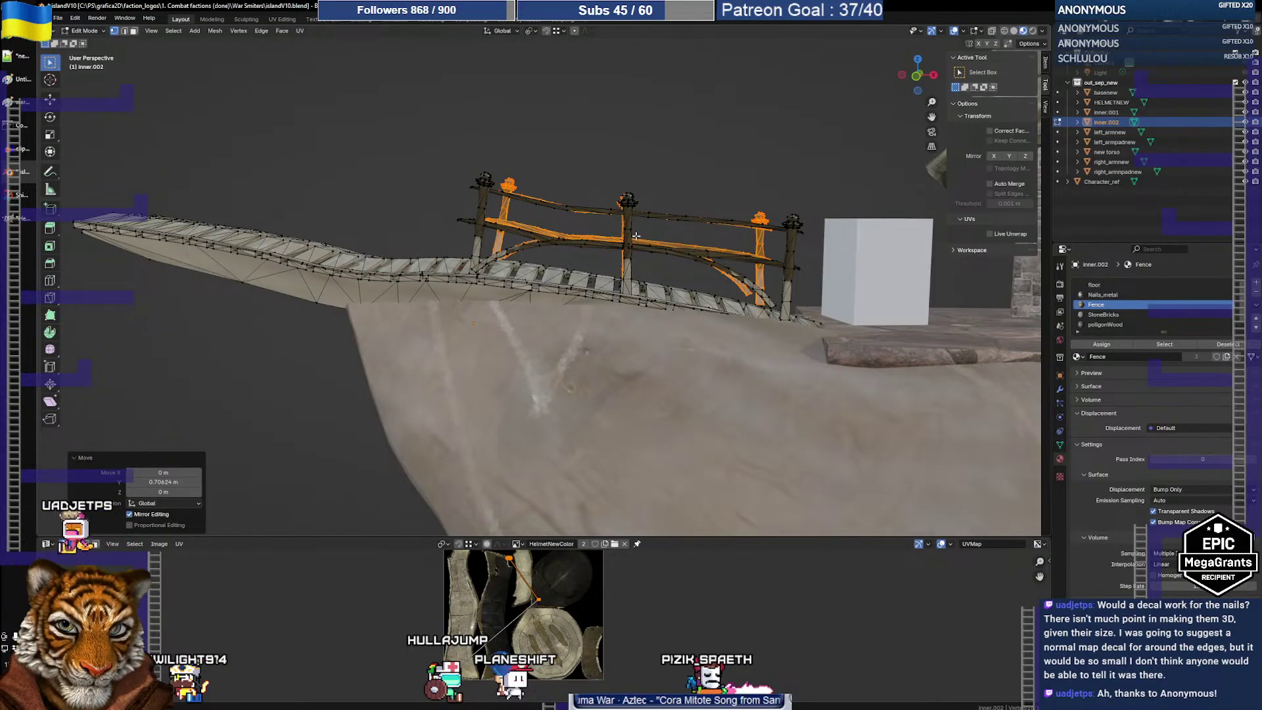
middle_drag(619, 277, 692, 326)
middle_drag(662, 322, 644, 306)
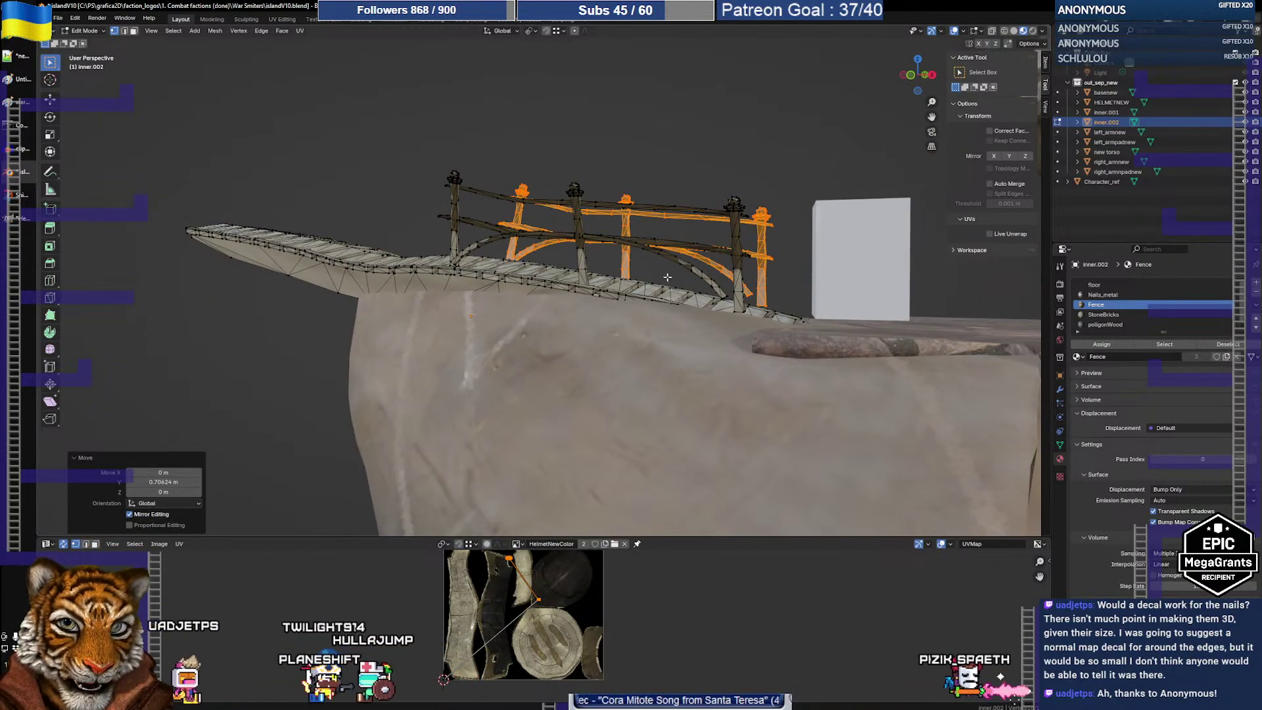
middle_drag(667, 278, 689, 275)
- Reselect the middle post, left post and right rail, then every linked fence part
shift+click(644, 225)
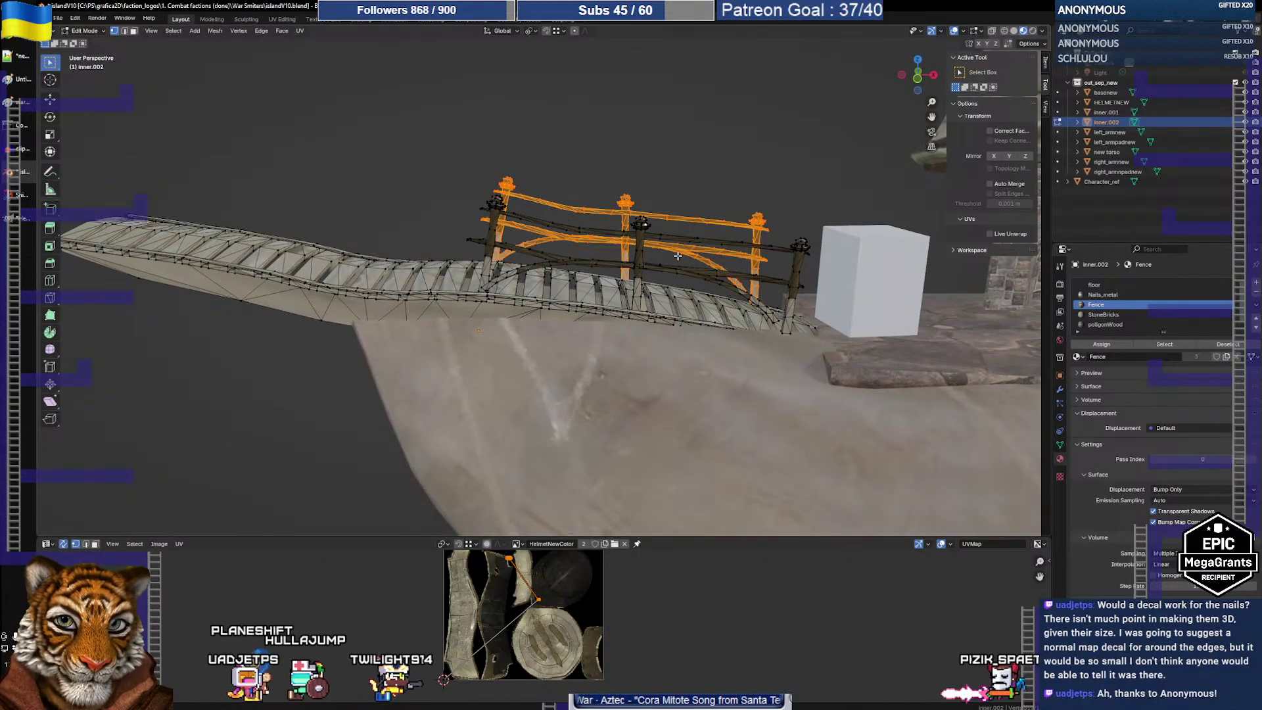
key(ctrl+l)
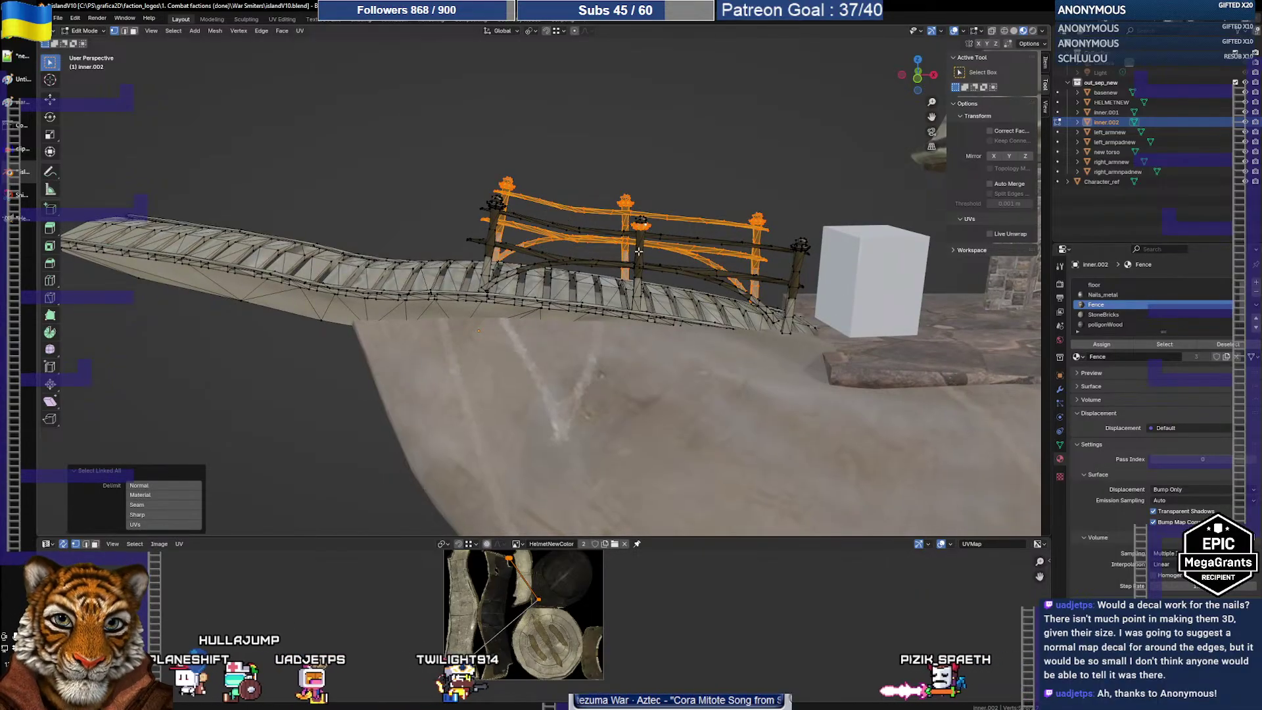
middle_drag(562, 228, 563, 214)
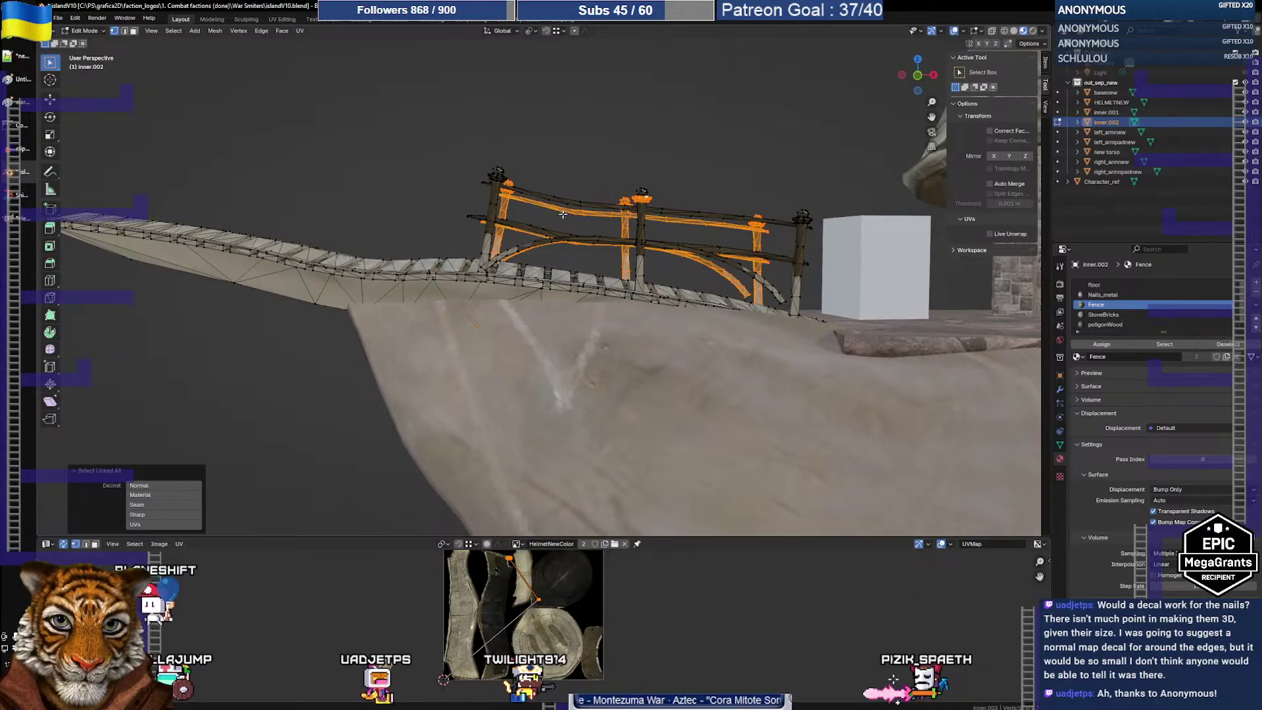
shift+drag(541, 210, 541, 210)
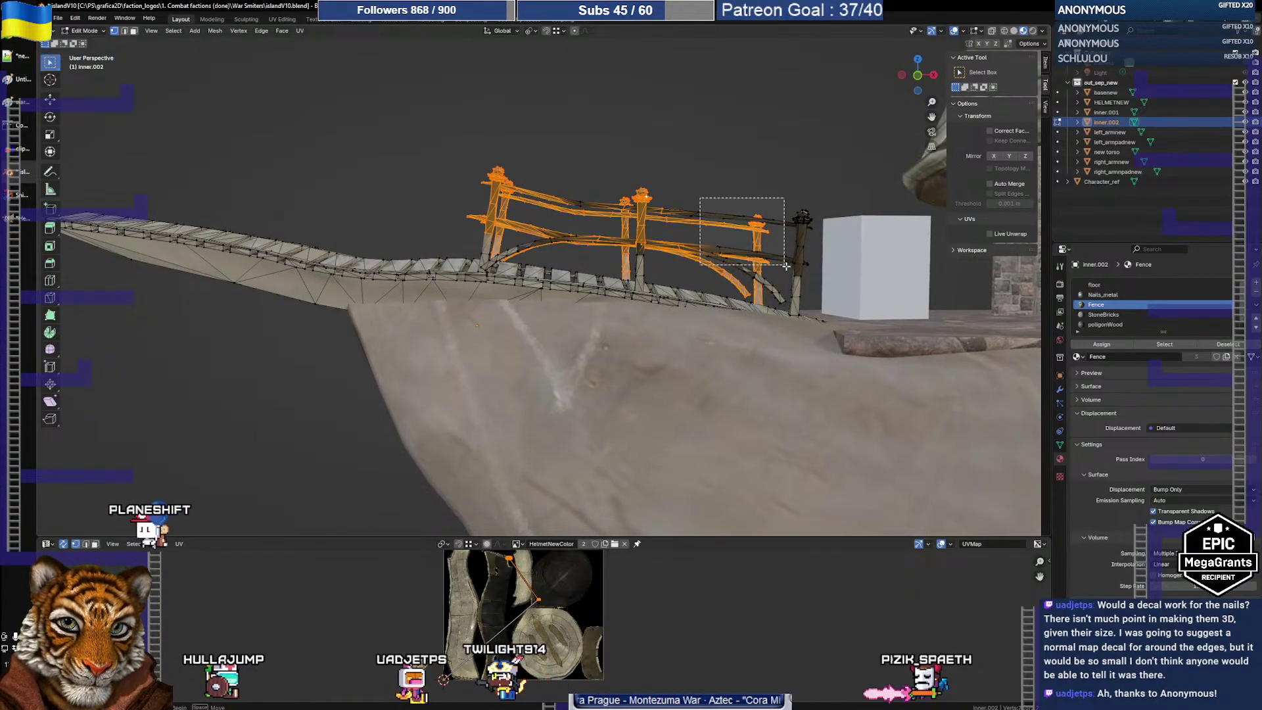
shift+drag(785, 265, 786, 266)
key(ctrl+l)
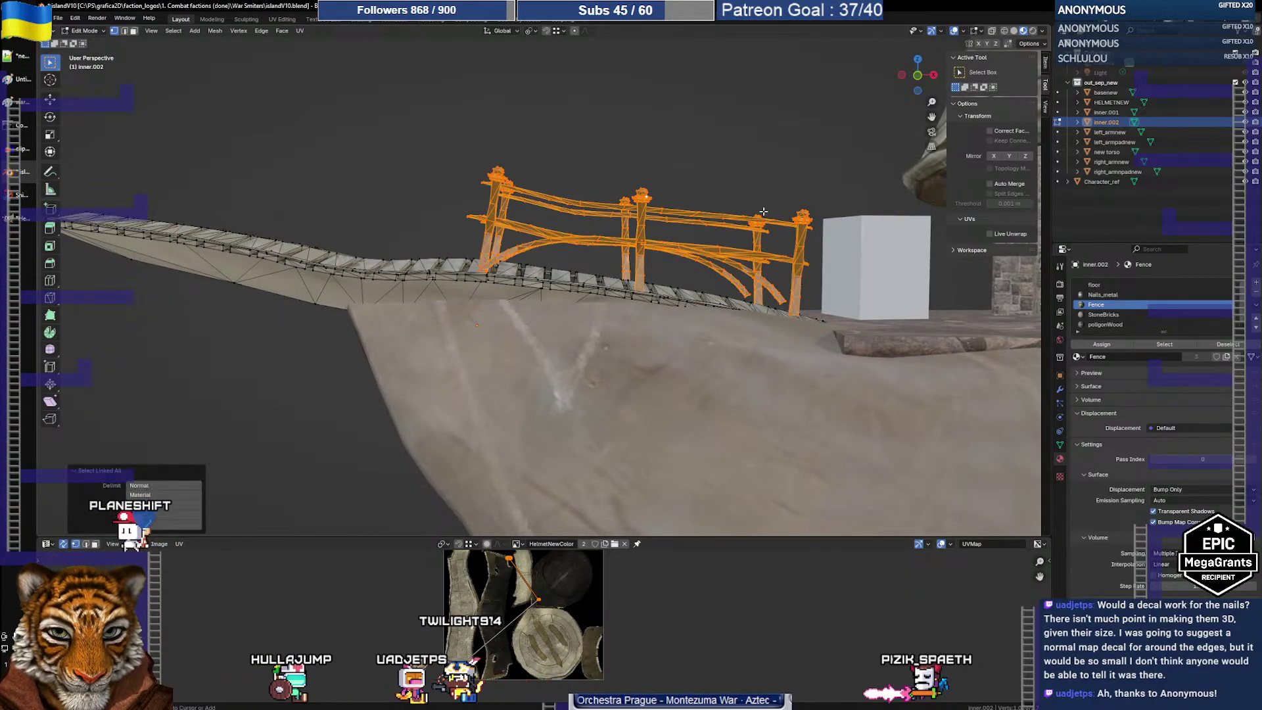
middle_drag(763, 211, 659, 303)
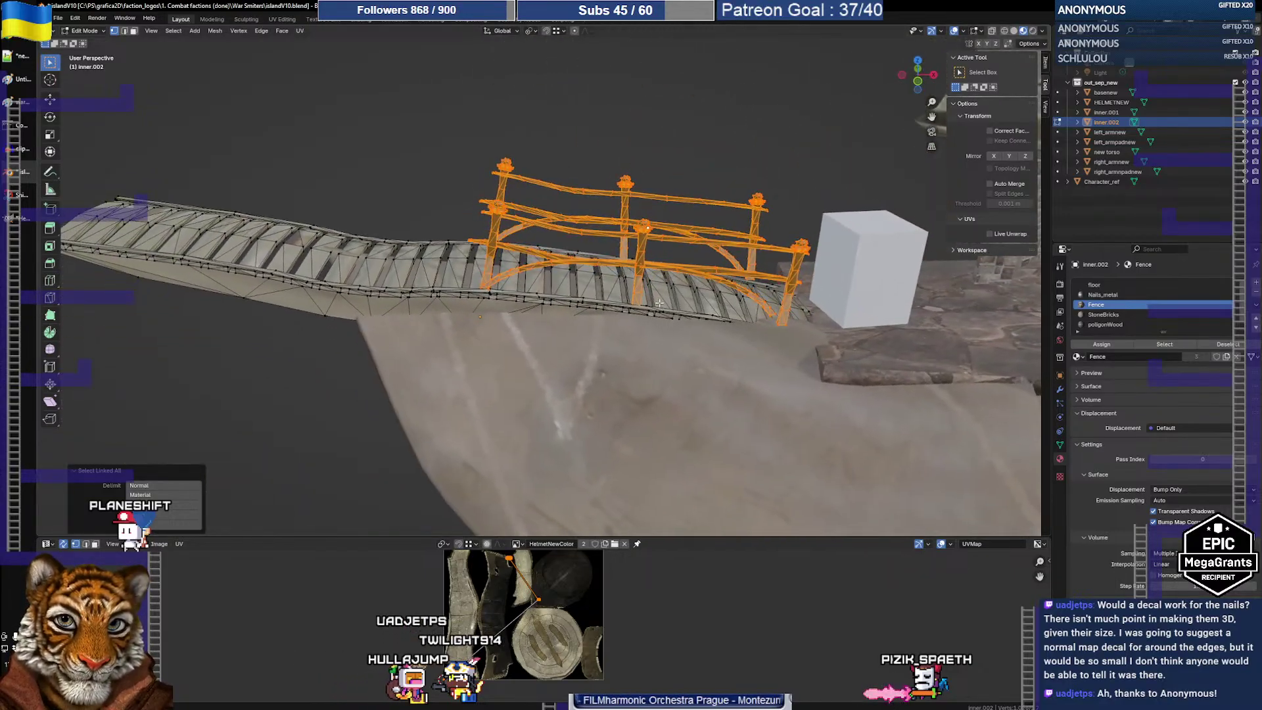
middle_drag(507, 257, 503, 250)
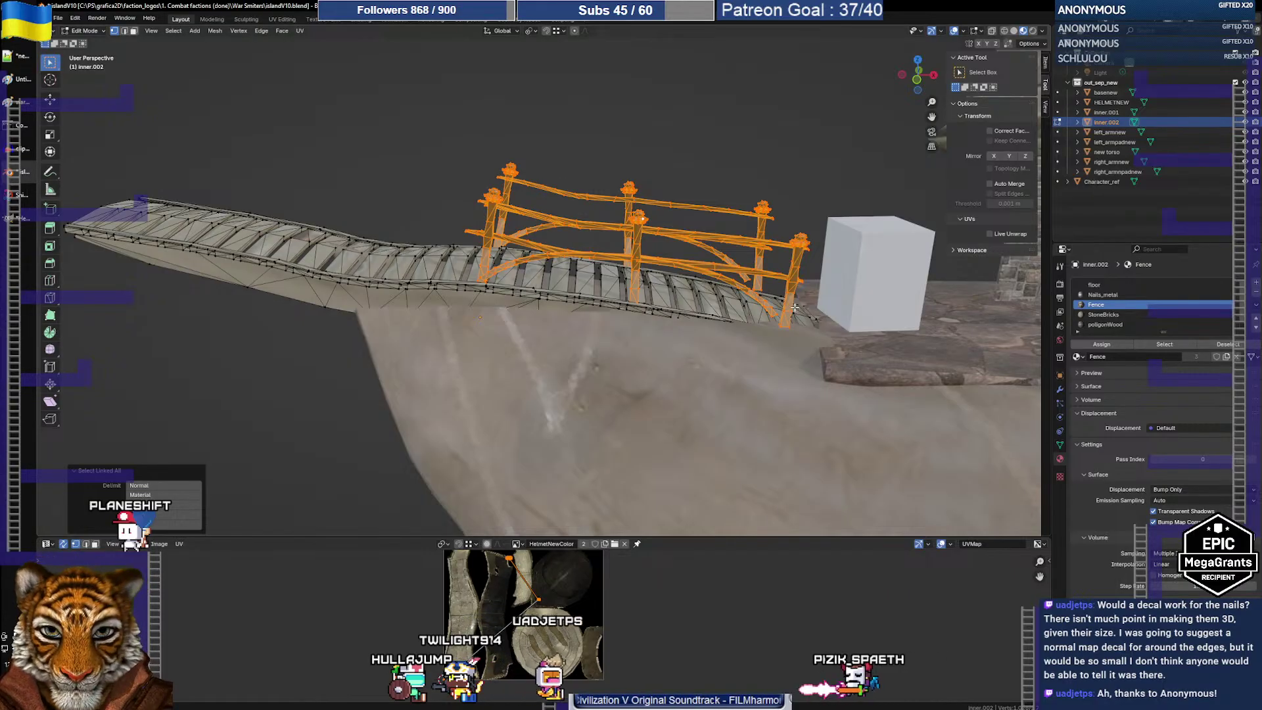
- Shrink the fence to 0.6 scale and move it about 1.04 m along Z onto the bridge deck
text(s0.6)
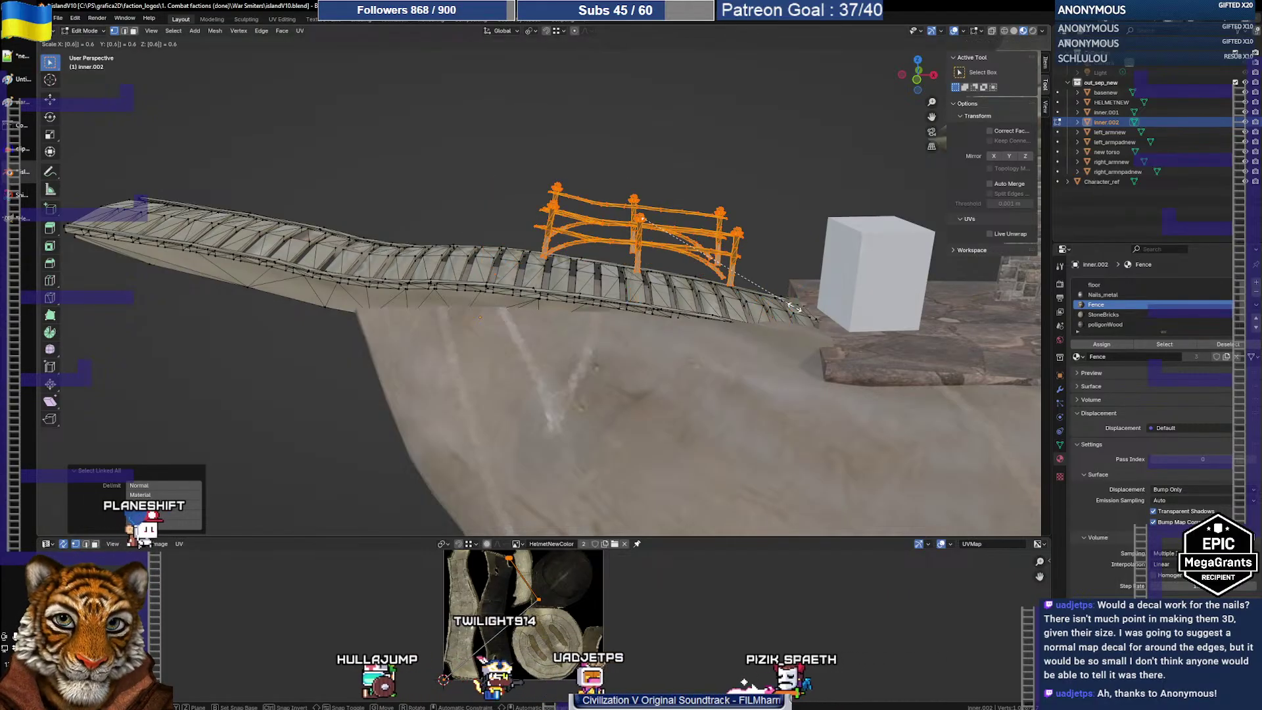
key(Return)
middle_drag(769, 313, 552, 294)
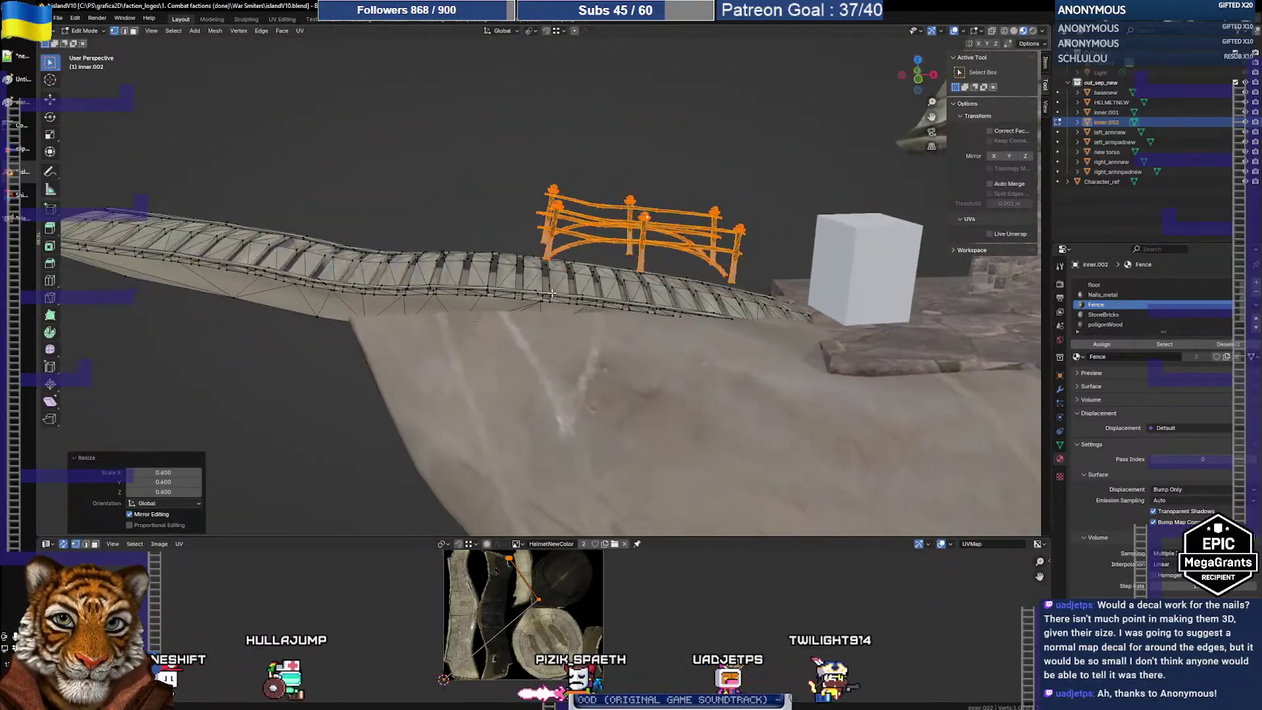
key(g)
key(z)
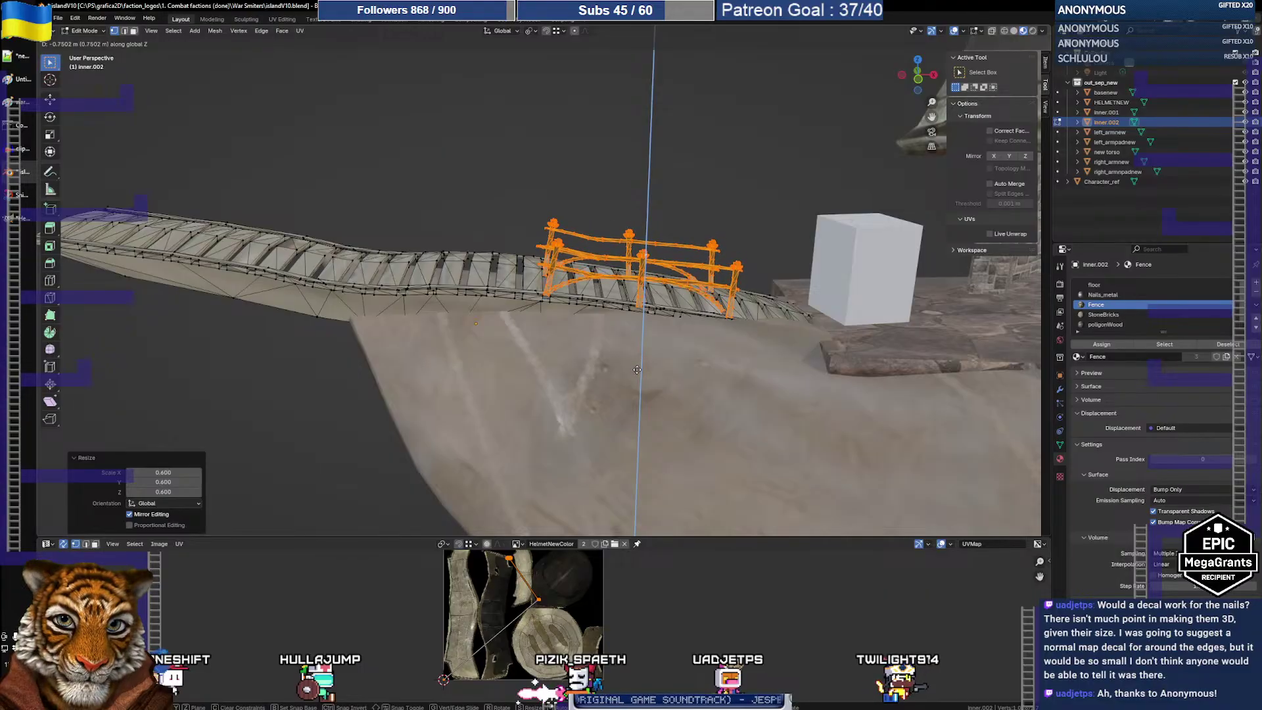
middle_drag(609, 374, 652, 398)
- Shift the fence 0.16 m along the Y axis
key(g)
key(x)
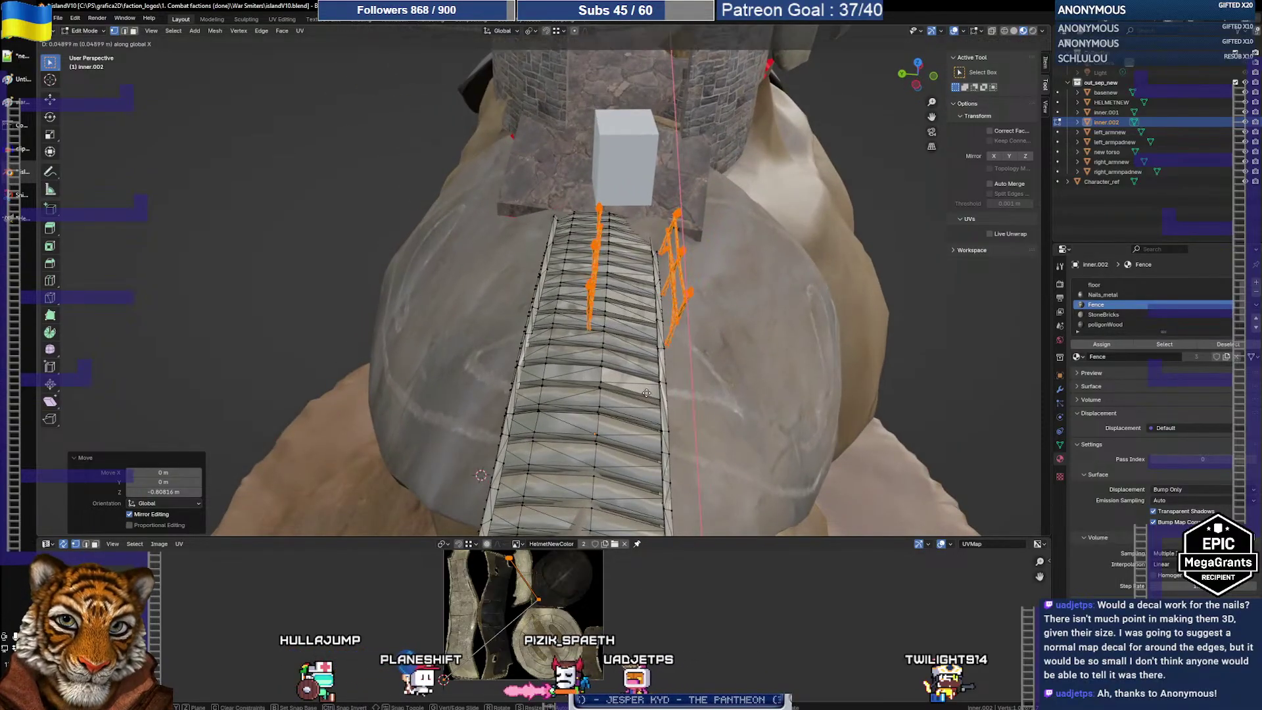
key(y)
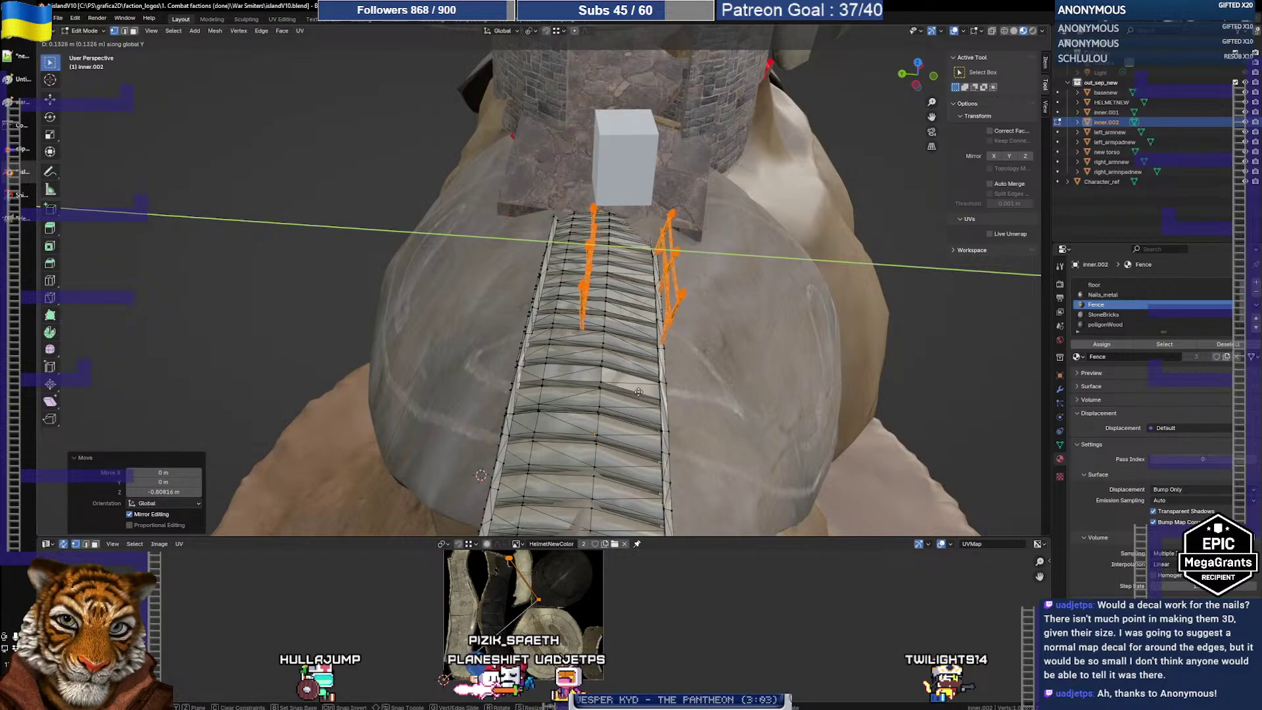
click(637, 392)
middle_drag(638, 391, 620, 366)
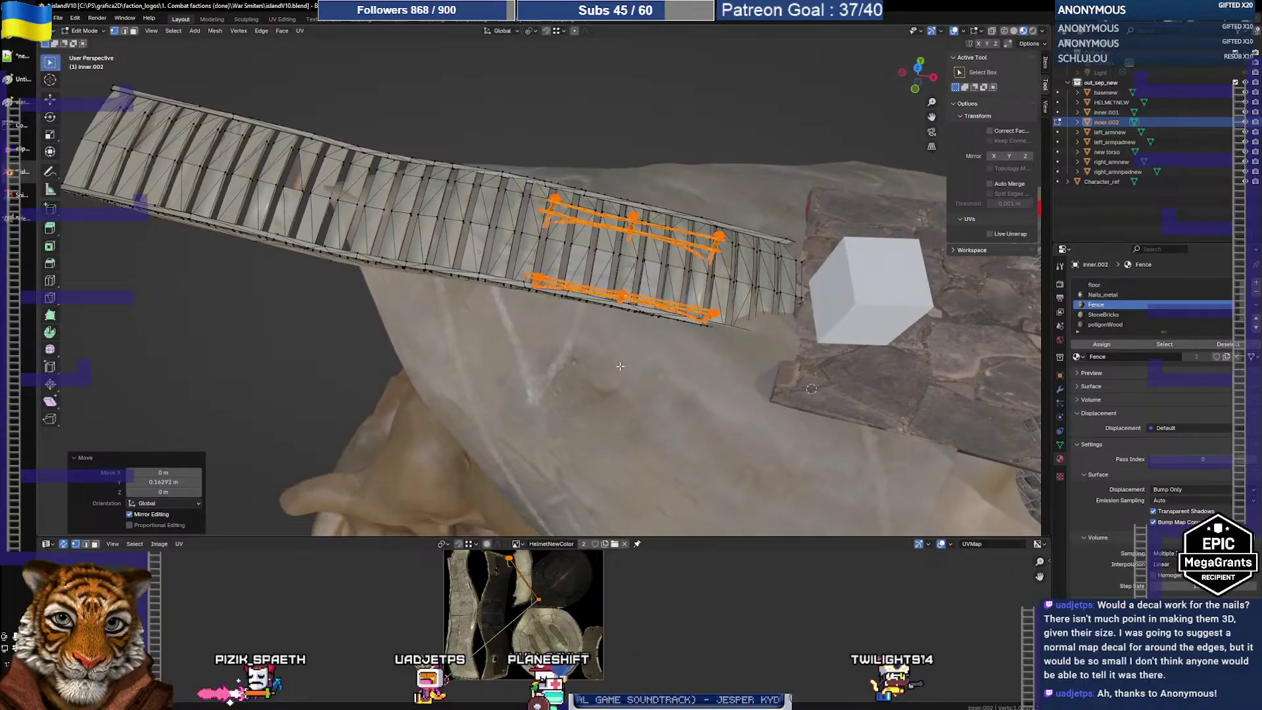
- Using X-ray, move one fence rail along Y to the bridge's edge, then return to Object Mode
click(994, 33)
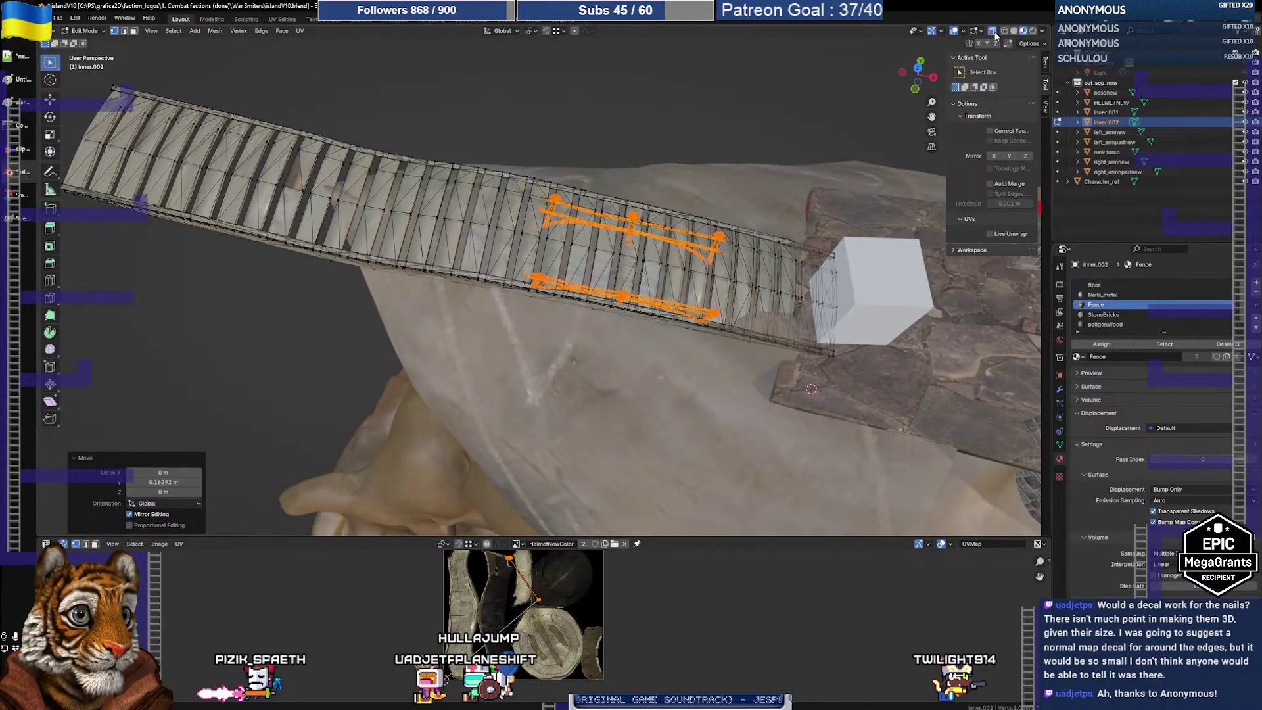
middle_drag(669, 291, 718, 322)
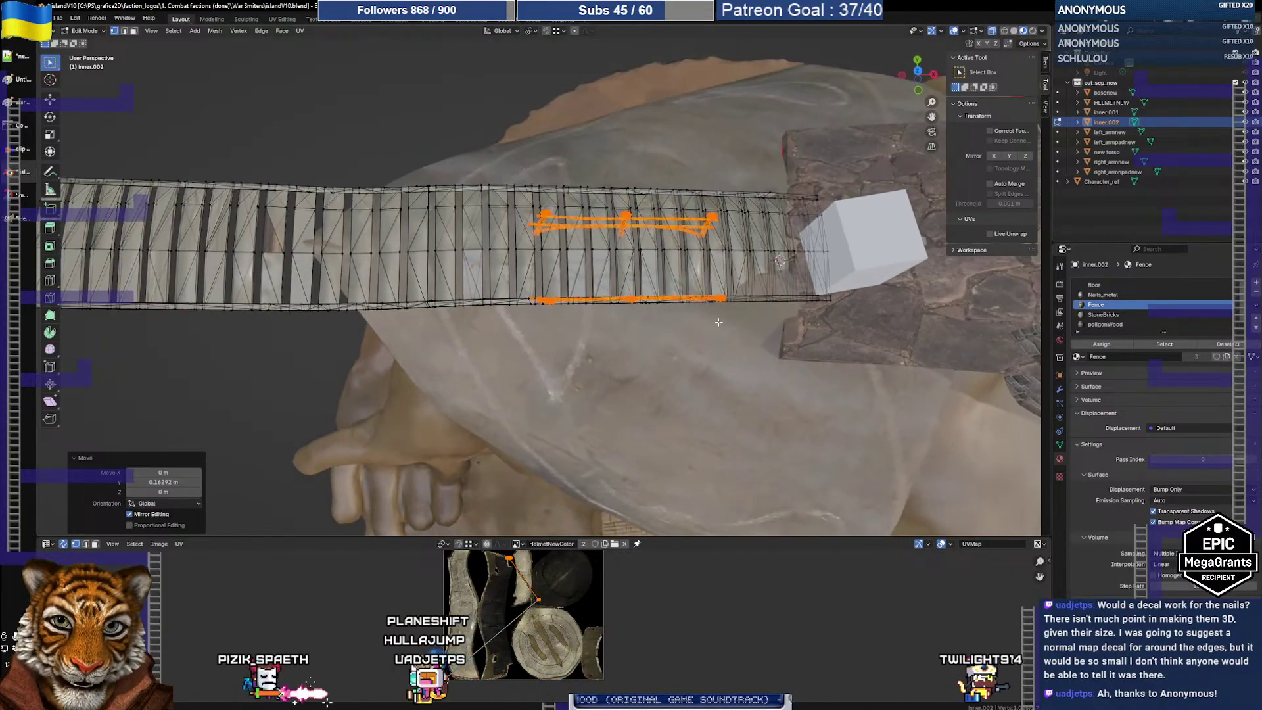
ctrl+drag(780, 342, 780, 343)
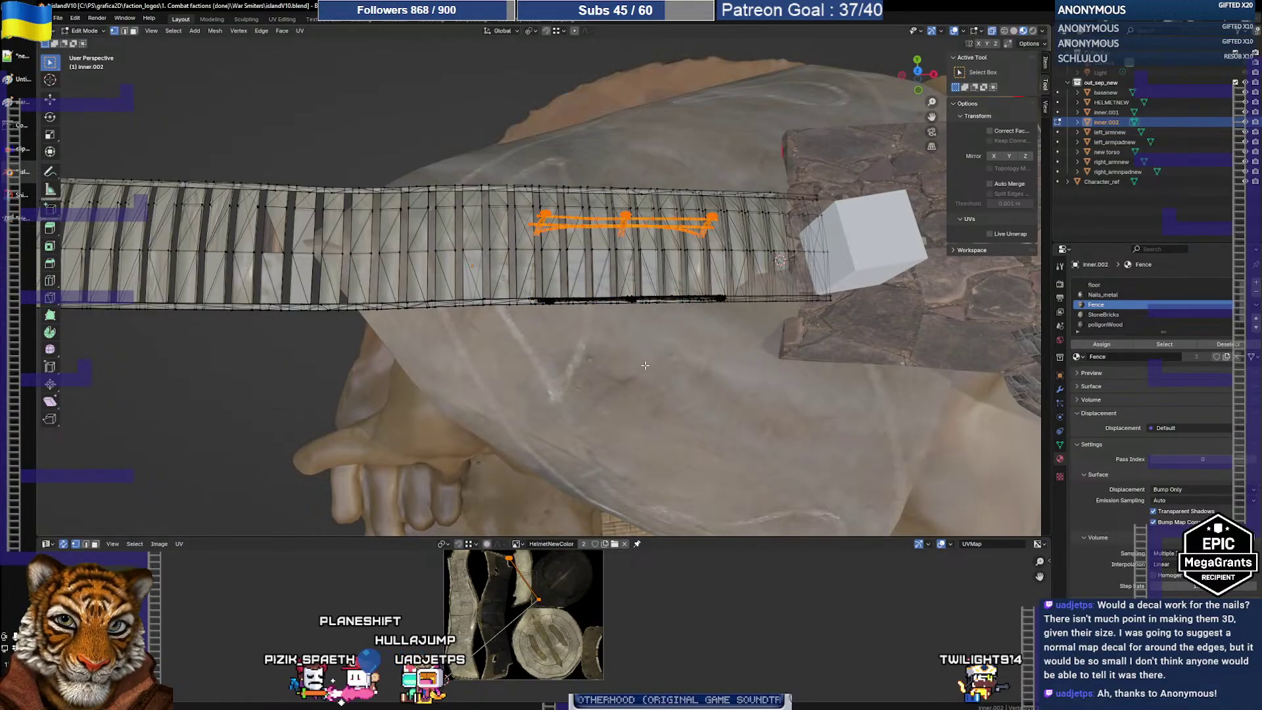
middle_drag(615, 354, 711, 310)
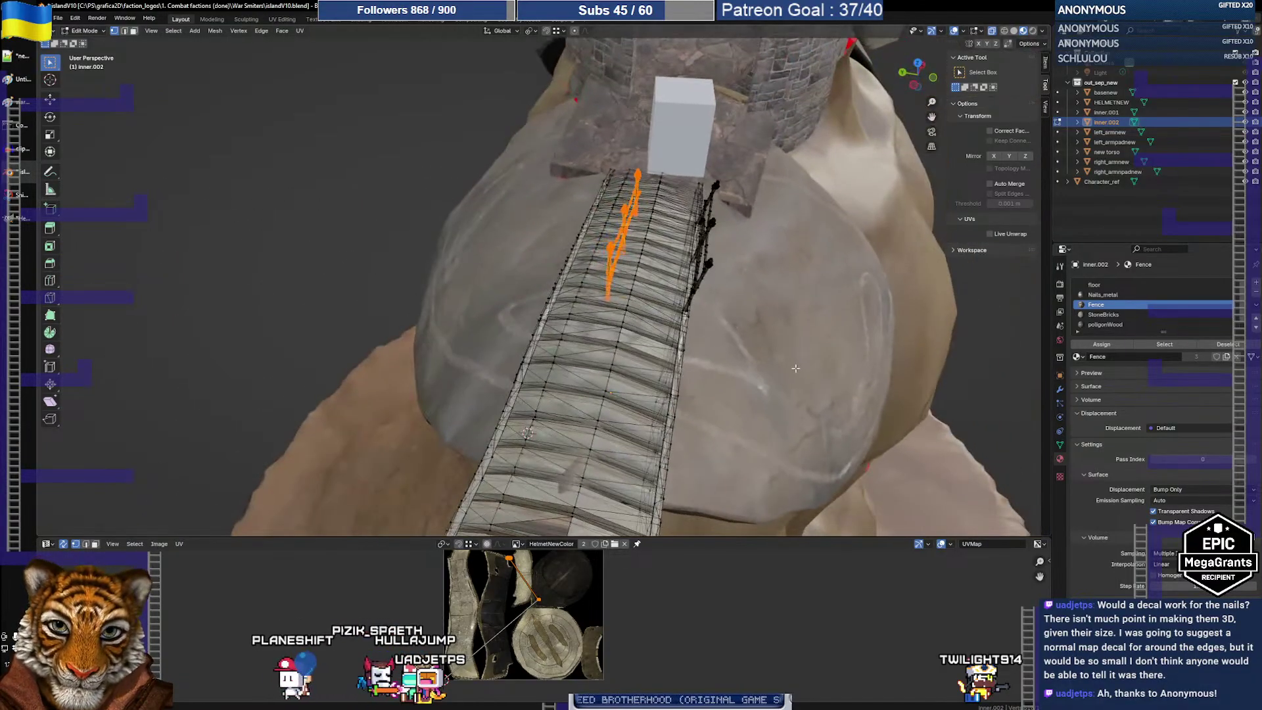
key(g)
key(y)
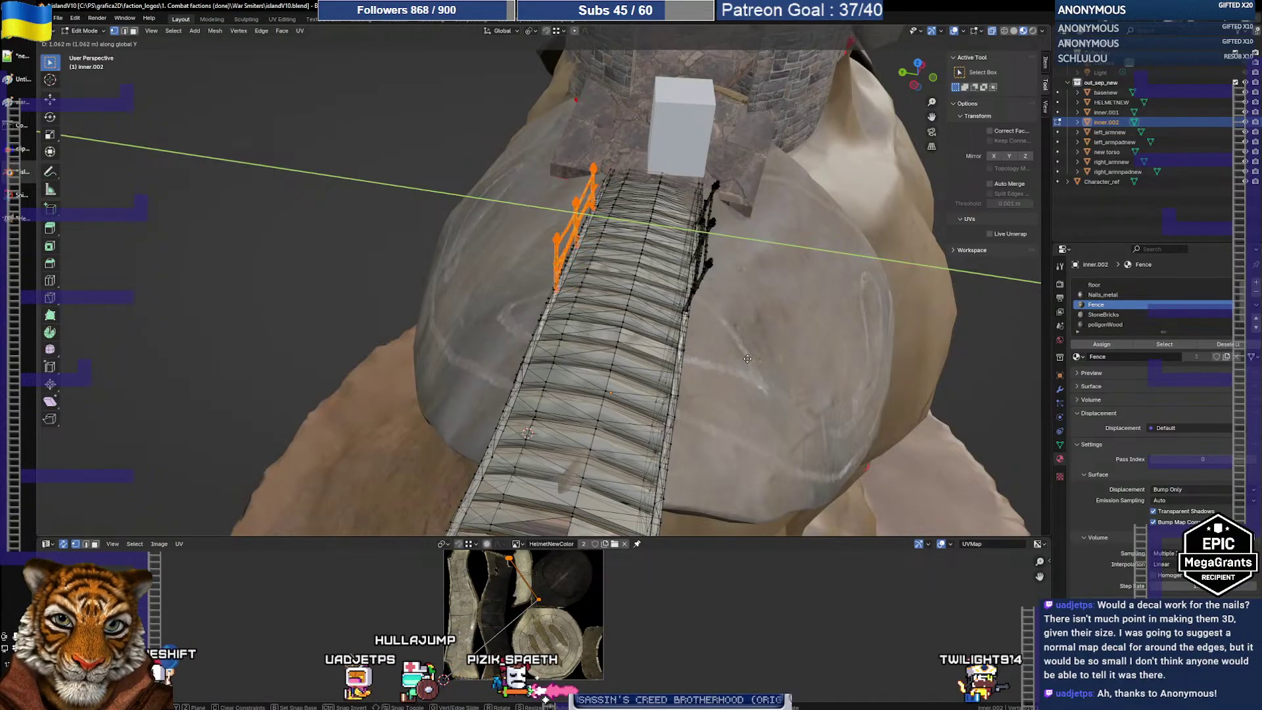
click(749, 358)
middle_drag(748, 358, 660, 360)
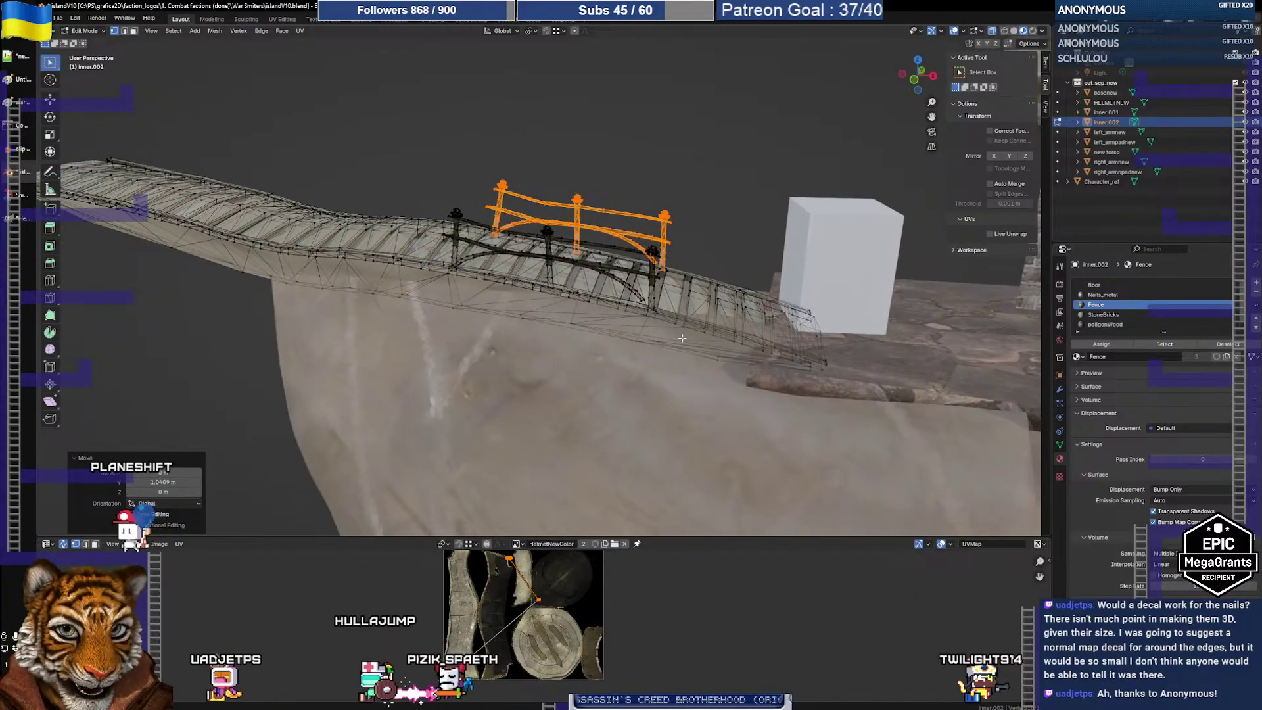
click(991, 31)
key(Tab)
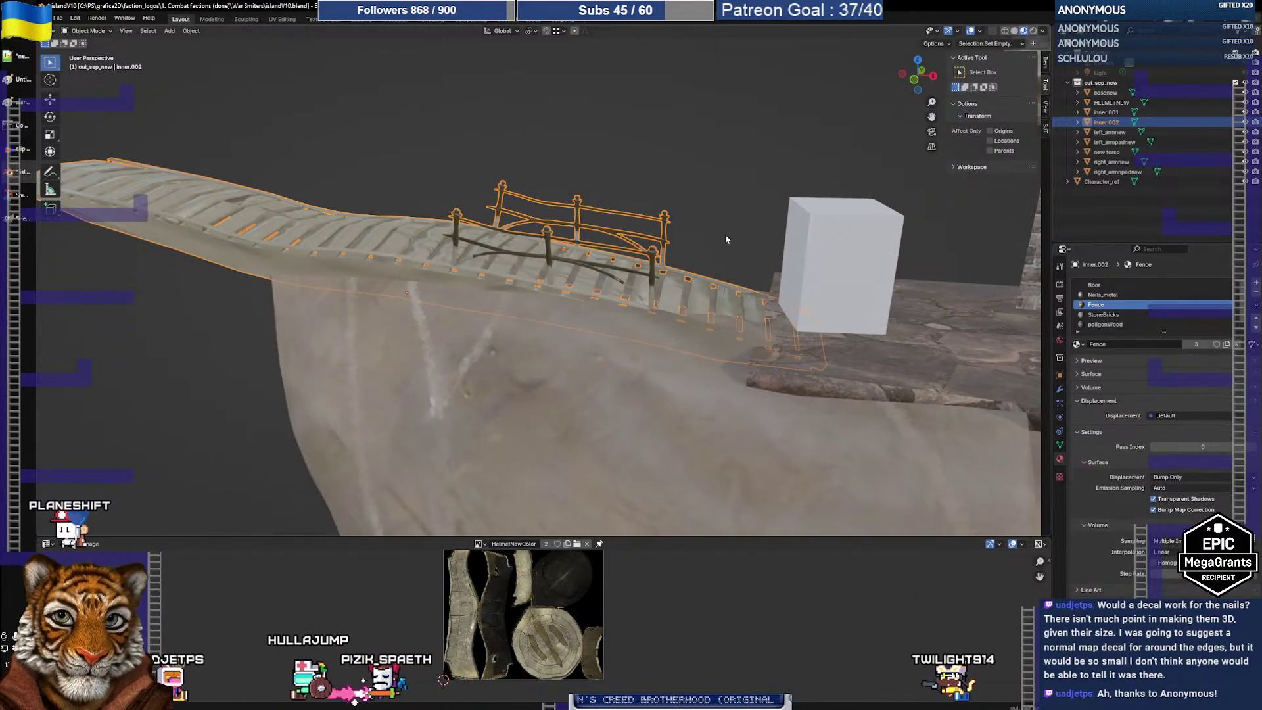
- View the placed fence from a few higher angles, then re-enter Edit Mode on inner.002
mouse_move(715, 240)
middle_down()
mouse_move(736, 216)
mouse_move(719, 224)
middle_up()
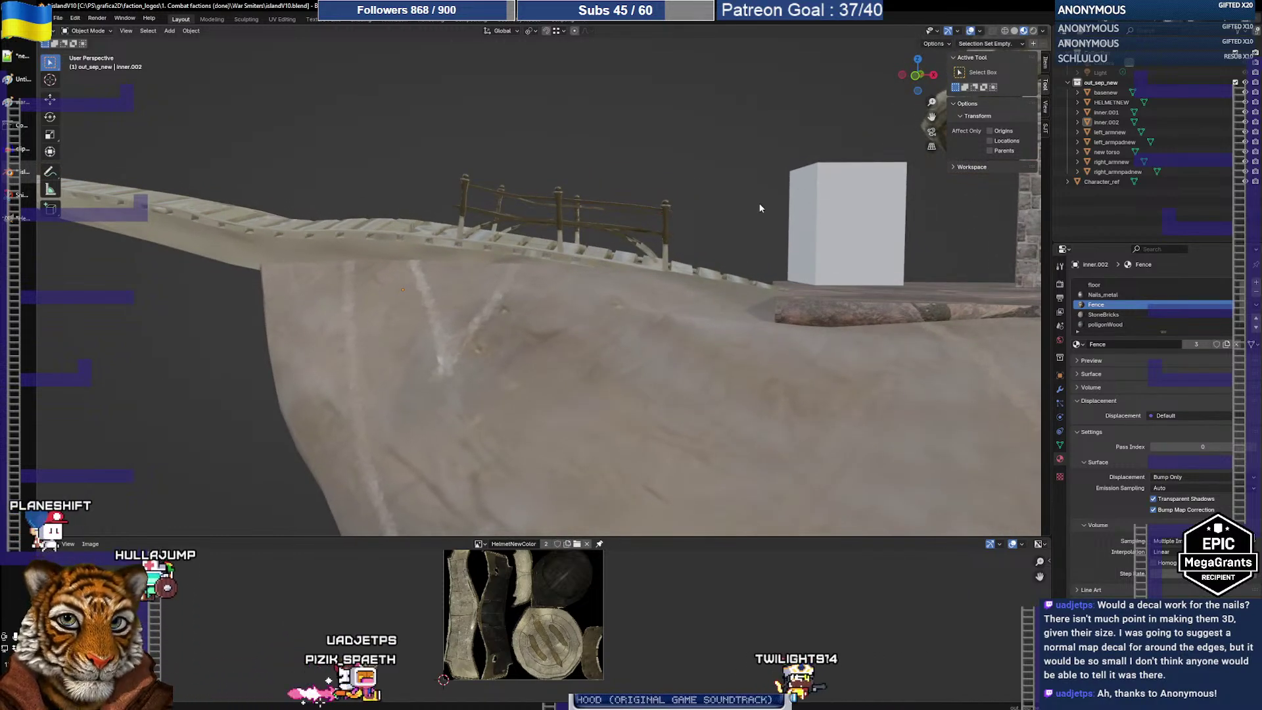
middle_drag(629, 219, 698, 169)
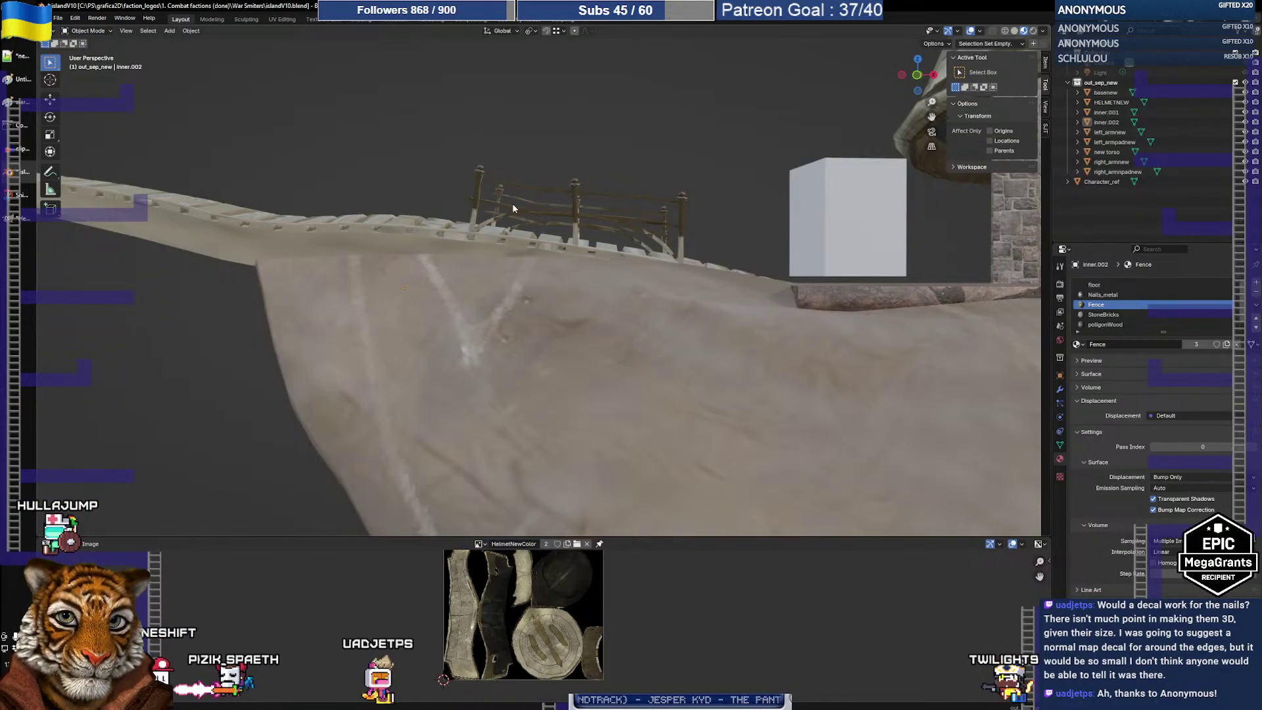
middle_drag(773, 213, 770, 265)
key(Tab)
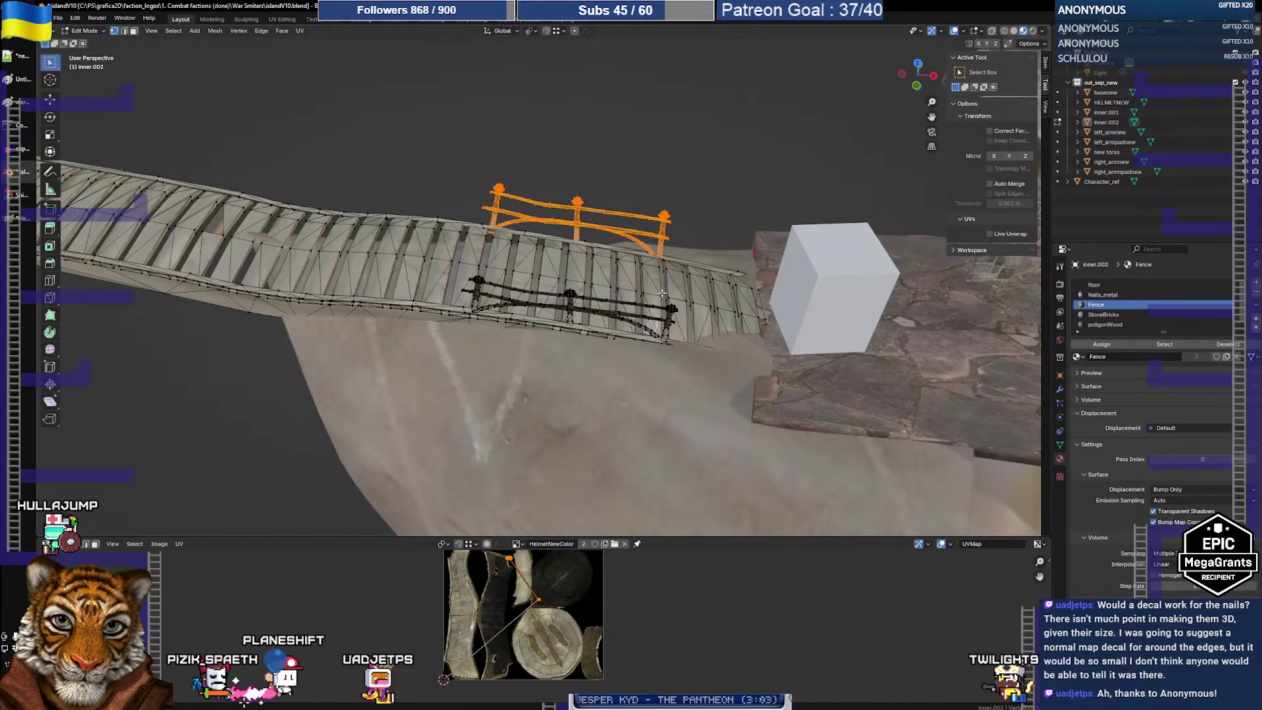
- Select the entire connected bridge fence using Ctrl+L
middle_drag(670, 309, 665, 237)
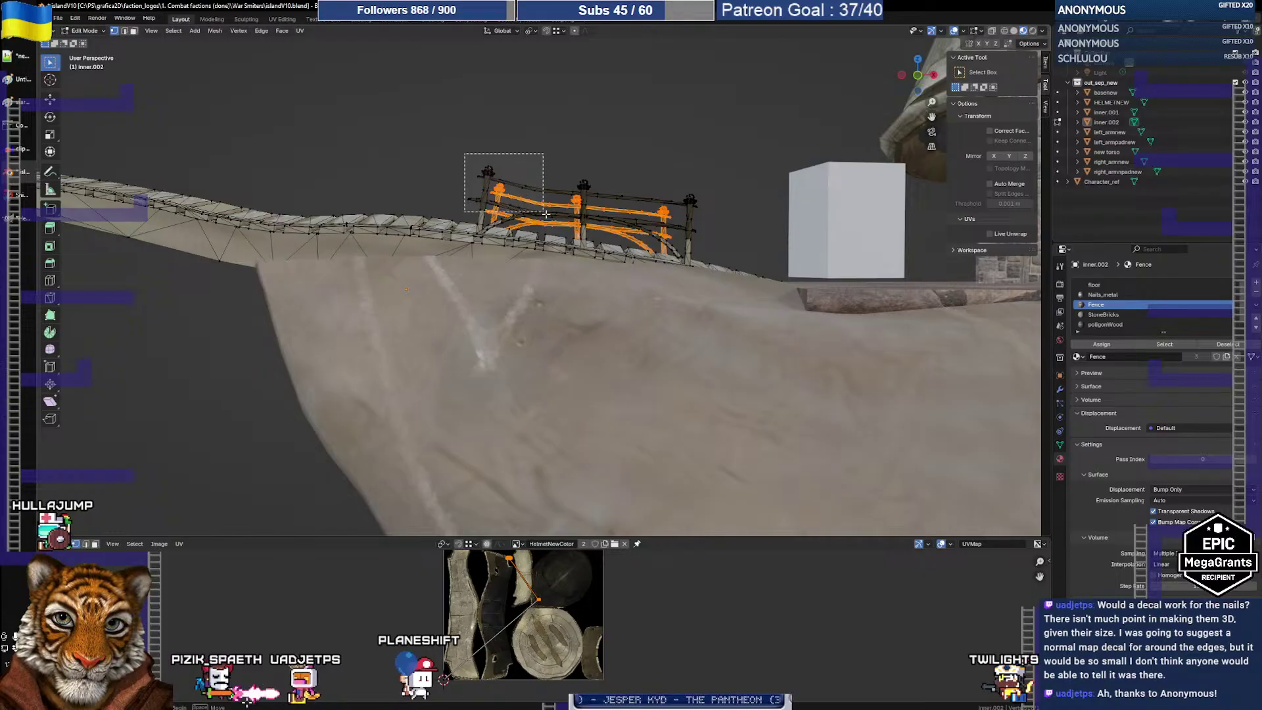
drag(546, 214, 546, 213)
shift+drag(598, 171, 685, 240)
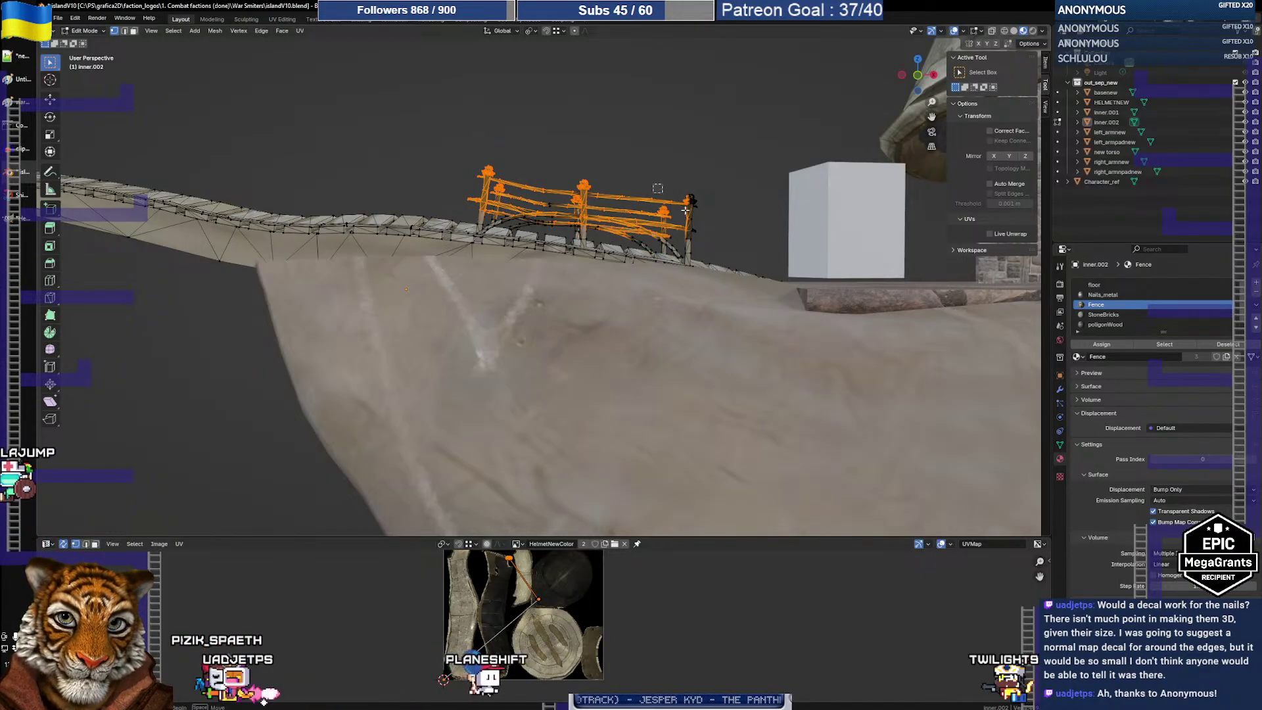
shift+drag(655, 186, 724, 240)
key(ctrl+l)
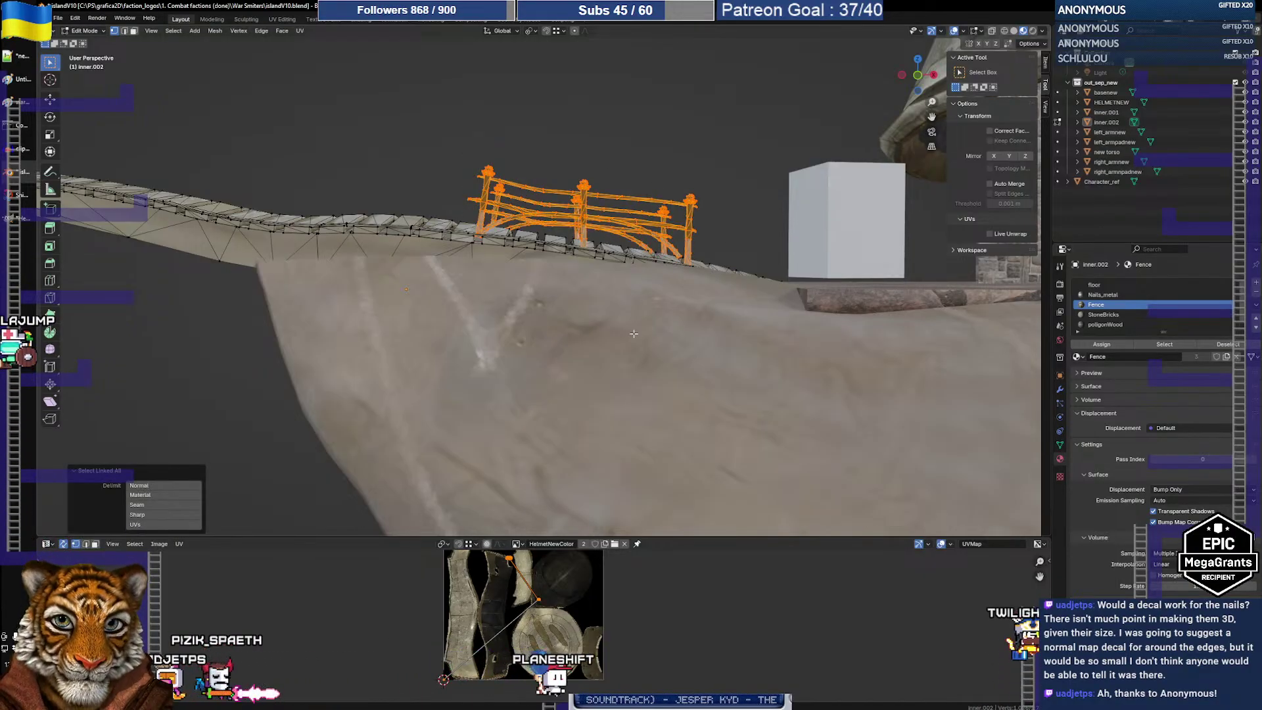
middle_drag(633, 333, 629, 397)
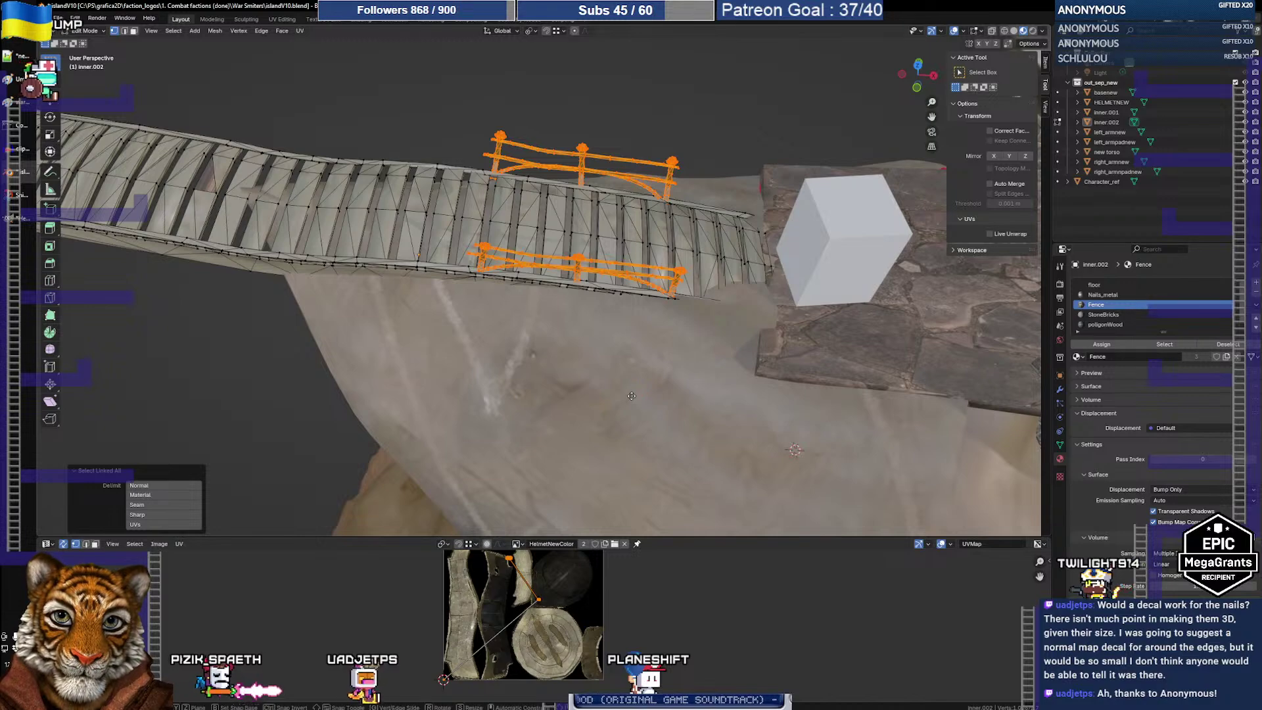
- Duplicate the fence, slide the copy about 4.2 m along X, and lift it along Z
key(shift+d)
right_click(632, 395)
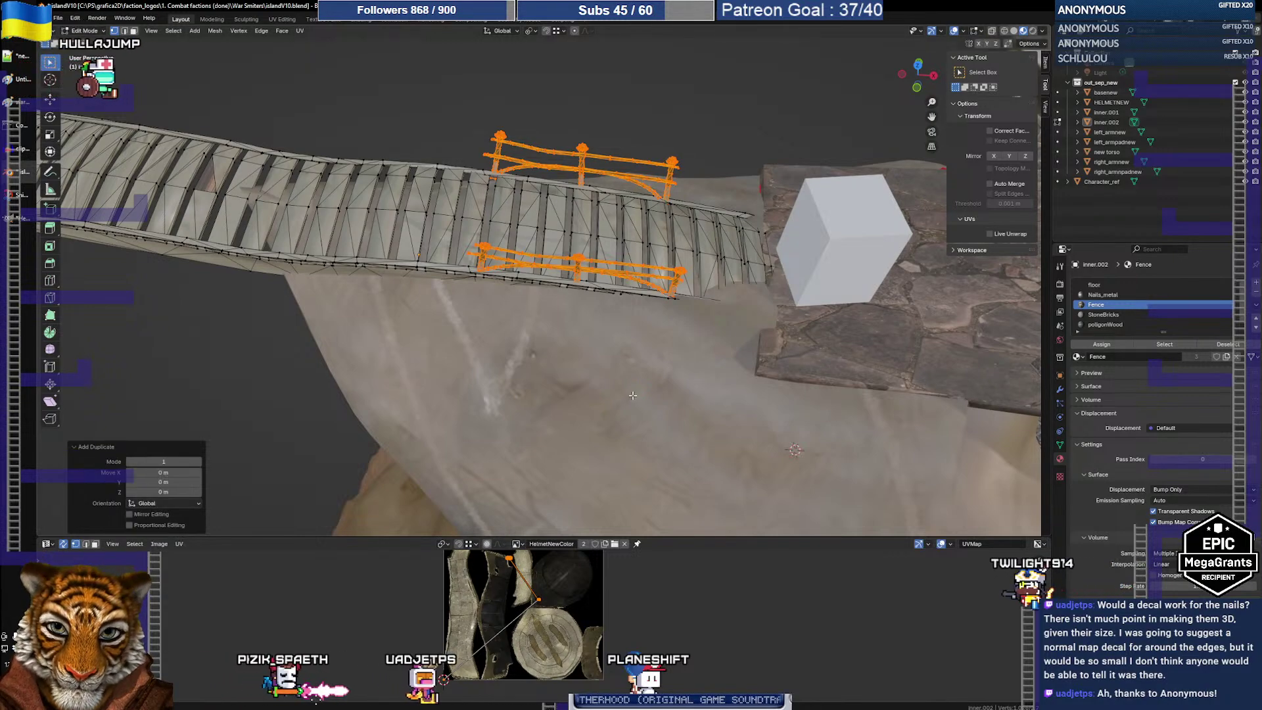
key(g)
key(y)
right_click(539, 366)
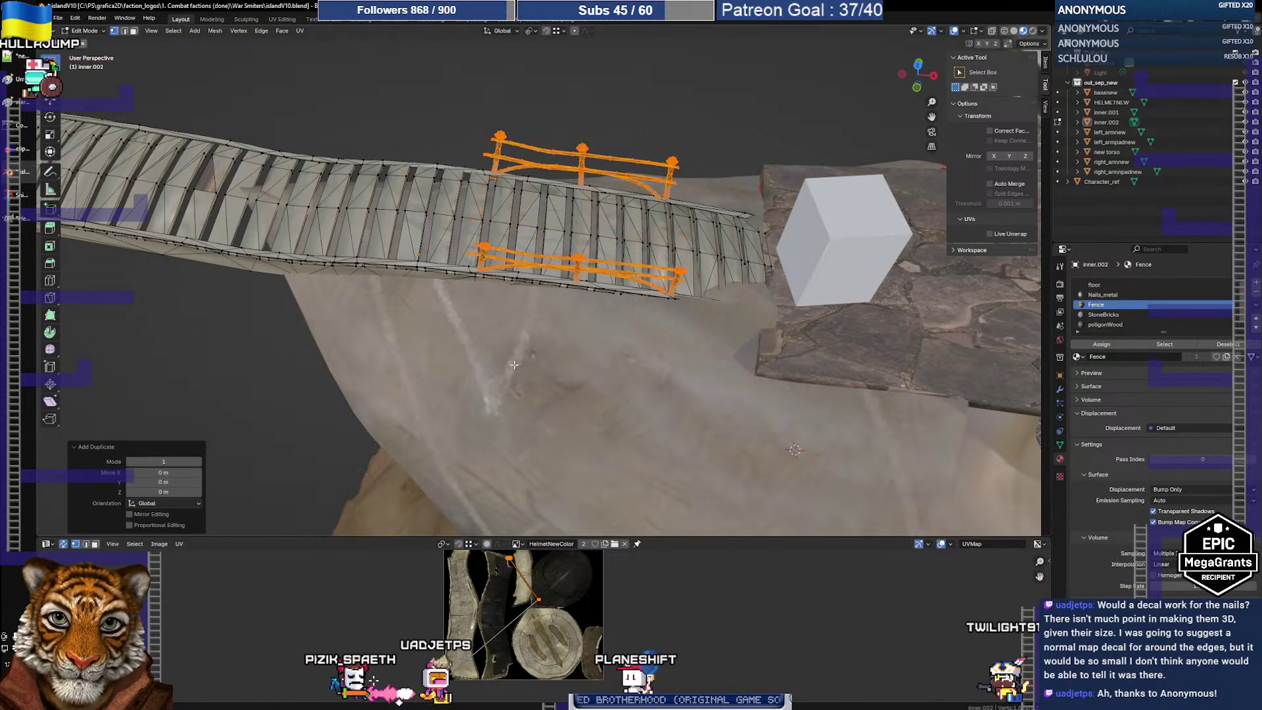
key(g)
key(x)
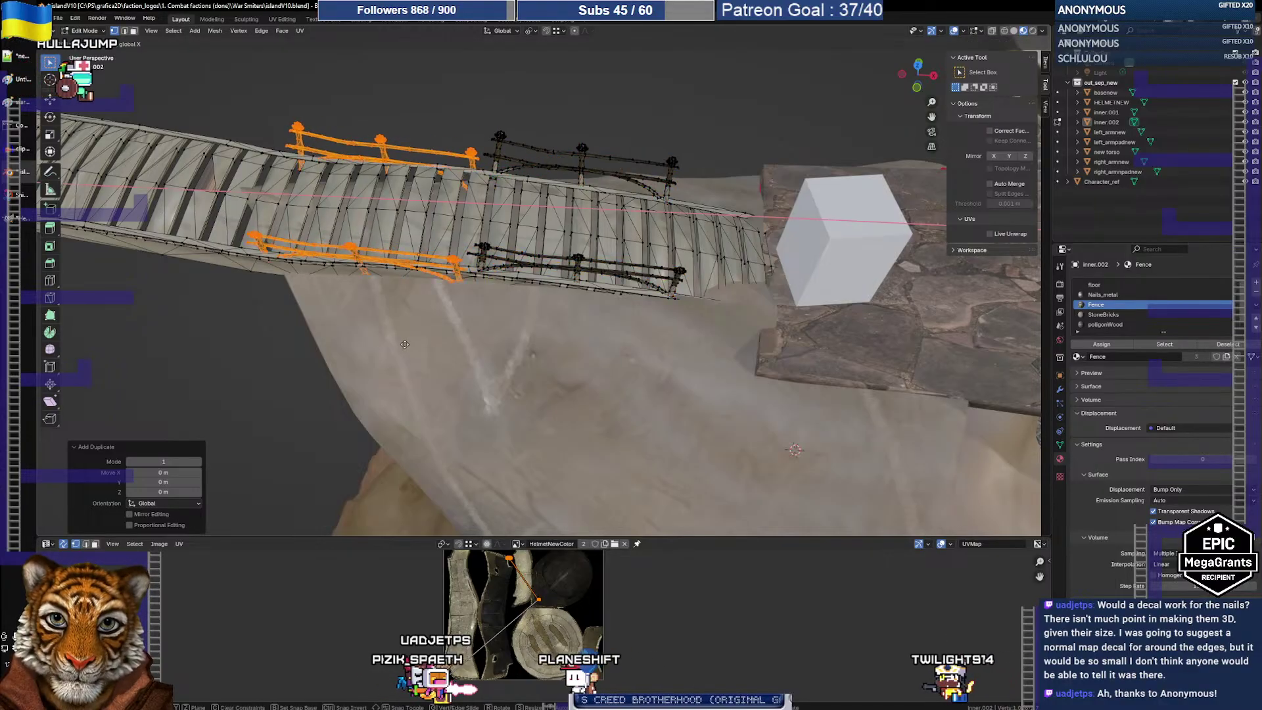
click(397, 340)
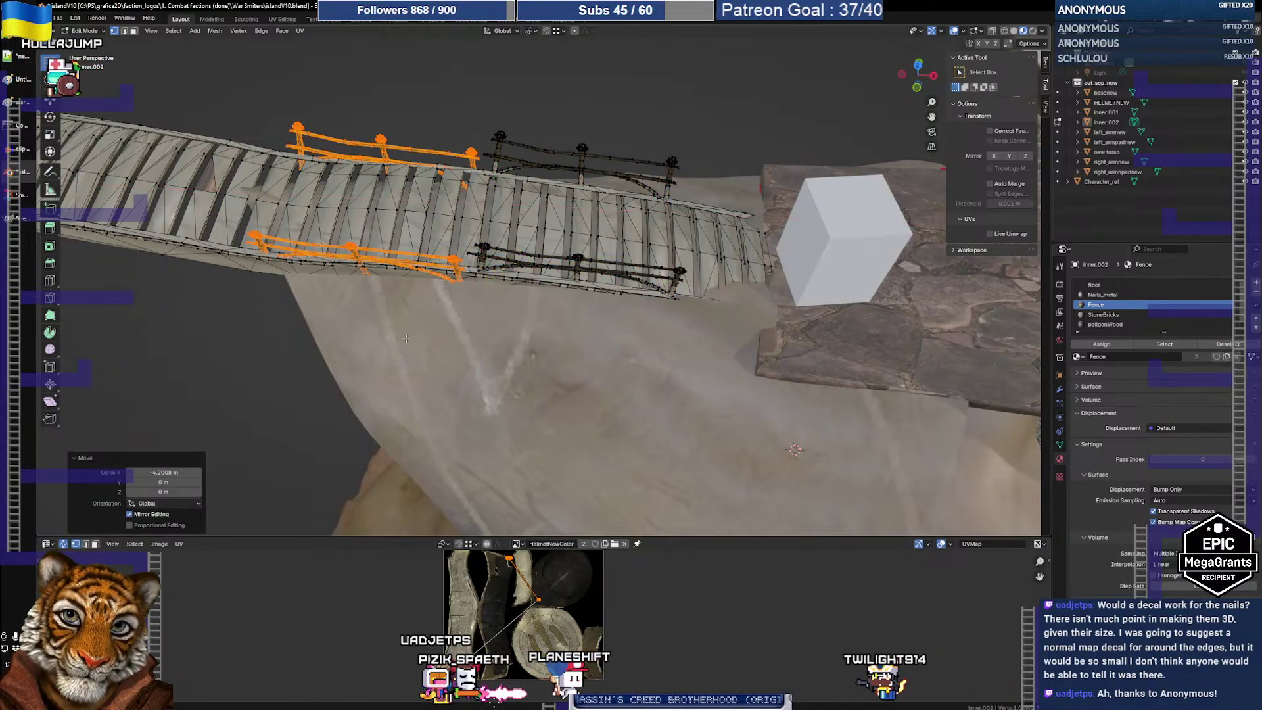
middle_drag(397, 339, 407, 308)
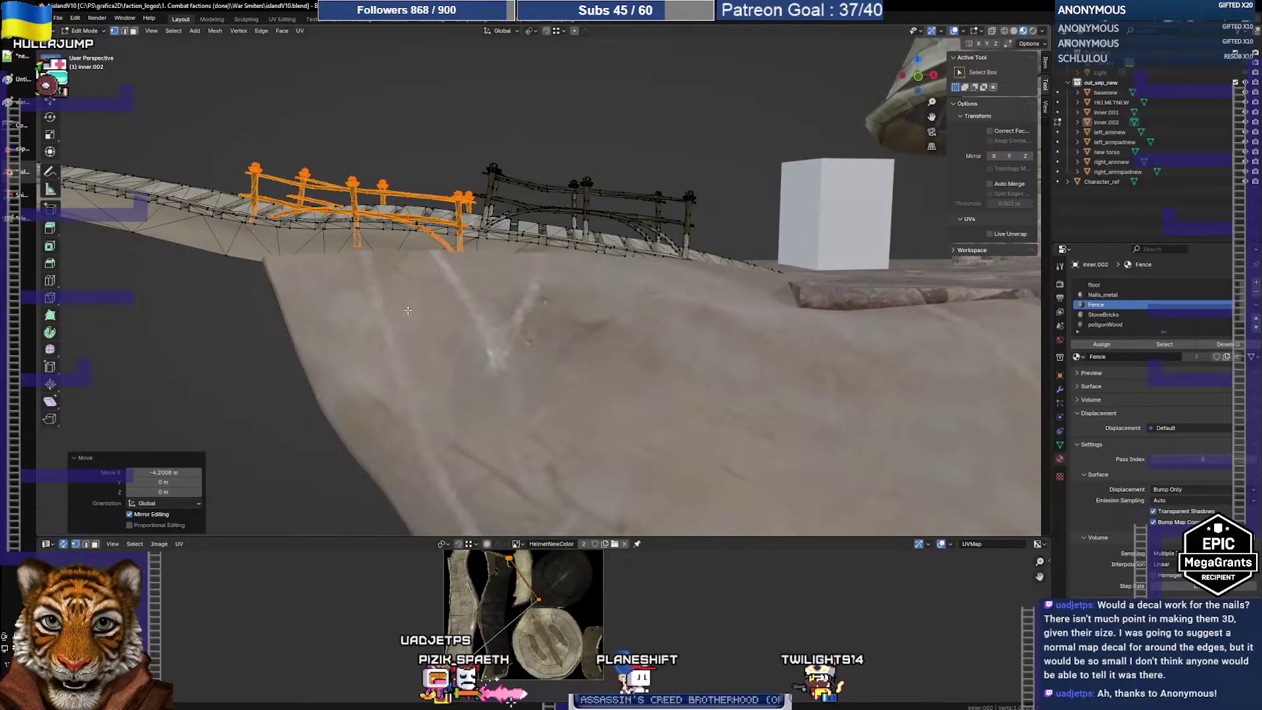
key(g)
key(z)
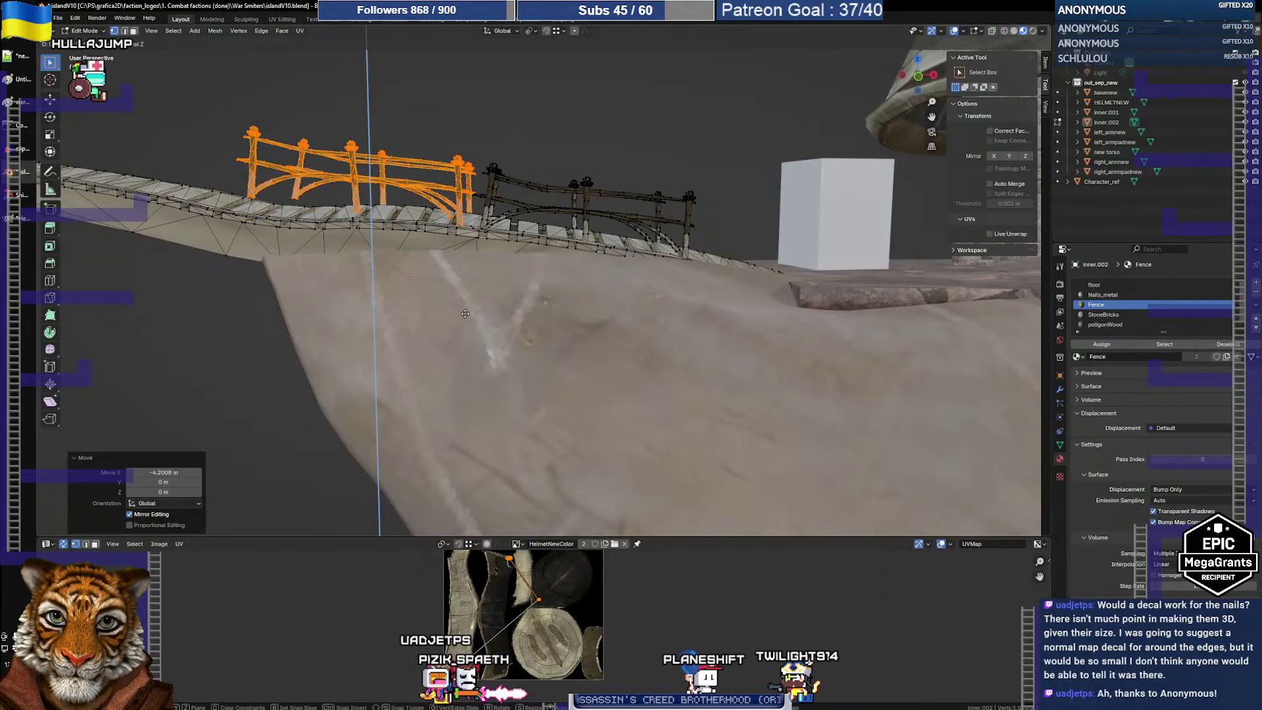
middle_drag(463, 322, 750, 372)
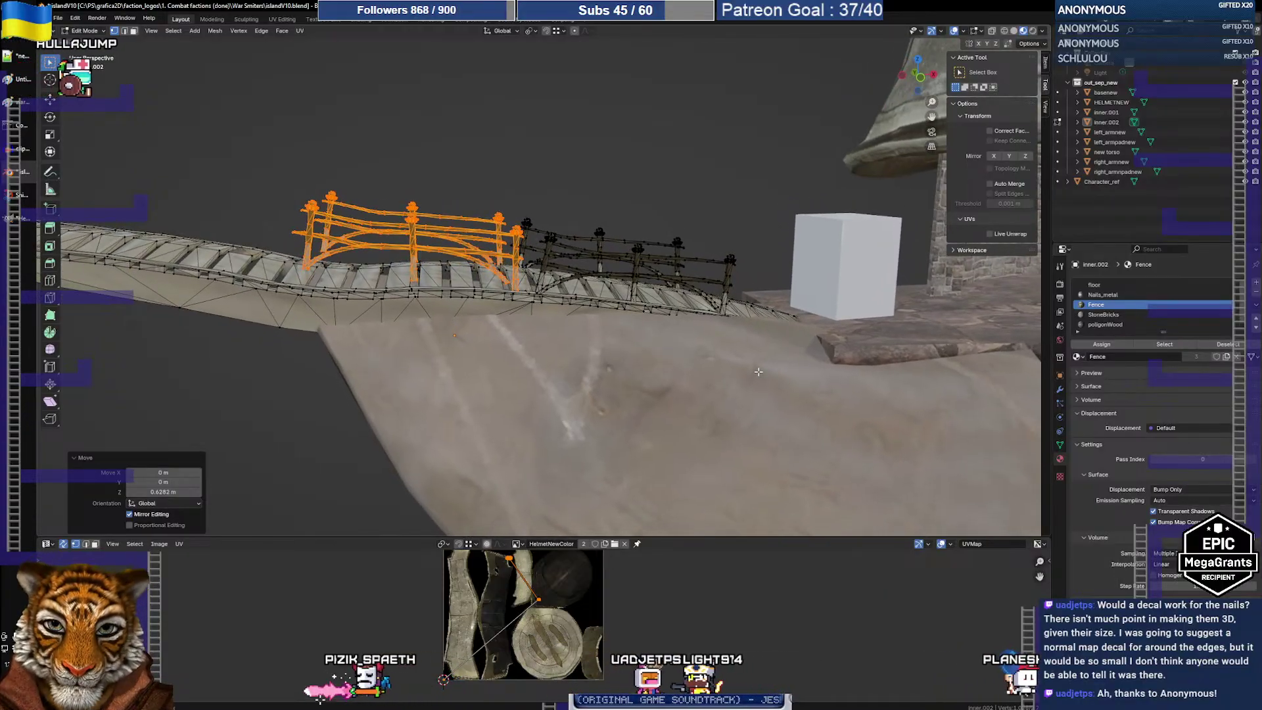
- Duplicate that fence section again, move the copy along X, and raise it 0.459 m toward the deck
key(shift+d)
right_click(663, 378)
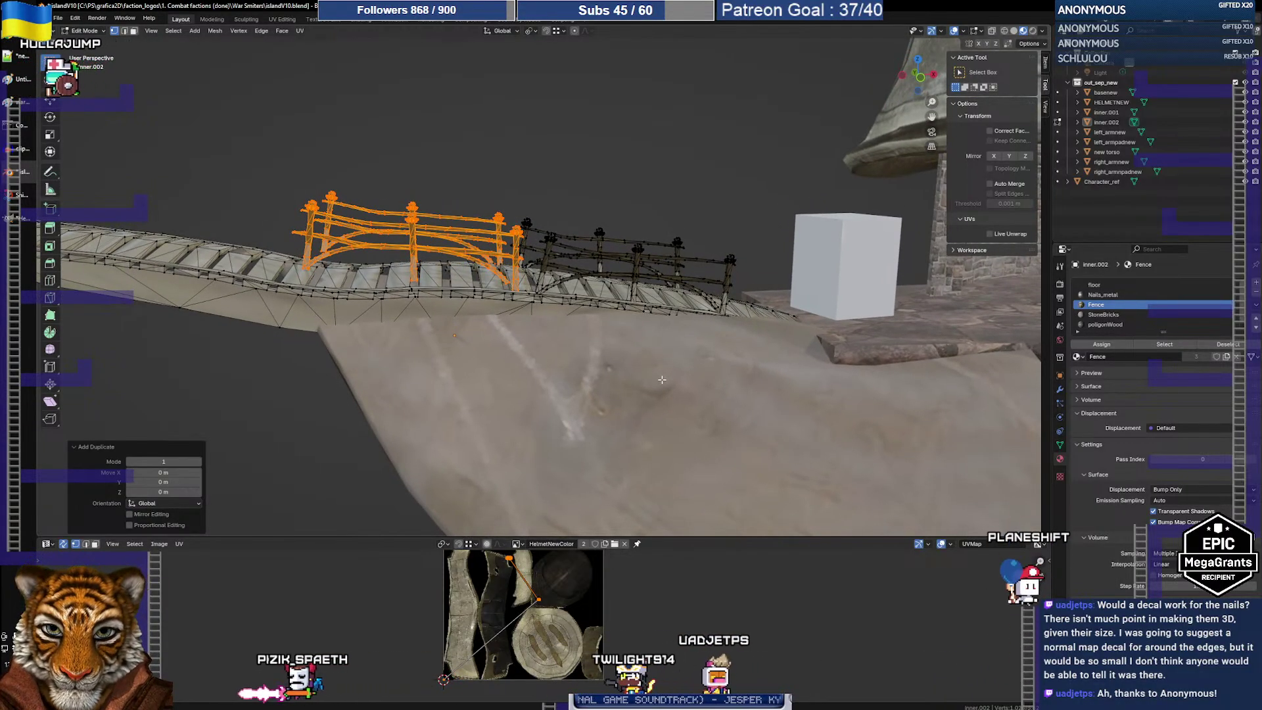
key(g)
key(x)
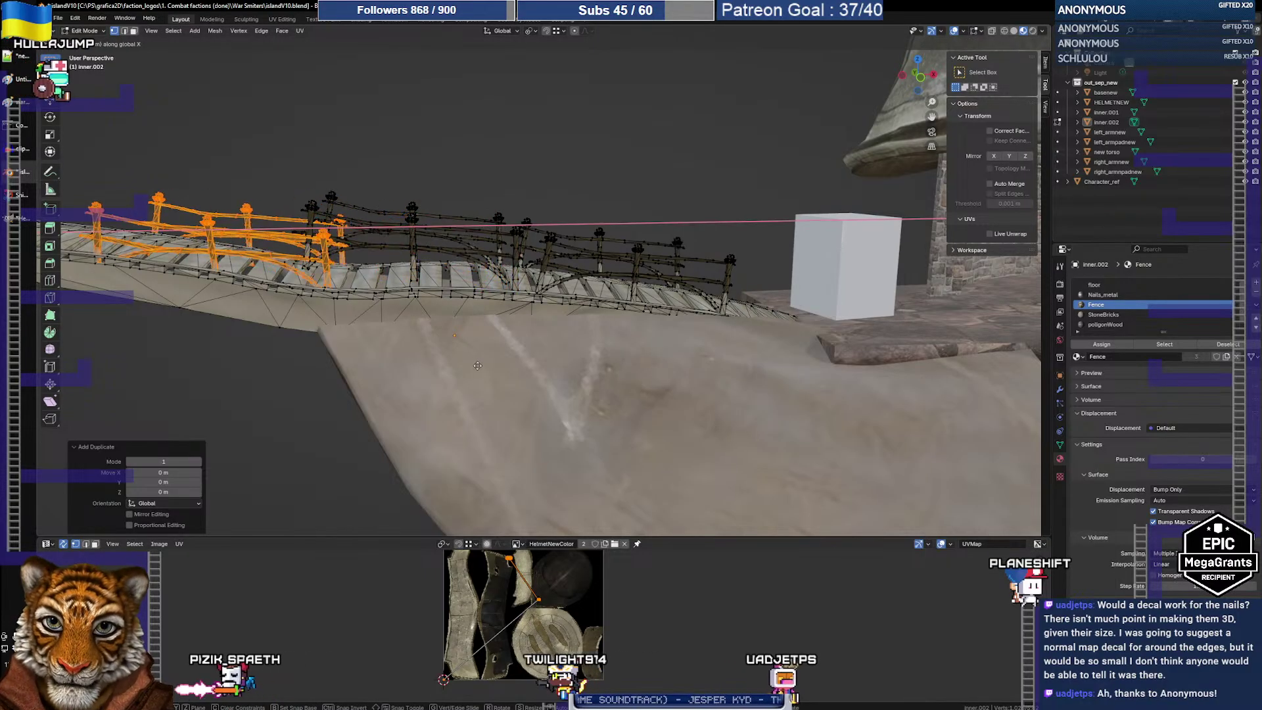
click(434, 360)
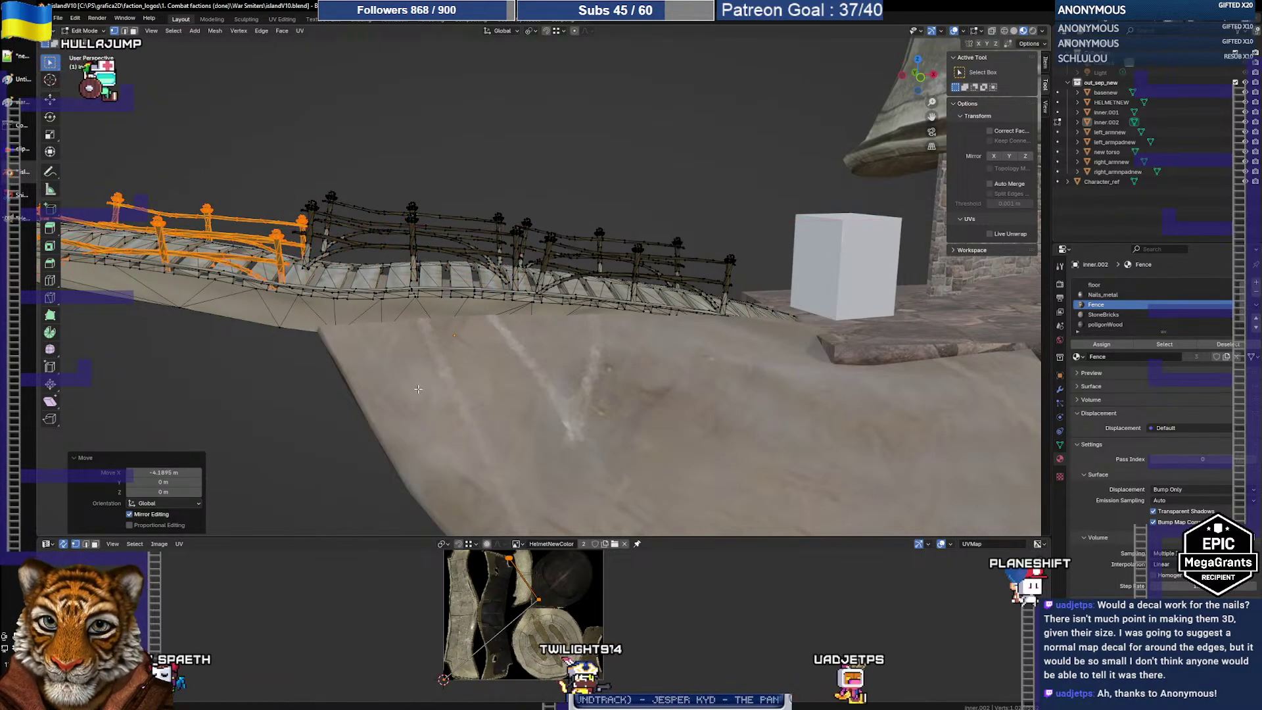
shift+middle_drag(418, 389, 502, 380)
key(g)
key(z)
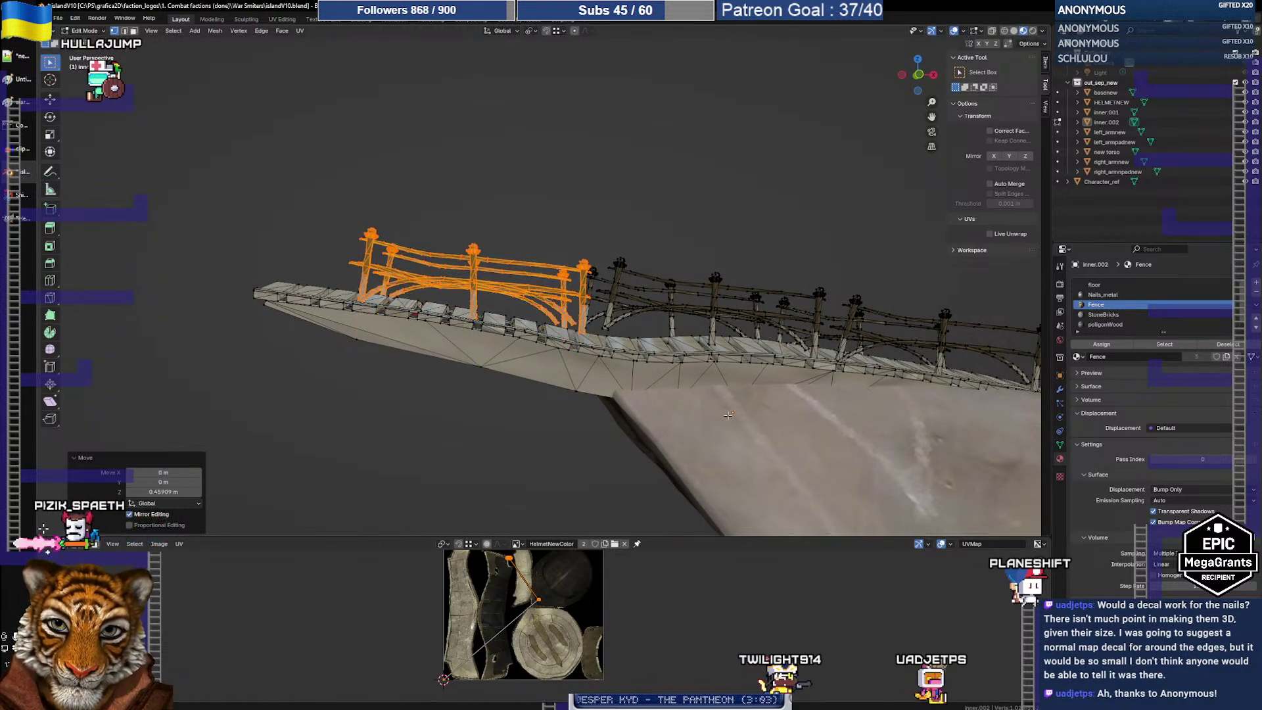
- Tilt the copied fence section by 4.11°
key(r)
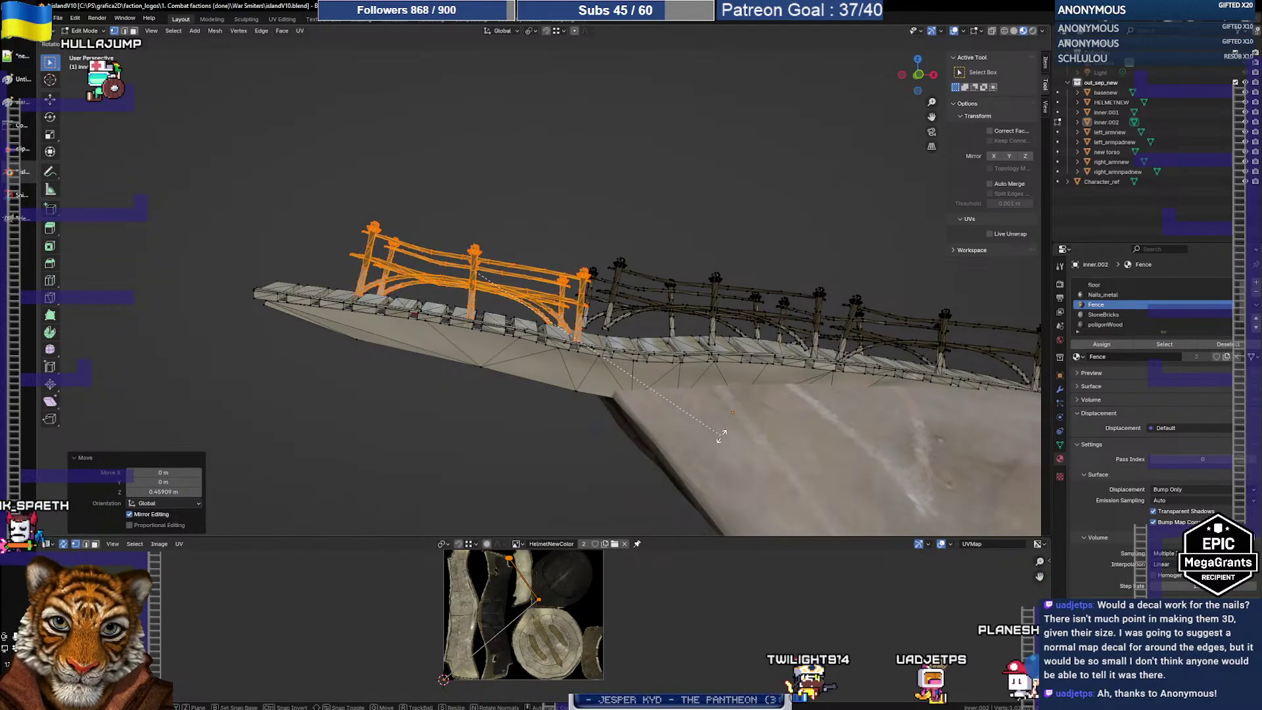
click(721, 436)
middle_drag(721, 435, 736, 424)
- Select the remaining fence posts, rails and post cap with linked selection
click(641, 314)
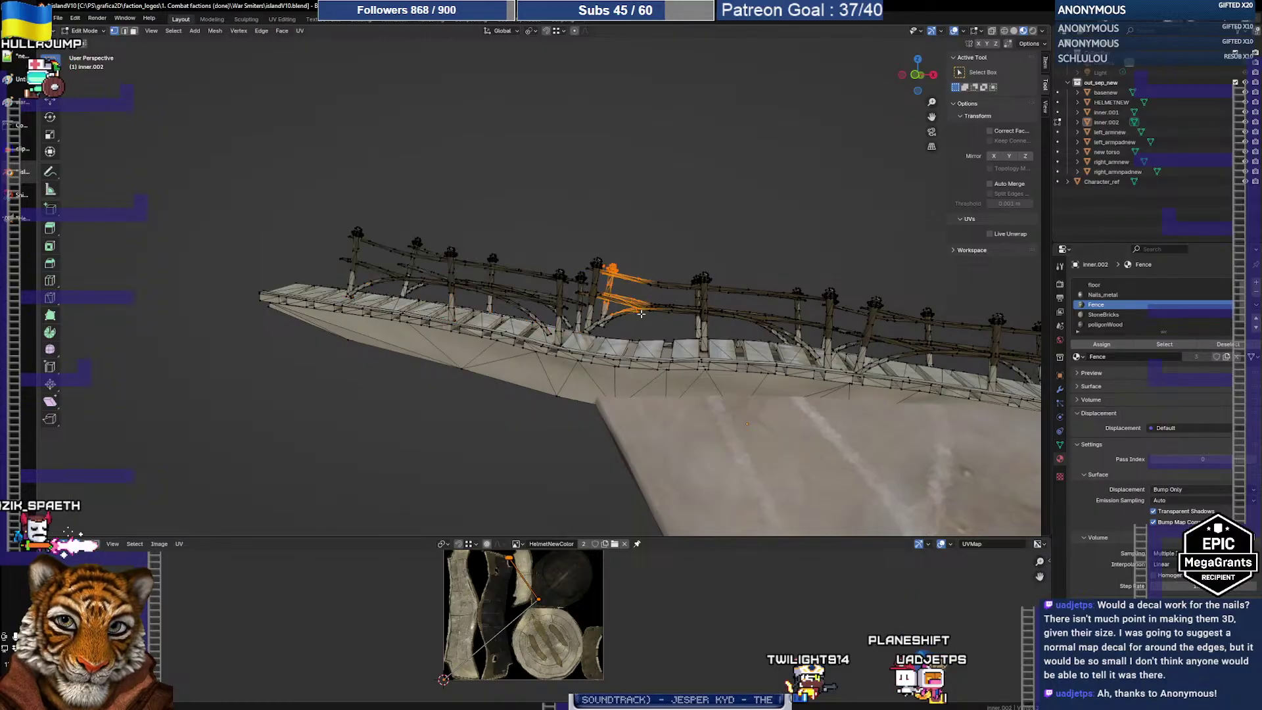
shift+drag(686, 252, 718, 323)
shift+drag(782, 270, 809, 322)
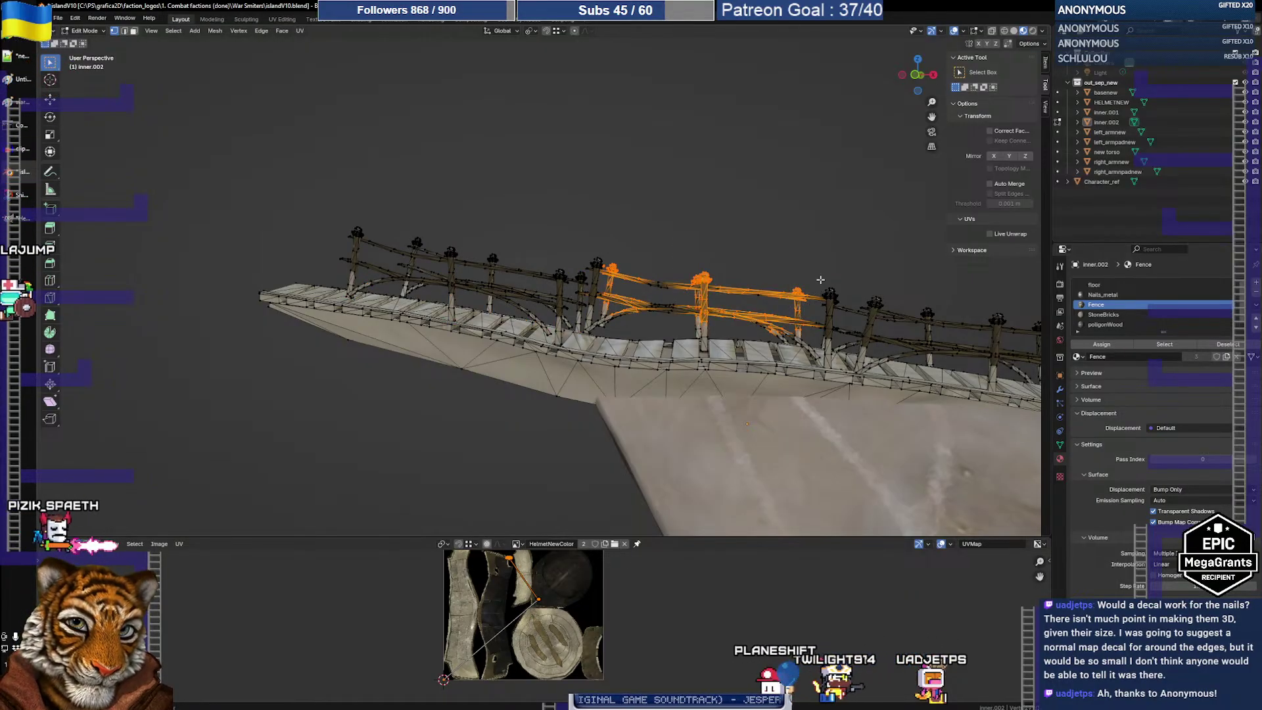
key(ctrl+l)
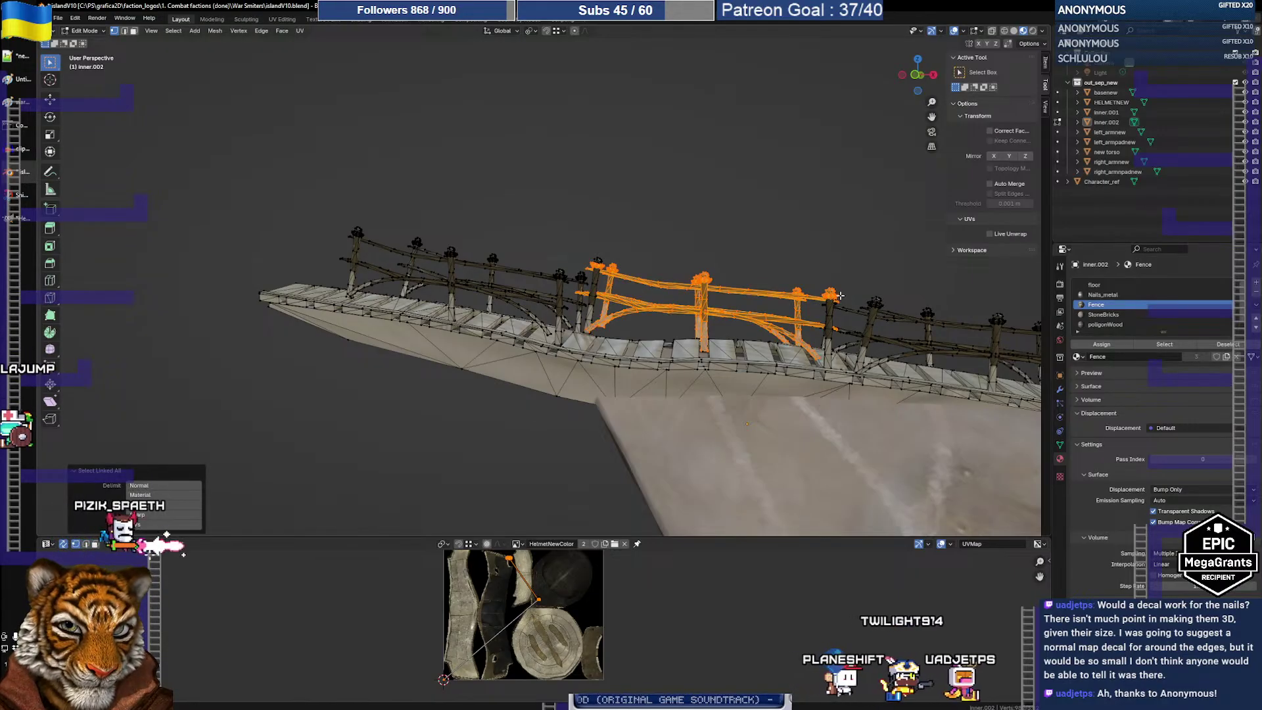
middle_drag(839, 297, 845, 270)
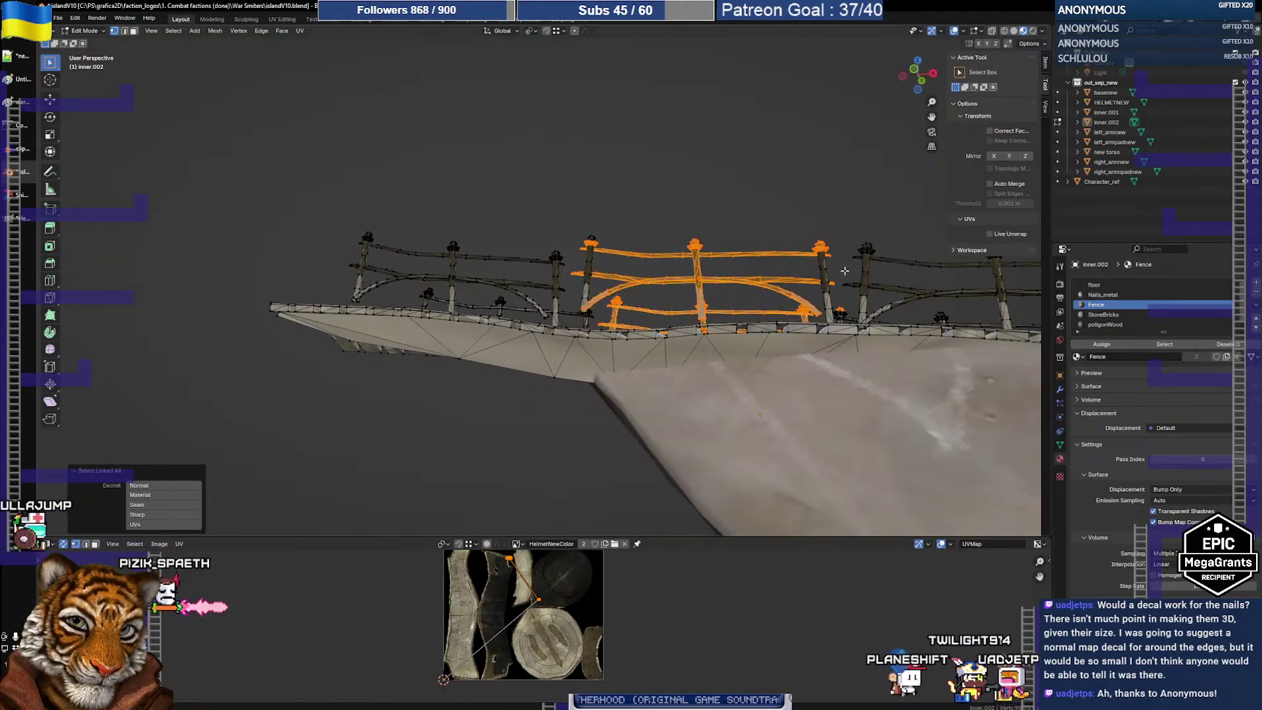
shift+drag(834, 275, 836, 276)
shift+drag(580, 255, 597, 267)
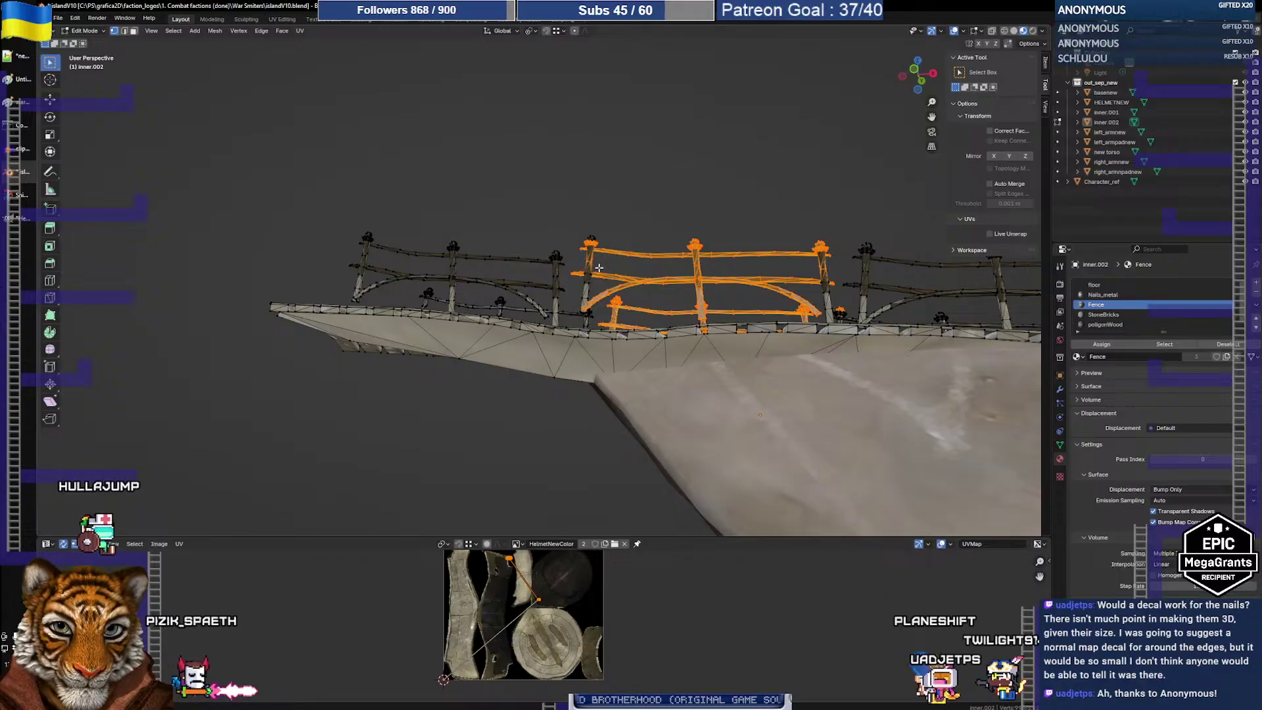
key(ctrl+l)
middle_drag(599, 267, 745, 365)
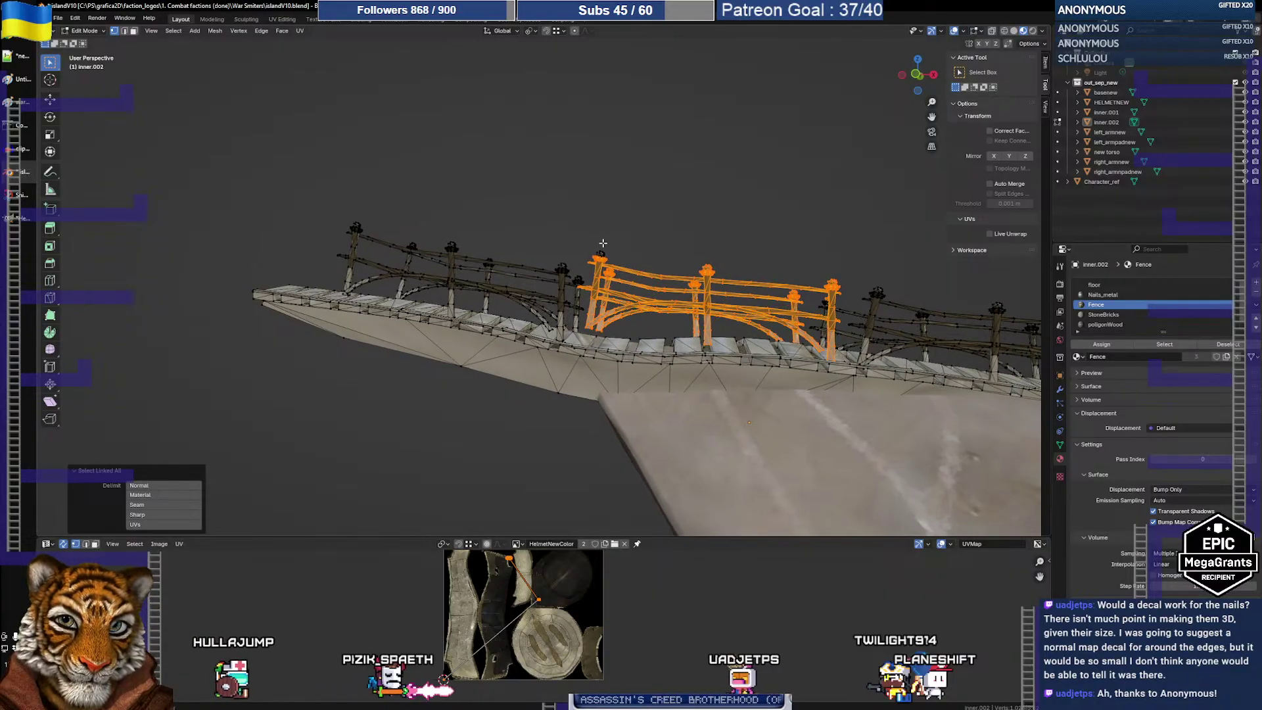
shift+drag(598, 243, 612, 259)
key(ctrl+l)
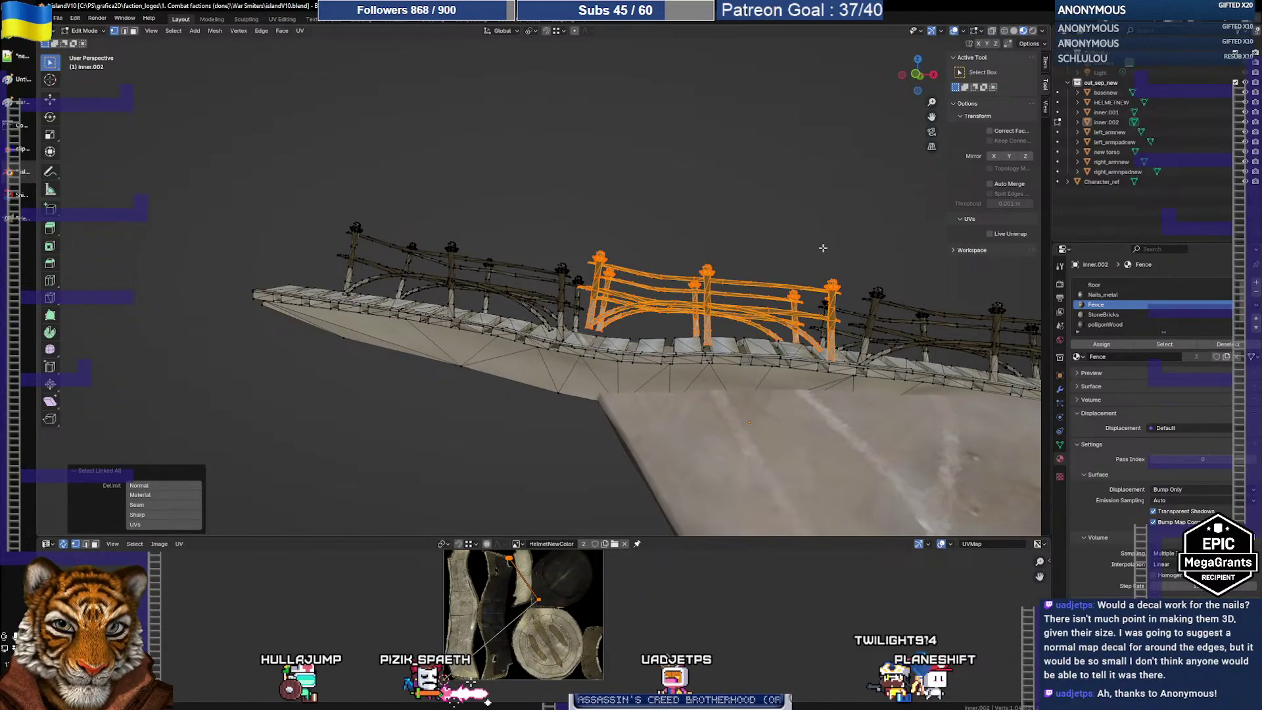
middle_drag(837, 248, 830, 282)
- Tilt the selected fence pieces −3.75° and lower them 0.186 m along Z
key(r)
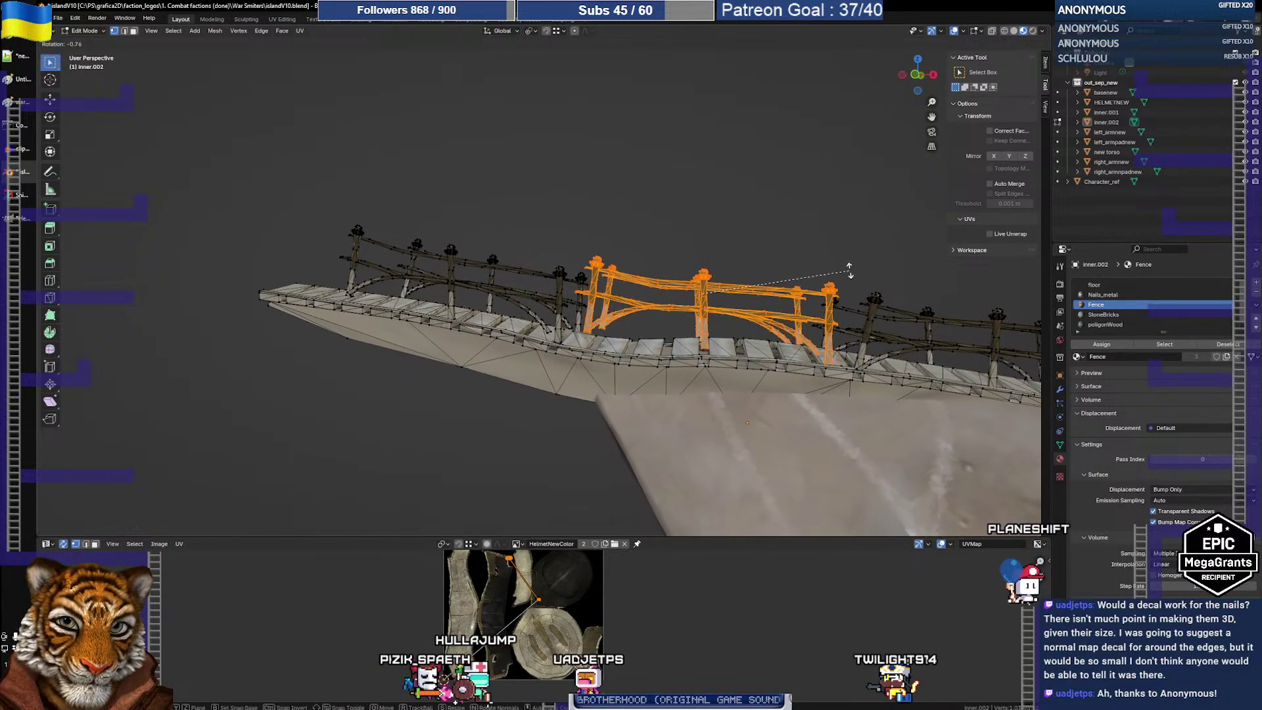
click(849, 263)
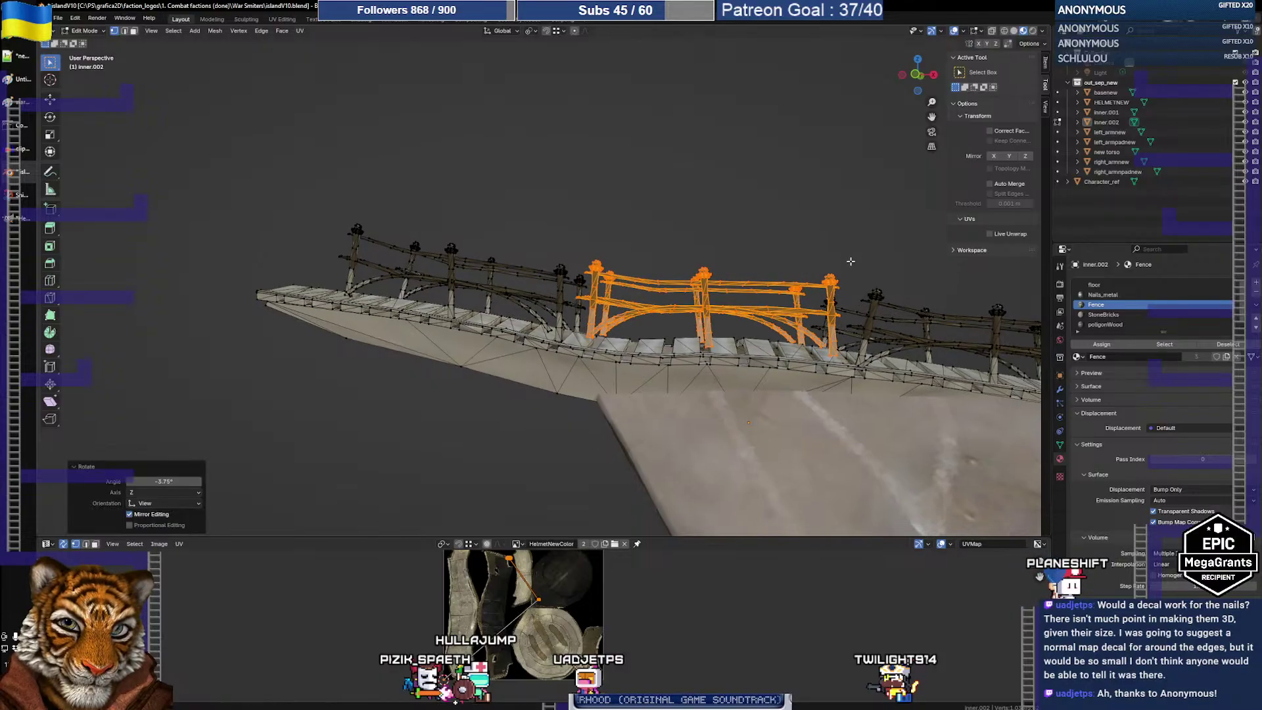
key(g)
key(z)
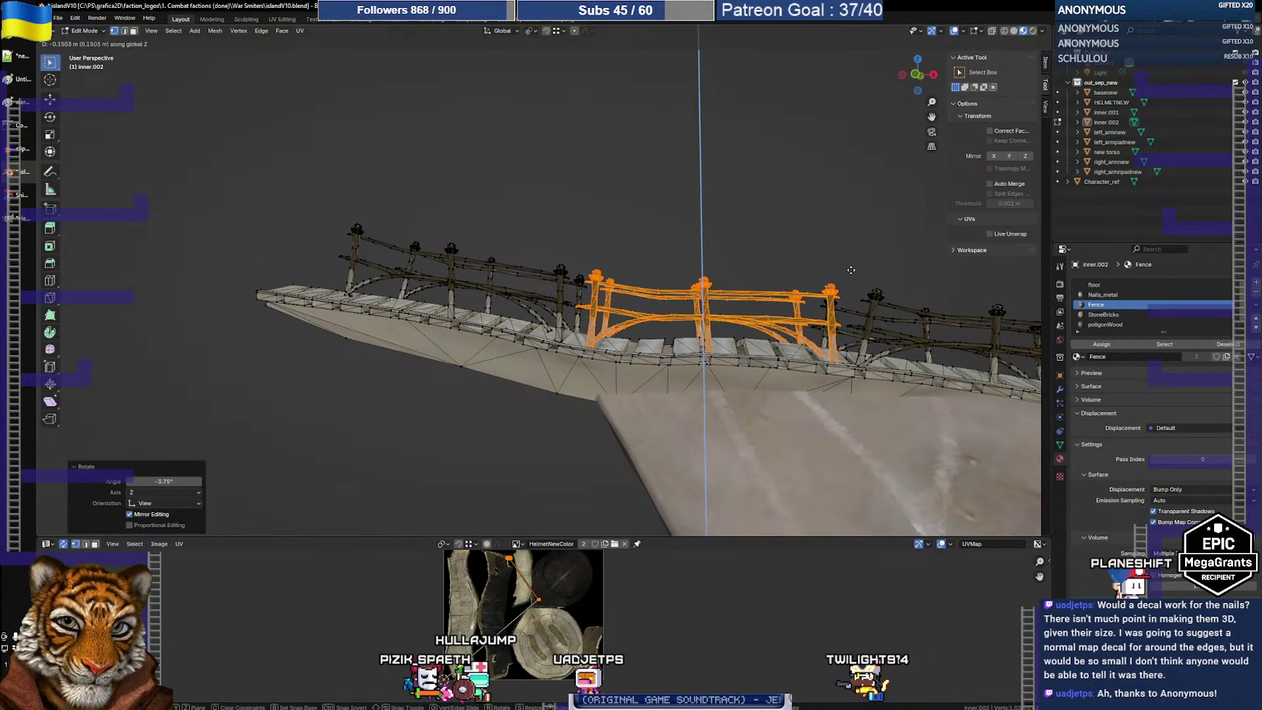
click(850, 271)
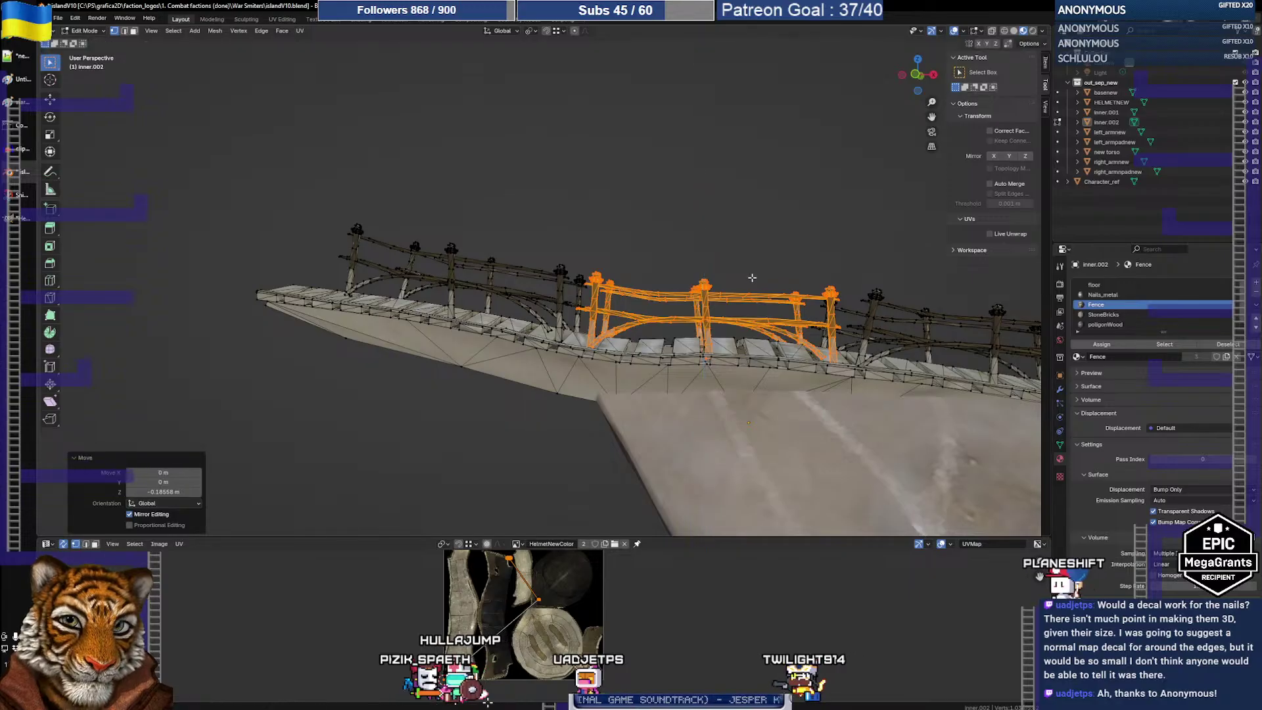
- Fly around the bridge to inspect the sloped fence, then return to Object Mode
middle_drag(850, 271, 467, 296)
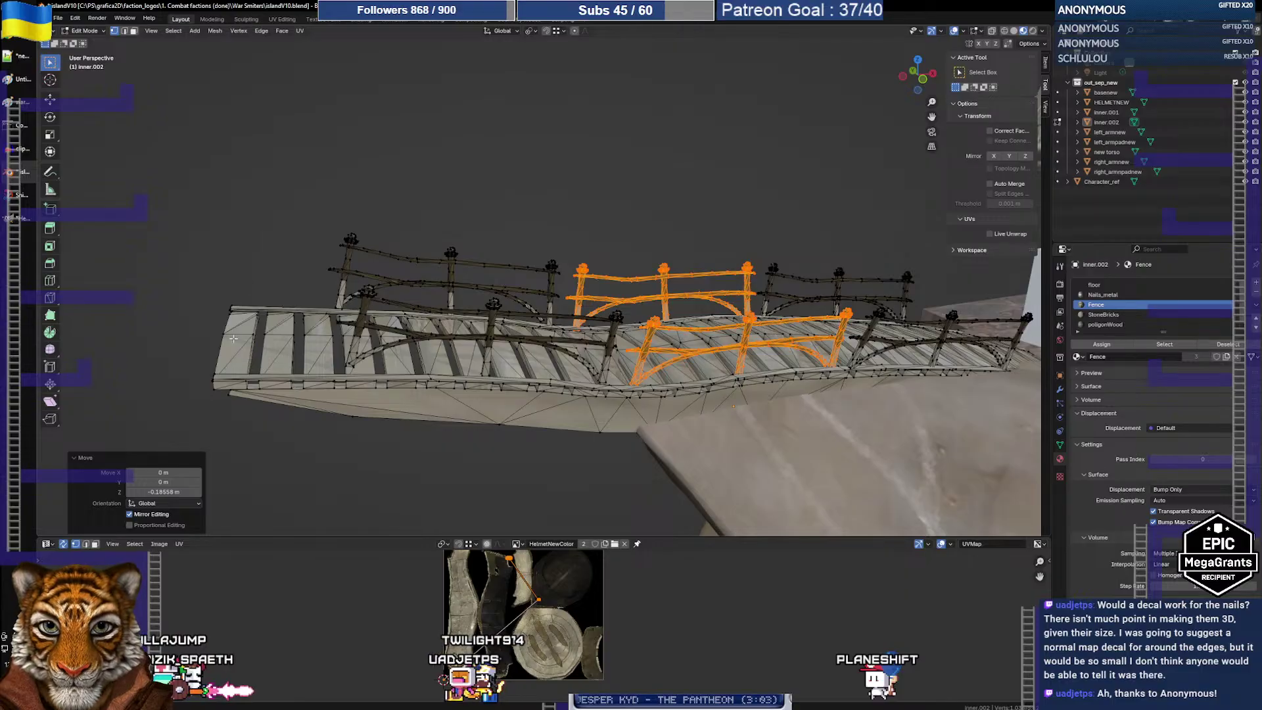
middle_drag(234, 337, 400, 370)
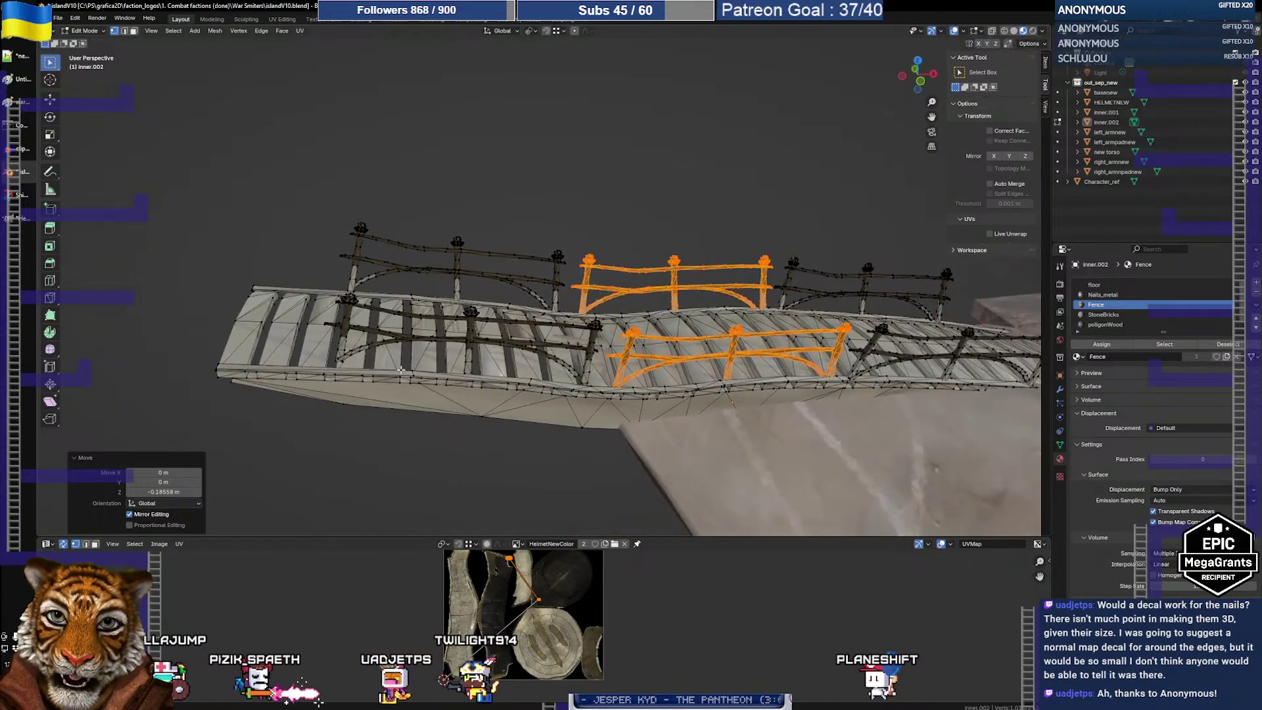
key(shift+grave)
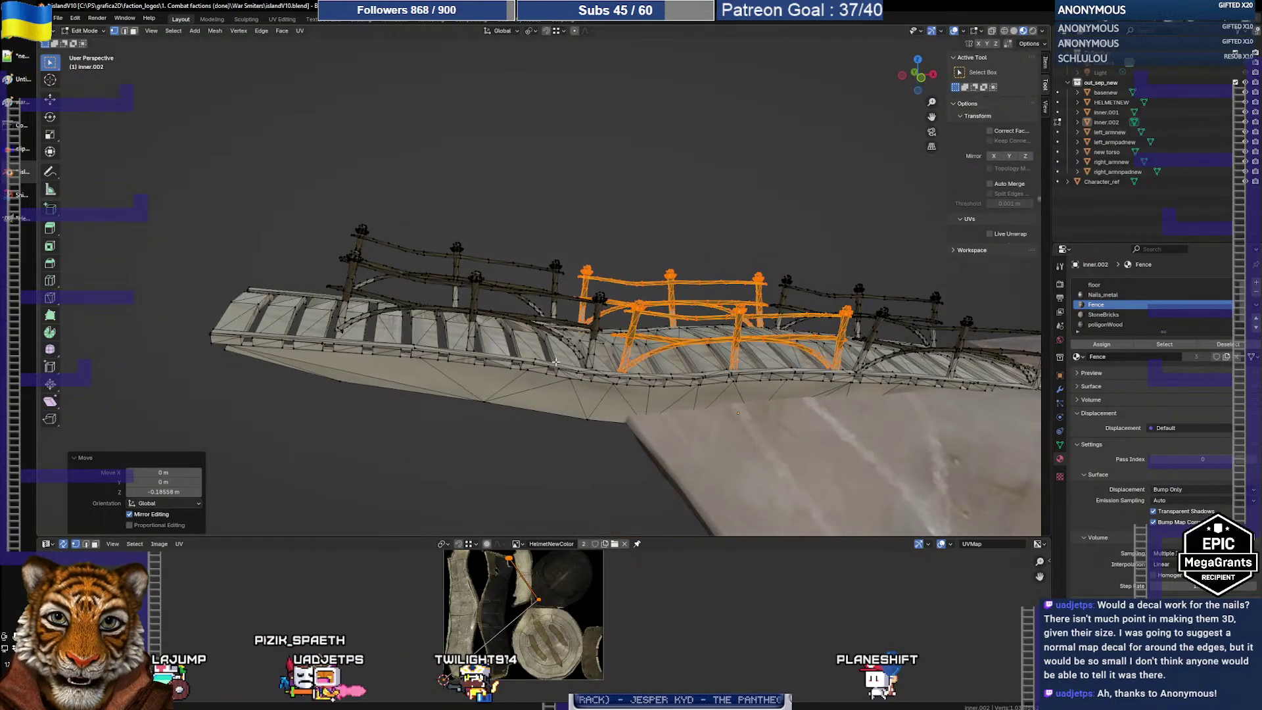
key(s)
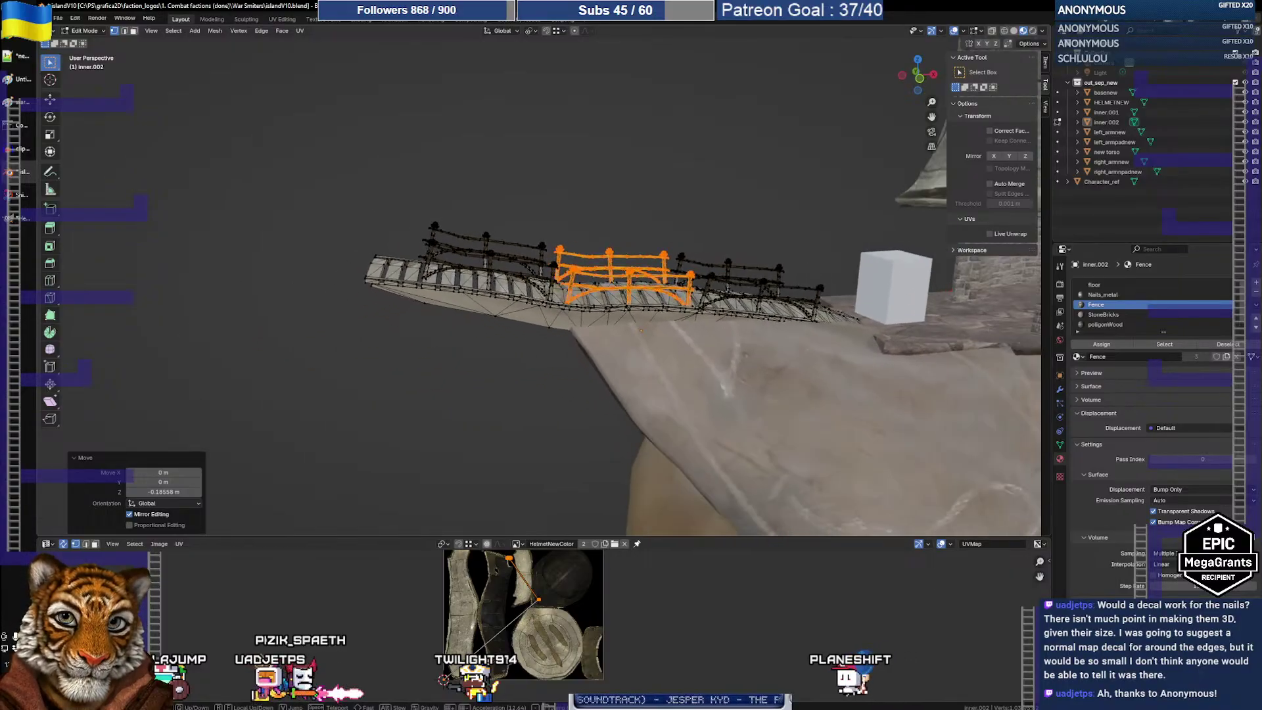
key(w)
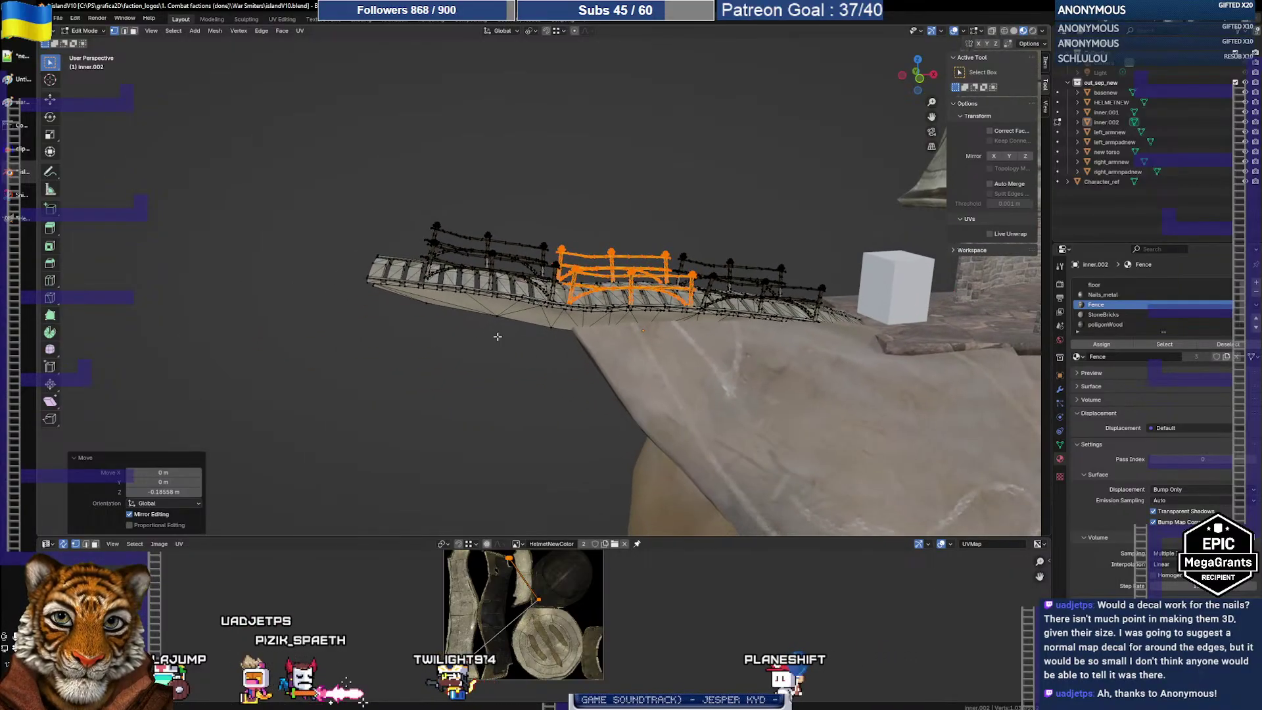
click(497, 335)
key(Tab)
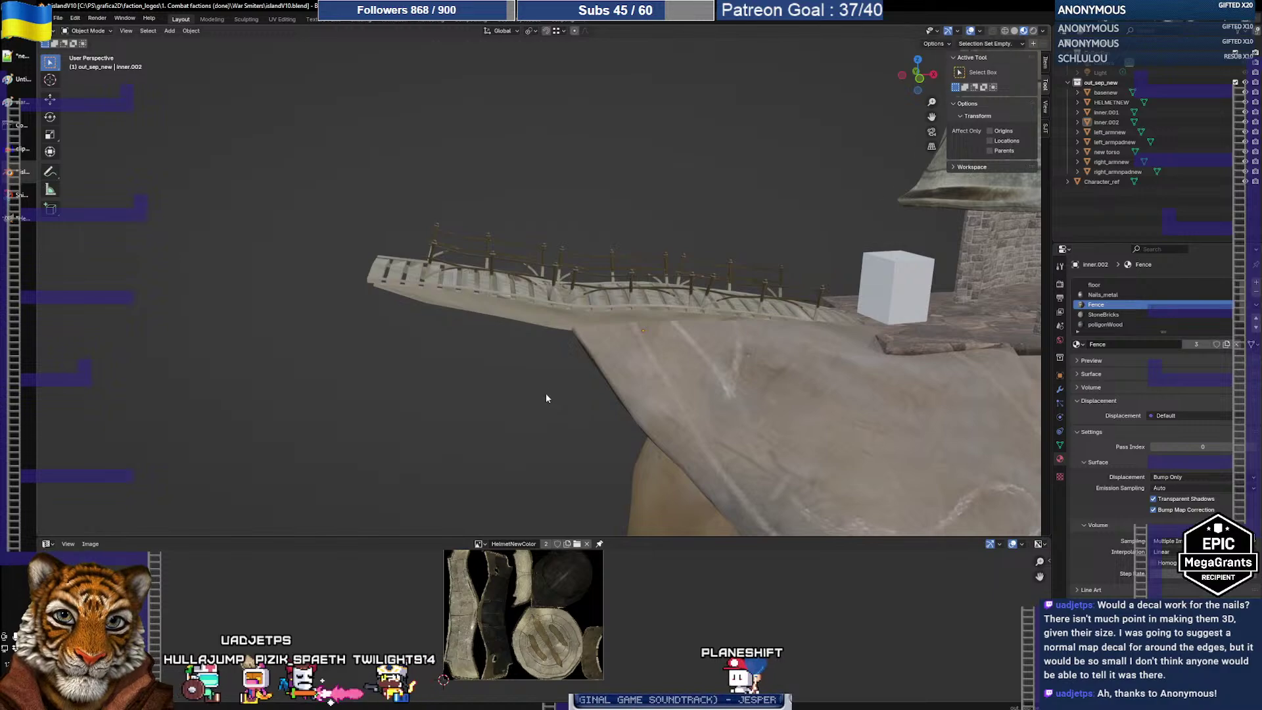
middle_drag(545, 393, 496, 338)
scroll(556, 402, down, 3)
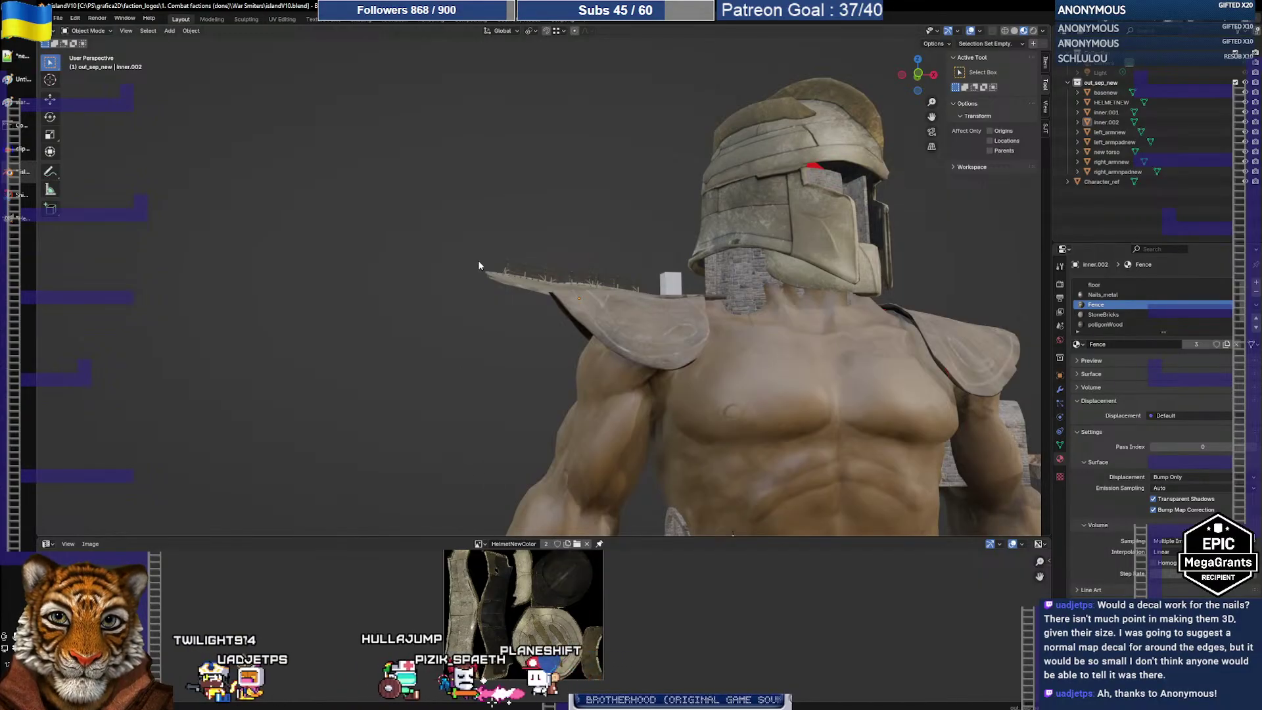
shift+middle_drag(482, 385, 475, 352)
key(shift+grave)
key(w)
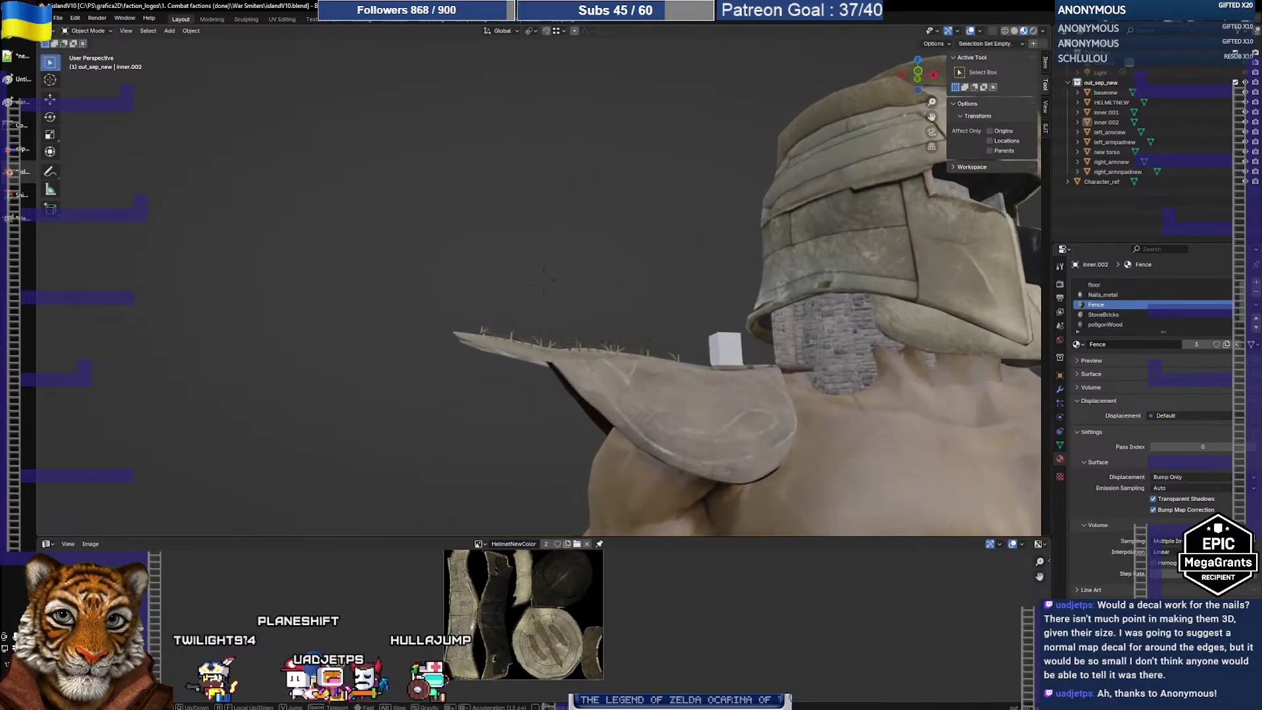
key(s)
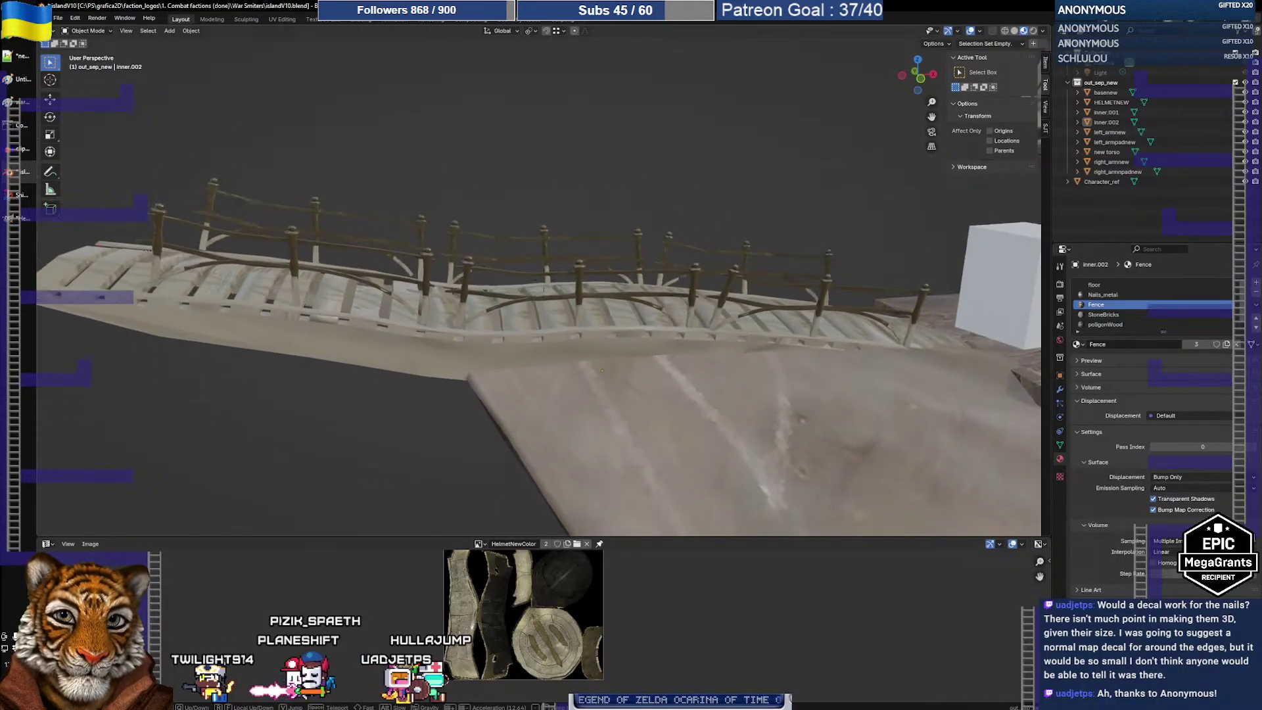
key(a)
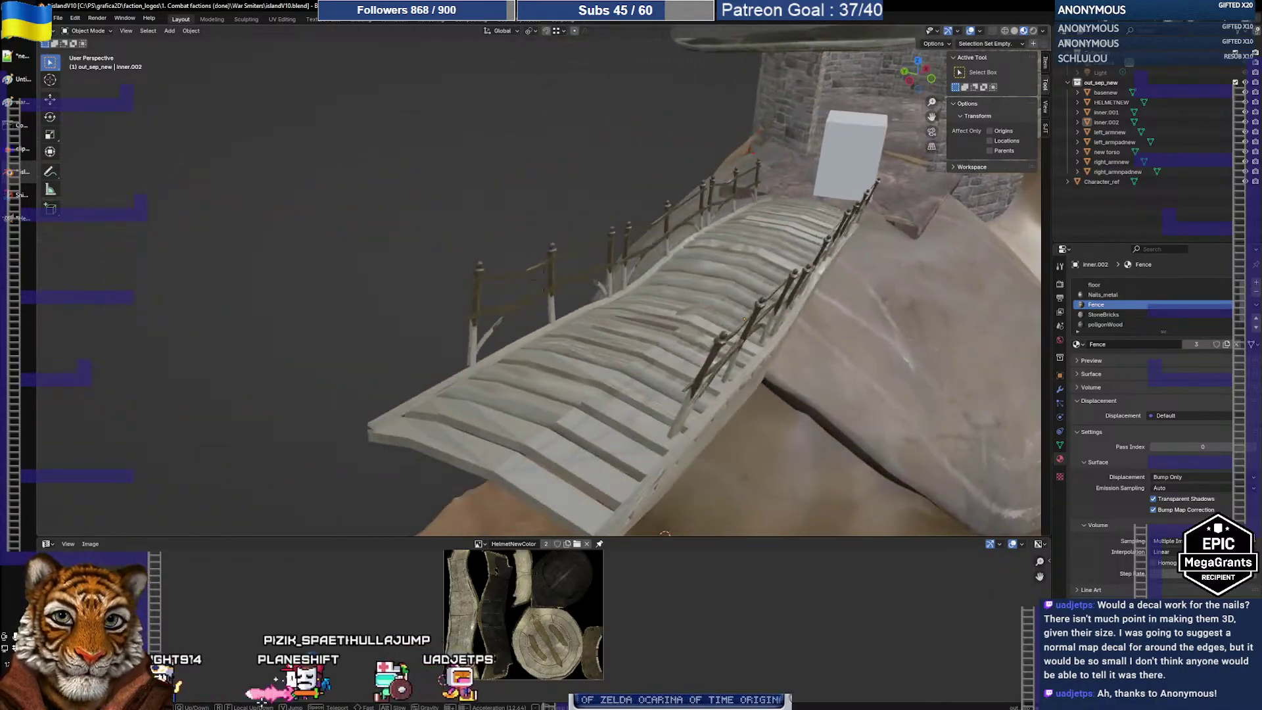
key(d)
key(a)
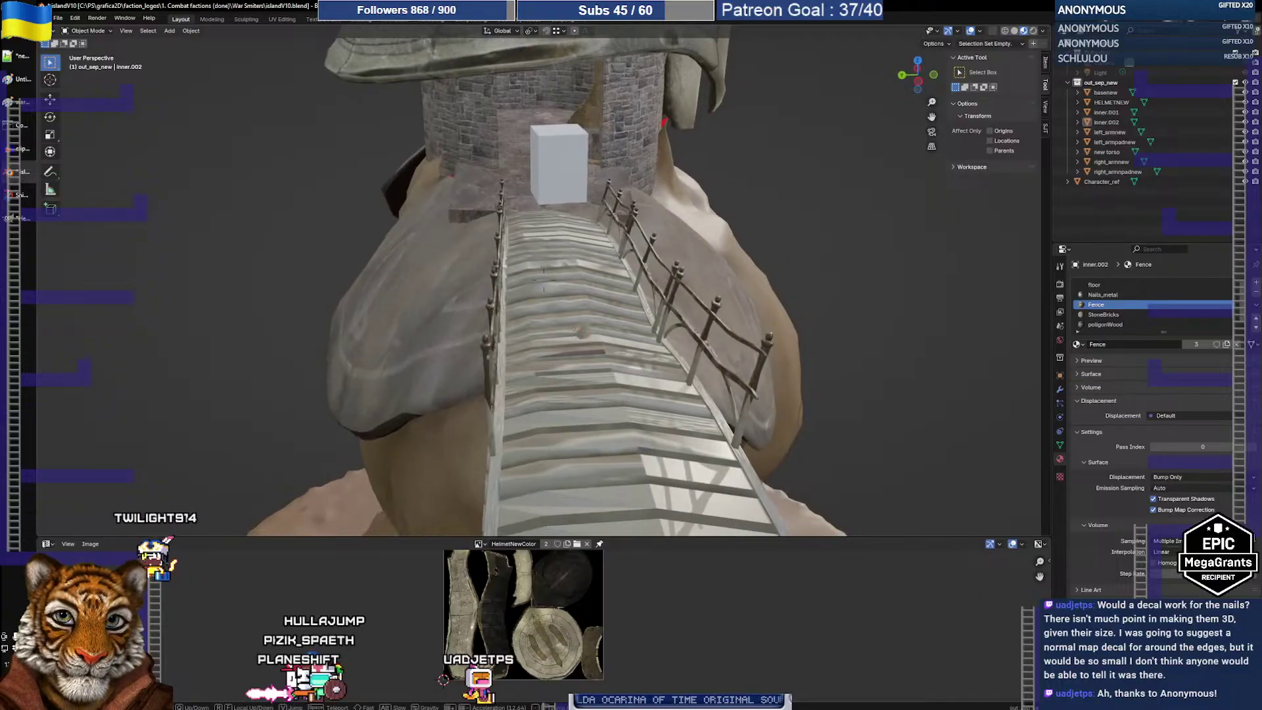
key(d)
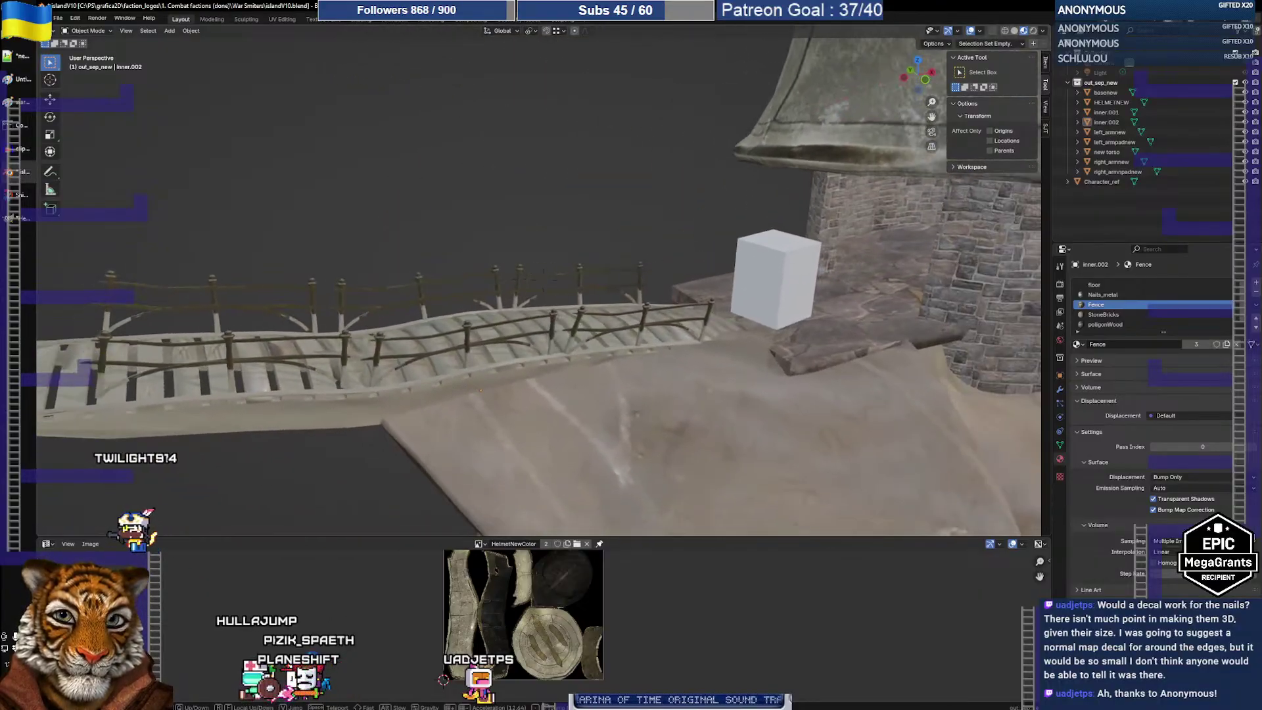
key(s)
key(a)
key(w)
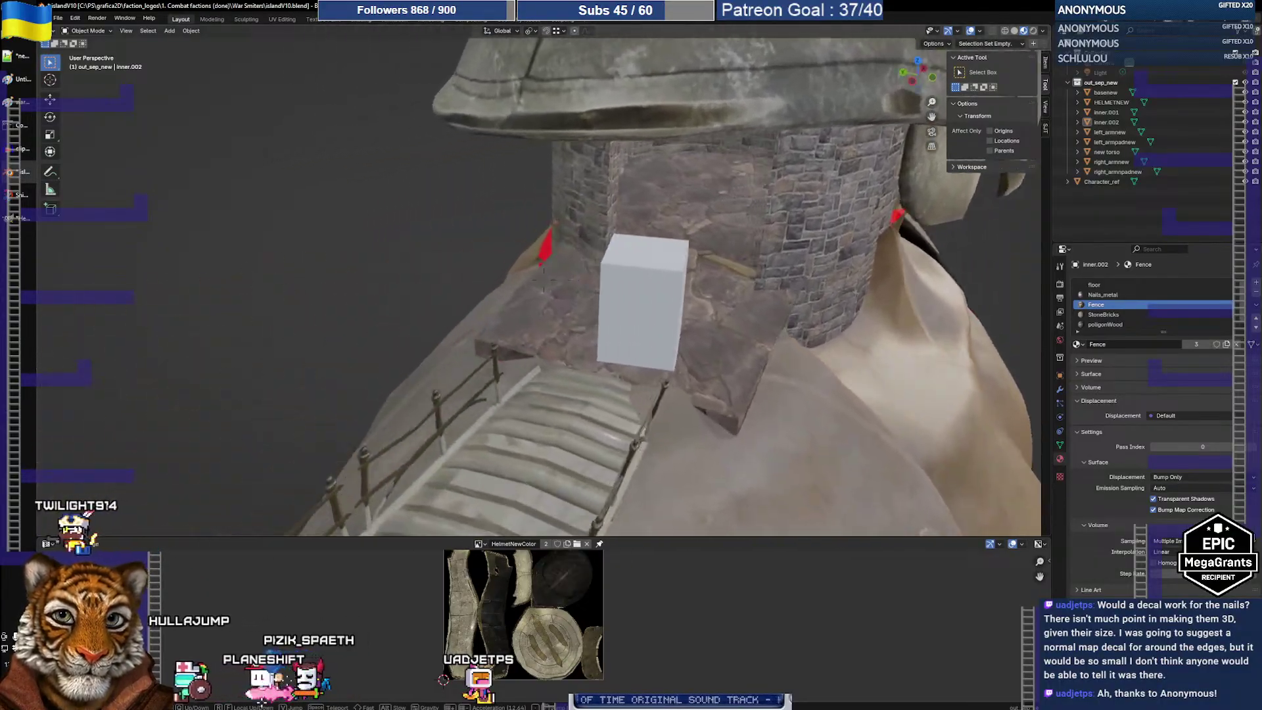
key(w)
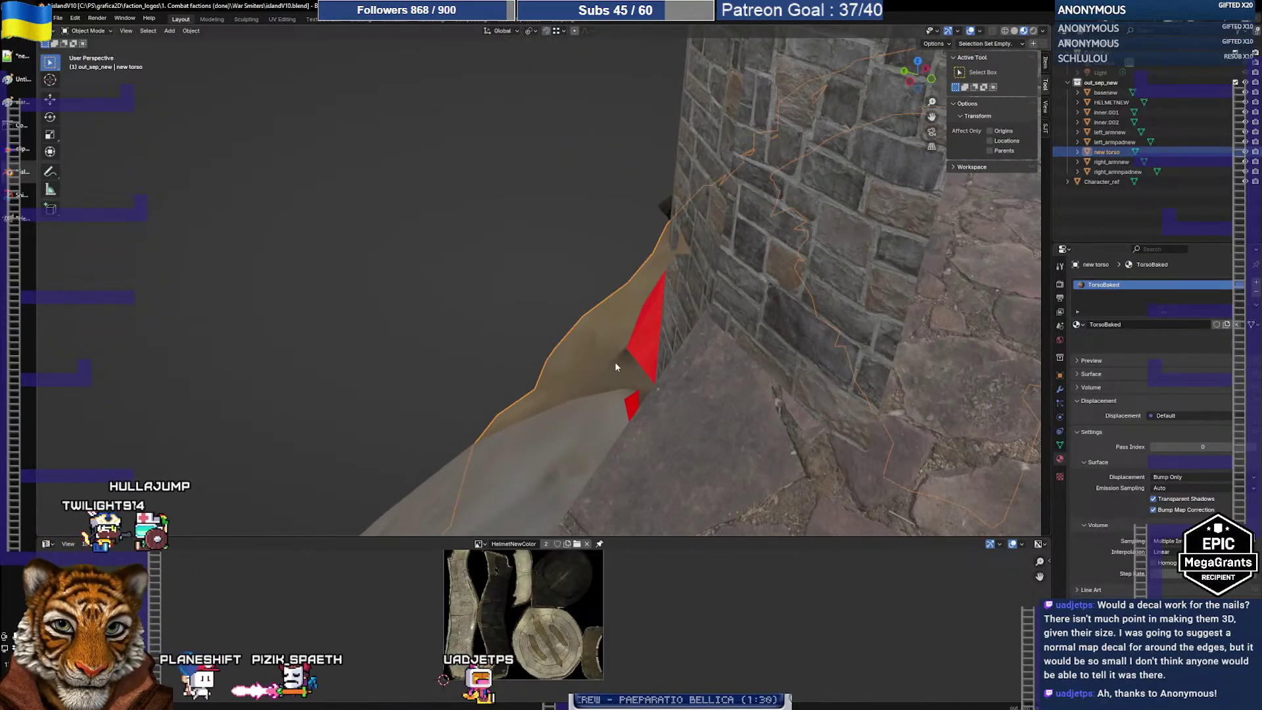
- Enter Edit Mode on the new torso and inspect the helmet and shoulders from front and side
key(Tab)
mouse_move(594, 378)
middle_down()
mouse_move(676, 372)
mouse_move(732, 406)
mouse_move(696, 379)
mouse_move(775, 376)
mouse_move(616, 369)
middle_up()
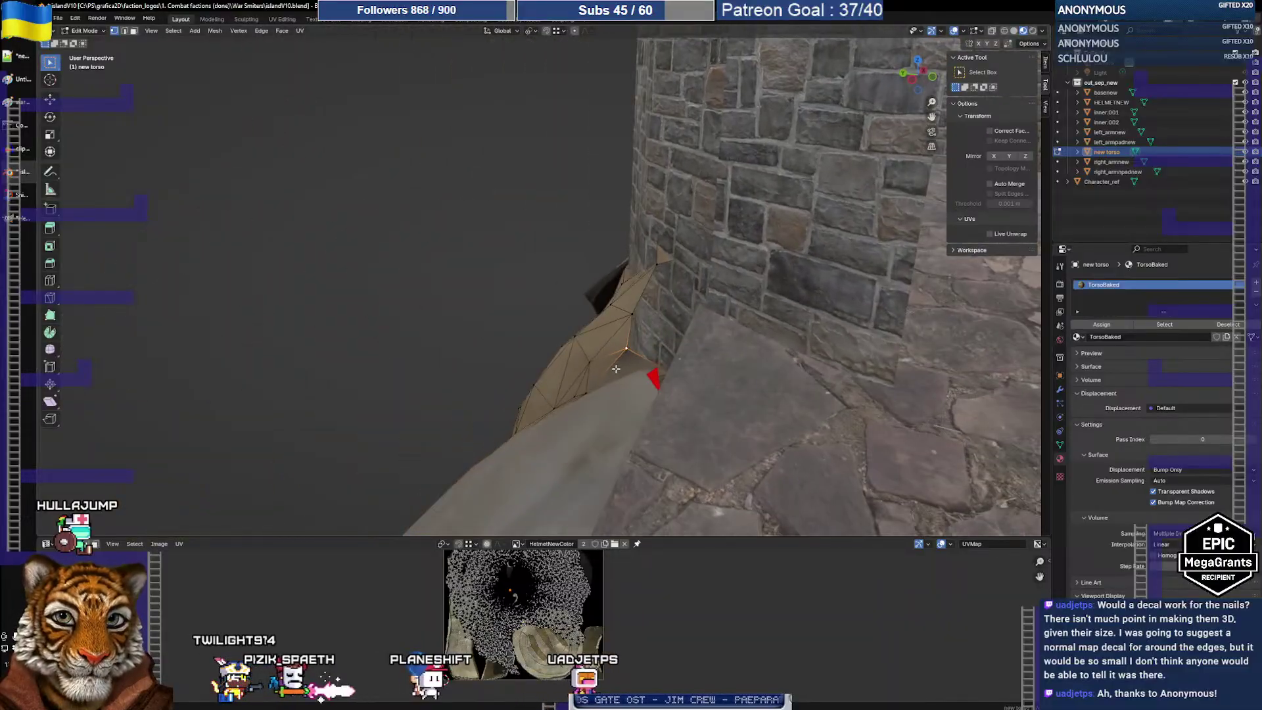
key(shift+grave)
key(s)
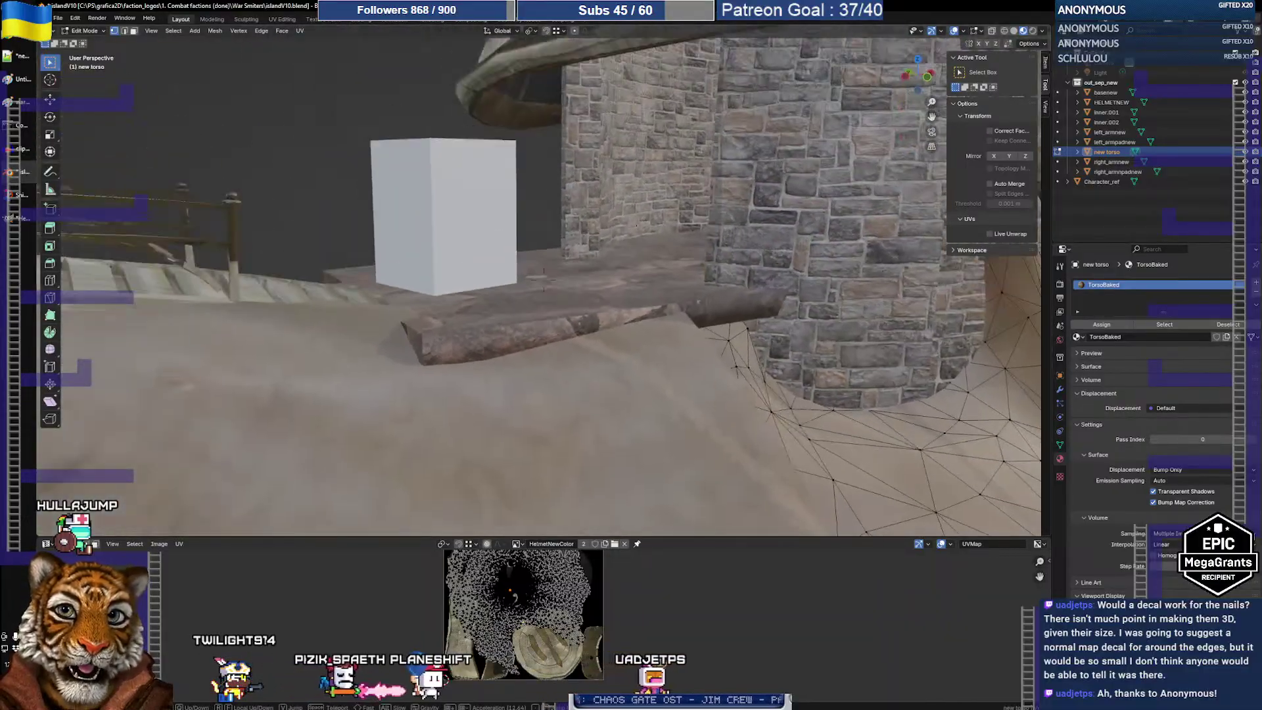
key(s)
key(d)
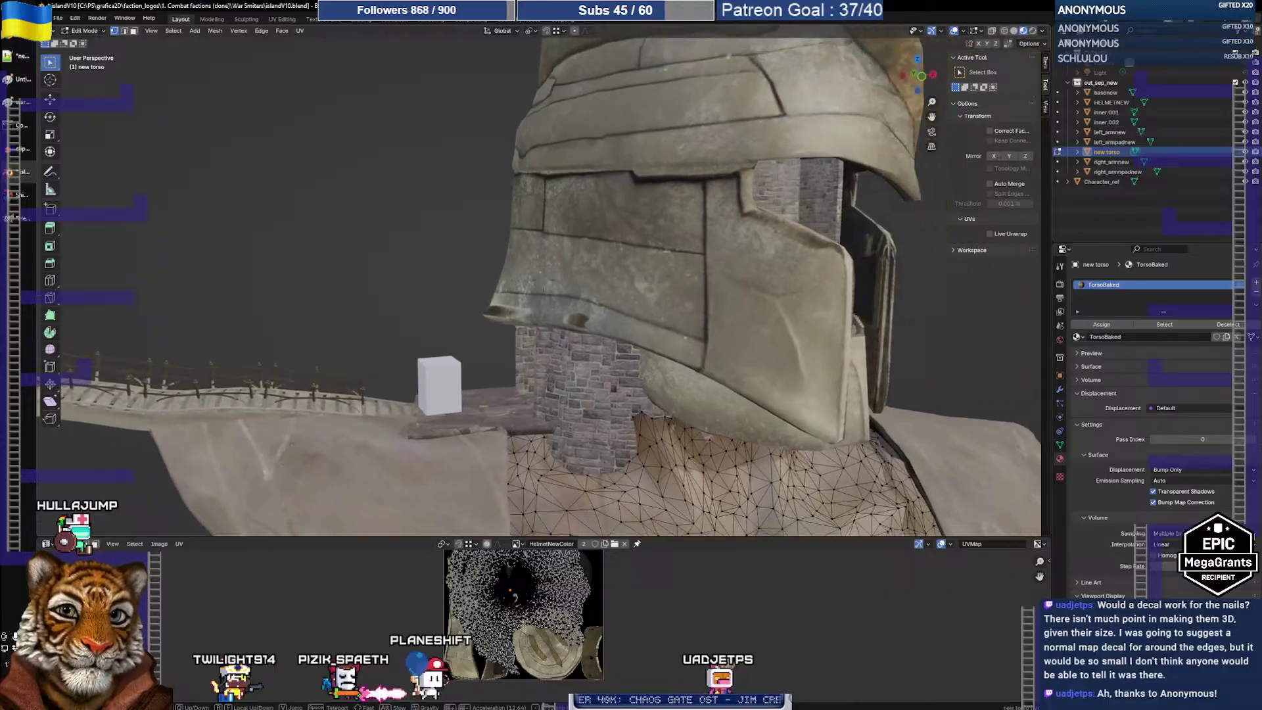
key(s)
click(616, 367)
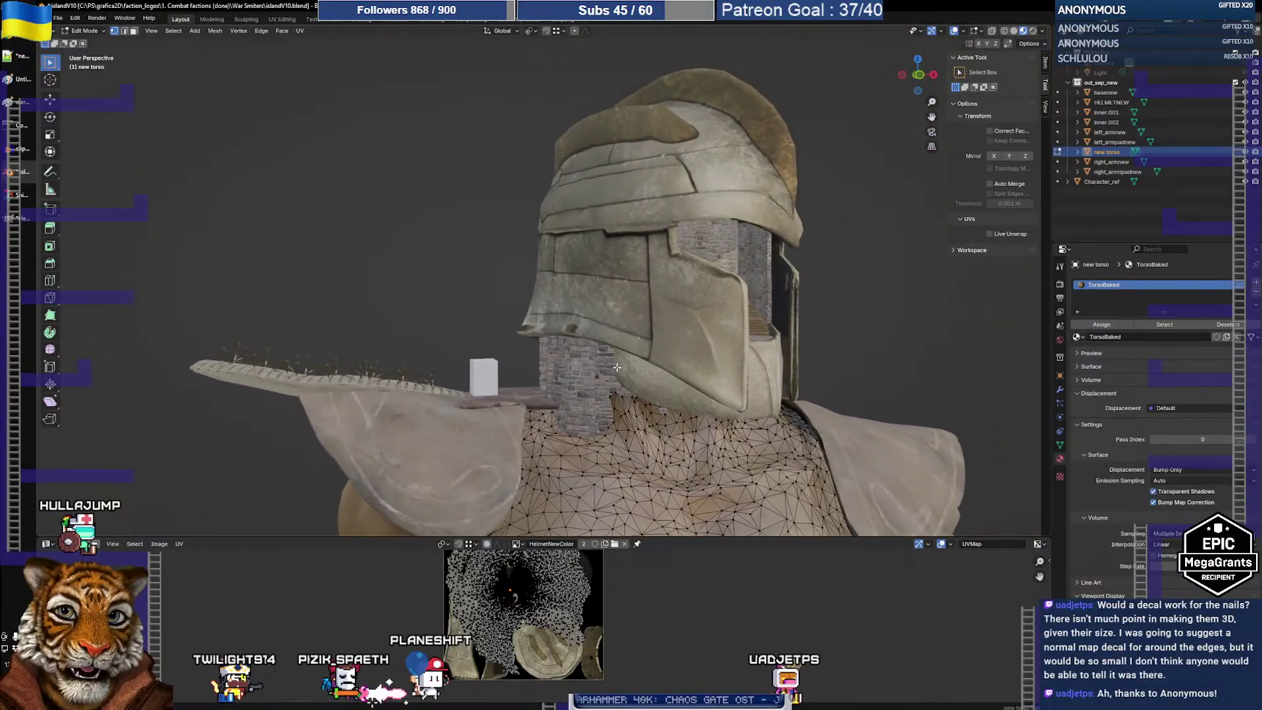
middle_drag(883, 218, 822, 271)
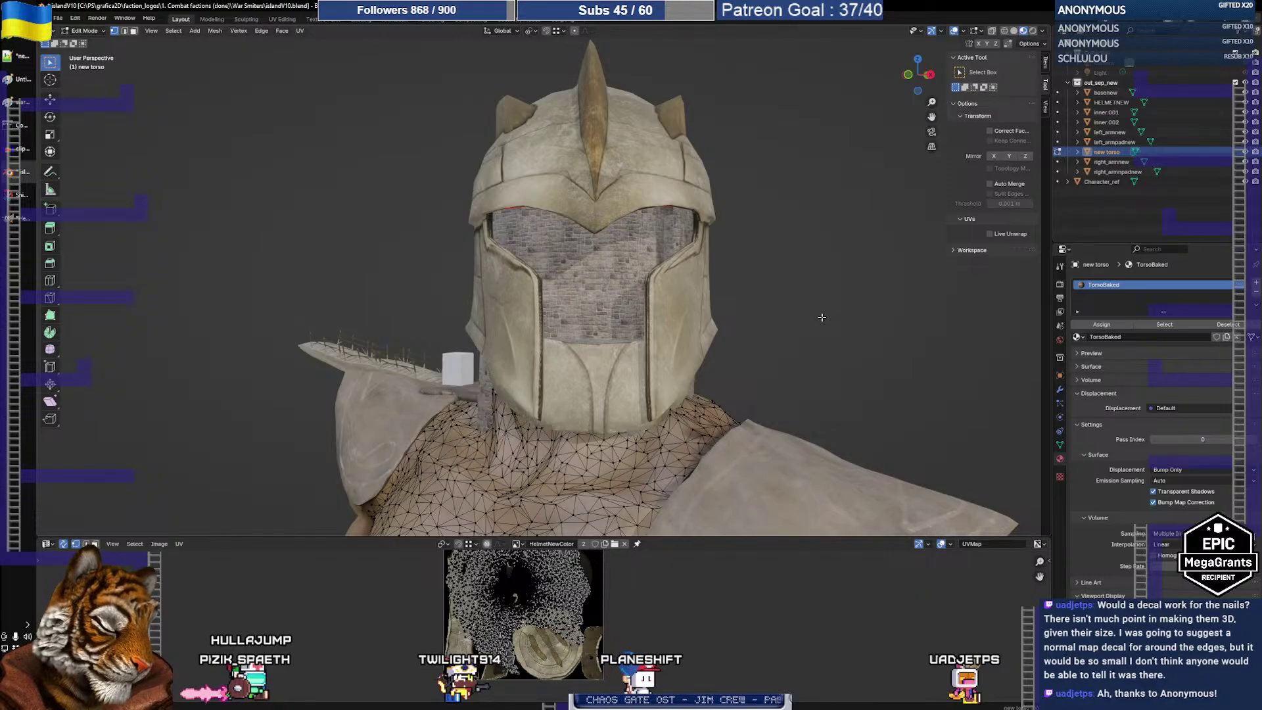
middle_drag(821, 318, 593, 314)
- Leave torso Edit Mode and back away to view the statue's whole upper body
key(Tab)
middle_drag(518, 344, 760, 346)
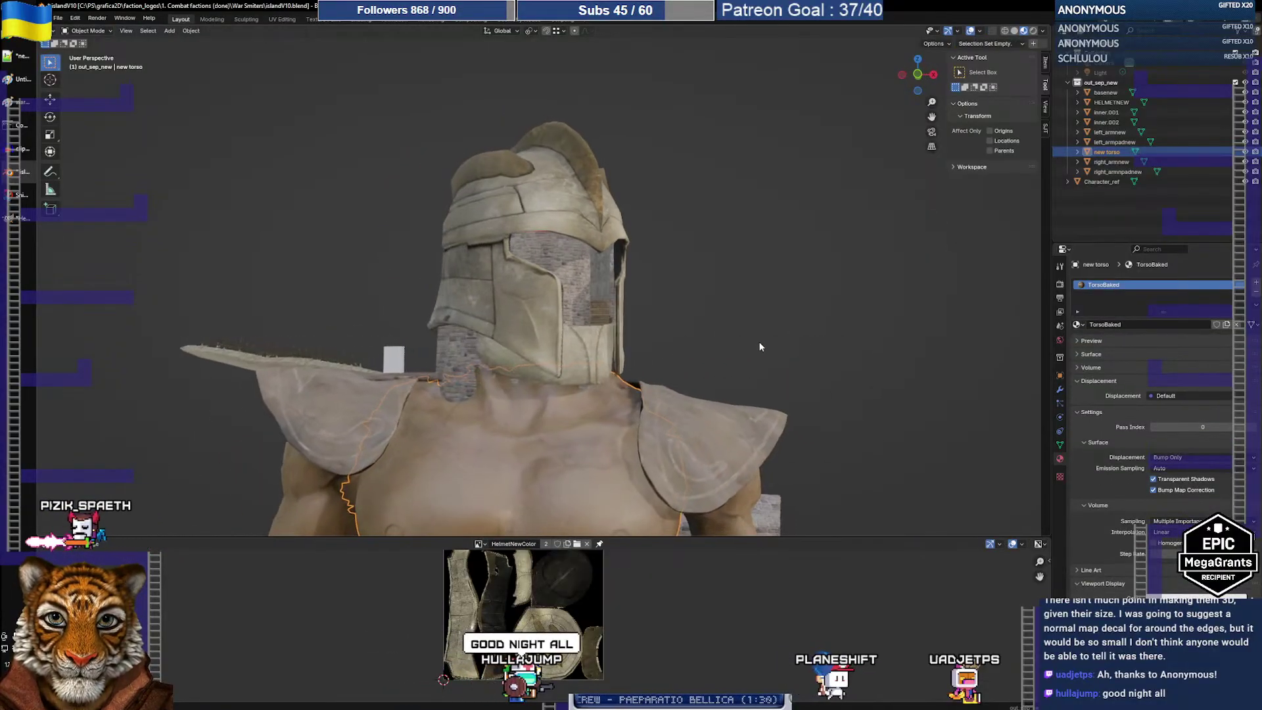
key(shift+grave)
key(s)
key(q)
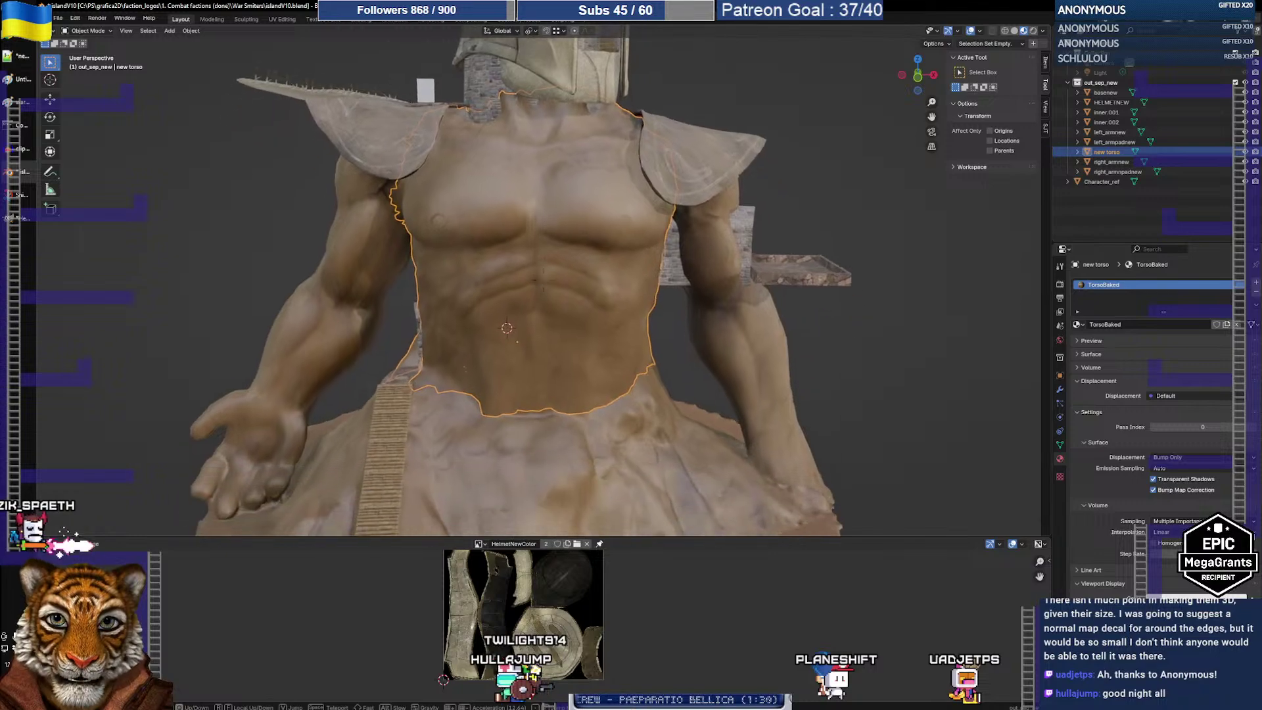
key(s)
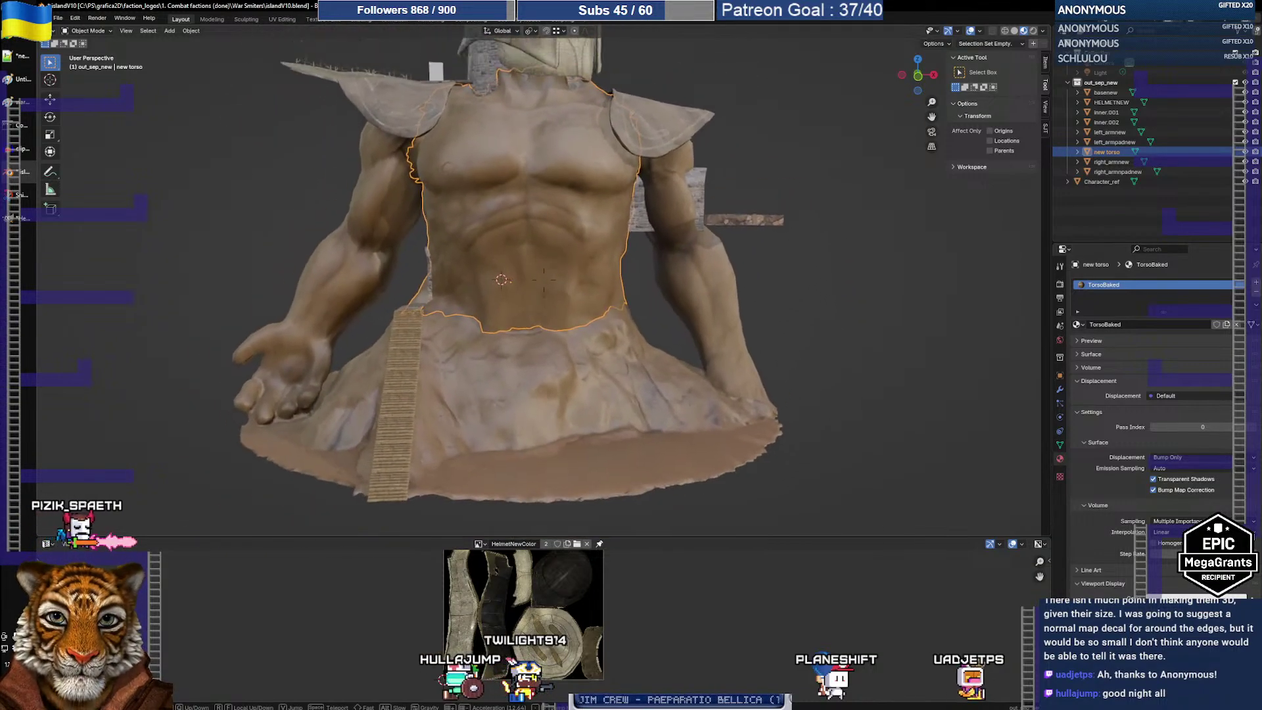
key(s)
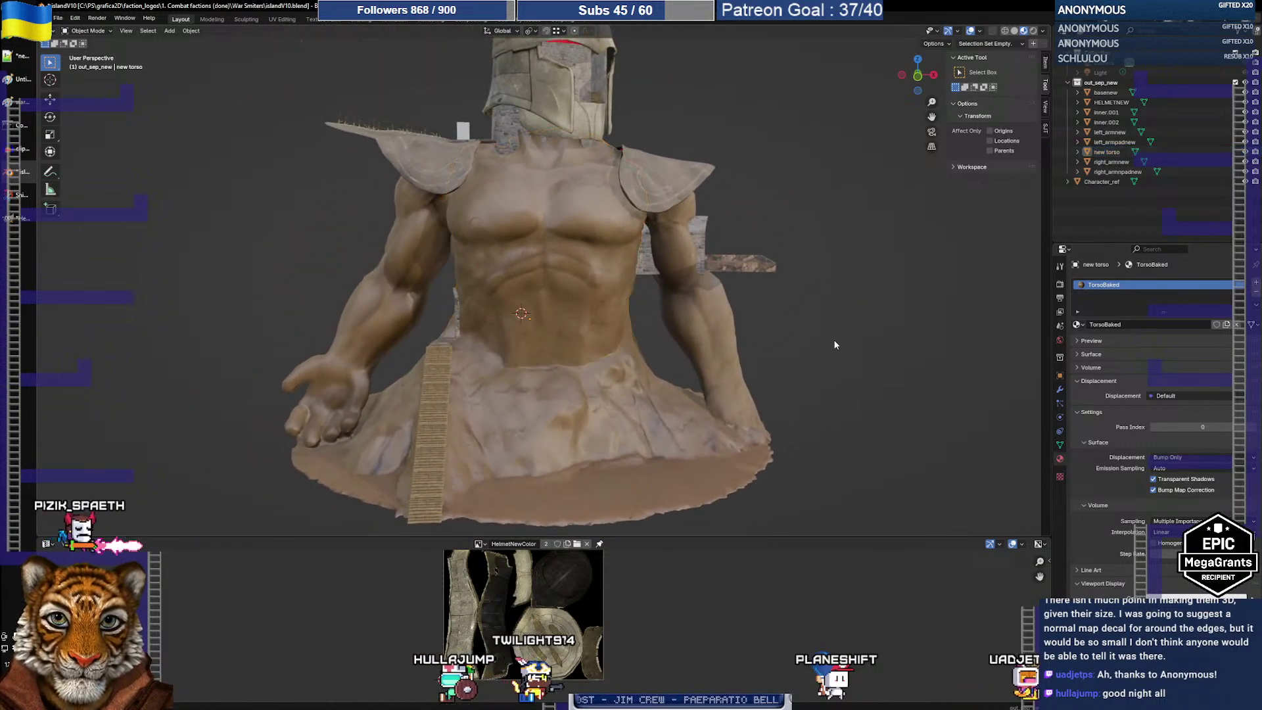
mouse_move(782, 352)
middle_down()
mouse_move(815, 355)
mouse_move(785, 355)
middle_up()
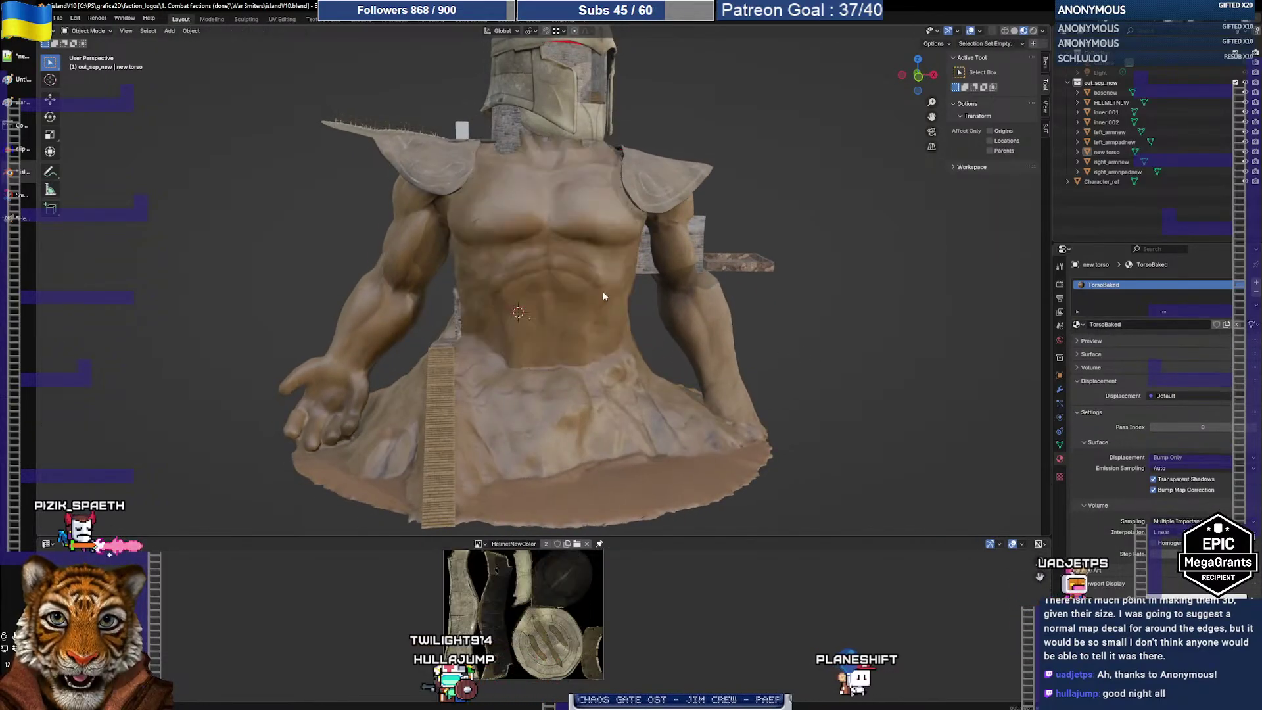
mouse_move(602, 290)
middle_down()
mouse_move(648, 316)
mouse_move(826, 279)
mouse_move(624, 299)
middle_up()
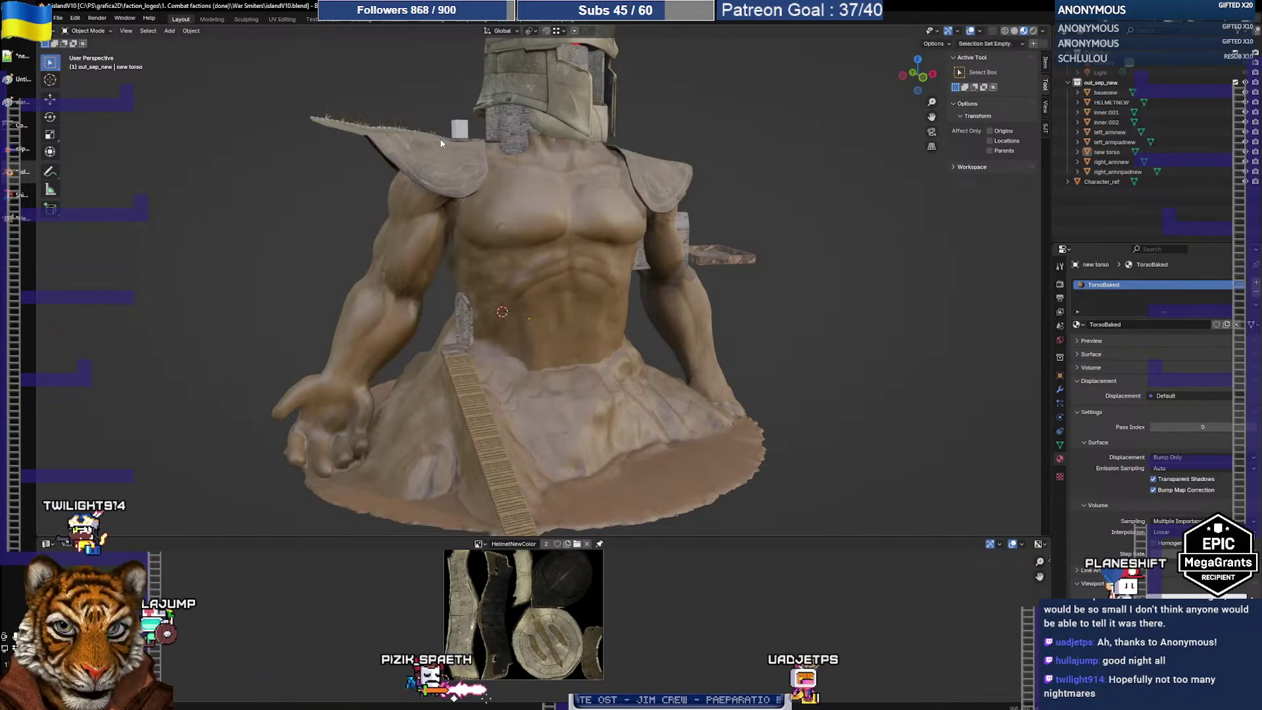
- Make Character_ref active, then fly into the tower and select the wall piece with the red patch
click(511, 172)
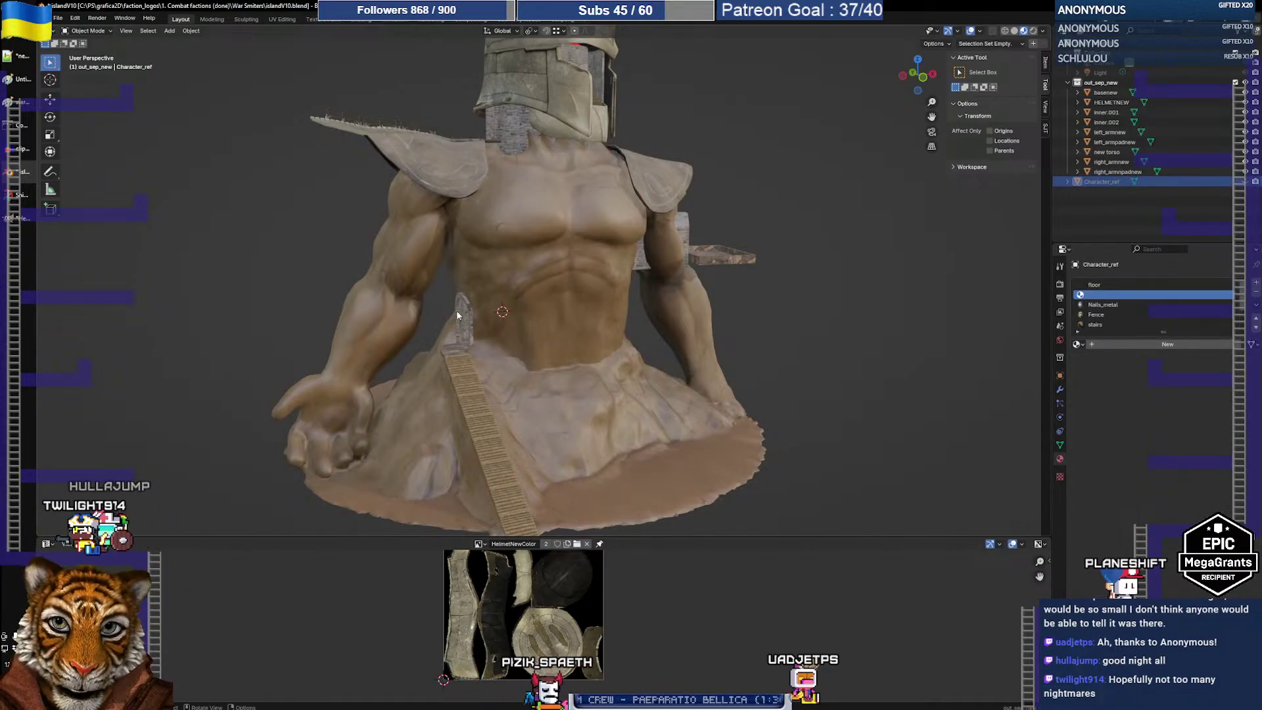
middle_drag(649, 316, 532, 321)
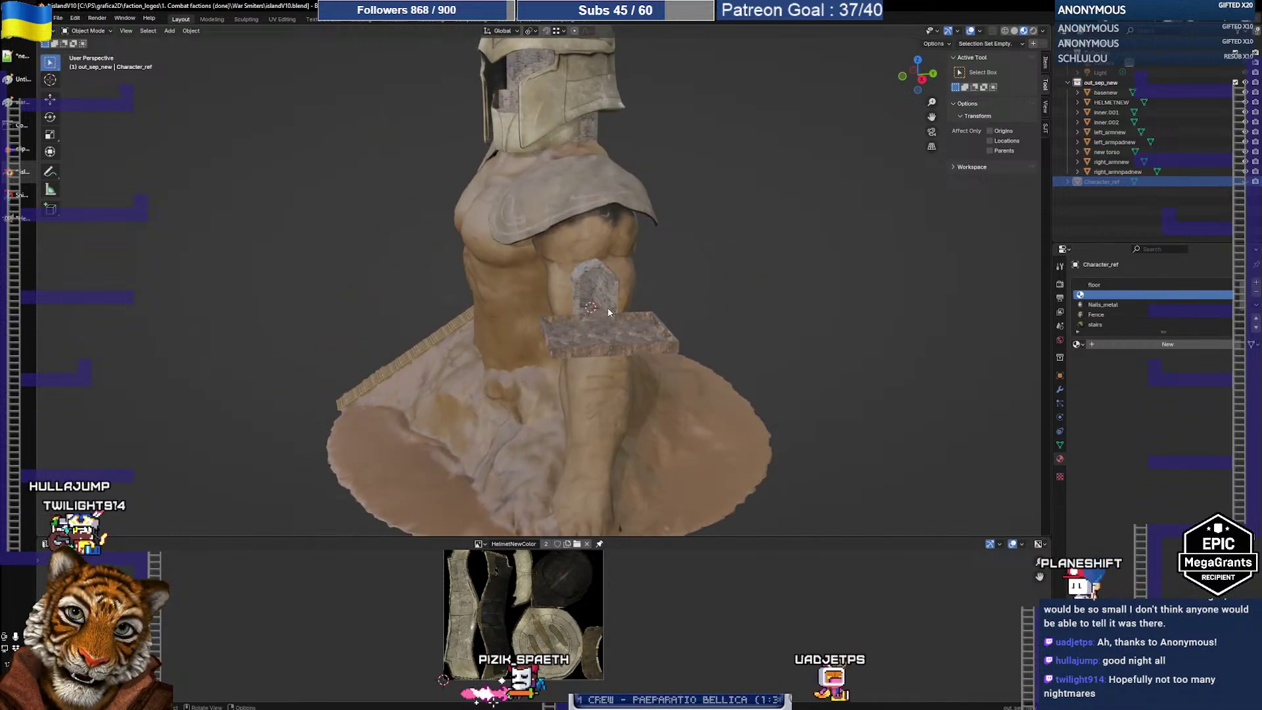
middle_drag(606, 297, 765, 300)
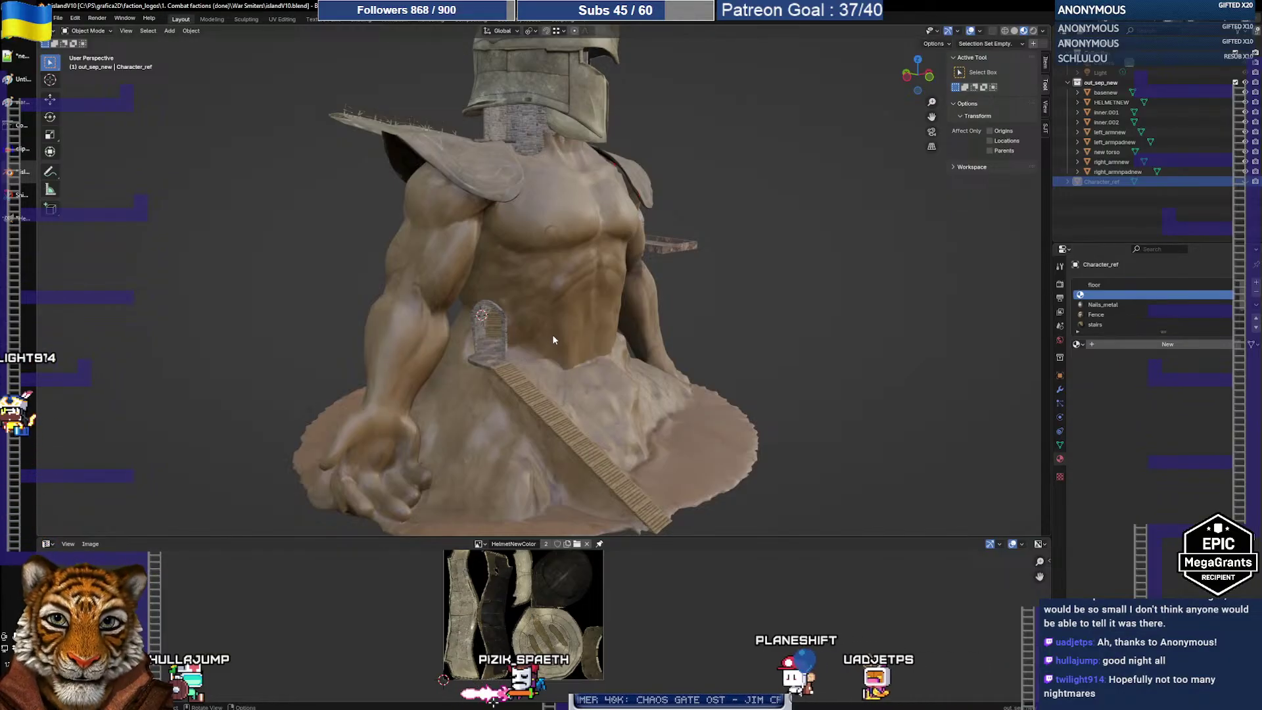
middle_drag(551, 340, 552, 290)
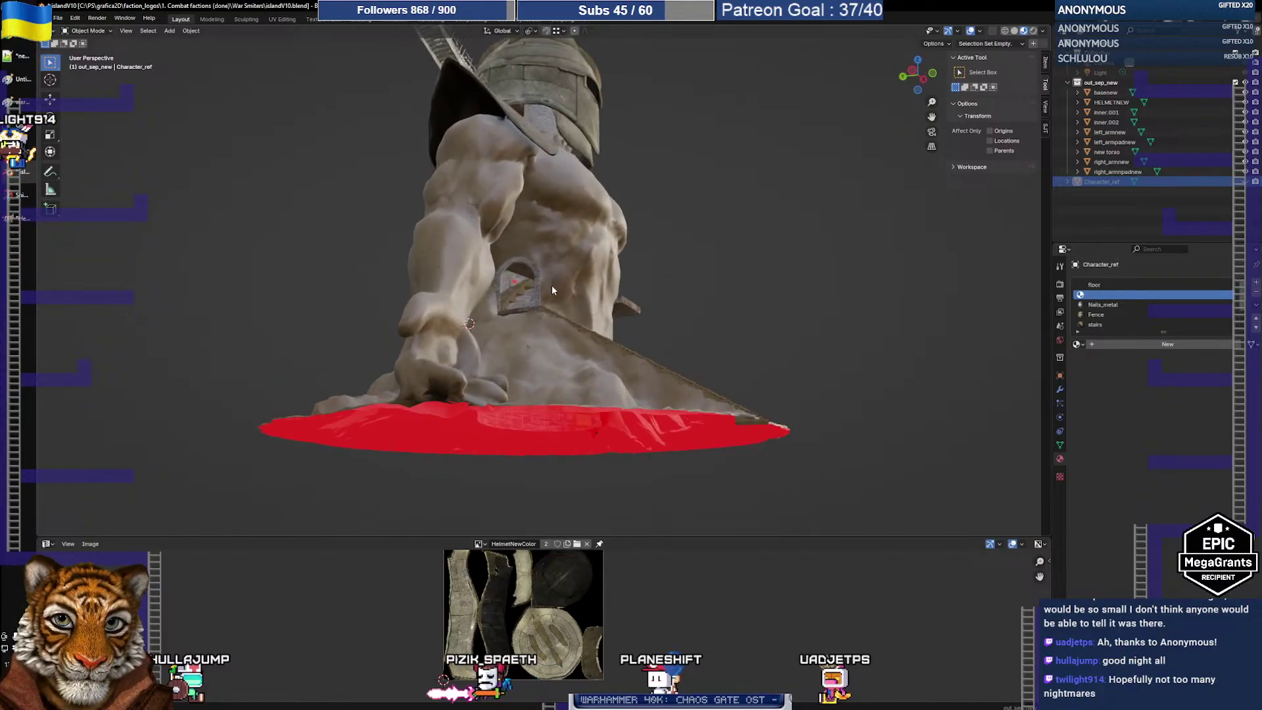
key(shift+grave)
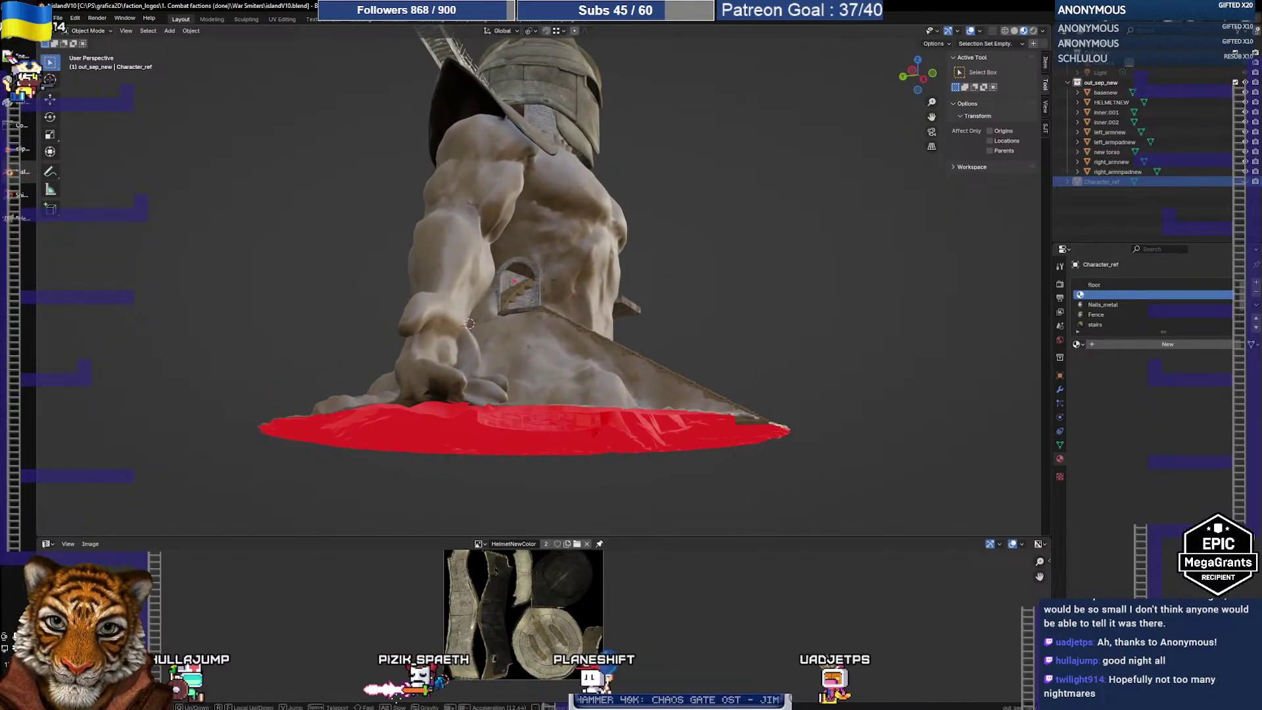
key(w)
key(w)
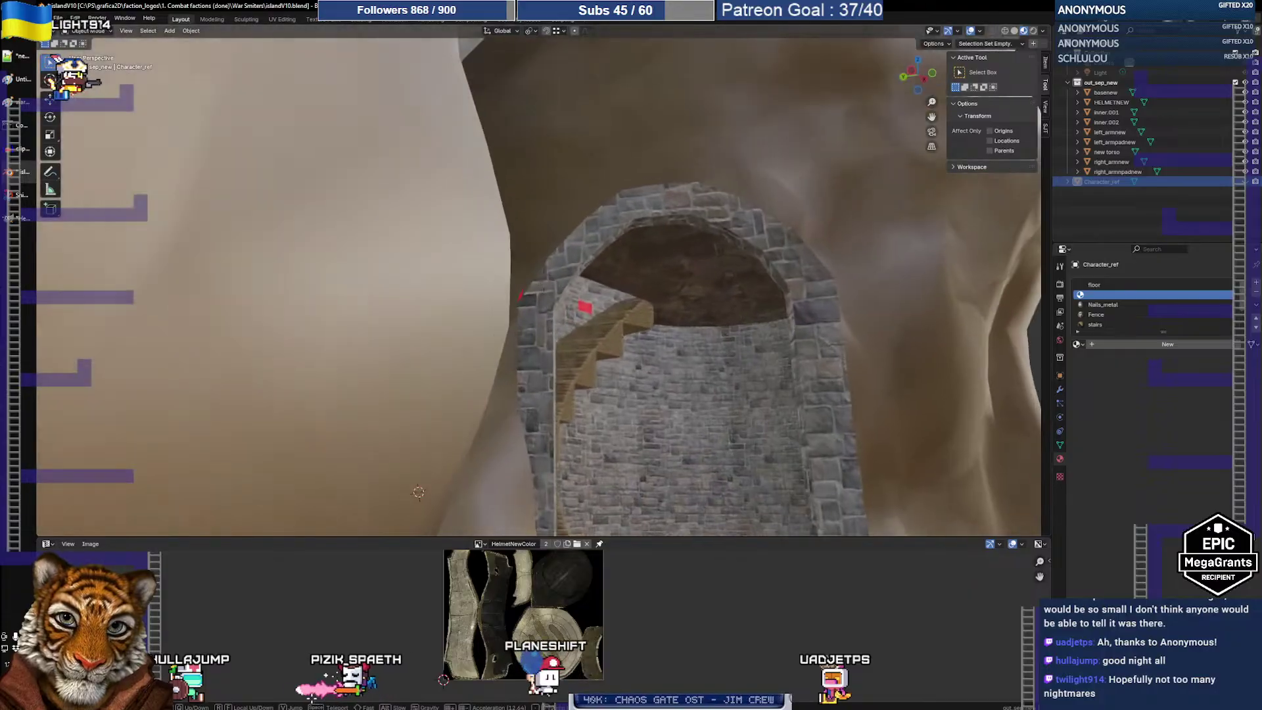
key(s)
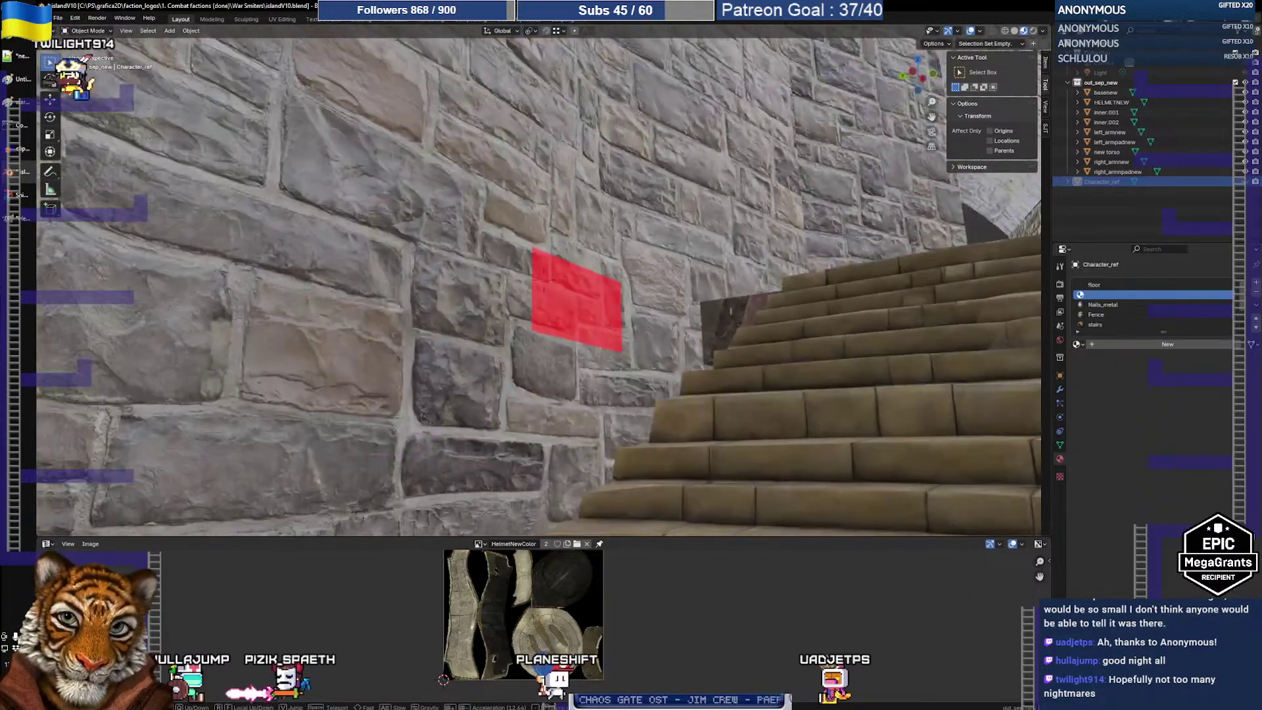
click(566, 319)
- In inner.001 Edit Mode, select the red-marked face and move its edge along Z
key(Tab)
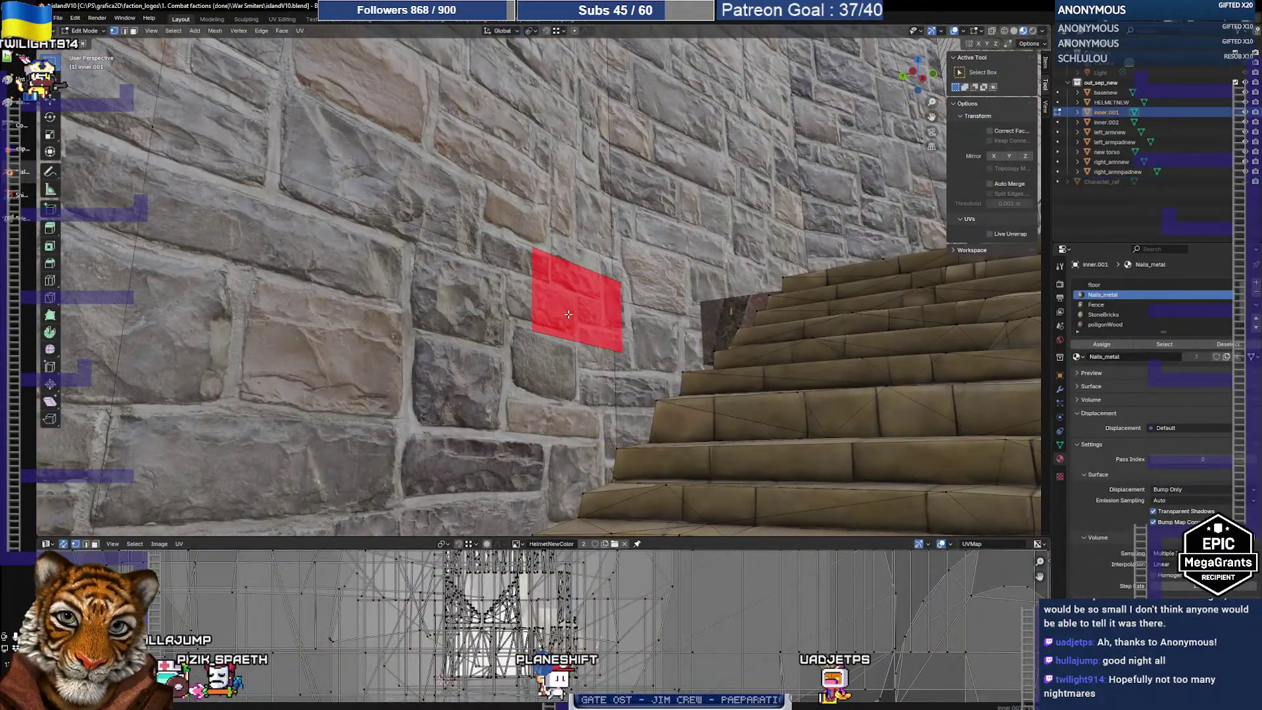
click(565, 307)
middle_drag(547, 309, 639, 358)
scroll(639, 358, down, 6)
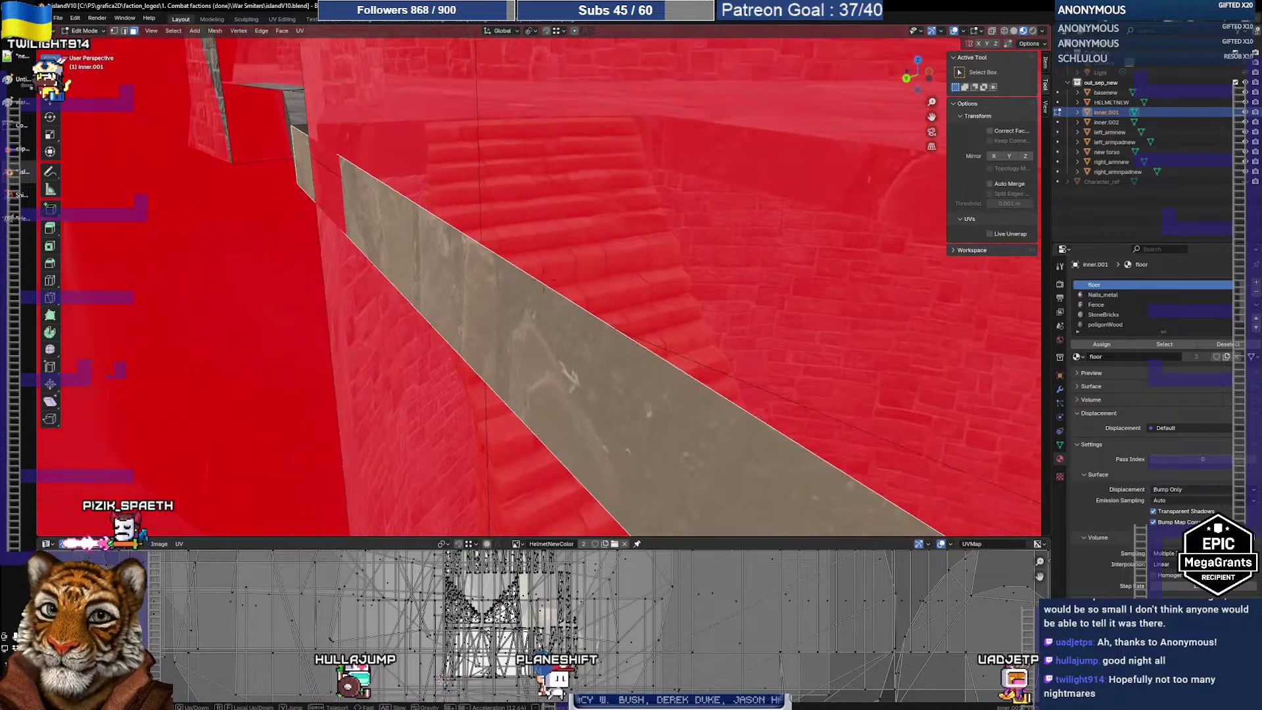
key(shift+grave)
key(w)
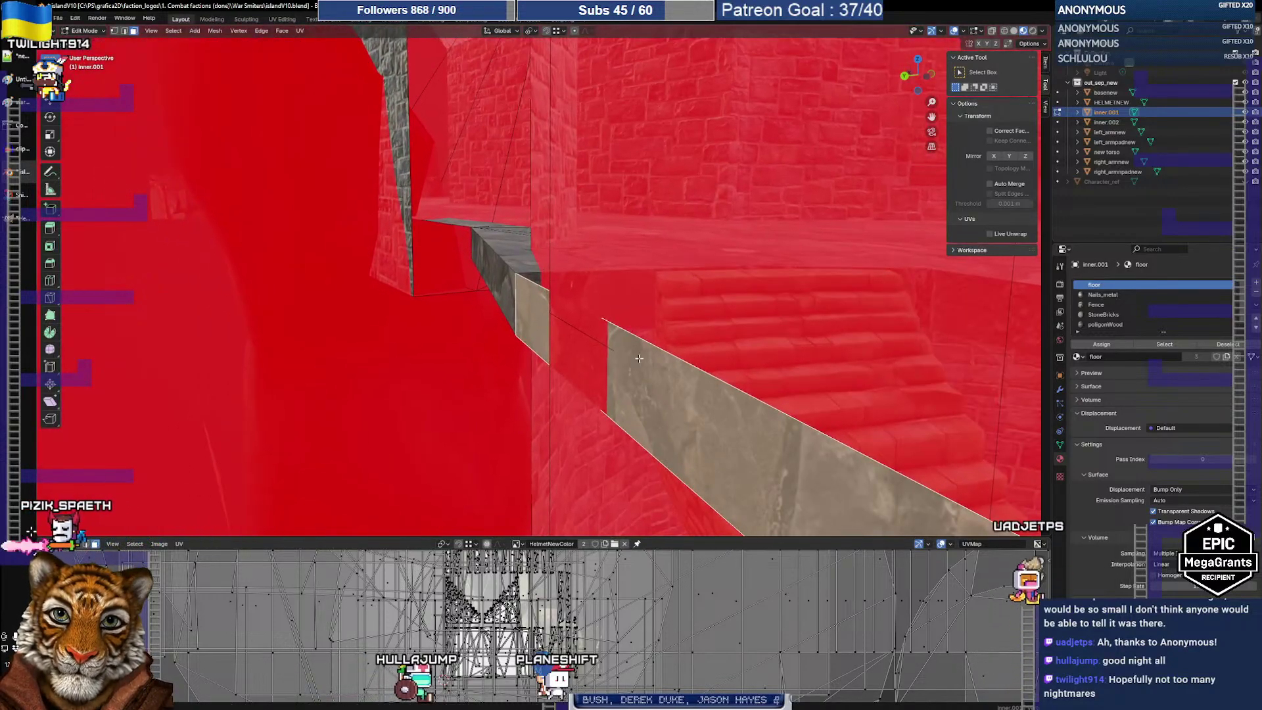
click(573, 364)
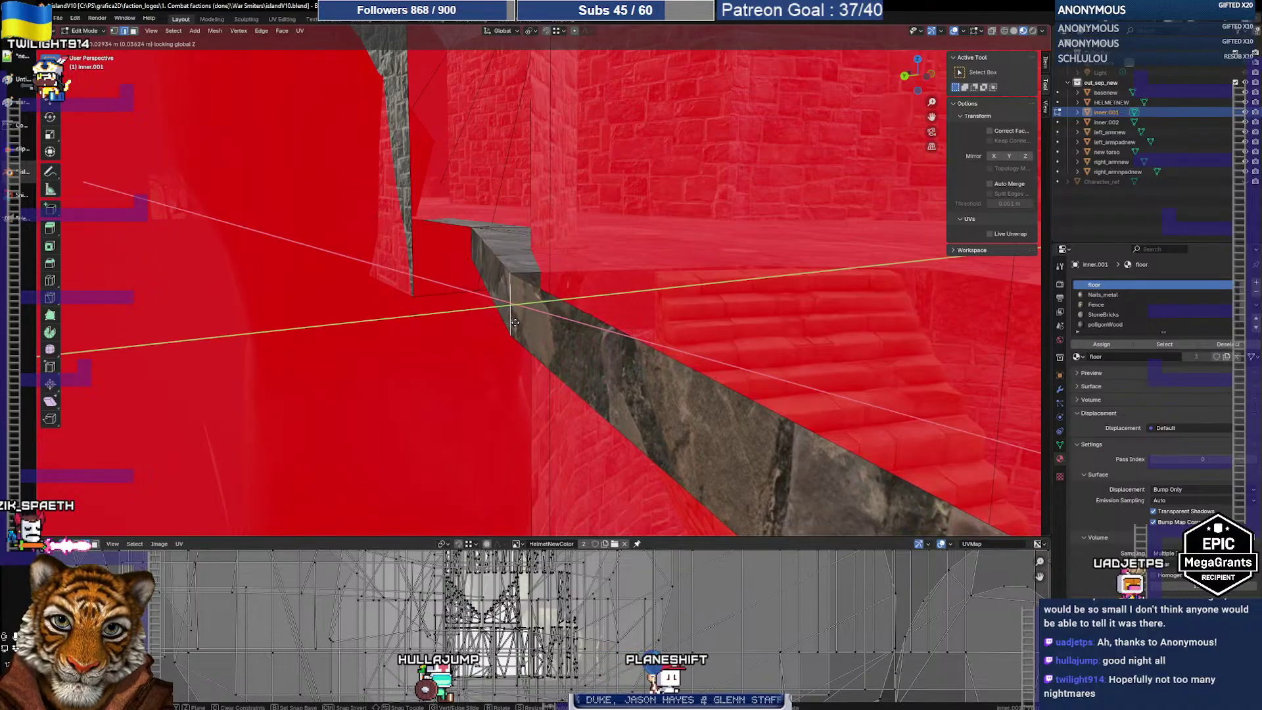
right_click(511, 323)
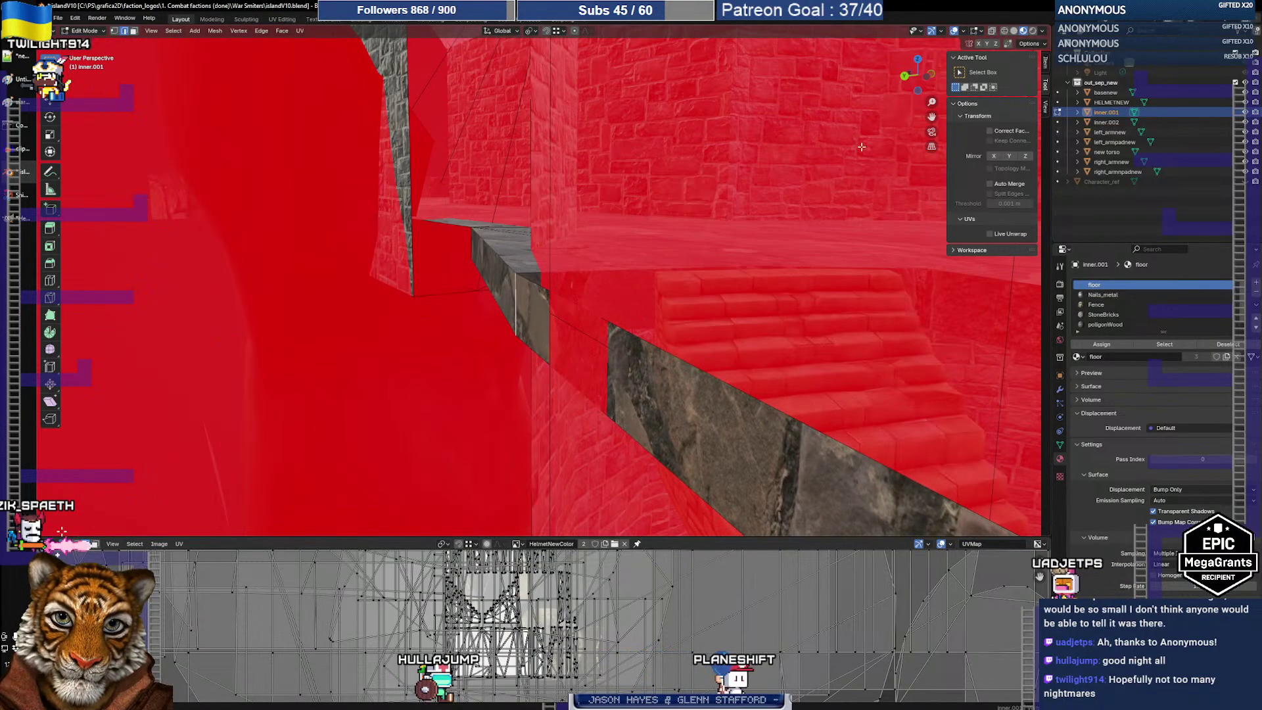
key(g)
key(z)
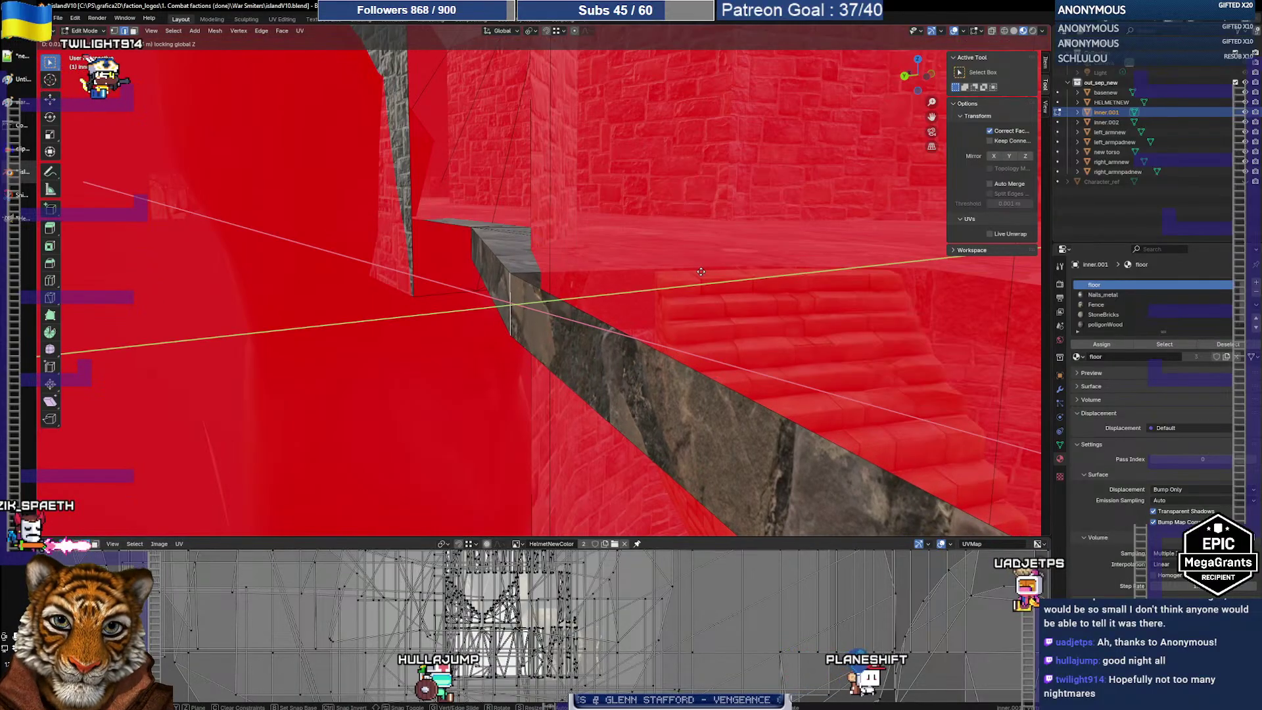
click(699, 272)
- Delete the stray ledge faces and fly to face the brick wall and stairs
middle_drag(657, 263, 683, 219)
scroll(720, 289, up, 3)
scroll(729, 293, down, 4)
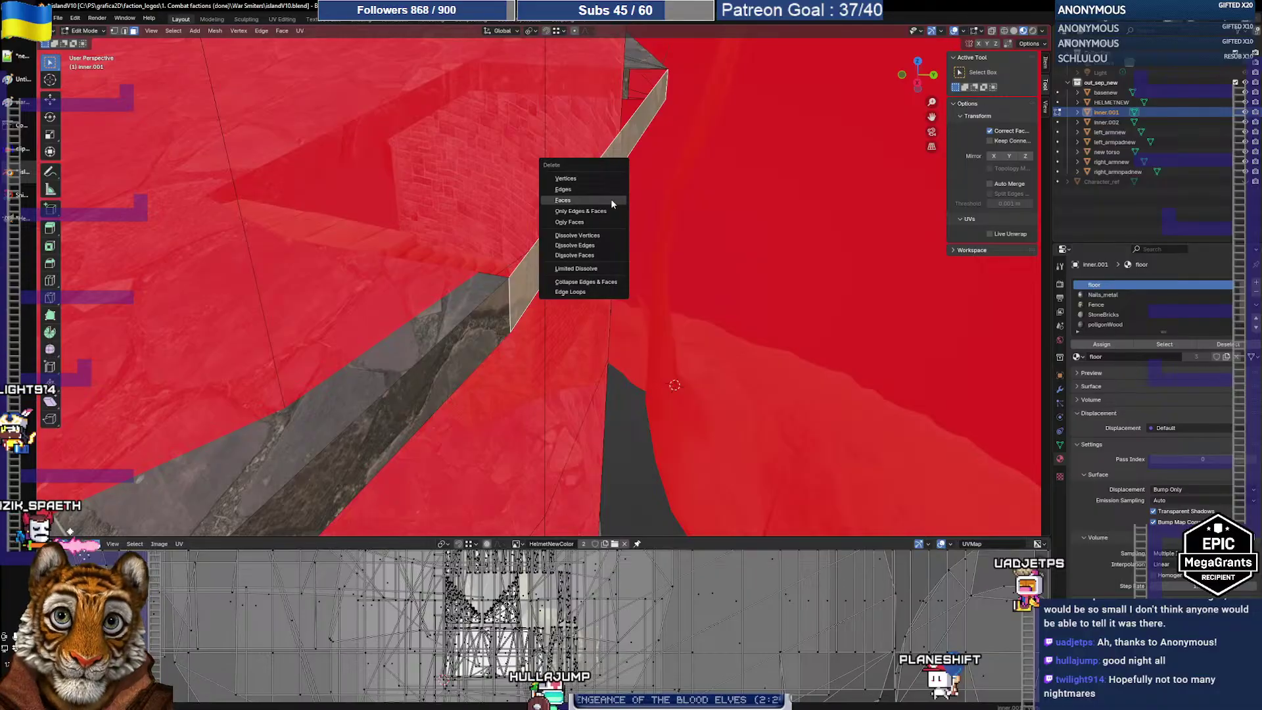
click(610, 200)
middle_drag(647, 243, 418, 240)
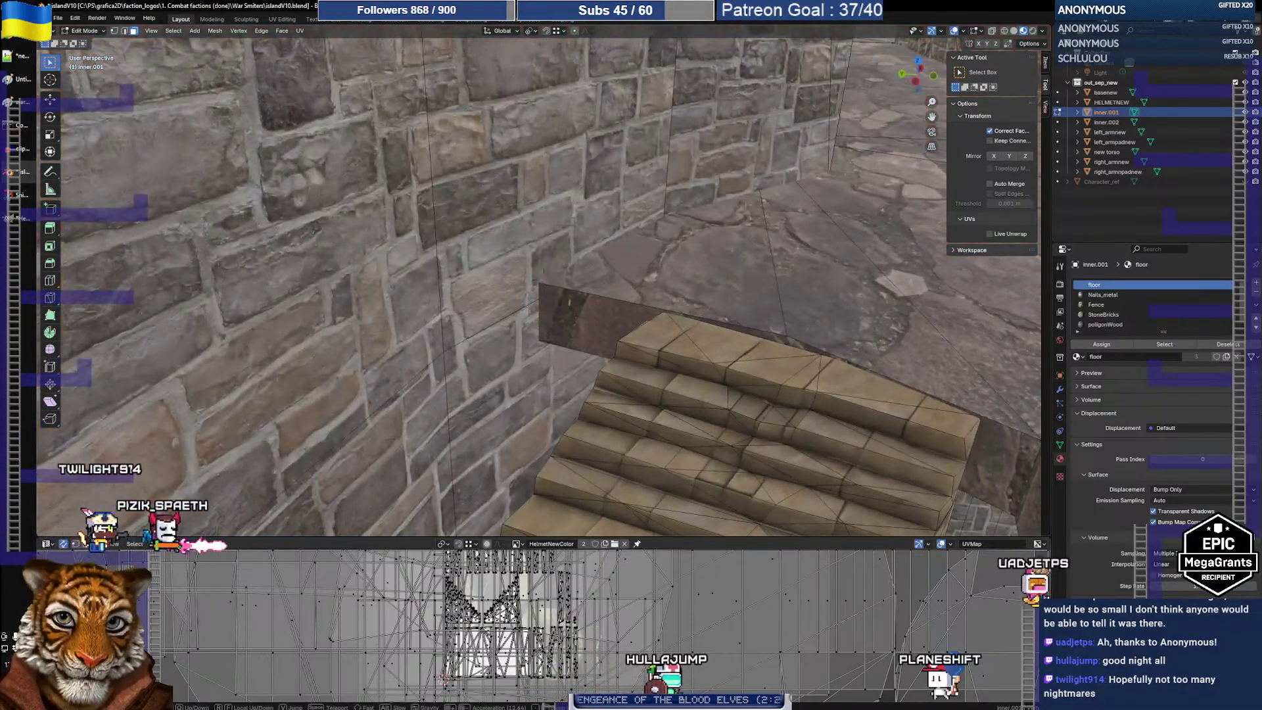
key(s)
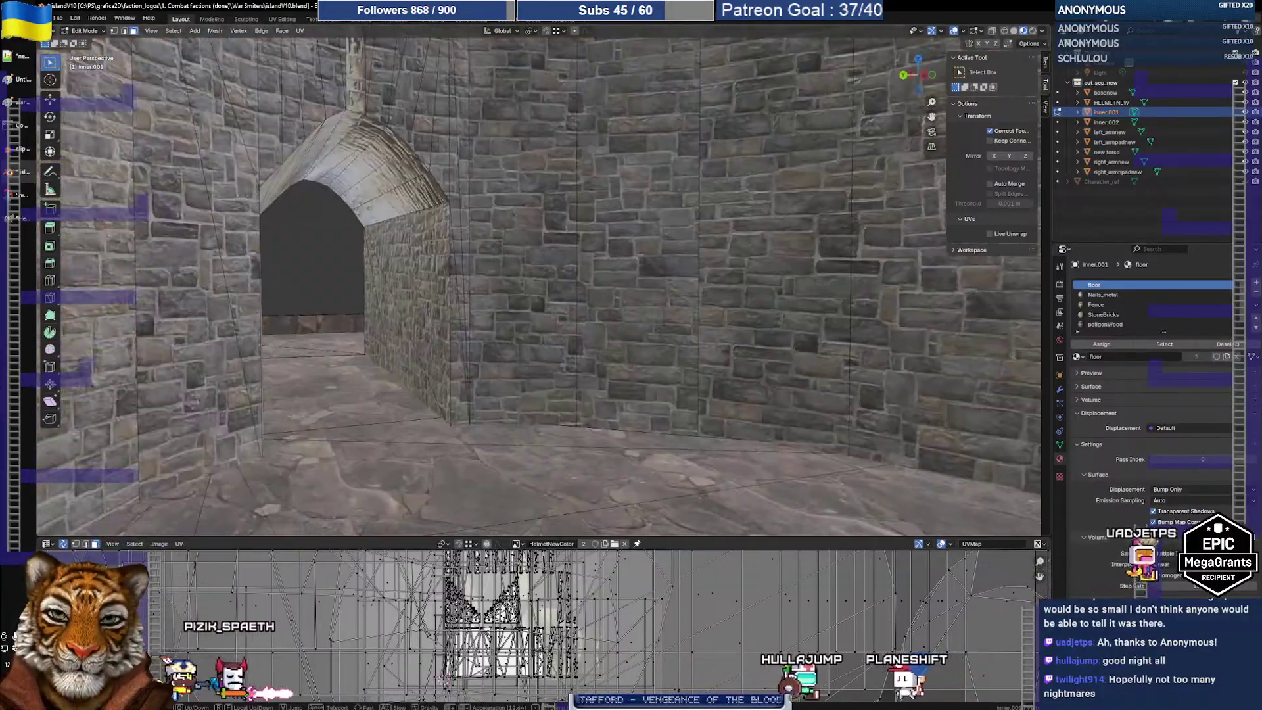
- Fly back out to the statue's hand and enter Edit Mode on the left_armnew mesh
key(s)
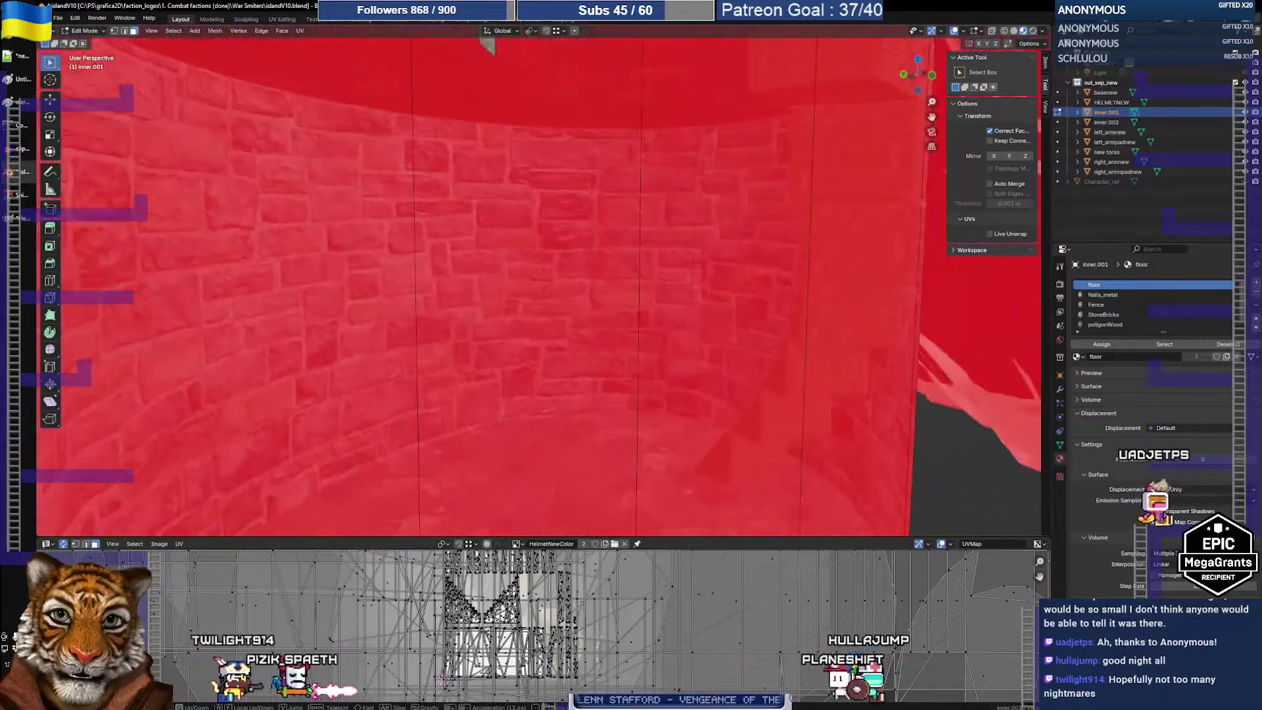
key(s)
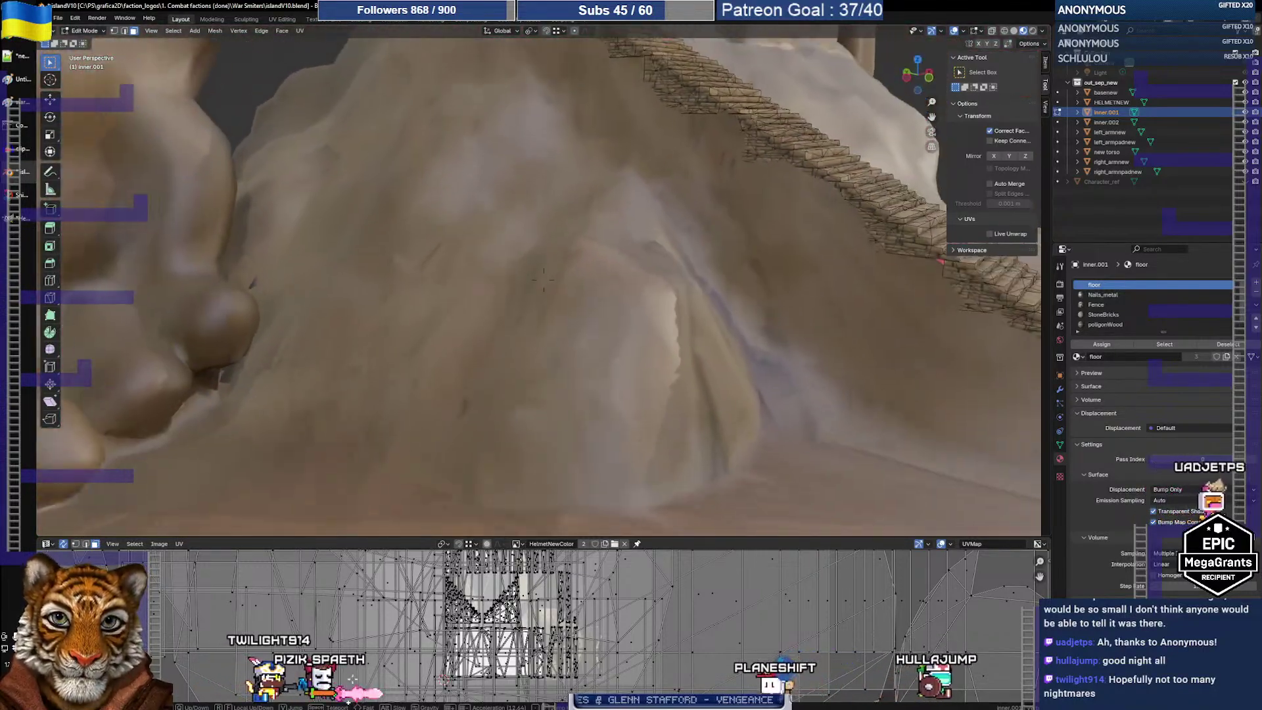
key(s)
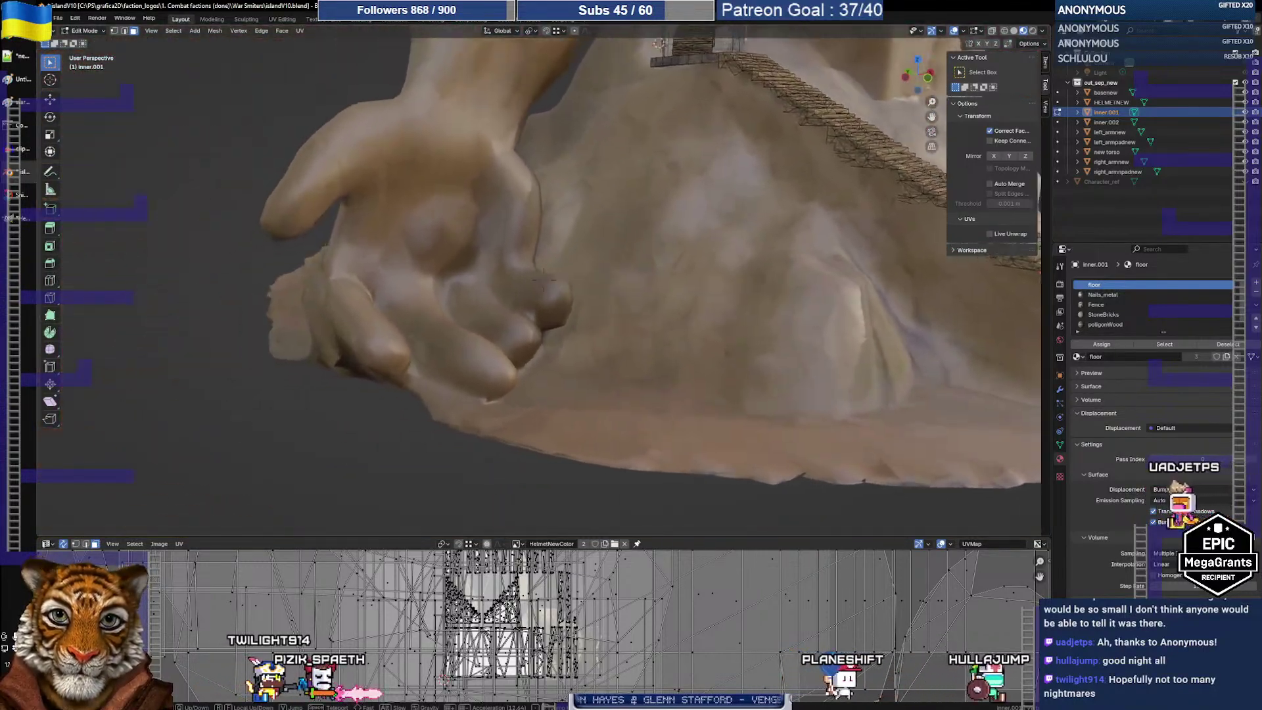
key(w)
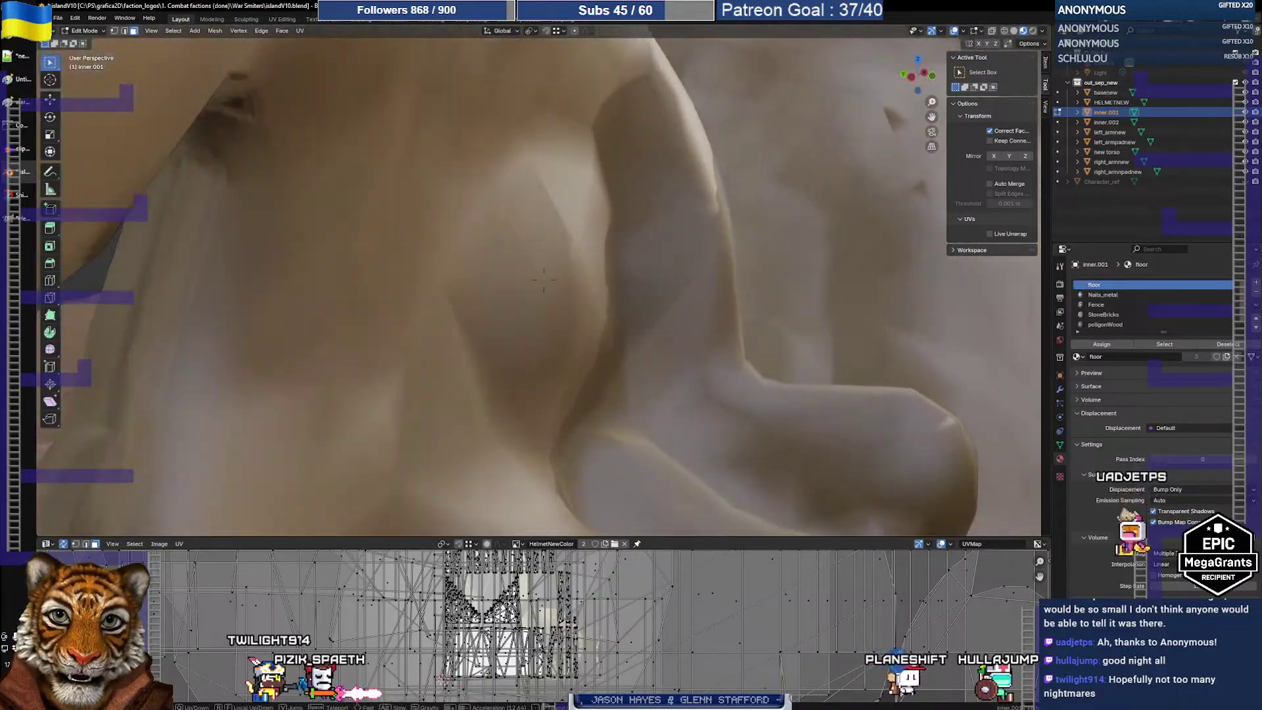
key(s)
click(544, 280)
key(Tab)
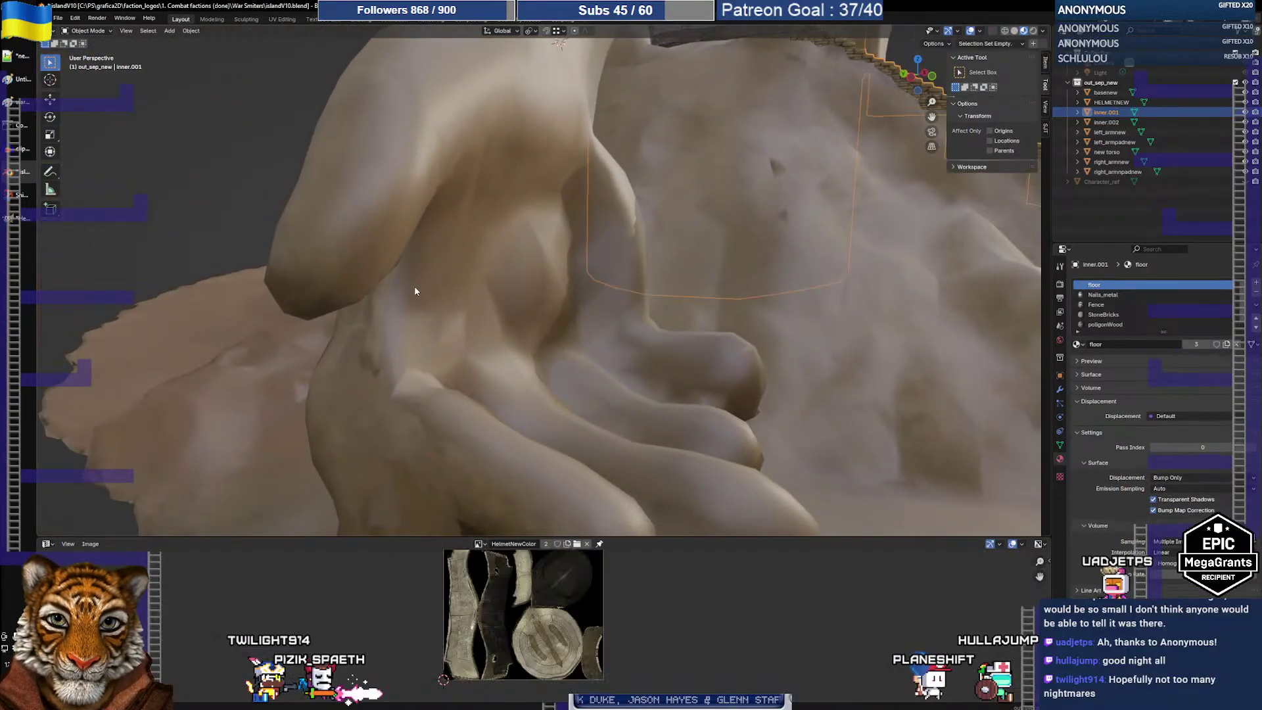
key(Tab)
- Move the first palm vertices of the left arm to reshape the hand
middle_drag(518, 308, 555, 352)
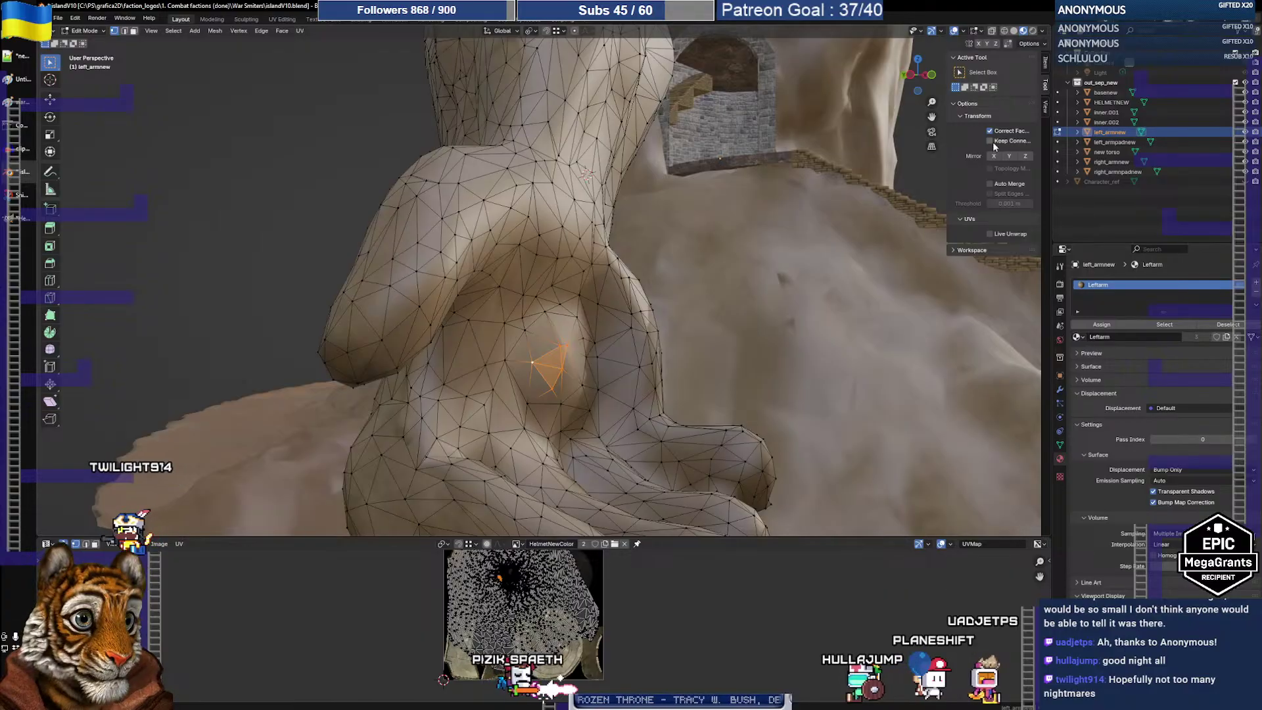
middle_drag(840, 257, 845, 251)
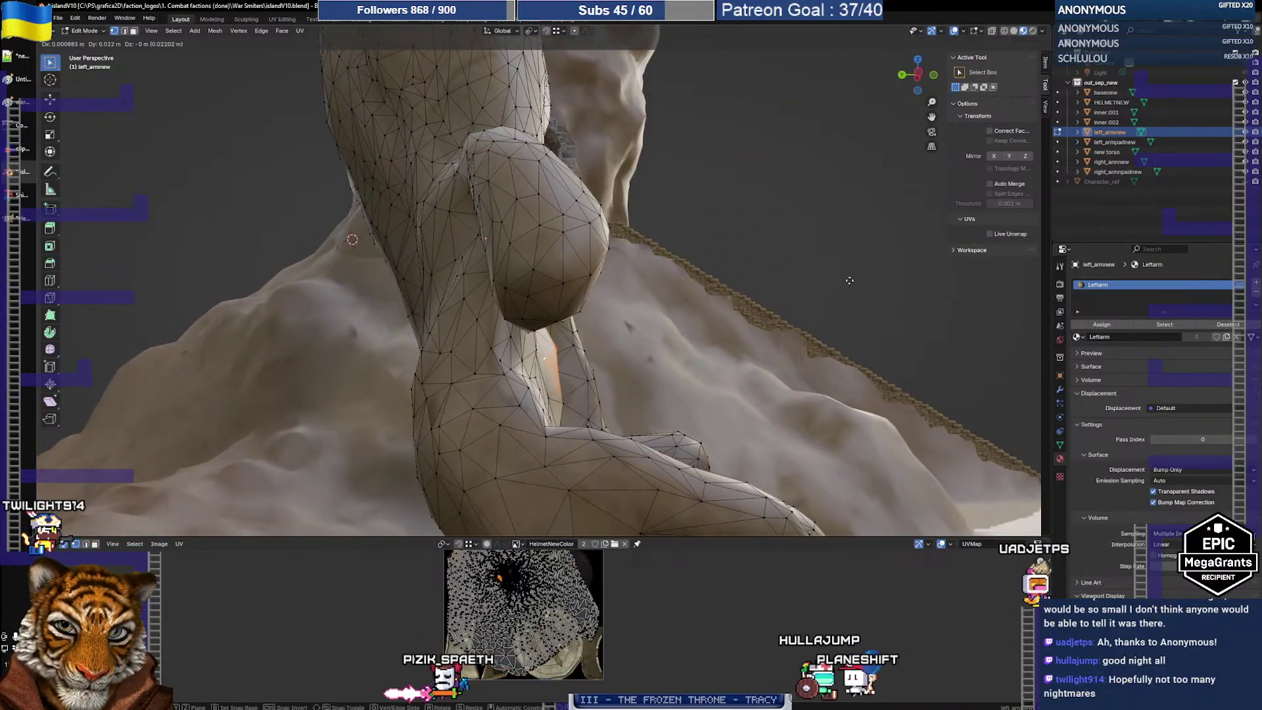
click(842, 282)
middle_drag(843, 282, 706, 318)
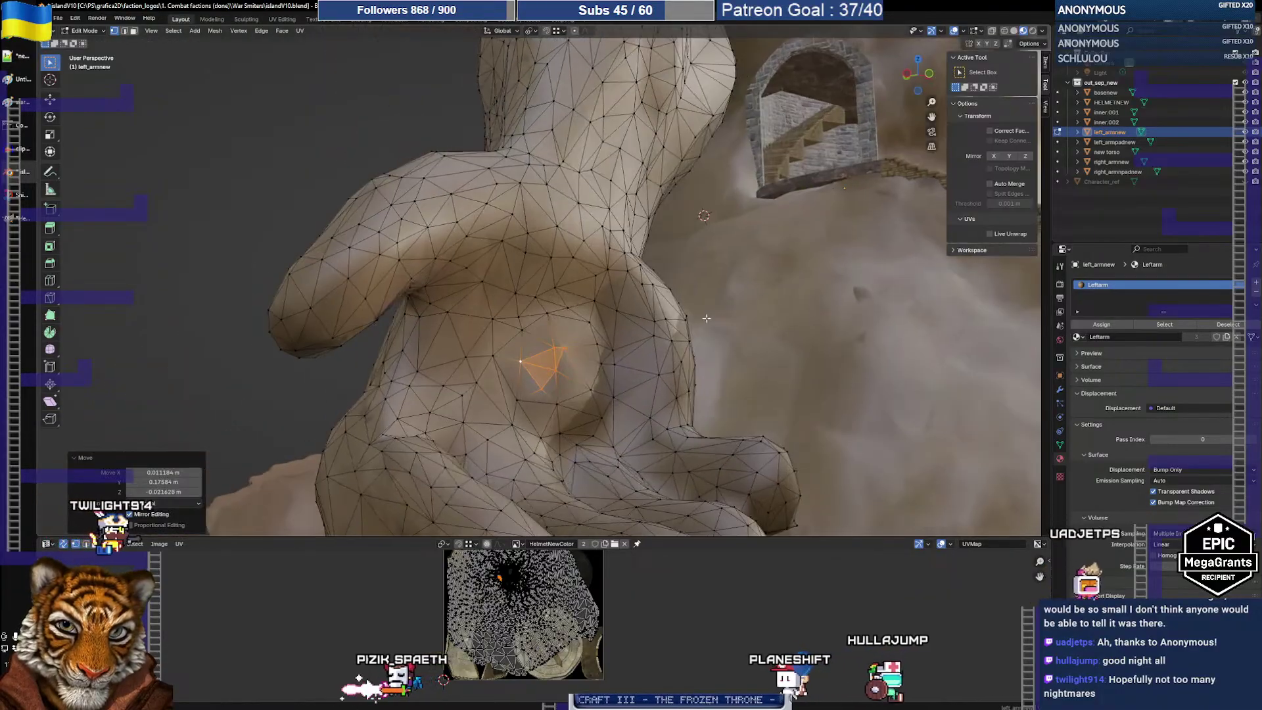
middle_drag(574, 405, 696, 396)
click(727, 395)
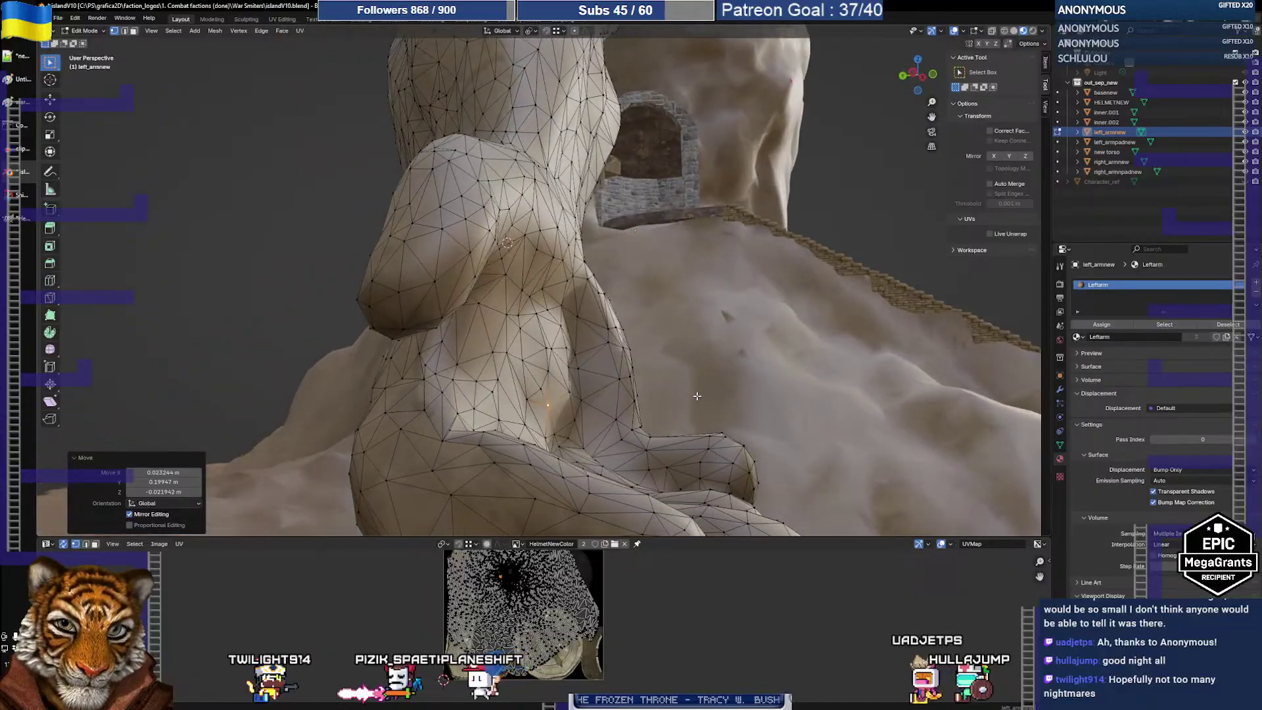
- Reposition further vertices near the palm to refine the hand shape
click(569, 325)
middle_drag(569, 325, 563, 335)
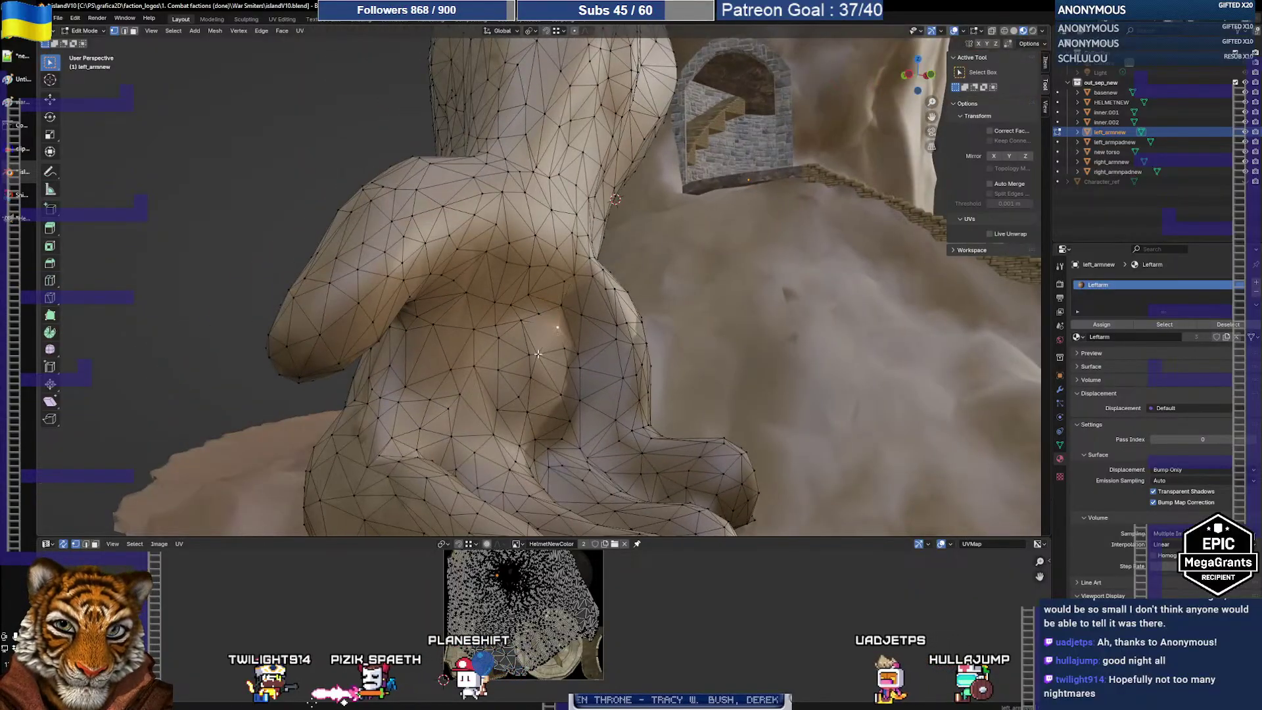
middle_drag(563, 390, 627, 357)
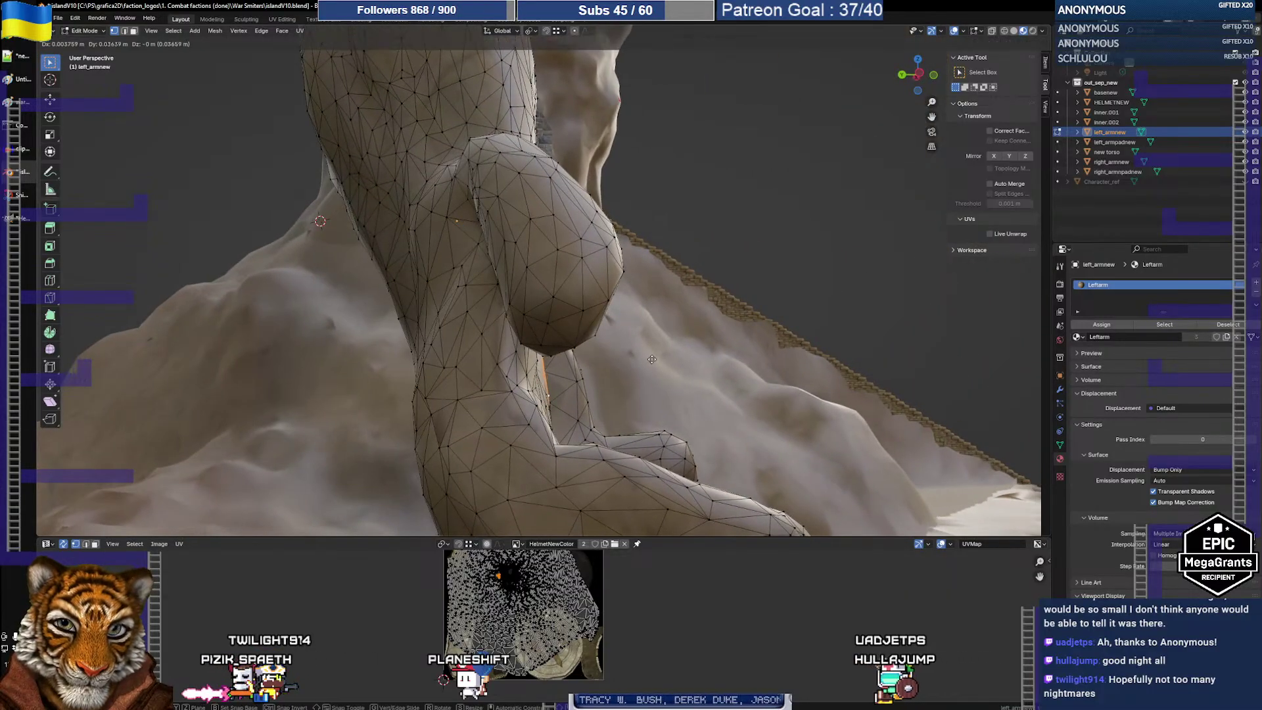
click(651, 358)
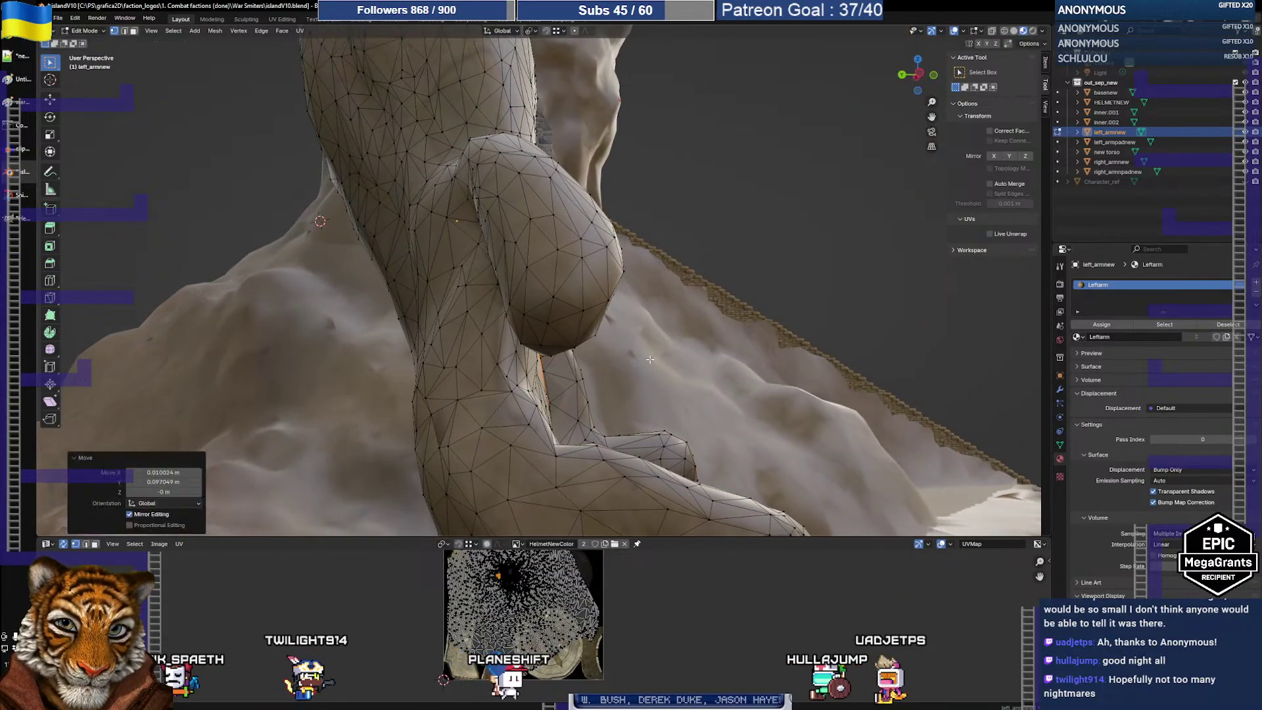
middle_drag(650, 357, 560, 354)
click(574, 366)
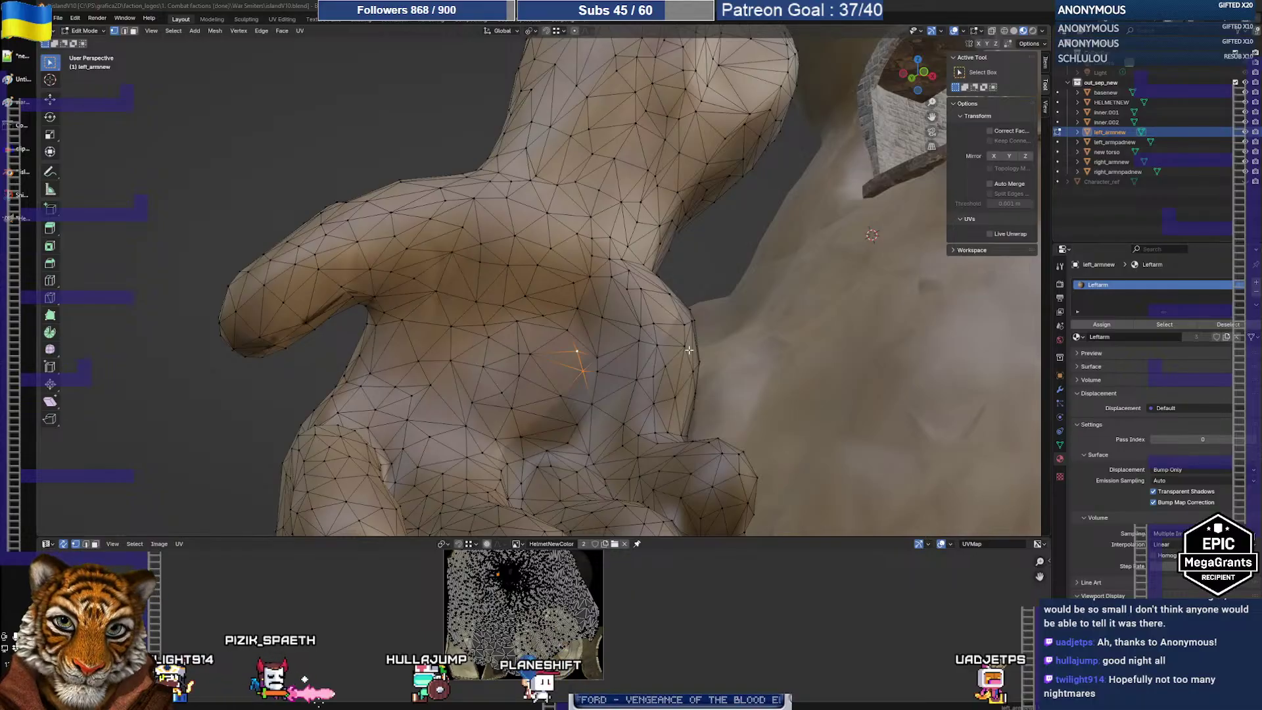
scroll(688, 349, down, 5)
scroll(657, 358, up, 4)
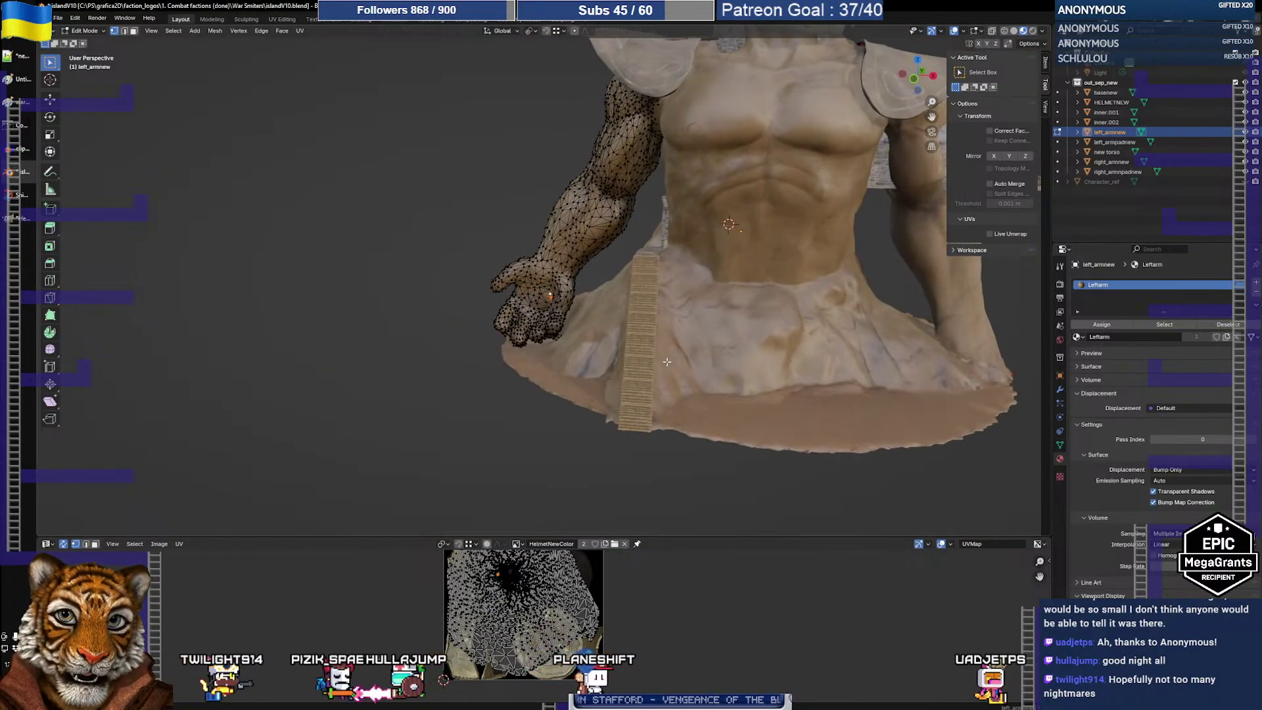
shift+middle_drag(667, 361, 543, 419)
- Return to Object Mode, deselect the left arm, and bring up the PlaneShift download page in Chrome
key(Tab)
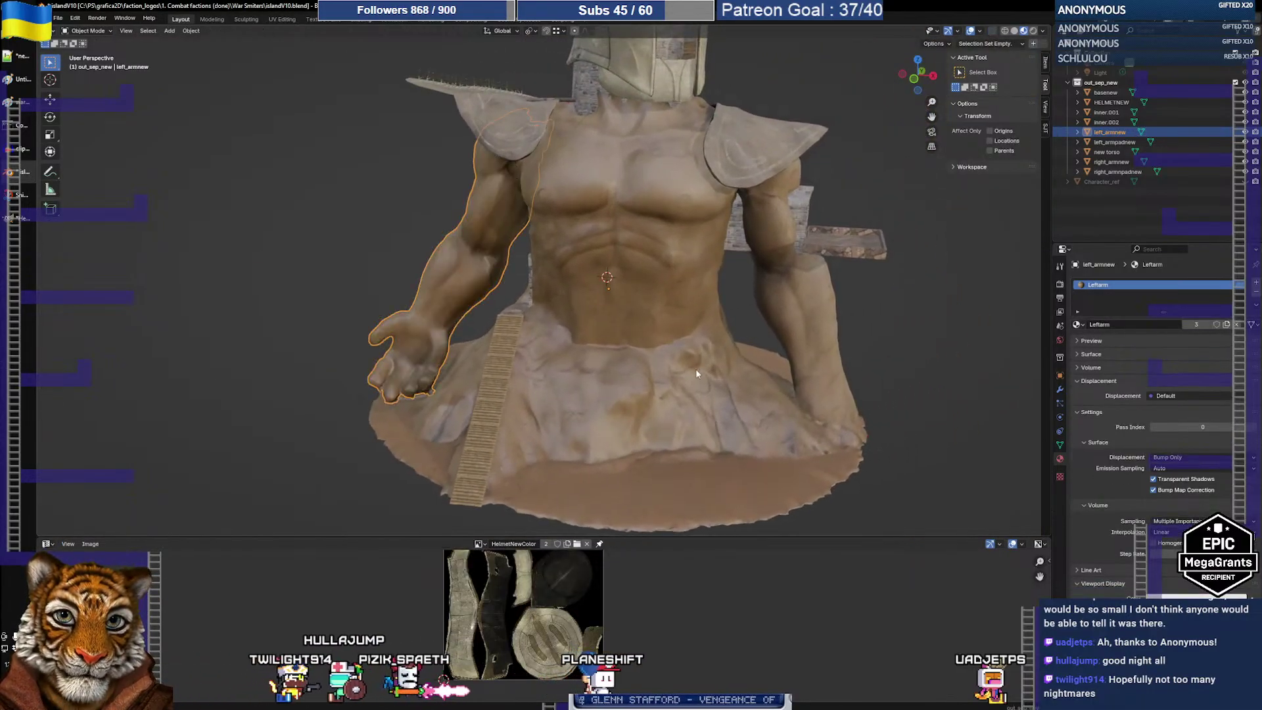
key(shift+grave)
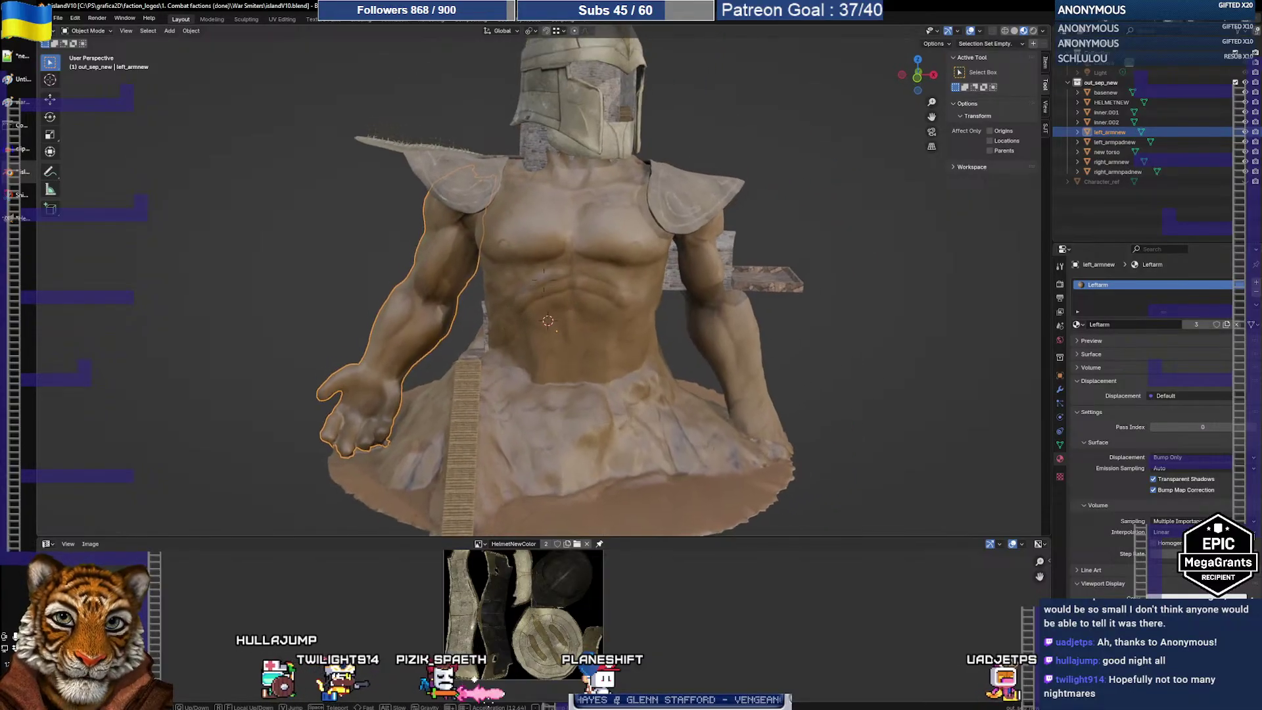
key(s)
click(701, 364)
click(844, 392)
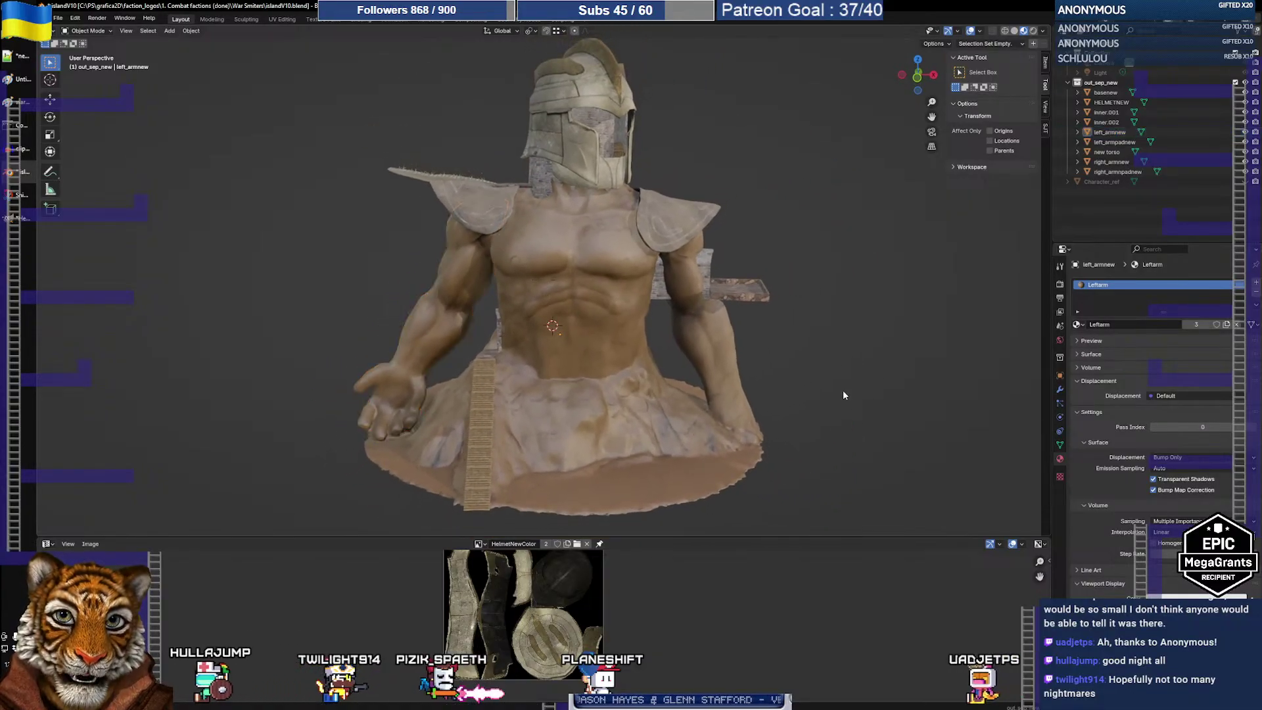
middle_drag(843, 394, 791, 393)
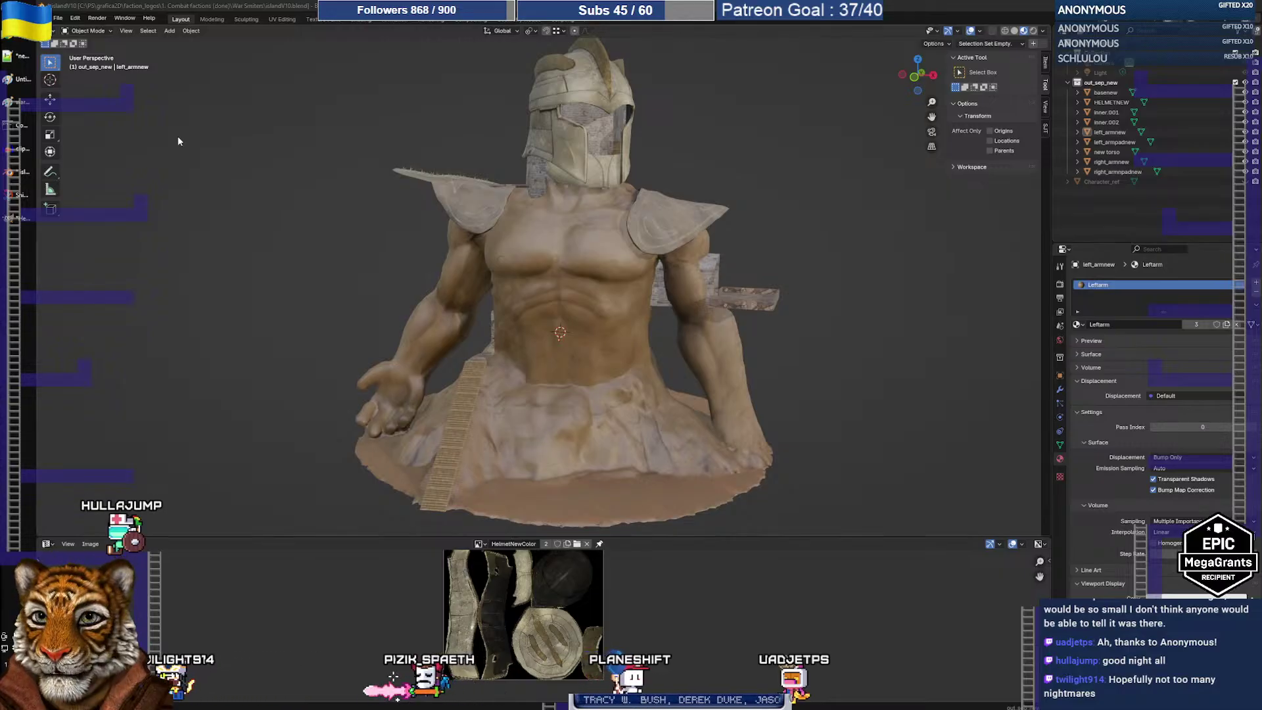
key(alt+Tab)
click(84, 9)
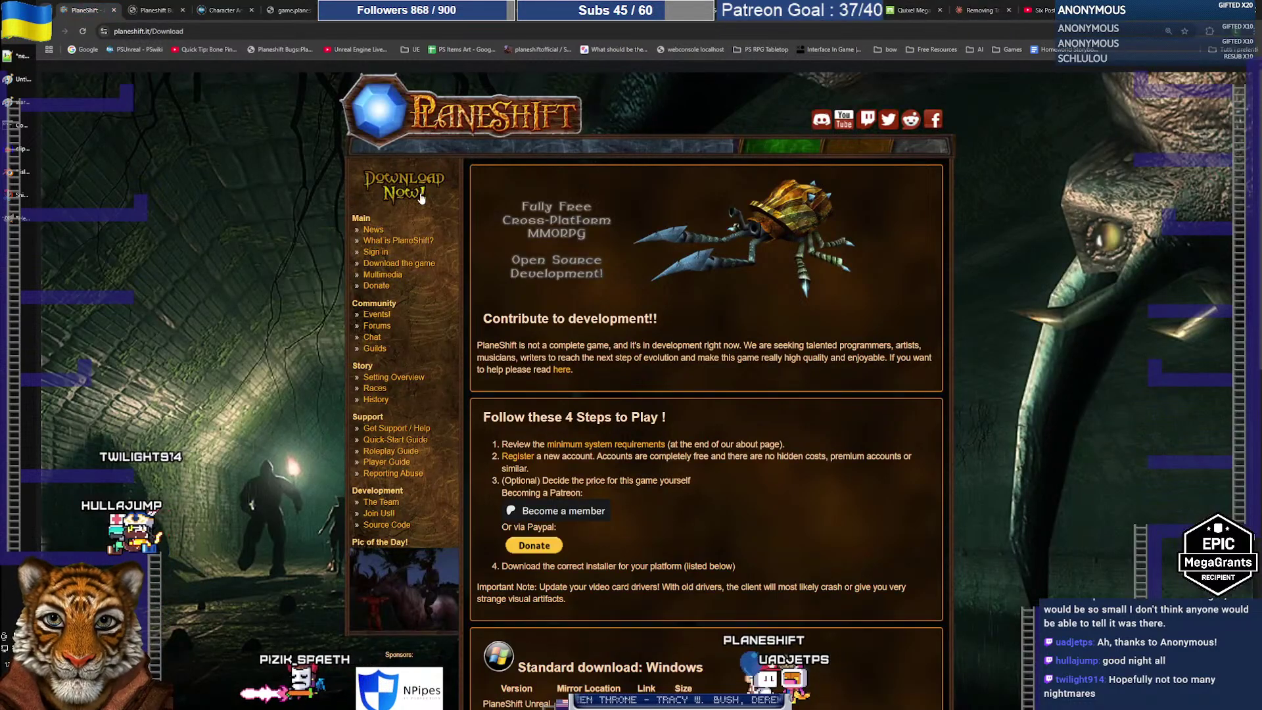
- Browse the Windows, Linux and Mac download sections, highlighting the Linux and Mac headings, then return to Blender
scroll(769, 234, down, 6)
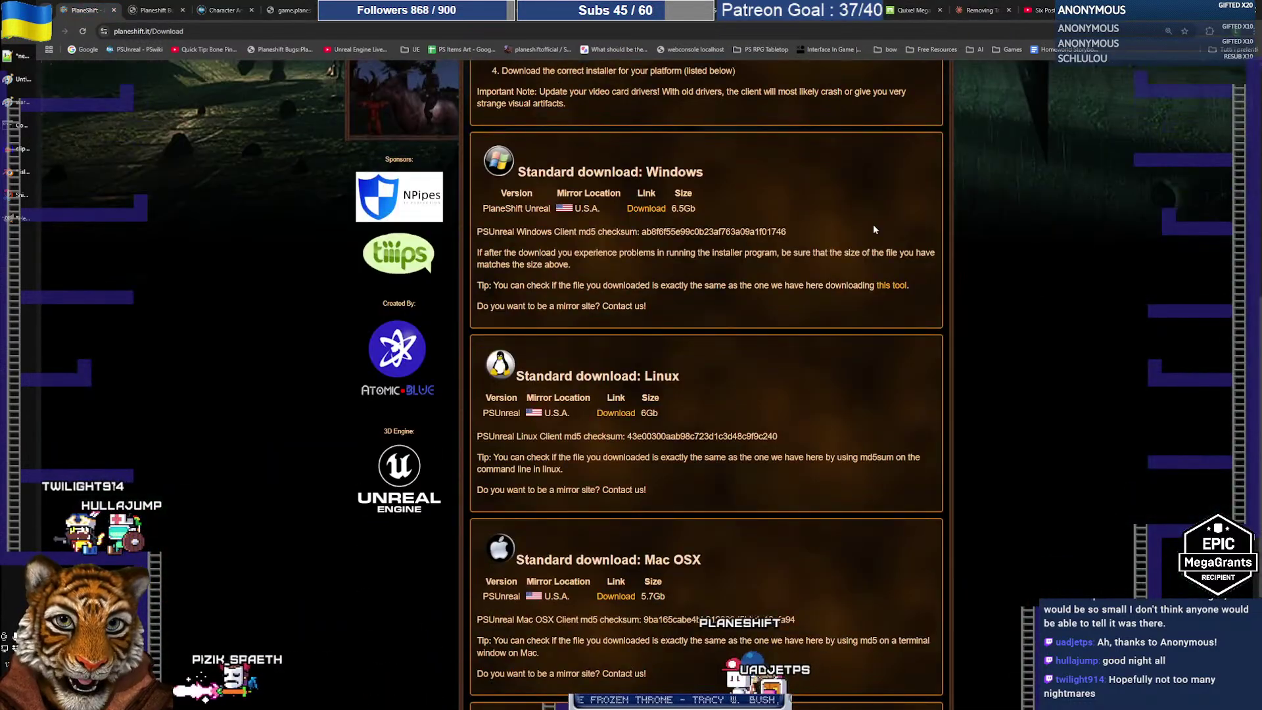
double_click(661, 377)
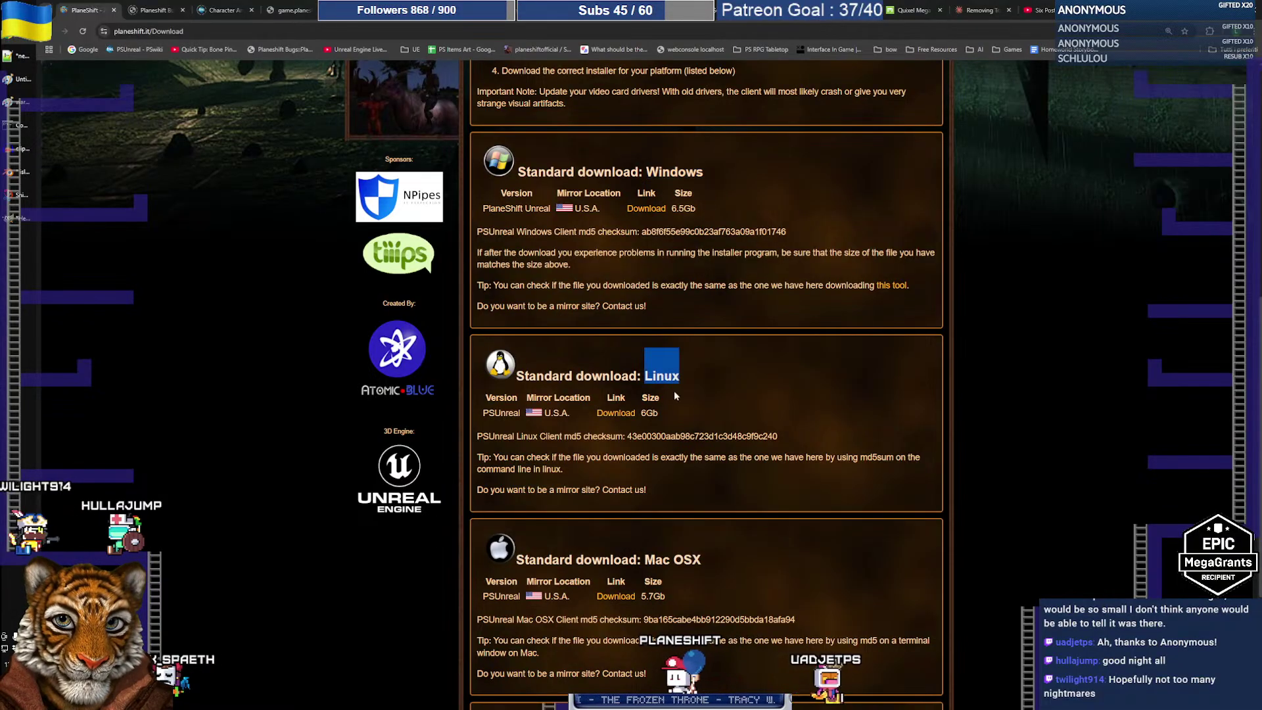
drag(659, 559, 722, 565)
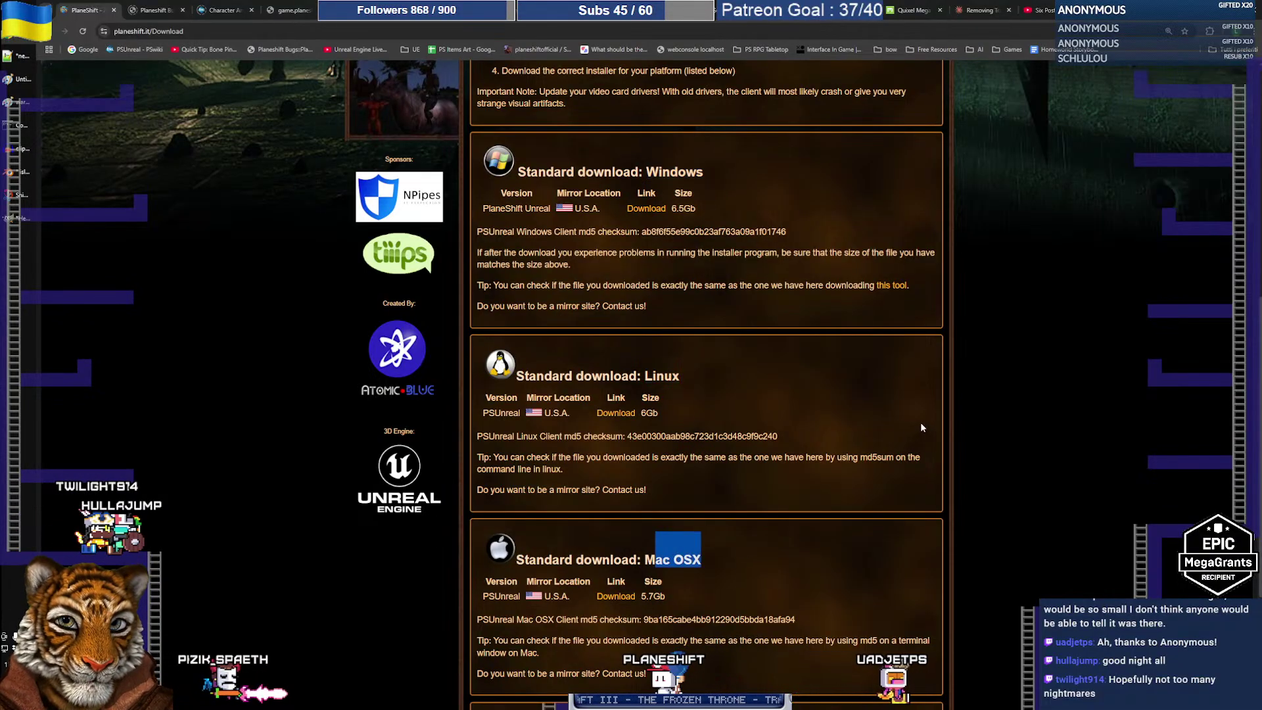
scroll(909, 415, down, 3)
scroll(1000, 420, up, 6)
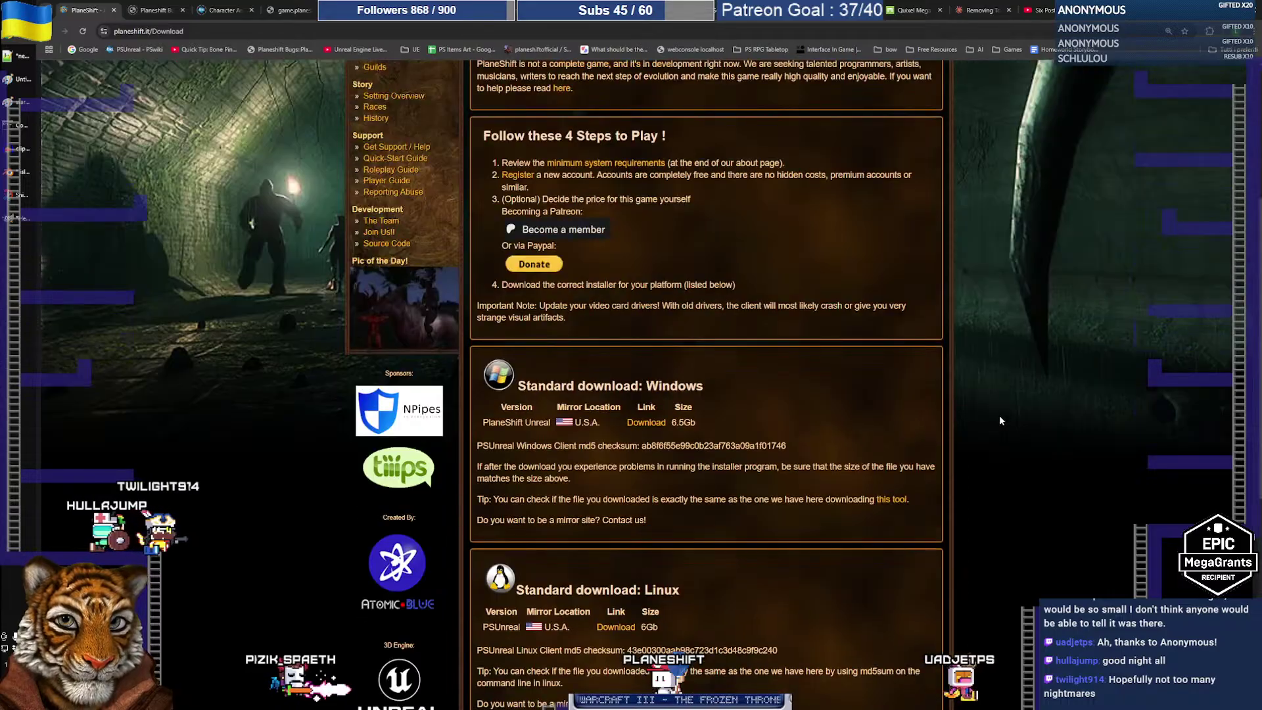
scroll(997, 413, up, 4)
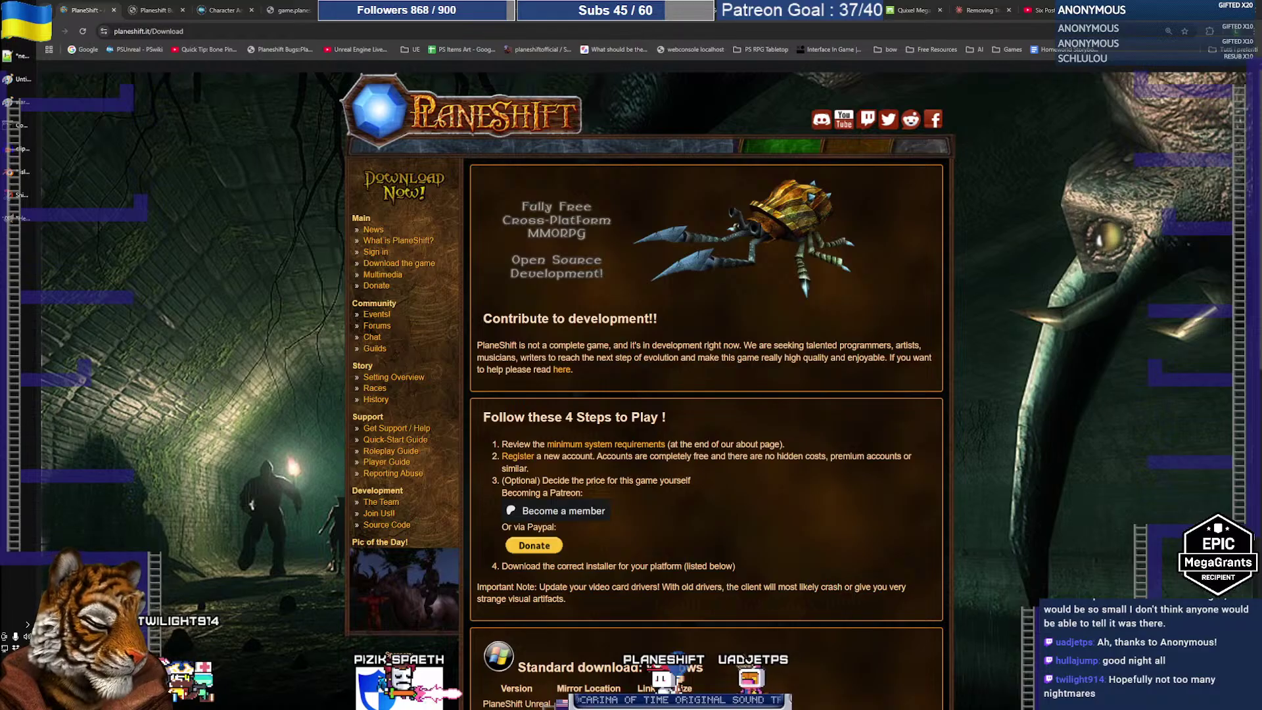
click(23, 174)
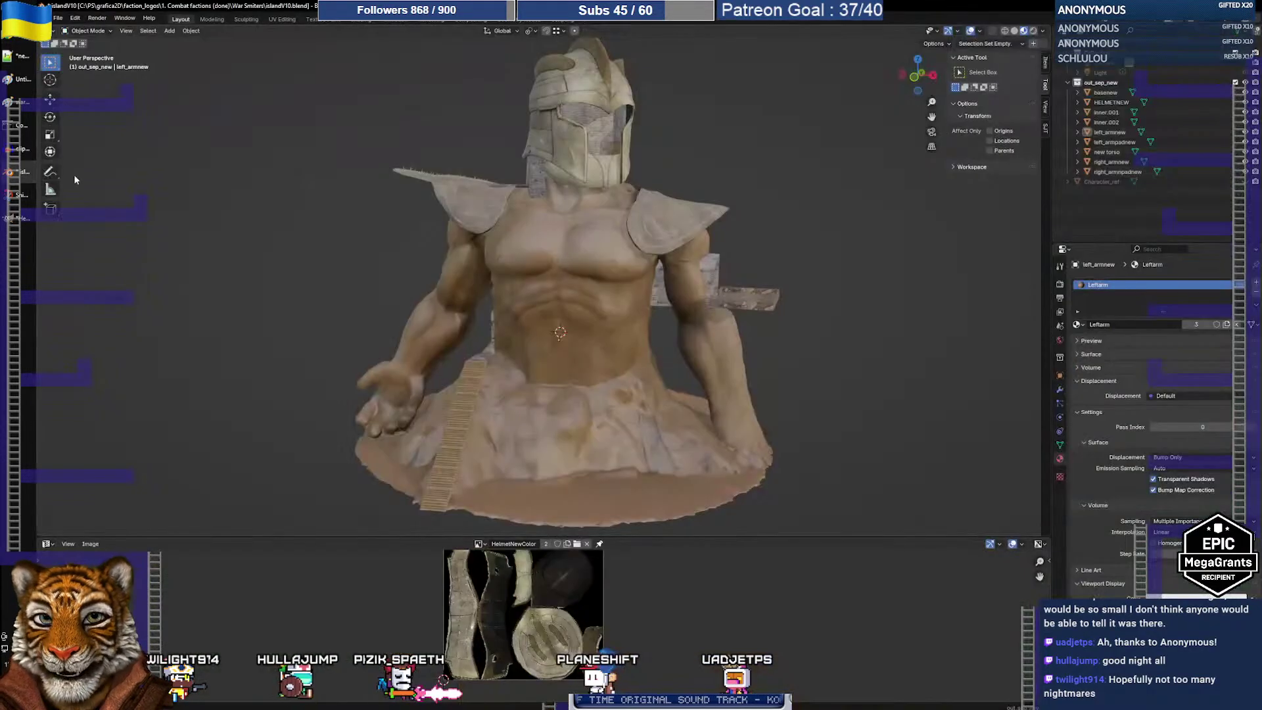
- Select the inner.002 fence on the shoulder bridge and fly in close to inspect it
click(448, 179)
middle_drag(509, 268, 699, 293)
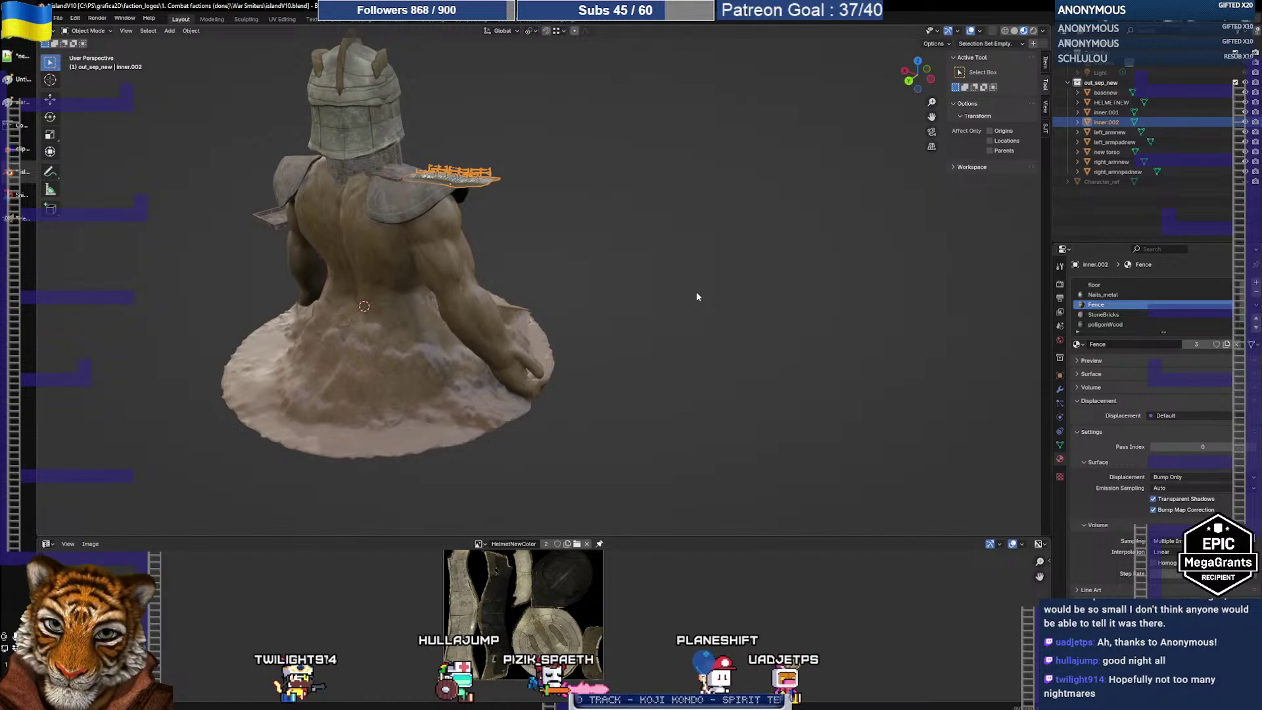
key(shift+grave)
key(w)
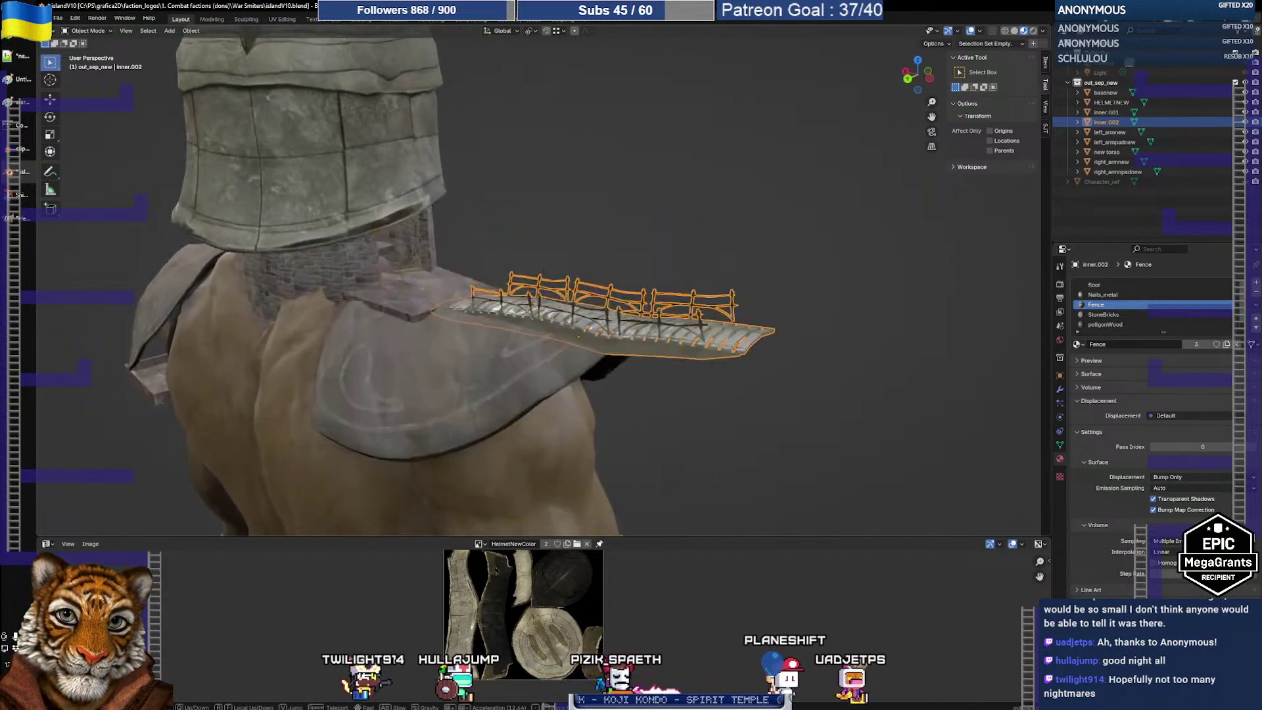
key(w)
key(s)
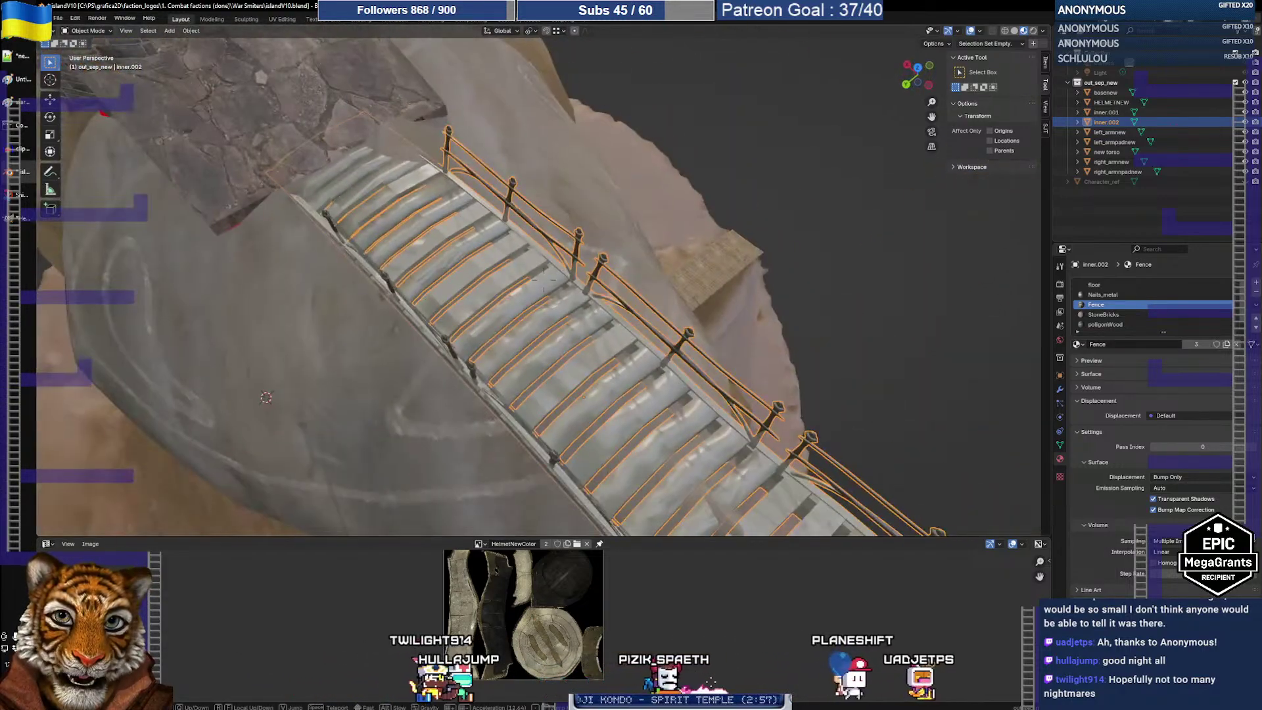
key(a)
click(544, 280)
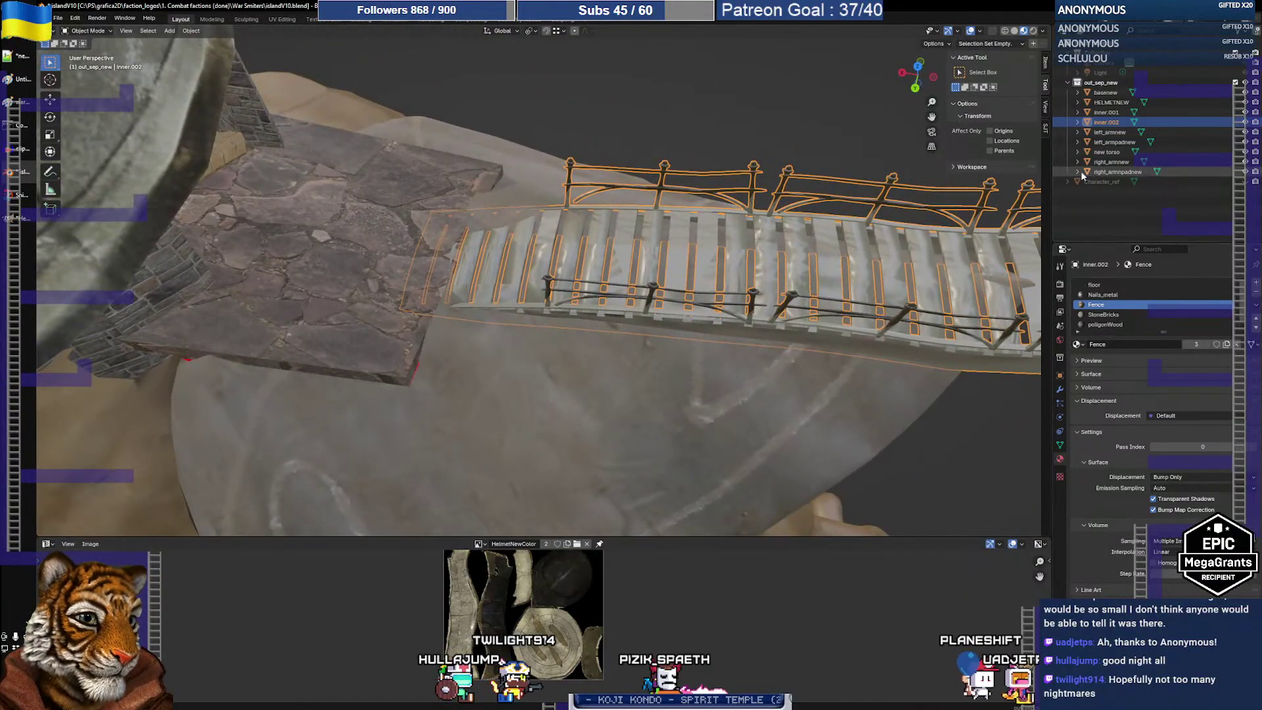
- Unhide Character_ref in the Outliner, view the bridge from a low side angle, then deselect the fence
click(1245, 182)
middle_drag(559, 288, 699, 221)
key(shift+grave)
key(s)
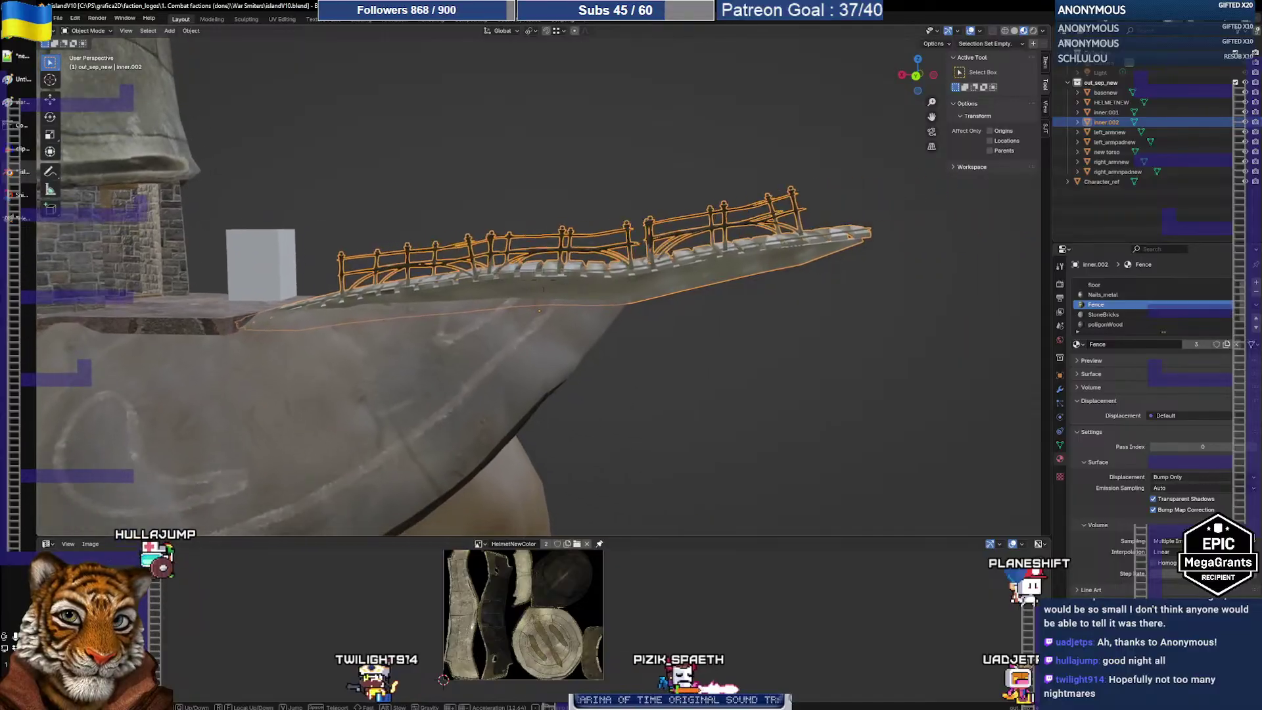
key(w)
key(s)
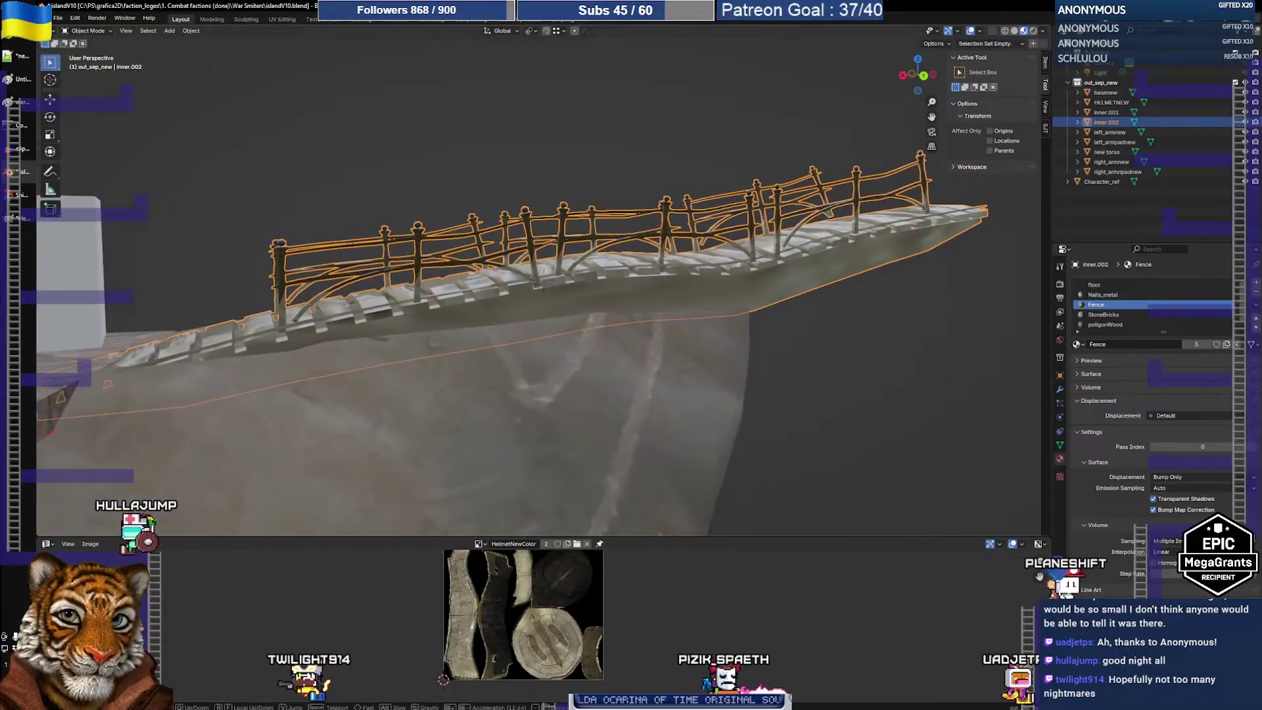
key(s)
click(759, 289)
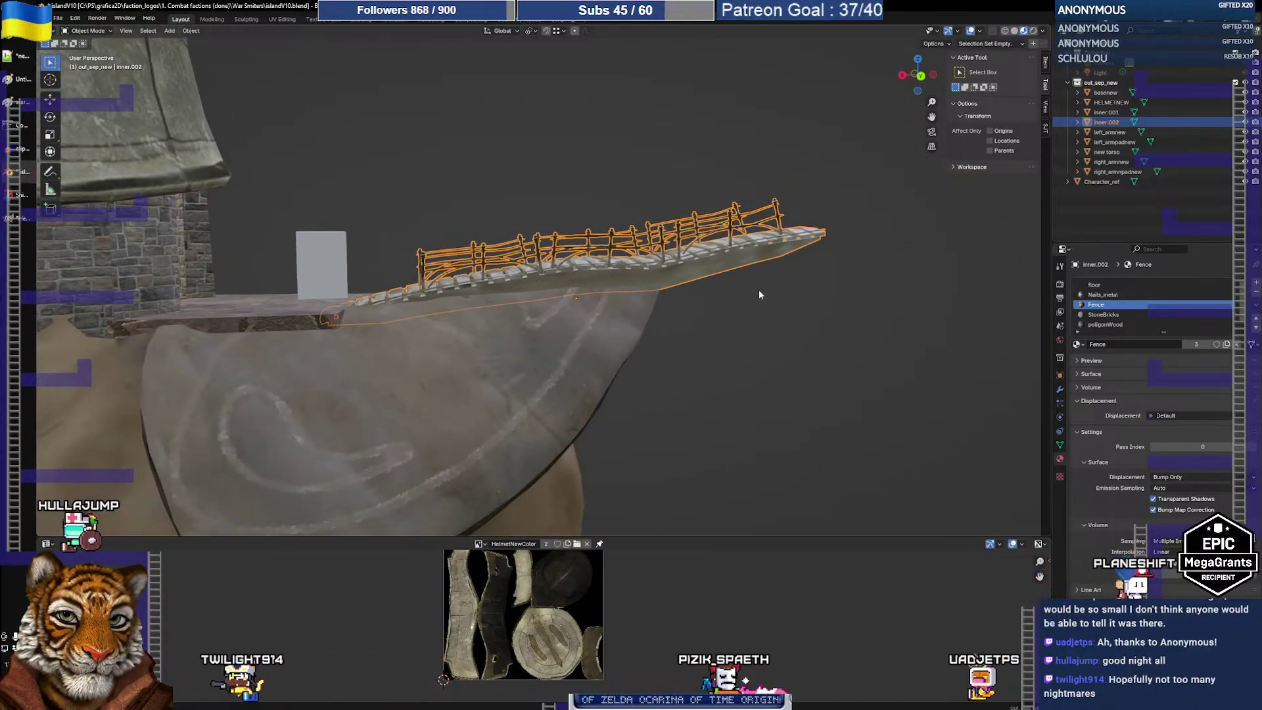
click(778, 305)
scroll(782, 309, down, 5)
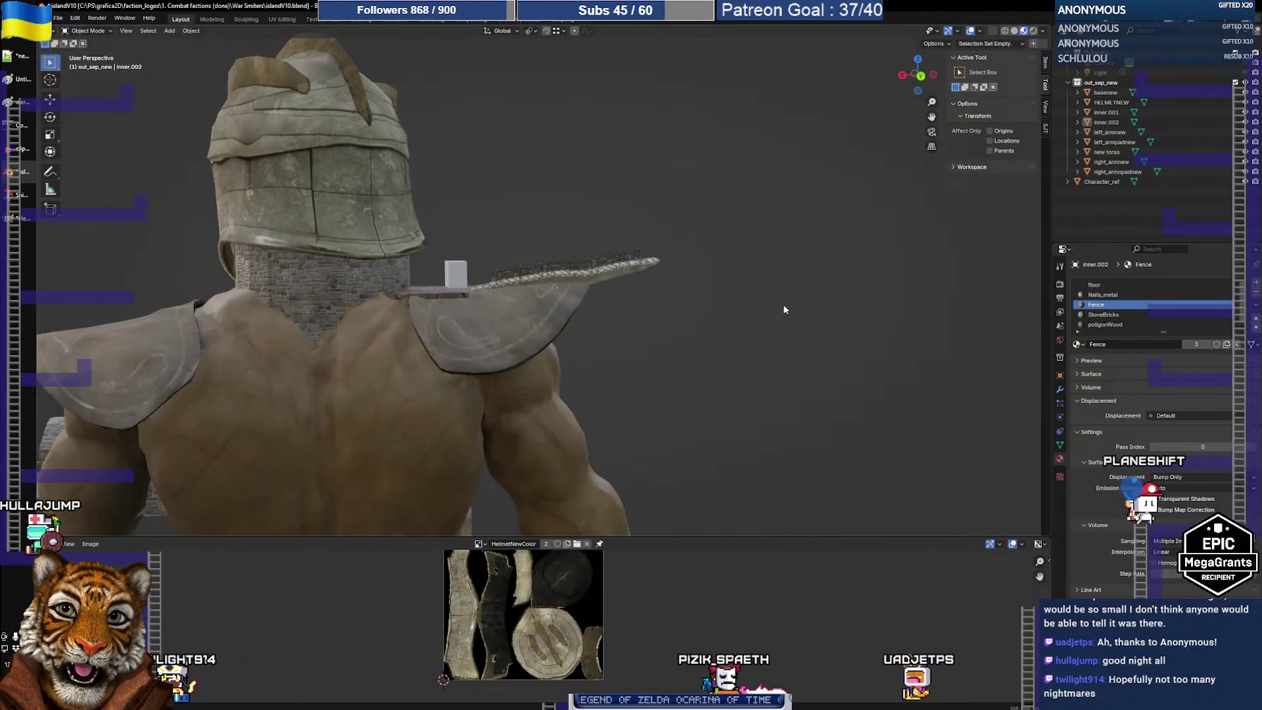